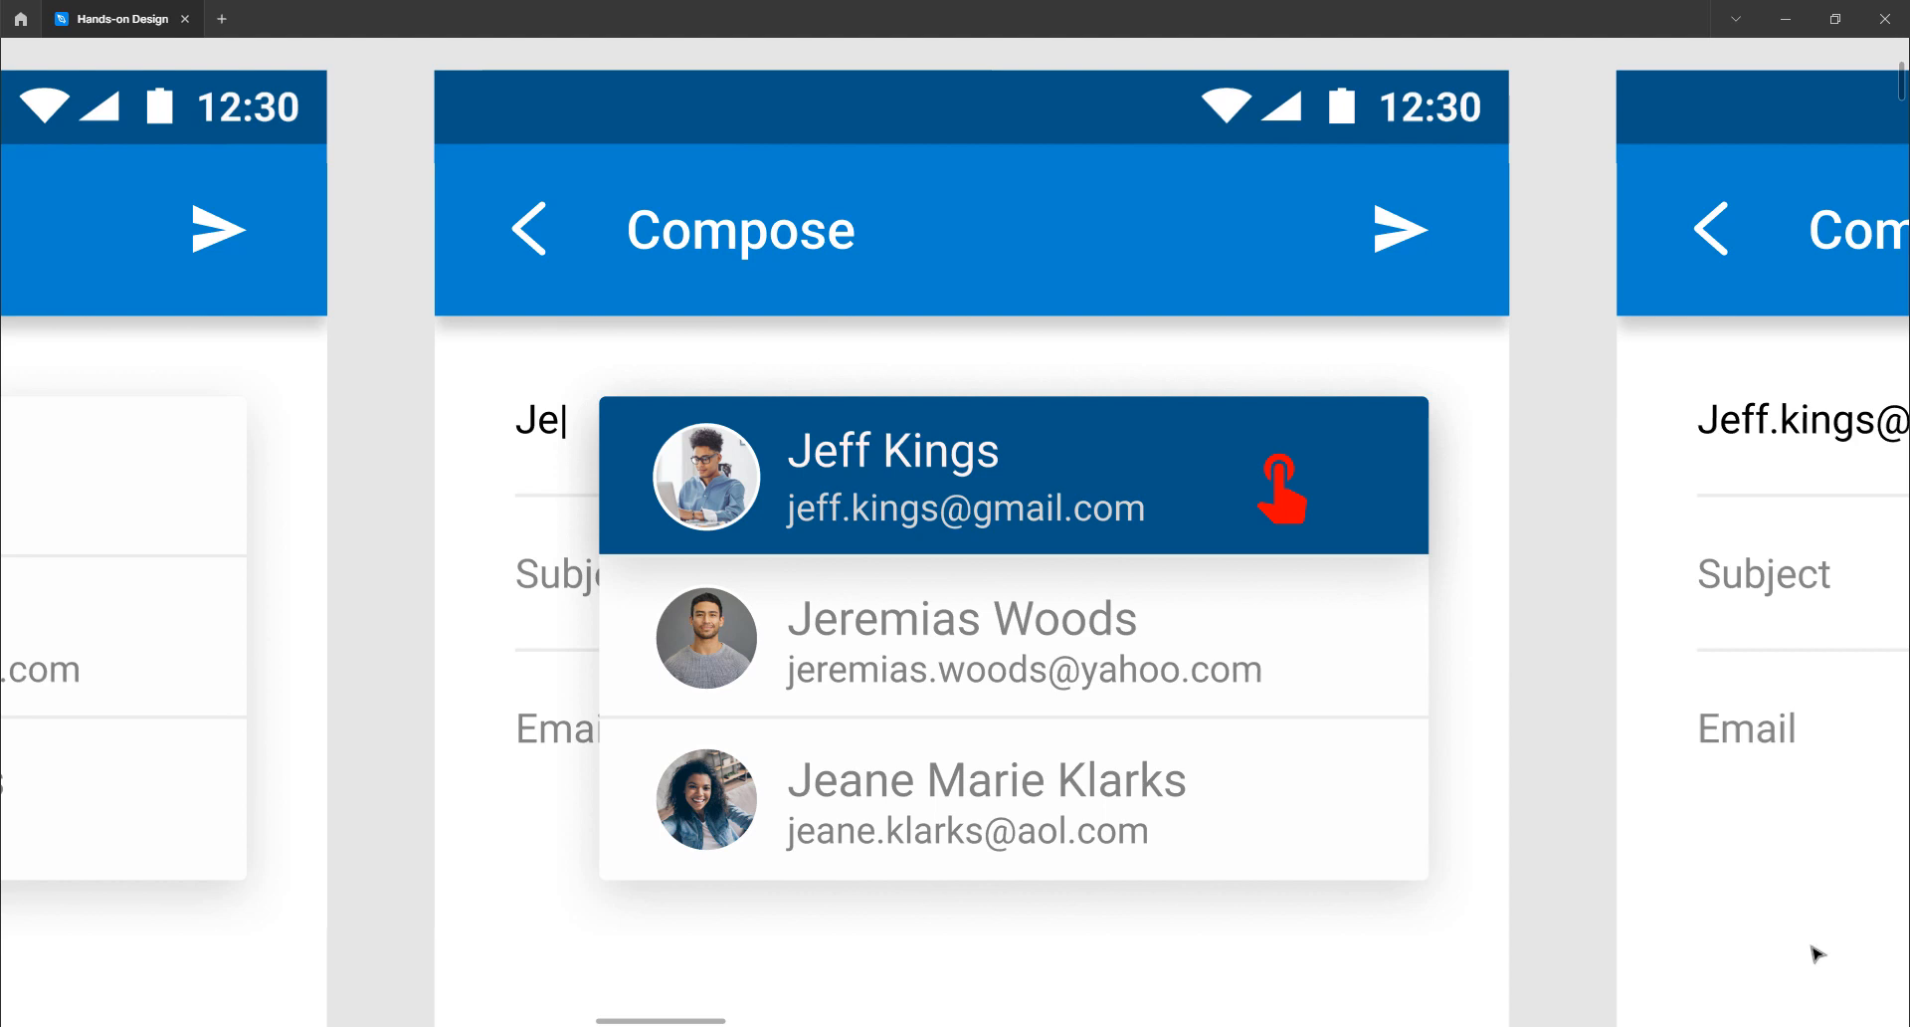
- Scroll the canvas back to the blank Compose frame with the empty To field
{"action": "scroll", "coordinate": [1567, 605], "scroll_direction": "left", "scroll_amount": 3}
{"action": "scroll", "coordinate": [1562, 608], "scroll_direction": "left", "scroll_amount": 10}
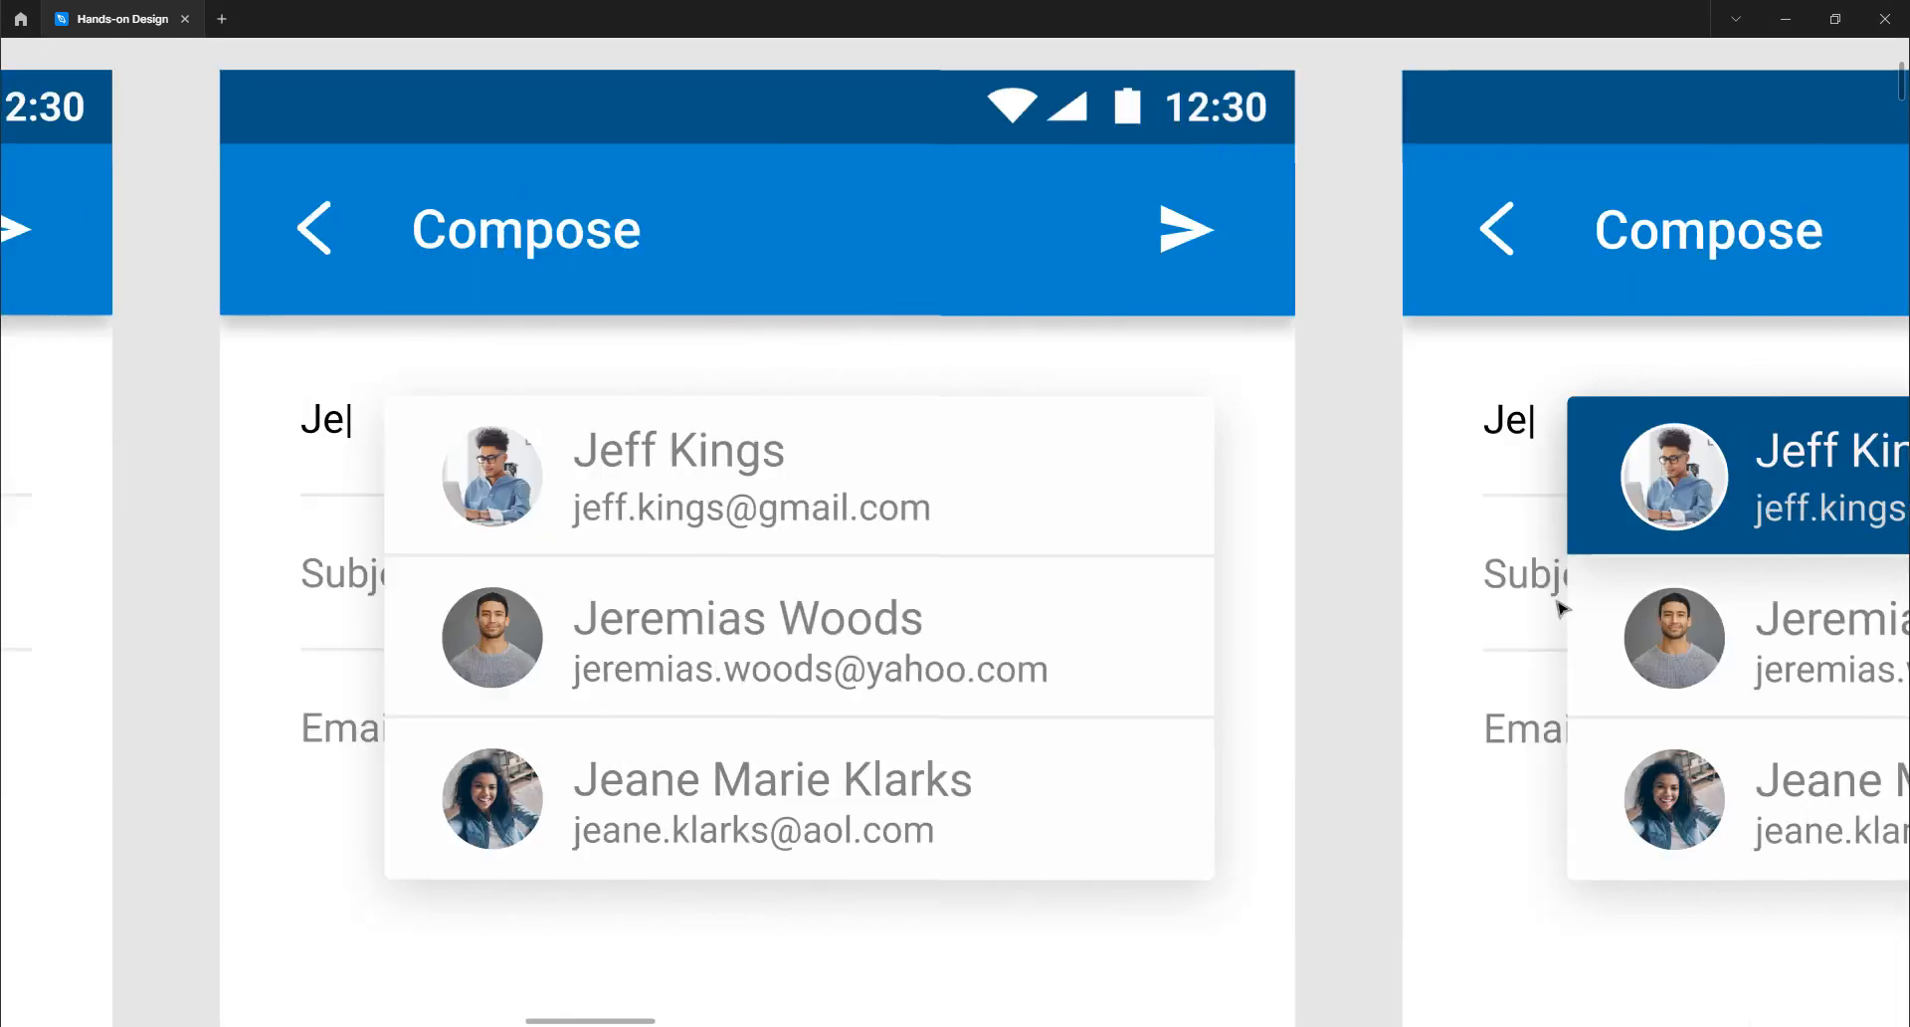
{"action": "scroll", "coordinate": [1562, 609], "scroll_direction": "left", "scroll_amount": 10}
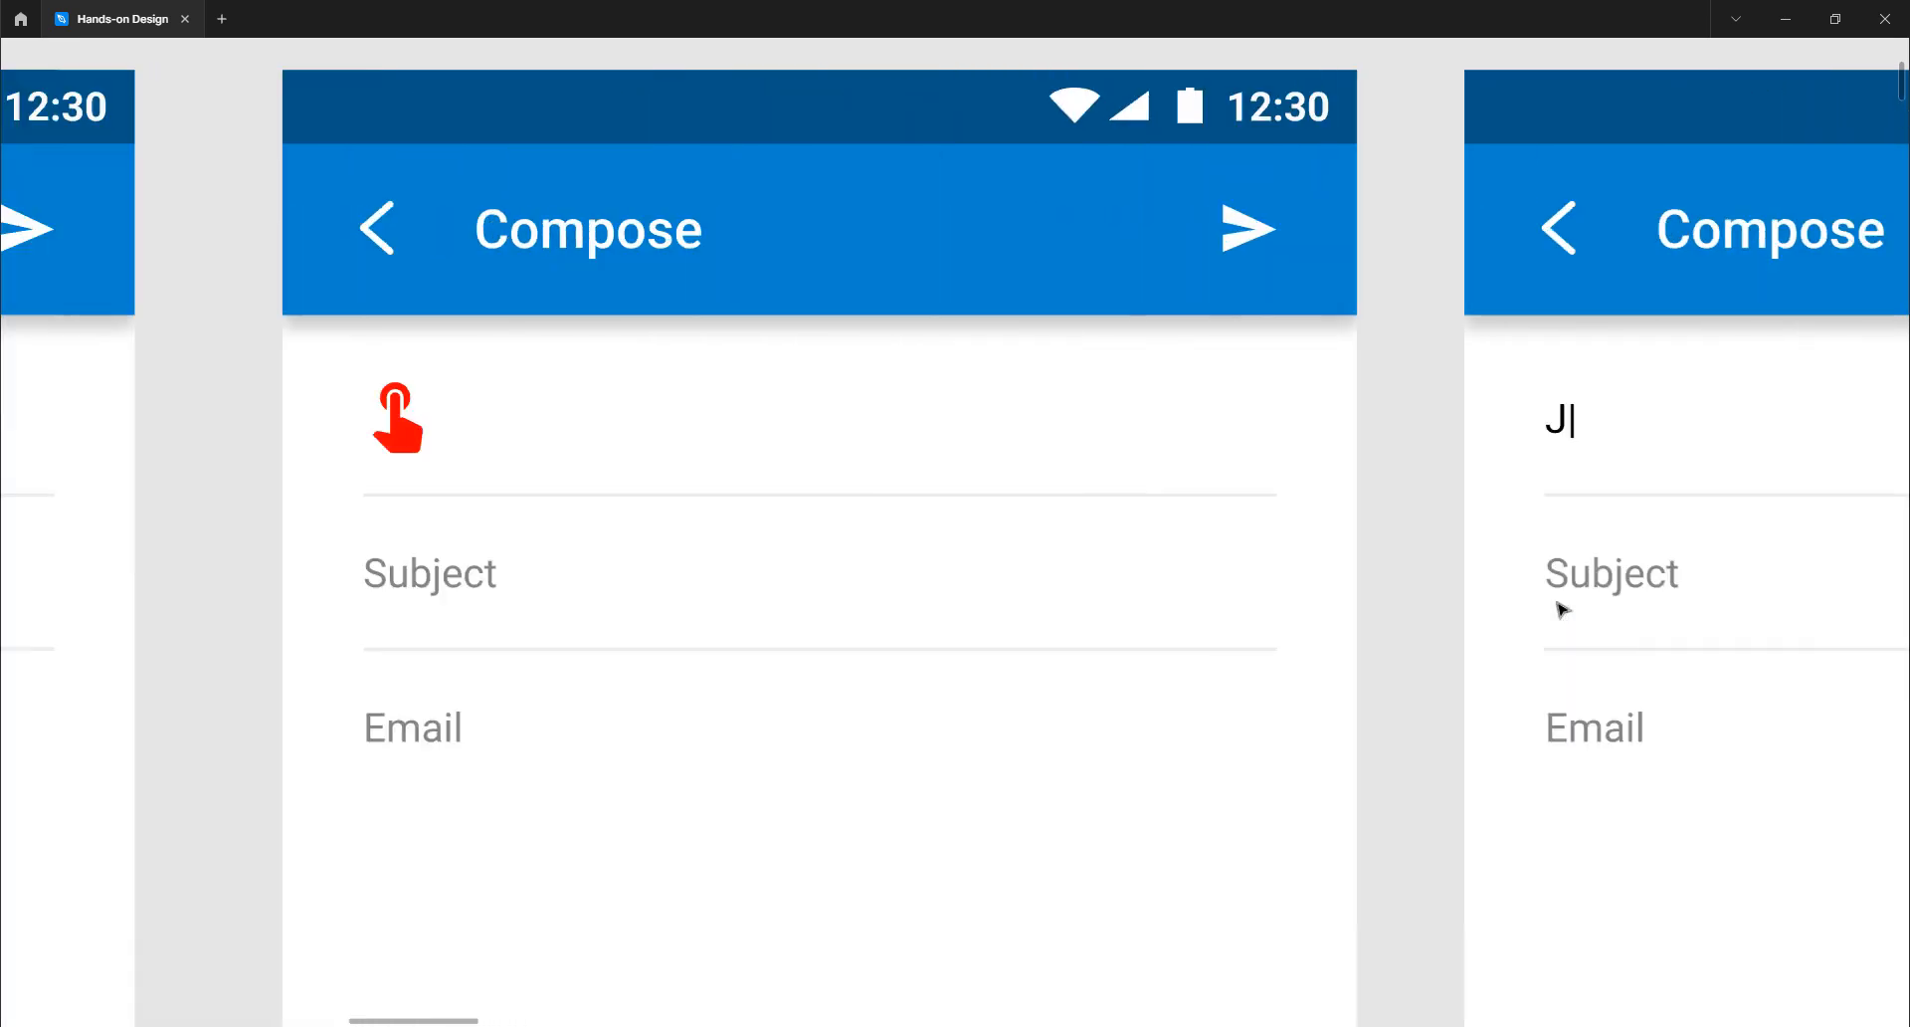
{"action": "scroll", "coordinate": [1562, 609], "scroll_direction": "right", "scroll_amount": 2}
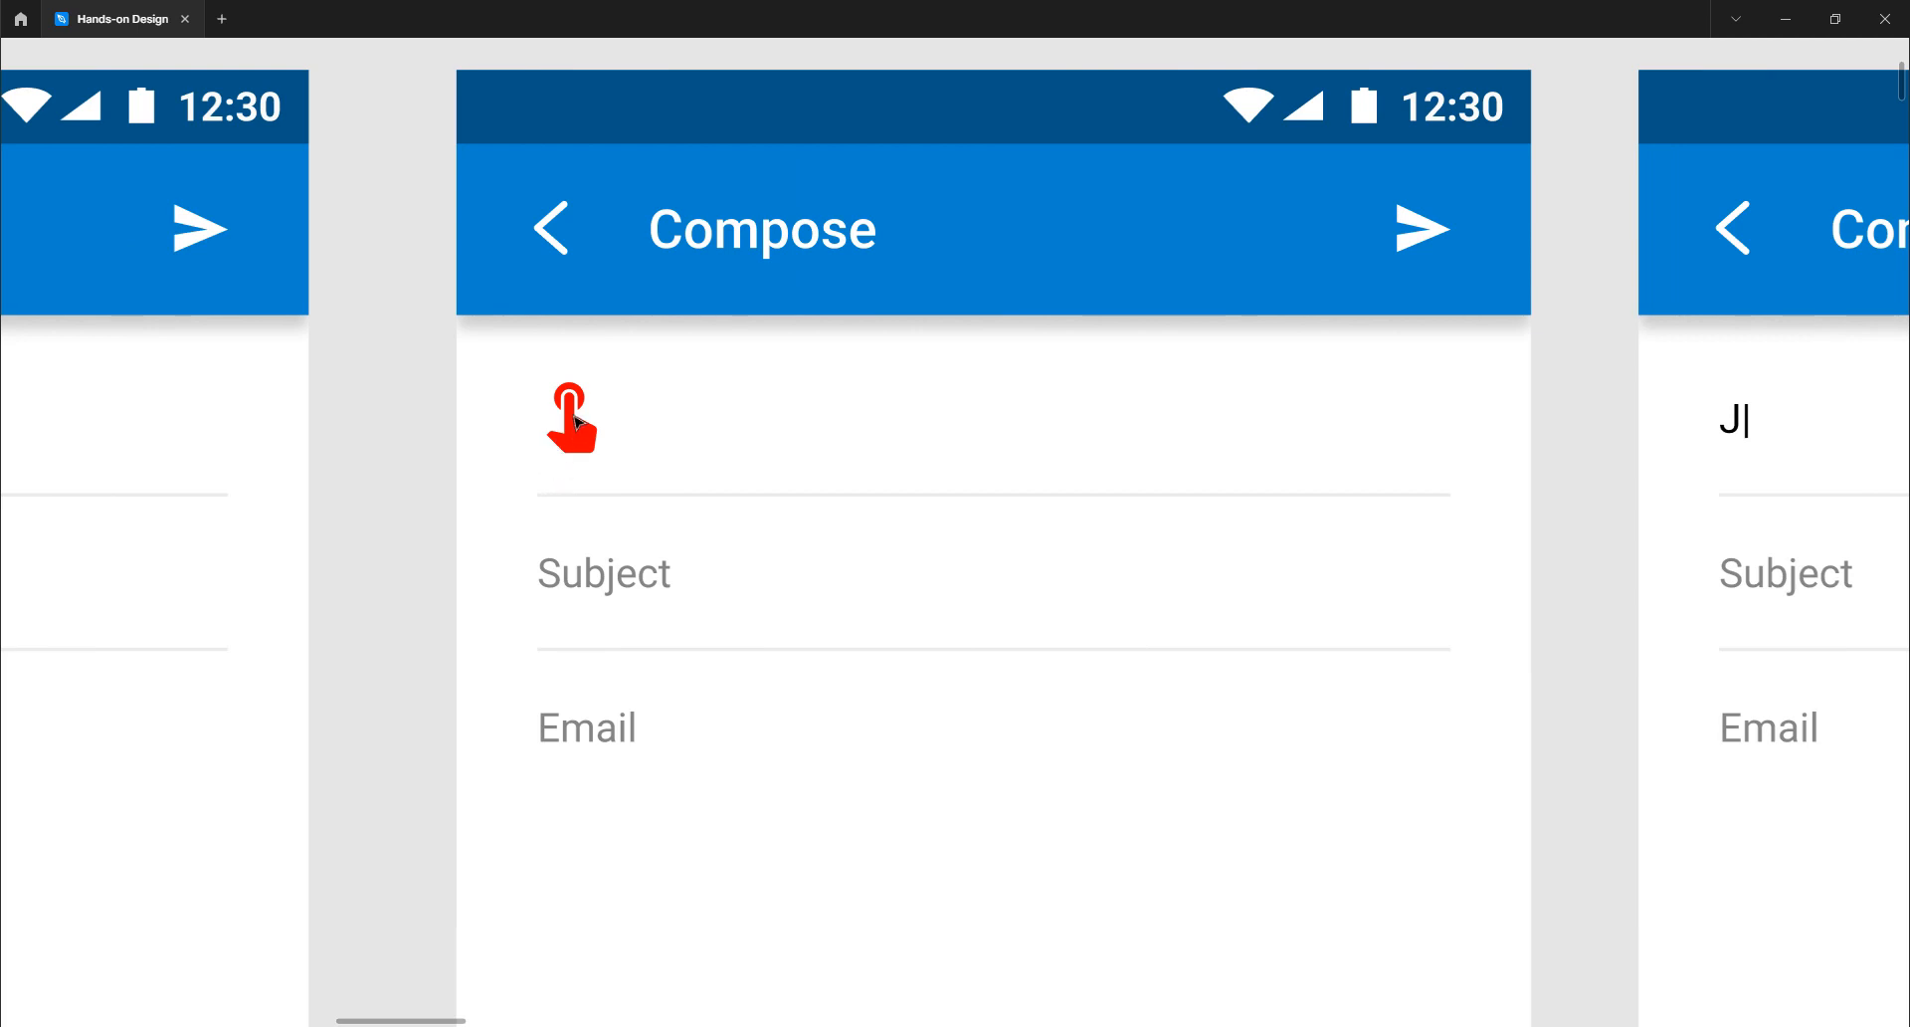
- Advance to the Compose frame with 'Je' typed and three contact suggestions listed
{"action": "left_click", "coordinate": [571, 418]}
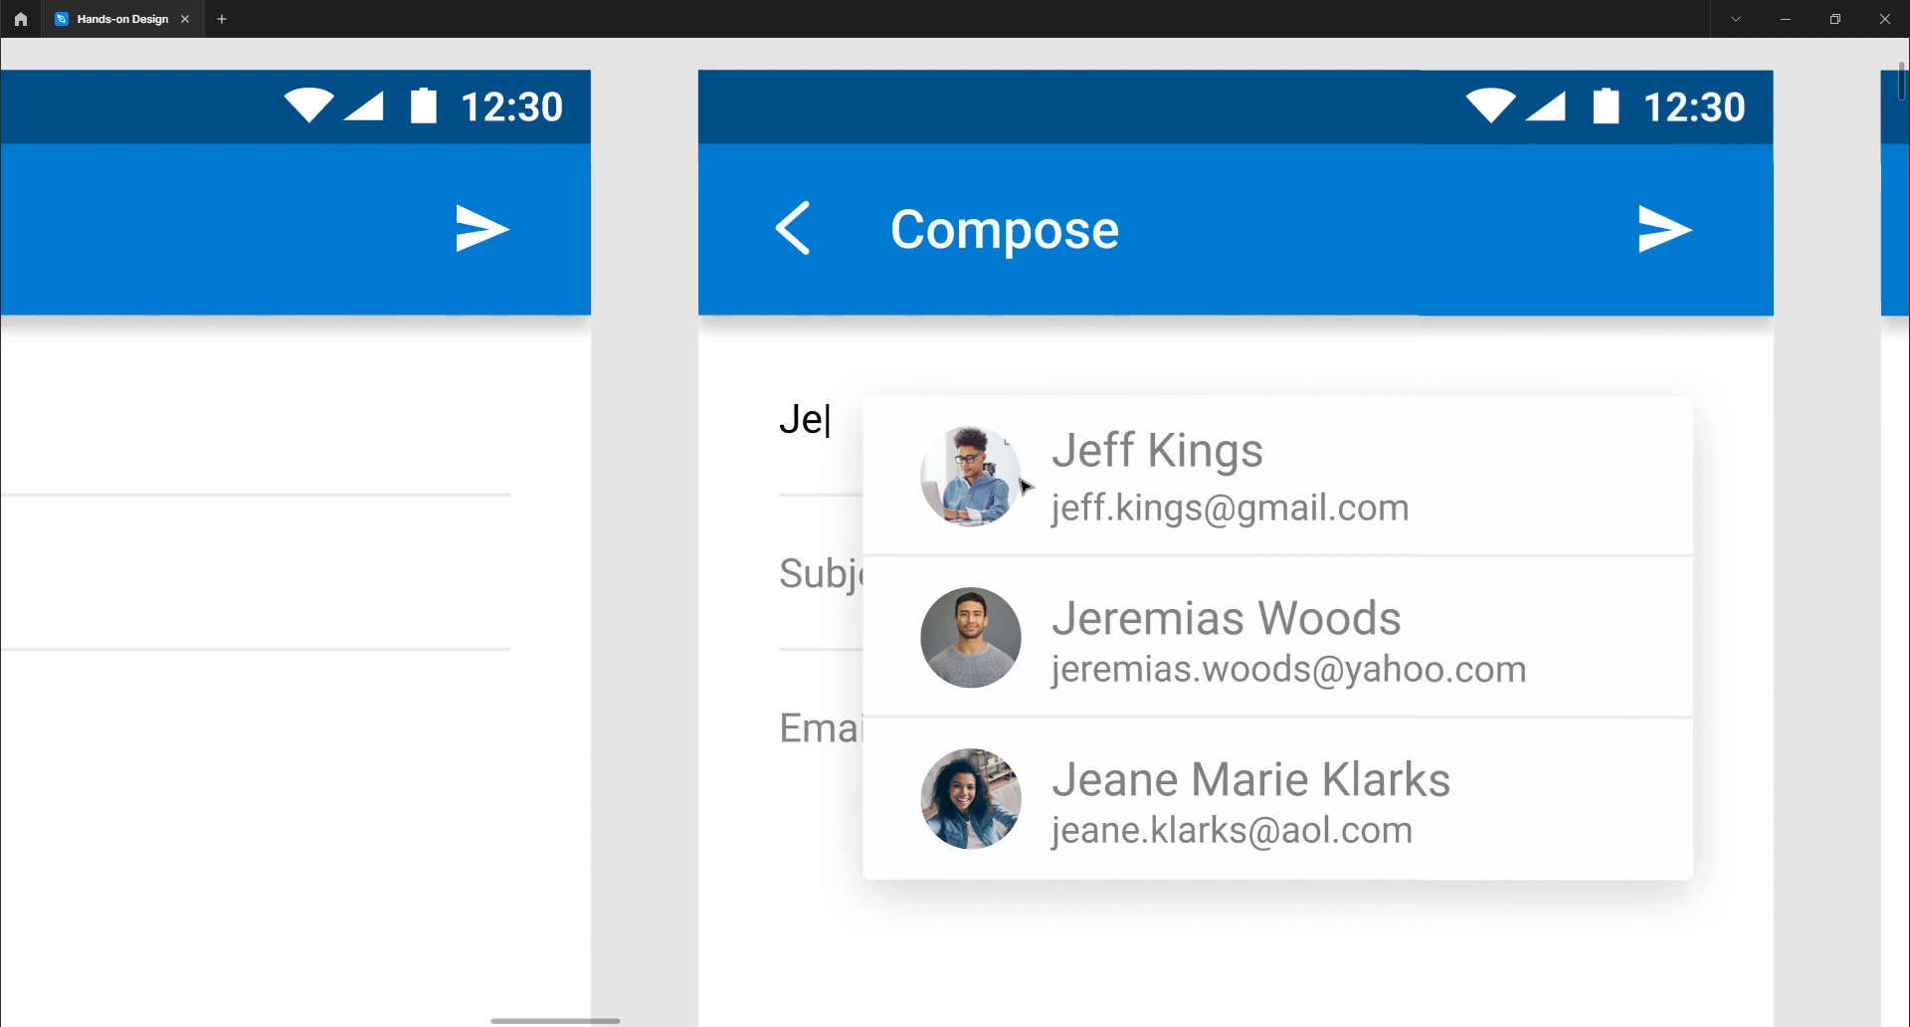
- Scroll right to the Compose frame whose To field holds the chosen contact's full address
{"action": "scroll", "coordinate": [1044, 491], "scroll_direction": "right", "scroll_amount": 15}
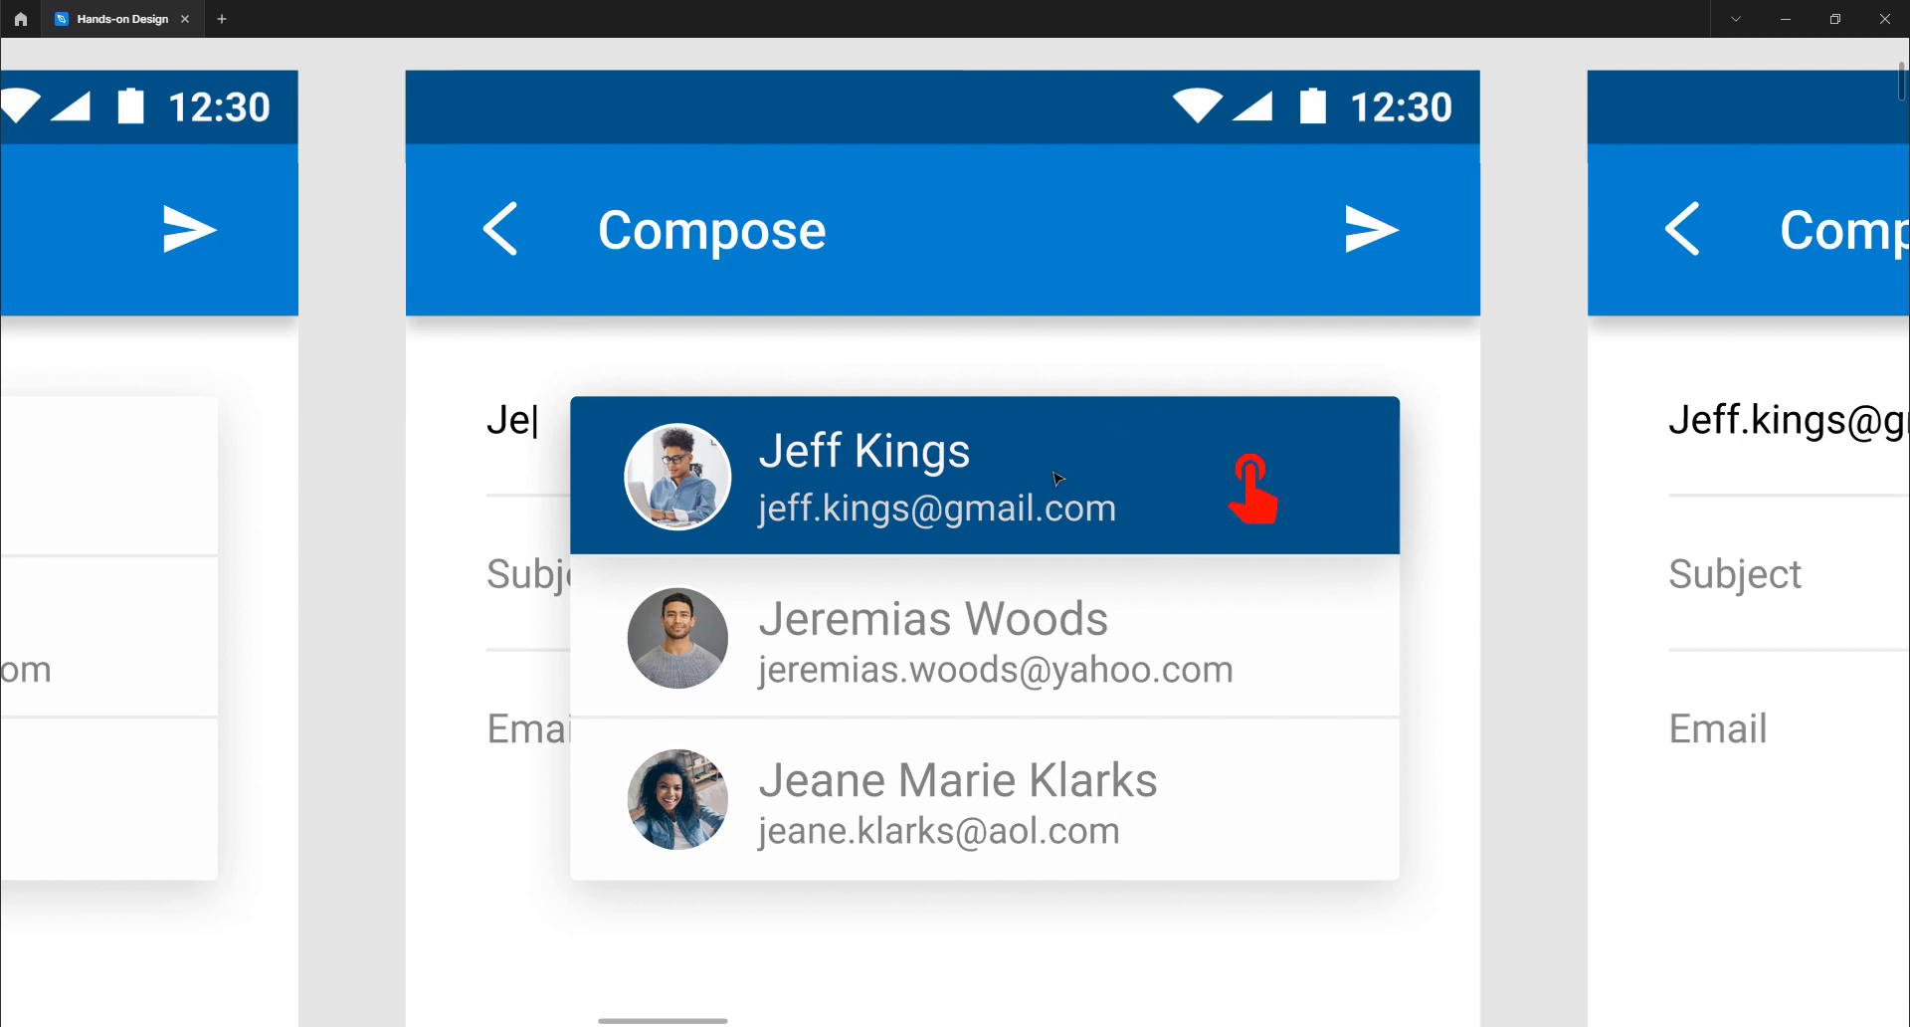
{"action": "scroll", "coordinate": [1052, 471], "scroll_direction": "right", "scroll_amount": 8}
{"action": "scroll", "coordinate": [1056, 477], "scroll_direction": "right", "scroll_amount": 8}
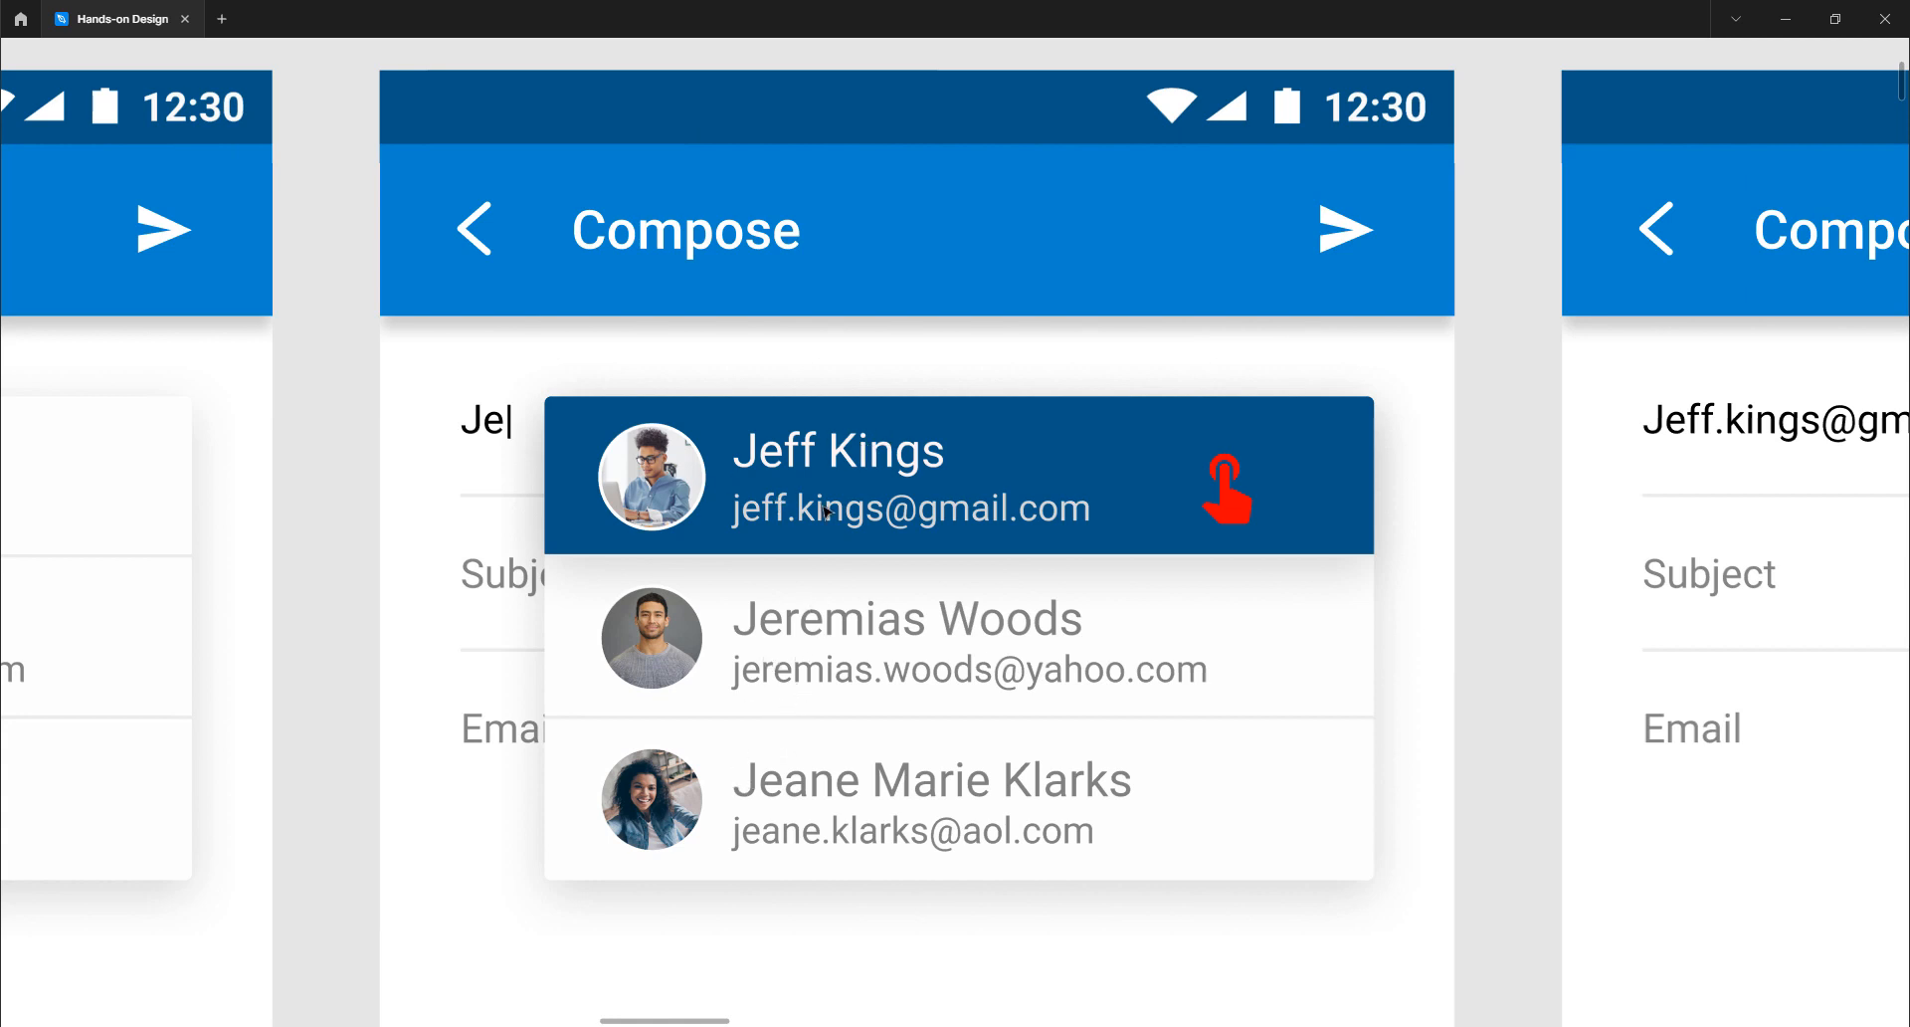
{"action": "scroll", "coordinate": [824, 511], "scroll_direction": "right", "scroll_amount": 10}
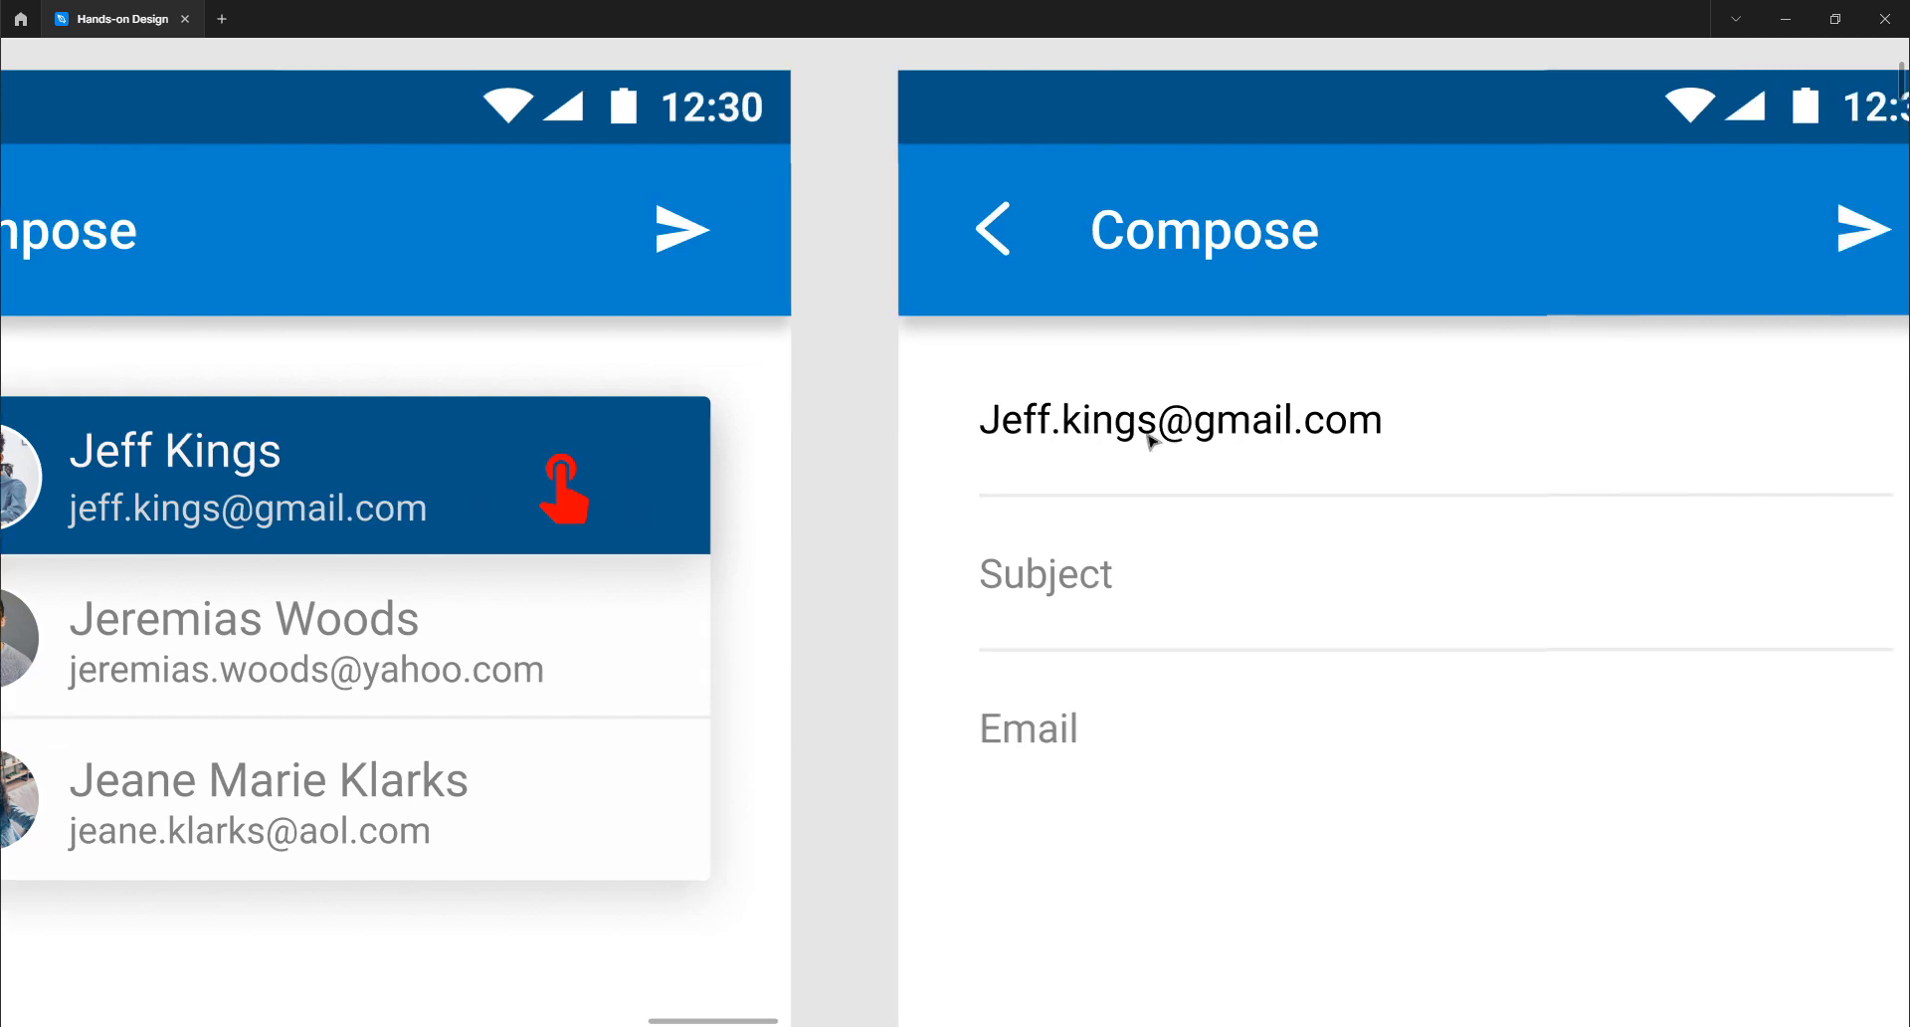
- Scroll right to the Compose frame with a text cursor in the Subject field
{"action": "scroll", "coordinate": [894, 506], "scroll_direction": "left", "scroll_amount": 3}
{"action": "scroll", "coordinate": [896, 507], "scroll_direction": "left", "scroll_amount": 5}
{"action": "scroll", "coordinate": [964, 576], "scroll_direction": "right", "scroll_amount": 15}
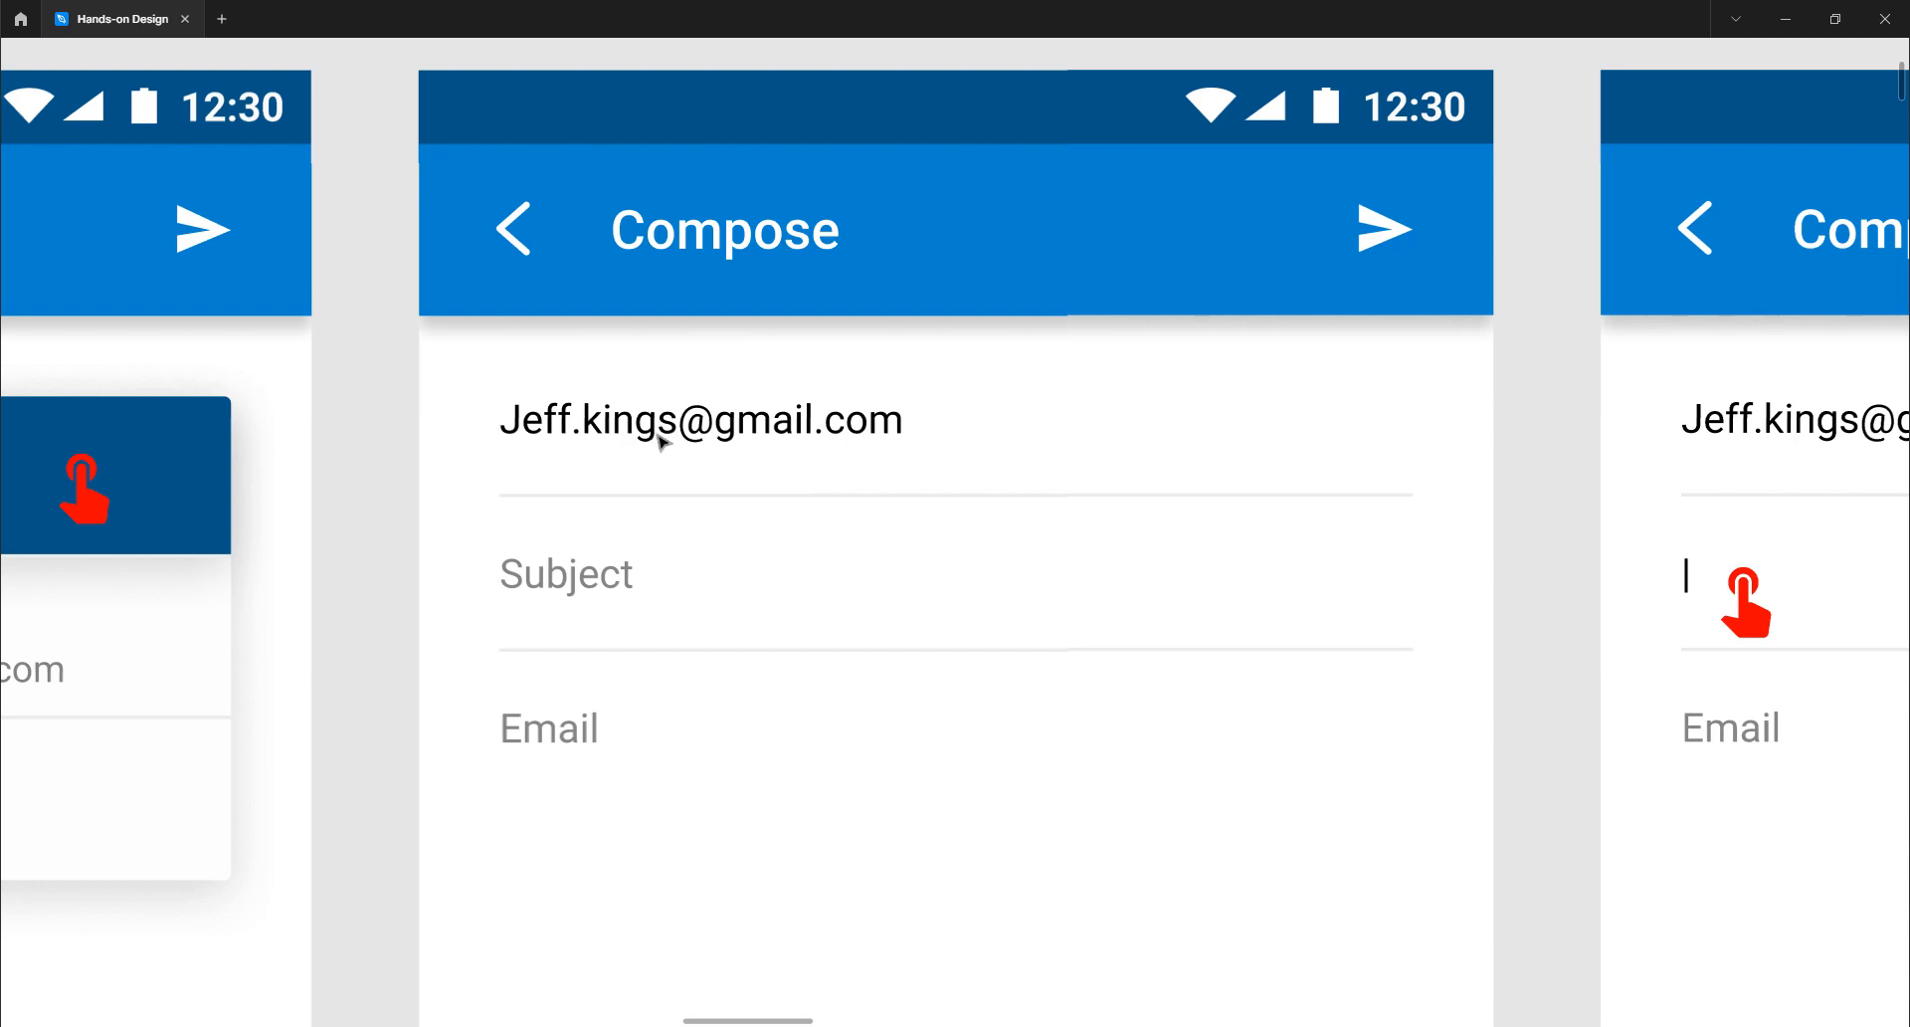
{"action": "scroll", "coordinate": [886, 477], "scroll_direction": "right", "scroll_amount": 14}
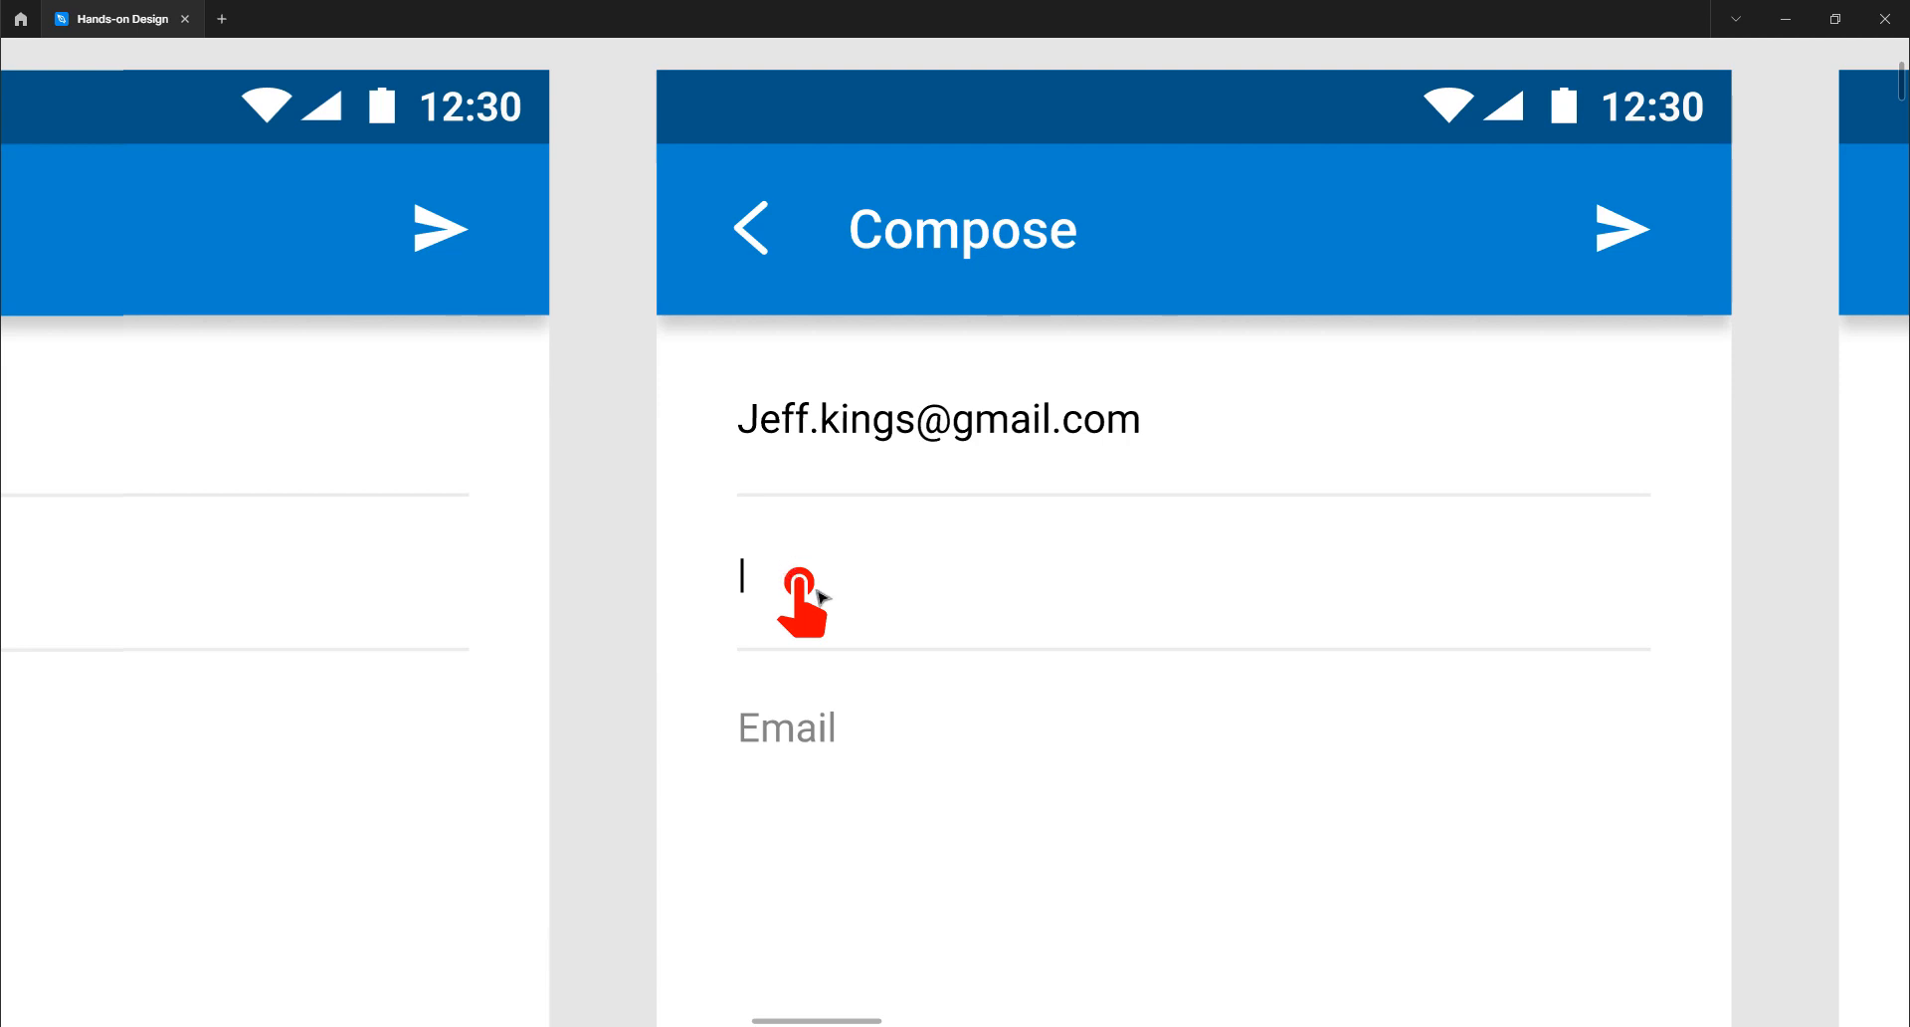
{"action": "scroll", "coordinate": [820, 597], "scroll_direction": "right", "scroll_amount": 20}
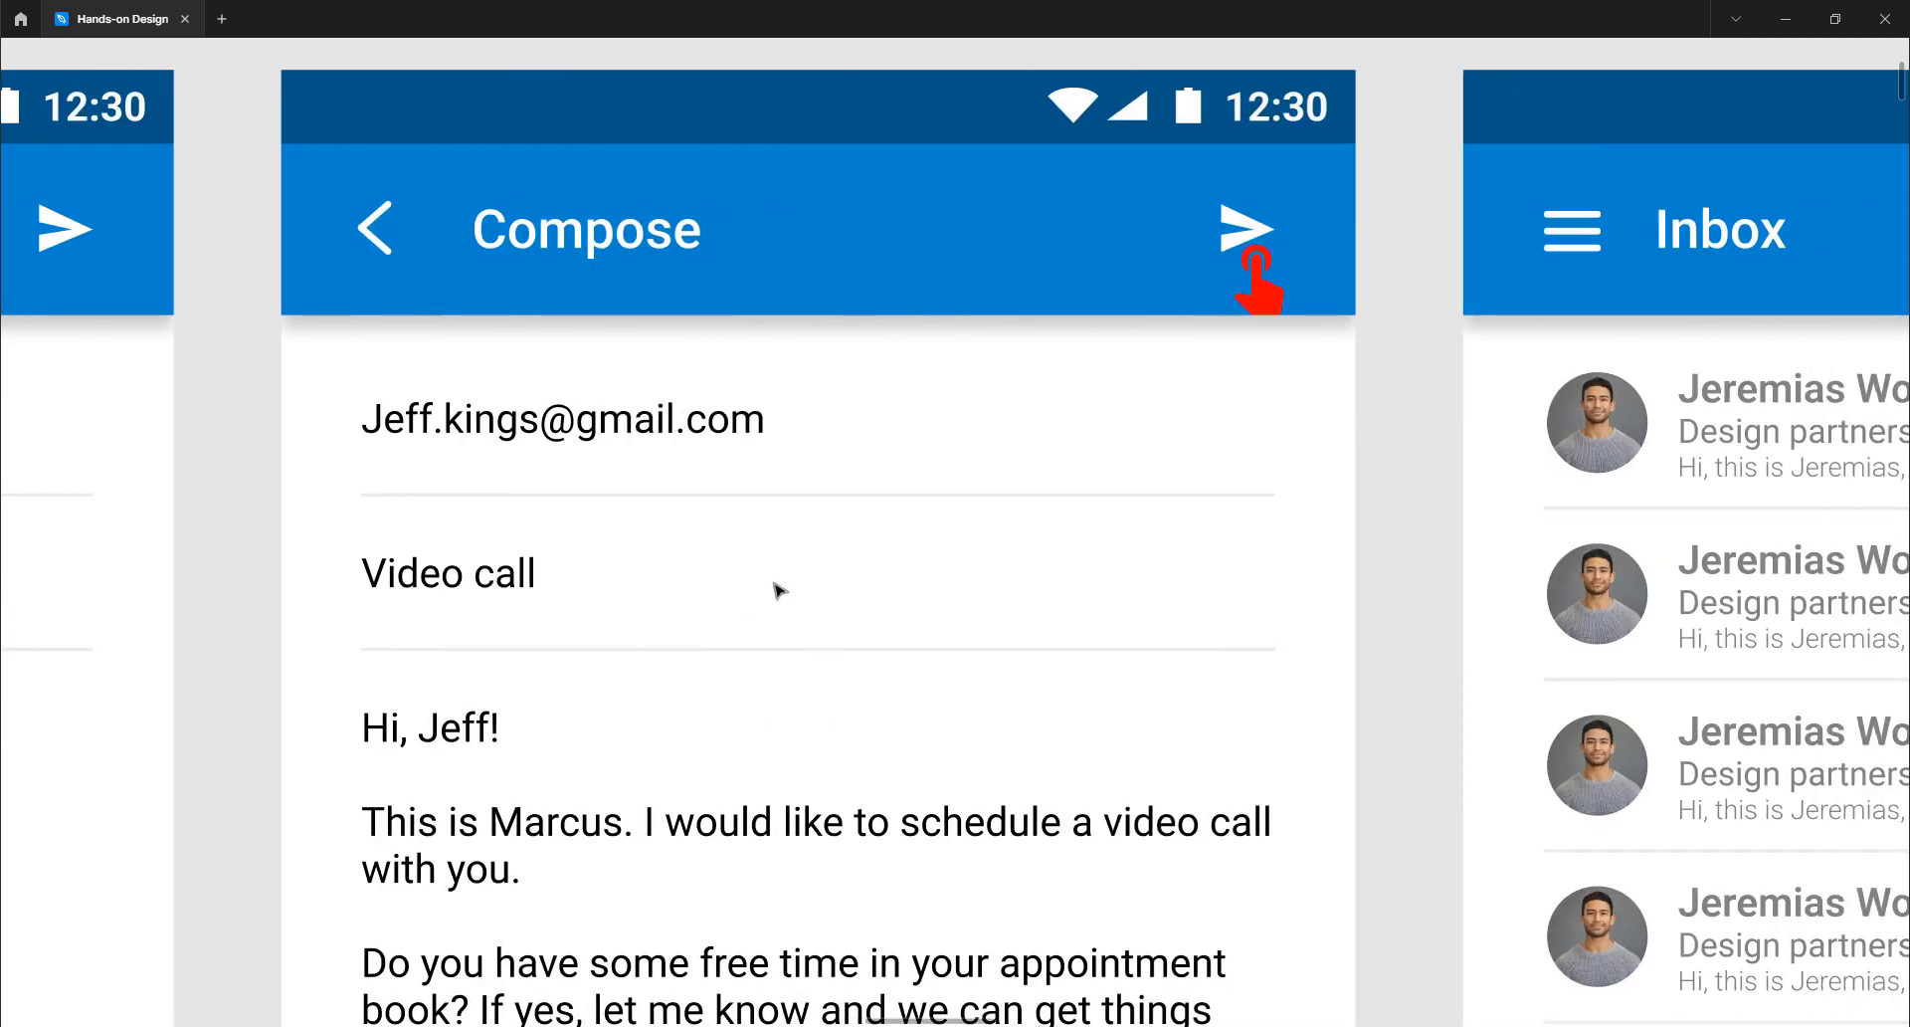
{"action": "scroll", "coordinate": [938, 575], "scroll_direction": "left", "scroll_amount": 3}
{"action": "scroll", "coordinate": [938, 576], "scroll_direction": "down", "scroll_amount": 3}
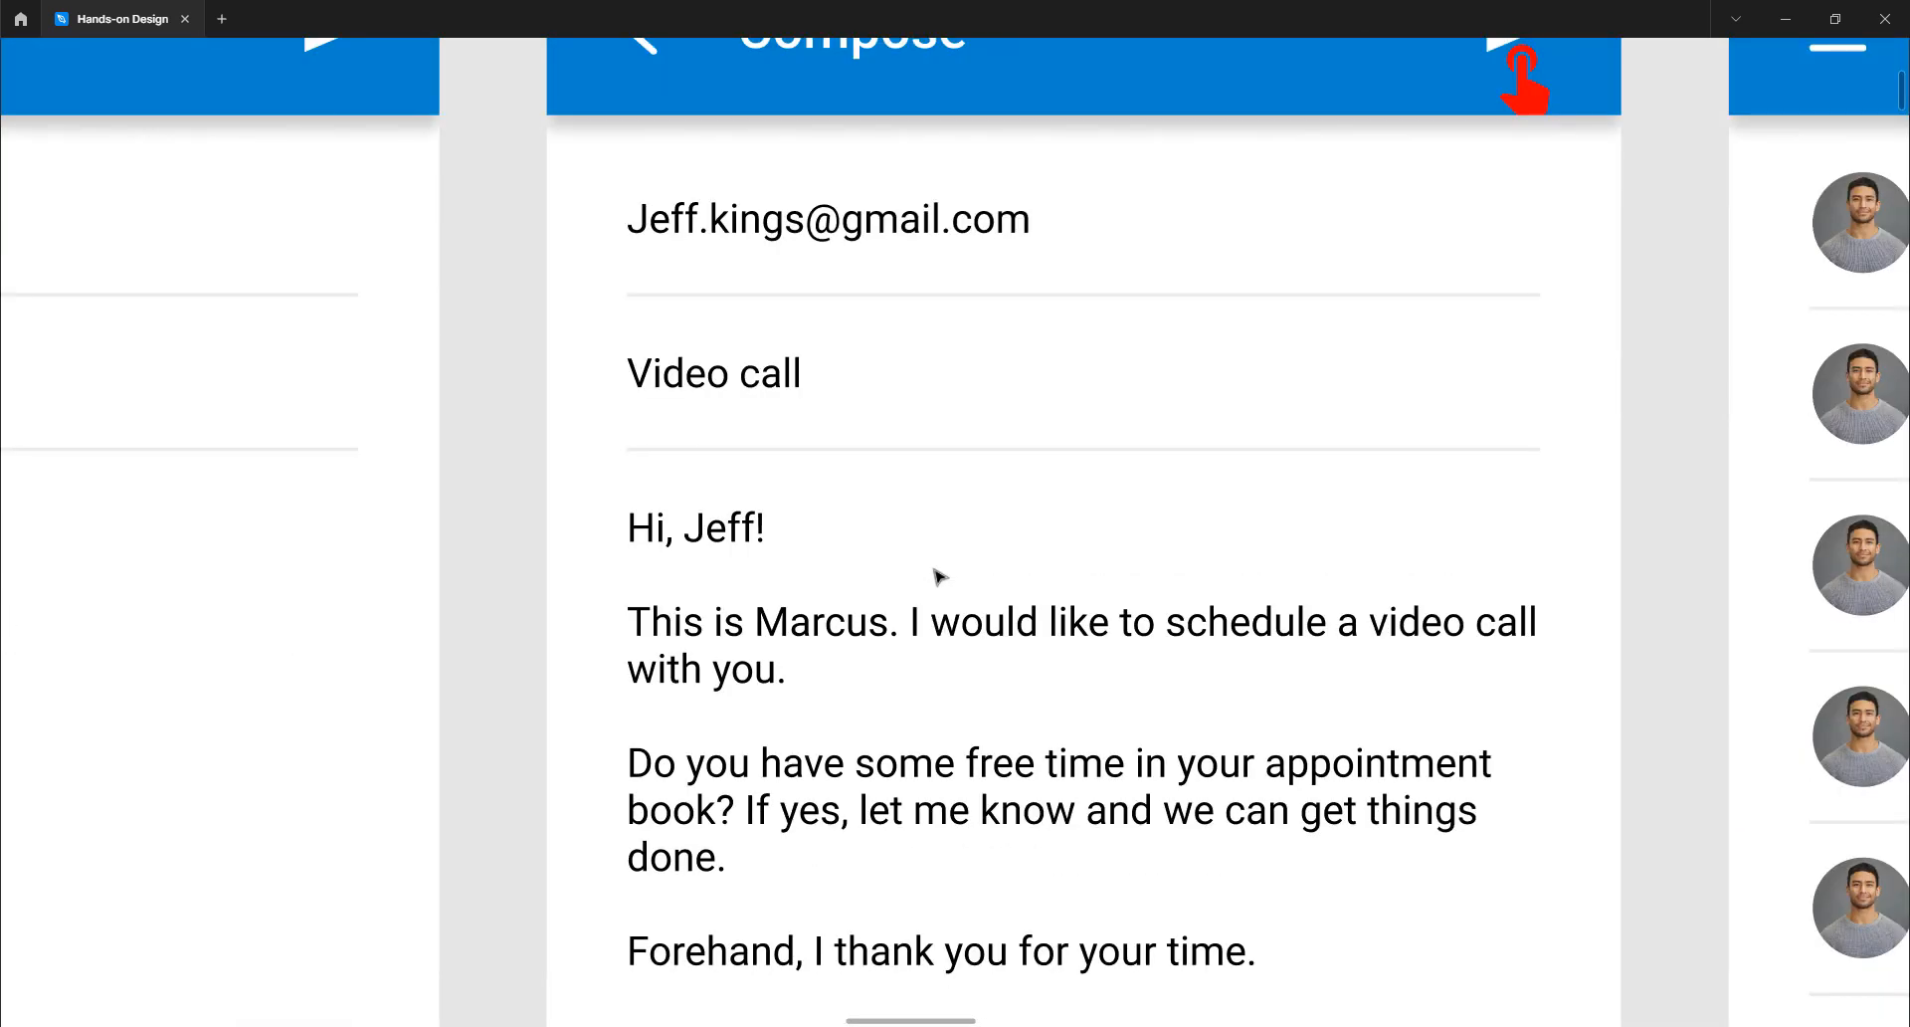
{"action": "scroll", "coordinate": [936, 573], "scroll_direction": "up", "scroll_amount": 1}
{"action": "scroll", "coordinate": [817, 459], "scroll_direction": "down", "scroll_amount": 2}
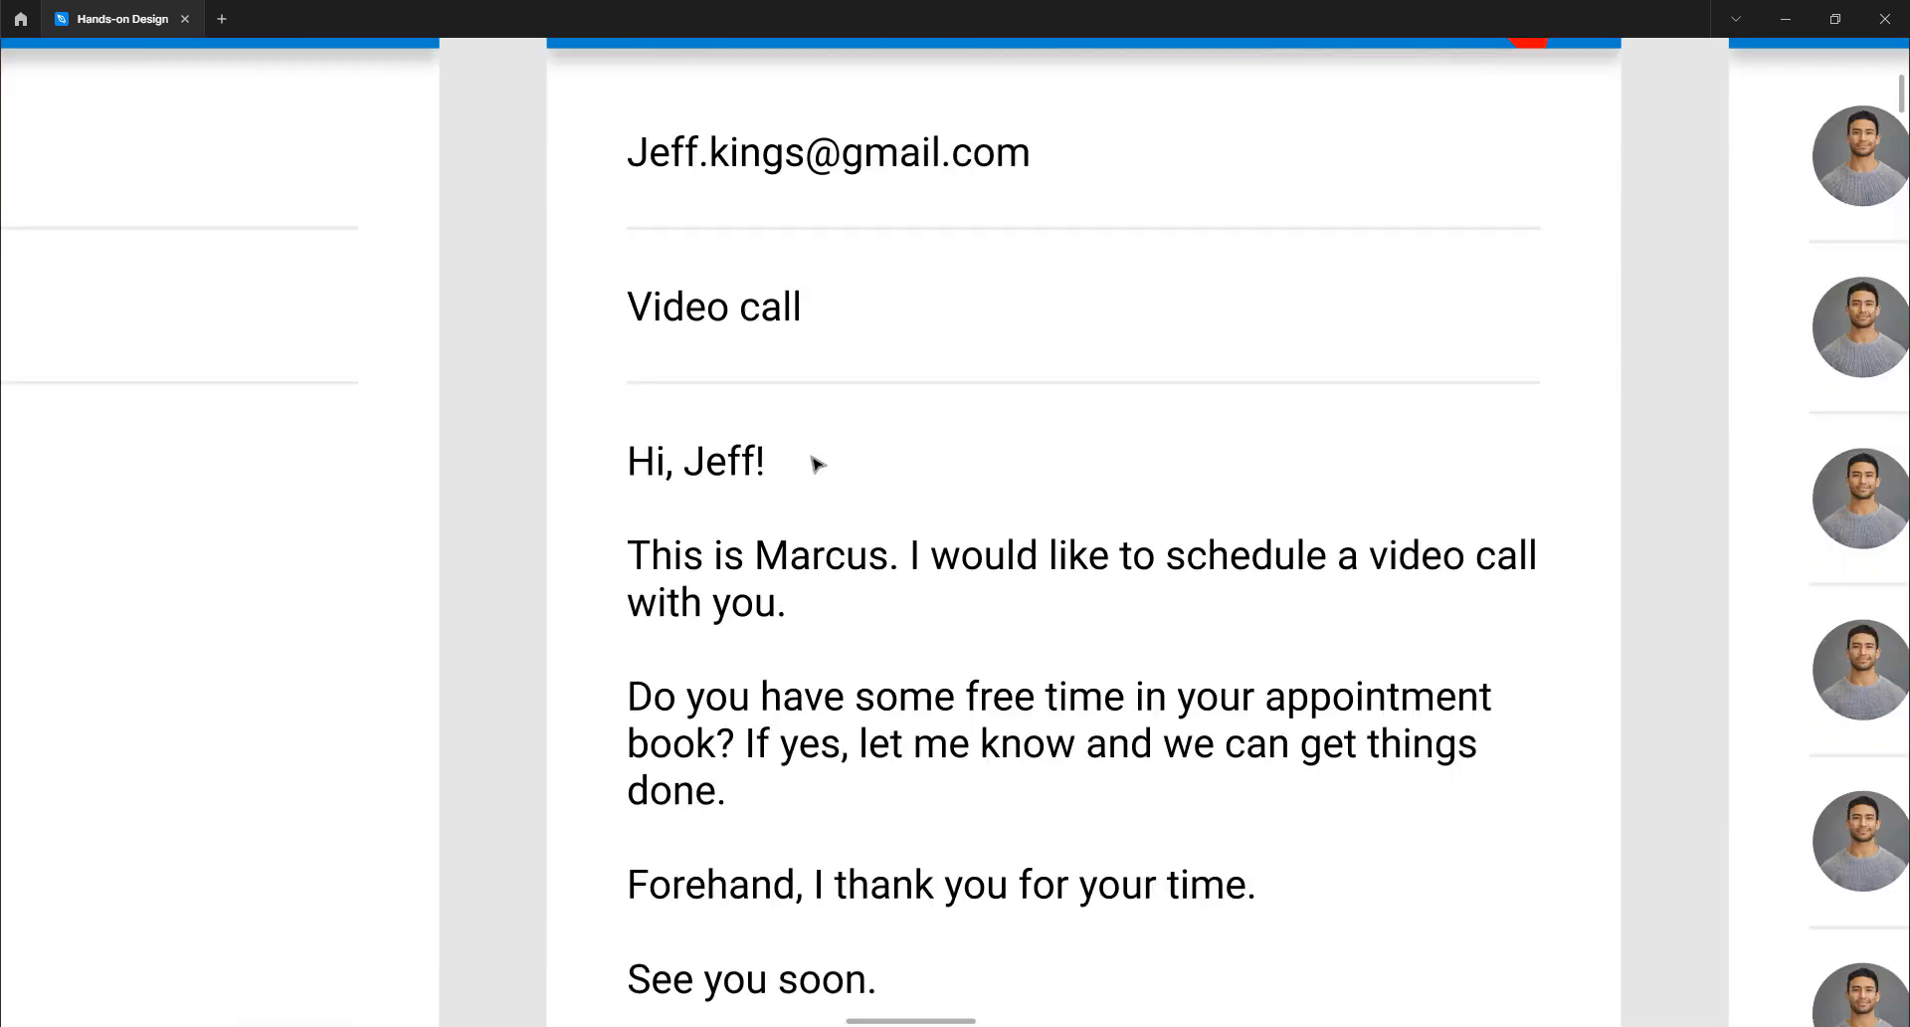
{"action": "scroll", "coordinate": [817, 464], "scroll_direction": "down", "scroll_amount": 2}
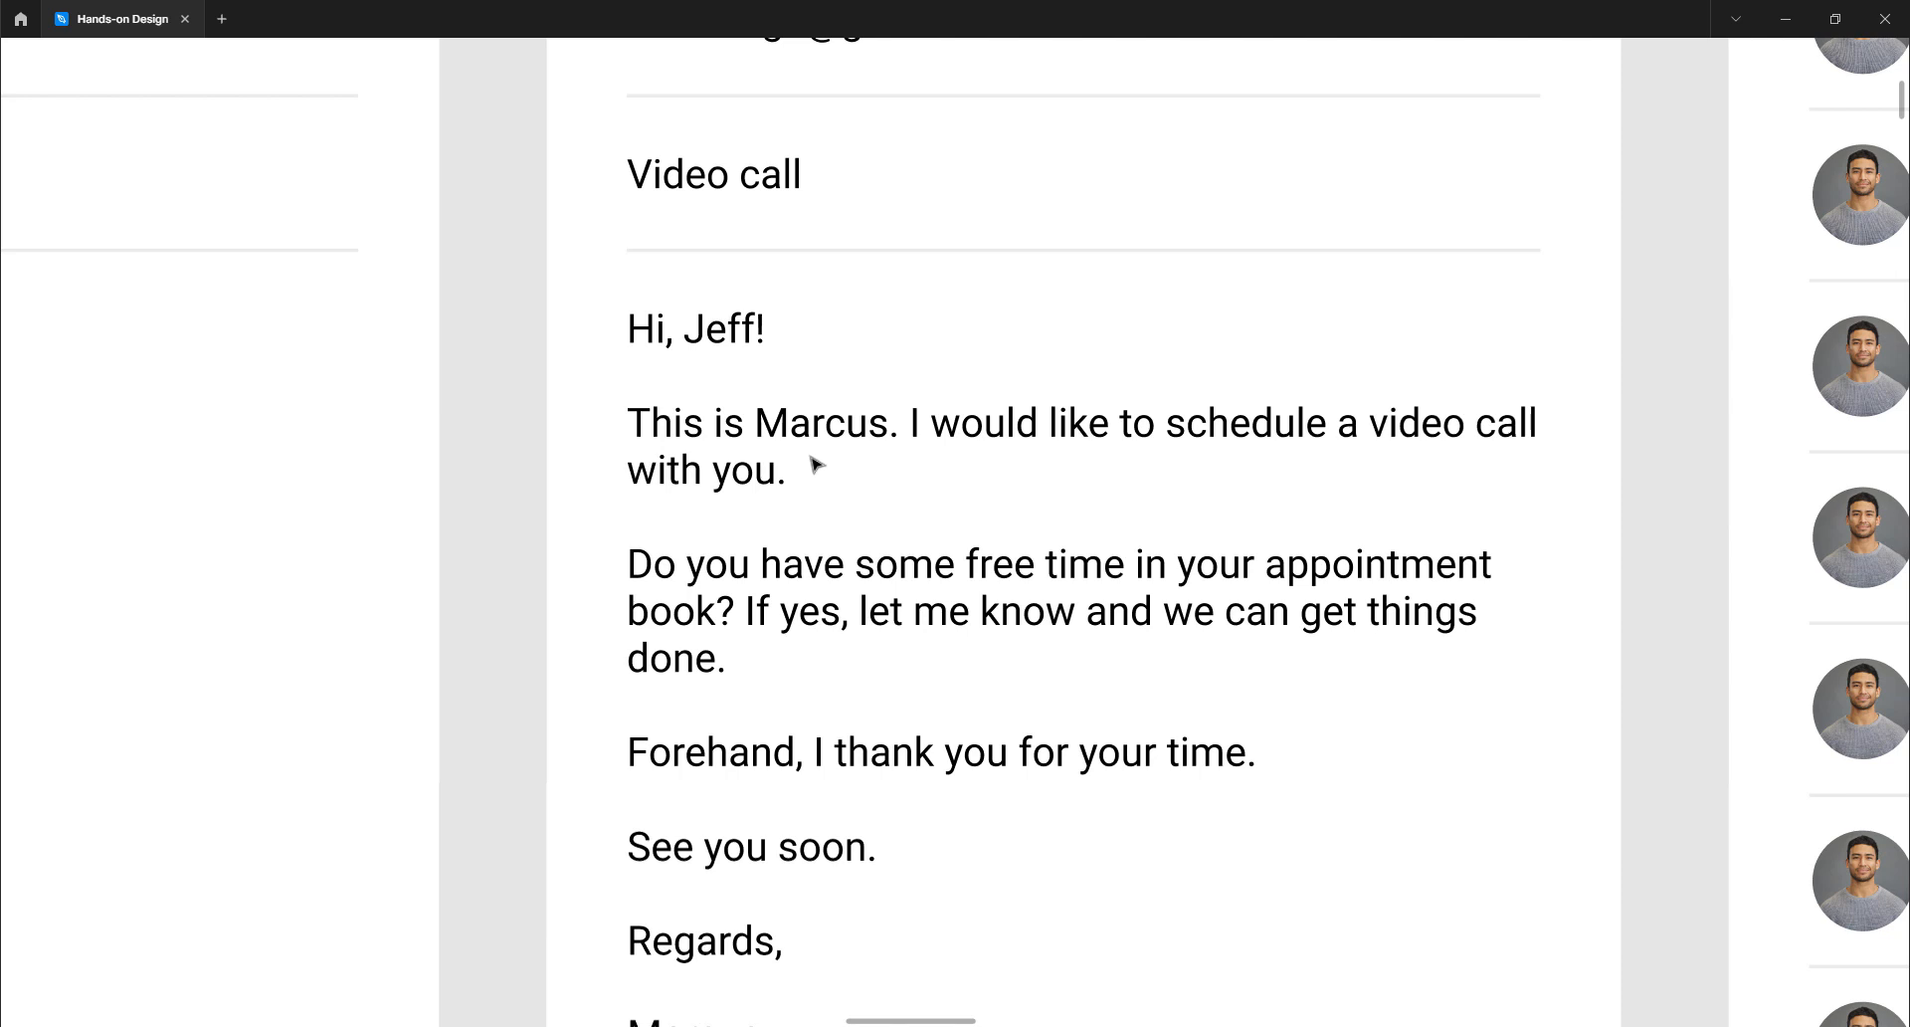
{"action": "scroll", "coordinate": [951, 510], "scroll_direction": "down", "scroll_amount": 1}
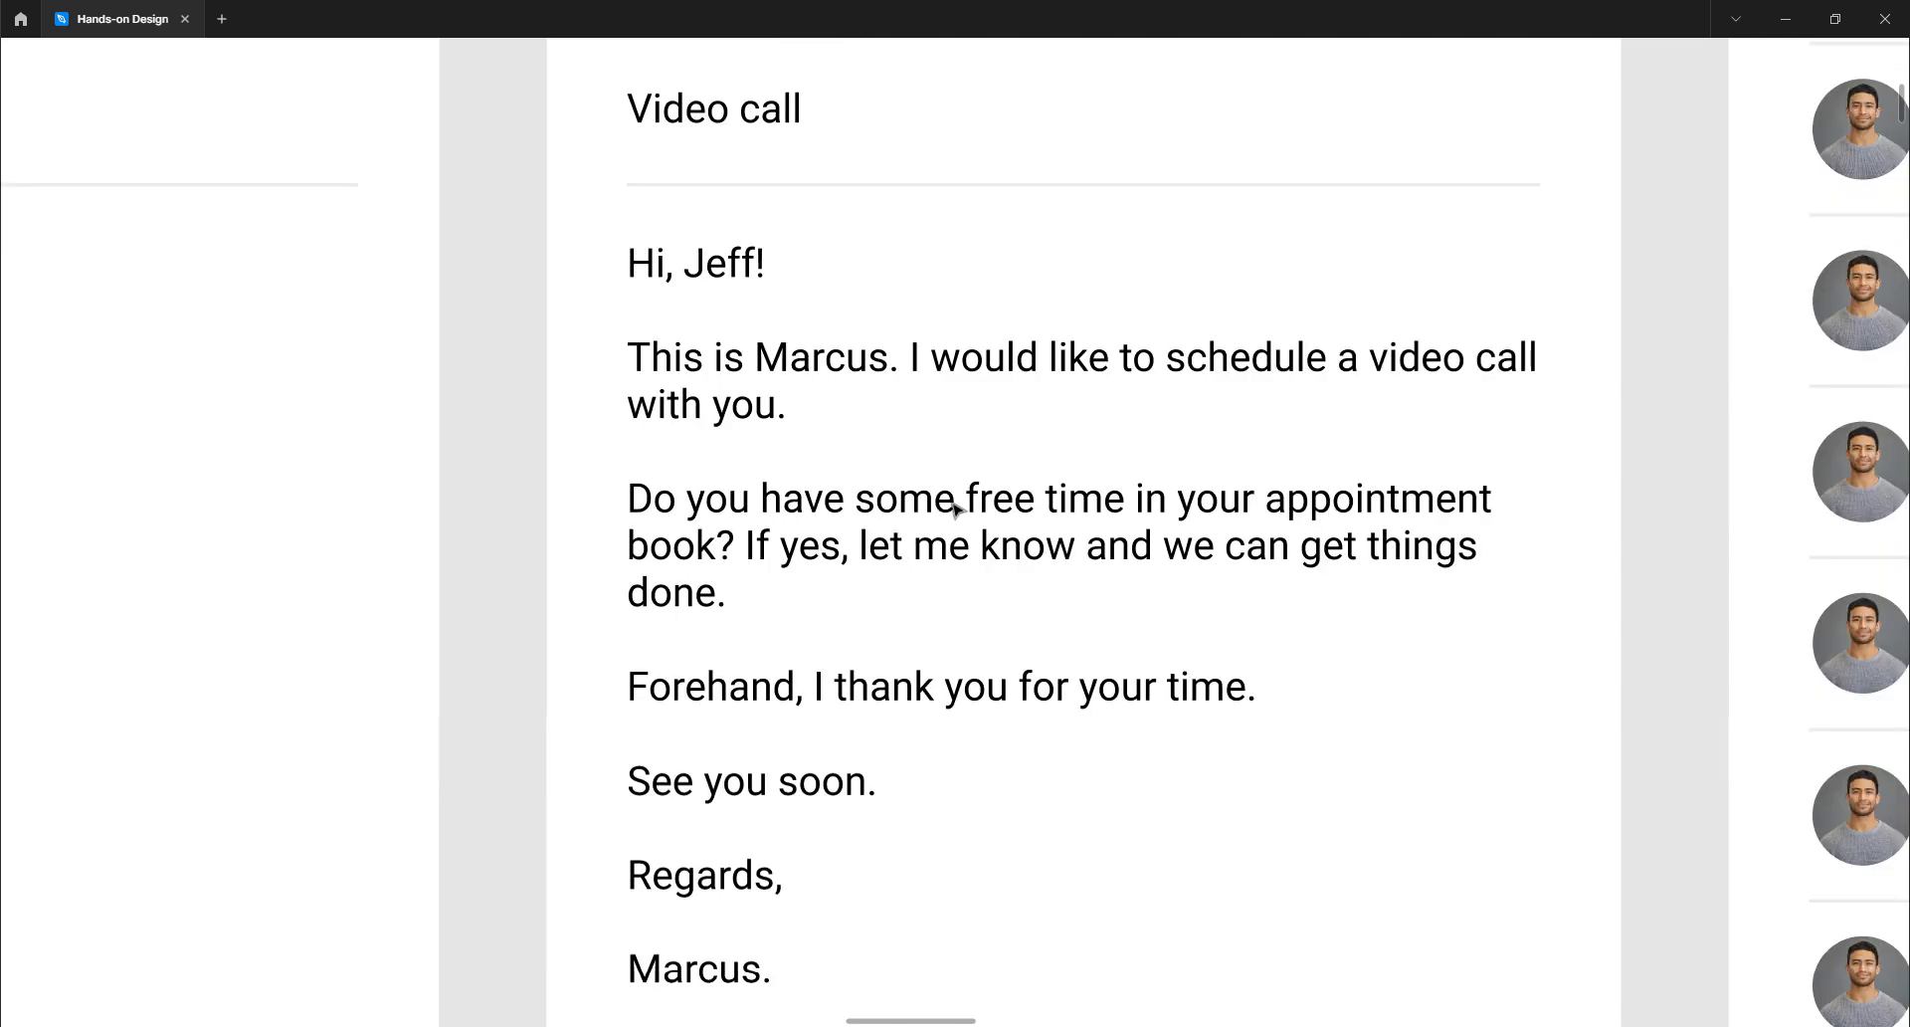
{"action": "scroll", "coordinate": [952, 510], "scroll_direction": "down", "scroll_amount": 5}
{"action": "scroll", "coordinate": [952, 509], "scroll_direction": "up", "scroll_amount": 5}
{"action": "scroll", "coordinate": [955, 509], "scroll_direction": "down", "scroll_amount": 1}
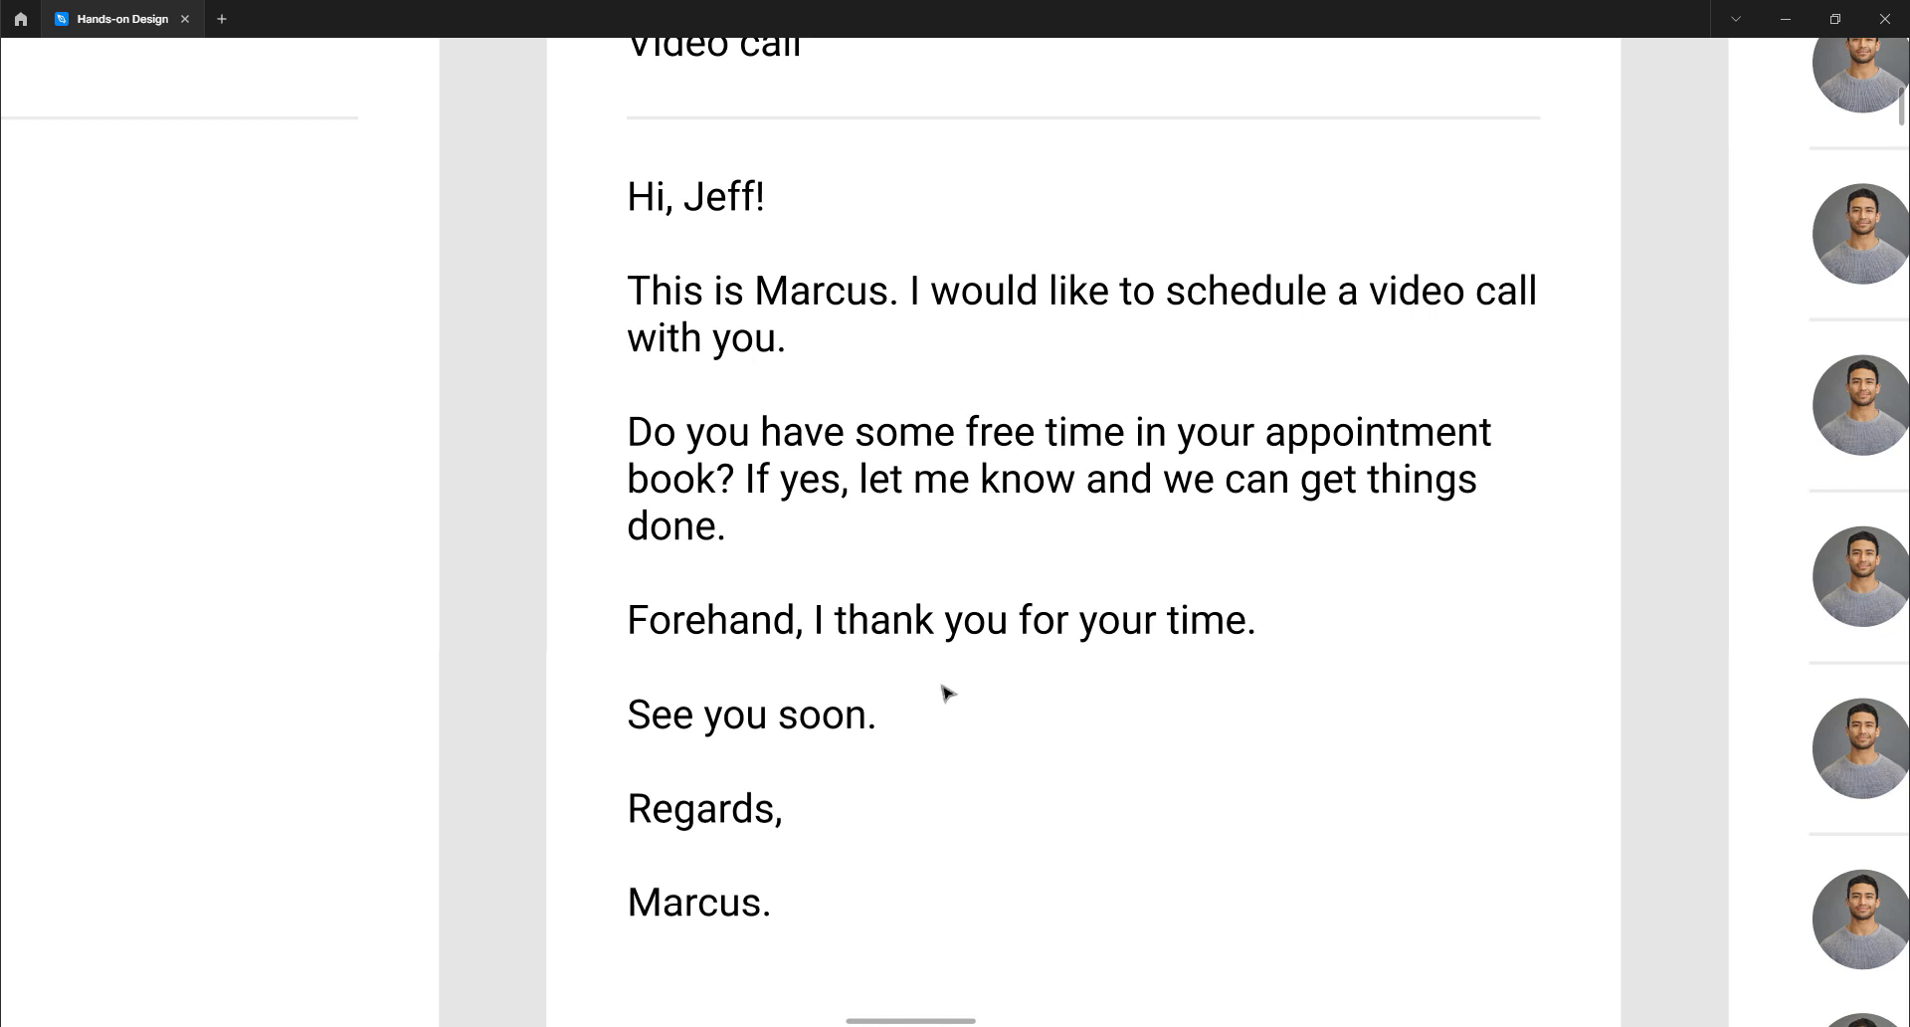
{"action": "scroll", "coordinate": [946, 690], "scroll_direction": "up", "scroll_amount": 7}
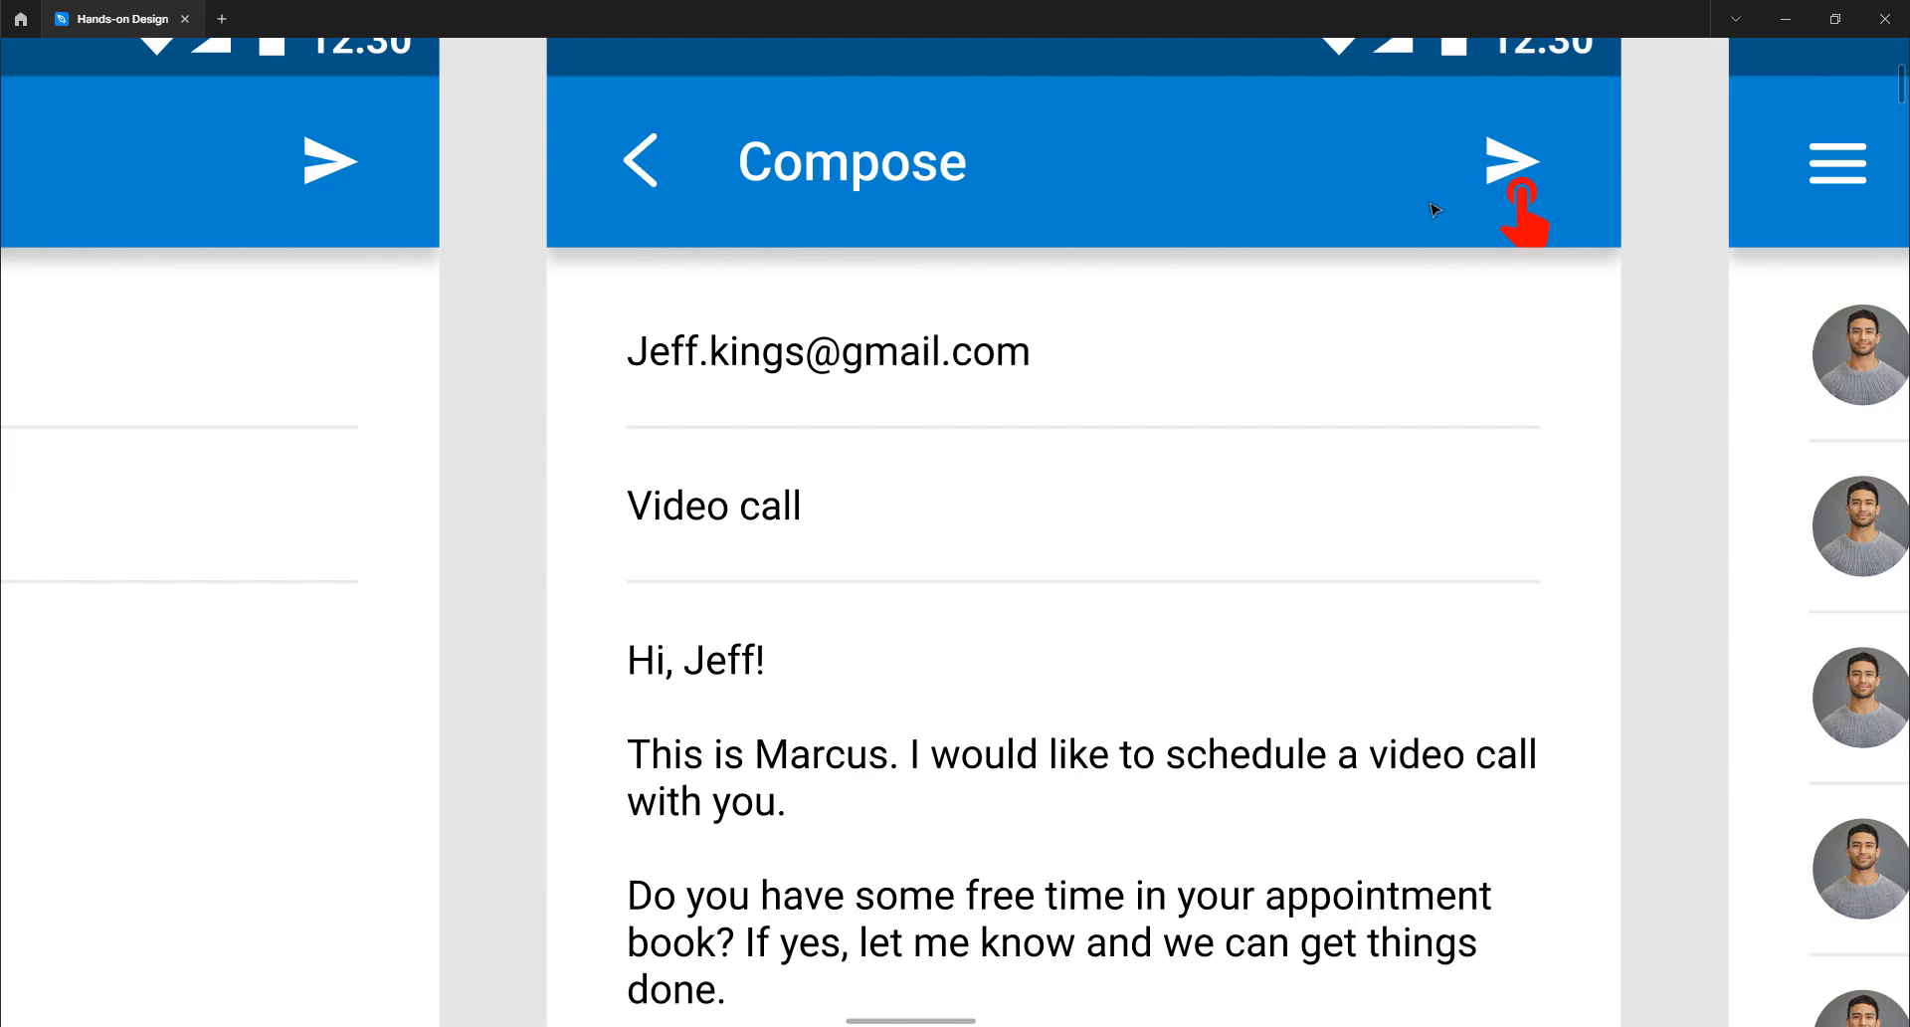
- Pan to the Inbox frame listing four 'Design partnership' messages dated Set 4, 2022
{"action": "scroll", "coordinate": [1434, 346], "scroll_direction": "right", "scroll_amount": 3}
{"action": "scroll", "coordinate": [1435, 346], "scroll_direction": "right", "scroll_amount": 10}
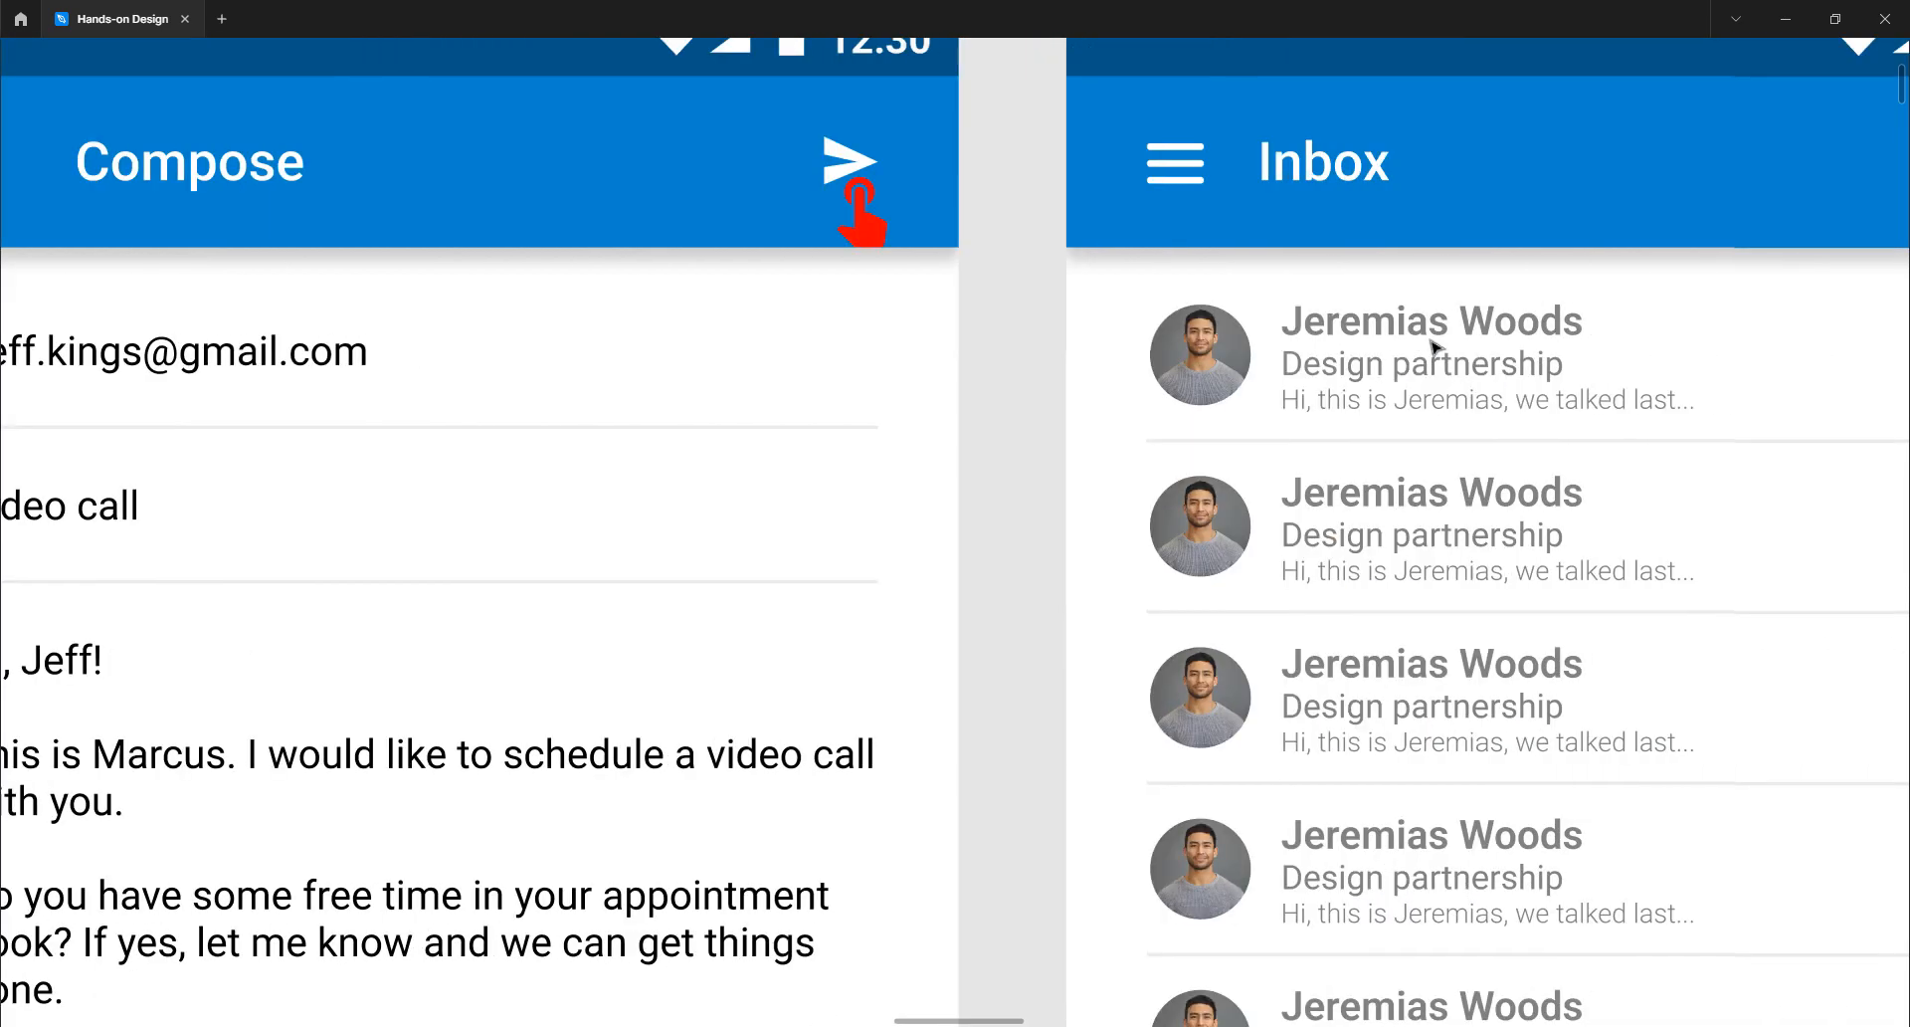
{"action": "scroll", "coordinate": [1435, 346], "scroll_direction": "left", "scroll_amount": 10}
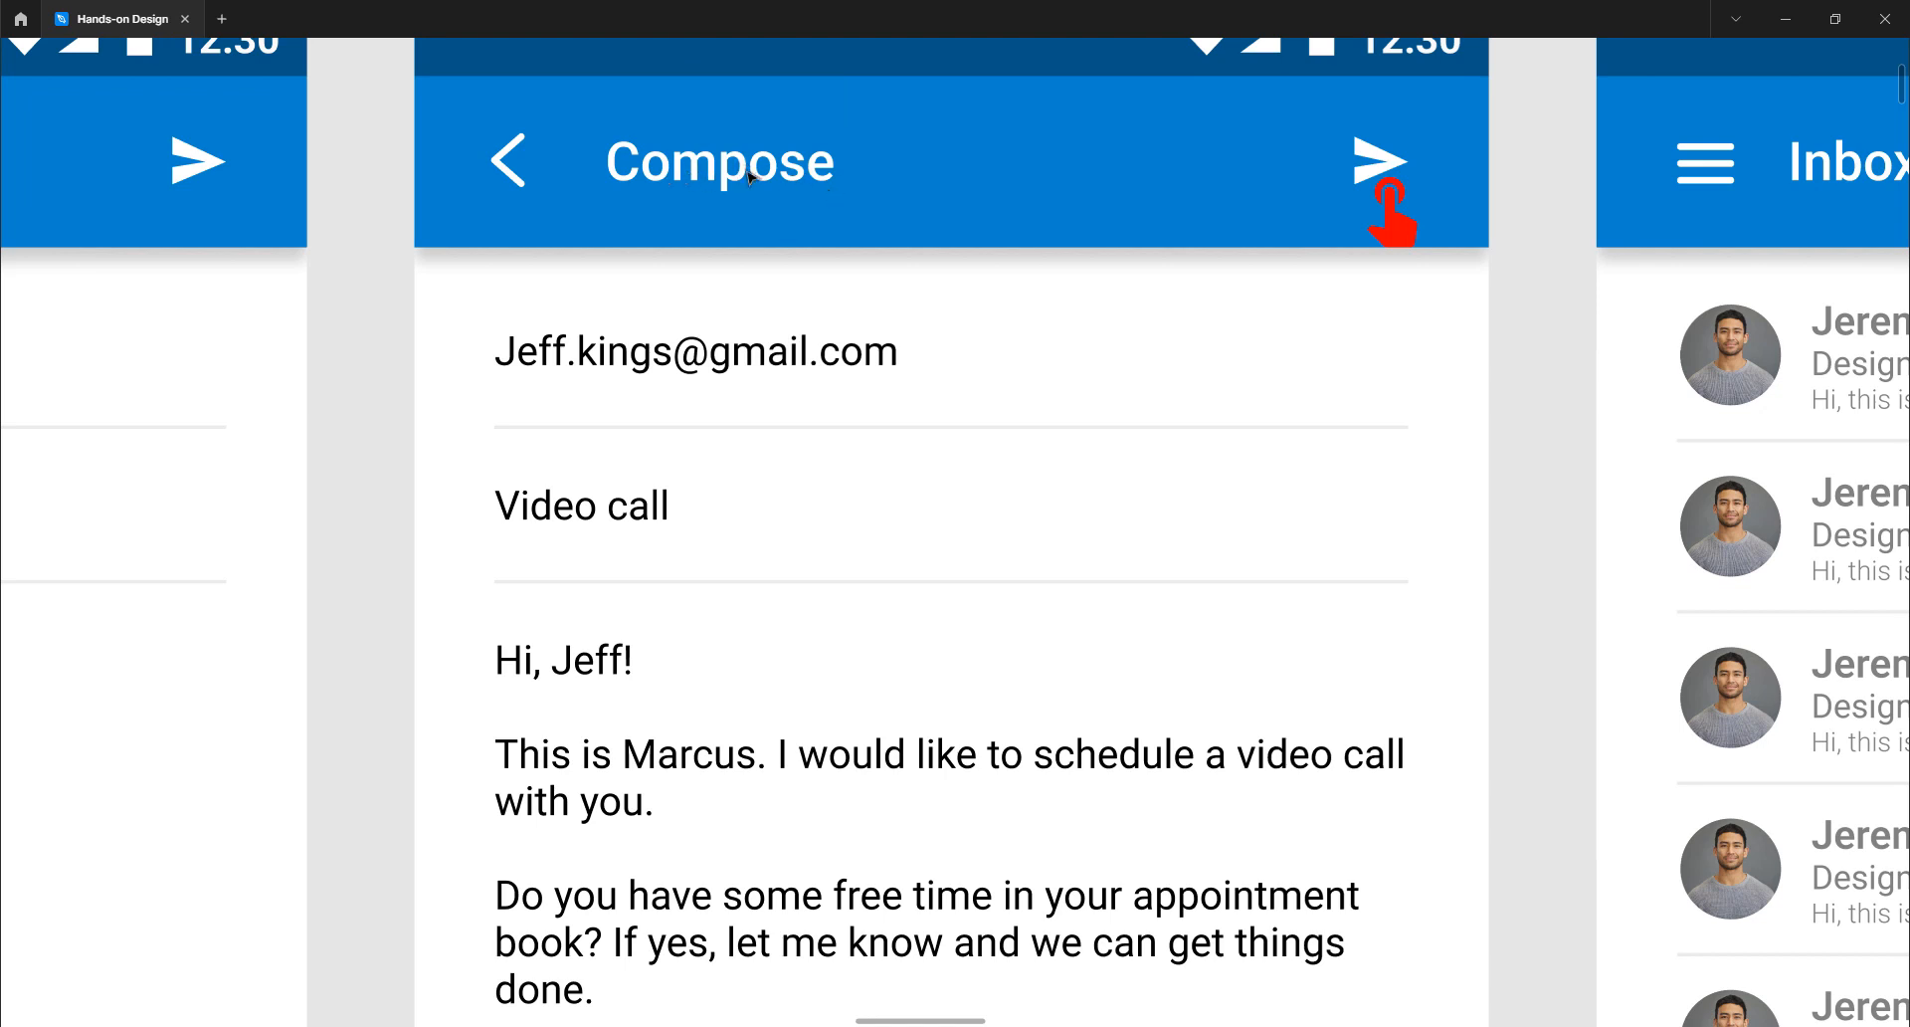
{"action": "scroll", "coordinate": [874, 213], "scroll_direction": "right", "scroll_amount": 10}
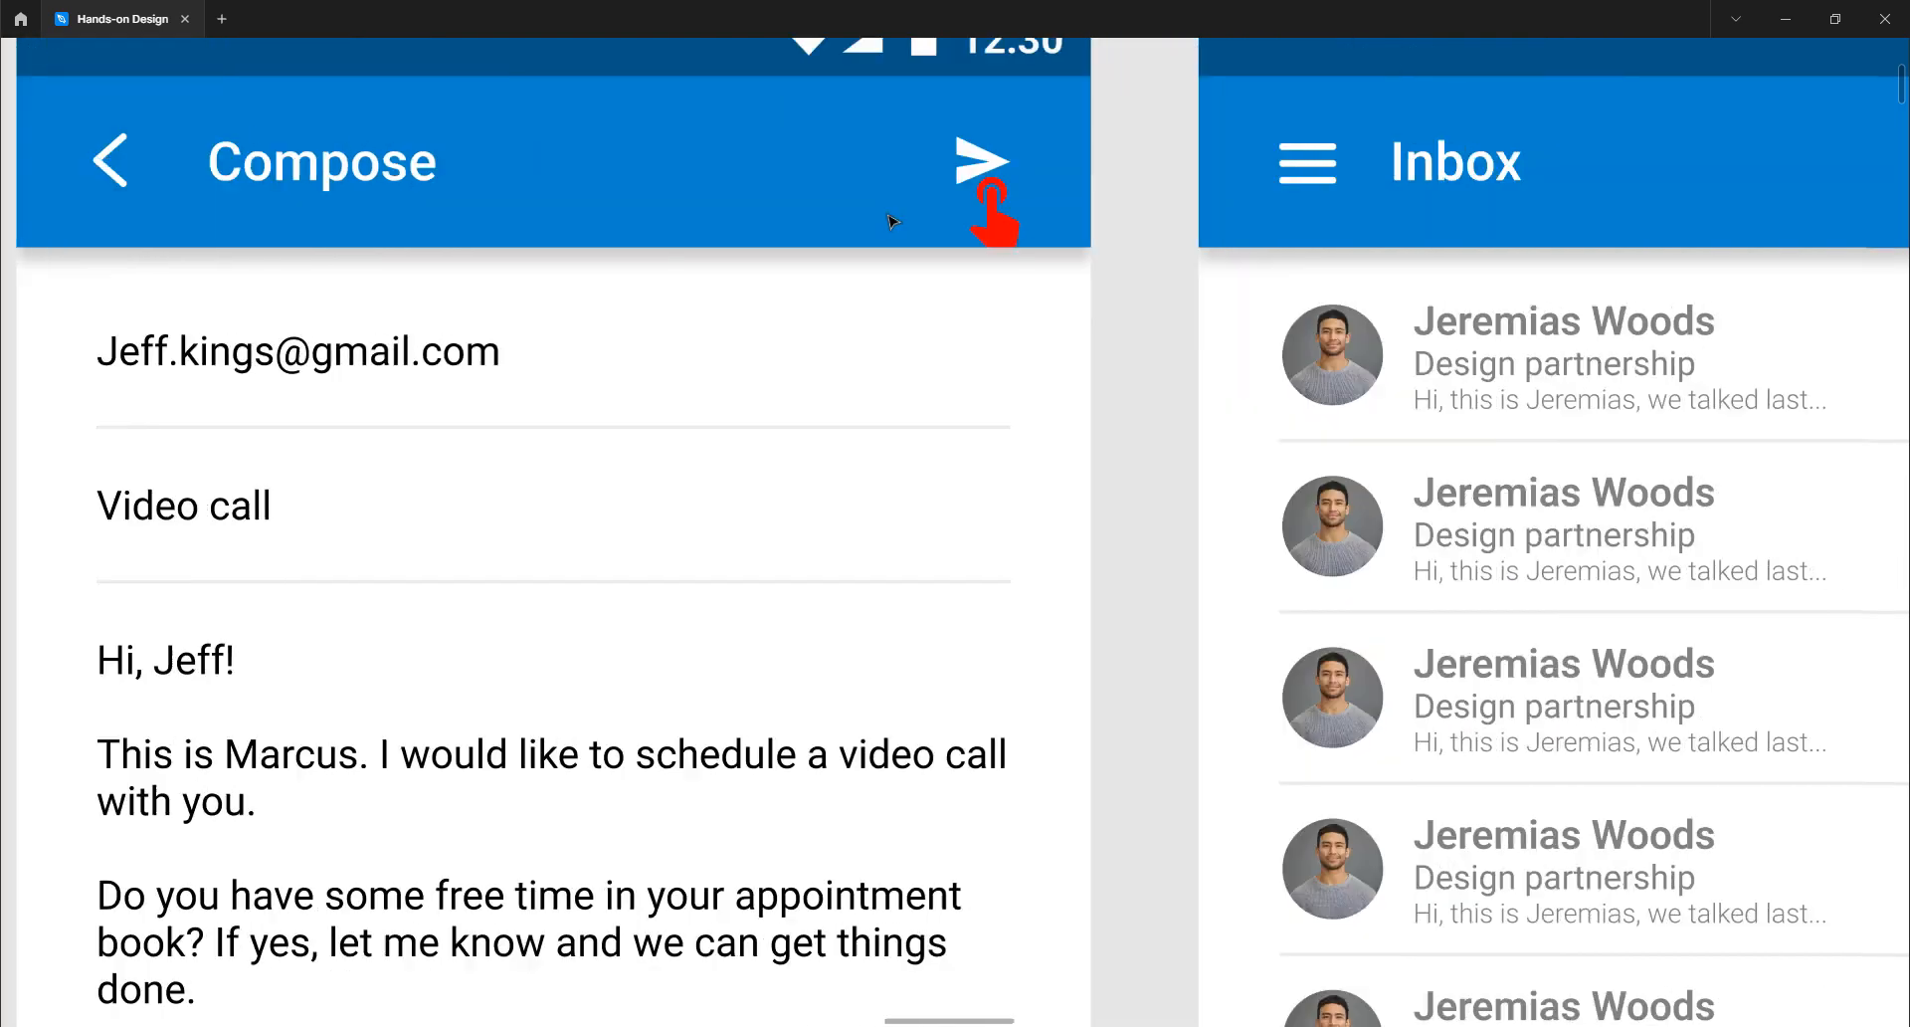
{"action": "scroll", "coordinate": [892, 219], "scroll_direction": "right", "scroll_amount": 2}
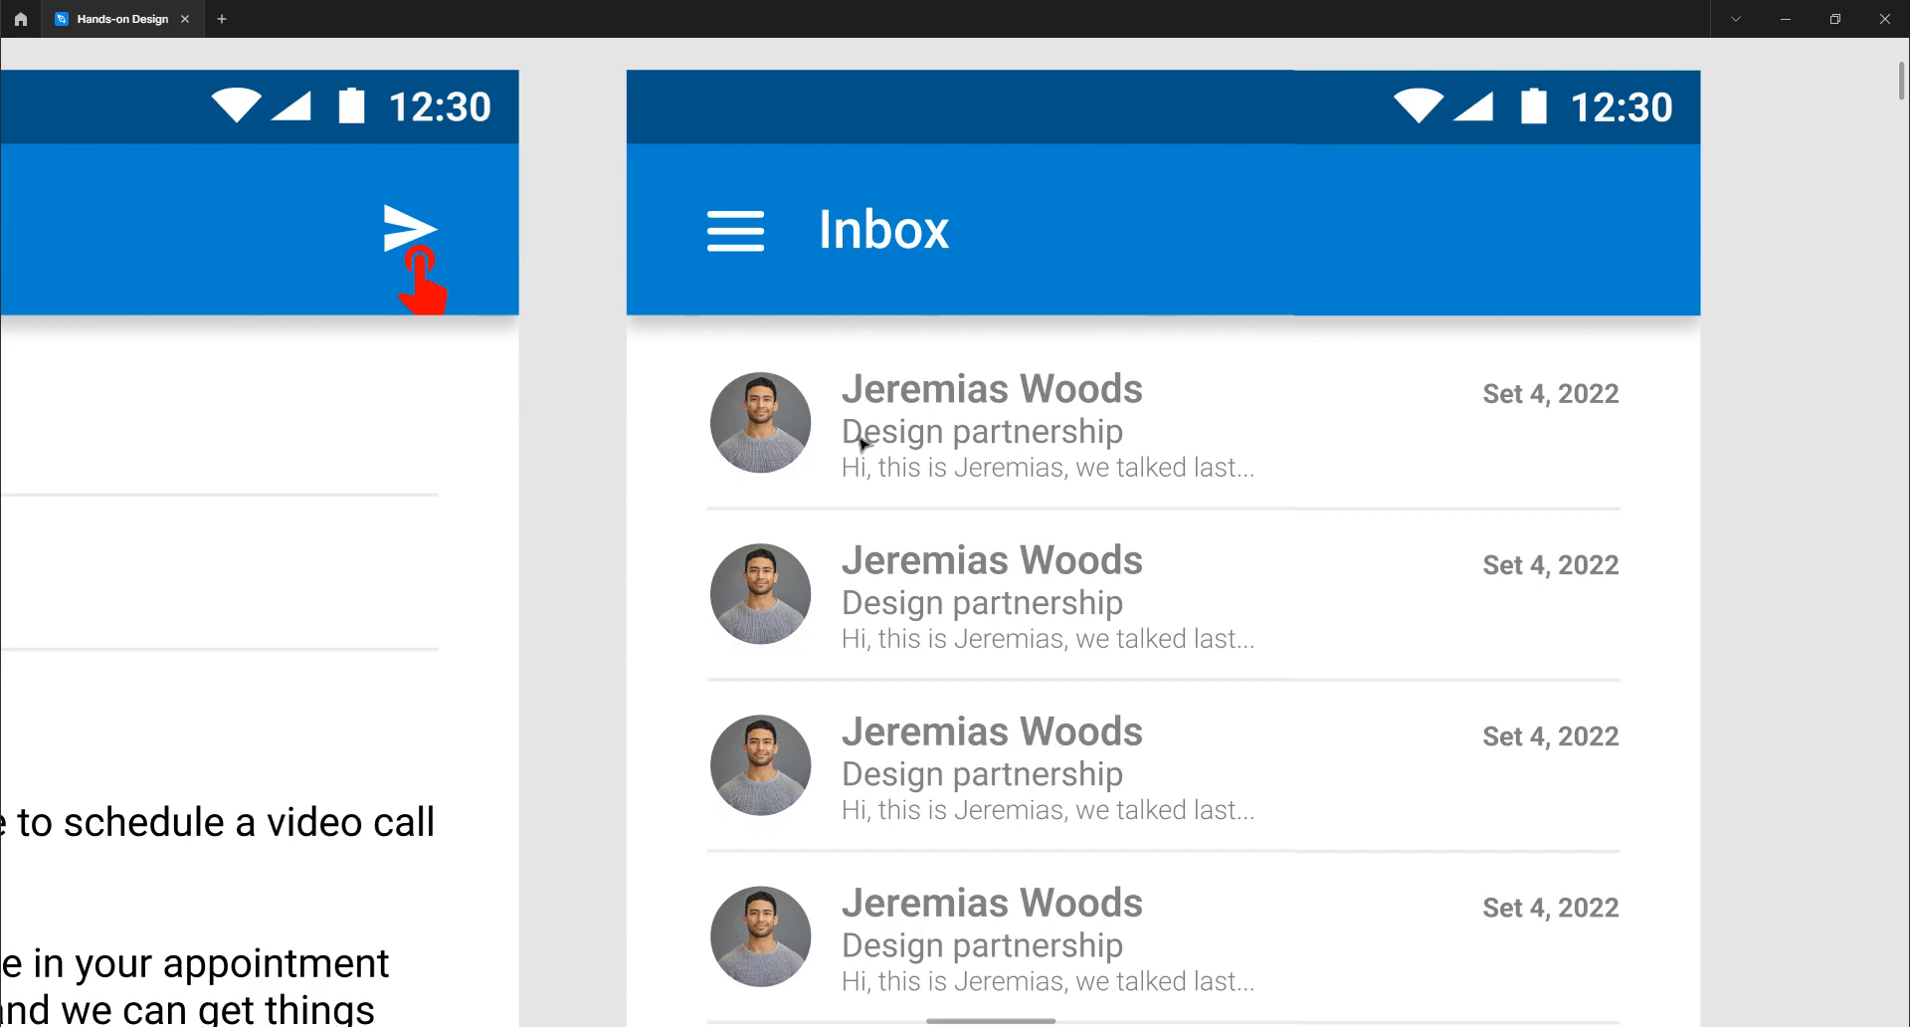
- Zoom out past the email storyboard, then zoom in on the Atomic Design poster and LEGO image
{"action": "scroll", "coordinate": [948, 701], "scroll_direction": "down", "scroll_amount": 3}
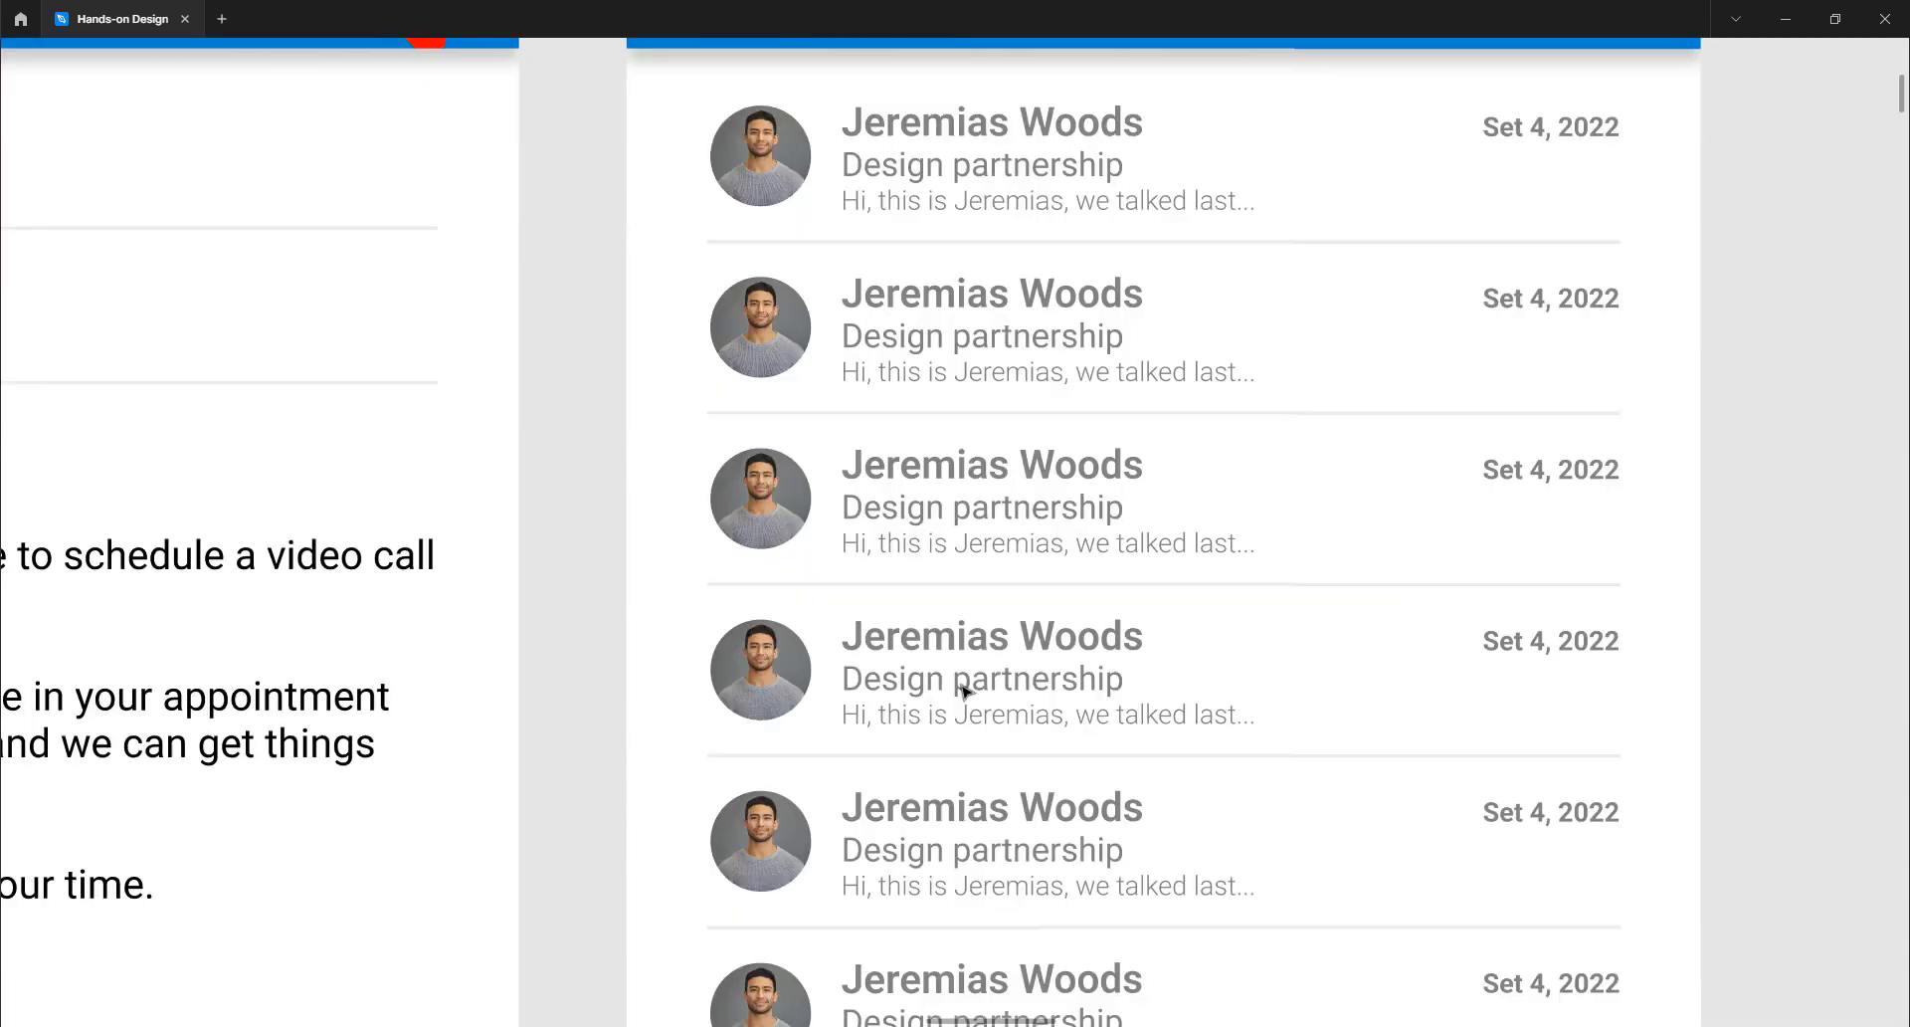
{"action": "scroll", "coordinate": [960, 692], "scroll_direction": "up", "scroll_amount": 4}
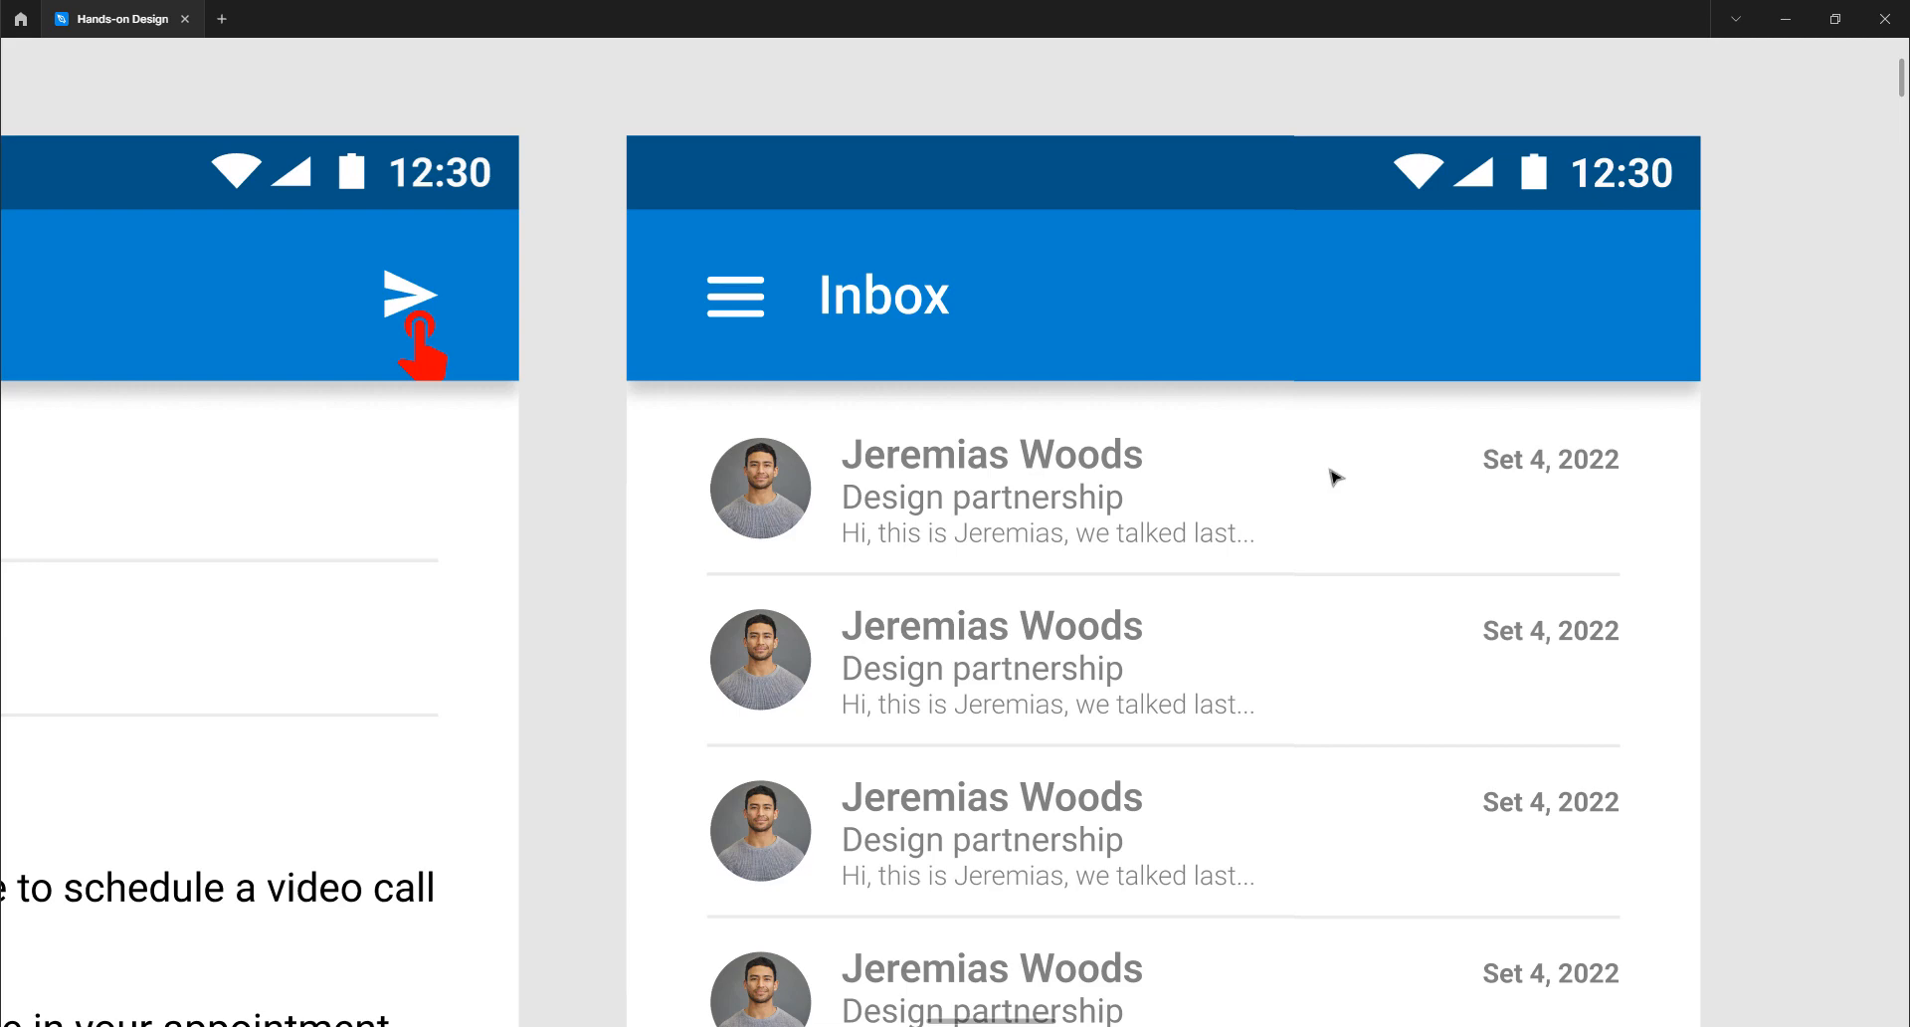
{"action": "scroll", "coordinate": [1335, 477], "scroll_direction": "down", "scroll_amount": 10}
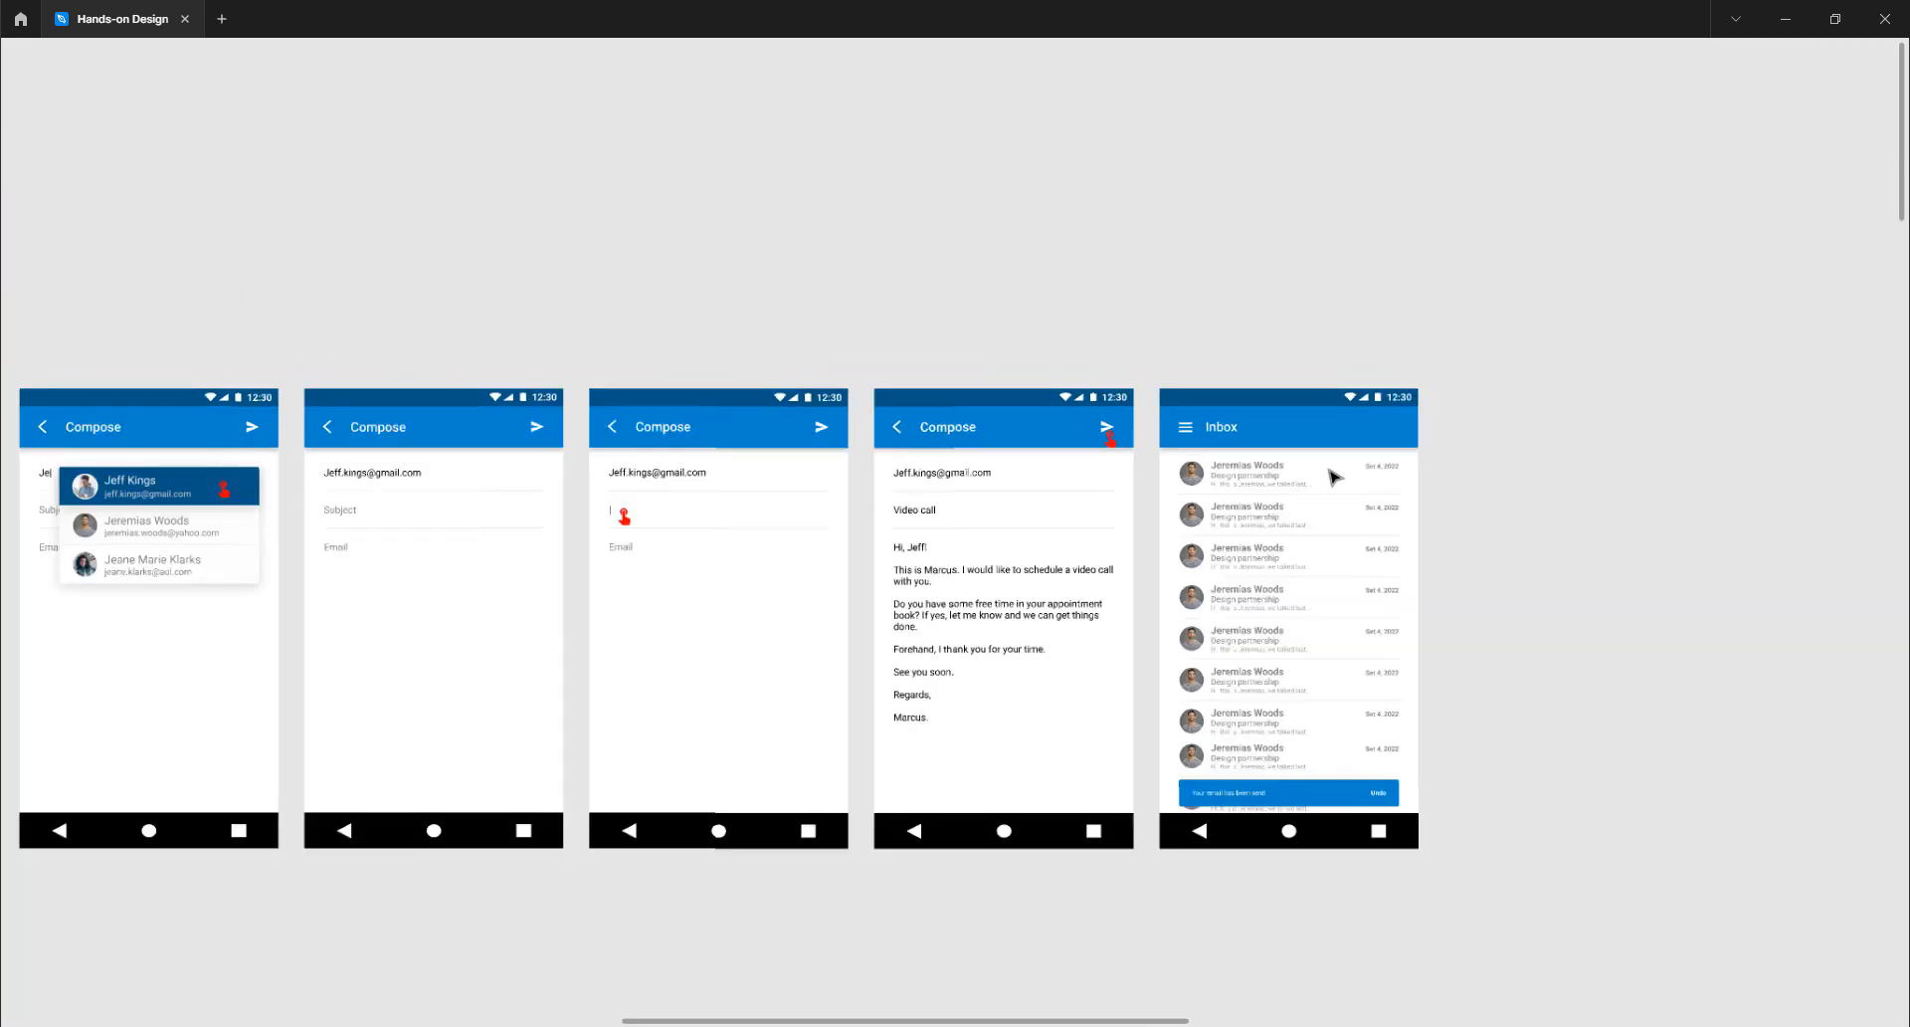
{"action": "scroll", "coordinate": [1334, 478], "scroll_direction": "right", "scroll_amount": 10}
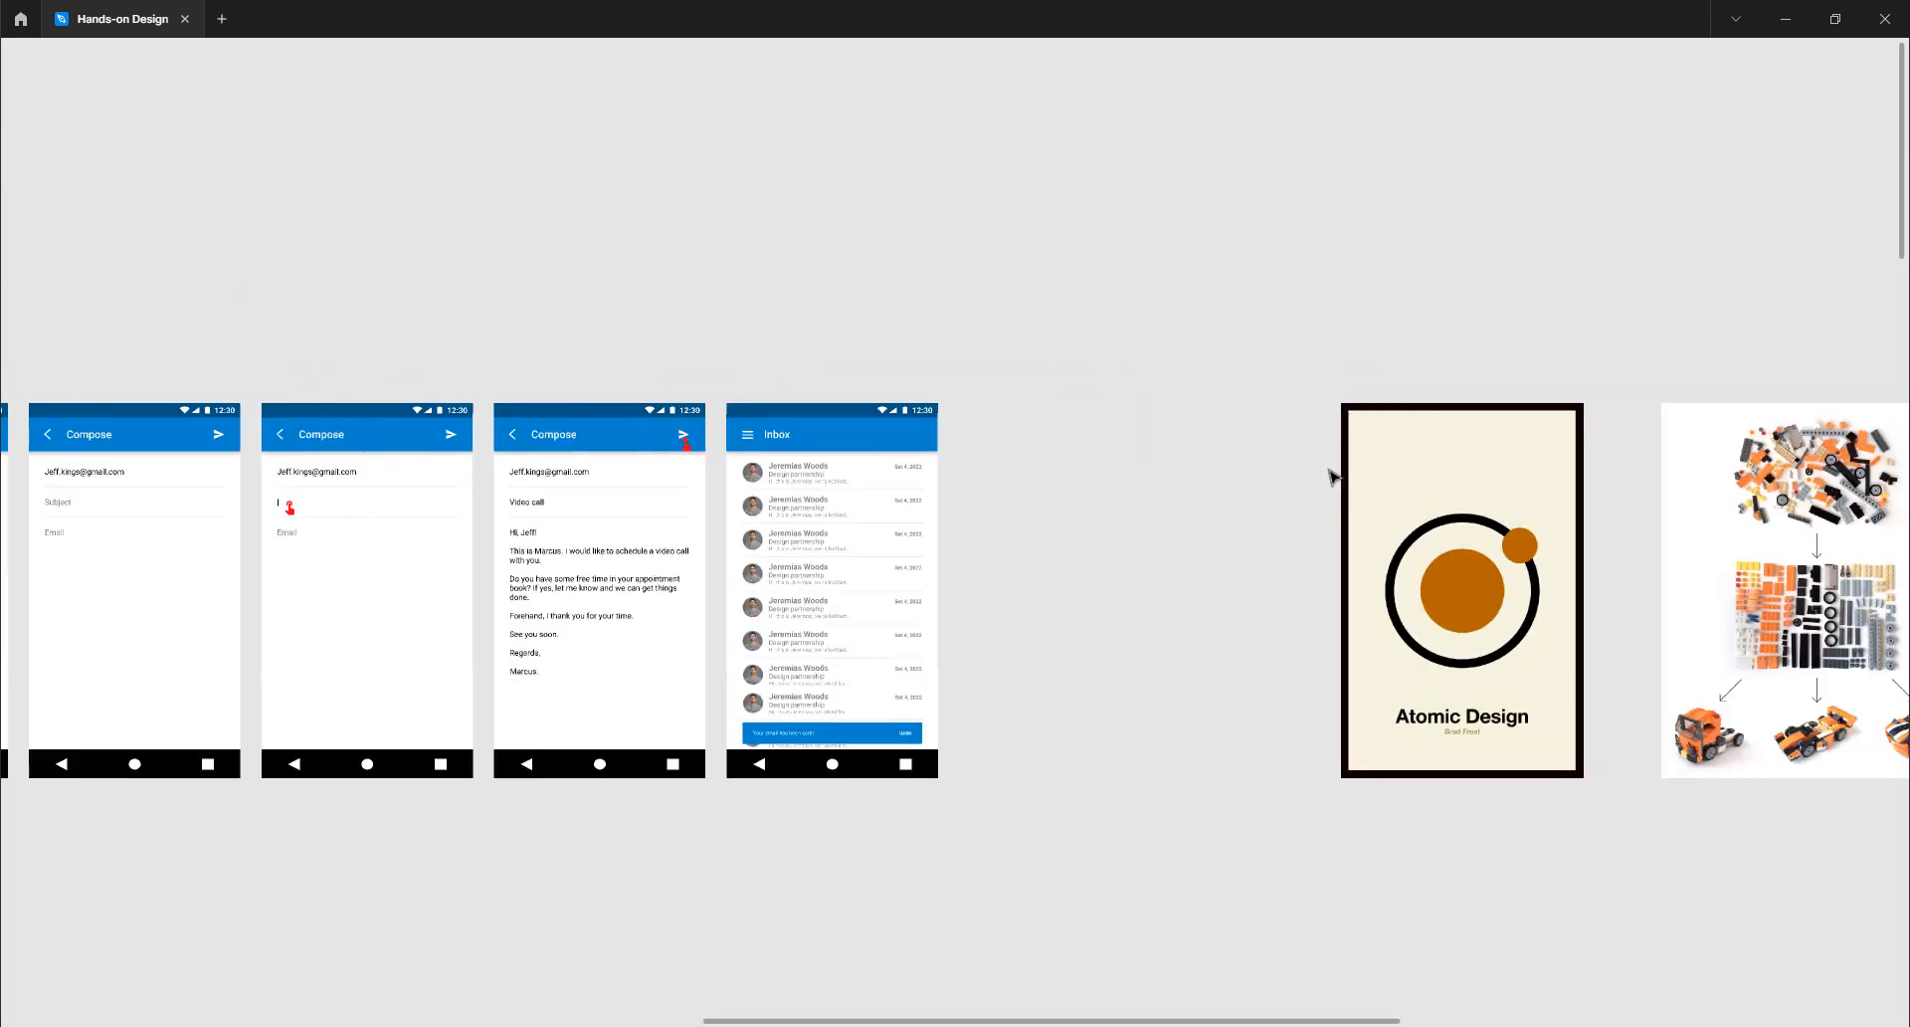
{"action": "scroll", "coordinate": [879, 639], "scroll_direction": "up", "scroll_amount": 2}
{"action": "scroll", "coordinate": [878, 640], "scroll_direction": "up", "scroll_amount": 3}
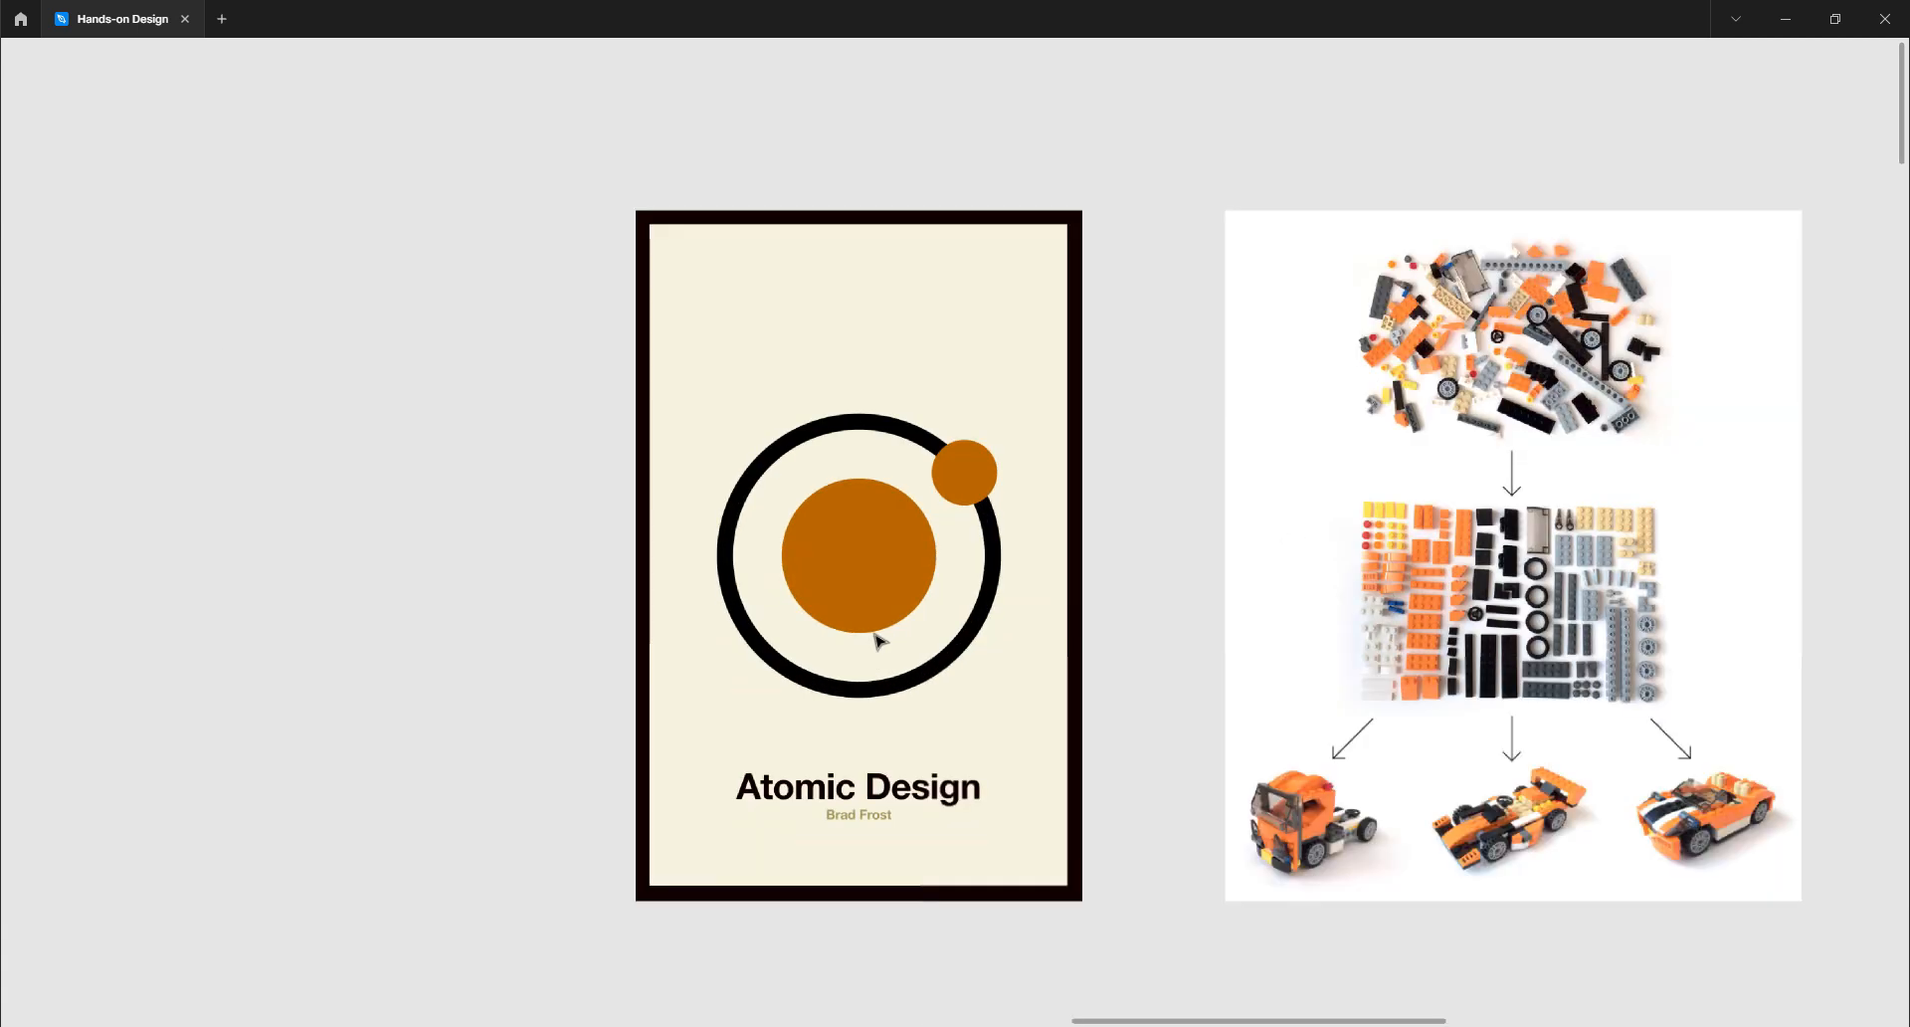
{"action": "scroll", "coordinate": [878, 640], "scroll_direction": "up", "scroll_amount": 2}
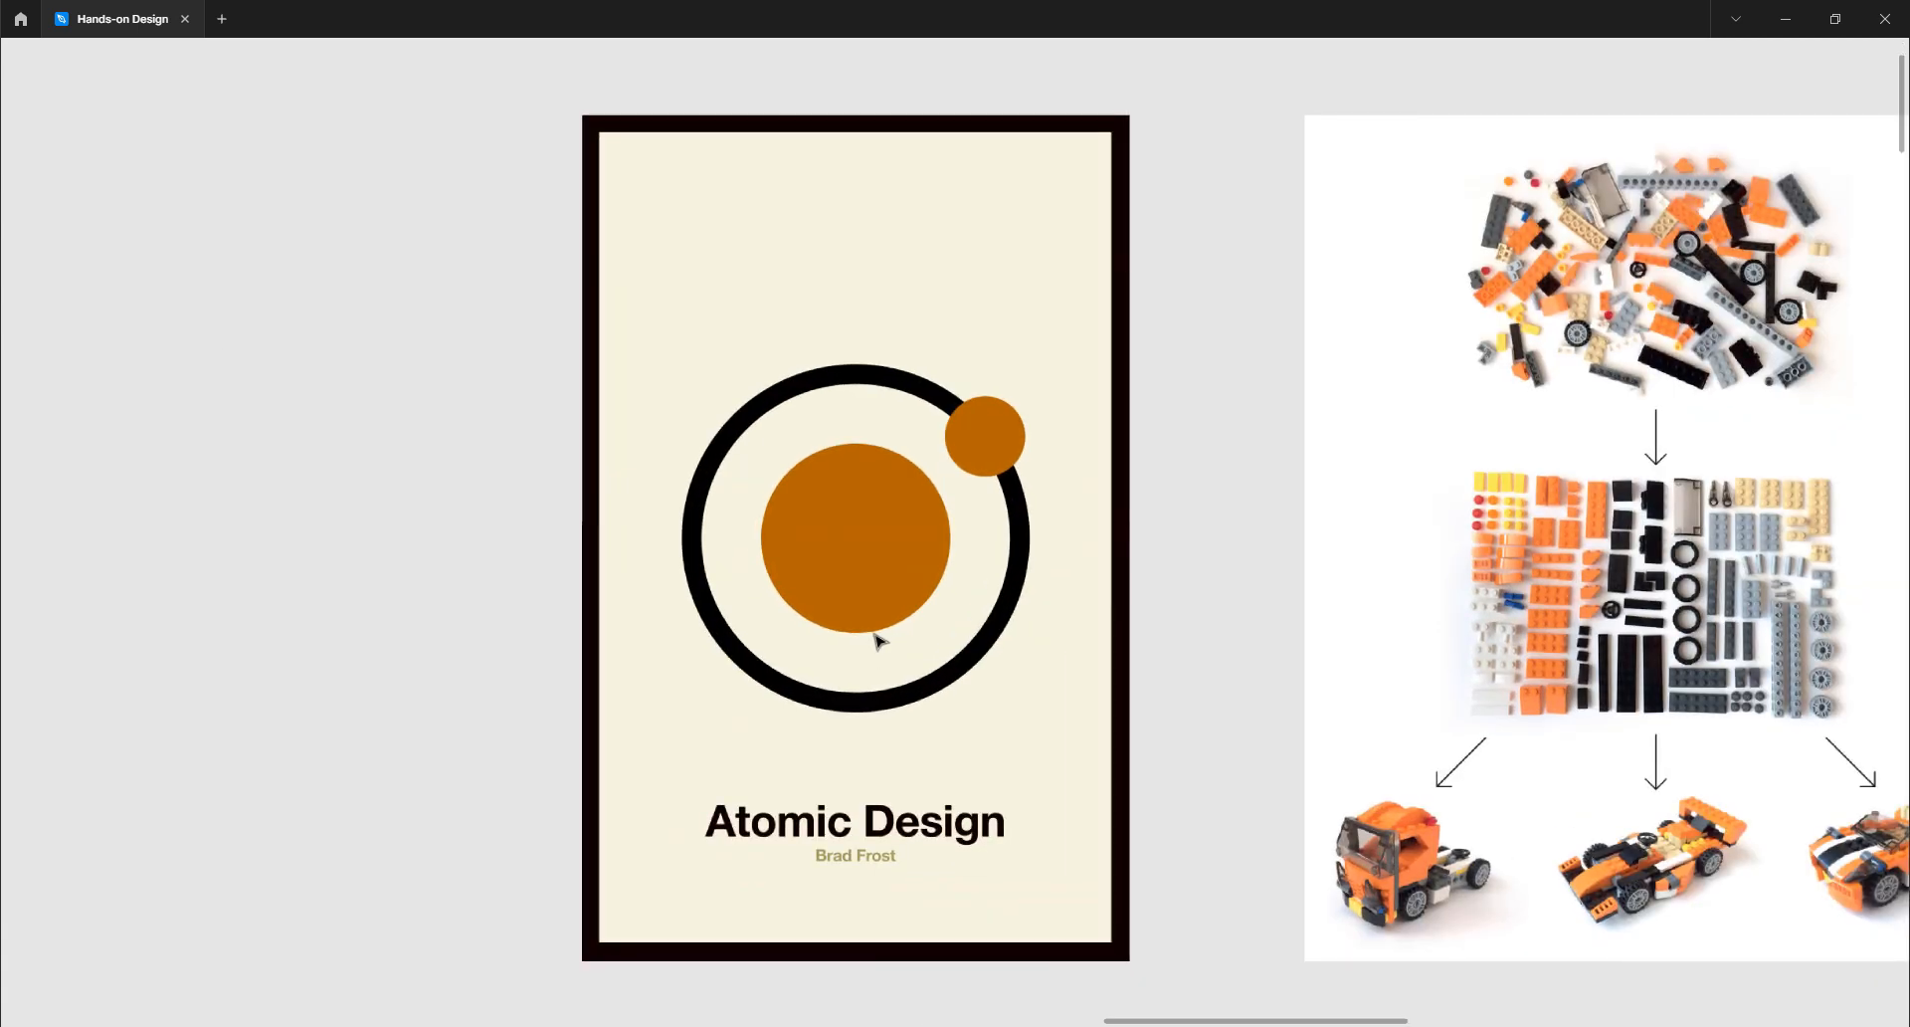
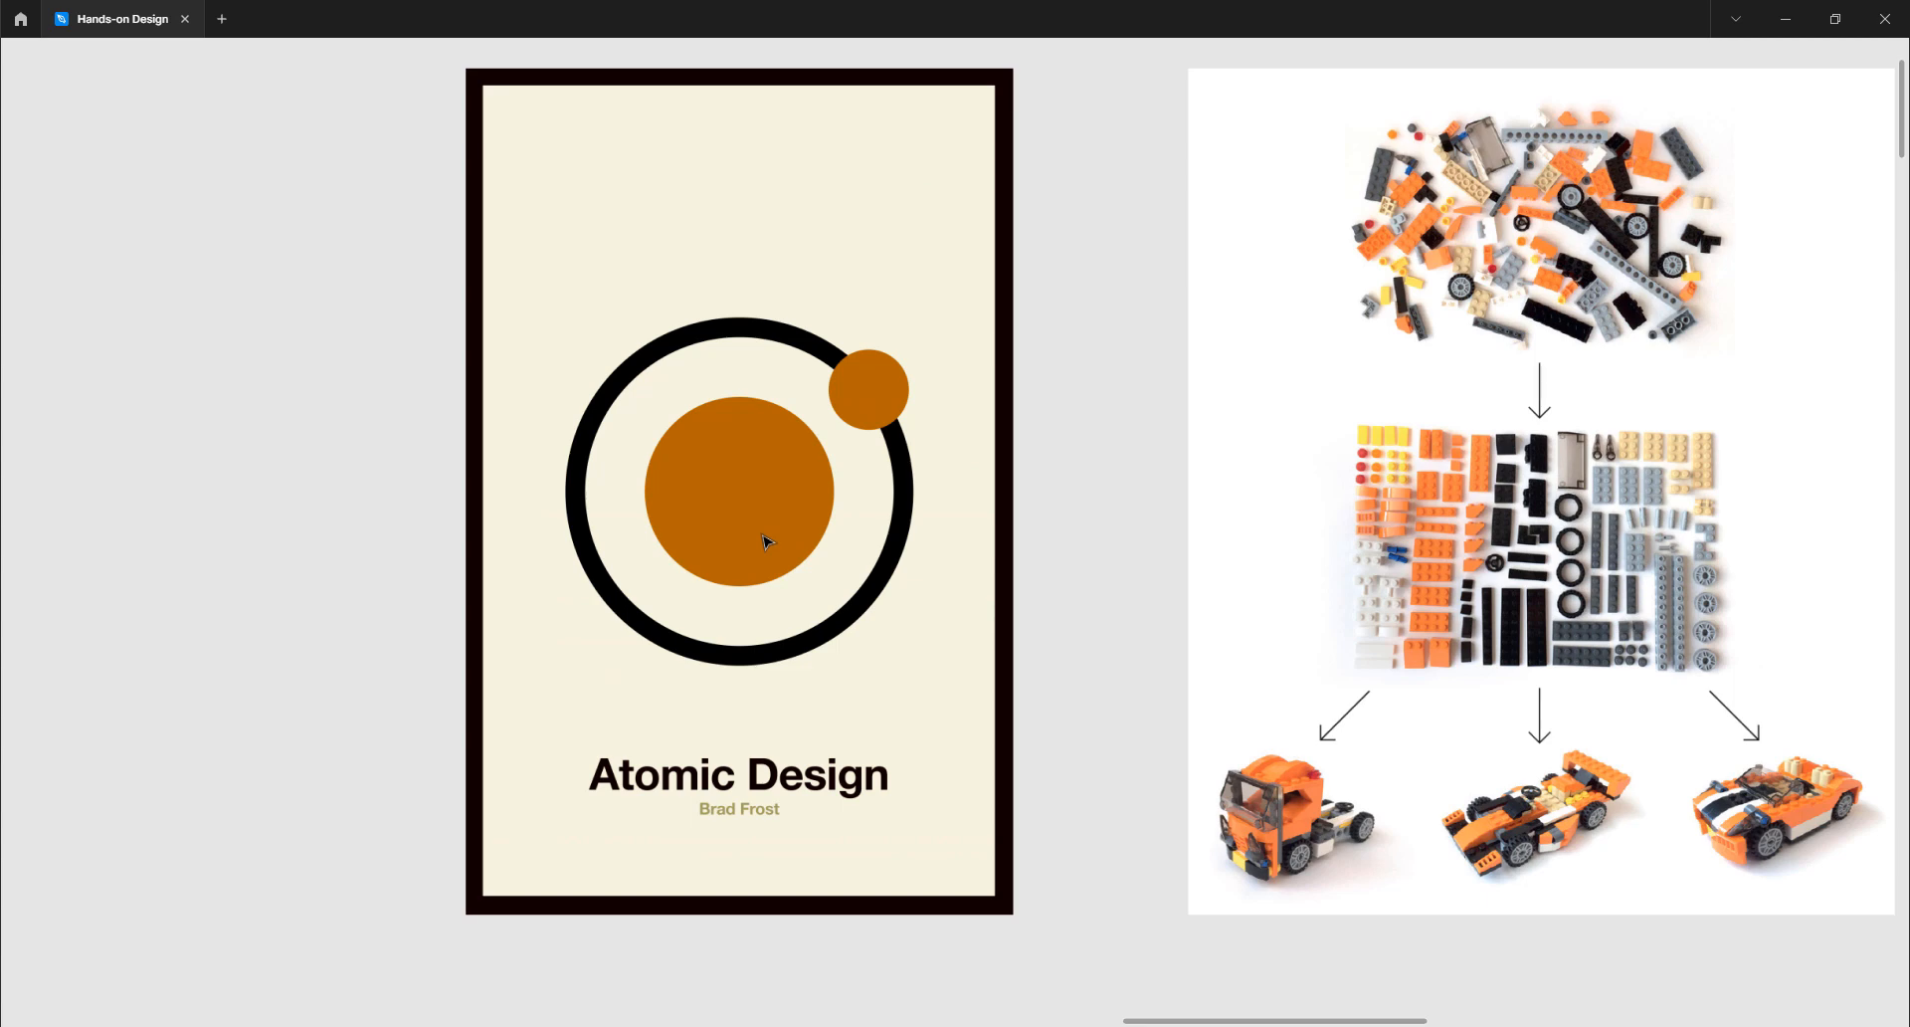
- Scroll through the ATOMS, MOLECULES, ORGANISMS, TEMPLATES and STATES slides, then restore the full UI with Ctrl+\
{"action": "scroll", "coordinate": [1091, 460], "scroll_direction": "right", "scroll_amount": 6}
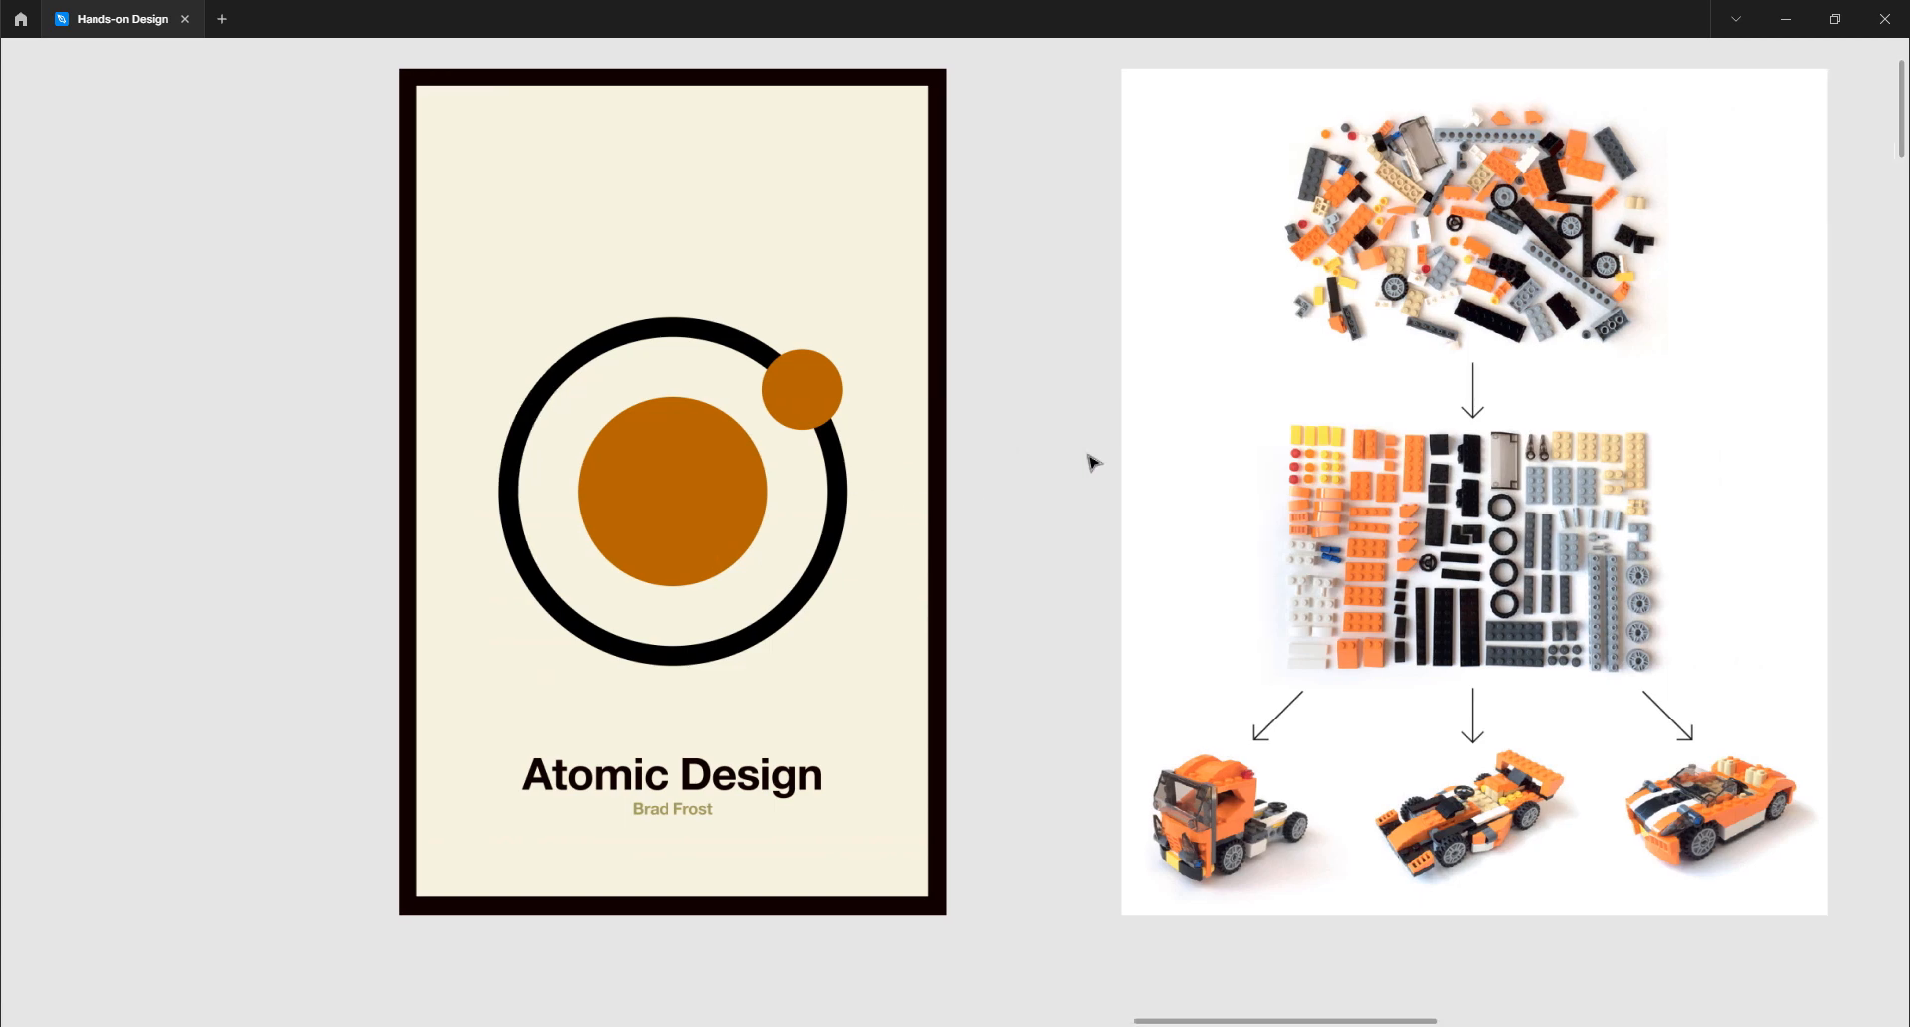
{"action": "scroll", "coordinate": [1092, 460], "scroll_direction": "right", "scroll_amount": 1}
{"action": "scroll", "coordinate": [1092, 461], "scroll_direction": "down", "scroll_amount": 2, "text": "ctrl"}
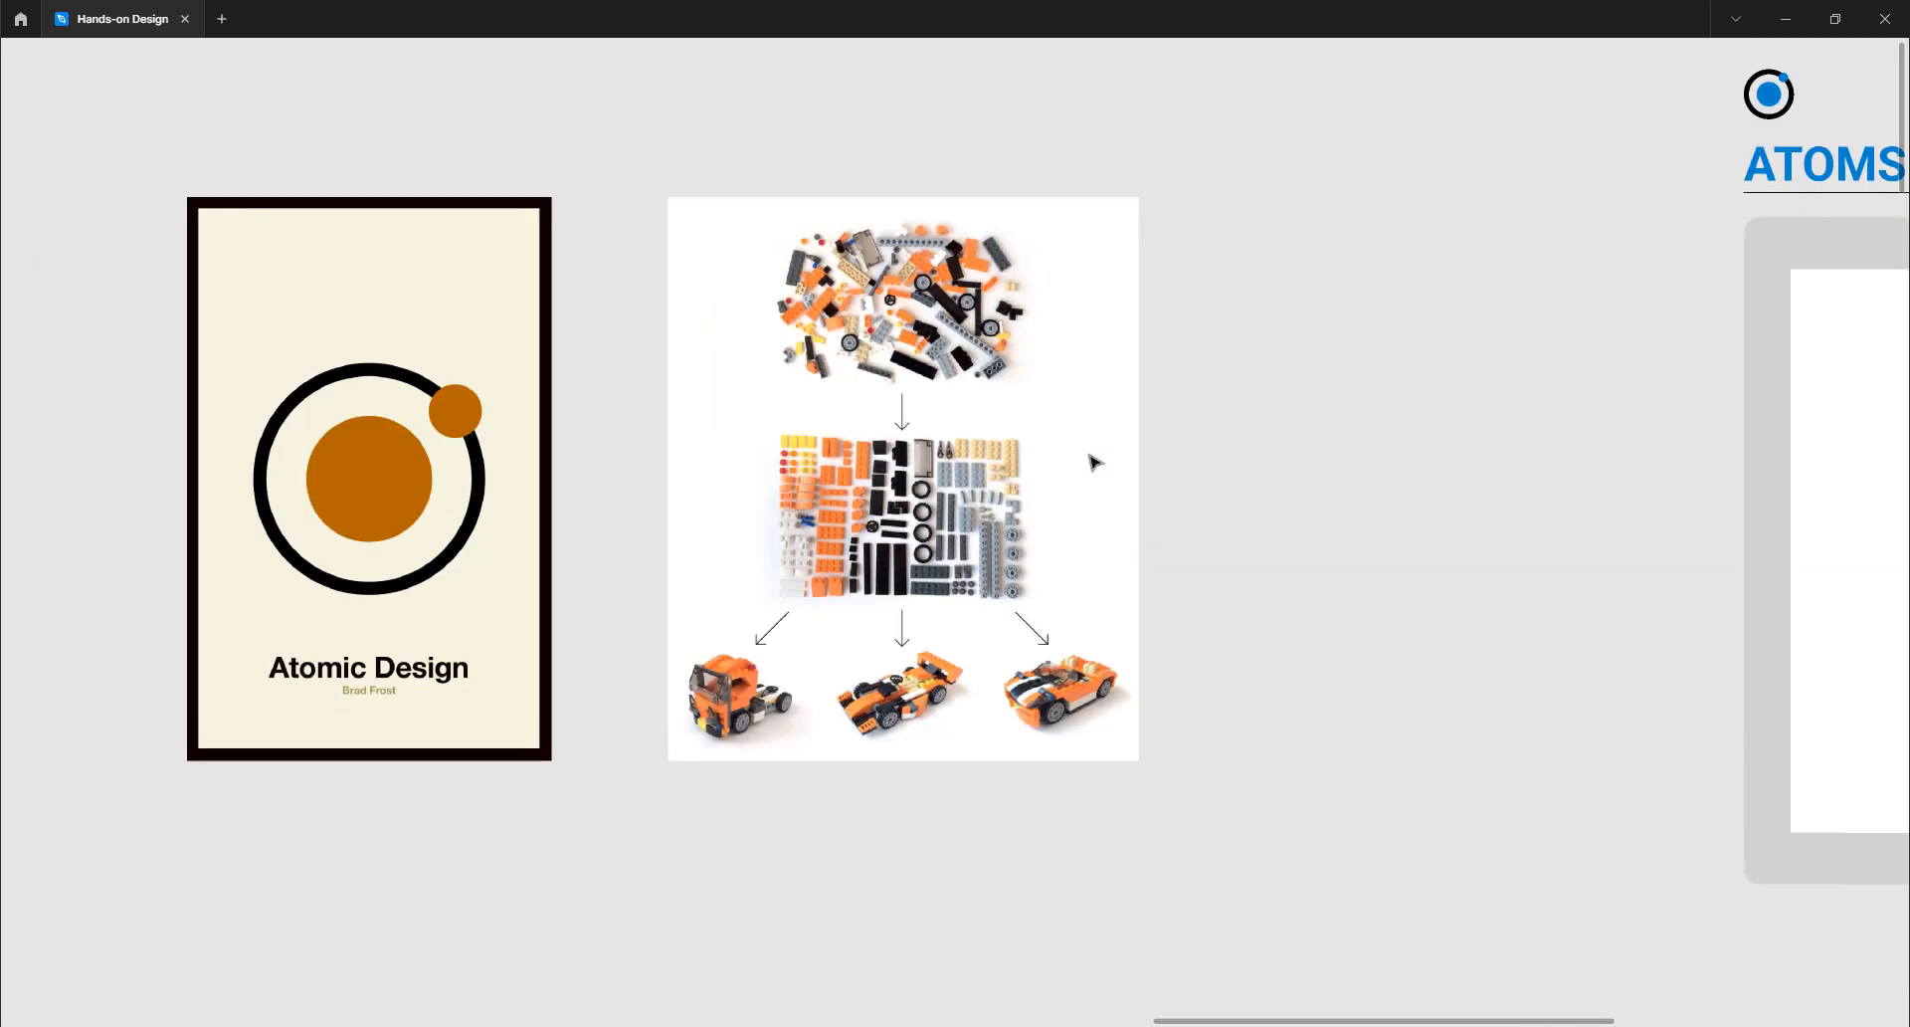
{"action": "scroll", "coordinate": [1091, 461], "scroll_direction": "right", "scroll_amount": 2}
{"action": "scroll", "coordinate": [1091, 461], "scroll_direction": "left", "scroll_amount": 1}
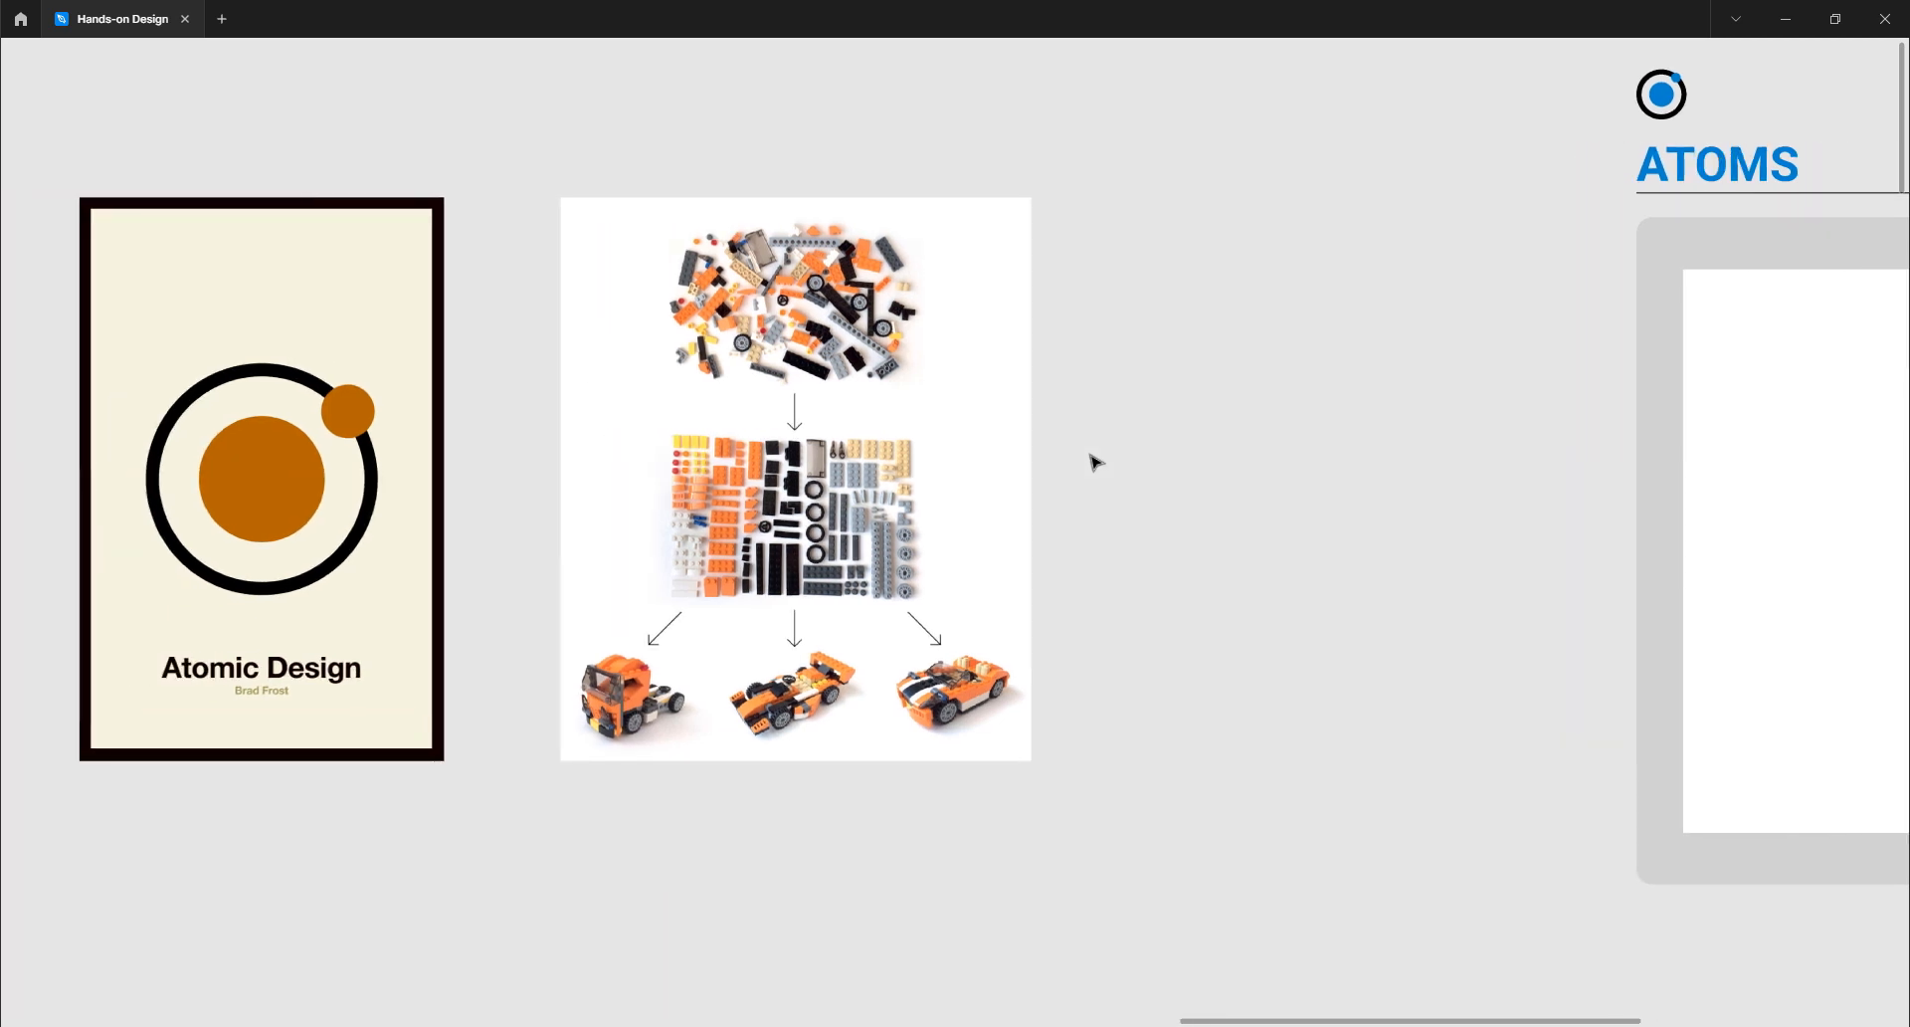
{"action": "scroll", "coordinate": [1094, 460], "scroll_direction": "right", "scroll_amount": 5}
{"action": "scroll", "coordinate": [976, 252], "scroll_direction": "right", "scroll_amount": 3}
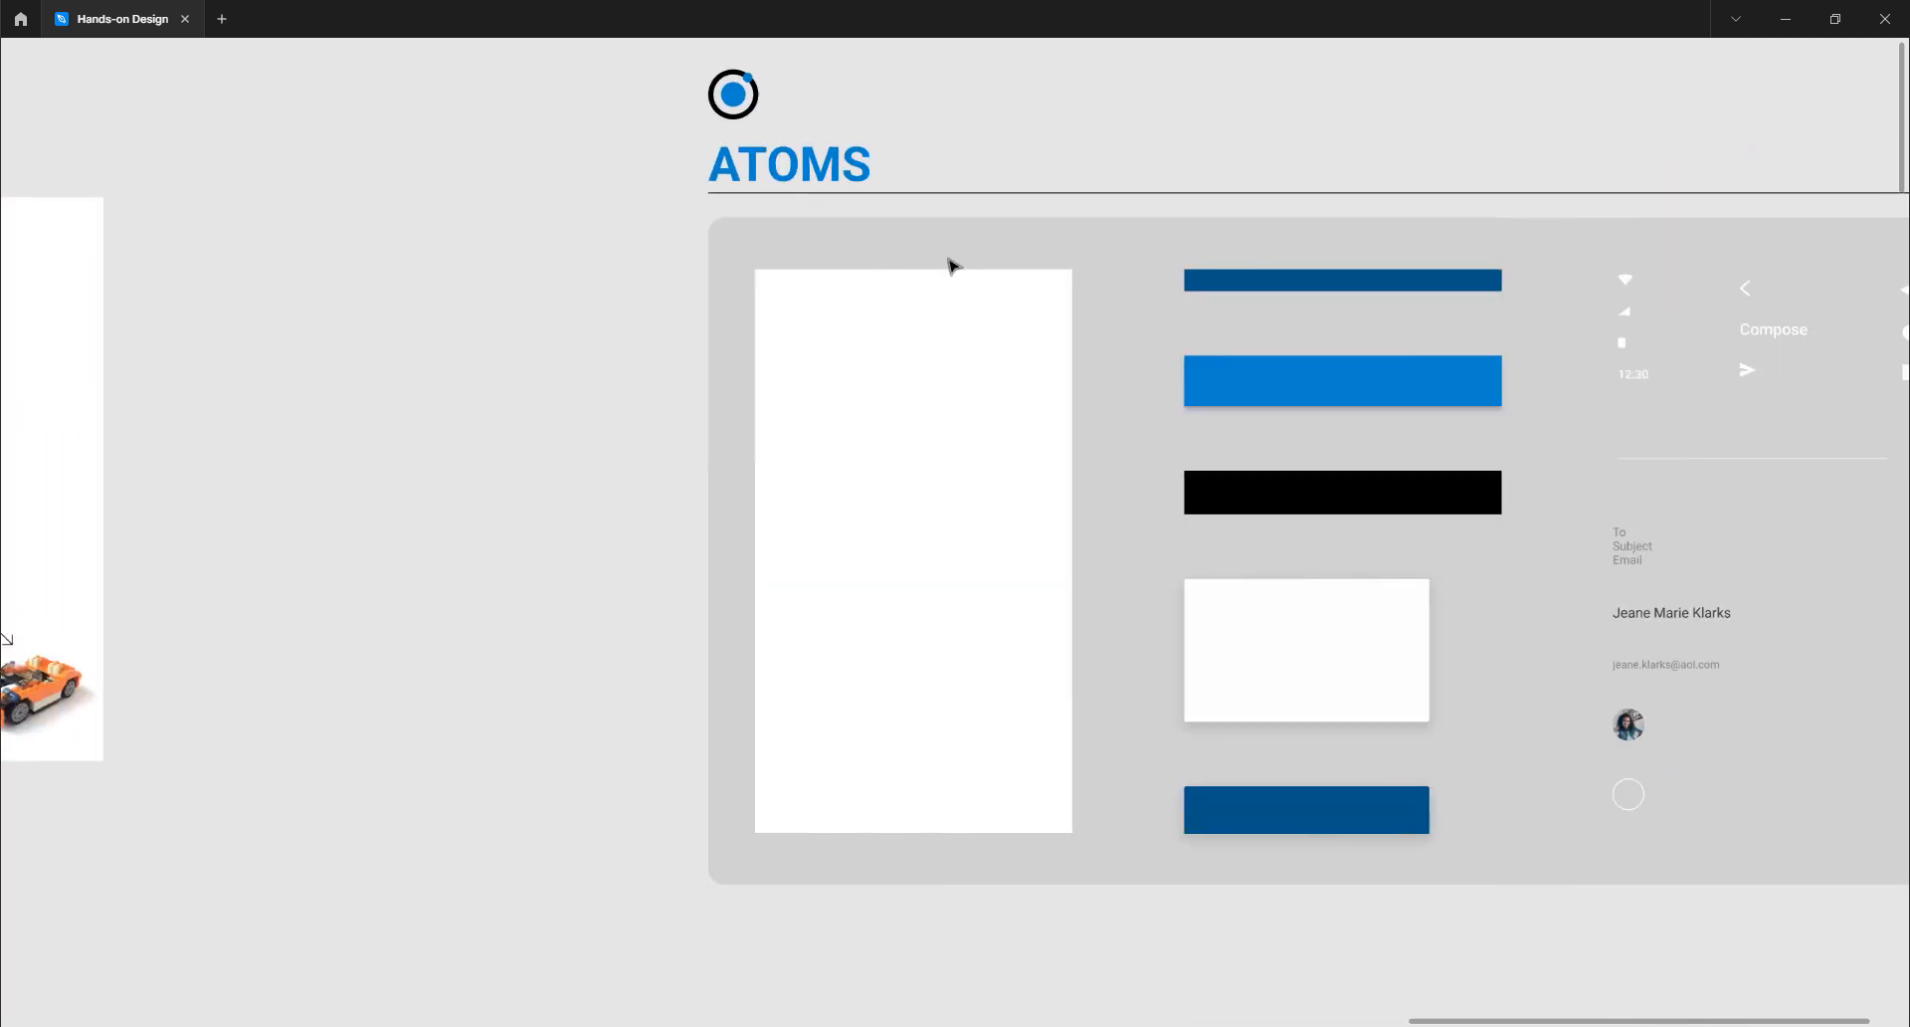
{"action": "scroll", "coordinate": [759, 244], "scroll_direction": "down", "scroll_amount": 3}
{"action": "scroll", "coordinate": [862, 448], "scroll_direction": "down", "scroll_amount": 3}
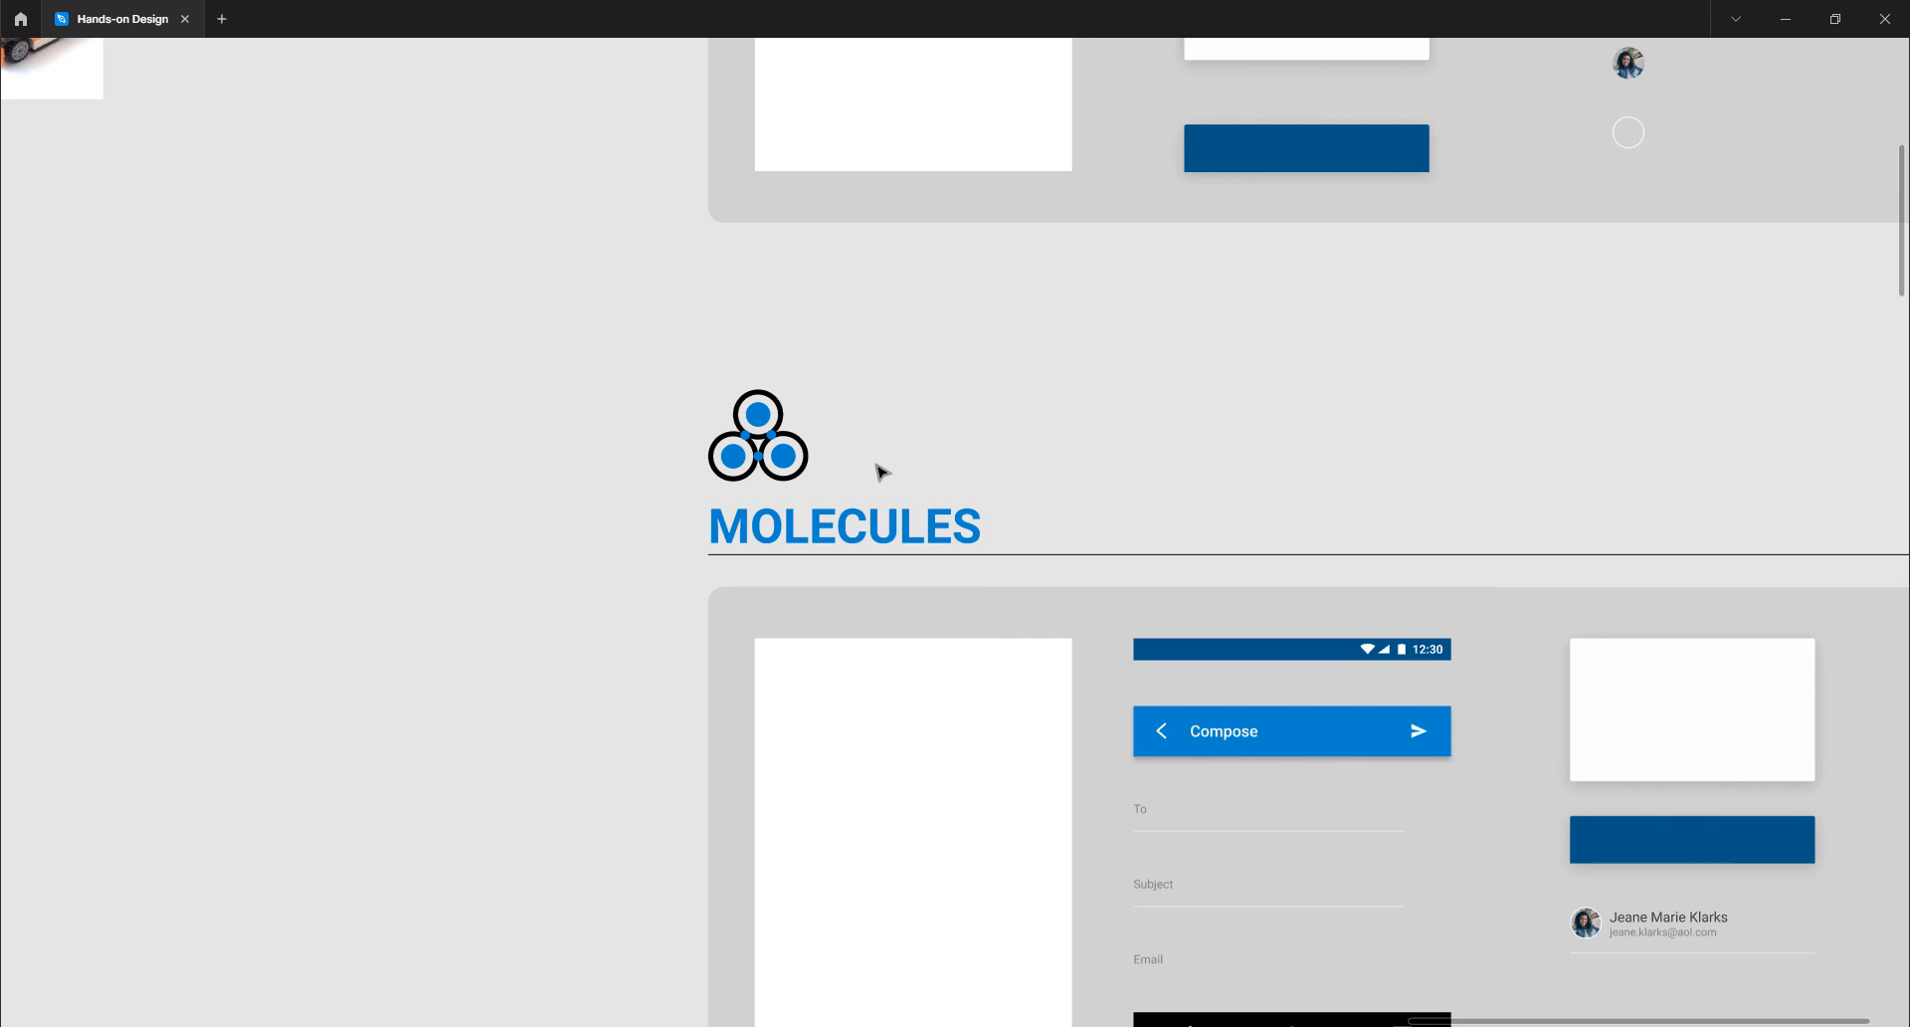
{"action": "scroll", "coordinate": [879, 469], "scroll_direction": "down", "scroll_amount": 4}
{"action": "scroll", "coordinate": [880, 469], "scroll_direction": "left", "scroll_amount": 2}
{"action": "scroll", "coordinate": [880, 470], "scroll_direction": "right", "scroll_amount": 1}
{"action": "scroll", "coordinate": [880, 470], "scroll_direction": "up", "scroll_amount": 1}
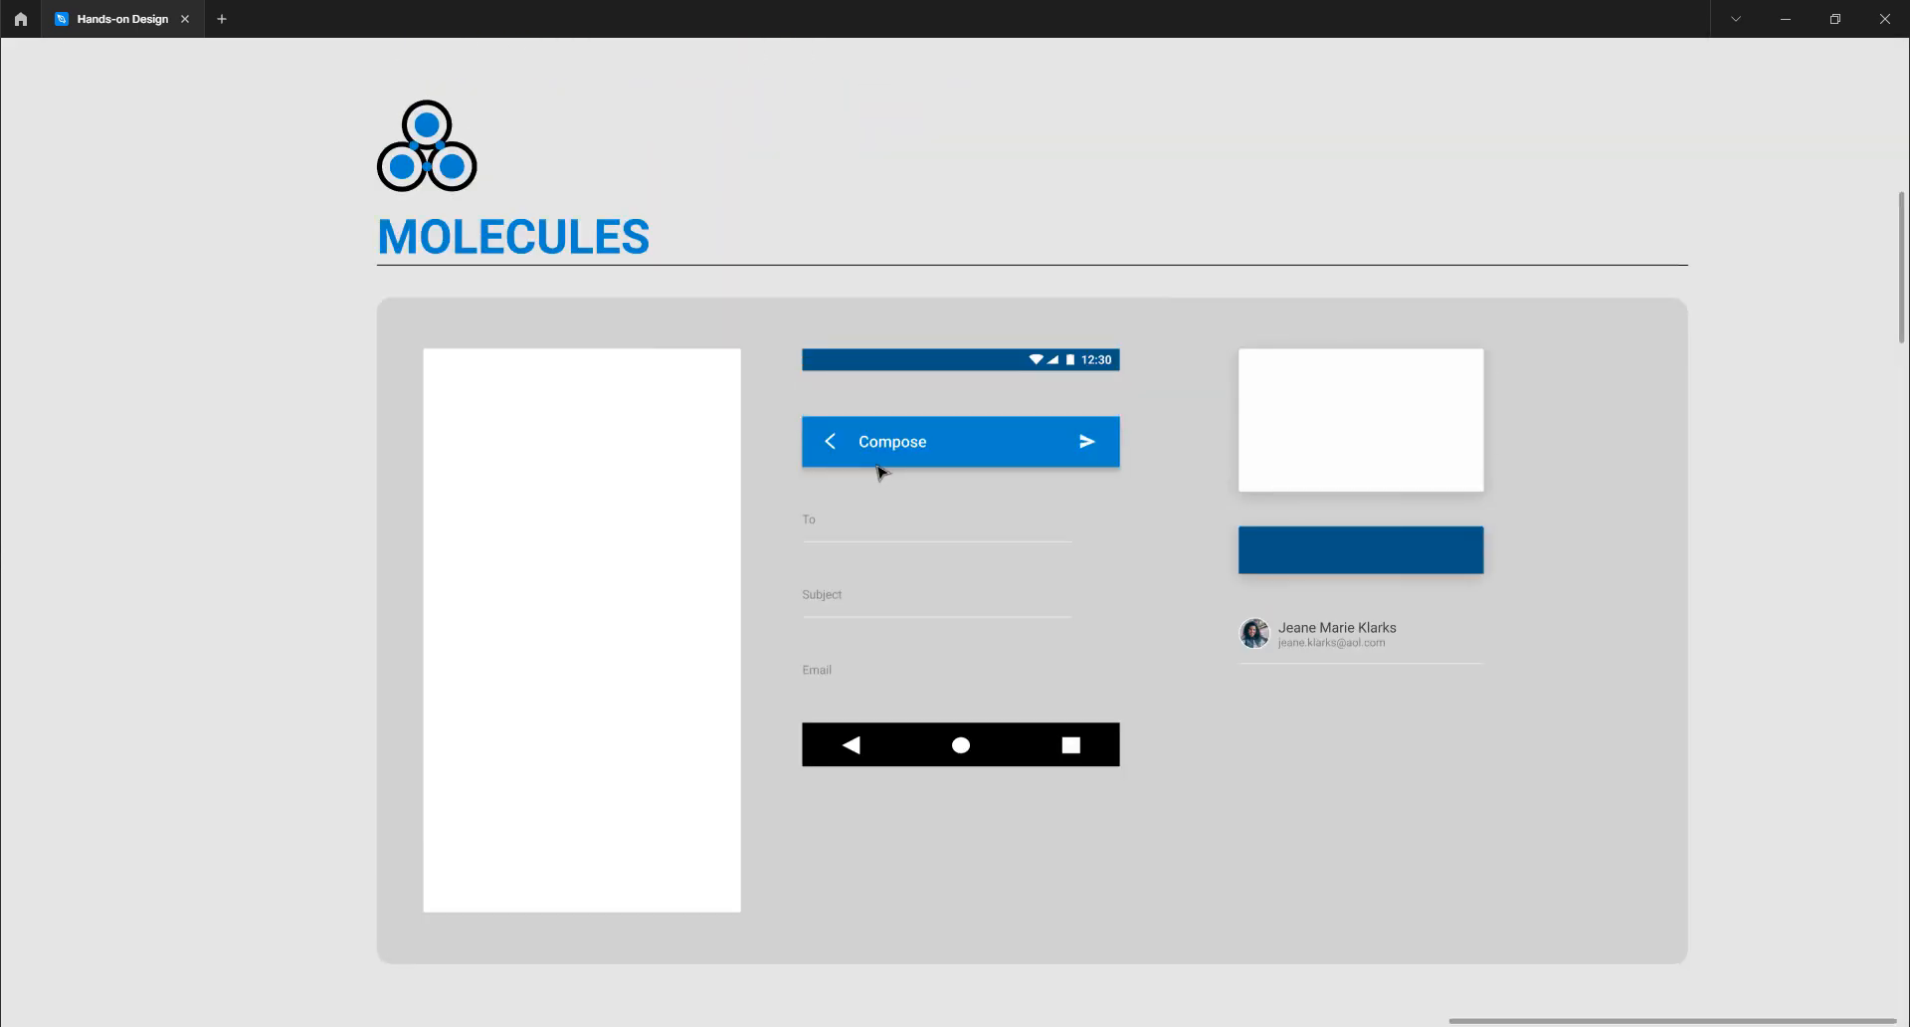
{"action": "scroll", "coordinate": [879, 469], "scroll_direction": "down", "scroll_amount": 6}
{"action": "scroll", "coordinate": [879, 470], "scroll_direction": "down", "scroll_amount": 4}
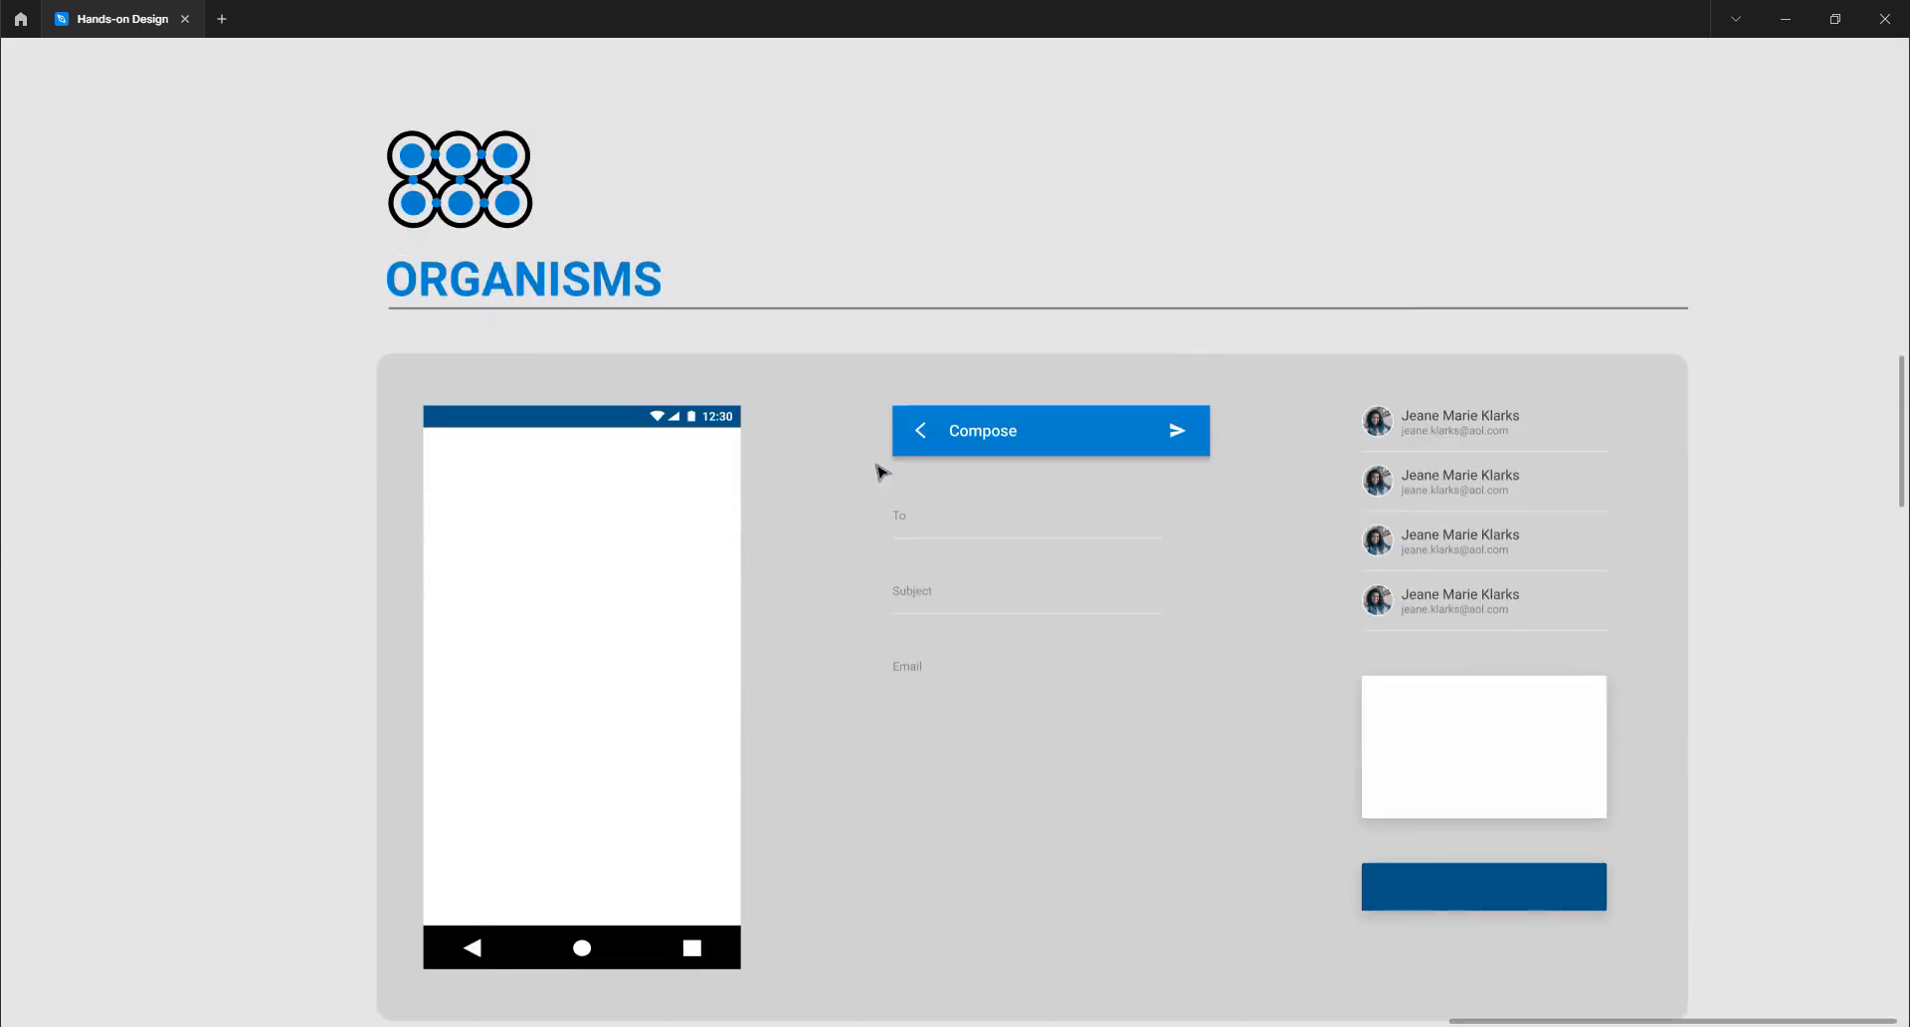
{"action": "scroll", "coordinate": [879, 470], "scroll_direction": "down", "scroll_amount": 17}
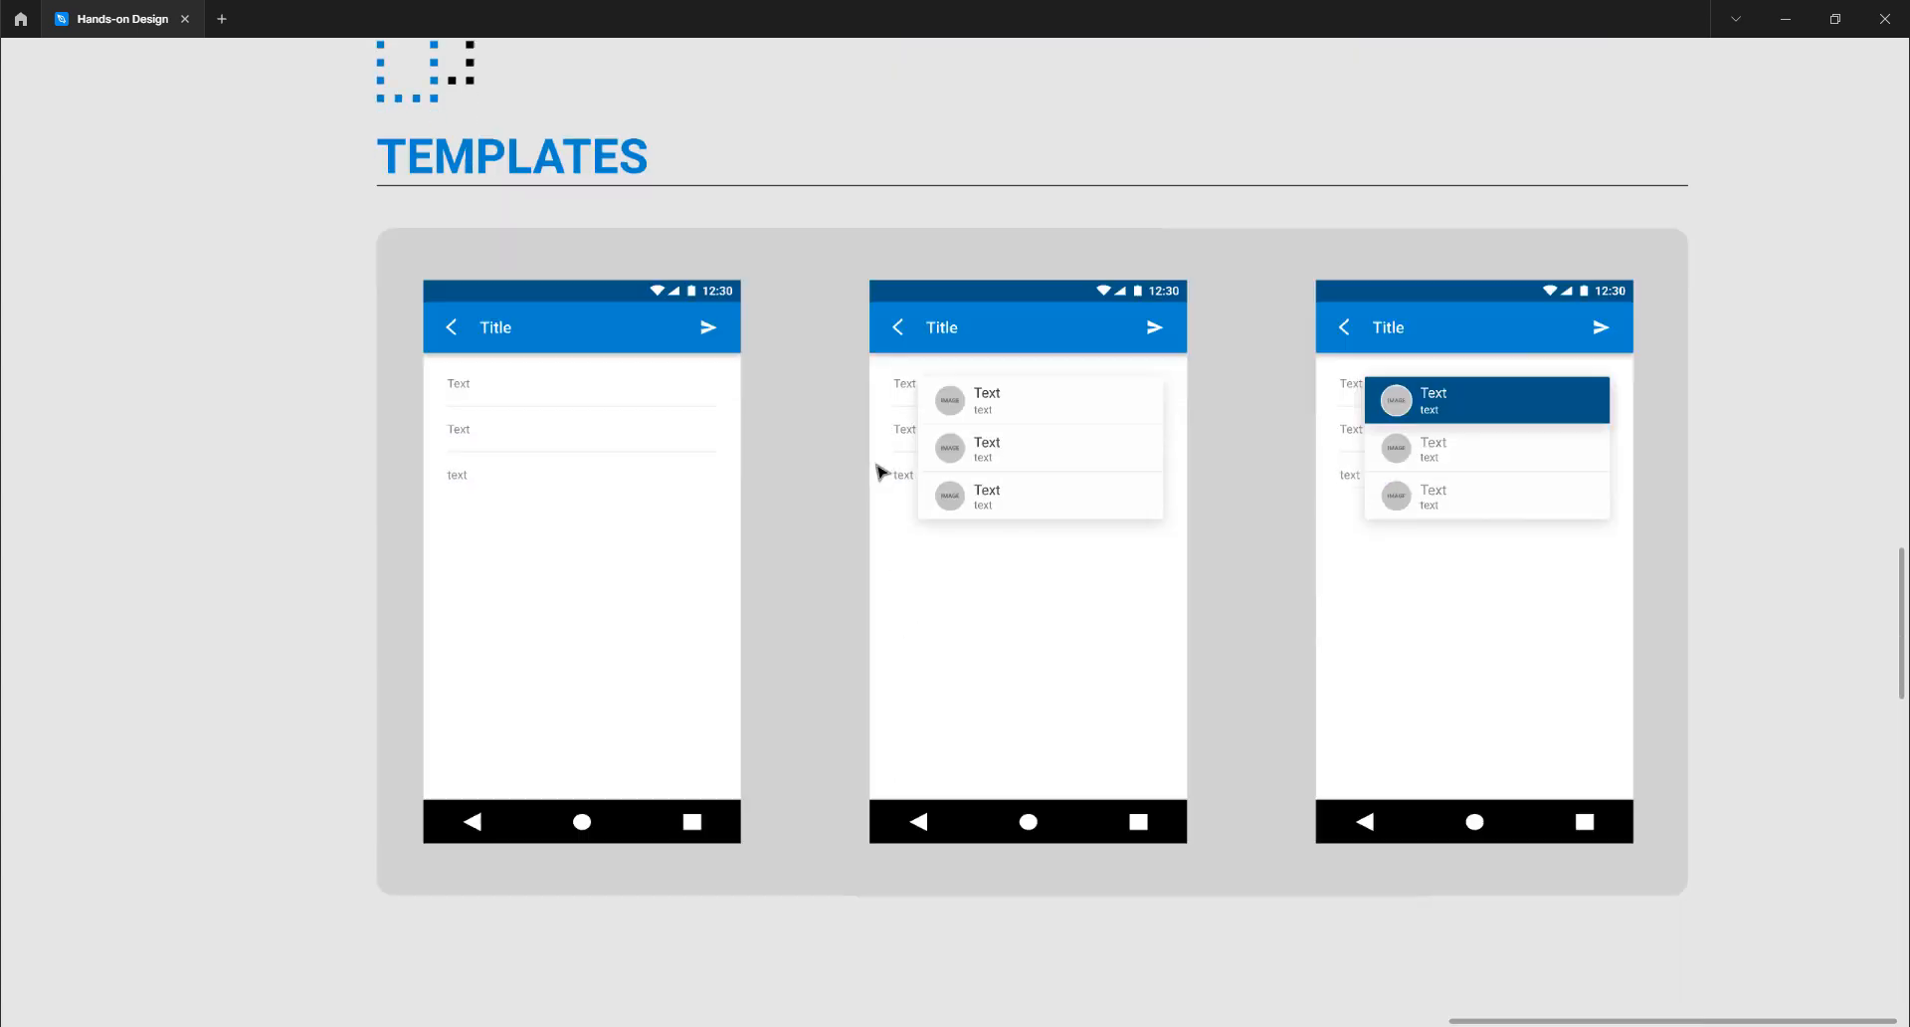
{"action": "scroll", "coordinate": [879, 470], "scroll_direction": "down", "scroll_amount": 19}
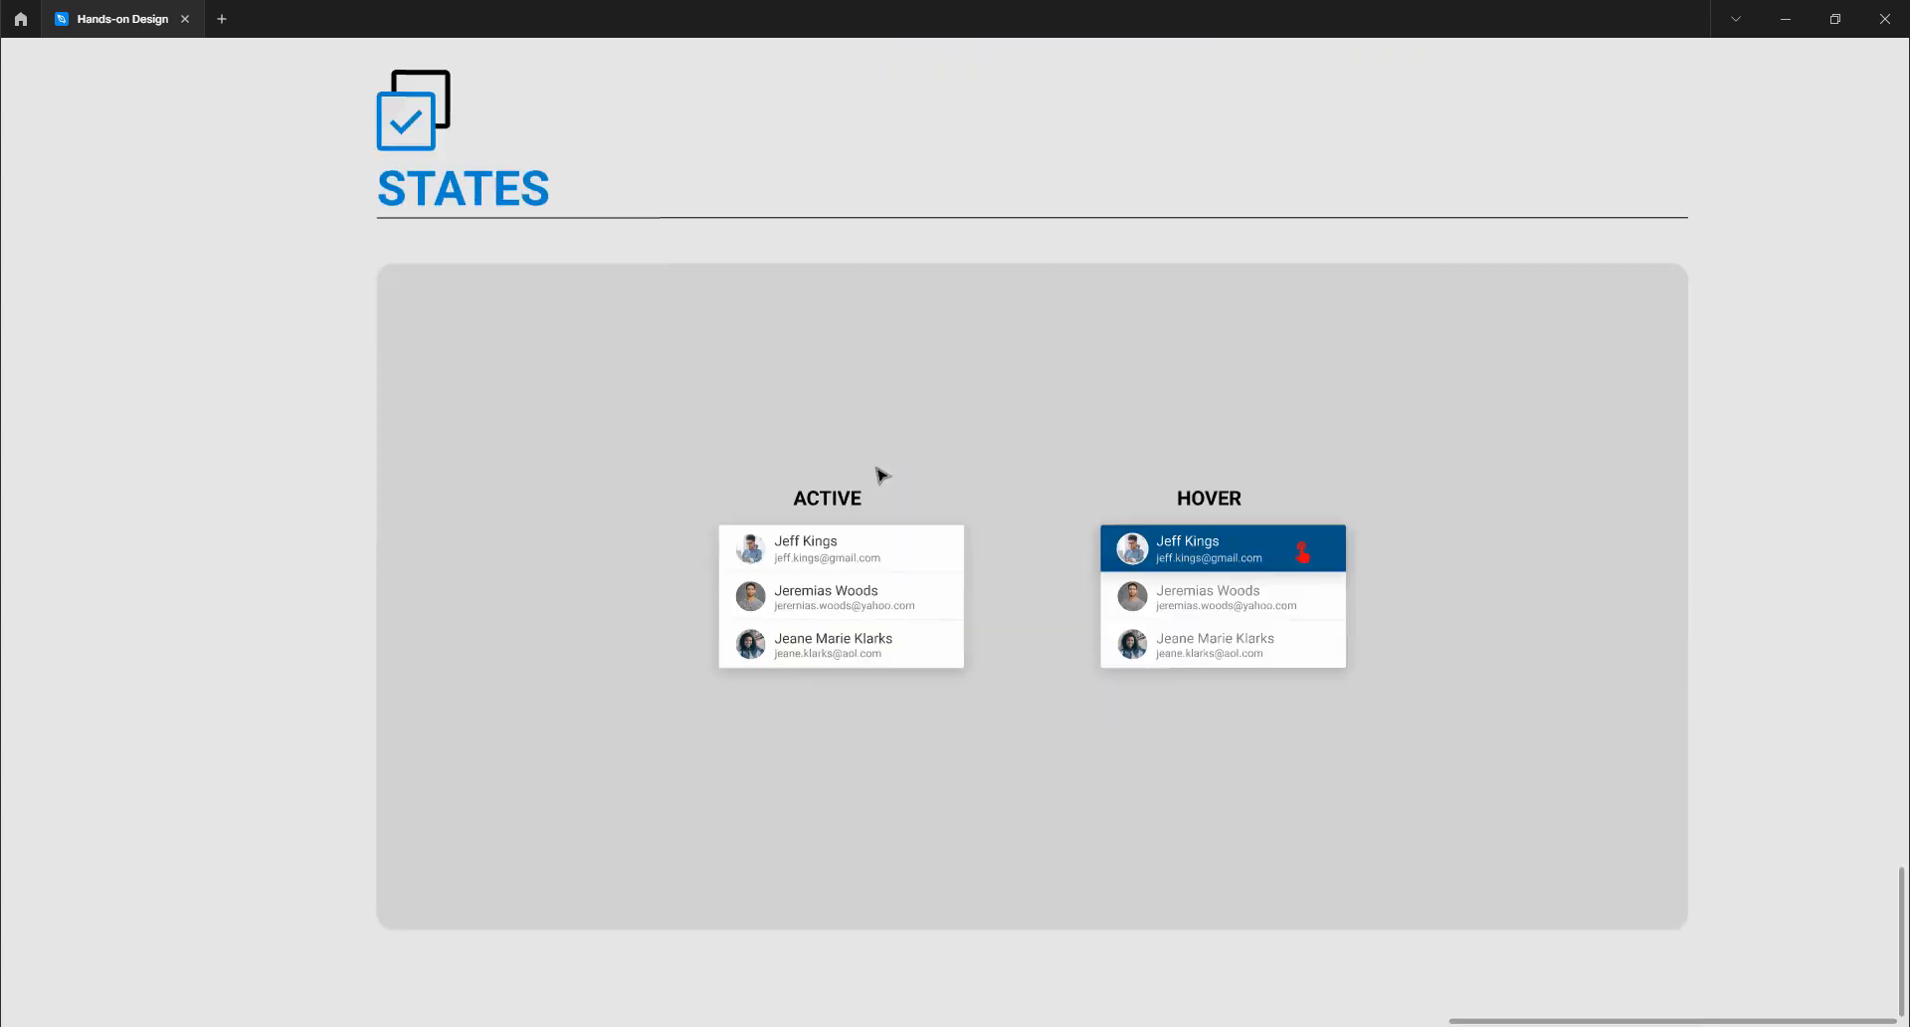
{"action": "scroll", "coordinate": [879, 469], "scroll_direction": "up", "scroll_amount": 6}
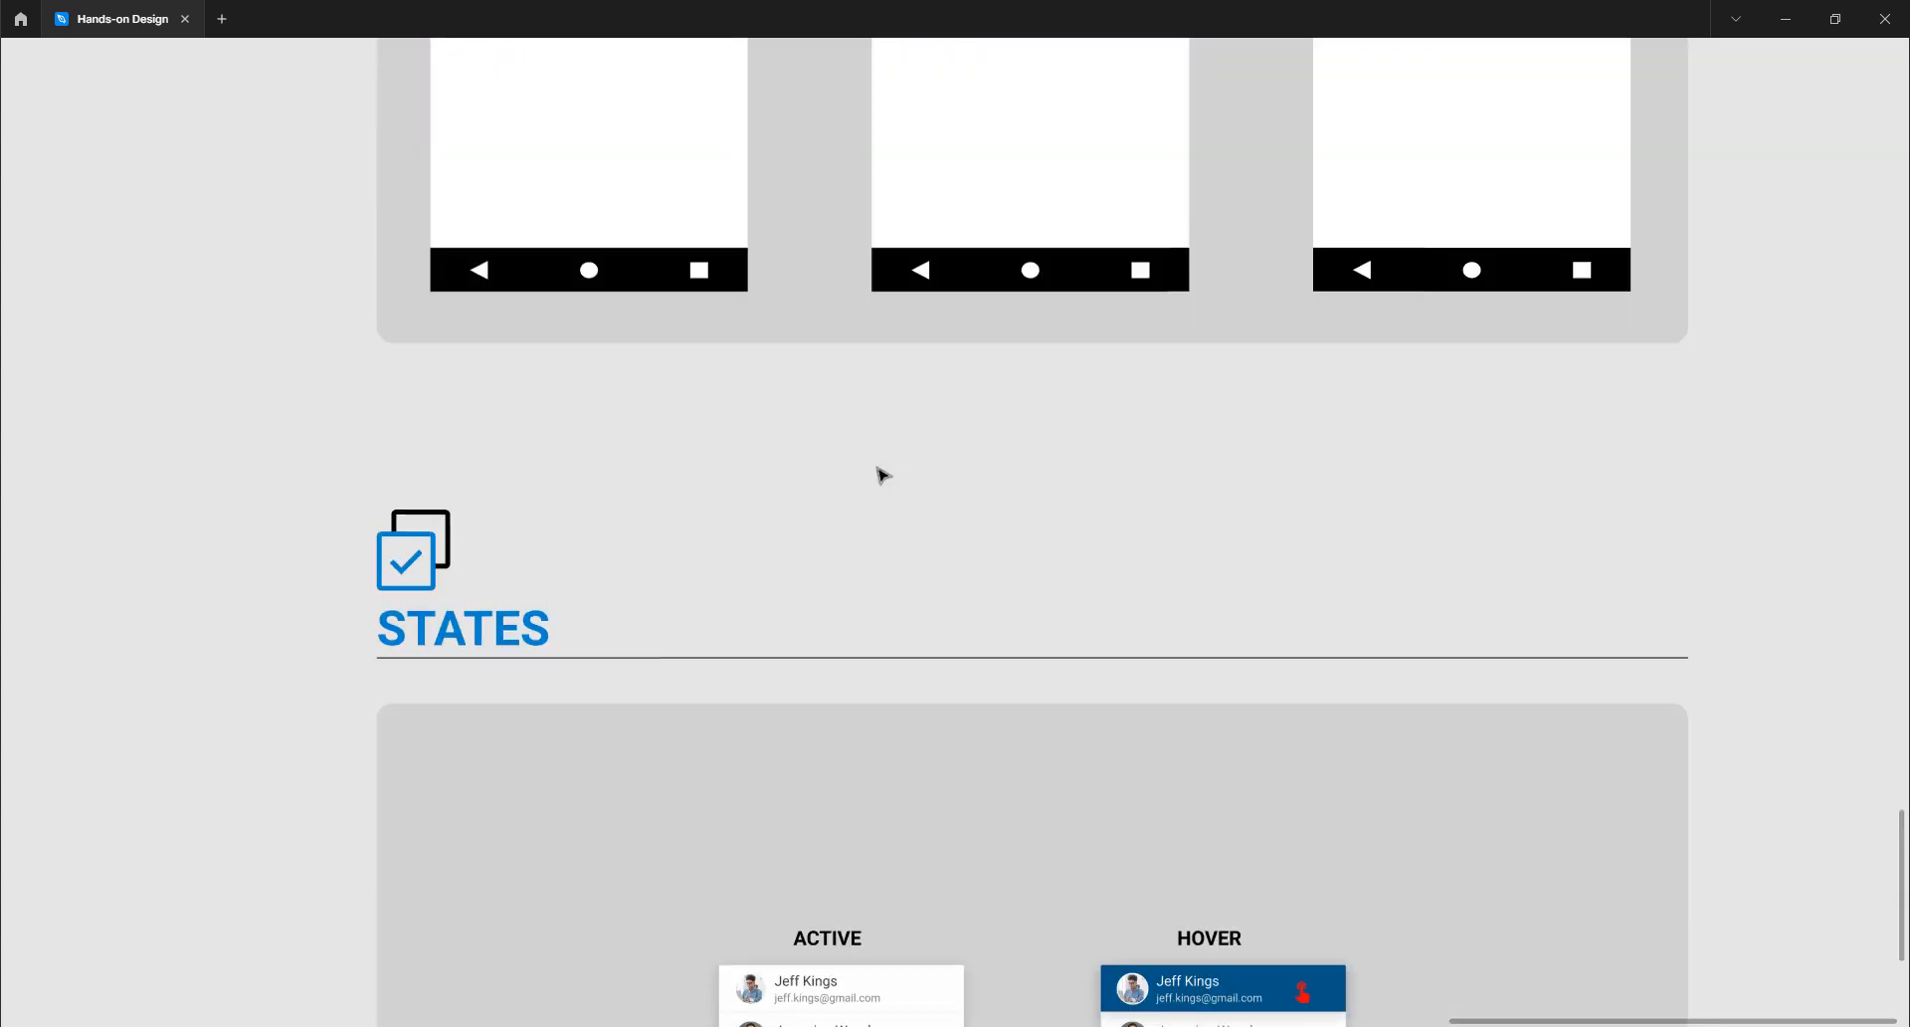
{"action": "scroll", "coordinate": [879, 470], "scroll_direction": "down", "scroll_amount": 2}
{"action": "scroll", "coordinate": [880, 472], "scroll_direction": "up", "scroll_amount": 12}
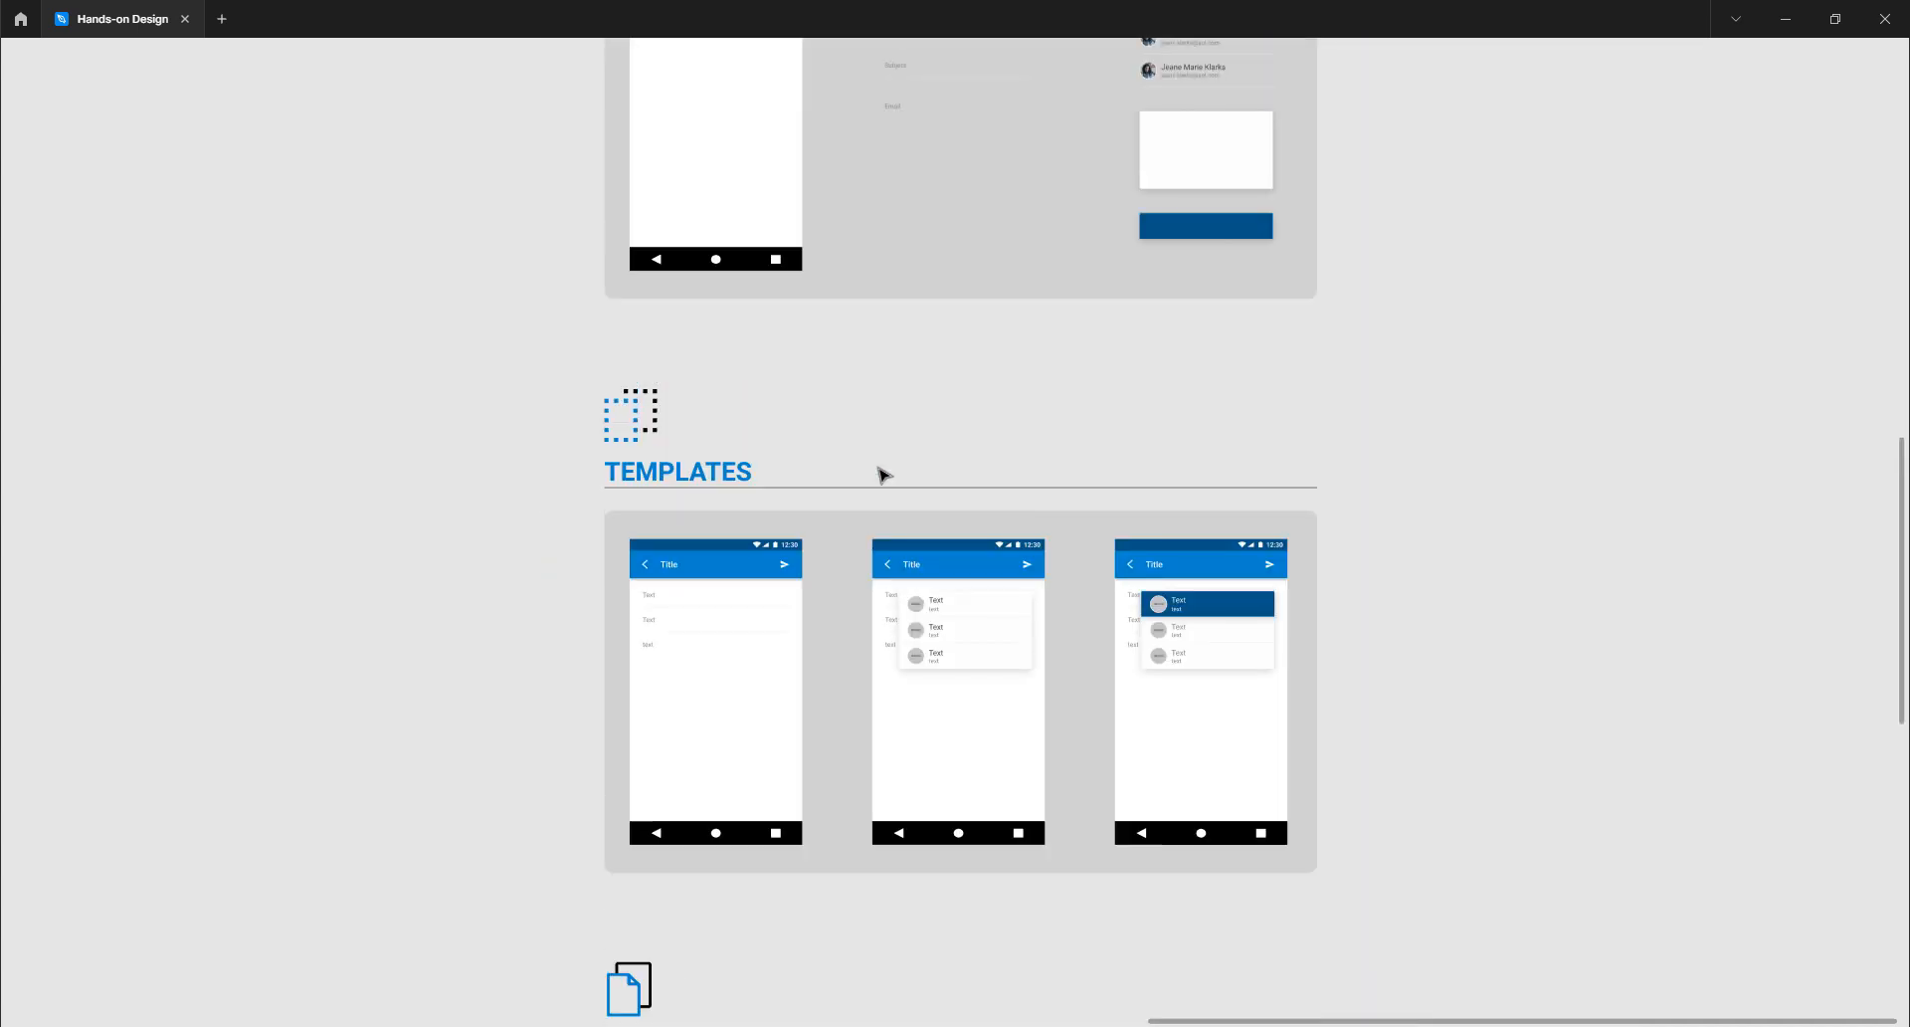
{"action": "scroll", "coordinate": [880, 472], "scroll_direction": "left", "scroll_amount": 3}
{"action": "scroll", "coordinate": [879, 474], "scroll_direction": "left", "scroll_amount": 9}
{"action": "scroll", "coordinate": [880, 473], "scroll_direction": "up", "scroll_amount": 10}
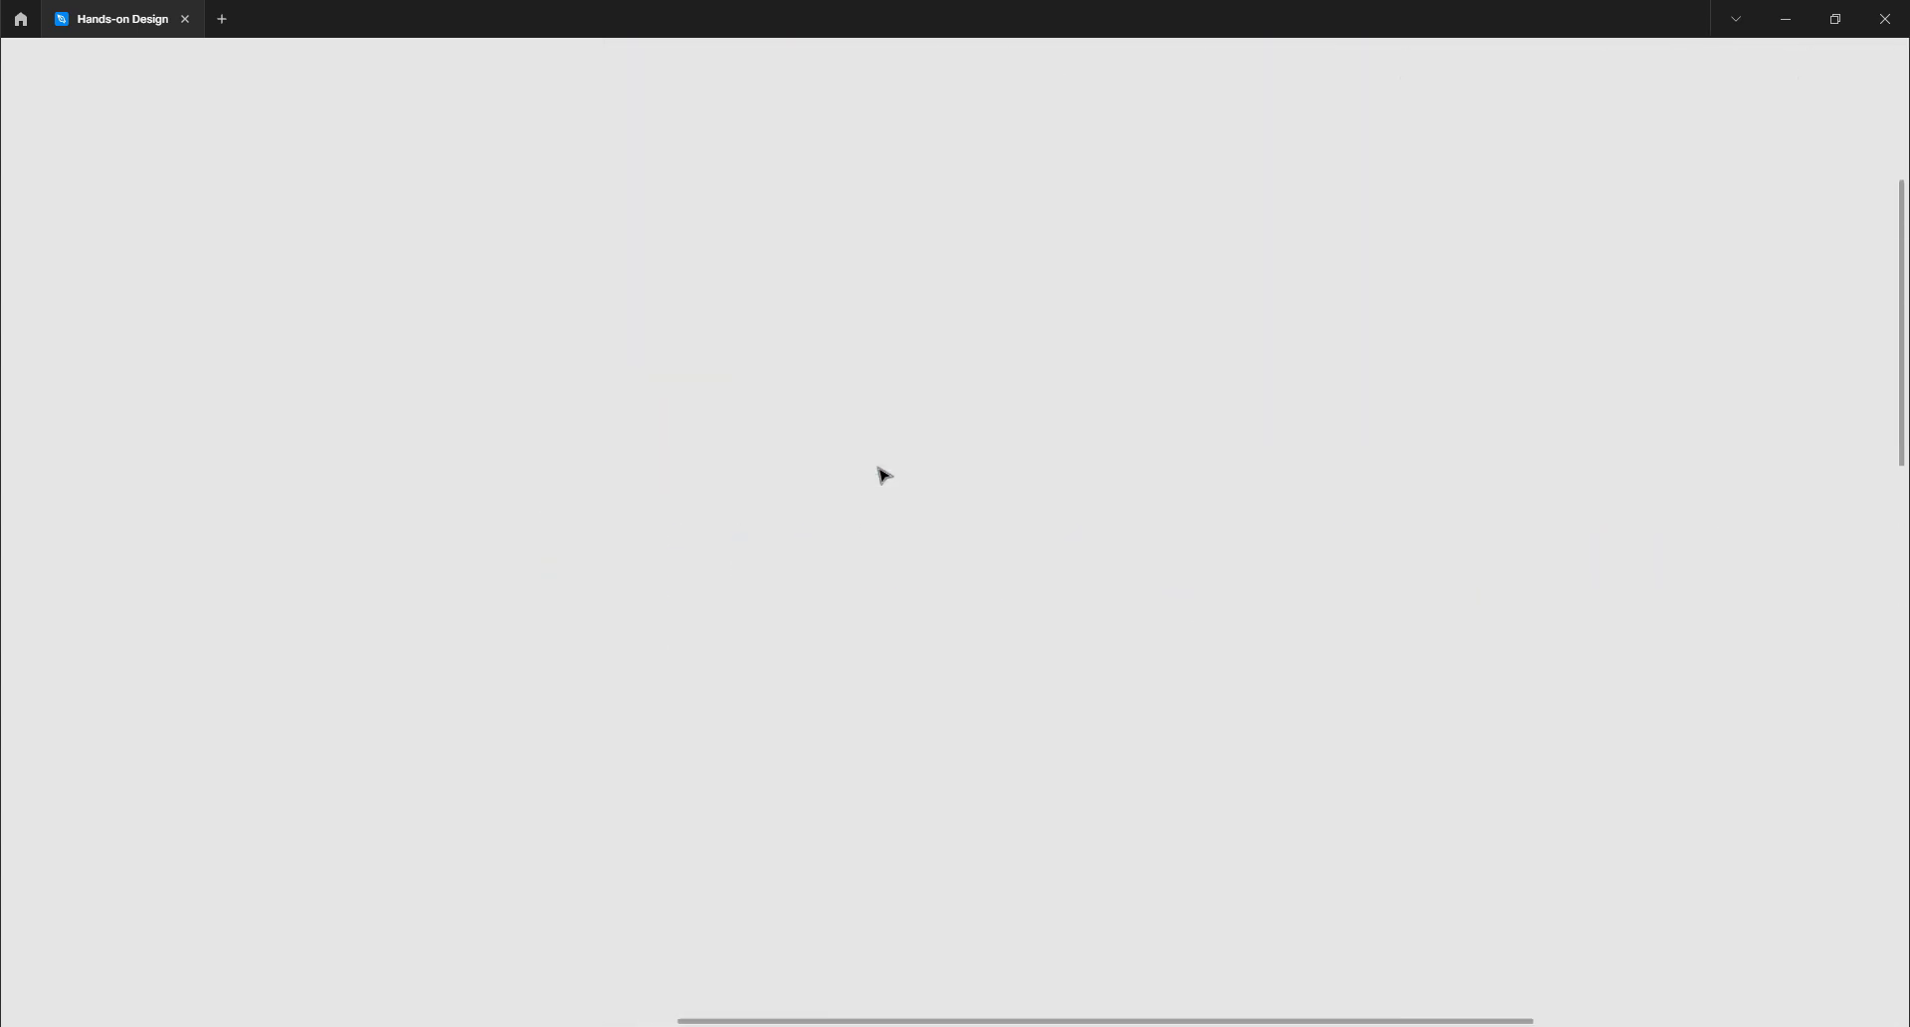
{"action": "scroll", "coordinate": [880, 473], "scroll_direction": "up", "scroll_amount": 2}
{"action": "scroll", "coordinate": [938, 388], "scroll_direction": "right", "scroll_amount": 3}
{"action": "scroll", "coordinate": [930, 439], "scroll_direction": "up", "scroll_amount": 2}
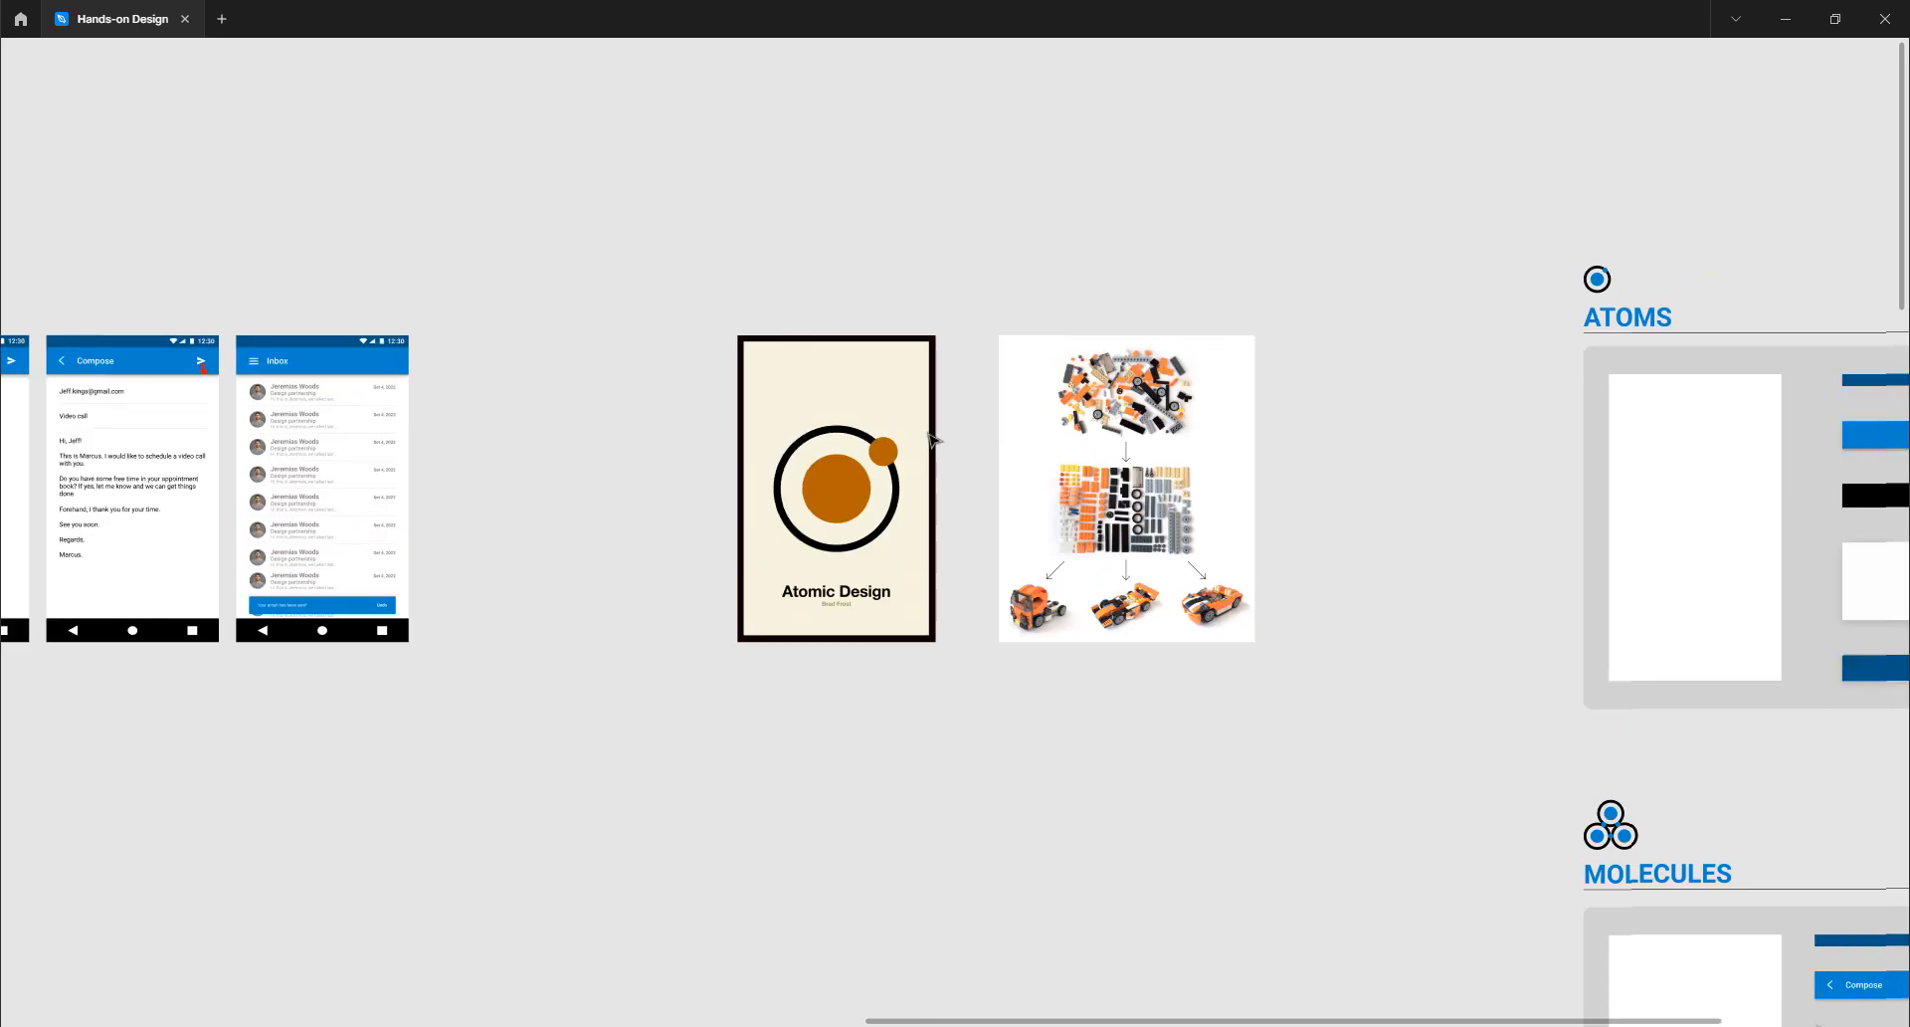
{"action": "scroll", "coordinate": [938, 439], "scroll_direction": "right", "scroll_amount": 2}
{"action": "scroll", "coordinate": [693, 458], "scroll_direction": "up", "scroll_amount": 8}
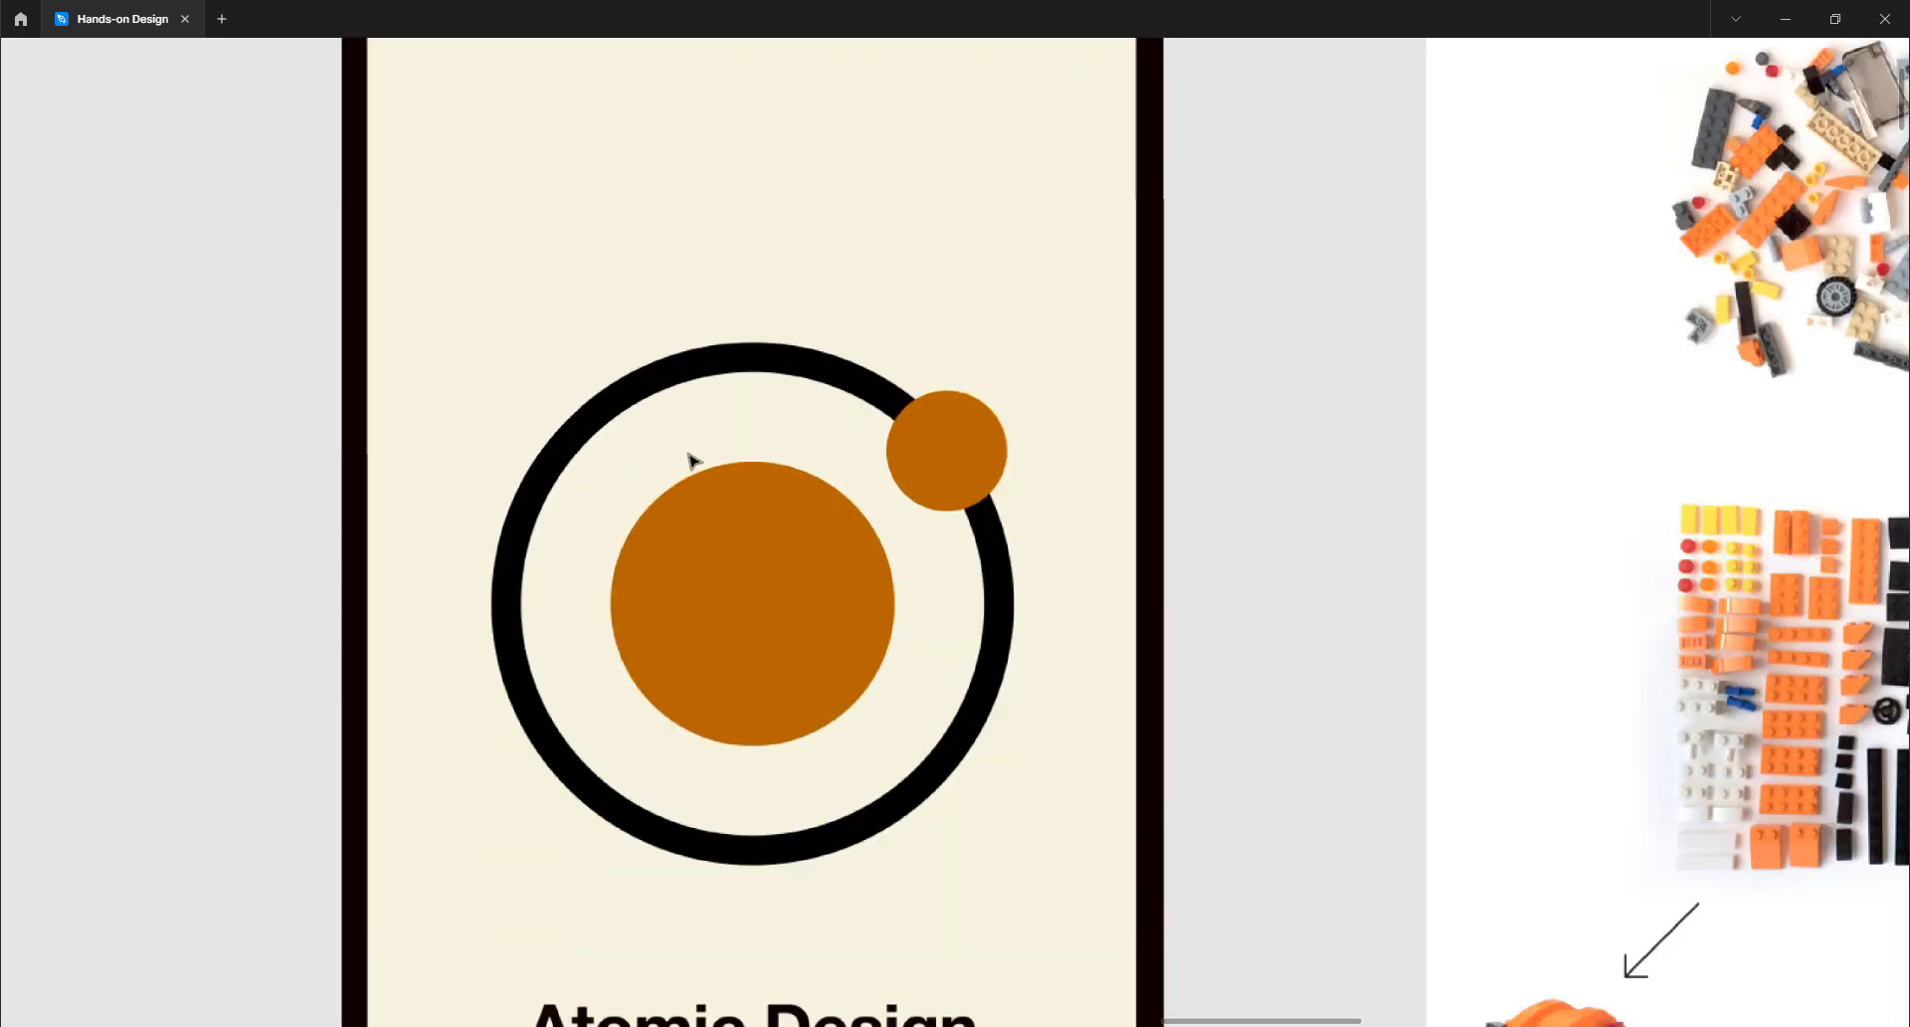
{"action": "scroll", "coordinate": [691, 460], "scroll_direction": "down", "scroll_amount": 2}
{"action": "scroll", "coordinate": [692, 460], "scroll_direction": "down", "scroll_amount": 3}
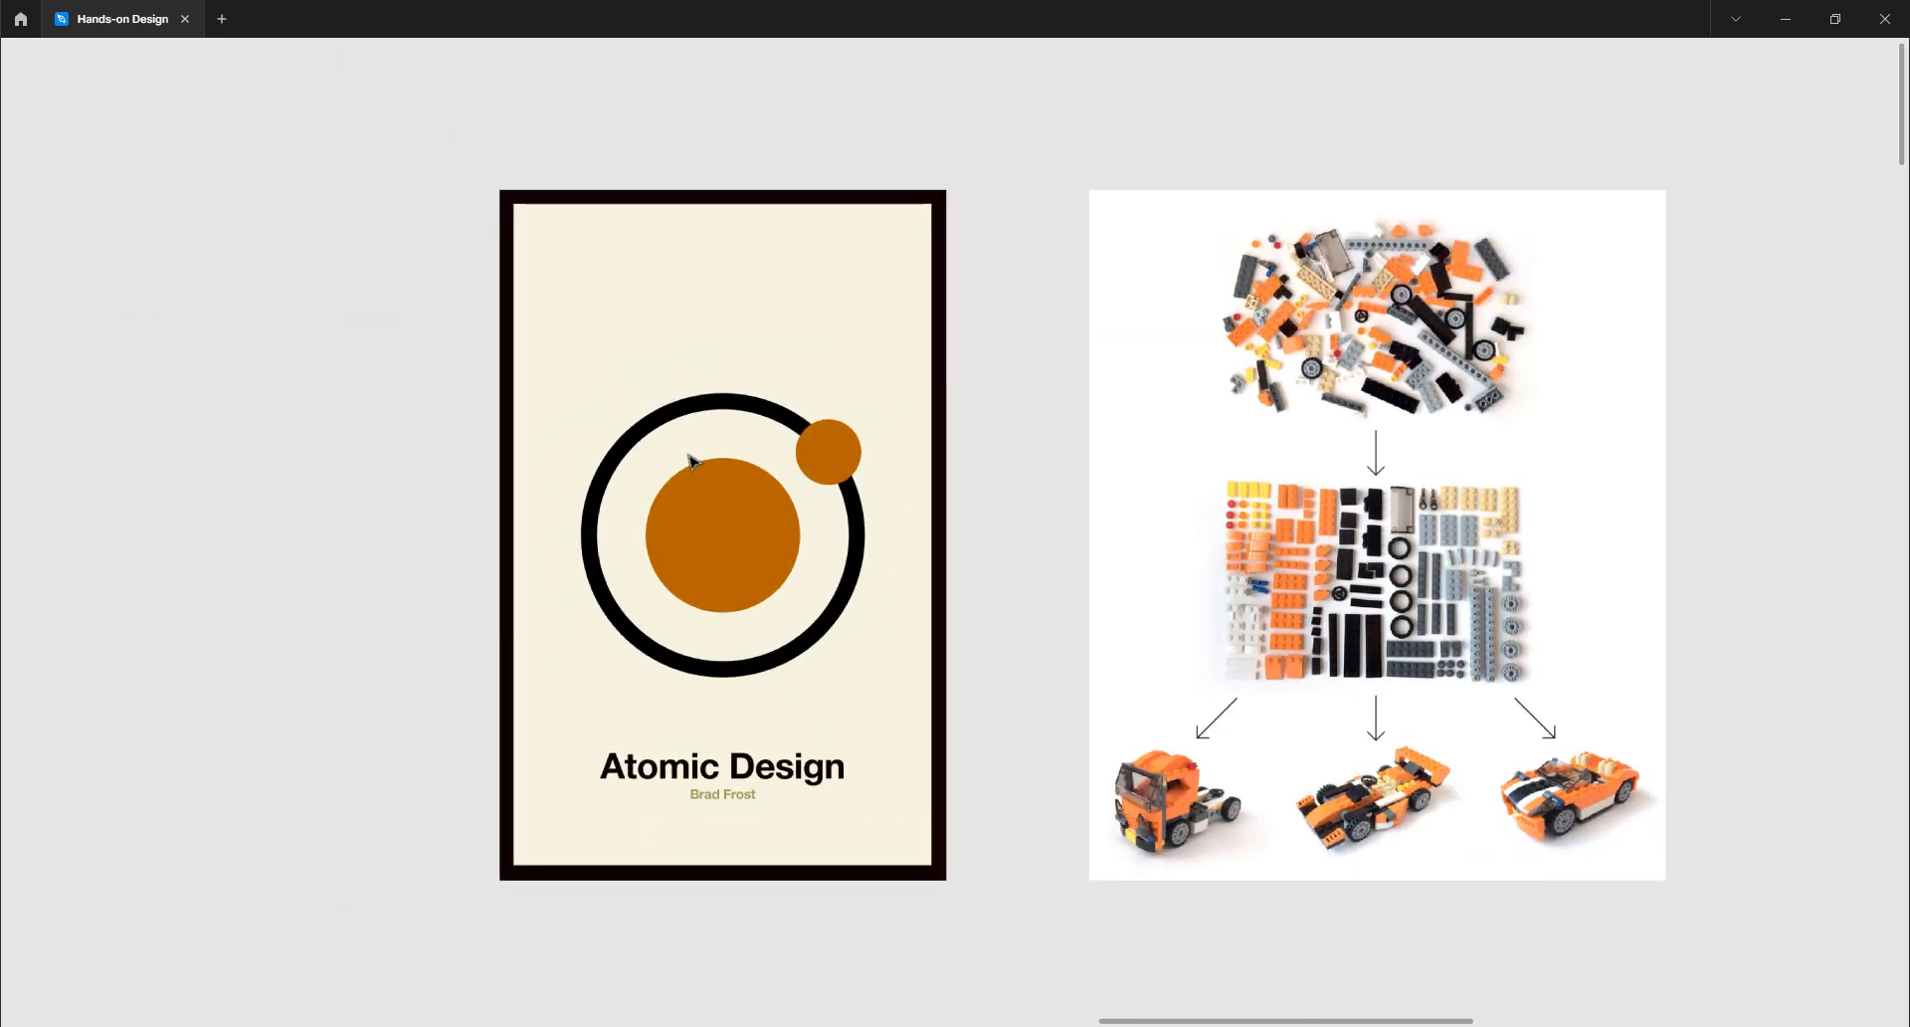
{"action": "key", "text": "ctrl+backslash"}
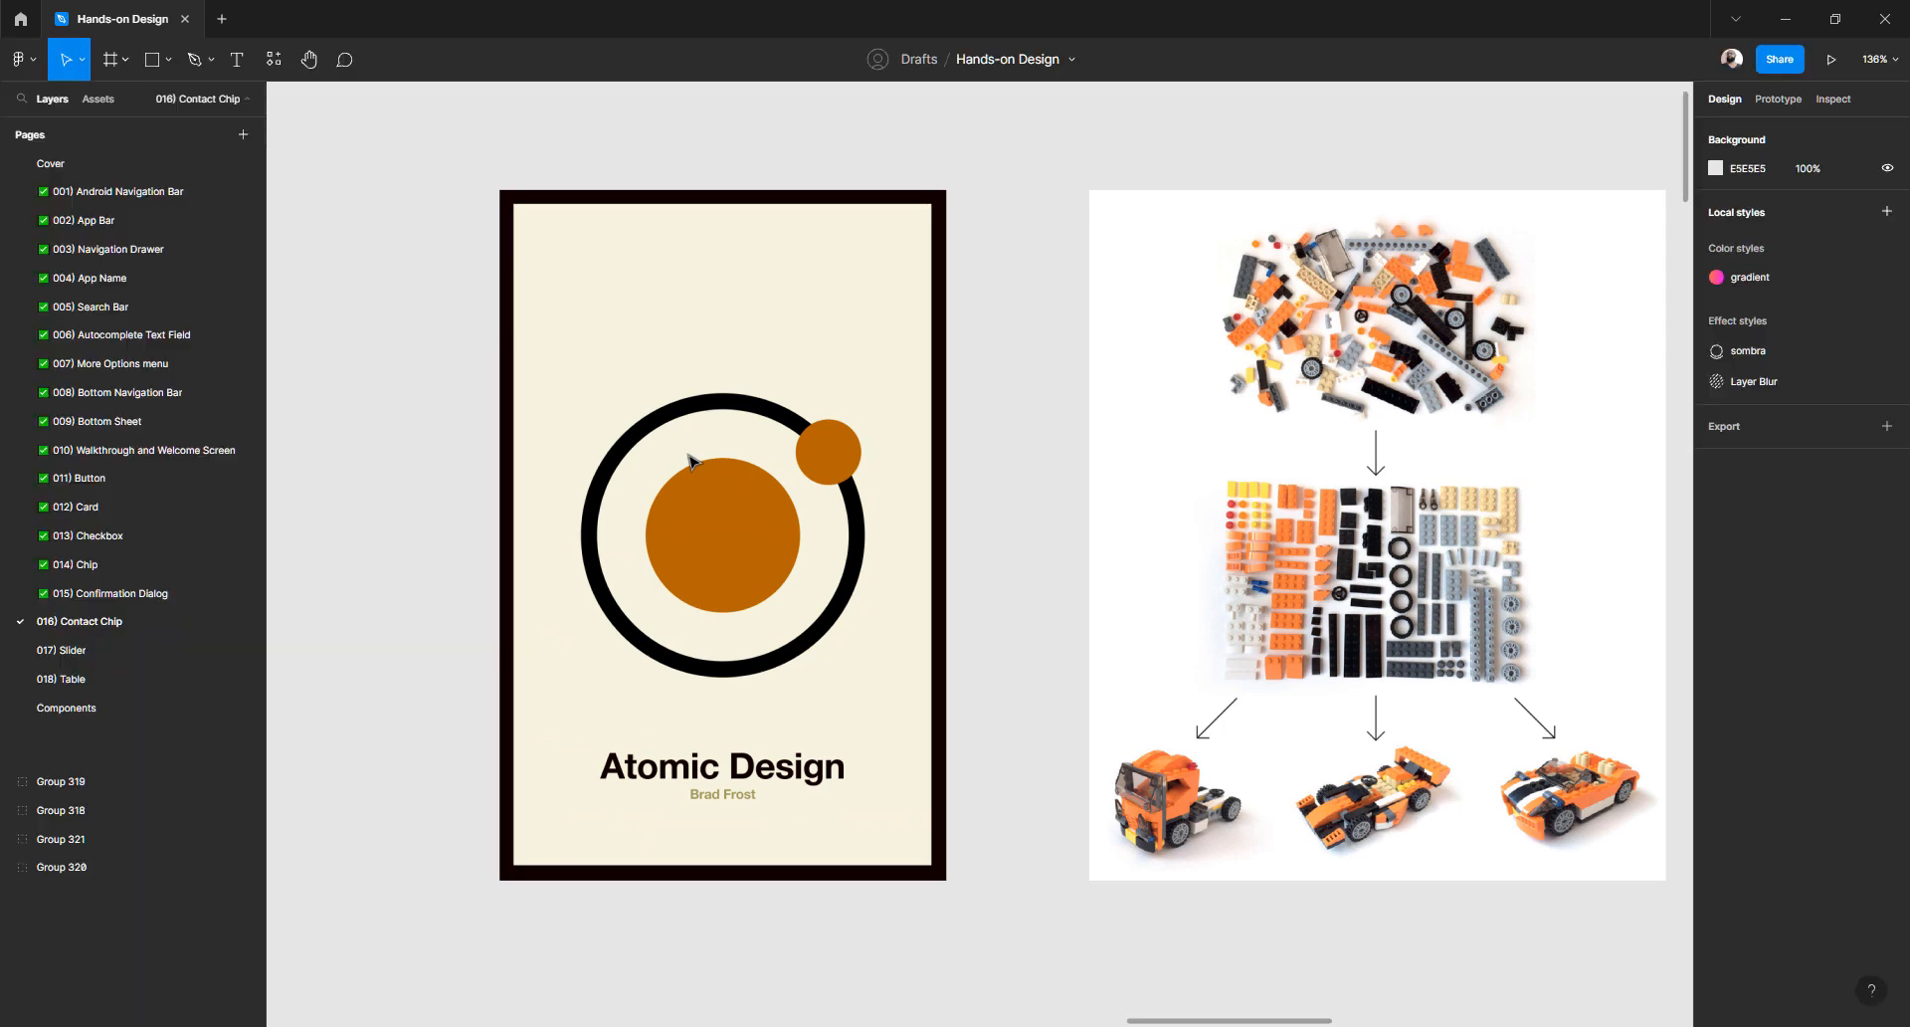
- Zoom out to 15%, then zoom in to 117% on the two dark frame-preset list images
{"action": "scroll", "coordinate": [1052, 506], "scroll_direction": "down", "scroll_amount": 10}
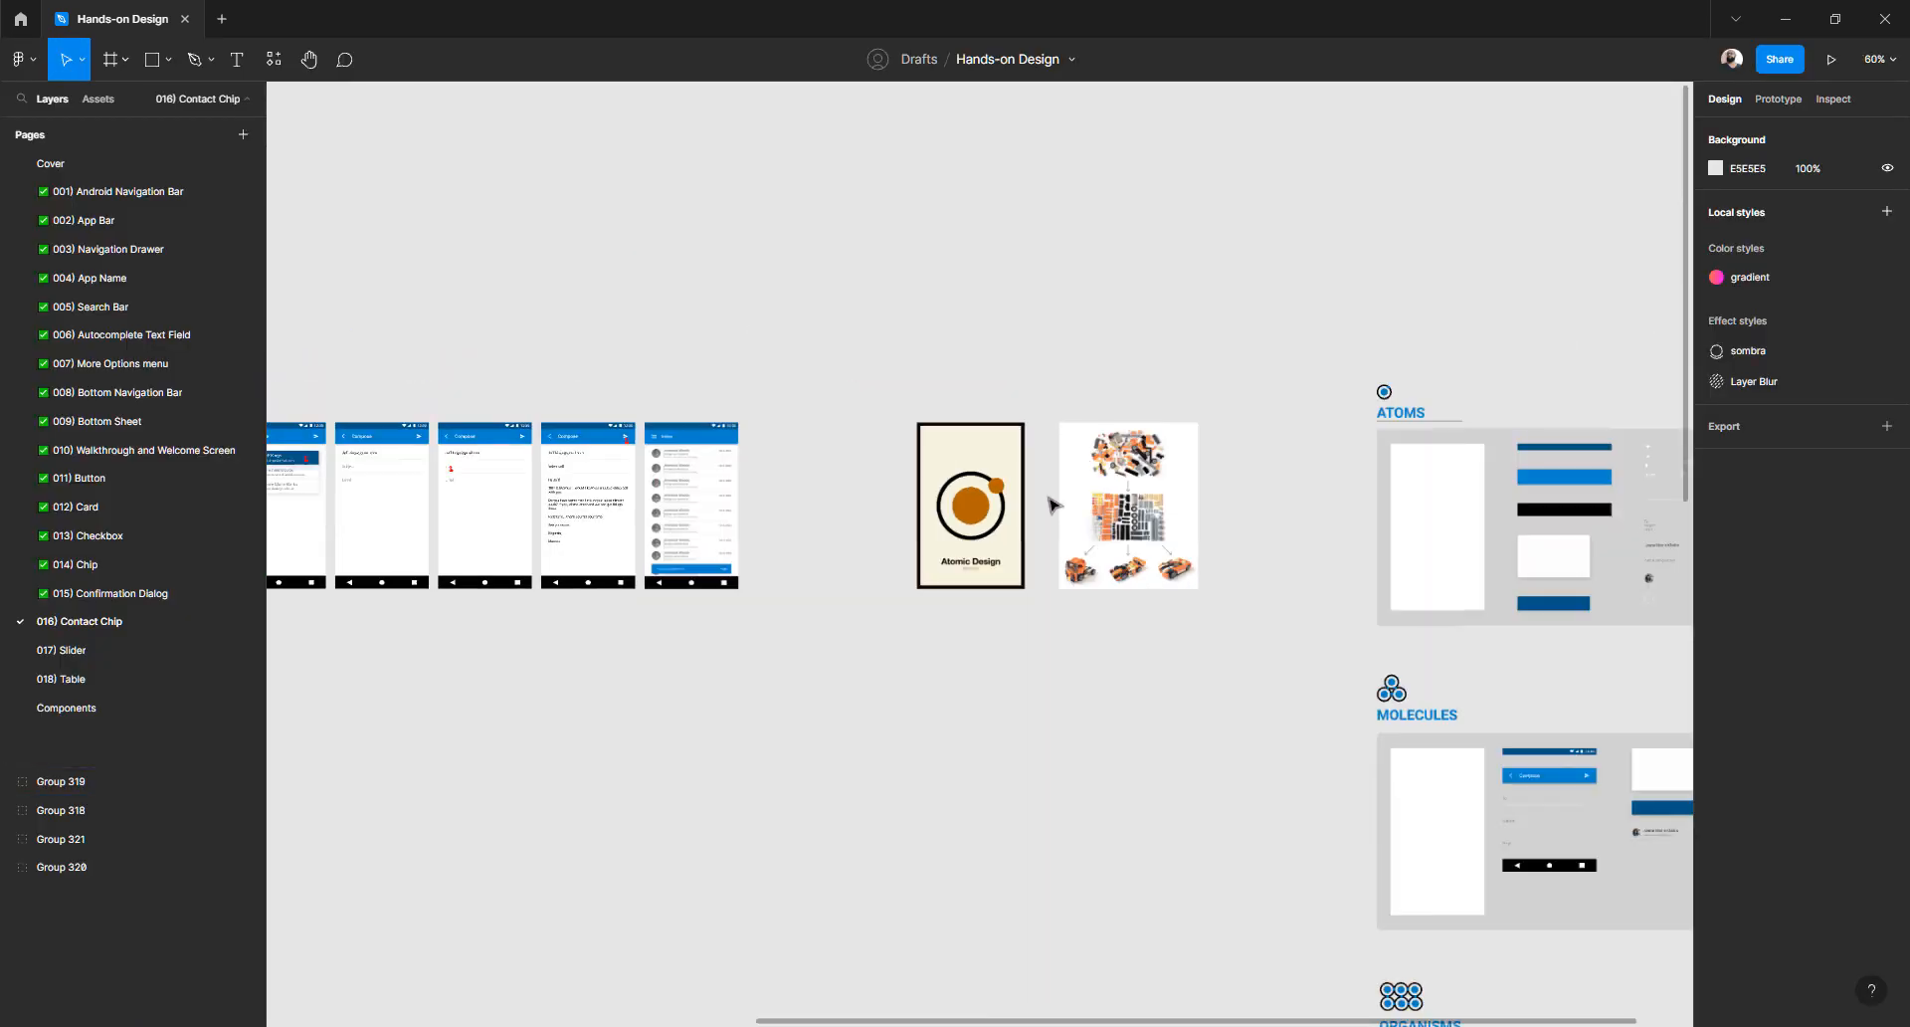
{"action": "scroll", "coordinate": [1052, 507], "scroll_direction": "left", "scroll_amount": 3}
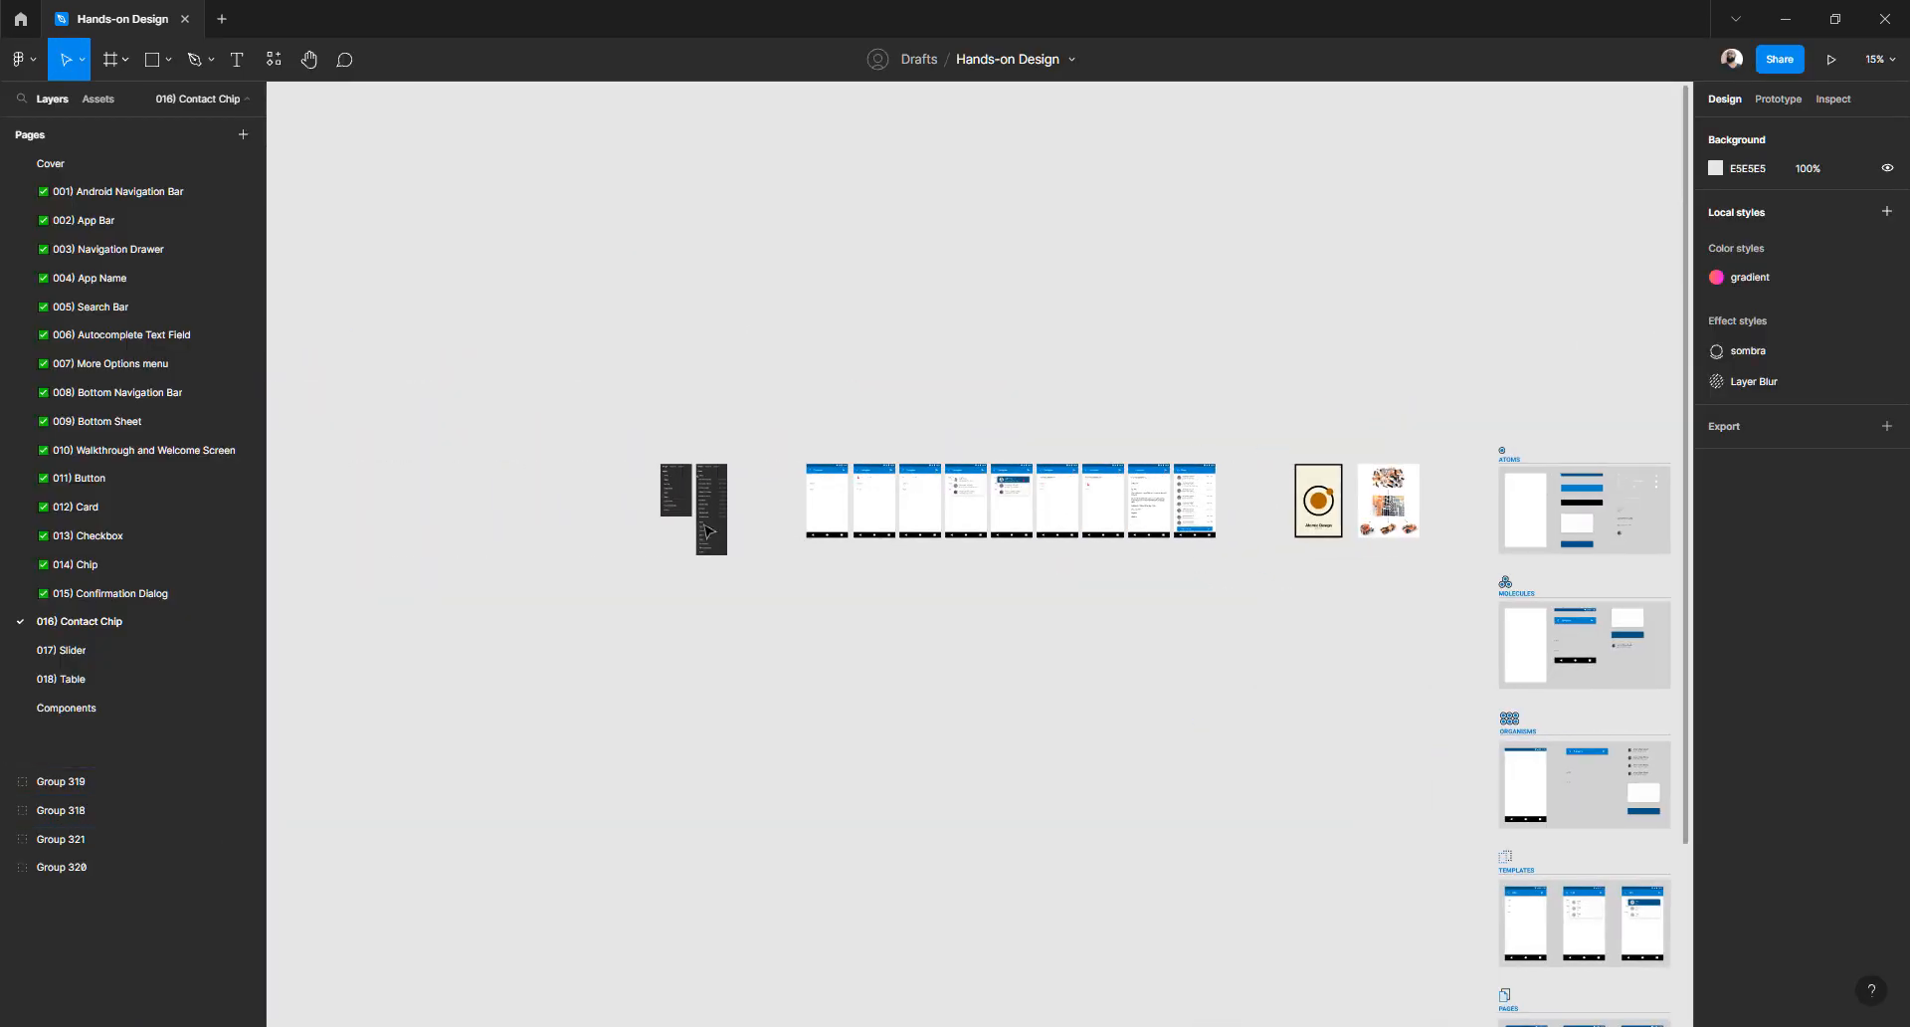
{"action": "scroll", "coordinate": [695, 515], "scroll_direction": "up", "scroll_amount": 5}
{"action": "scroll", "coordinate": [627, 386], "scroll_direction": "up", "scroll_amount": 4}
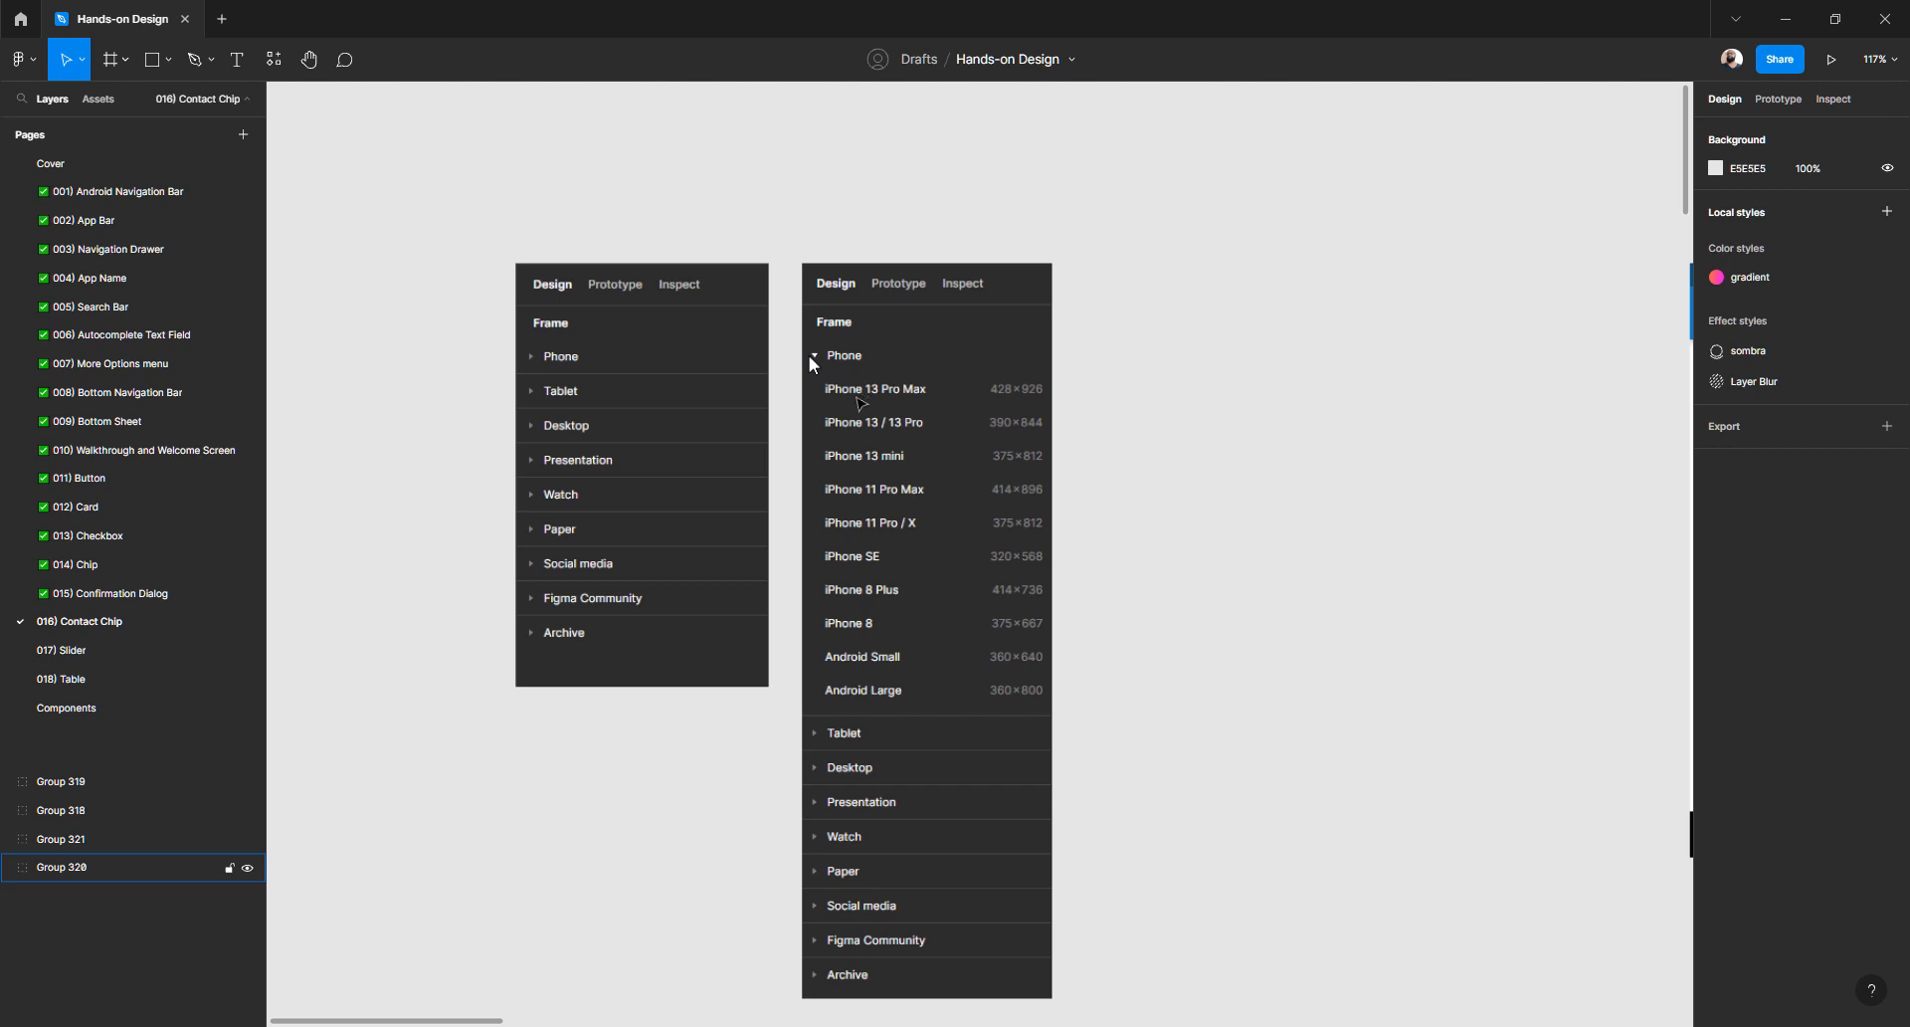
{"action": "left_click_drag", "start_coordinate": [966, 417], "coordinate": [887, 376]}
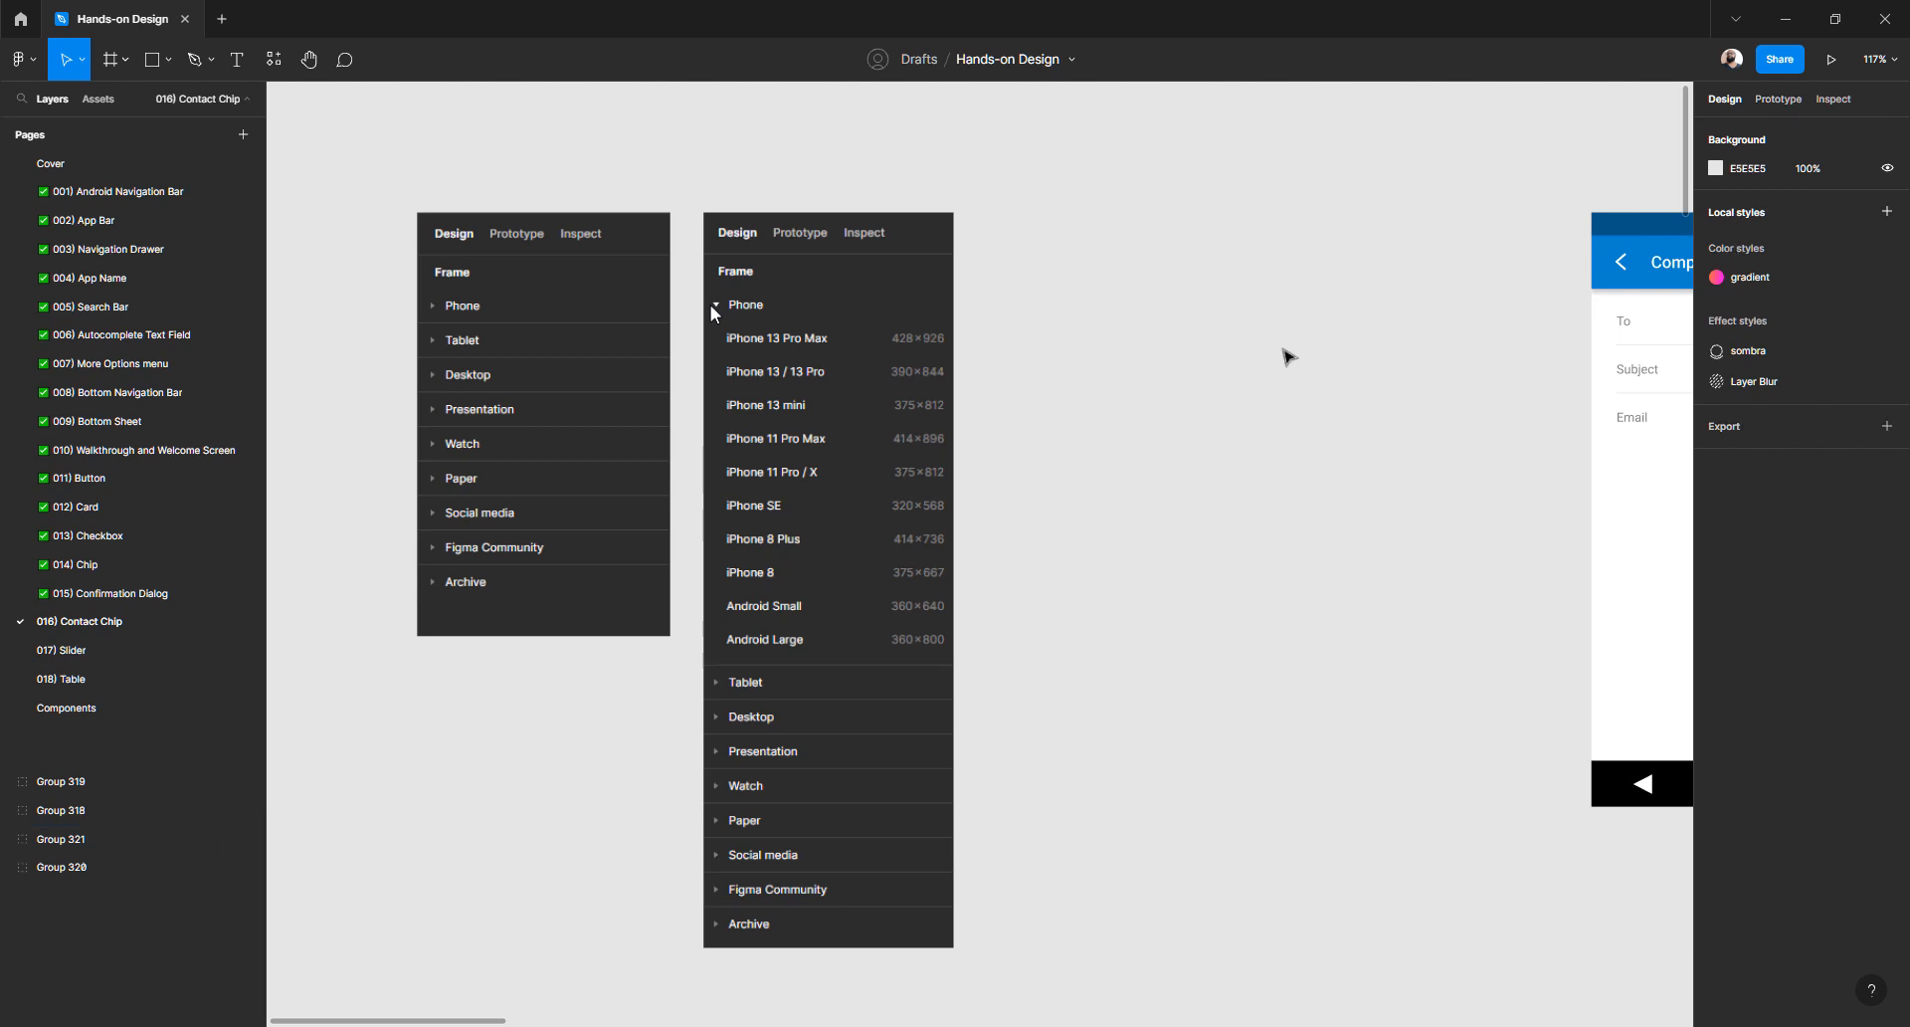
{"action": "left_click", "coordinate": [1649, 253]}
{"action": "left_click", "coordinate": [1218, 325]}
- Switch to the Frame tool, keeping Frame chosen over Section and Slice
{"action": "key", "text": "f"}
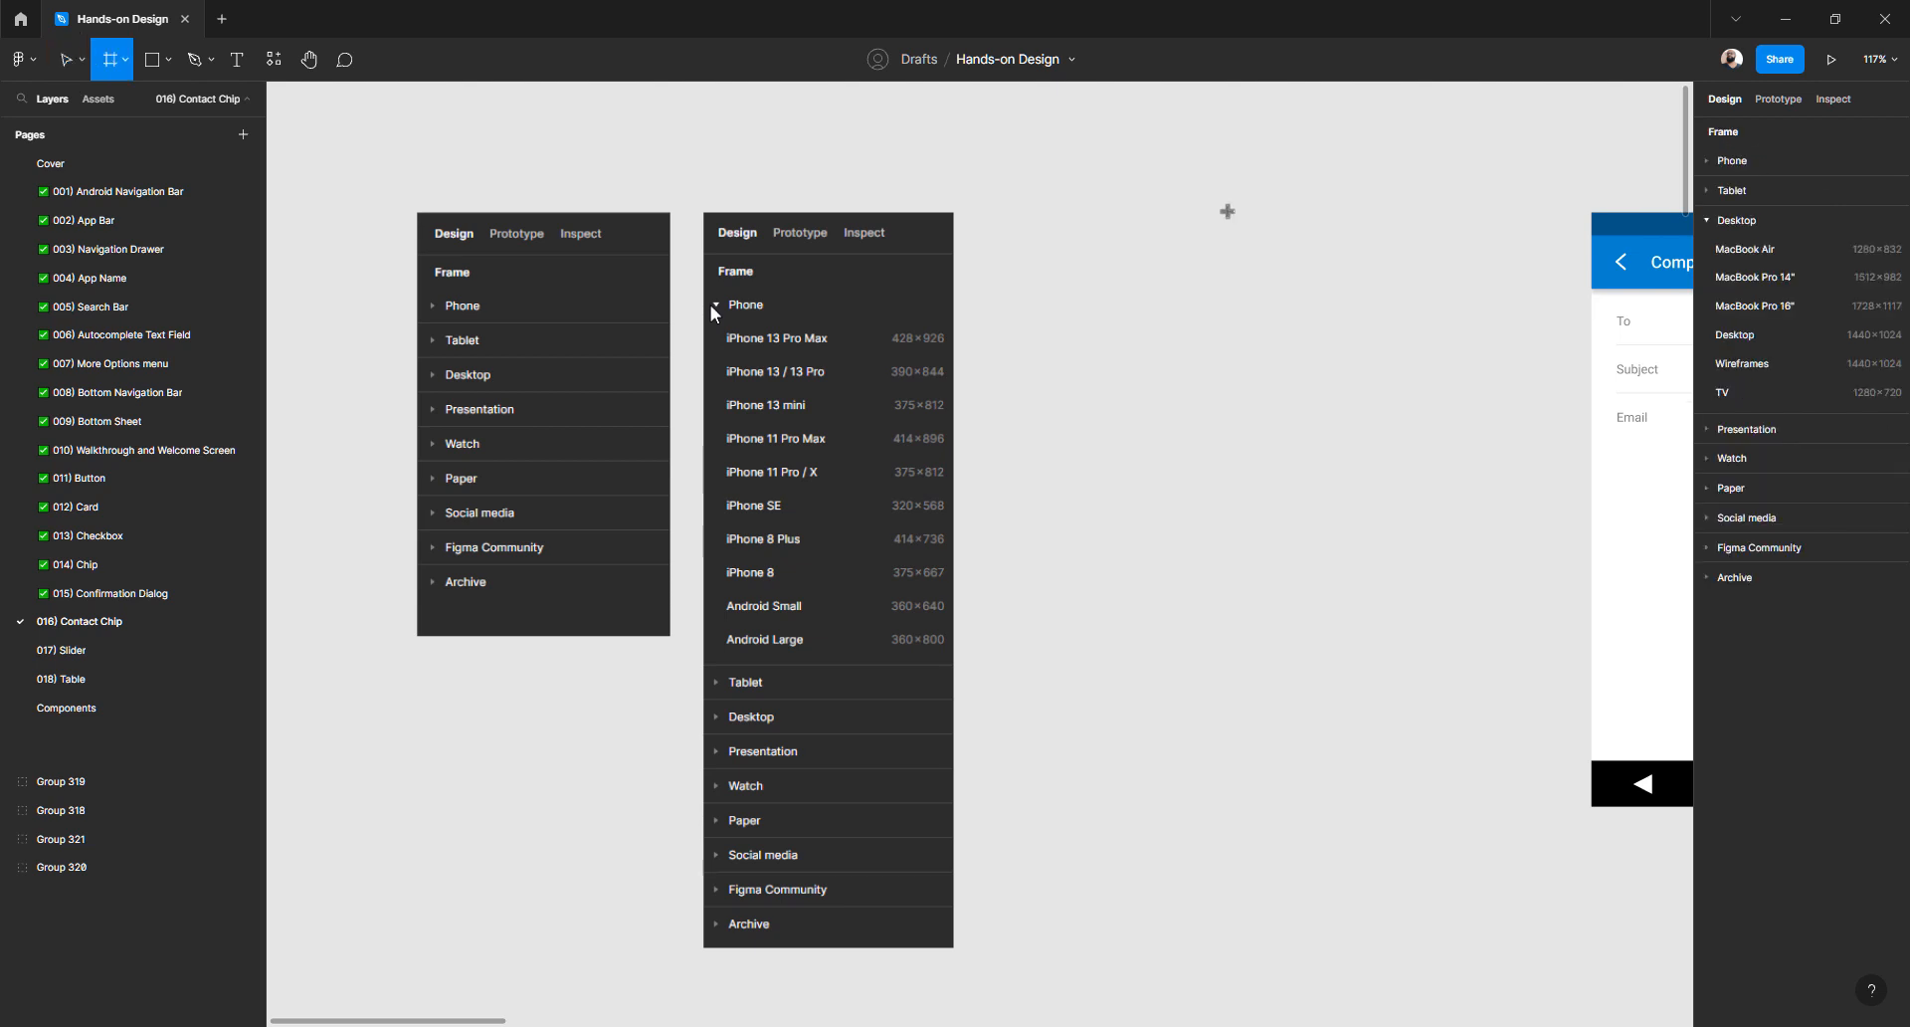
{"action": "left_click", "coordinate": [126, 61]}
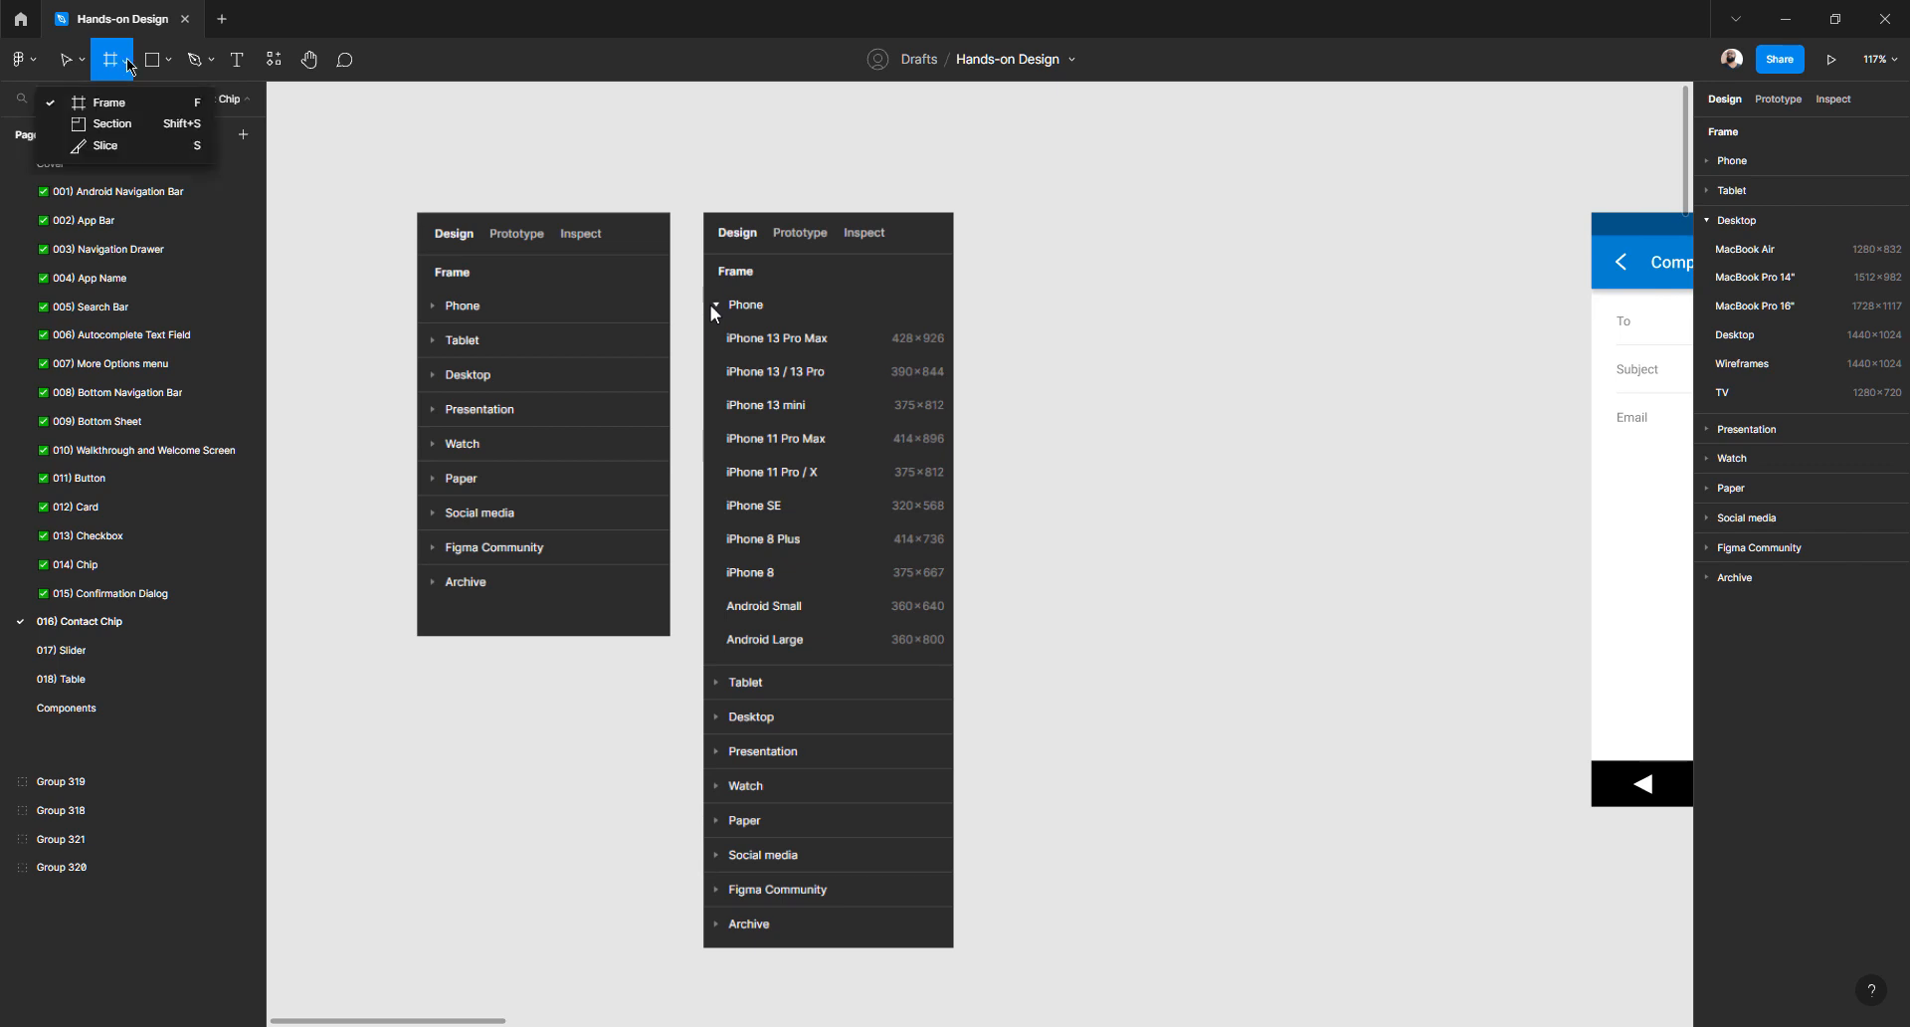
{"action": "left_click", "coordinate": [123, 112]}
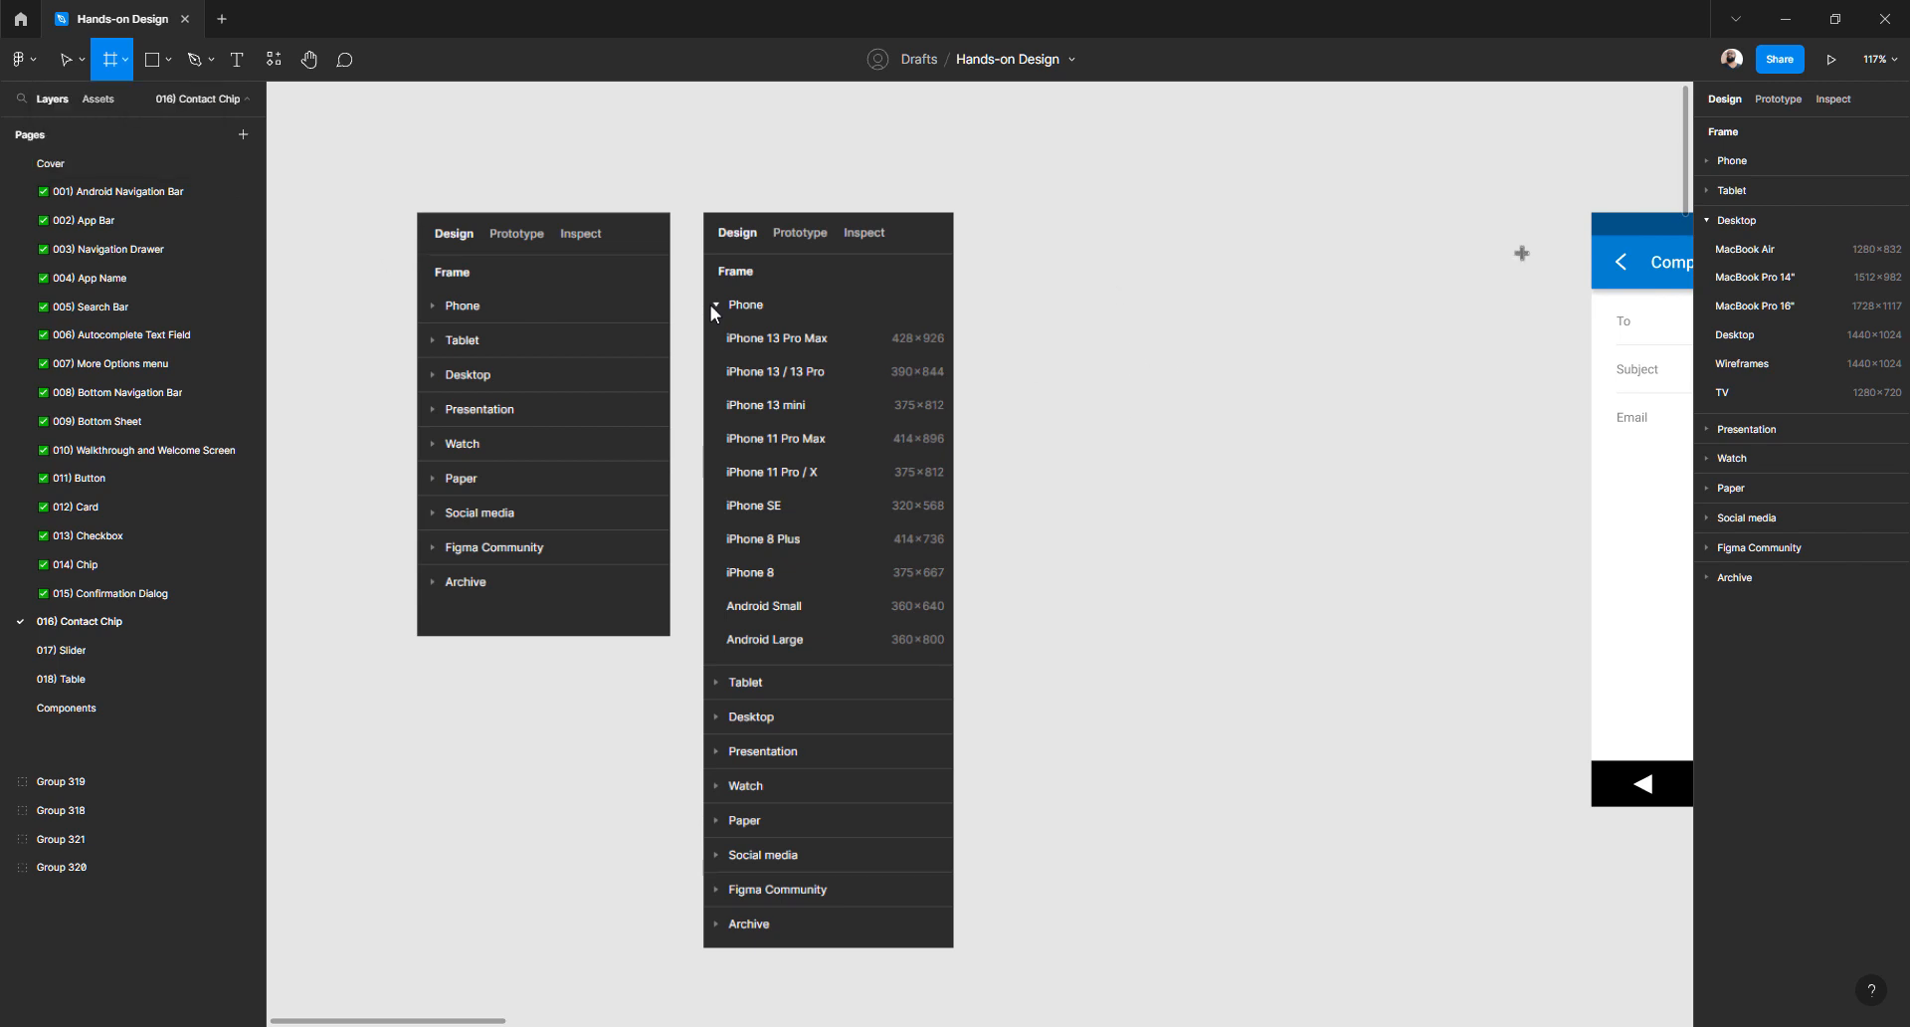
- Browse the Desktop, Social media, Paper and Watch presets, leaving Presentation sizes expanded
{"action": "left_click", "coordinate": [1713, 223]}
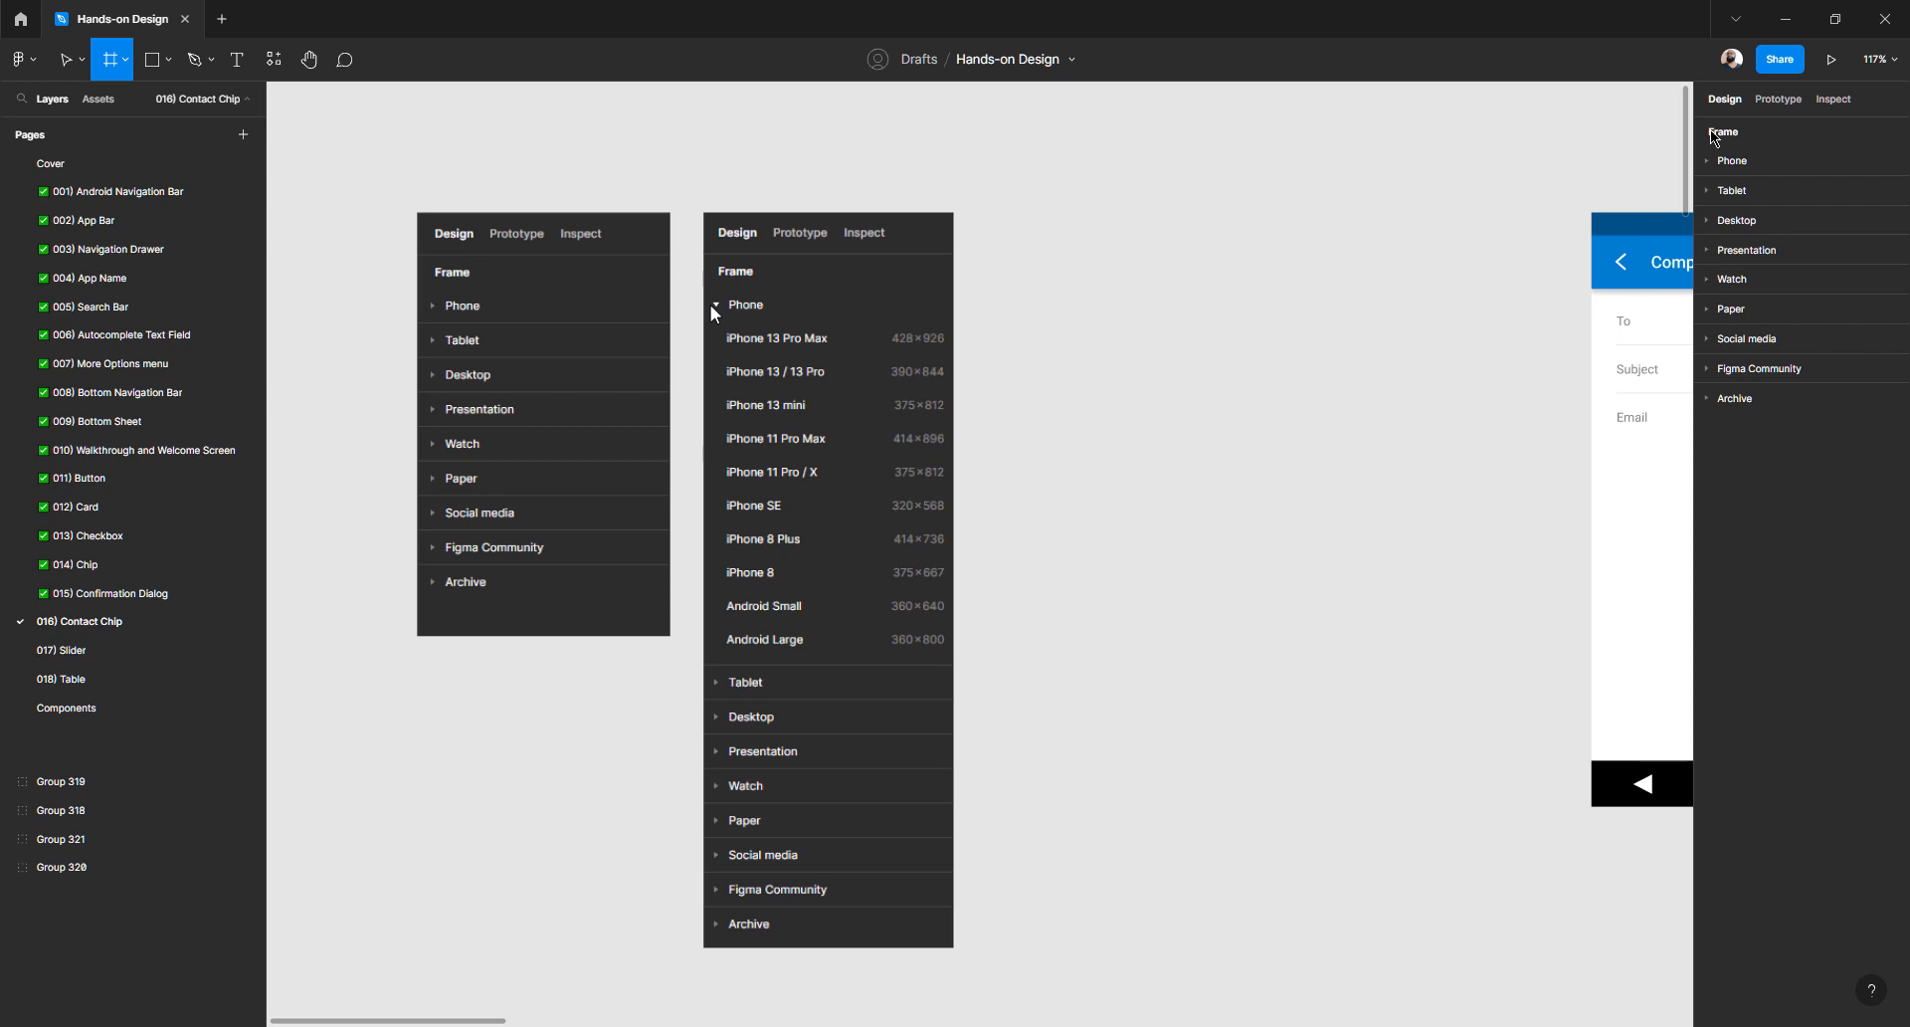
{"action": "left_click", "coordinate": [1709, 340]}
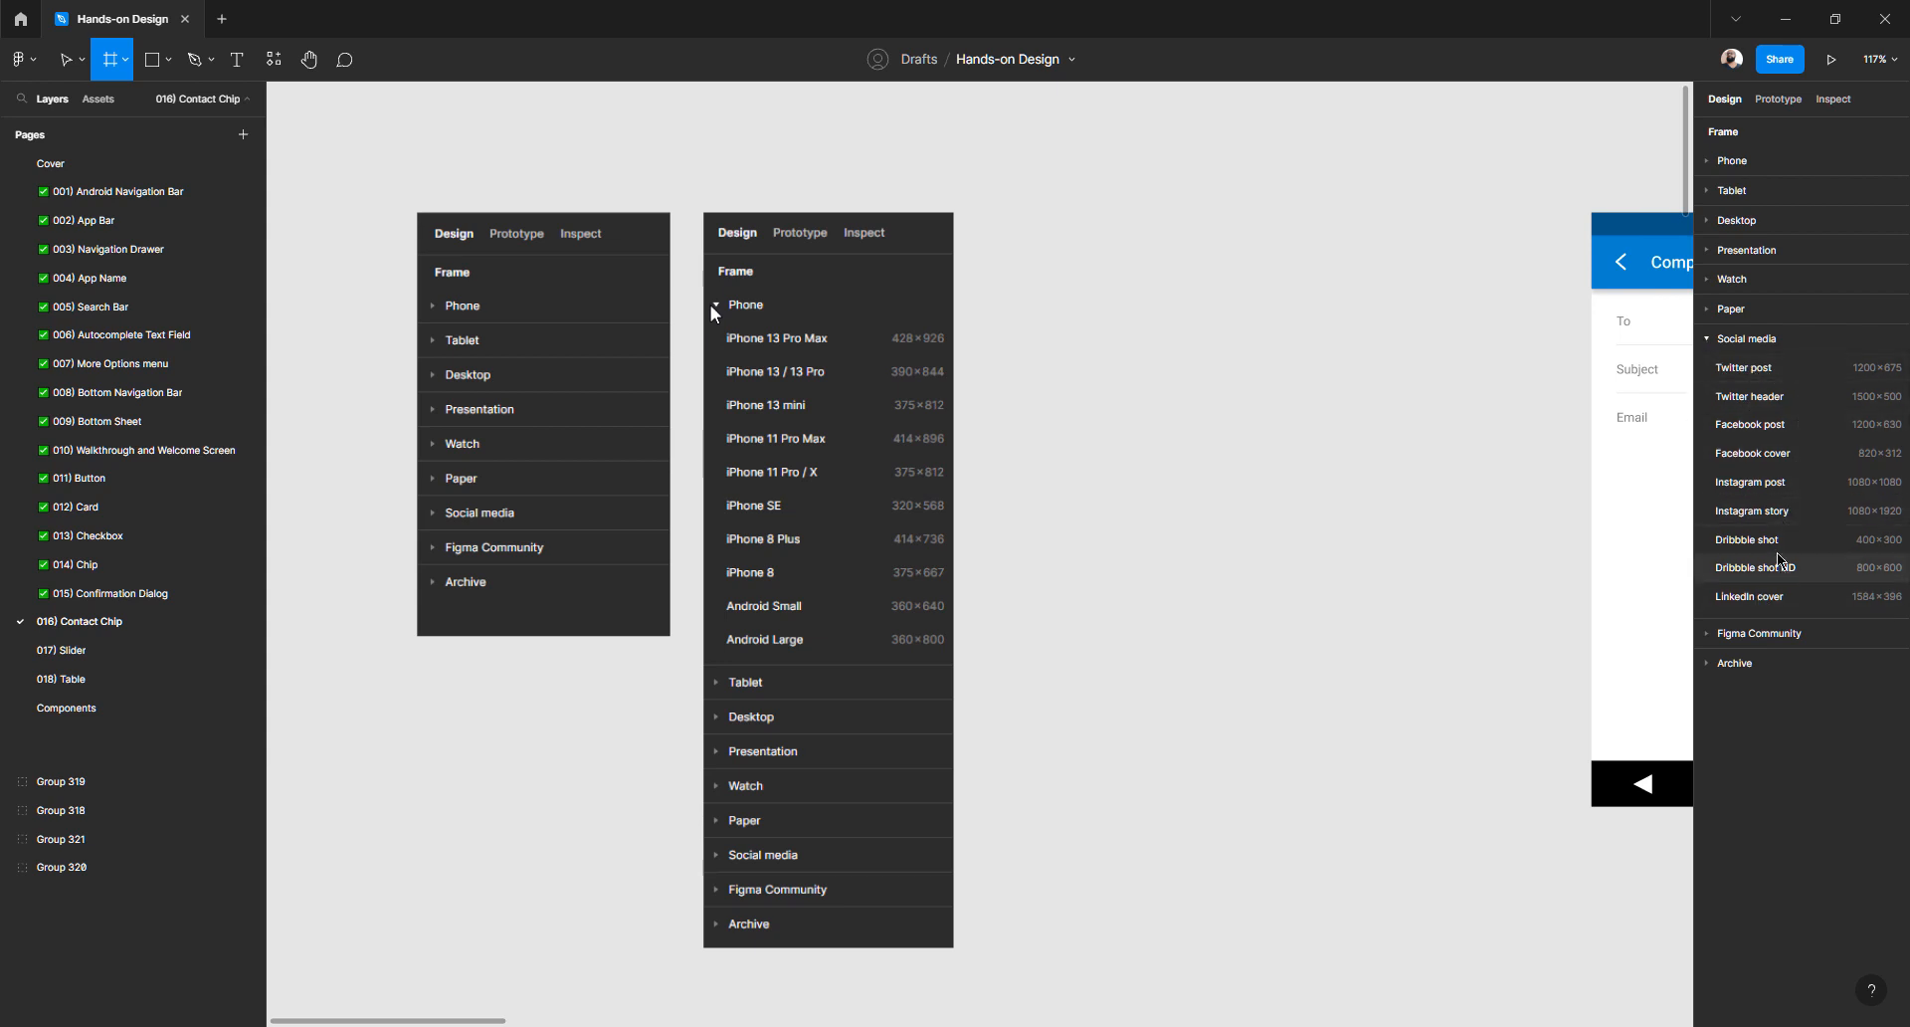
{"action": "left_click", "coordinate": [1709, 339]}
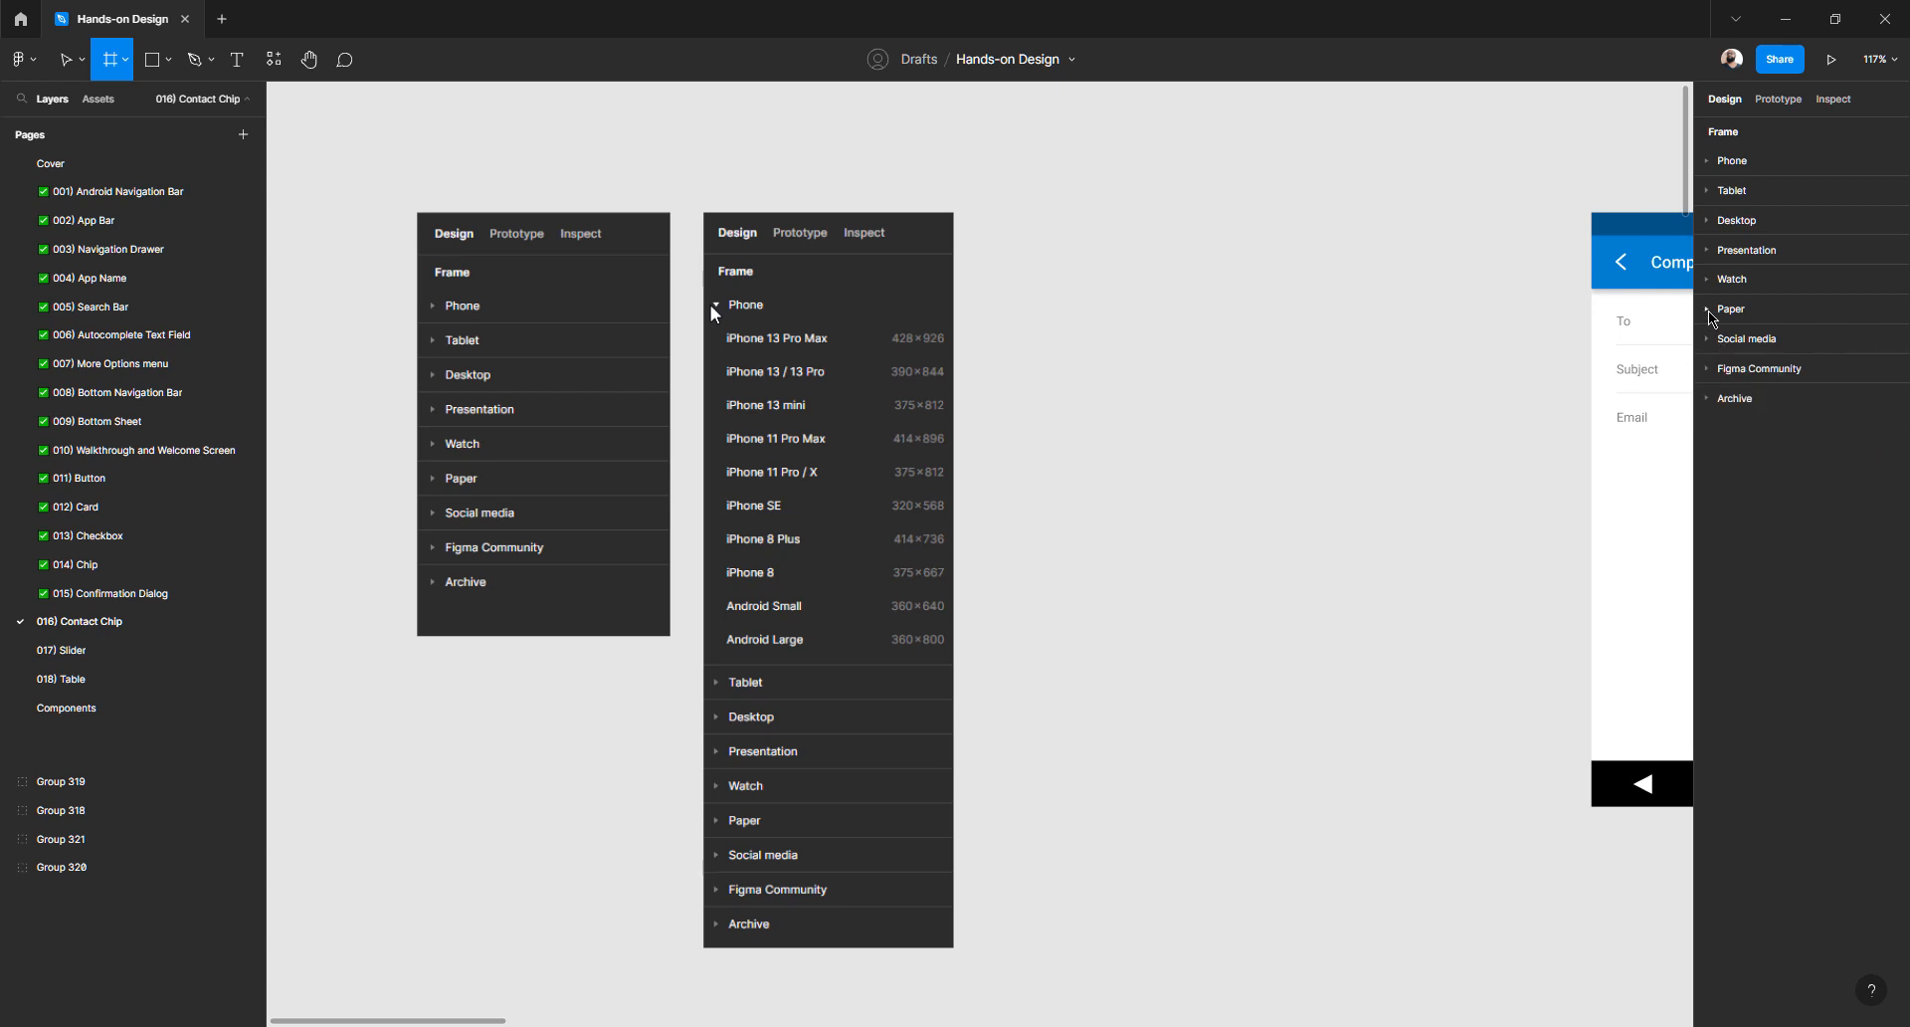
{"action": "left_click", "coordinate": [1711, 310]}
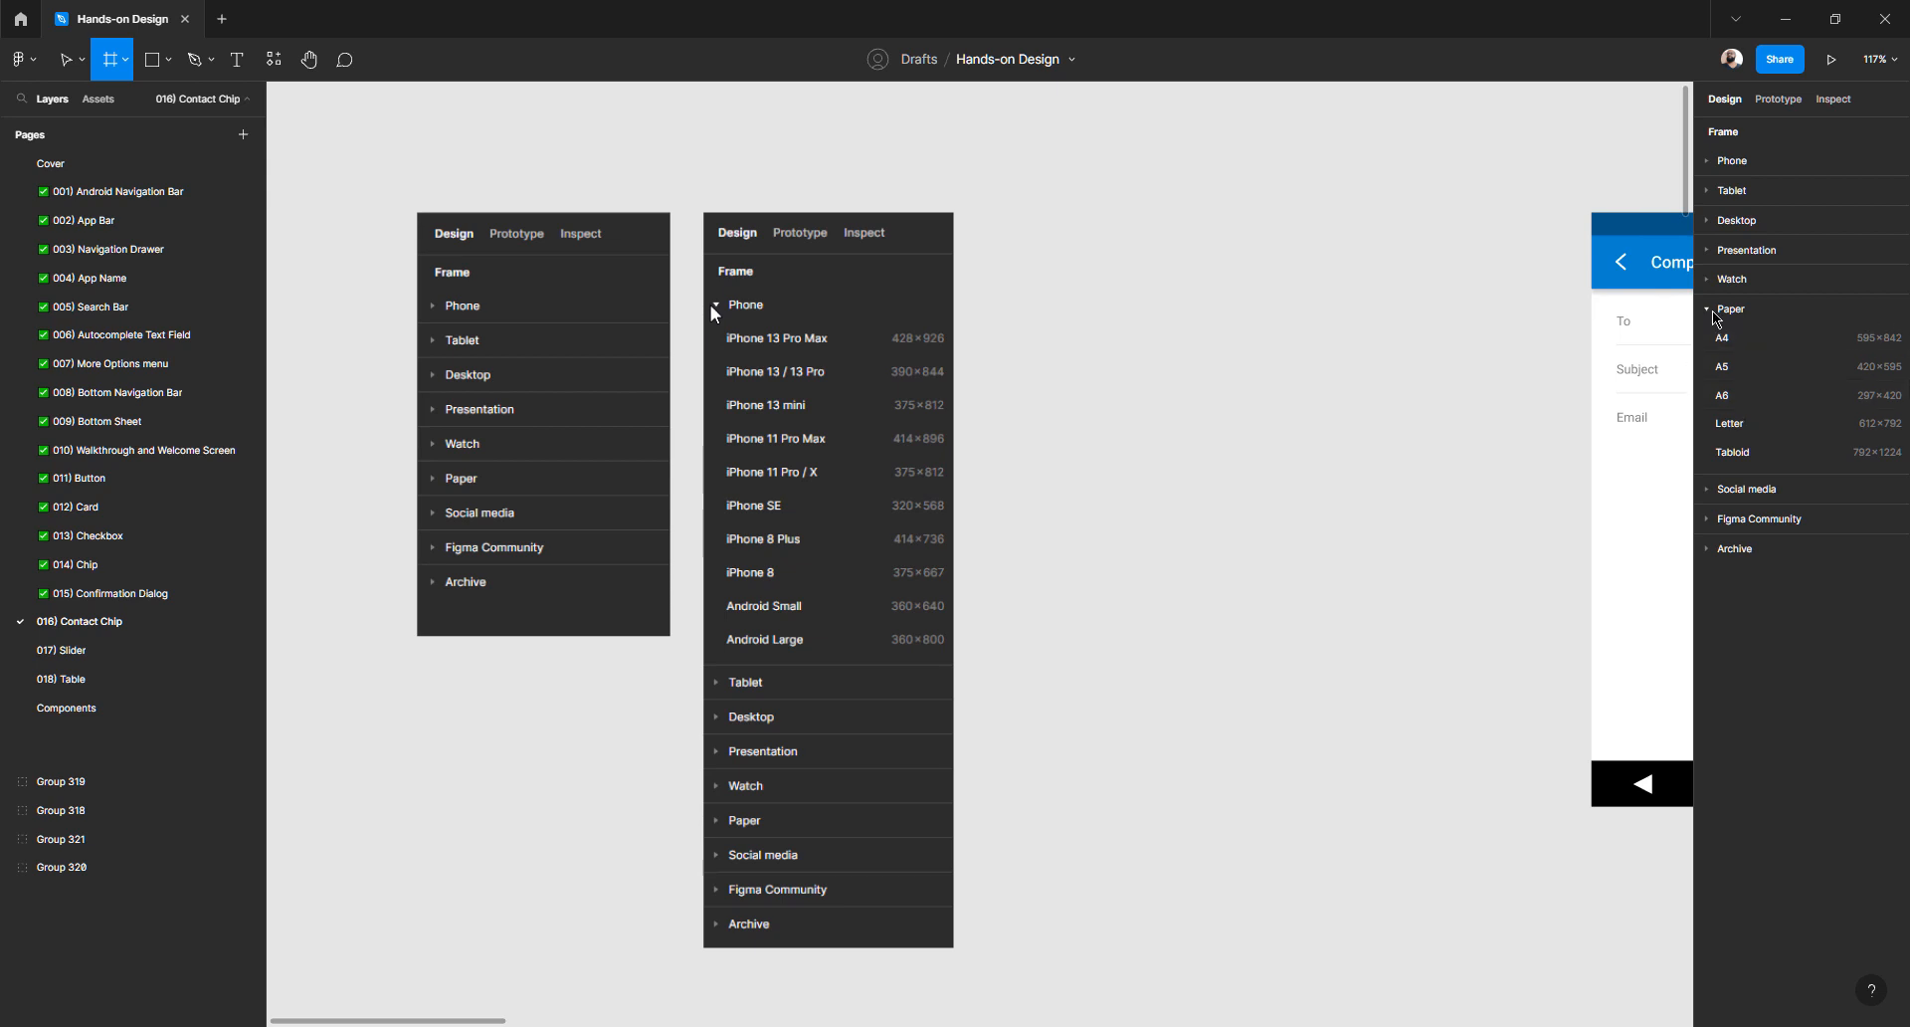
{"action": "left_click", "coordinate": [1713, 312]}
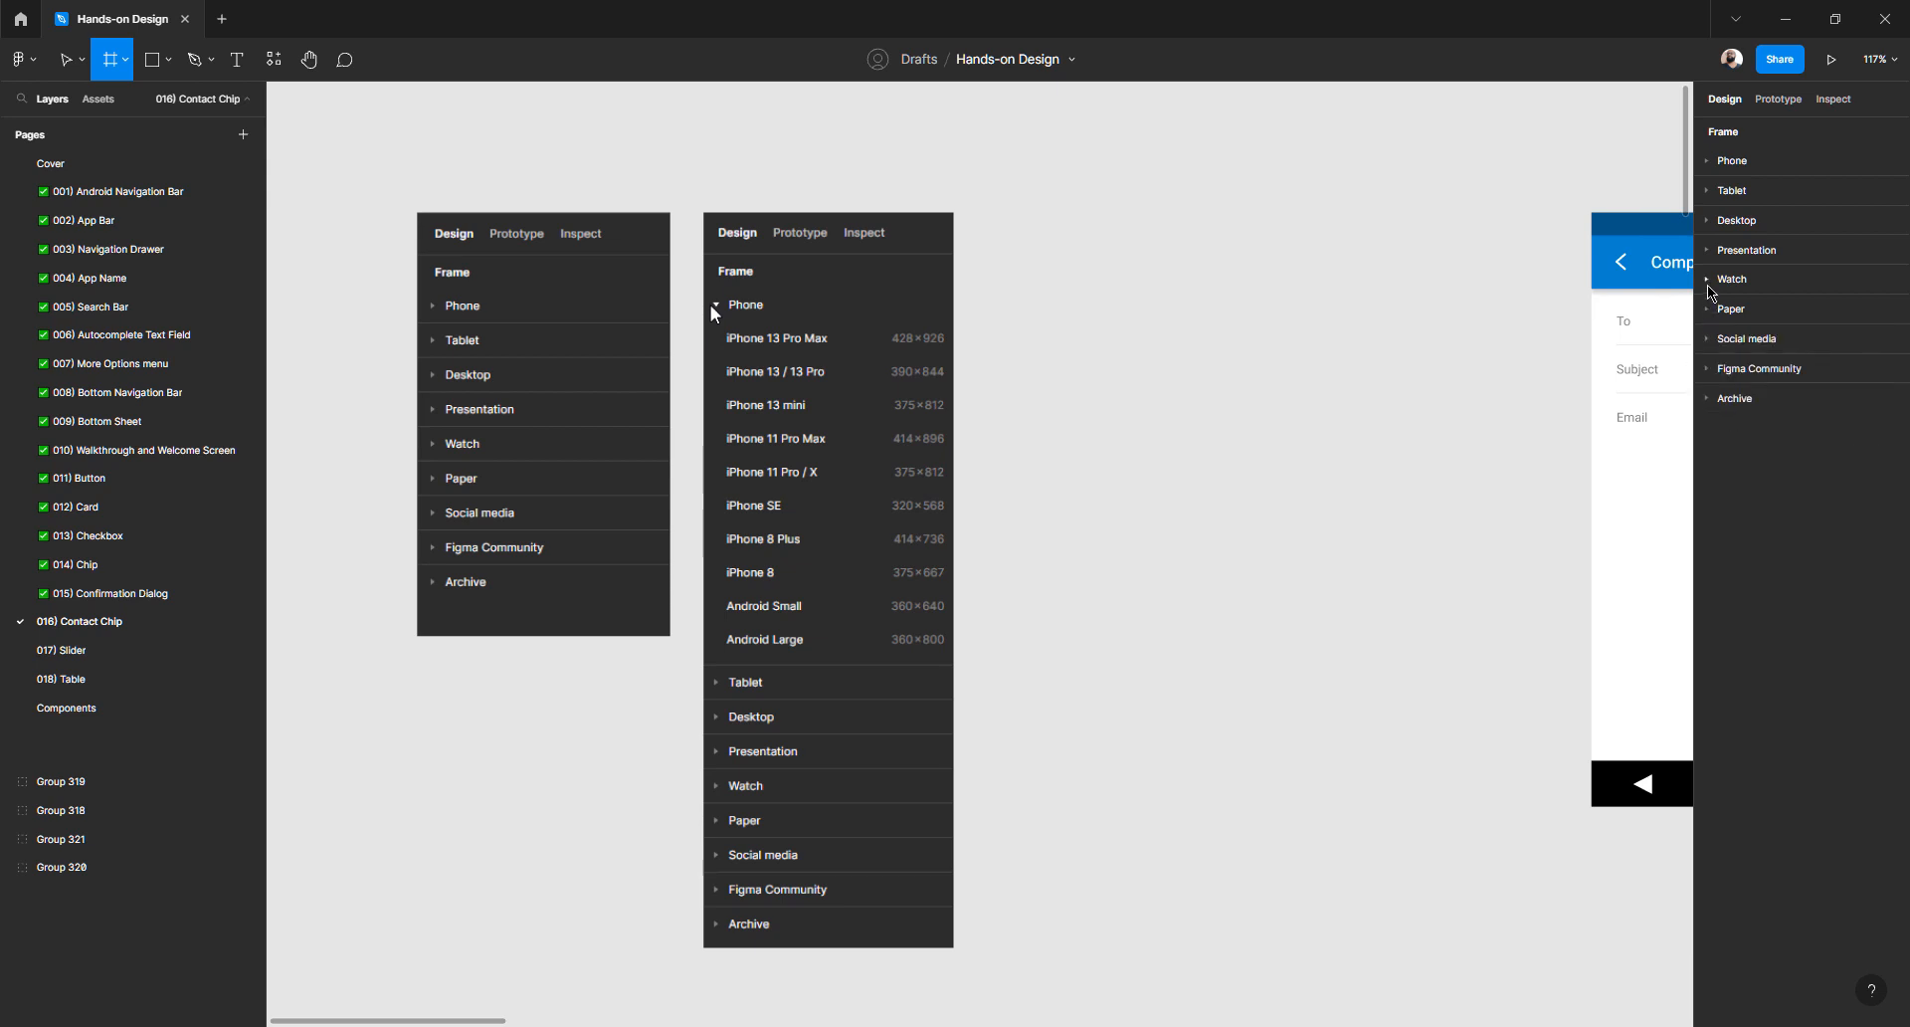
{"action": "left_click", "coordinate": [1709, 282]}
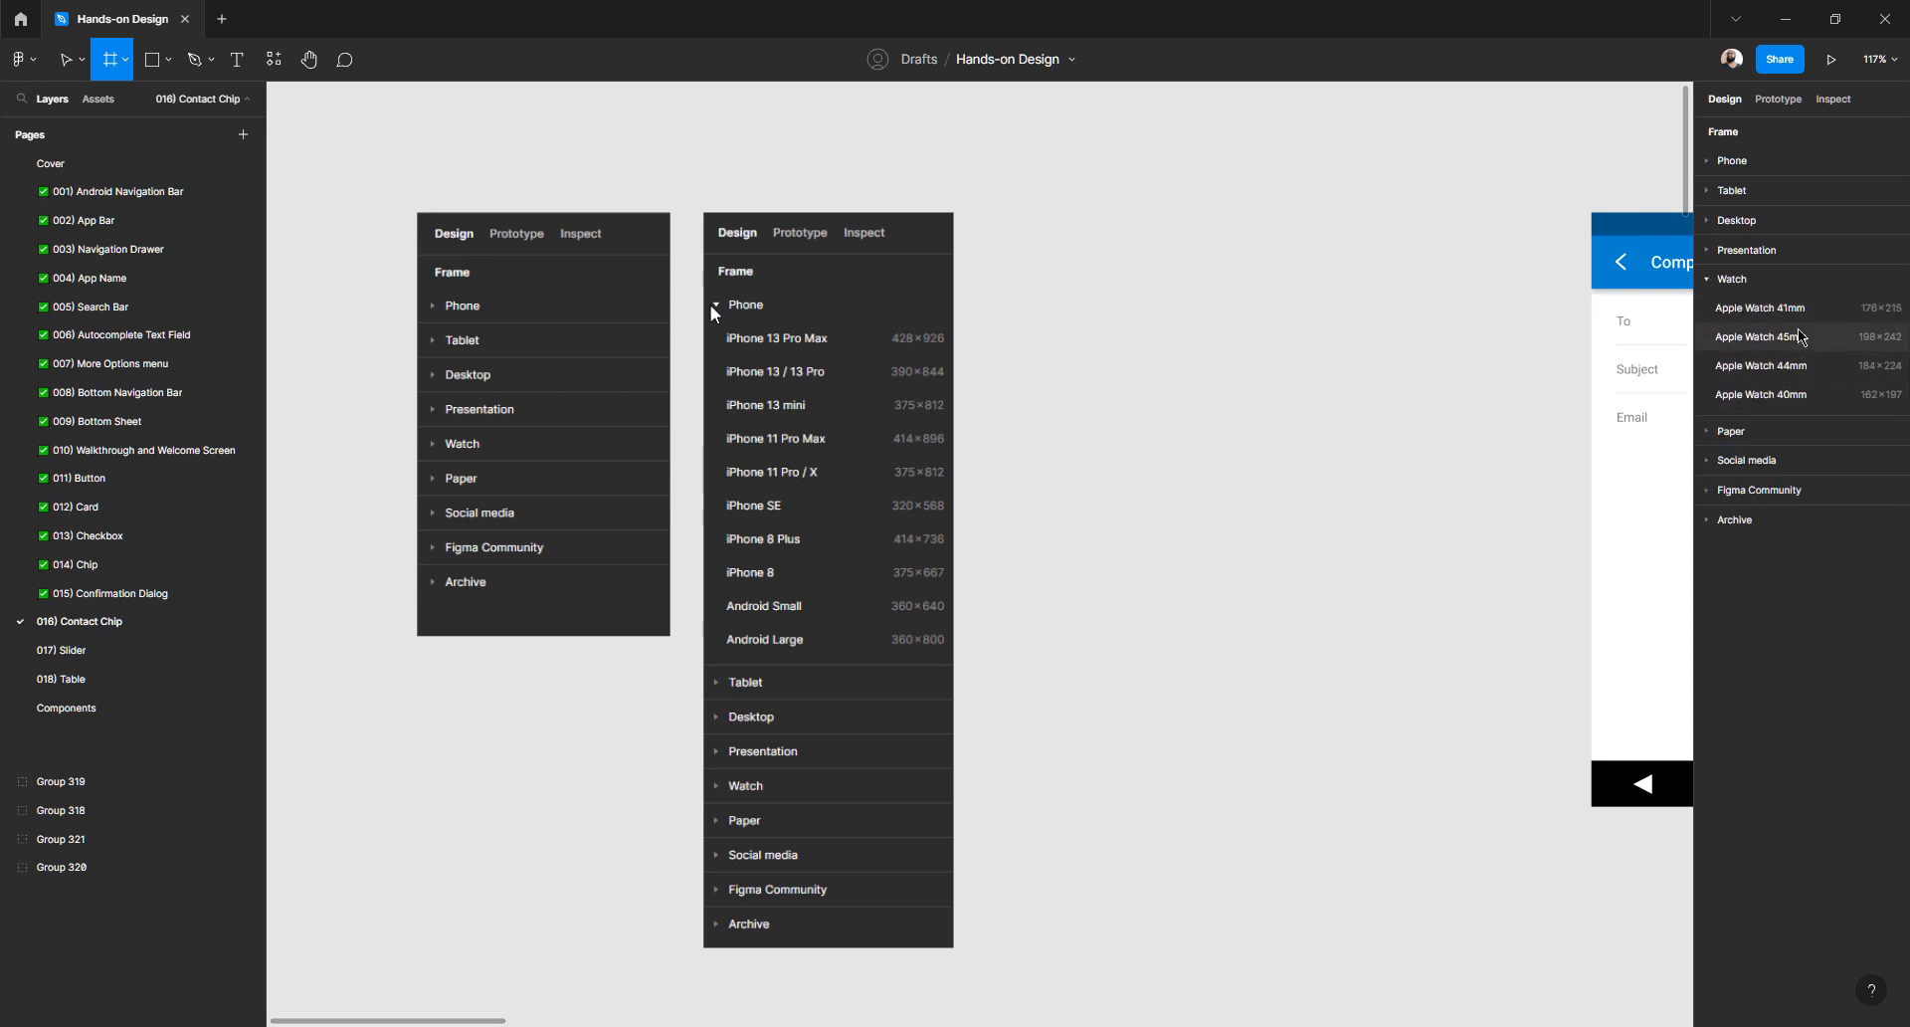
{"action": "left_click", "coordinate": [1715, 280]}
{"action": "left_click", "coordinate": [1706, 251]}
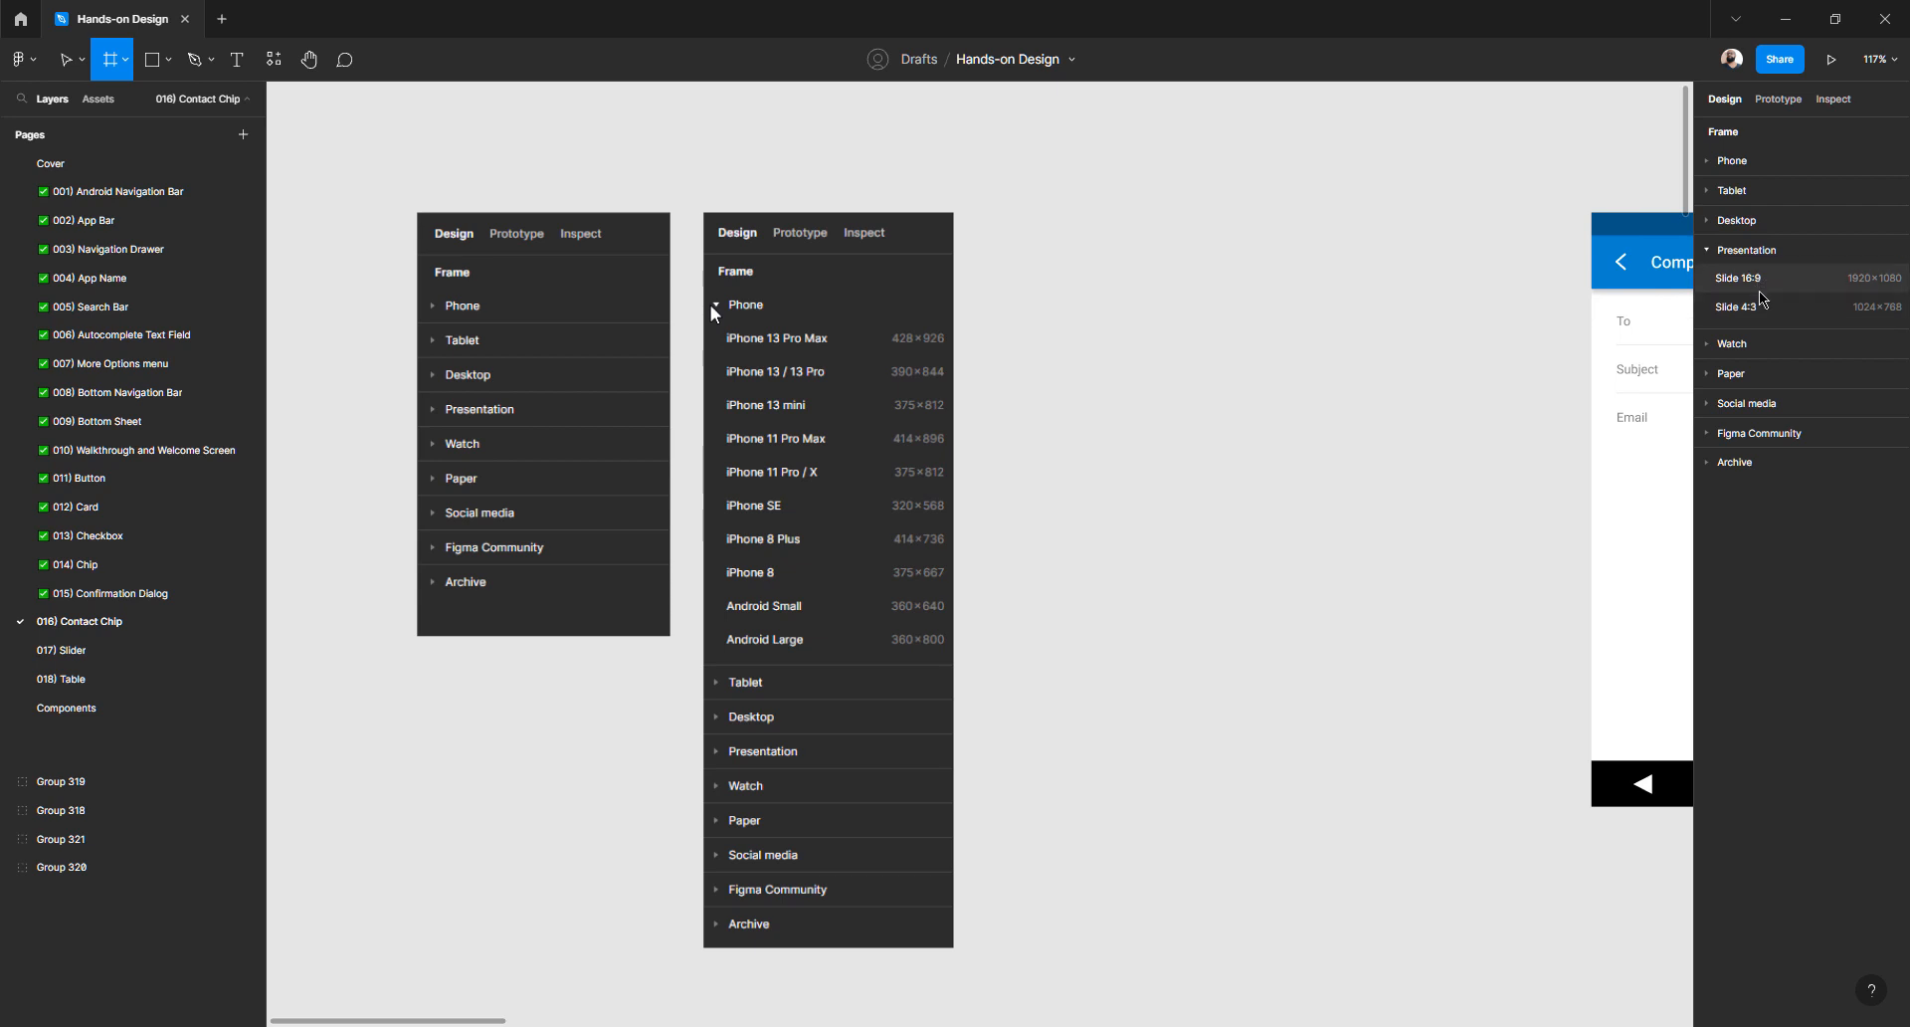
- Collapse the Presentation presets and look through the Desktop and Tablet frame sizes
{"action": "left_click", "coordinate": [1768, 254]}
{"action": "left_click", "coordinate": [1753, 223]}
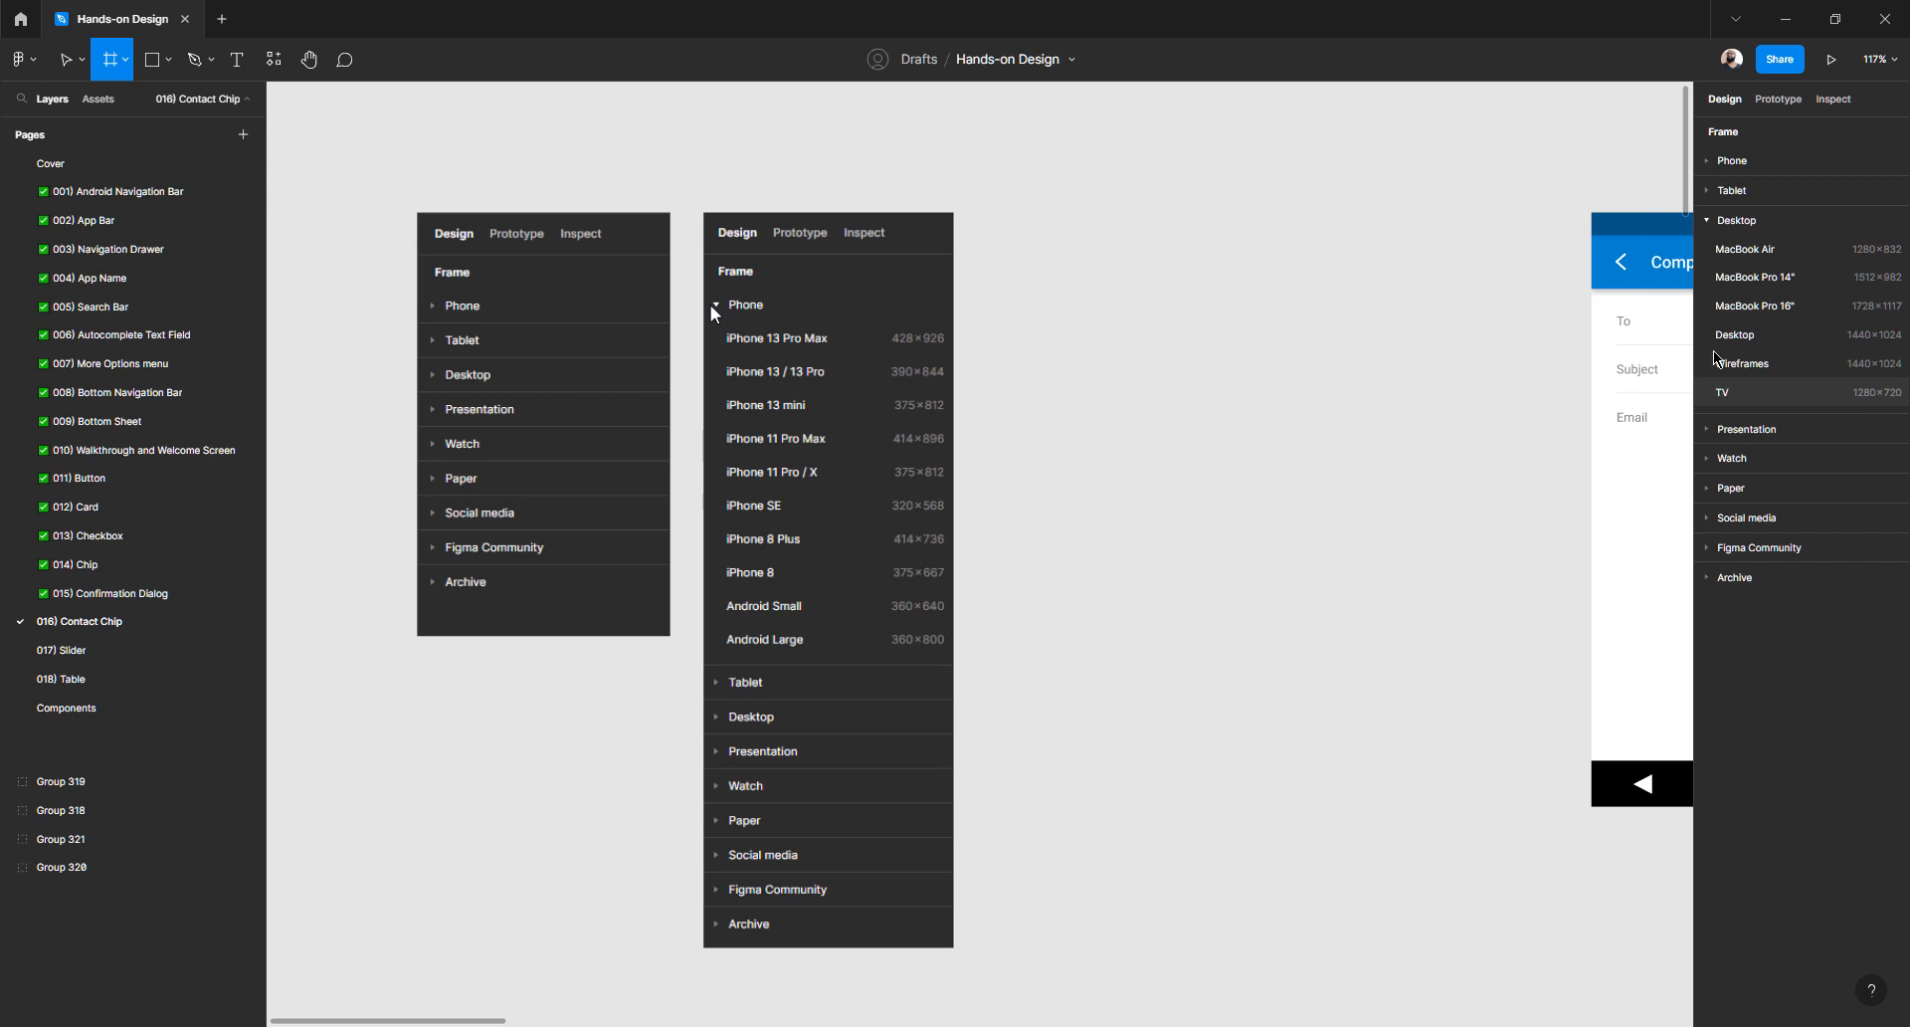
{"action": "left_click", "coordinate": [1709, 221]}
{"action": "left_click", "coordinate": [1708, 192]}
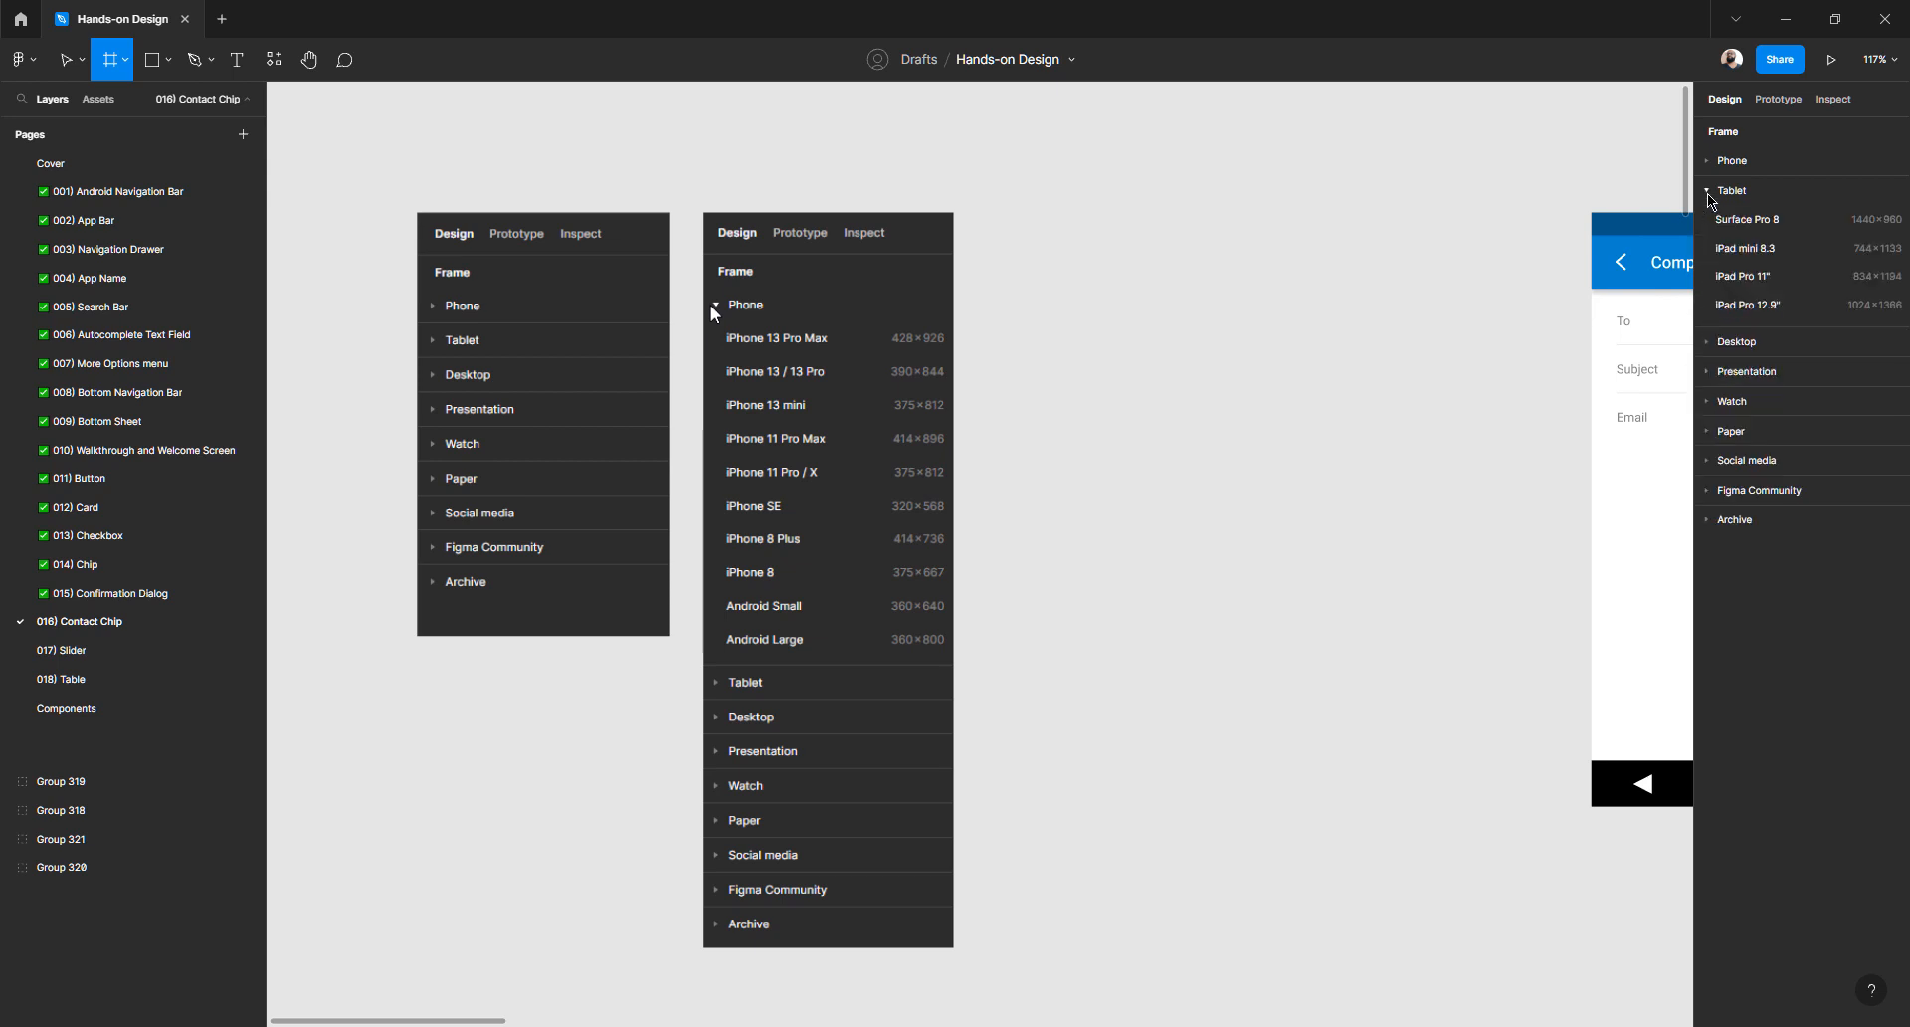
{"action": "left_click", "coordinate": [1709, 192]}
- Expand the Phone presets and add a 320×568 iPhone SE frame
{"action": "left_click", "coordinate": [1709, 161]}
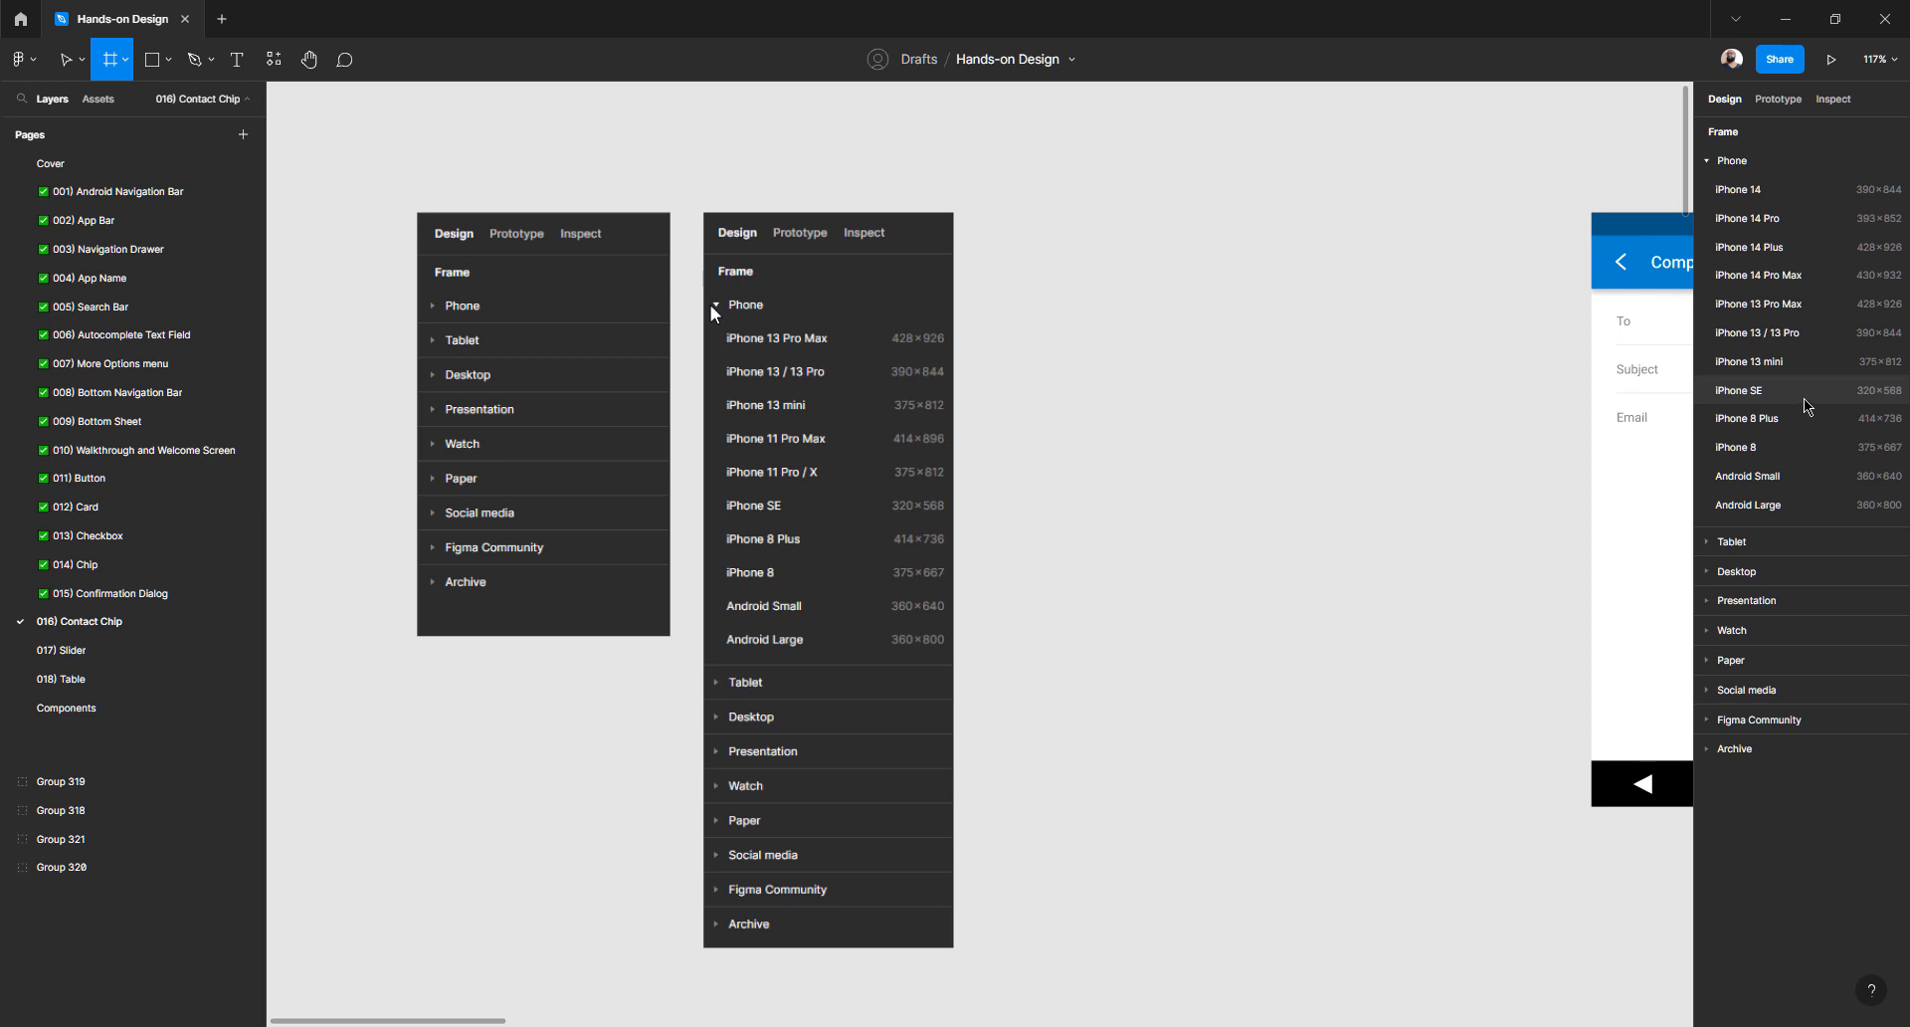
{"action": "left_click", "coordinate": [1803, 396]}
{"action": "left_click", "coordinate": [1057, 239]}
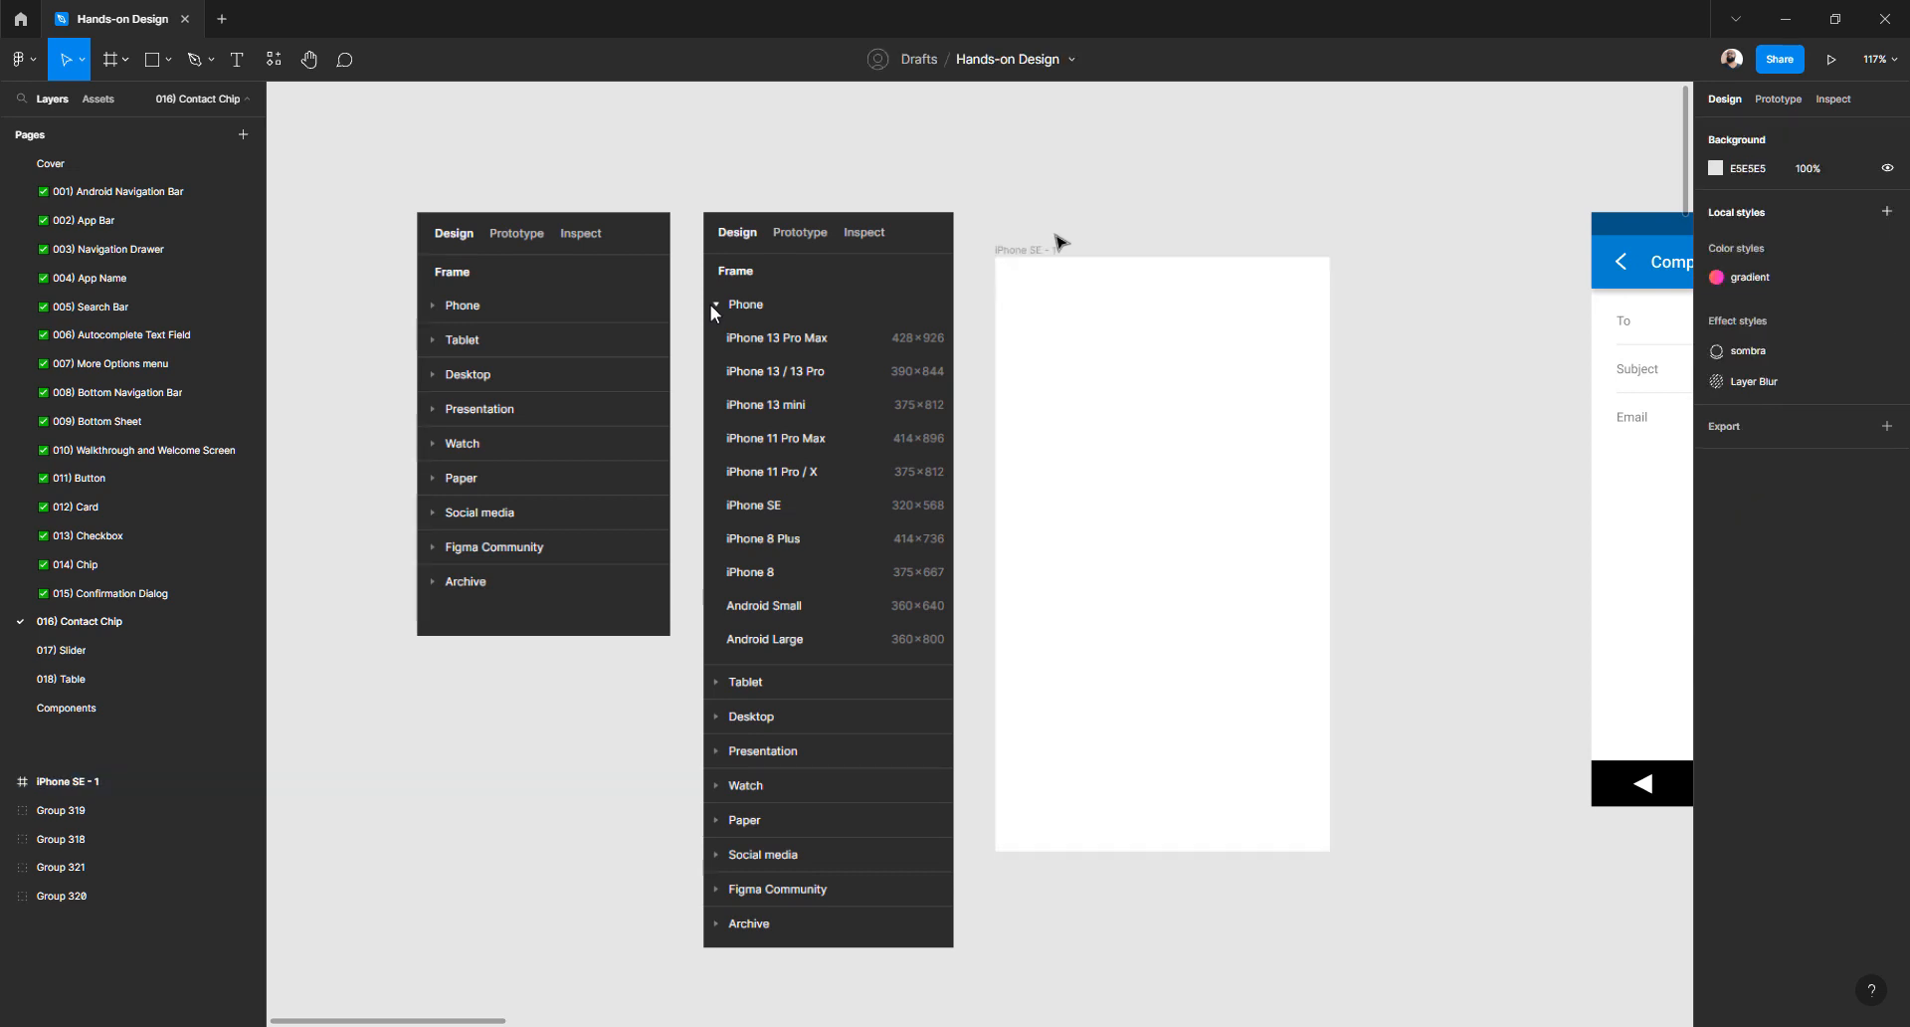
- Drag the iPhone SE - 1 frame across the canvas above the Compose, Inbox and Lego images
{"action": "left_click_drag", "start_coordinate": [1043, 255], "coordinate": [1239, 212]}
{"action": "scroll", "coordinate": [1066, 366], "scroll_direction": "down", "scroll_amount": 10}
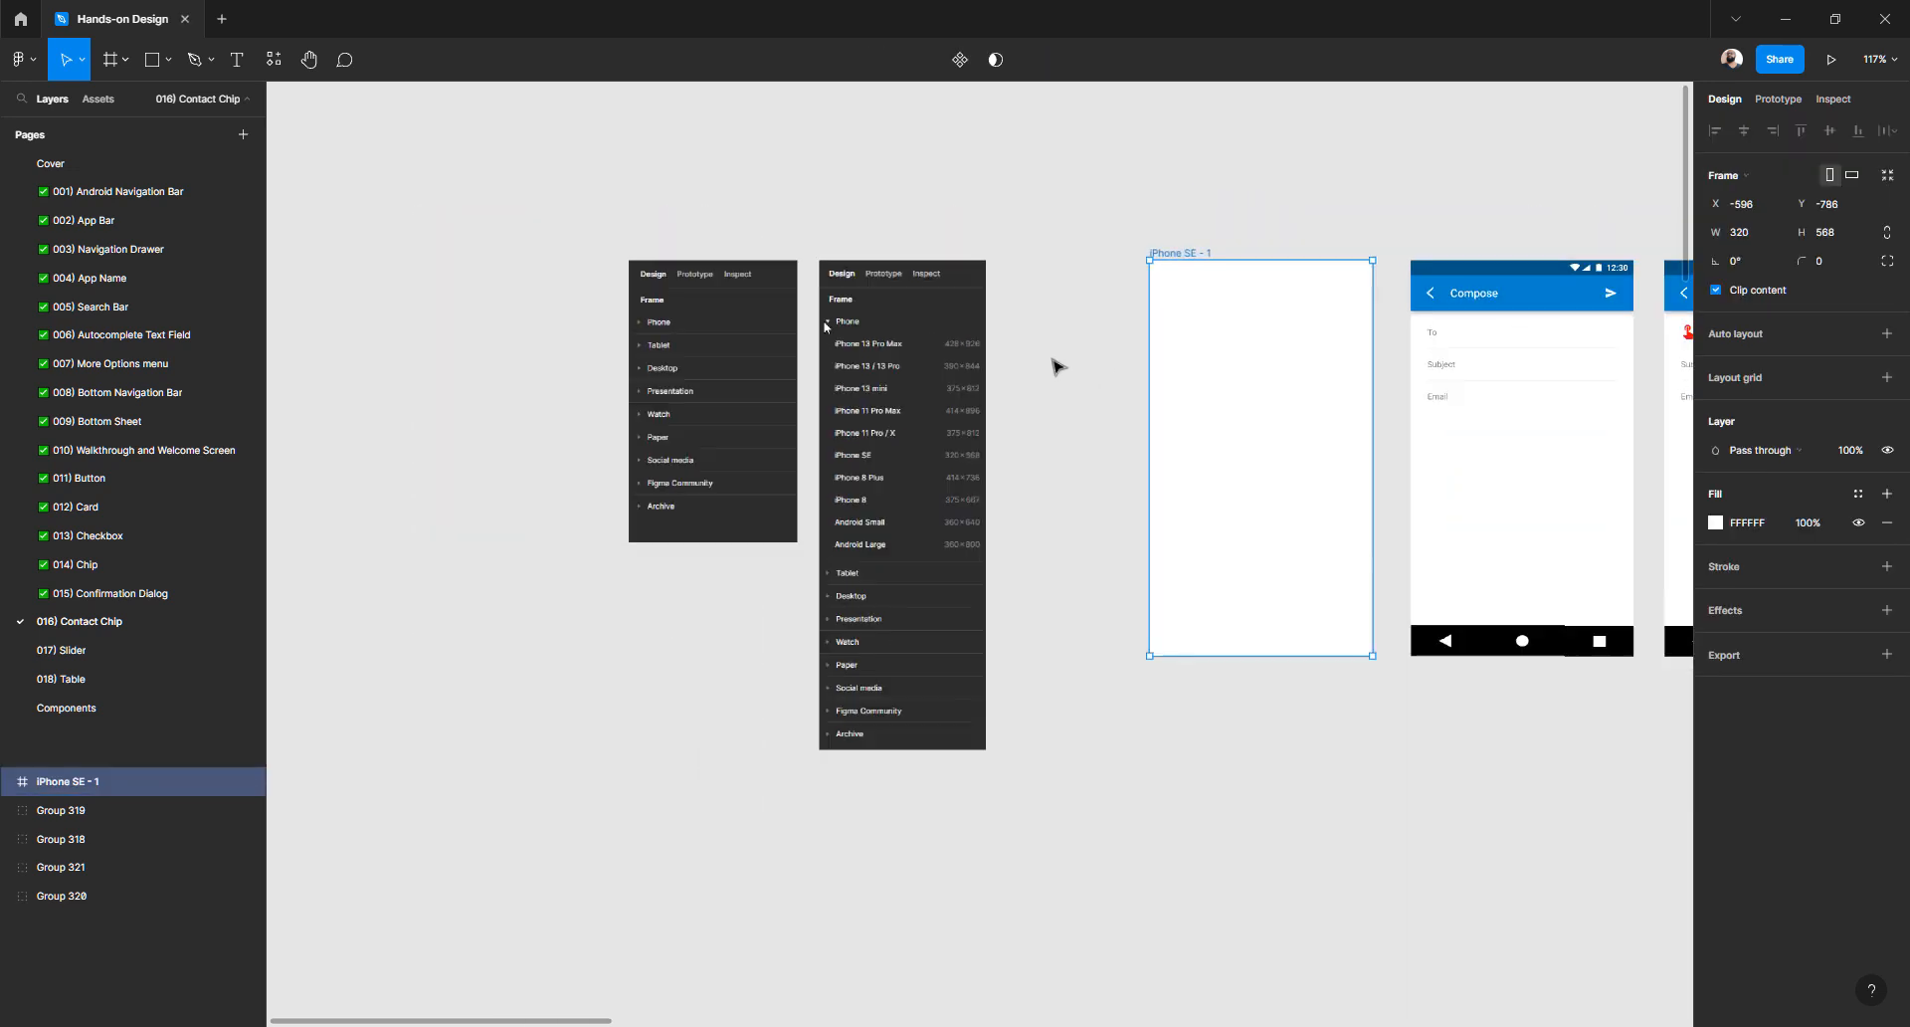
{"action": "left_click", "coordinate": [846, 469]}
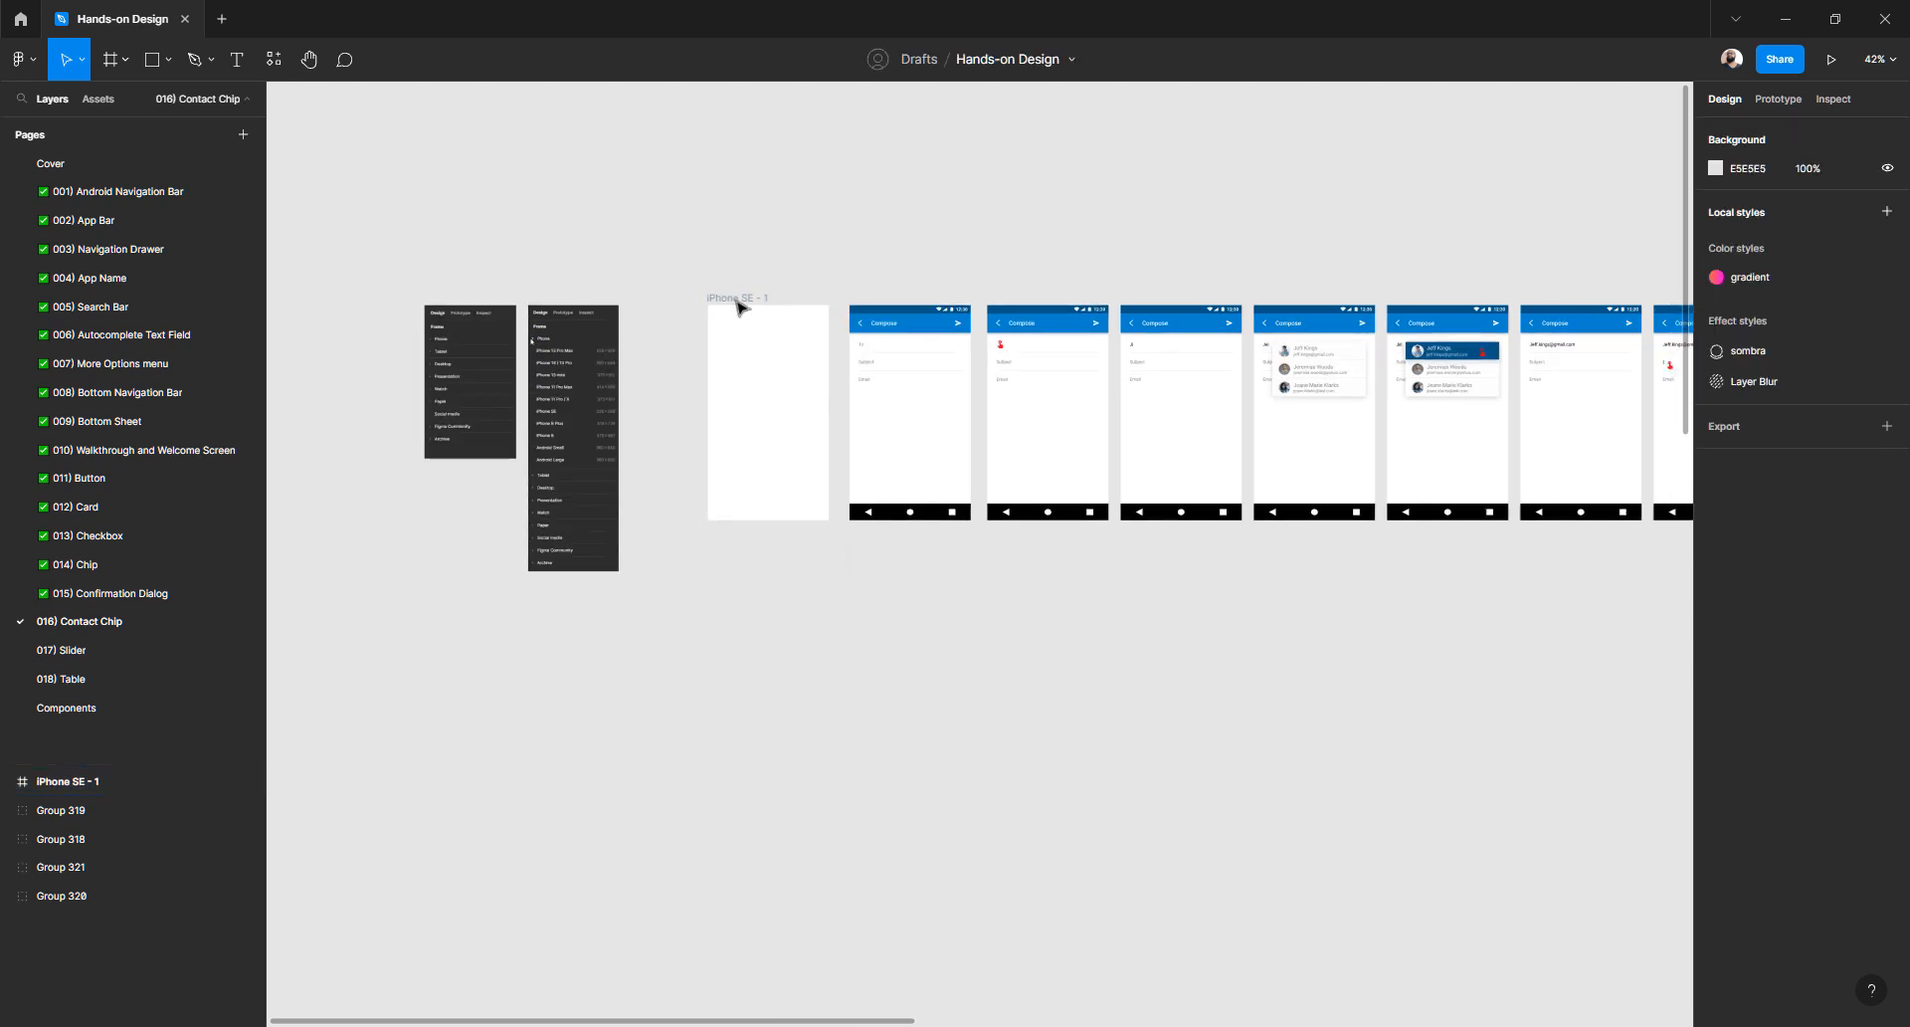
{"action": "left_click_drag", "start_coordinate": [737, 299], "coordinate": [1334, 113]}
{"action": "left_click_drag", "start_coordinate": [1149, 180], "coordinate": [558, 358]}
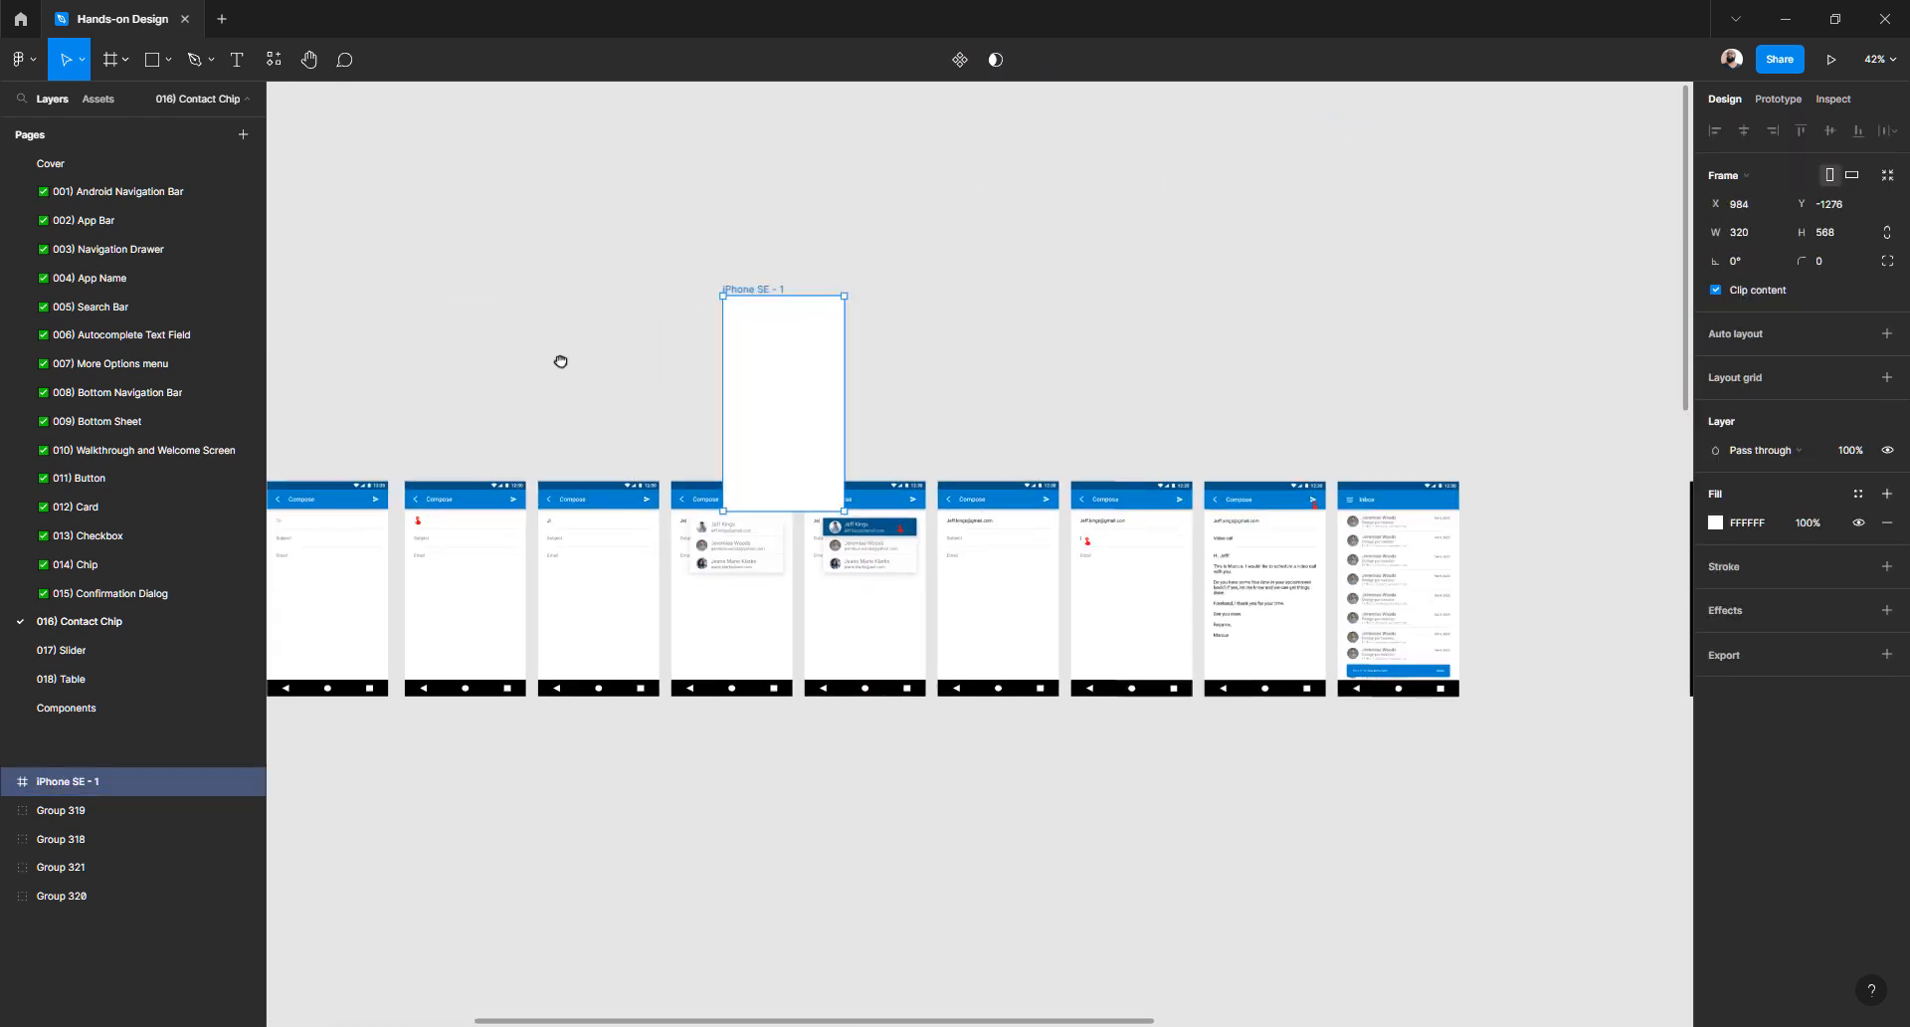
{"action": "left_click_drag", "start_coordinate": [742, 299], "coordinate": [1057, 279]}
{"action": "left_click_drag", "start_coordinate": [1350, 261], "coordinate": [1351, 267]}
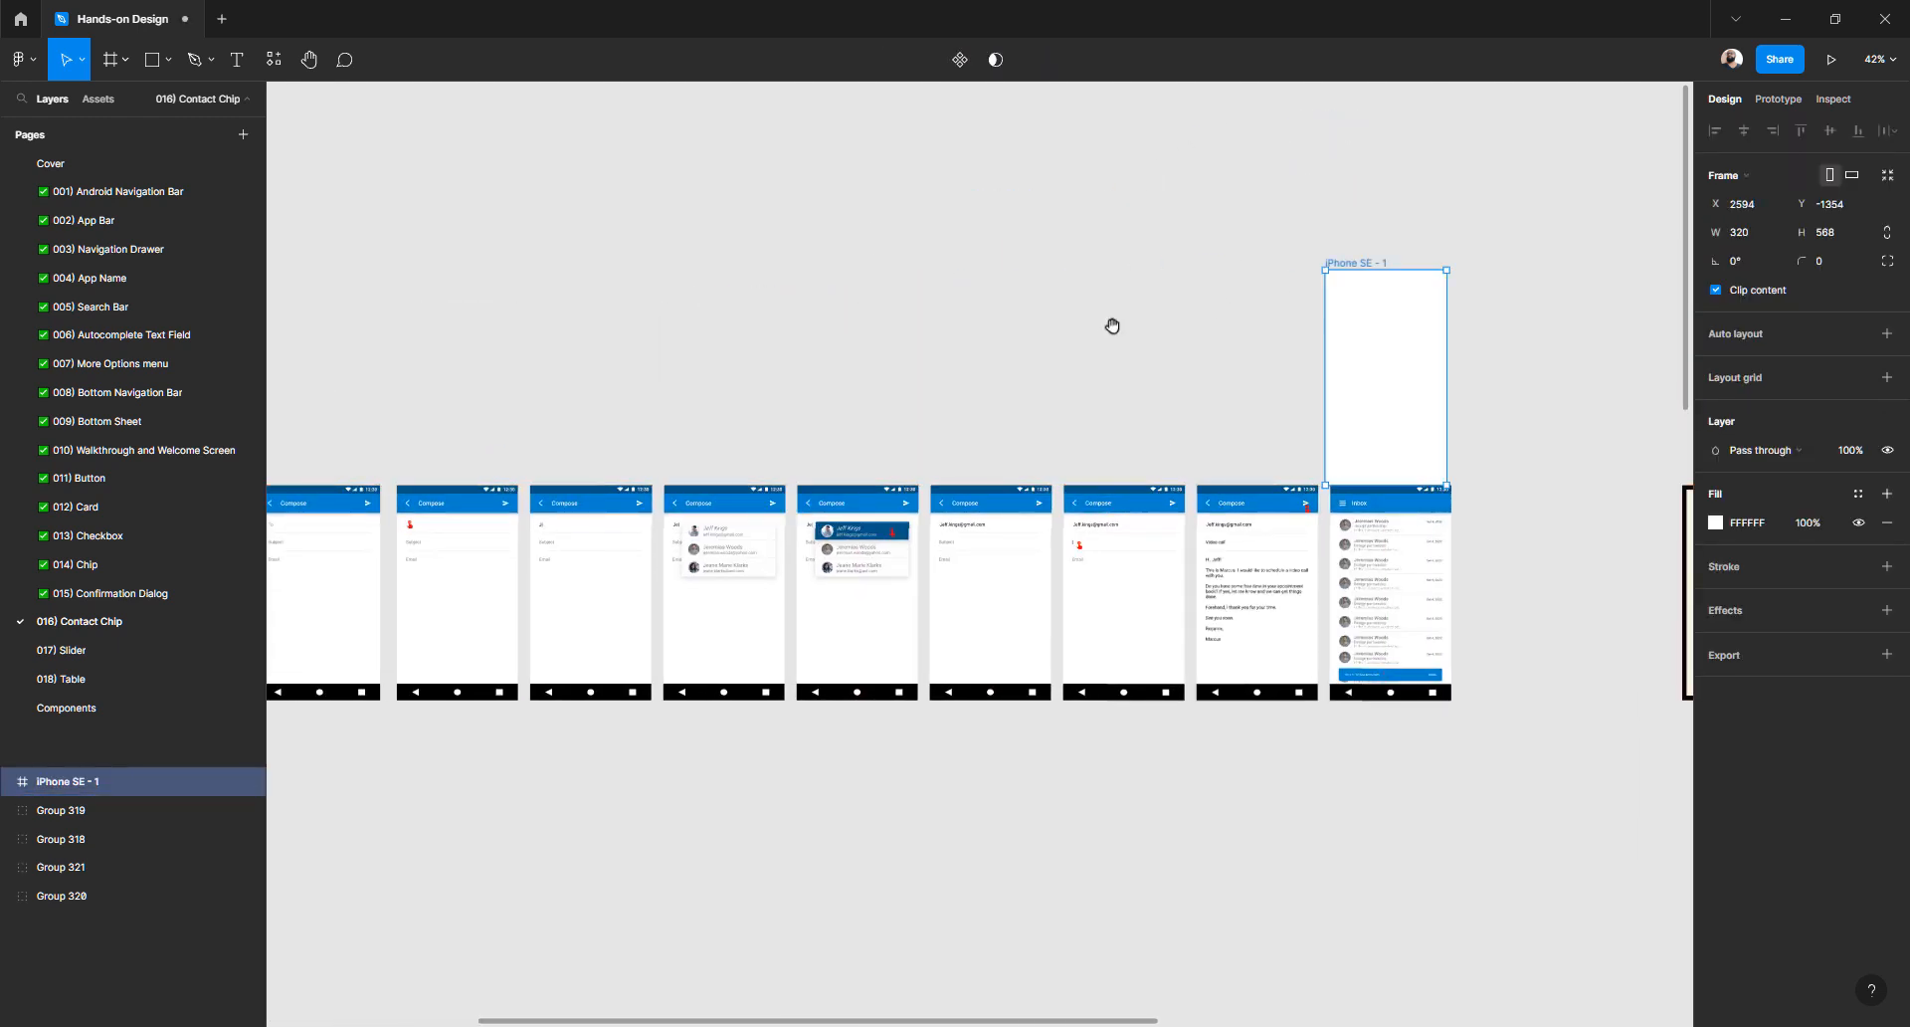
{"action": "left_click_drag", "start_coordinate": [1114, 324], "coordinate": [497, 253]}
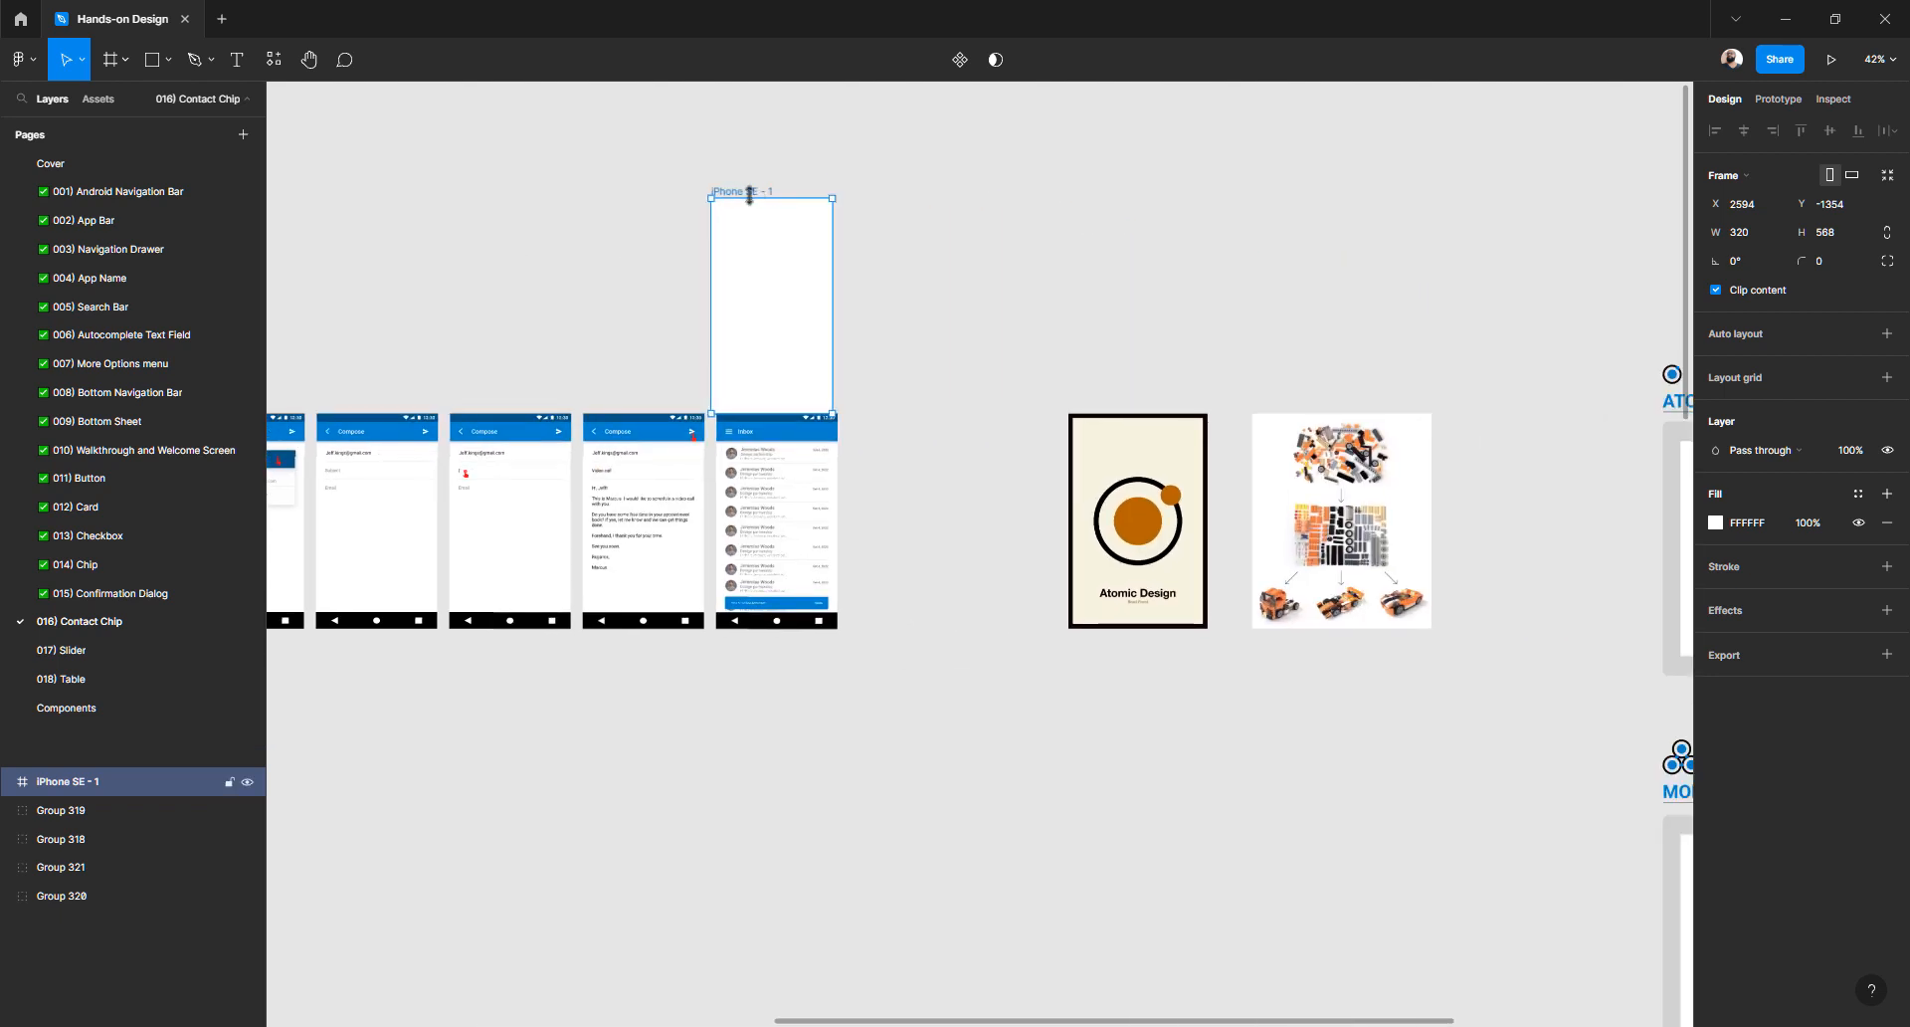
{"action": "left_click", "coordinate": [989, 295]}
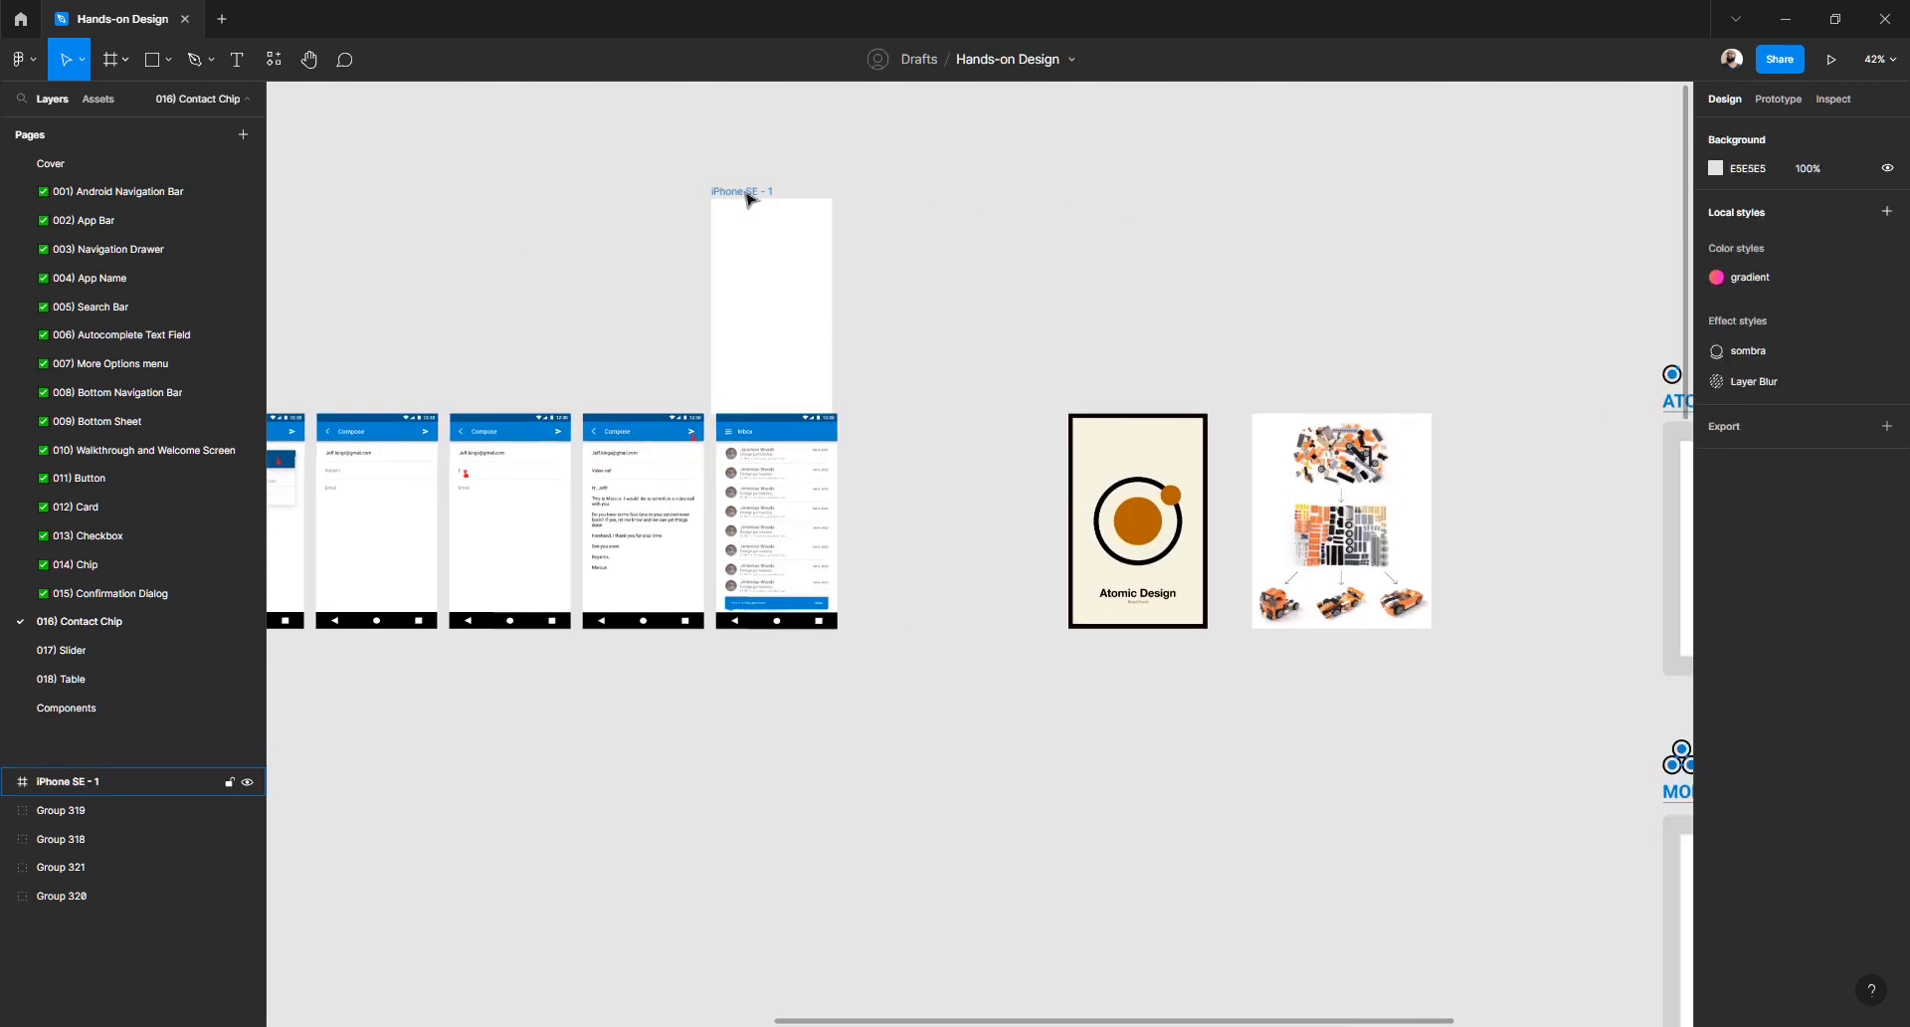
{"action": "left_click_drag", "start_coordinate": [746, 195], "coordinate": [1326, 195]}
{"action": "left_click", "coordinate": [984, 218]}
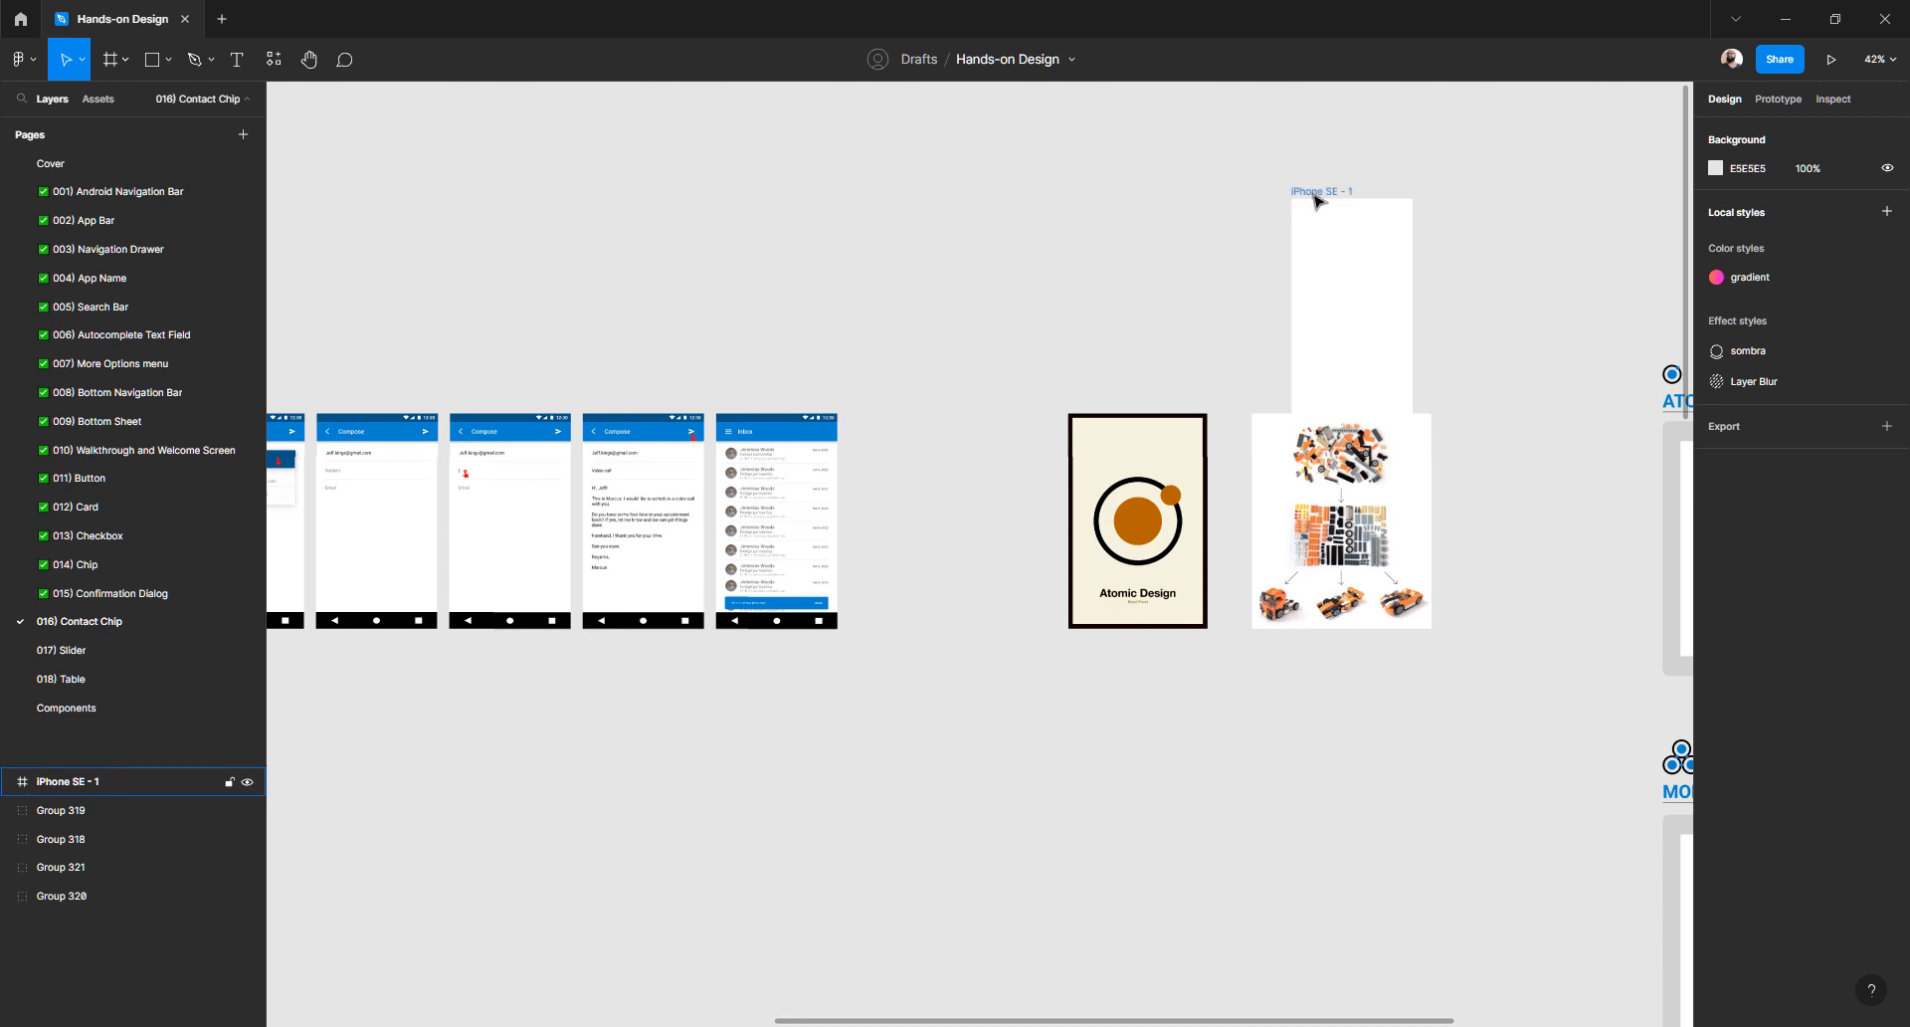
{"action": "left_click_drag", "start_coordinate": [1314, 195], "coordinate": [1342, 166]}
- Settle the iPhone SE - 1 frame just right of the ATOMS board, with its heading in view
{"action": "left_click_drag", "start_coordinate": [1192, 202], "coordinate": [713, 202]}
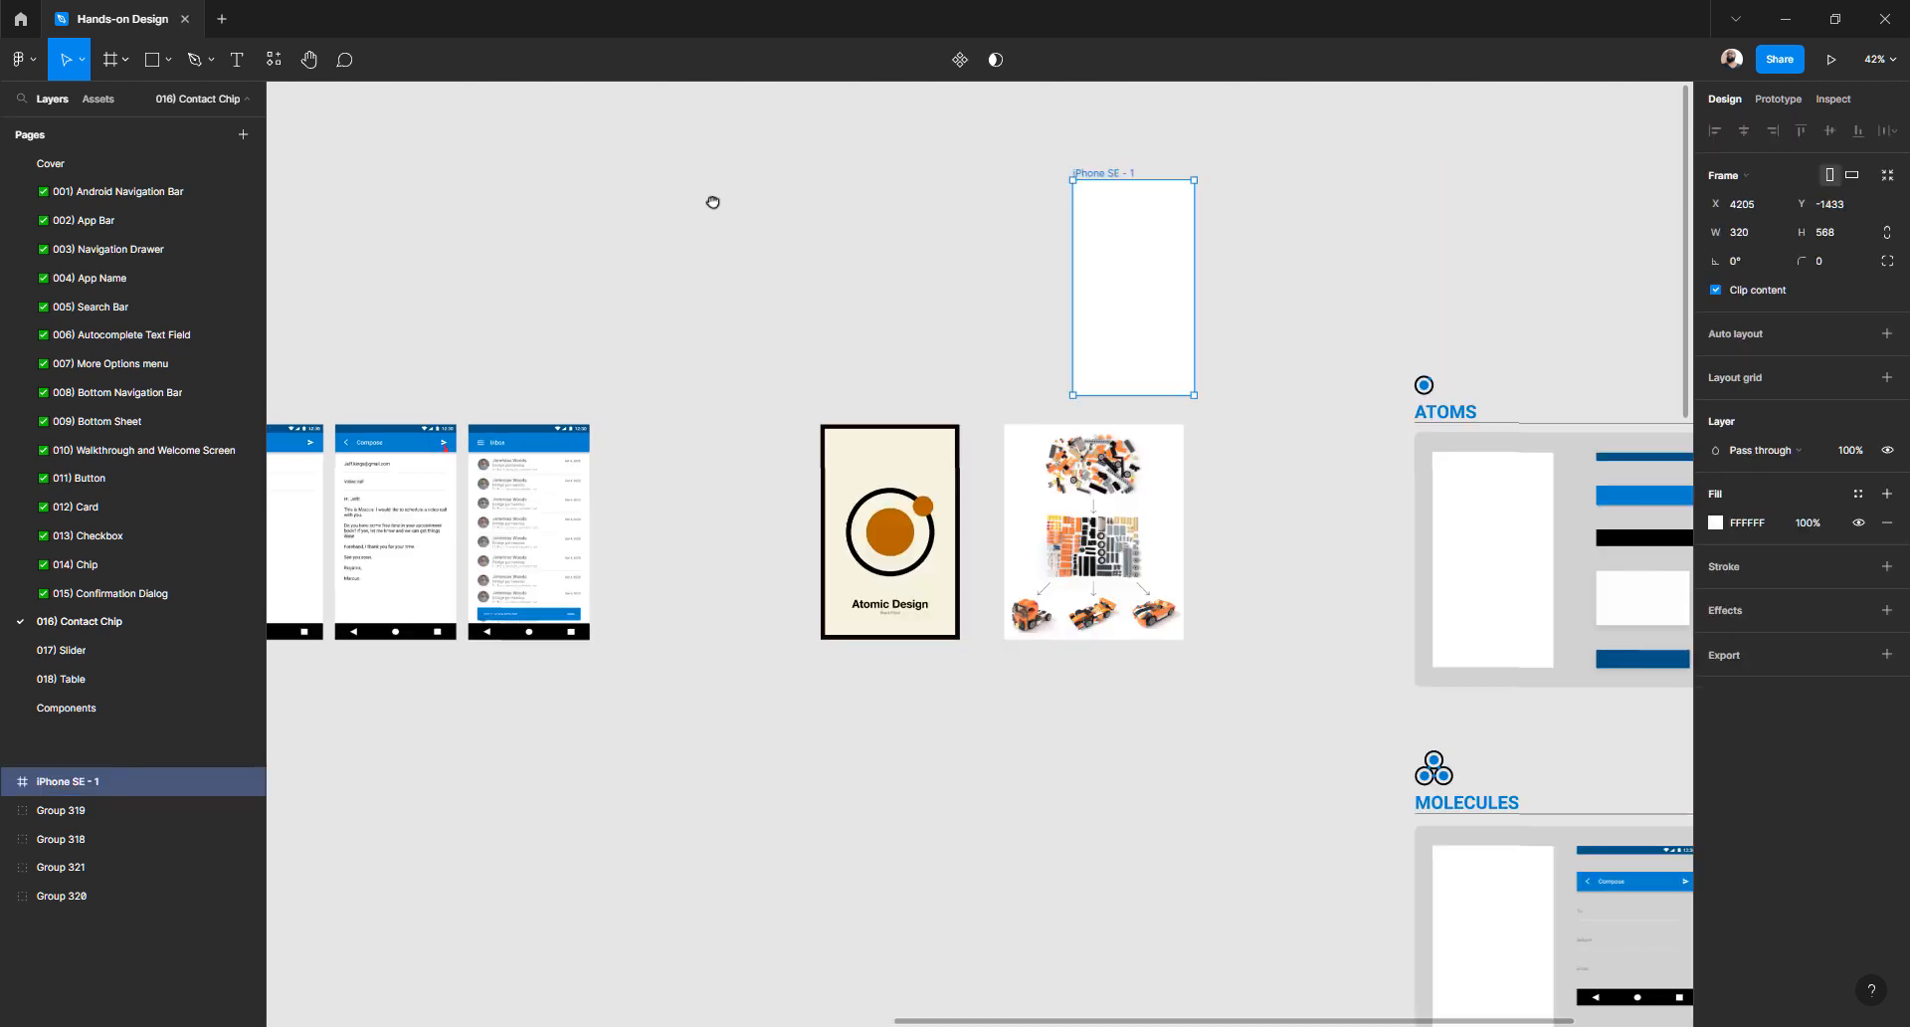
{"action": "left_click_drag", "start_coordinate": [875, 247], "coordinate": [1015, 219]}
{"action": "left_click", "coordinate": [930, 246]}
{"action": "left_click", "coordinate": [1143, 207]}
{"action": "left_click", "coordinate": [1054, 312]}
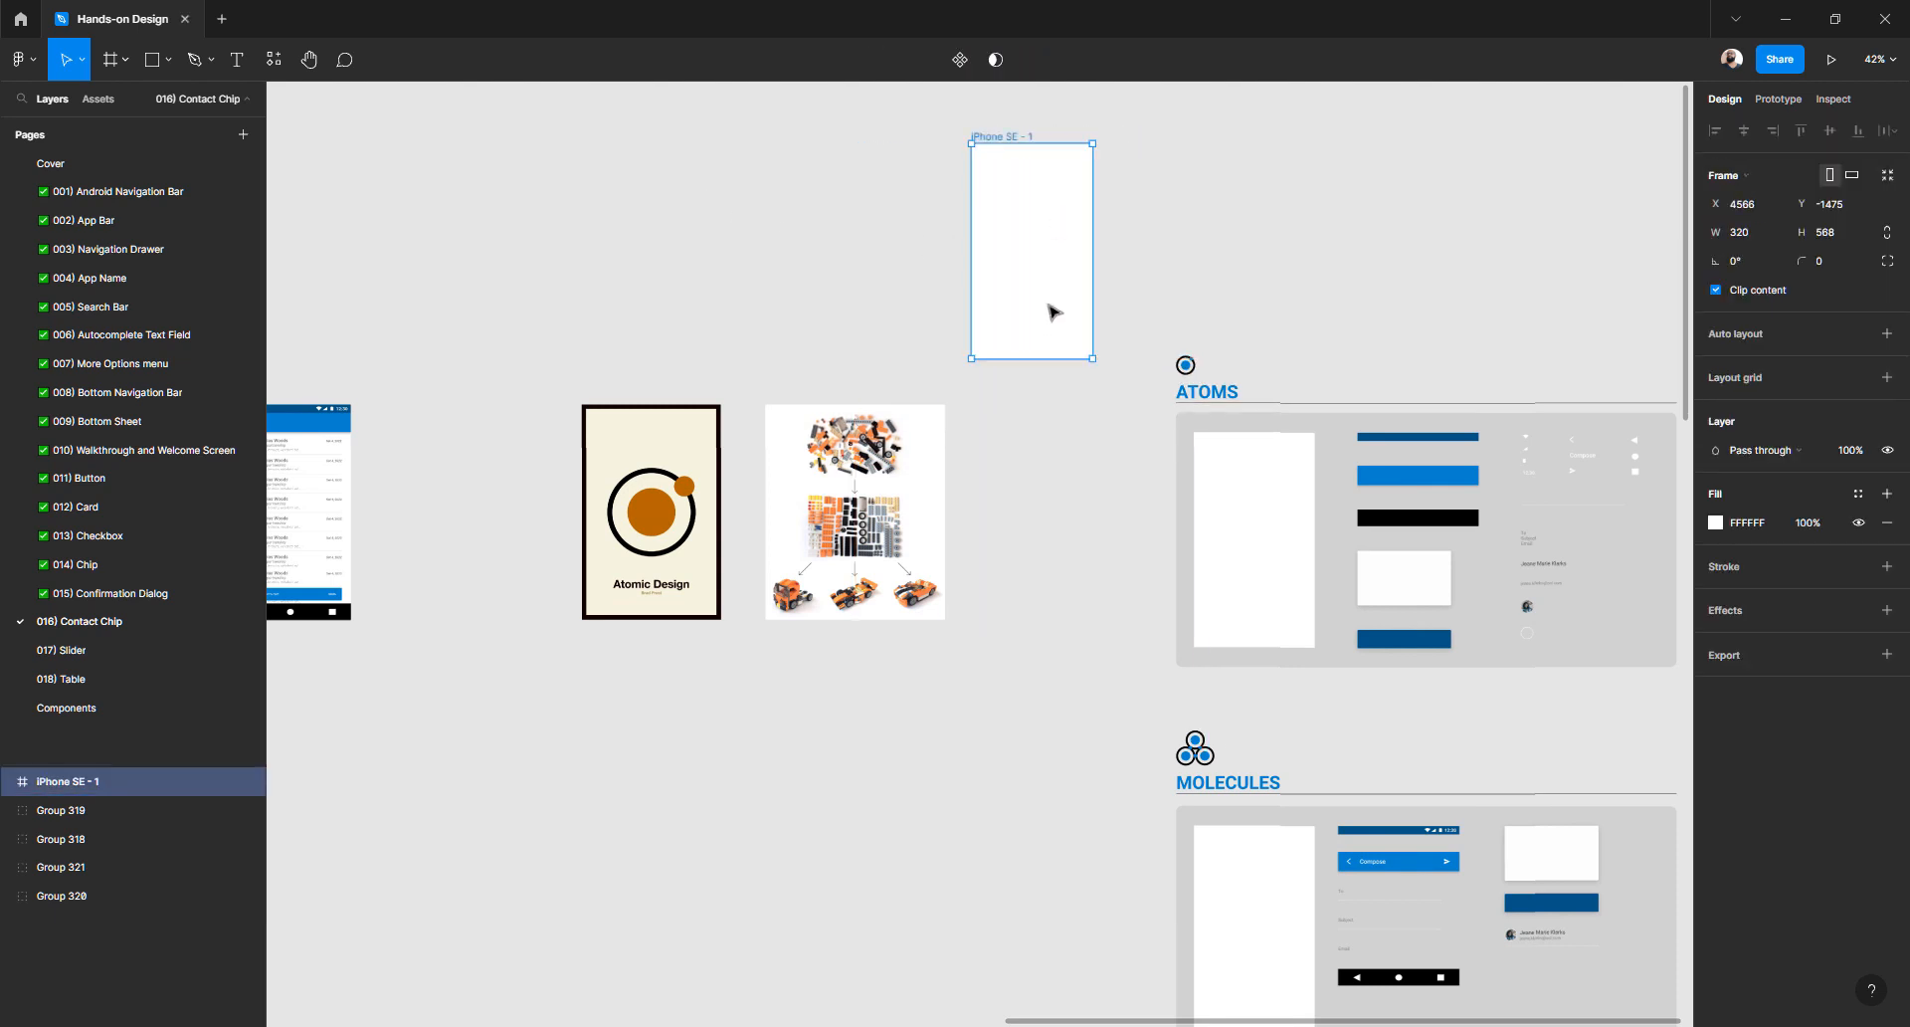
{"action": "left_click_drag", "start_coordinate": [1054, 312], "coordinate": [1383, 389]}
{"action": "scroll", "coordinate": [781, 486], "scroll_direction": "up", "scroll_amount": 1}
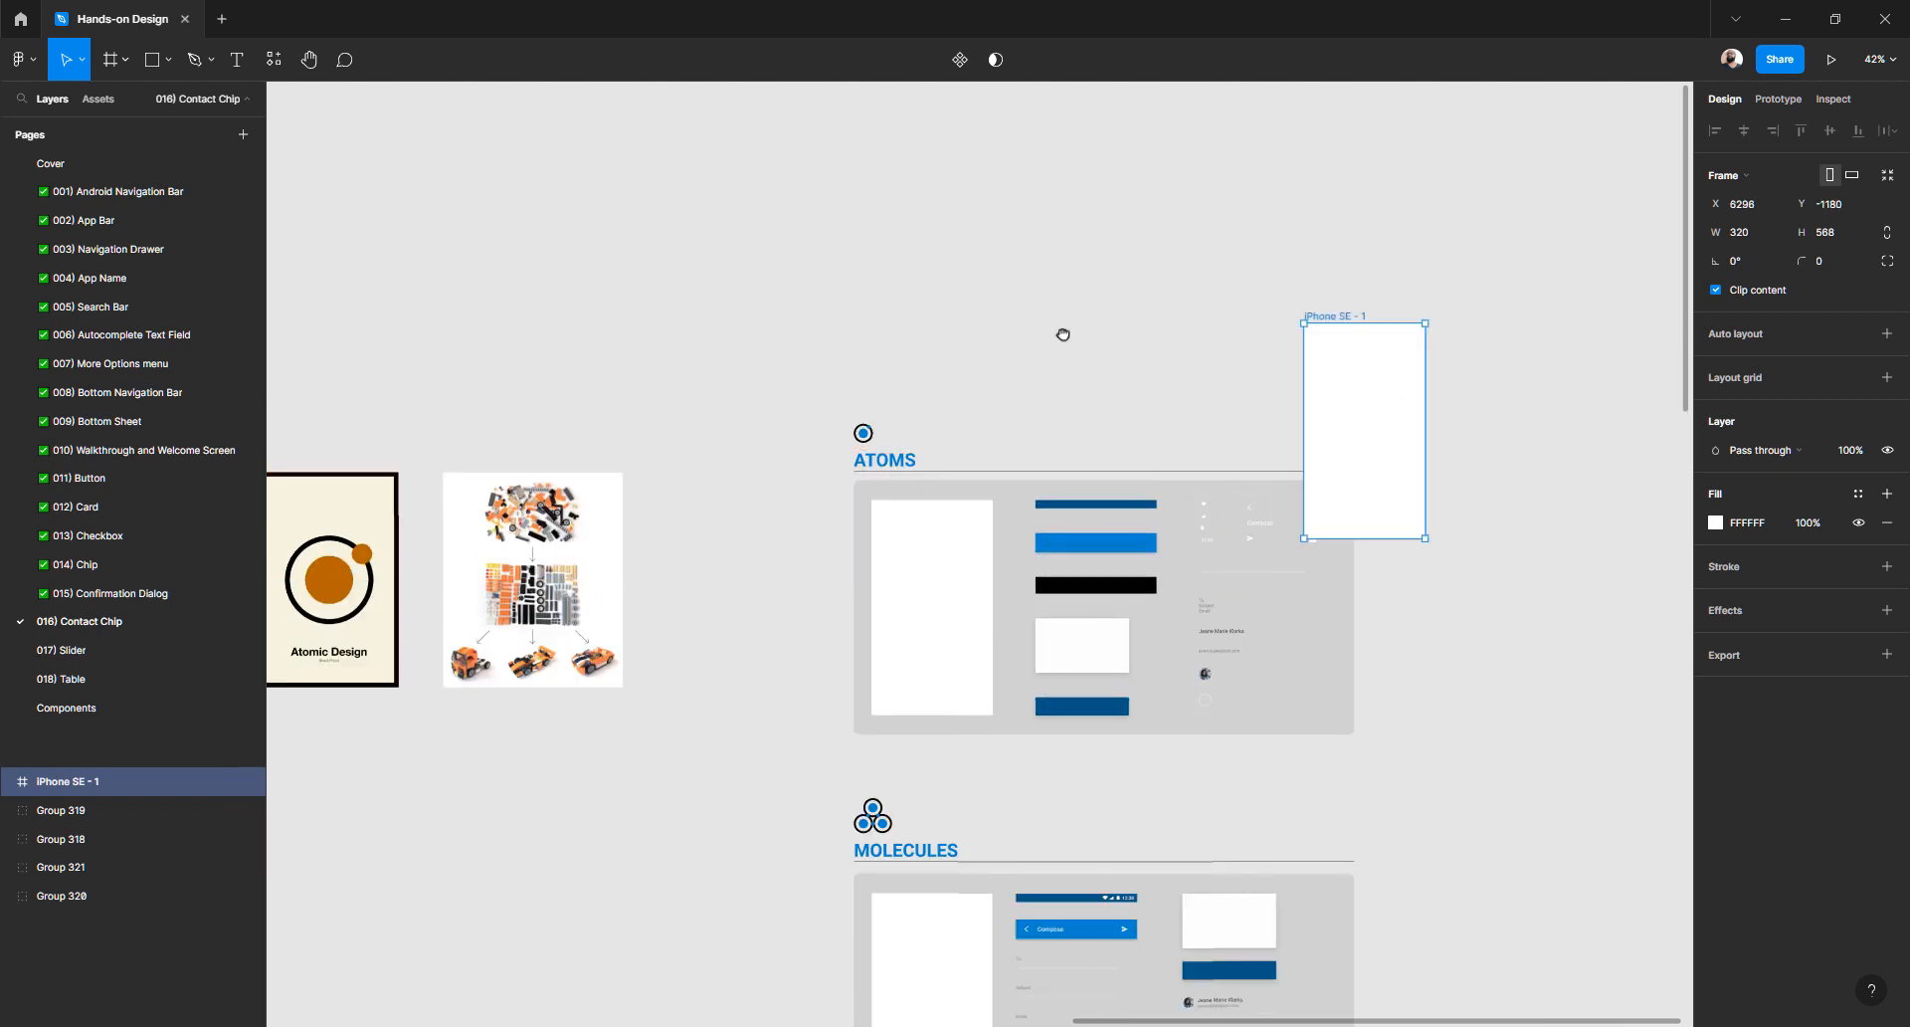
{"action": "scroll", "coordinate": [1062, 334], "scroll_direction": "right", "scroll_amount": 5}
{"action": "scroll", "coordinate": [1062, 334], "scroll_direction": "down", "scroll_amount": 1}
{"action": "left_click_drag", "start_coordinate": [1028, 345], "coordinate": [1144, 511]}
{"action": "scroll", "coordinate": [847, 458], "scroll_direction": "left", "scroll_amount": 1}
{"action": "scroll", "coordinate": [848, 458], "scroll_direction": "down", "scroll_amount": 1}
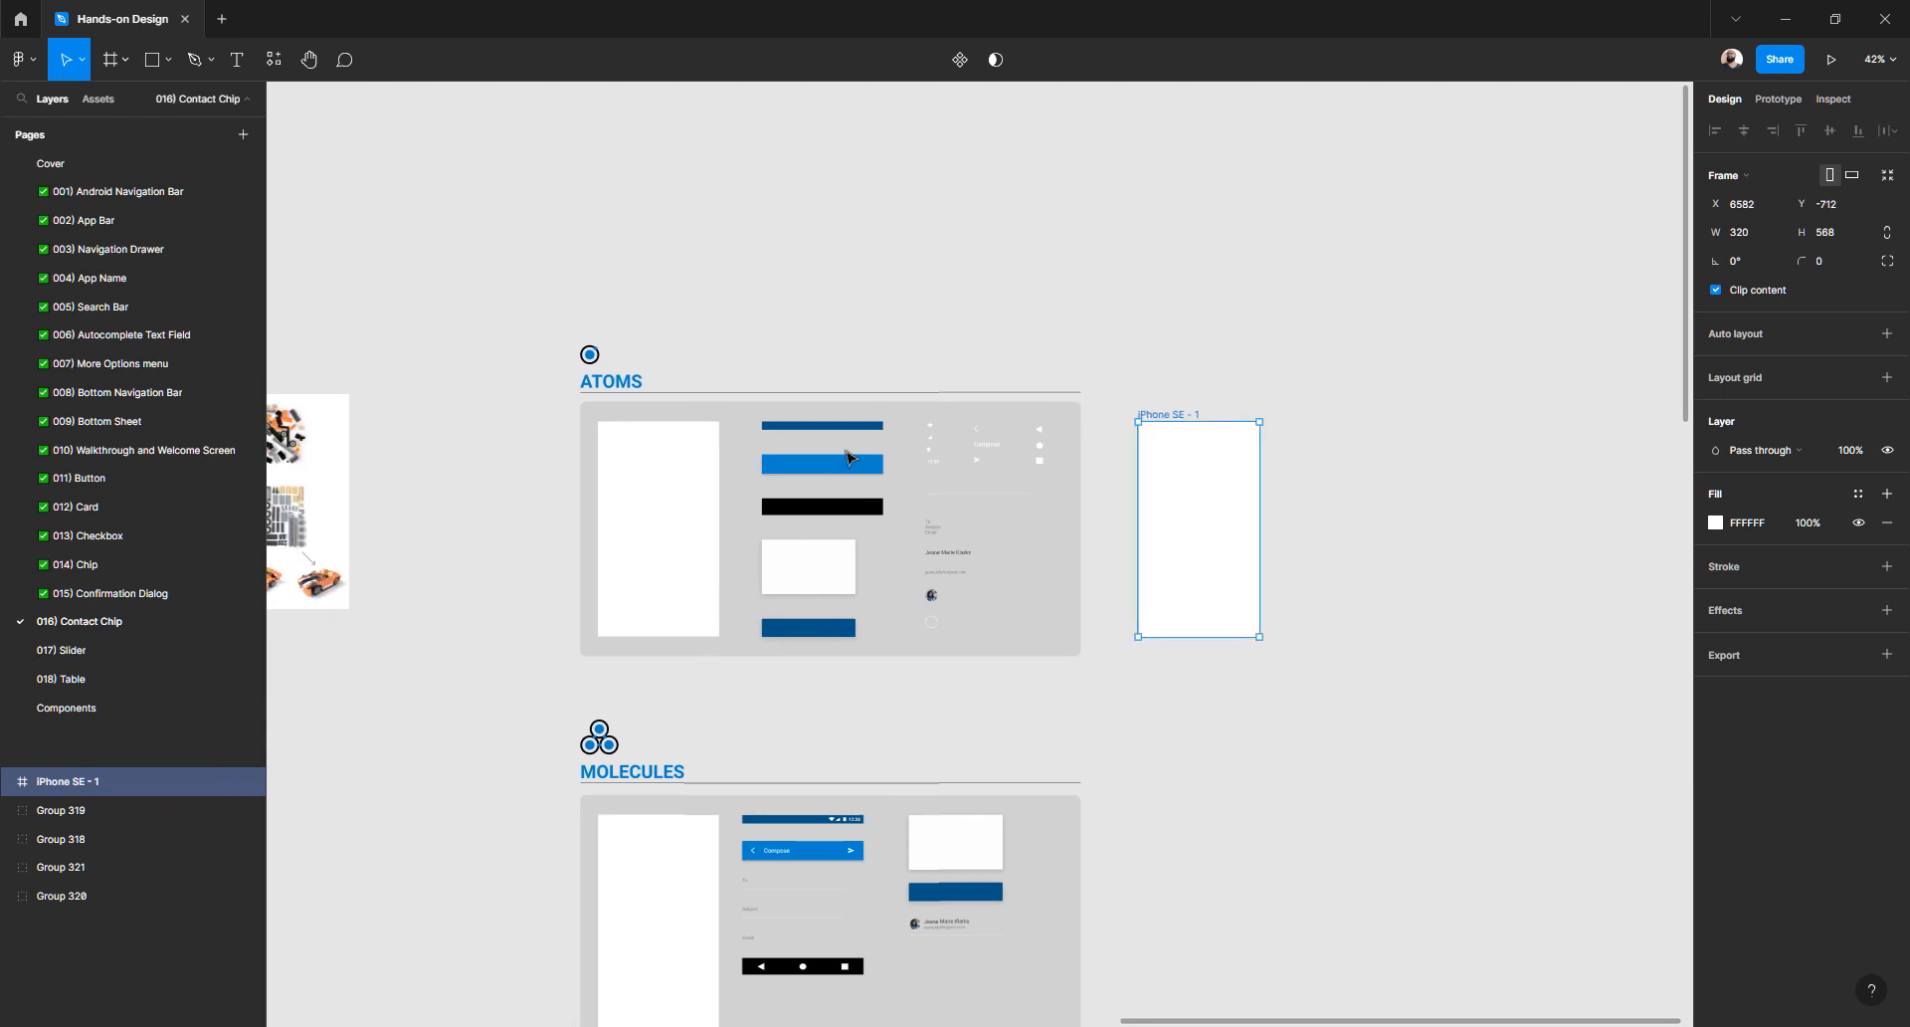
{"action": "scroll", "coordinate": [802, 450], "scroll_direction": "up", "scroll_amount": 5}
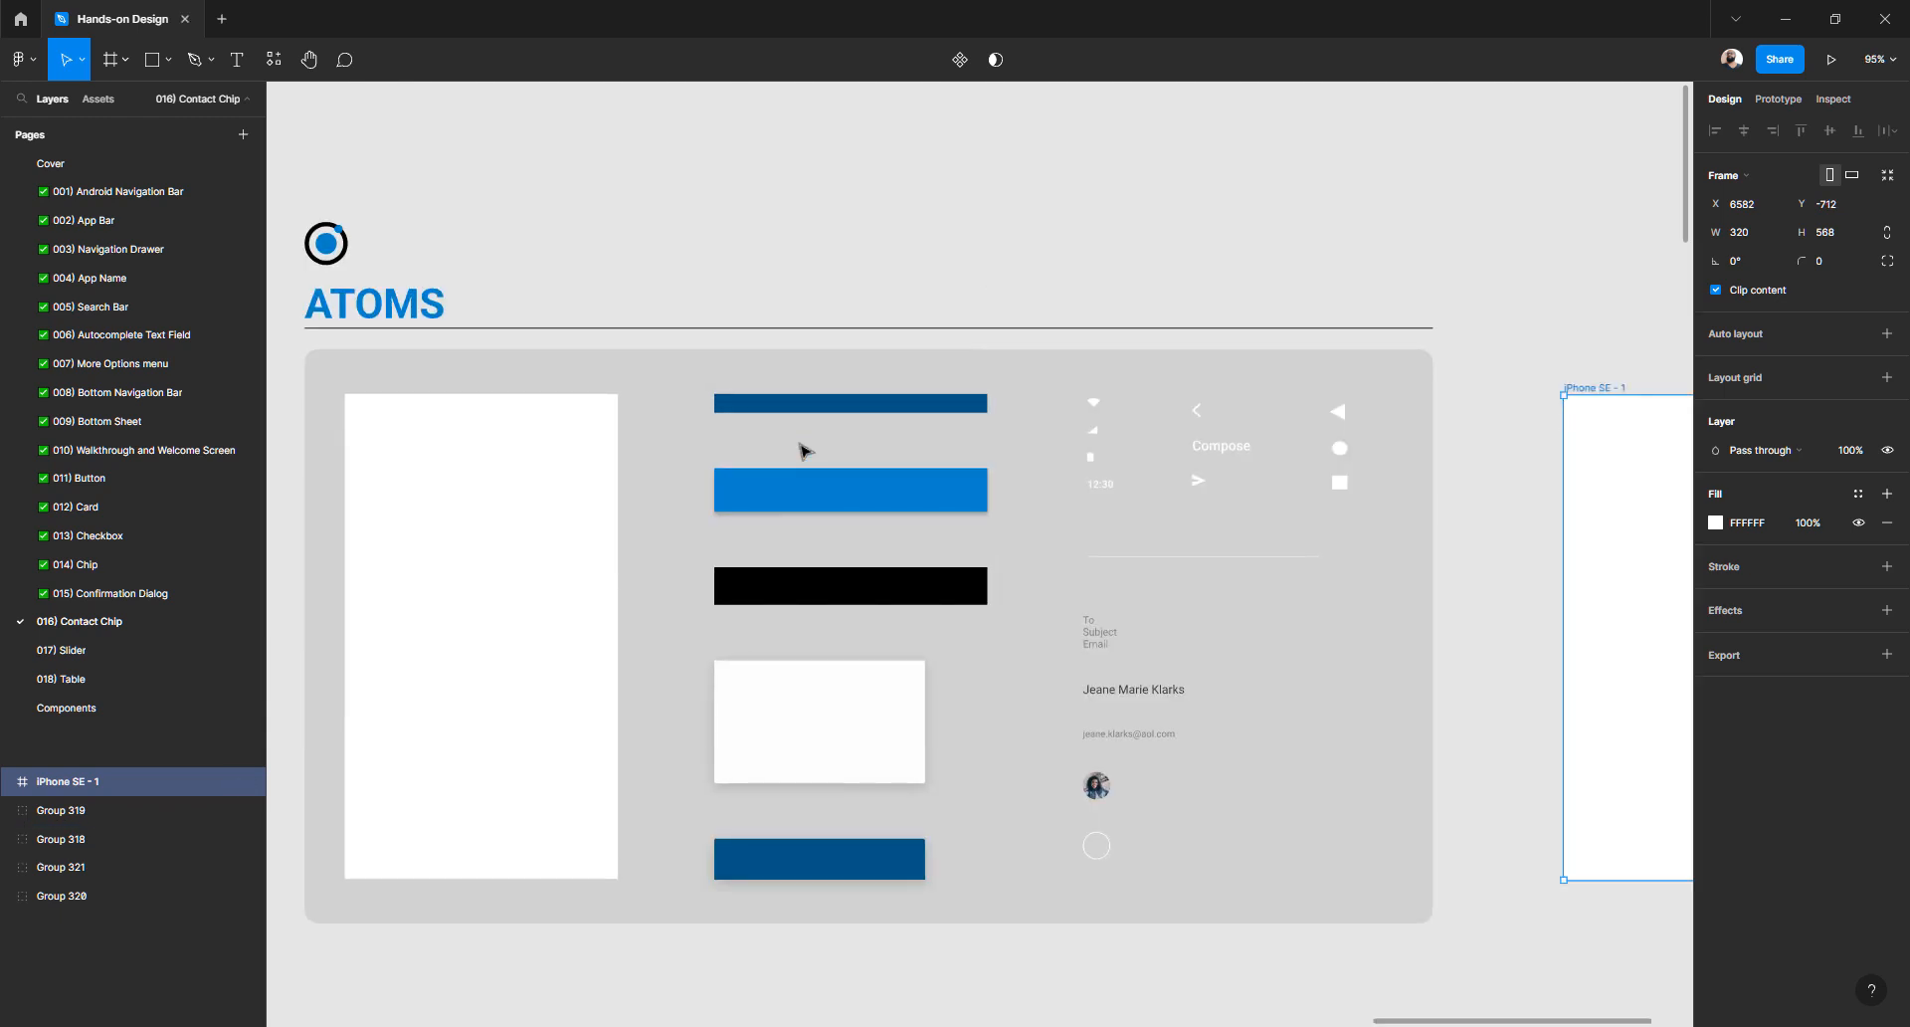
{"action": "scroll", "coordinate": [806, 451], "scroll_direction": "right", "scroll_amount": 3}
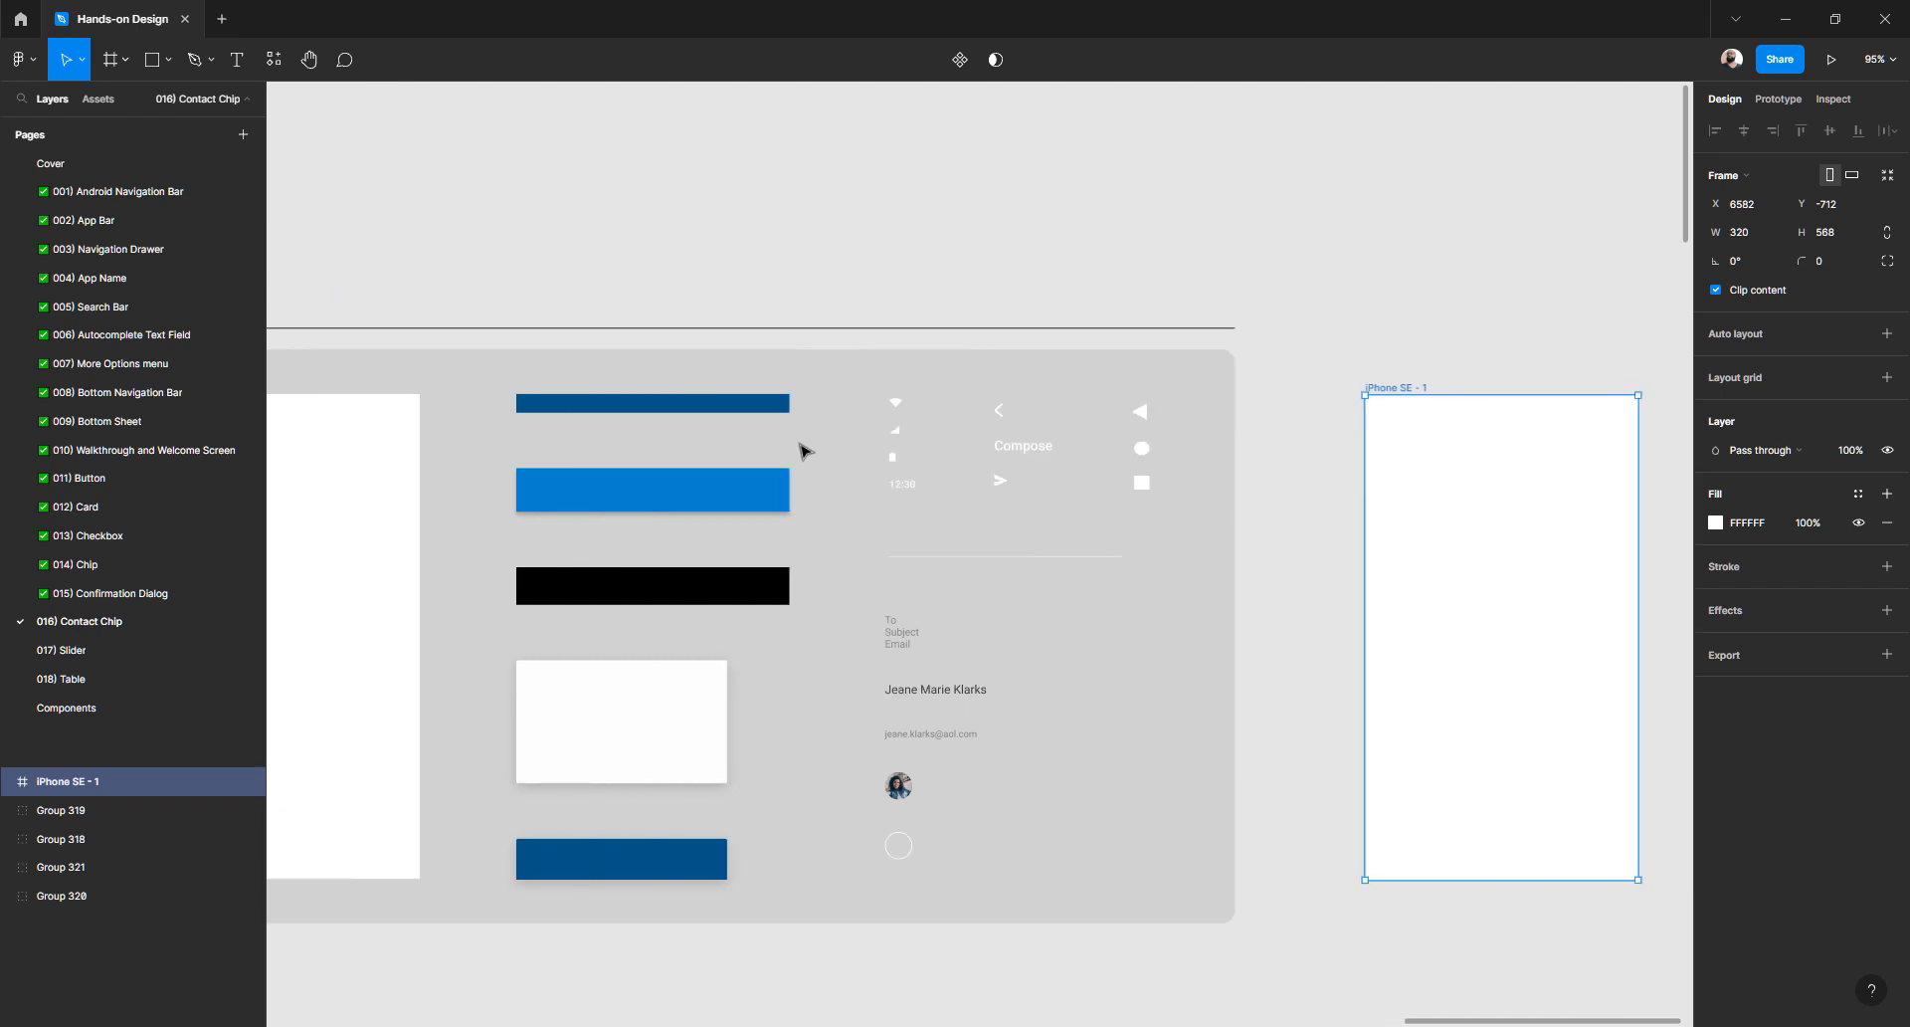
{"action": "scroll", "coordinate": [806, 450], "scroll_direction": "right", "scroll_amount": 3}
{"action": "left_click_drag", "start_coordinate": [1157, 435], "coordinate": [1161, 392]}
{"action": "left_click_drag", "start_coordinate": [647, 256], "coordinate": [970, 252]}
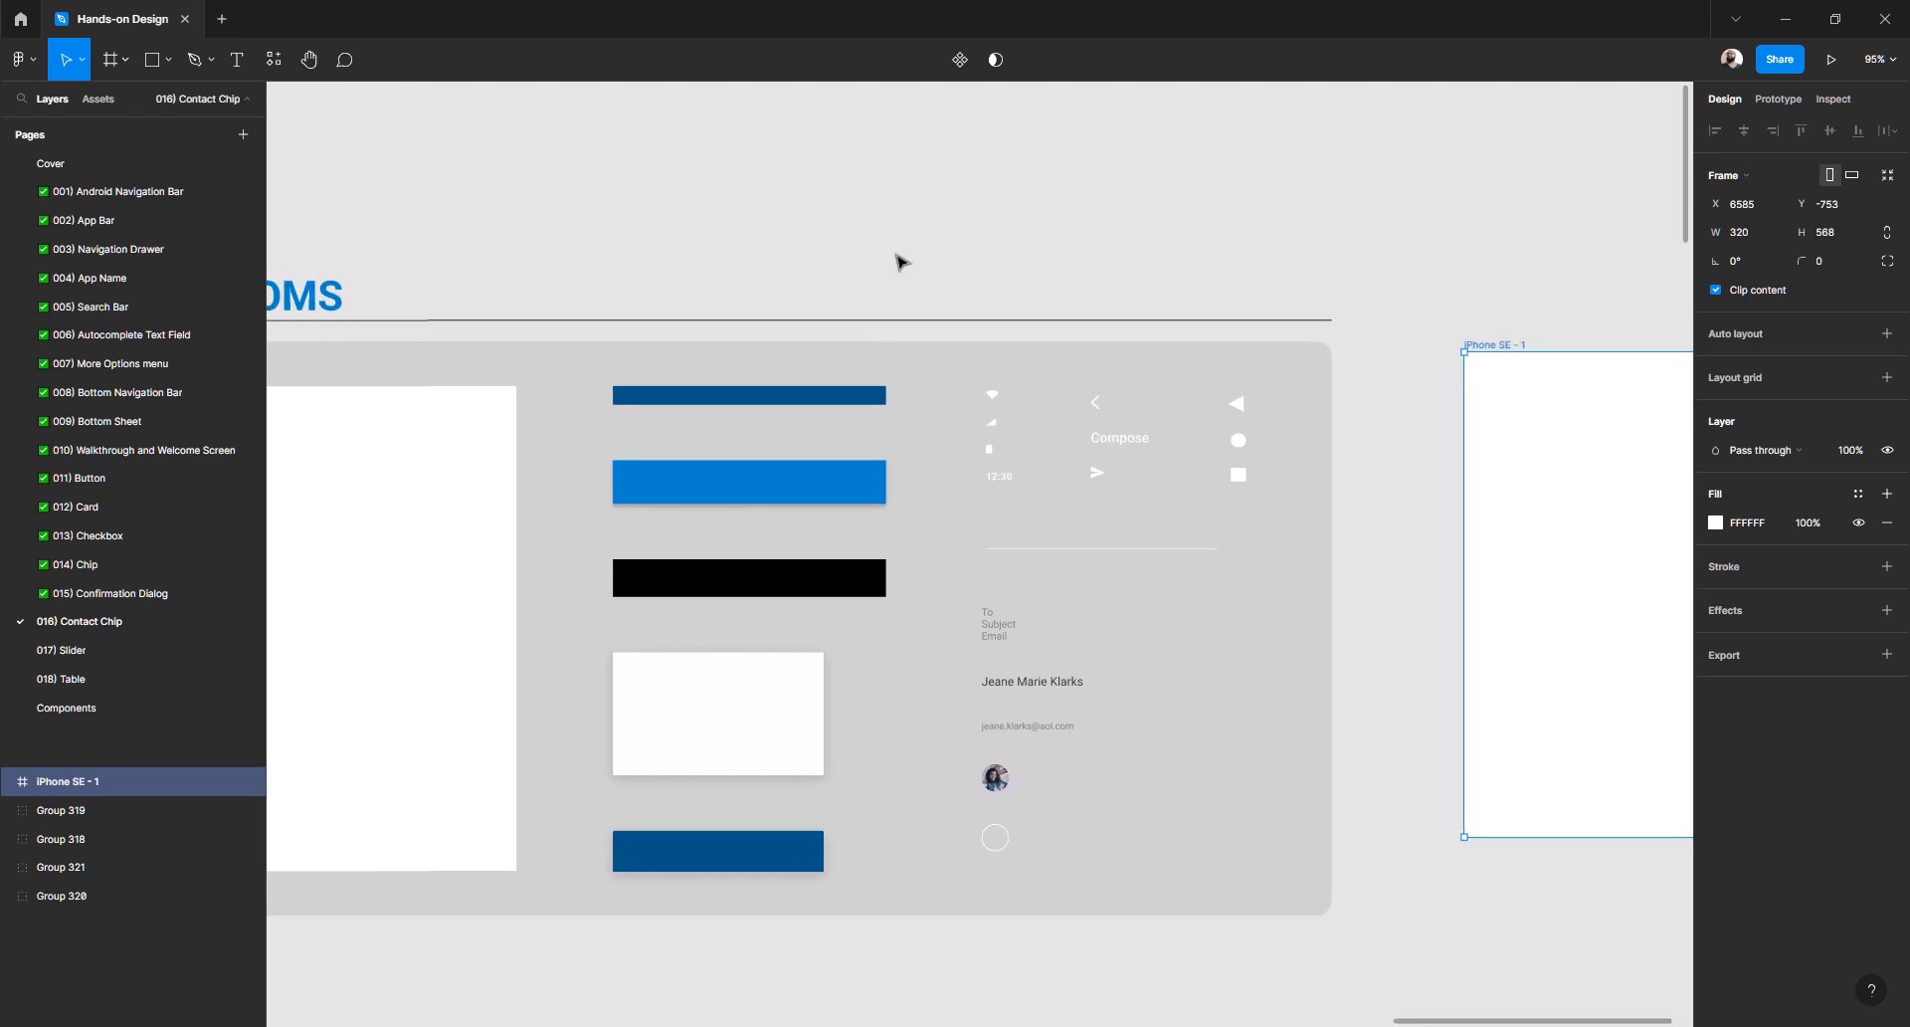
{"action": "left_click_drag", "start_coordinate": [865, 290], "coordinate": [938, 191]}
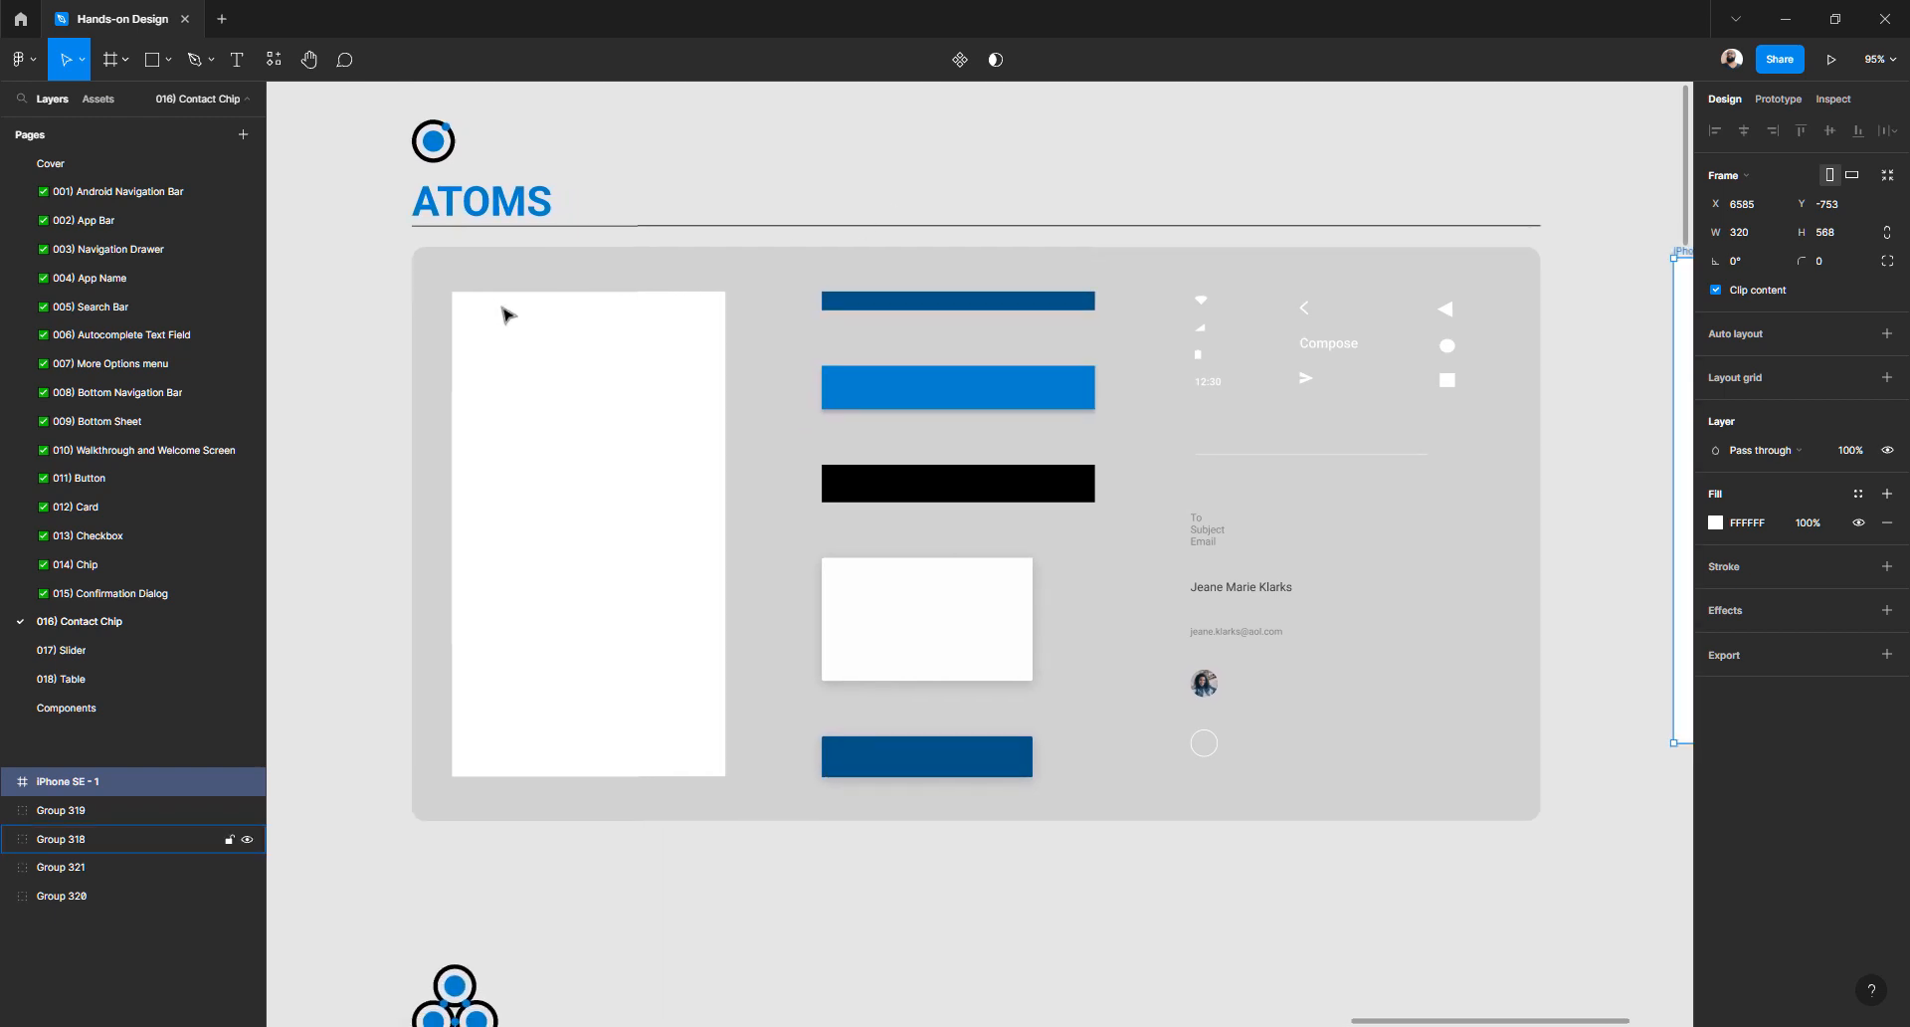
{"action": "scroll", "coordinate": [734, 487], "scroll_direction": "down", "scroll_amount": 9}
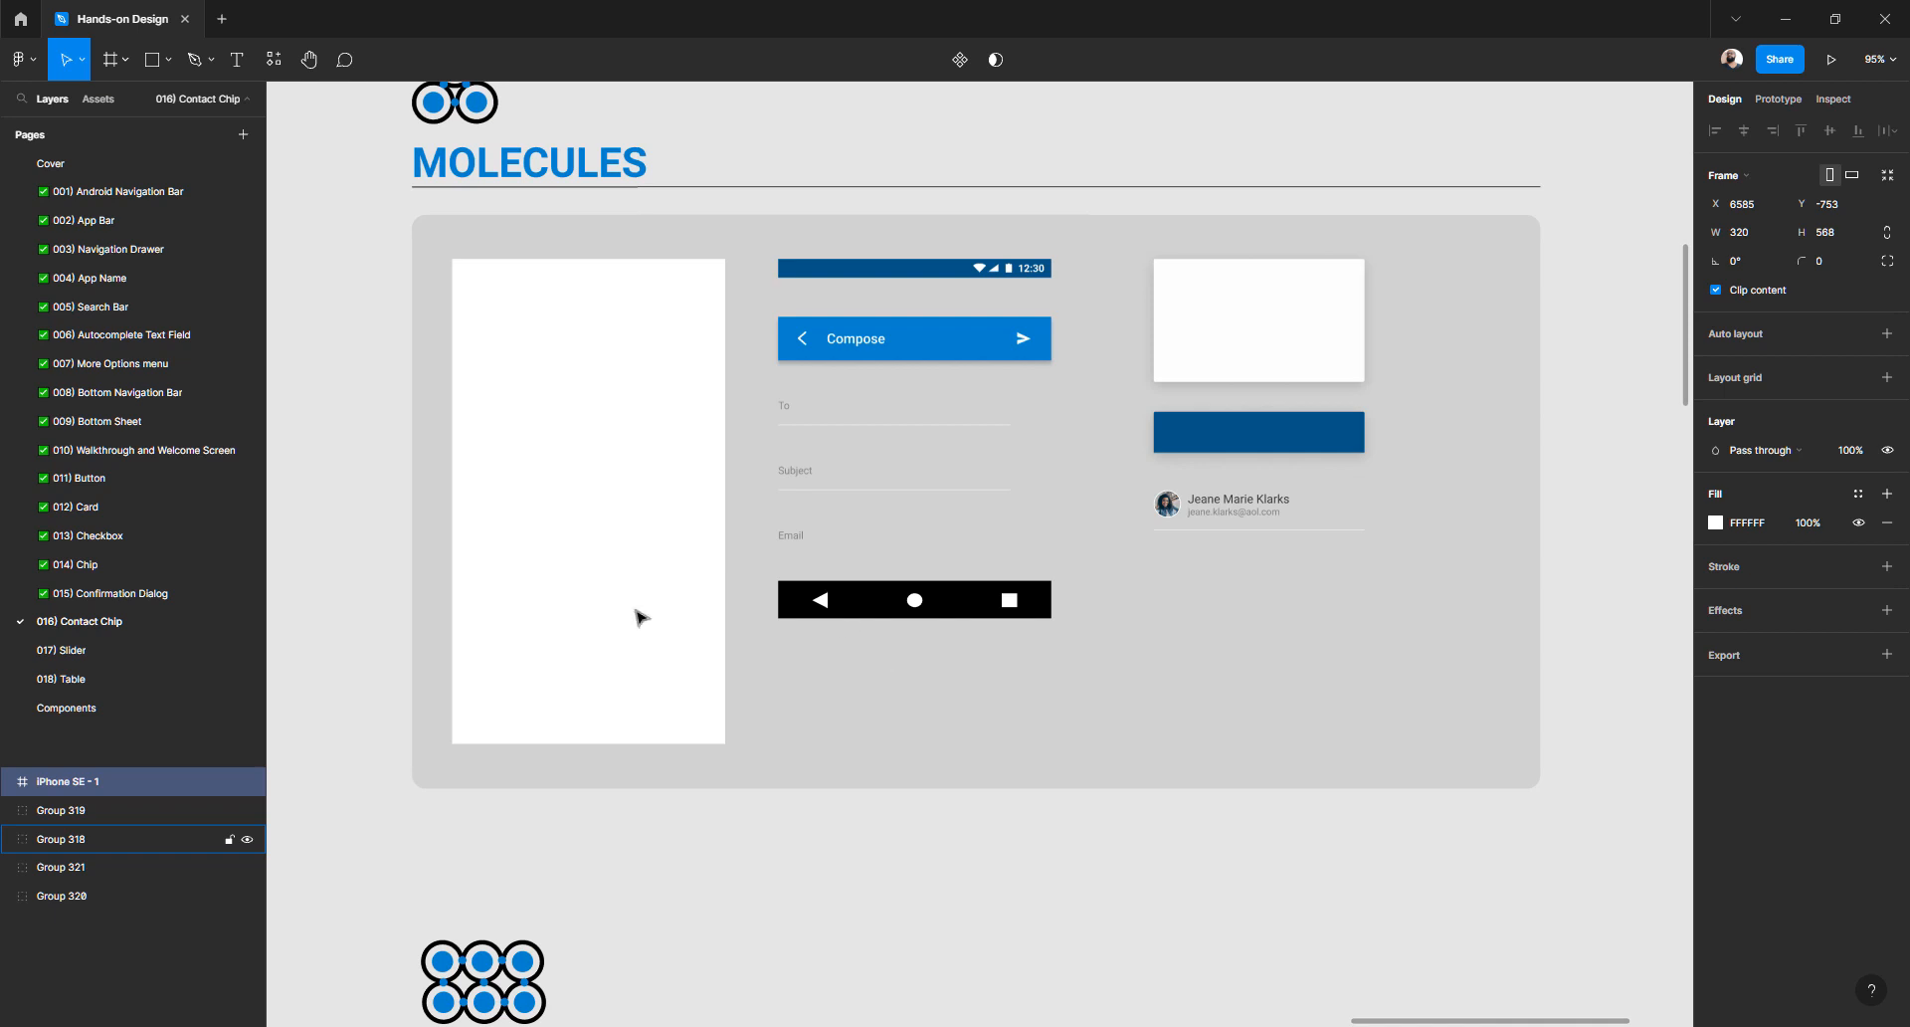
{"action": "left_click", "coordinate": [154, 602]}
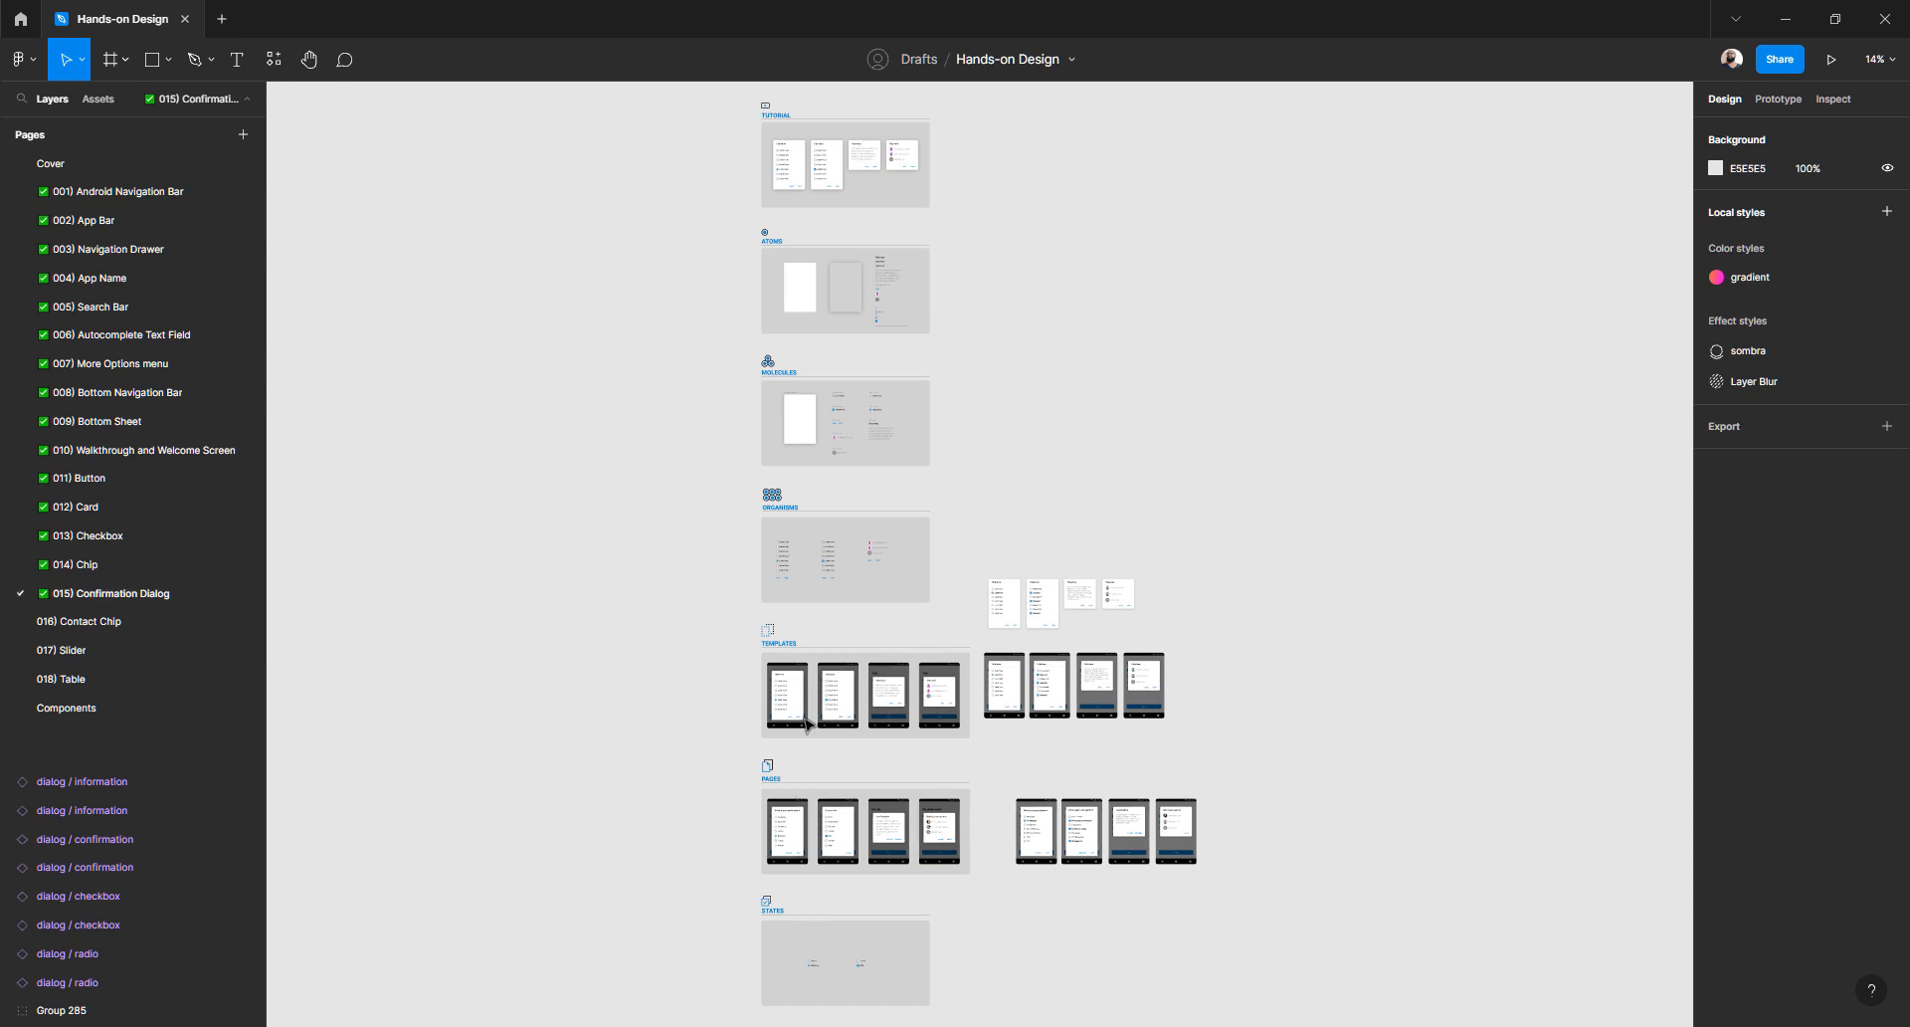
{"action": "scroll", "coordinate": [1069, 659], "scroll_direction": "up", "scroll_amount": 10}
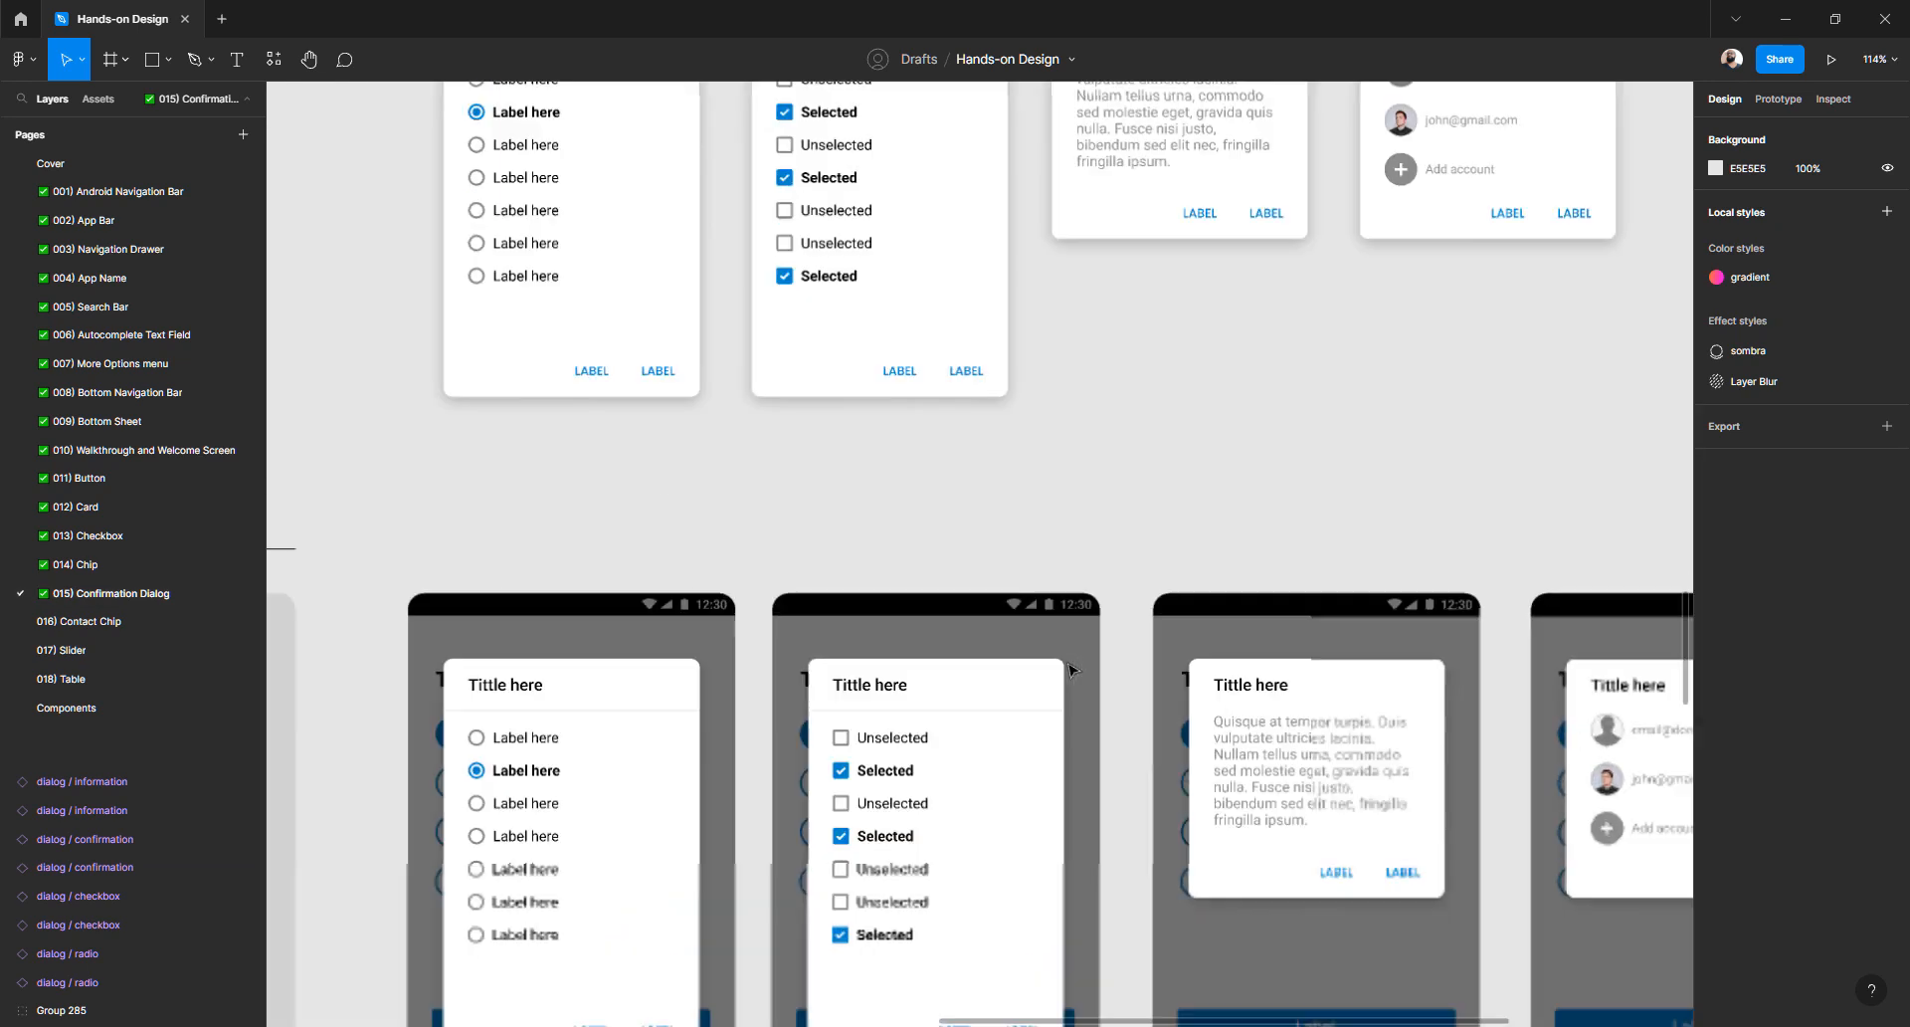
{"action": "scroll", "coordinate": [1070, 670], "scroll_direction": "down", "scroll_amount": 8}
{"action": "scroll", "coordinate": [1069, 670], "scroll_direction": "down", "scroll_amount": 5}
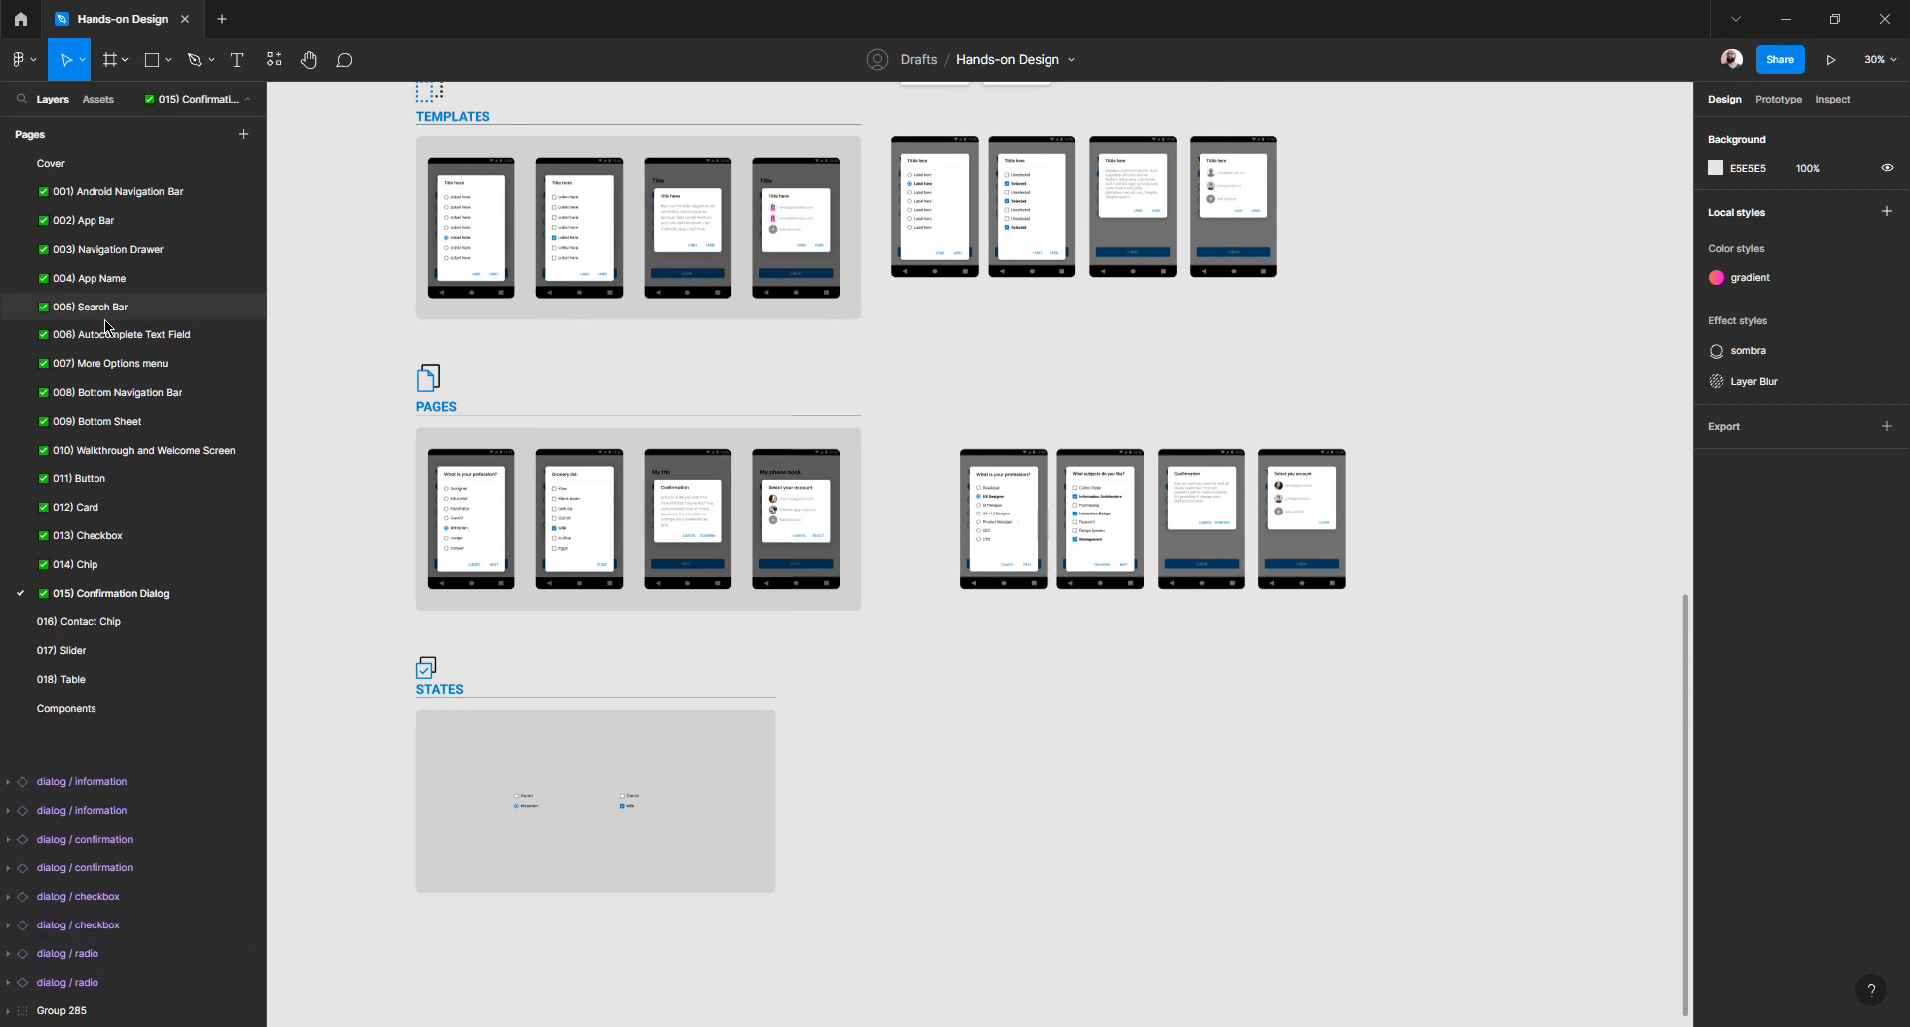
{"action": "left_click", "coordinate": [145, 197]}
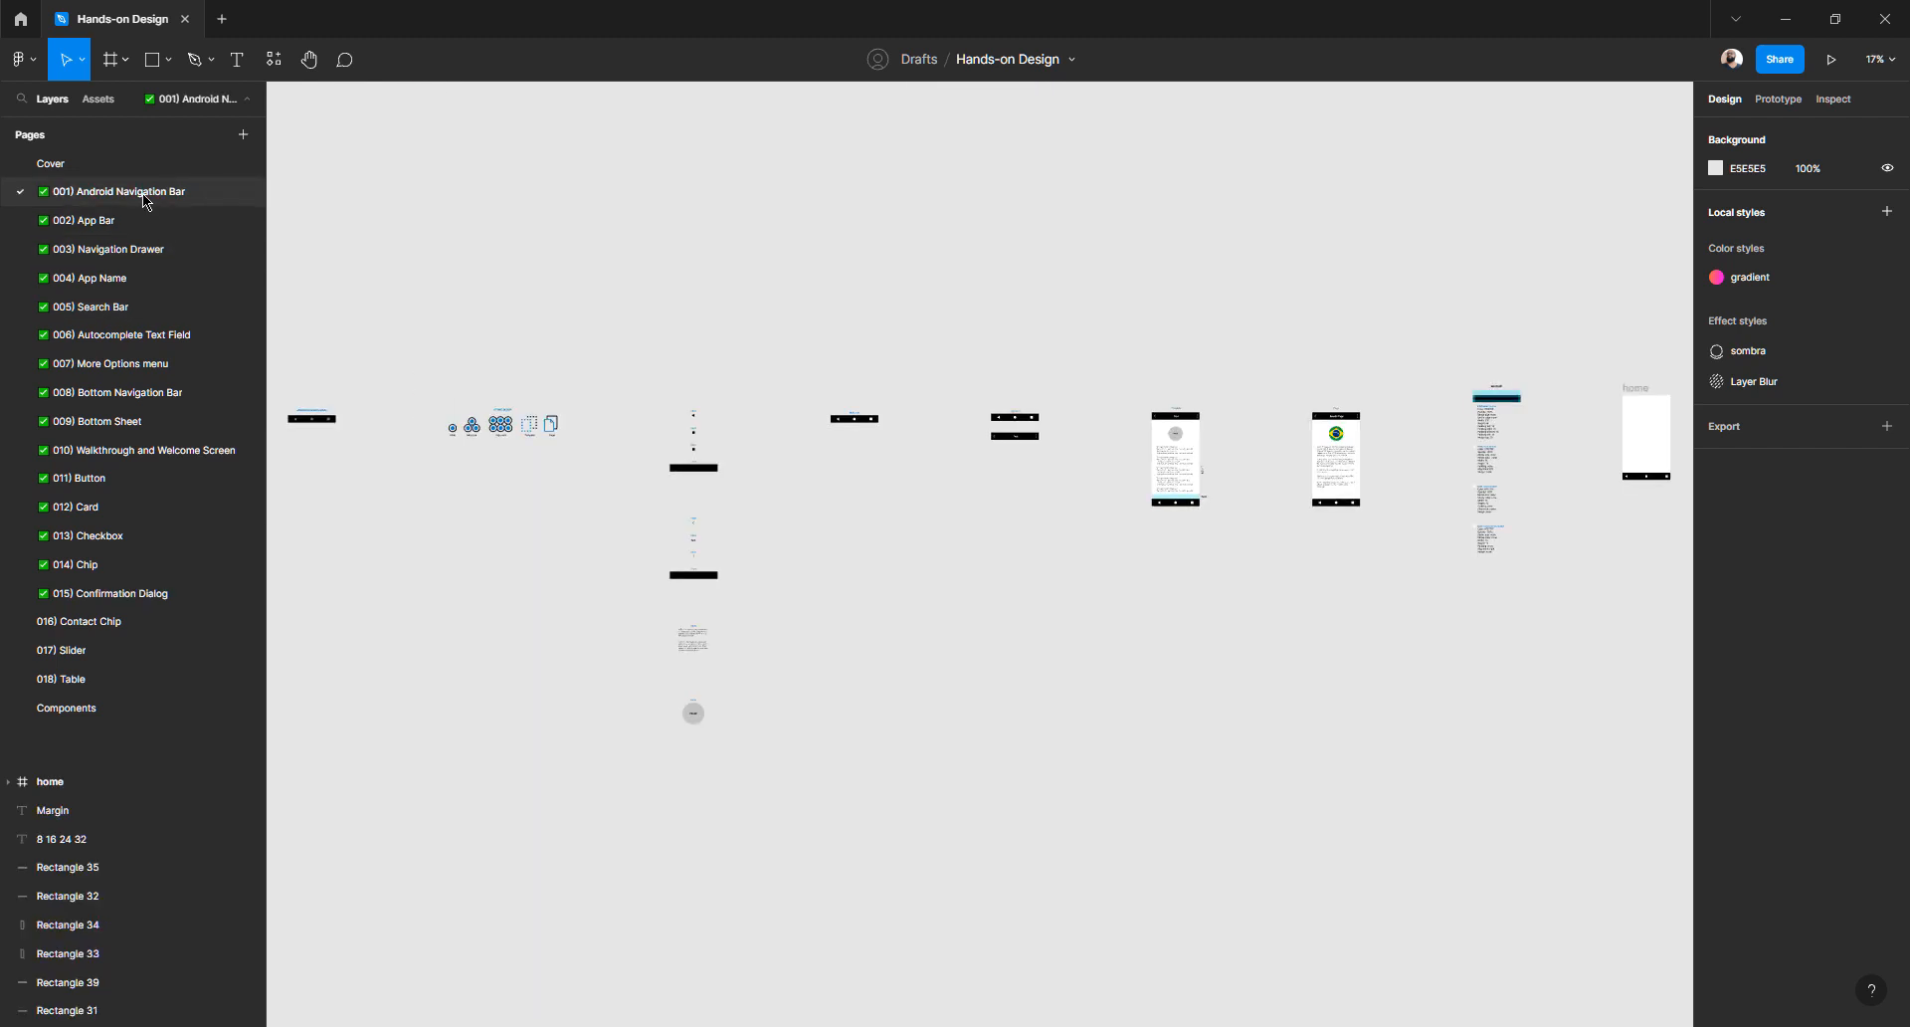
{"action": "left_click", "coordinate": [94, 567]}
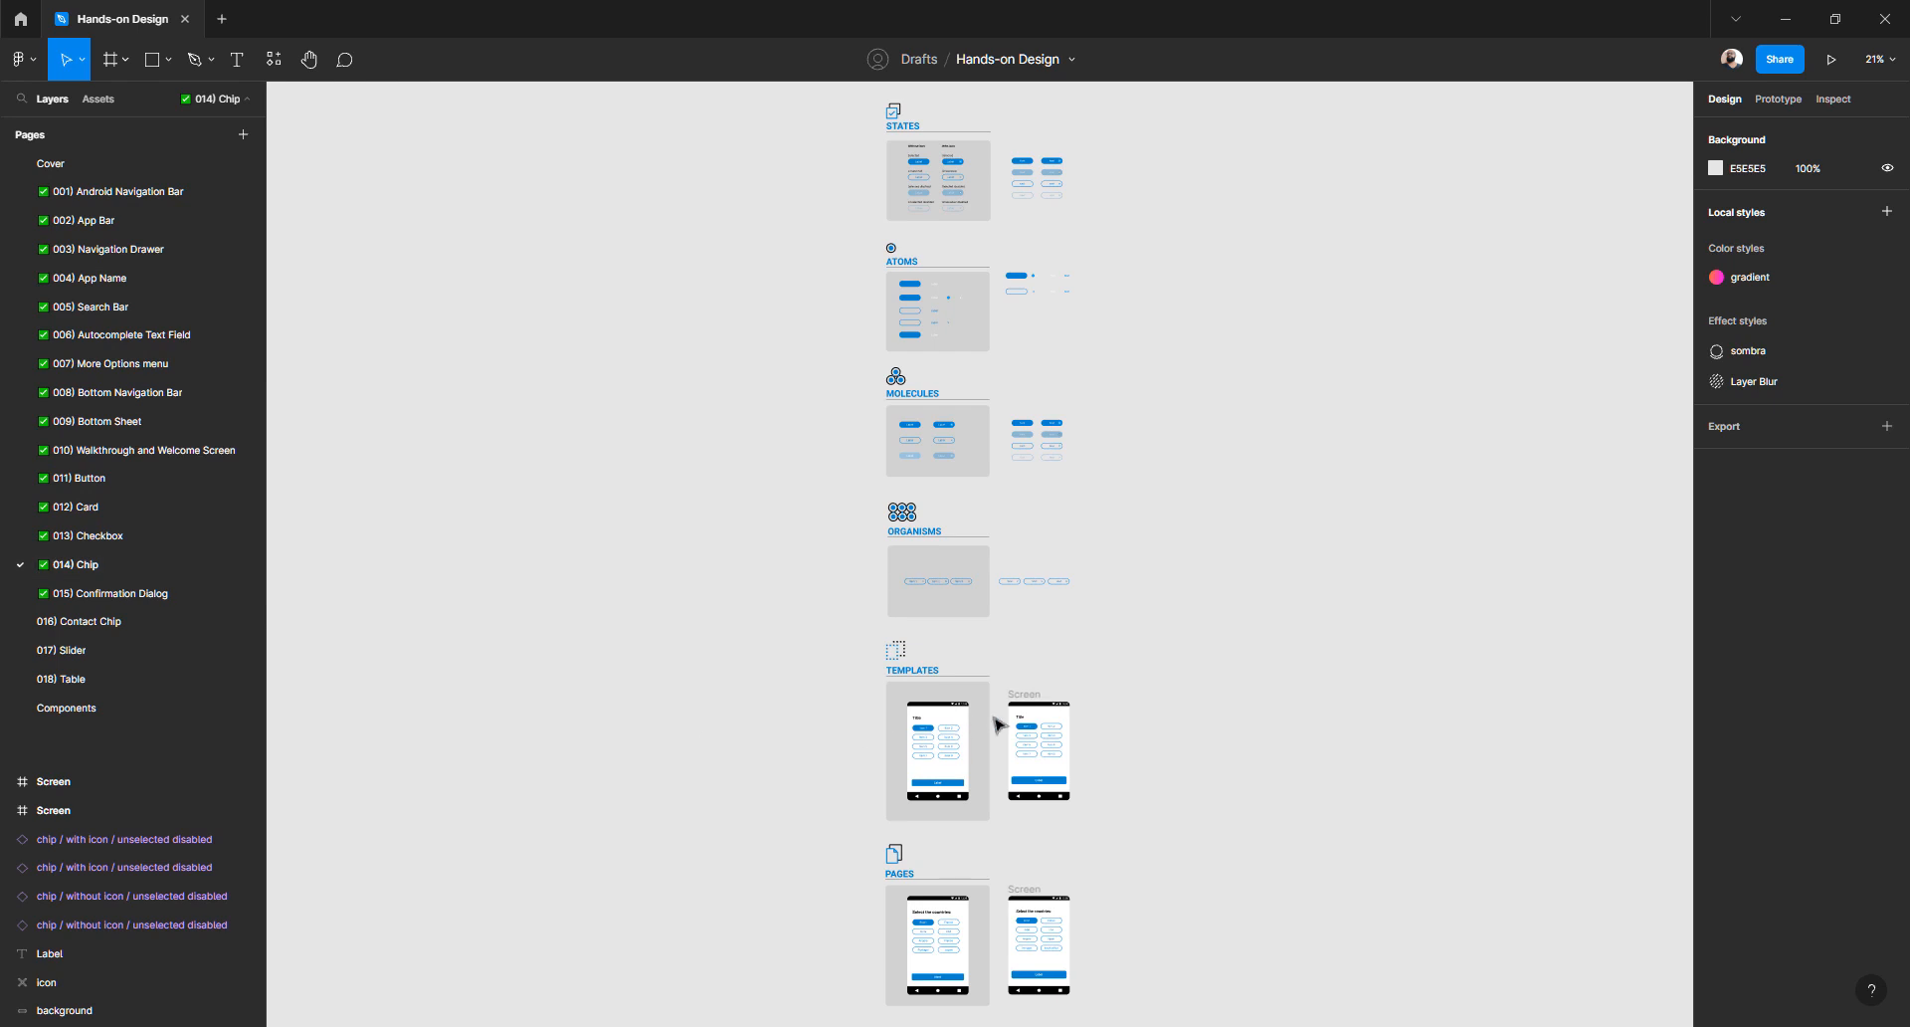
{"action": "scroll", "coordinate": [993, 727], "scroll_direction": "down", "scroll_amount": 3}
{"action": "left_click", "coordinate": [112, 538]}
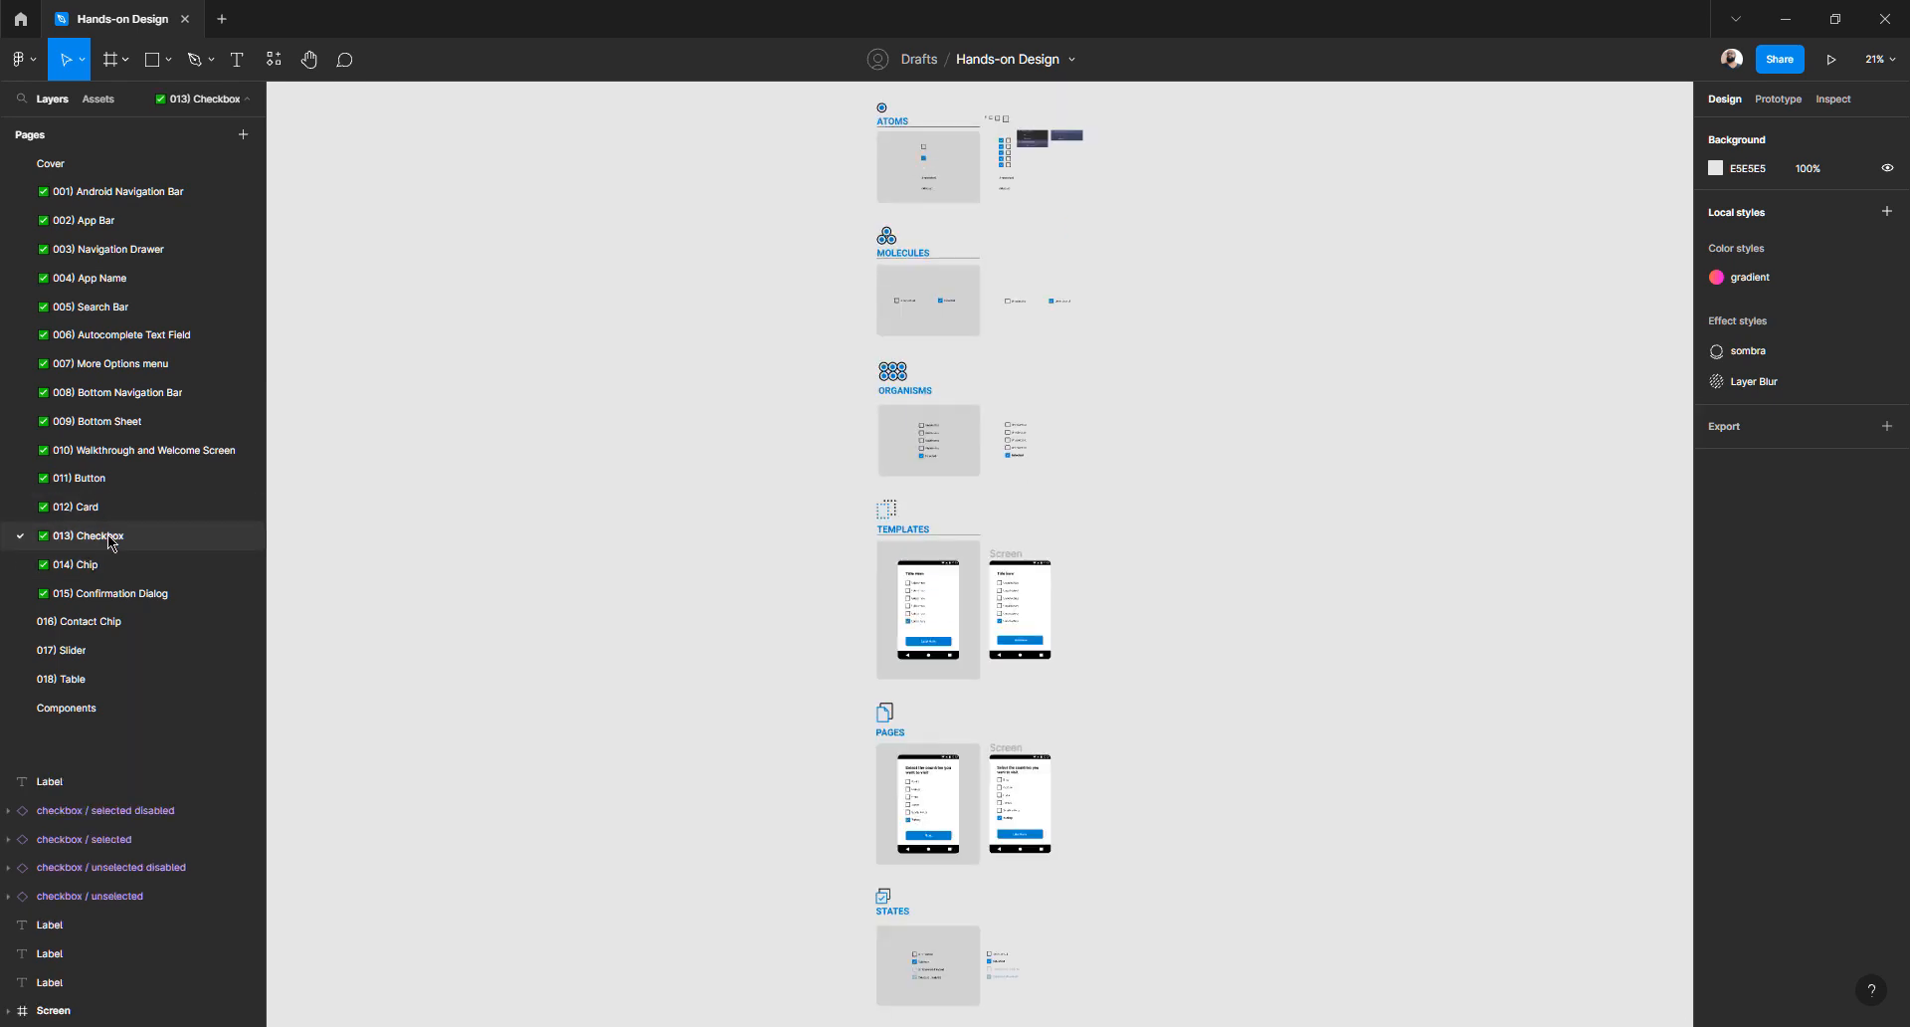
{"action": "left_click", "coordinate": [111, 593]}
{"action": "scroll", "coordinate": [1035, 503], "scroll_direction": "up", "scroll_amount": 5}
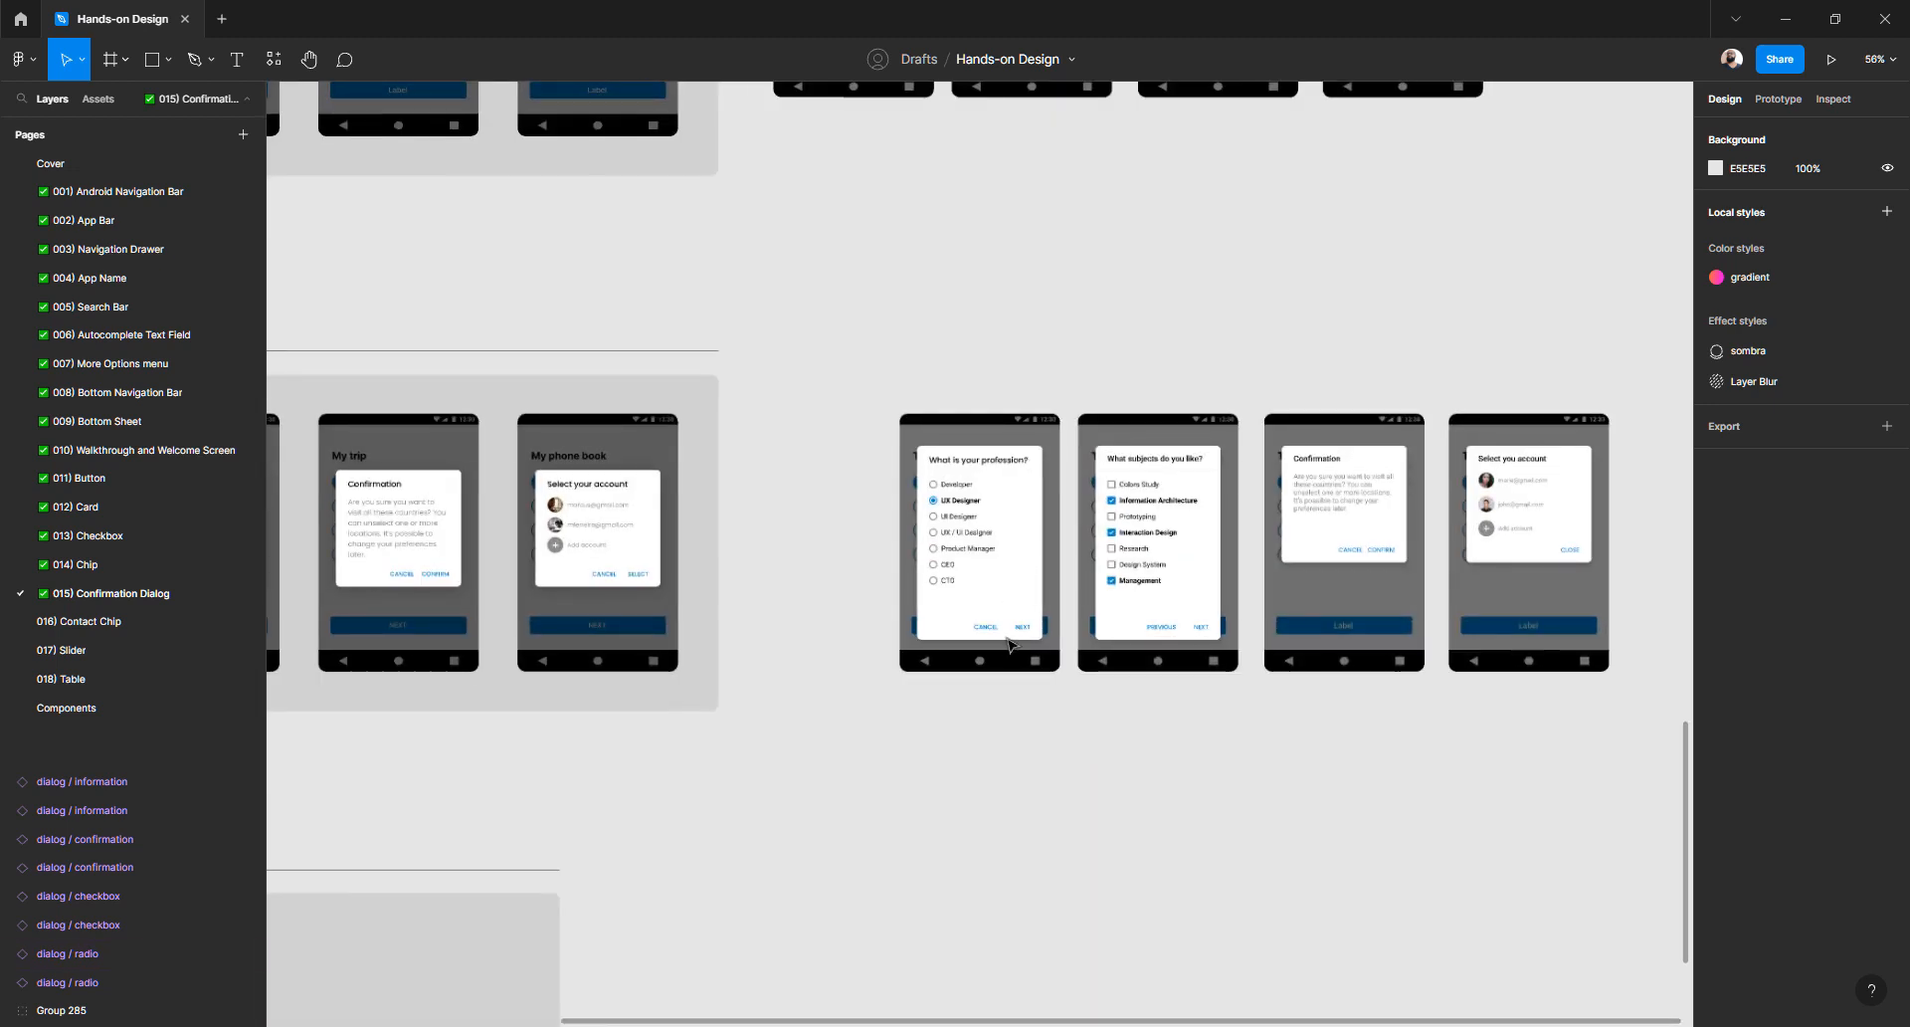
{"action": "scroll", "coordinate": [990, 666], "scroll_direction": "down", "scroll_amount": 2}
{"action": "scroll", "coordinate": [990, 665], "scroll_direction": "down", "scroll_amount": 5}
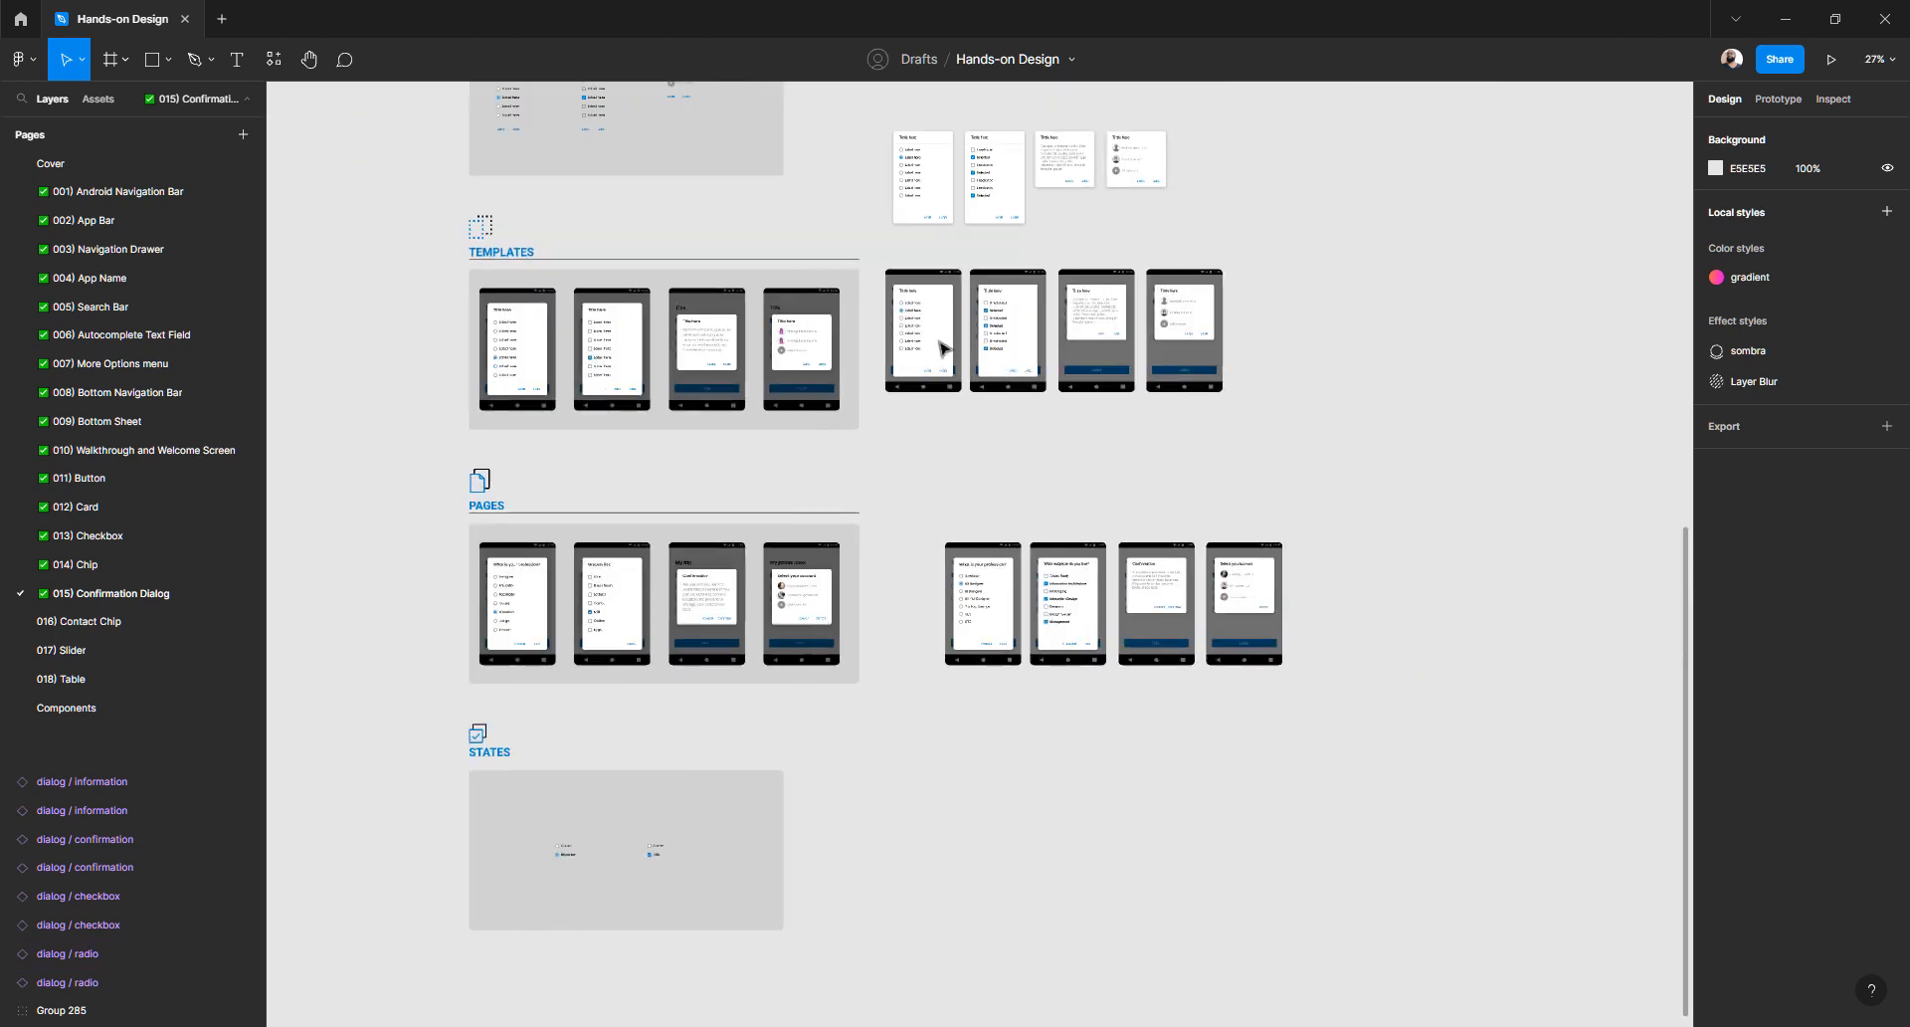
{"action": "scroll", "coordinate": [926, 398], "scroll_direction": "up", "scroll_amount": 5}
{"action": "scroll", "coordinate": [913, 357], "scroll_direction": "up", "scroll_amount": 6}
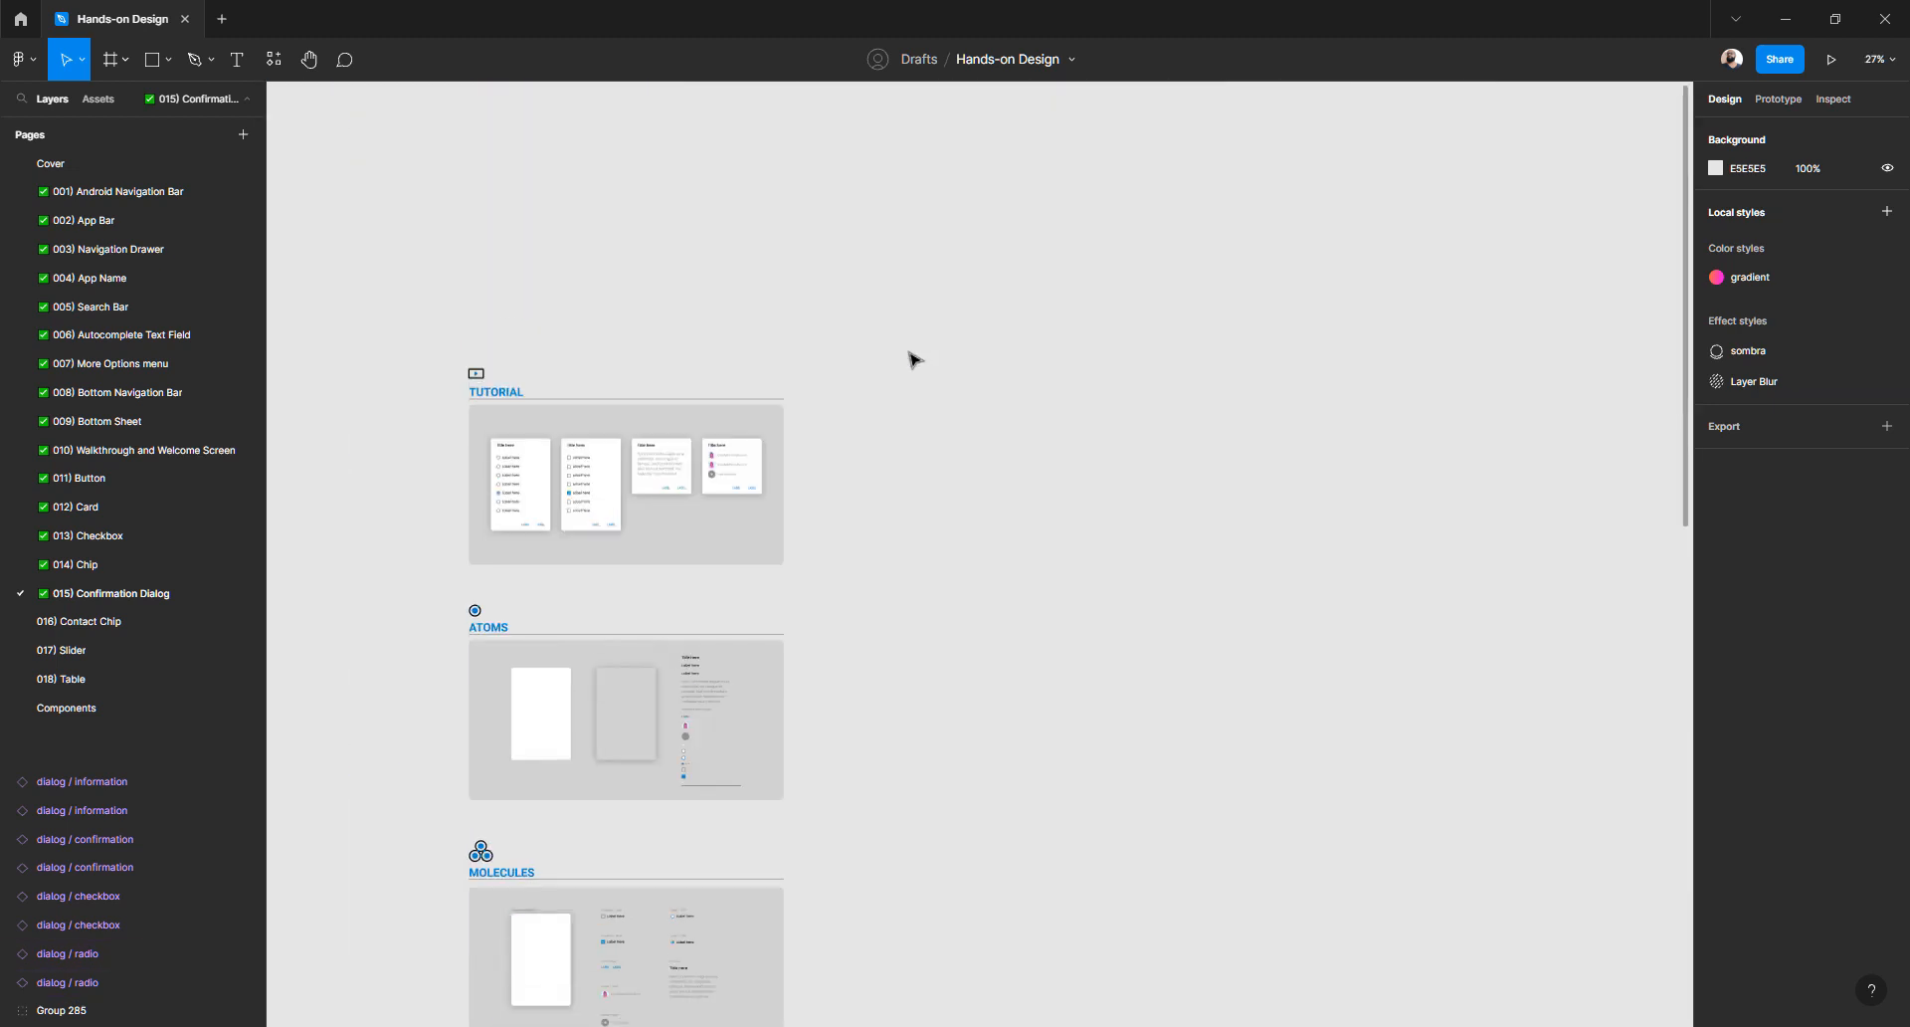
{"action": "scroll", "coordinate": [911, 360], "scroll_direction": "down", "scroll_amount": 4}
{"action": "scroll", "coordinate": [913, 359], "scroll_direction": "down", "scroll_amount": 5}
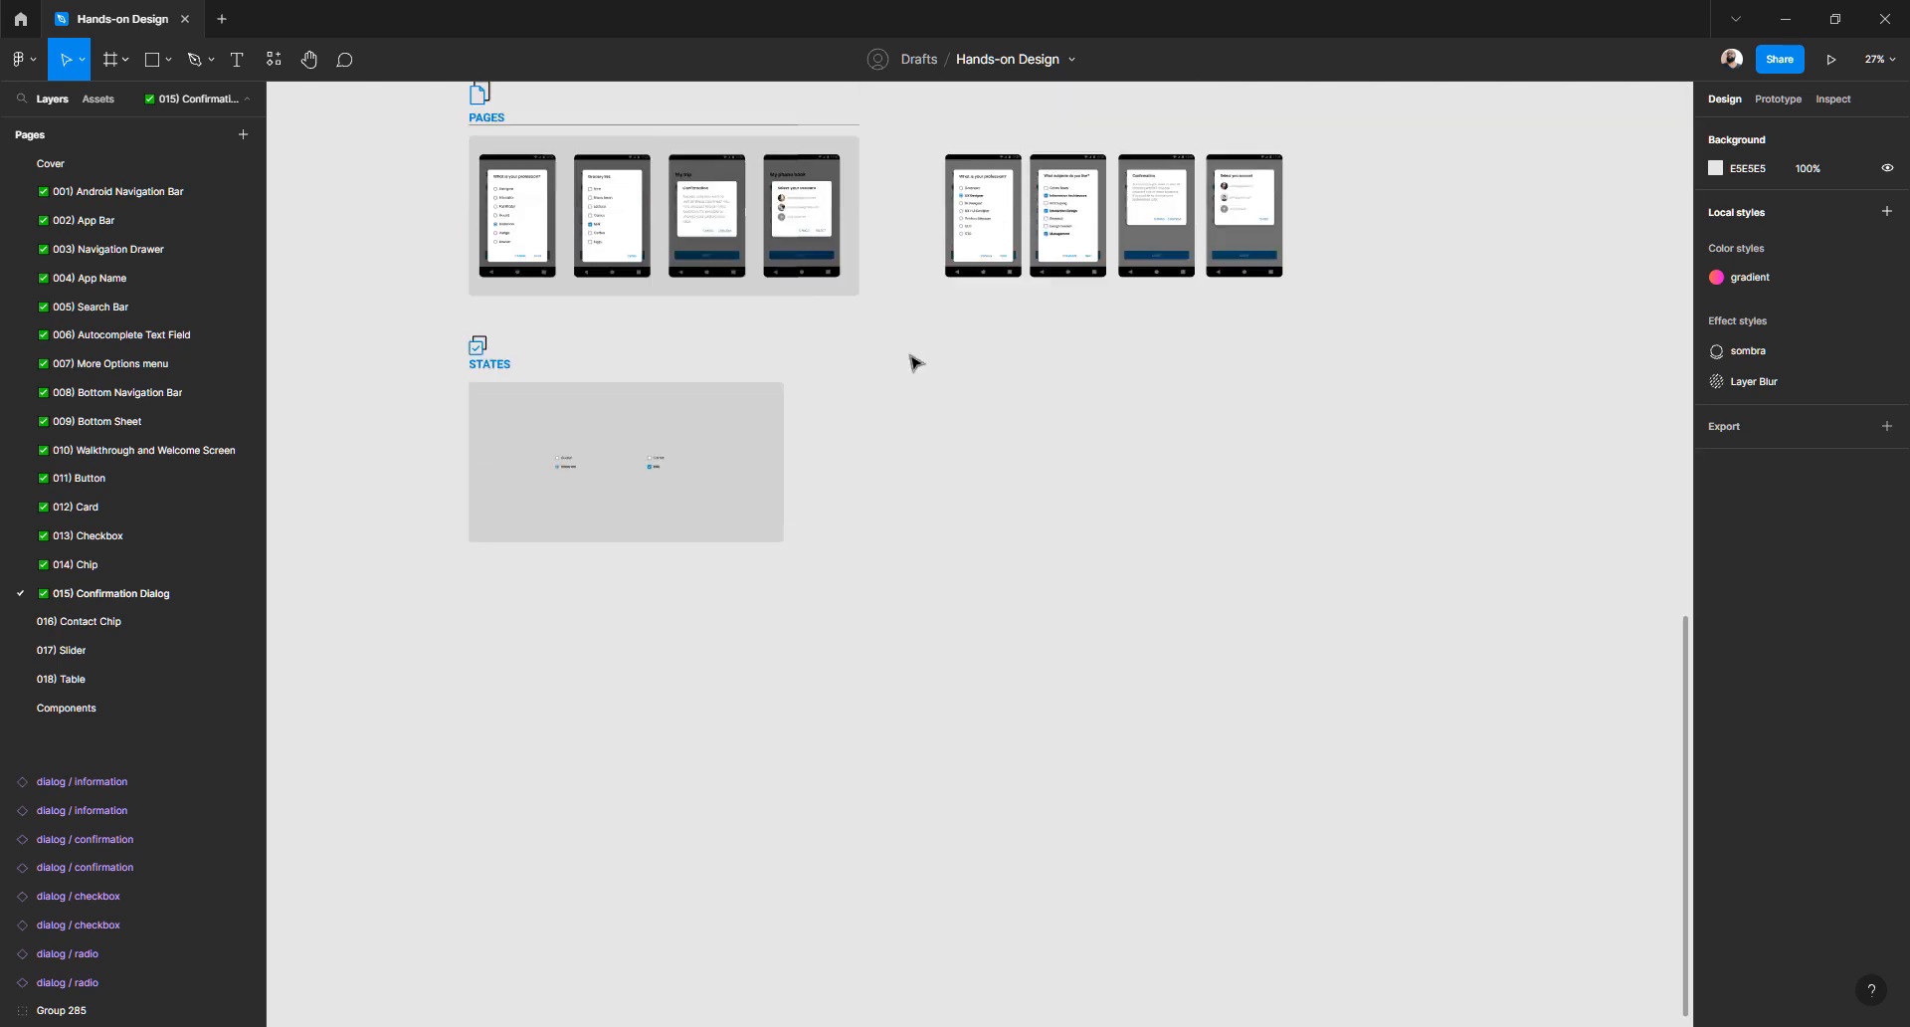
{"action": "scroll", "coordinate": [968, 341], "scroll_direction": "up", "scroll_amount": 5}
{"action": "left_click", "coordinate": [992, 273]}
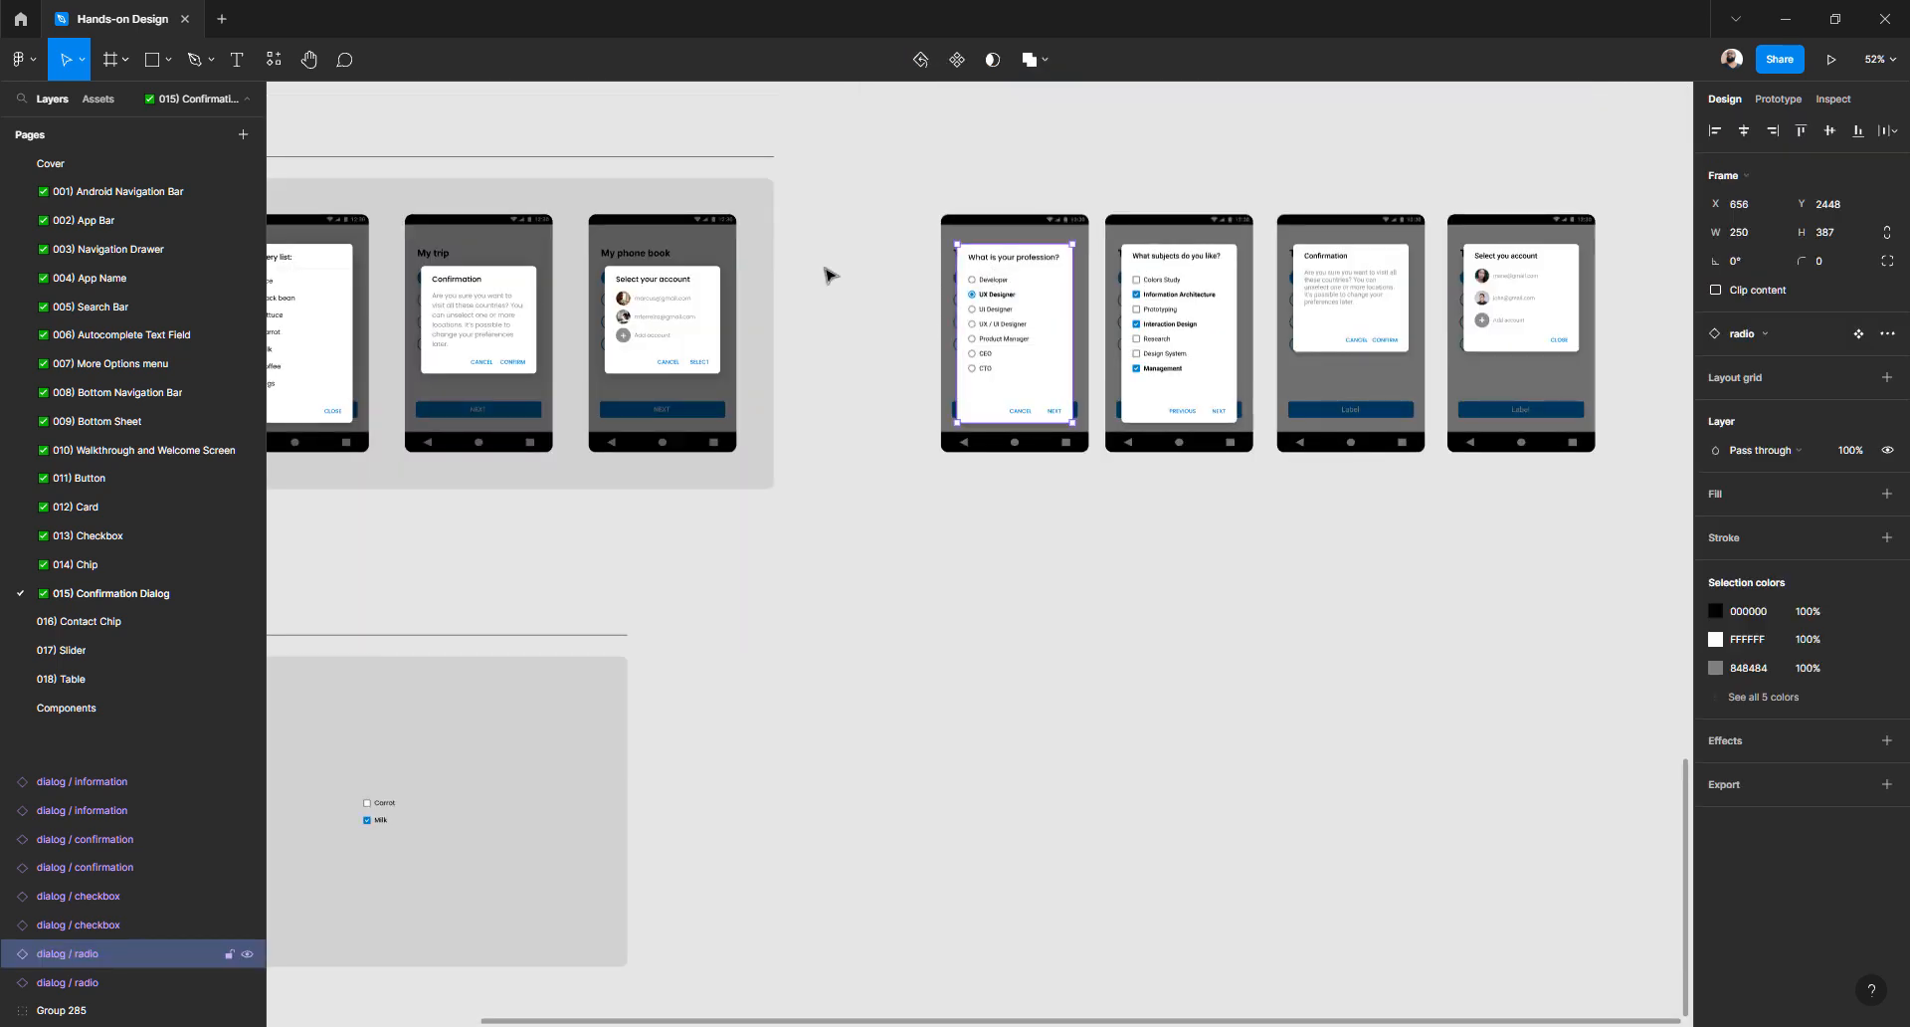
{"action": "left_click", "coordinate": [996, 206]}
{"action": "left_click", "coordinate": [996, 231]}
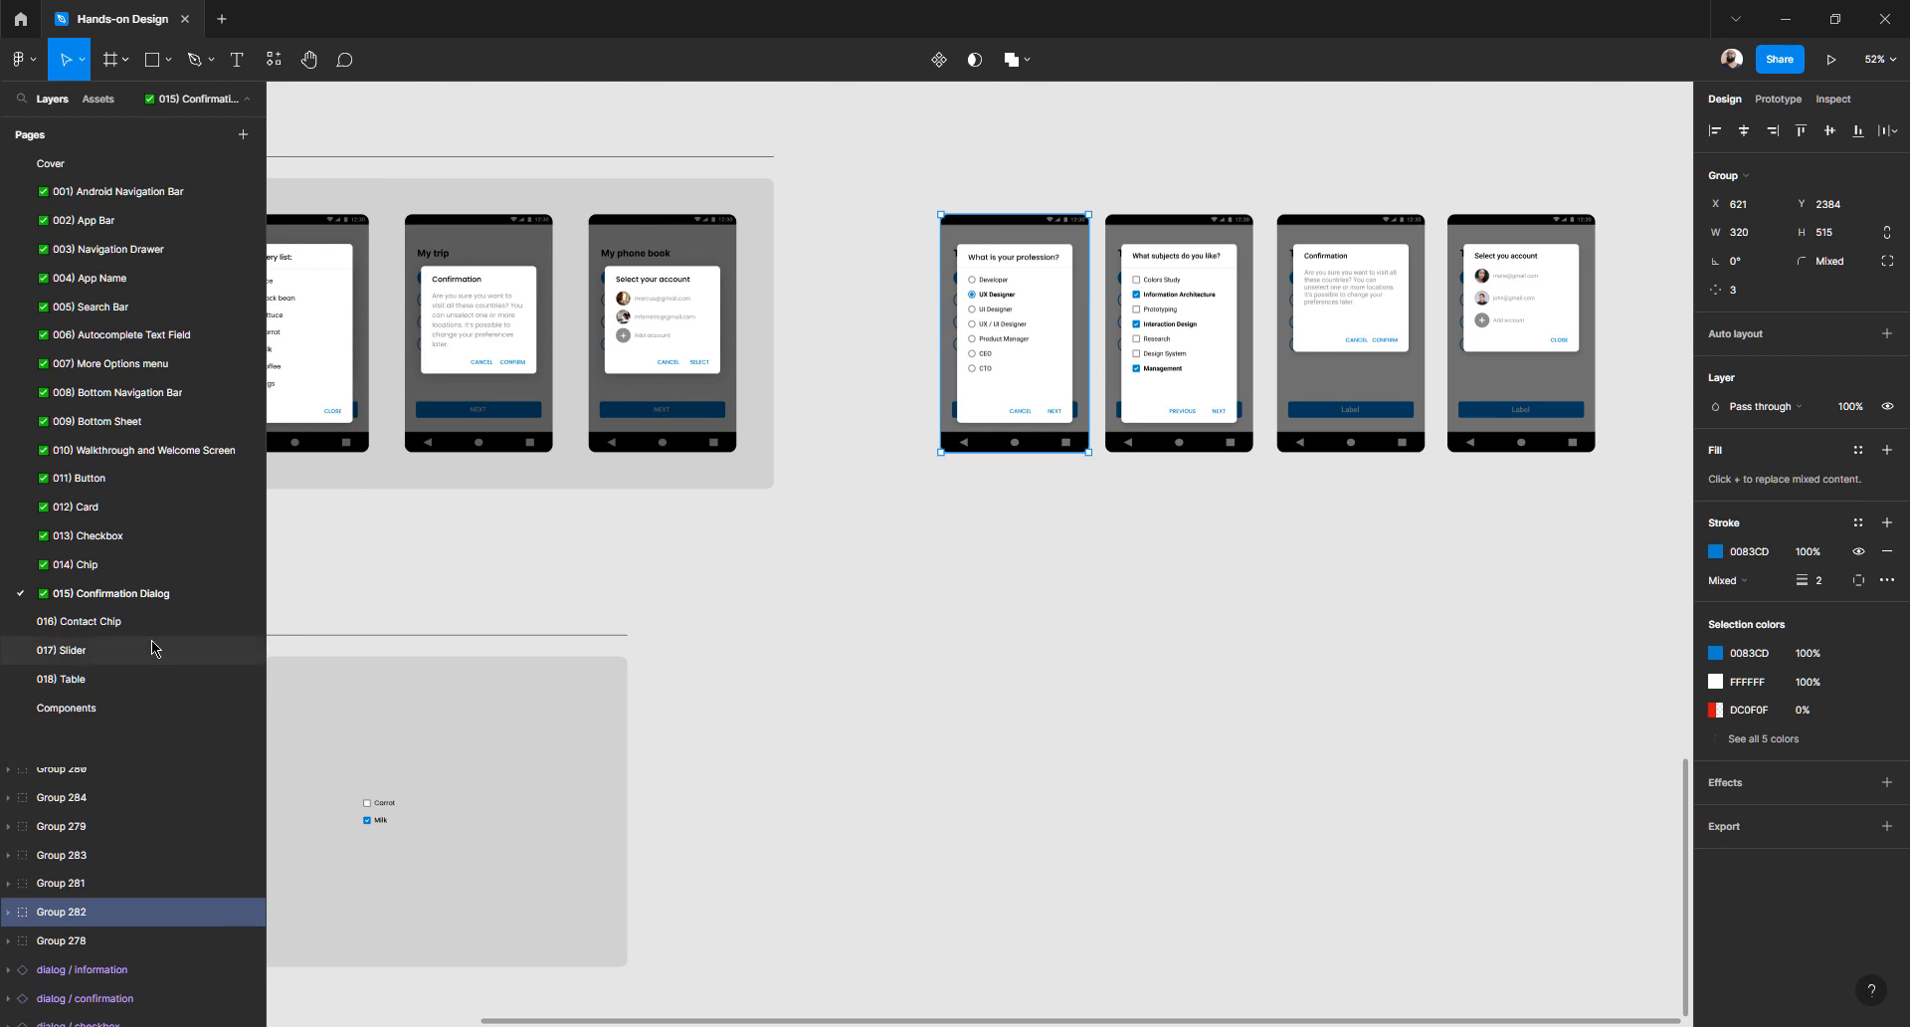
{"action": "left_click", "coordinate": [120, 622]}
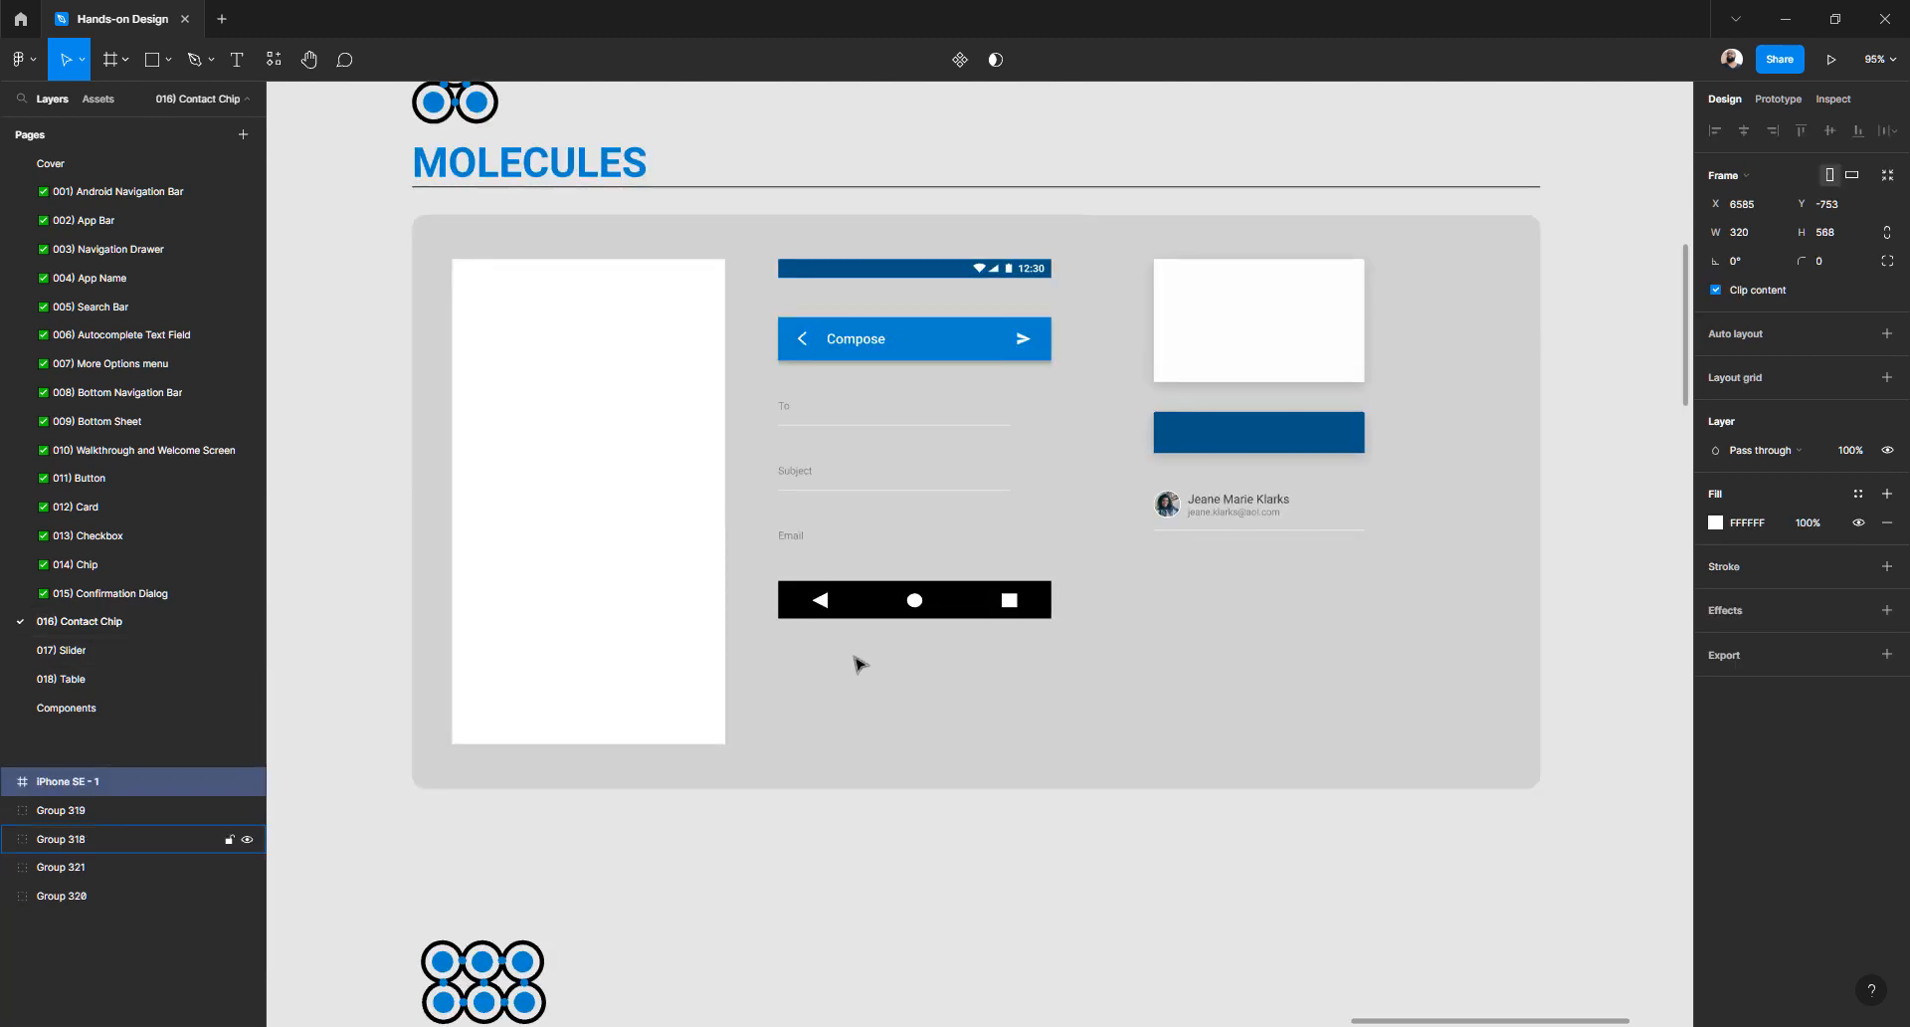
- Paste the Group 282 phone mockup and place it right of the iPhone SE - 1 frame
{"action": "scroll", "coordinate": [856, 656], "scroll_direction": "right", "scroll_amount": 2}
{"action": "scroll", "coordinate": [856, 658], "scroll_direction": "down", "scroll_amount": 2}
{"action": "scroll", "coordinate": [858, 663], "scroll_direction": "right", "scroll_amount": 4}
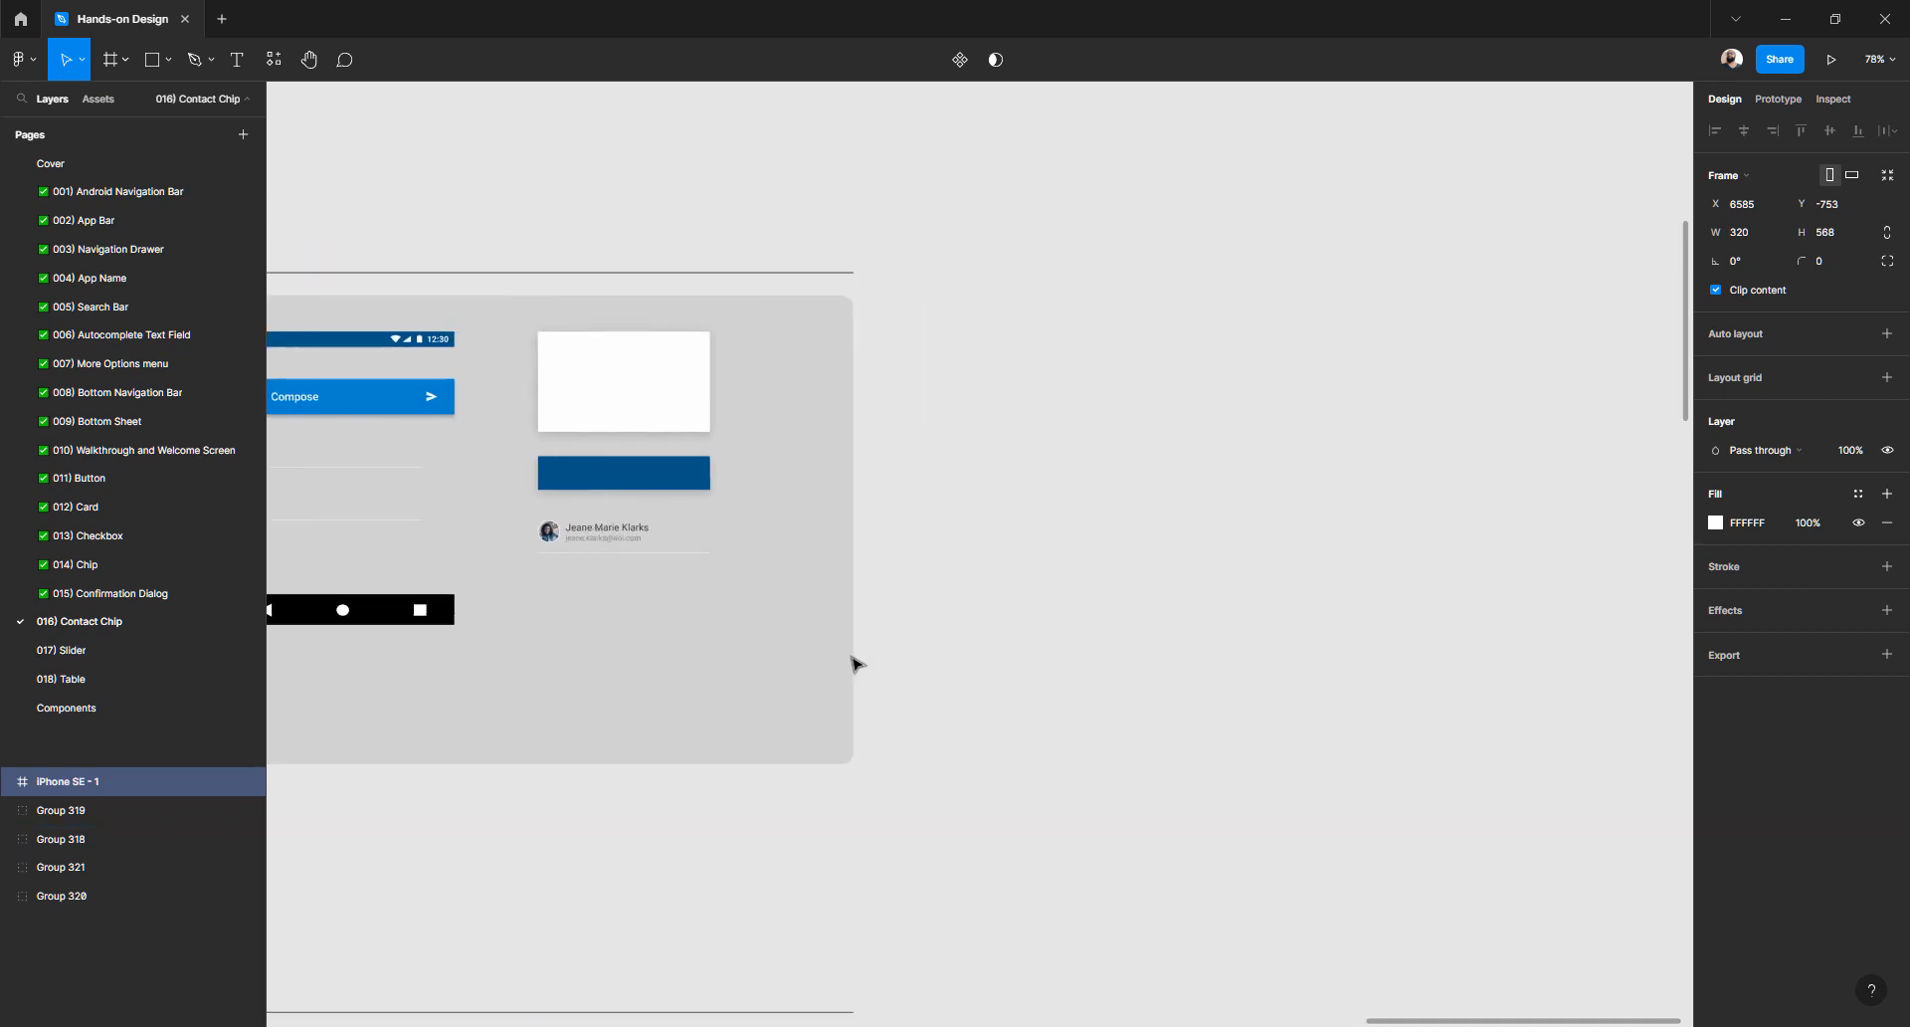
{"action": "scroll", "coordinate": [858, 663], "scroll_direction": "down", "scroll_amount": 4}
{"action": "scroll", "coordinate": [858, 664], "scroll_direction": "up", "scroll_amount": 3}
{"action": "scroll", "coordinate": [866, 662], "scroll_direction": "up", "scroll_amount": 2}
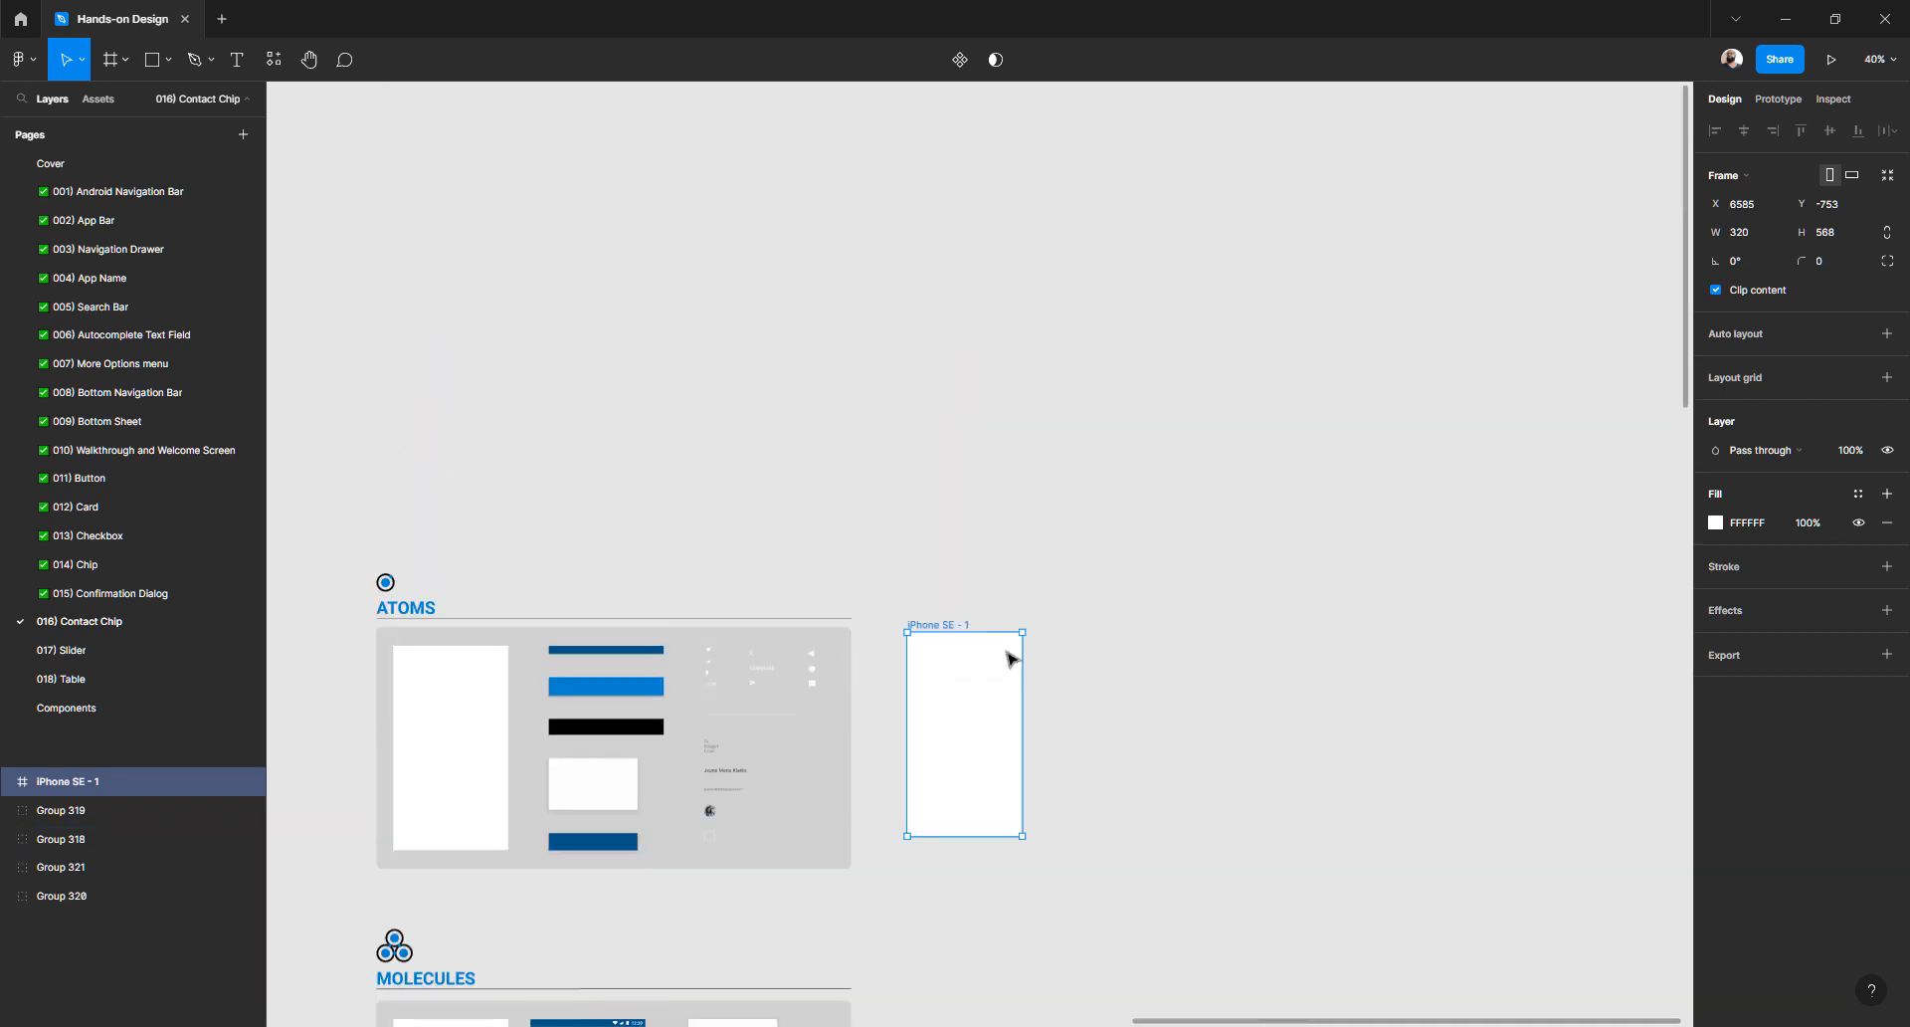
{"action": "scroll", "coordinate": [1121, 580], "scroll_direction": "down", "scroll_amount": 1}
{"action": "scroll", "coordinate": [1144, 597], "scroll_direction": "up", "scroll_amount": 3}
{"action": "left_click", "coordinate": [1144, 604]}
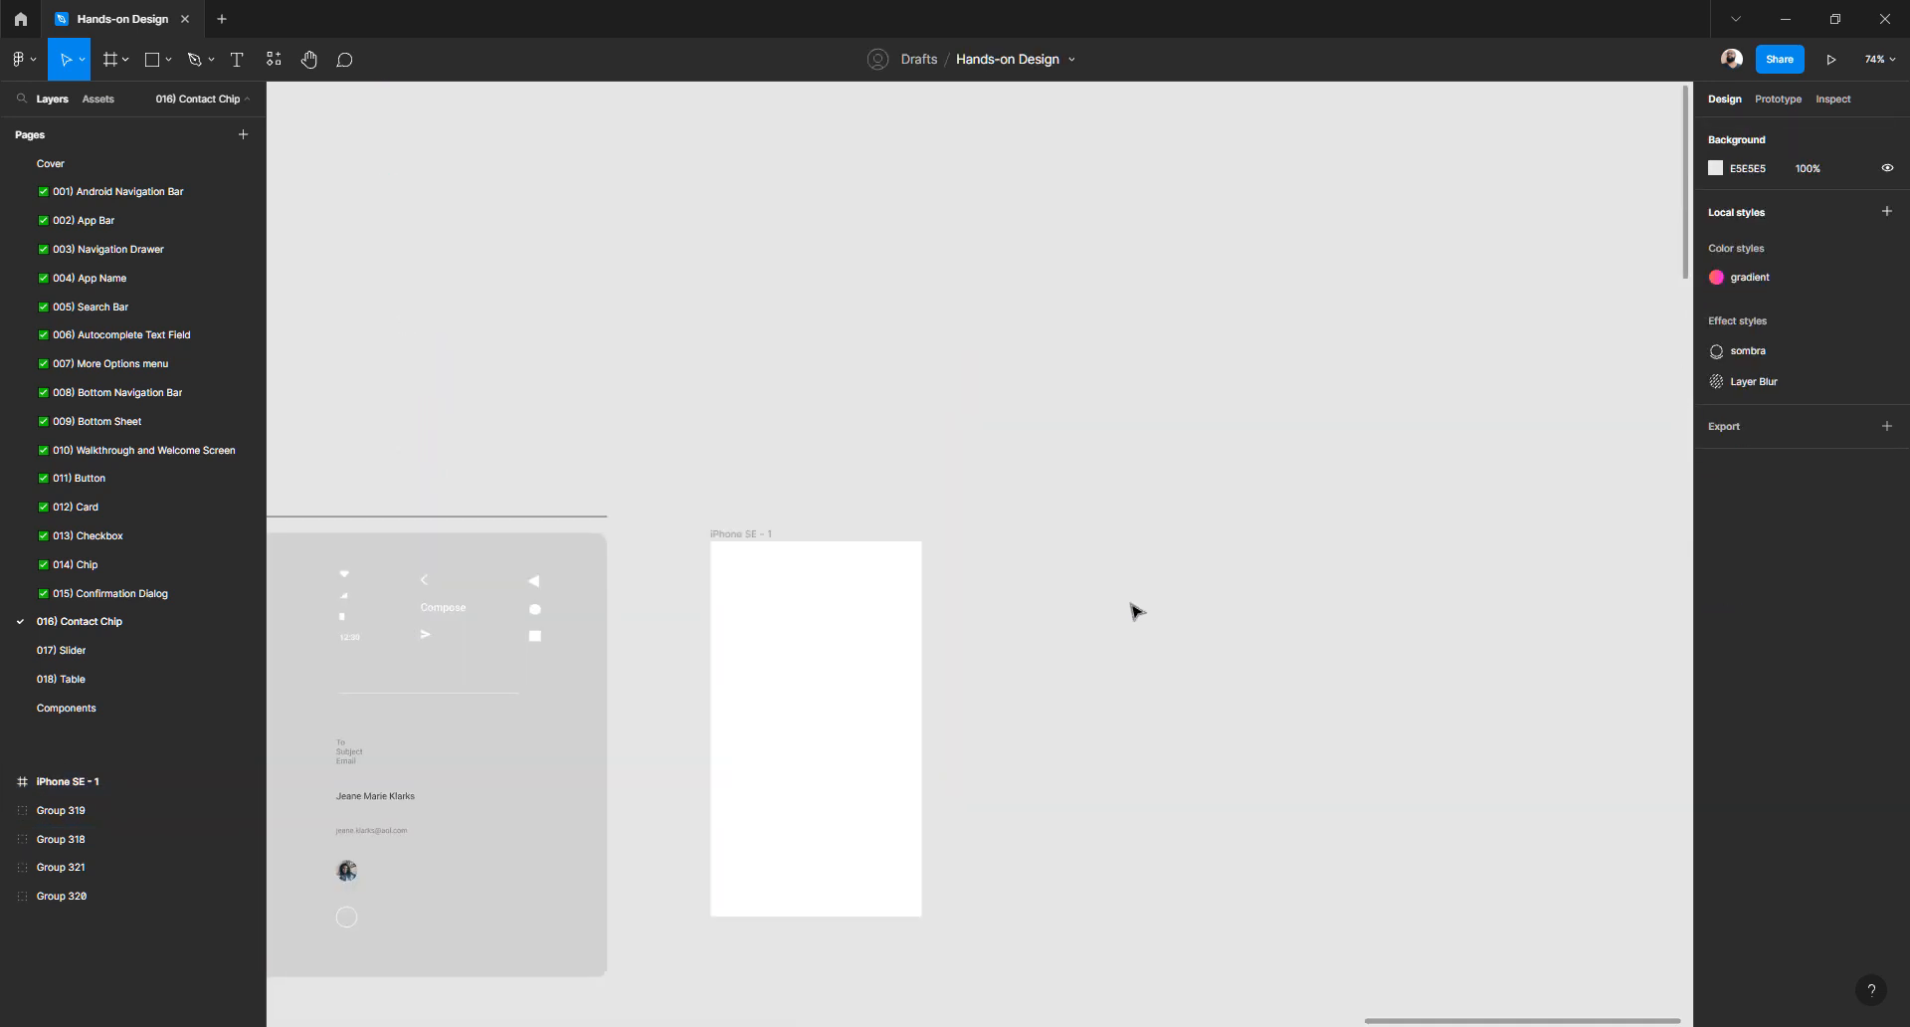
{"action": "key", "text": "ctrl+v"}
{"action": "left_click_drag", "start_coordinate": [954, 447], "coordinate": [1121, 594]}
- Set the pasted mockup's corner radius to 0
{"action": "left_click", "coordinate": [1073, 472]}
{"action": "left_click", "coordinate": [1085, 555]}
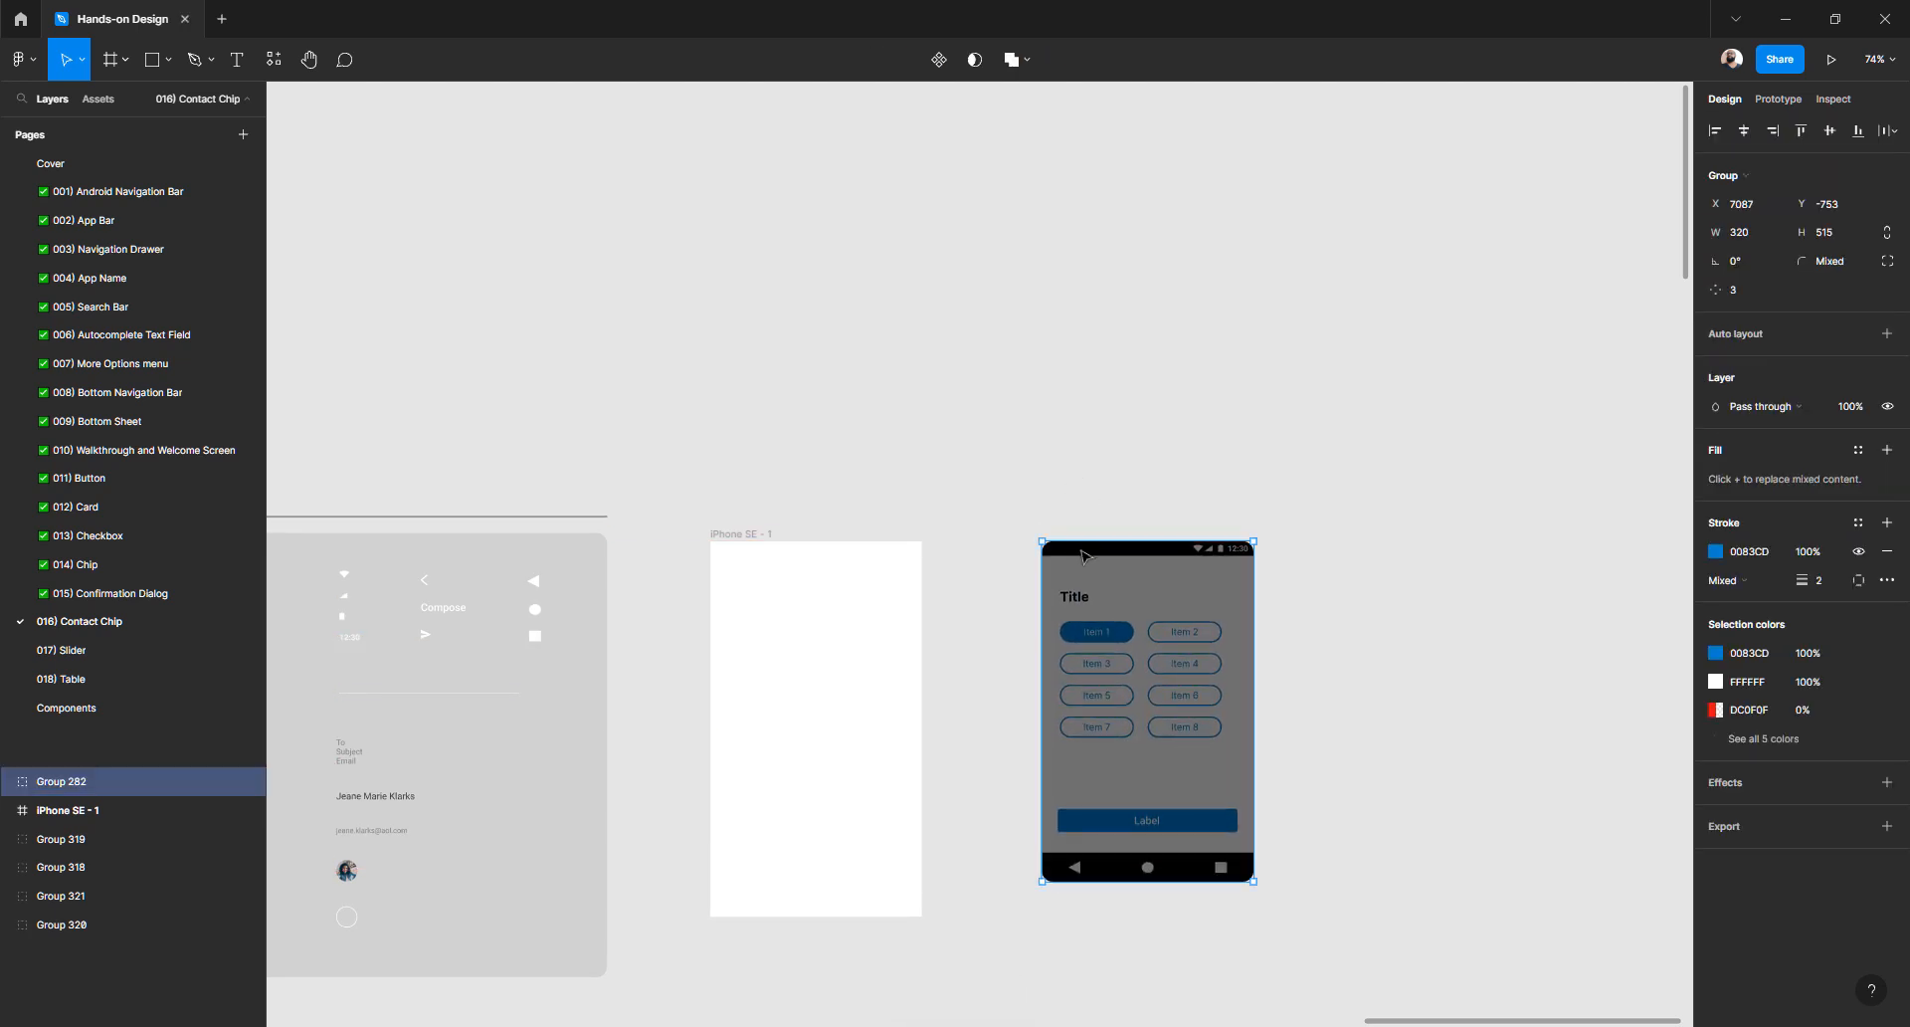
{"action": "left_click", "coordinate": [1836, 262]}
{"action": "type", "text": "0"}
{"action": "key", "text": "Return"}
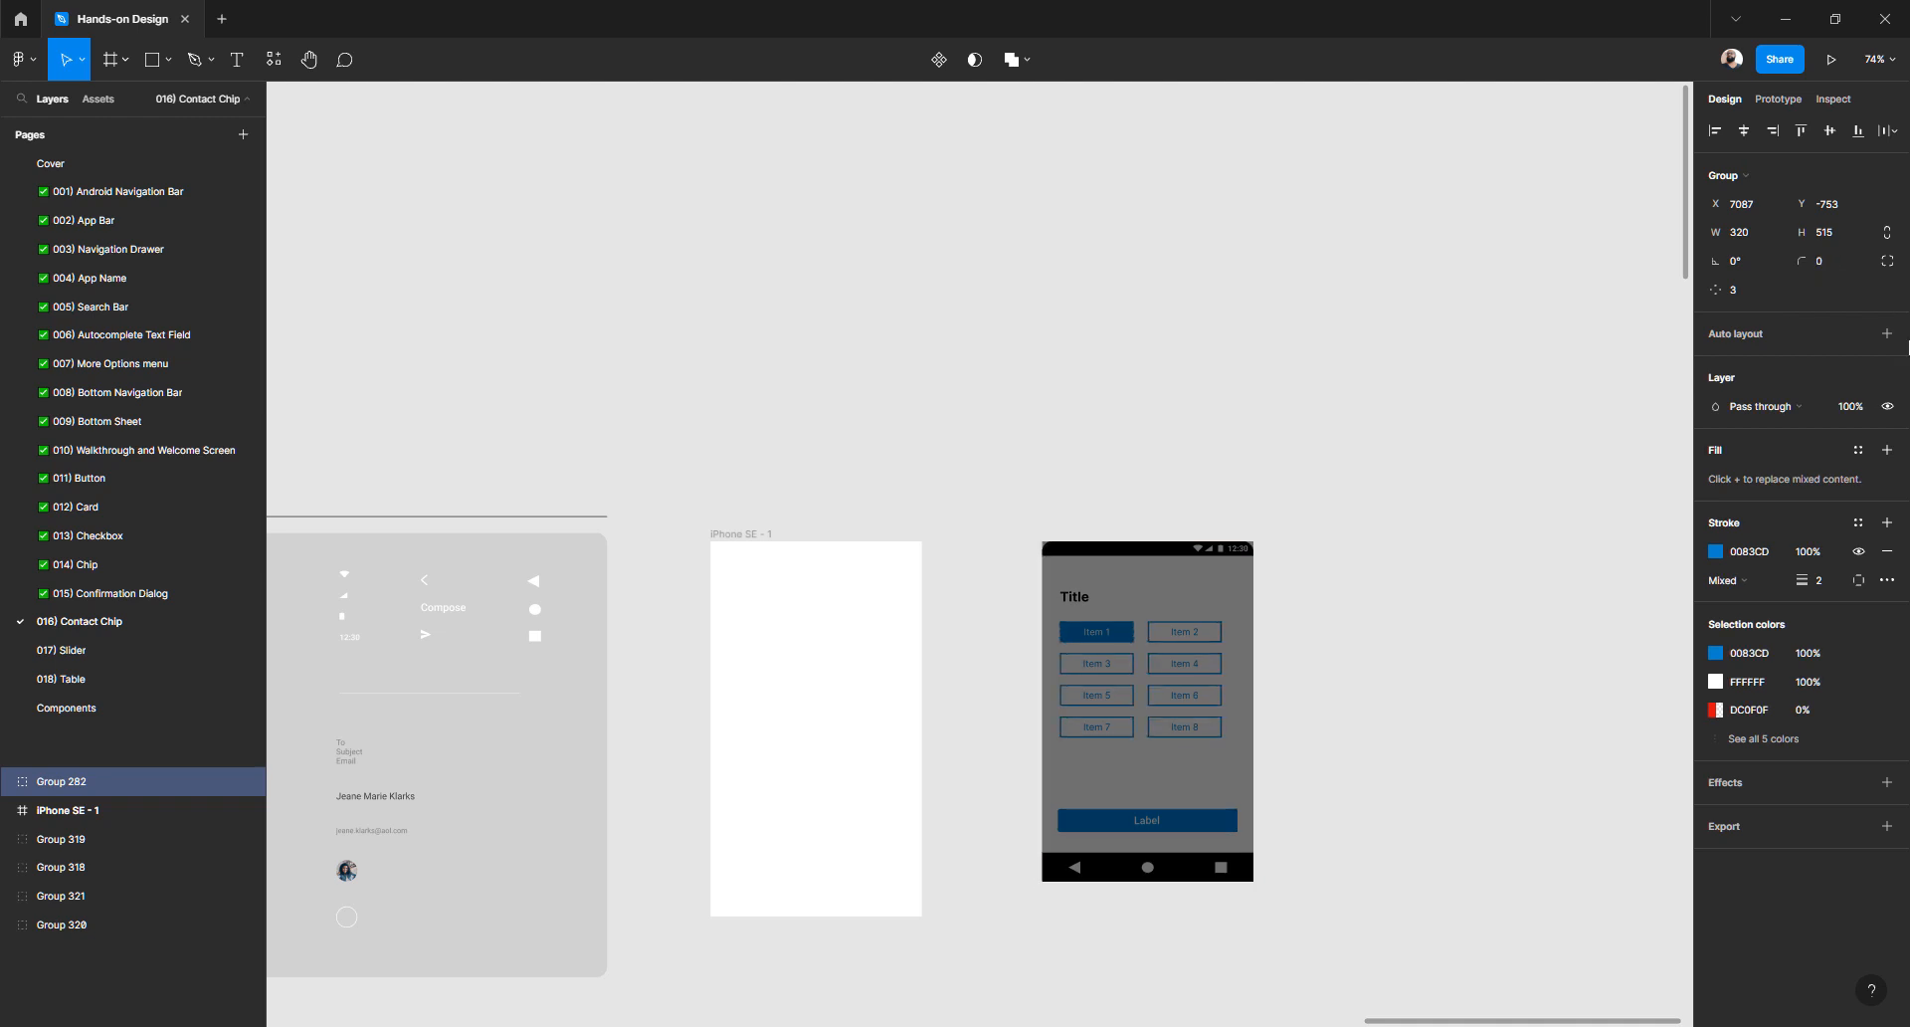
{"action": "left_click", "coordinate": [1417, 530]}
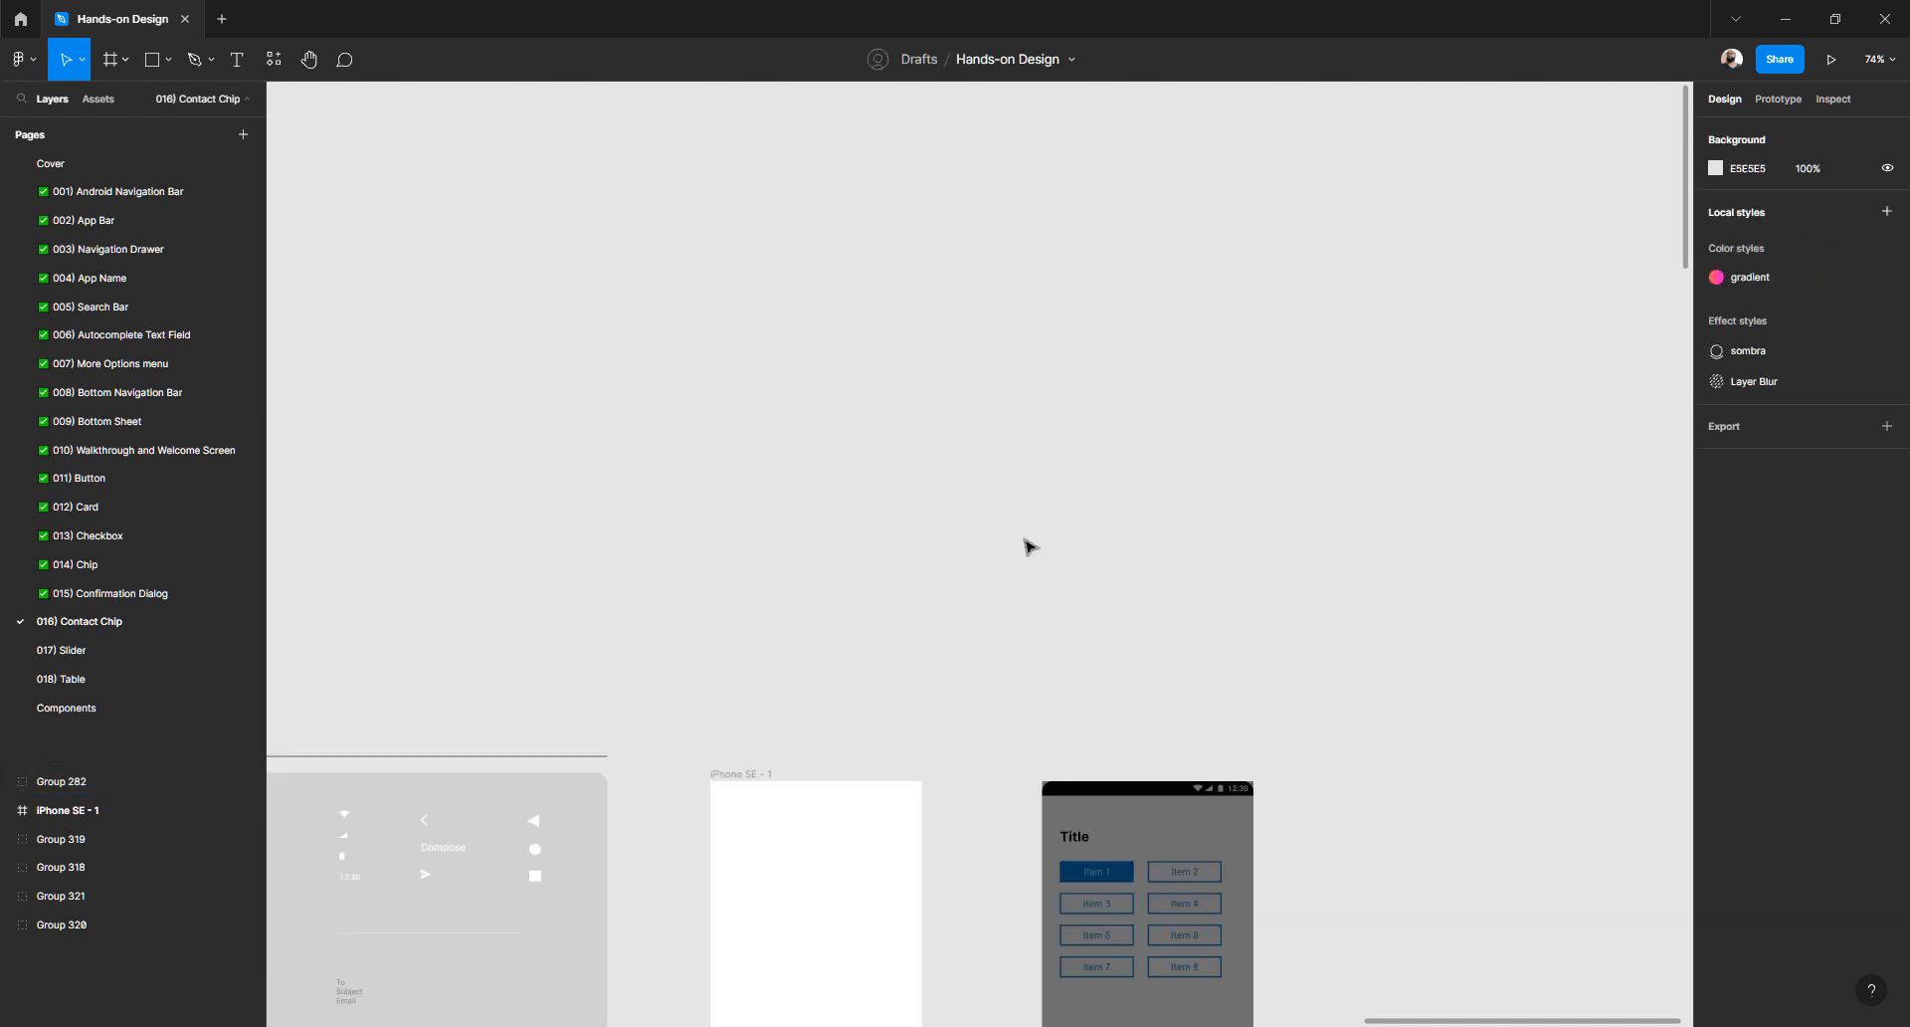
- Reposition the mockup and delete its grey overlay rectangle, Rectangle 33
{"action": "scroll", "coordinate": [1099, 568], "scroll_direction": "up", "scroll_amount": 5}
{"action": "left_click", "coordinate": [1070, 619]}
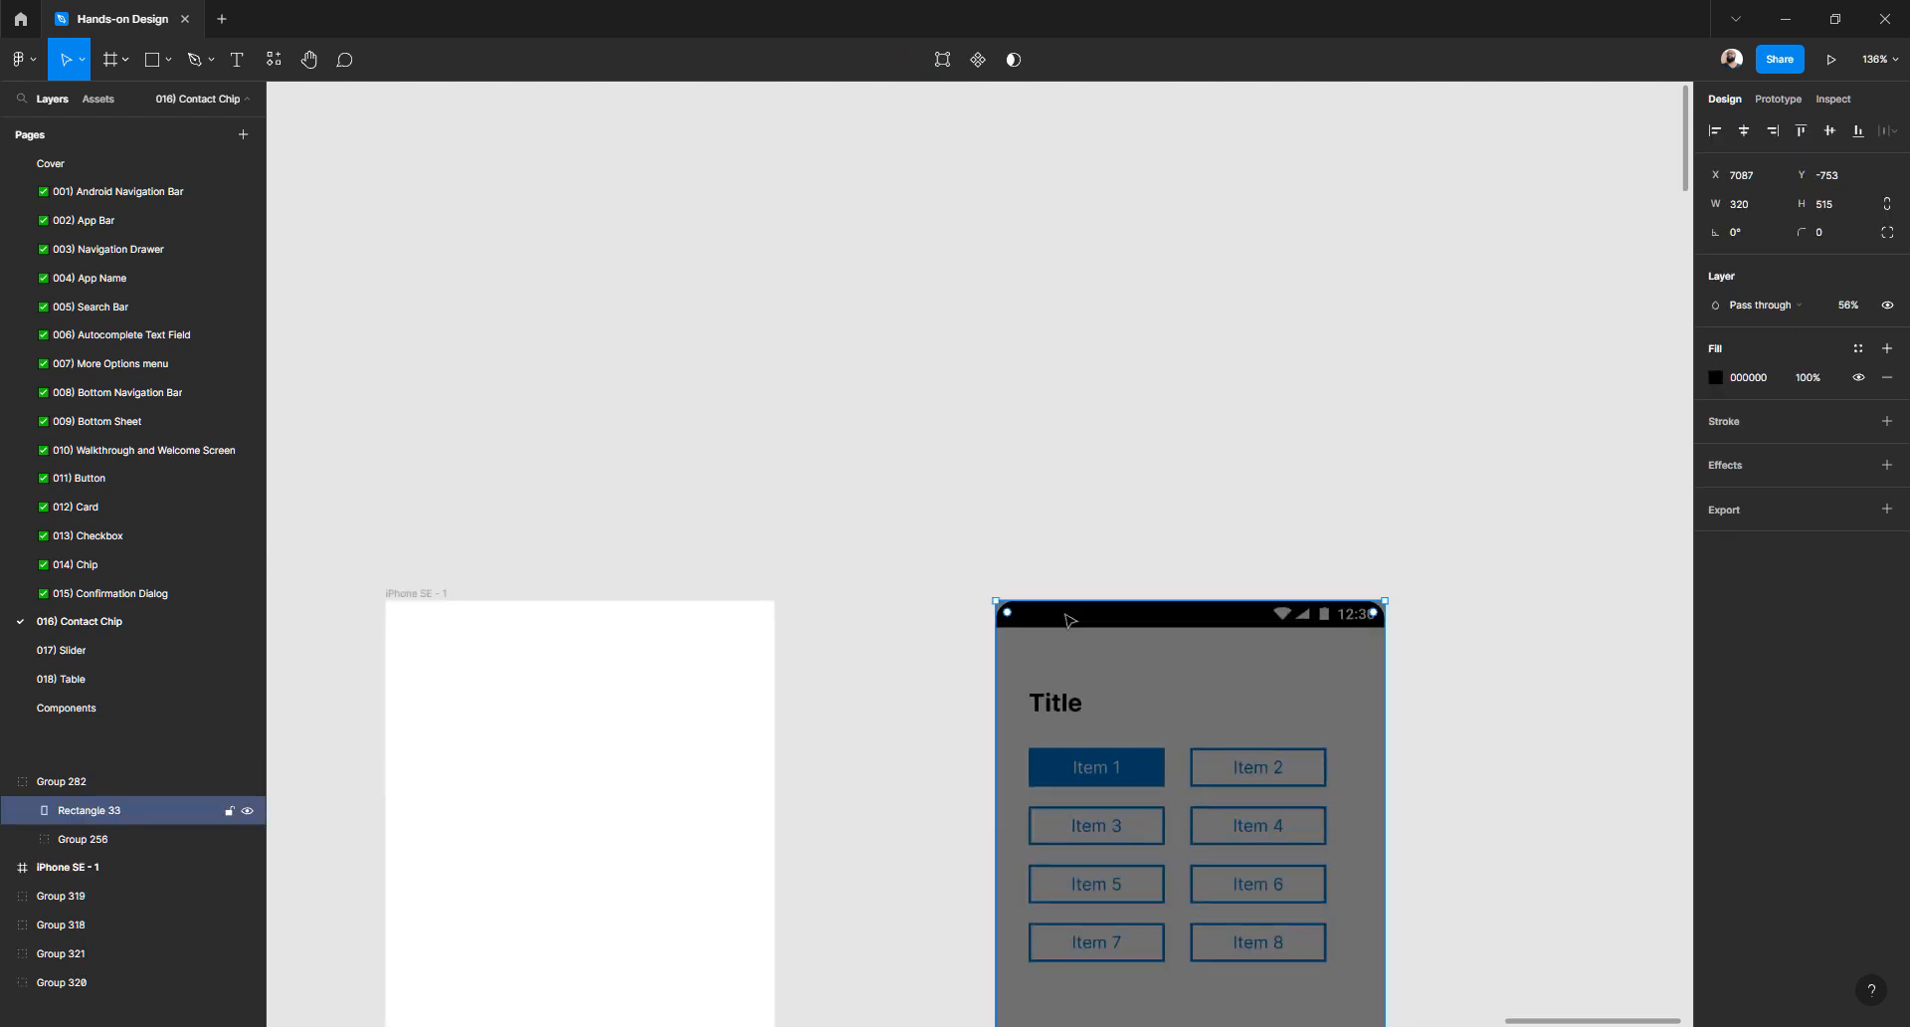
{"action": "left_click", "coordinate": [1061, 507]}
{"action": "left_click", "coordinate": [1043, 668]}
{"action": "left_click_drag", "start_coordinate": [1039, 664], "coordinate": [1149, 491]}
{"action": "double_click", "coordinate": [996, 643]}
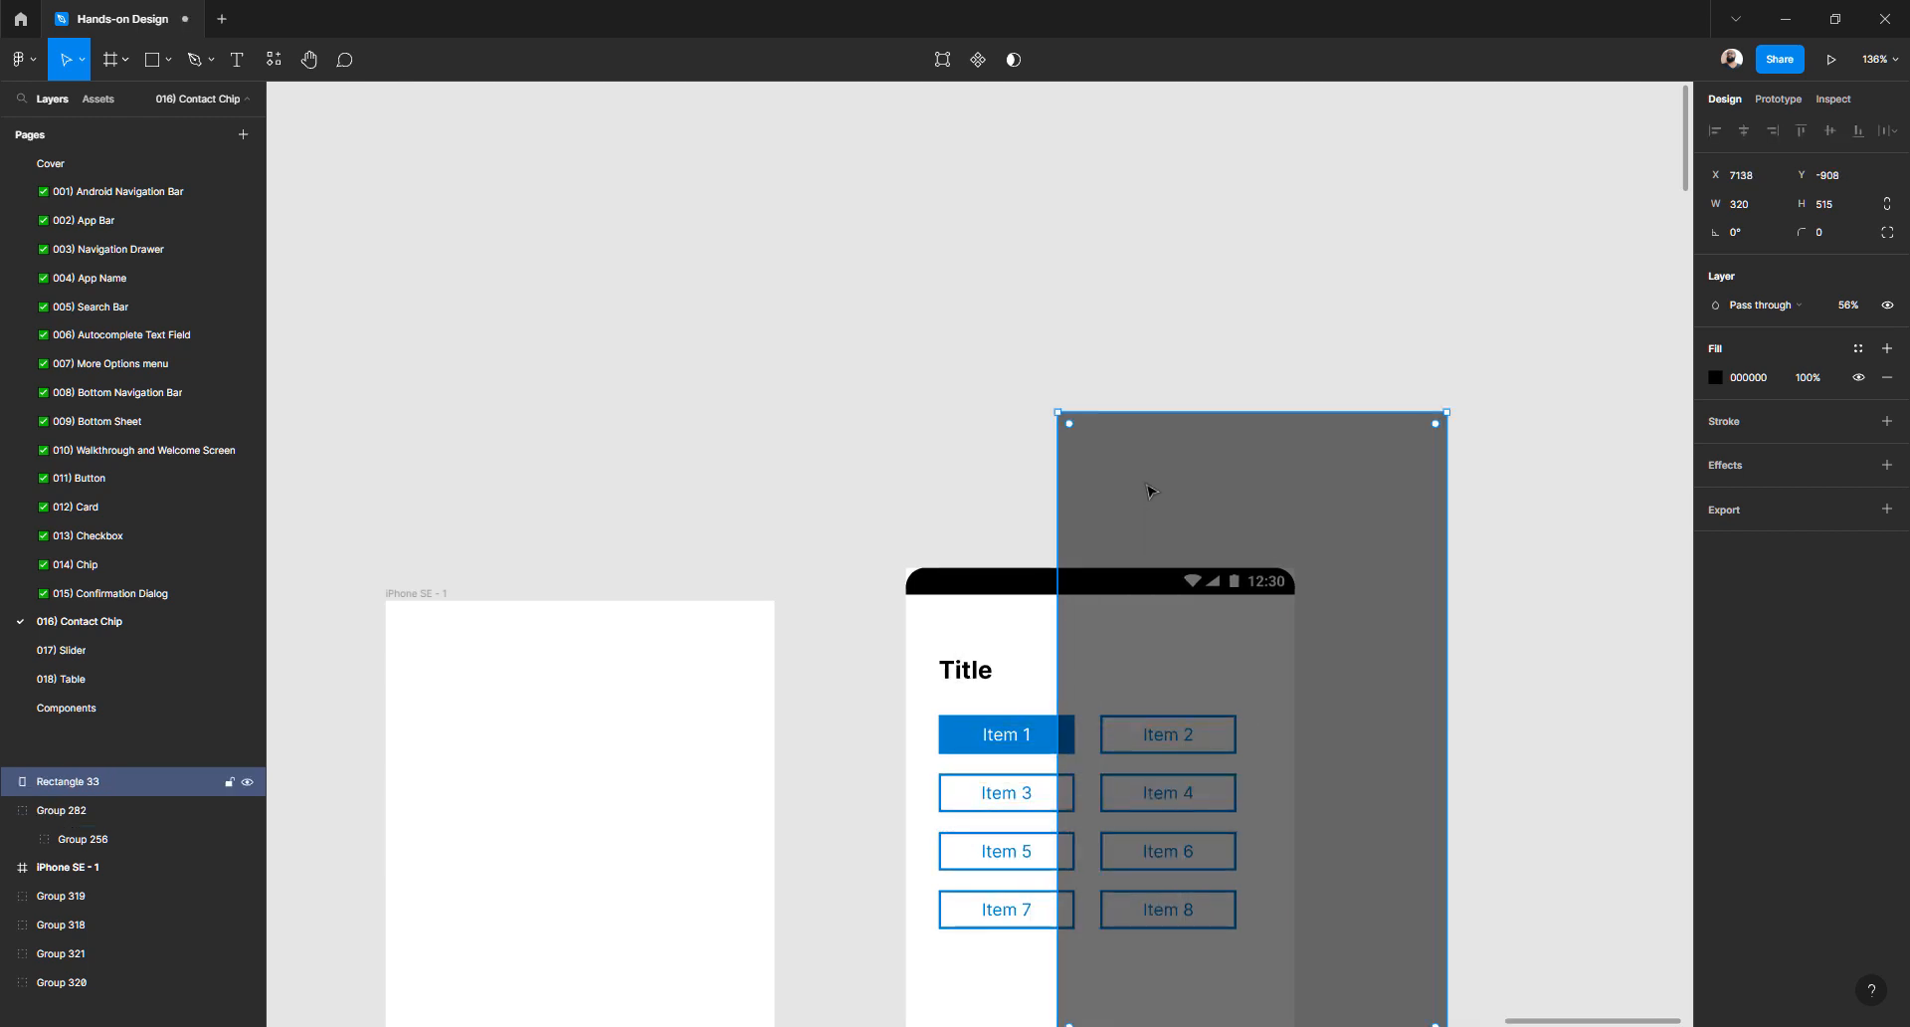
{"action": "key", "text": "Delete"}
- Give the mockup's status bar a corner radius of 0
{"action": "left_click", "coordinate": [950, 594]}
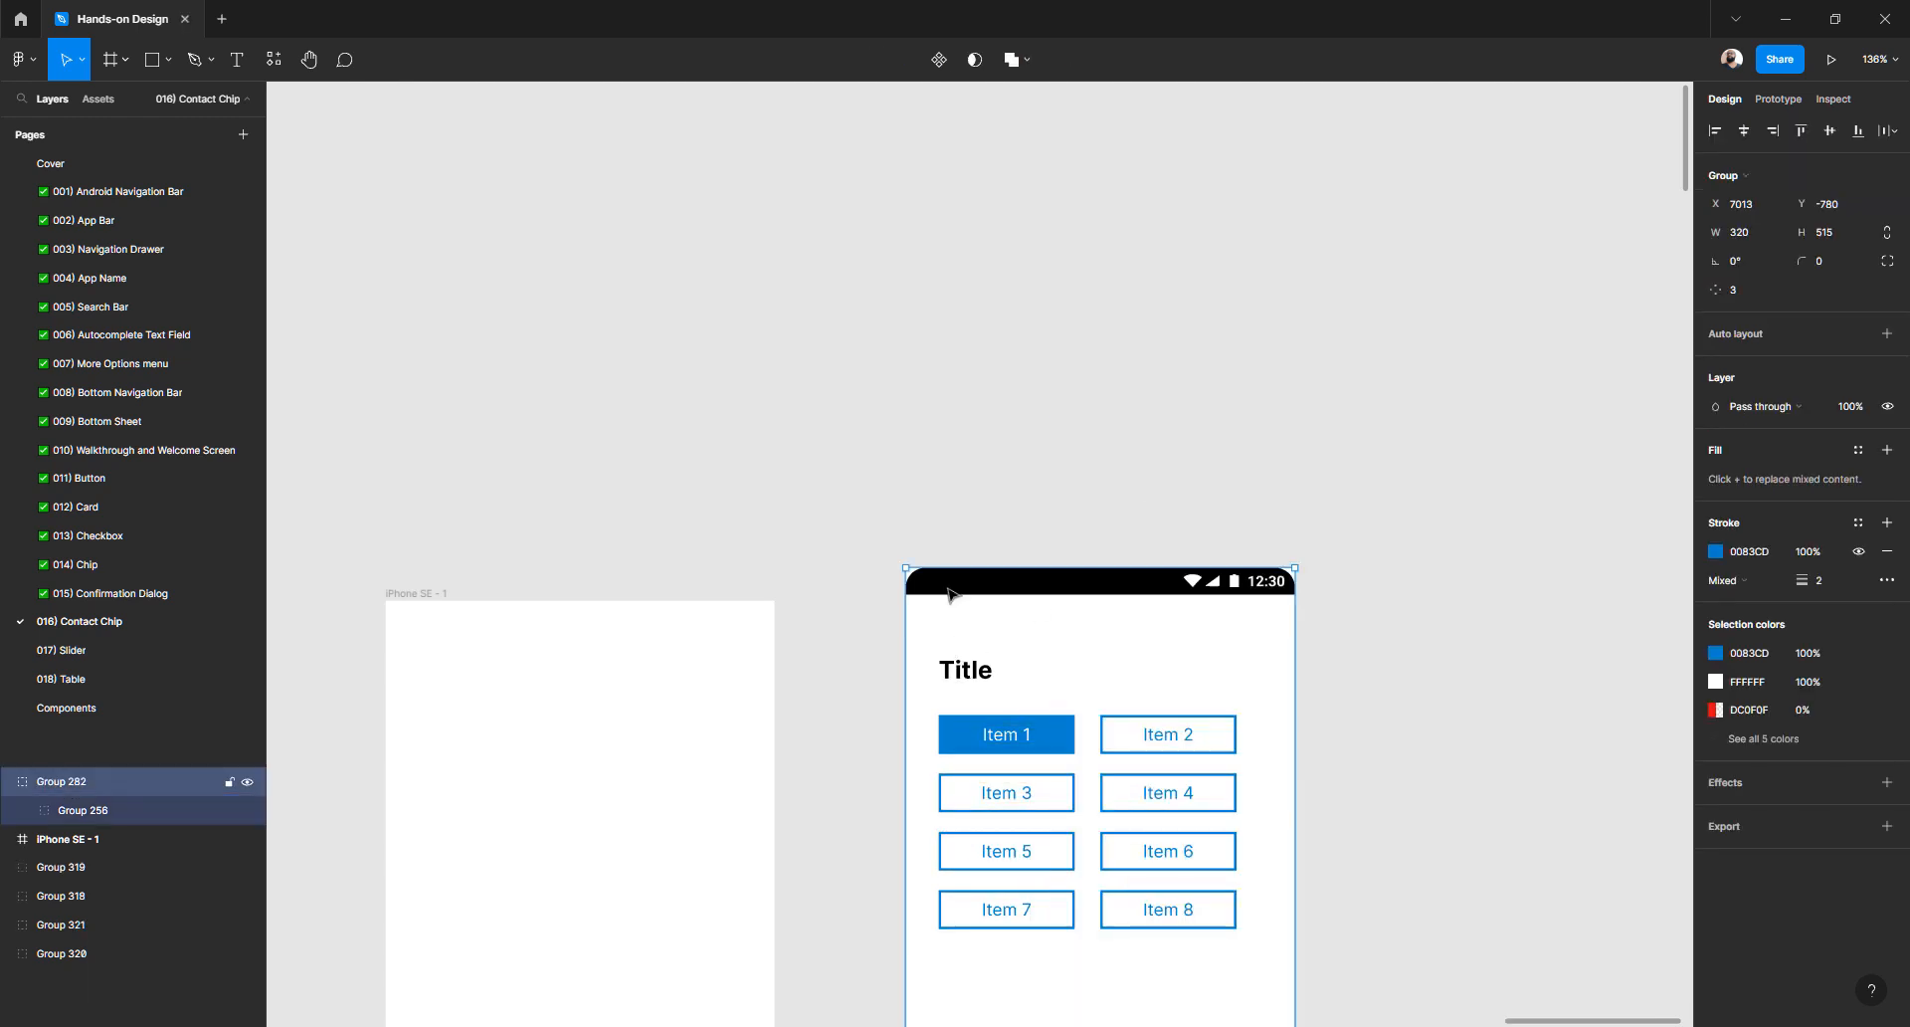
{"action": "double_click", "coordinate": [954, 594]}
{"action": "double_click", "coordinate": [953, 594]}
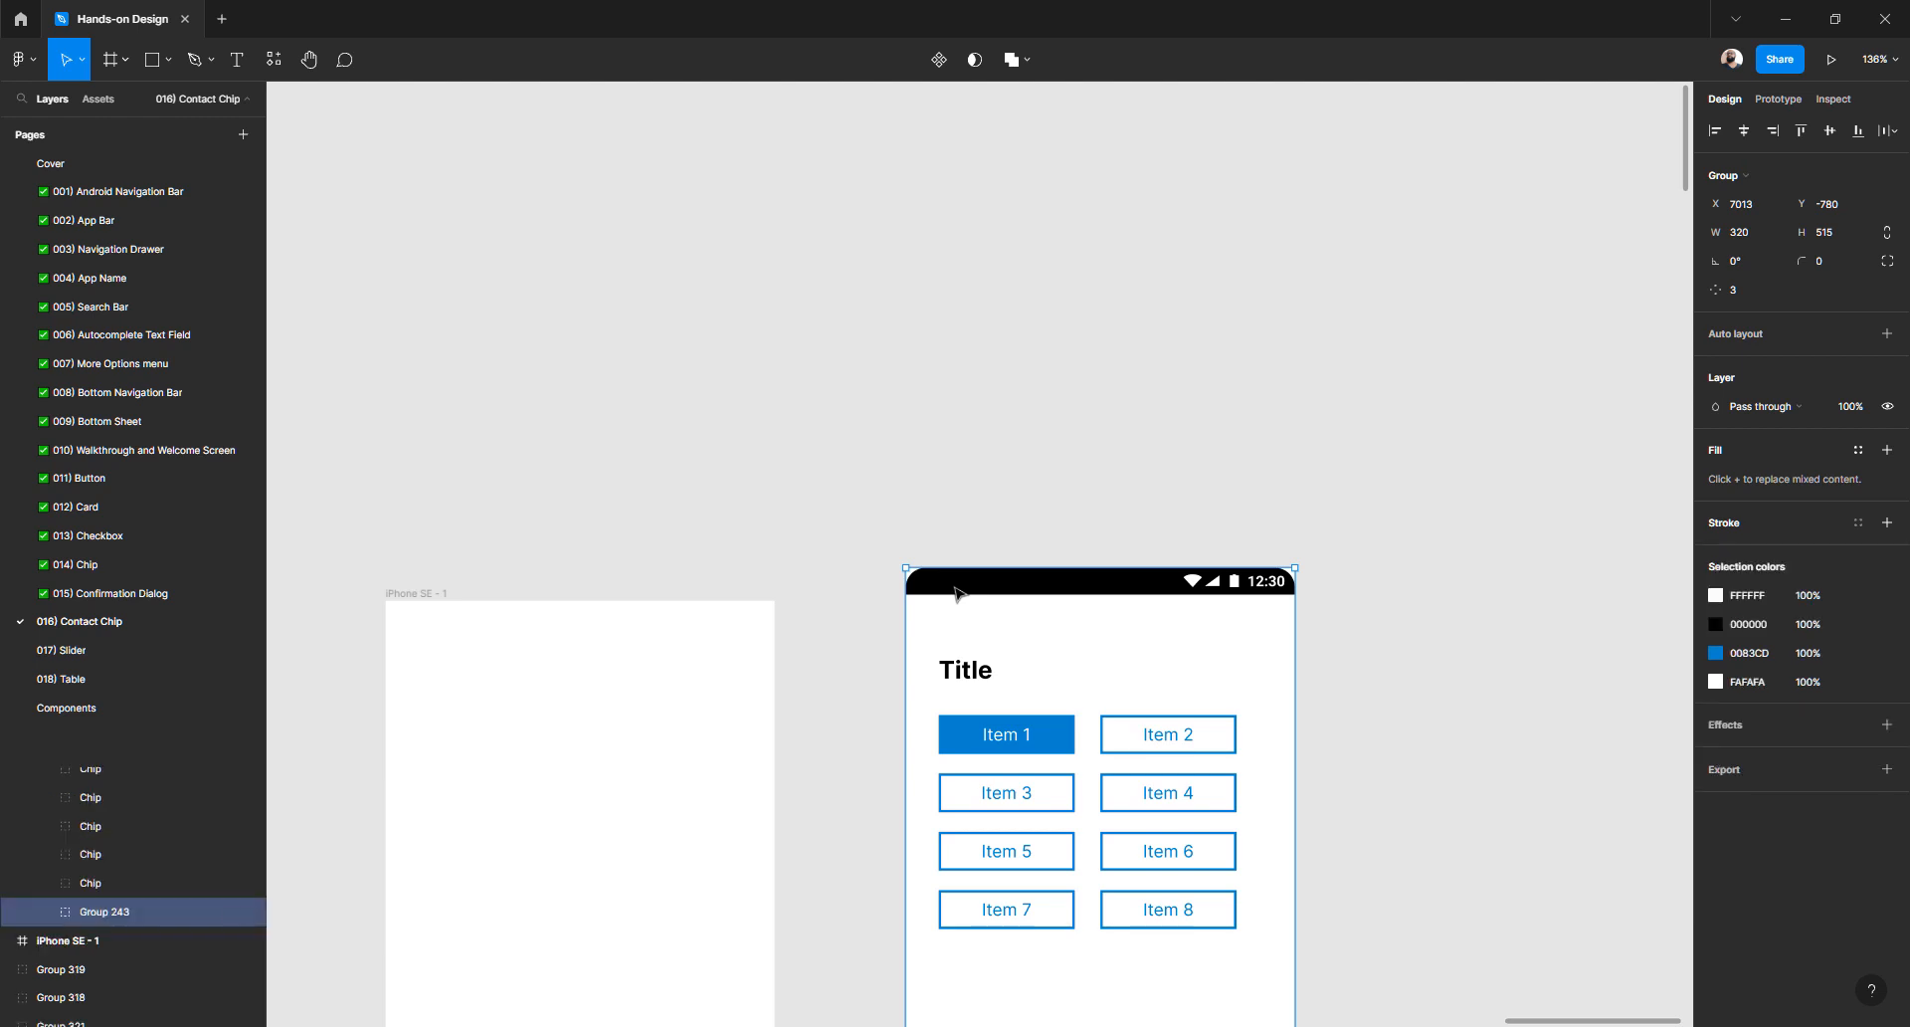
{"action": "double_click", "coordinate": [953, 594]}
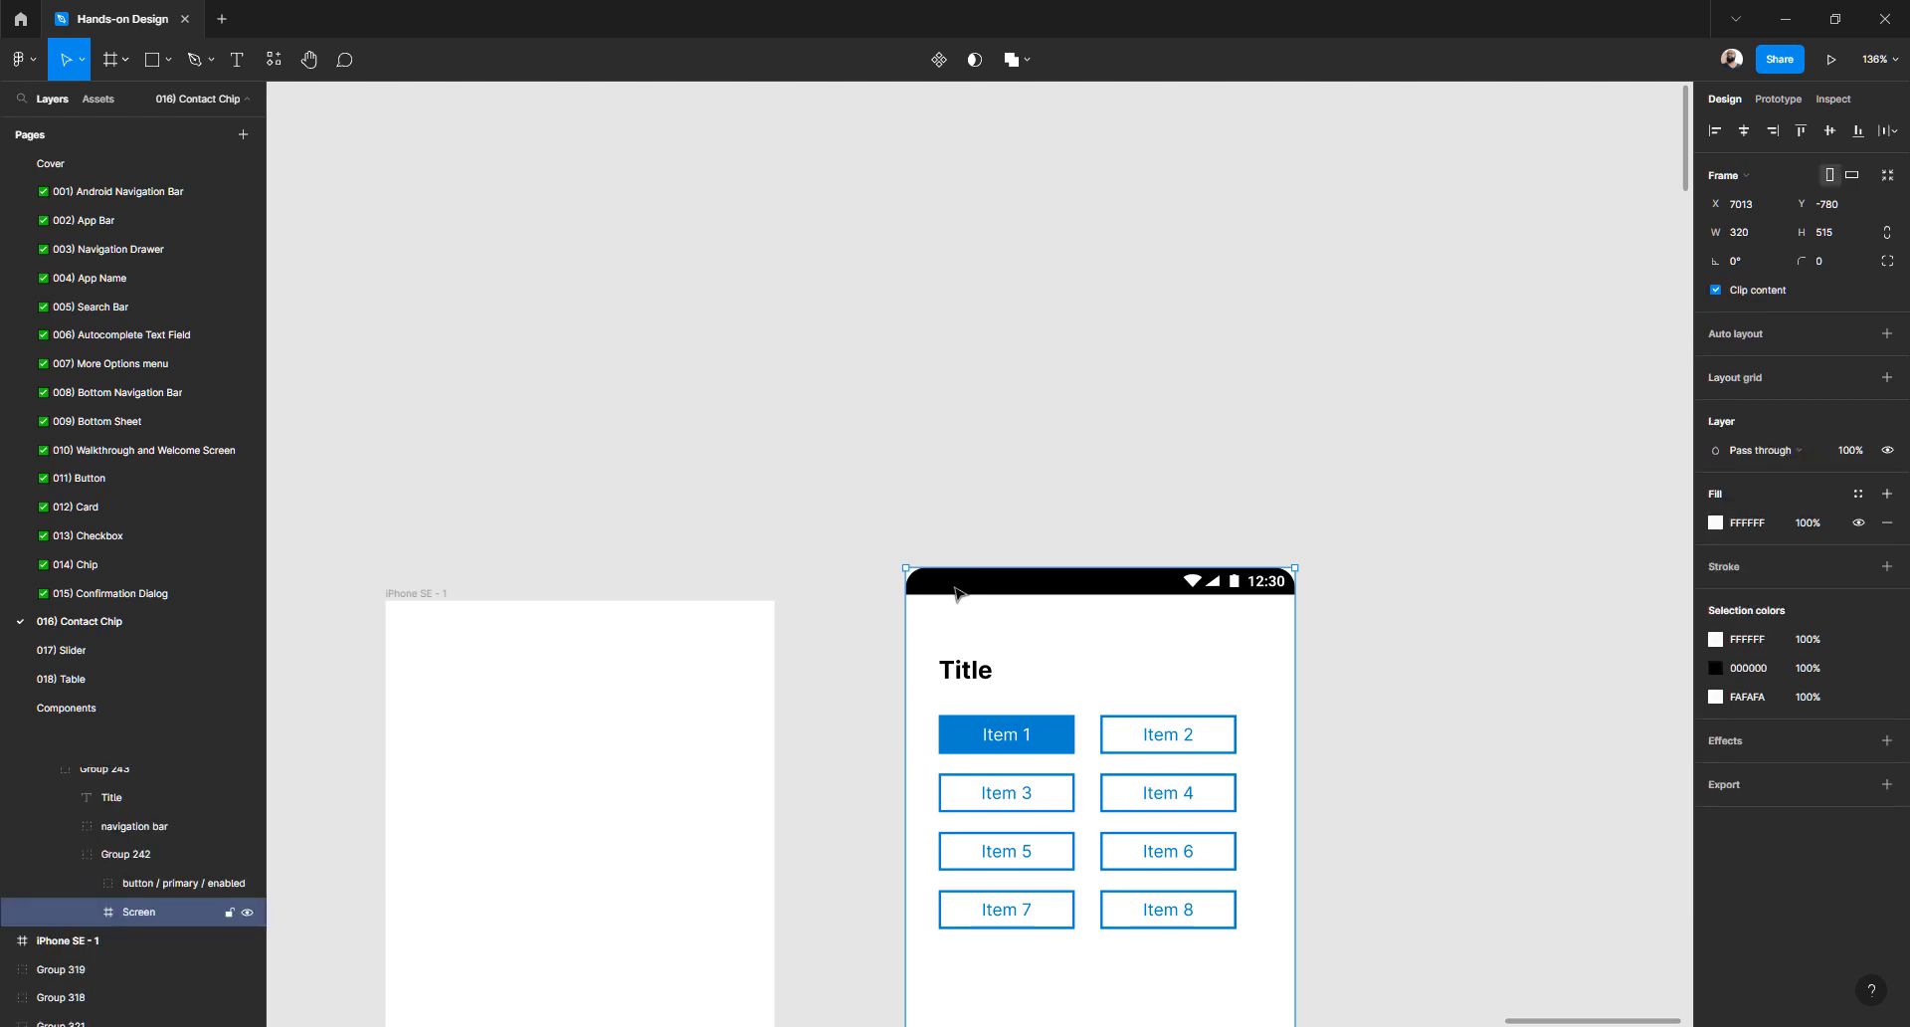
{"action": "double_click", "coordinate": [953, 594]}
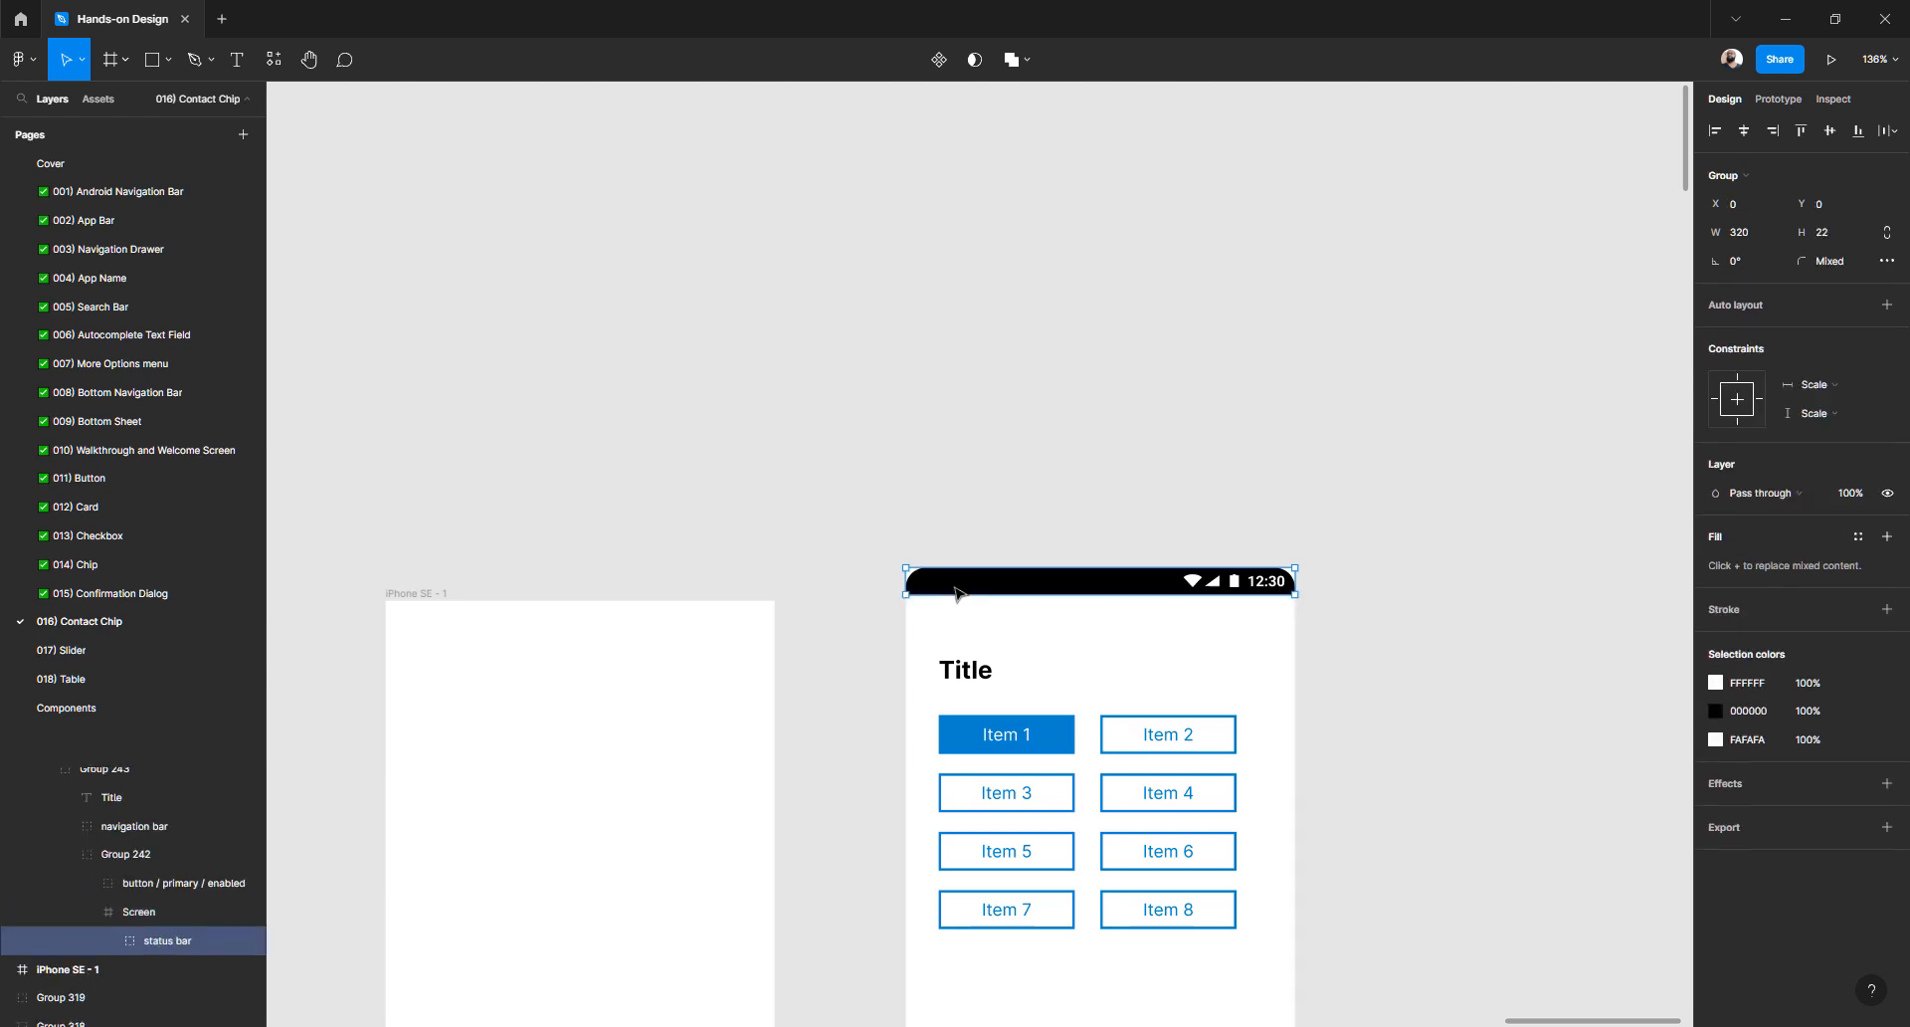
{"action": "left_click", "coordinate": [1830, 263]}
{"action": "type", "text": "0"}
{"action": "key", "text": "Return"}
{"action": "scroll", "coordinate": [1260, 509], "scroll_direction": "down", "scroll_amount": 6}
{"action": "scroll", "coordinate": [1100, 815], "scroll_direction": "up", "scroll_amount": 6}
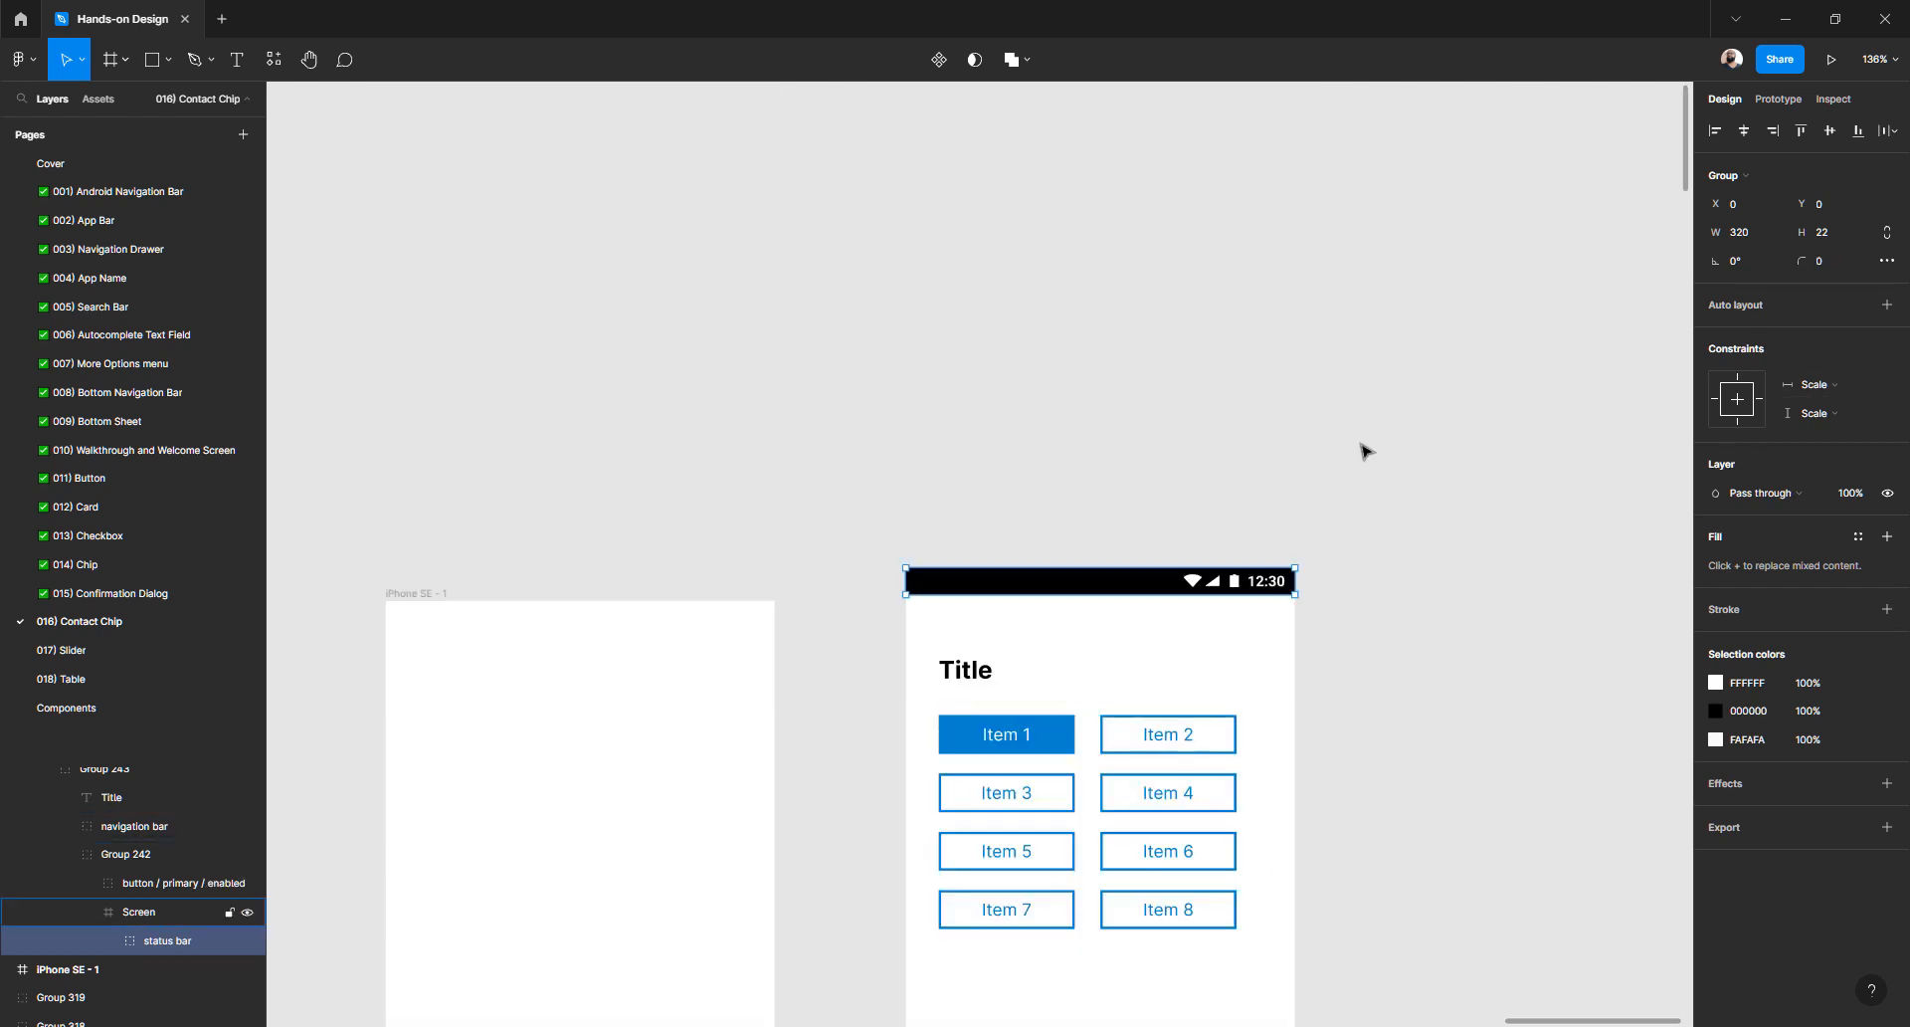
{"action": "left_click", "coordinate": [1203, 456]}
- Reselect the mockup's status bar, then select the iPhone SE - 1 frame as paste target
{"action": "left_click_drag", "start_coordinate": [1087, 430], "coordinate": [1316, 308]}
{"action": "left_click", "coordinate": [1221, 463]}
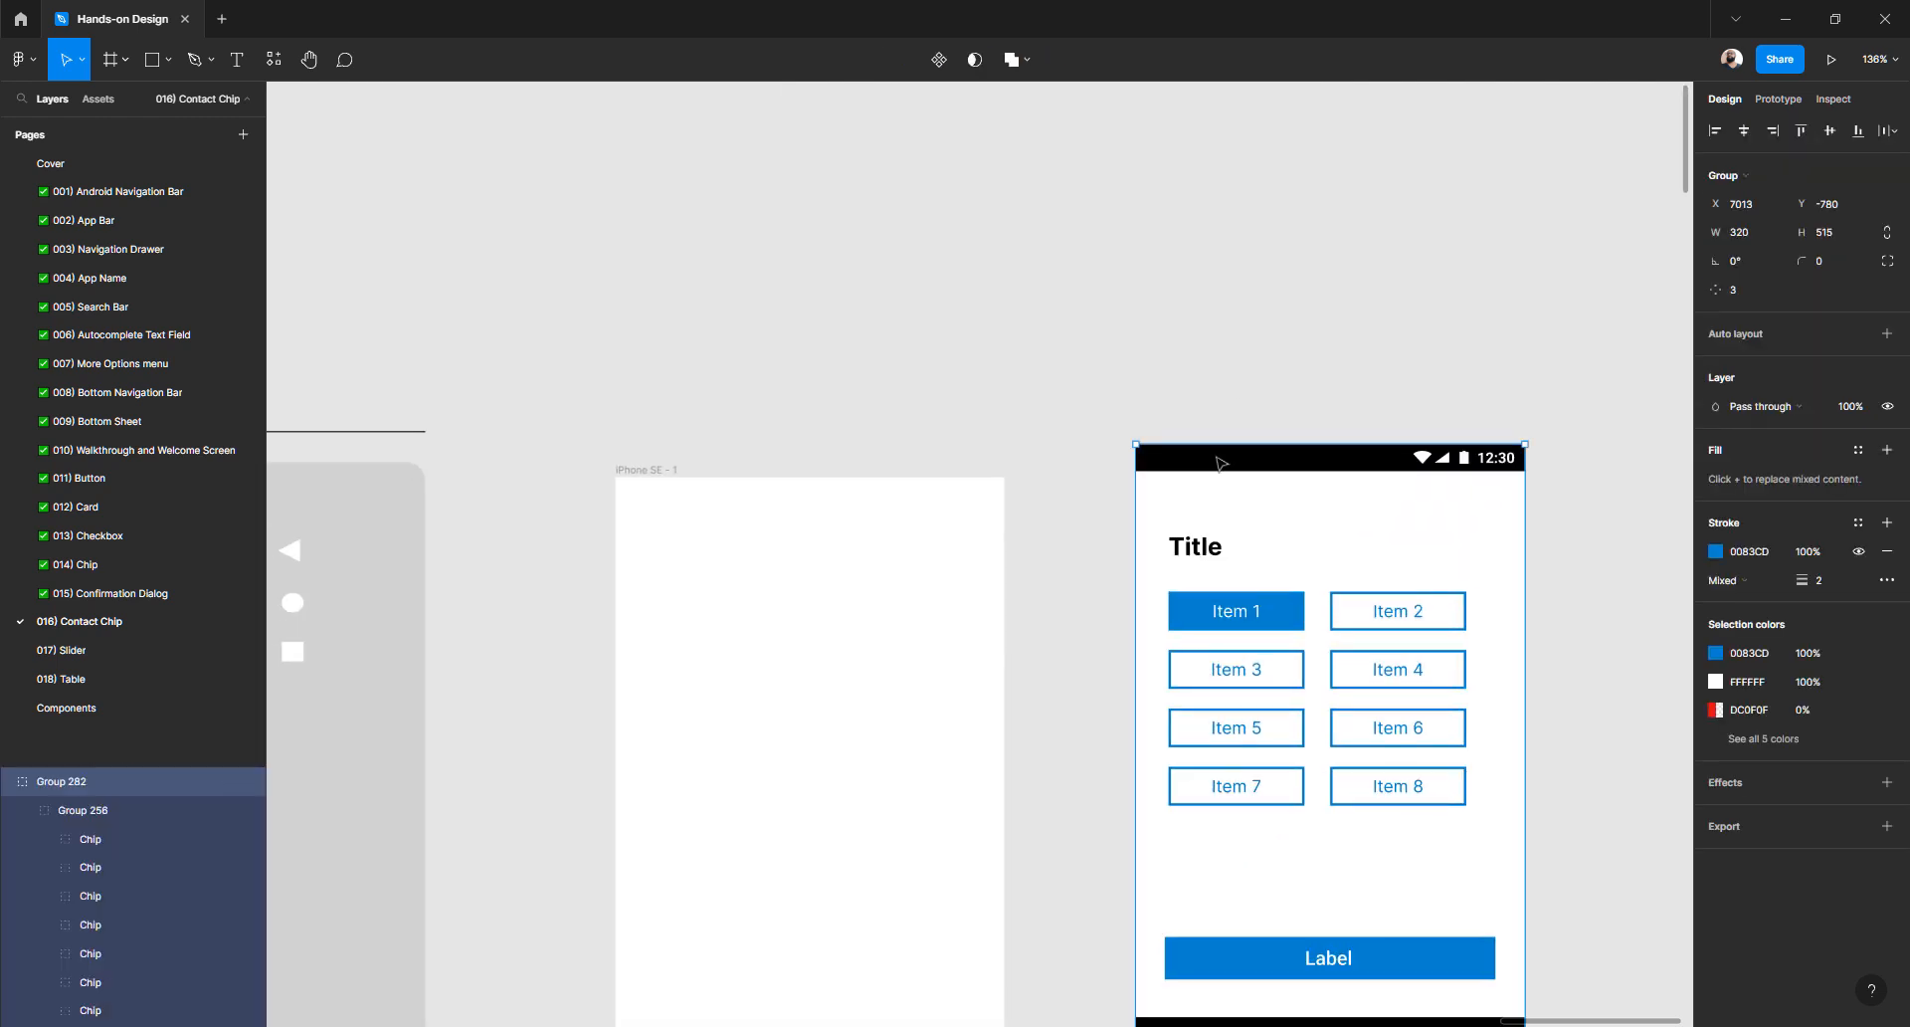
{"action": "double_click", "coordinate": [1218, 459]}
{"action": "double_click", "coordinate": [1217, 458]}
{"action": "double_click", "coordinate": [1217, 458]}
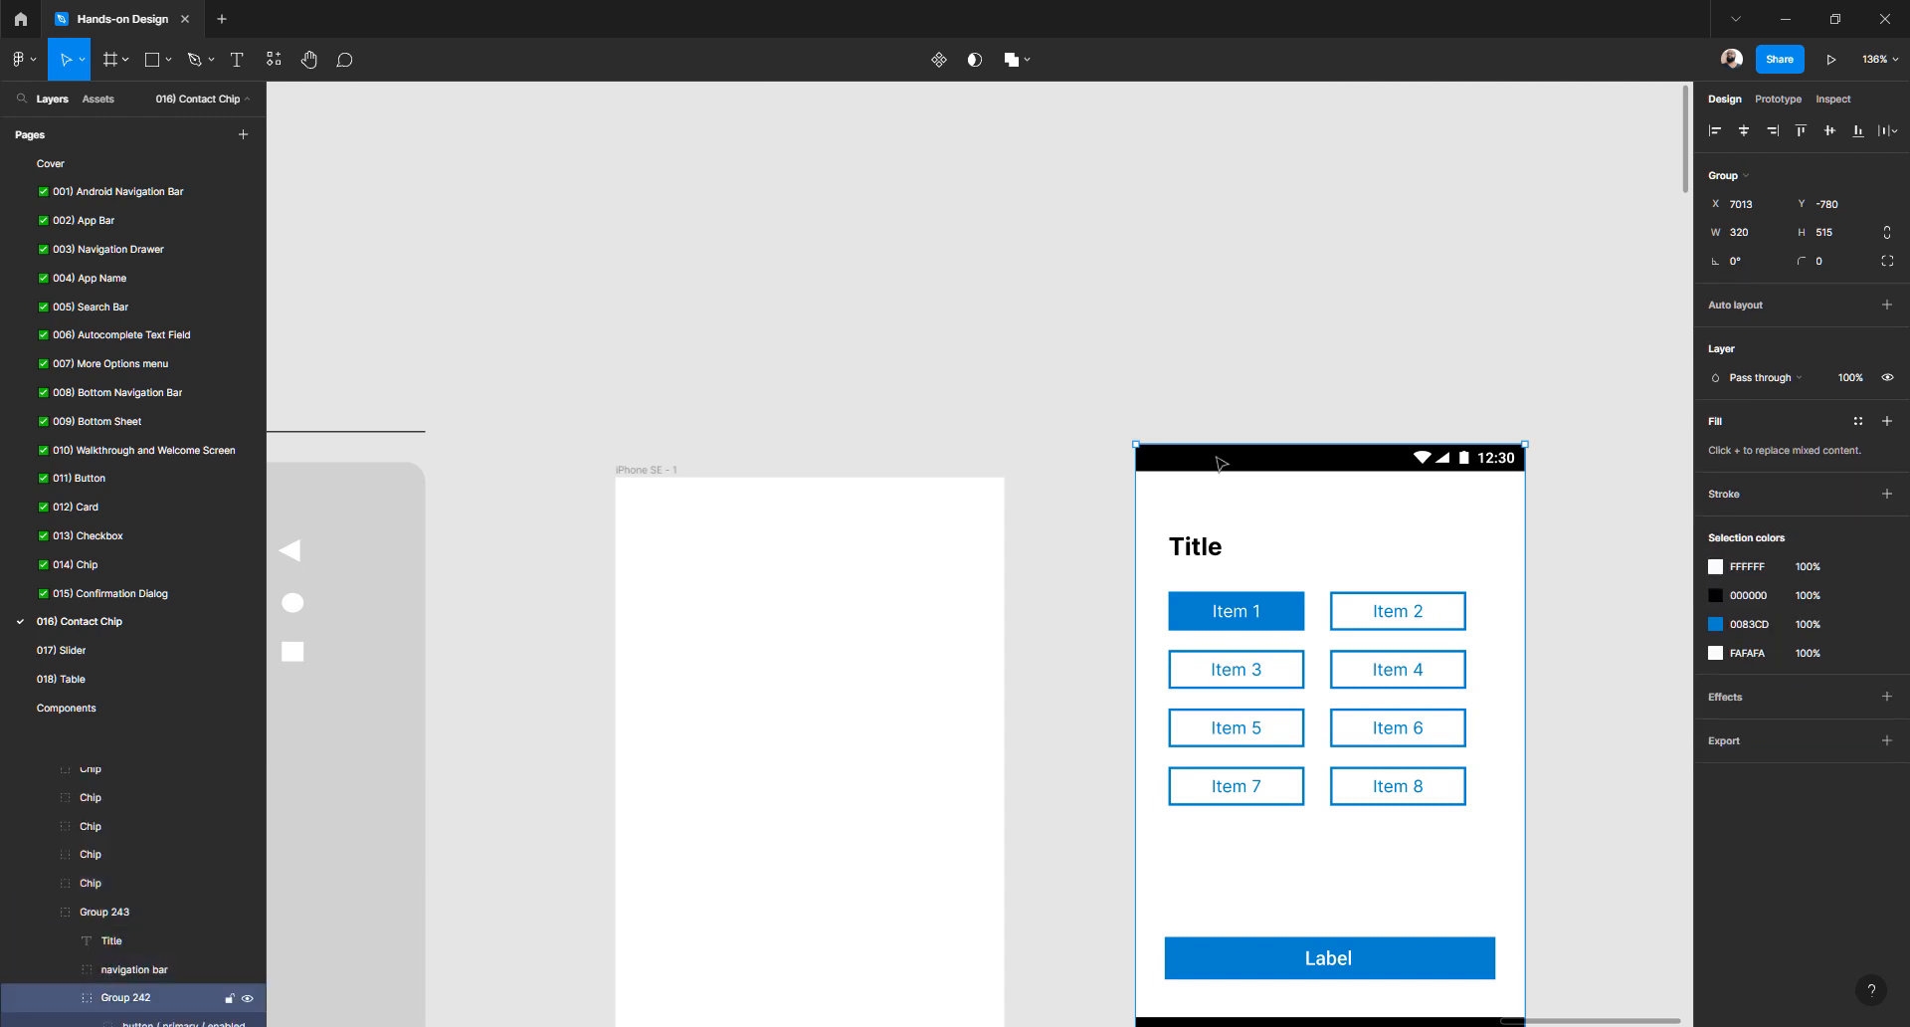
{"action": "double_click", "coordinate": [1218, 459]}
{"action": "double_click", "coordinate": [1221, 463]}
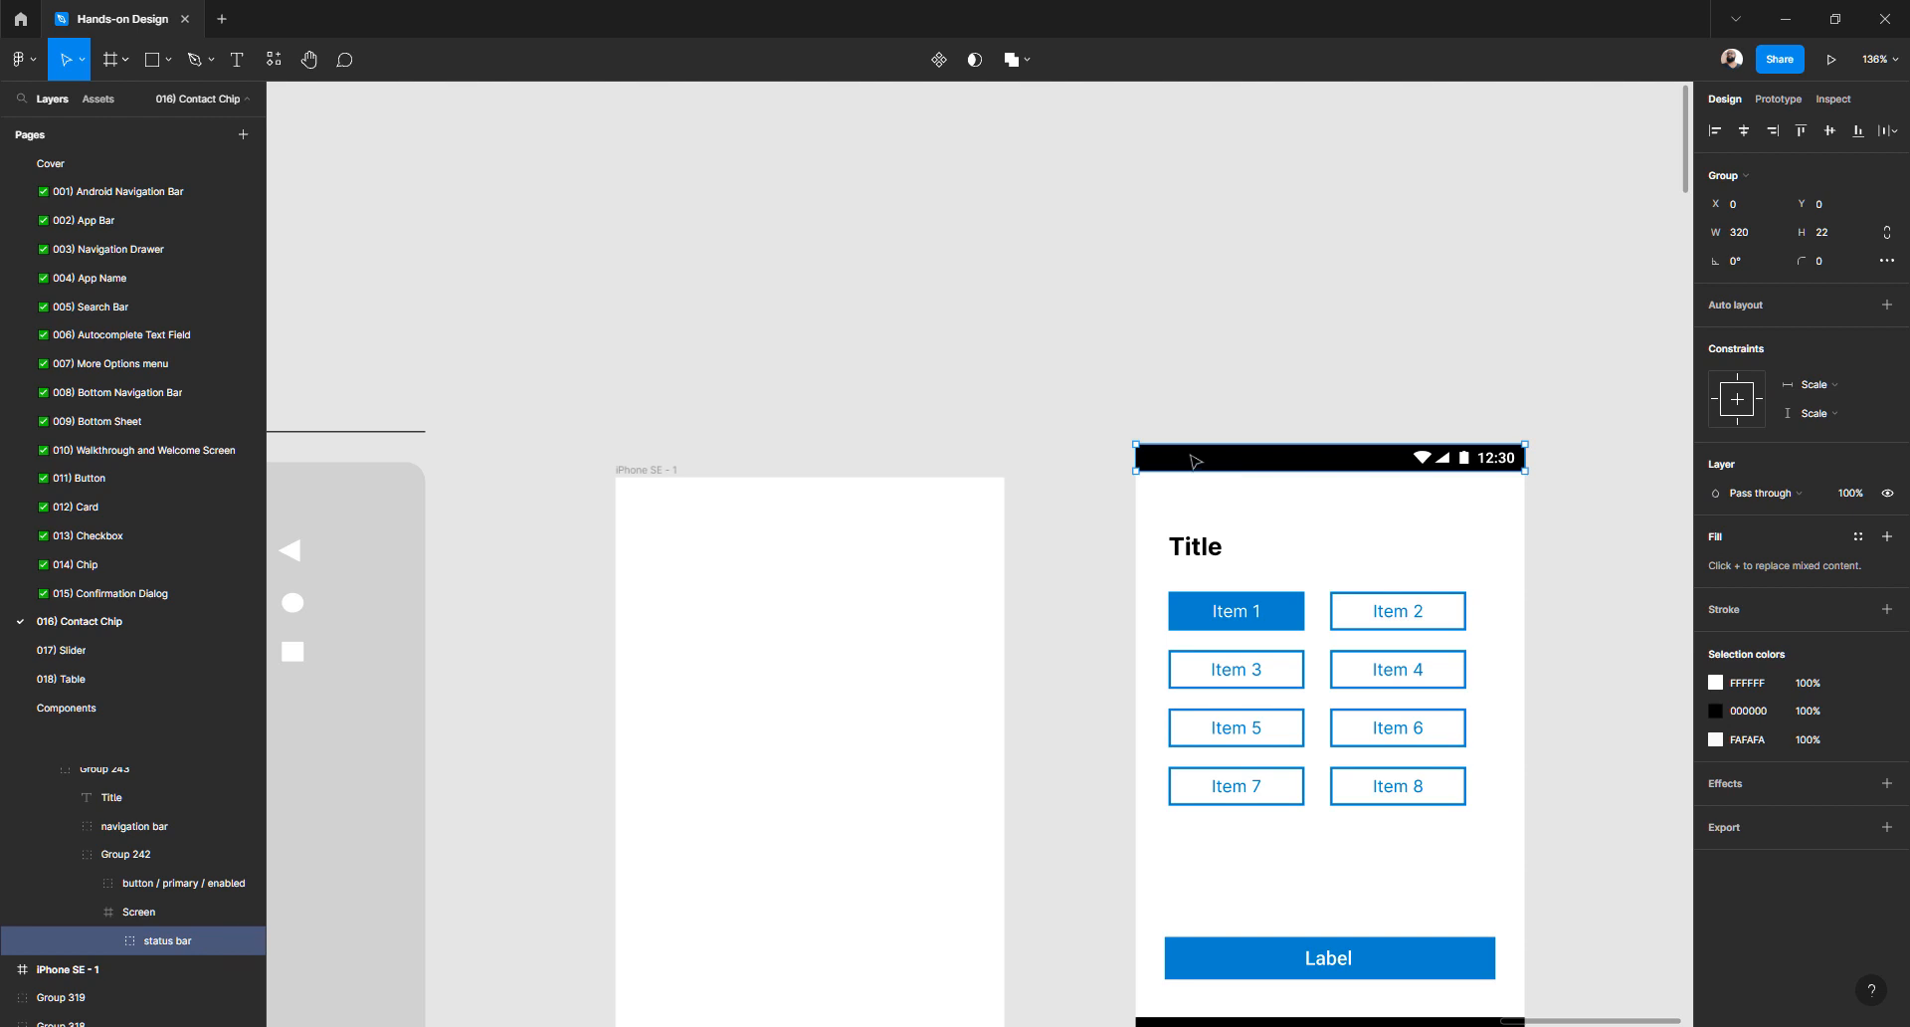
{"action": "left_click", "coordinate": [627, 474]}
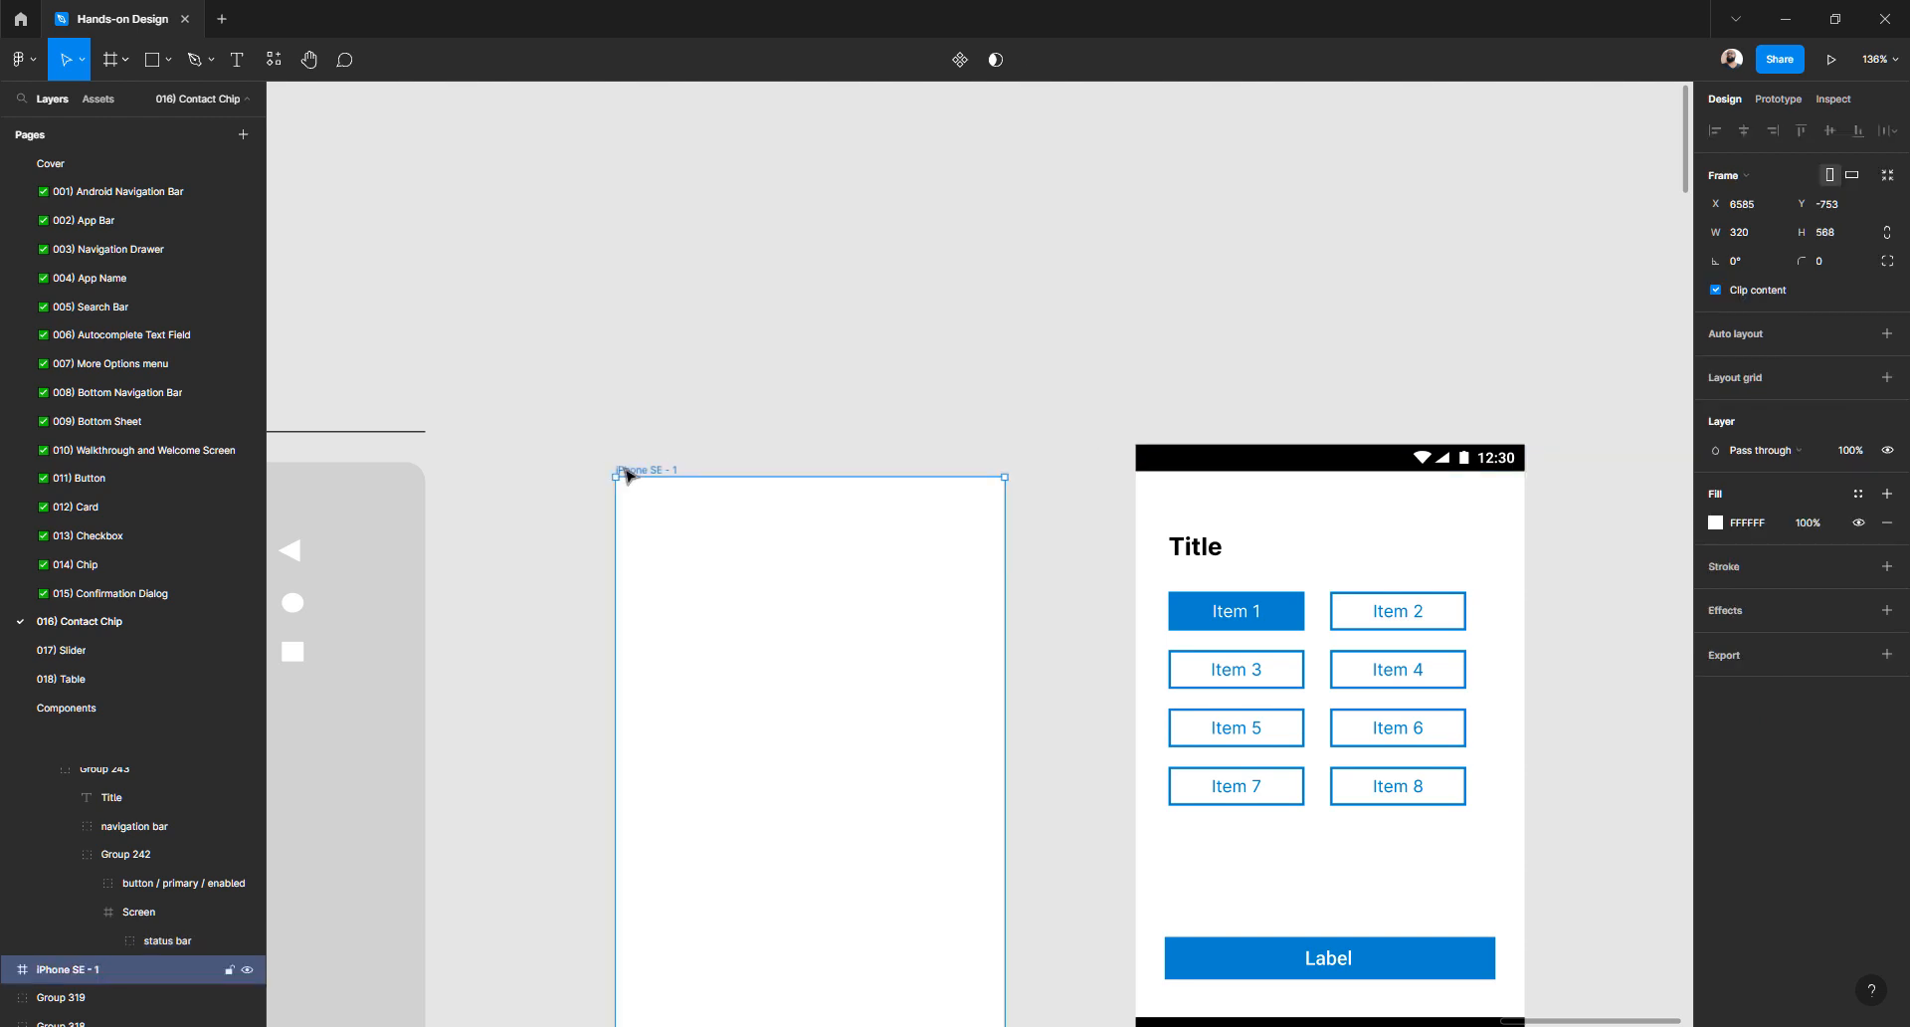
- Paste the status bar into the iPhone SE - 1 frame
{"action": "key", "text": "ctrl+v"}
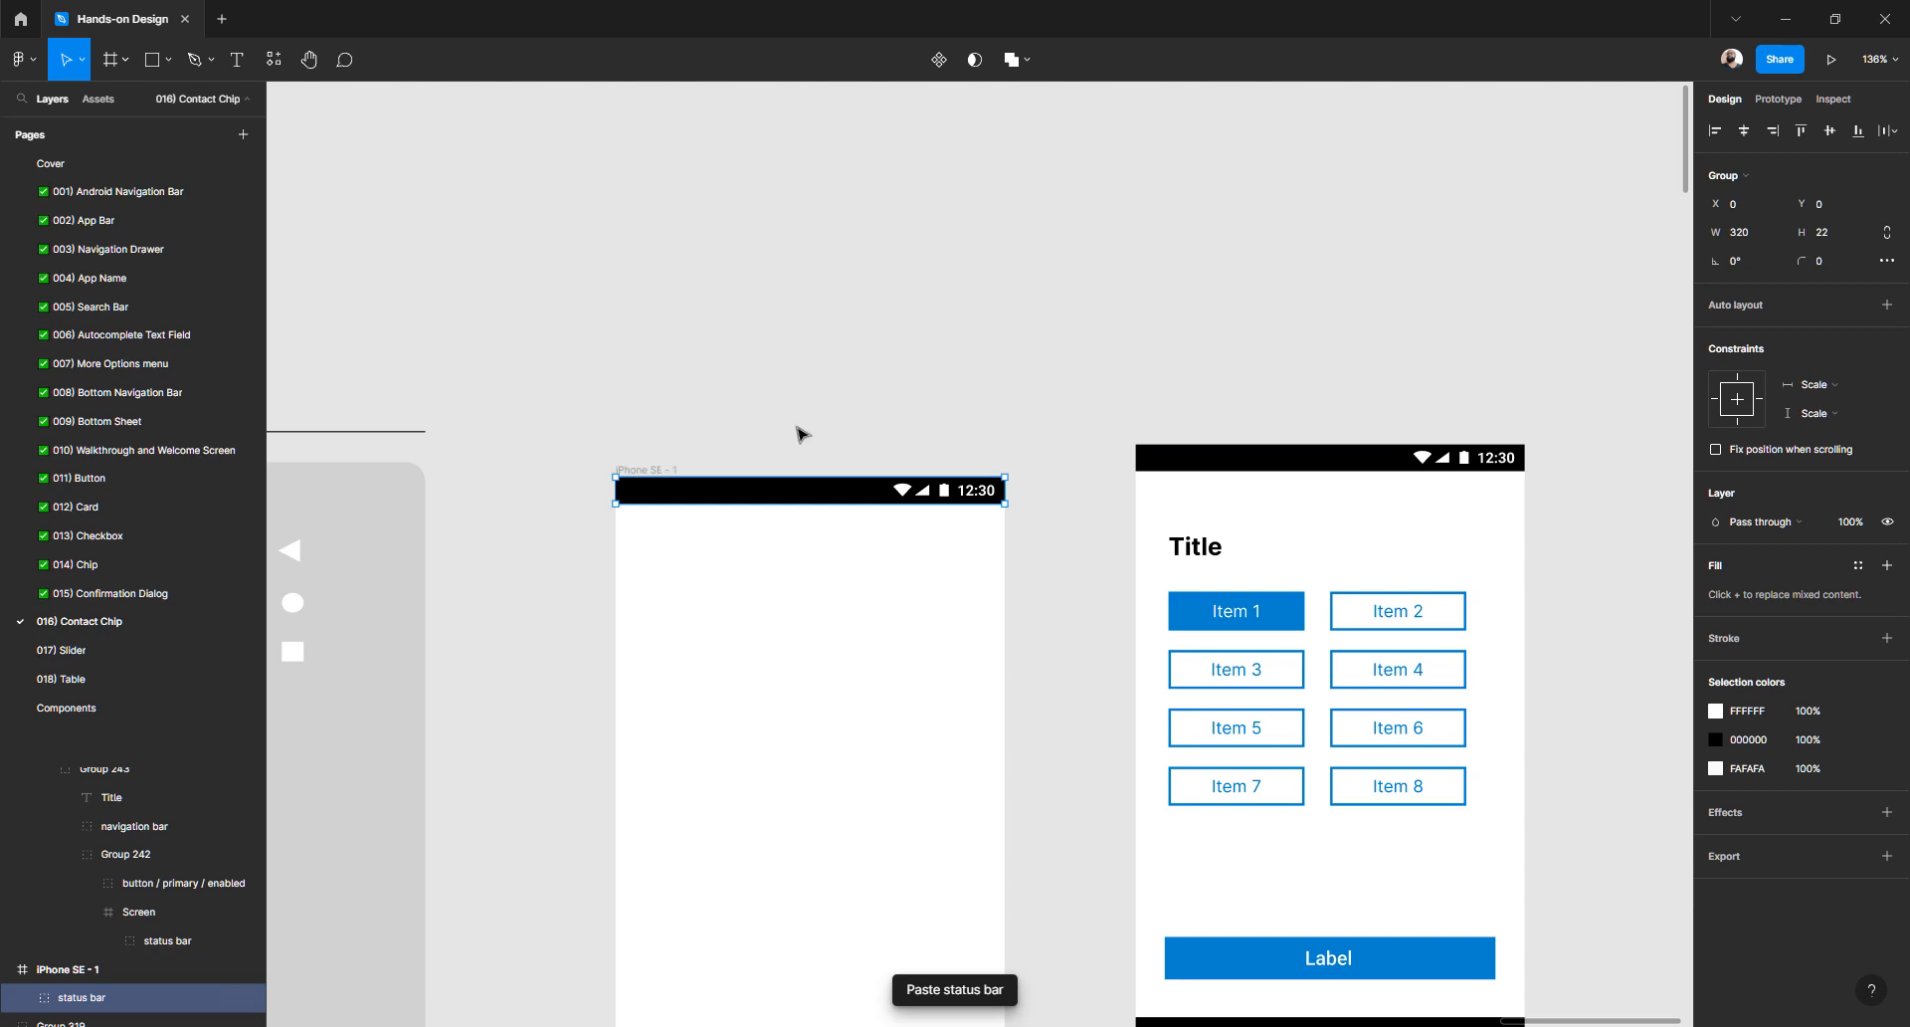
{"action": "left_click", "coordinate": [702, 418]}
{"action": "scroll", "coordinate": [1047, 368], "scroll_direction": "down", "scroll_amount": 3}
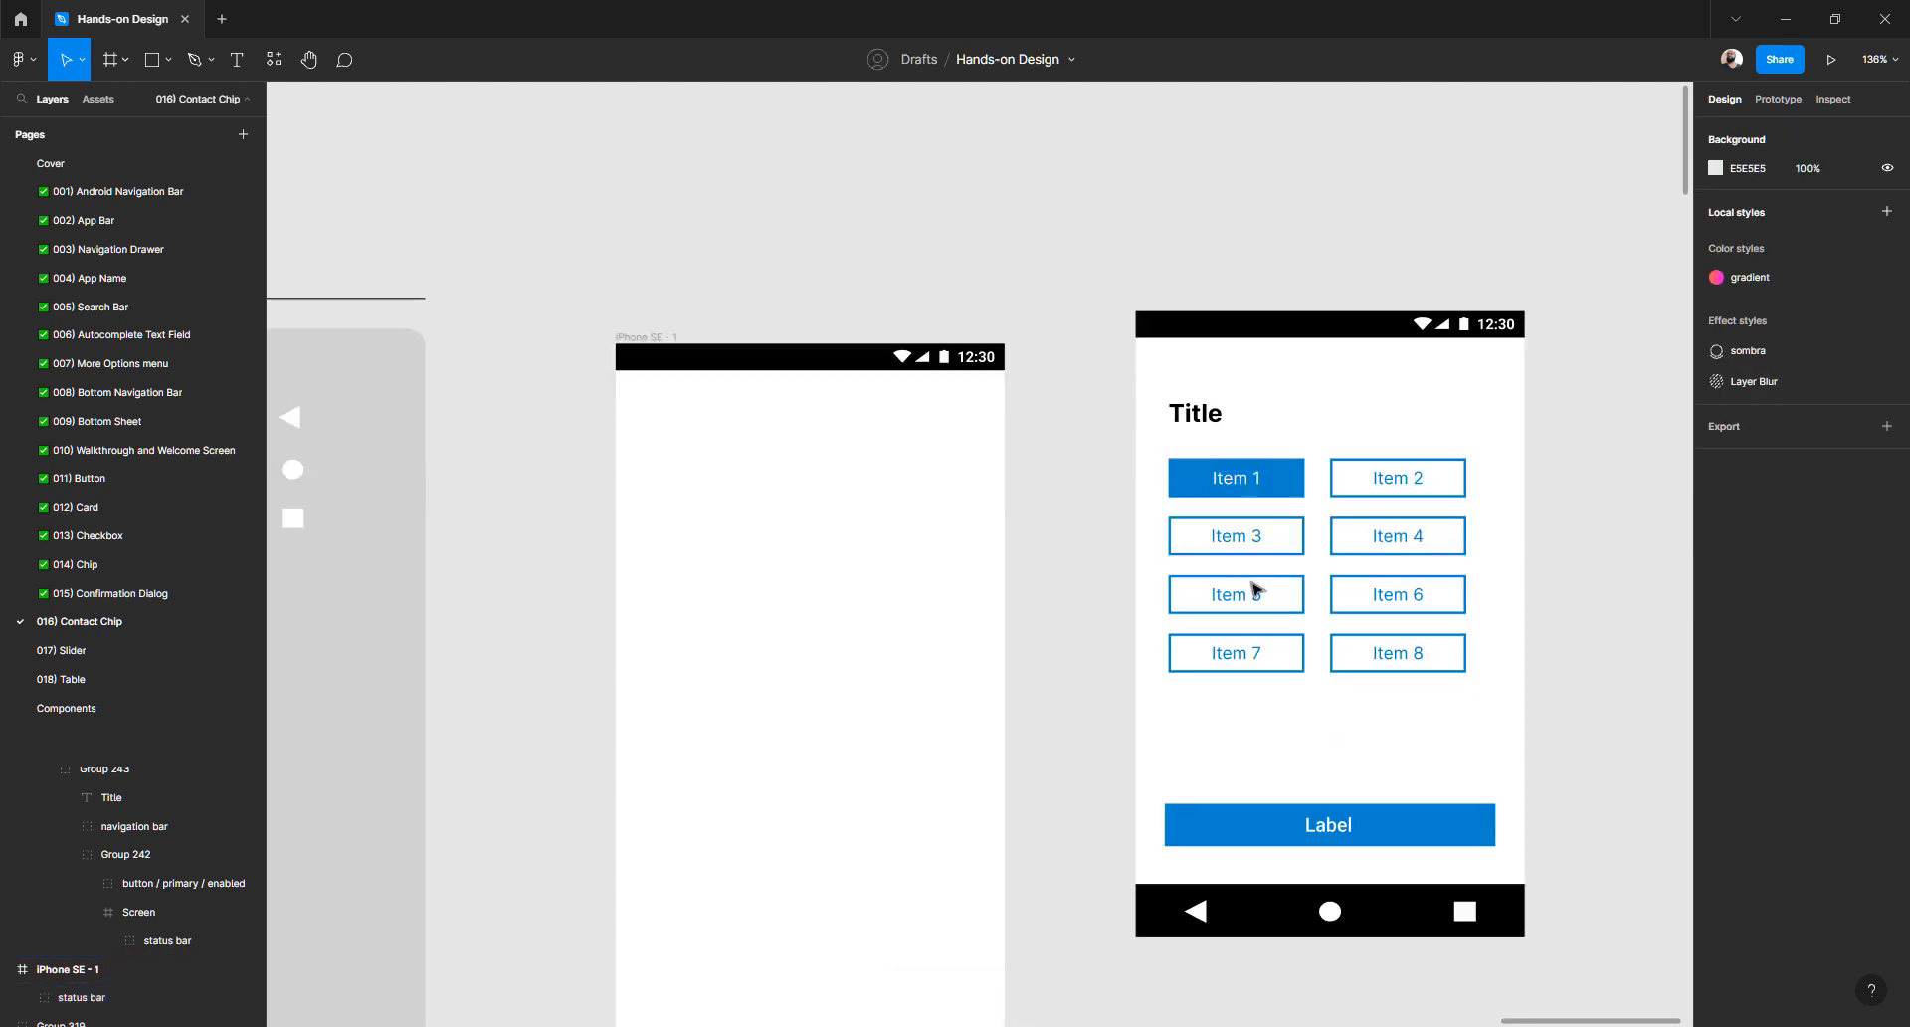
- Paste the mockup's navigation bar into iPhone SE - 1, move it near the top, and center it horizontally
{"action": "left_click", "coordinate": [1252, 910]}
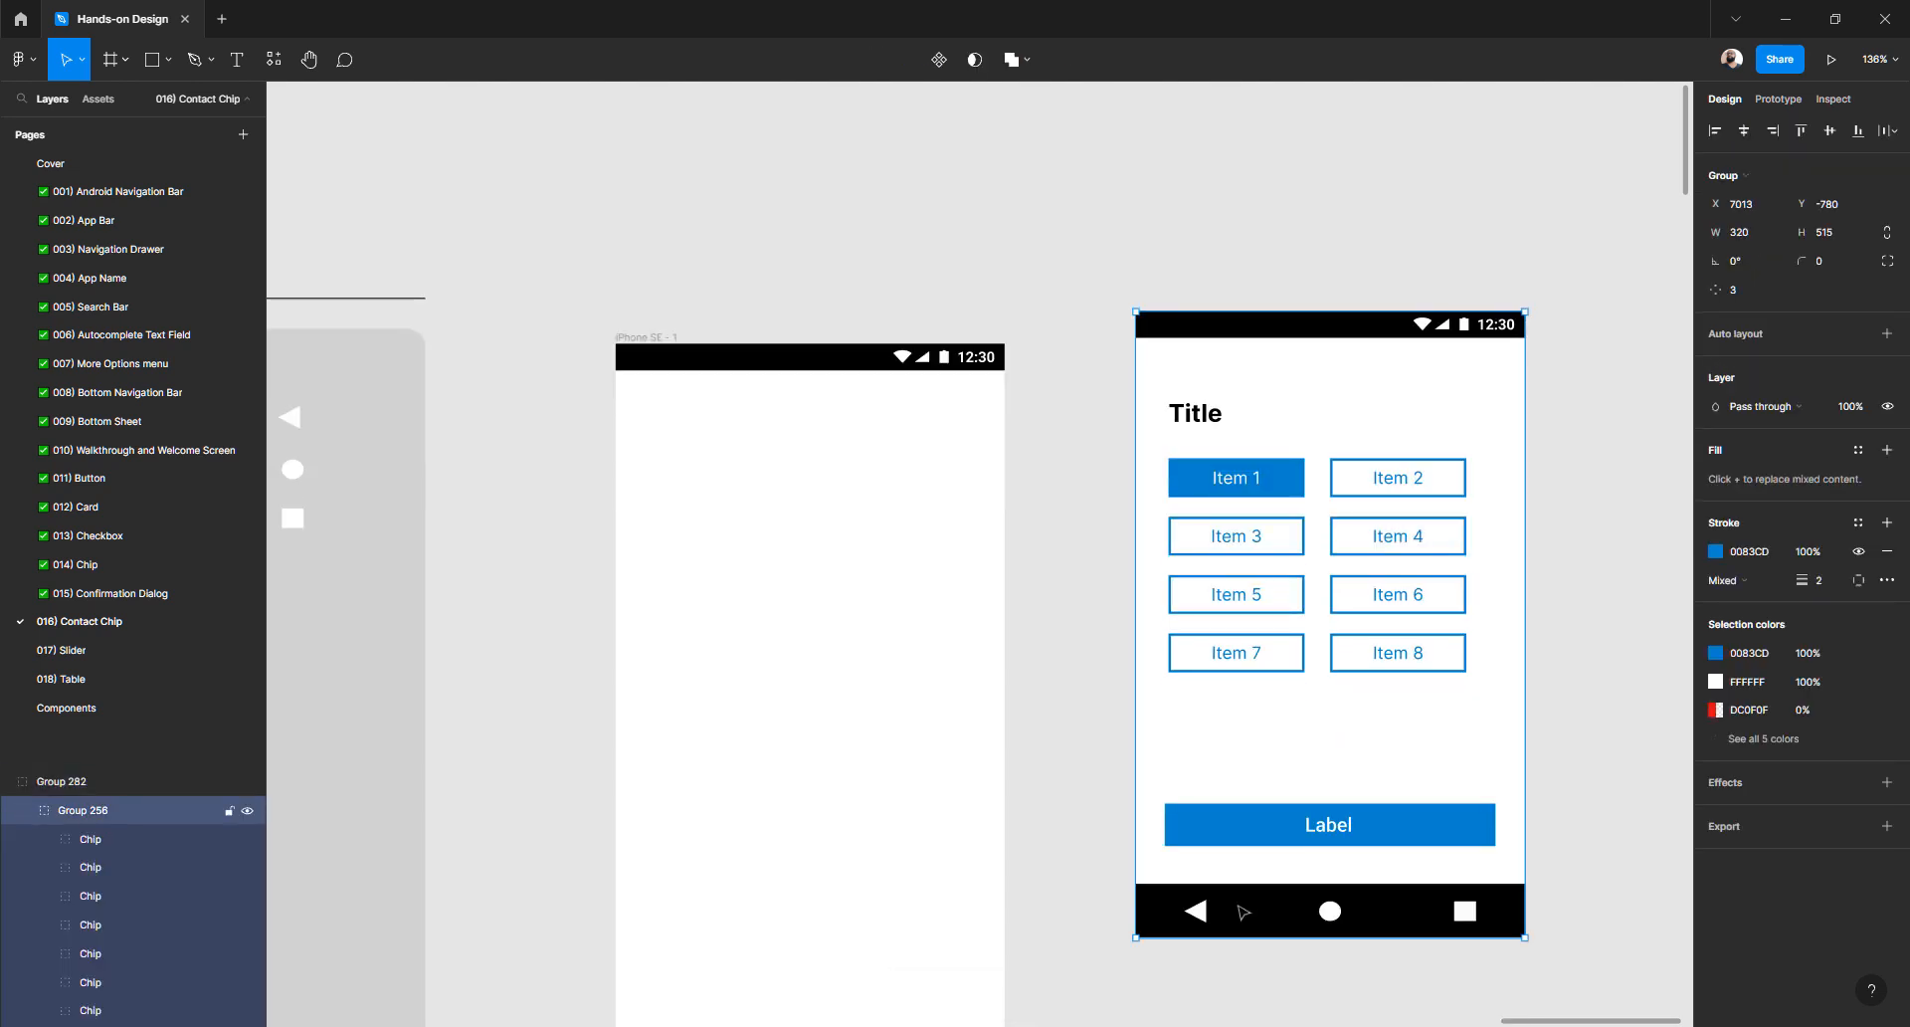
{"action": "left_click", "coordinate": [1242, 912], "text": "ctrl"}
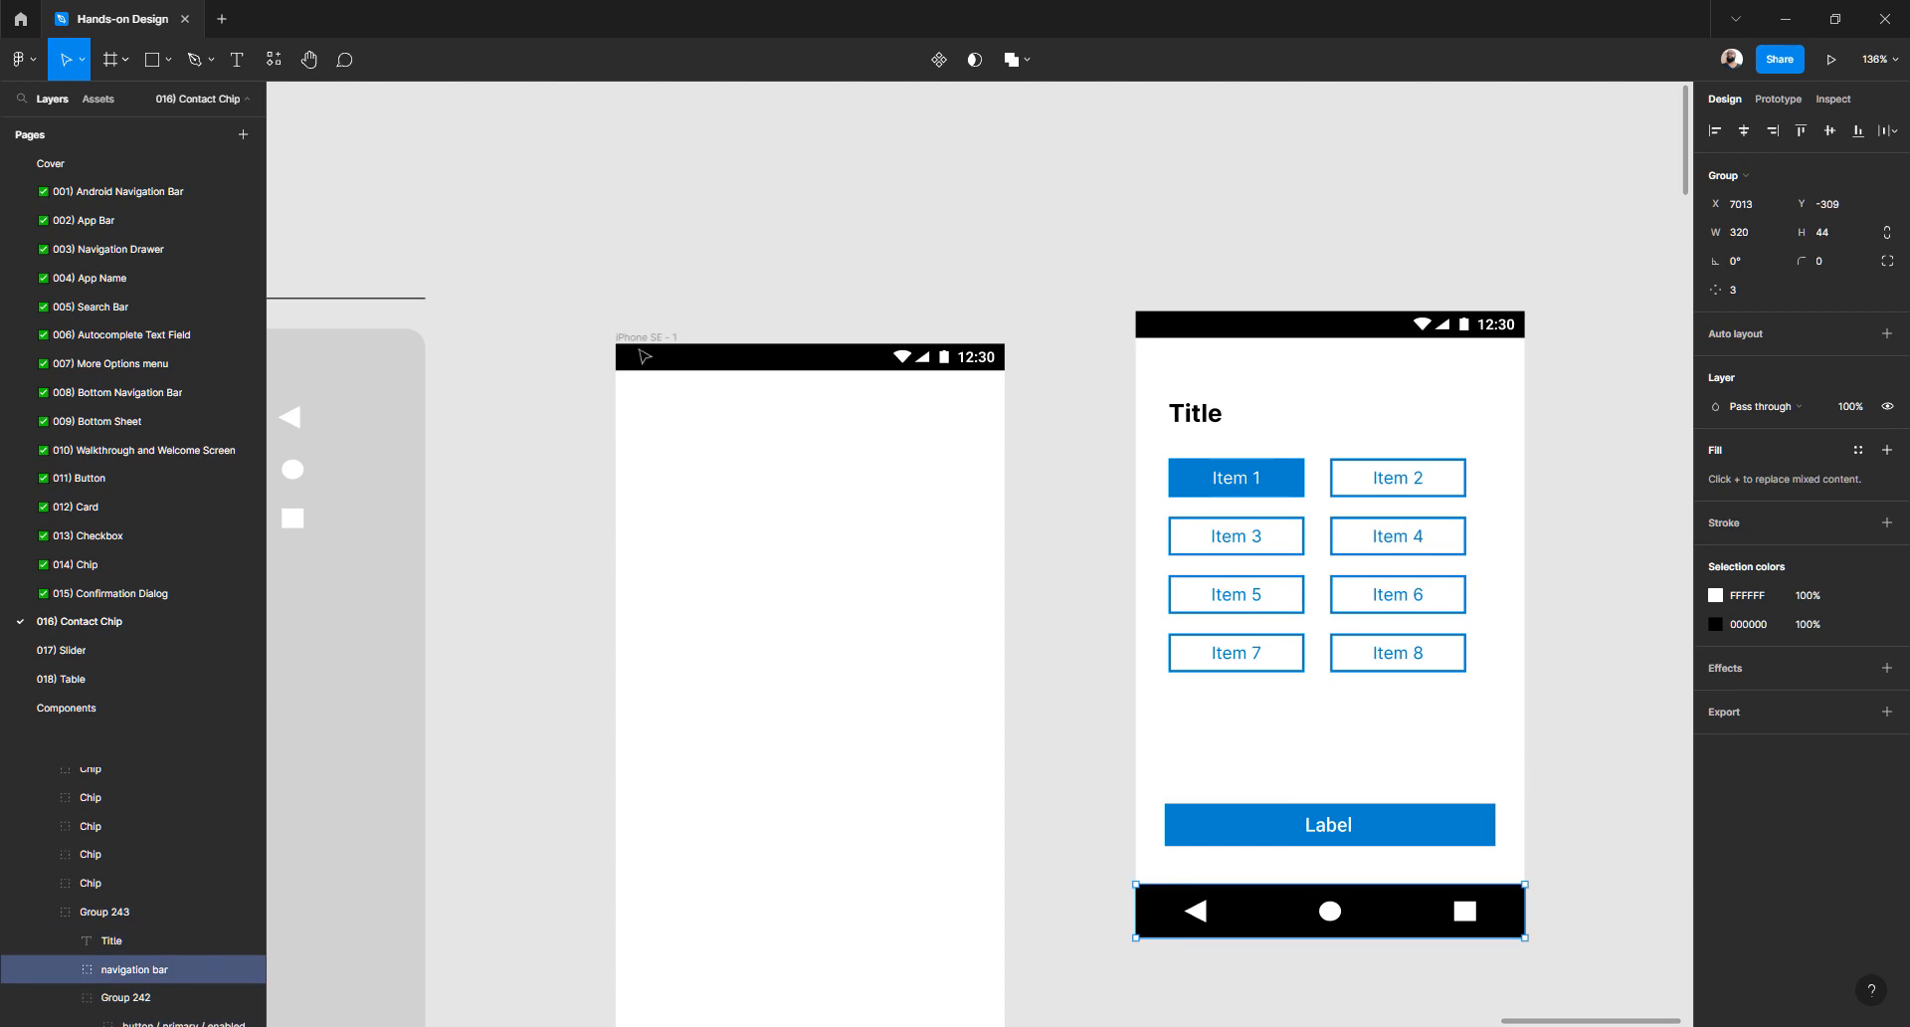
{"action": "left_click", "coordinate": [646, 342]}
{"action": "key", "text": "ctrl+v"}
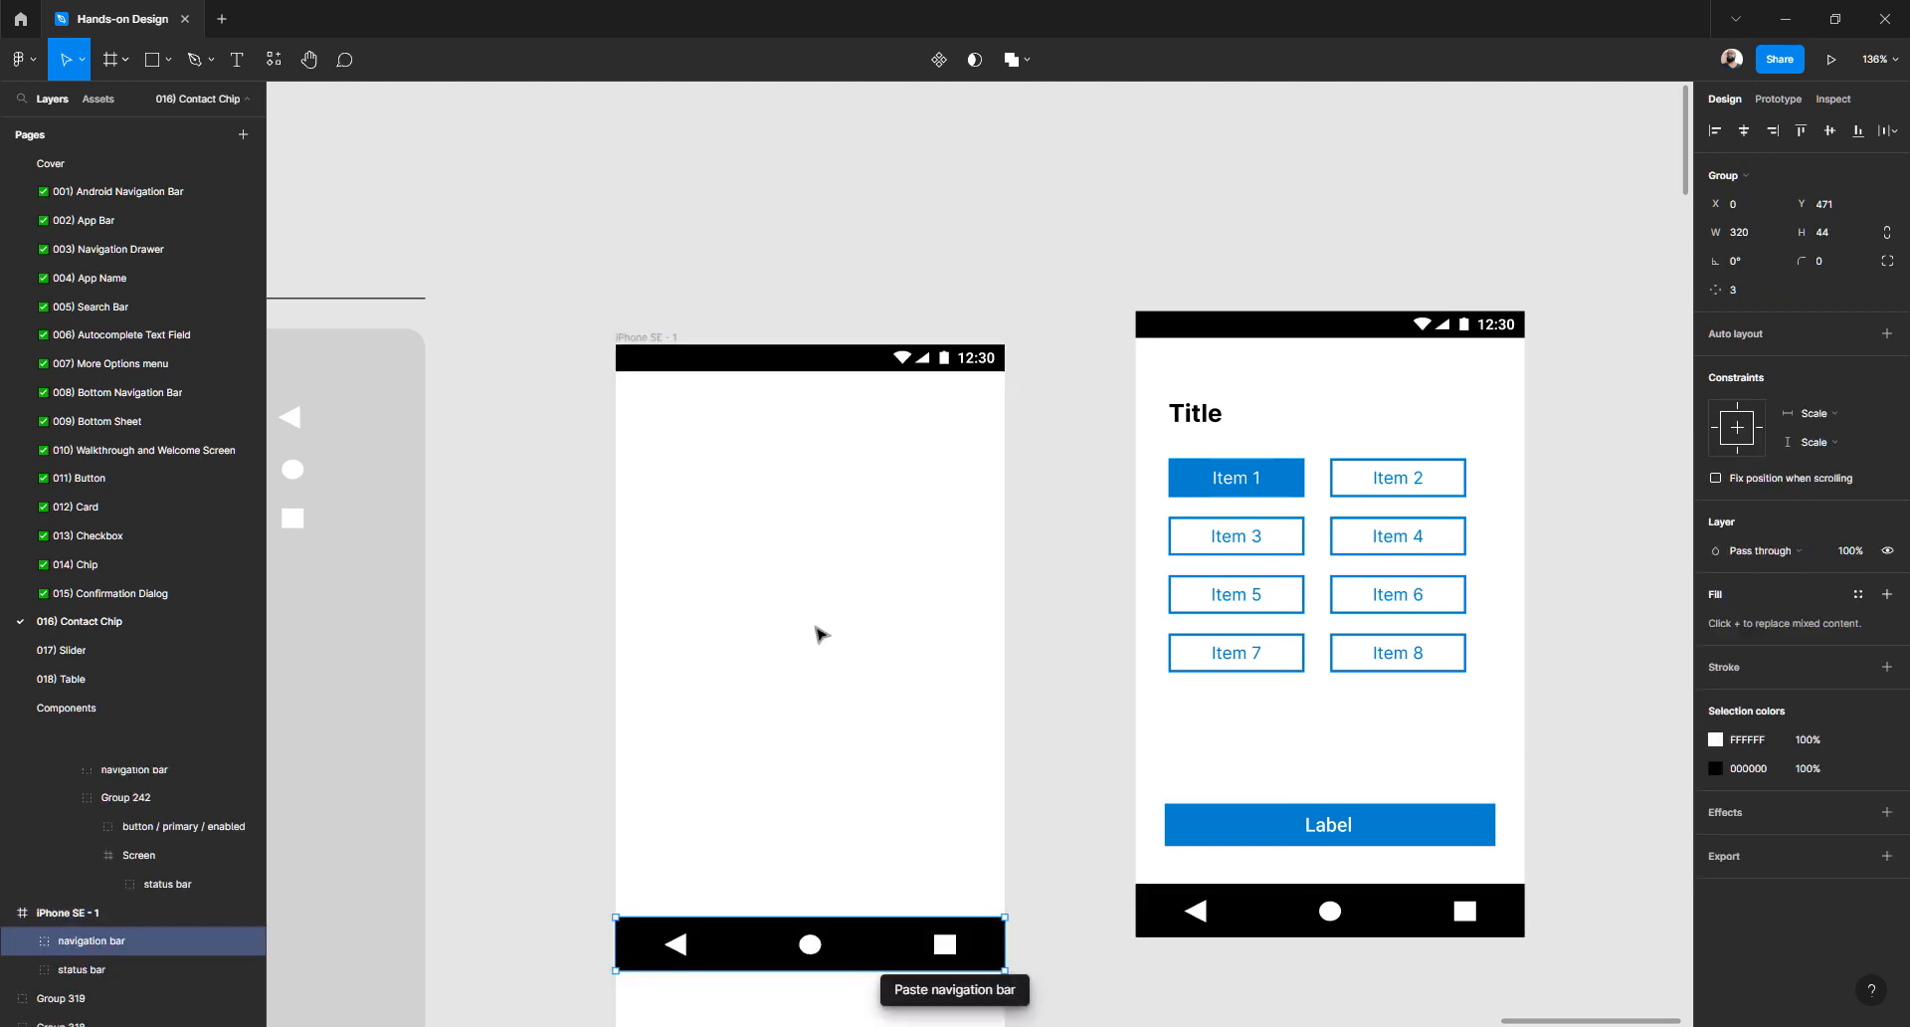
{"action": "scroll", "coordinate": [810, 641], "scroll_direction": "down", "scroll_amount": 5}
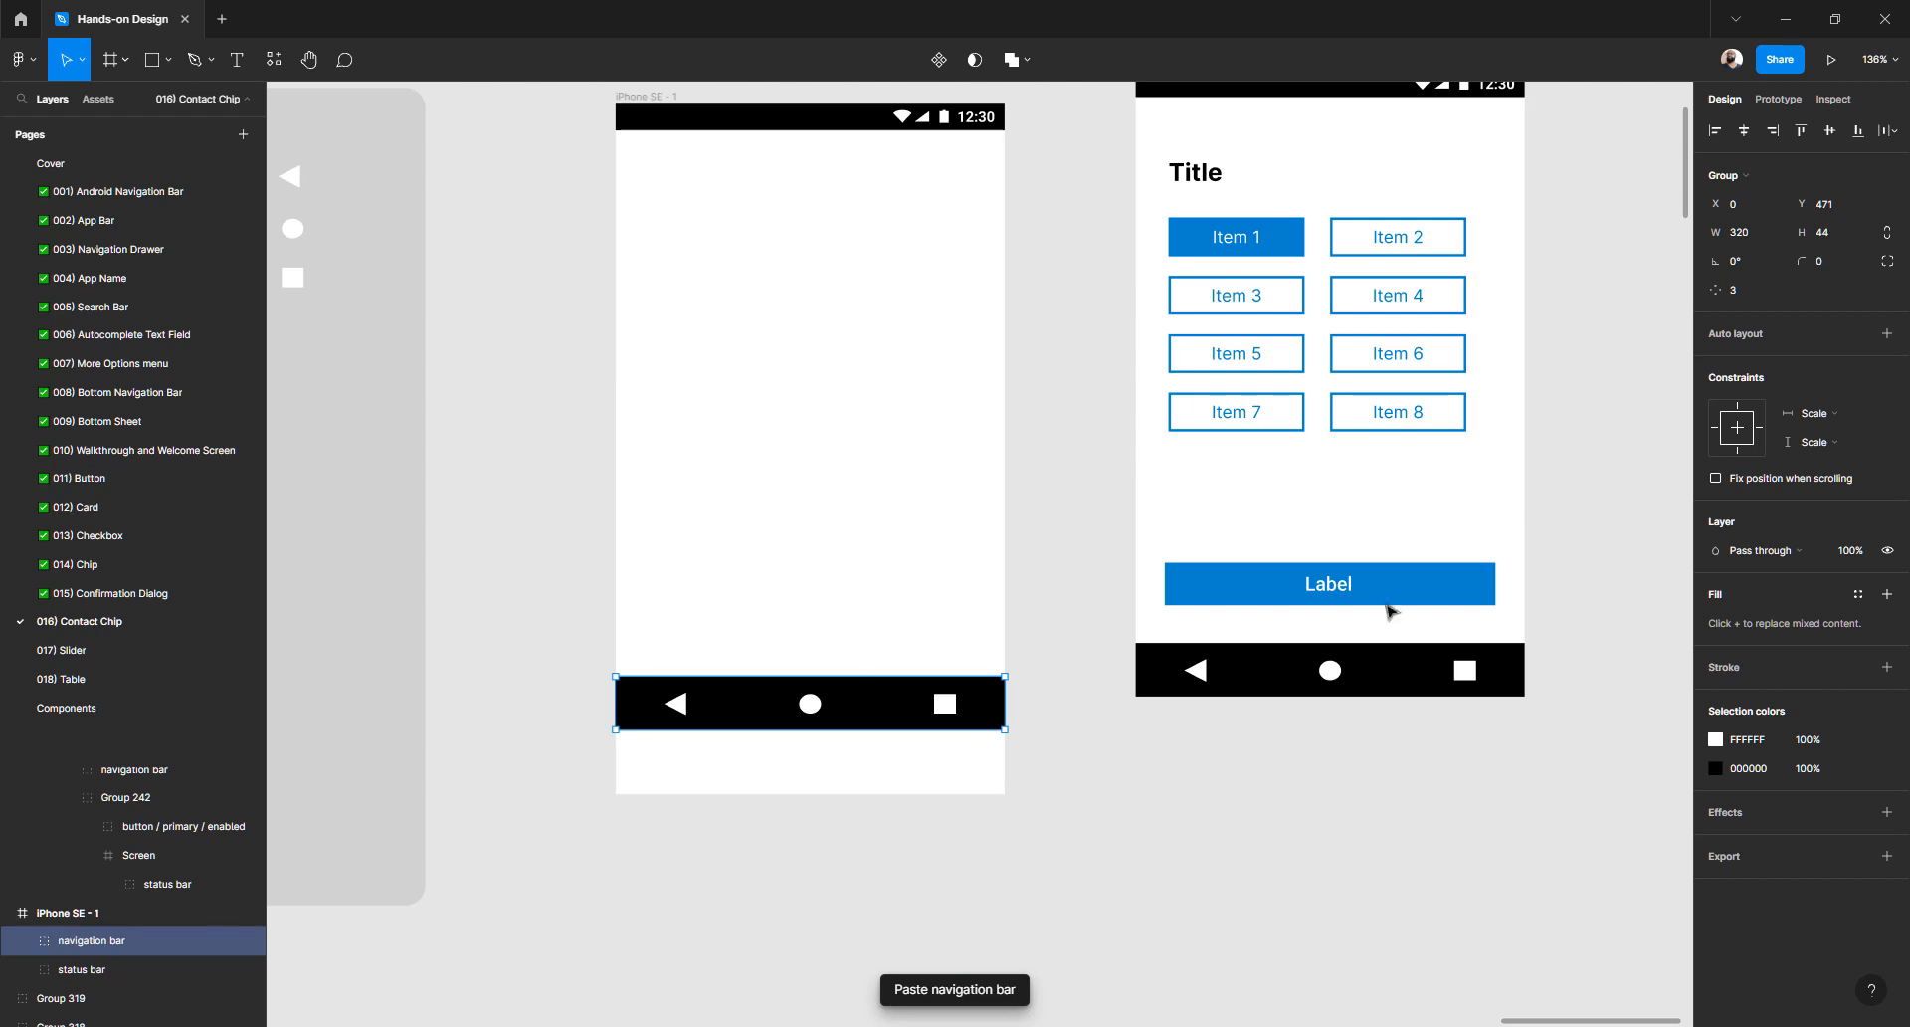
{"action": "left_click", "coordinate": [1861, 138]}
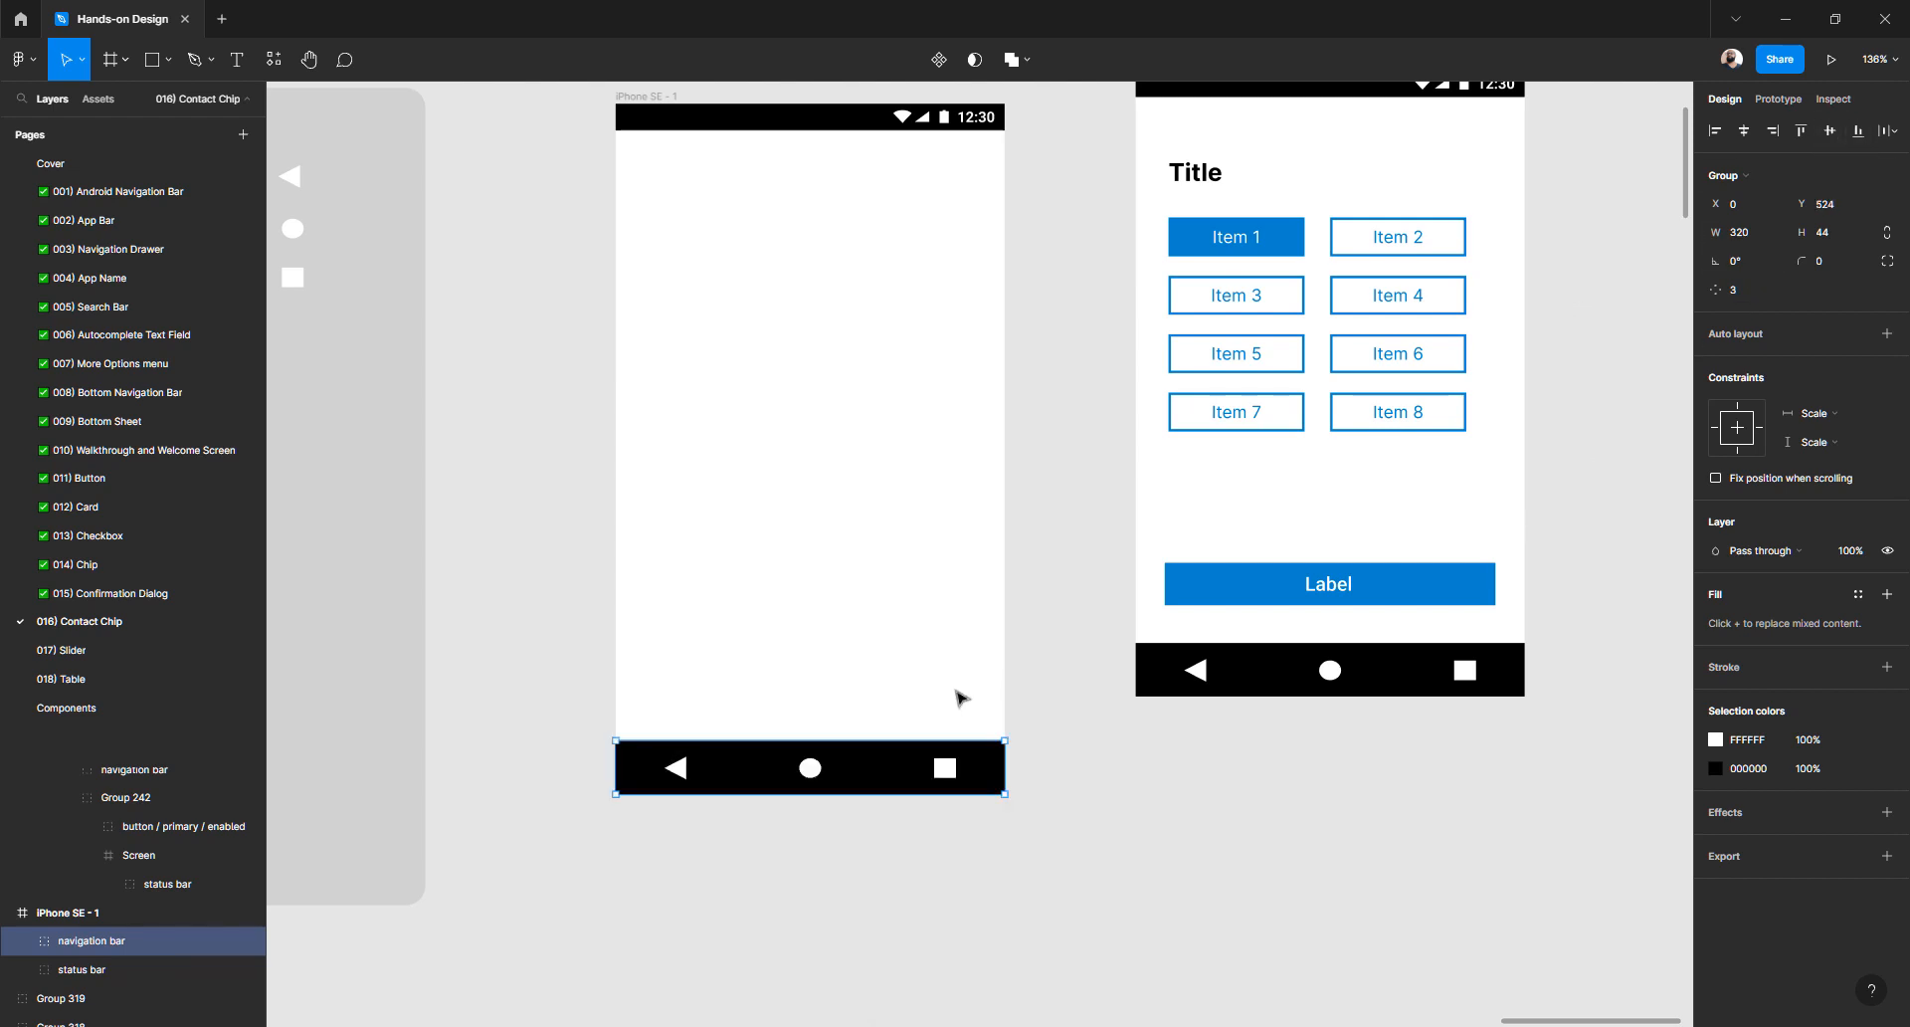
{"action": "left_click_drag", "start_coordinate": [873, 776], "coordinate": [681, 277]}
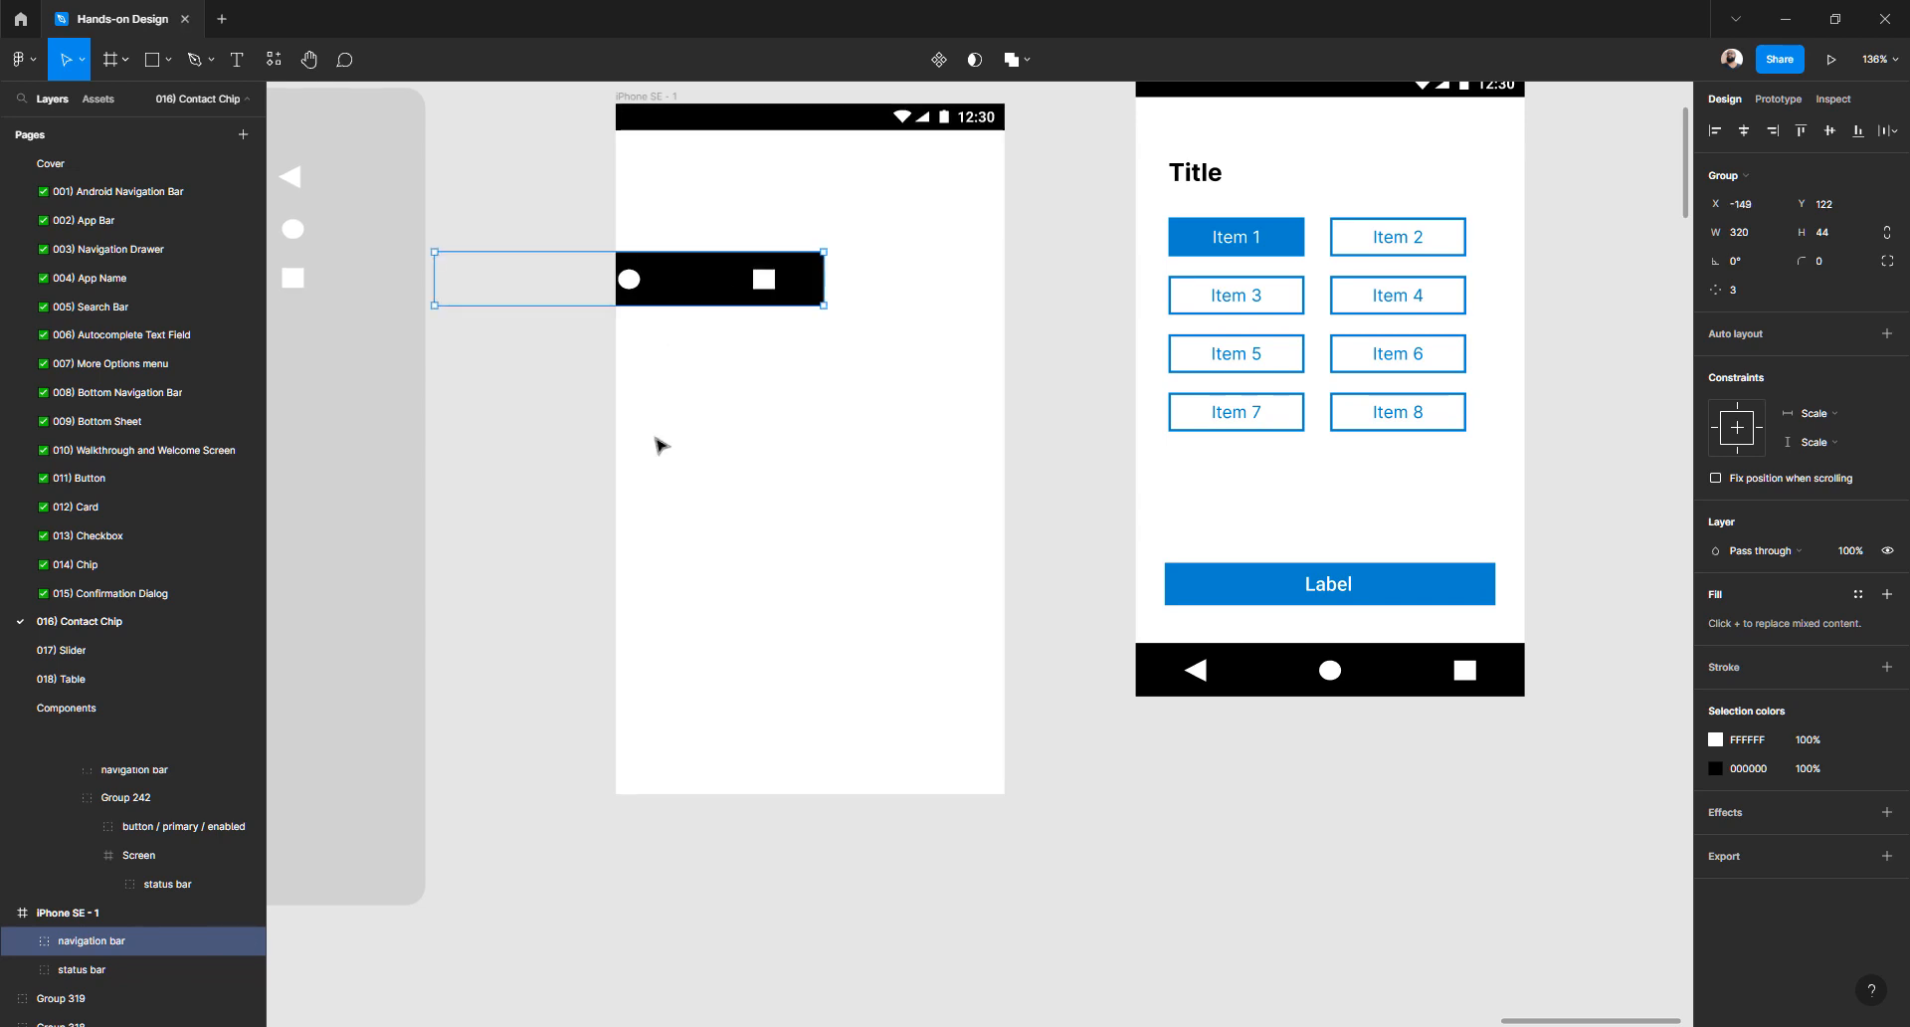
{"action": "left_click", "coordinate": [1745, 132]}
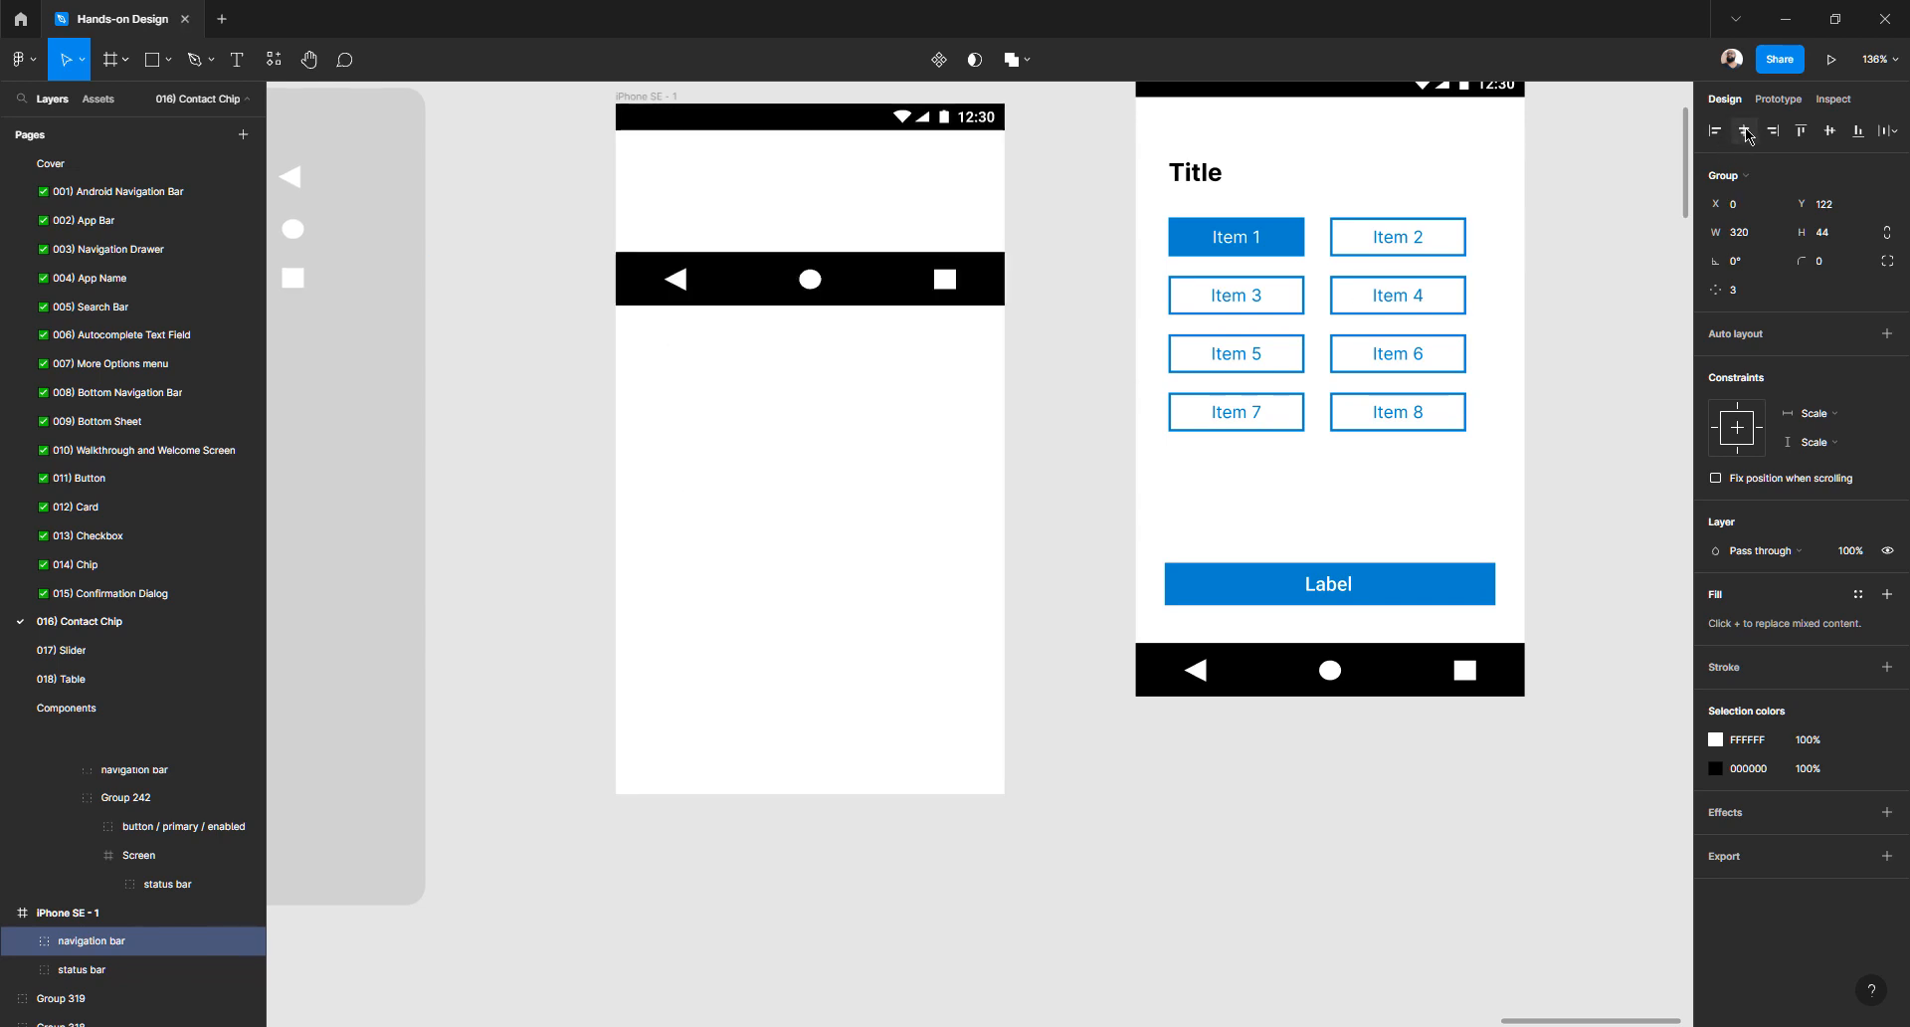
- Align the navigation bar to the frame's bottom and delete the pasted Android phone mockup
{"action": "left_click", "coordinate": [1857, 133]}
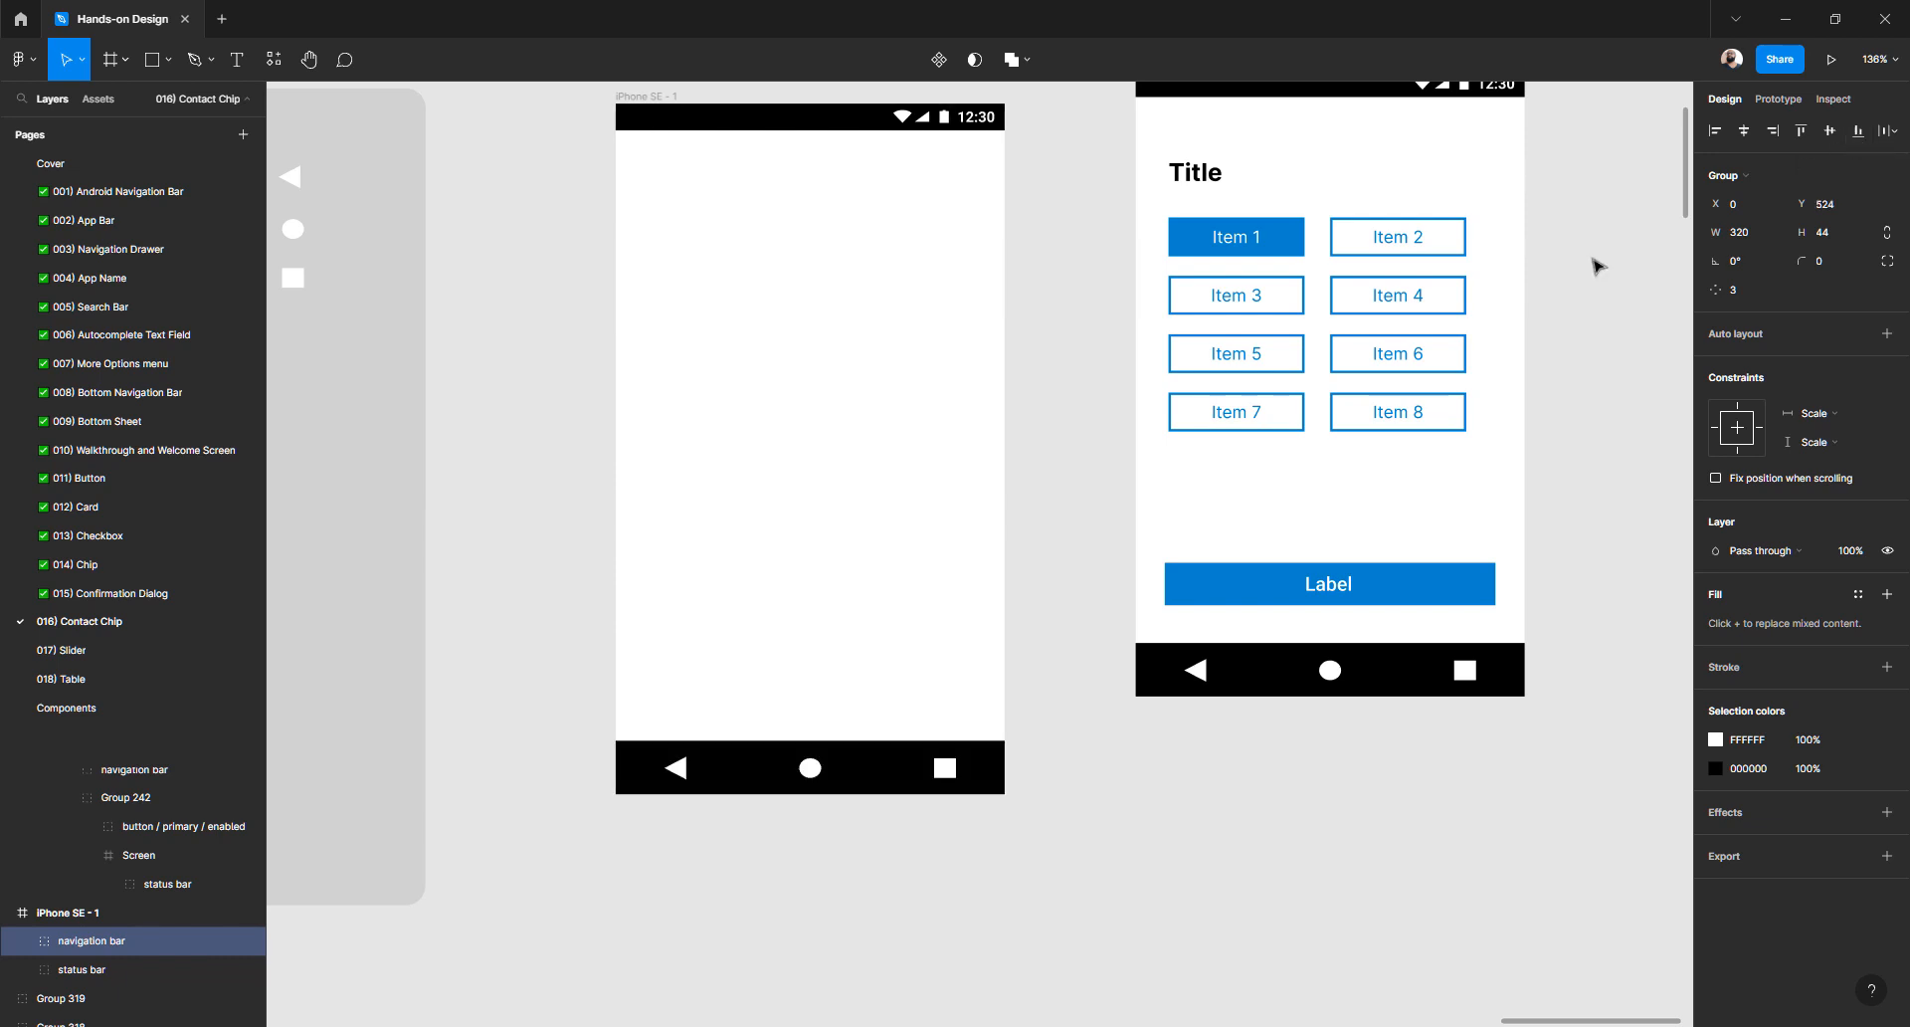
{"action": "scroll", "coordinate": [1283, 488], "scroll_direction": "up", "scroll_amount": 3}
{"action": "left_click", "coordinate": [1154, 388]}
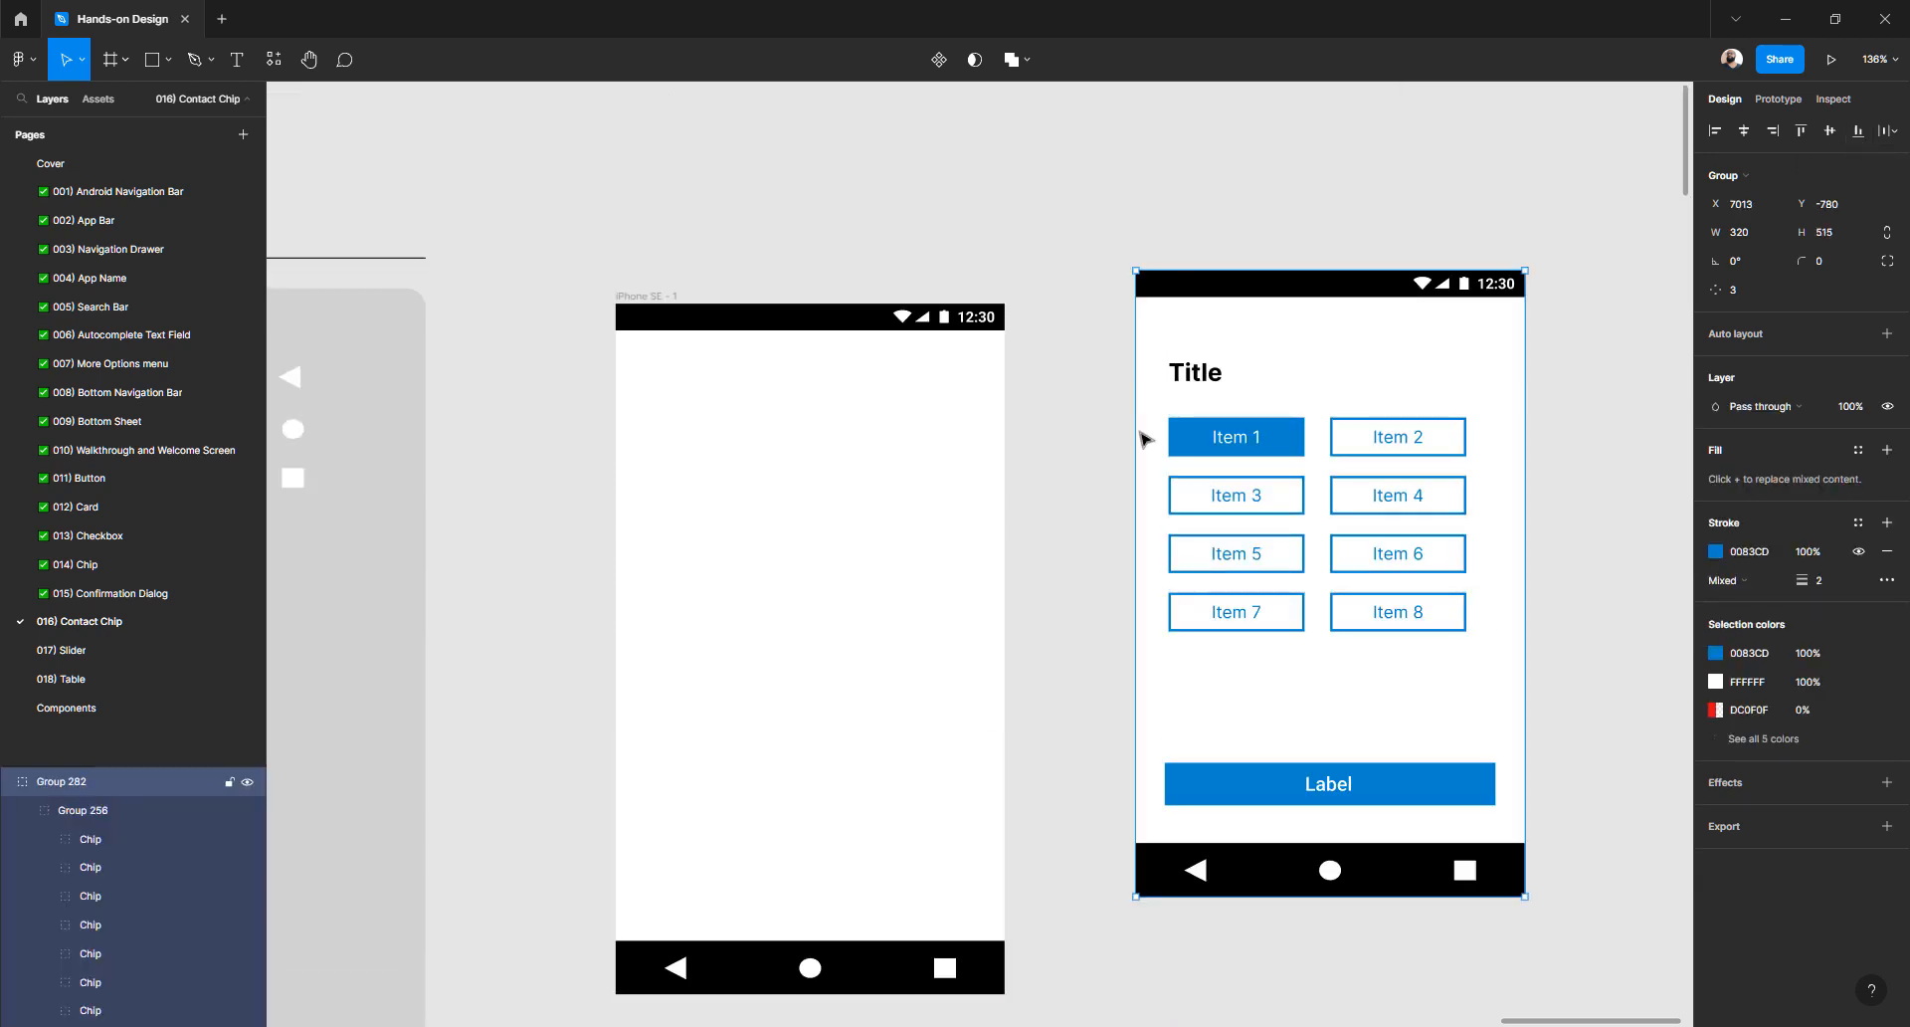
{"action": "key", "text": "Delete"}
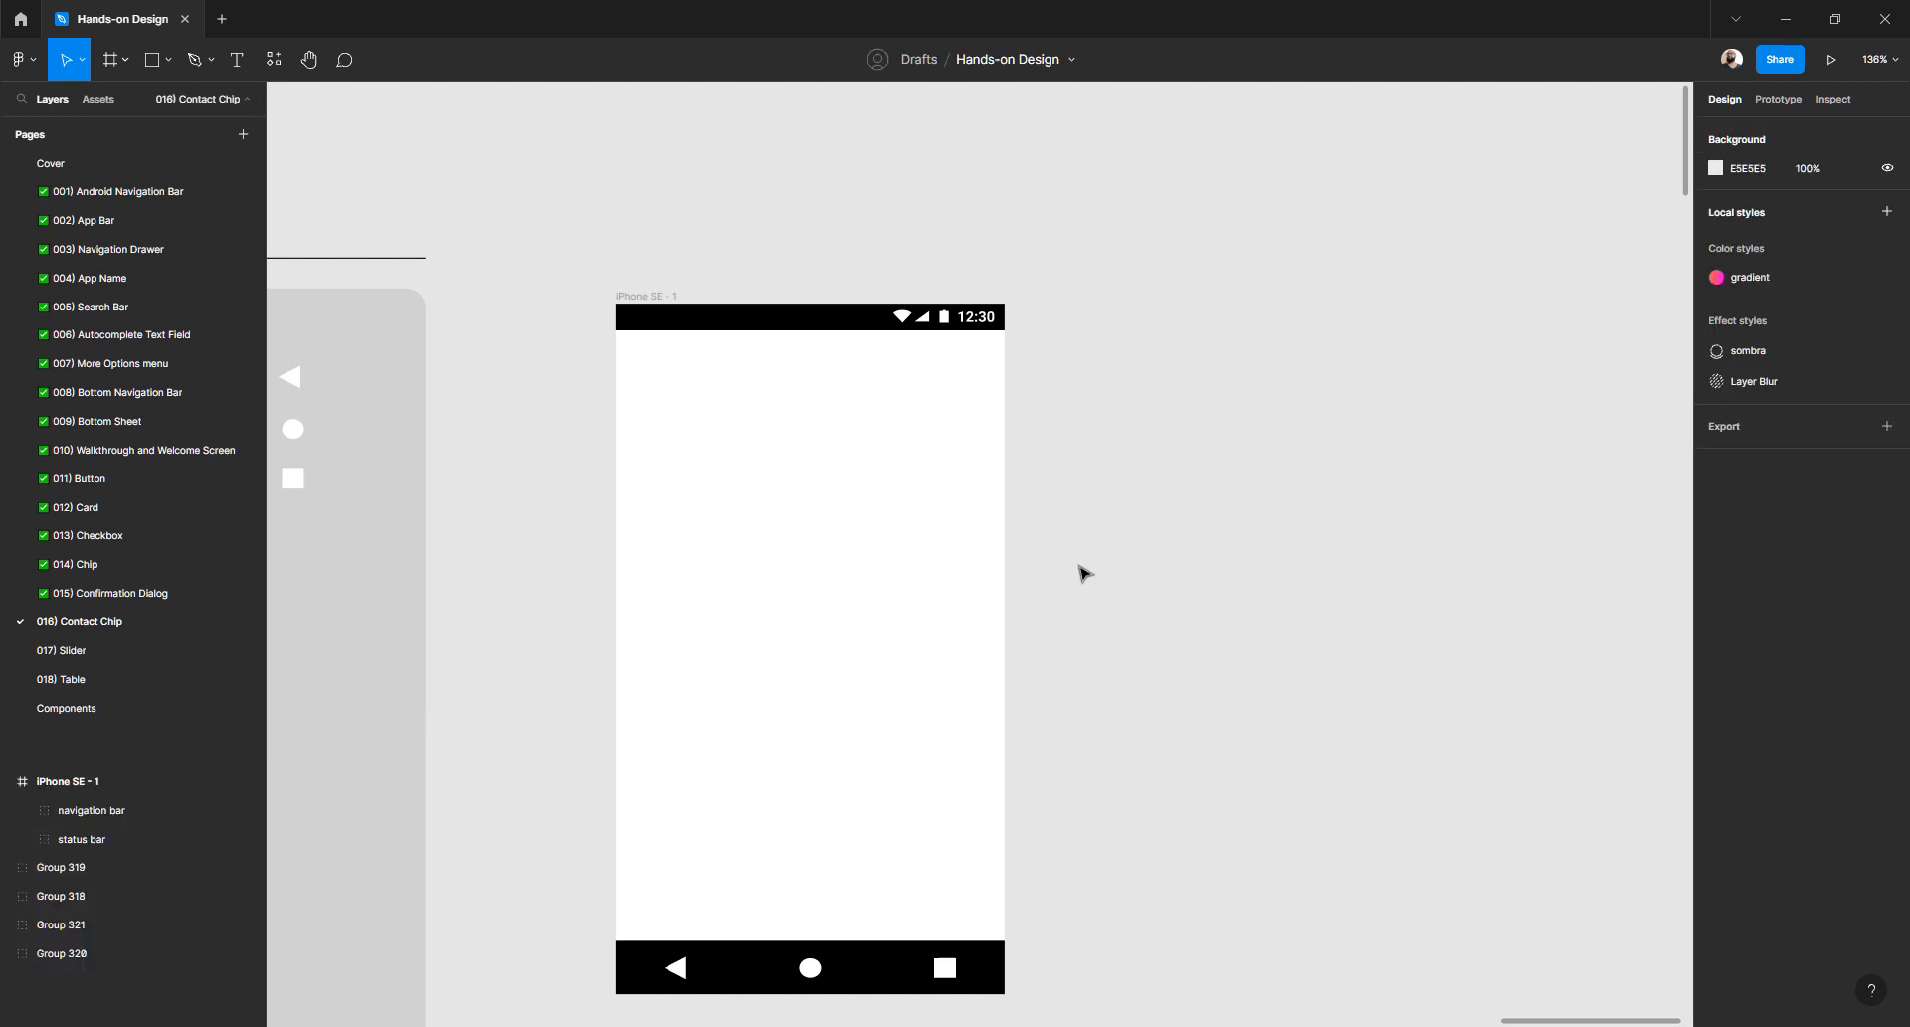
- Zoom out and pan past the ATOMS board until iPhone SE - 1 is visible
{"action": "key", "text": "shift+1"}
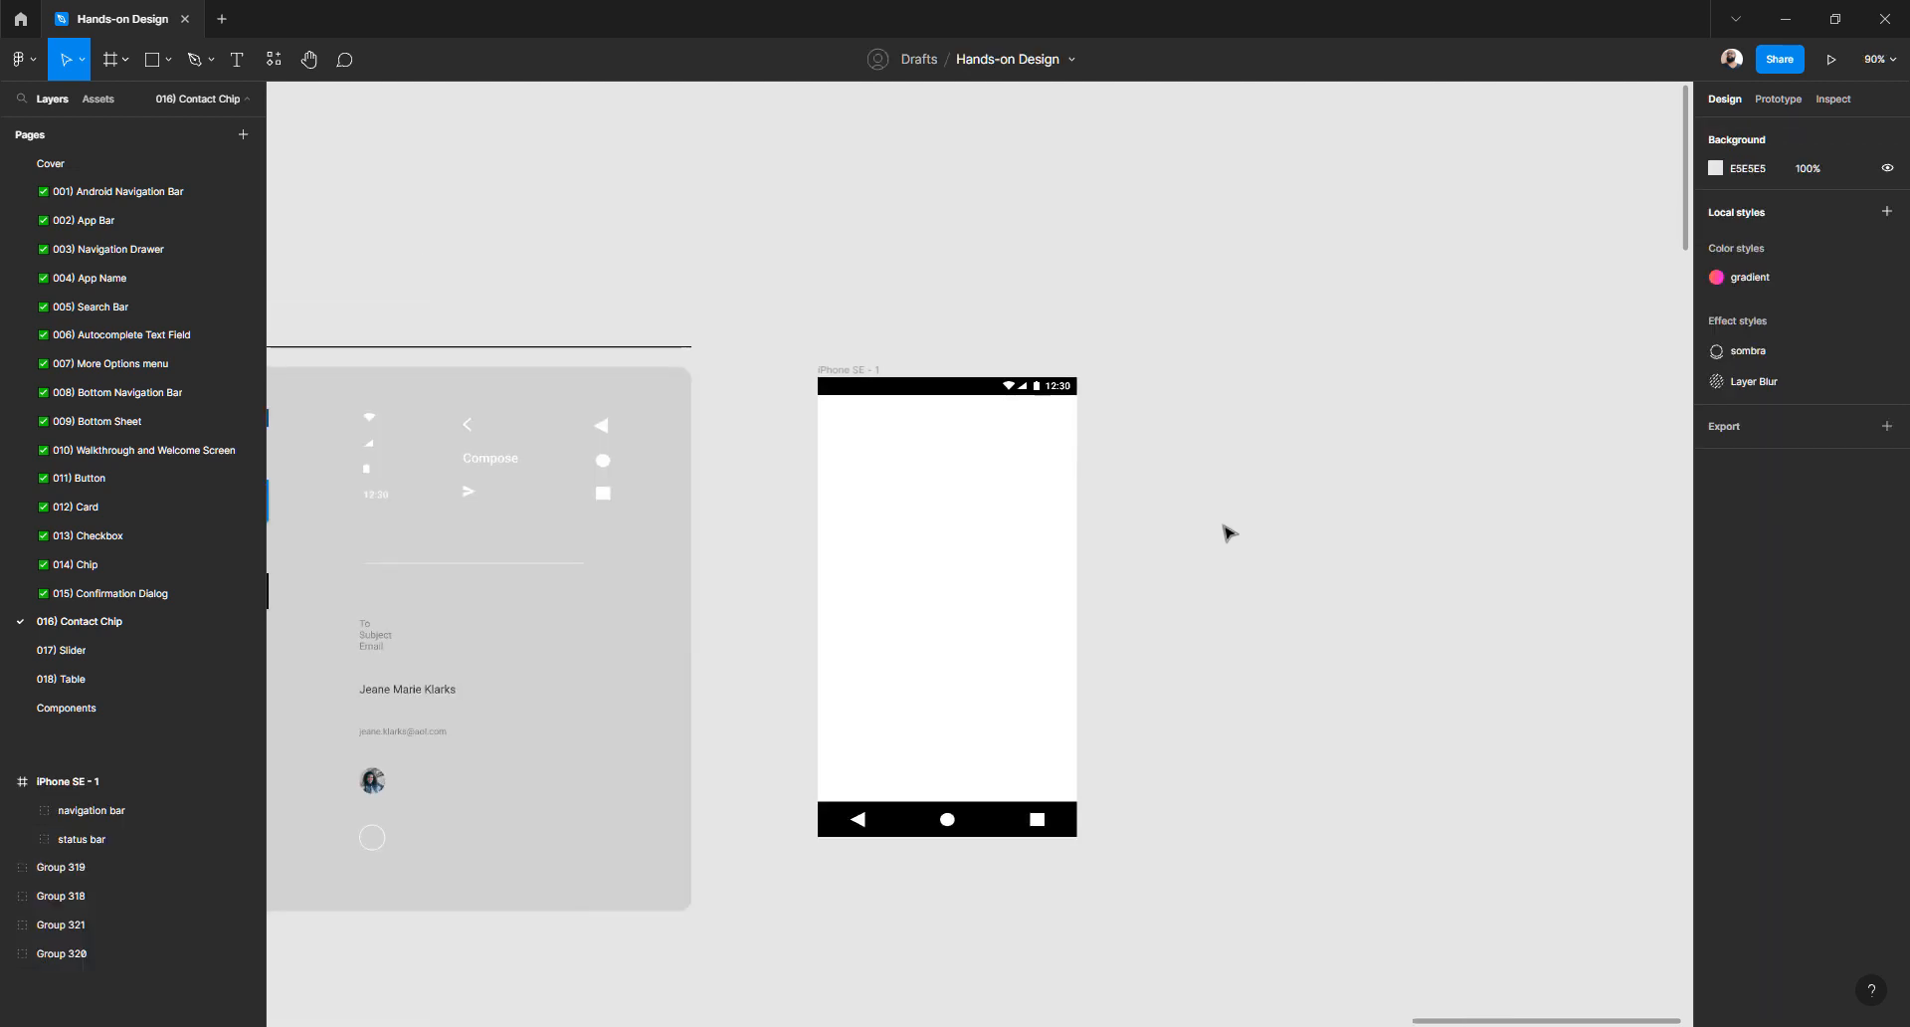
{"action": "scroll", "coordinate": [1228, 534], "scroll_direction": "left", "scroll_amount": 5}
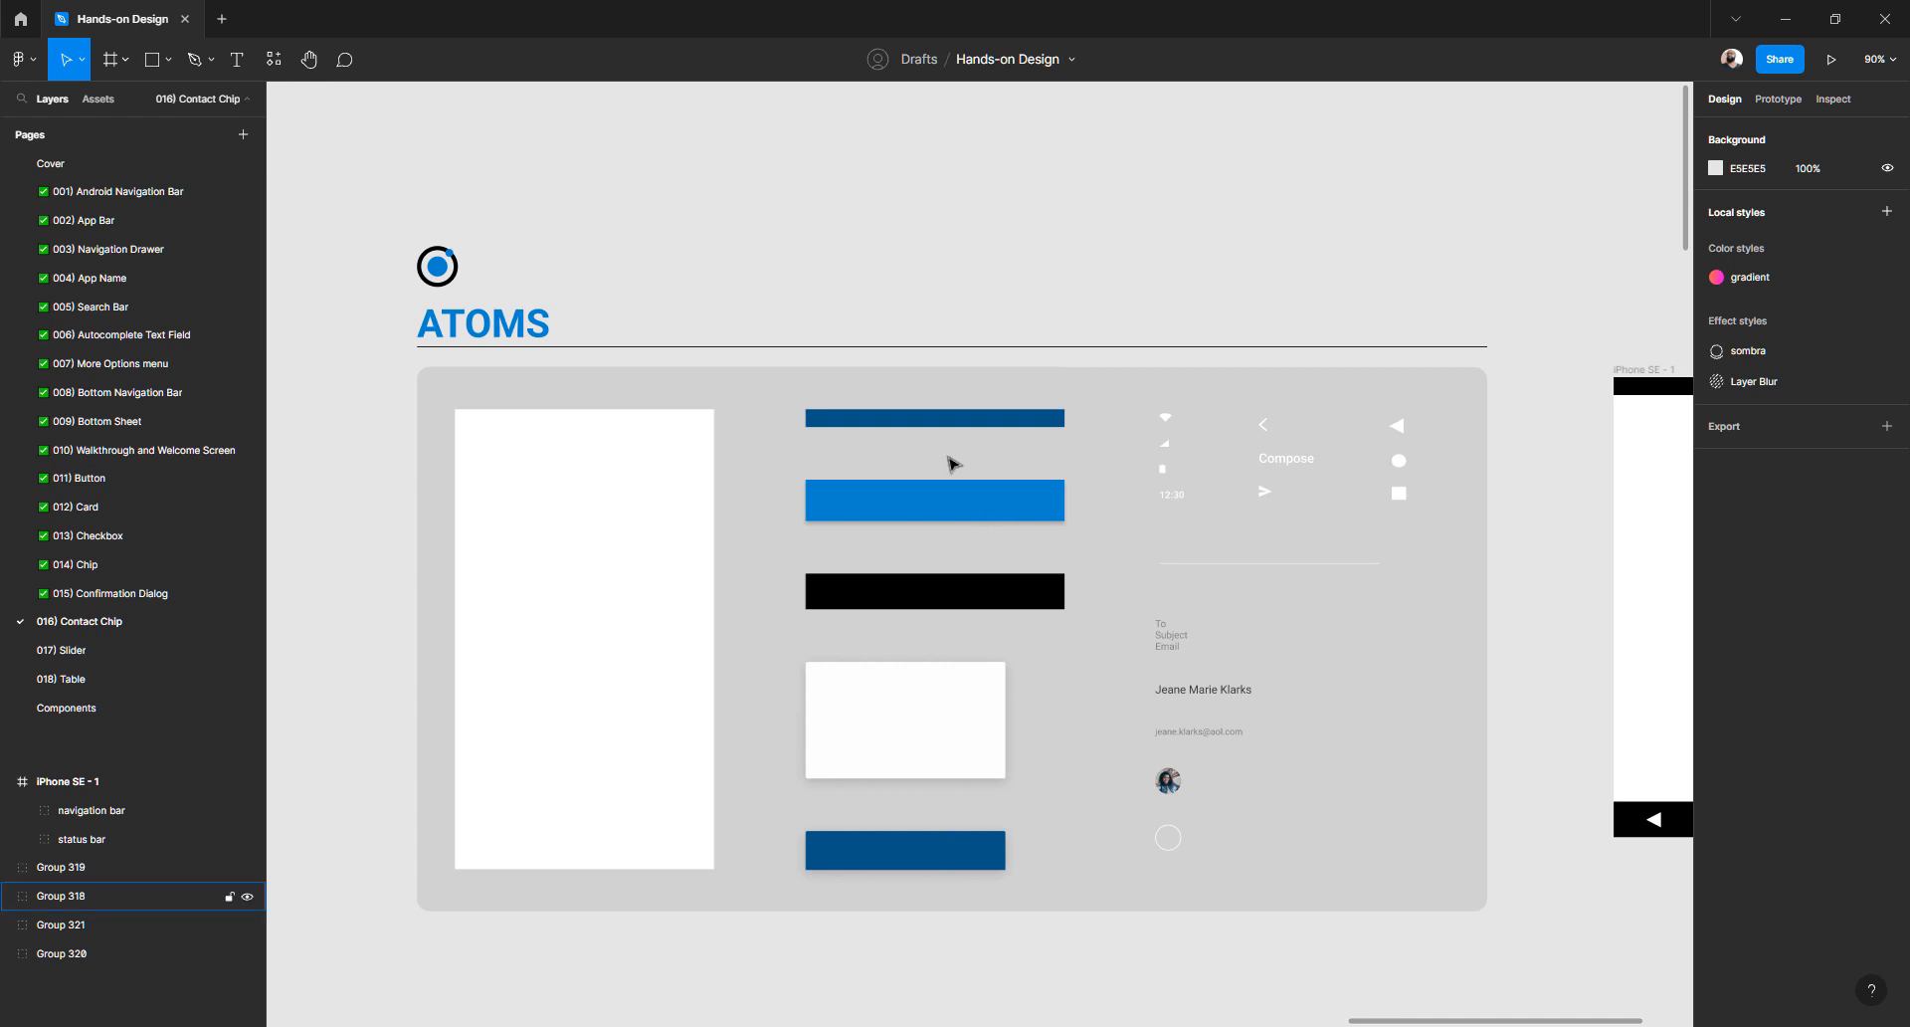
{"action": "left_click", "coordinate": [913, 430]}
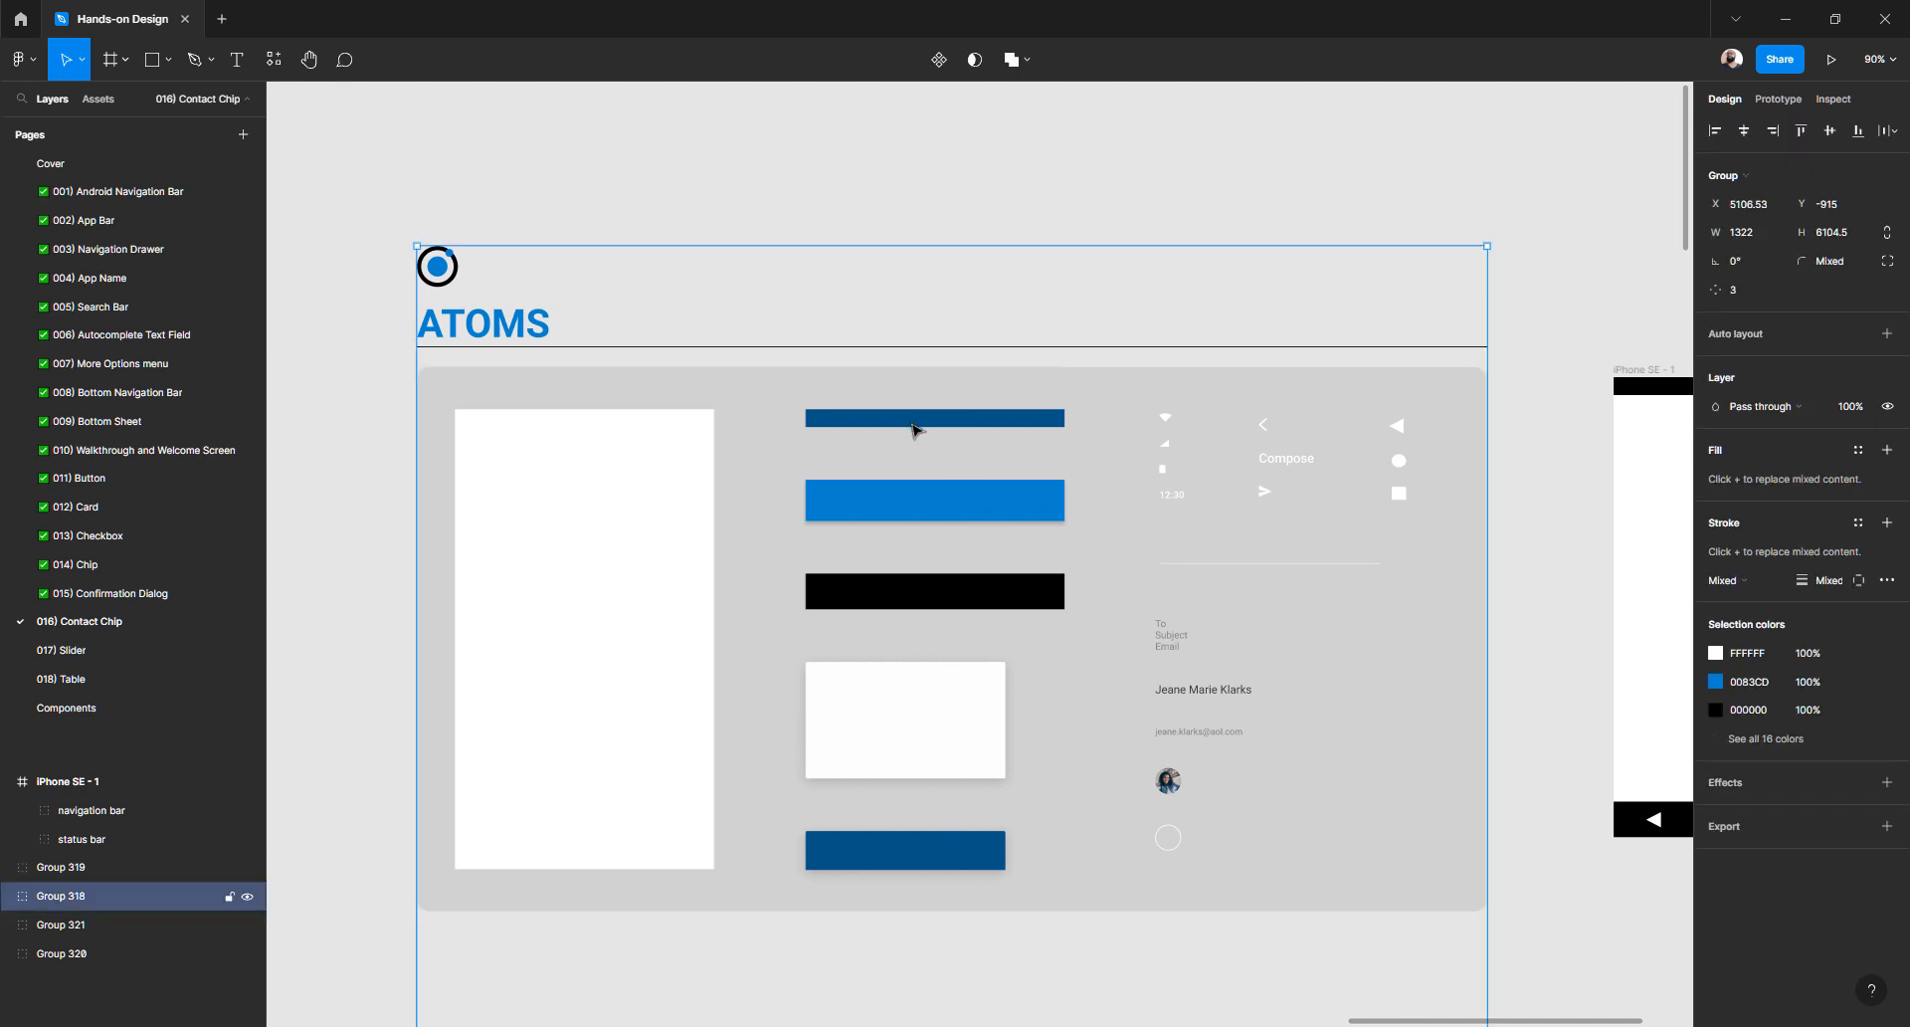
{"action": "scroll", "coordinate": [914, 429], "scroll_direction": "down", "scroll_amount": 2}
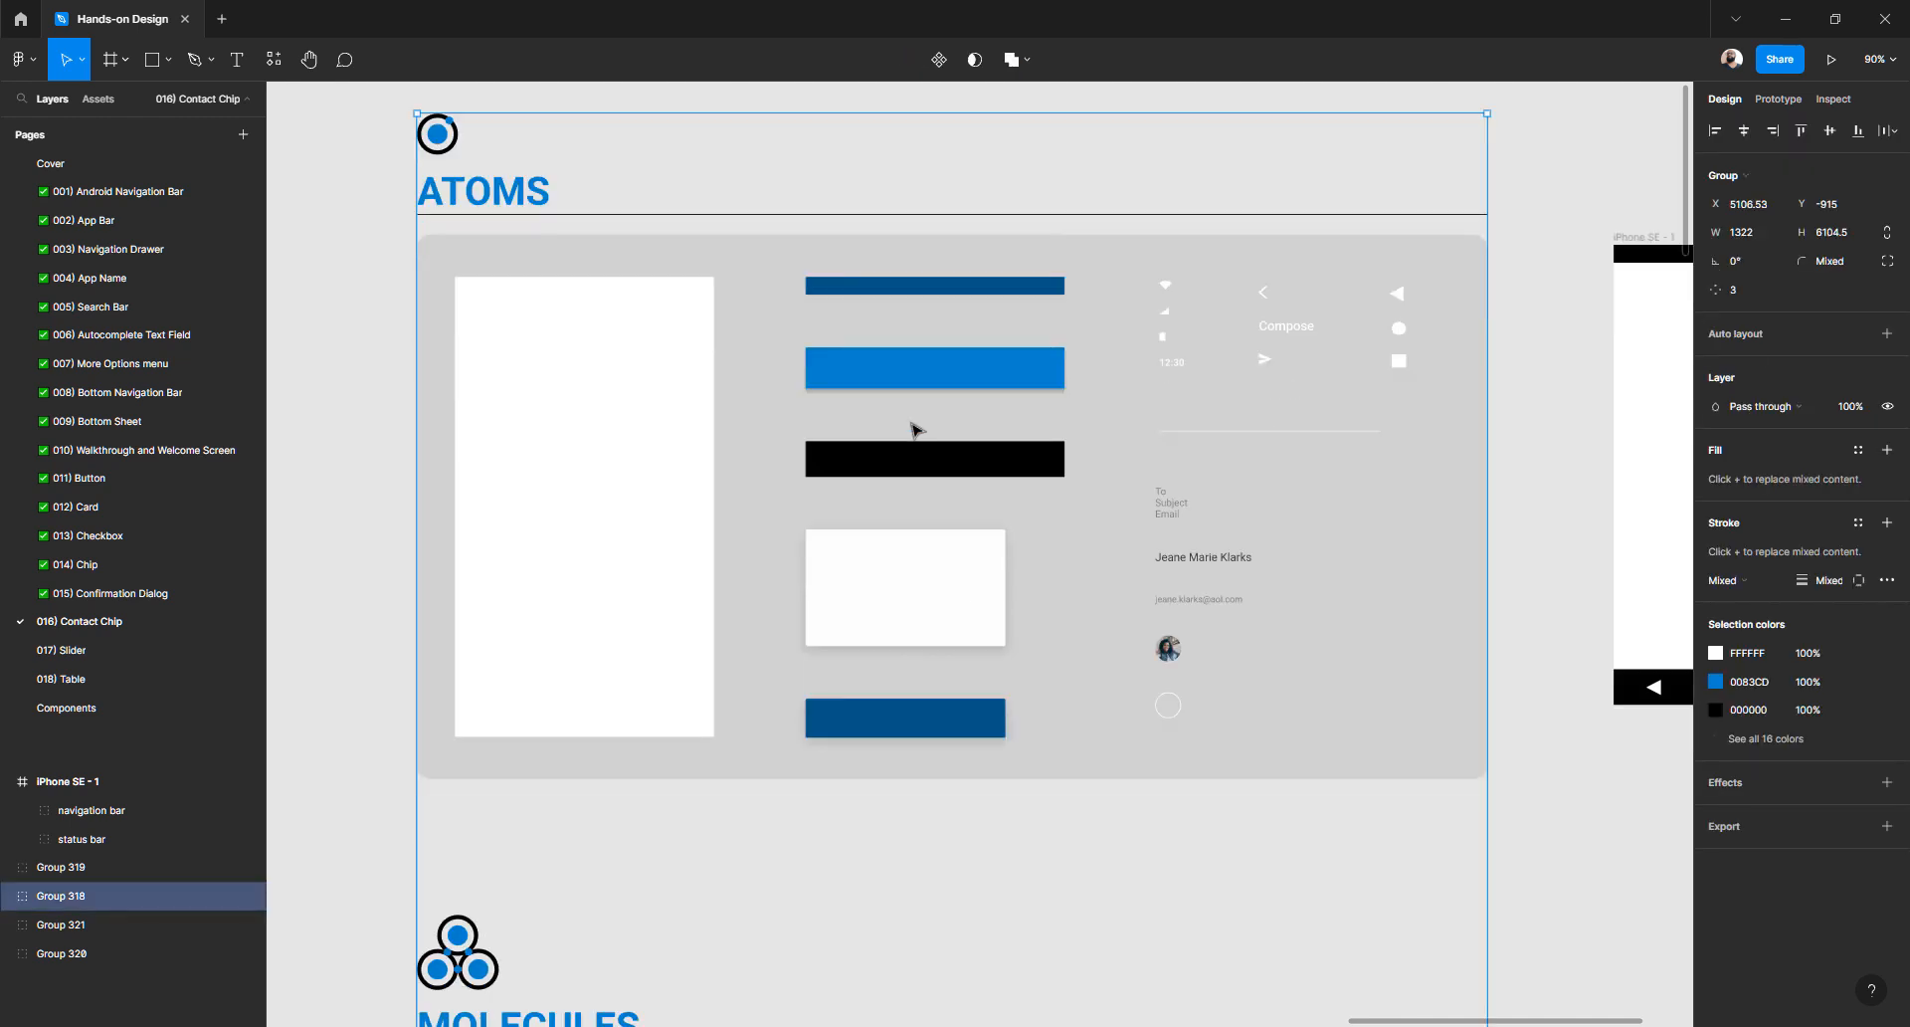
{"action": "scroll", "coordinate": [915, 430], "scroll_direction": "up", "scroll_amount": 1}
{"action": "scroll", "coordinate": [915, 430], "scroll_direction": "right", "scroll_amount": 5}
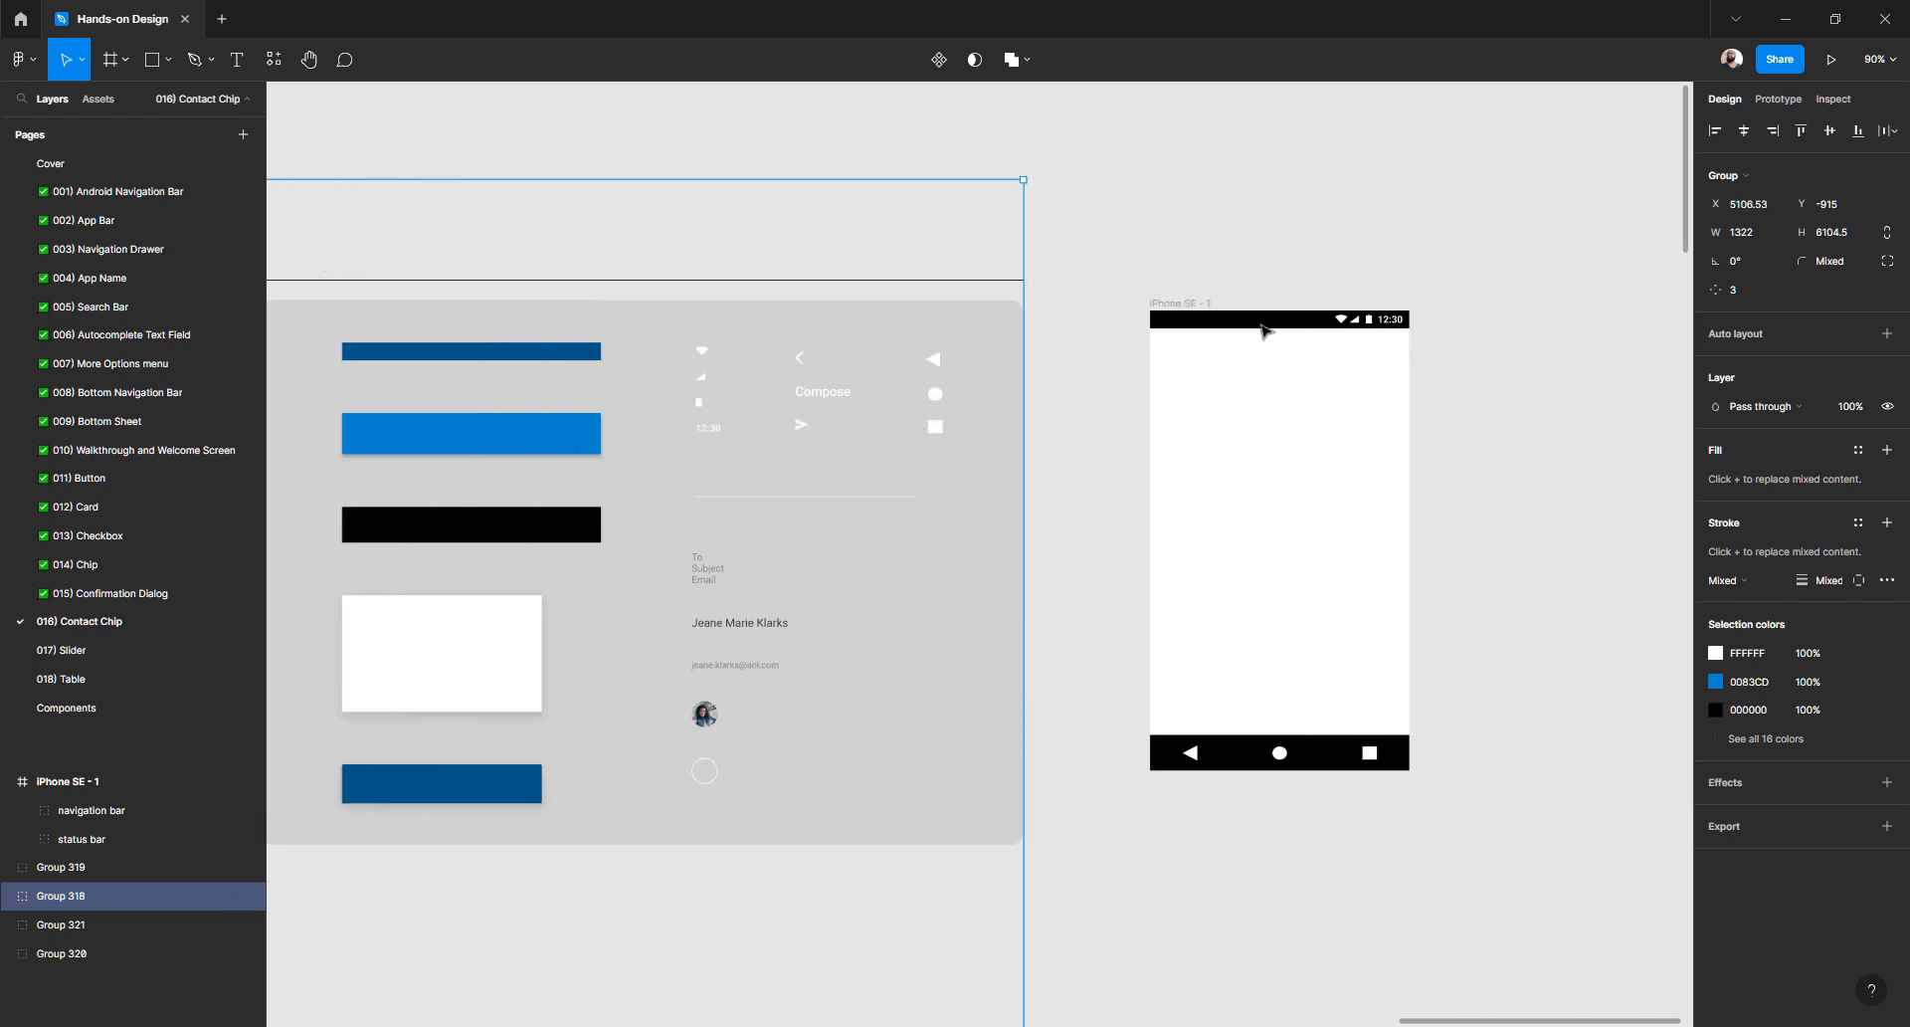
- Fill the status bar background with dark blue 005592
{"action": "double_click", "coordinate": [1262, 320]}
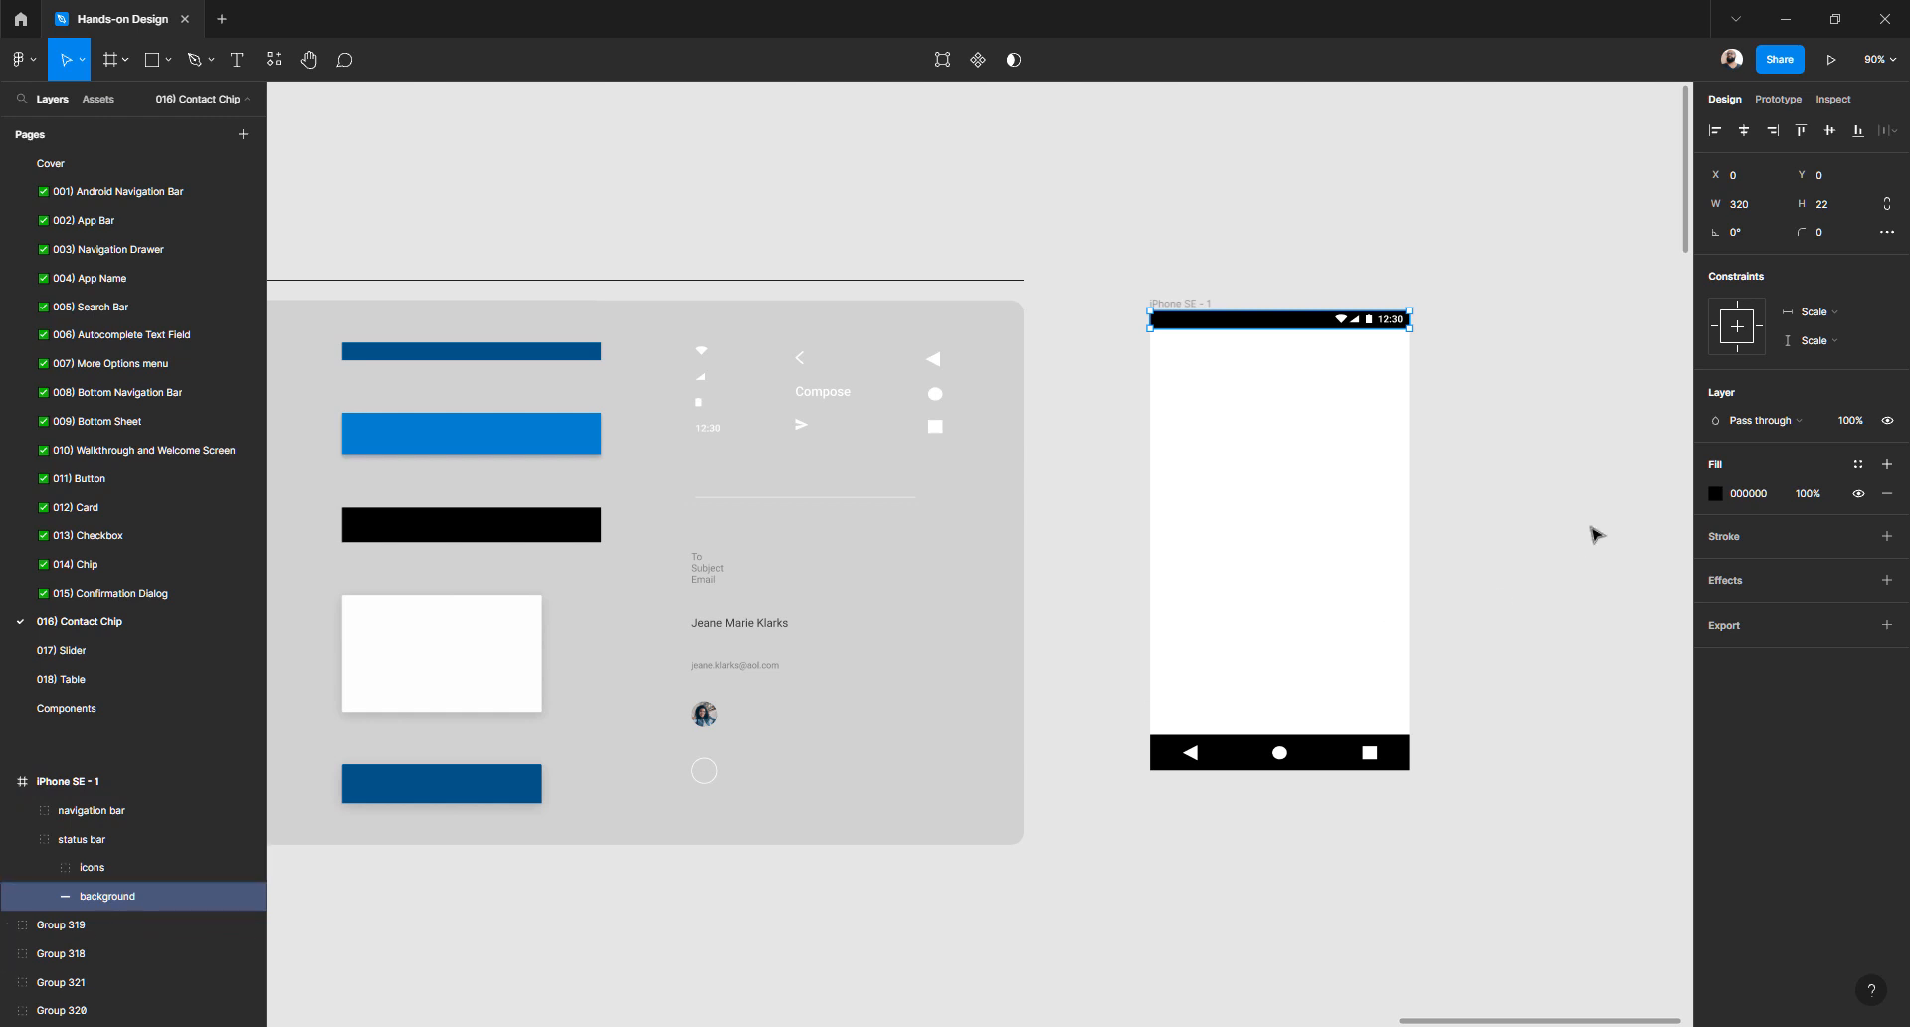
{"action": "left_click", "coordinate": [1720, 496]}
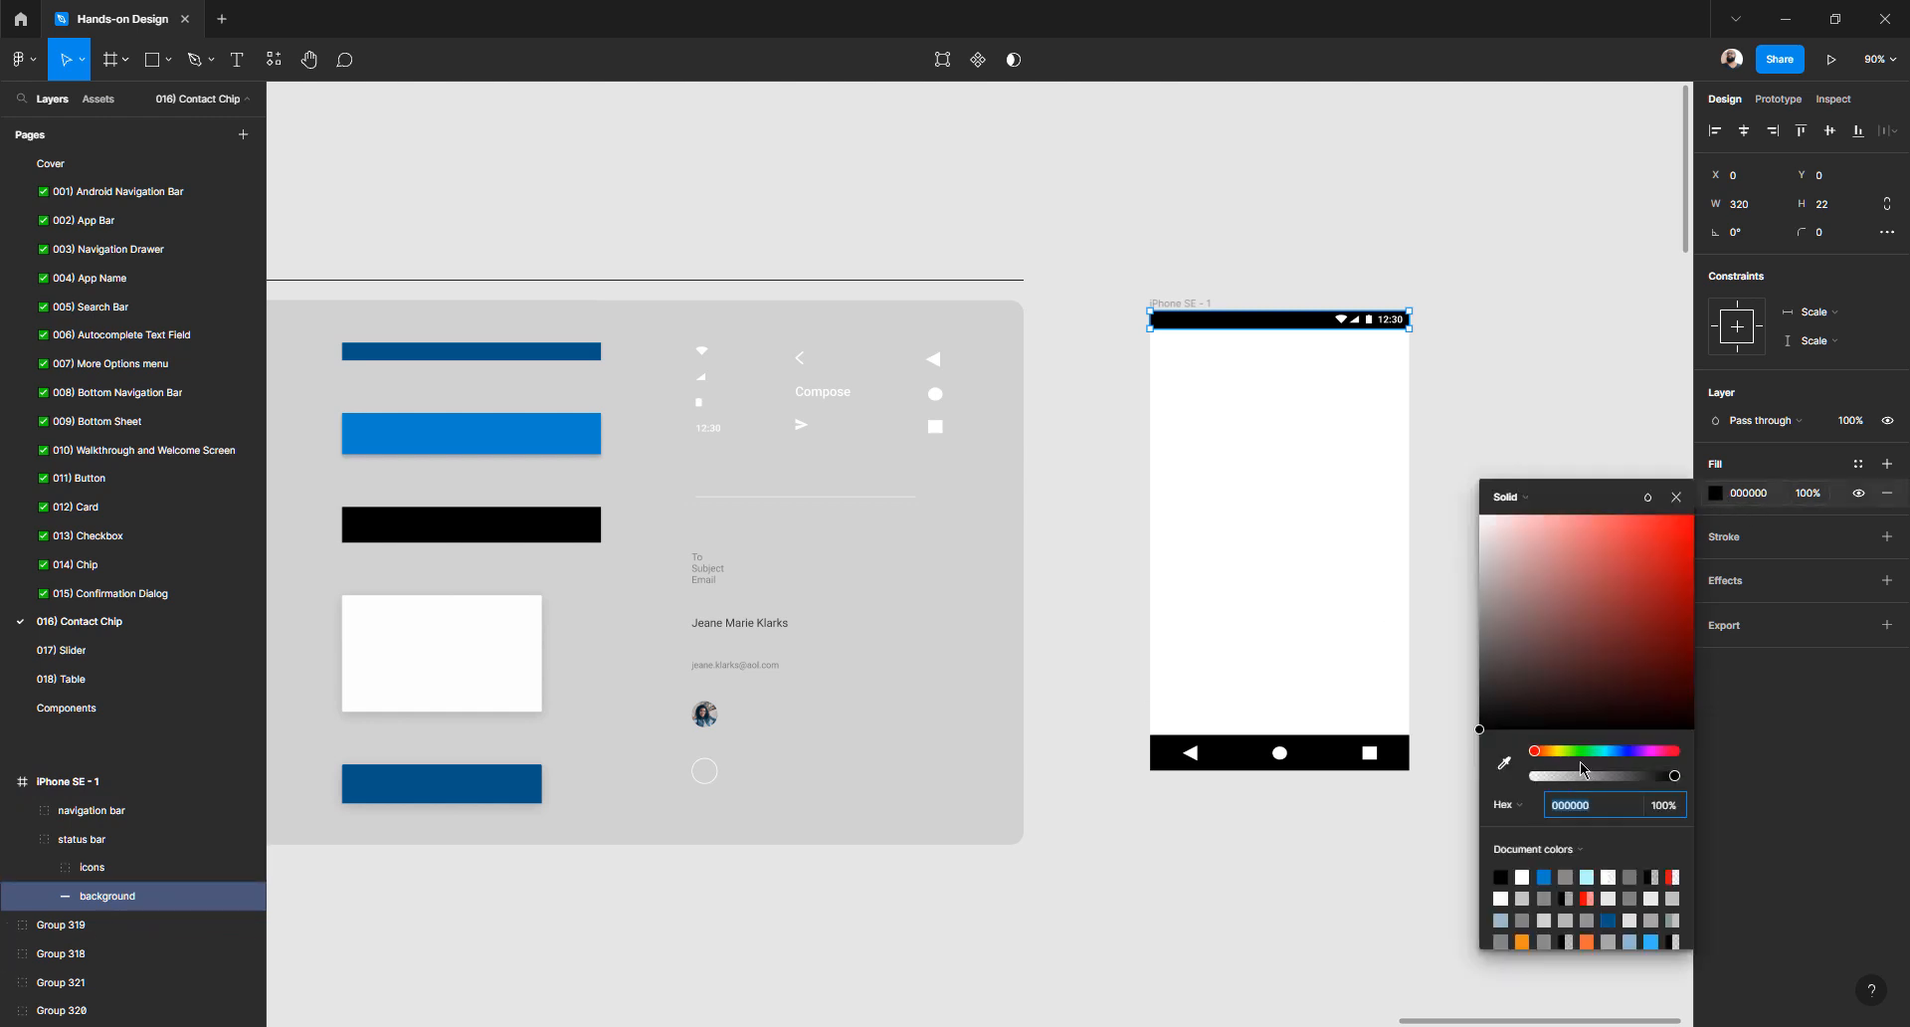
{"action": "left_click_drag", "start_coordinate": [1545, 763], "coordinate": [1615, 758]}
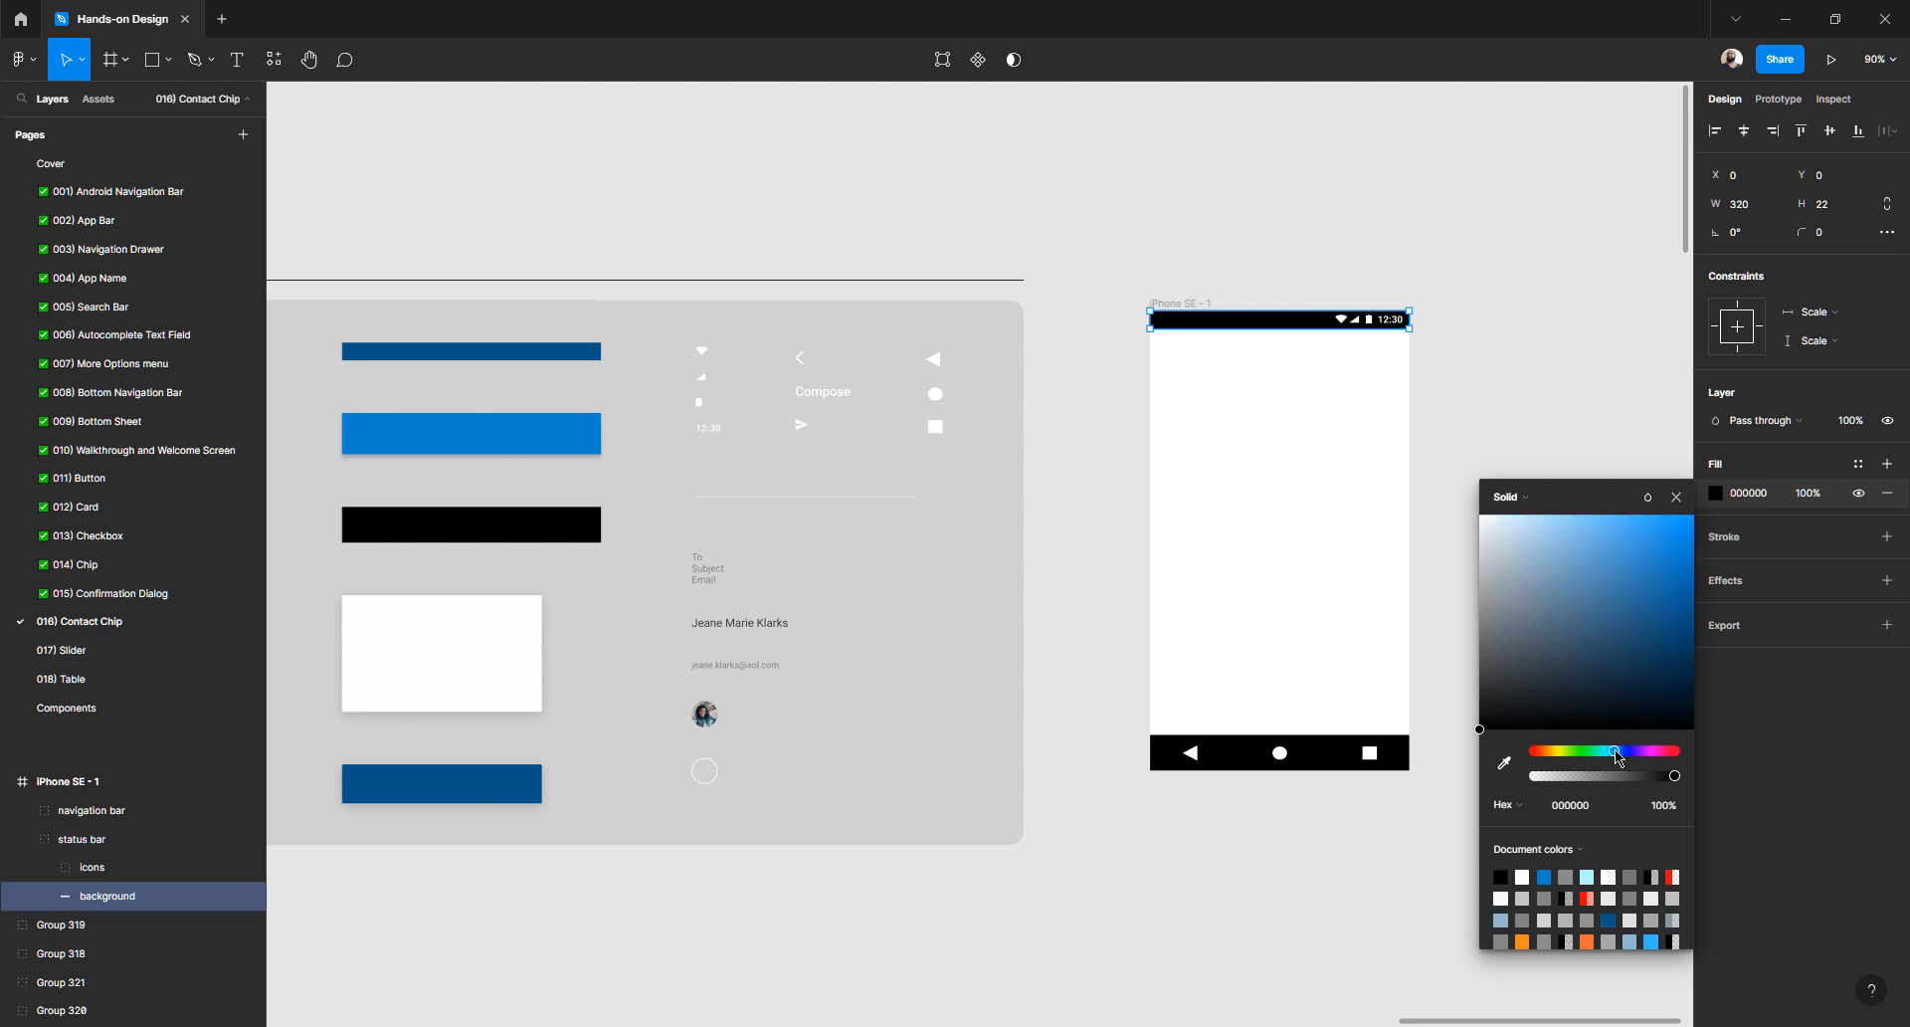
{"action": "left_click_drag", "start_coordinate": [1659, 558], "coordinate": [1714, 620]}
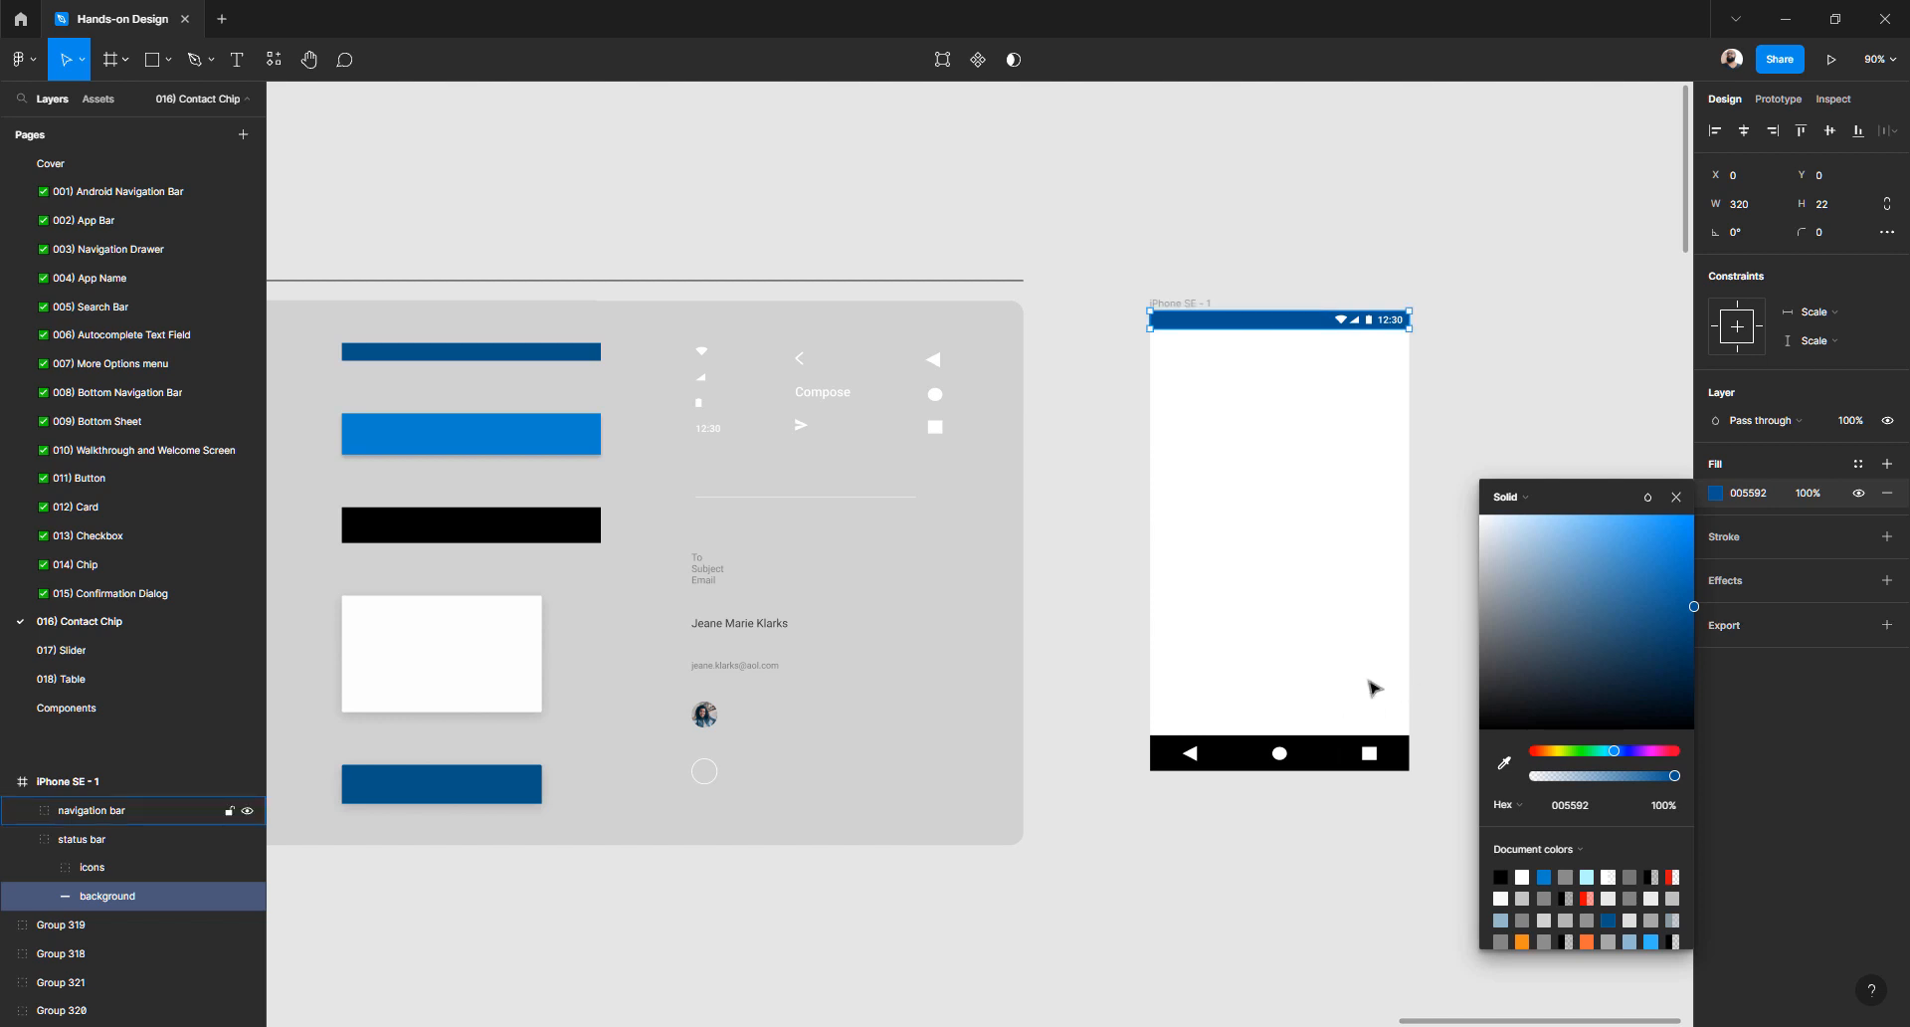
{"action": "left_click", "coordinate": [1455, 562]}
- Eyedrop the status bar's blue onto the navigation bar background
{"action": "double_click", "coordinate": [1318, 746]}
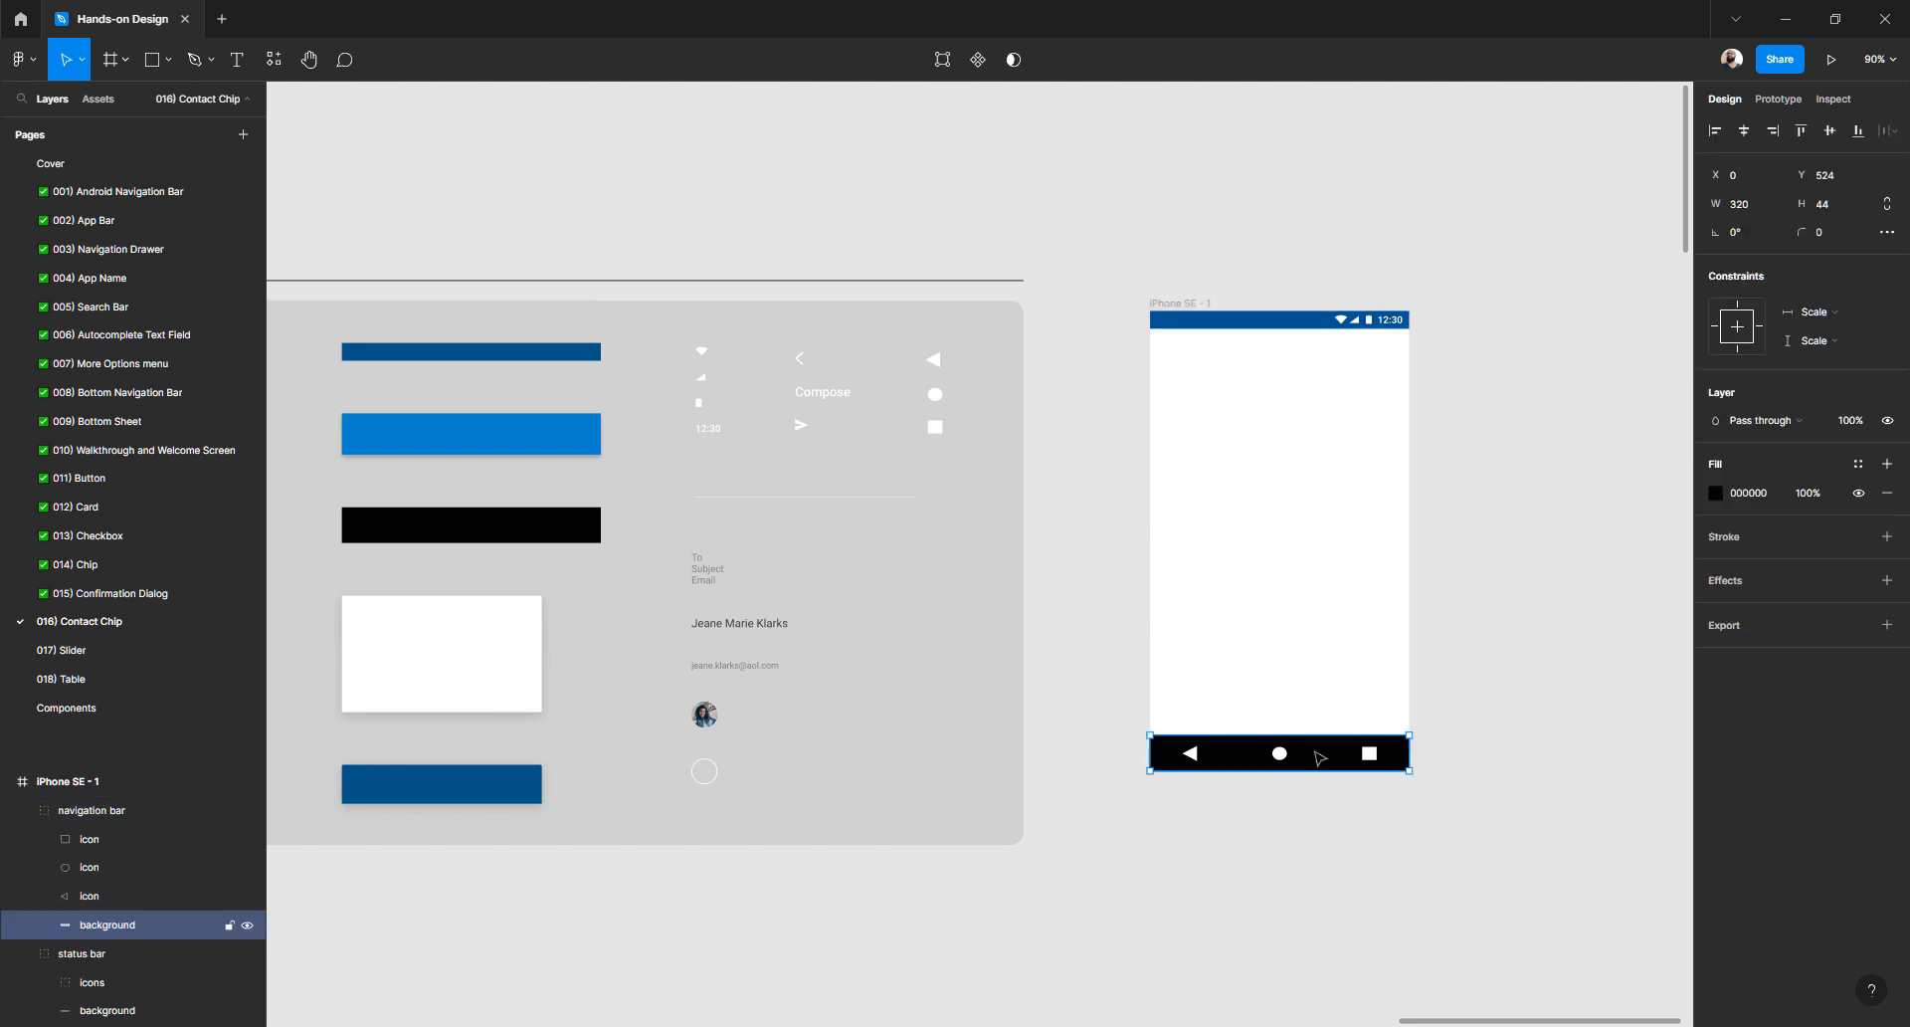
{"action": "left_click", "coordinate": [1717, 494]}
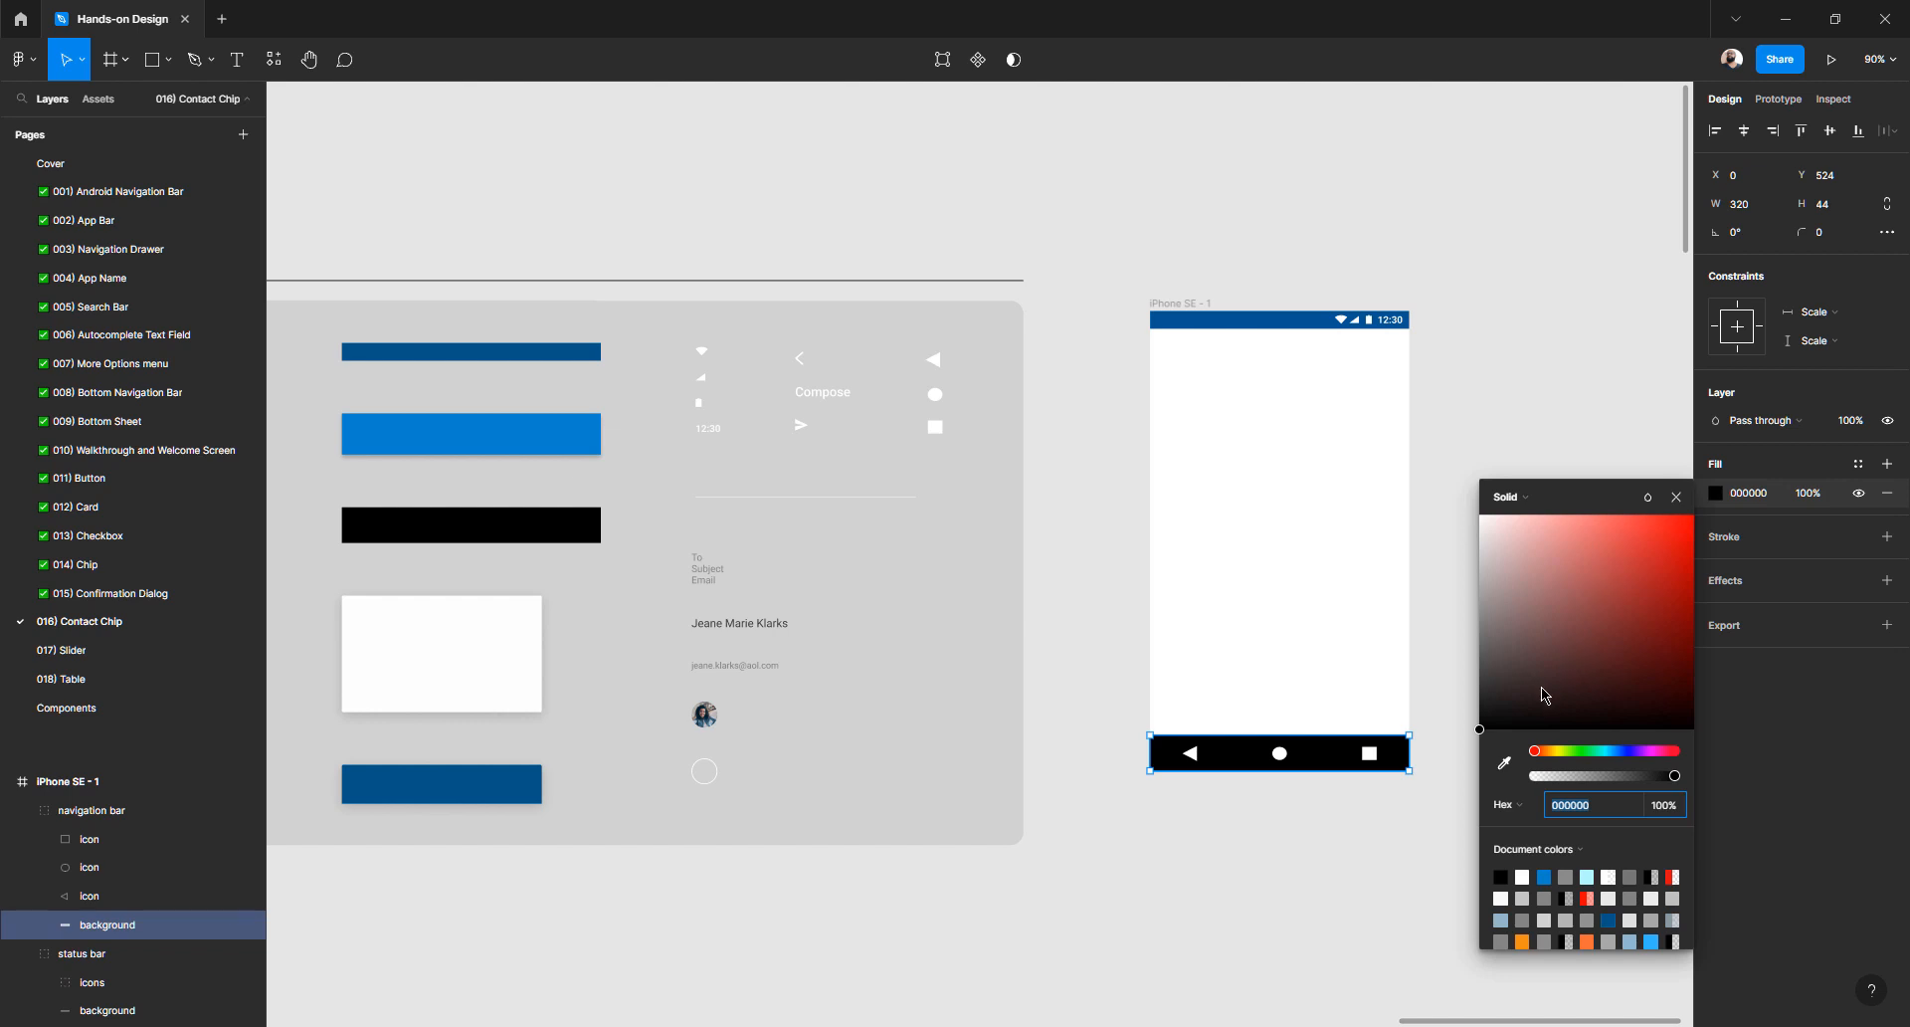
{"action": "left_click", "coordinate": [1504, 763]}
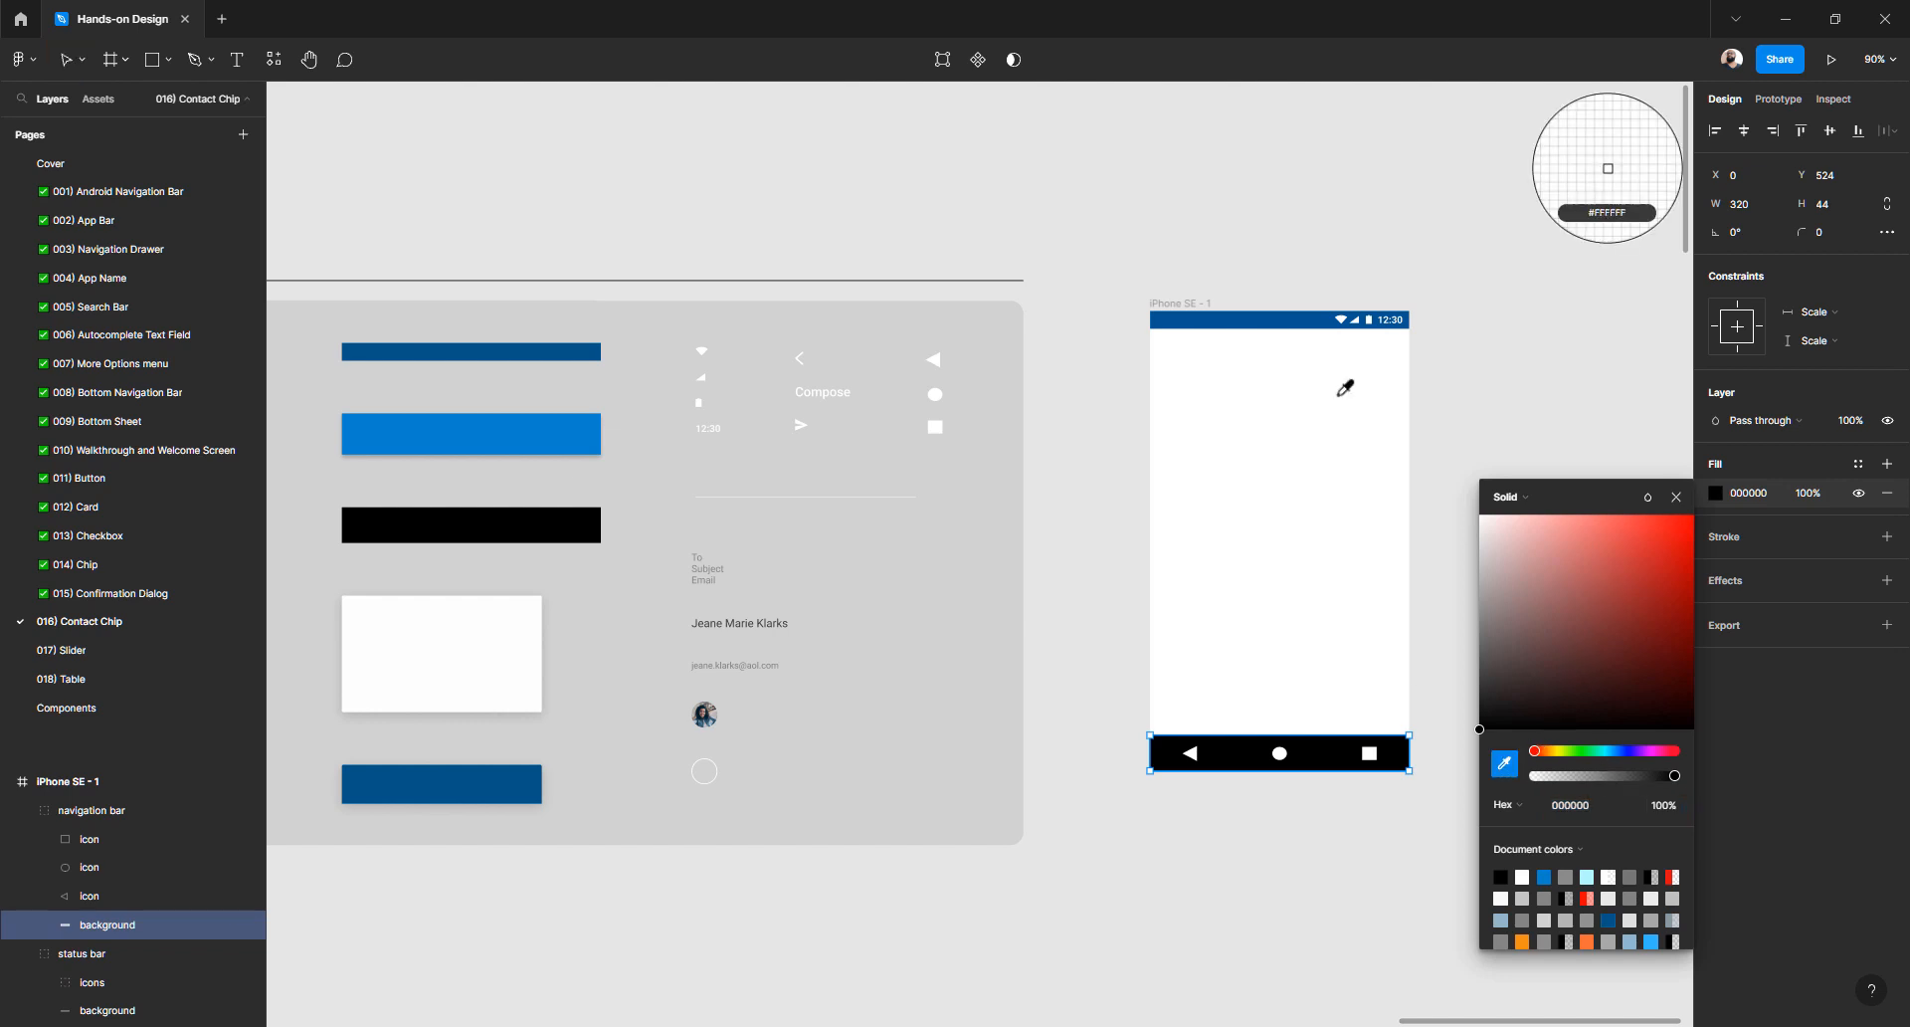
{"action": "left_click", "coordinate": [1282, 316]}
{"action": "left_click", "coordinate": [1249, 245]}
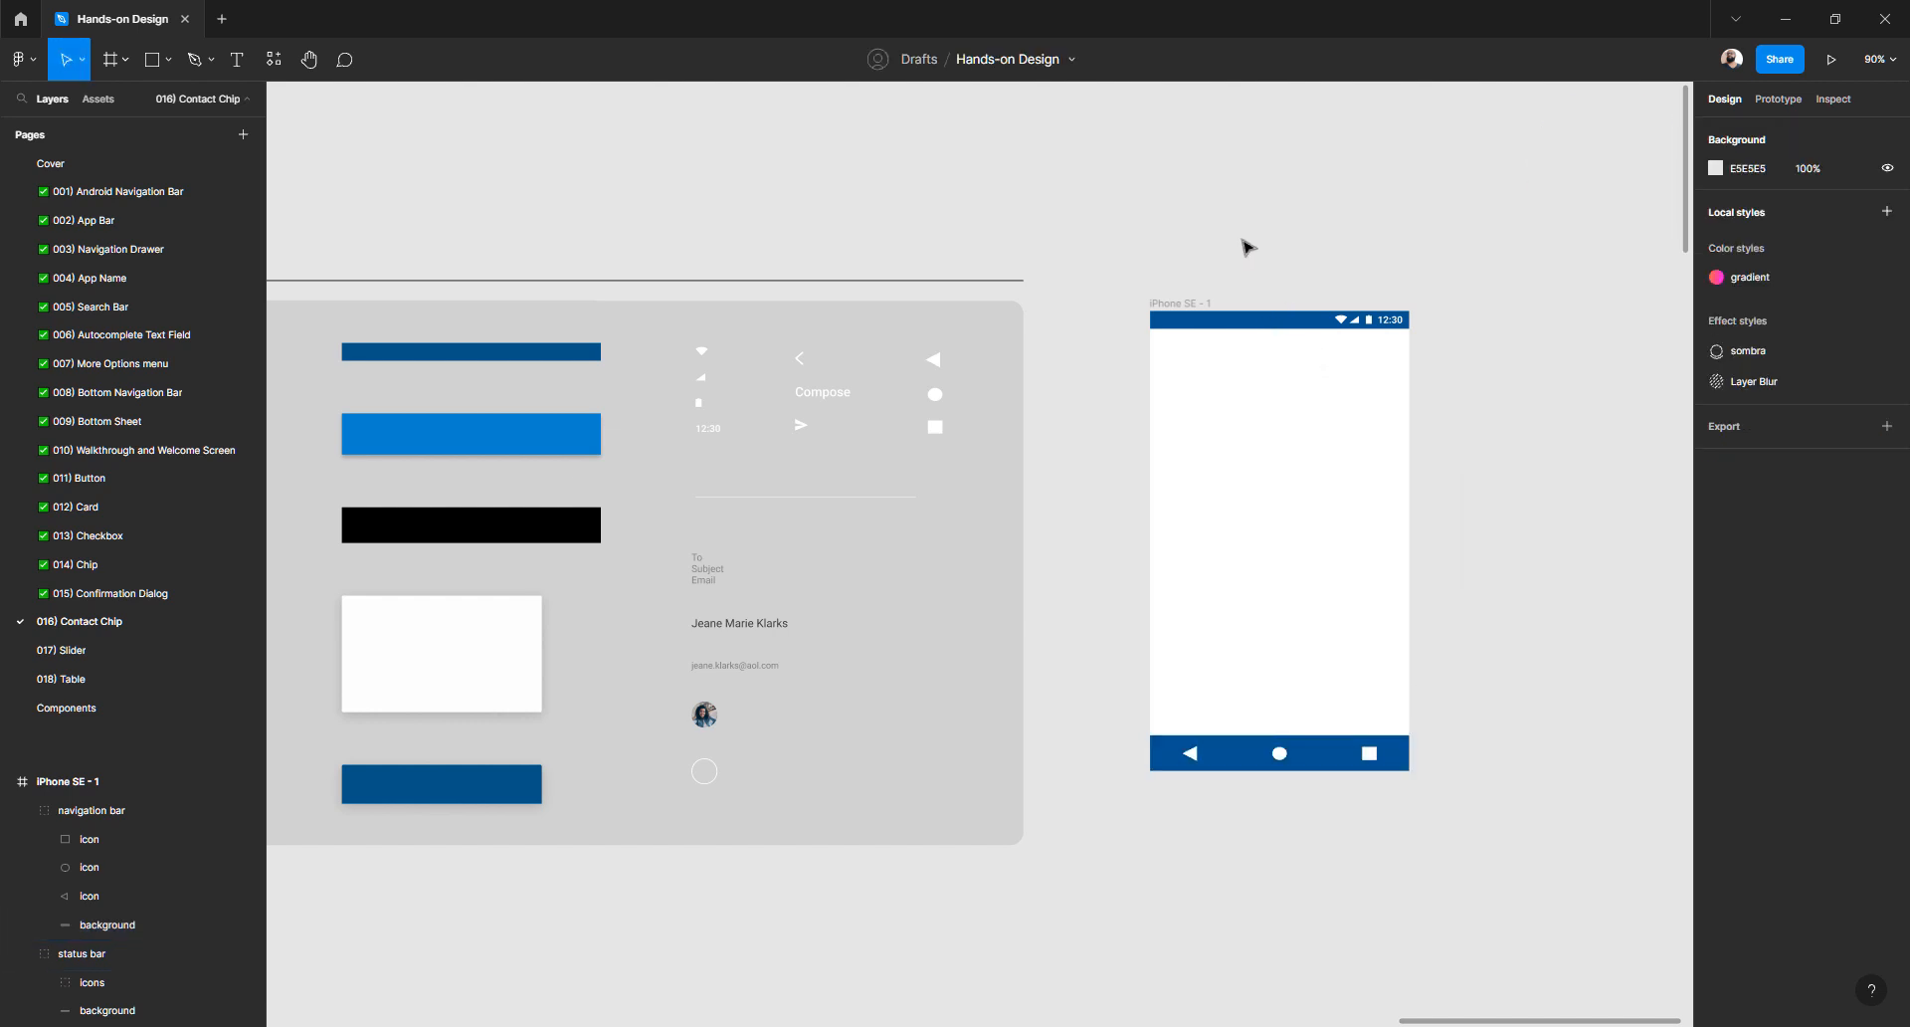
{"action": "scroll", "coordinate": [1172, 249], "scroll_direction": "left", "scroll_amount": 5}
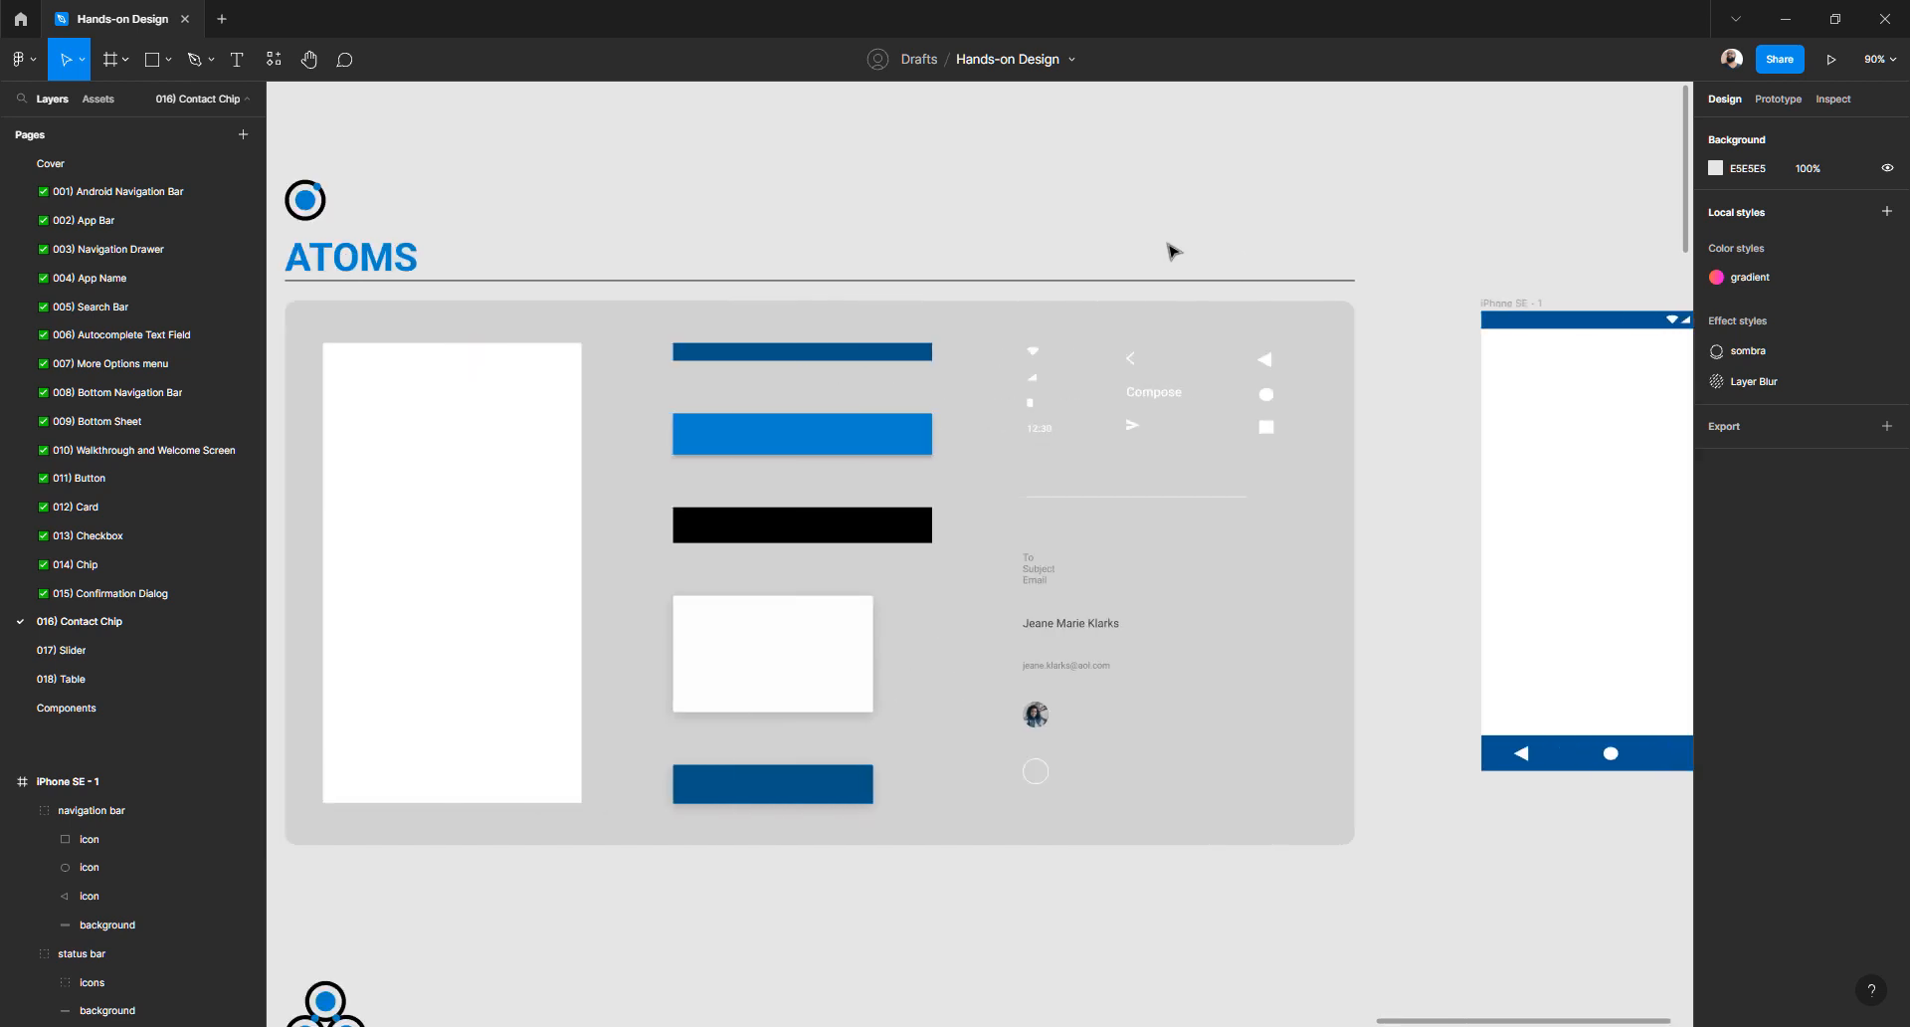
{"action": "scroll", "coordinate": [1172, 249], "scroll_direction": "right", "scroll_amount": 2}
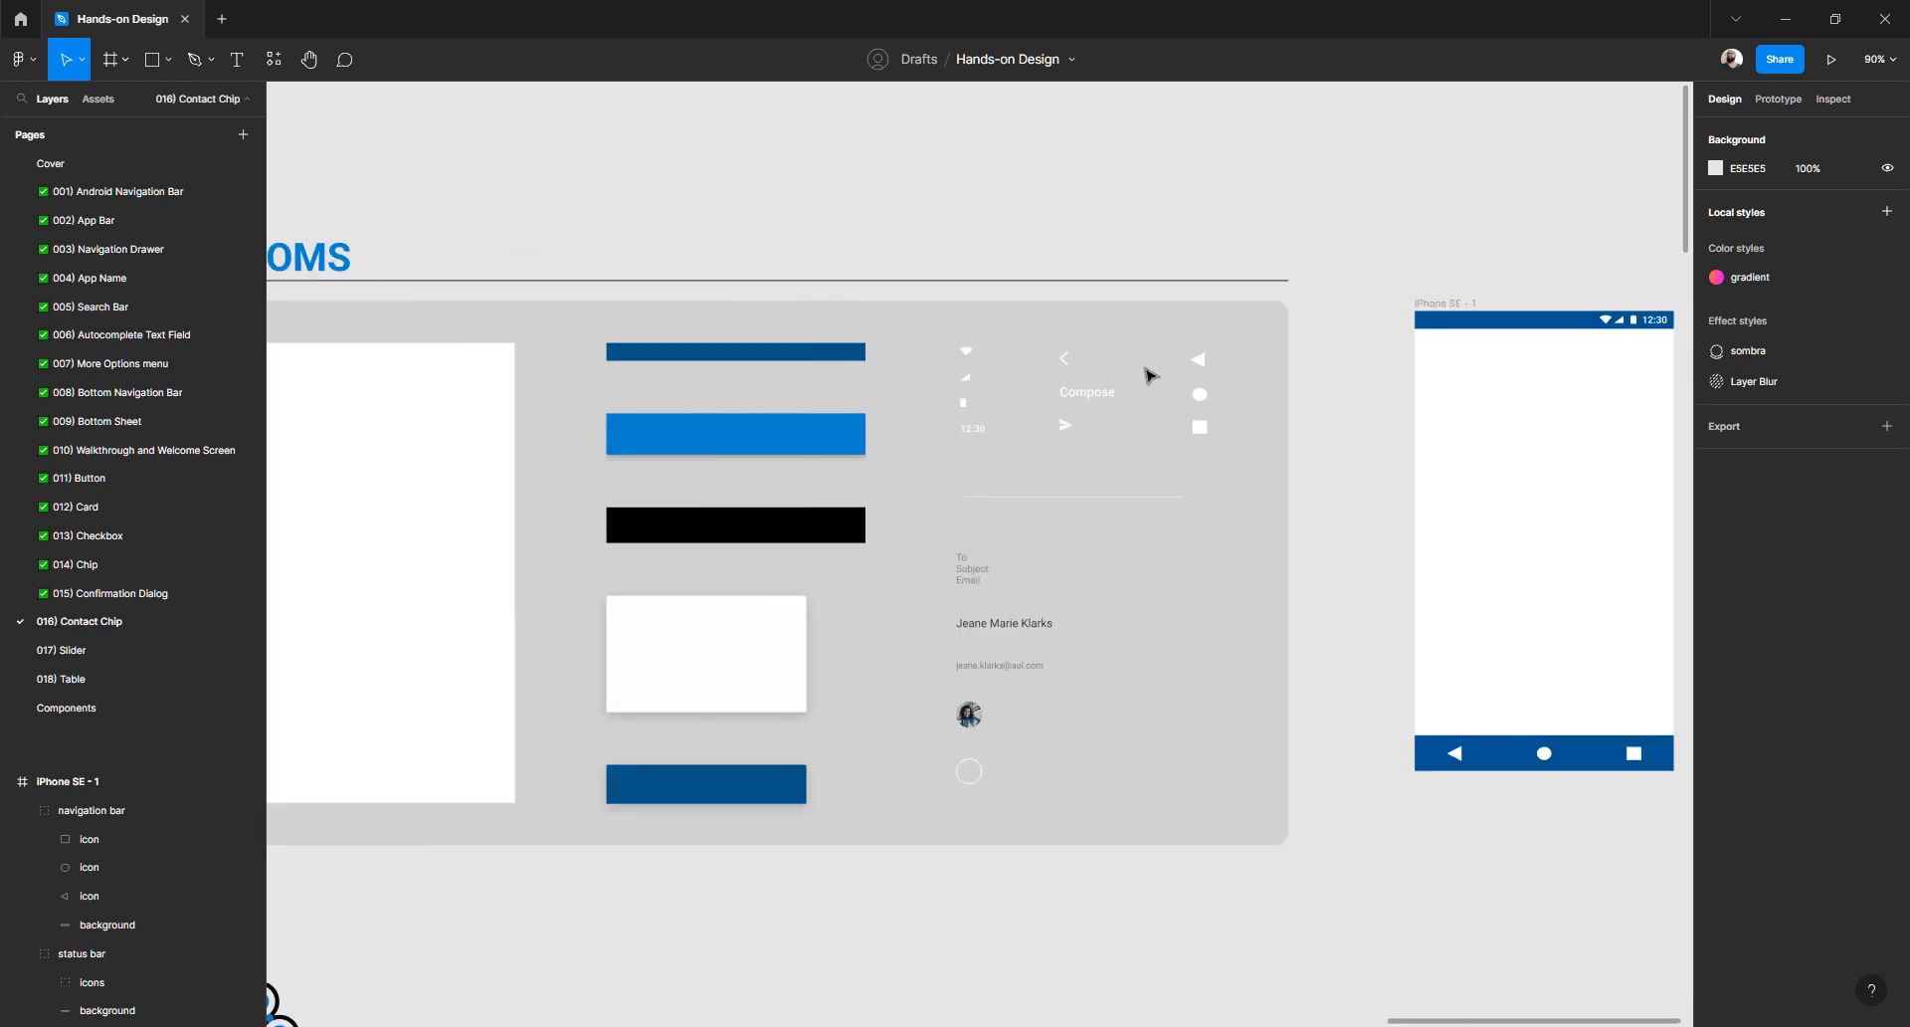
{"action": "scroll", "coordinate": [1152, 375], "scroll_direction": "right", "scroll_amount": 1}
{"action": "scroll", "coordinate": [939, 377], "scroll_direction": "left", "scroll_amount": 4}
{"action": "scroll", "coordinate": [939, 376], "scroll_direction": "right", "scroll_amount": 3}
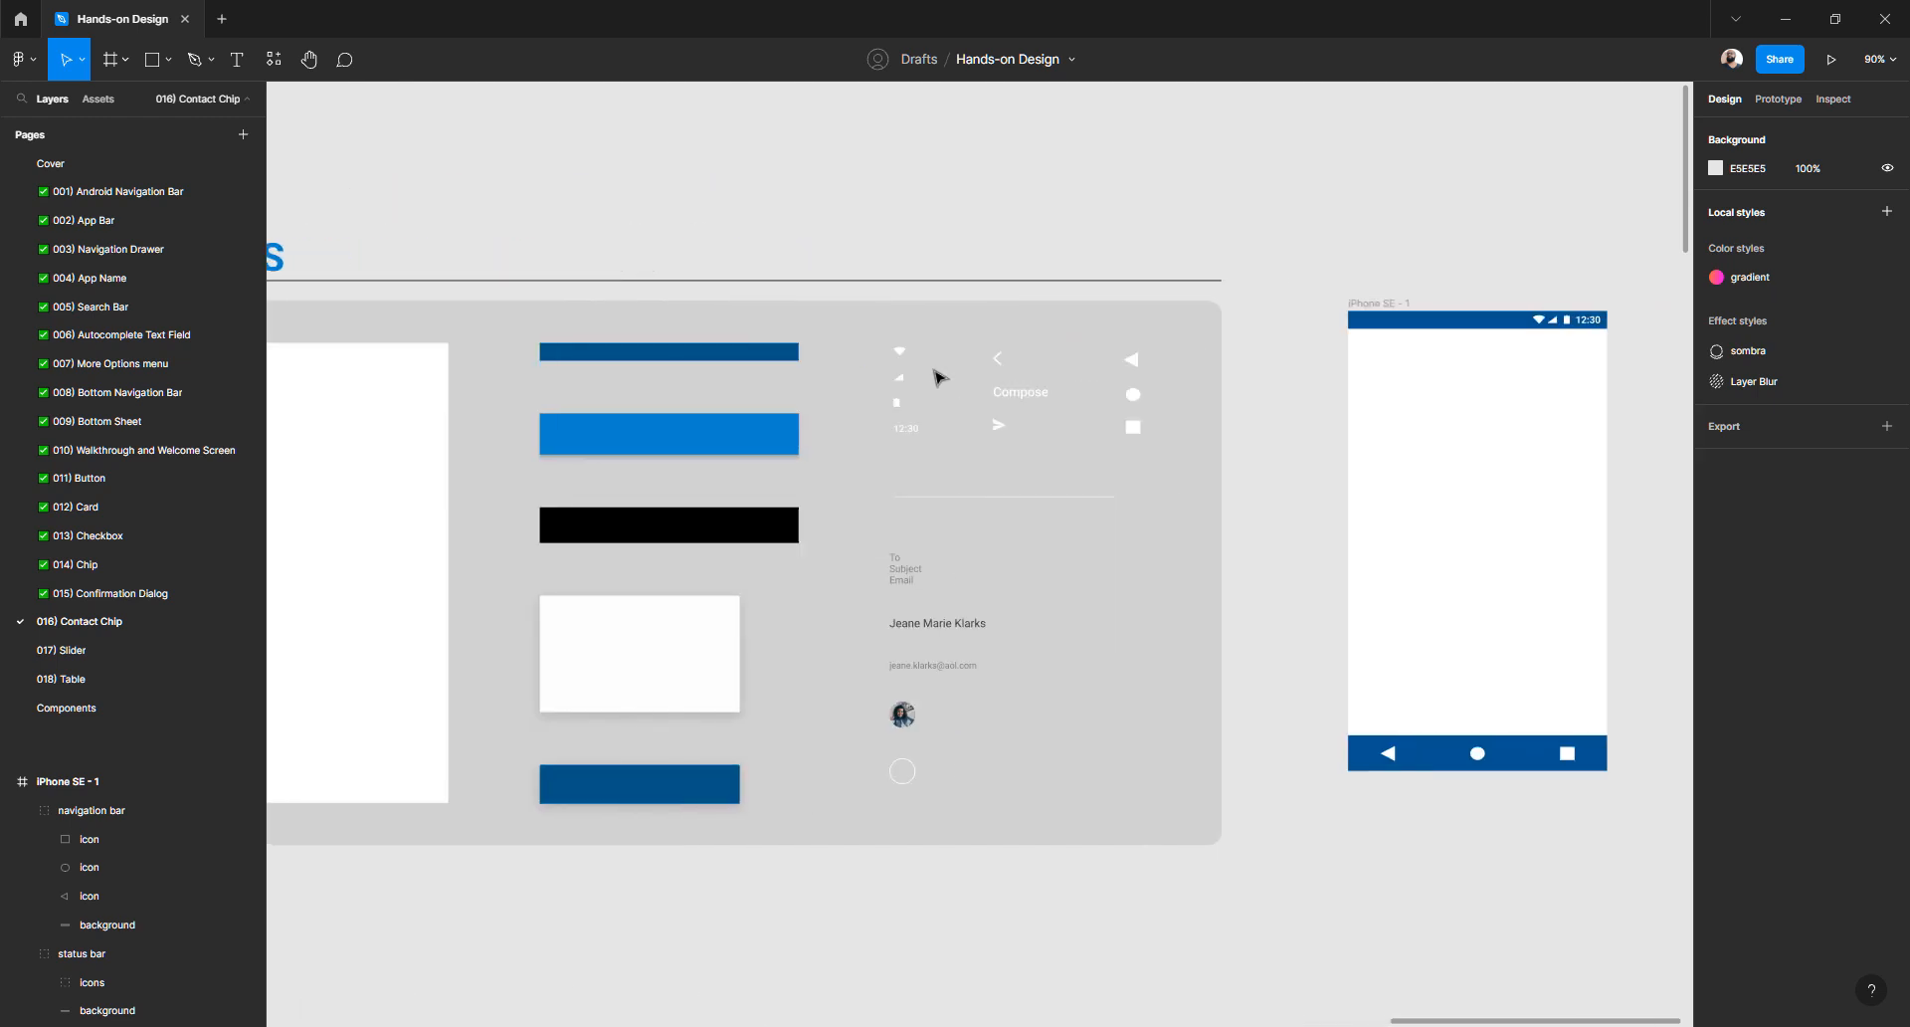
{"action": "left_click", "coordinate": [753, 366]}
{"action": "double_click", "coordinate": [753, 367]}
{"action": "left_click", "coordinate": [747, 437]}
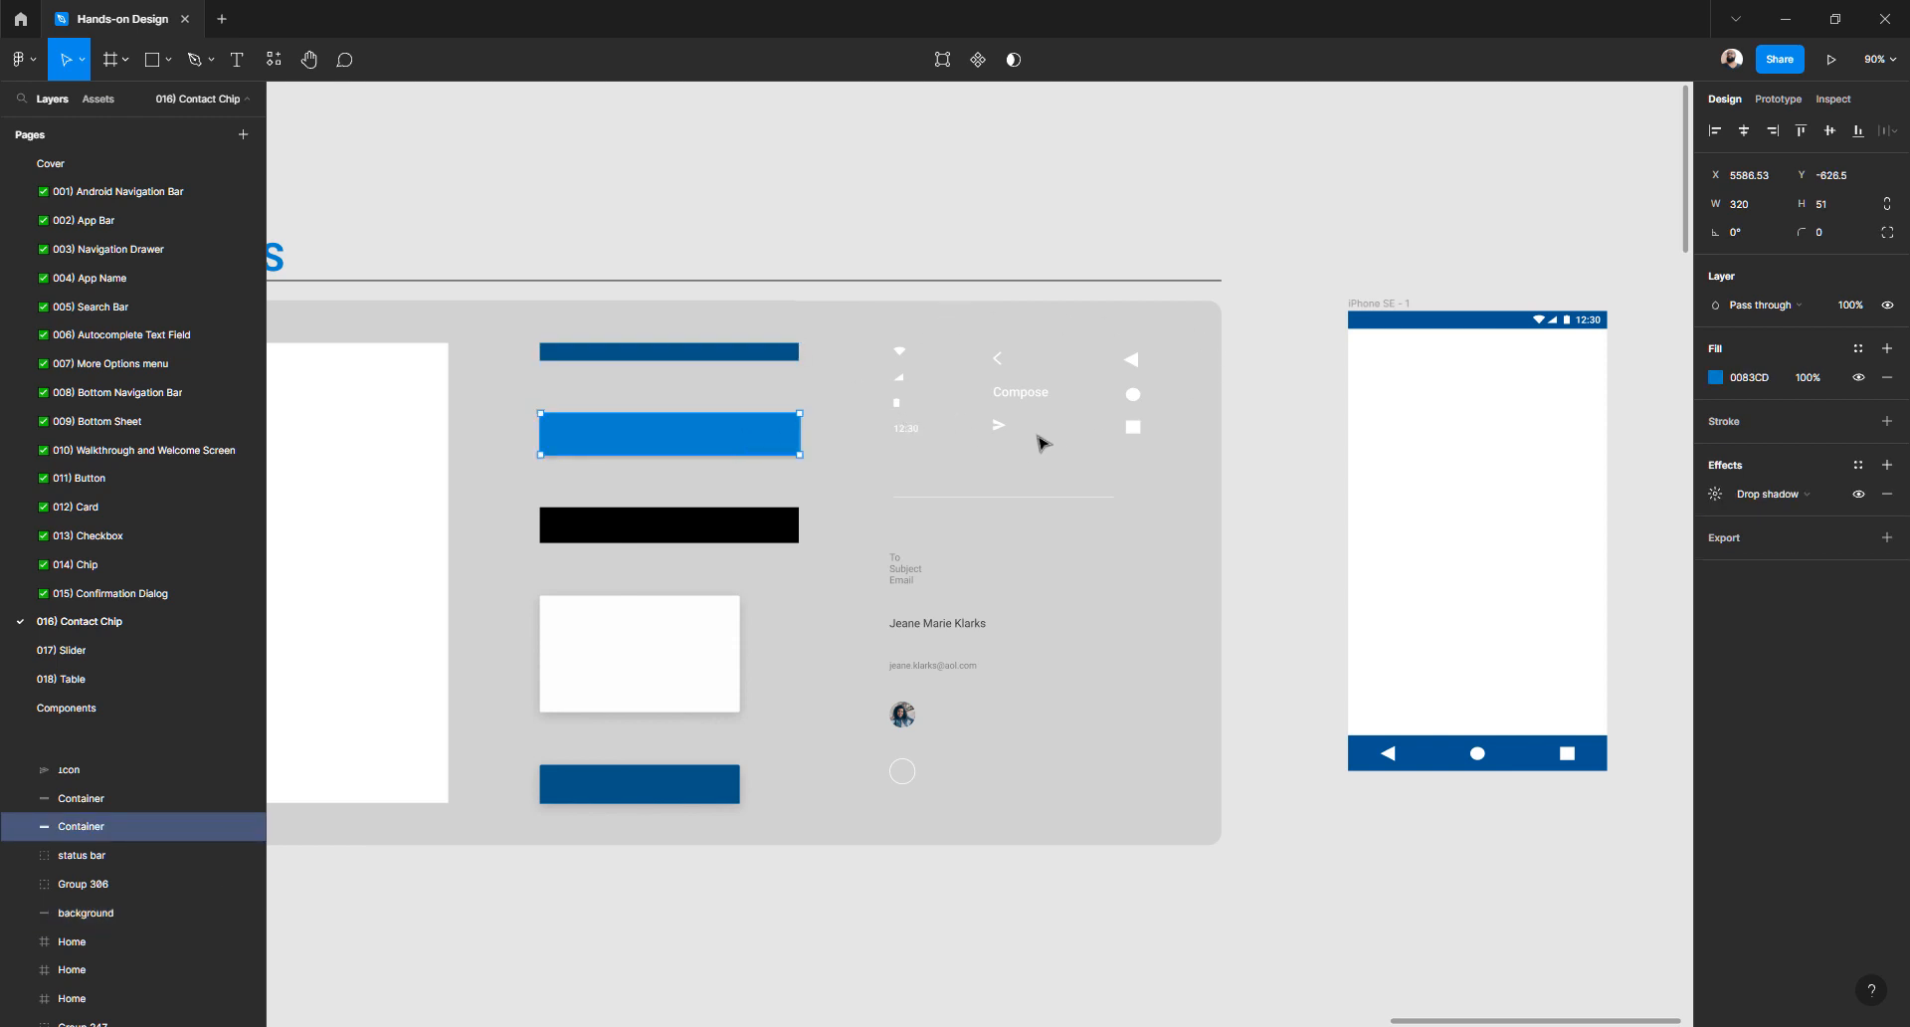
{"action": "left_click", "coordinate": [1130, 197]}
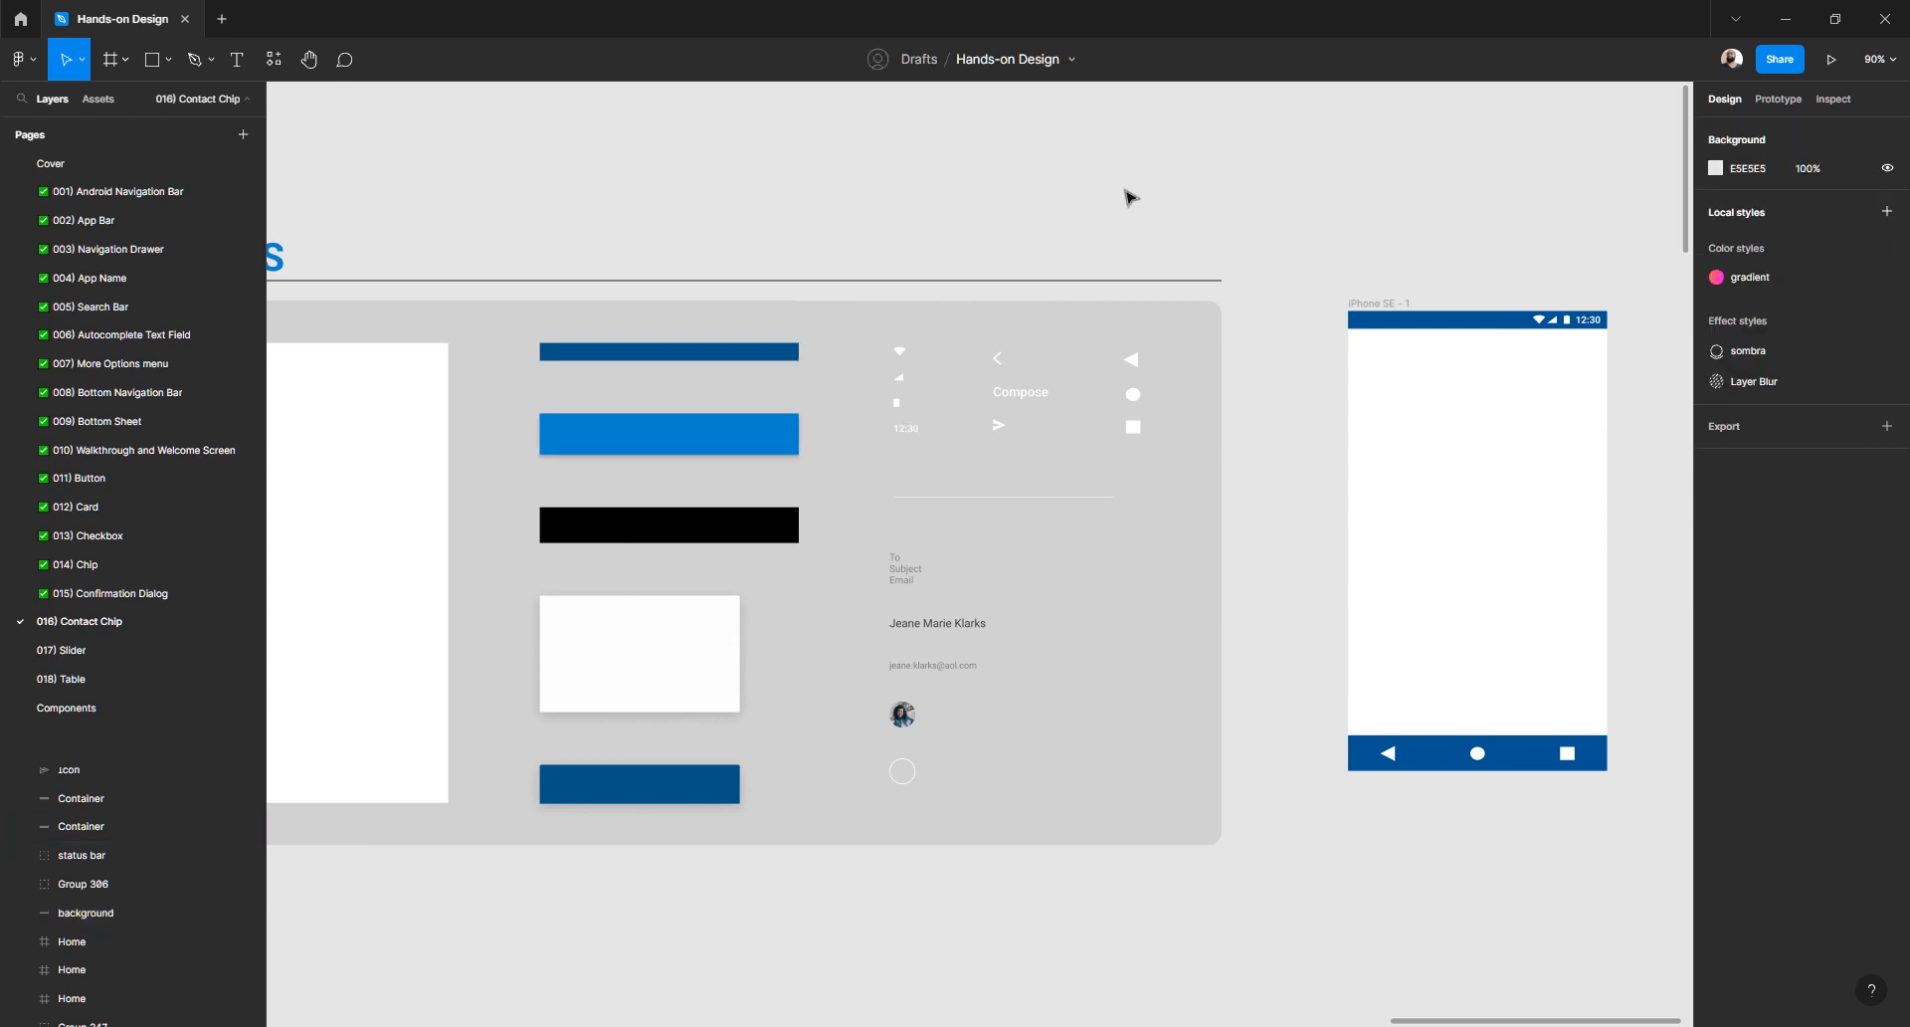
{"action": "left_click", "coordinate": [739, 453]}
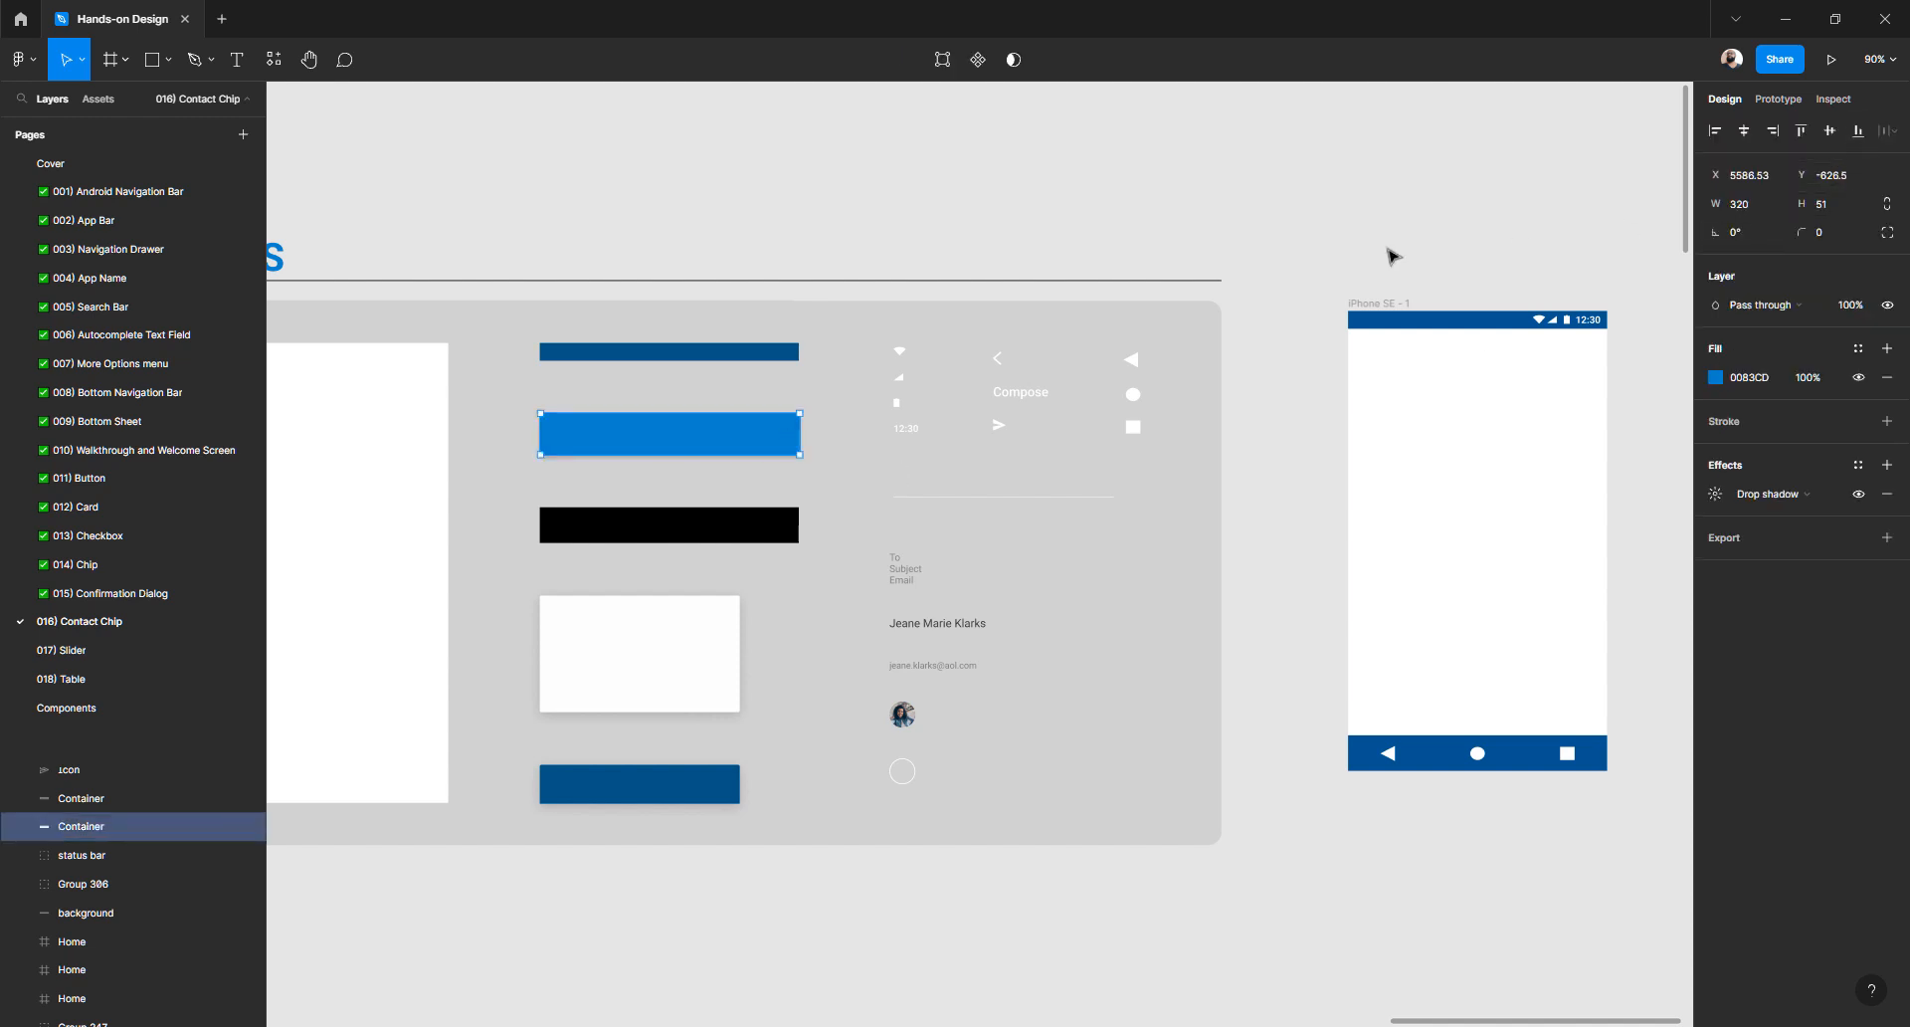
{"action": "left_click", "coordinate": [1300, 271]}
{"action": "scroll", "coordinate": [1300, 270], "scroll_direction": "right", "scroll_amount": 3}
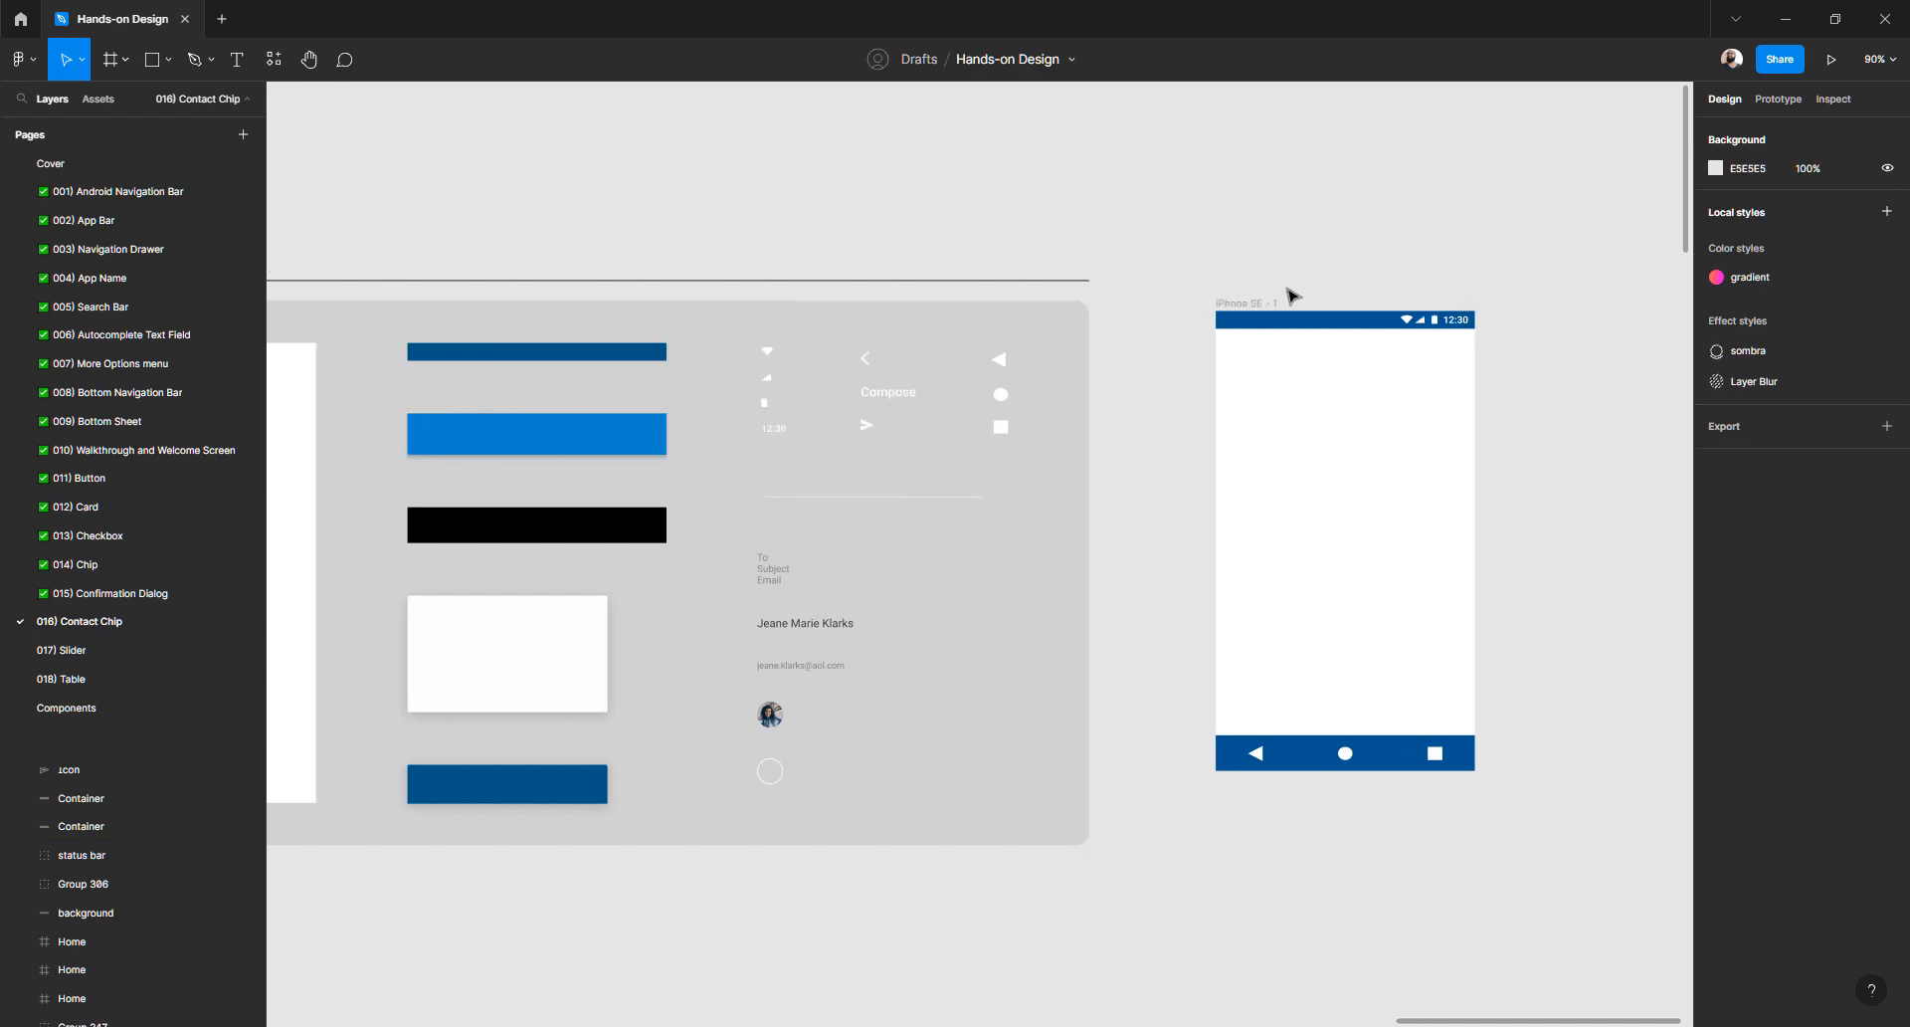
- Draw a grey rectangle near the top of iPhone SE - 1, constrained Left and right
{"action": "key", "text": "r"}
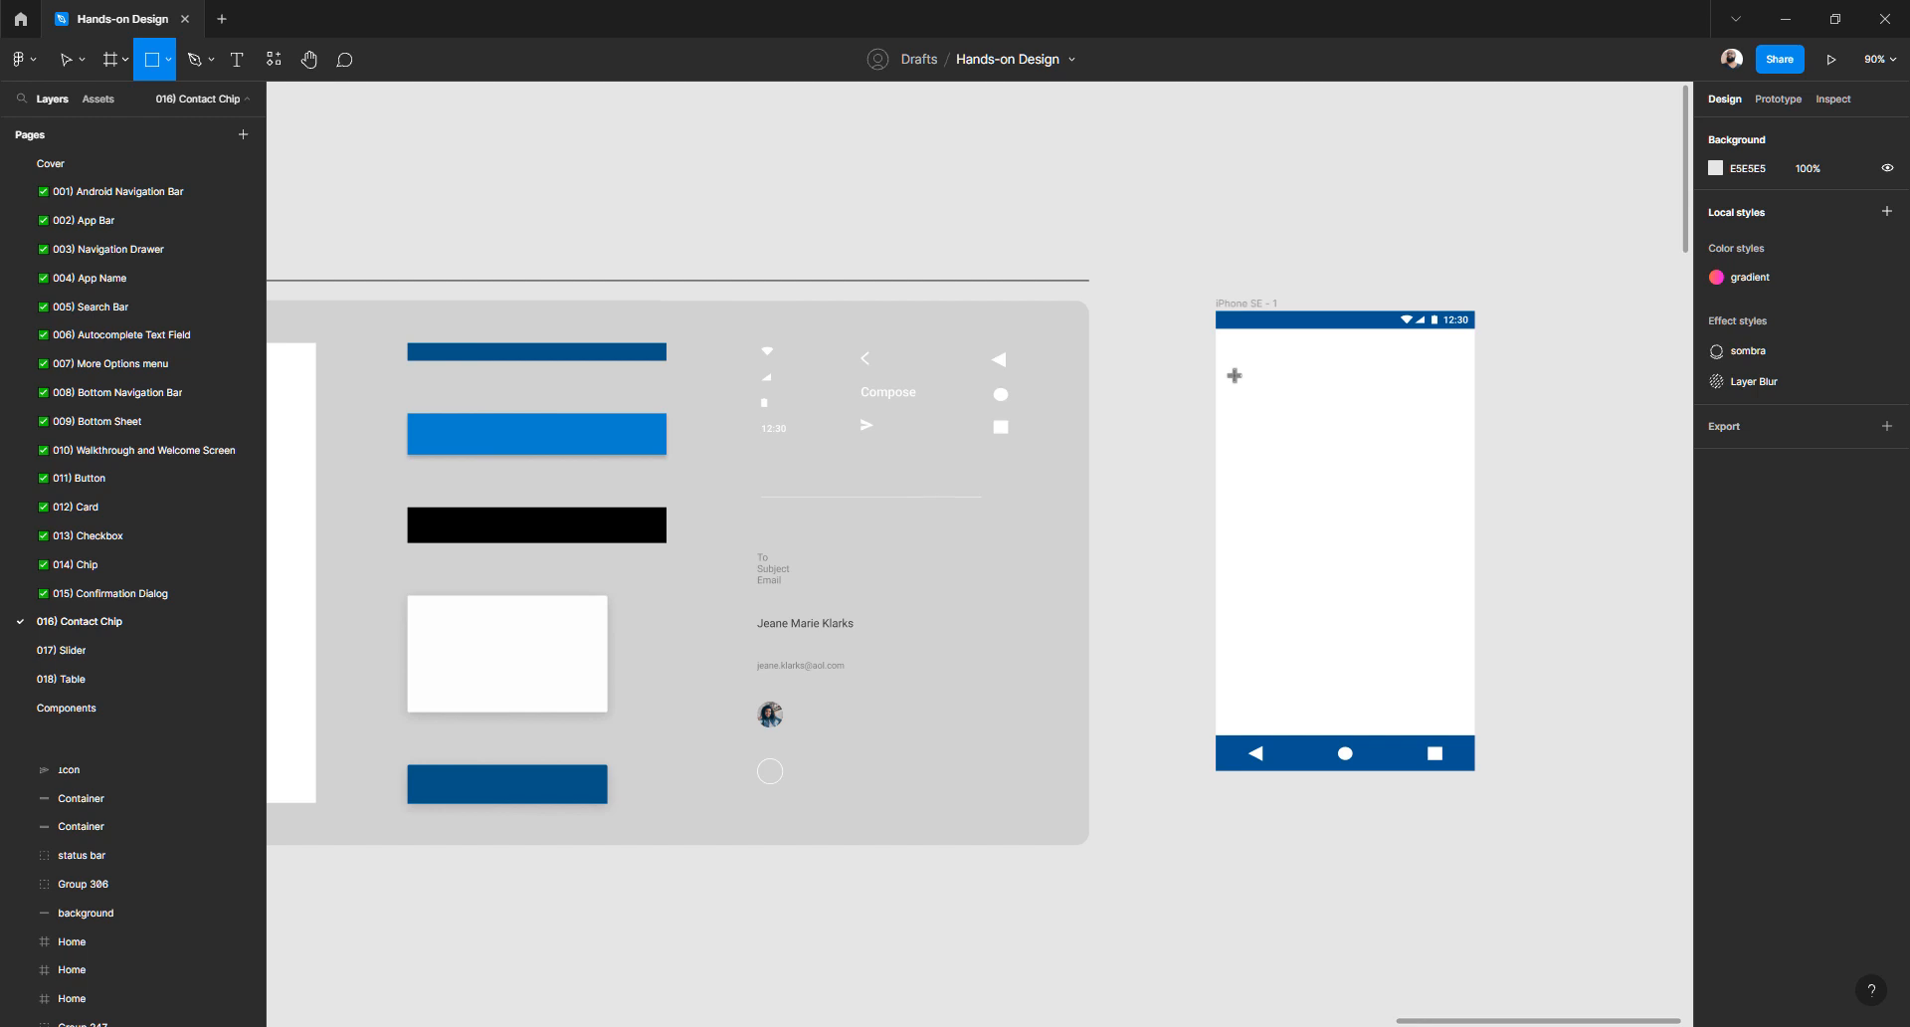
{"action": "left_click_drag", "start_coordinate": [1235, 375], "coordinate": [1353, 412]}
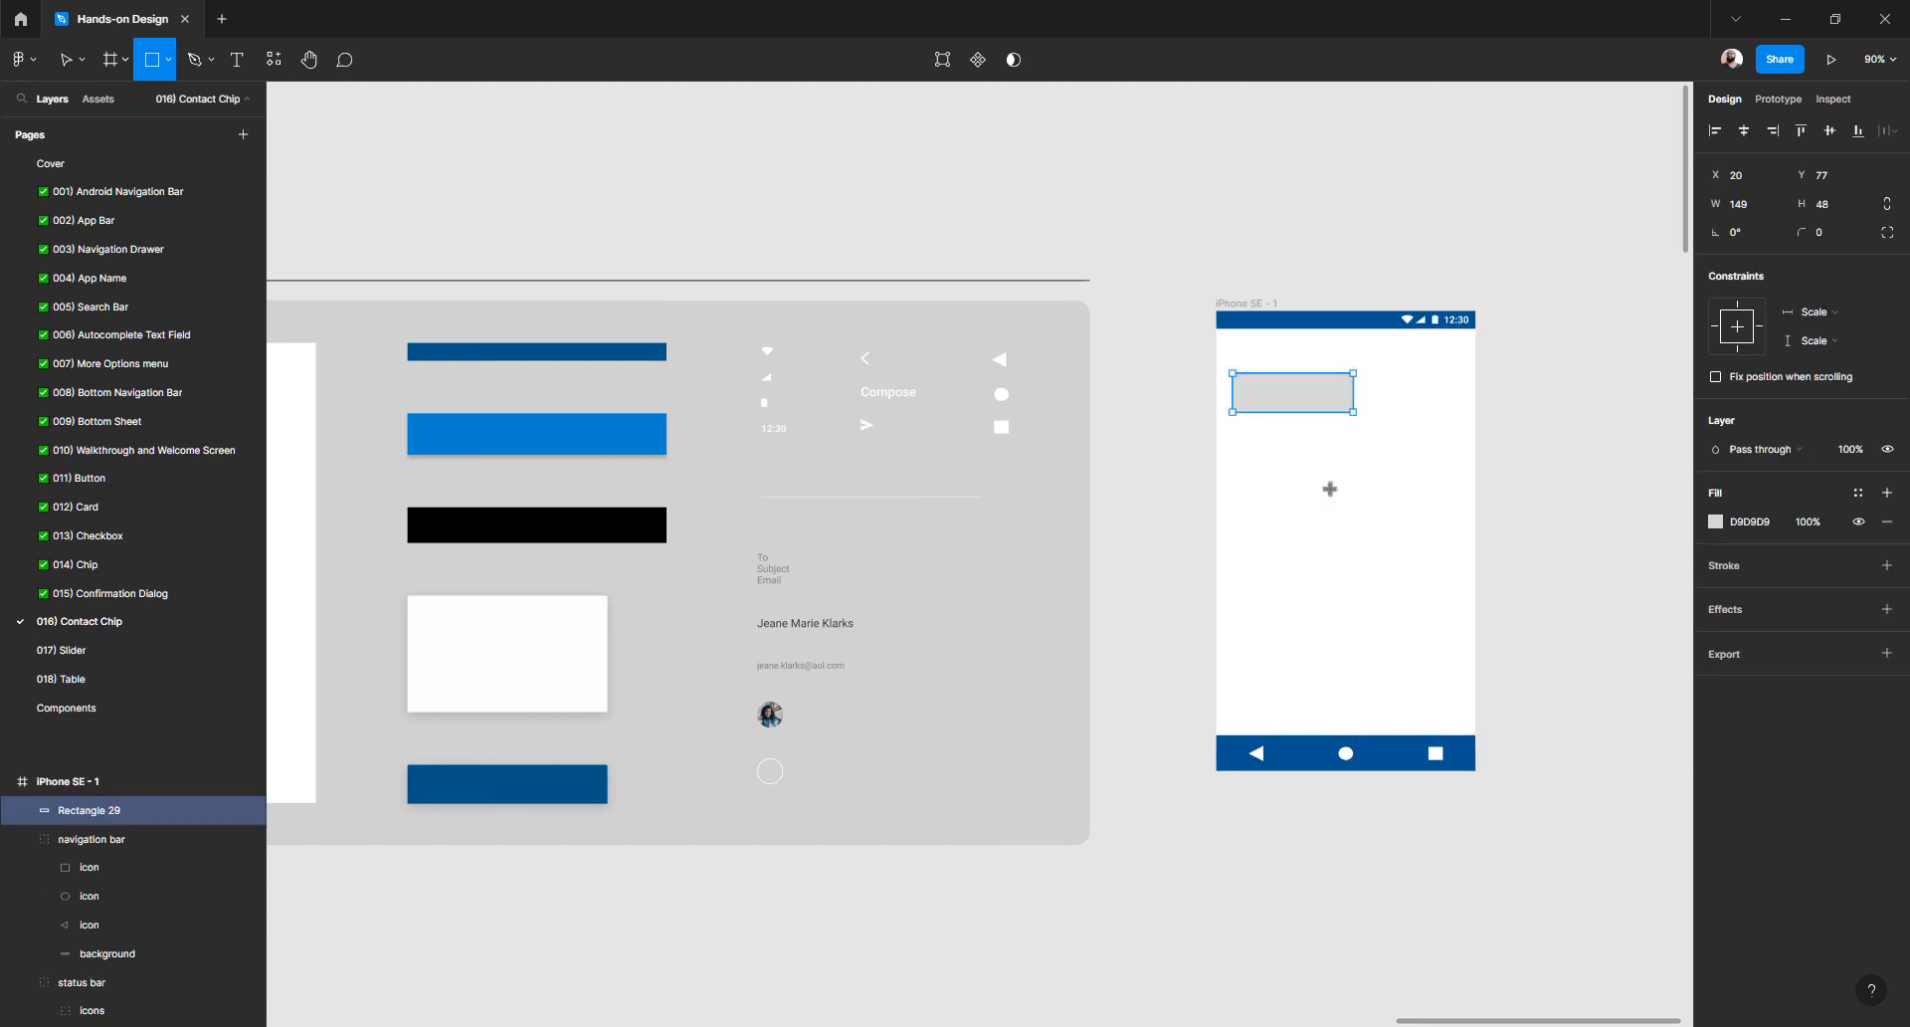
{"action": "left_click", "coordinate": [1855, 316]}
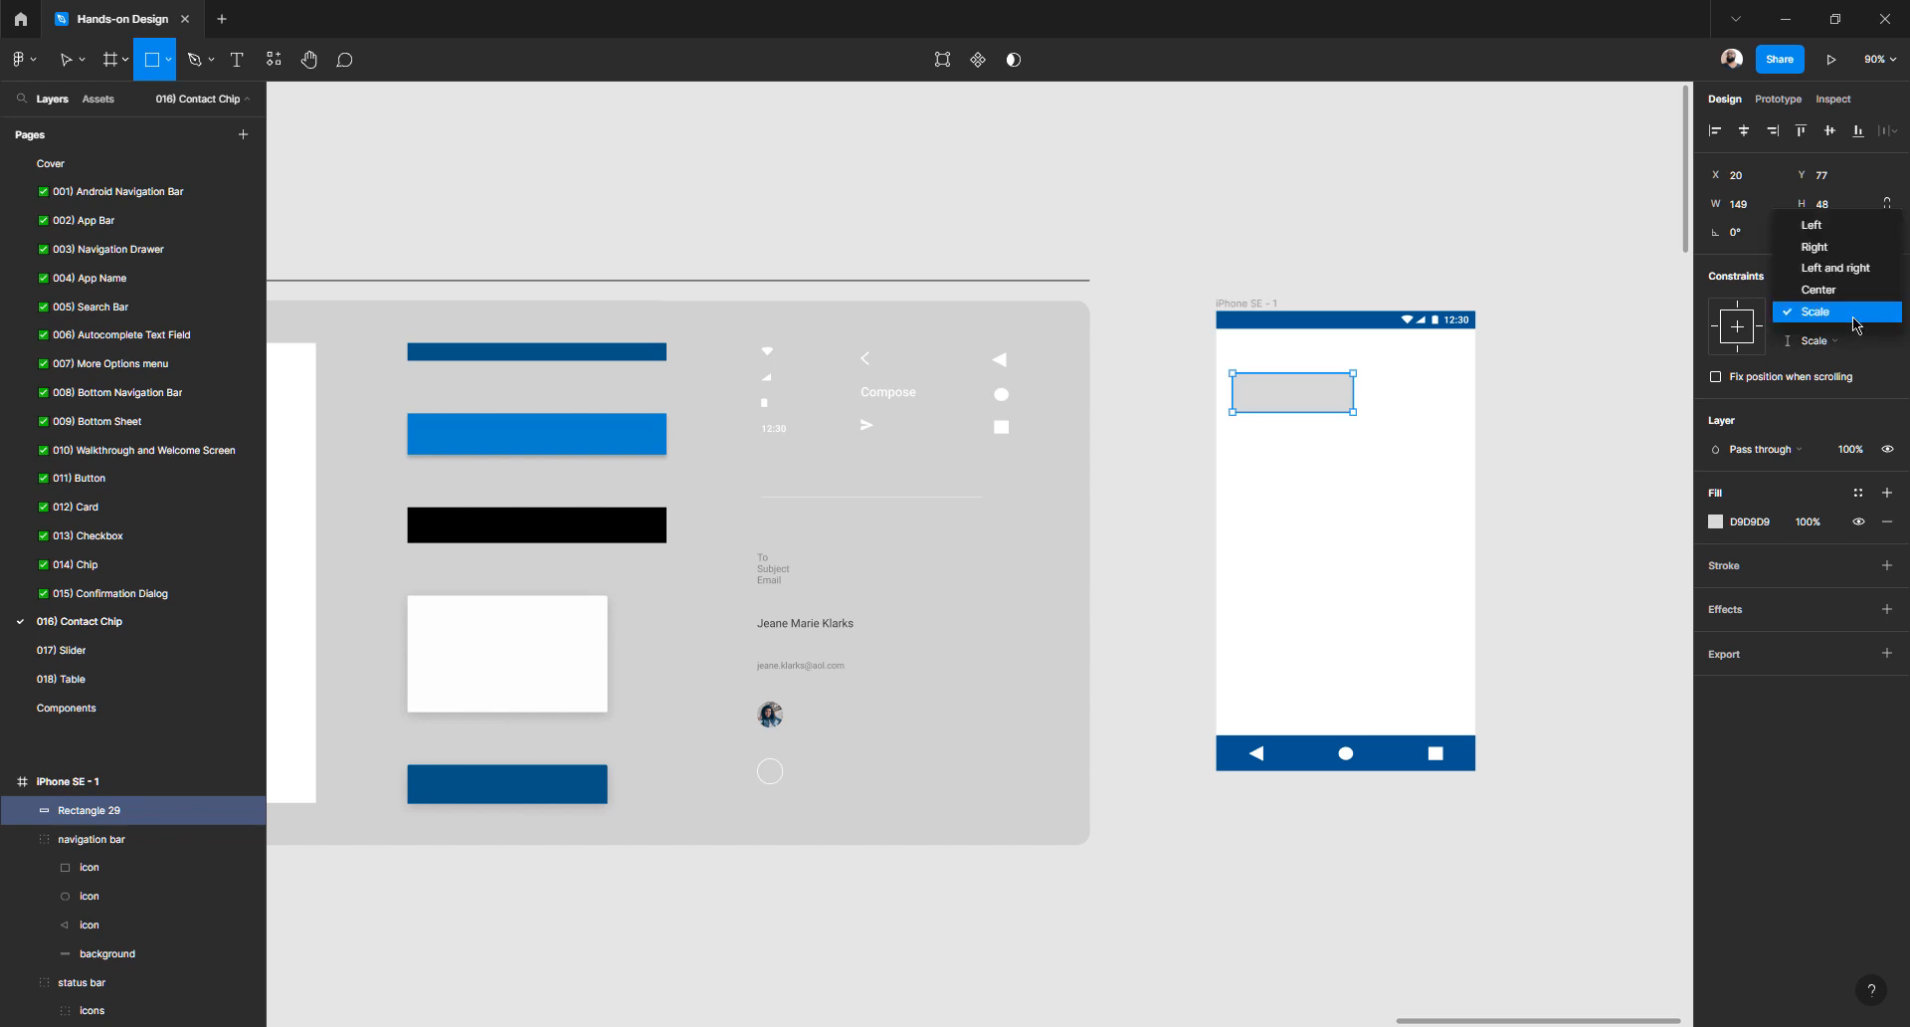
{"action": "left_click", "coordinate": [1870, 277]}
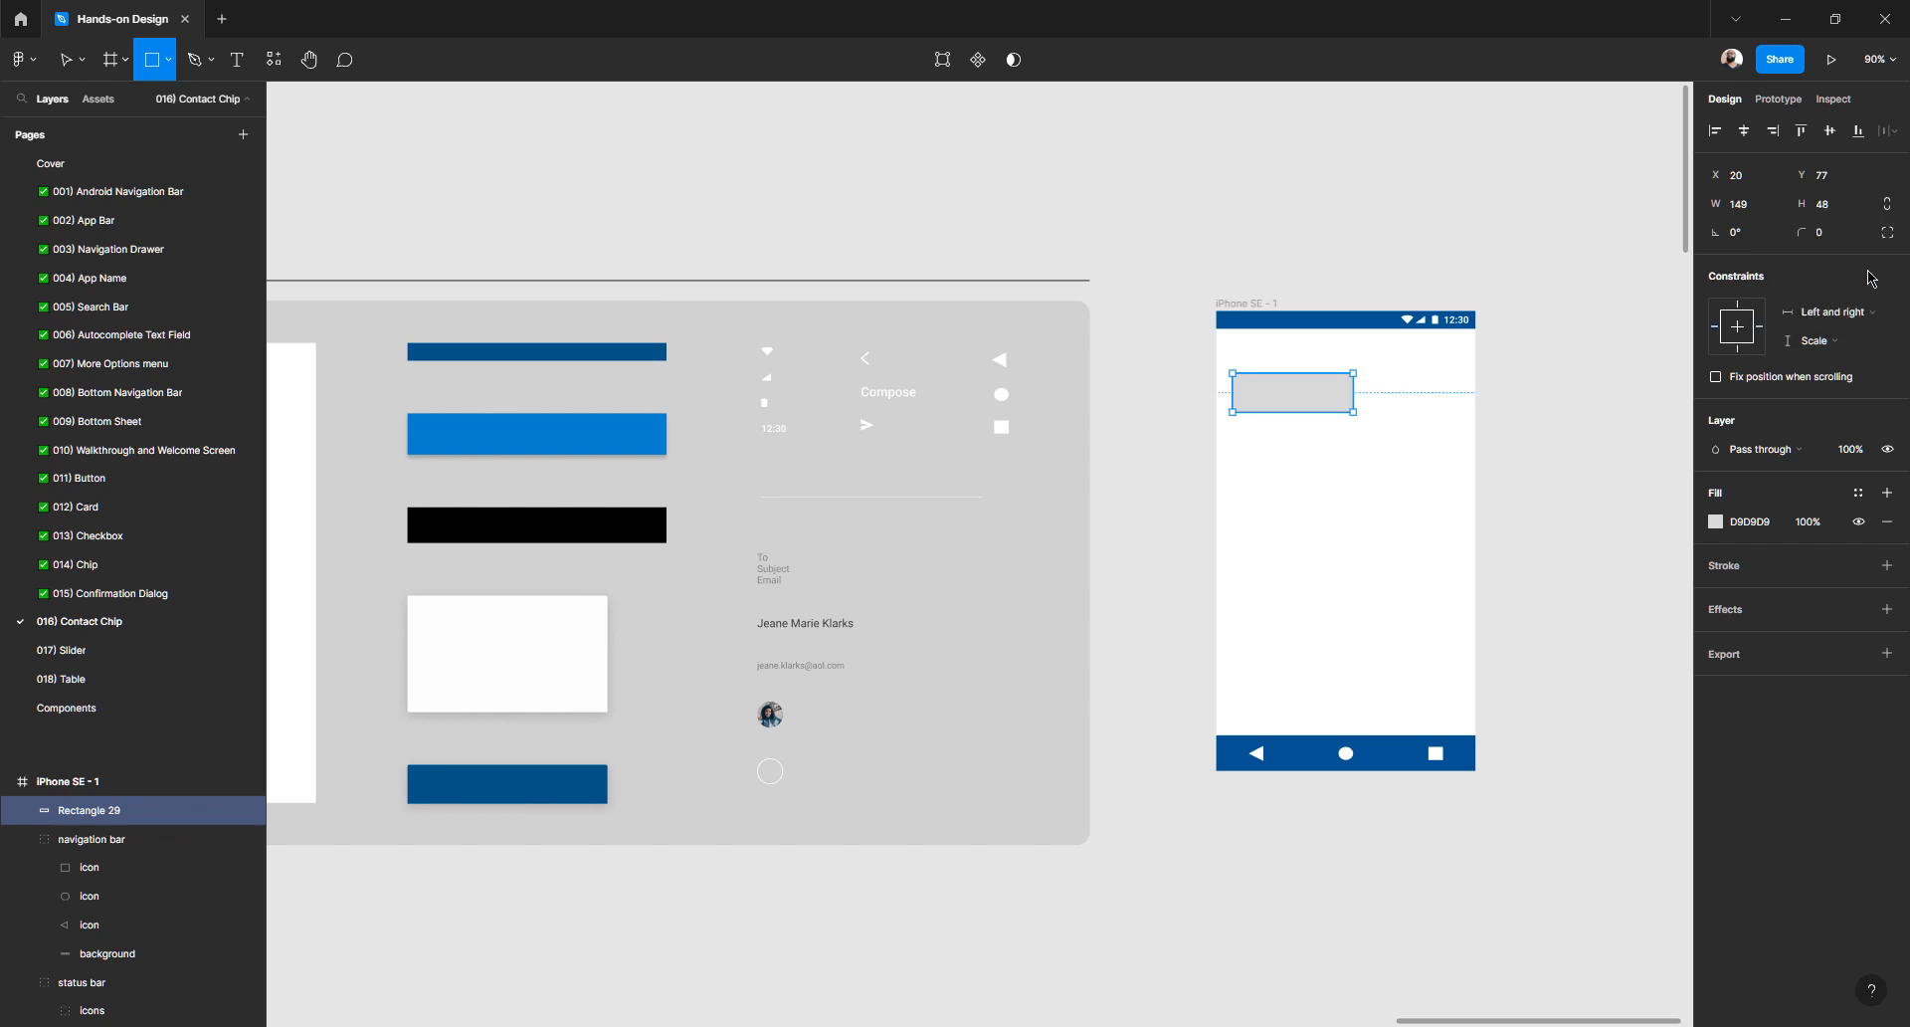
- Resize the iPhone frame to test the rectangle stretches, then undo the resize
{"action": "key", "text": "v"}
{"action": "left_click", "coordinate": [1255, 291]}
{"action": "left_click", "coordinate": [1241, 304]}
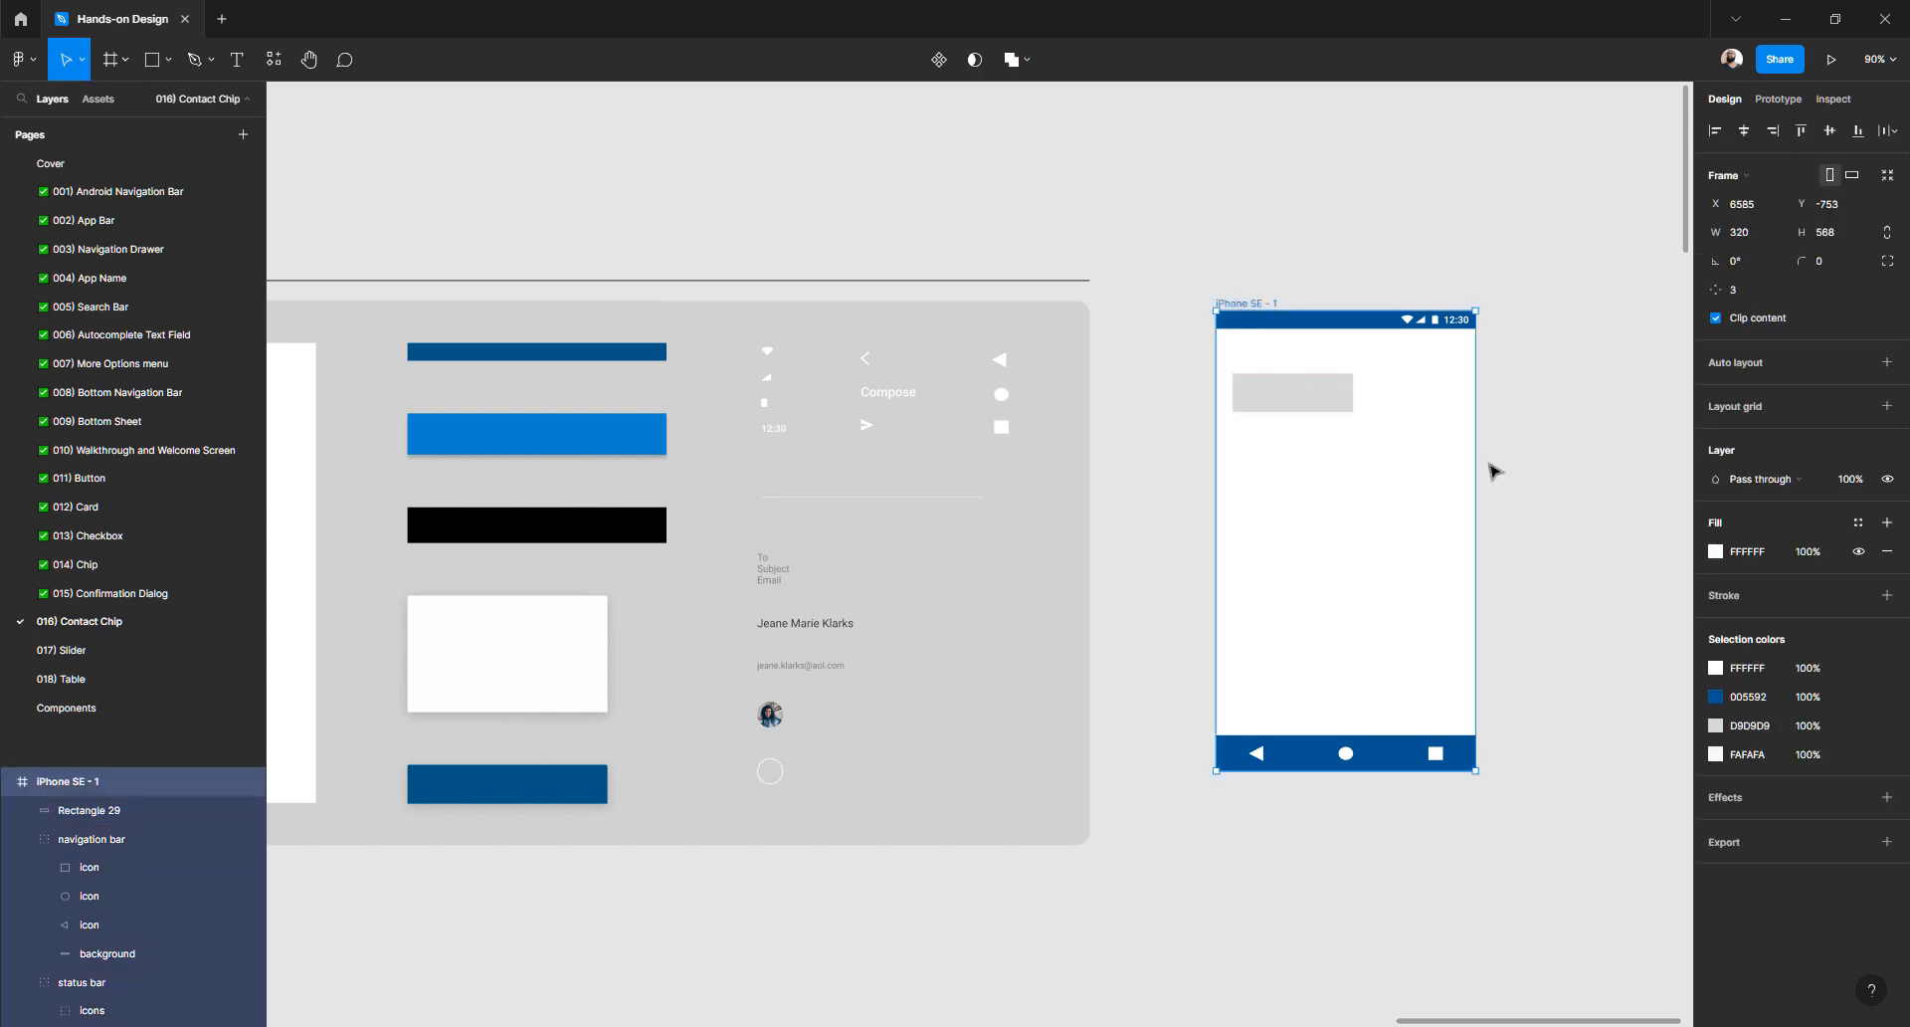
{"action": "left_click_drag", "start_coordinate": [1474, 462], "coordinate": [1598, 456]}
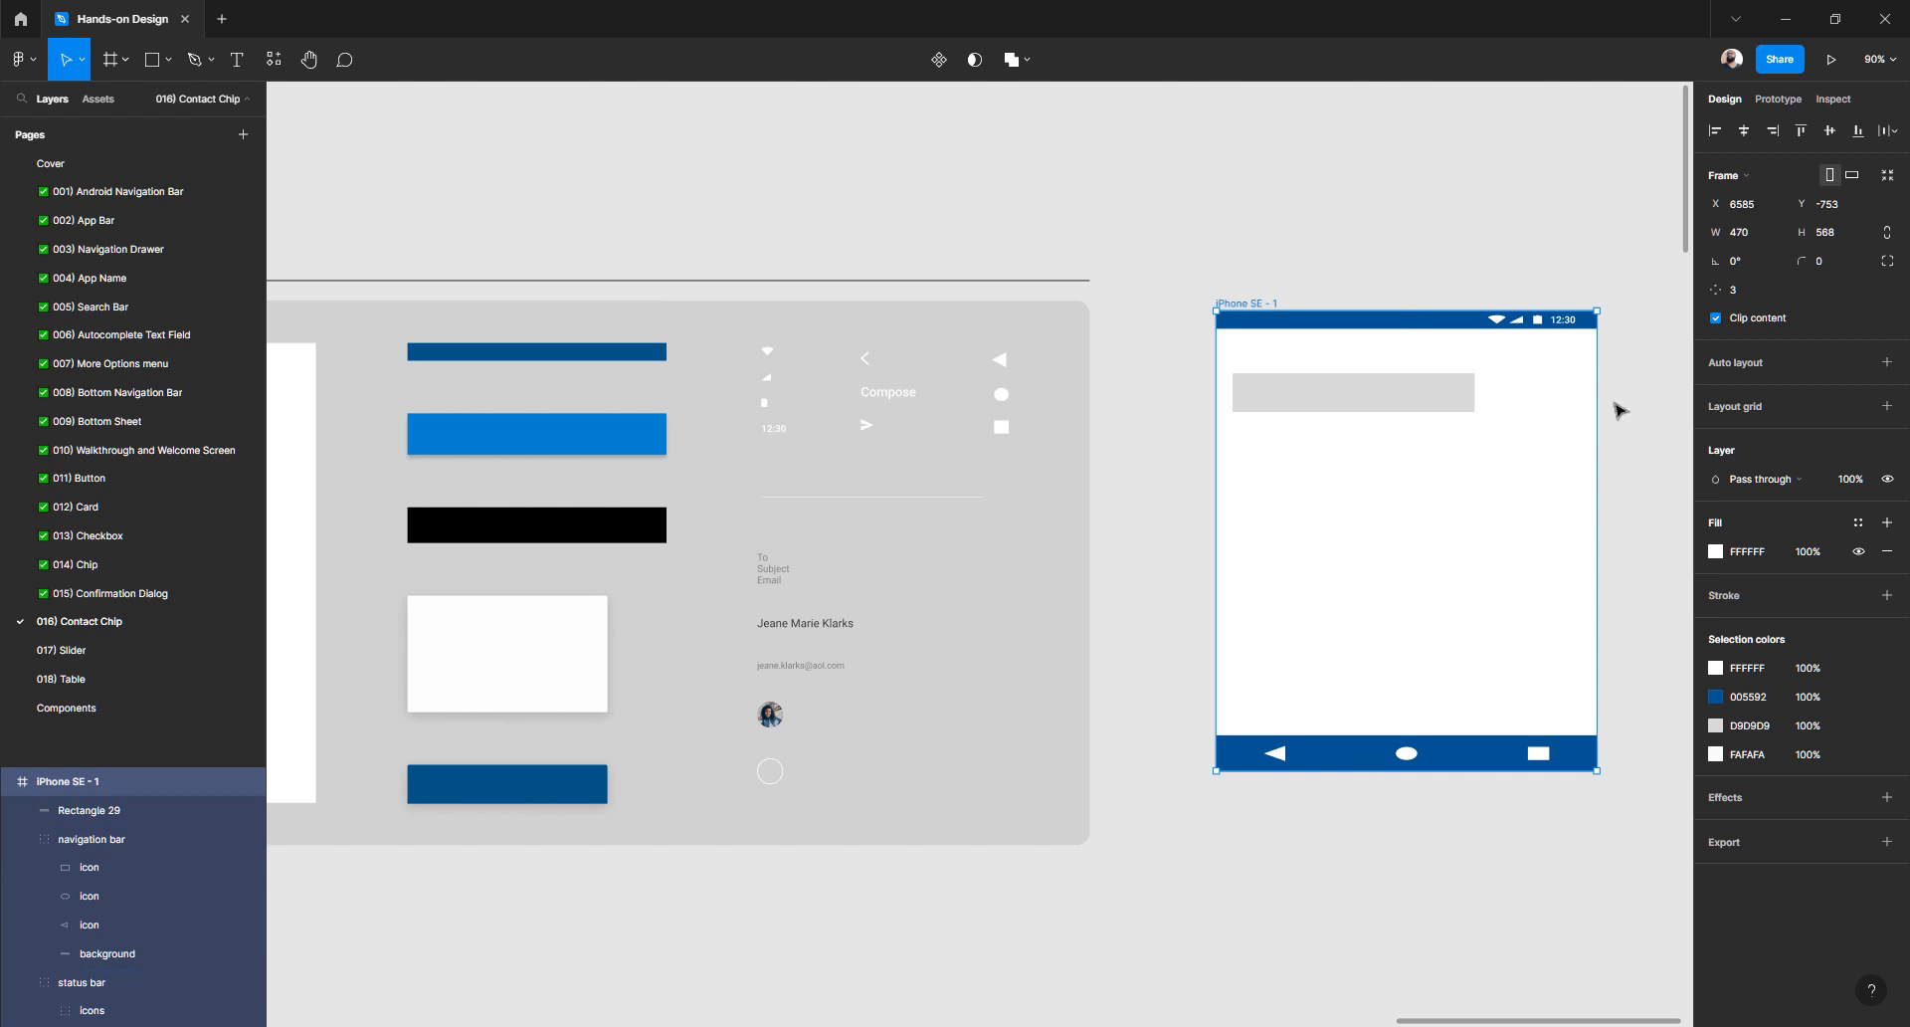
{"action": "mouse_move", "coordinate": [1598, 404]}
{"action": "left_mouse_down"}
{"action": "mouse_move", "coordinate": [1328, 408]}
{"action": "mouse_move", "coordinate": [1581, 408]}
{"action": "left_mouse_up"}
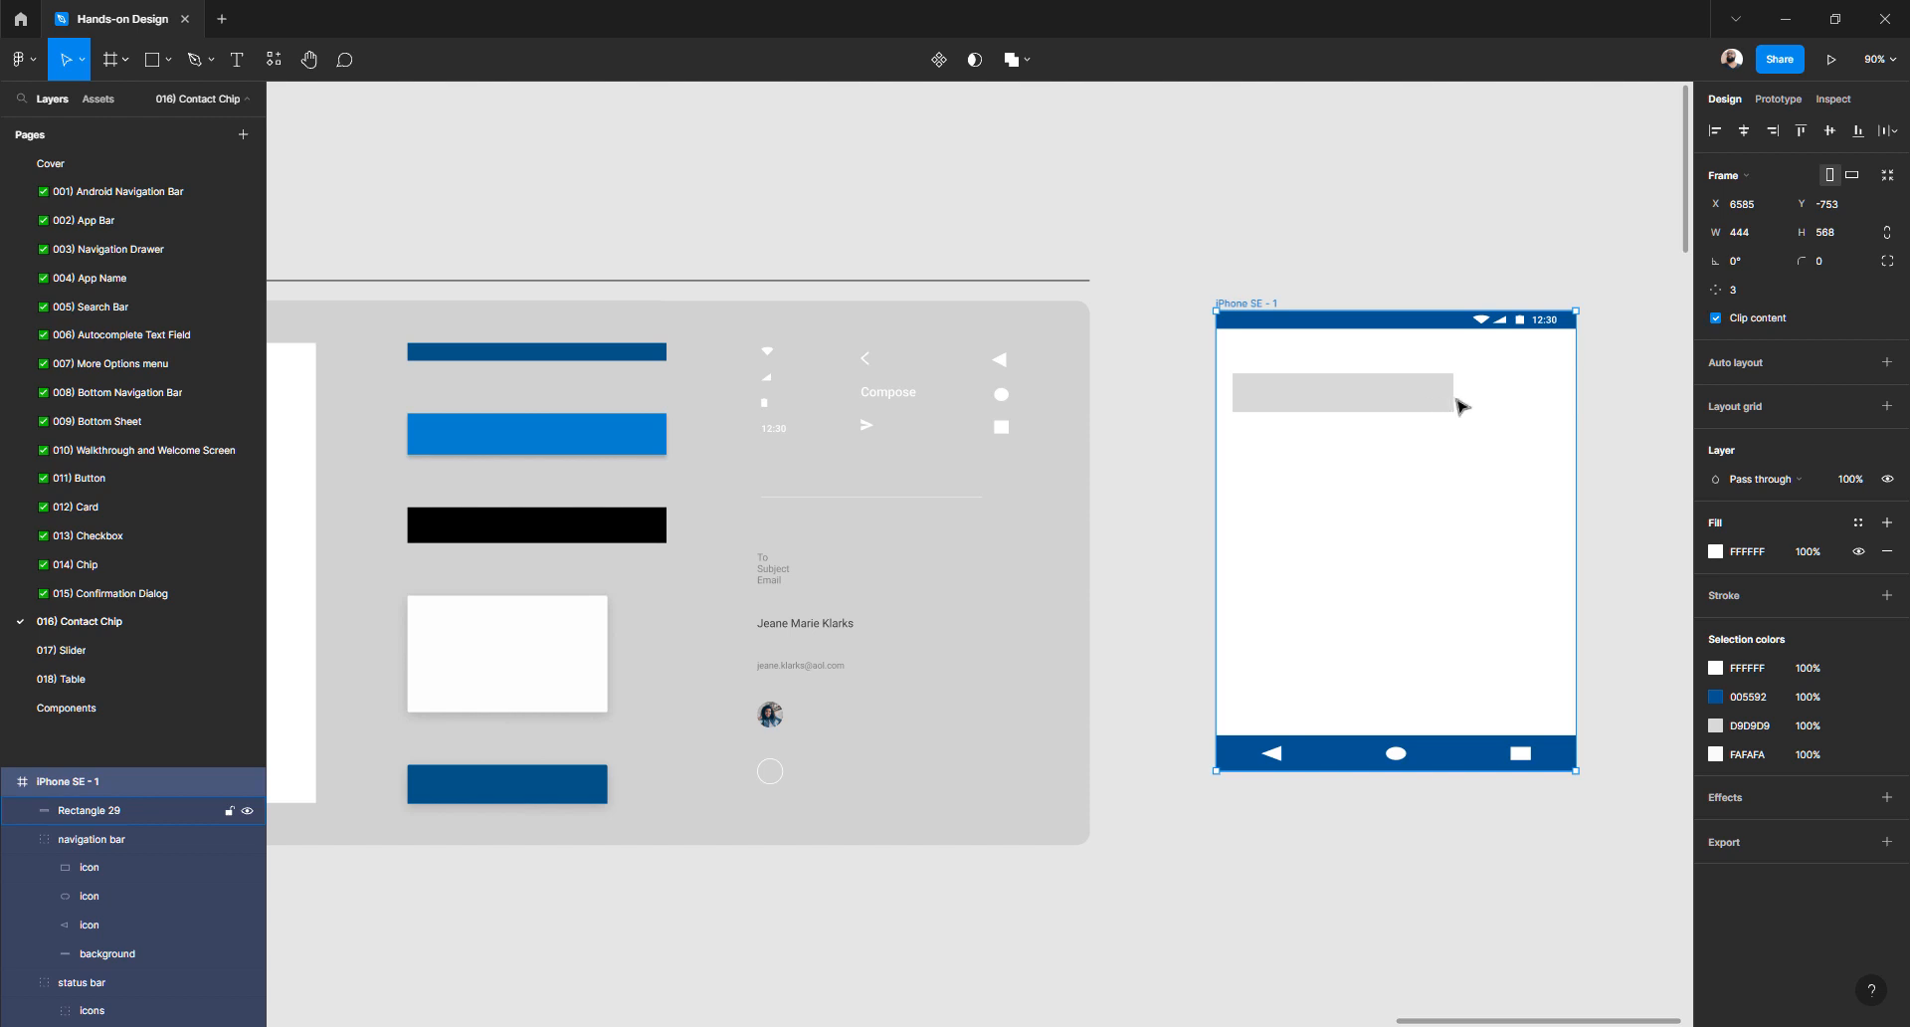
{"action": "key", "text": "ctrl+z"}
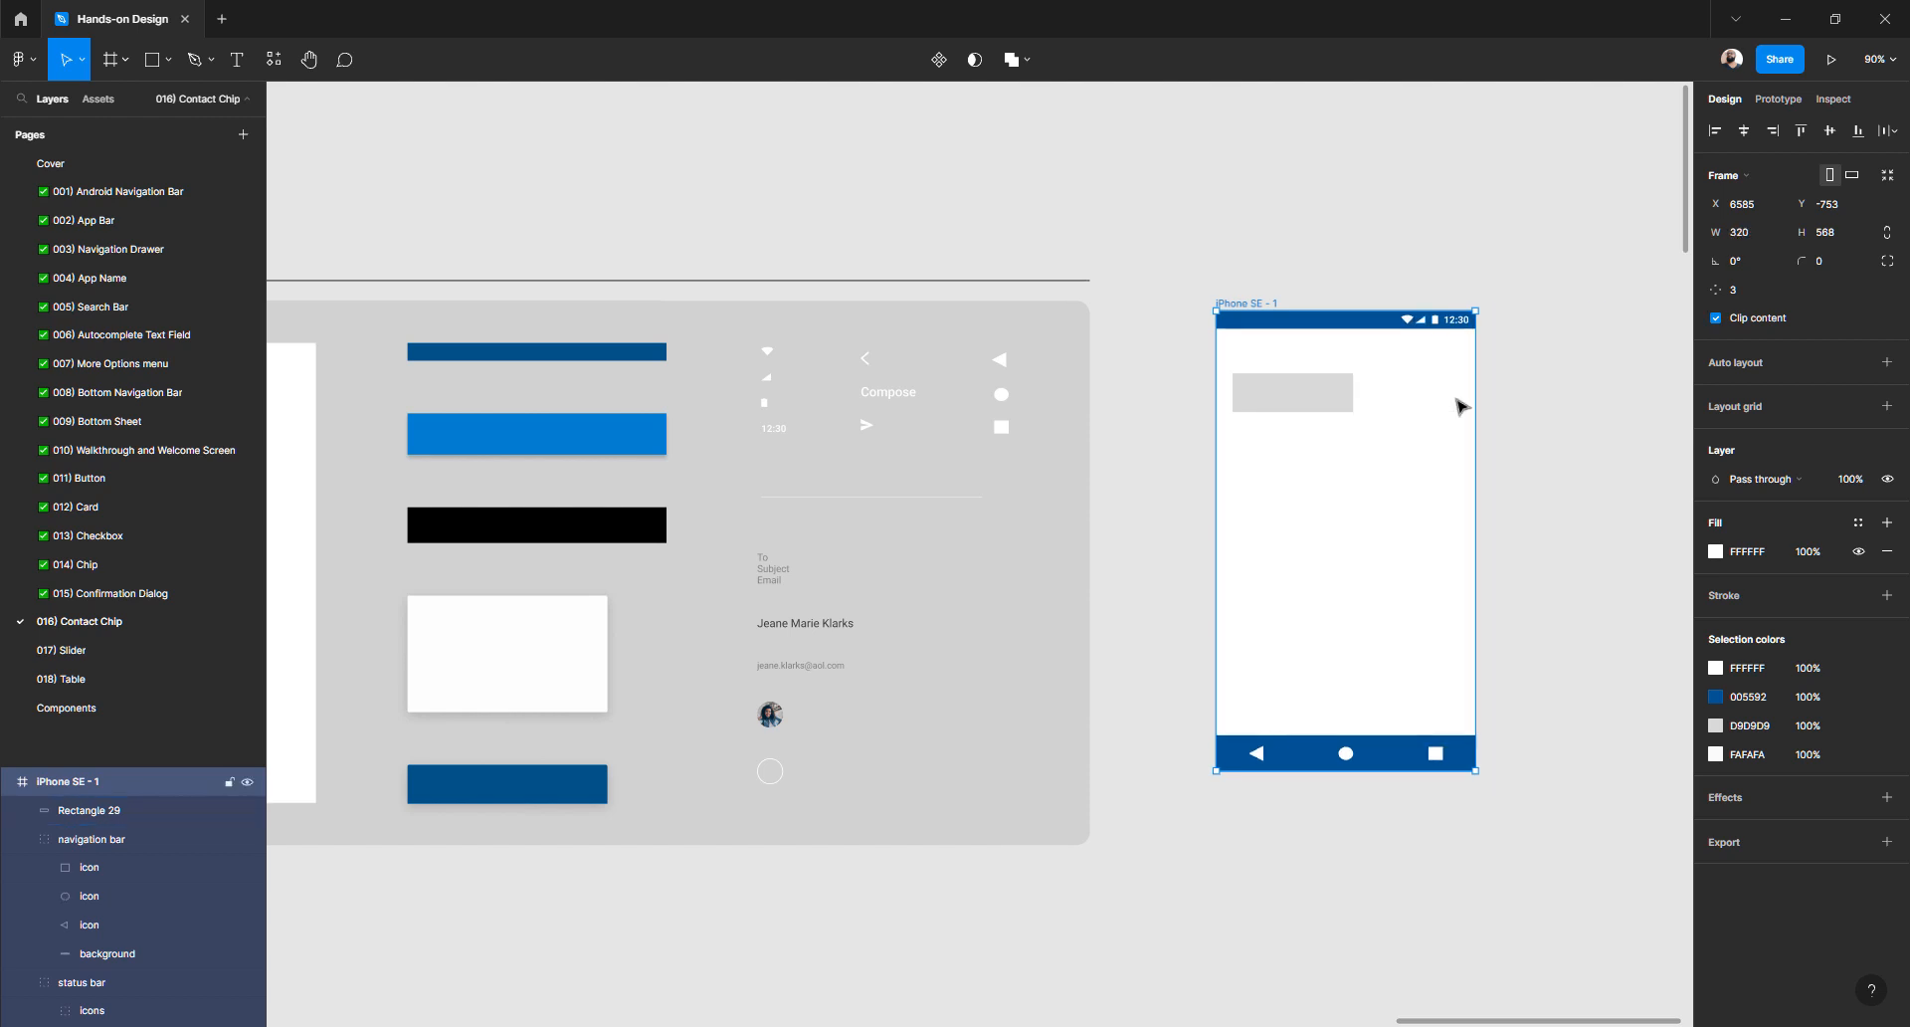
{"action": "left_click", "coordinate": [1517, 391]}
{"action": "left_click", "coordinate": [1342, 400]}
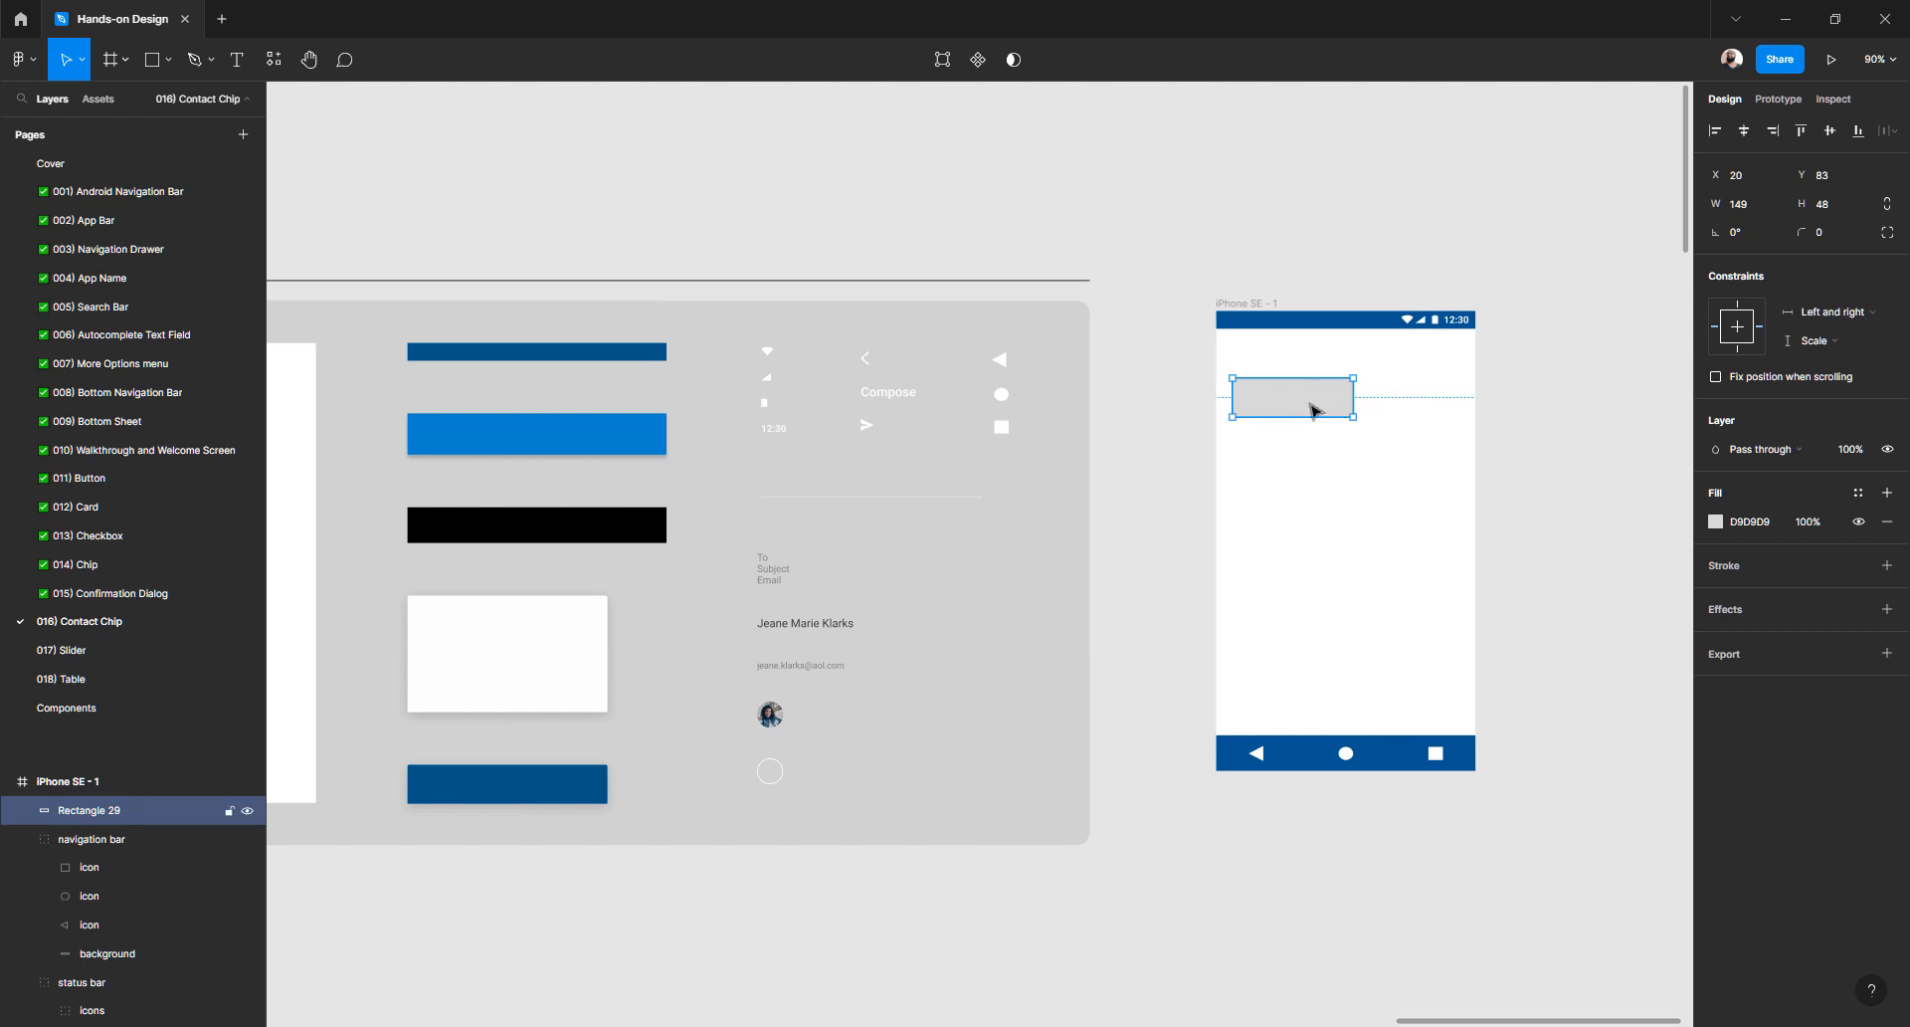
- Move the grey rectangle to the frame's left edge and check it stretches with the frame
{"action": "left_click_drag", "start_coordinate": [1284, 410], "coordinate": [1473, 345]}
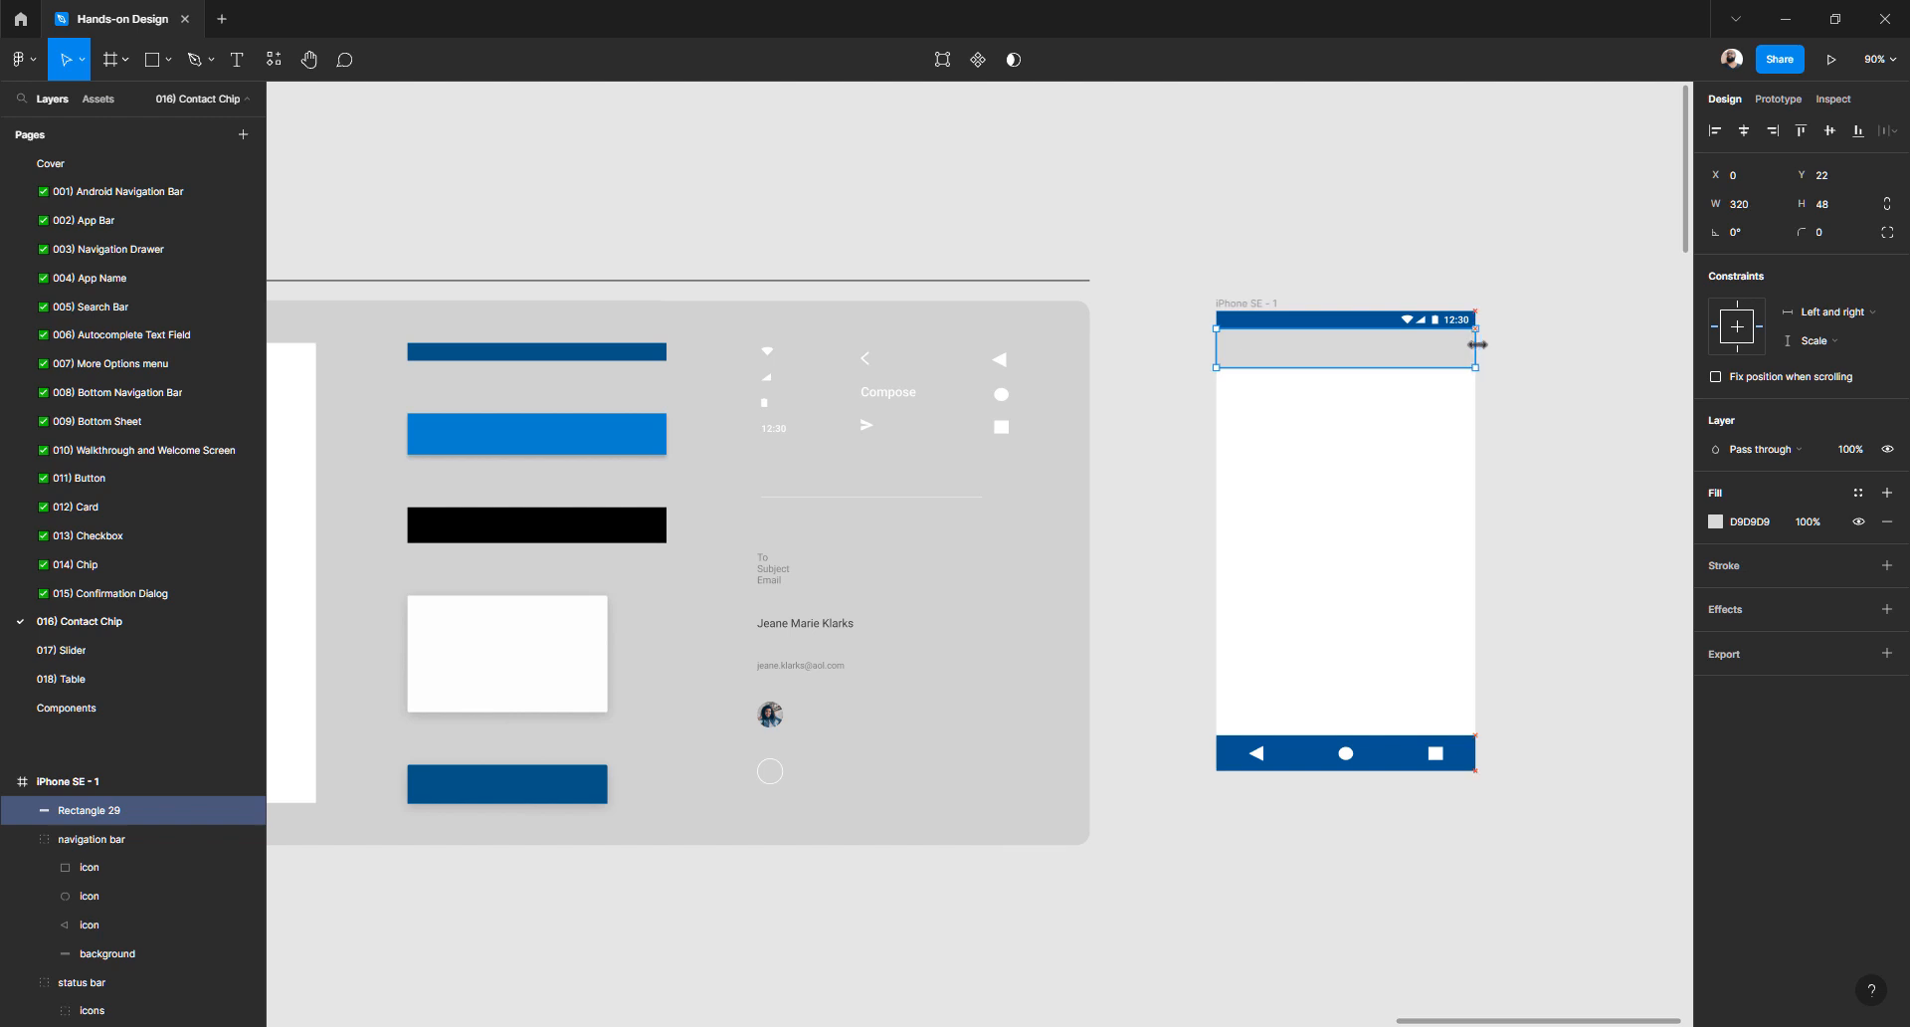
{"action": "left_click", "coordinate": [1249, 286]}
{"action": "left_click", "coordinate": [1237, 302]}
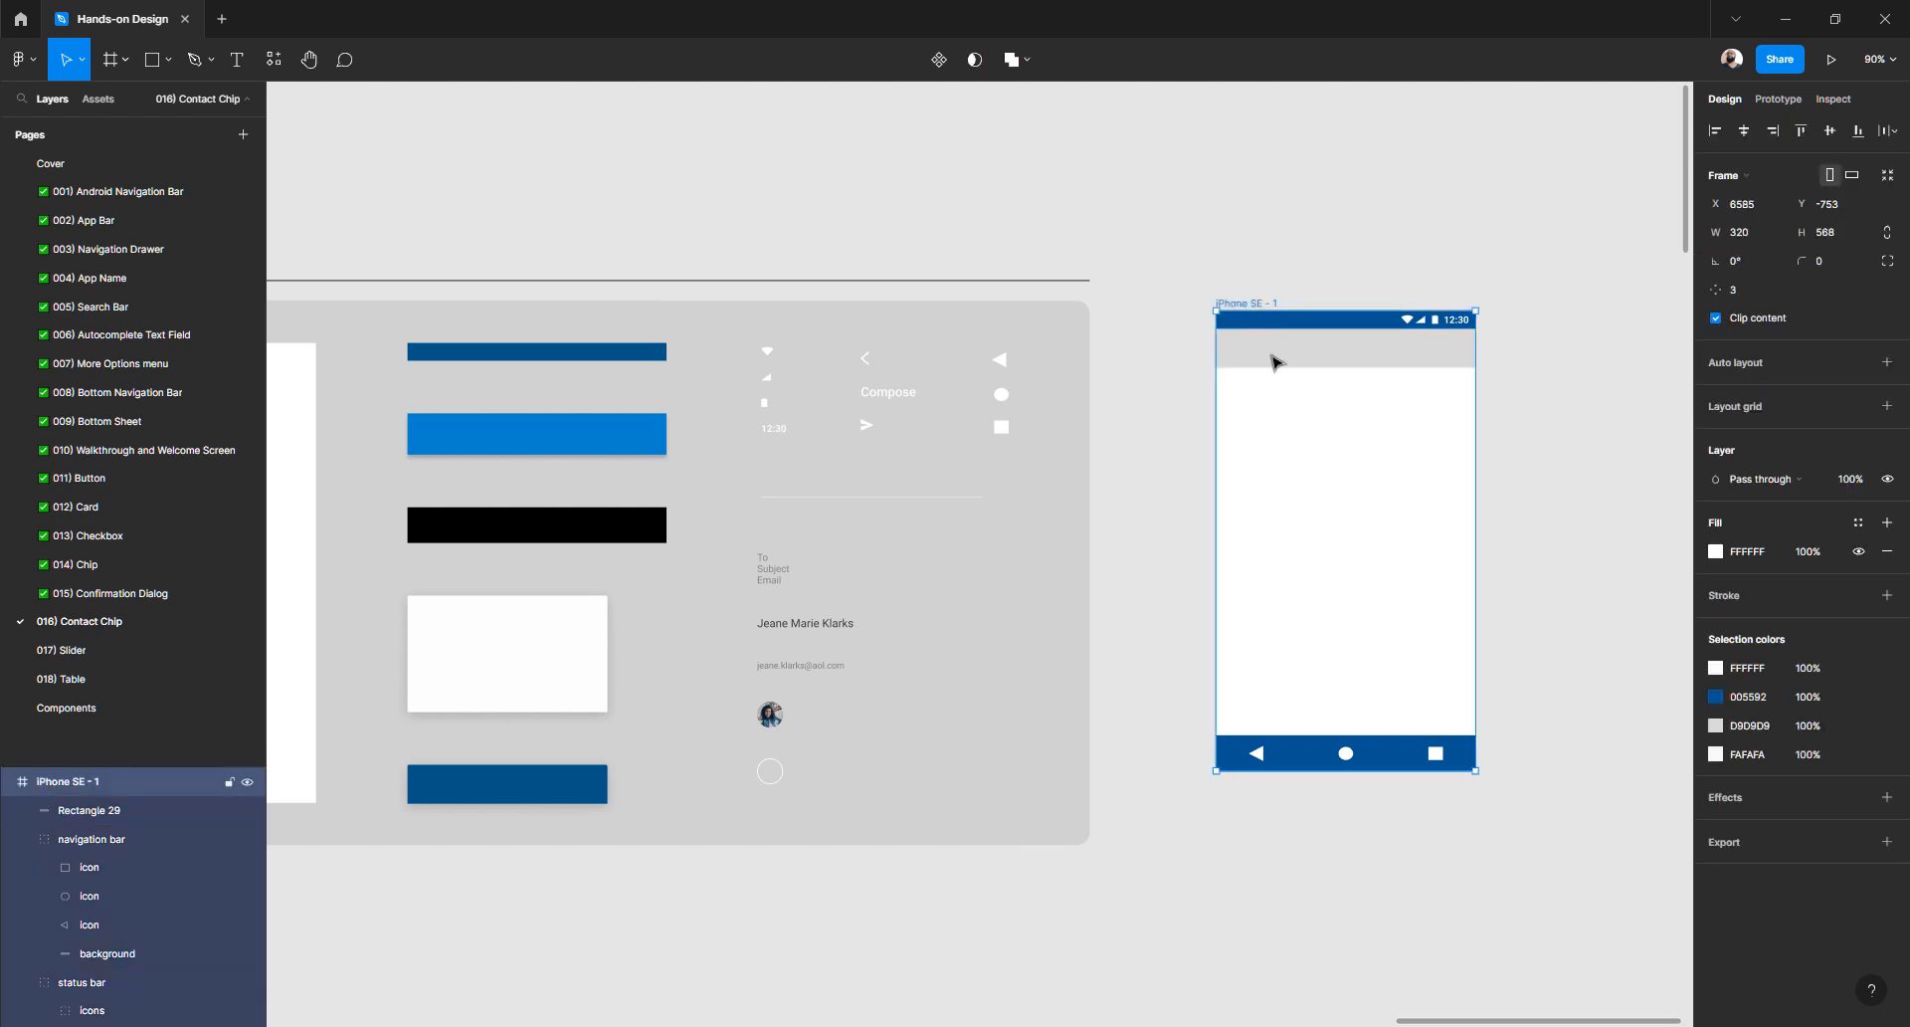
{"action": "mouse_move", "coordinate": [1478, 433]}
{"action": "left_mouse_down"}
{"action": "mouse_move", "coordinate": [1621, 442]}
{"action": "mouse_move", "coordinate": [1268, 454]}
{"action": "mouse_move", "coordinate": [1462, 446]}
{"action": "left_mouse_up"}
{"action": "left_click", "coordinate": [1530, 407]}
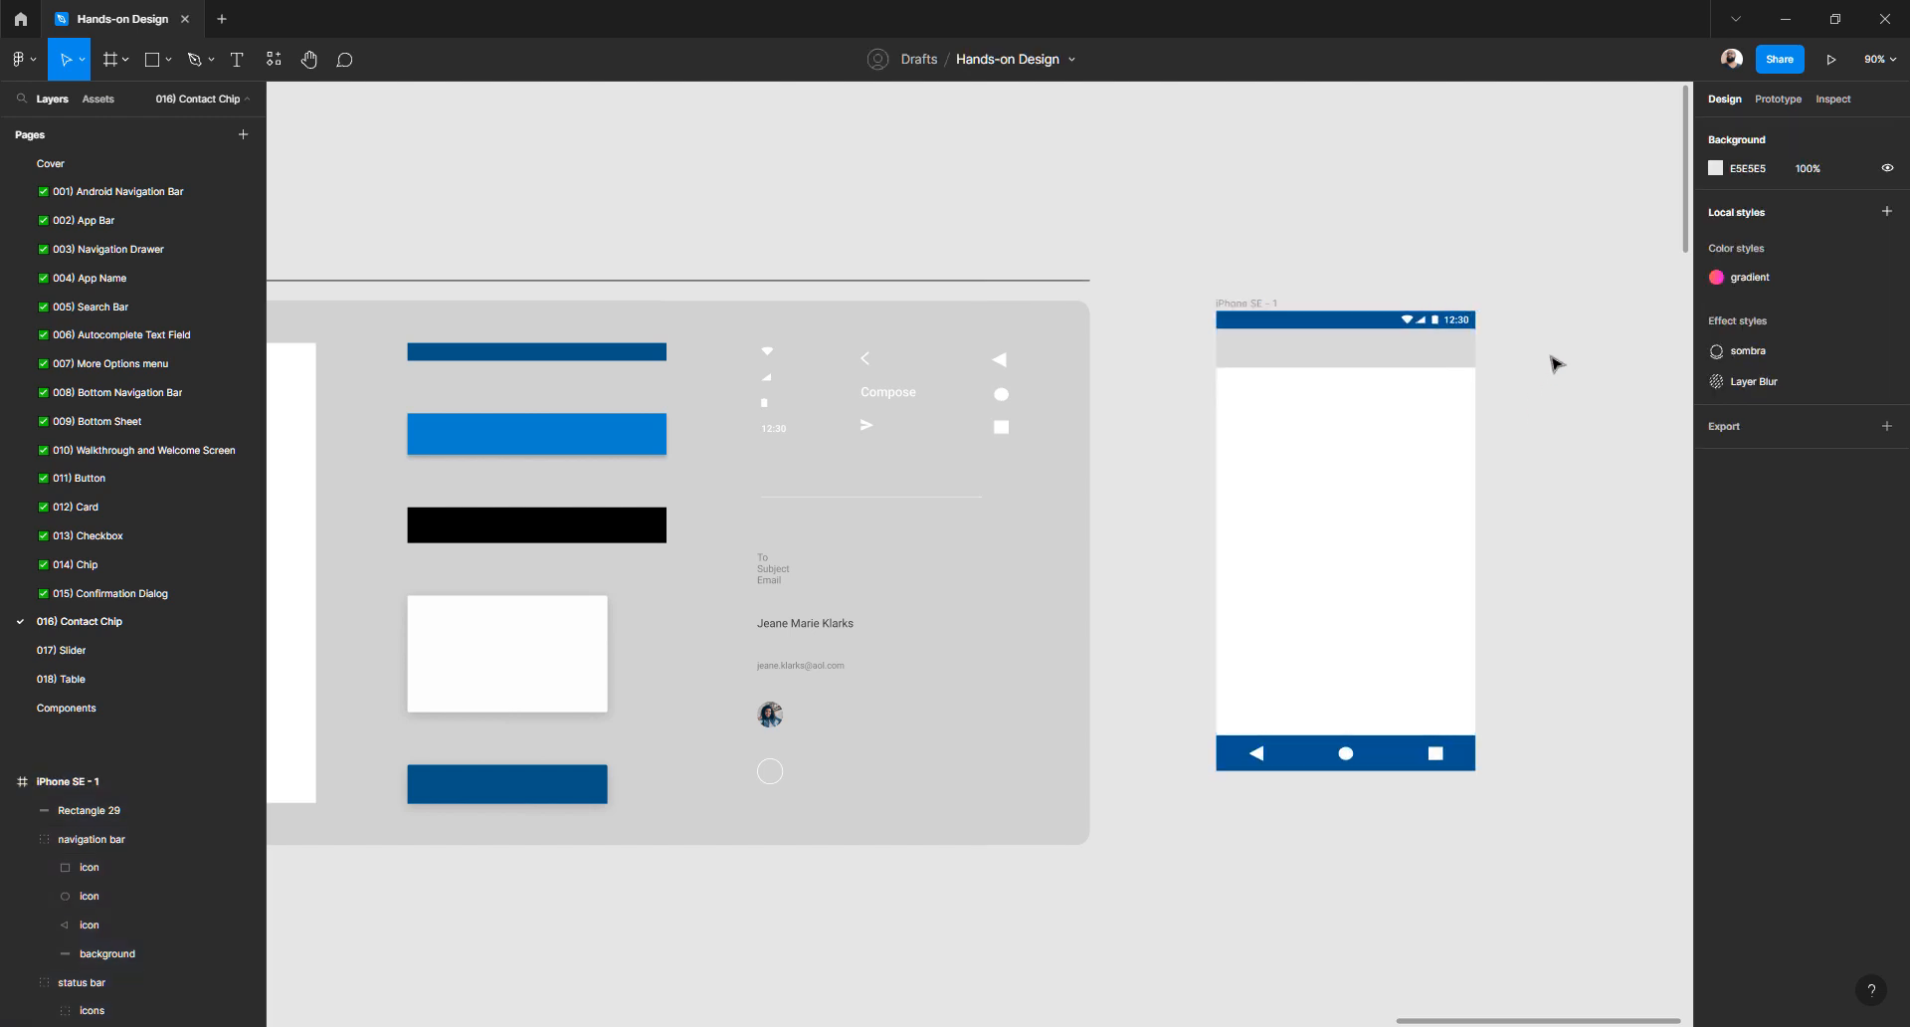
{"action": "left_click", "coordinate": [610, 441]}
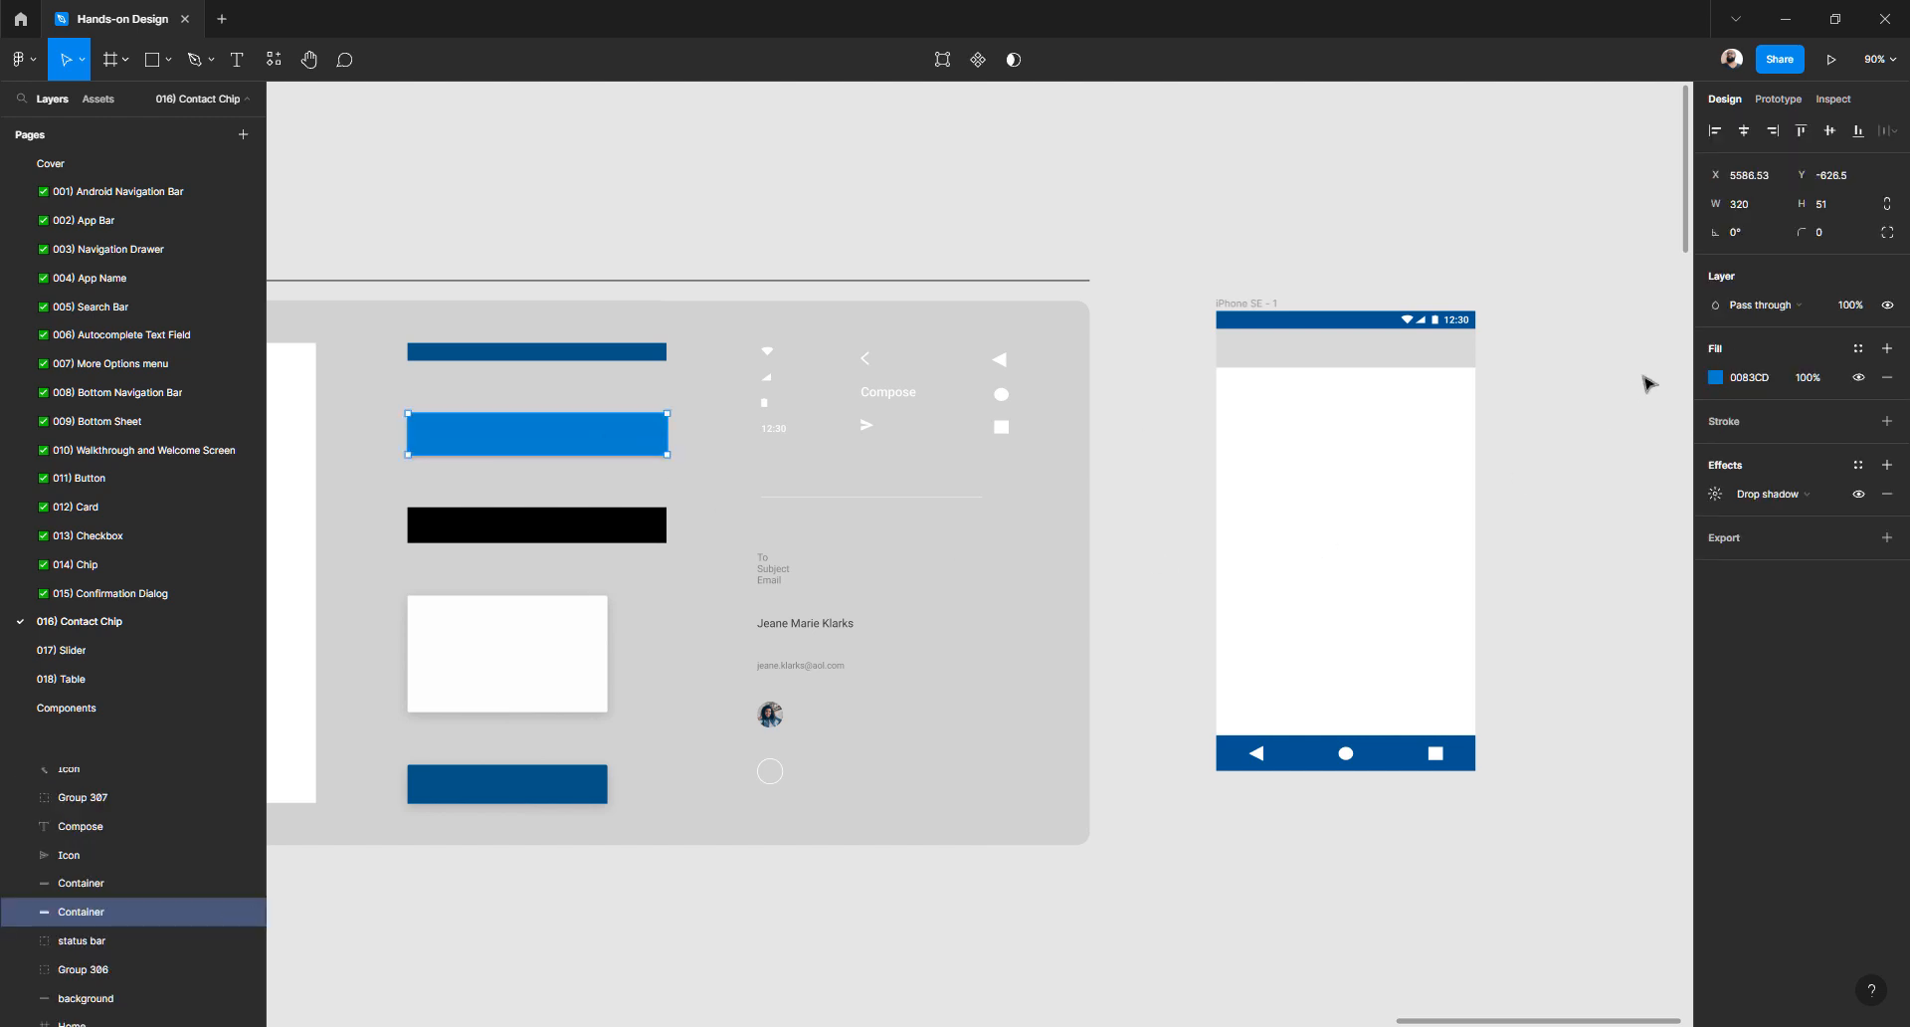
{"action": "left_click", "coordinate": [1523, 499]}
- Change the grey bar's fill to bright blue 239DF5
{"action": "left_click", "coordinate": [1315, 358]}
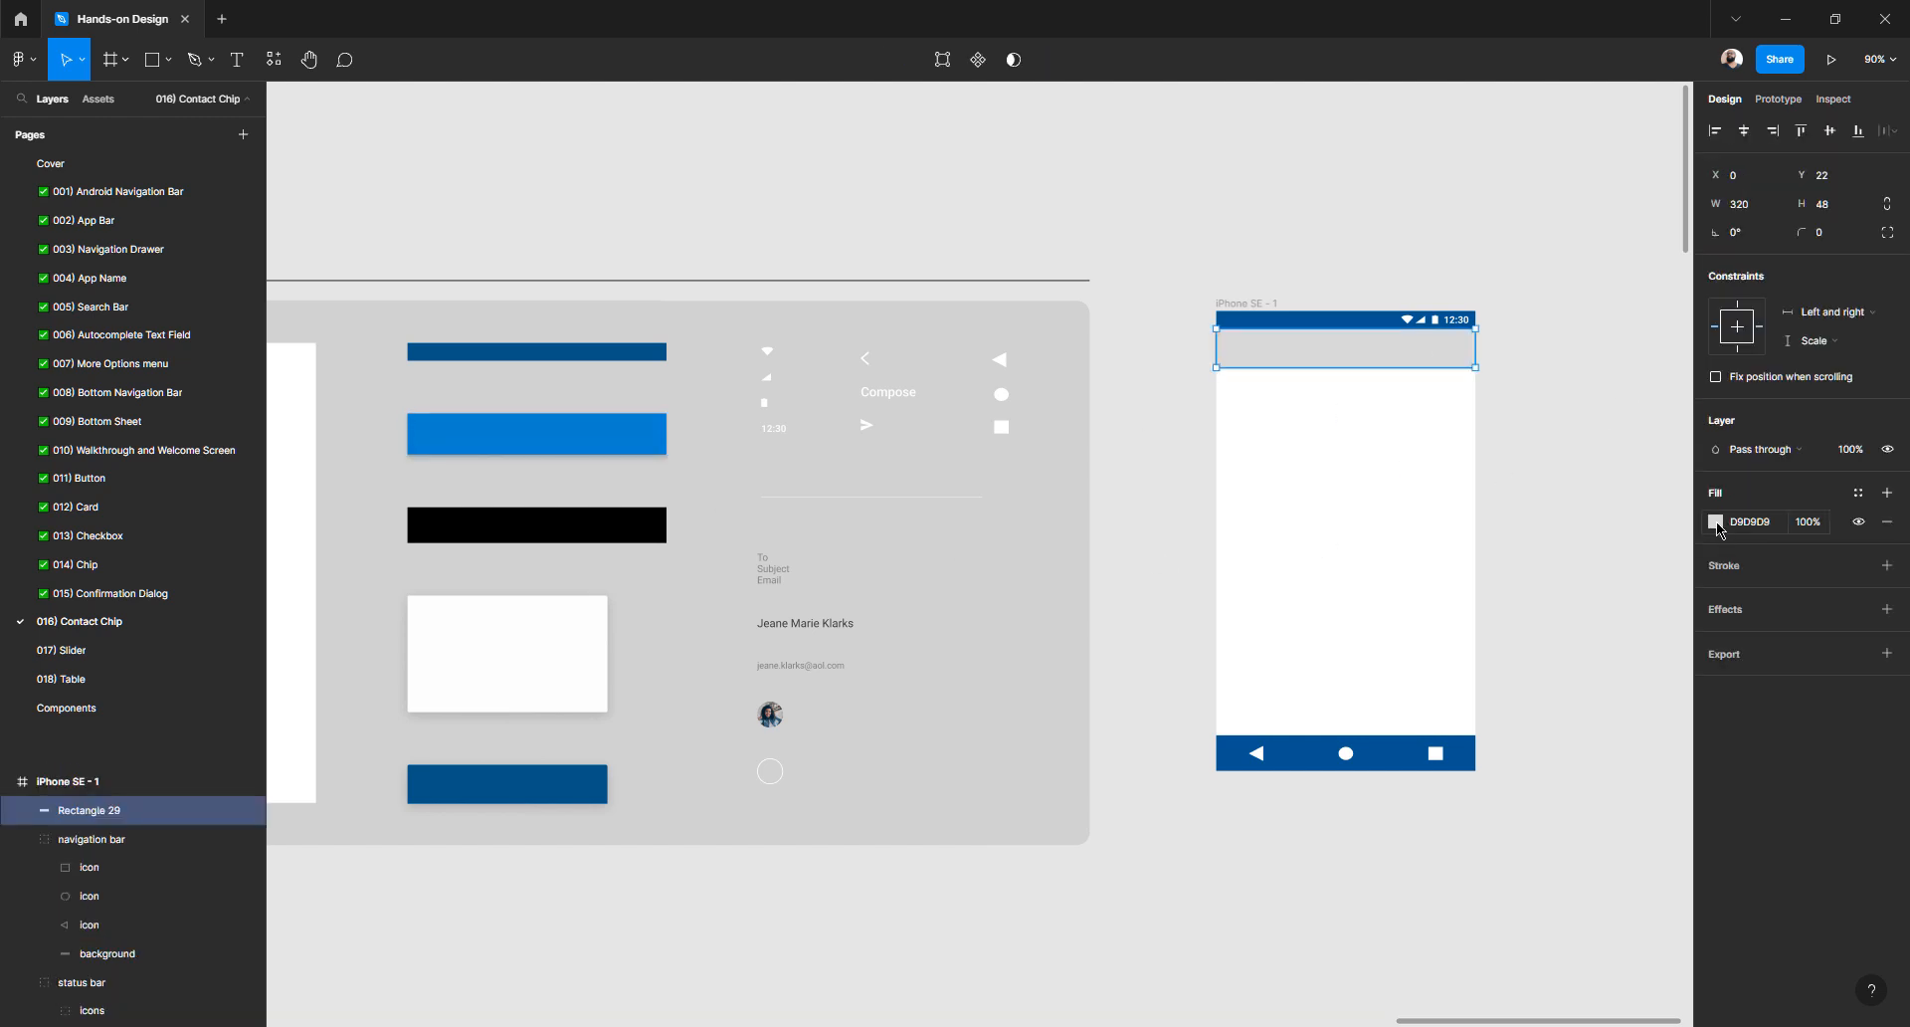
{"action": "left_click", "coordinate": [1715, 522]}
{"action": "left_click", "coordinate": [1622, 780]}
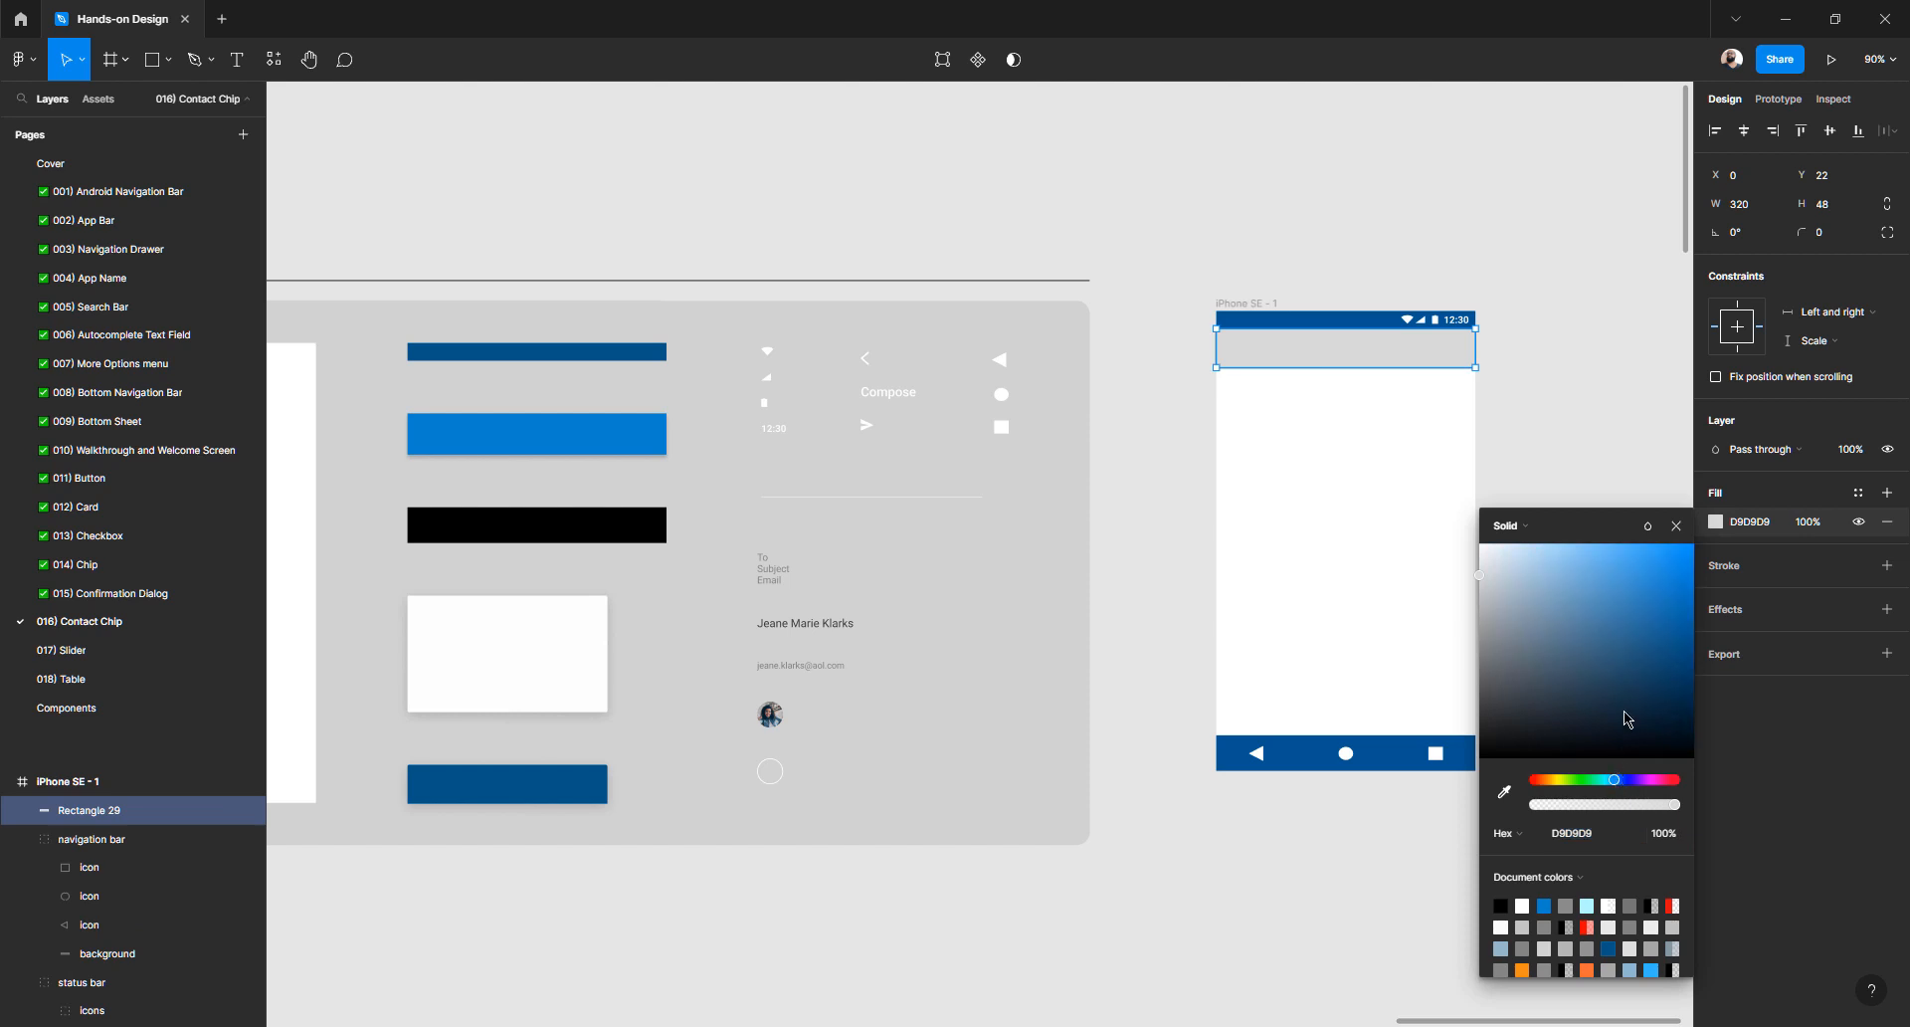
{"action": "left_click_drag", "start_coordinate": [1627, 718], "coordinate": [1651, 546]}
{"action": "left_click", "coordinate": [1633, 427]}
- Shrink the blue bar's height to 8 px
{"action": "left_click", "coordinate": [1403, 364]}
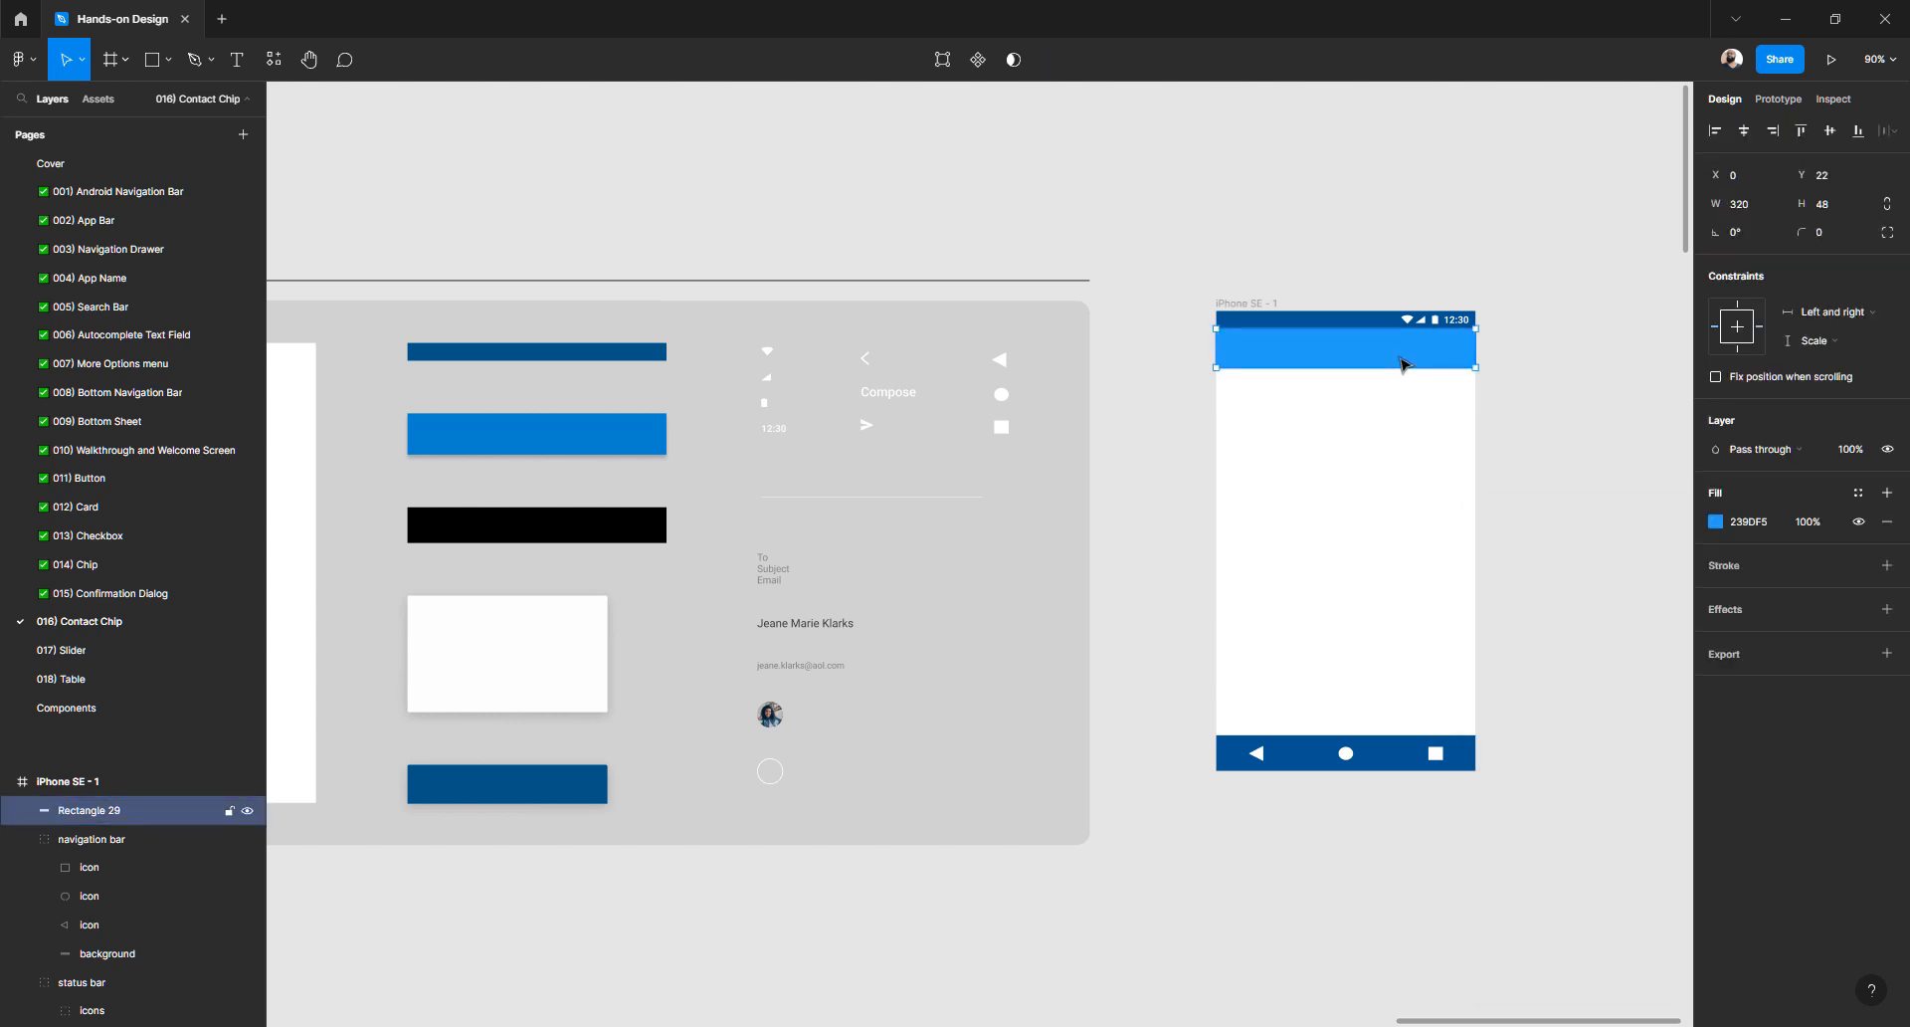
{"action": "left_click", "coordinate": [1837, 209]}
{"action": "key", "text": "Return"}
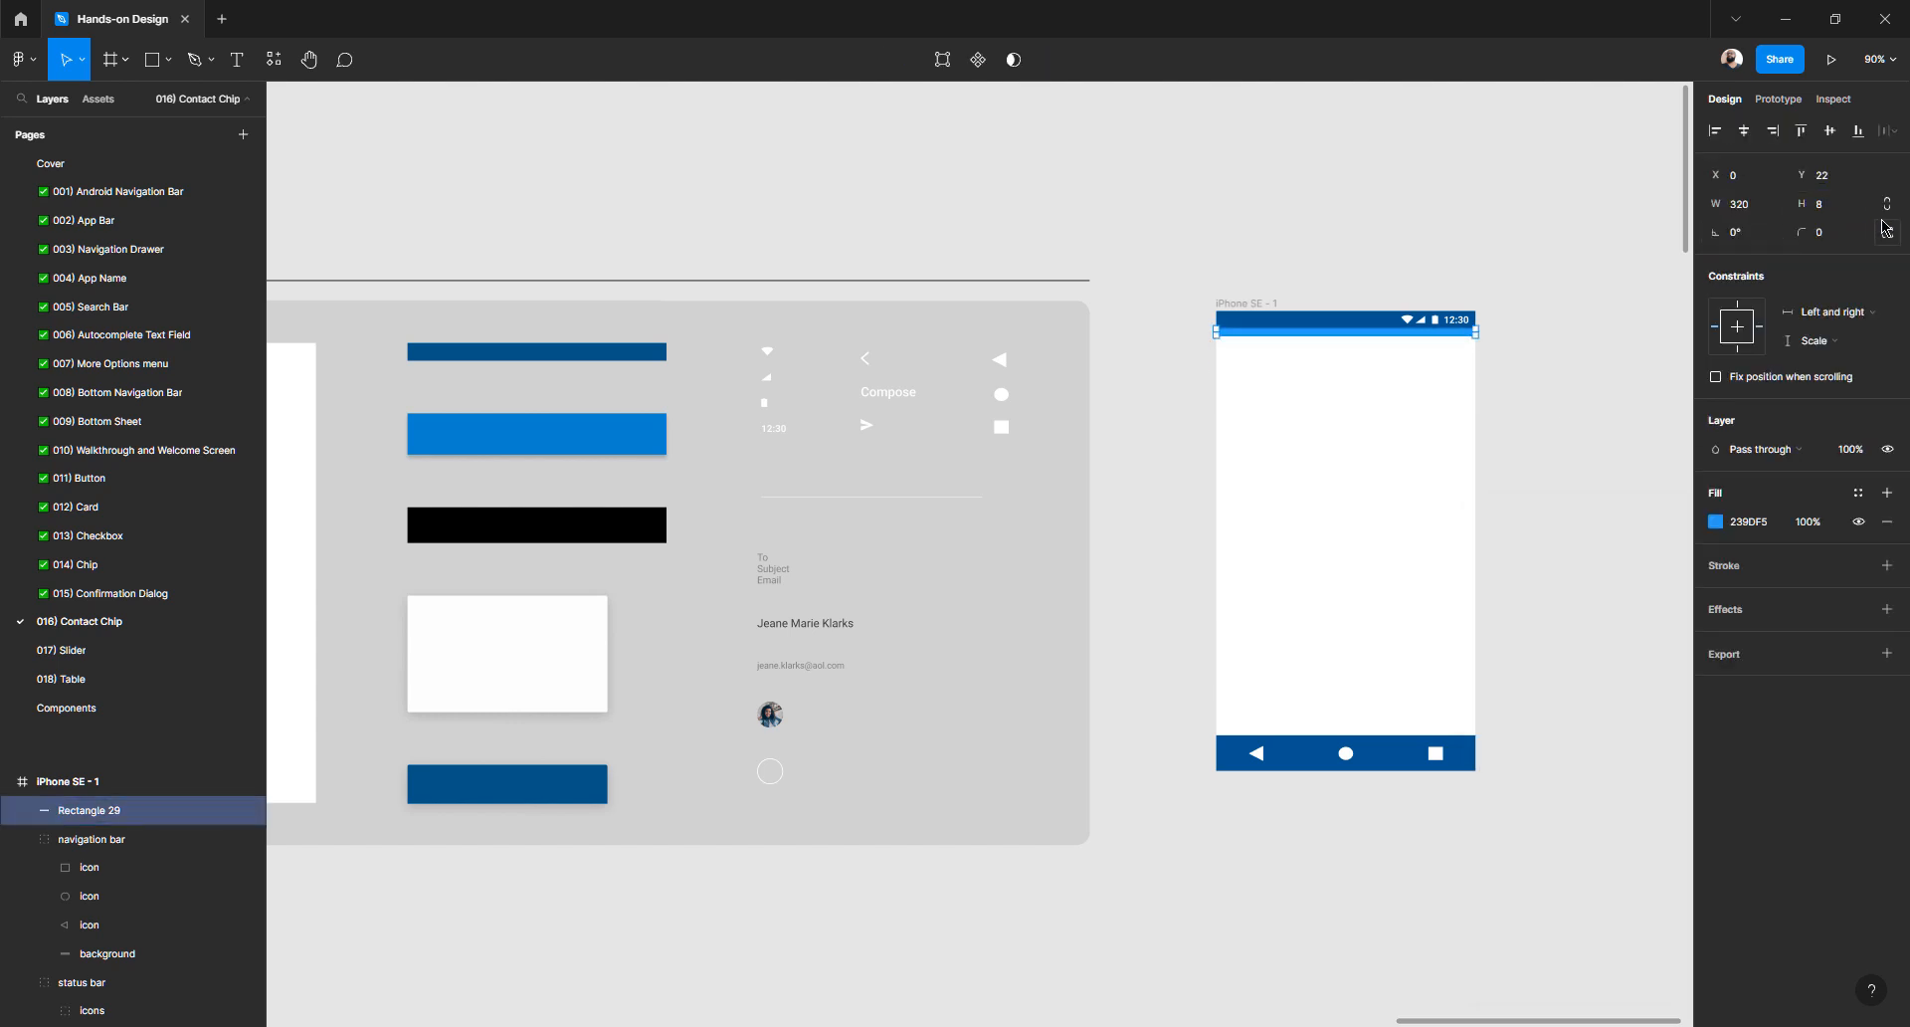
{"action": "left_click", "coordinate": [1825, 212]}
{"action": "left_click", "coordinate": [27, 60]}
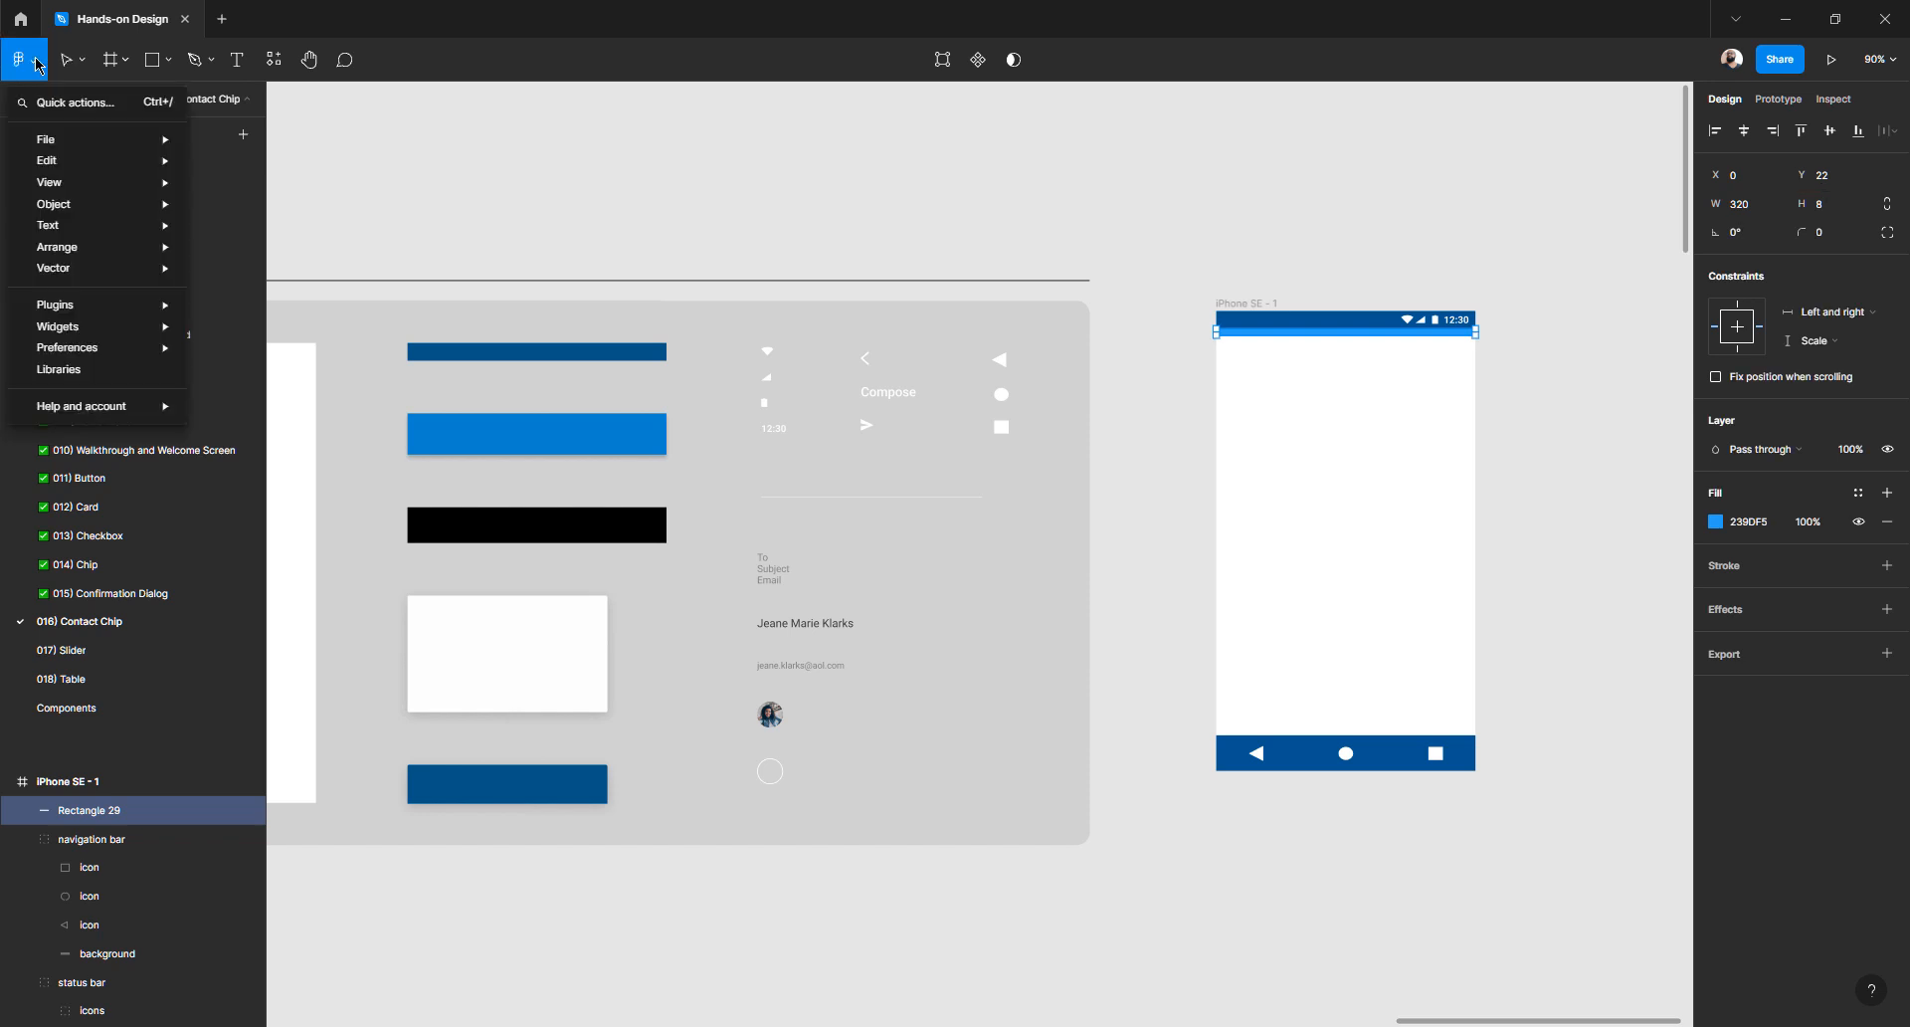
{"action": "mouse_move", "coordinate": [112, 360]}
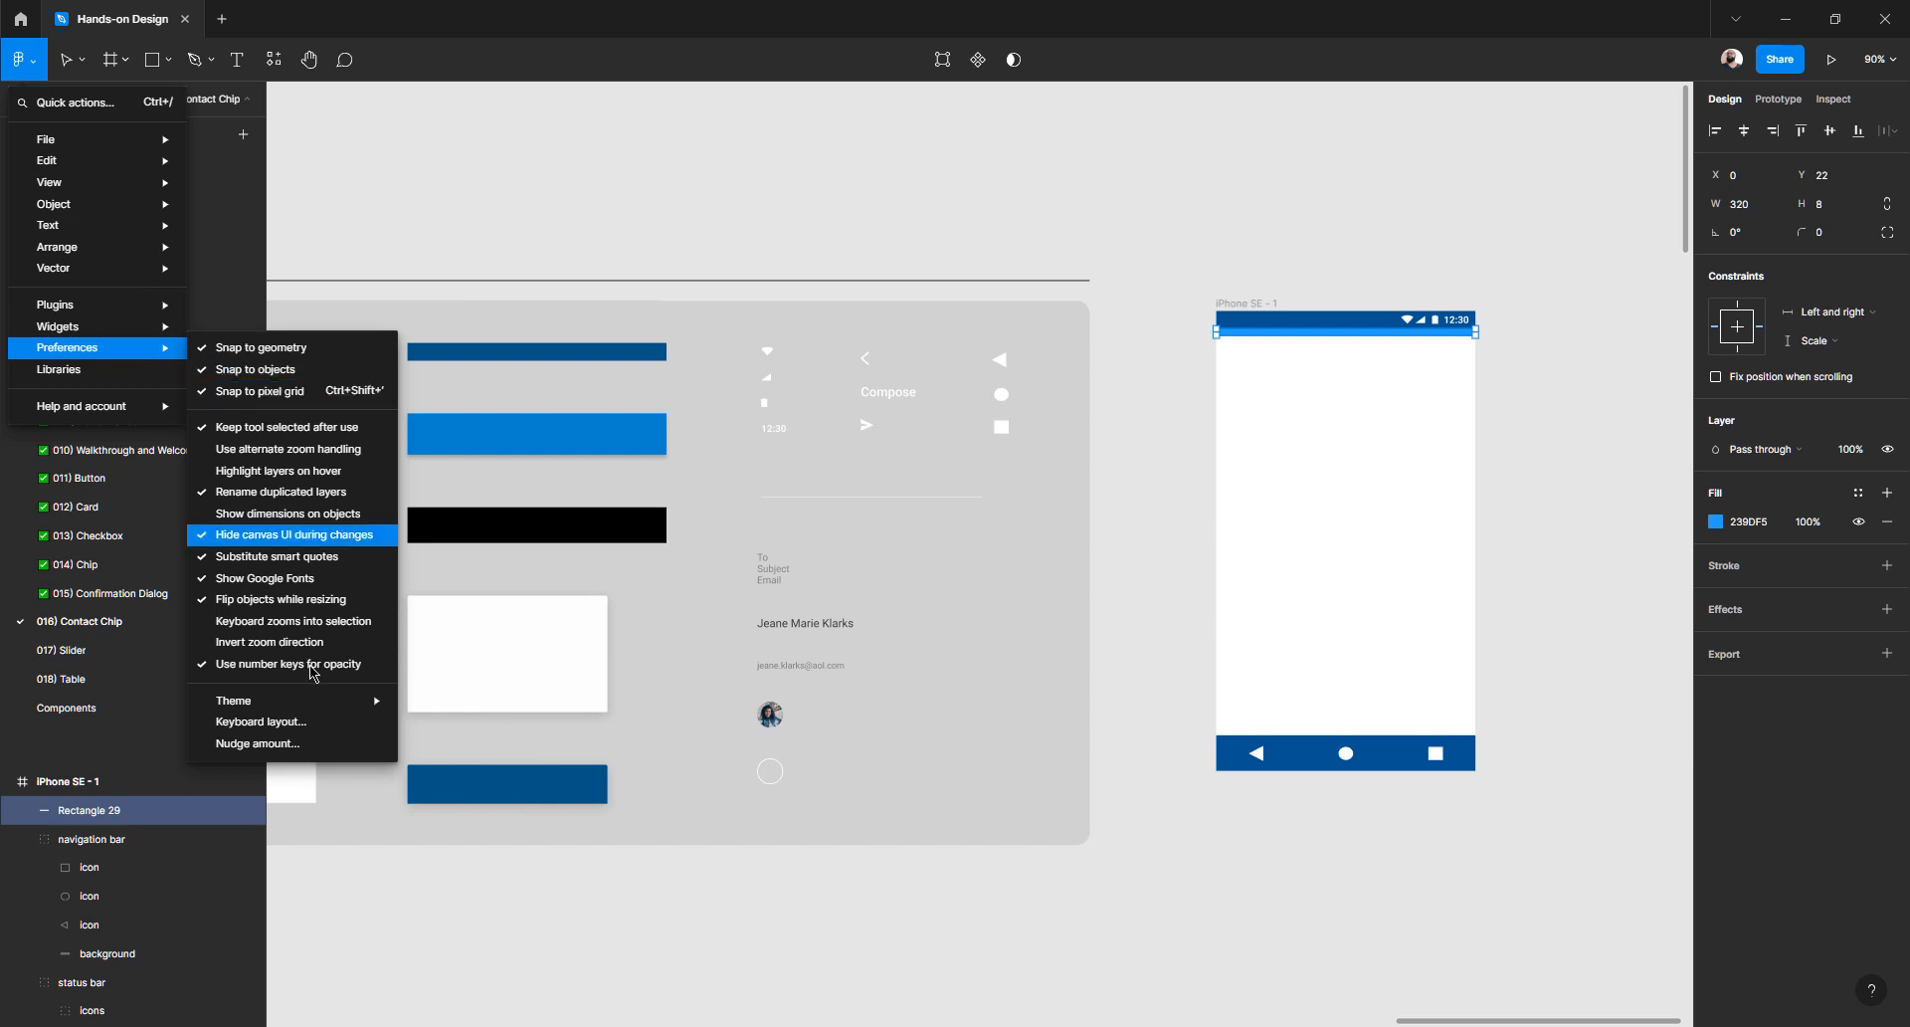
{"action": "left_click", "coordinate": [312, 744]}
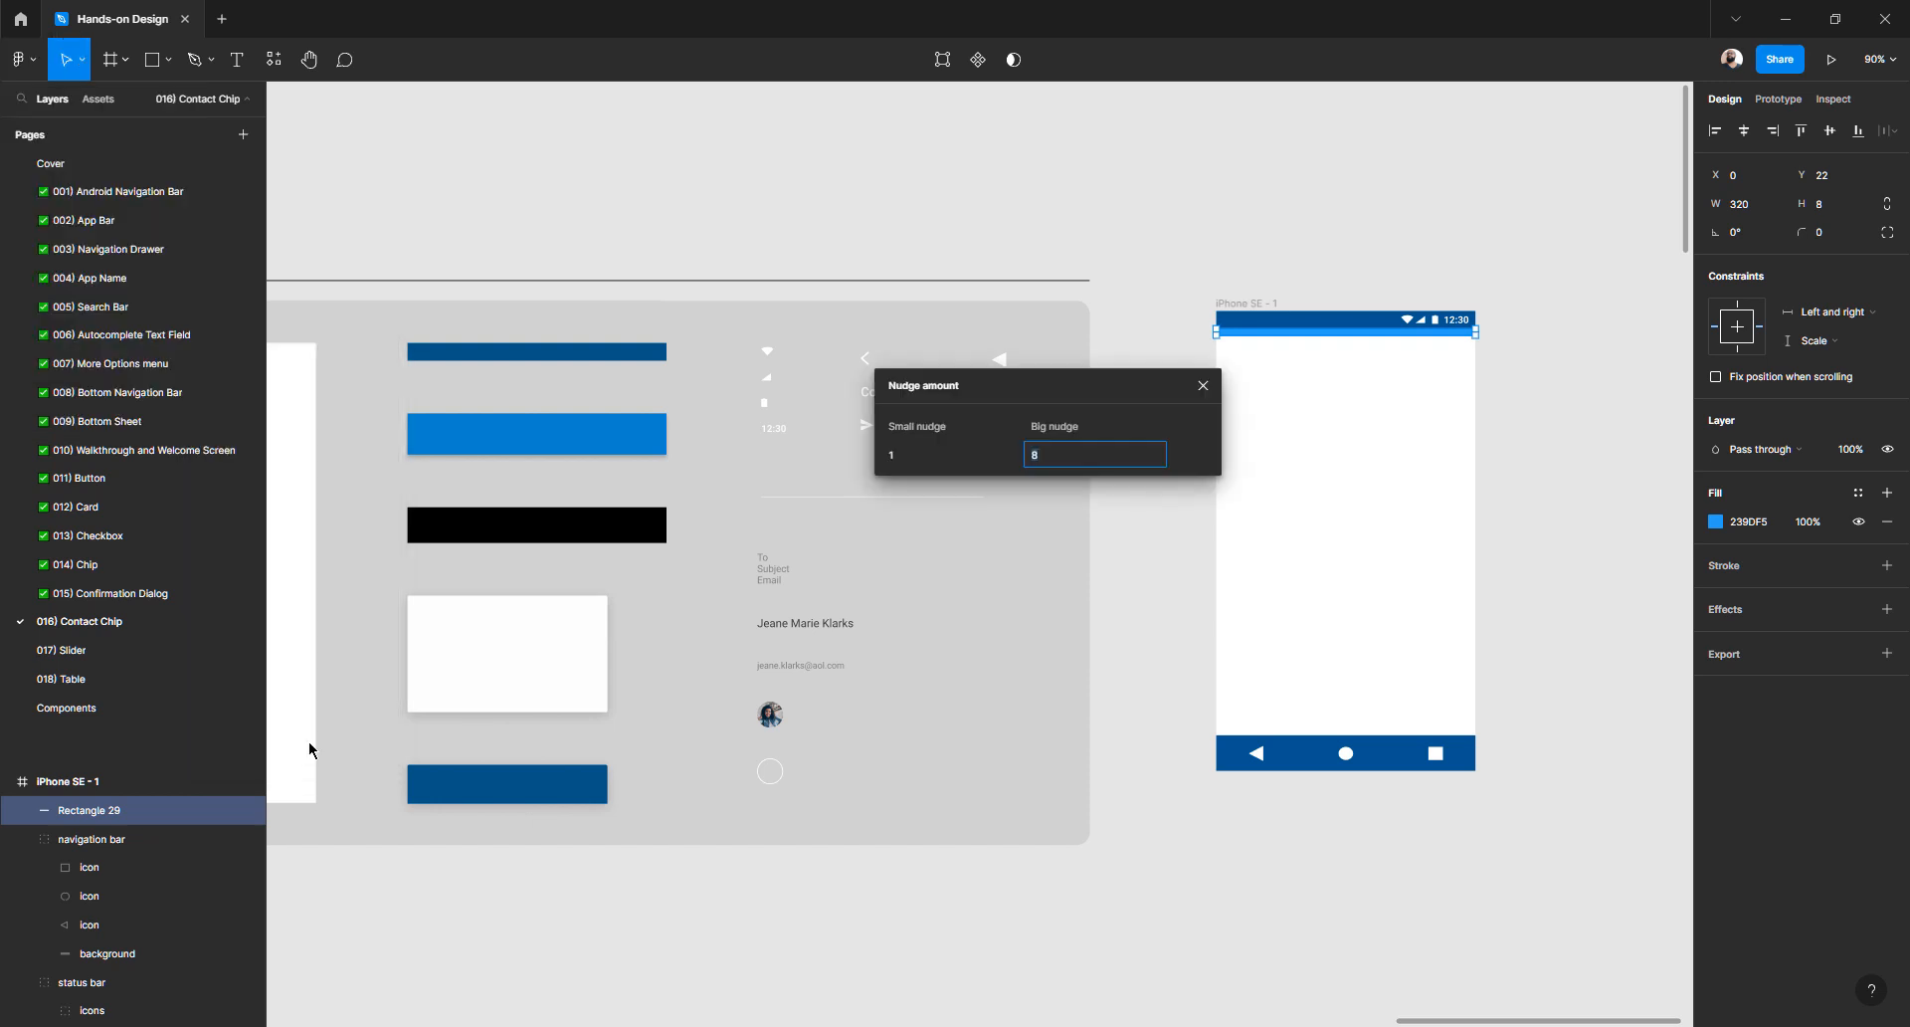
{"action": "left_click", "coordinate": [1070, 456]}
{"action": "left_click", "coordinate": [923, 464]}
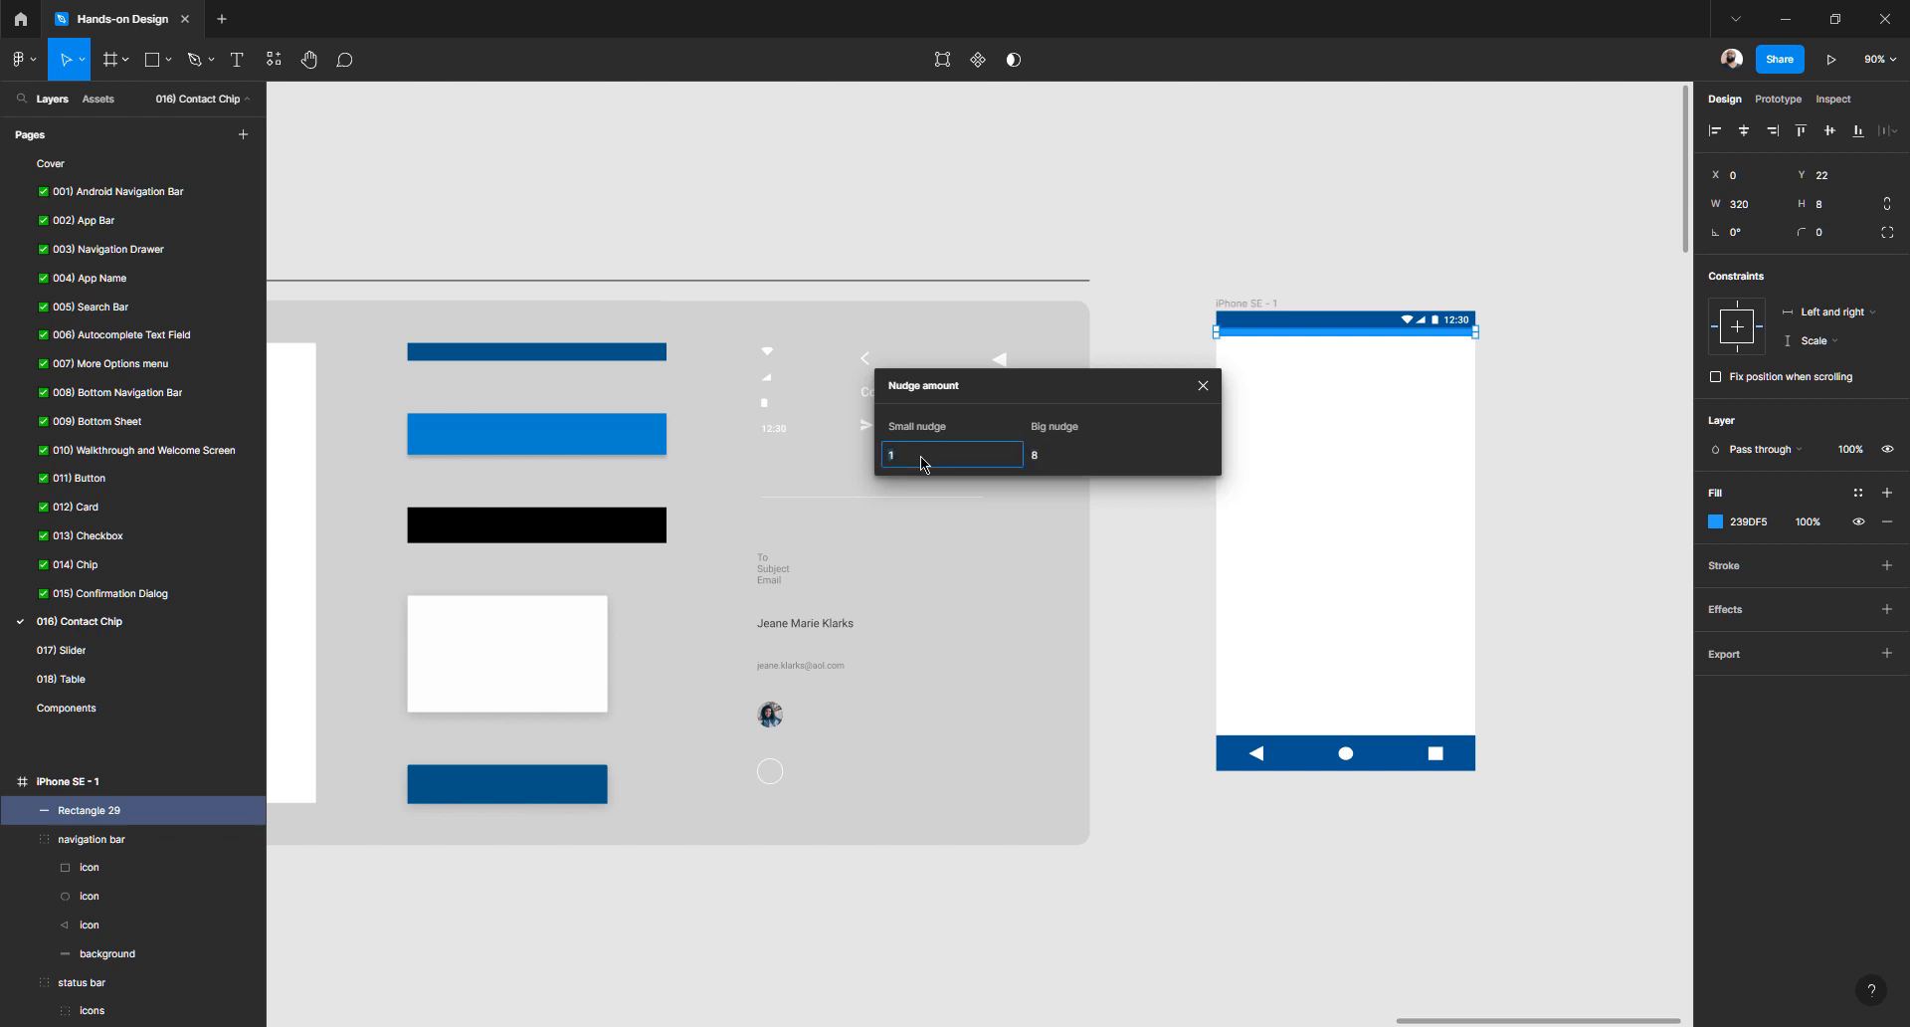
{"action": "left_click", "coordinate": [1069, 461]}
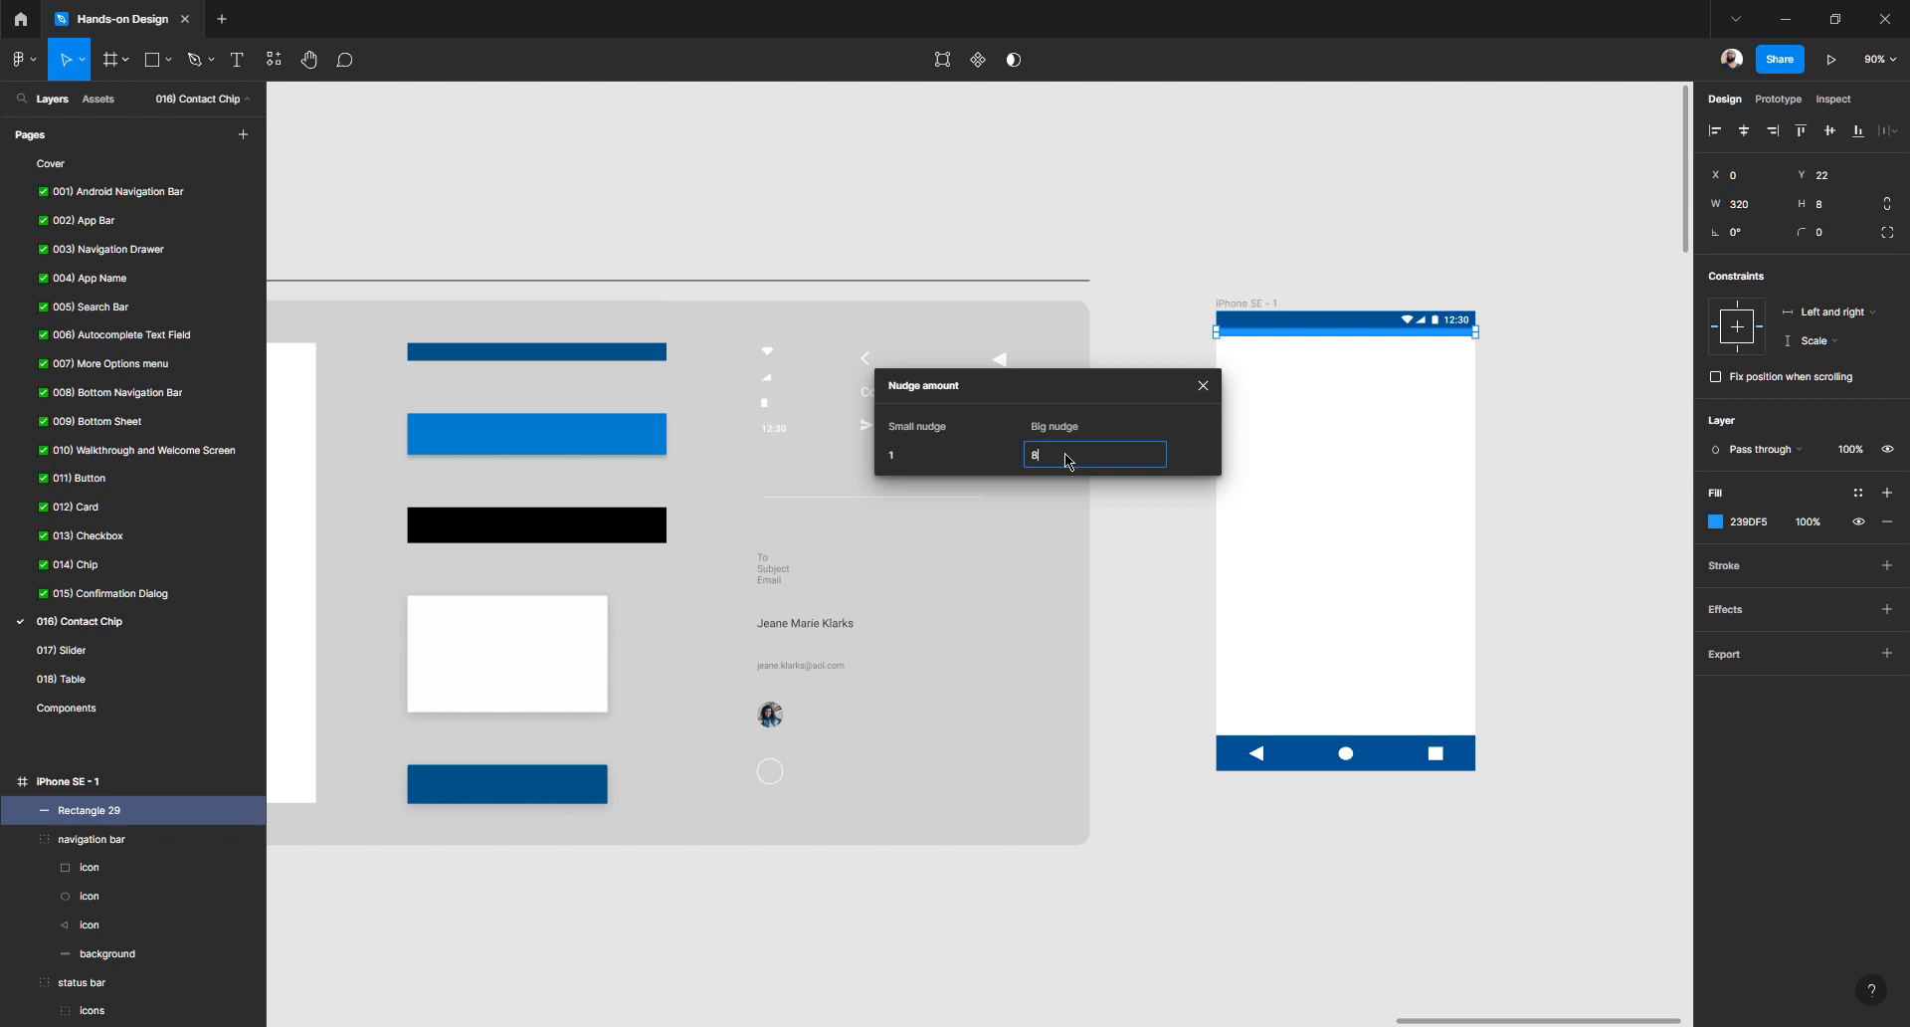
{"action": "key", "text": "Escape"}
{"action": "left_click", "coordinate": [1373, 284]}
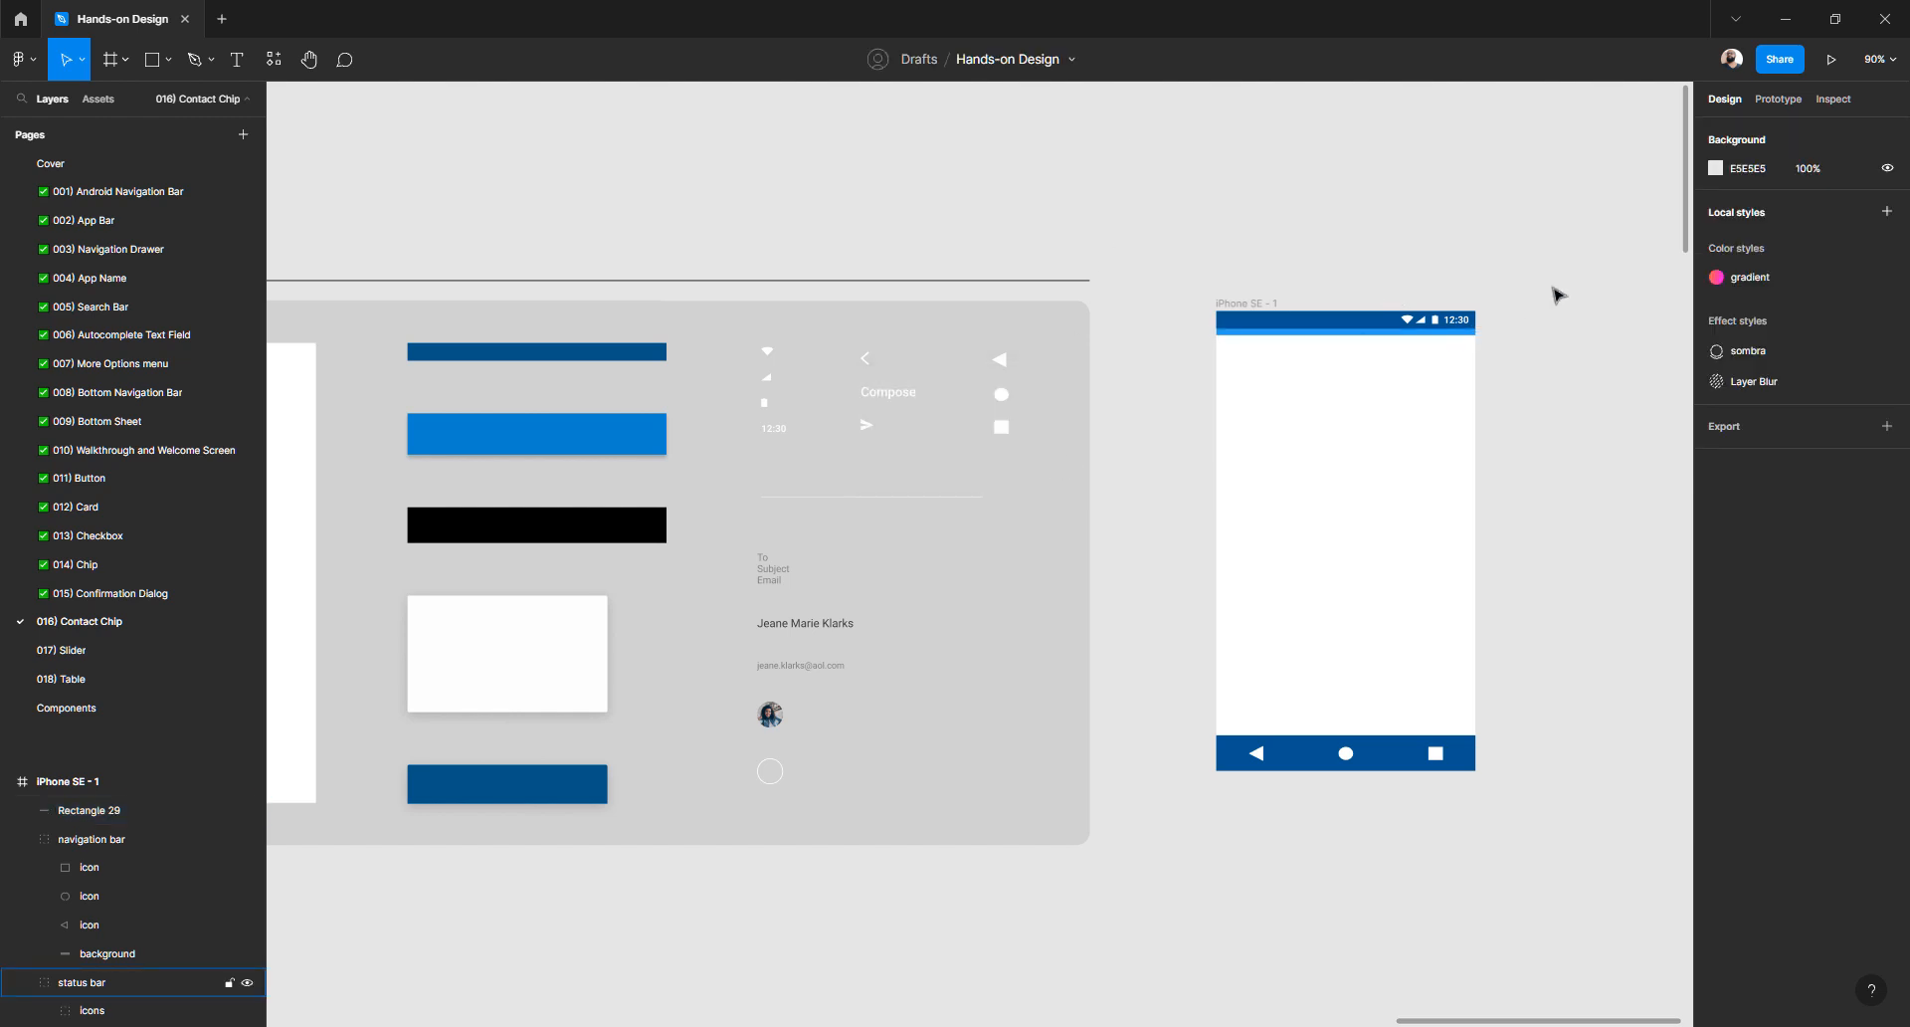
{"action": "left_click", "coordinate": [1386, 336]}
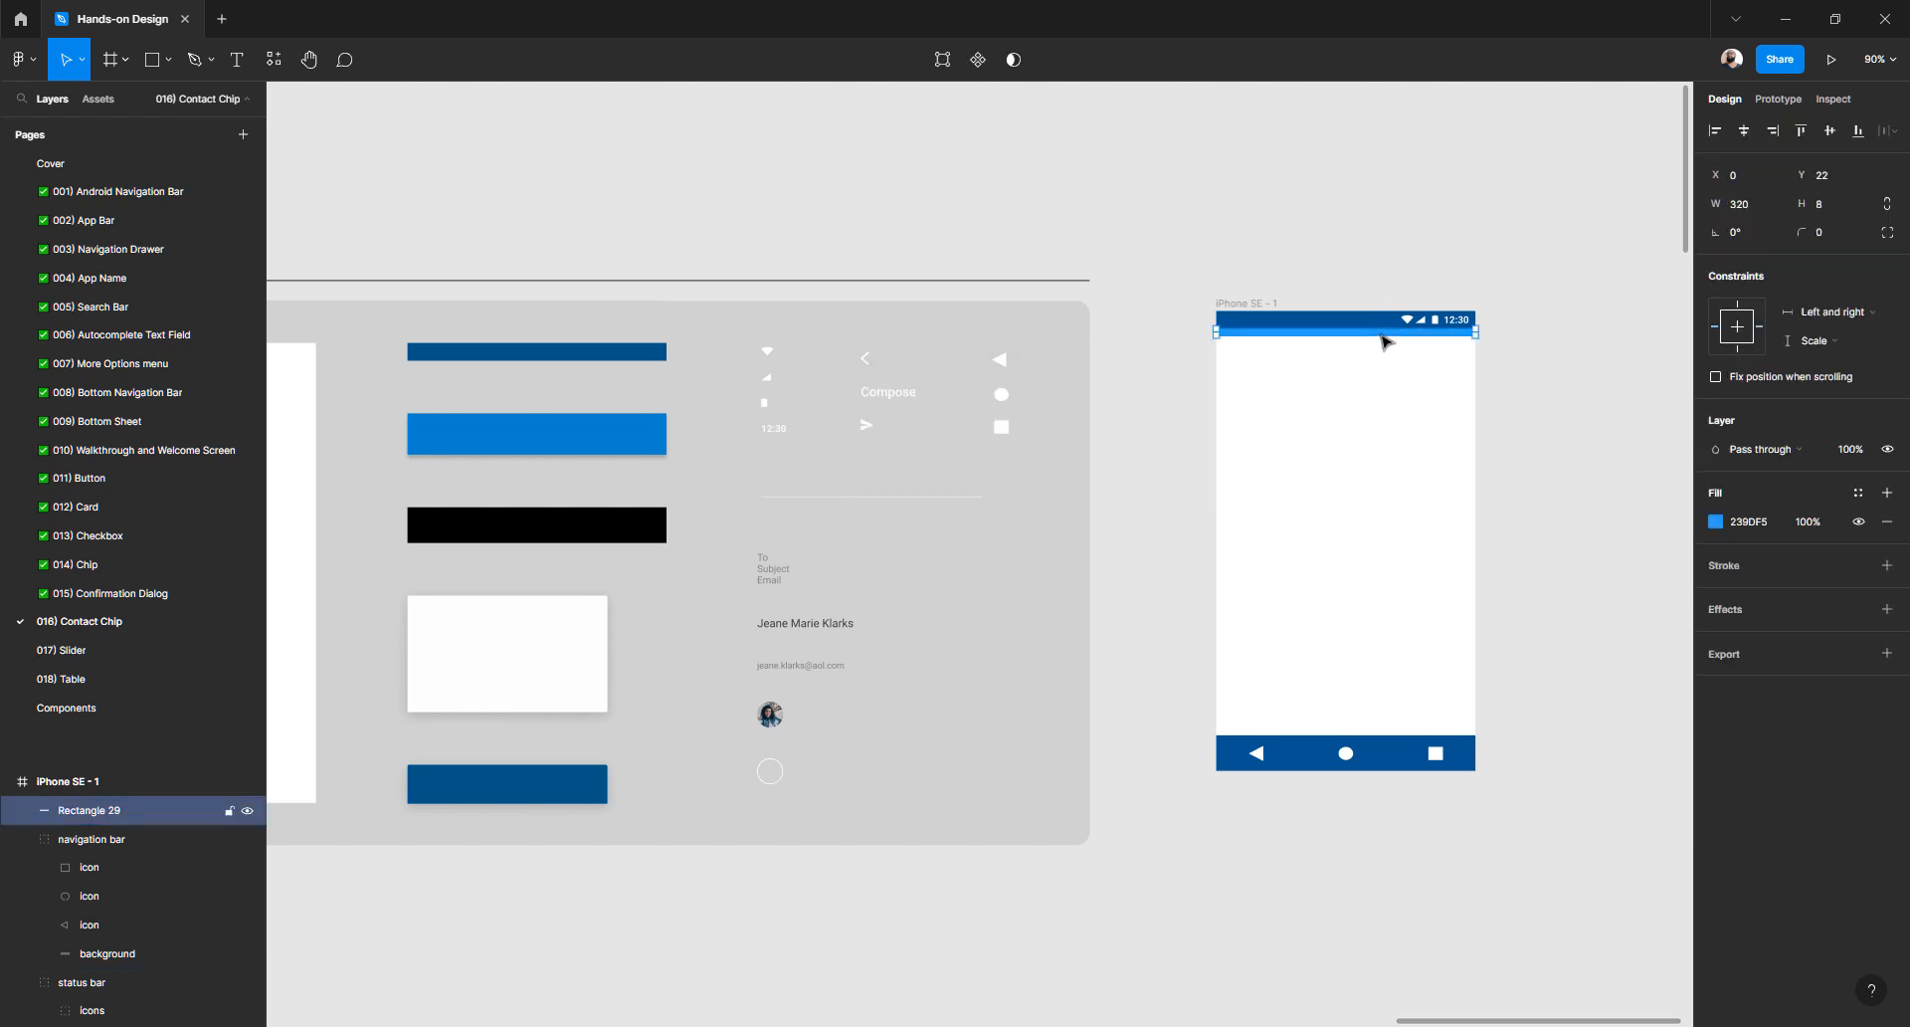
- Raise the bar's height through 16, 24, 32 and 40 to 48 px
{"action": "left_click", "coordinate": [1831, 209]}
{"action": "type", "text": "16"}
{"action": "key", "text": "Return"}
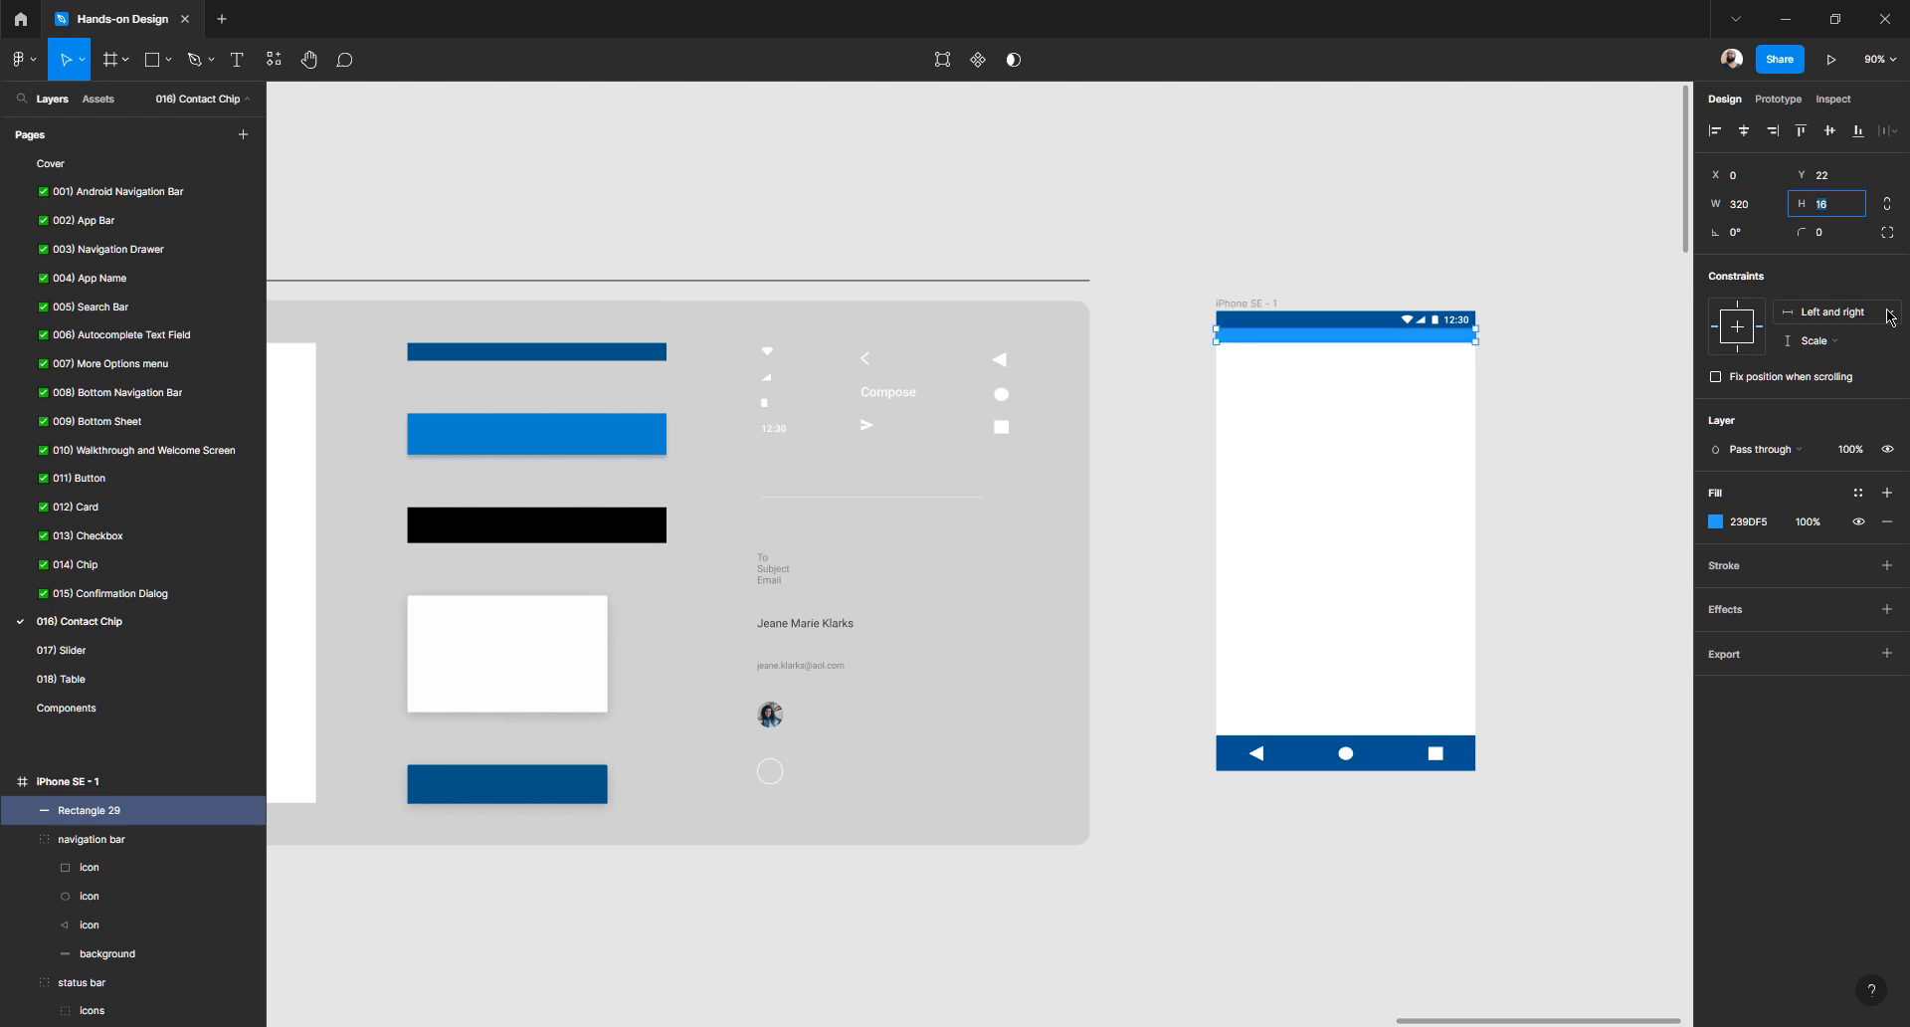
{"action": "type", "text": "24"}
{"action": "key", "text": "Return"}
{"action": "type", "text": "32"}
{"action": "key", "text": "Return"}
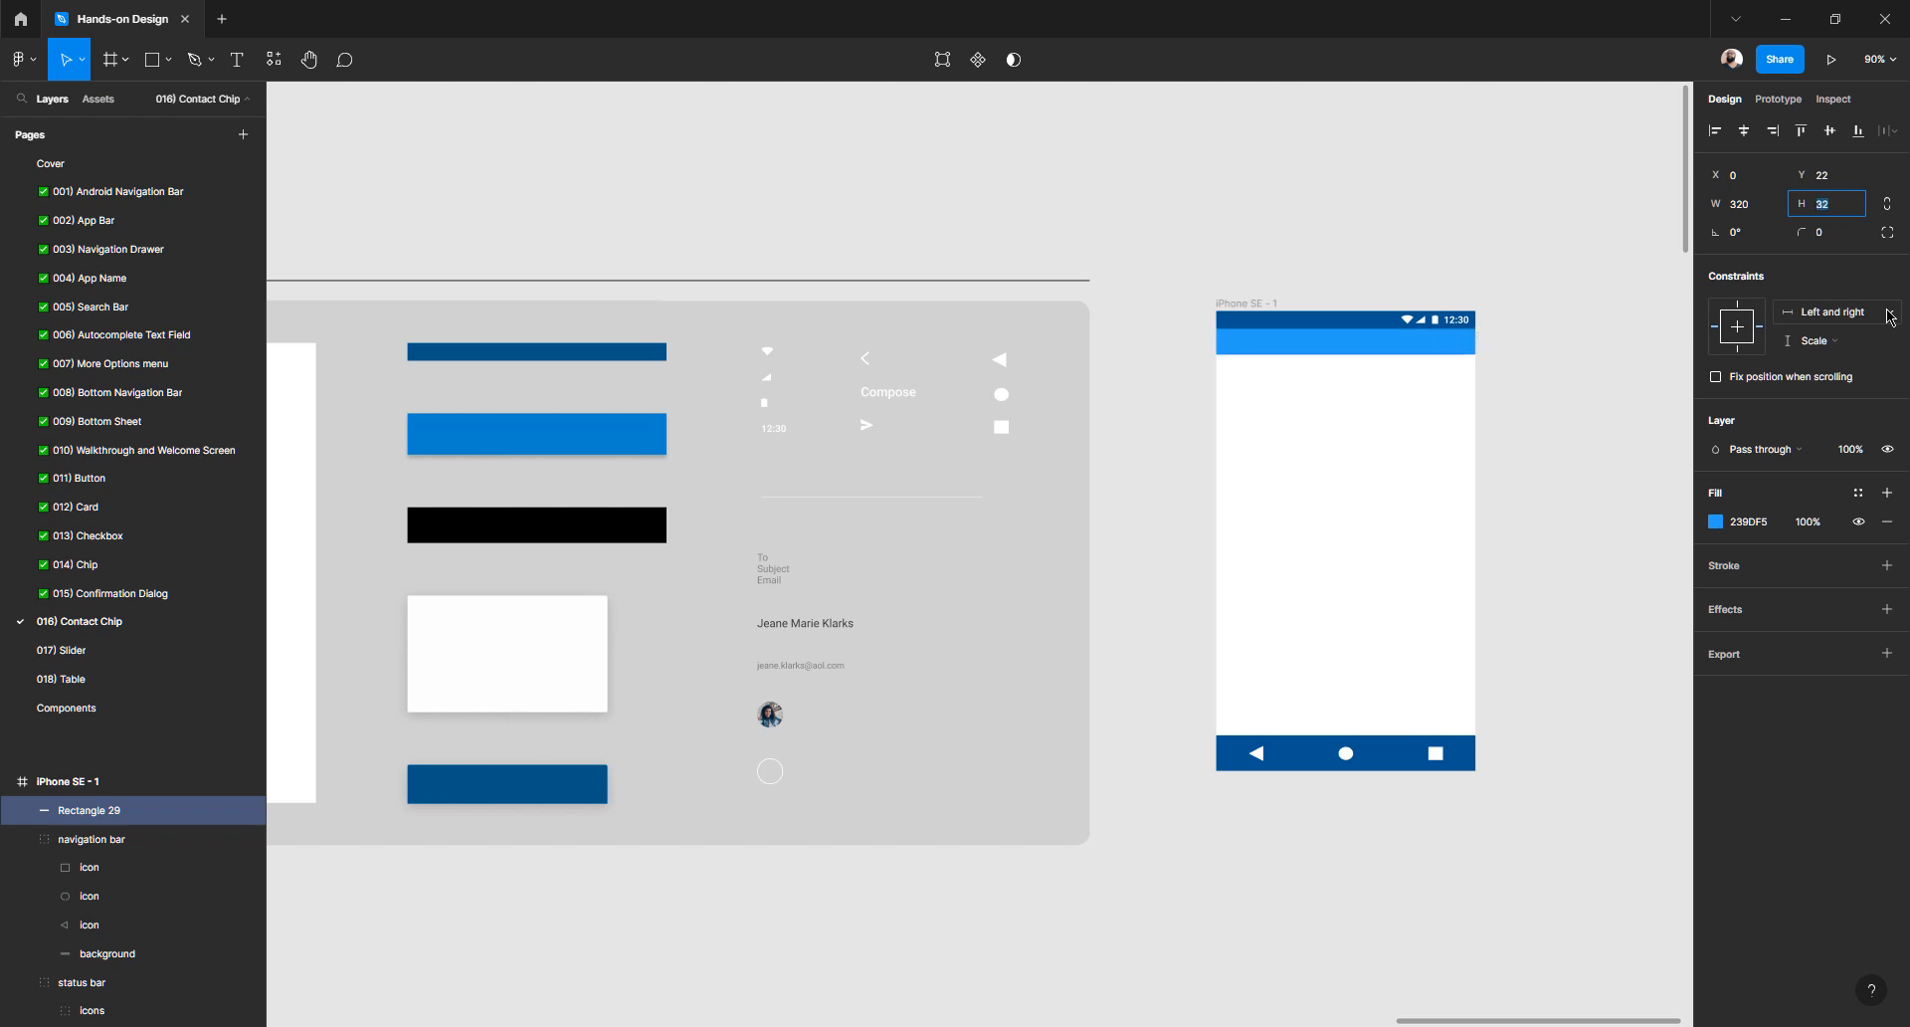
{"action": "type", "text": "40"}
{"action": "key", "text": "Return"}
{"action": "type", "text": "48"}
{"action": "key", "text": "Return"}
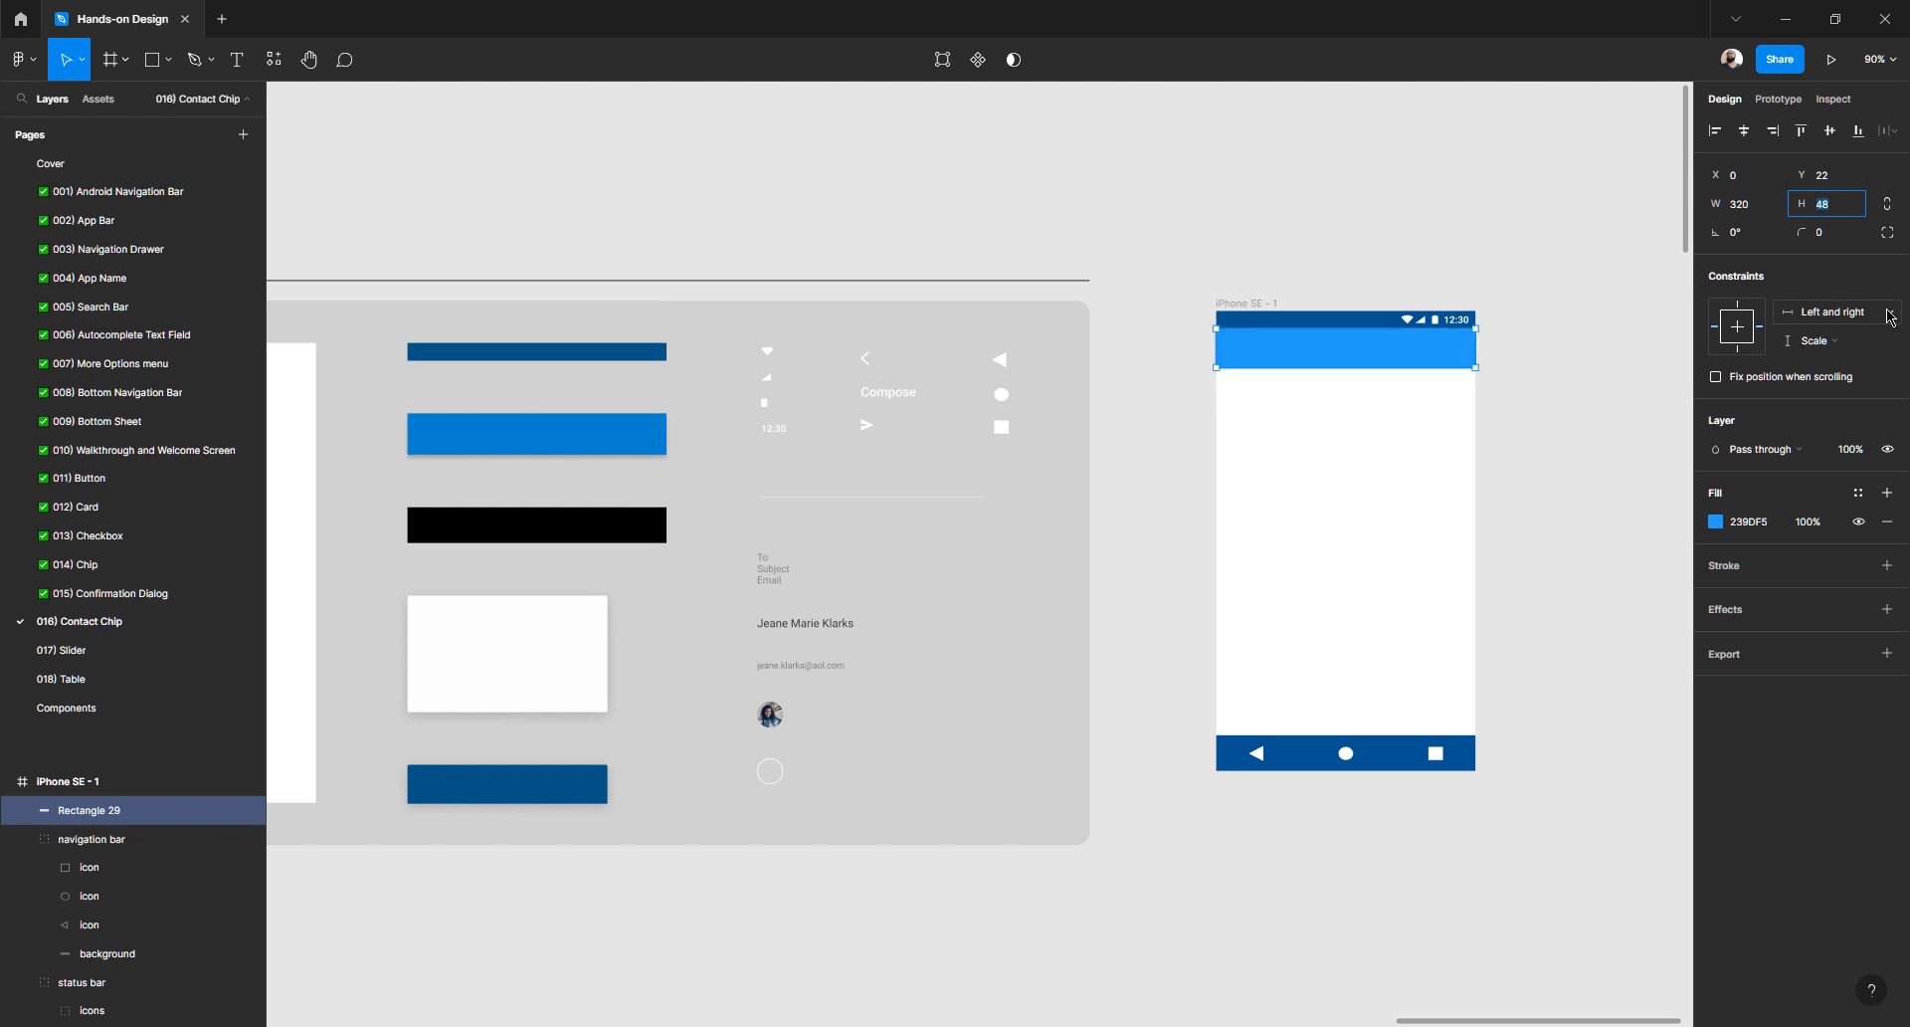
- Change the app bar's fill to a slightly deeper blue, 0C8AE5
{"action": "left_click", "coordinate": [1575, 376]}
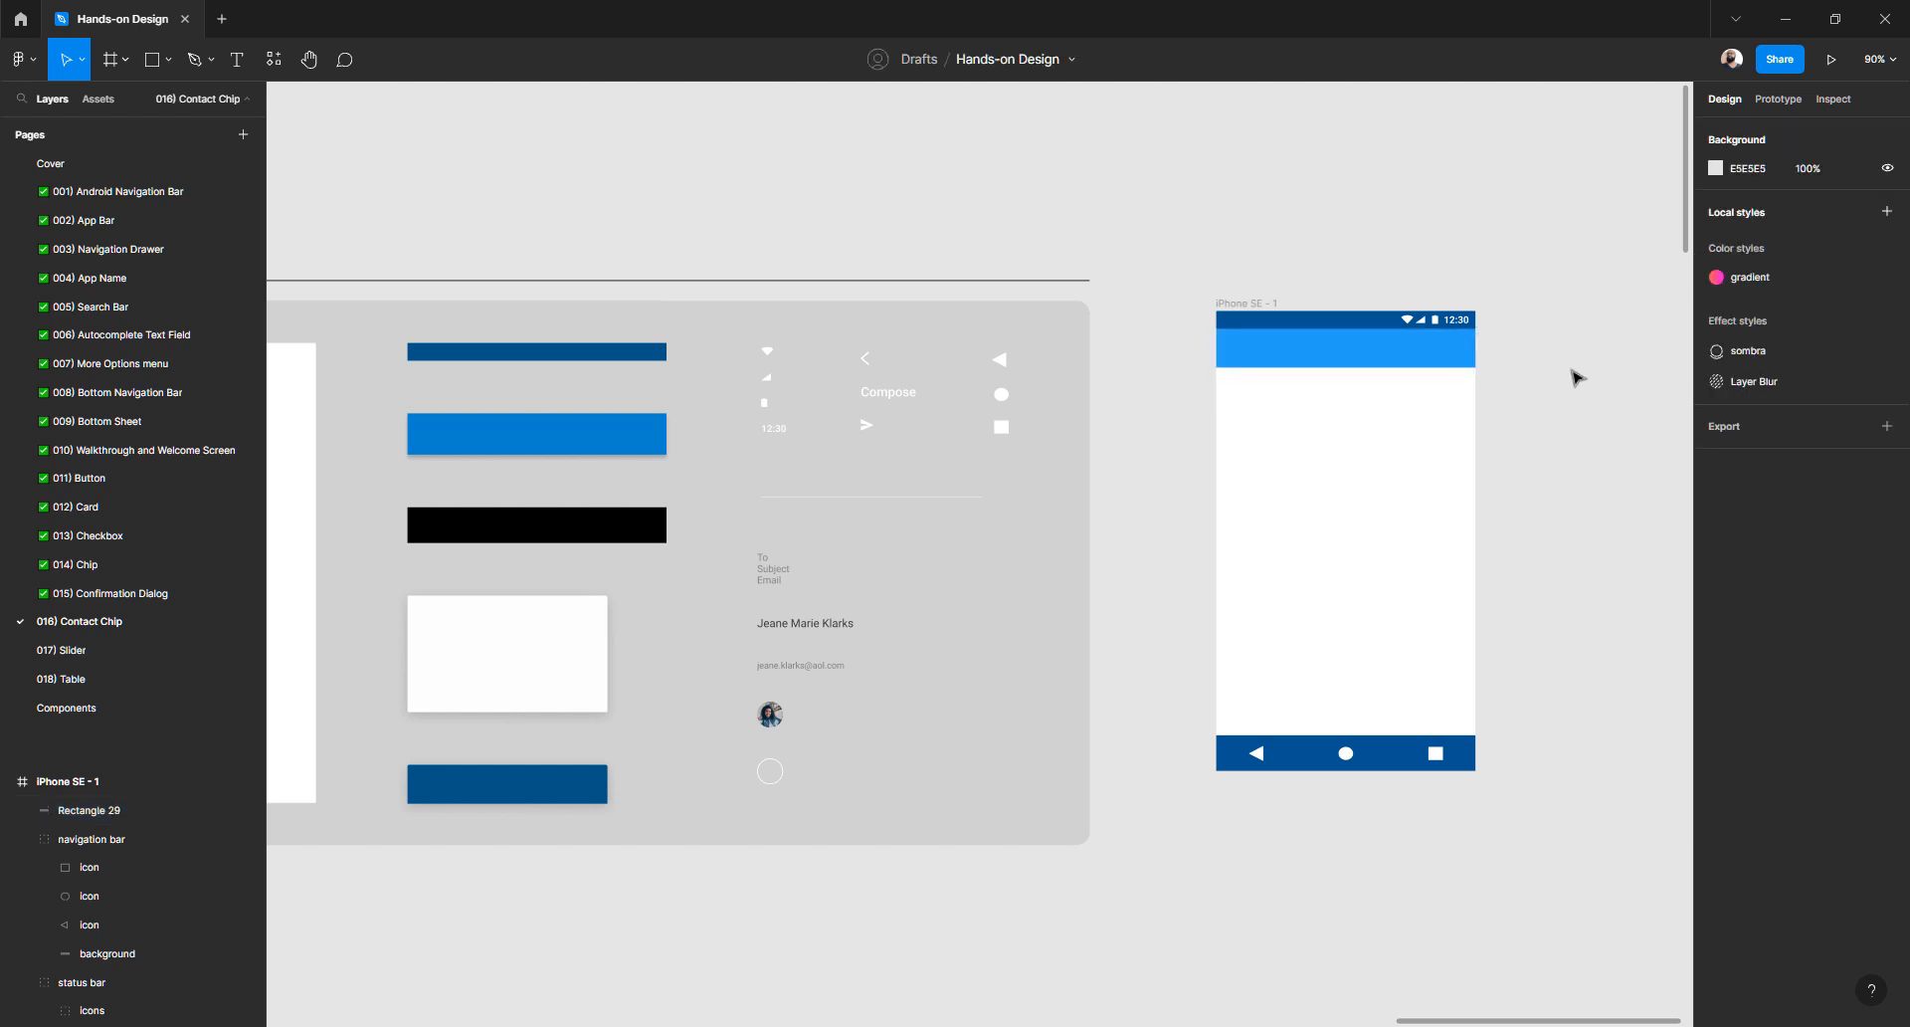
{"action": "left_click", "coordinate": [1388, 358]}
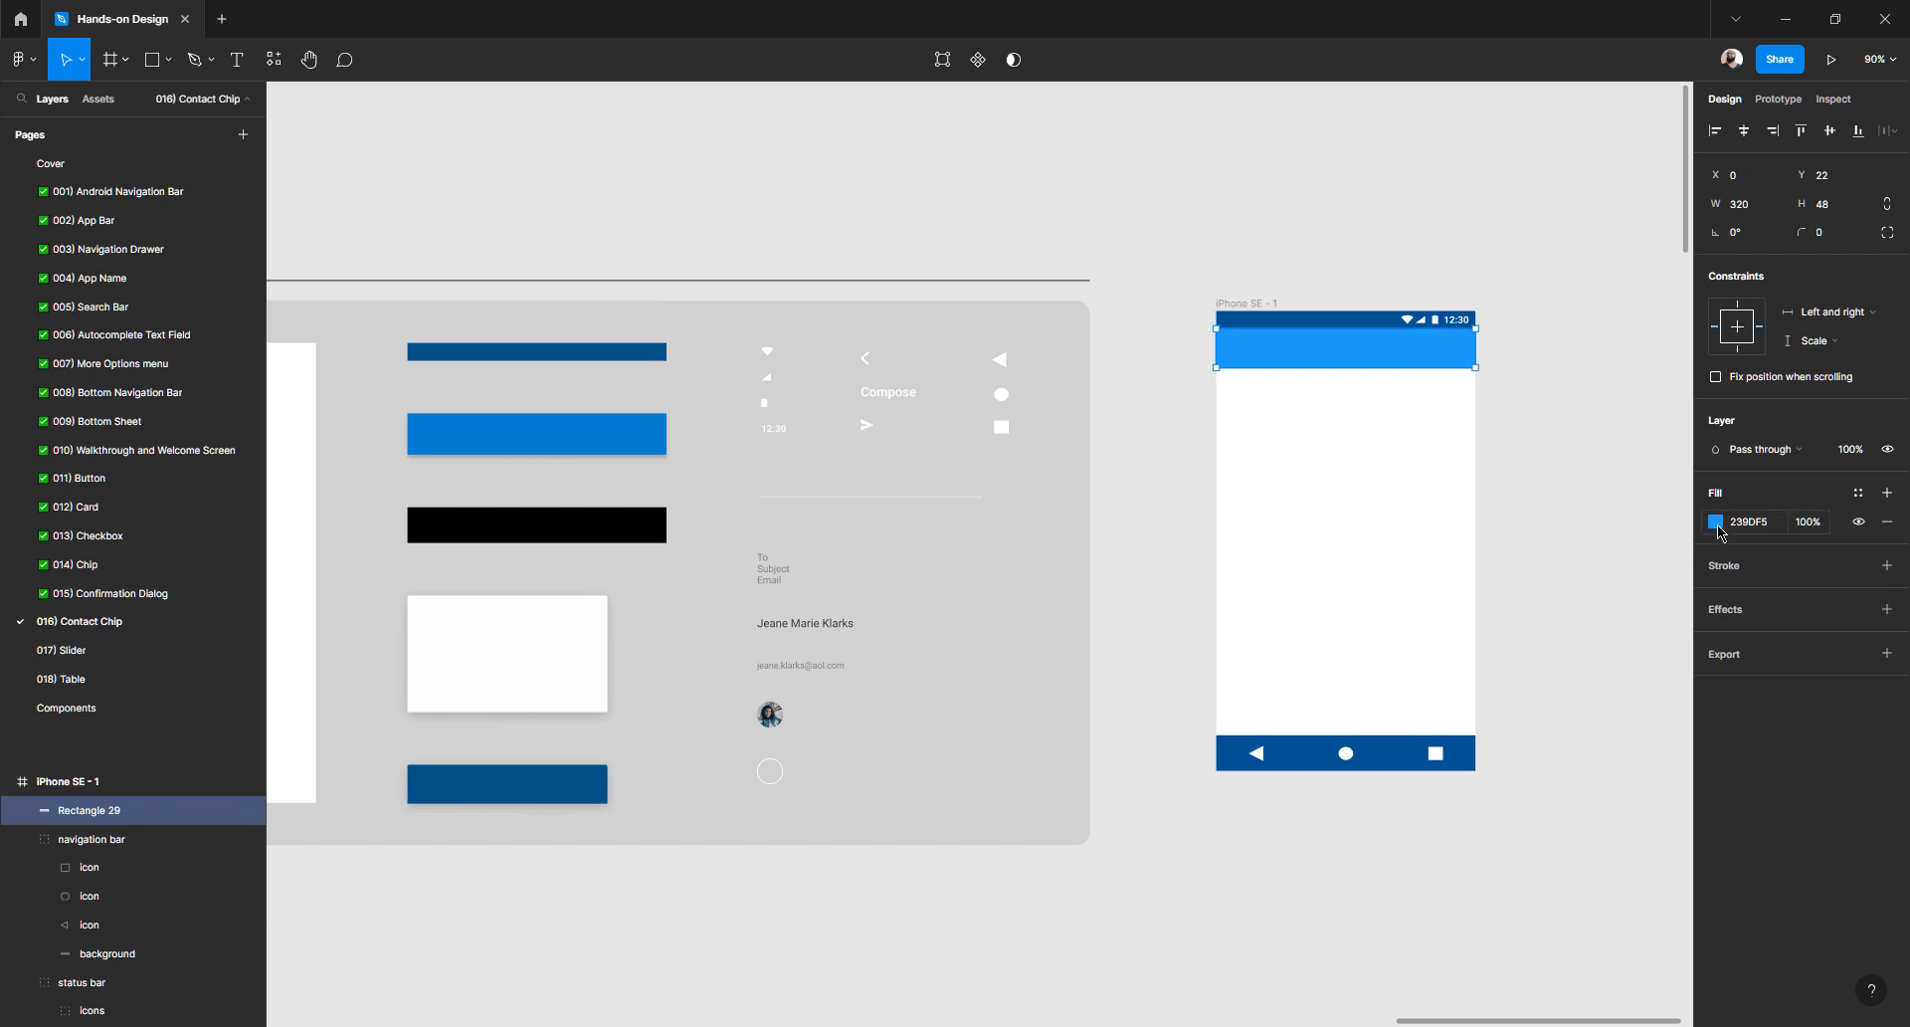
{"action": "left_click", "coordinate": [1716, 521]}
{"action": "left_click", "coordinate": [1679, 569]}
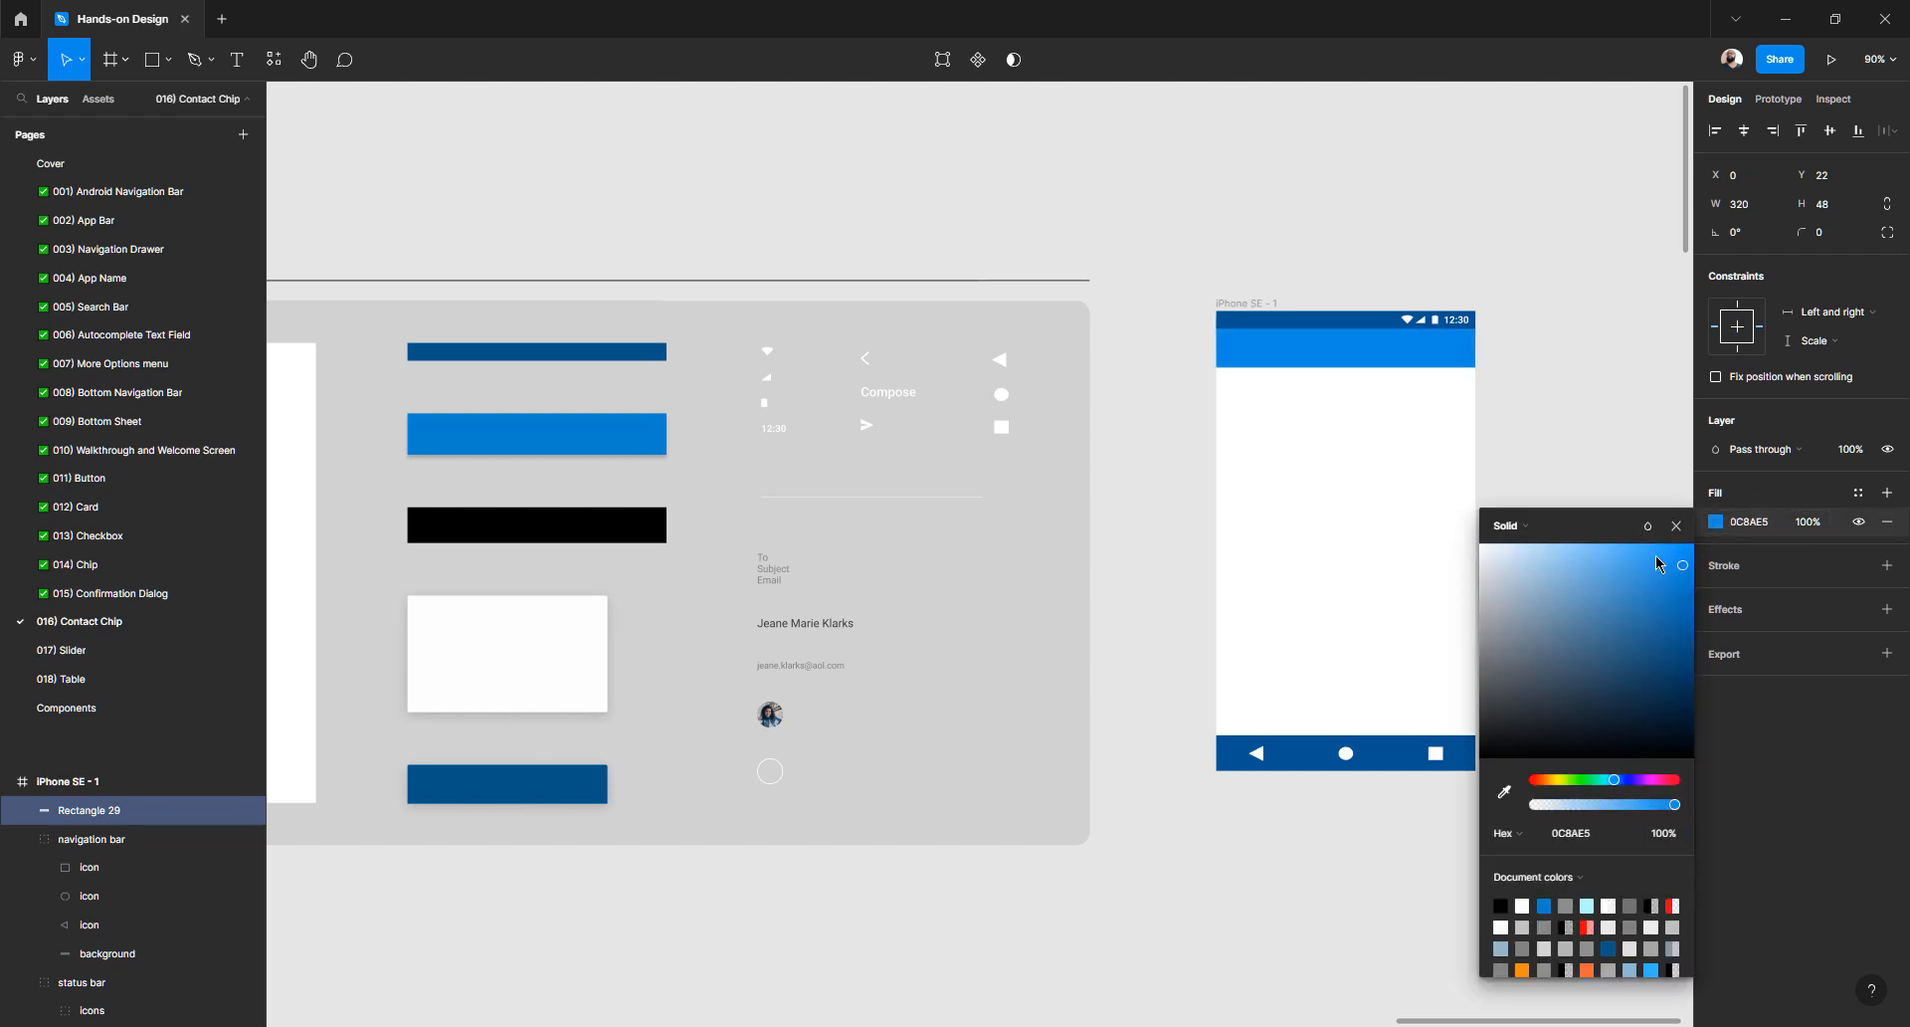
{"action": "left_click", "coordinate": [1614, 388]}
{"action": "left_click", "coordinate": [1006, 372]}
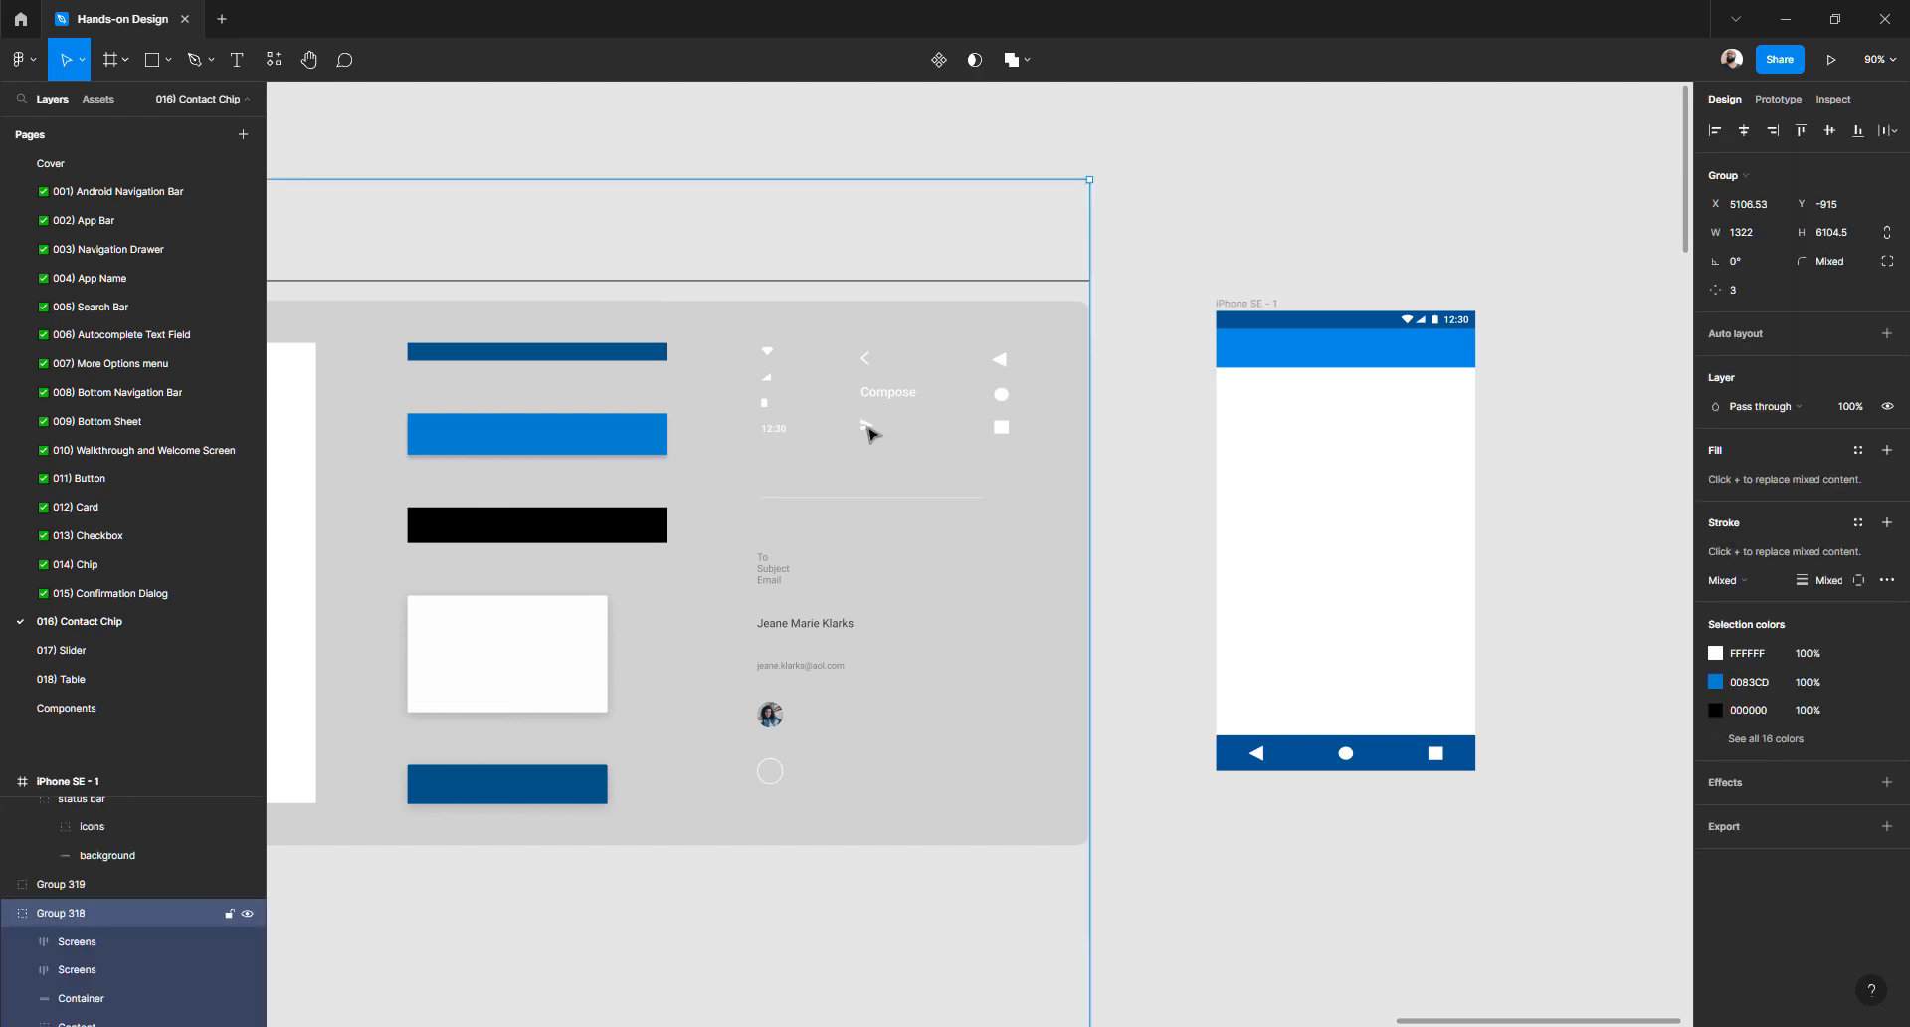
- Zoom to the Compose bar and inspect its back-arrow, Compose text and send icon layers
{"action": "scroll", "coordinate": [950, 456], "scroll_direction": "down", "scroll_amount": 5}
{"action": "scroll", "coordinate": [951, 456], "scroll_direction": "left", "scroll_amount": 5}
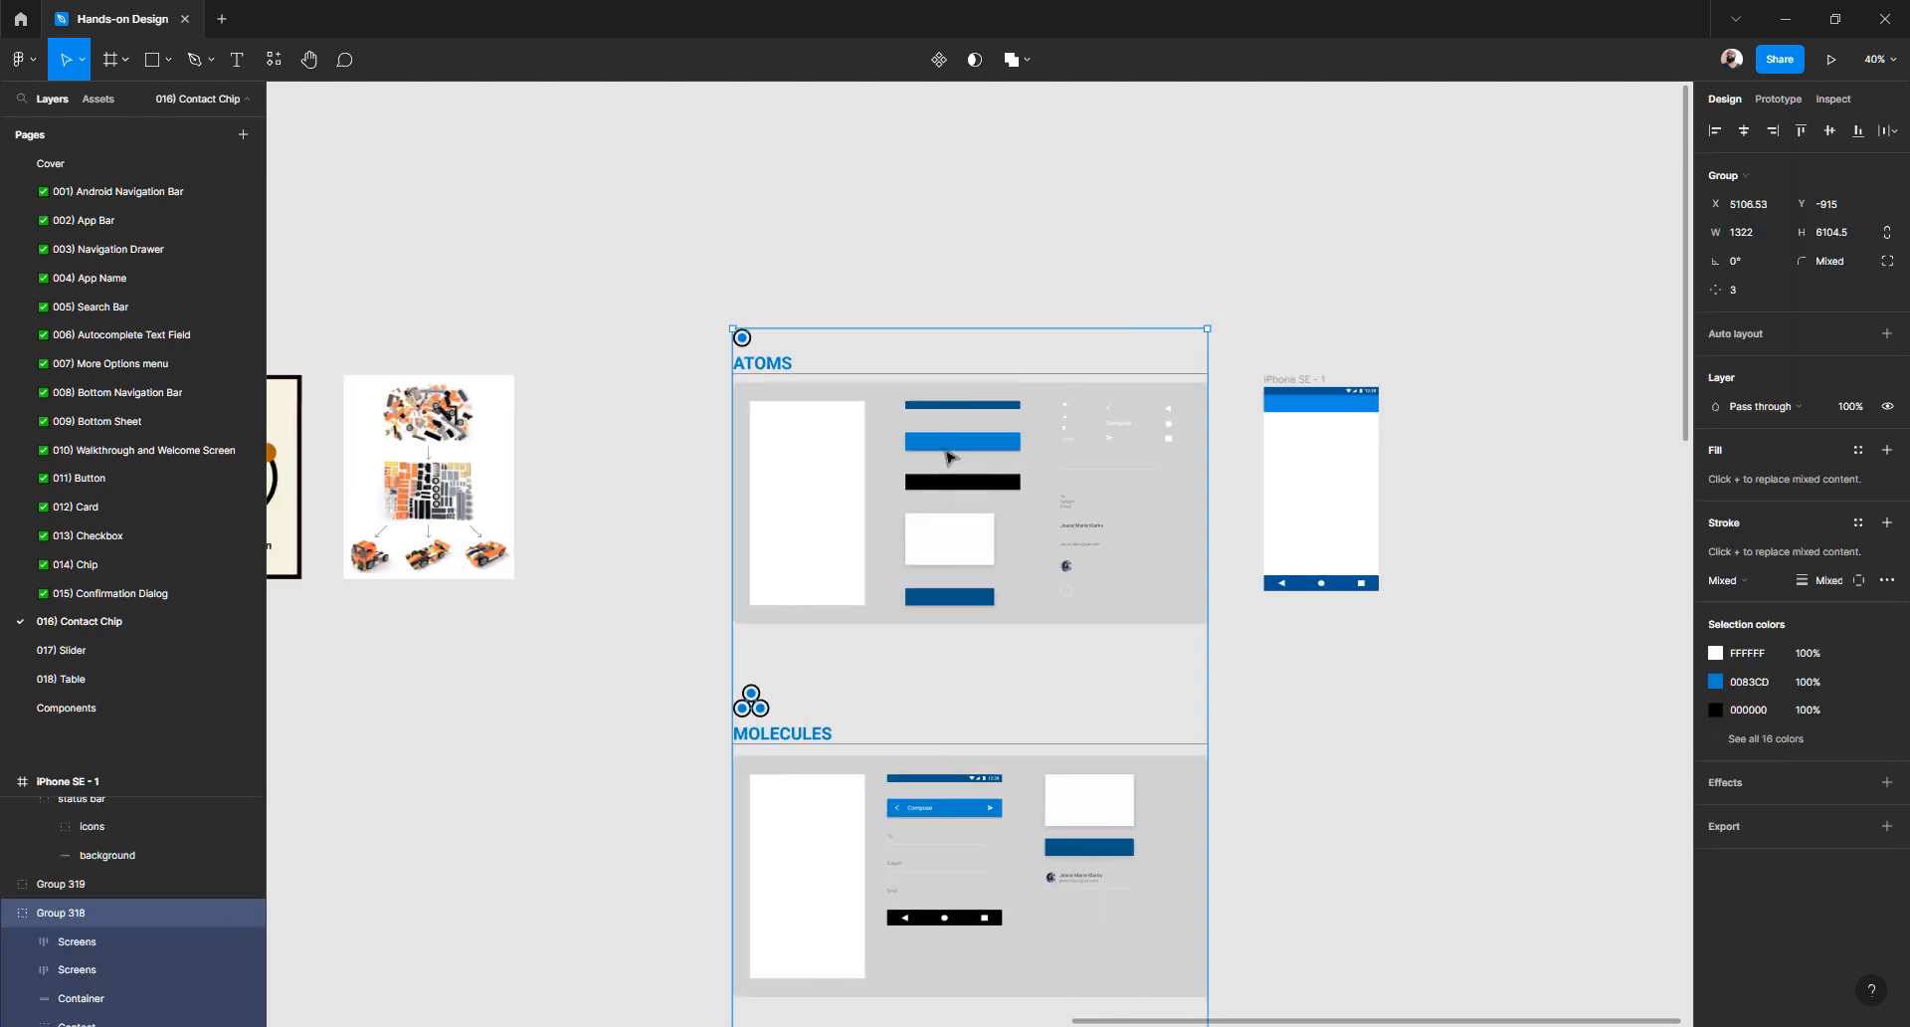
{"action": "scroll", "coordinate": [957, 557], "scroll_direction": "right", "scroll_amount": 3}
{"action": "scroll", "coordinate": [964, 637], "scroll_direction": "down", "scroll_amount": 3}
{"action": "scroll", "coordinate": [965, 568], "scroll_direction": "up", "scroll_amount": 5}
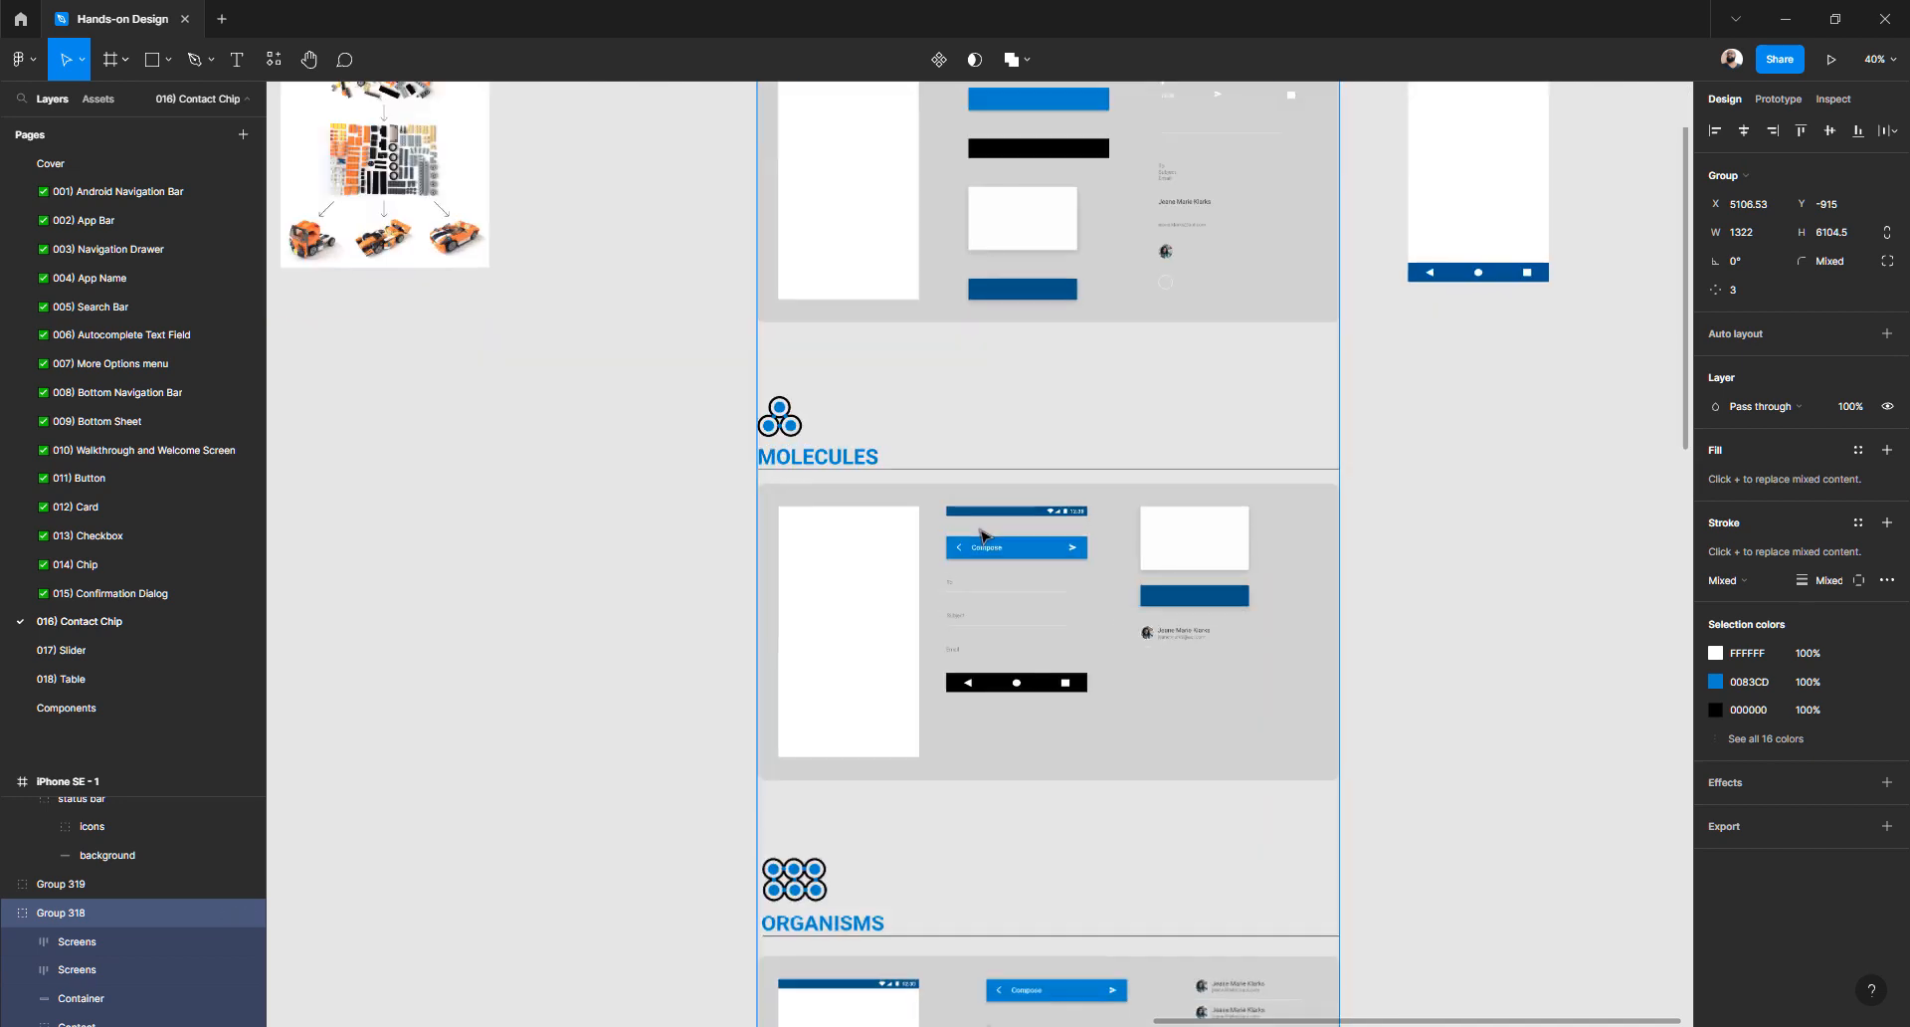
{"action": "scroll", "coordinate": [964, 568], "scroll_direction": "up", "scroll_amount": 3}
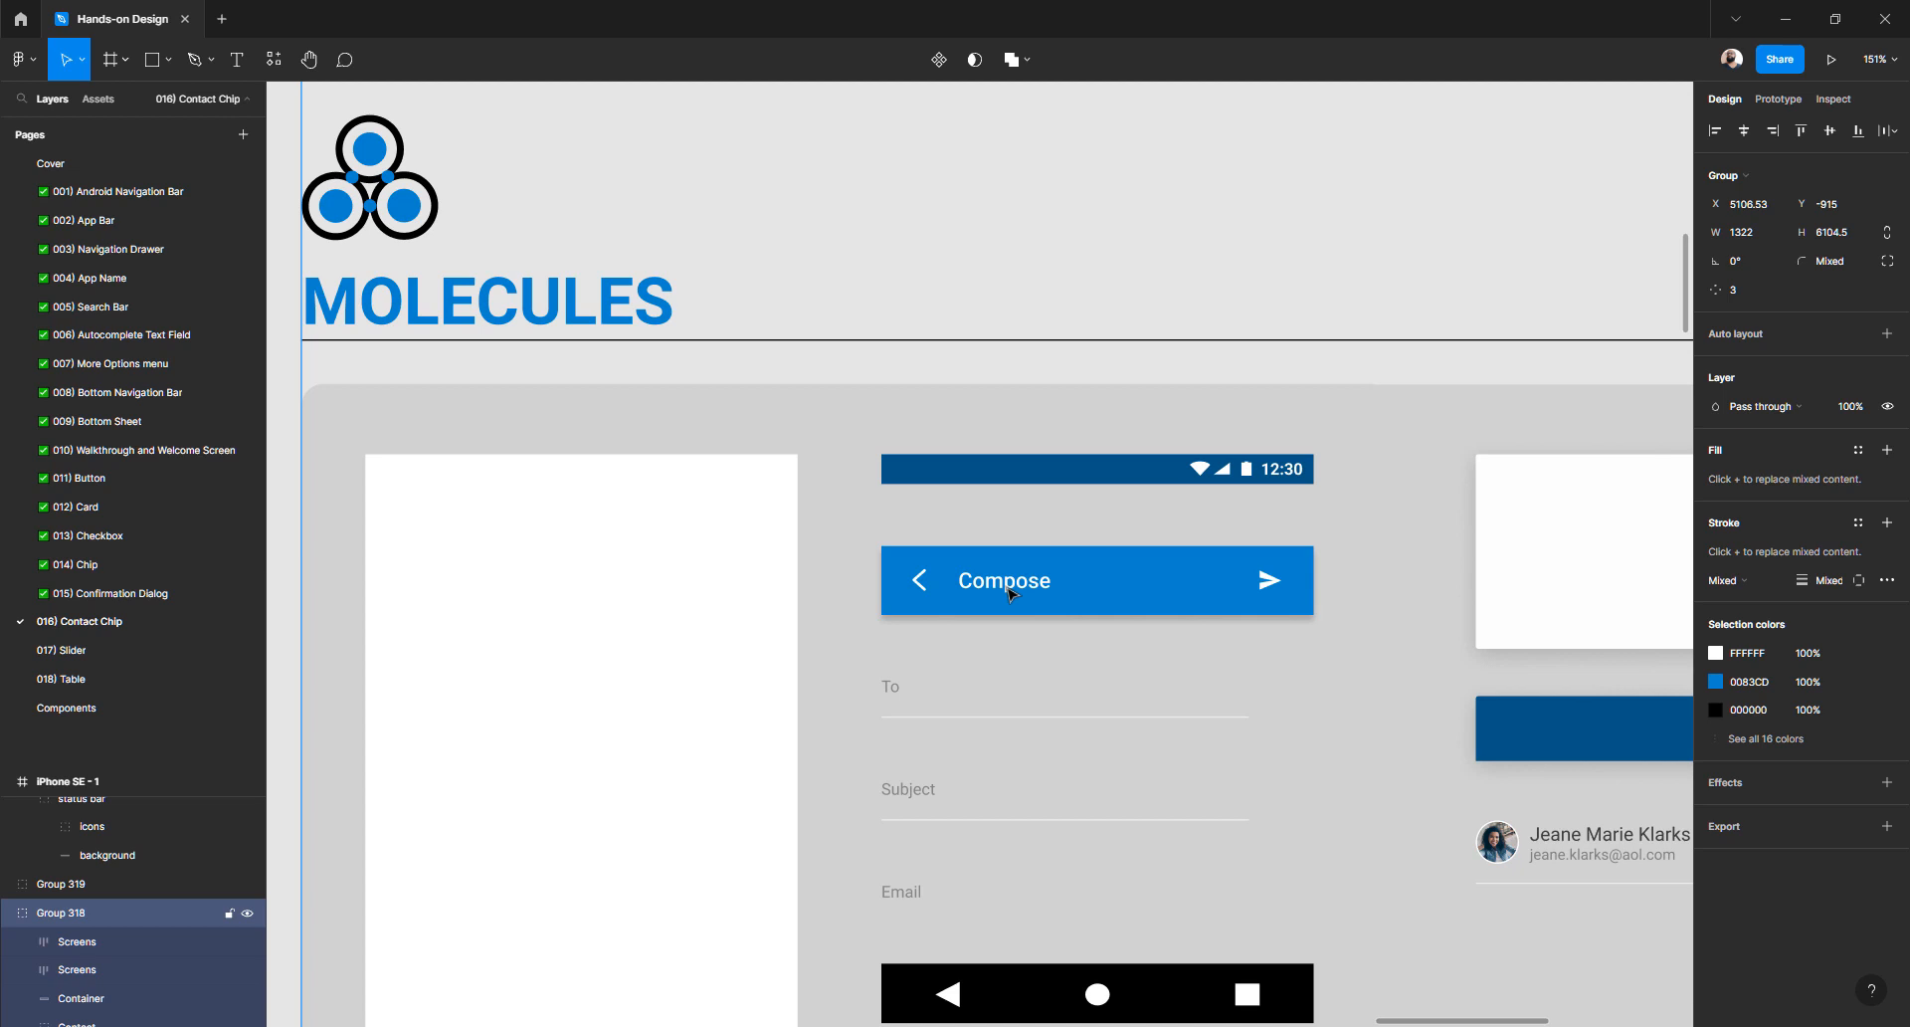
{"action": "double_click", "coordinate": [1008, 587]}
{"action": "left_click", "coordinate": [840, 553]}
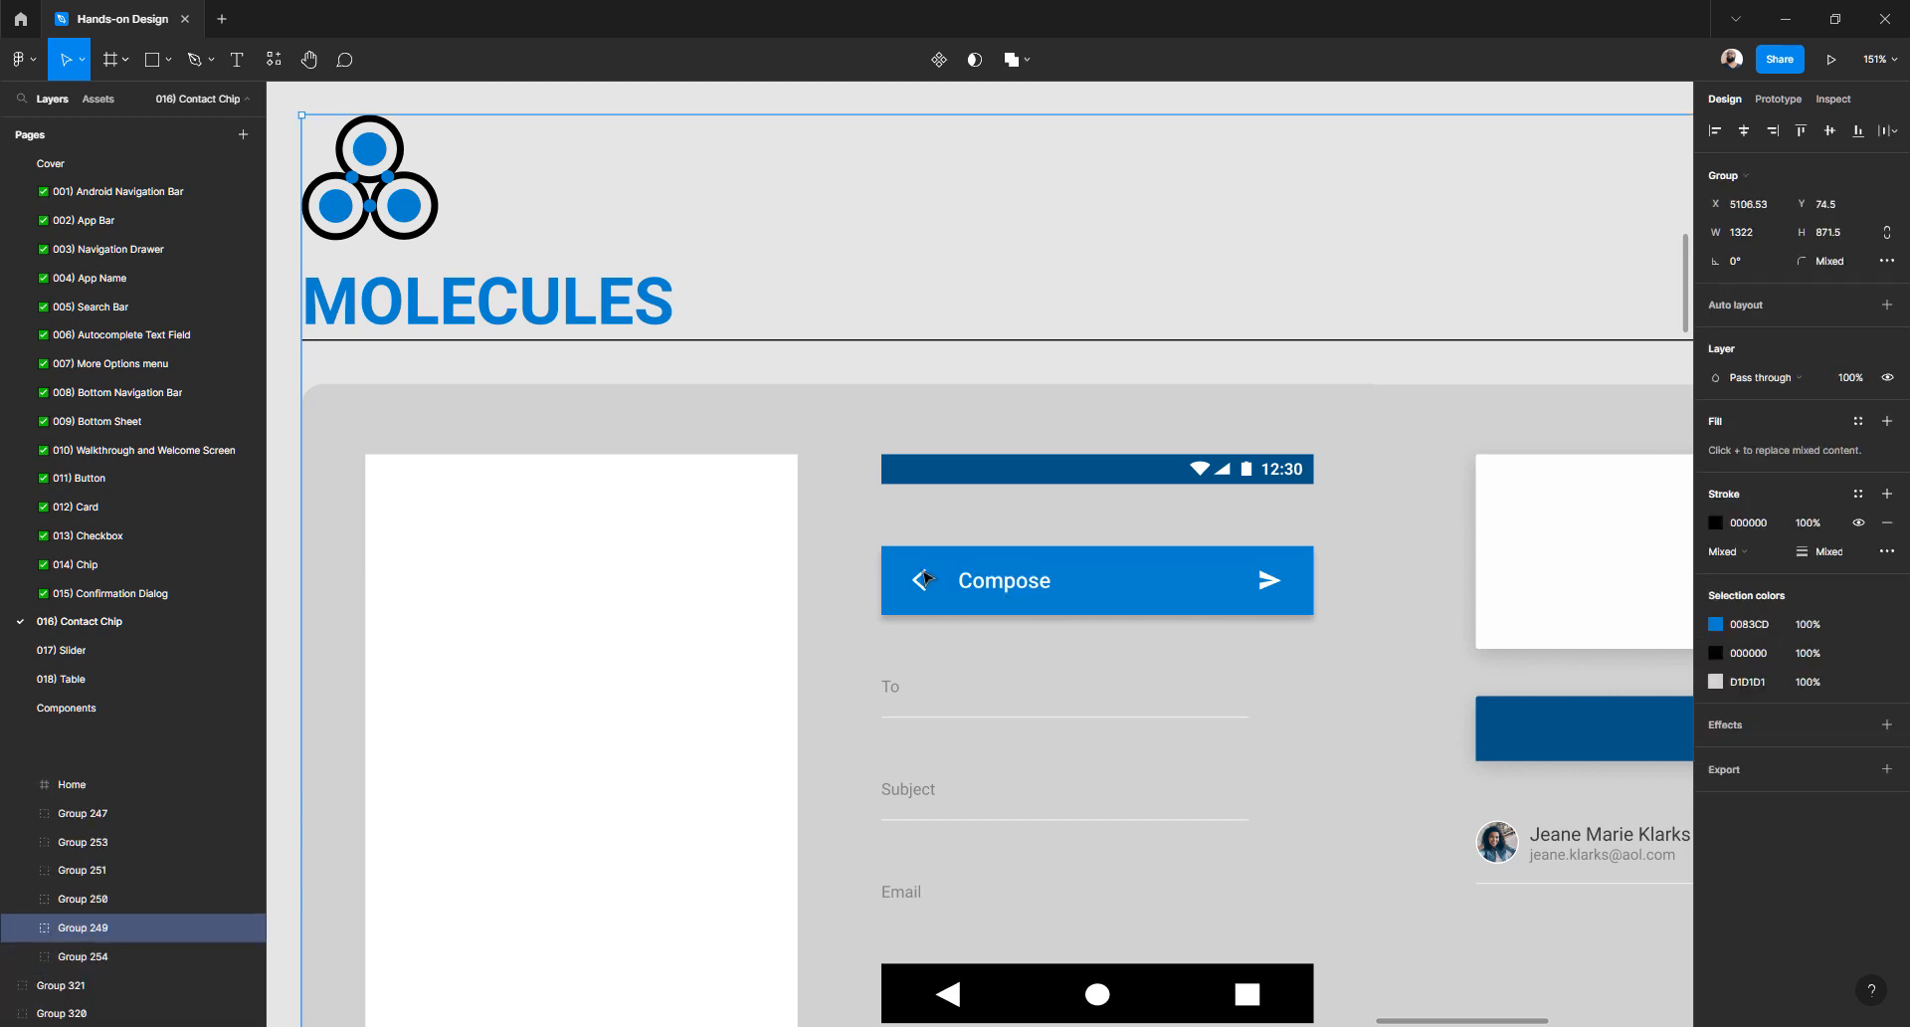
{"action": "left_click", "coordinate": [924, 573]}
{"action": "left_click", "coordinate": [858, 555]}
{"action": "left_click", "coordinate": [924, 560]}
{"action": "left_click", "coordinate": [924, 594], "text": "shift"}
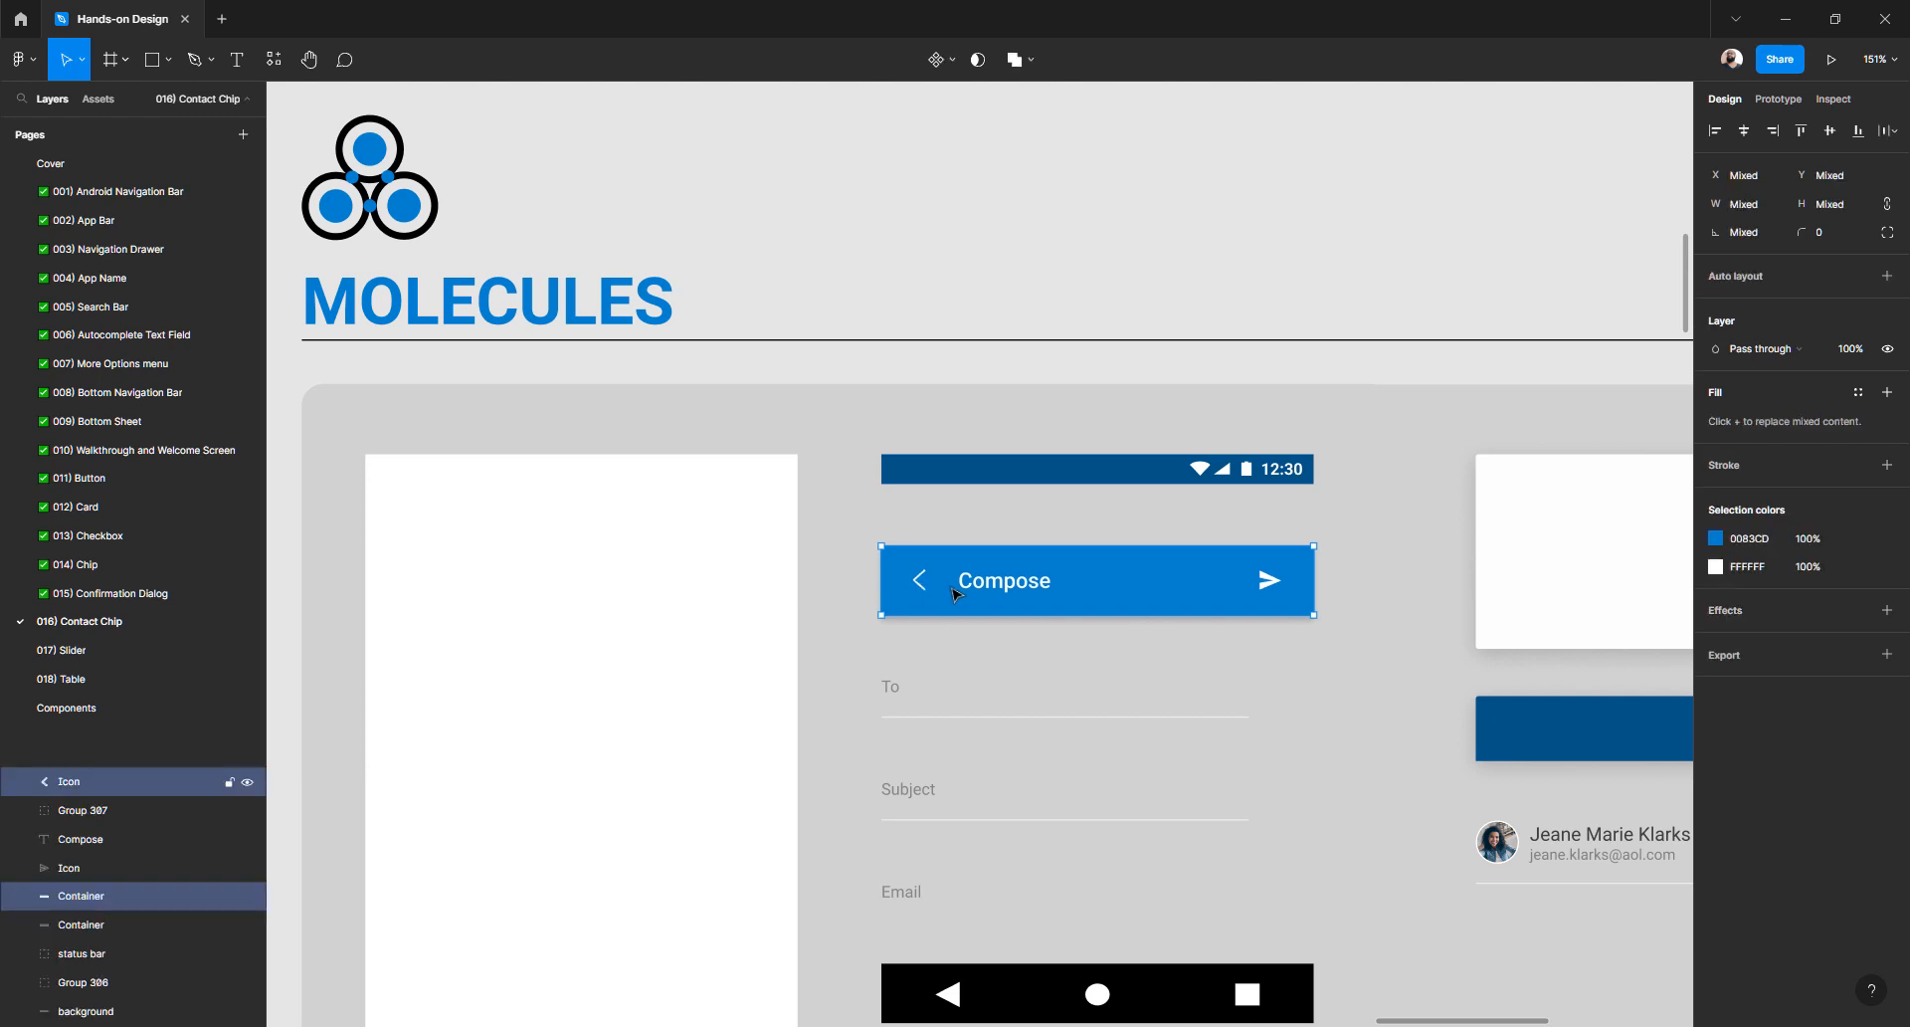
{"action": "left_click", "coordinate": [960, 592], "text": "shift"}
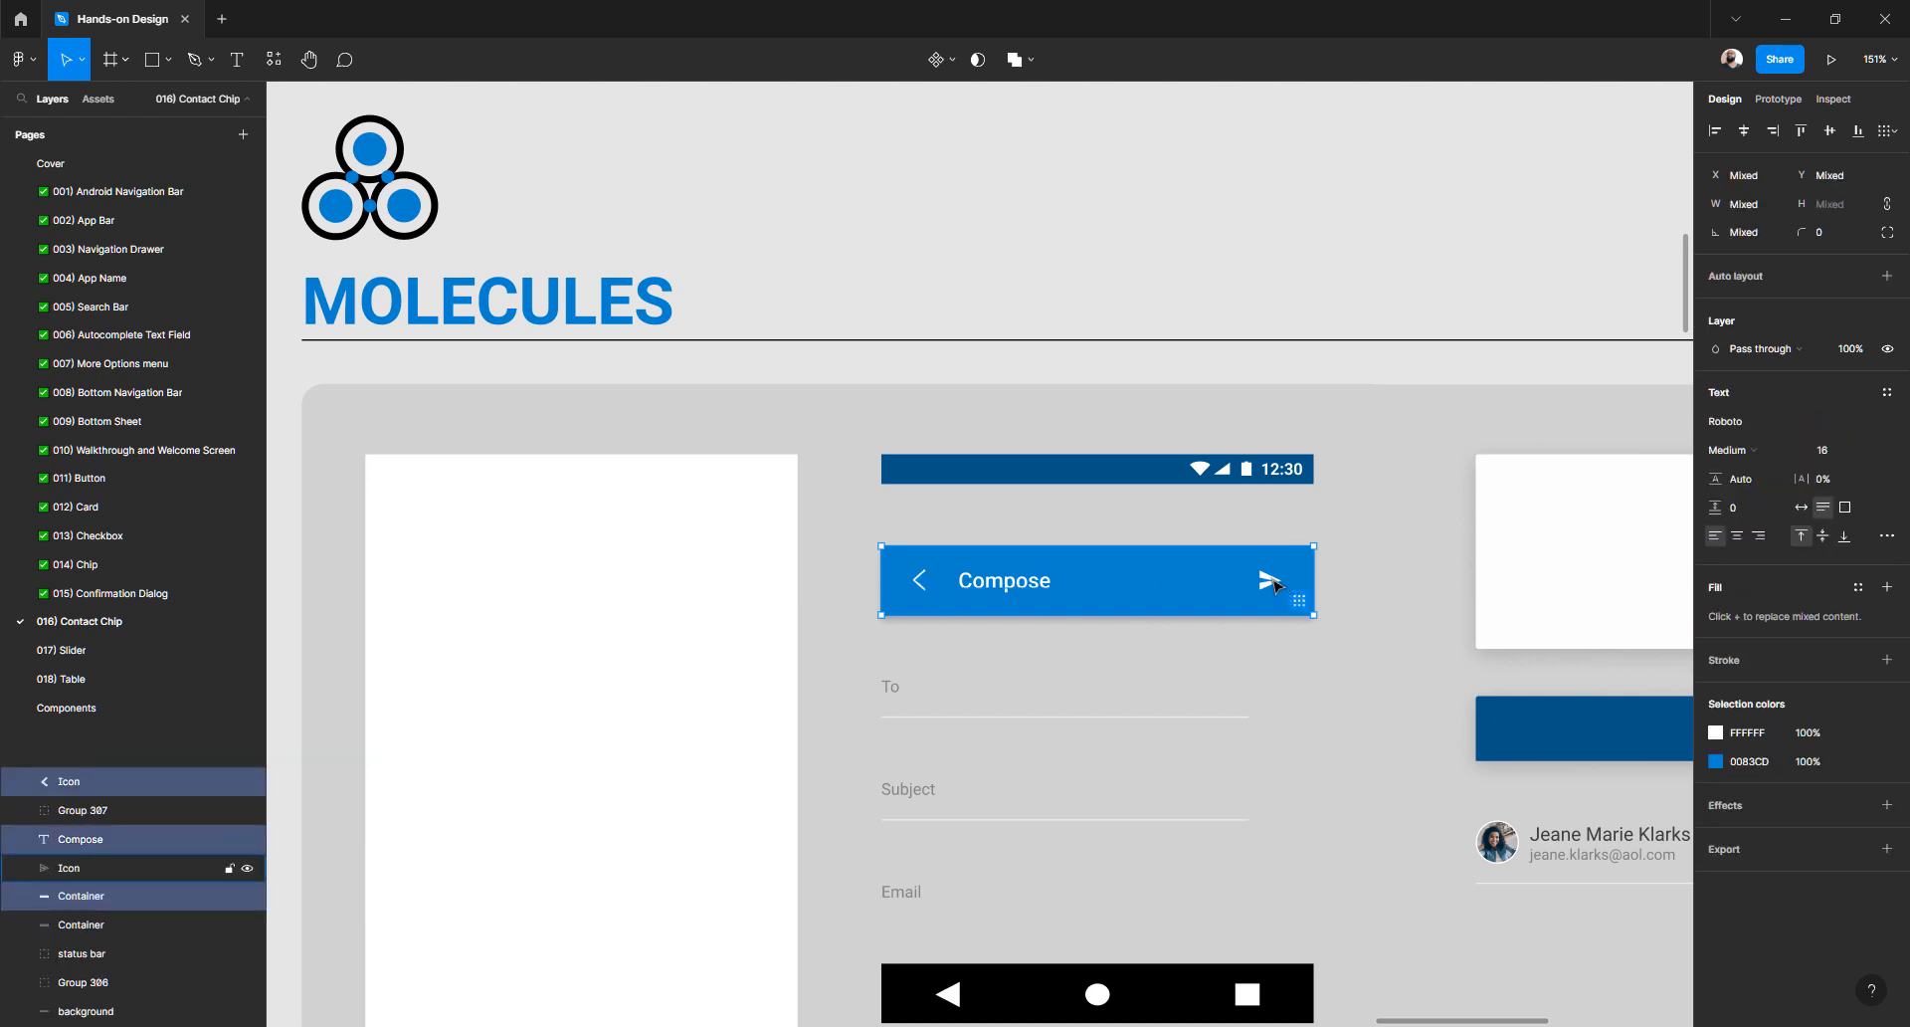
{"action": "left_click", "coordinate": [1271, 582], "text": "shift"}
- Drill into the Compose icons group to select the back-chevron icon, then deselect it
{"action": "scroll", "coordinate": [1242, 603], "scroll_direction": "down", "scroll_amount": 10}
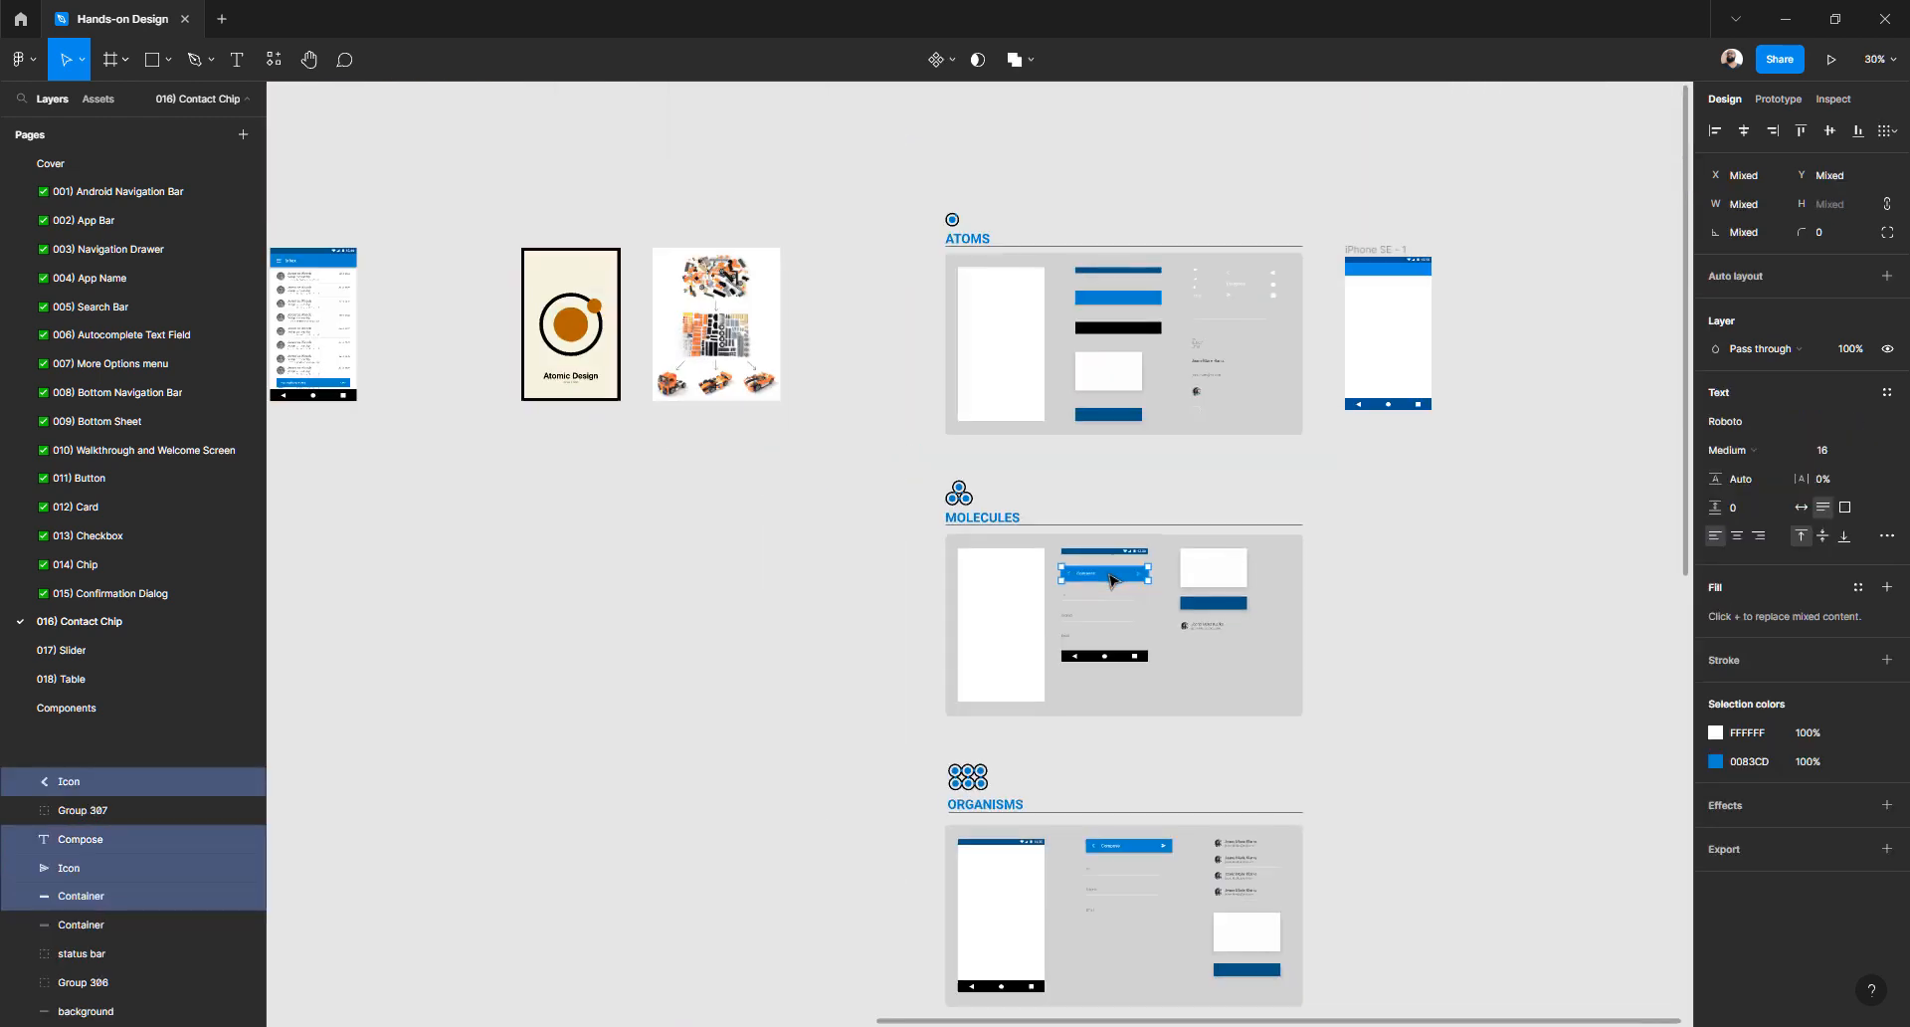
{"action": "scroll", "coordinate": [1112, 579], "scroll_direction": "down", "scroll_amount": 1}
{"action": "scroll", "coordinate": [1112, 579], "scroll_direction": "up", "scroll_amount": 5}
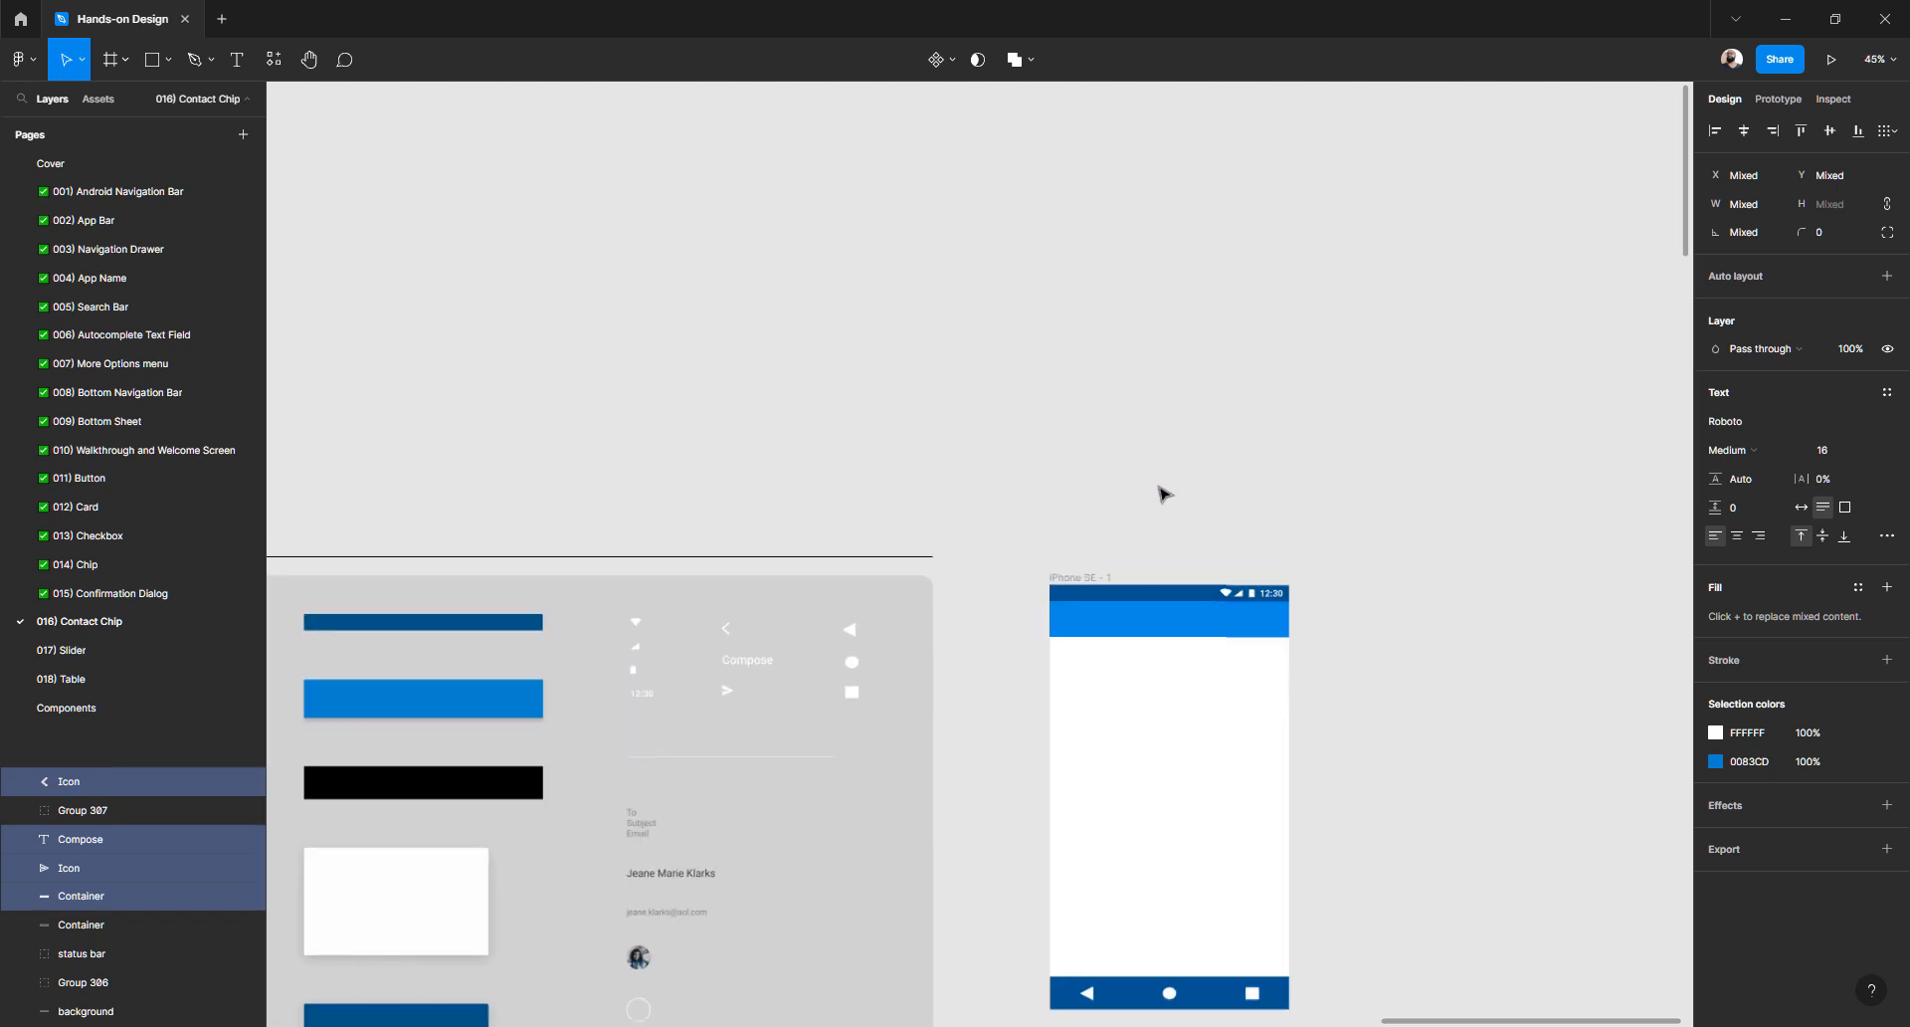
{"action": "scroll", "coordinate": [1083, 495], "scroll_direction": "up", "scroll_amount": 2}
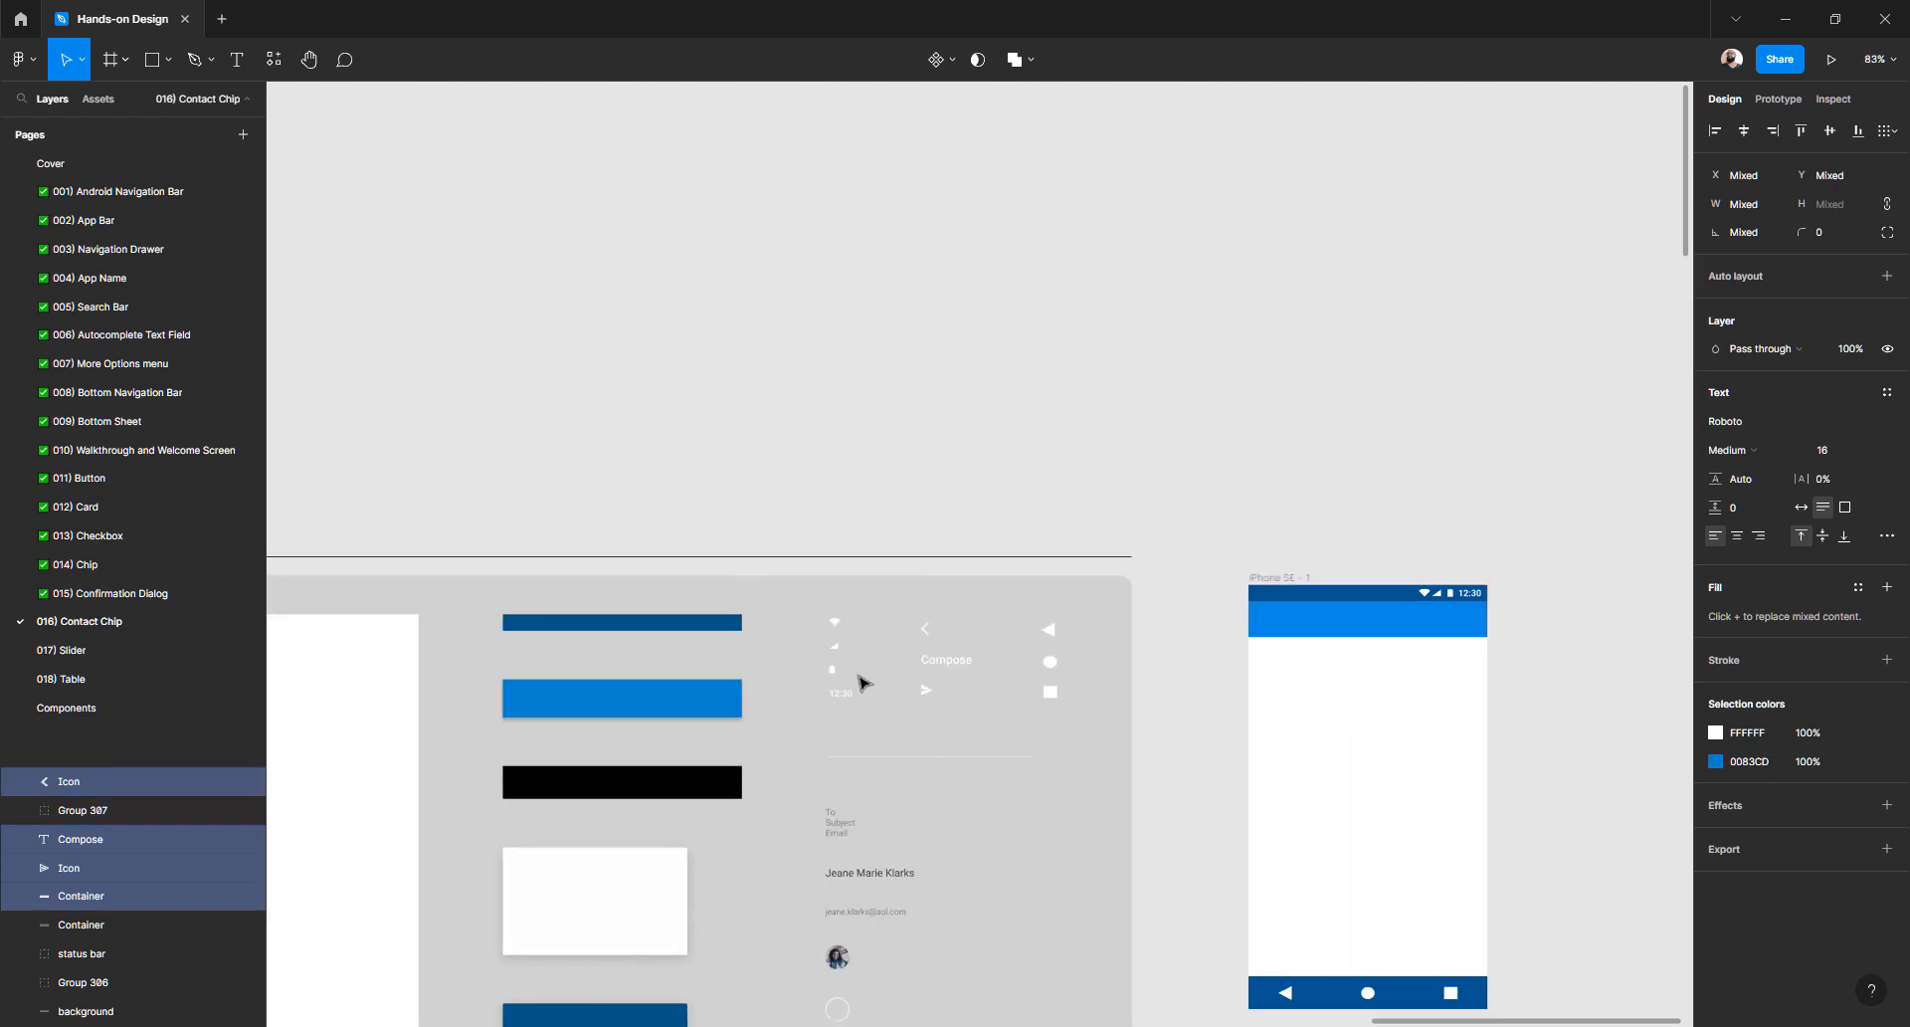
{"action": "left_click", "coordinate": [1014, 450]}
{"action": "scroll", "coordinate": [985, 468], "scroll_direction": "down", "scroll_amount": 1}
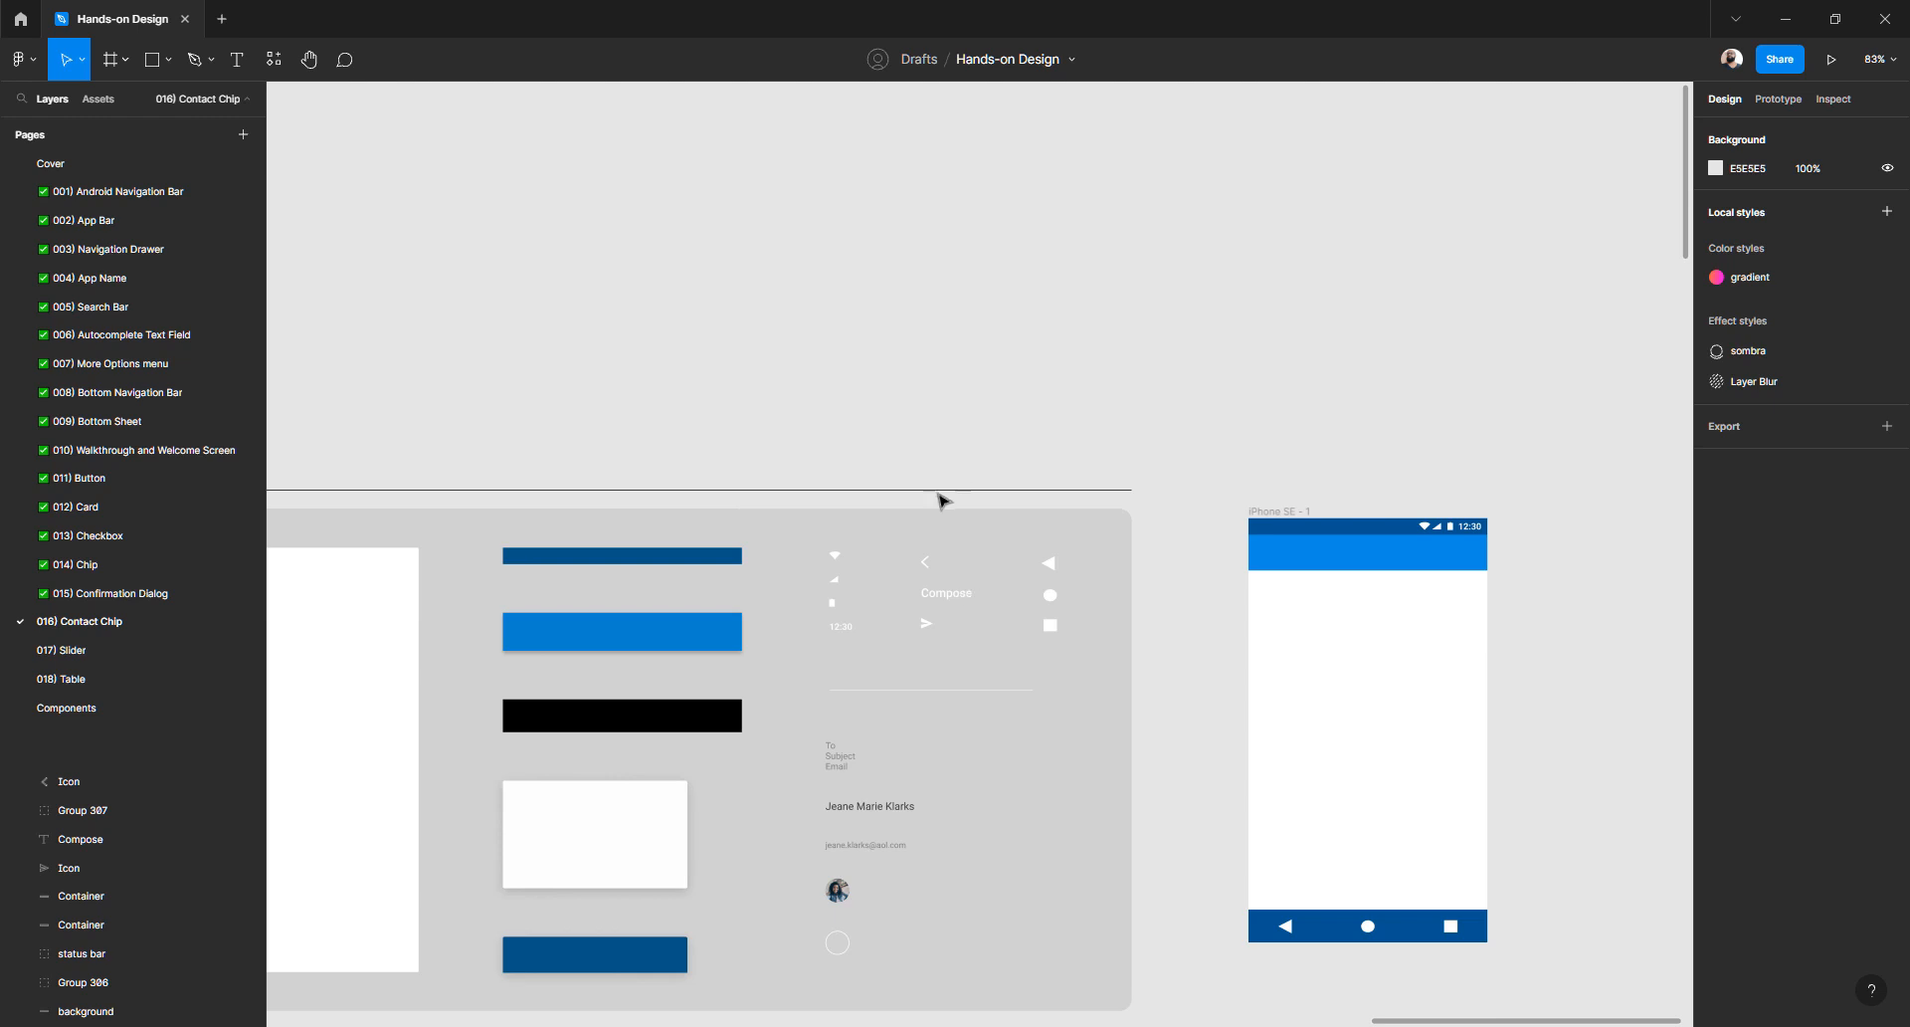
{"action": "left_click", "coordinate": [948, 597]}
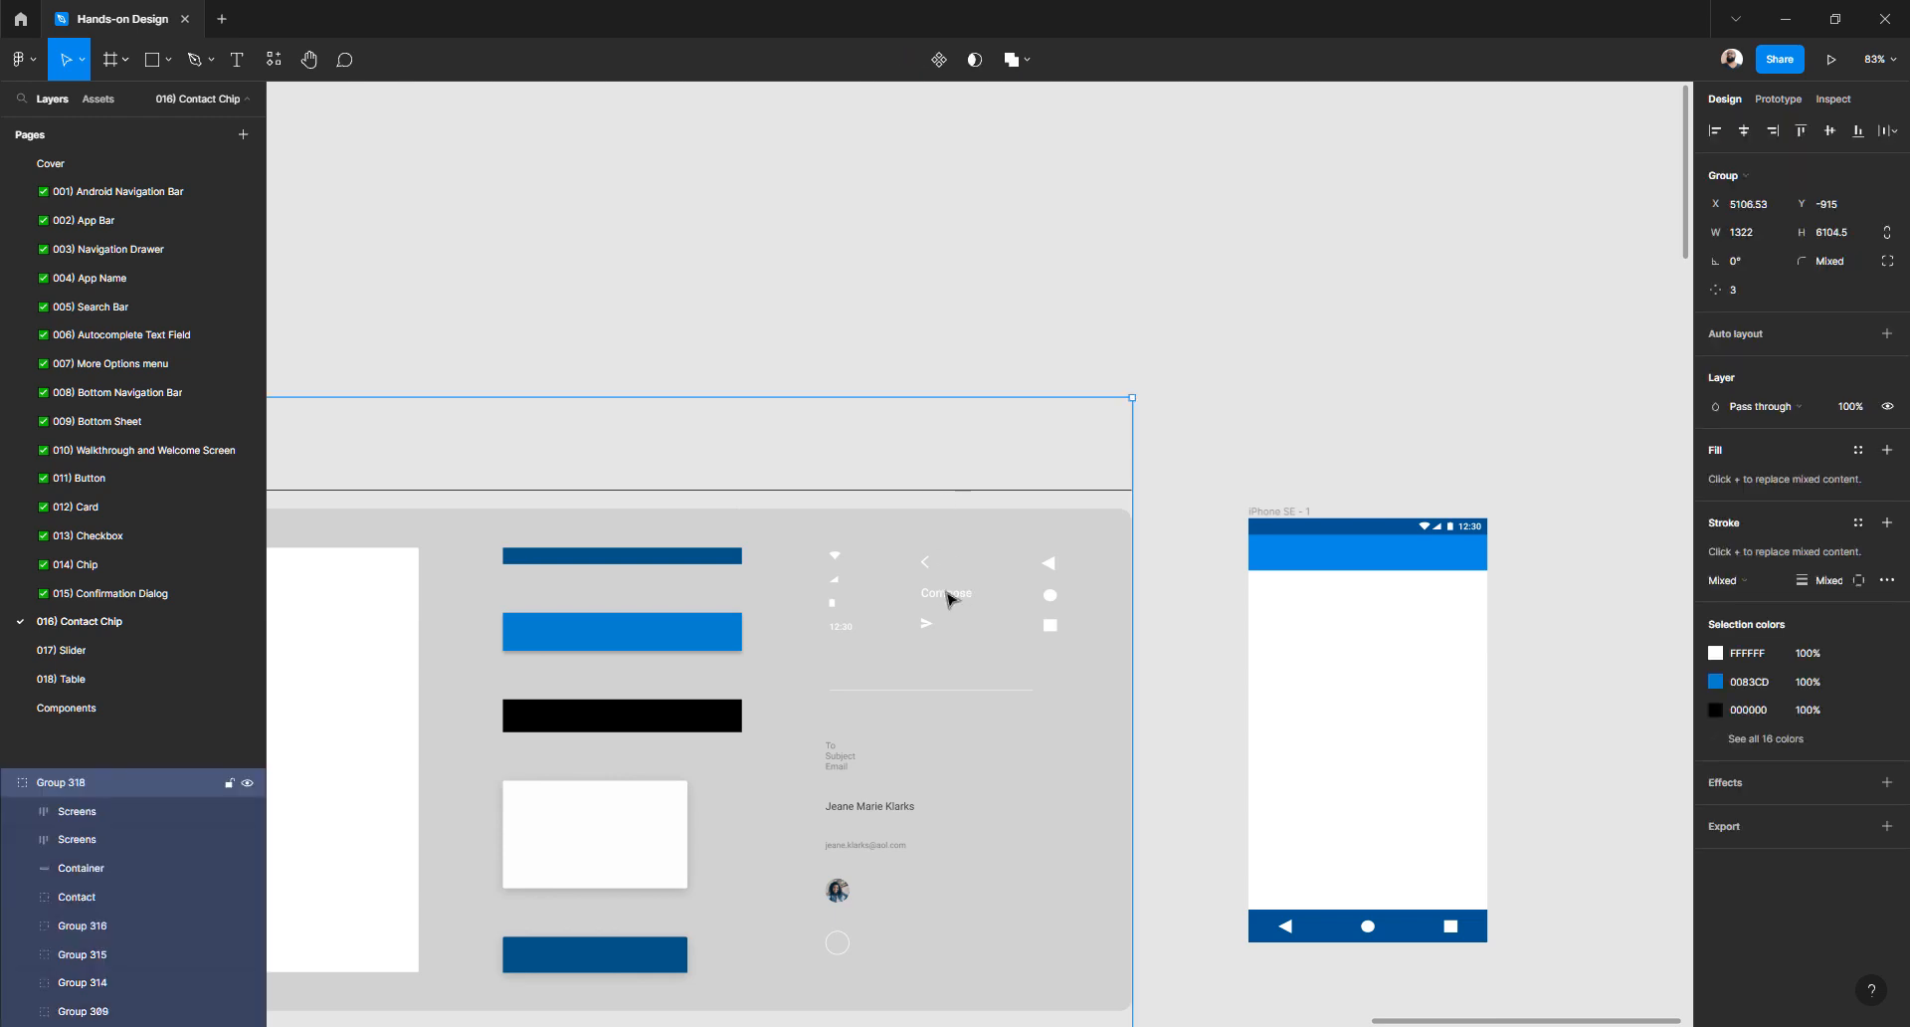
{"action": "key", "text": "Return"}
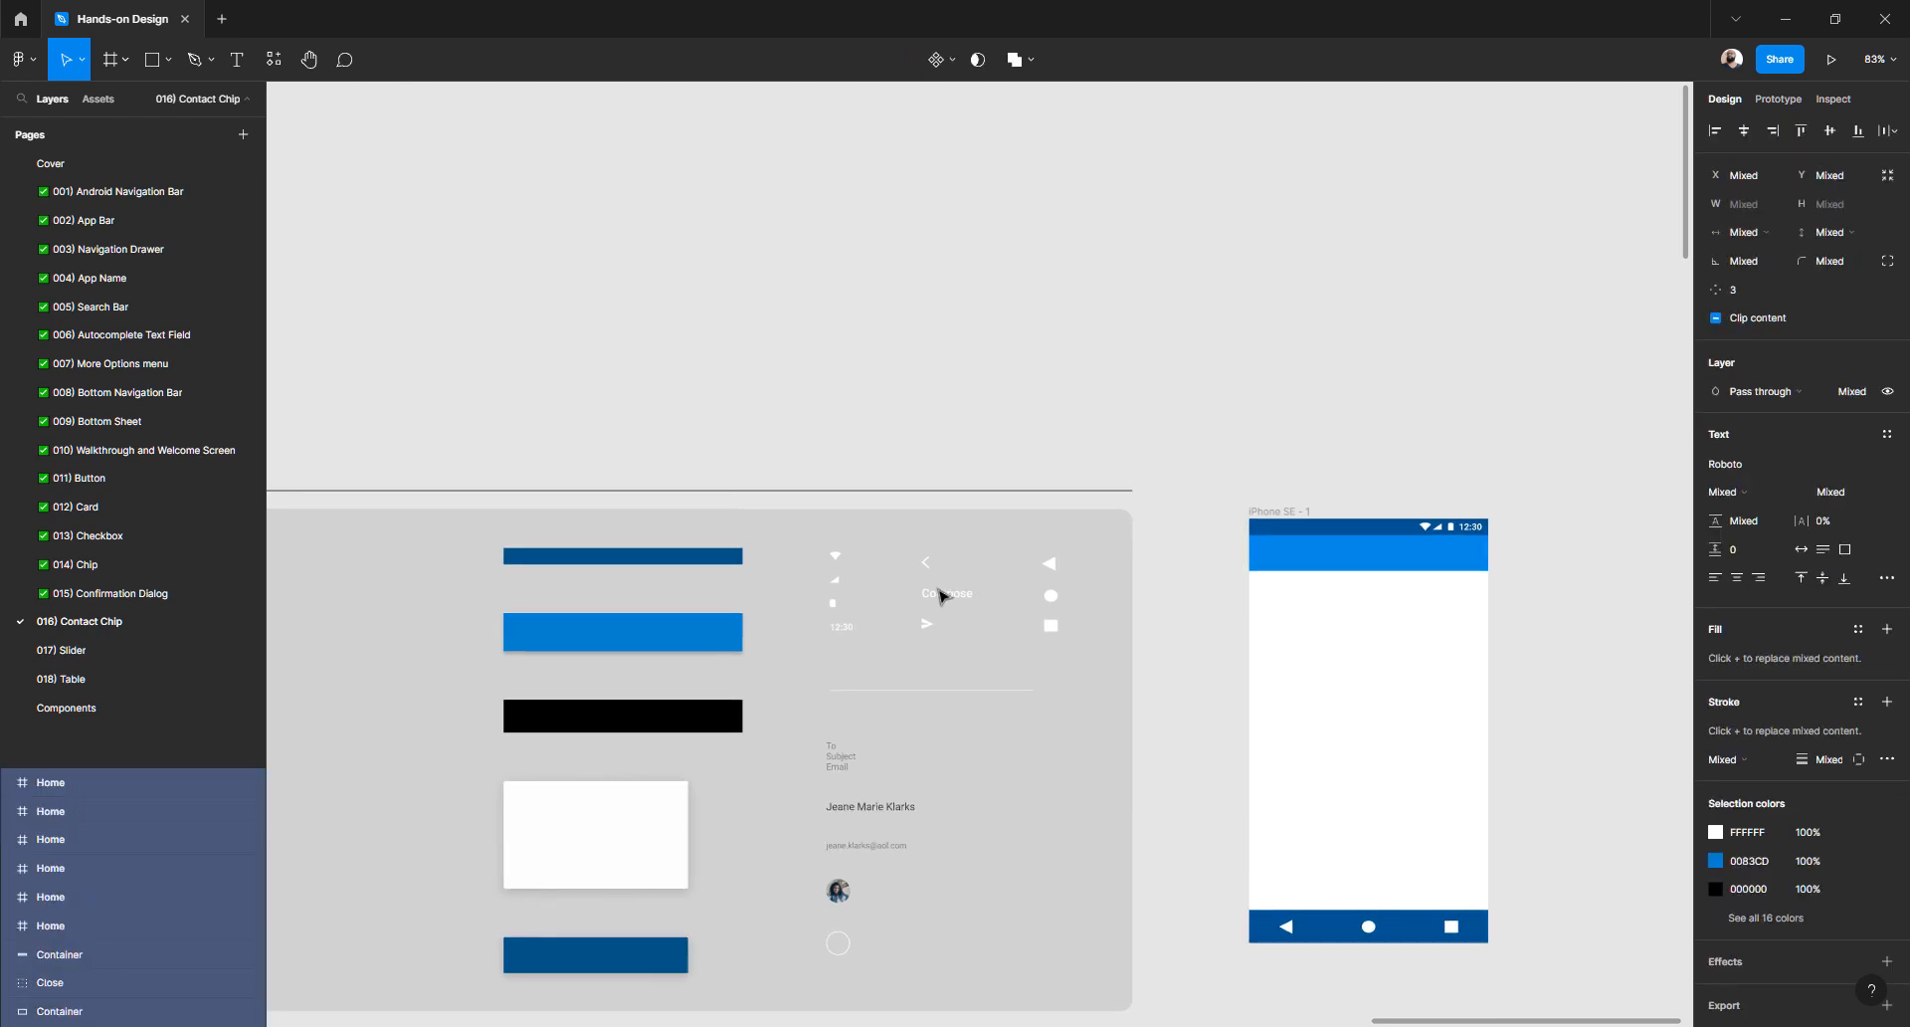
{"action": "left_click", "coordinate": [952, 459]}
{"action": "double_click", "coordinate": [946, 607]}
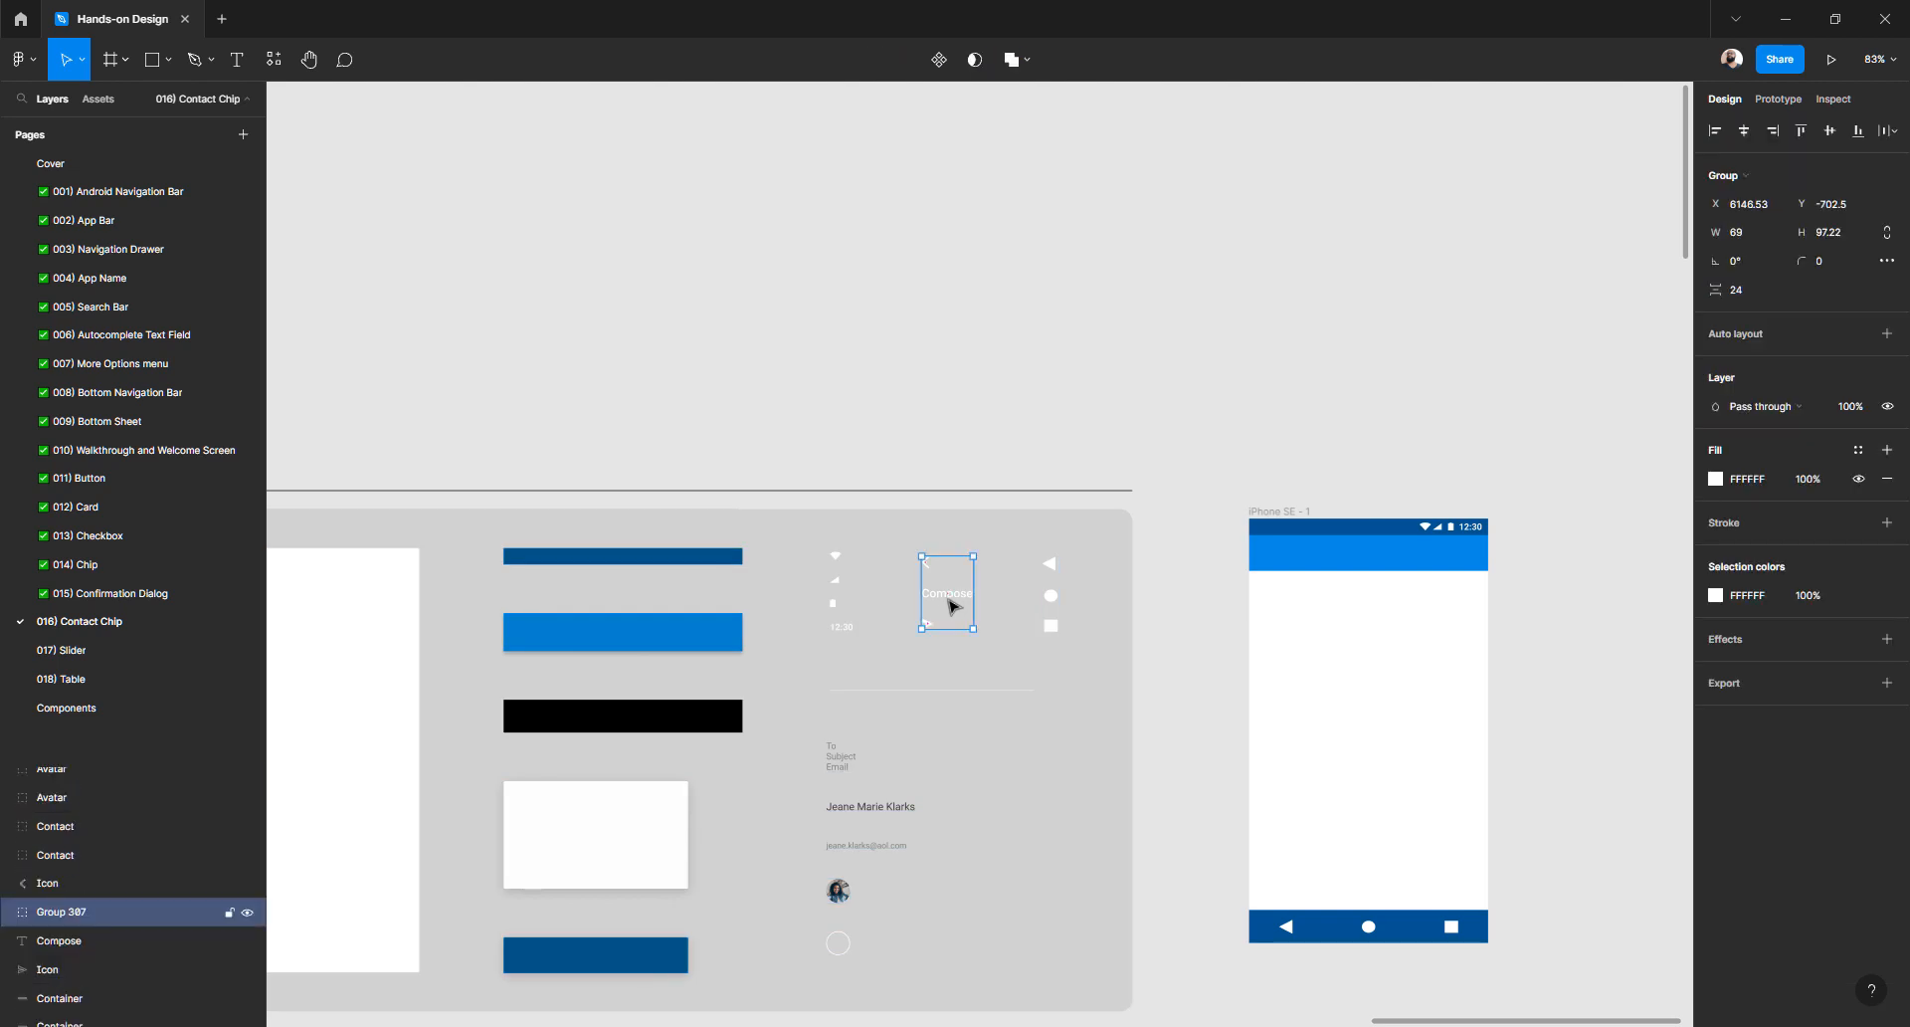
{"action": "scroll", "coordinate": [946, 605], "scroll_direction": "up", "scroll_amount": 5}
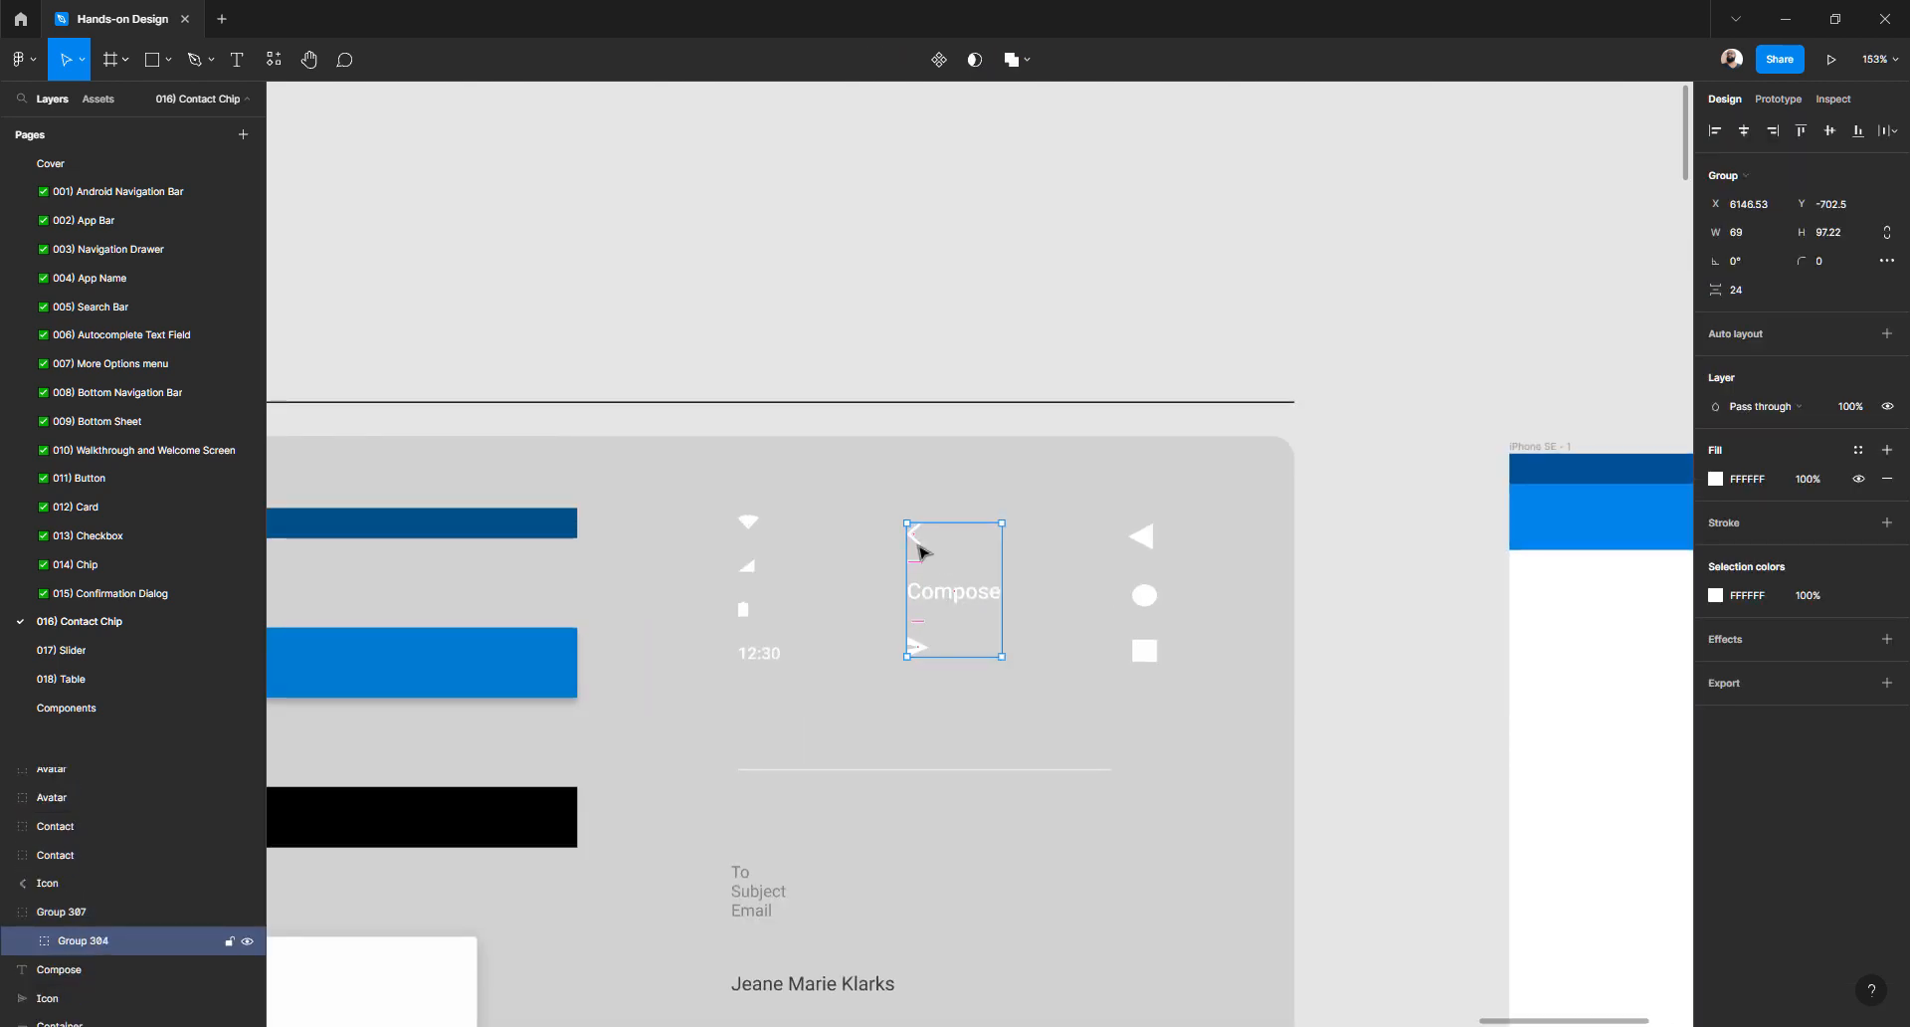
{"action": "double_click", "coordinate": [920, 551]}
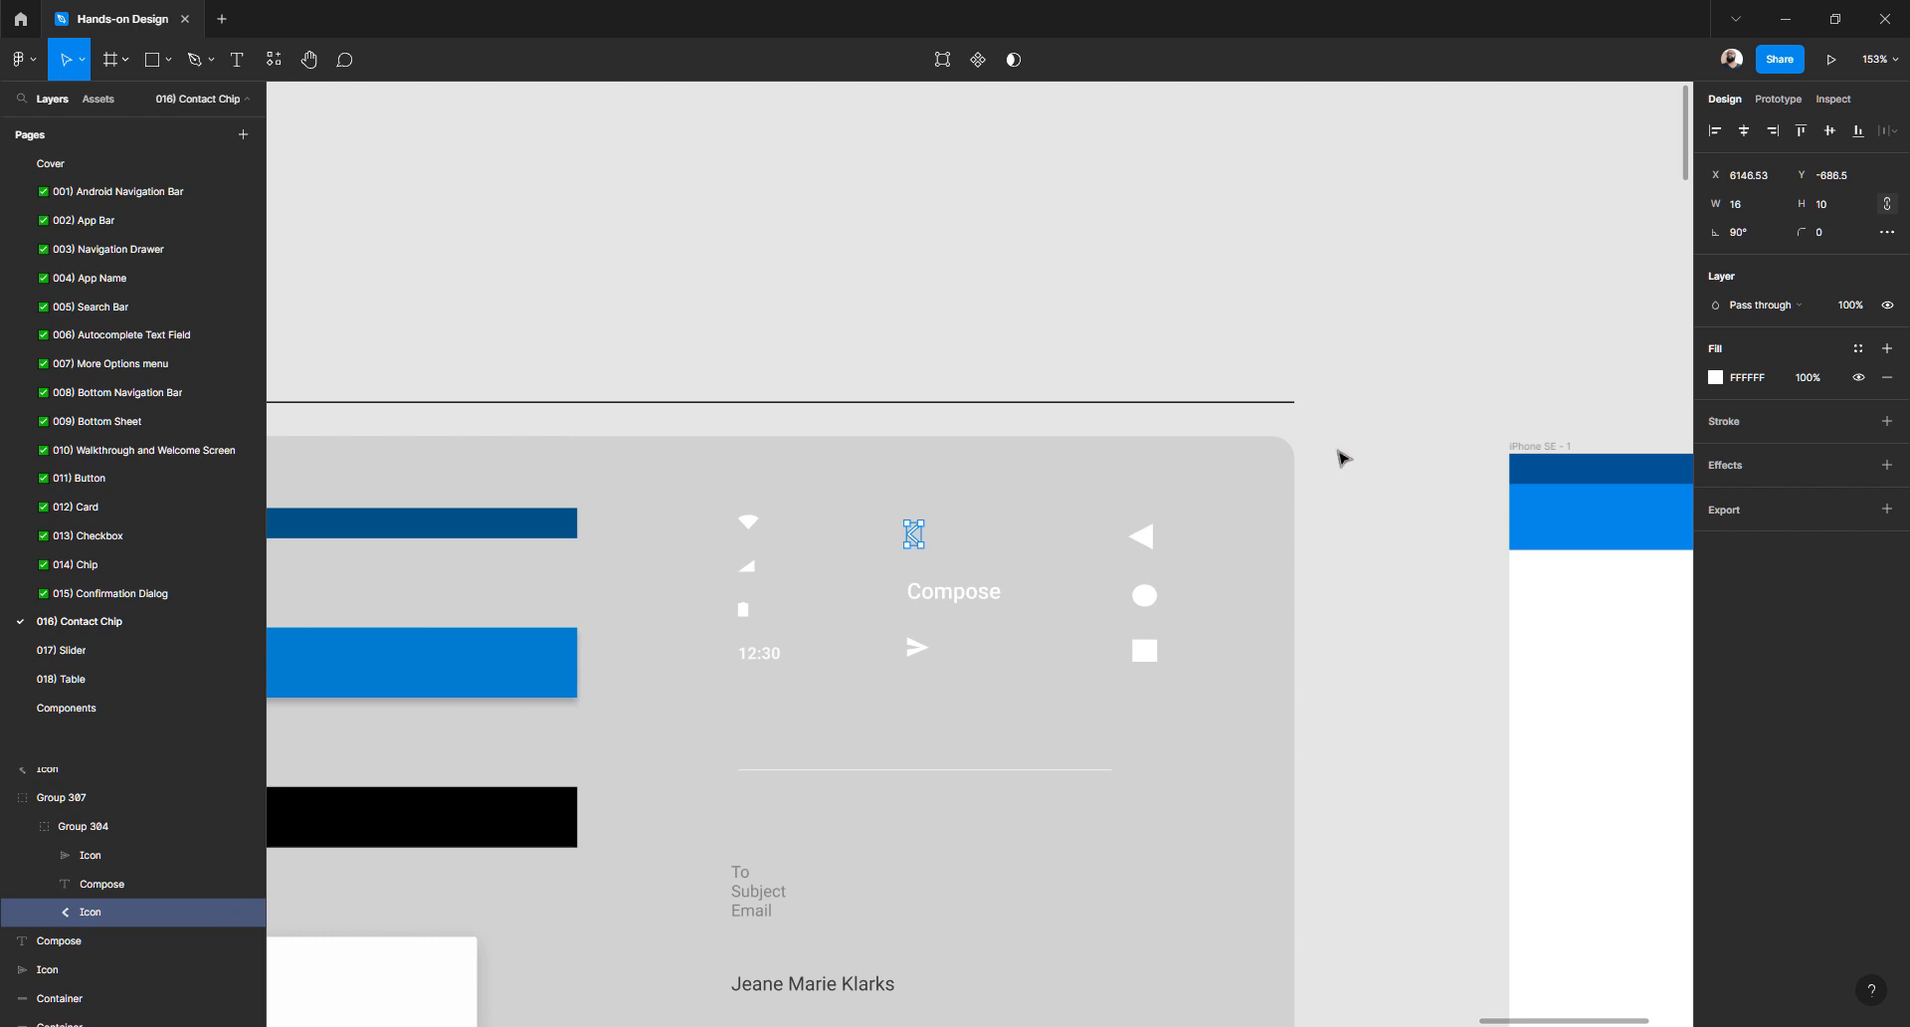
{"action": "left_click", "coordinate": [1190, 281]}
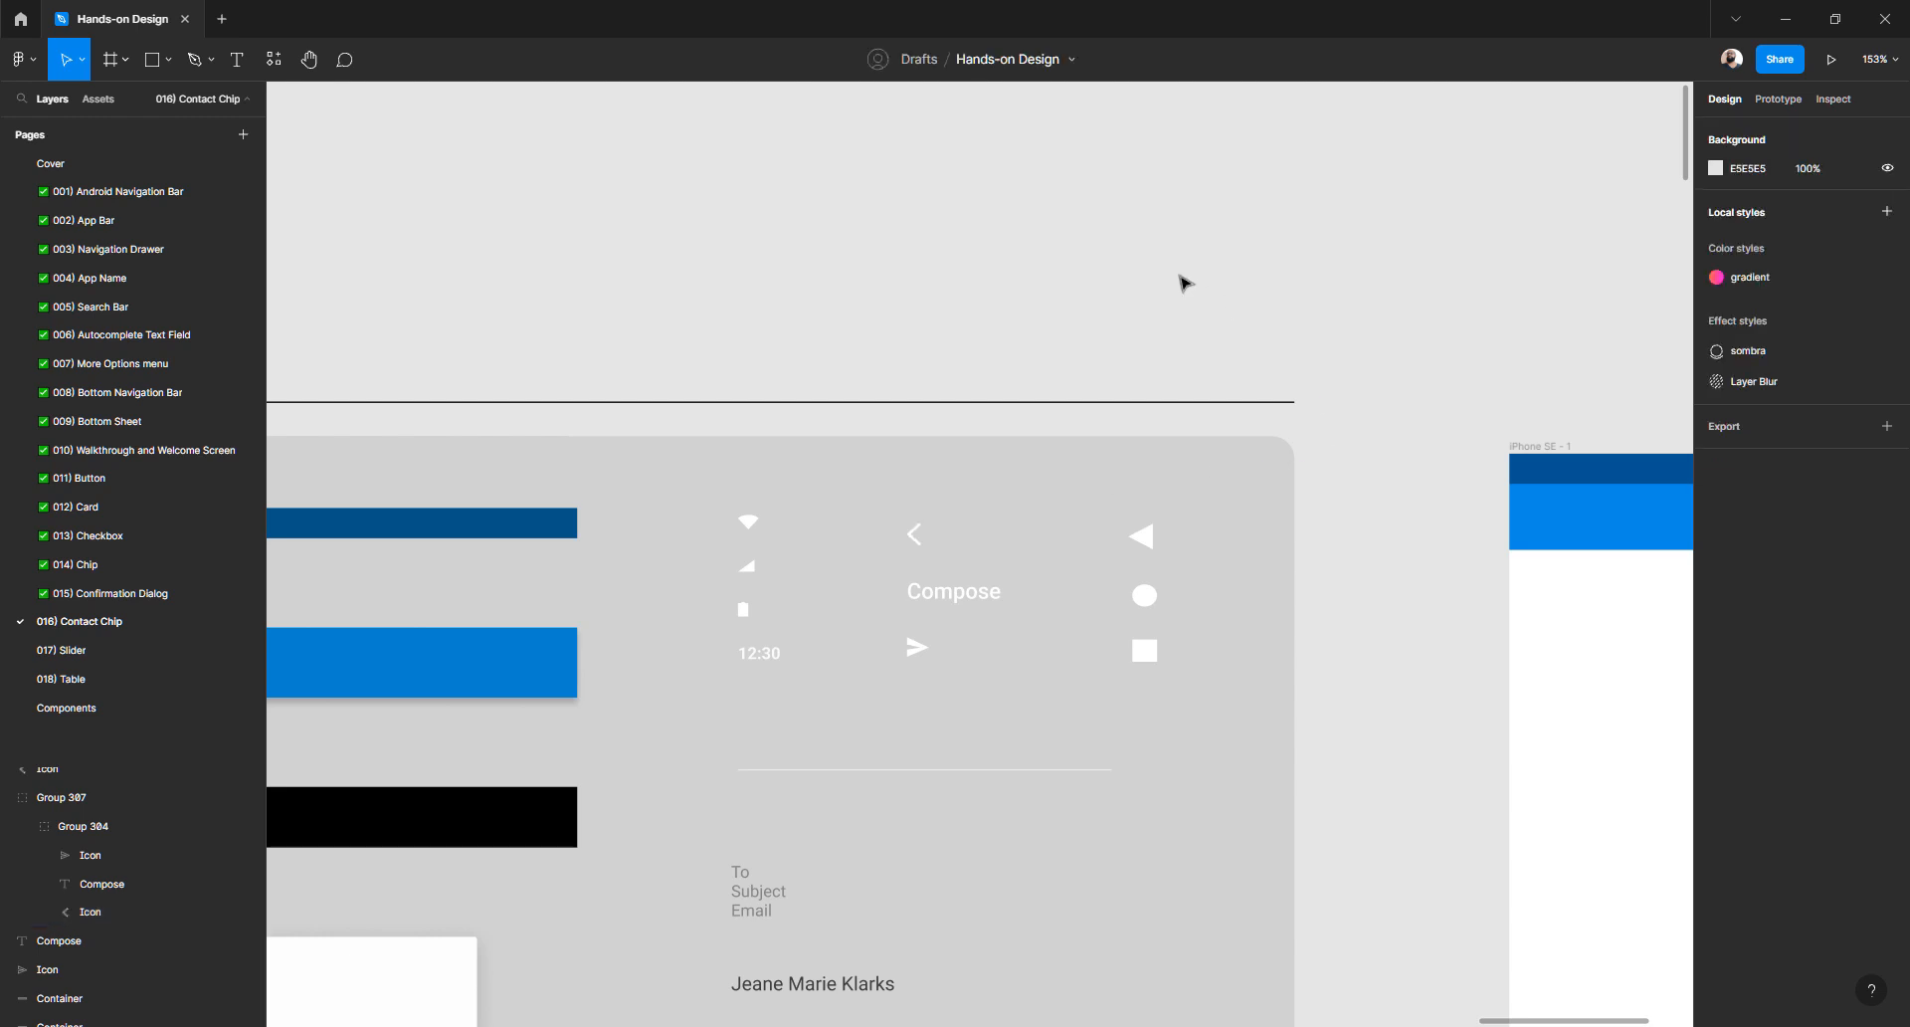
- Draw a square above the Atoms components and fill it bright red FF0000
{"action": "key", "text": "r"}
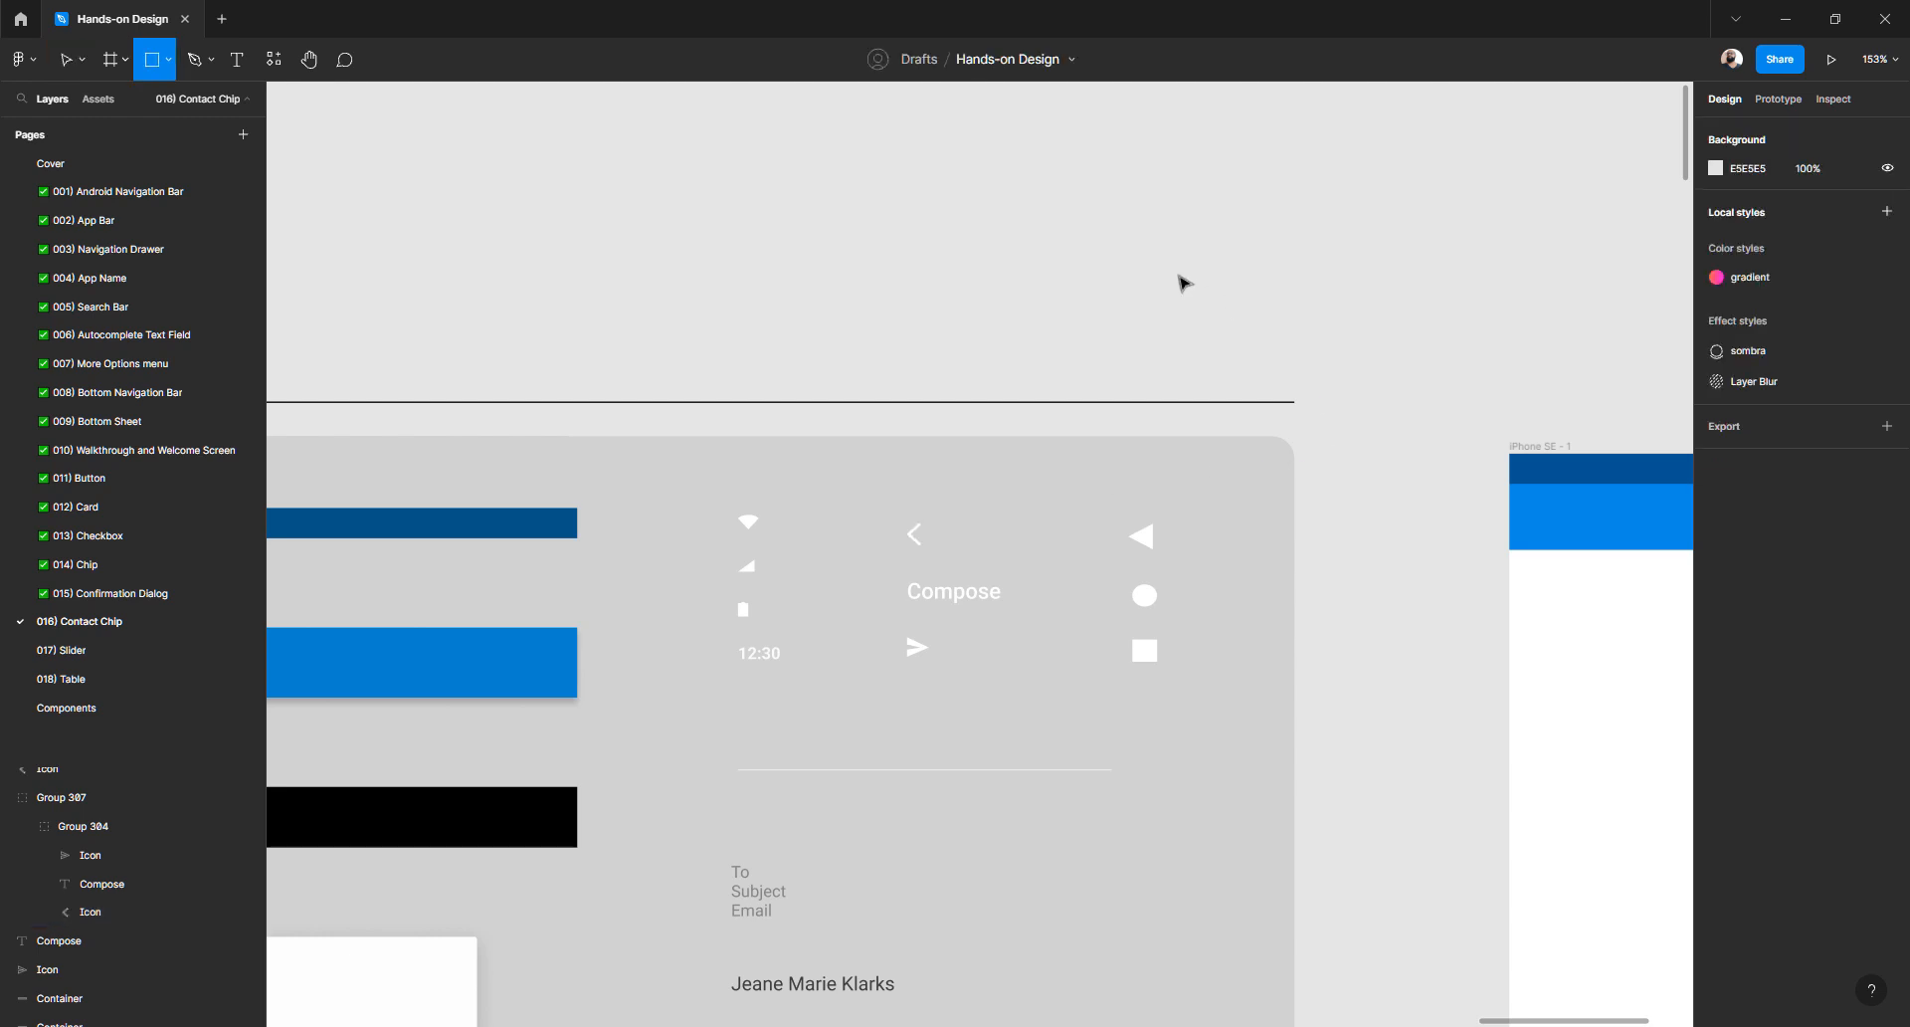
{"action": "left_click_drag", "start_coordinate": [1070, 214], "coordinate": [1171, 314]}
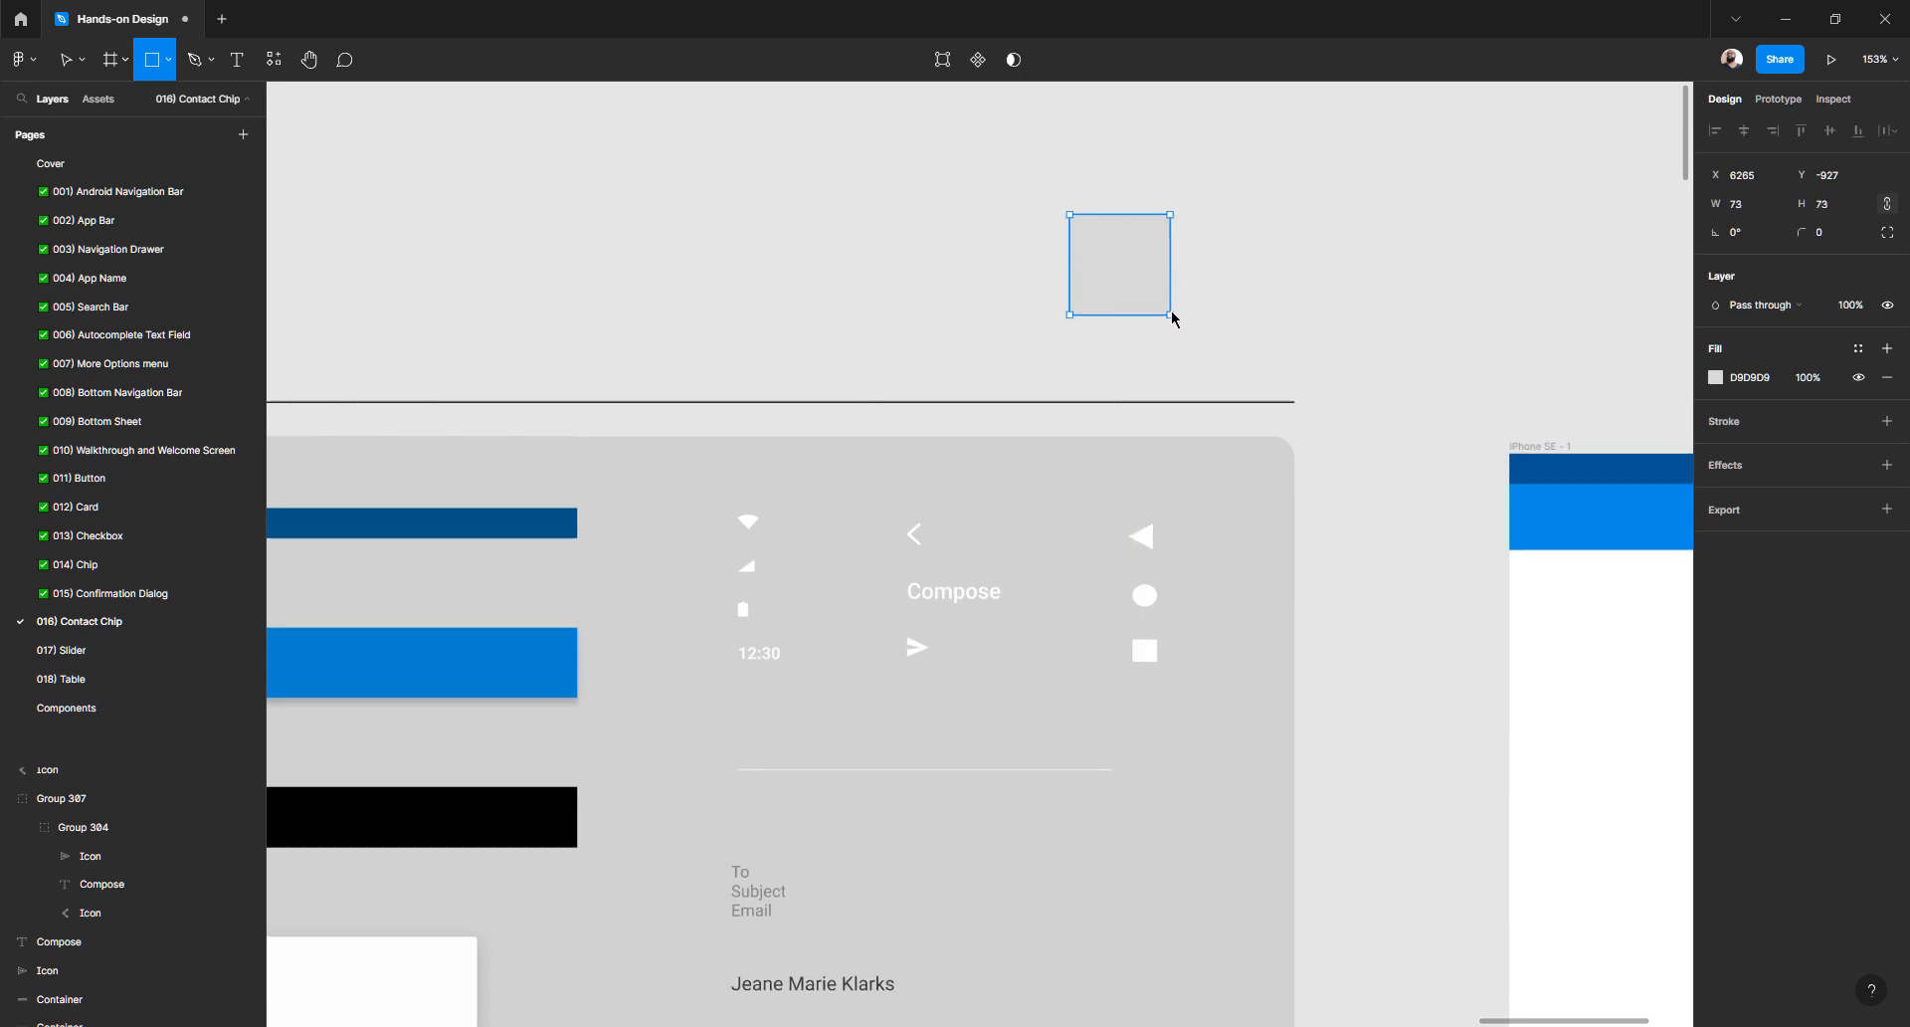
{"action": "left_click", "coordinate": [1715, 377]}
{"action": "left_click_drag", "start_coordinate": [1589, 497], "coordinate": [1756, 370]}
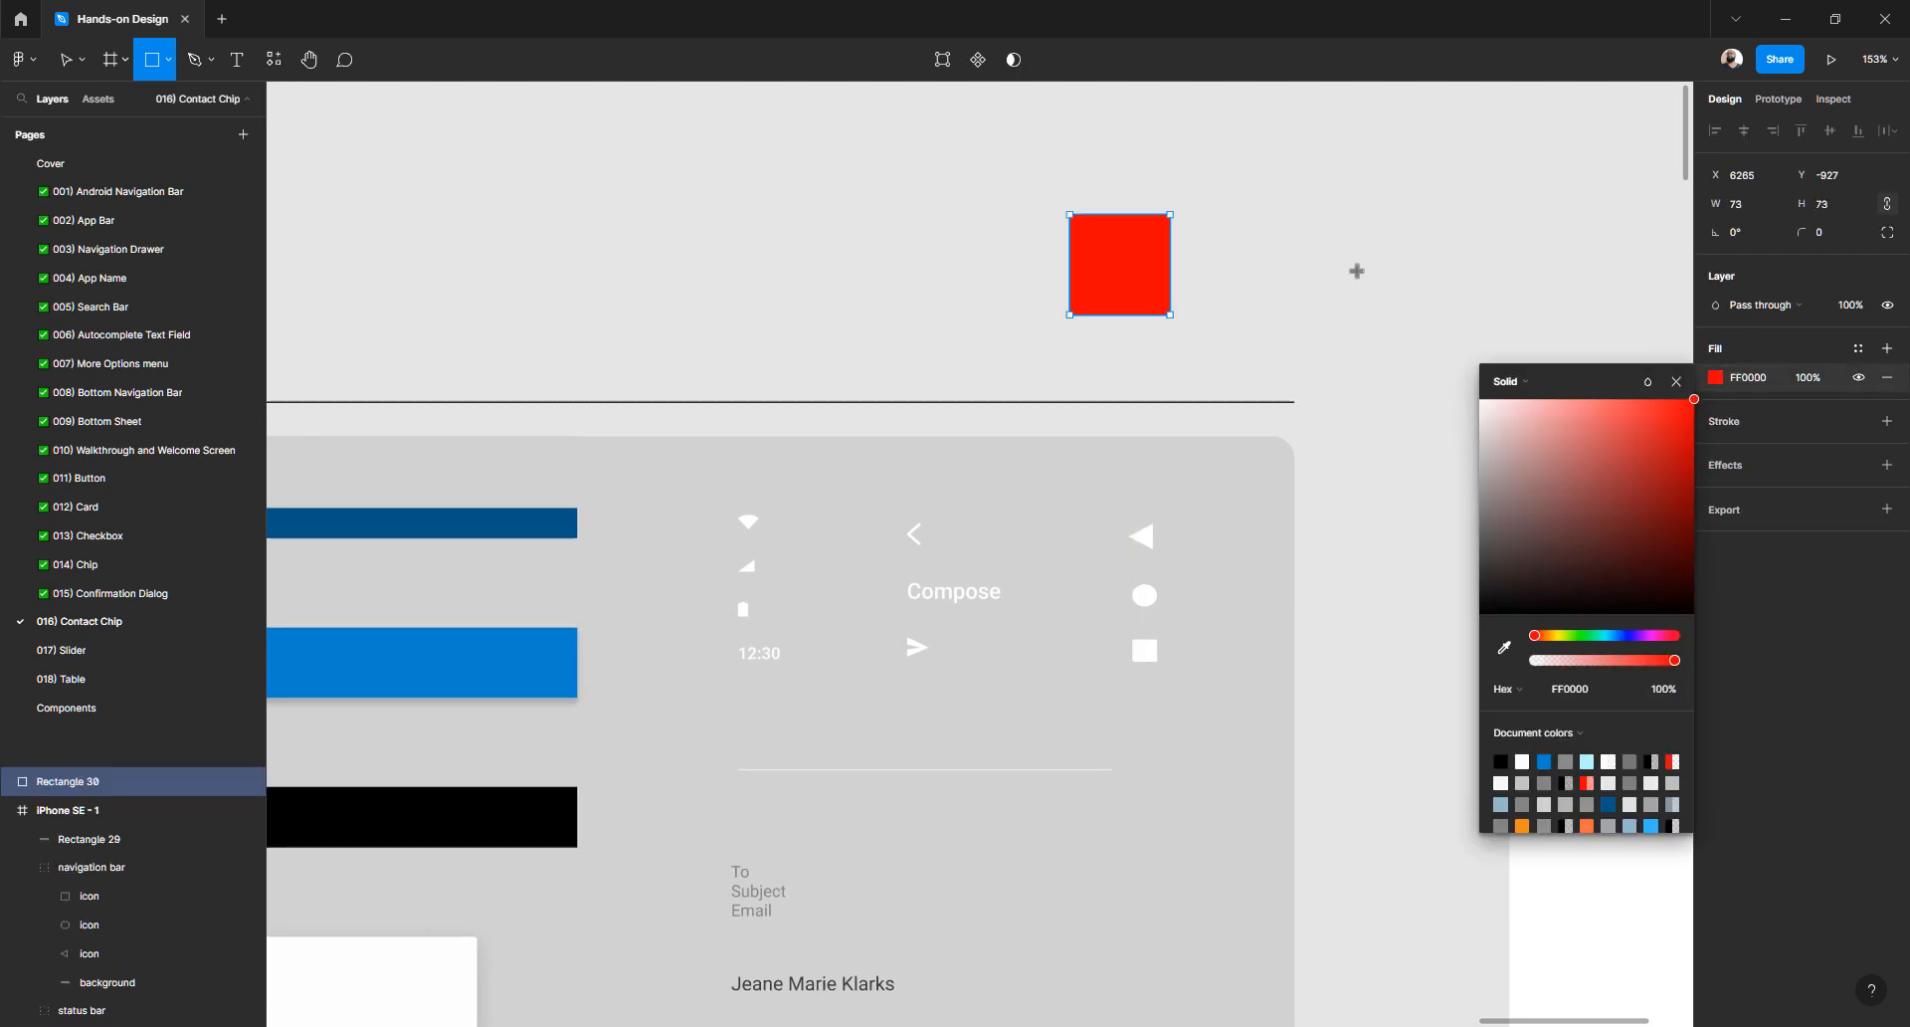
{"action": "key", "text": "Escape"}
{"action": "left_click", "coordinate": [1266, 271]}
{"action": "key", "text": "ctrl+z"}
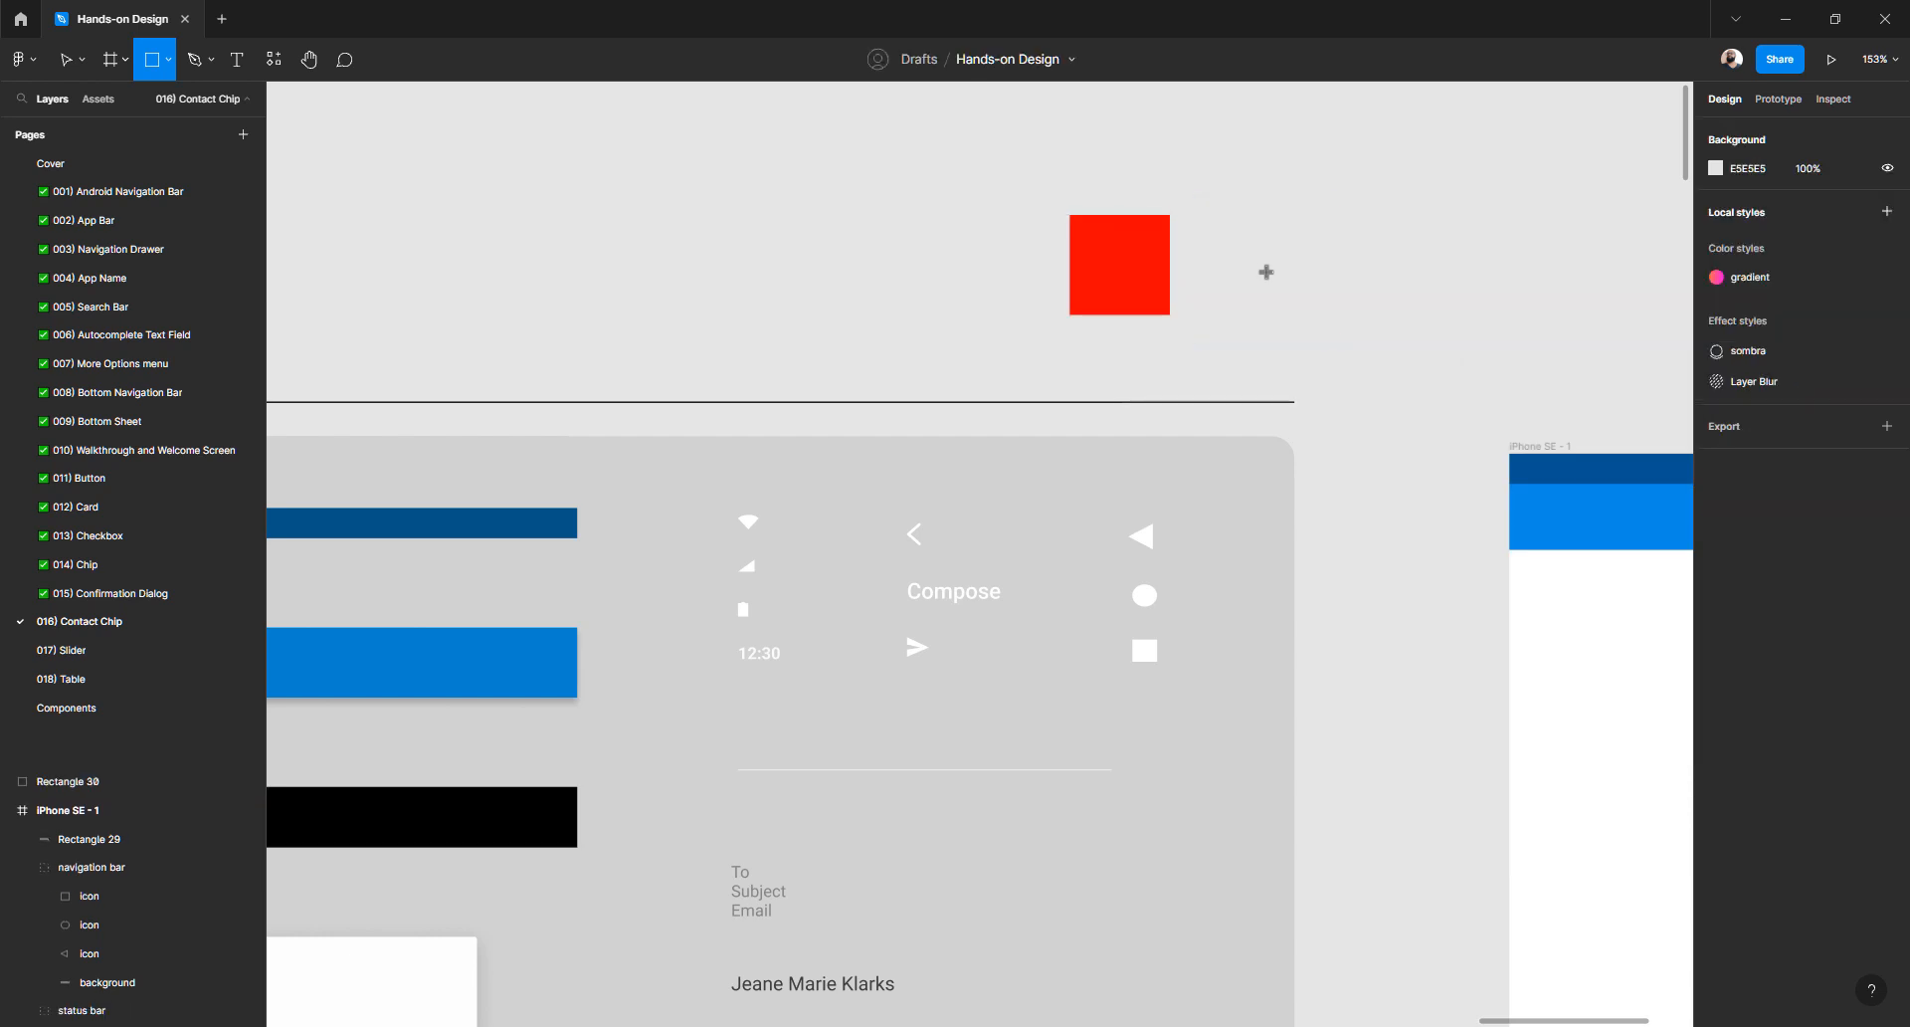
{"action": "key", "text": "v"}
{"action": "left_click", "coordinate": [1142, 267]}
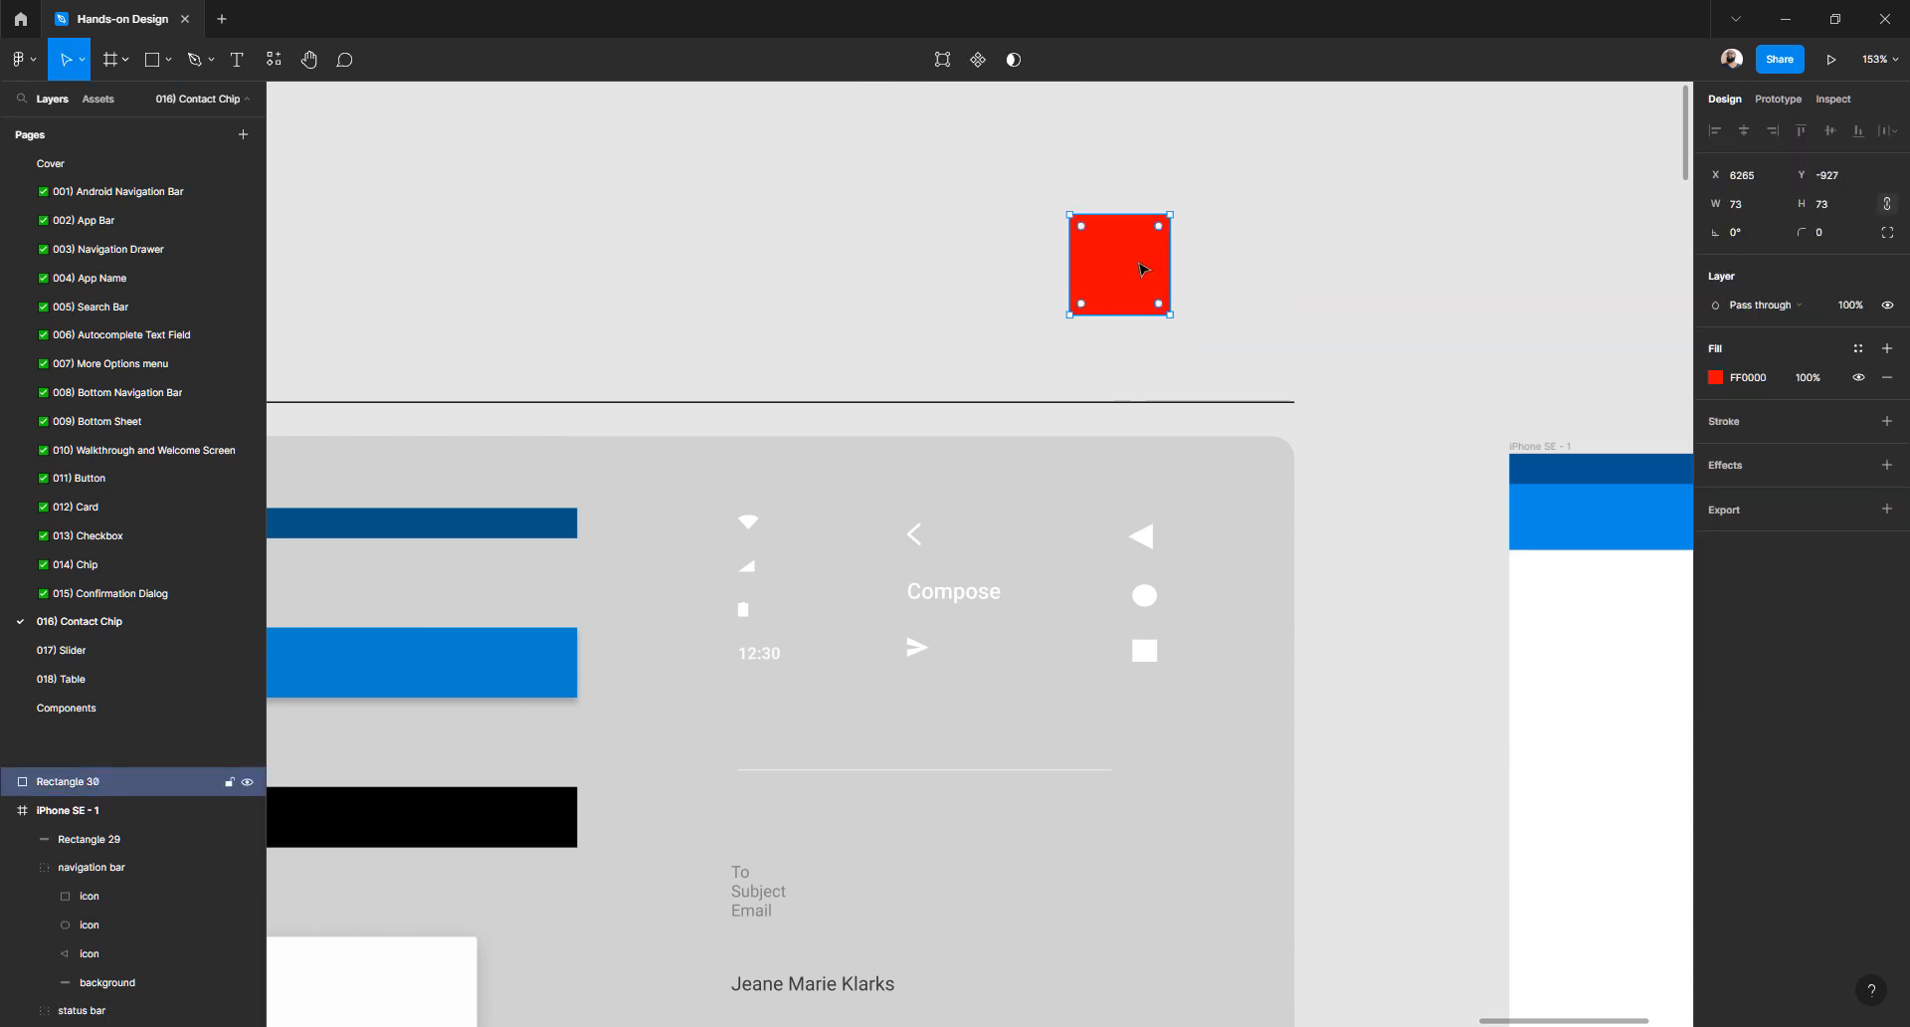
- Resize the red square to exactly 40×40
{"action": "left_click", "coordinate": [1888, 205]}
{"action": "key", "text": "Tab"}
{"action": "type", "text": "32"}
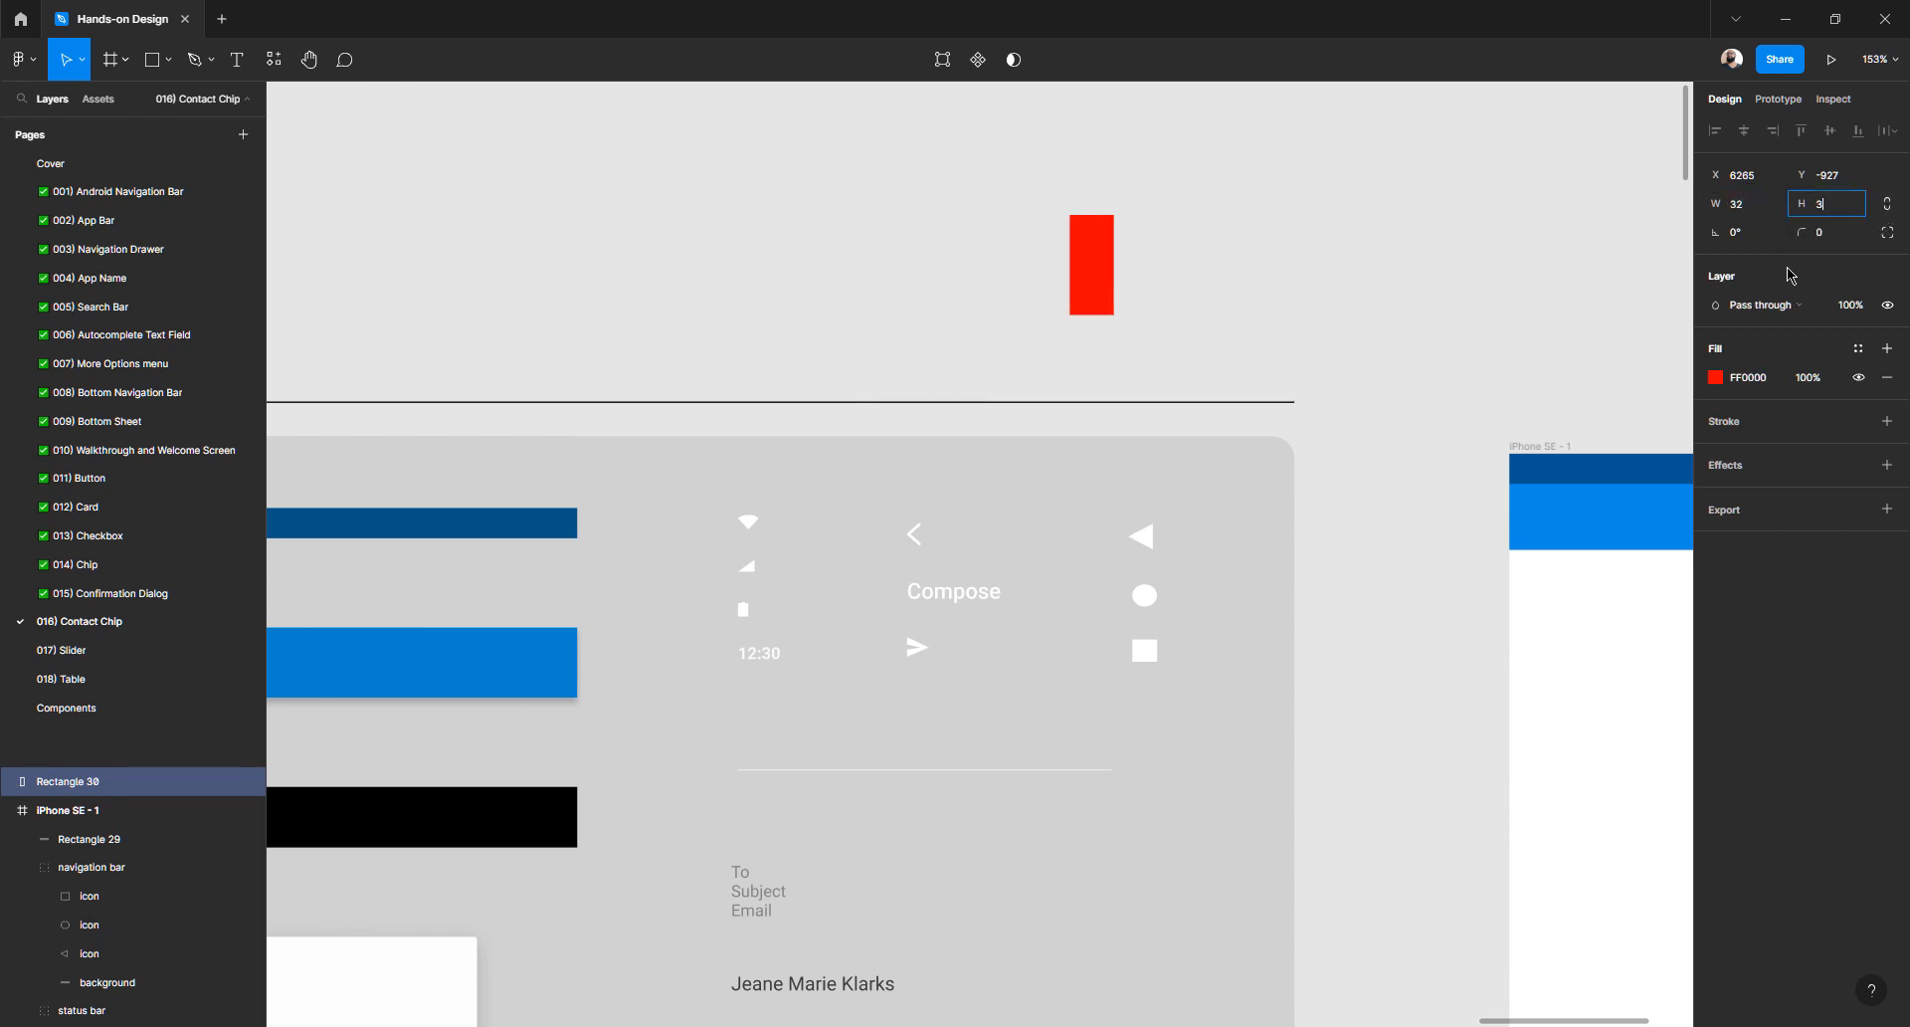
{"action": "key", "text": "Tab"}
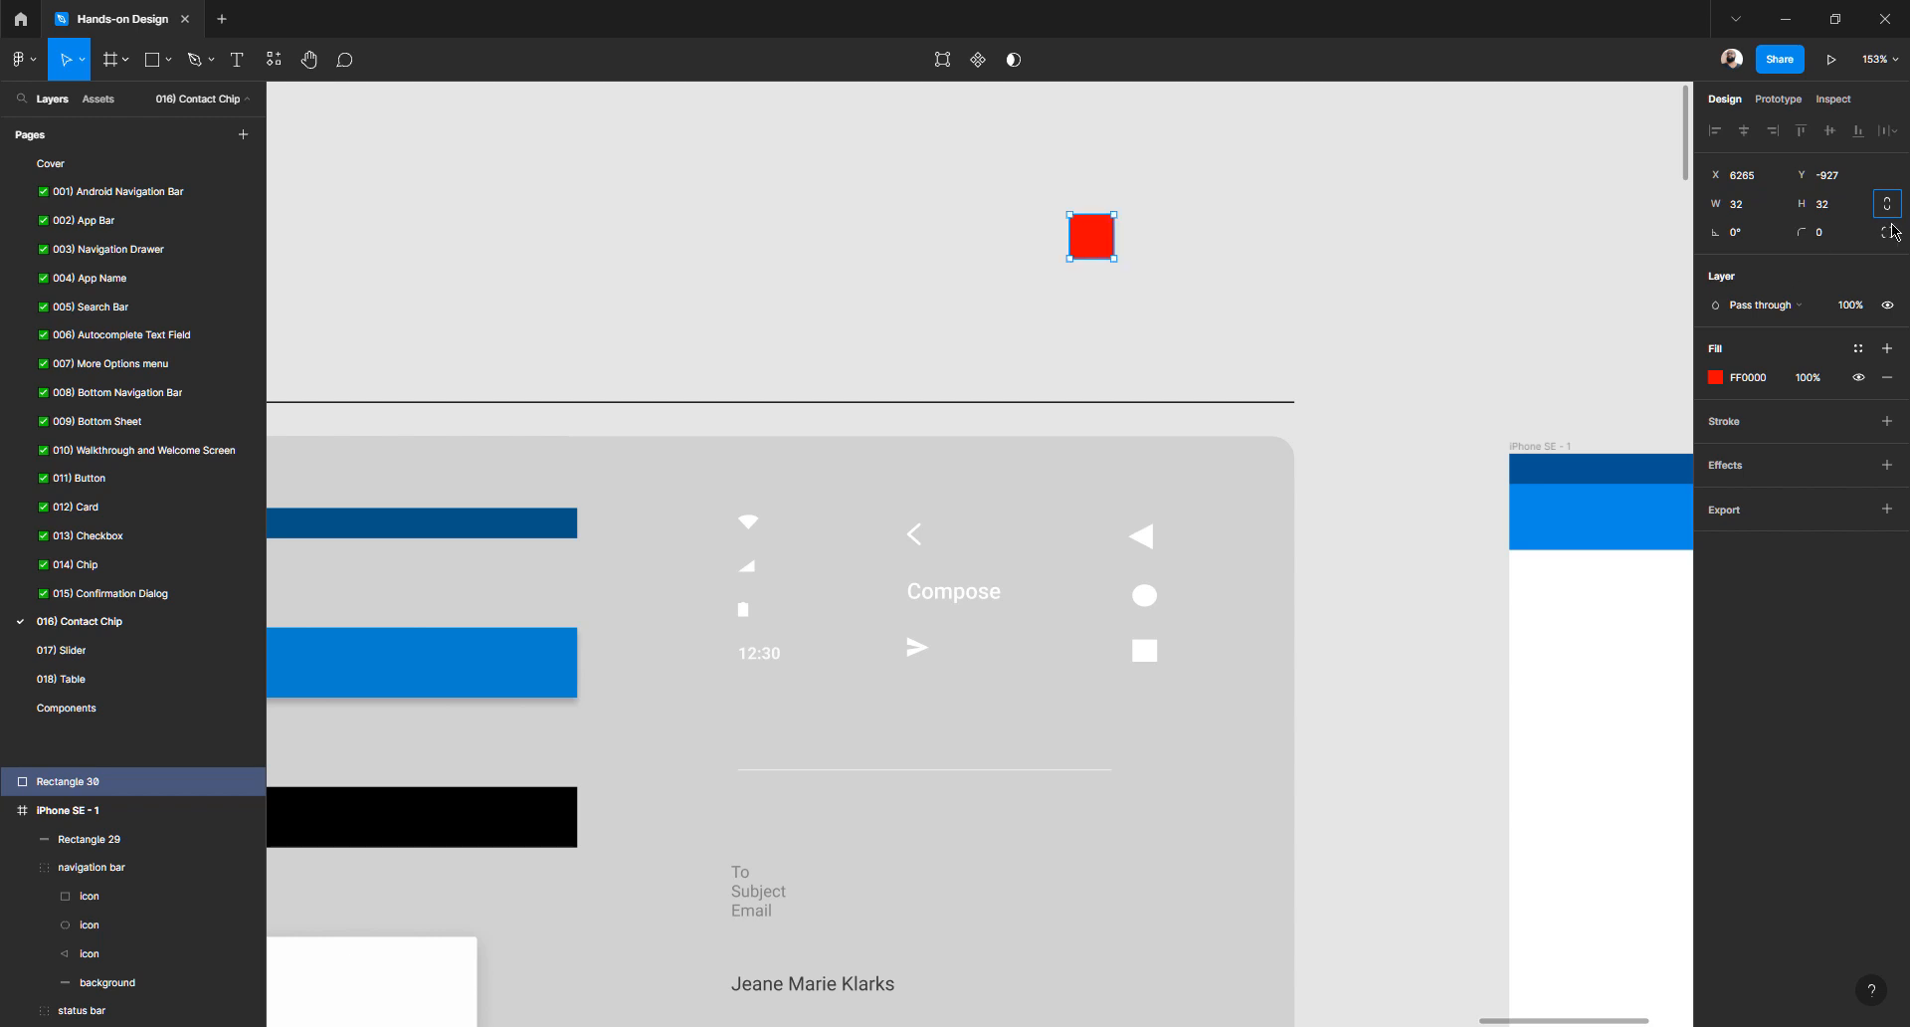
{"action": "left_click", "coordinate": [1890, 205]}
{"action": "left_click", "coordinate": [1759, 221]}
{"action": "key", "text": "Up"}
{"action": "key", "text": "Up"}
{"action": "key", "text": "Up"}
{"action": "key", "text": "Up"}
{"action": "key", "text": "Up"}
{"action": "key", "text": "Up"}
{"action": "key", "text": "Up"}
{"action": "key", "text": "Up"}
{"action": "key", "text": "Up"}
{"action": "key", "text": "Up"}
{"action": "key", "text": "Up"}
{"action": "key", "text": "Up"}
{"action": "key", "text": "Up"}
{"action": "key", "text": "Up"}
{"action": "key", "text": "Up"}
{"action": "key", "text": "Up"}
{"action": "key", "text": "Up"}
{"action": "key", "text": "Up"}
{"action": "key", "text": "Up"}
{"action": "key", "text": "Up"}
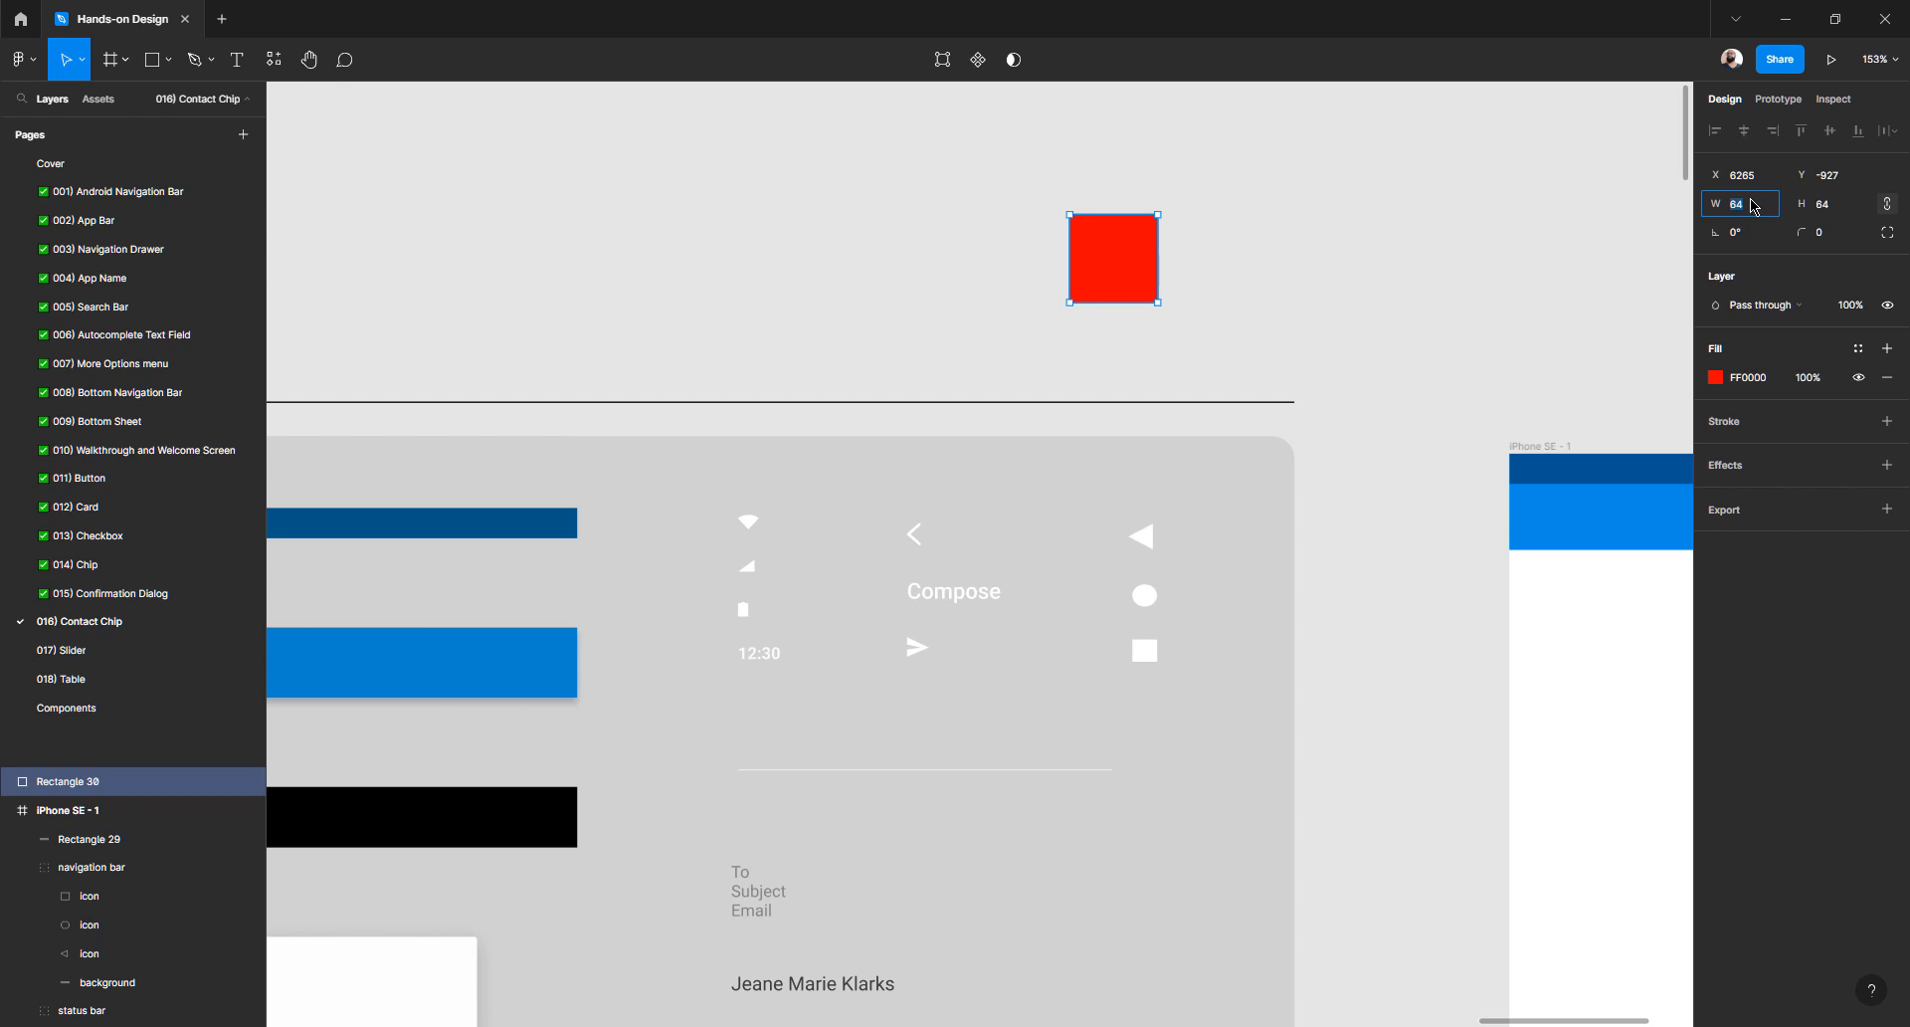
{"action": "key", "text": "Down"}
{"action": "key", "text": "Down"}
{"action": "key", "text": "Down"}
{"action": "key", "text": "Down"}
{"action": "key", "text": "Down"}
{"action": "key", "text": "Down"}
{"action": "key", "text": "Down"}
{"action": "key", "text": "Down"}
{"action": "key", "text": "Down"}
{"action": "key", "text": "Down"}
{"action": "key", "text": "Down"}
{"action": "key", "text": "Down"}
{"action": "key", "text": "Down"}
{"action": "key", "text": "Down"}
{"action": "key", "text": "Down"}
{"action": "key", "text": "Down"}
{"action": "key", "text": "Down"}
{"action": "key", "text": "Down"}
{"action": "key", "text": "Down"}
{"action": "key", "text": "Down"}
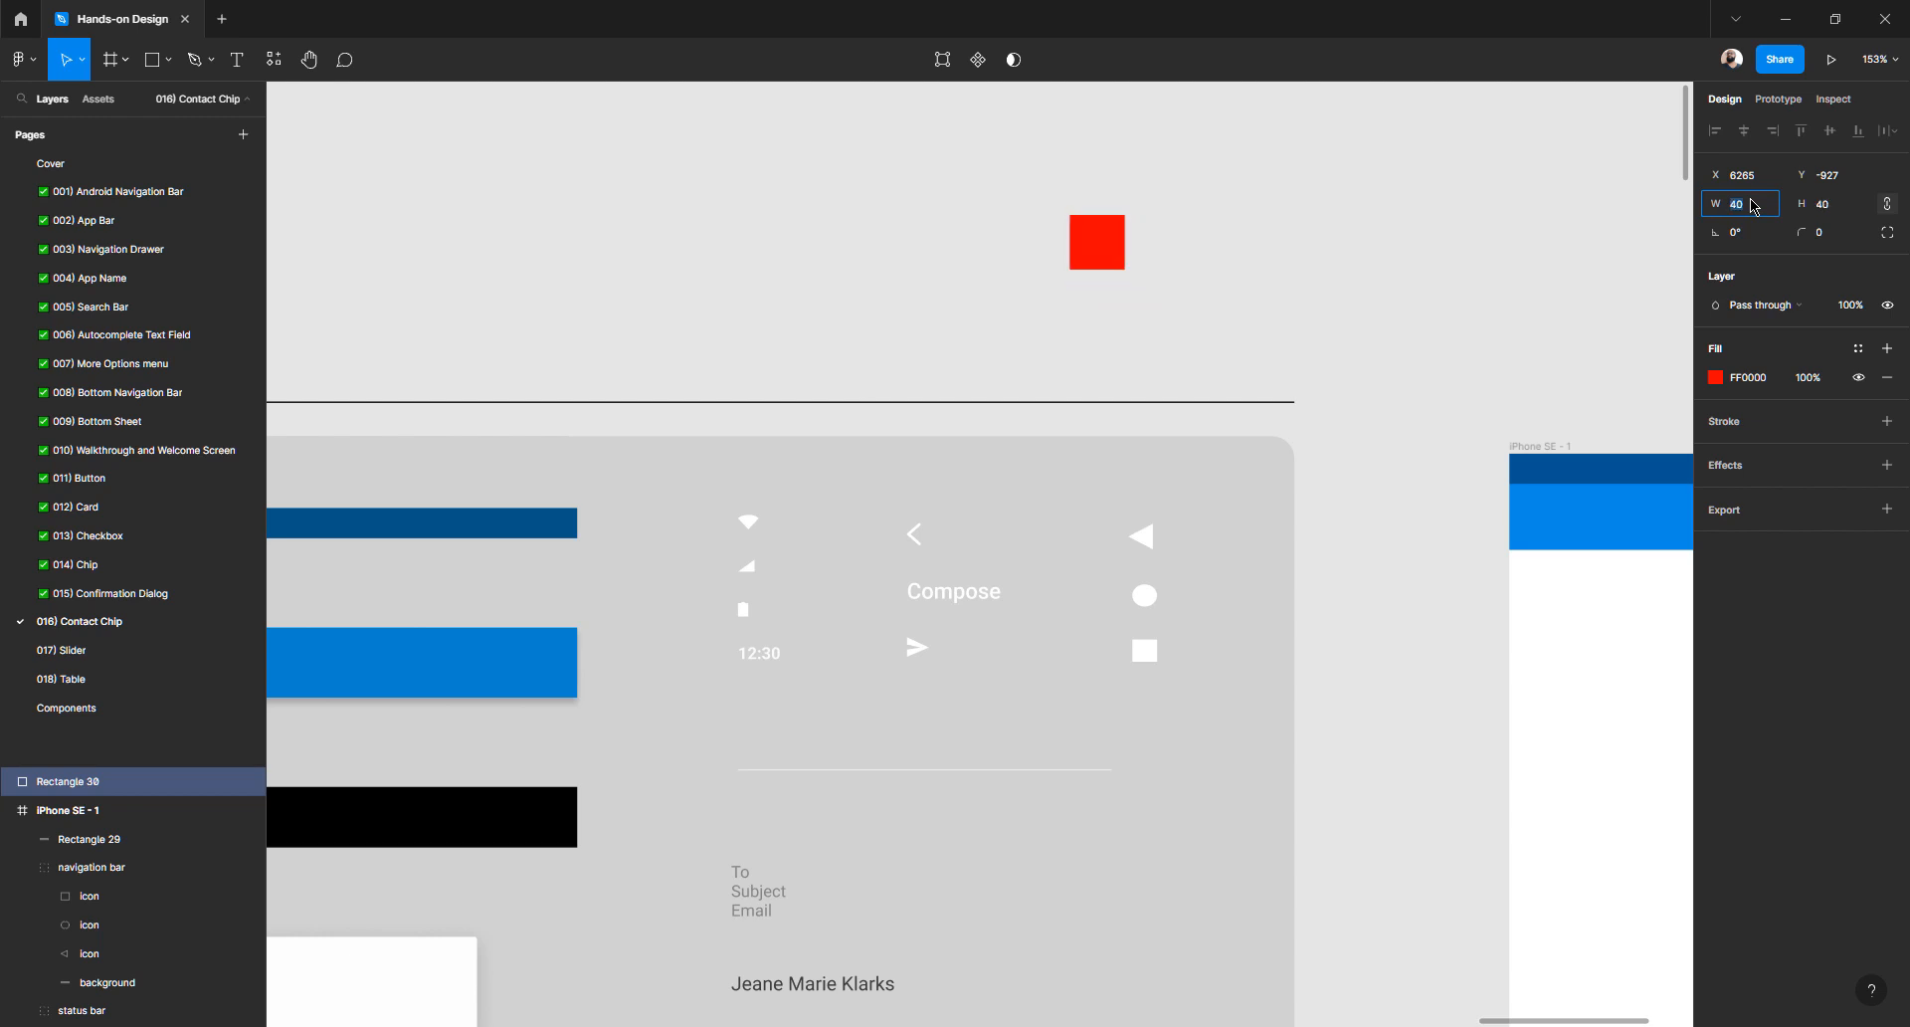
{"action": "left_click", "coordinate": [1341, 228]}
{"action": "left_click", "coordinate": [1110, 246]}
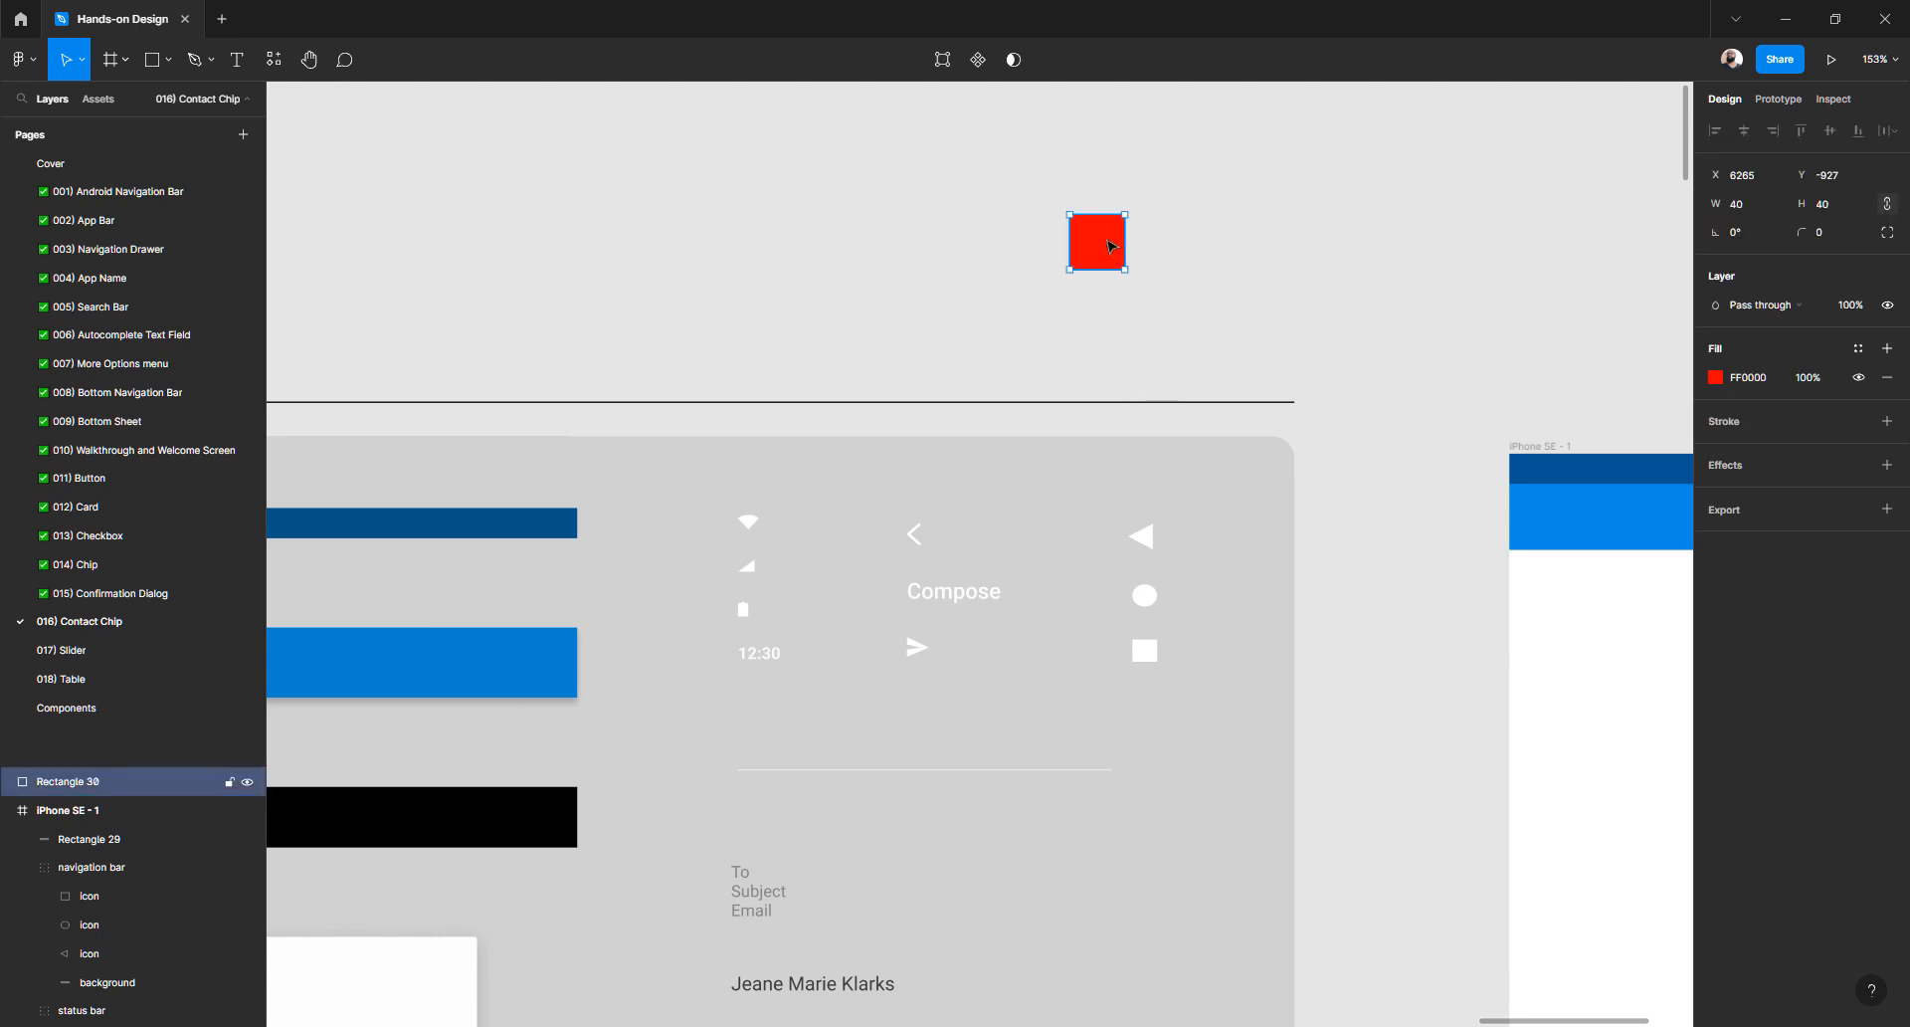
- Rename the square's layer to 'Background'
{"action": "key", "text": "ctrl+r"}
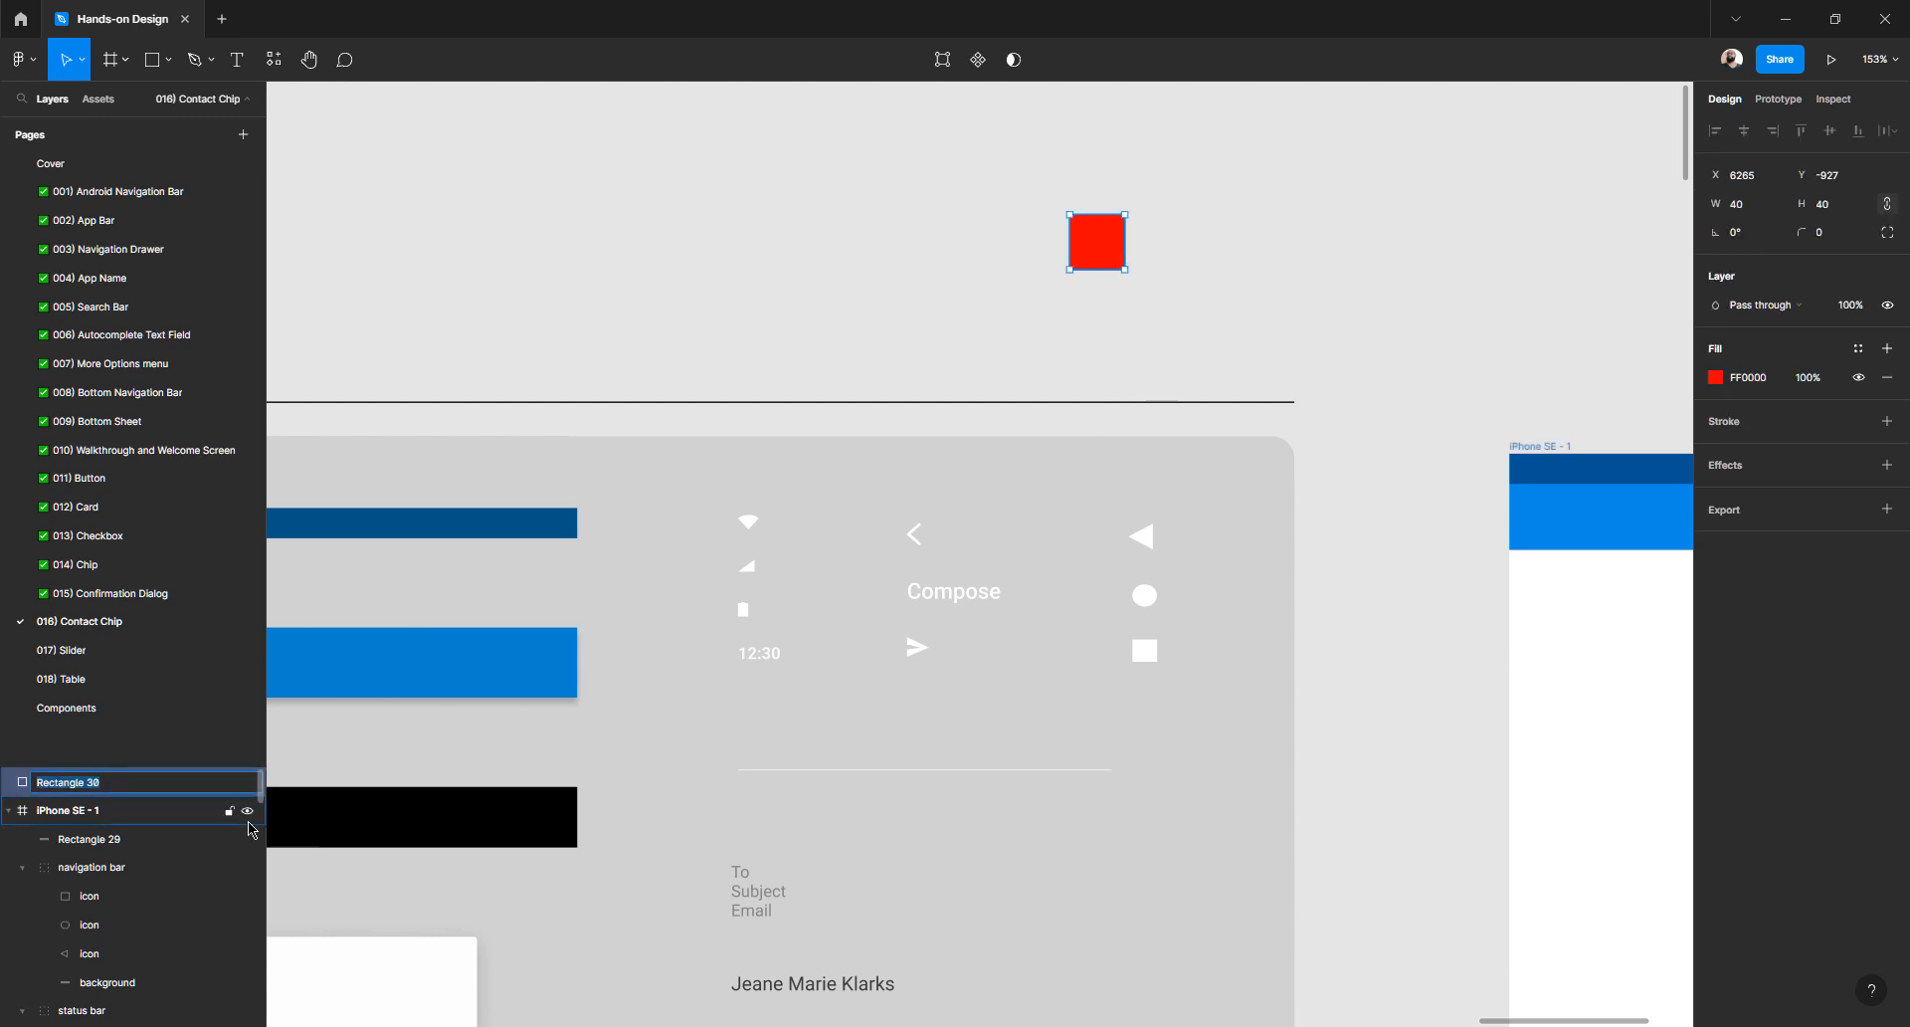
{"action": "type", "text": "Background"}
{"action": "key", "text": "Return"}
{"action": "left_click", "coordinate": [866, 294]}
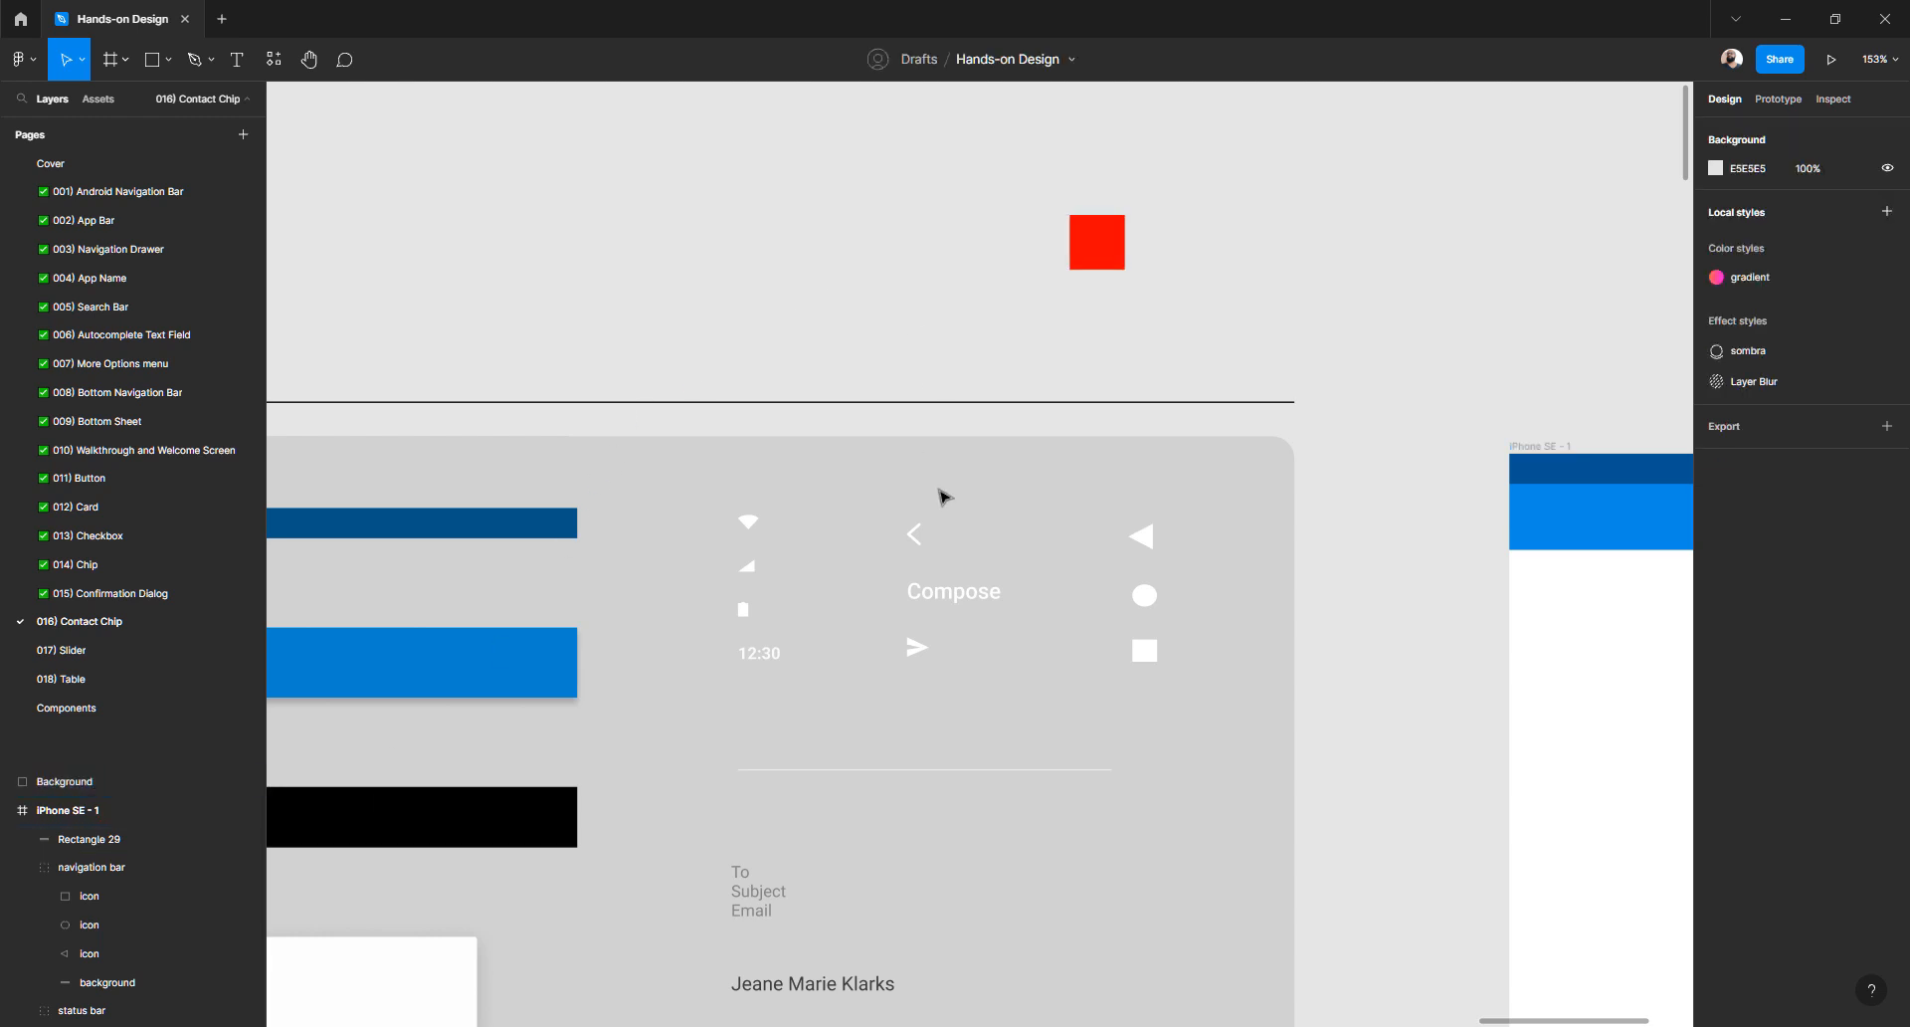
{"action": "scroll", "coordinate": [1101, 247], "scroll_direction": "up", "scroll_amount": 5}
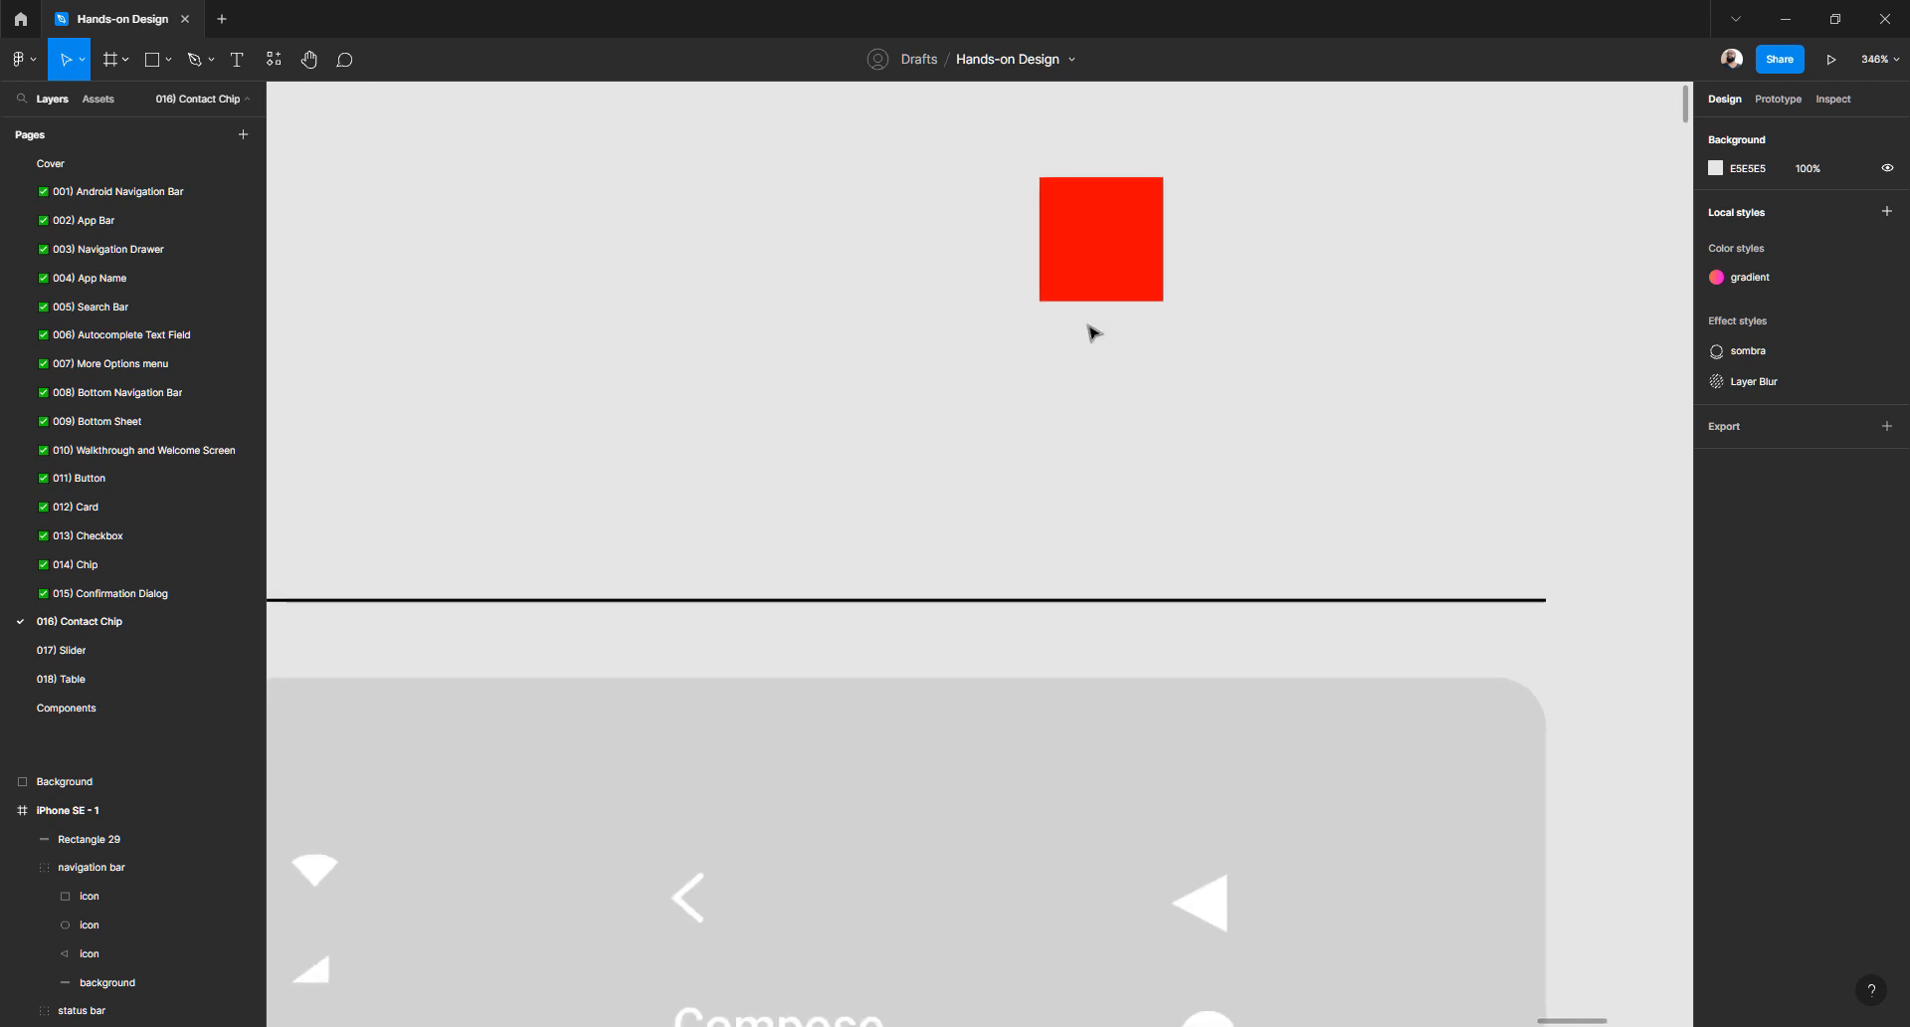
- Draw a three-point back-chevron path with the Pen tool over the red square
{"action": "key", "text": "p"}
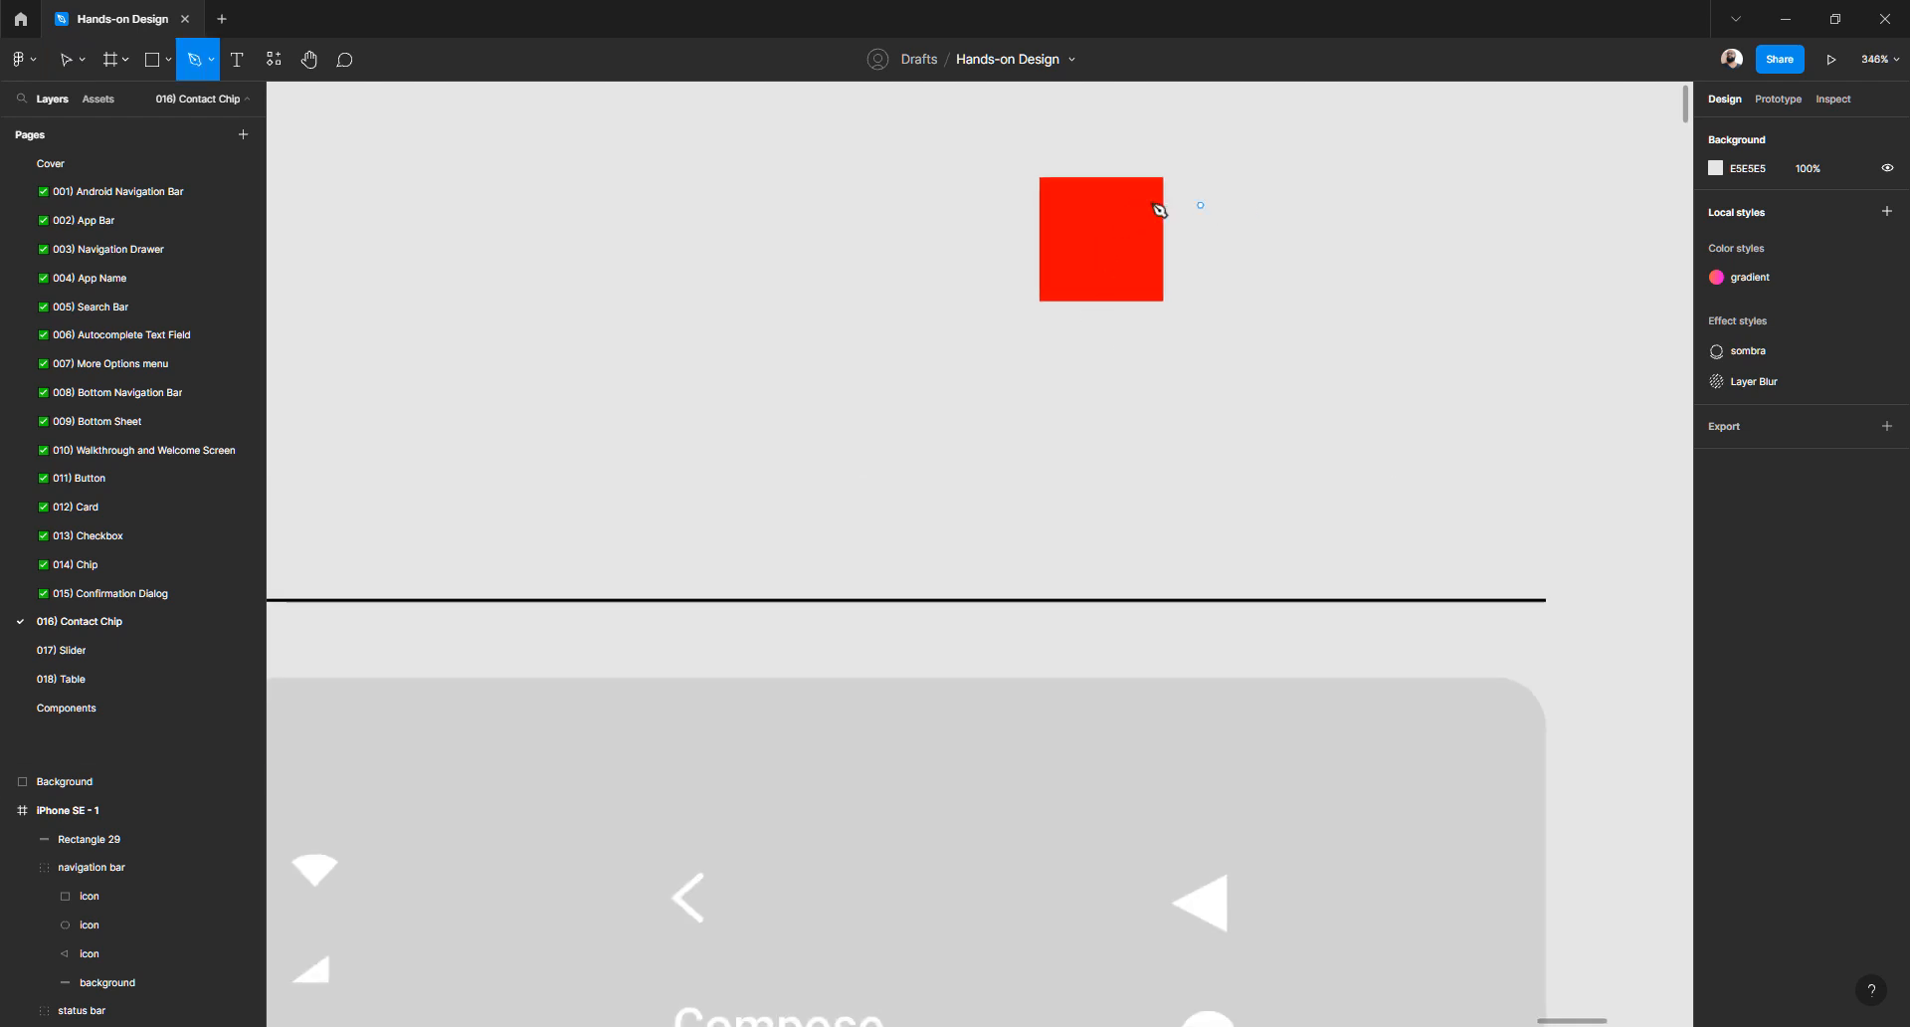
{"action": "left_click", "coordinate": [1144, 196]}
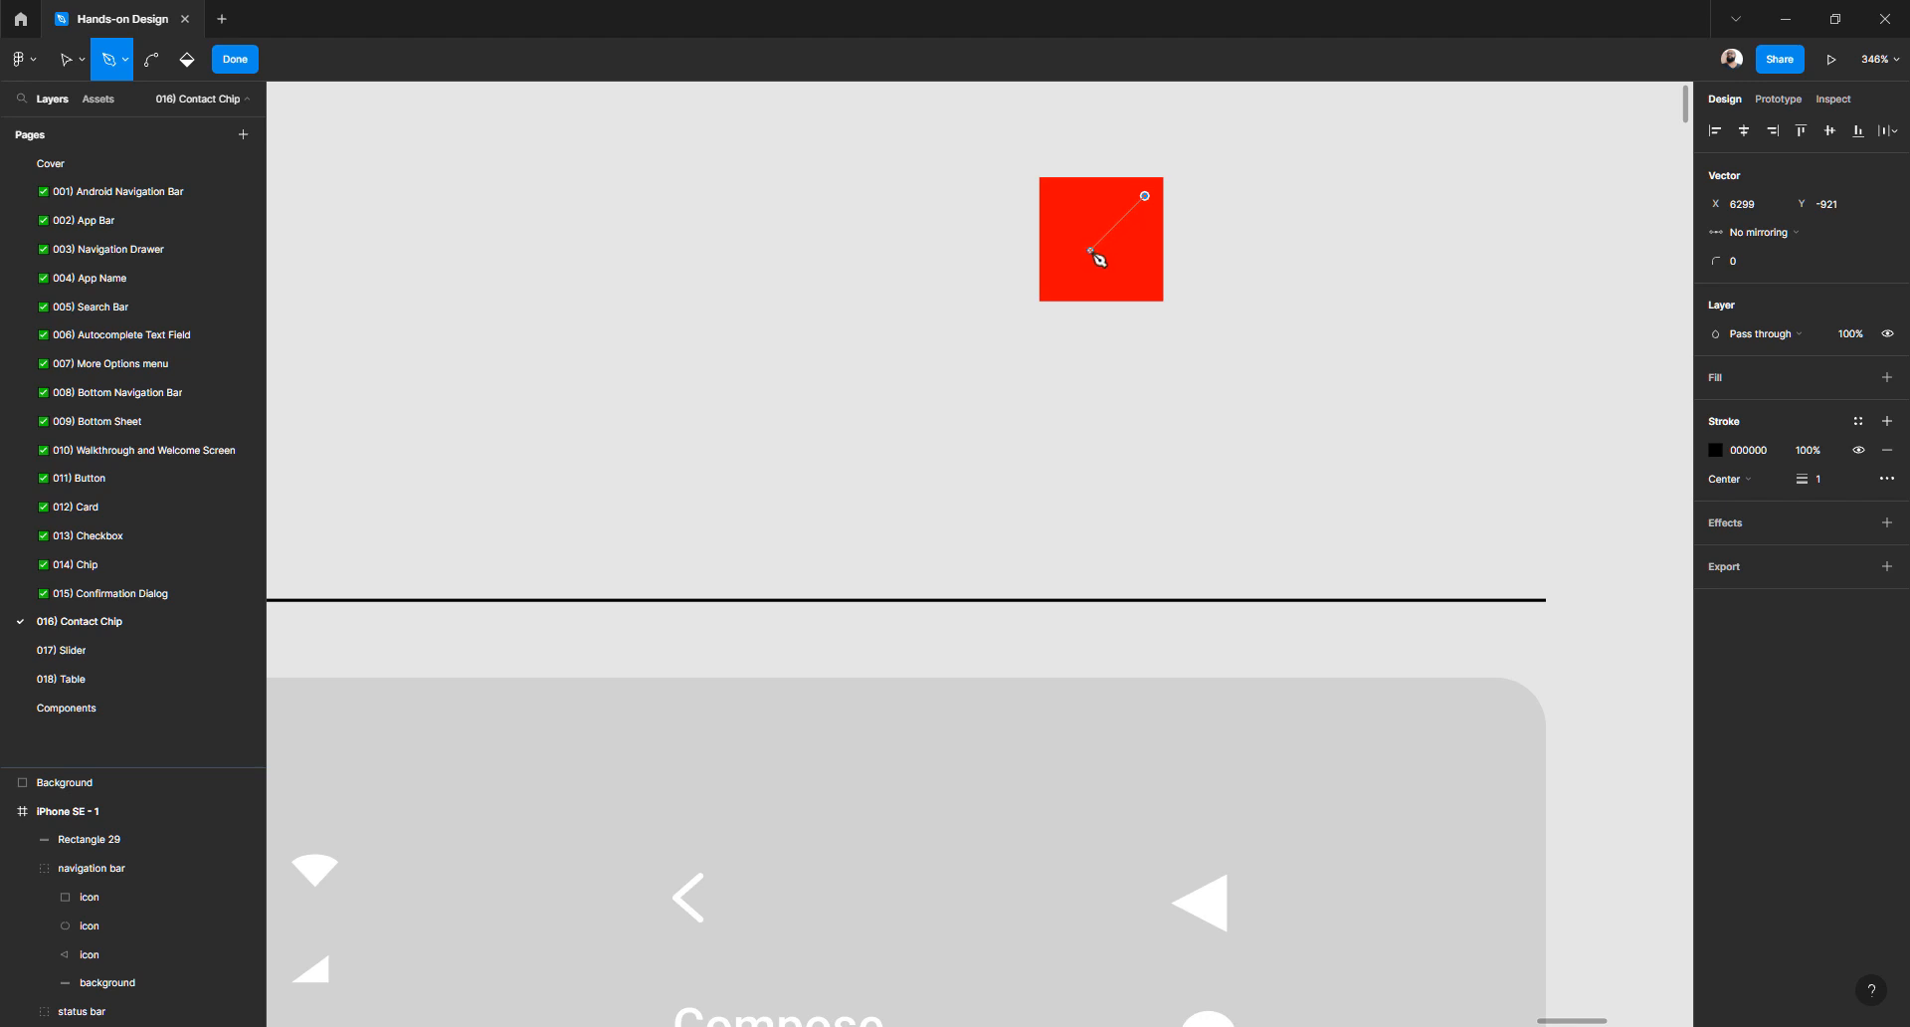
{"action": "left_click", "coordinate": [1091, 250]}
{"action": "left_click", "coordinate": [1145, 303]}
{"action": "key", "text": "Escape"}
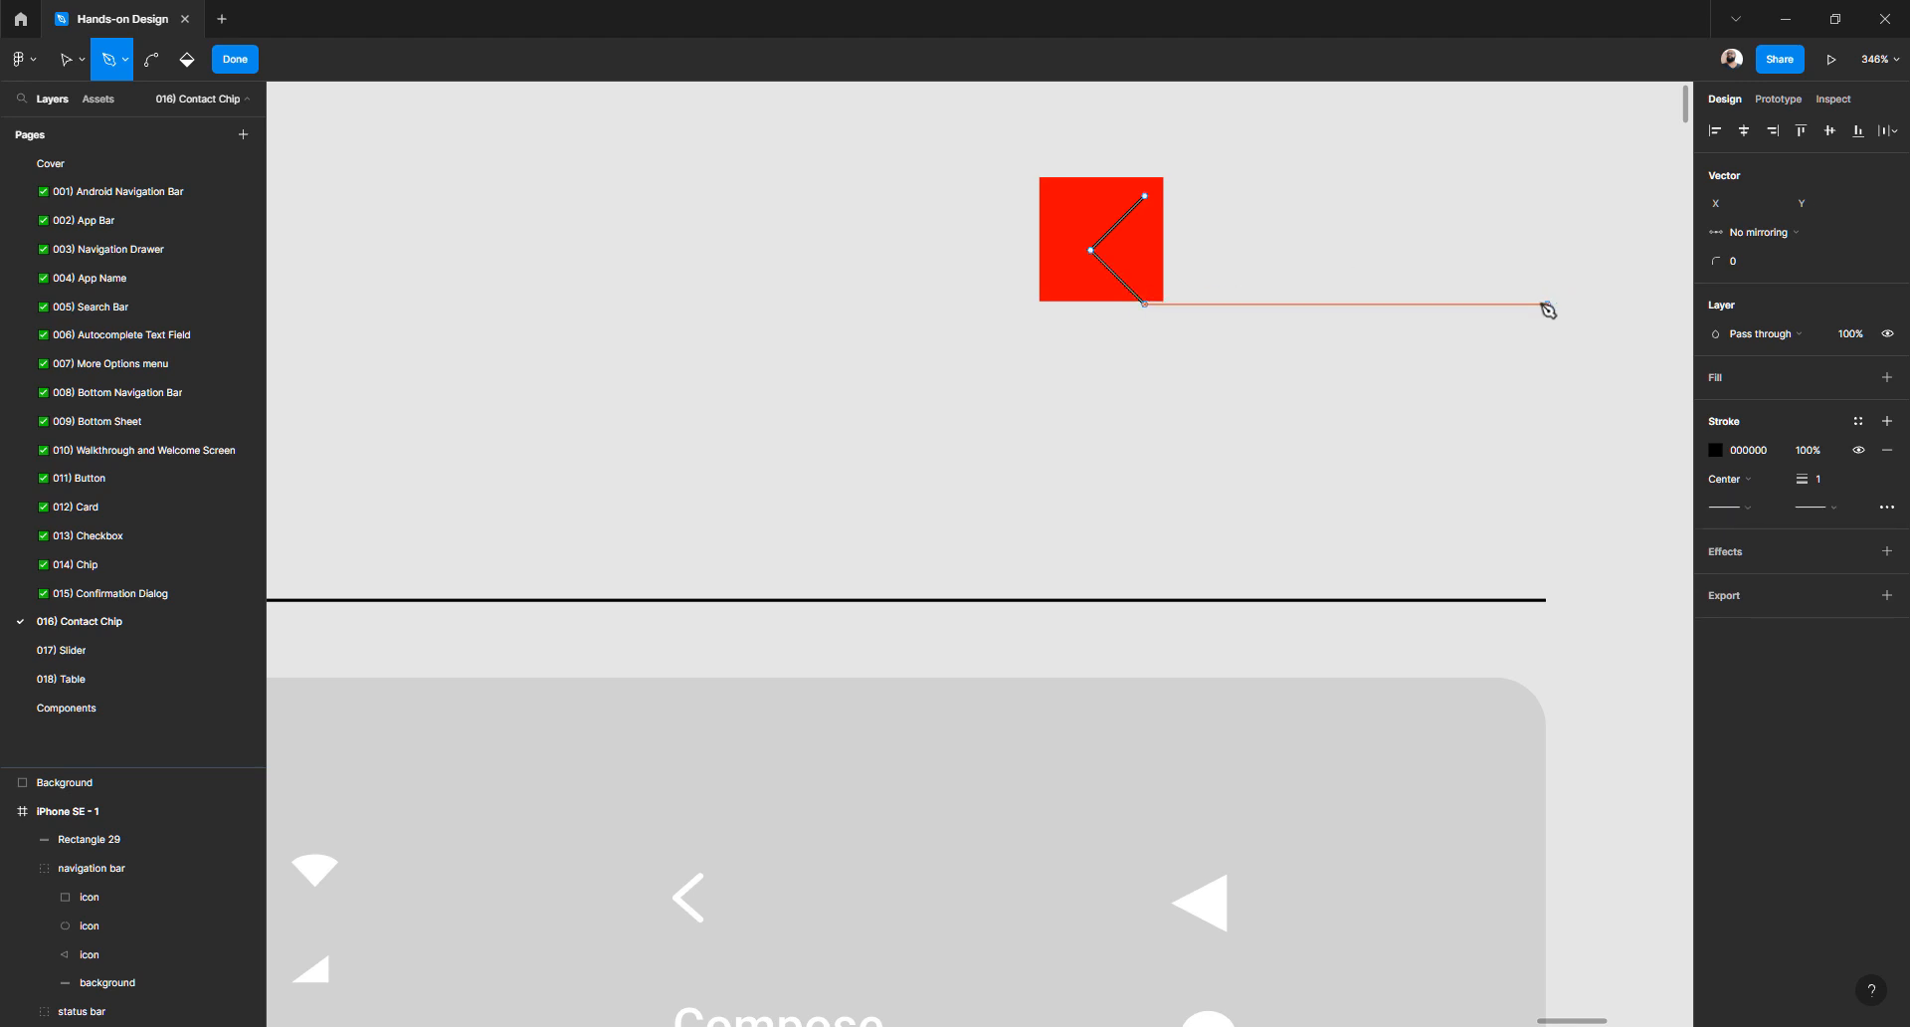
{"action": "key", "text": "v"}
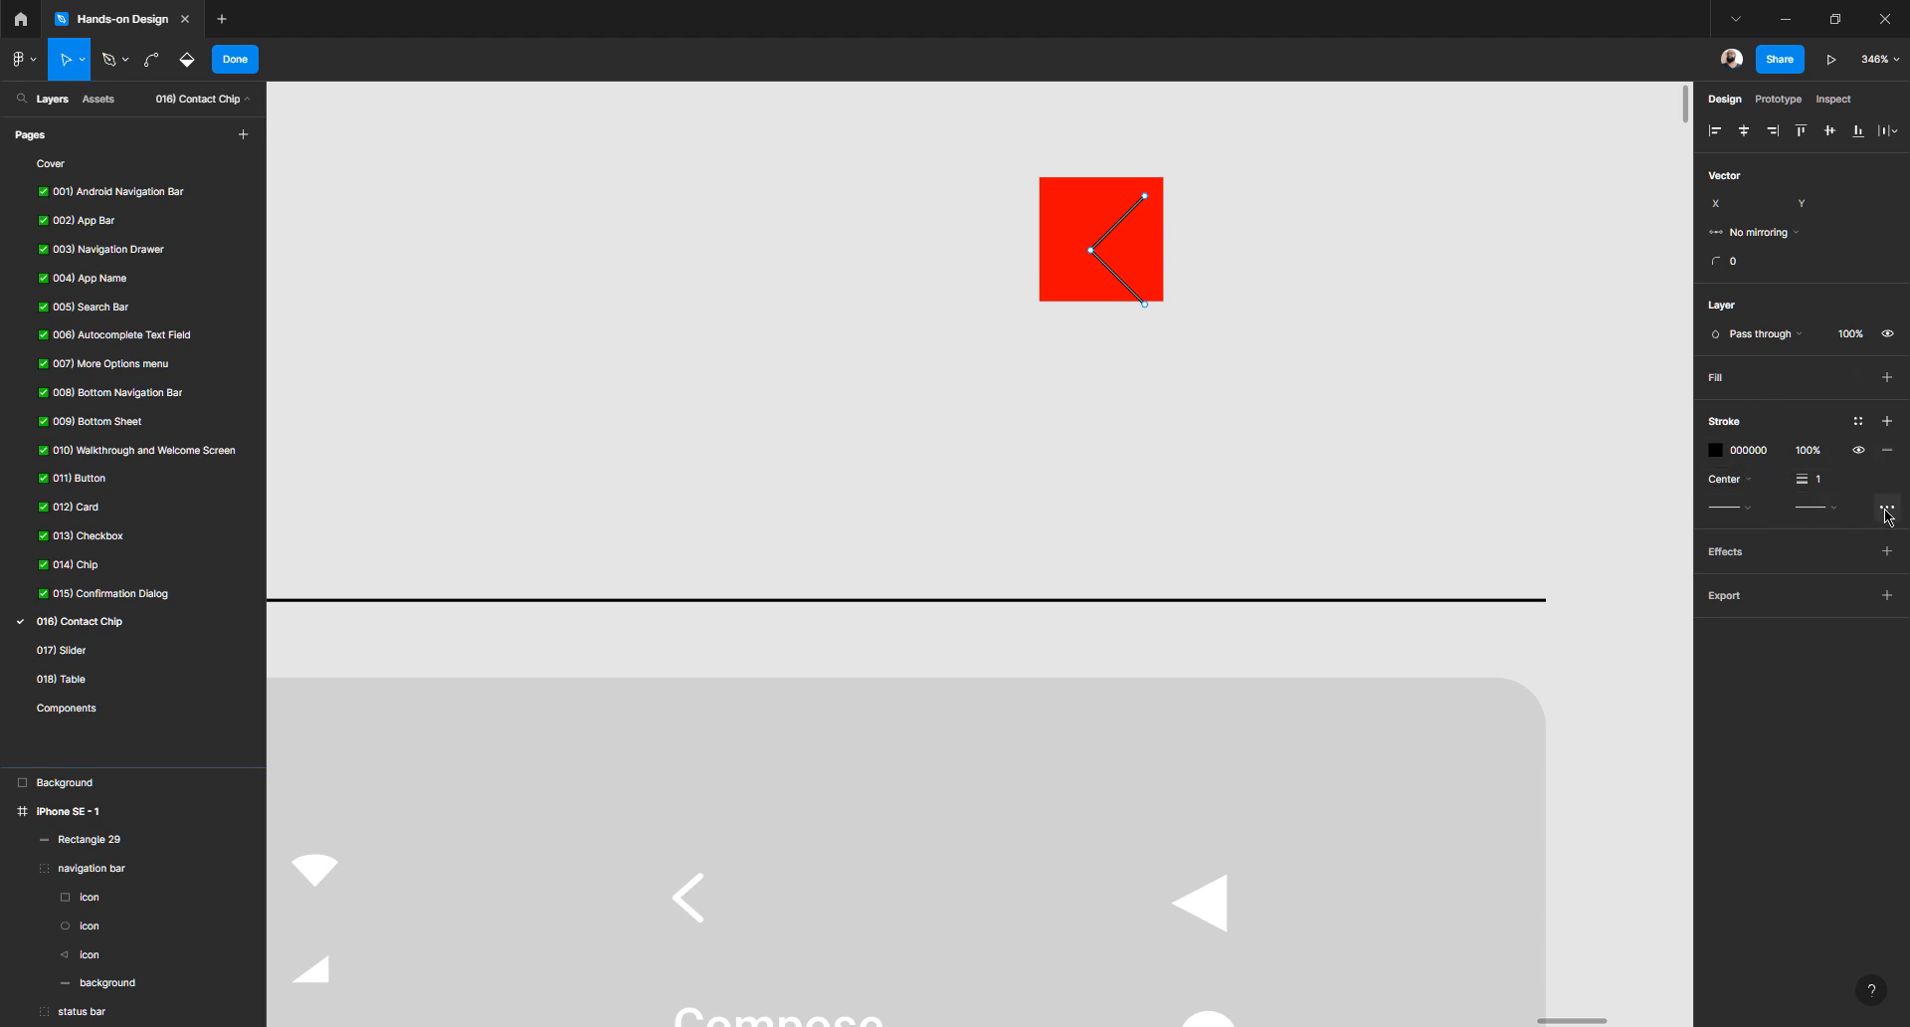
- Give the chevron's stroke Round end caps
{"action": "left_click", "coordinate": [1834, 507]}
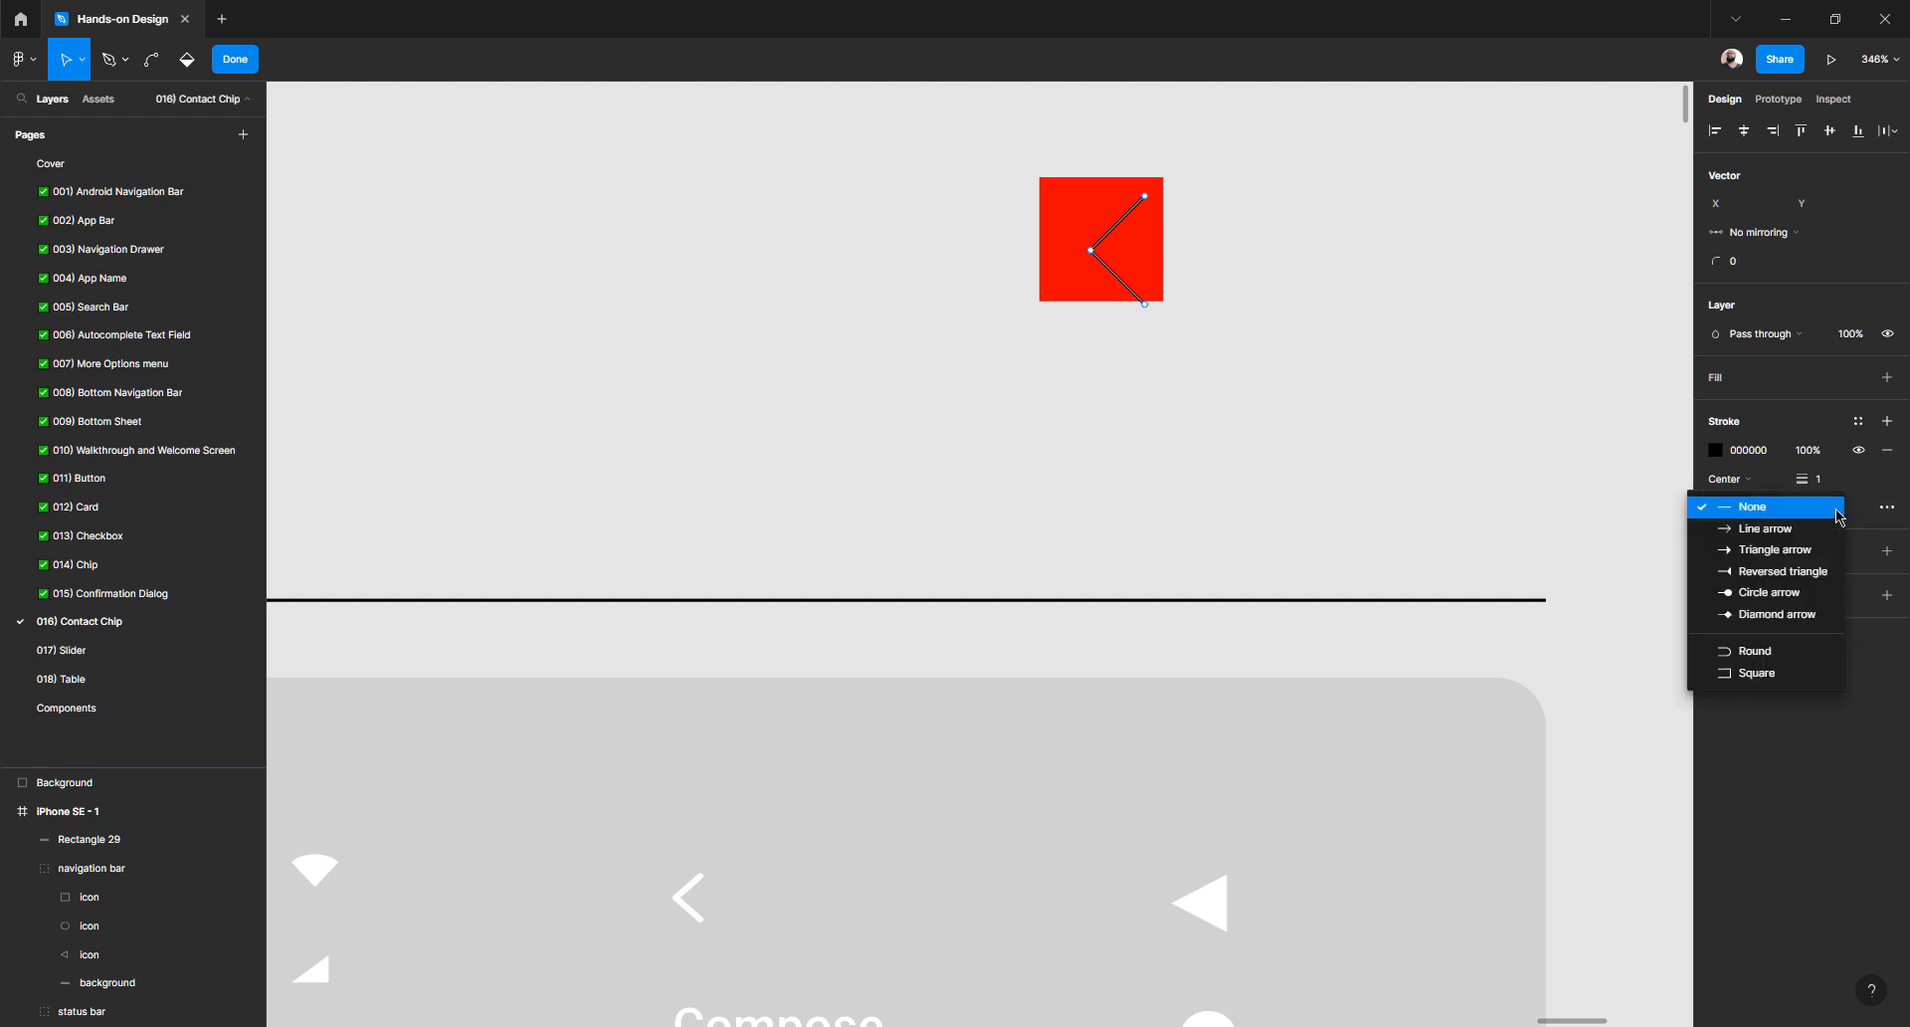
{"action": "left_click", "coordinate": [1782, 651]}
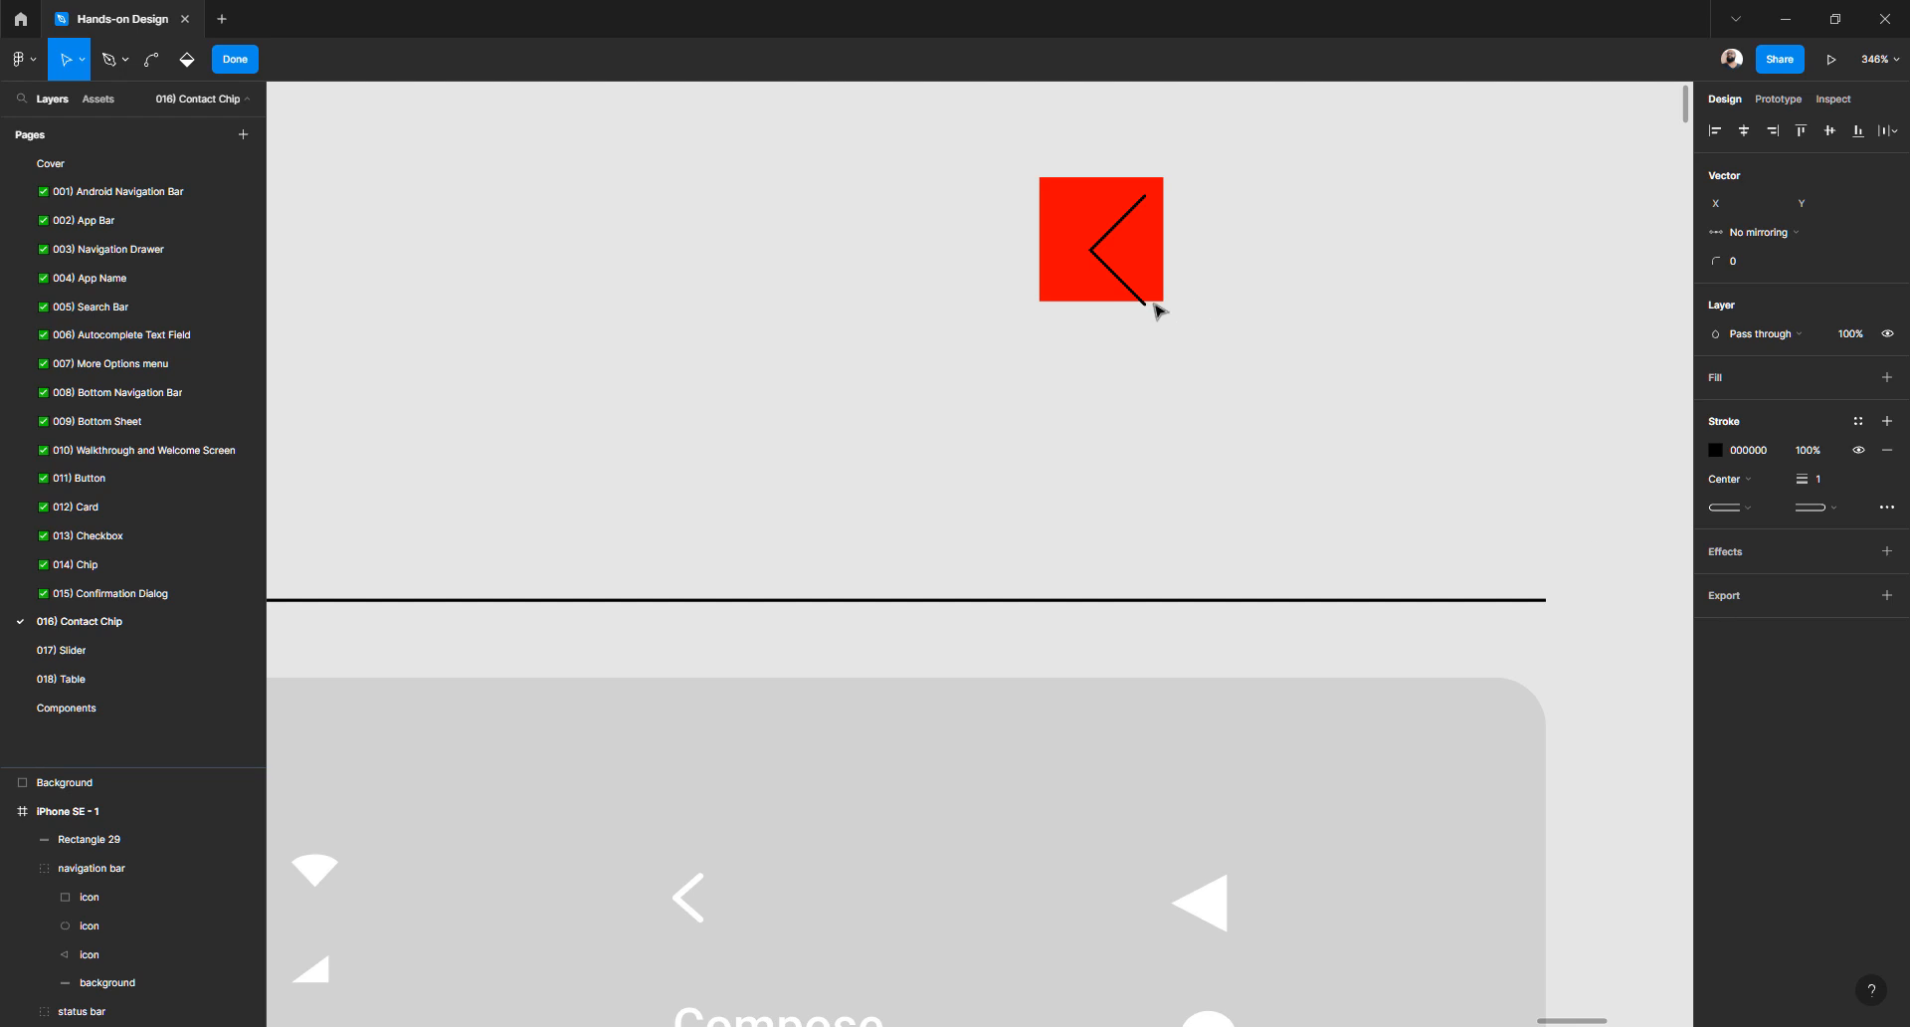
{"action": "scroll", "coordinate": [1155, 308], "scroll_direction": "up", "scroll_amount": 10}
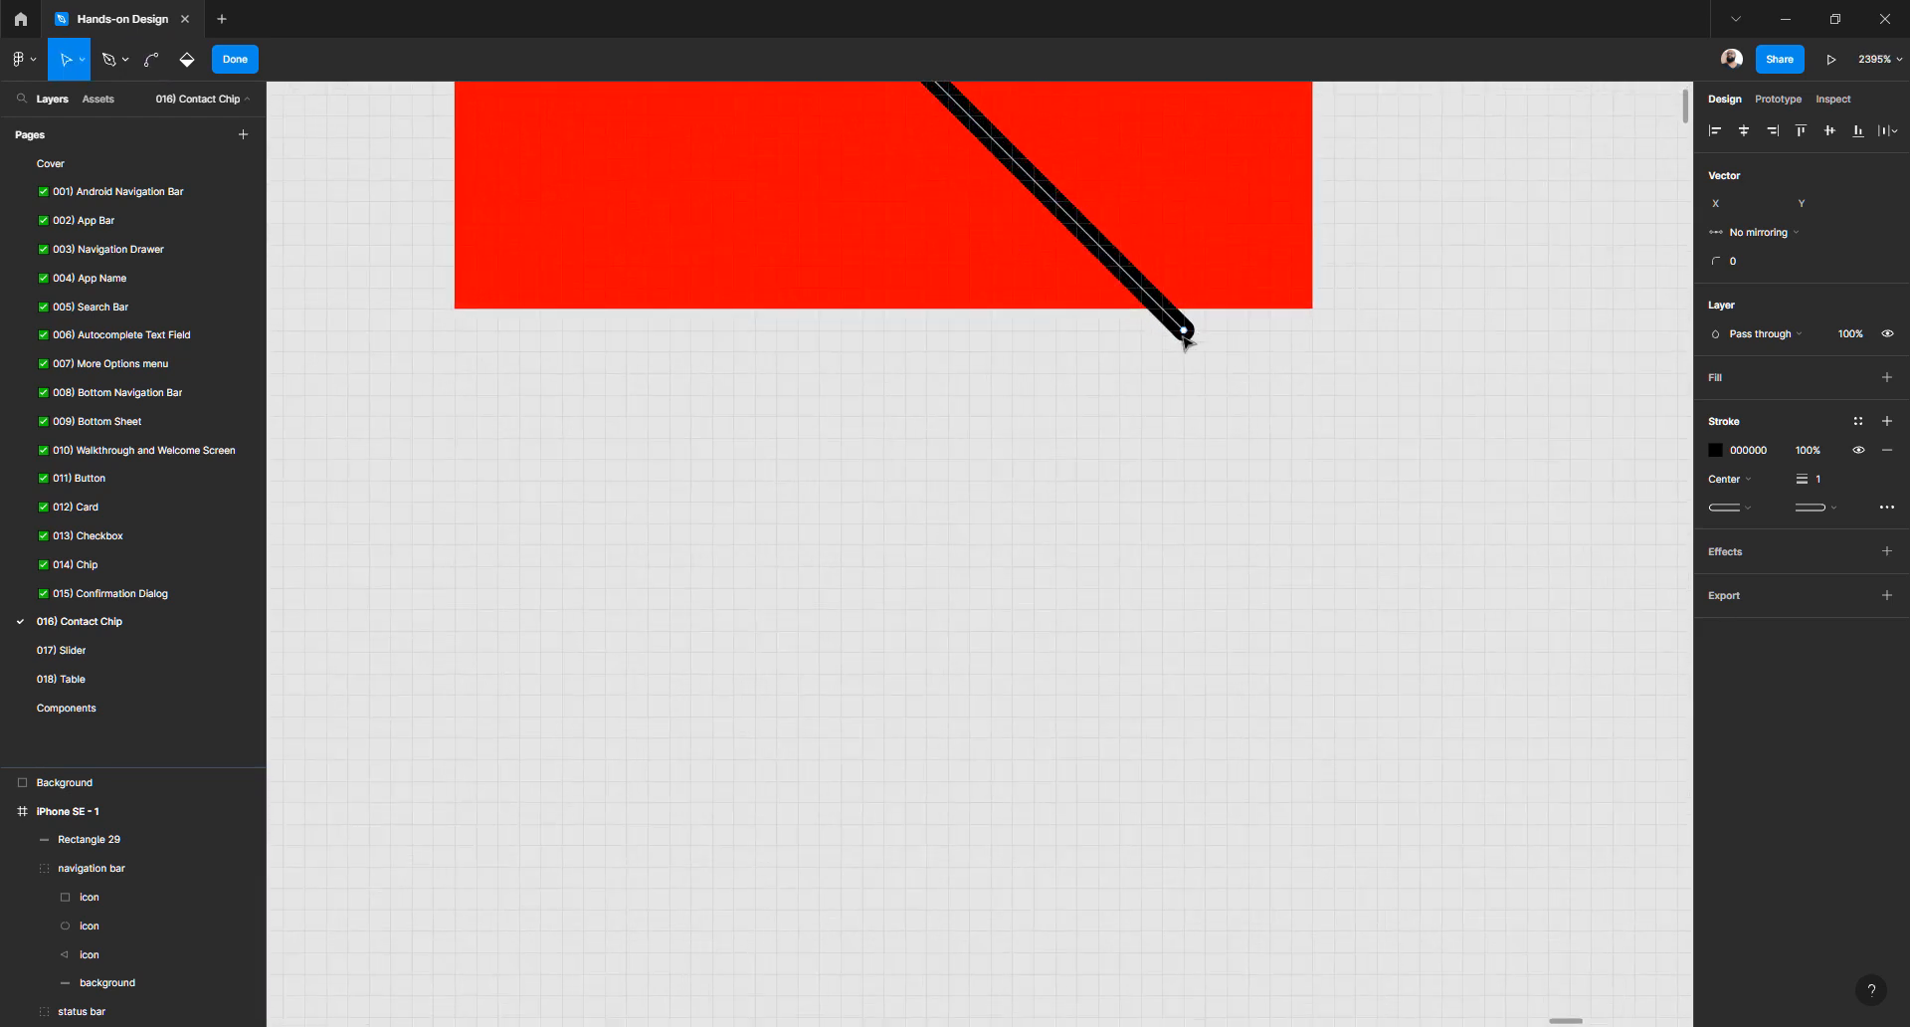
{"action": "scroll", "coordinate": [1194, 326], "scroll_direction": "up", "scroll_amount": 4}
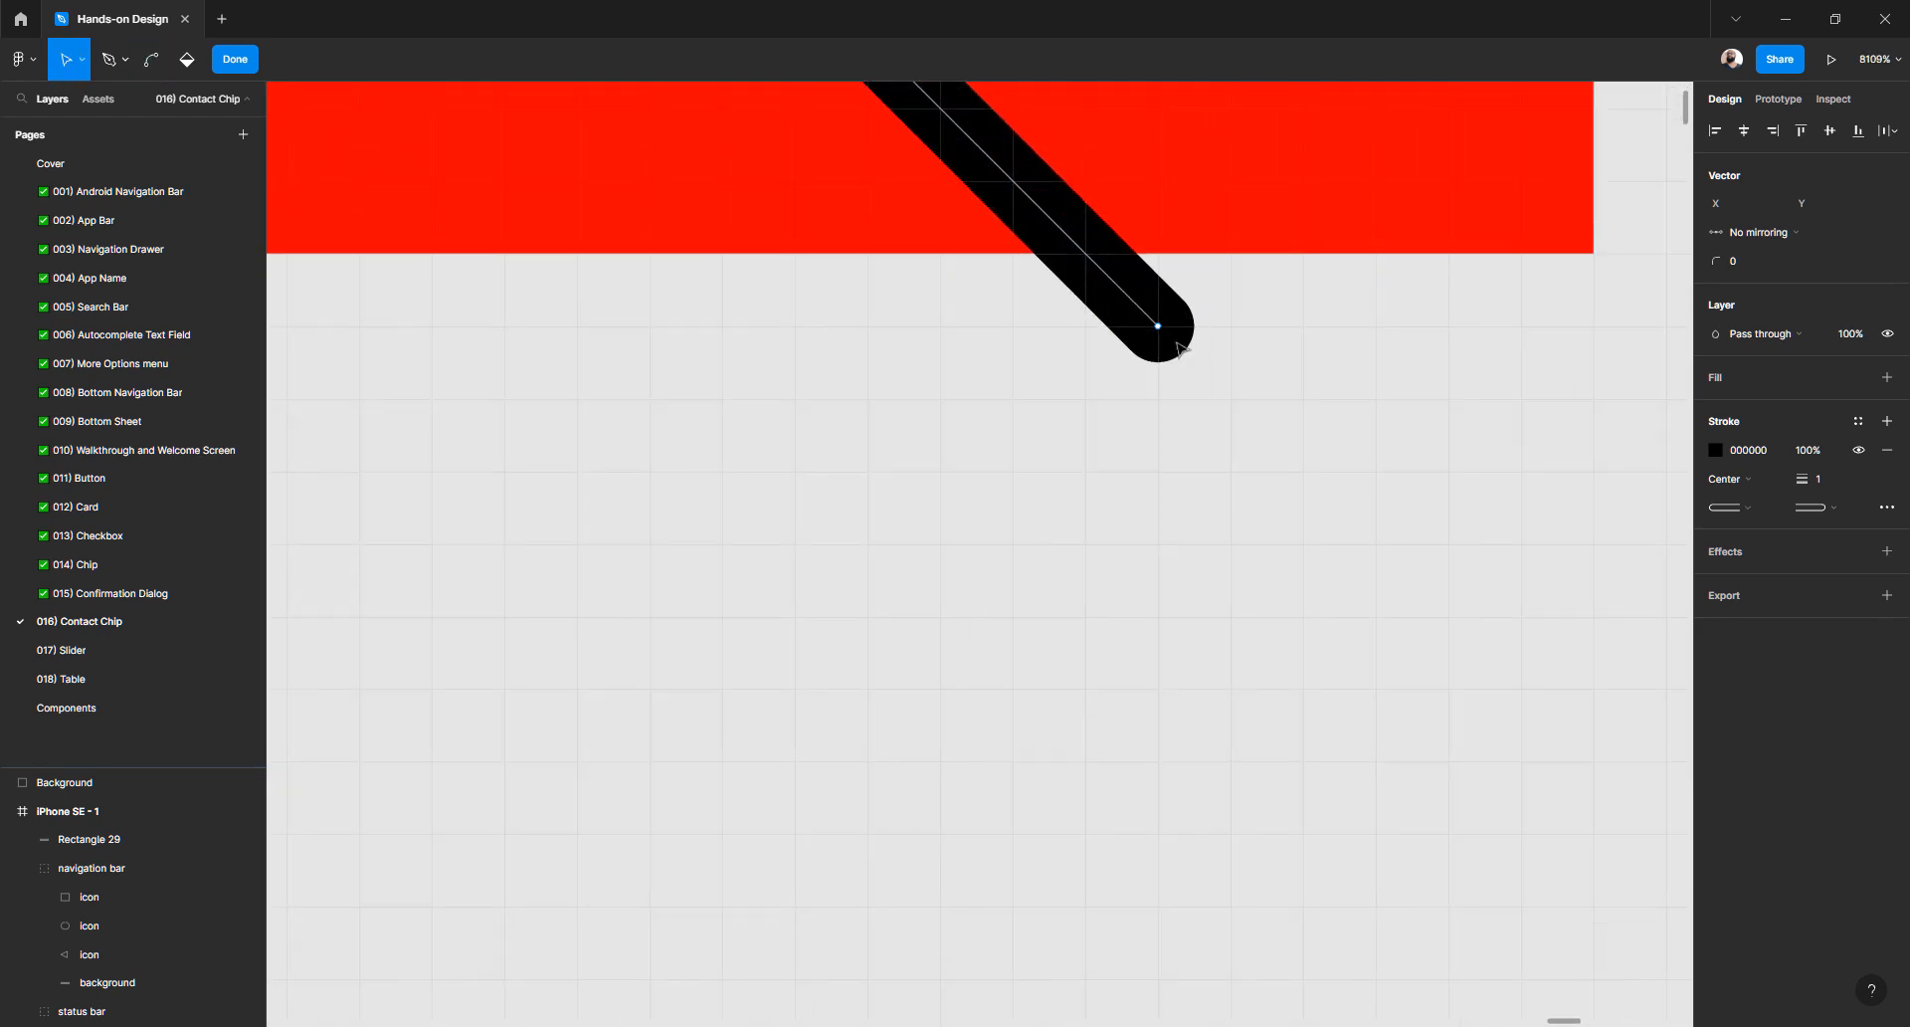
{"action": "scroll", "coordinate": [1134, 350], "scroll_direction": "down", "scroll_amount": 4}
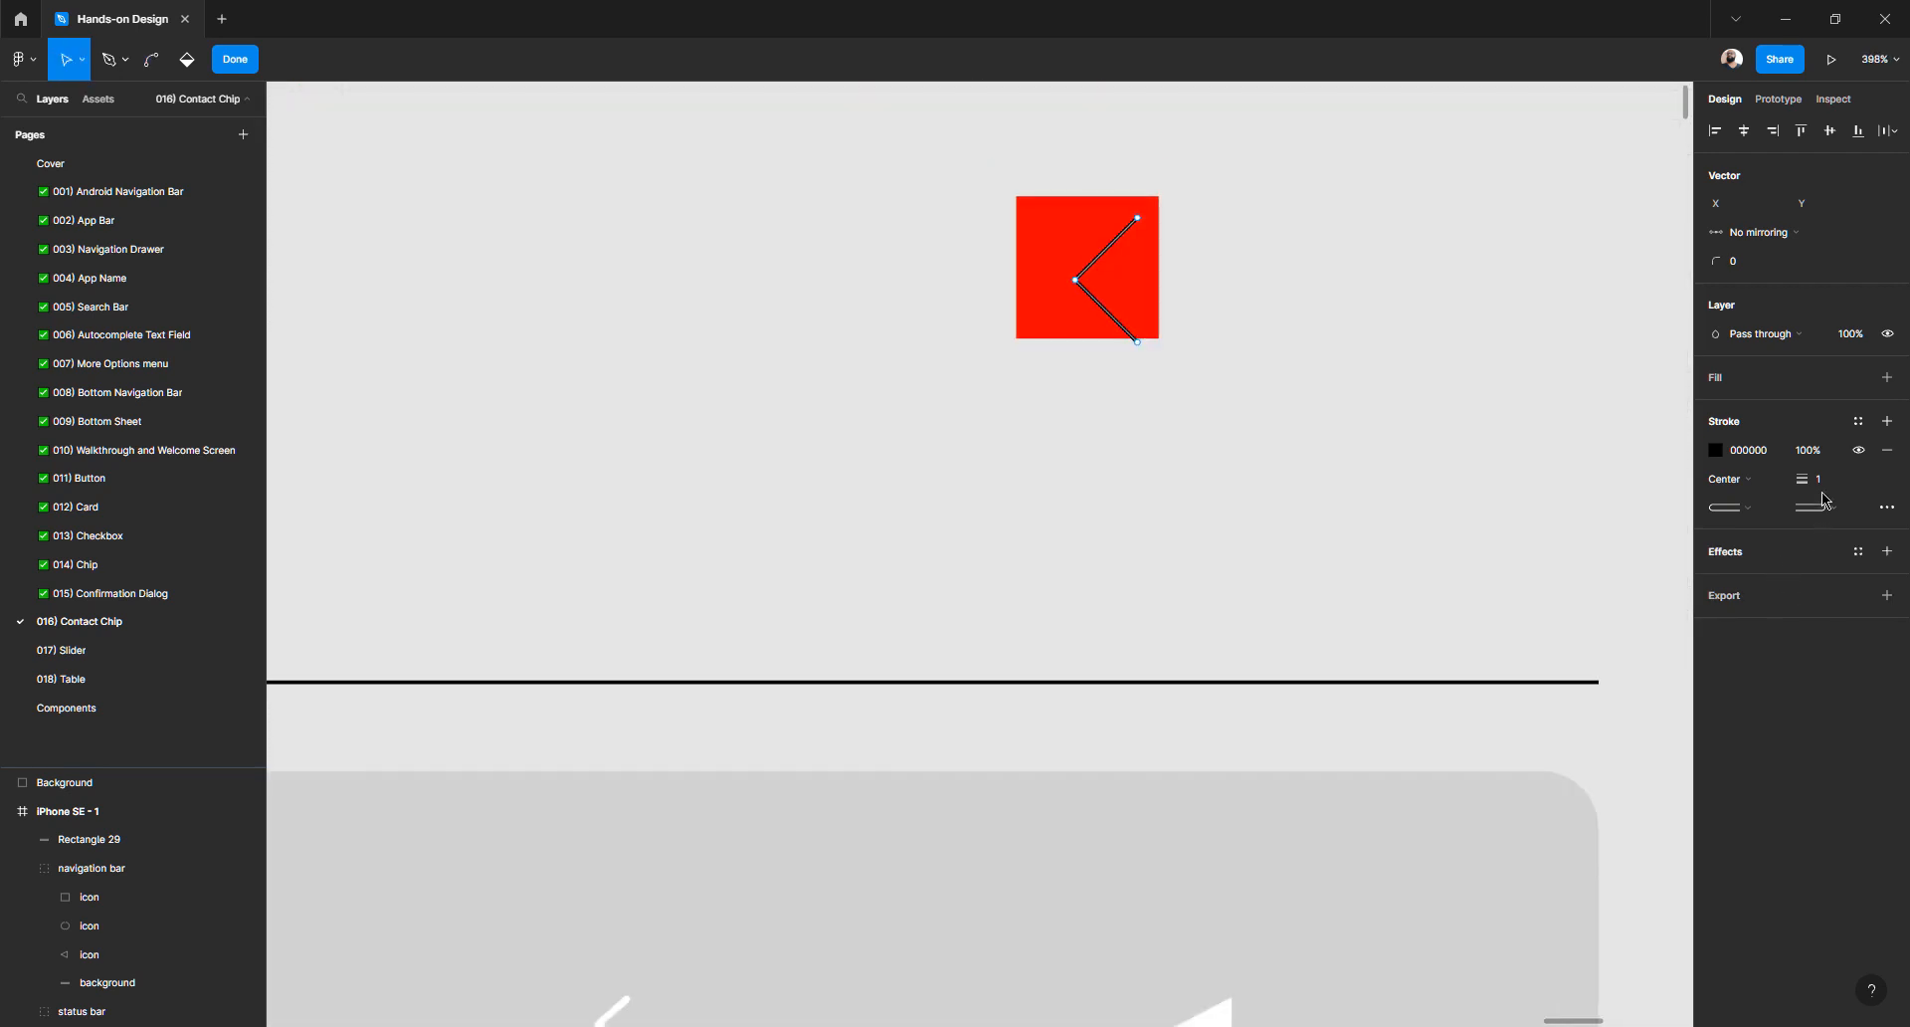
- Set the chevron's stroke weight to 4
{"action": "left_click", "coordinate": [1819, 482]}
{"action": "left_click", "coordinate": [1839, 701]}
{"action": "left_click", "coordinate": [1817, 479]}
{"action": "type", "text": "2"}
{"action": "key", "text": "Return"}
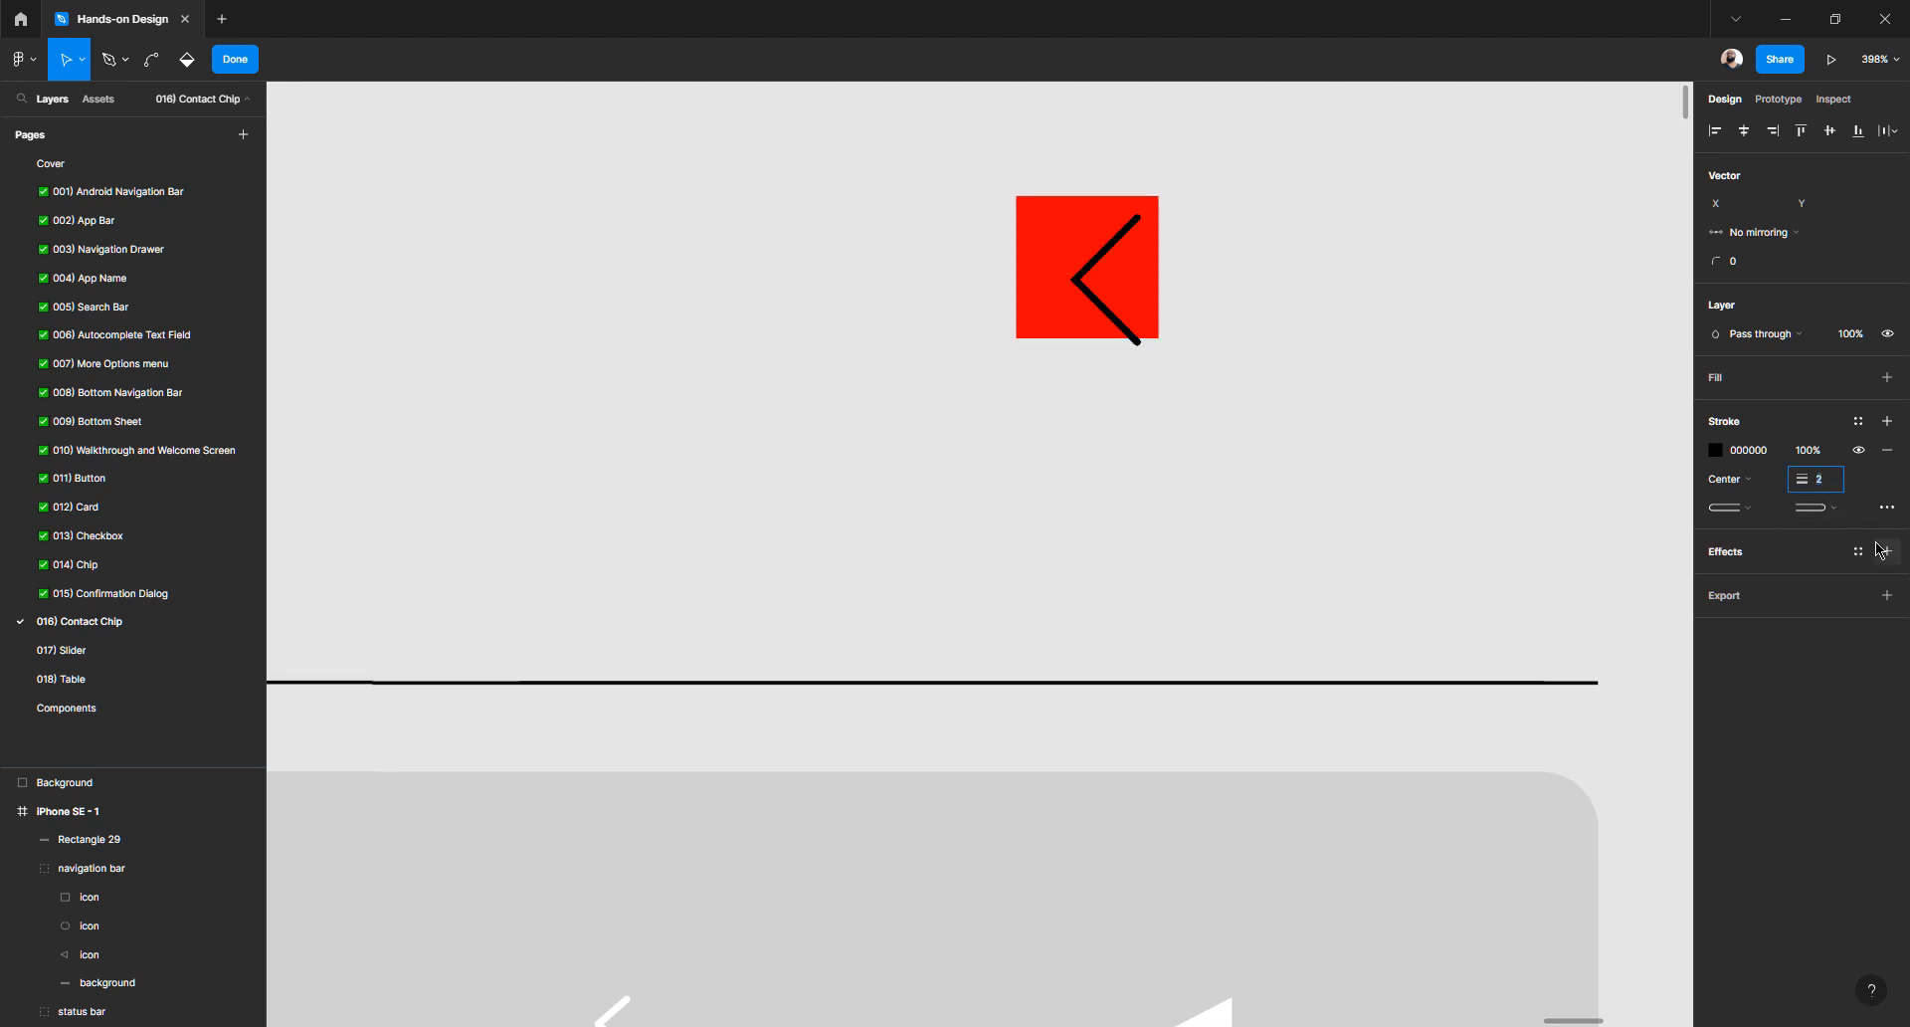
{"action": "key", "text": "Up"}
{"action": "key", "text": "Up"}
{"action": "key", "text": "Up"}
{"action": "key", "text": "Up"}
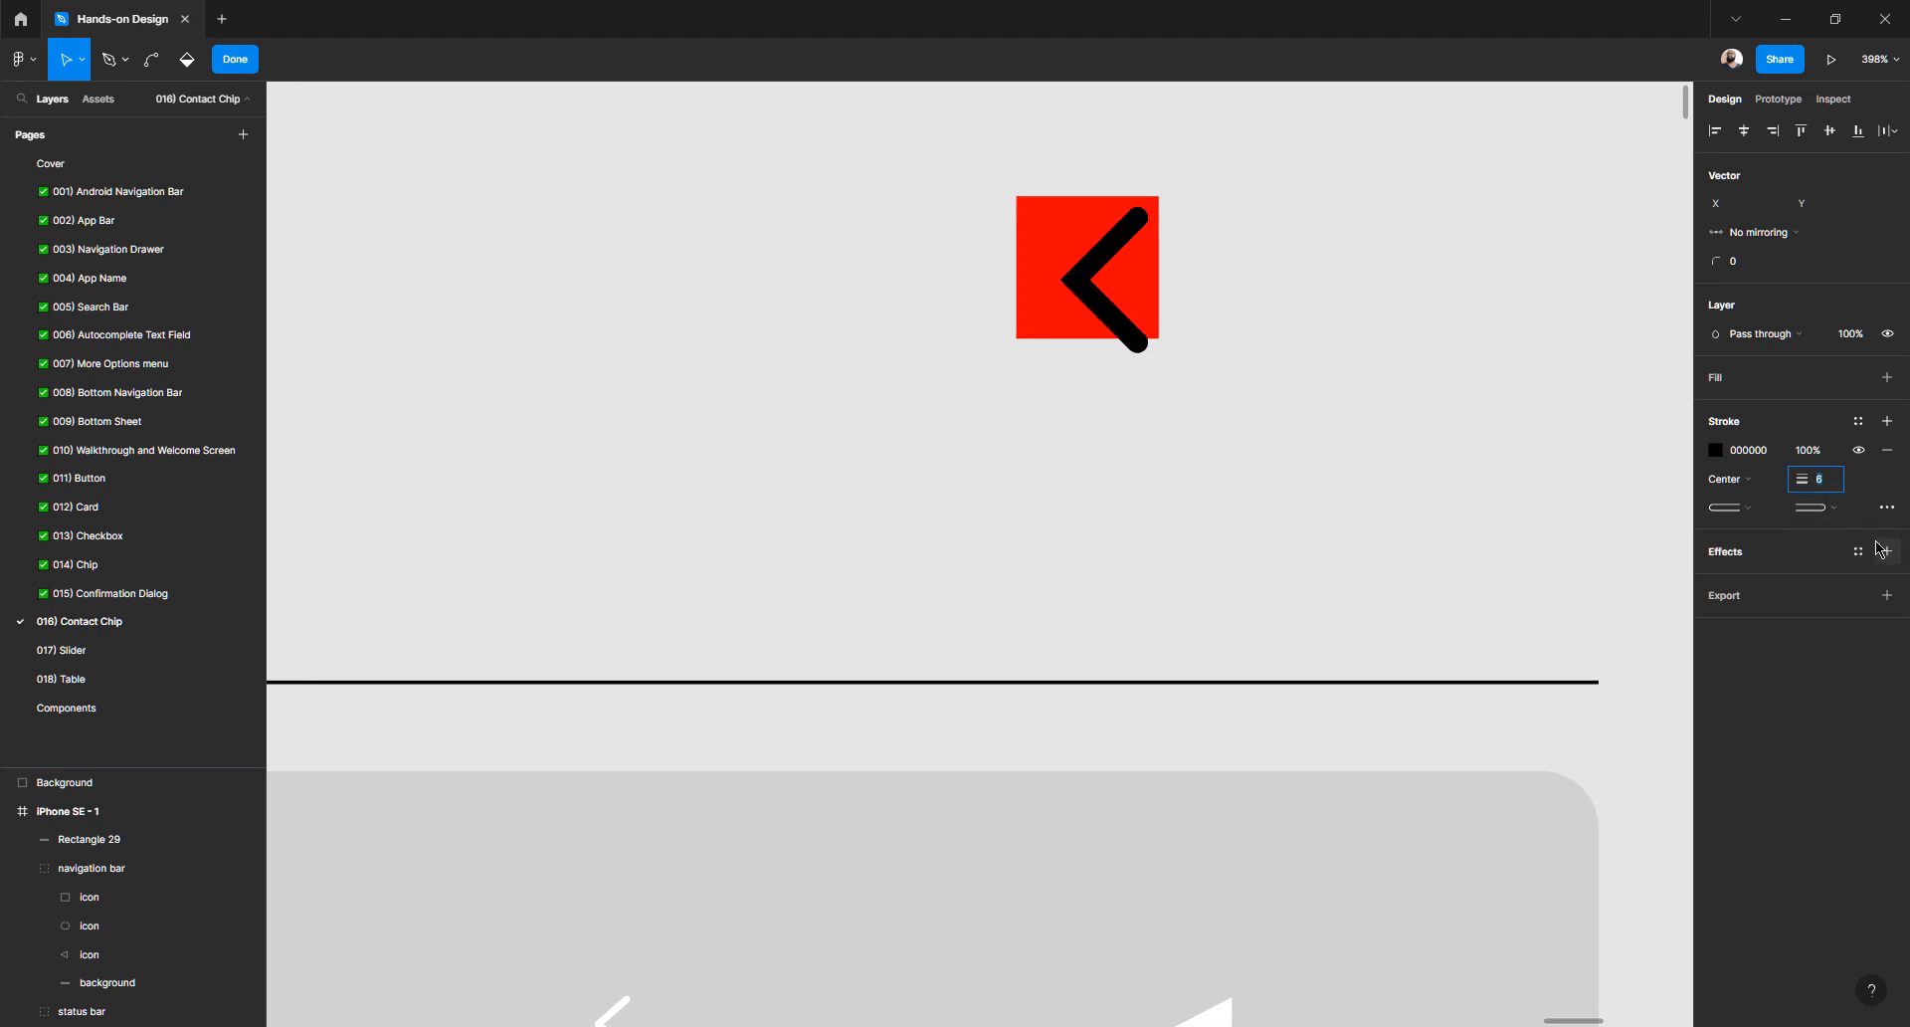
{"action": "key", "text": "Down"}
{"action": "key", "text": "Down"}
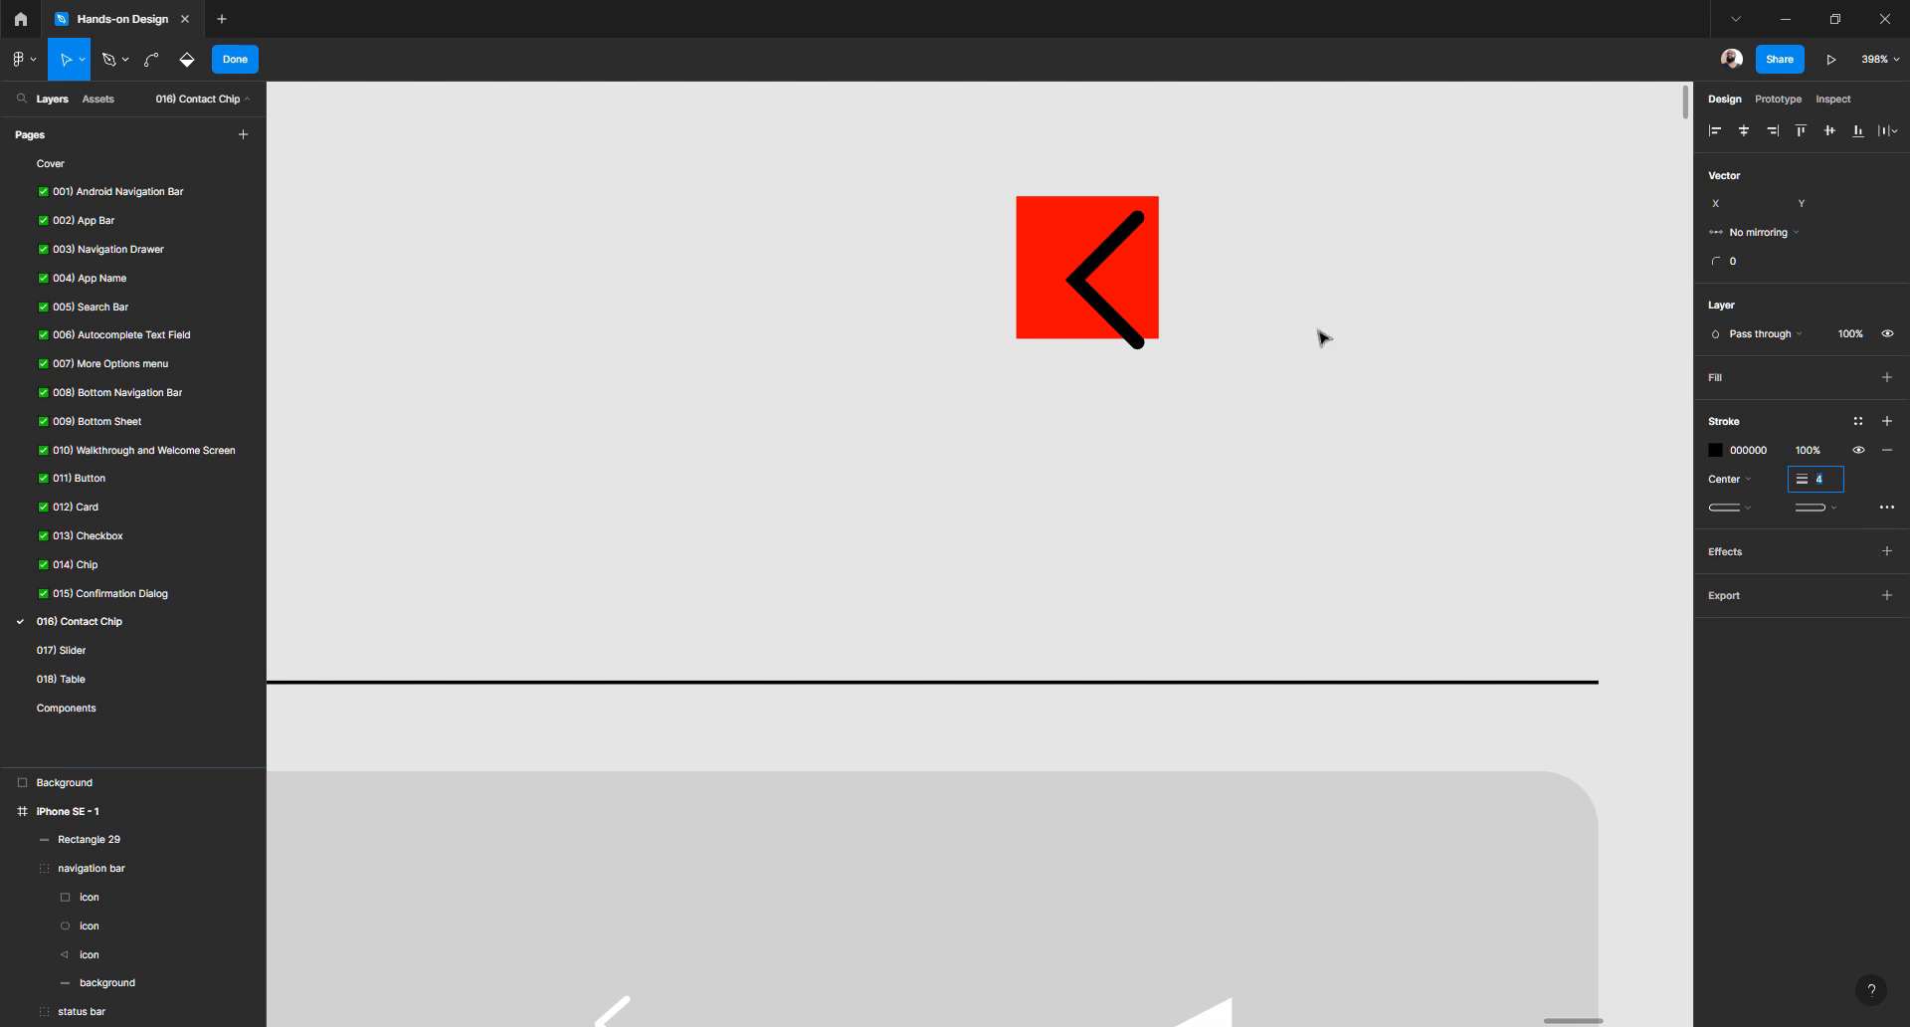
{"action": "scroll", "coordinate": [1134, 375], "scroll_direction": "up", "scroll_amount": 3}
{"action": "key", "text": "Escape"}
- Resize the chevron to 13×26 and nudge it up slightly
{"action": "left_click", "coordinate": [1238, 422]}
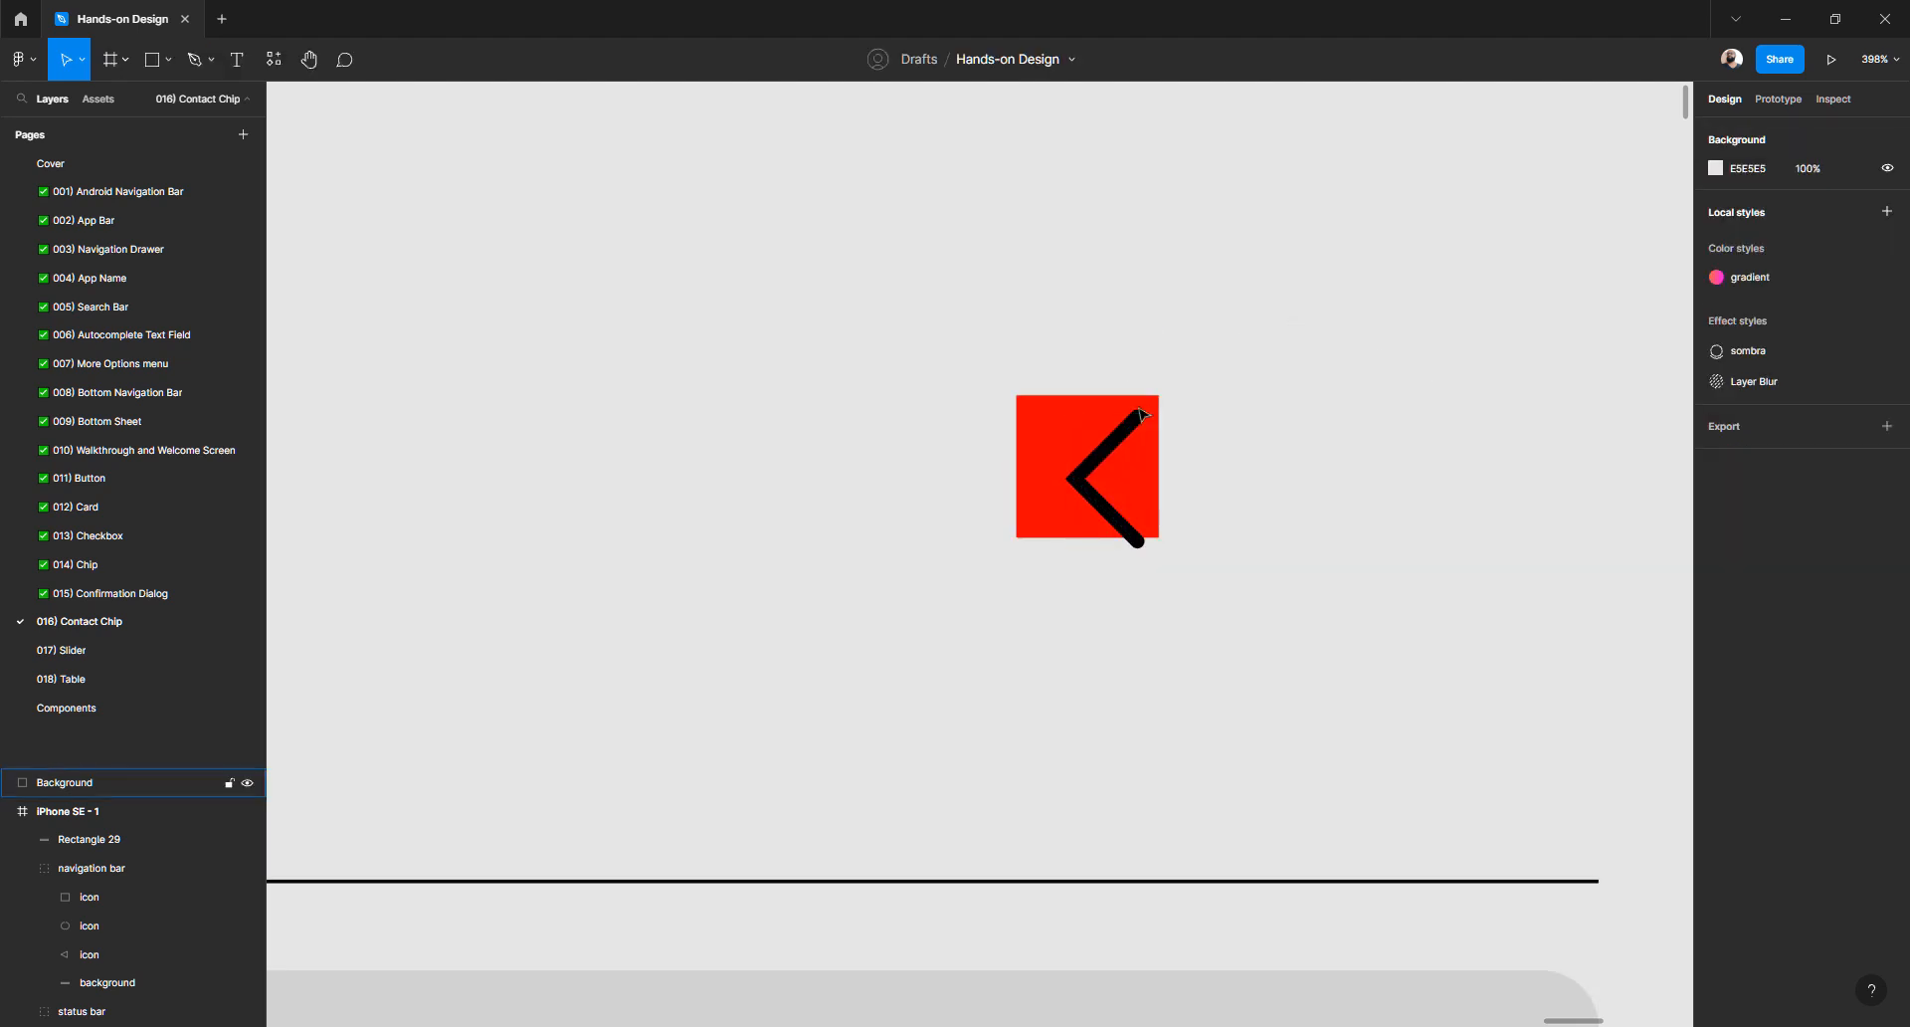
{"action": "left_click", "coordinate": [1138, 424]}
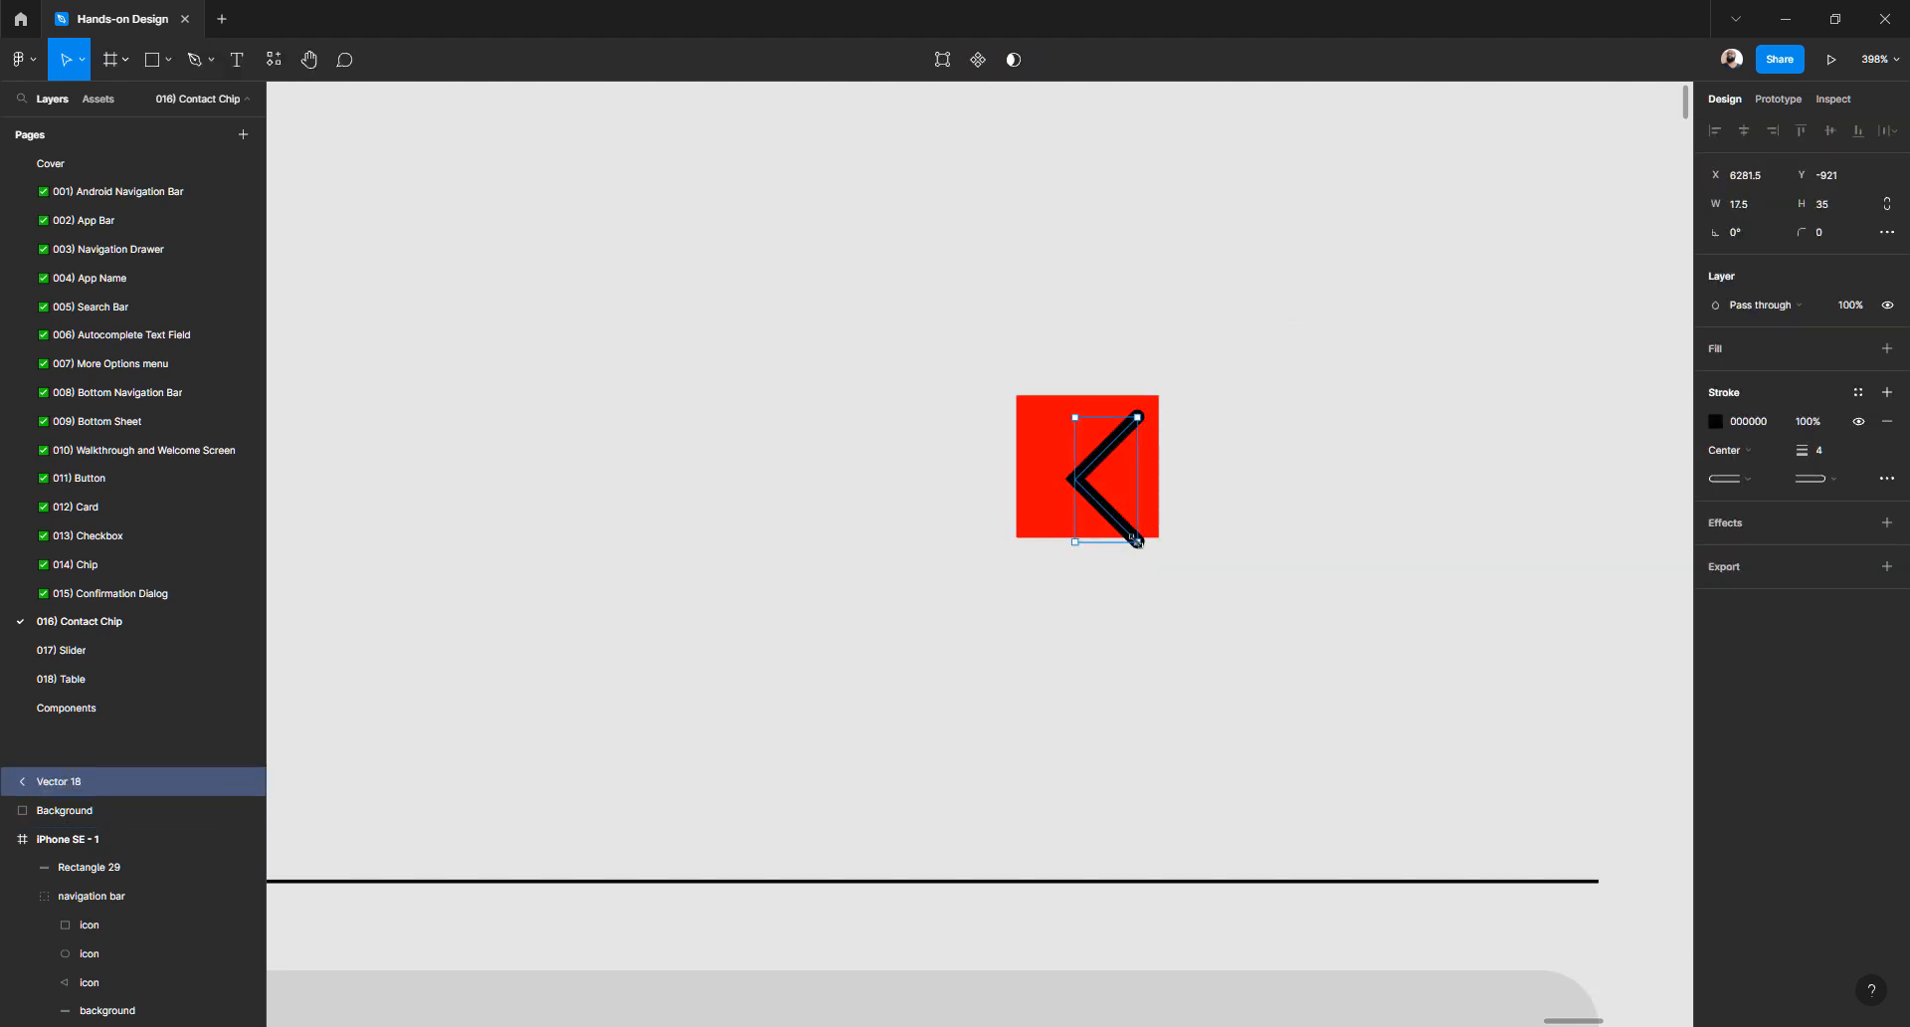
{"action": "left_click_drag", "start_coordinate": [1137, 541], "coordinate": [1112, 512]}
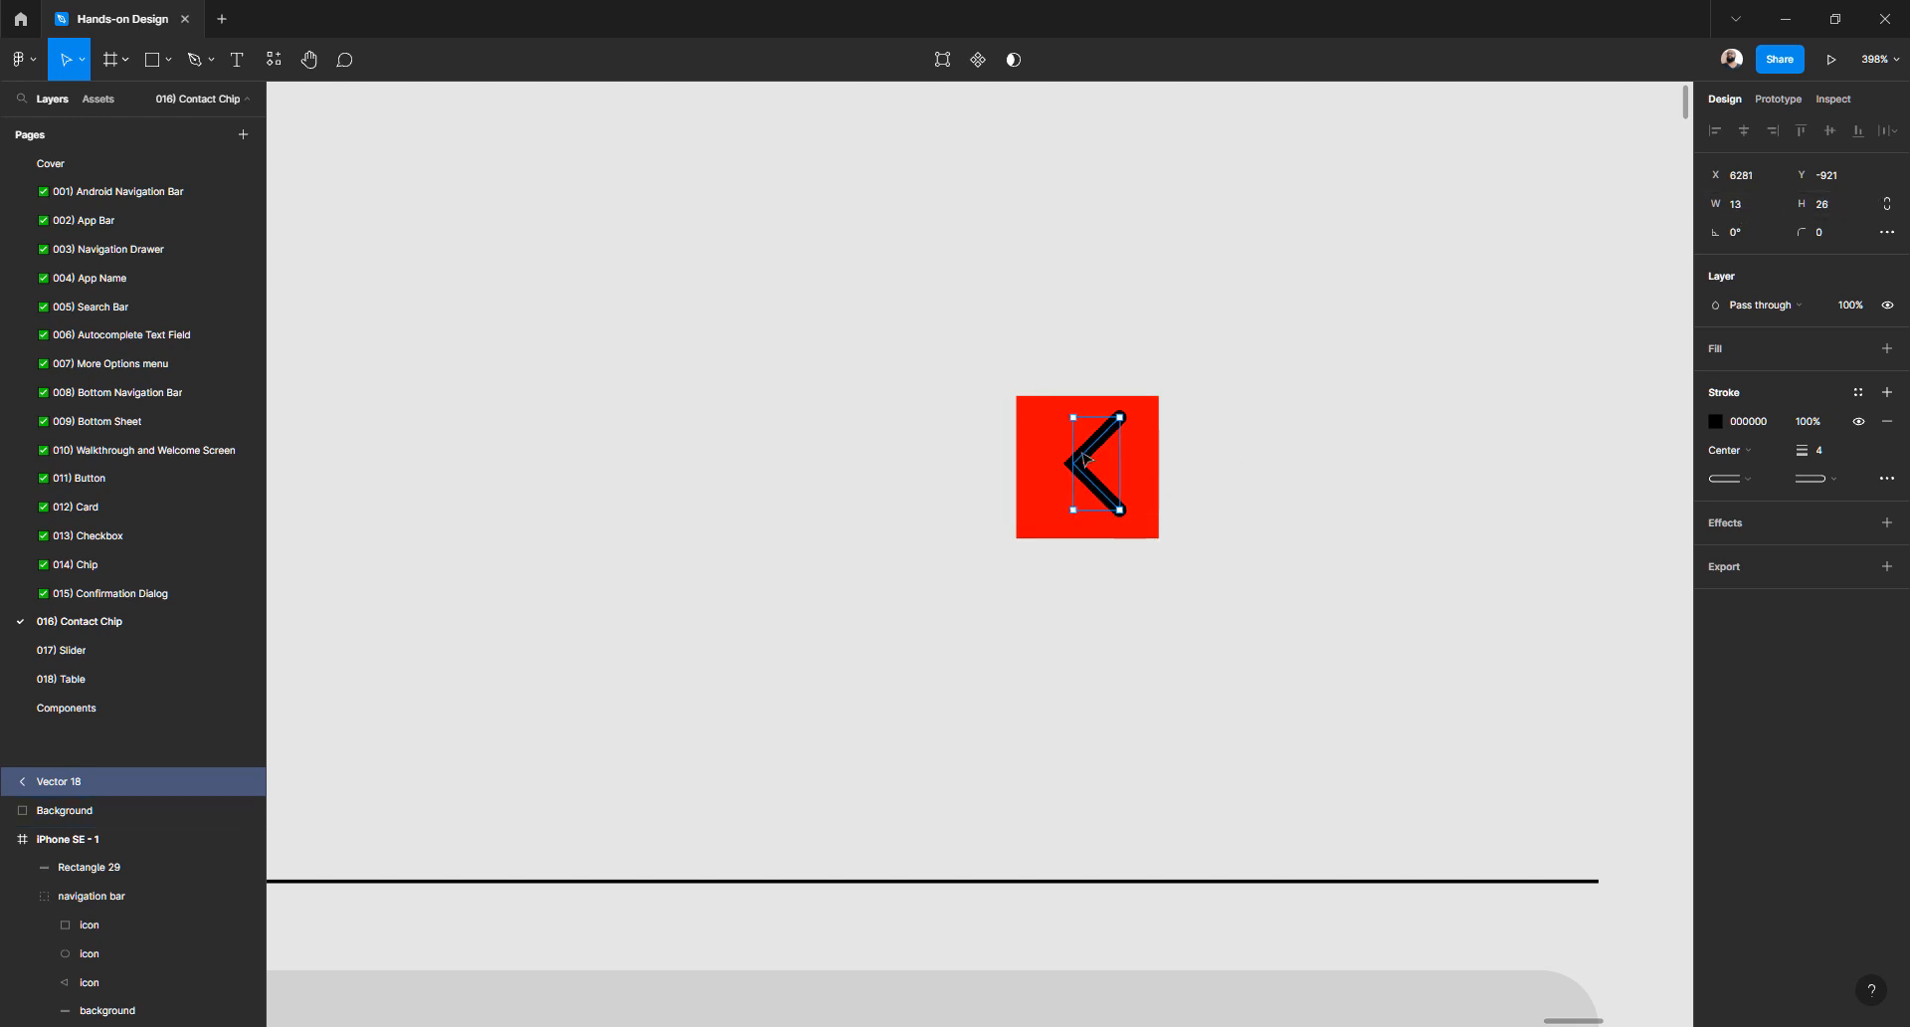
{"action": "scroll", "coordinate": [1044, 426], "scroll_direction": "up", "scroll_amount": 1}
{"action": "scroll", "coordinate": [1044, 426], "scroll_direction": "up", "scroll_amount": 3}
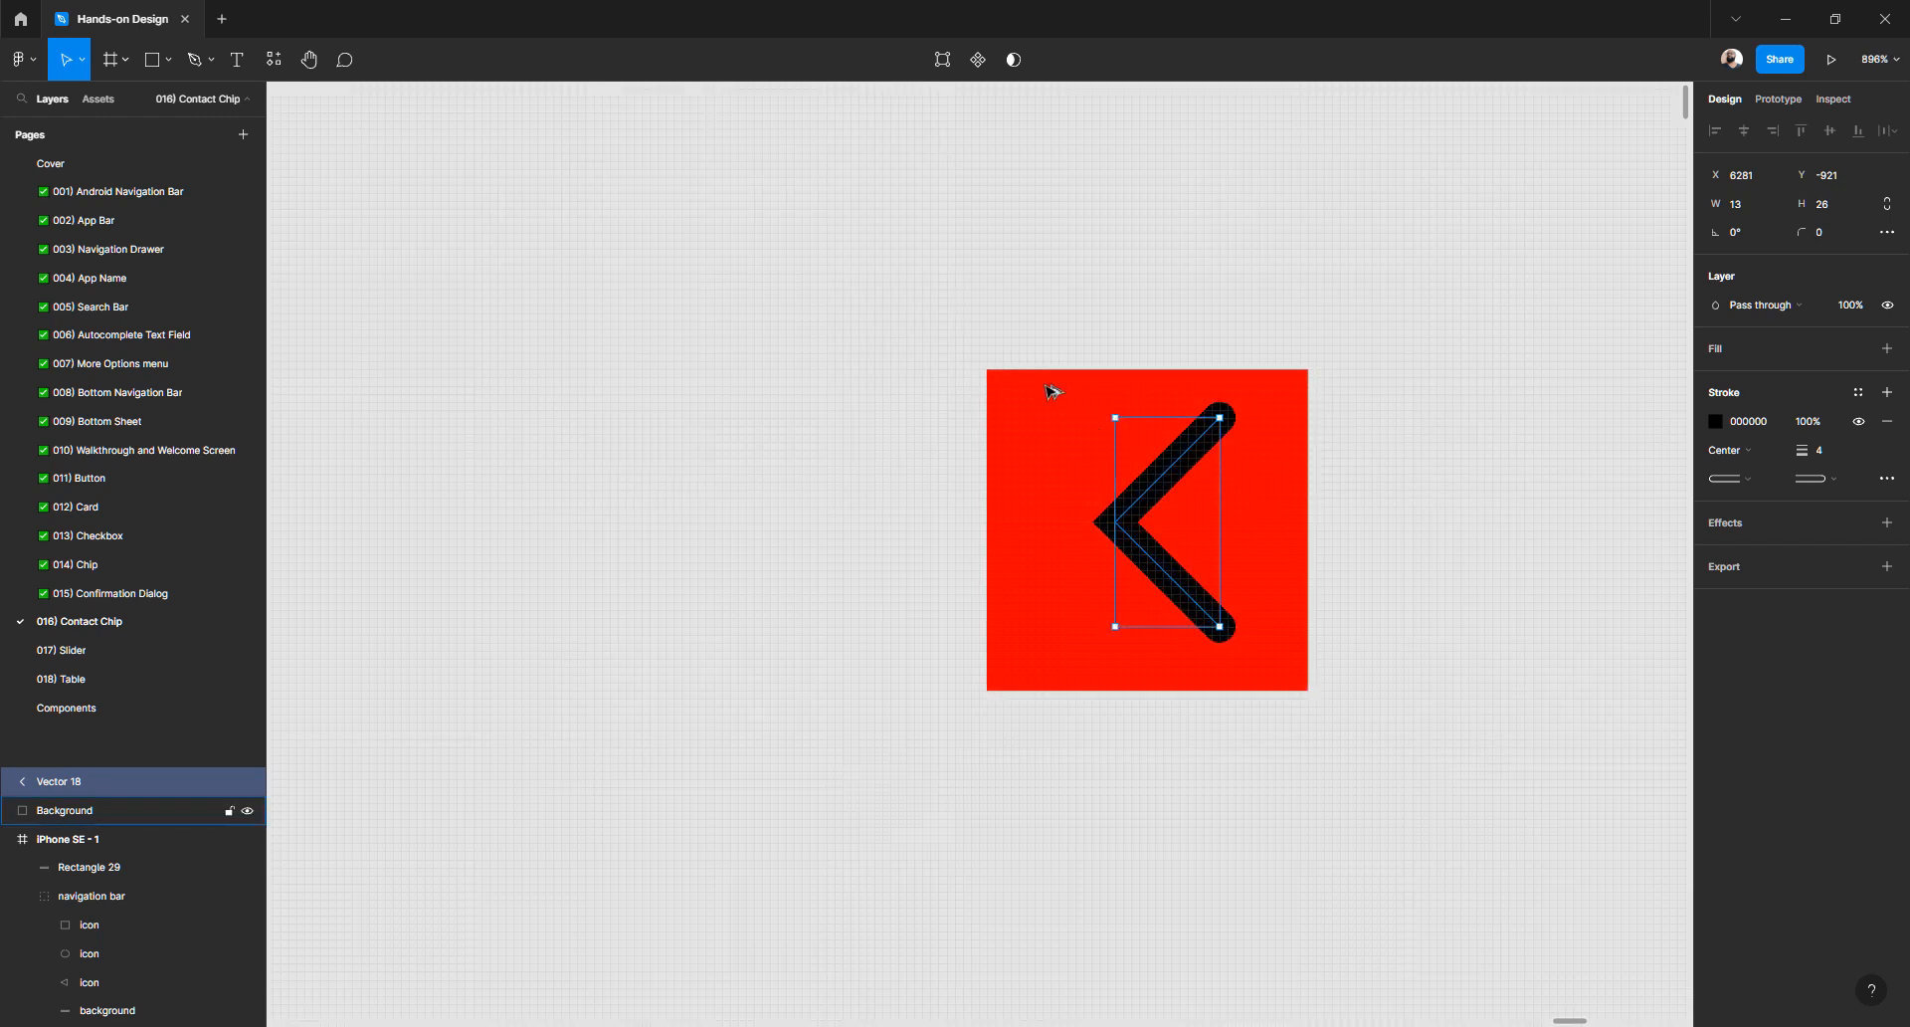
{"action": "key", "text": "Up"}
{"action": "key", "text": "Up"}
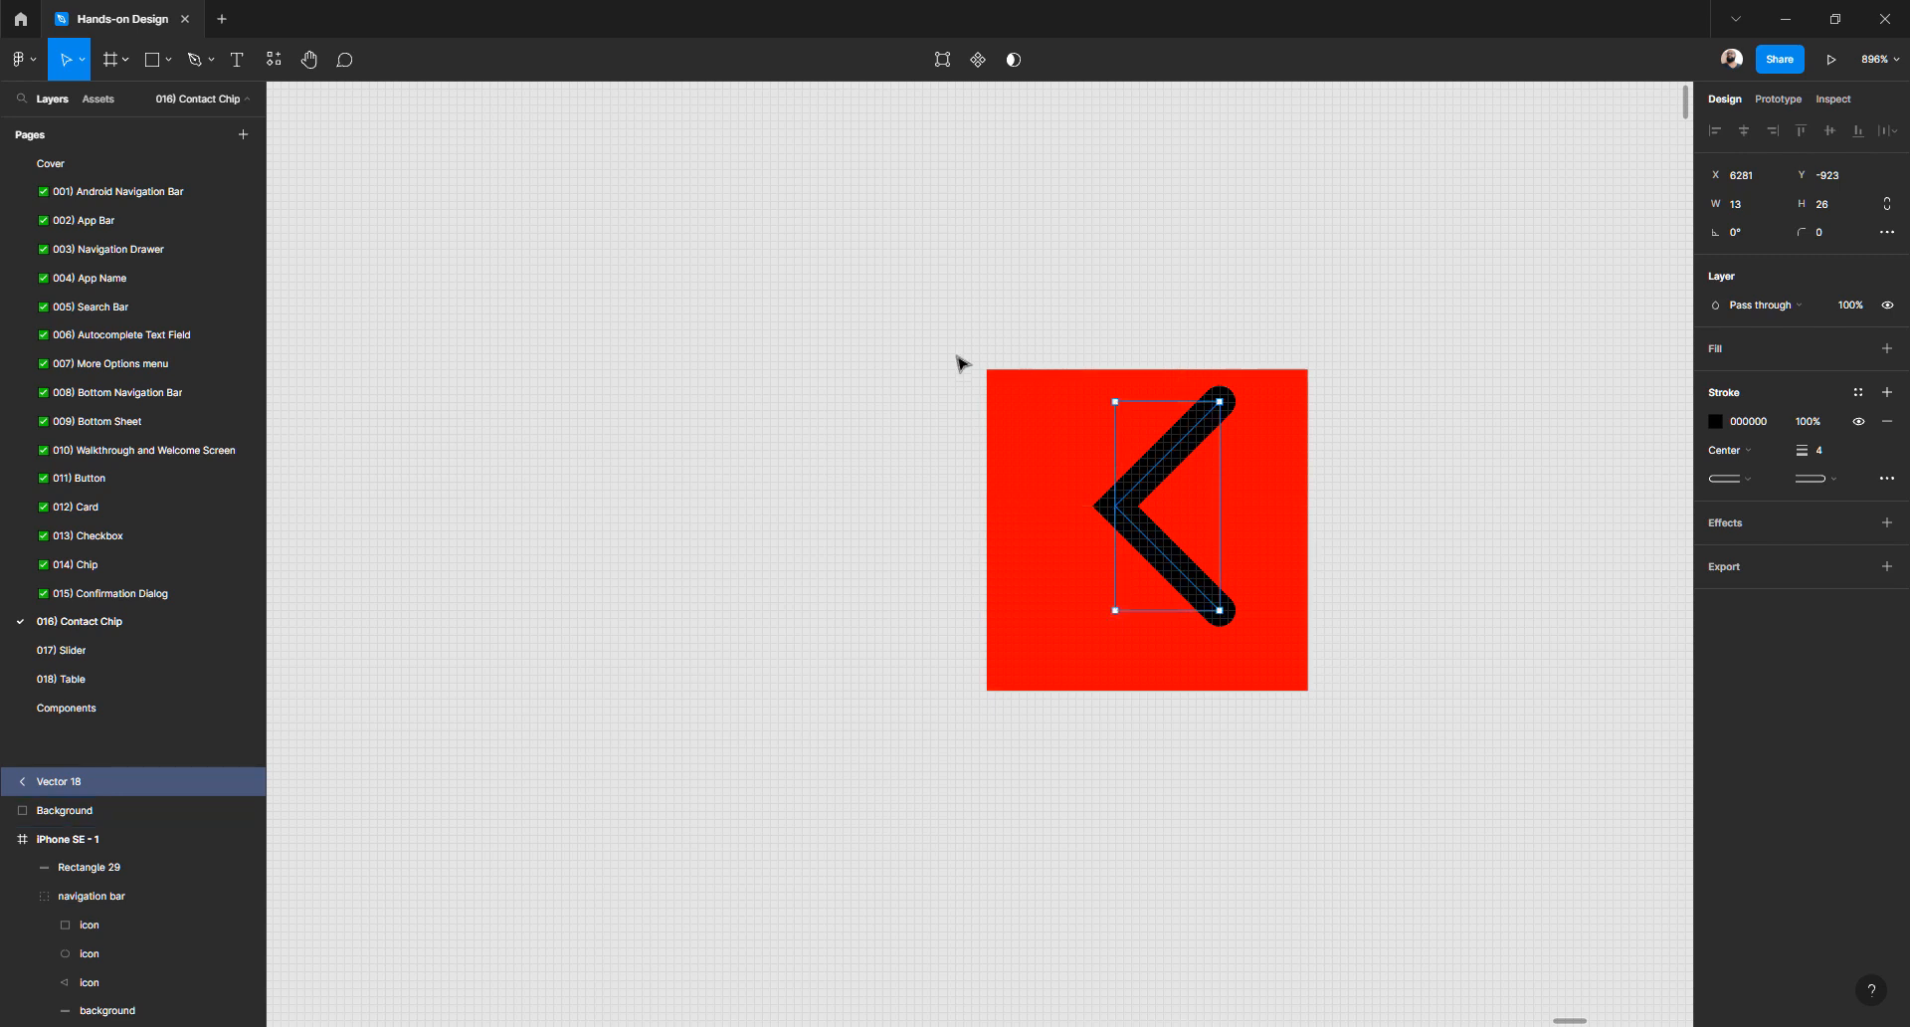
{"action": "left_click", "coordinate": [1067, 399]}
{"action": "left_click", "coordinate": [1067, 399]}
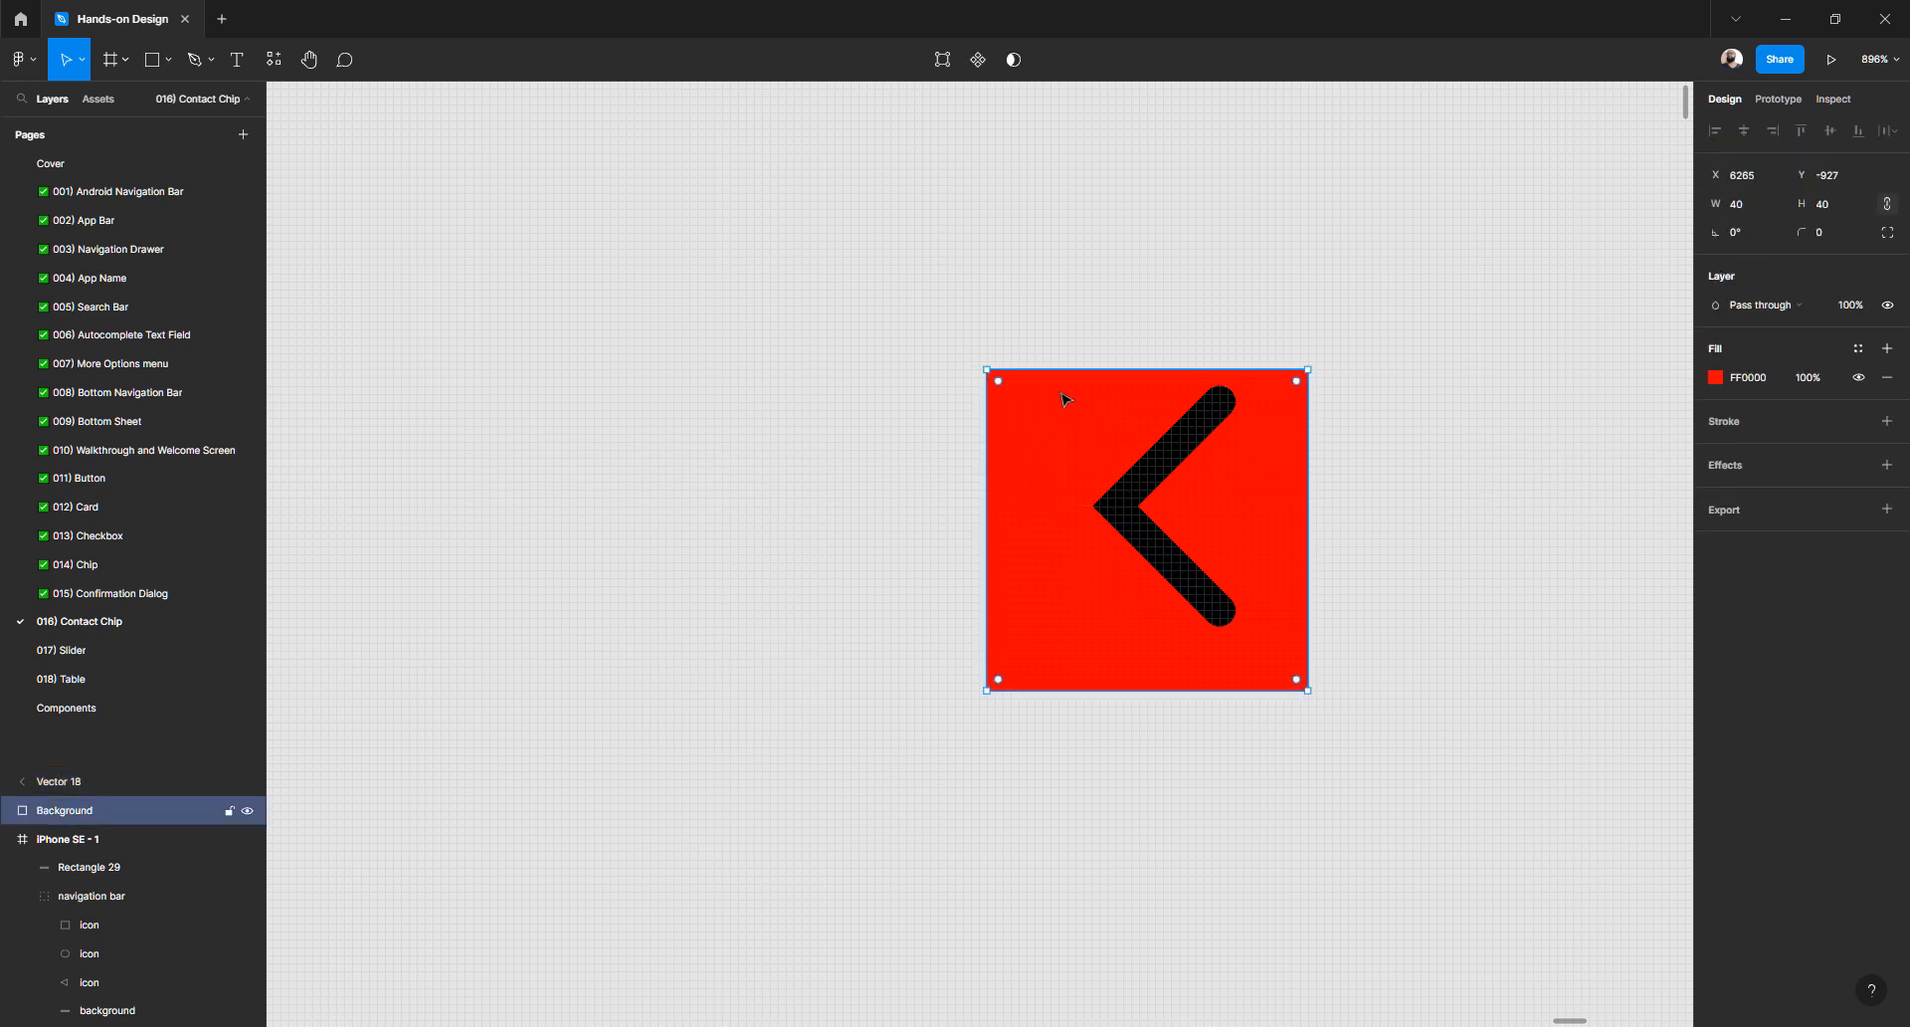
- Duplicate the Background square and flatten the copy into a 40×2 strip along the top
{"action": "left_click", "coordinate": [905, 497]}
{"action": "left_click", "coordinate": [1062, 464]}
{"action": "key", "text": "ctrl+d"}
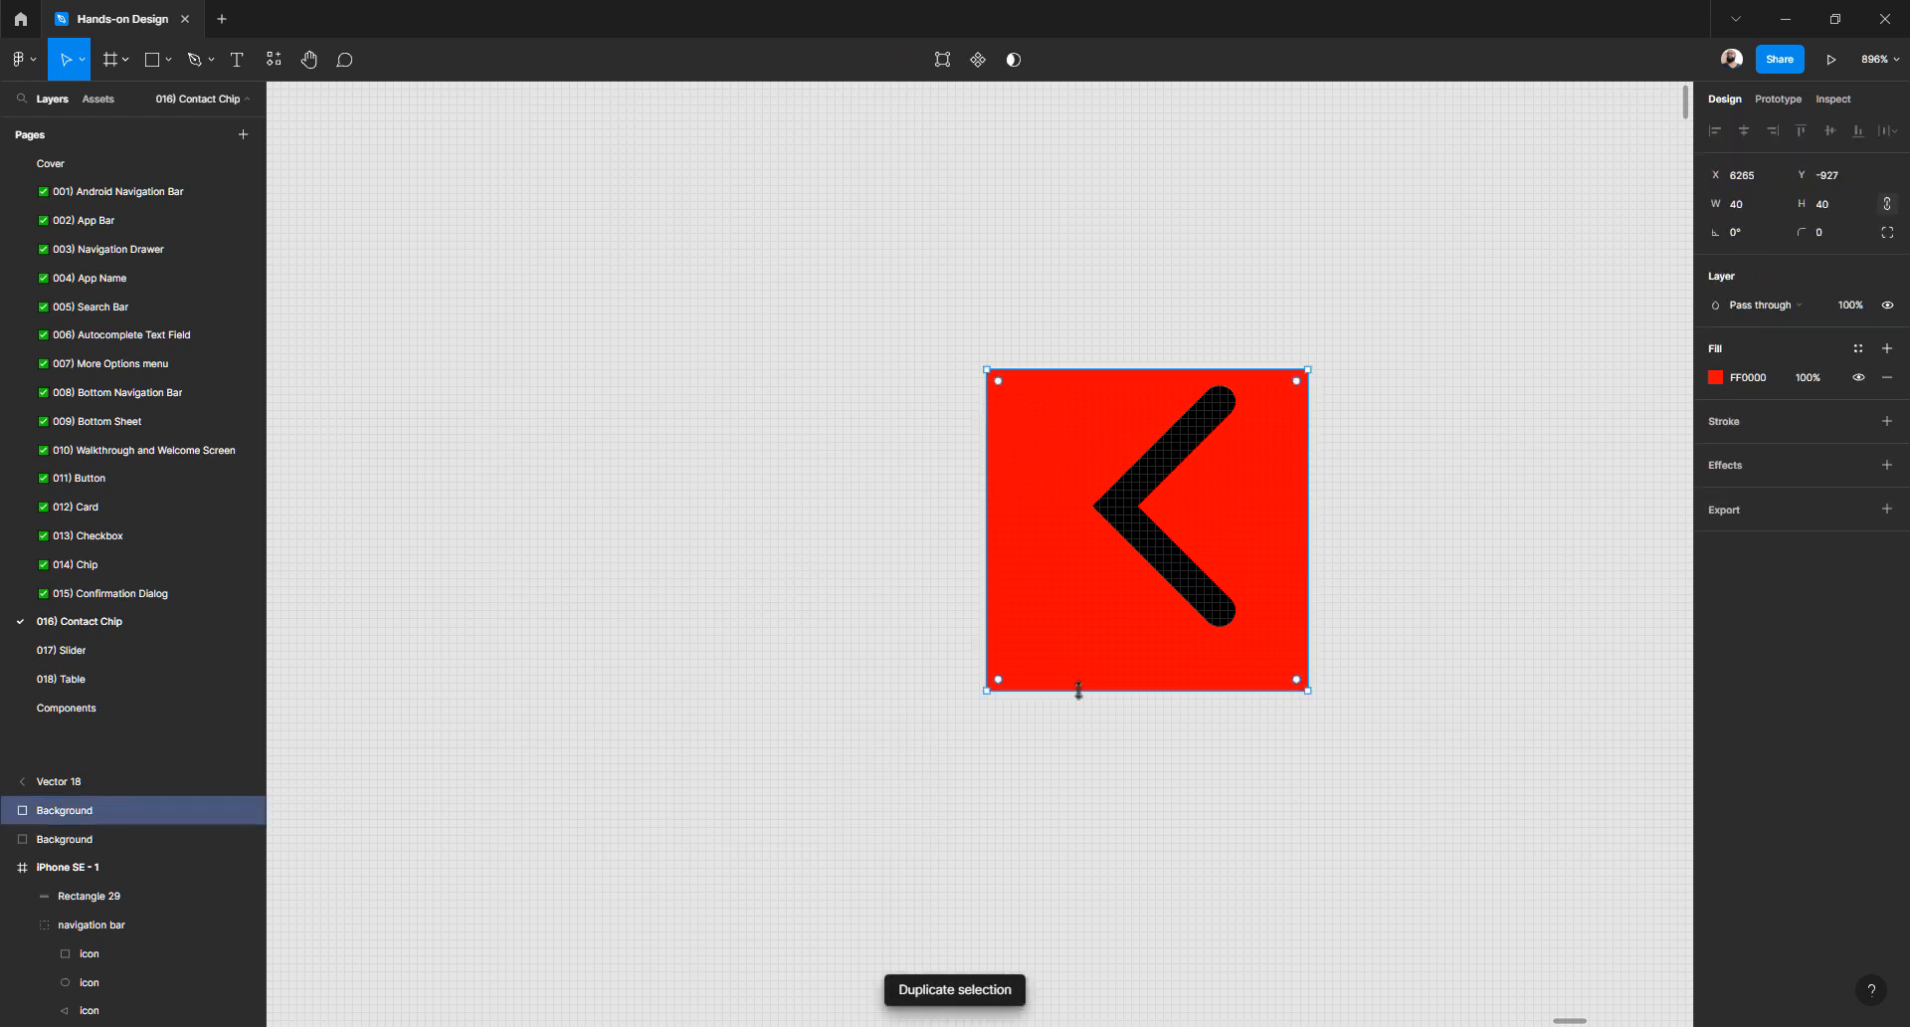
{"action": "left_click_drag", "start_coordinate": [1079, 689], "coordinate": [1140, 391]}
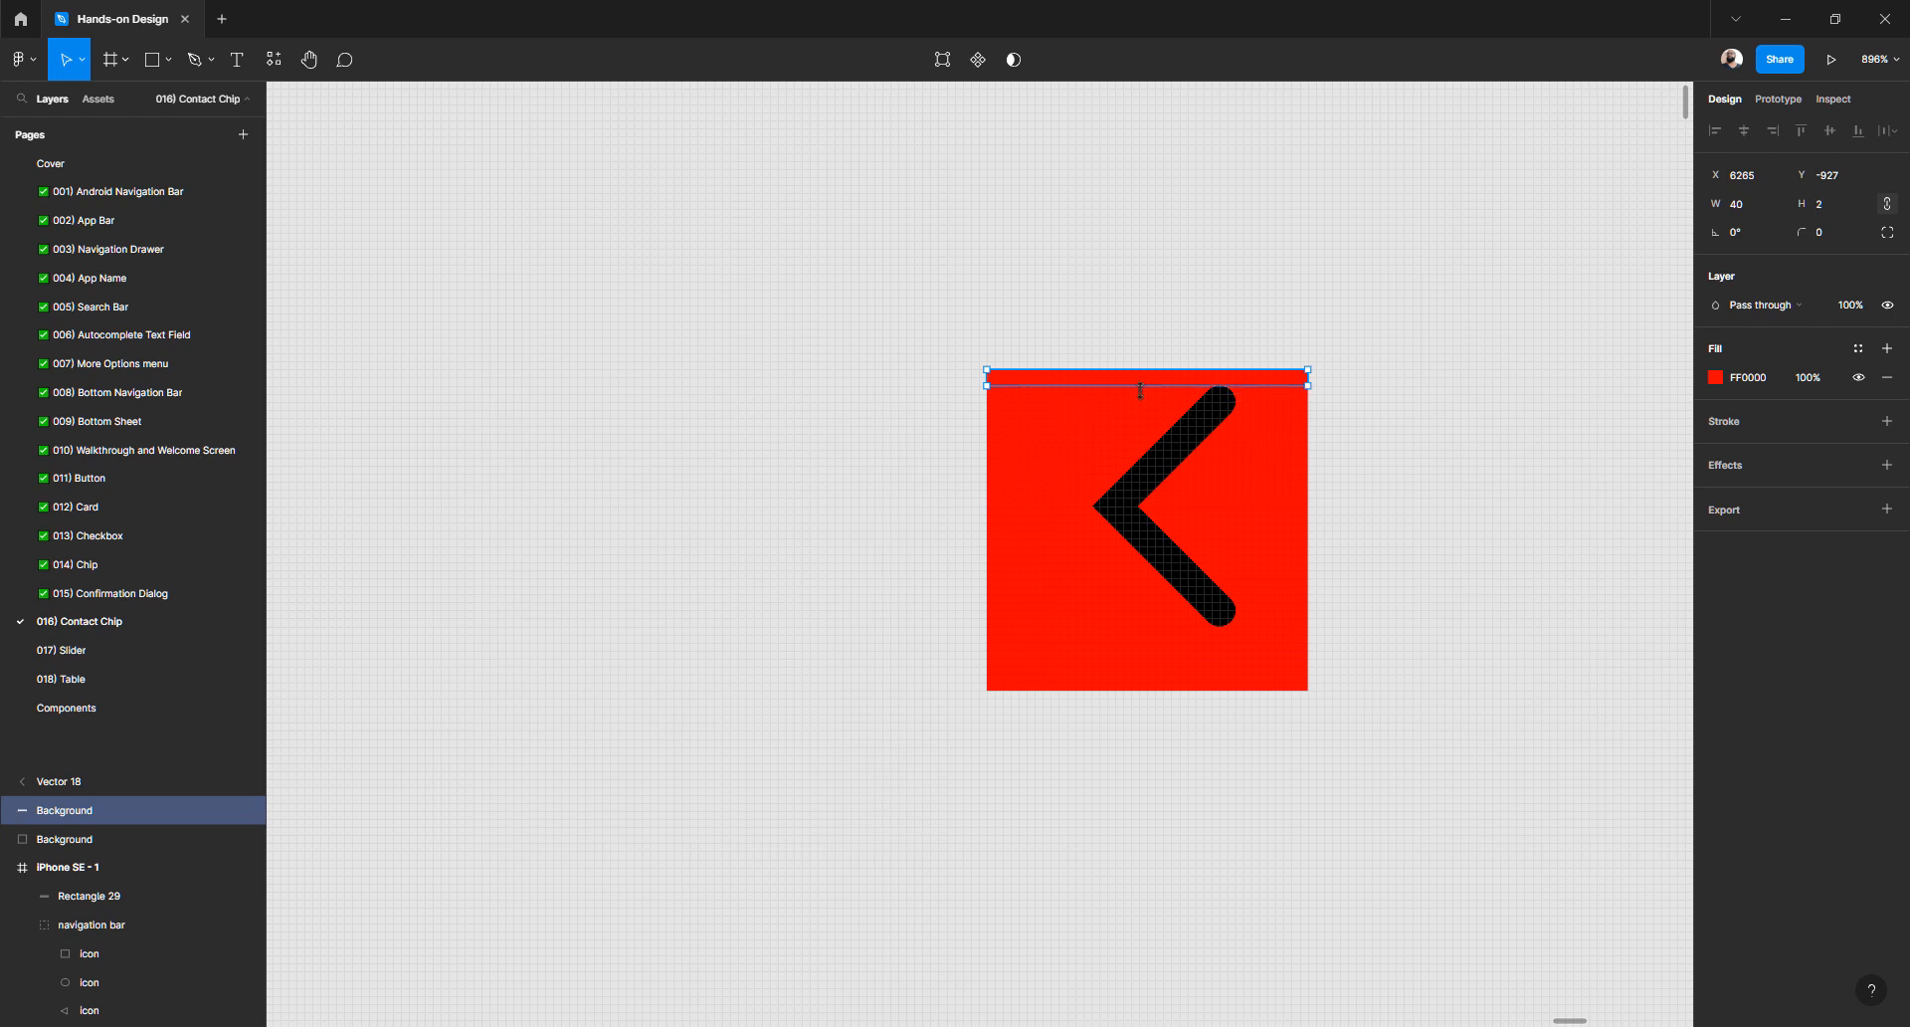
- Change the top strip's fill to teal 00FFA3
{"action": "left_click", "coordinate": [1715, 377]}
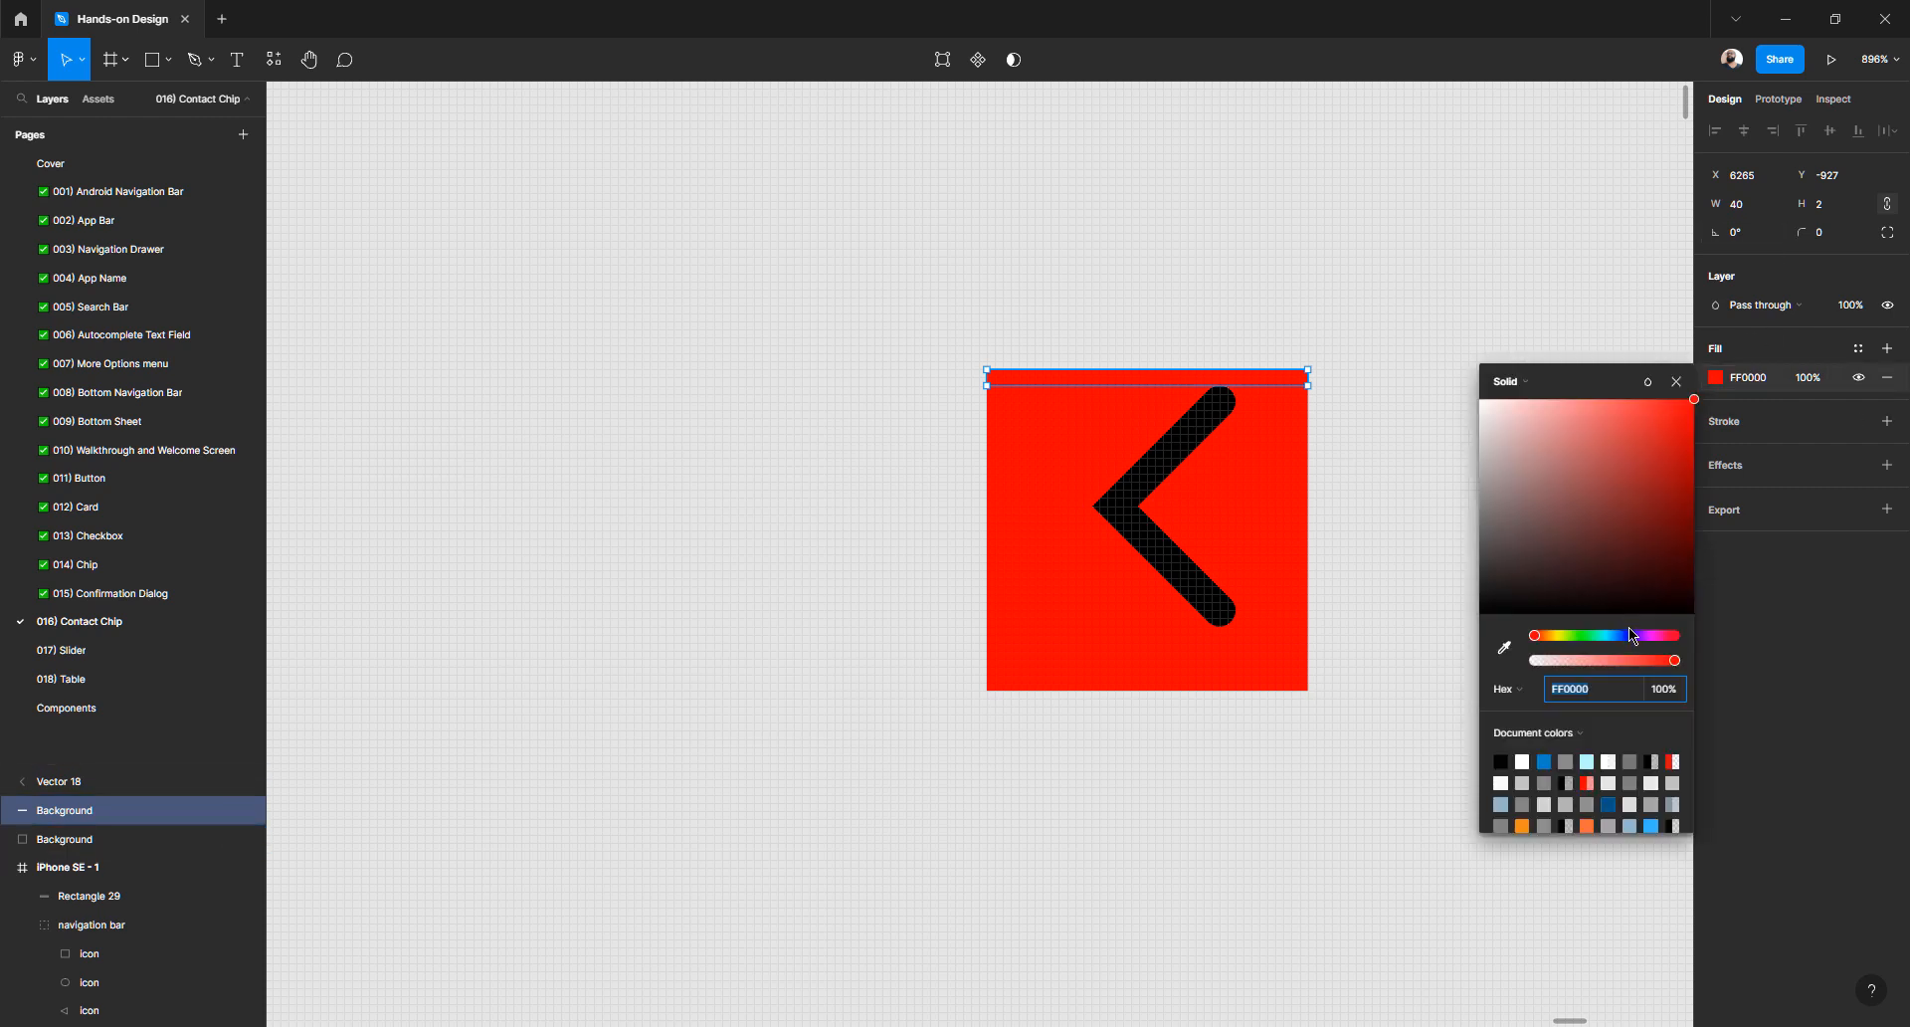
{"action": "left_click_drag", "start_coordinate": [1632, 635], "coordinate": [1598, 636]}
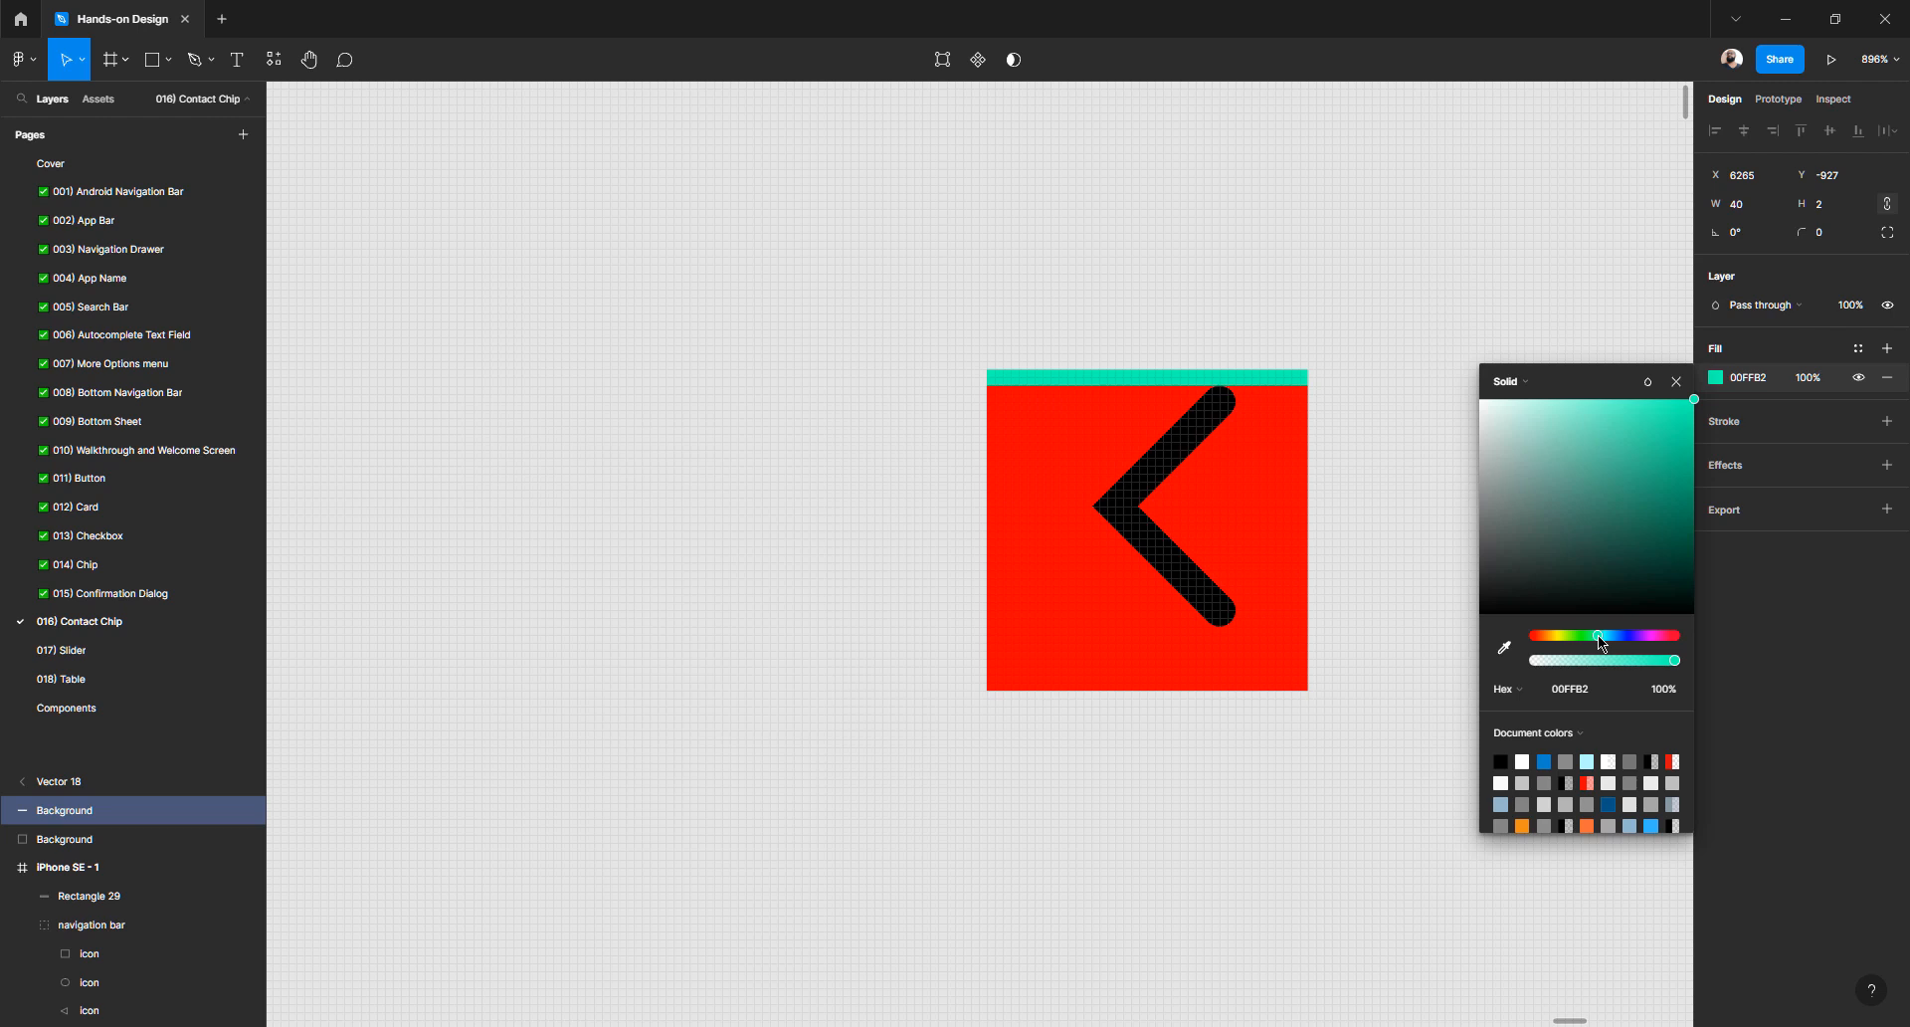
{"action": "left_click", "coordinate": [1347, 294]}
{"action": "left_click", "coordinate": [1131, 385]}
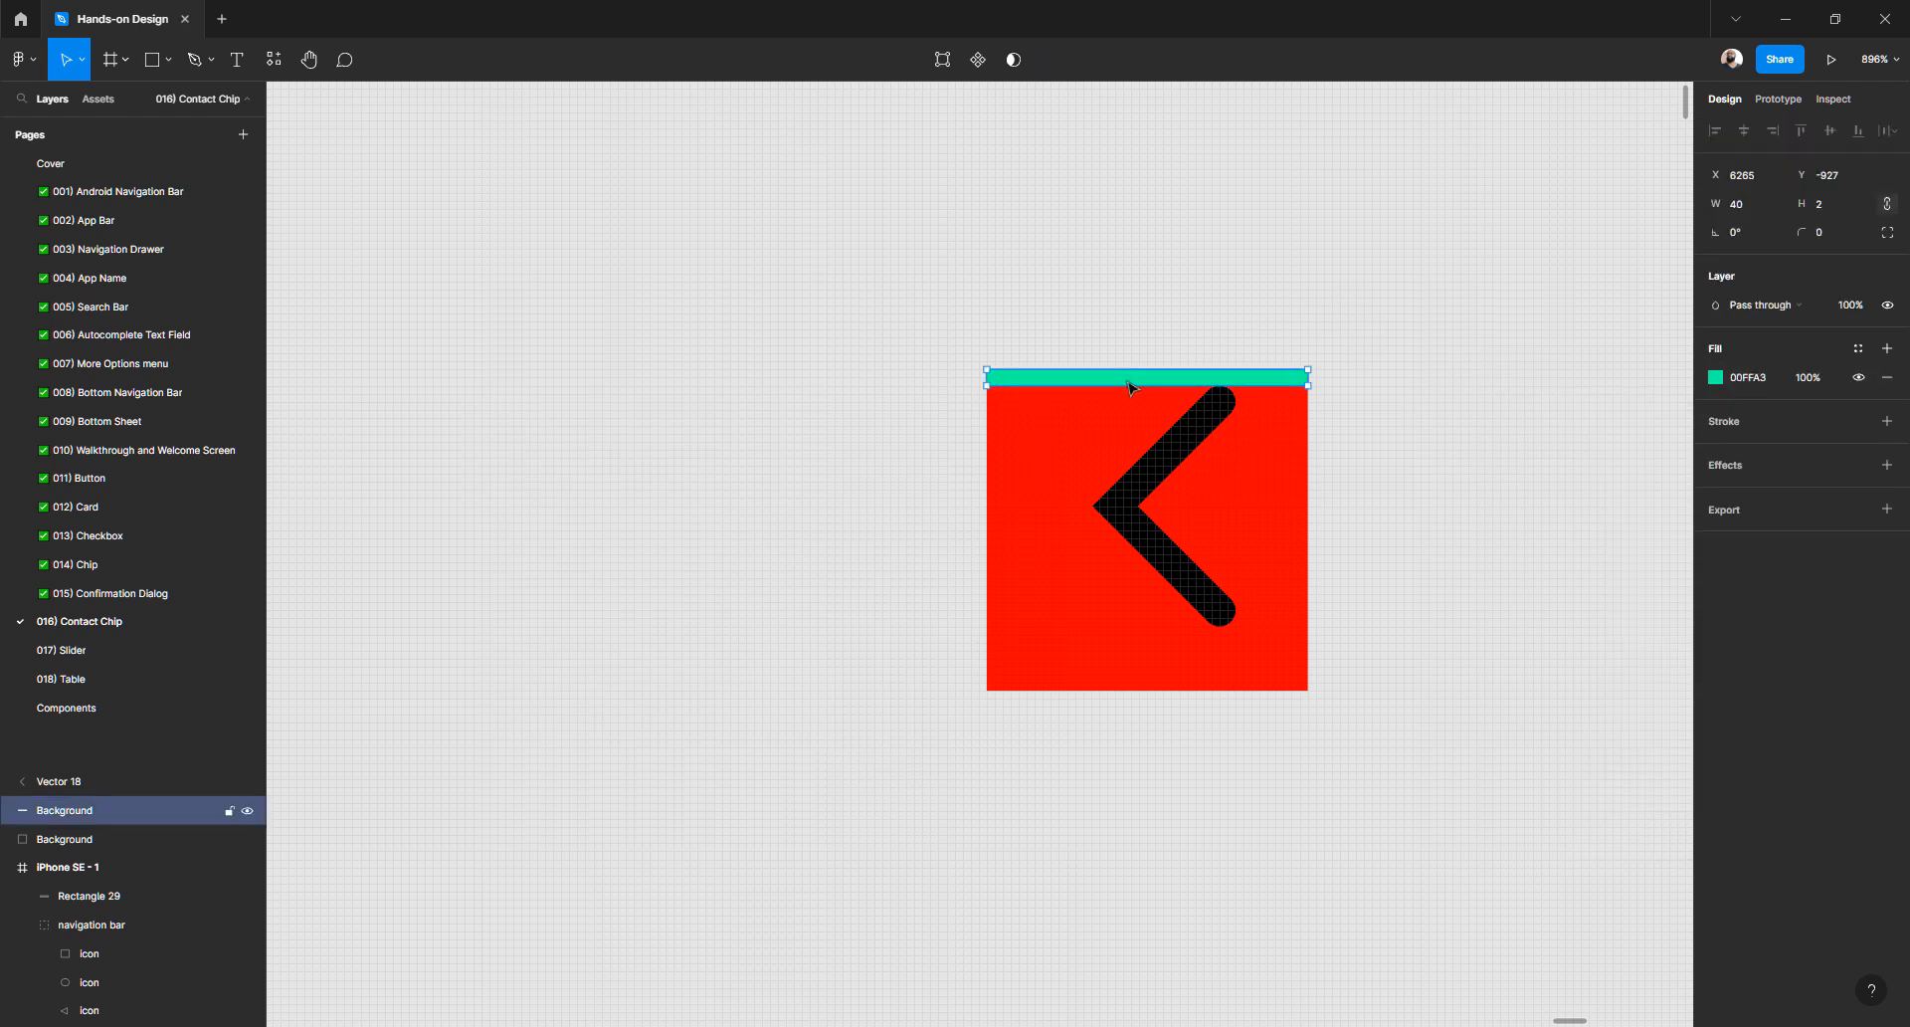
{"action": "double_click", "coordinate": [1131, 383]}
{"action": "key", "text": "Escape"}
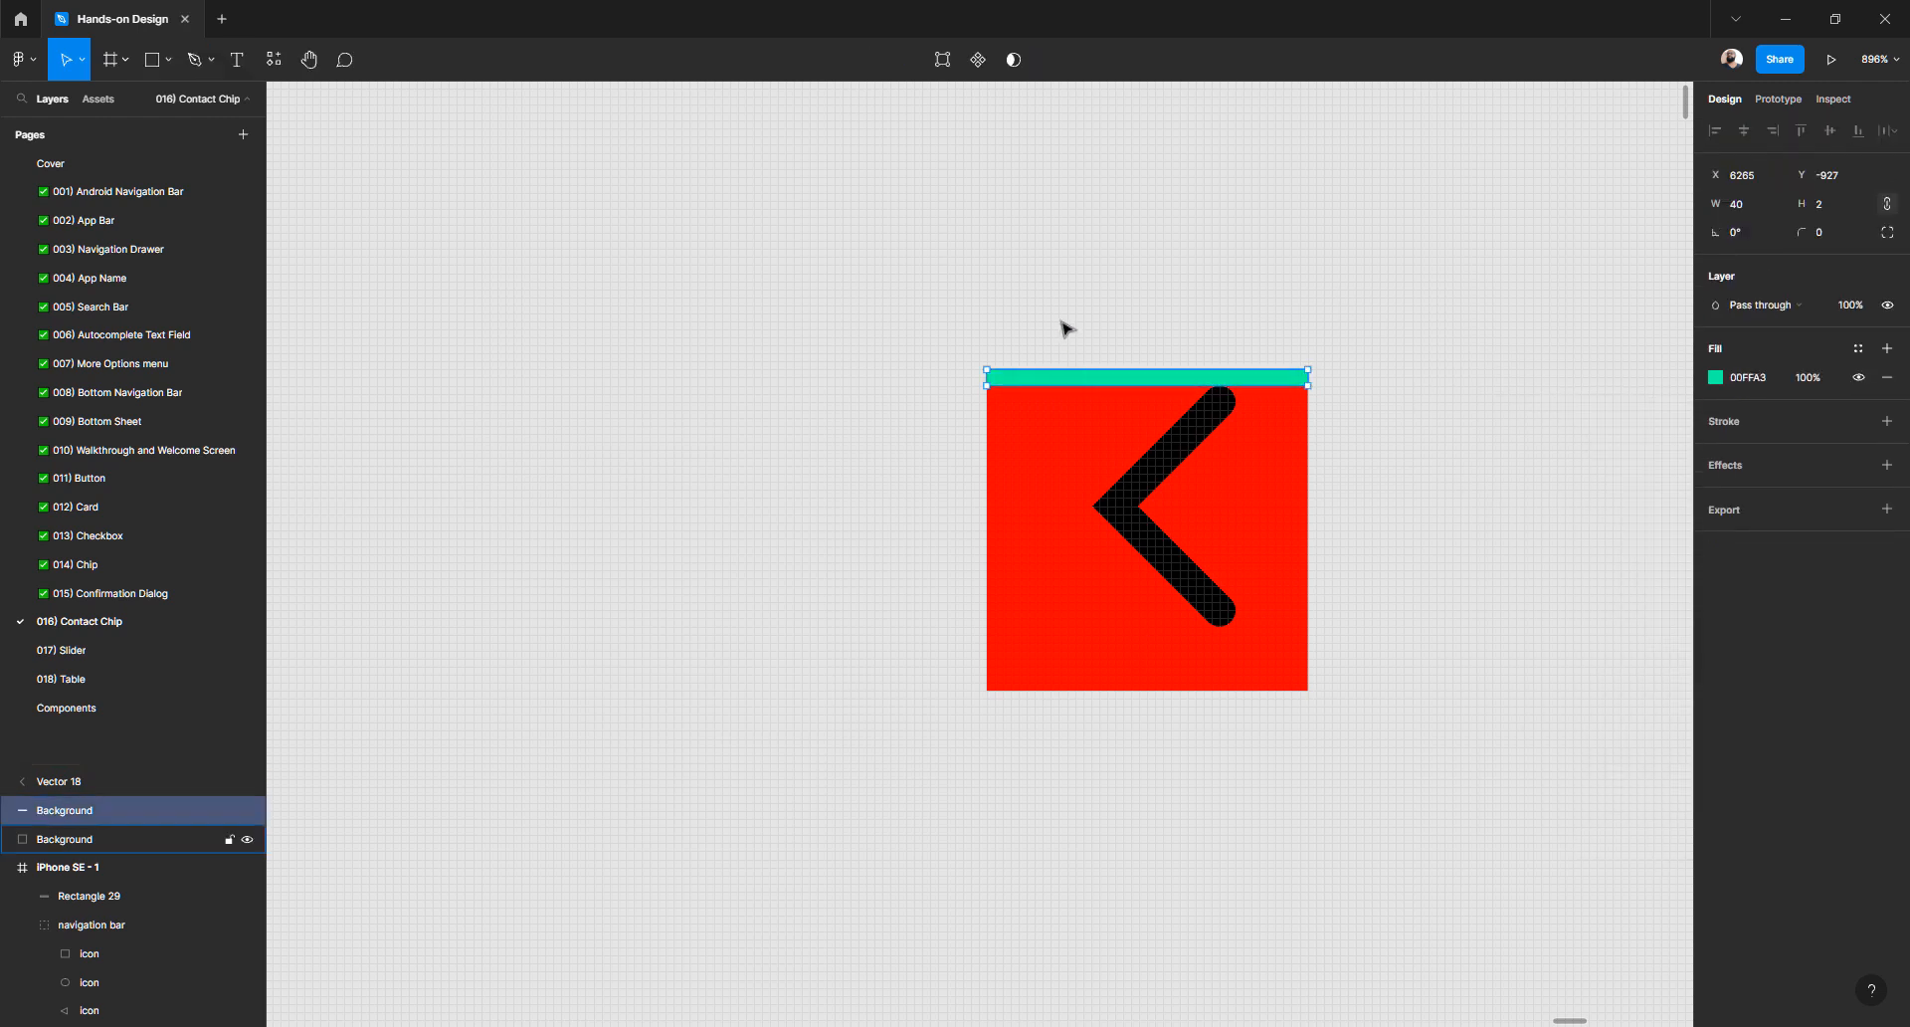
{"action": "left_click", "coordinate": [1065, 329]}
{"action": "left_click", "coordinate": [1058, 385]}
- Copy the teal strip to the bottom edge and add 2×36 vertical bars on the left and right edges
{"action": "left_click_drag", "start_coordinate": [1060, 386], "coordinate": [1057, 685]}
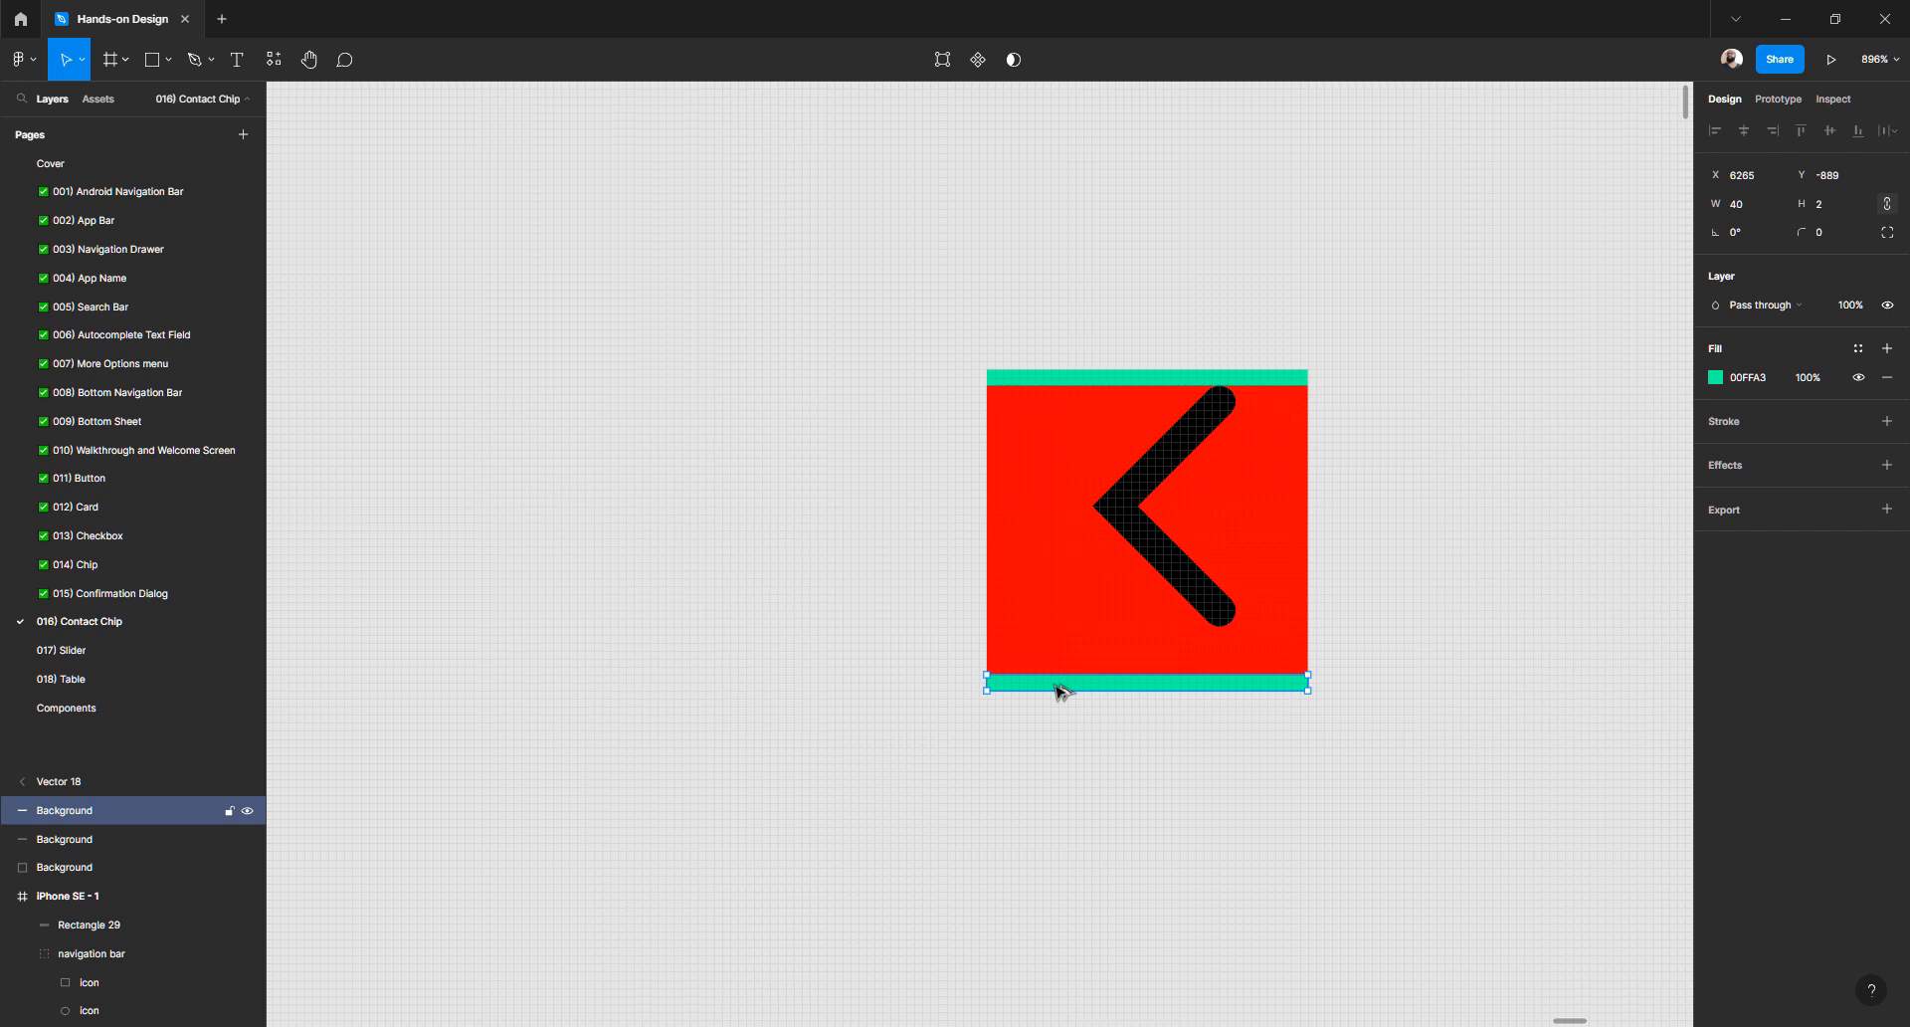
{"action": "left_click", "coordinate": [1074, 379]}
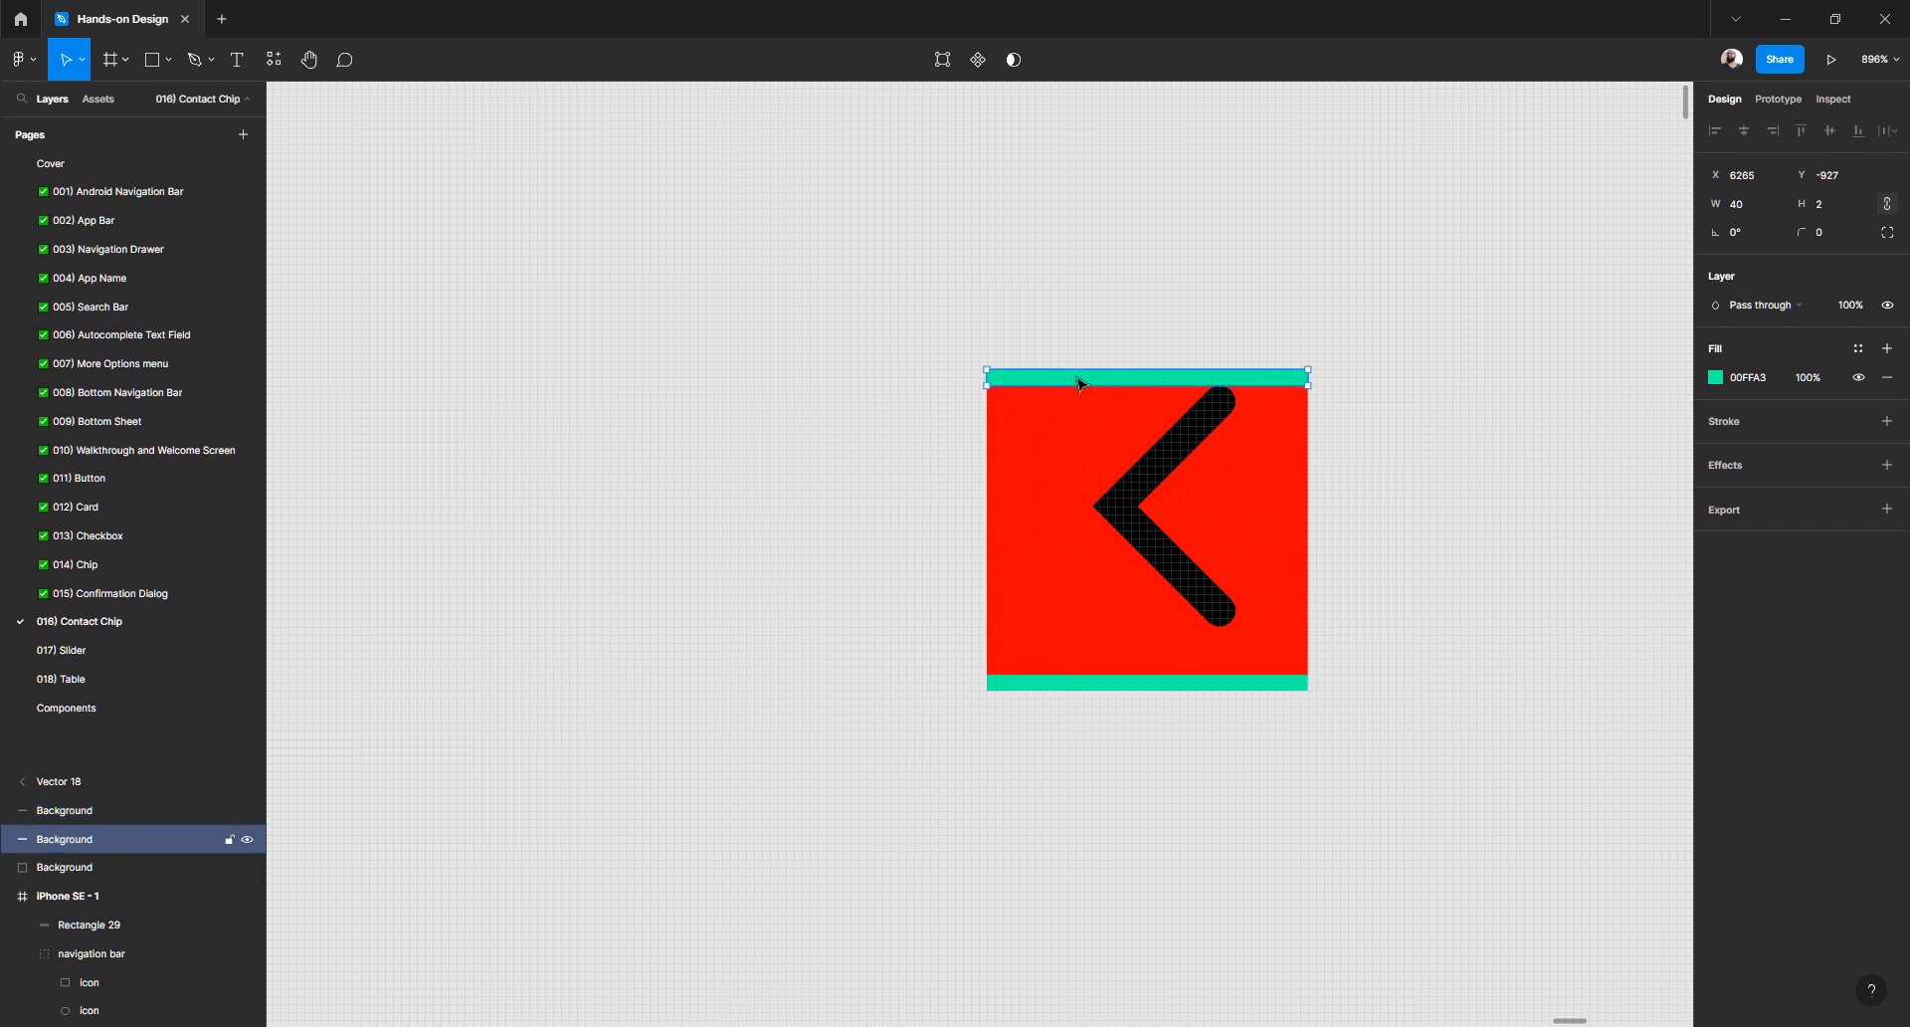
{"action": "left_click_drag", "start_coordinate": [1079, 378], "coordinate": [1028, 607]}
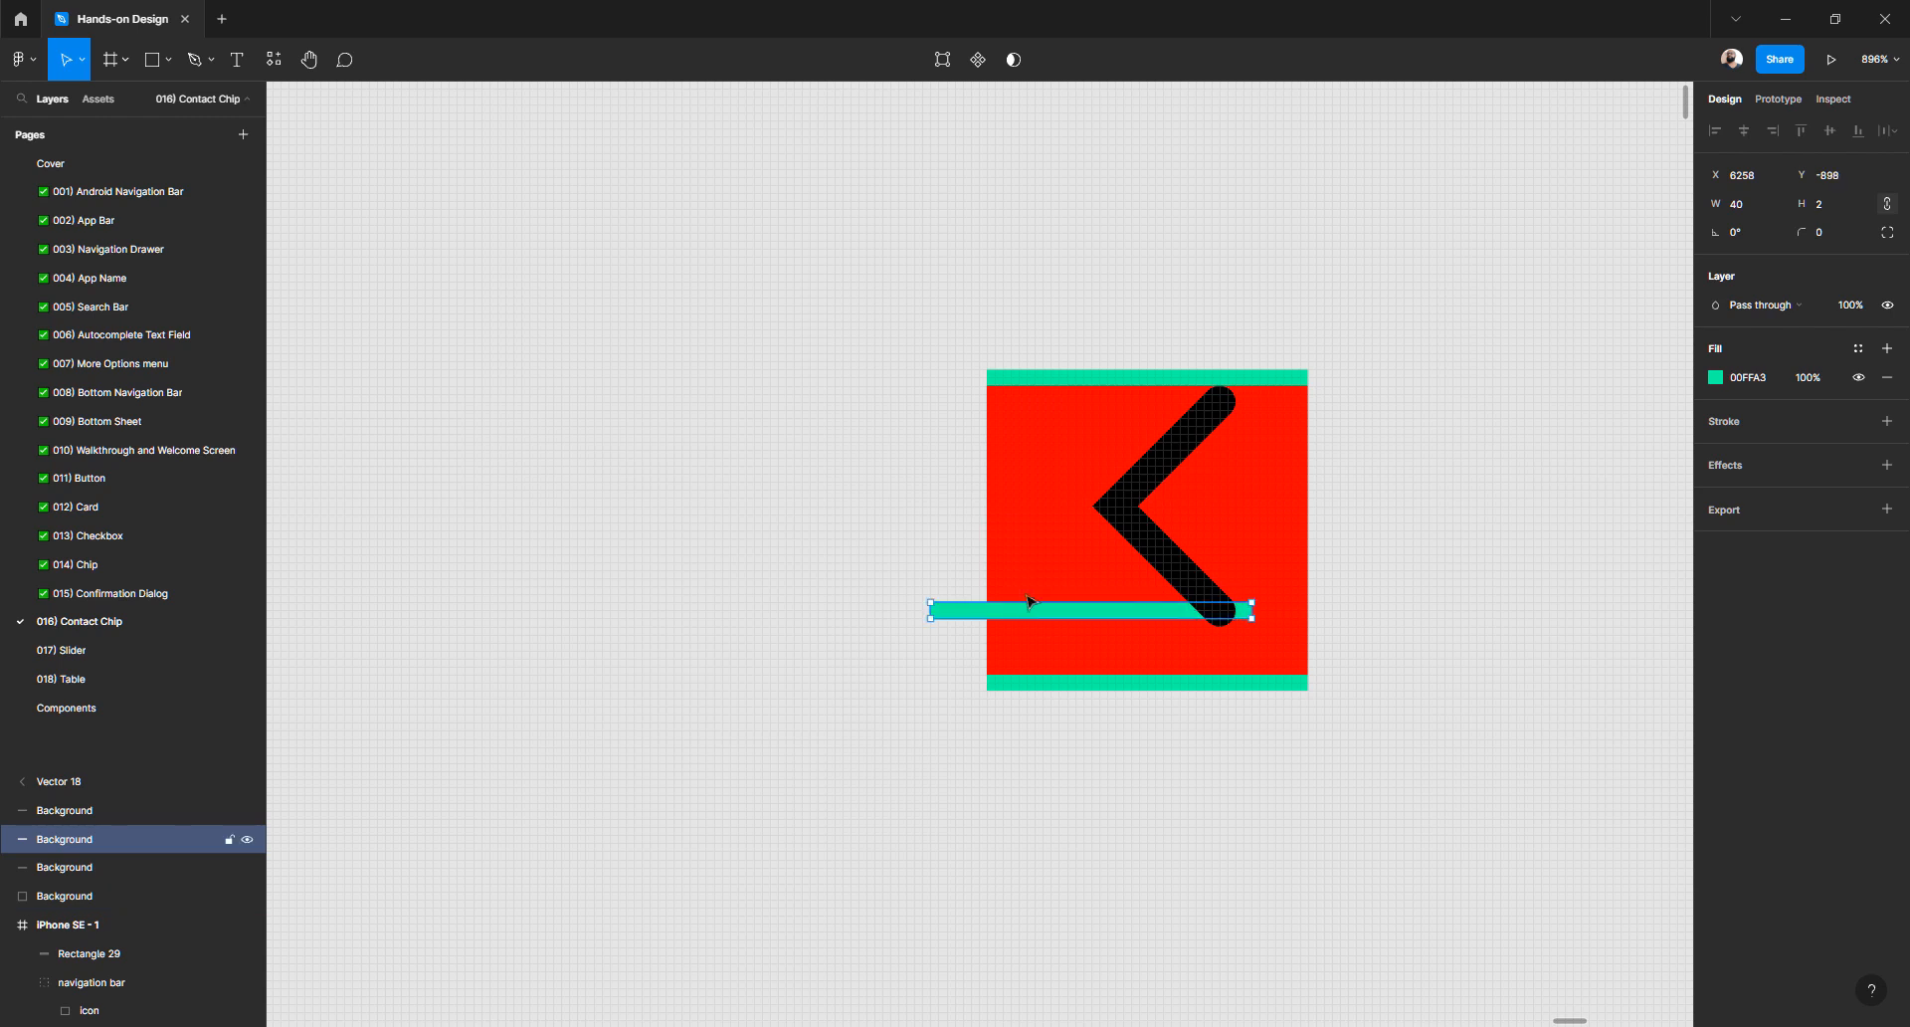
{"action": "key", "text": "ctrl+z"}
{"action": "left_click_drag", "start_coordinate": [1025, 498], "coordinate": [1035, 675]}
{"action": "left_click_drag", "start_coordinate": [915, 583], "coordinate": [987, 579]}
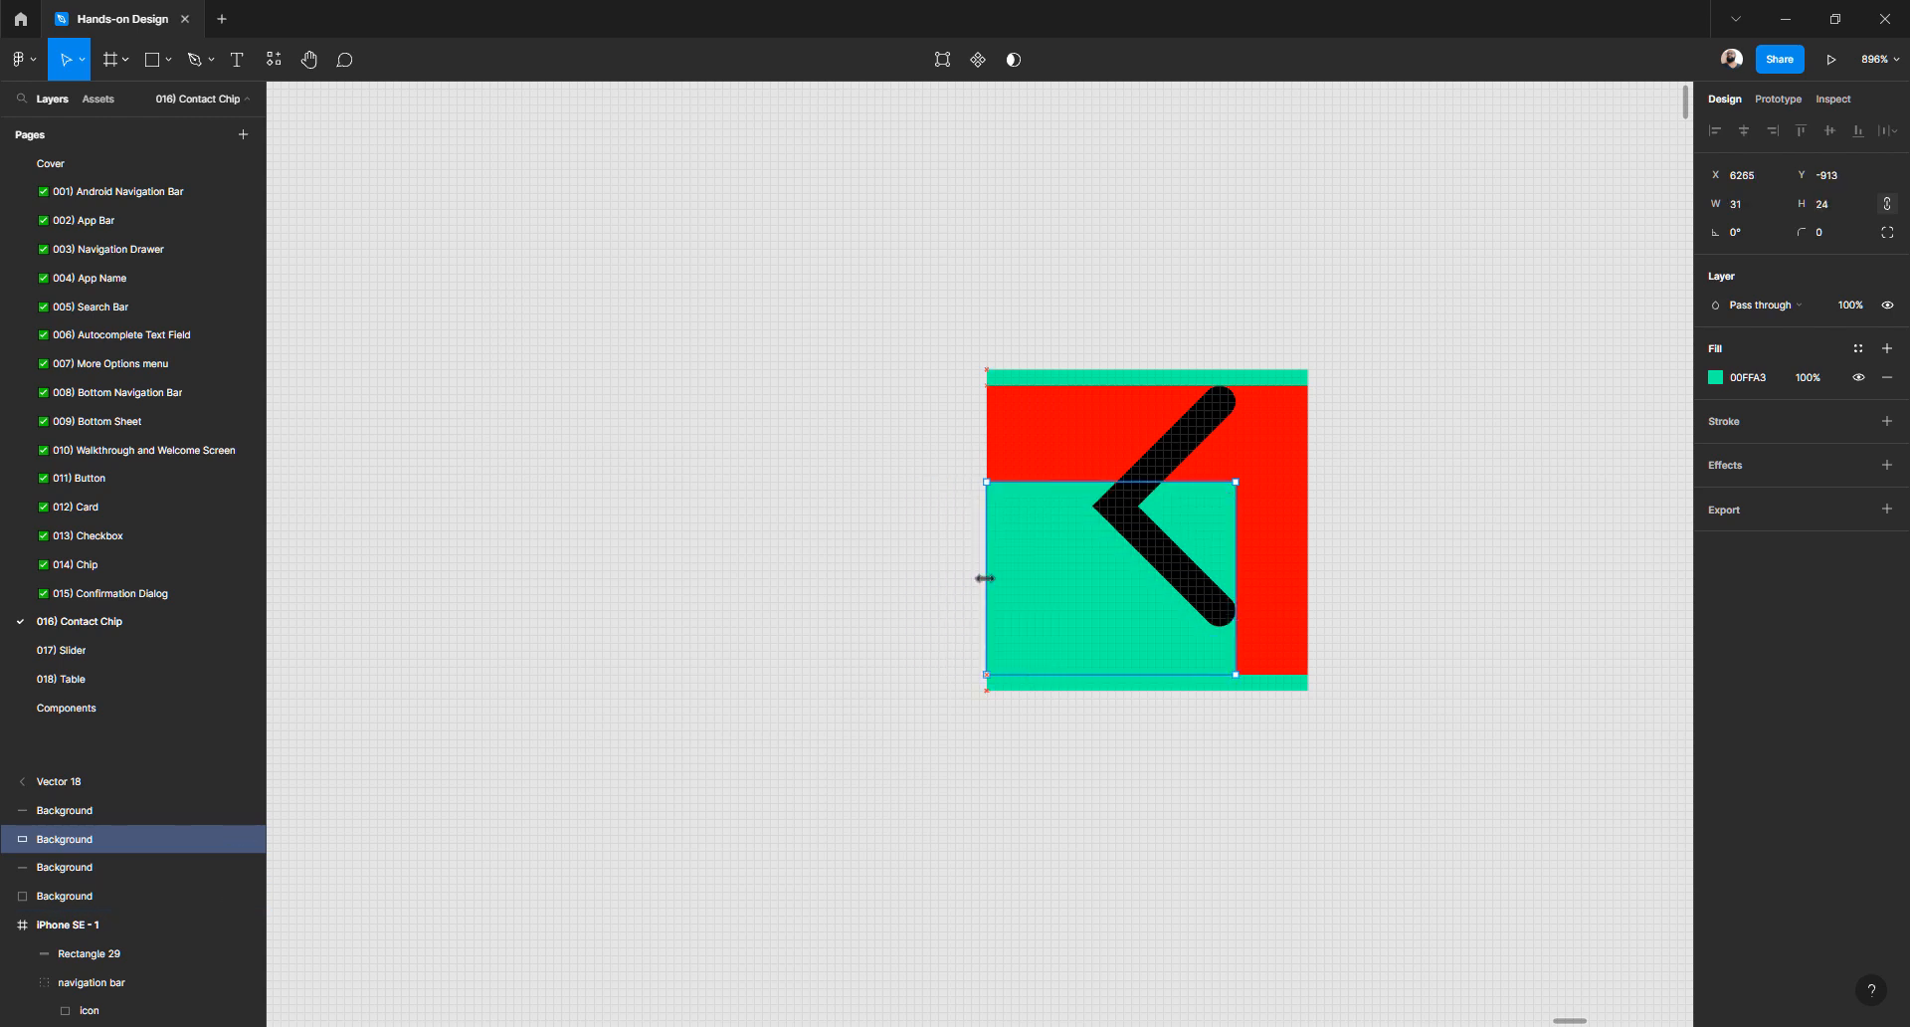
{"action": "left_click_drag", "start_coordinate": [1235, 576], "coordinate": [996, 575]}
{"action": "left_click_drag", "start_coordinate": [996, 481], "coordinate": [1007, 383]}
{"action": "left_click_drag", "start_coordinate": [1003, 476], "coordinate": [1304, 481]}
{"action": "scroll", "coordinate": [1191, 432], "scroll_direction": "up", "scroll_amount": 3}
- Resize the black chevron Vector 18 to 16×32
{"action": "left_click", "coordinate": [1463, 435]}
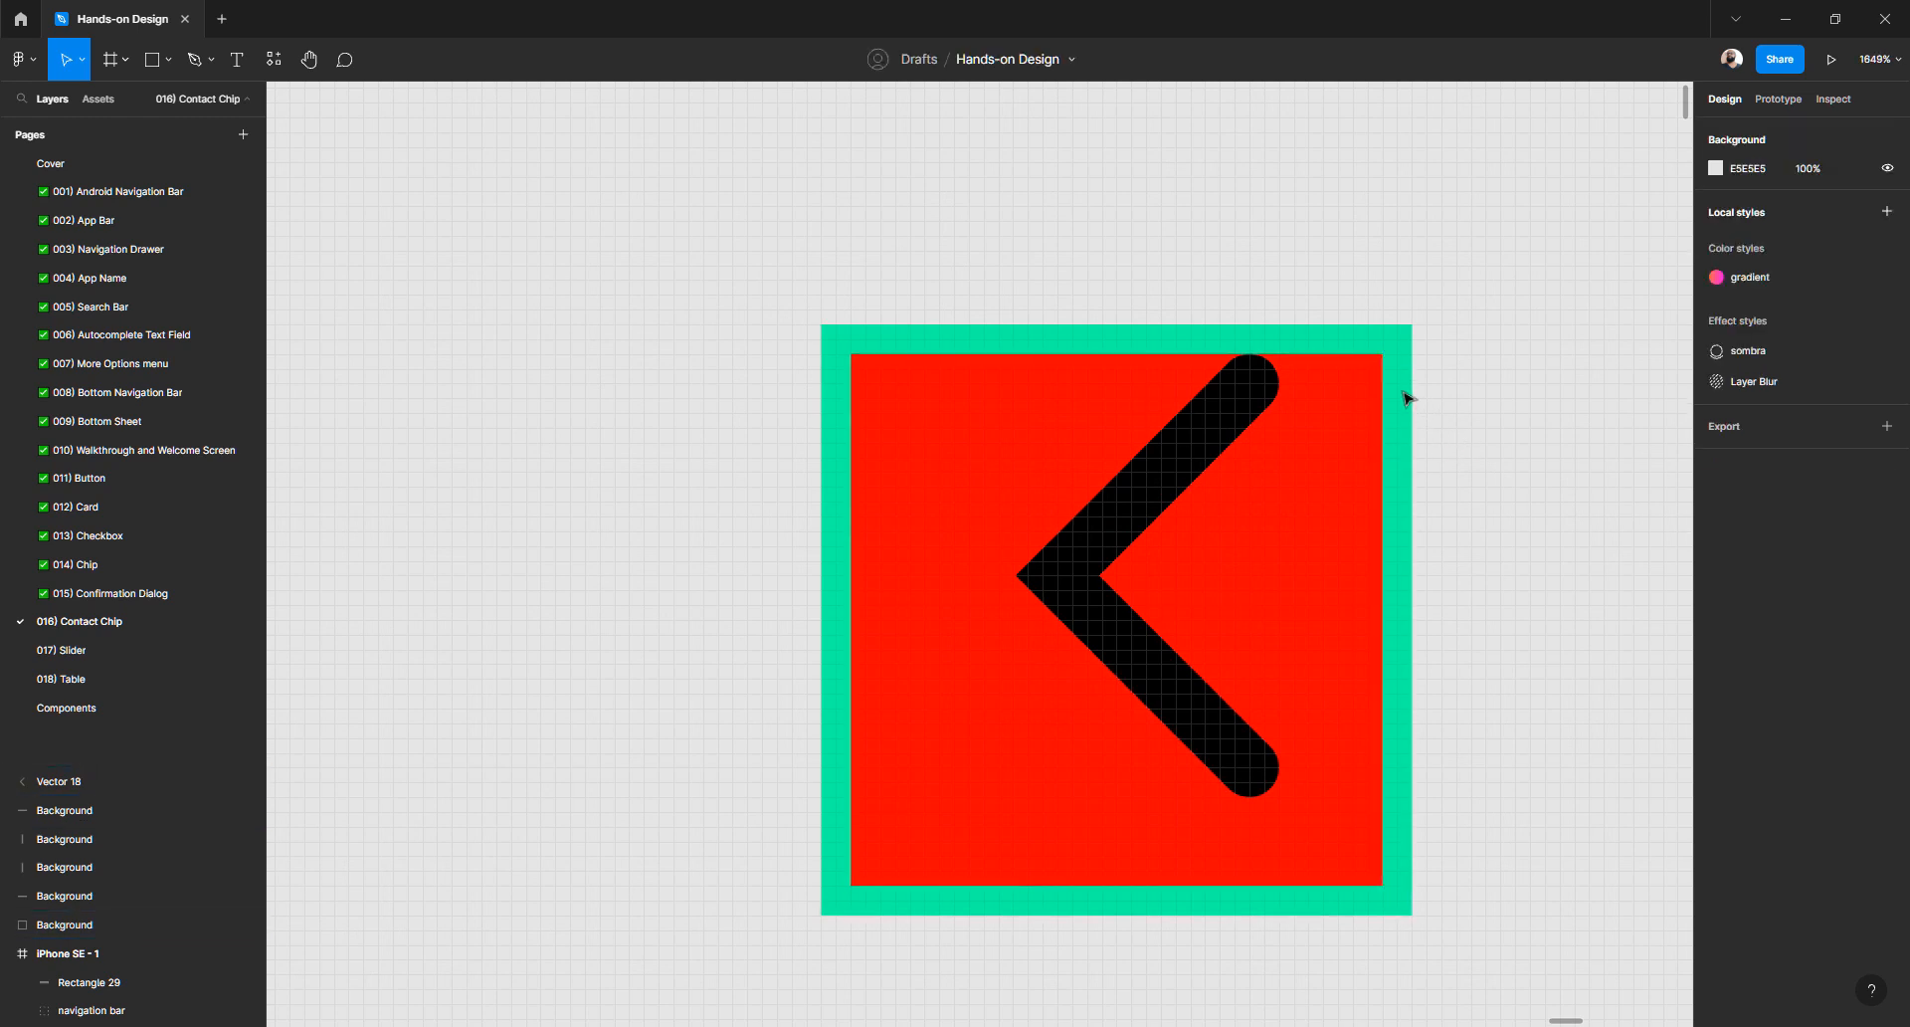
{"action": "left_click", "coordinate": [1403, 397]}
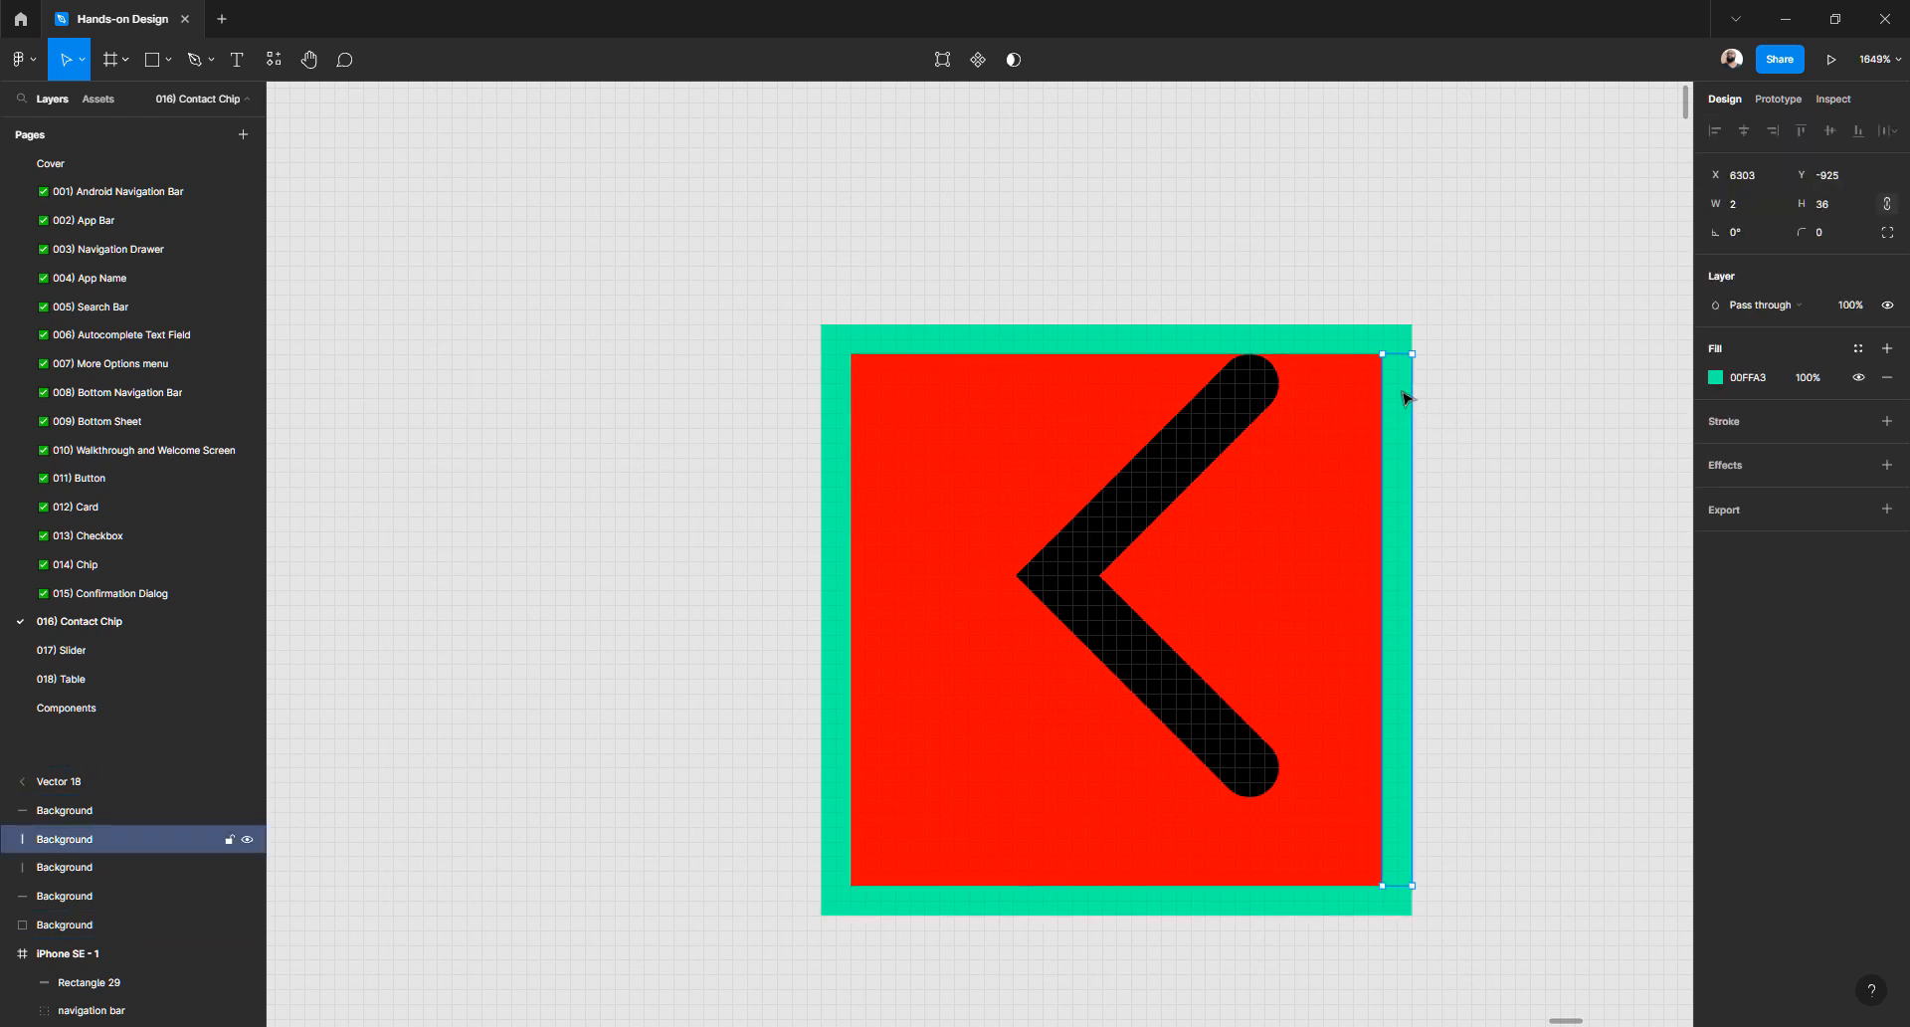
{"action": "left_click", "coordinate": [1230, 421]}
{"action": "scroll", "coordinate": [1230, 421], "scroll_direction": "down", "scroll_amount": 3}
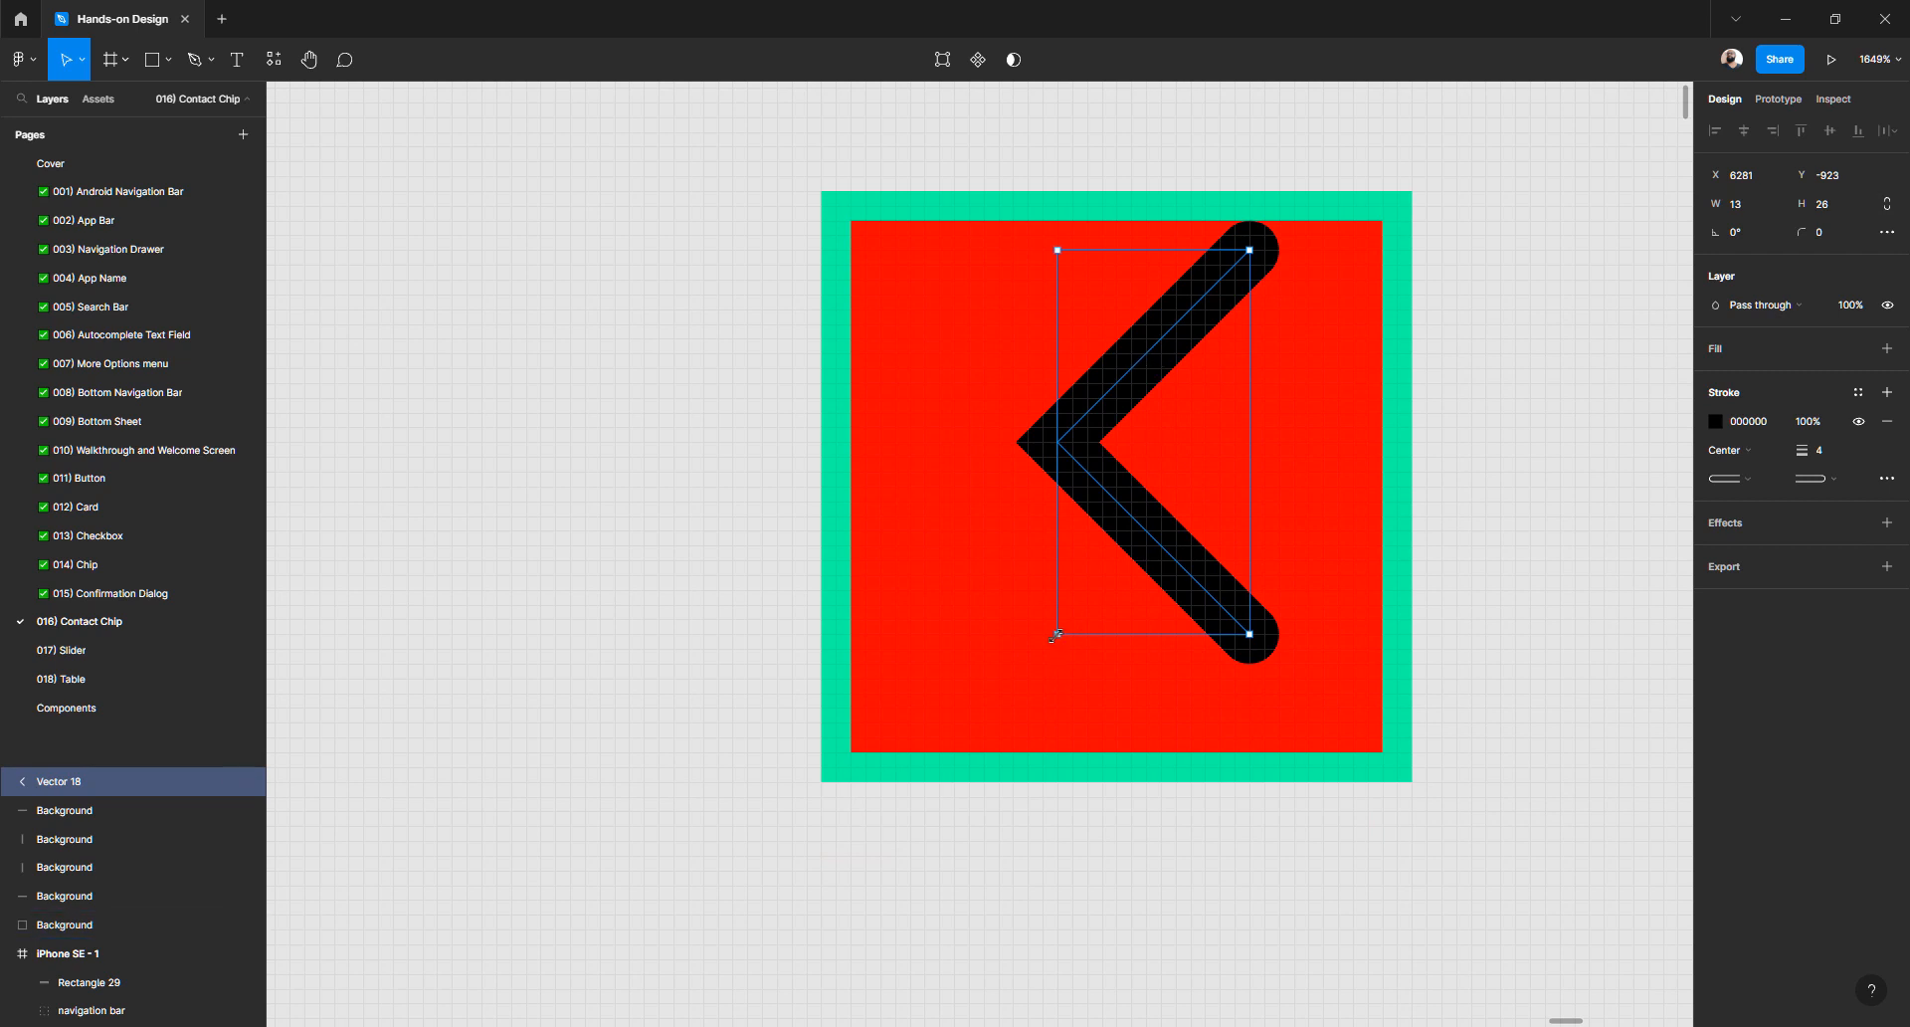
{"action": "left_click_drag", "start_coordinate": [1053, 637], "coordinate": [1003, 726]}
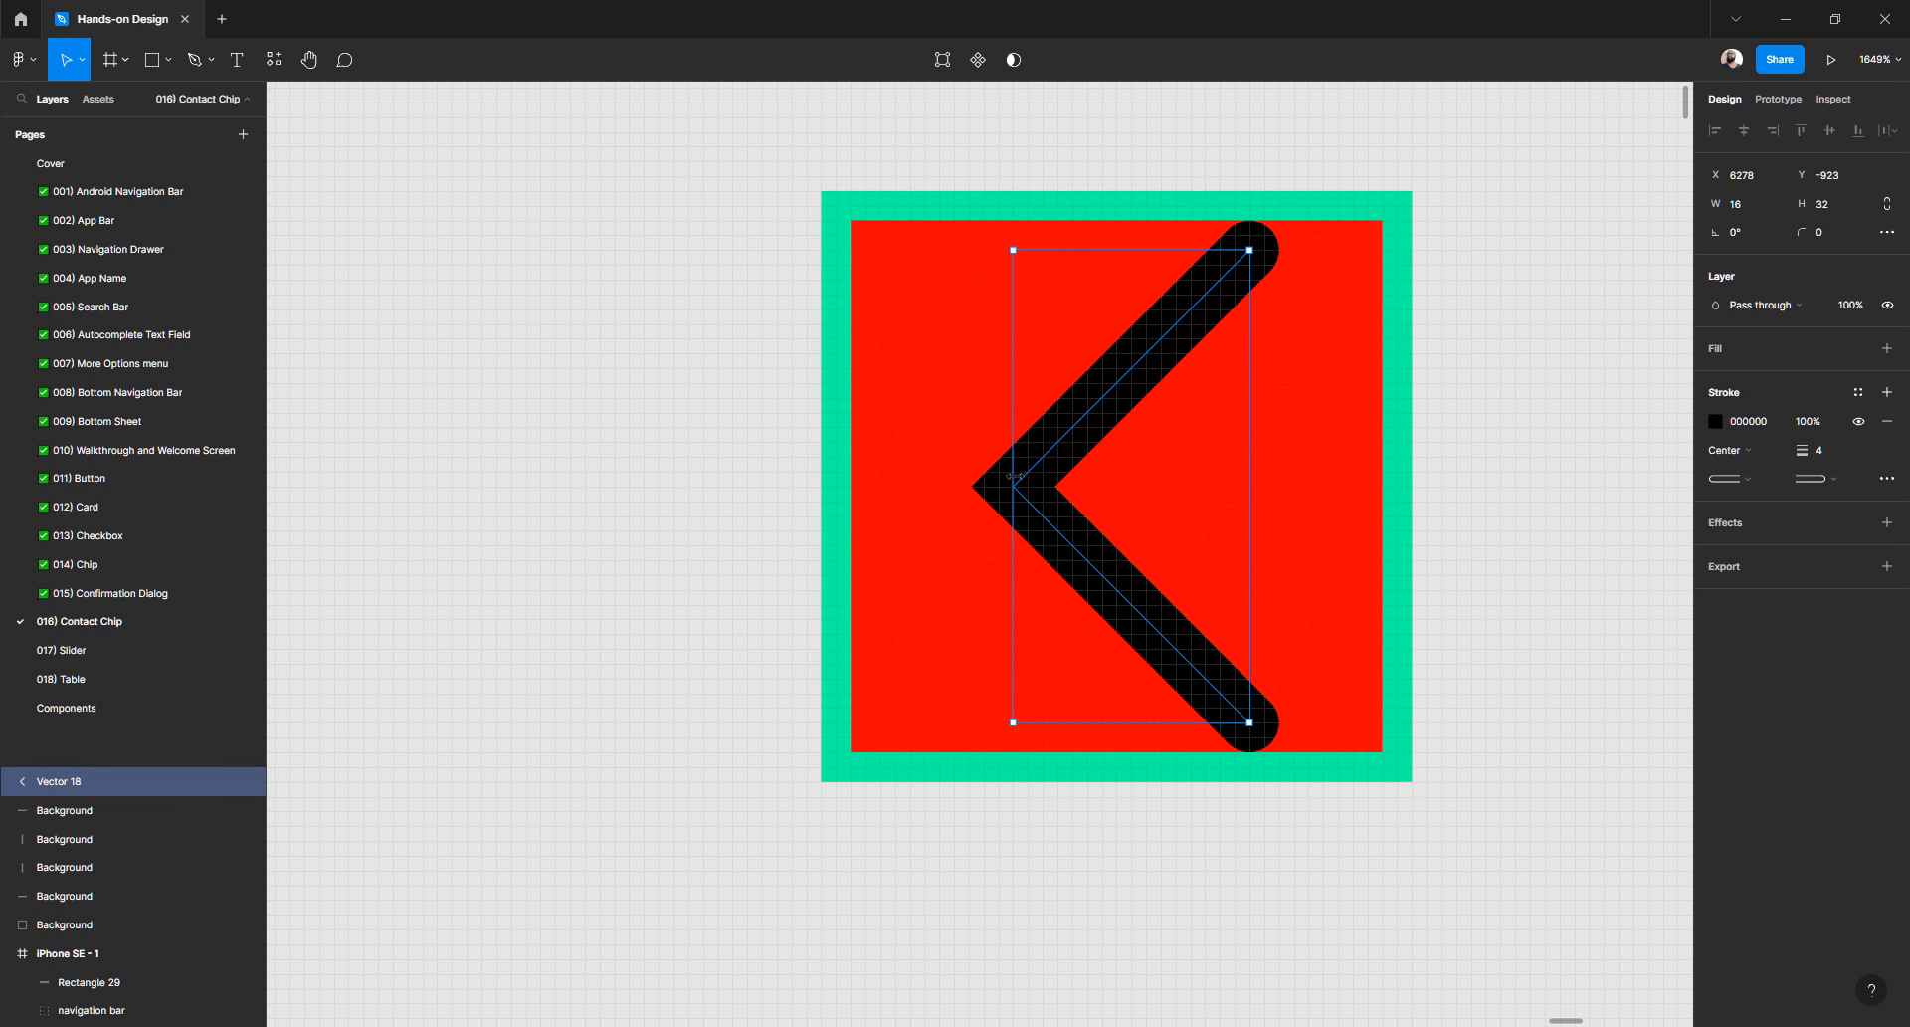
{"action": "left_click_drag", "start_coordinate": [1014, 475], "coordinate": [910, 499]}
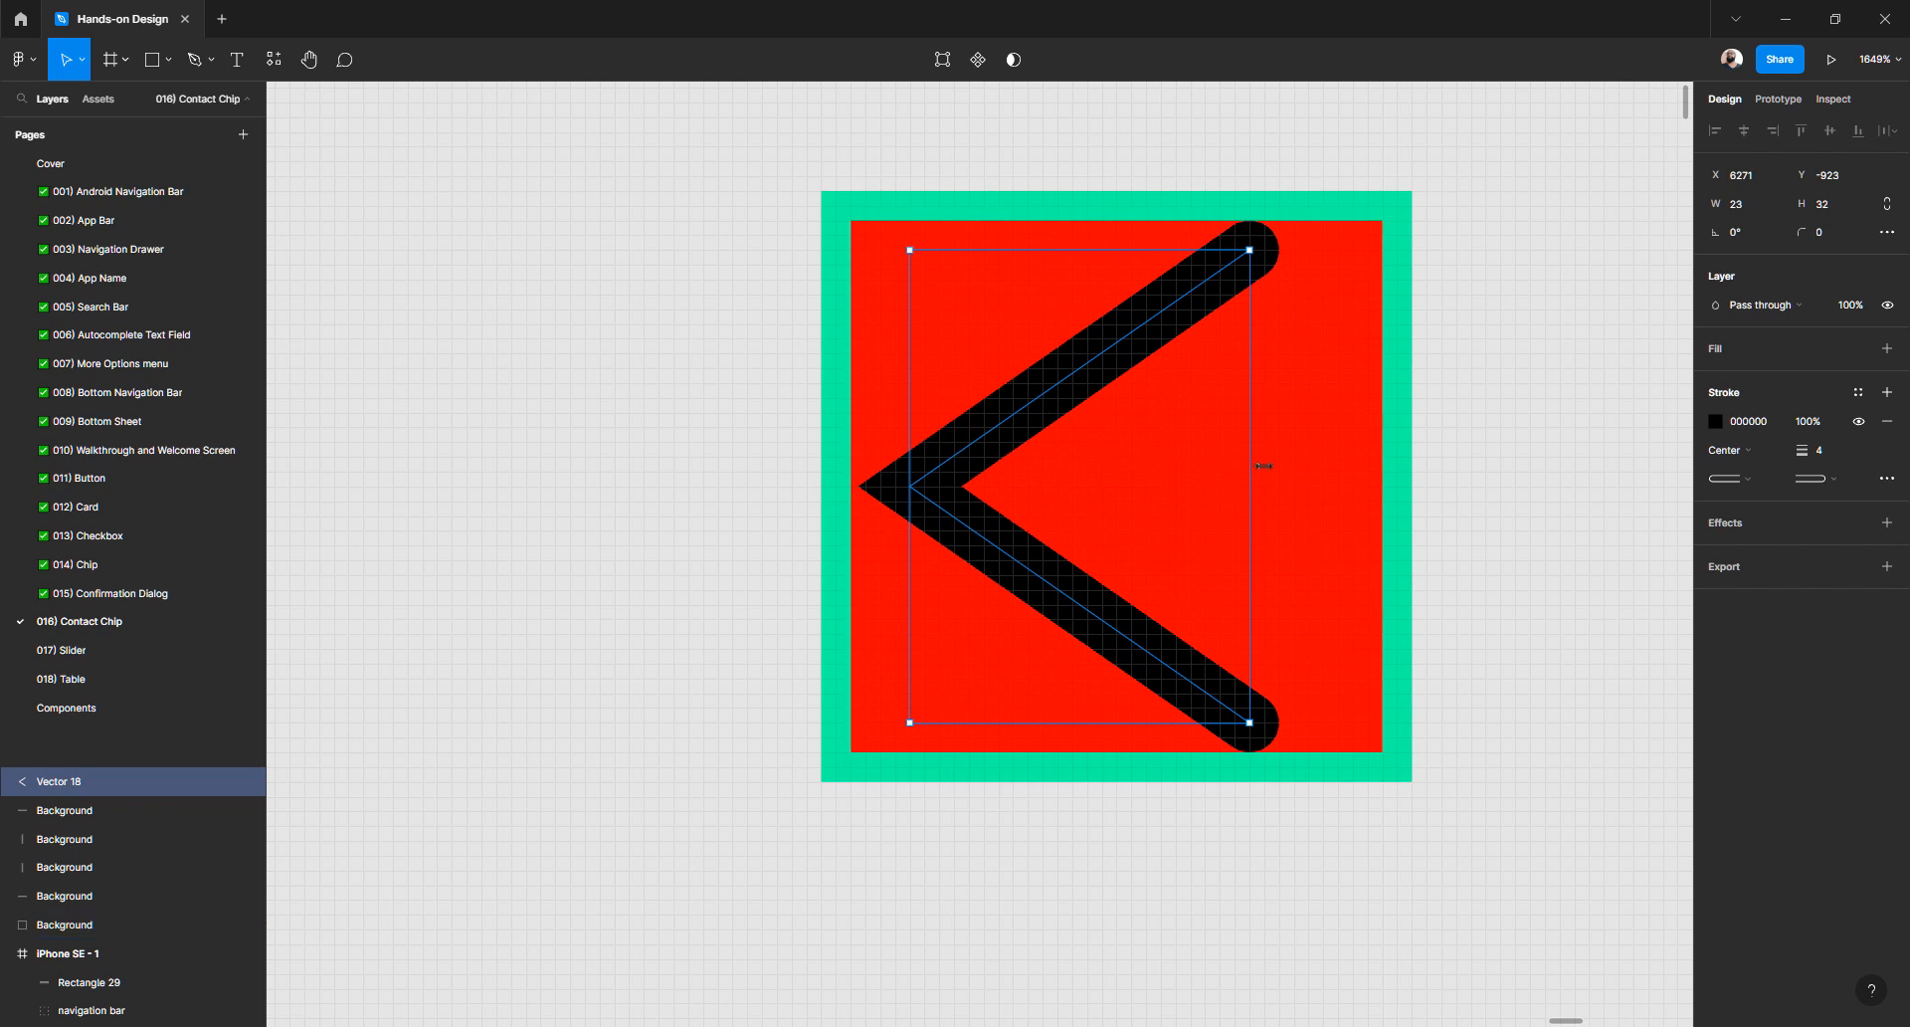
{"action": "left_click_drag", "start_coordinate": [1255, 469], "coordinate": [1369, 459]}
{"action": "key", "text": "ctrl+z"}
{"action": "key", "text": "ctrl+z"}
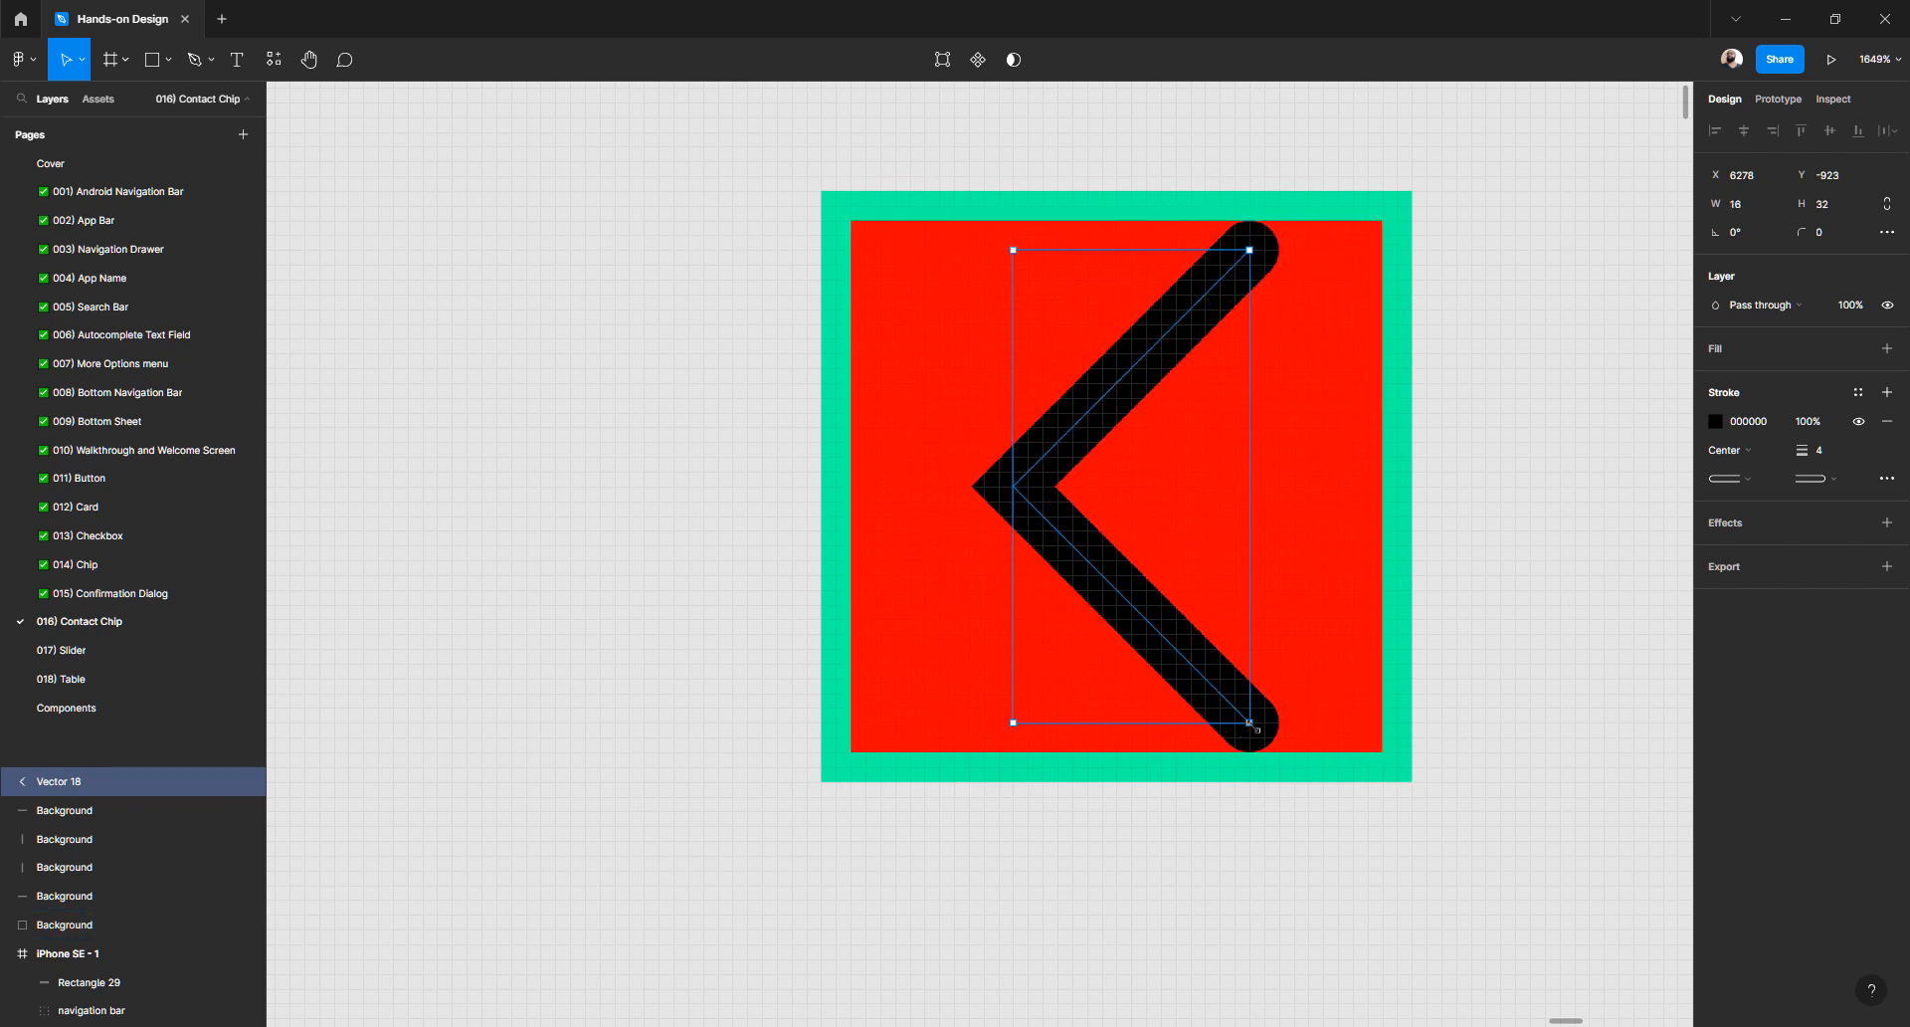
{"action": "left_click_drag", "start_coordinate": [1249, 722], "coordinate": [1308, 841]}
{"action": "key", "text": "ctrl+z"}
{"action": "key", "text": "ctrl+z"}
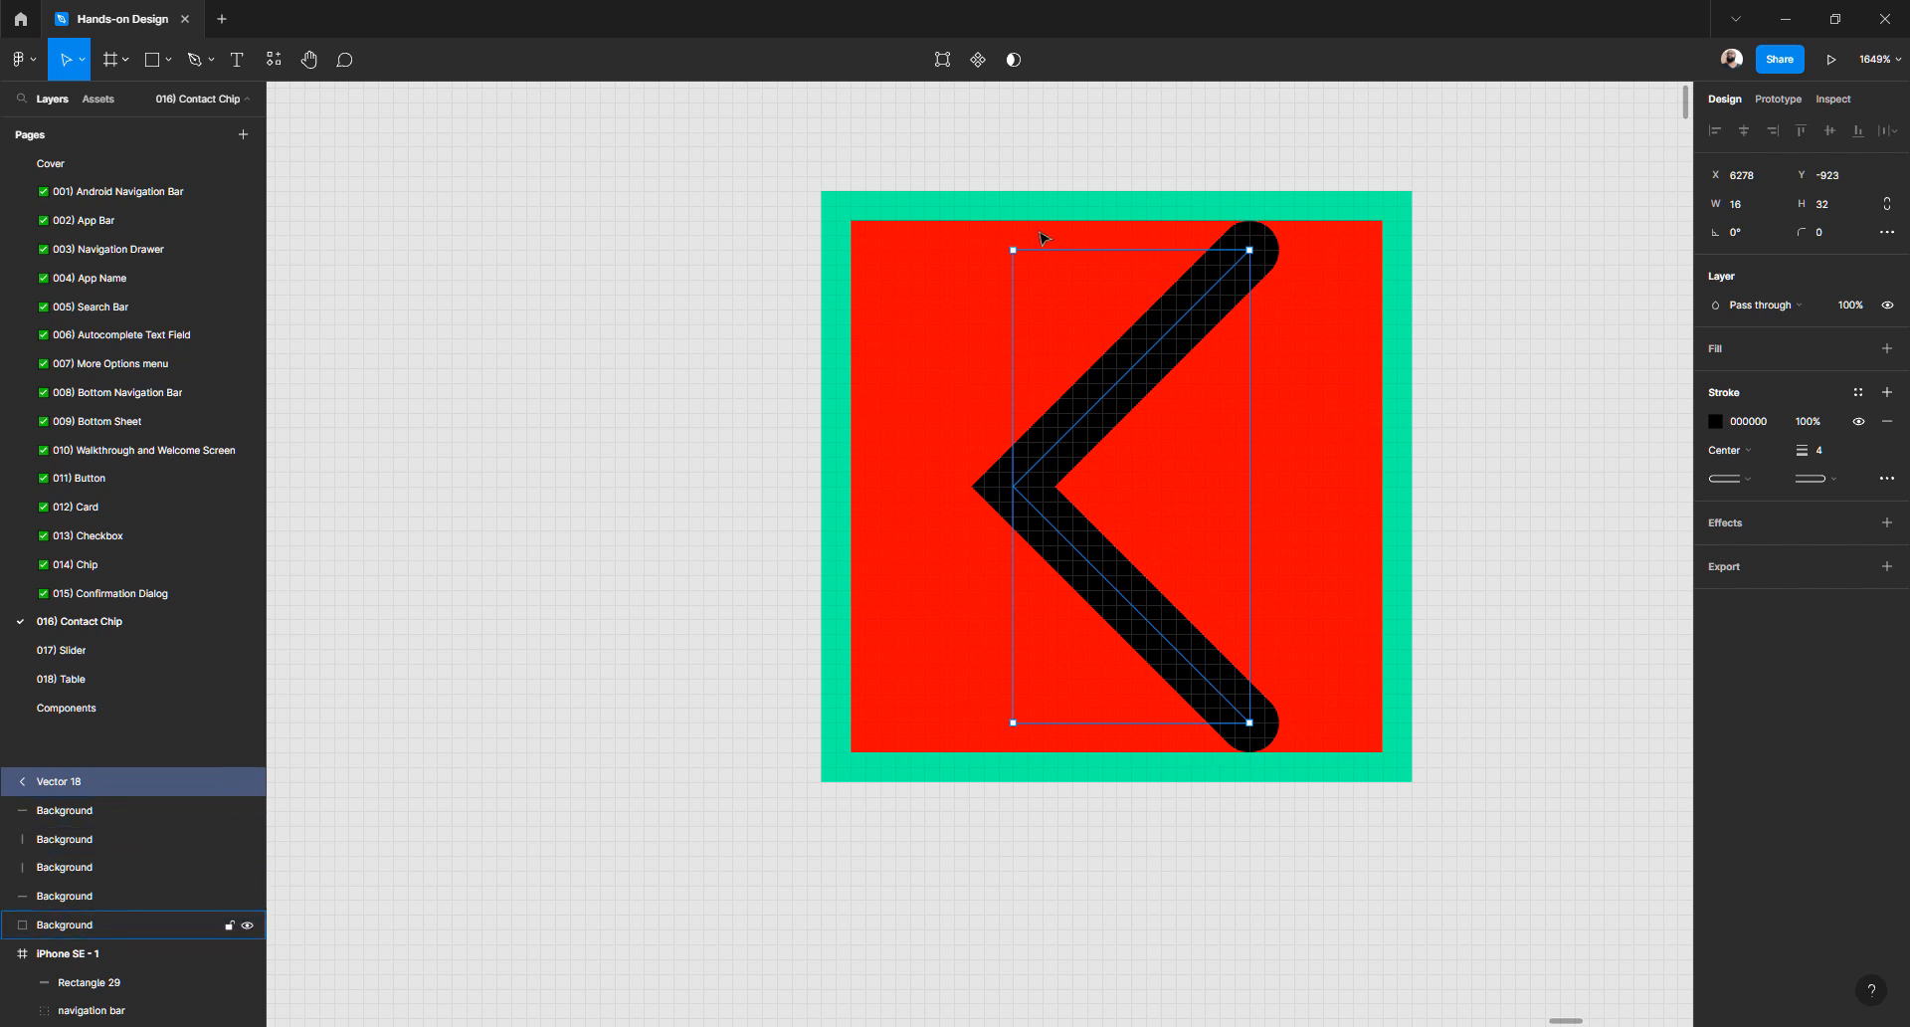
- Try rotating the chevron 90°, then rotate it back to point left and centre it in the red square
{"action": "left_click_drag", "start_coordinate": [1010, 239], "coordinate": [1094, 502]}
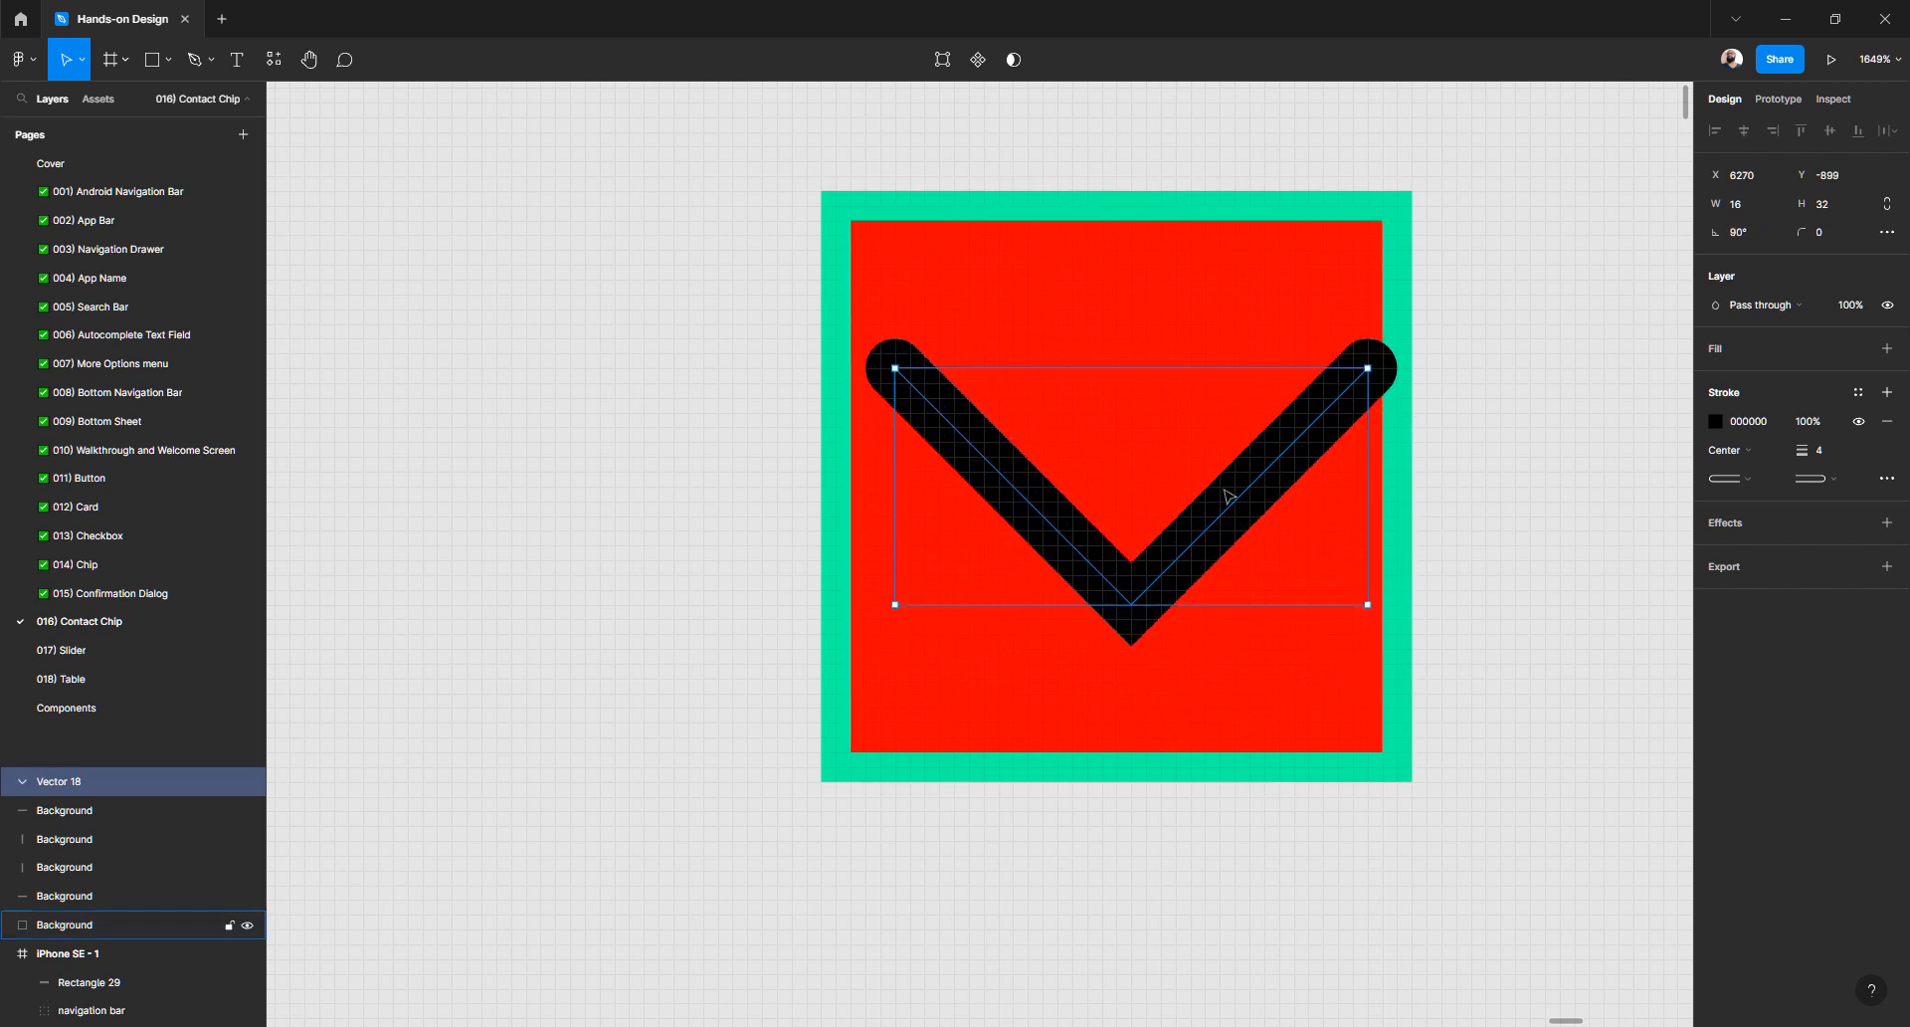
{"action": "left_click_drag", "start_coordinate": [1249, 505], "coordinate": [1241, 504]}
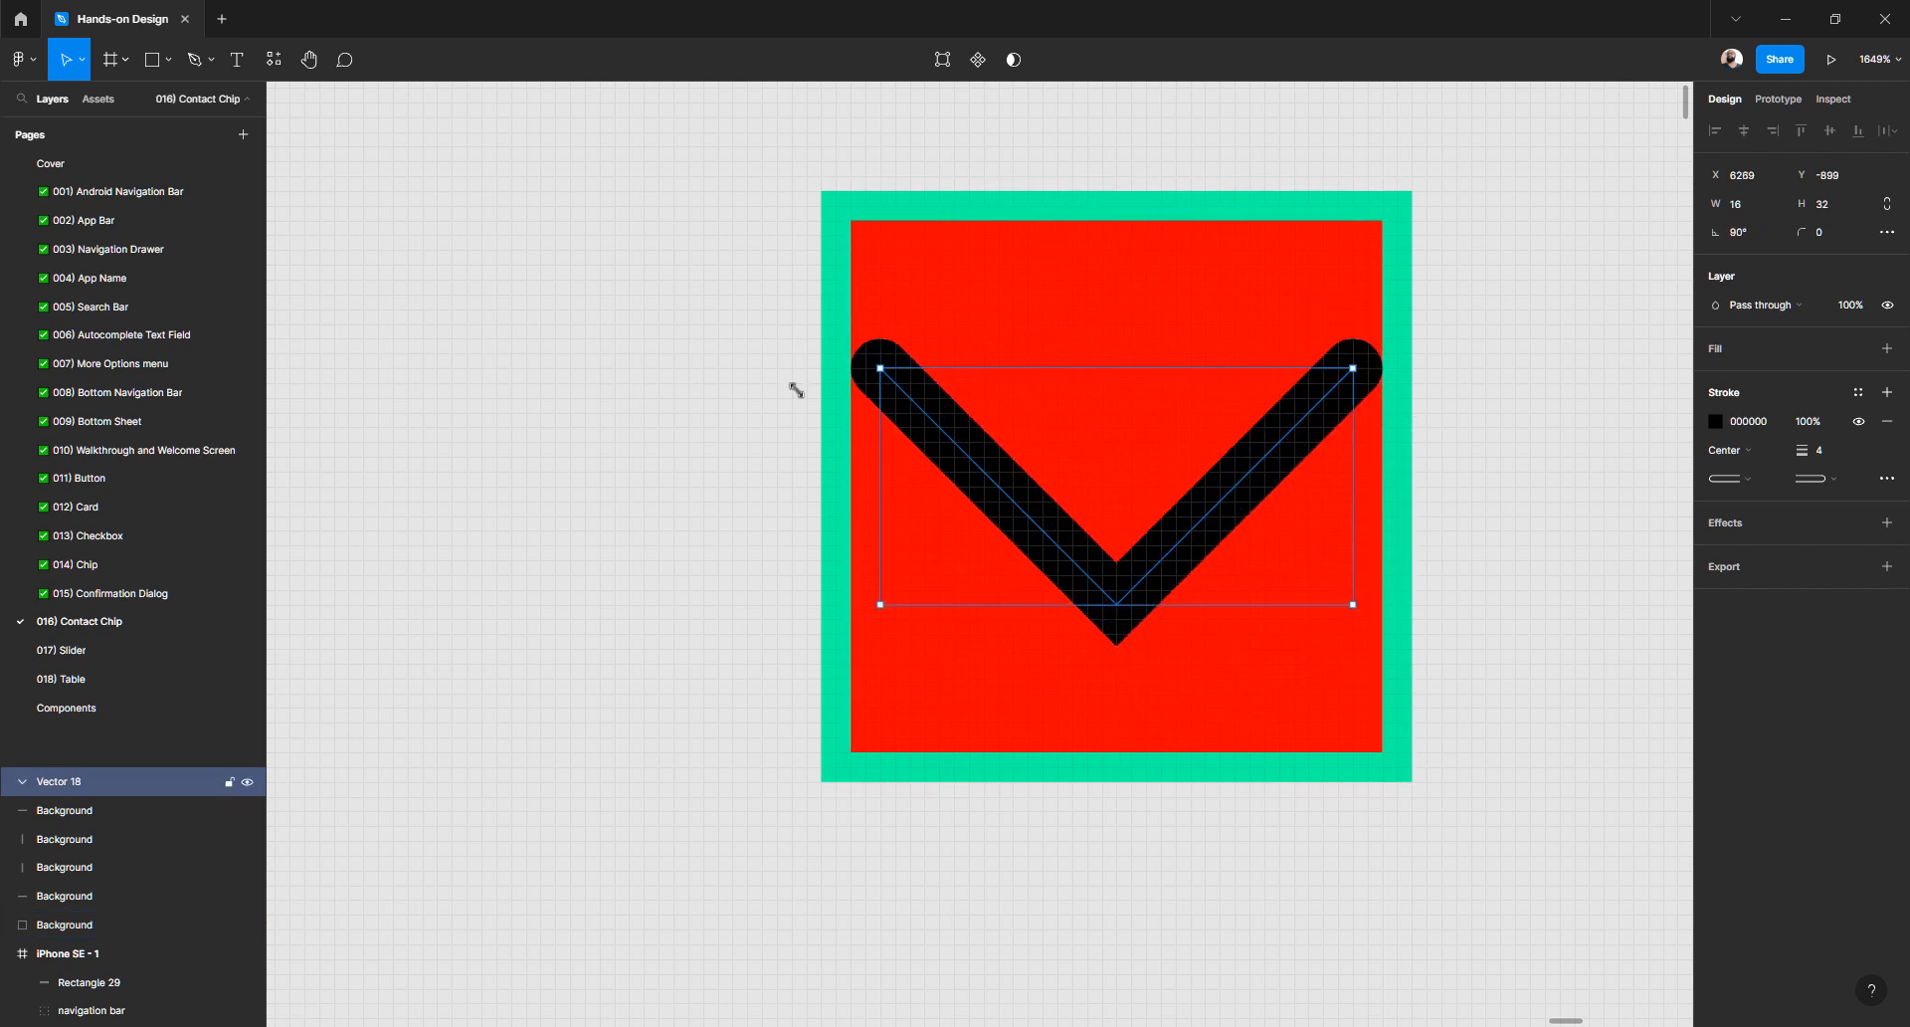
{"action": "left_click_drag", "start_coordinate": [1218, 520], "coordinate": [1221, 526]}
{"action": "left_click", "coordinate": [1421, 321]}
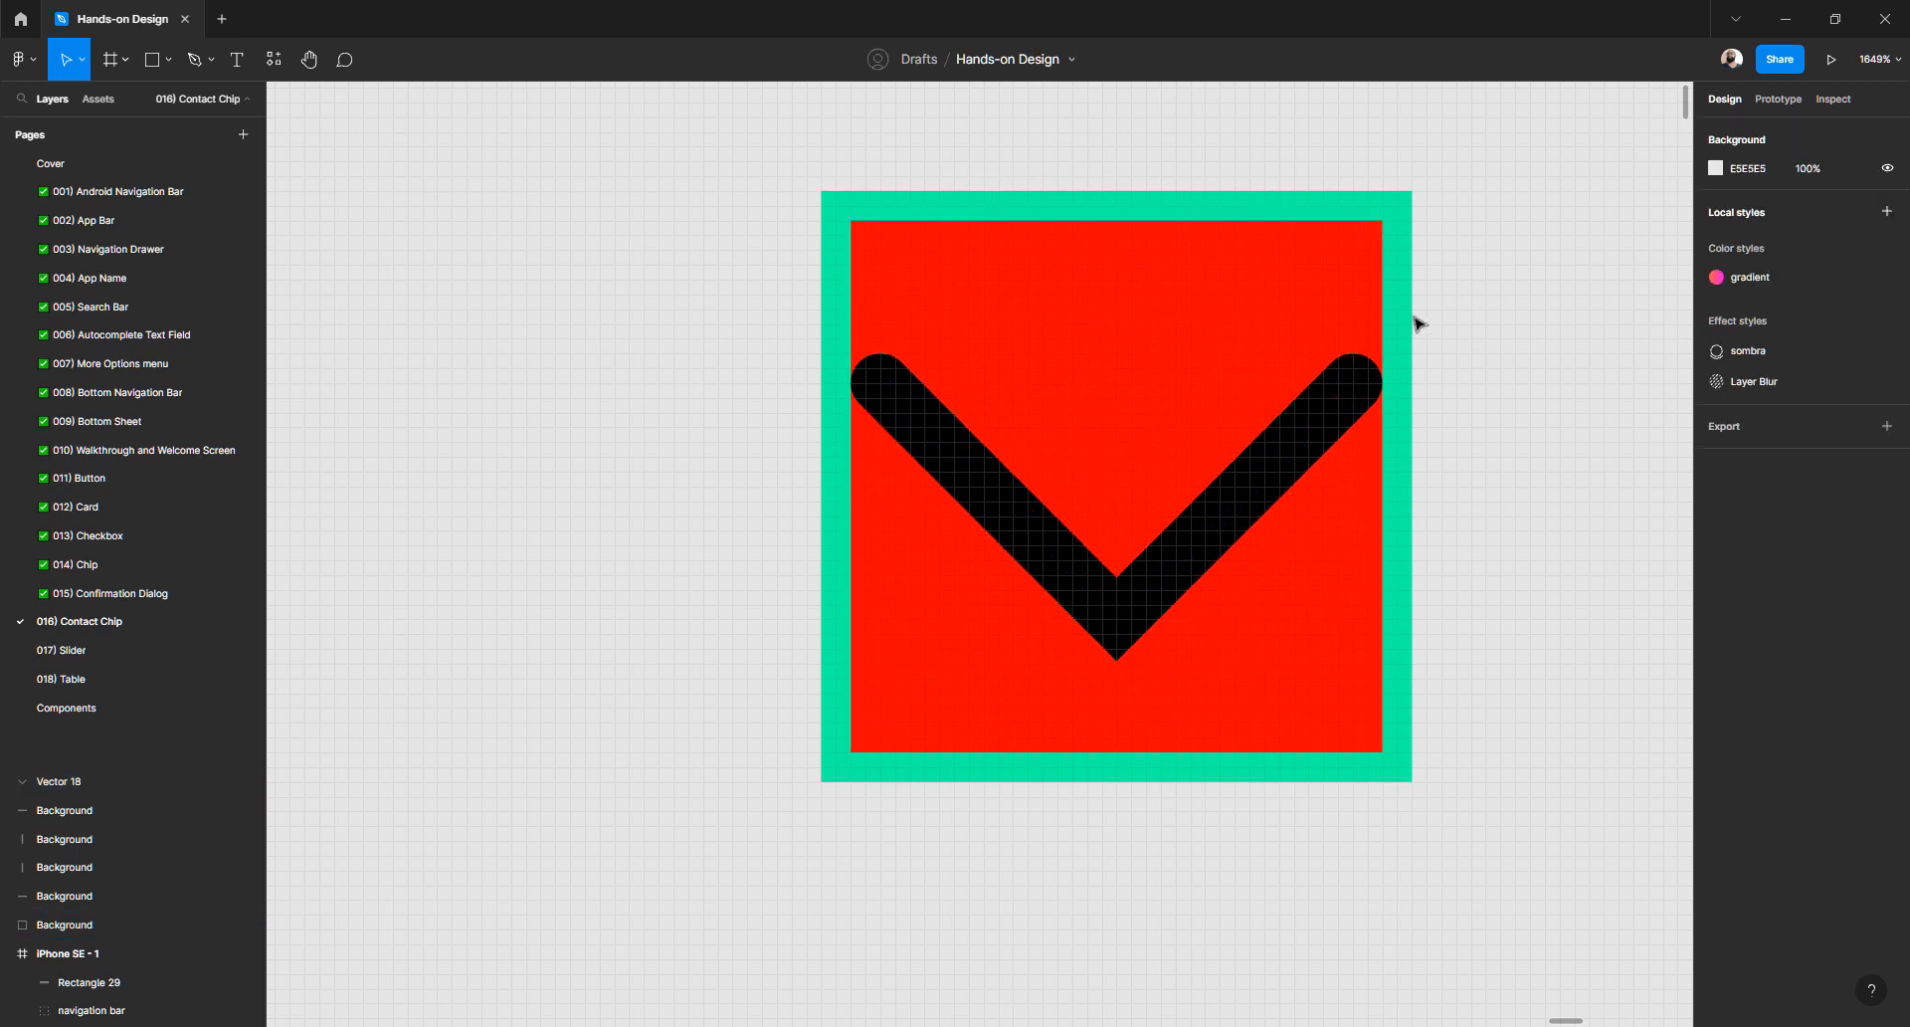
{"action": "left_click", "coordinate": [1291, 467]}
{"action": "left_click_drag", "start_coordinate": [1291, 468], "coordinate": [1289, 455]}
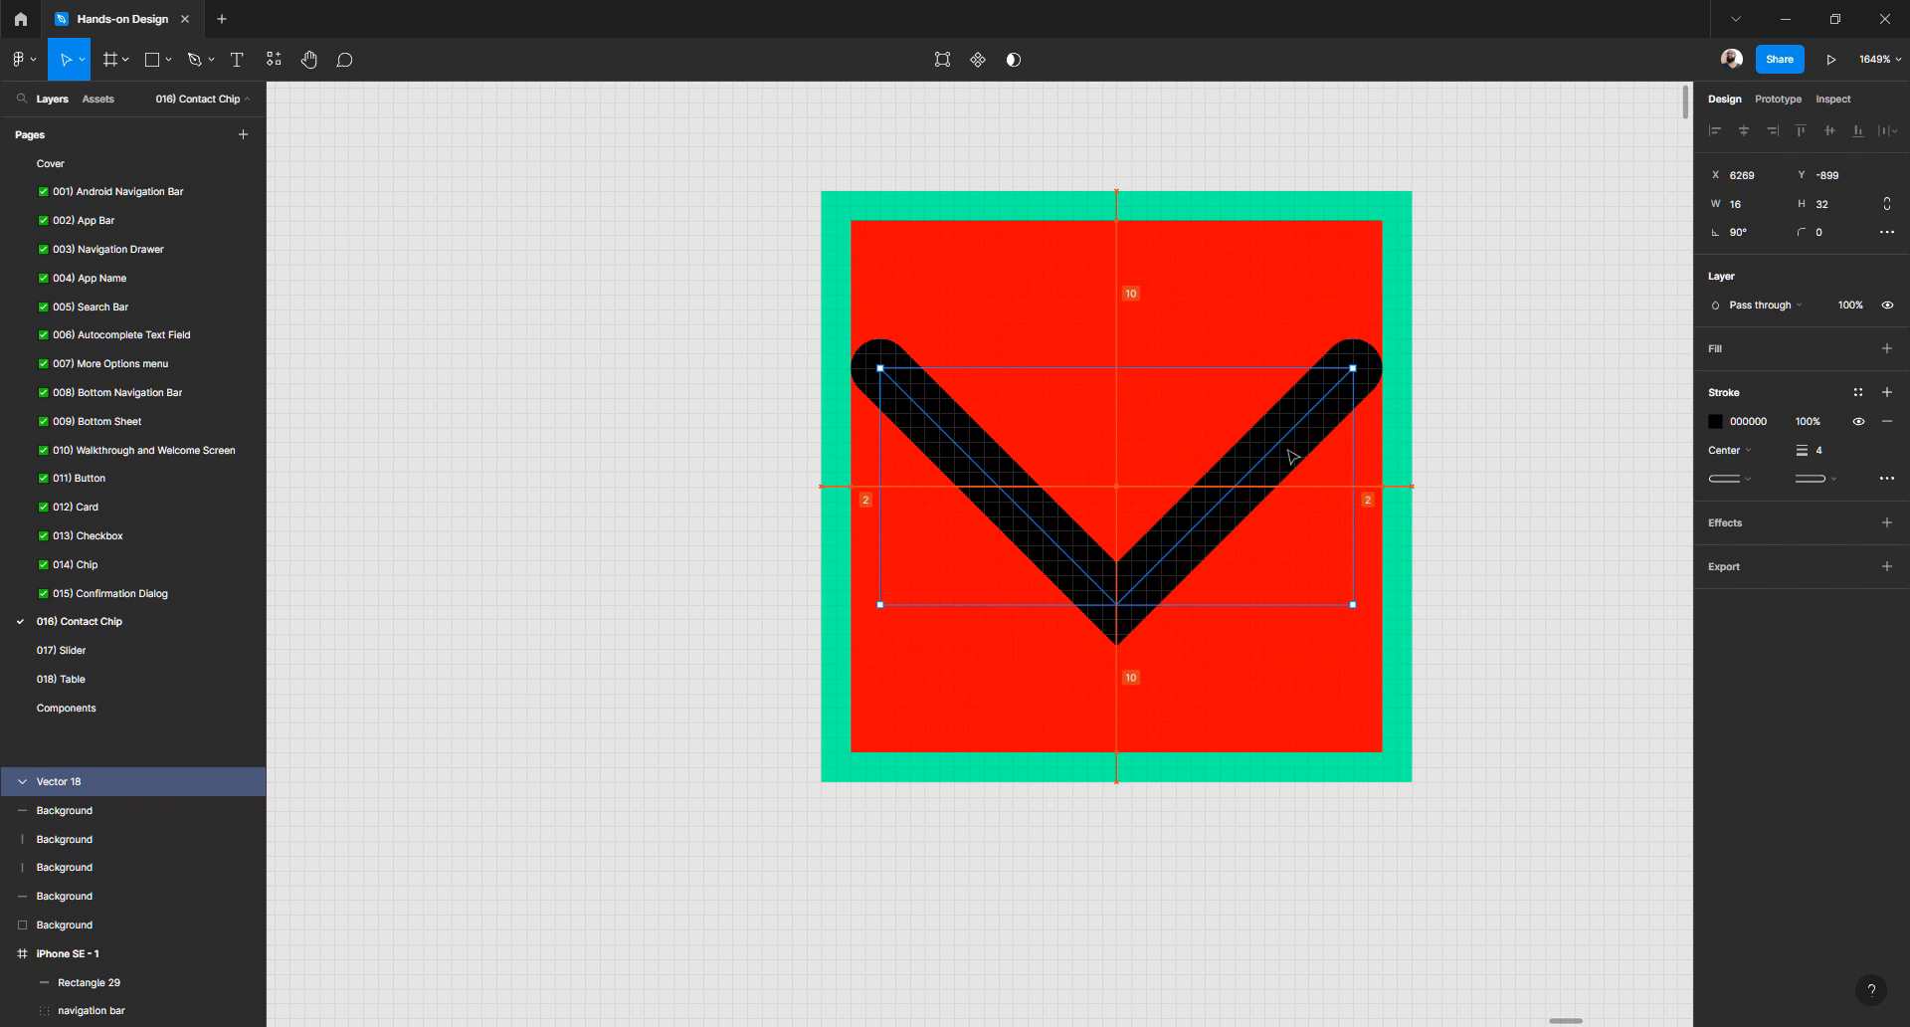
{"action": "left_click_drag", "start_coordinate": [1289, 451], "coordinate": [1288, 451]}
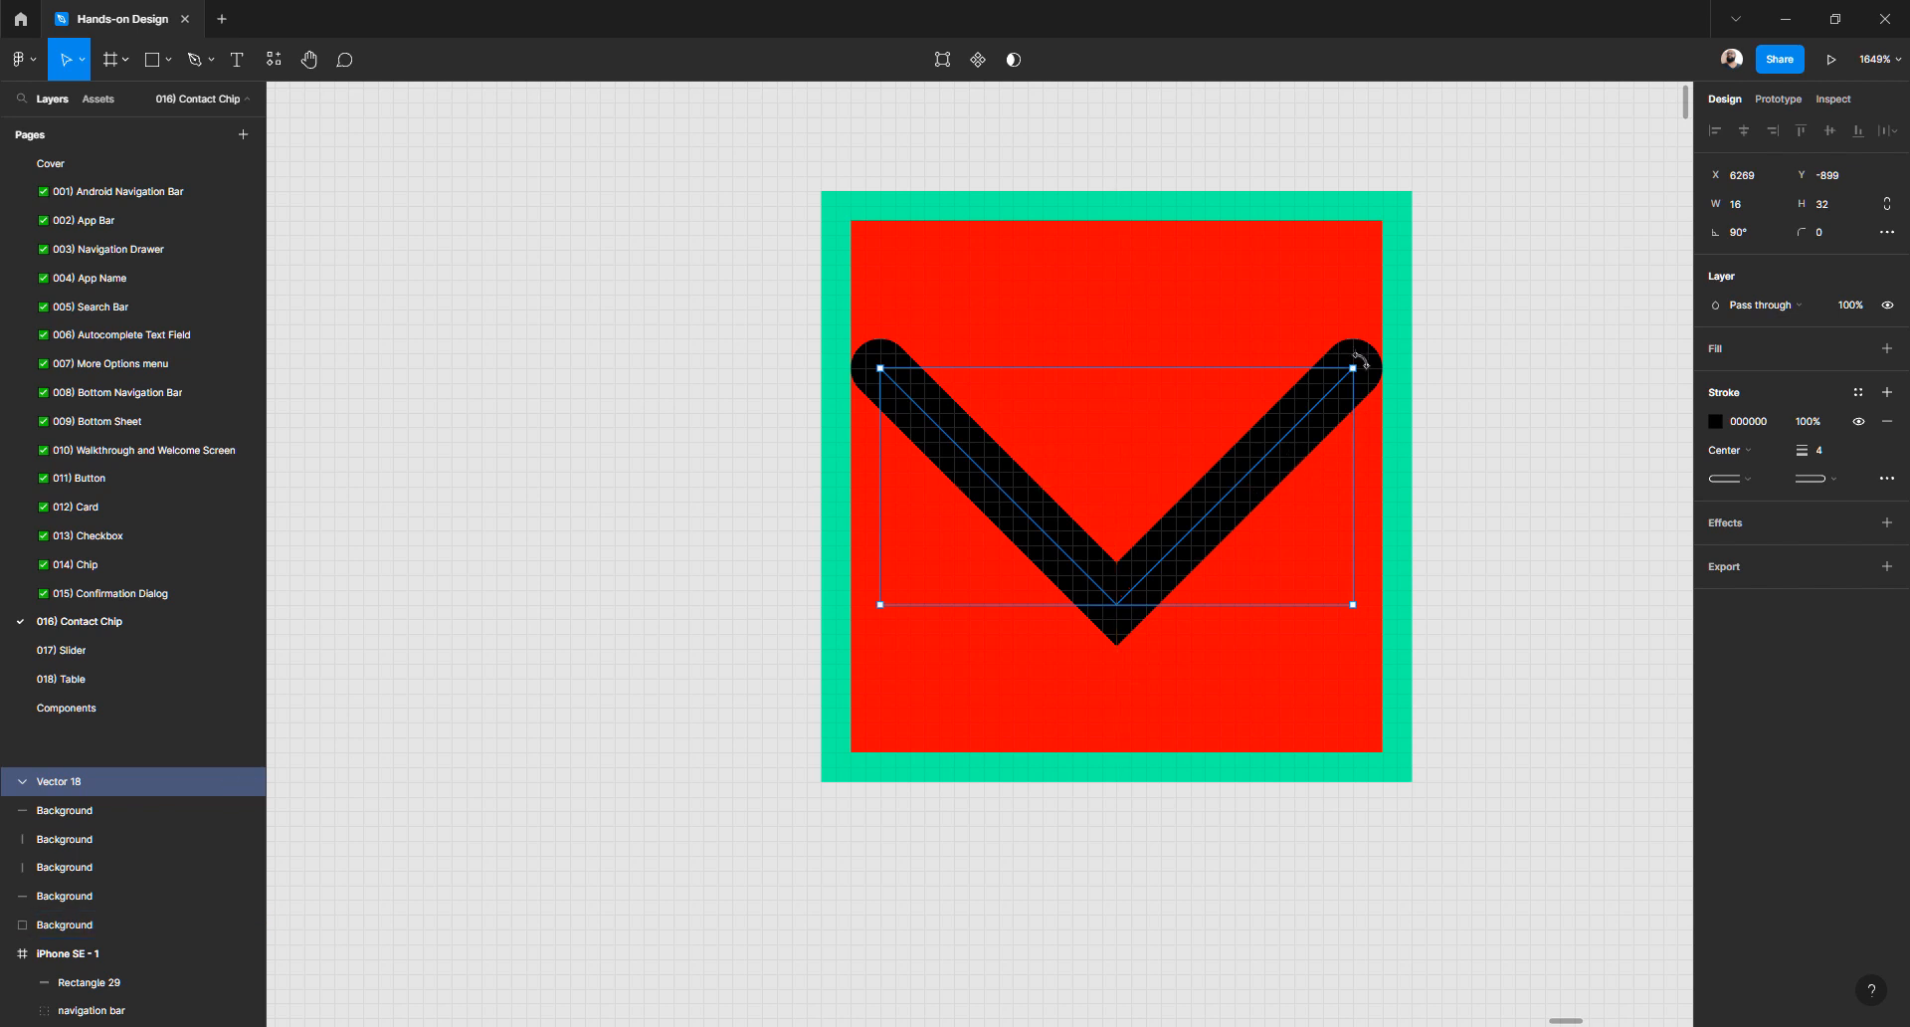
{"action": "left_click_drag", "start_coordinate": [1360, 358], "coordinate": [1227, 660]}
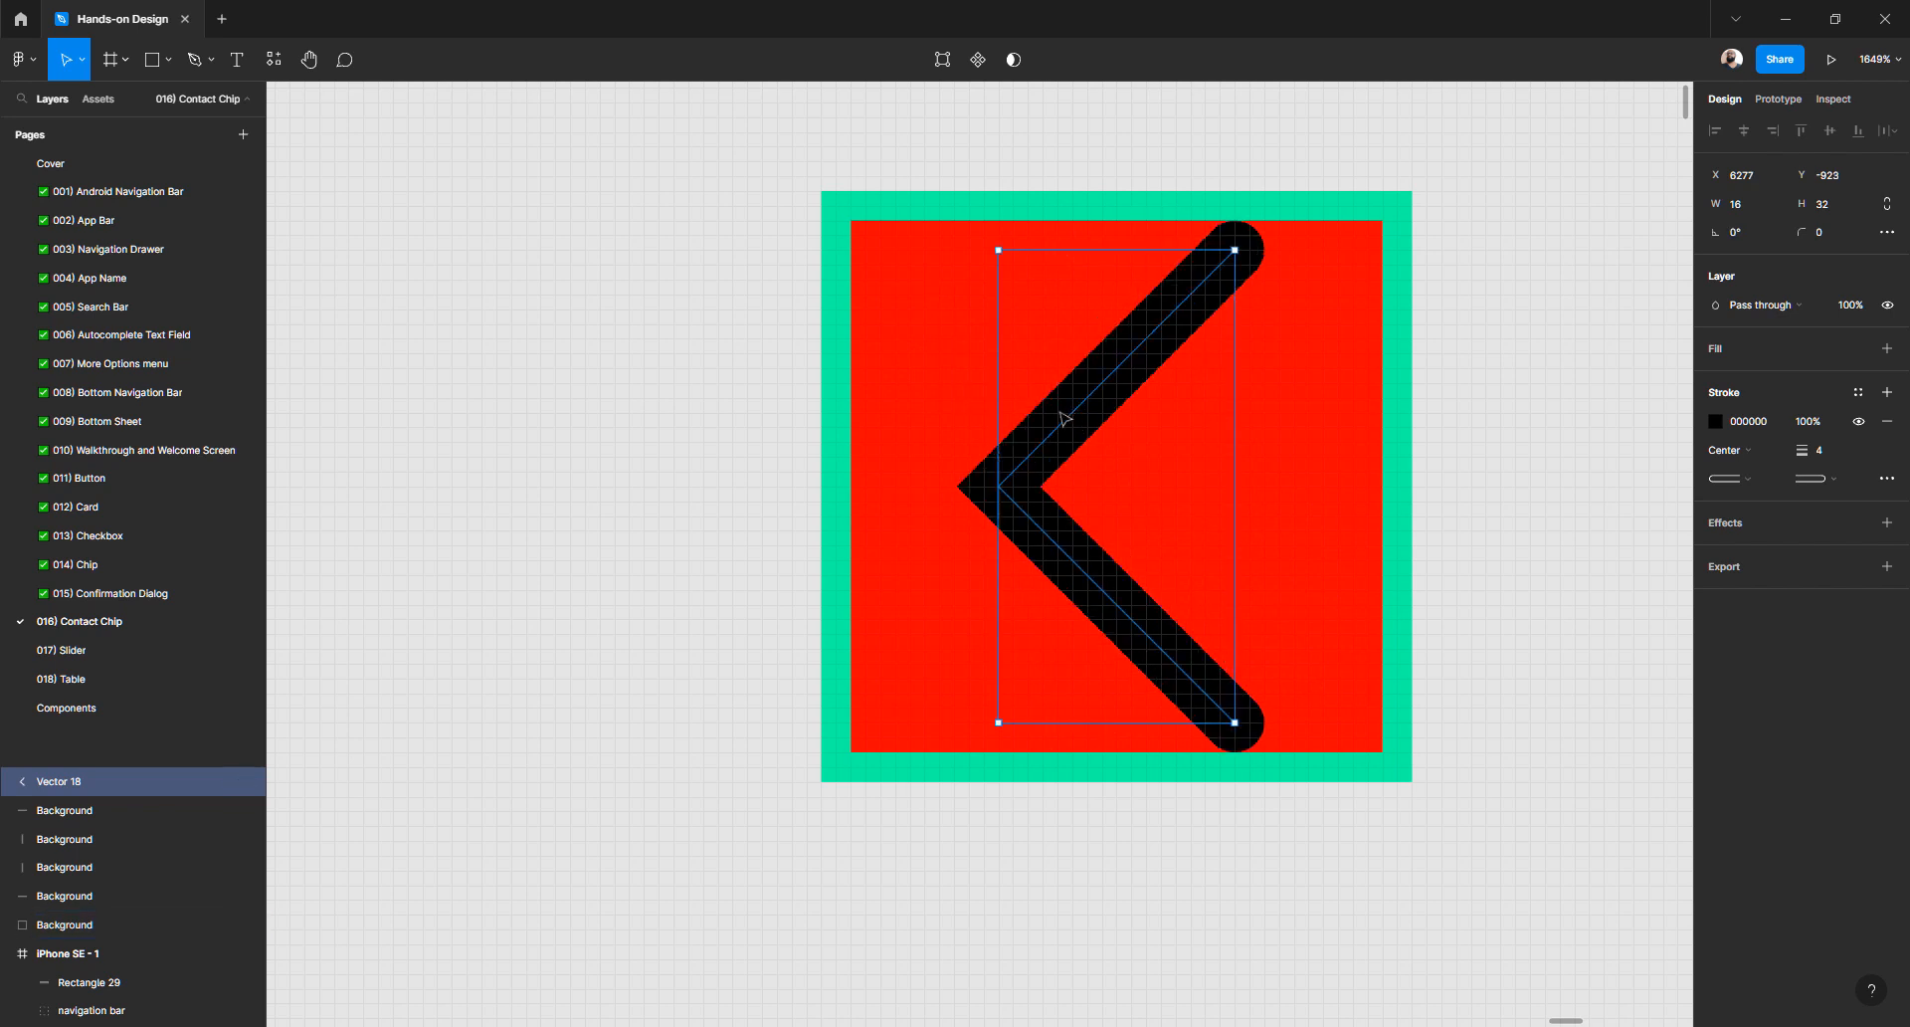
{"action": "left_click_drag", "start_coordinate": [1065, 418], "coordinate": [1070, 421]}
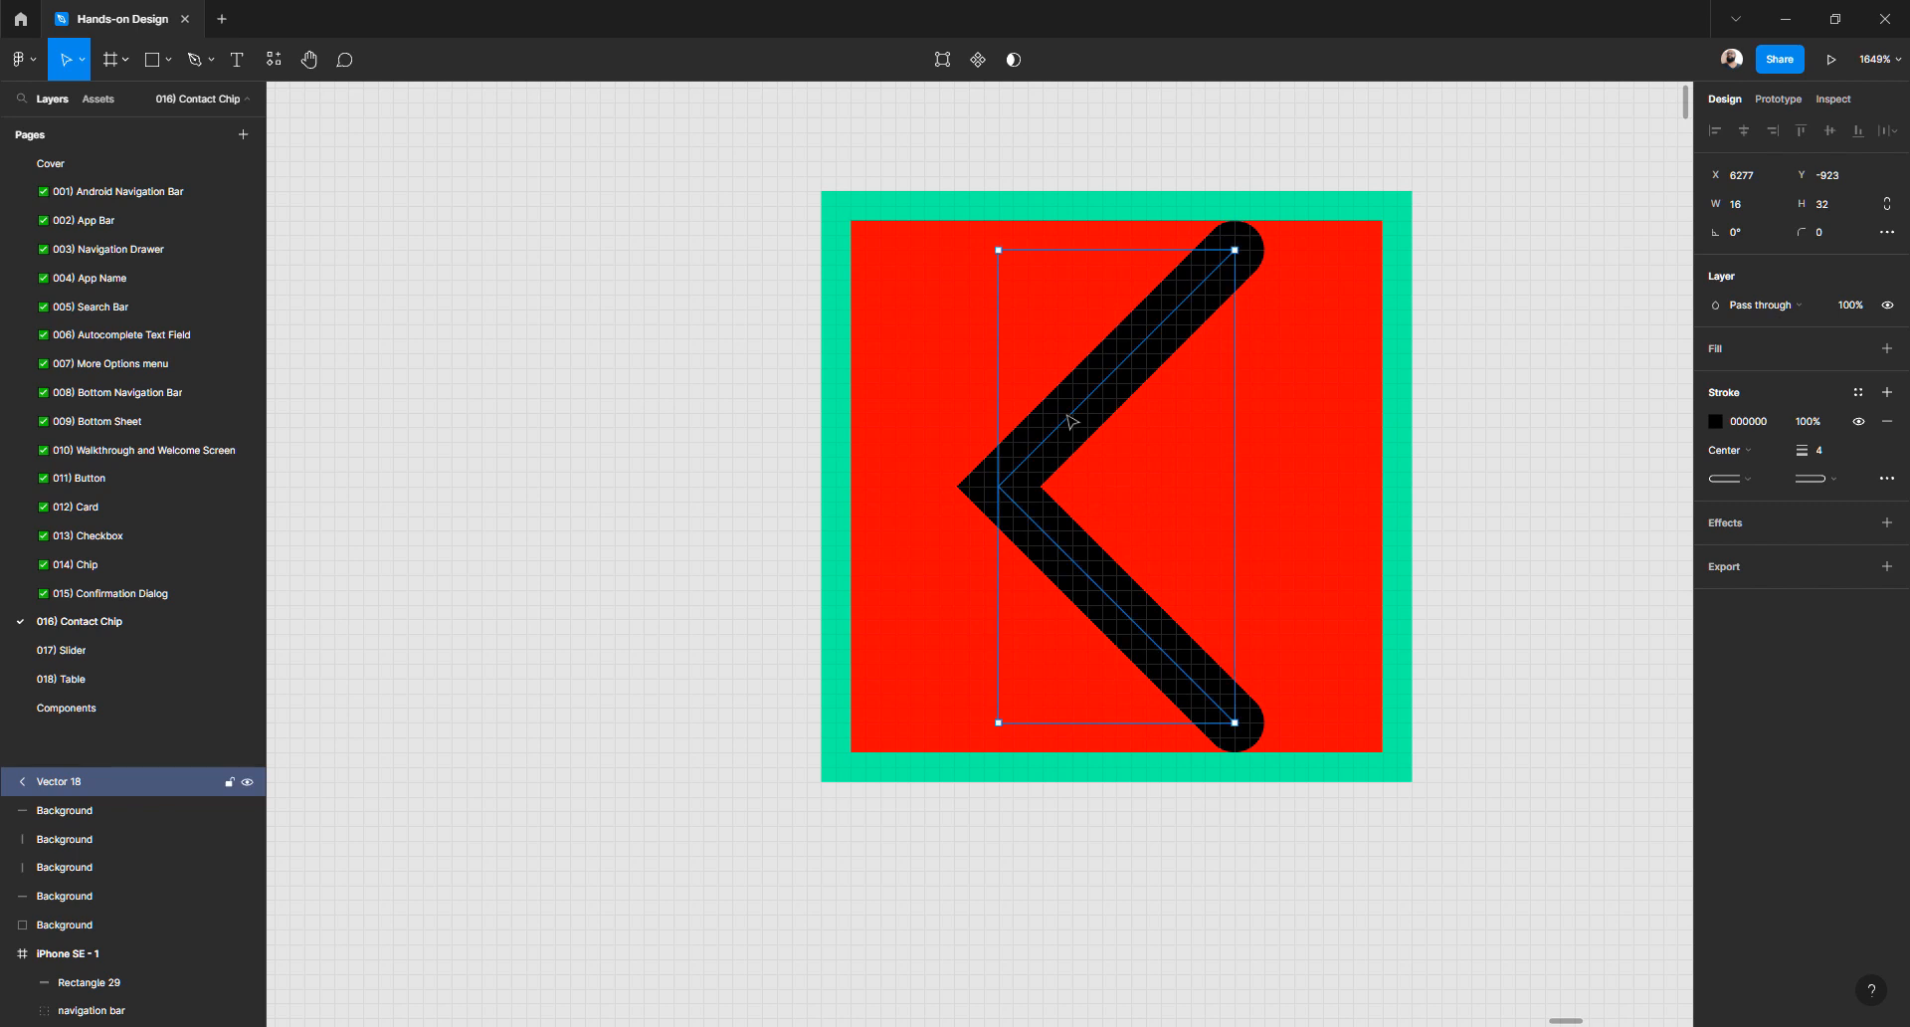
{"action": "left_click", "coordinate": [1470, 297]}
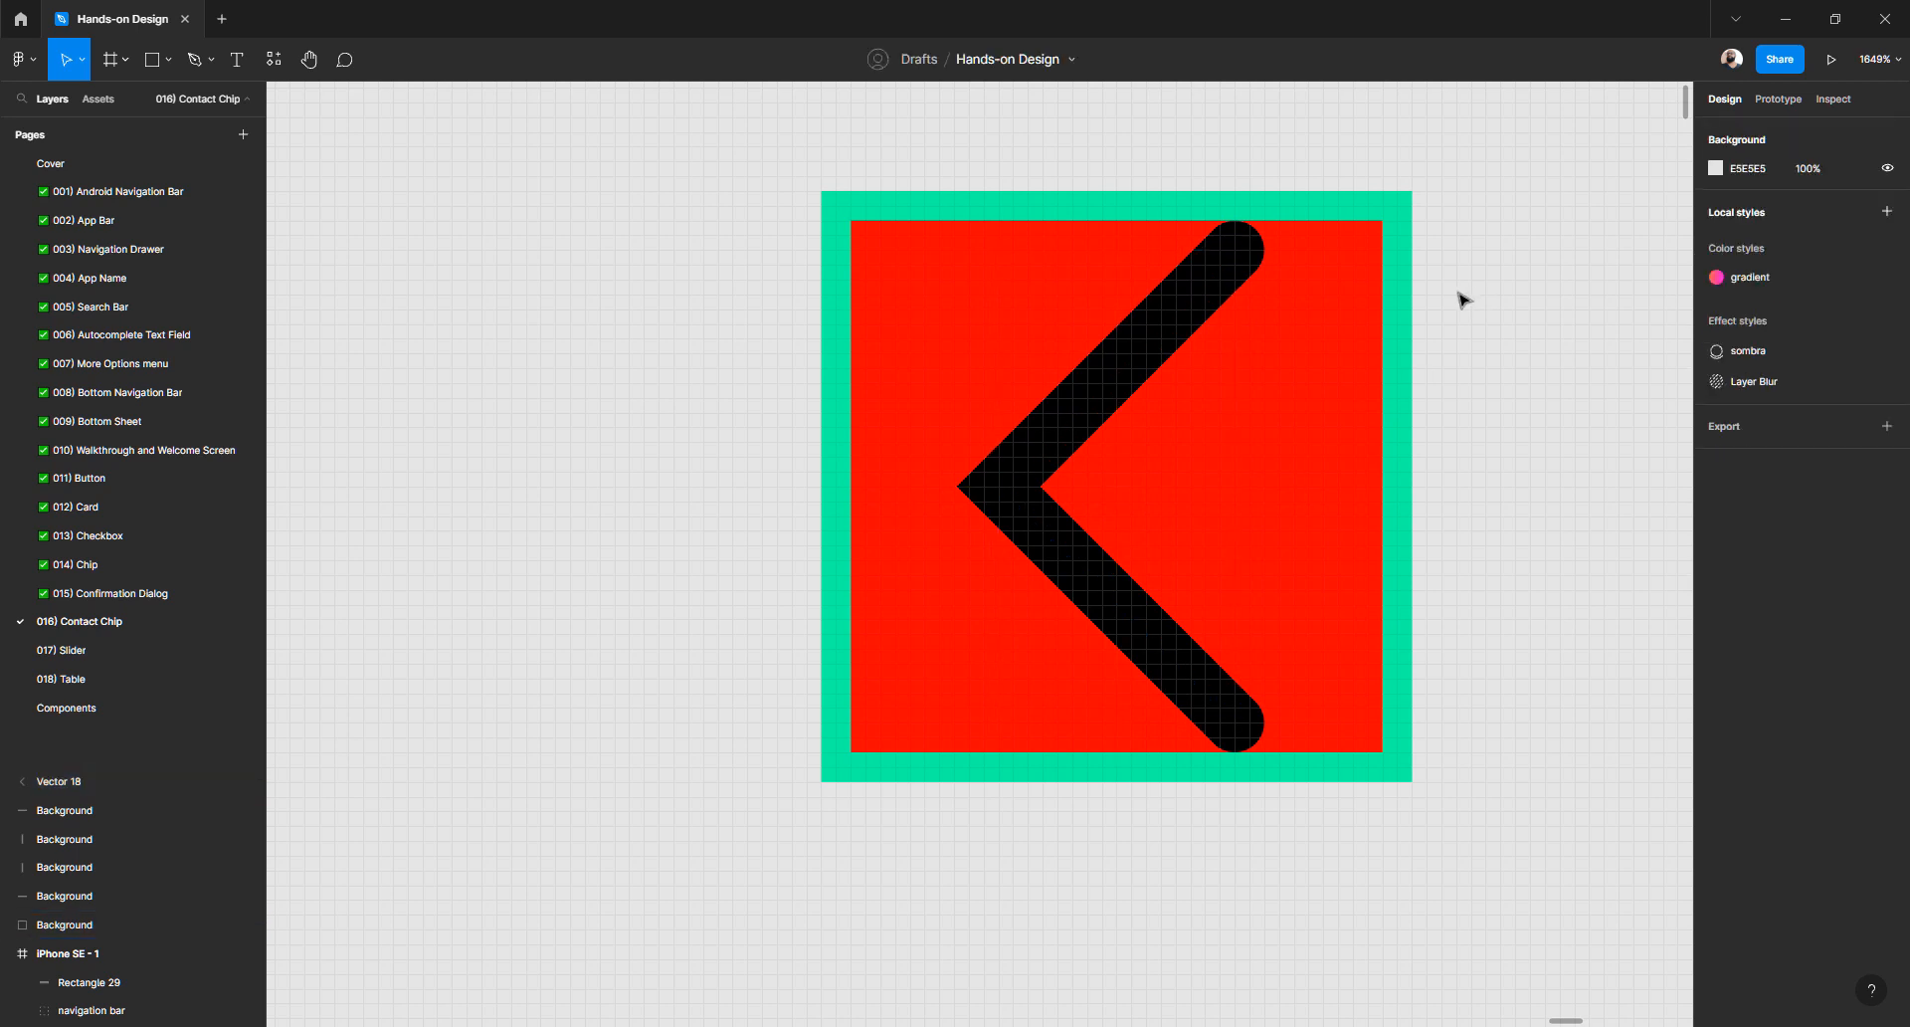
- Select the red square together with all four teal strips
{"action": "left_click", "coordinate": [1045, 223]}
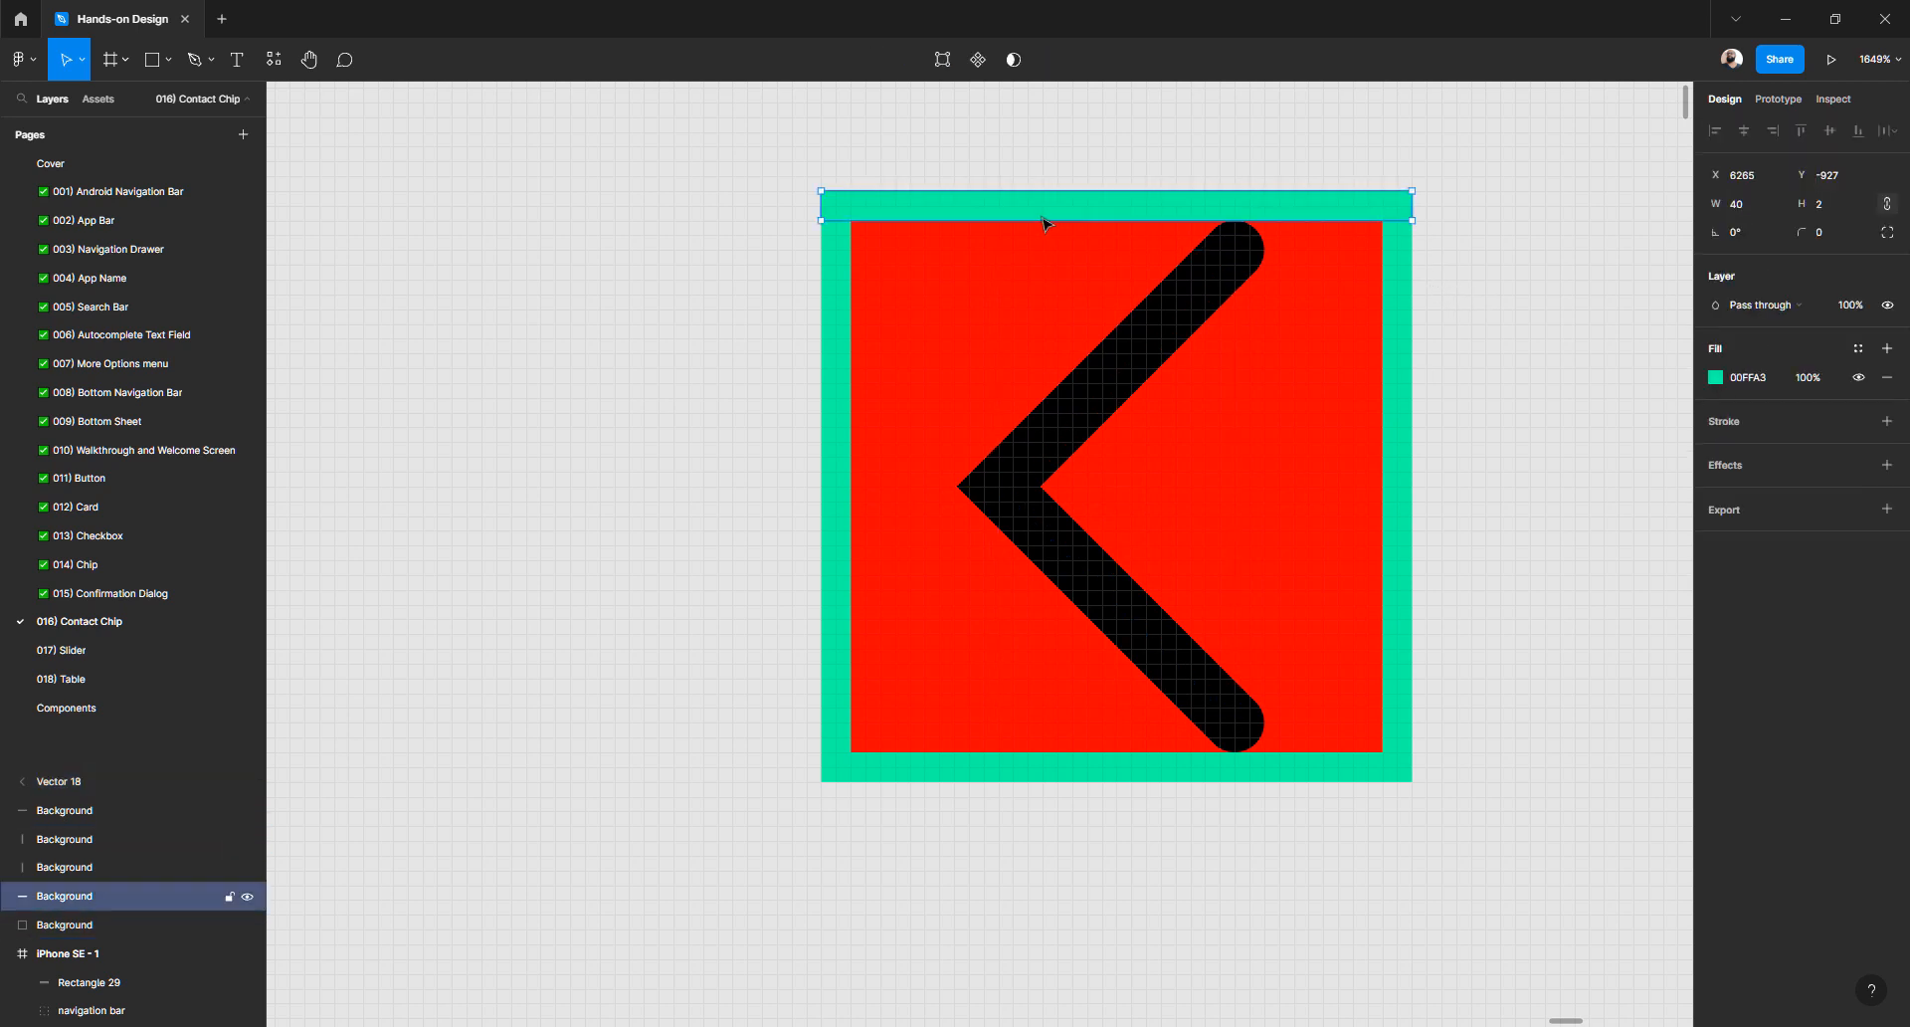
{"action": "left_click", "coordinate": [807, 196]}
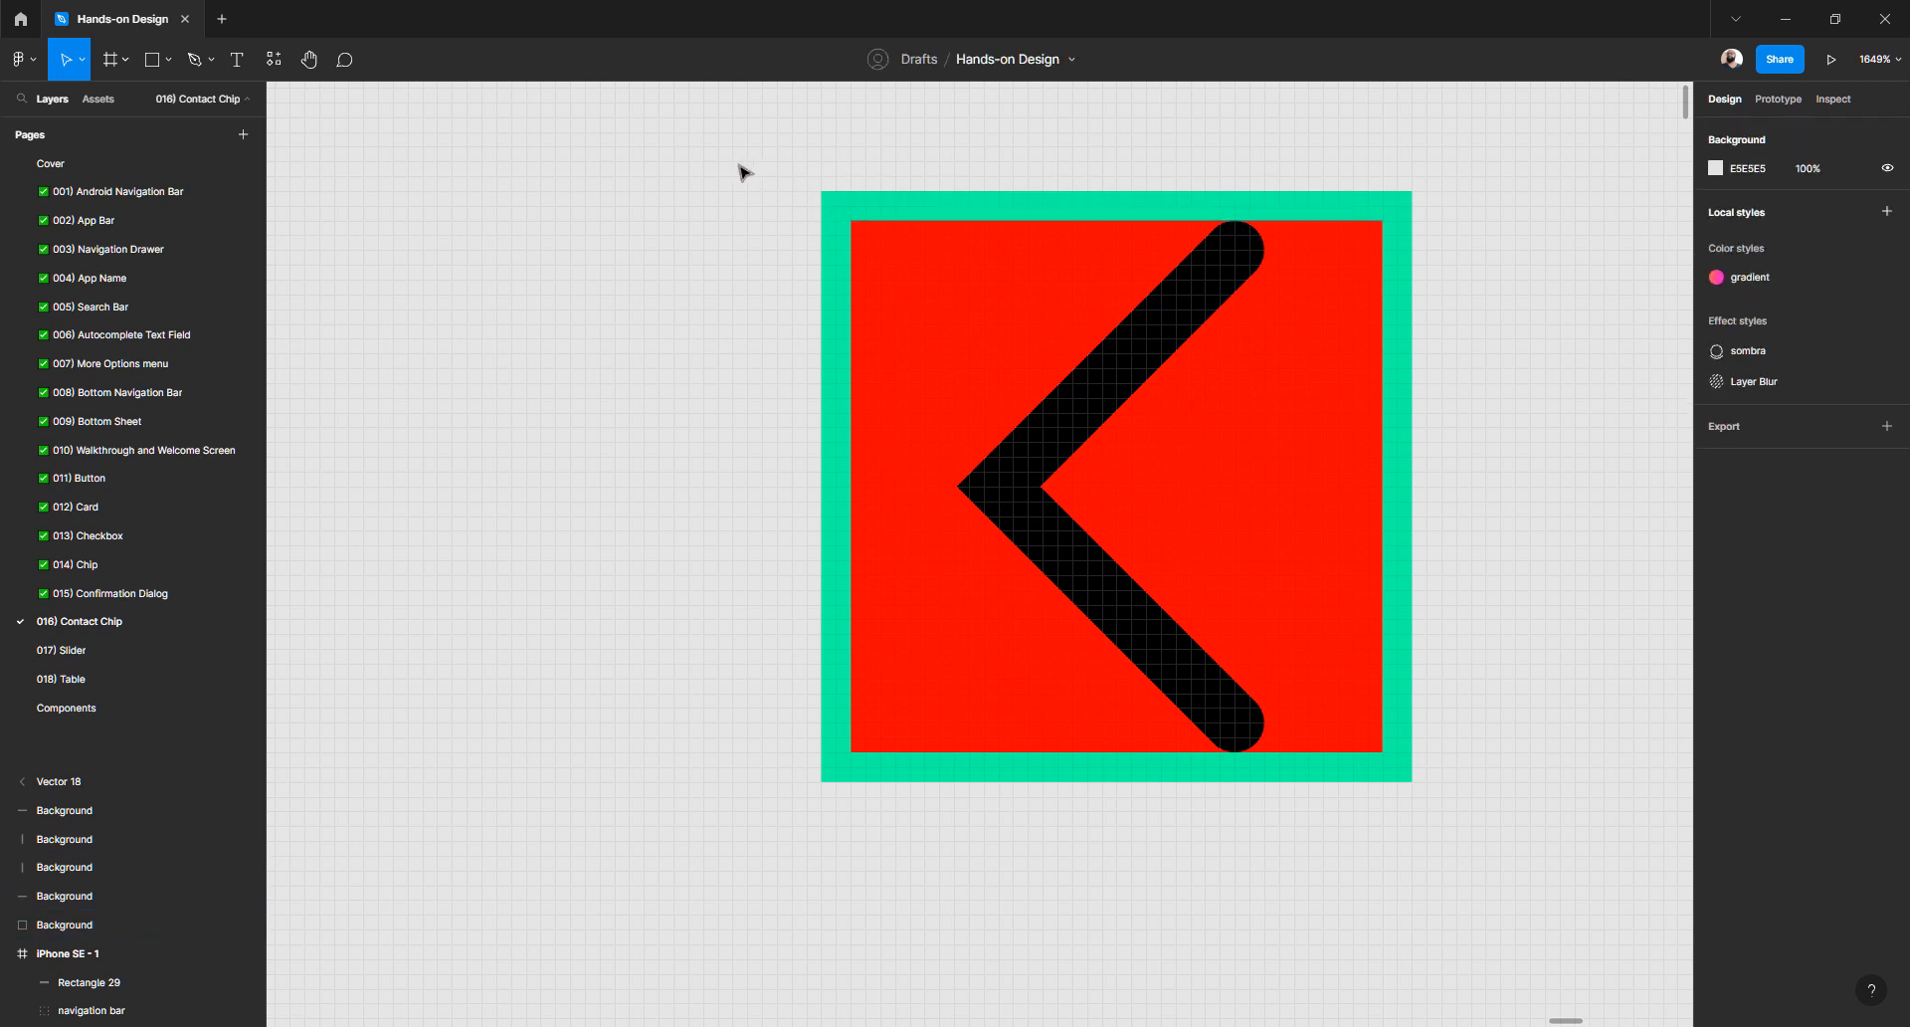
{"action": "left_click_drag", "start_coordinate": [739, 166], "coordinate": [950, 842]}
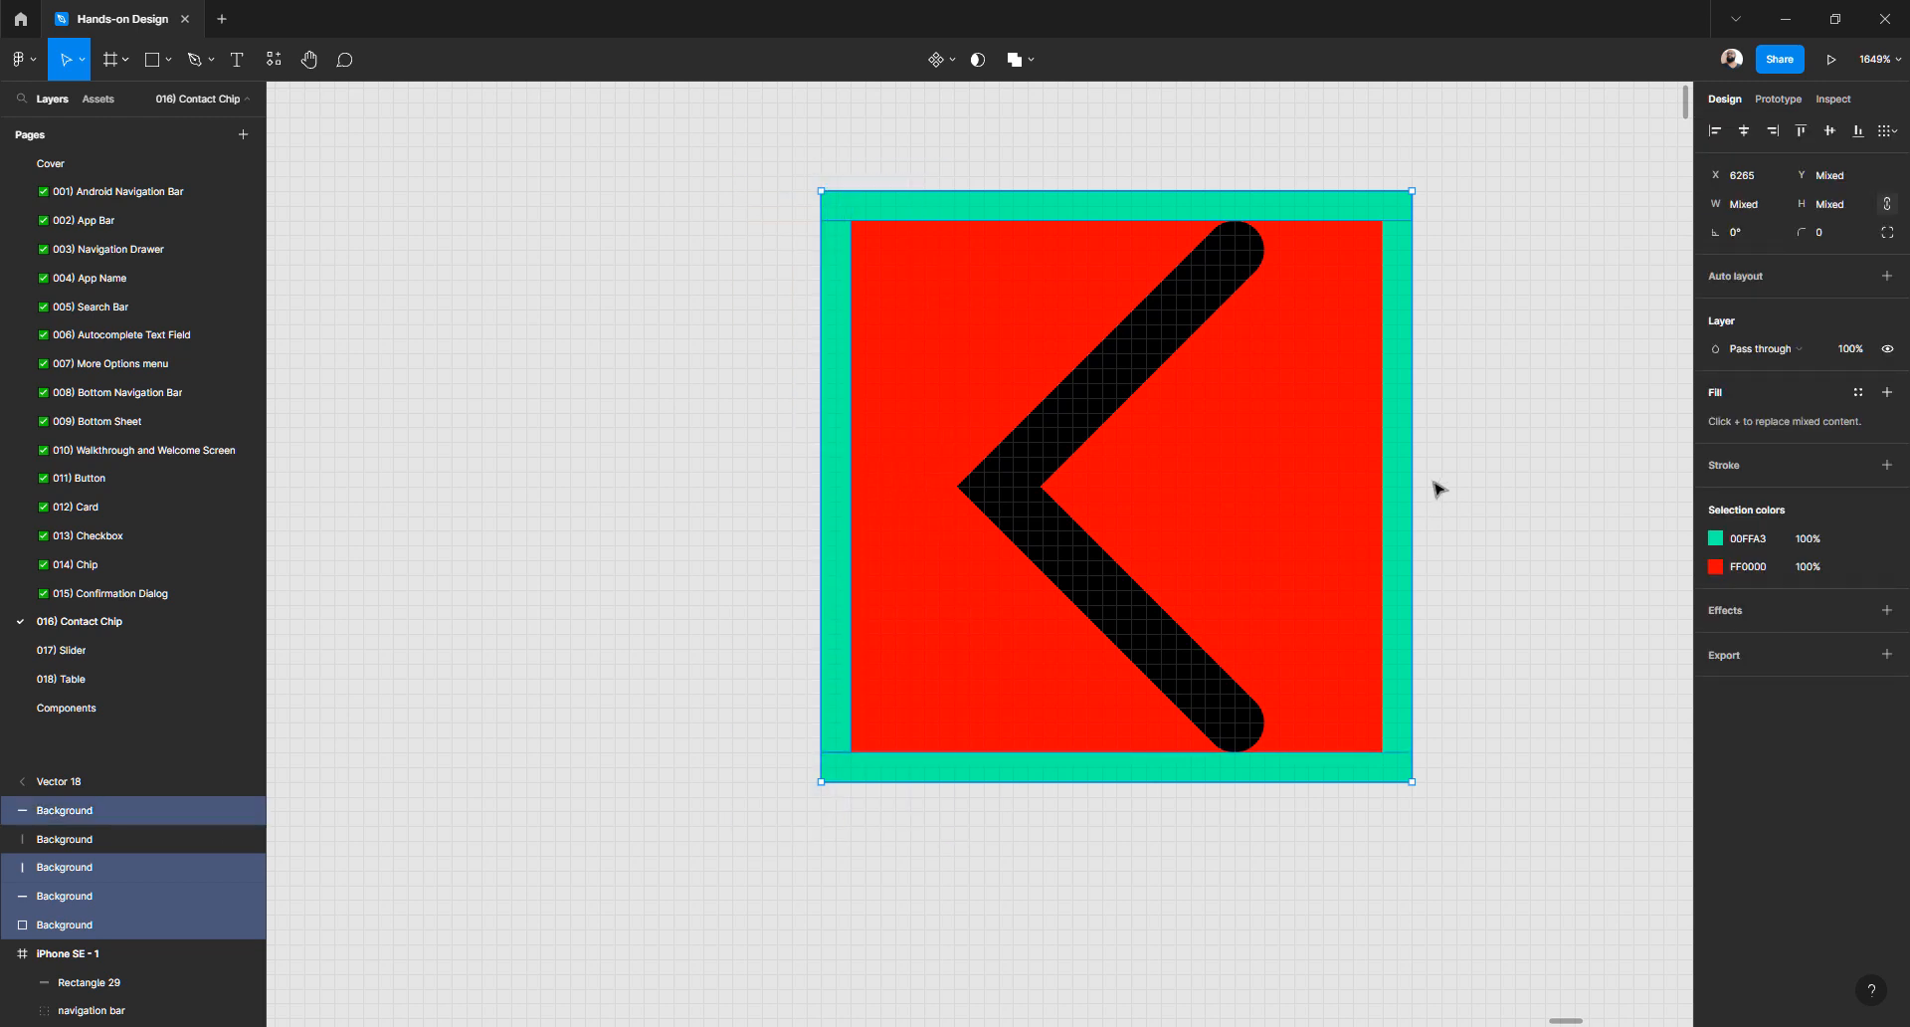
{"action": "left_click", "coordinate": [1401, 484], "text": "shift"}
{"action": "left_click_drag", "start_coordinate": [1403, 490], "coordinate": [1503, 590]}
{"action": "key", "text": "ctrl+z"}
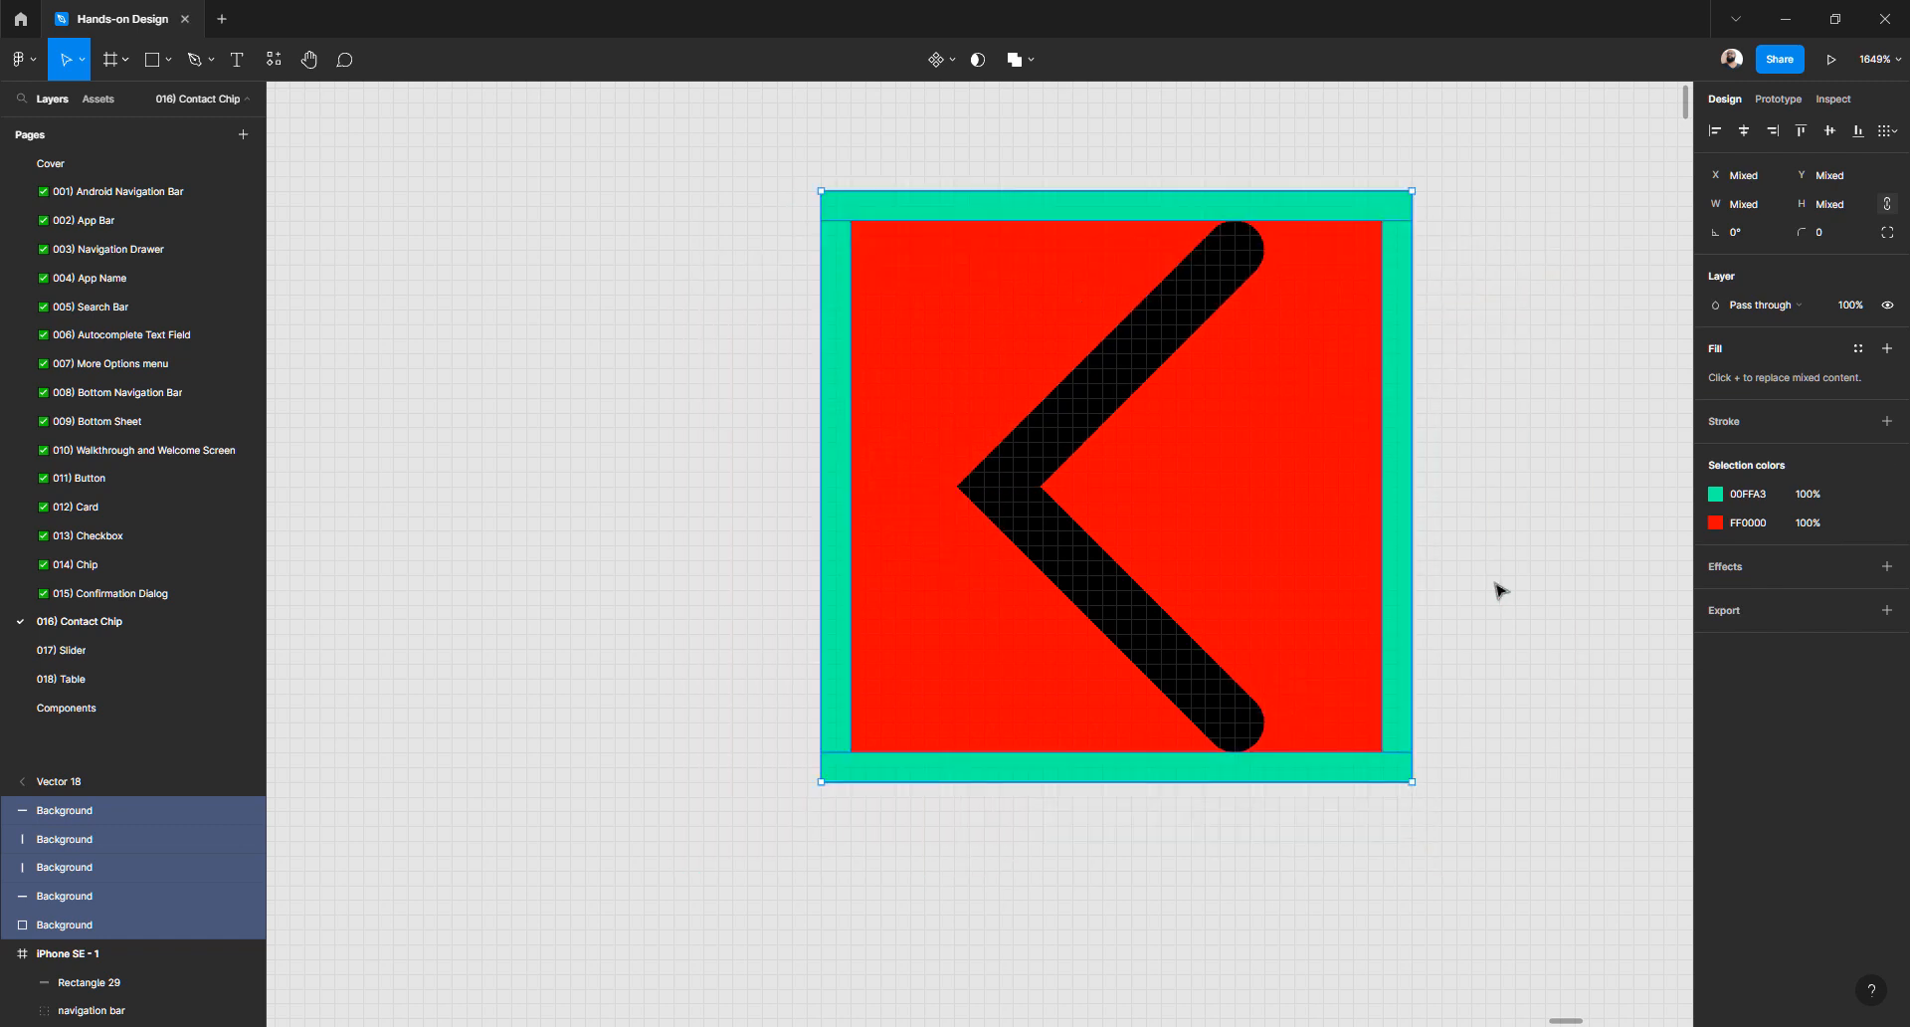
- Group the five shapes and rename the group 'Background'
{"action": "key", "text": "ctrl+g"}
{"action": "double_click", "coordinate": [91, 817]}
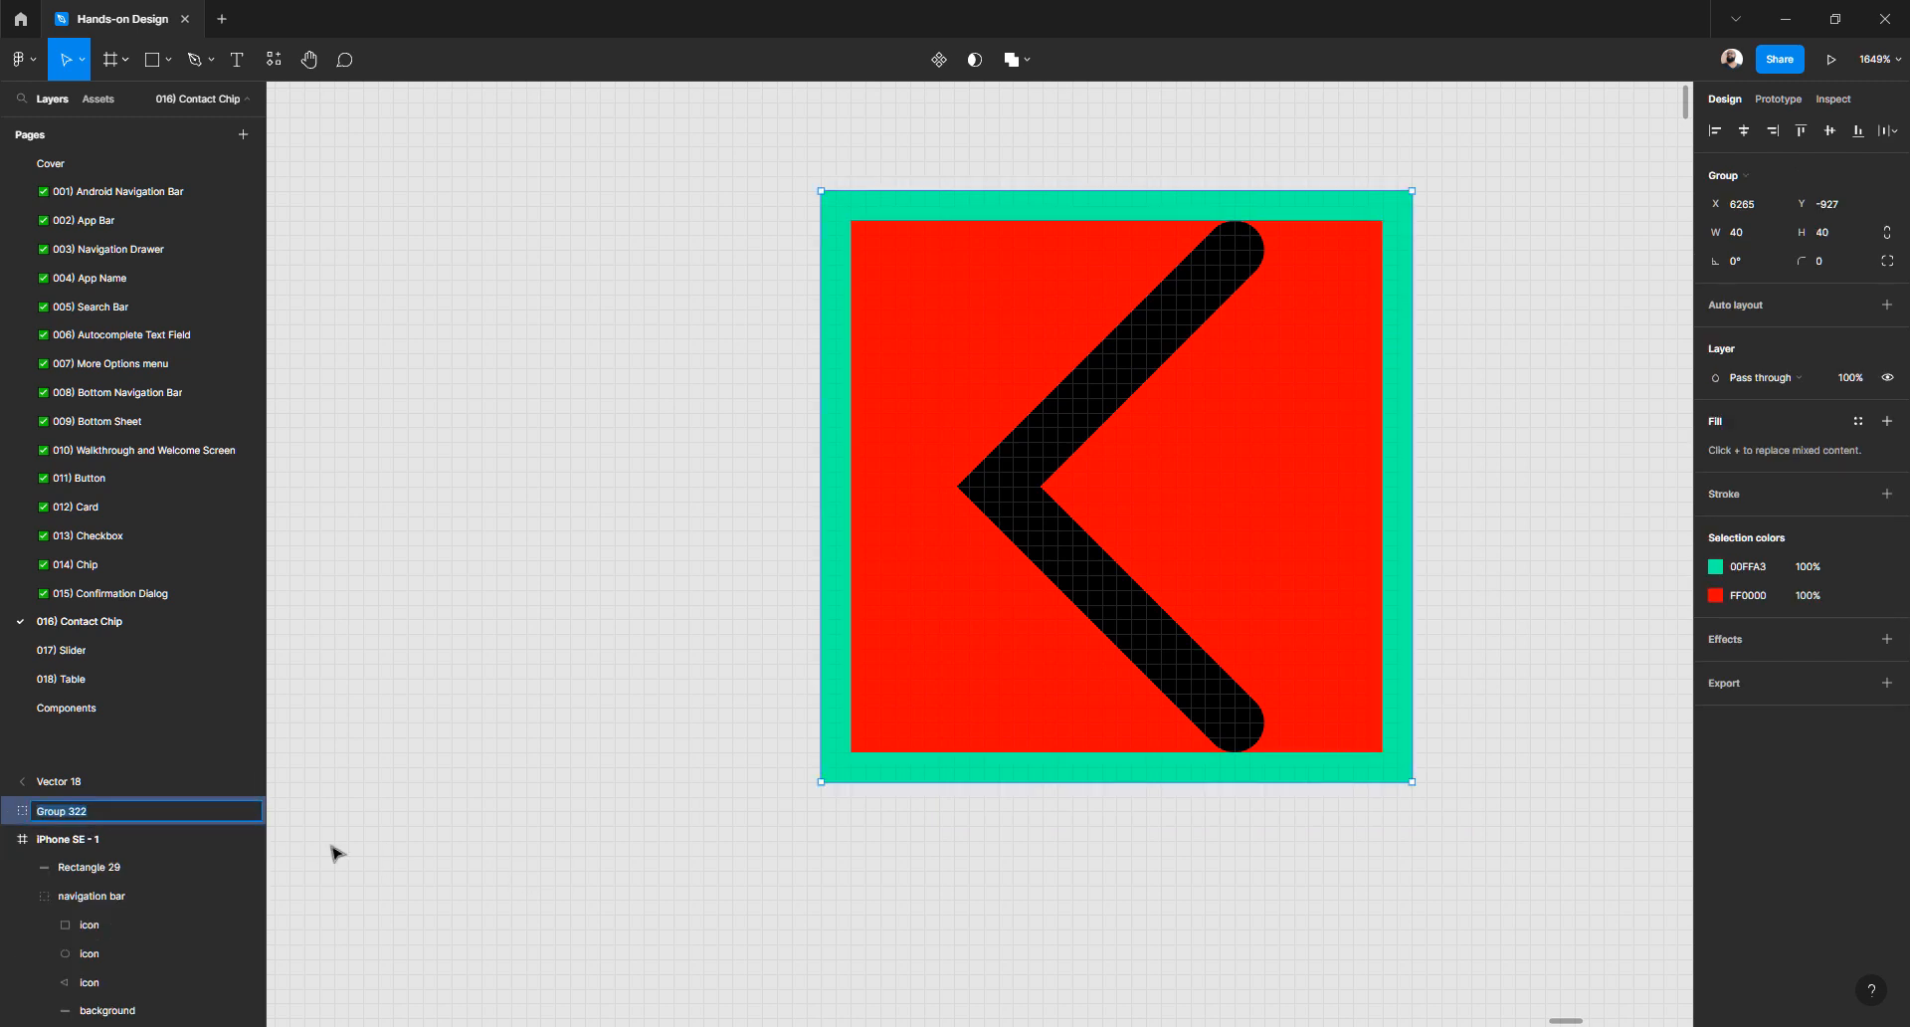
{"action": "type", "text": "Background"}
{"action": "key", "text": "Return"}
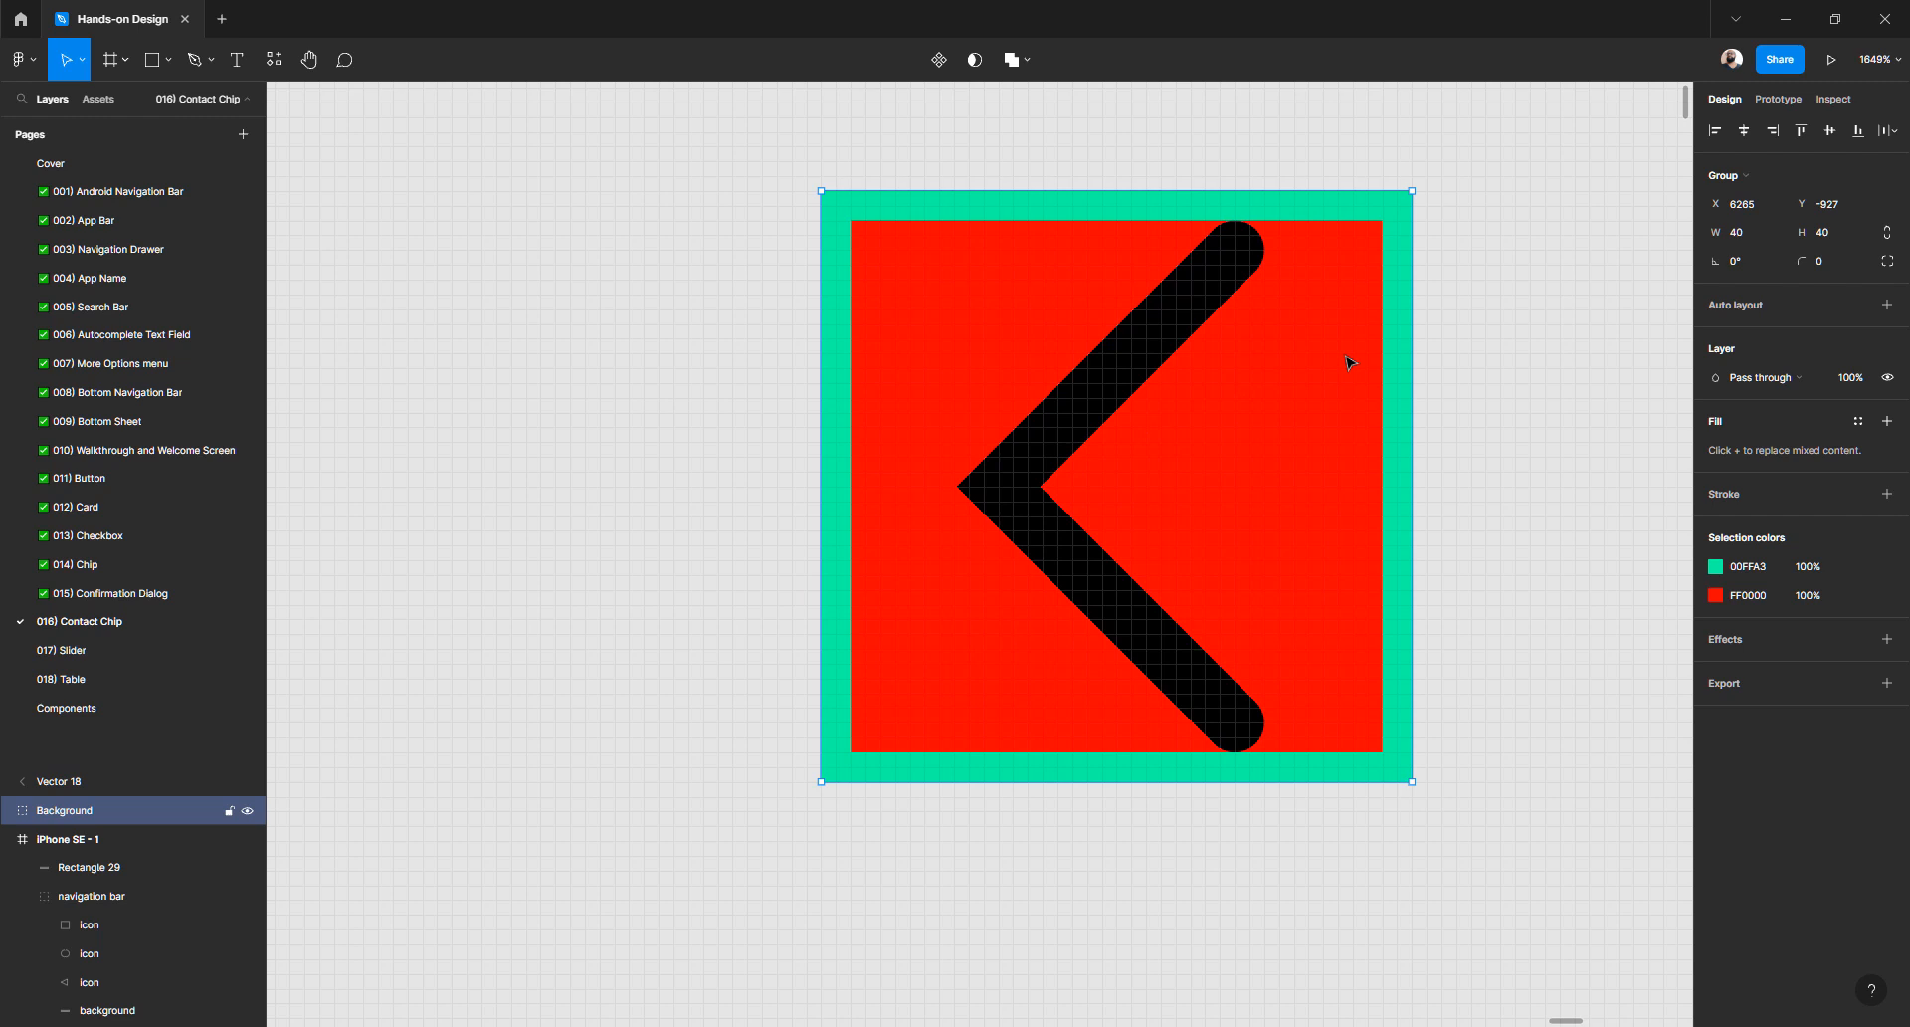
{"action": "left_click", "coordinate": [1444, 342]}
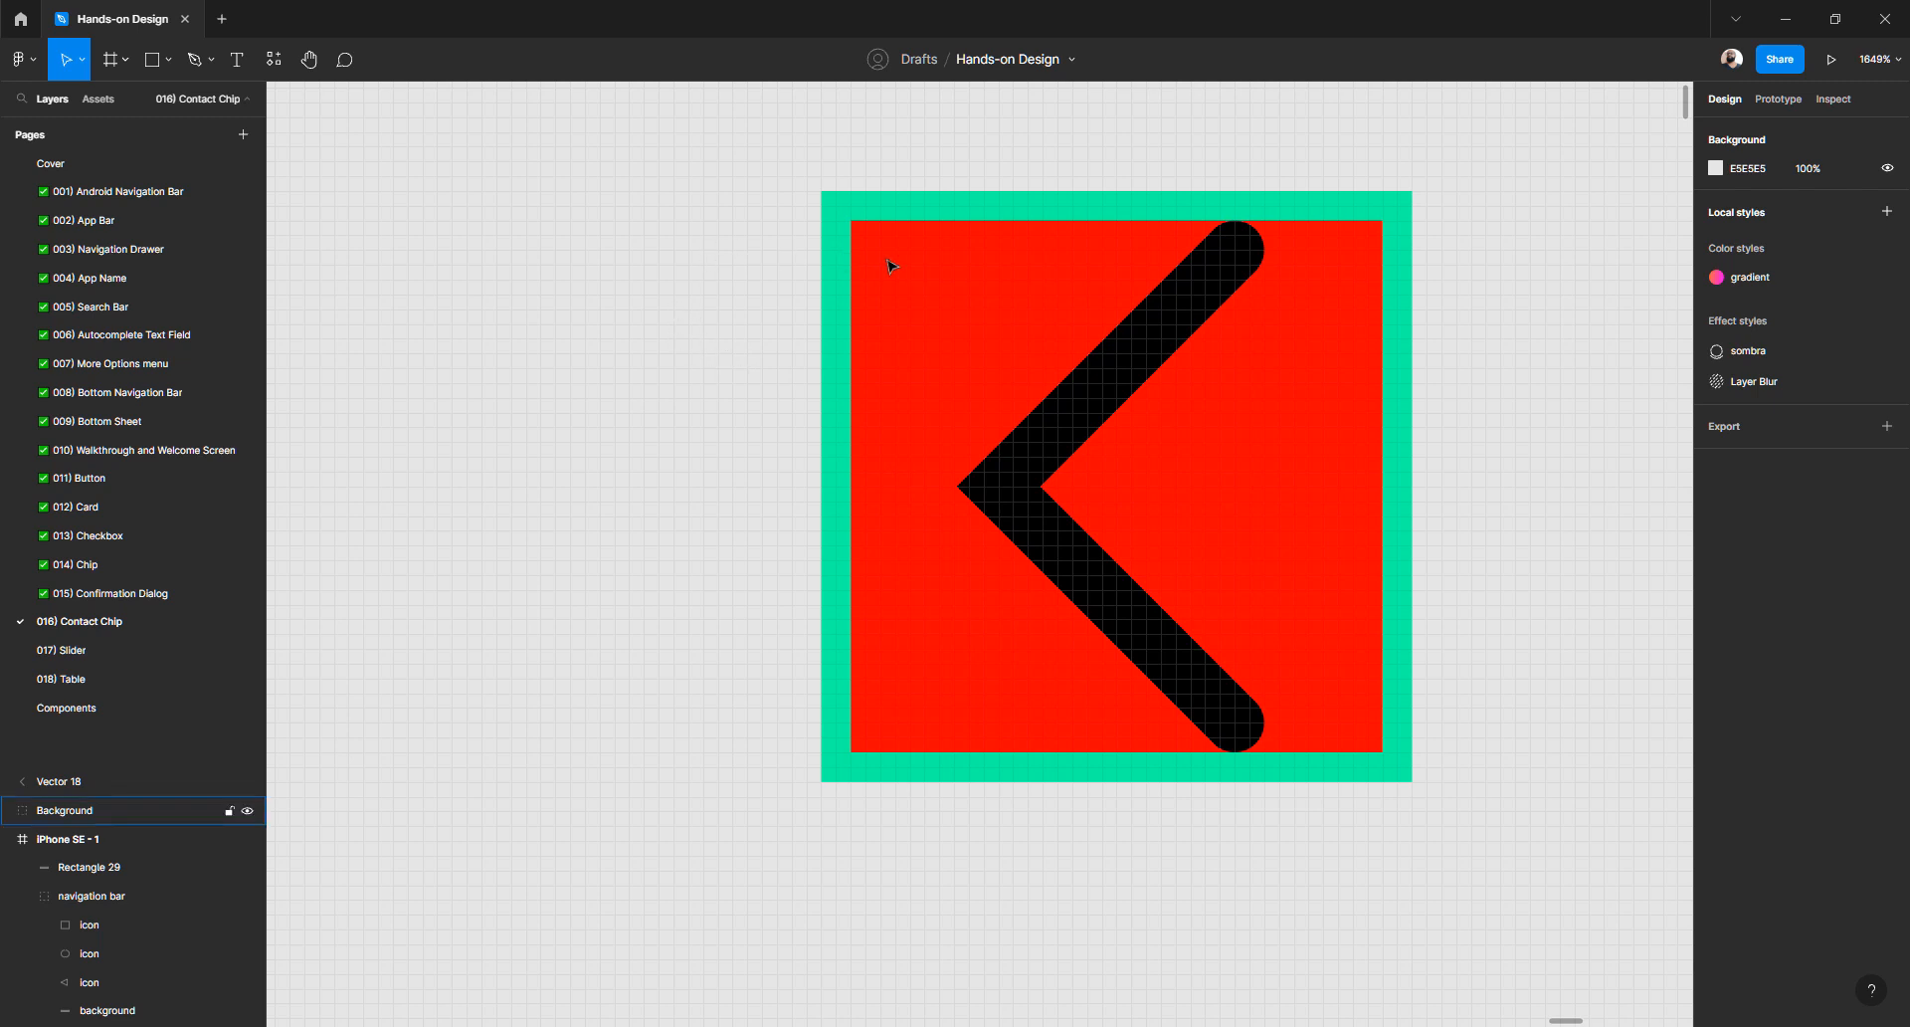
- Group the chevron with its coloured square and name the group 'Back button'
{"action": "left_click", "coordinate": [838, 255]}
{"action": "left_click", "coordinate": [772, 184]}
{"action": "left_click_drag", "start_coordinate": [749, 158], "coordinate": [1537, 888]}
{"action": "key", "text": "ctrl+g"}
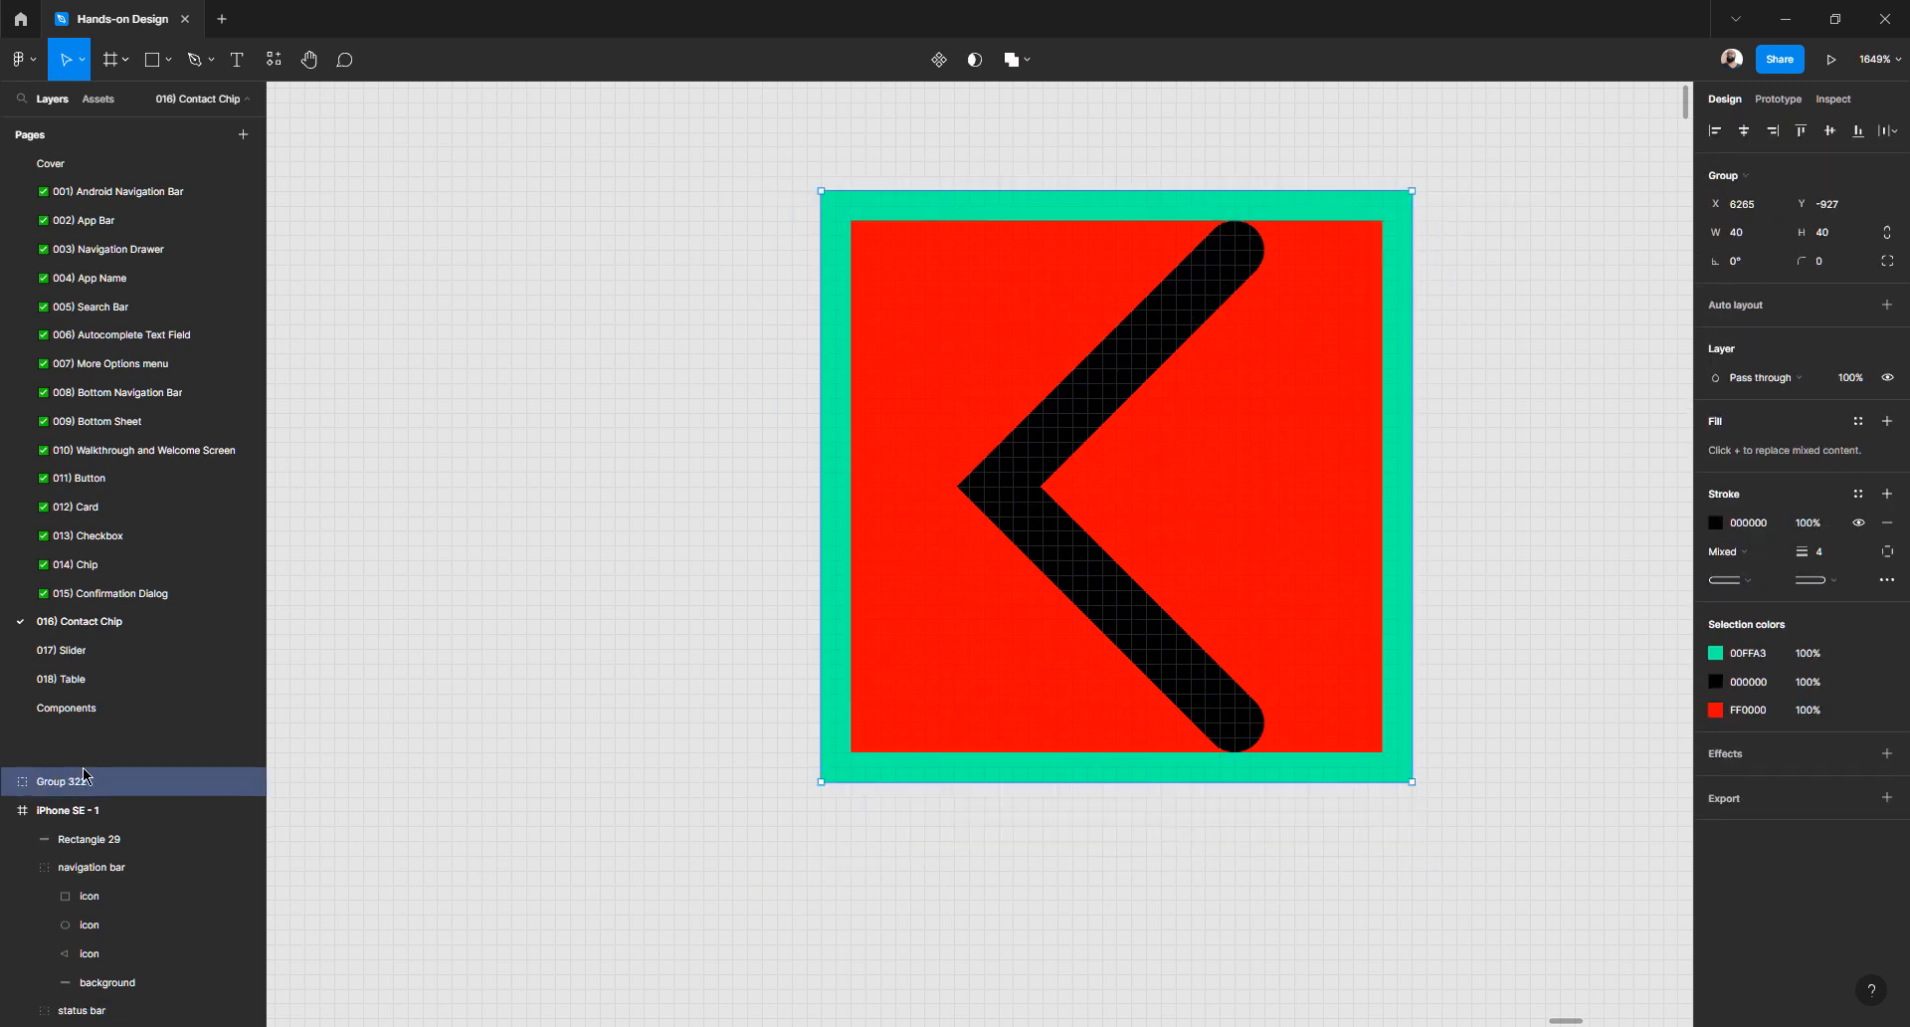
{"action": "double_click", "coordinate": [221, 792]}
{"action": "type", "text": "Back button"}
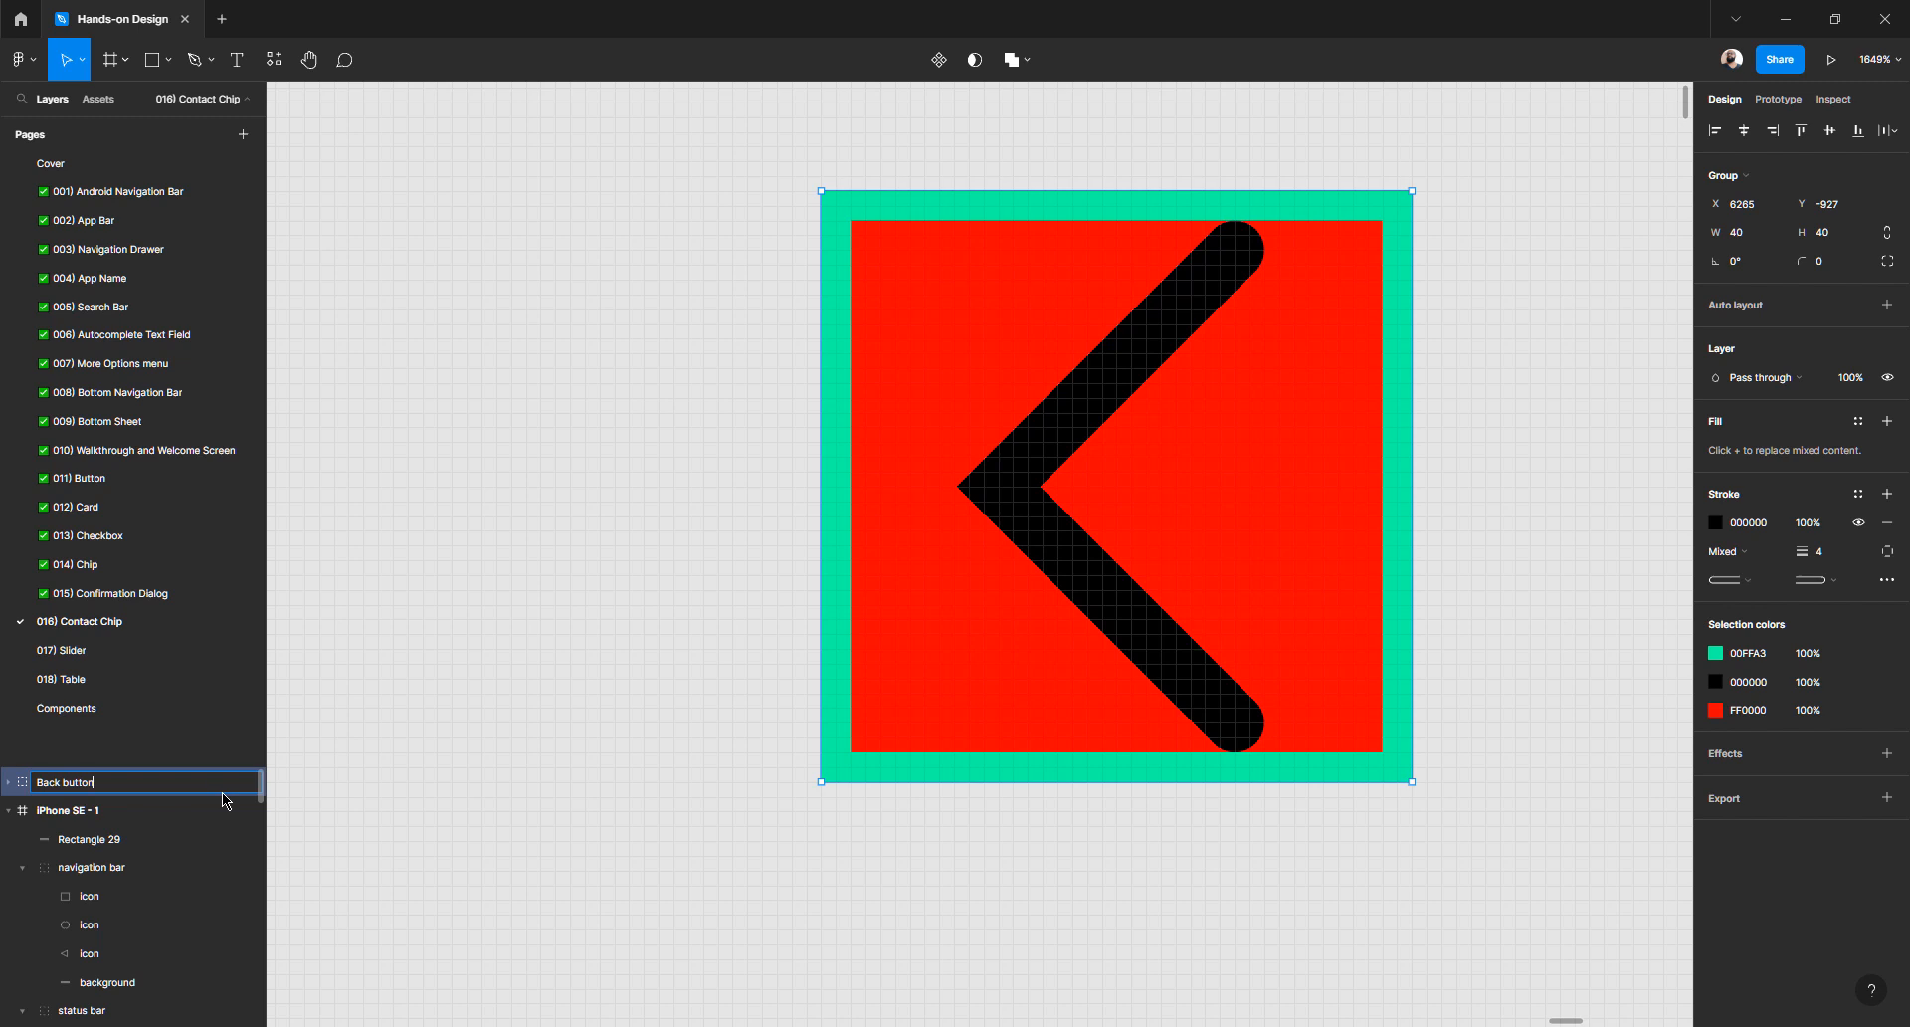
{"action": "key", "text": "Return"}
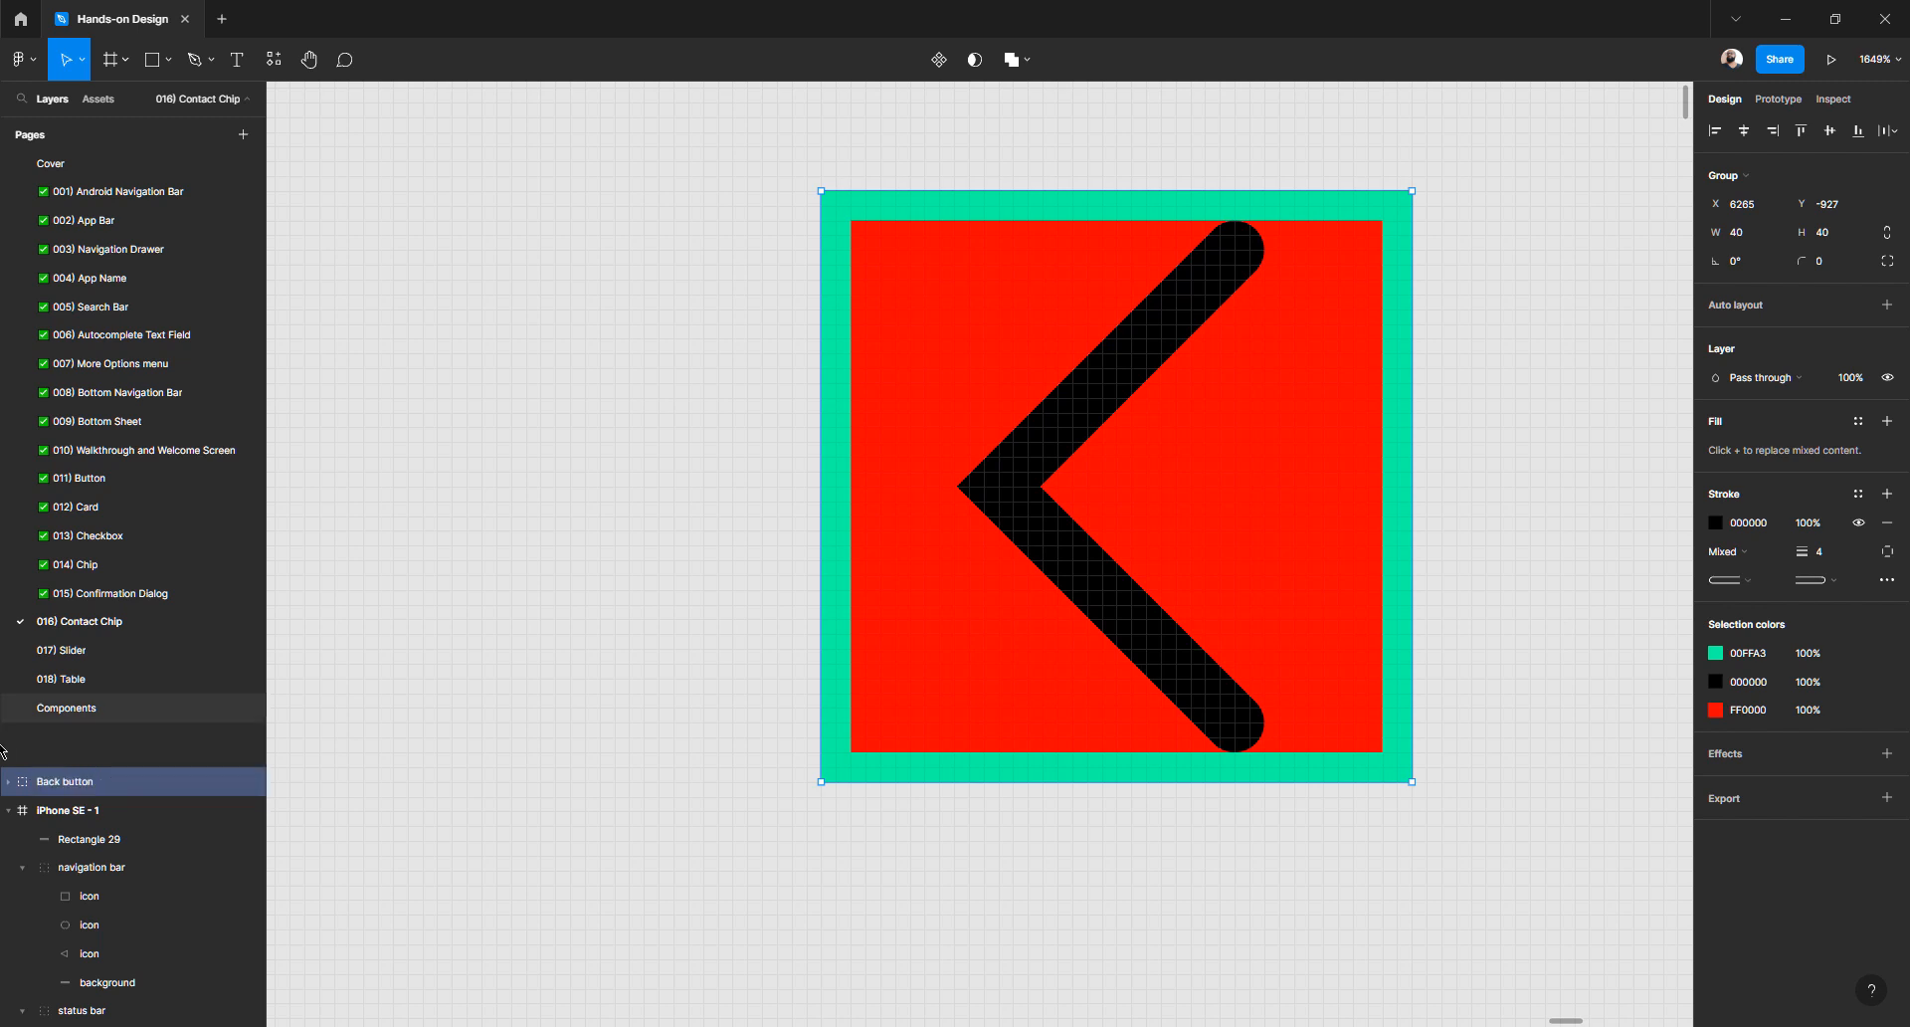
- Rename the Vector 18 chevron layer inside the group to 'Icon'
{"action": "left_click", "coordinate": [8, 782]}
{"action": "double_click", "coordinate": [111, 812]}
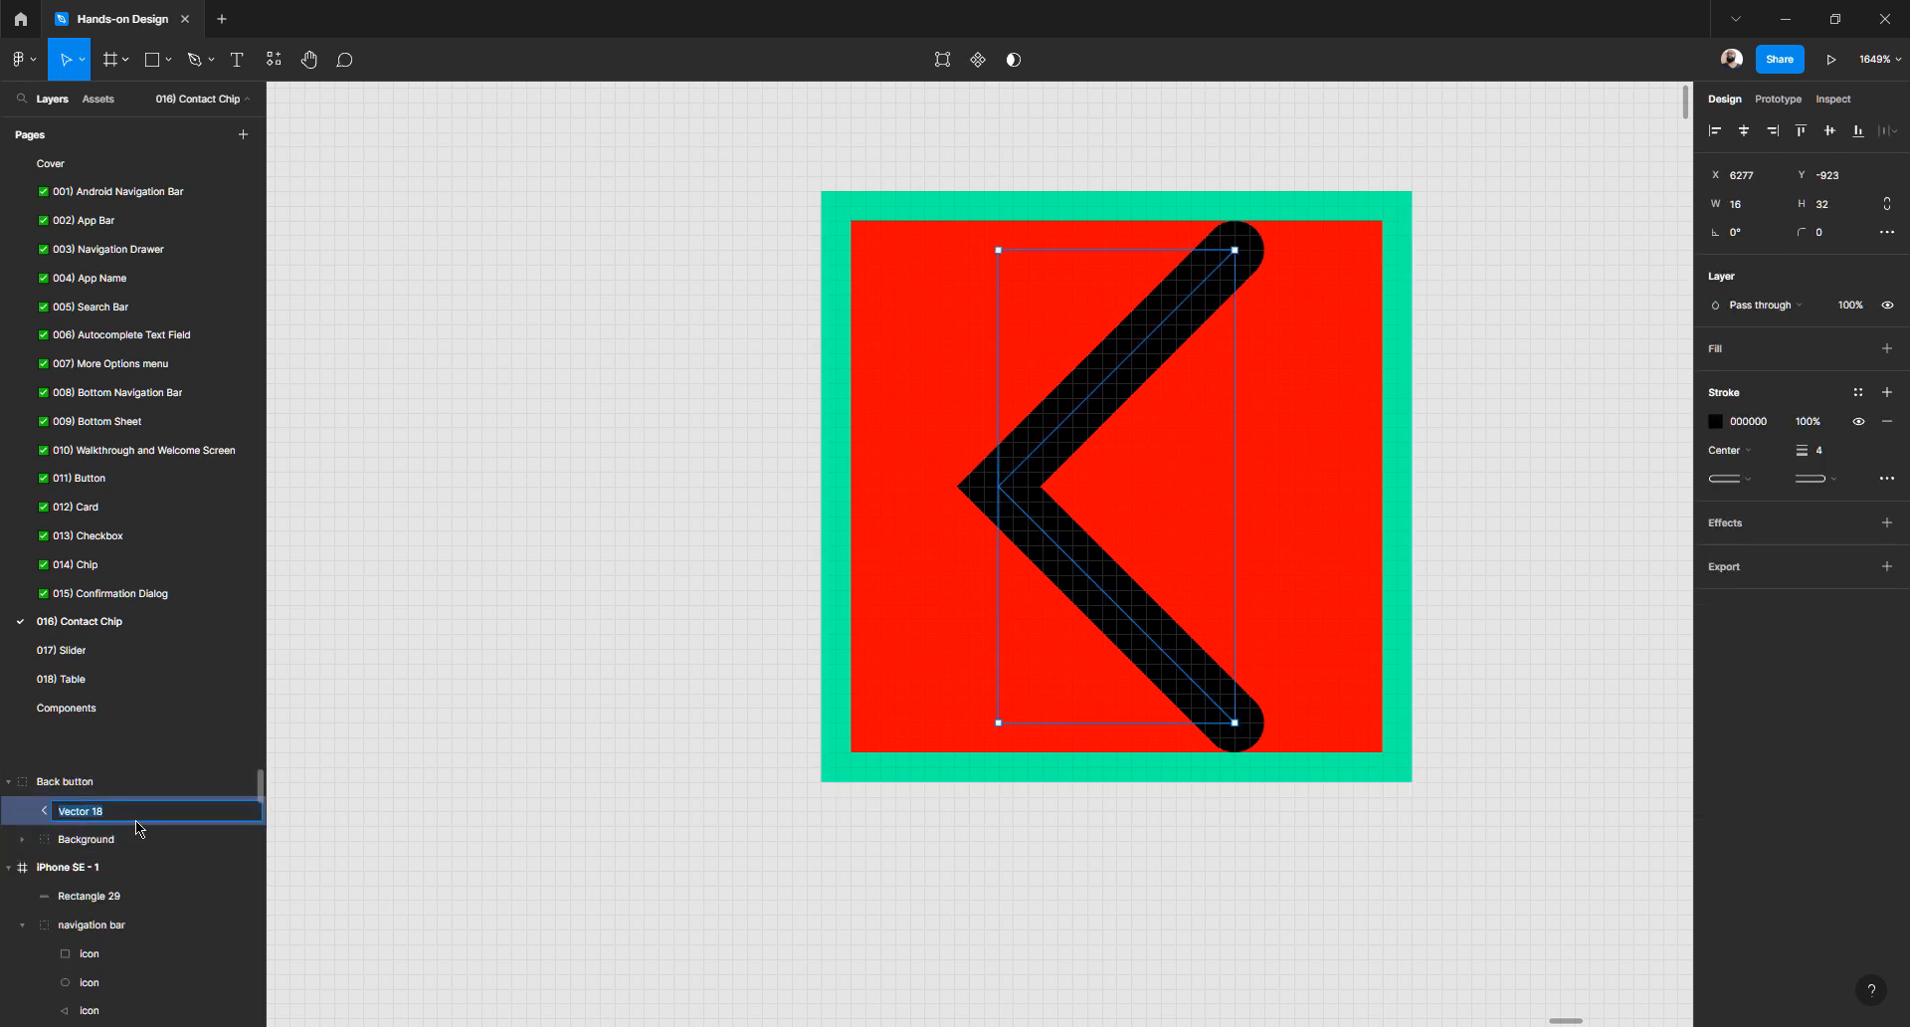
{"action": "type", "text": "Icon"}
{"action": "key", "text": "Return"}
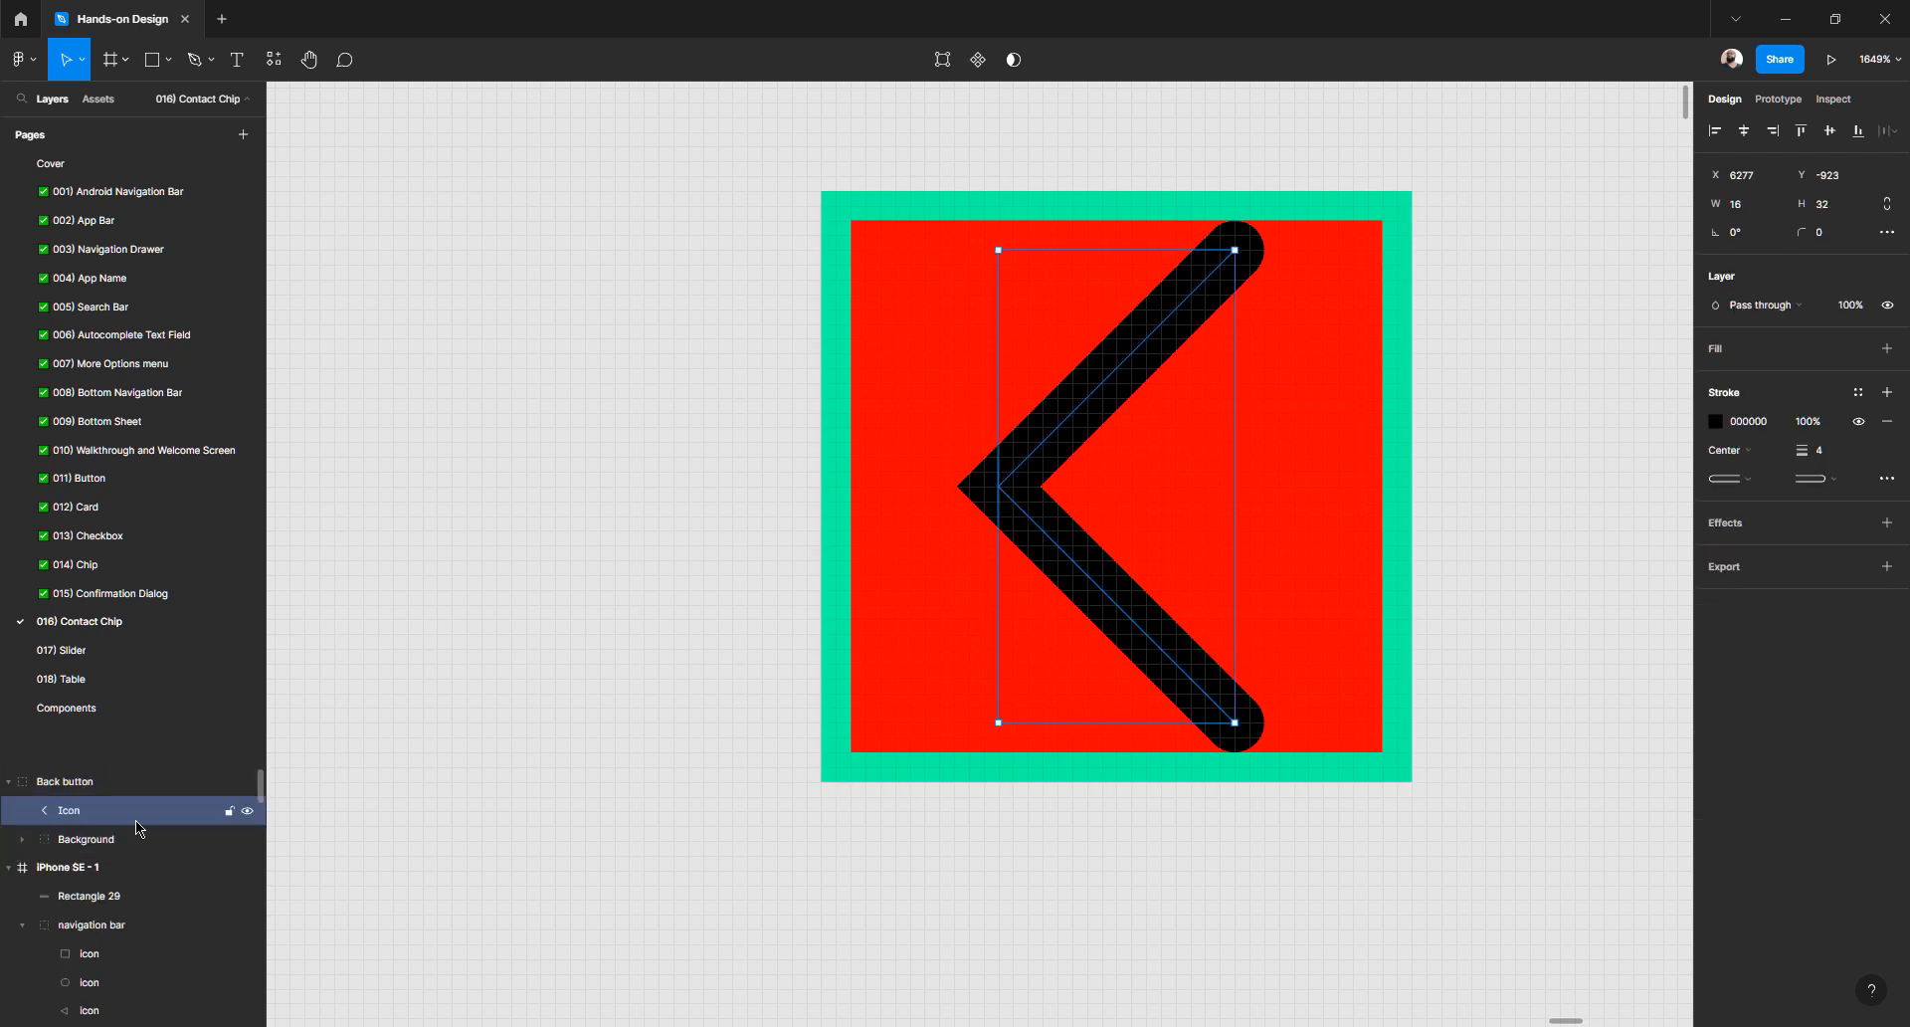
{"action": "left_click", "coordinate": [89, 838]}
{"action": "left_click", "coordinate": [83, 811]}
{"action": "left_click", "coordinate": [88, 788]}
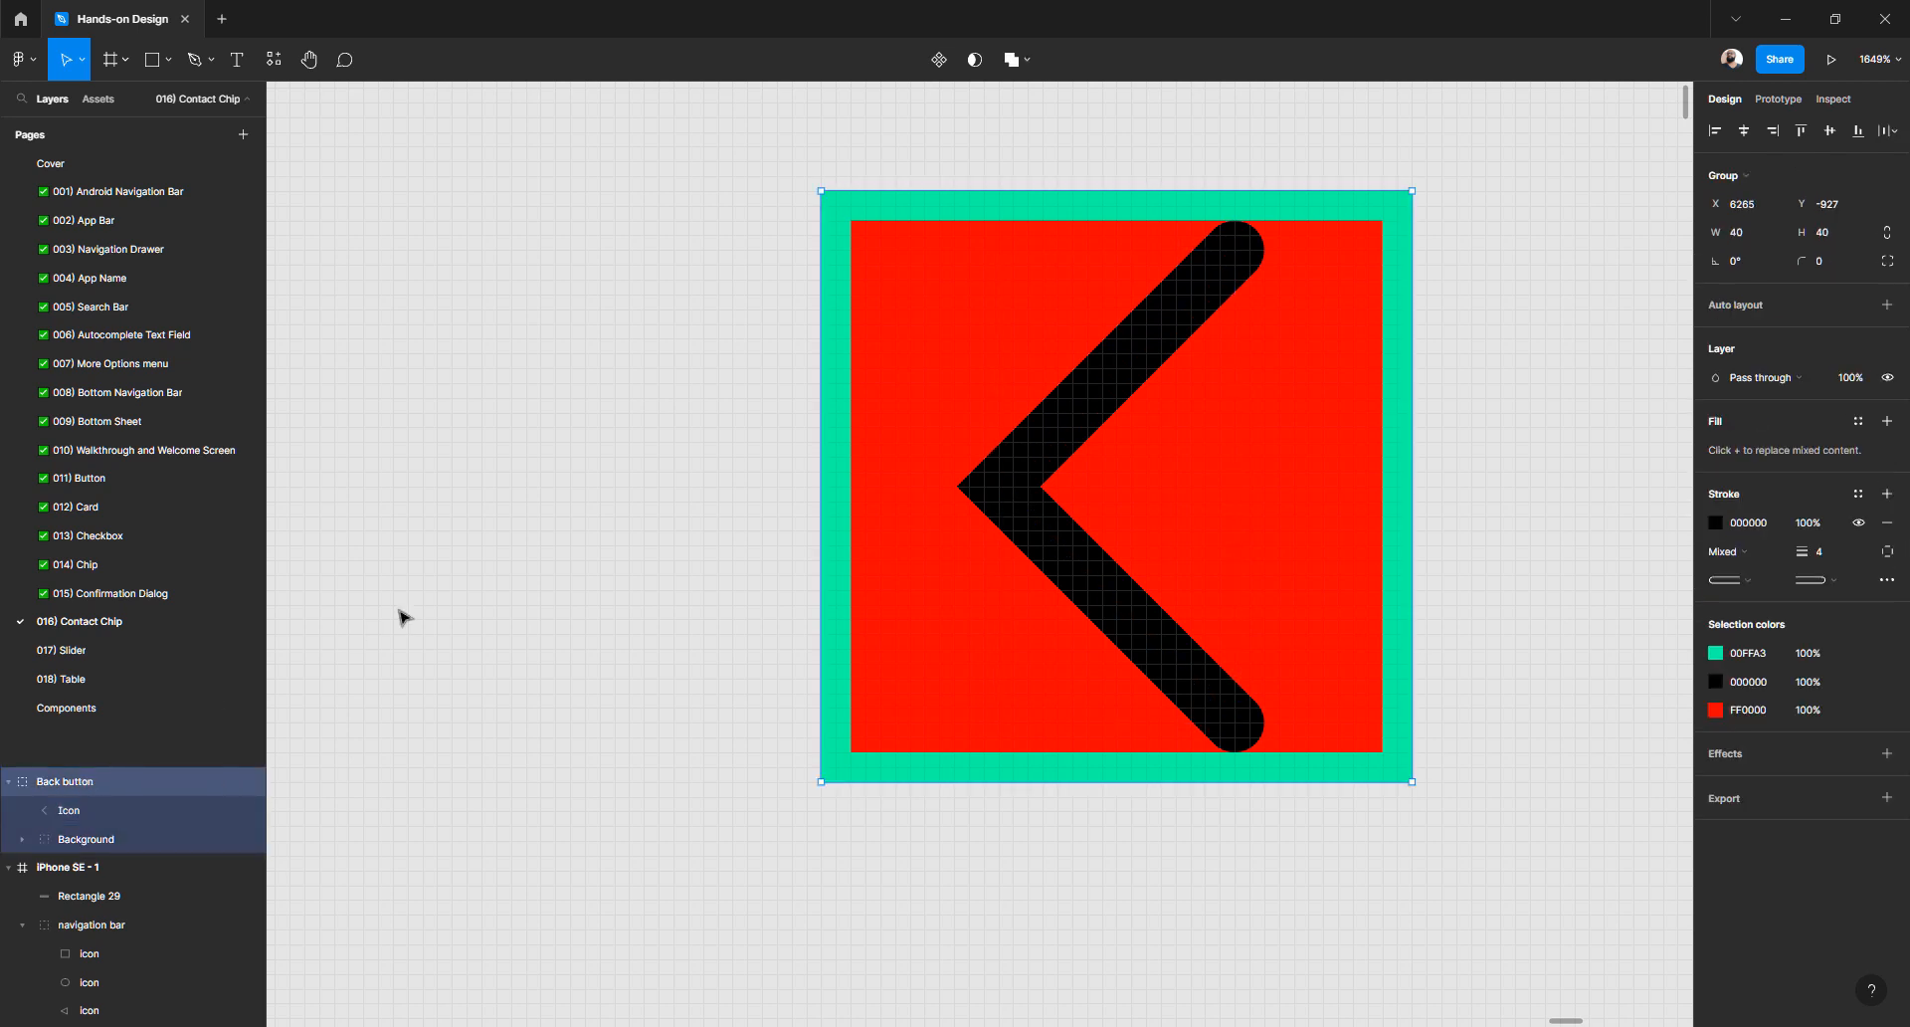
- Set the Background square's layer opacity to 0% so only the chevron shows
{"action": "left_click", "coordinate": [421, 603]}
{"action": "left_click", "coordinate": [1084, 443]}
{"action": "left_click", "coordinate": [633, 434]}
{"action": "double_click", "coordinate": [950, 356]}
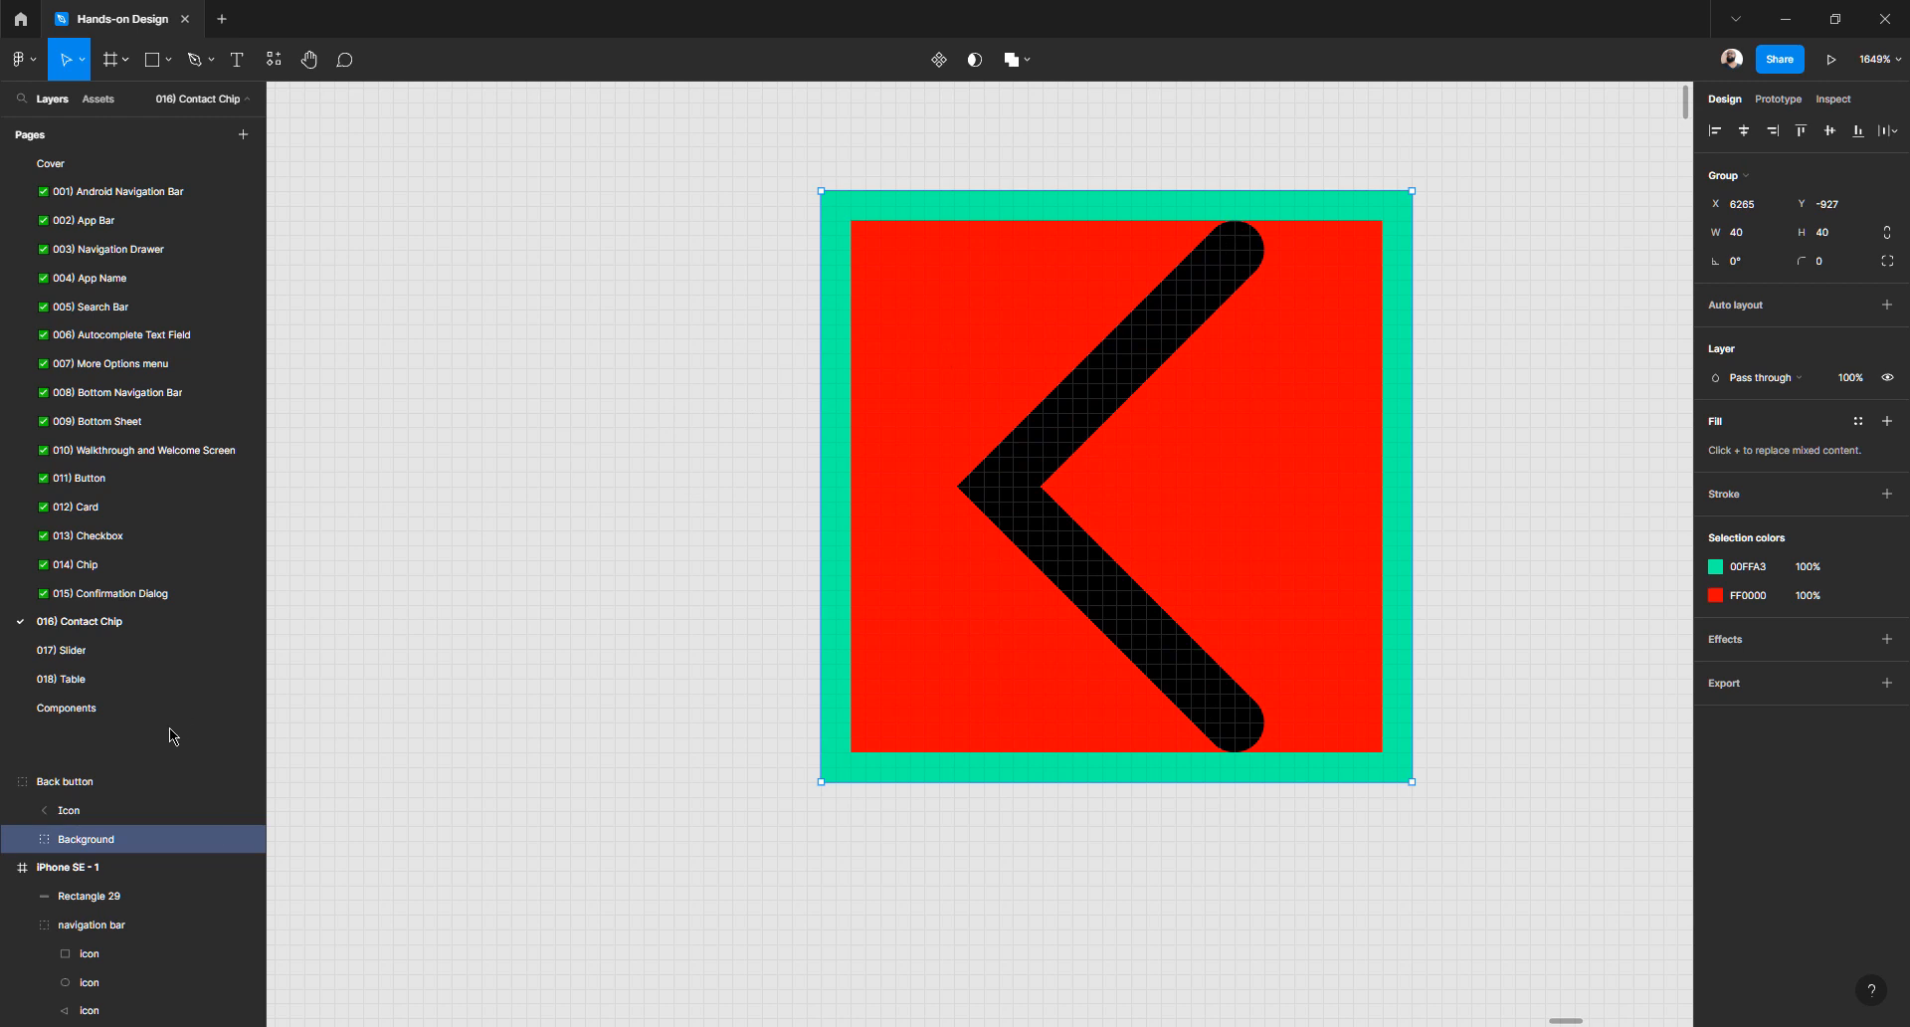
{"action": "left_click", "coordinate": [1852, 384]}
{"action": "type", "text": "0"}
{"action": "key", "text": "Return"}
{"action": "left_click", "coordinate": [684, 422]}
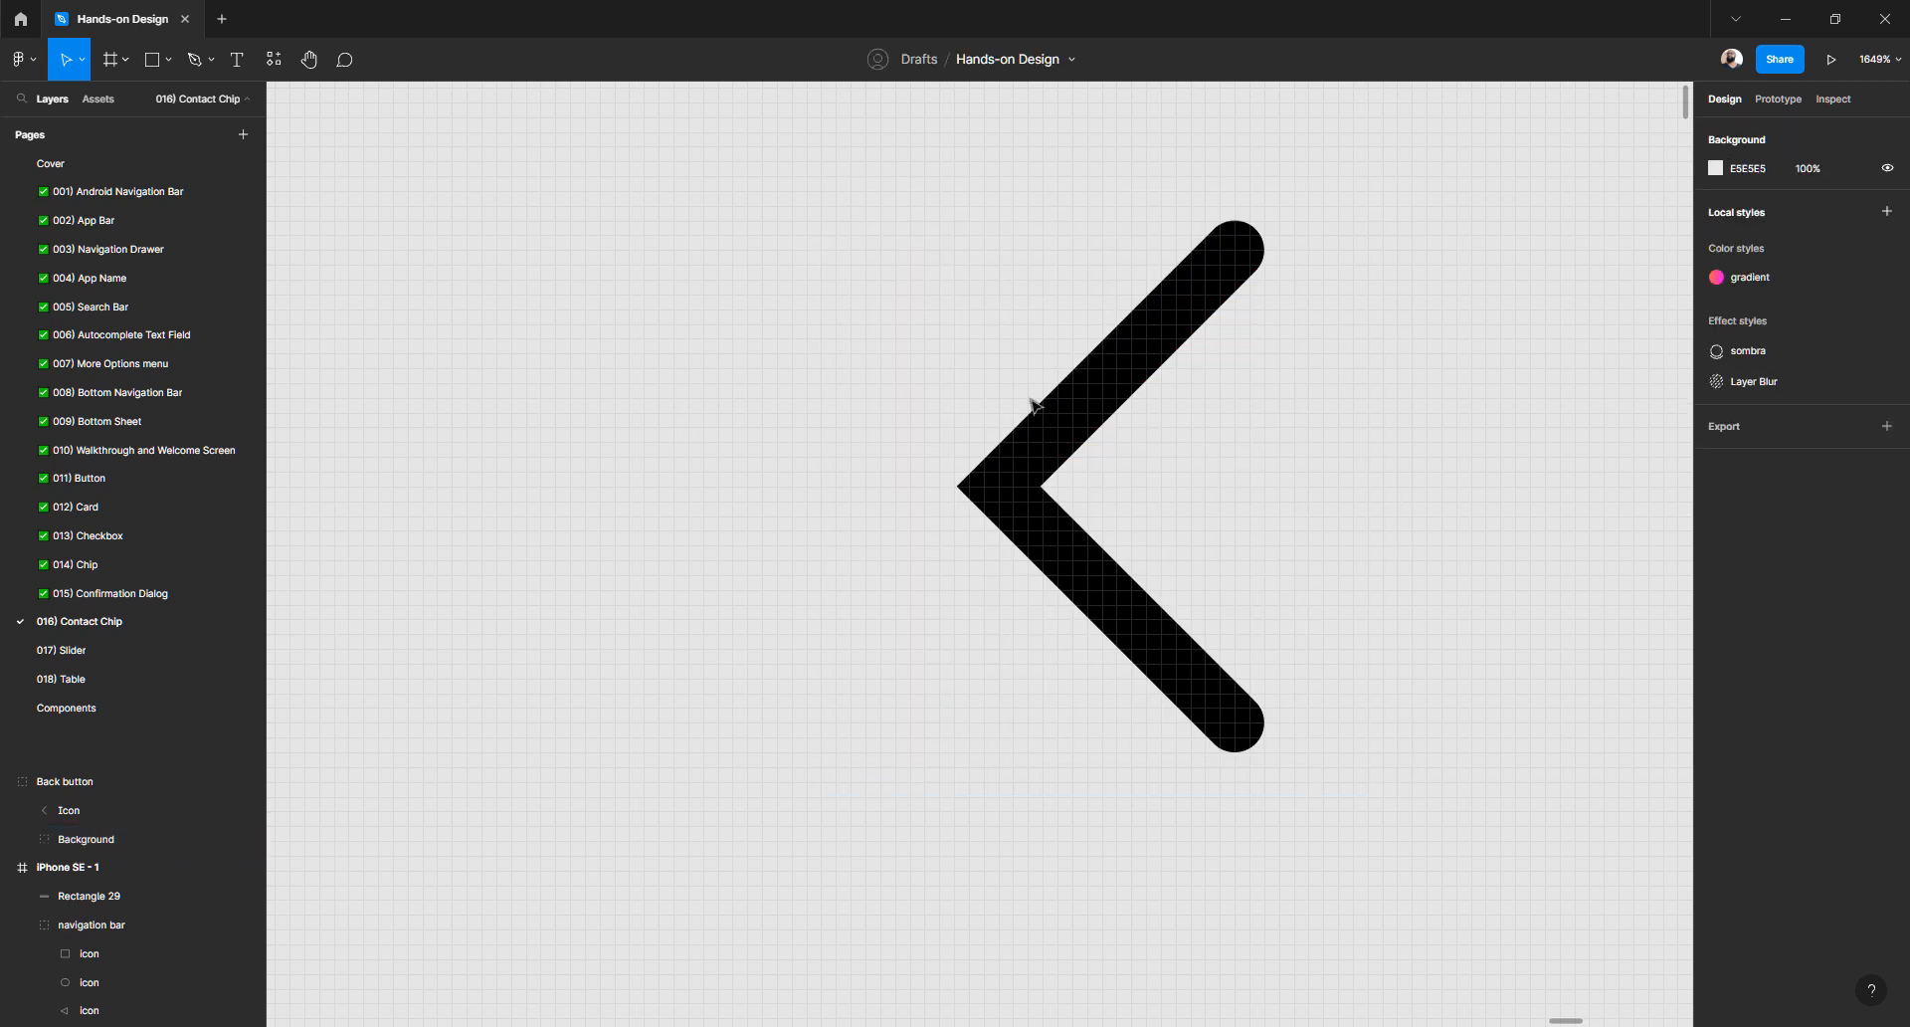
- Change the Icon chevron's stroke colour to white (FFFFFF)
{"action": "left_click", "coordinate": [1081, 399]}
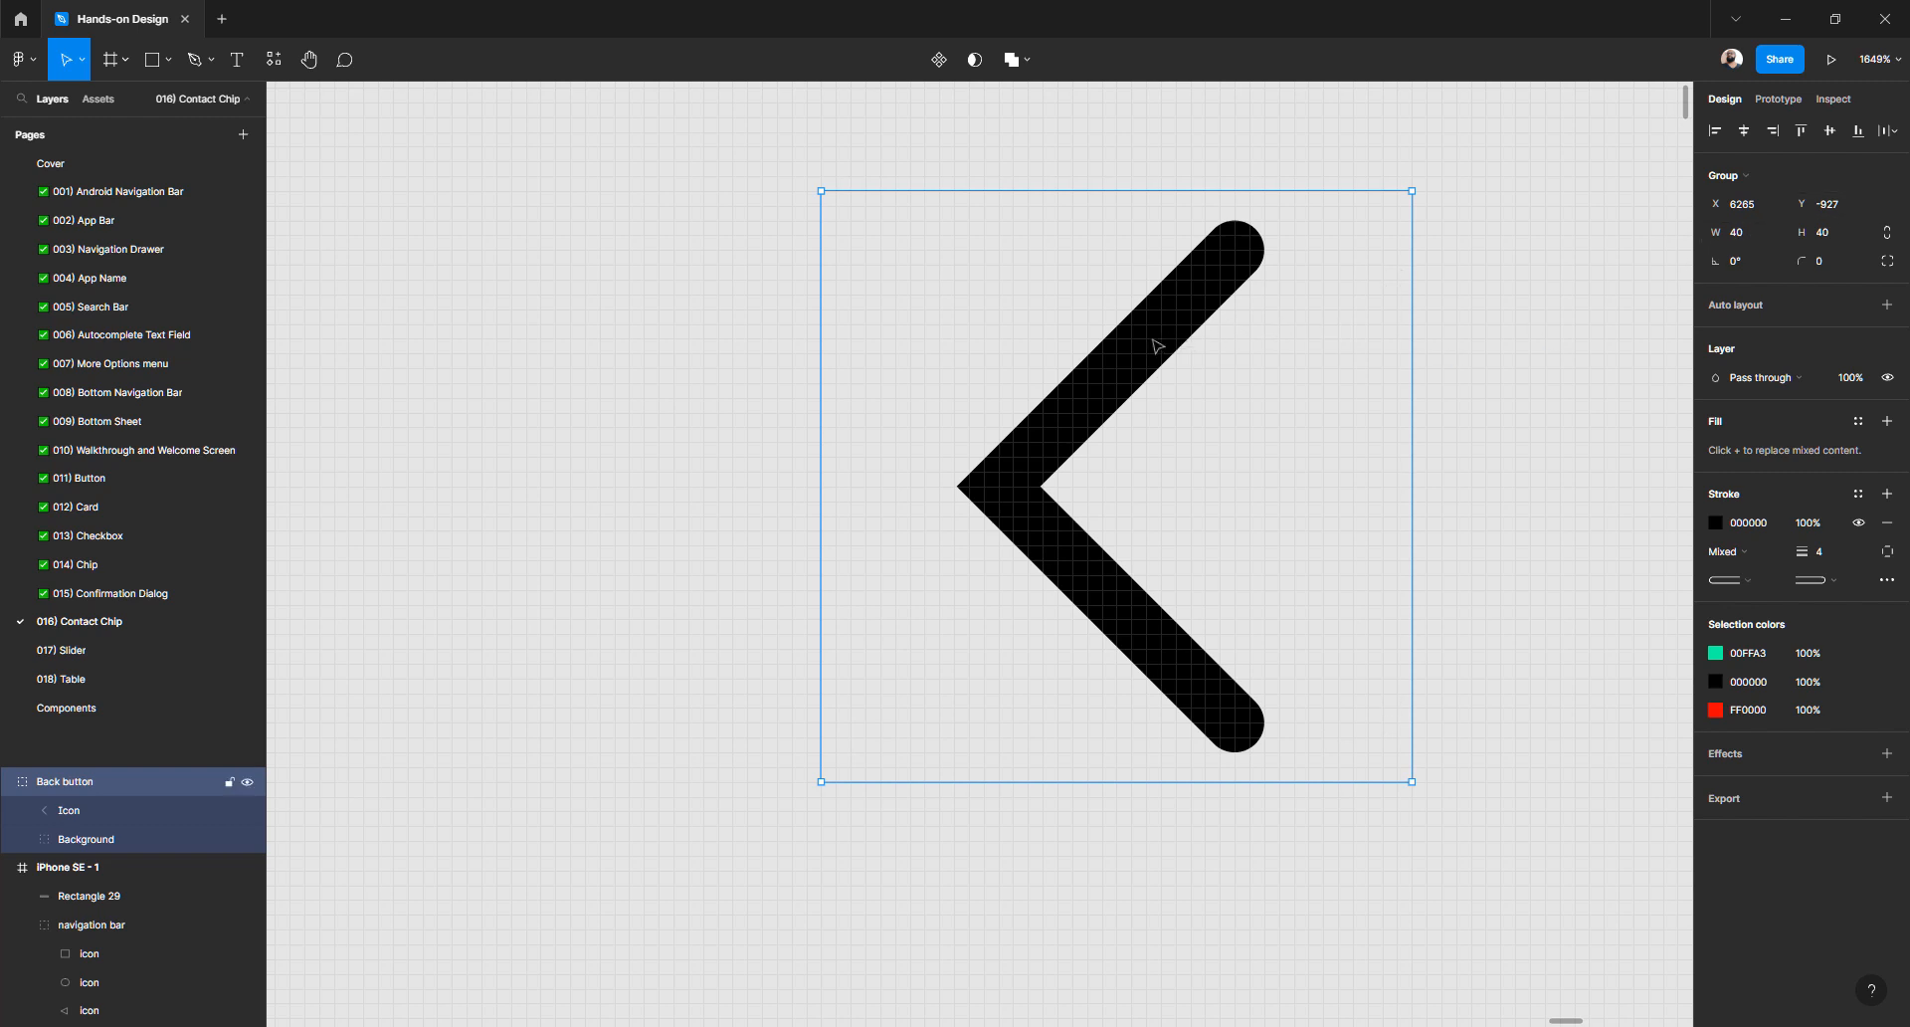
{"action": "double_click", "coordinate": [1157, 345]}
{"action": "left_click", "coordinate": [1119, 385]}
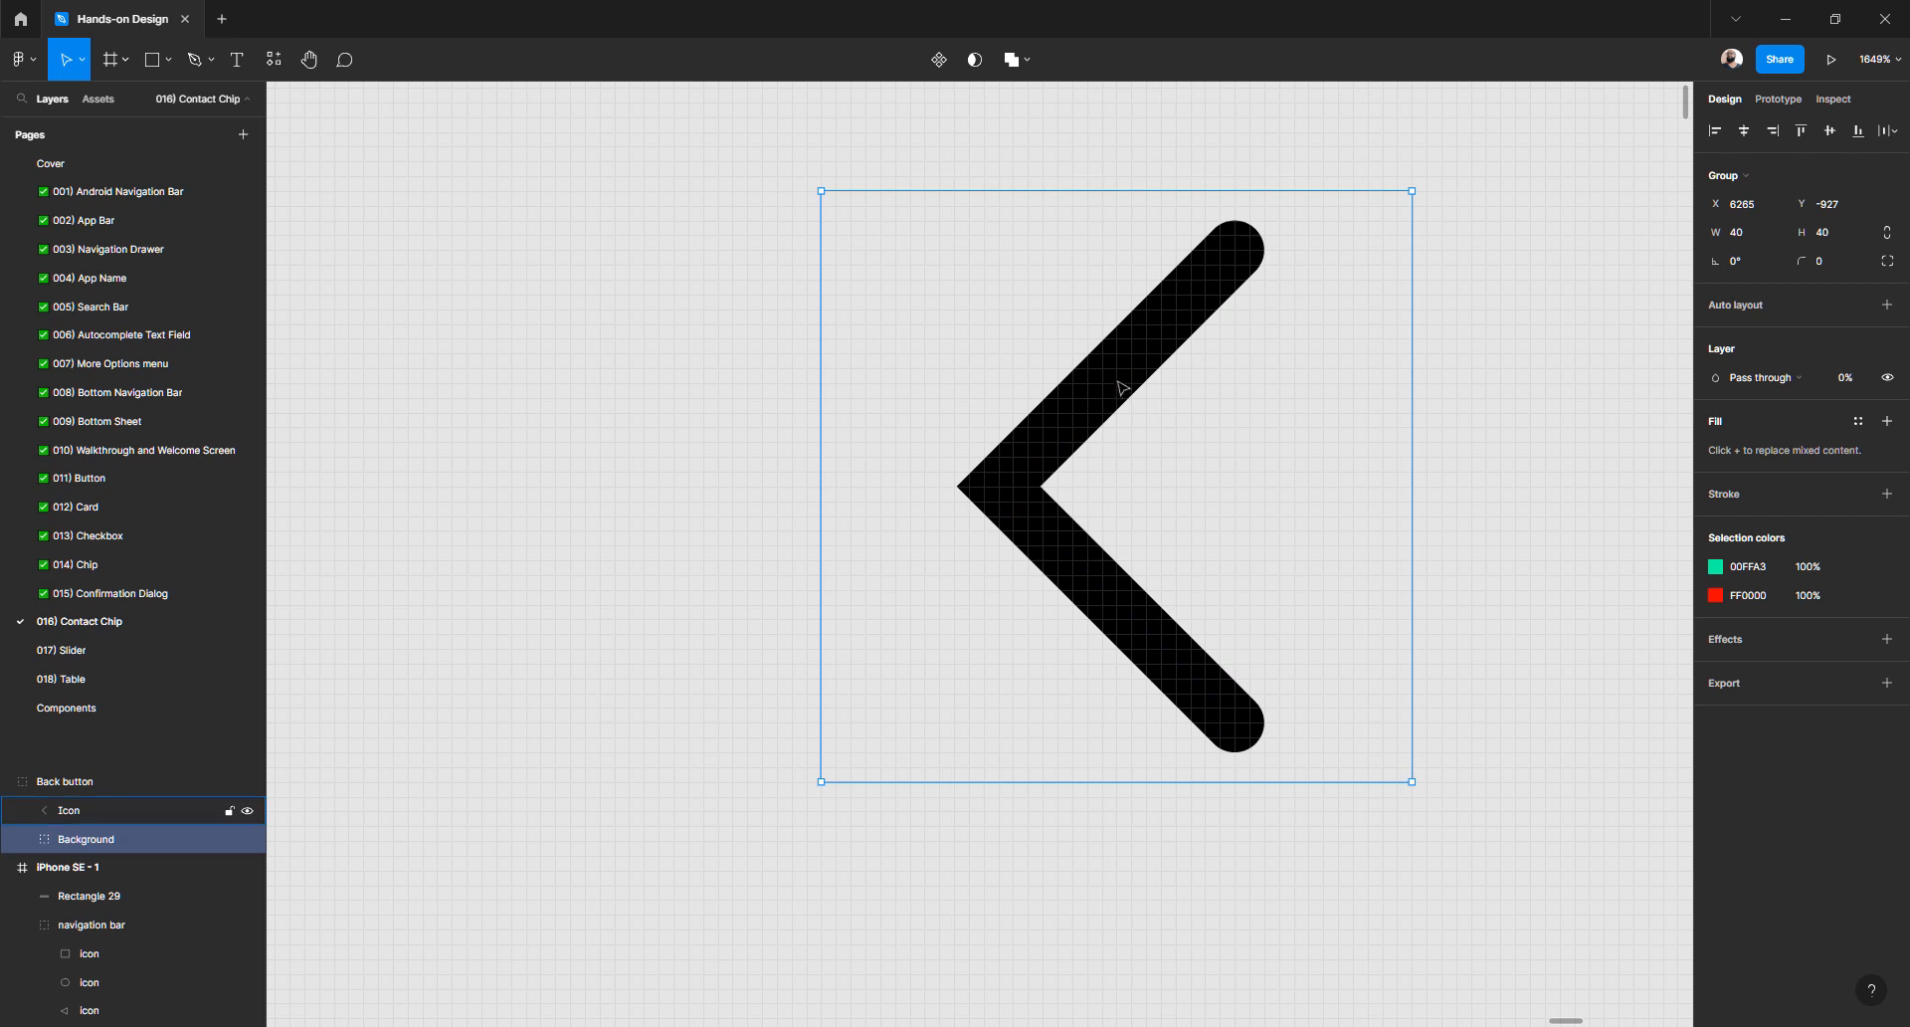
{"action": "double_click", "coordinate": [1120, 386]}
{"action": "key", "text": "Escape"}
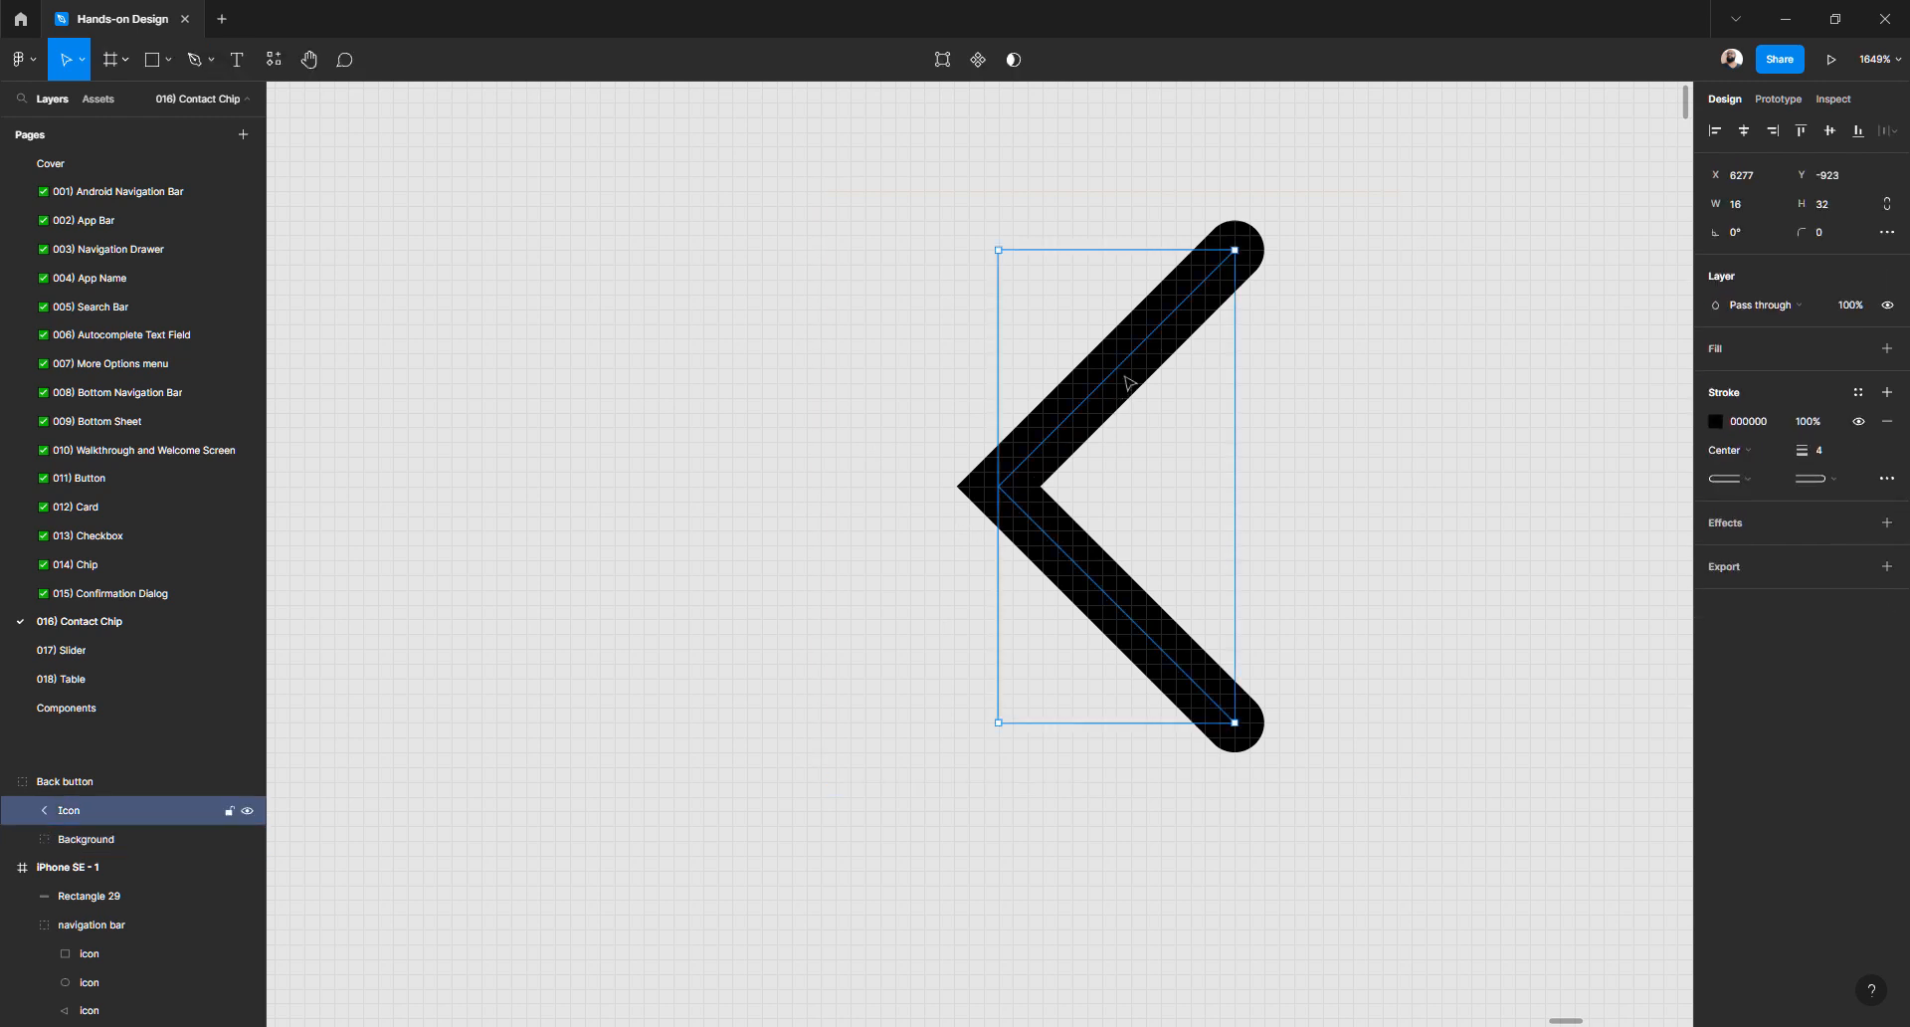
{"action": "left_click", "coordinate": [1716, 420]}
{"action": "mouse_move", "coordinate": [1598, 481]}
{"action": "left_mouse_down"}
{"action": "mouse_move", "coordinate": [1403, 415]}
{"action": "mouse_move", "coordinate": [1349, 324]}
{"action": "left_mouse_up"}
{"action": "left_click", "coordinate": [734, 495]}
- Move the Back button group onto the left end of the iPhone SE app bar, at X 5, Y 28
{"action": "scroll", "coordinate": [733, 495], "scroll_direction": "down", "scroll_amount": 10}
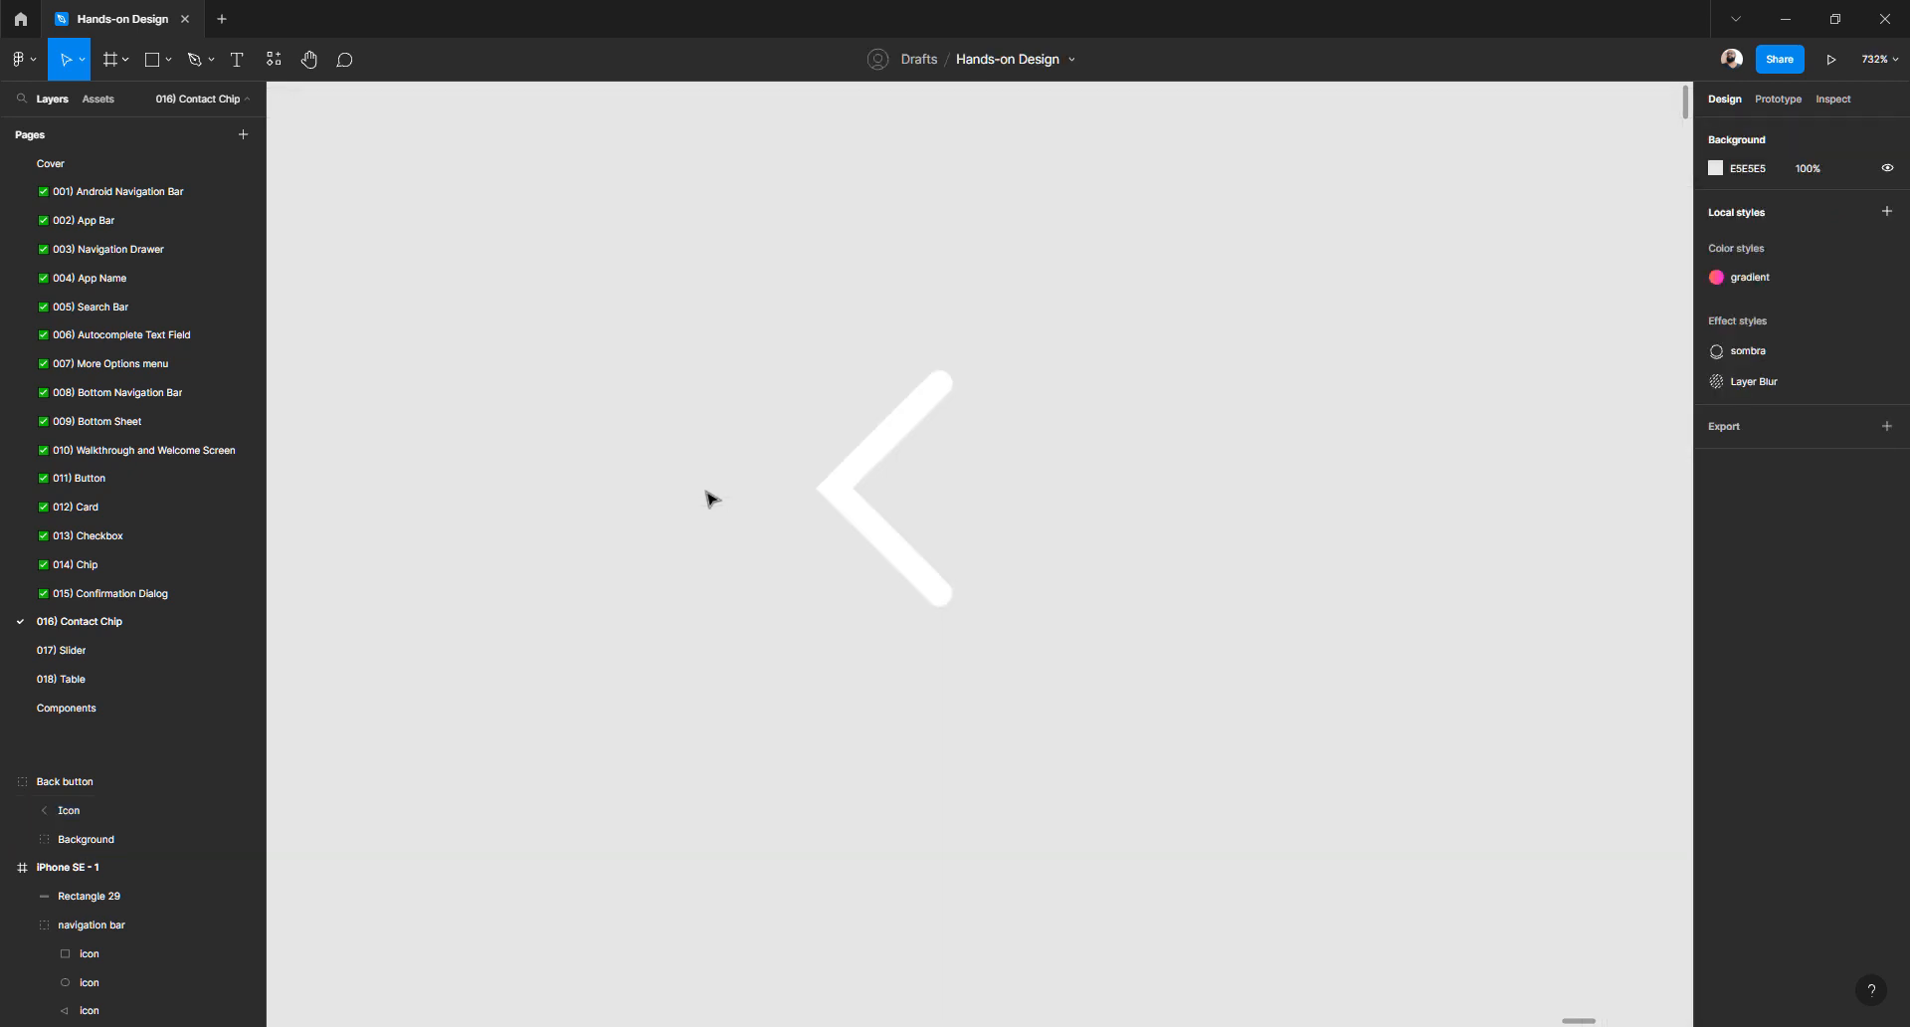
{"action": "scroll", "coordinate": [734, 494], "scroll_direction": "down", "scroll_amount": 2}
{"action": "left_click", "coordinate": [775, 286]}
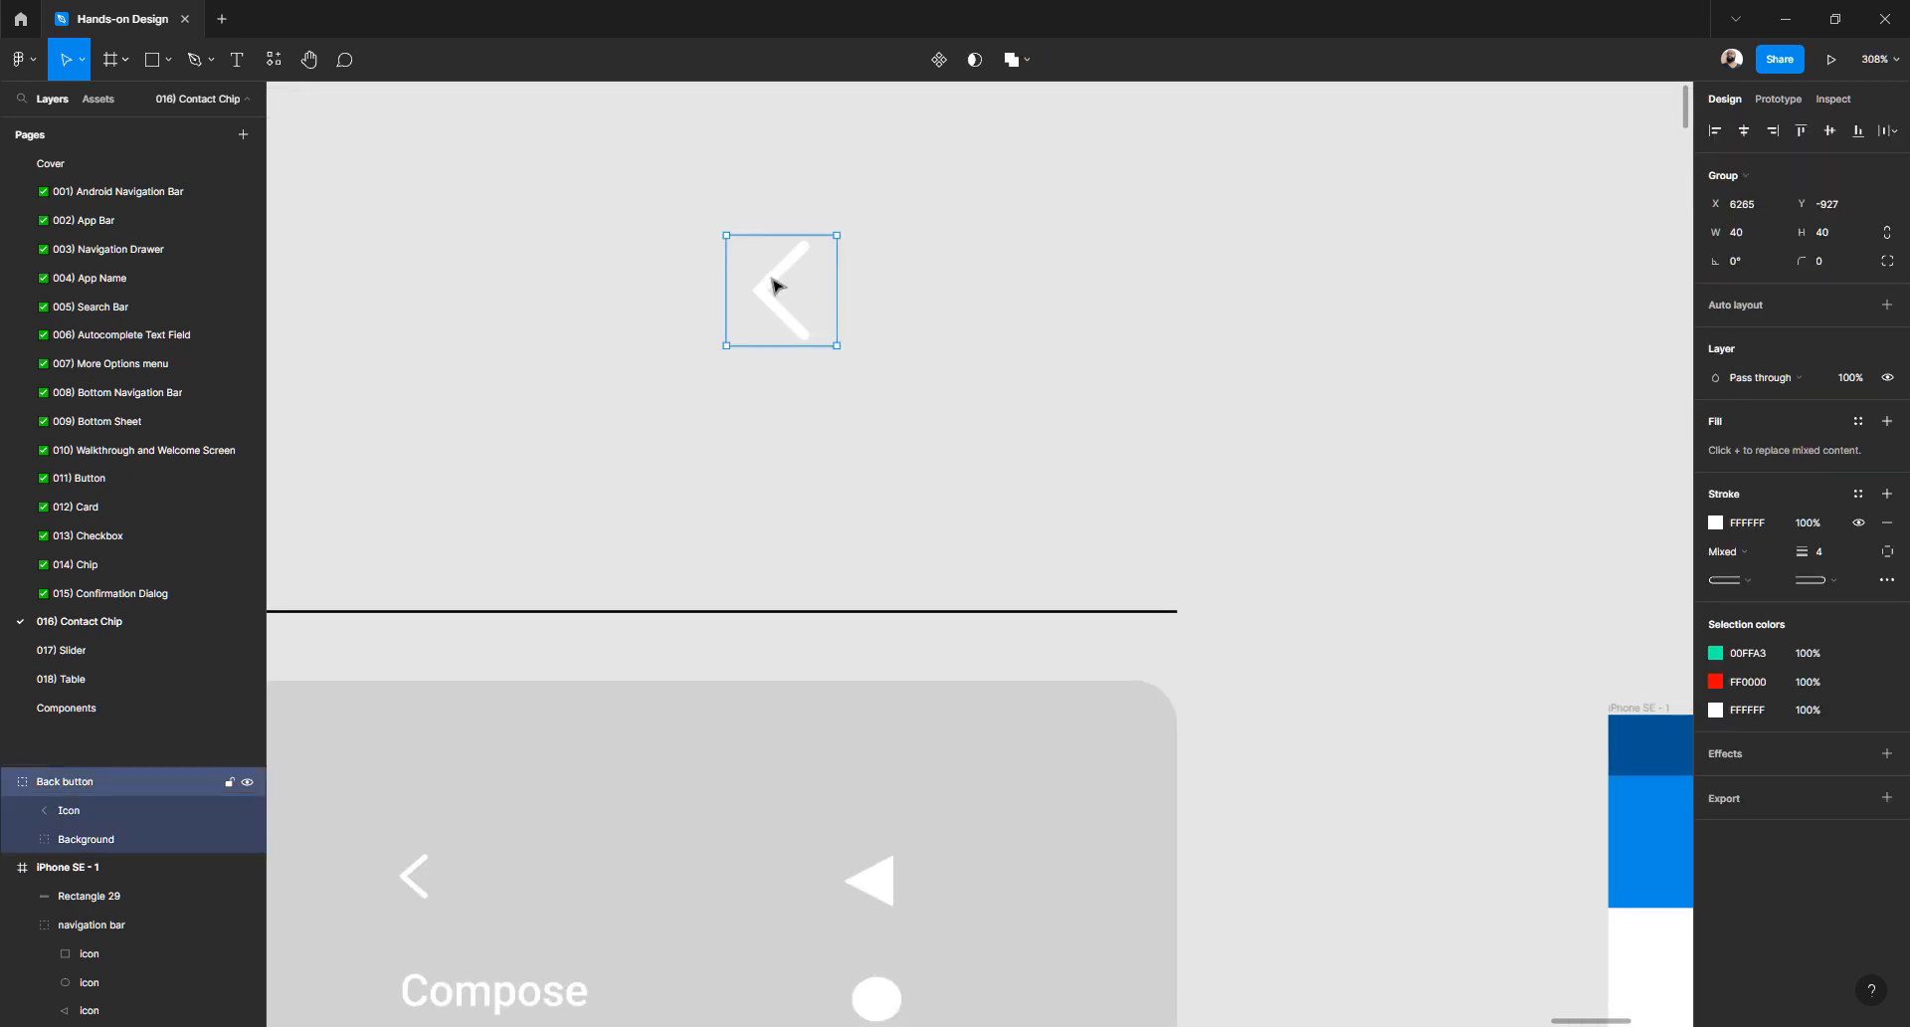
{"action": "left_click_drag", "start_coordinate": [775, 285], "coordinate": [1312, 717]}
{"action": "scroll", "coordinate": [1246, 706], "scroll_direction": "right", "scroll_amount": 10}
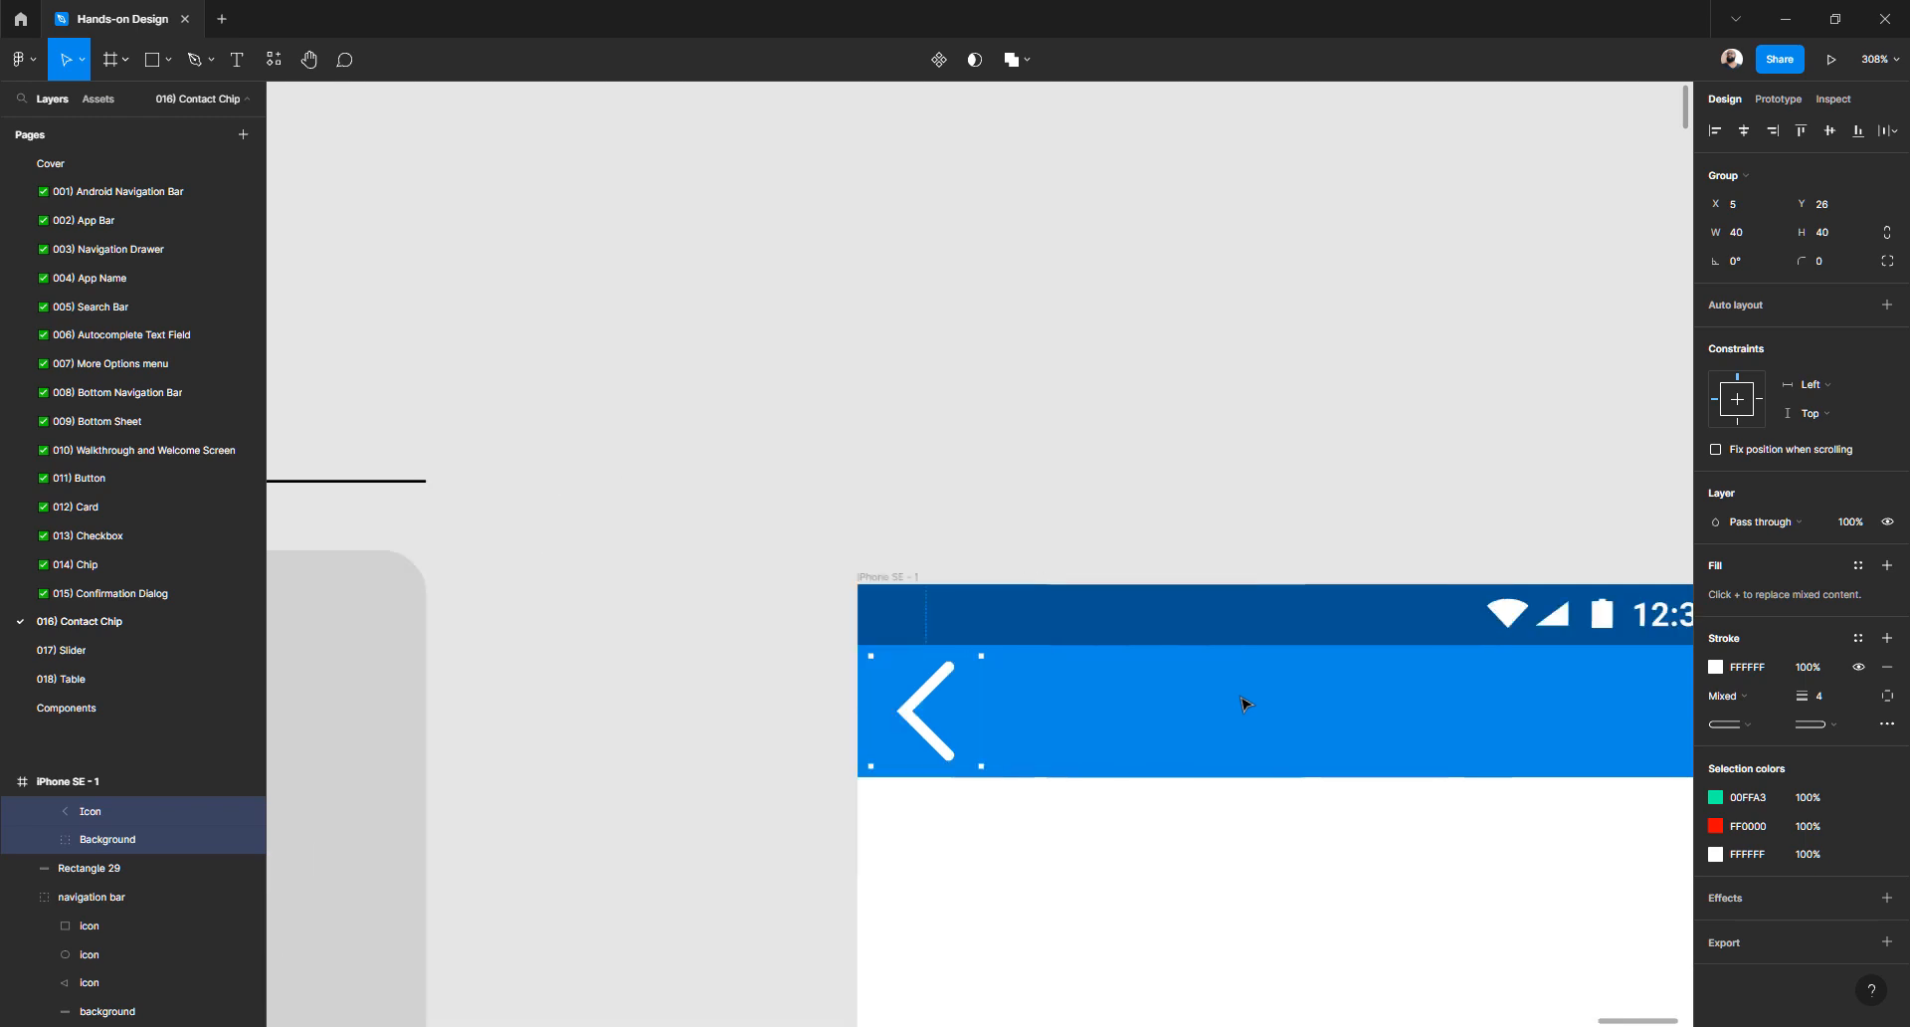
- Constrain the Back button's proportions and resize it to 24 × 24
{"action": "scroll", "coordinate": [1245, 703], "scroll_direction": "down", "scroll_amount": 4}
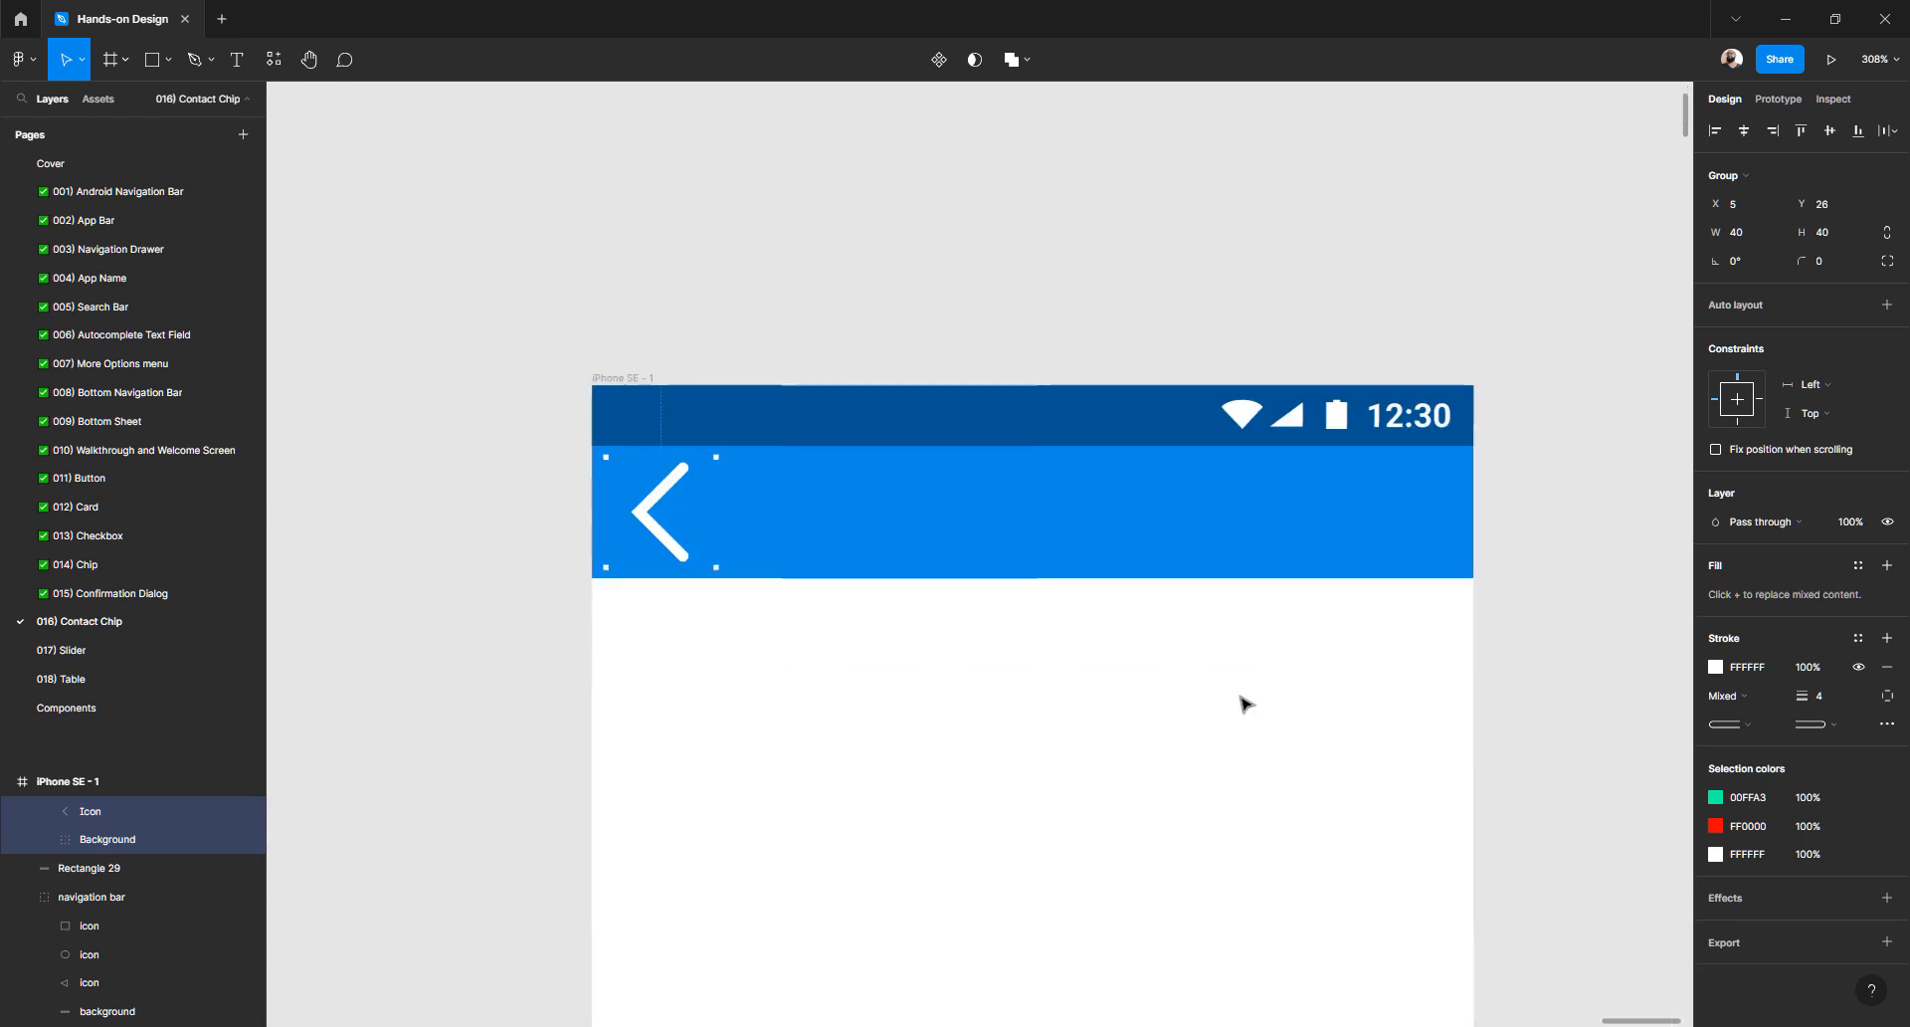
{"action": "left_click", "coordinate": [1744, 242]}
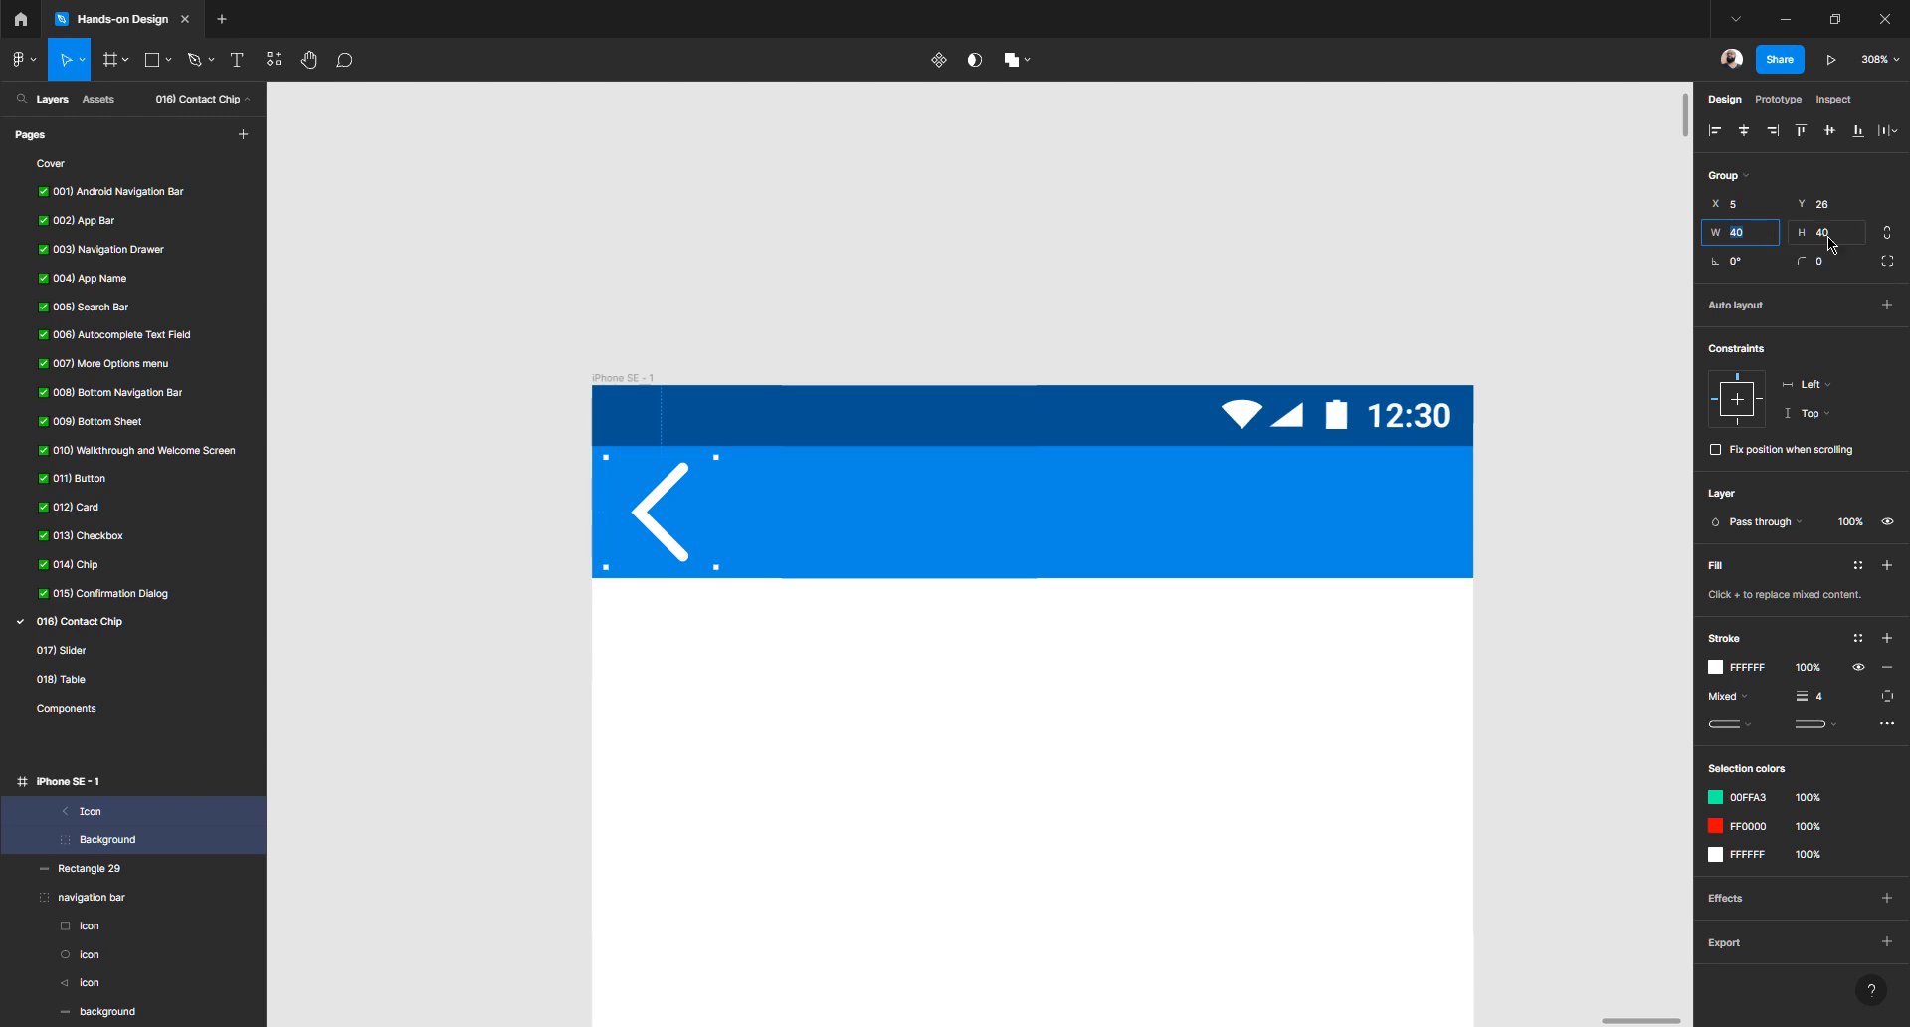
{"action": "left_click", "coordinate": [1888, 236]}
{"action": "left_click", "coordinate": [1744, 235]}
{"action": "type", "text": "32"}
{"action": "key", "text": "Return"}
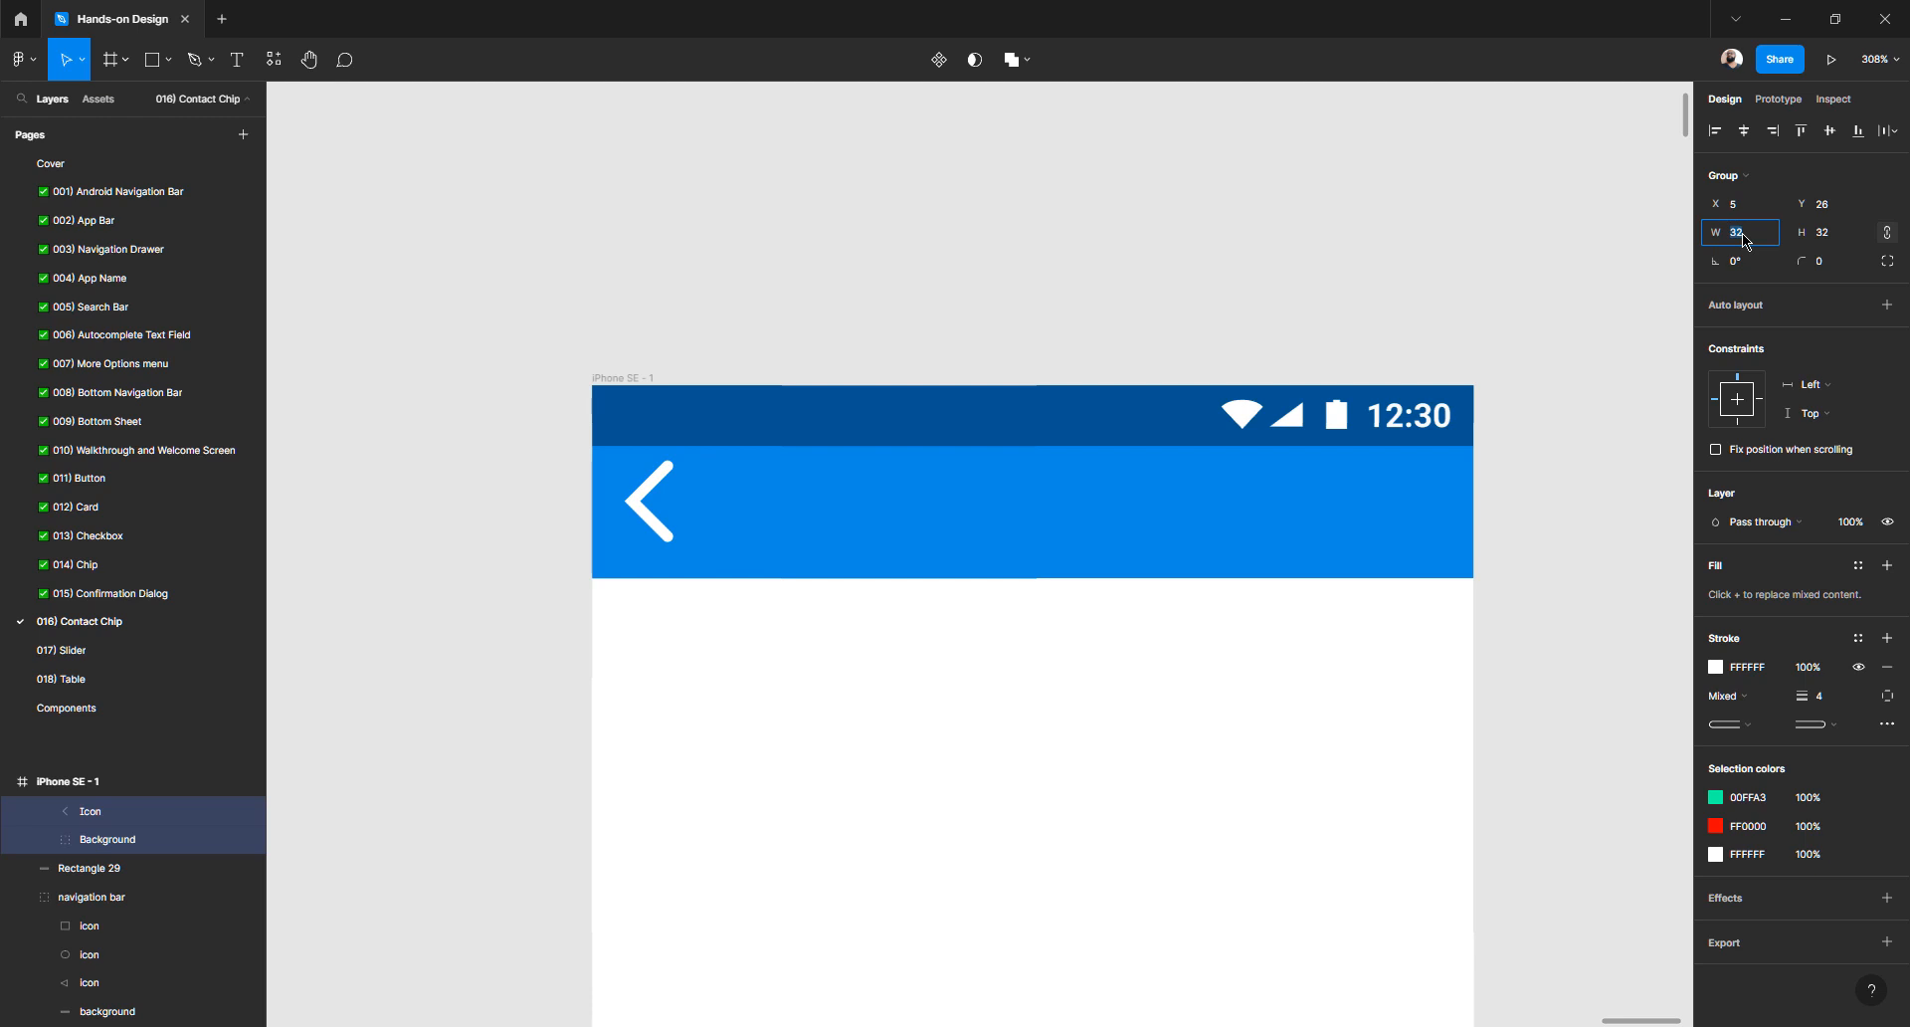
{"action": "type", "text": "24"}
{"action": "key", "text": "Return"}
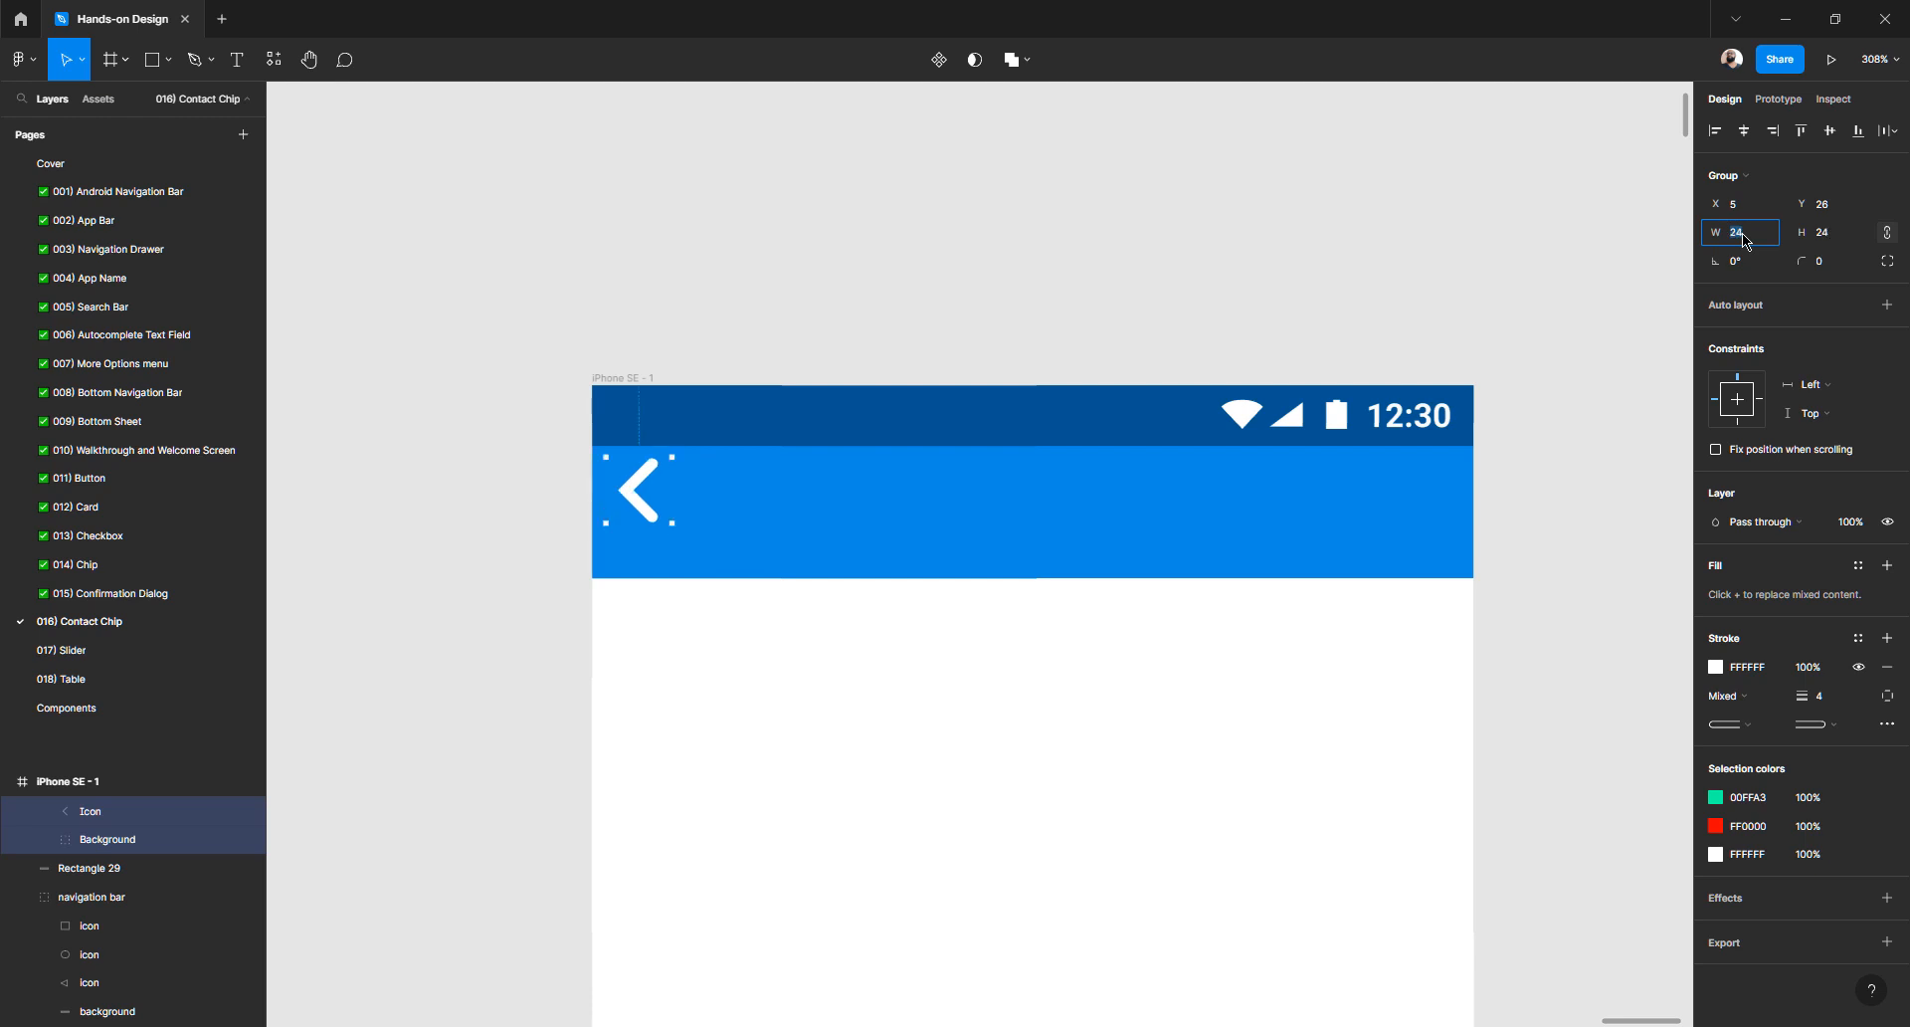
- Thin the chevron's stroke weight to 2
{"action": "left_click", "coordinate": [1827, 701]}
{"action": "type", "text": "2"}
{"action": "key", "text": "Return"}
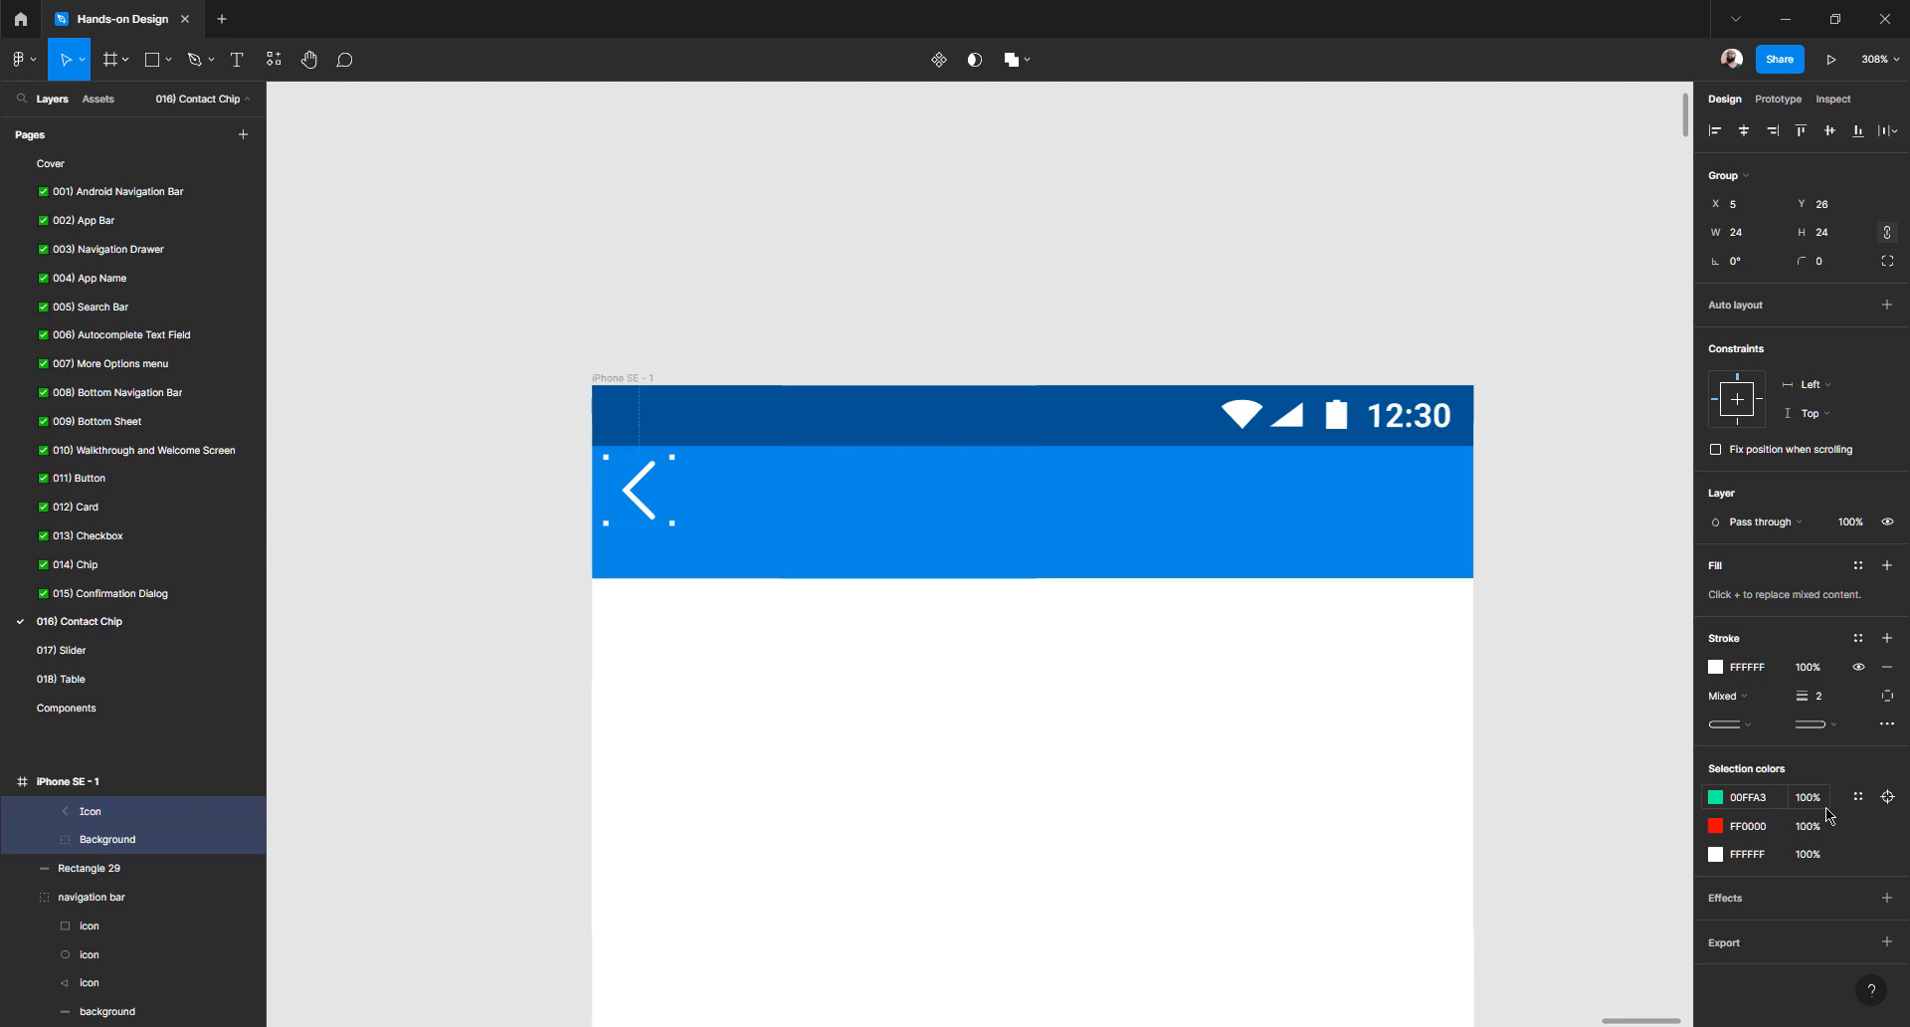
{"action": "left_click", "coordinate": [705, 294]}
{"action": "scroll", "coordinate": [731, 345], "scroll_direction": "down", "scroll_amount": 3}
{"action": "scroll", "coordinate": [733, 368], "scroll_direction": "left", "scroll_amount": 2}
{"action": "scroll", "coordinate": [736, 386], "scroll_direction": "left", "scroll_amount": 5}
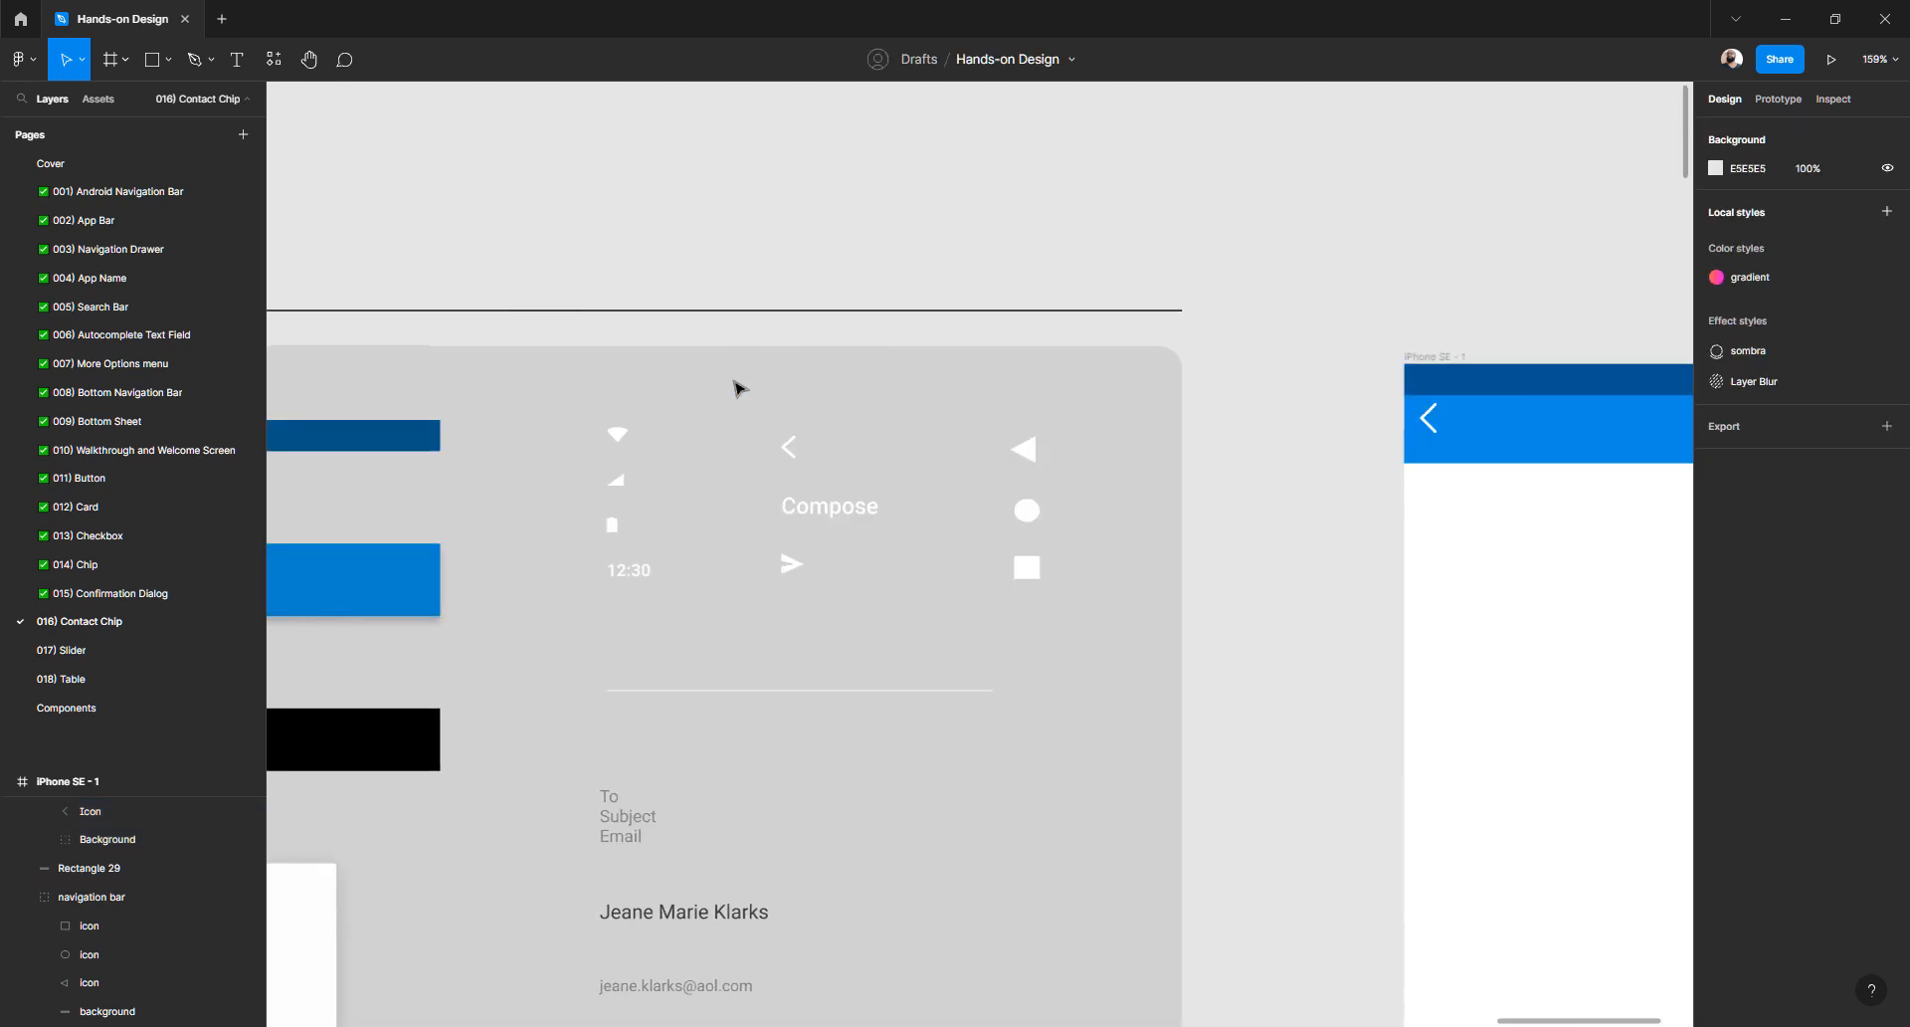
{"action": "scroll", "coordinate": [788, 459], "scroll_direction": "up", "scroll_amount": 5}
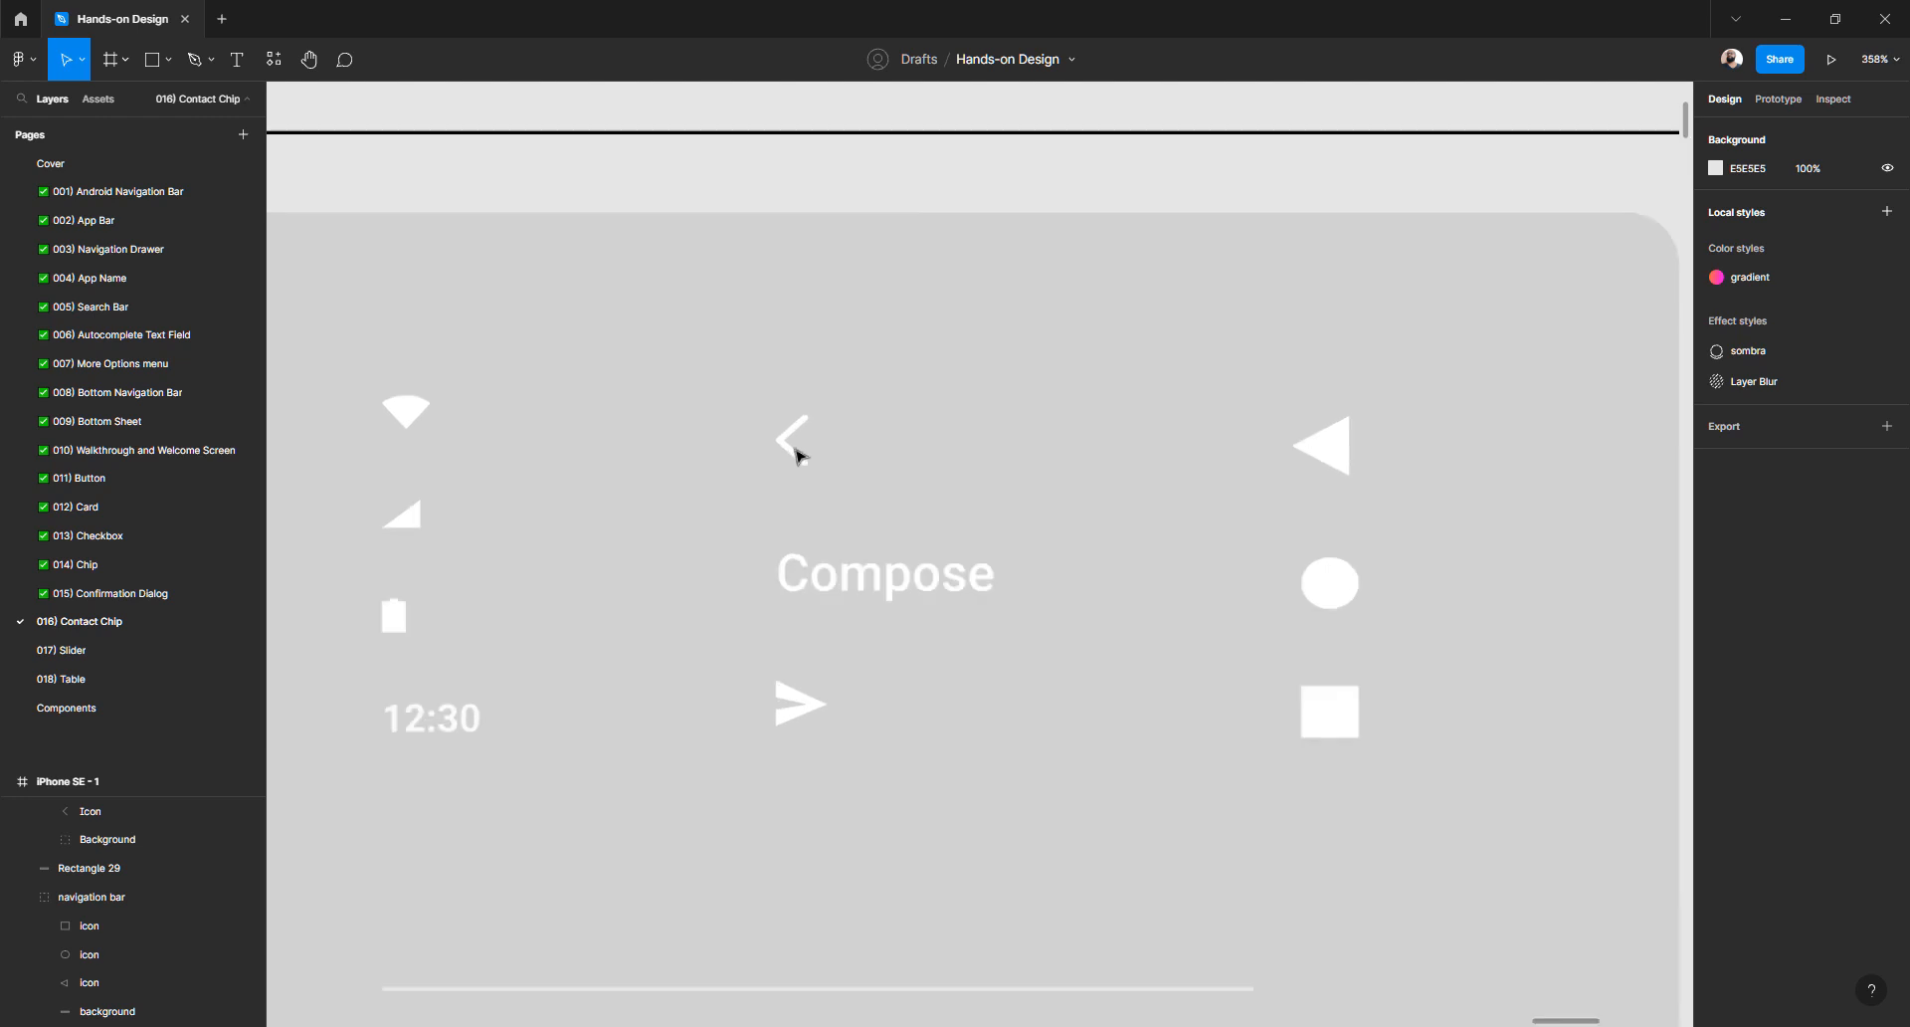
- Check the reference back arrow's size, then shrink the Back button to 16 × 16
{"action": "left_click", "coordinate": [791, 457]}
{"action": "double_click", "coordinate": [791, 457]}
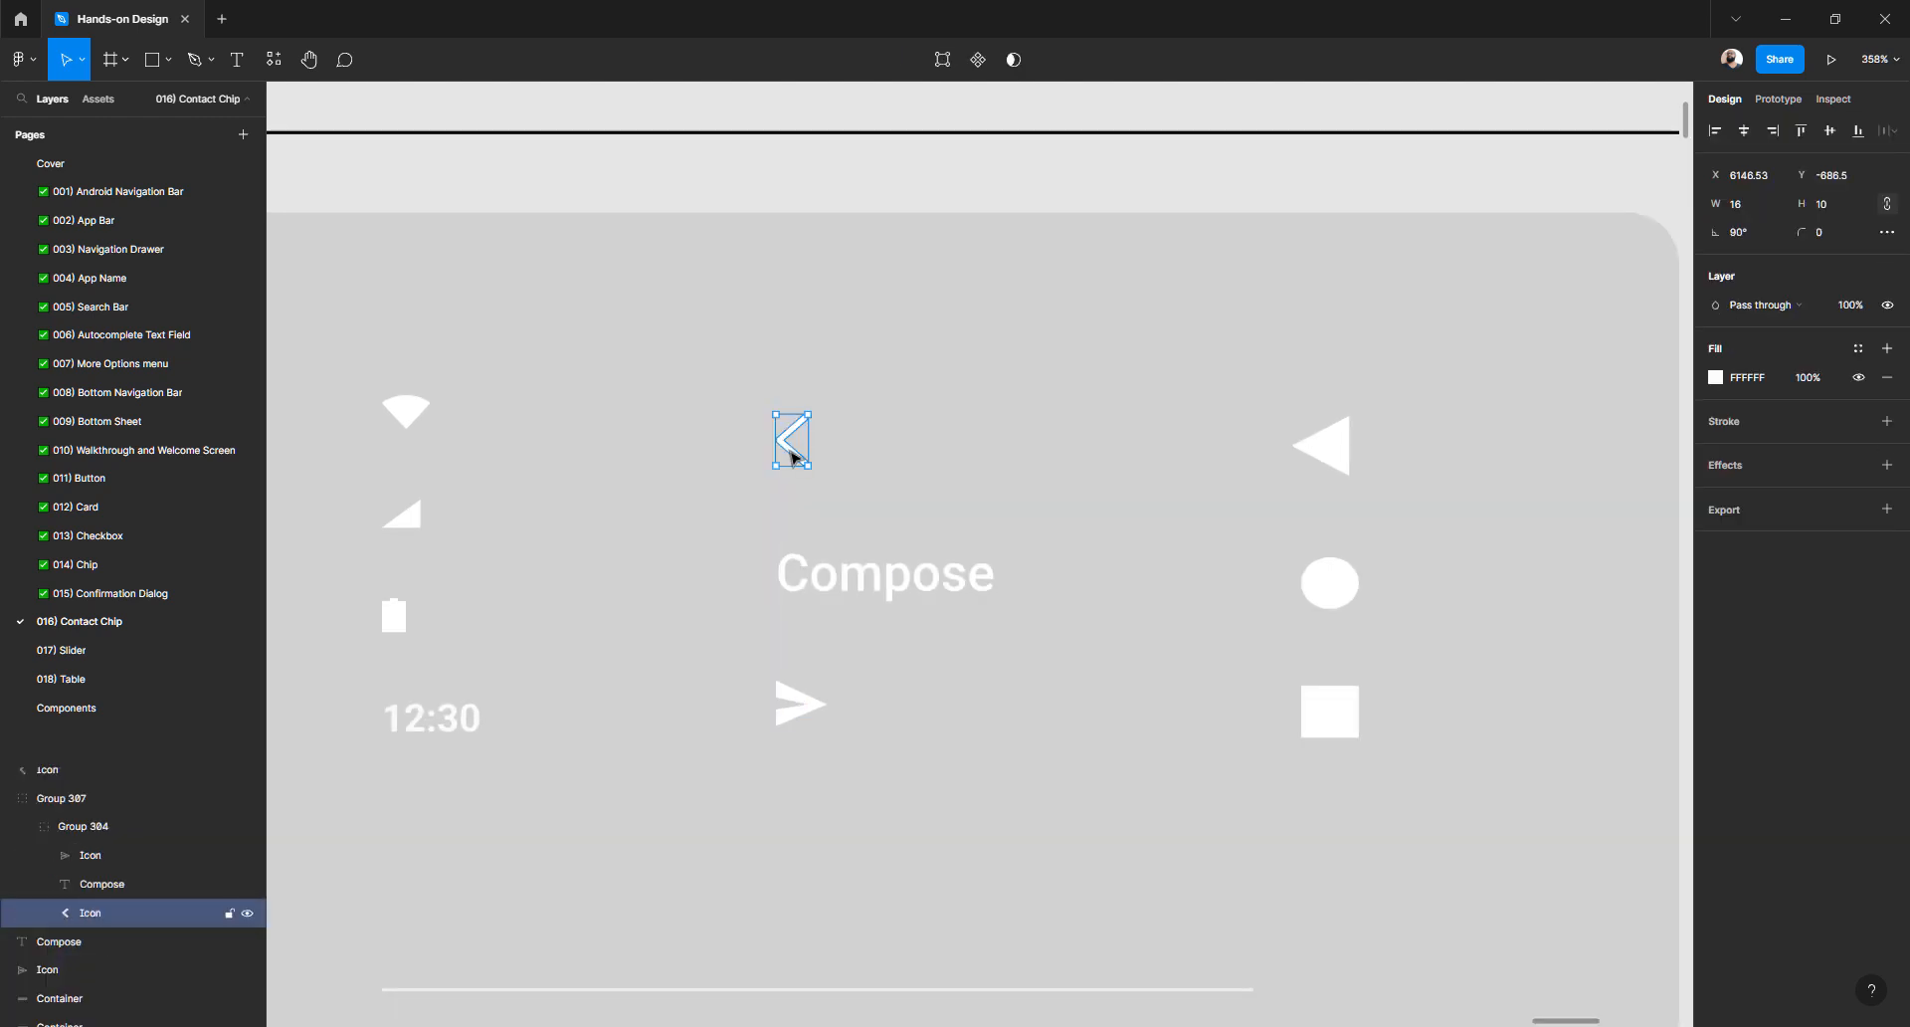
{"action": "scroll", "coordinate": [793, 456], "scroll_direction": "right", "scroll_amount": 10}
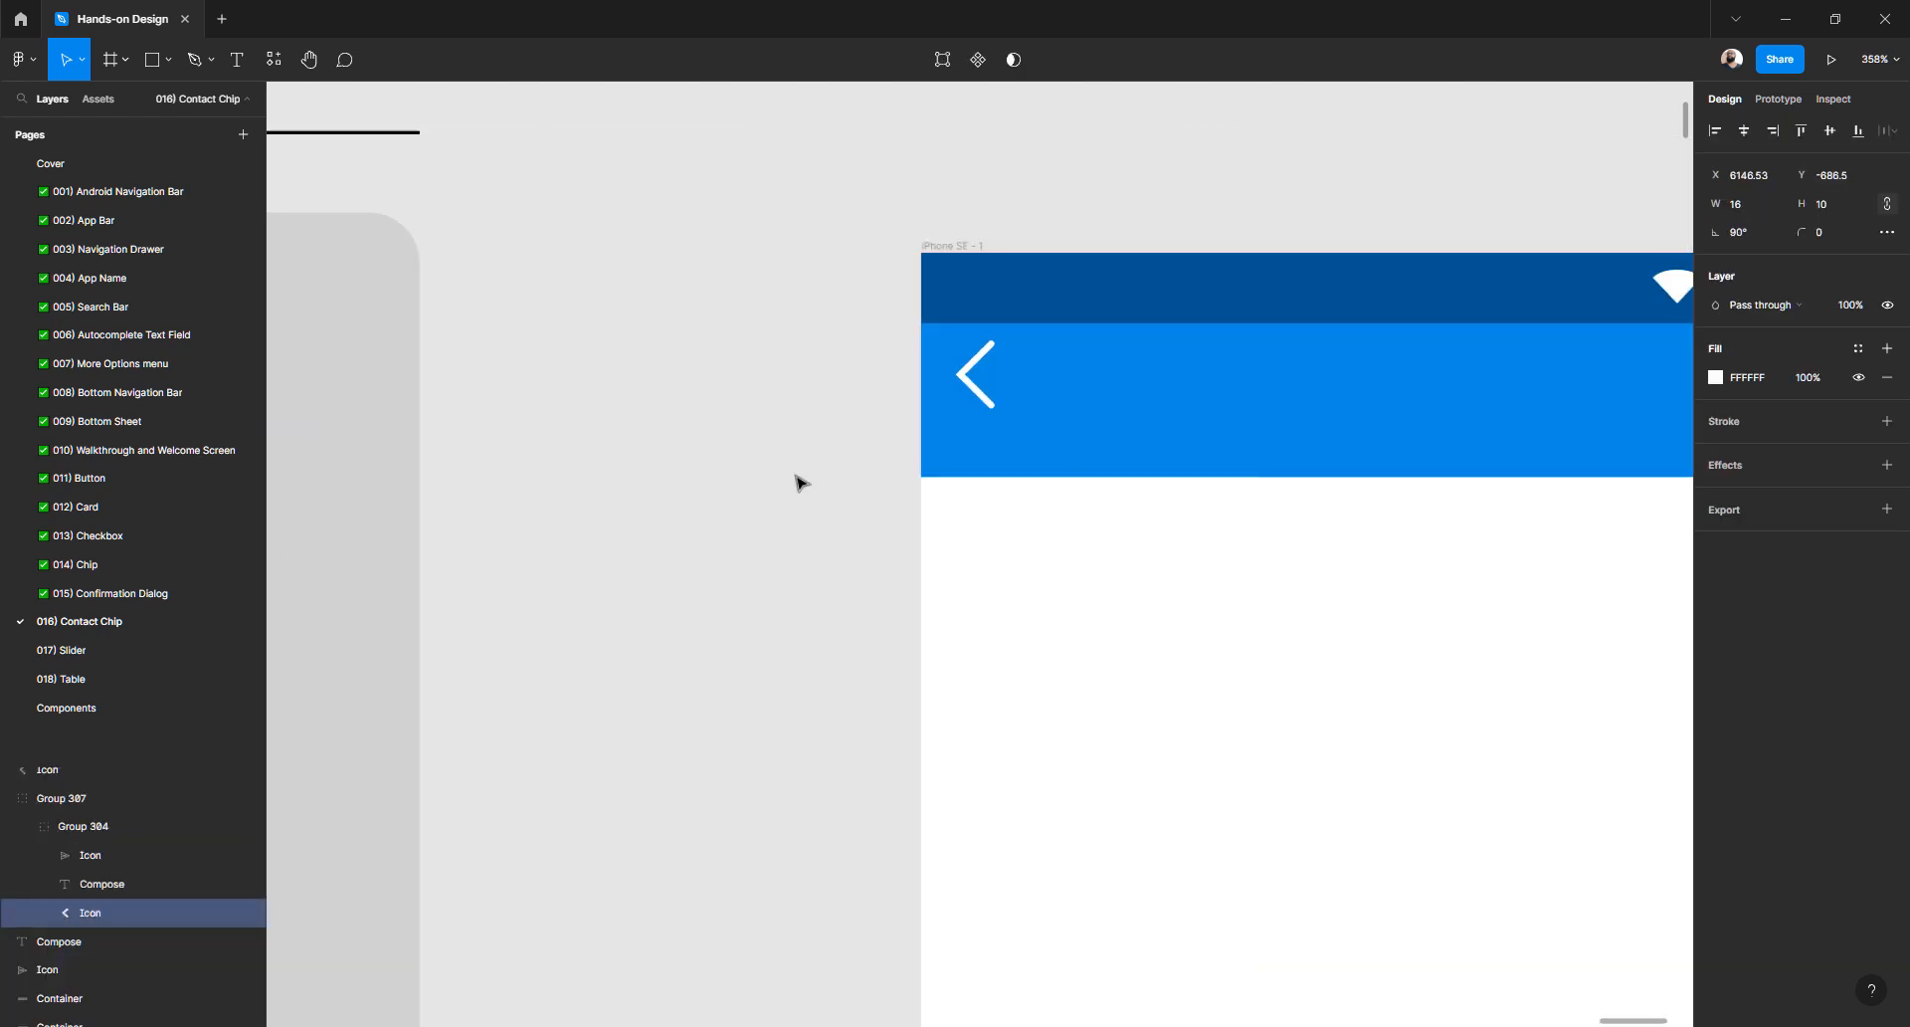
{"action": "scroll", "coordinate": [797, 482], "scroll_direction": "up", "scroll_amount": 2}
{"action": "left_click", "coordinate": [970, 517]}
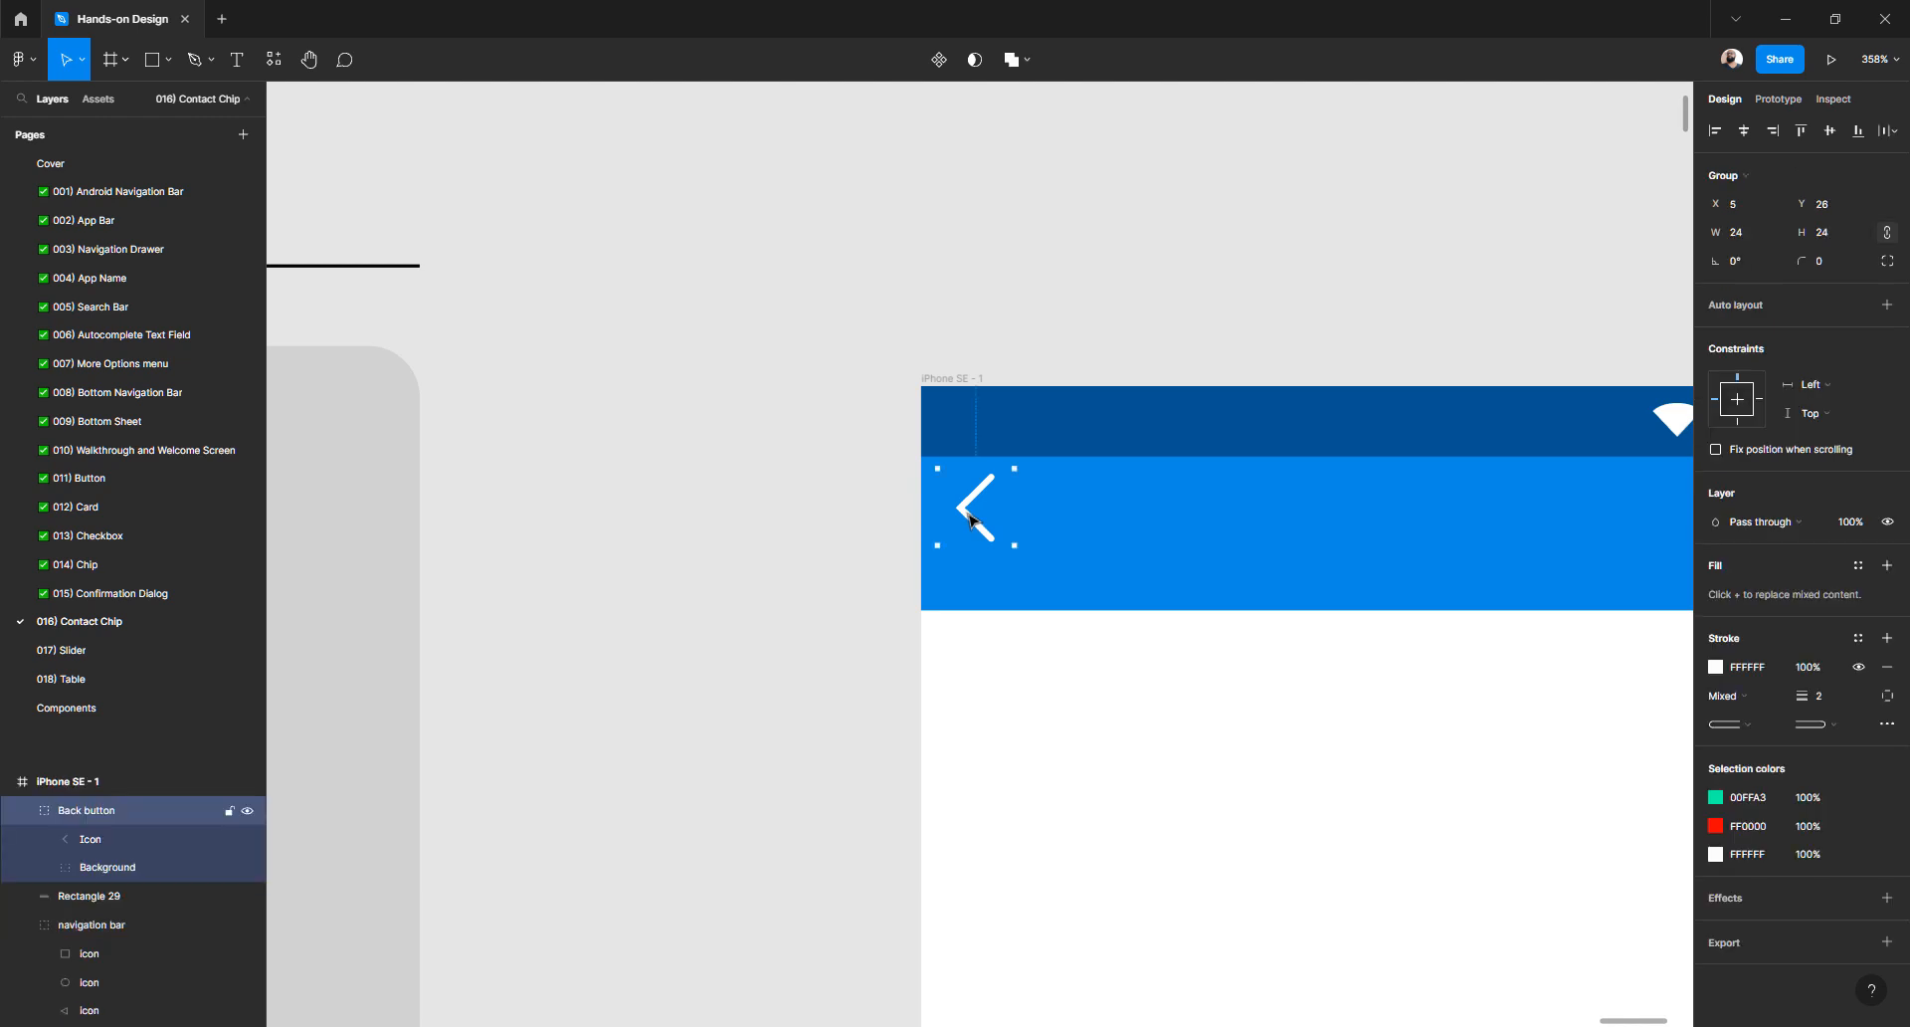
{"action": "left_click", "coordinate": [1763, 227]}
{"action": "type", "text": "16"}
{"action": "key", "text": "Return"}
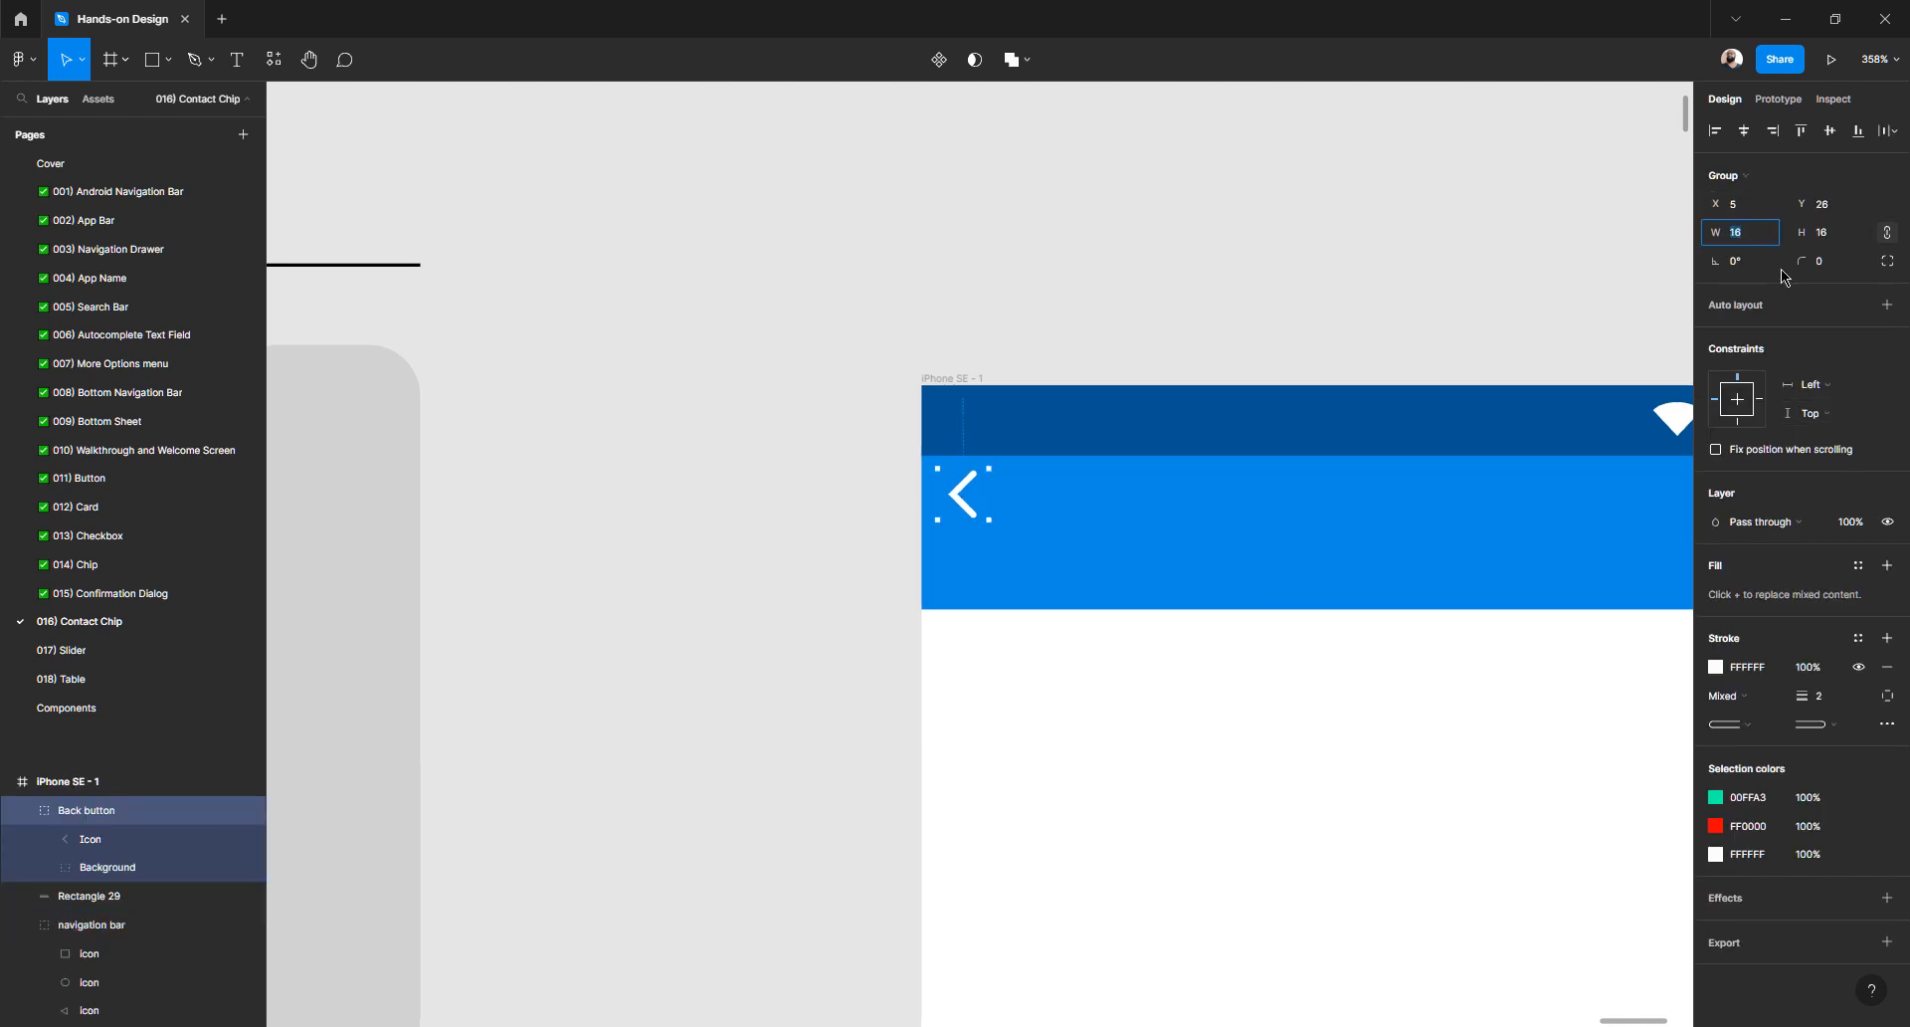
{"action": "left_click", "coordinate": [1370, 546]}
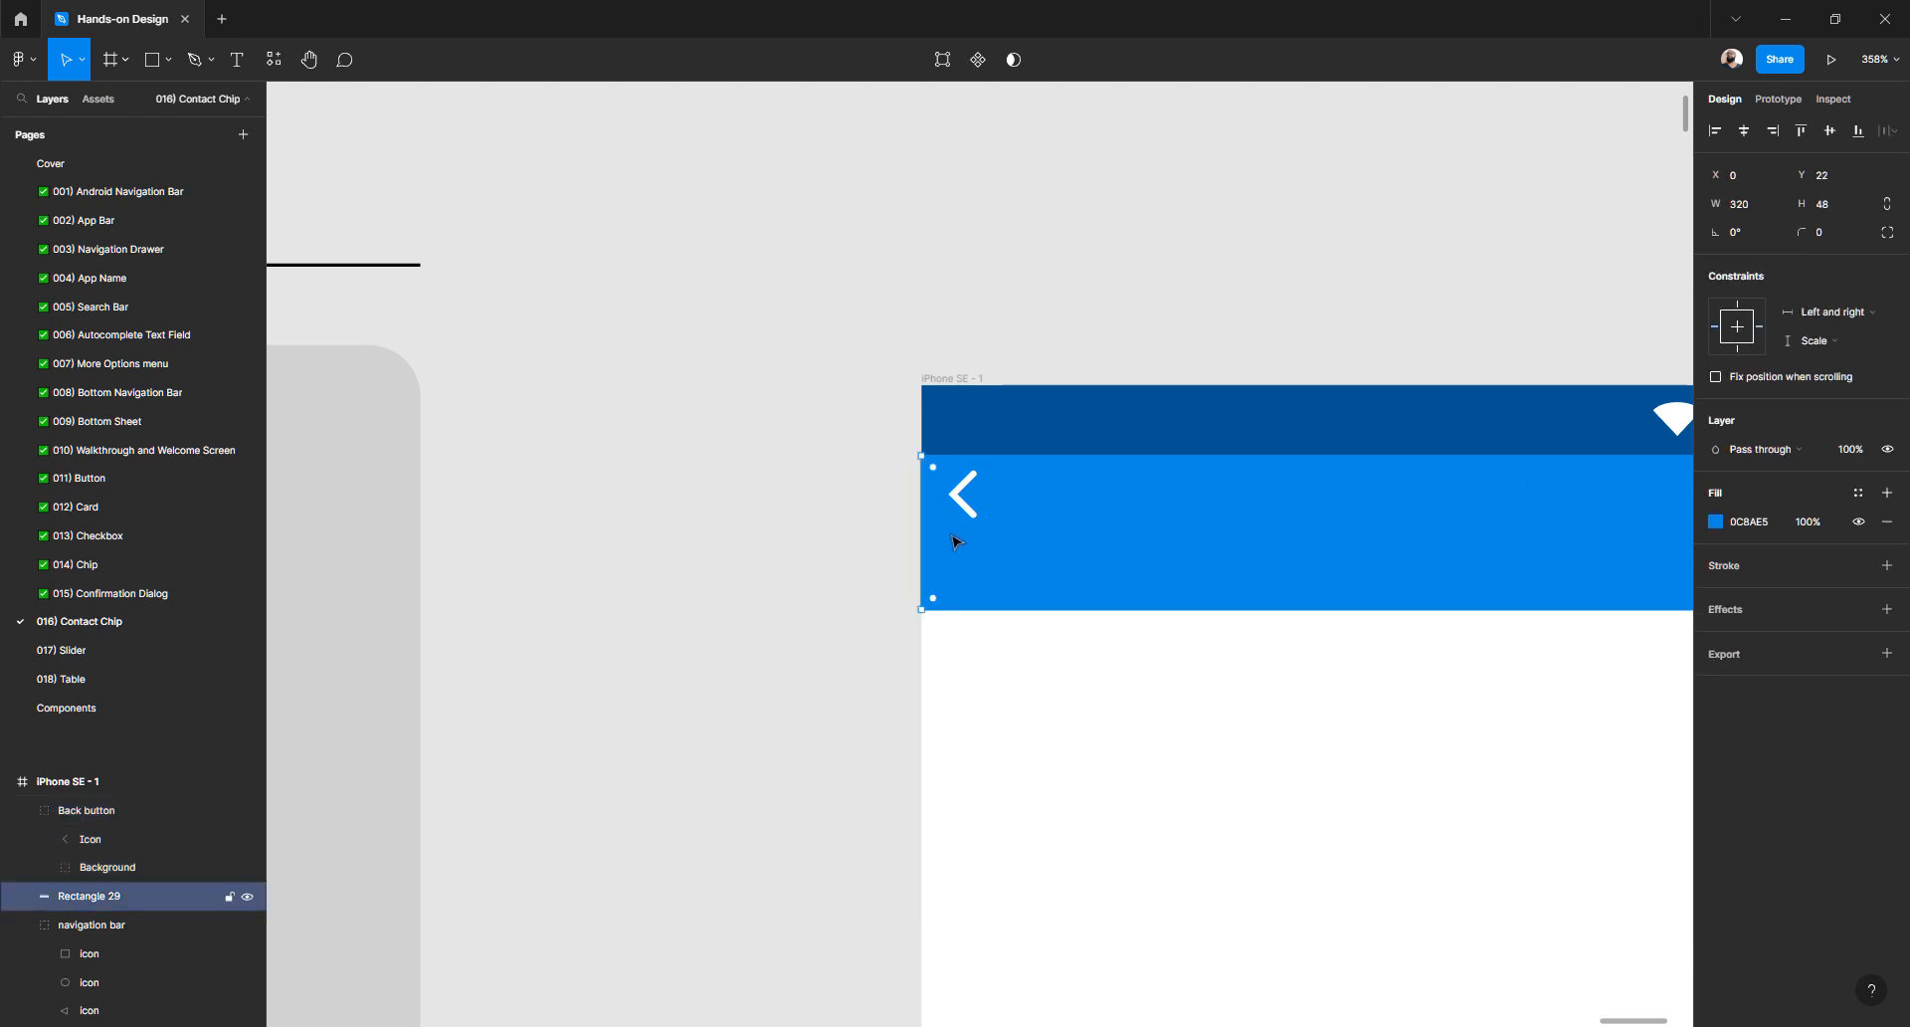
- Set the blue app bar's height to 40
{"action": "scroll", "coordinate": [953, 541], "scroll_direction": "down", "scroll_amount": 5}
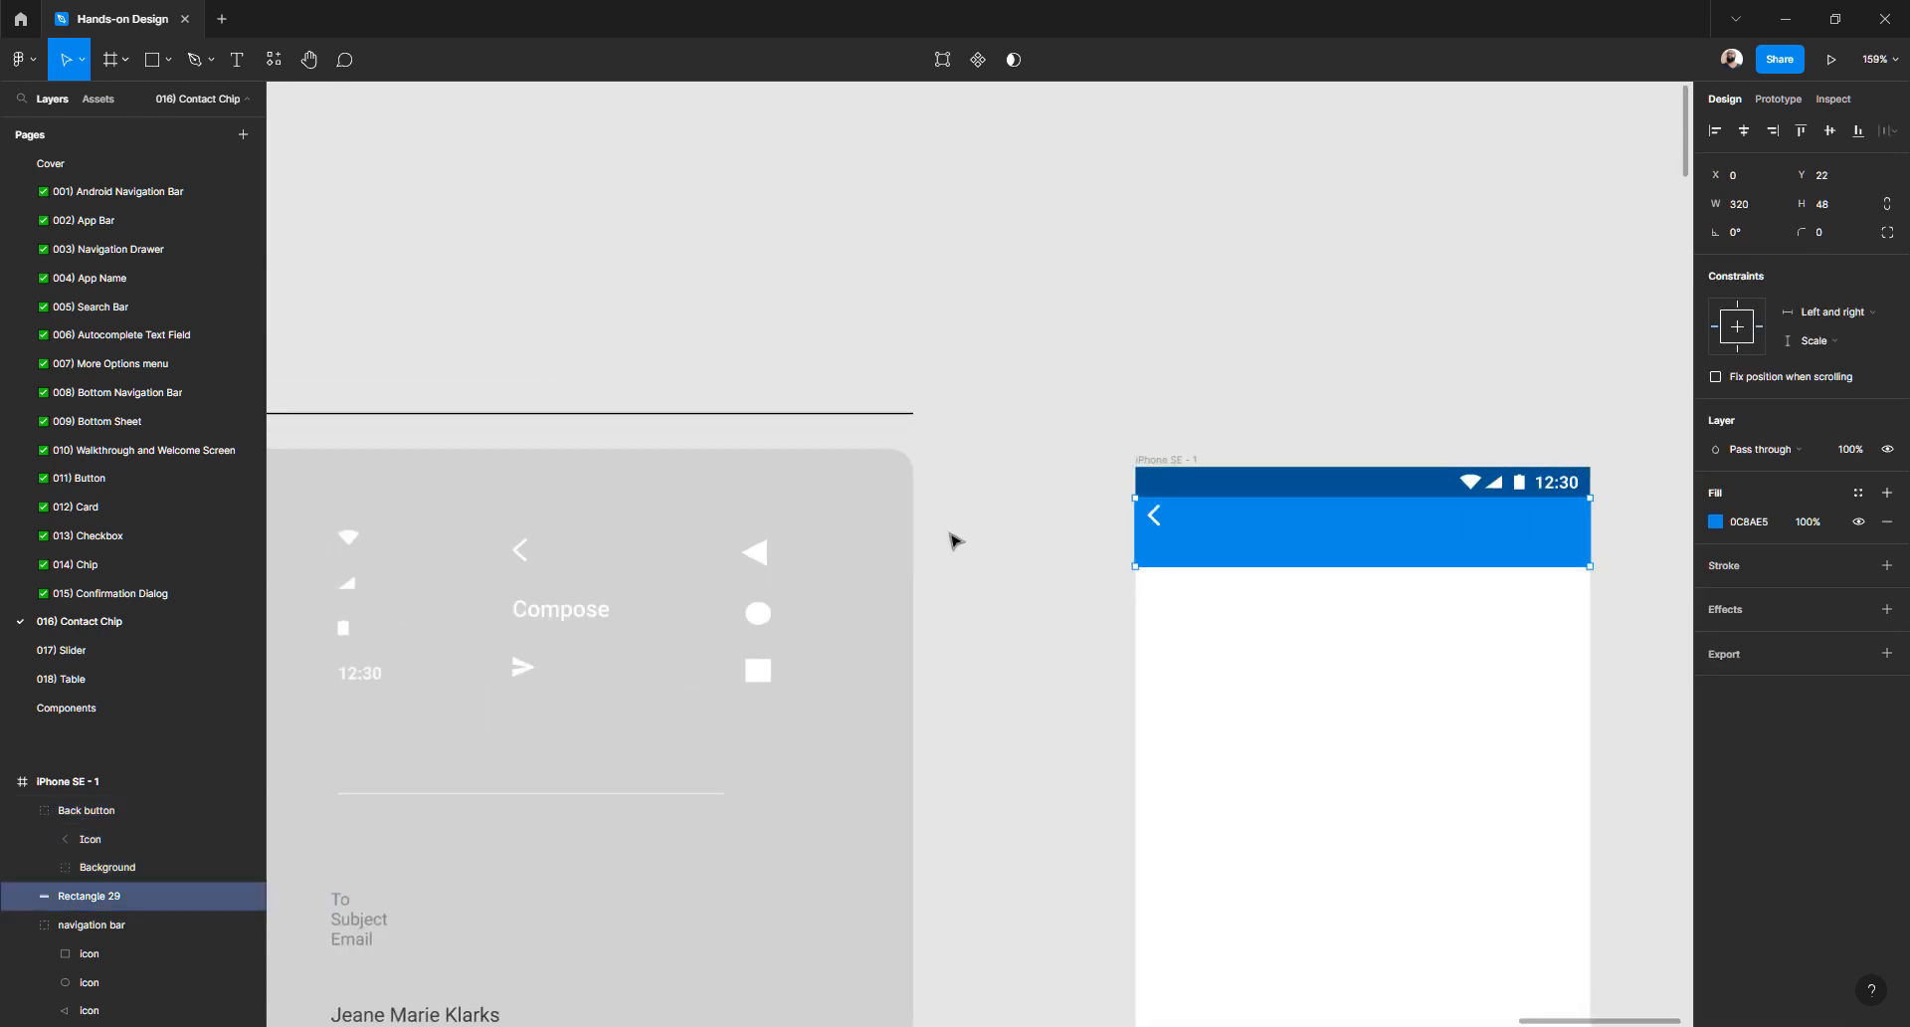
{"action": "scroll", "coordinate": [953, 541], "scroll_direction": "up", "scroll_amount": 4}
{"action": "left_click", "coordinate": [695, 660]}
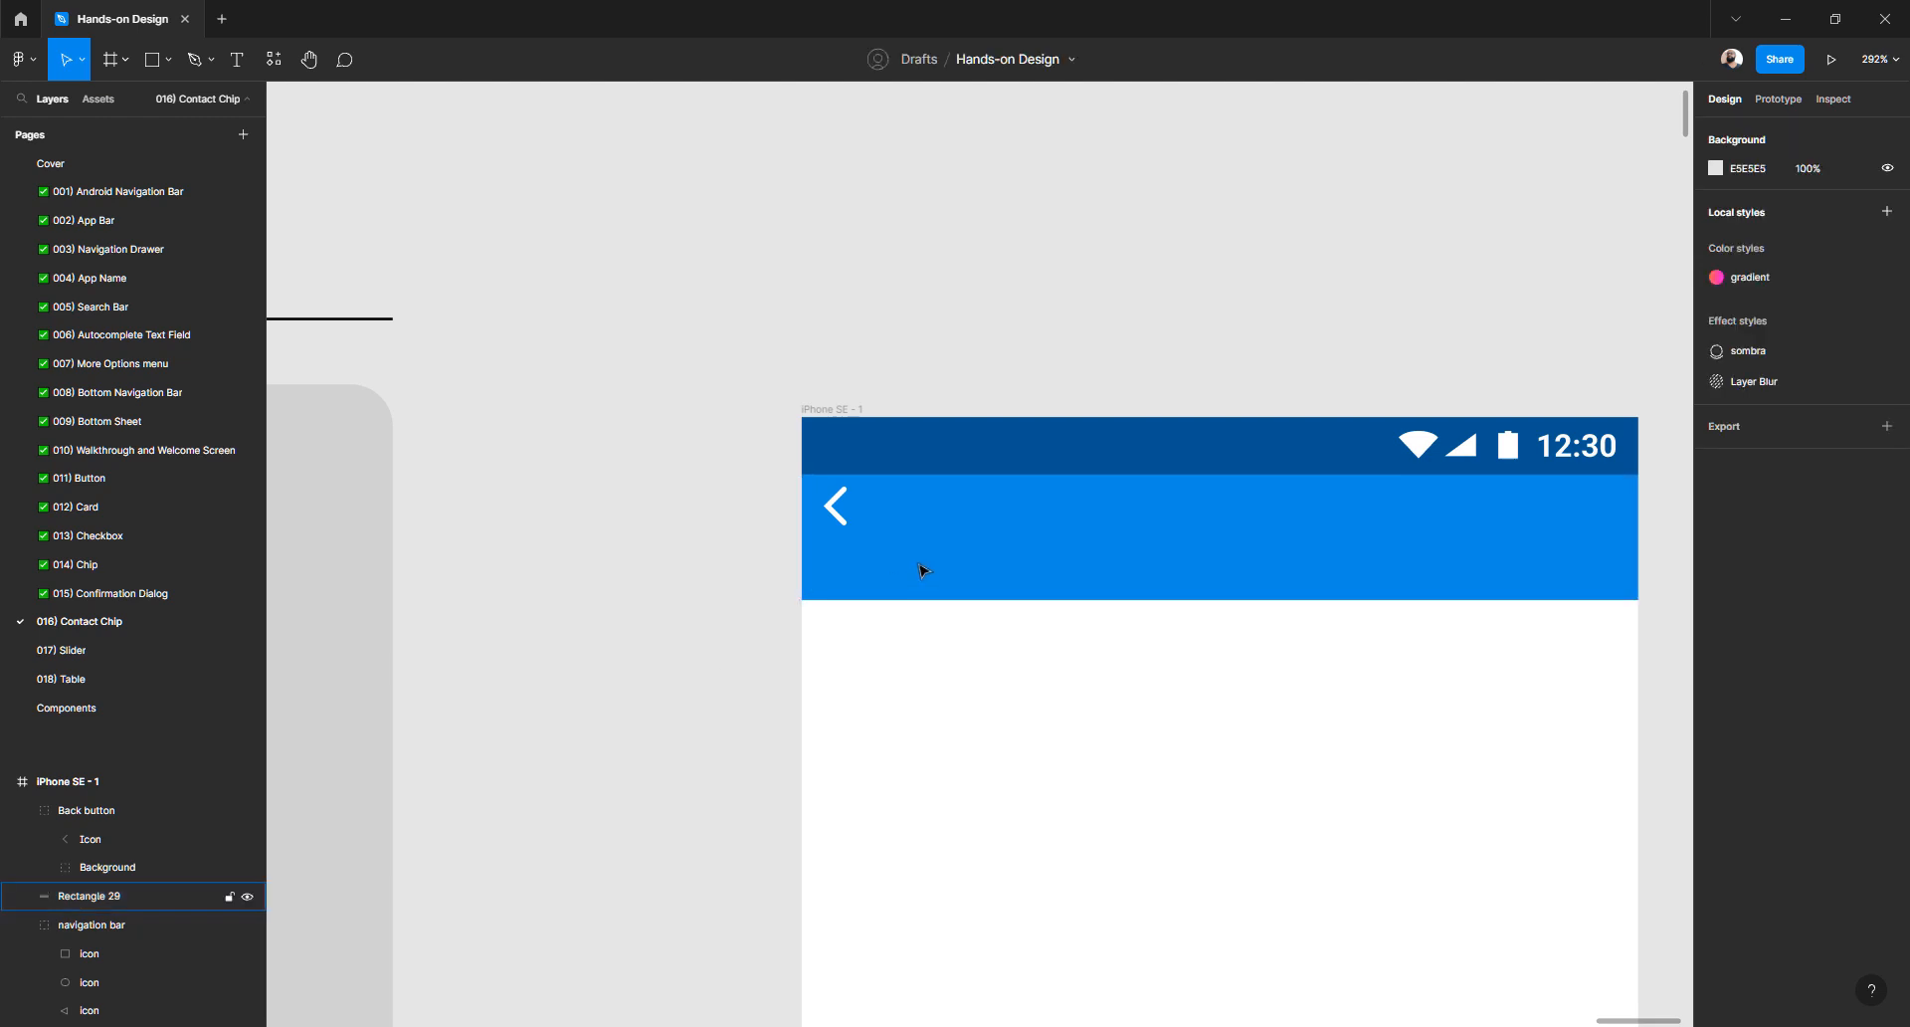
{"action": "left_click", "coordinate": [923, 569]}
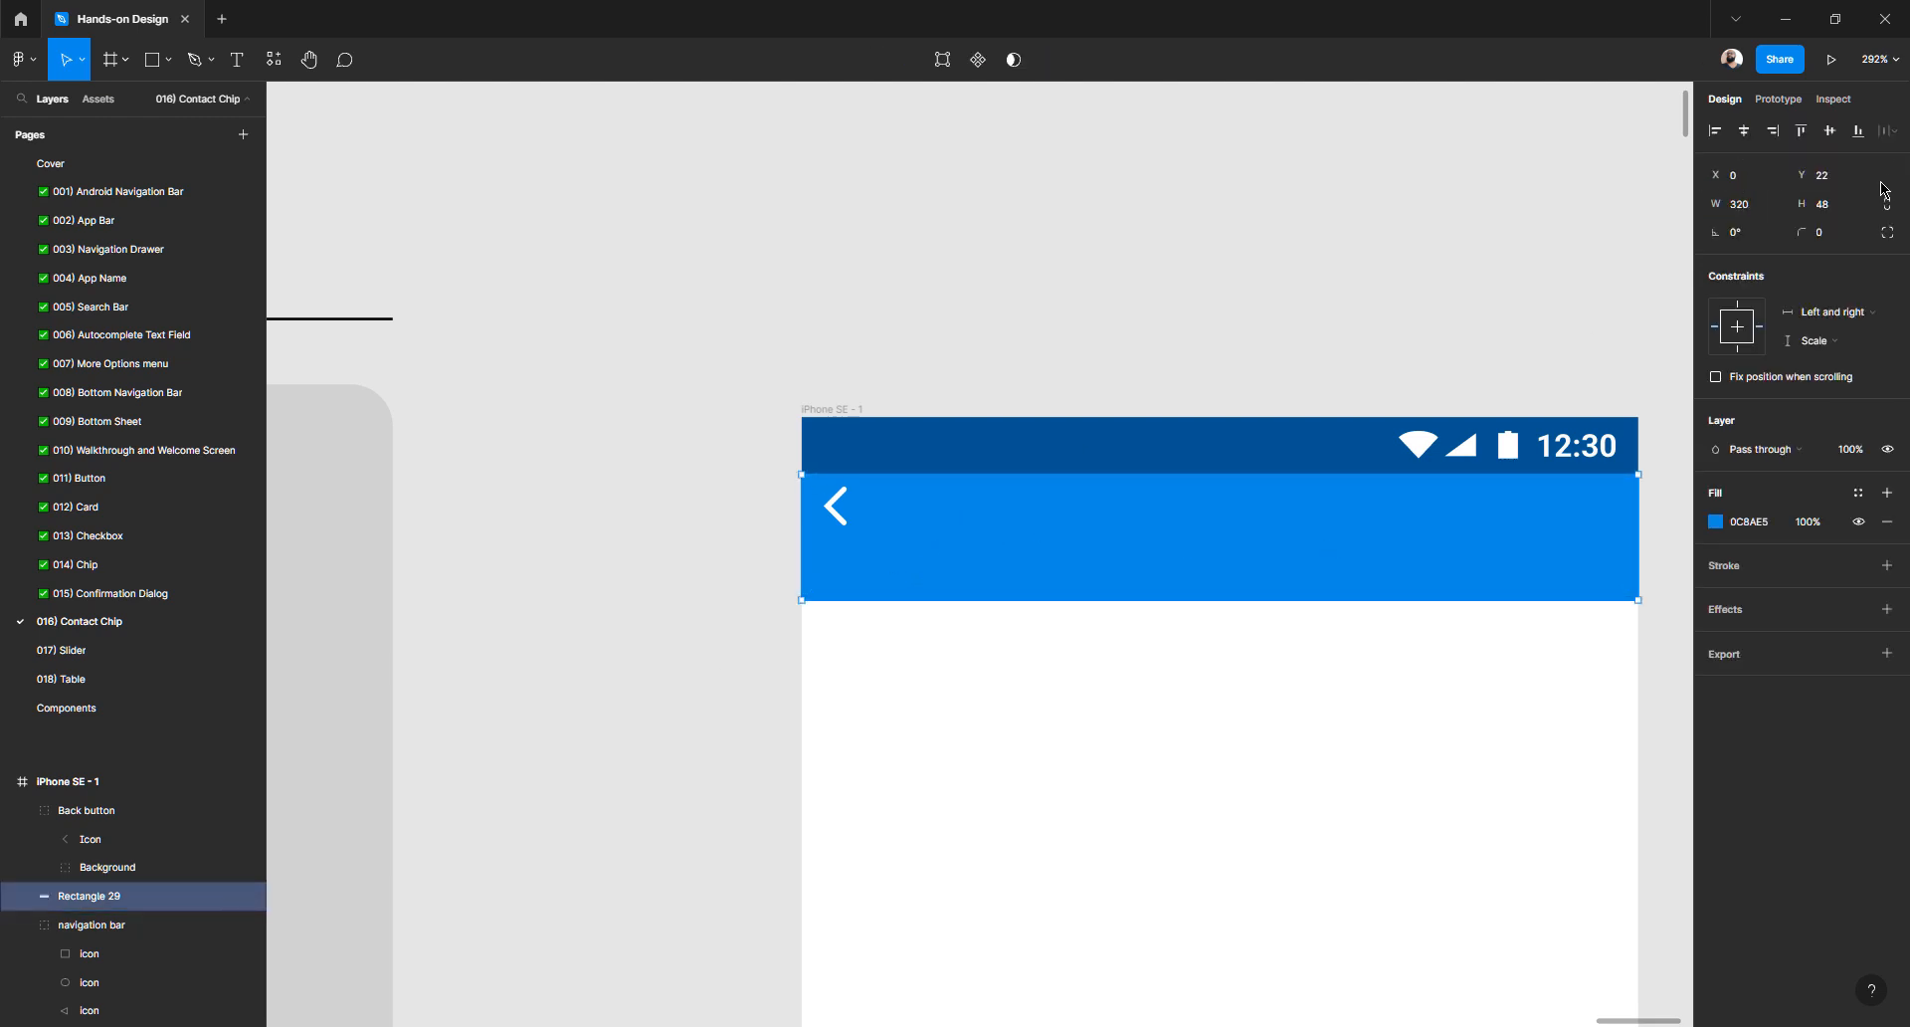
{"action": "left_click", "coordinate": [1832, 205]}
{"action": "type", "text": "40"}
{"action": "key", "text": "Return"}
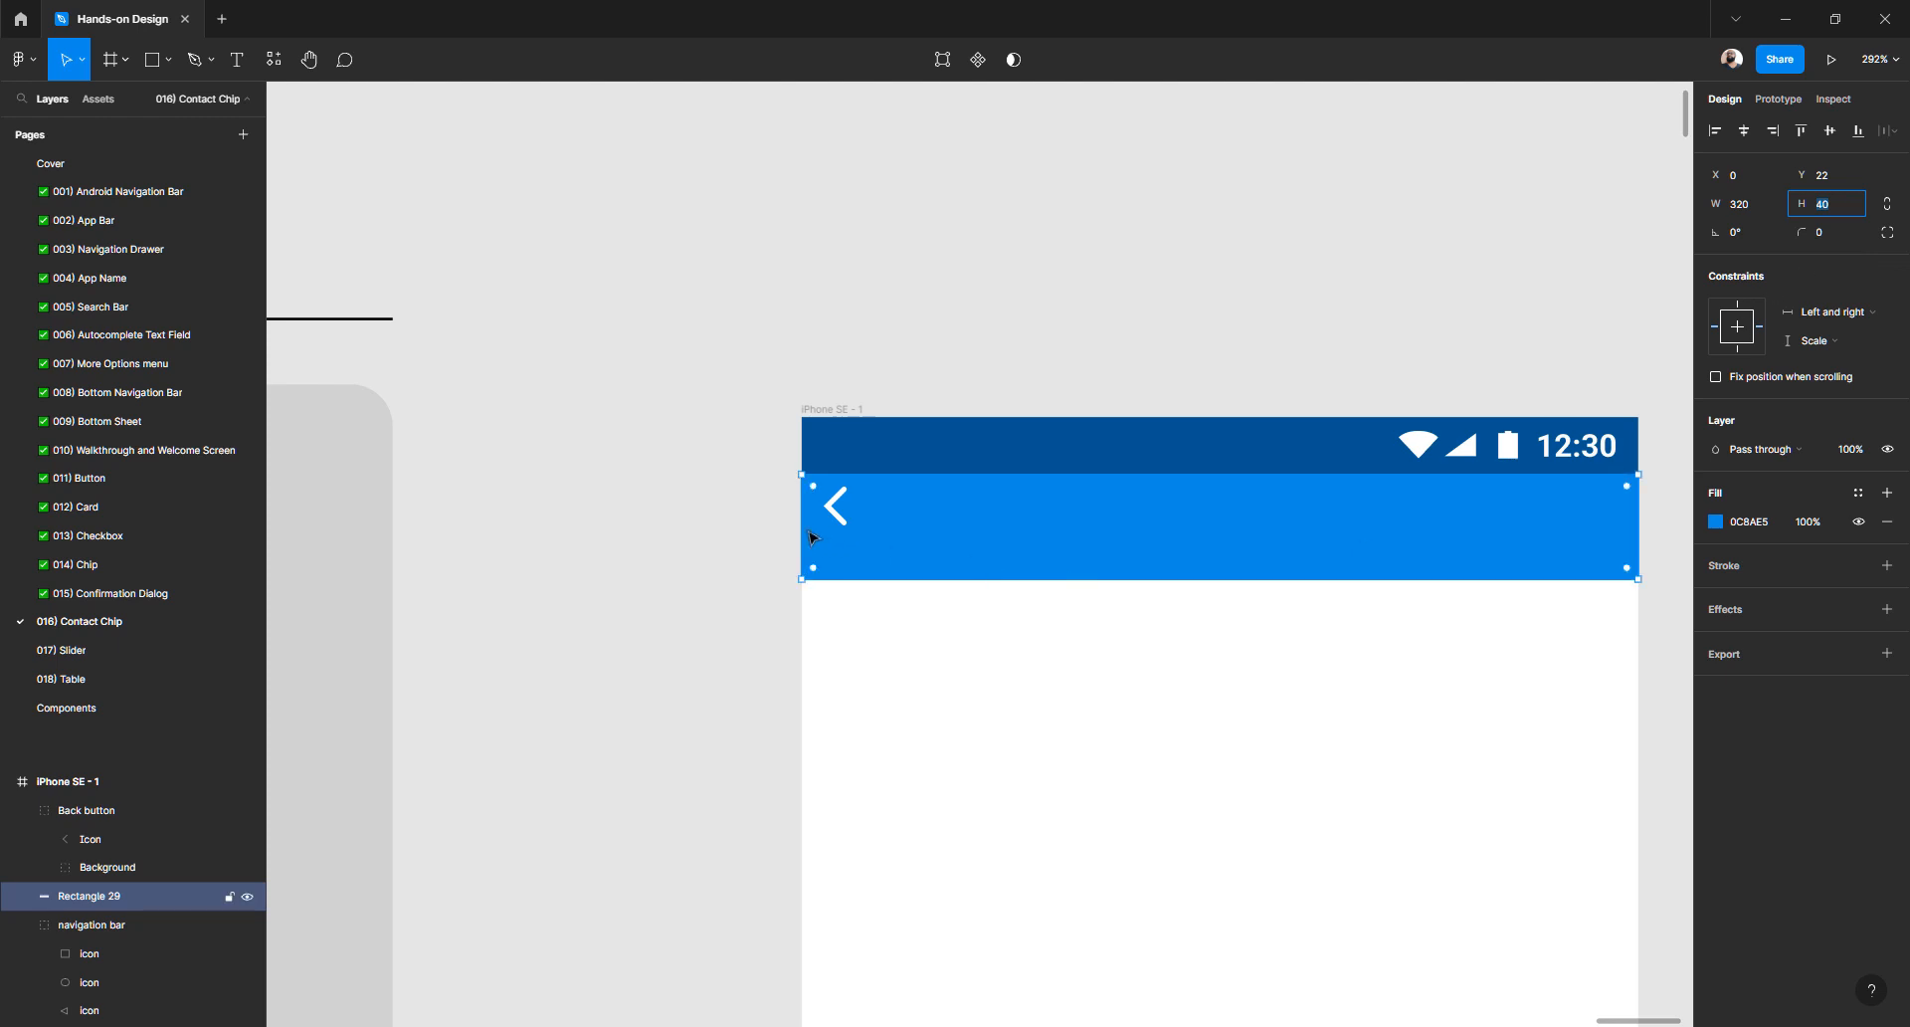
- Nudge the Back button 2 px down and 2 px right within the app bar
{"action": "scroll", "coordinate": [836, 535], "scroll_direction": "up", "scroll_amount": 5}
{"action": "left_click", "coordinate": [617, 538]}
{"action": "left_click", "coordinate": [826, 484]}
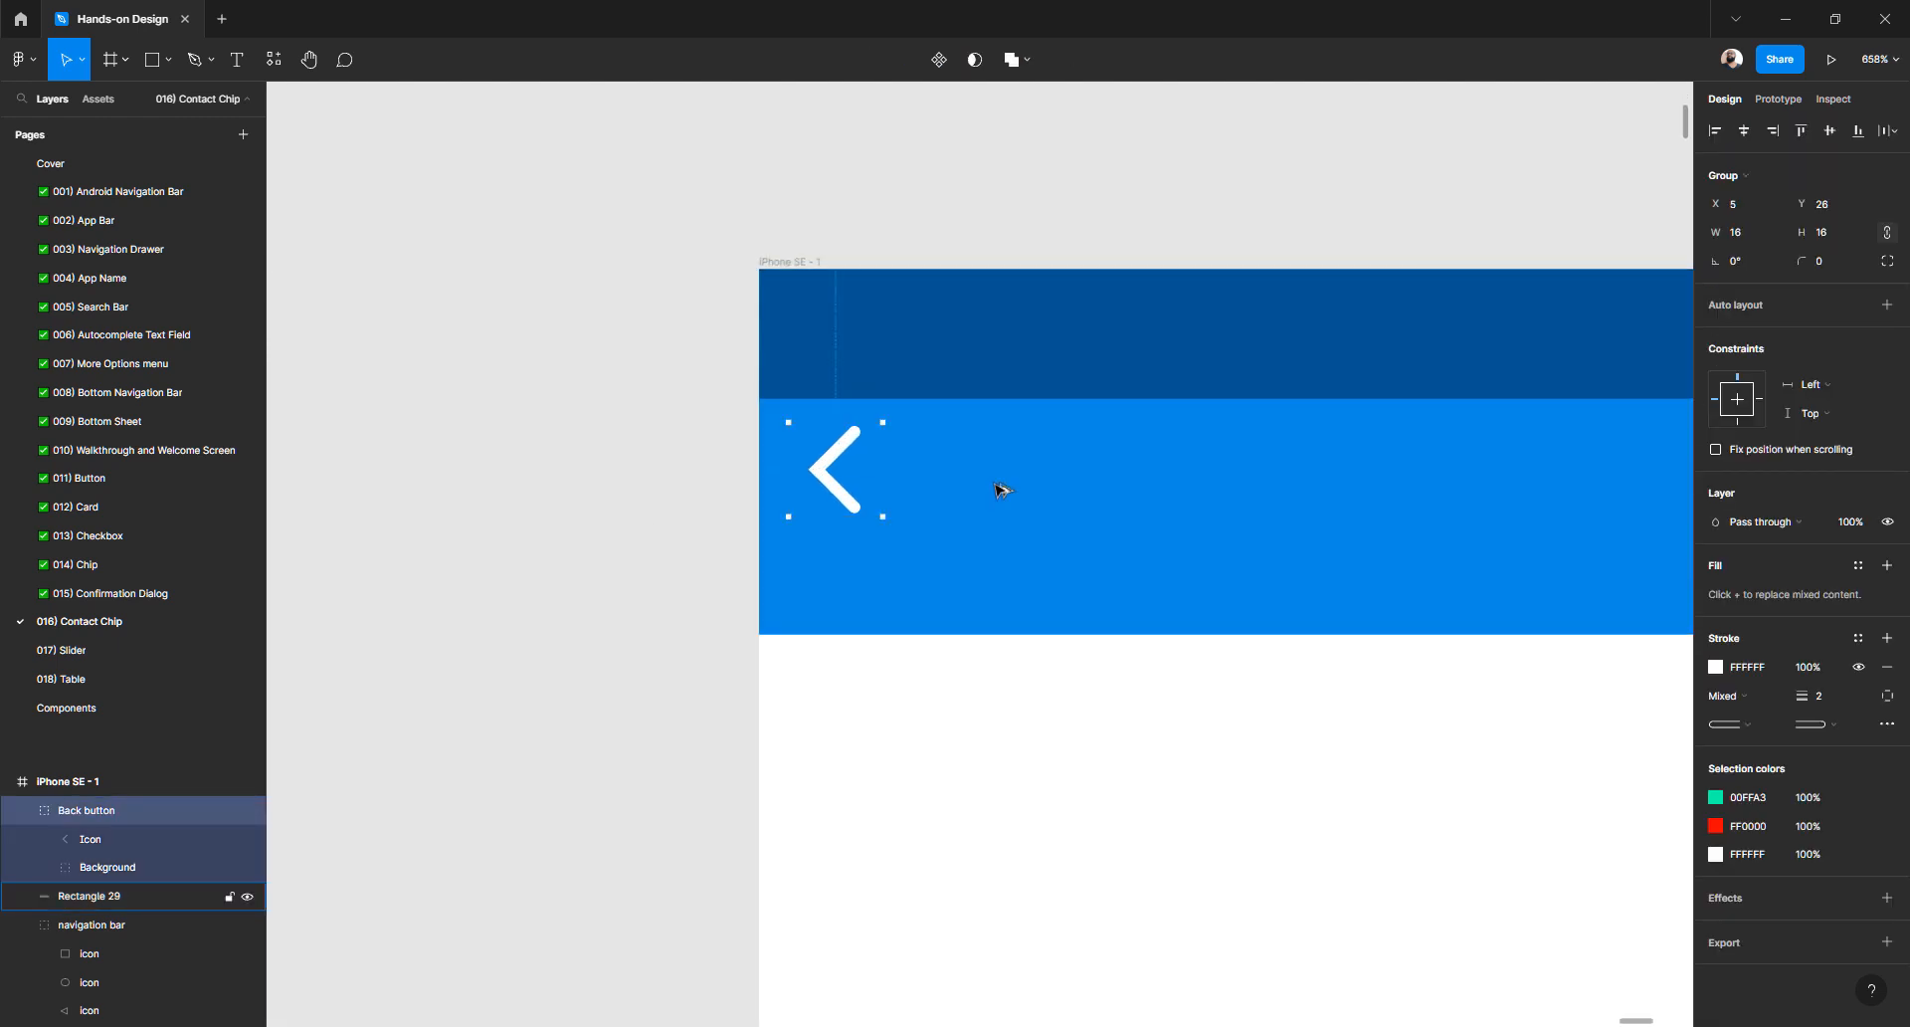
{"action": "key", "text": "Down"}
{"action": "key", "text": "Down"}
{"action": "key", "text": "Down"}
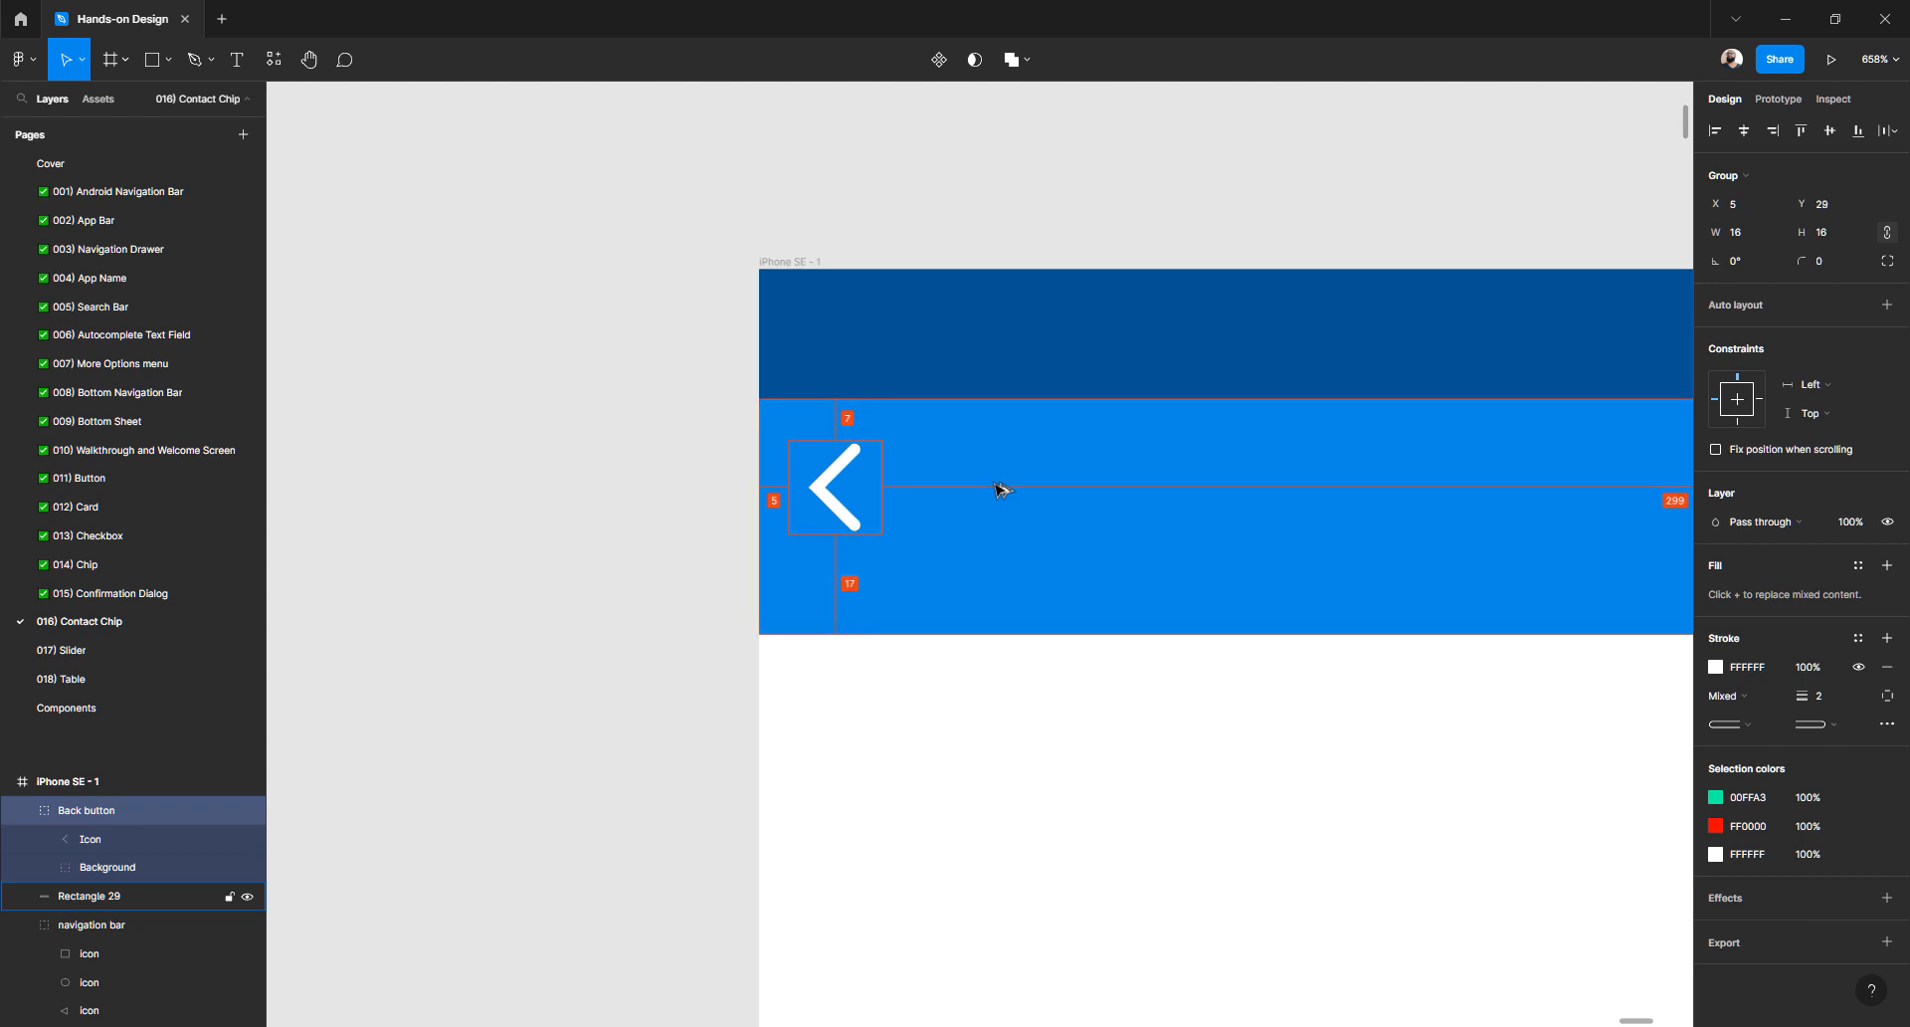
{"action": "key", "text": "Down"}
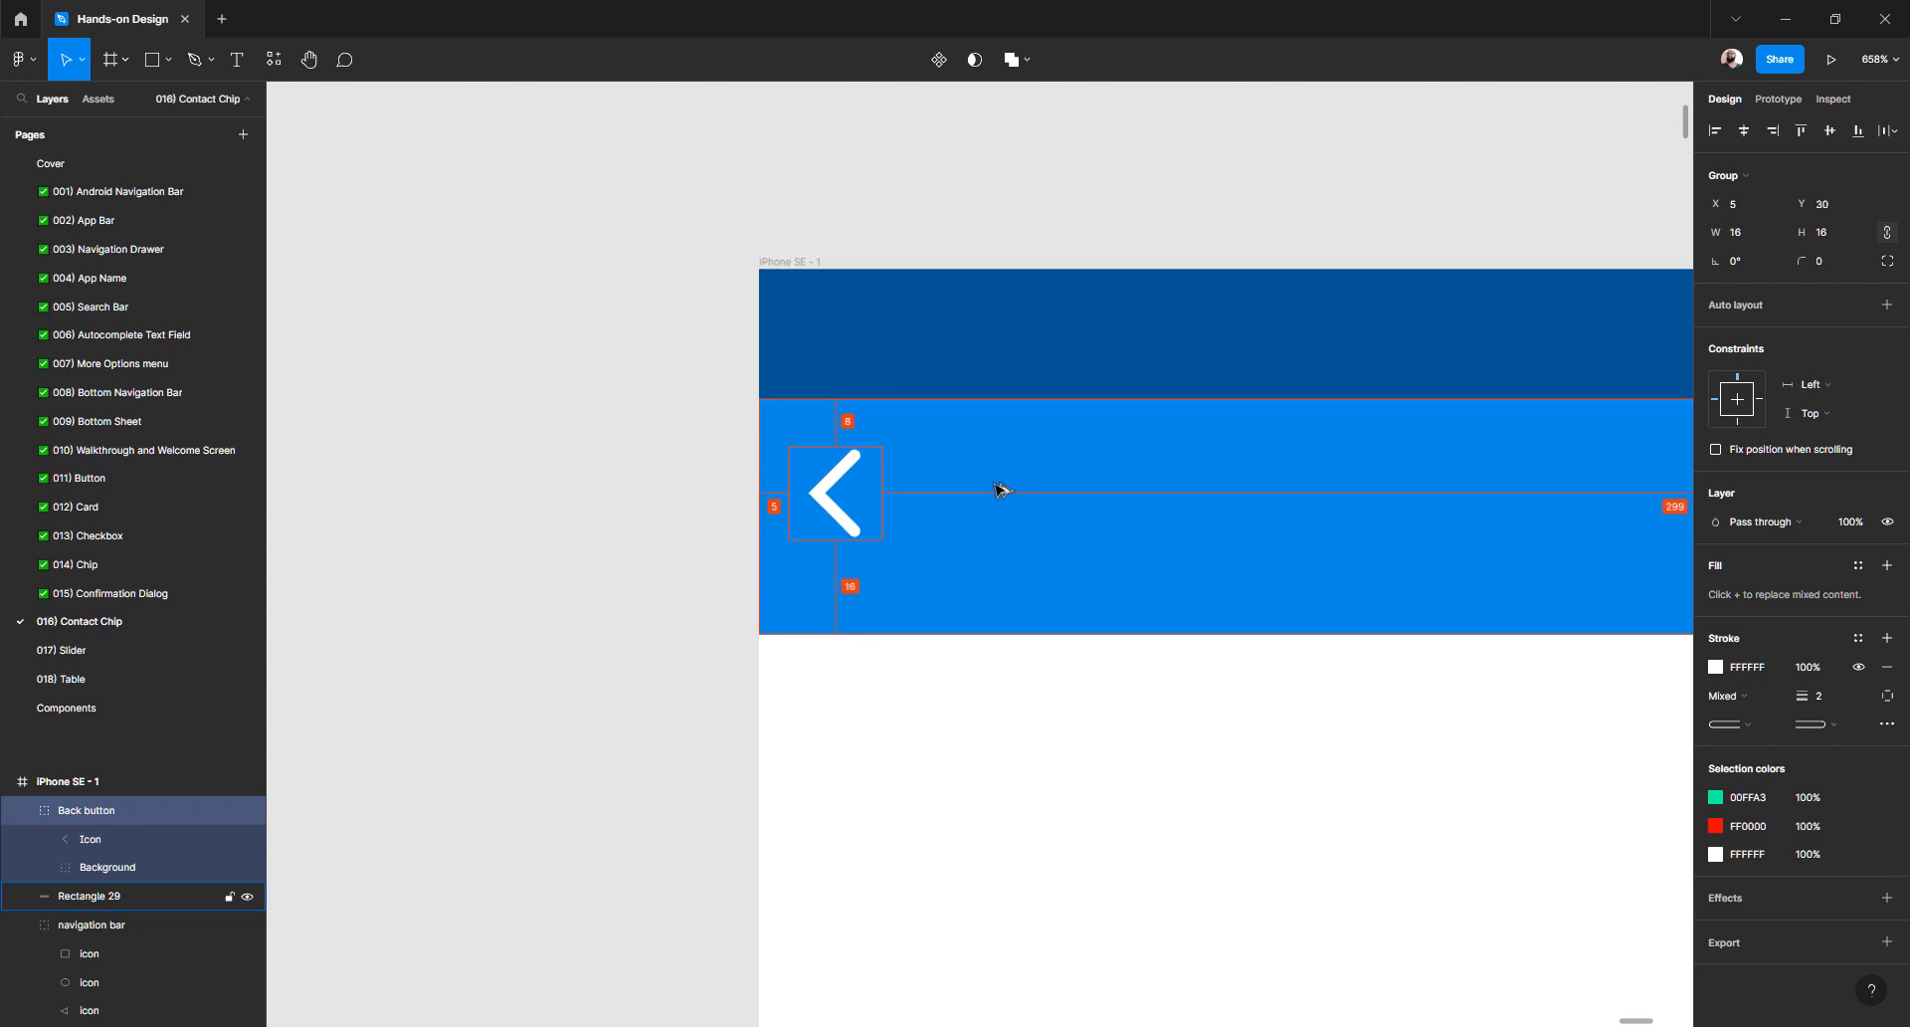
{"action": "key", "text": "Right"}
{"action": "key", "text": "Right"}
{"action": "key", "text": "Right"}
{"action": "key", "text": "Right"}
{"action": "key", "text": "Right"}
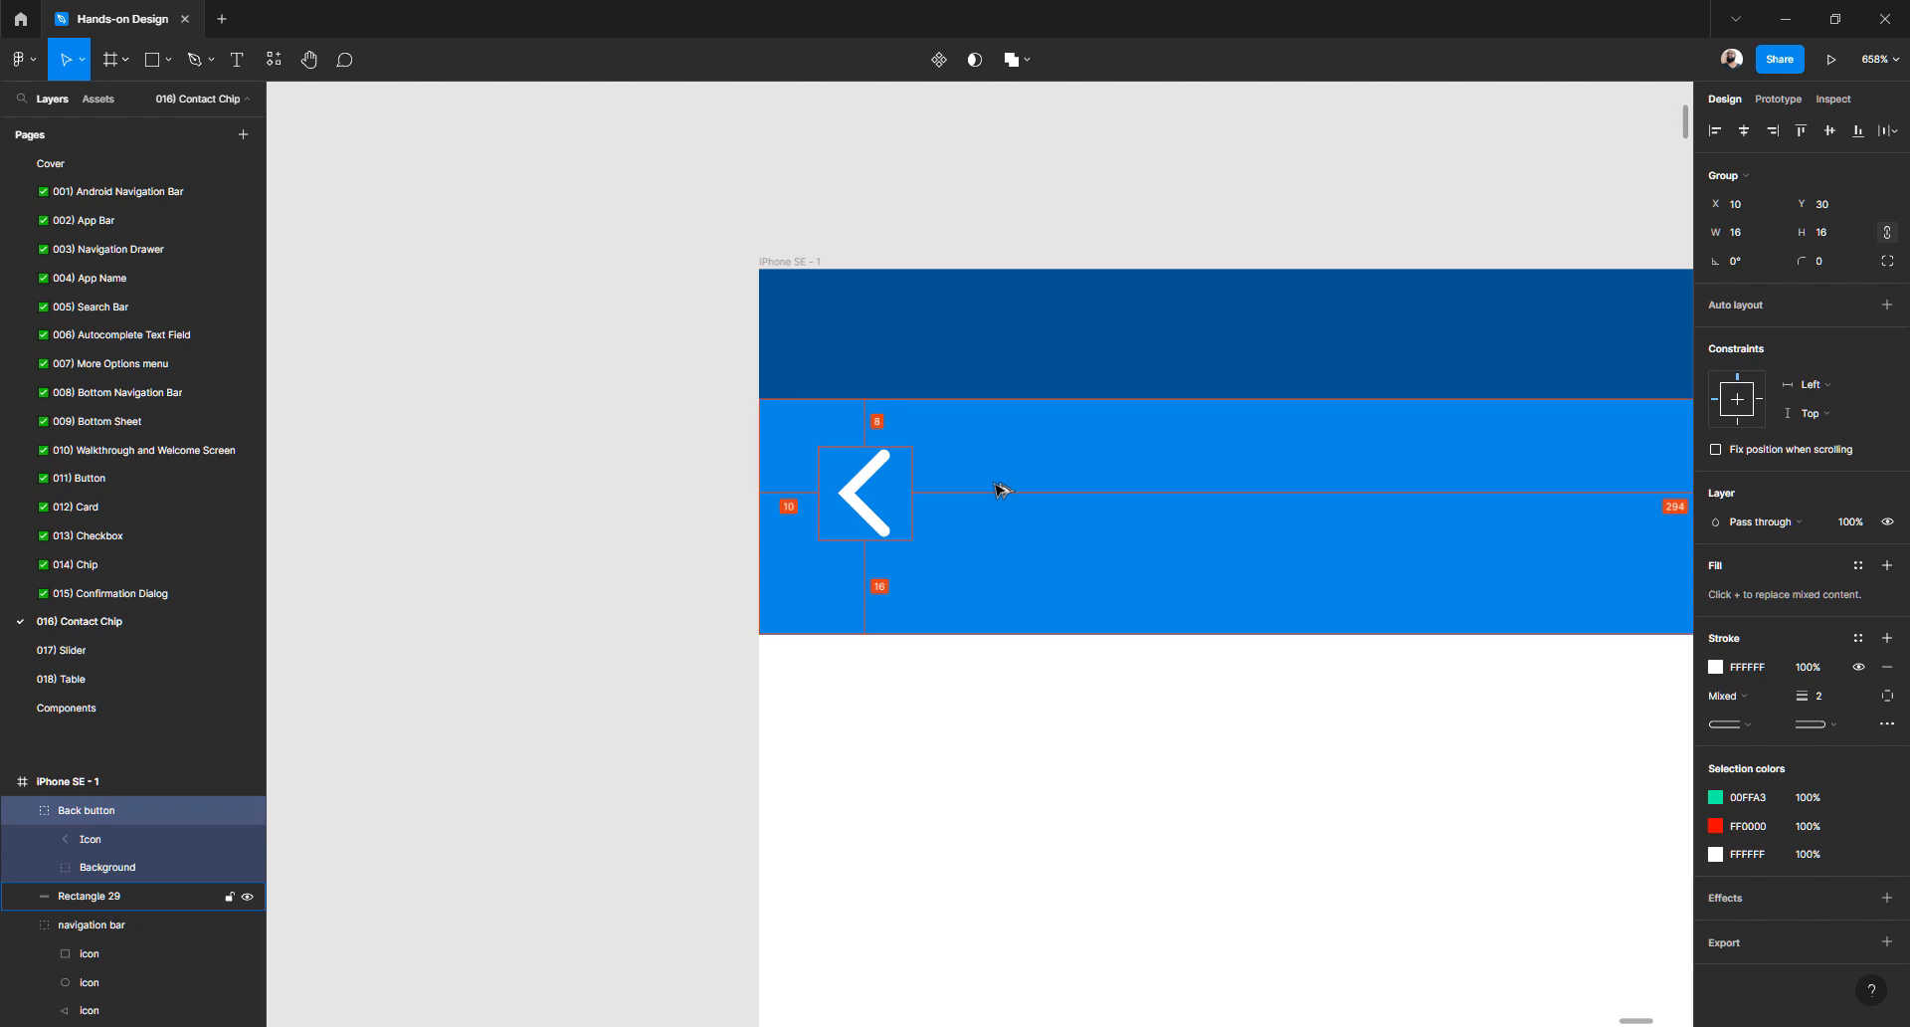
{"action": "key", "text": "Right"}
{"action": "key", "text": "Right"}
{"action": "key", "text": "Right"}
{"action": "key", "text": "Right"}
{"action": "key", "text": "Right"}
{"action": "key", "text": "Right"}
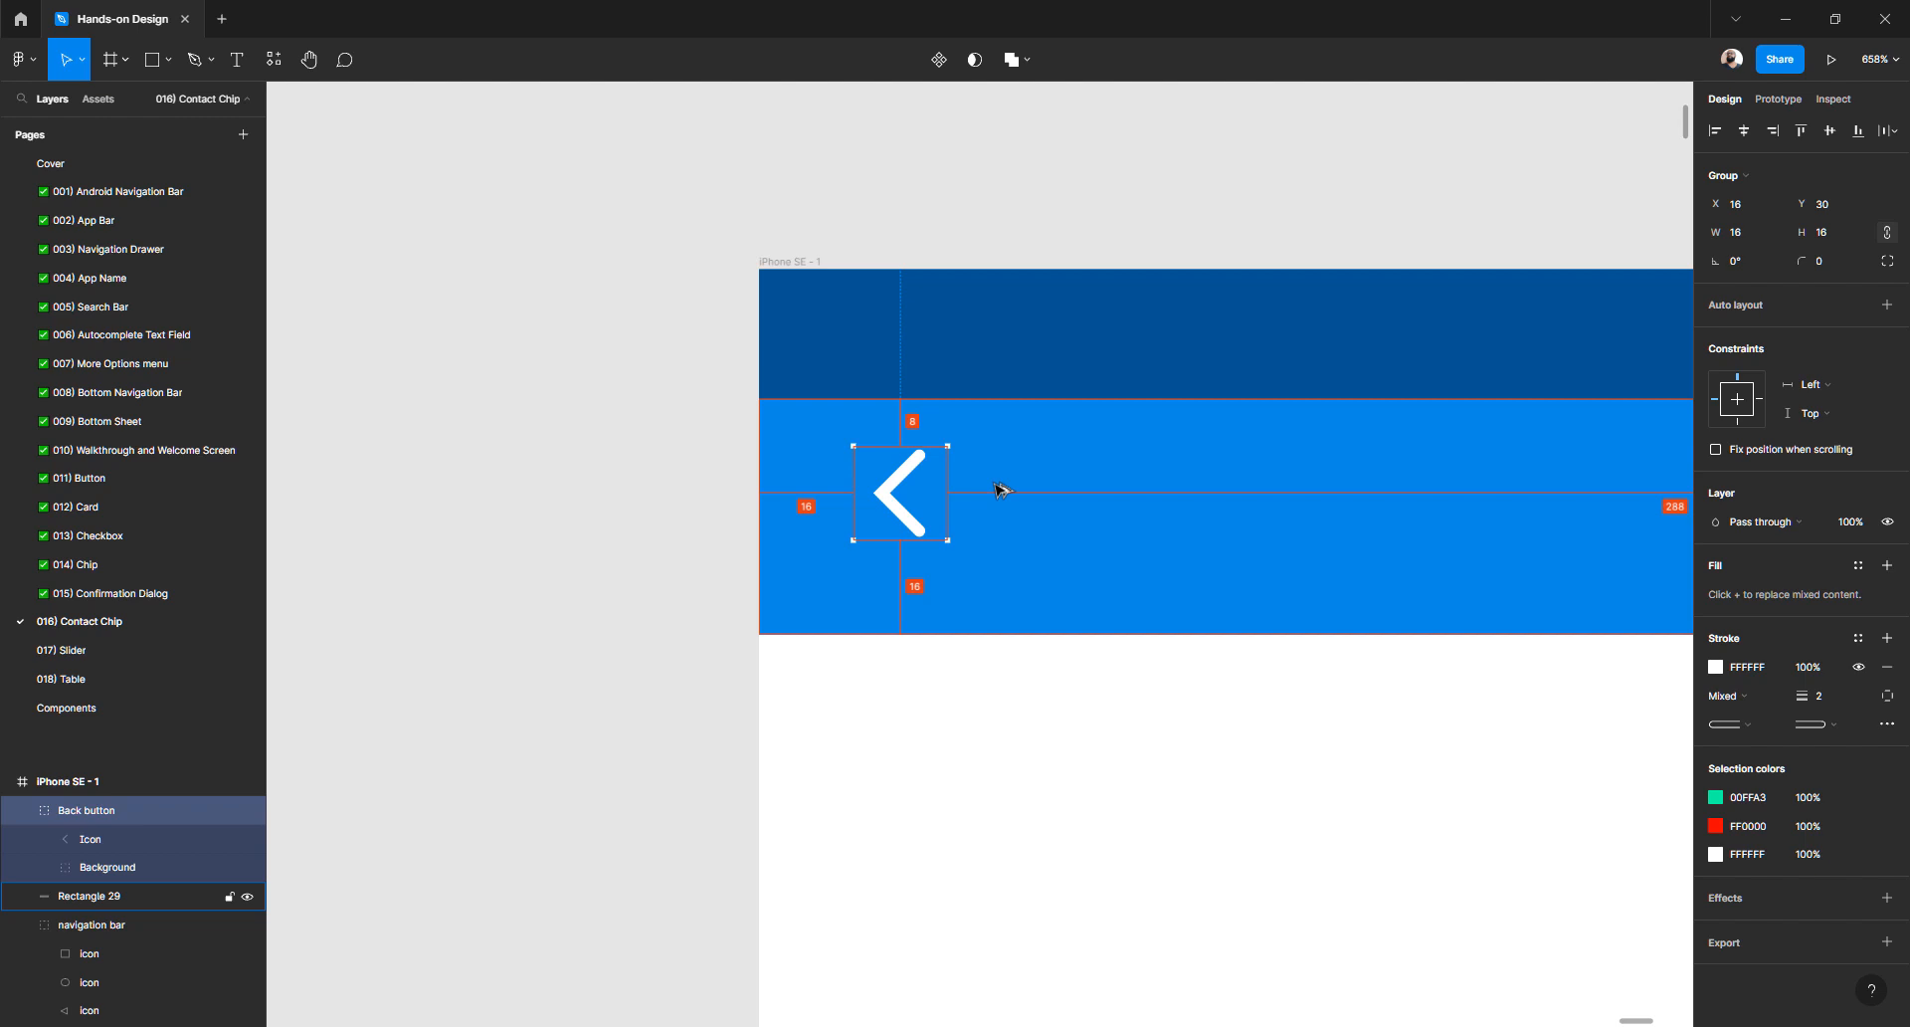
- Raise the app bar's bottom edge to shorten it to 32 high
{"action": "left_click", "coordinate": [1036, 629]}
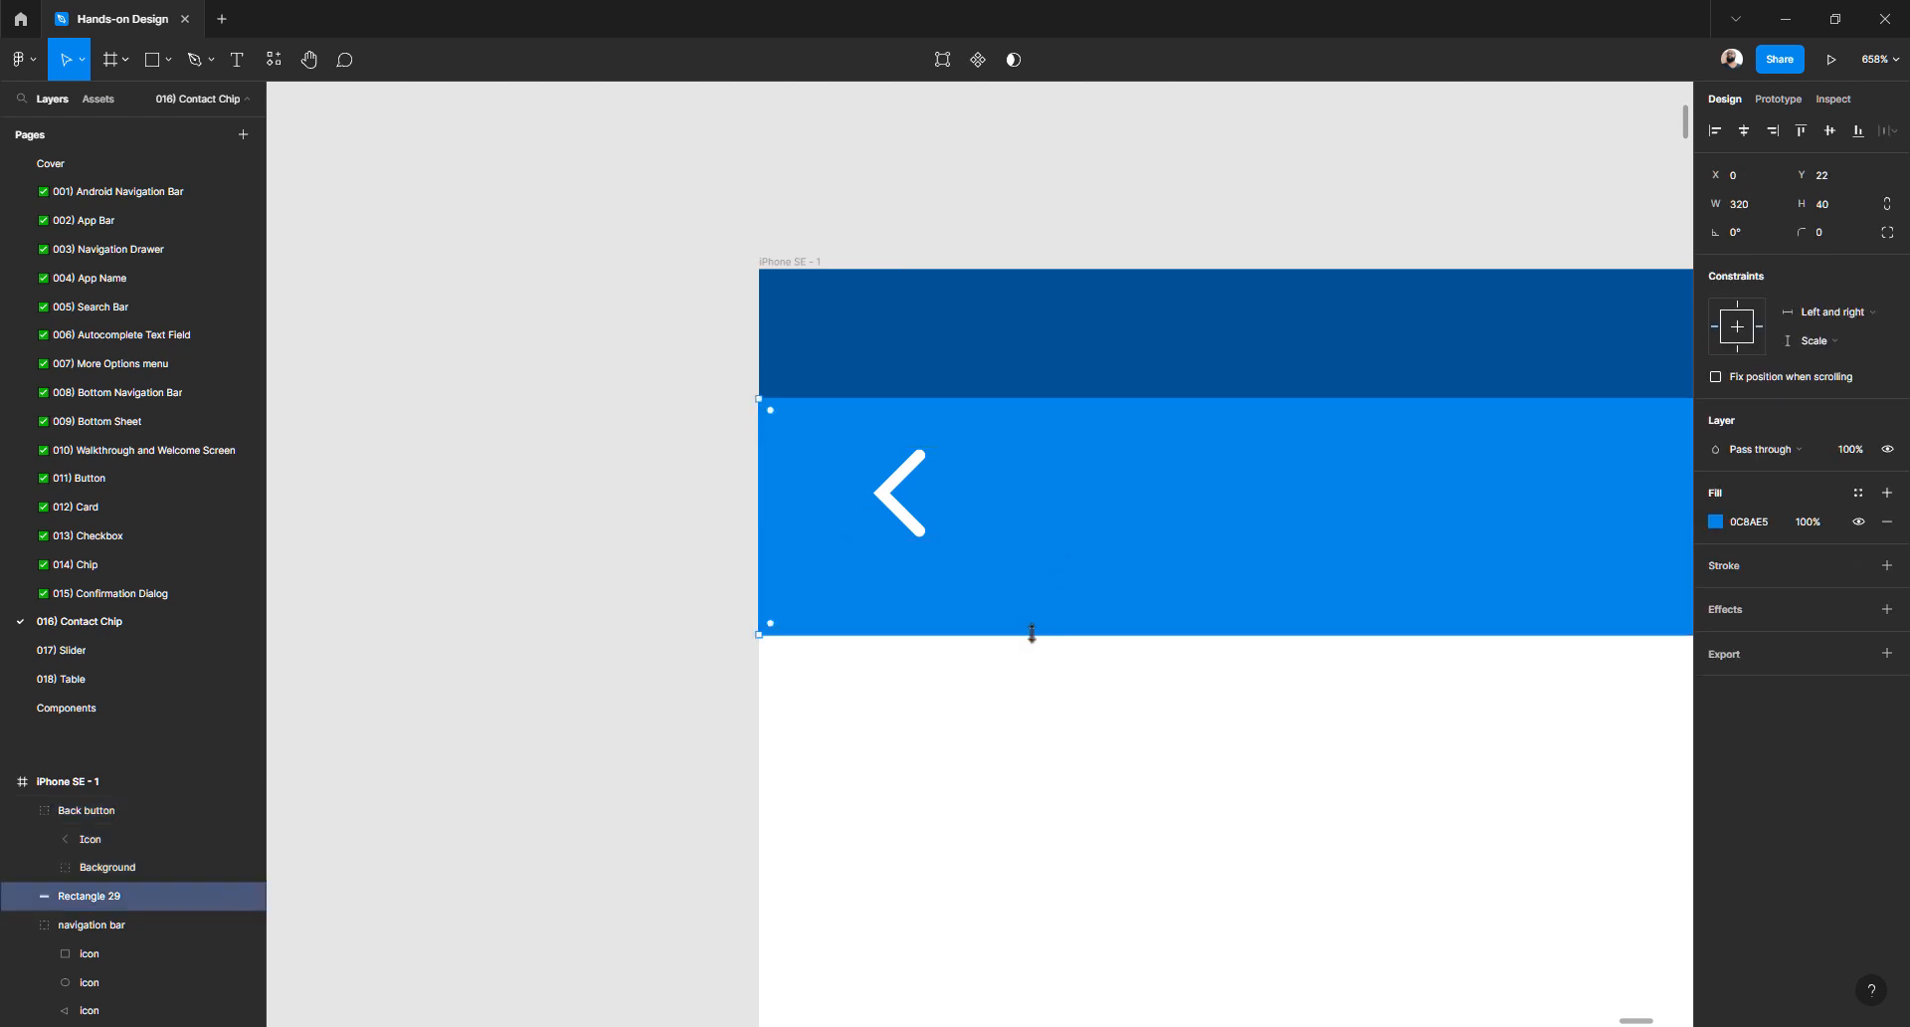
{"action": "left_click_drag", "start_coordinate": [1031, 634], "coordinate": [1036, 588]}
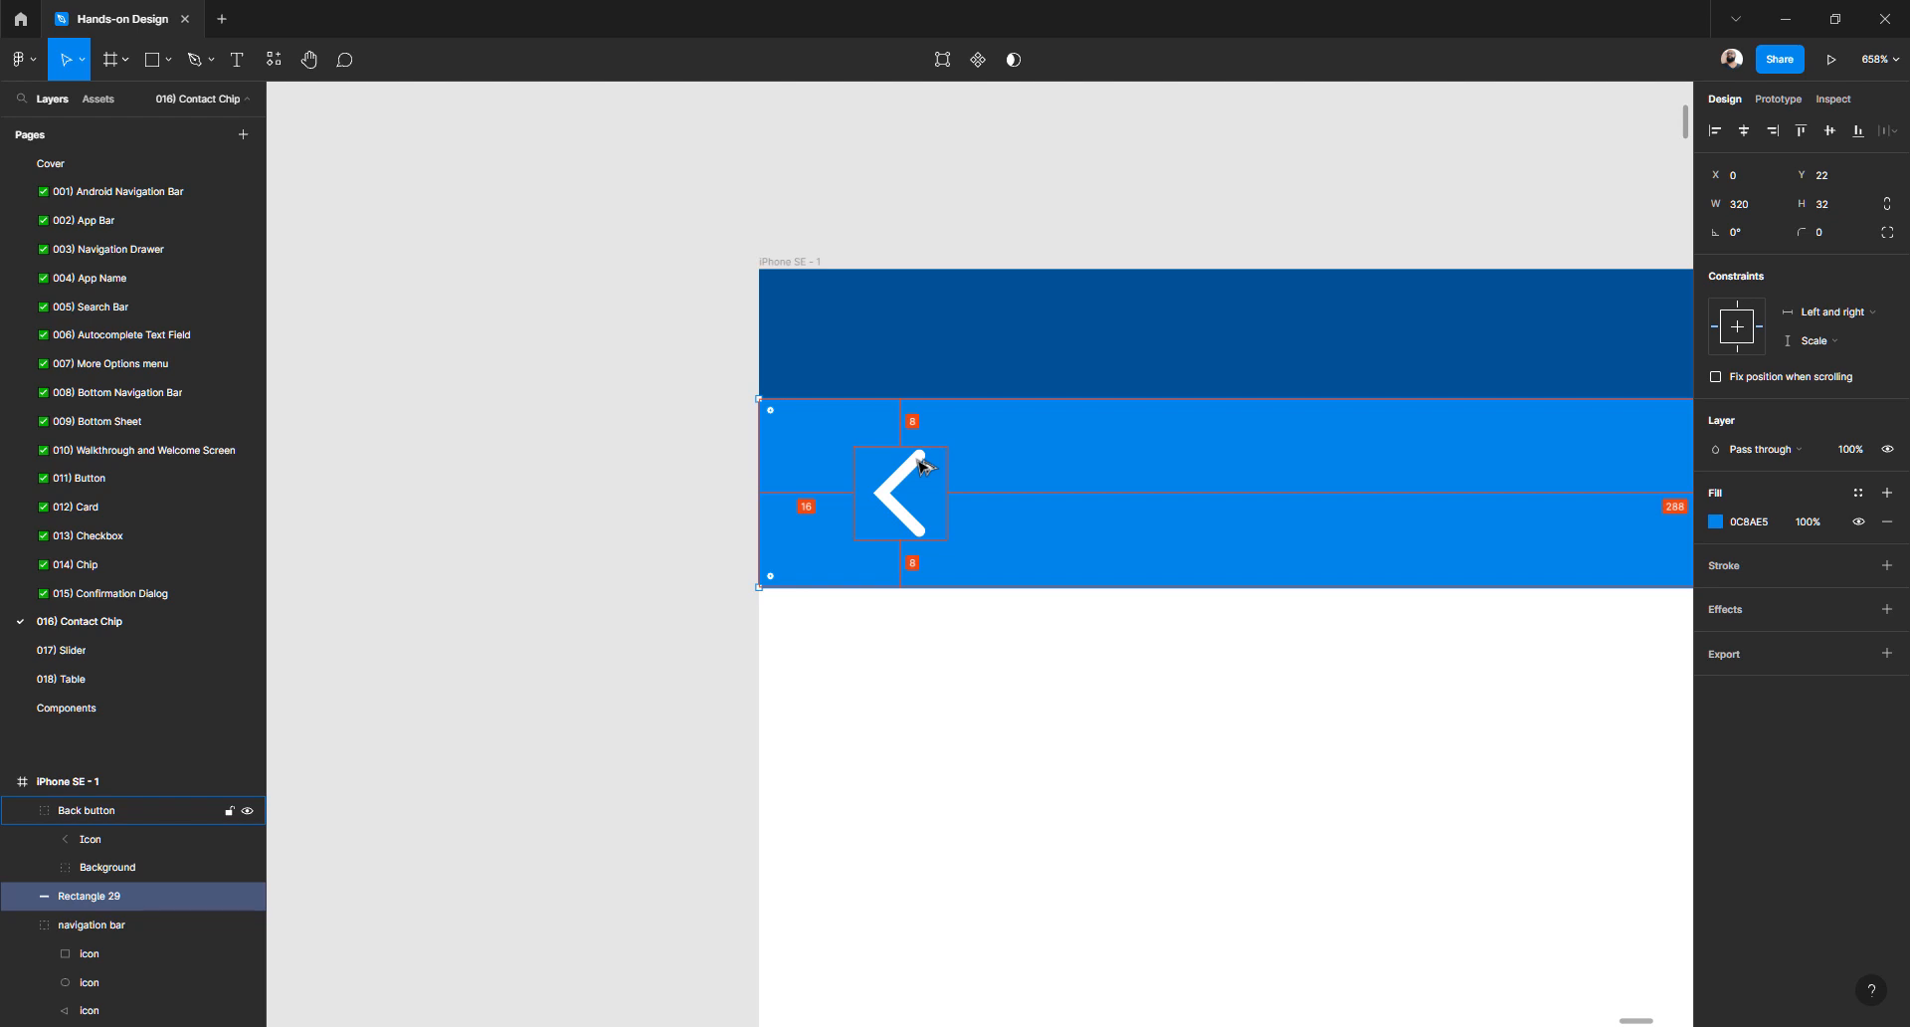
{"action": "left_click", "coordinate": [683, 533]}
{"action": "scroll", "coordinate": [713, 525], "scroll_direction": "down", "scroll_amount": 10}
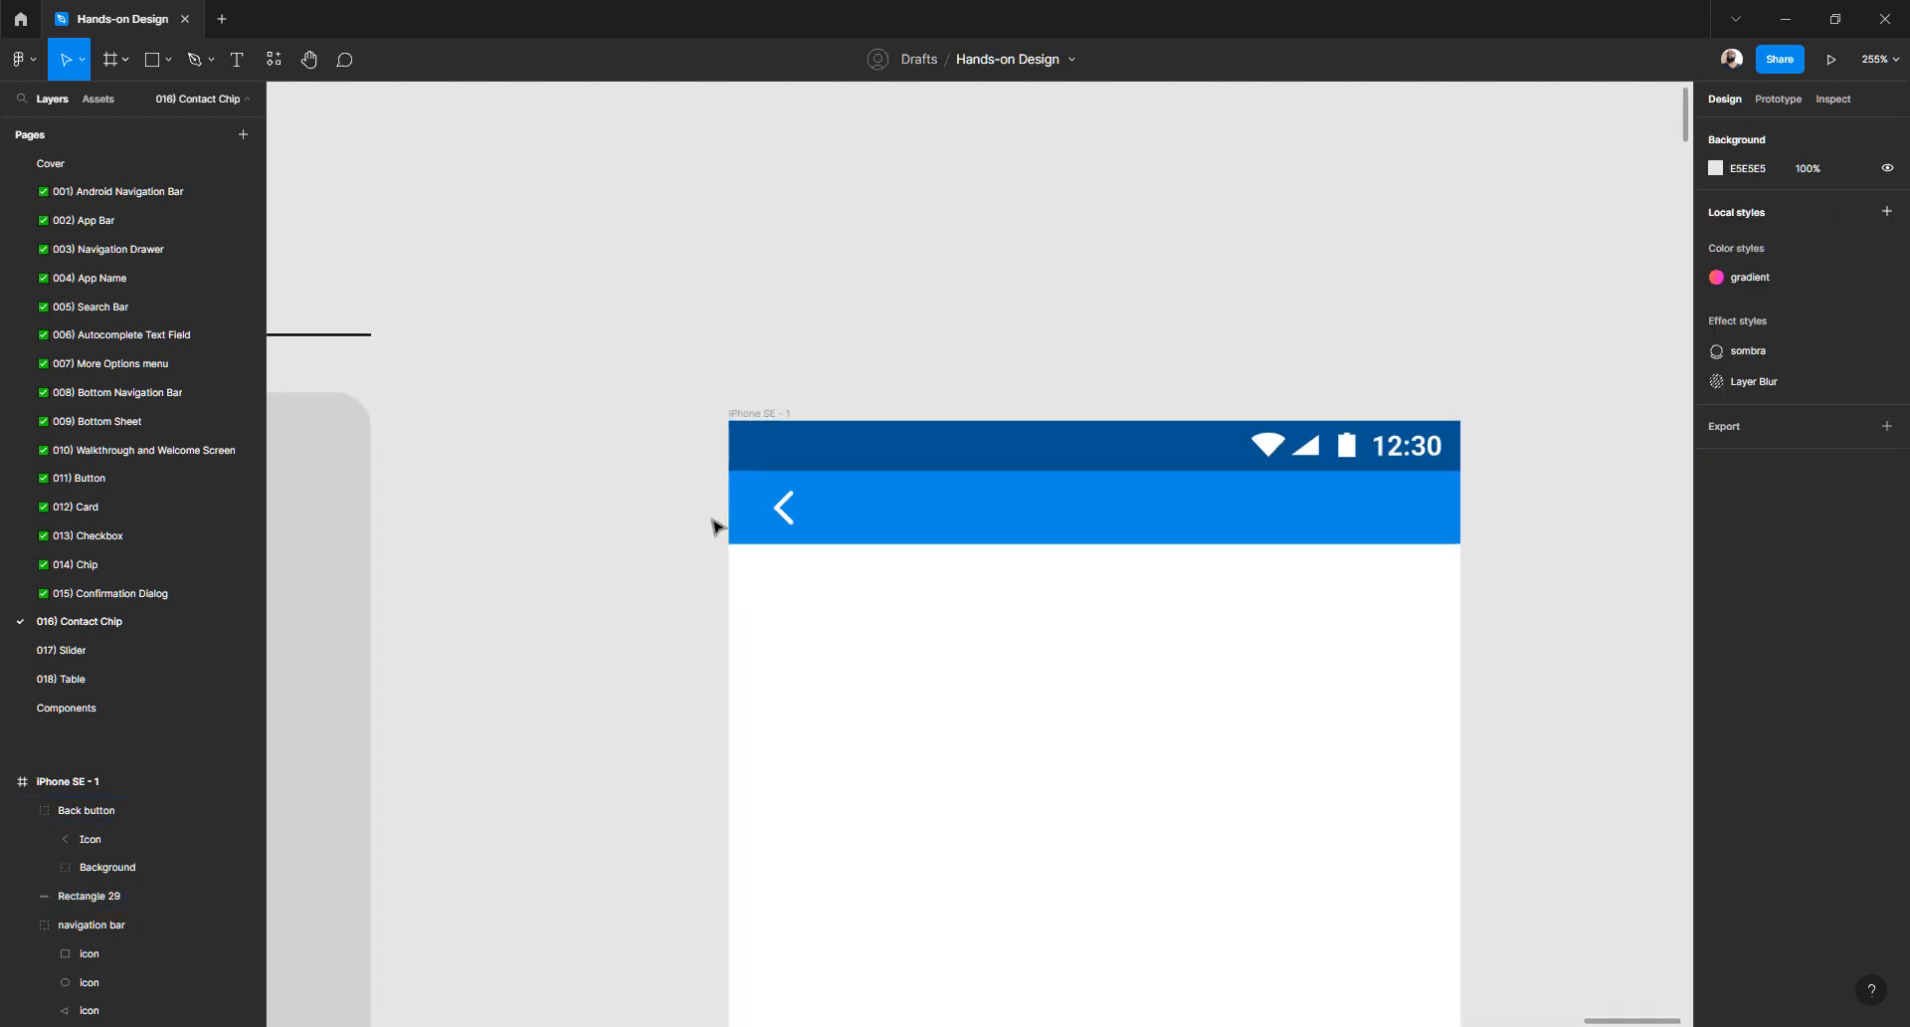
{"action": "scroll", "coordinate": [712, 525], "scroll_direction": "left", "scroll_amount": 10}
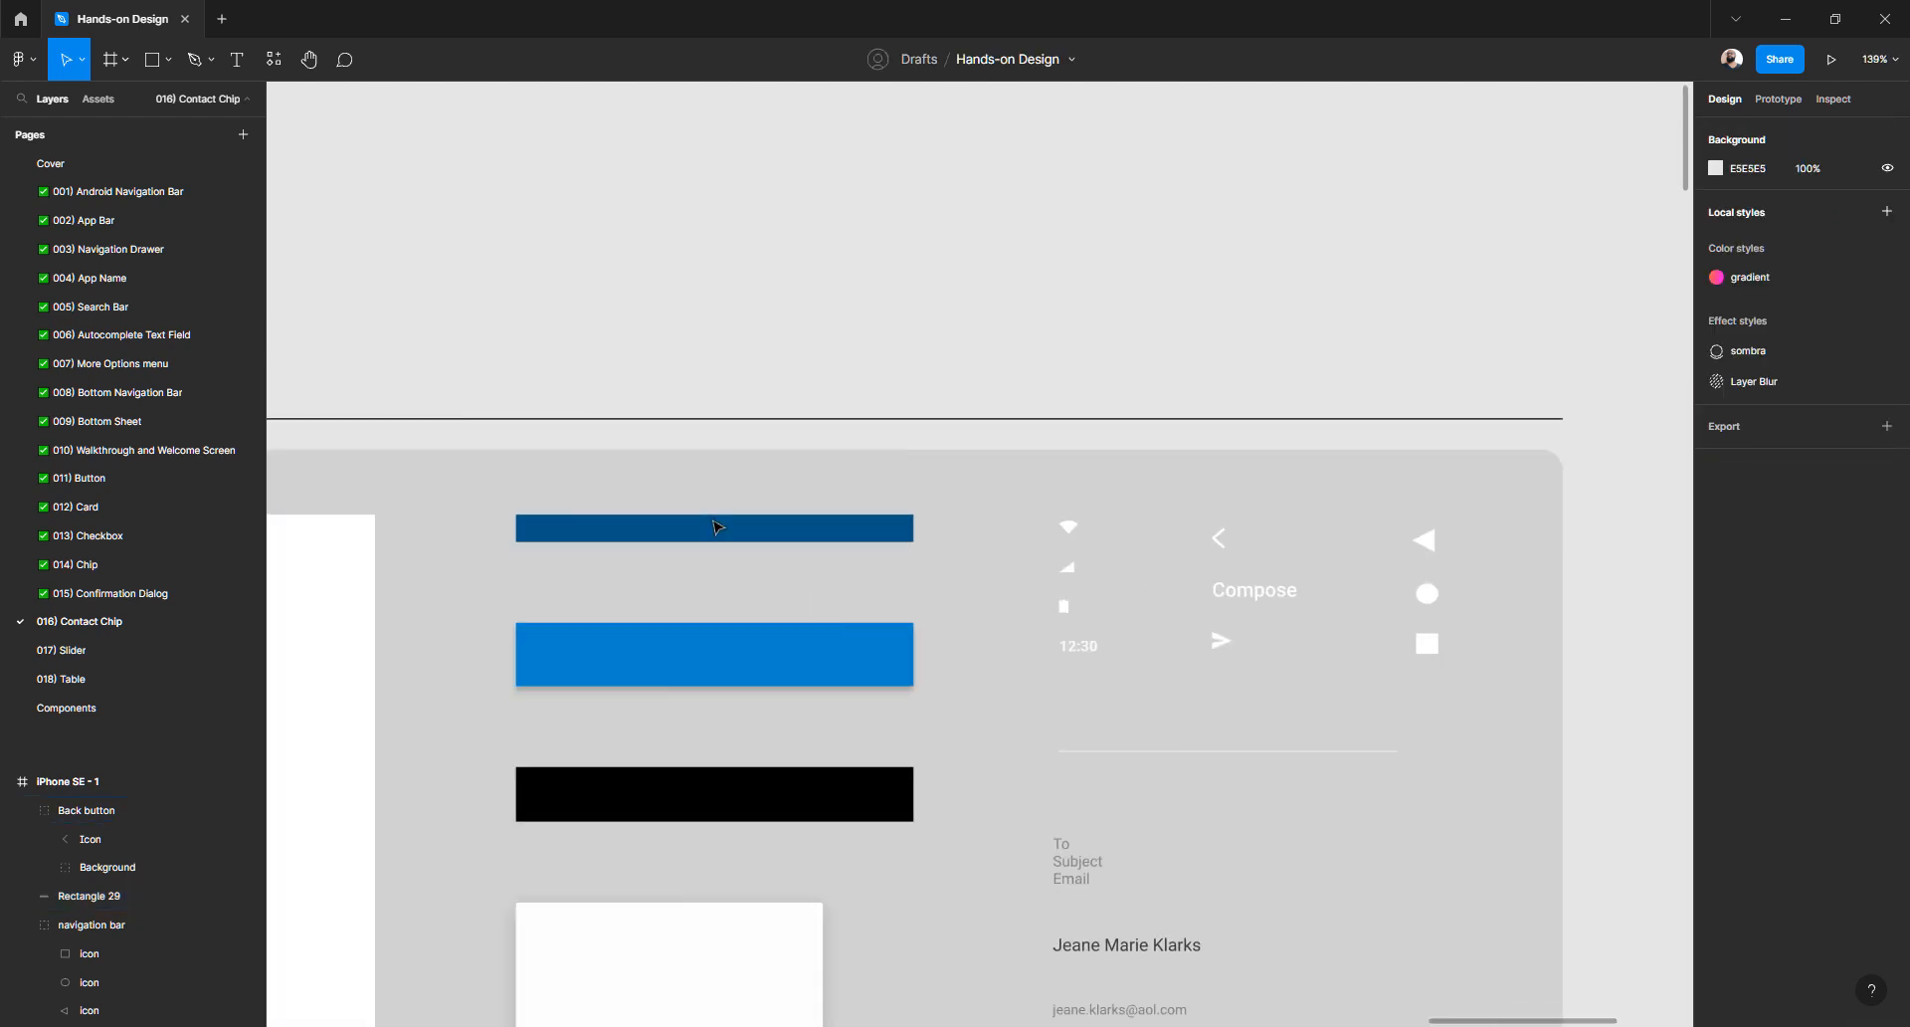
{"action": "left_click", "coordinate": [712, 682]}
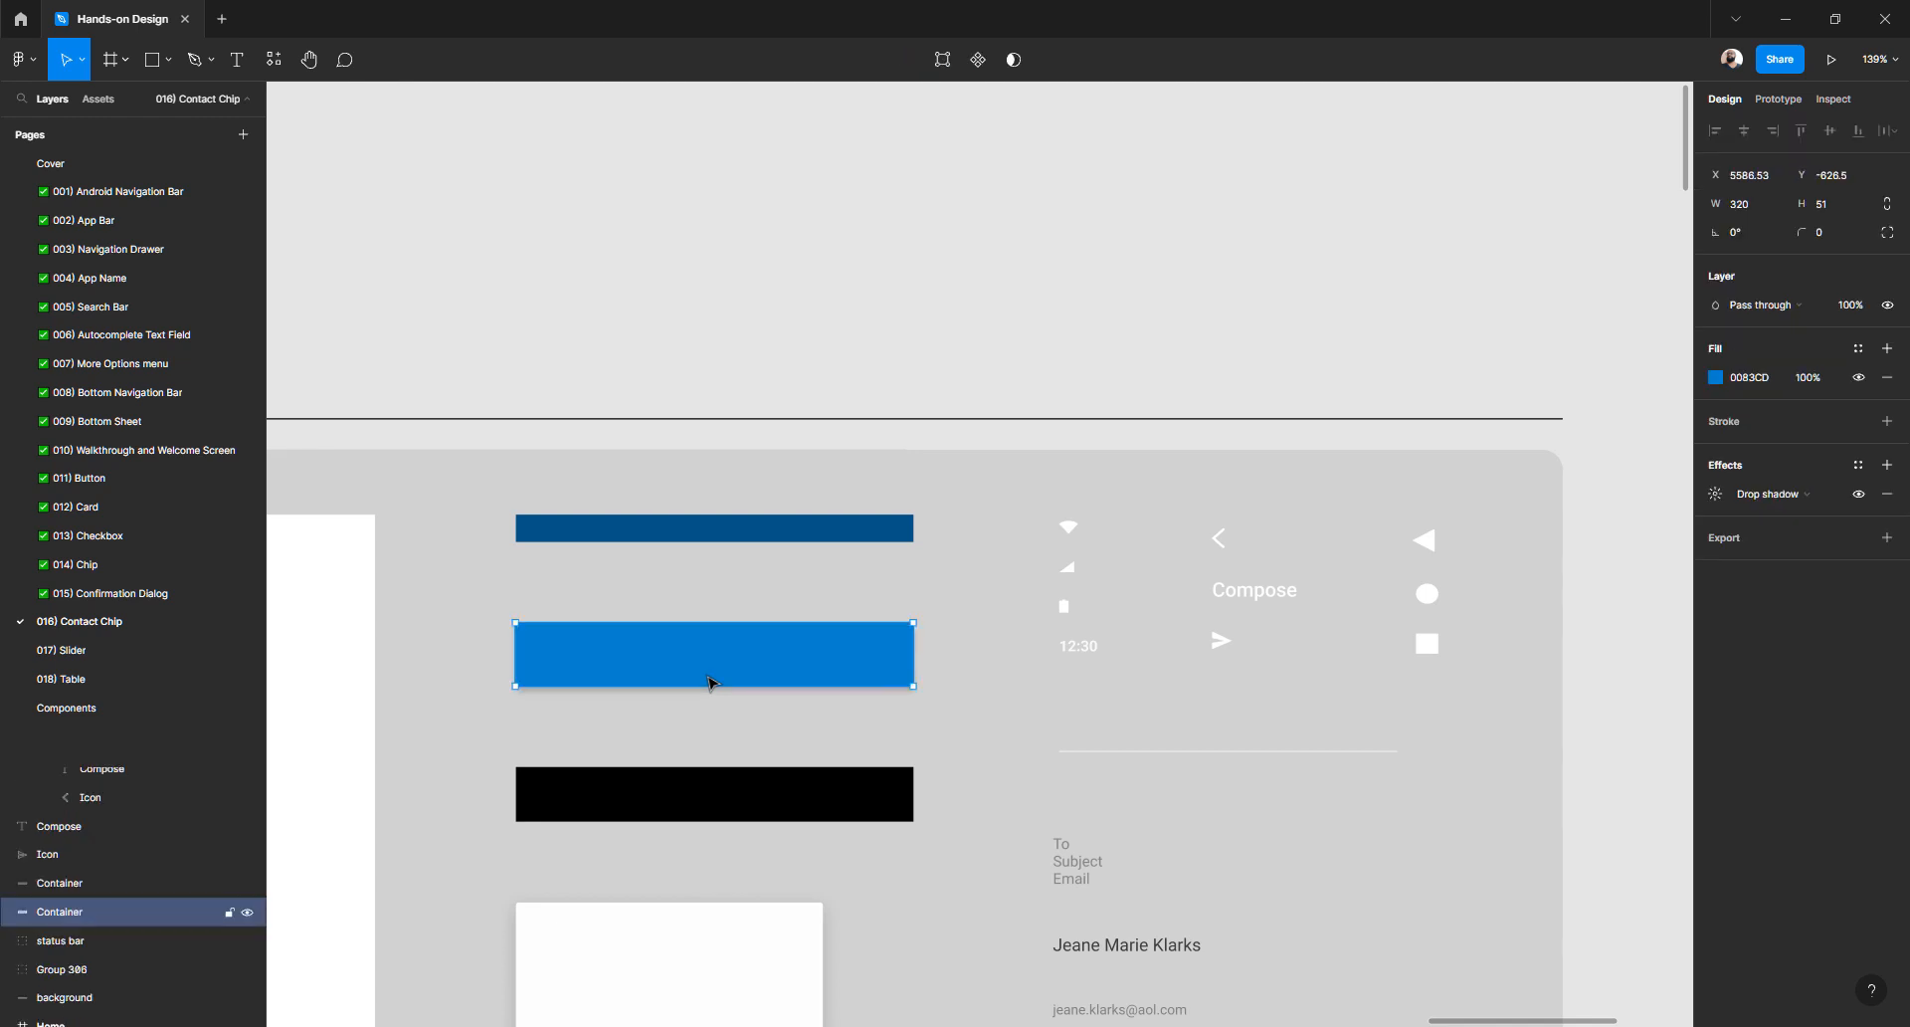
{"action": "scroll", "coordinate": [713, 683], "scroll_direction": "right", "scroll_amount": 9}
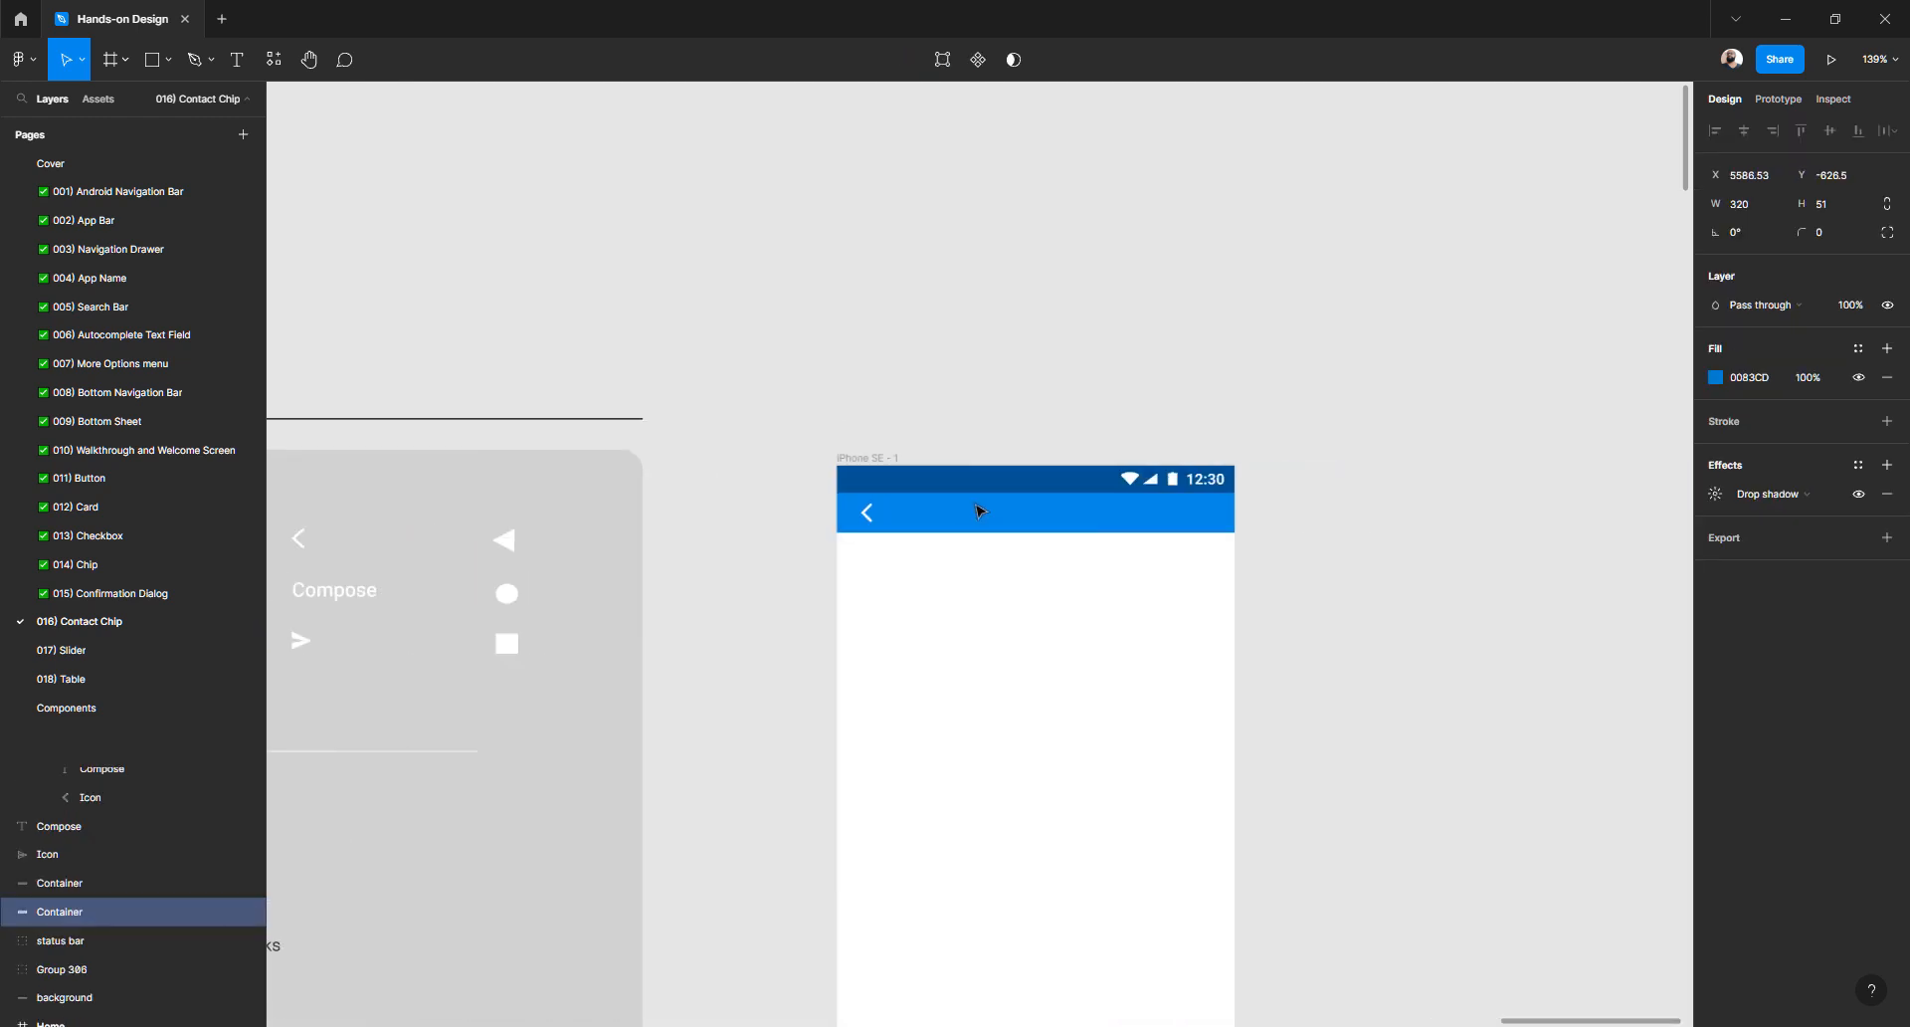
{"action": "scroll", "coordinate": [970, 518], "scroll_direction": "down", "scroll_amount": 1}
{"action": "left_click", "coordinate": [970, 517]}
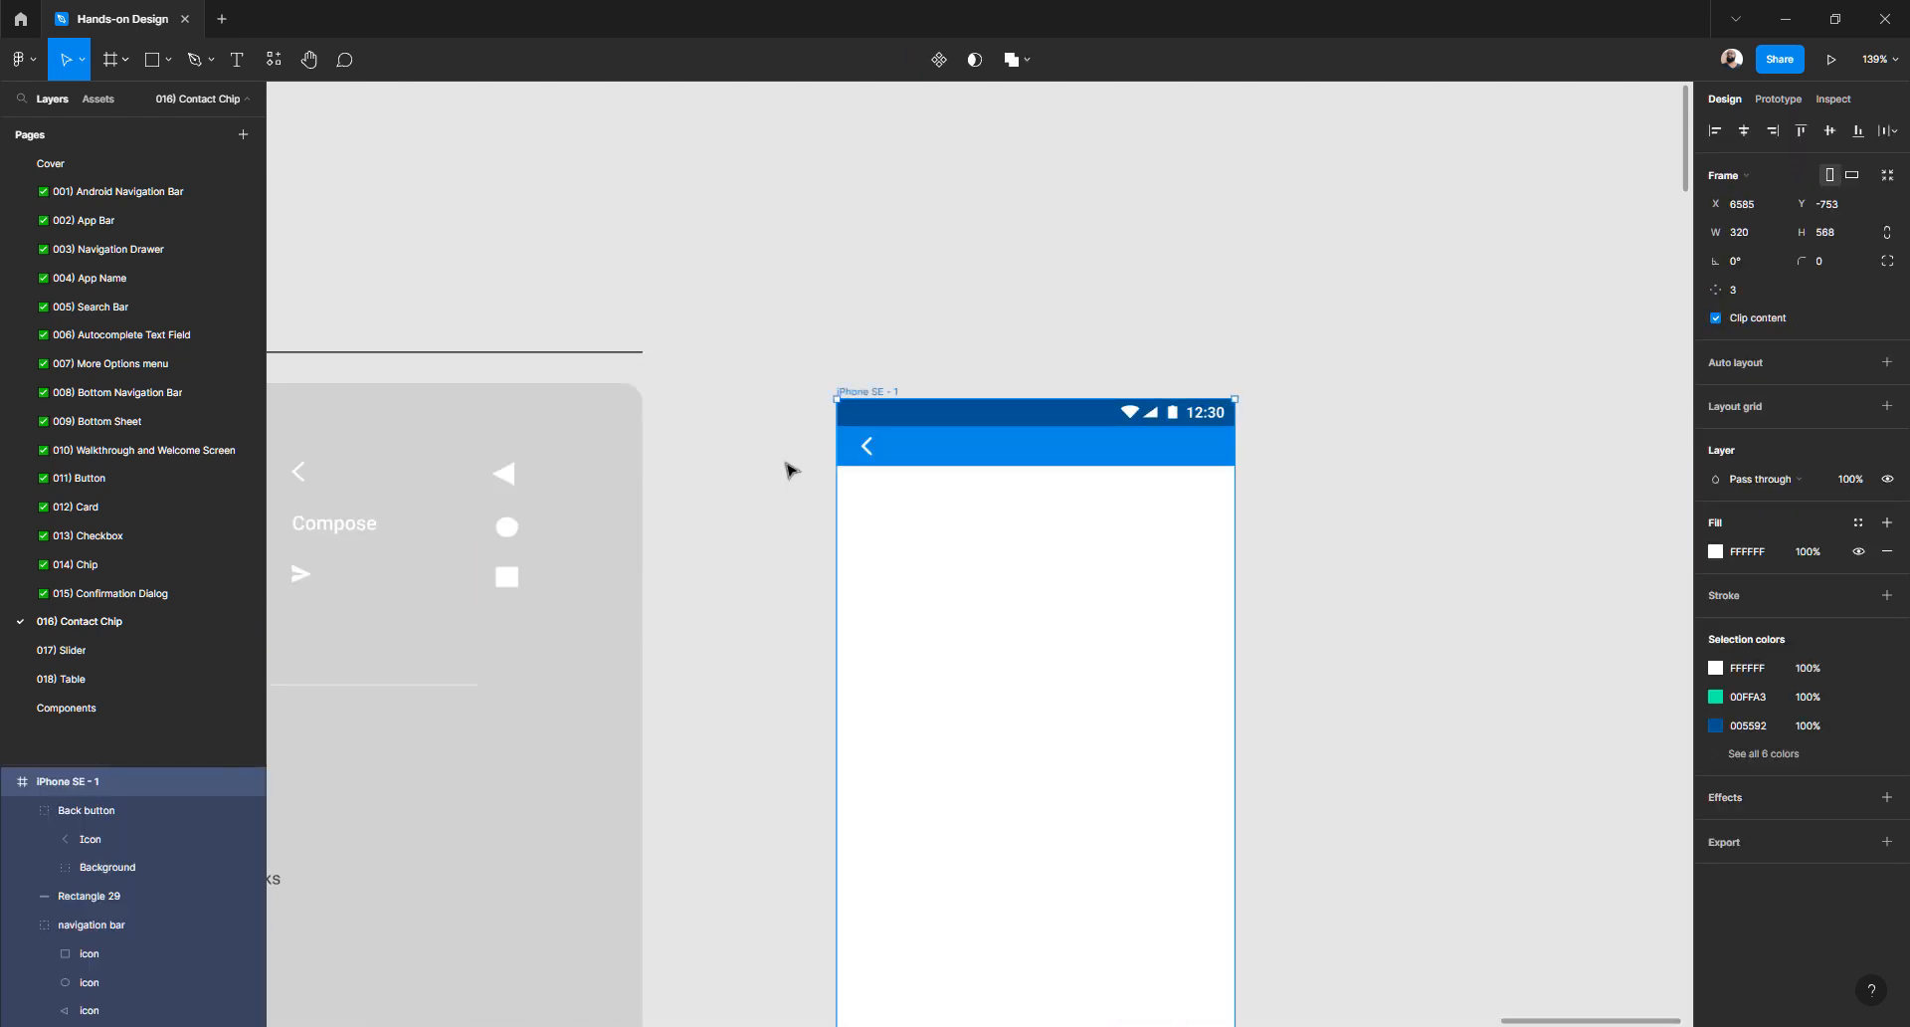
{"action": "left_click", "coordinate": [940, 454]}
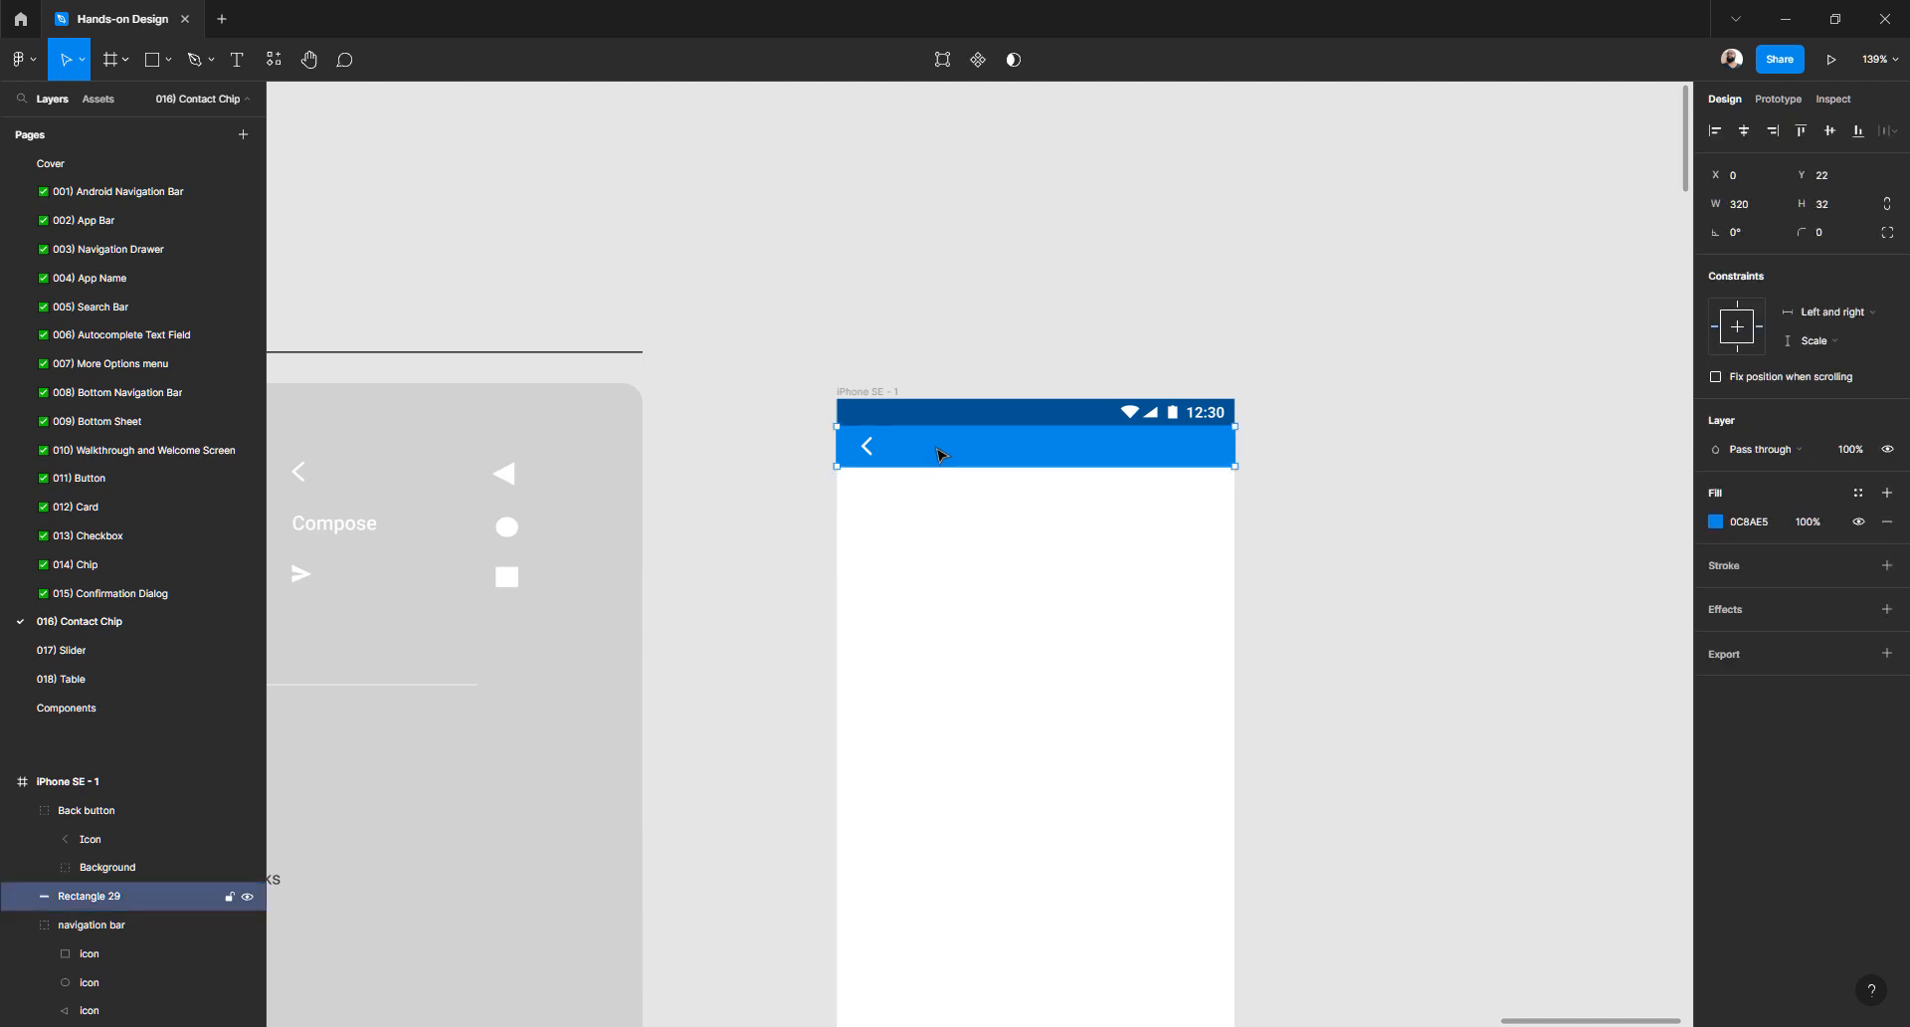
{"action": "scroll", "coordinate": [940, 454], "scroll_direction": "left", "scroll_amount": 3}
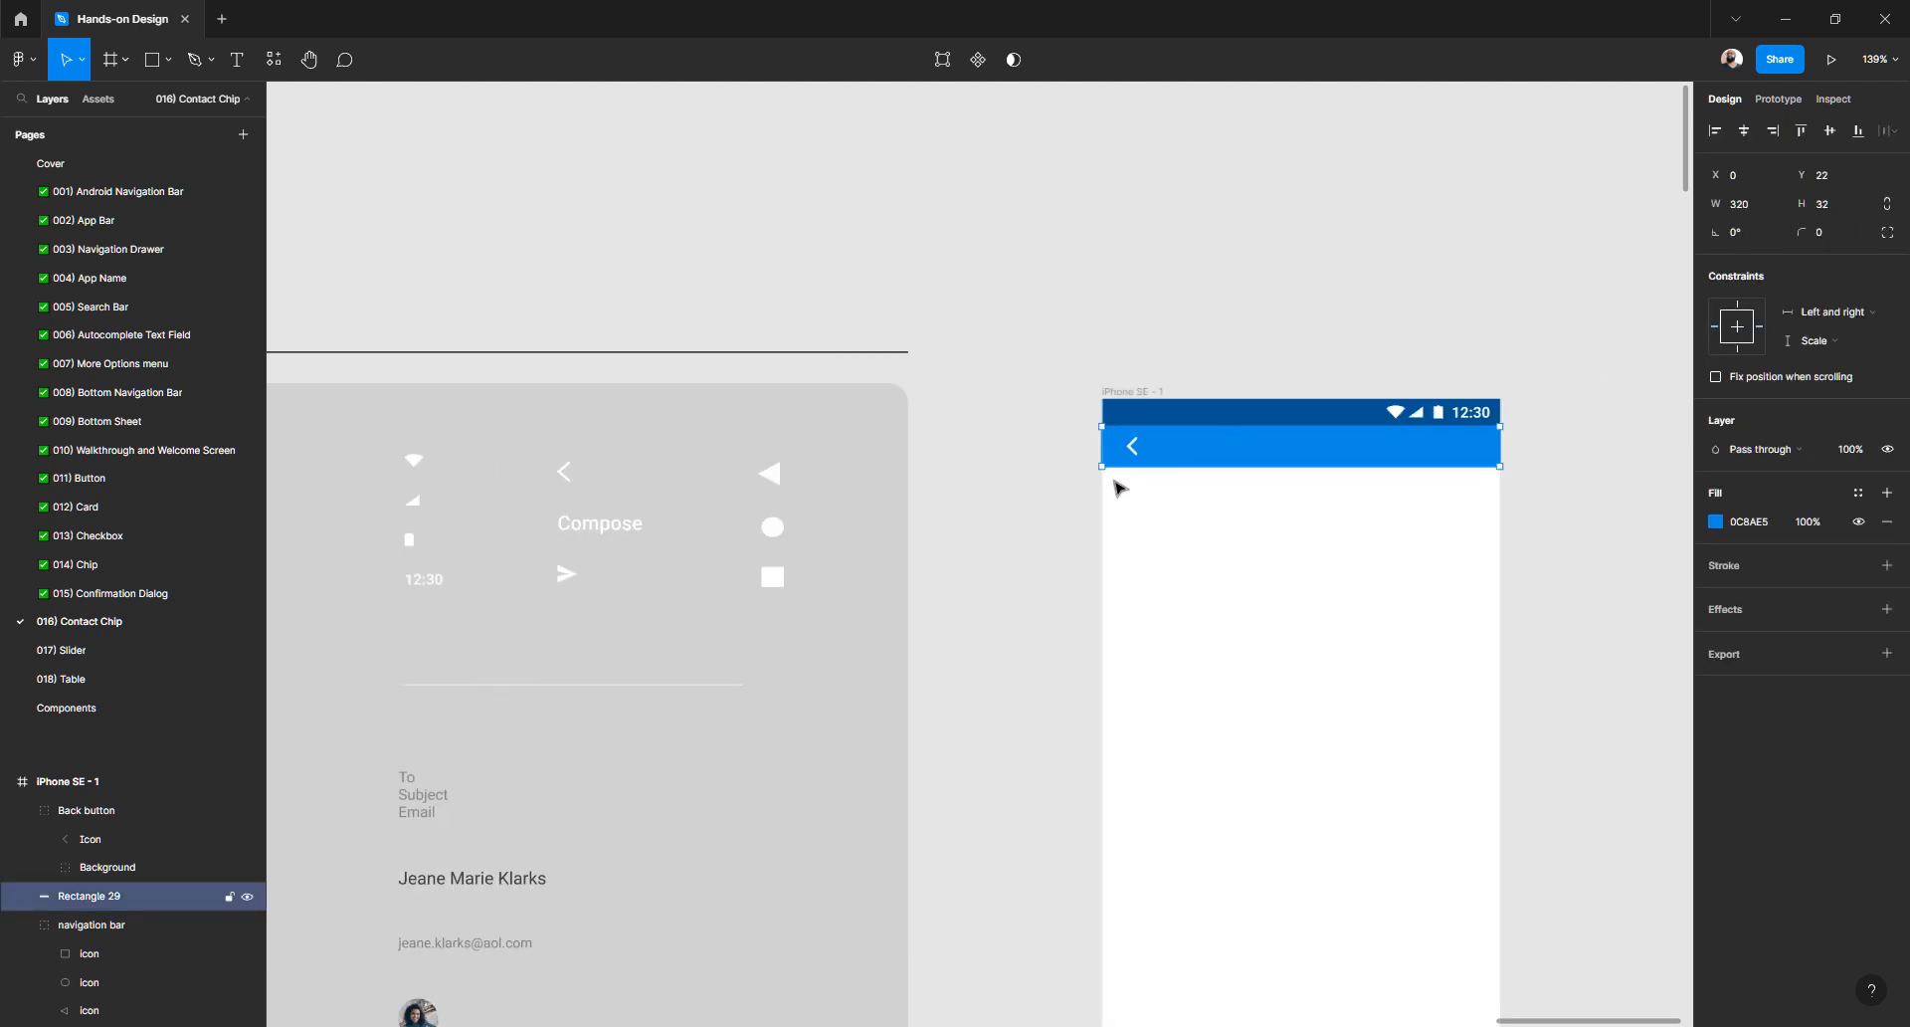
{"action": "scroll", "coordinate": [1116, 488], "scroll_direction": "up", "scroll_amount": 5}
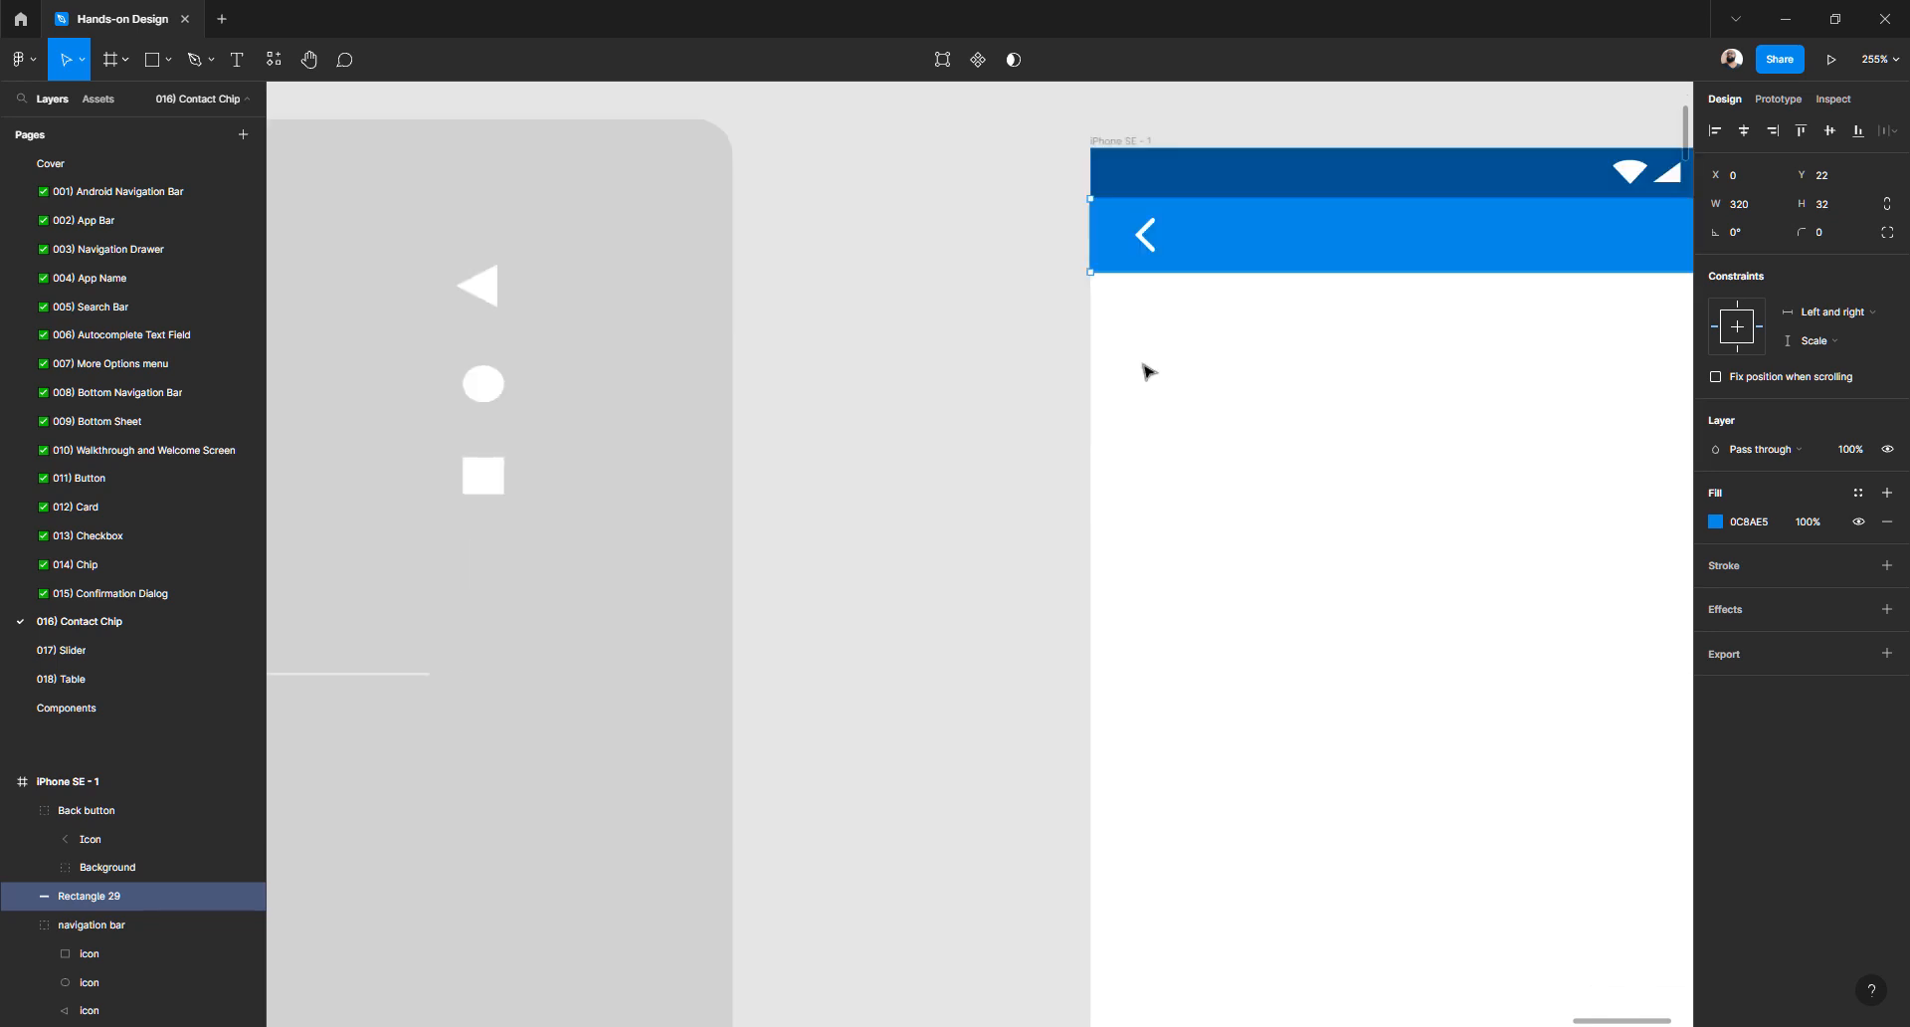
{"action": "scroll", "coordinate": [1032, 392], "scroll_direction": "down", "scroll_amount": 3}
{"action": "scroll", "coordinate": [1018, 392], "scroll_direction": "left", "scroll_amount": 3}
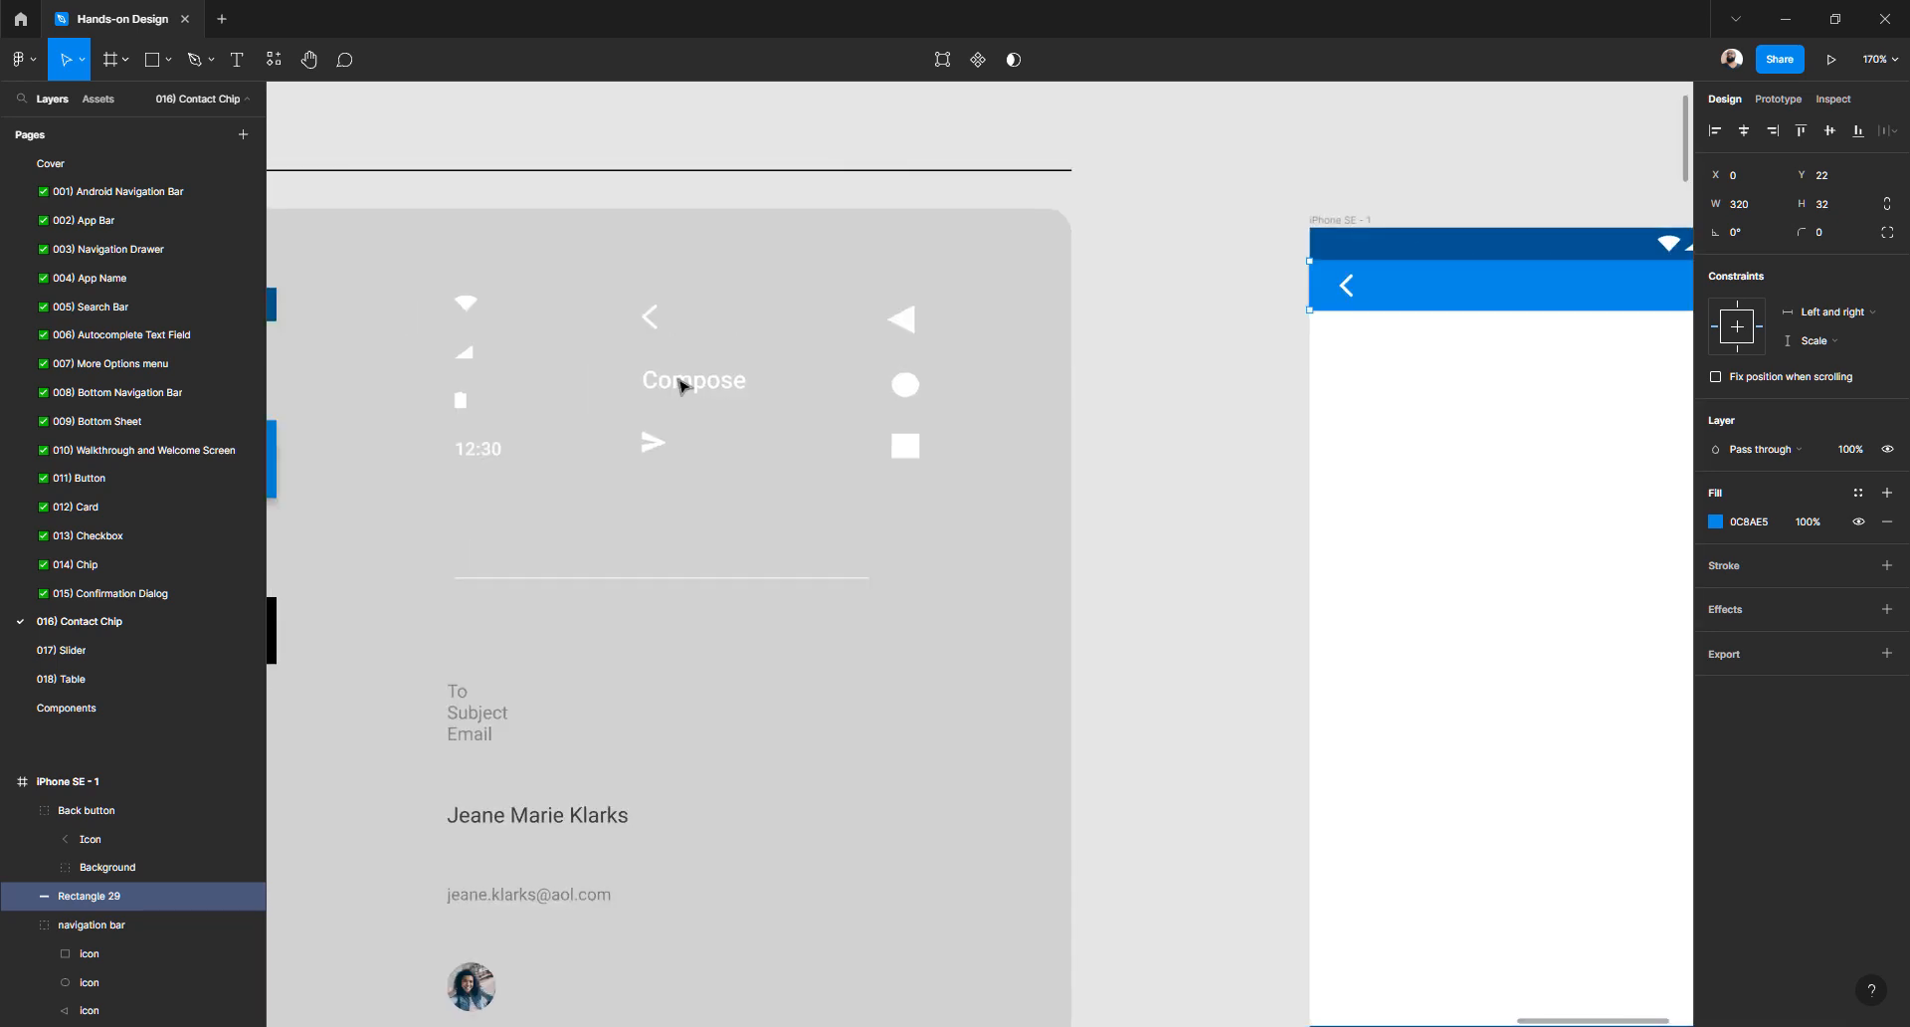
{"action": "left_click", "coordinate": [682, 386], "text": "ctrl"}
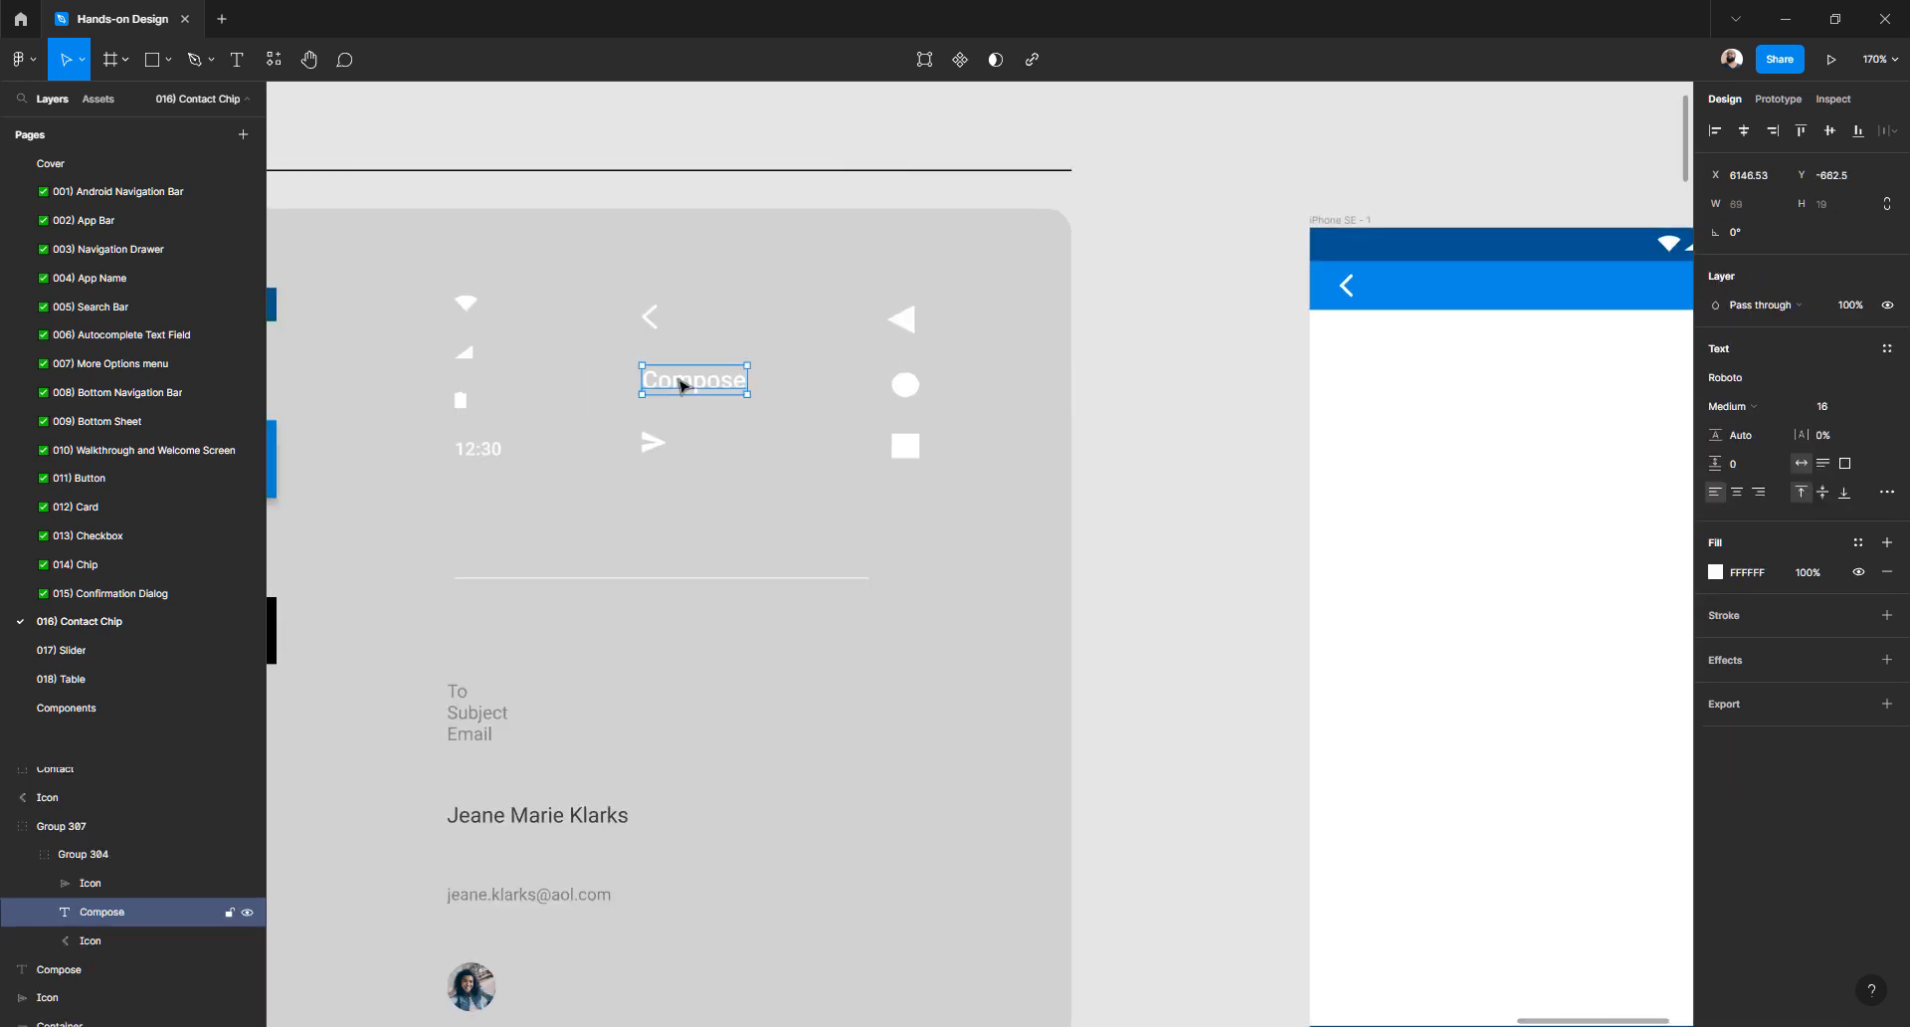
{"action": "scroll", "coordinate": [1075, 456], "scroll_direction": "right", "scroll_amount": 4}
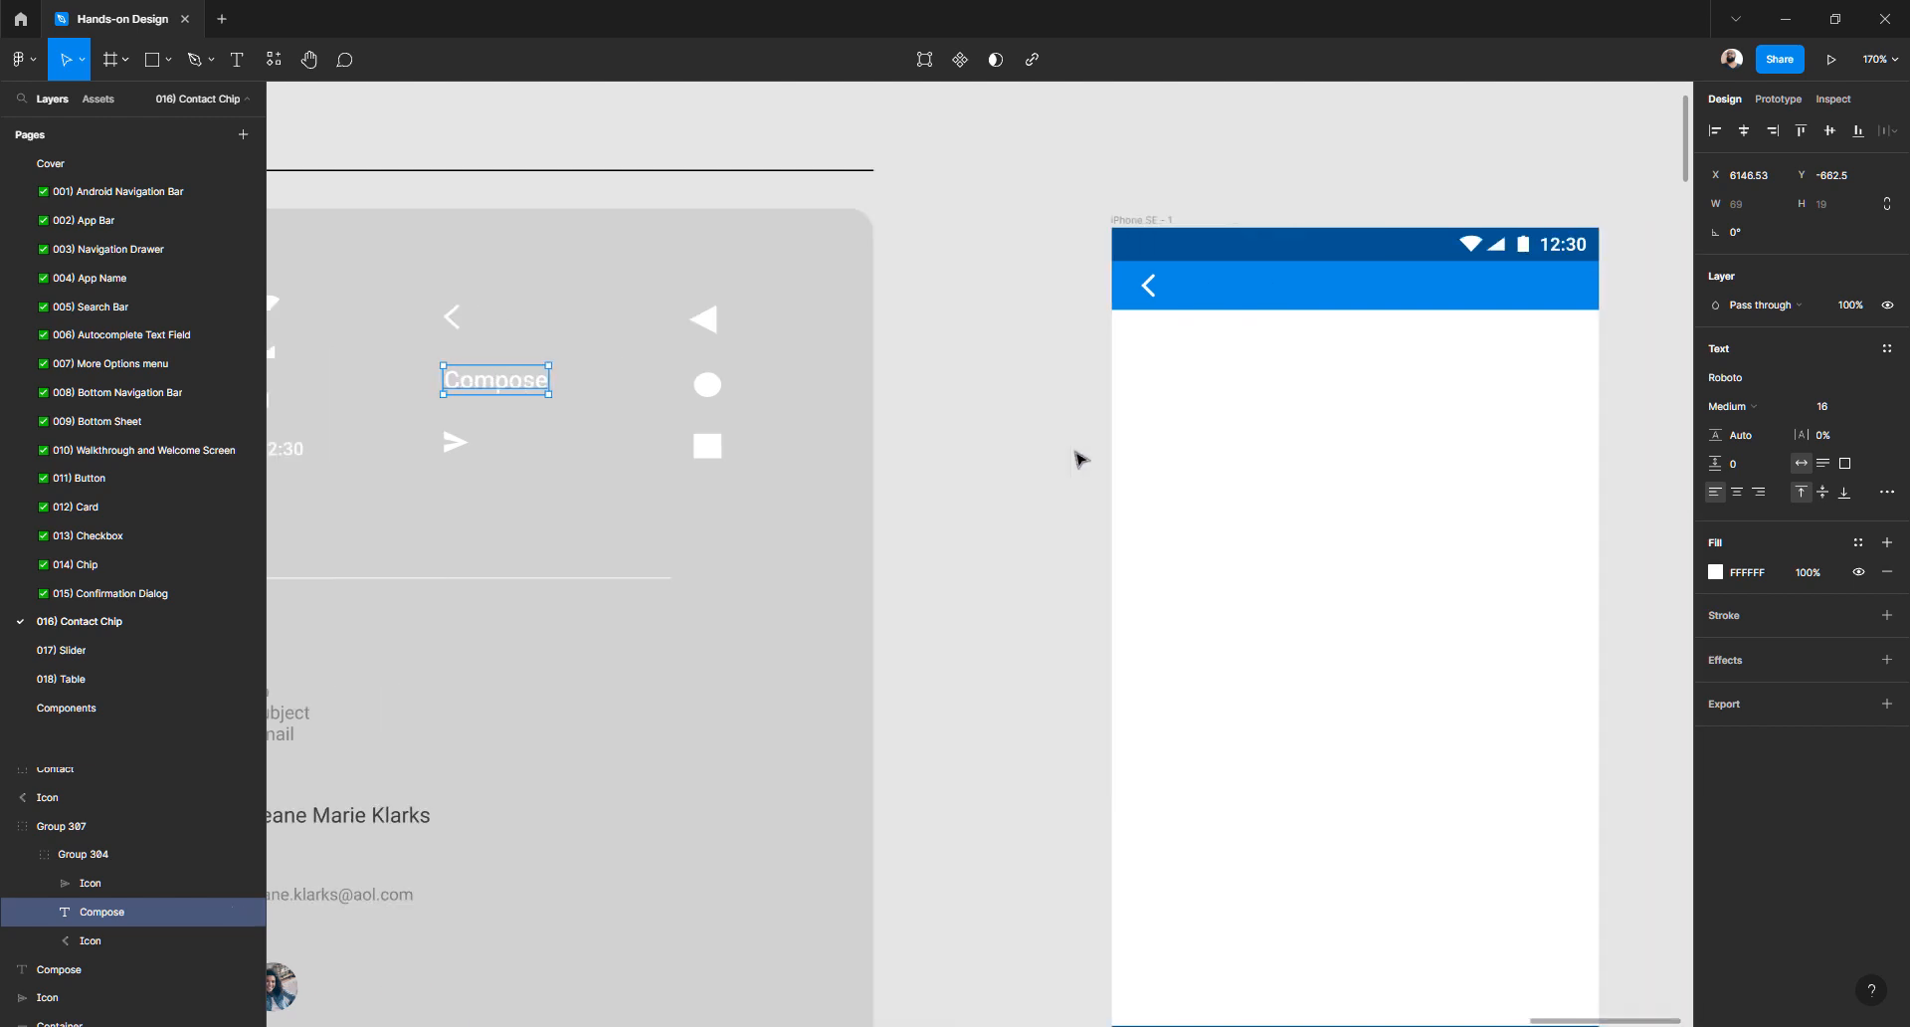
{"action": "scroll", "coordinate": [1013, 298], "scroll_direction": "up", "scroll_amount": 3}
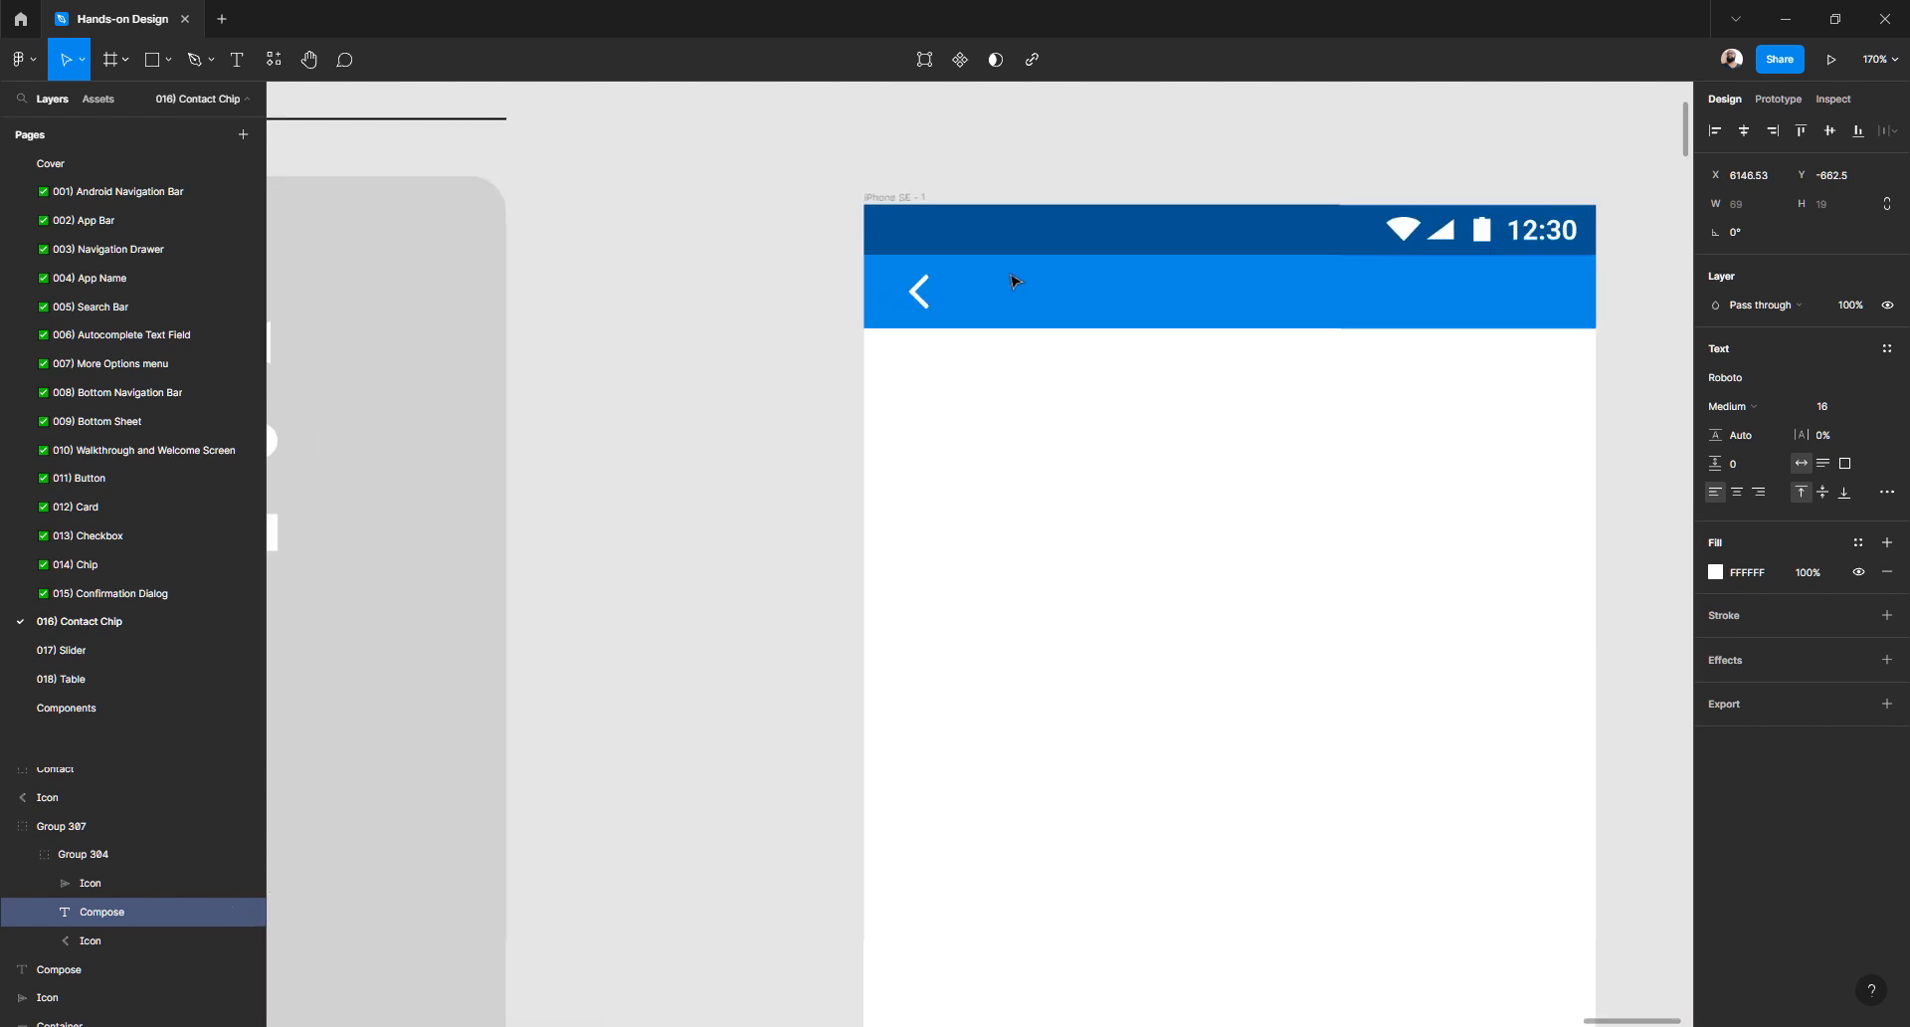
- Add a 'Compose' text label in the blue app bar
{"action": "left_click", "coordinate": [716, 388]}
{"action": "key", "text": "t"}
{"action": "left_click", "coordinate": [1026, 289]}
{"action": "type", "text": "Compose"}
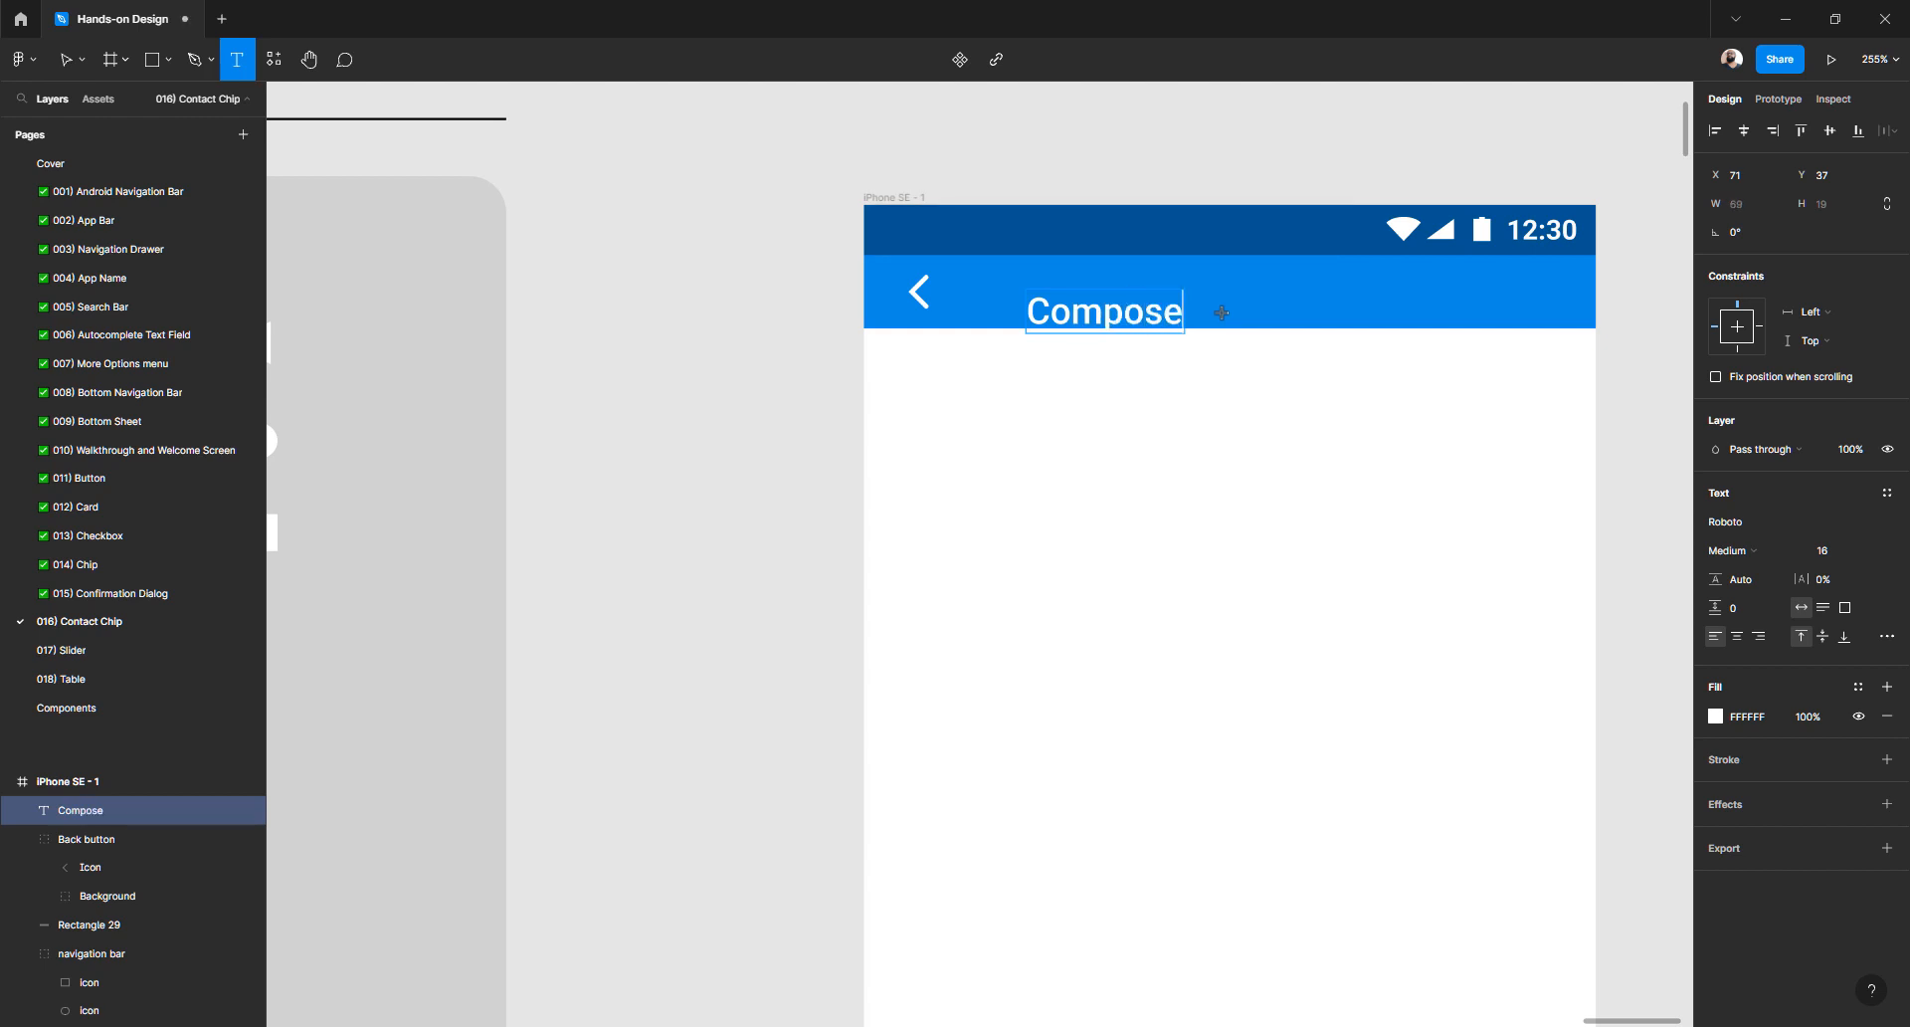
{"action": "key", "text": "Escape"}
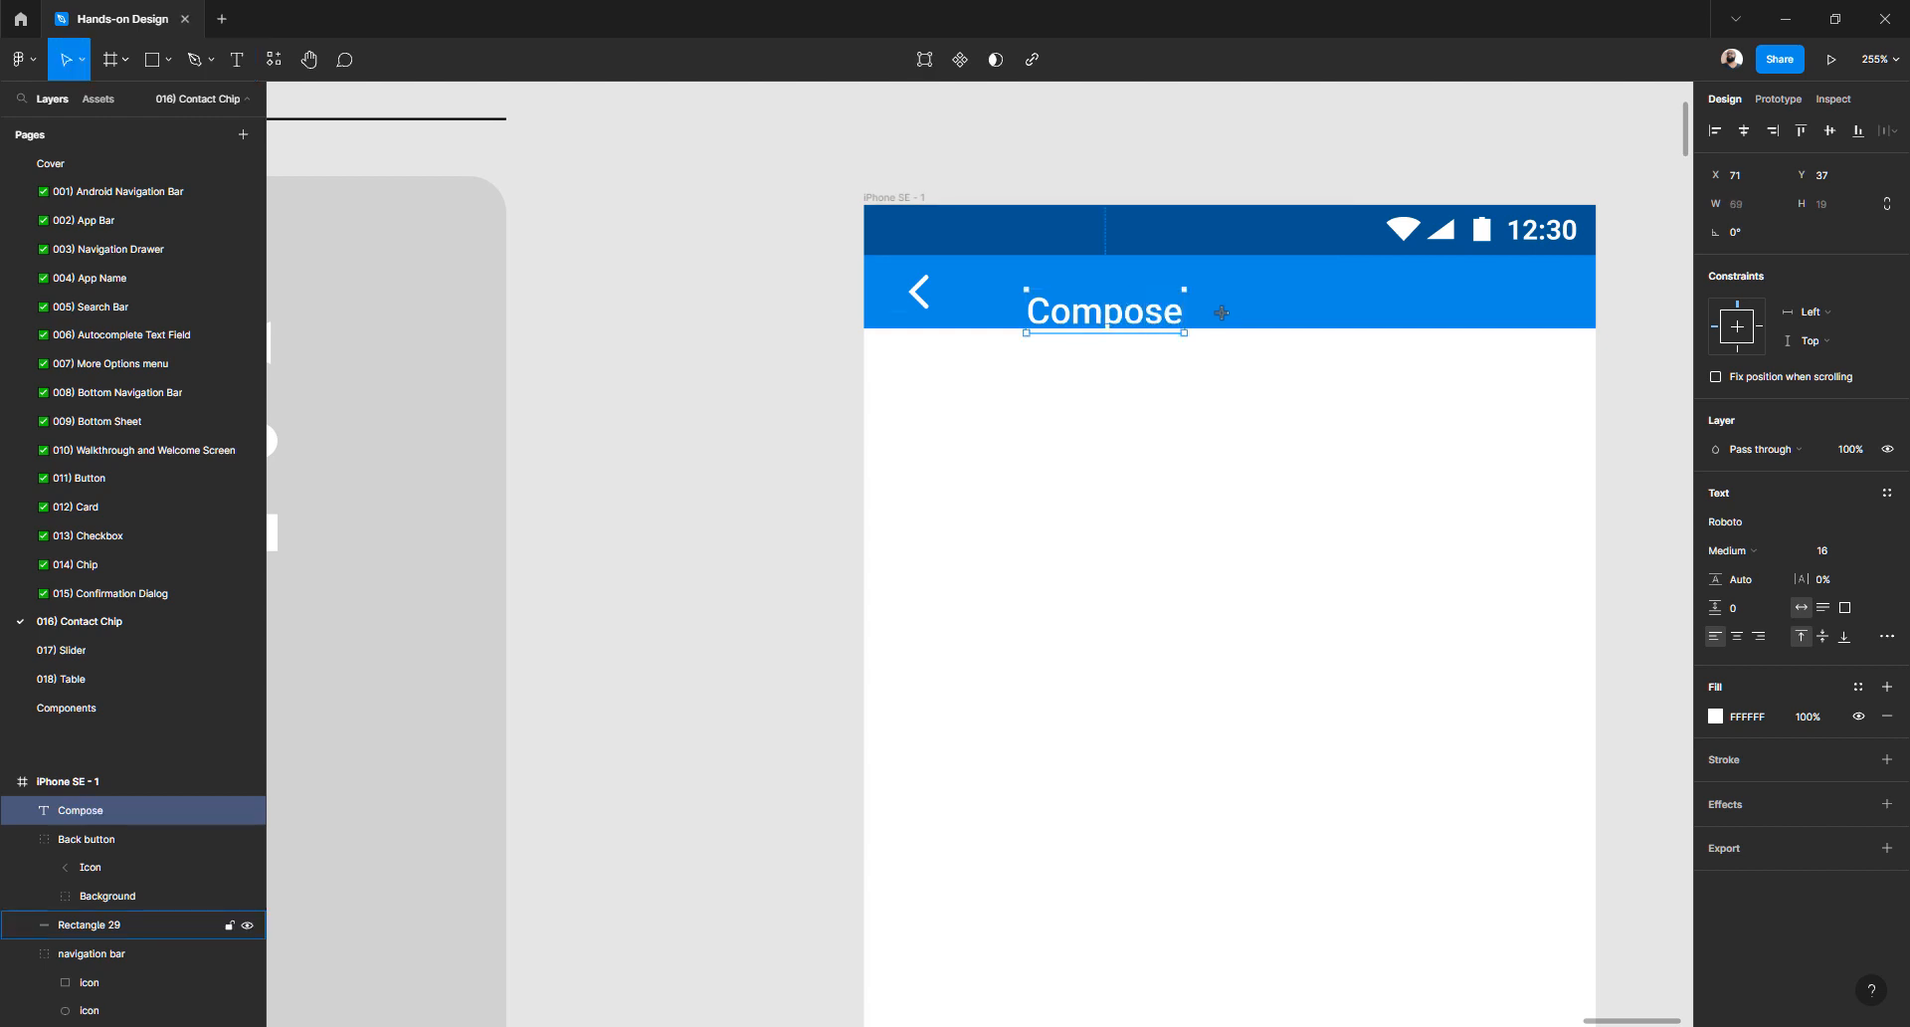
- Set the Compose title's font to Roboto Medium at size 16
{"action": "left_click", "coordinate": [1732, 528]}
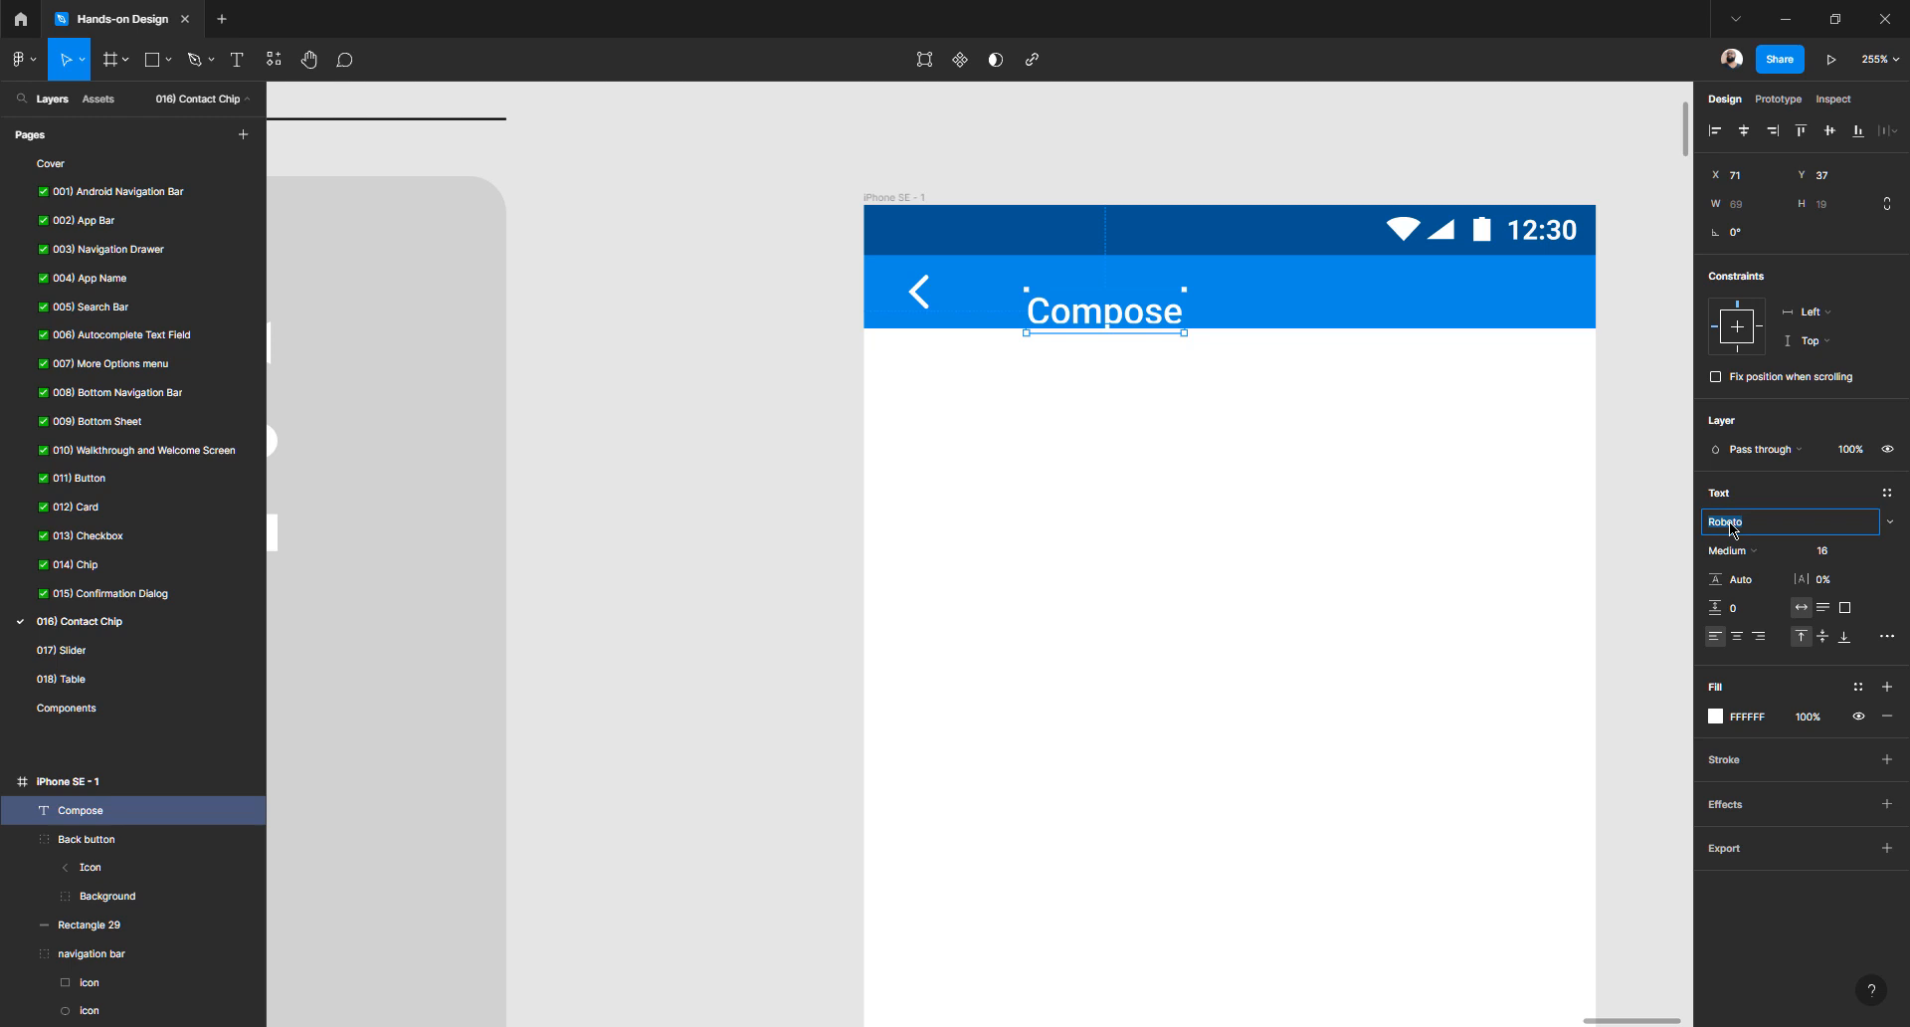
{"action": "type", "text": "Arial"}
{"action": "key", "text": "Return"}
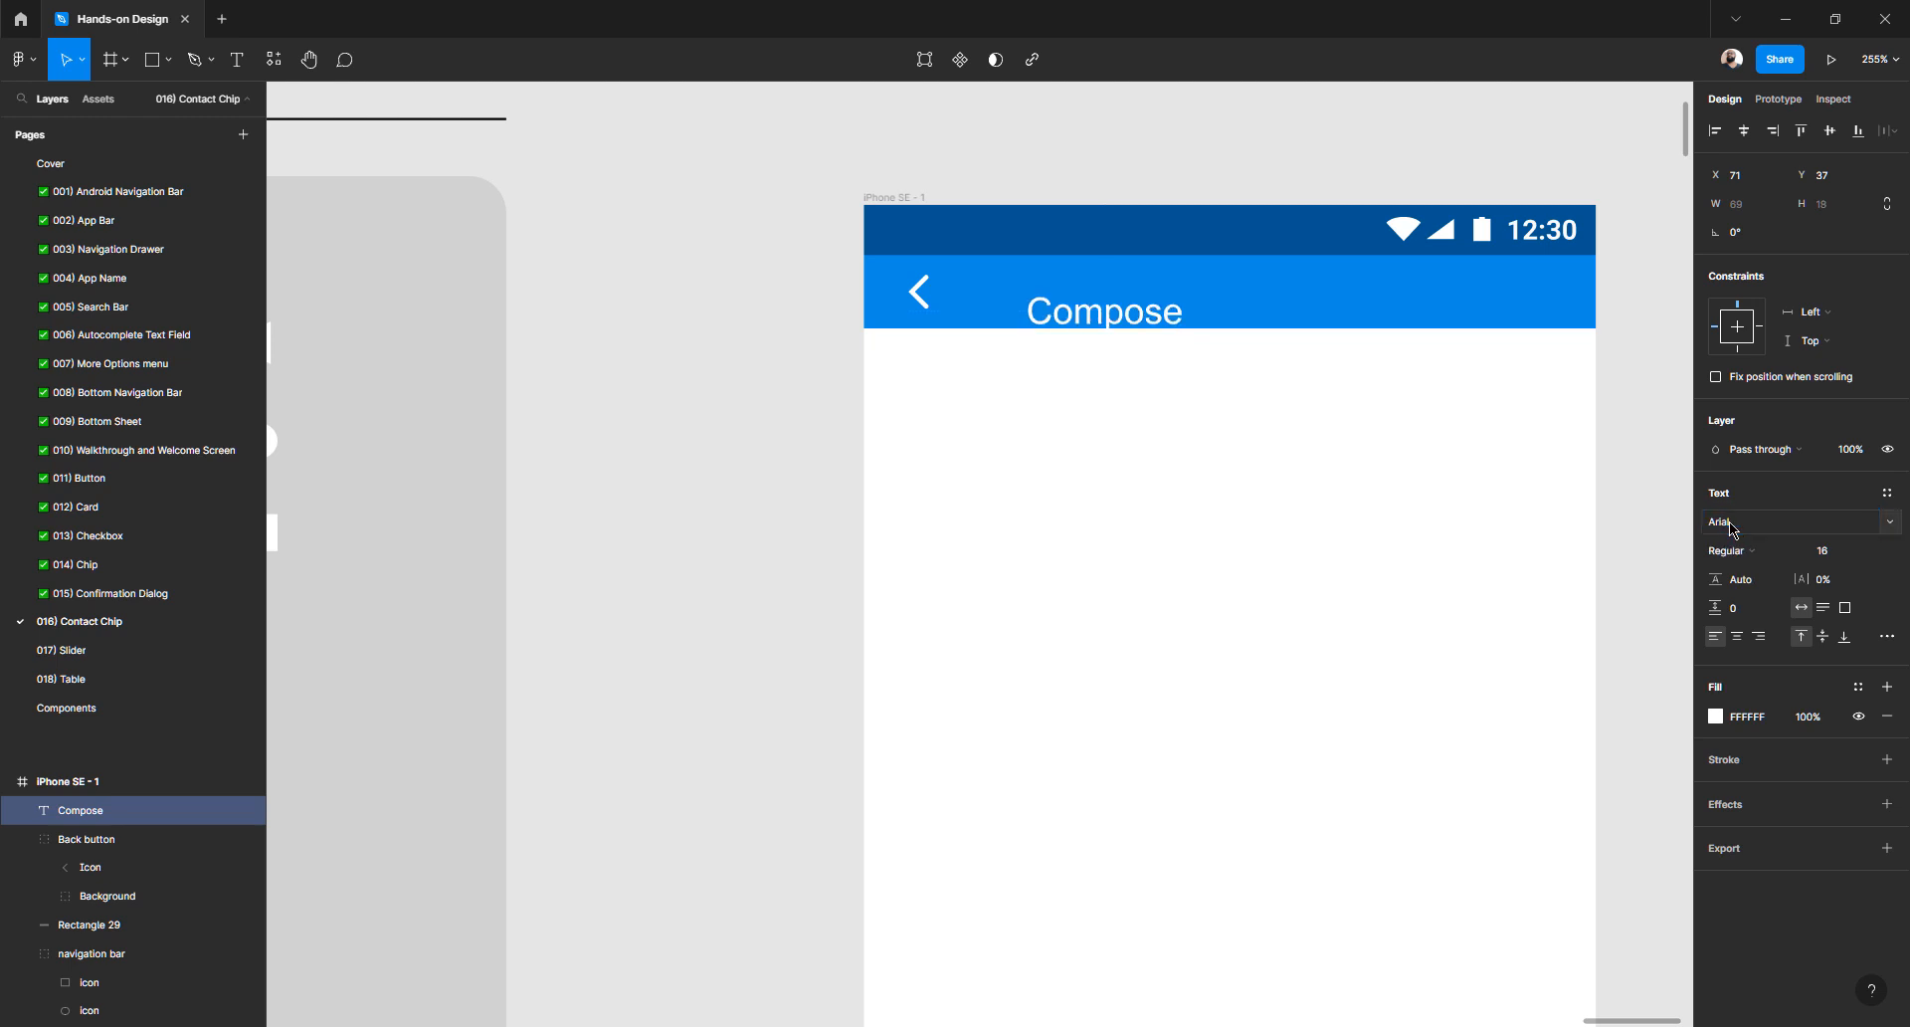
{"action": "left_click", "coordinate": [1733, 529]}
{"action": "type", "text": "Roboto"}
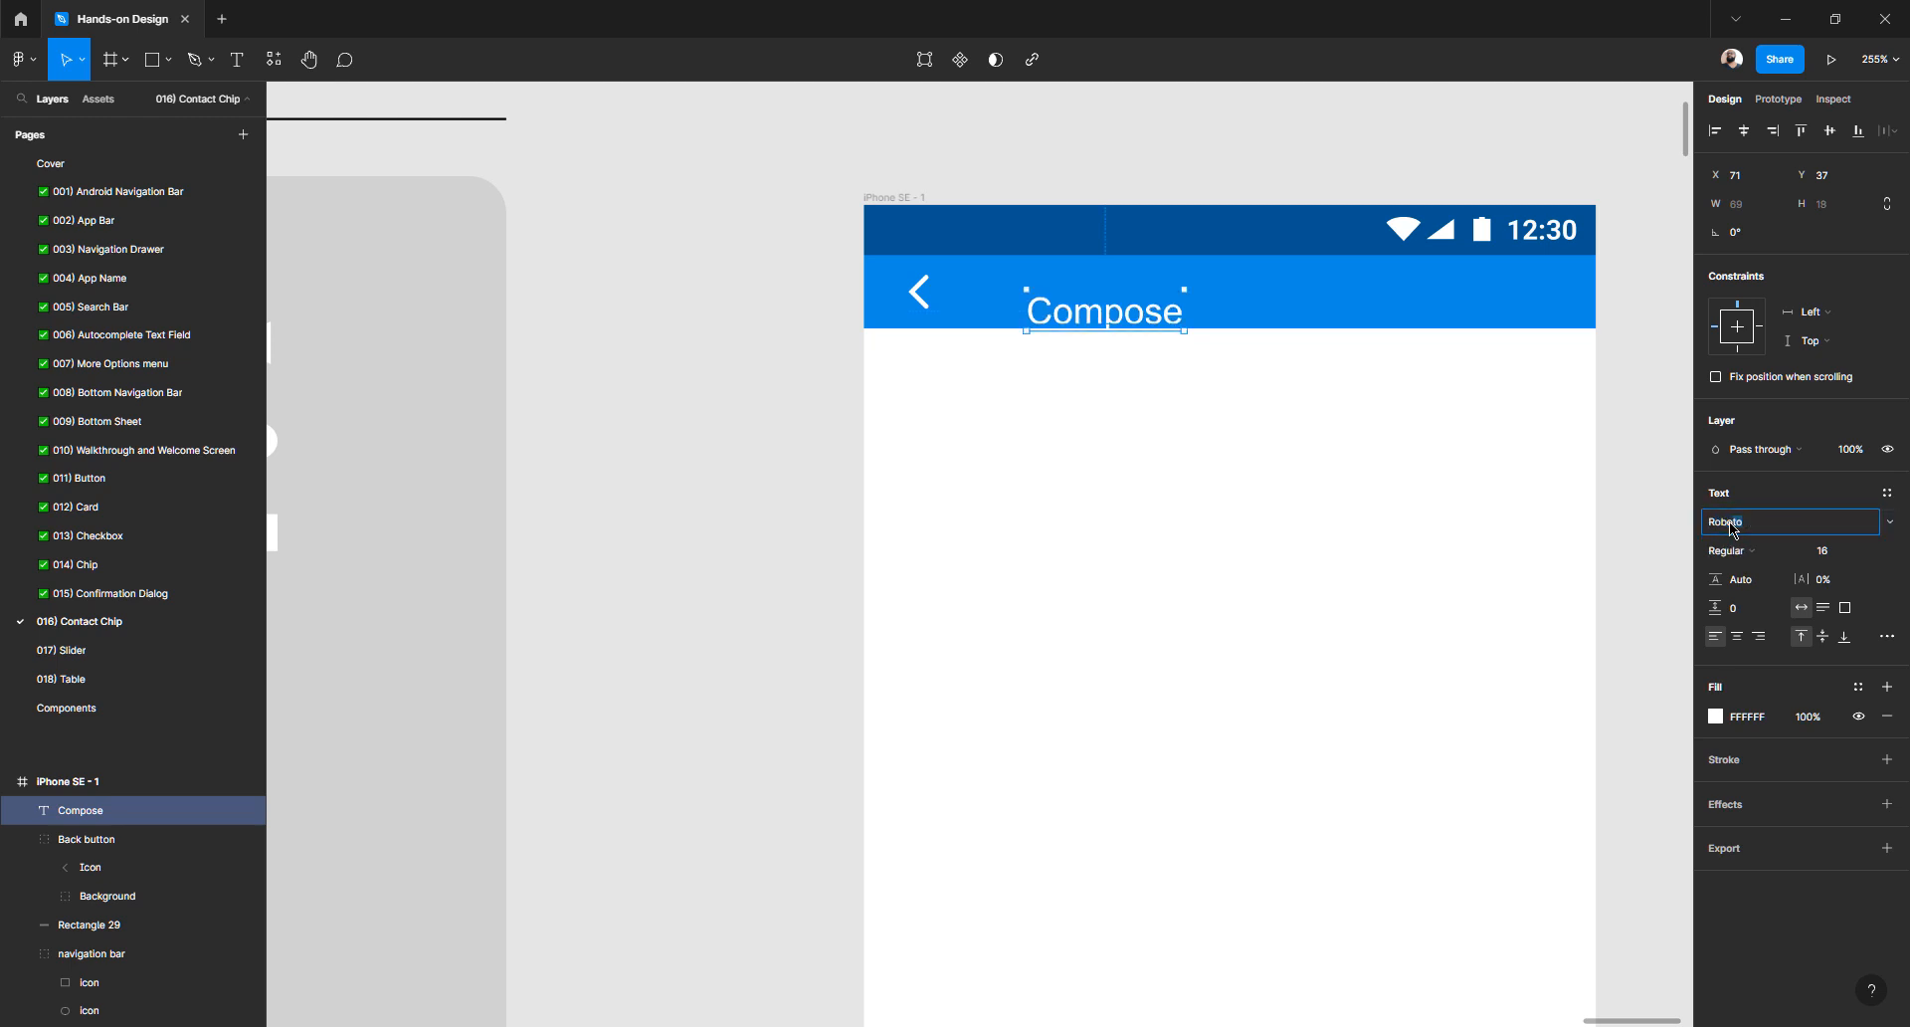
{"action": "key", "text": "Return"}
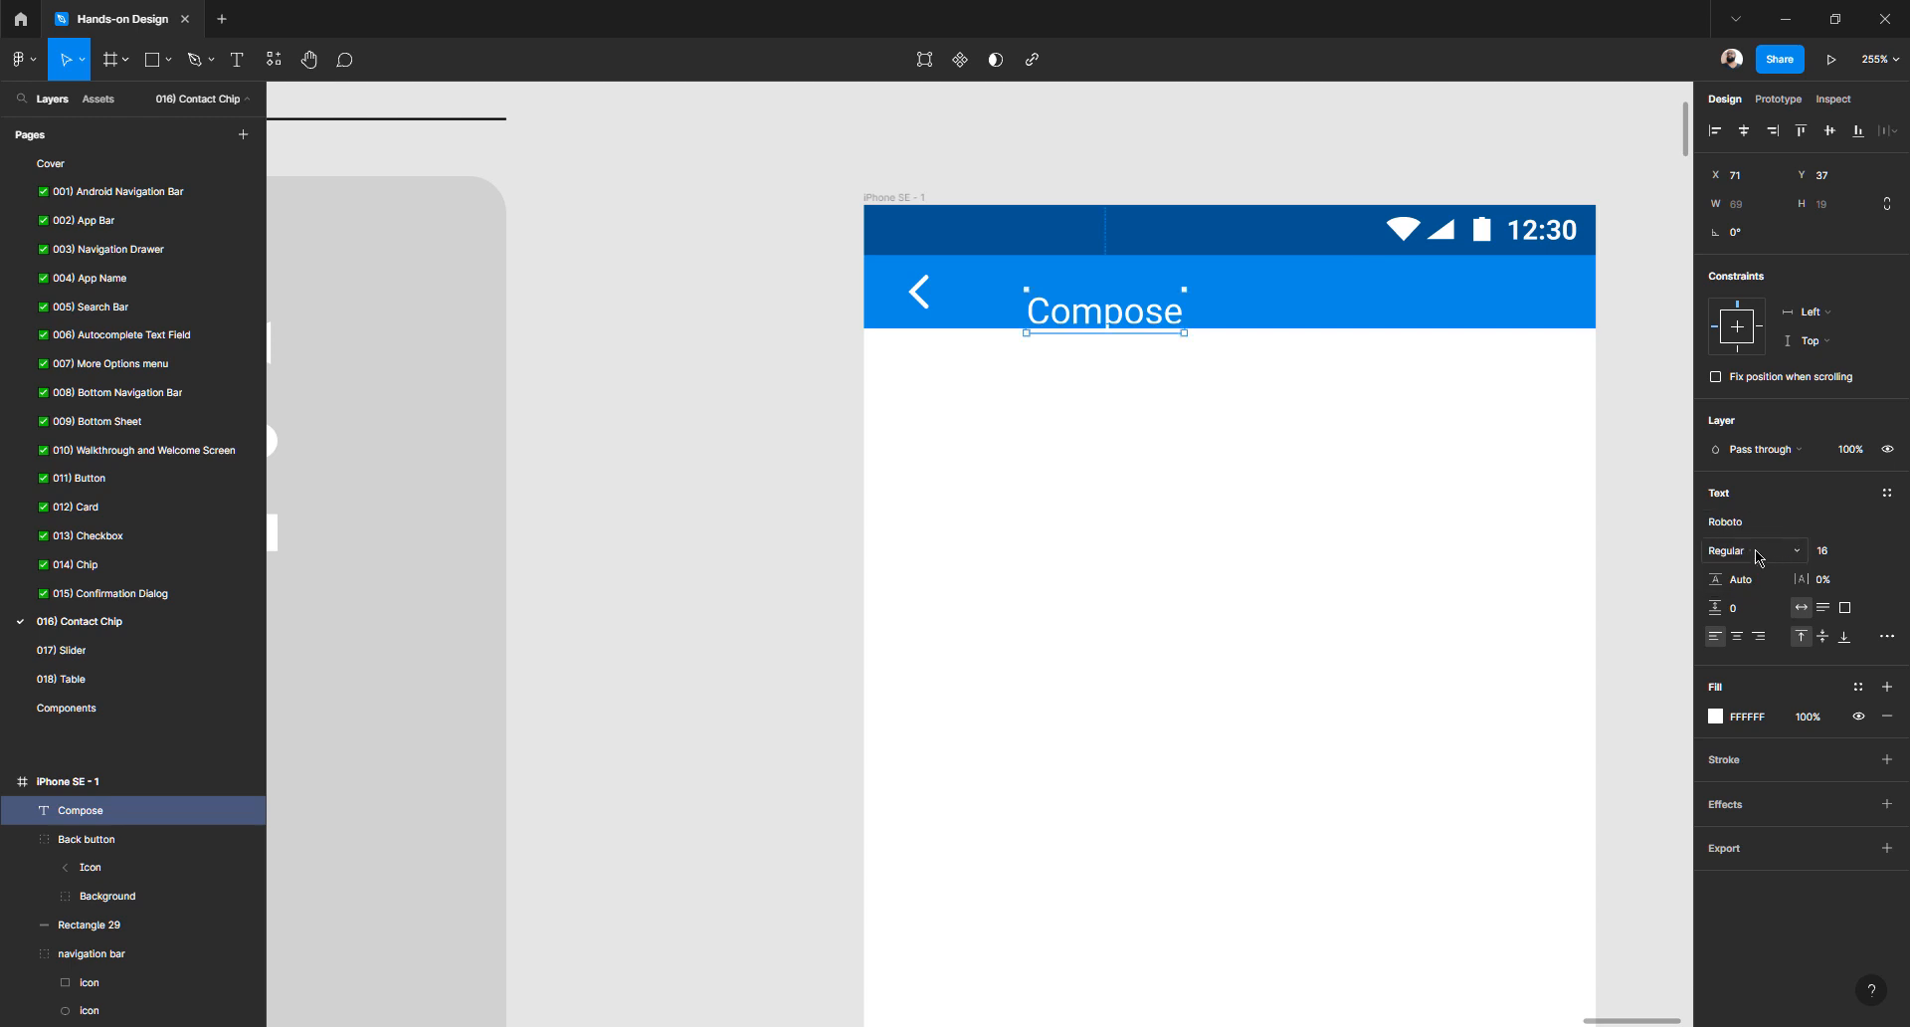
{"action": "left_click", "coordinate": [1753, 554]}
{"action": "left_click", "coordinate": [1751, 461]}
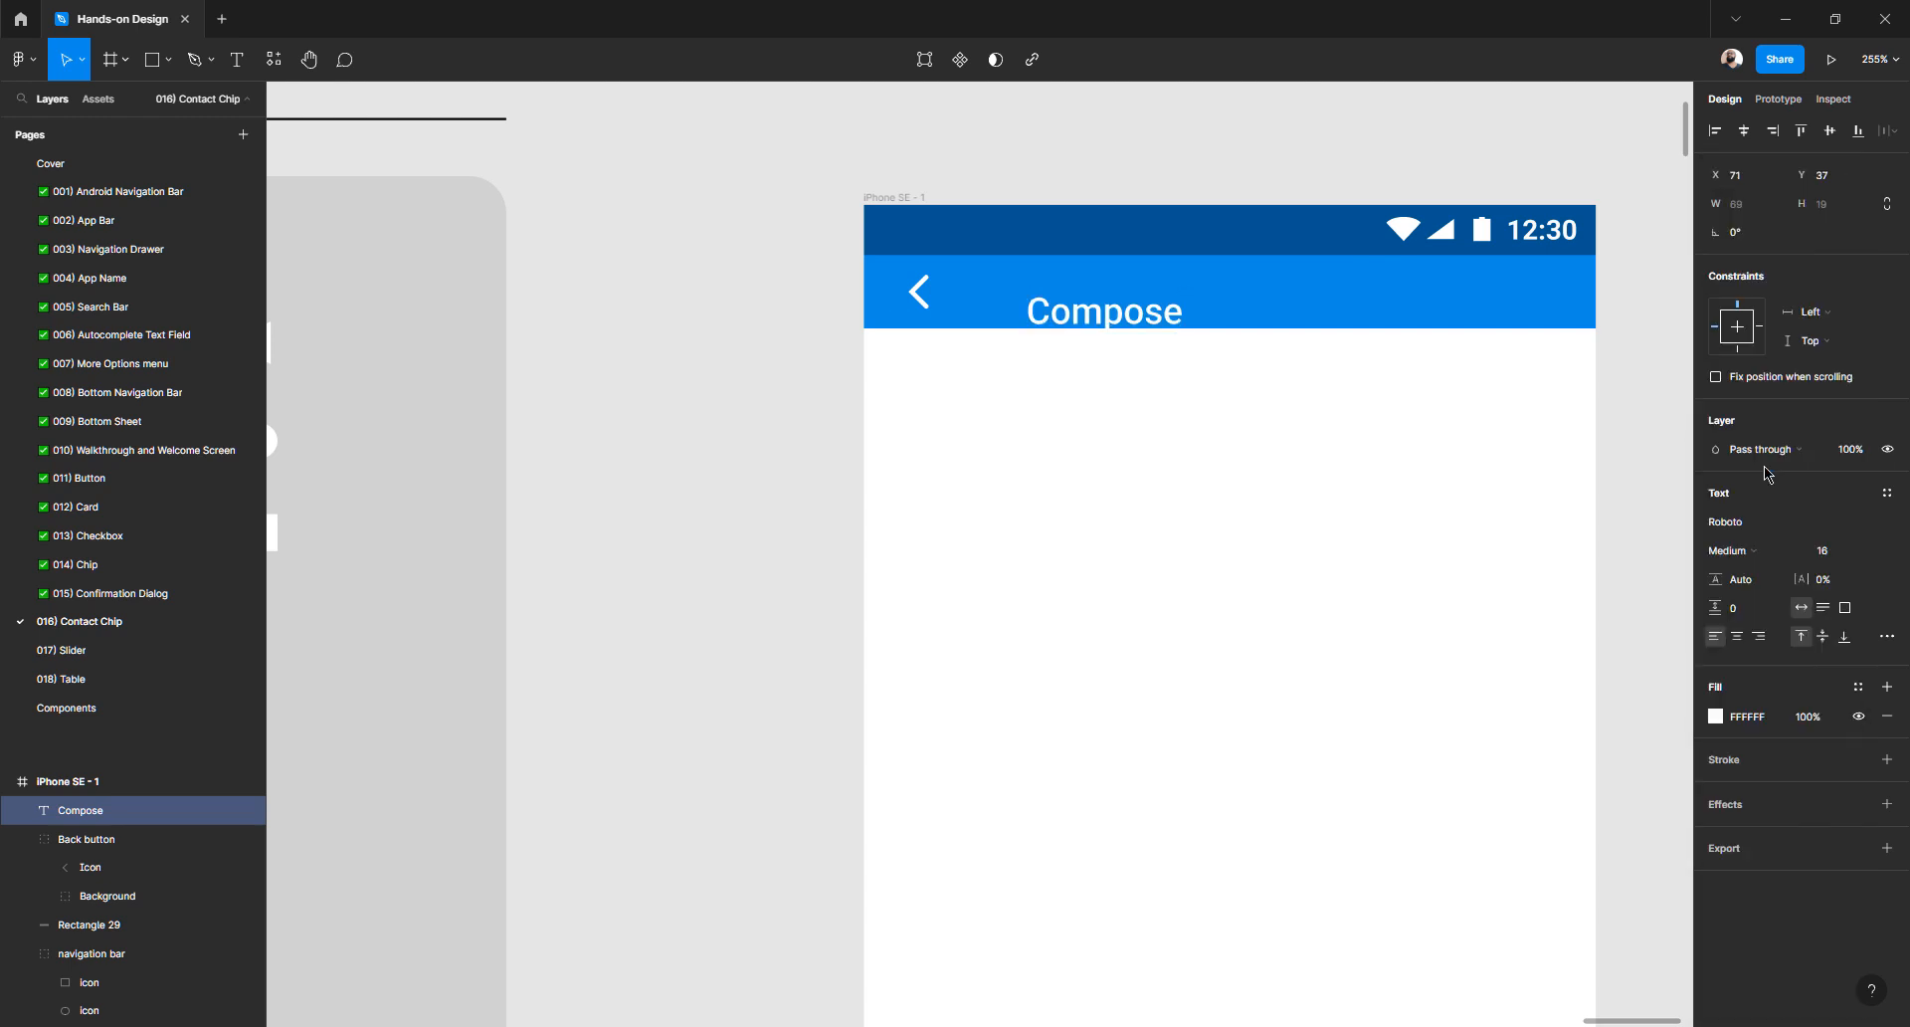
{"action": "left_click", "coordinate": [1827, 557]}
{"action": "left_click", "coordinate": [661, 392]}
- Move the Compose title to a 16 px gap from the back arrow and 2 px lower
{"action": "scroll", "coordinate": [1124, 296], "scroll_direction": "up", "scroll_amount": 5}
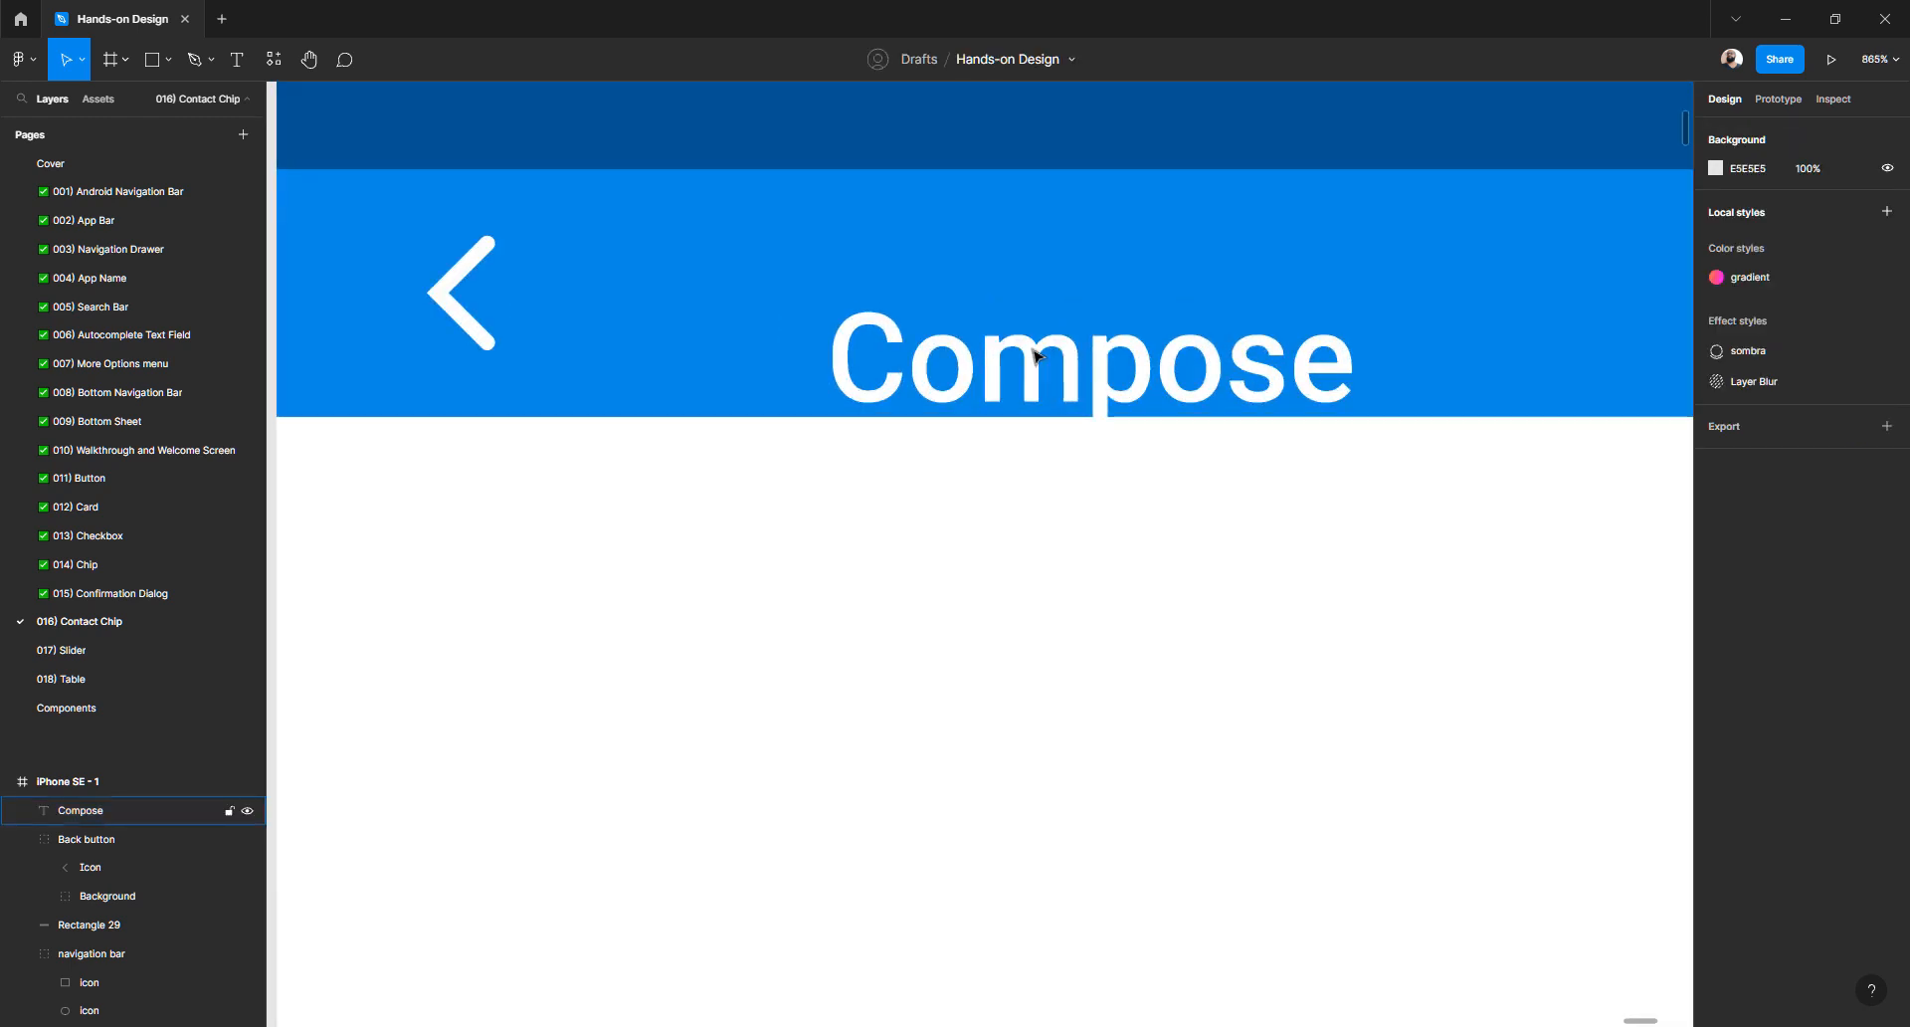
{"action": "left_click", "coordinate": [1035, 363]}
{"action": "left_click_drag", "start_coordinate": [924, 309], "coordinate": [845, 295]}
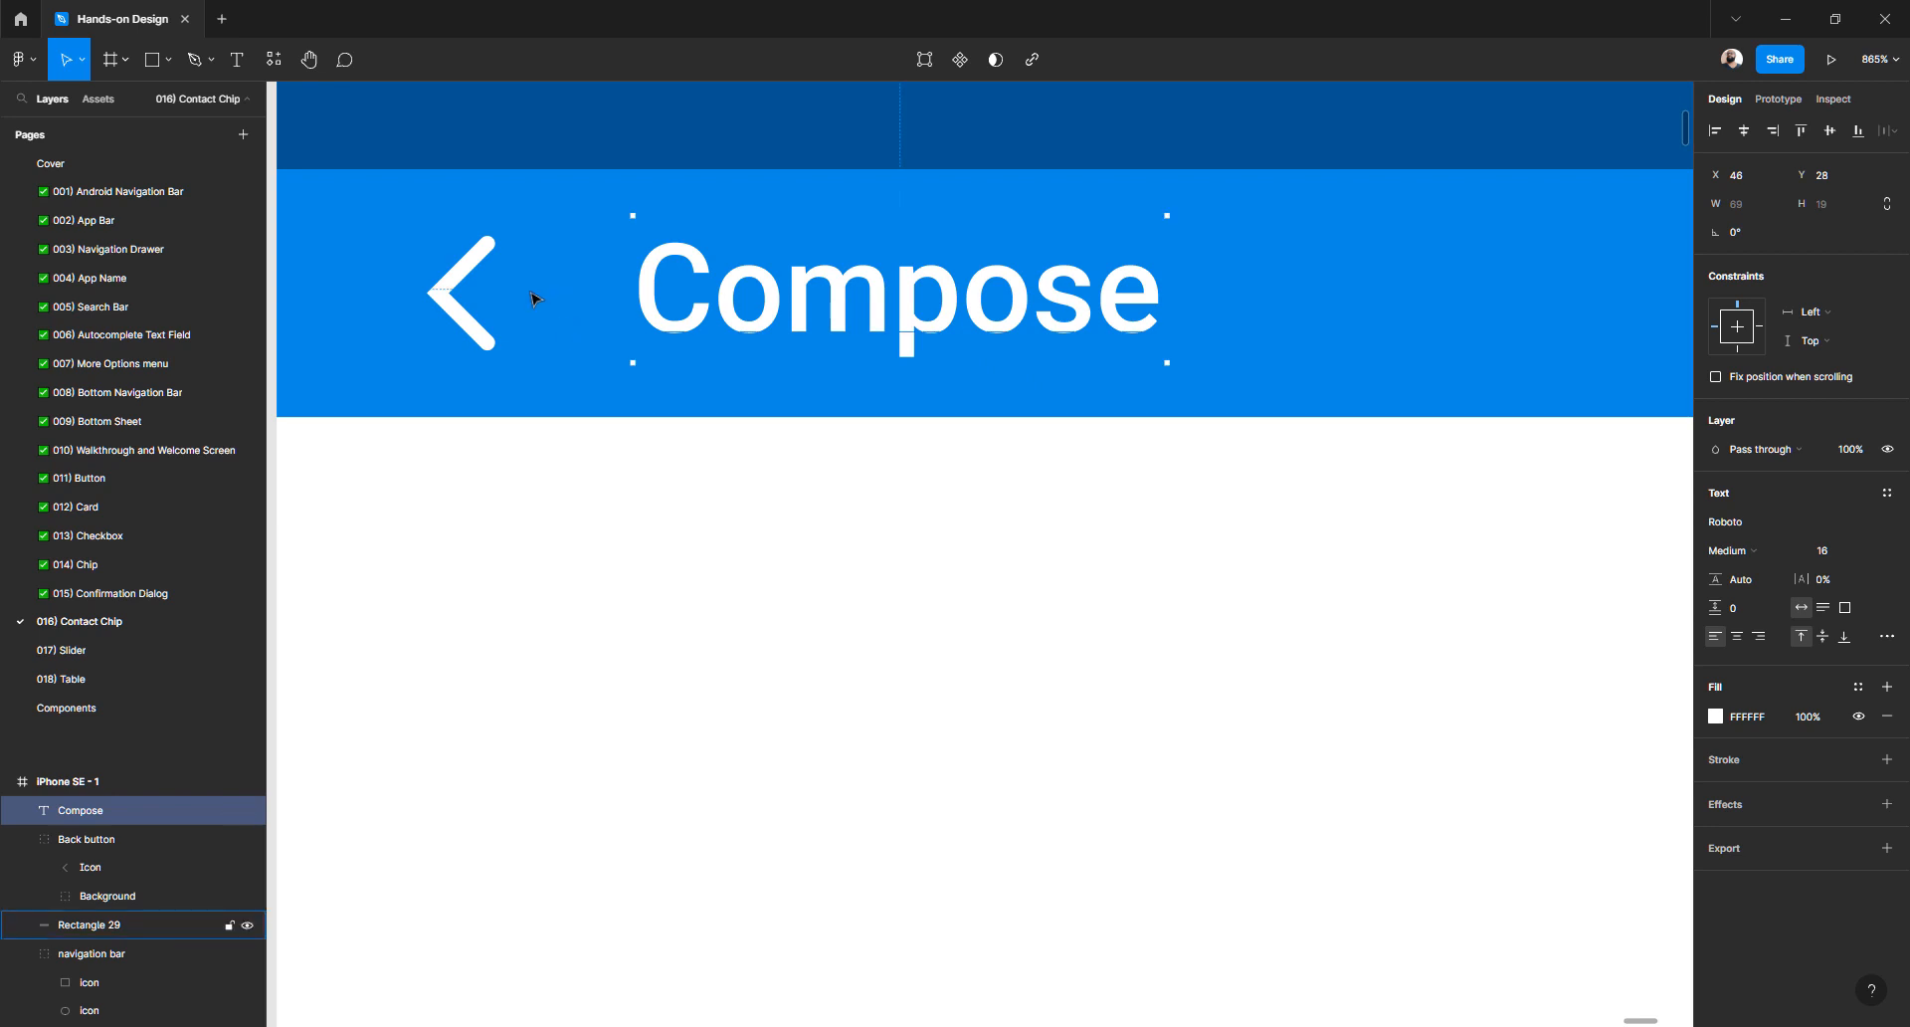
{"action": "key", "text": "alt"}
{"action": "key", "text": "Right"}
{"action": "key", "text": "Right"}
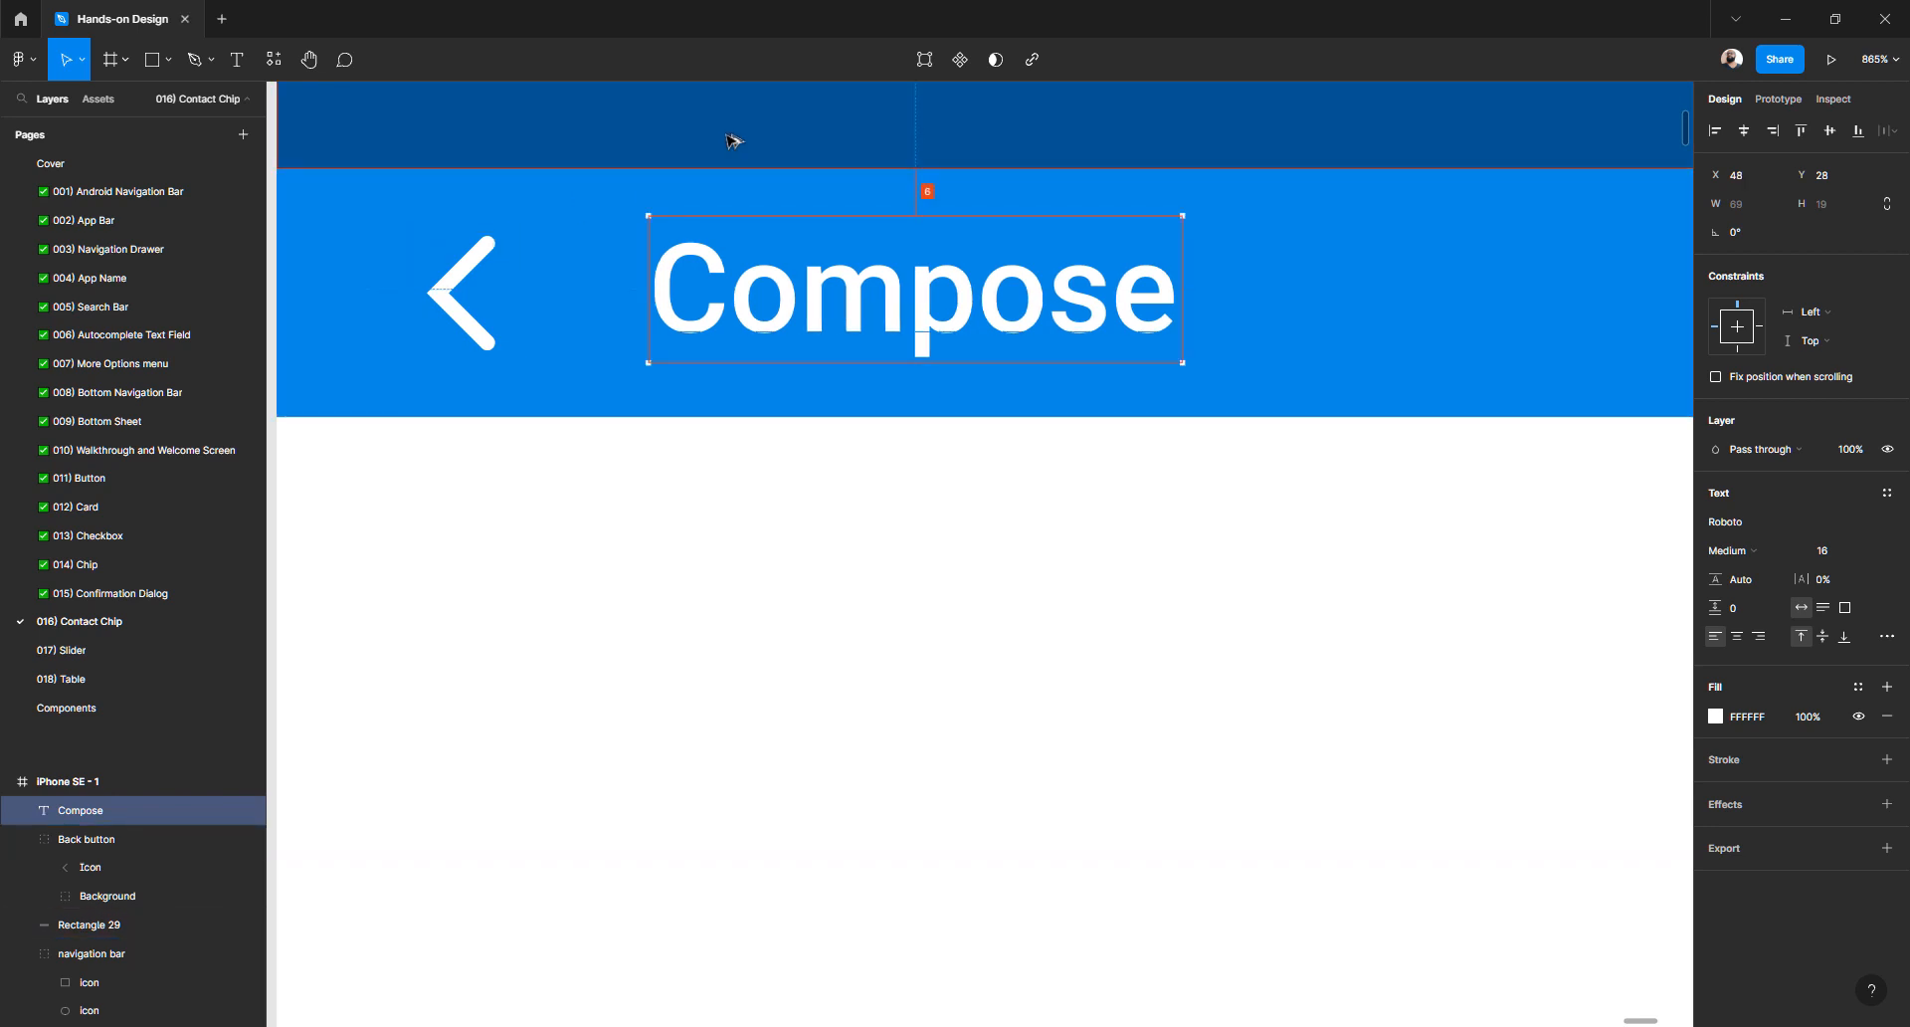
{"action": "key", "text": "Down"}
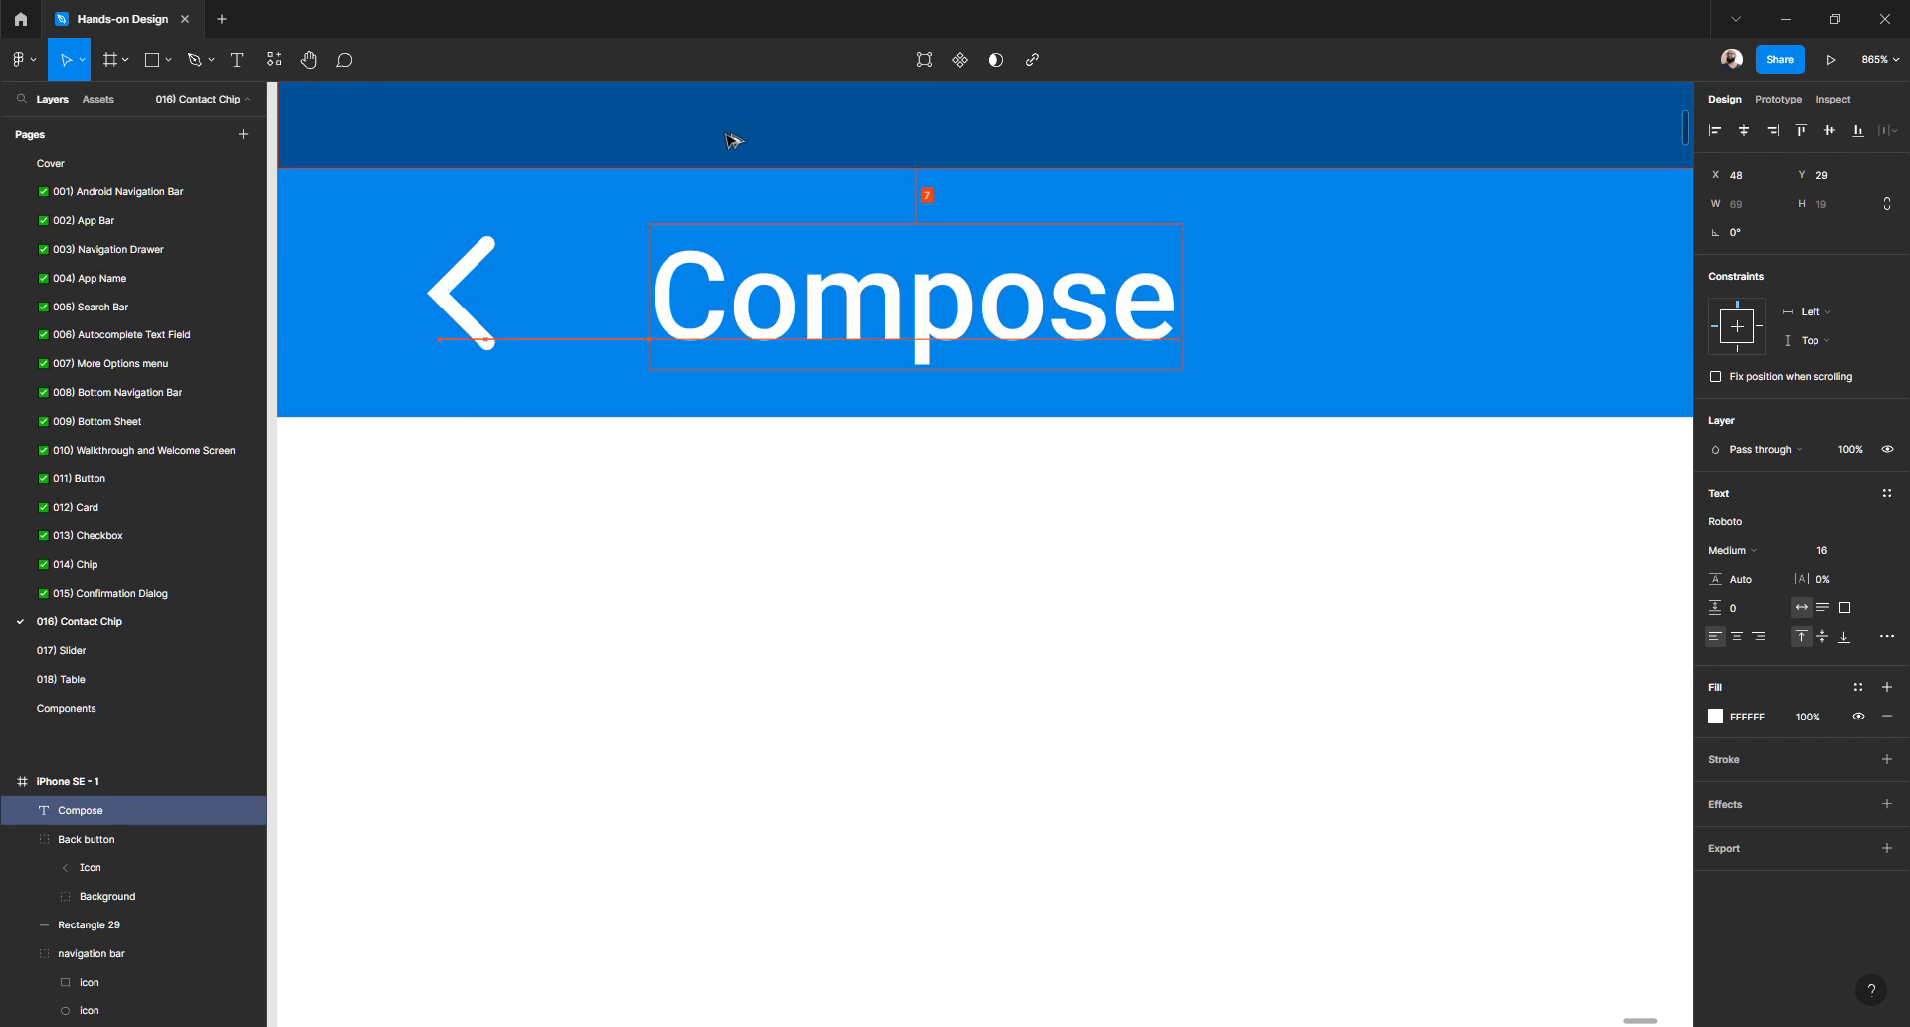
{"action": "key", "text": "Down"}
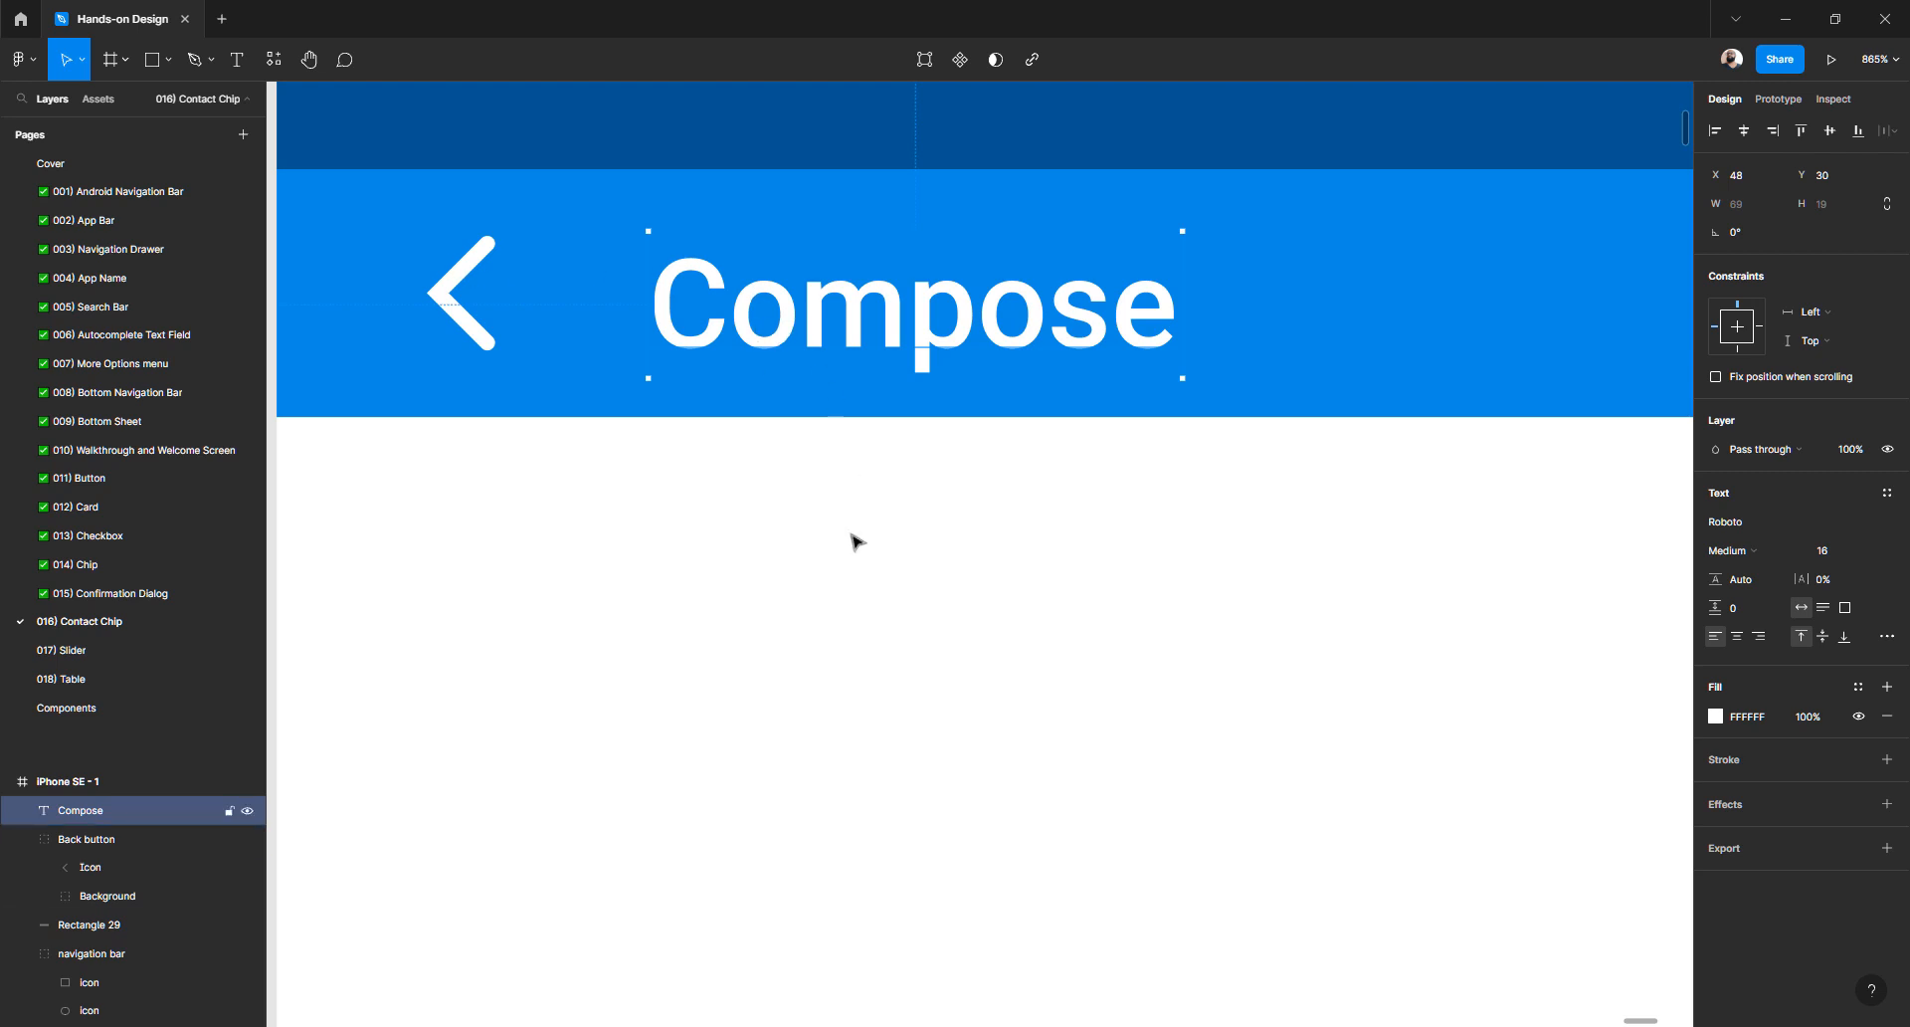
- Vertically centre the back arrow with the Compose title, leaving the title at X 48
{"action": "left_click", "coordinate": [908, 450]}
{"action": "left_click", "coordinate": [924, 337]}
{"action": "left_click", "coordinate": [477, 269], "text": "shift"}
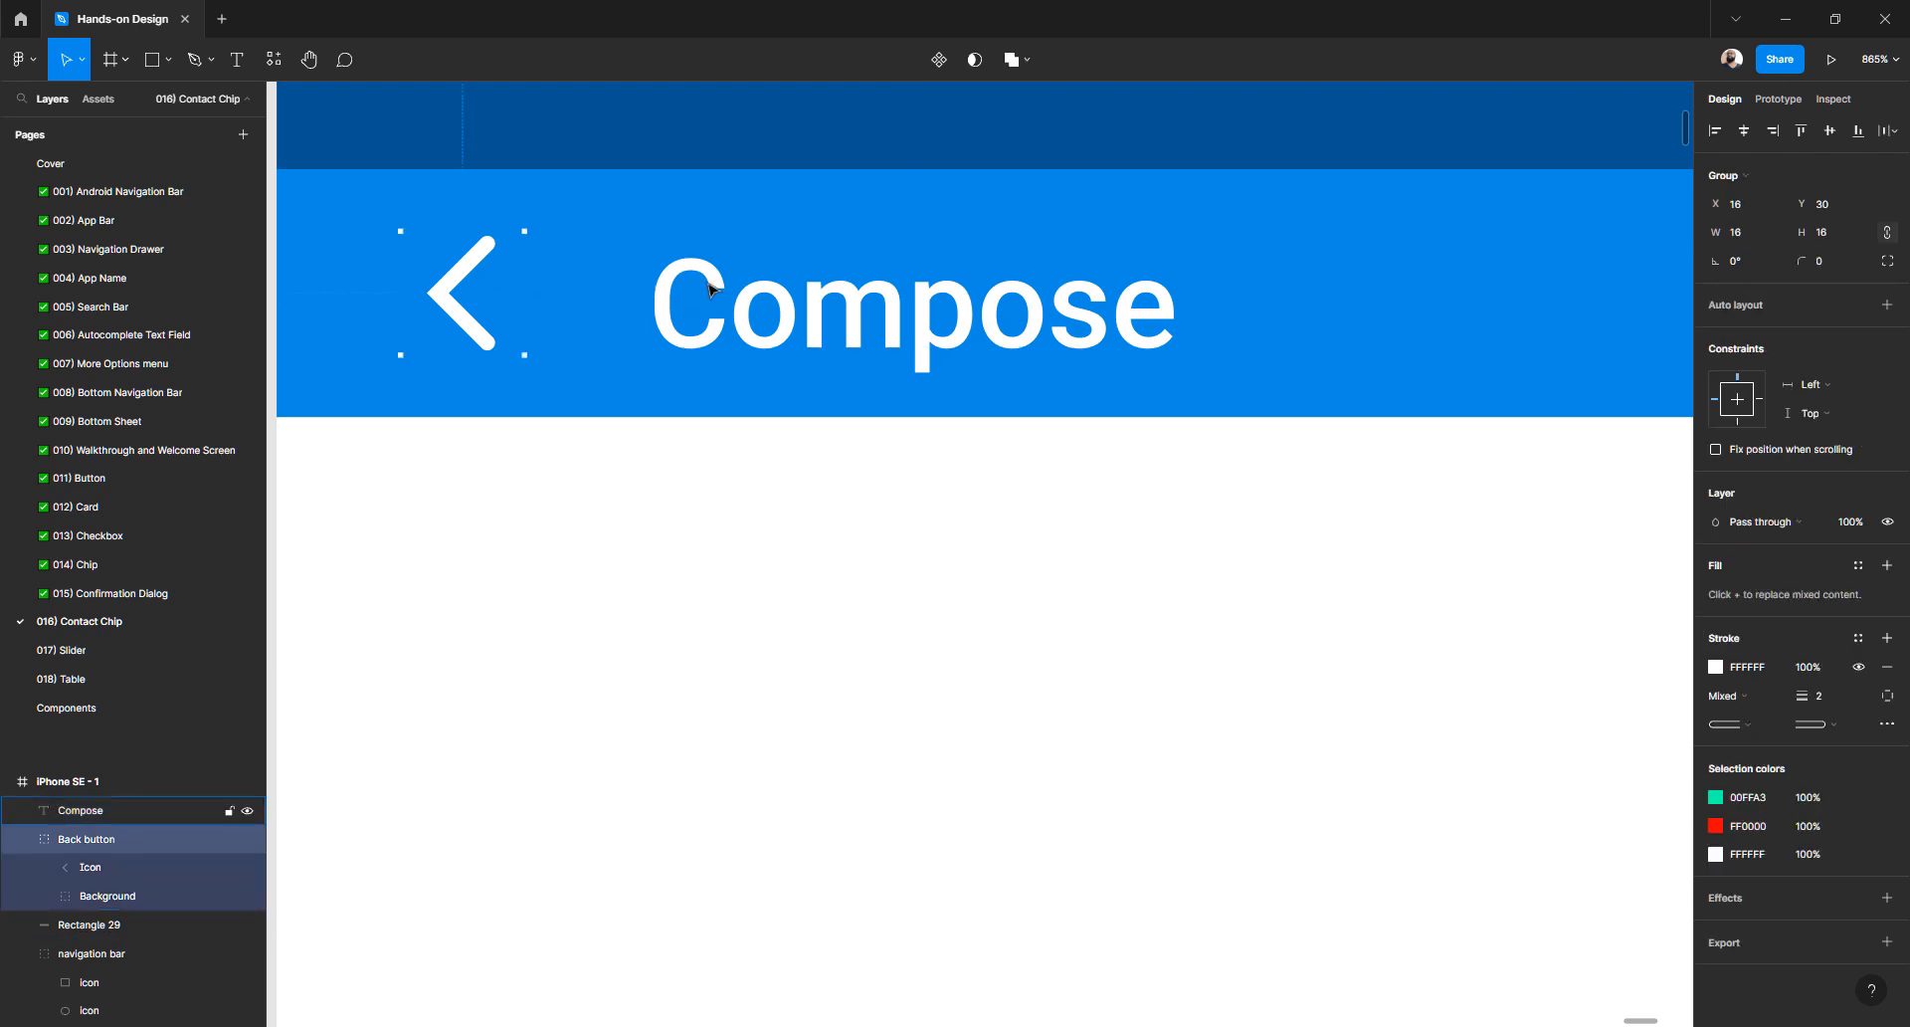
{"action": "left_click", "coordinate": [1831, 130]}
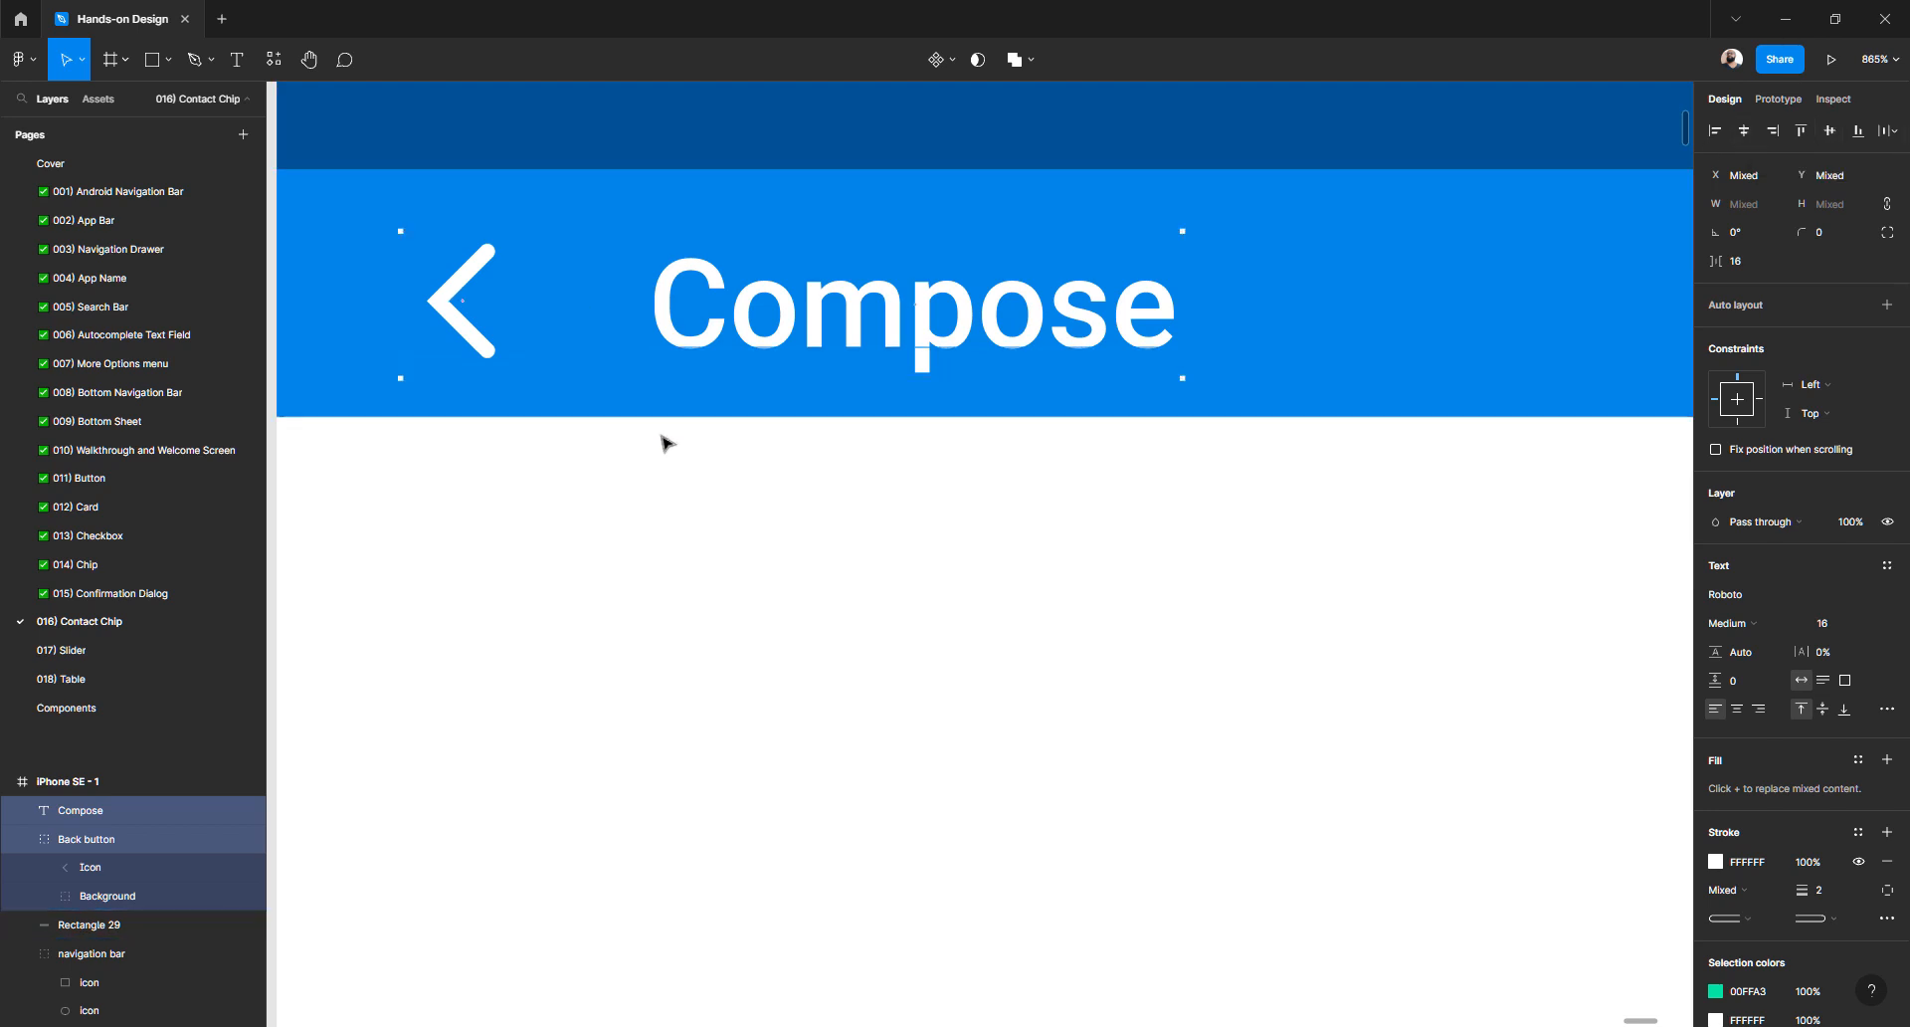
{"action": "scroll", "coordinate": [665, 443], "scroll_direction": "left", "scroll_amount": 3}
{"action": "left_click", "coordinate": [653, 495]}
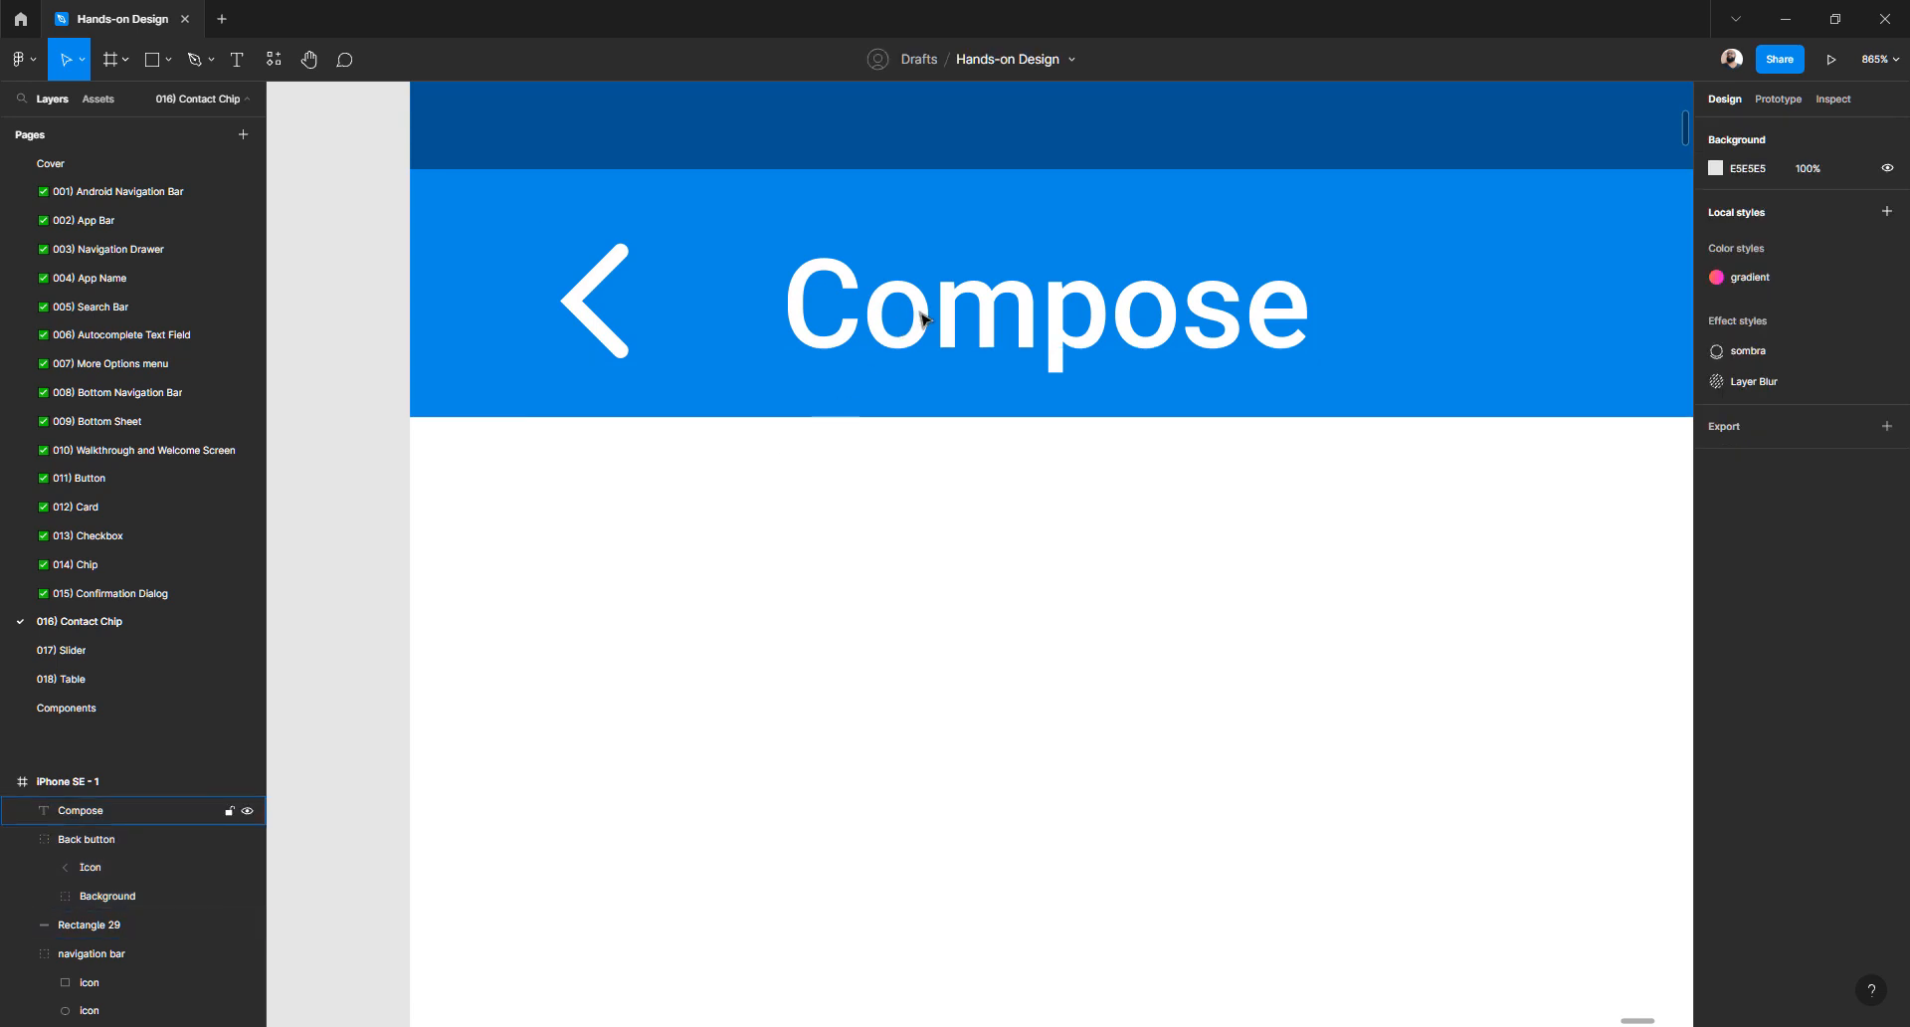
- Group the Compose title and back arrow into Group 322
{"action": "left_click", "coordinate": [619, 266]}
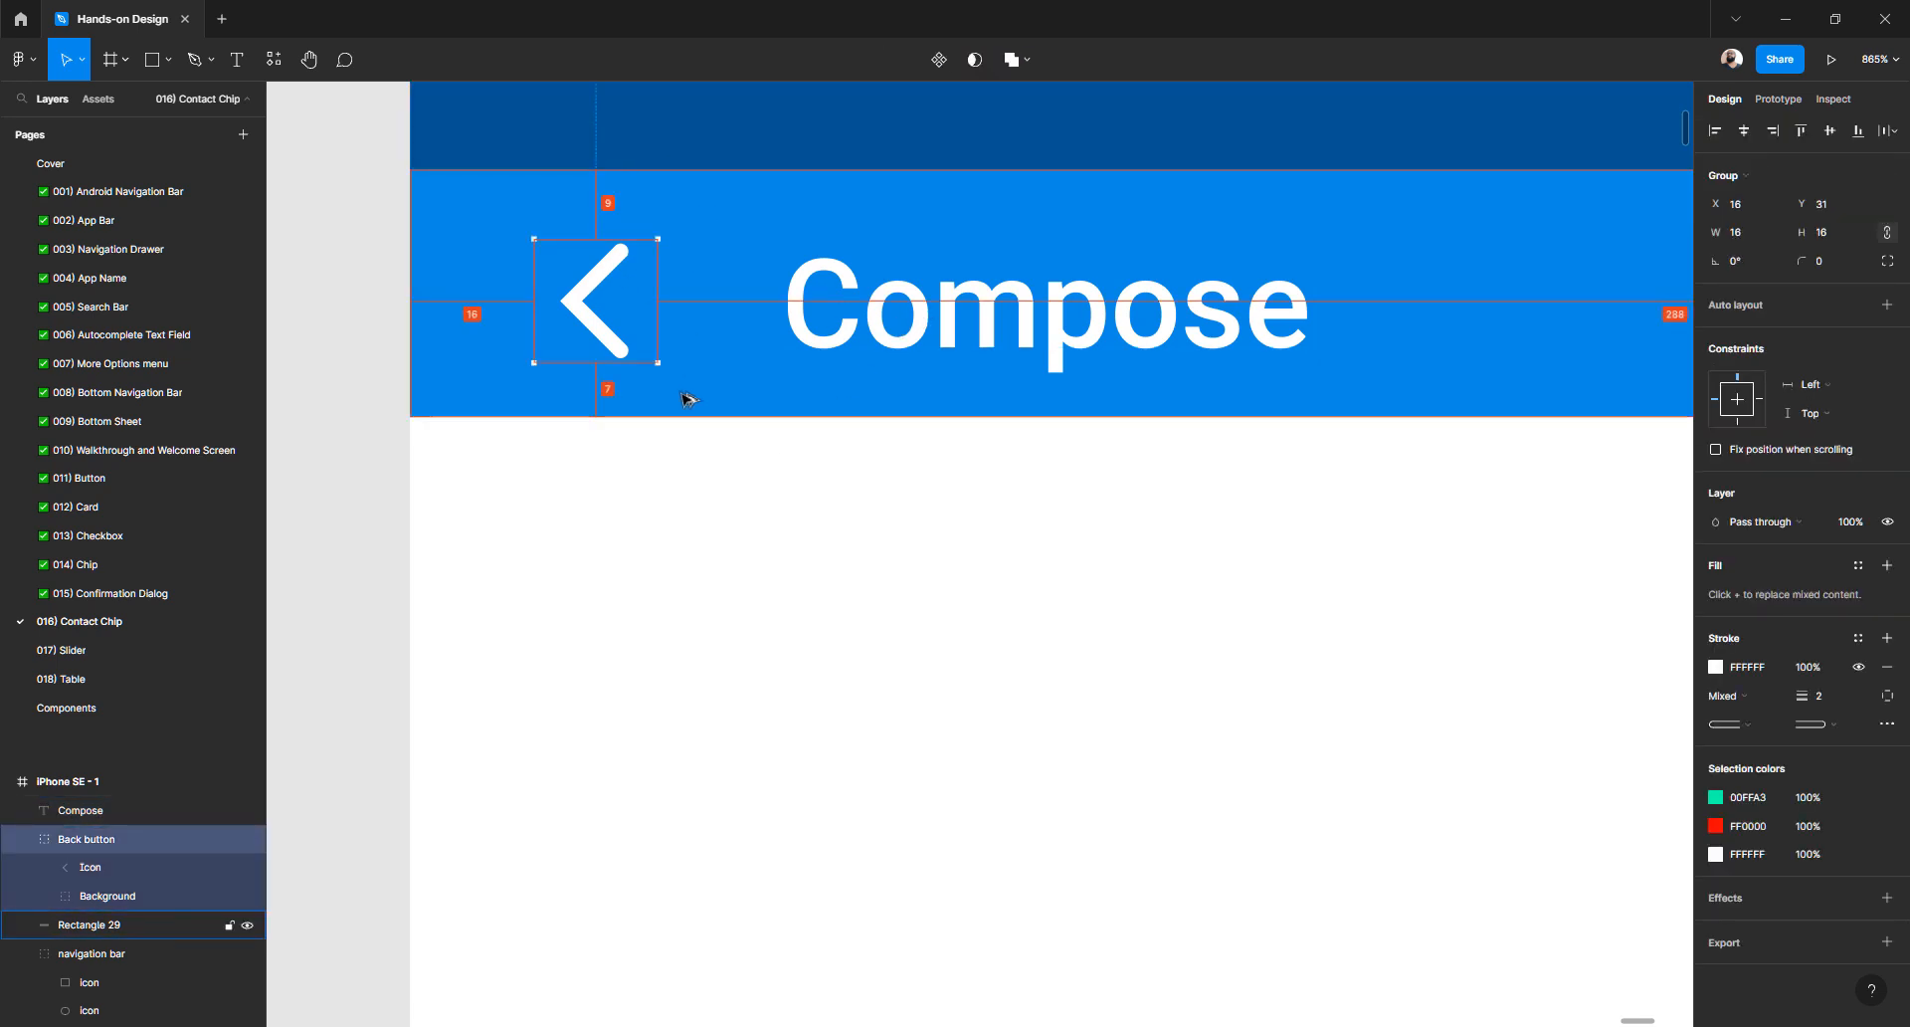
{"action": "left_click", "coordinate": [669, 512]}
{"action": "left_click", "coordinate": [841, 339]}
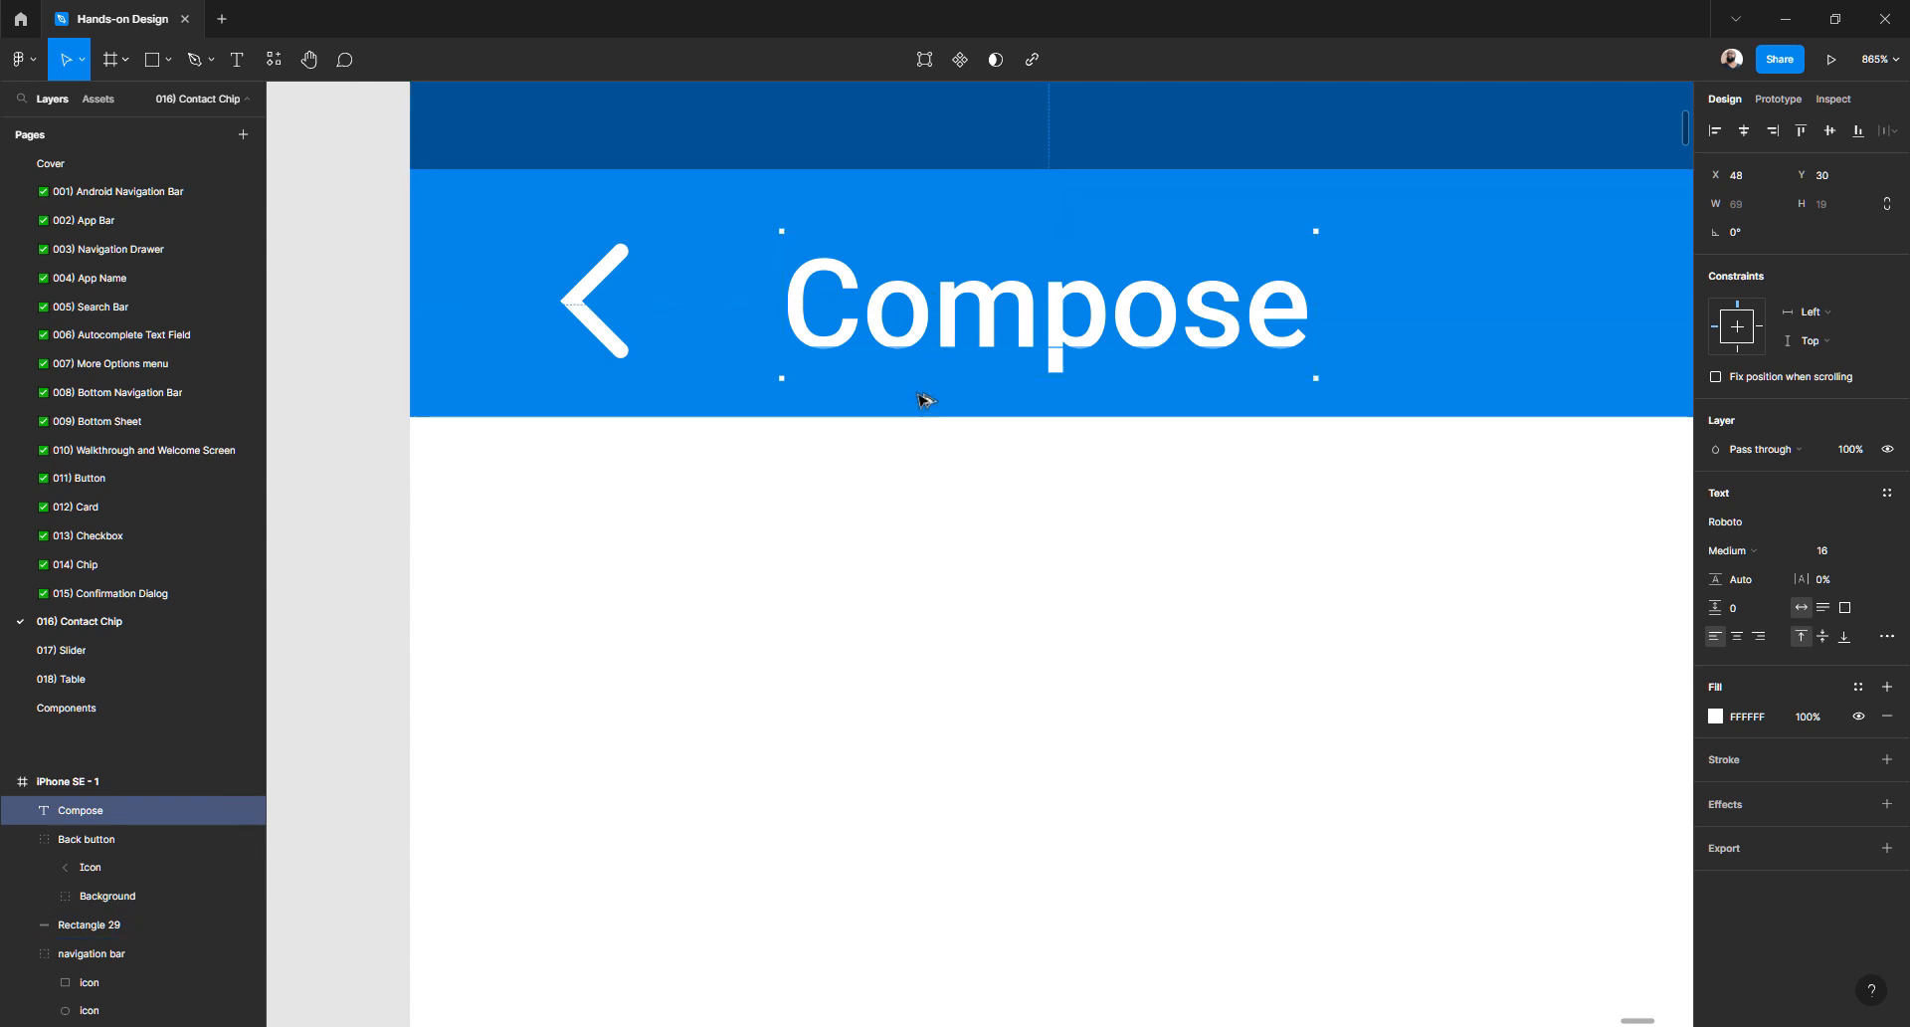
{"action": "left_click", "coordinate": [883, 482]}
{"action": "left_click", "coordinate": [845, 338]}
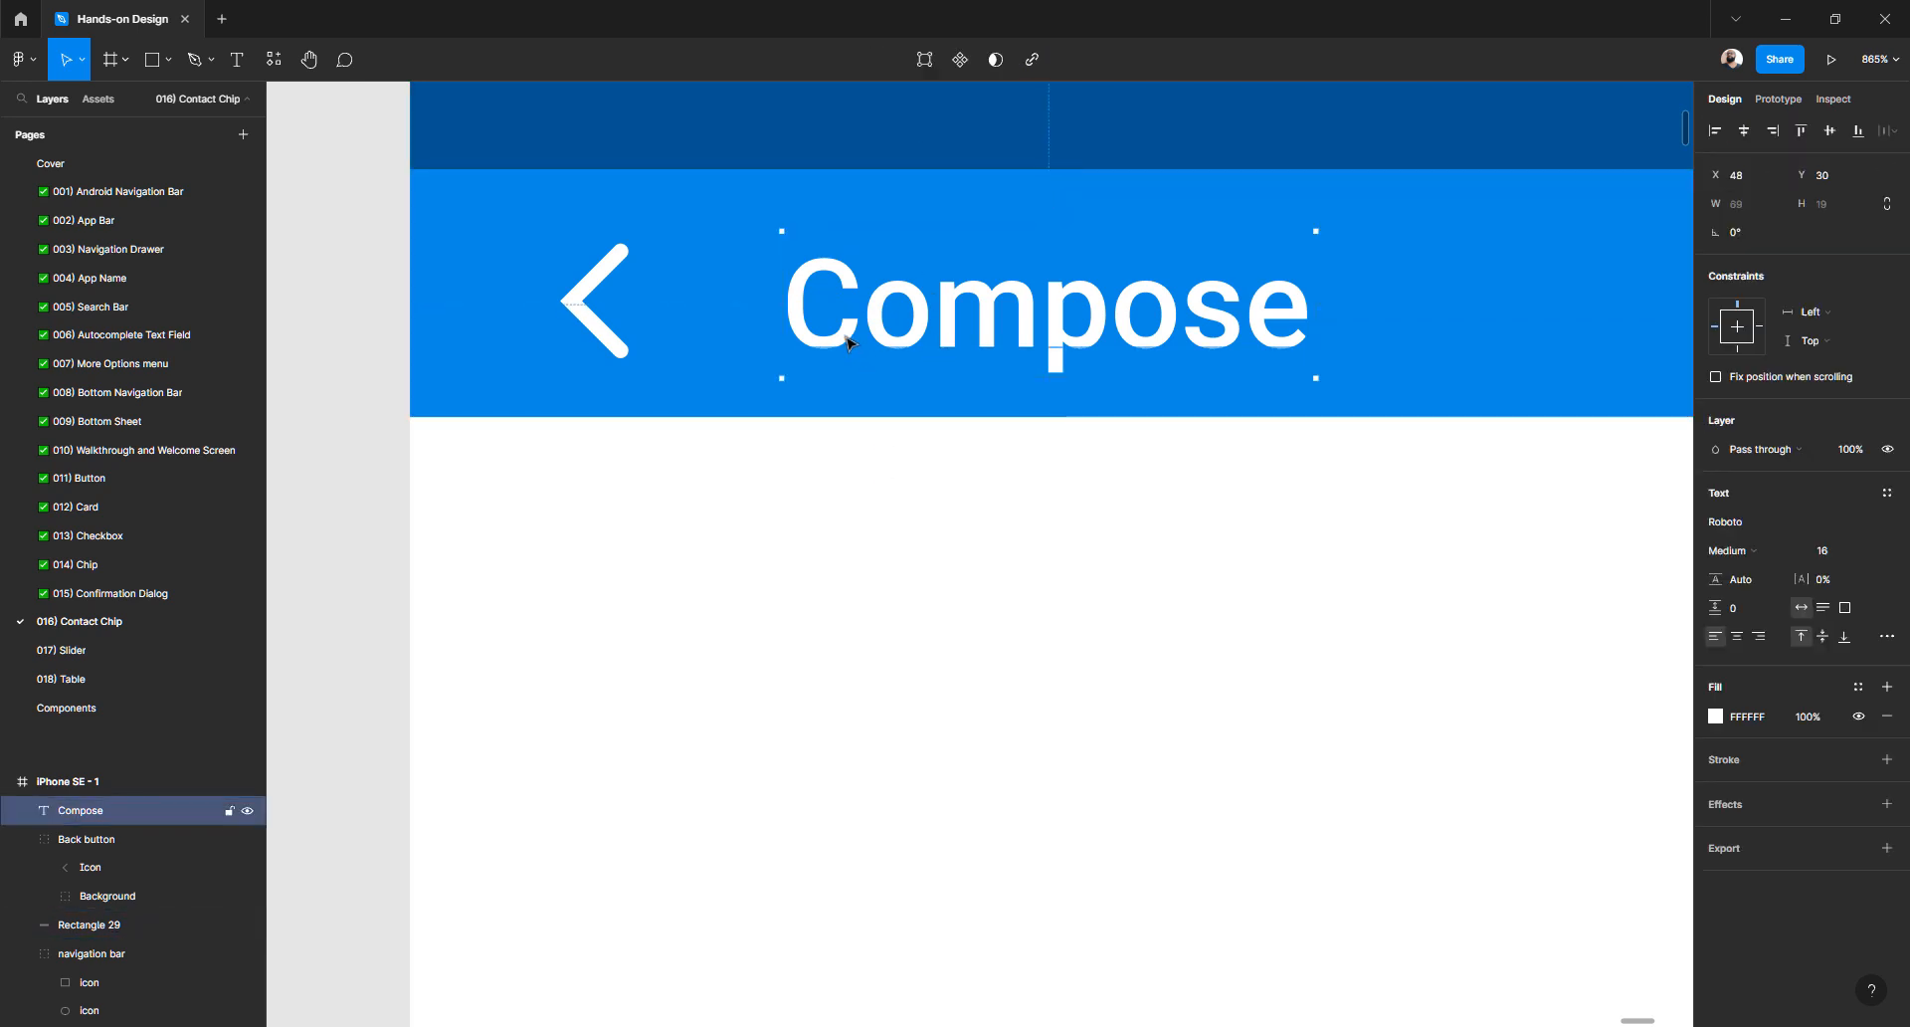
{"action": "left_click", "coordinate": [623, 346], "text": "shift"}
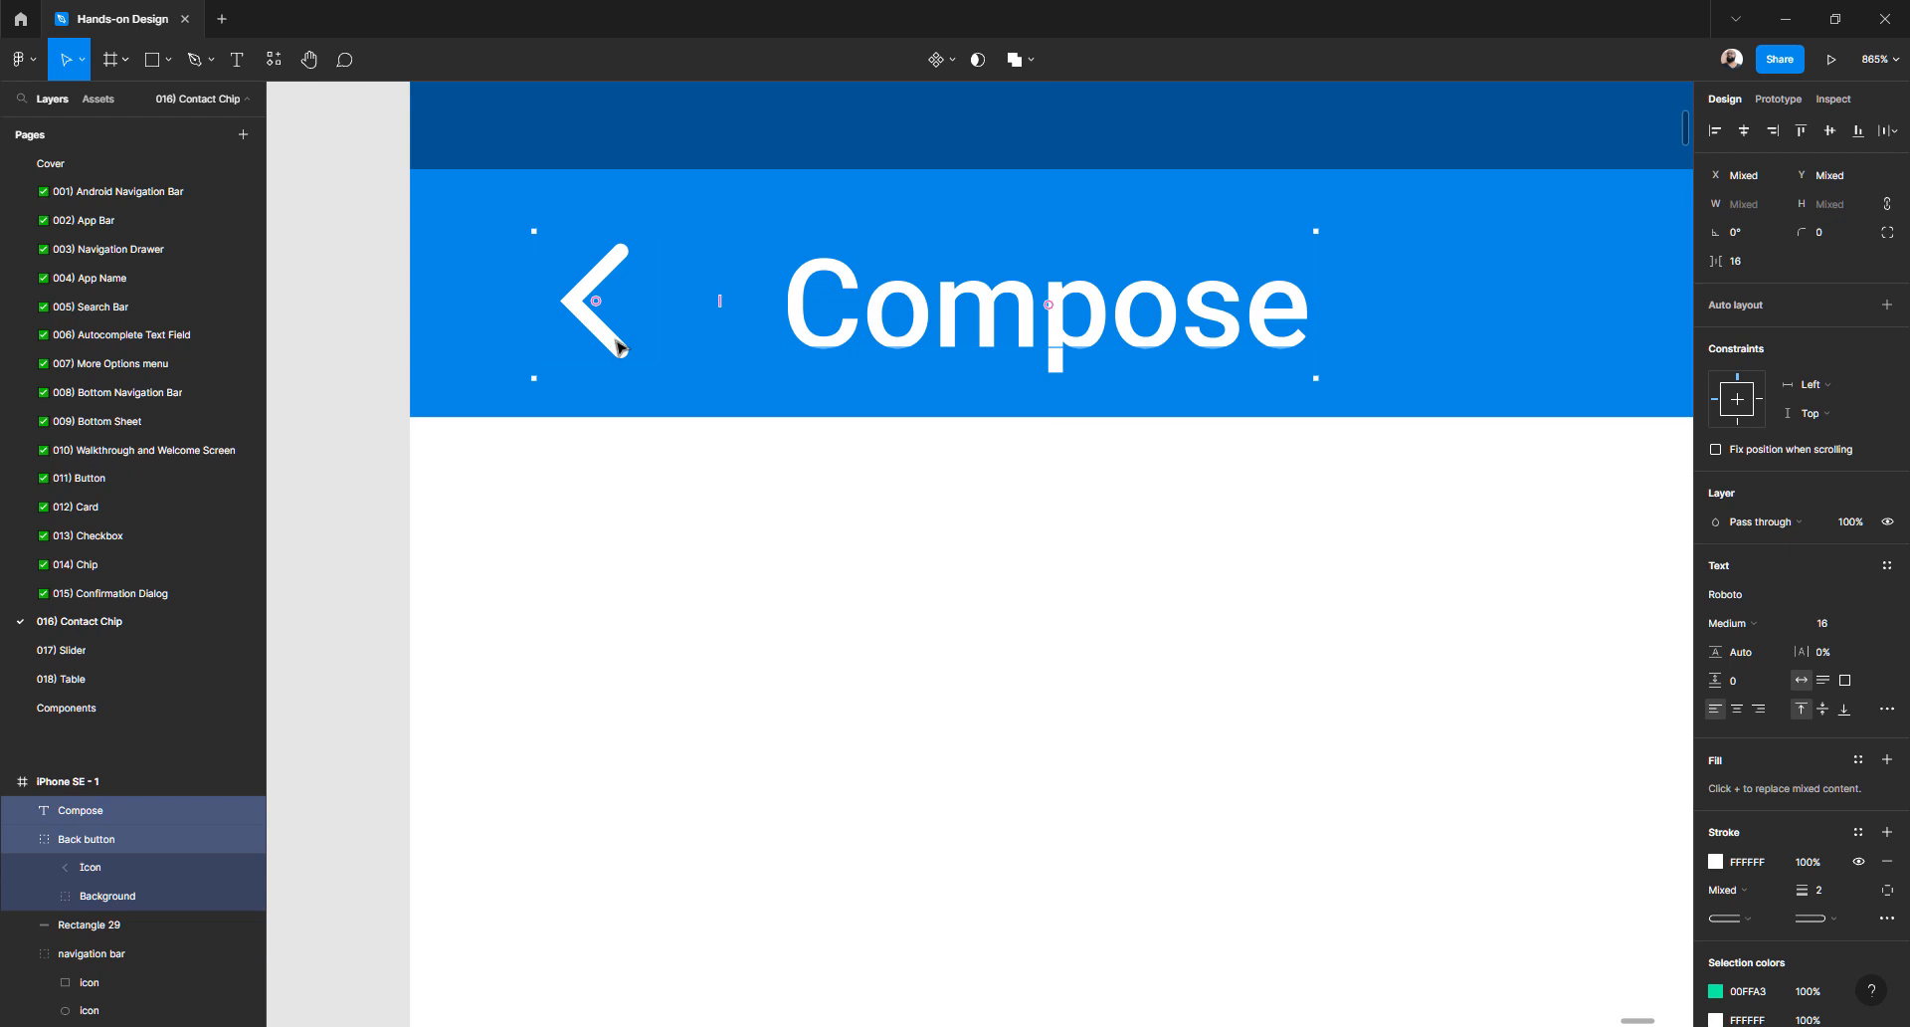
{"action": "key", "text": "ctrl+g"}
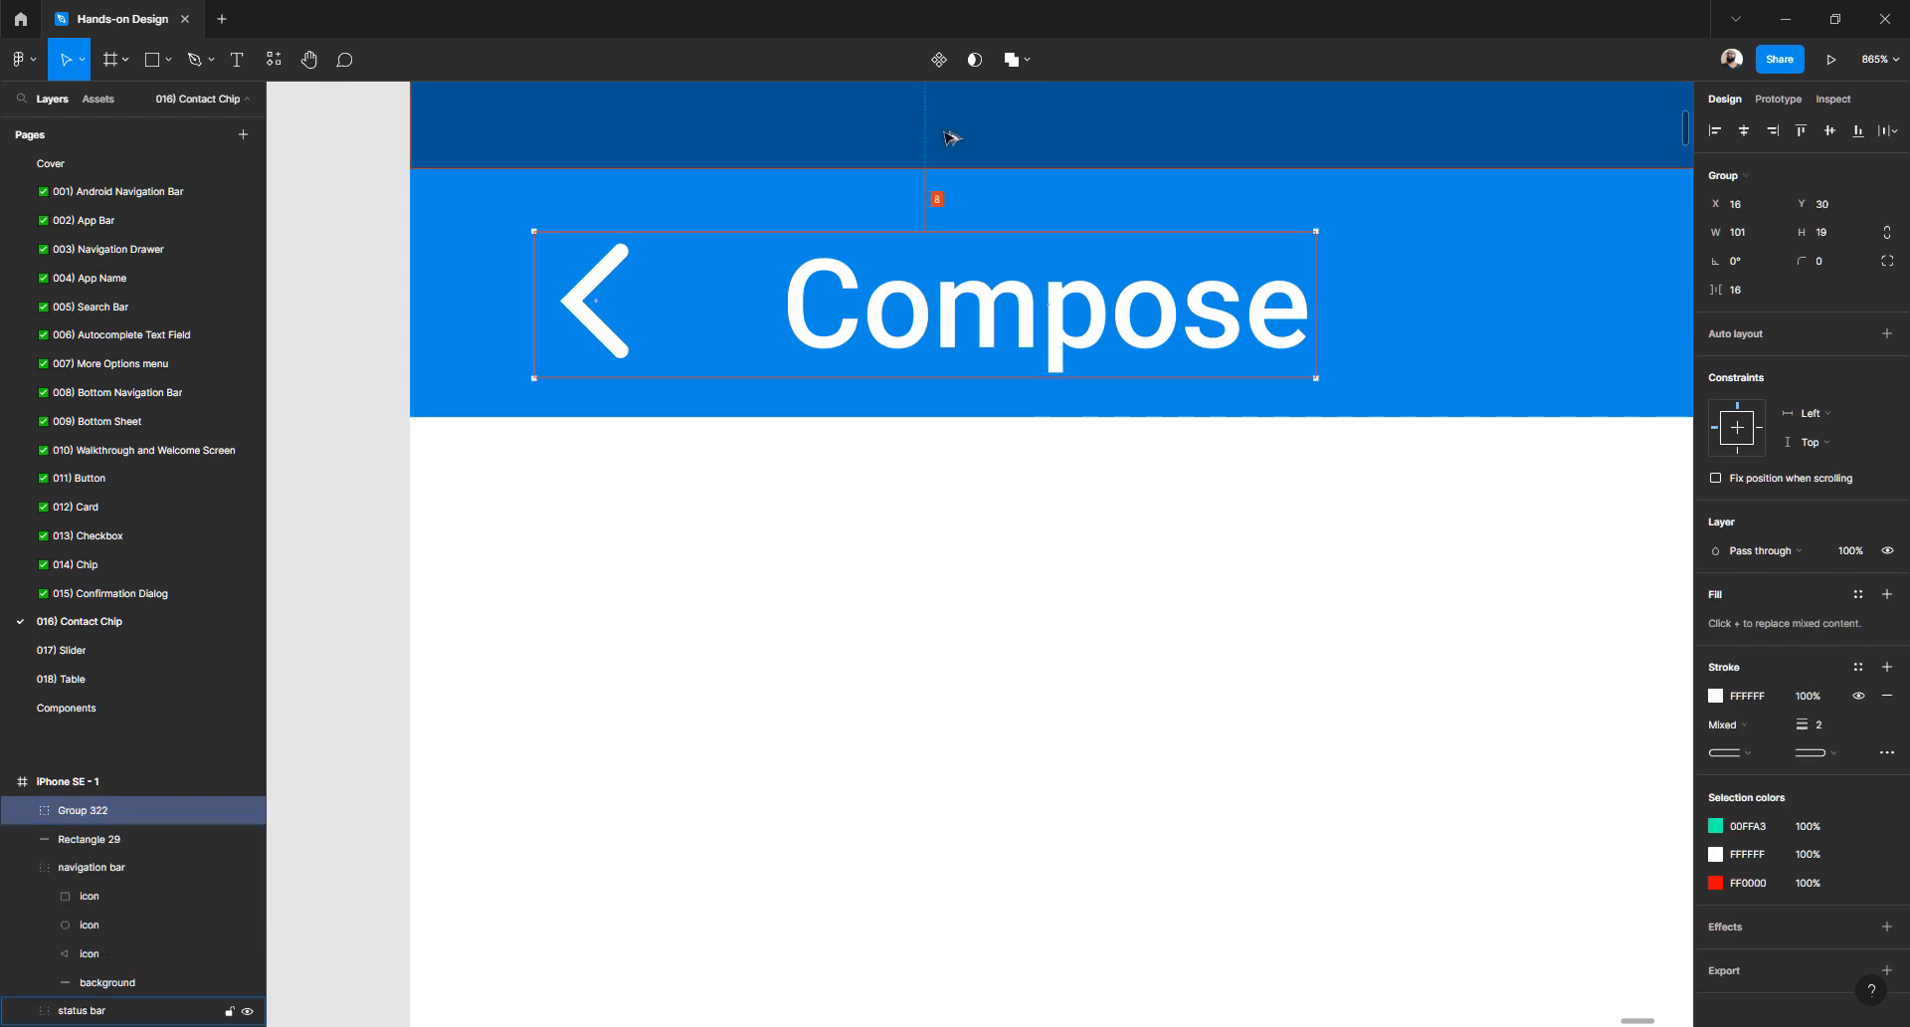
- Raise the app bar height to 35 and check the group's 8 px margins
{"action": "left_click", "coordinate": [901, 417]}
{"action": "left_click", "coordinate": [1828, 207]}
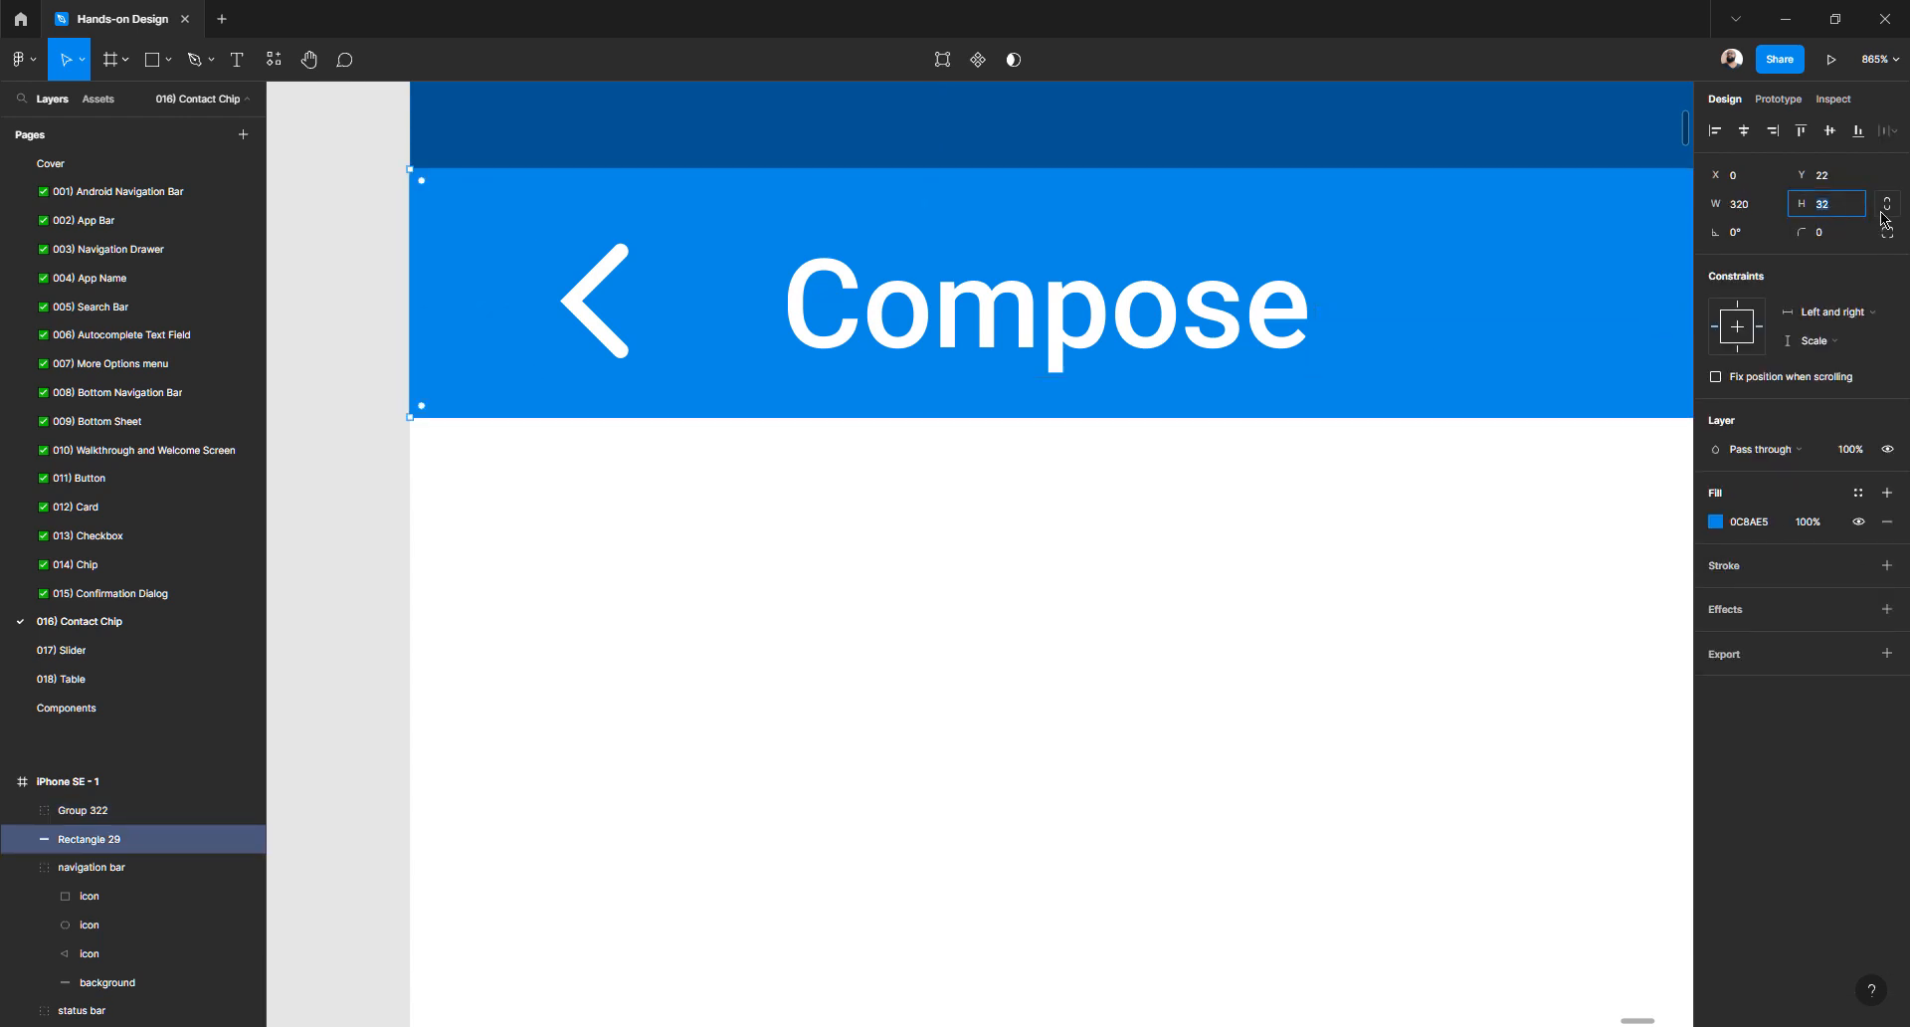
{"action": "key", "text": "Up"}
{"action": "key", "text": "Up"}
{"action": "key", "text": "Up"}
{"action": "left_click", "coordinate": [1258, 548]}
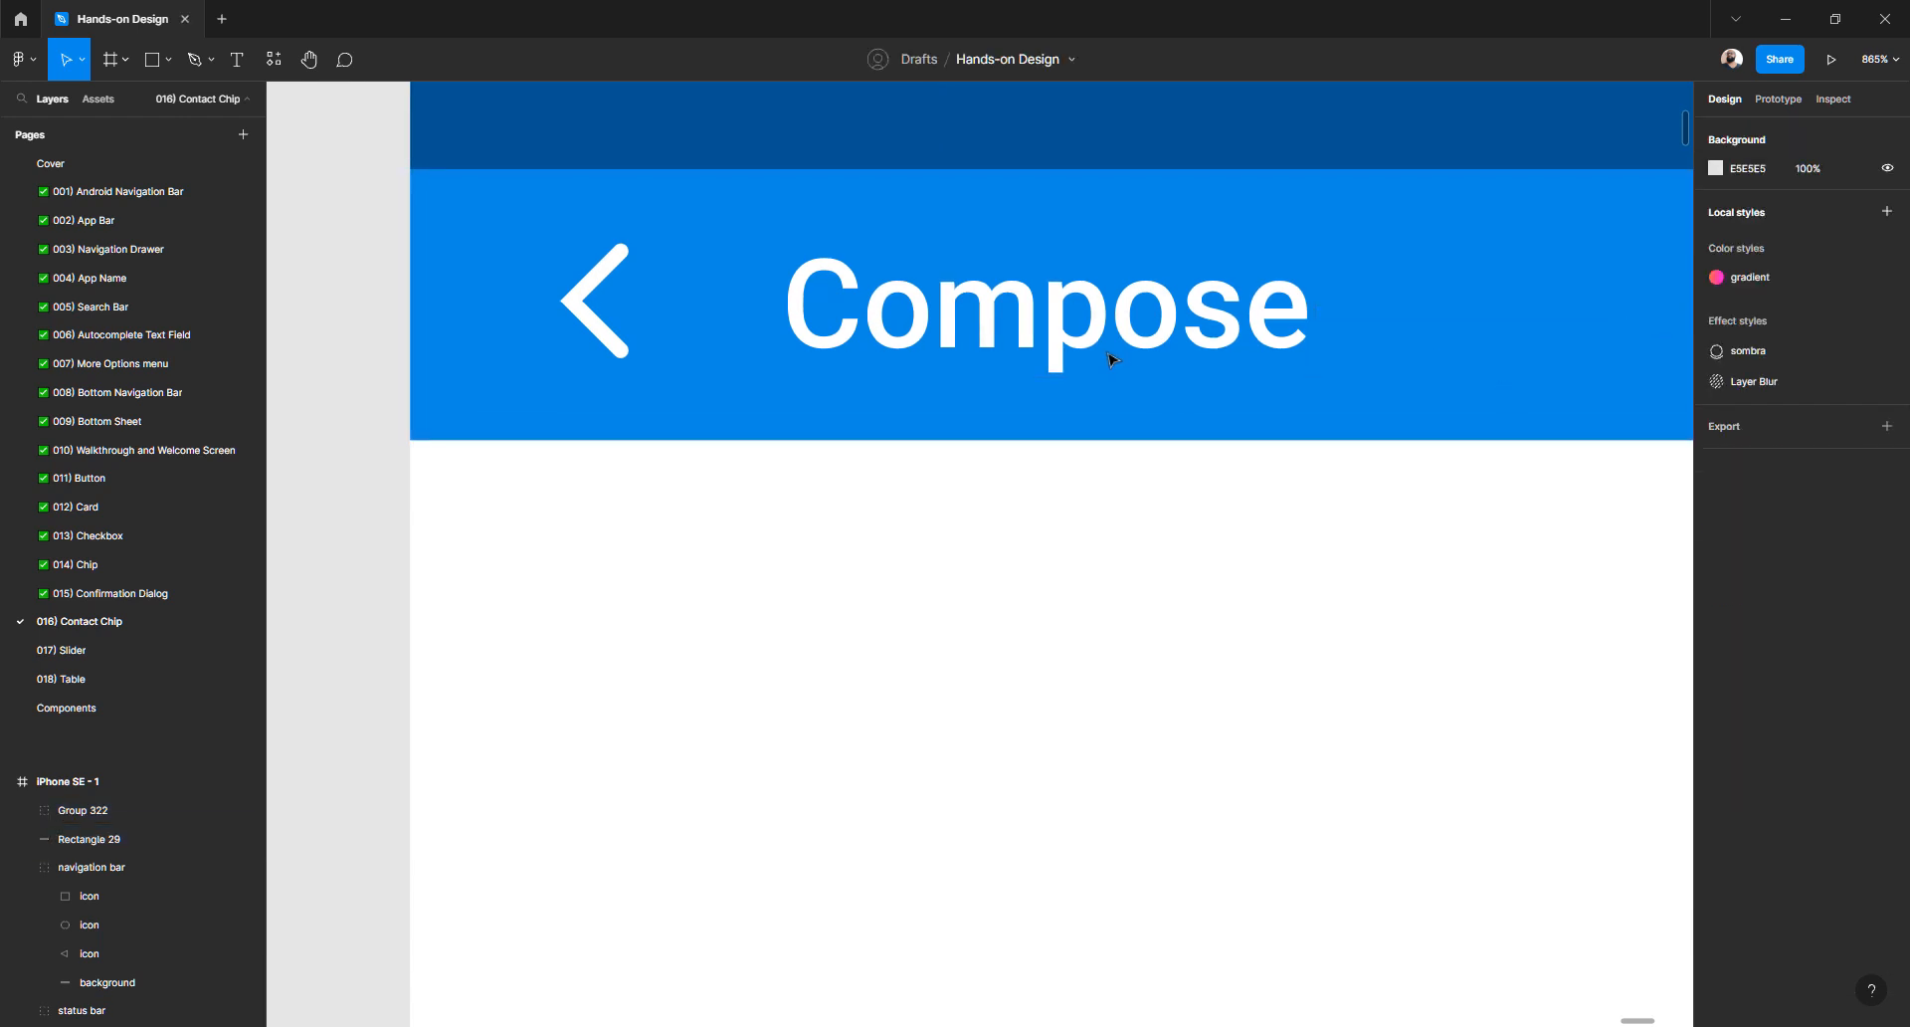
{"action": "left_click", "coordinate": [1087, 342]}
{"action": "key", "text": "alt"}
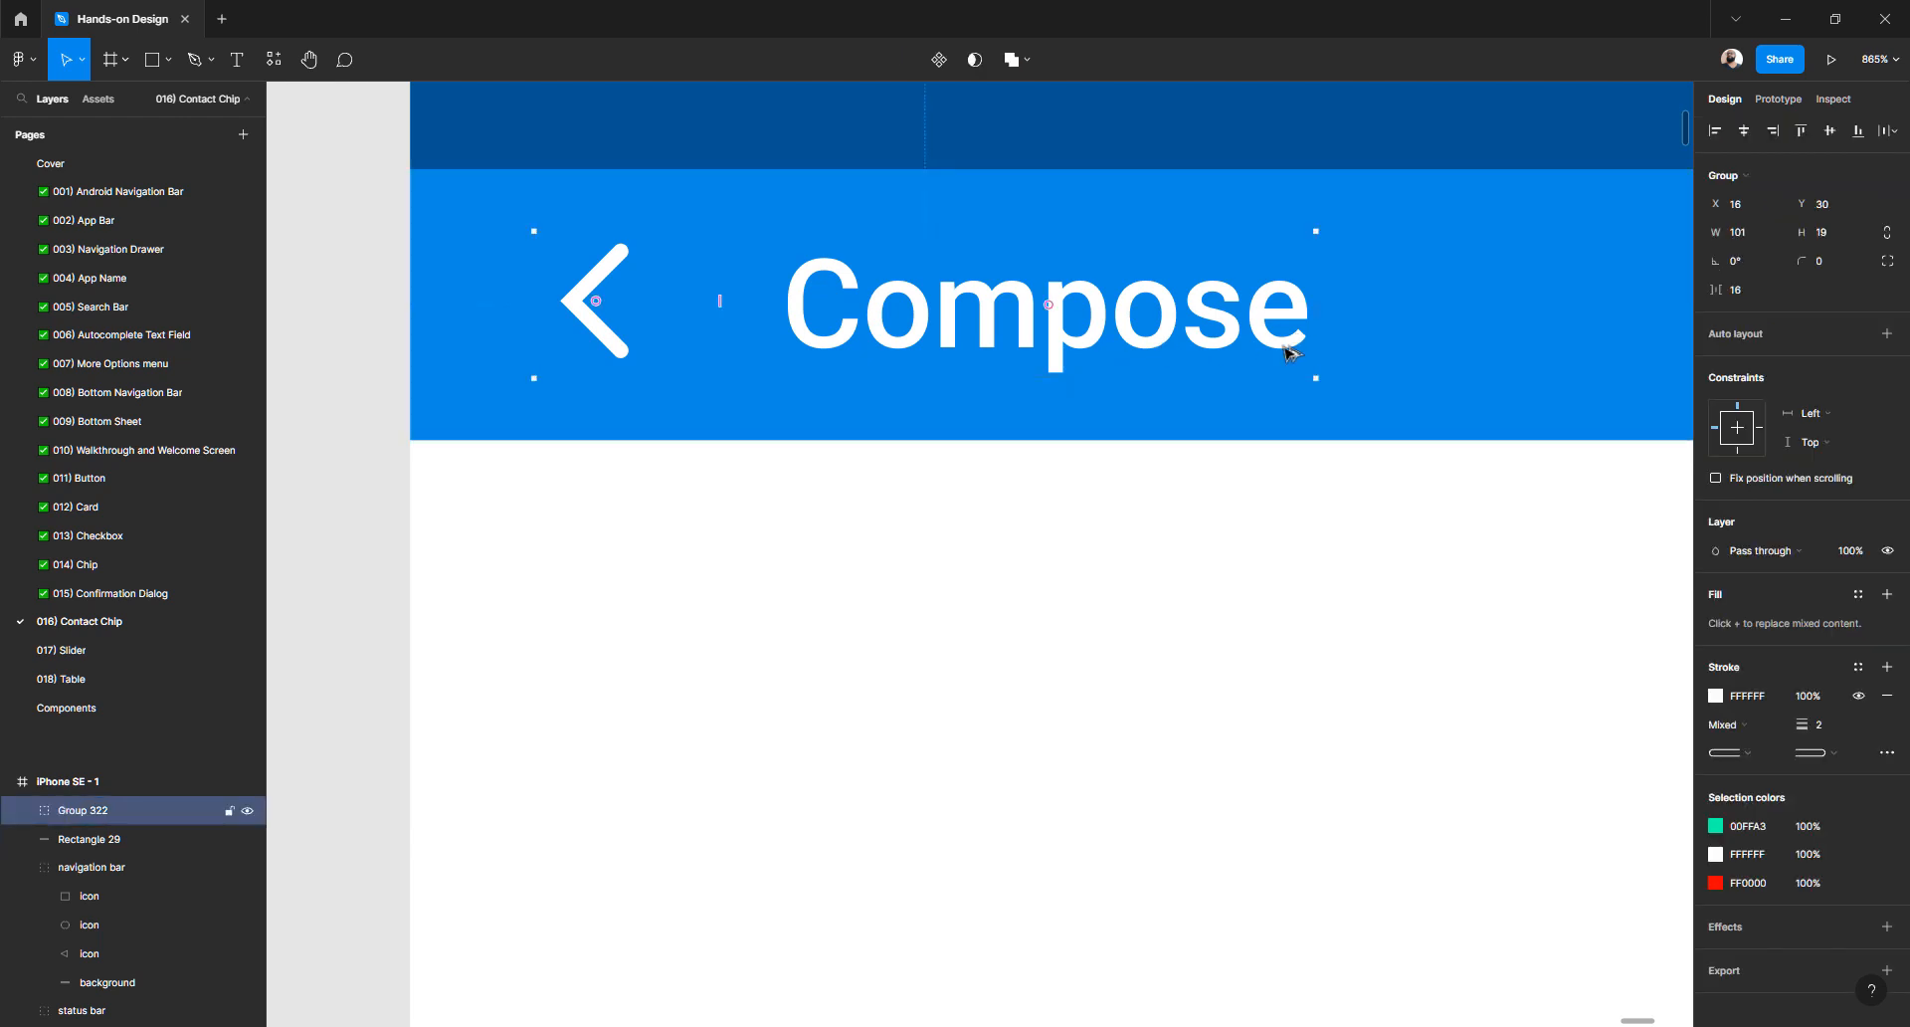
- Measure Group 322's distance from the status bar above the app bar
{"action": "left_click", "coordinate": [1205, 436]}
{"action": "left_click", "coordinate": [1172, 508]}
{"action": "left_click", "coordinate": [1143, 367]}
{"action": "key", "text": "alt"}
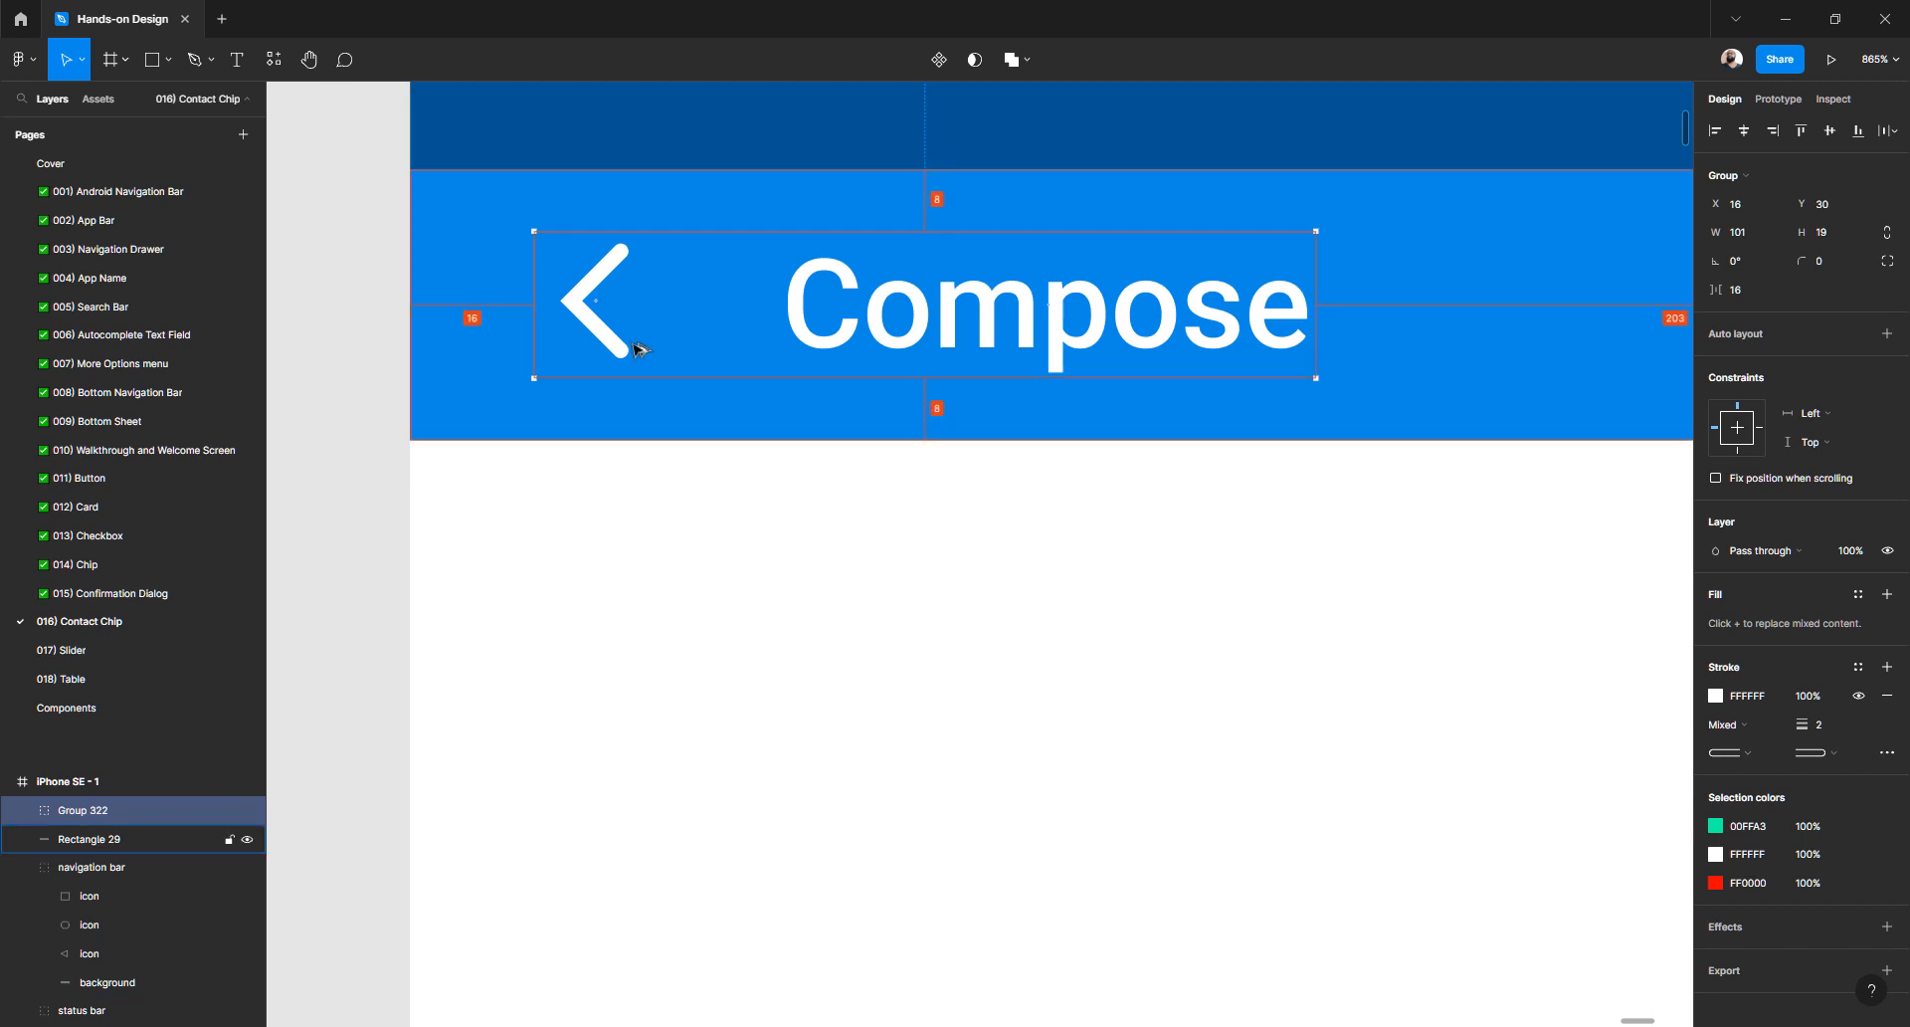
{"action": "left_click", "coordinate": [670, 528]}
{"action": "double_click", "coordinate": [850, 336]}
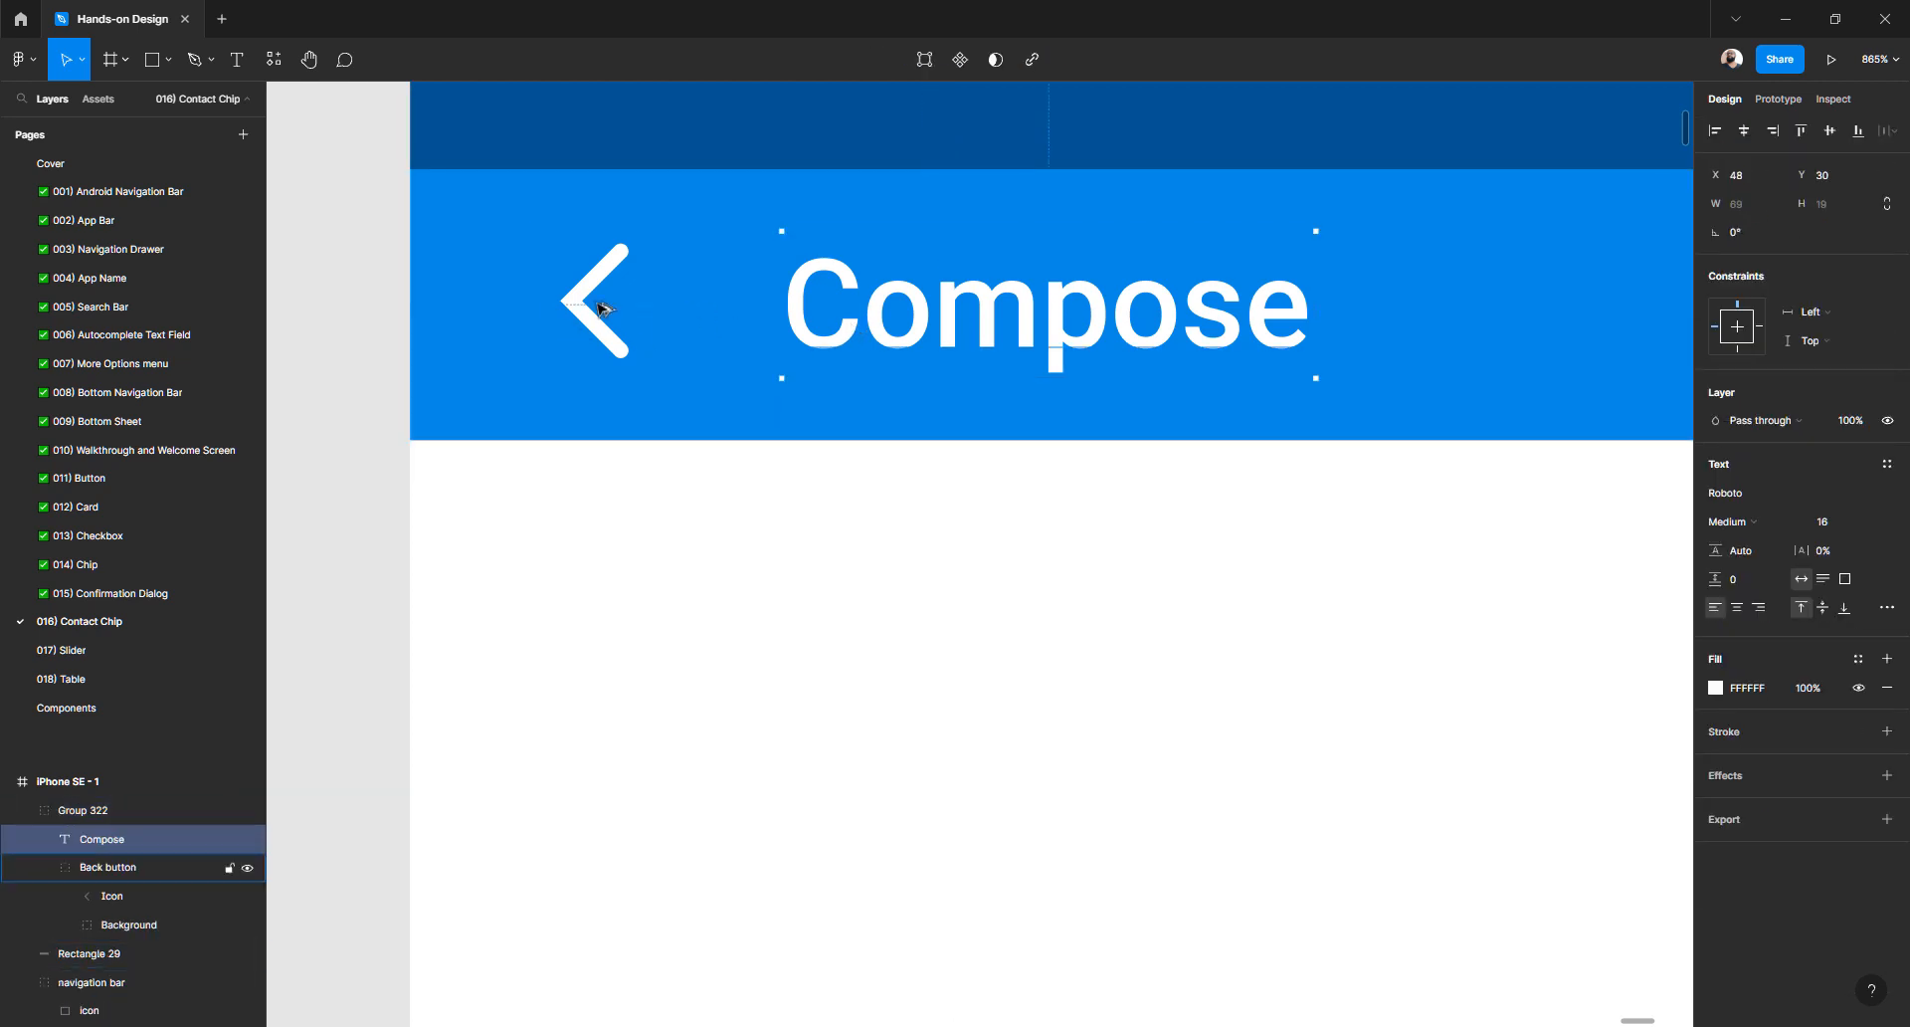
{"action": "key", "text": "Escape"}
{"action": "left_click", "coordinate": [821, 345]}
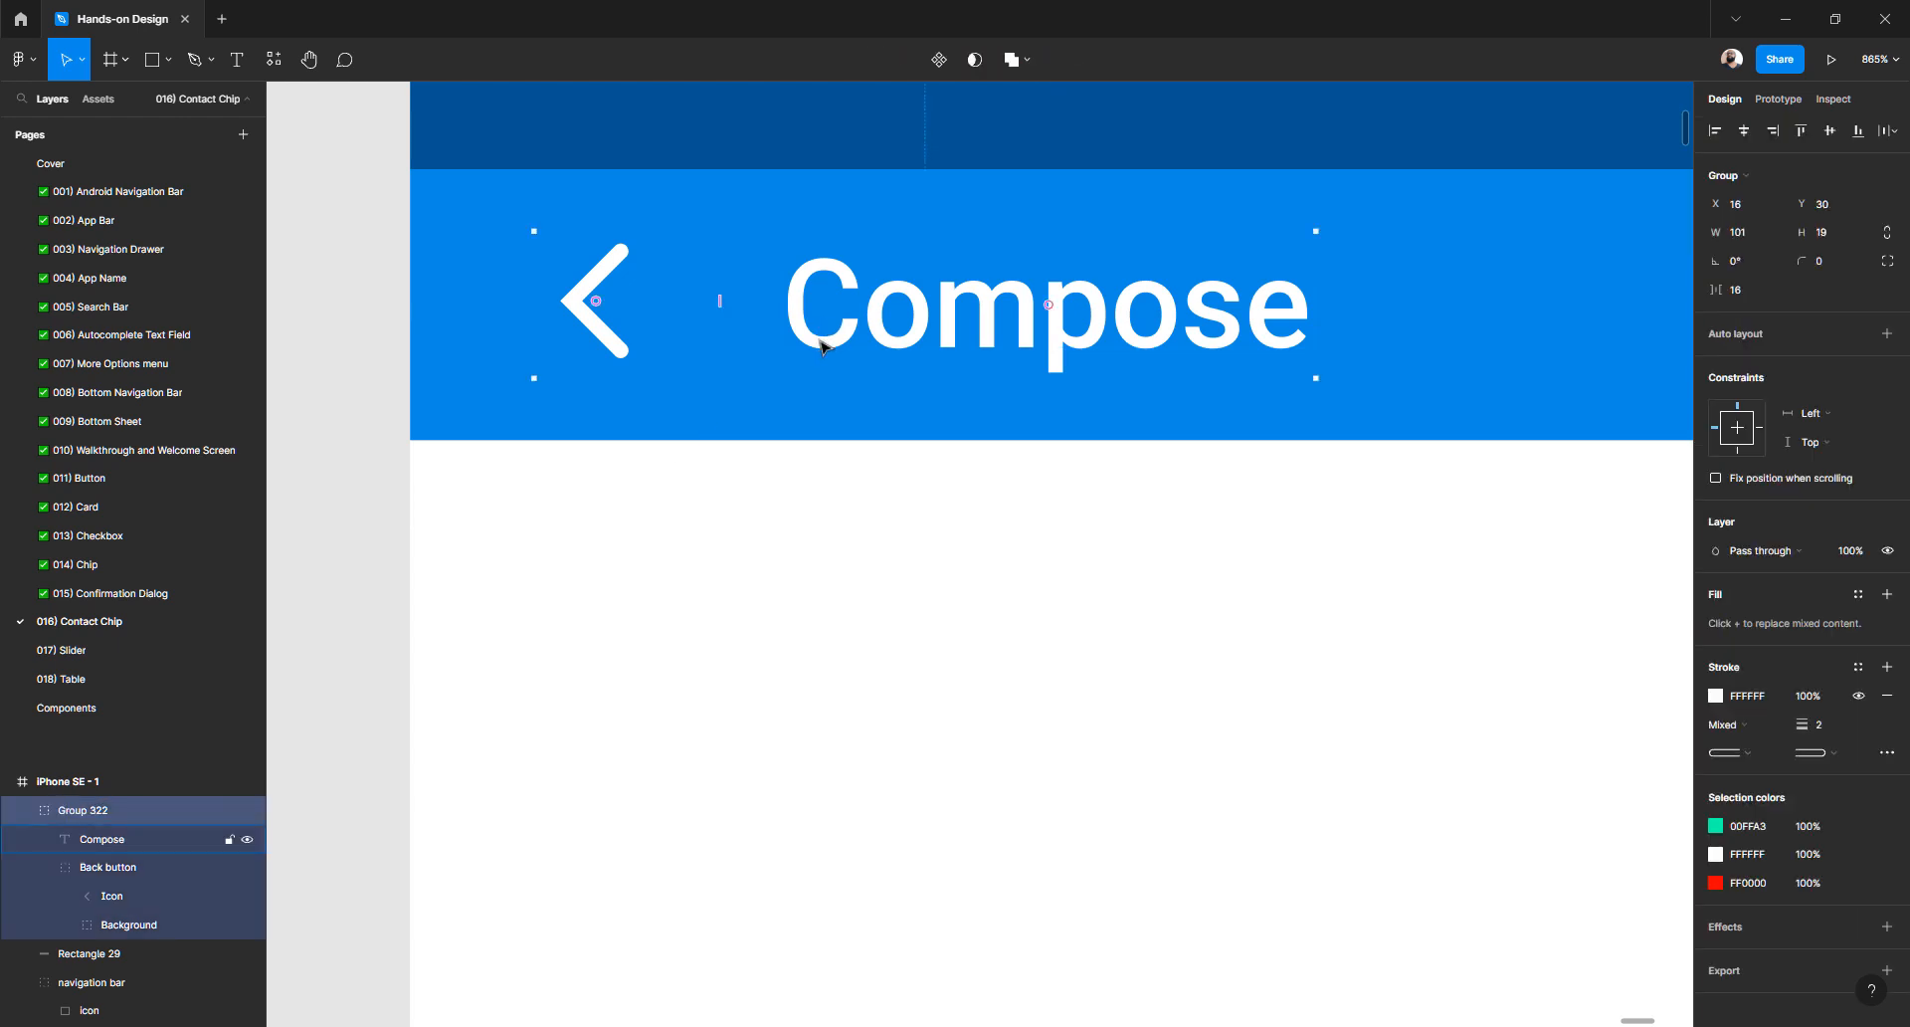
- Ungroup Group 322, leaving the Compose title and Back button (X 16, Y 31) as separate layers
{"action": "key", "text": "ctrl+shift+g"}
{"action": "left_click", "coordinate": [802, 493]}
{"action": "left_click", "coordinate": [836, 345]}
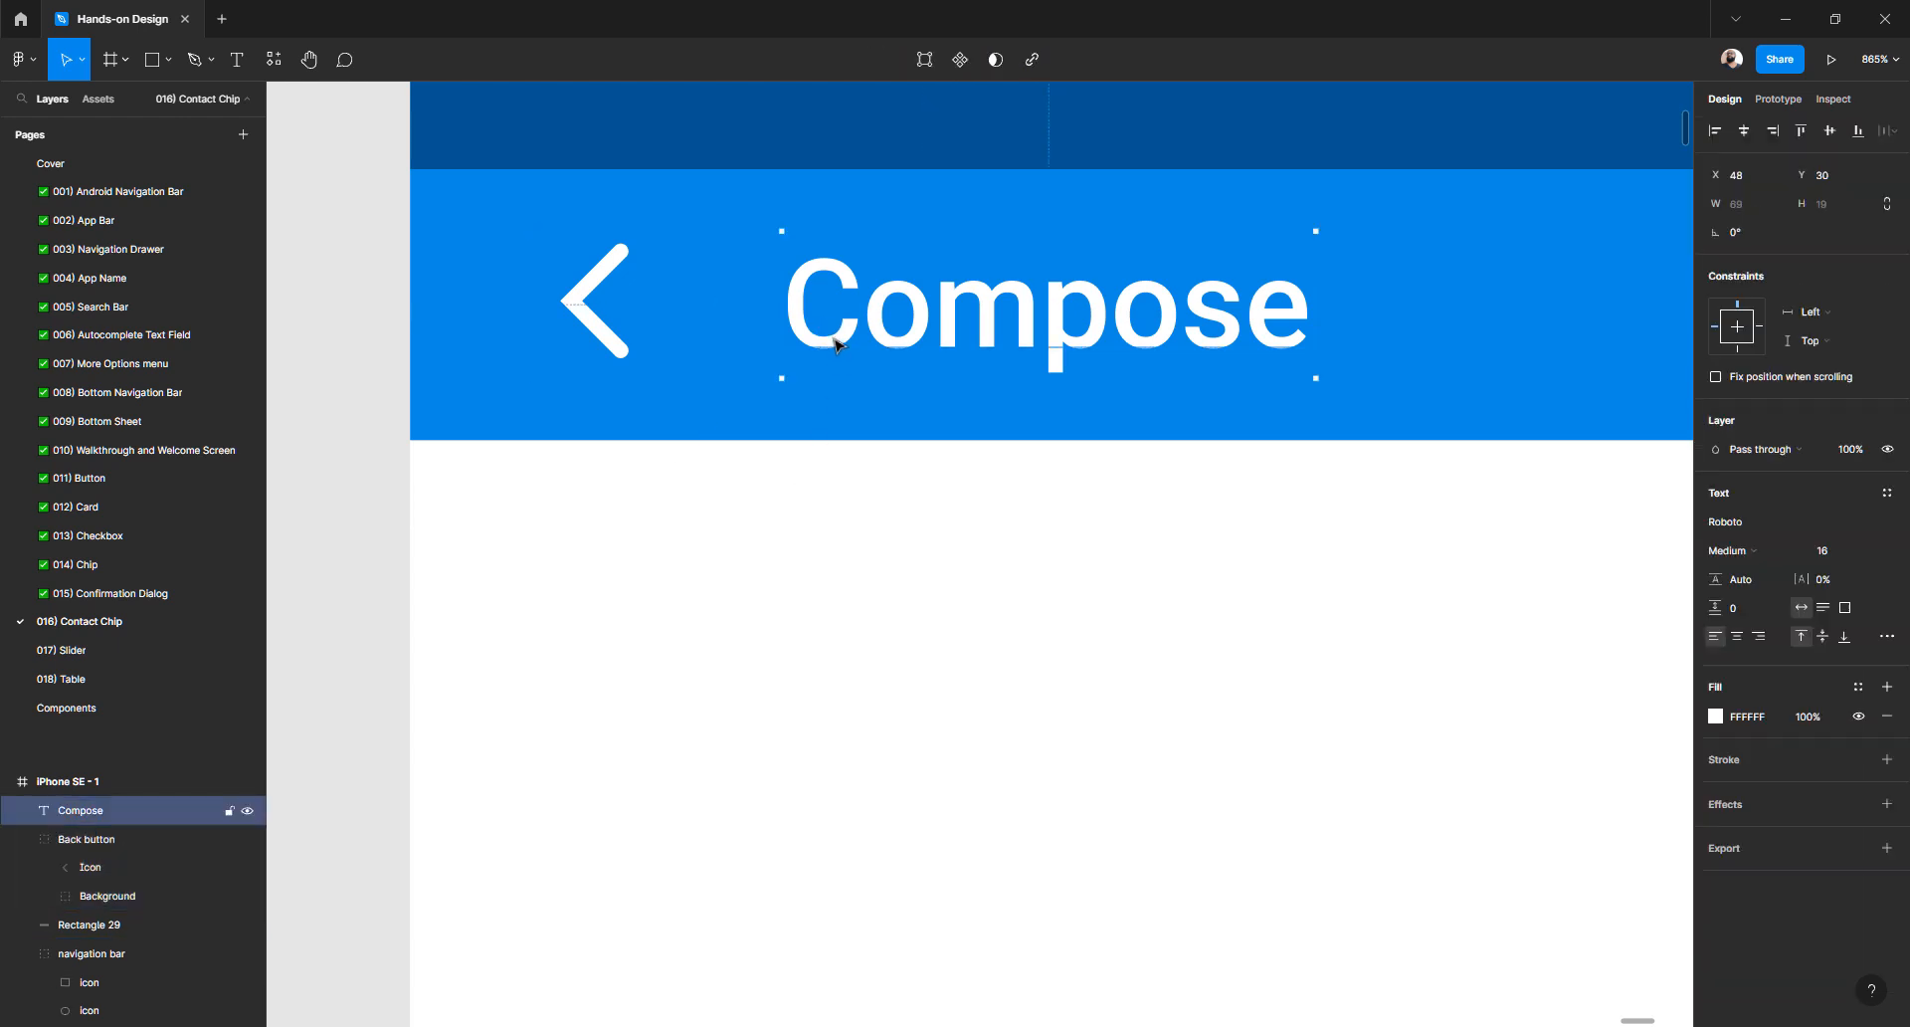
{"action": "left_click", "coordinate": [622, 354], "text": "shift"}
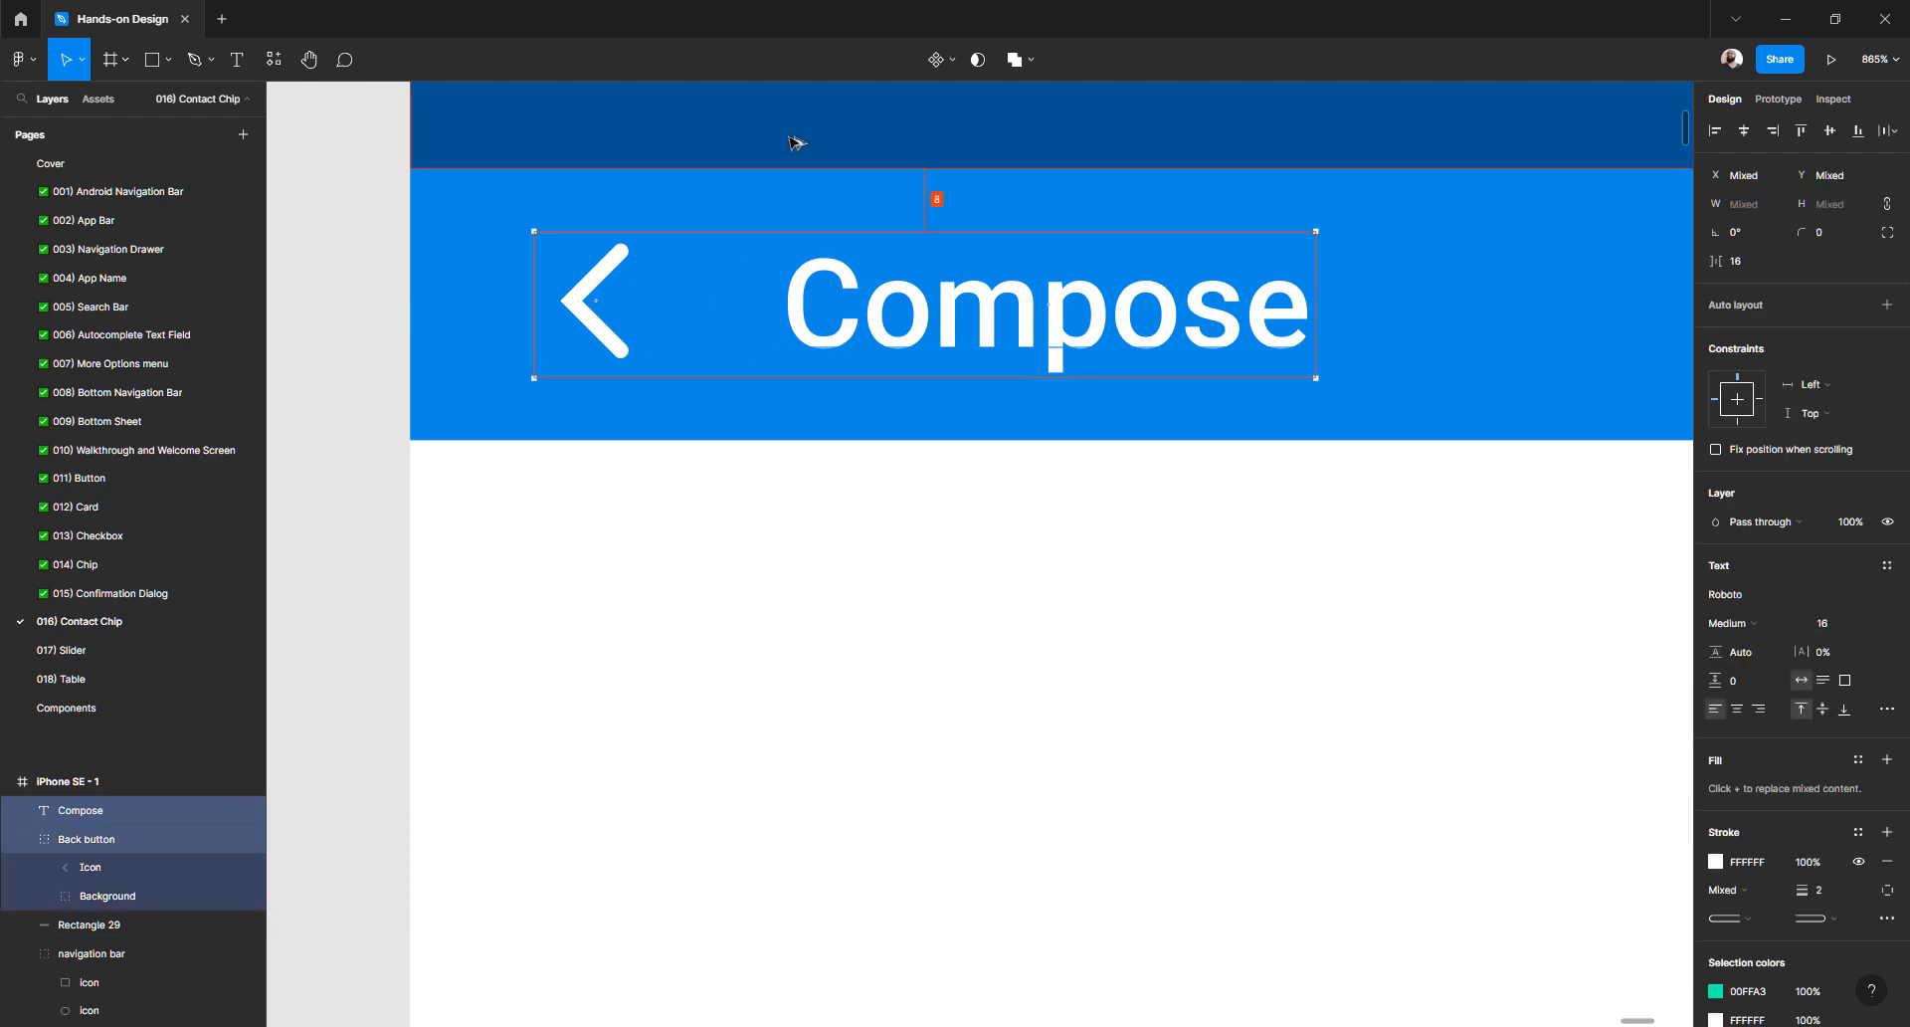
{"action": "left_click", "coordinate": [734, 528]}
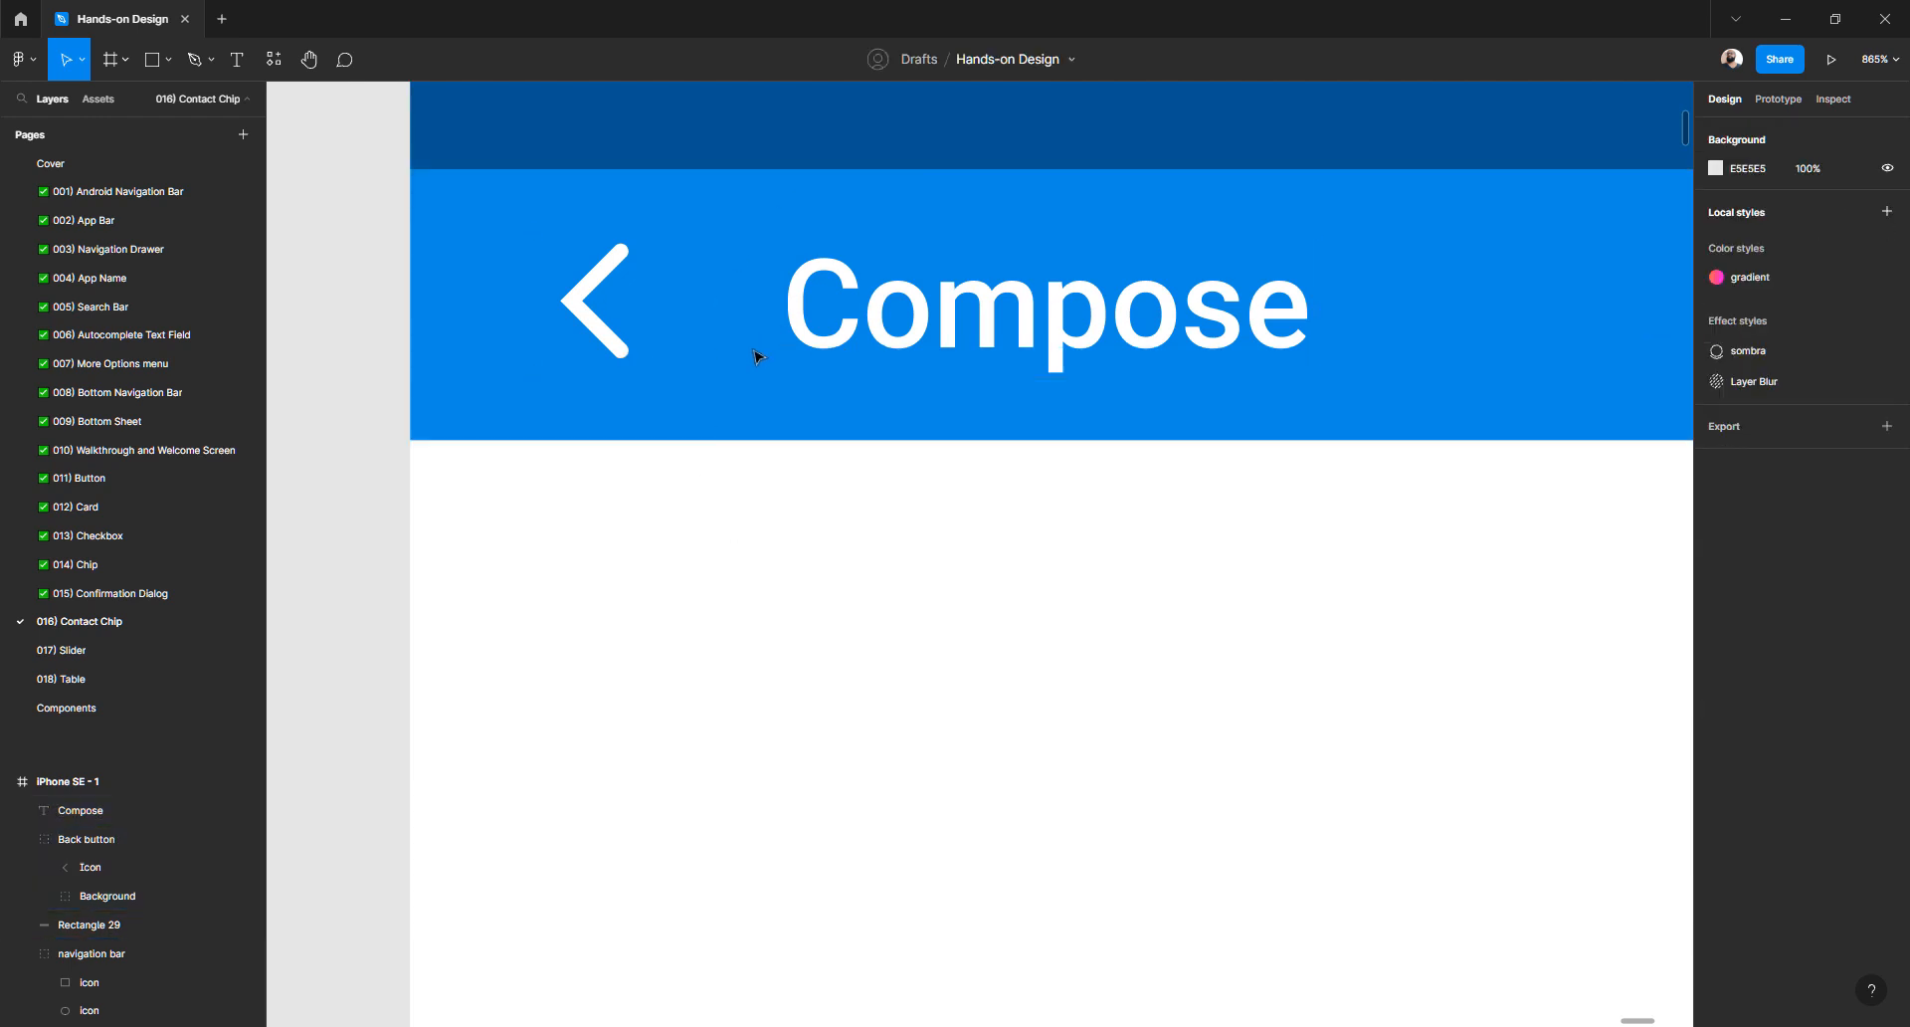
{"action": "left_click", "coordinate": [810, 338]}
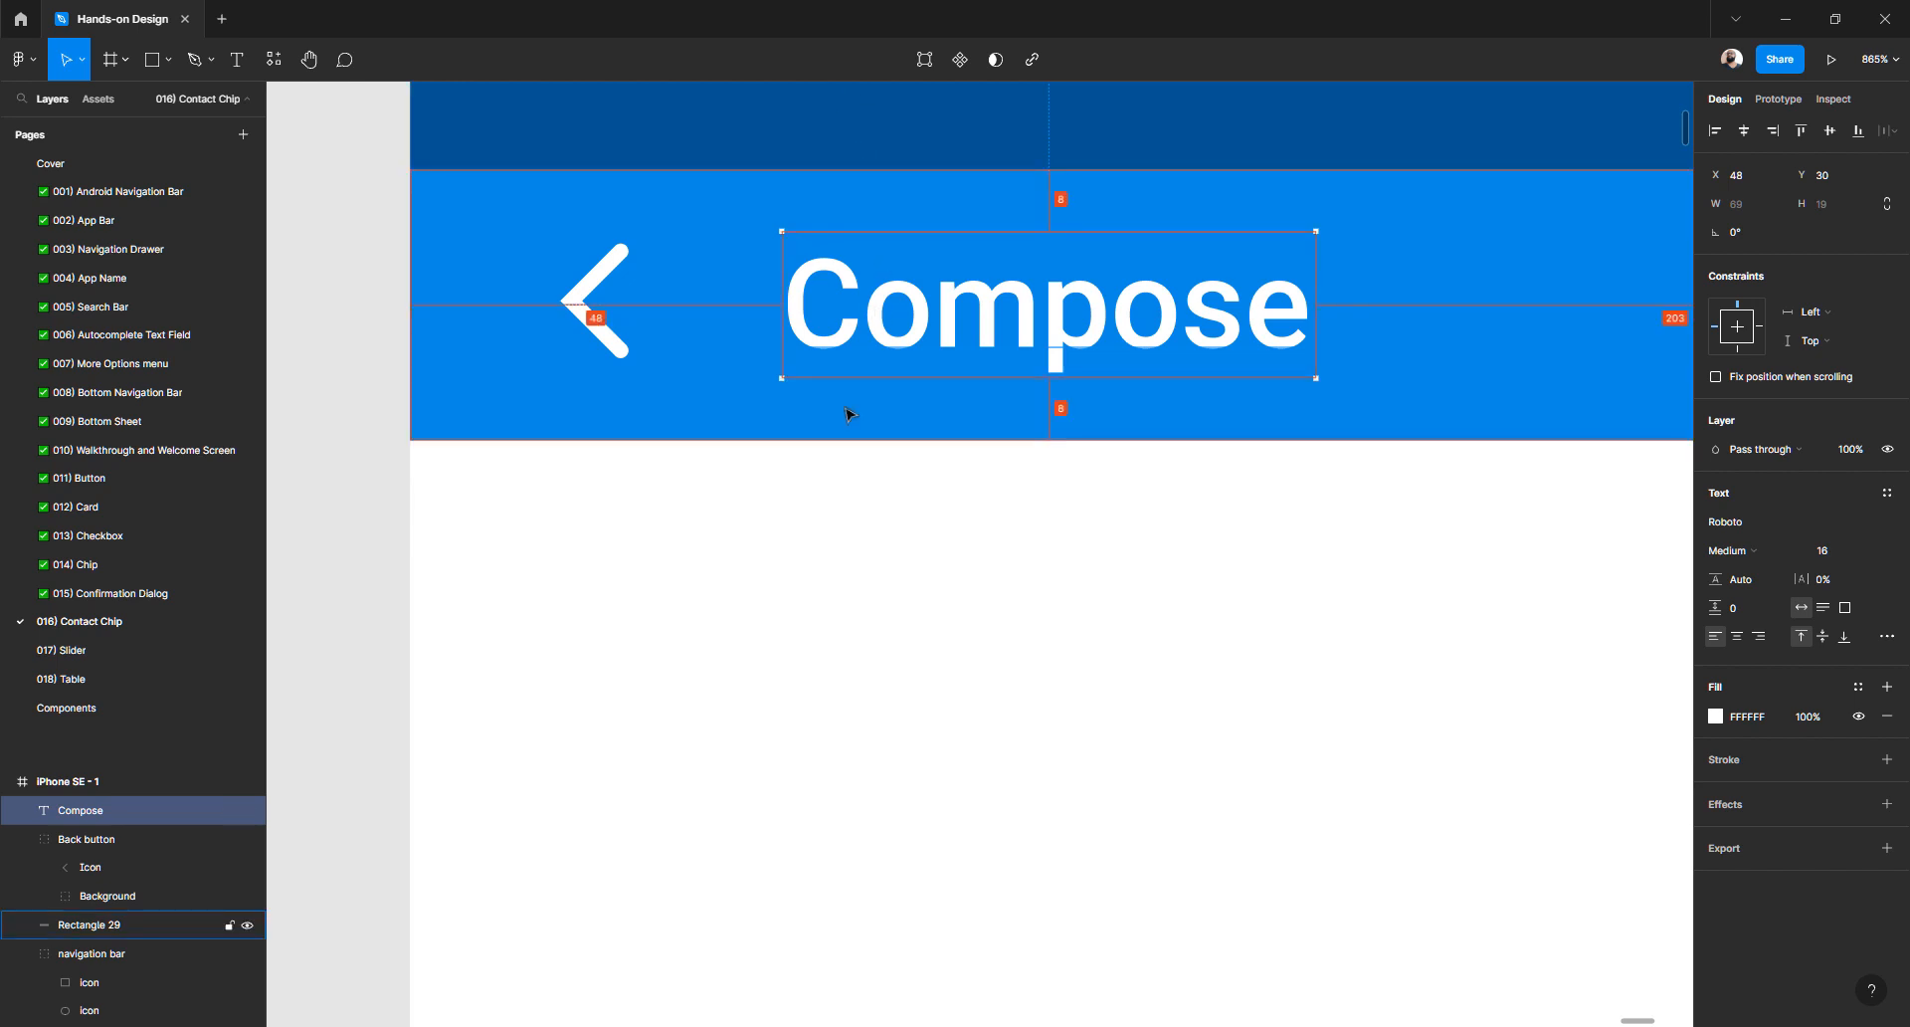
{"action": "left_click", "coordinate": [592, 285]}
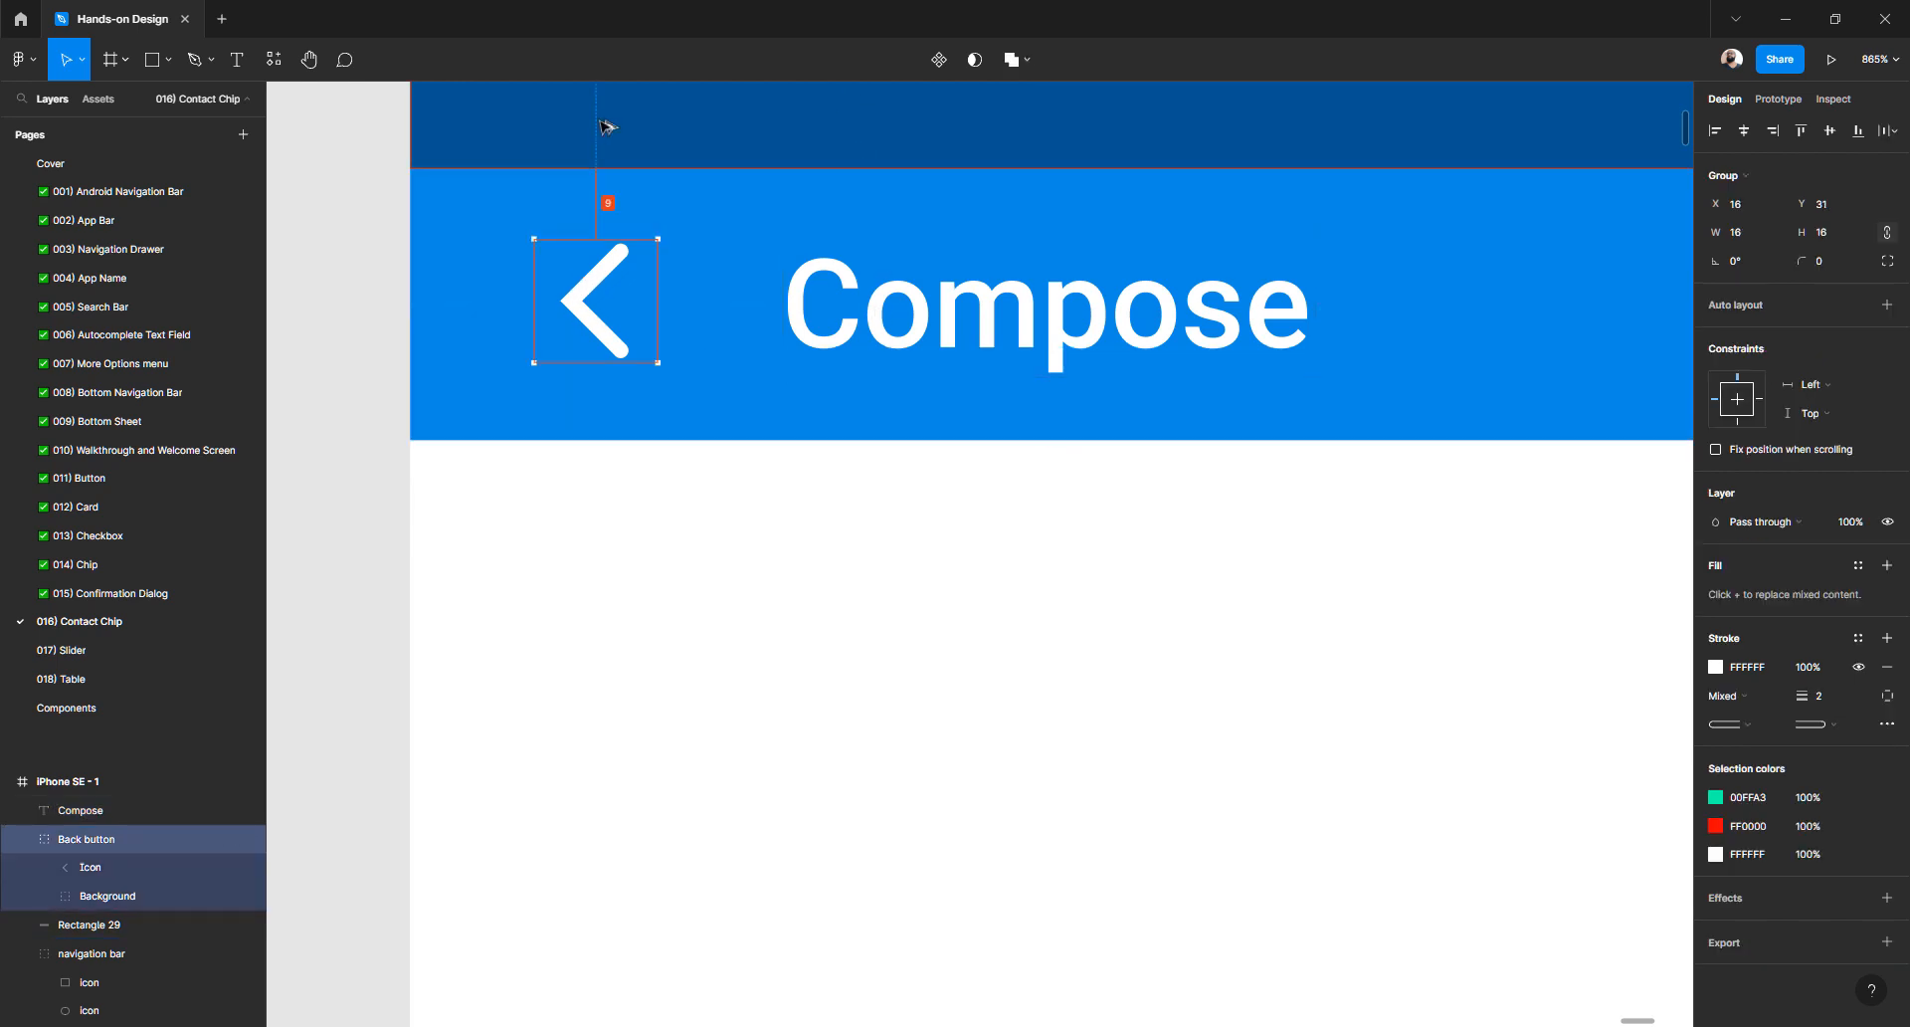
- Alt-drag a copy of the template's Group 304 (arrow, Compose, send) above the iPhone SE frame
{"action": "left_click", "coordinate": [636, 467]}
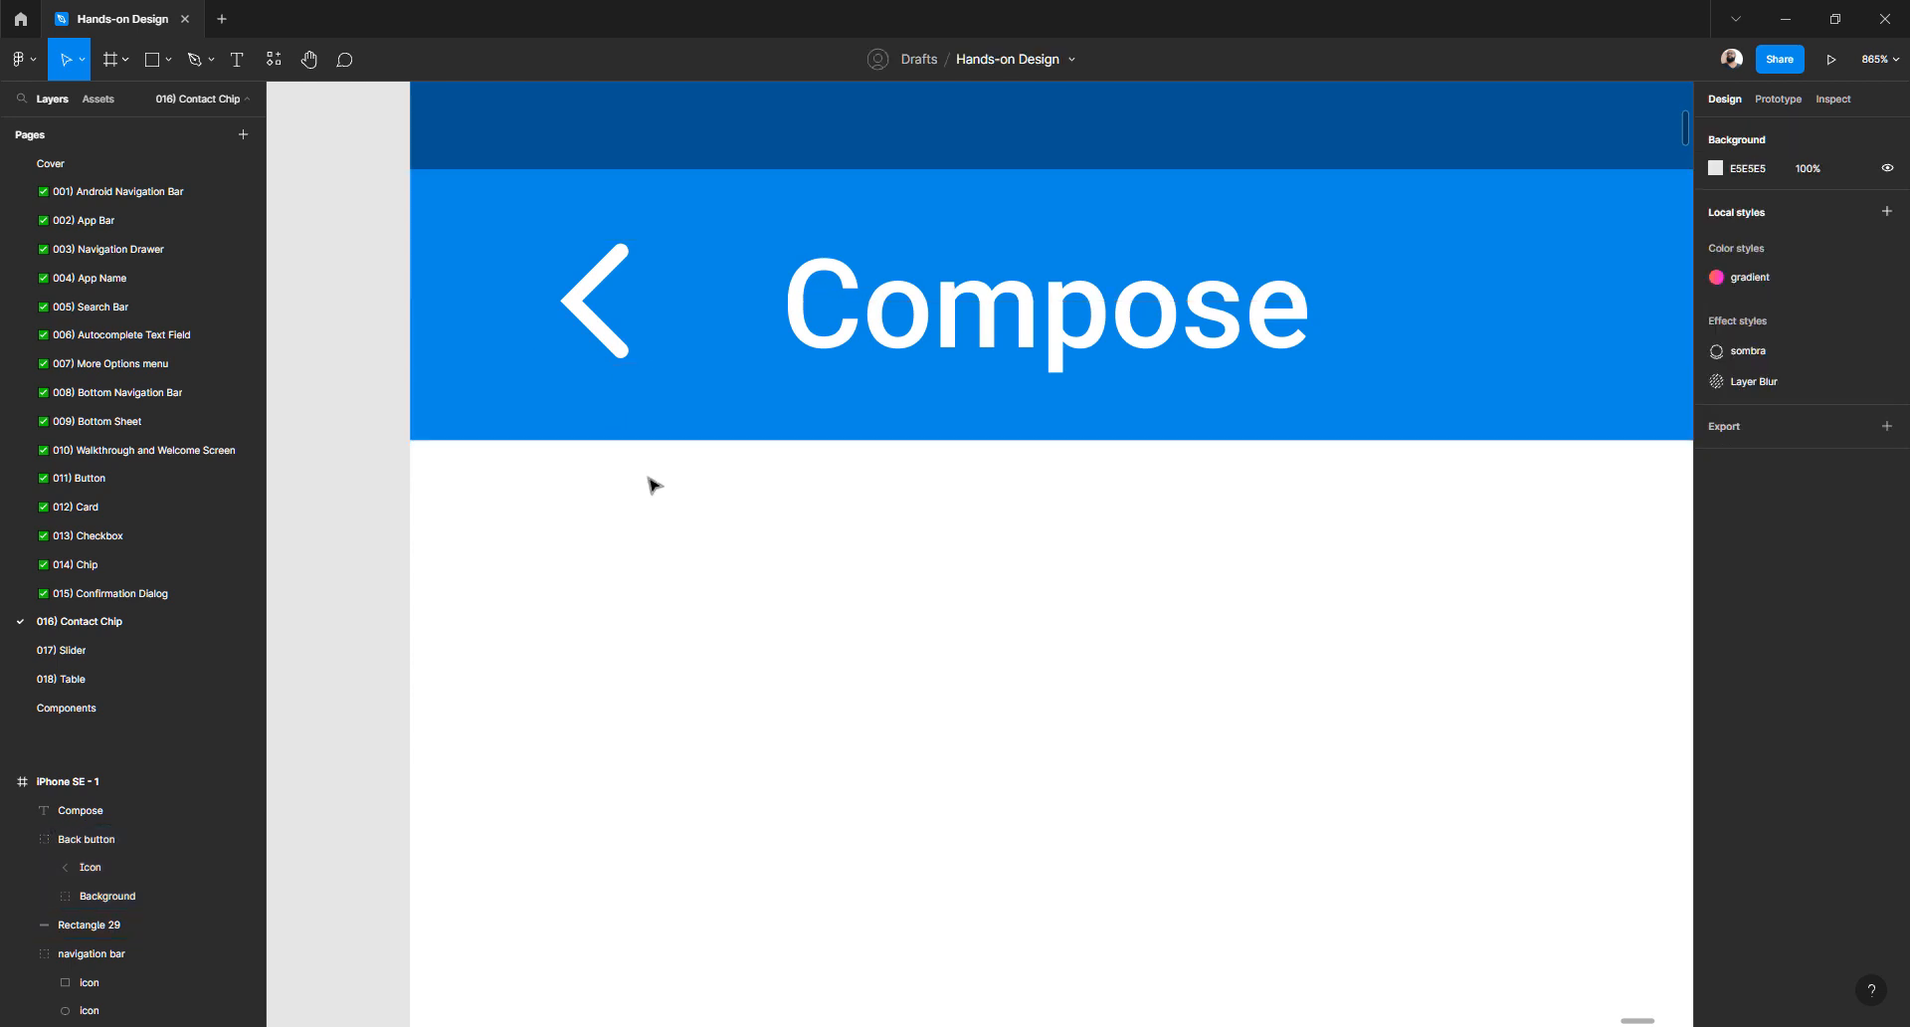
{"action": "scroll", "coordinate": [648, 482], "scroll_direction": "down", "scroll_amount": 3}
{"action": "scroll", "coordinate": [699, 453], "scroll_direction": "down", "scroll_amount": 5}
{"action": "scroll", "coordinate": [700, 453], "scroll_direction": "left", "scroll_amount": 3}
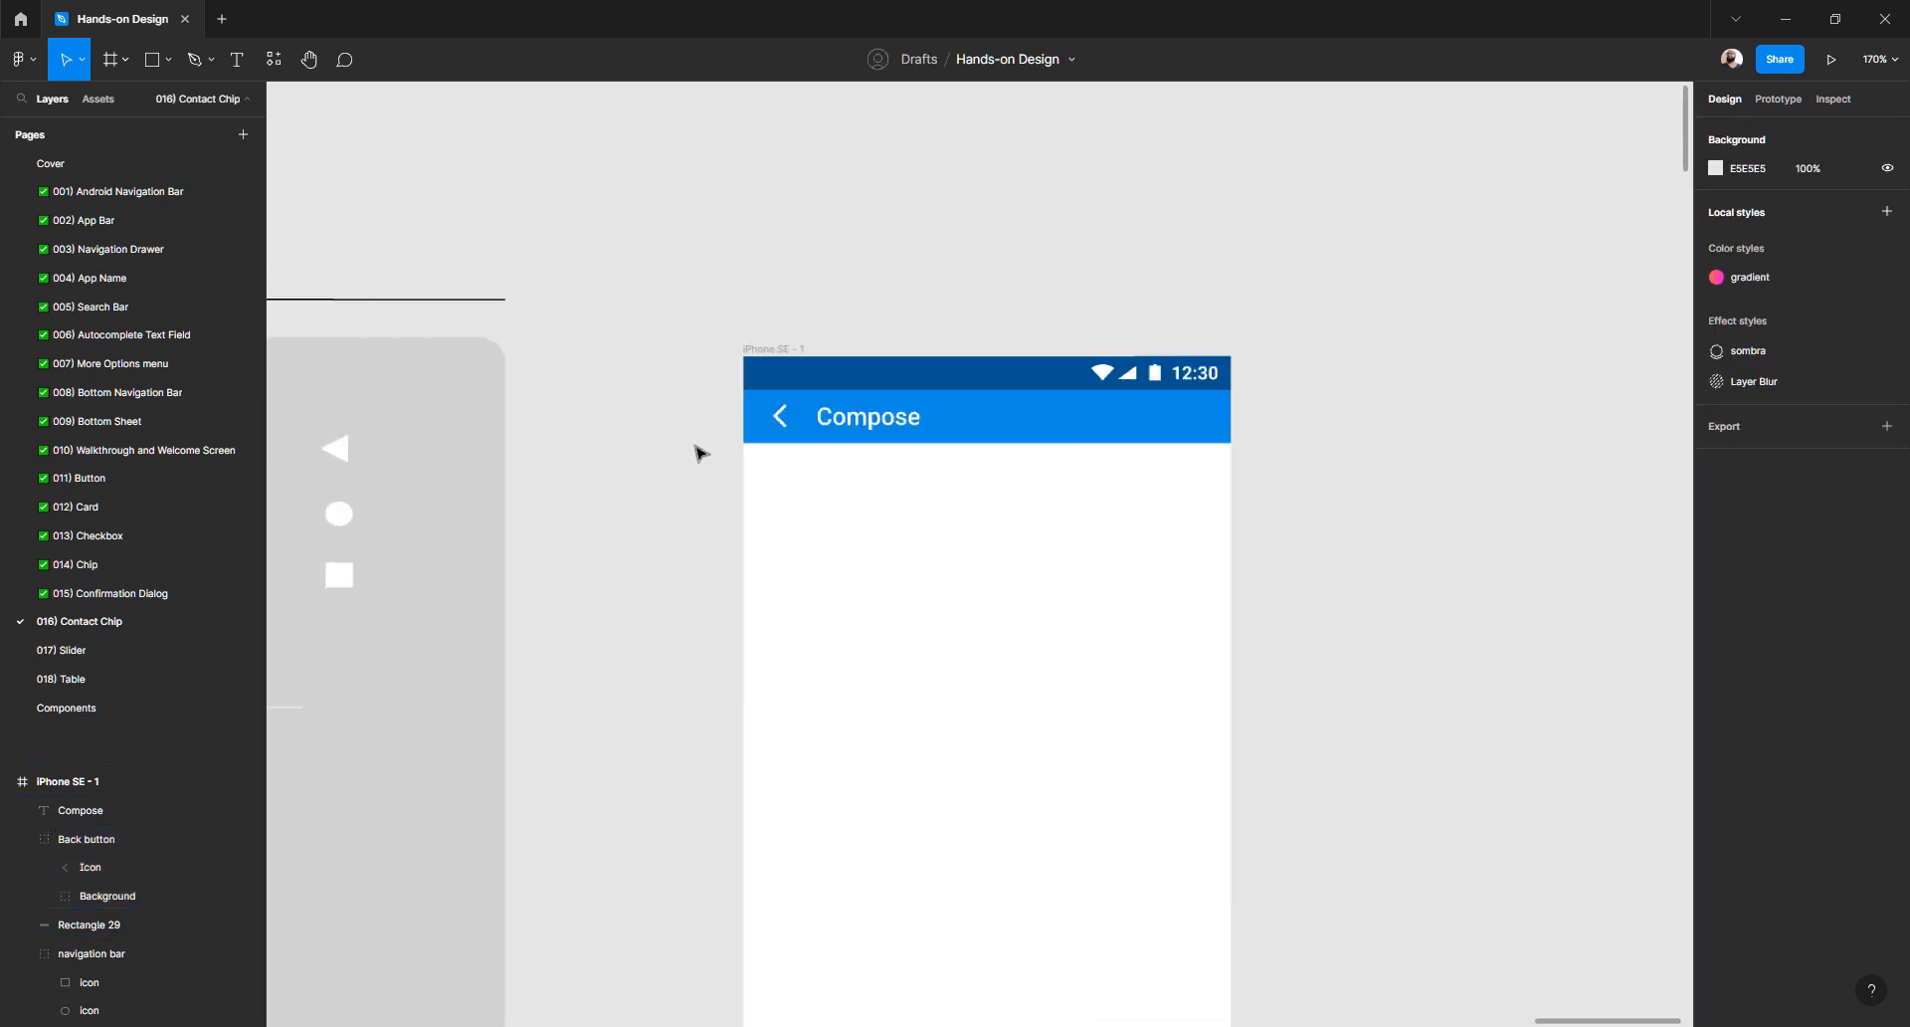
{"action": "scroll", "coordinate": [700, 453], "scroll_direction": "up", "scroll_amount": 4}
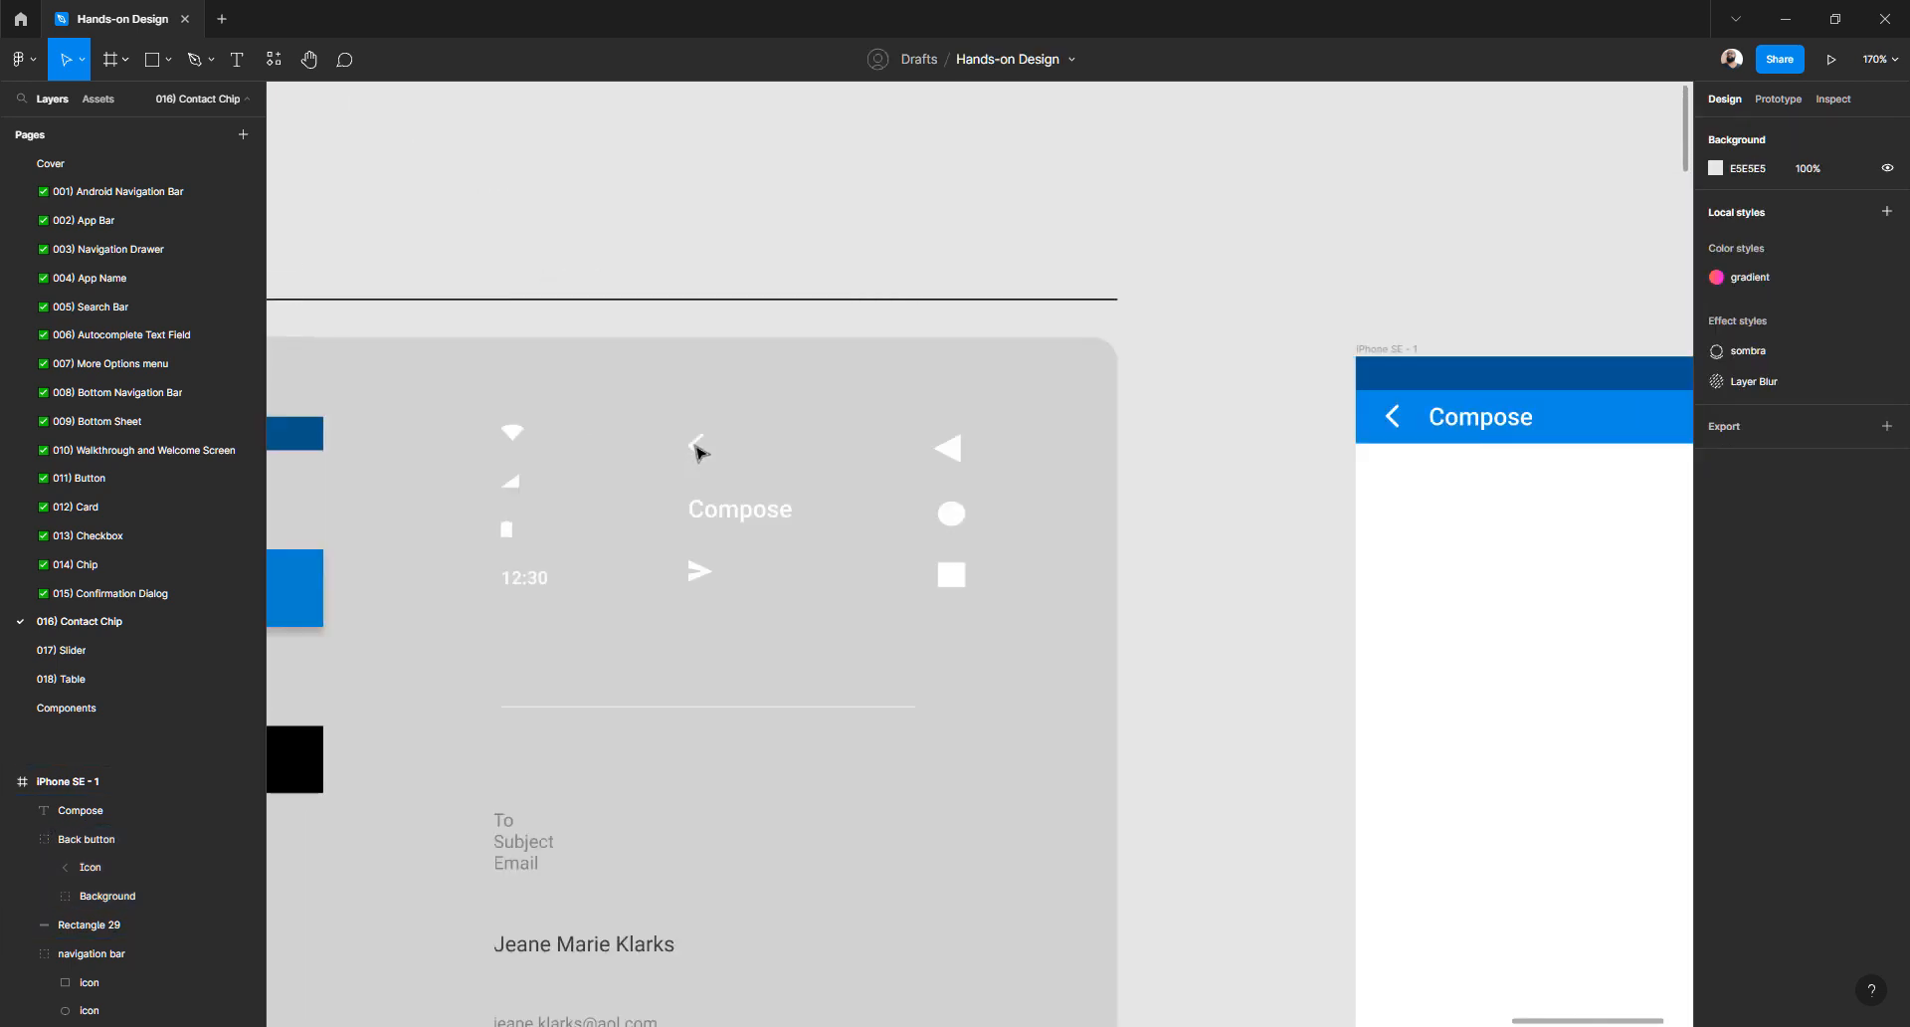
{"action": "left_click", "coordinate": [701, 575]}
{"action": "double_click", "coordinate": [702, 575]}
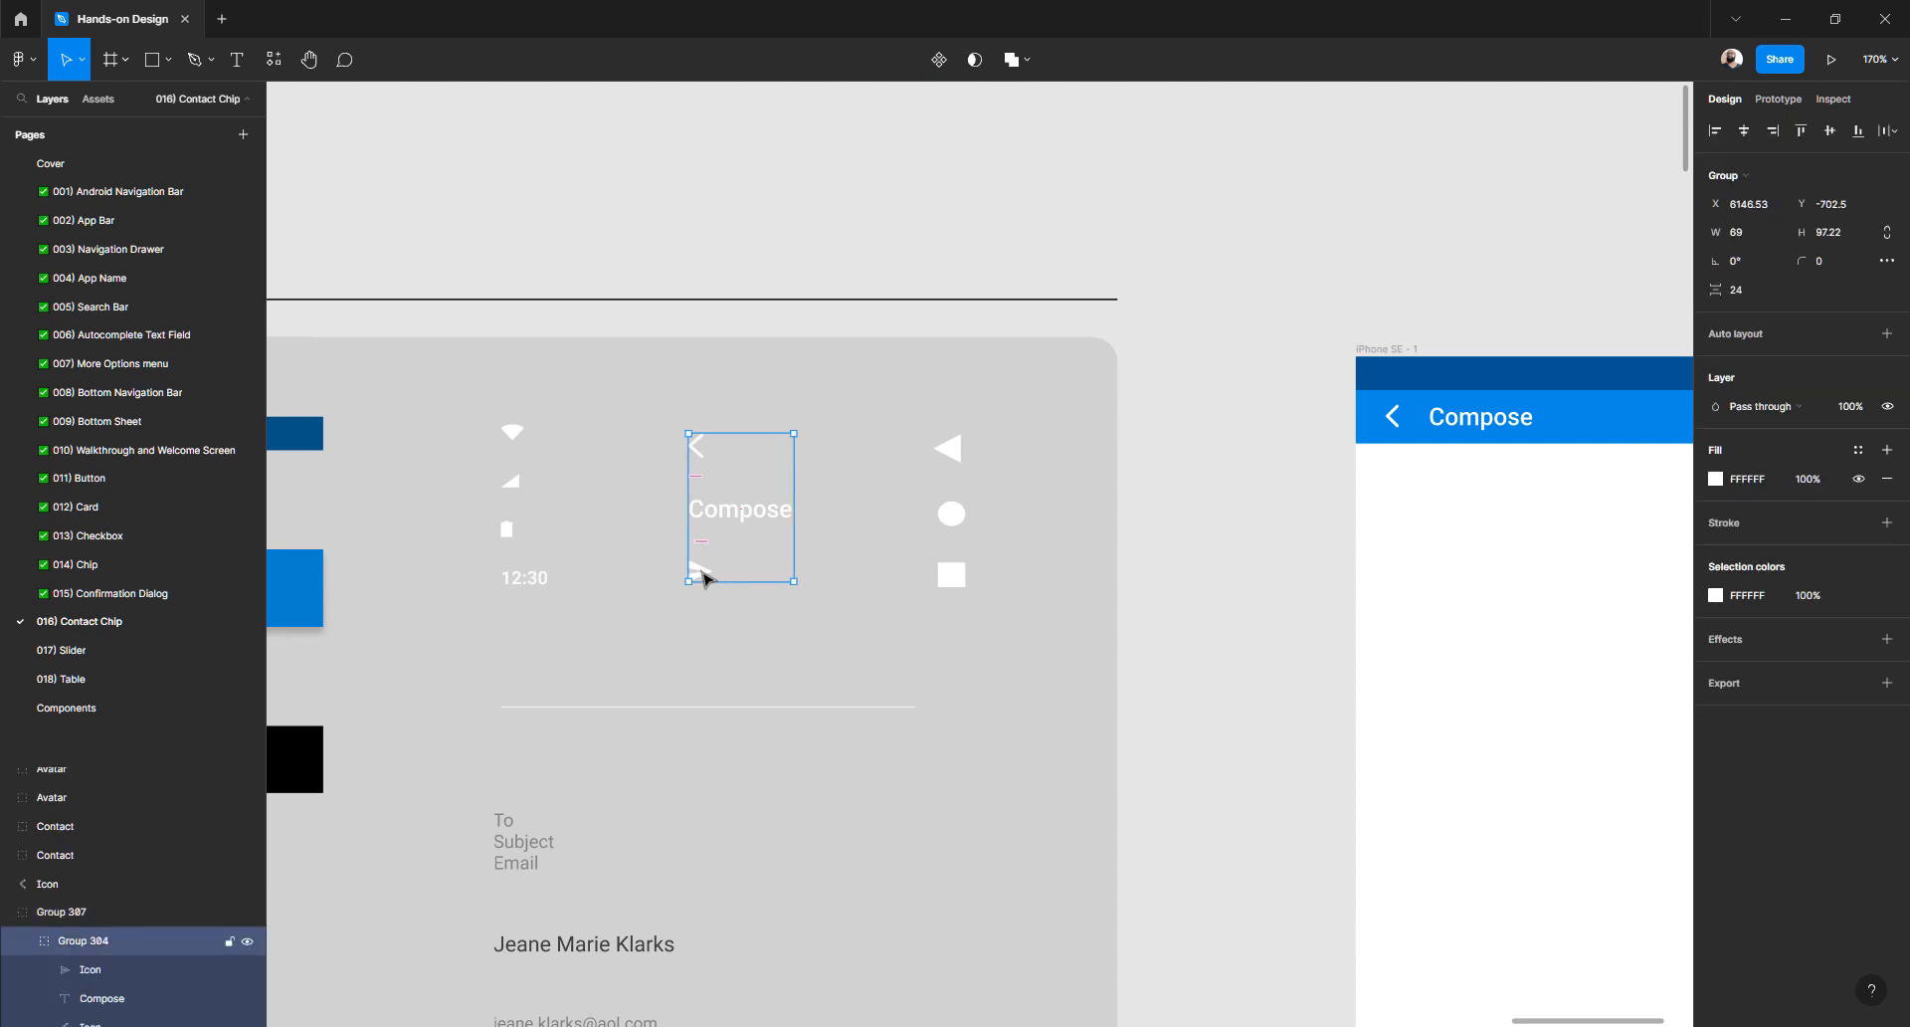
{"action": "left_click_drag", "start_coordinate": [702, 575], "coordinate": [1500, 247]}
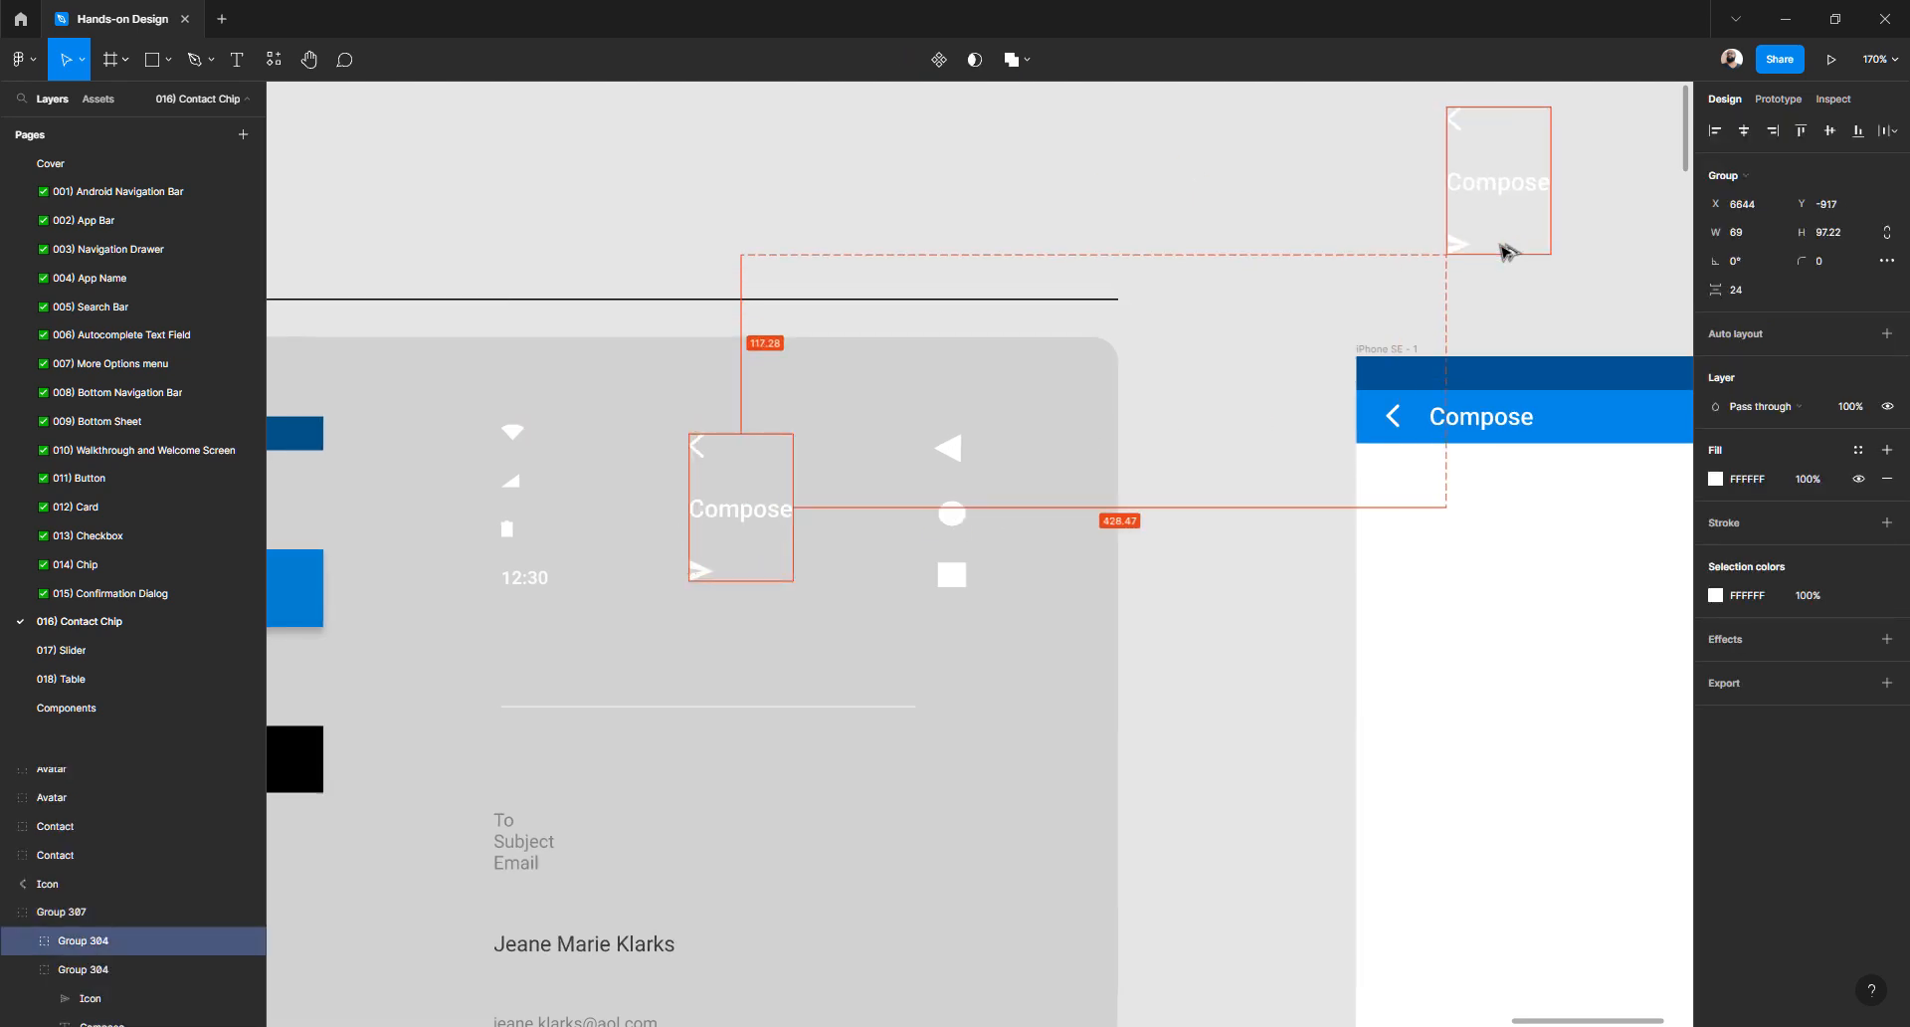
{"action": "left_click", "coordinate": [1217, 299]}
- Return the view to the app bar and select the back arrow group
{"action": "scroll", "coordinate": [1174, 319], "scroll_direction": "right", "scroll_amount": 3}
{"action": "scroll", "coordinate": [1154, 378], "scroll_direction": "up", "scroll_amount": 10}
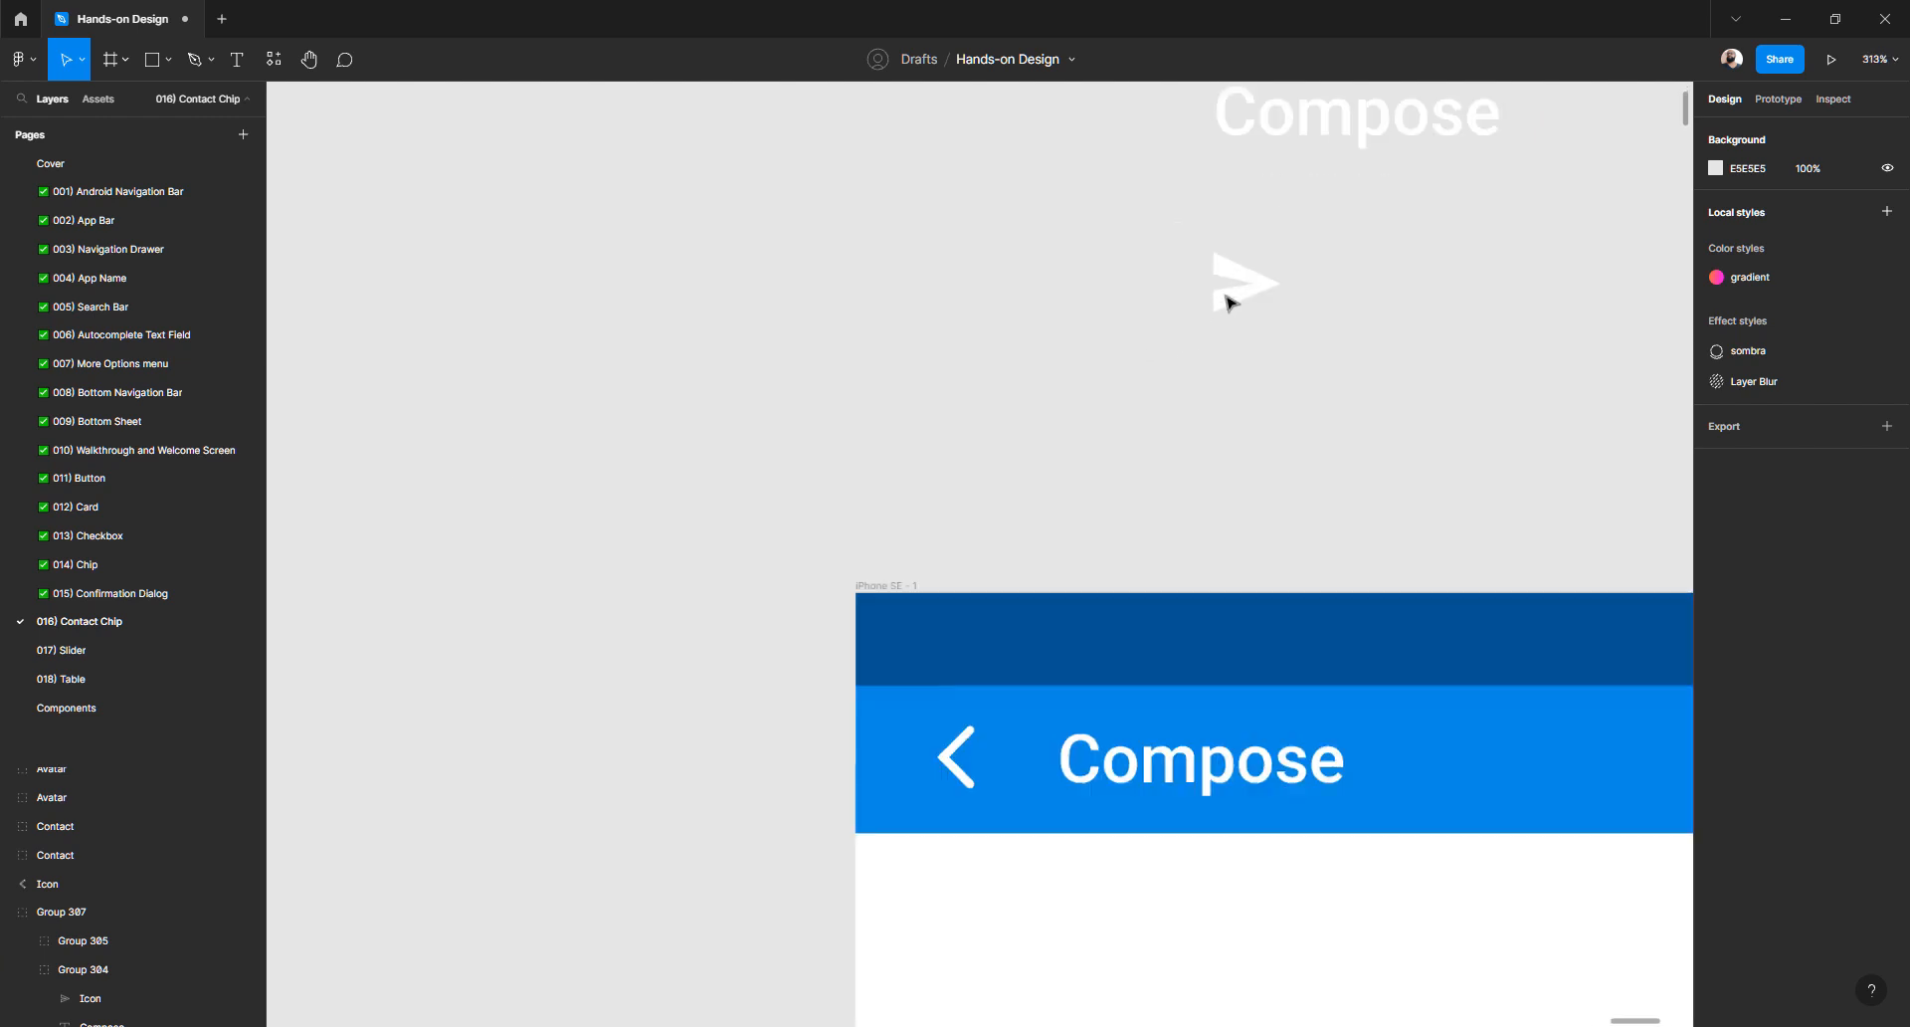
{"action": "scroll", "coordinate": [994, 452], "scroll_direction": "down", "scroll_amount": 6}
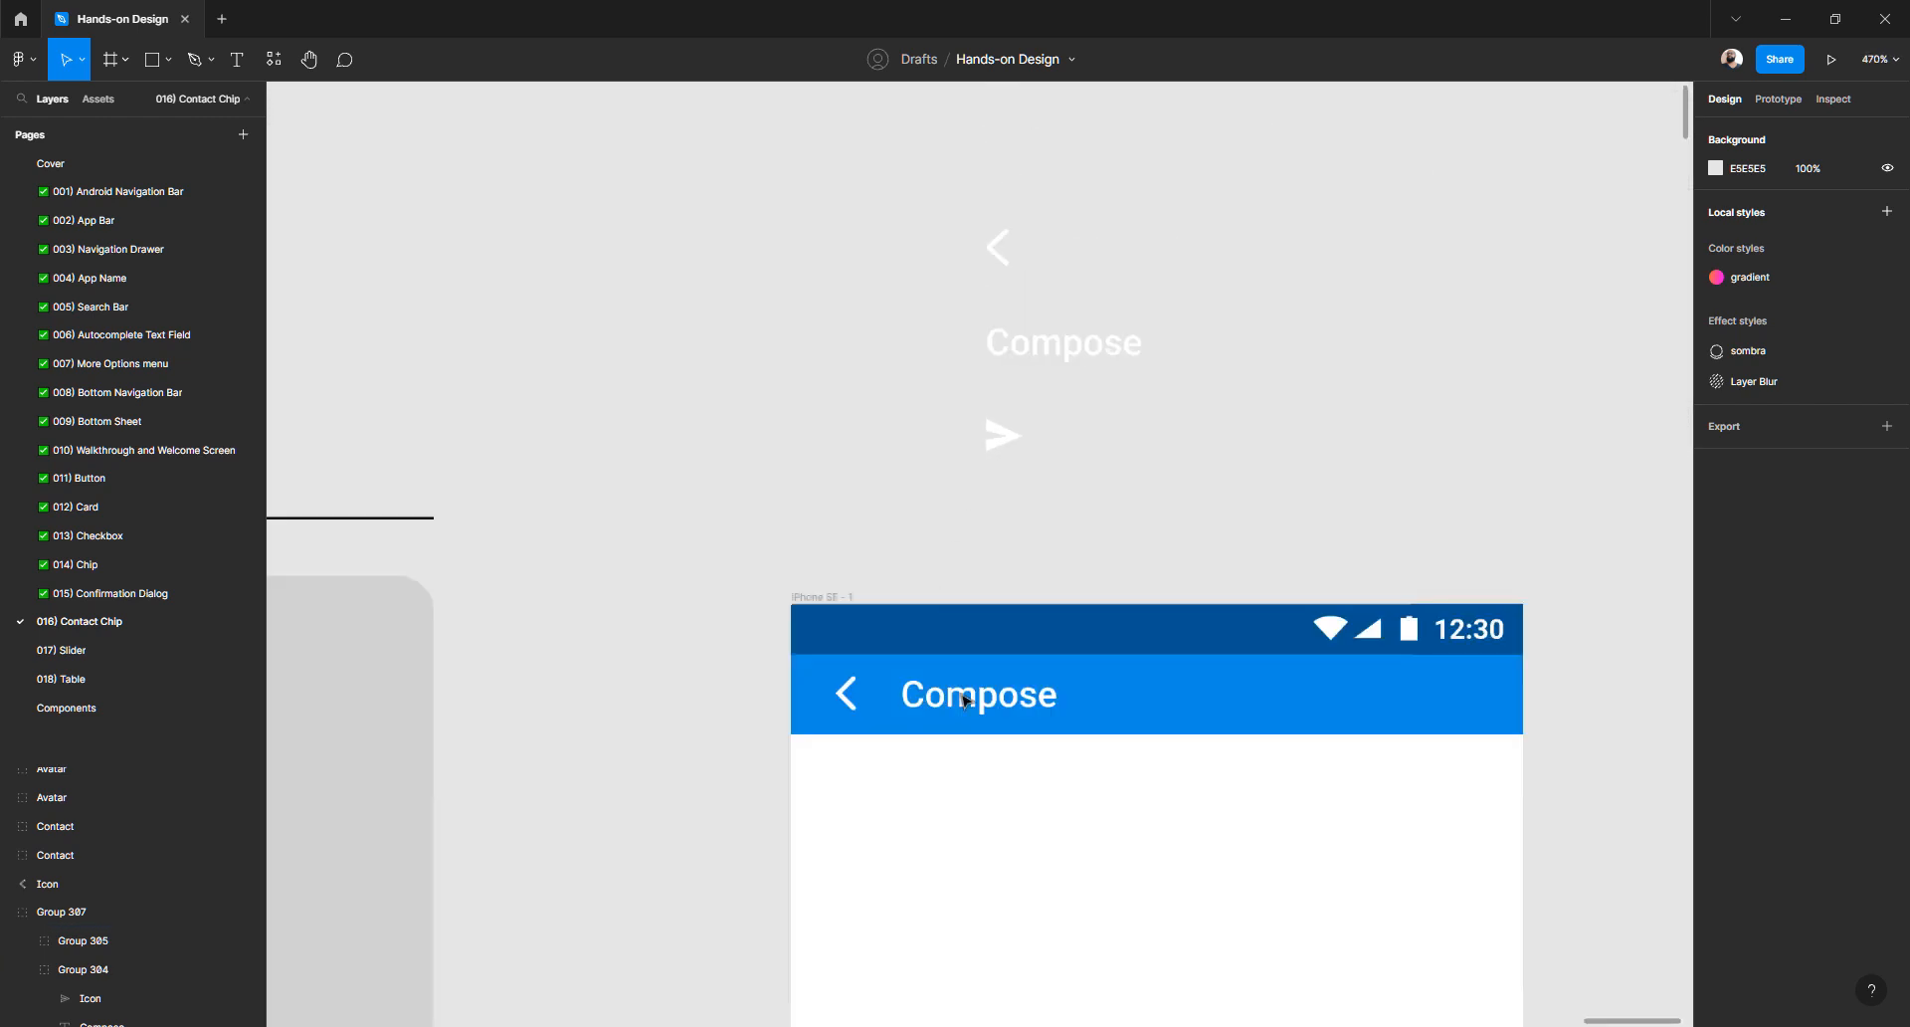
{"action": "left_click", "coordinate": [848, 695]}
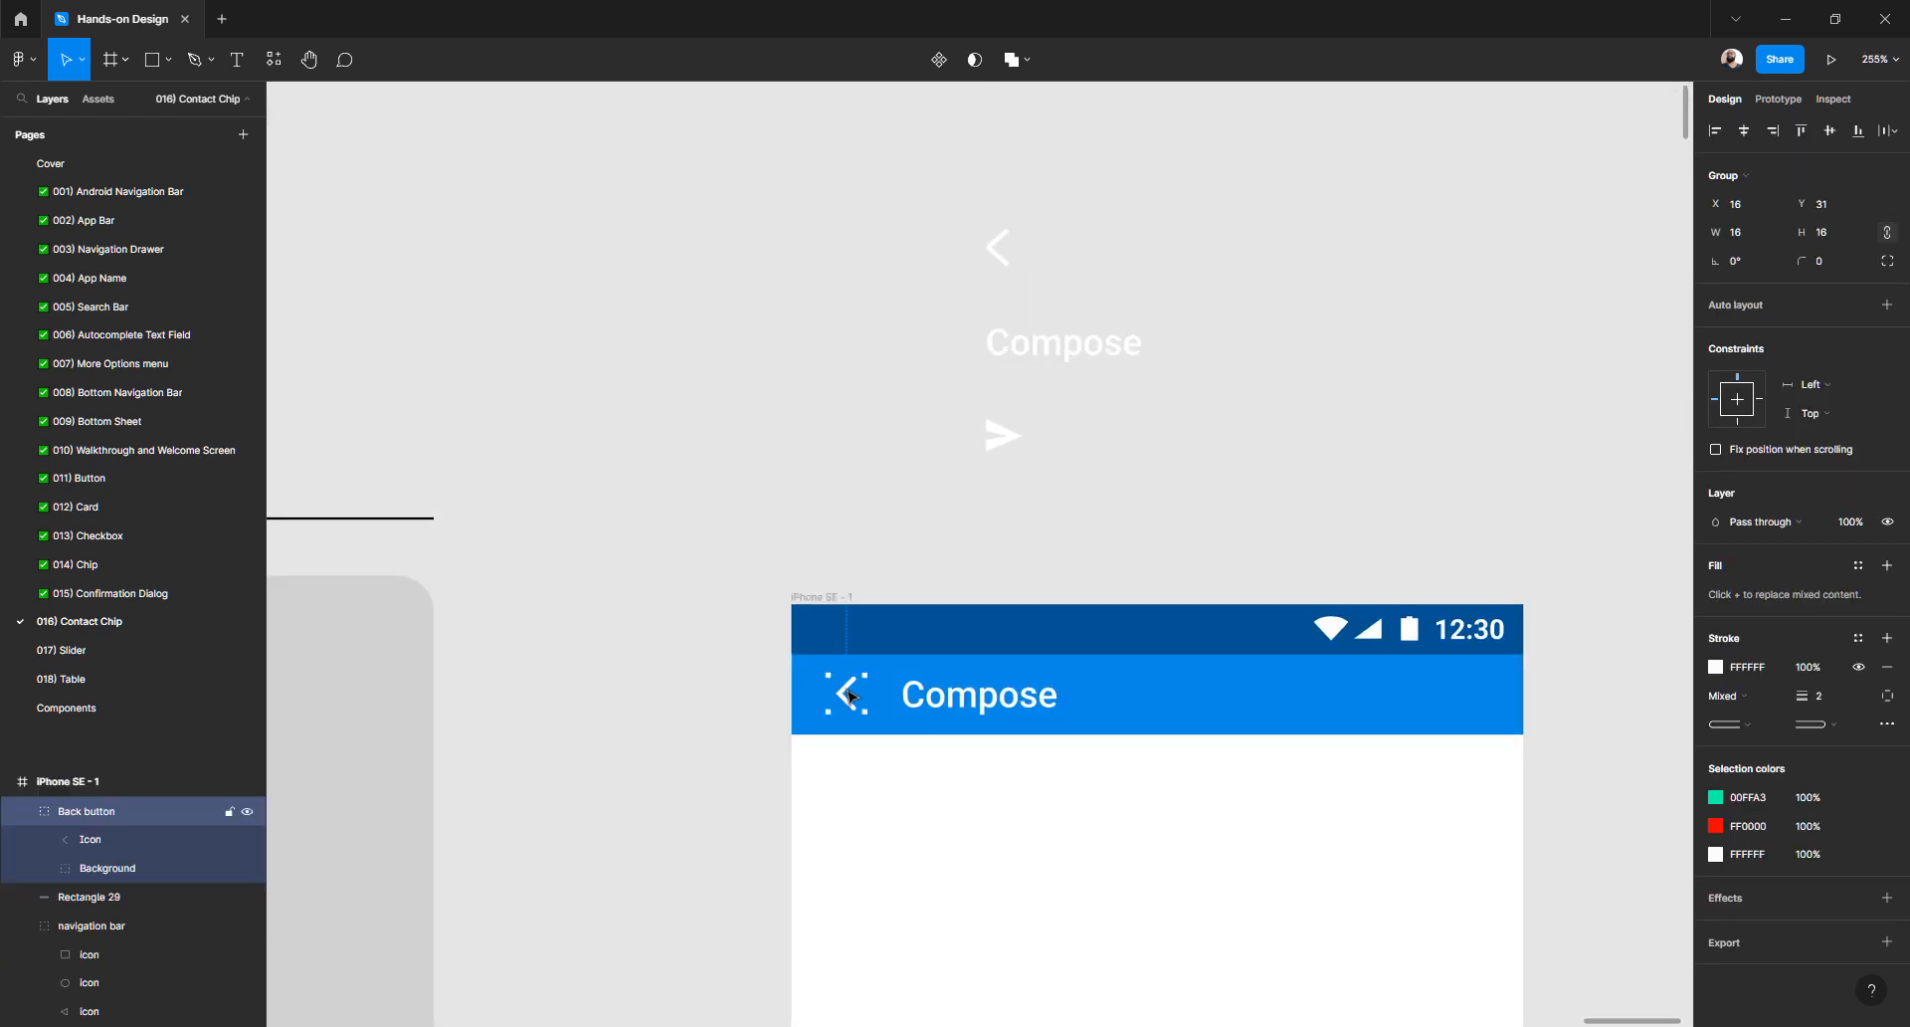
- Drag the back arrow group out above the iPhone frame
{"action": "left_click", "coordinate": [739, 691]}
{"action": "left_click", "coordinate": [850, 697]}
{"action": "left_click_drag", "start_coordinate": [850, 701], "coordinate": [1003, 502]}
{"action": "scroll", "coordinate": [1004, 476], "scroll_direction": "up", "scroll_amount": 5}
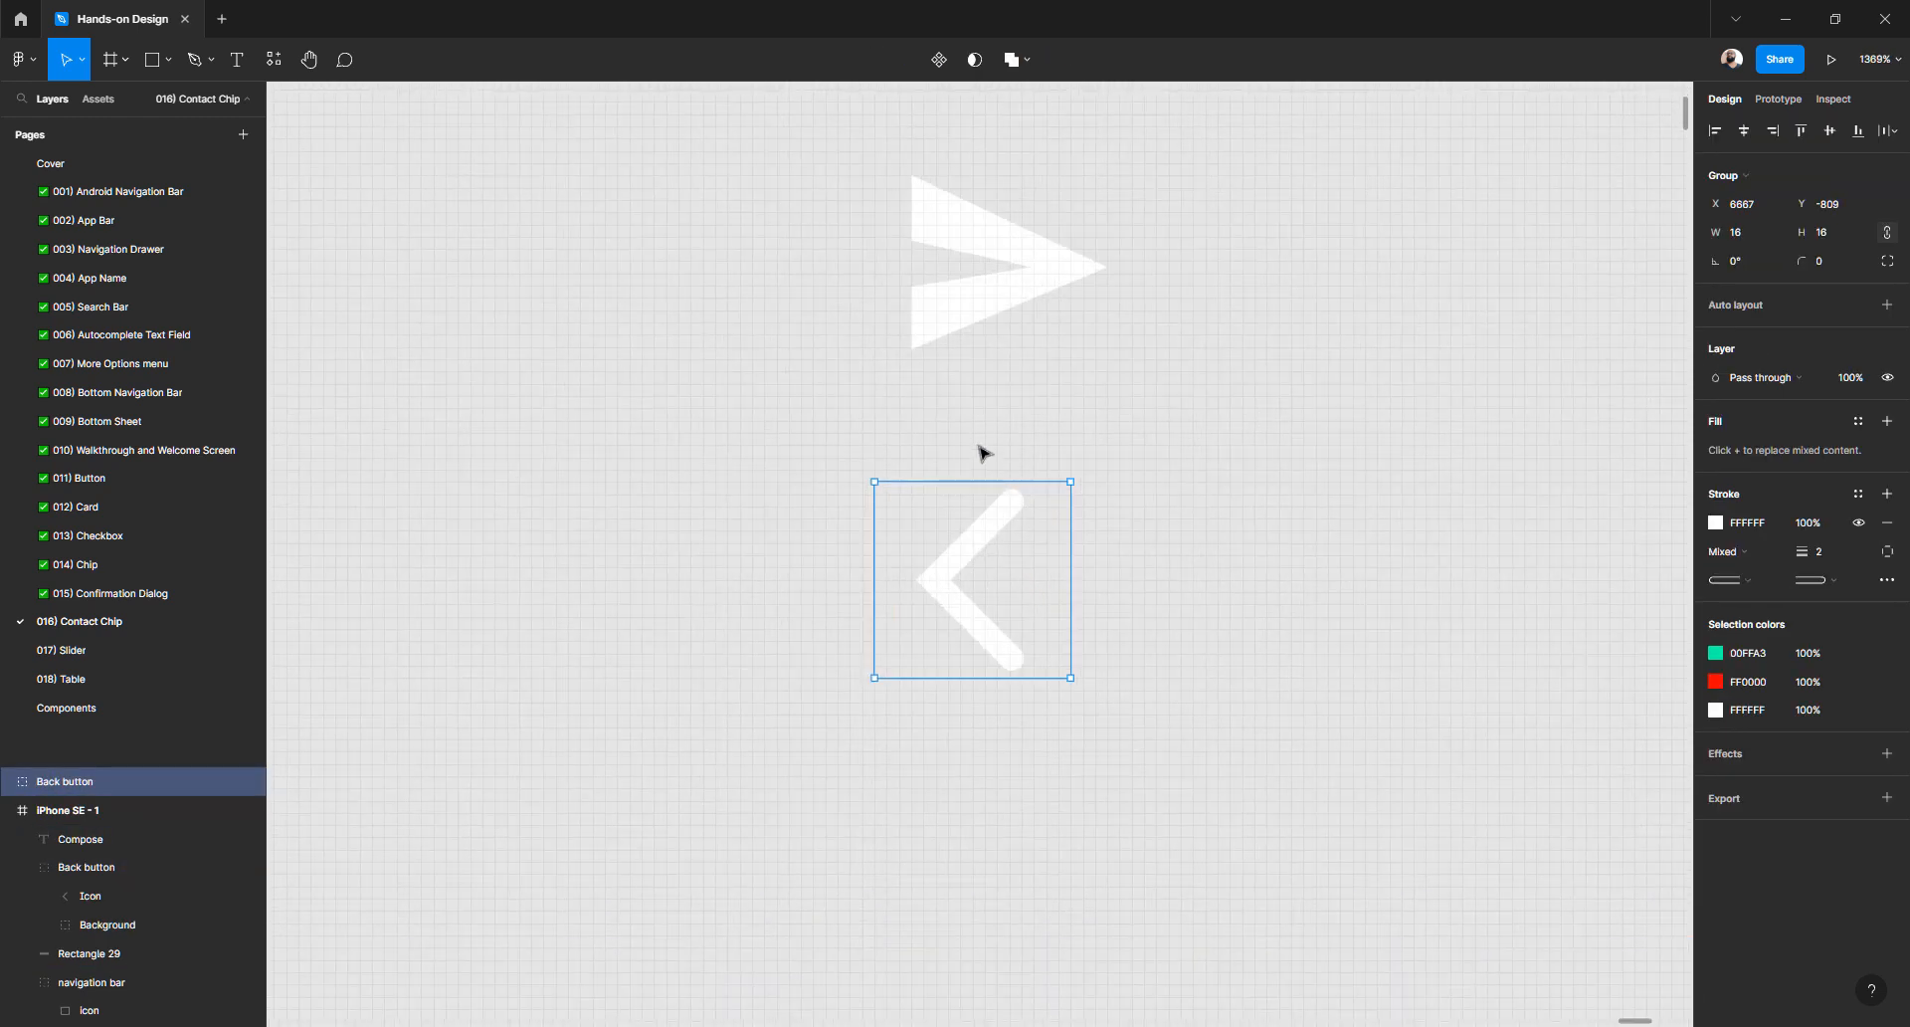
{"action": "scroll", "coordinate": [980, 537], "scroll_direction": "down", "scroll_amount": 8}
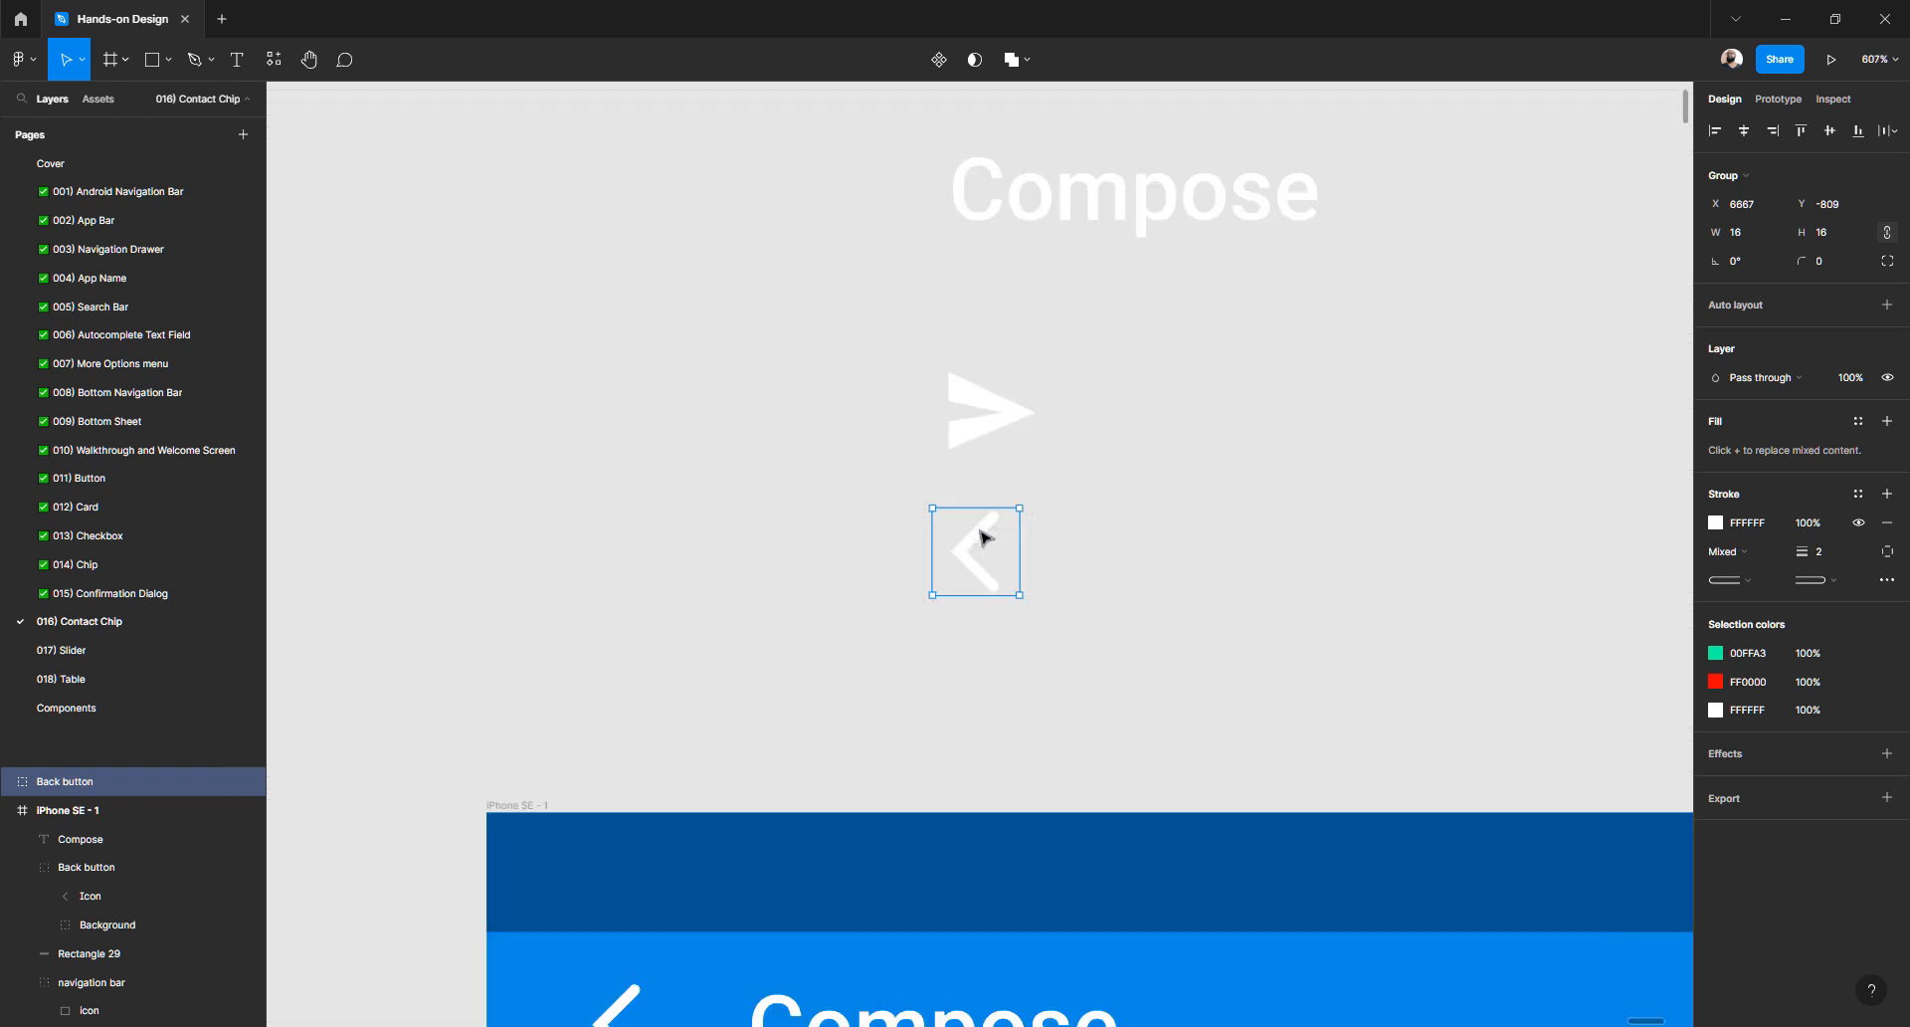
{"action": "scroll", "coordinate": [980, 537], "scroll_direction": "up", "scroll_amount": 7}
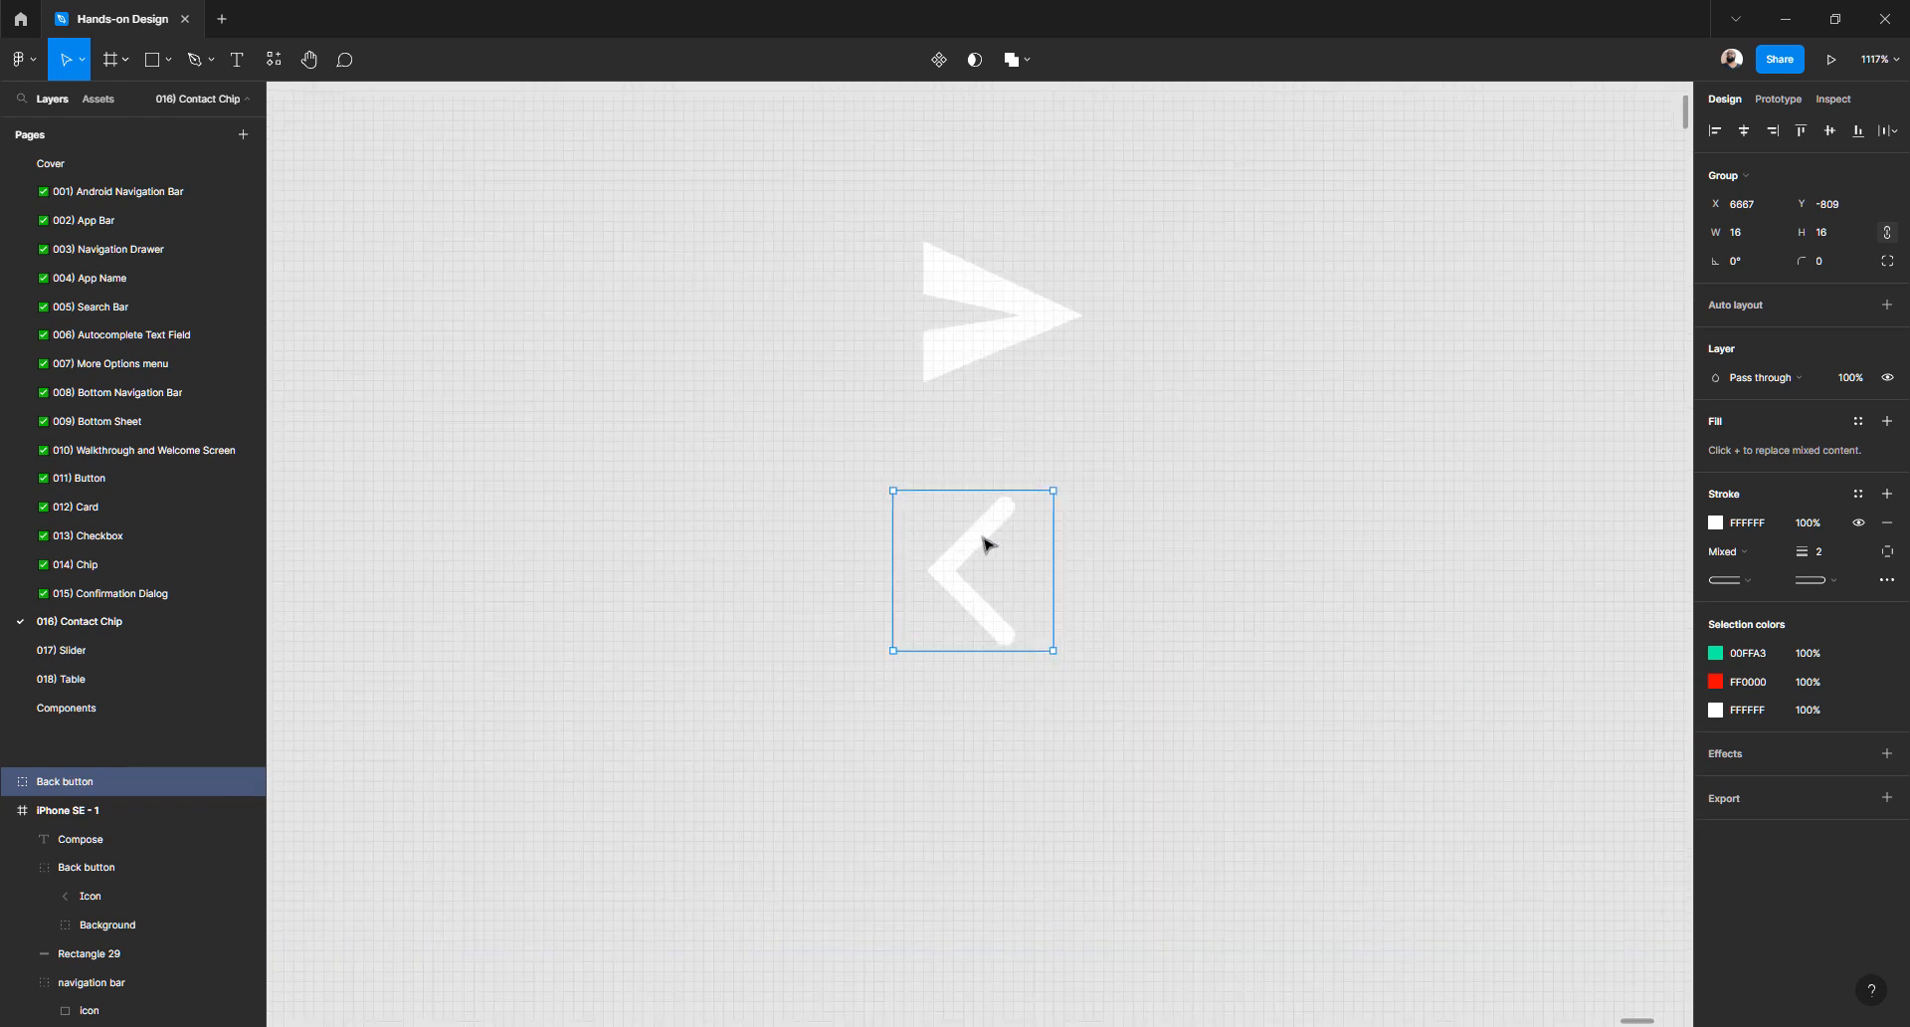
- Set the back button's Background layer opacity to 100%
{"action": "double_click", "coordinate": [1003, 569]}
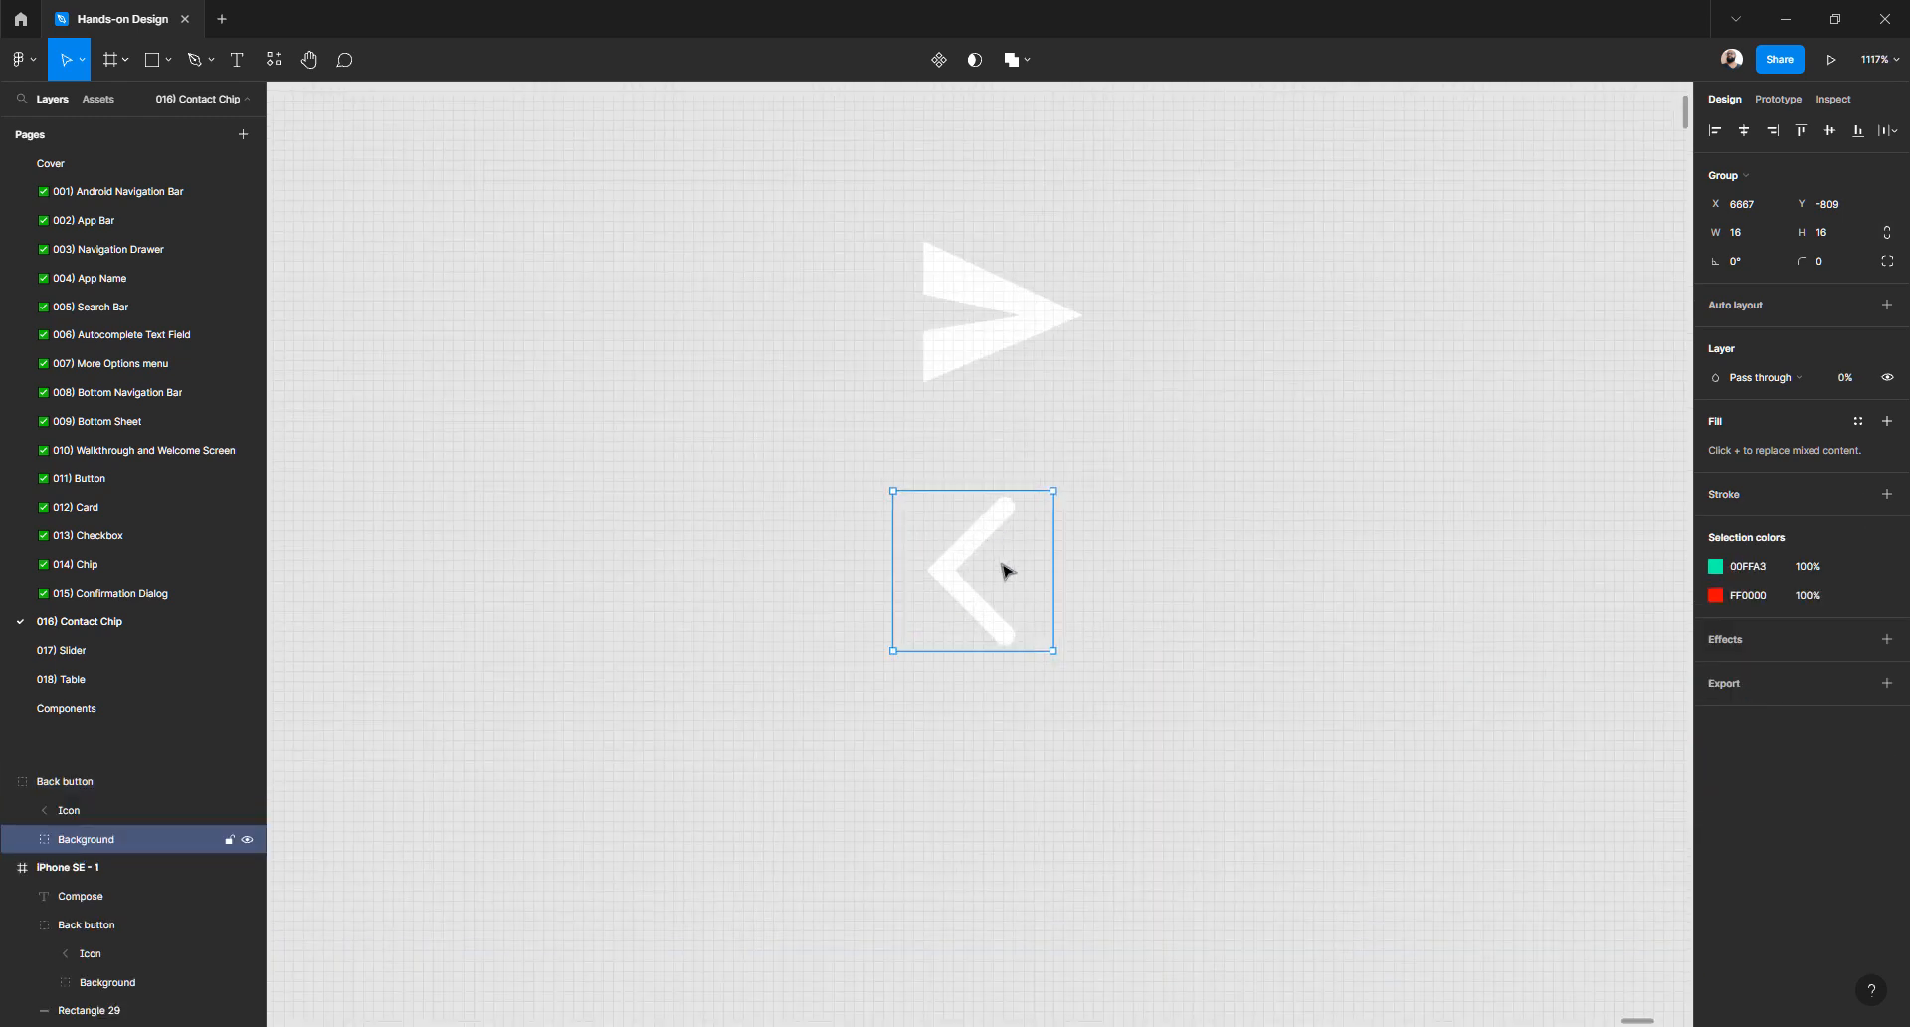
{"action": "left_click", "coordinate": [1845, 377]}
{"action": "key", "text": "Return"}
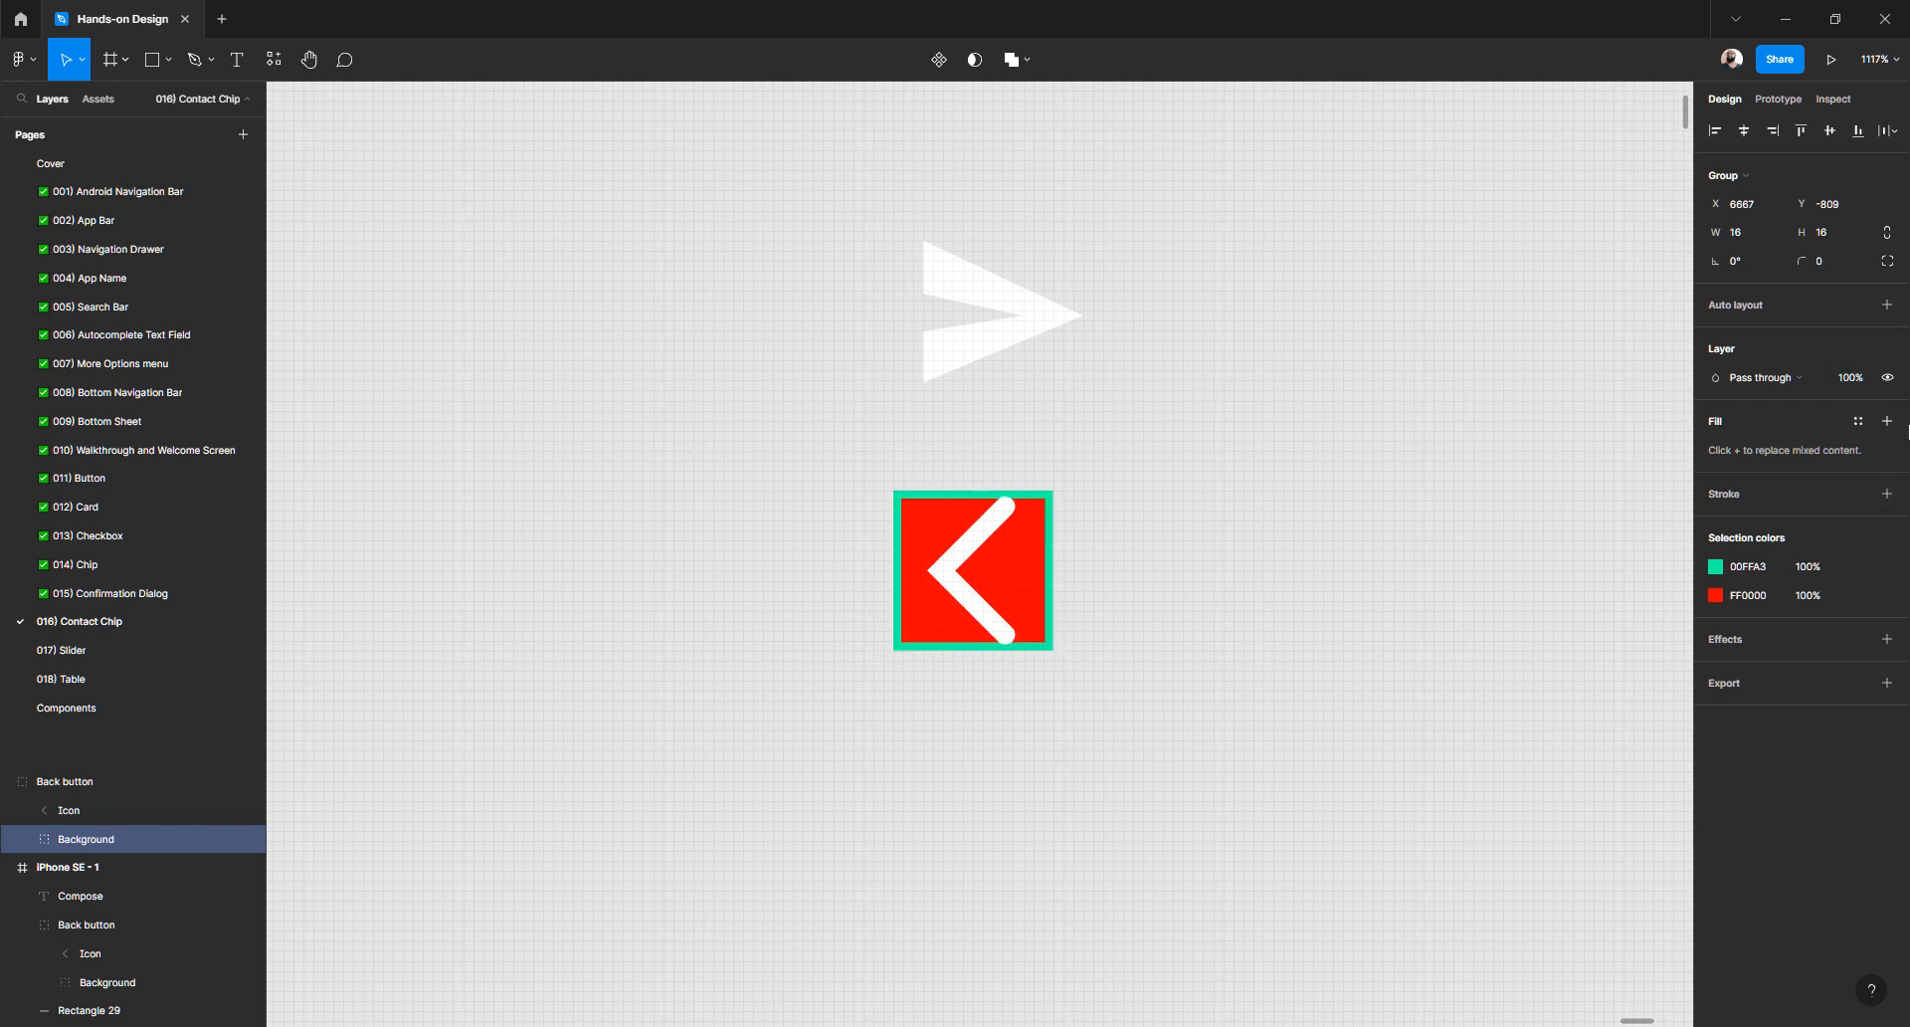
{"action": "left_click", "coordinate": [1084, 649]}
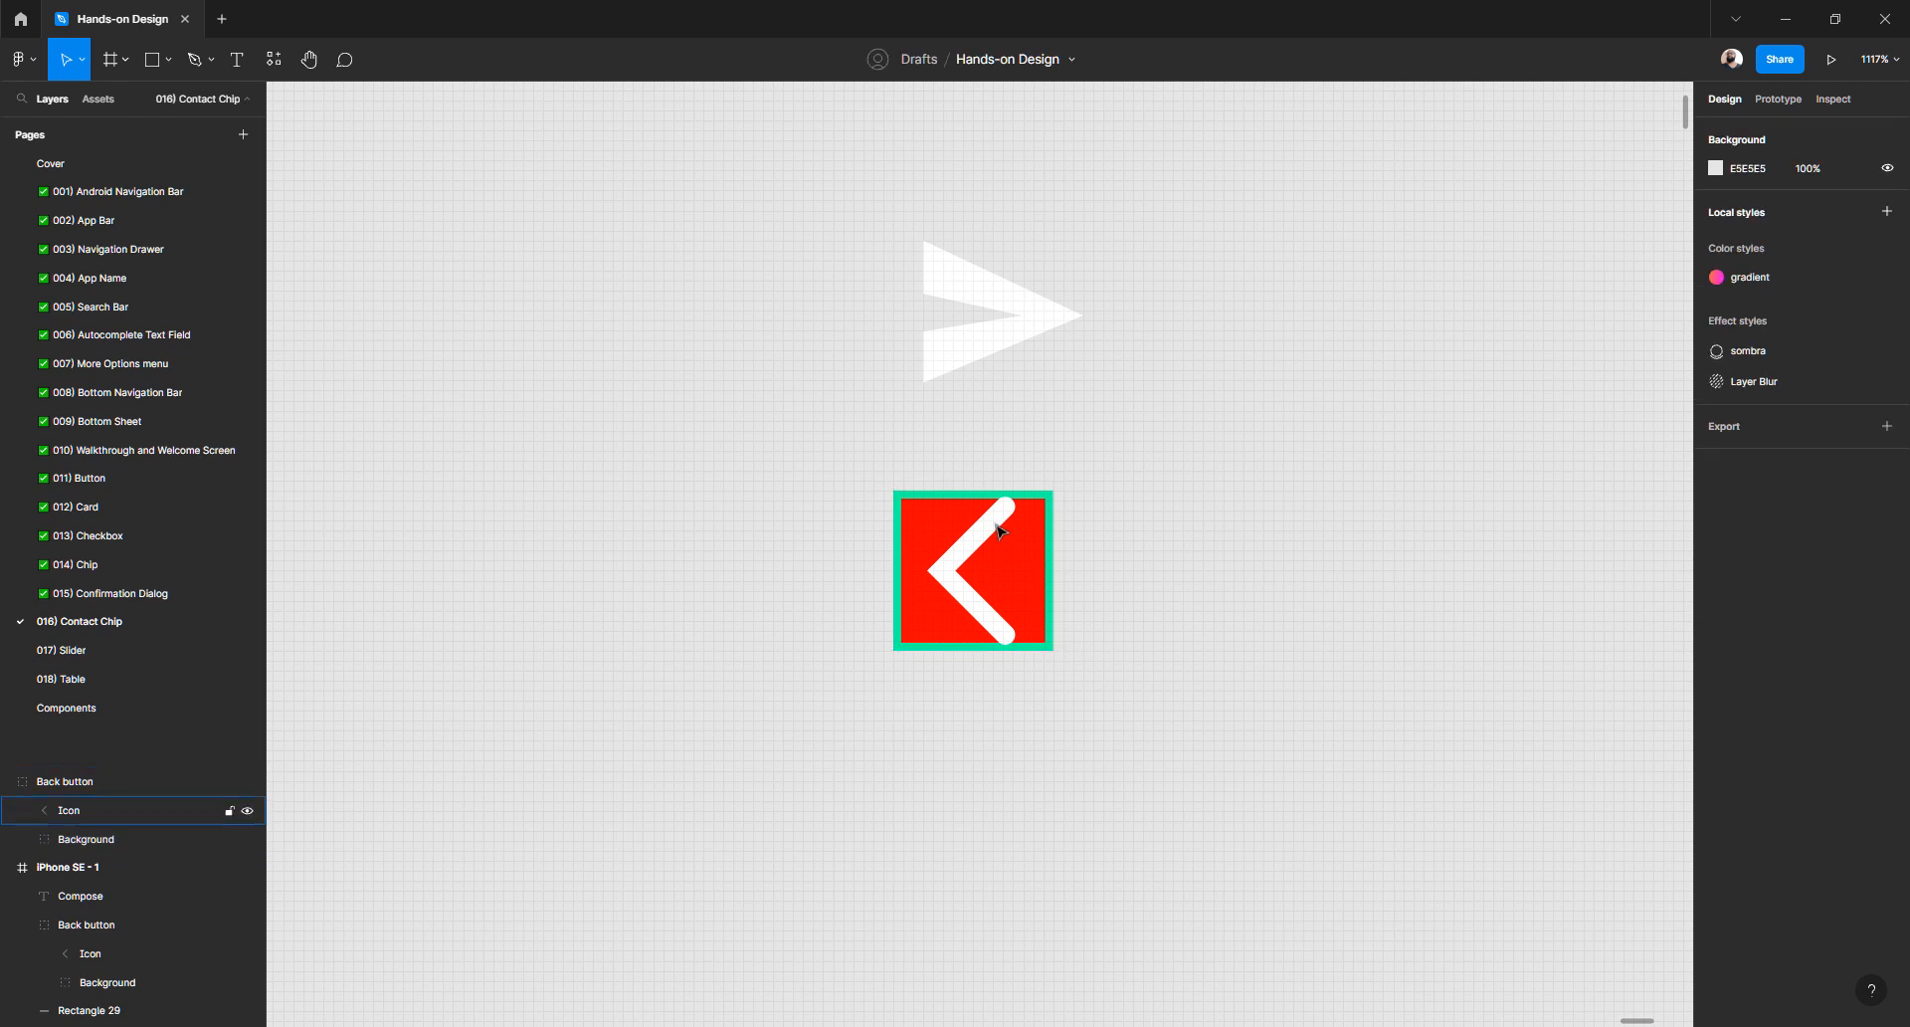
- Delete the white chevron Icon from the back button
{"action": "double_click", "coordinate": [1000, 530]}
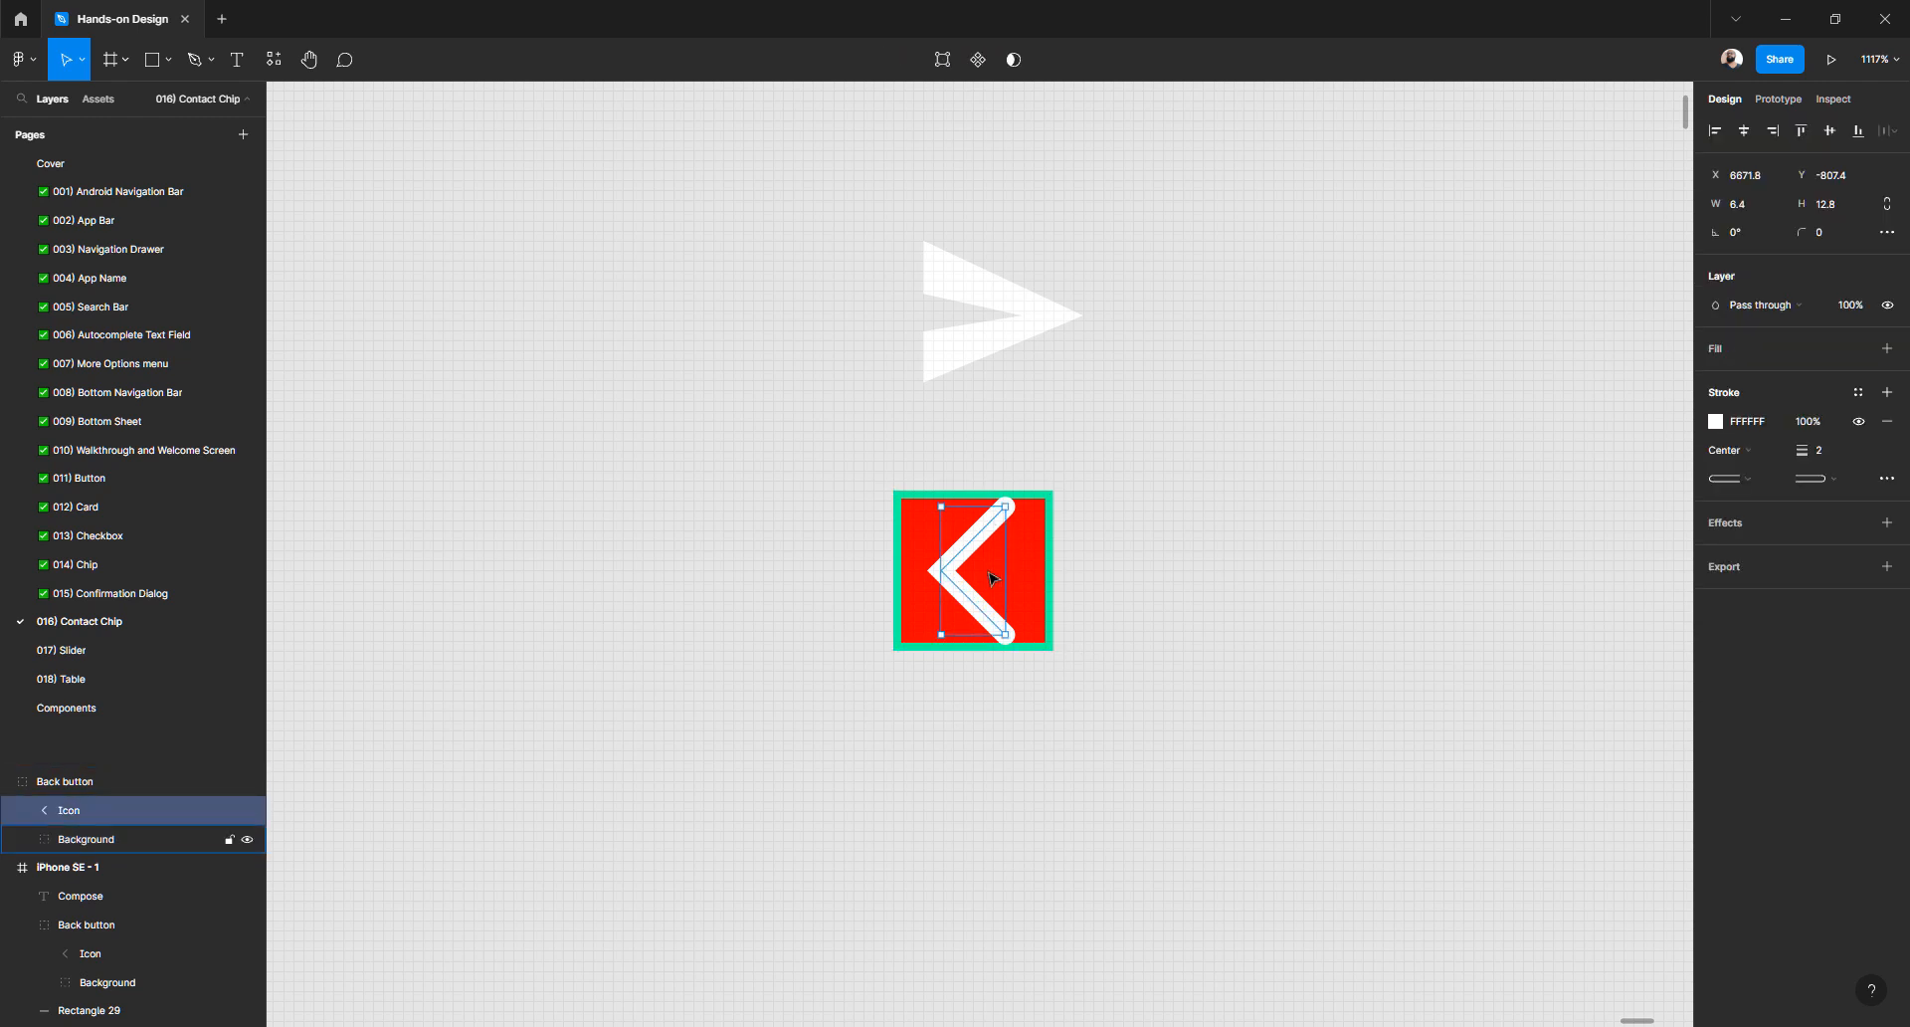
{"action": "key", "text": "Delete"}
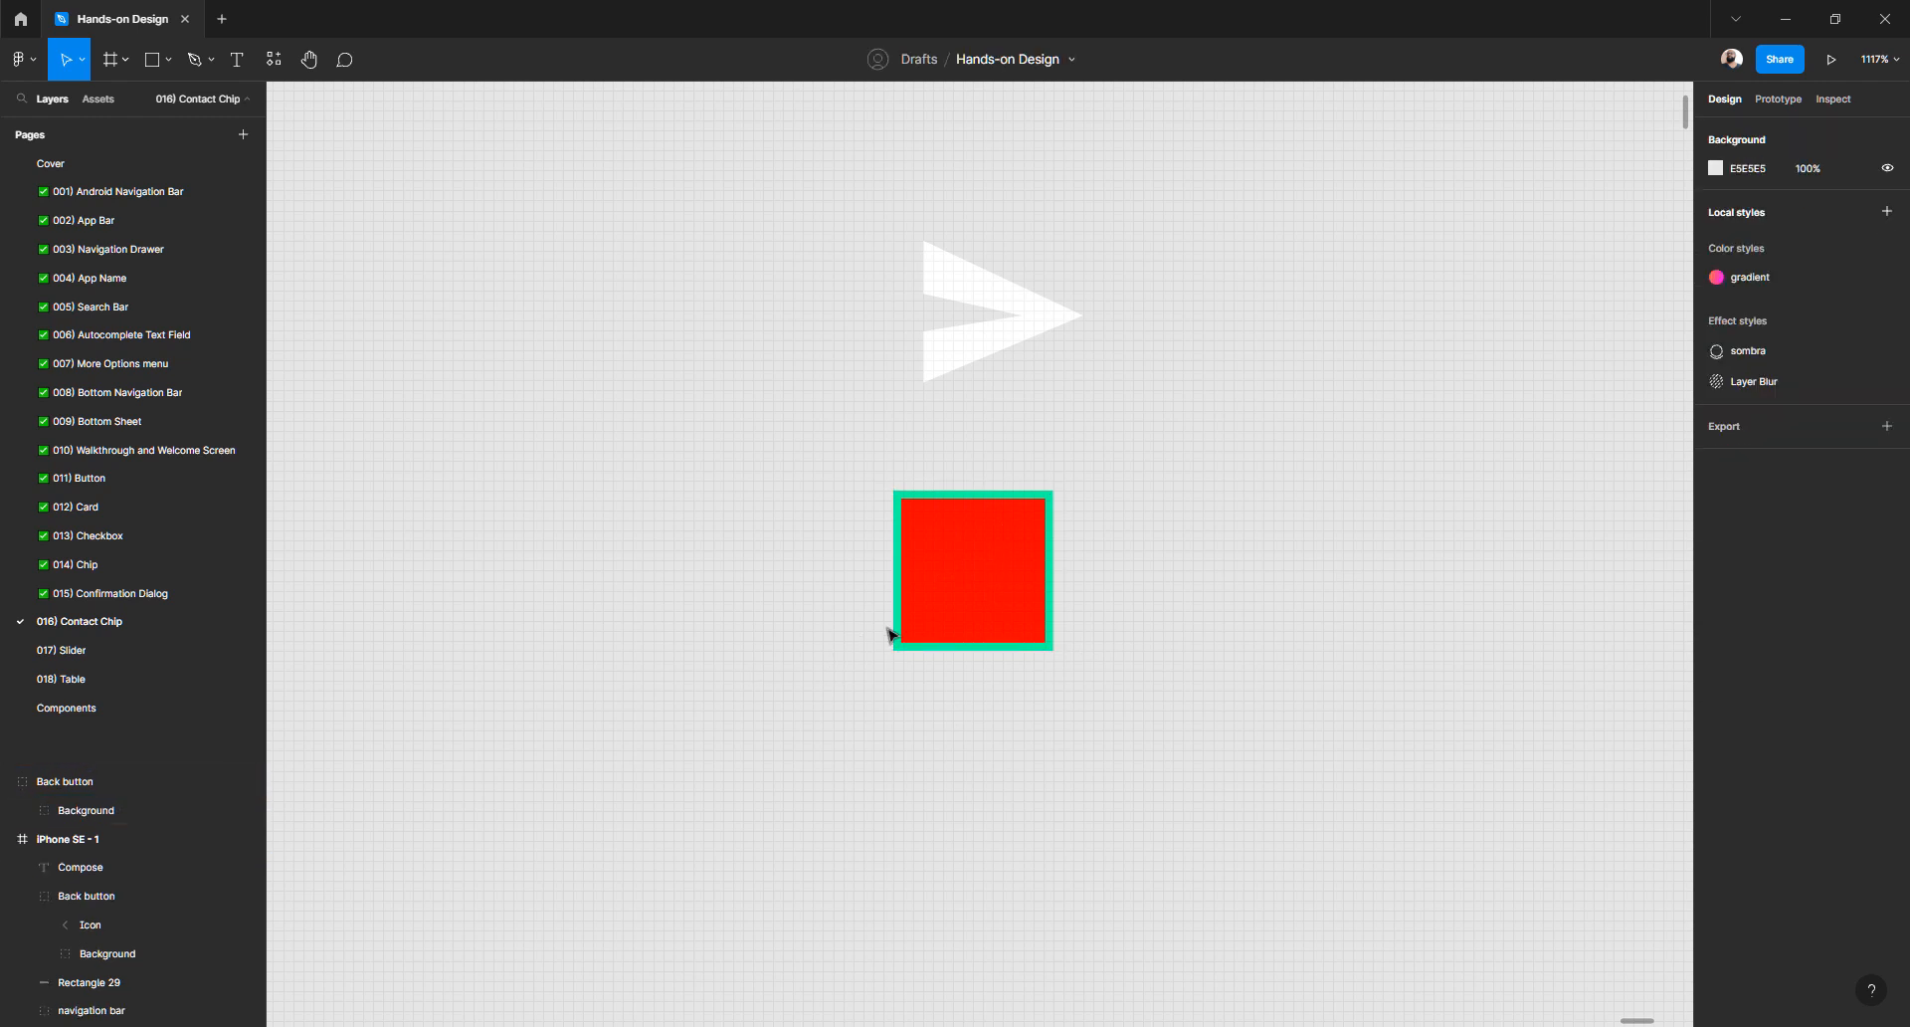
{"action": "left_click", "coordinate": [968, 592]}
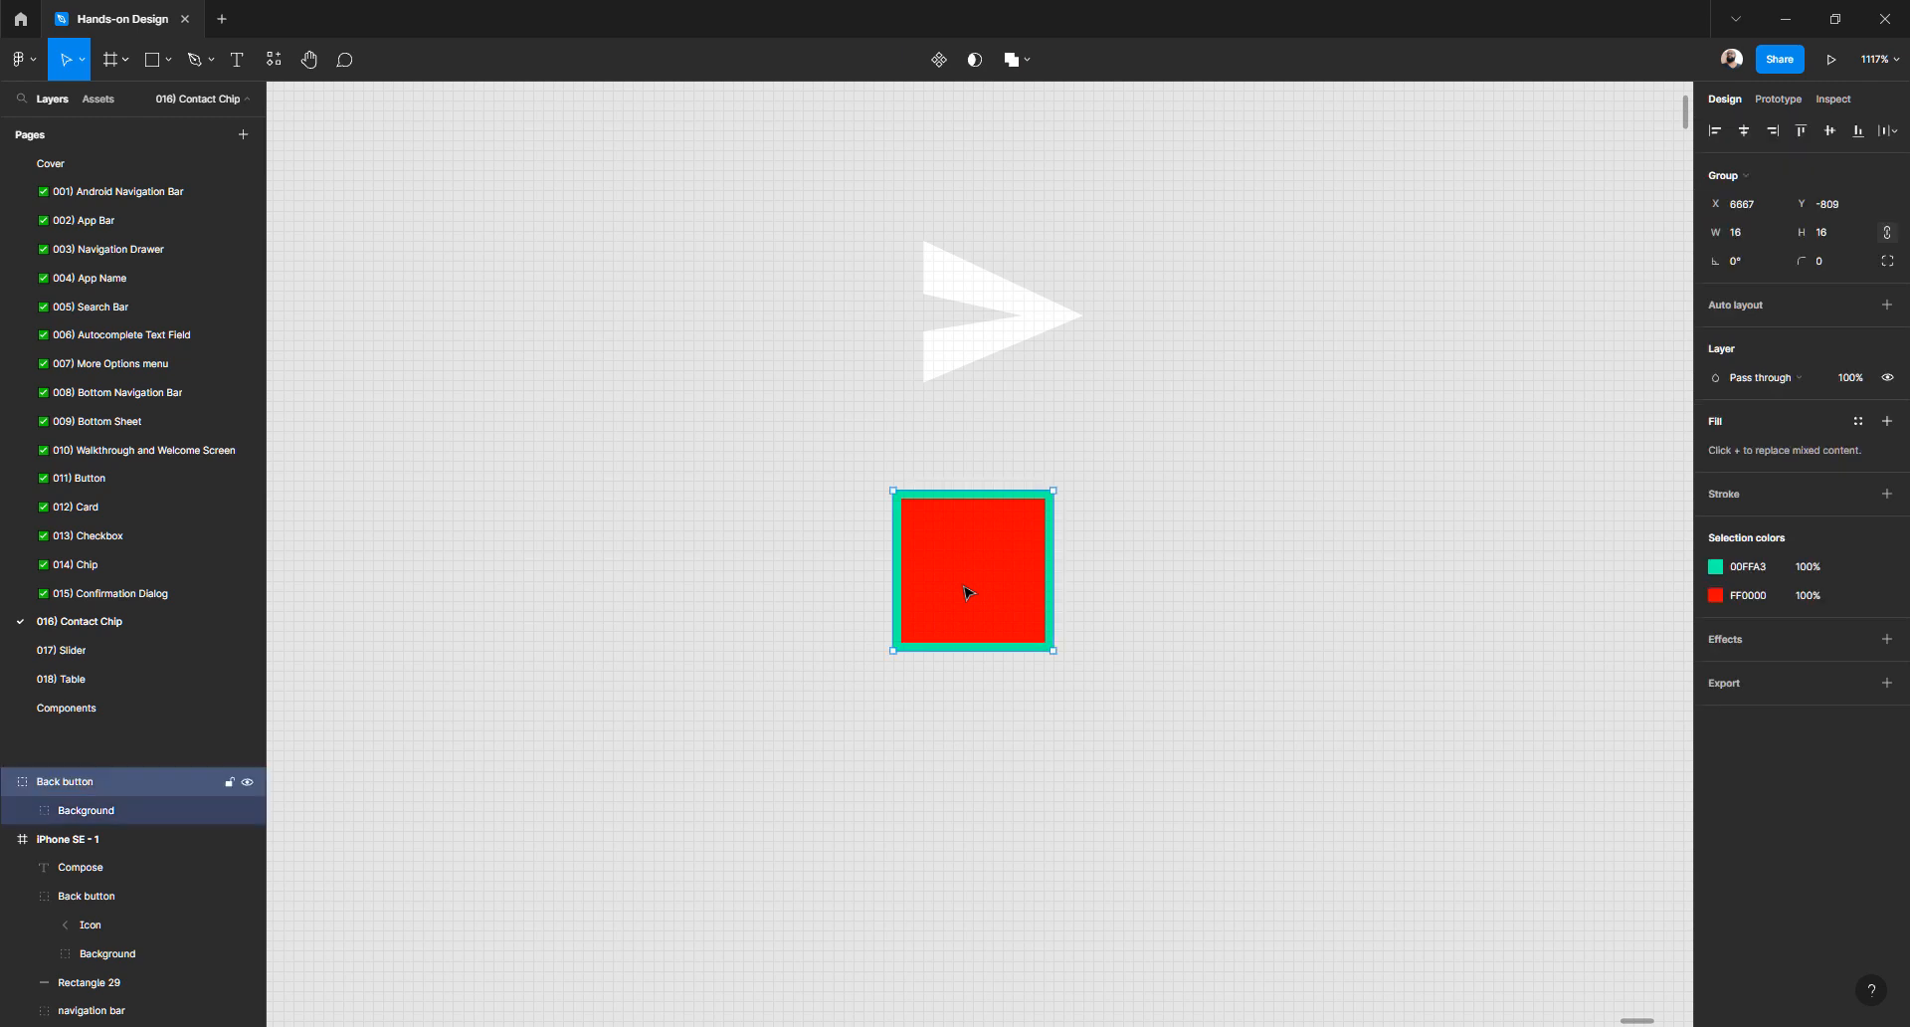
- Expand the Background group in the Layers panel to show its layers
{"action": "left_click", "coordinate": [87, 784]}
{"action": "left_click", "coordinate": [89, 807]}
{"action": "left_click", "coordinate": [88, 784]}
{"action": "left_click", "coordinate": [90, 808]}
{"action": "left_click", "coordinate": [87, 786]}
{"action": "left_click", "coordinate": [88, 809]}
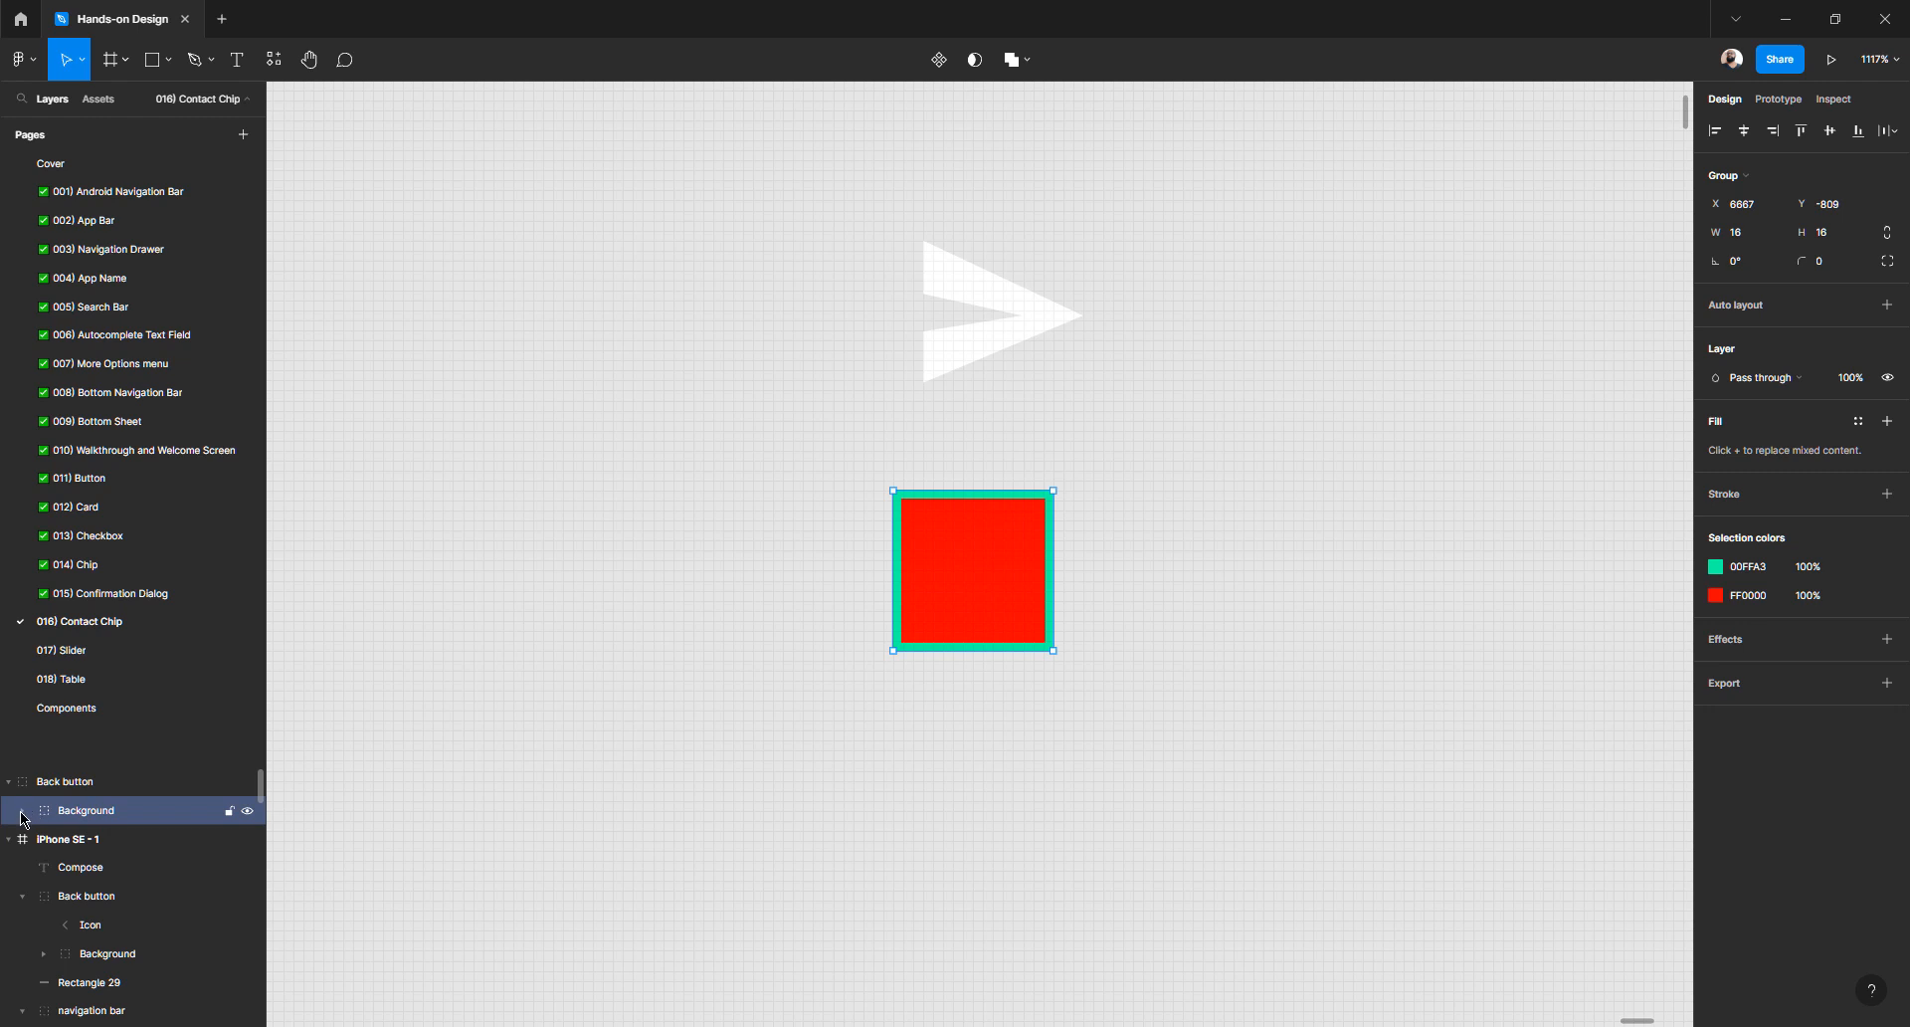
{"action": "left_click", "coordinate": [22, 811]}
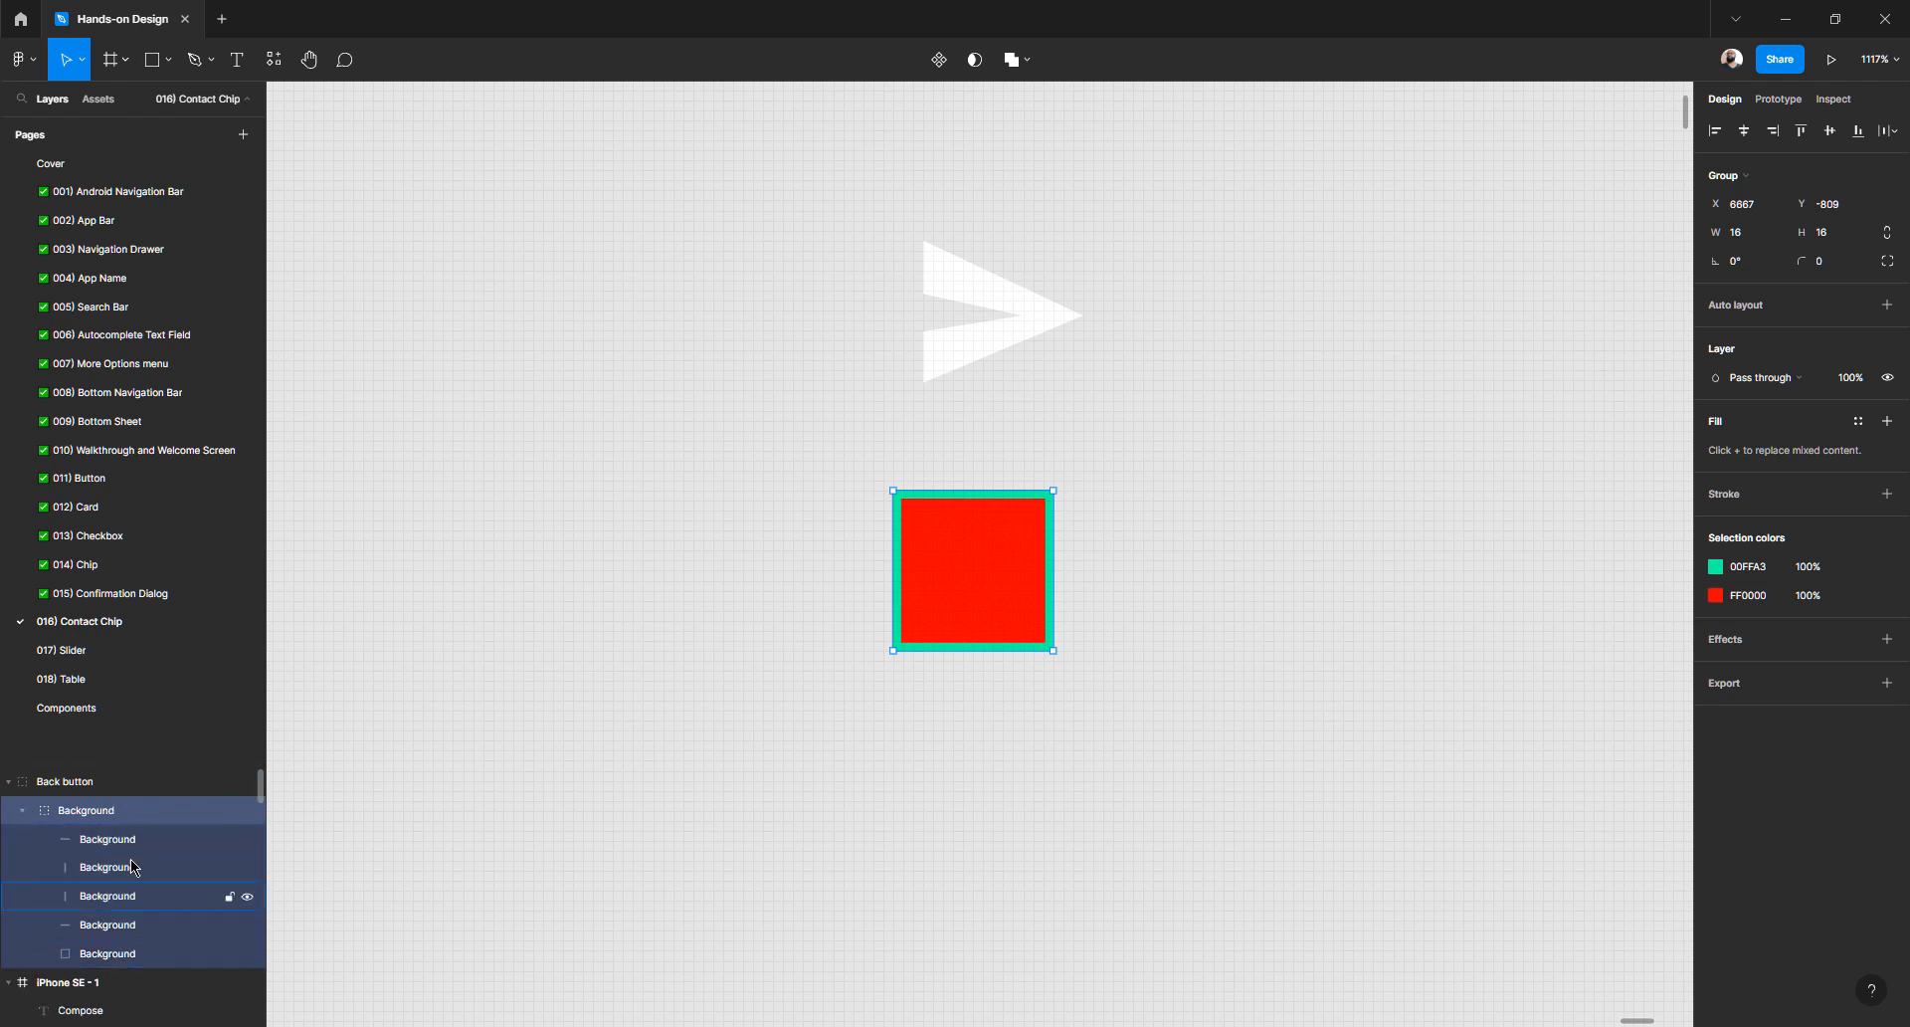
{"action": "left_click", "coordinate": [857, 546]}
{"action": "scroll", "coordinate": [981, 316], "scroll_direction": "up", "scroll_amount": 3}
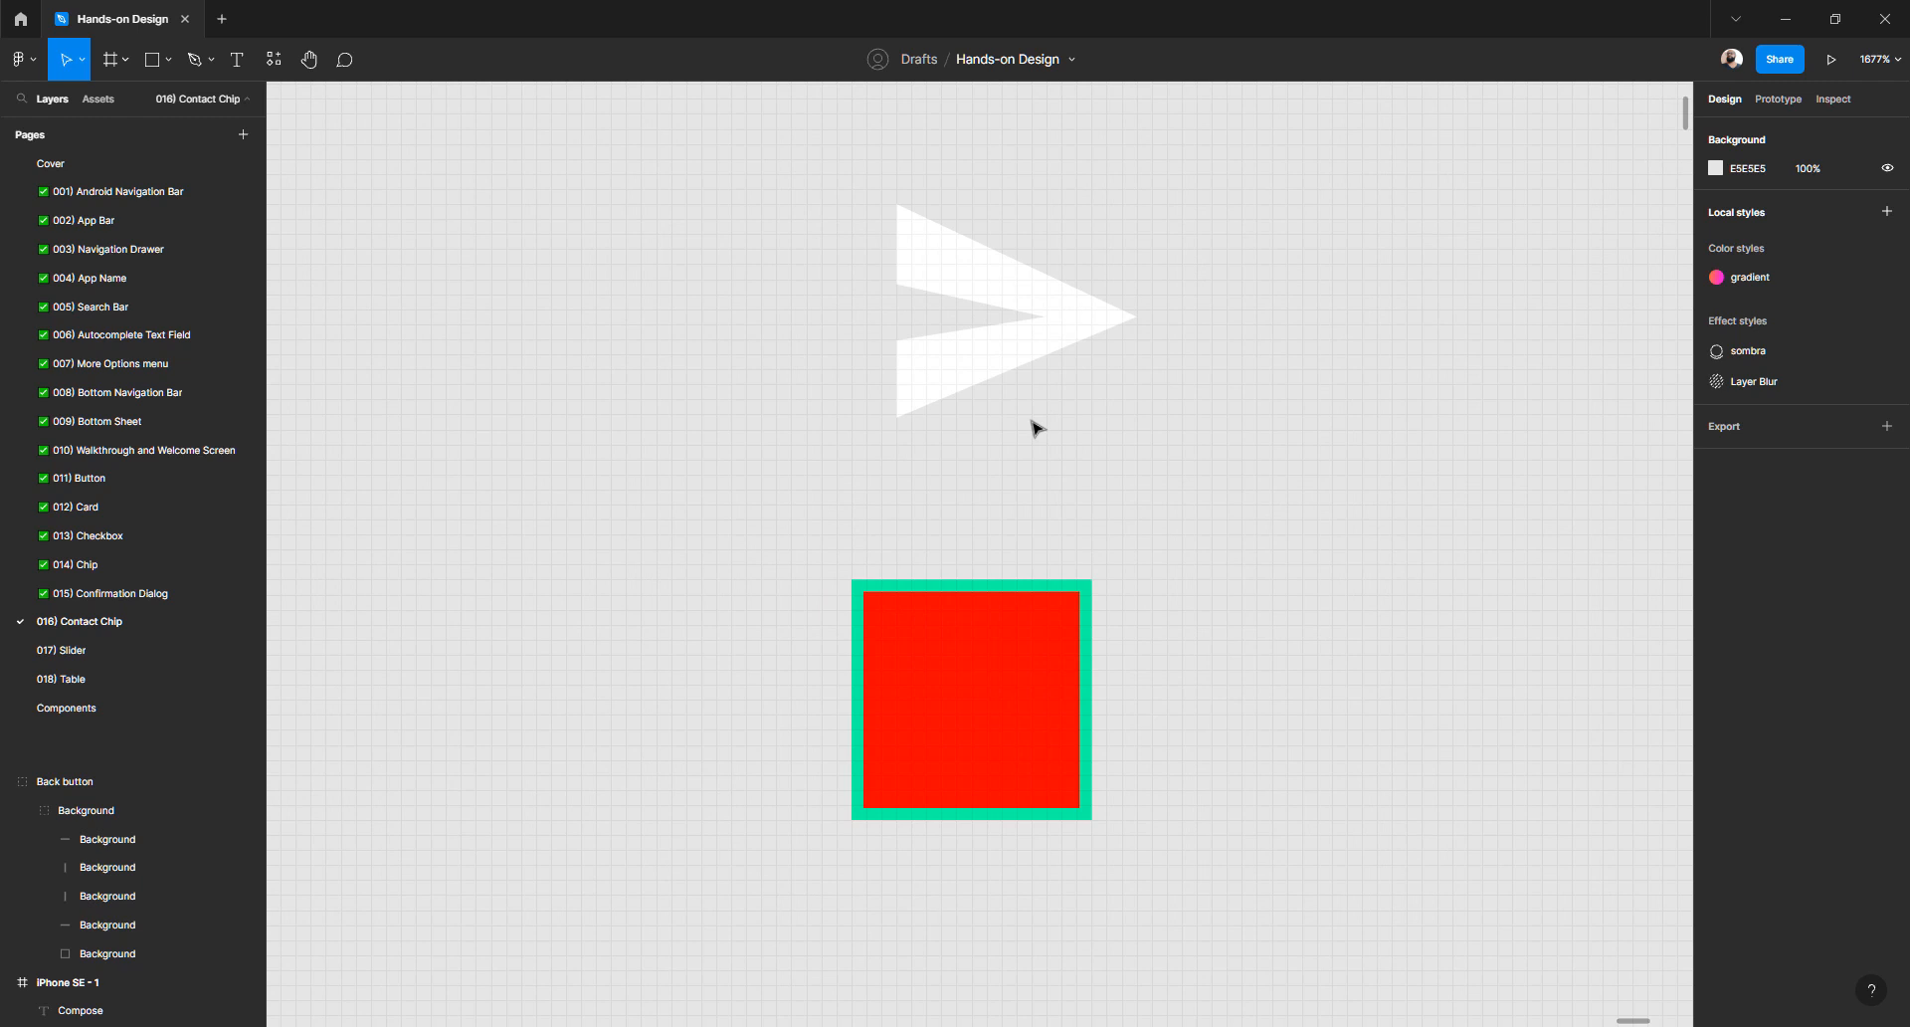
- Draw a closed 15 × 13 arrowhead path with the Pen tool and a 1 px black stroke
{"action": "key", "text": "p"}
{"action": "left_click", "coordinate": [897, 452]}
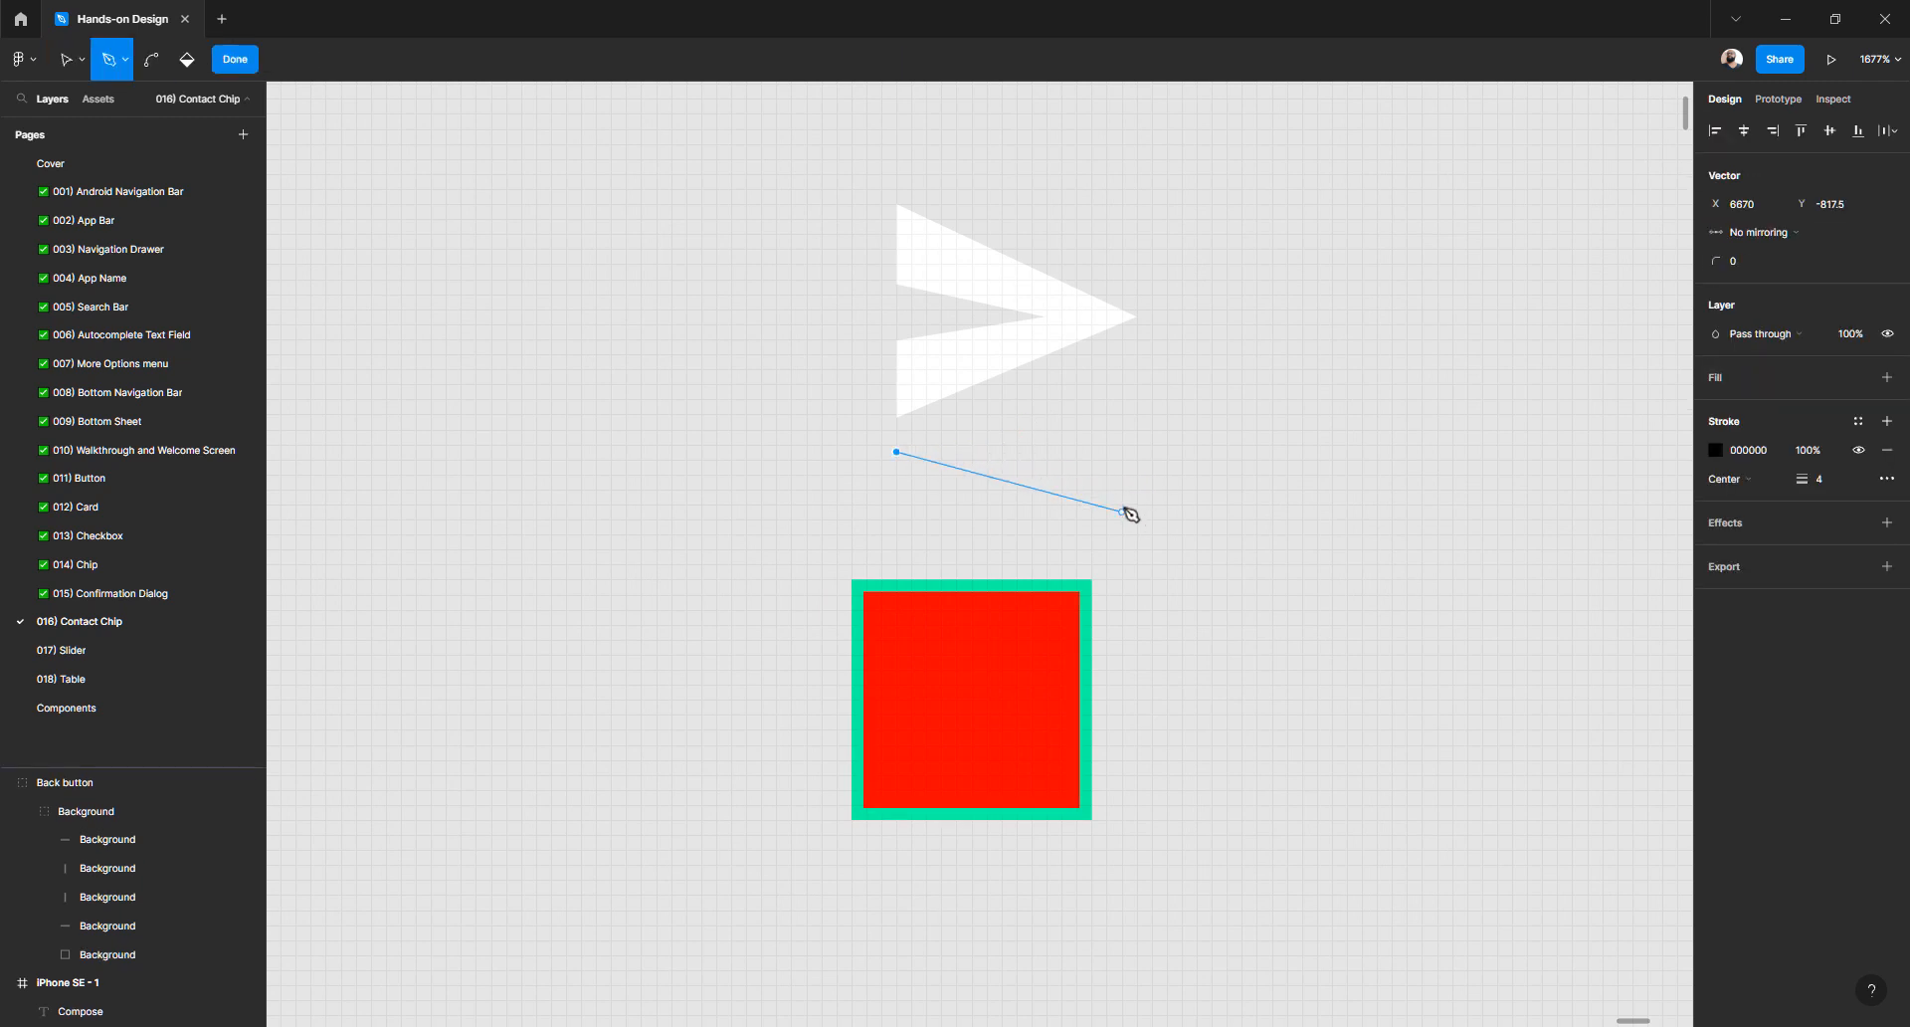
{"action": "left_click", "coordinate": [1123, 507]}
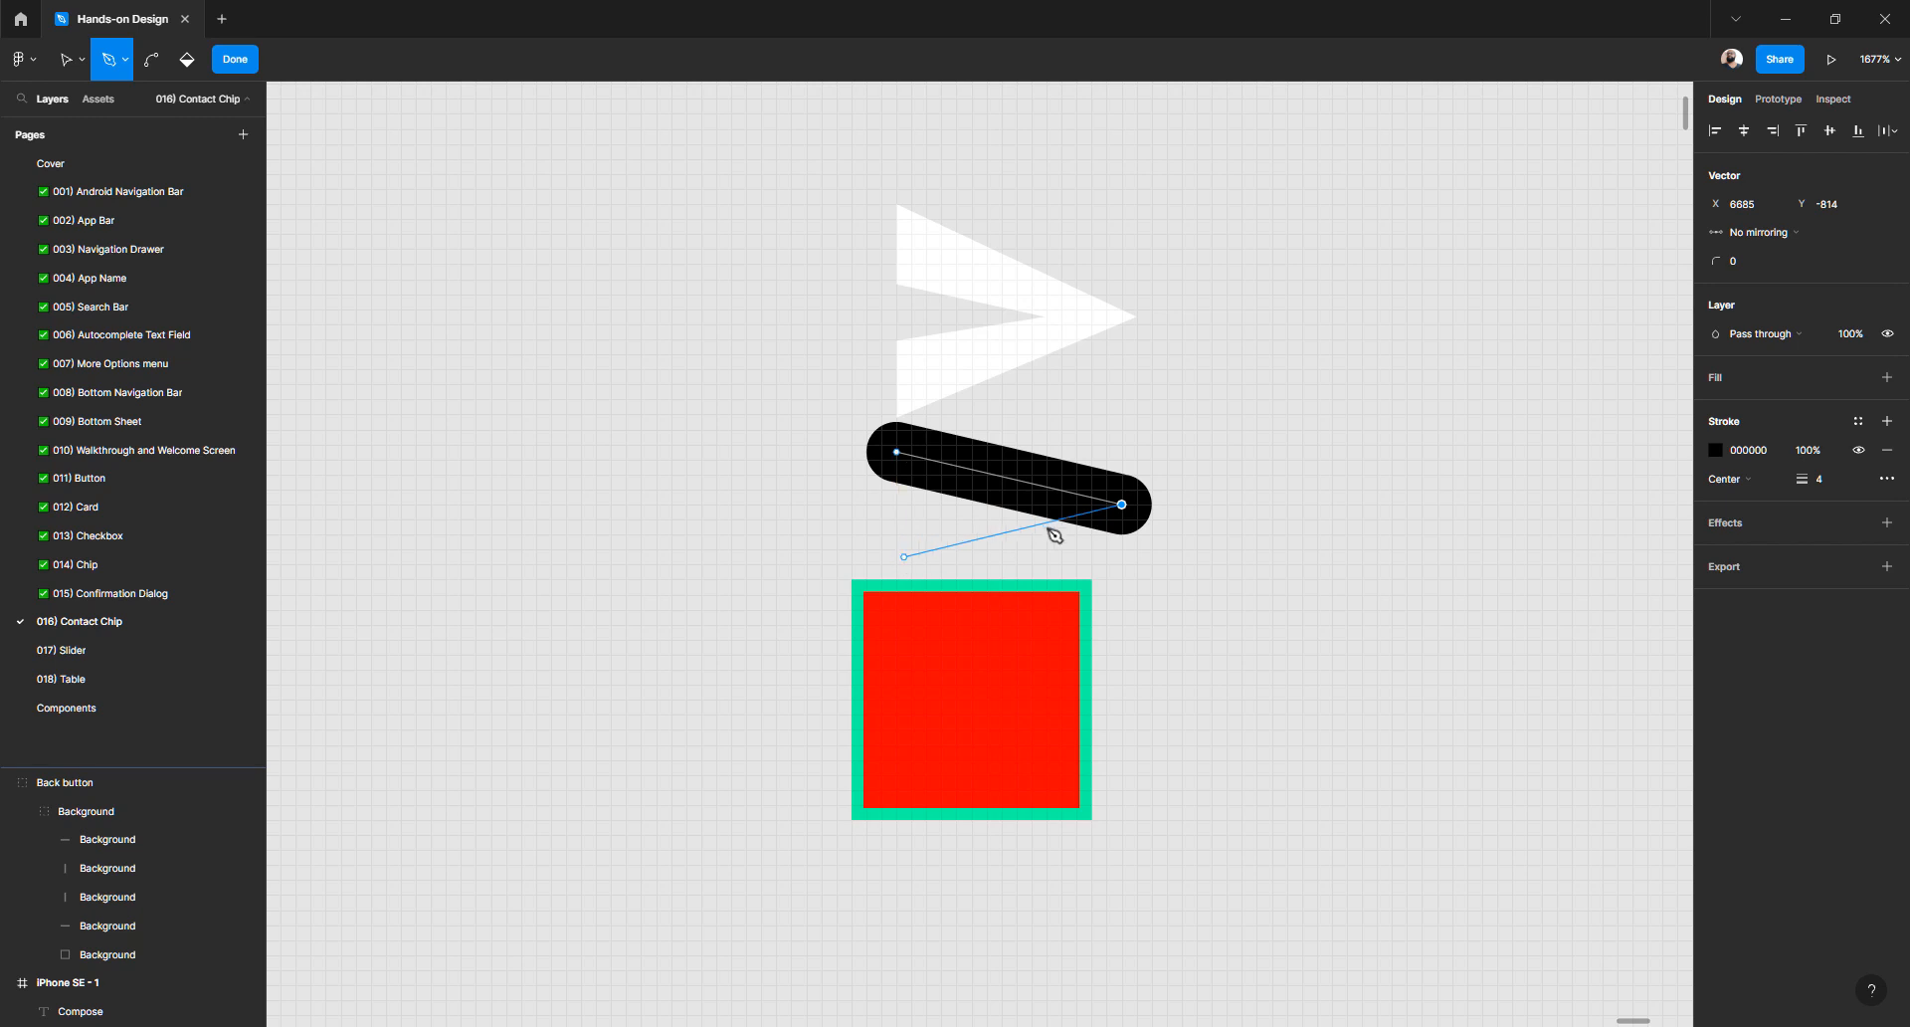
{"action": "left_click", "coordinate": [1825, 485]}
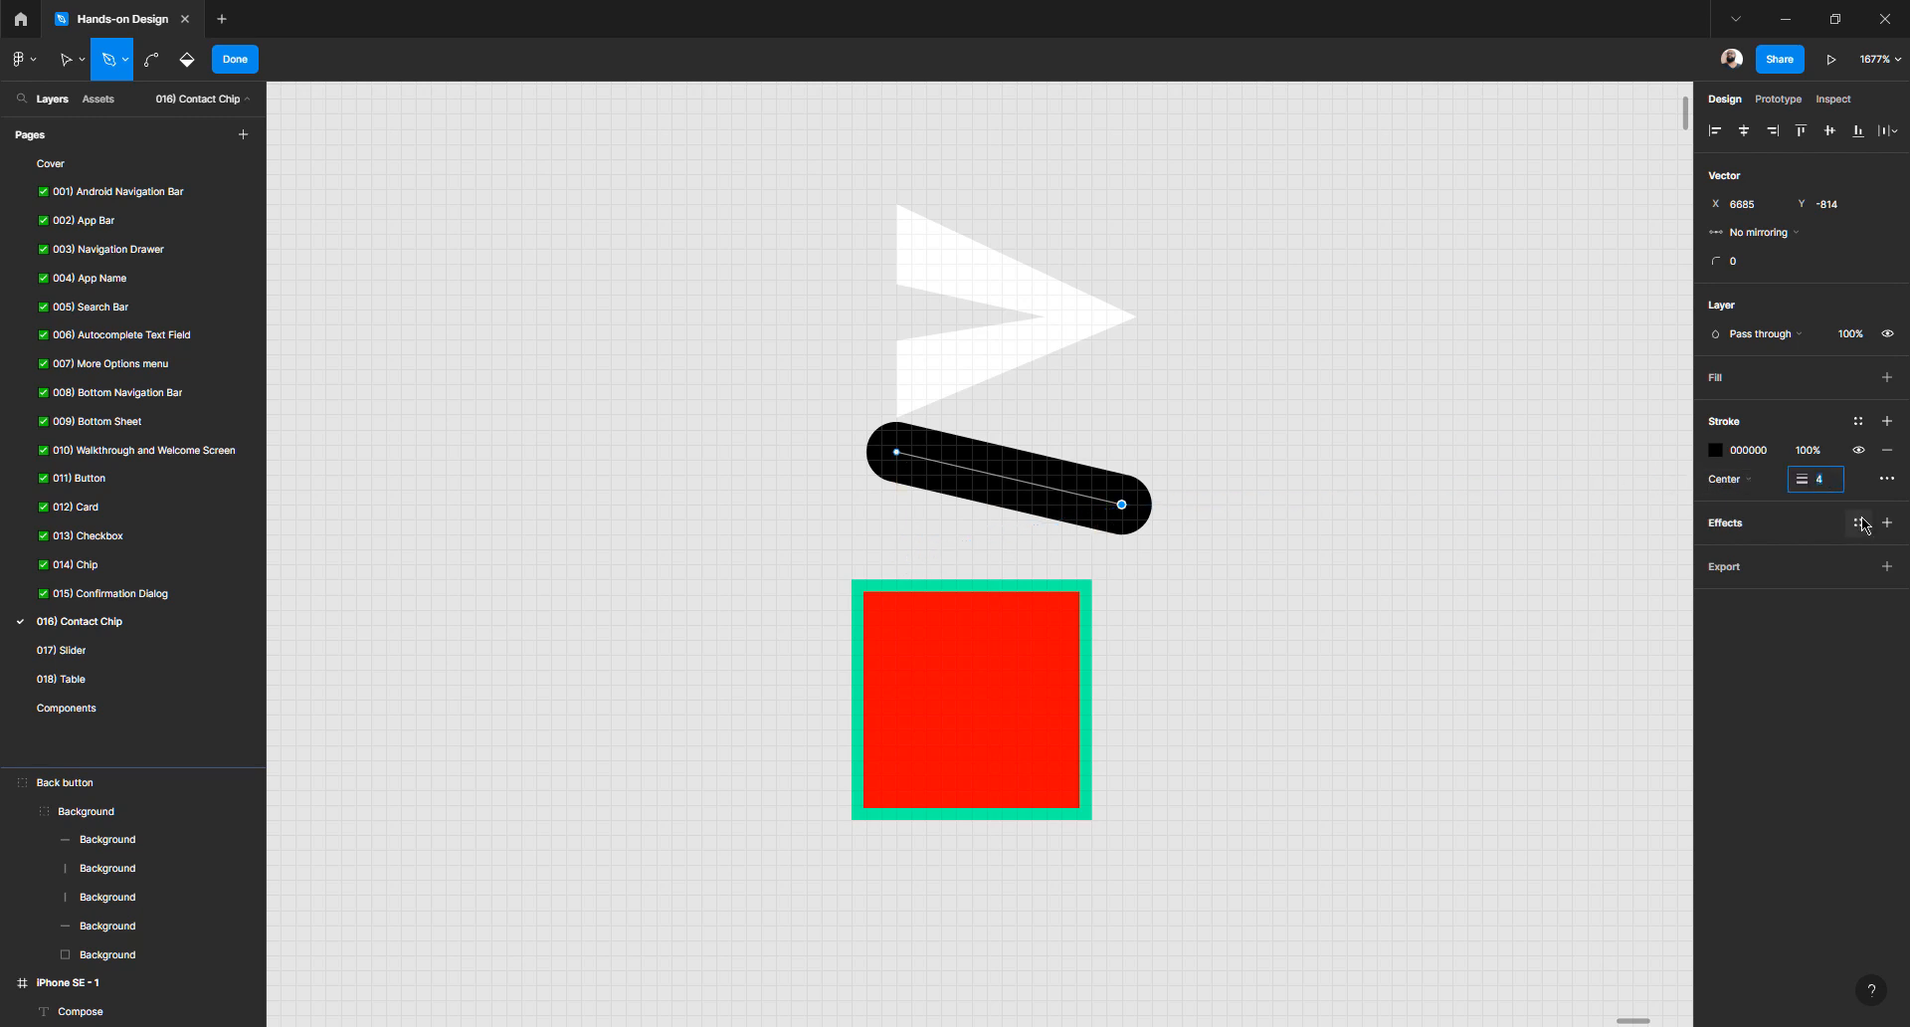
{"action": "key", "text": "Return"}
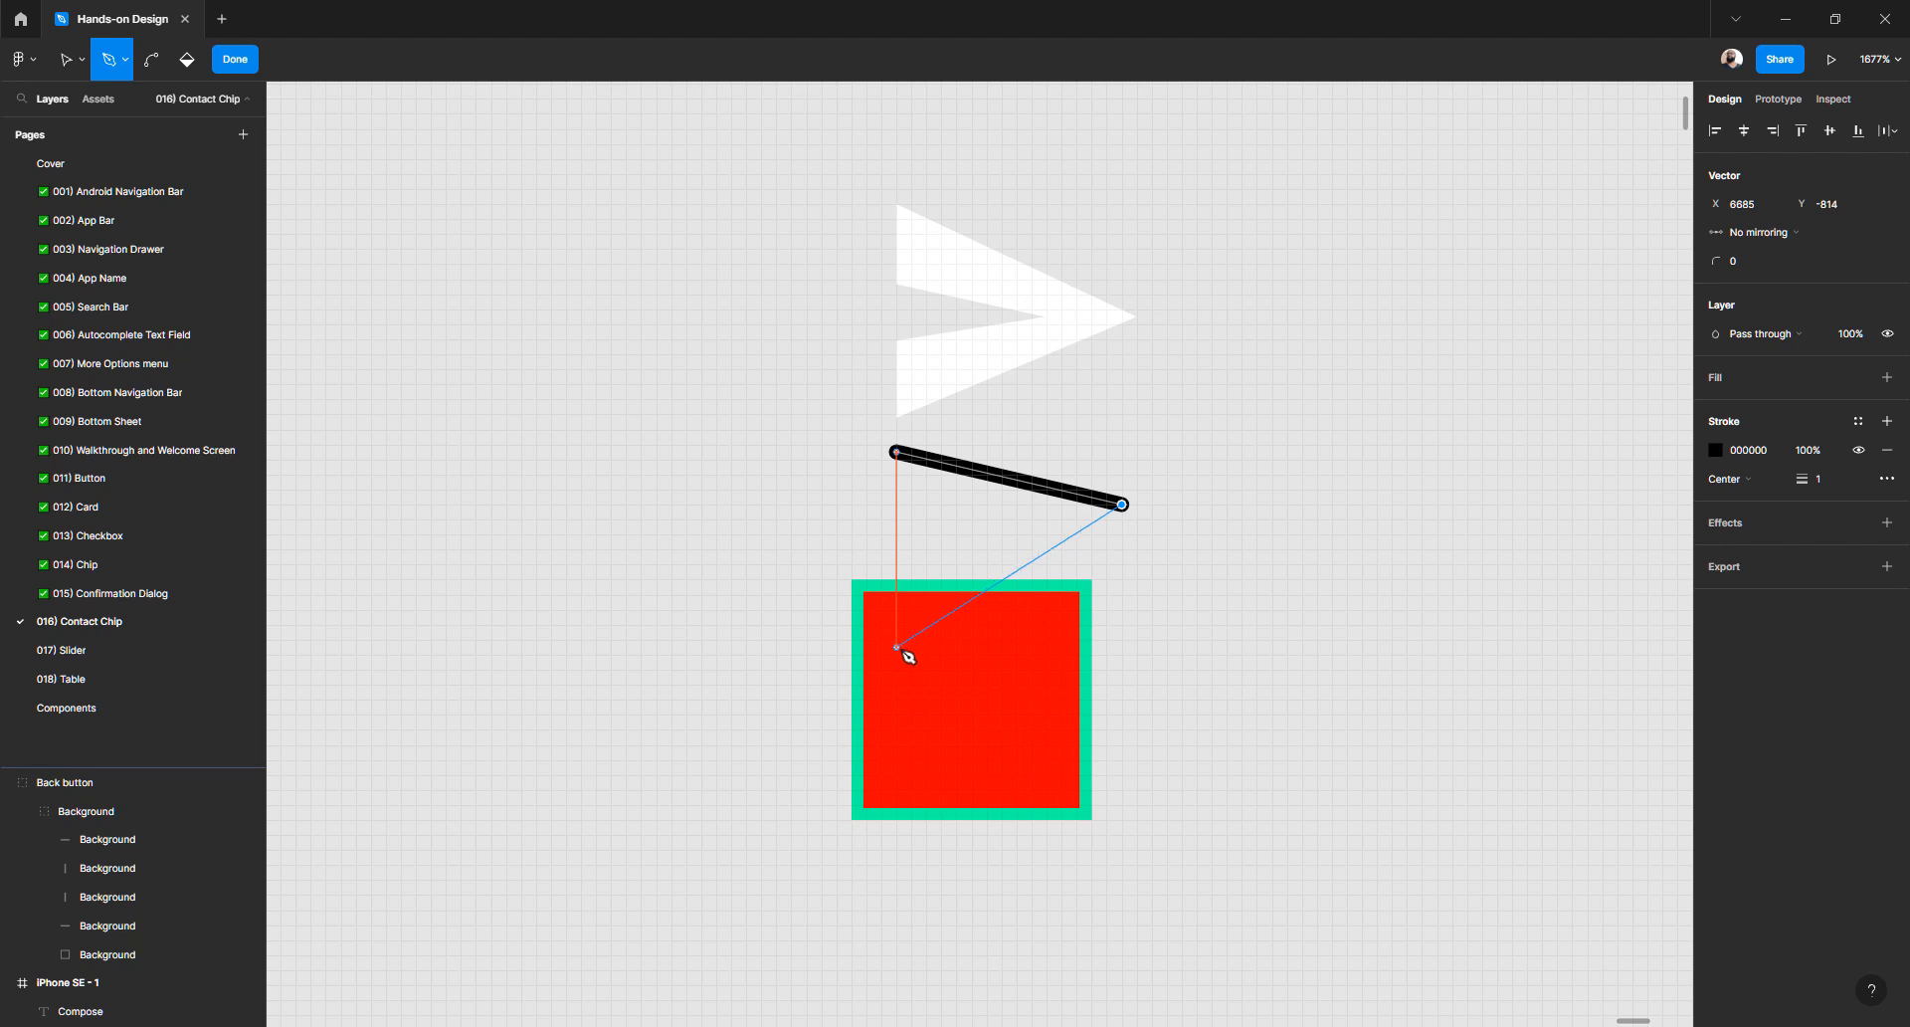
{"action": "left_click", "coordinate": [896, 647]}
{"action": "left_click", "coordinate": [896, 579]}
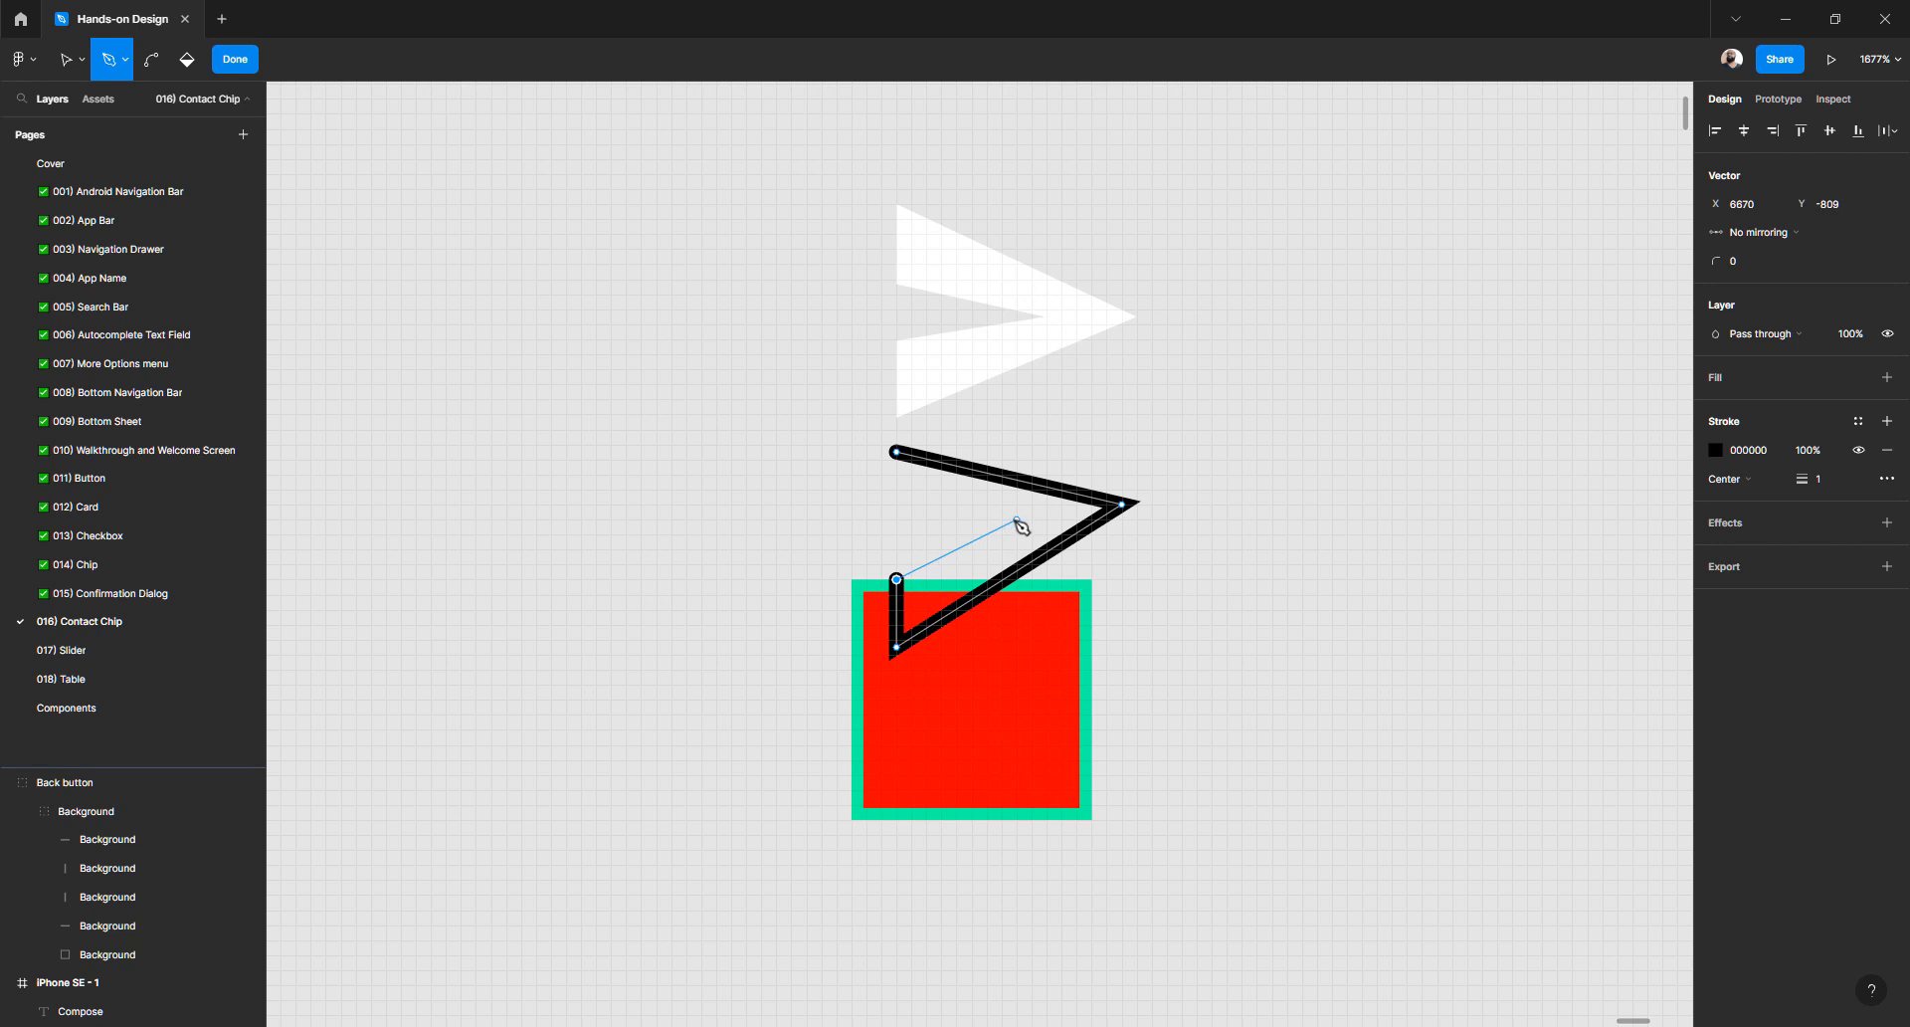
{"action": "left_click", "coordinate": [1017, 518]}
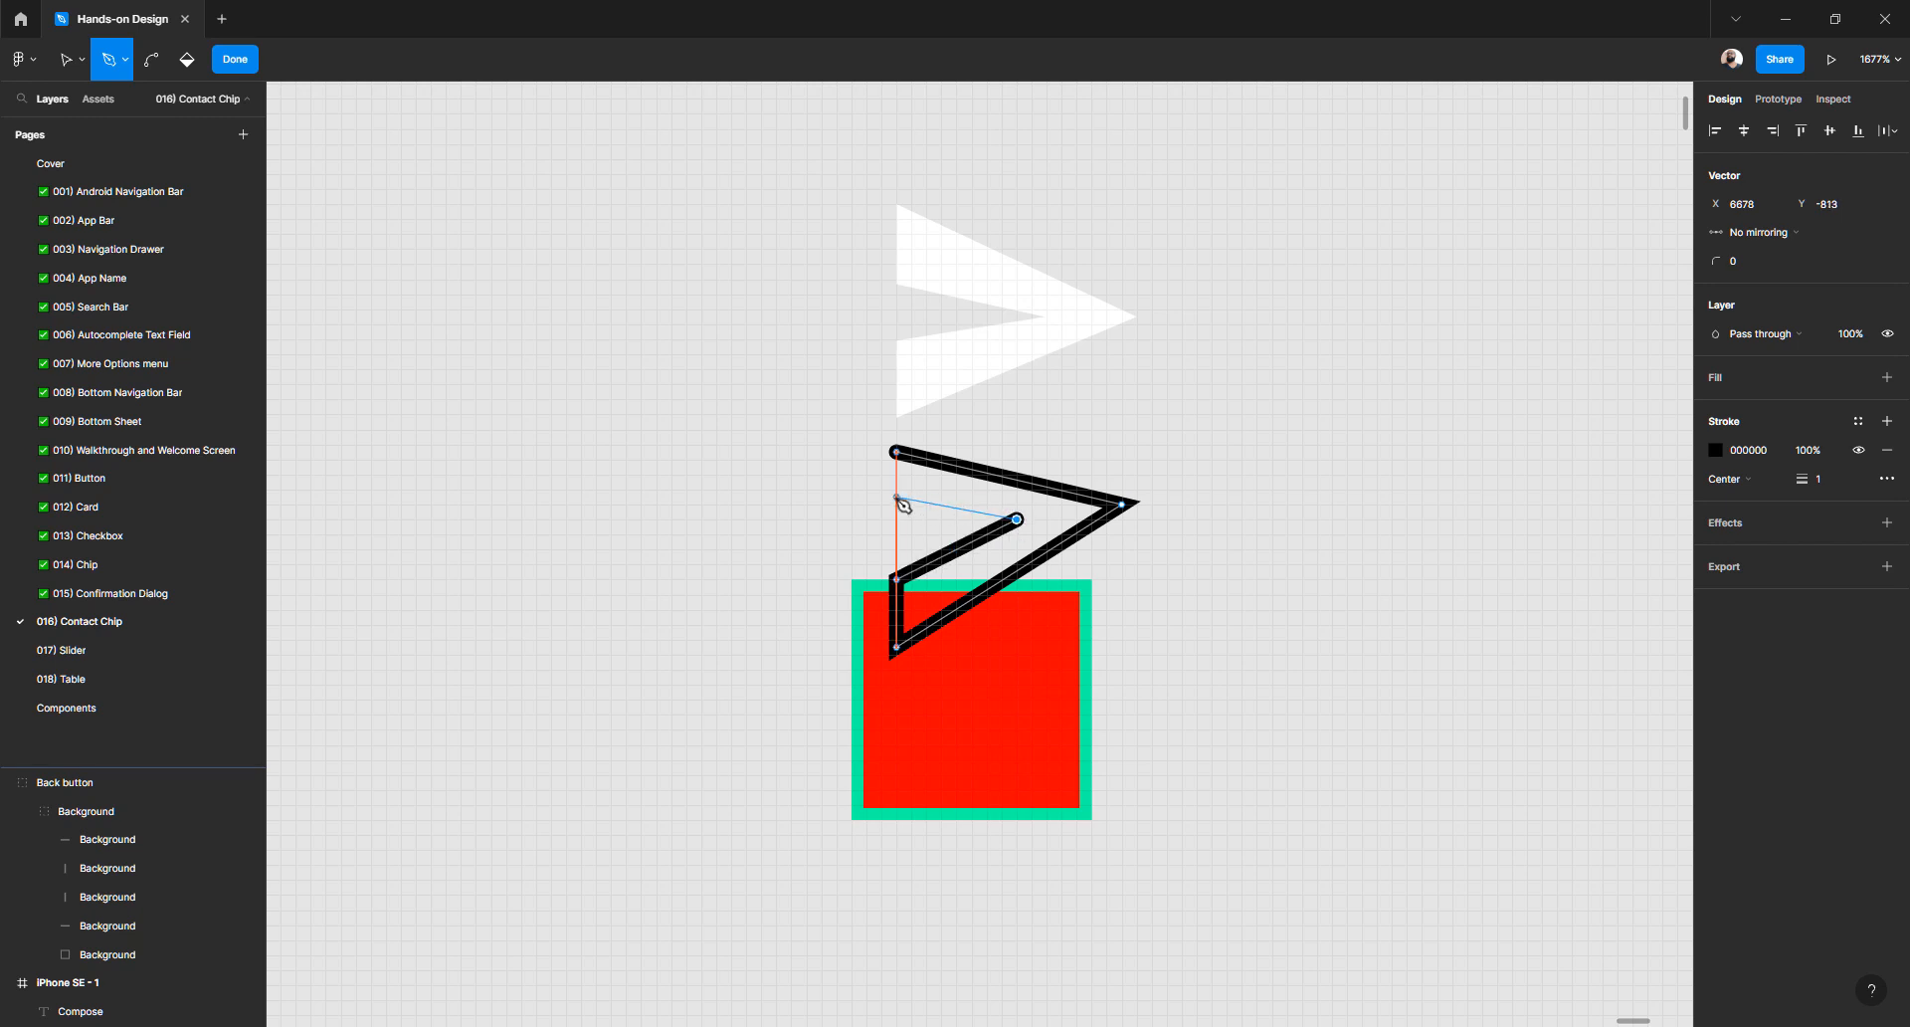
{"action": "left_click", "coordinate": [897, 518]}
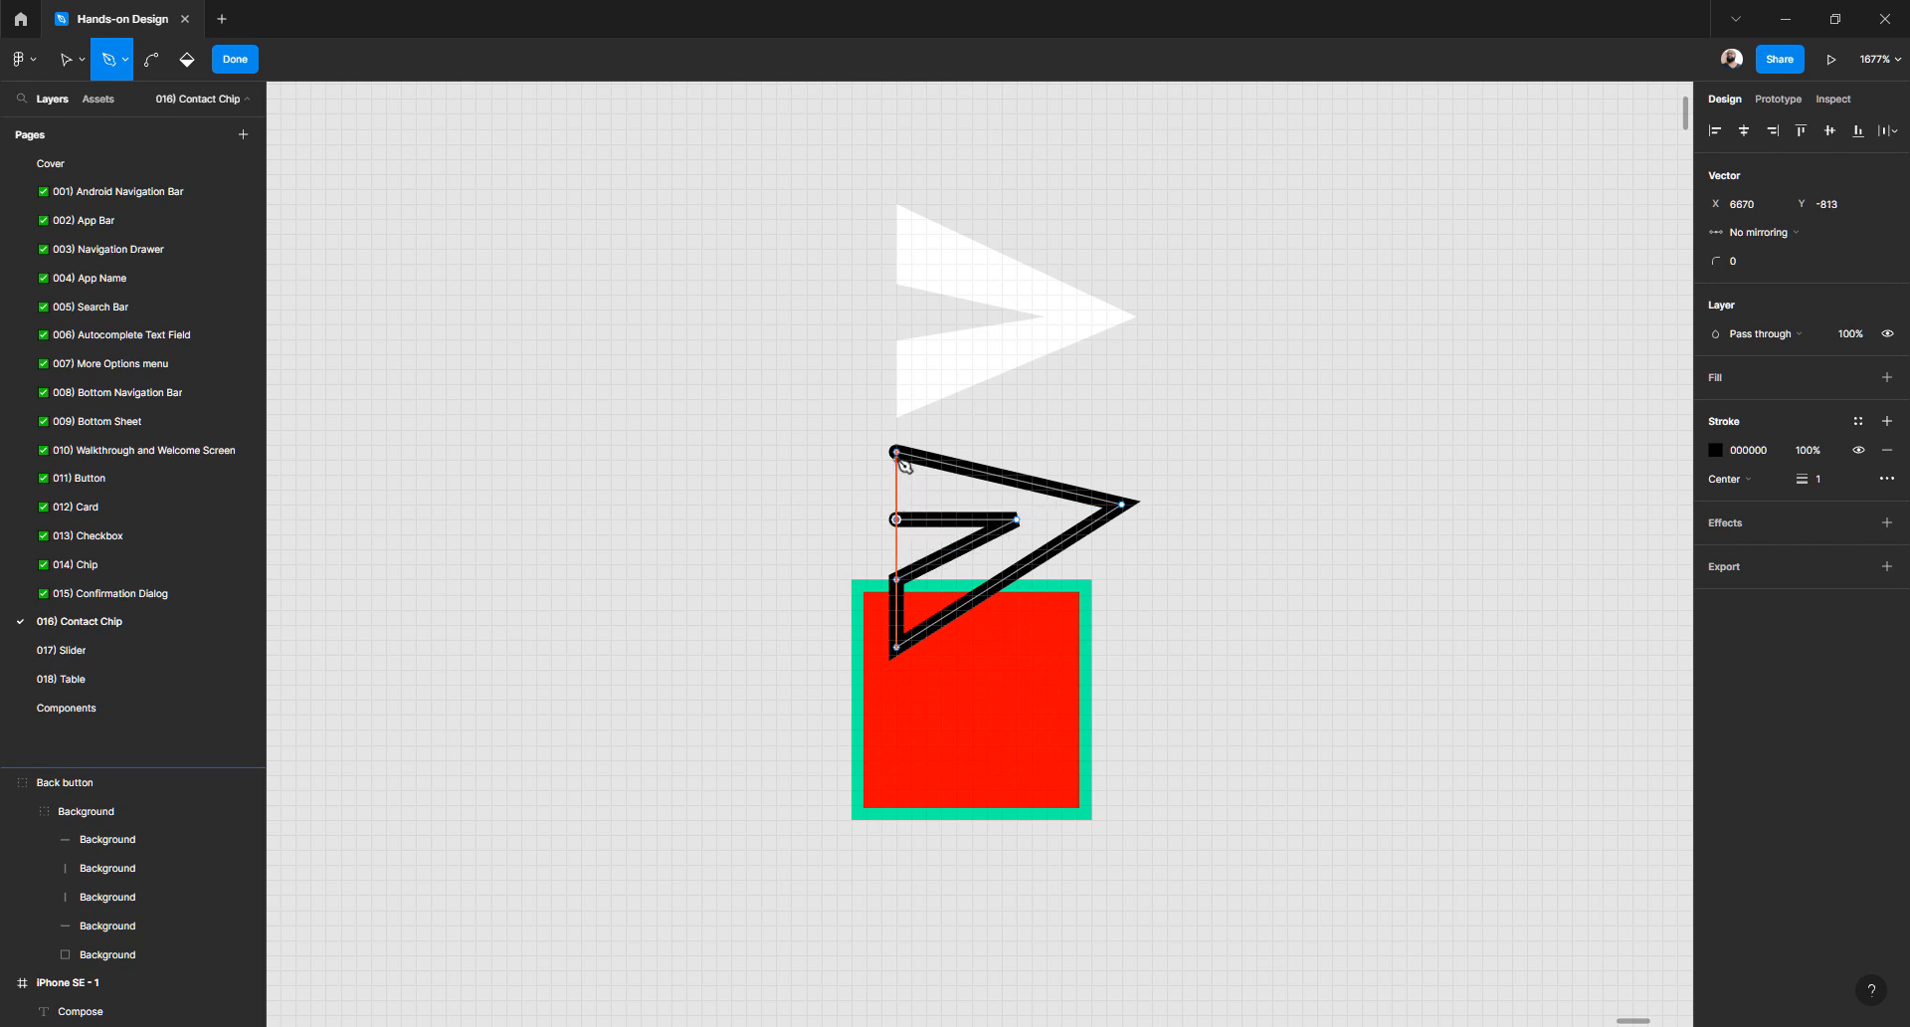
{"action": "left_click", "coordinate": [896, 451]}
{"action": "key", "text": "Escape"}
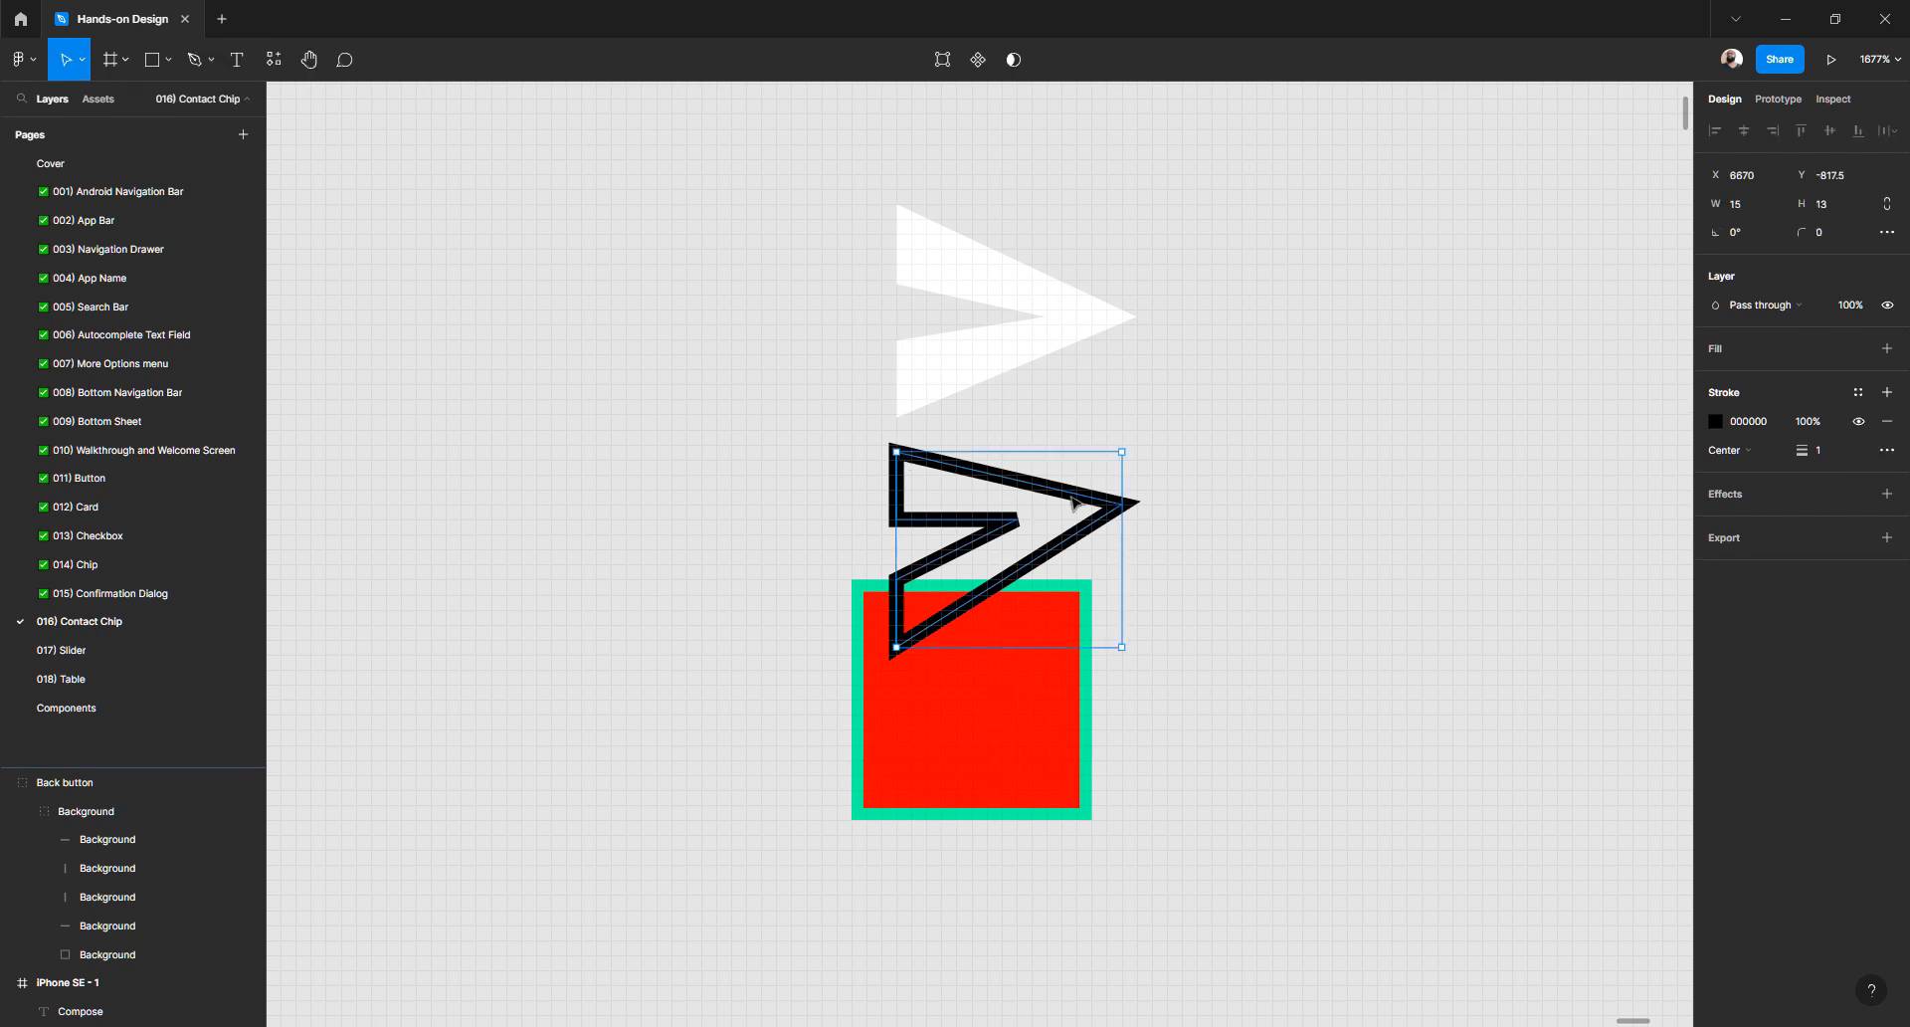
- Move Vector 18 beside the white arrow and adjust its tip and left-middle points
{"action": "left_click_drag", "start_coordinate": [1098, 509], "coordinate": [1398, 397]}
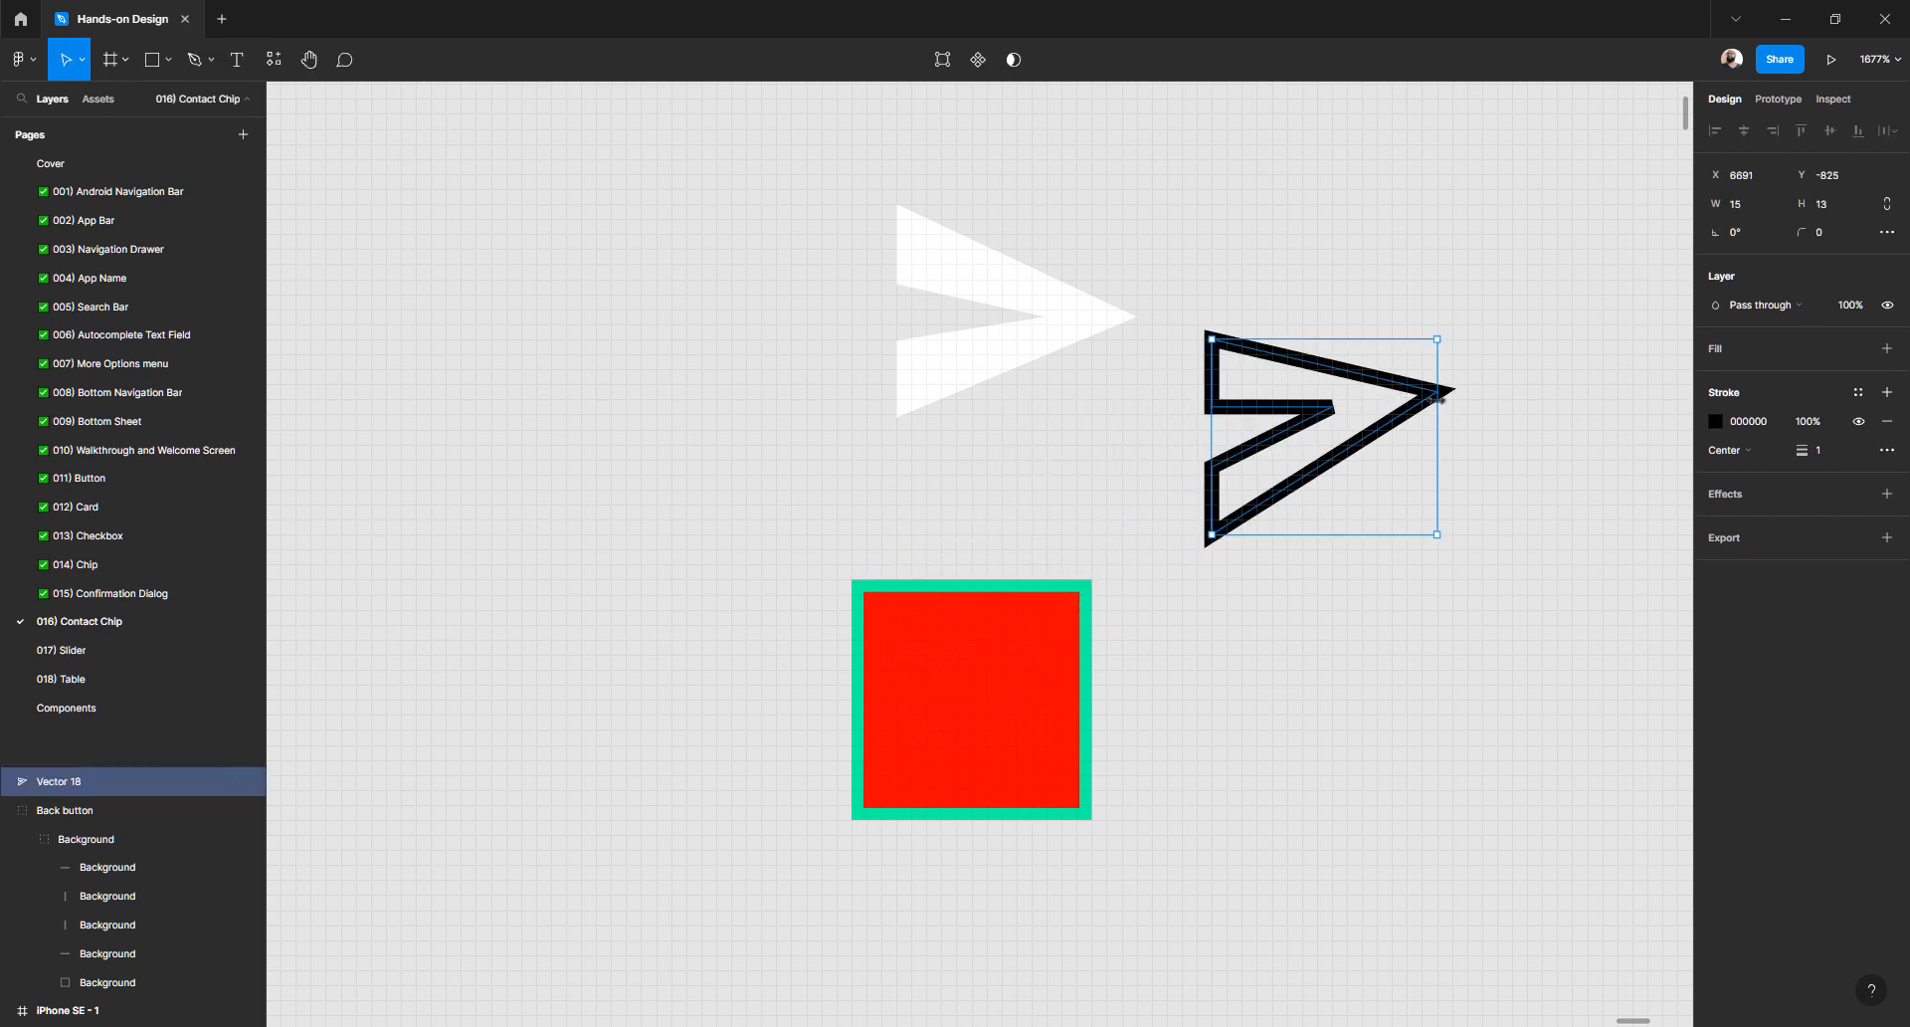
{"action": "double_click", "coordinate": [1432, 398]}
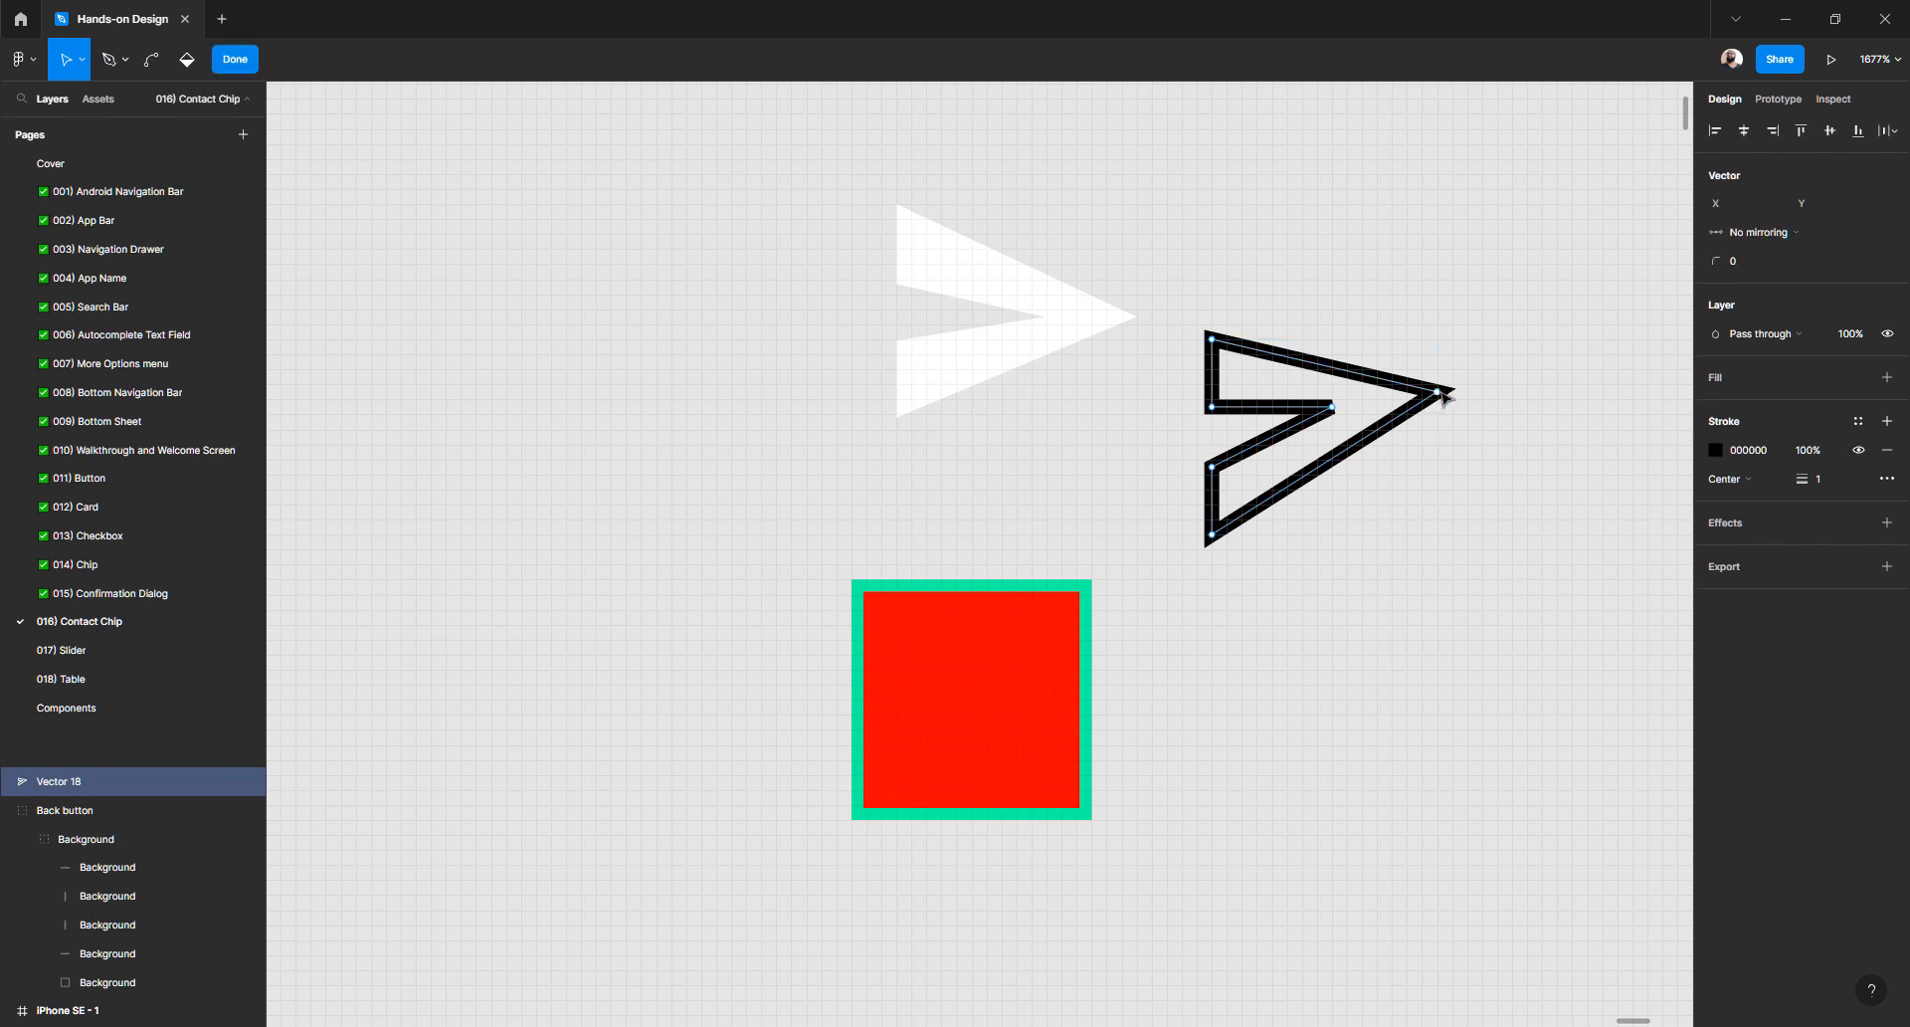
{"action": "left_click_drag", "start_coordinate": [1440, 392], "coordinate": [1338, 425]}
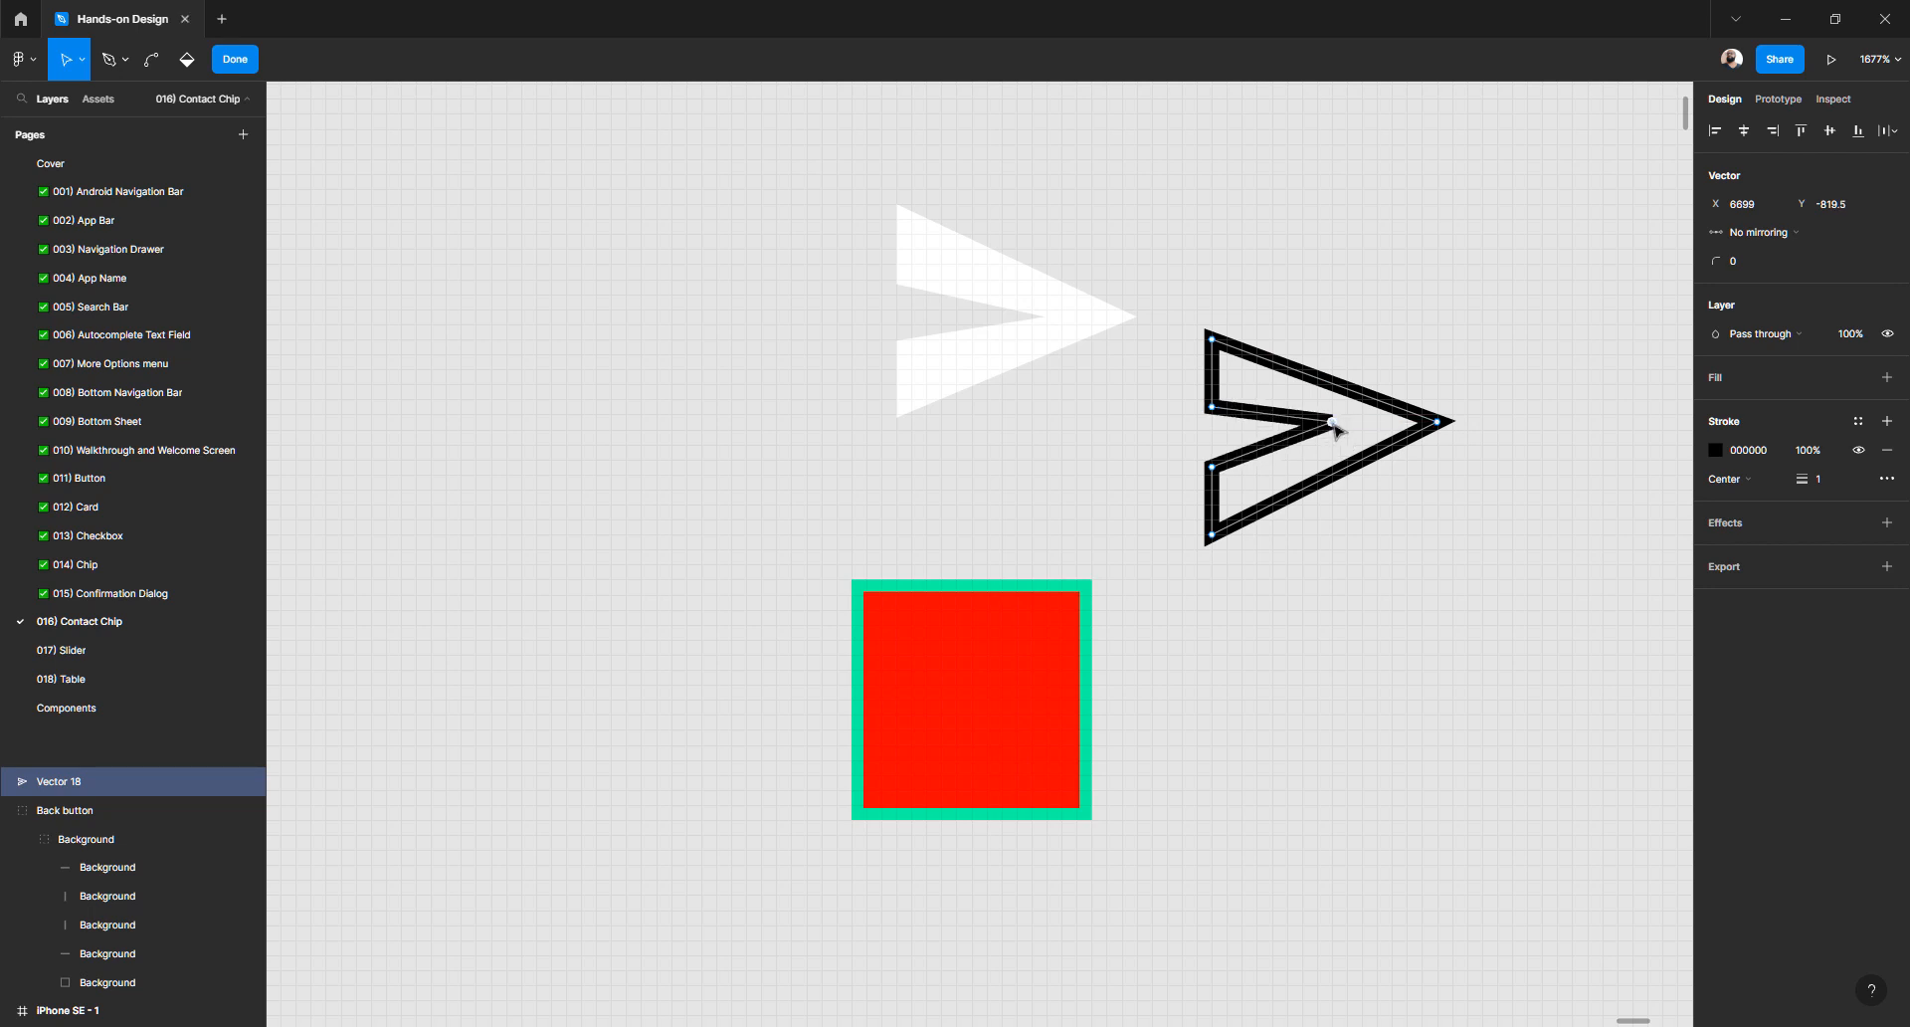
{"action": "left_click_drag", "start_coordinate": [1213, 408], "coordinate": [1215, 397]}
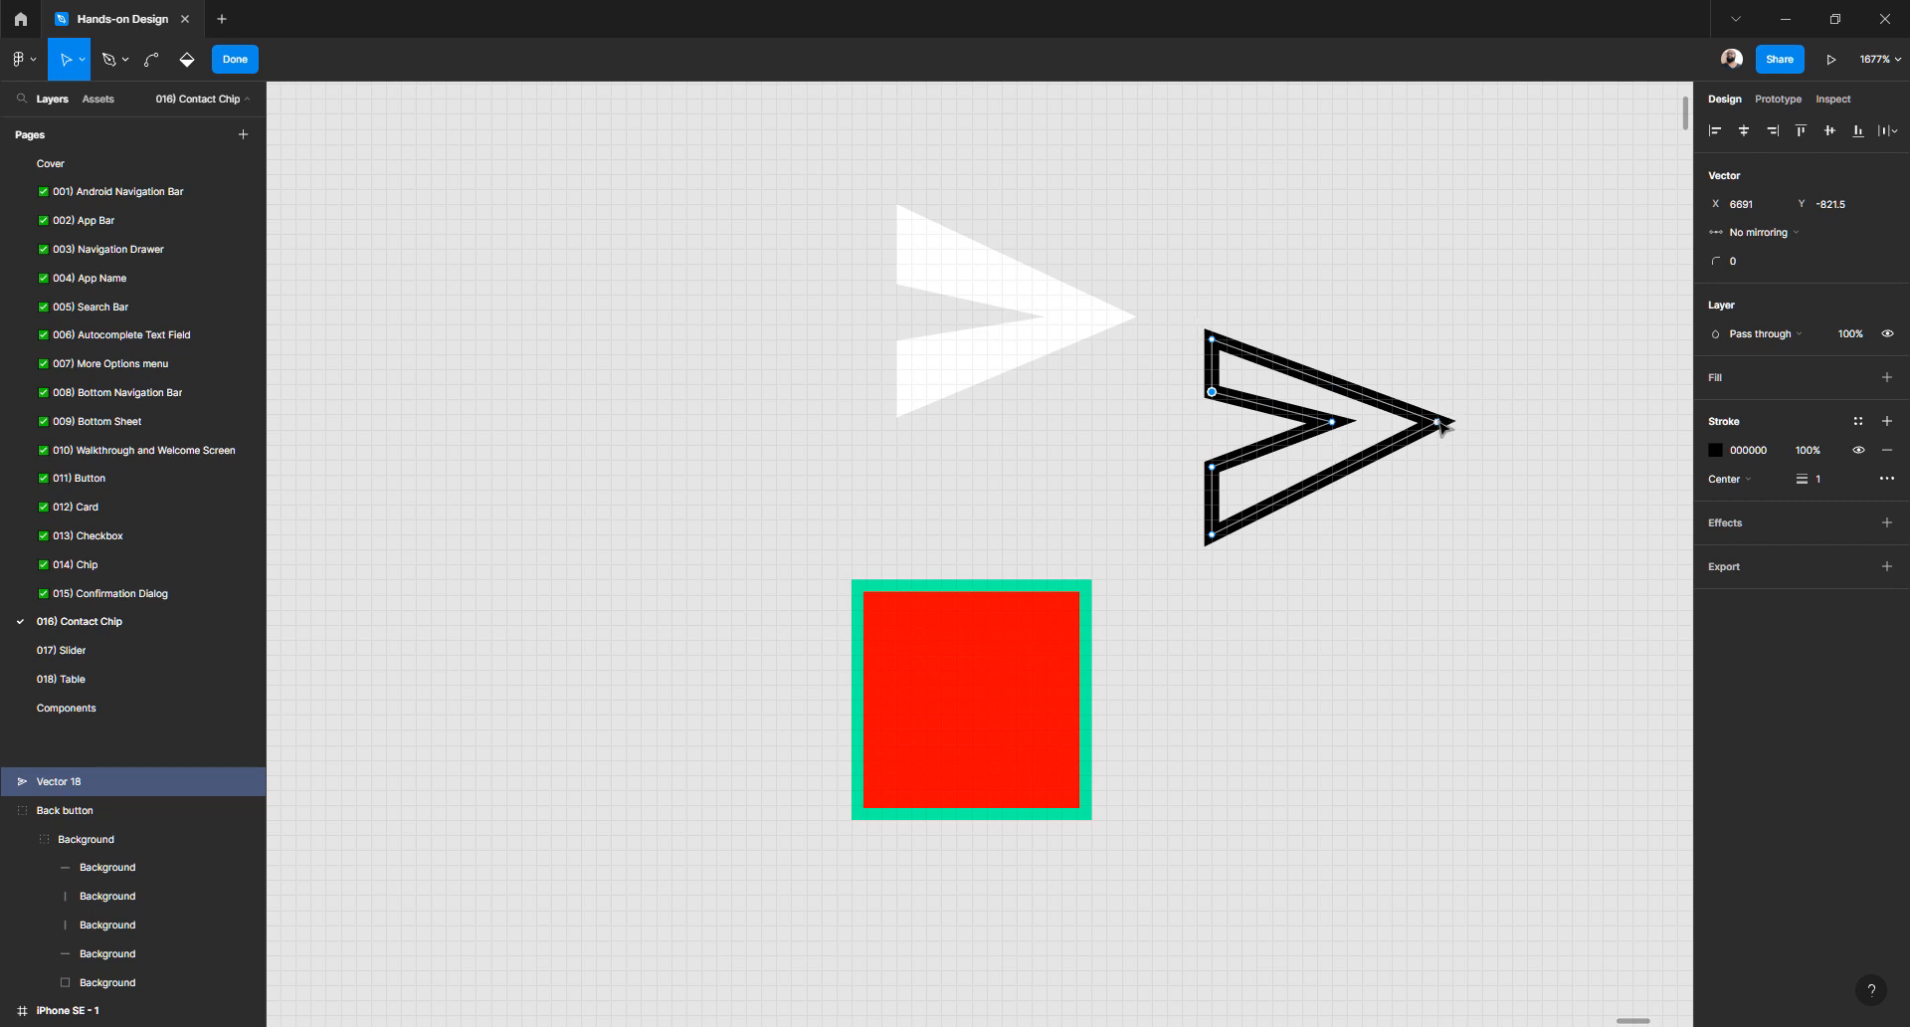
{"action": "left_click_drag", "start_coordinate": [1440, 424], "coordinate": [1439, 419]}
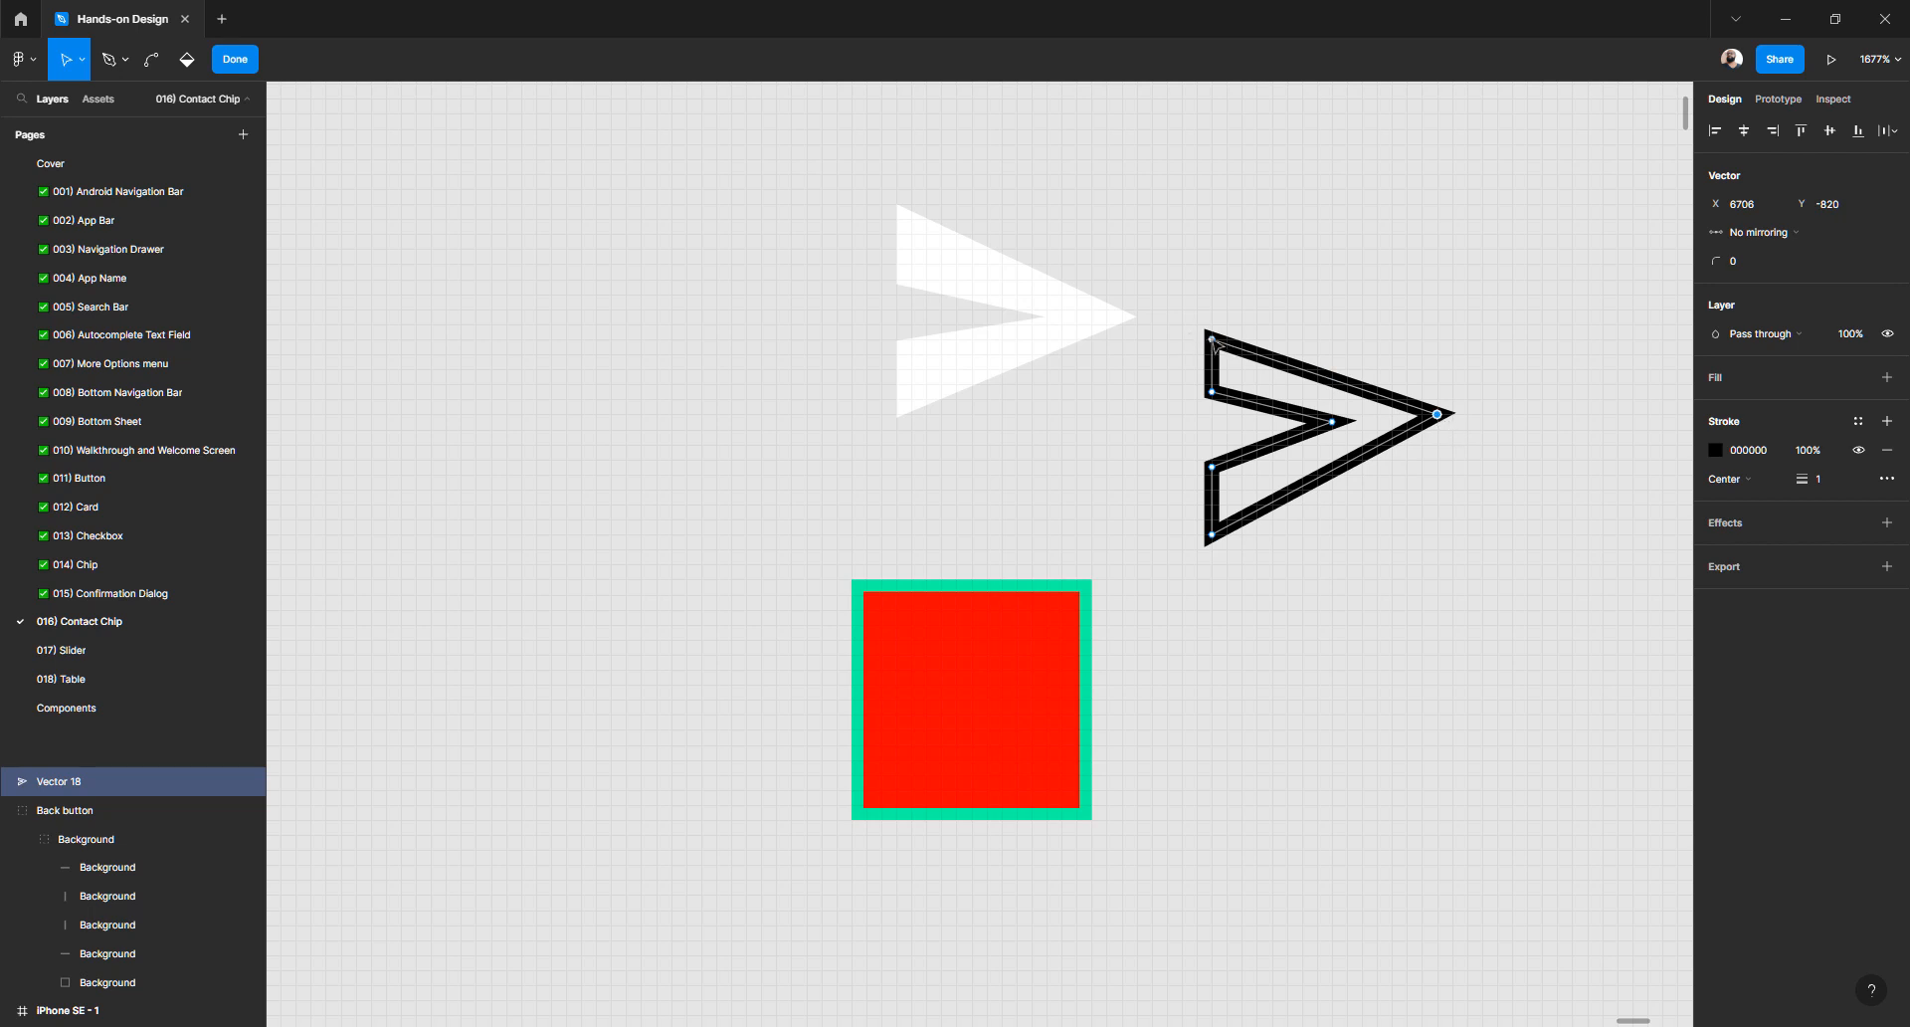
{"action": "key", "text": "Escape"}
{"action": "key", "text": "Escape"}
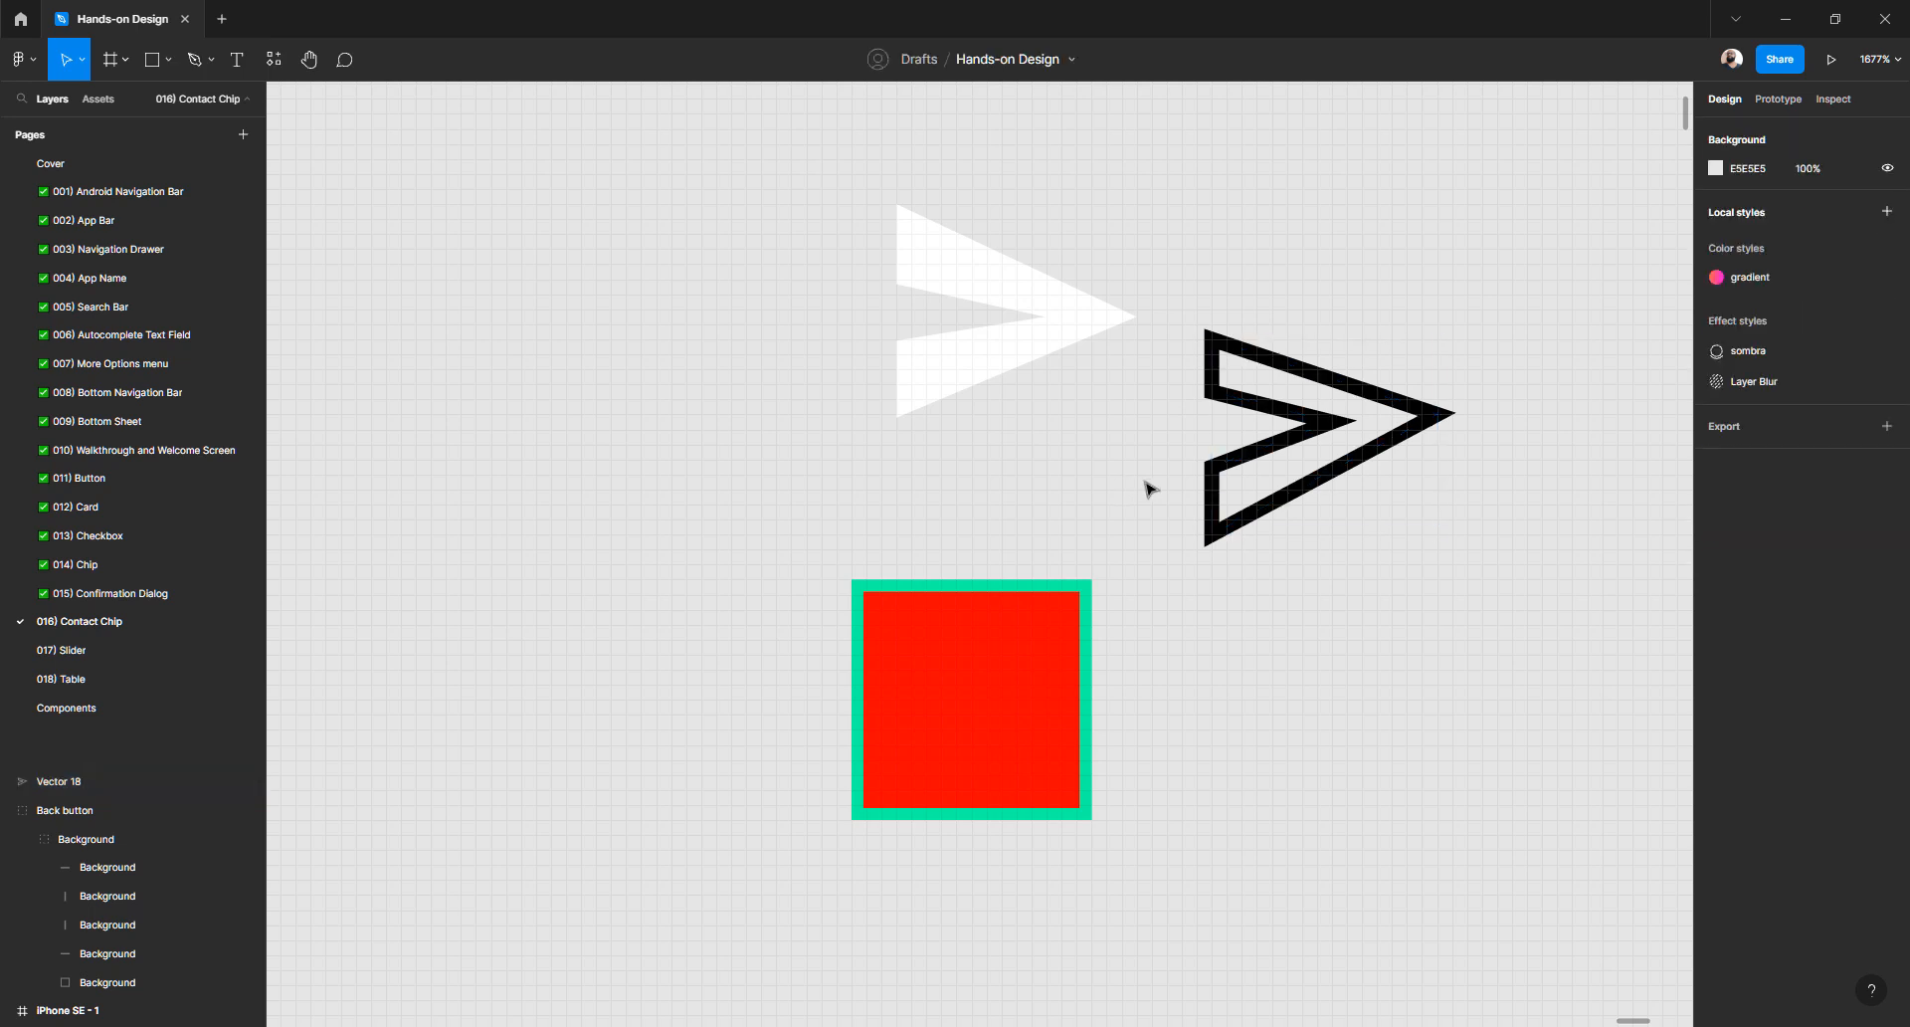
- Refine the notch, corner and tip points so tip and notch level at Y -819
{"action": "double_click", "coordinate": [1333, 423]}
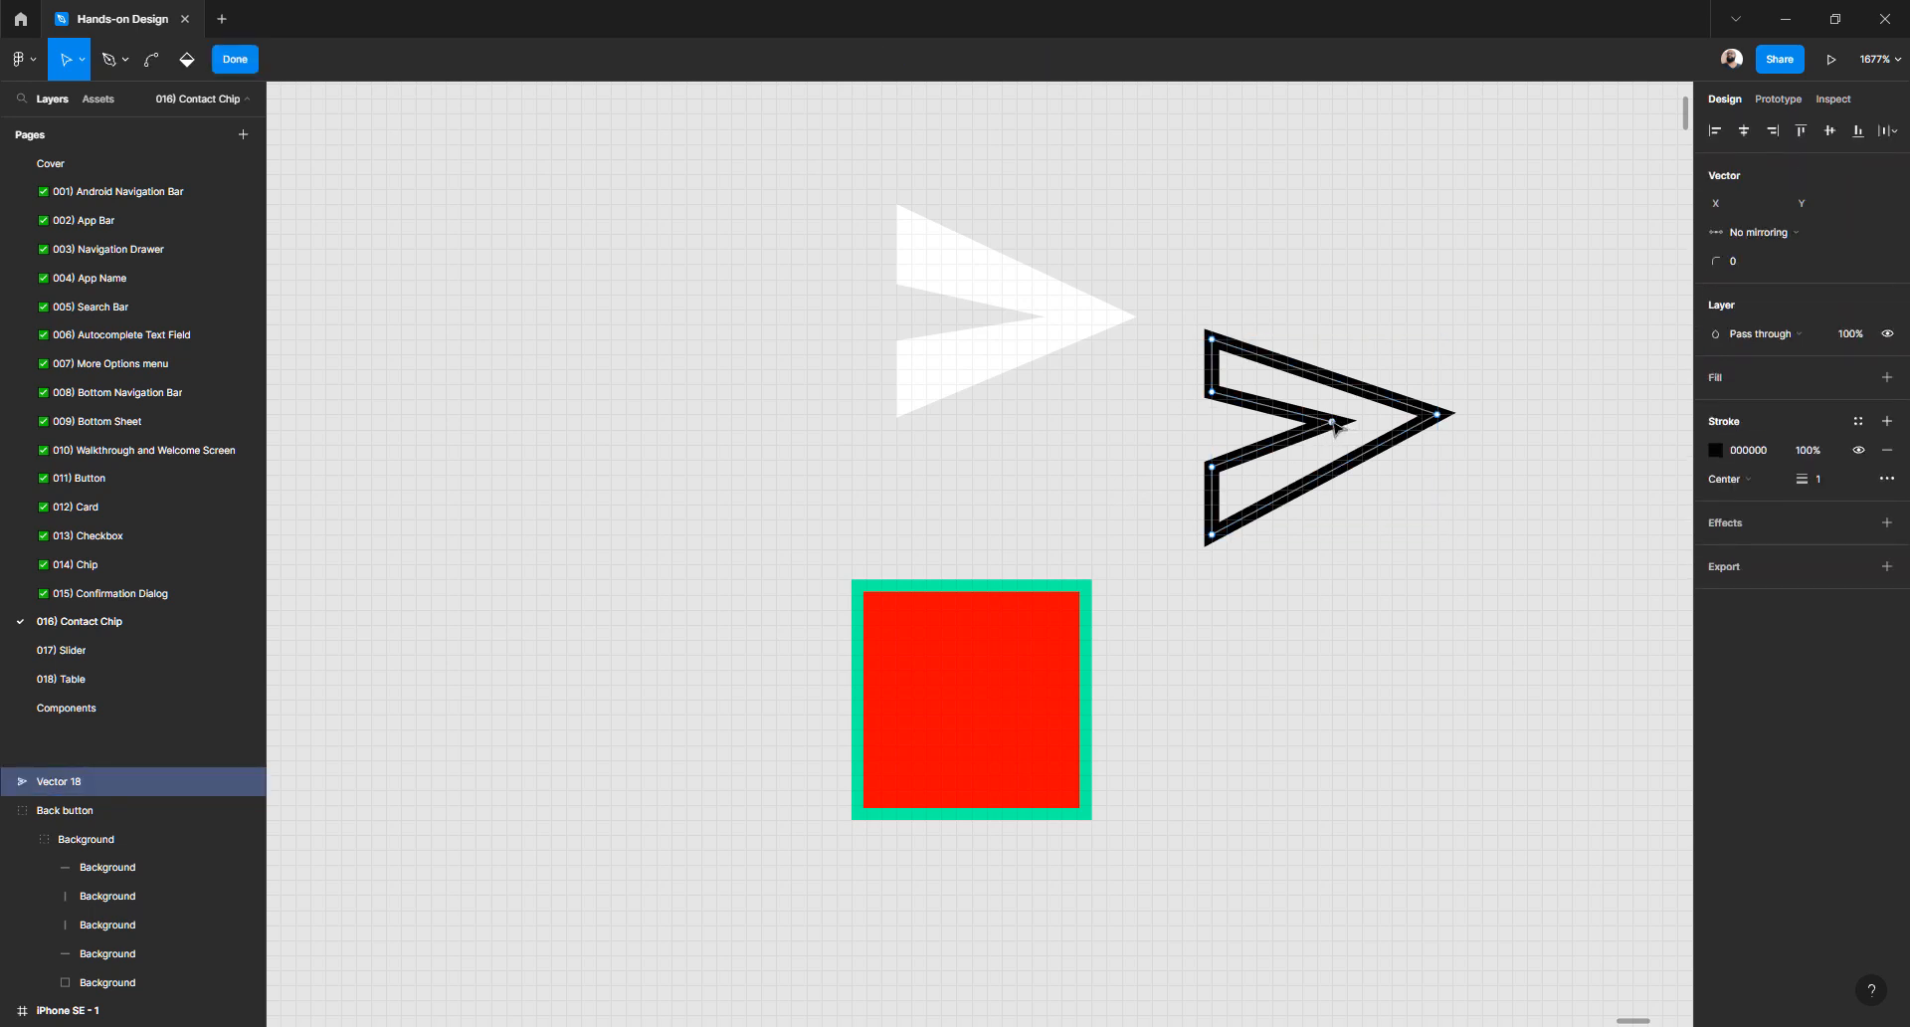
{"action": "left_click", "coordinate": [1333, 423]}
{"action": "left_click_drag", "start_coordinate": [1212, 340], "coordinate": [1214, 331]}
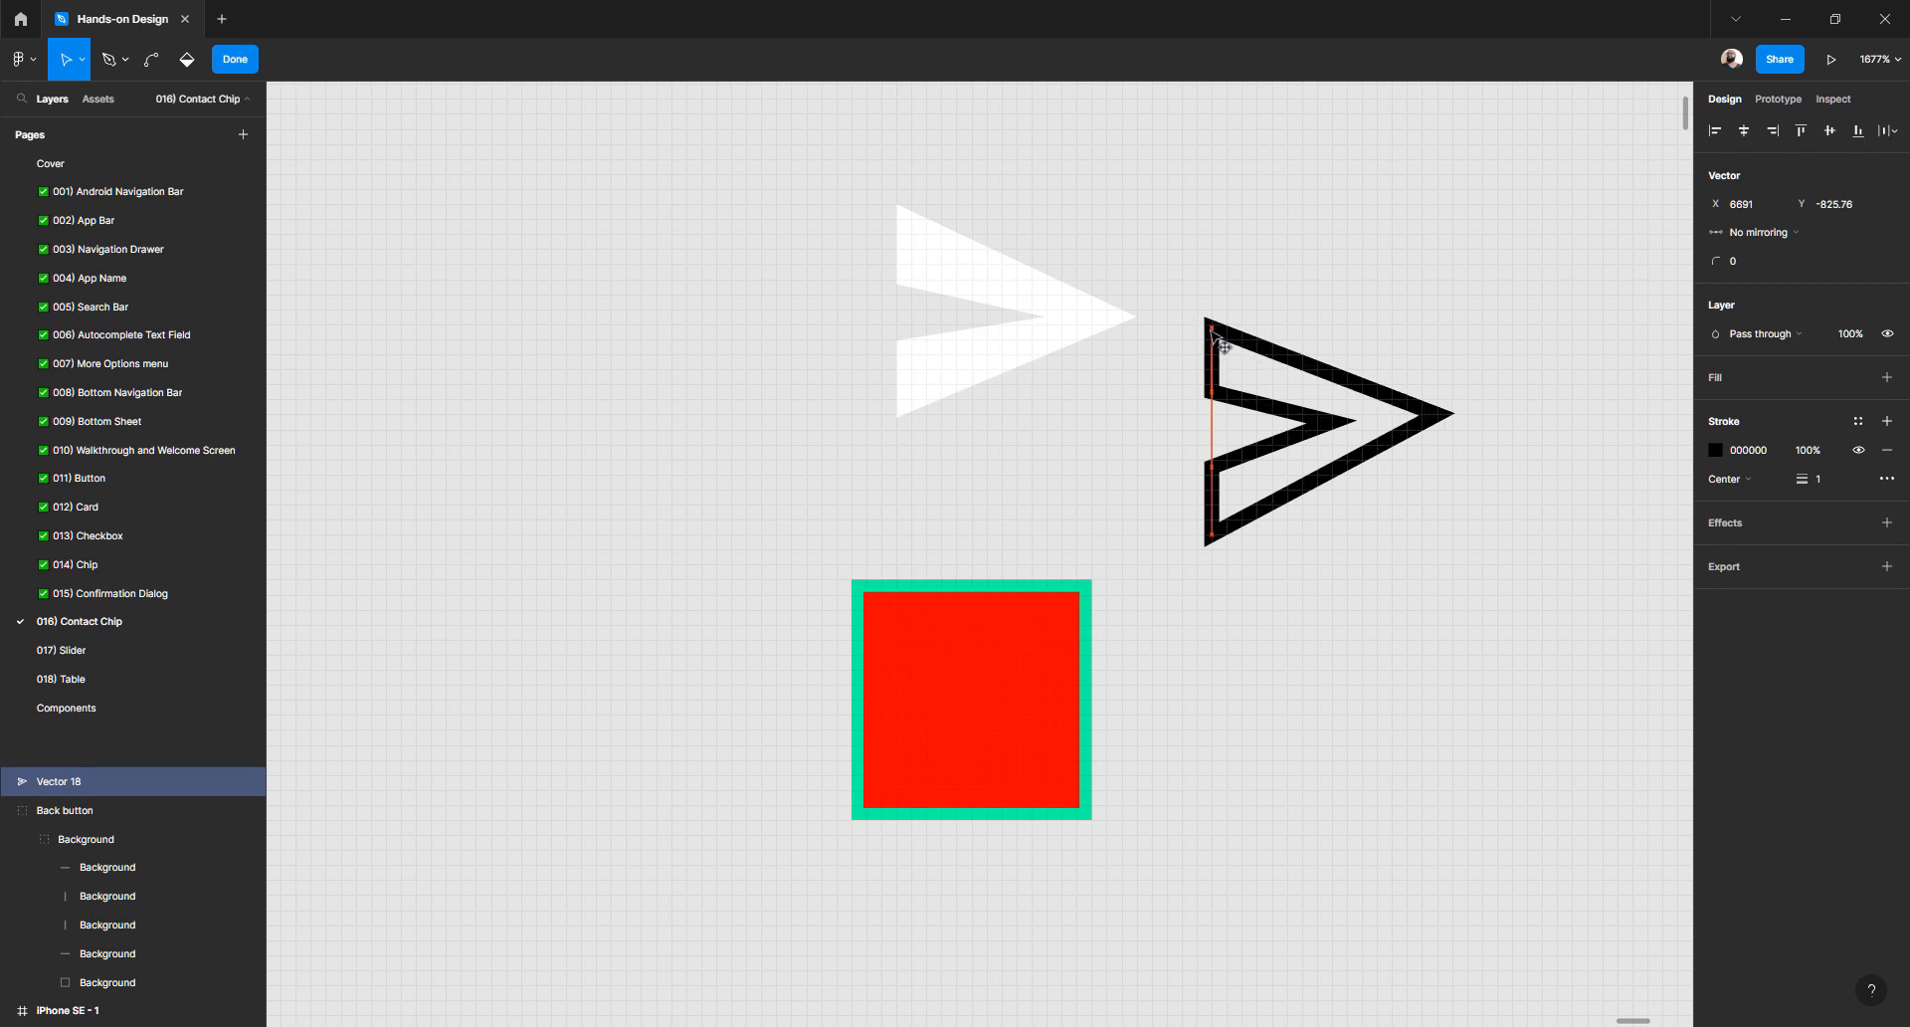
{"action": "key", "text": "Escape"}
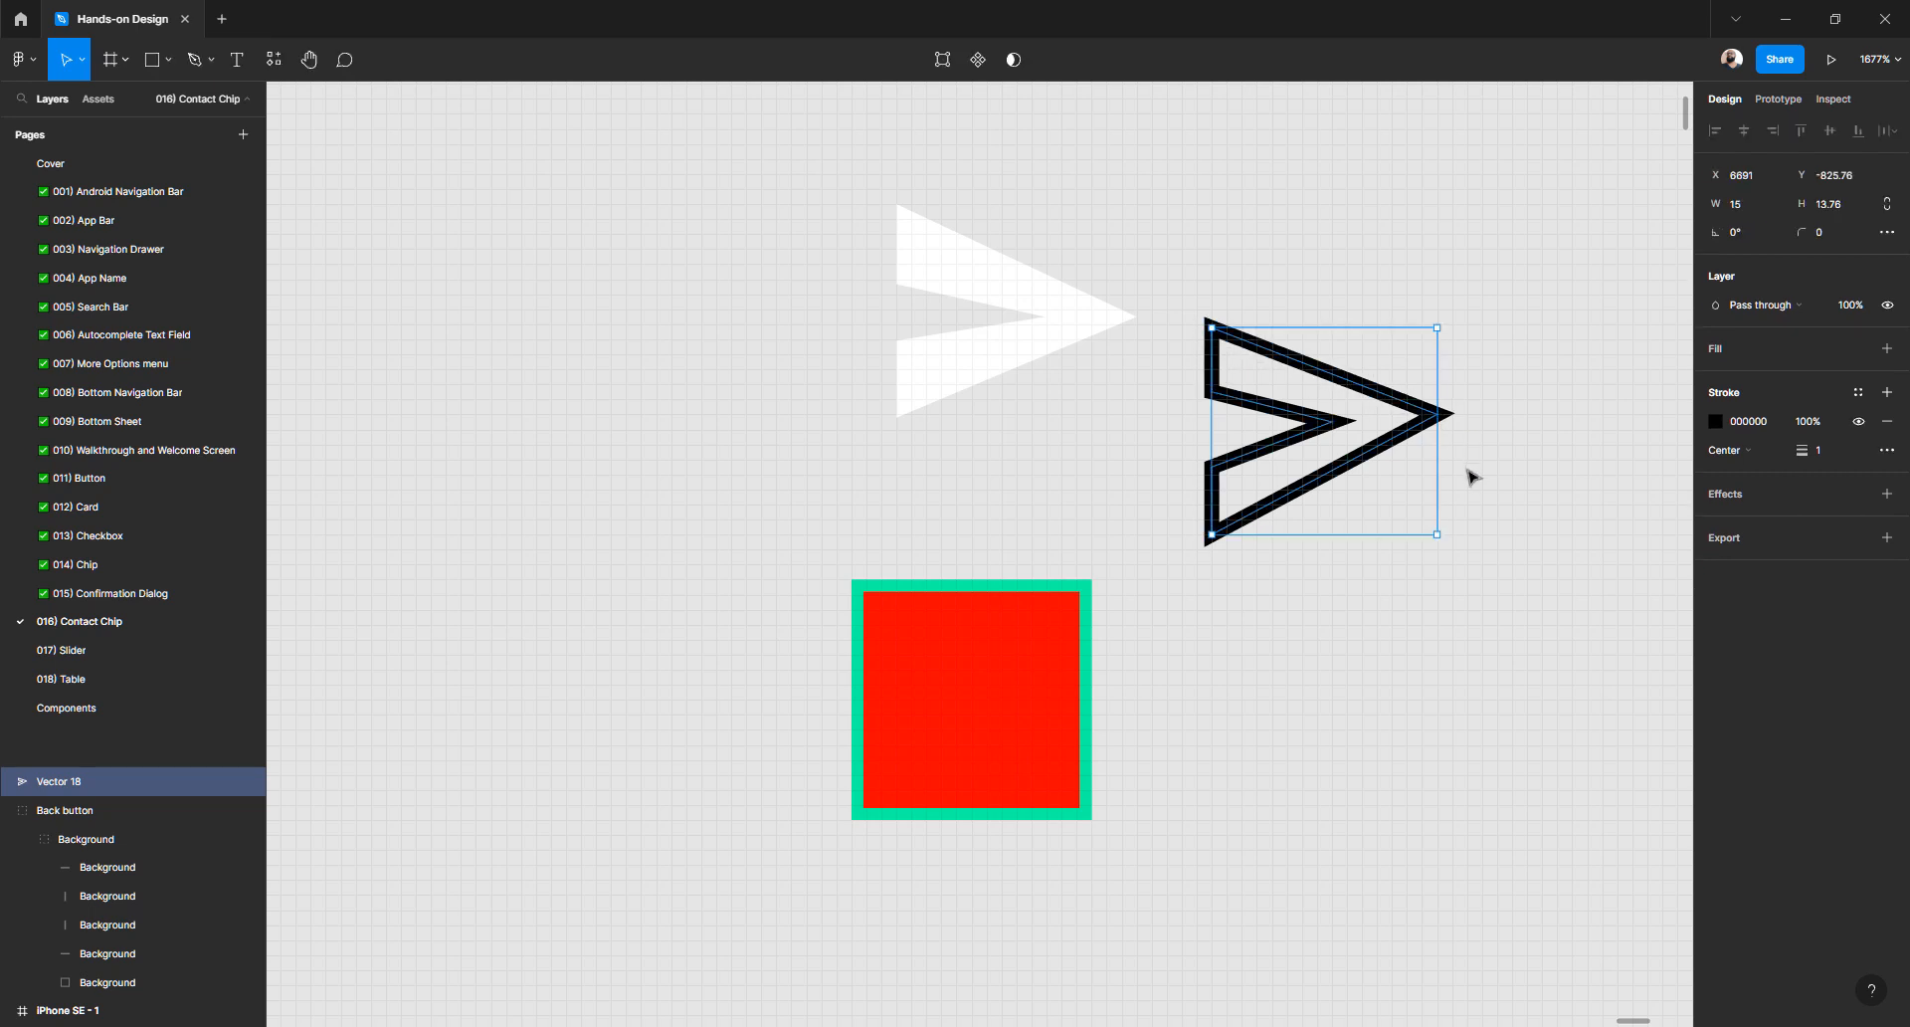
{"action": "left_click", "coordinate": [1472, 476]}
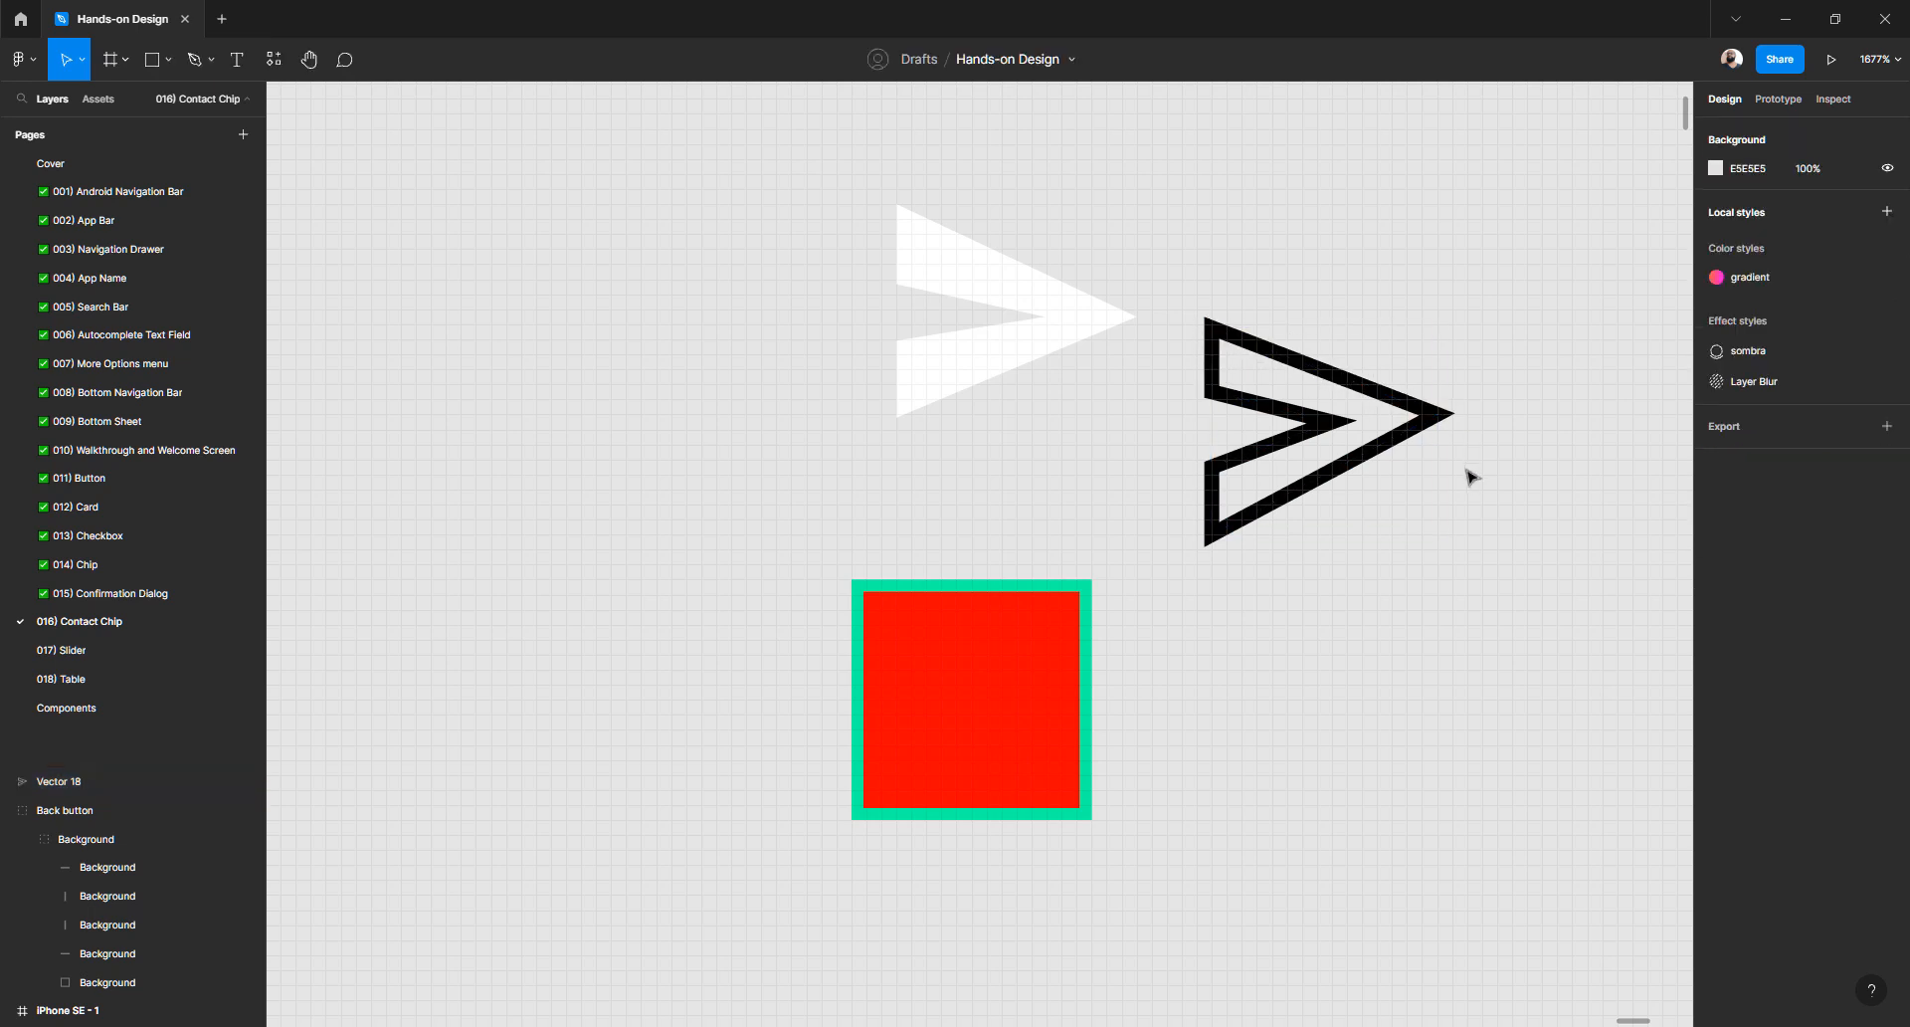
{"action": "double_click", "coordinate": [1334, 423]}
{"action": "left_click_drag", "start_coordinate": [1334, 423], "coordinate": [1319, 423]}
{"action": "left_click_drag", "start_coordinate": [1438, 416], "coordinate": [1438, 422]}
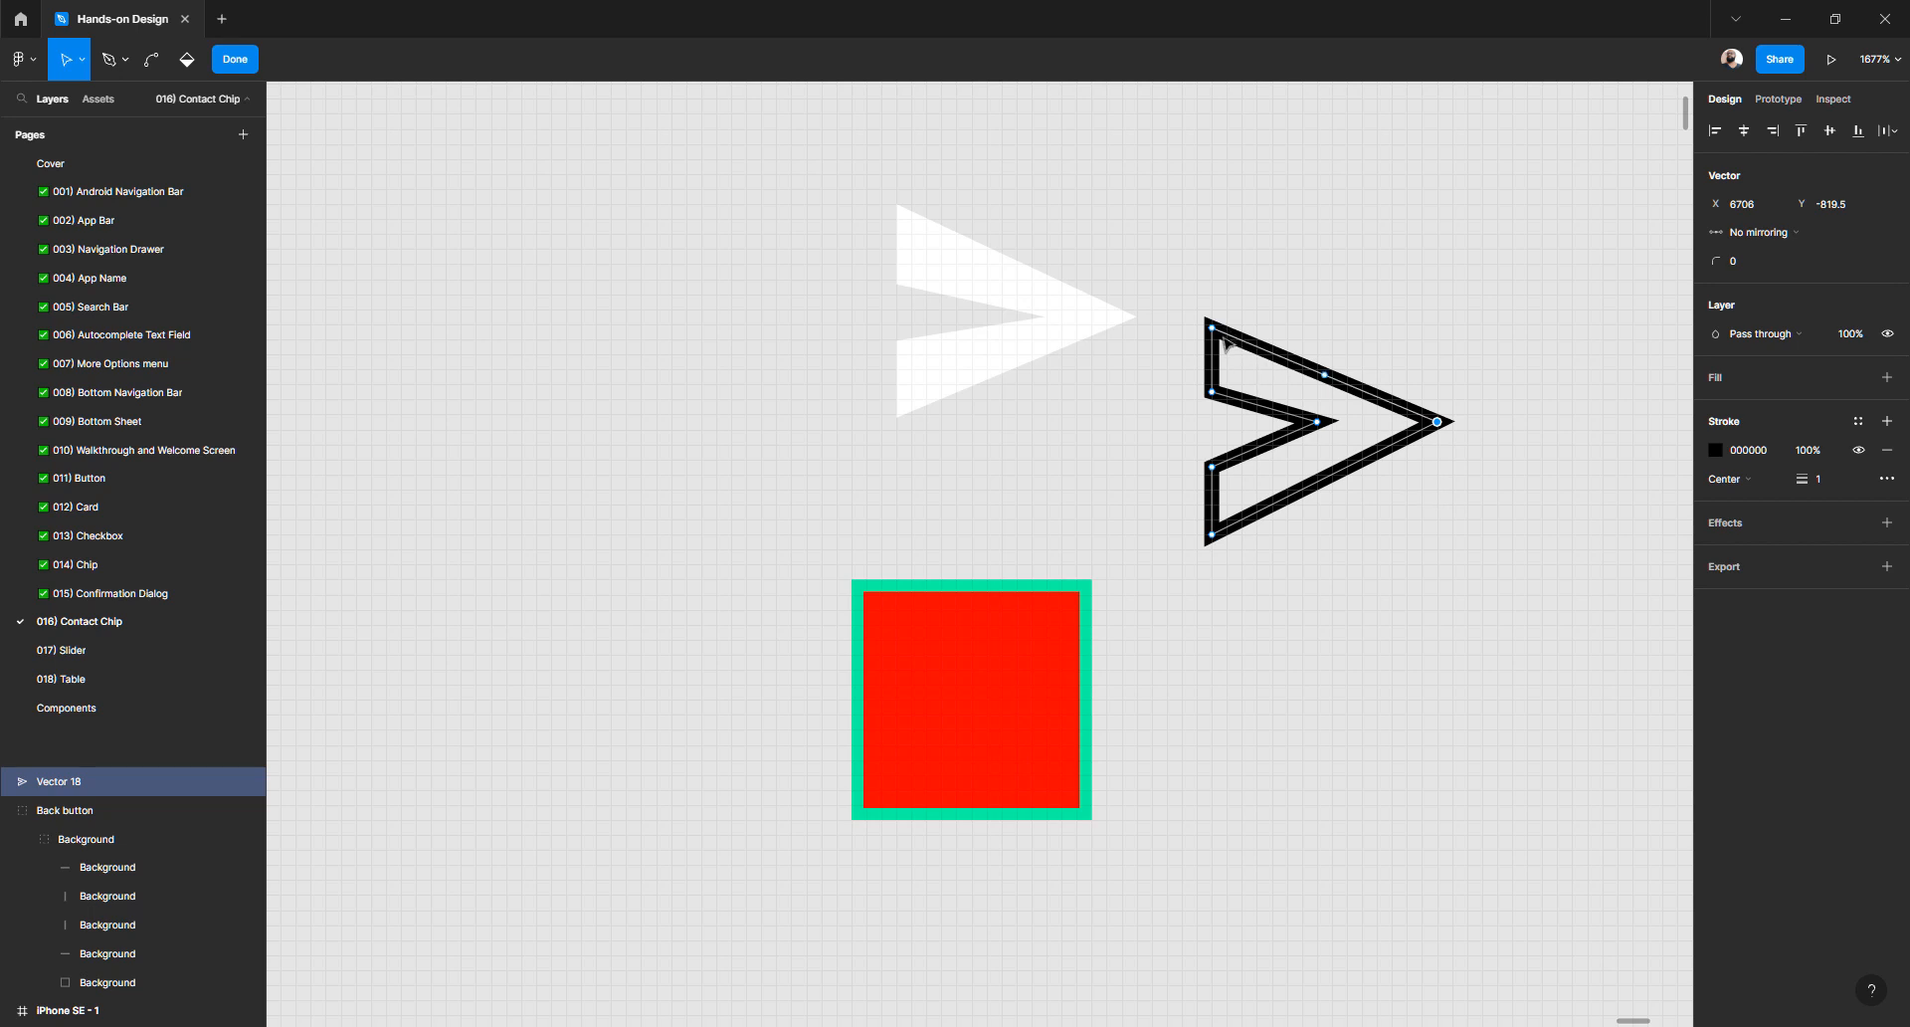
{"action": "left_click", "coordinate": [1212, 327]}
{"action": "left_click_drag", "start_coordinate": [1317, 421], "coordinate": [1310, 429]}
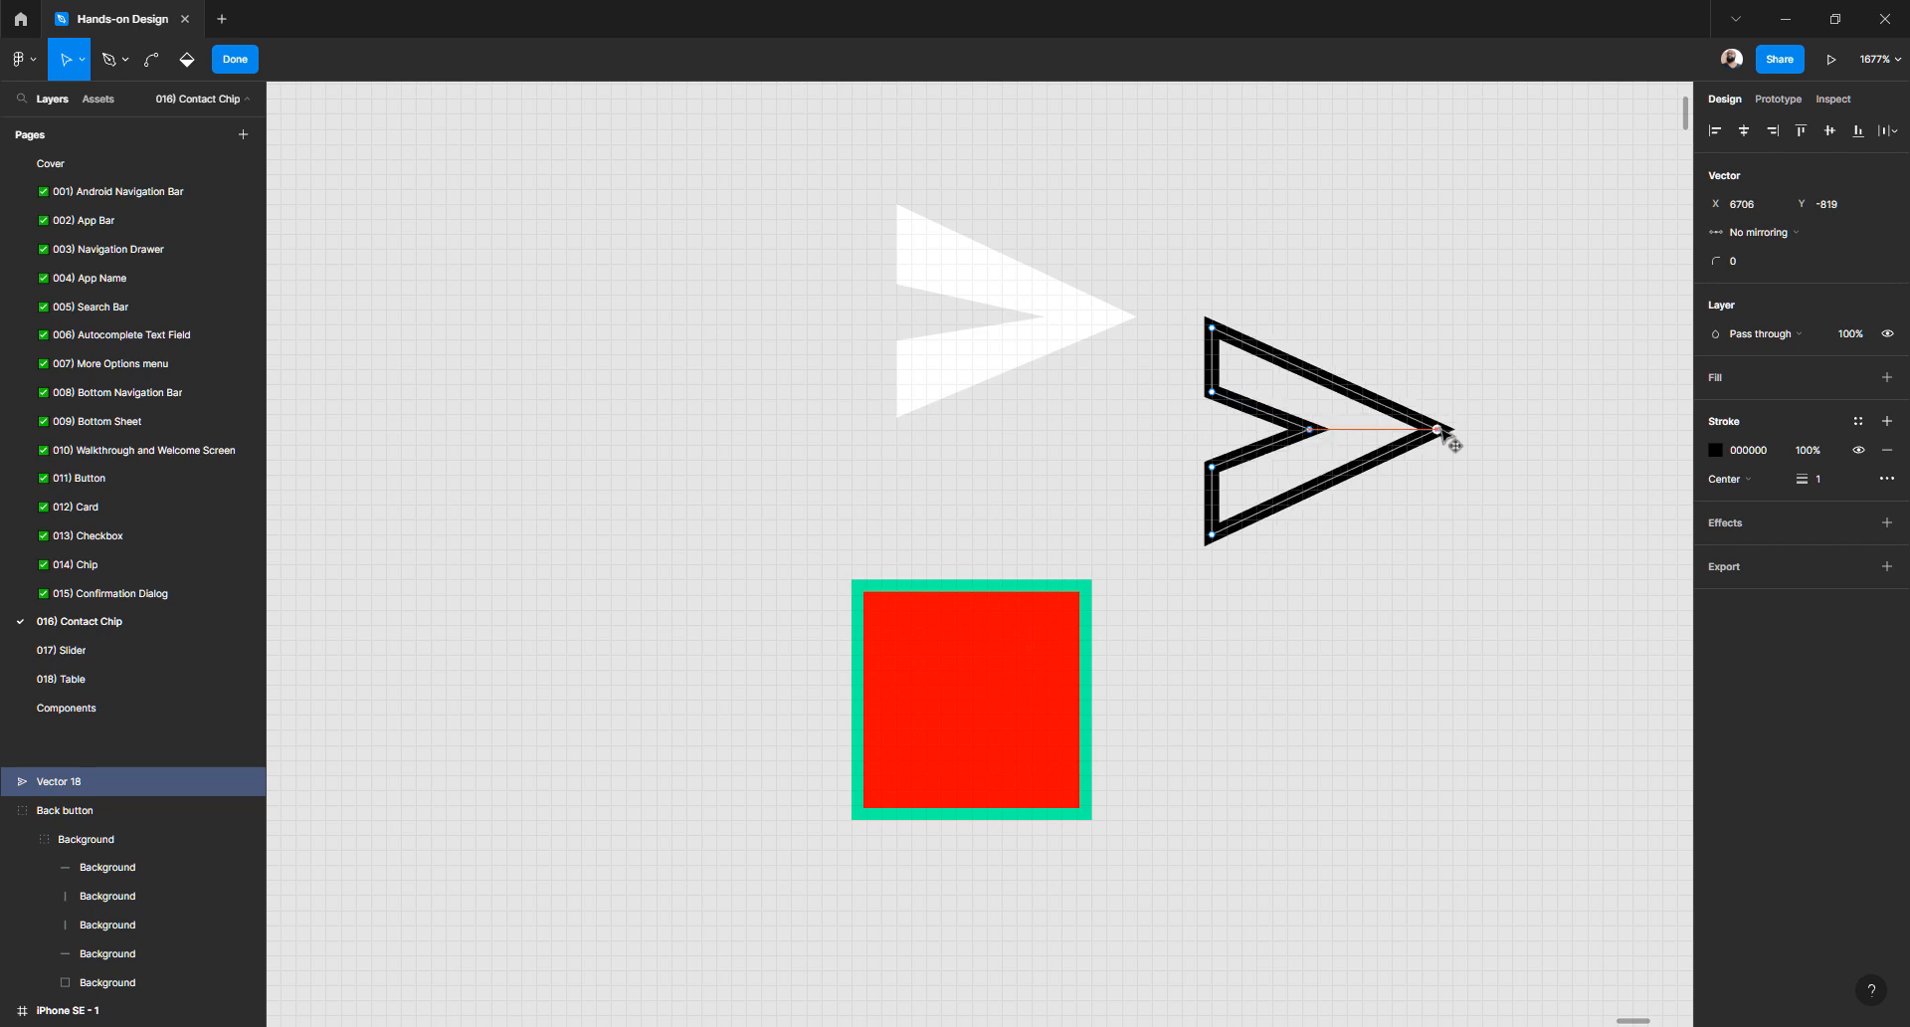
{"action": "key", "text": "Escape"}
{"action": "left_click", "coordinate": [1375, 633]}
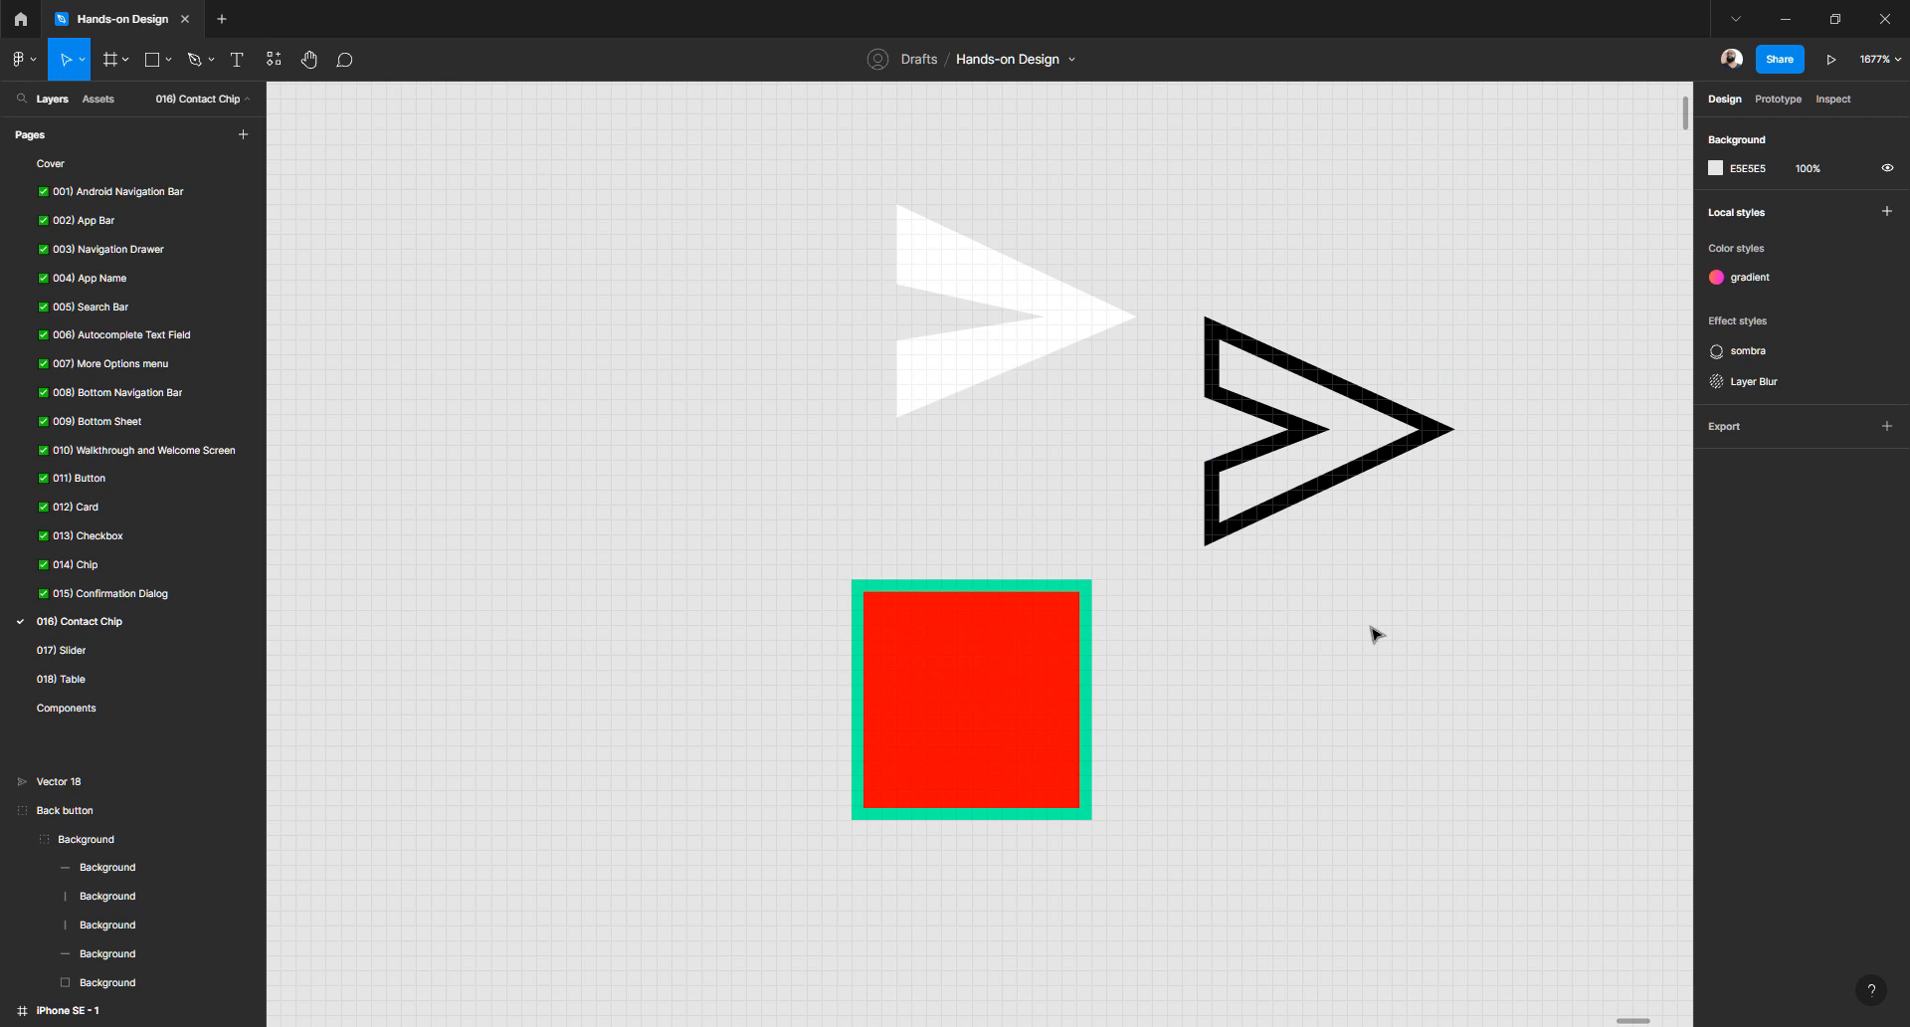
- Fill Vector 18 with white FFFFFF, remove its stroke, and move it onto the red square
{"action": "left_click", "coordinate": [1418, 427]}
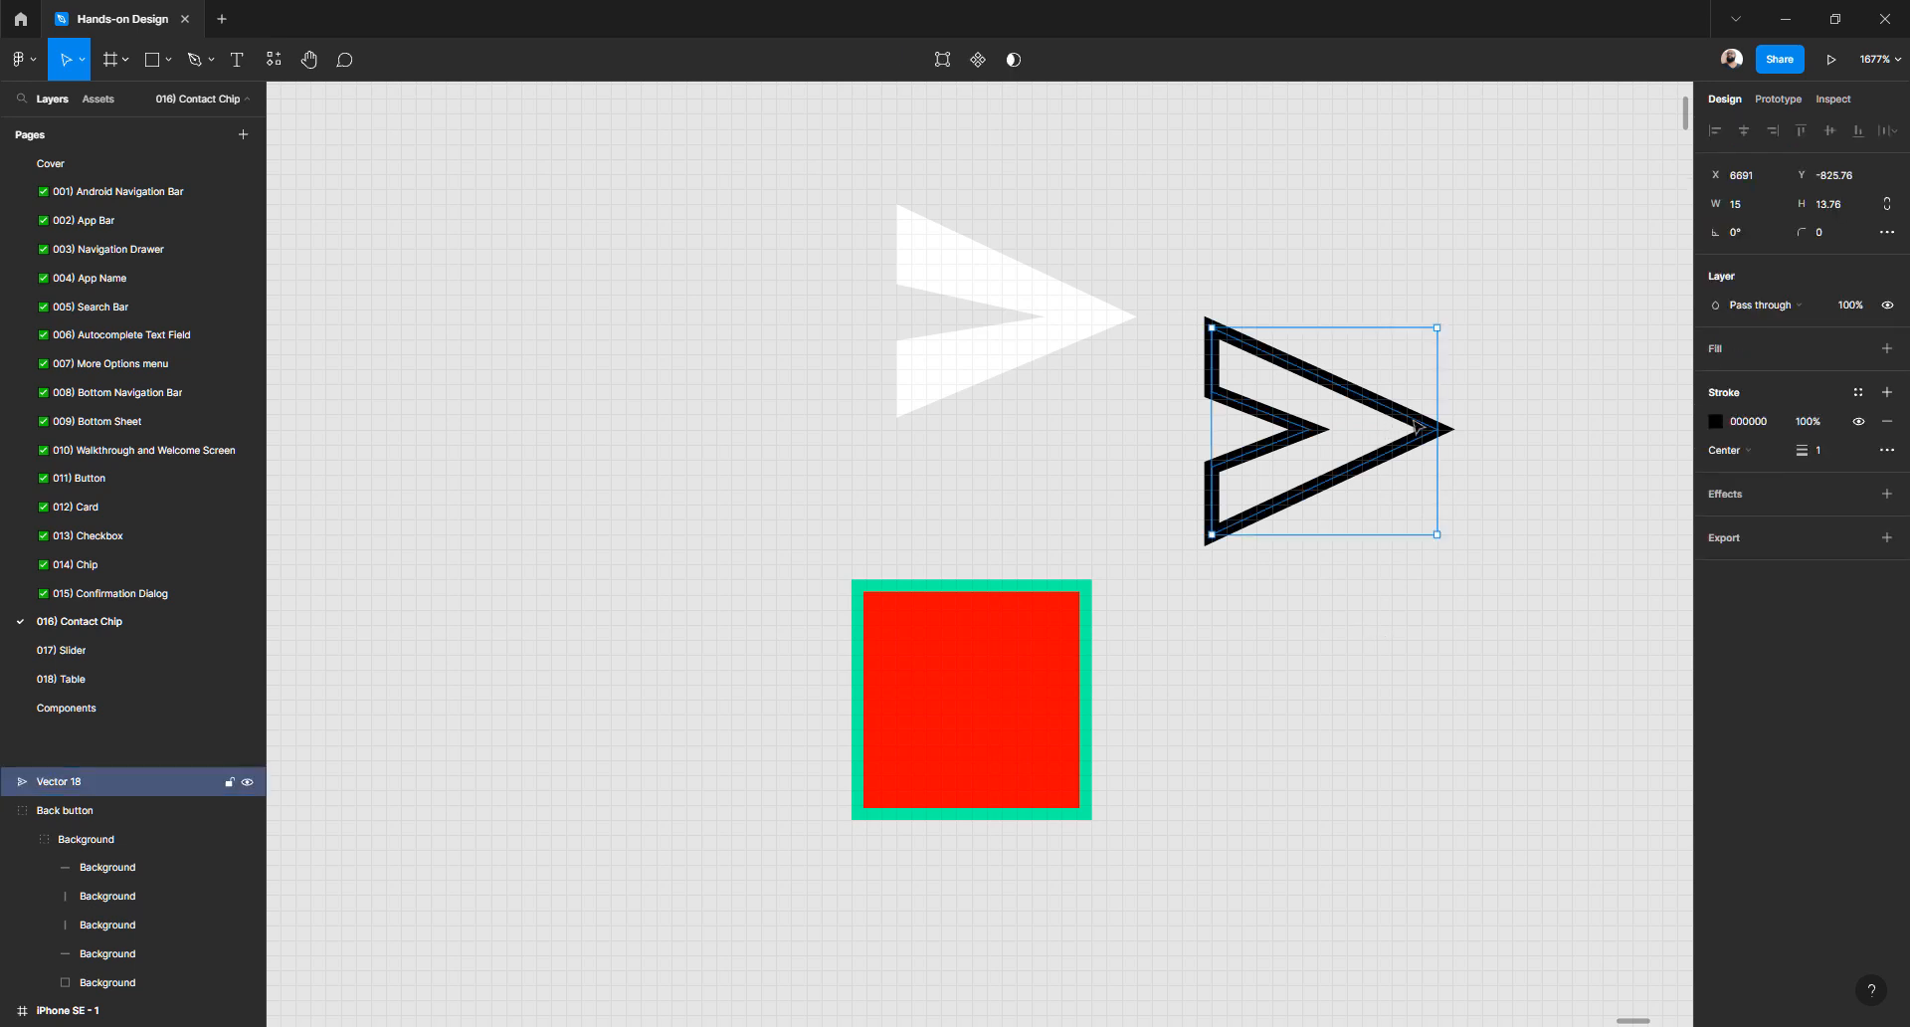
{"action": "left_click", "coordinate": [1717, 350]}
{"action": "left_click", "coordinate": [1716, 377]}
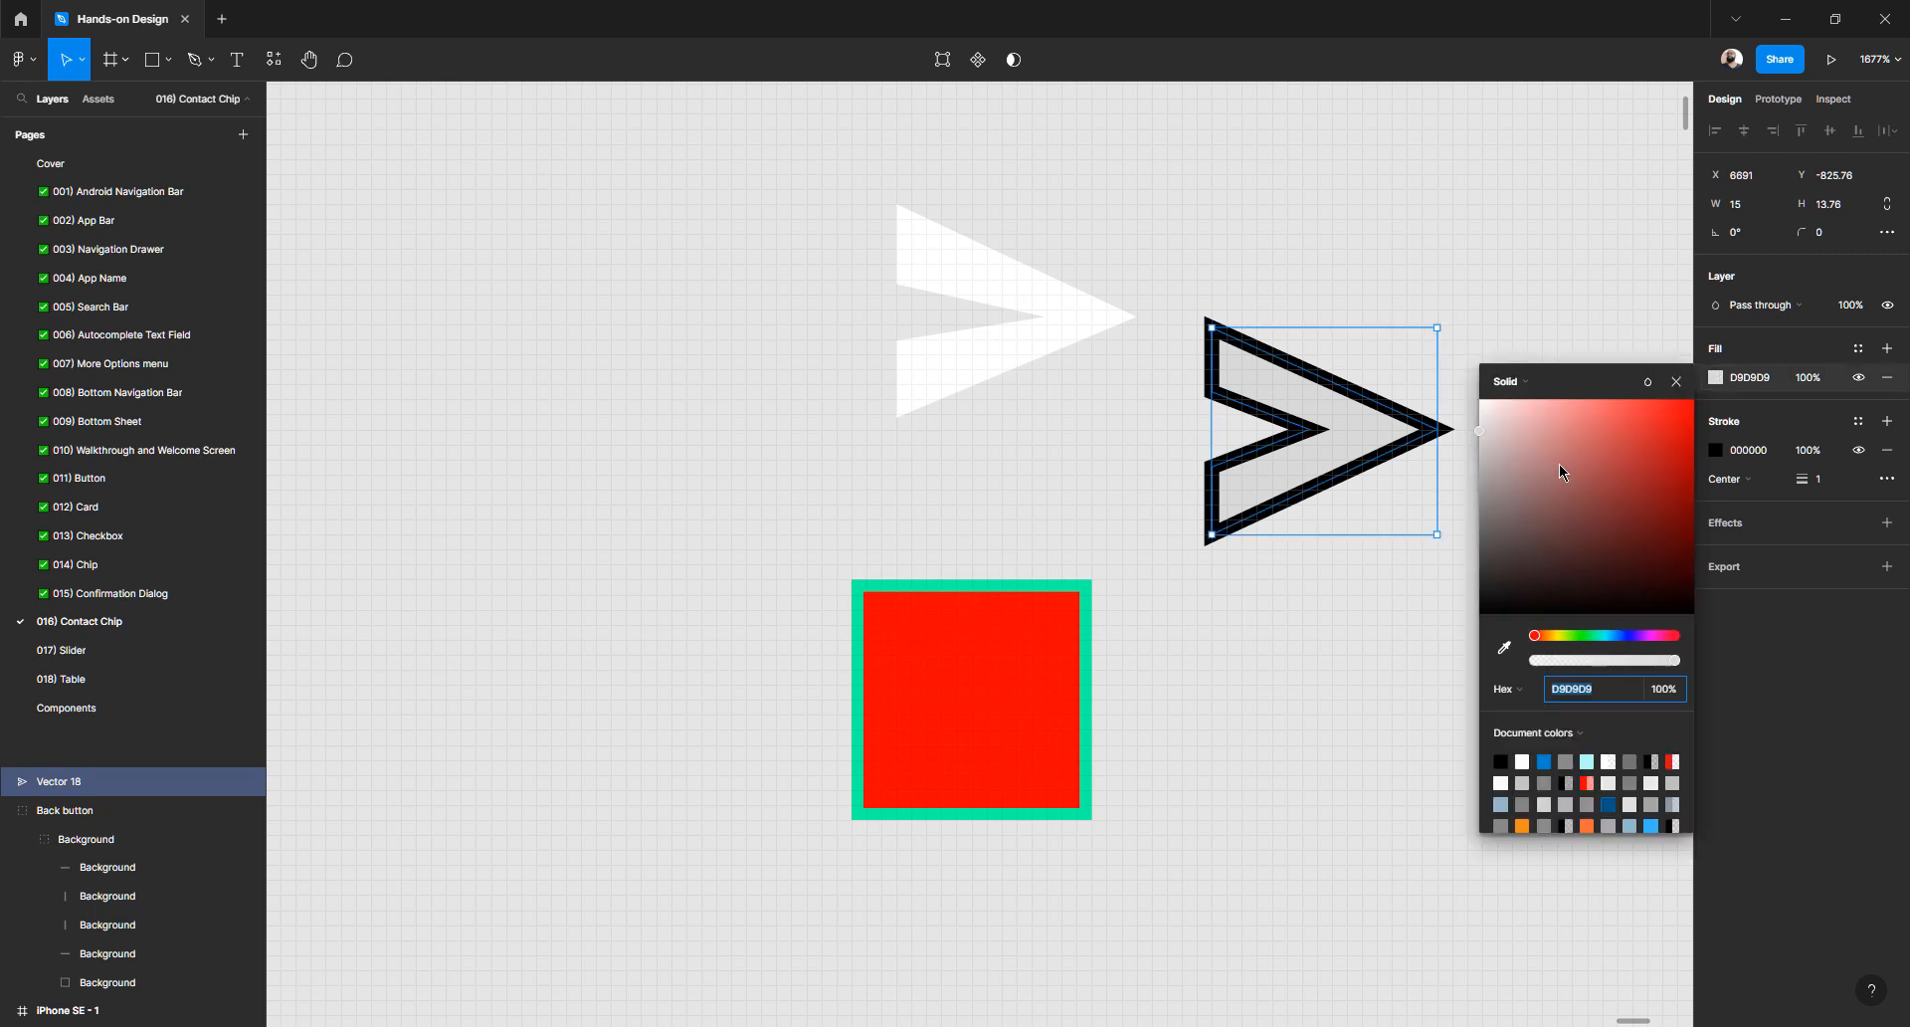
{"action": "left_click_drag", "start_coordinate": [1565, 469], "coordinate": [1696, 405]}
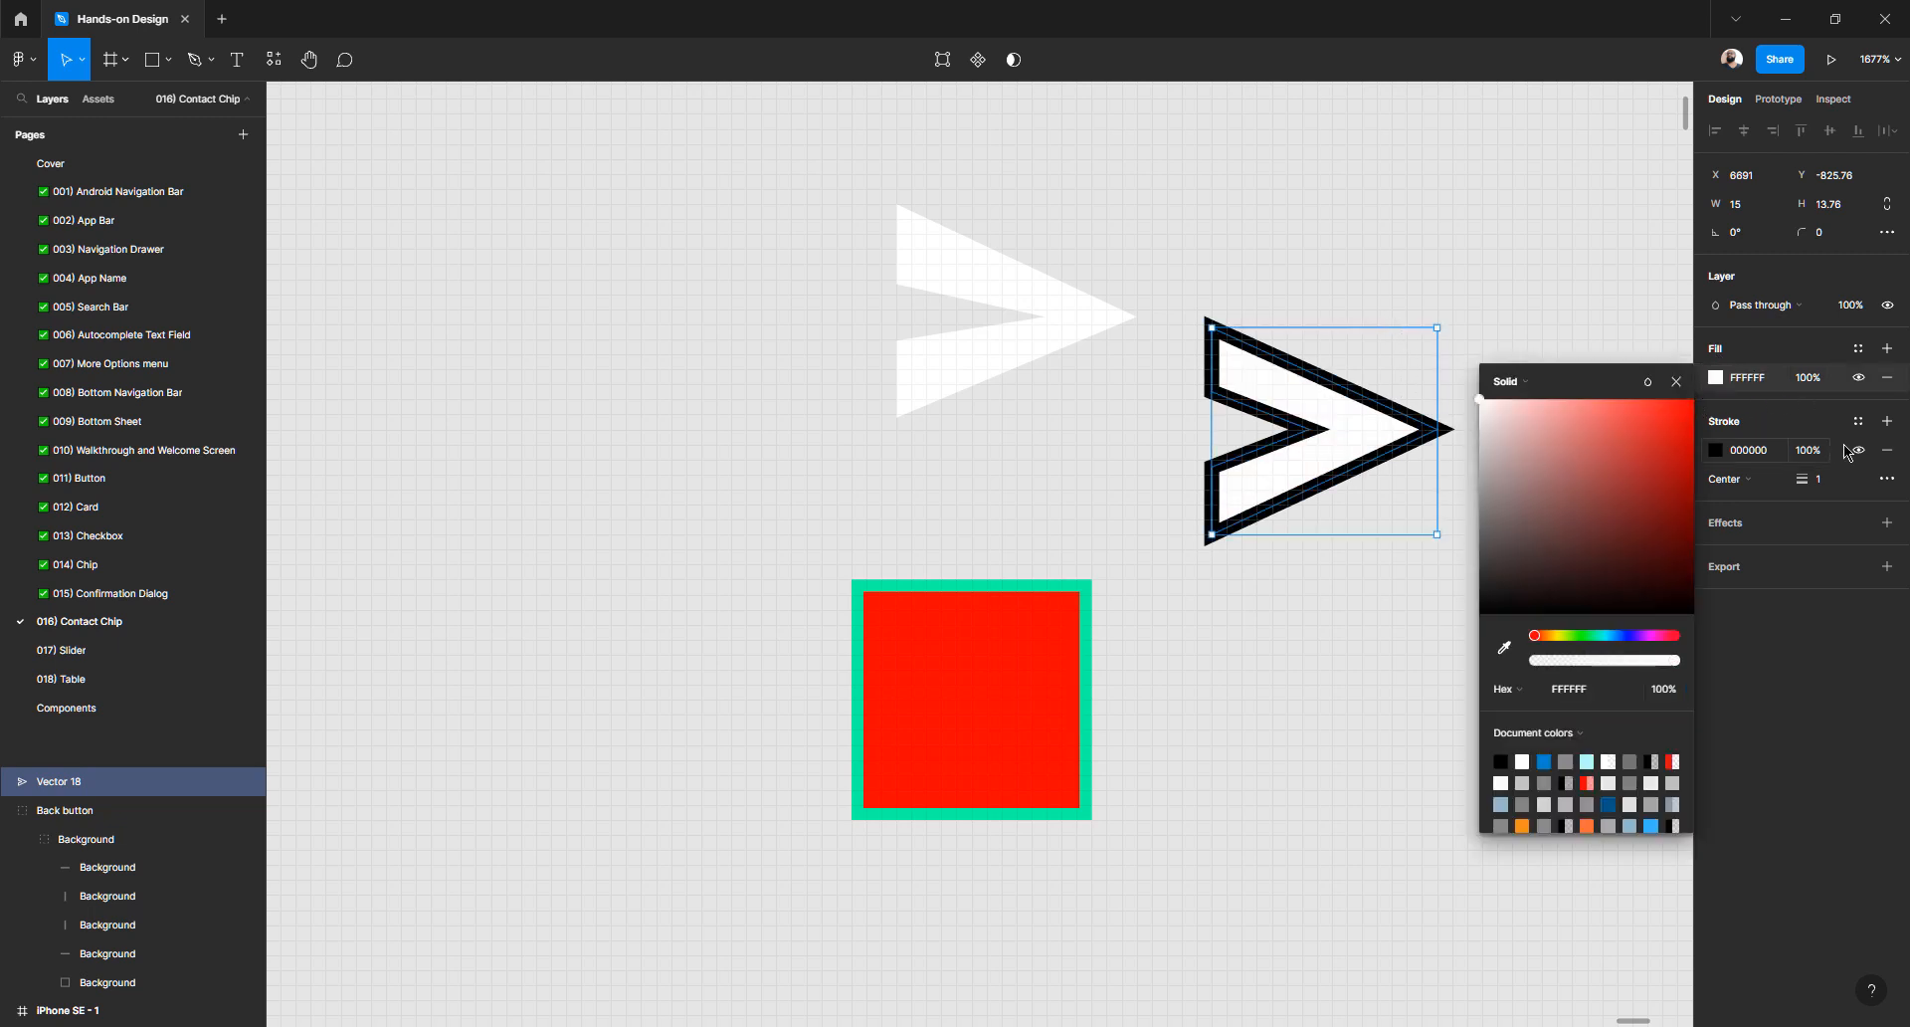
{"action": "left_click", "coordinate": [1888, 449]}
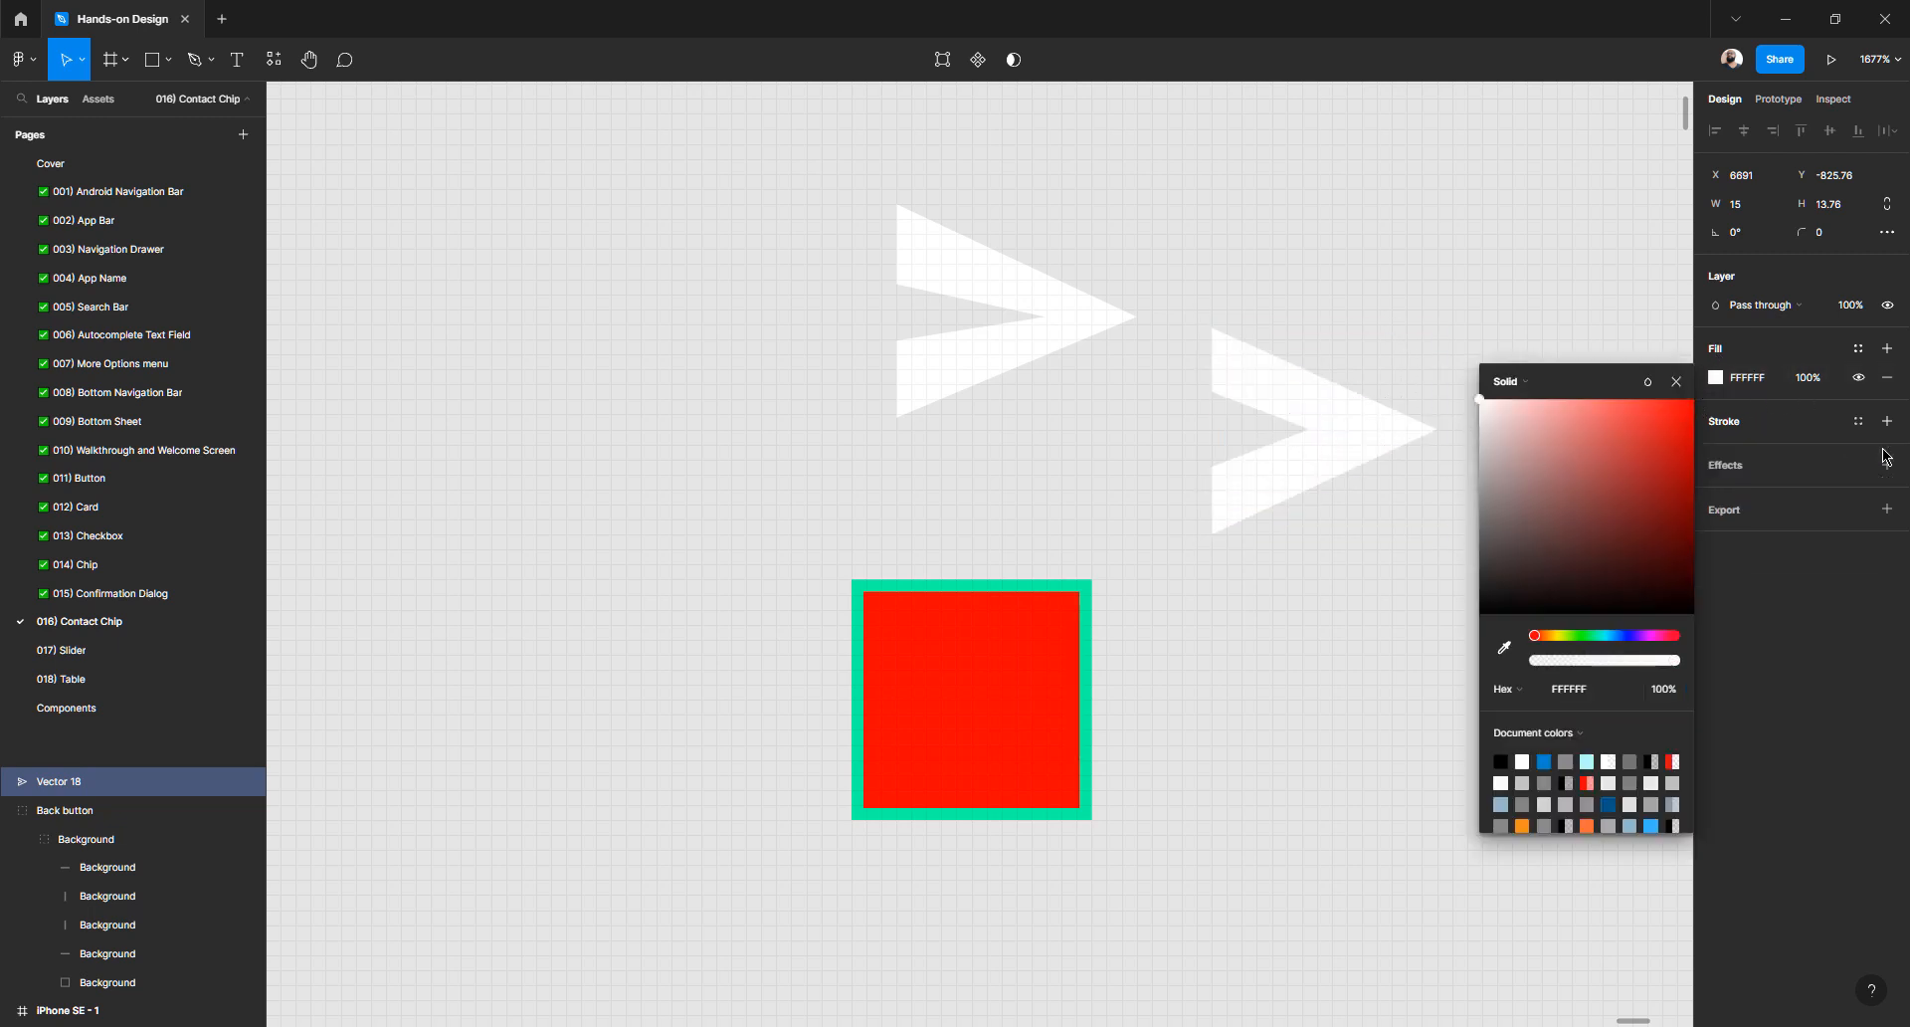
{"action": "left_click", "coordinate": [1483, 298]}
{"action": "left_click", "coordinate": [1359, 421]}
{"action": "left_click_drag", "start_coordinate": [1222, 508], "coordinate": [988, 707]}
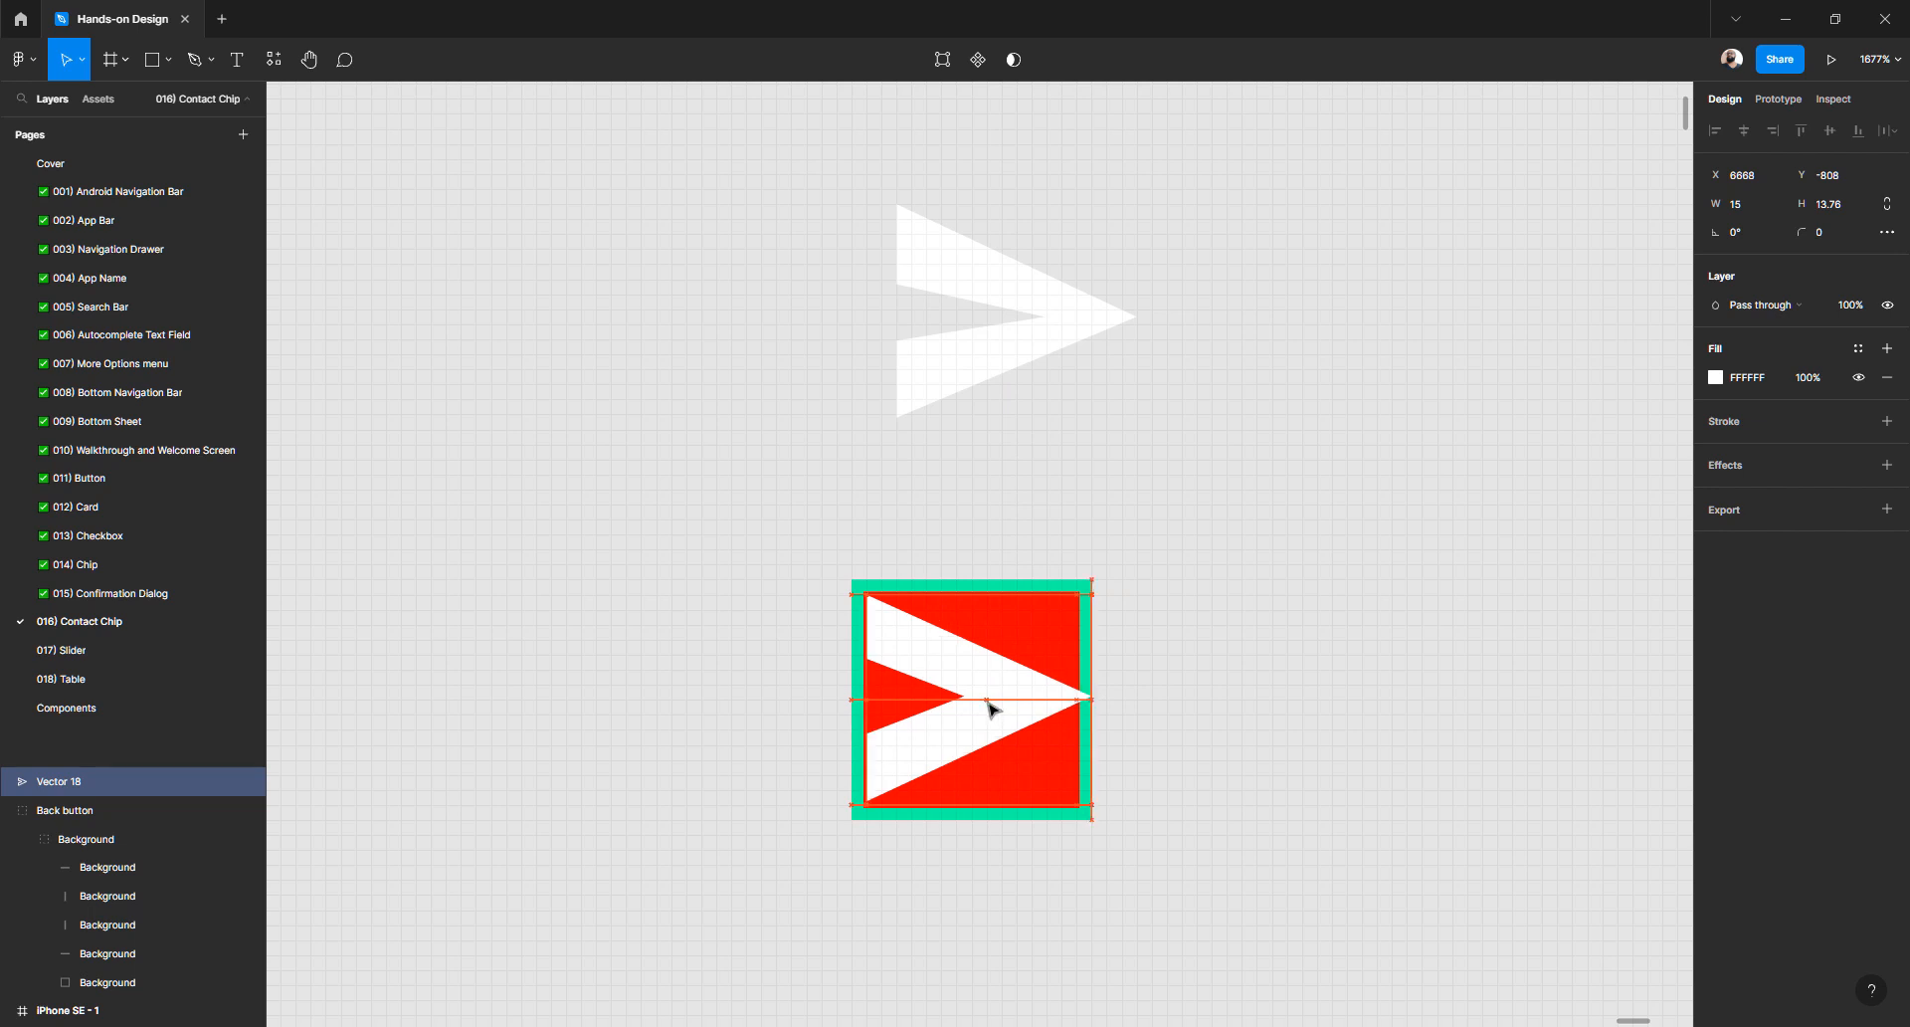
- Resize the white arrow to 14 × 12 and snap it to the red square's centre
{"action": "left_click", "coordinate": [1144, 644]}
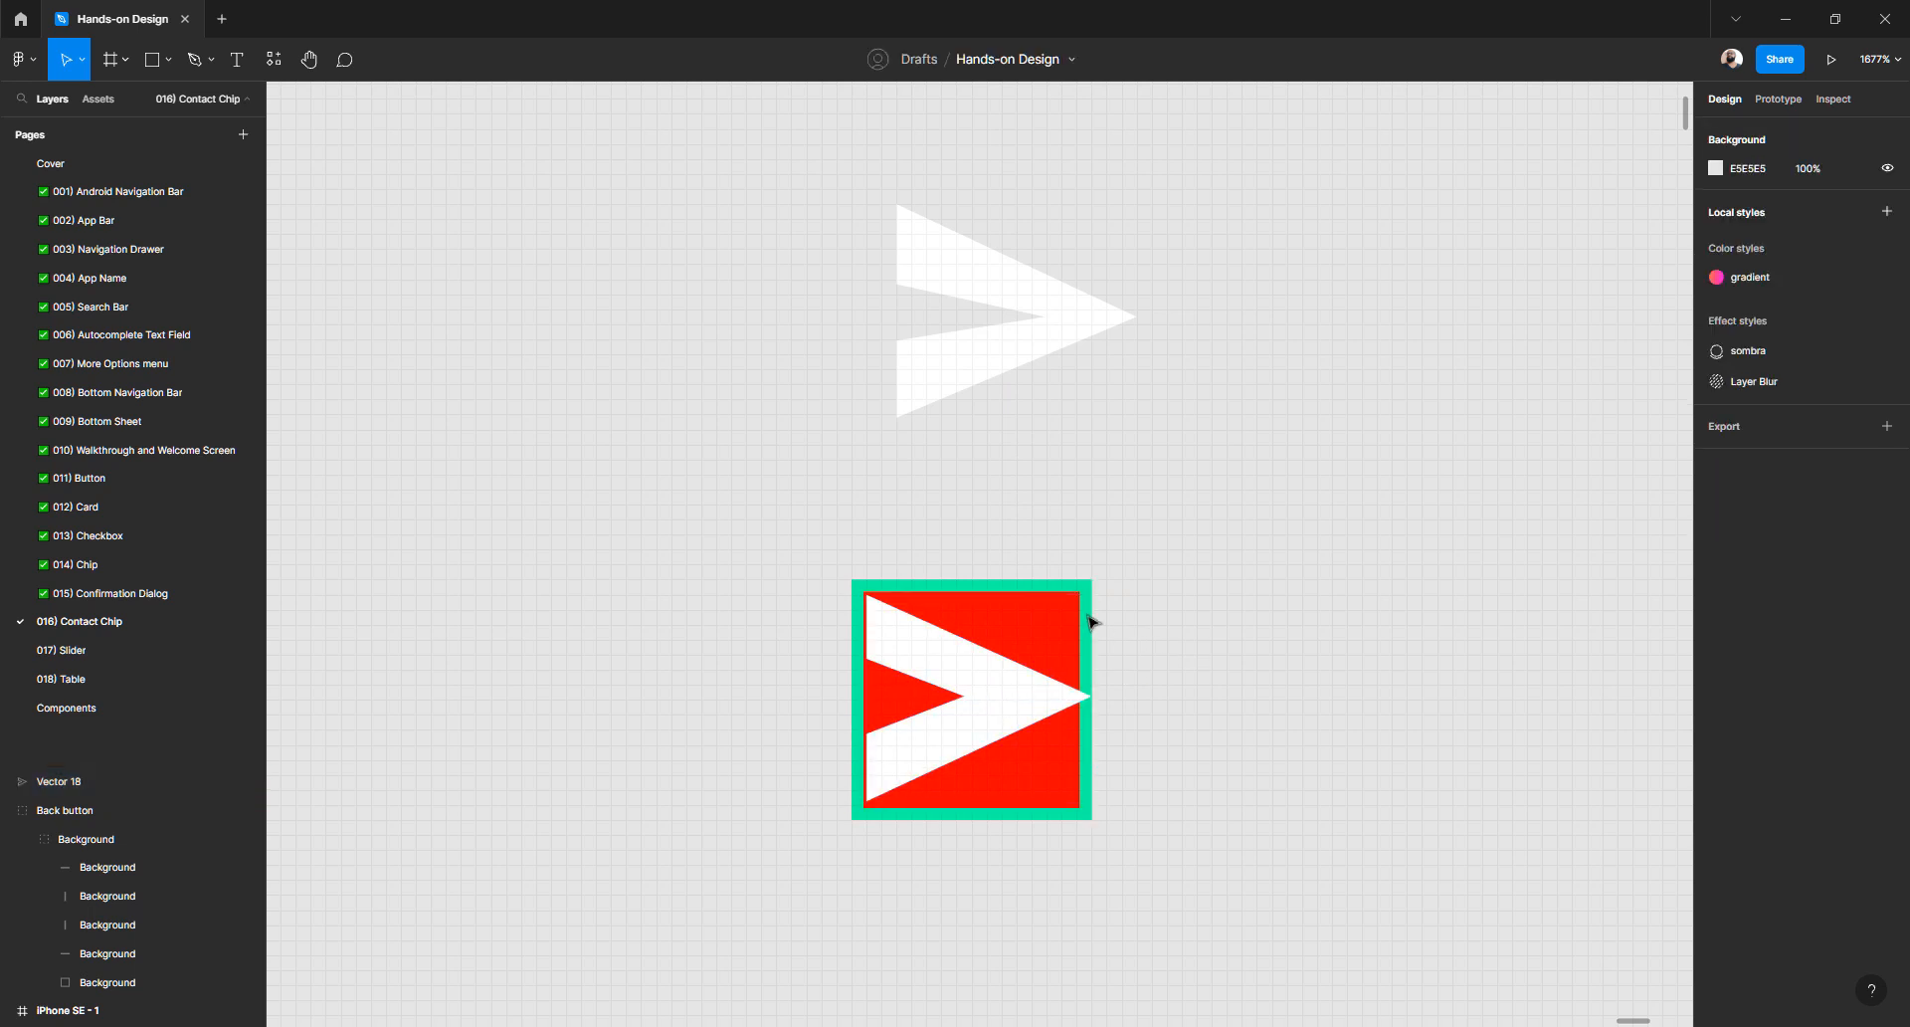
{"action": "scroll", "coordinate": [929, 656], "scroll_direction": "up", "scroll_amount": 5}
{"action": "left_click", "coordinate": [995, 699]}
{"action": "scroll", "coordinate": [1174, 567], "scroll_direction": "down", "scroll_amount": 2}
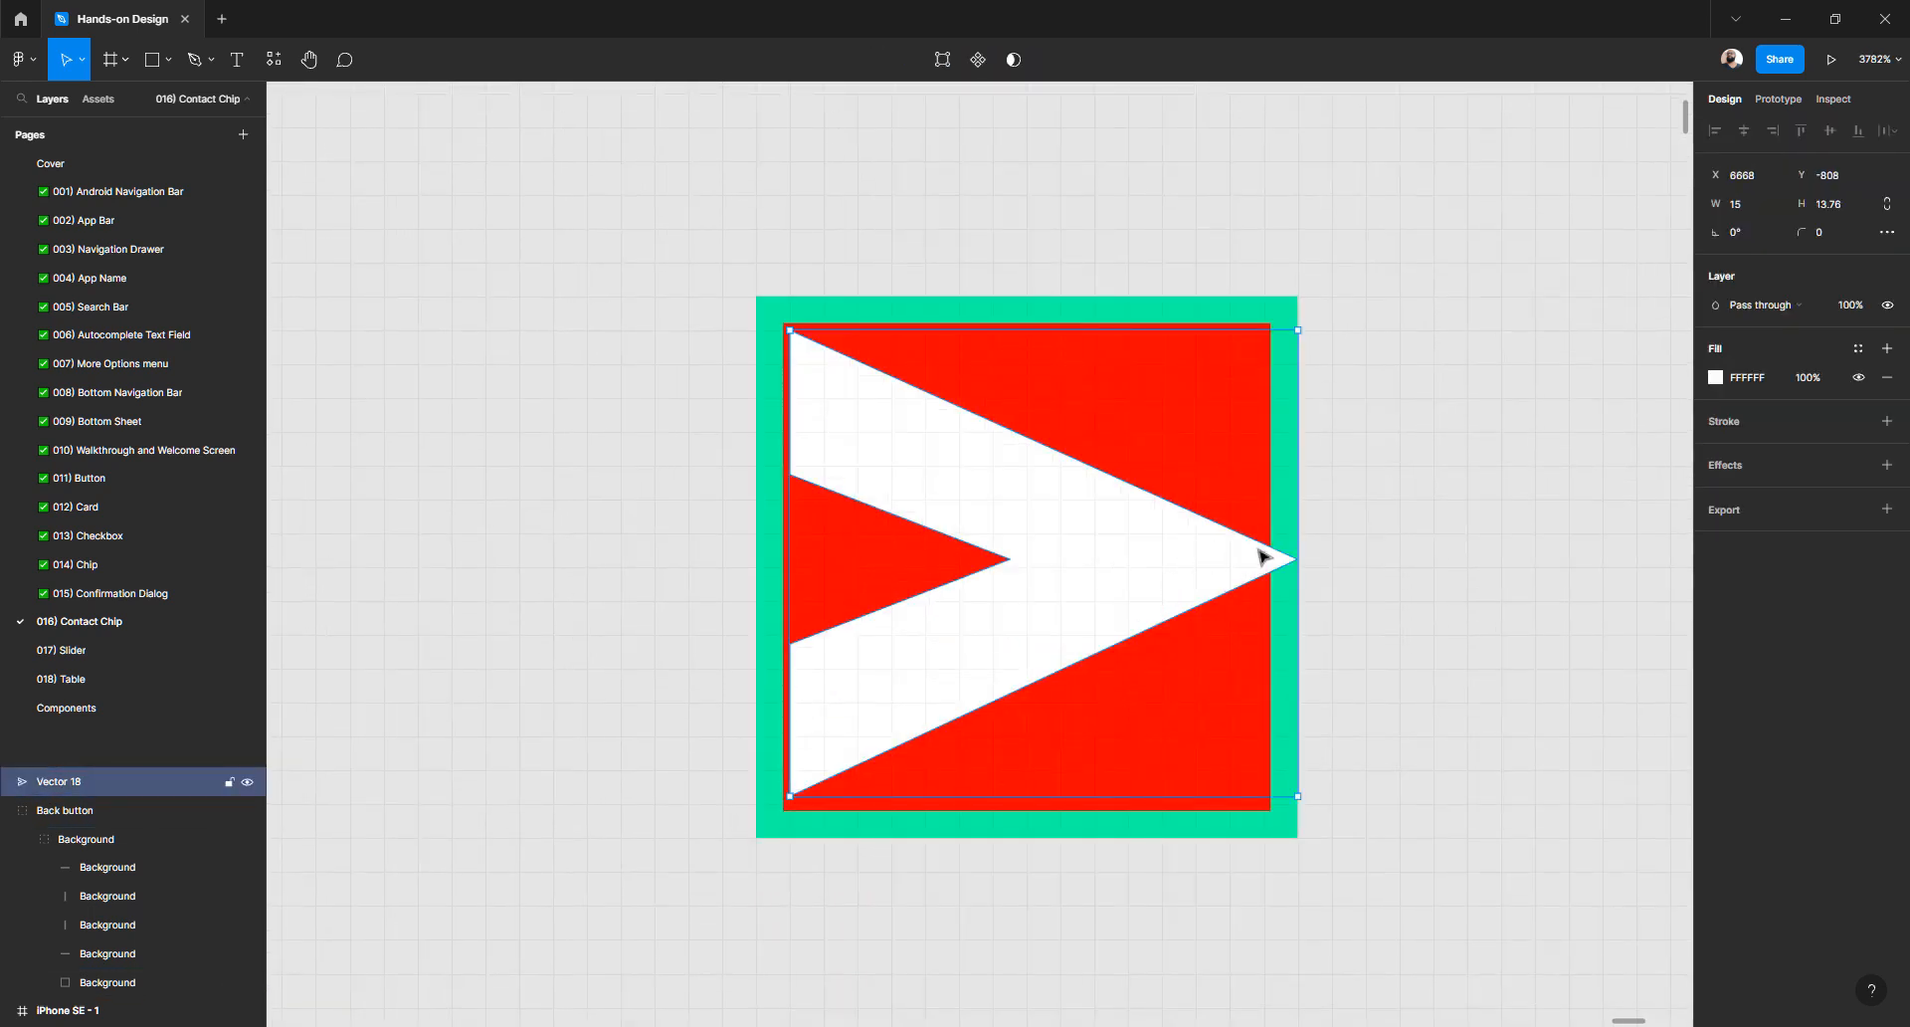
{"action": "left_click_drag", "start_coordinate": [1300, 329], "coordinate": [1265, 364]}
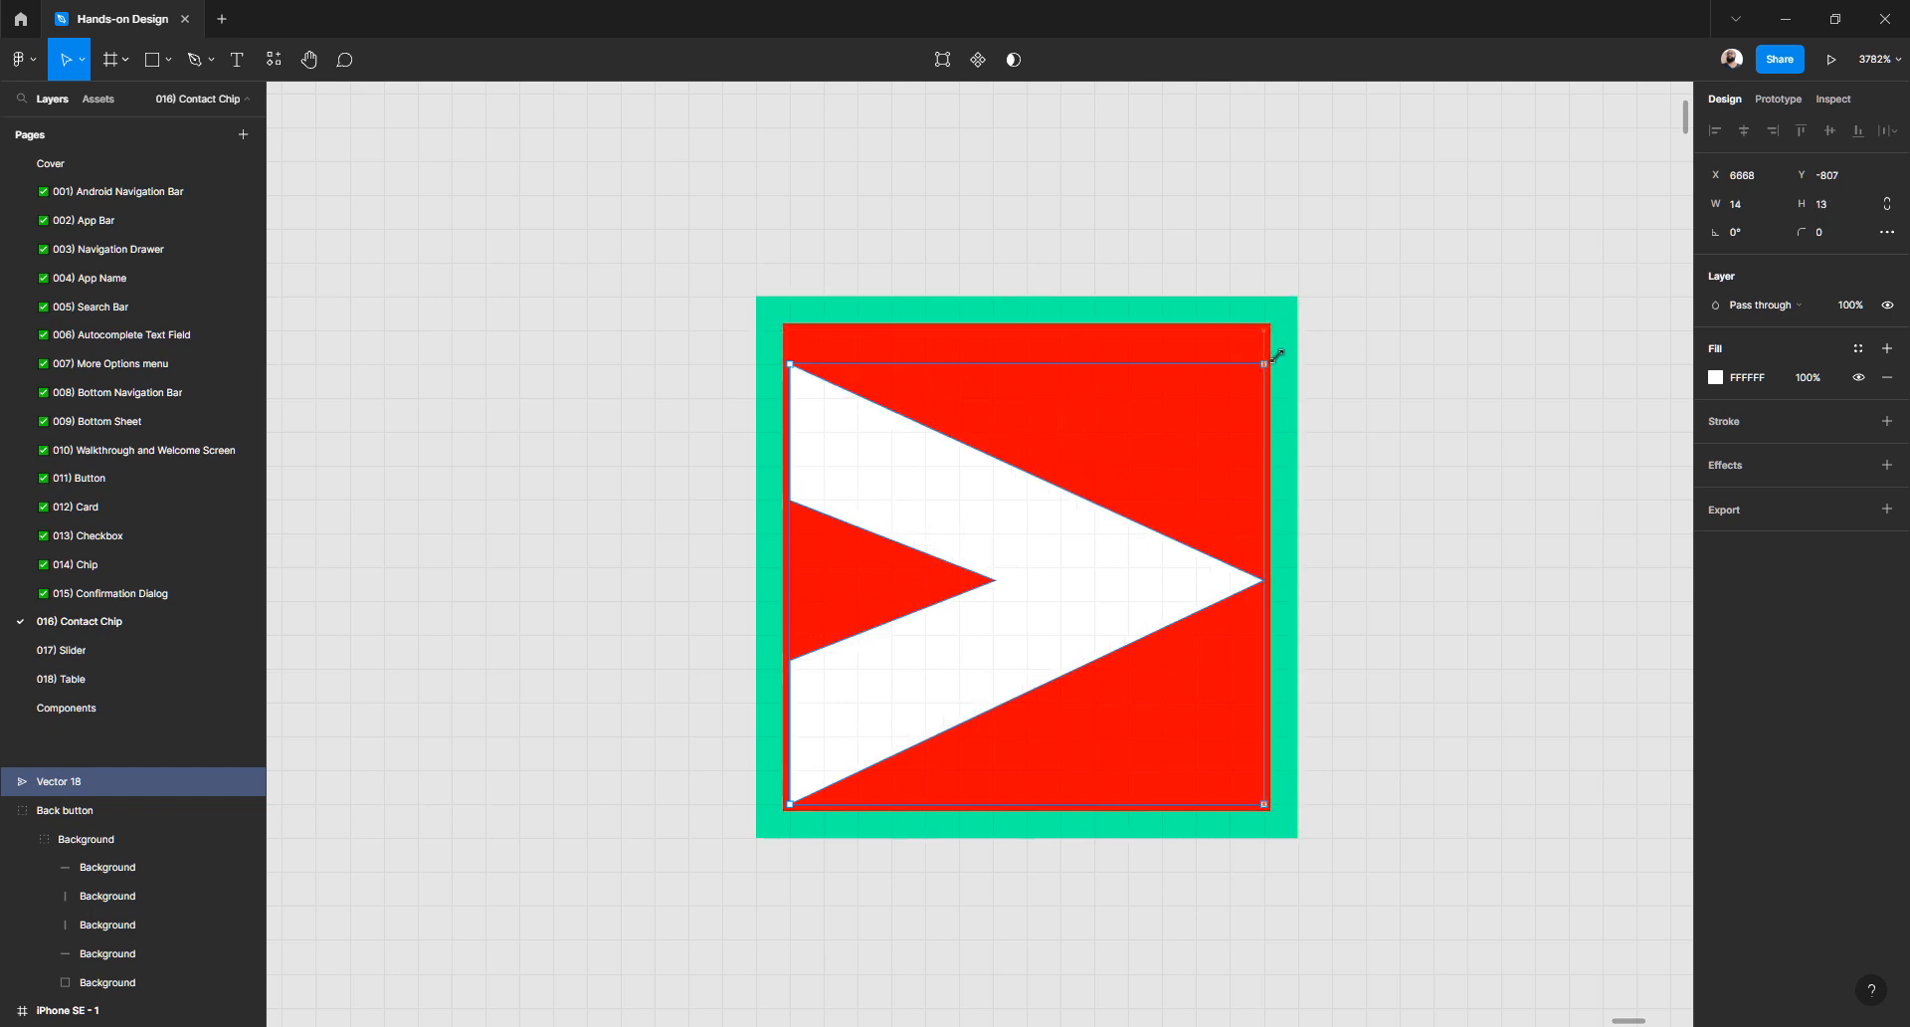
{"action": "mouse_move", "coordinate": [1116, 554]}
{"action": "left_mouse_down"}
{"action": "mouse_move", "coordinate": [1111, 534]}
{"action": "mouse_move", "coordinate": [1112, 567]}
{"action": "left_mouse_up"}
{"action": "left_click_drag", "start_coordinate": [1043, 377], "coordinate": [1044, 383]}
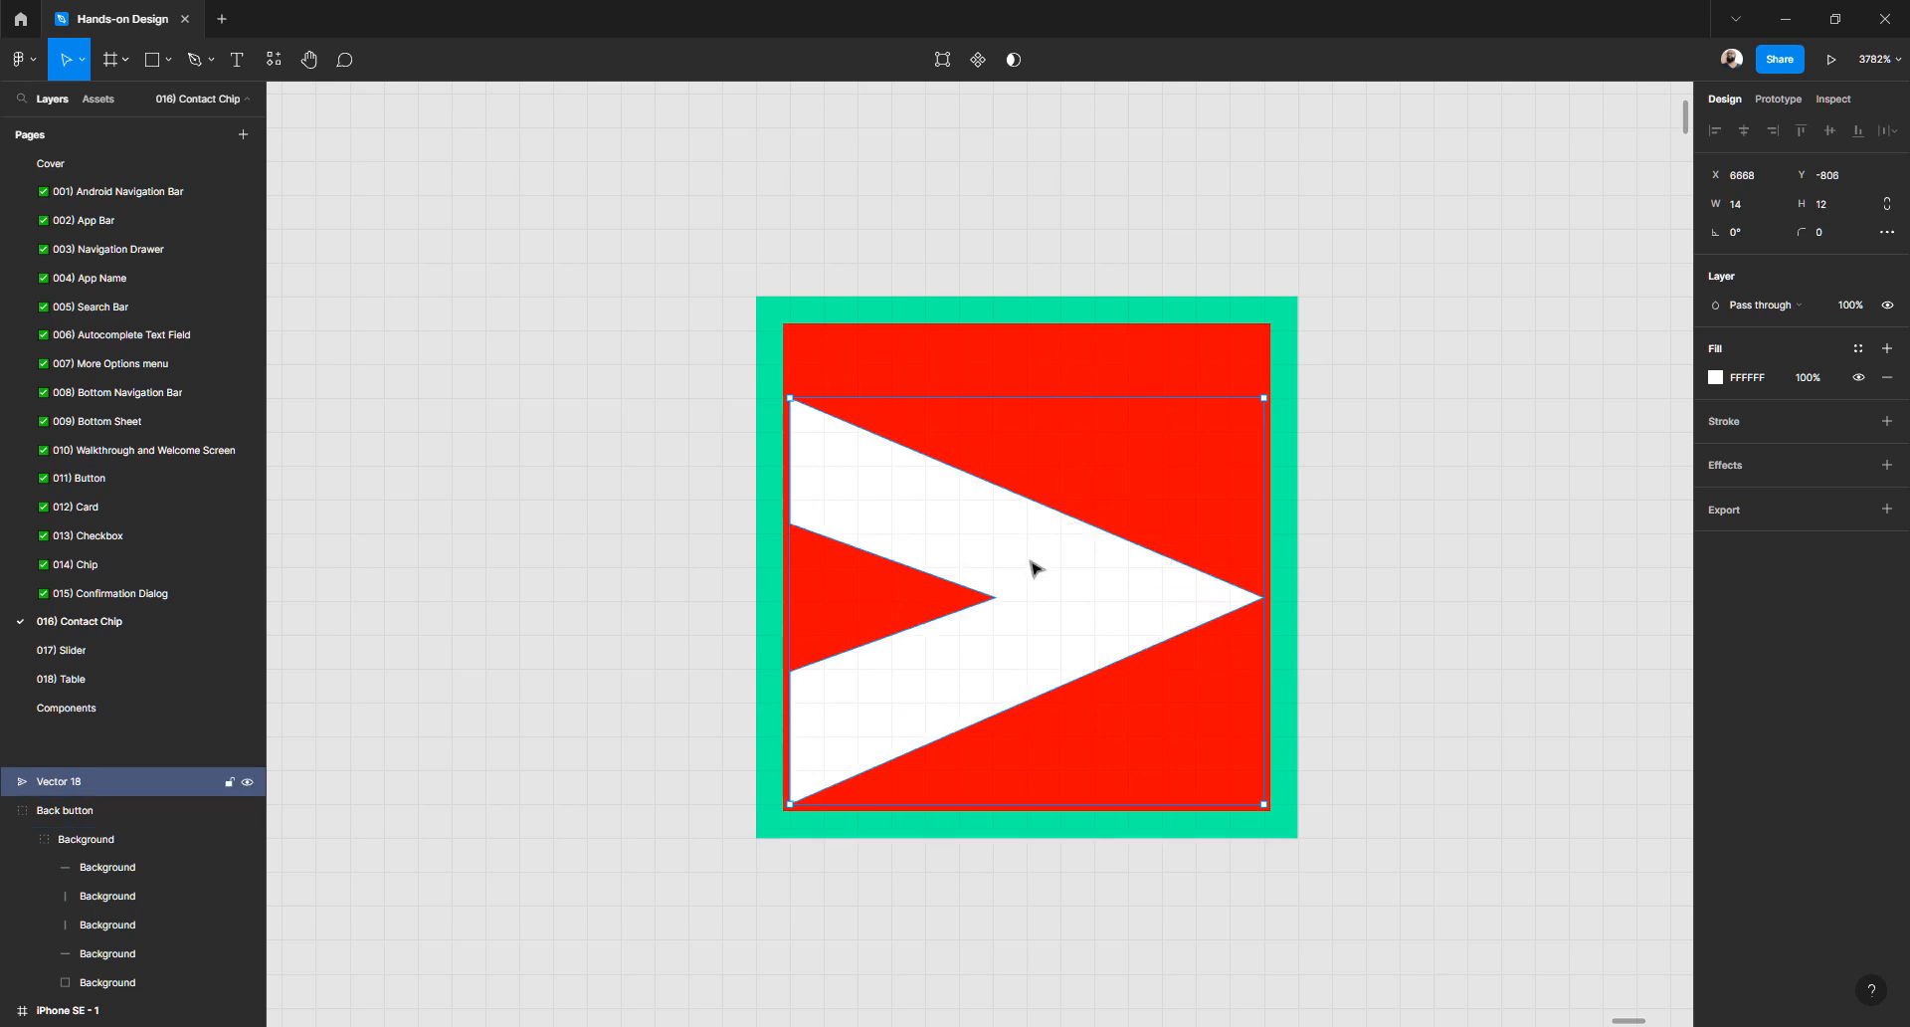
{"action": "left_click_drag", "start_coordinate": [1032, 567], "coordinate": [1031, 547]}
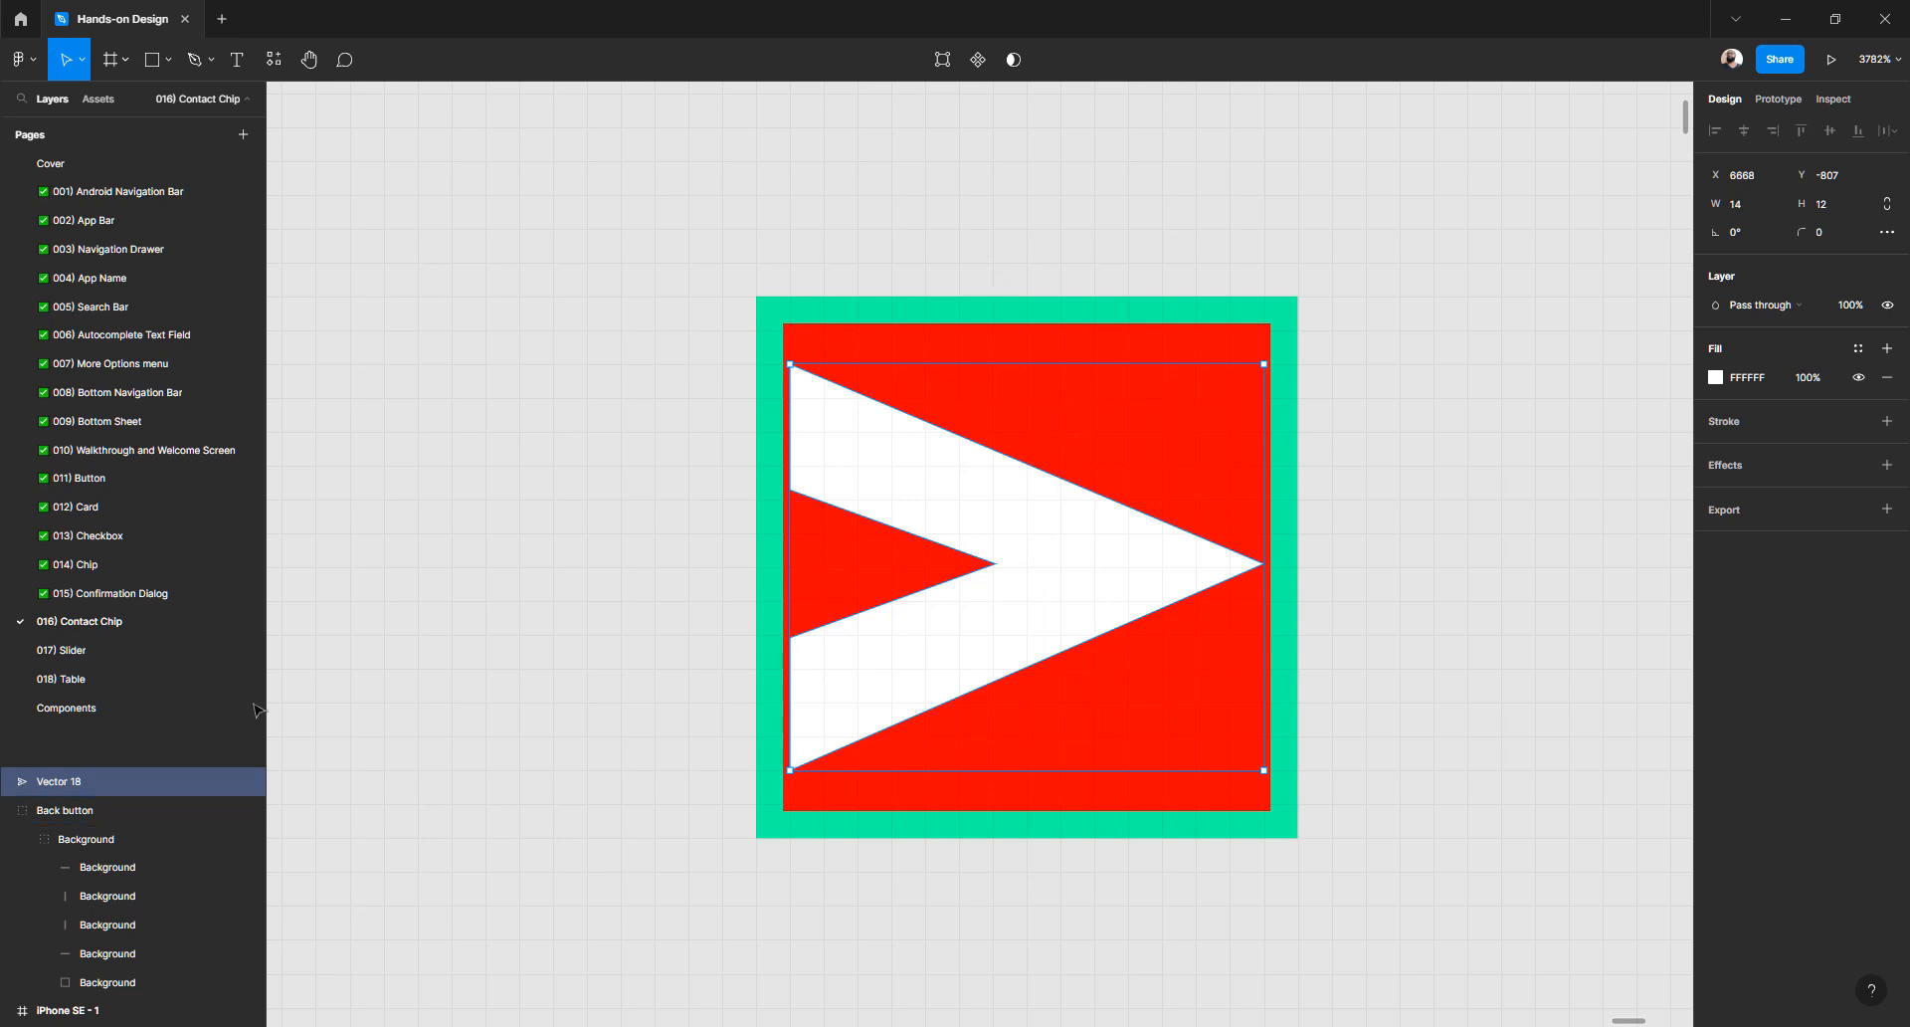
- Rename the Vector 18 layer to 'Icon'
{"action": "double_click", "coordinate": [78, 783]}
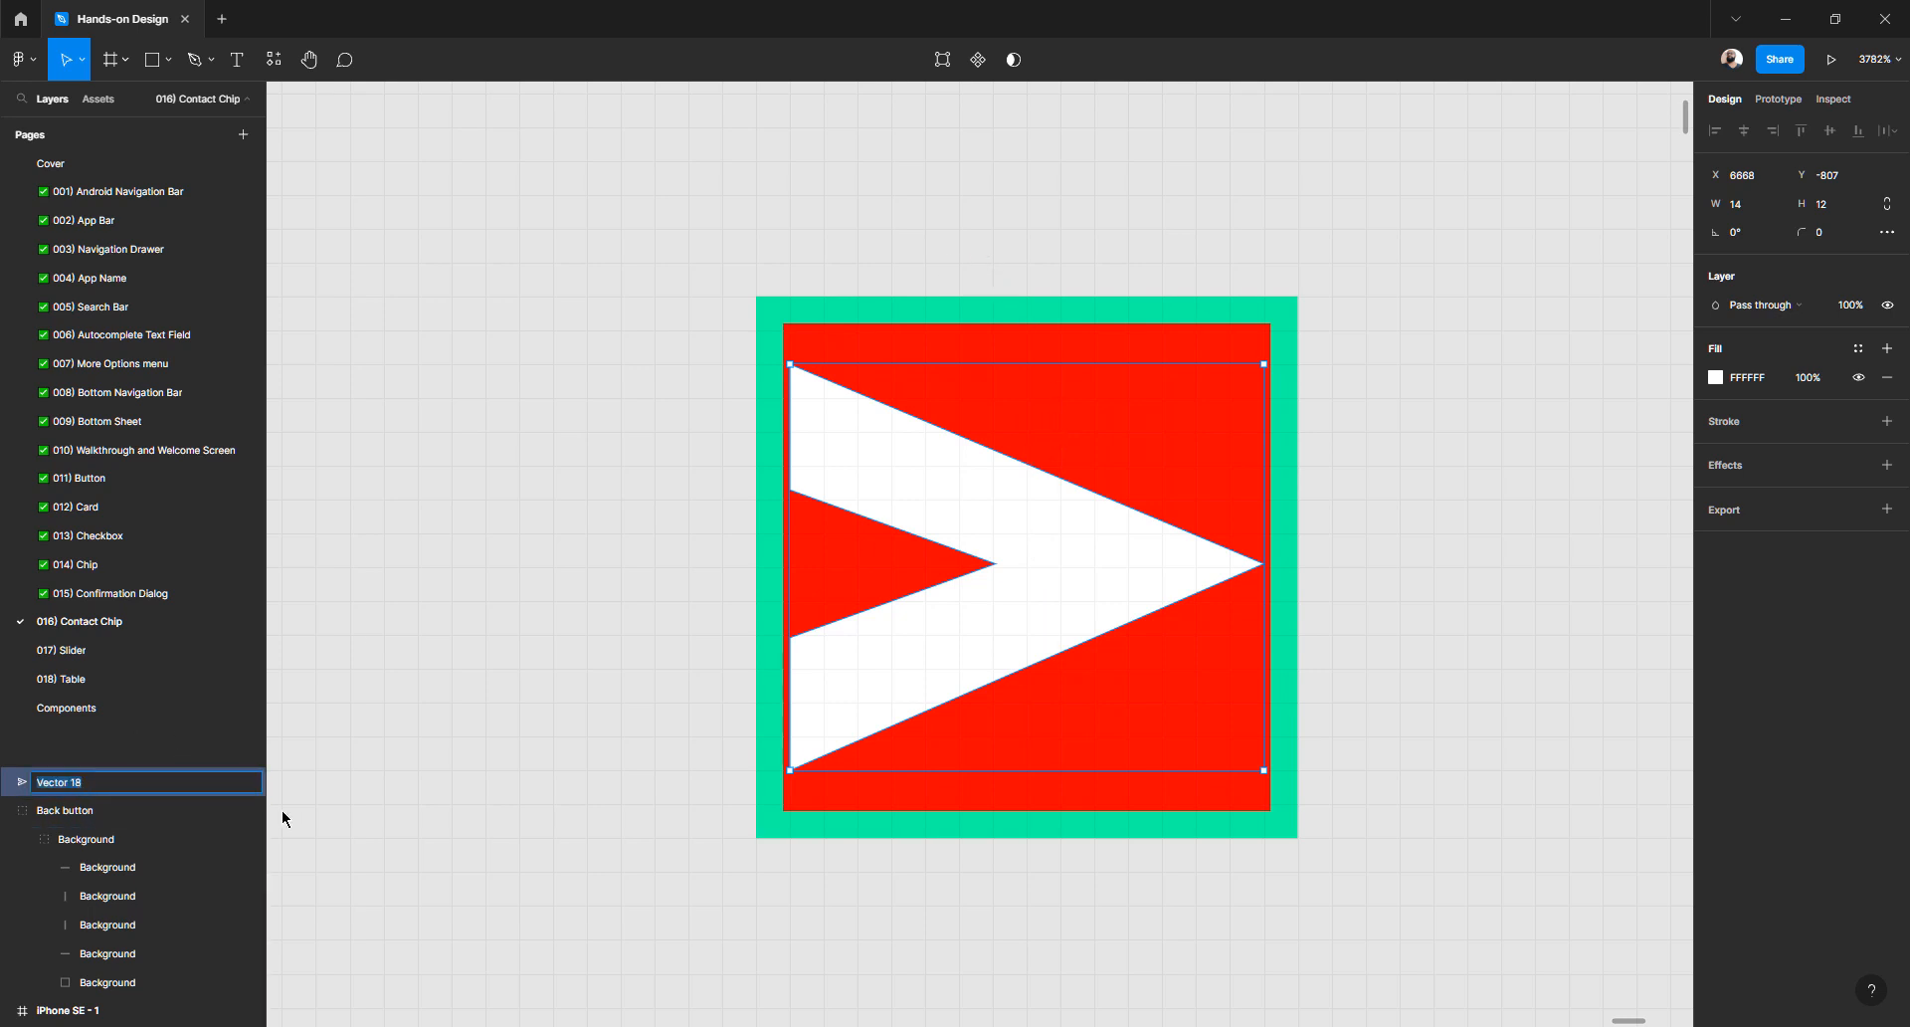
{"action": "type", "text": "Icon"}
{"action": "key", "text": "Return"}
- Cut the Icon arrow and paste it into the Back button's Background group
{"action": "left_click", "coordinate": [903, 239]}
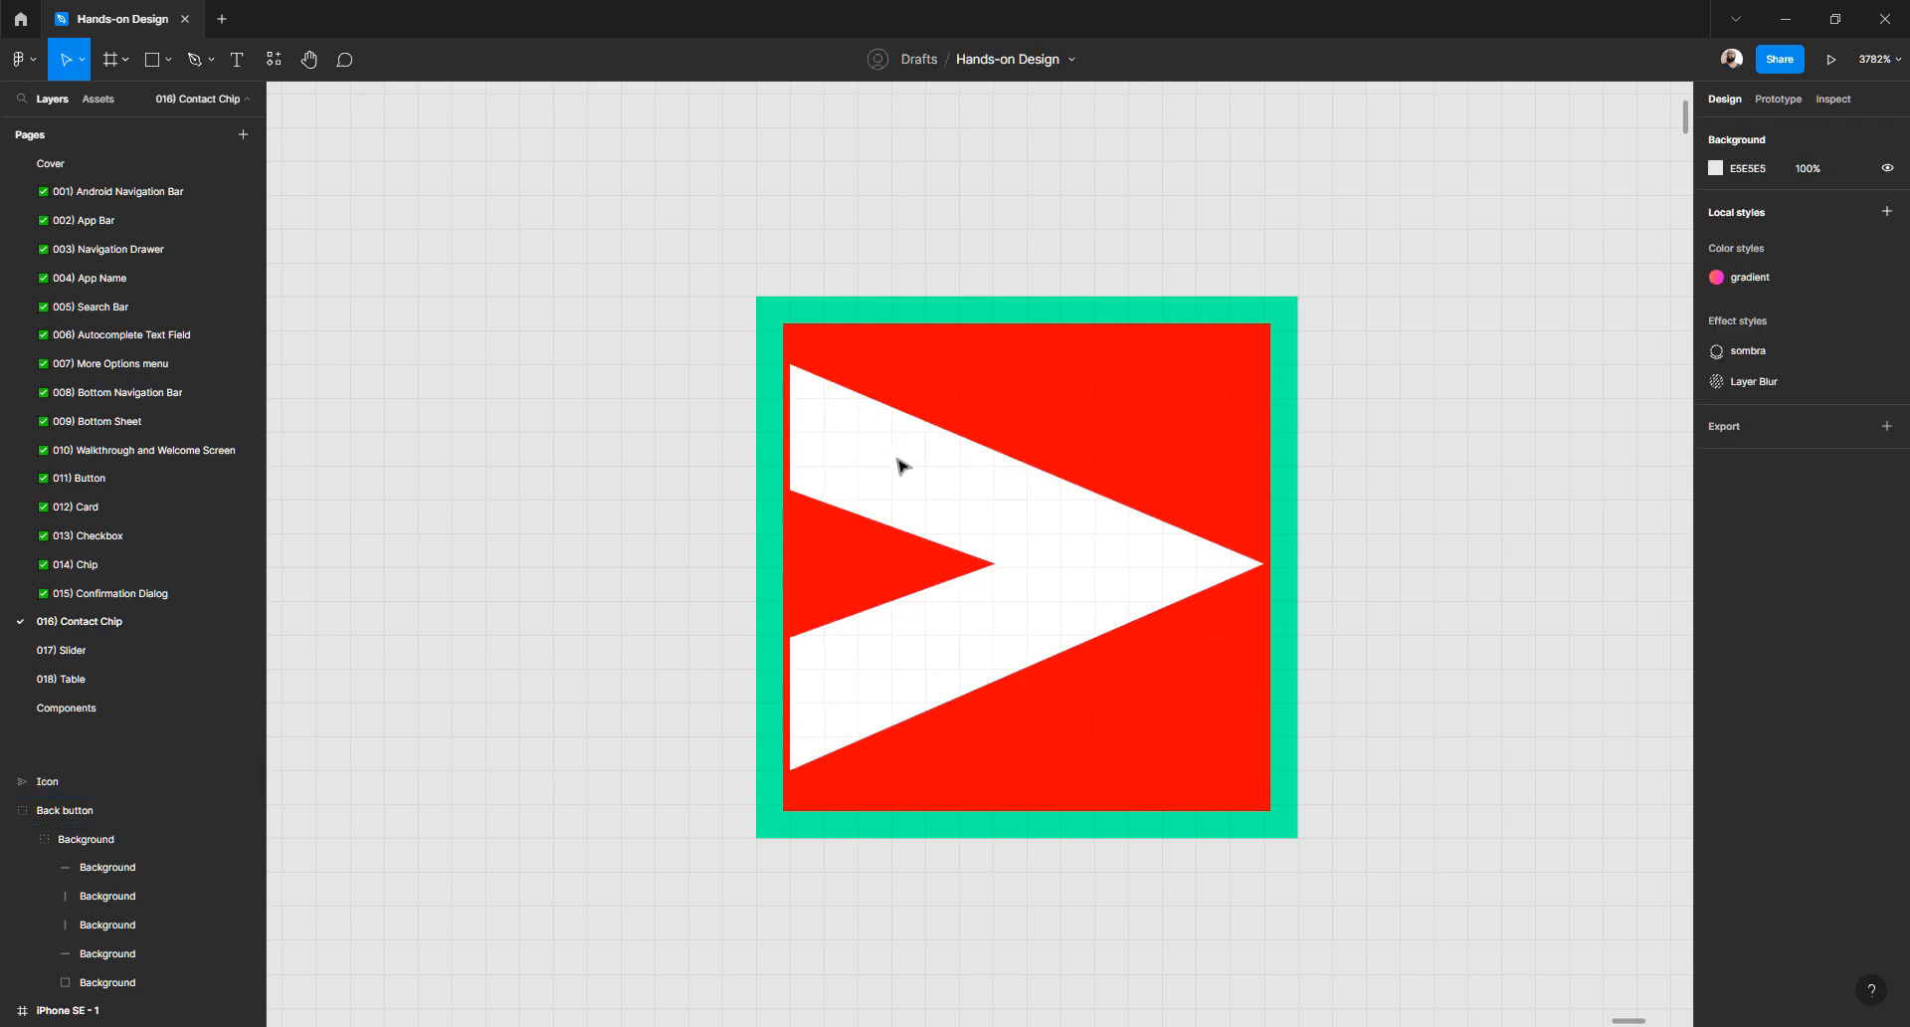
{"action": "left_click", "coordinate": [891, 477]}
{"action": "left_click", "coordinate": [718, 329]}
{"action": "left_click", "coordinate": [893, 475]}
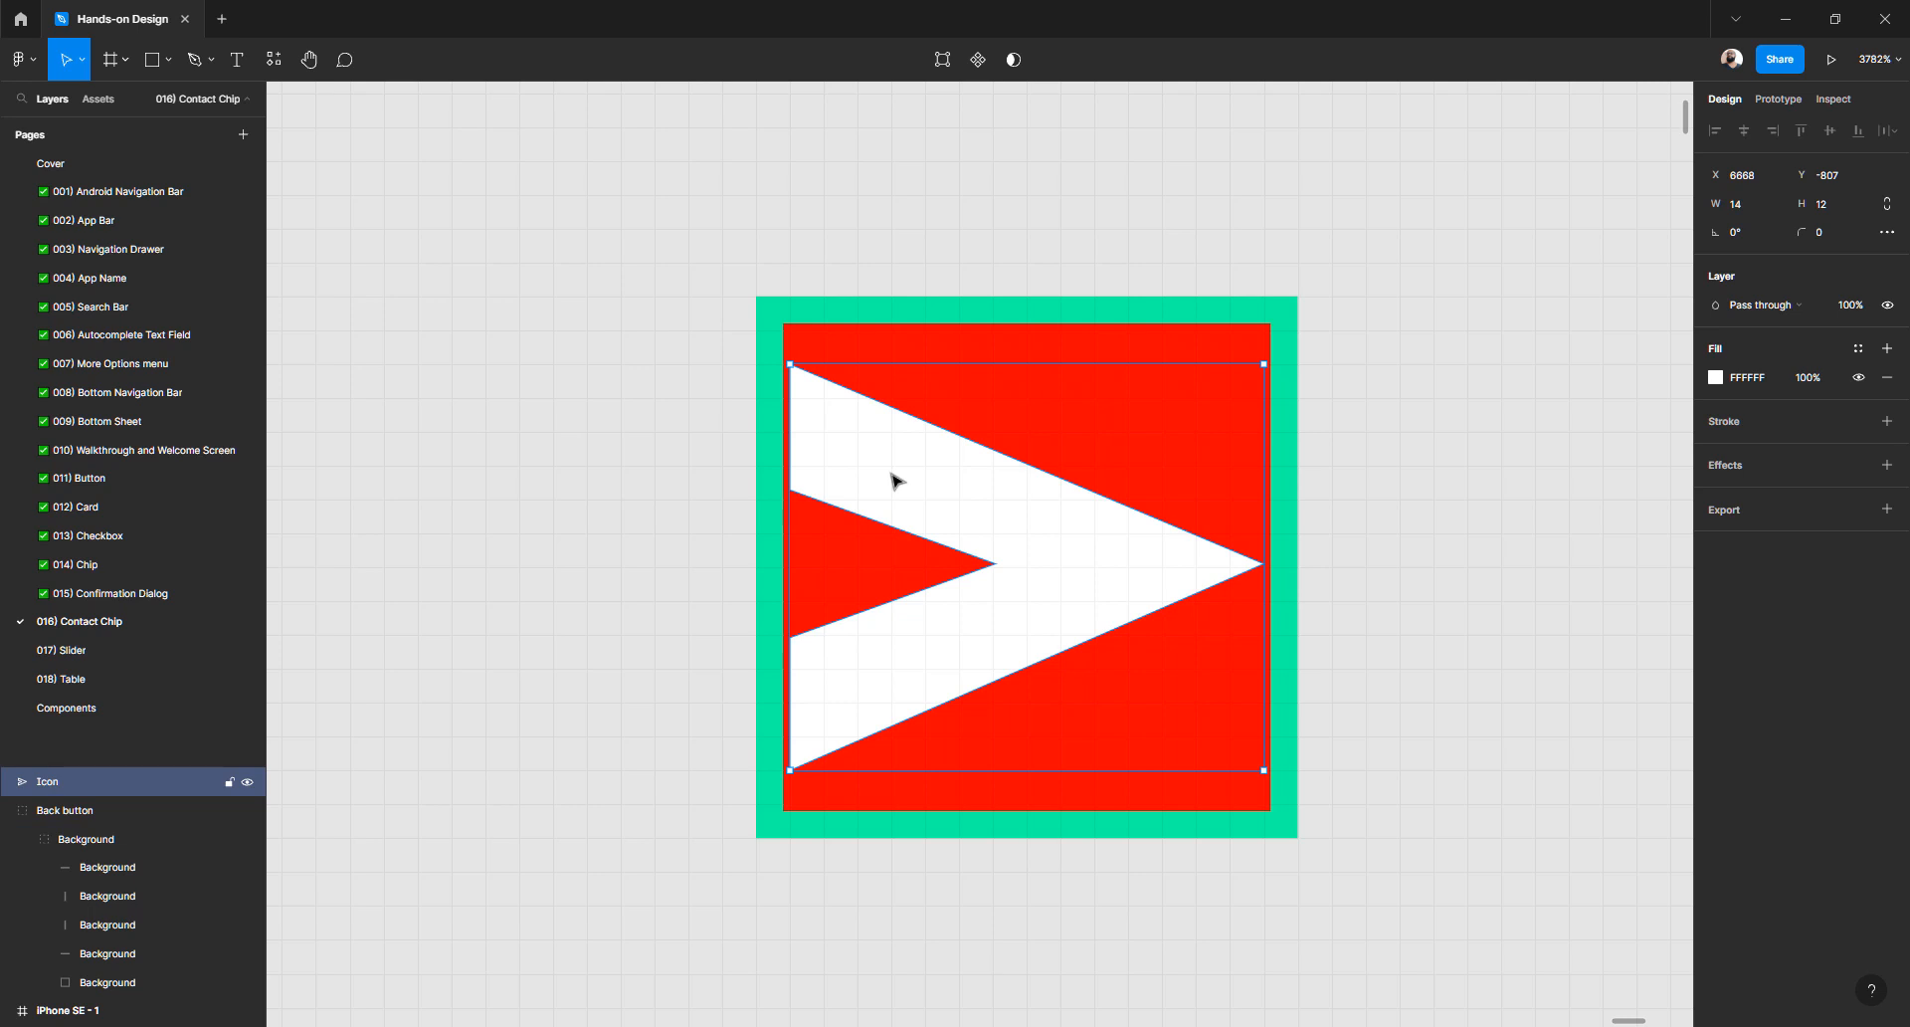
{"action": "key", "text": "Delete"}
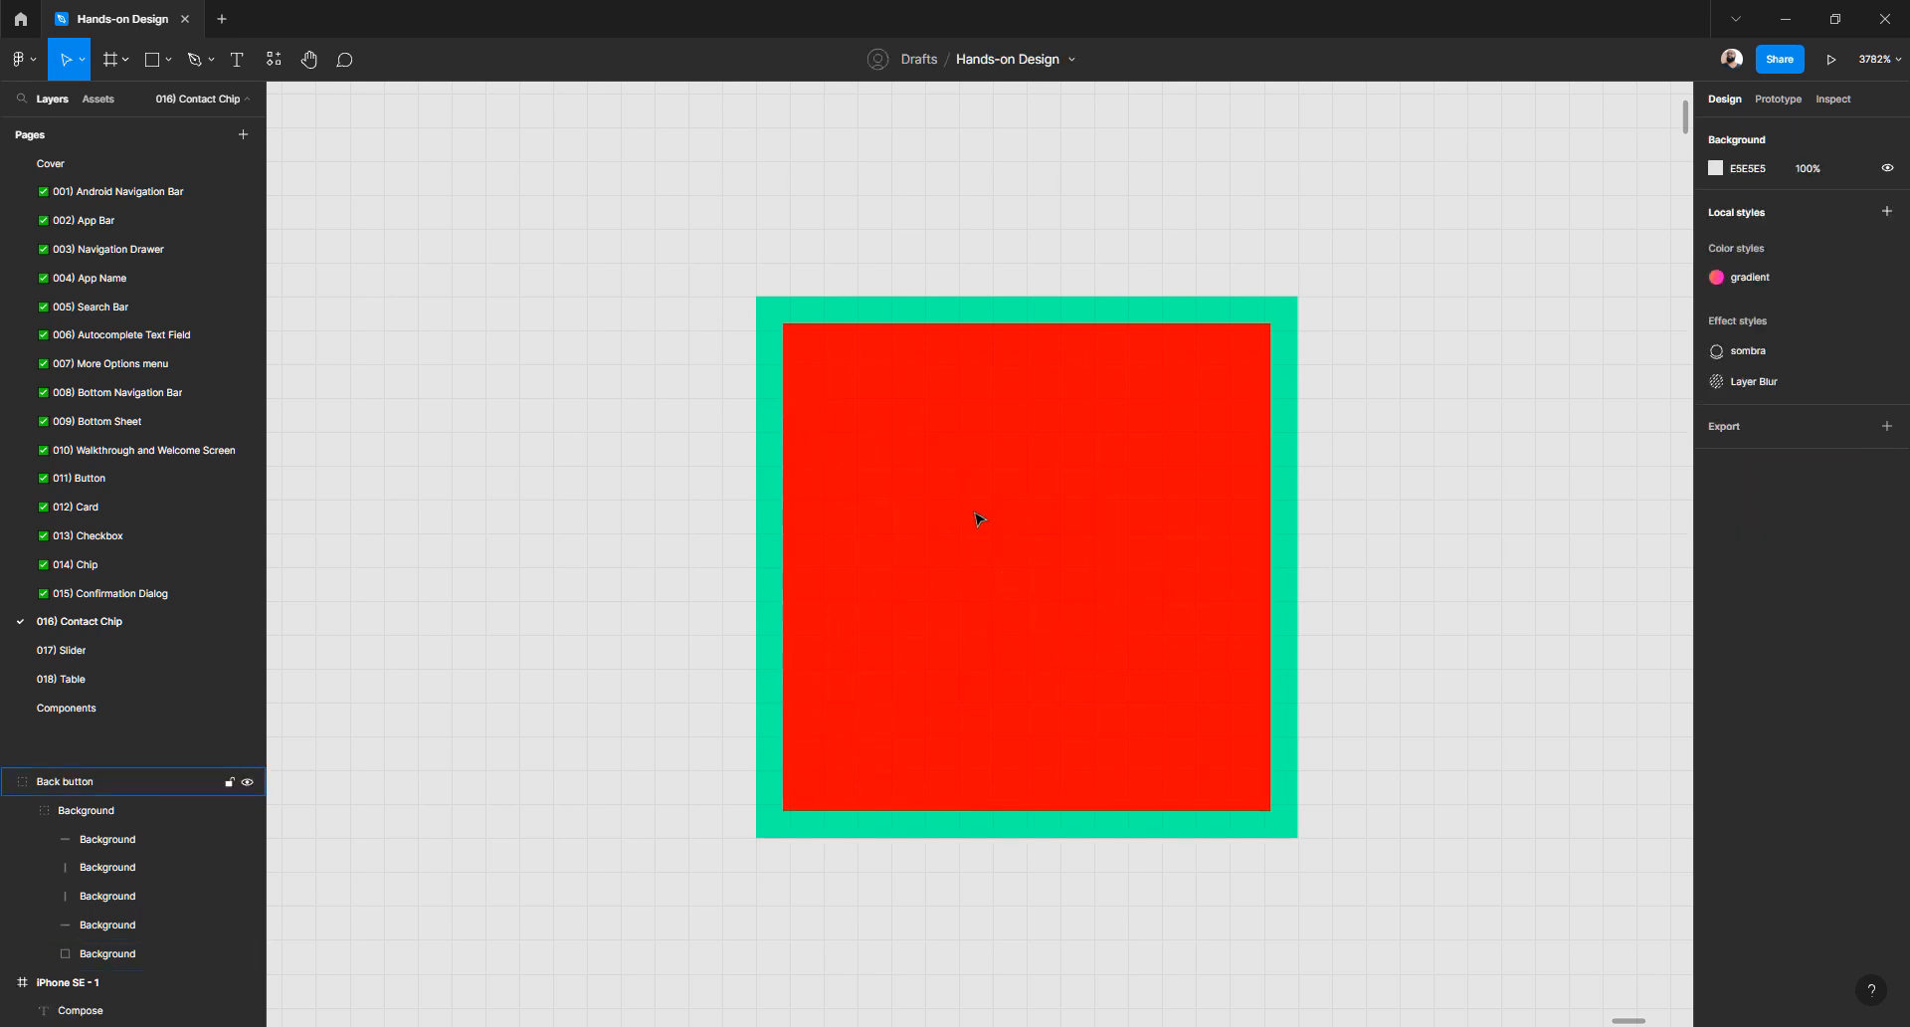
{"action": "left_click", "coordinate": [976, 518]}
{"action": "double_click", "coordinate": [976, 518]}
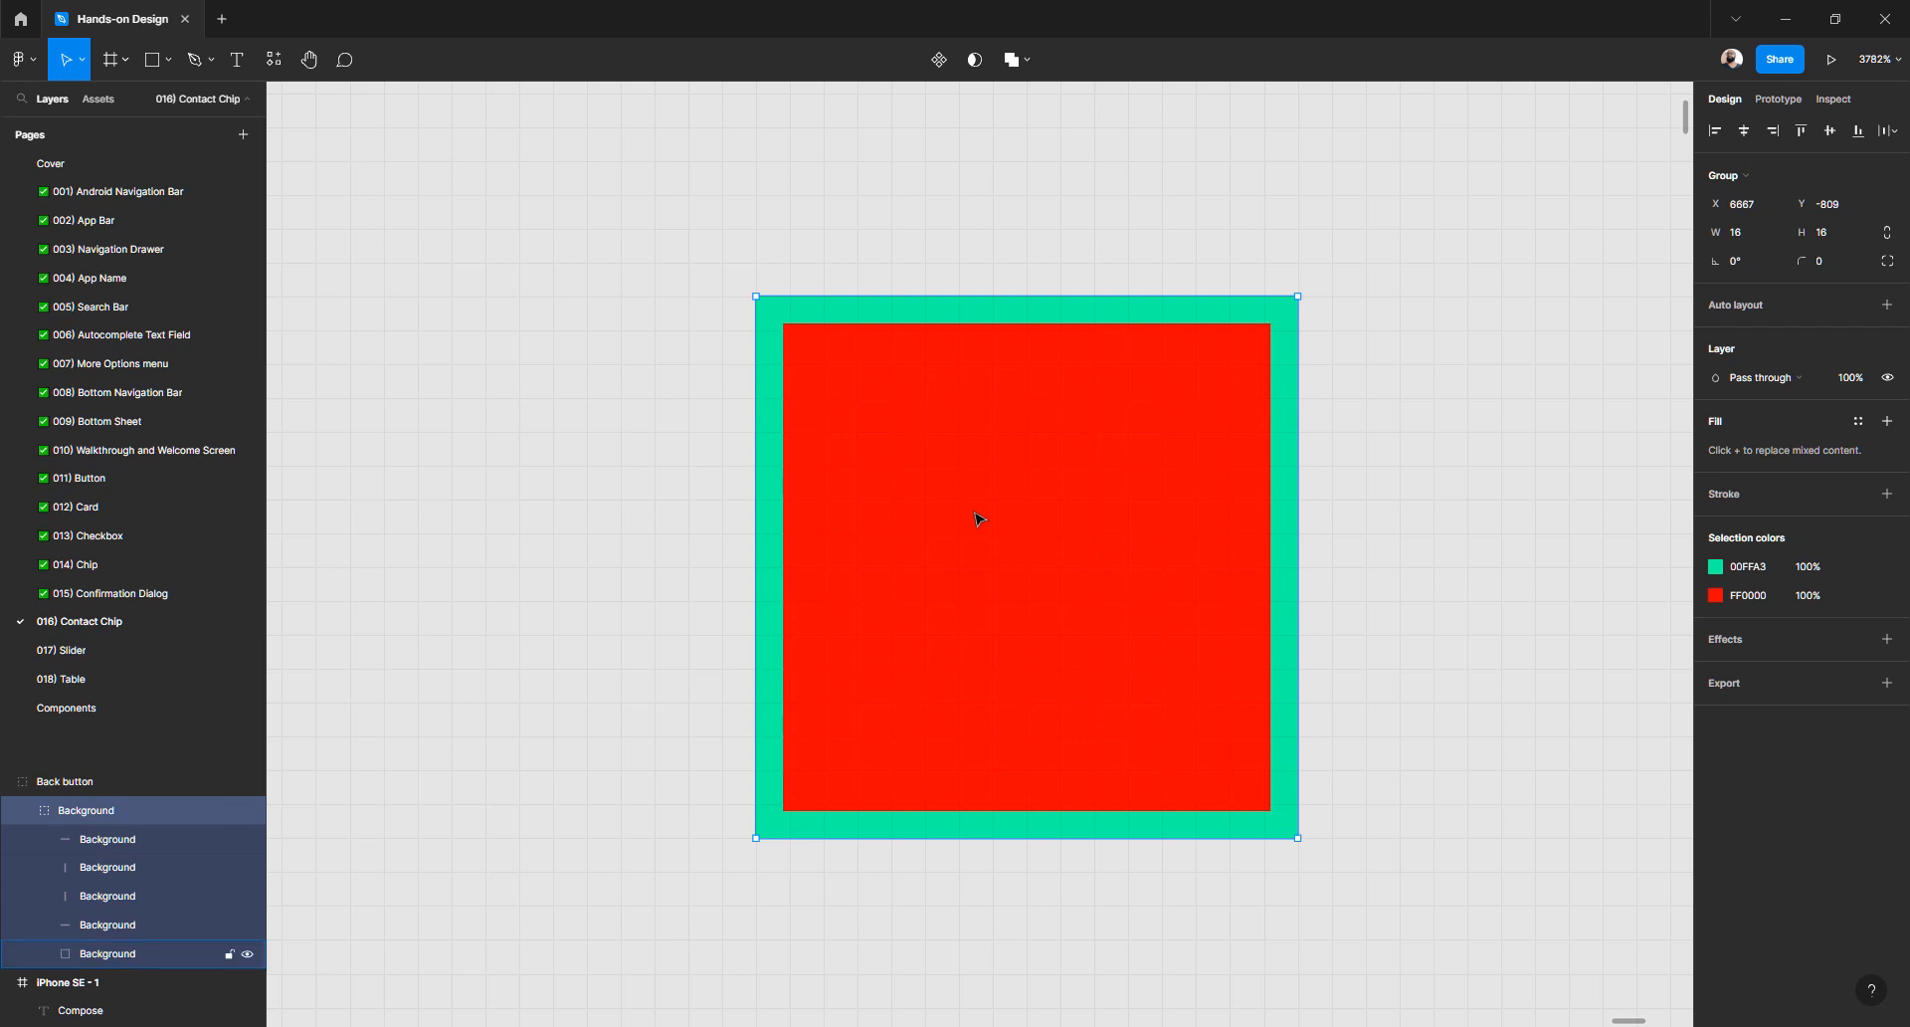
{"action": "key", "text": "ctrl+v"}
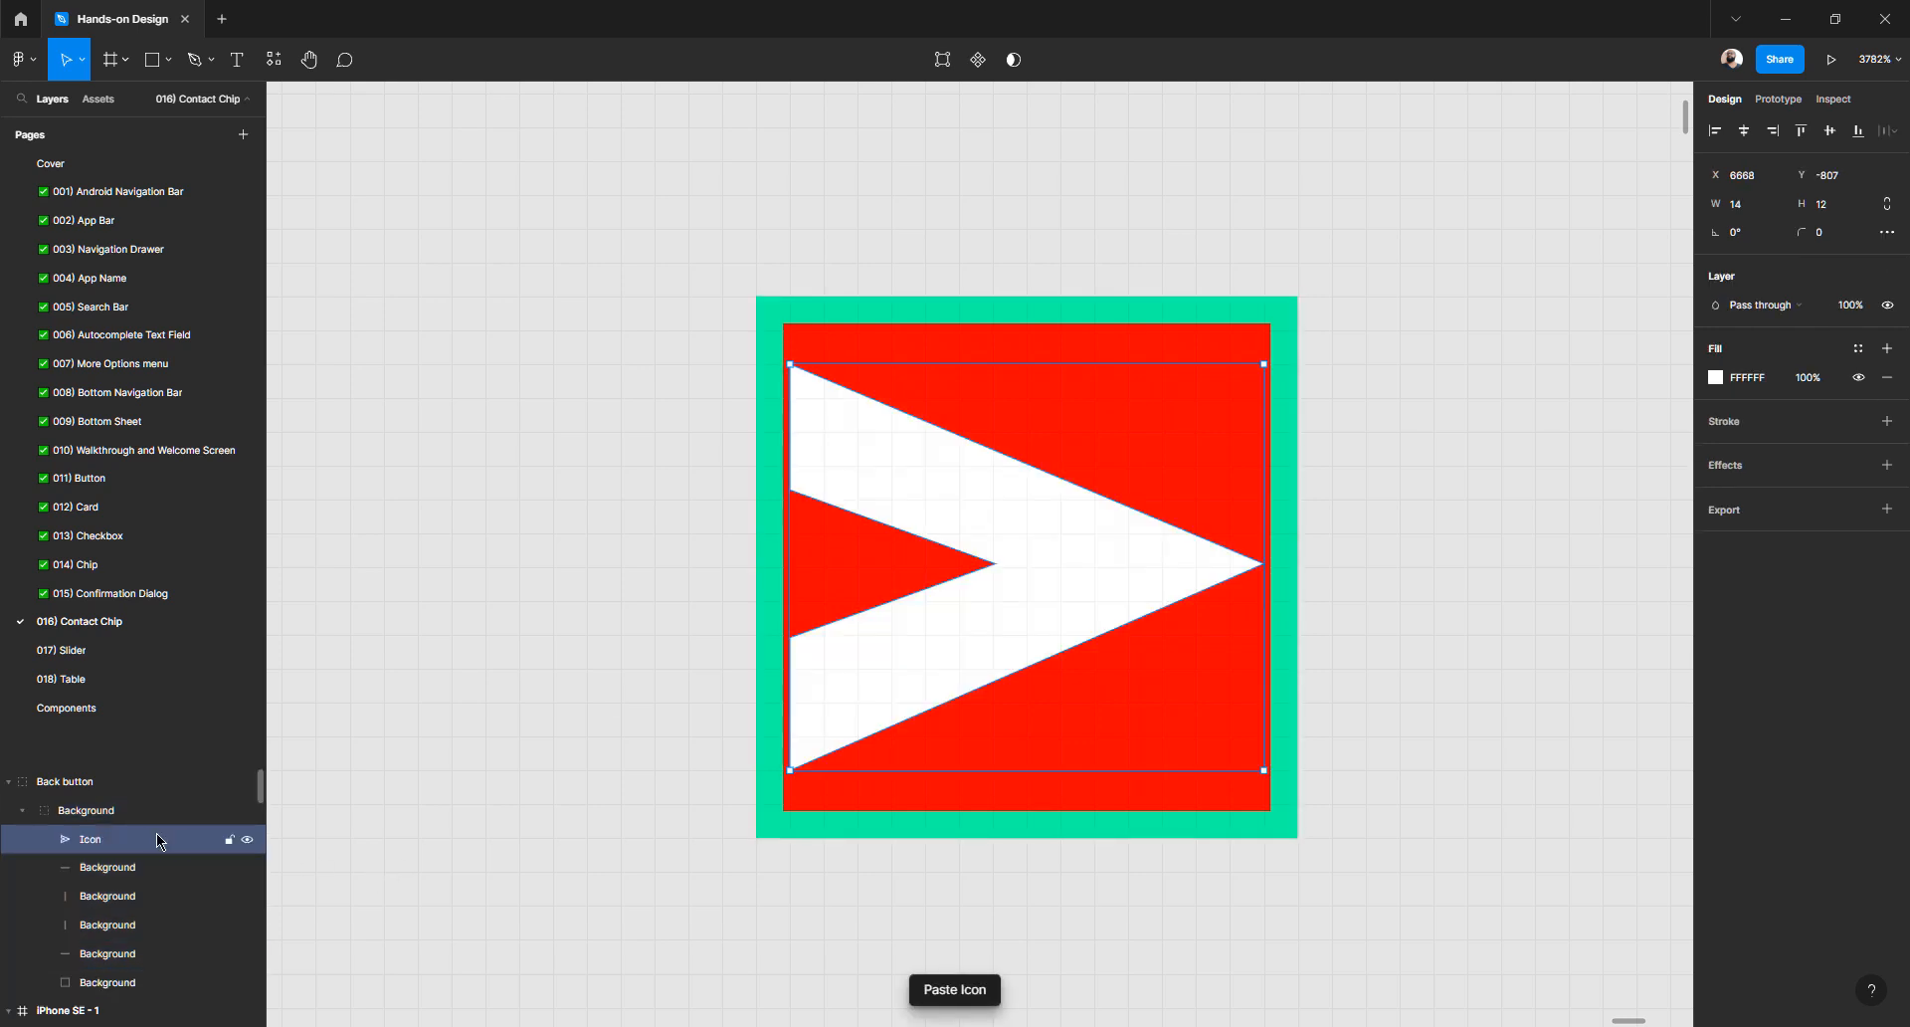
- Move the Icon layer out of Background to sit directly above it in Back button
{"action": "left_click", "coordinate": [247, 810]}
{"action": "left_click", "coordinate": [248, 810]}
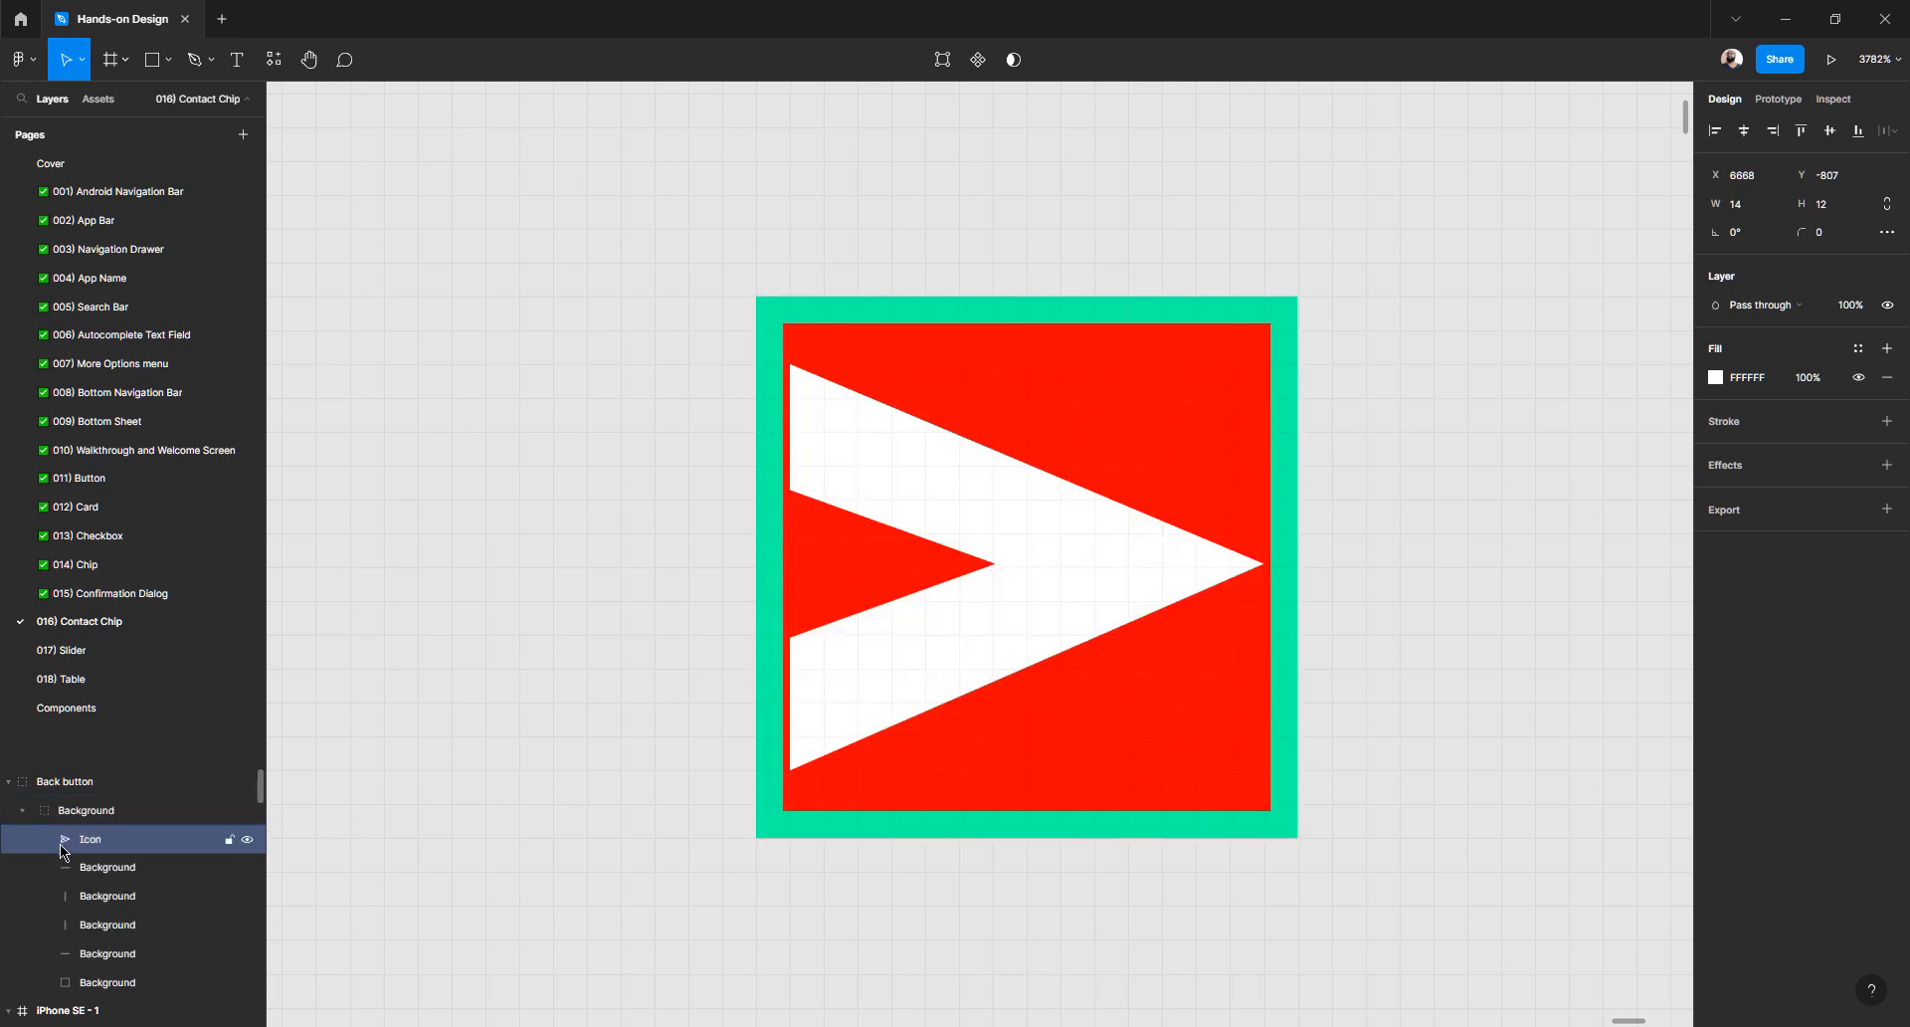
{"action": "left_click_drag", "start_coordinate": [85, 844], "coordinate": [94, 851]}
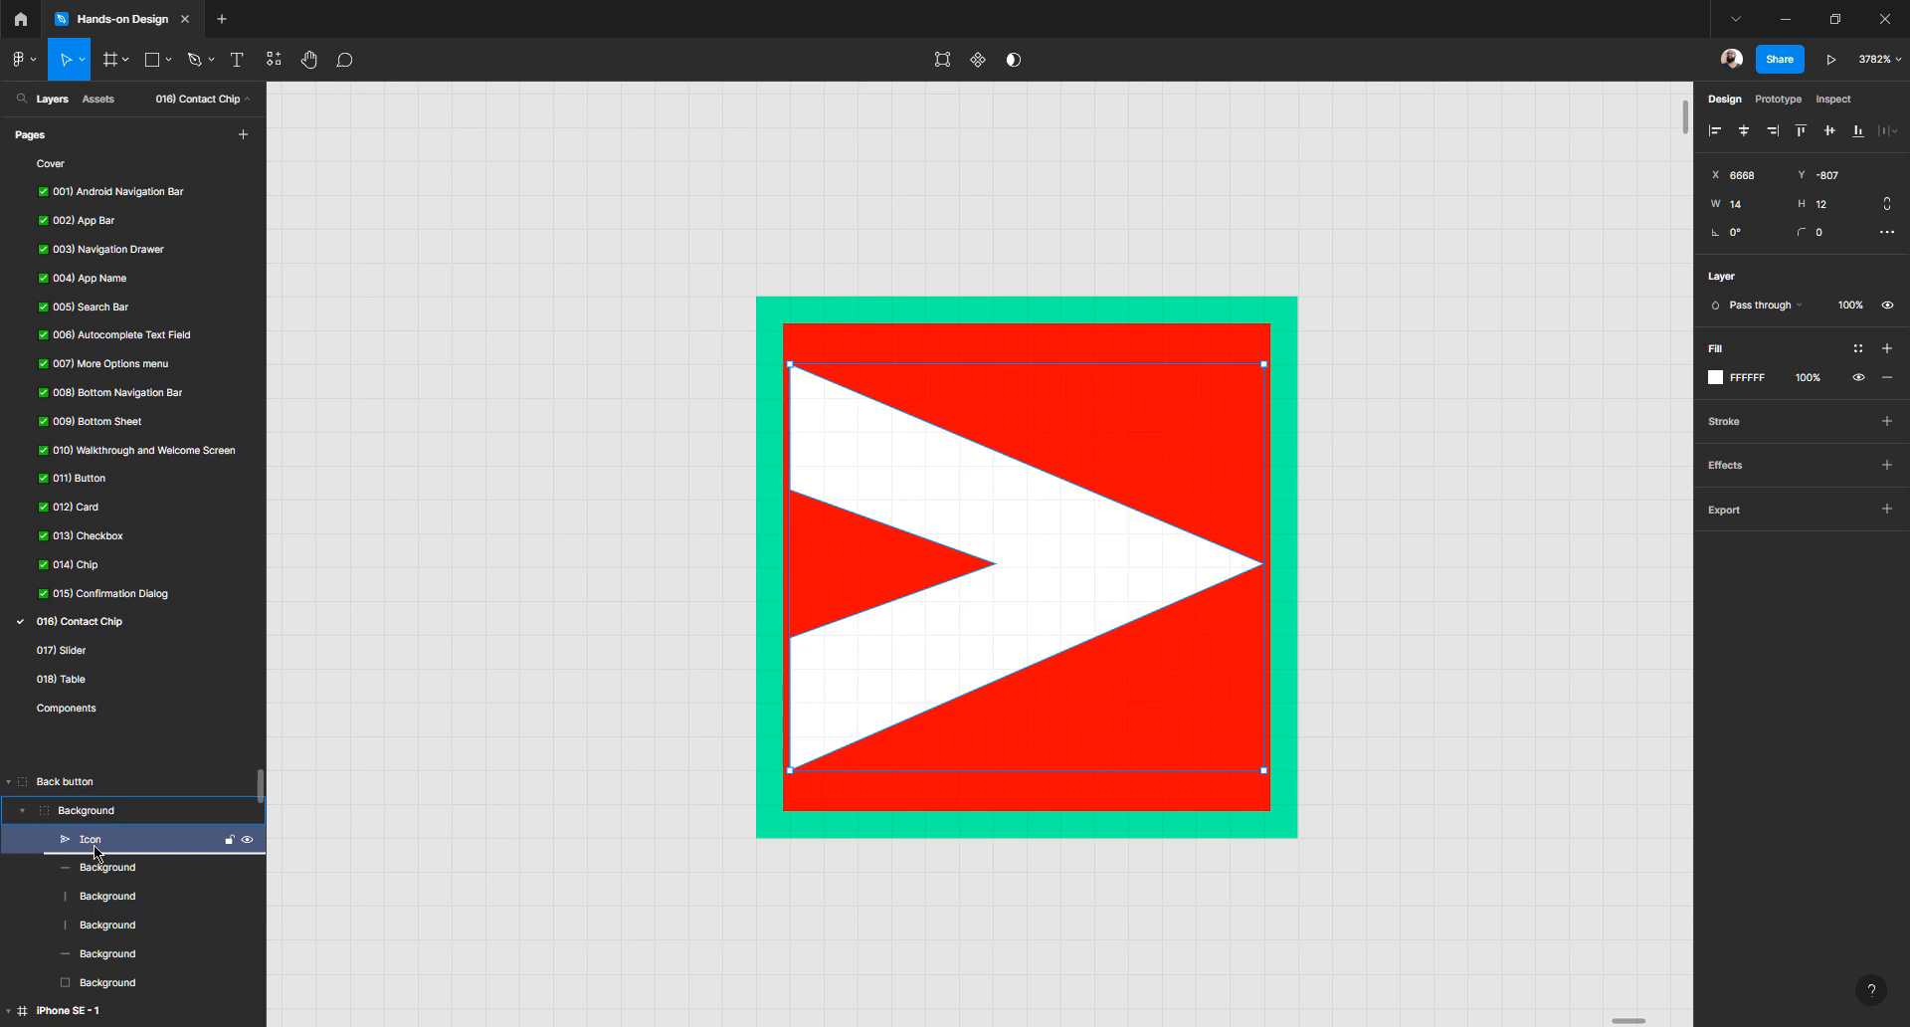
{"action": "left_click_drag", "start_coordinate": [94, 852], "coordinate": [108, 847]}
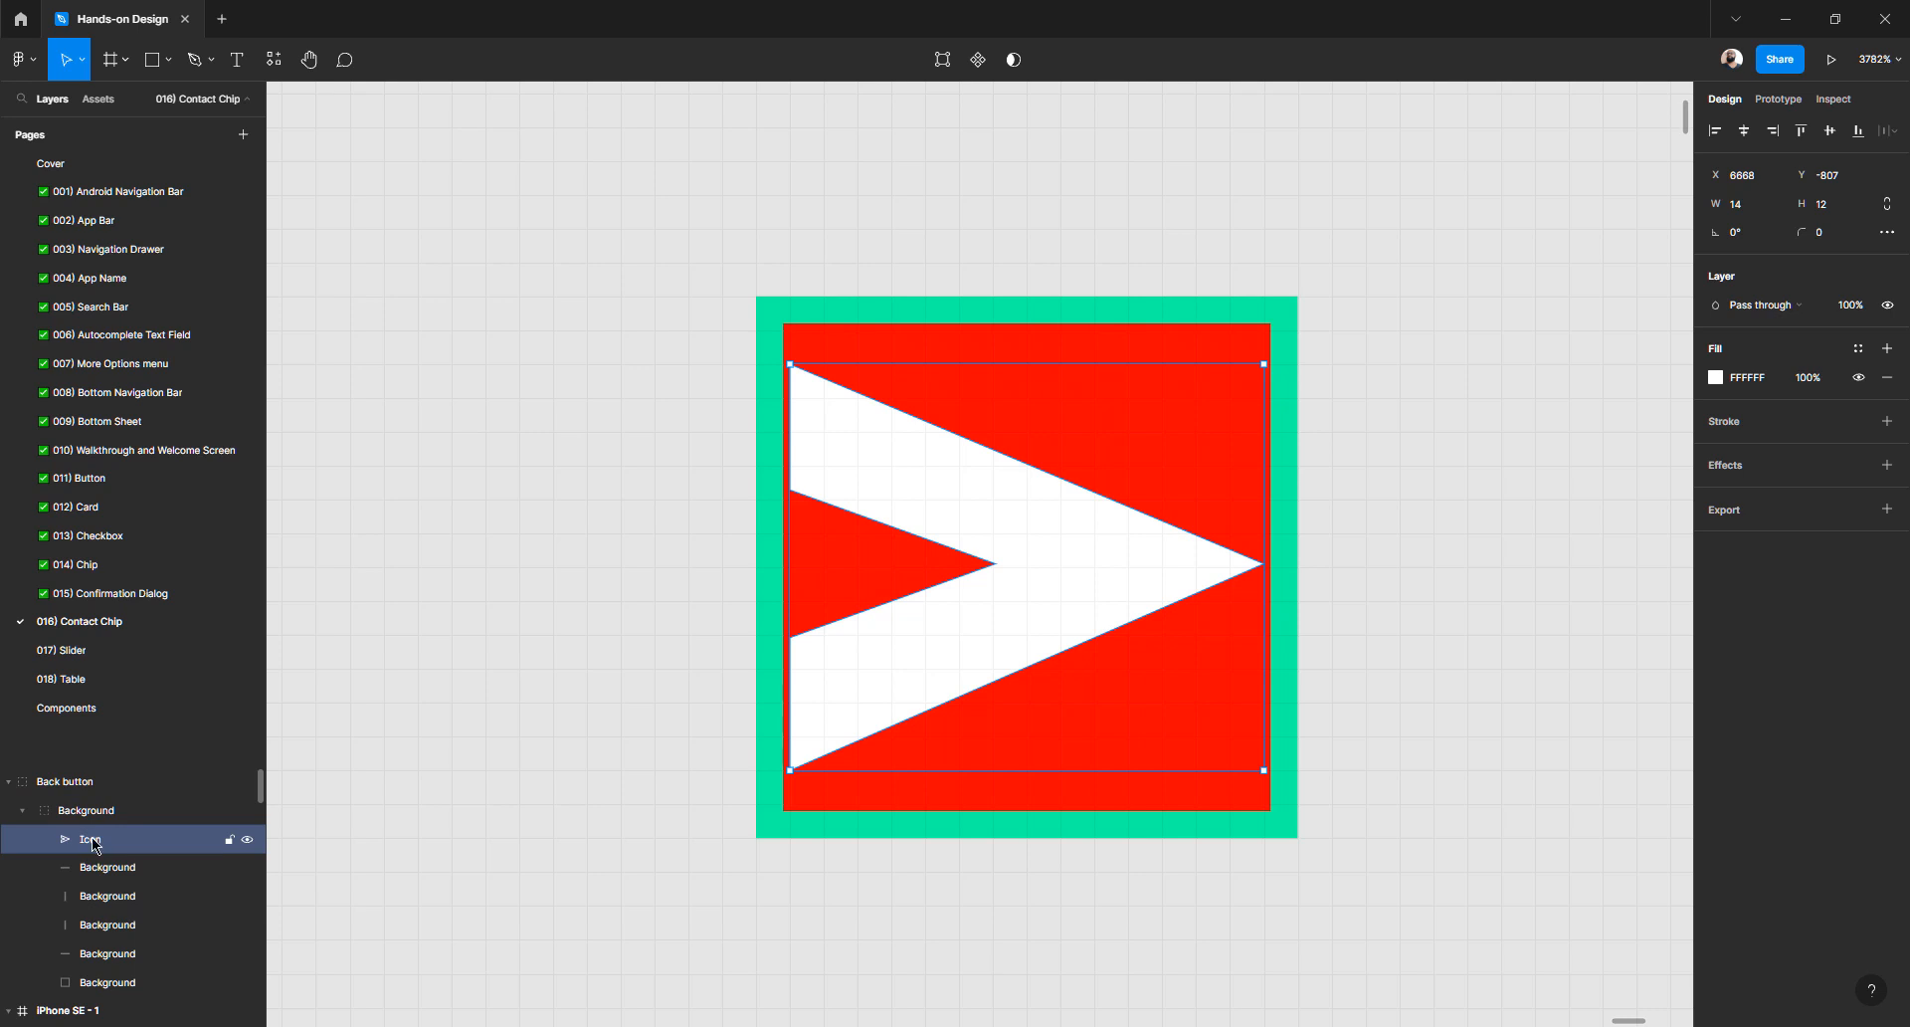
{"action": "left_click_drag", "start_coordinate": [91, 846], "coordinate": [102, 803]}
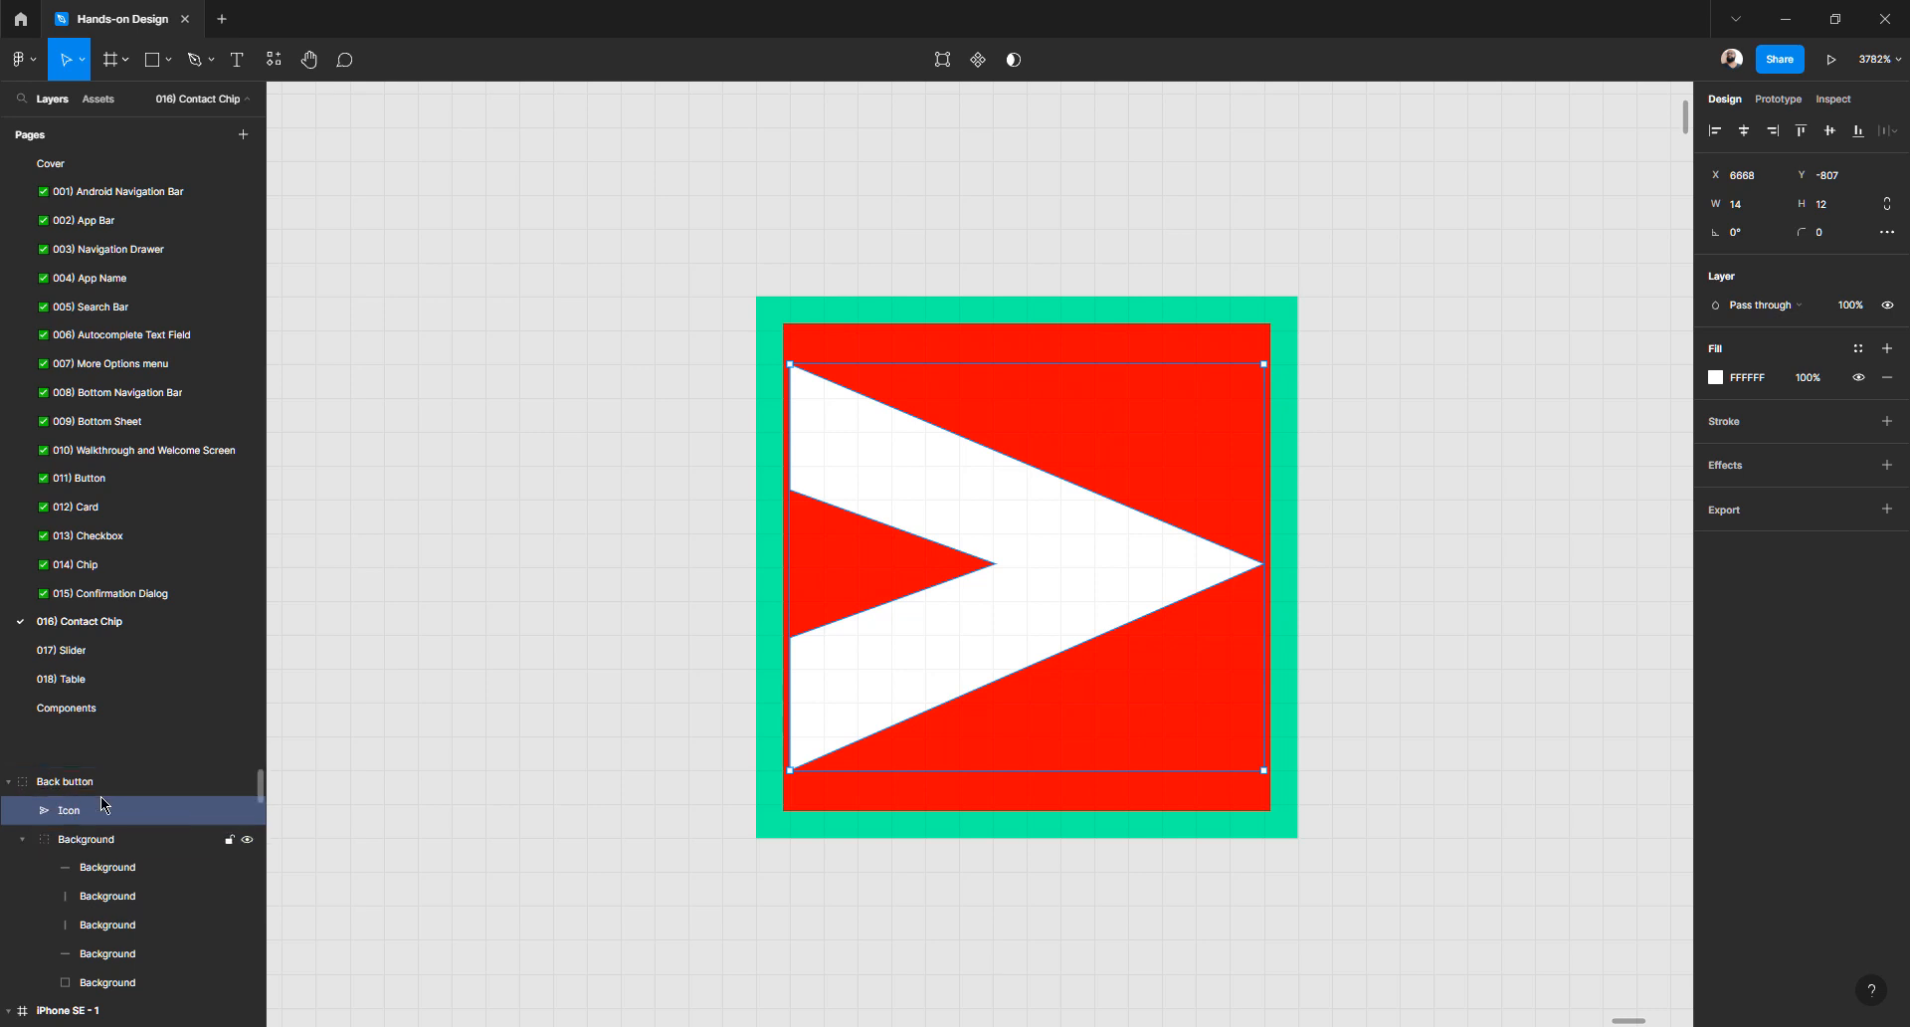
- Collapse the Background and Back button groups and hide the standalone Back button copy
{"action": "left_click", "coordinate": [22, 838]}
{"action": "left_click", "coordinate": [11, 785]}
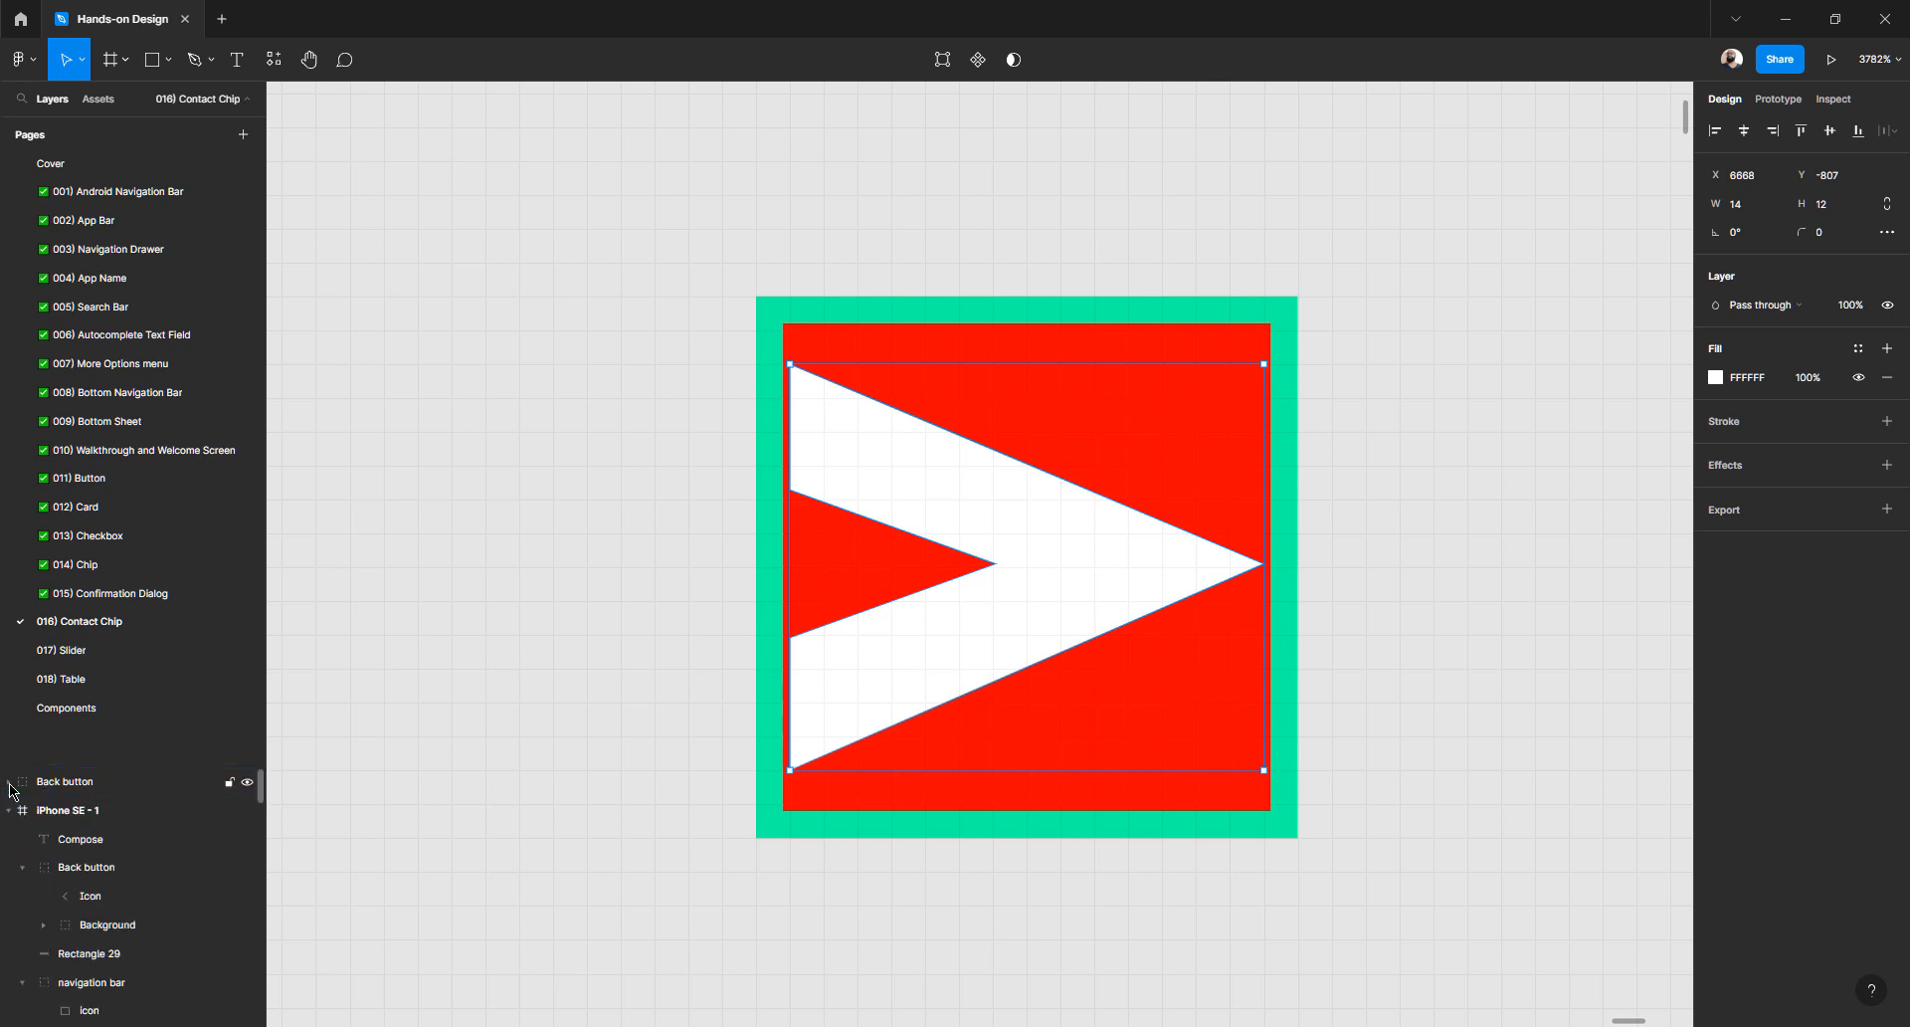
{"action": "left_click", "coordinate": [13, 785]}
{"action": "left_click", "coordinate": [17, 785]}
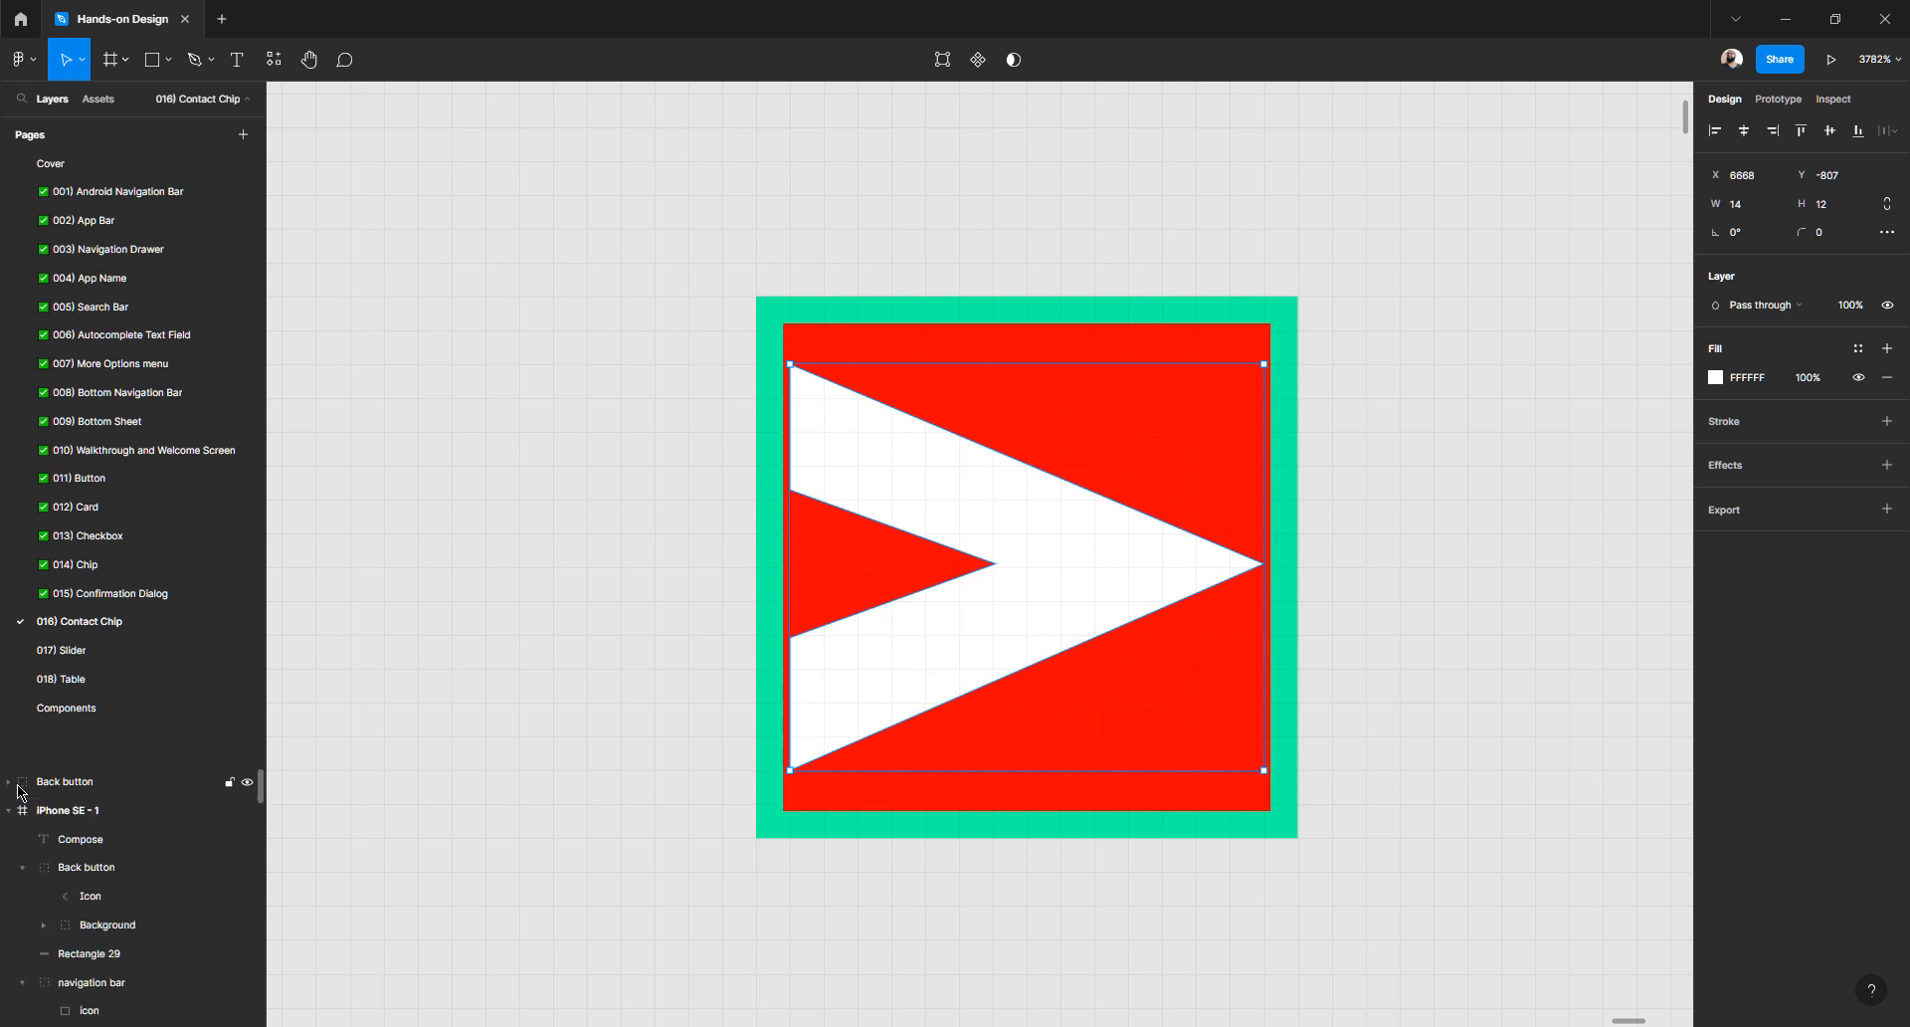
{"action": "left_click", "coordinate": [247, 783]}
{"action": "left_click", "coordinate": [248, 783]}
{"action": "left_click", "coordinate": [248, 783]}
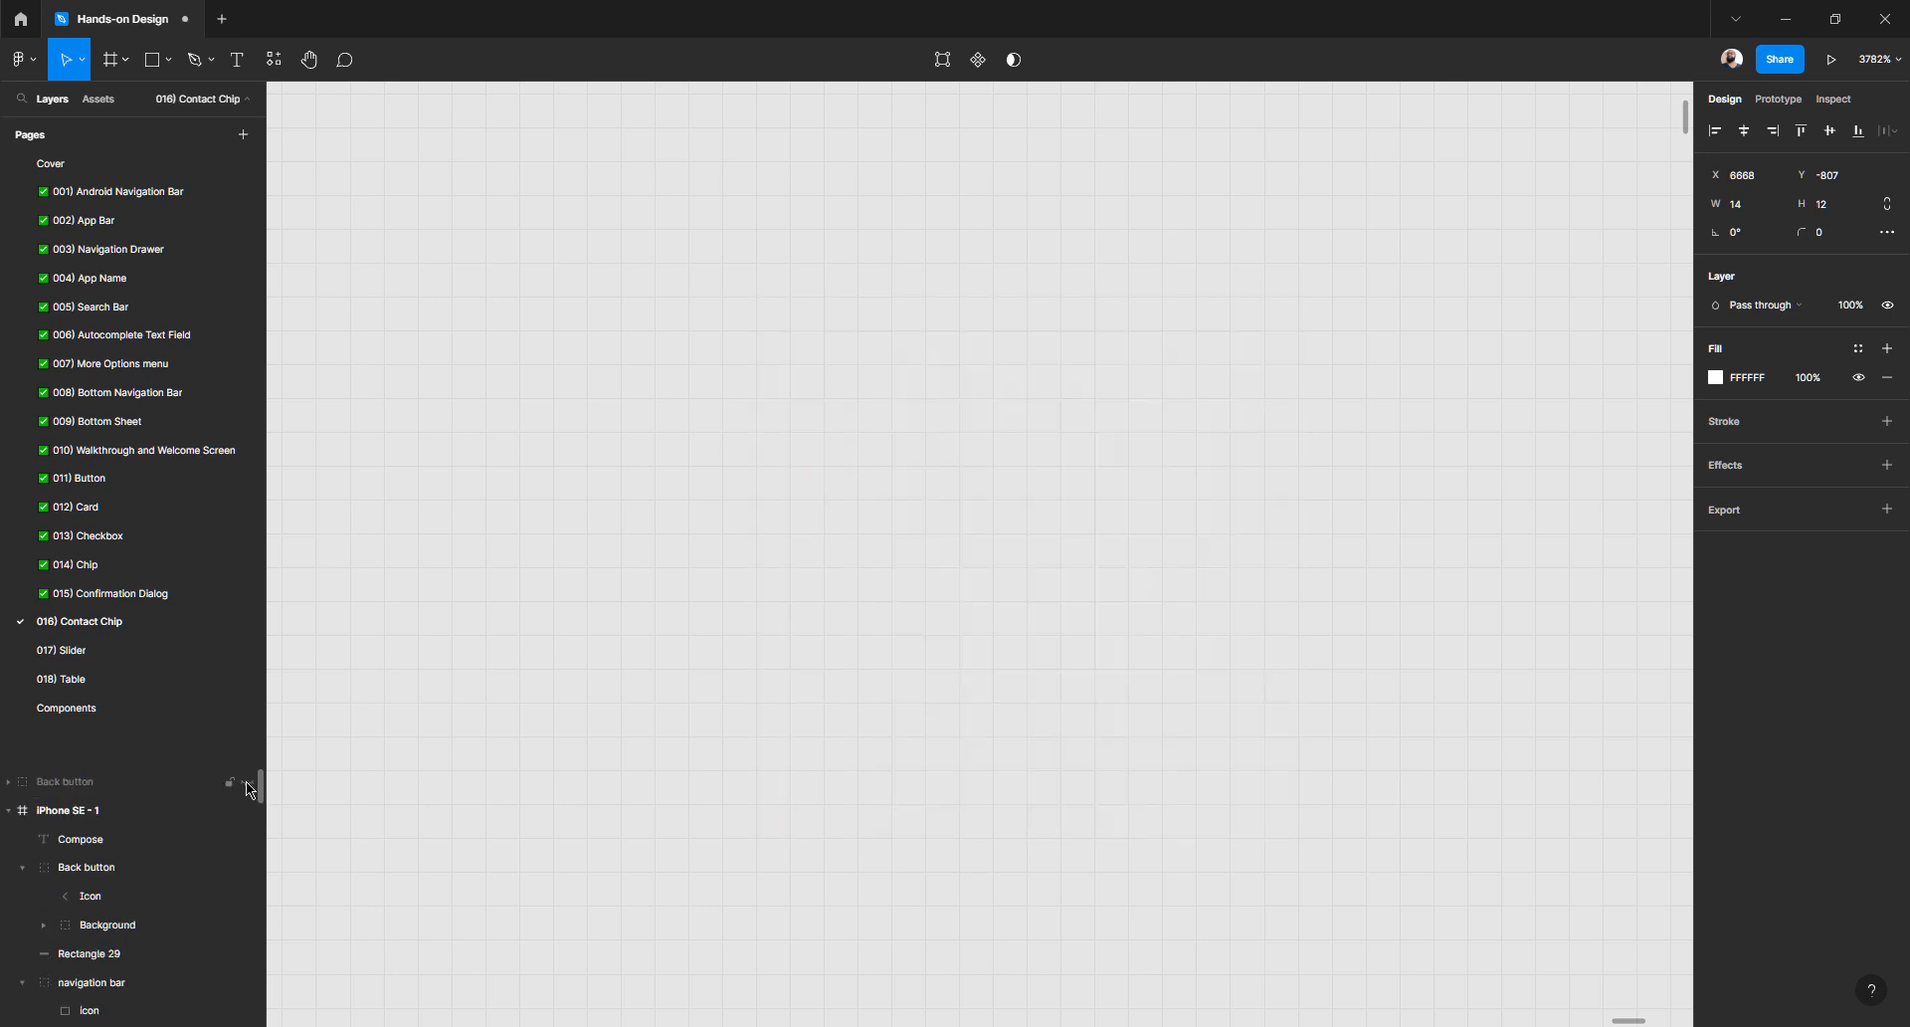
- Show the Back button copy again and hide its Background layer
{"action": "left_click", "coordinate": [248, 783]}
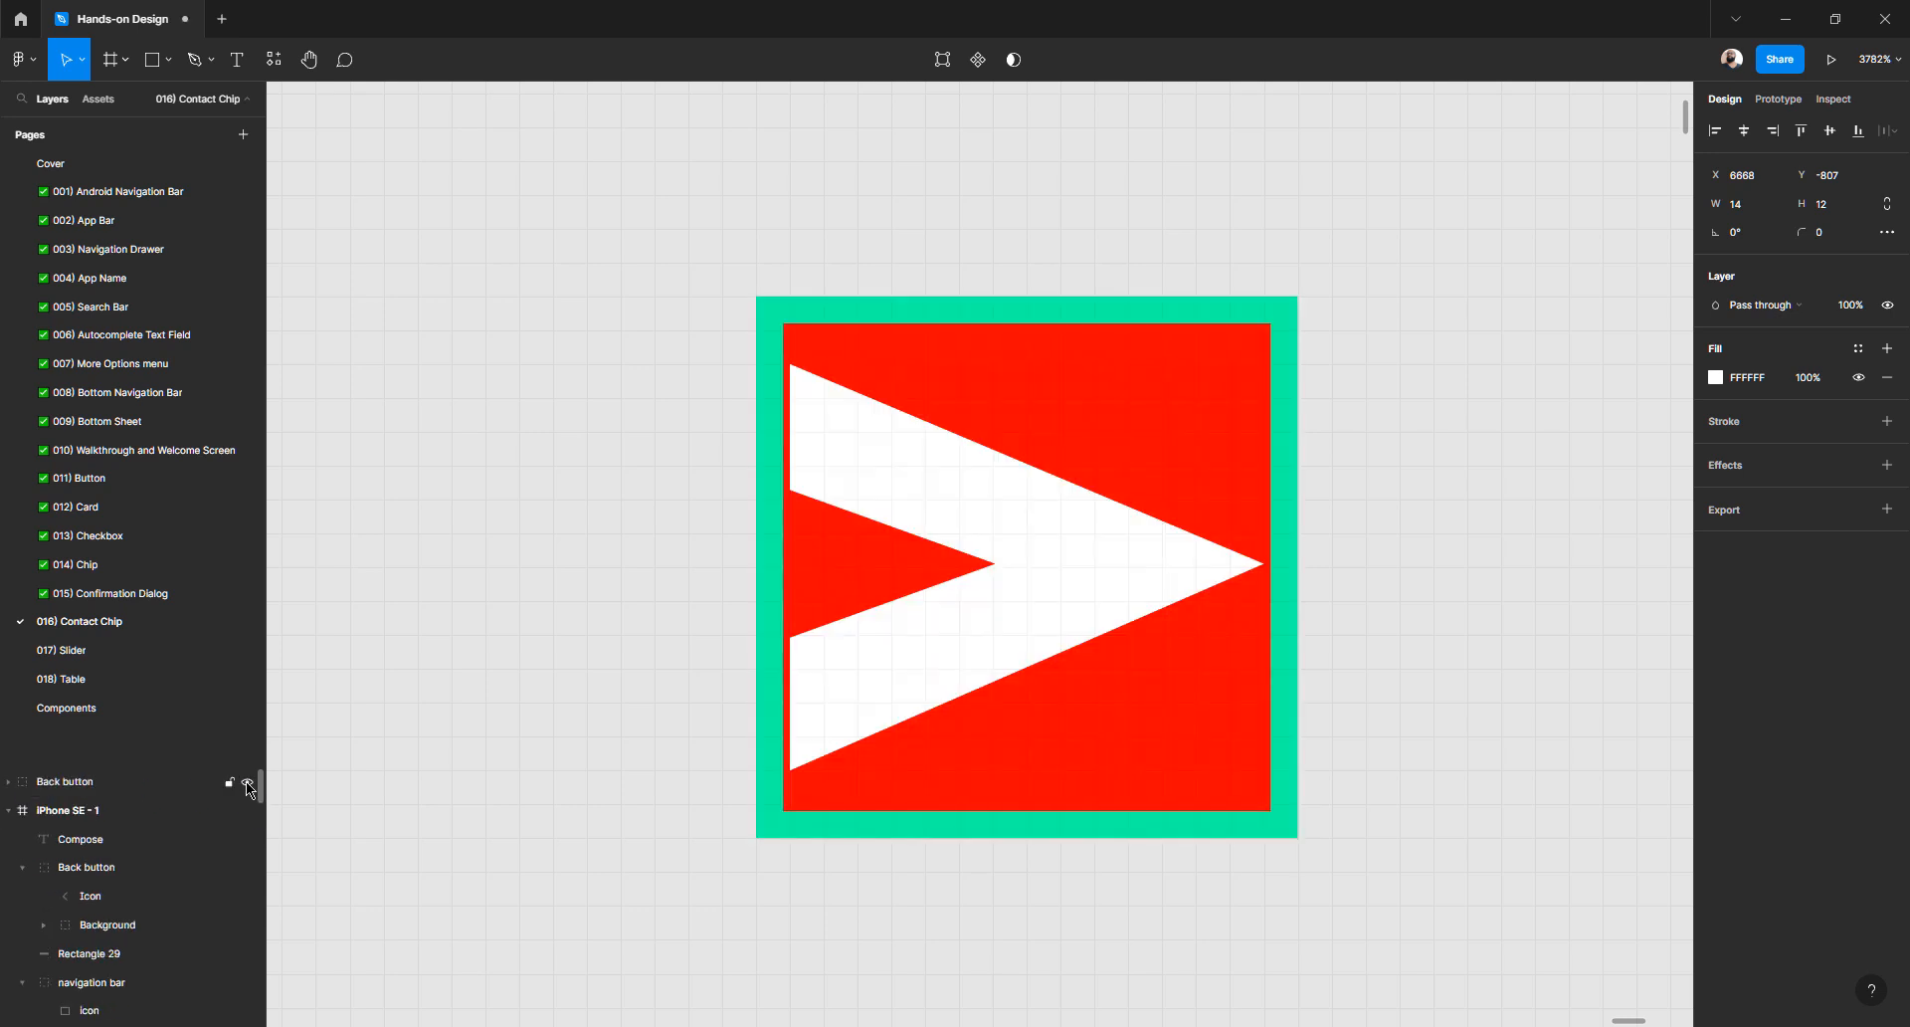
{"action": "left_click", "coordinate": [9, 782]}
{"action": "left_click", "coordinate": [98, 842]}
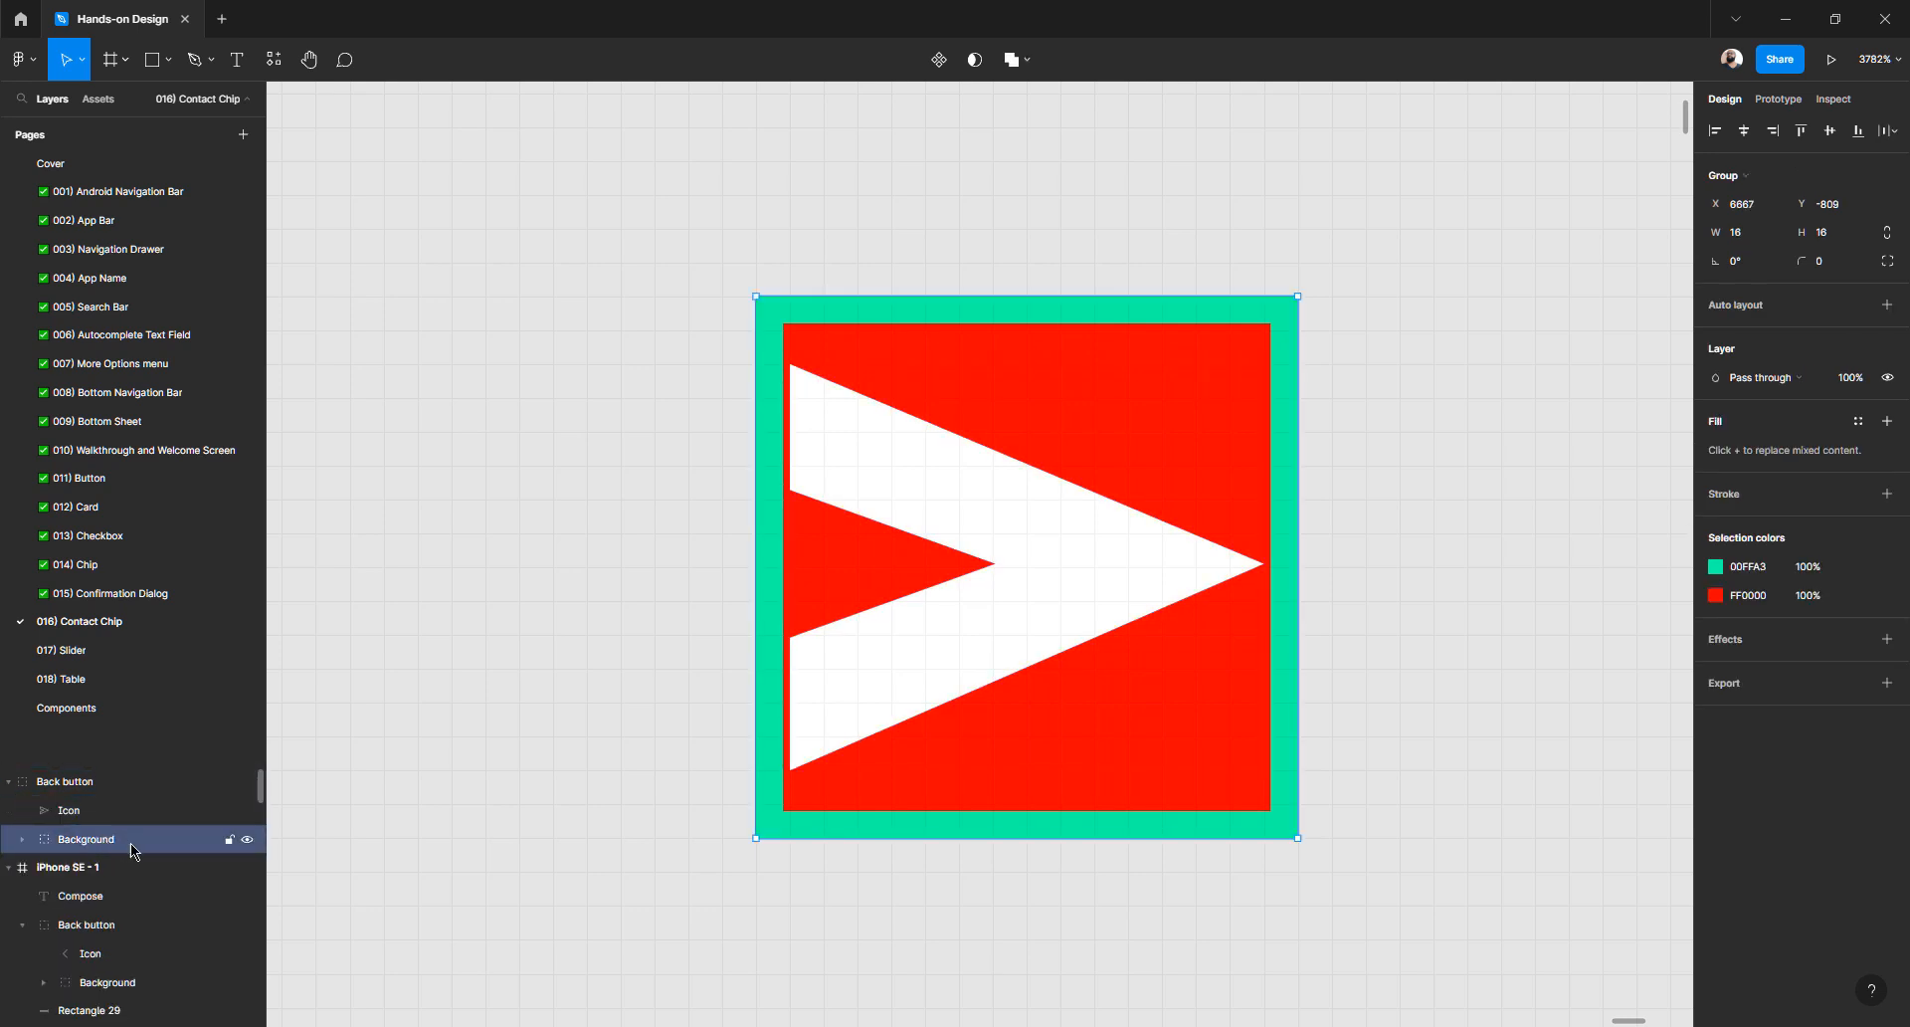
{"action": "left_click", "coordinate": [1887, 379]}
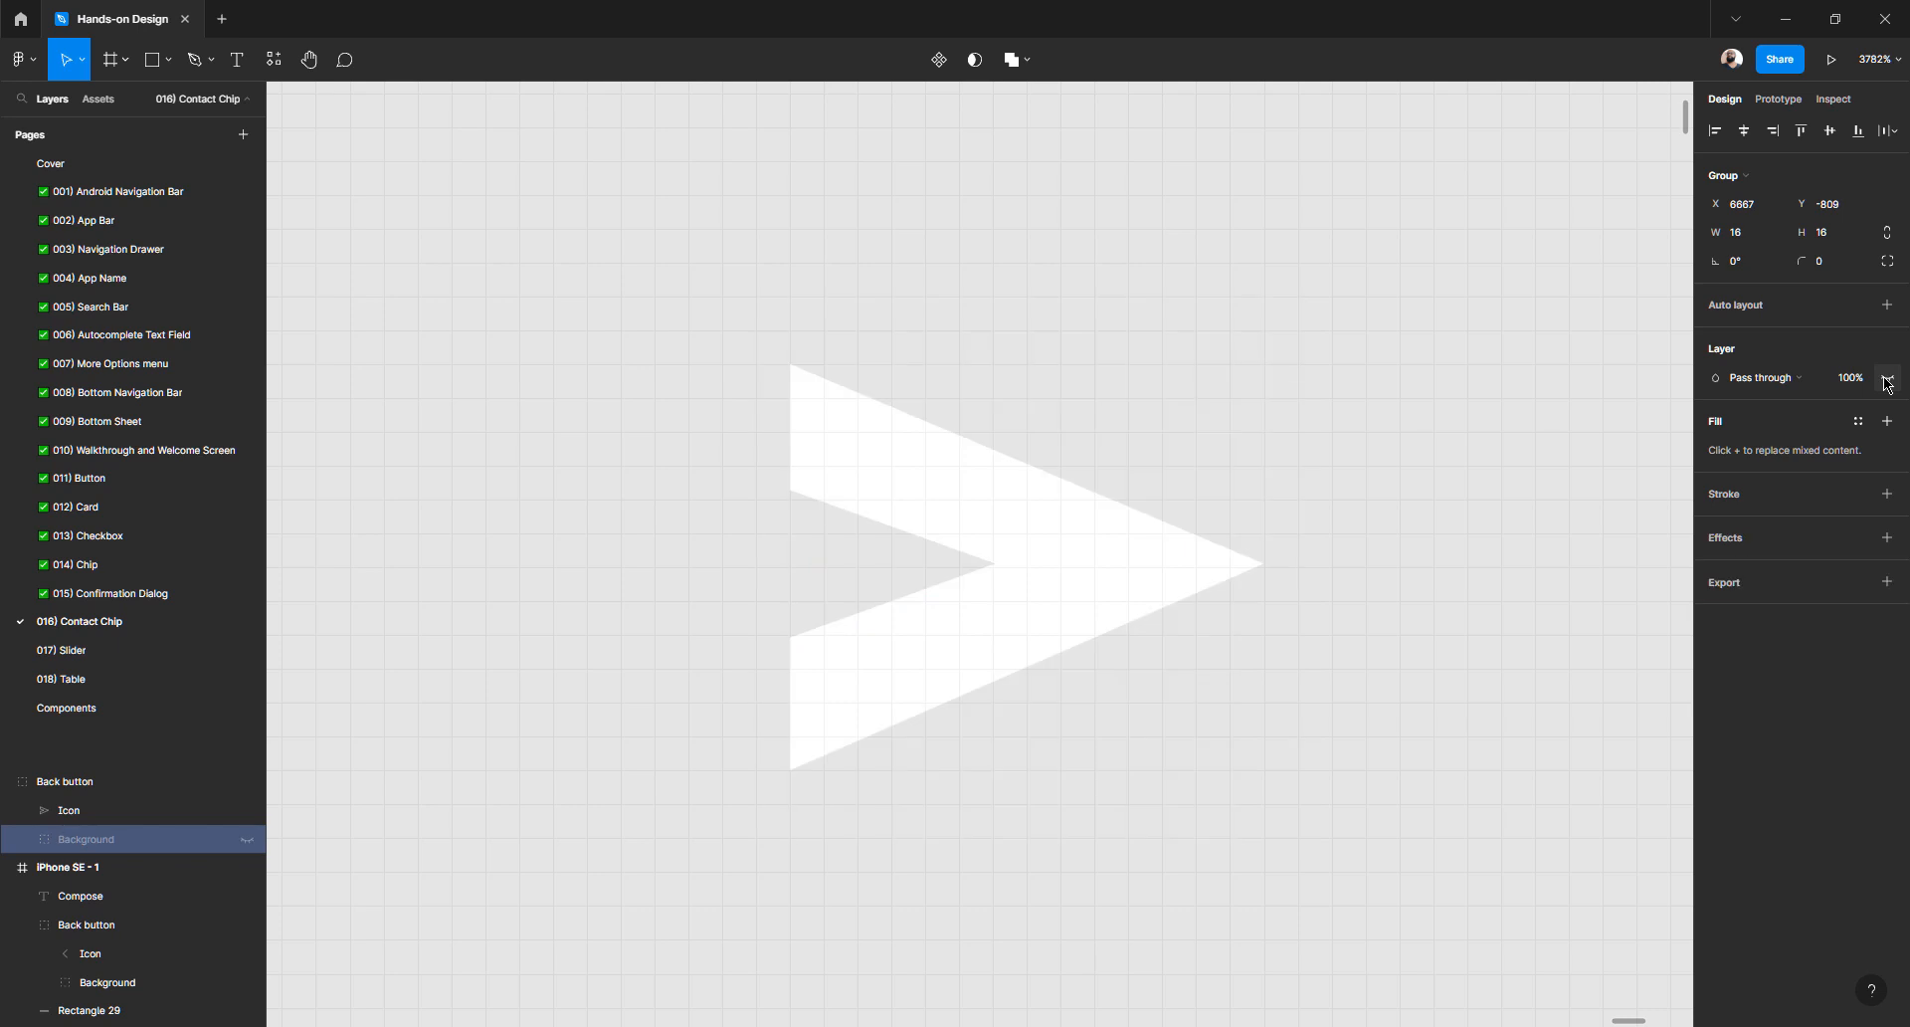
{"action": "left_click", "coordinate": [1552, 413]}
{"action": "left_click", "coordinate": [1014, 532]}
{"action": "left_click", "coordinate": [1183, 503]}
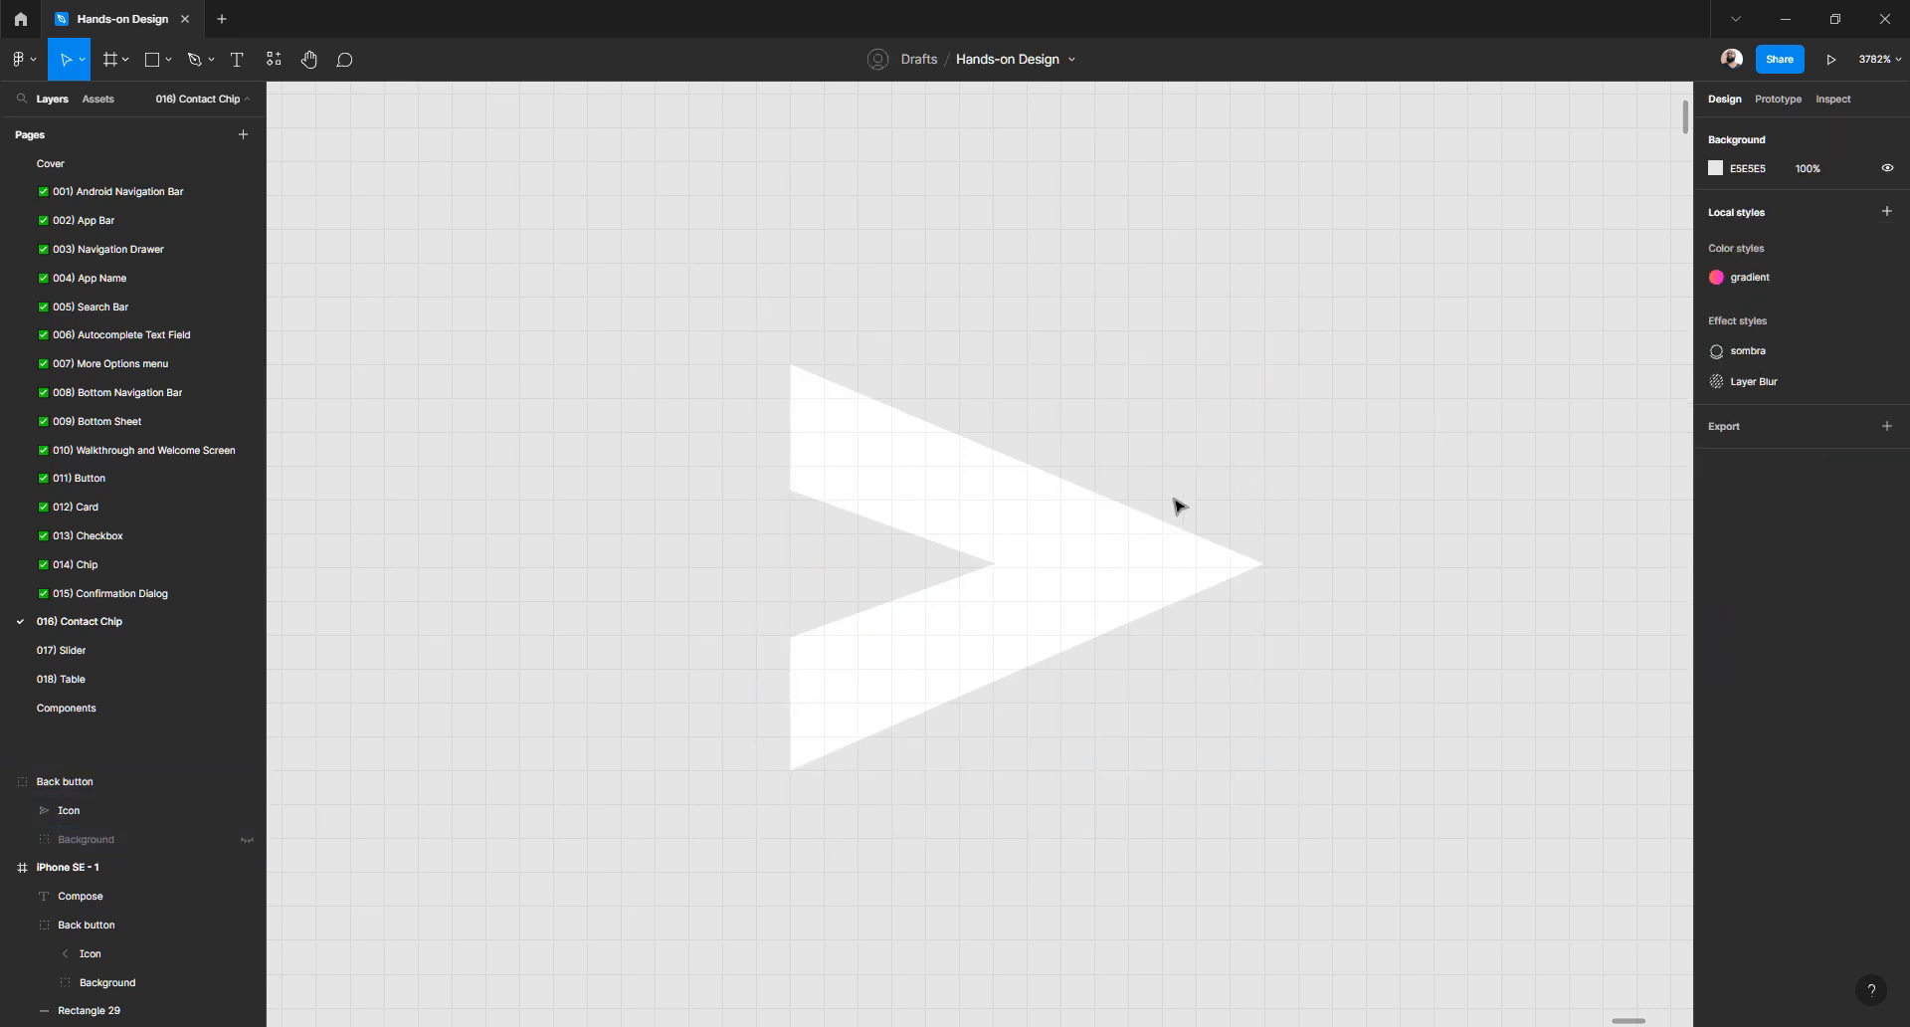
{"action": "left_click", "coordinate": [1099, 541]}
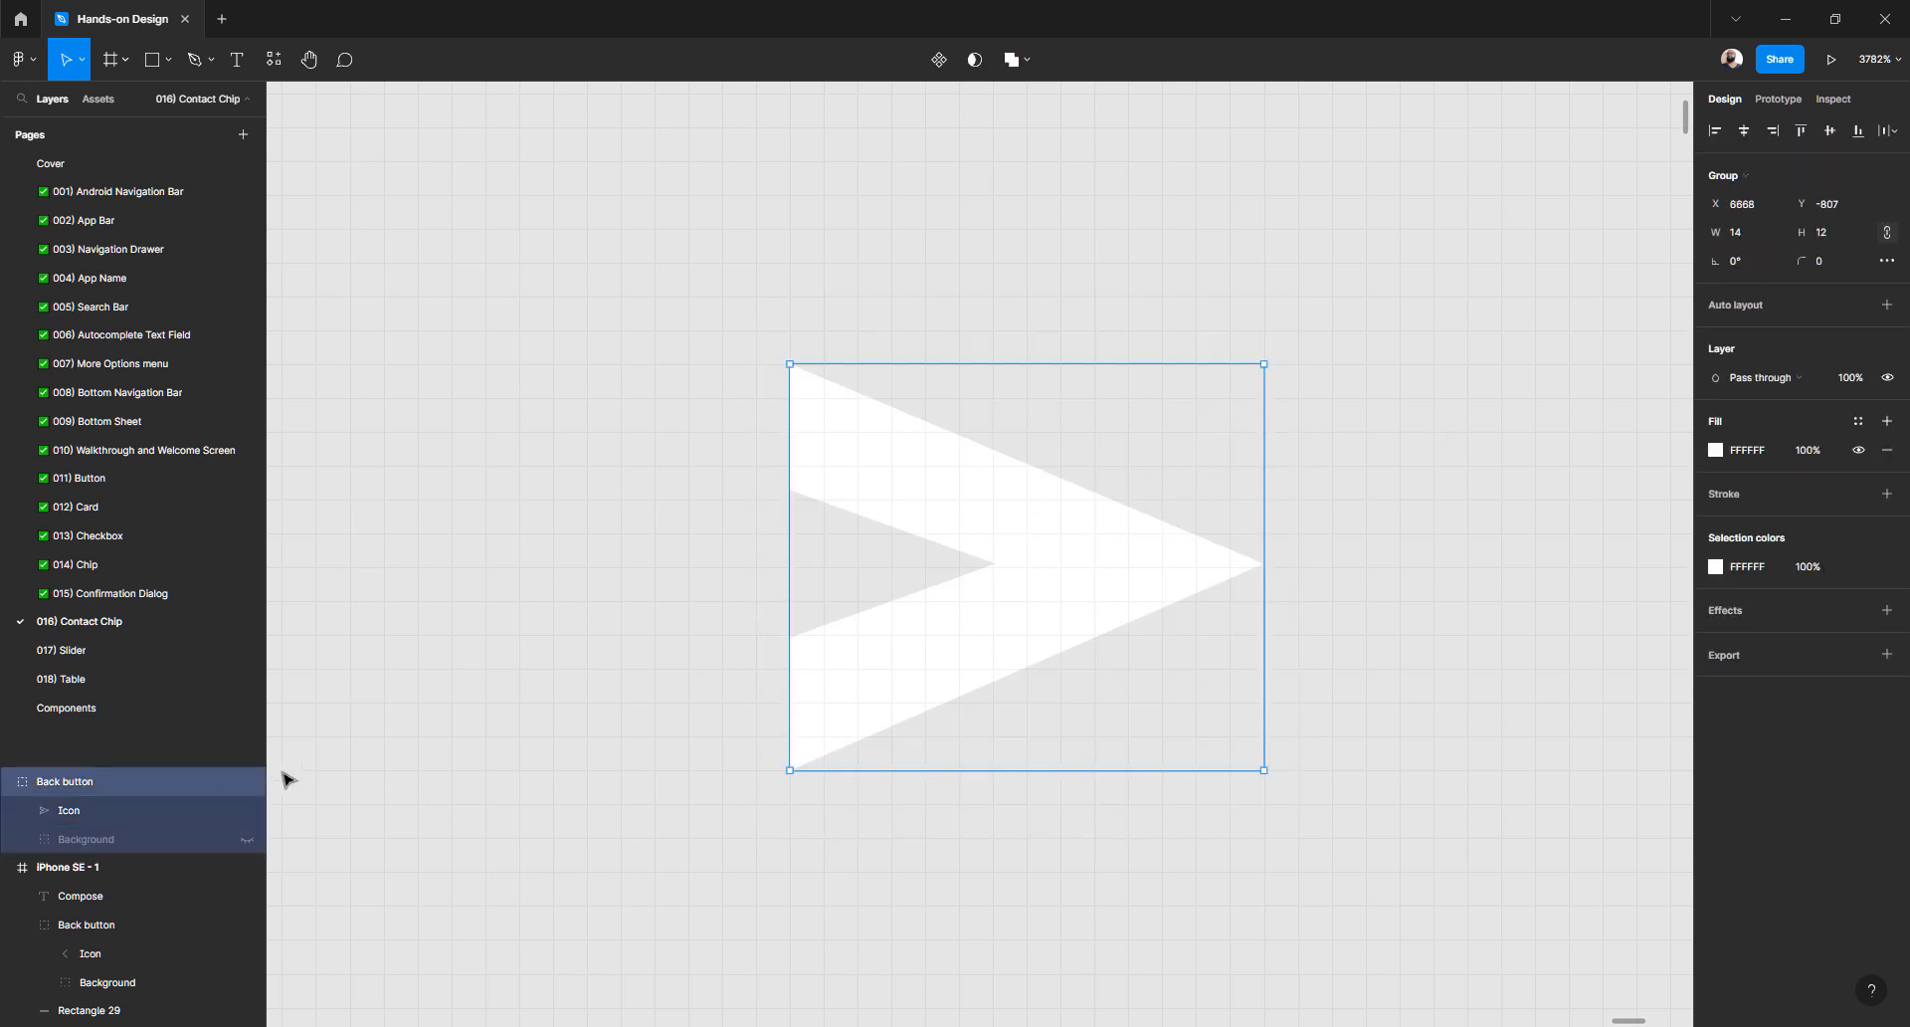
- Make the Background visible again at 0% opacity so only the white Icon shows
{"action": "left_click", "coordinate": [151, 844]}
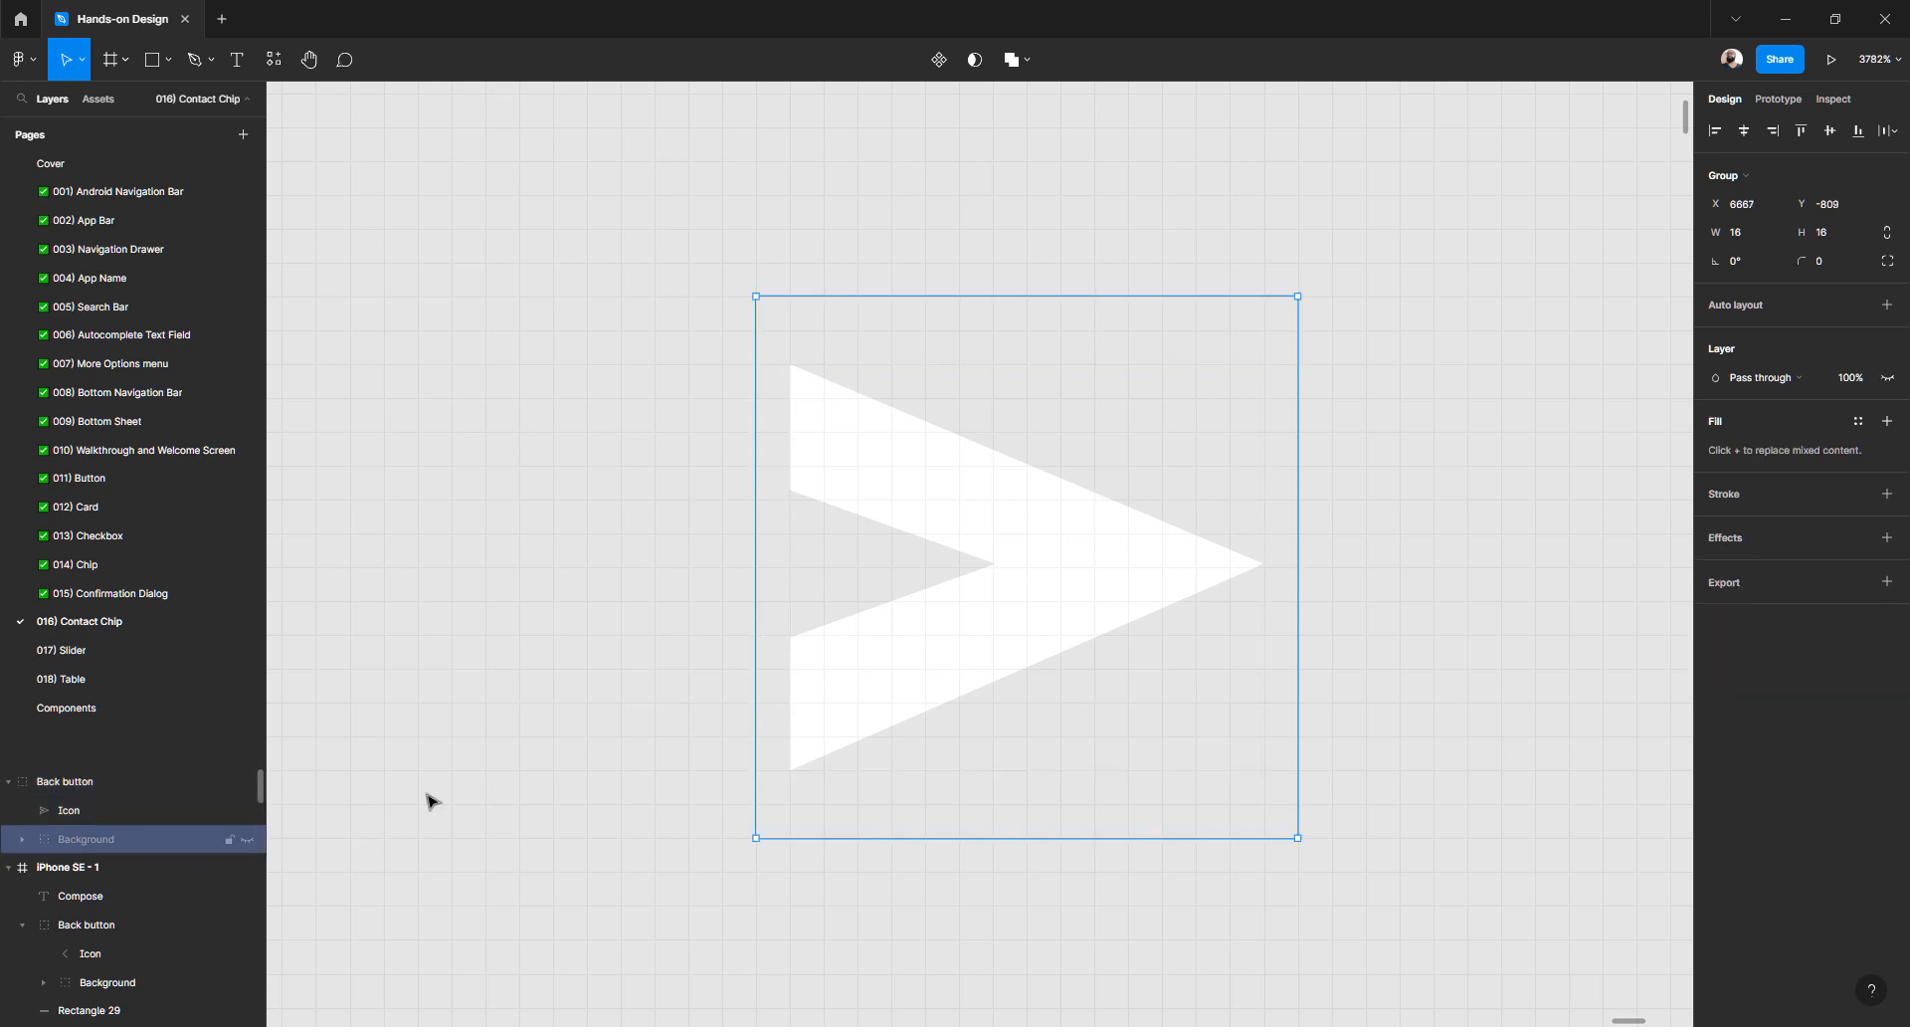
{"action": "left_click", "coordinate": [1886, 379]}
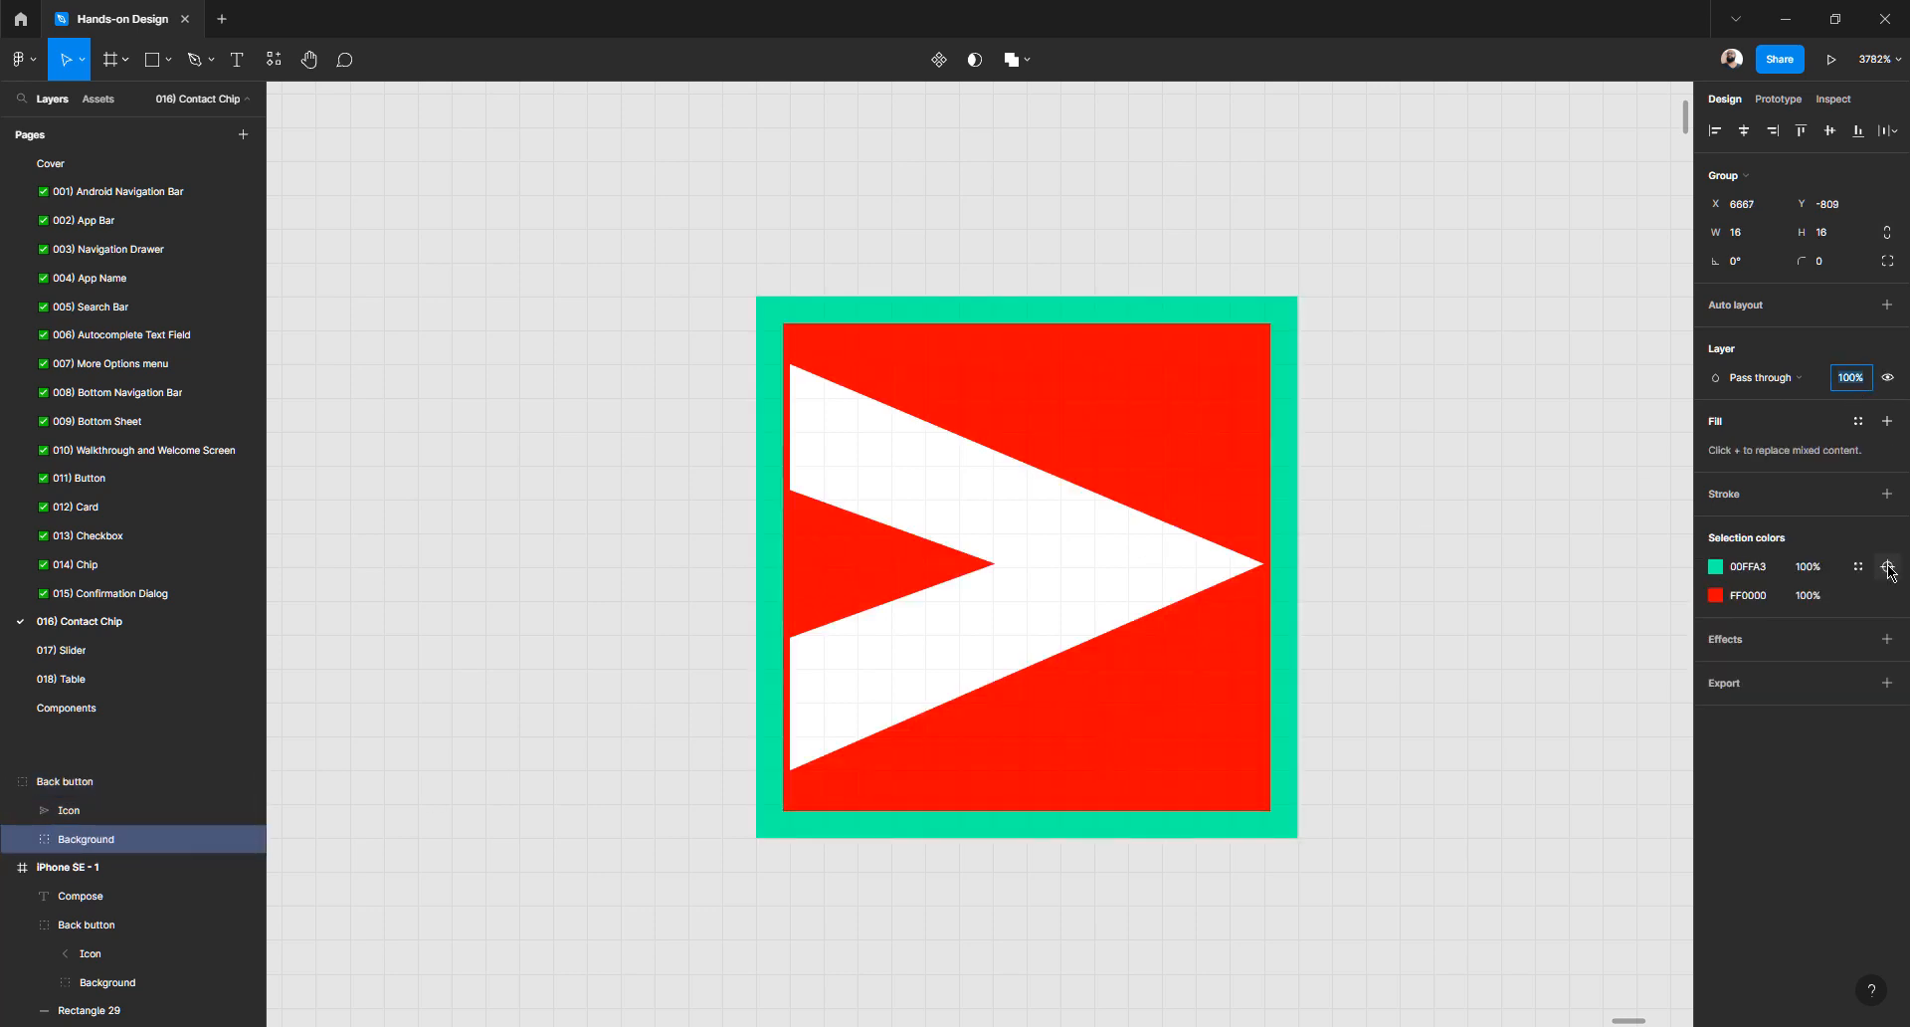
{"action": "key", "text": "0"}
{"action": "key", "text": "0"}
{"action": "left_click", "coordinate": [1423, 449]}
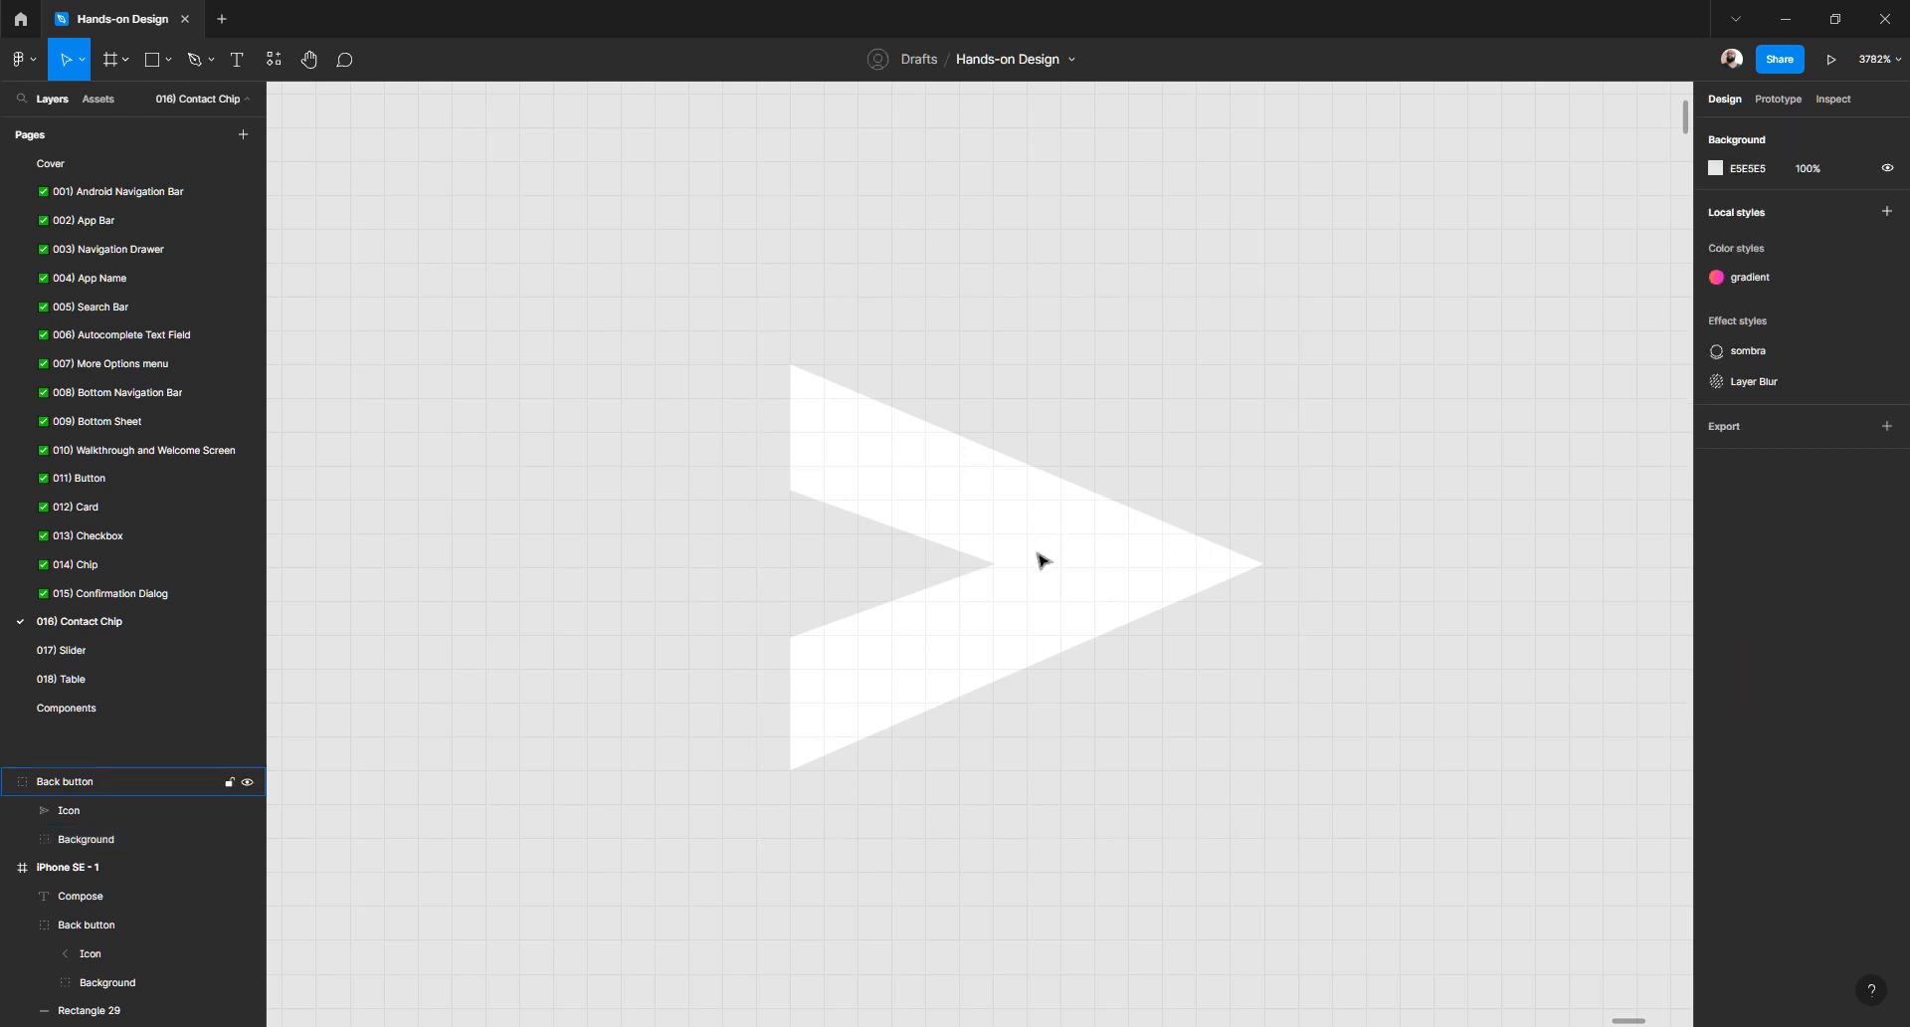
{"action": "left_click", "coordinate": [1040, 560]}
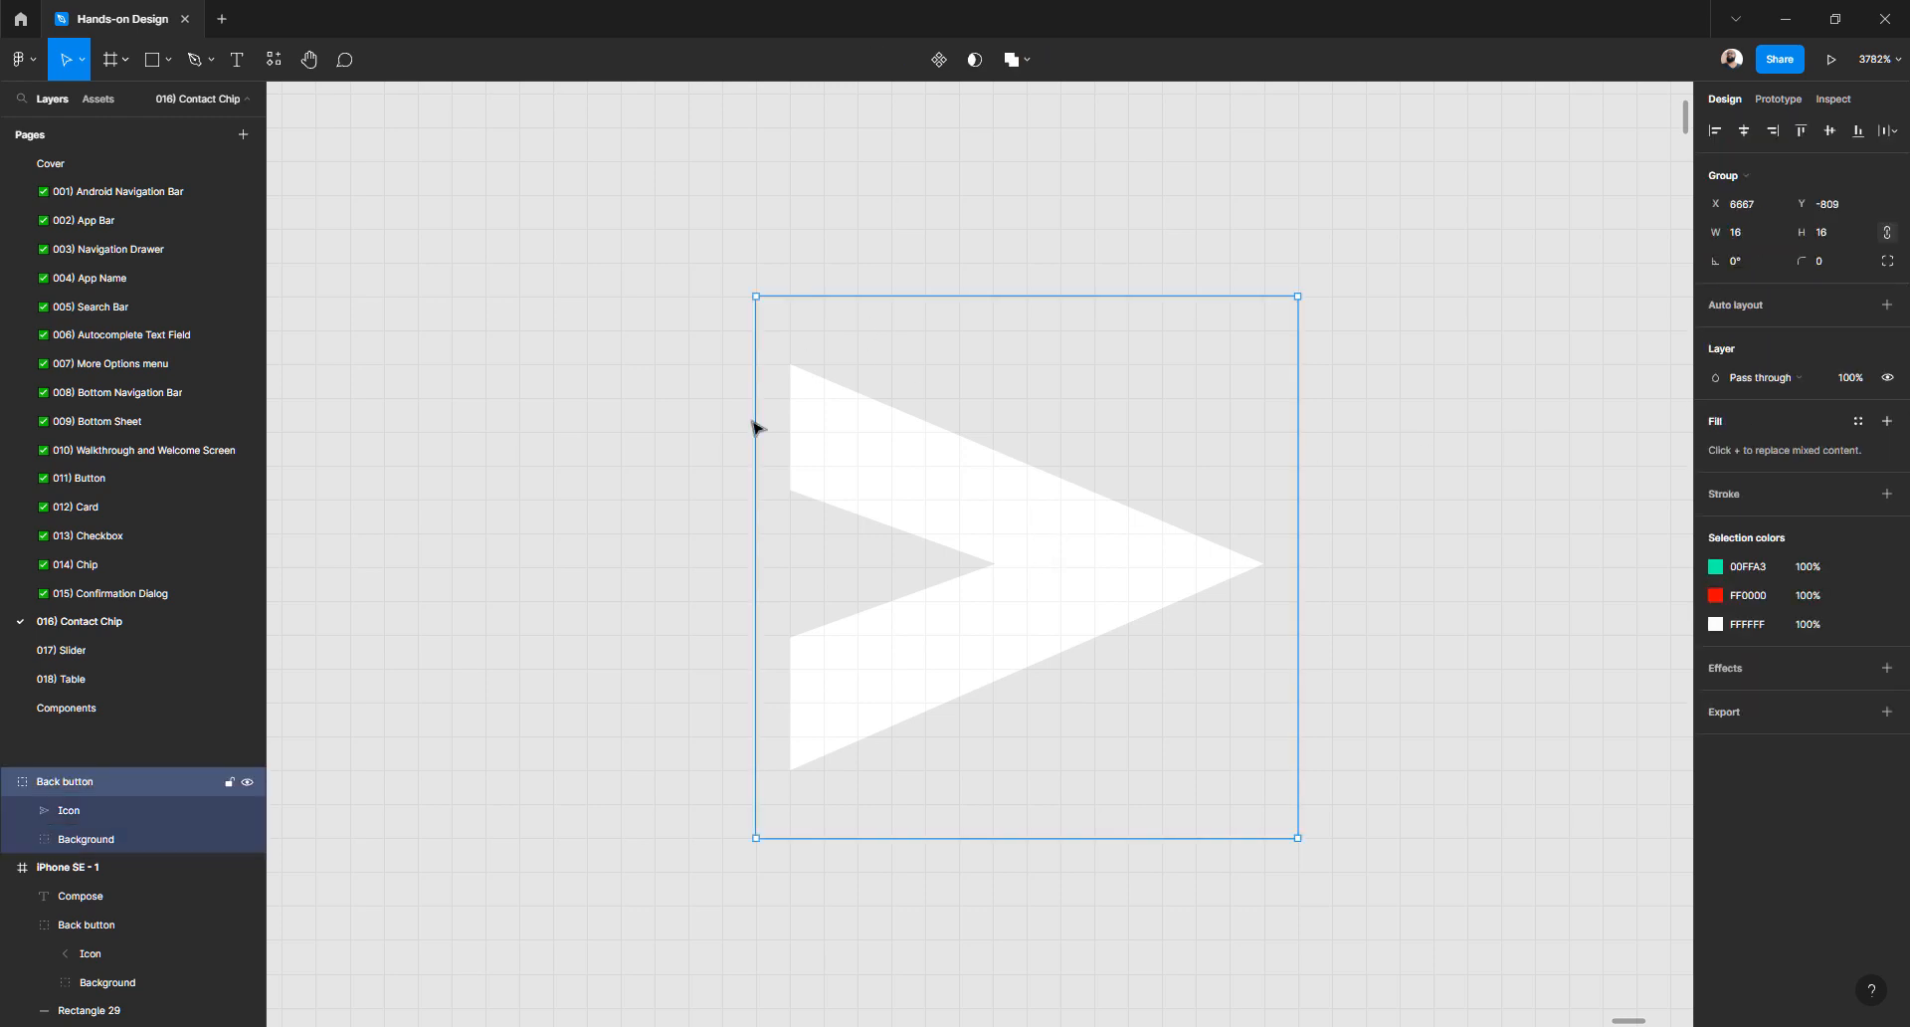
{"action": "left_click", "coordinate": [1386, 493]}
{"action": "scroll", "coordinate": [983, 552], "scroll_direction": "down", "scroll_amount": 15}
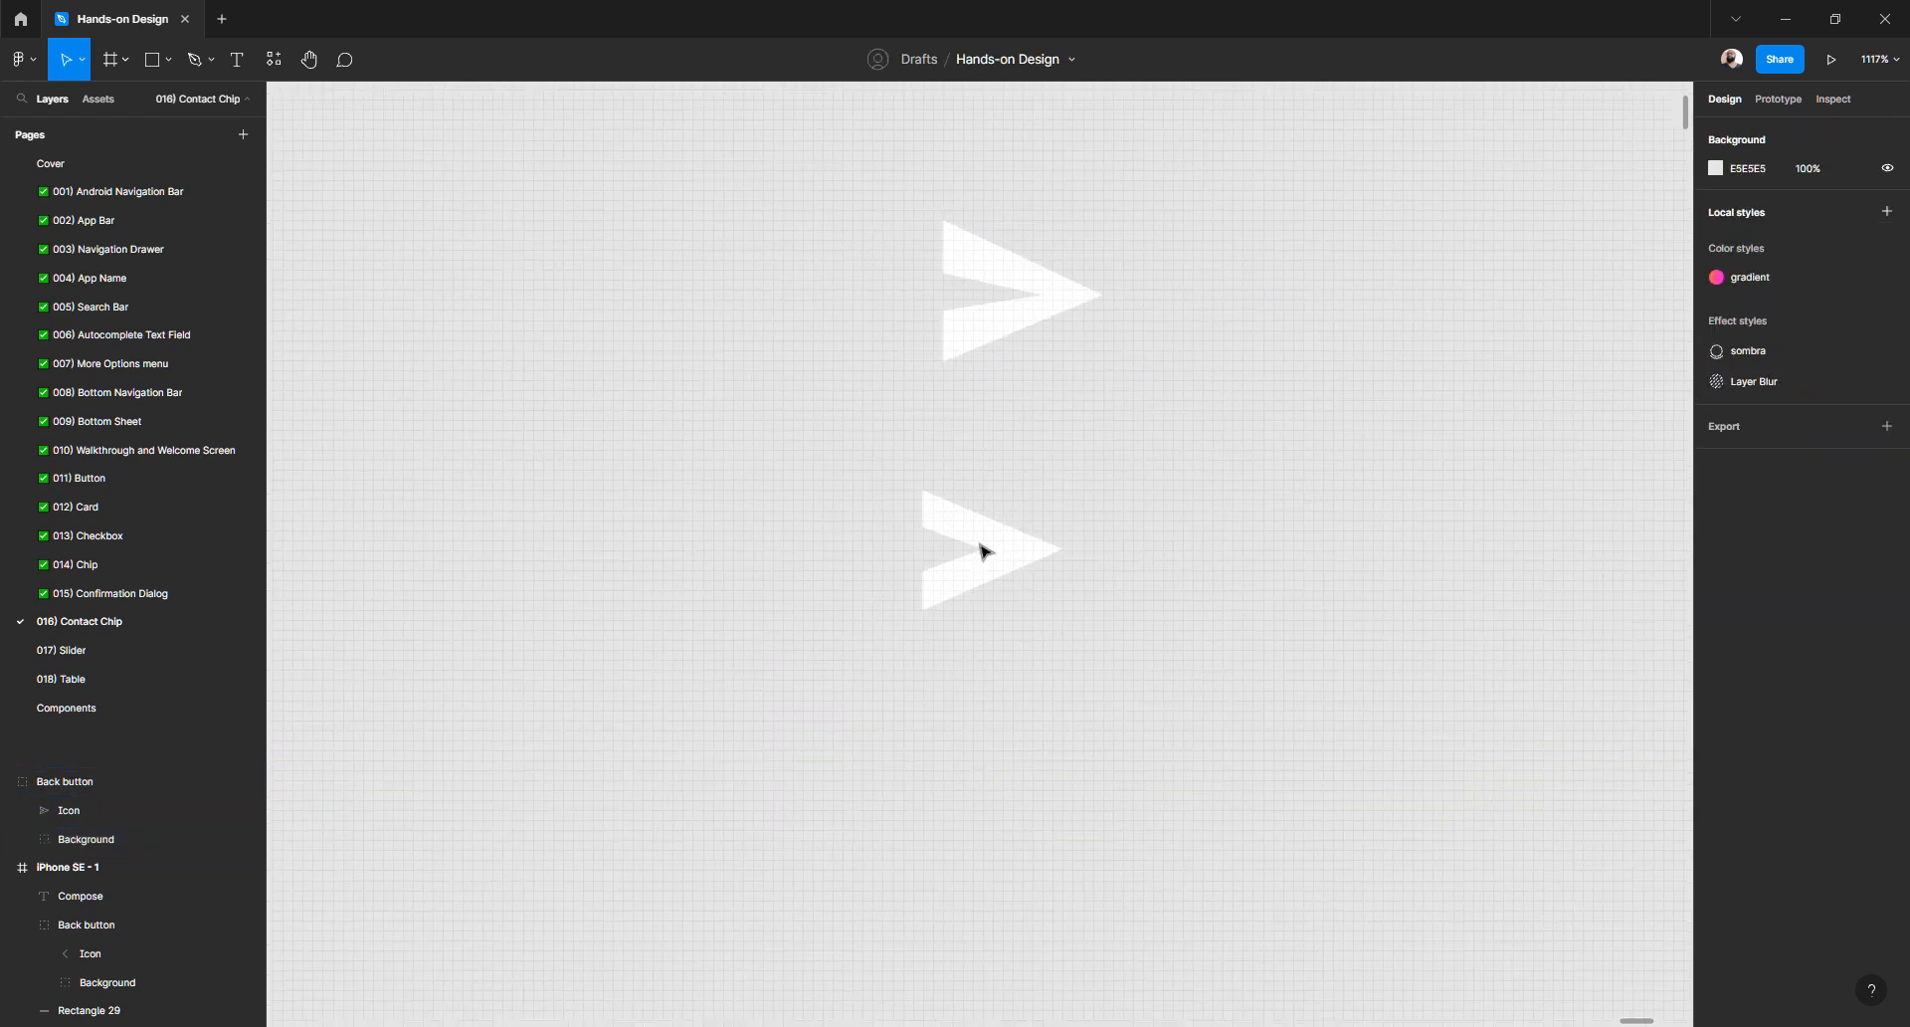
- Drag the small send icon group into the right end of the blue app bar
{"action": "scroll", "coordinate": [1027, 593], "scroll_direction": "down", "scroll_amount": 3}
{"action": "scroll", "coordinate": [1028, 593], "scroll_direction": "right", "scroll_amount": 4}
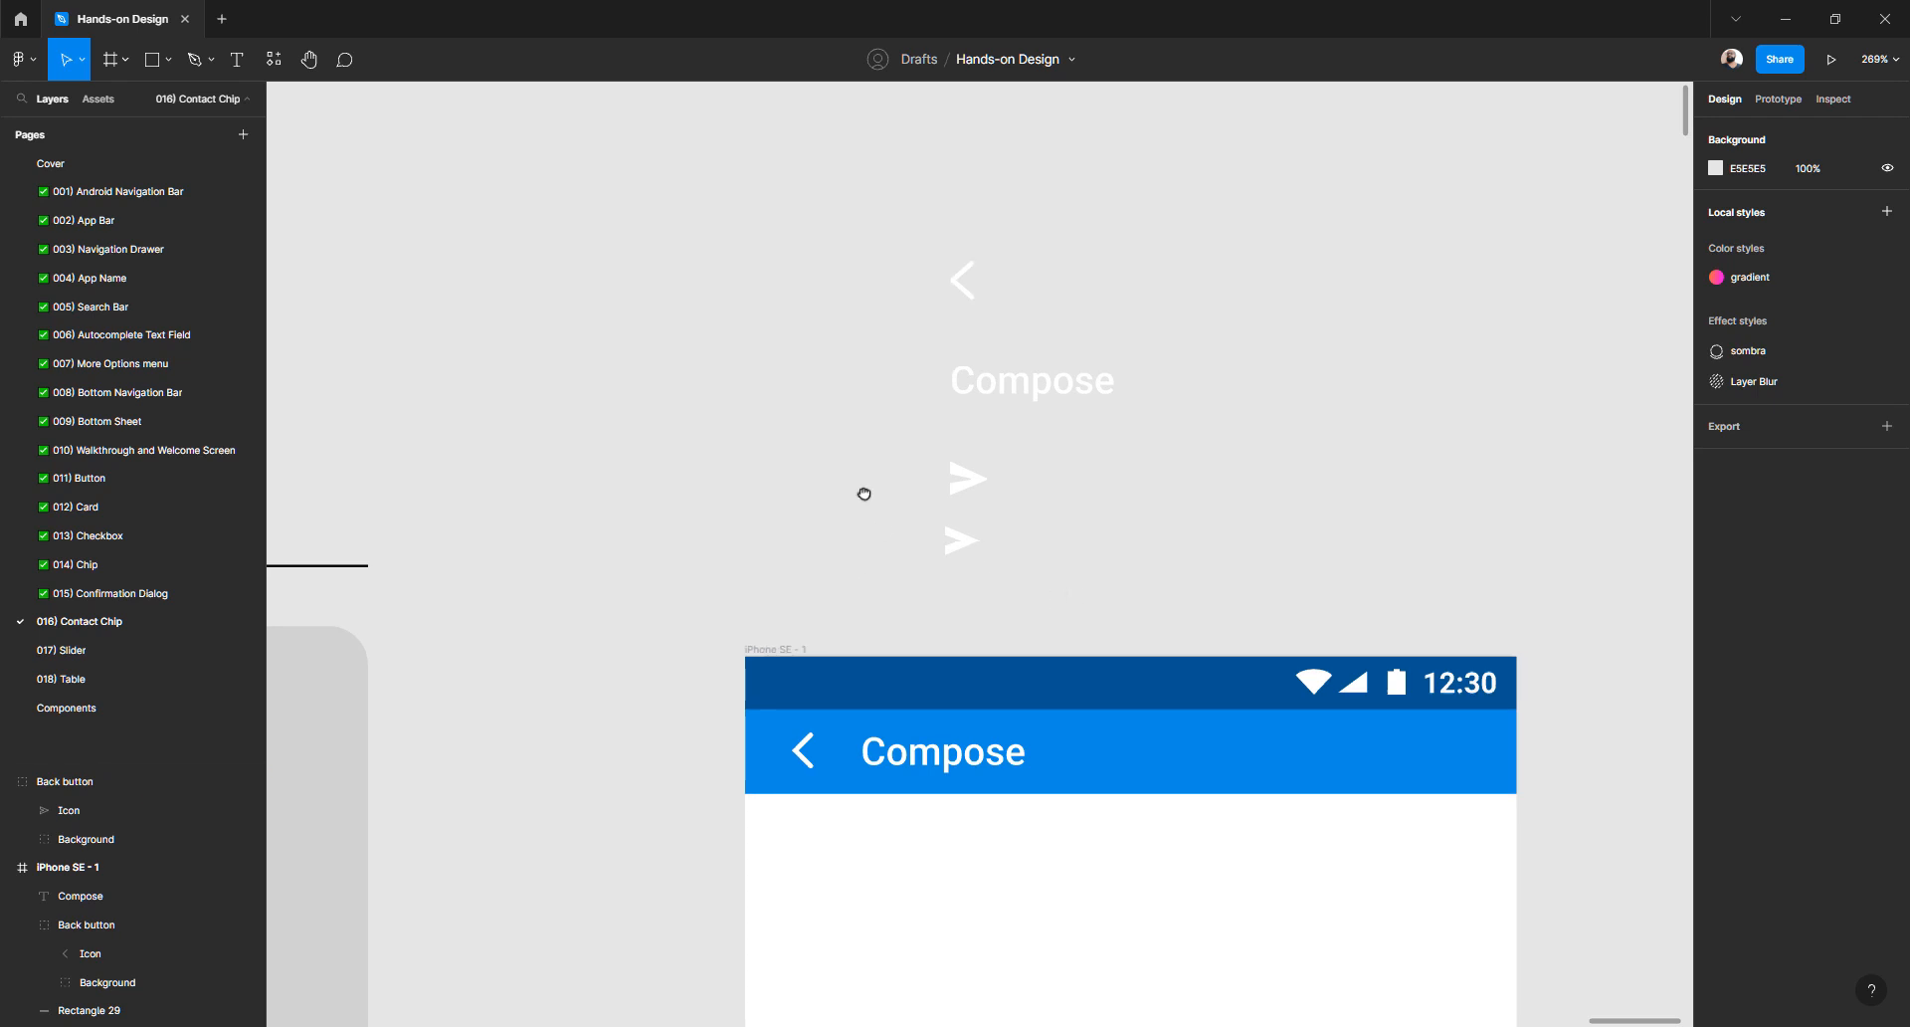
{"action": "left_click_drag", "start_coordinate": [775, 421], "coordinate": [1275, 629]}
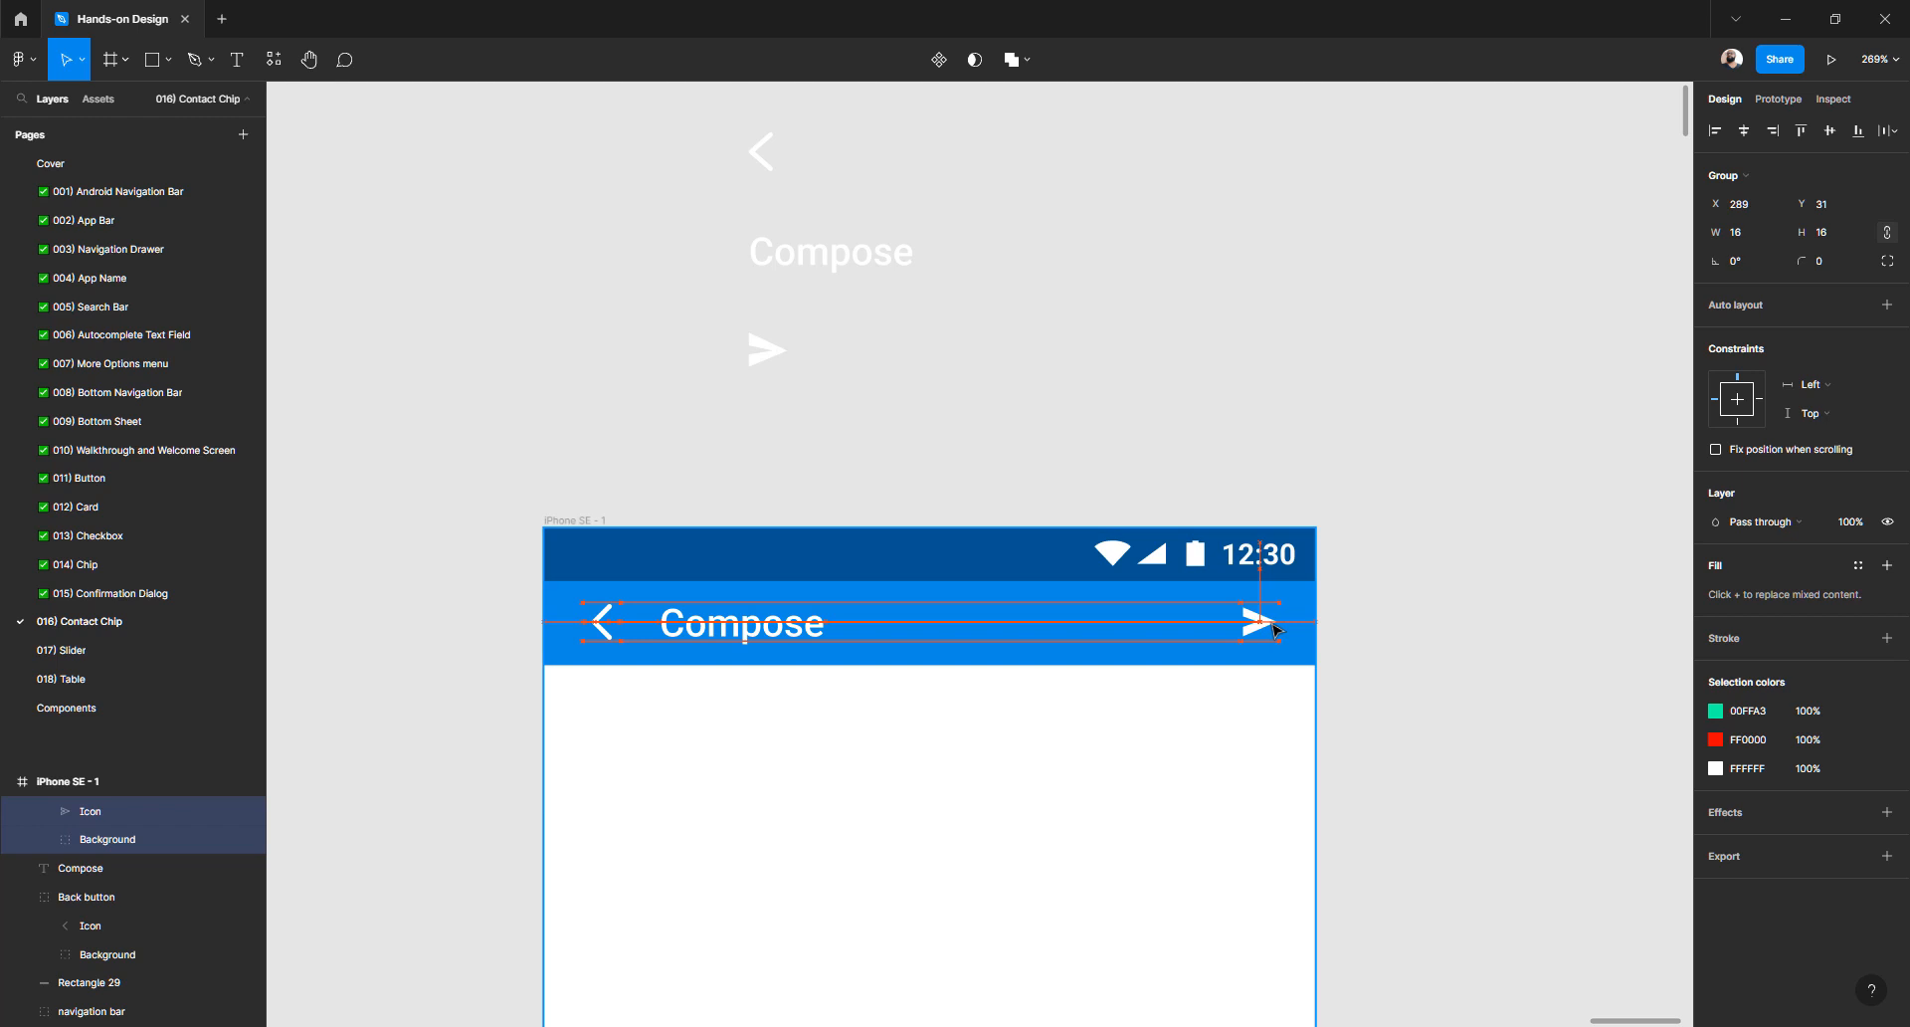
{"action": "left_click", "coordinate": [616, 620]}
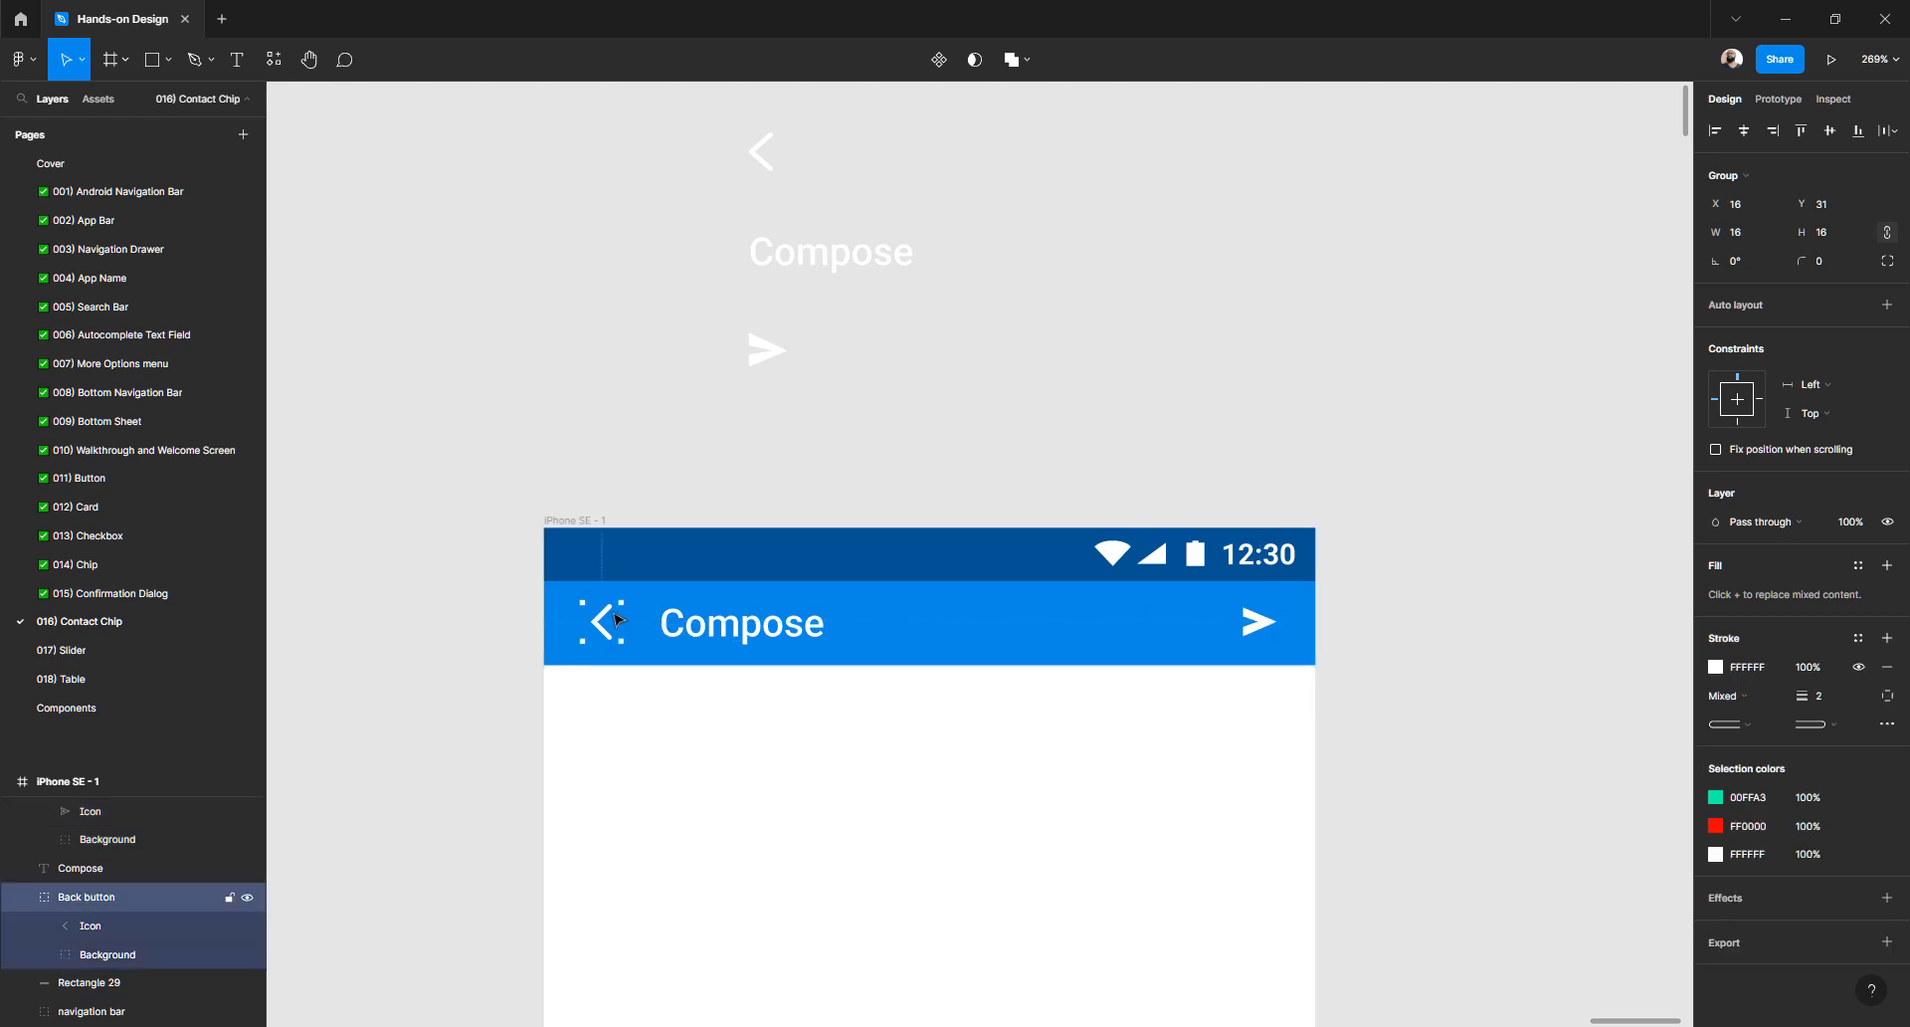
{"action": "left_click", "coordinate": [1274, 617]}
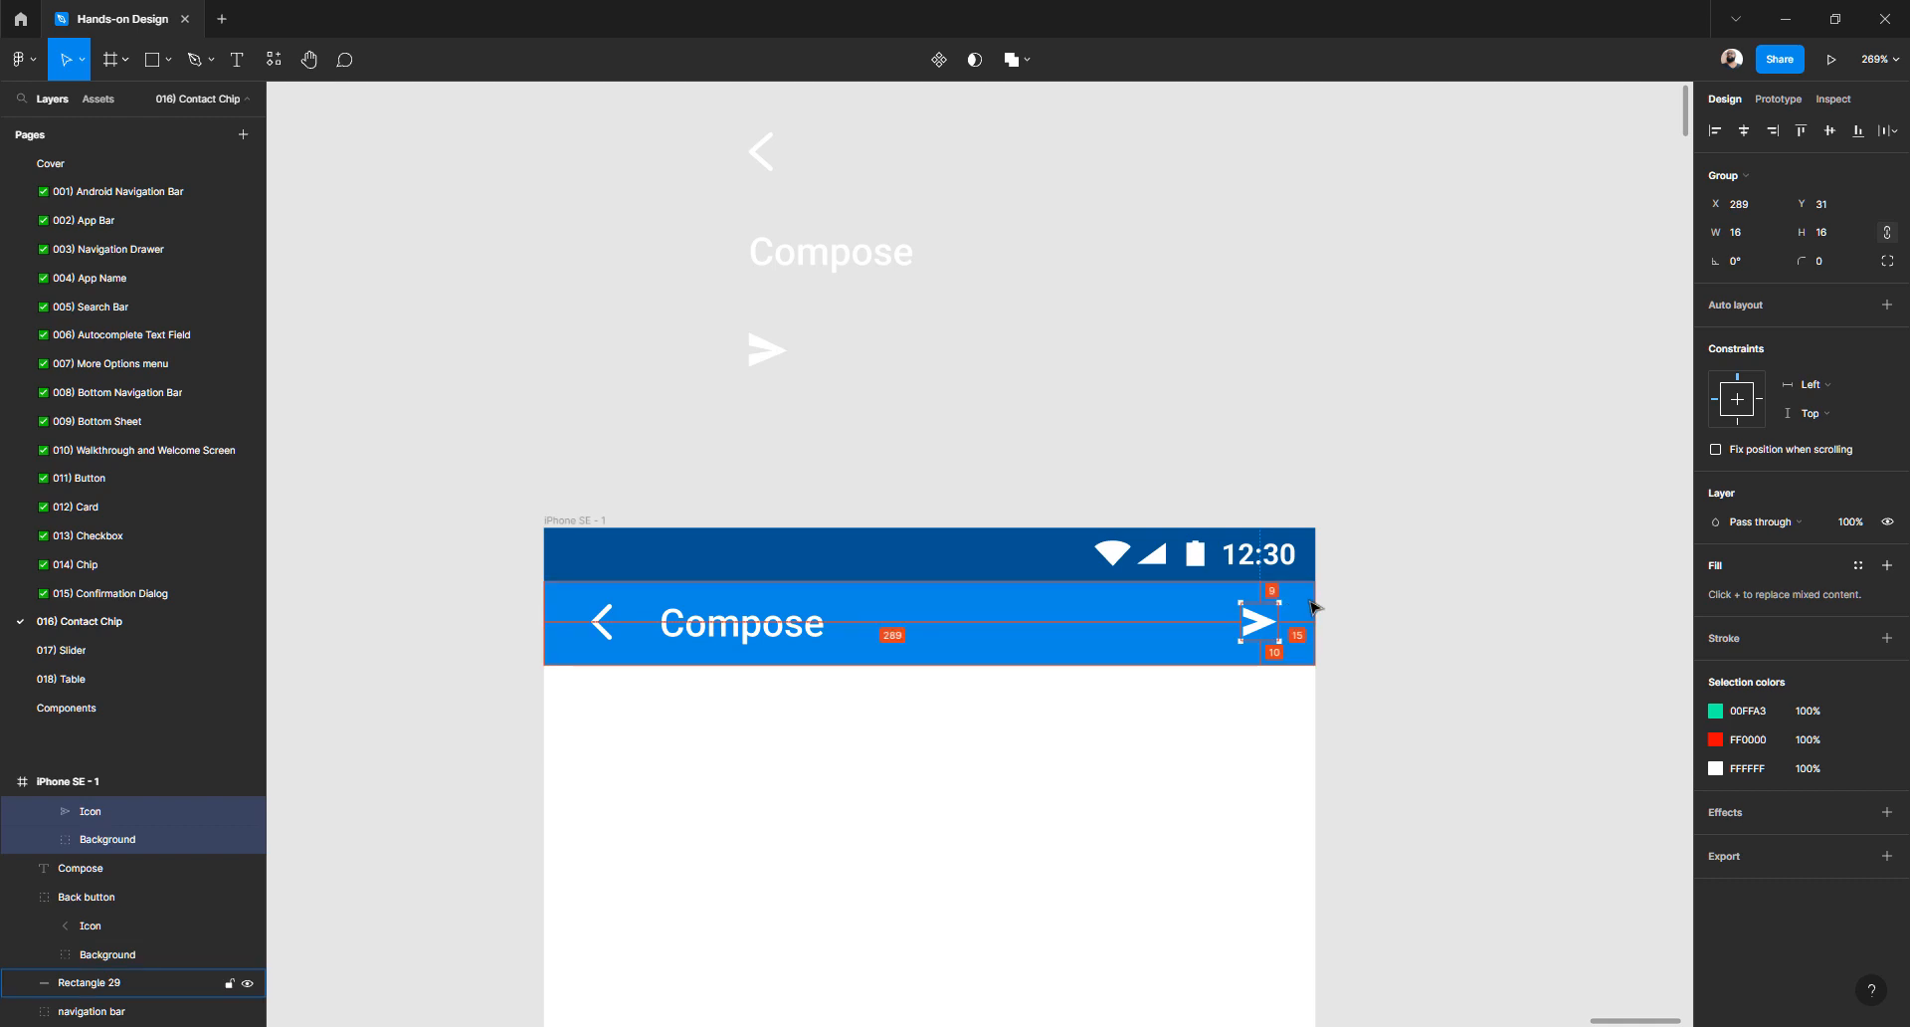
- Nudge the send icon with the arrow keys to X 288, Y 31
{"action": "scroll", "coordinate": [1313, 606], "scroll_direction": "up", "scroll_amount": 5}
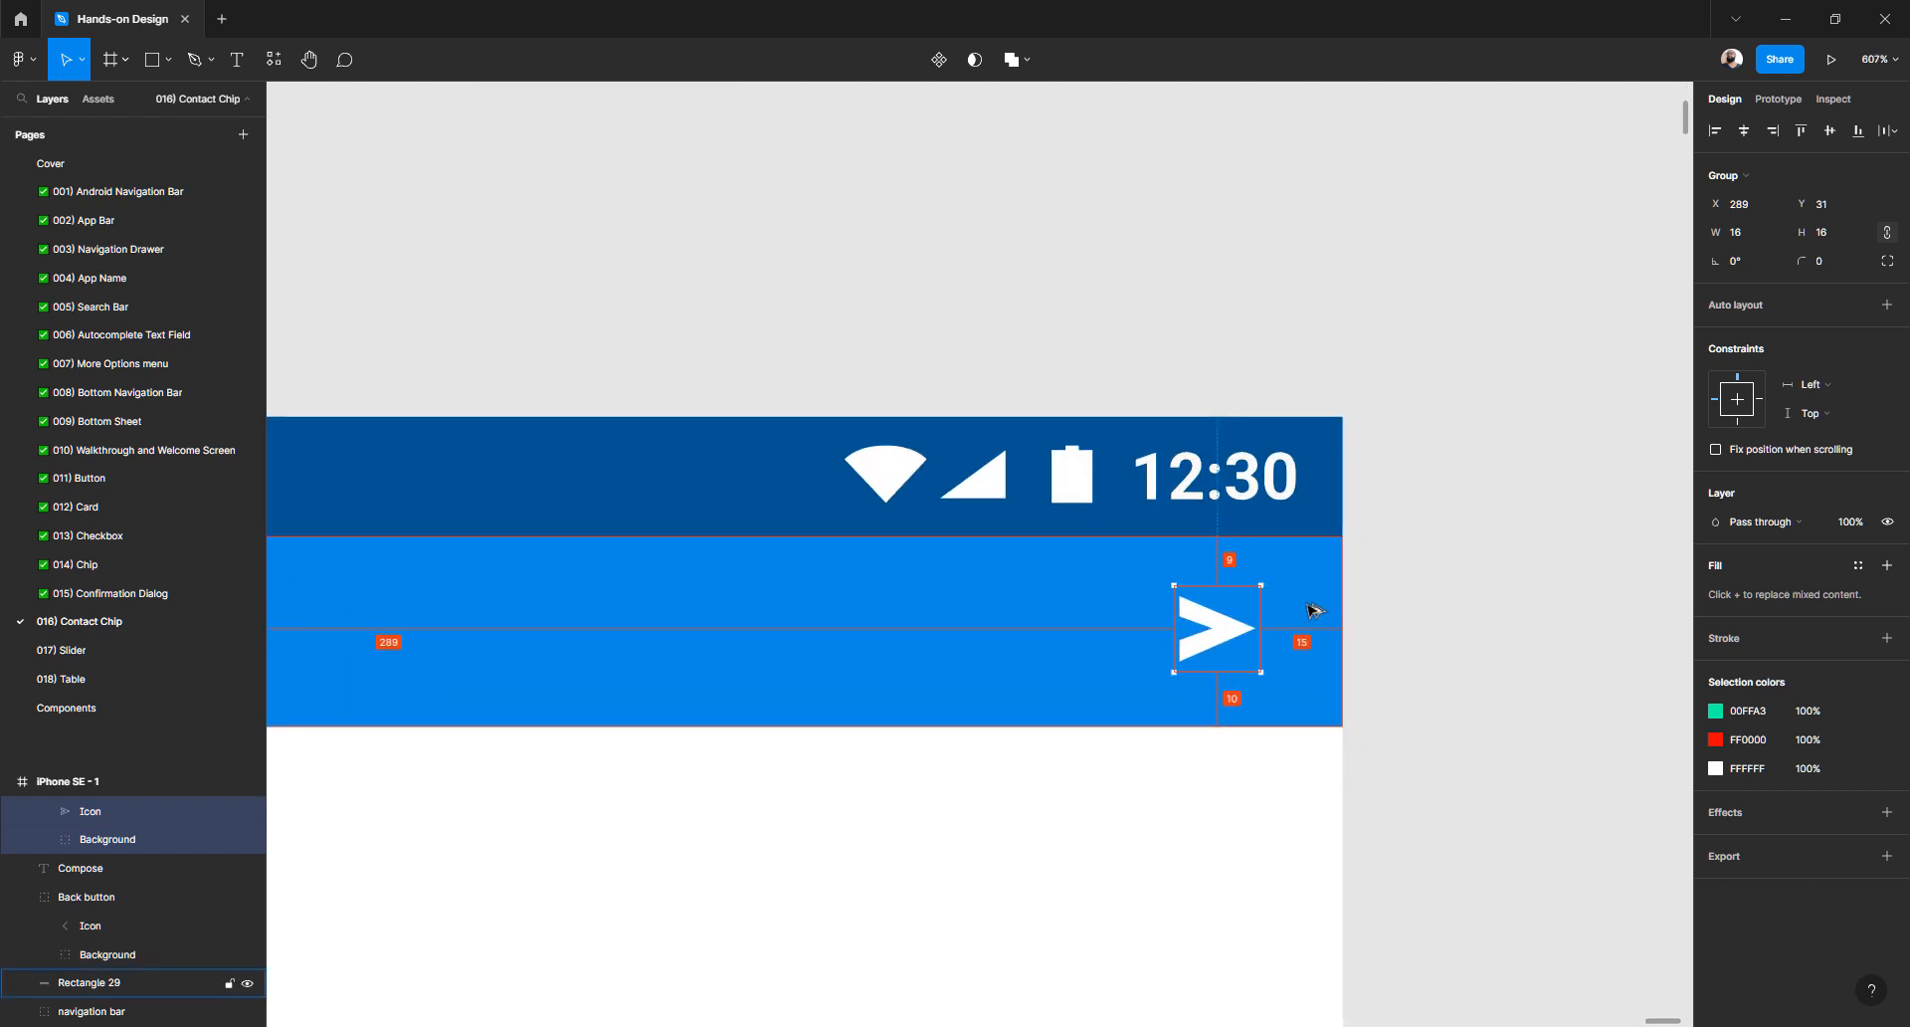
{"action": "key", "text": "Right"}
{"action": "key", "text": "Left"}
{"action": "key", "text": "Left"}
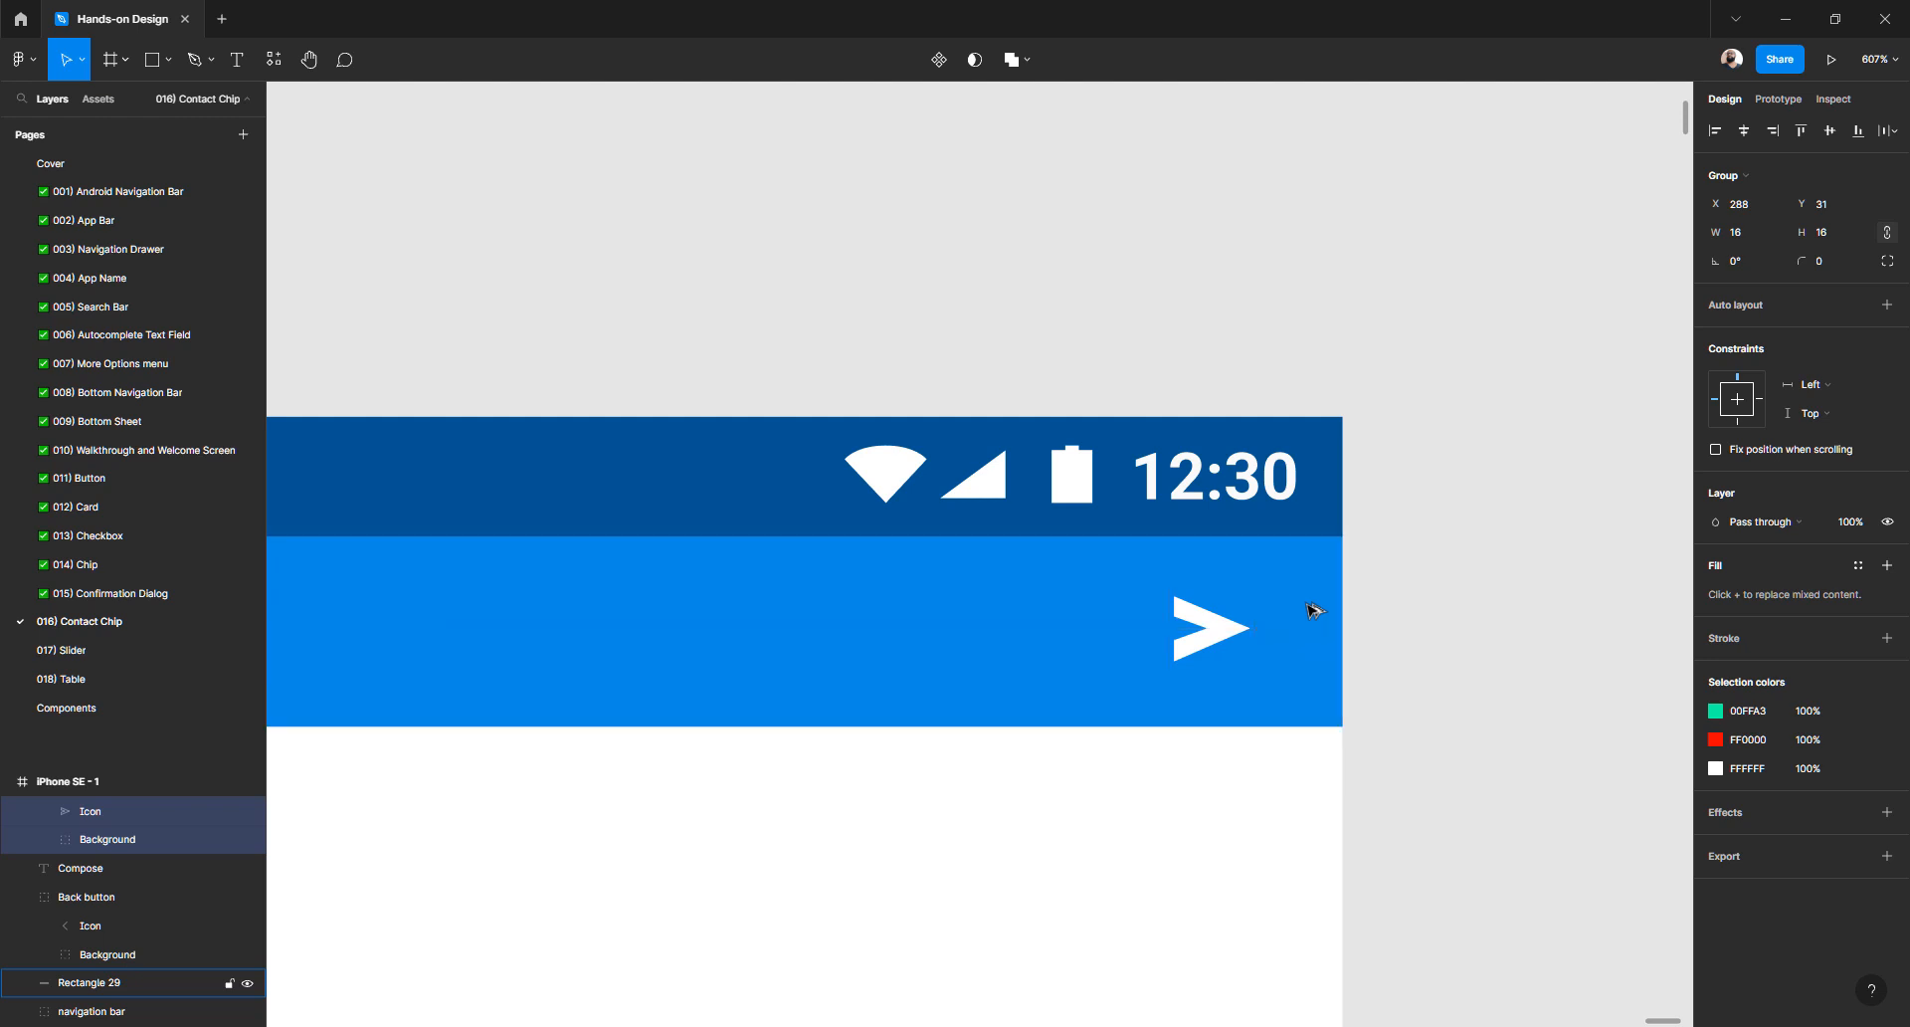
{"action": "key", "text": "Up"}
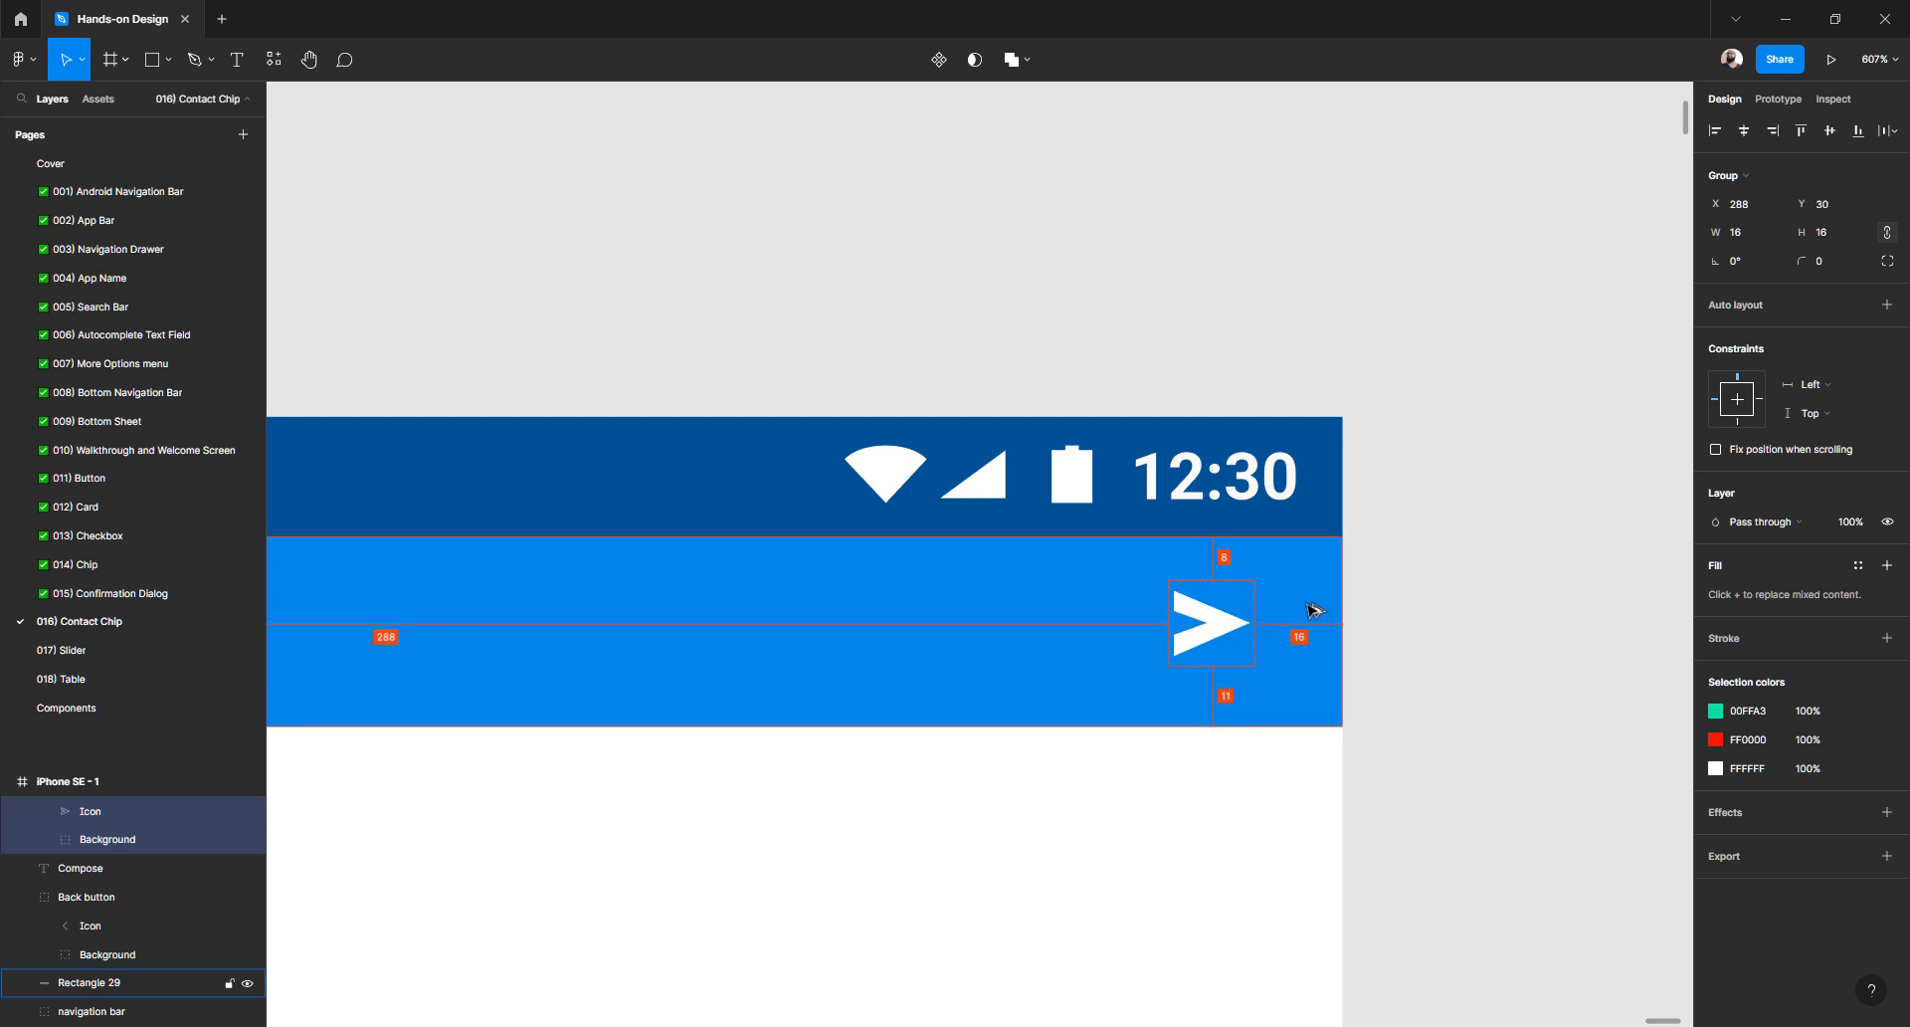
{"action": "key", "text": "Down"}
{"action": "key", "text": "Down"}
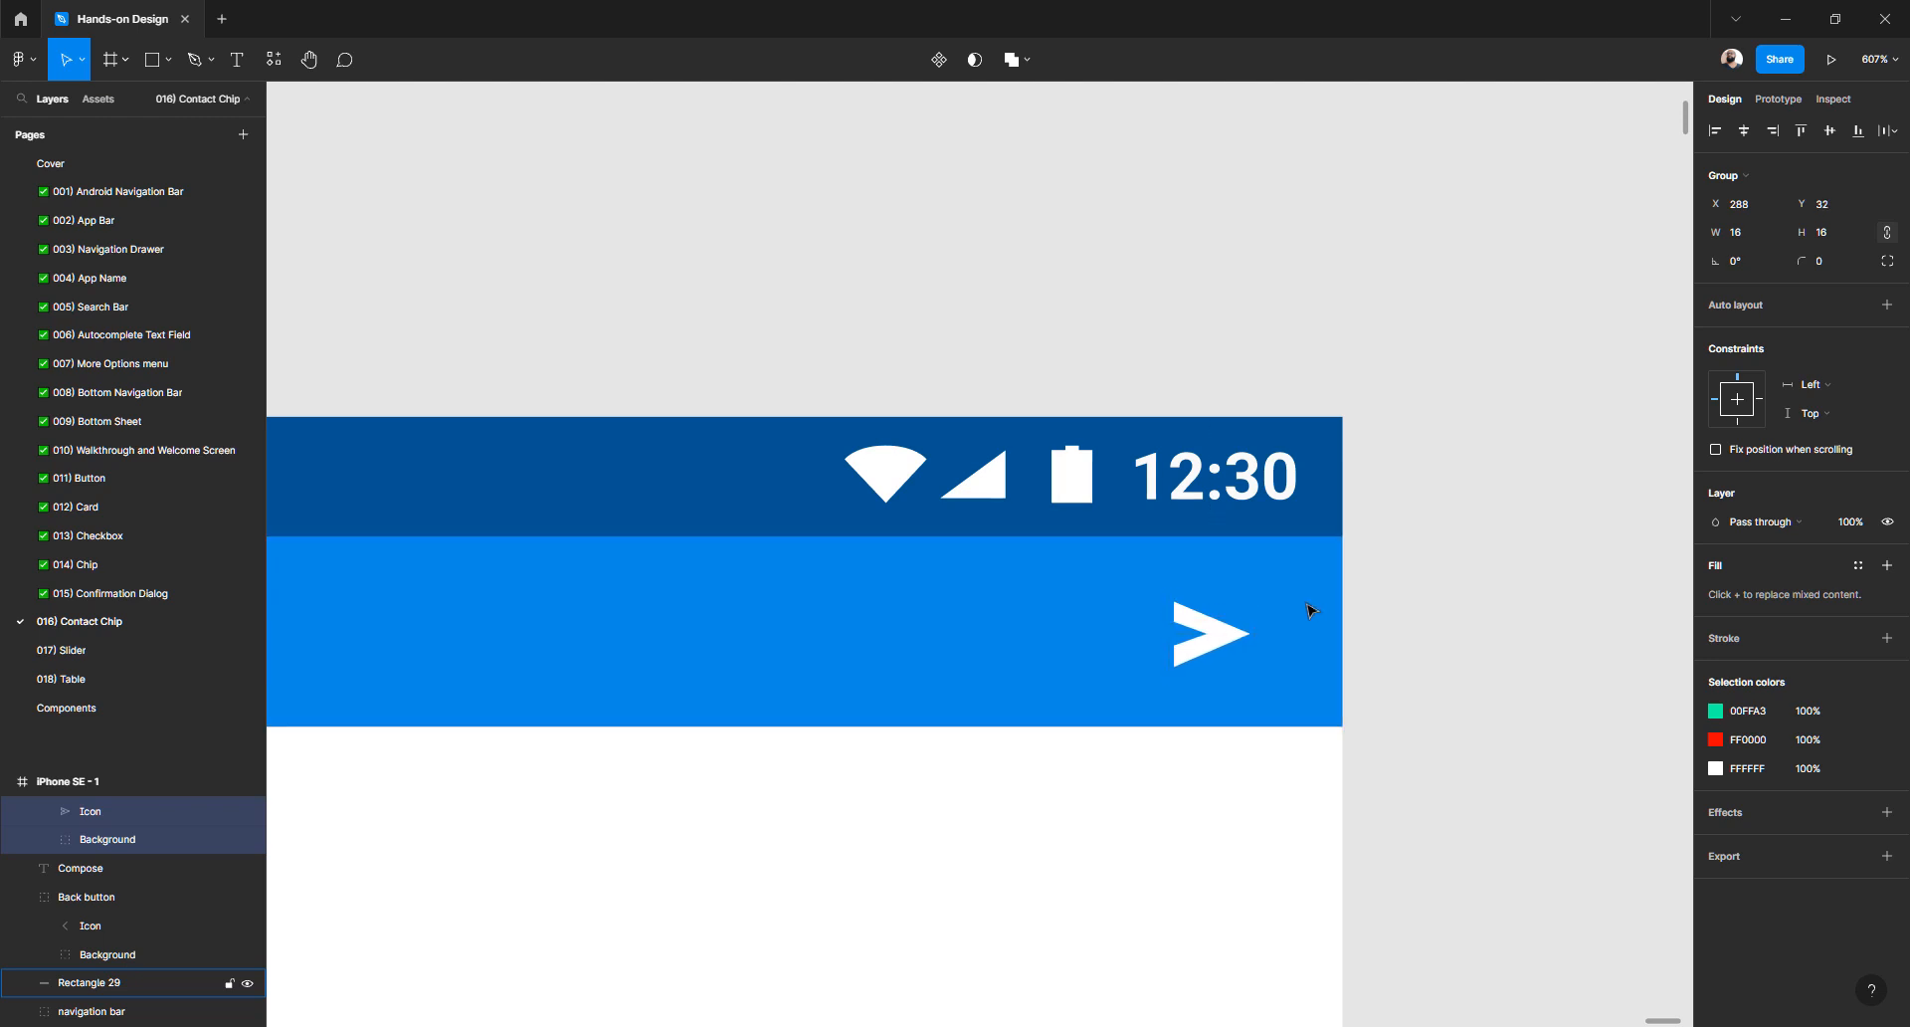
{"action": "key", "text": "Up"}
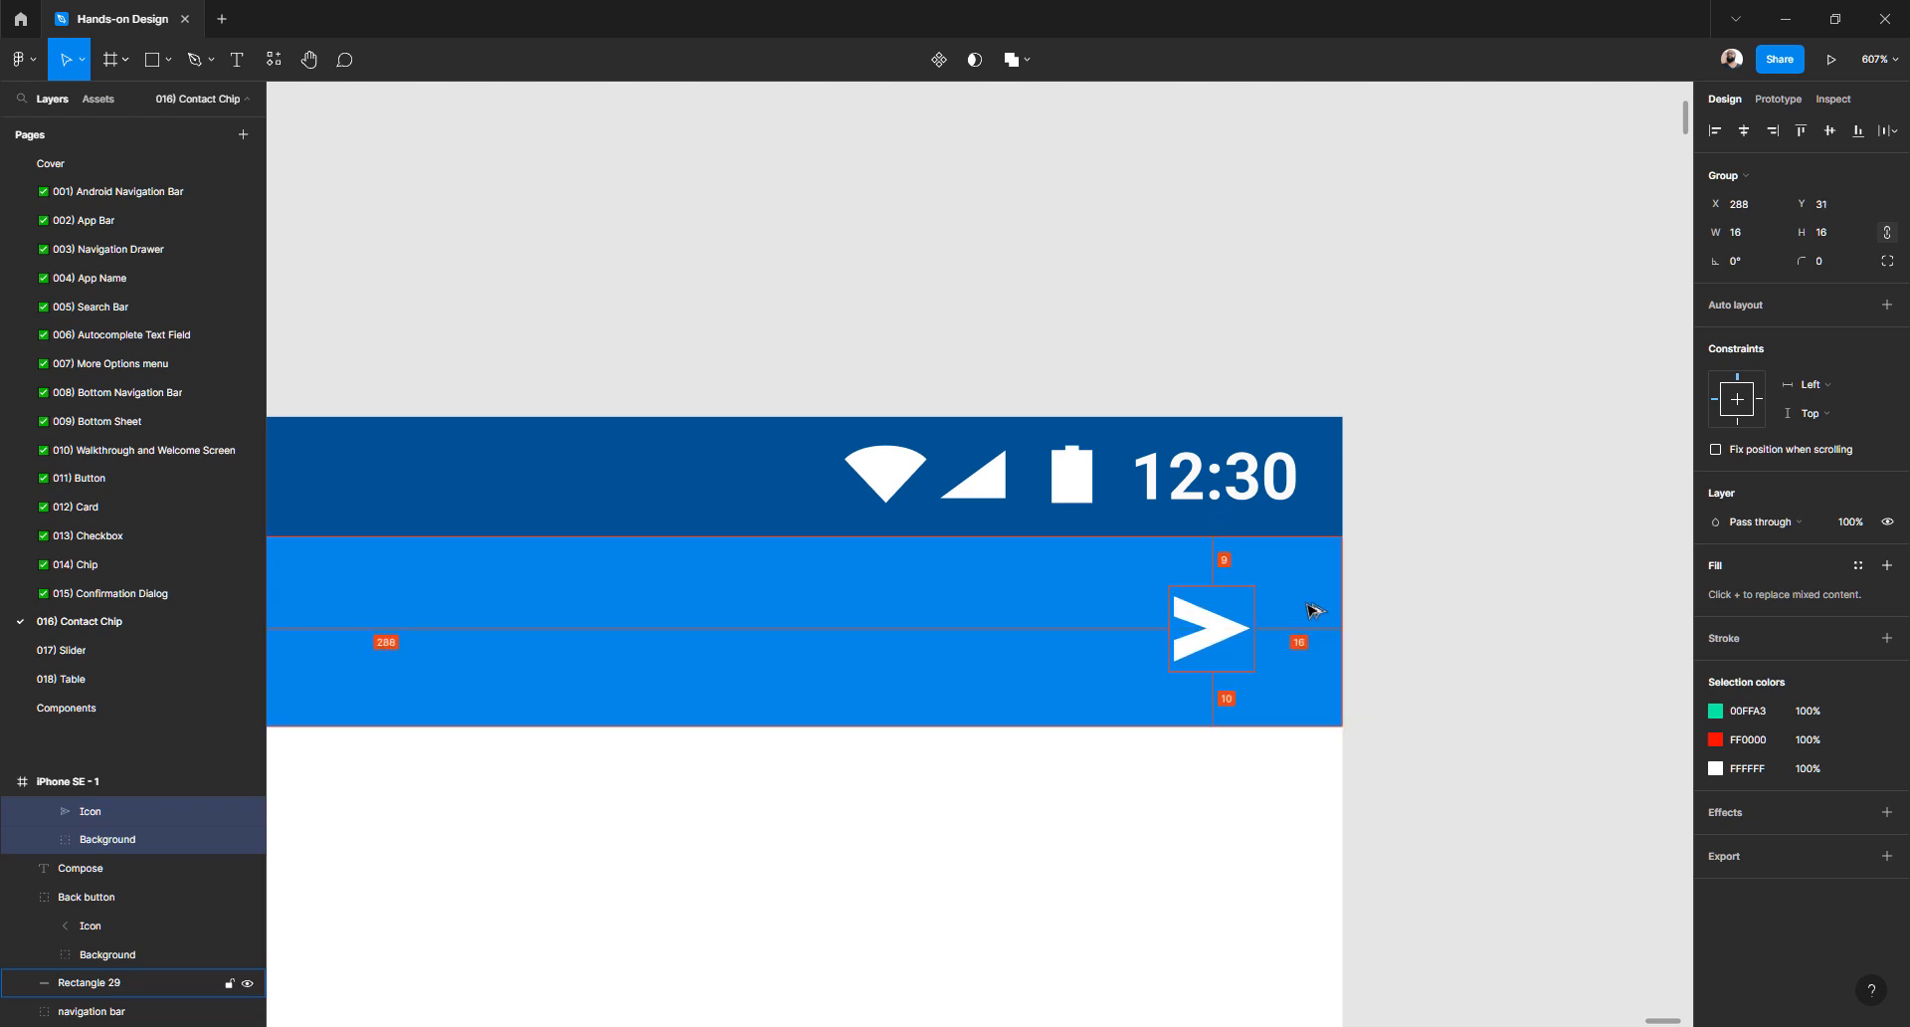
{"action": "scroll", "coordinate": [1313, 610], "scroll_direction": "left", "scroll_amount": 5}
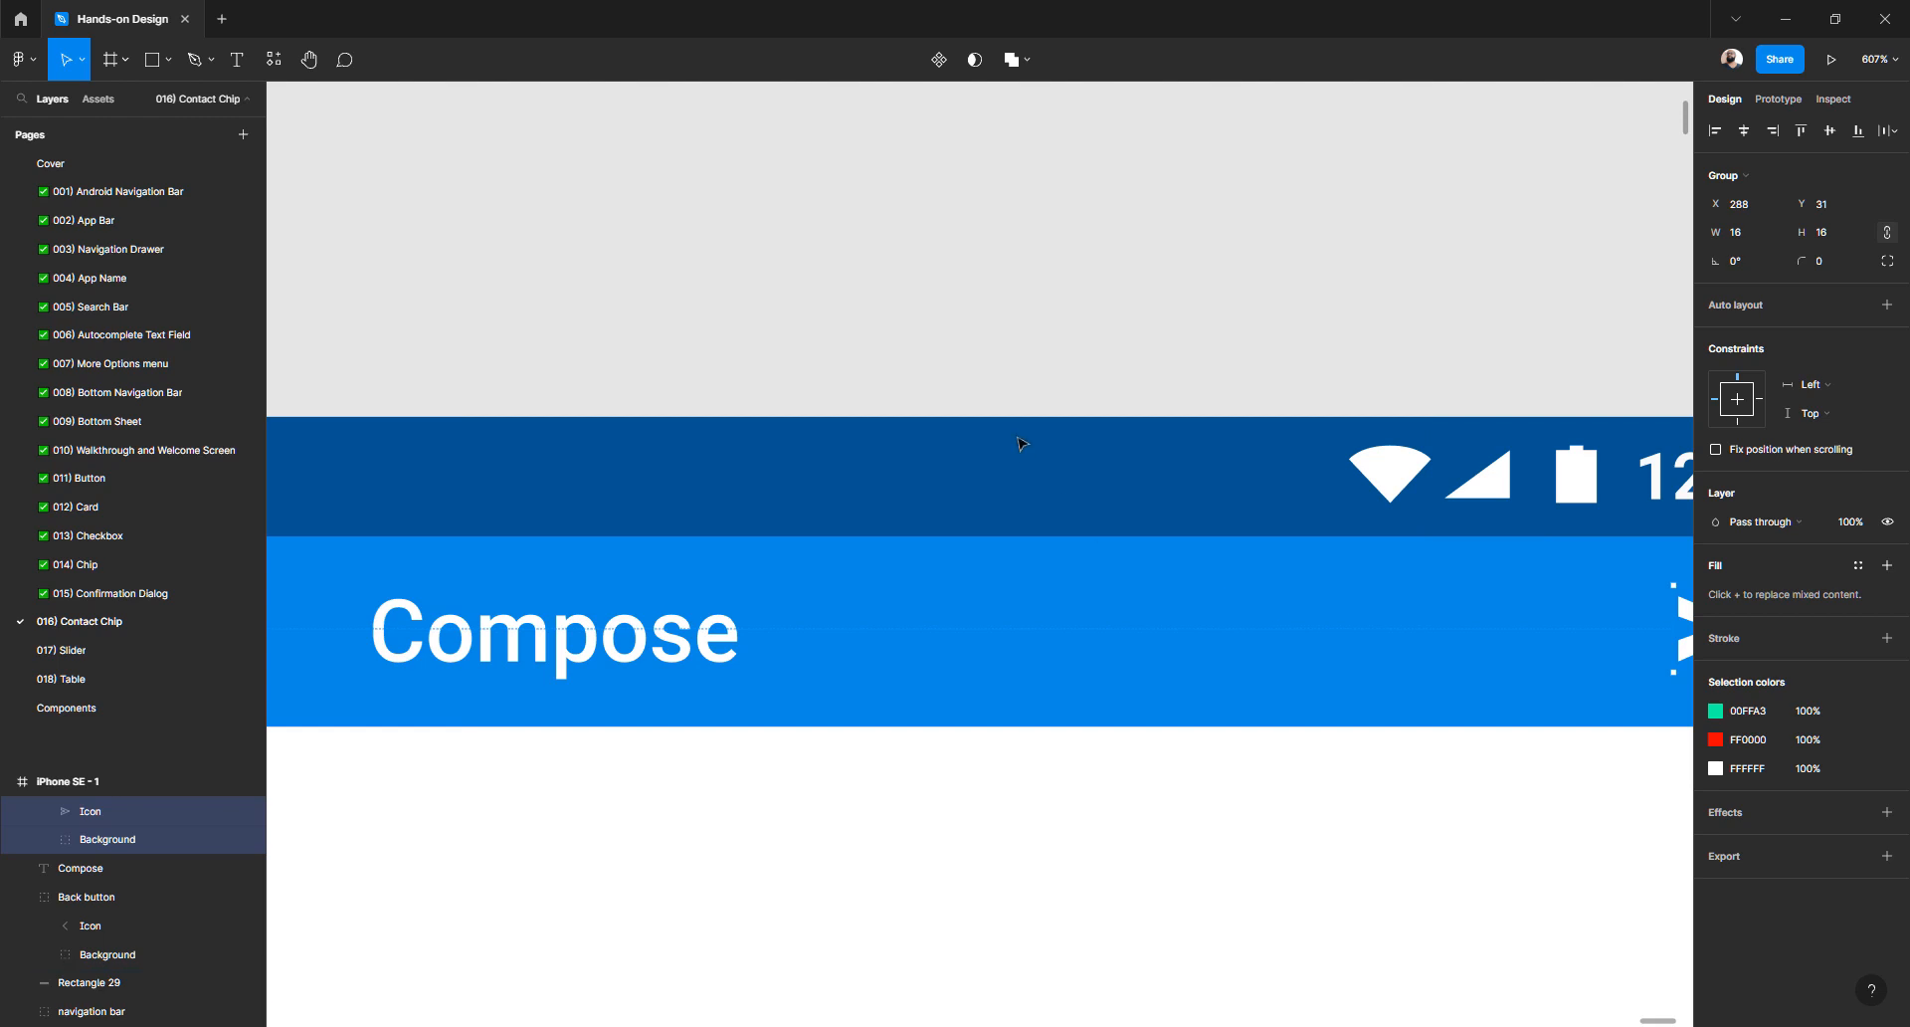
{"action": "scroll", "coordinate": [1019, 441], "scroll_direction": "down", "scroll_amount": 3}
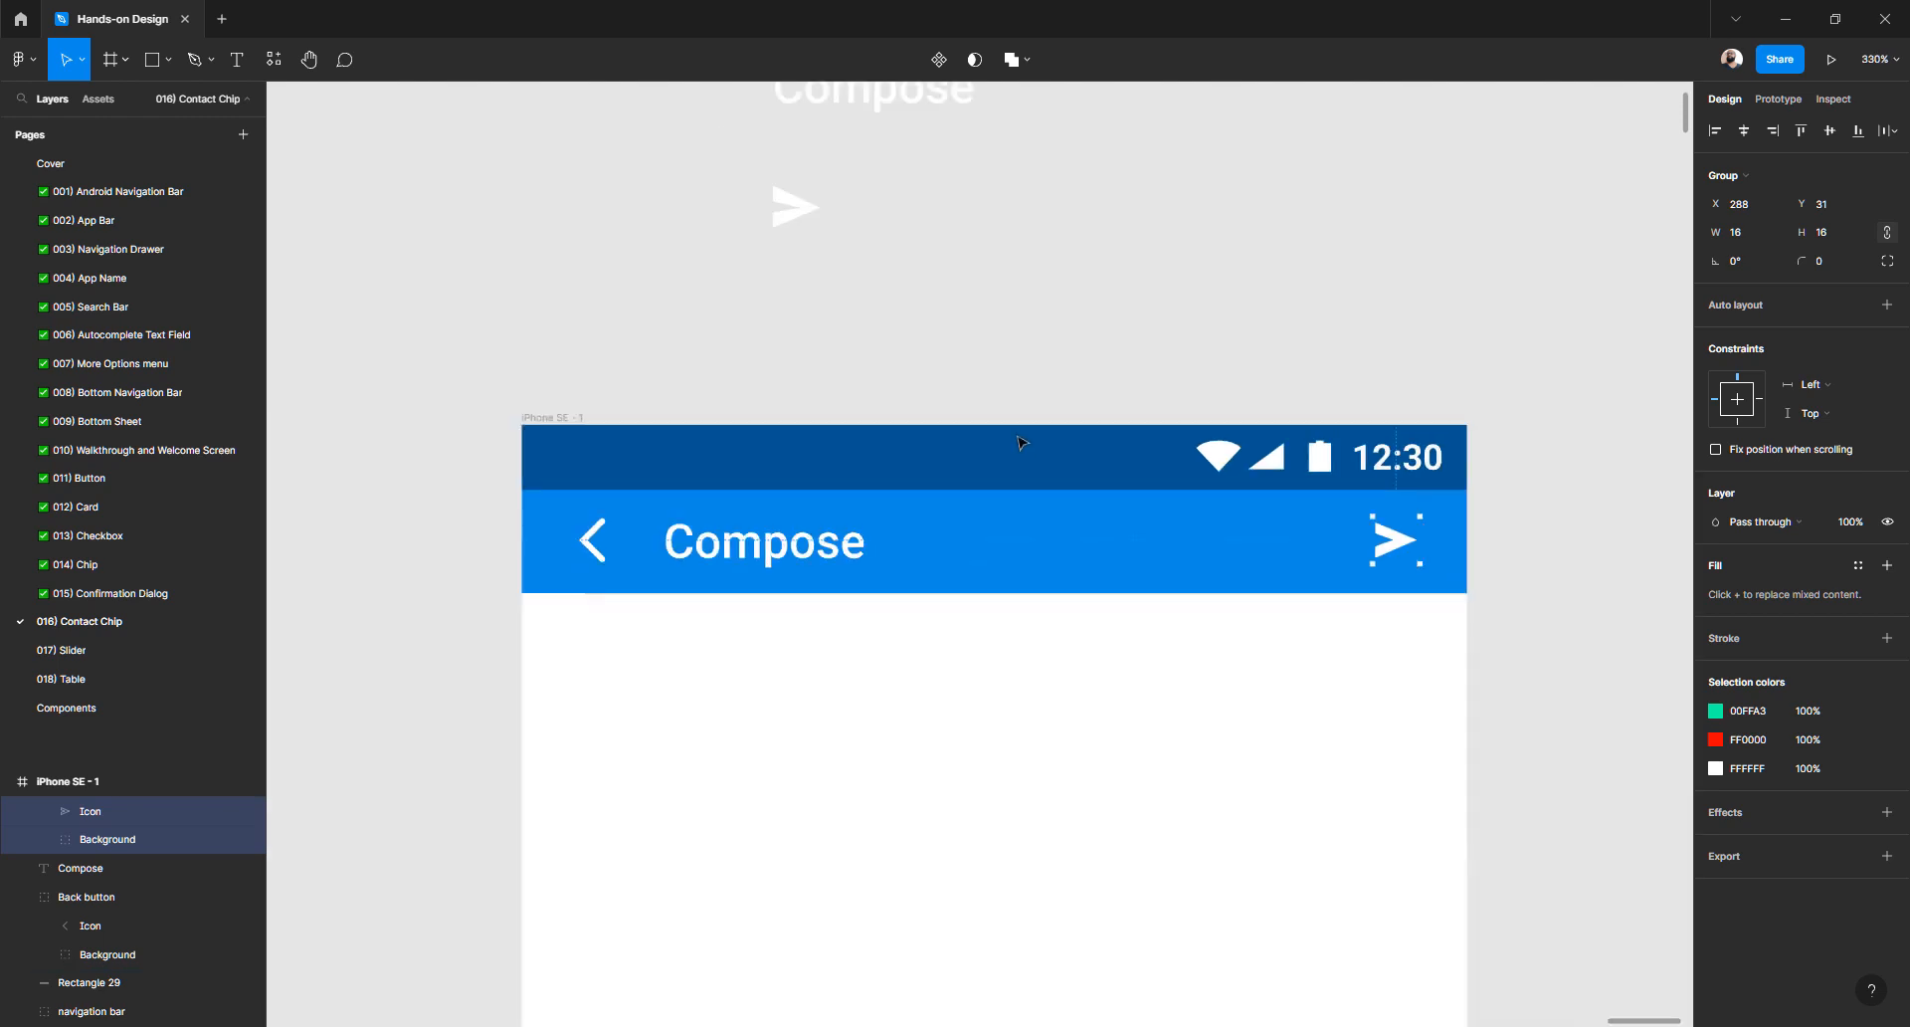
- Group the back arrow, Compose title and send icon into a group named 'Content'
{"action": "left_click", "coordinate": [600, 549]}
{"action": "left_click", "coordinate": [701, 547], "text": "shift"}
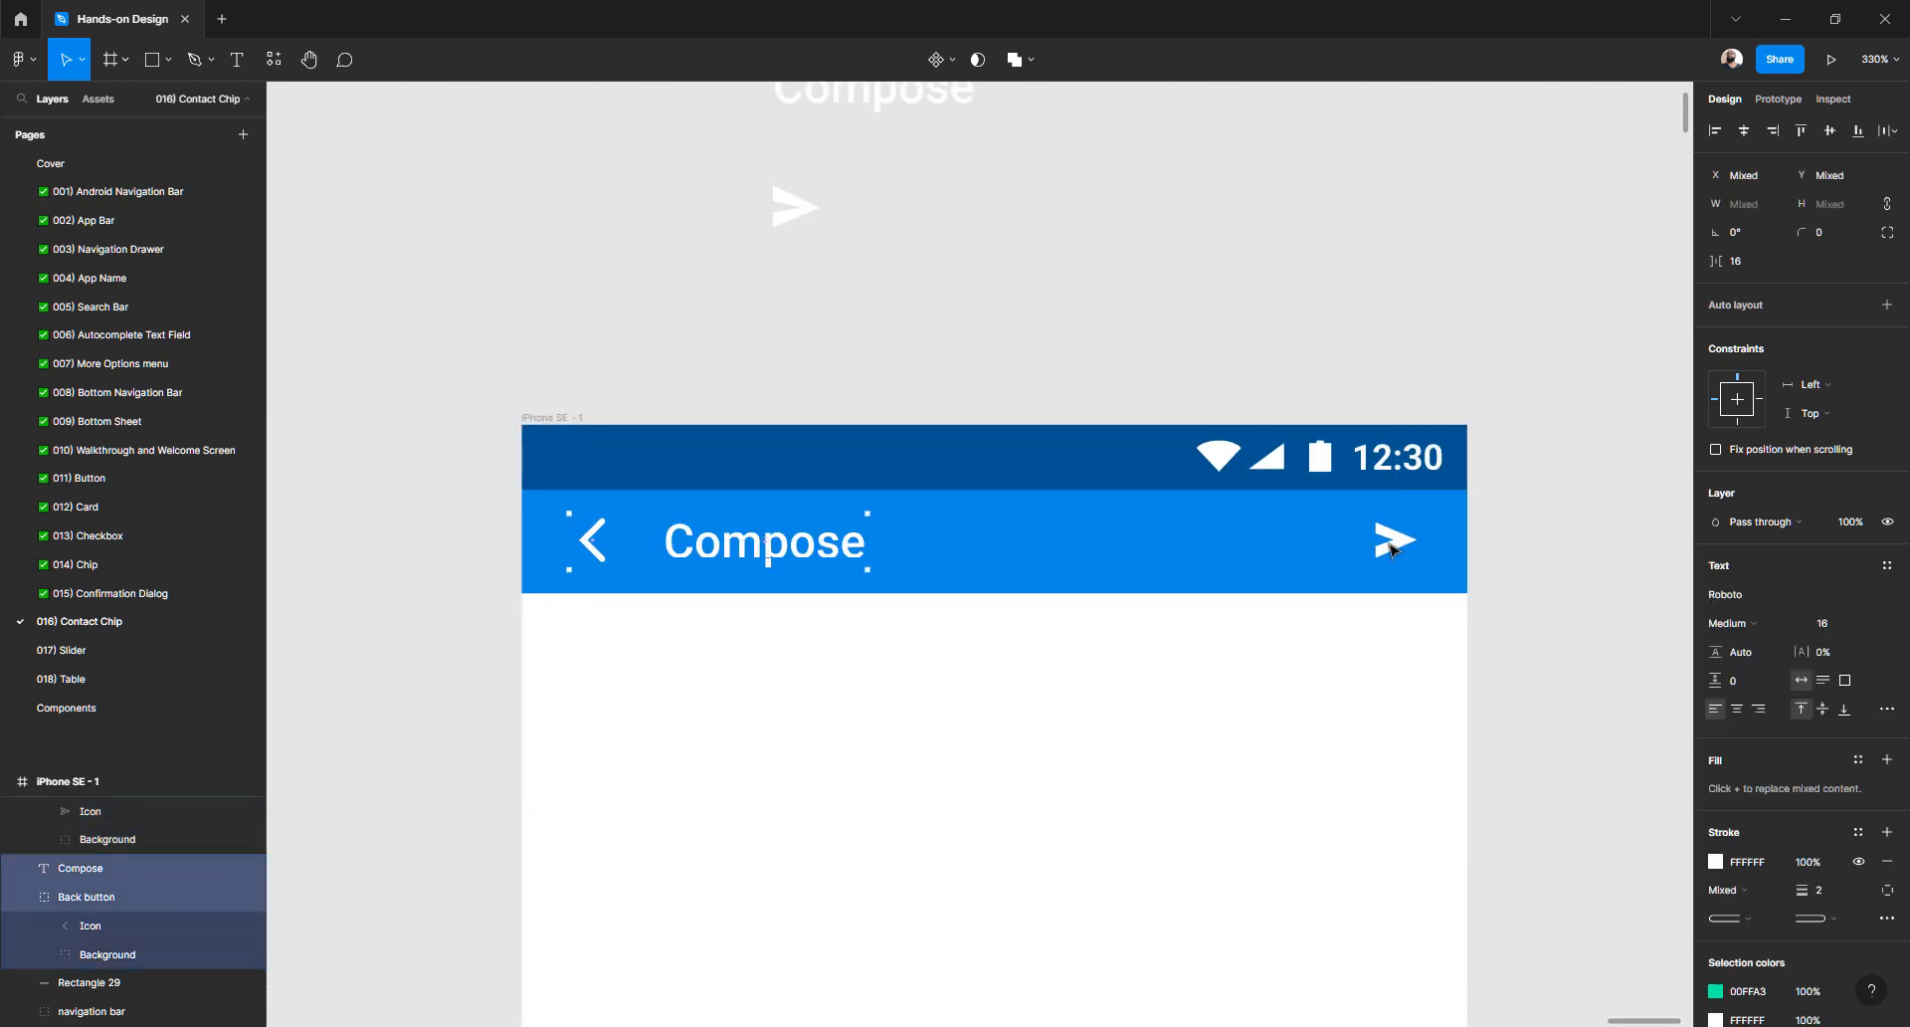
{"action": "left_click", "coordinate": [1391, 545], "text": "shift"}
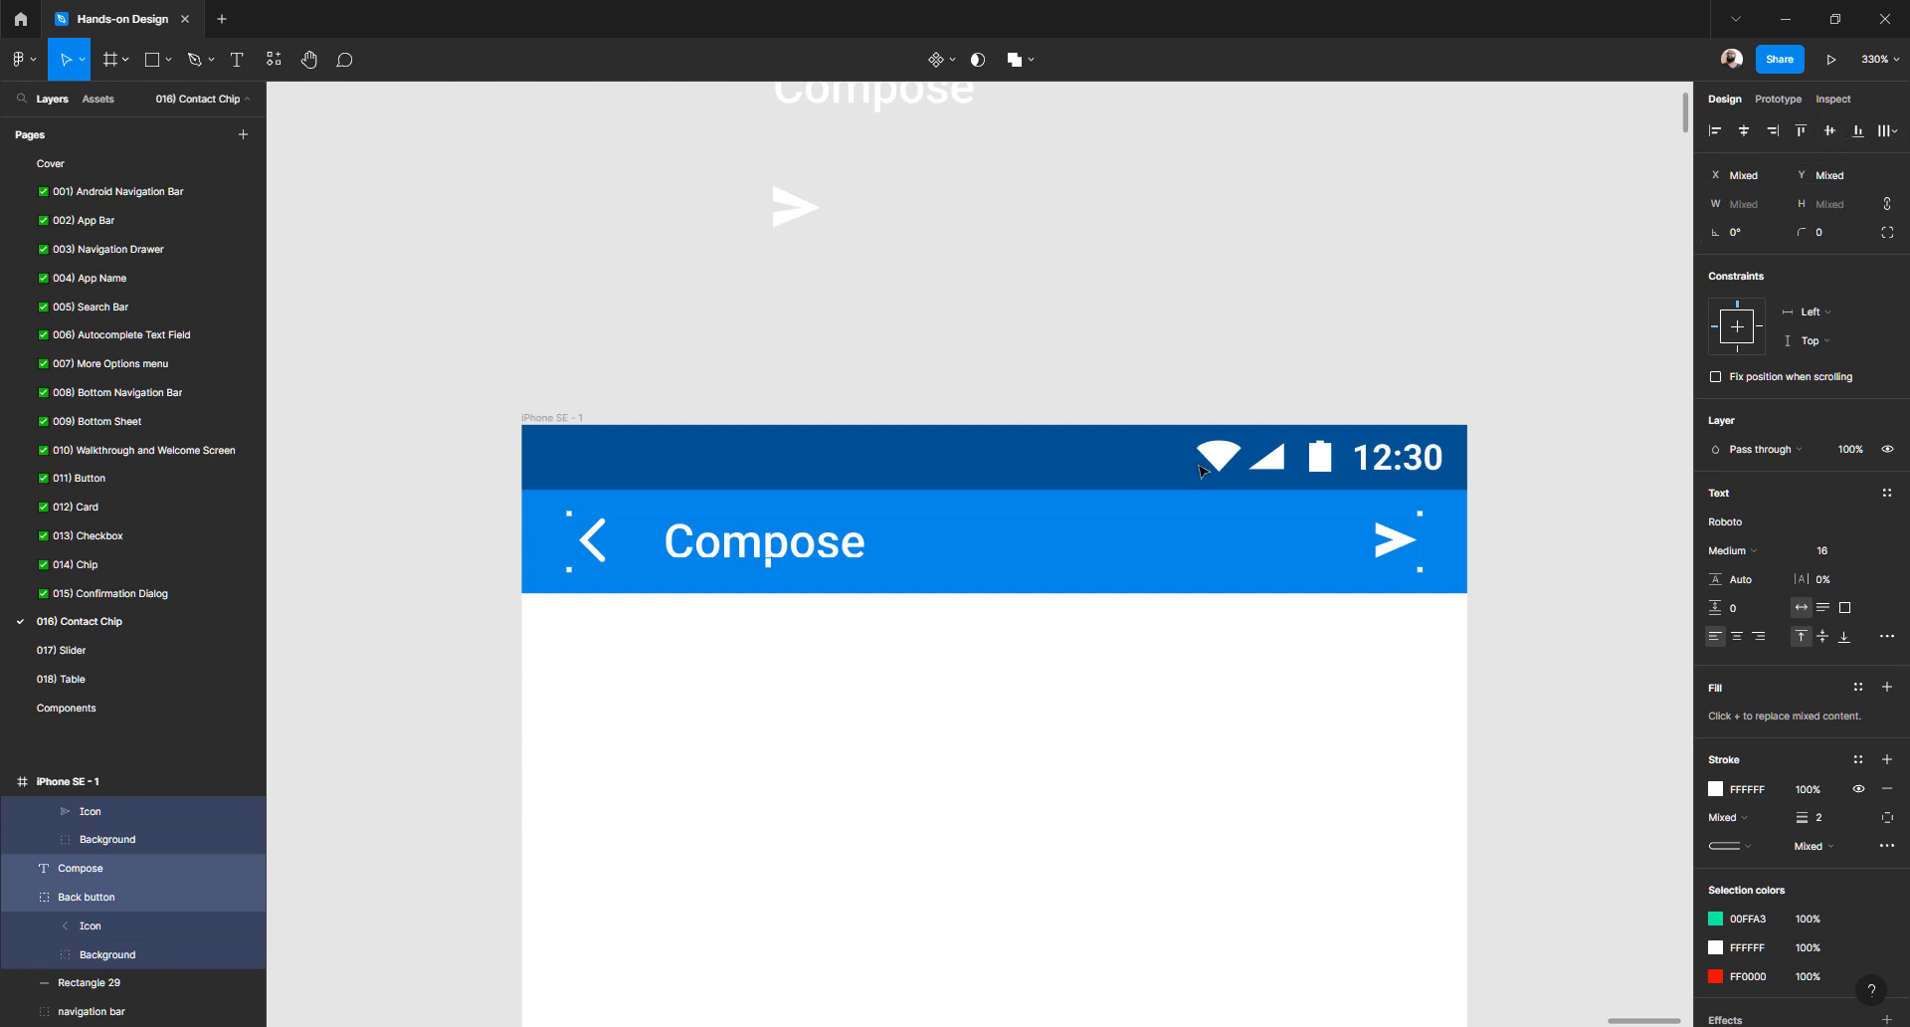
{"action": "key", "text": "alt"}
{"action": "scroll", "coordinate": [39, 844], "scroll_direction": "up", "scroll_amount": 1}
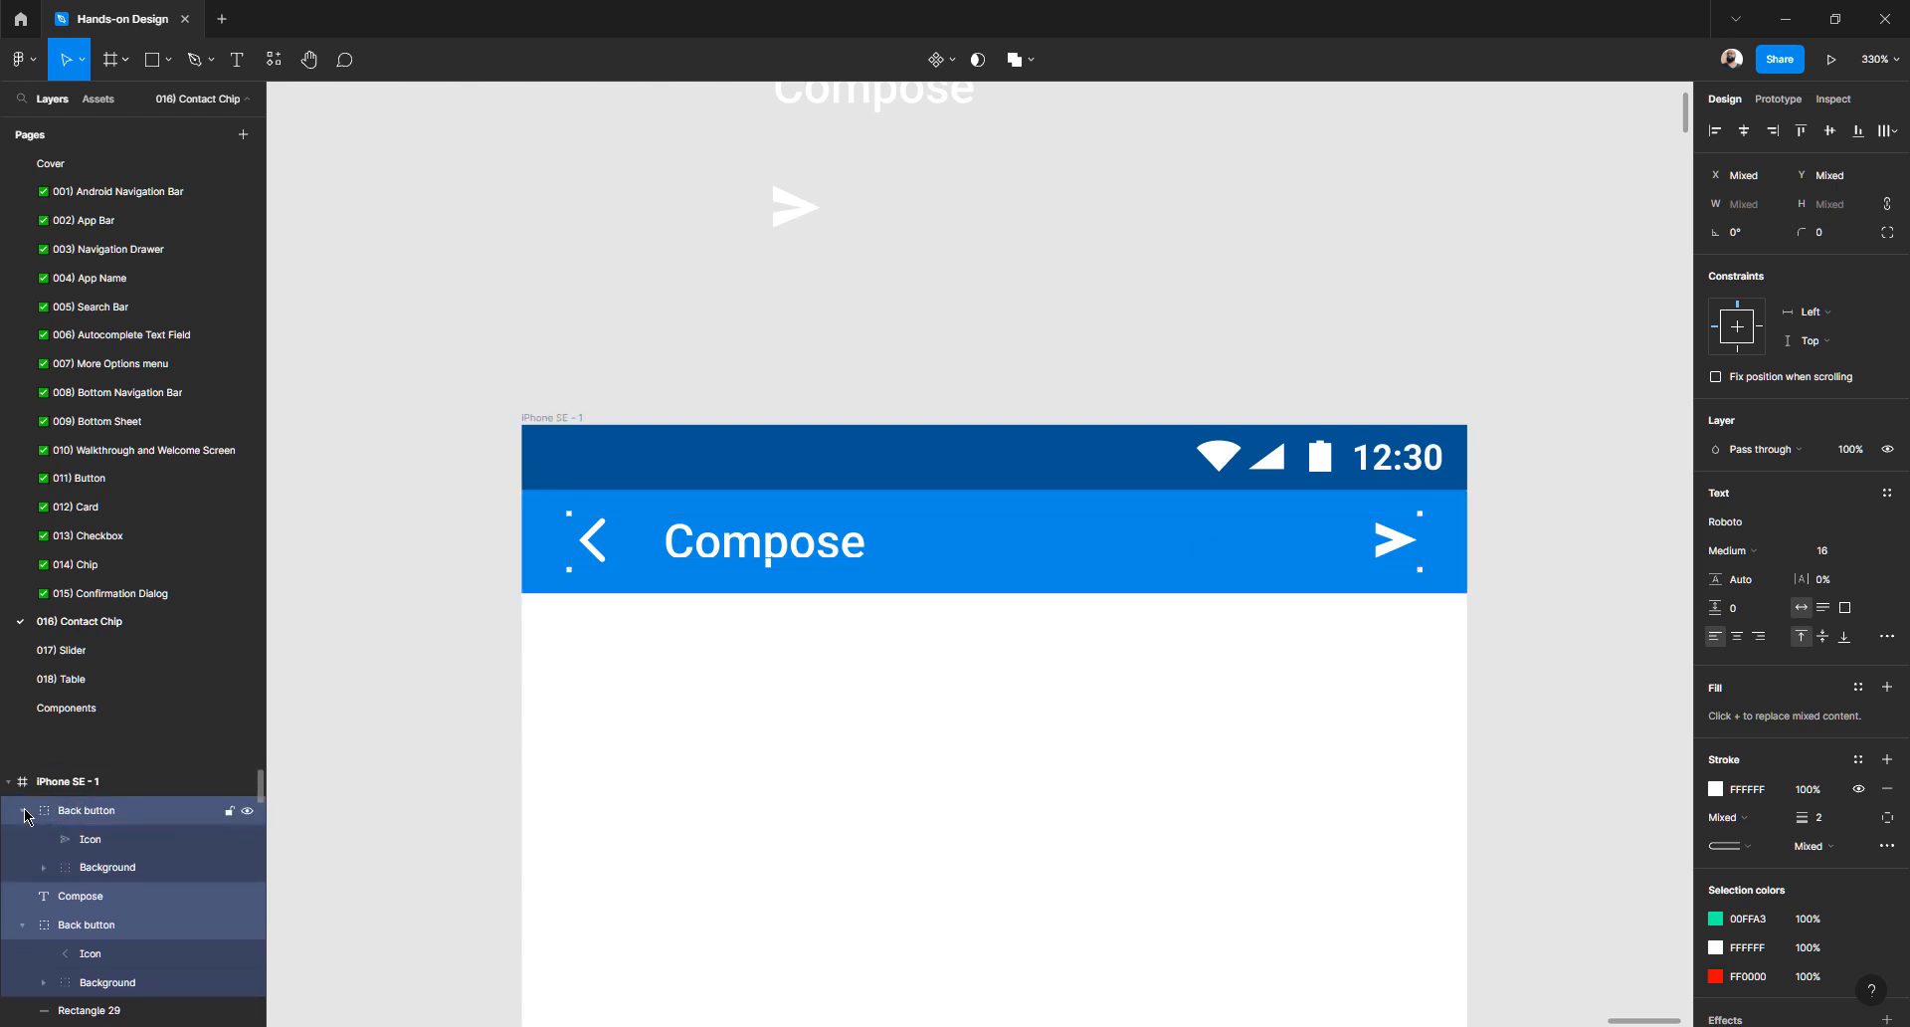
{"action": "left_click", "coordinate": [22, 811]}
{"action": "left_click", "coordinate": [22, 867]}
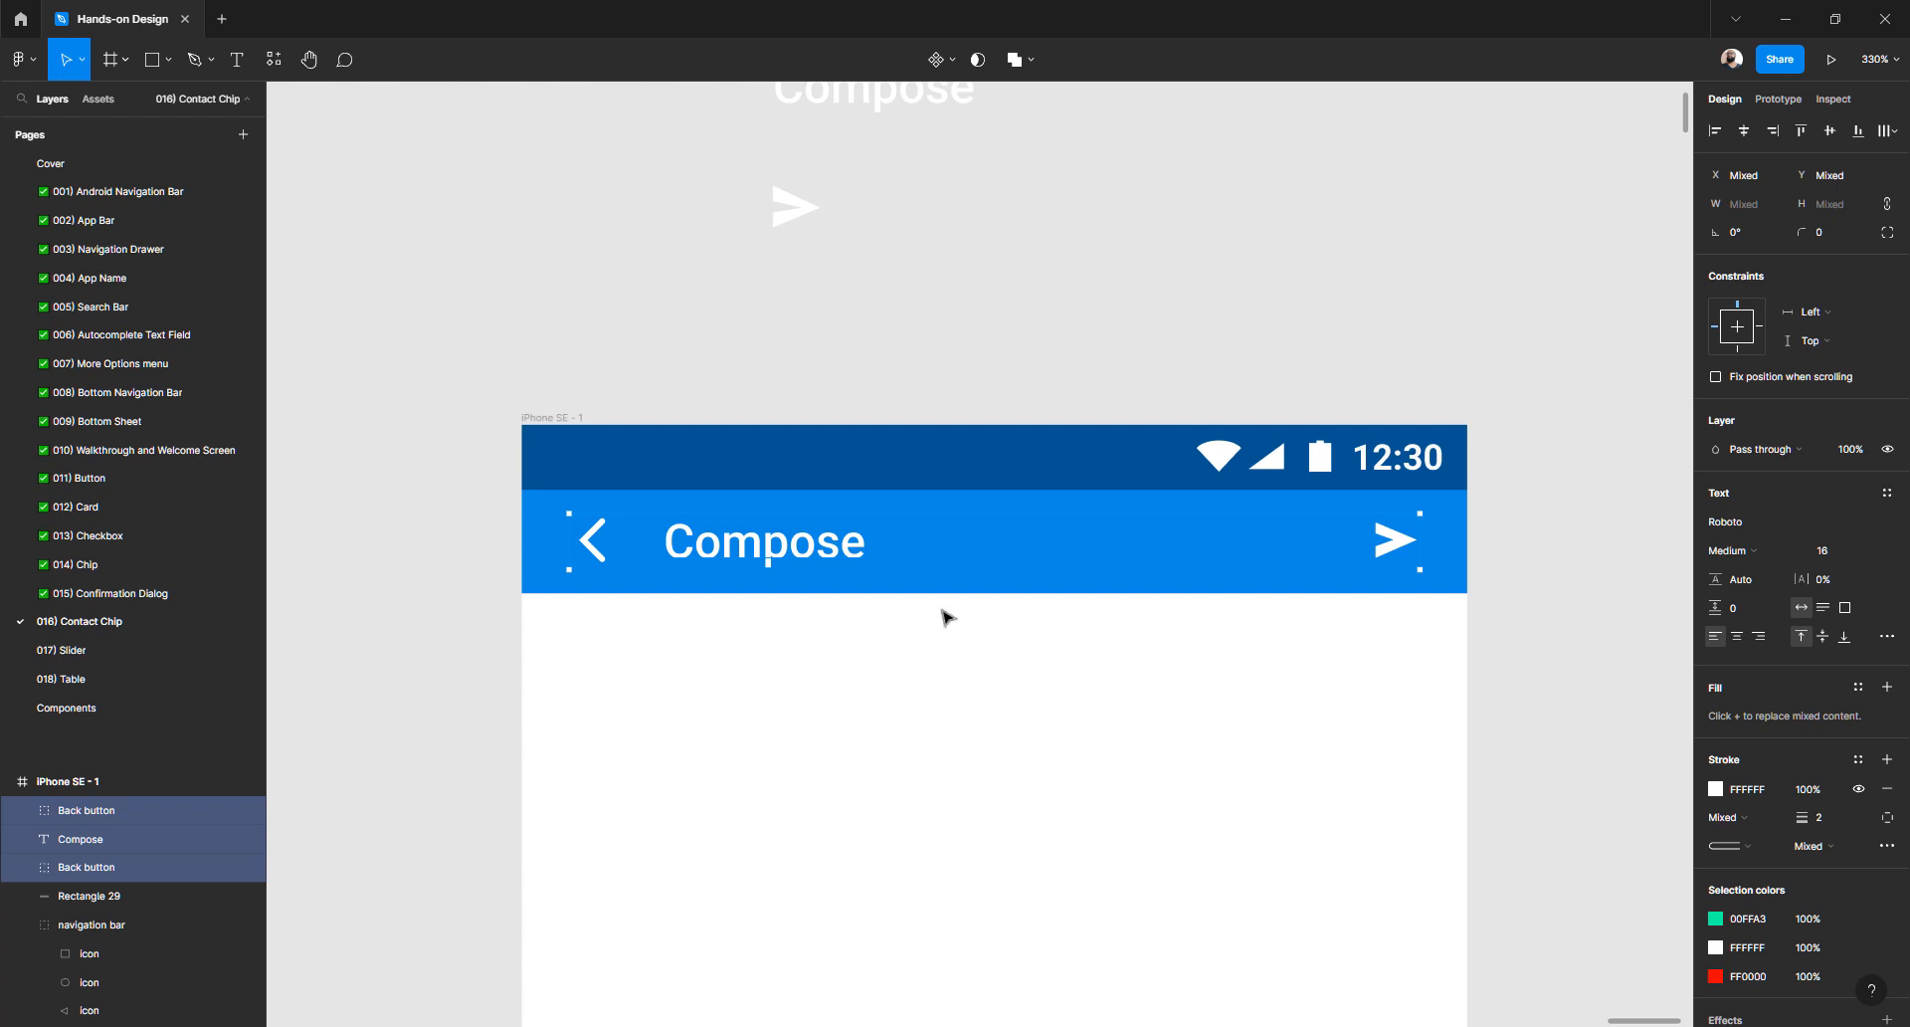
{"action": "key", "text": "ctrl+g"}
{"action": "key", "text": "ctrl+r"}
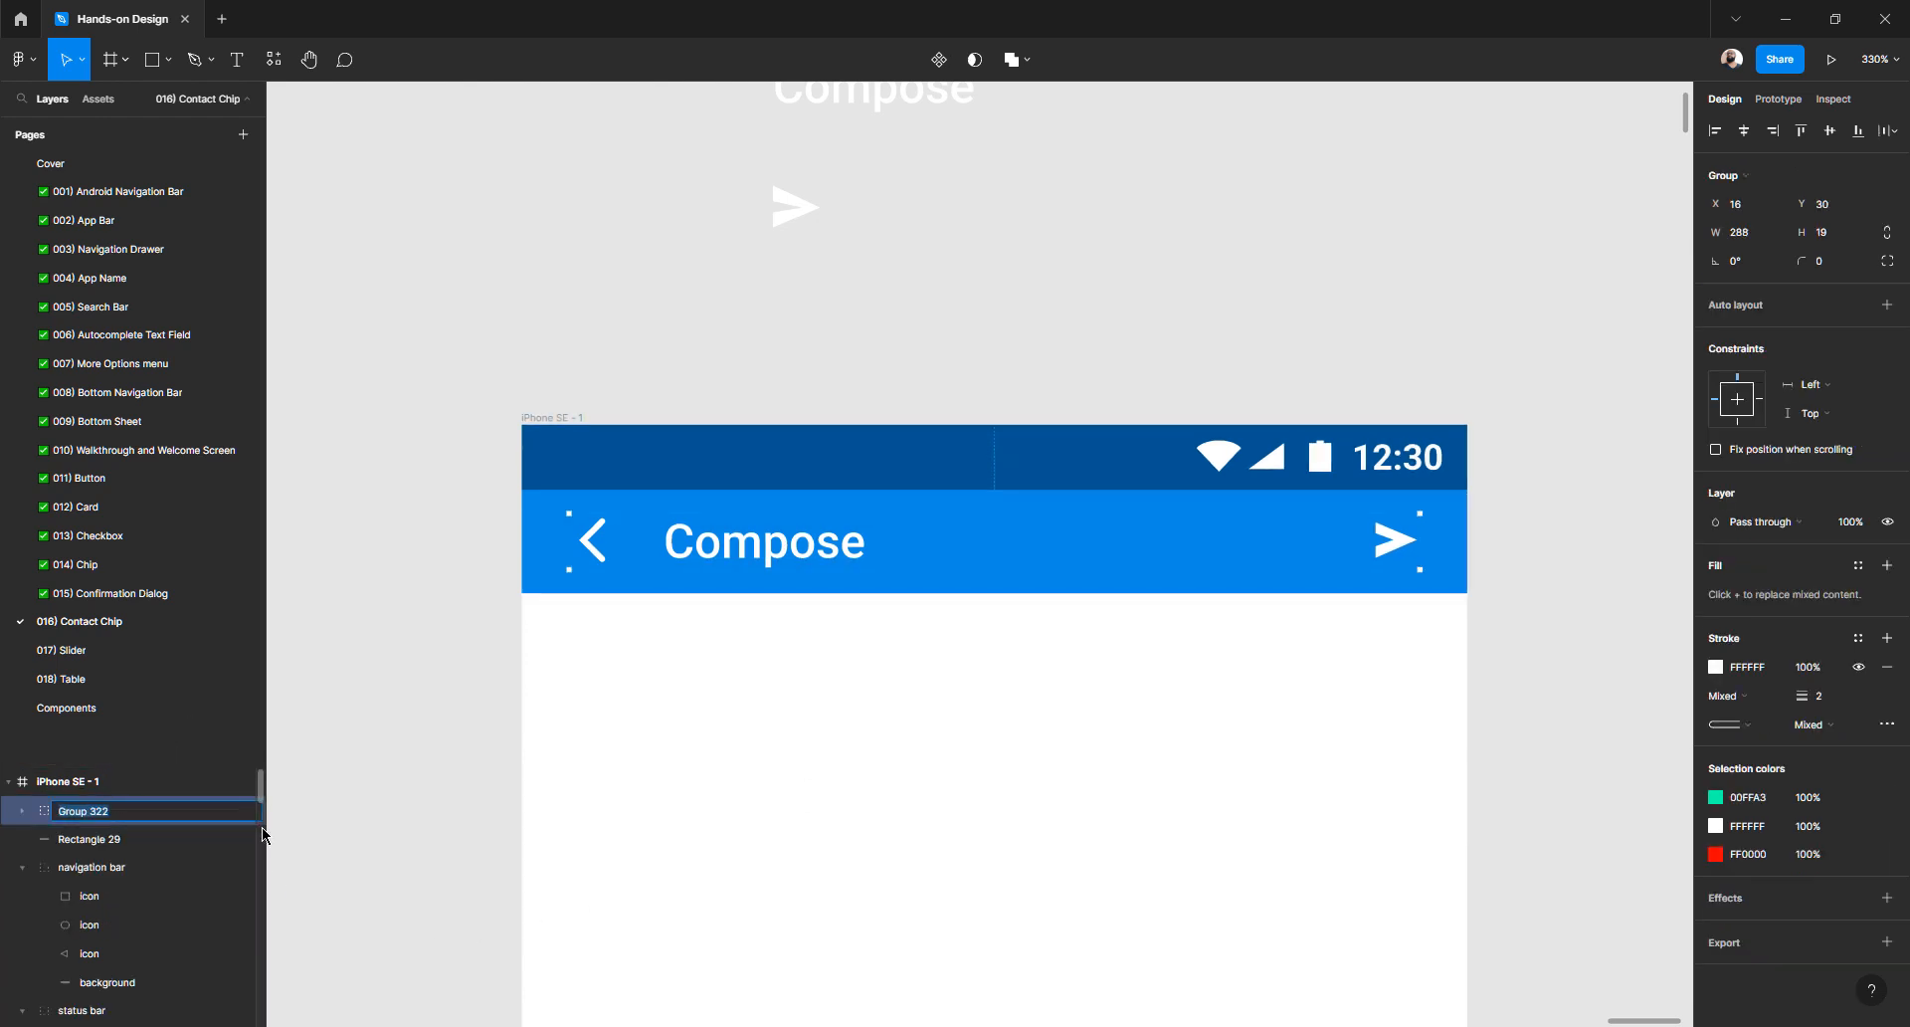
{"action": "type", "text": "Content"}
{"action": "key", "text": "Return"}
- Rename the blue app bar rectangle 'Rectangle 29' to 'Background'
{"action": "left_click", "coordinate": [555, 617]}
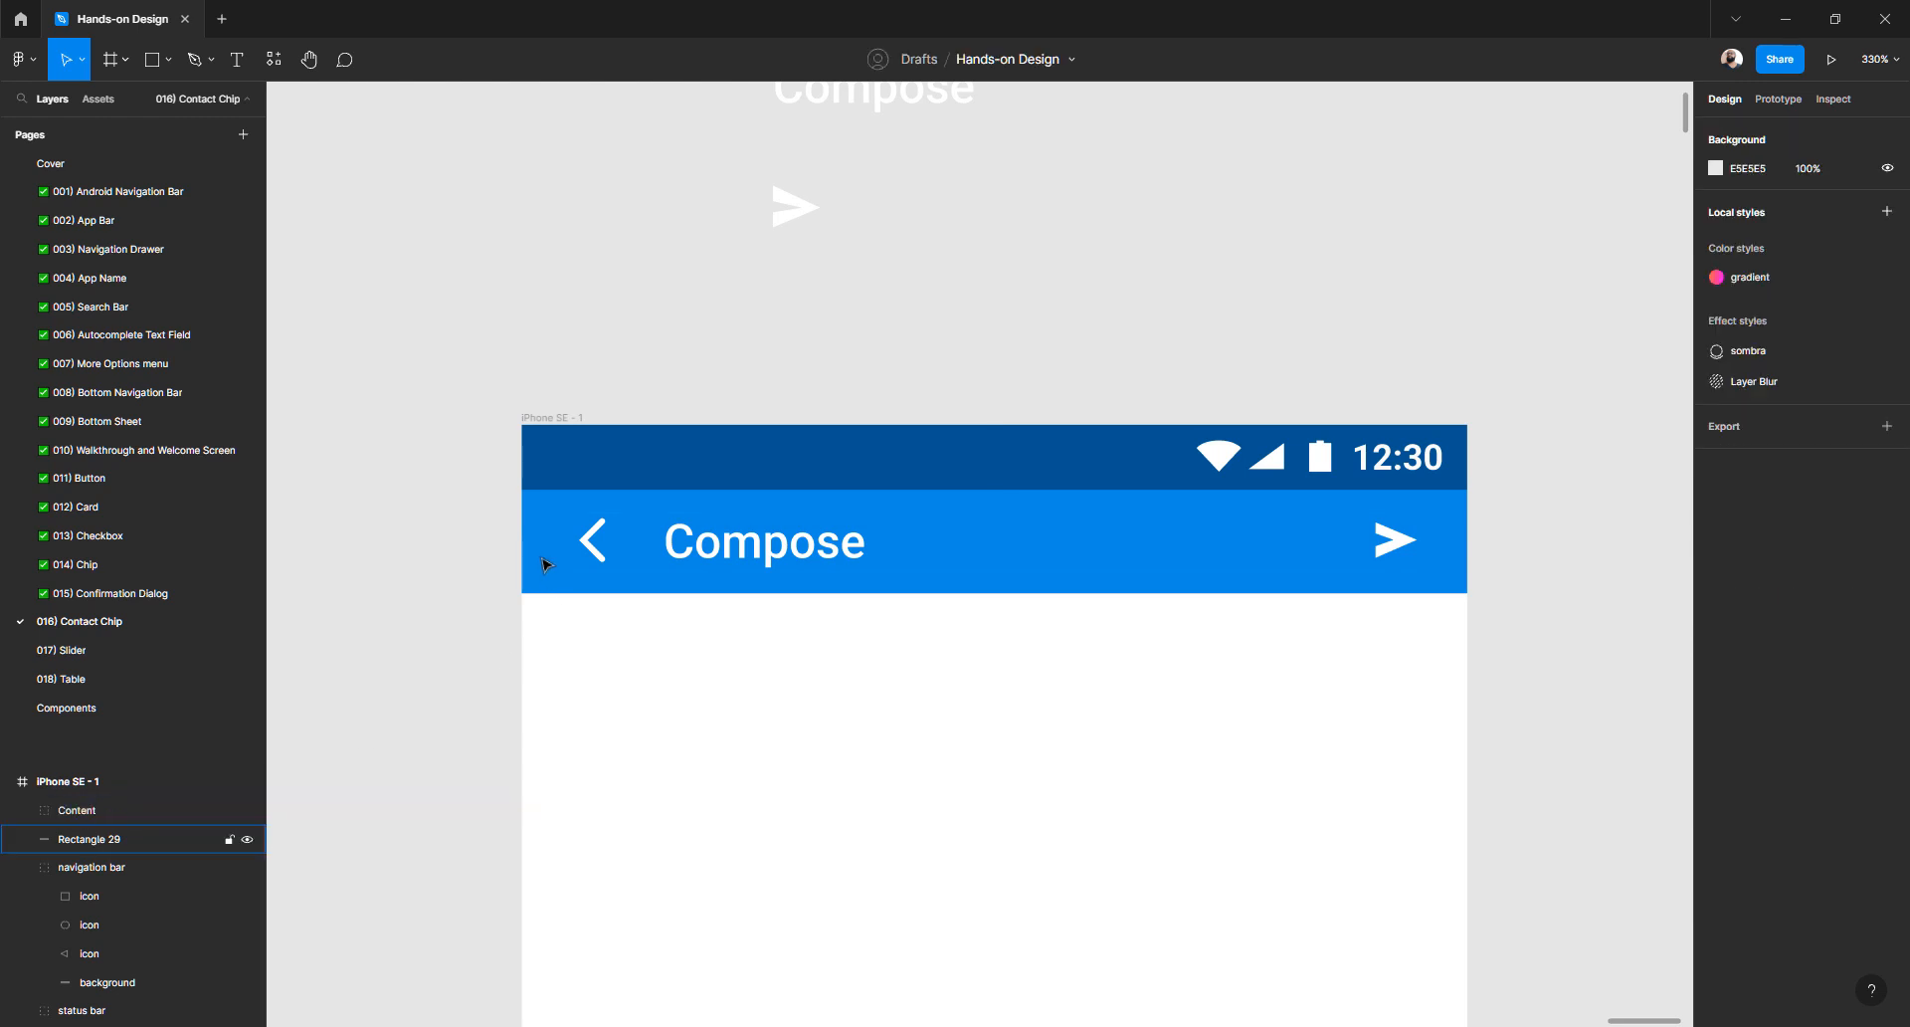
{"action": "left_click", "coordinate": [541, 554]}
{"action": "key", "text": "ctrl+r"}
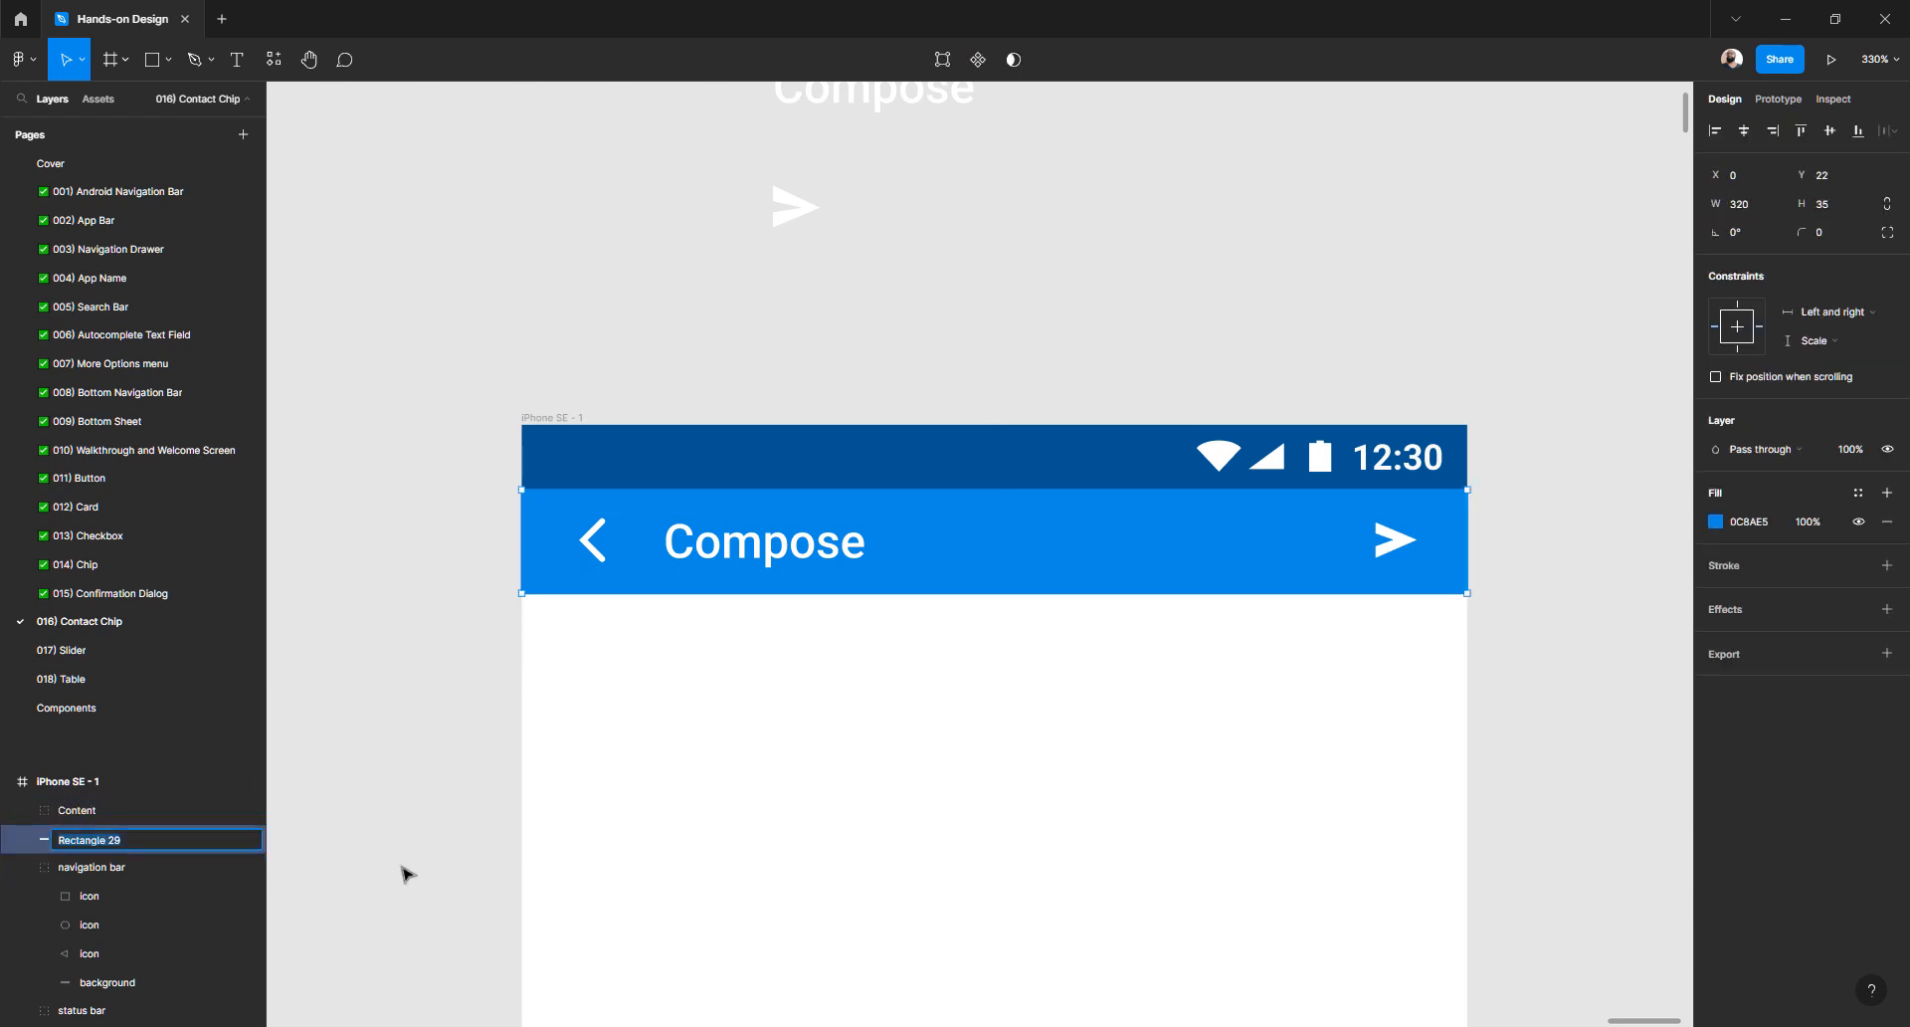
{"action": "type", "text": "Background"}
{"action": "key", "text": "Return"}
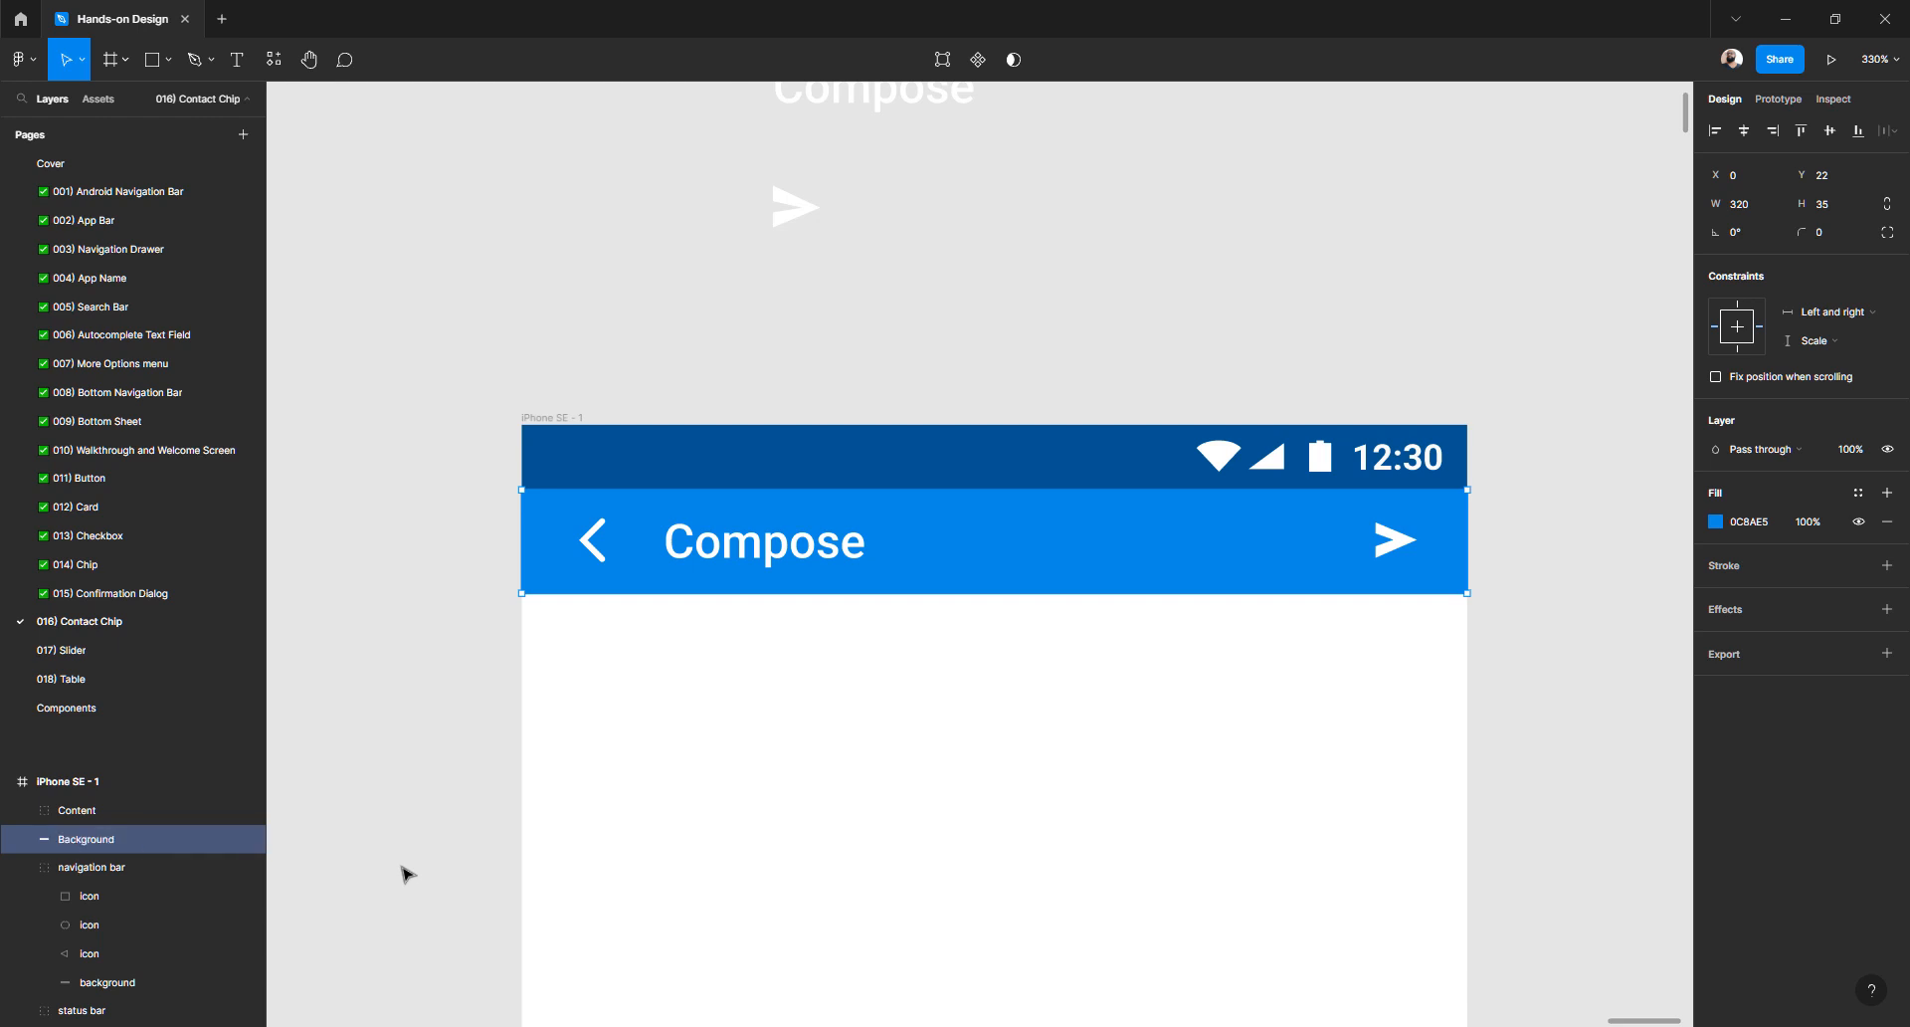
{"action": "key", "text": "Escape"}
- Group Content and Background together and name the group 'App bar'
{"action": "left_click", "coordinate": [712, 549]}
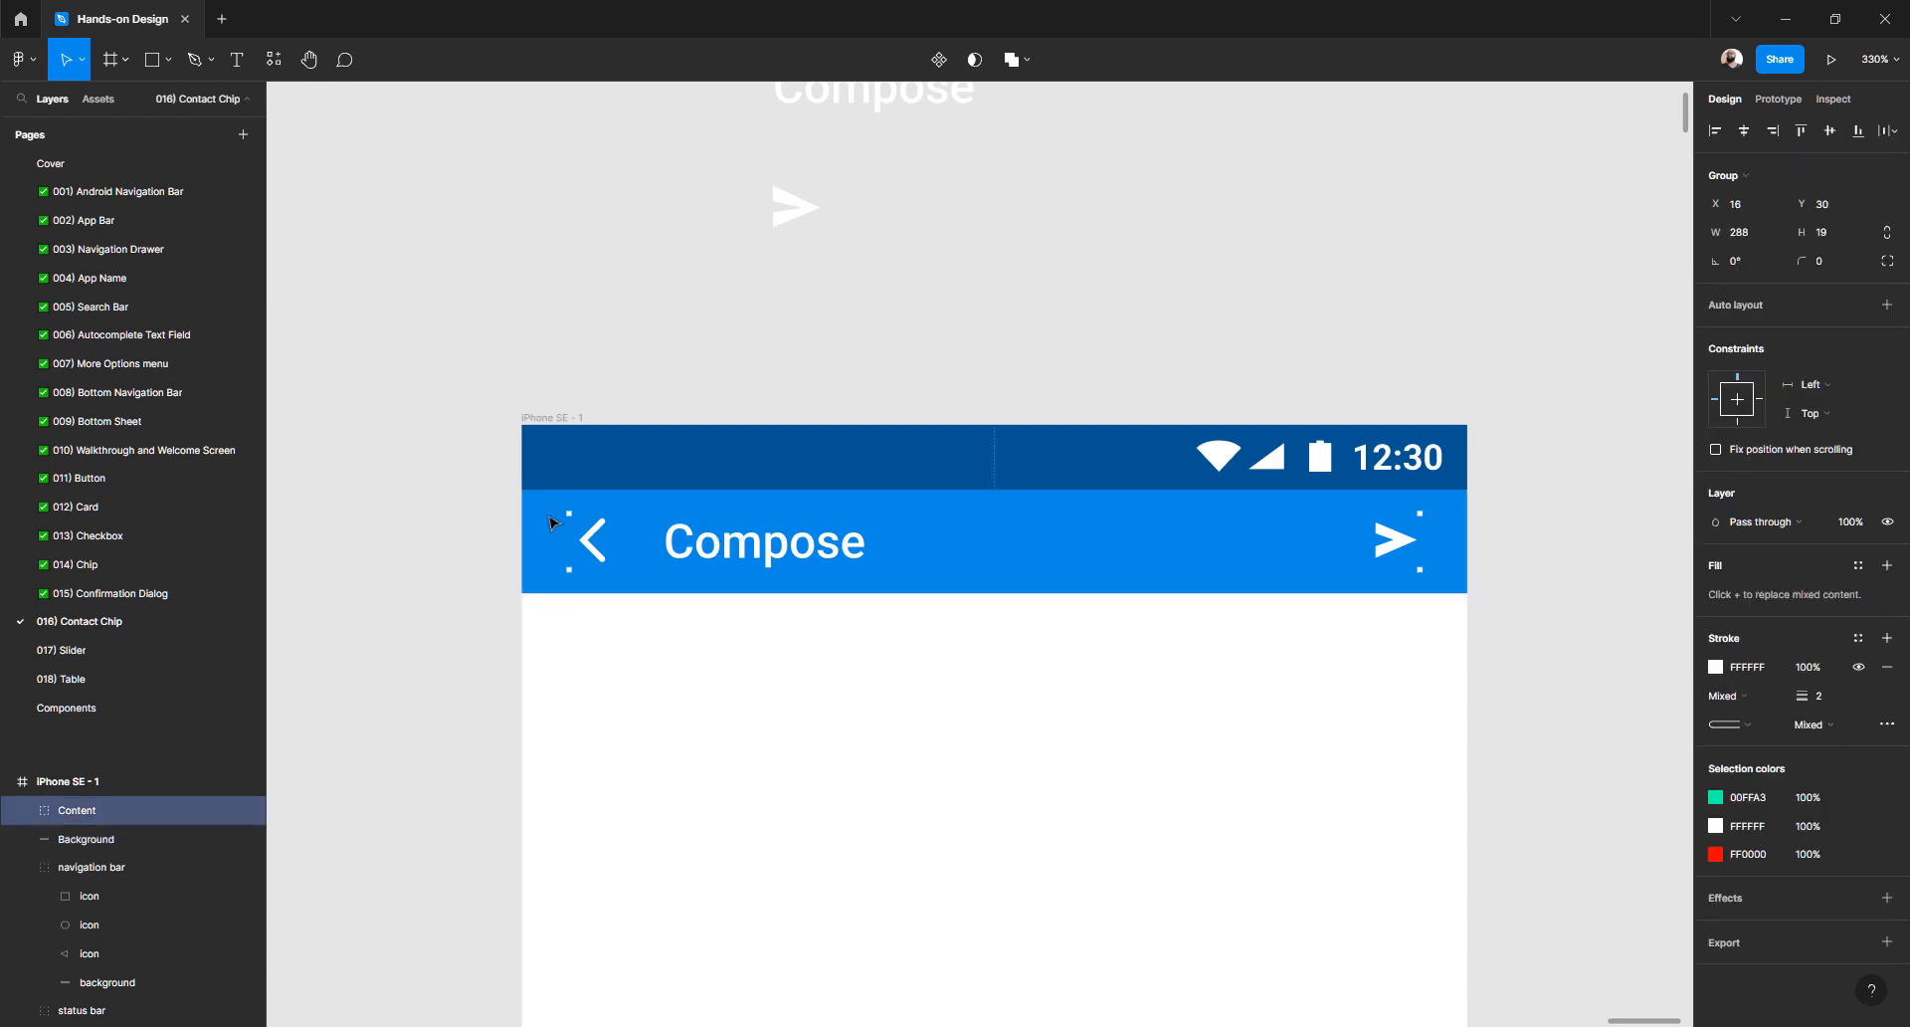
{"action": "left_click", "coordinate": [543, 525], "text": "shift"}
{"action": "key", "text": "ctrl+g"}
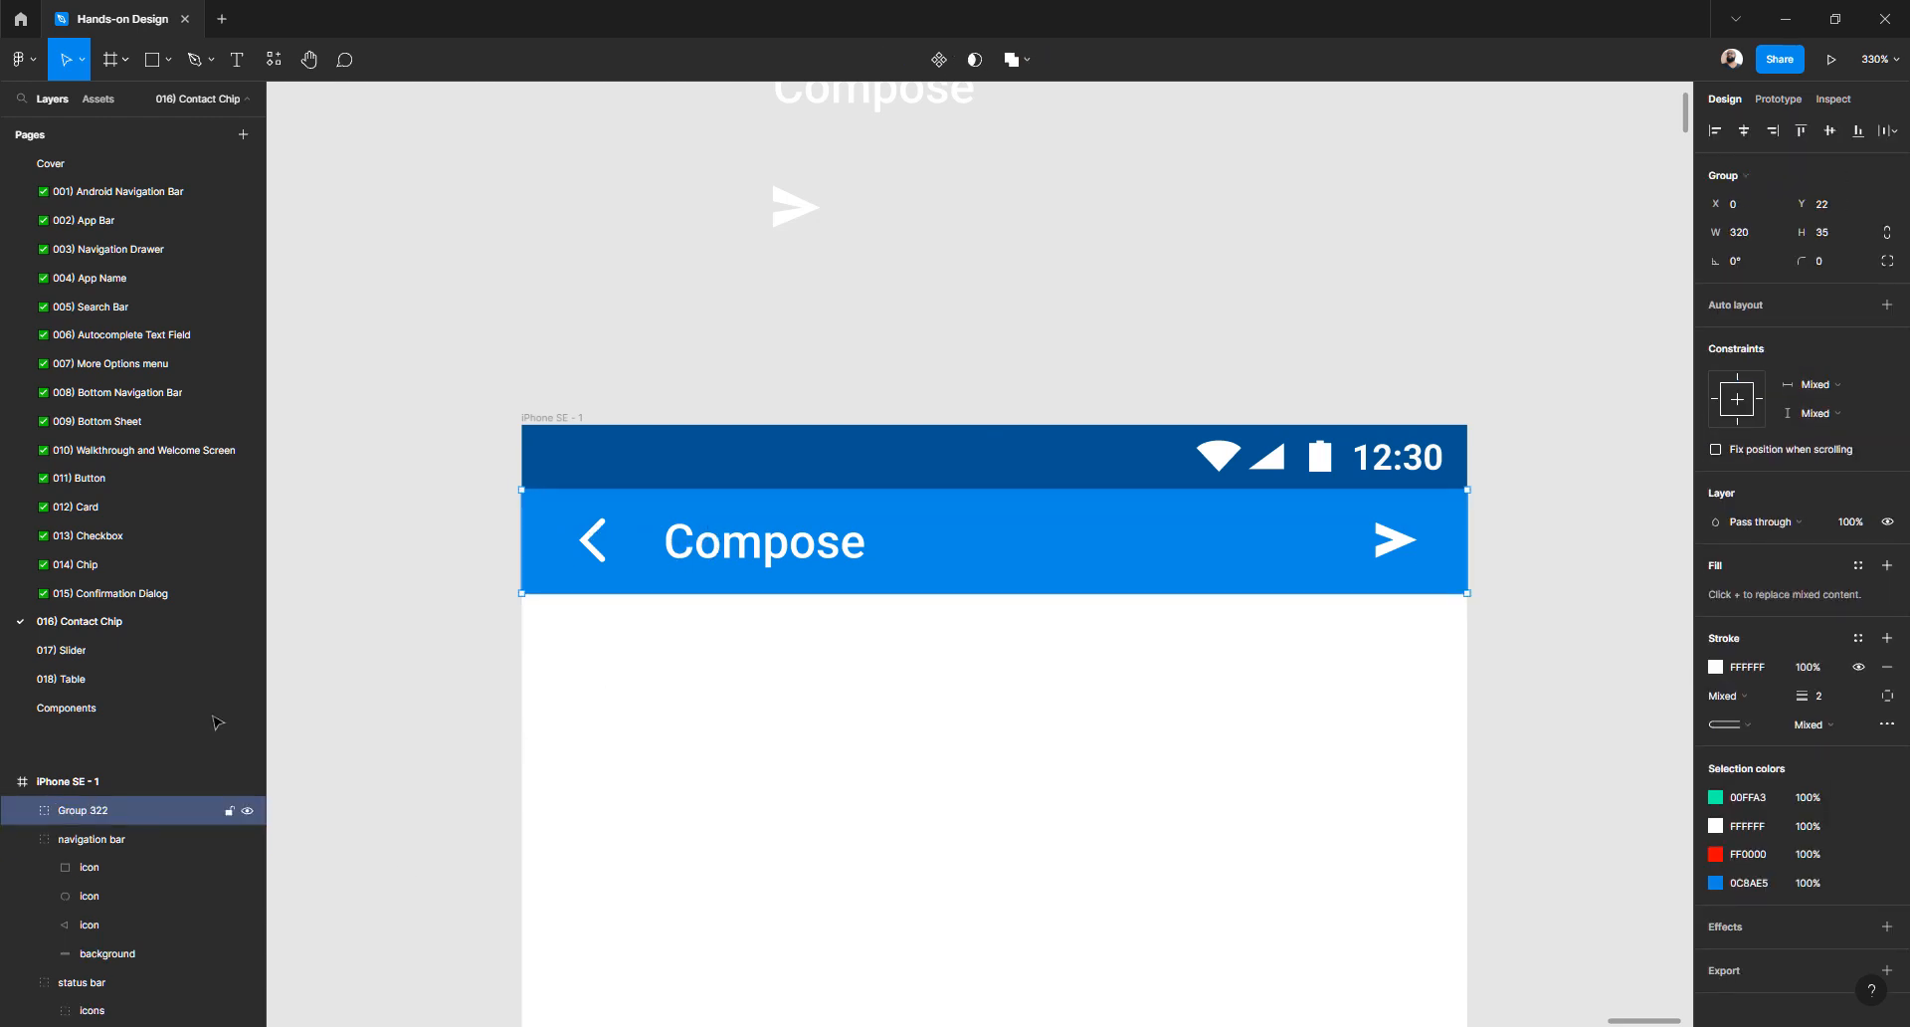
{"action": "double_click", "coordinate": [107, 811]}
{"action": "type", "text": "A"}
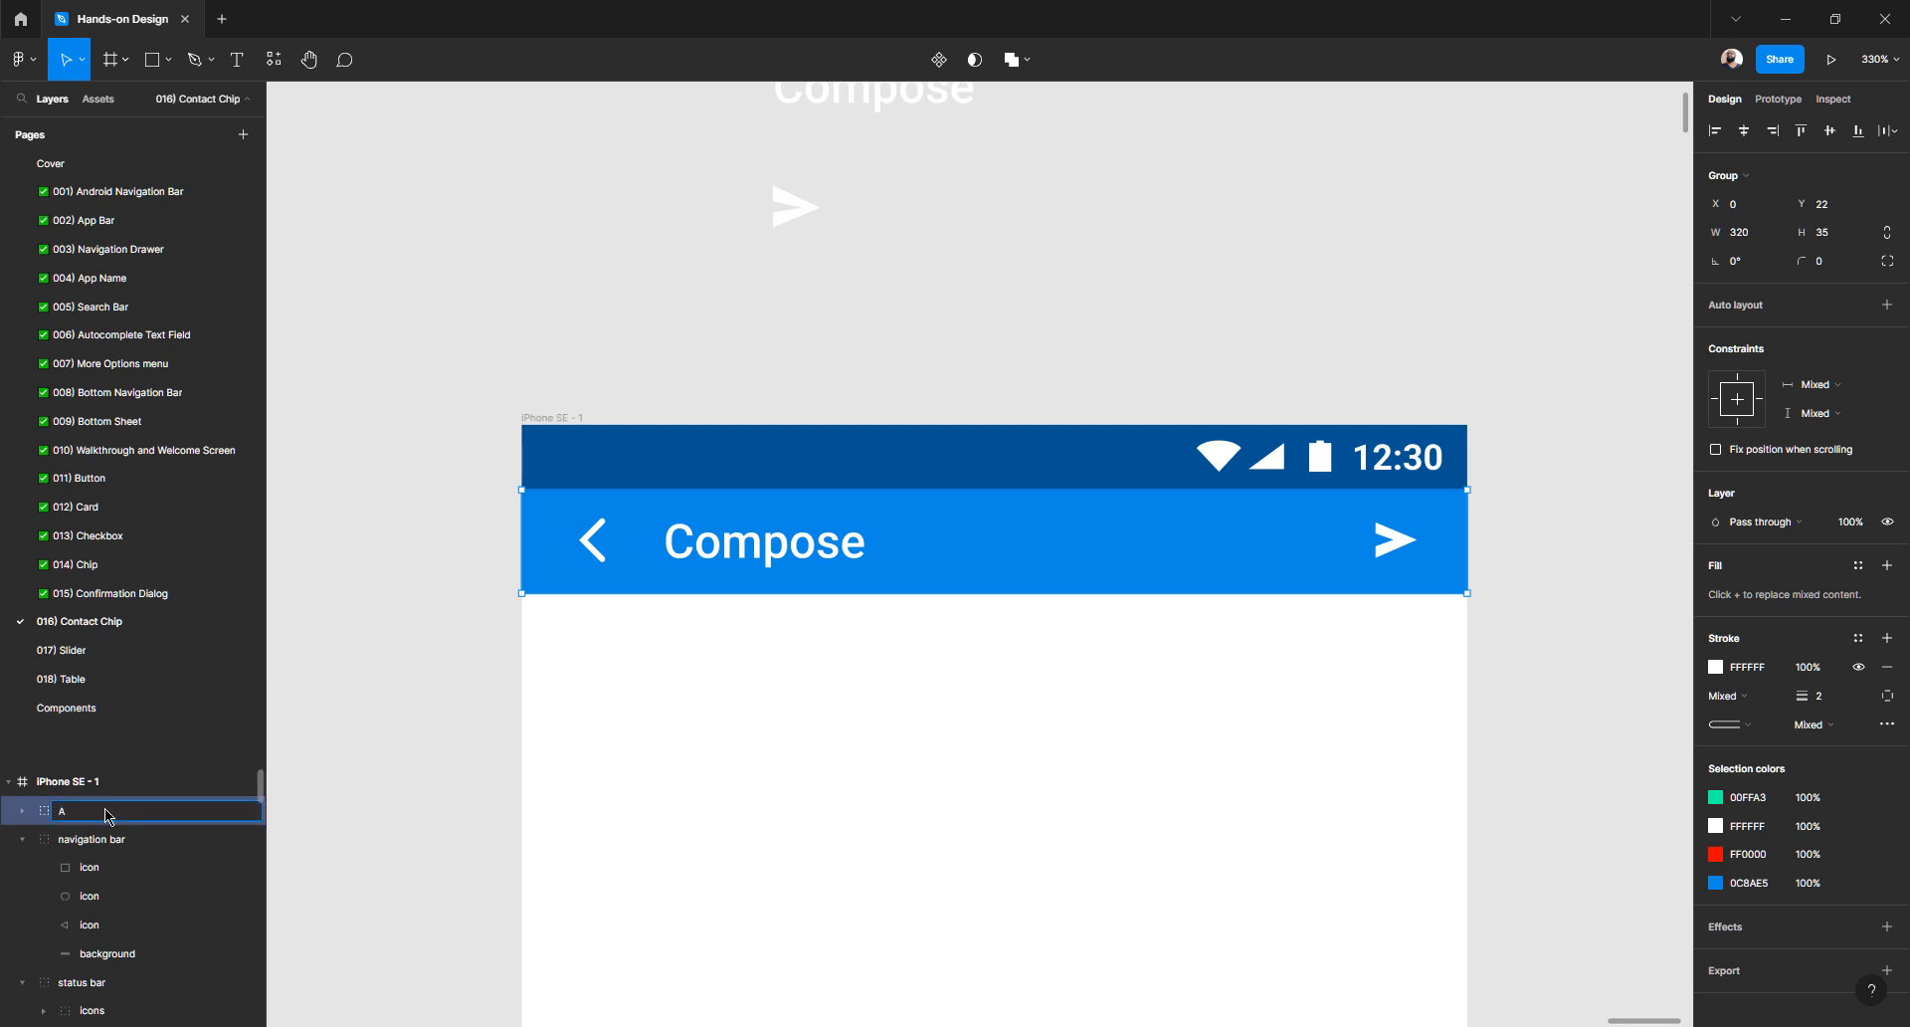
{"action": "type", "text": "pp bar"}
{"action": "key", "text": "Return"}
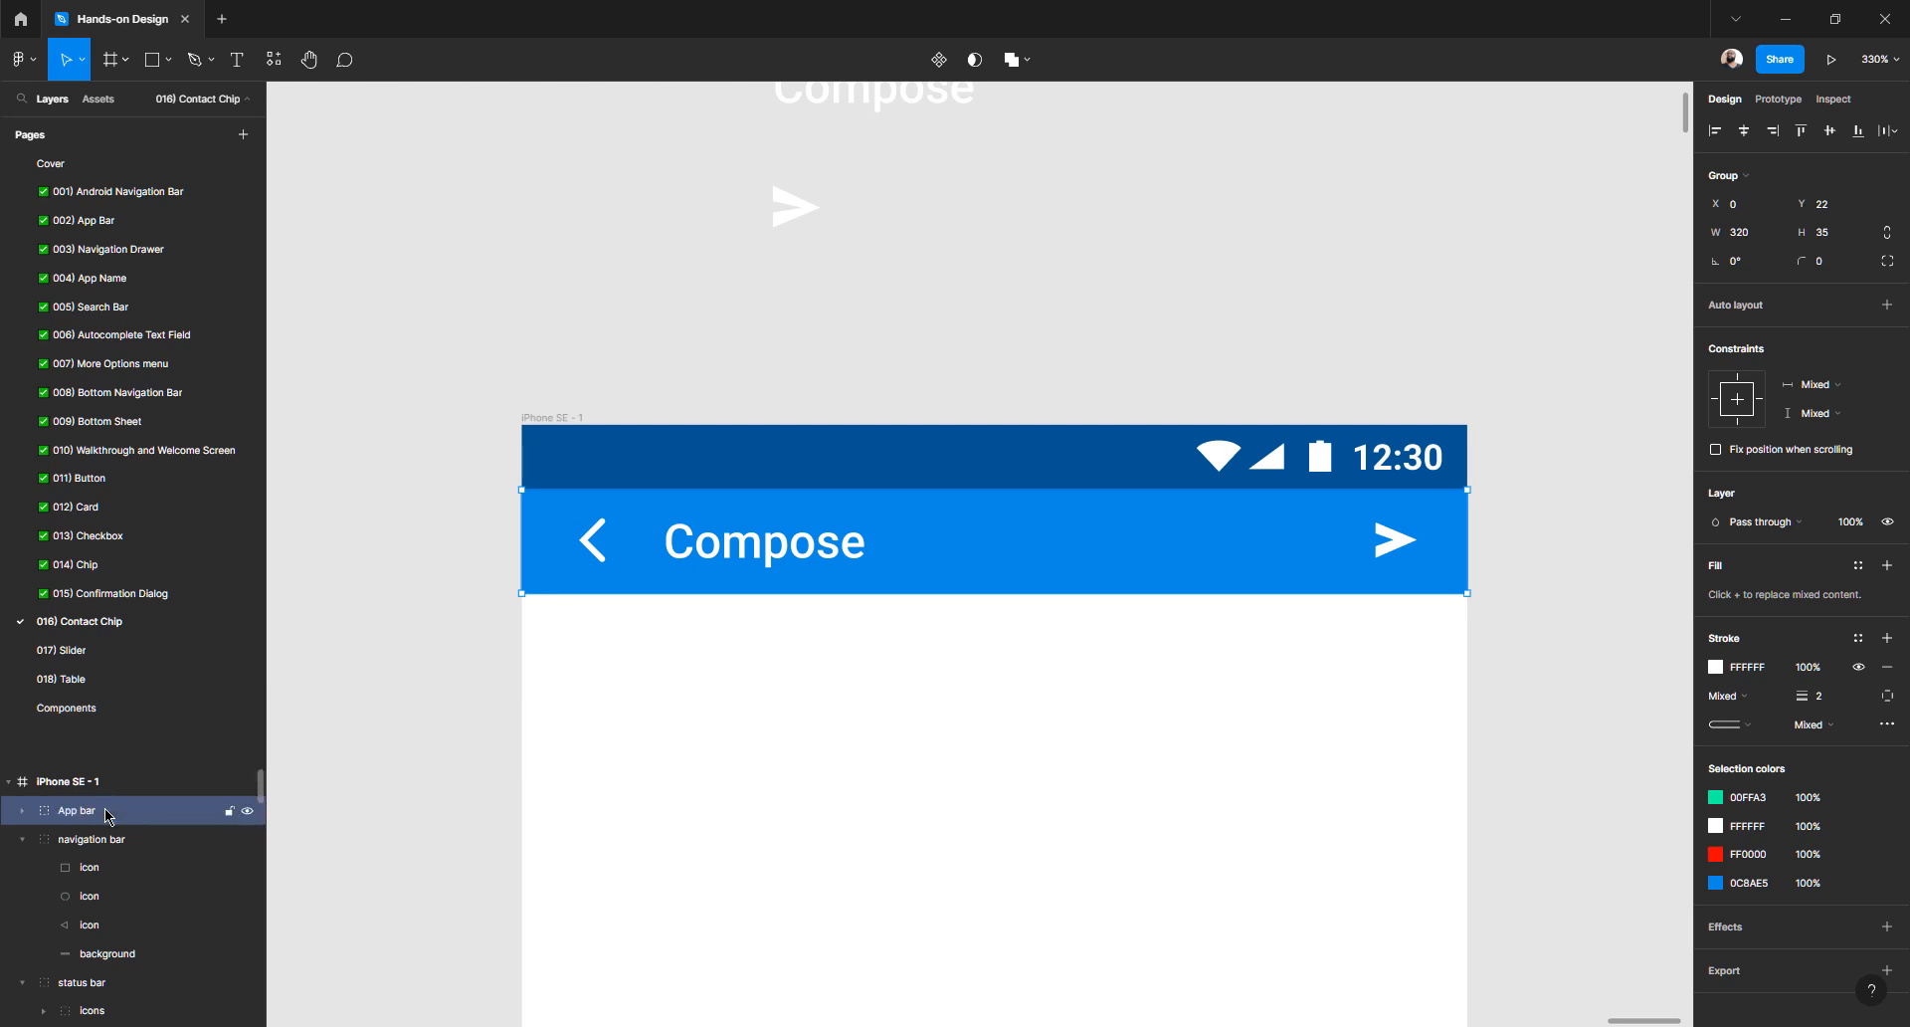
{"action": "left_click", "coordinate": [653, 627]}
- Check Content's padding inside the app bar and select the Compose title
{"action": "double_click", "coordinate": [659, 572]}
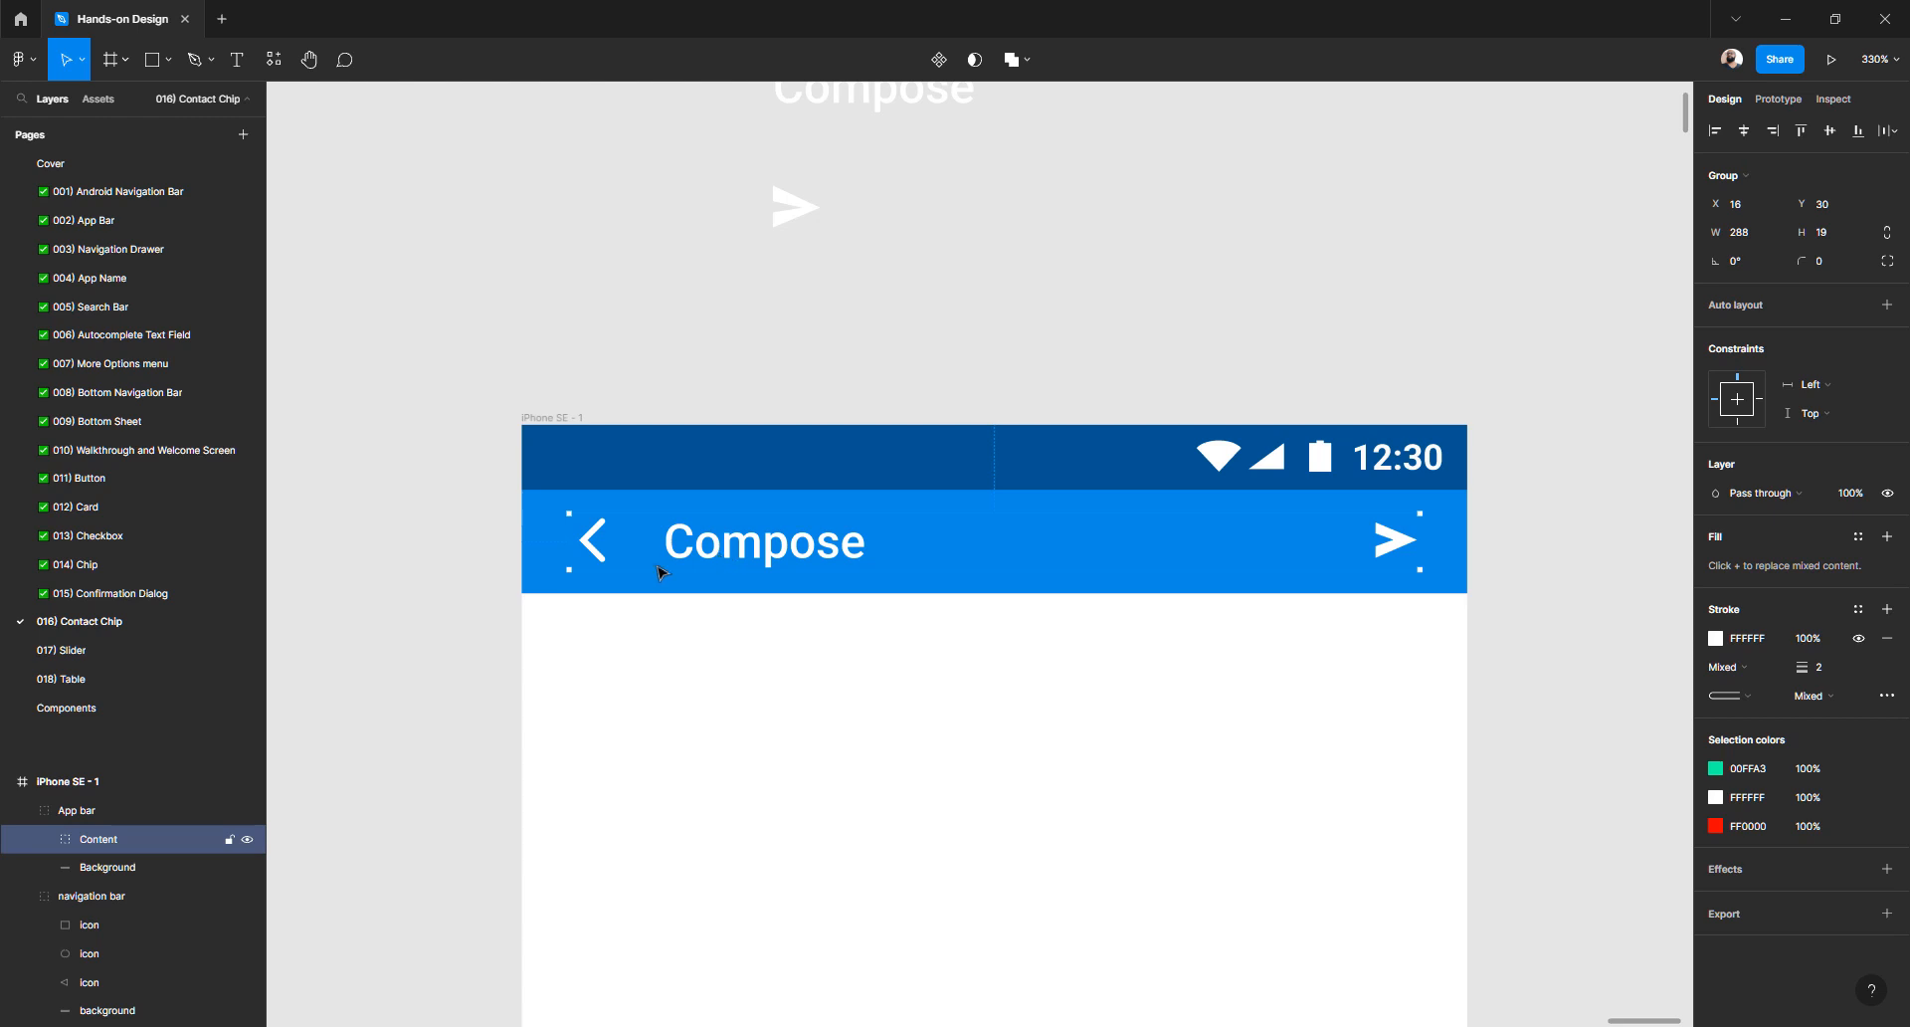
{"action": "key", "text": "alt"}
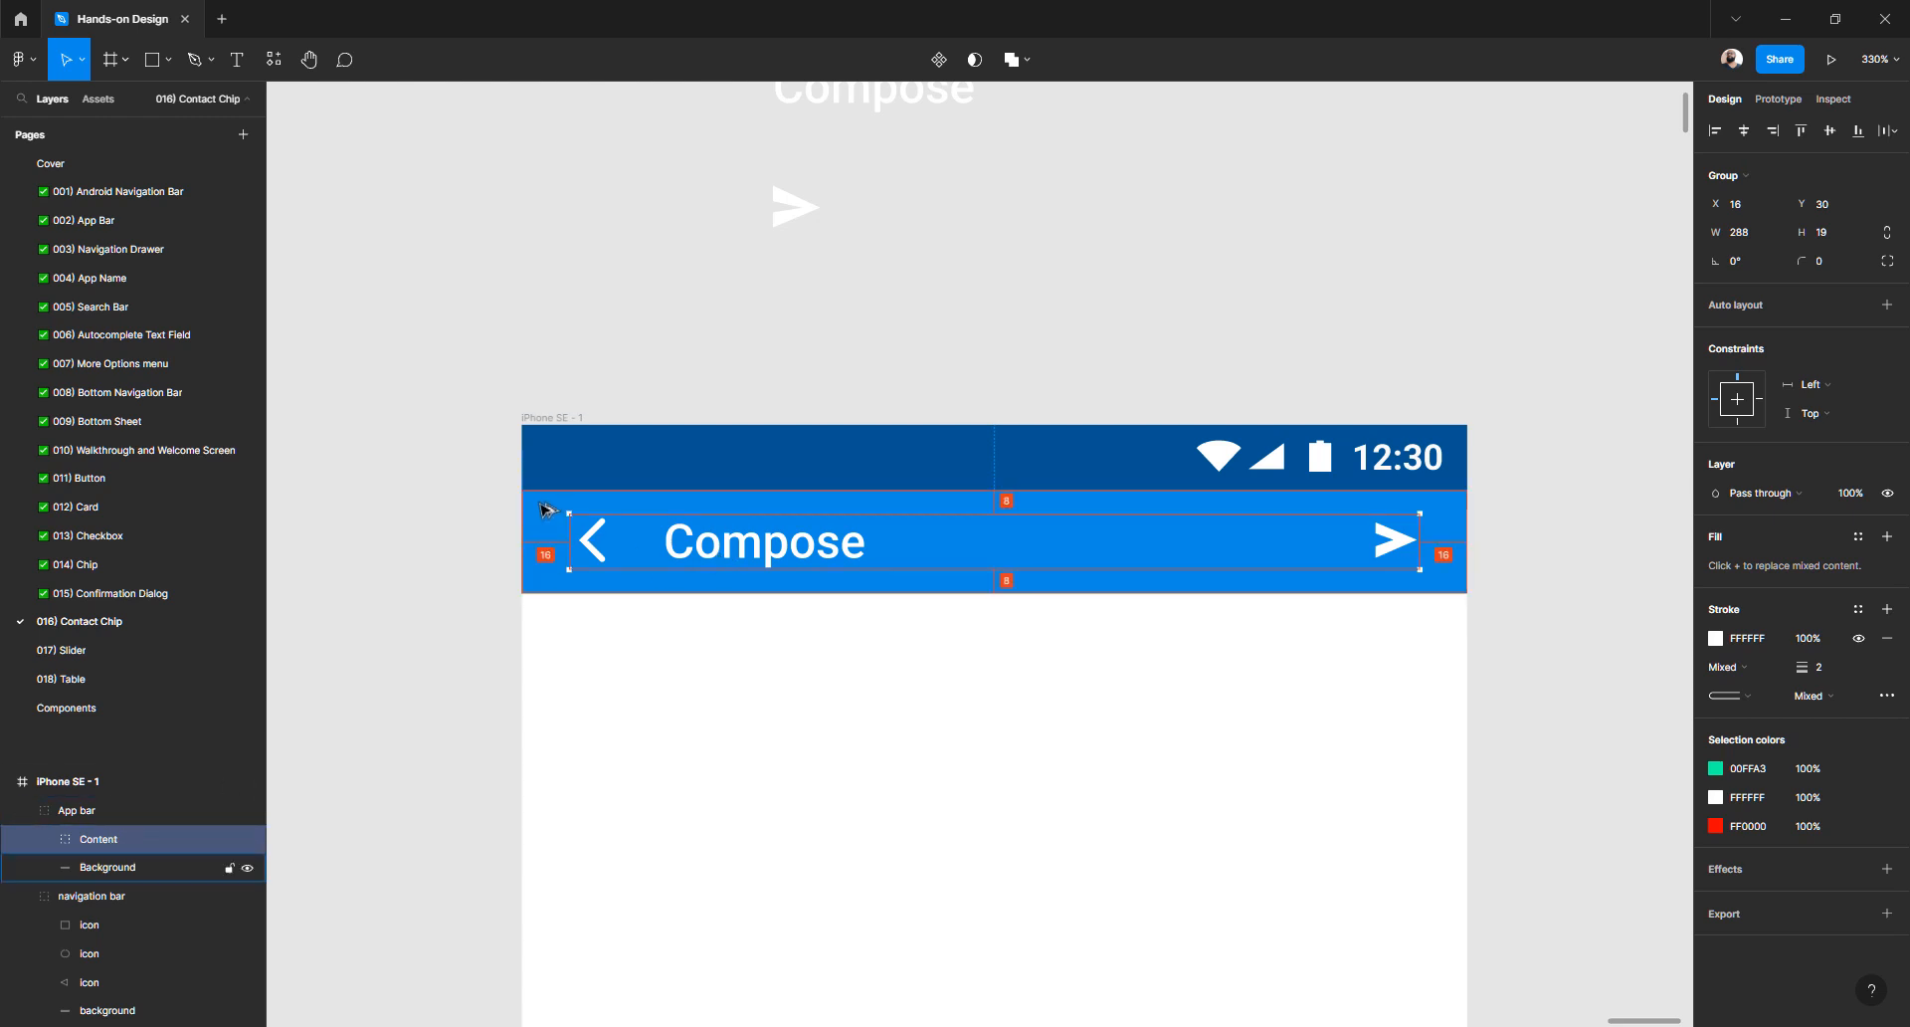
{"action": "key", "text": "alt"}
{"action": "left_click", "coordinate": [781, 553]}
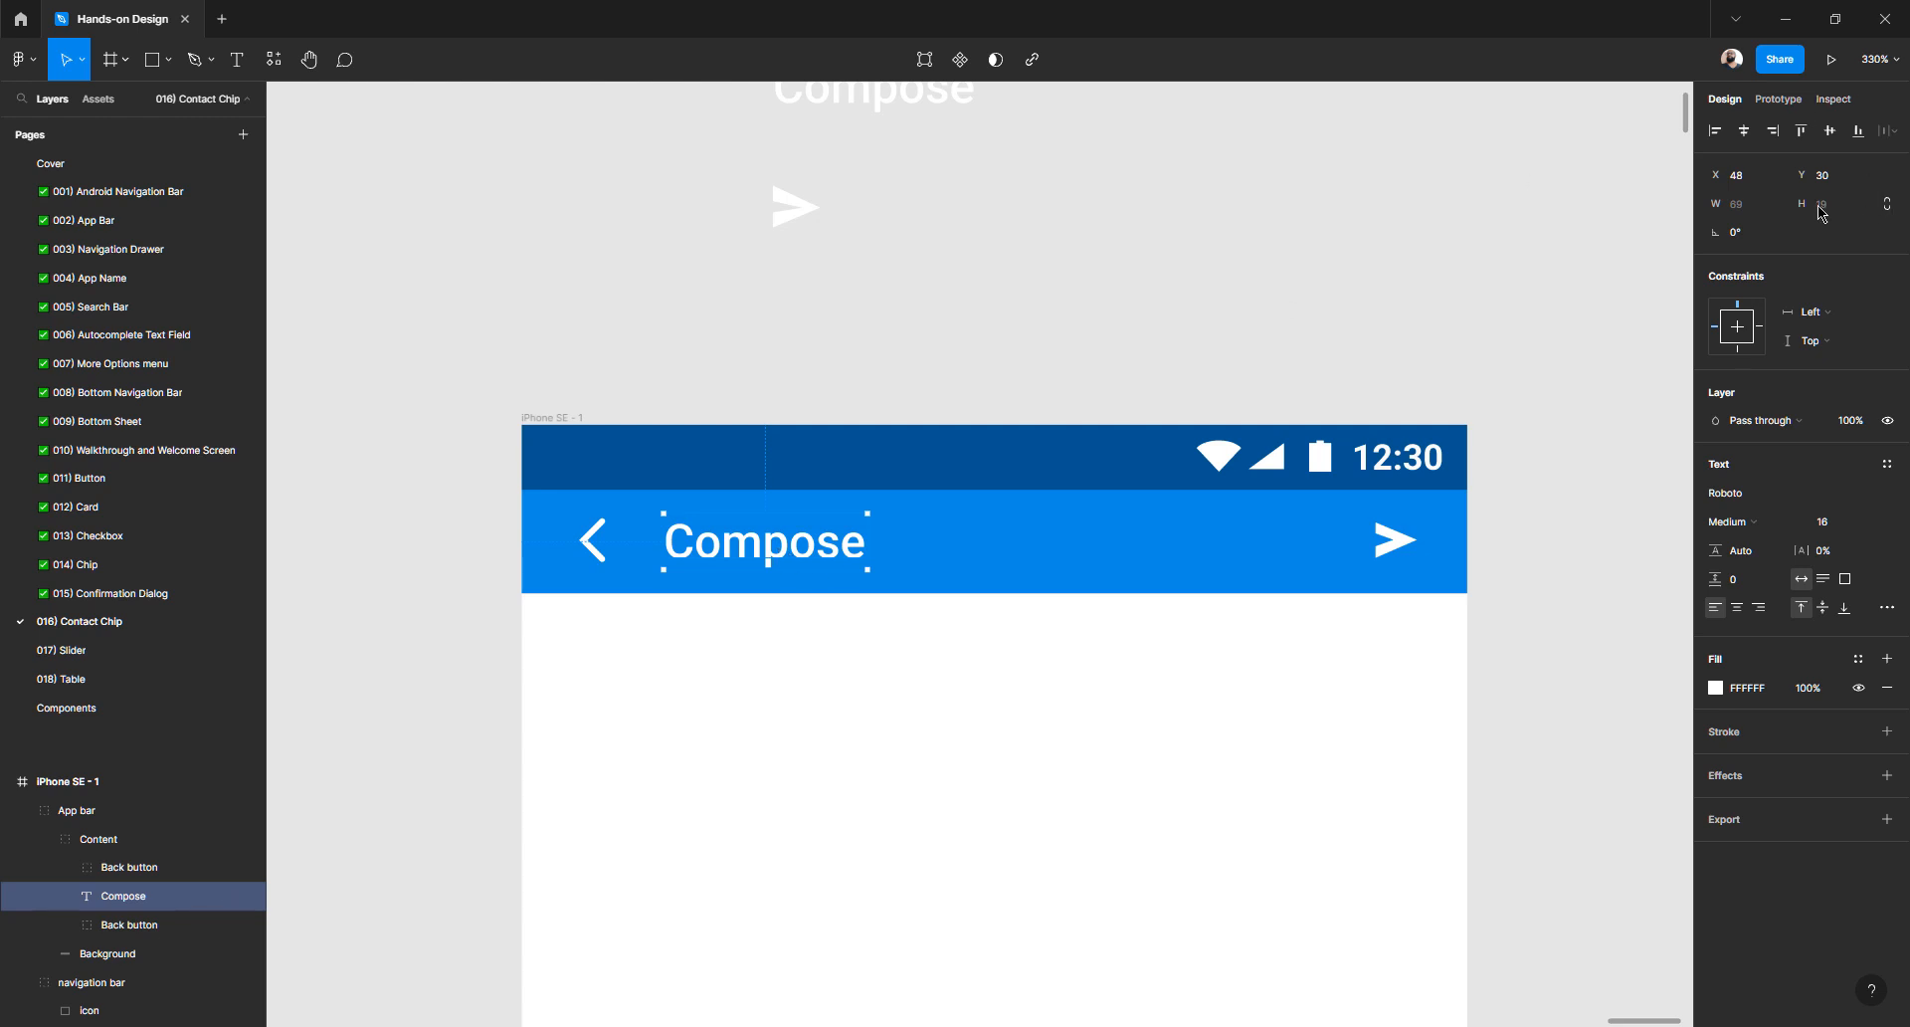
- Try several line heights for the Compose title, settling on 19
{"action": "left_click", "coordinate": [1755, 562]}
{"action": "key", "text": "Up"}
{"action": "key", "text": "Down"}
{"action": "key", "text": "Up"}
{"action": "key", "text": "Down"}
{"action": "key", "text": "Up"}
{"action": "left_click", "coordinate": [1823, 608]}
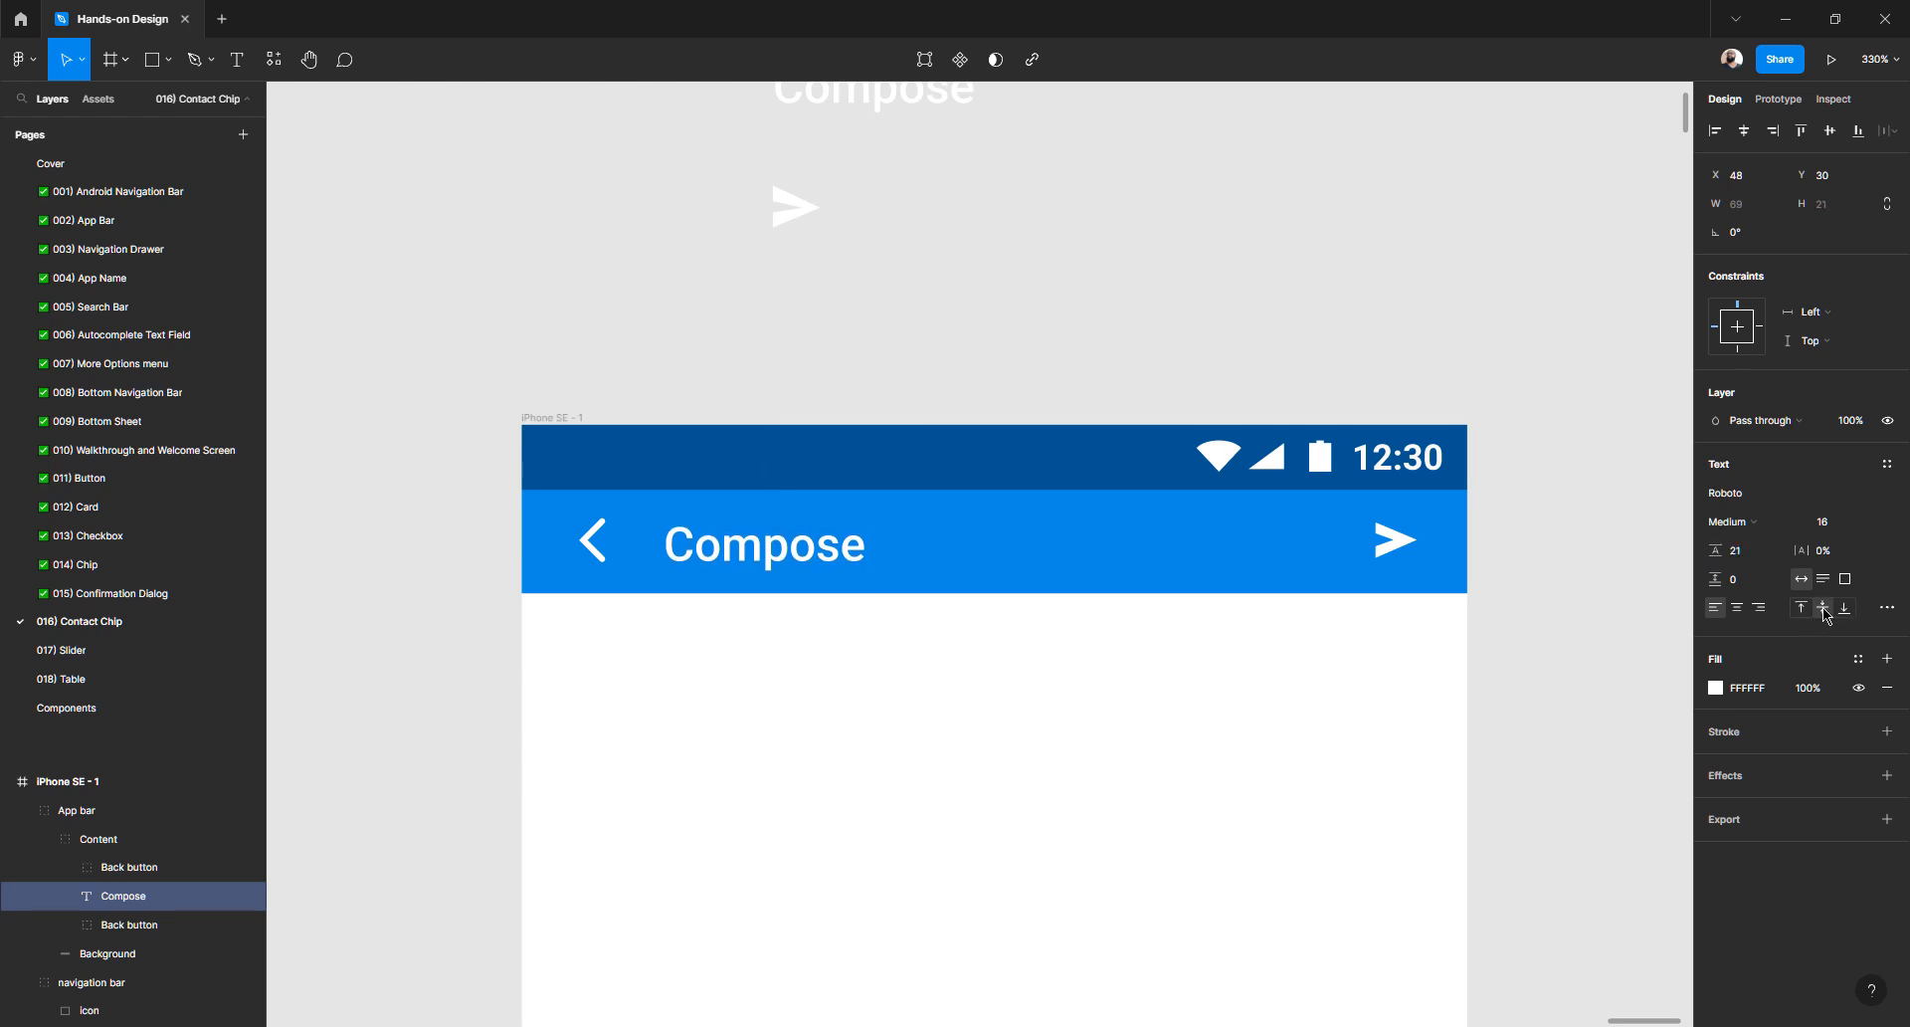
{"action": "left_click", "coordinate": [1746, 562]}
{"action": "key", "text": "Down"}
{"action": "key", "text": "Down"}
{"action": "key", "text": "Down"}
{"action": "key", "text": "Down"}
{"action": "key", "text": "Down"}
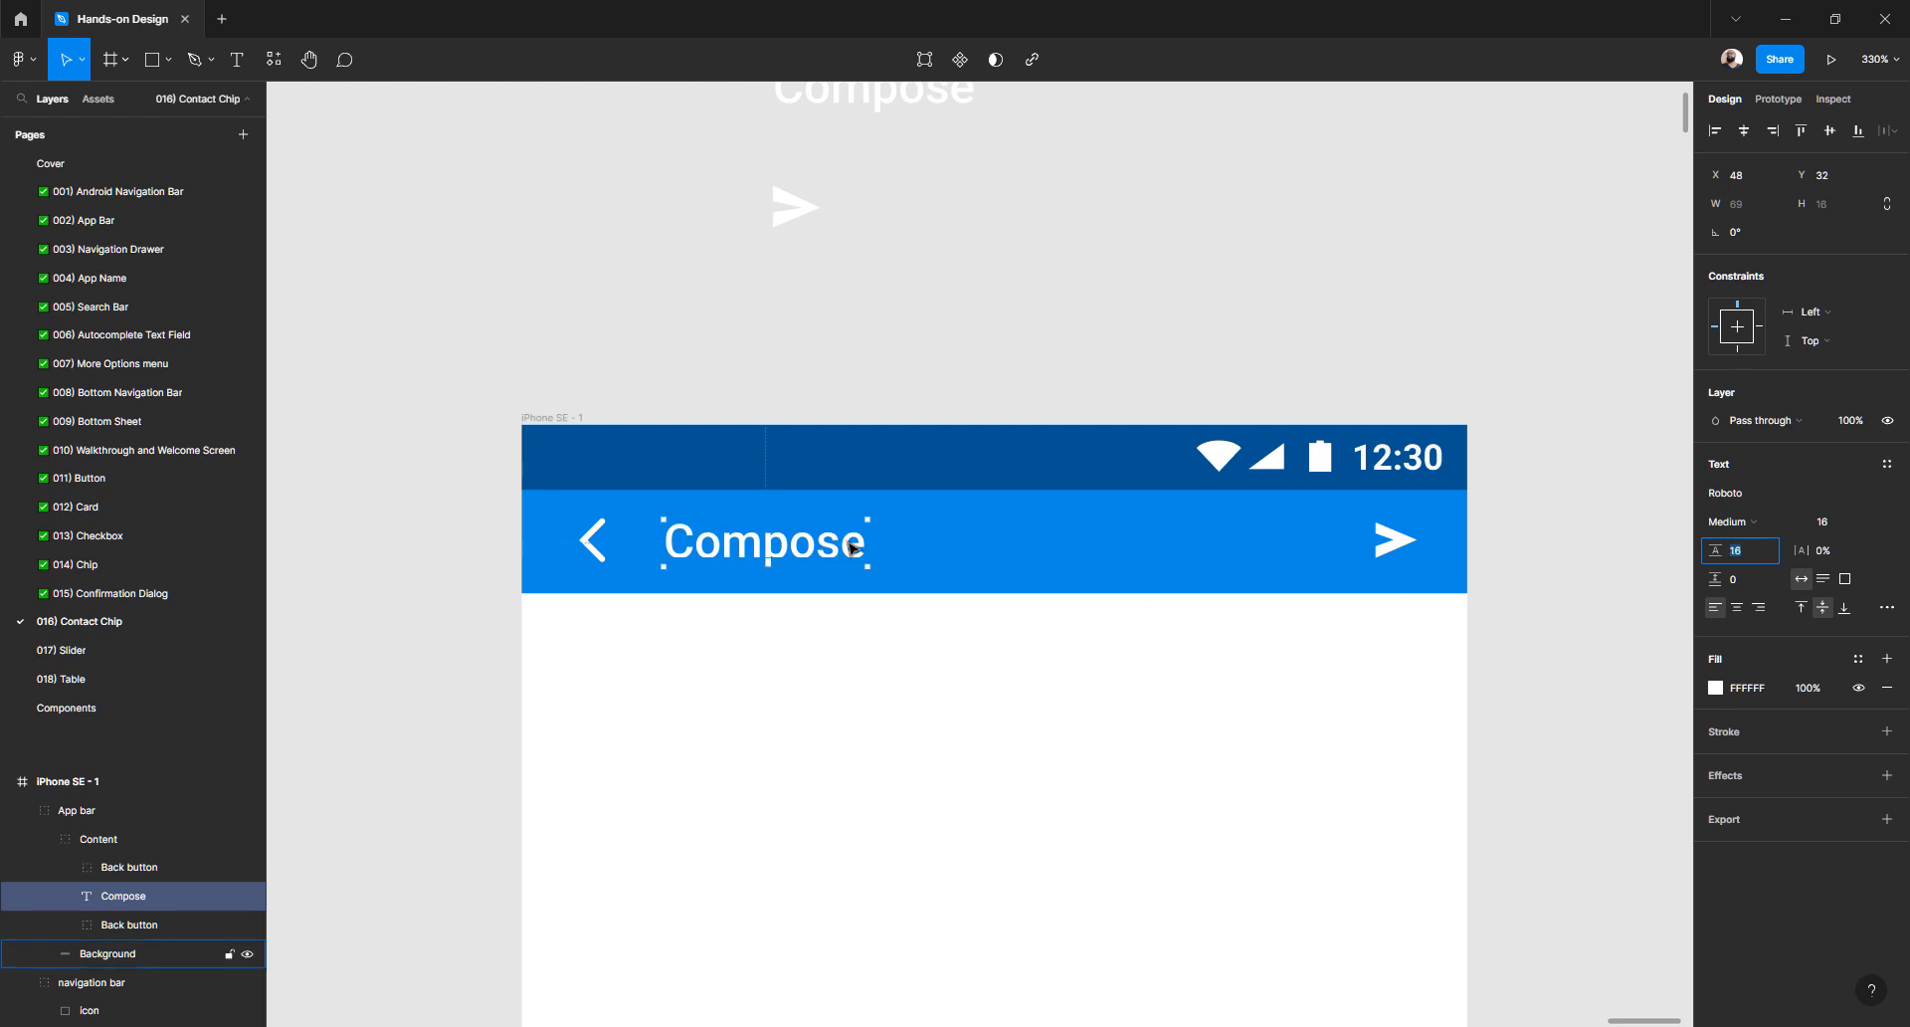
{"action": "left_click", "coordinate": [1749, 556]}
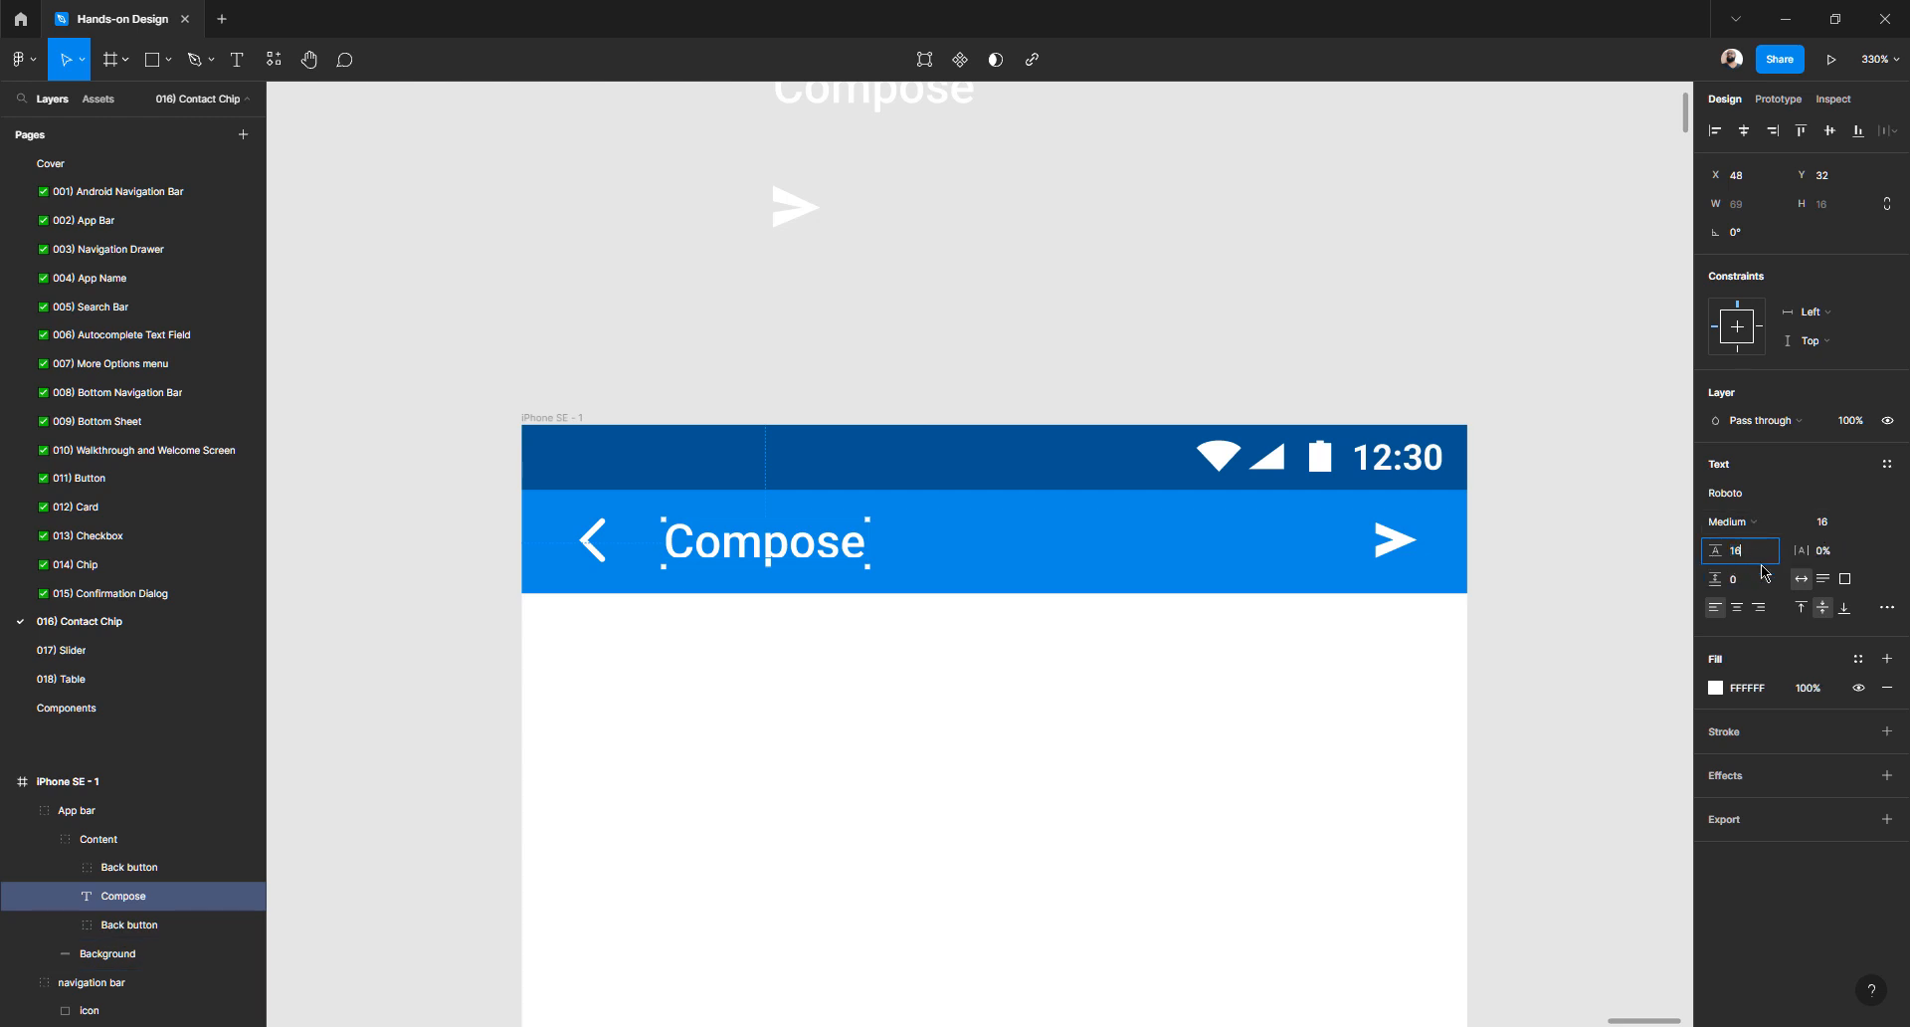
{"action": "key", "text": "Up"}
{"action": "key", "text": "Up"}
{"action": "key", "text": "Up"}
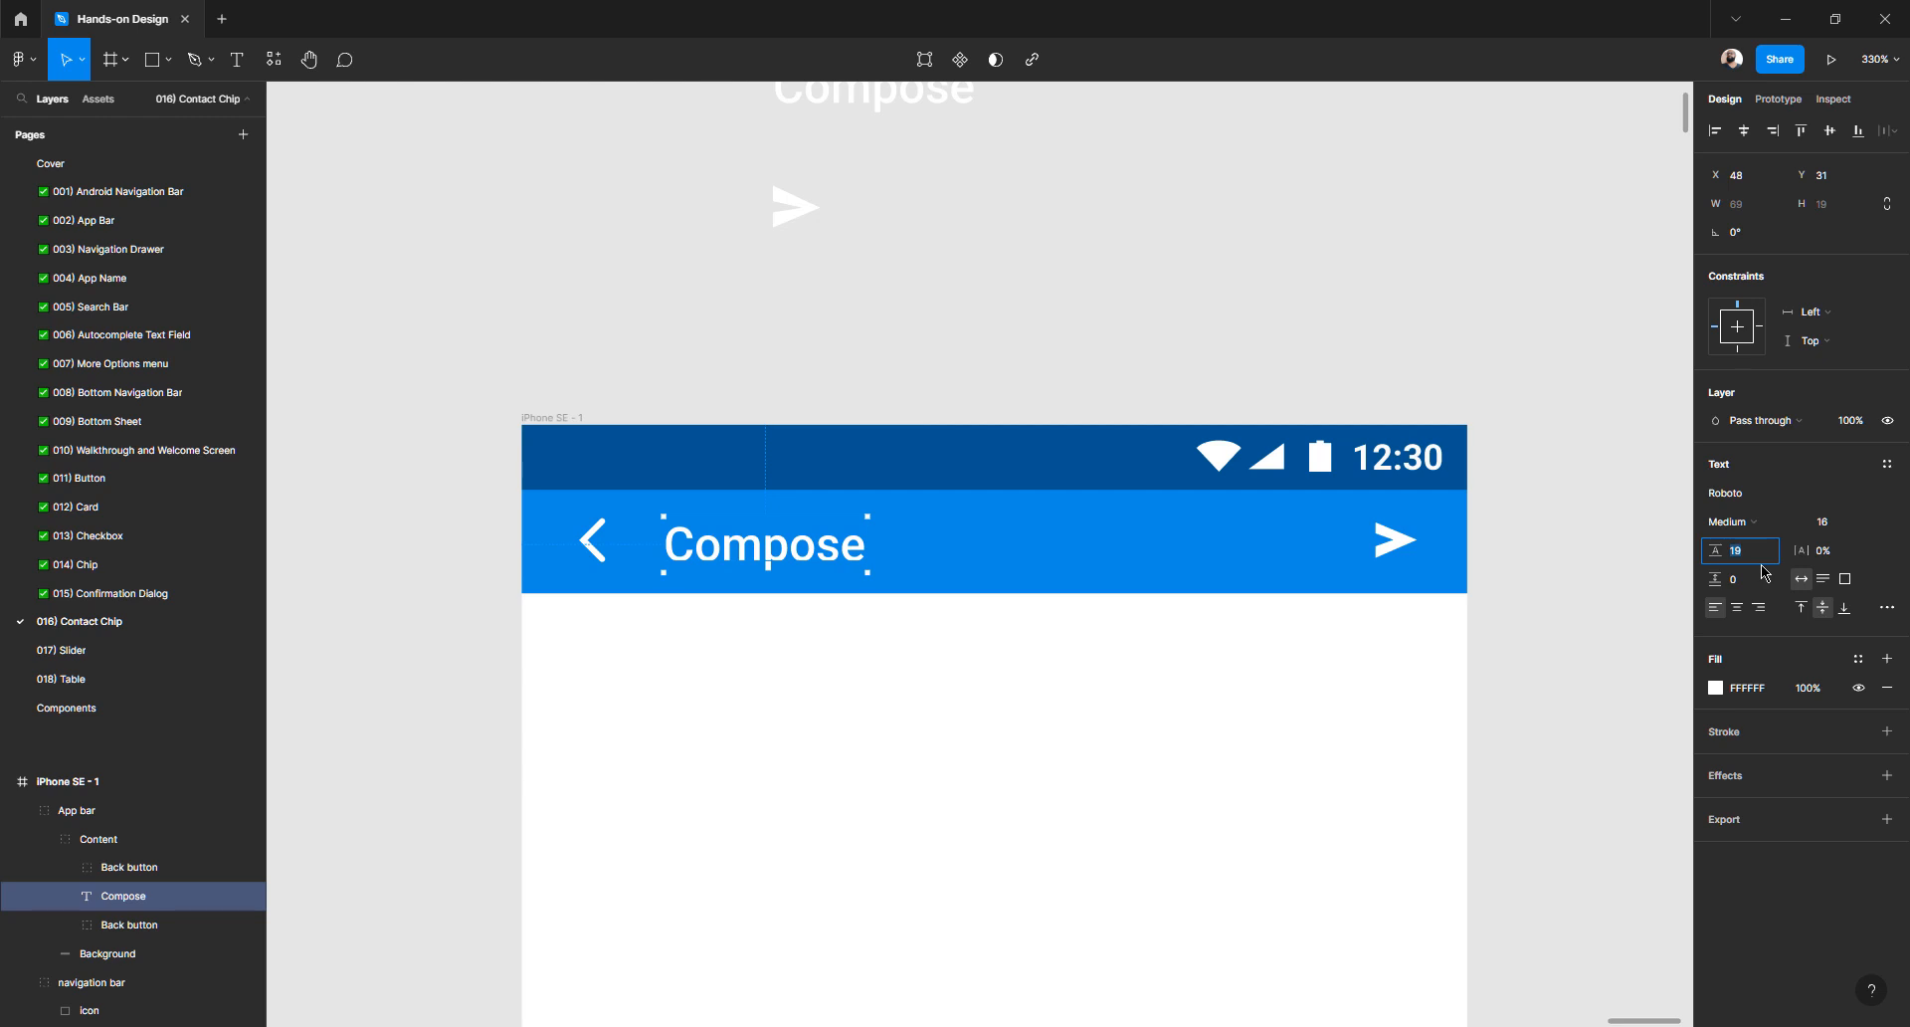
{"action": "left_click", "coordinate": [704, 648]}
{"action": "left_click", "coordinate": [753, 574]}
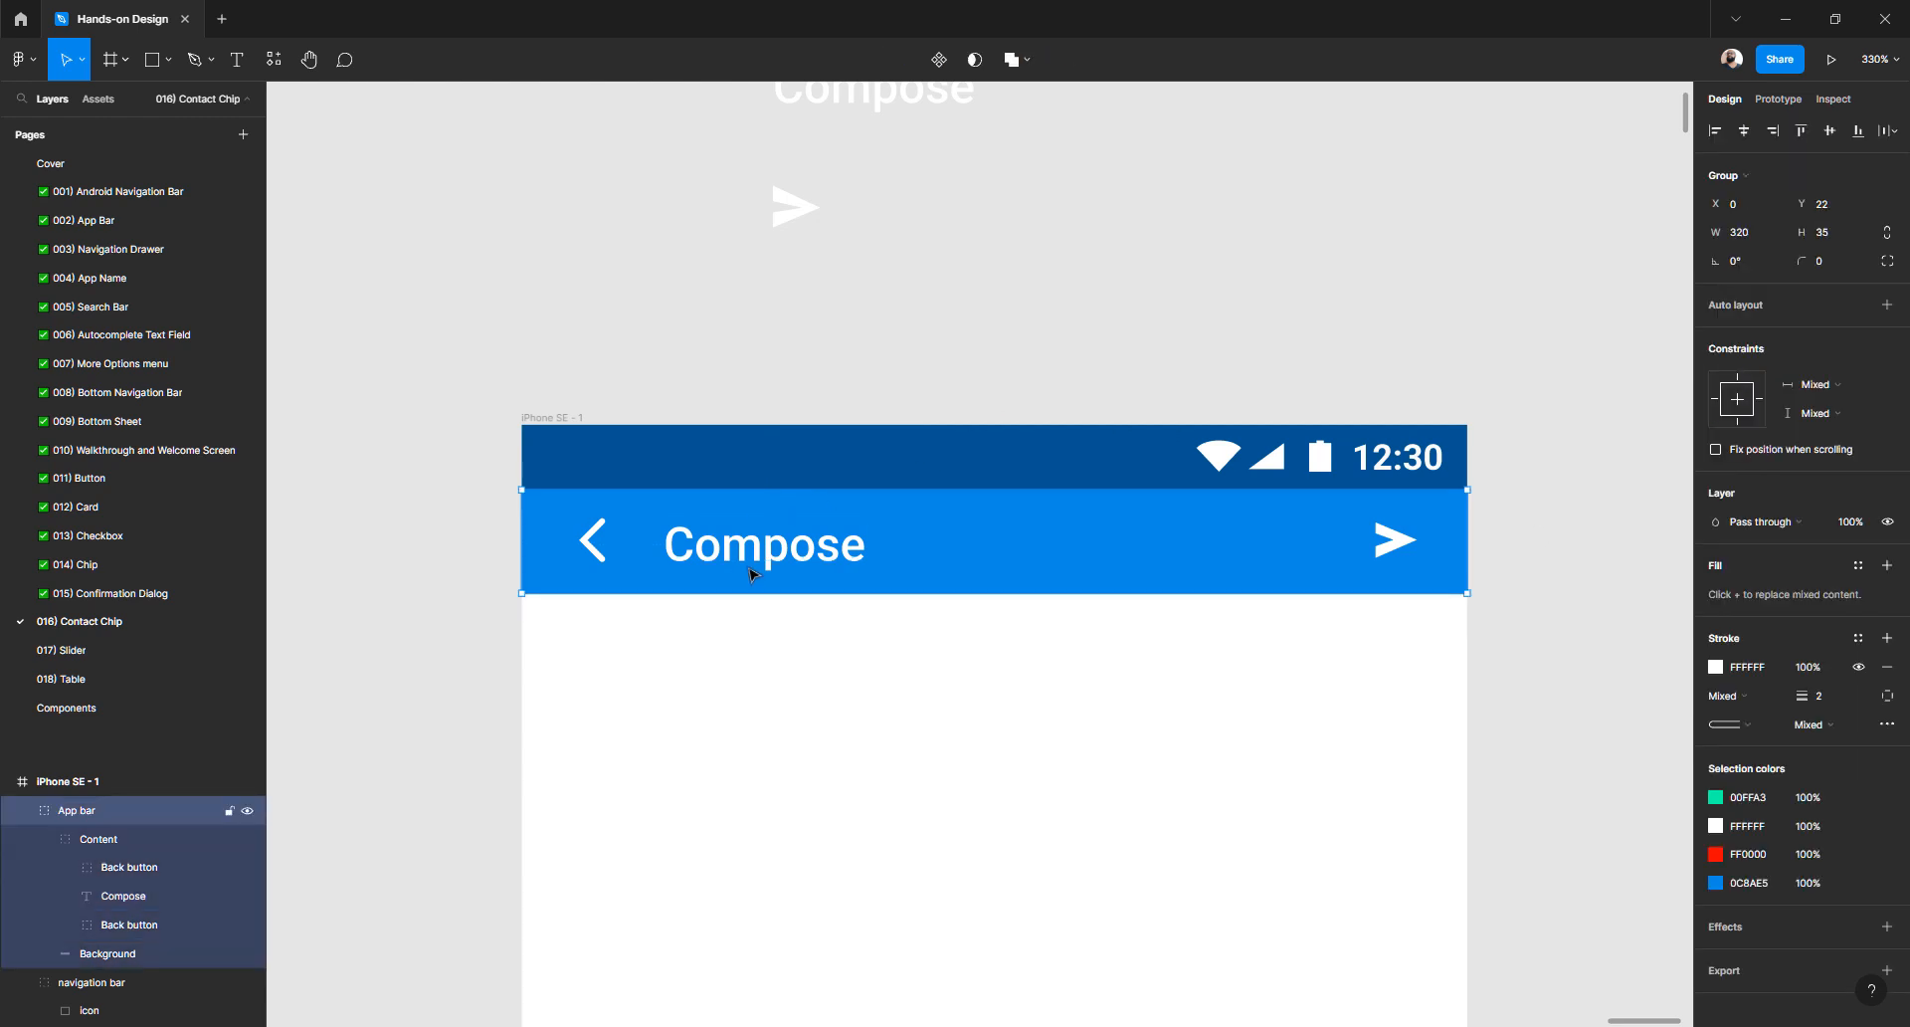
- Align the back arrow, Compose title and send arrow on their vertical centres
{"action": "double_click", "coordinate": [753, 568]}
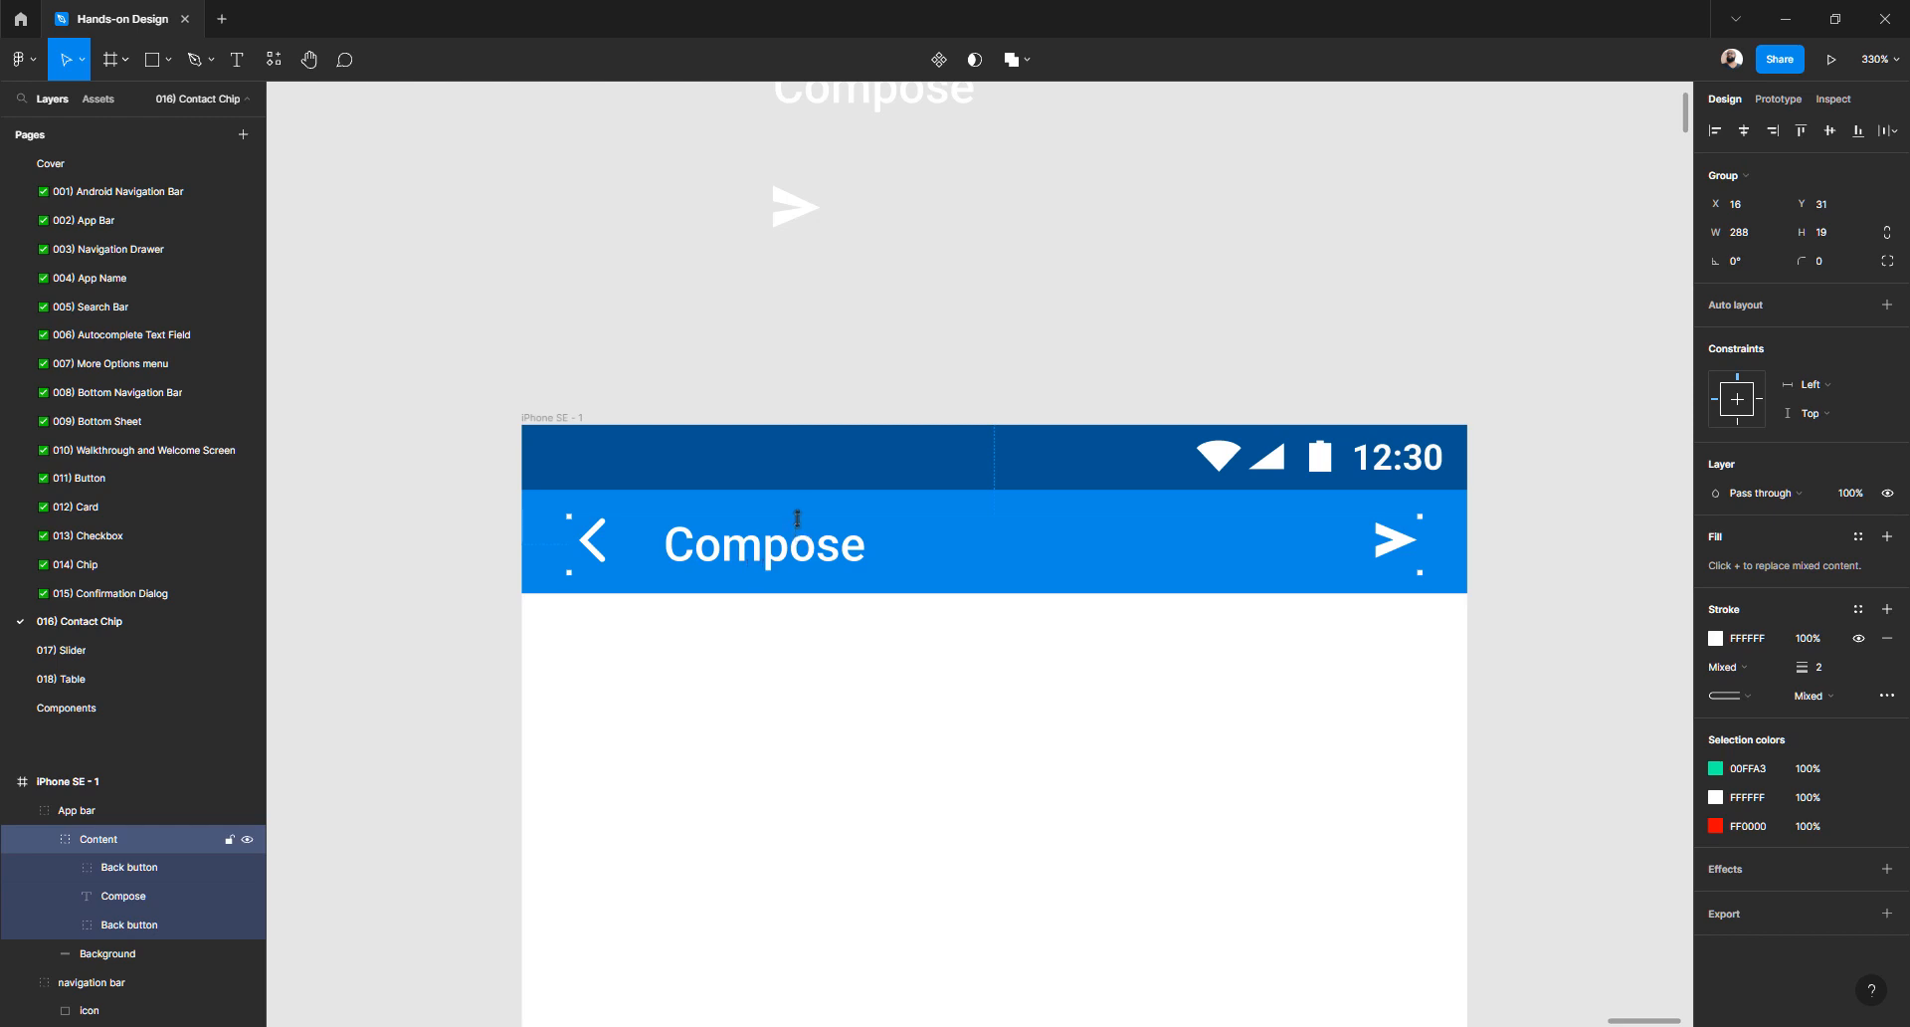
{"action": "key", "text": "alt"}
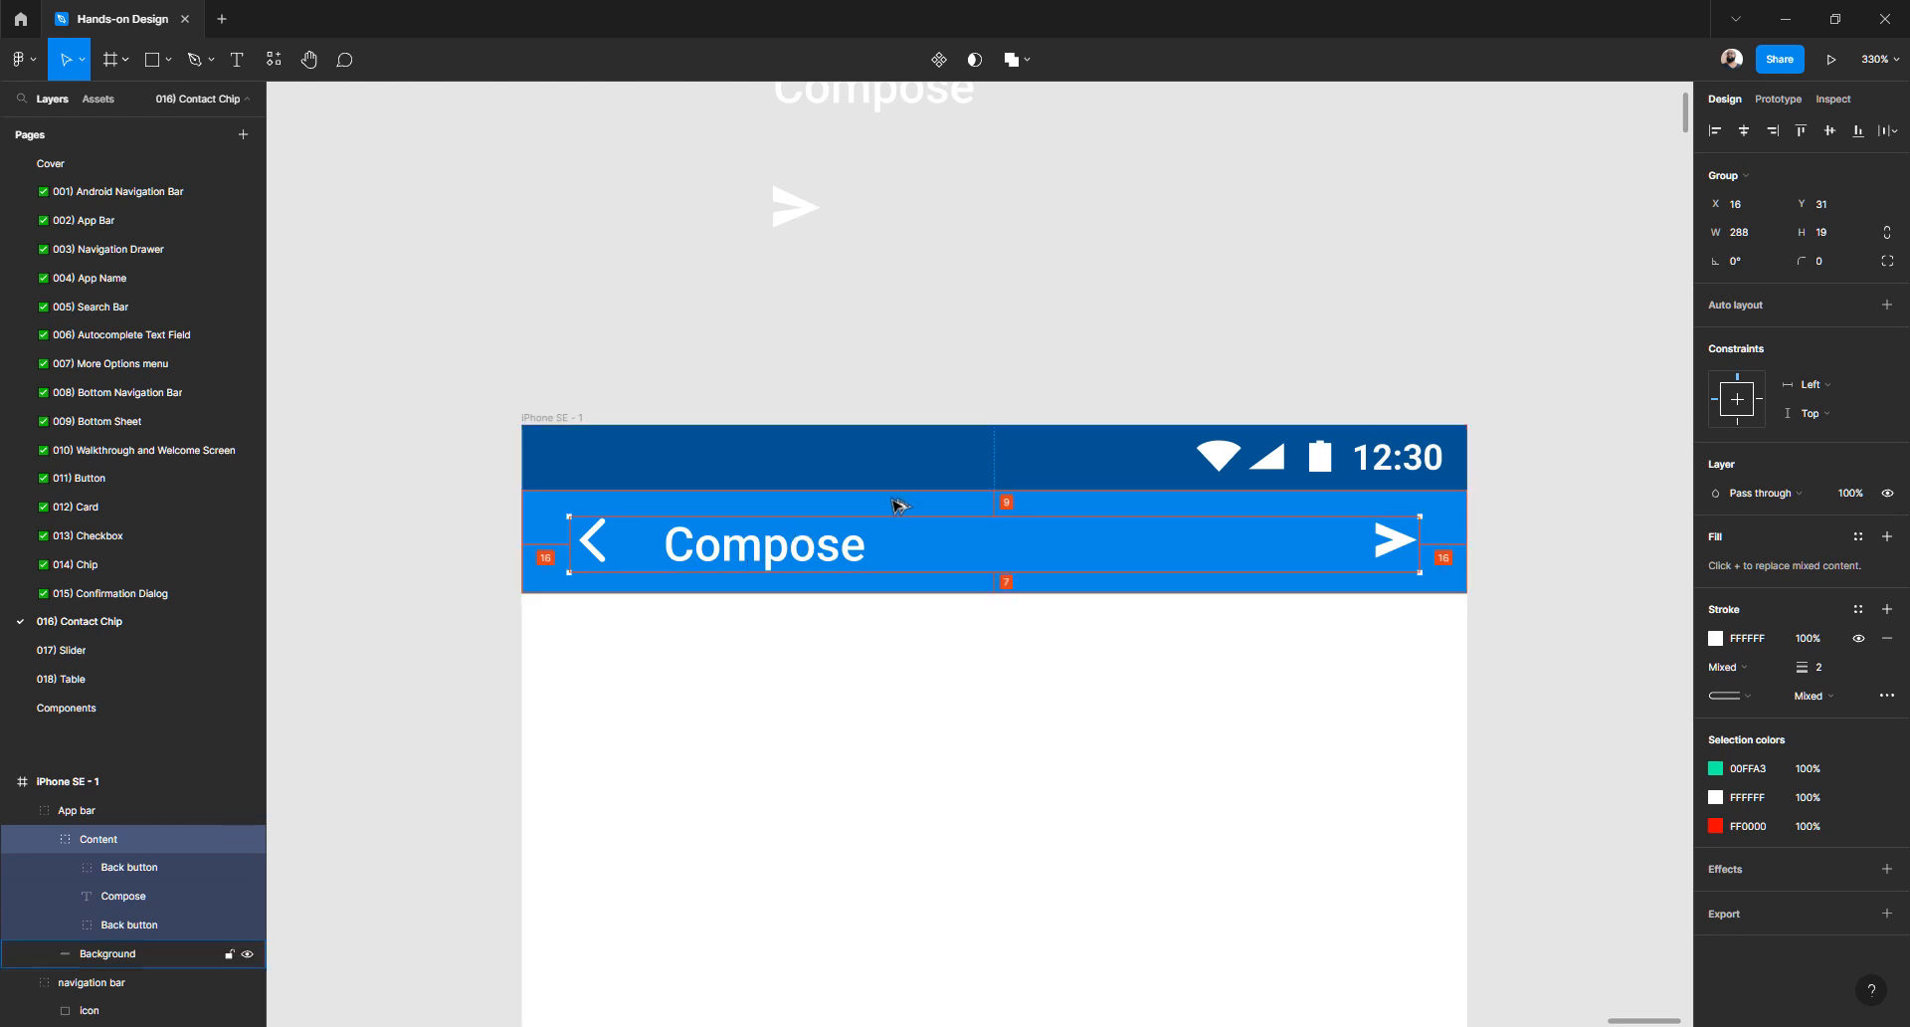
{"action": "double_click", "coordinate": [816, 554]}
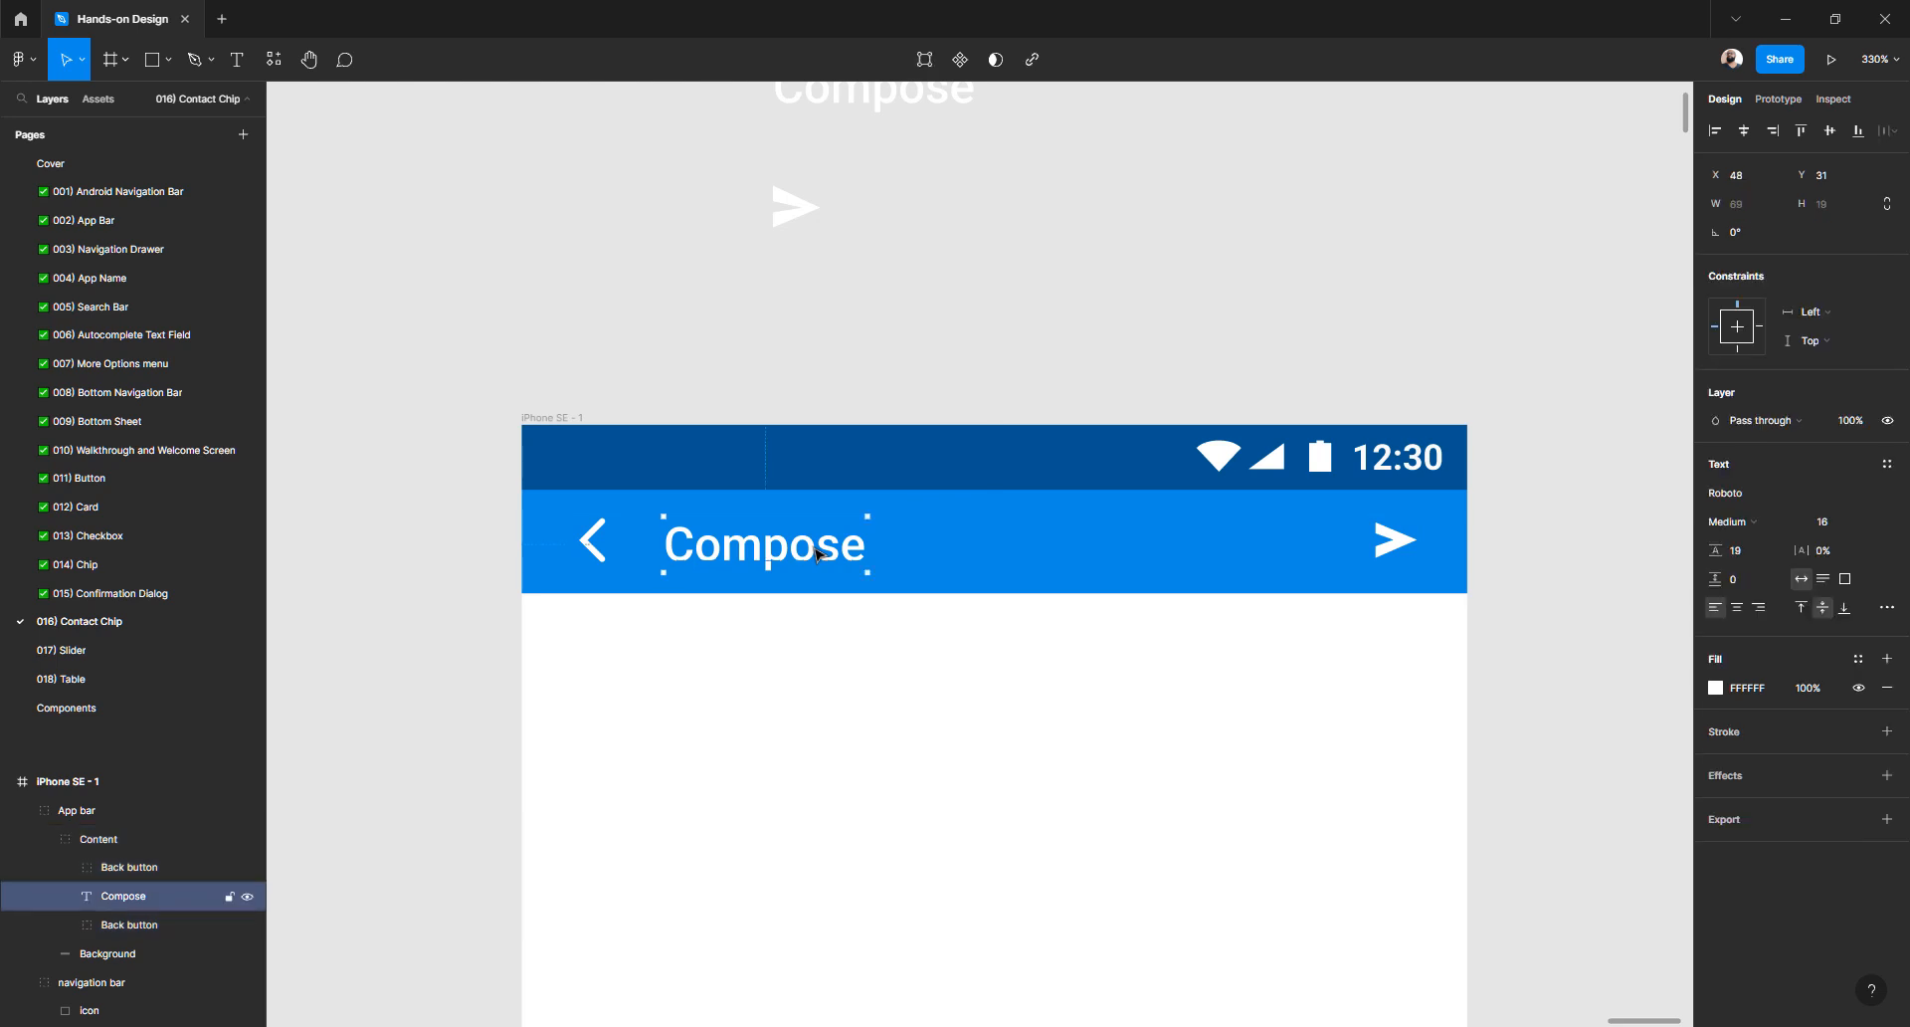
{"action": "left_click", "coordinate": [609, 541], "text": "shift"}
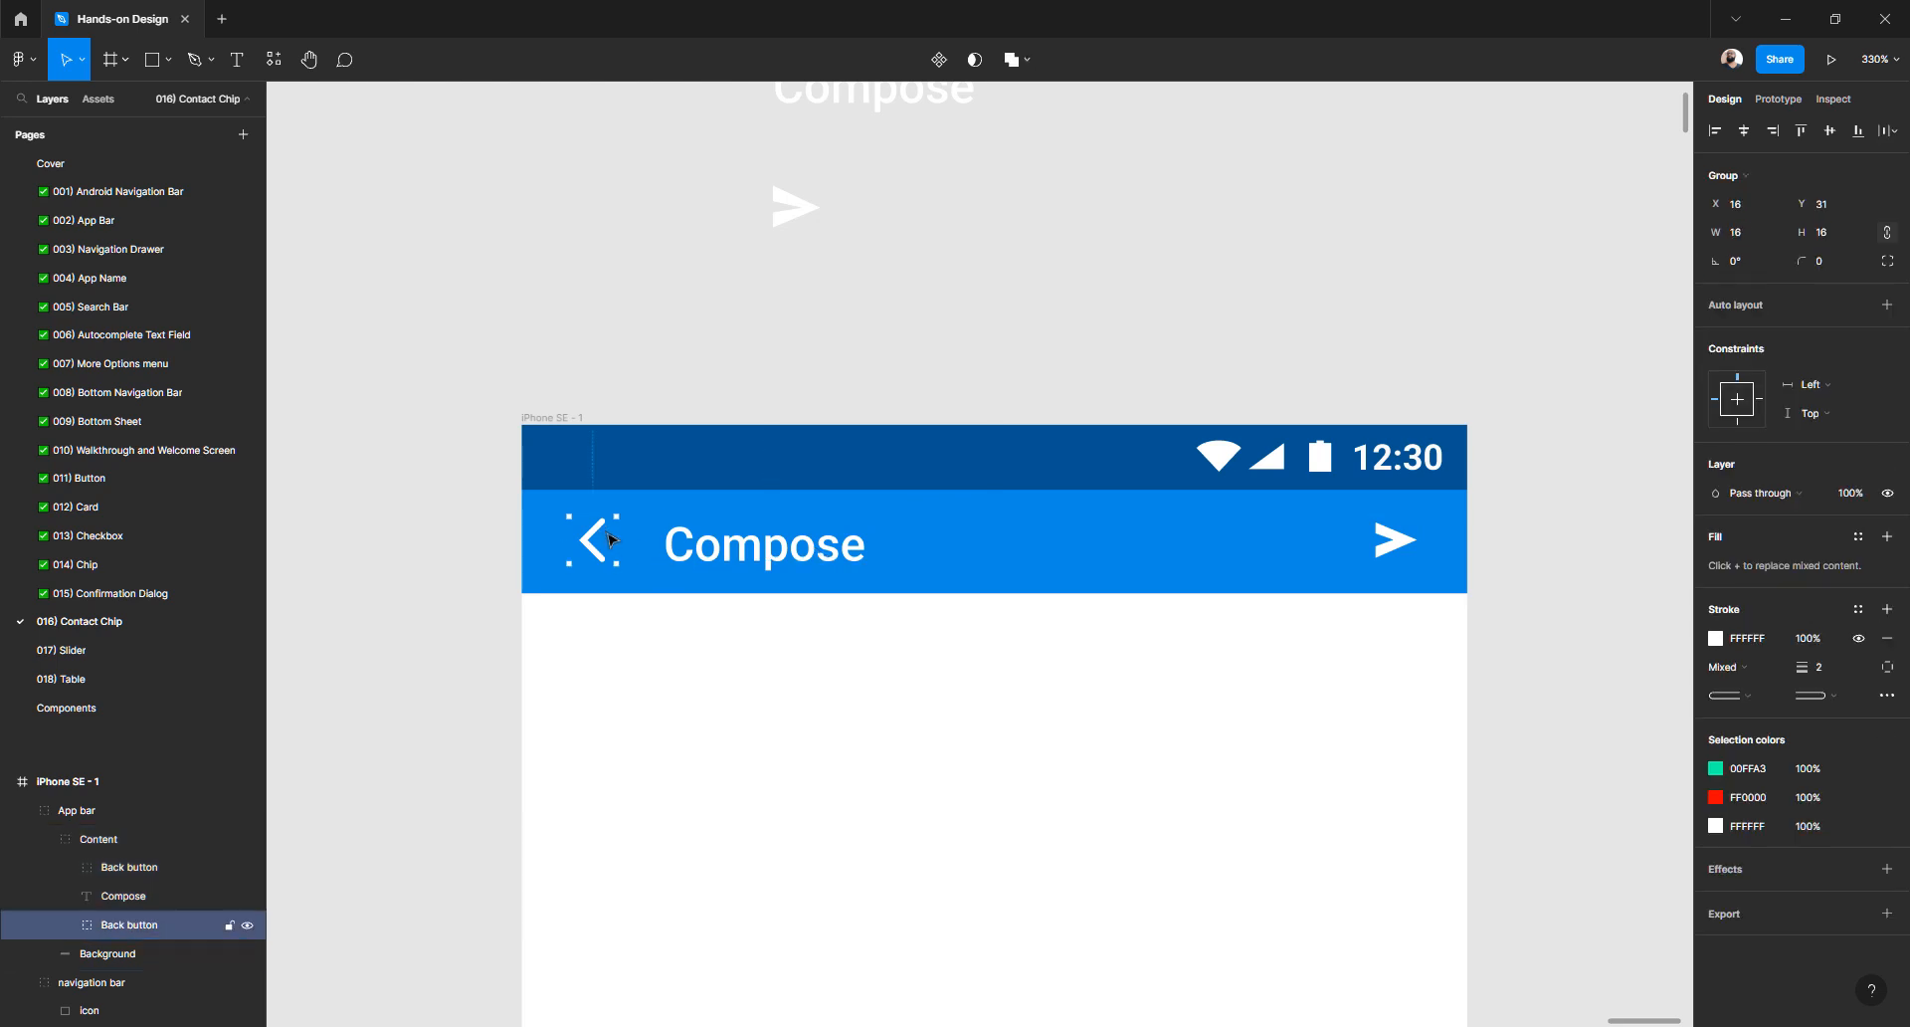
{"action": "left_click", "coordinate": [1396, 540], "text": "shift"}
{"action": "left_click", "coordinate": [1831, 131]}
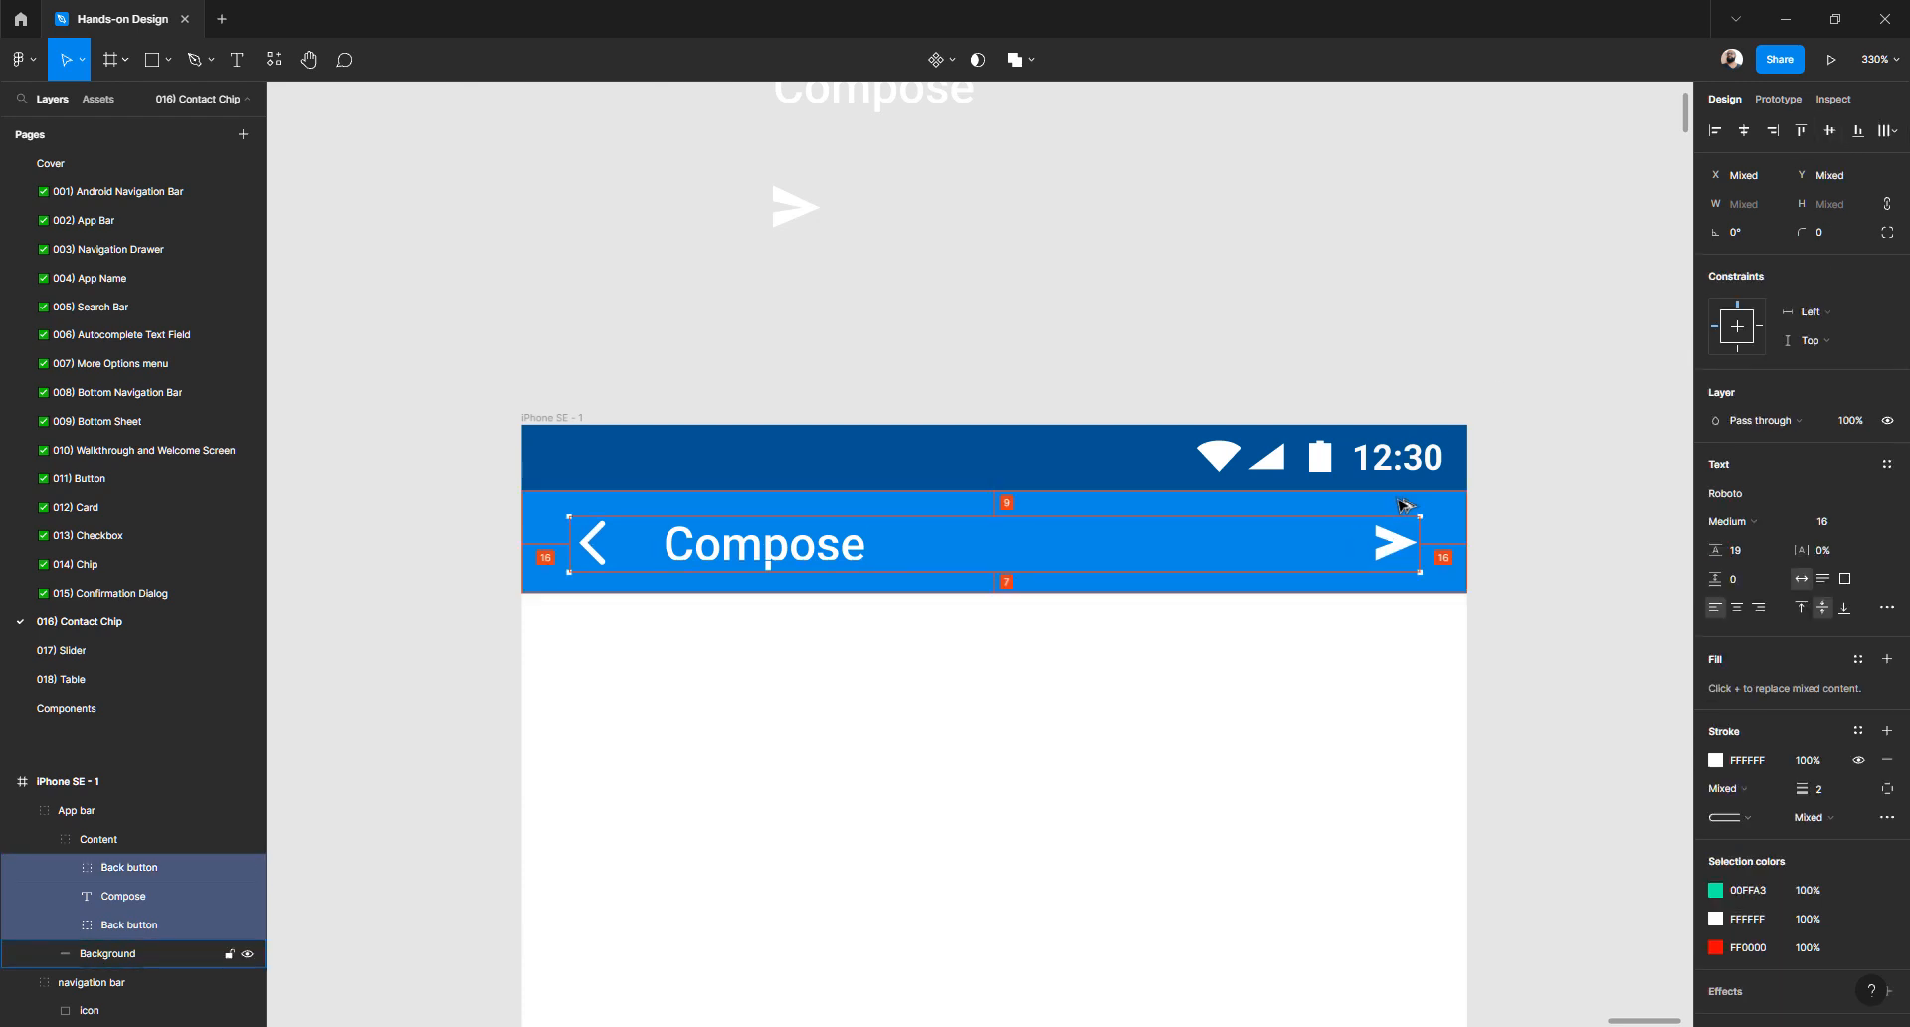
{"action": "left_click", "coordinate": [1481, 584]}
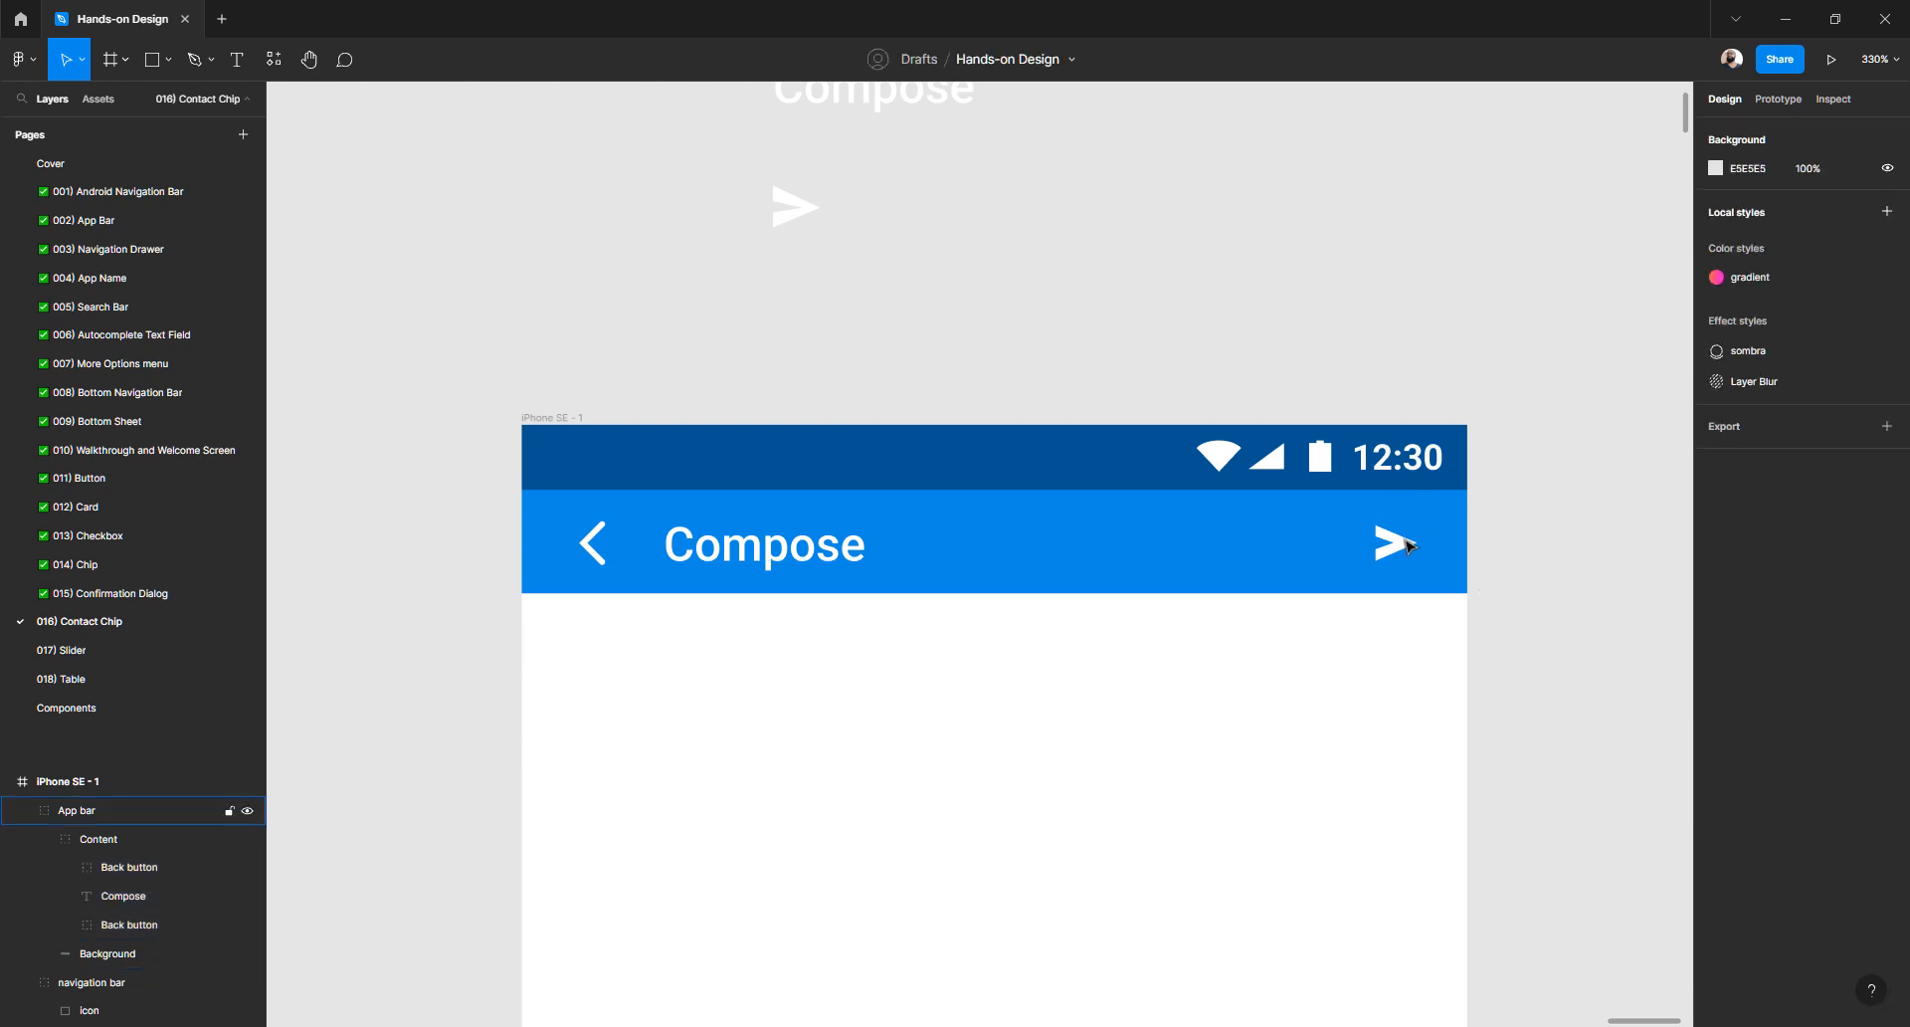
- Nudge the Content group up 1 px to Y 30, leaving 8 px above and below
{"action": "left_click", "coordinate": [1402, 547]}
{"action": "double_click", "coordinate": [1402, 549]}
{"action": "key", "text": "alt"}
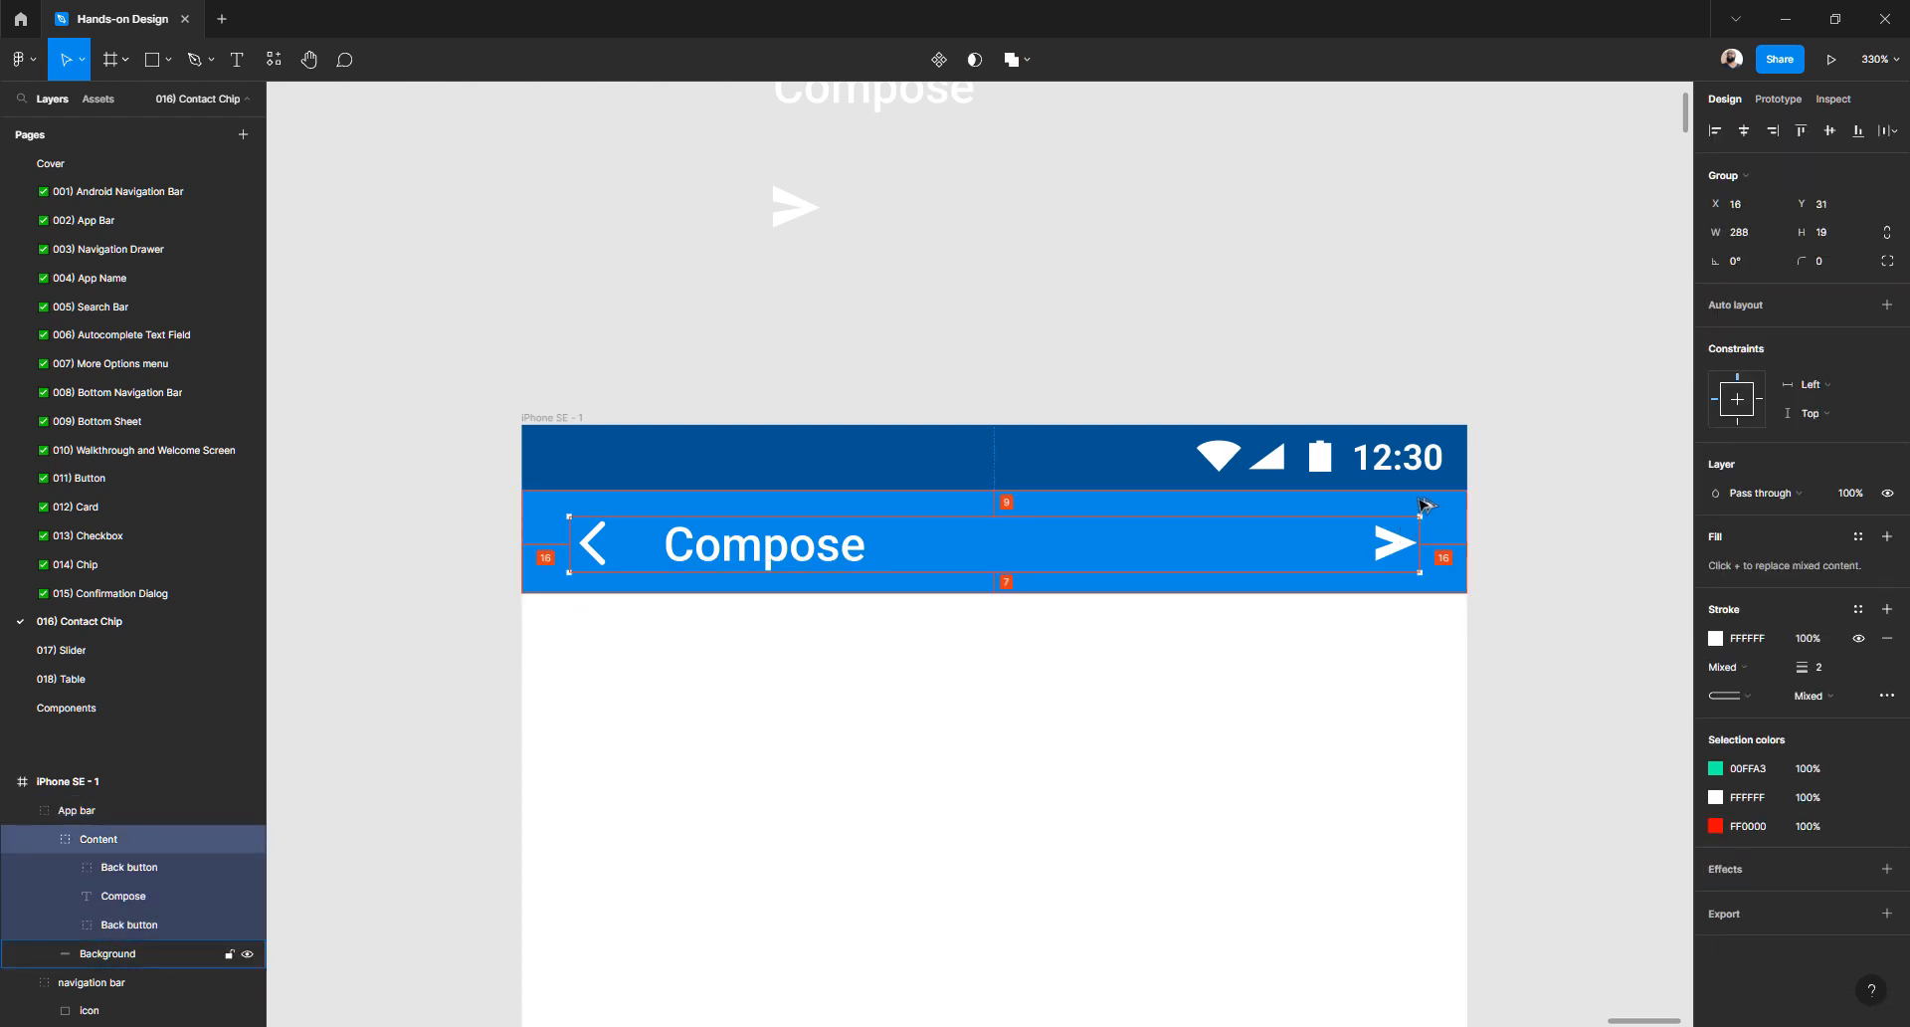
{"action": "key", "text": "Up"}
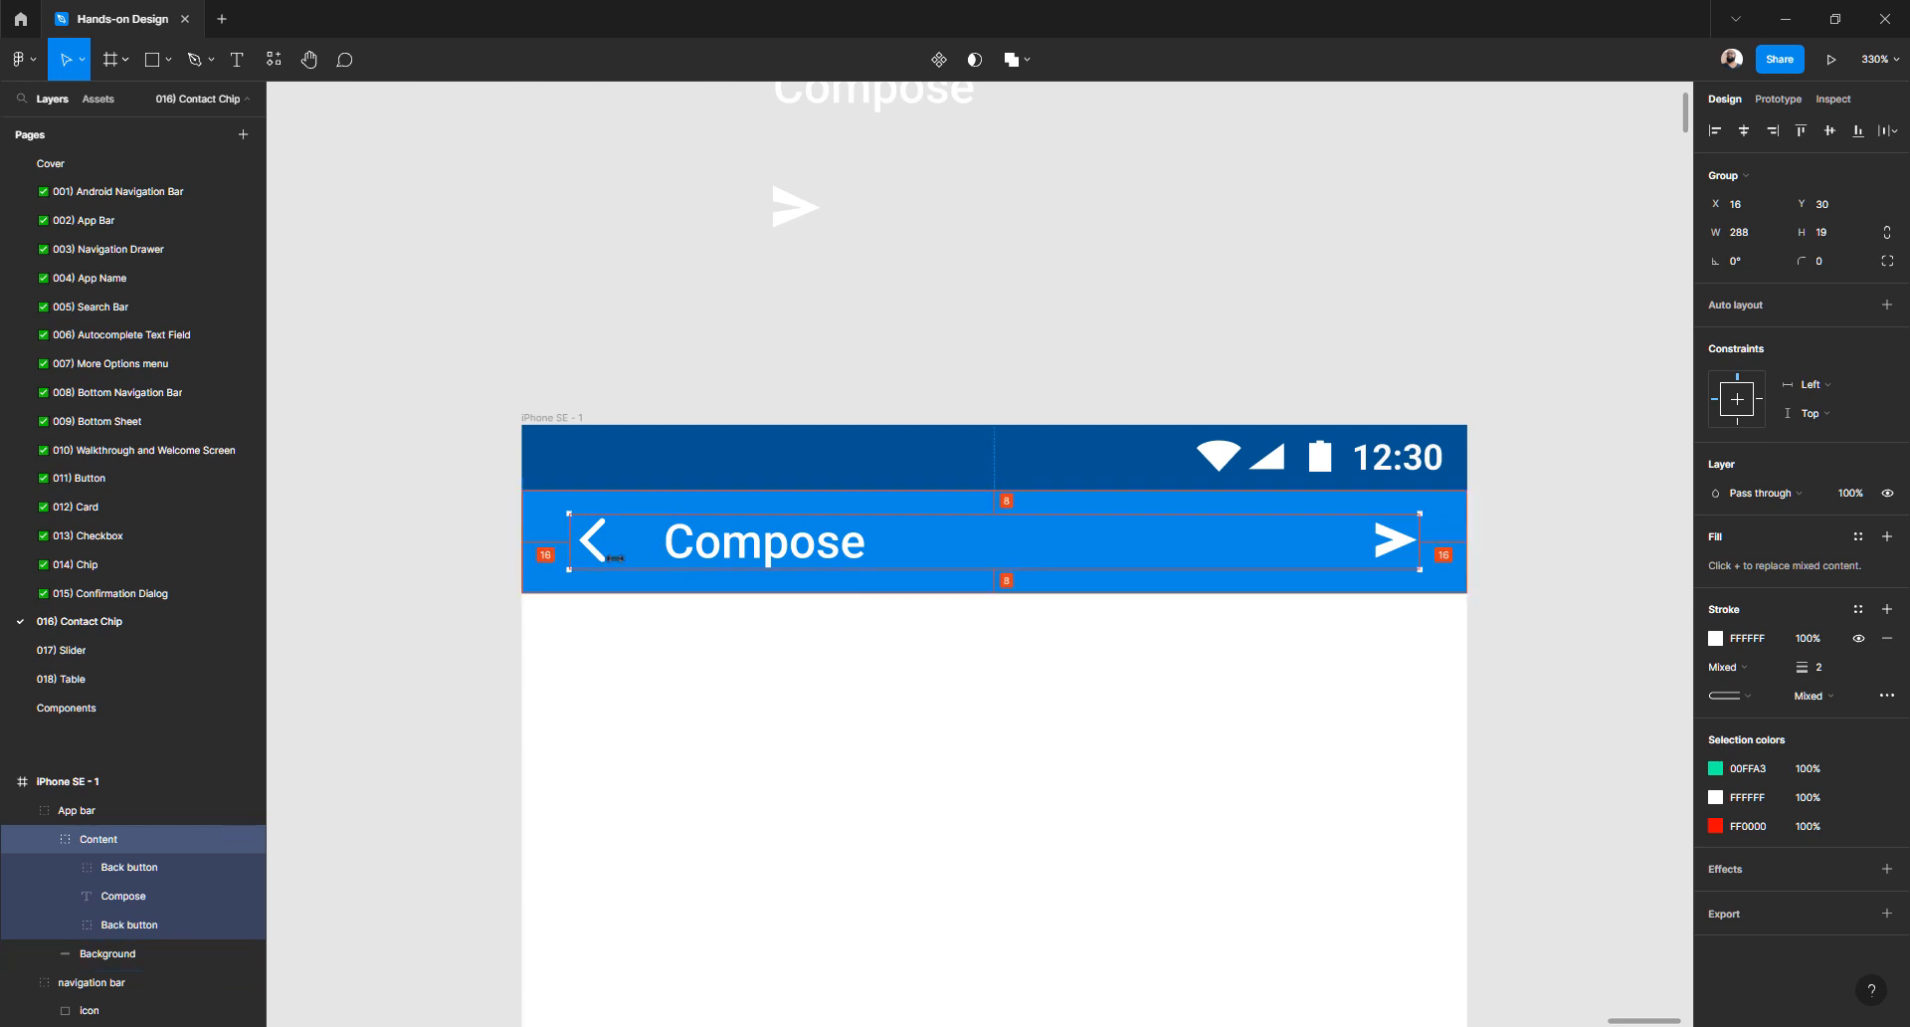
{"action": "left_click", "coordinate": [1557, 569]}
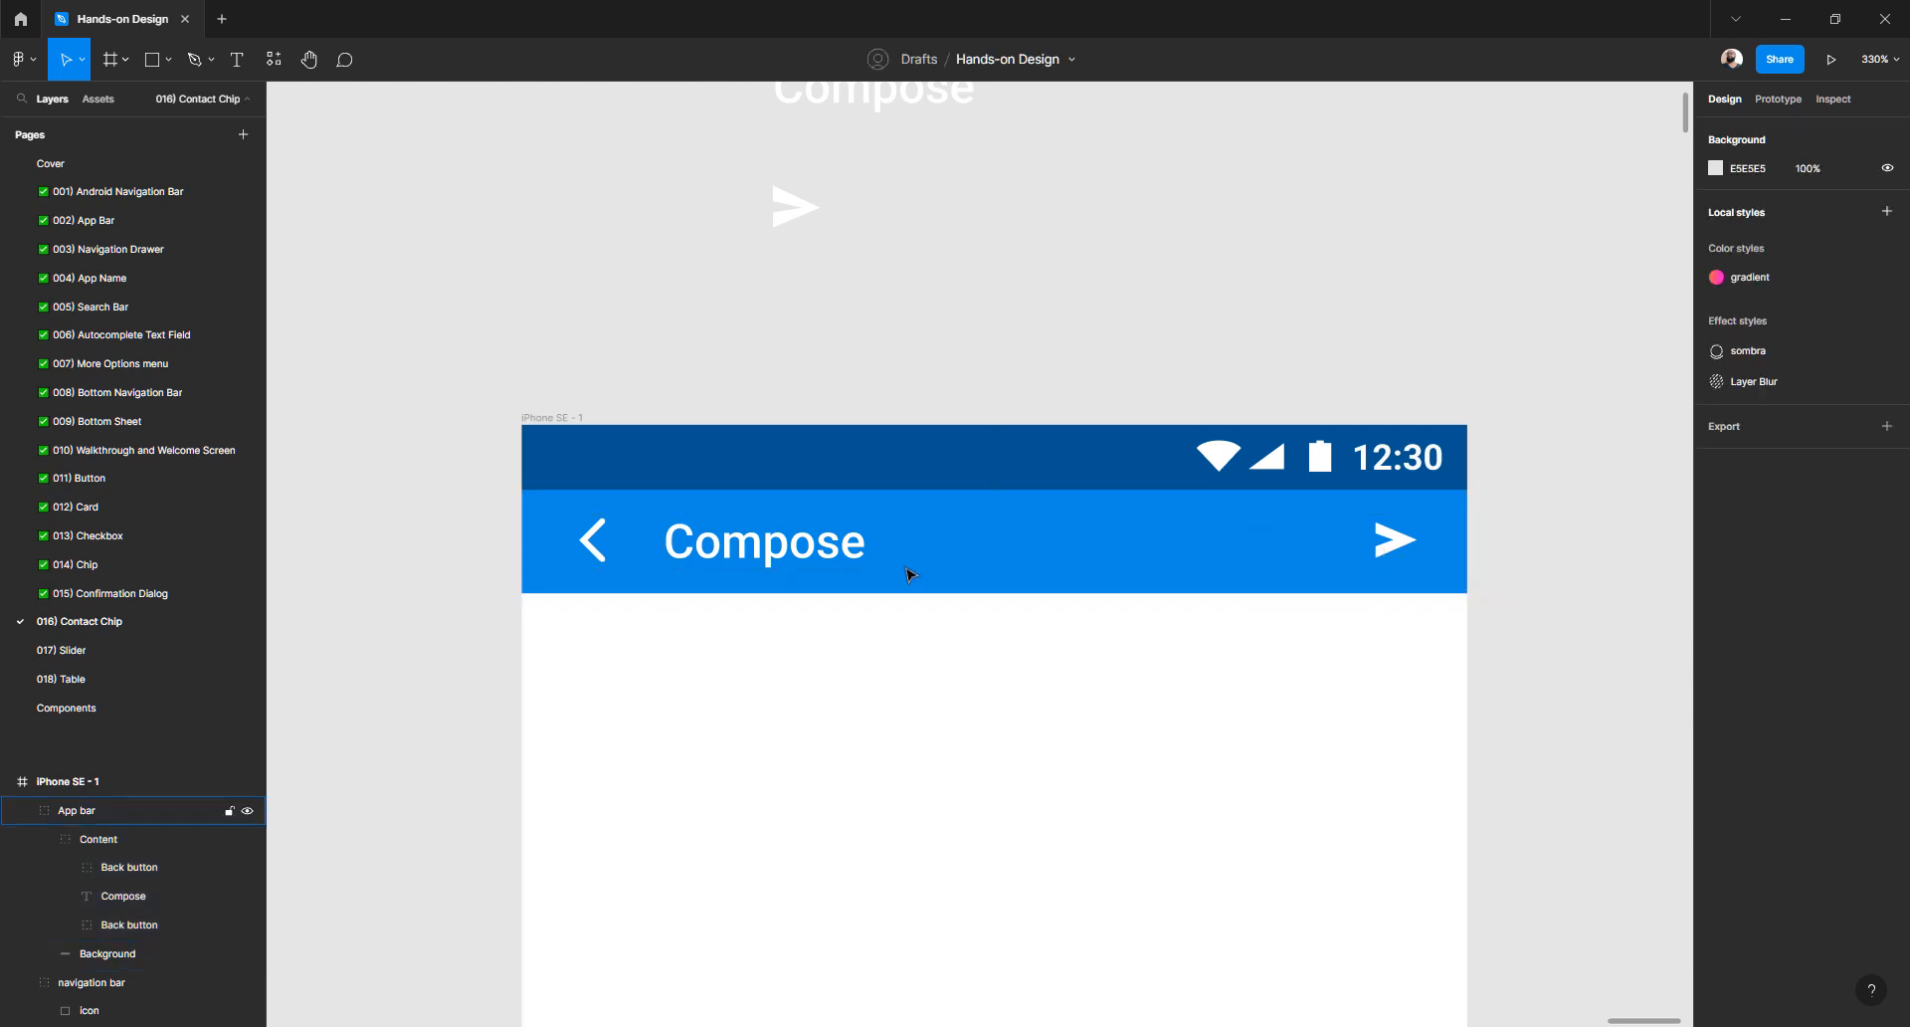
{"action": "scroll", "coordinate": [907, 574], "scroll_direction": "down", "scroll_amount": 3}
{"action": "scroll", "coordinate": [907, 574], "scroll_direction": "down", "scroll_amount": 2}
{"action": "scroll", "coordinate": [907, 574], "scroll_direction": "left", "scroll_amount": 3}
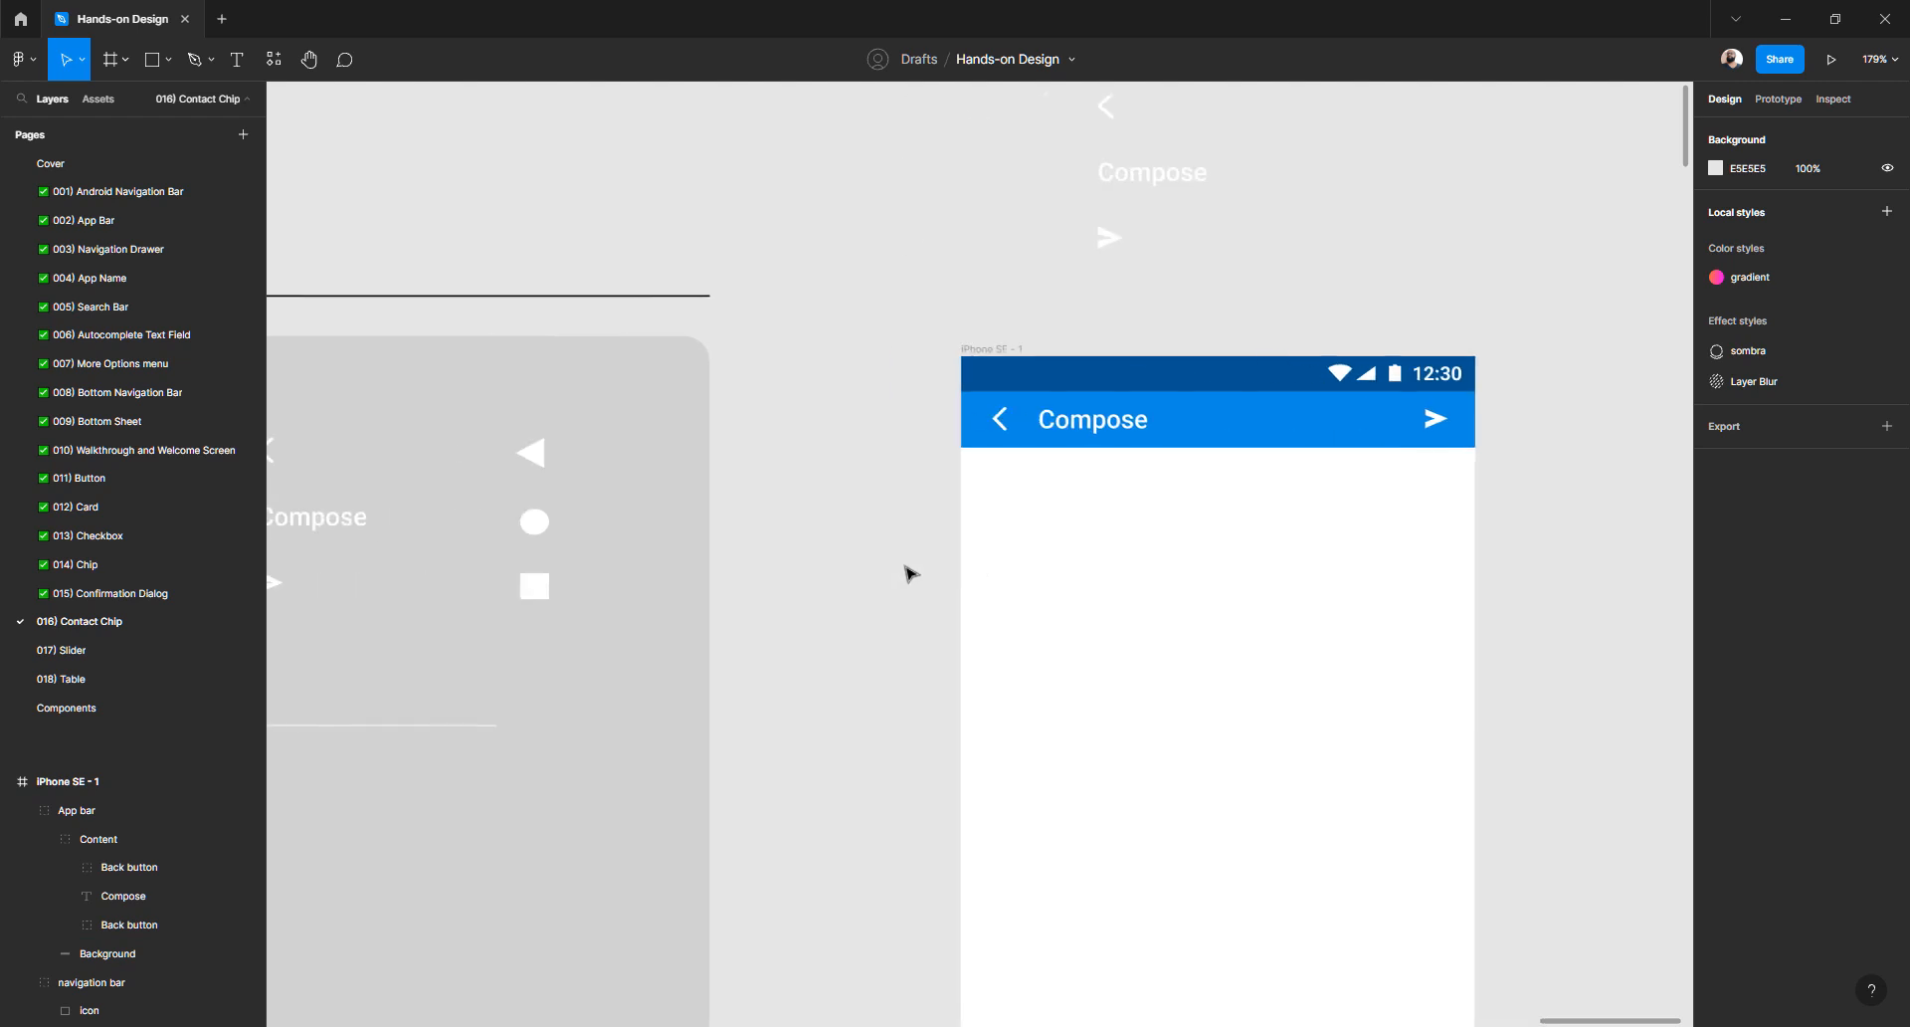
{"action": "scroll", "coordinate": [907, 574], "scroll_direction": "down", "scroll_amount": 6}
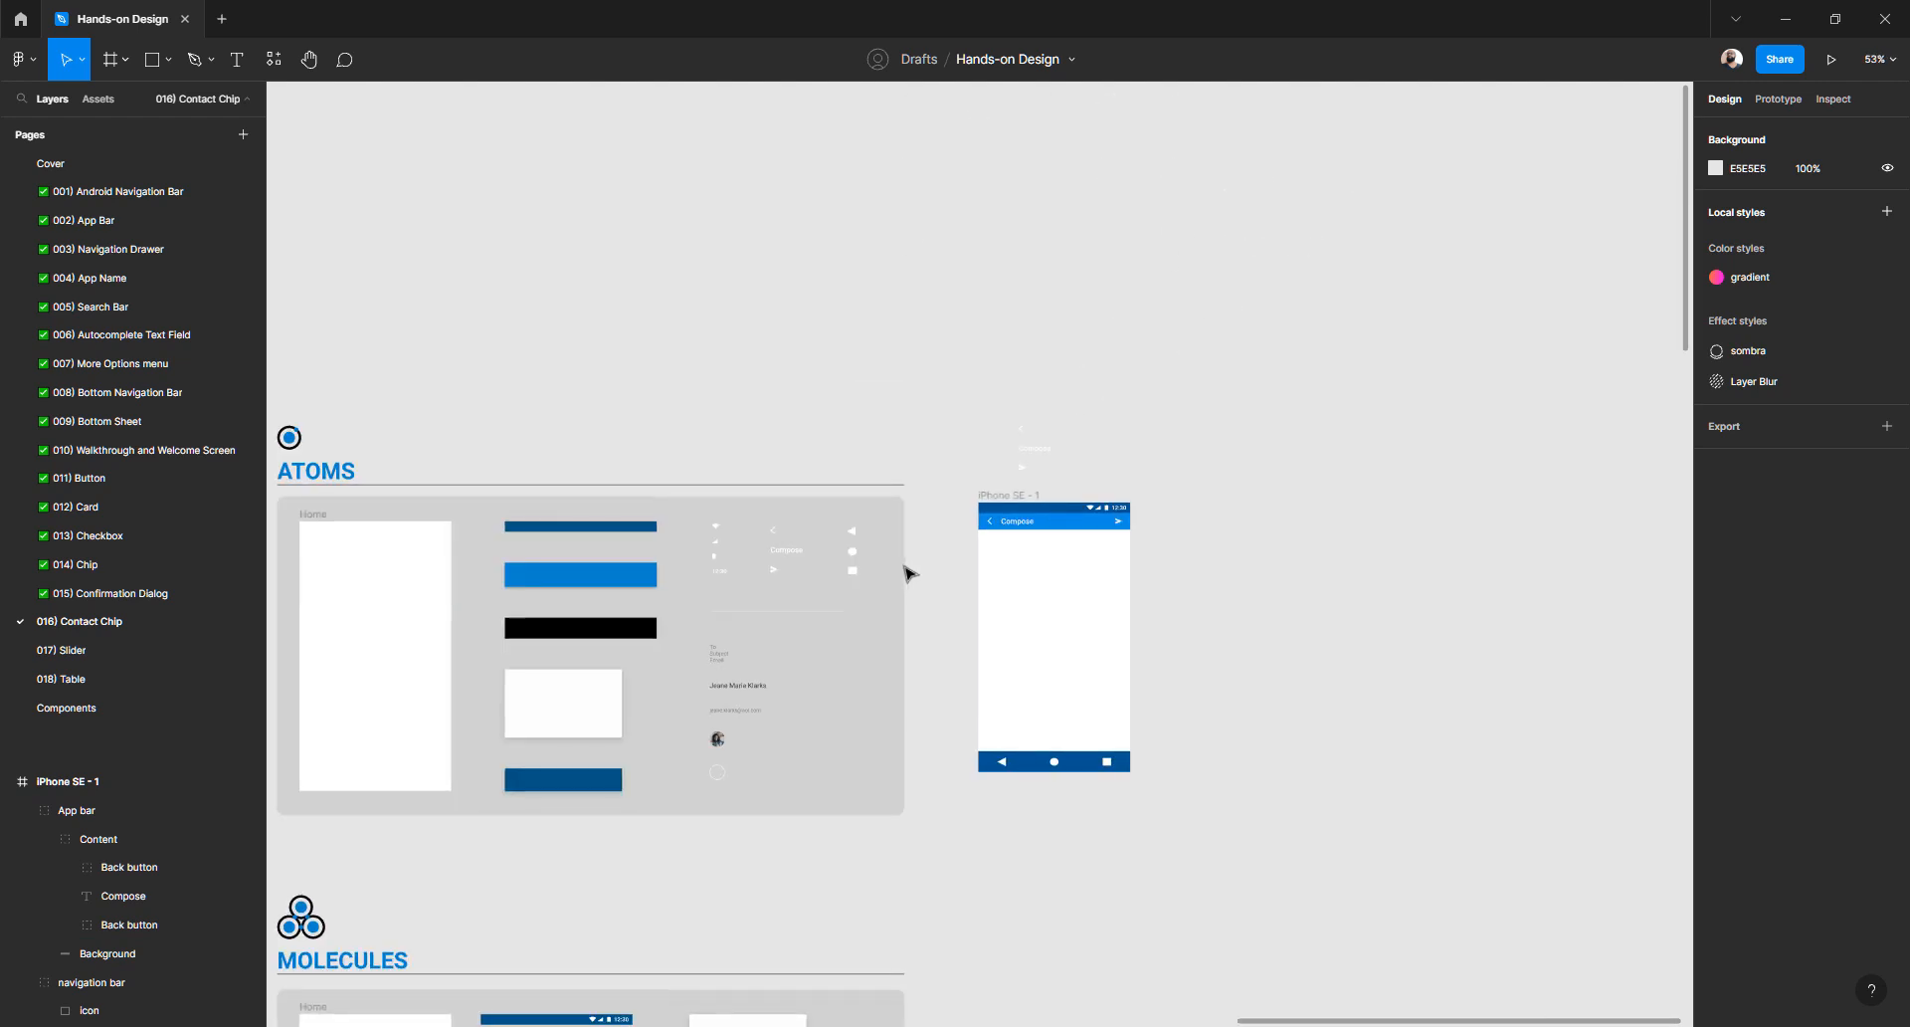
{"action": "scroll", "coordinate": [908, 574], "scroll_direction": "left", "scroll_amount": 3}
{"action": "scroll", "coordinate": [907, 574], "scroll_direction": "down", "scroll_amount": 10}
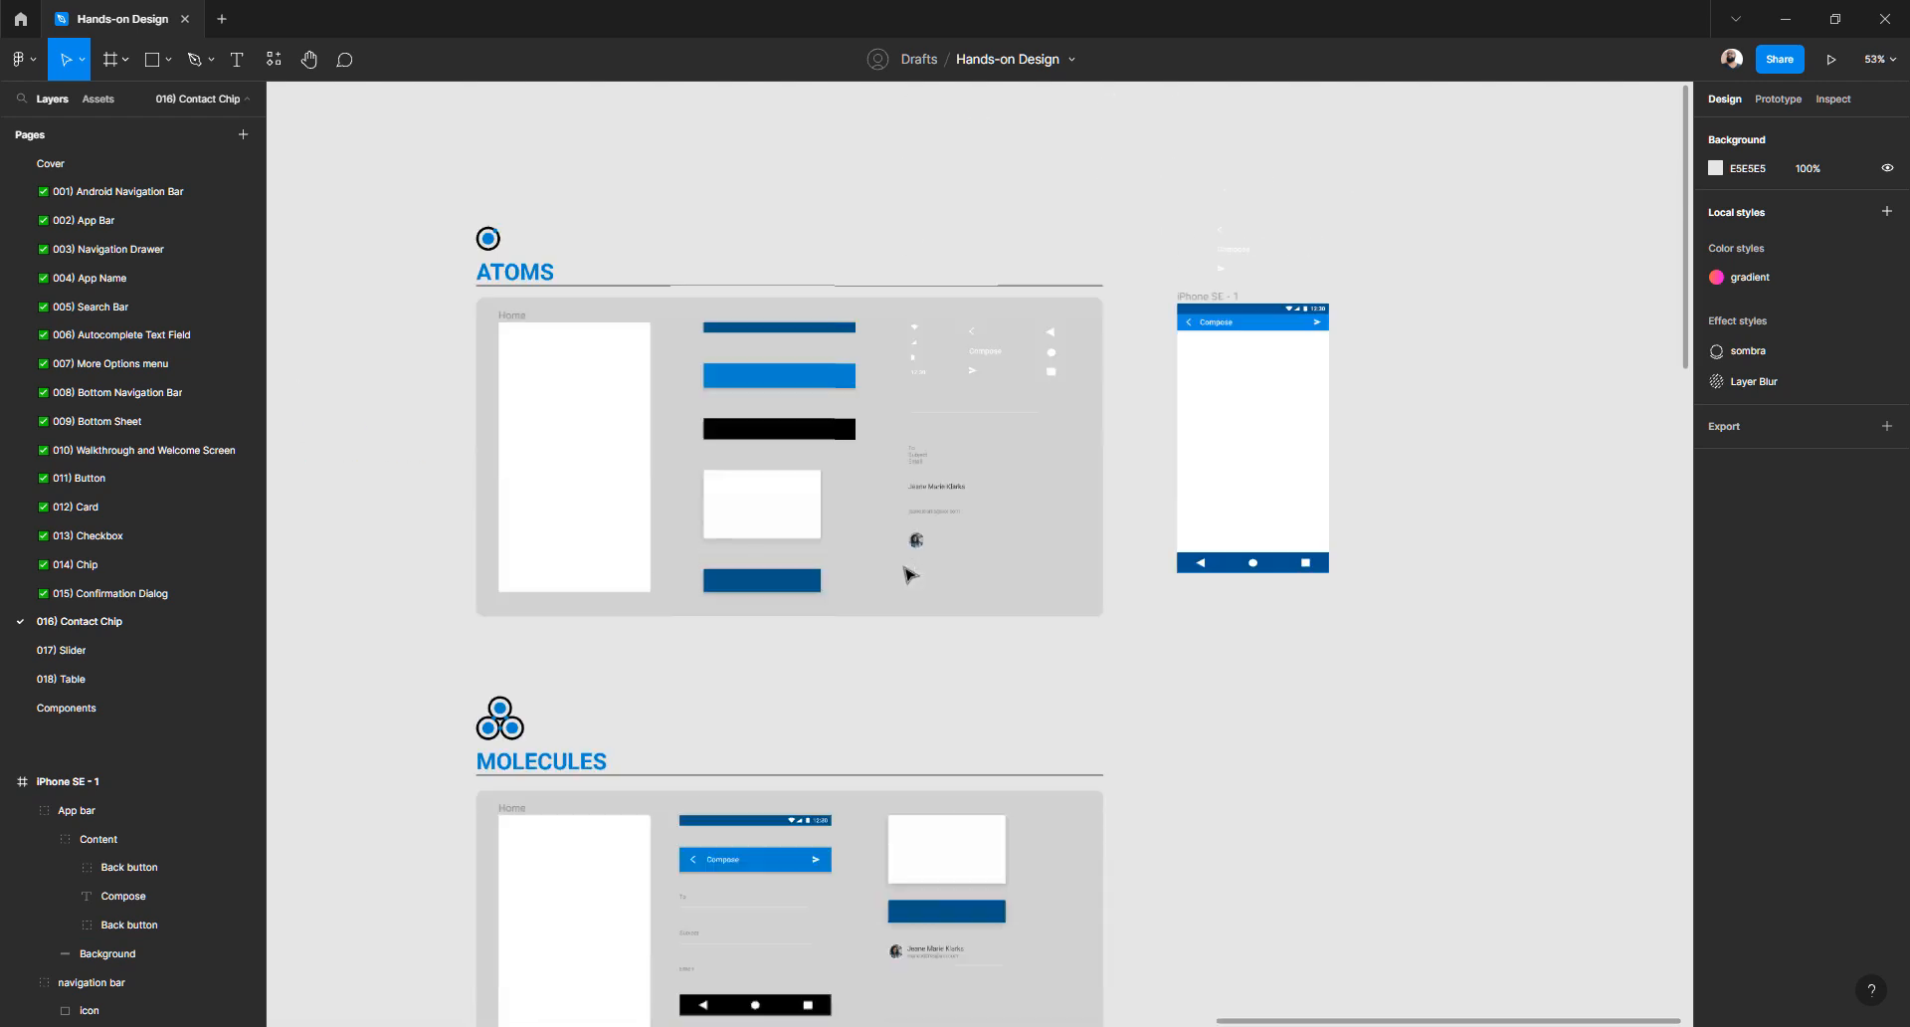
{"action": "scroll", "coordinate": [908, 574], "scroll_direction": "up", "scroll_amount": 10}
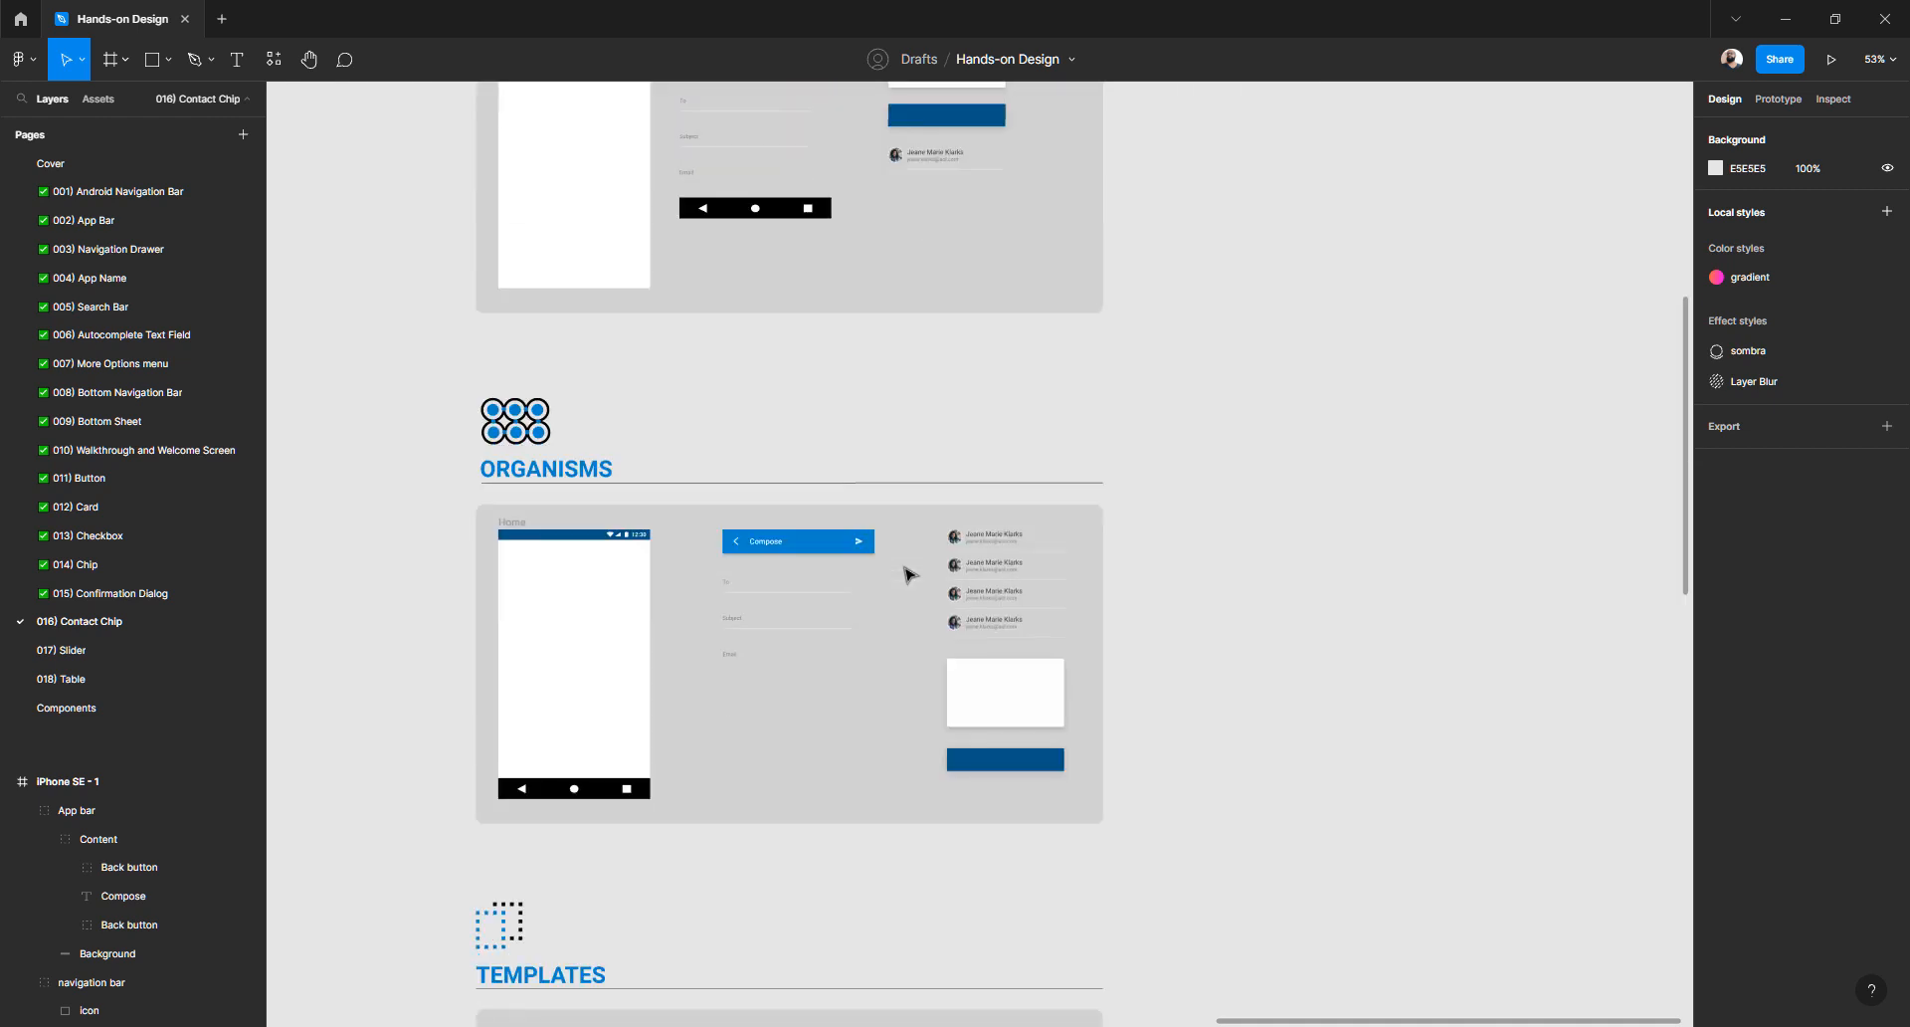
{"action": "scroll", "coordinate": [1154, 481], "scroll_direction": "up", "scroll_amount": 5}
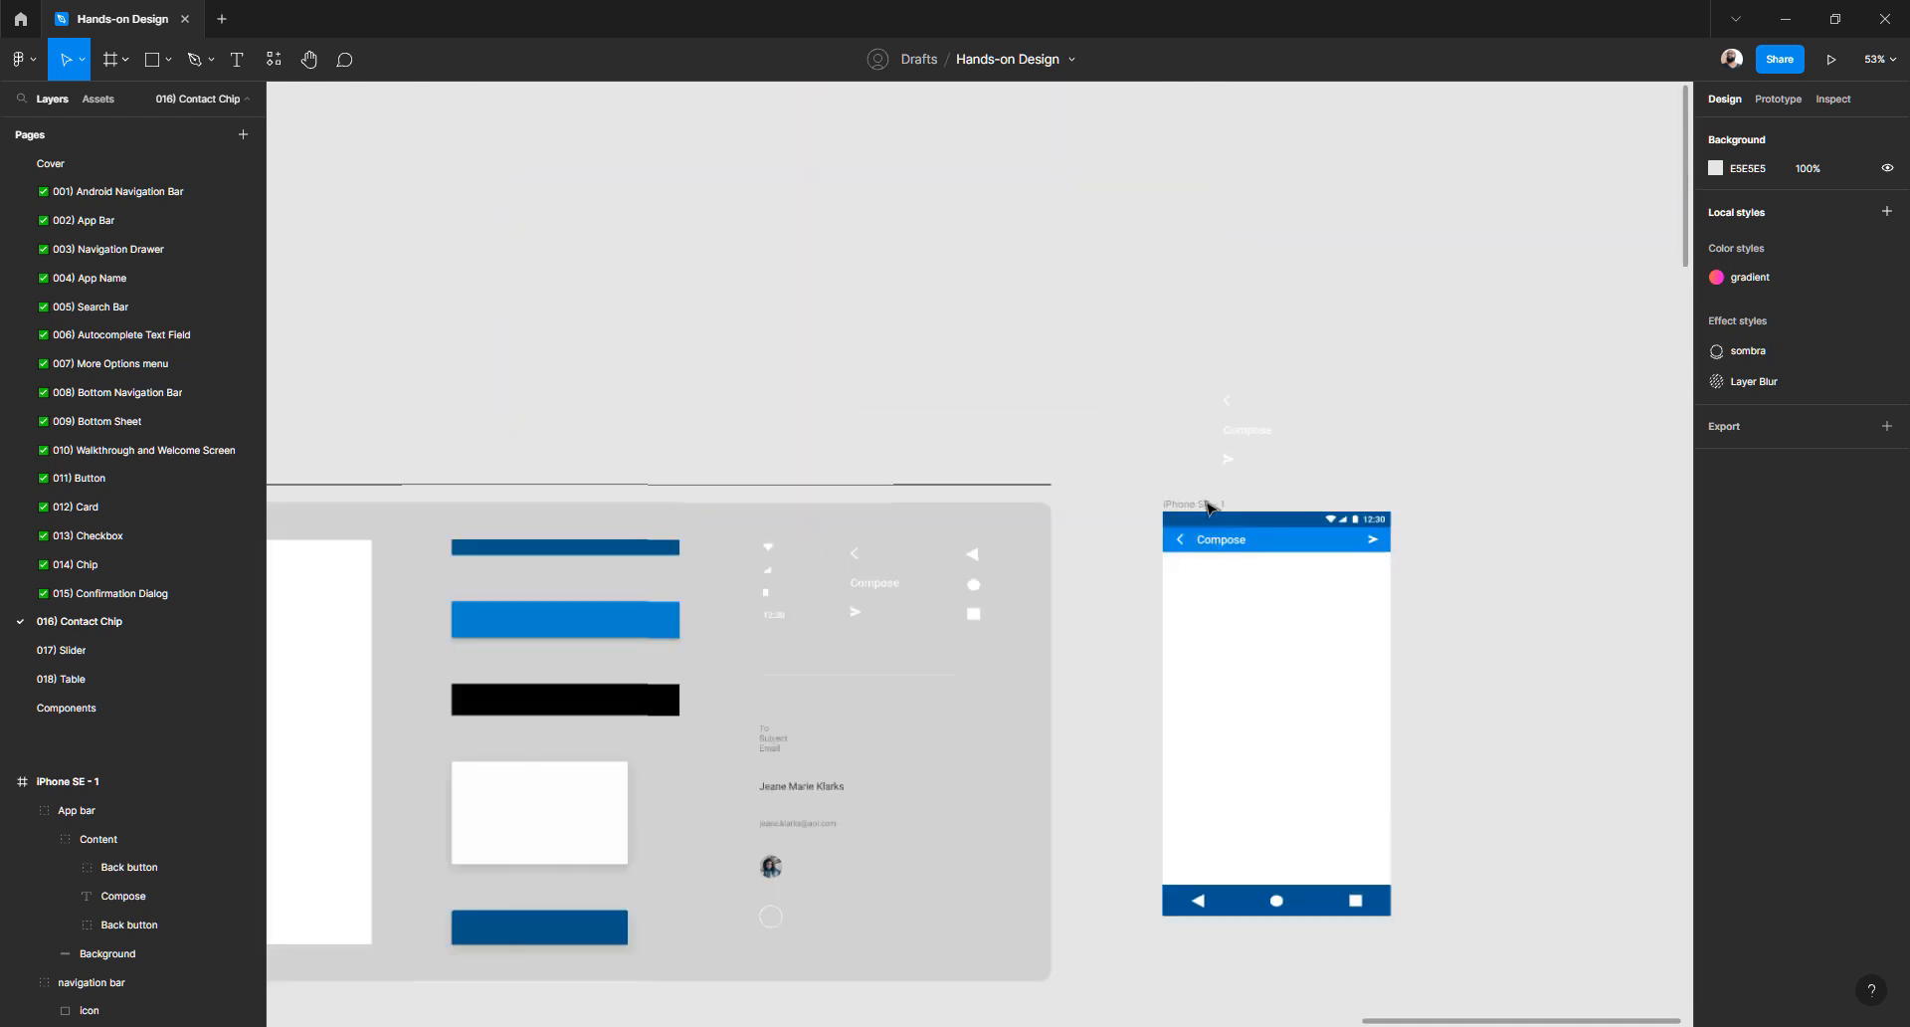
{"action": "left_click", "coordinate": [255, 777]}
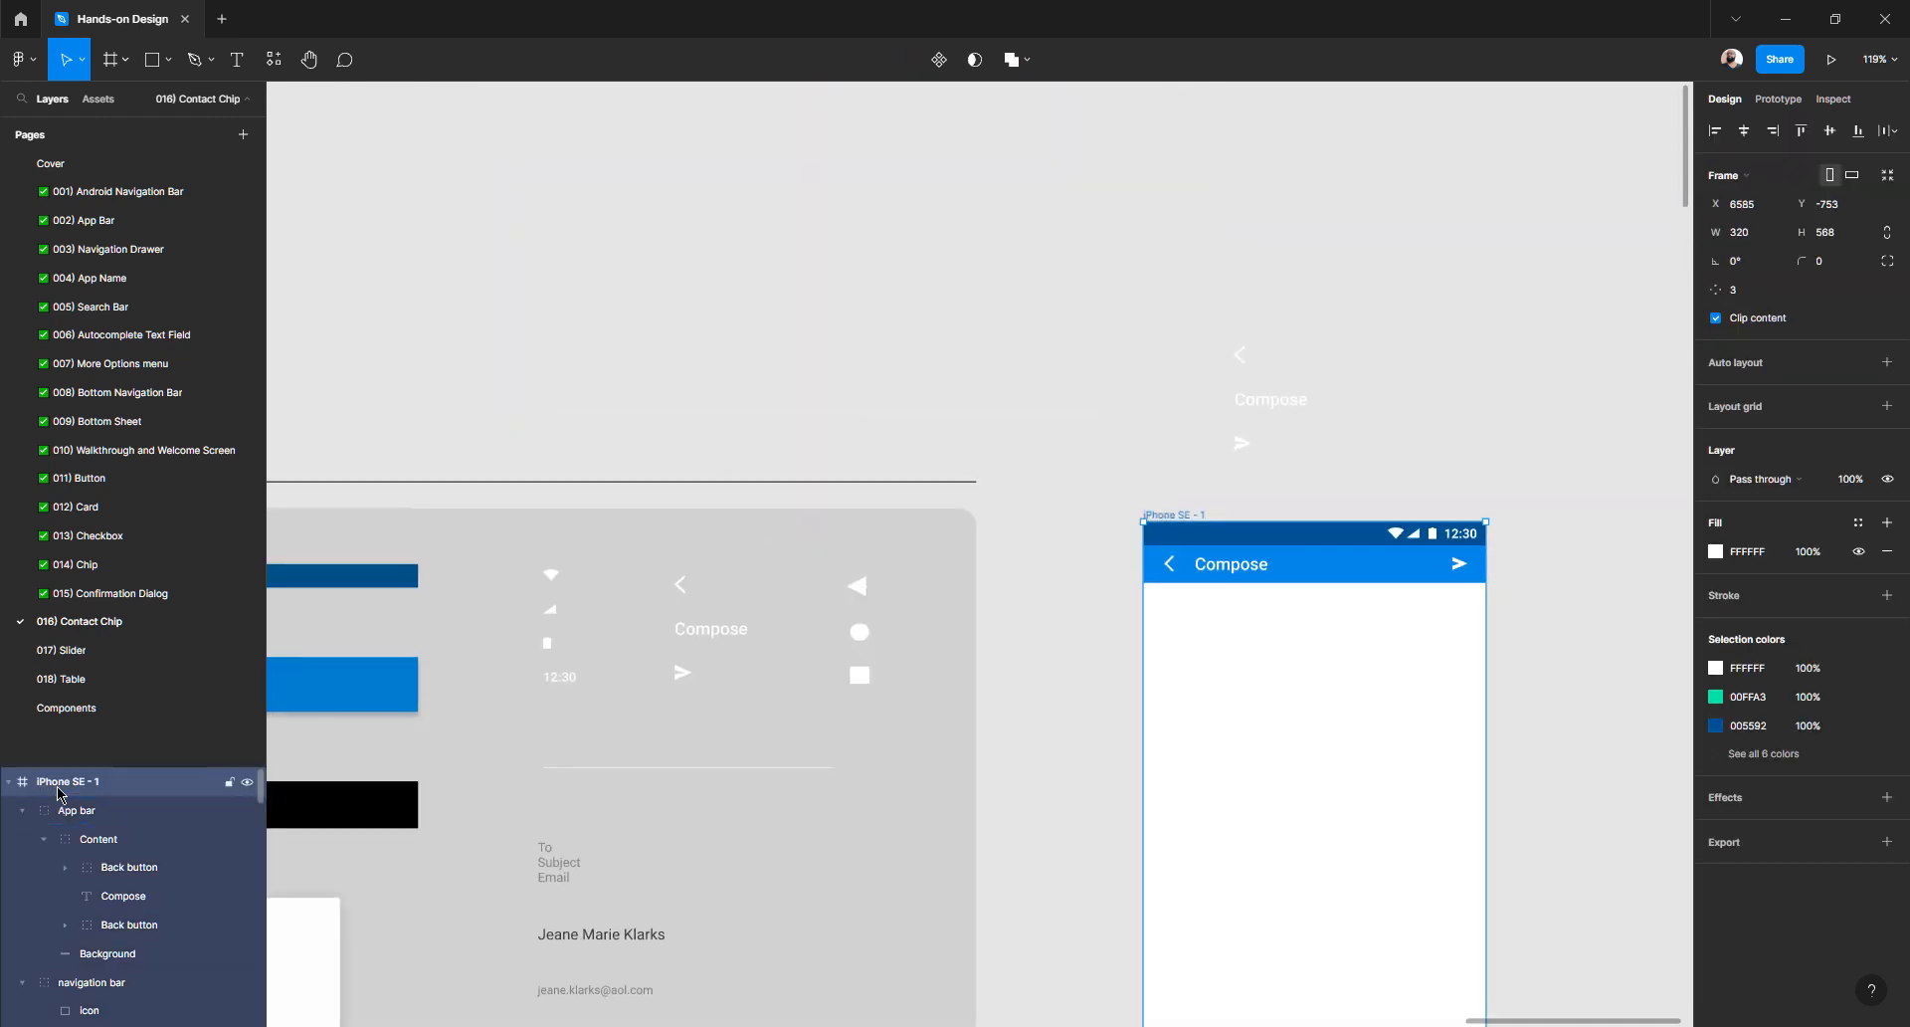
{"action": "key", "text": "ctrl+r"}
{"action": "type", "text": "Ho"}
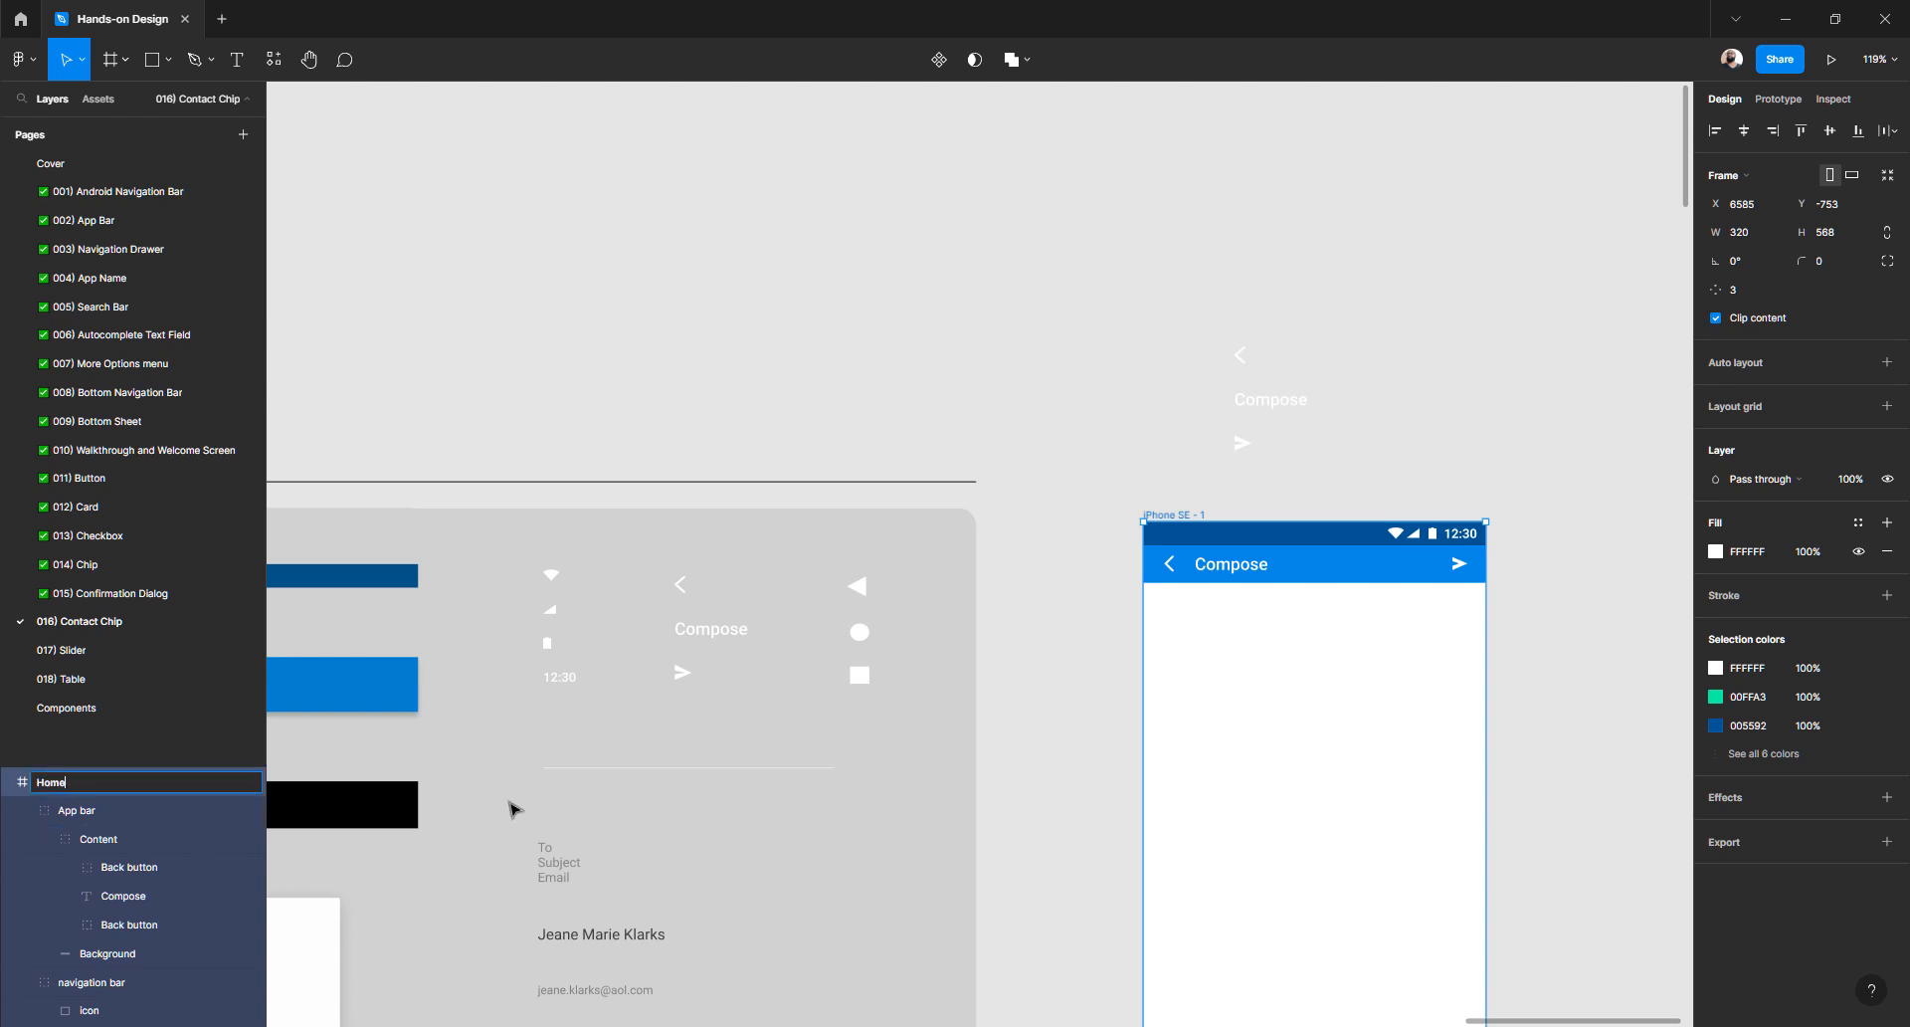
{"action": "key", "text": "Return"}
{"action": "left_click", "coordinate": [1114, 508]}
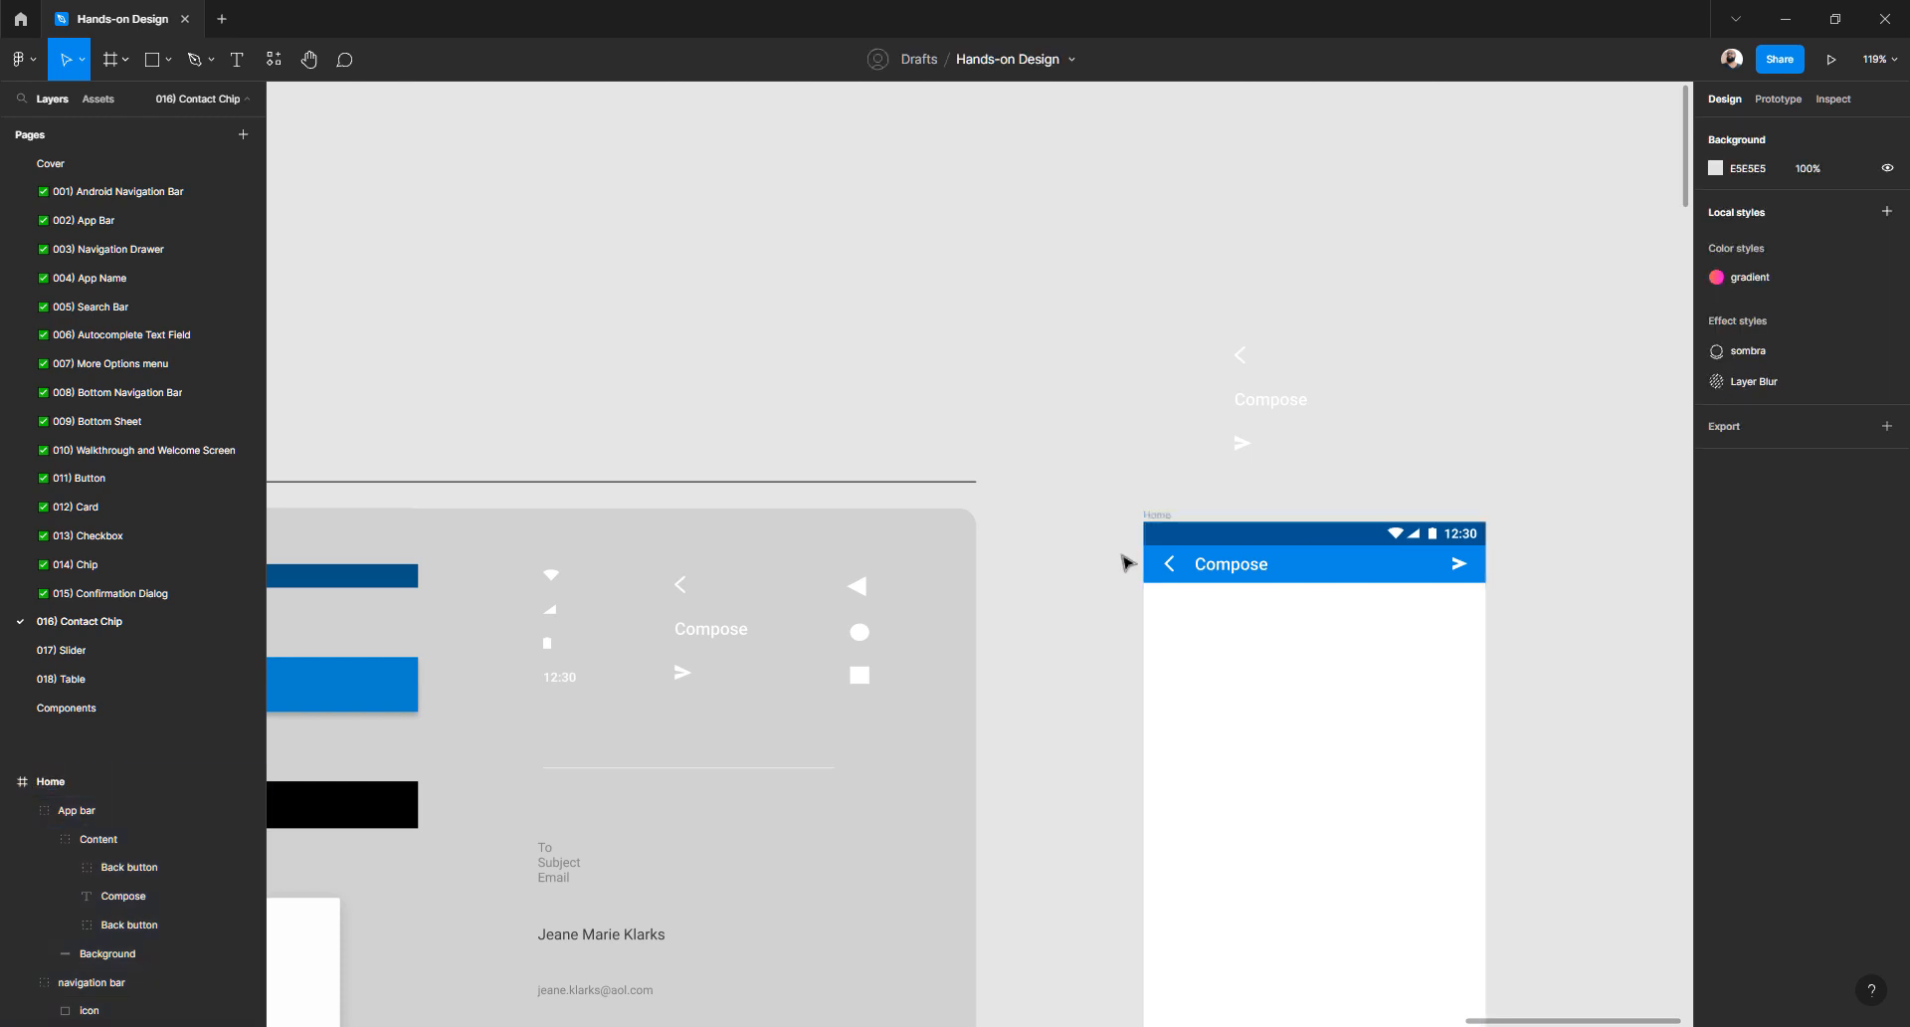
{"action": "left_click", "coordinate": [1293, 564]}
{"action": "left_click", "coordinate": [1297, 541]}
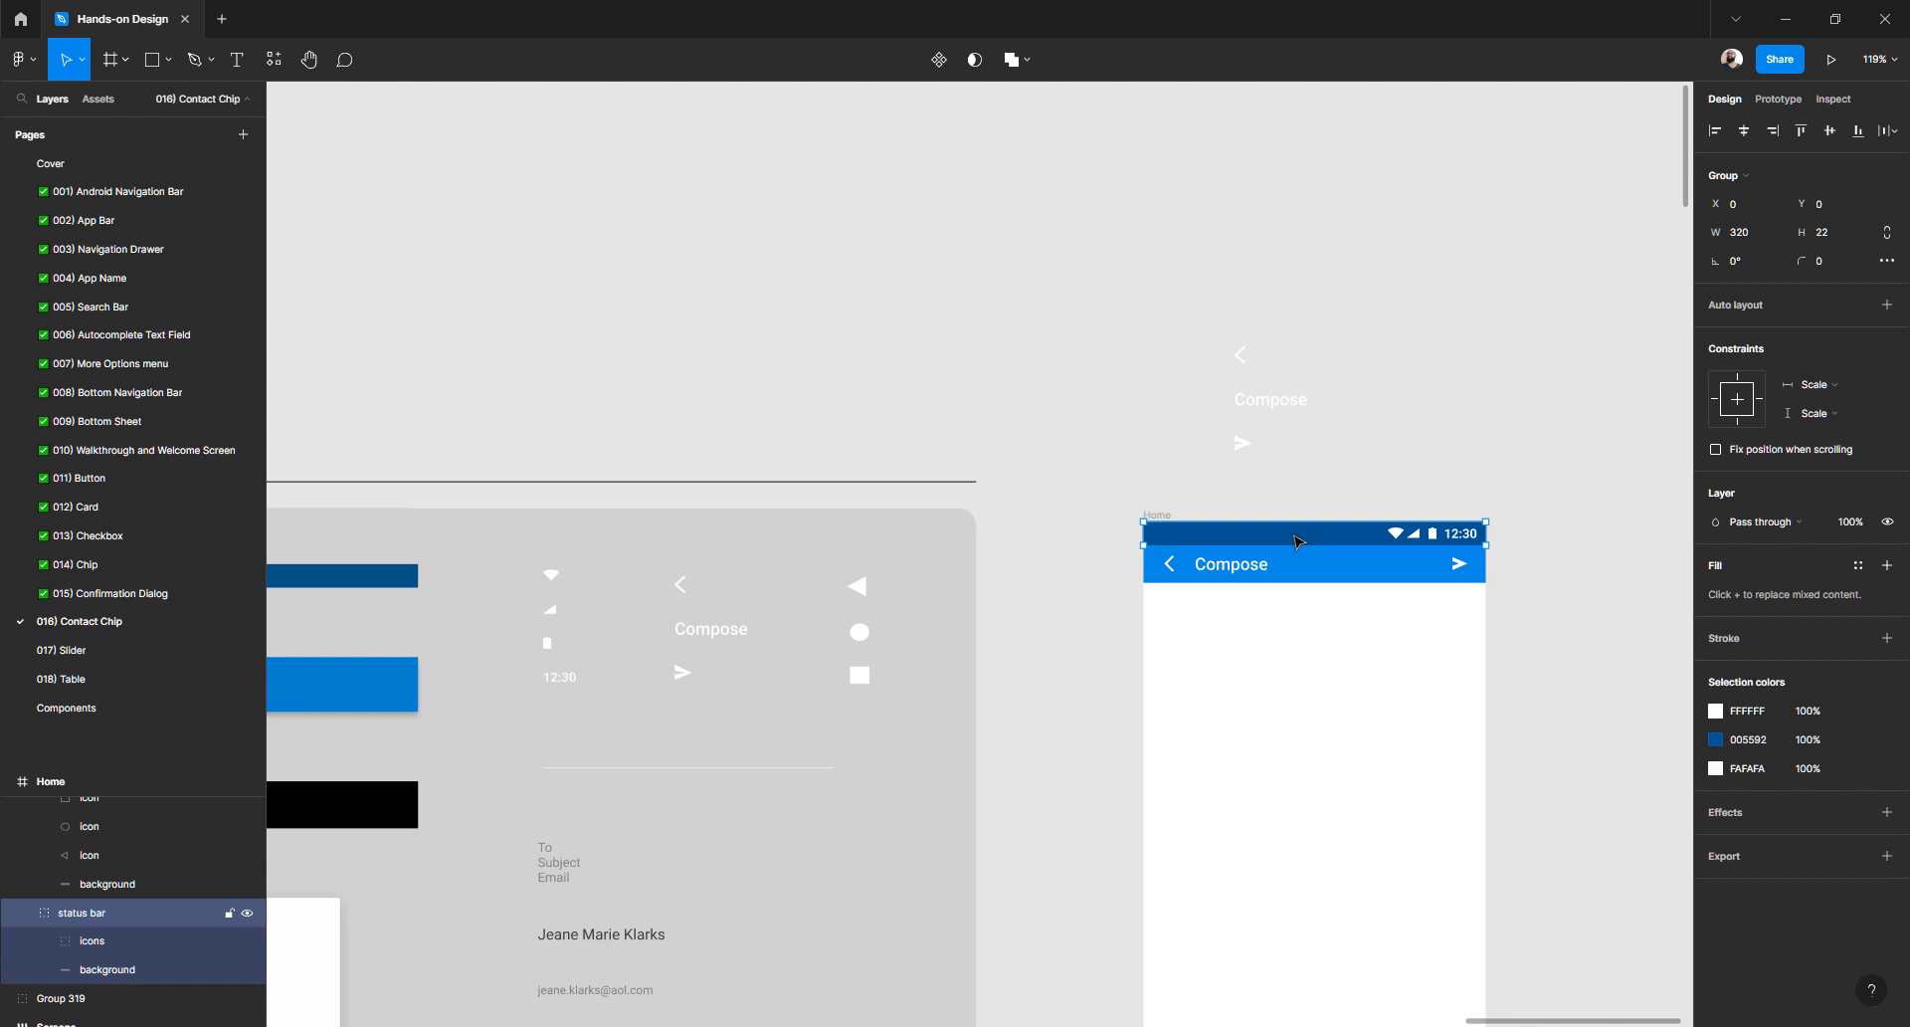
{"action": "left_click", "coordinate": [1284, 571]}
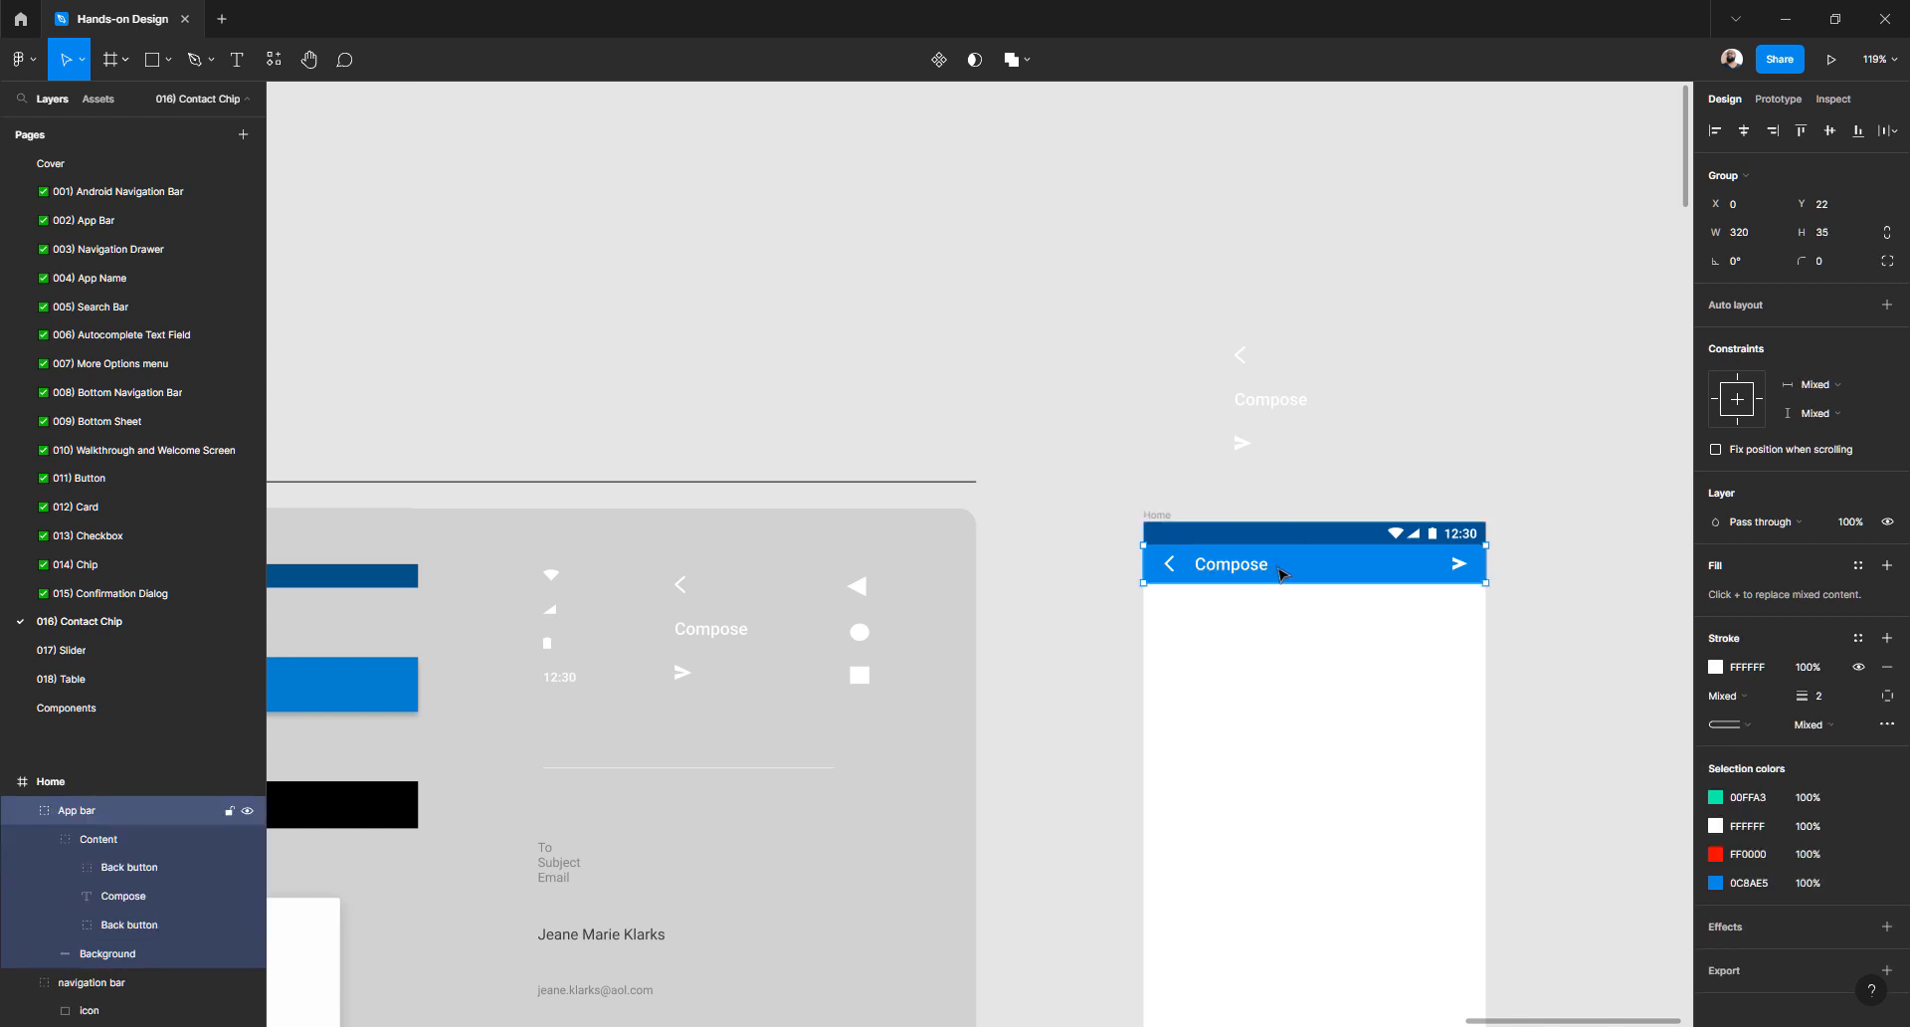
{"action": "scroll", "coordinate": [1302, 592], "scroll_direction": "down", "scroll_amount": 5}
{"action": "left_click", "coordinate": [1257, 707]}
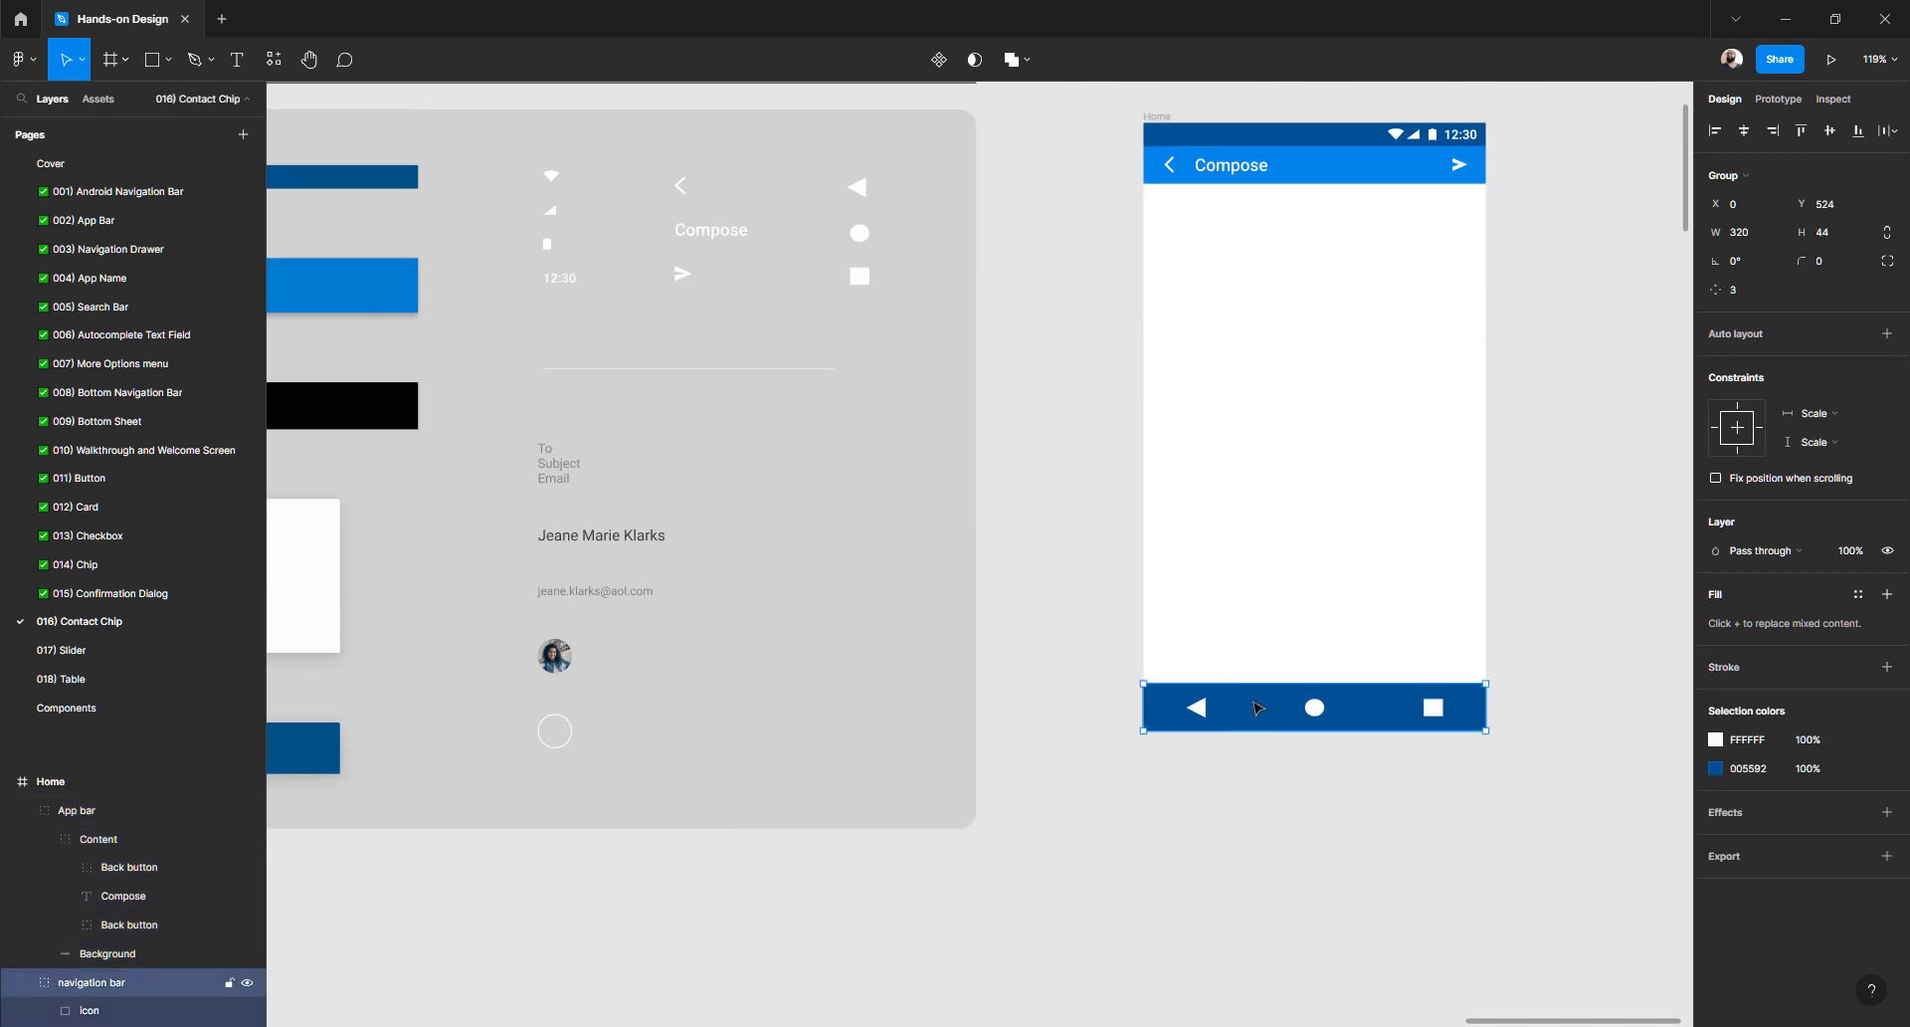
{"action": "scroll", "coordinate": [1182, 375], "scroll_direction": "up", "scroll_amount": 3}
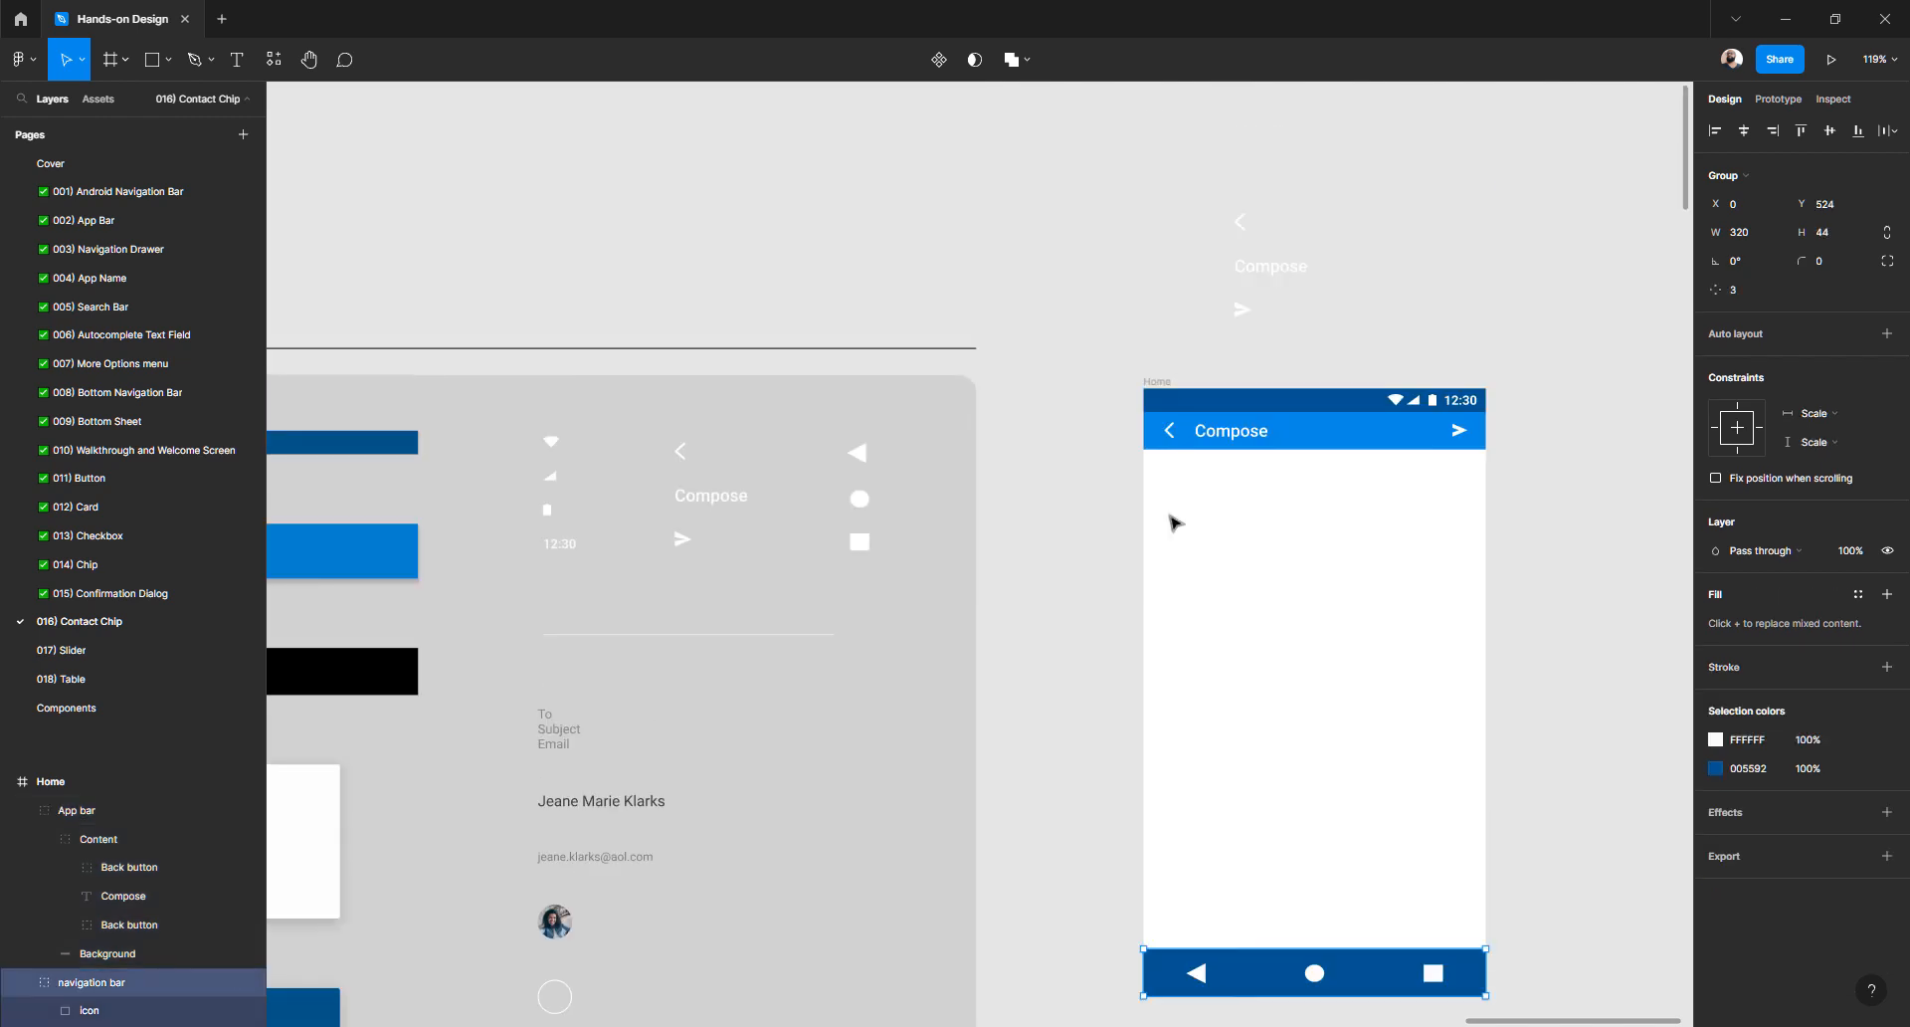
{"action": "left_click", "coordinate": [1166, 522]}
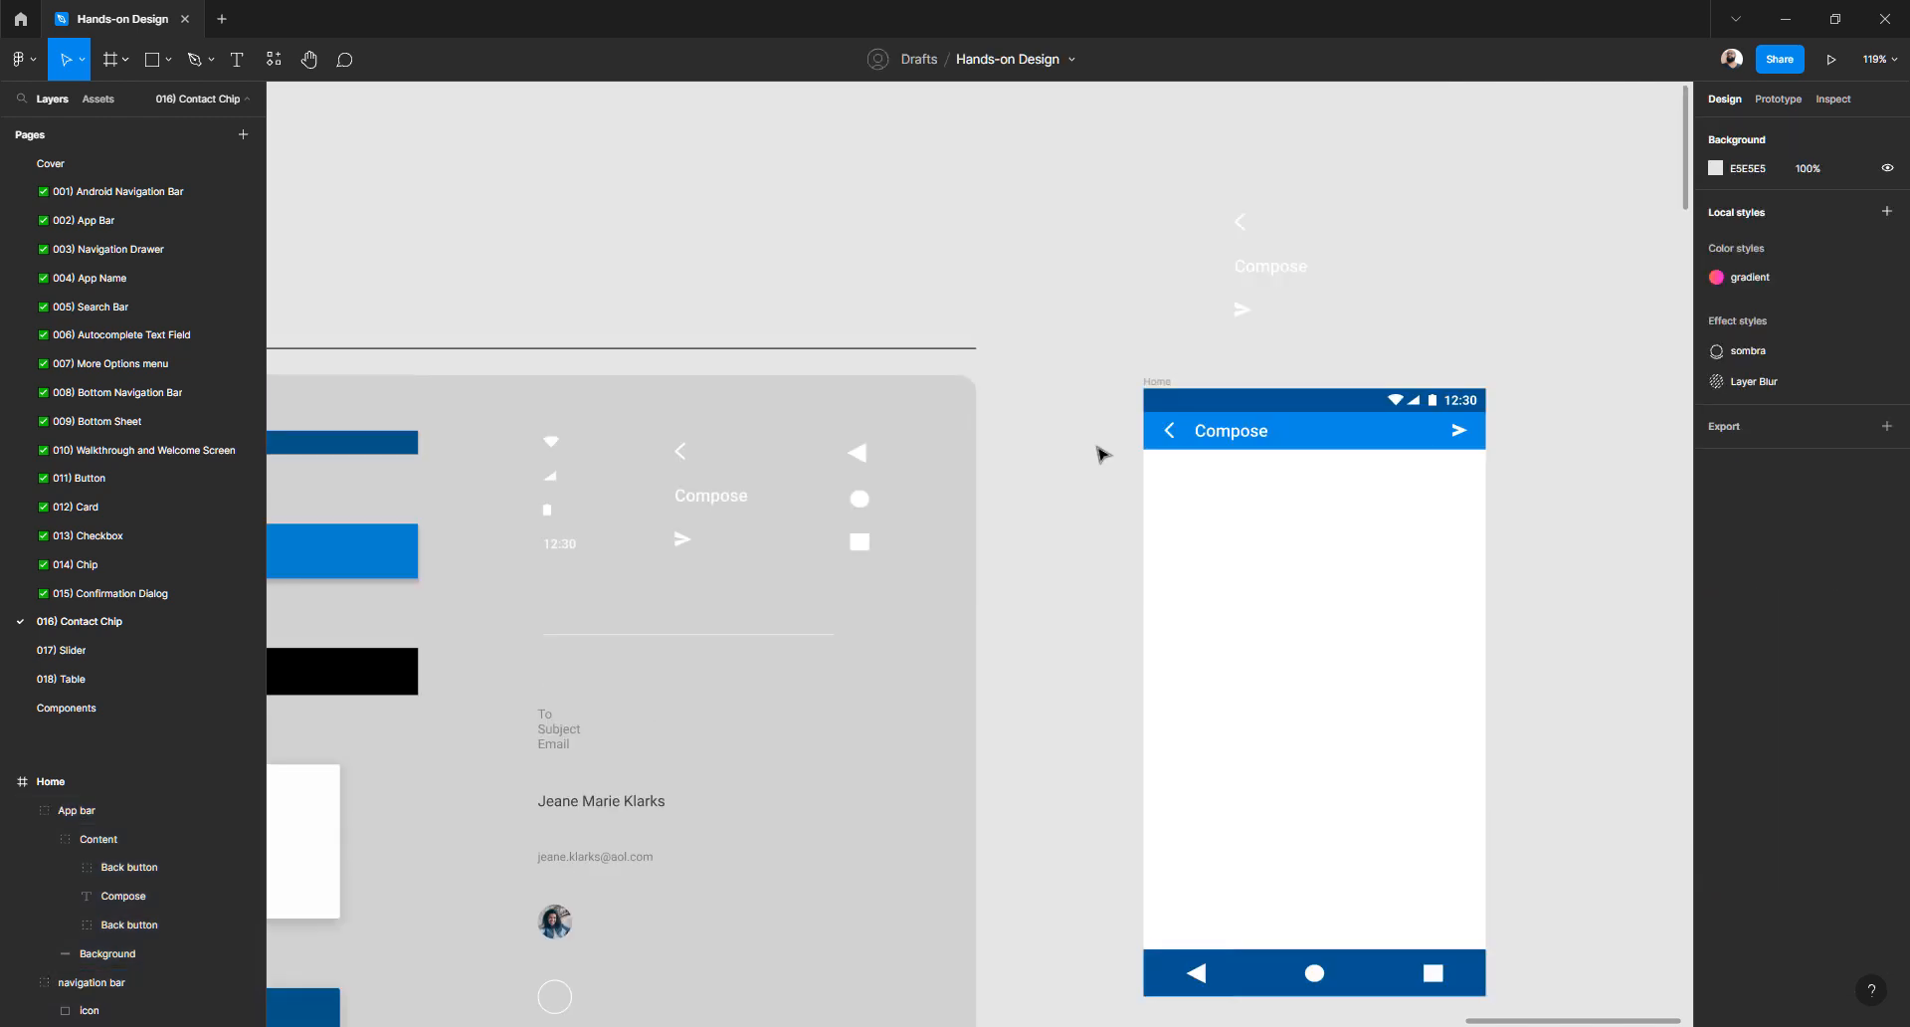
{"action": "scroll", "coordinate": [1100, 453], "scroll_direction": "down", "scroll_amount": 5}
{"action": "scroll", "coordinate": [1099, 454], "scroll_direction": "left", "scroll_amount": 3}
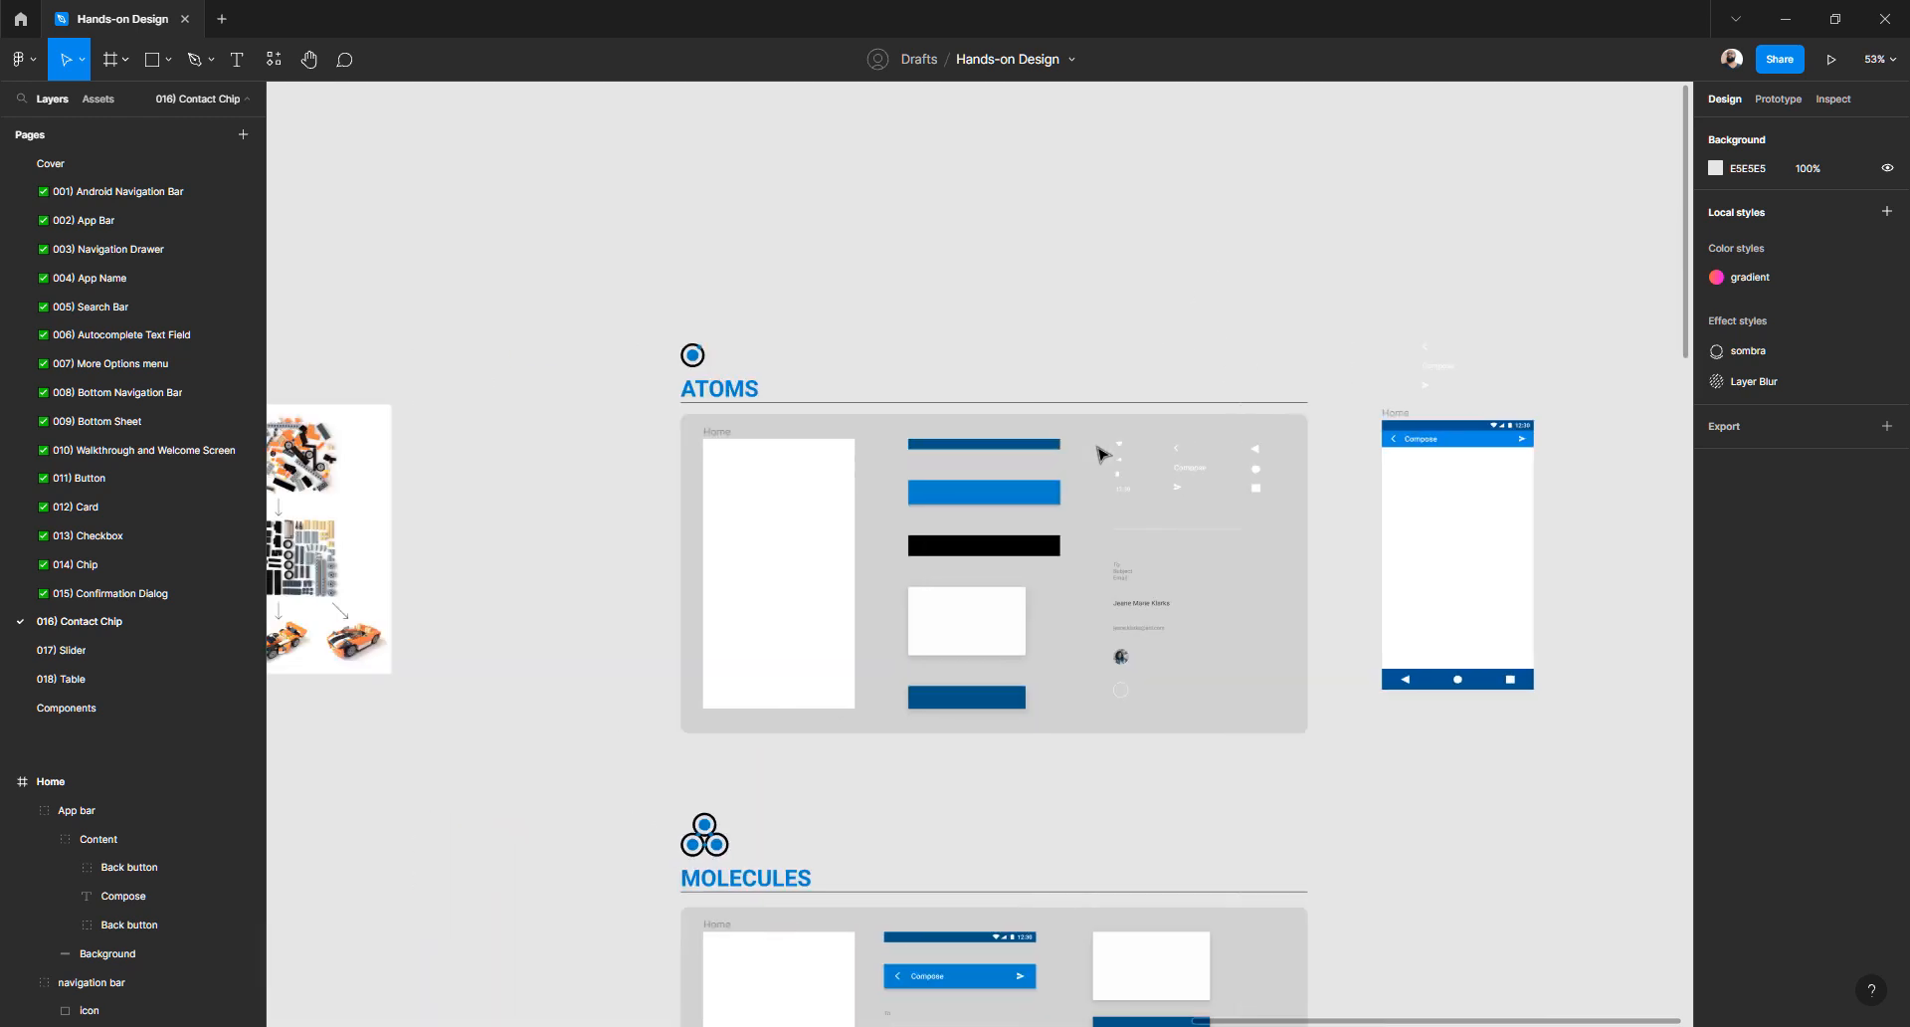
{"action": "scroll", "coordinate": [1101, 454], "scroll_direction": "down", "scroll_amount": 3}
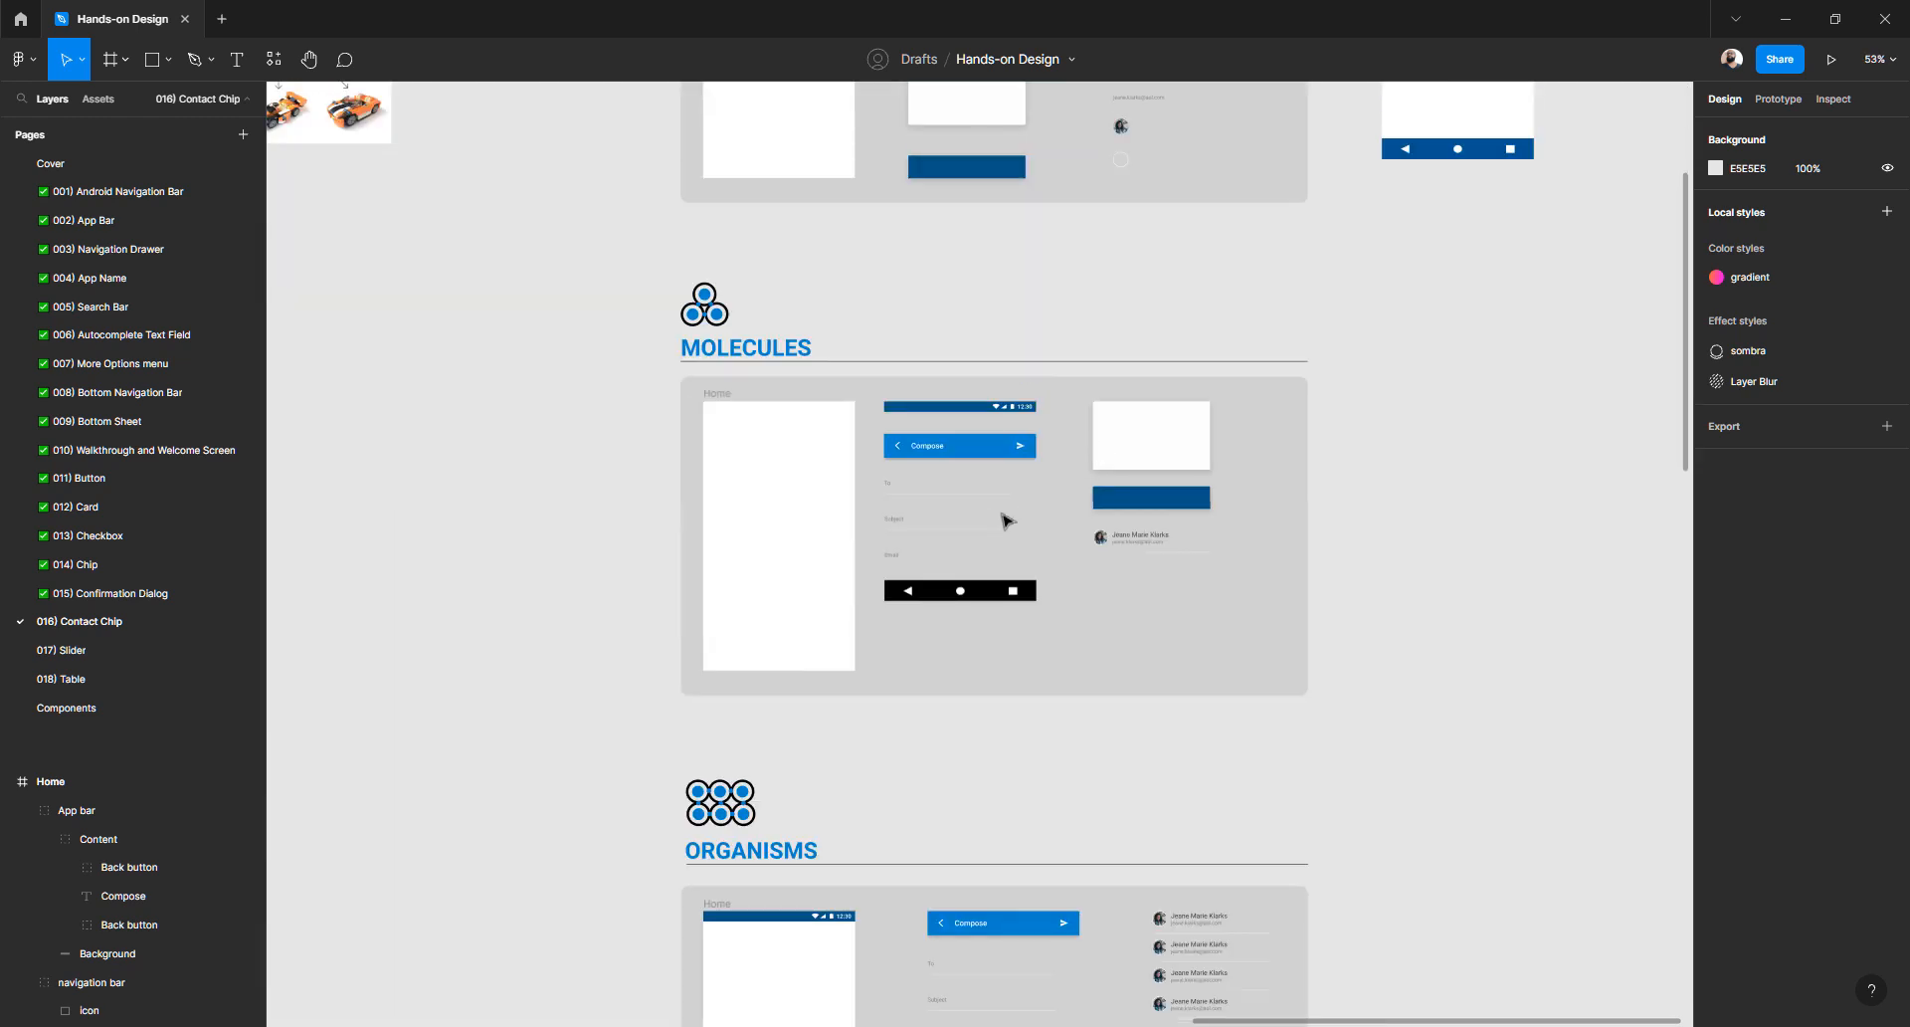
{"action": "scroll", "coordinate": [1002, 520], "scroll_direction": "up", "scroll_amount": 3}
{"action": "scroll", "coordinate": [1192, 269], "scroll_direction": "up", "scroll_amount": 3}
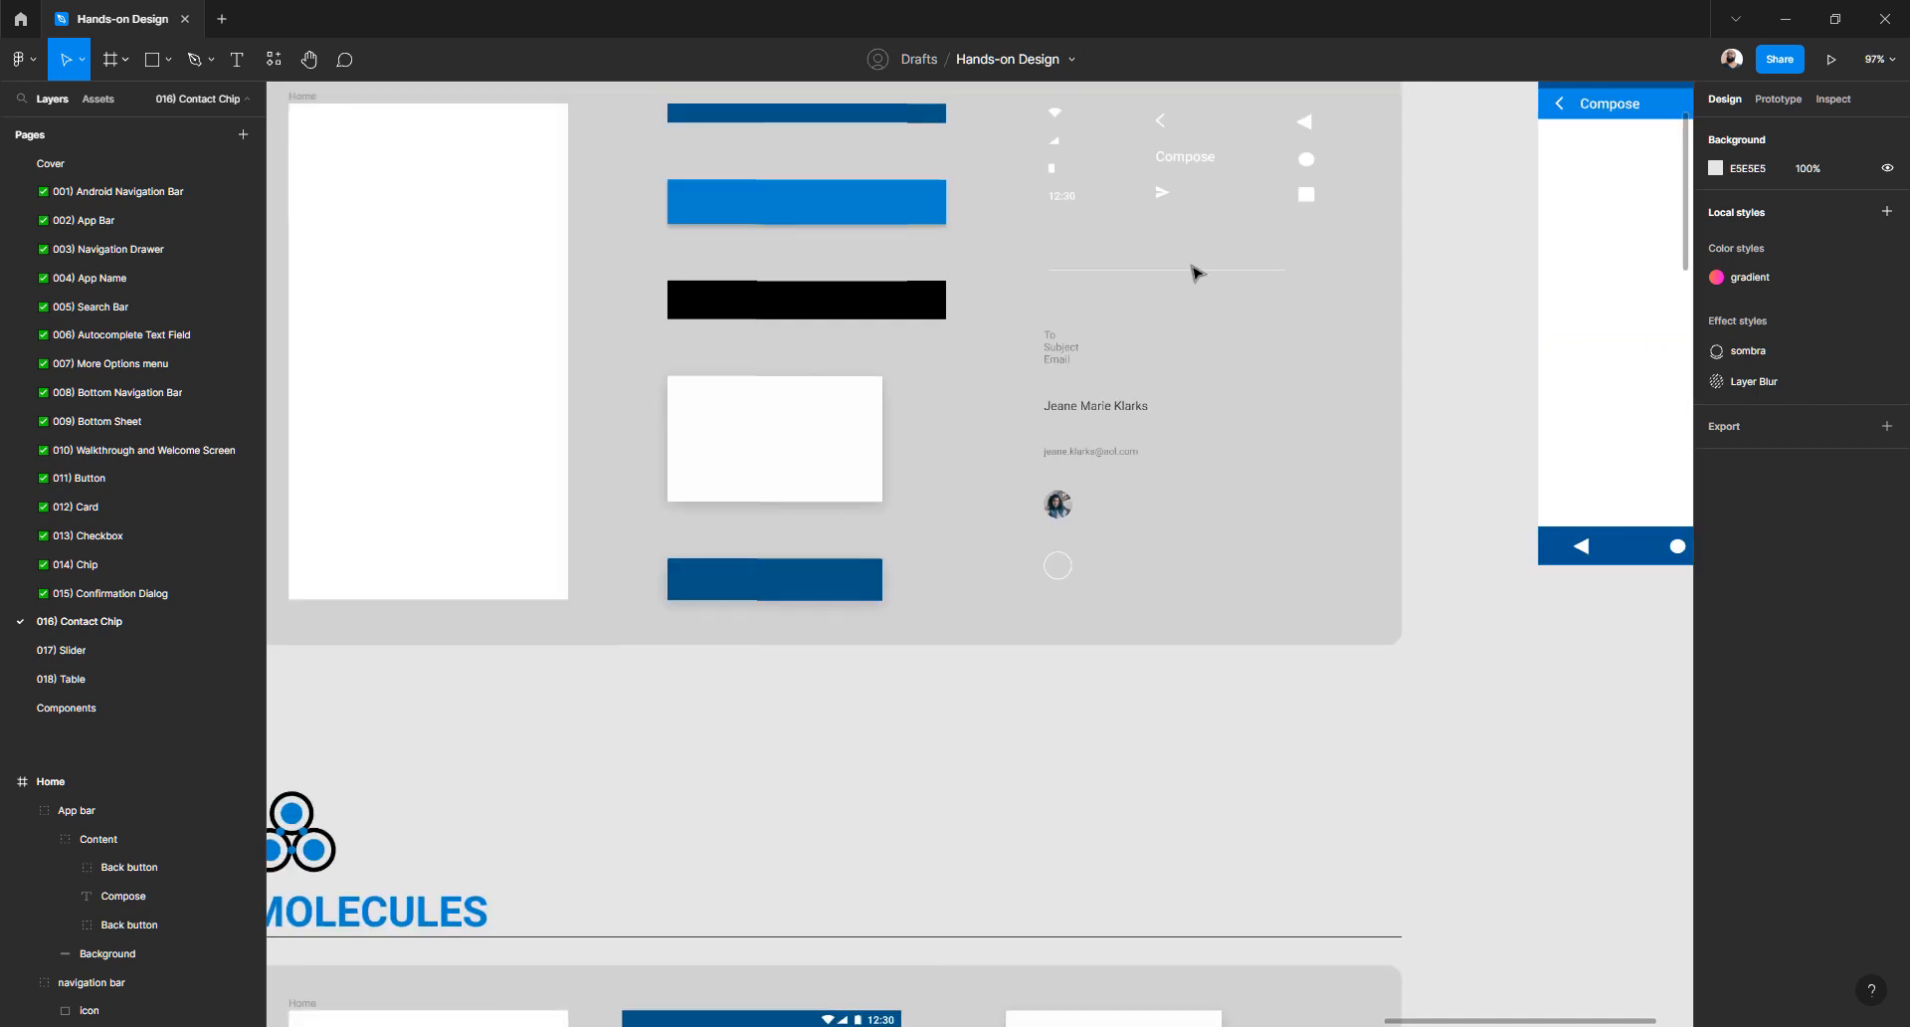
{"action": "scroll", "coordinate": [1194, 278], "scroll_direction": "up", "scroll_amount": 2}
{"action": "scroll", "coordinate": [1050, 567], "scroll_direction": "up", "scroll_amount": 3}
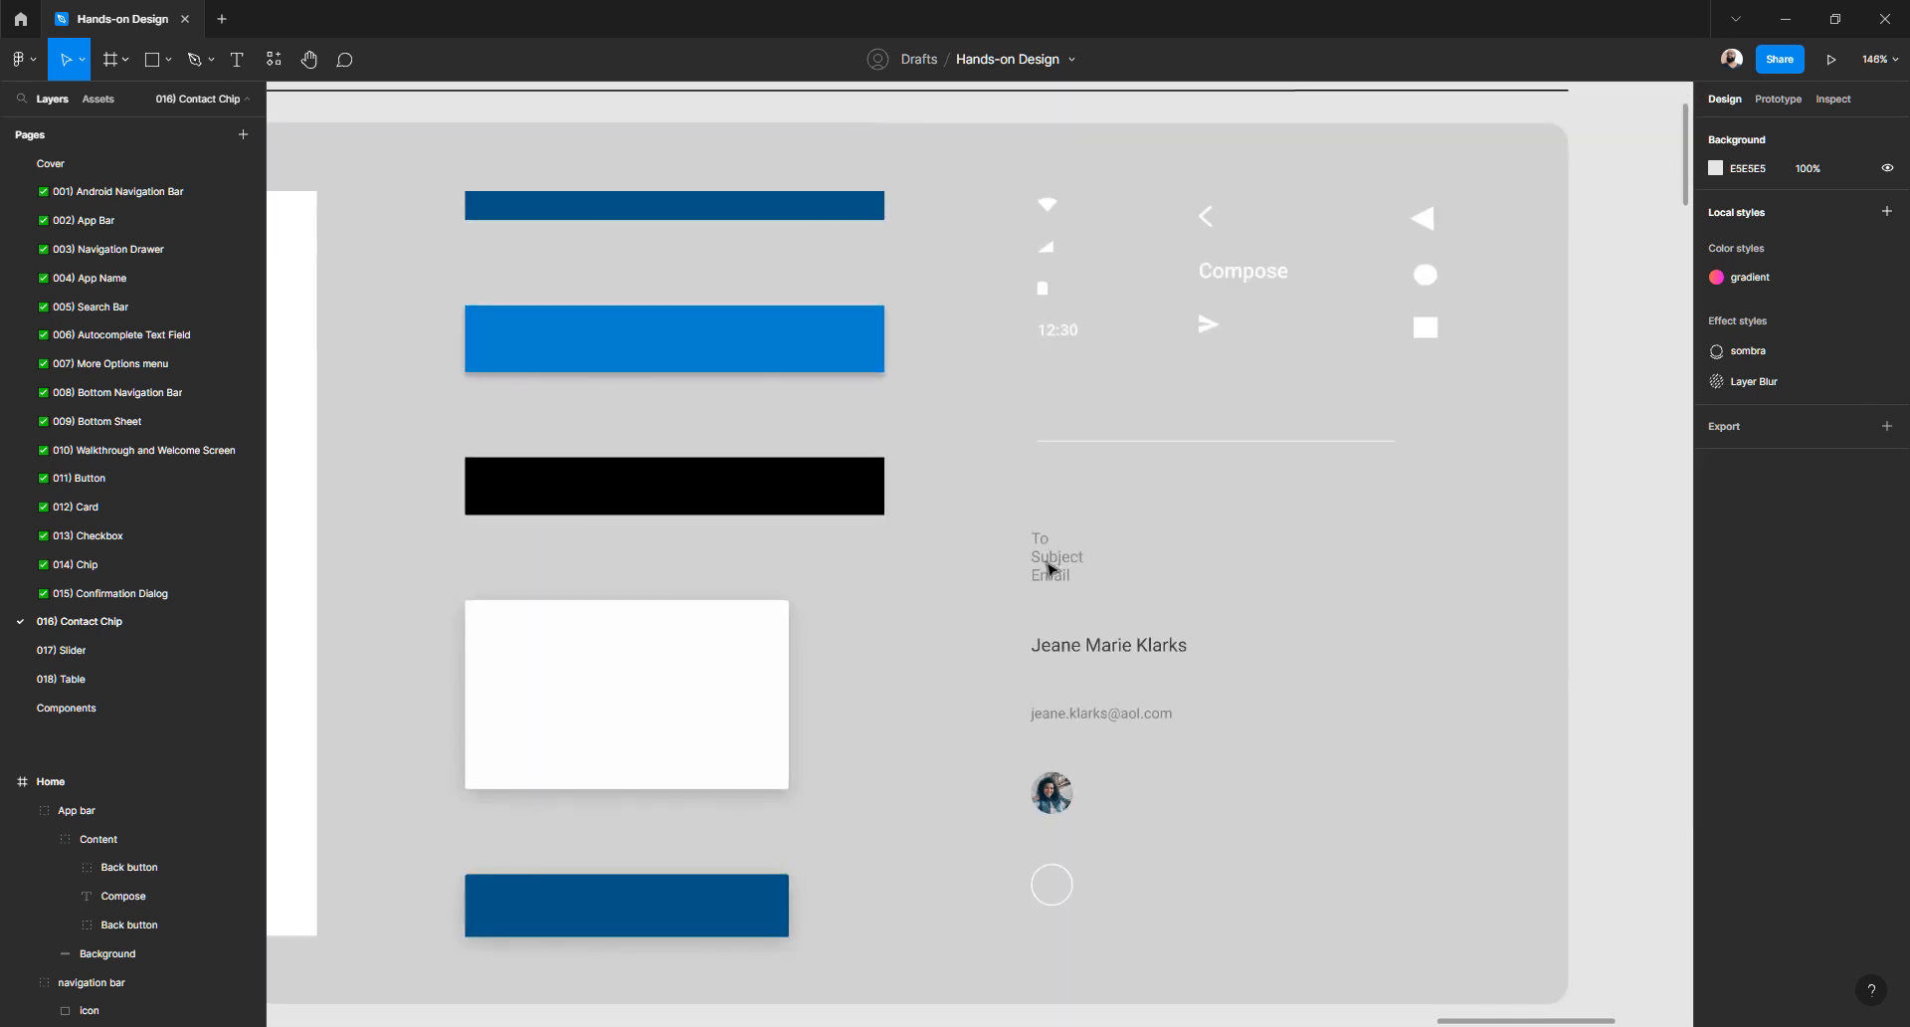
{"action": "left_click", "coordinate": [1052, 570]}
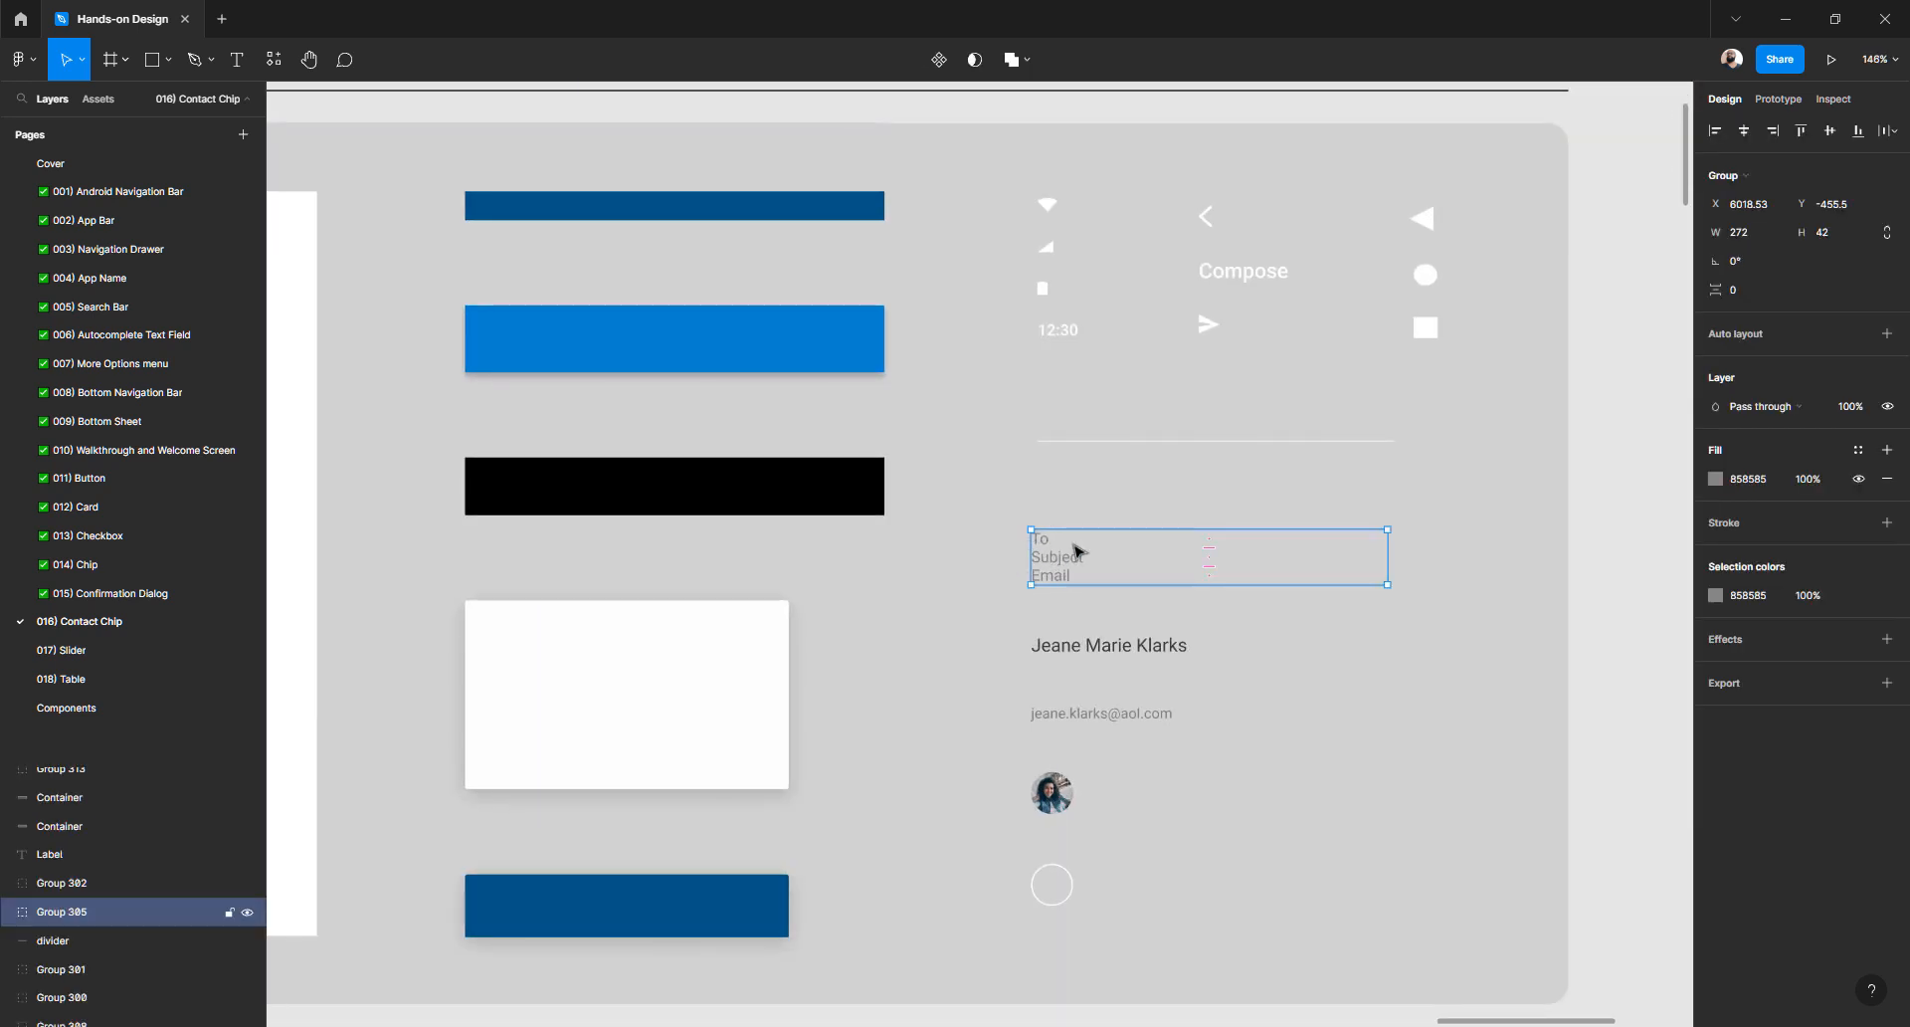
{"action": "left_click", "coordinate": [1121, 442]}
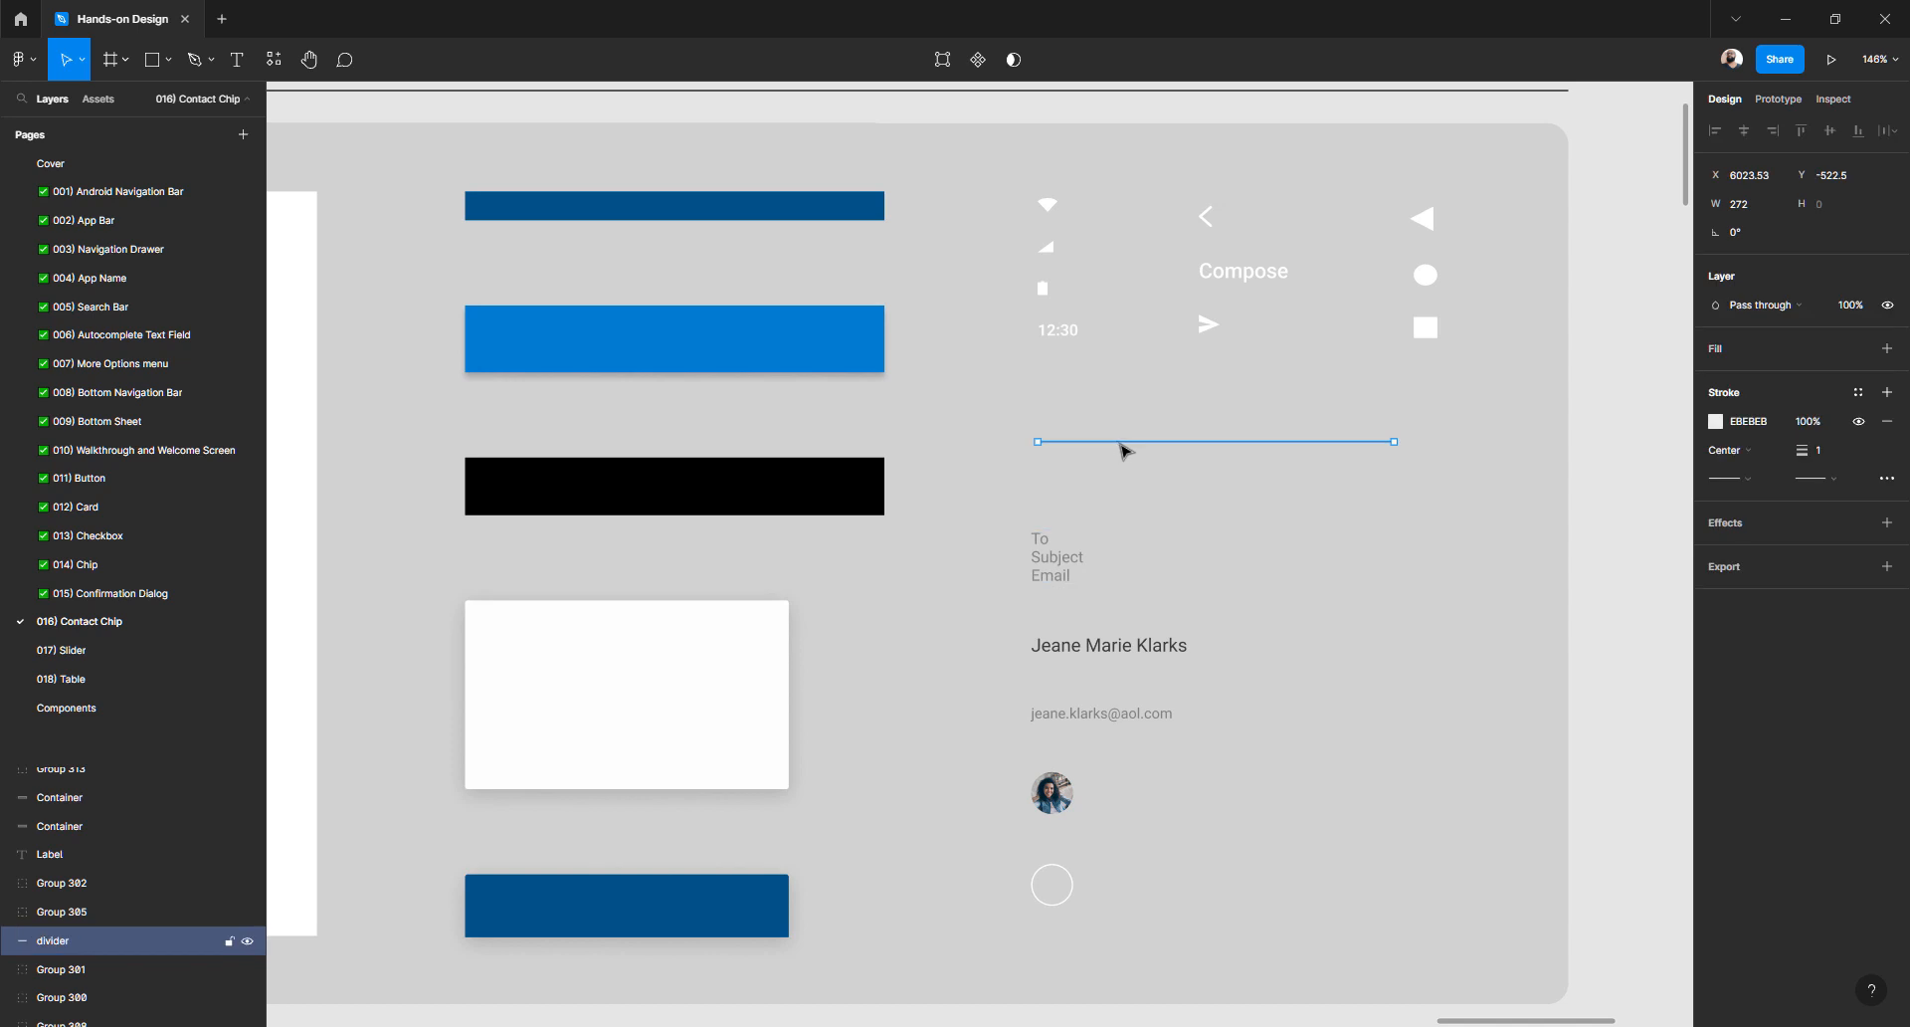
{"action": "scroll", "coordinate": [1122, 450], "scroll_direction": "down", "scroll_amount": 5}
{"action": "scroll", "coordinate": [1122, 451], "scroll_direction": "down", "scroll_amount": 5}
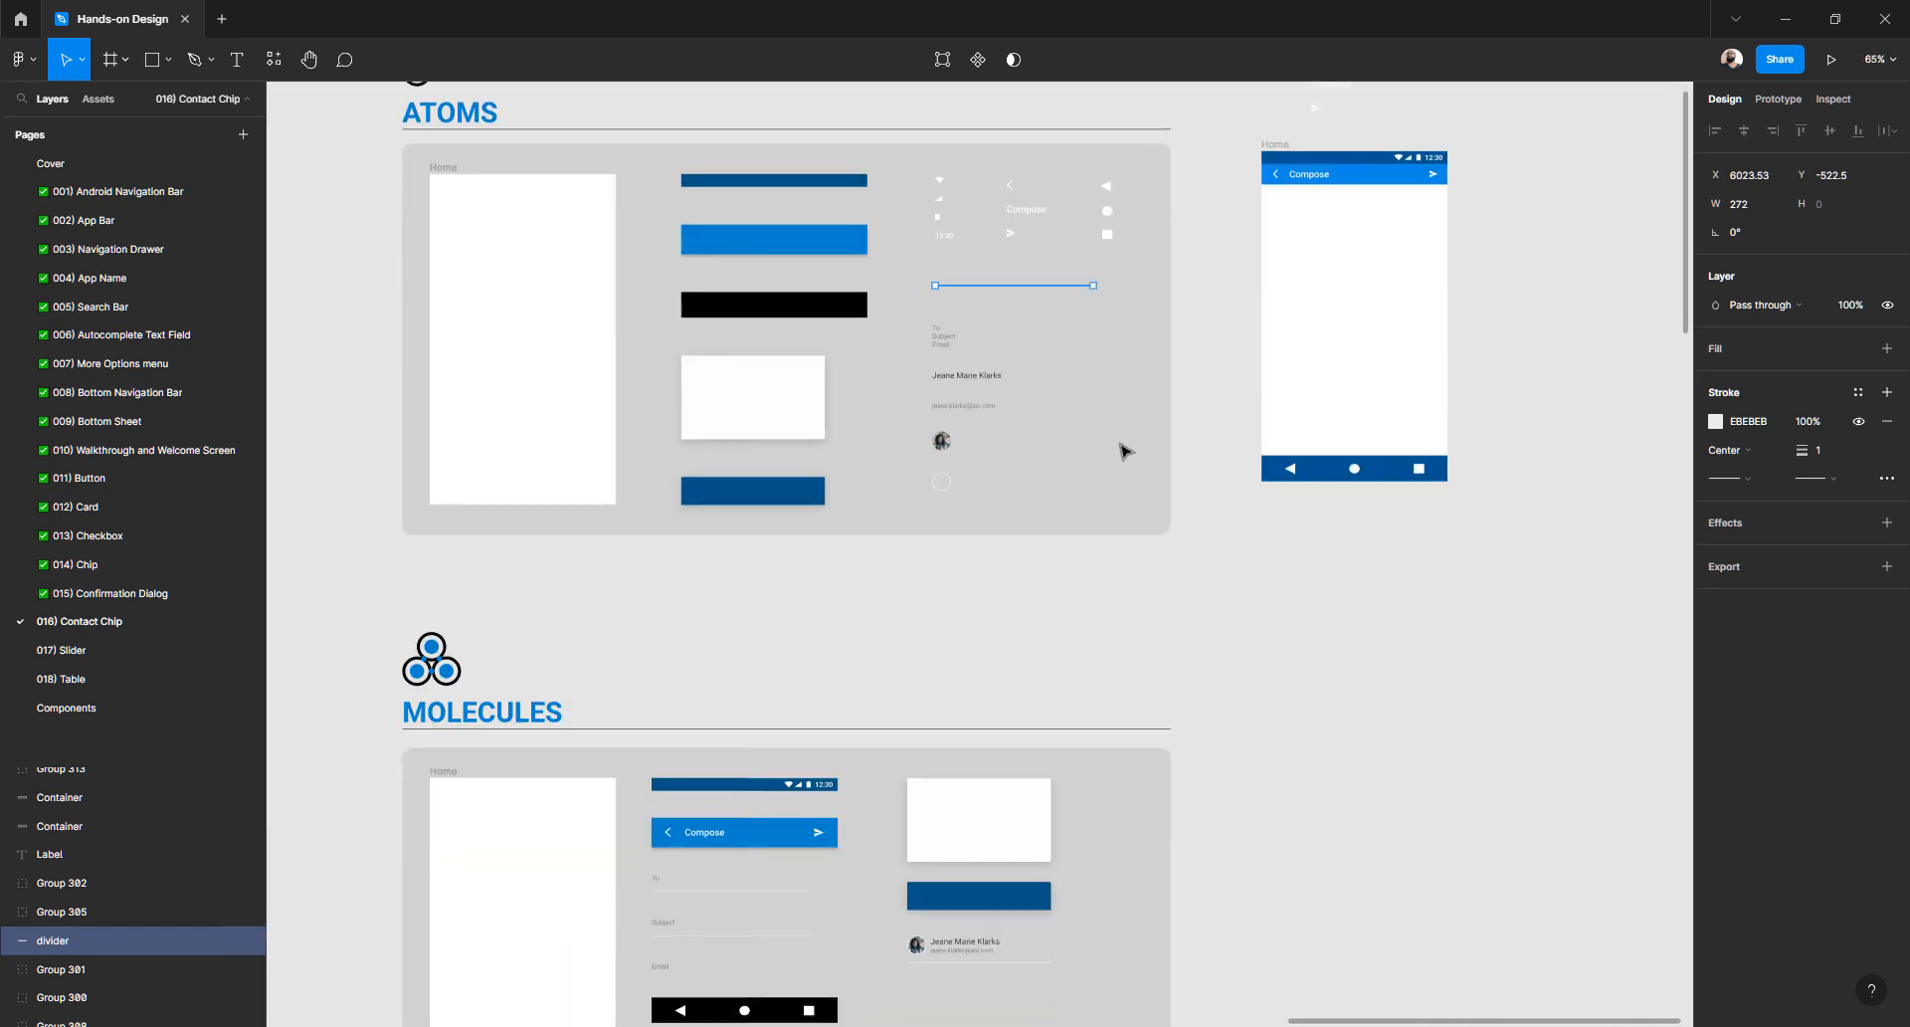
{"action": "scroll", "coordinate": [1015, 639], "scroll_direction": "left", "scroll_amount": 2}
{"action": "scroll", "coordinate": [796, 587], "scroll_direction": "down", "scroll_amount": 3}
{"action": "scroll", "coordinate": [786, 543], "scroll_direction": "up", "scroll_amount": 6}
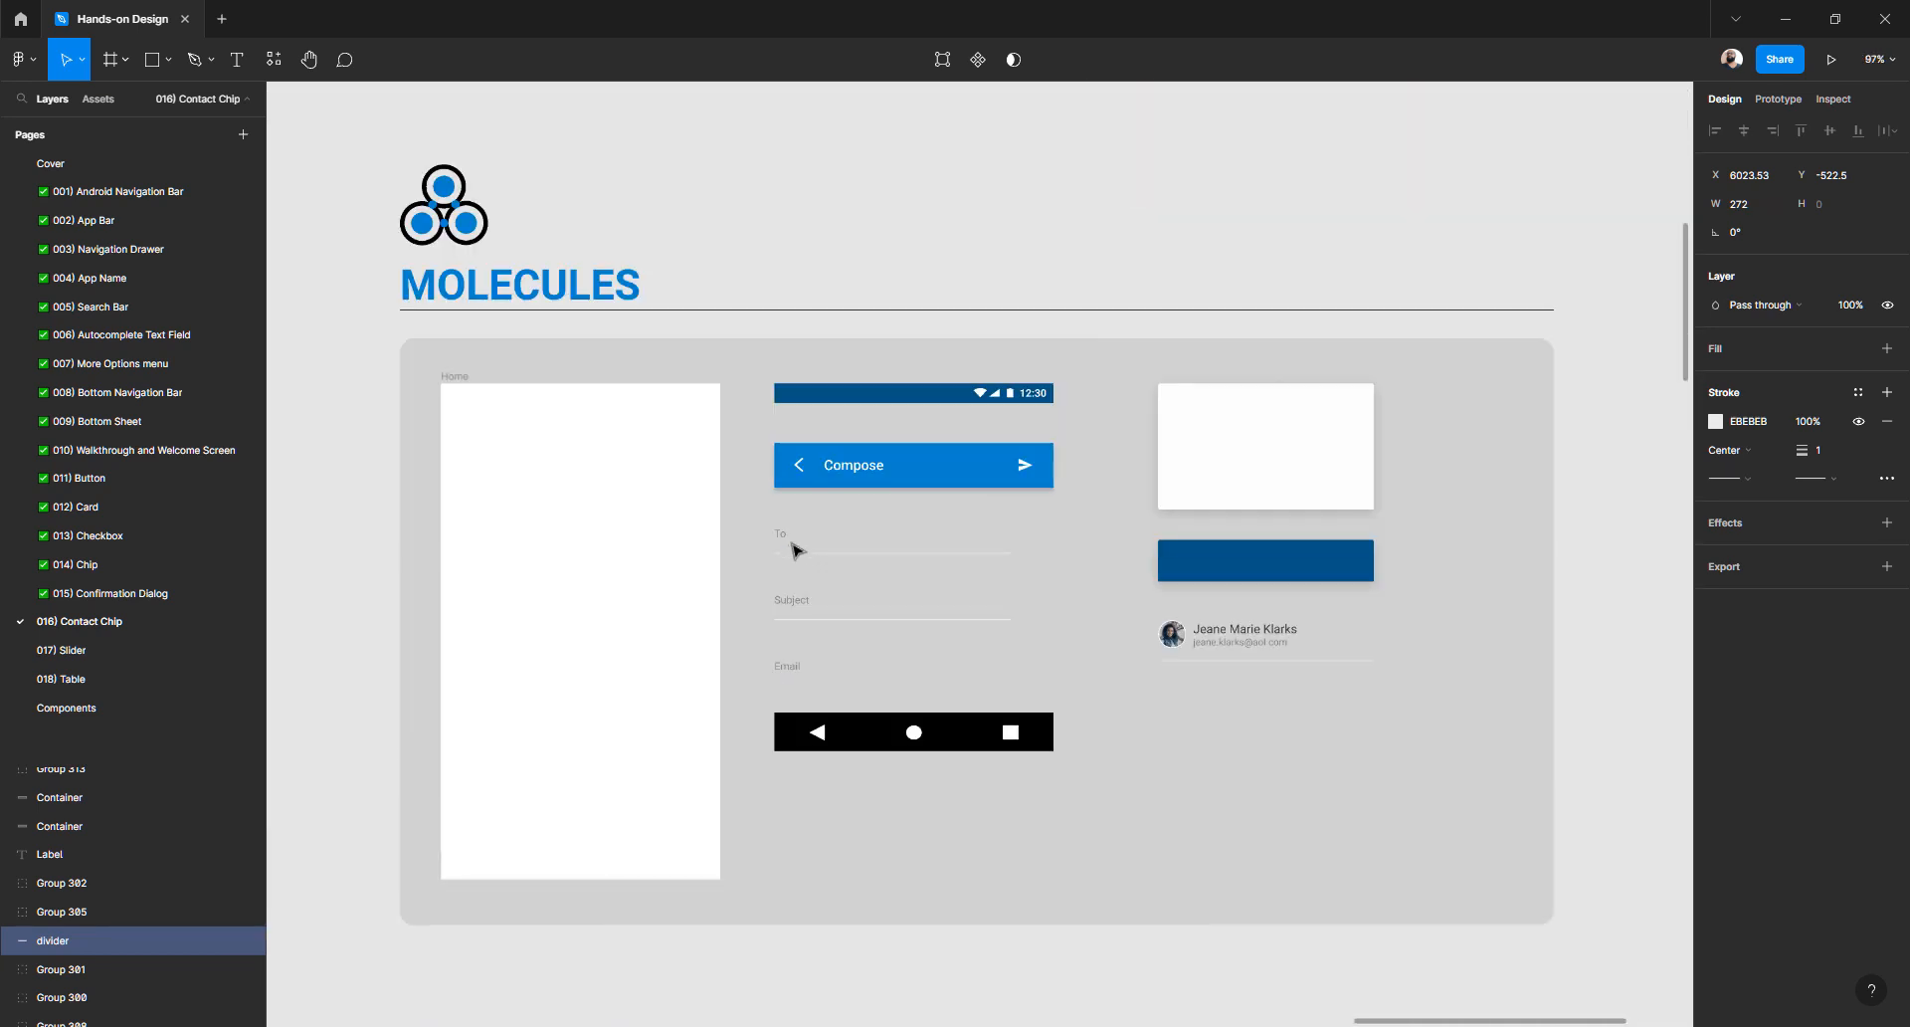
{"action": "left_click", "coordinate": [782, 537]}
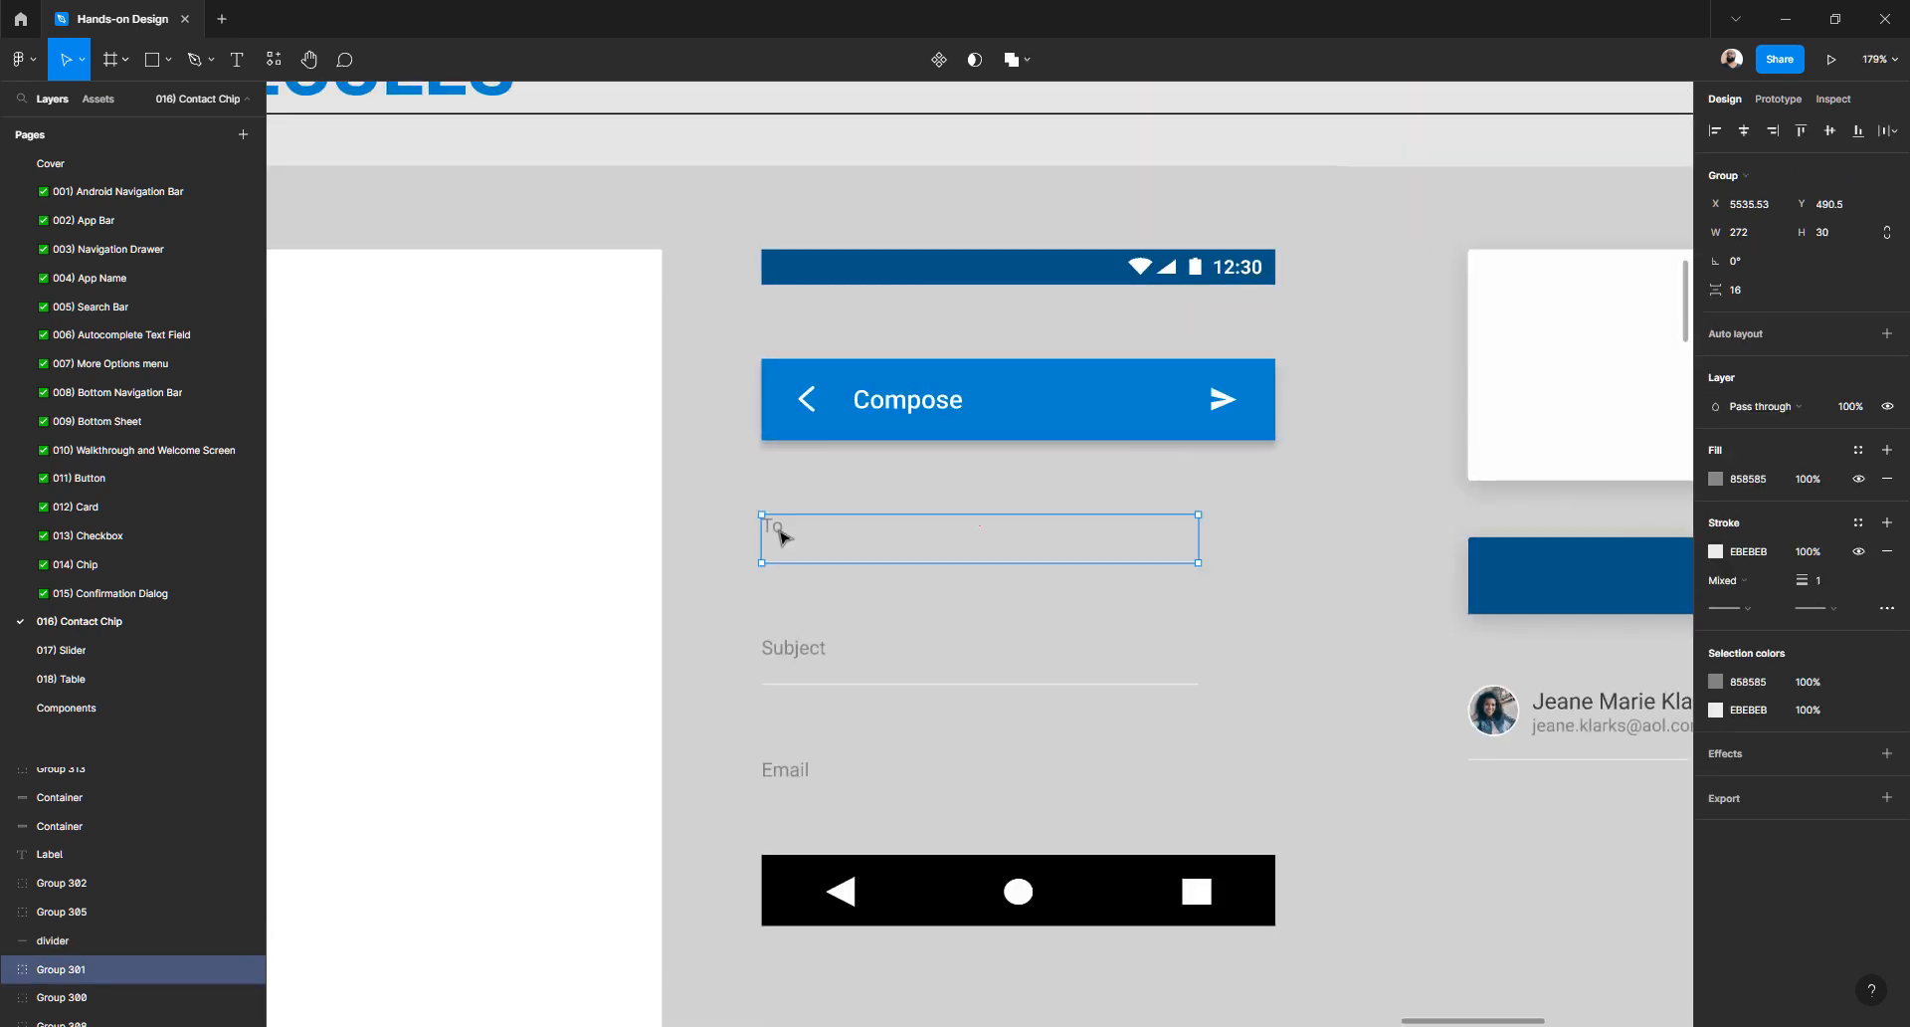
{"action": "left_click", "coordinate": [777, 649]}
{"action": "left_click", "coordinate": [778, 772]}
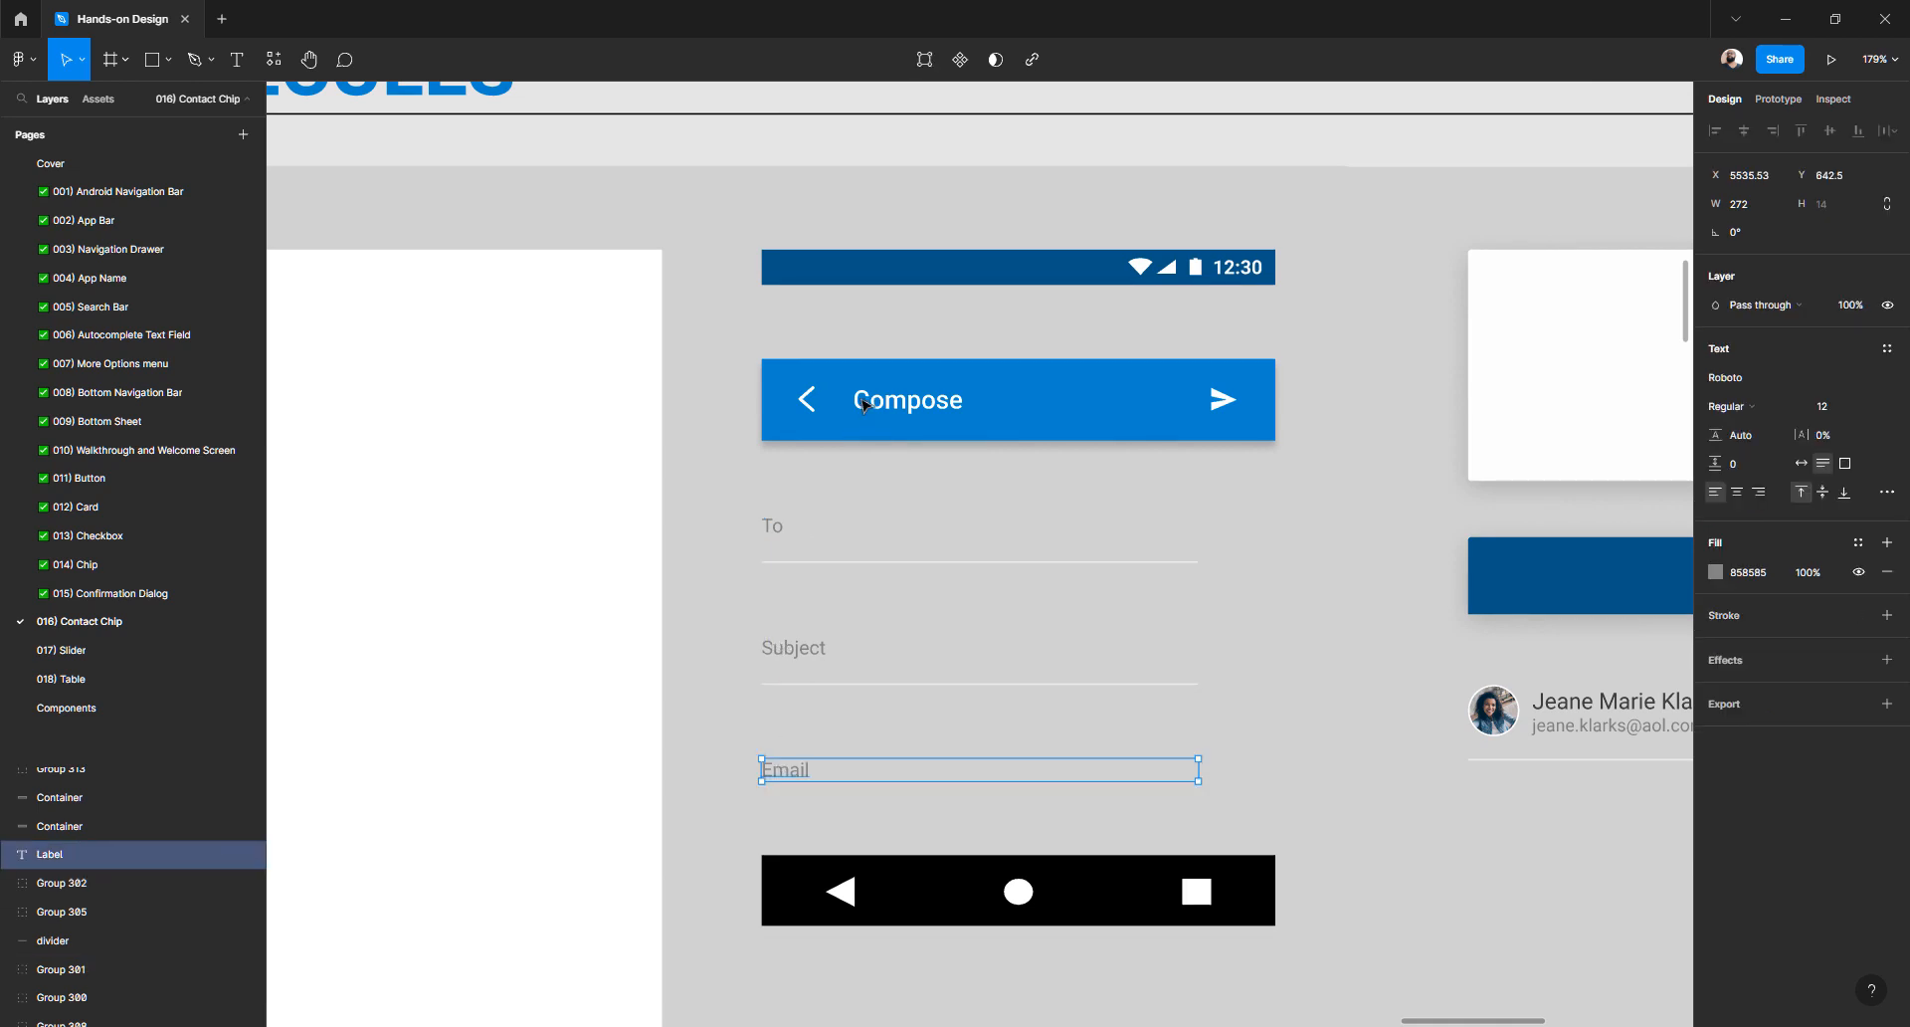
{"action": "left_click", "coordinate": [862, 399]}
{"action": "left_click", "coordinate": [788, 542]}
{"action": "left_click", "coordinate": [786, 541]}
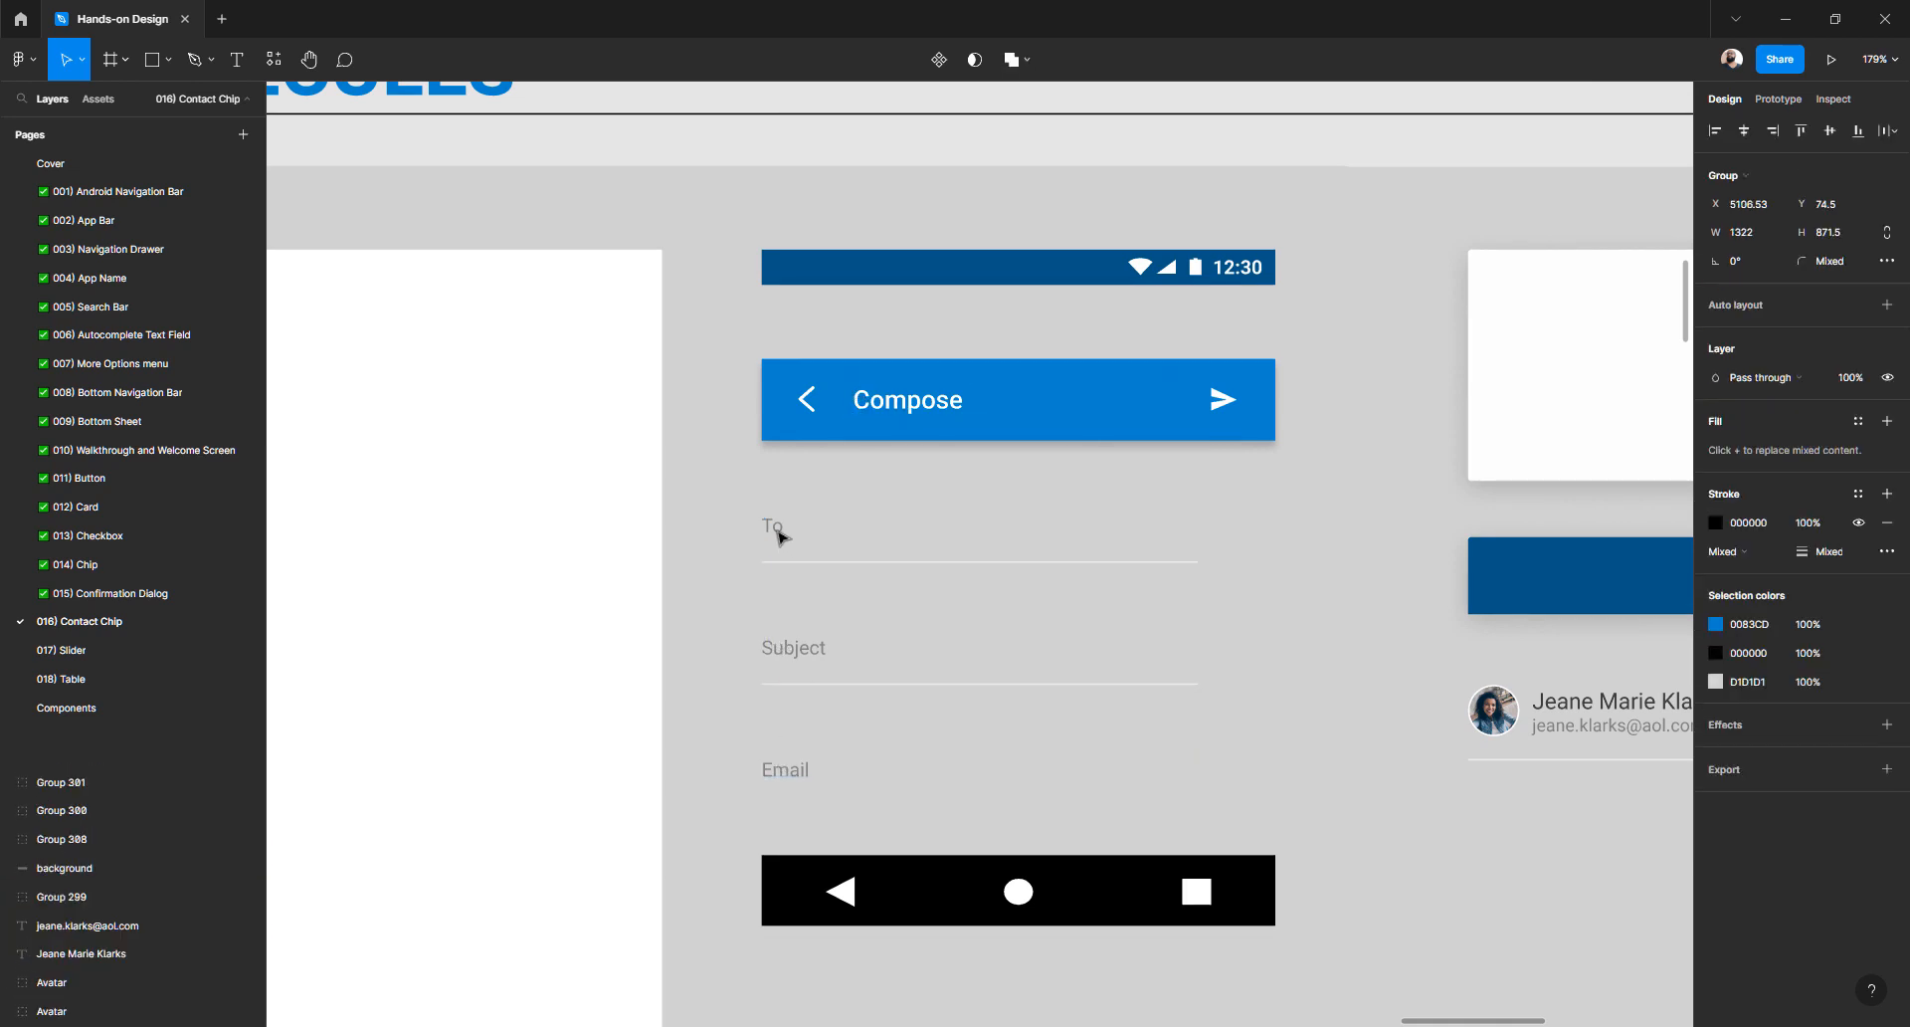
{"action": "scroll", "coordinate": [784, 539], "scroll_direction": "down", "scroll_amount": 5, "text": "ctrl"}
{"action": "scroll", "coordinate": [780, 537], "scroll_direction": "up", "scroll_amount": 10, "text": "ctrl"}
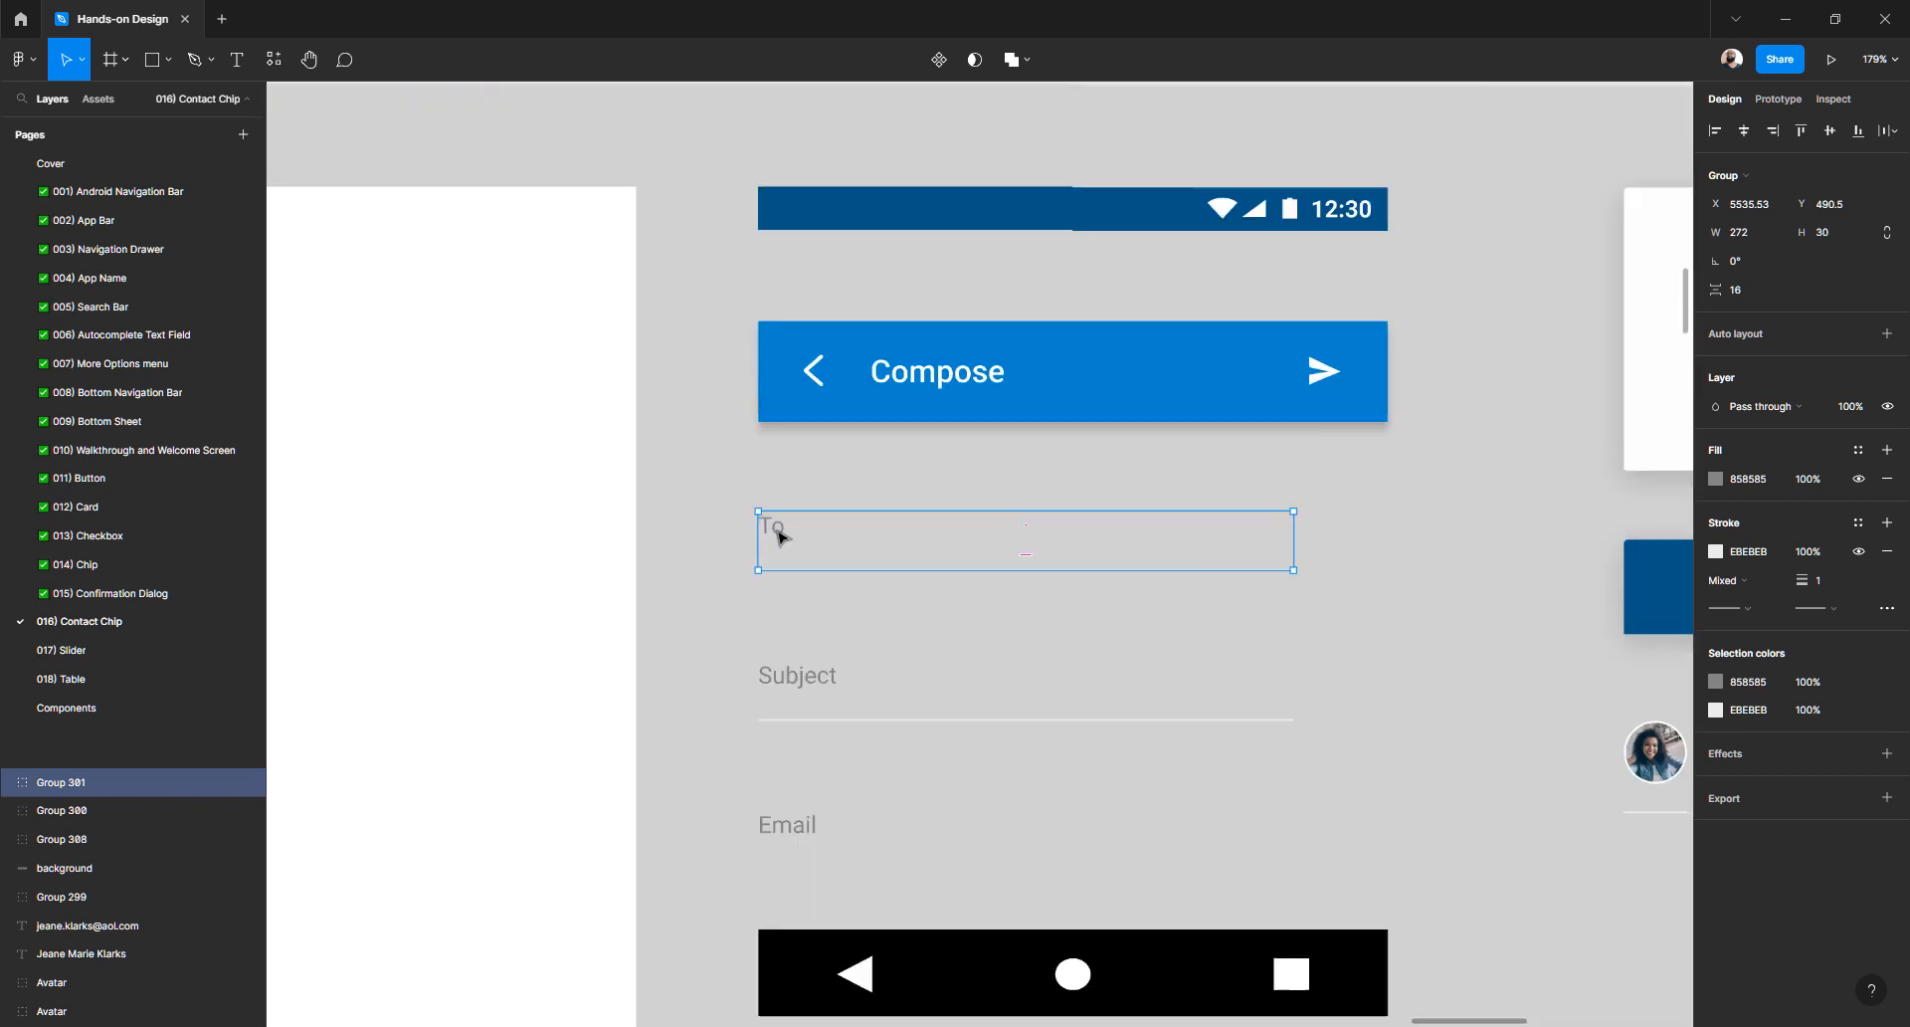
{"action": "double_click", "coordinate": [781, 537]}
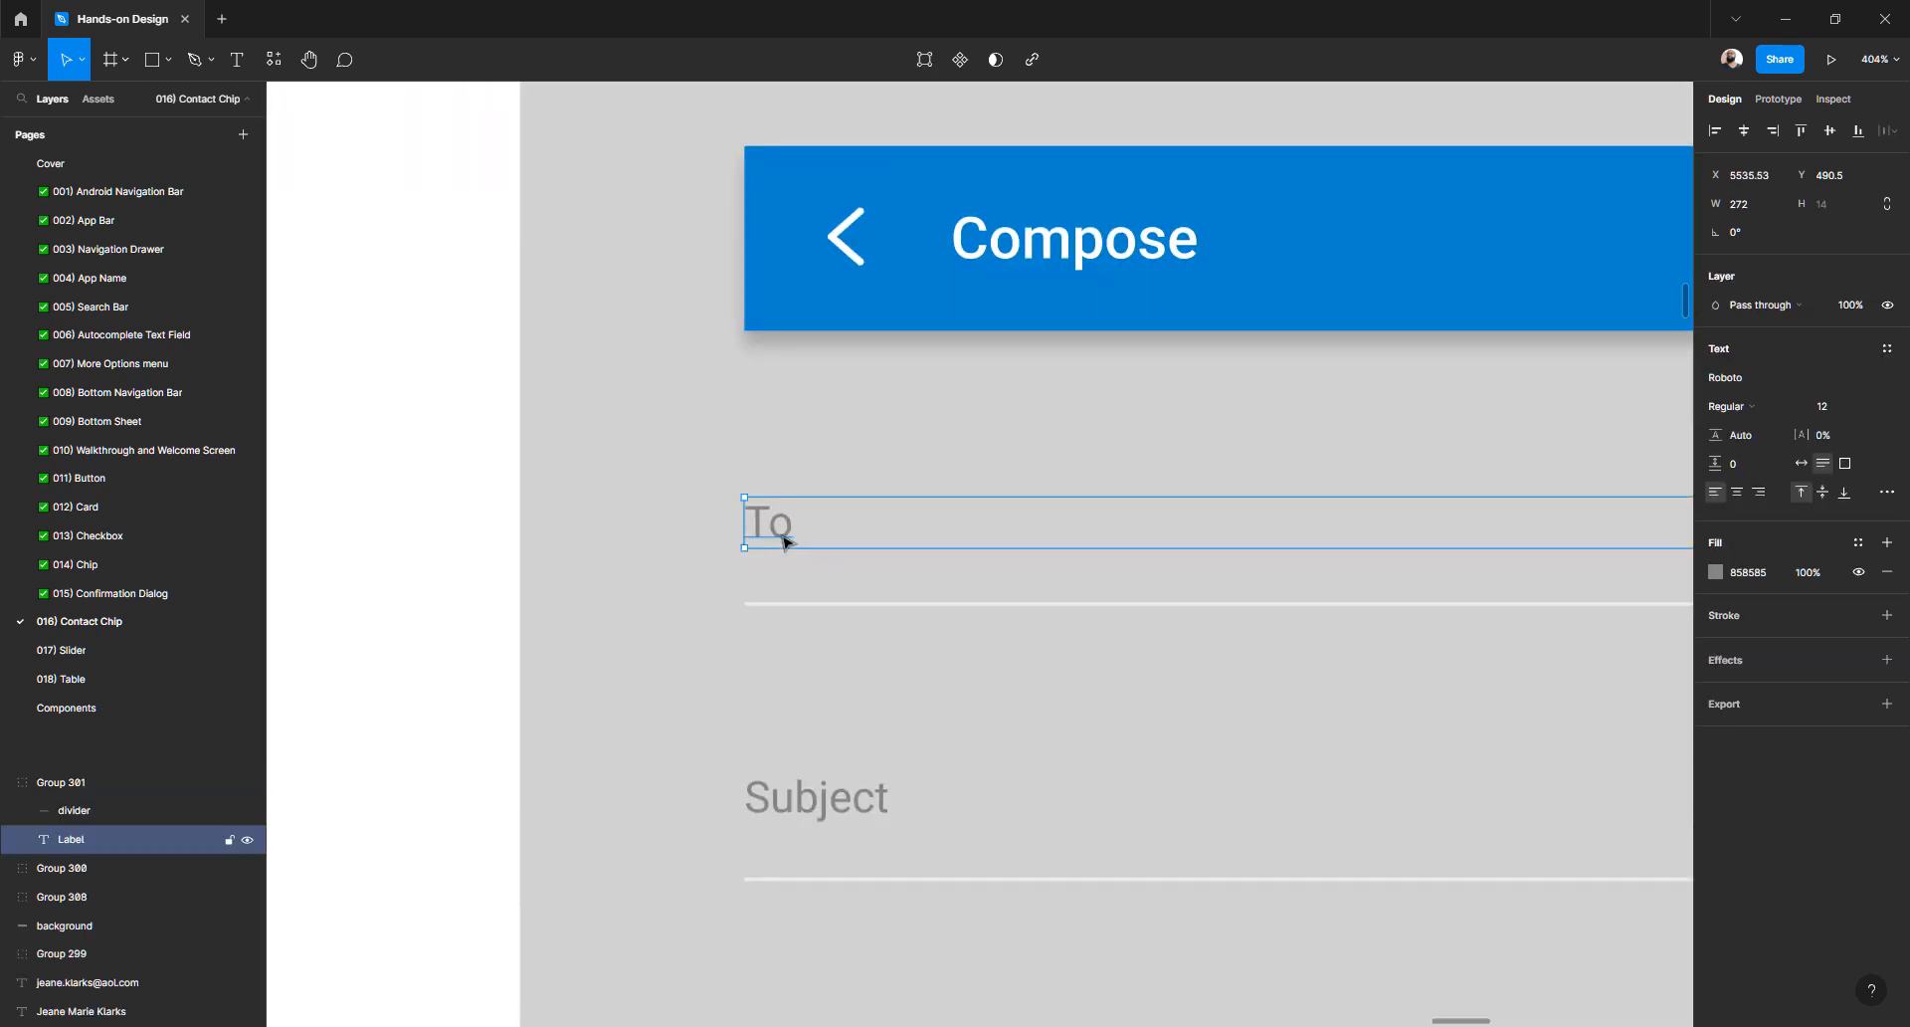
{"action": "mouse_move", "coordinate": [782, 607]}
{"action": "scroll", "coordinate": [782, 470], "scroll_direction": "down", "scroll_amount": 15, "text": "ctrl"}
{"action": "scroll", "coordinate": [919, 512], "scroll_direction": "up", "scroll_amount": 7, "text": "ctrl"}
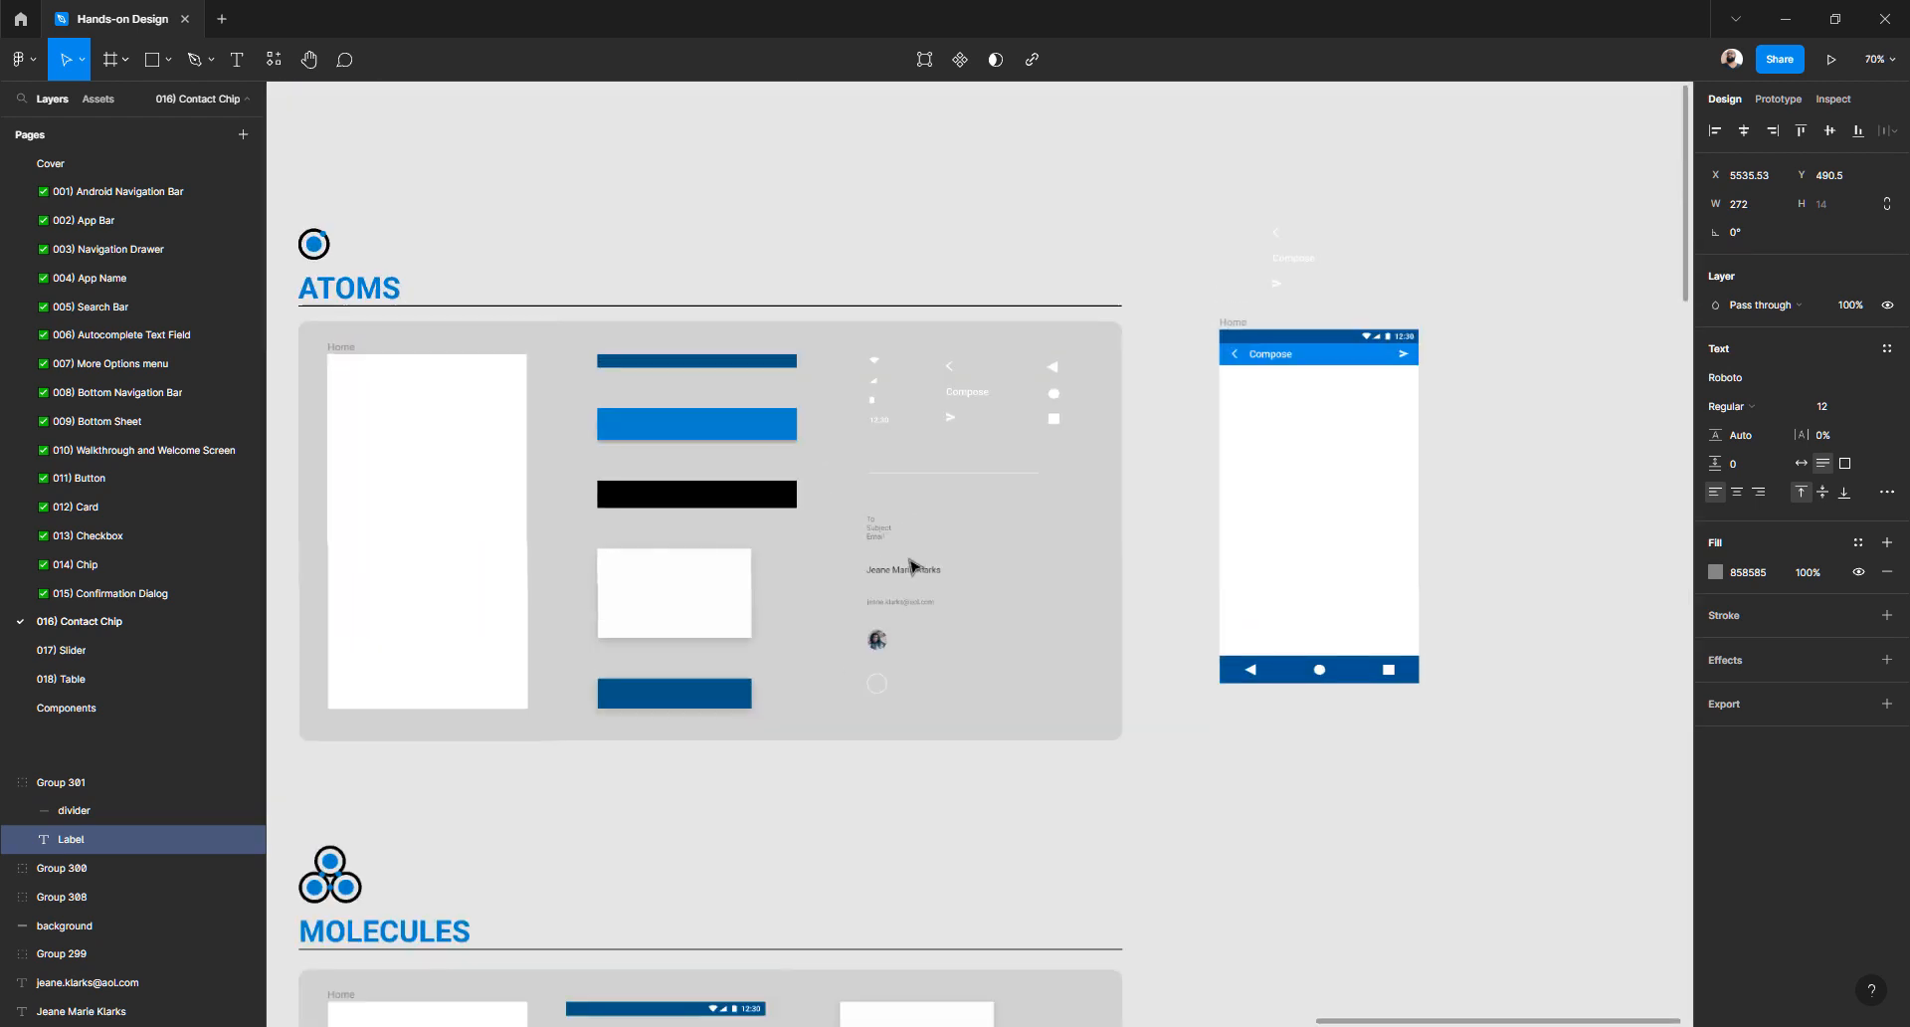
{"action": "left_click", "coordinate": [841, 491]}
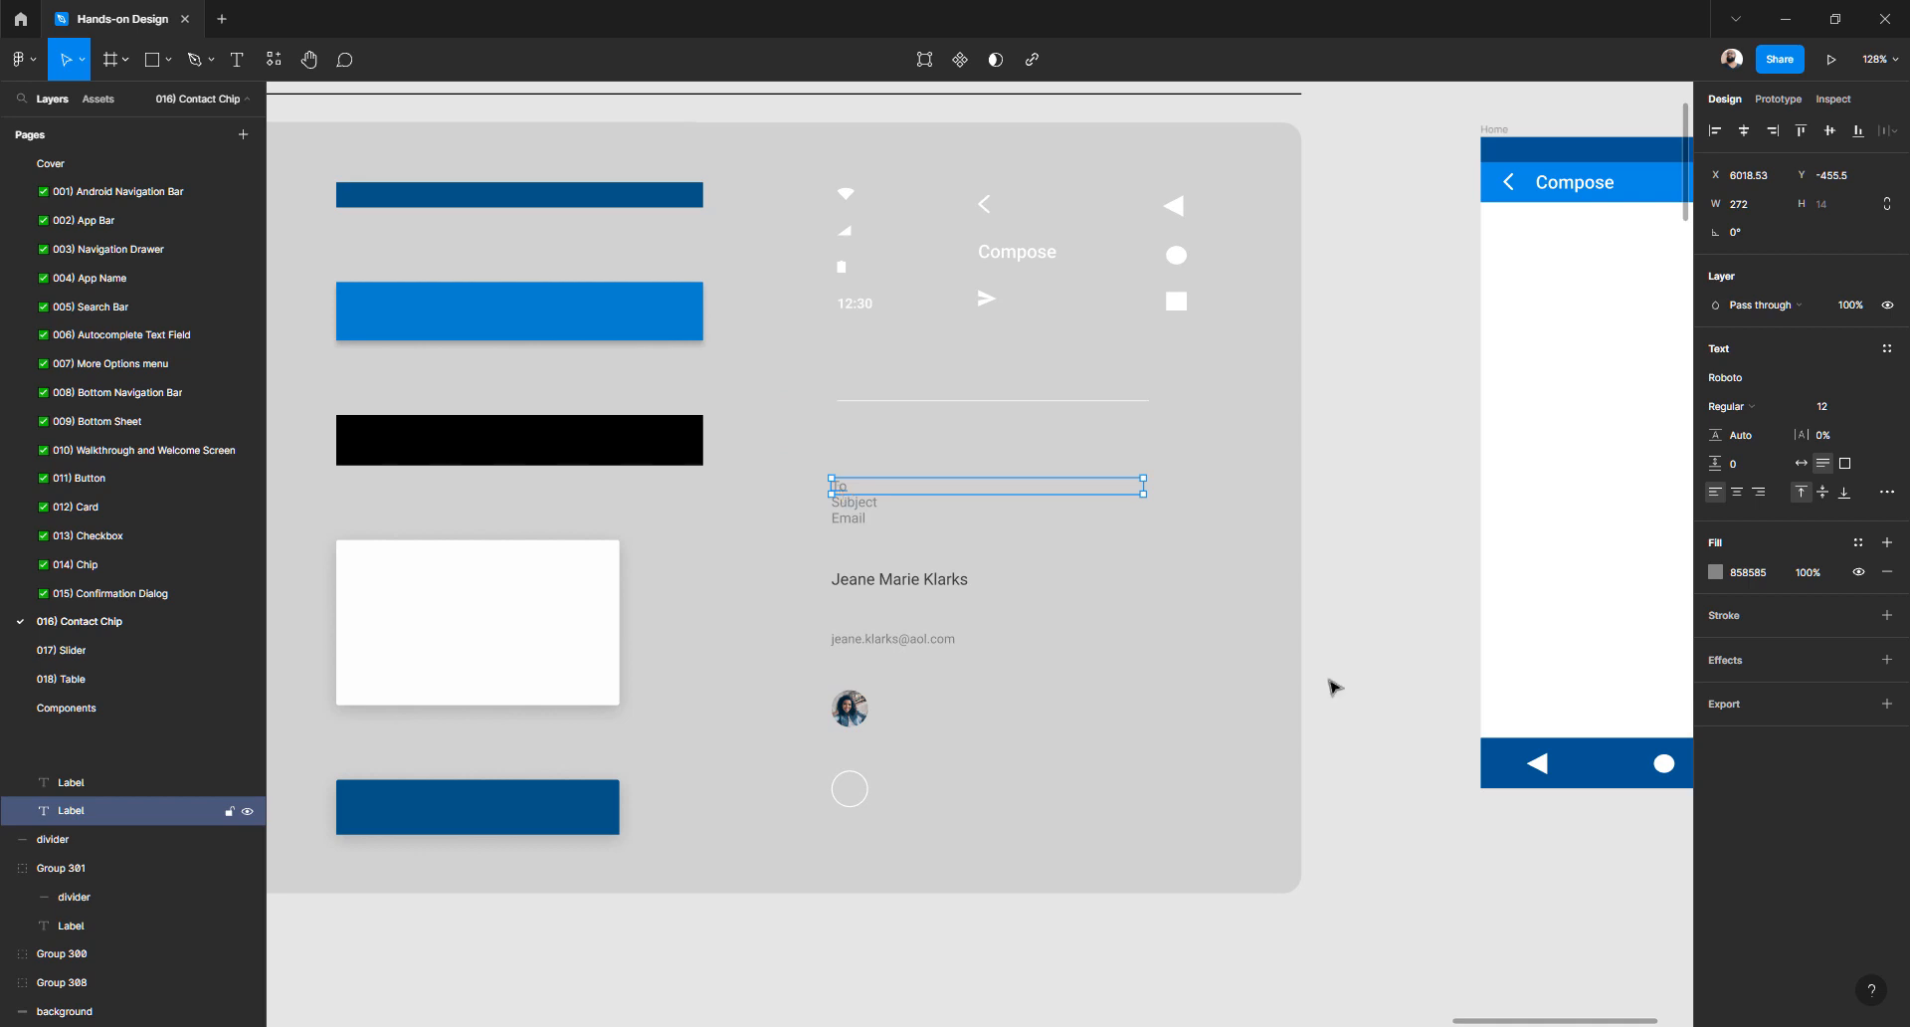
{"action": "left_click", "coordinate": [1385, 339]}
{"action": "scroll", "coordinate": [1323, 398], "scroll_direction": "right", "scroll_amount": 3}
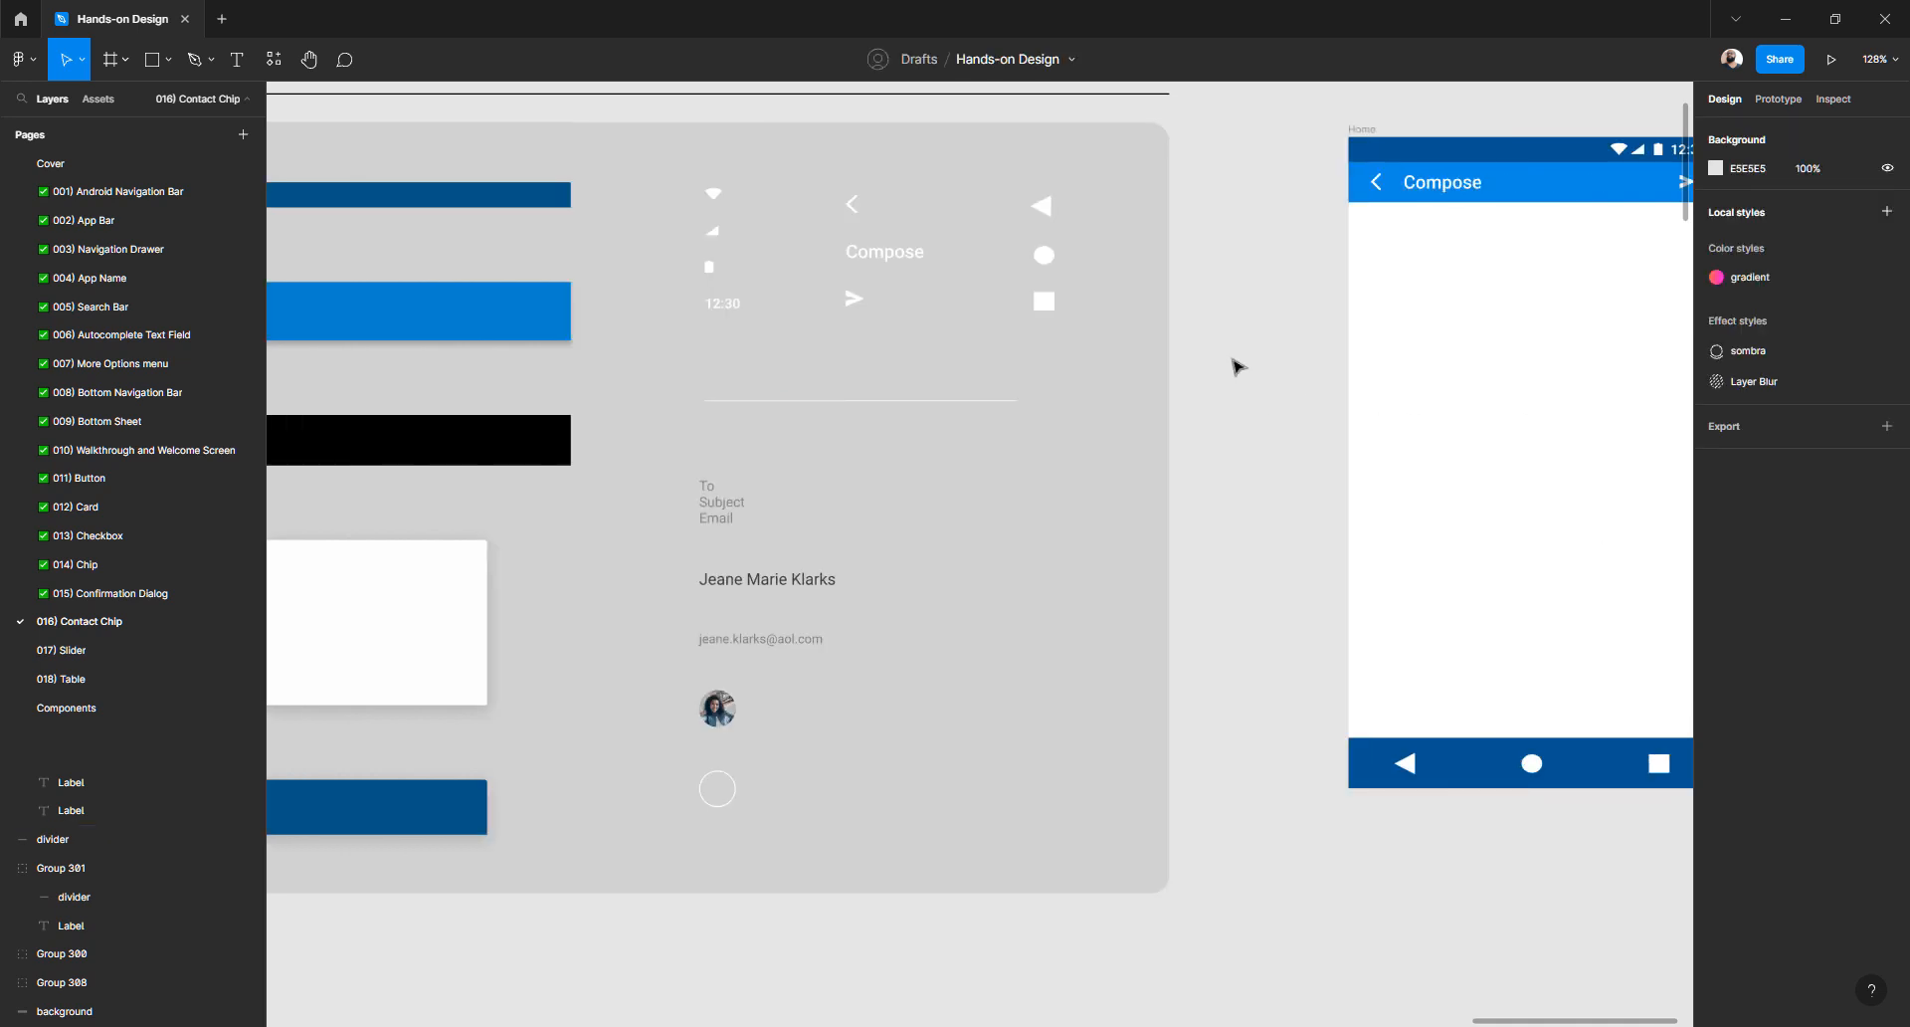
- Add a 'To' text layer in the Home frame, styled Roboto 12 with a gray fill
{"action": "key", "text": "t"}
{"action": "left_click", "coordinate": [1383, 356]}
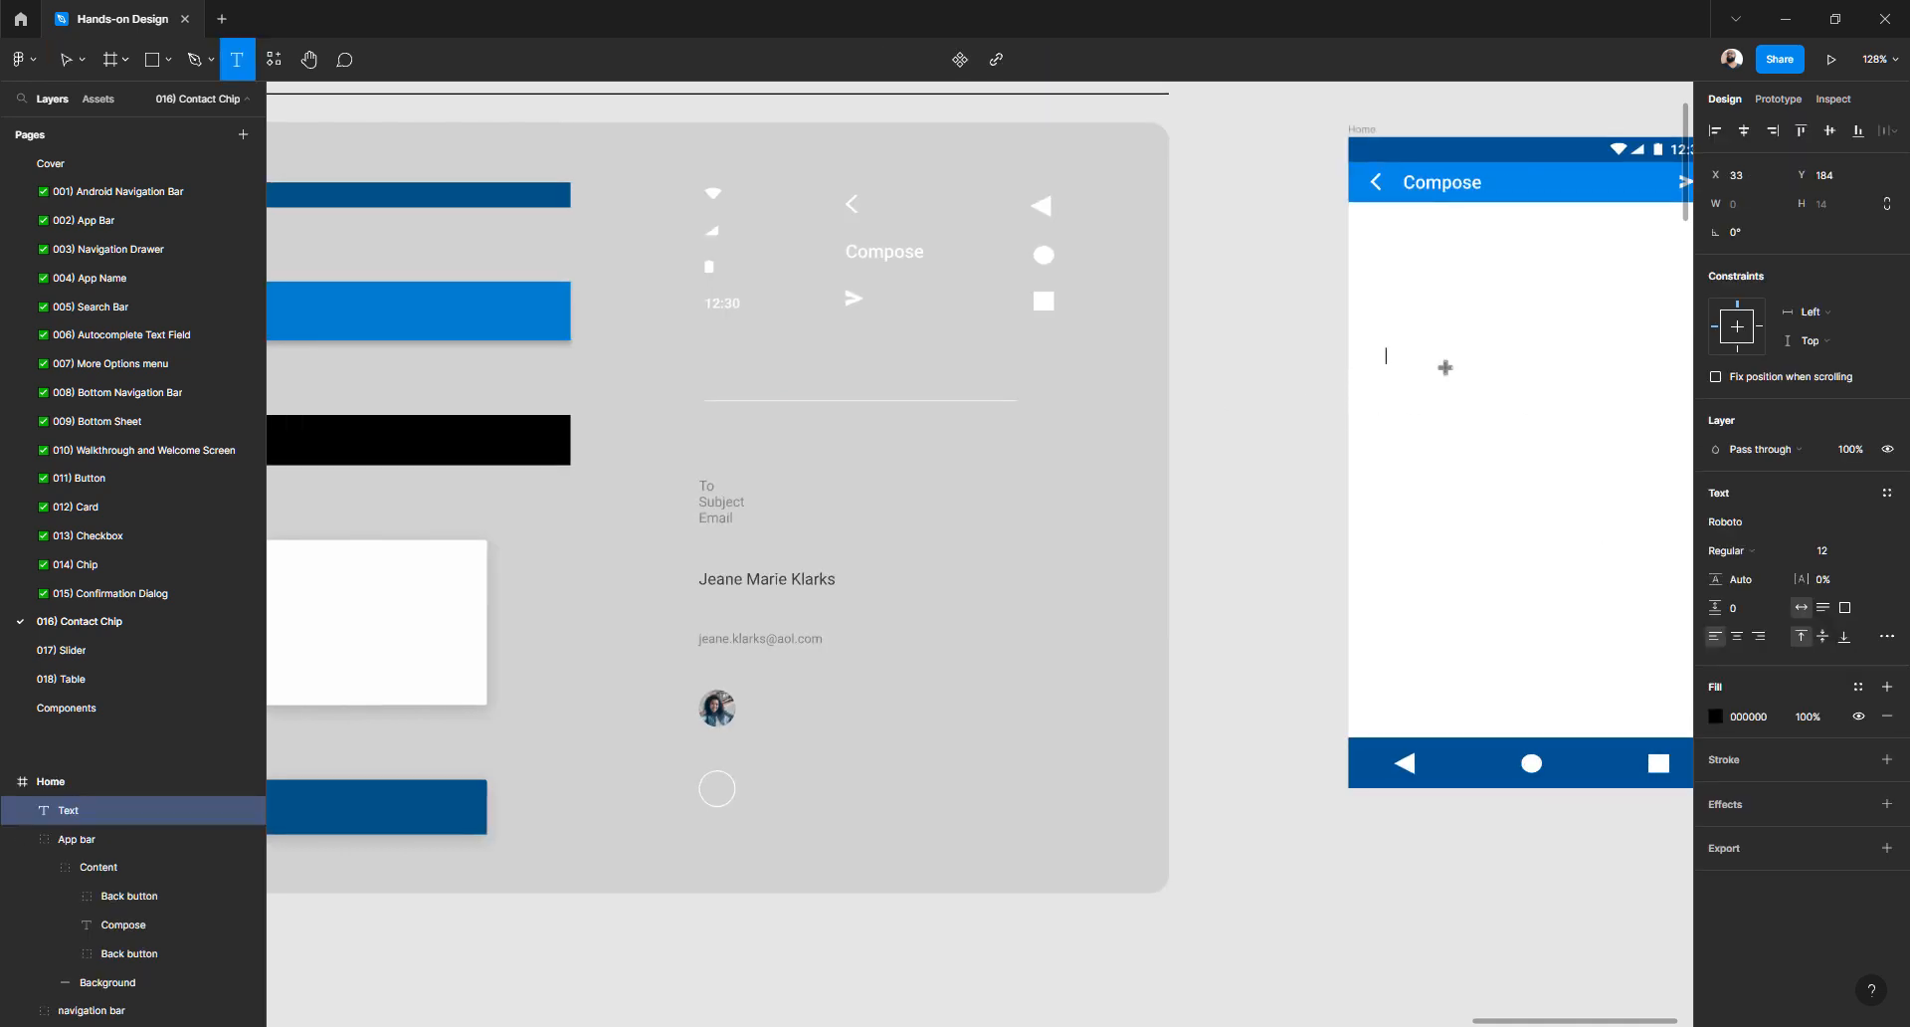
{"action": "key", "text": "Escape"}
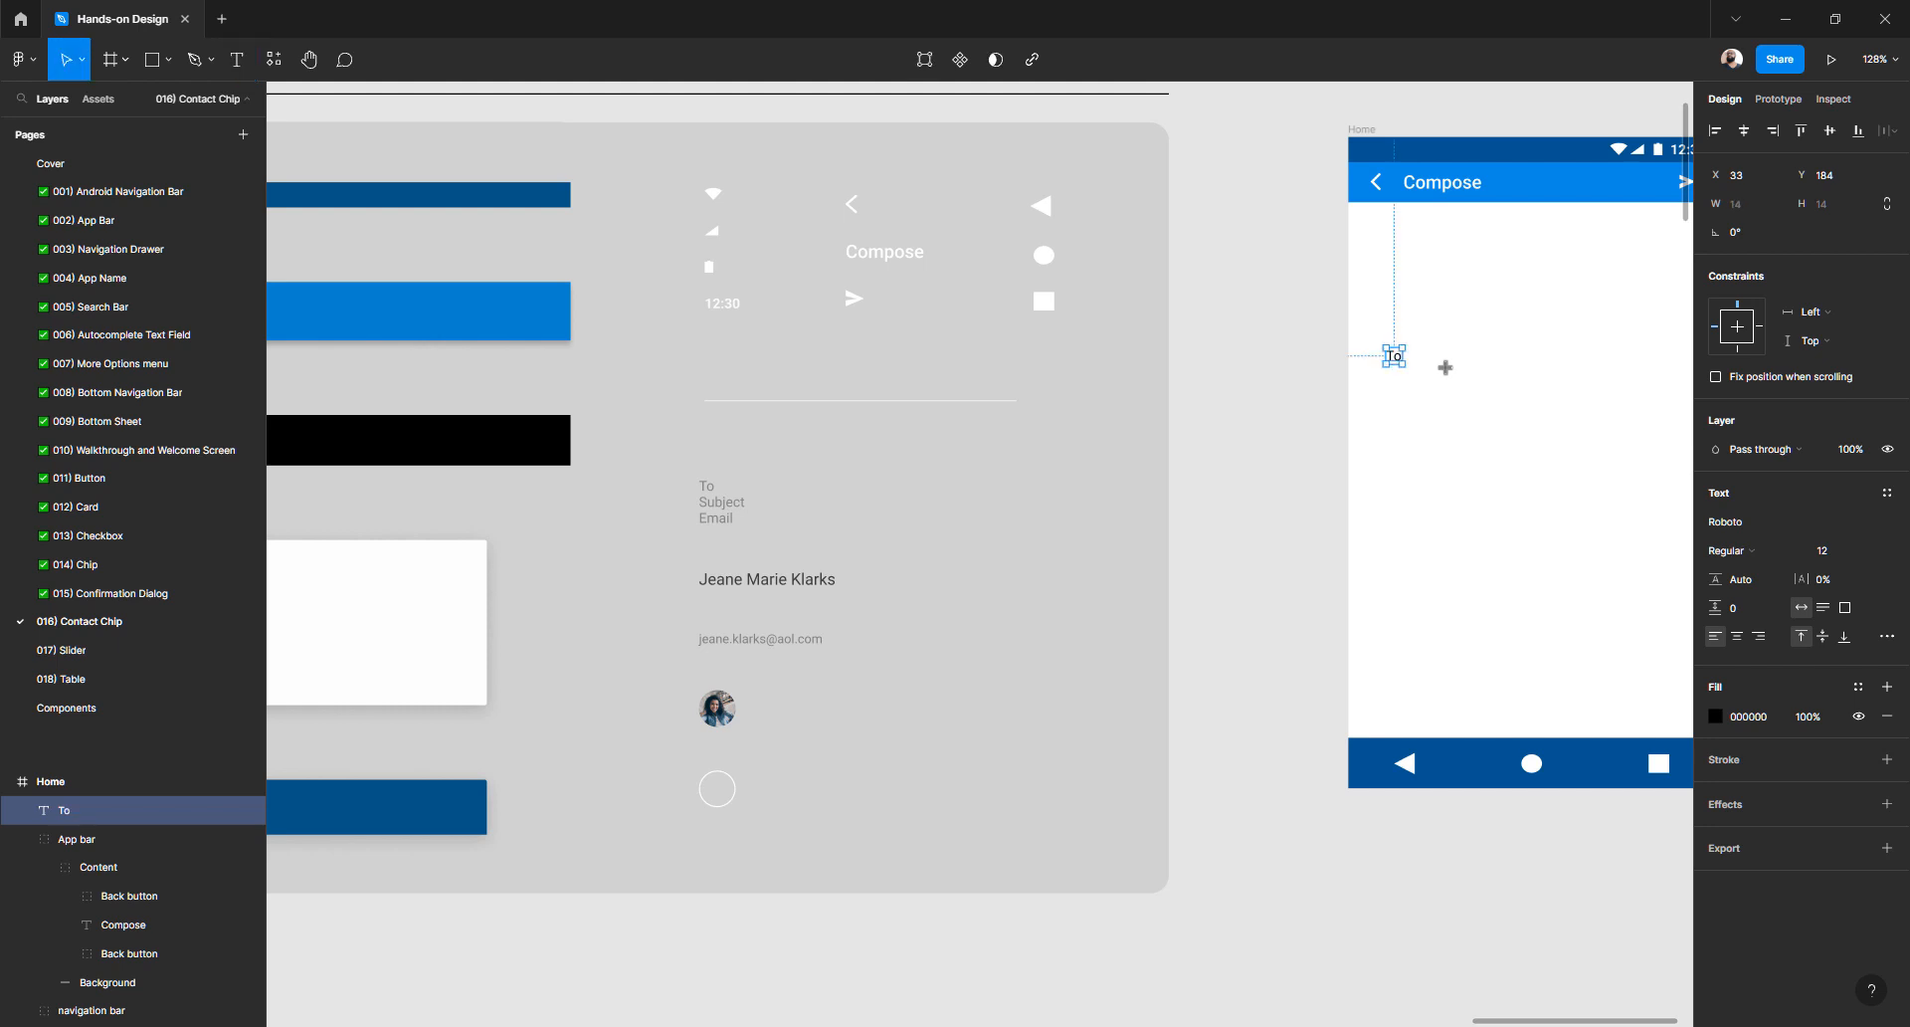
{"action": "left_click", "coordinate": [1738, 526]}
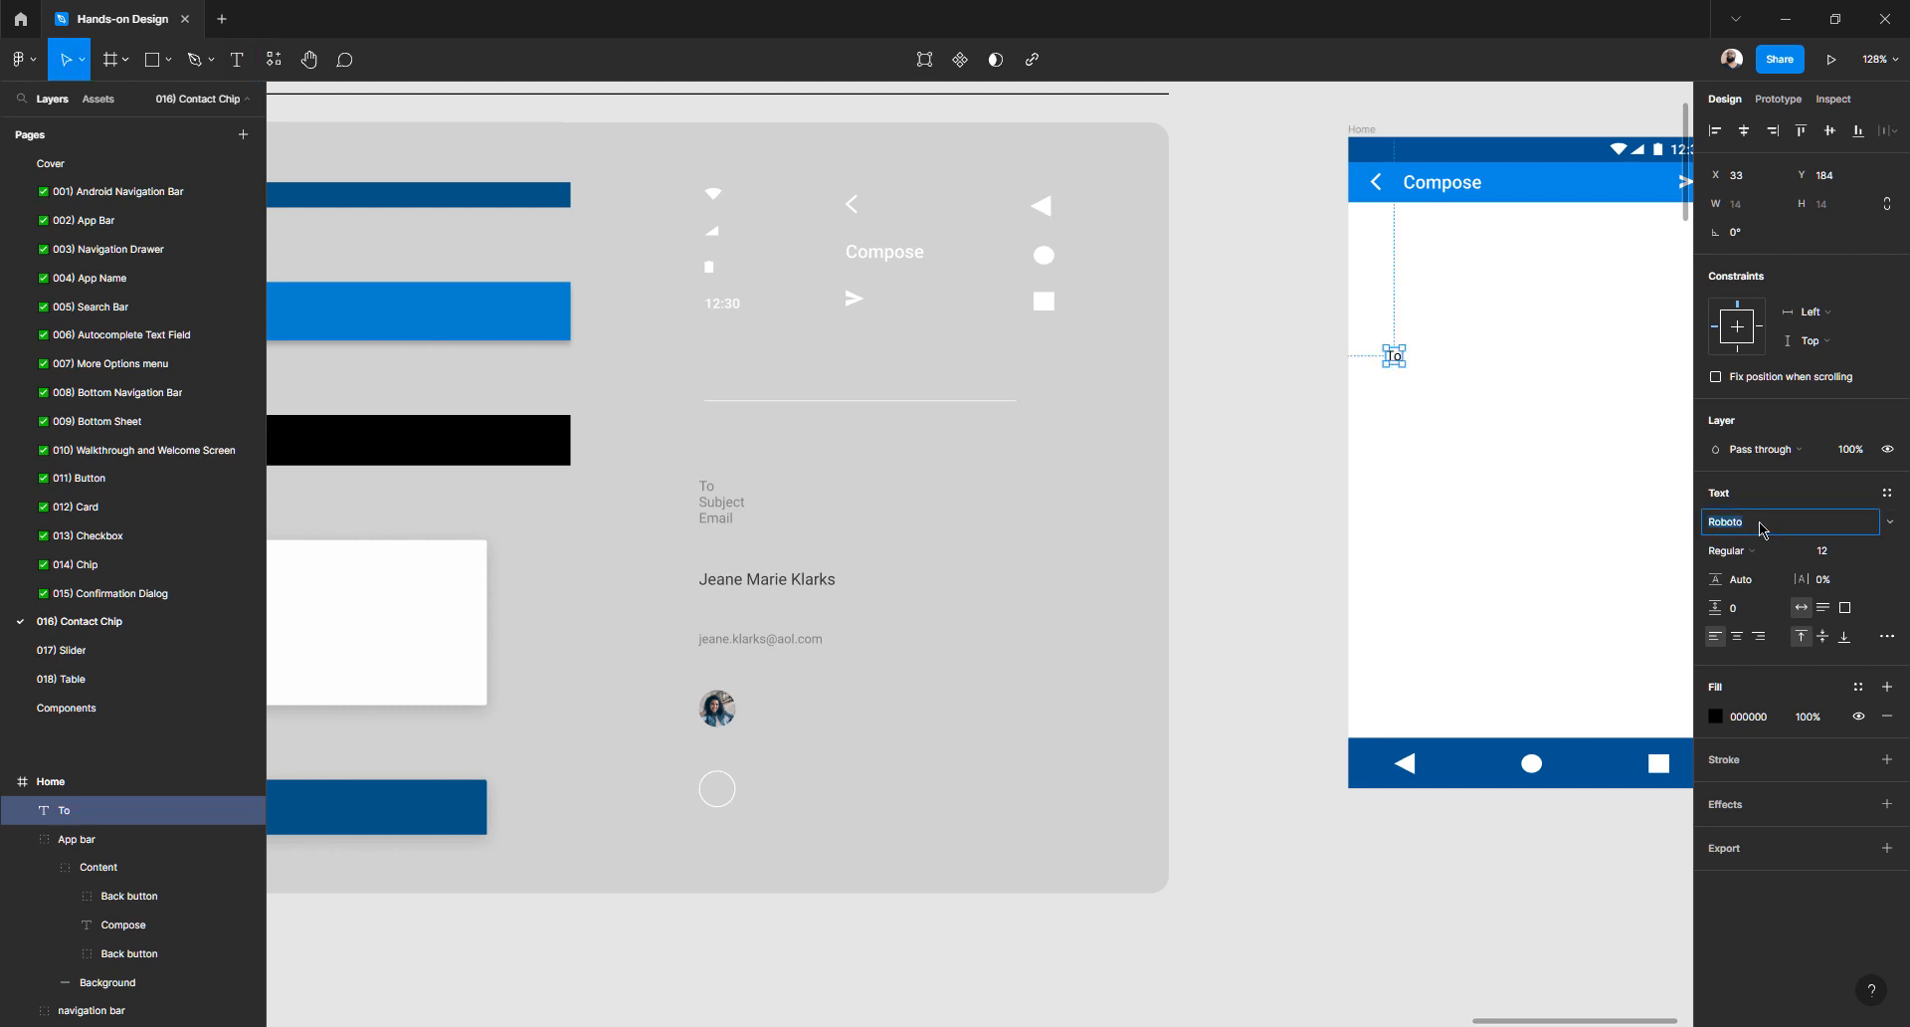
{"action": "left_click", "coordinate": [1892, 524]}
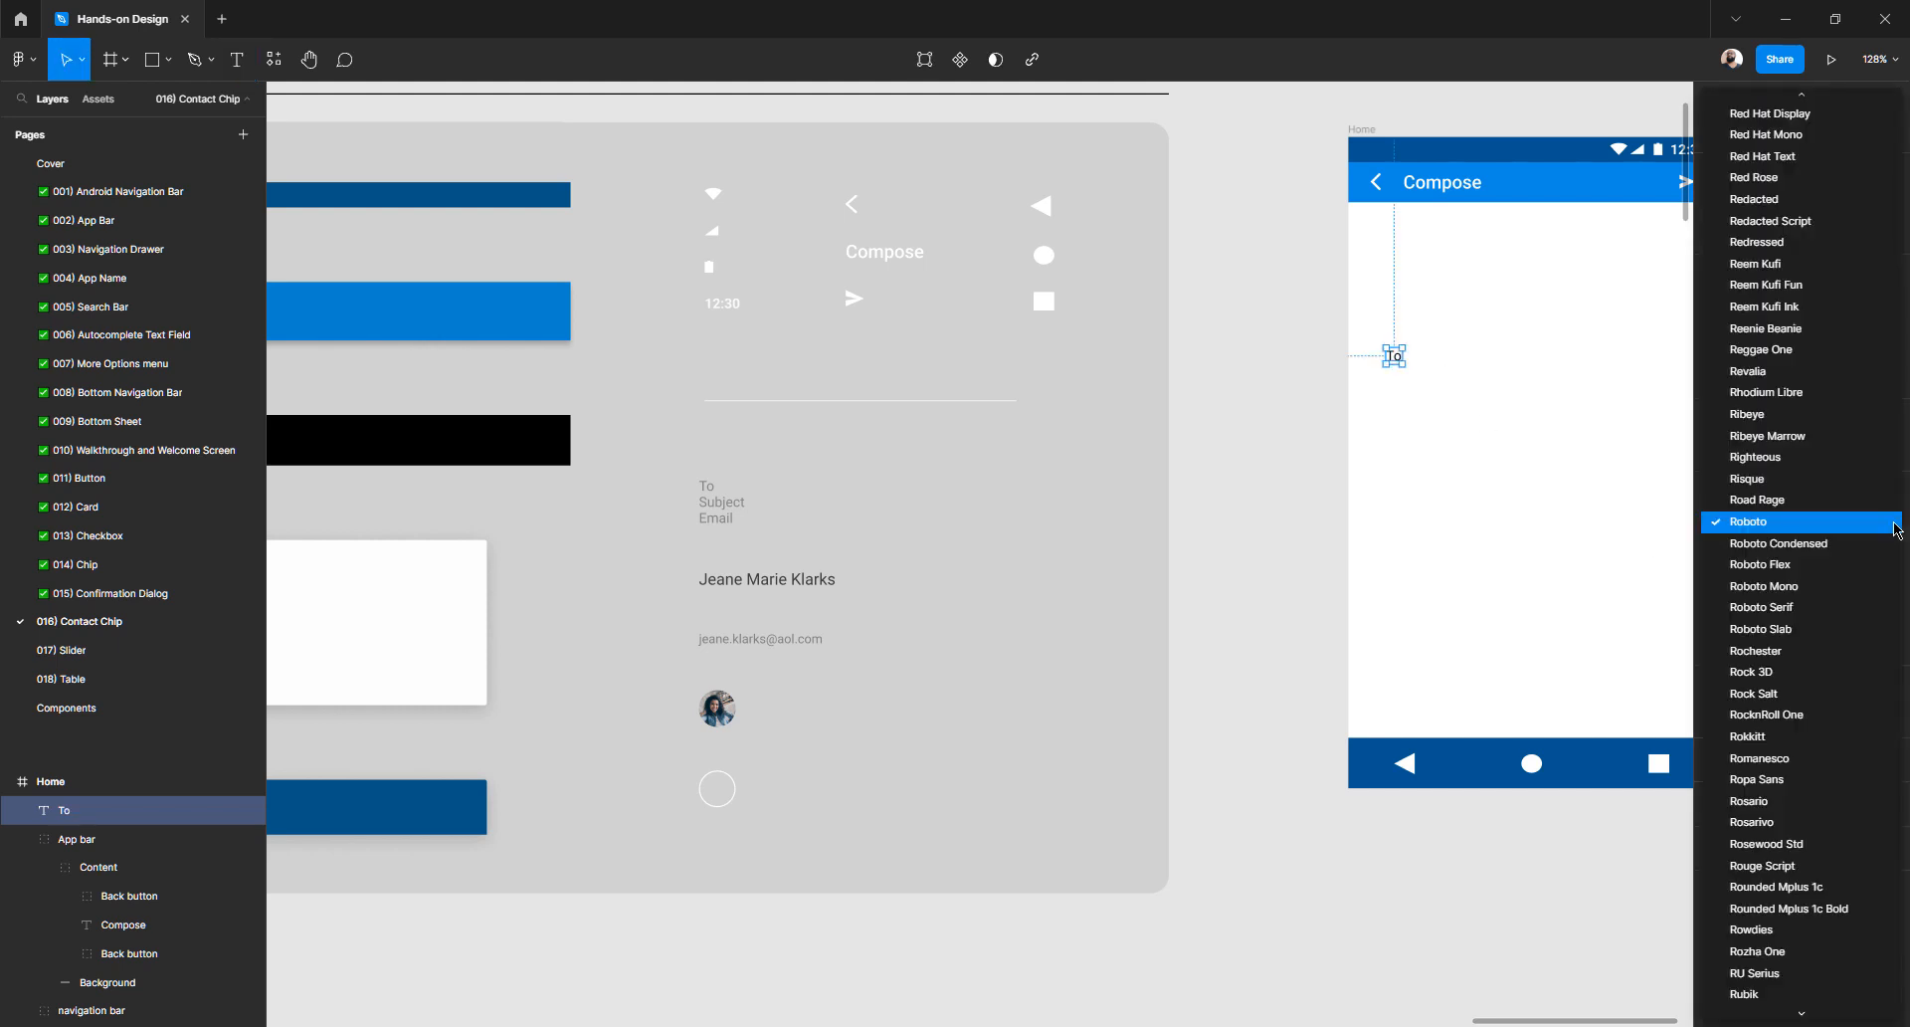
{"action": "left_click", "coordinate": [1896, 527]}
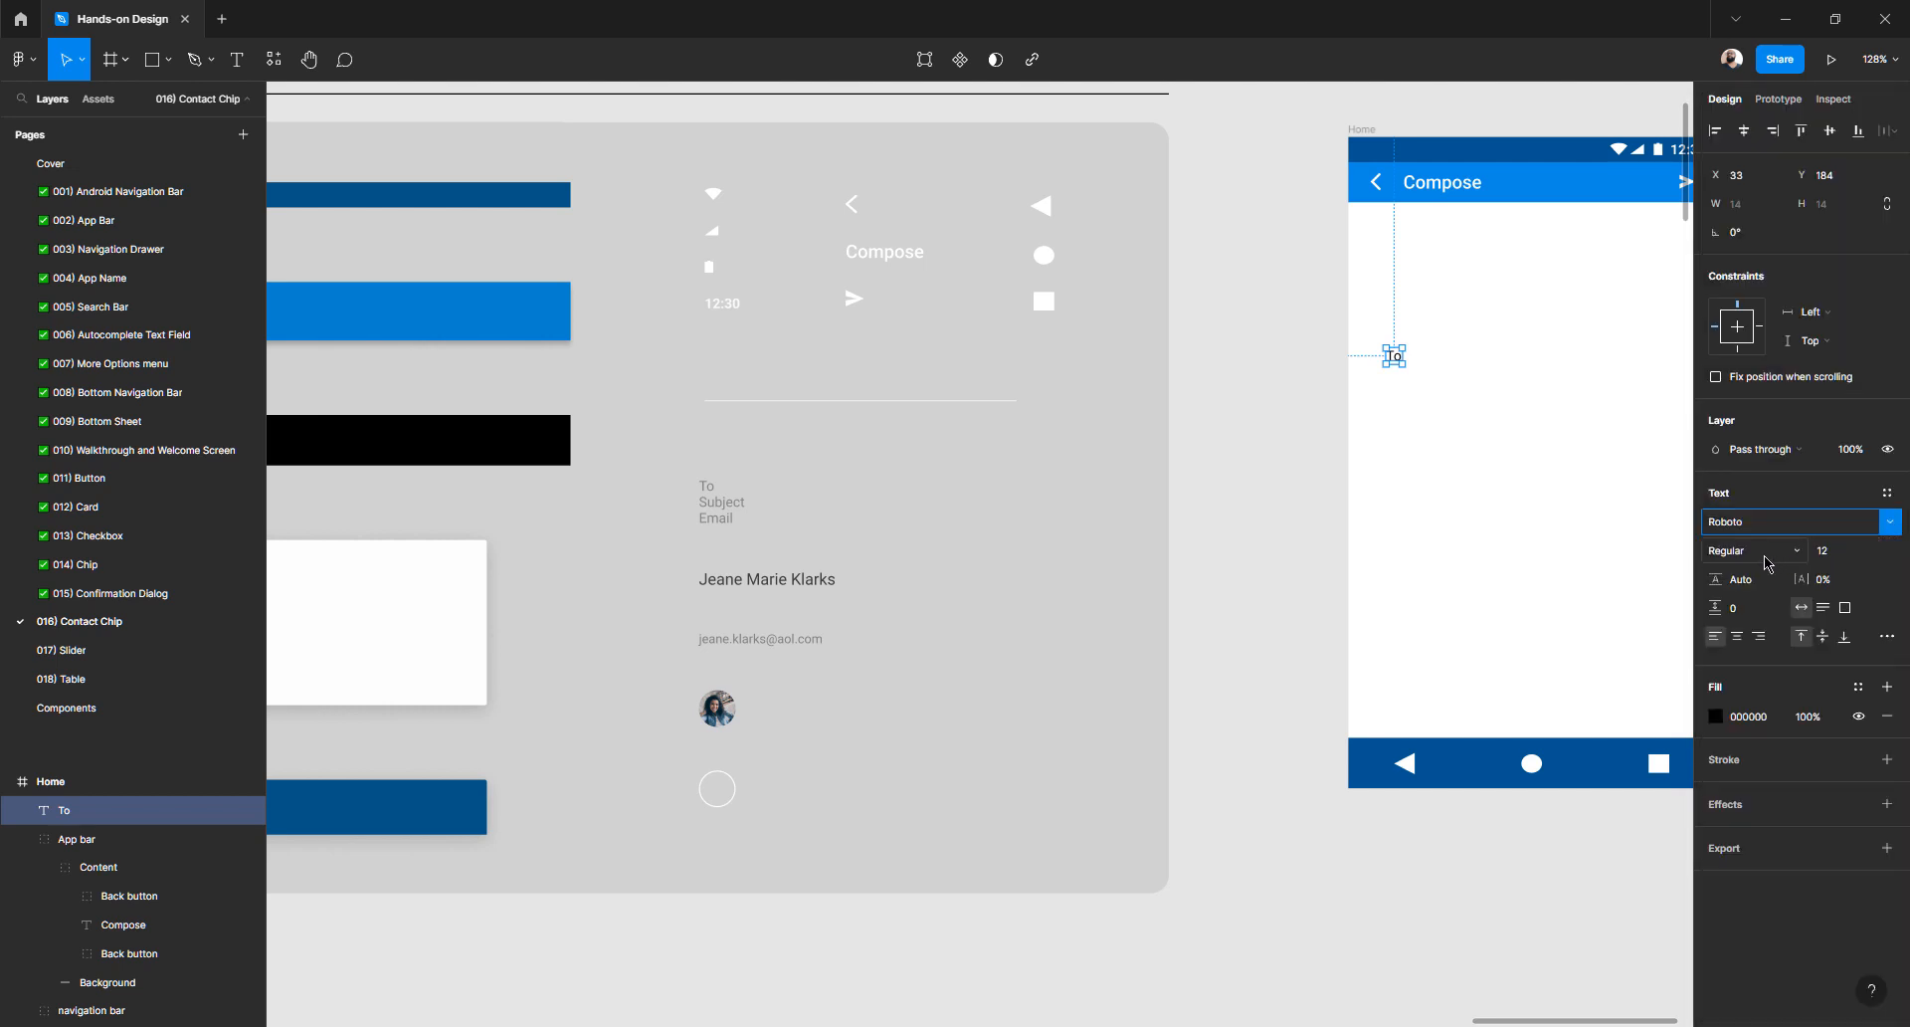
{"action": "left_click", "coordinate": [1866, 553]}
{"action": "left_click", "coordinate": [1866, 552]}
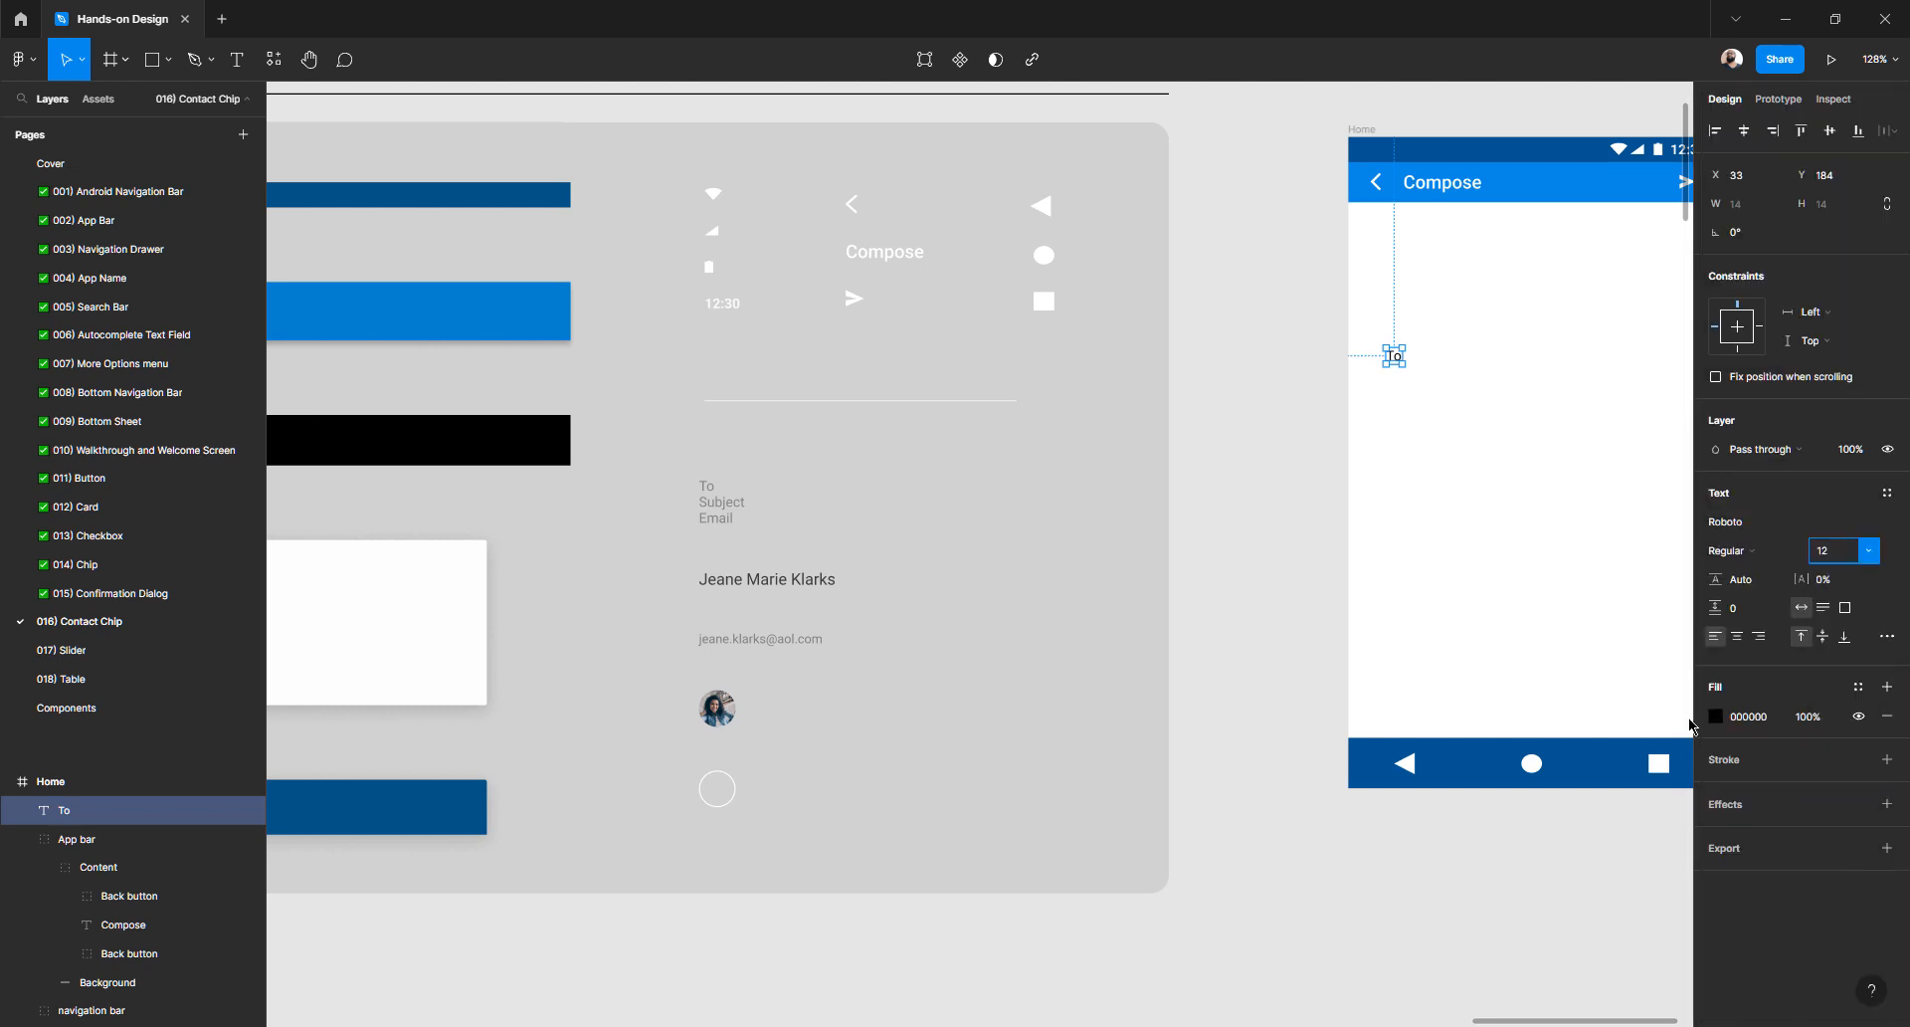
{"action": "left_click", "coordinate": [1715, 723]}
{"action": "left_click_drag", "start_coordinate": [1573, 724], "coordinate": [1455, 678]}
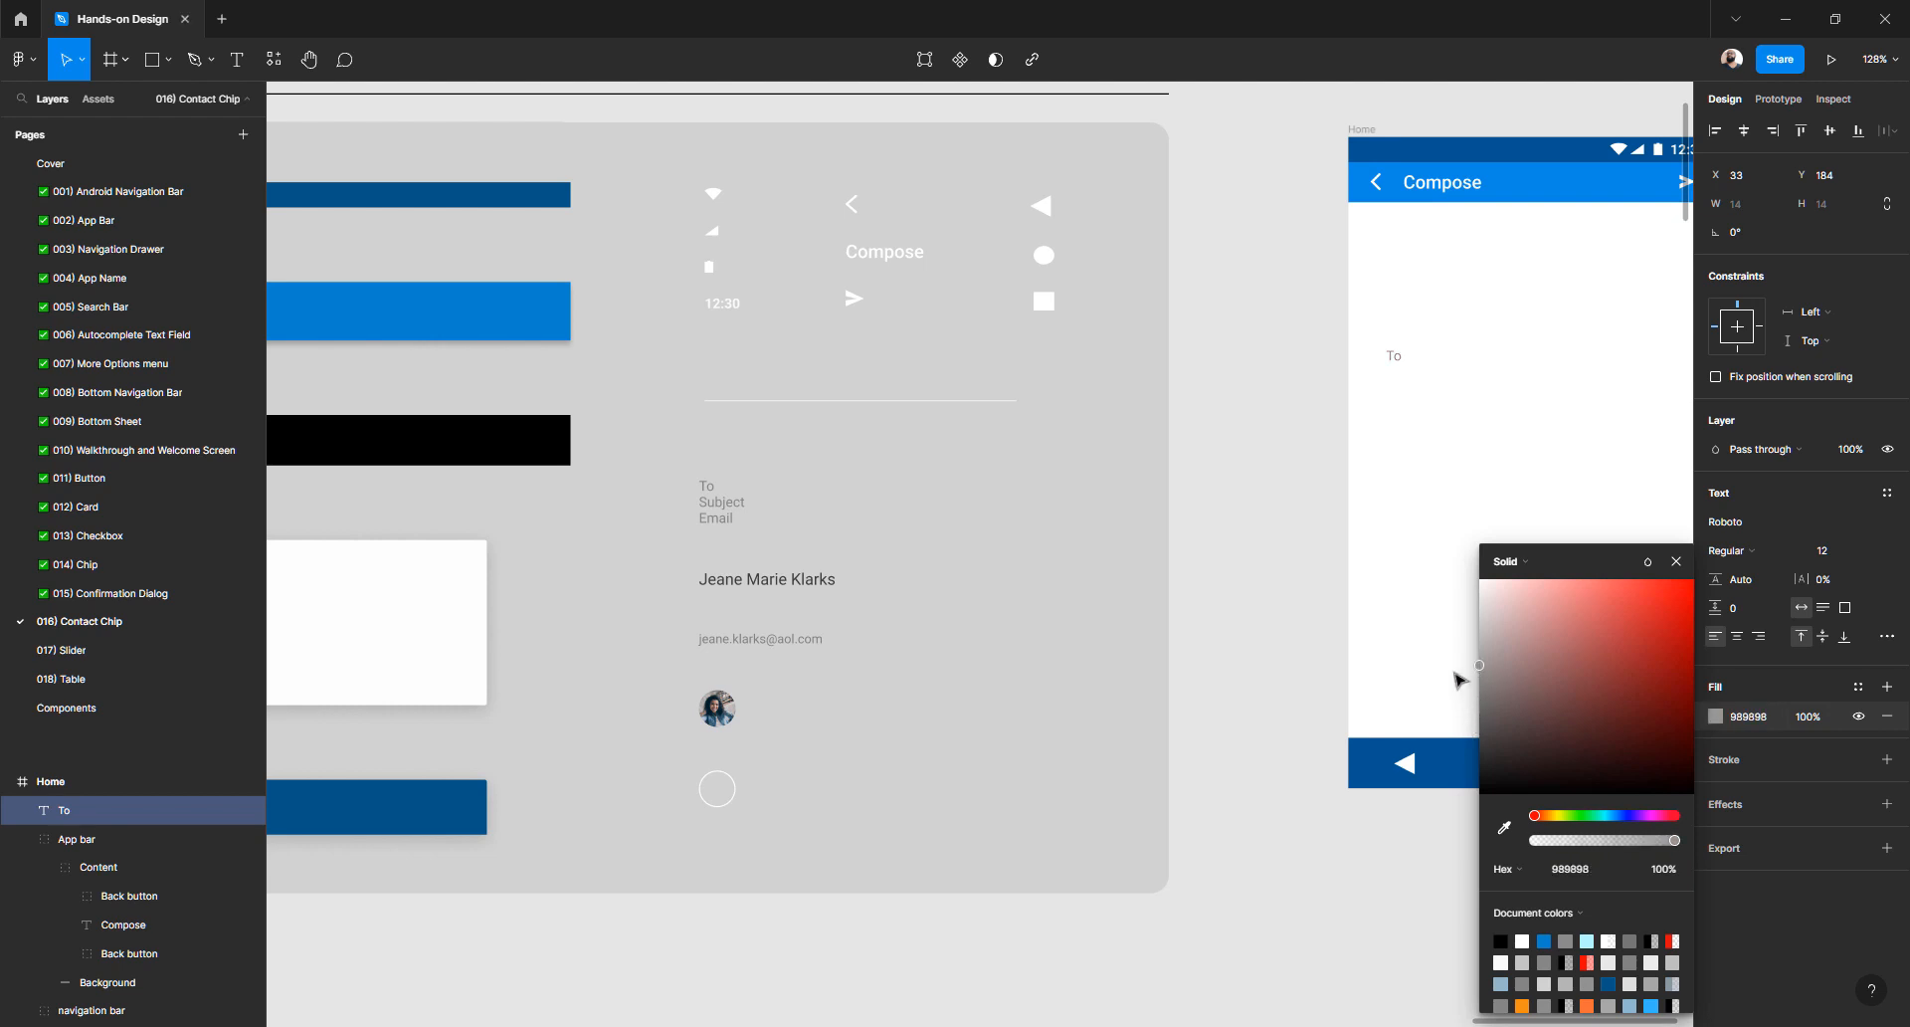
{"action": "left_click", "coordinate": [1270, 460]}
- Move the 'To' label under the app bar at X 16, Y 83 and widen it to 304
{"action": "scroll", "coordinate": [1271, 460], "scroll_direction": "up", "scroll_amount": 3}
{"action": "scroll", "coordinate": [1270, 491], "scroll_direction": "right", "scroll_amount": 5}
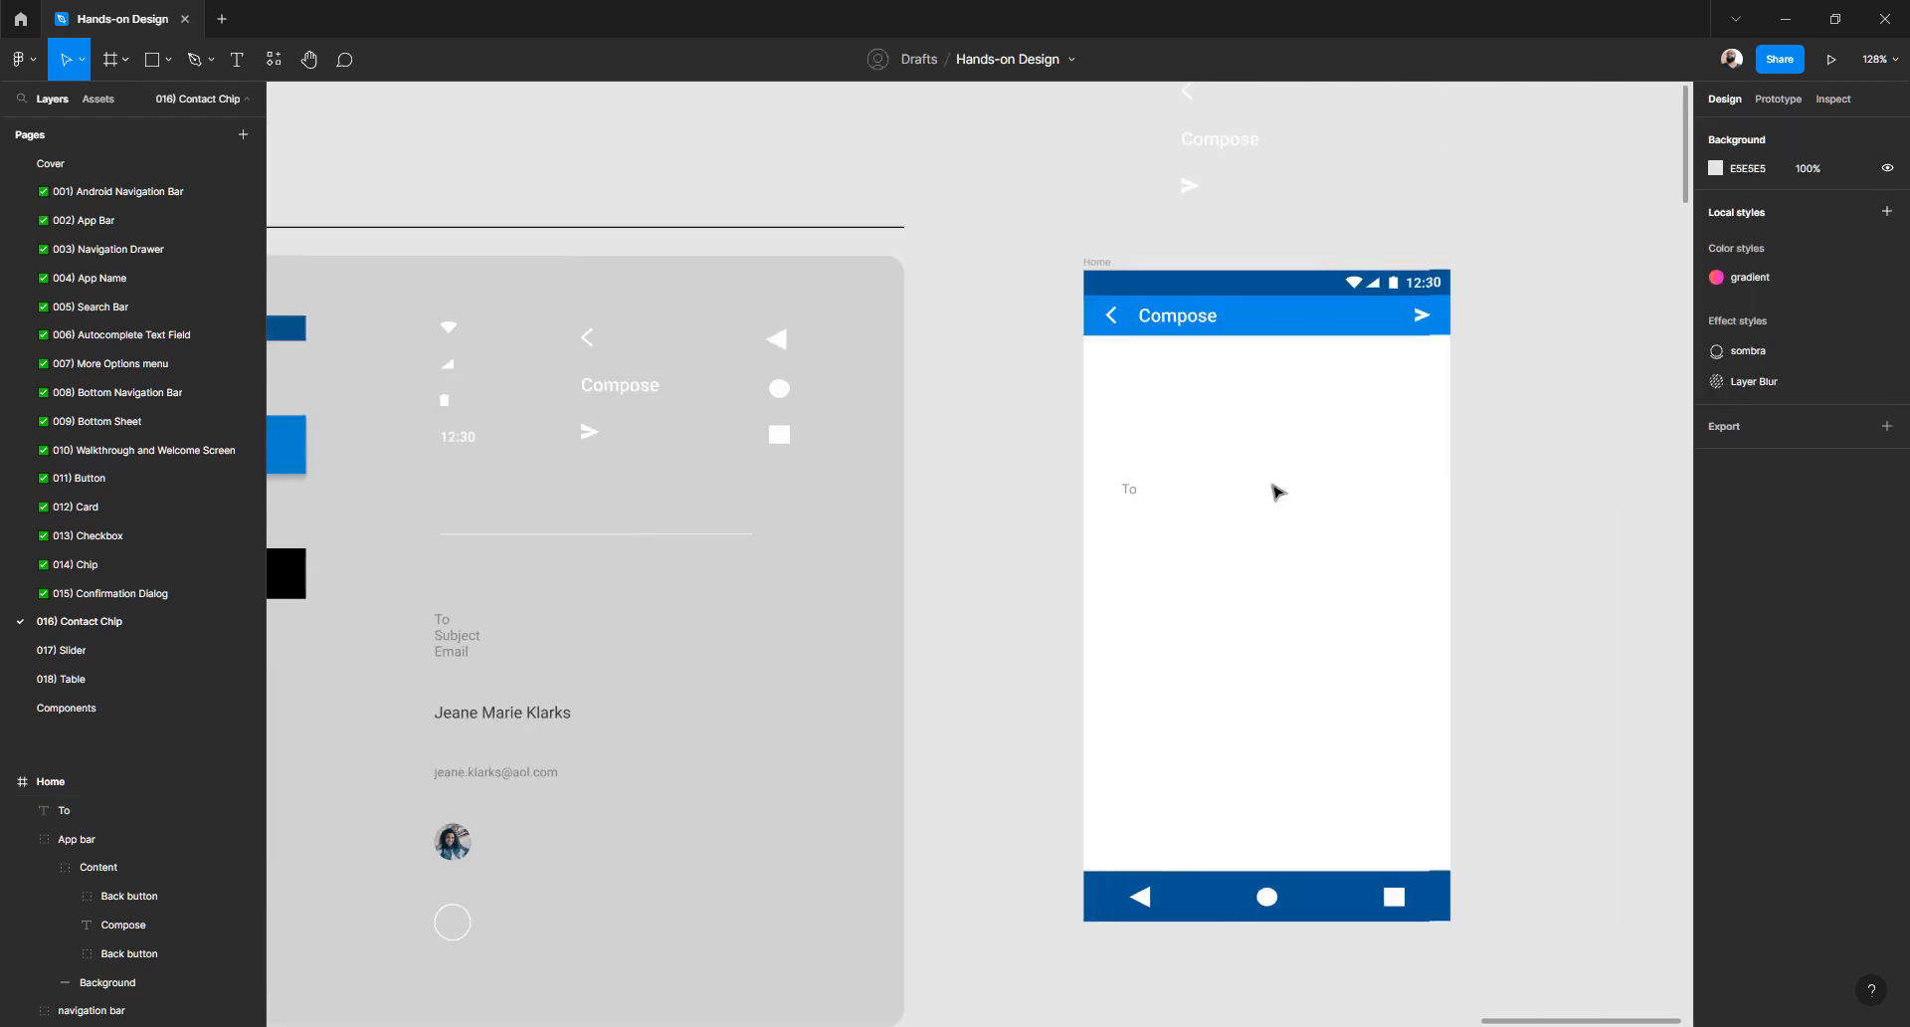
{"action": "scroll", "coordinate": [1129, 505], "scroll_direction": "down", "scroll_amount": 2}
{"action": "scroll", "coordinate": [1130, 490], "scroll_direction": "up", "scroll_amount": 3}
{"action": "left_click", "coordinate": [1129, 486]}
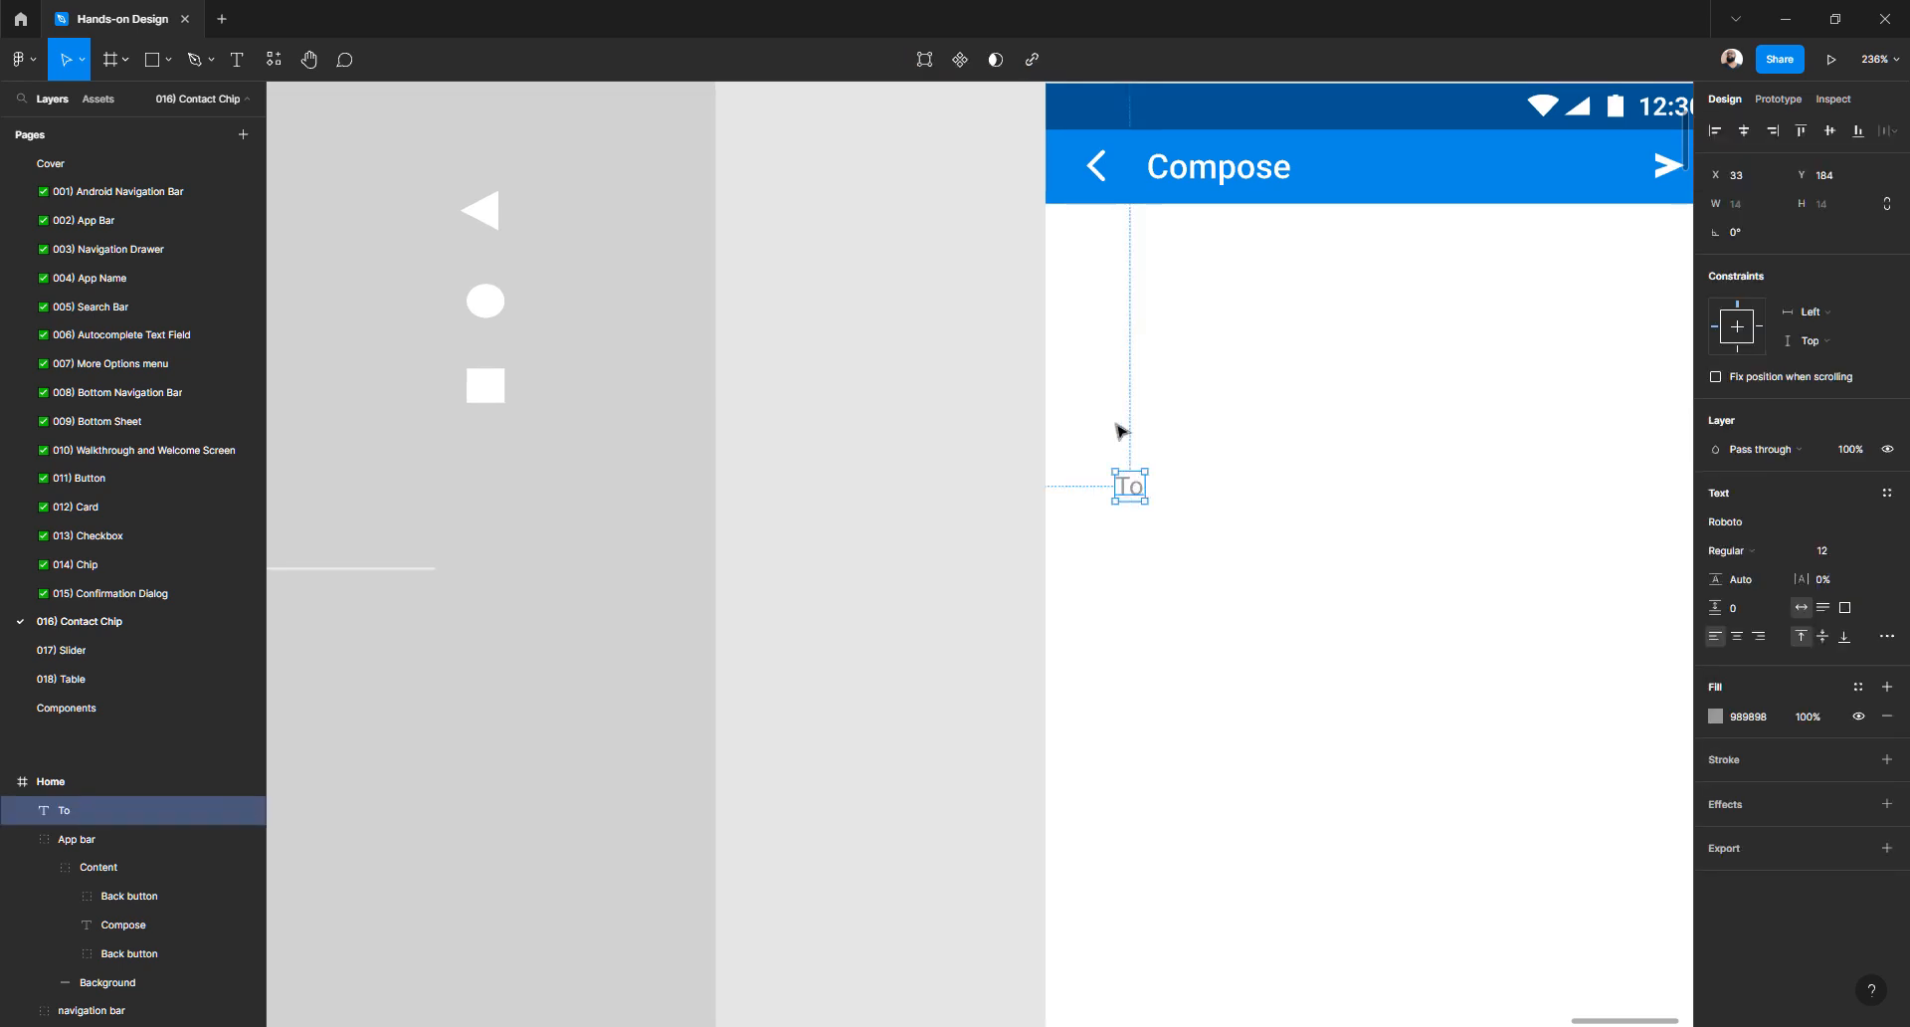
{"action": "left_click_drag", "start_coordinate": [1129, 487], "coordinate": [1109, 282]}
{"action": "key", "text": "alt"}
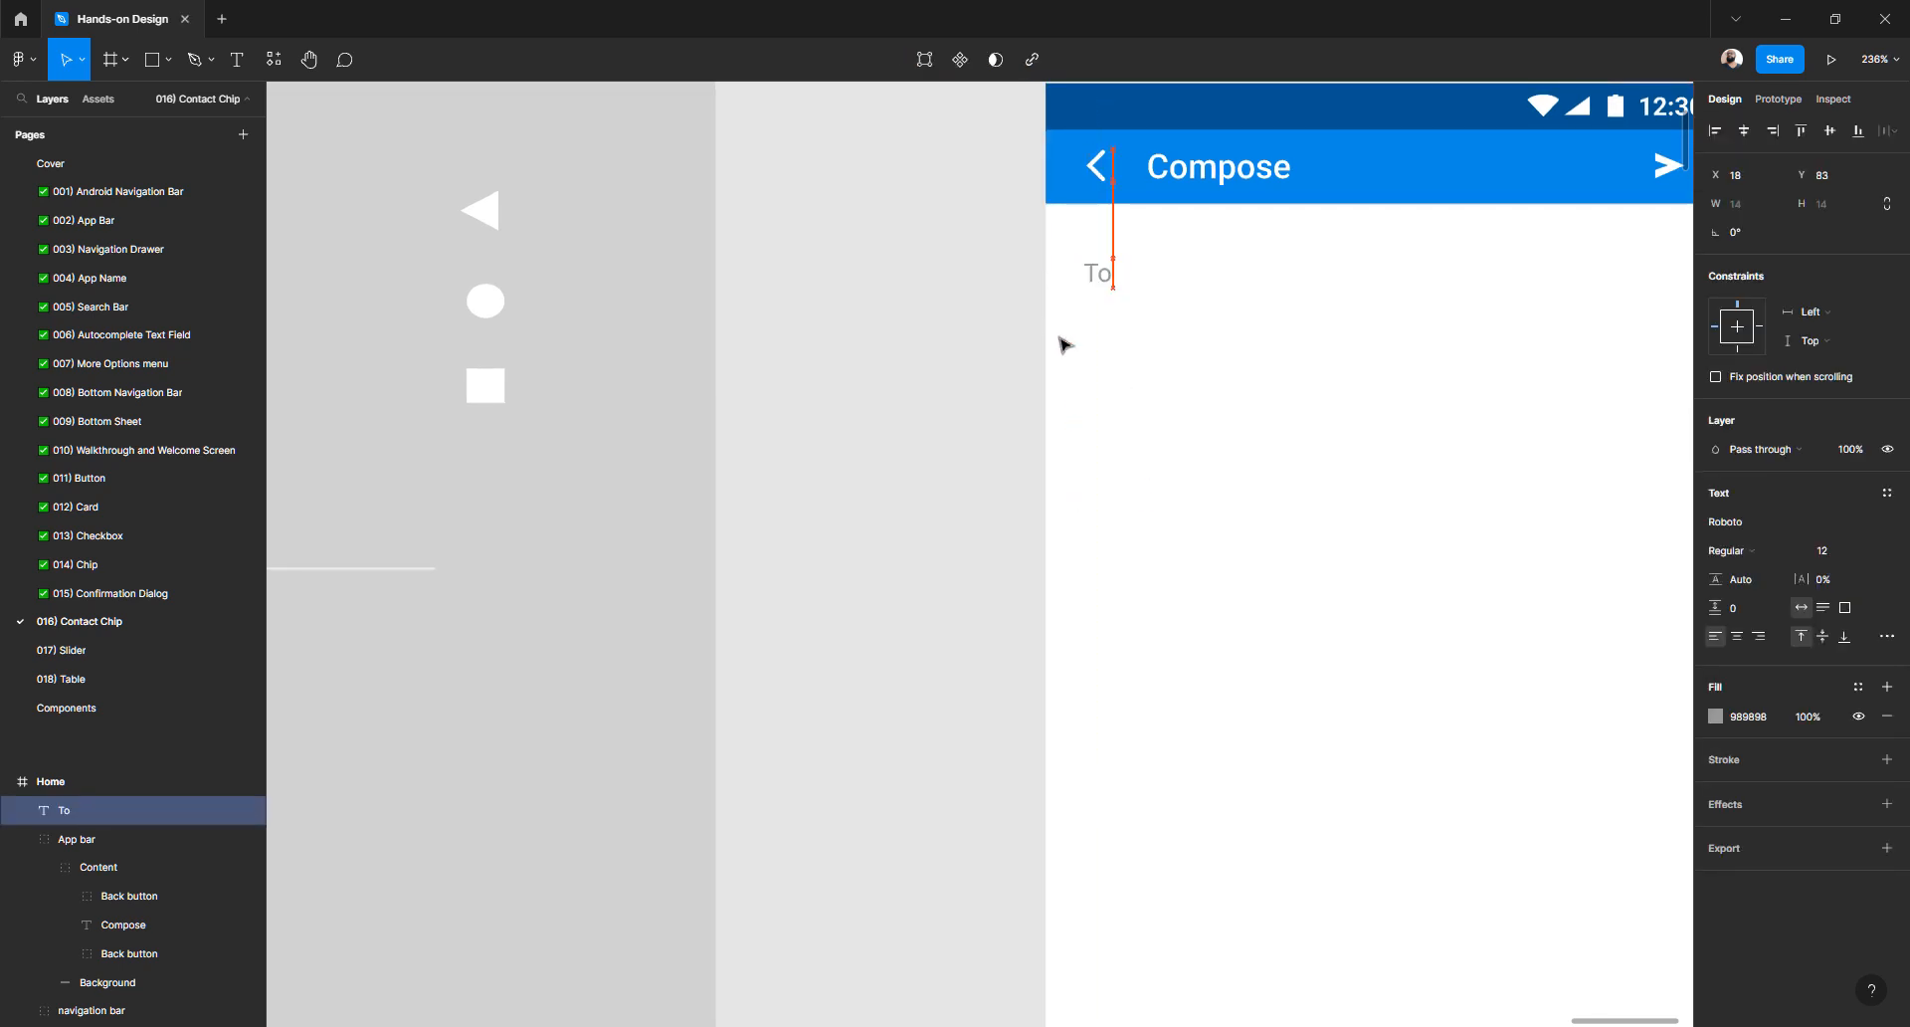
{"action": "key", "text": "Left"}
{"action": "key", "text": "Left"}
{"action": "key", "text": "Left"}
{"action": "scroll", "coordinate": [1057, 342], "scroll_direction": "right", "scroll_amount": 3}
{"action": "left_click_drag", "start_coordinate": [948, 275], "coordinate": [1453, 281]}
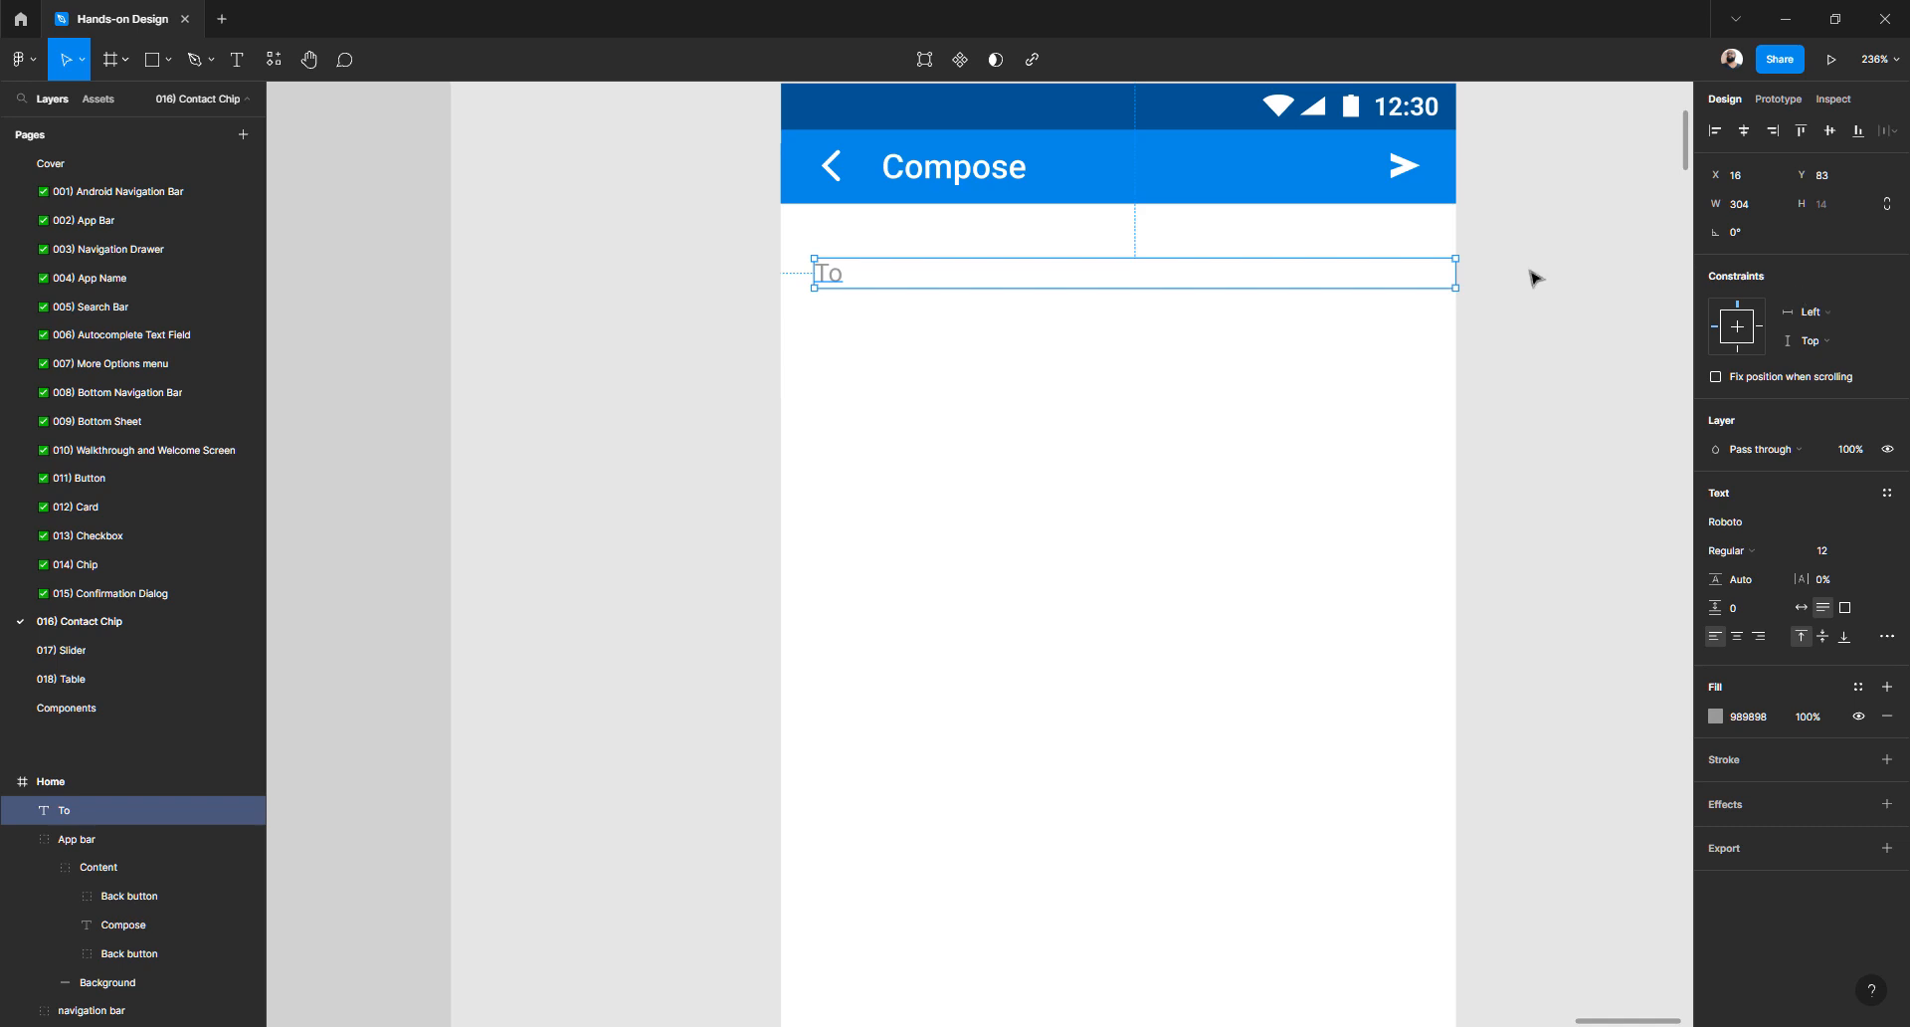
{"action": "scroll", "coordinate": [1035, 373], "scroll_direction": "up", "scroll_amount": 1}
- Ungroup the app bar's Content group with Ctrl+Shift+G after a quick frame-width test
{"action": "left_click", "coordinate": [798, 141]}
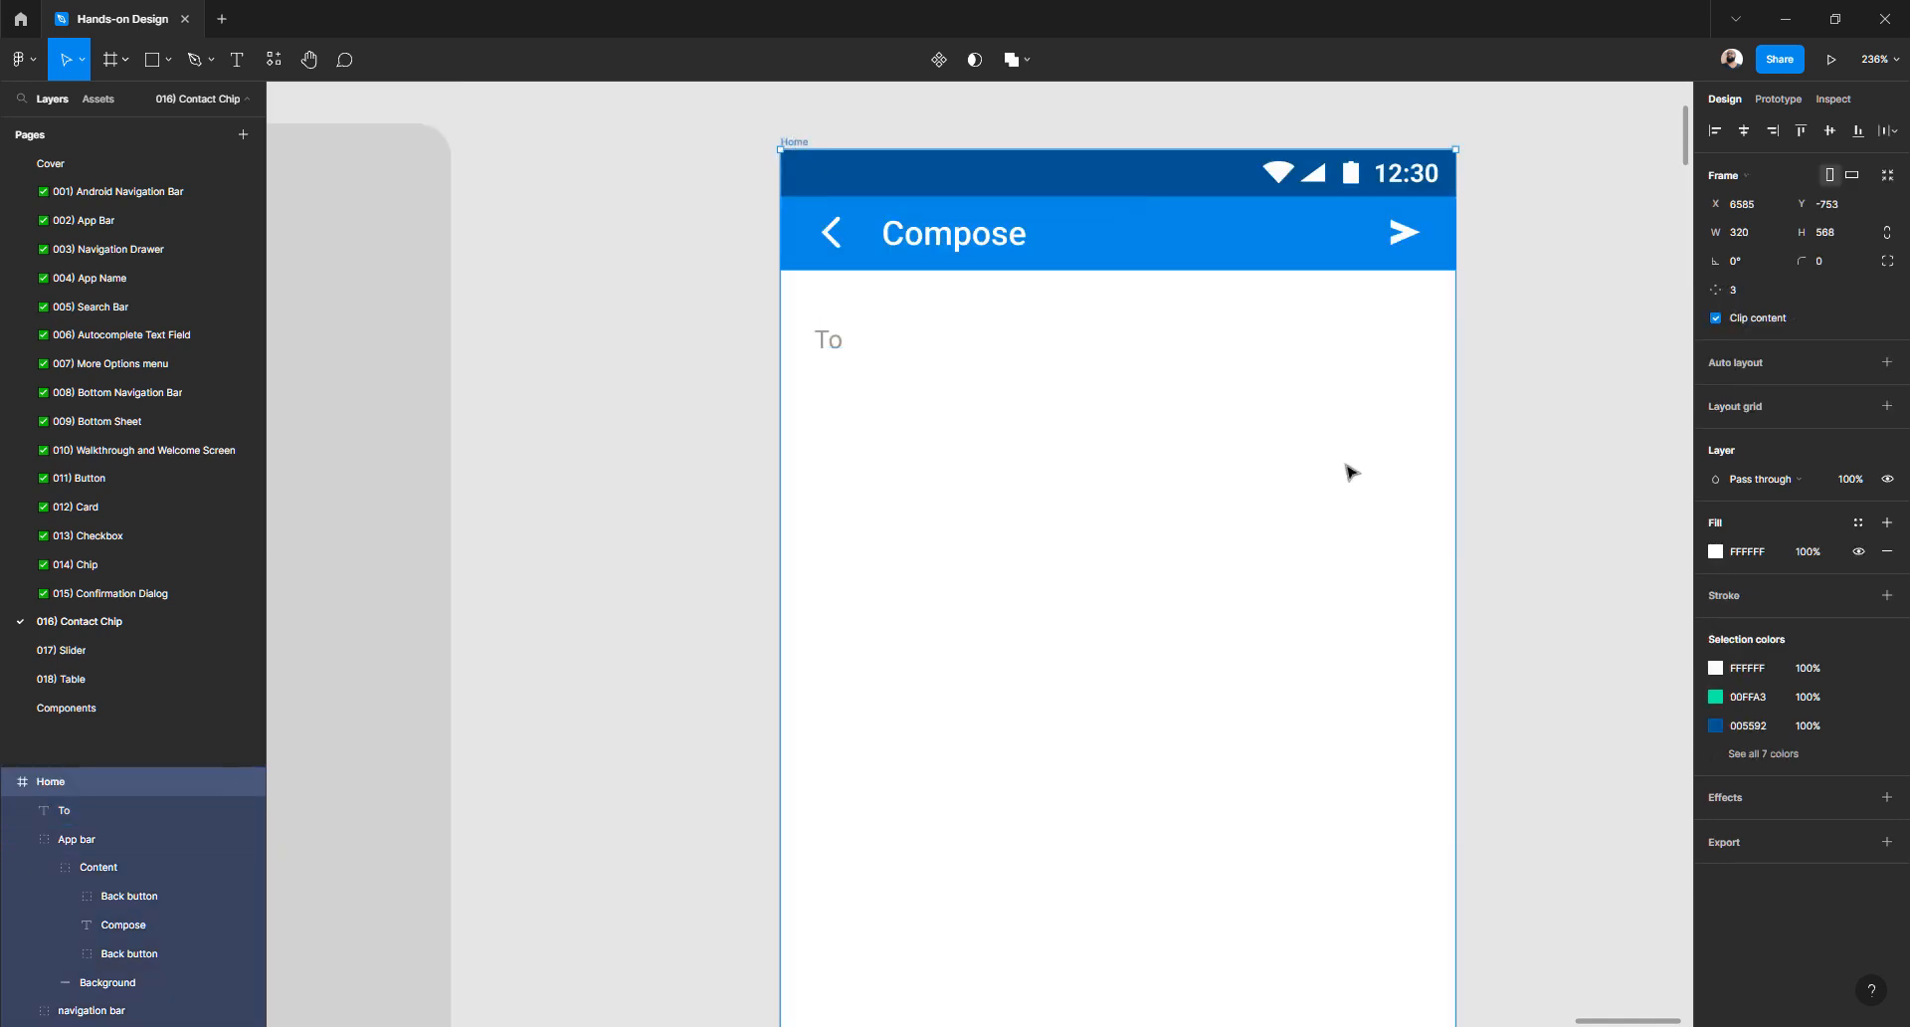
{"action": "mouse_move", "coordinate": [1479, 447]}
{"action": "left_mouse_down"}
{"action": "mouse_move", "coordinate": [1539, 444]}
{"action": "mouse_move", "coordinate": [1449, 444]}
{"action": "mouse_move", "coordinate": [1582, 447]}
{"action": "mouse_move", "coordinate": [1457, 448]}
{"action": "left_mouse_up"}
{"action": "left_click", "coordinate": [1410, 239]}
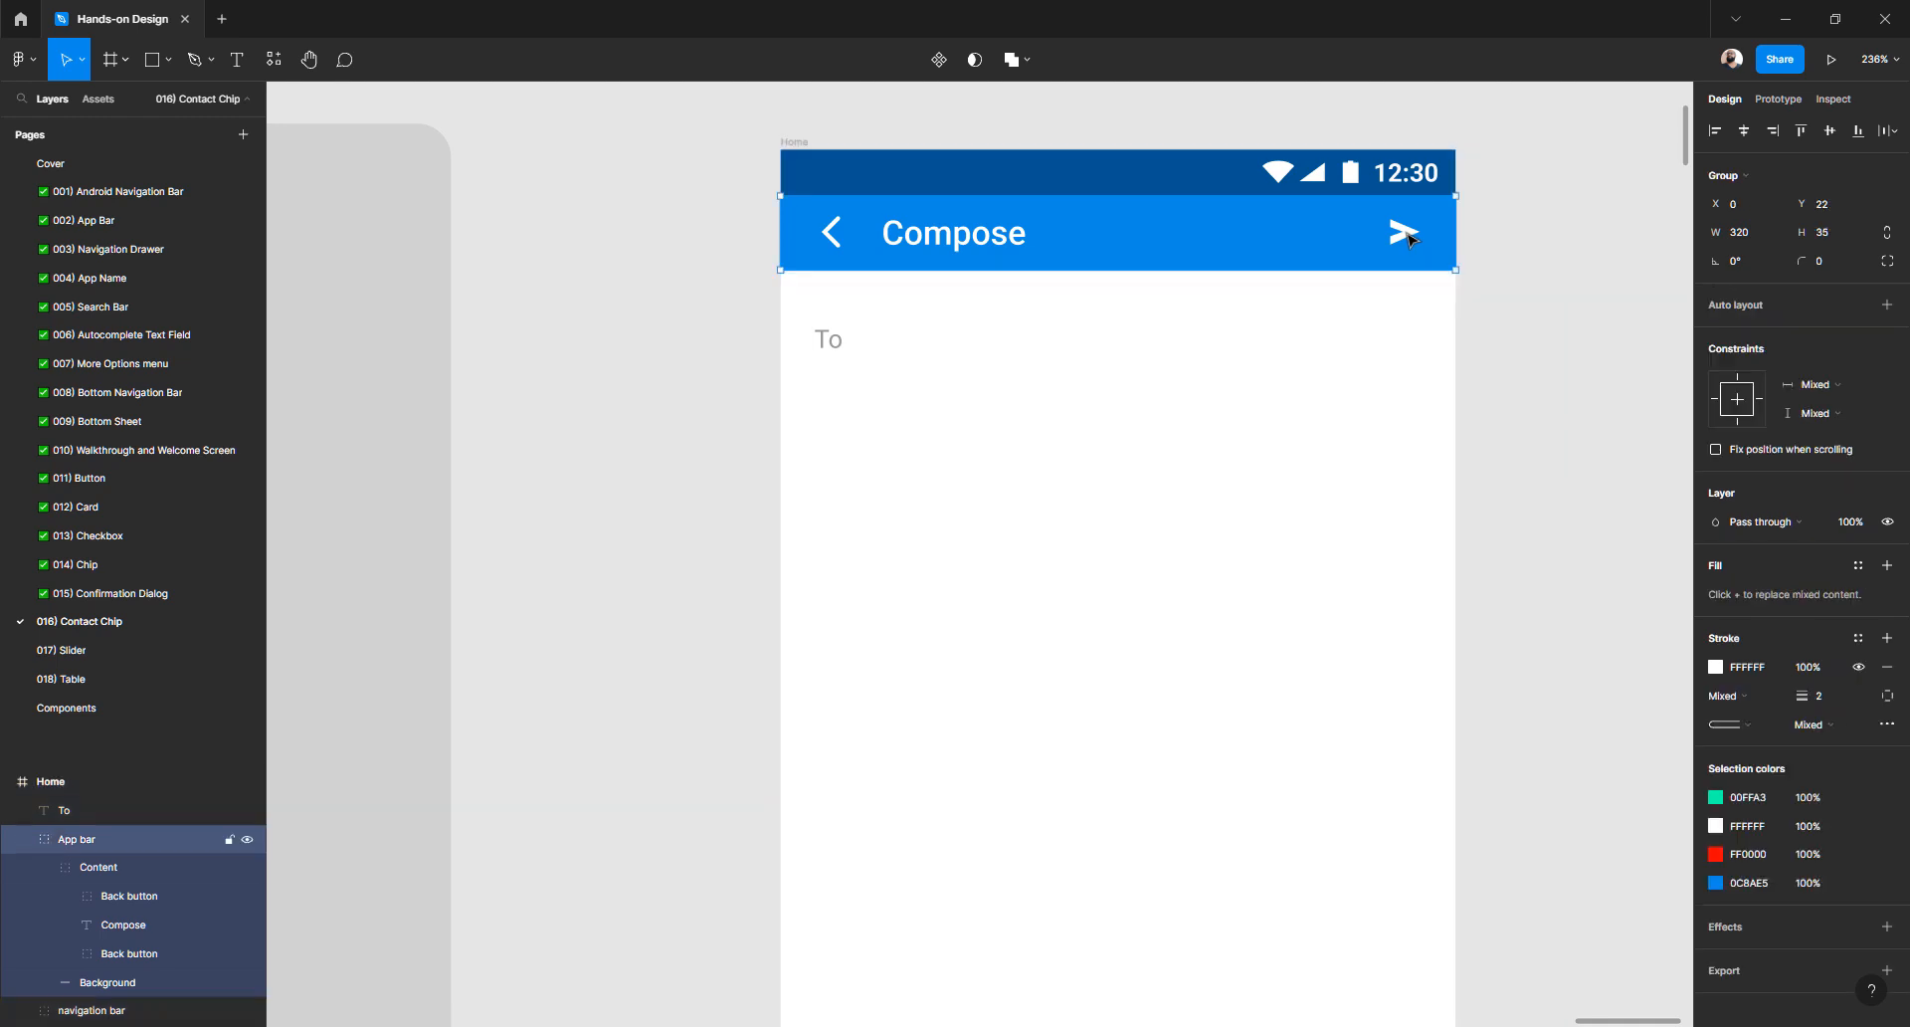
{"action": "left_click", "coordinate": [1410, 239]}
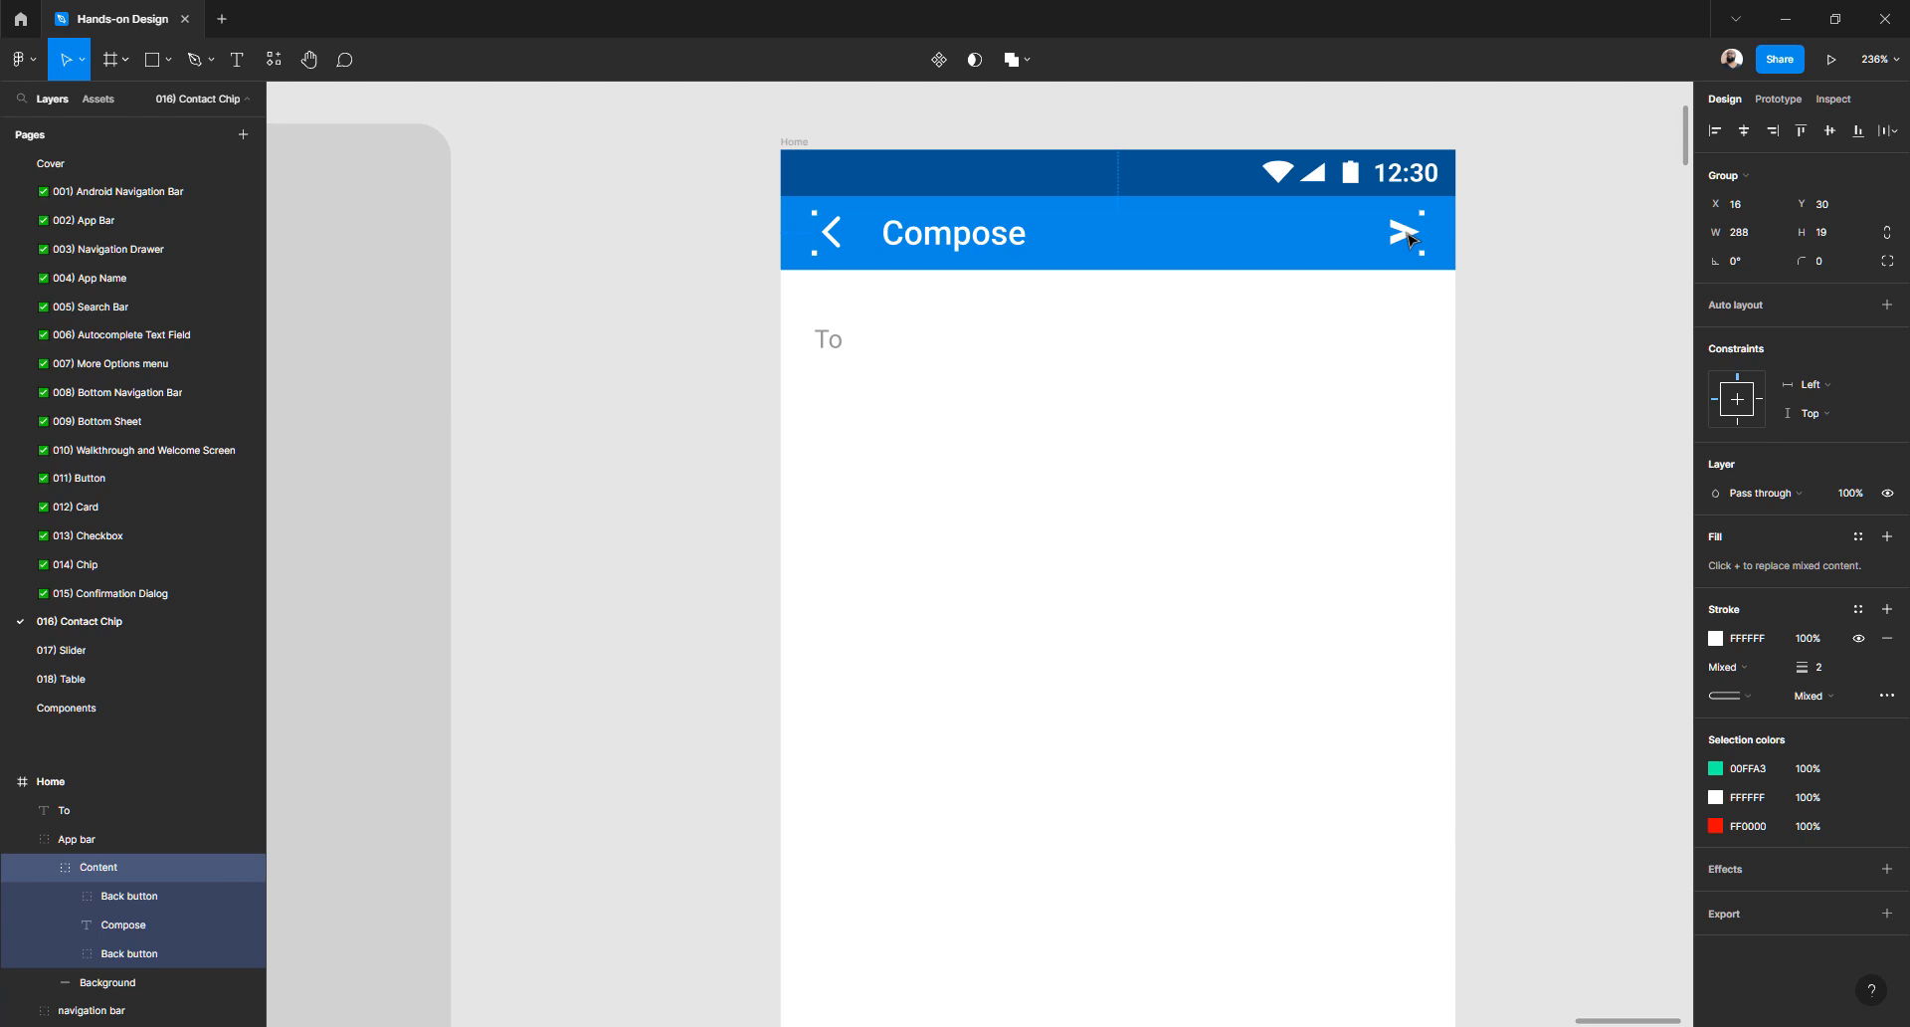
{"action": "key", "text": "ctrl+shift+g"}
{"action": "key", "text": "Escape"}
- Check the send icon stays pinned right when resizing Home, then undo to 320 wide
{"action": "left_click", "coordinate": [1408, 237]}
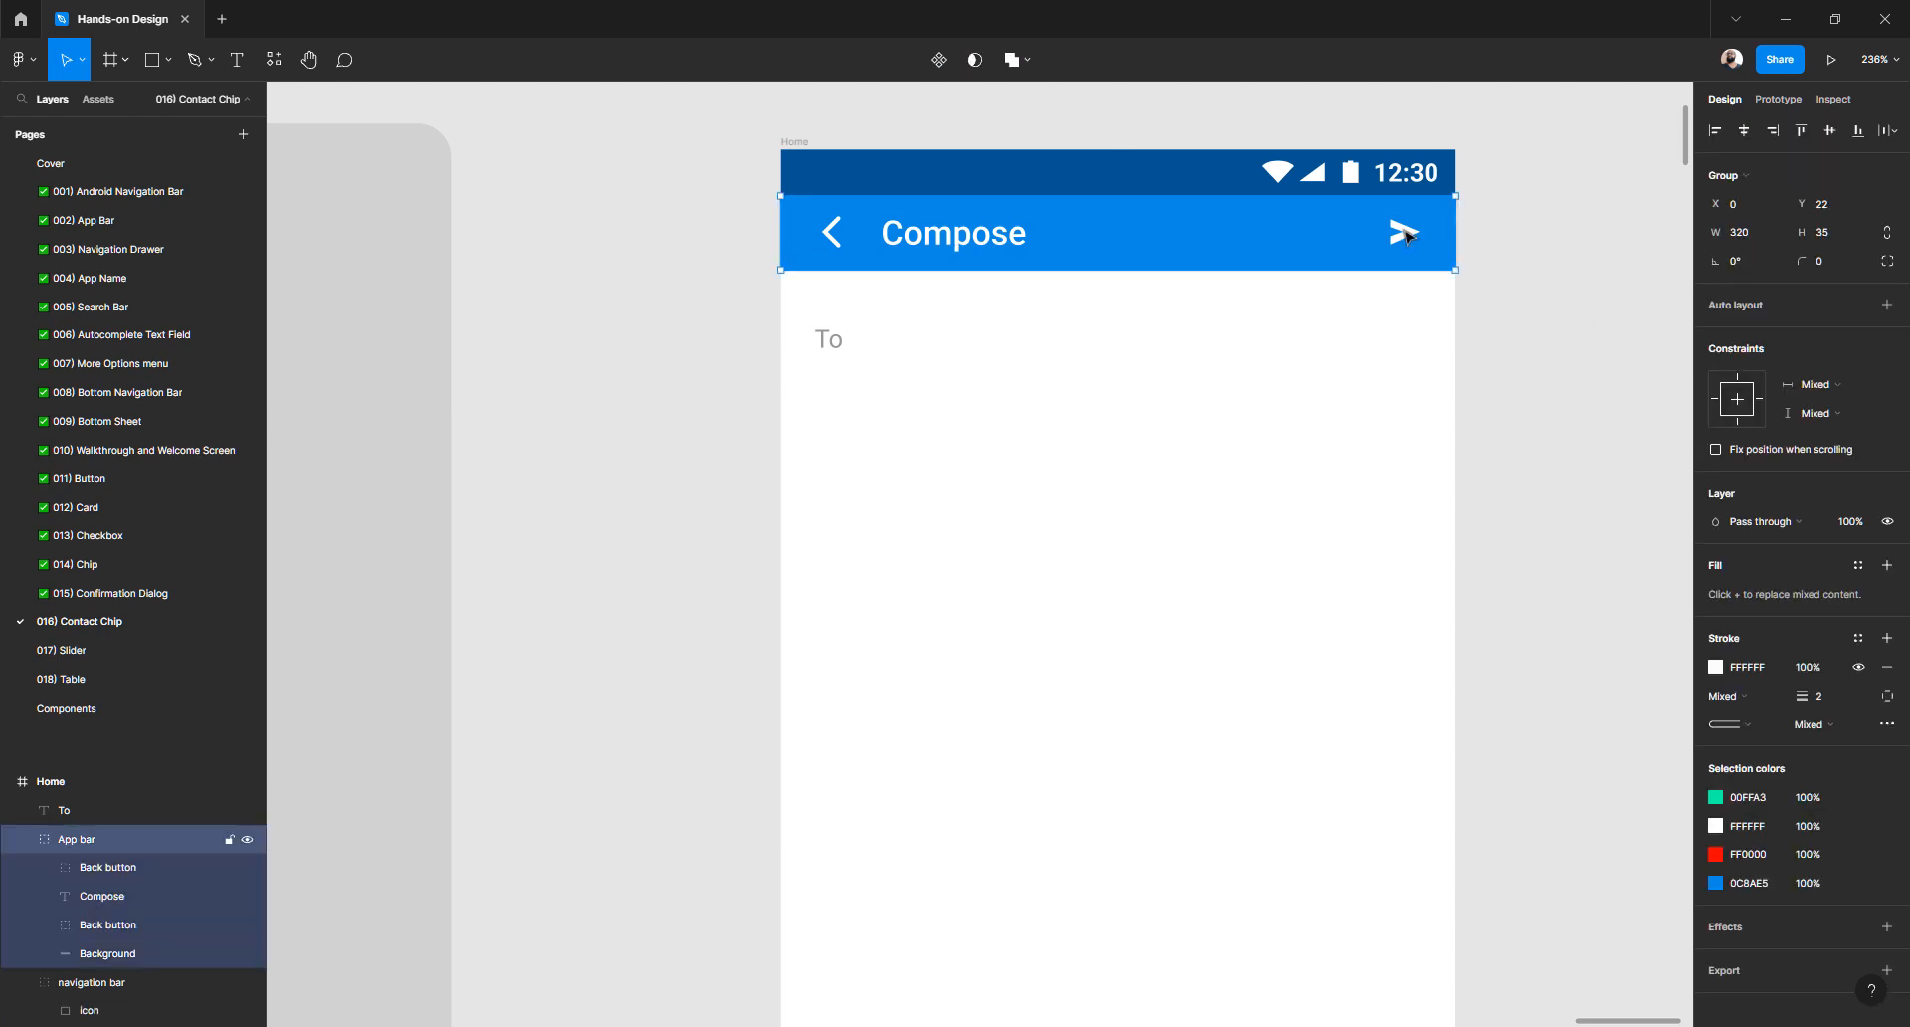
{"action": "double_click", "coordinate": [1408, 237]}
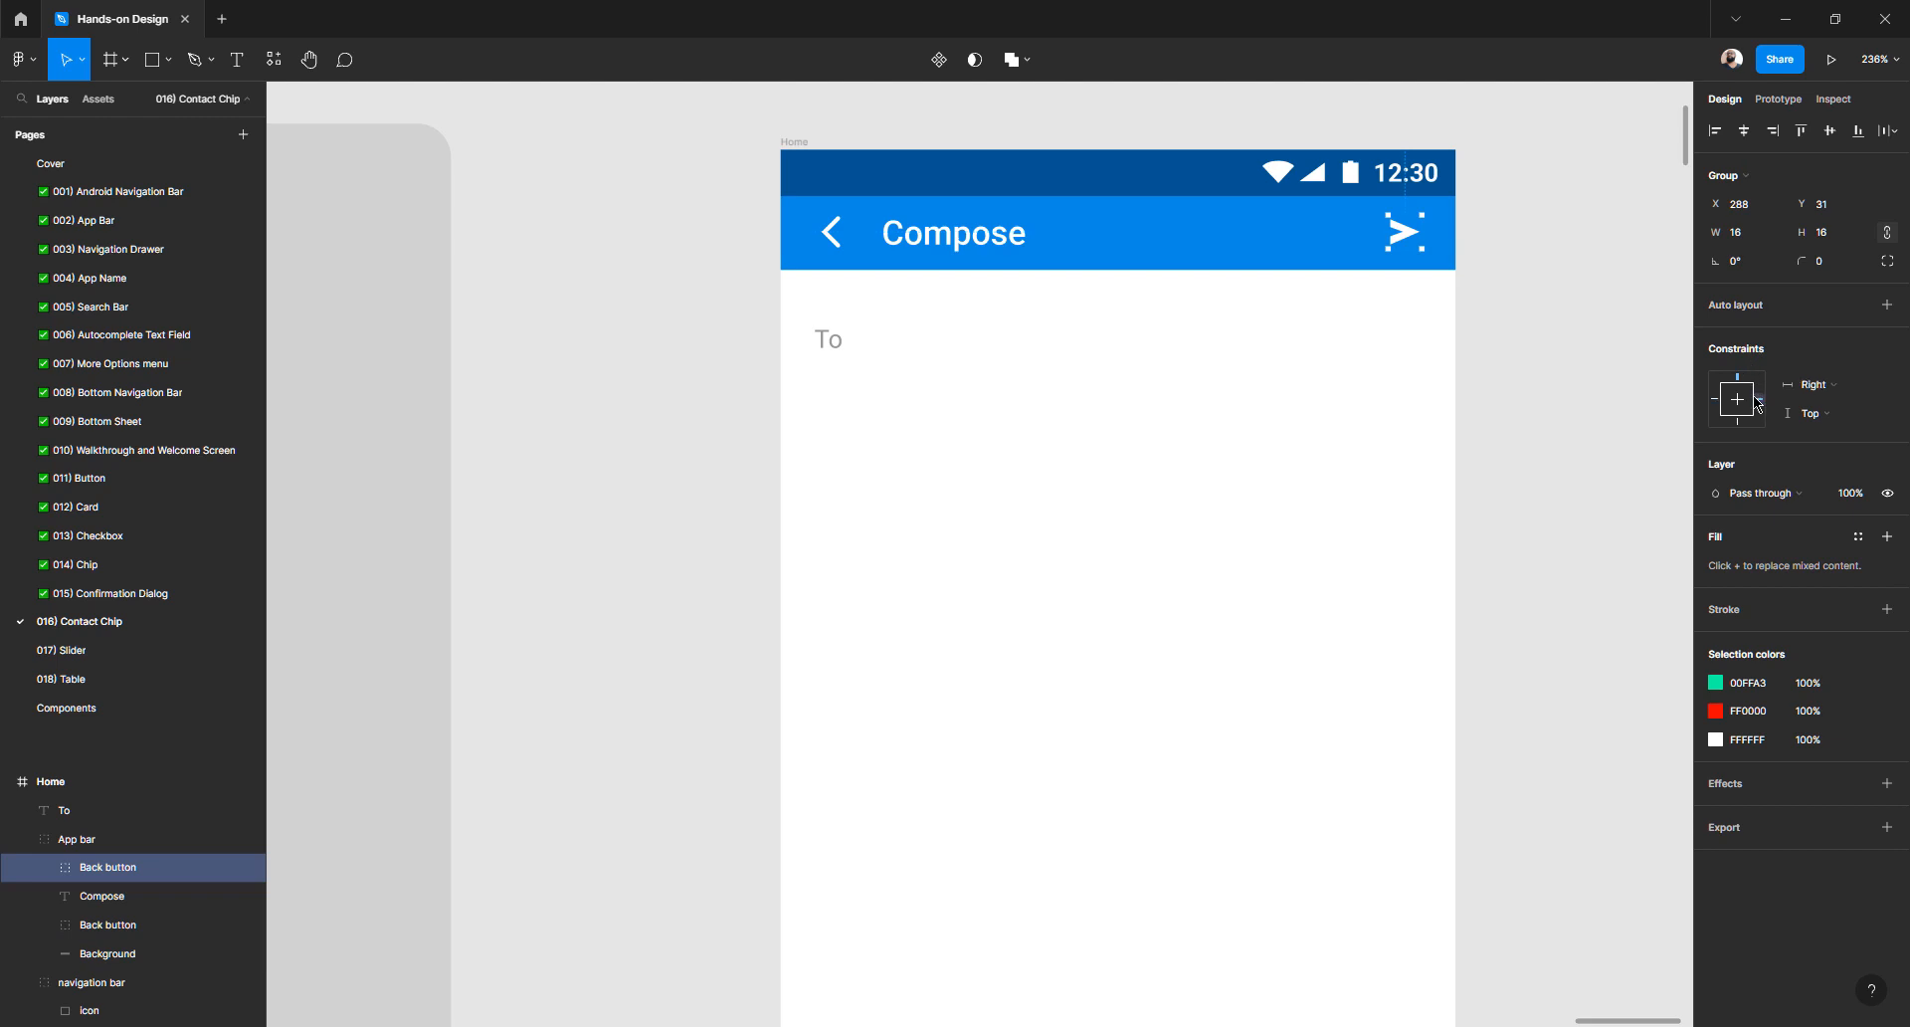
{"action": "left_click", "coordinate": [795, 142]}
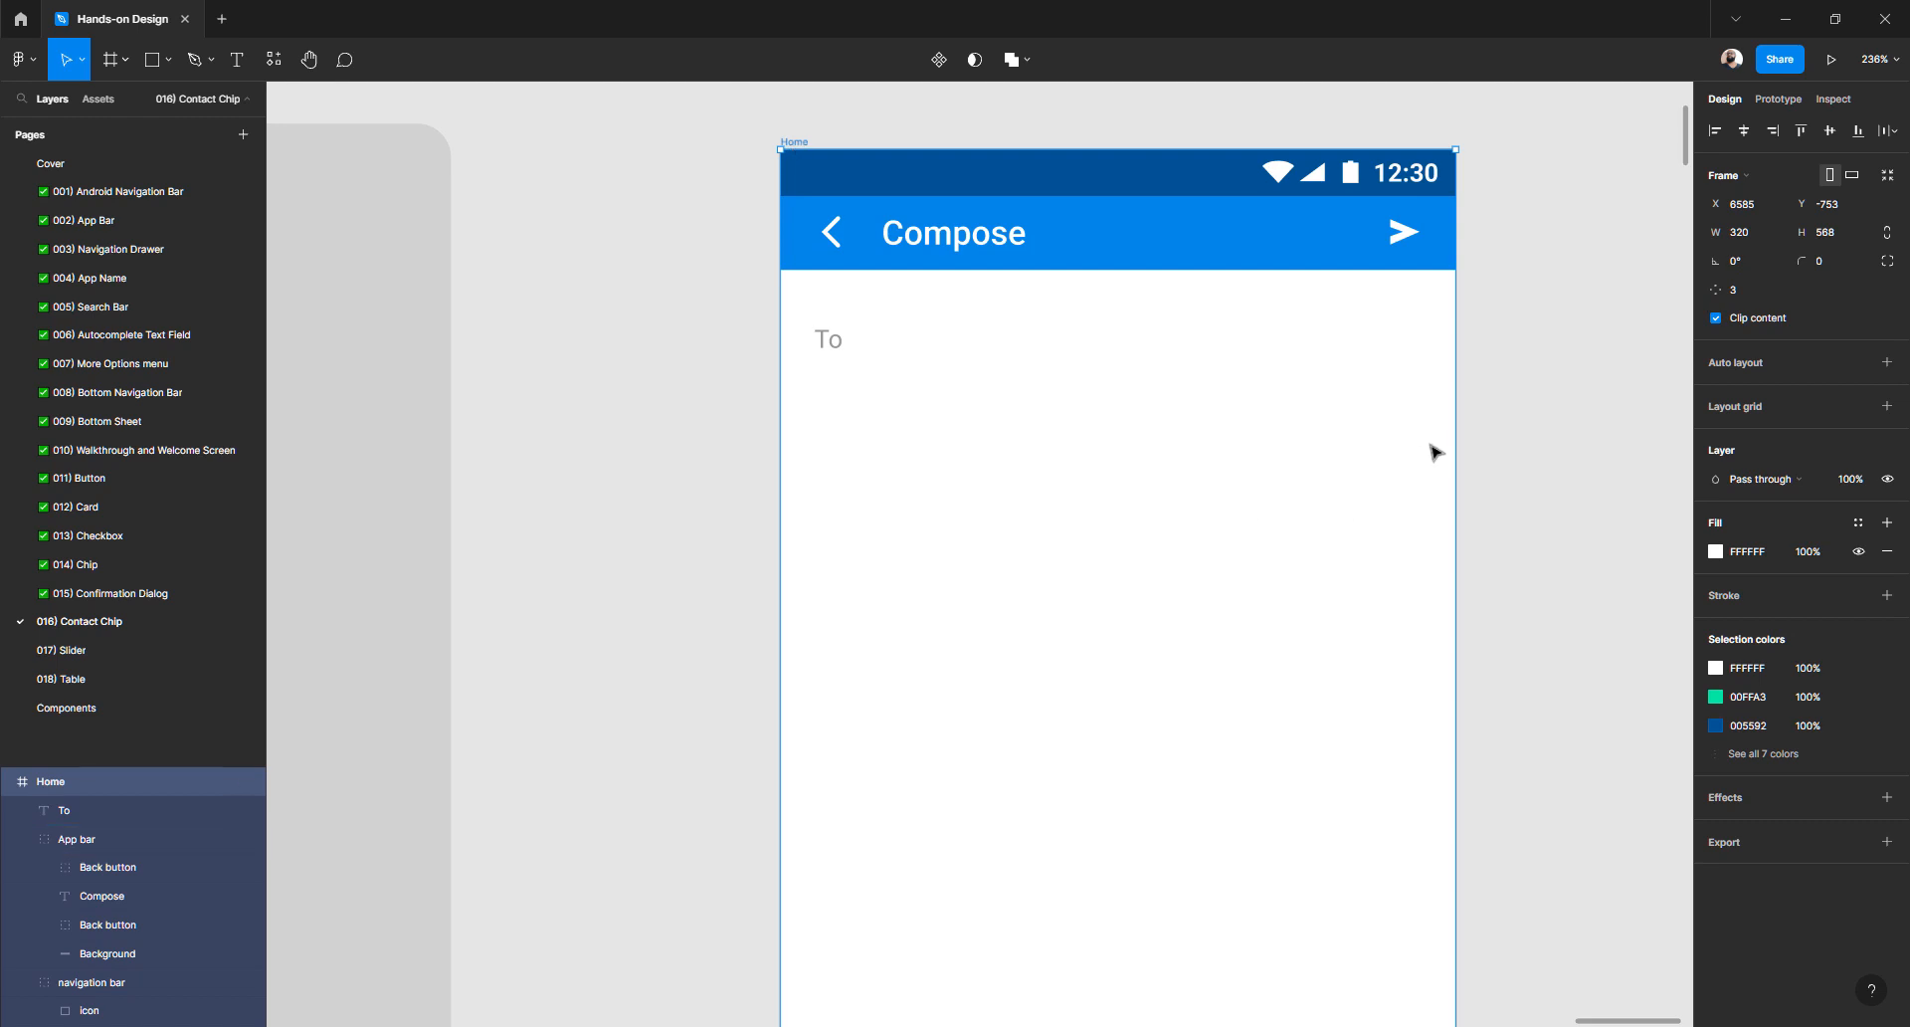
{"action": "left_click_drag", "start_coordinate": [1461, 431], "coordinate": [1117, 483]}
{"action": "key", "text": "ctrl+z"}
{"action": "left_click", "coordinate": [716, 408]}
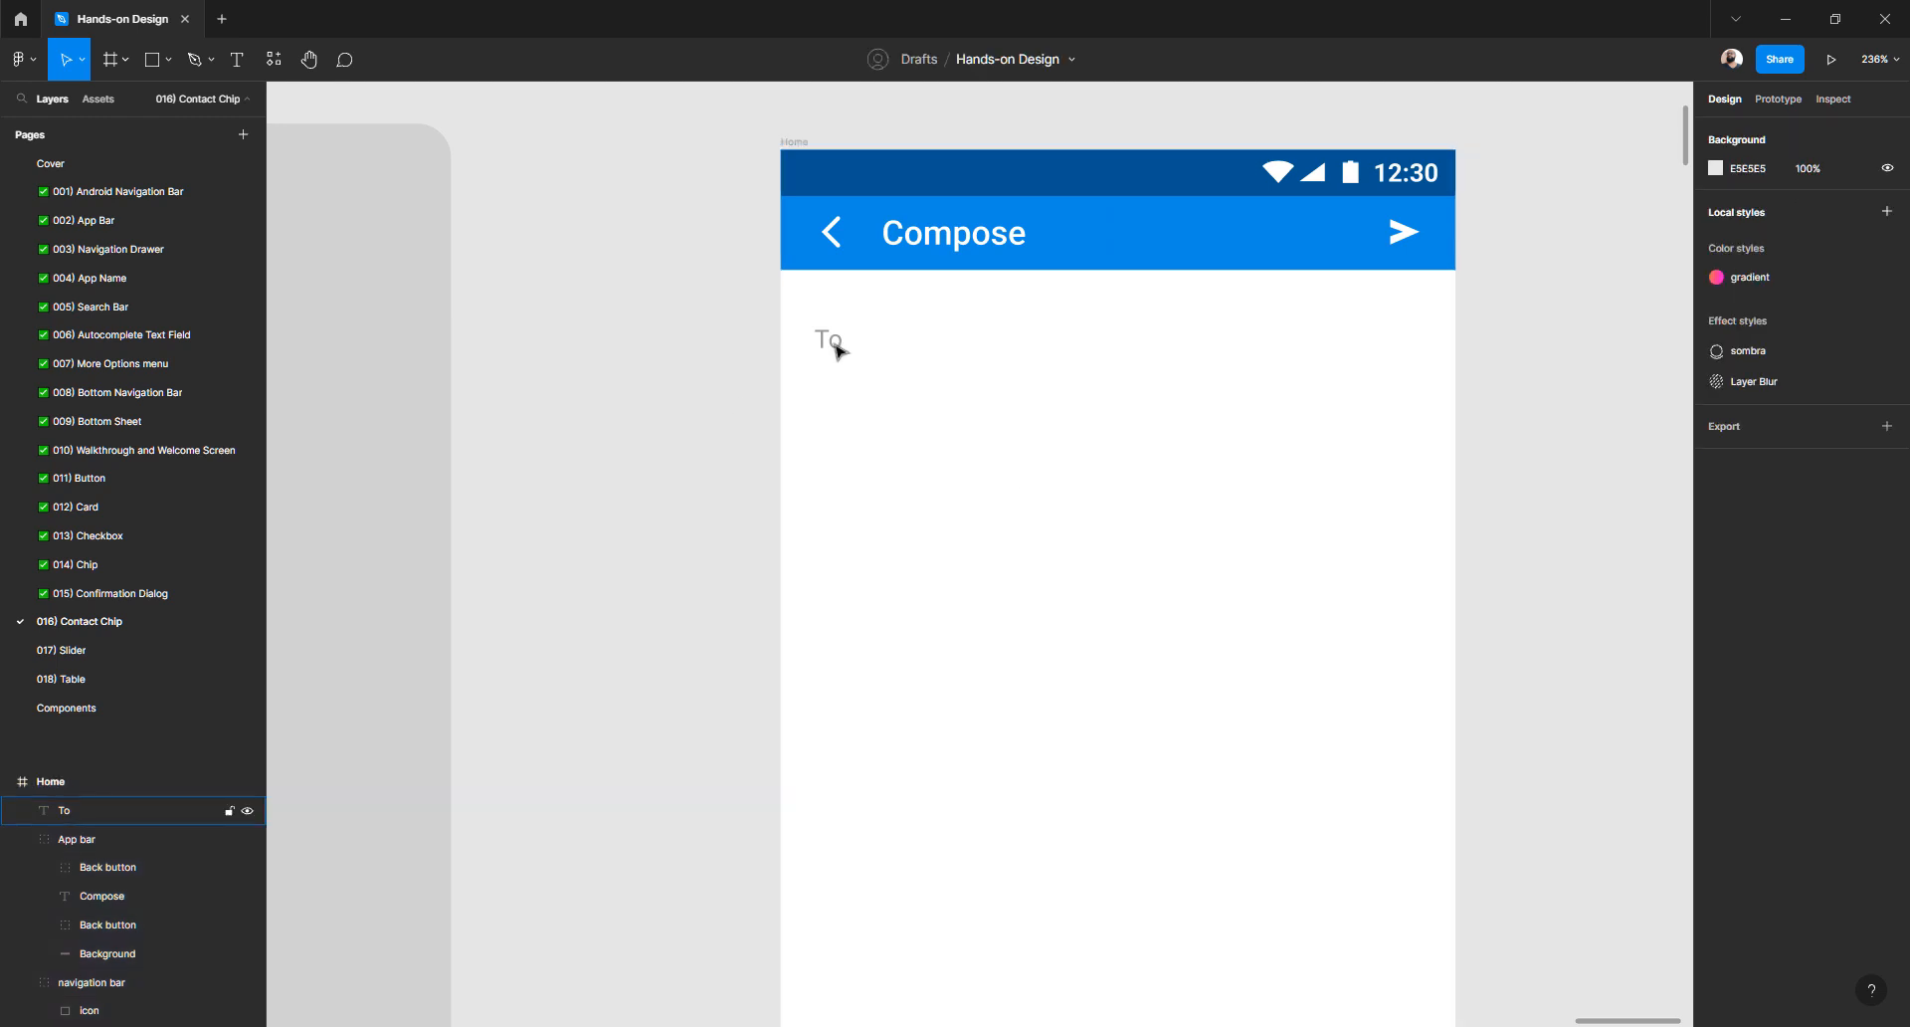
{"action": "left_click", "coordinate": [827, 339]}
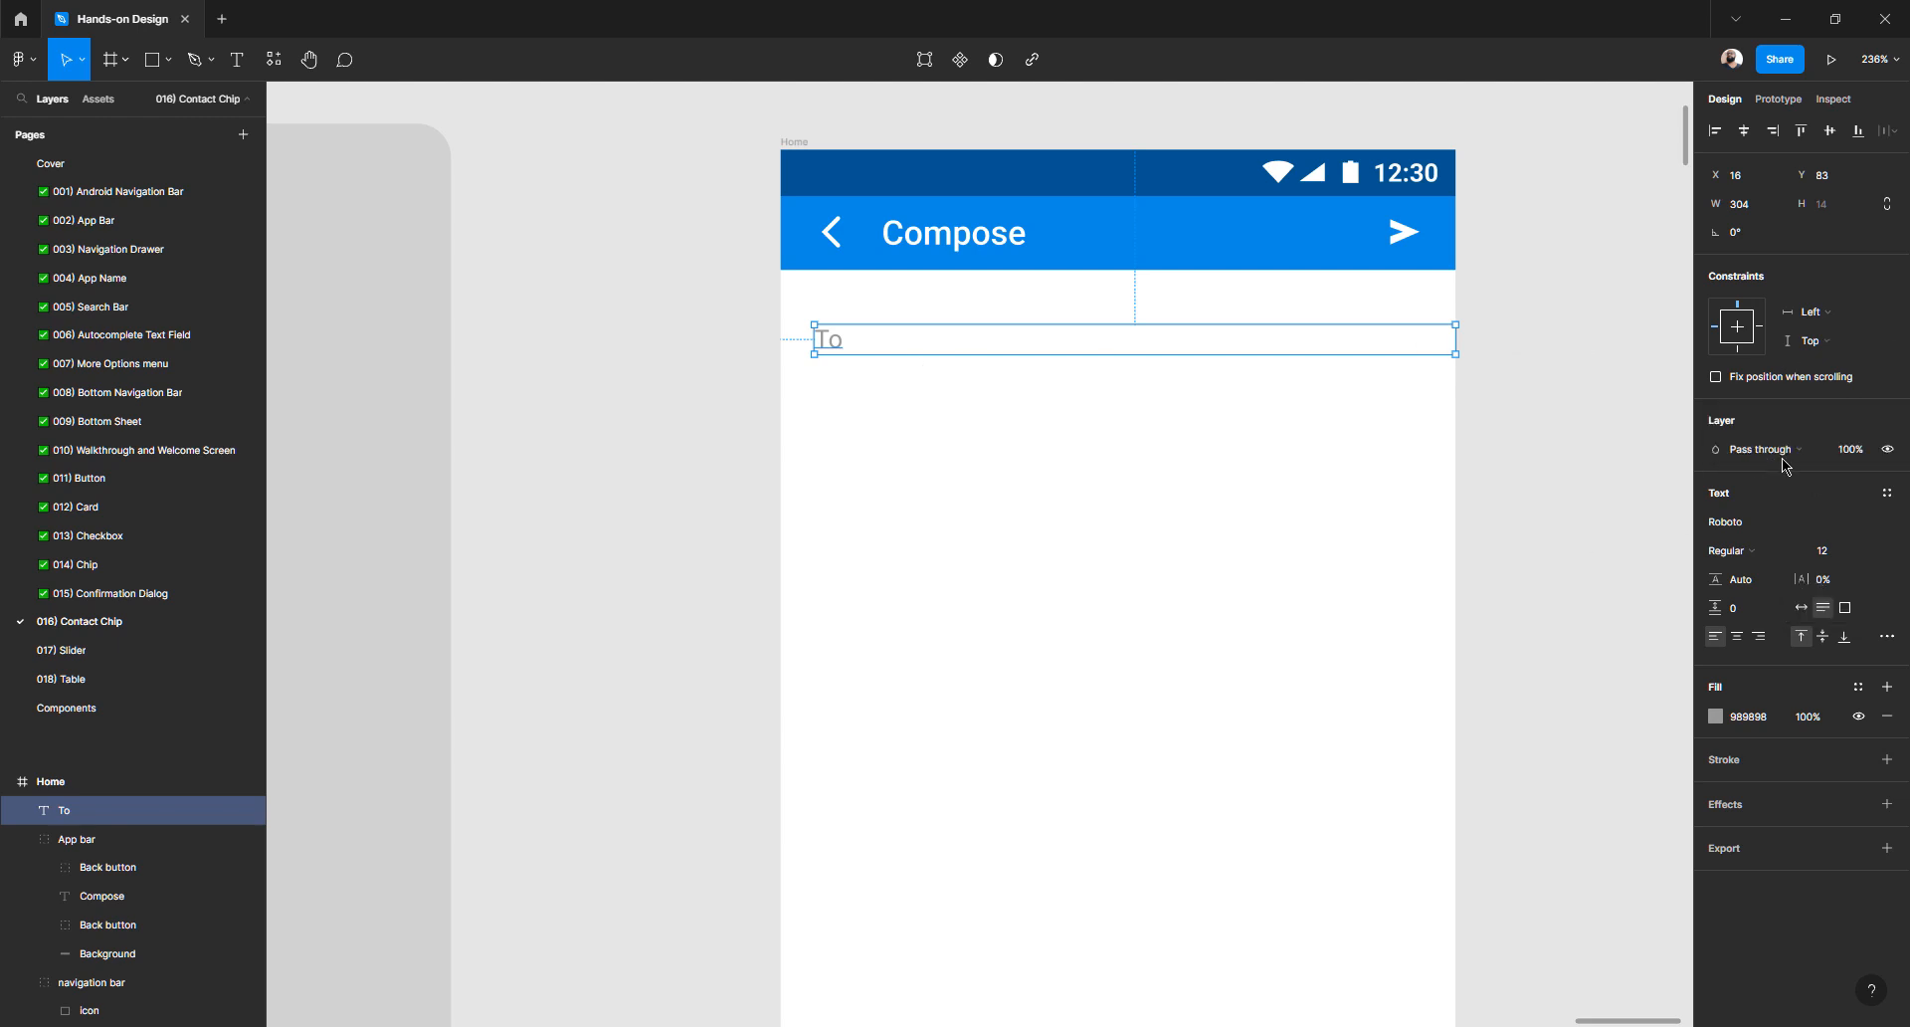
- Resize the To text box by dragging its edge toward the frame edge
{"action": "left_click", "coordinate": [1753, 205]}
{"action": "left_click", "coordinate": [1500, 332]}
{"action": "left_click", "coordinate": [827, 344]}
{"action": "scroll", "coordinate": [1519, 362], "scroll_direction": "up", "scroll_amount": 3}
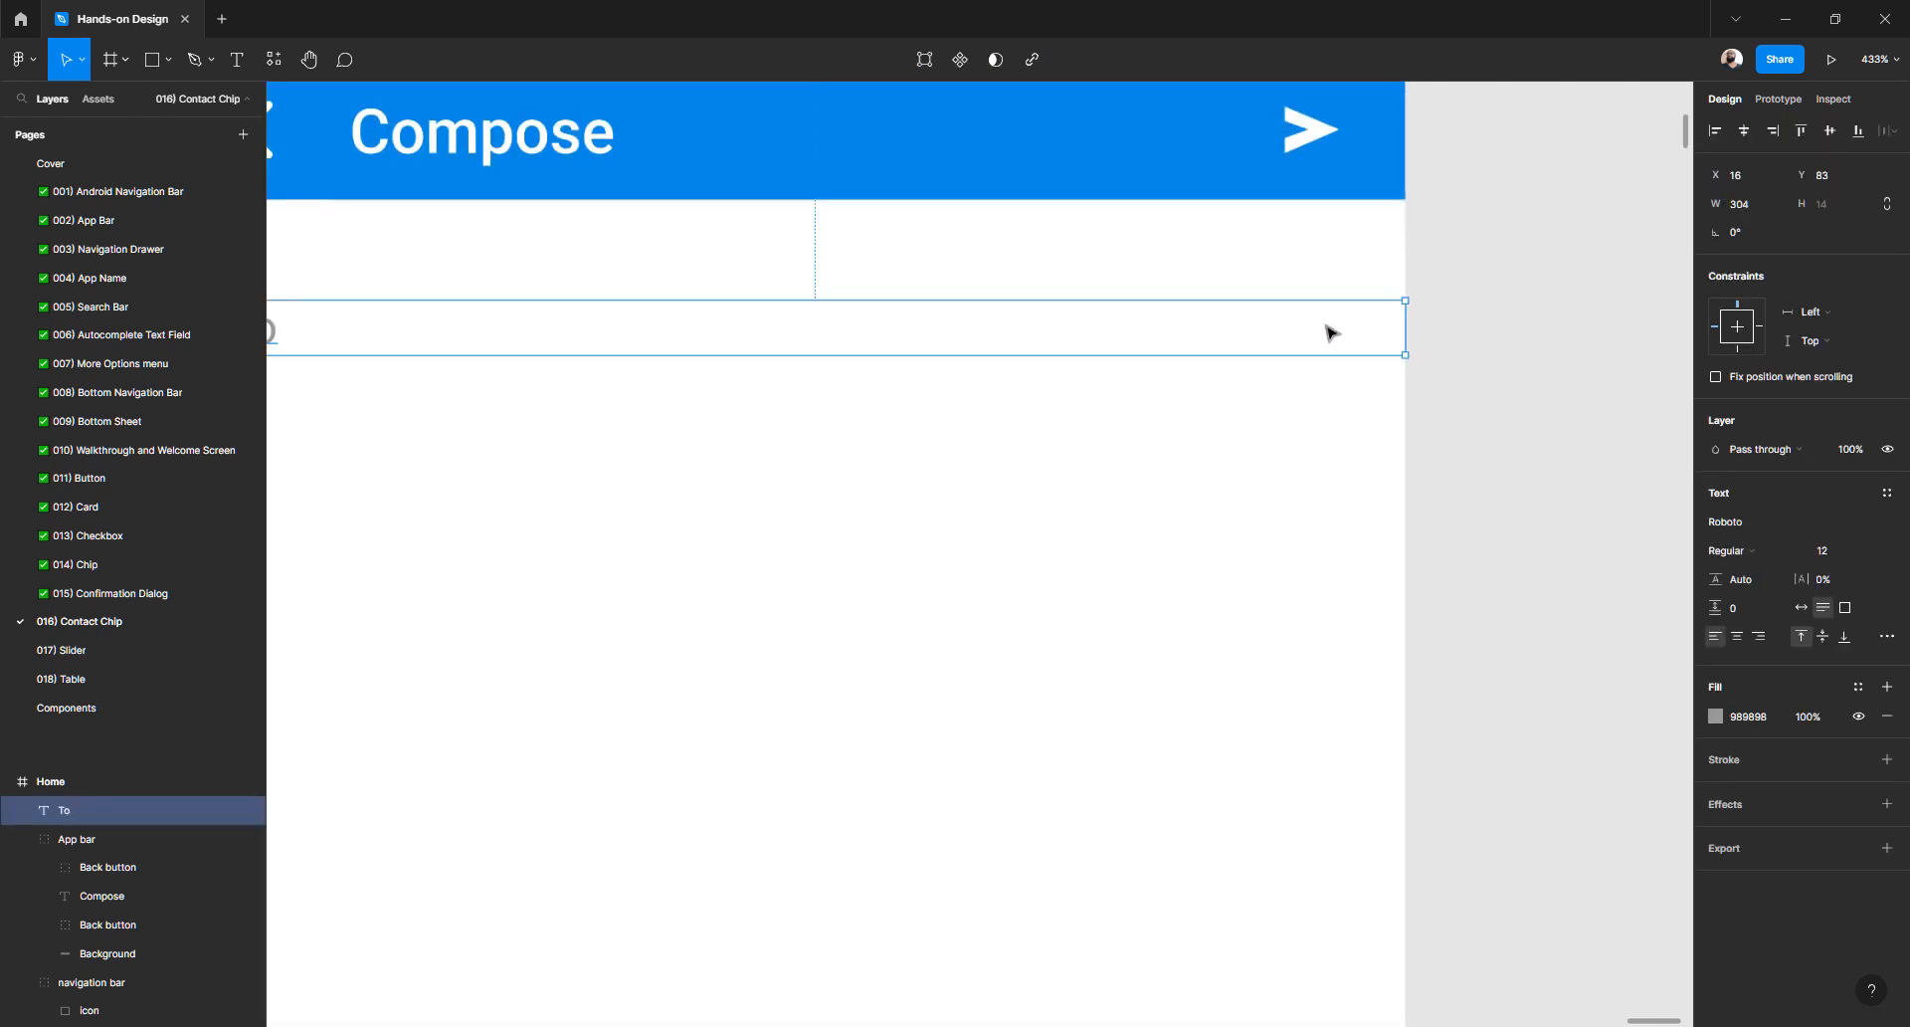
{"action": "left_click_drag", "start_coordinate": [1399, 326], "coordinate": [1199, 326]}
{"action": "scroll", "coordinate": [1199, 325], "scroll_direction": "down", "scroll_amount": 3}
{"action": "scroll", "coordinate": [1198, 326], "scroll_direction": "up", "scroll_amount": 3}
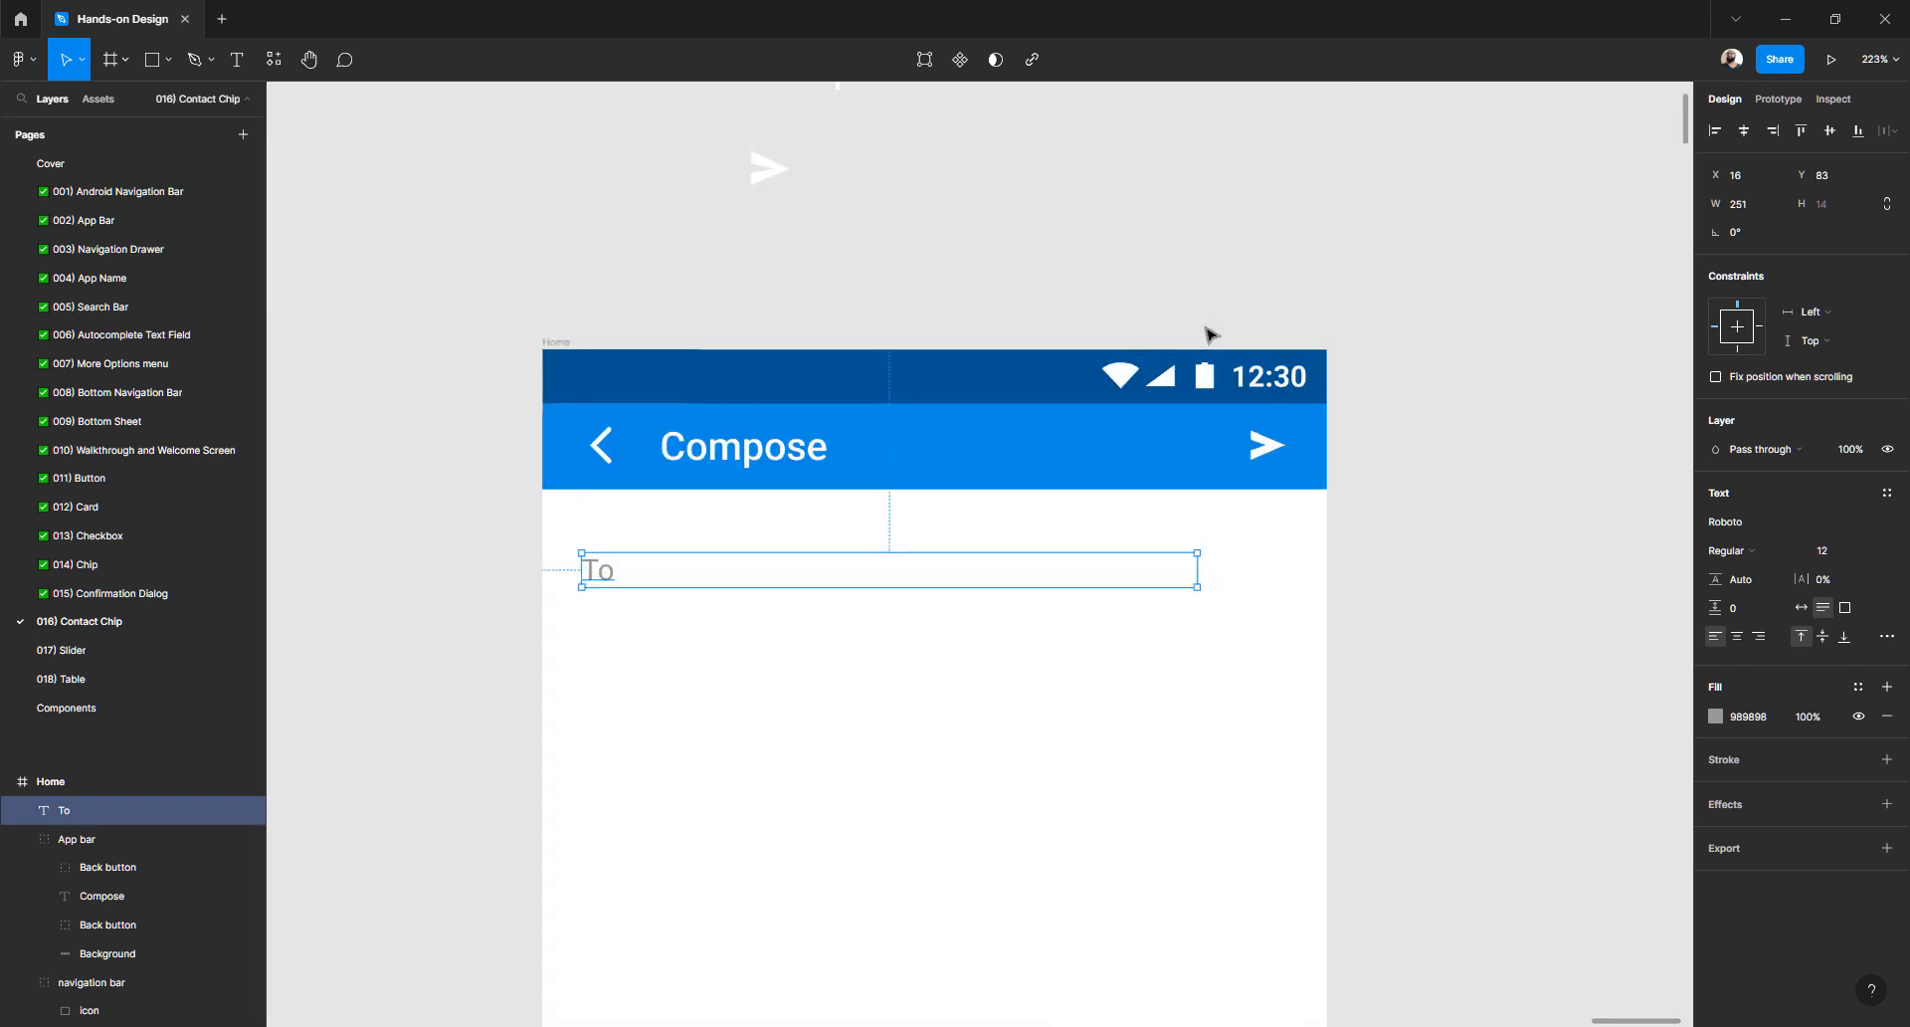
{"action": "left_click_drag", "start_coordinate": [1207, 629], "coordinate": [1356, 624]}
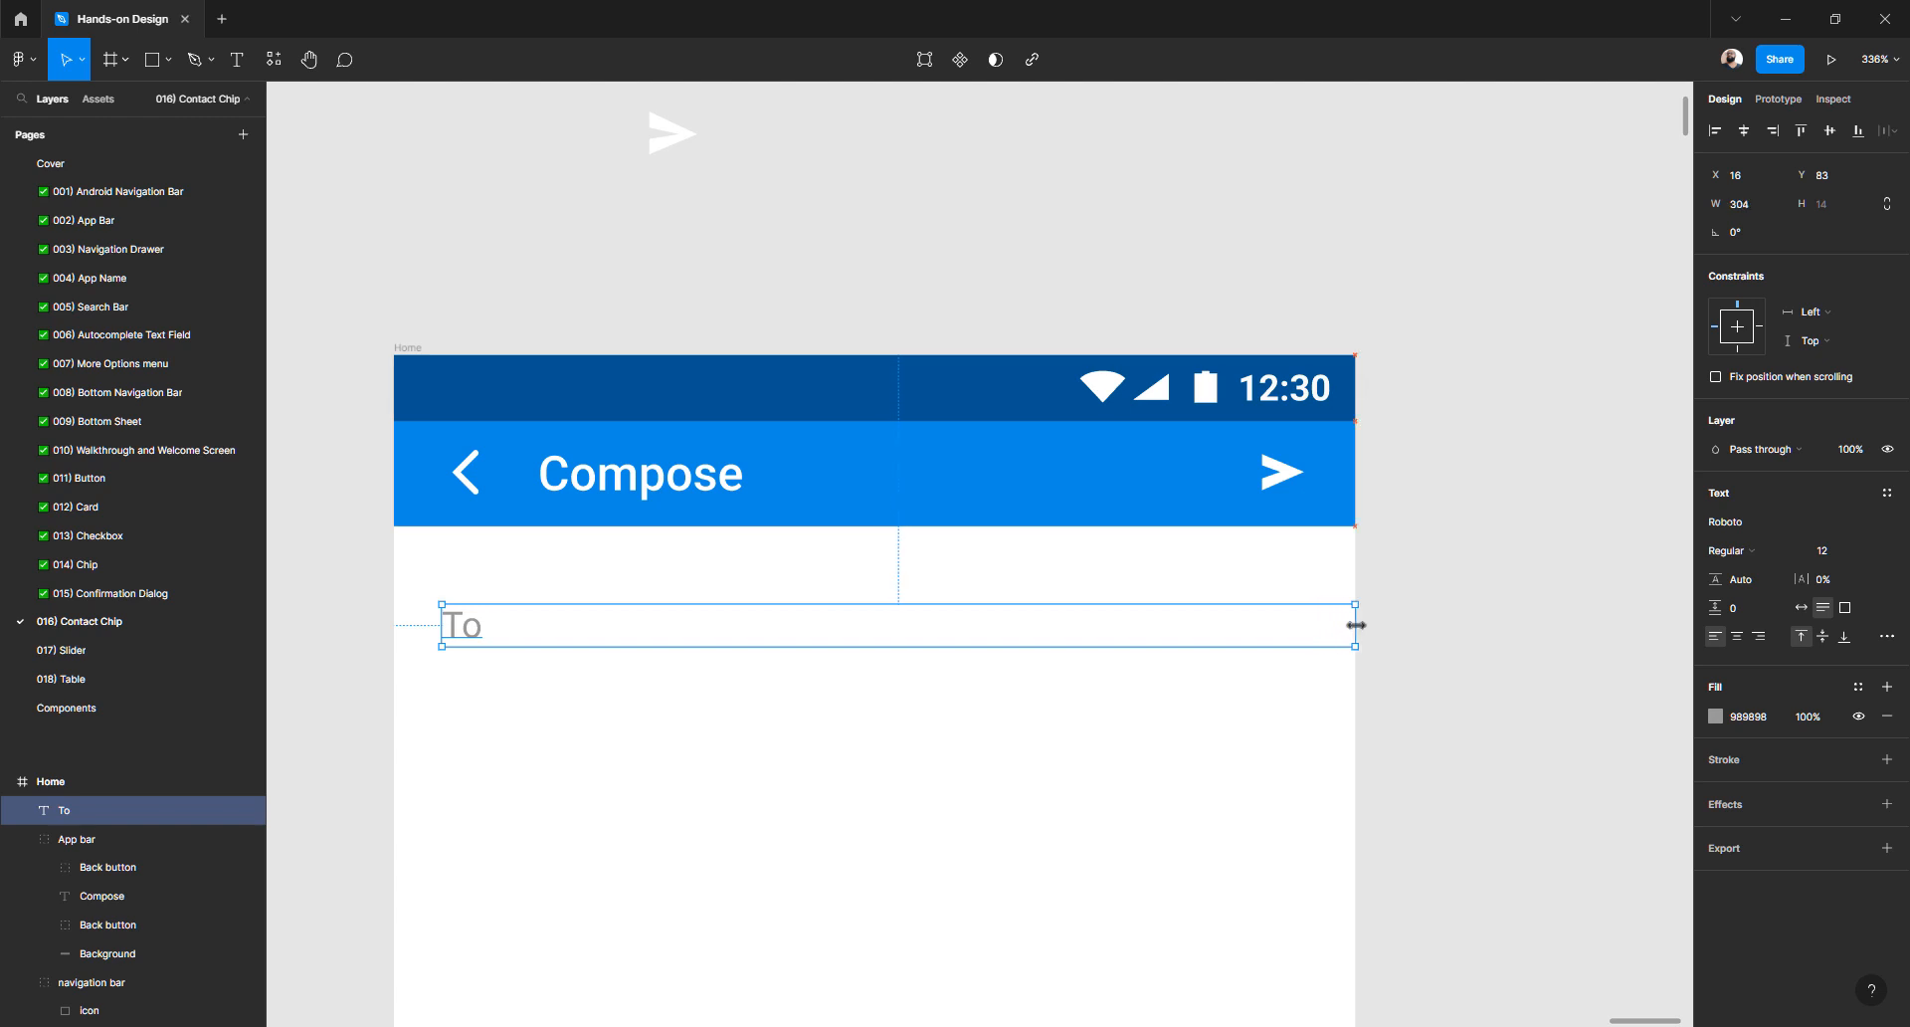
- Set the To text box width to 288 (304-16) and check its side margins
{"action": "left_click", "coordinate": [1761, 207]}
{"action": "type", "text": "-16"}
{"action": "key", "text": "Return"}
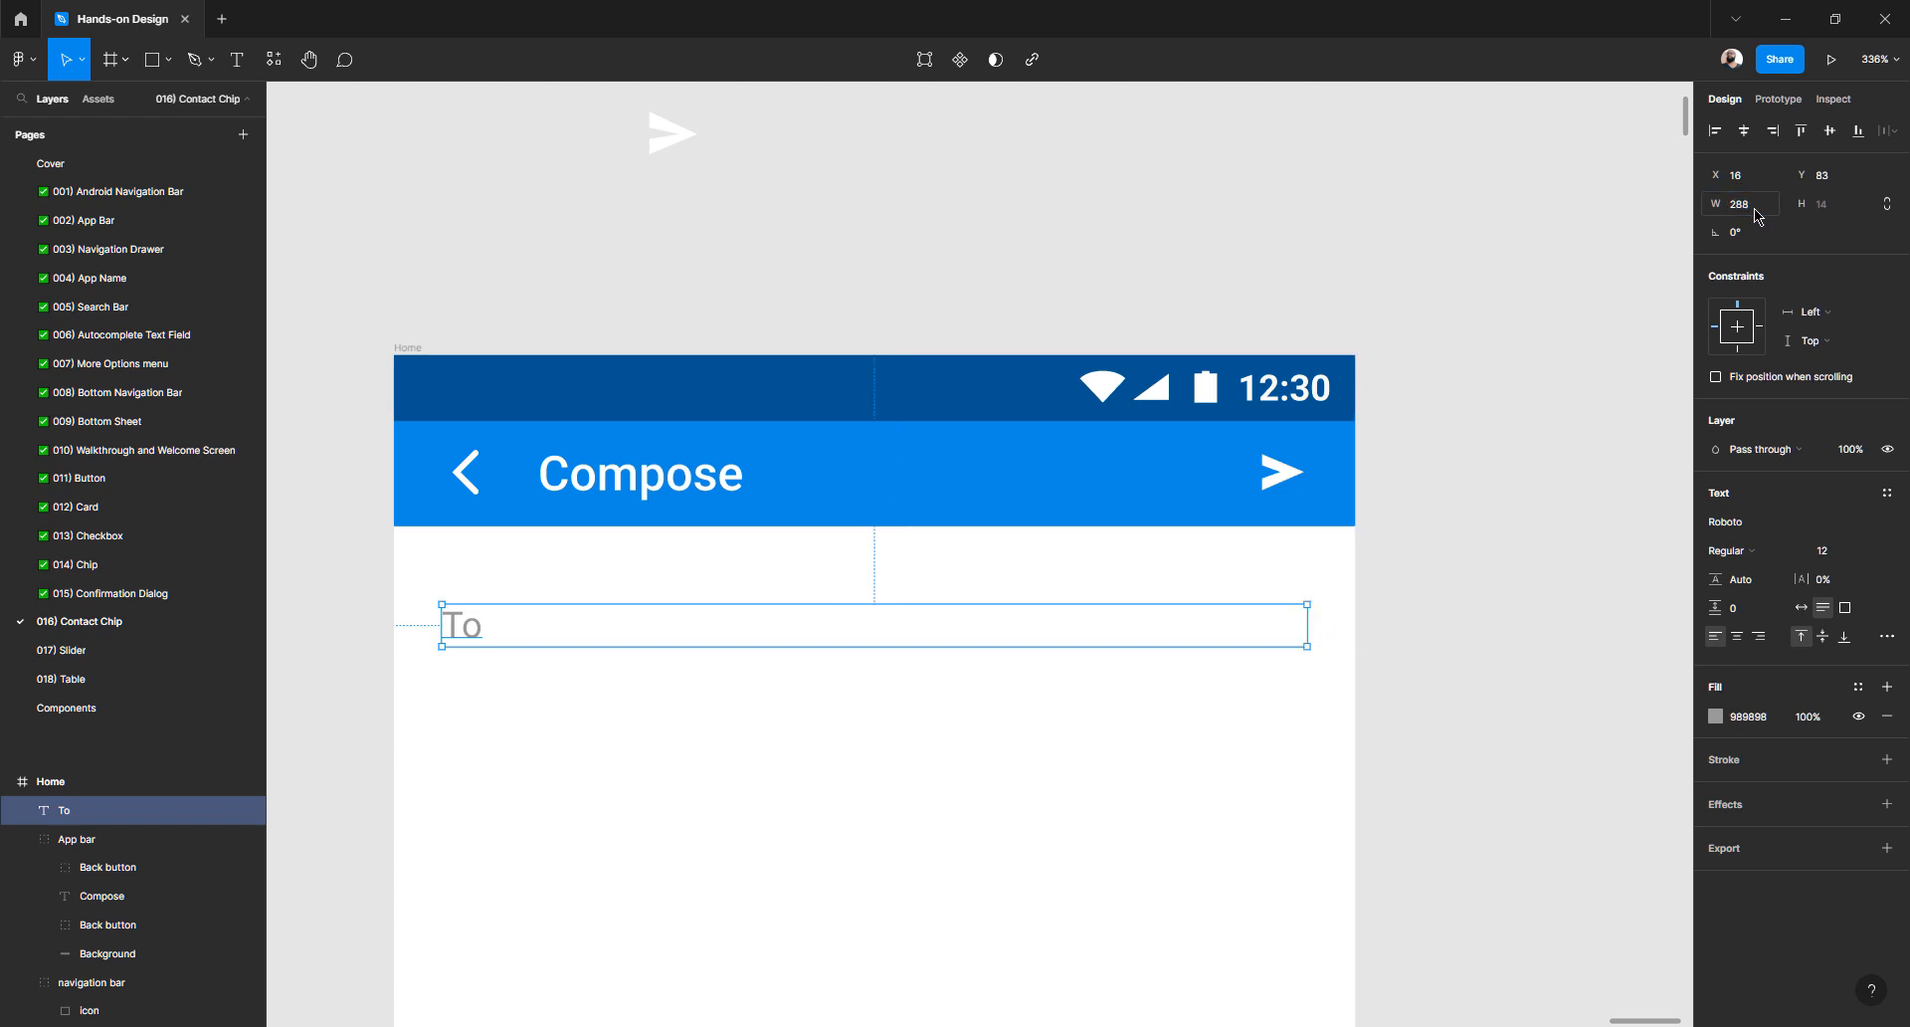
{"action": "key", "text": "alt"}
{"action": "left_click", "coordinate": [1465, 550]}
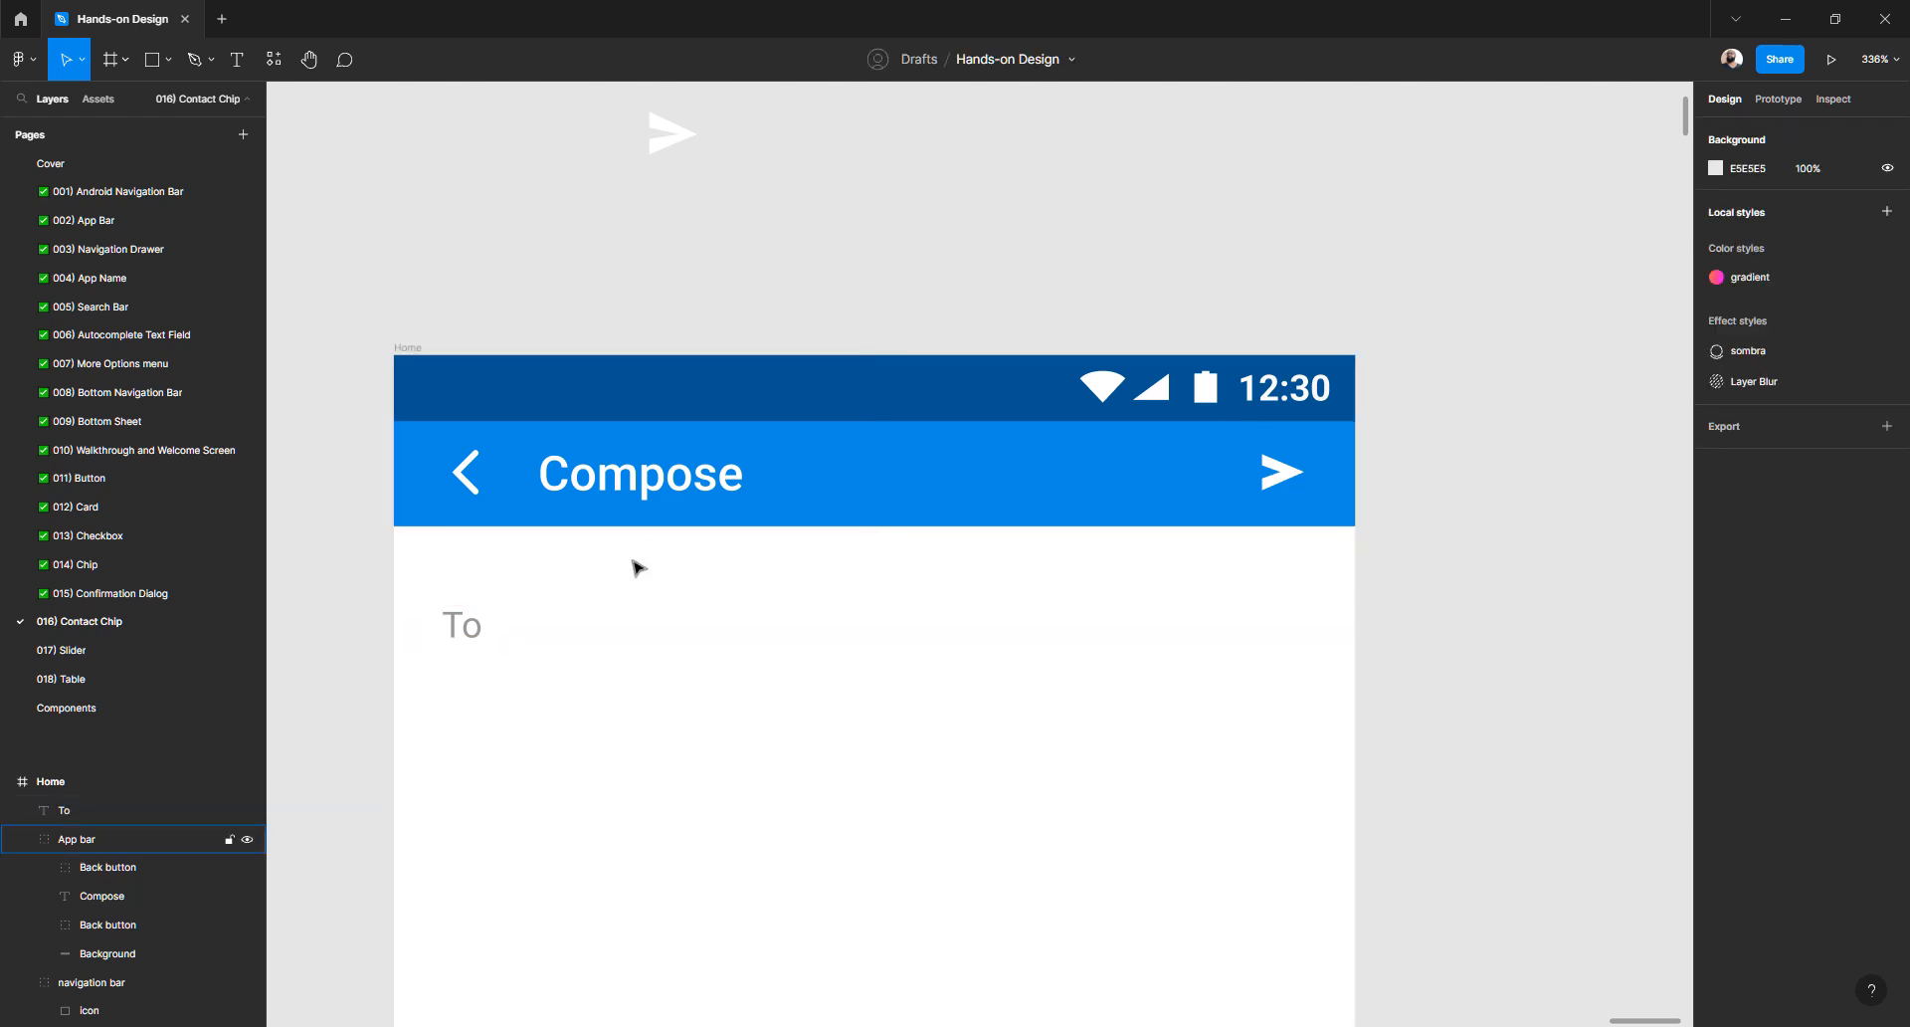
{"action": "left_click", "coordinate": [464, 625]}
{"action": "key", "text": "alt"}
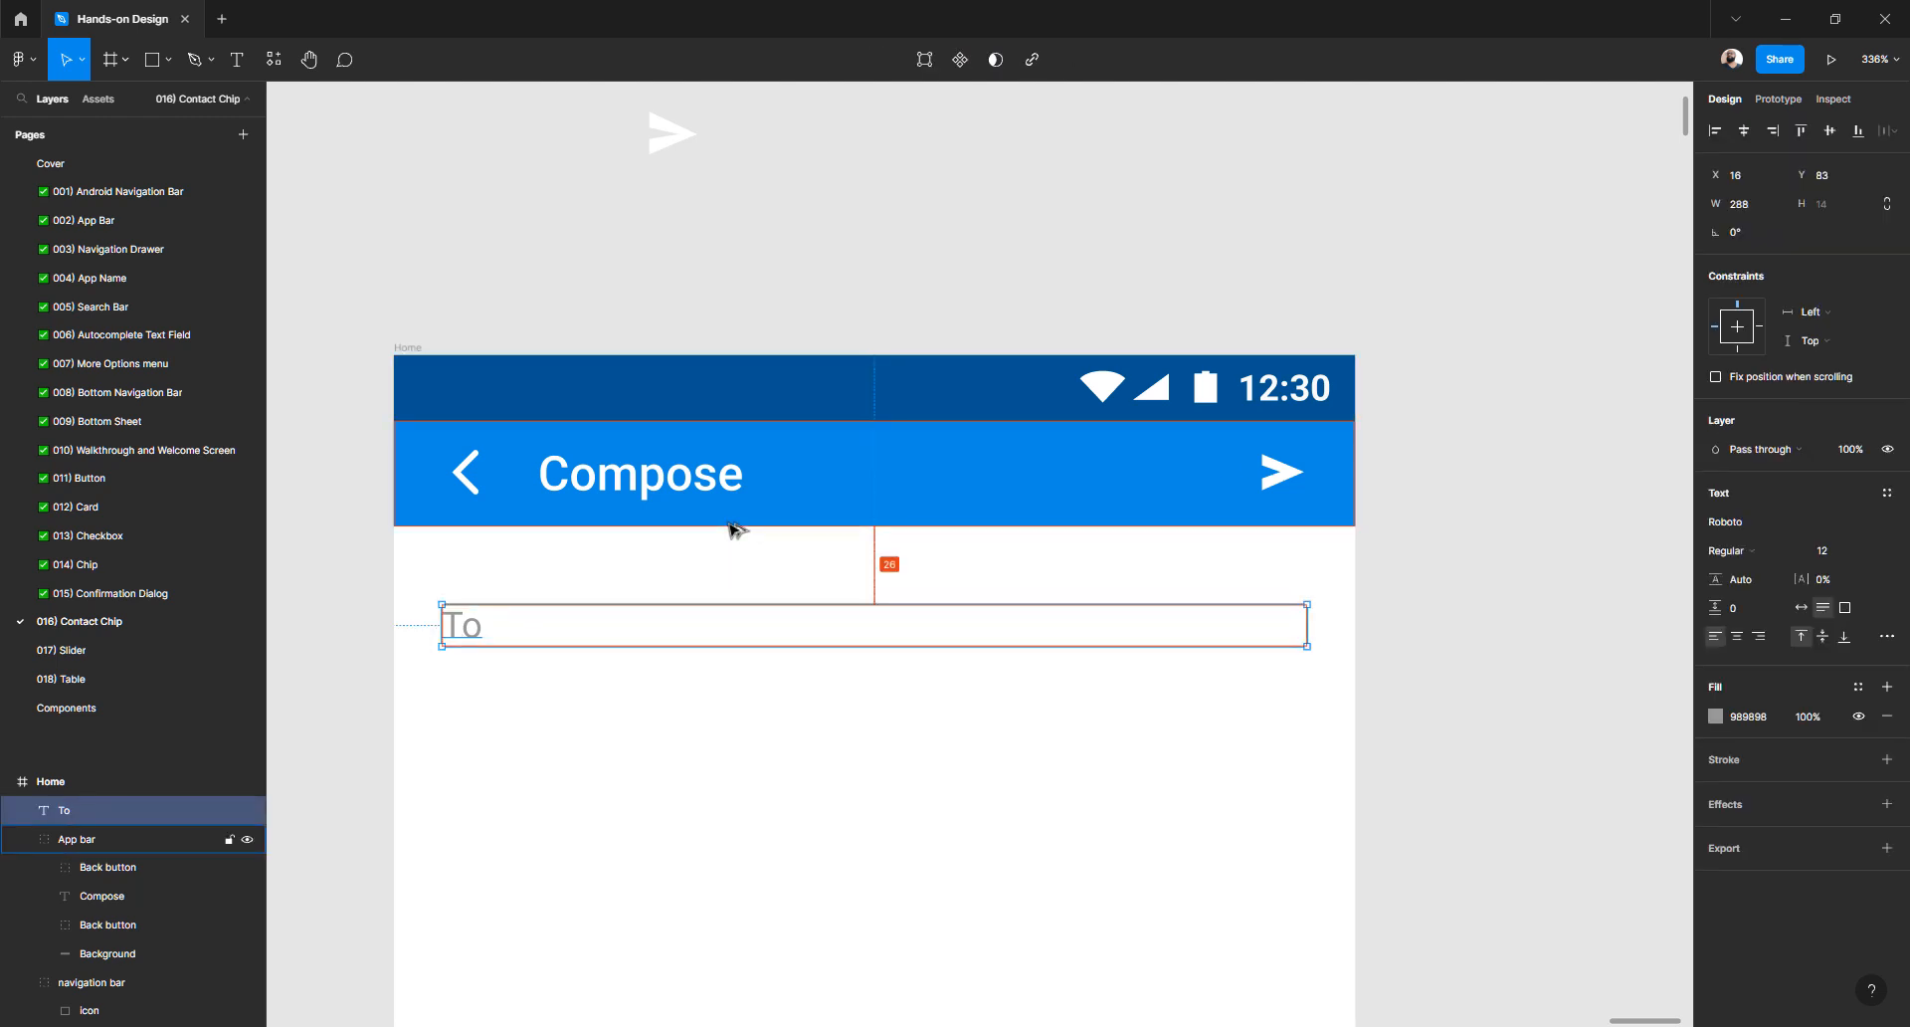
- Group the back arrow, Compose title and send icon into a group named Content
{"action": "left_click", "coordinate": [503, 491]}
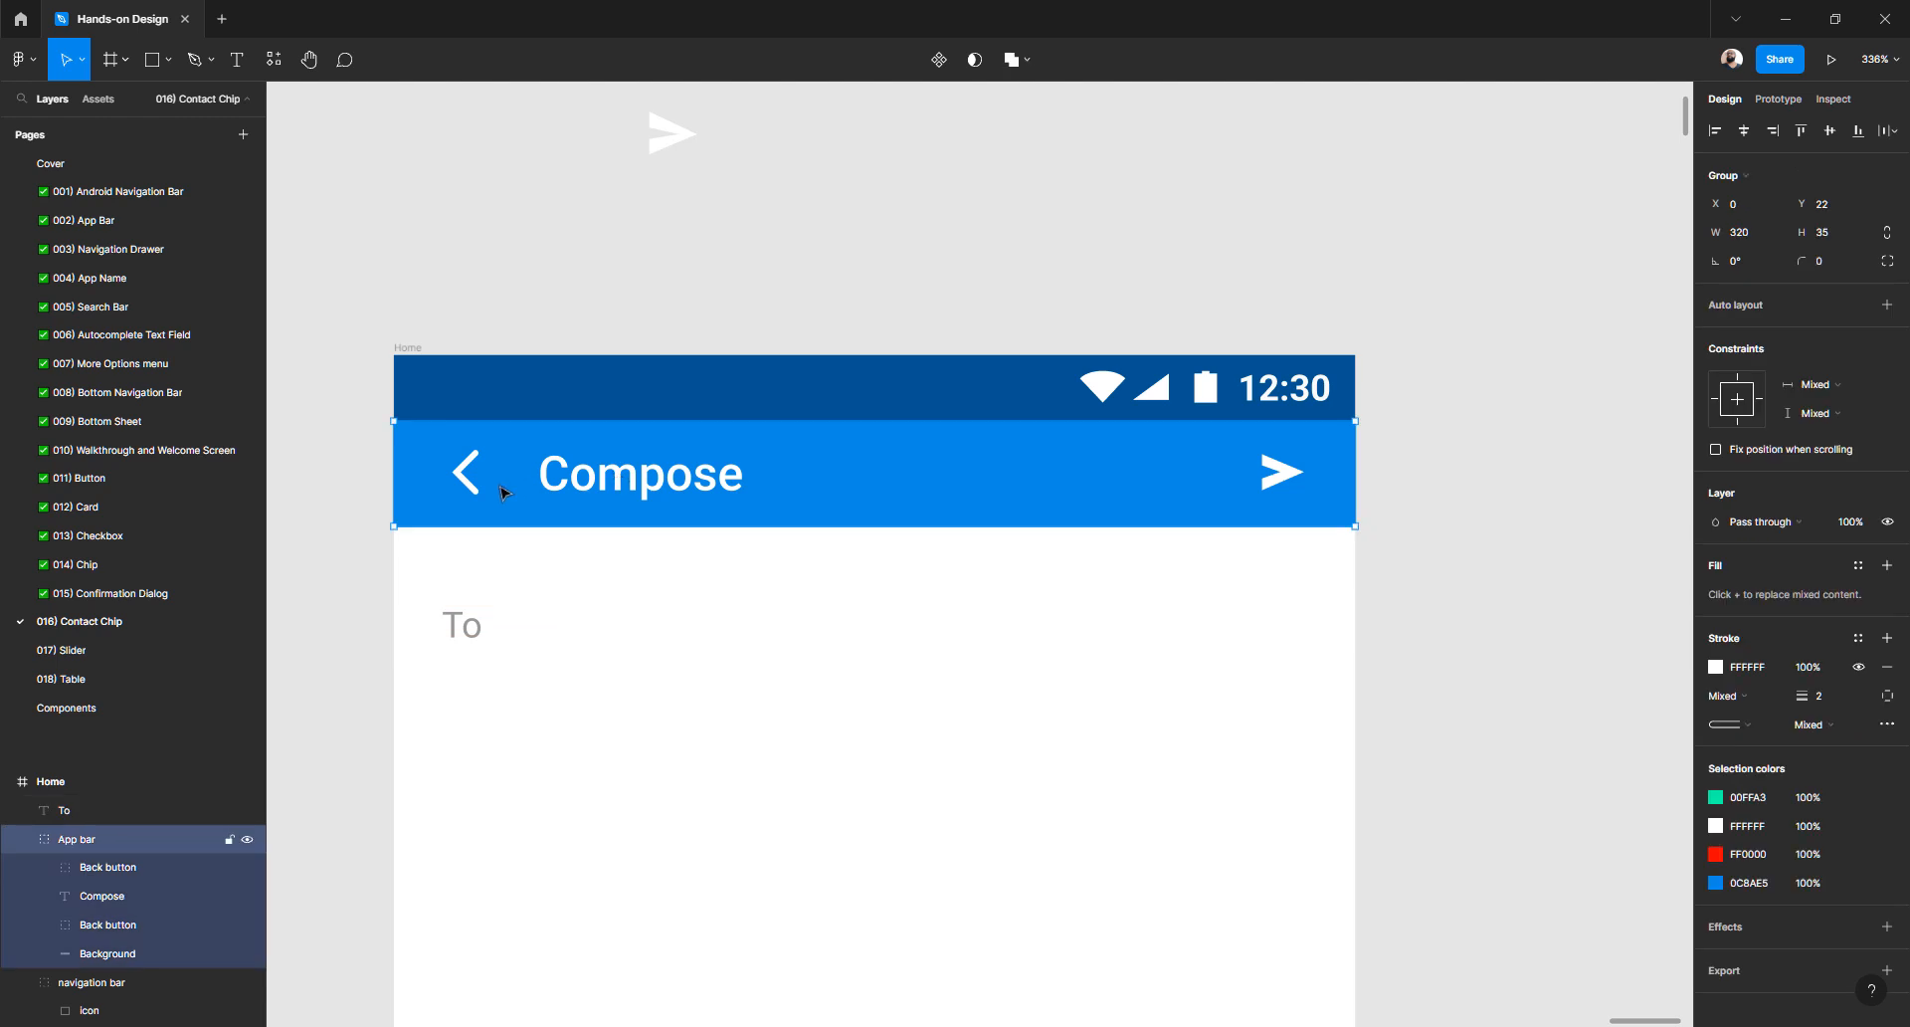
{"action": "double_click", "coordinate": [582, 491]}
{"action": "left_click", "coordinate": [475, 494], "text": "shift"}
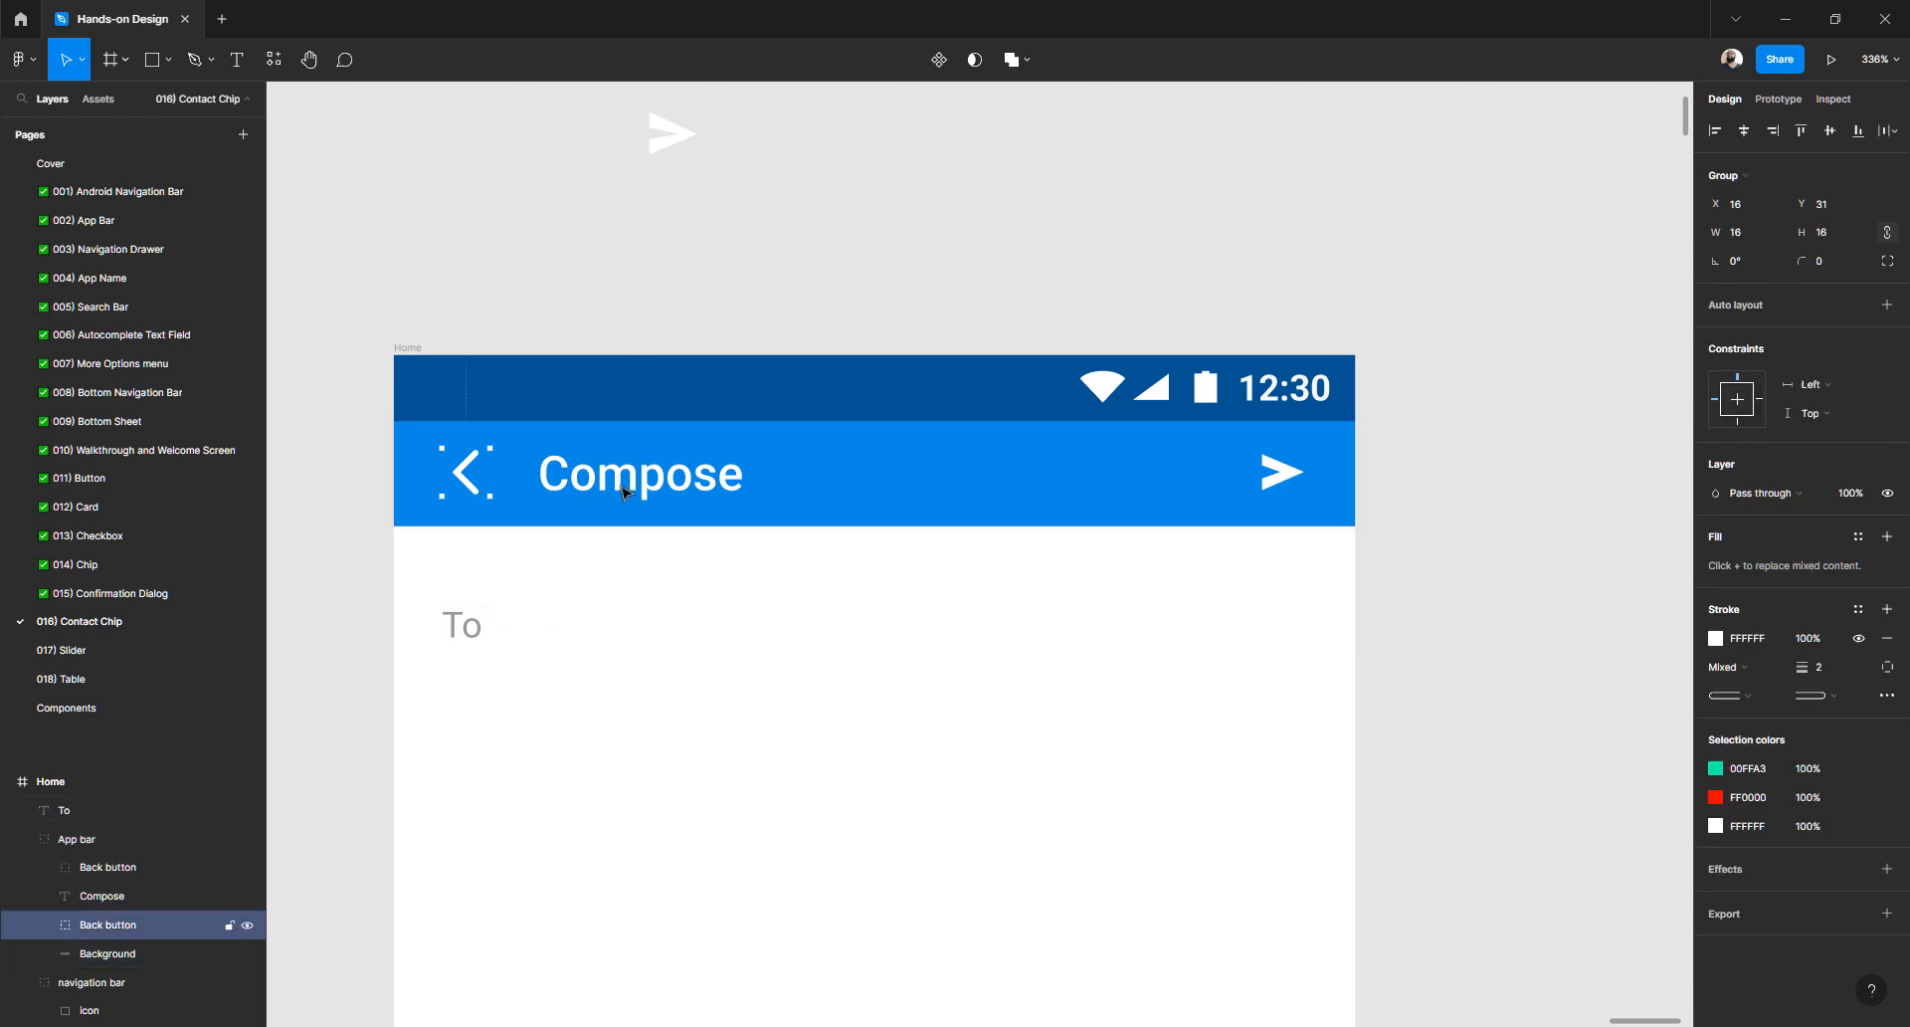
{"action": "left_click", "coordinate": [1287, 479], "text": "shift"}
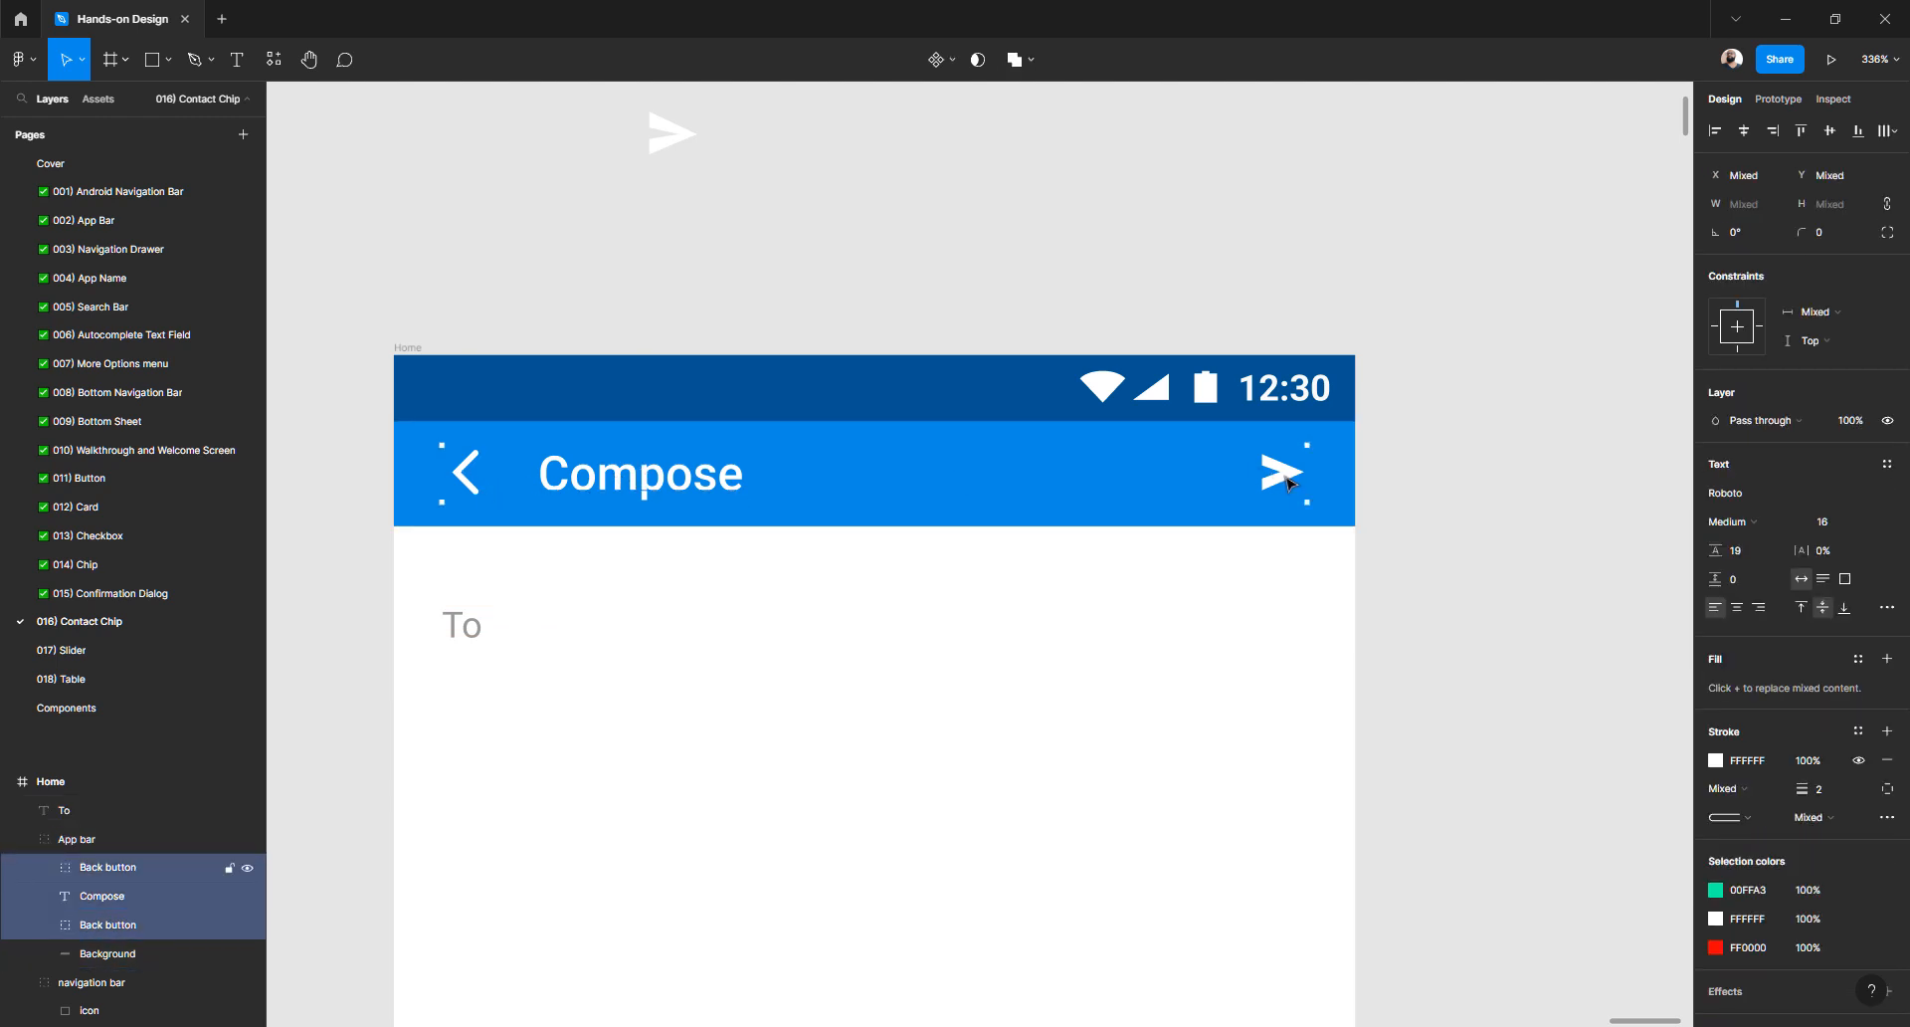
{"action": "key", "text": "ctrl+g"}
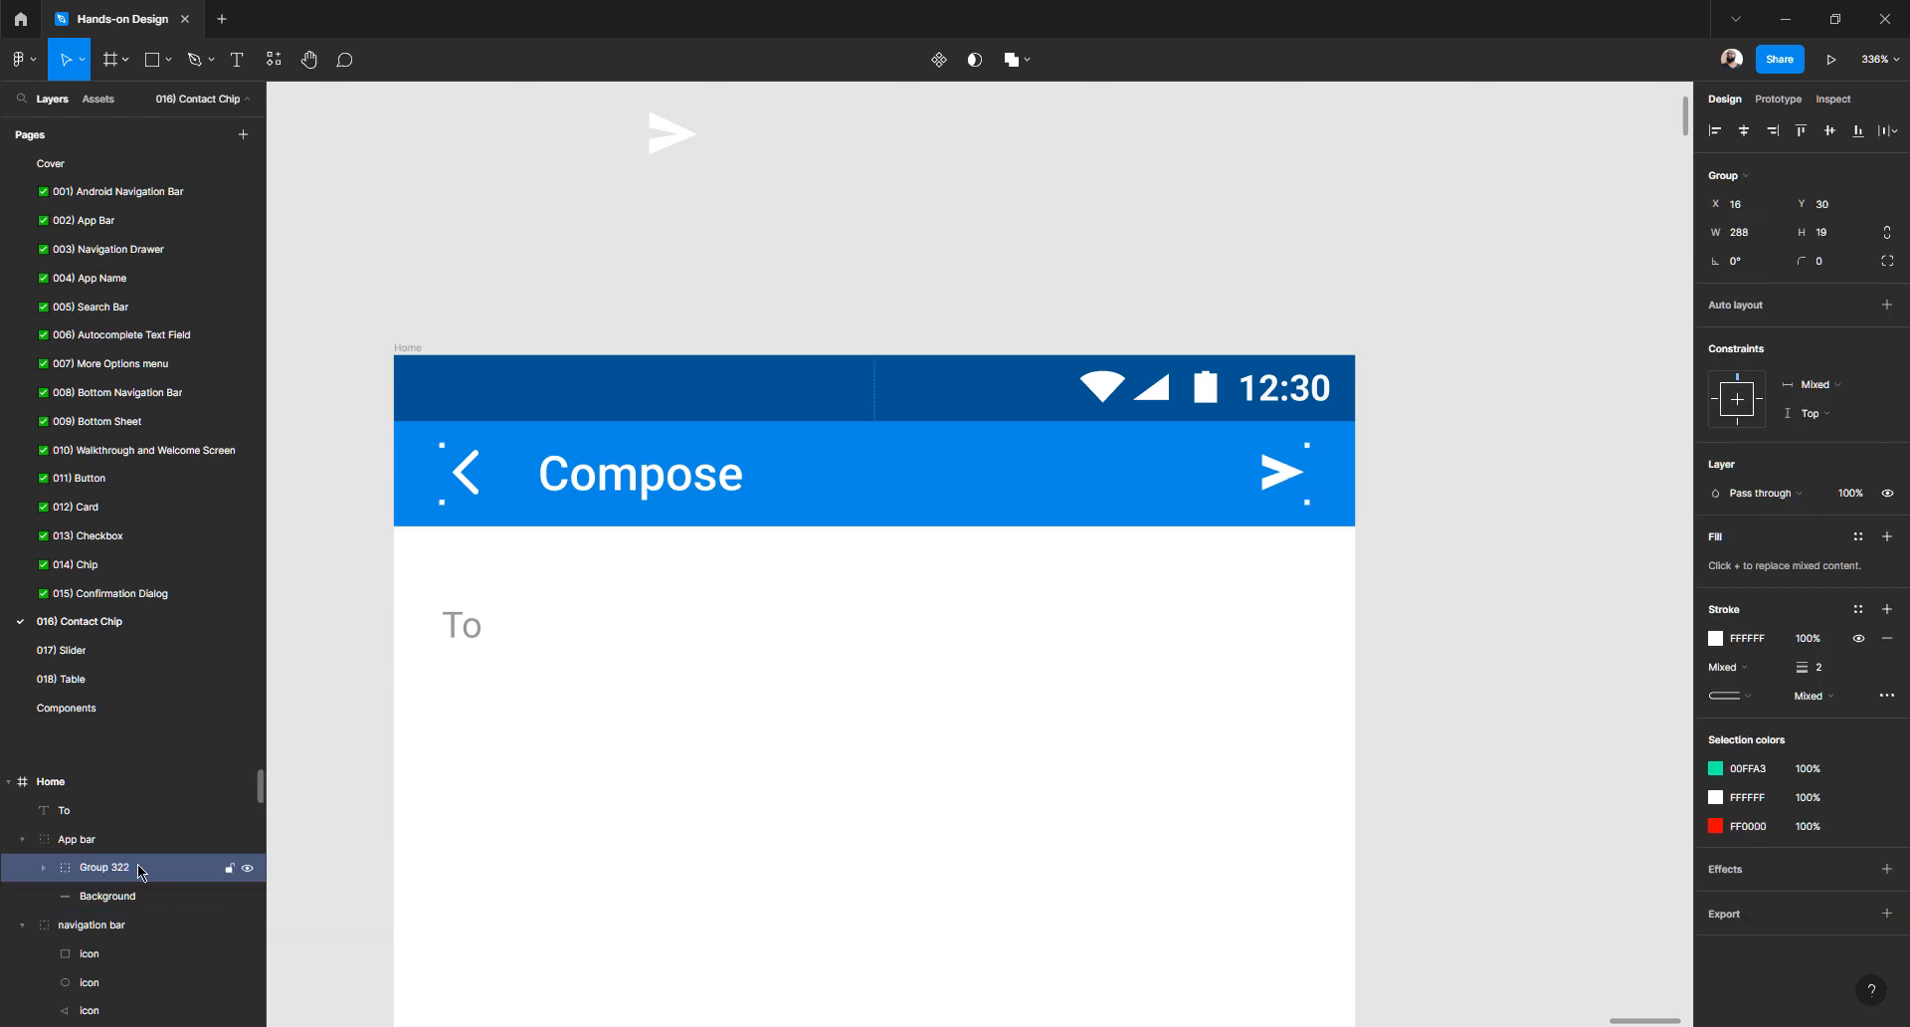
{"action": "key", "text": "ctrl+r"}
{"action": "type", "text": "C"}
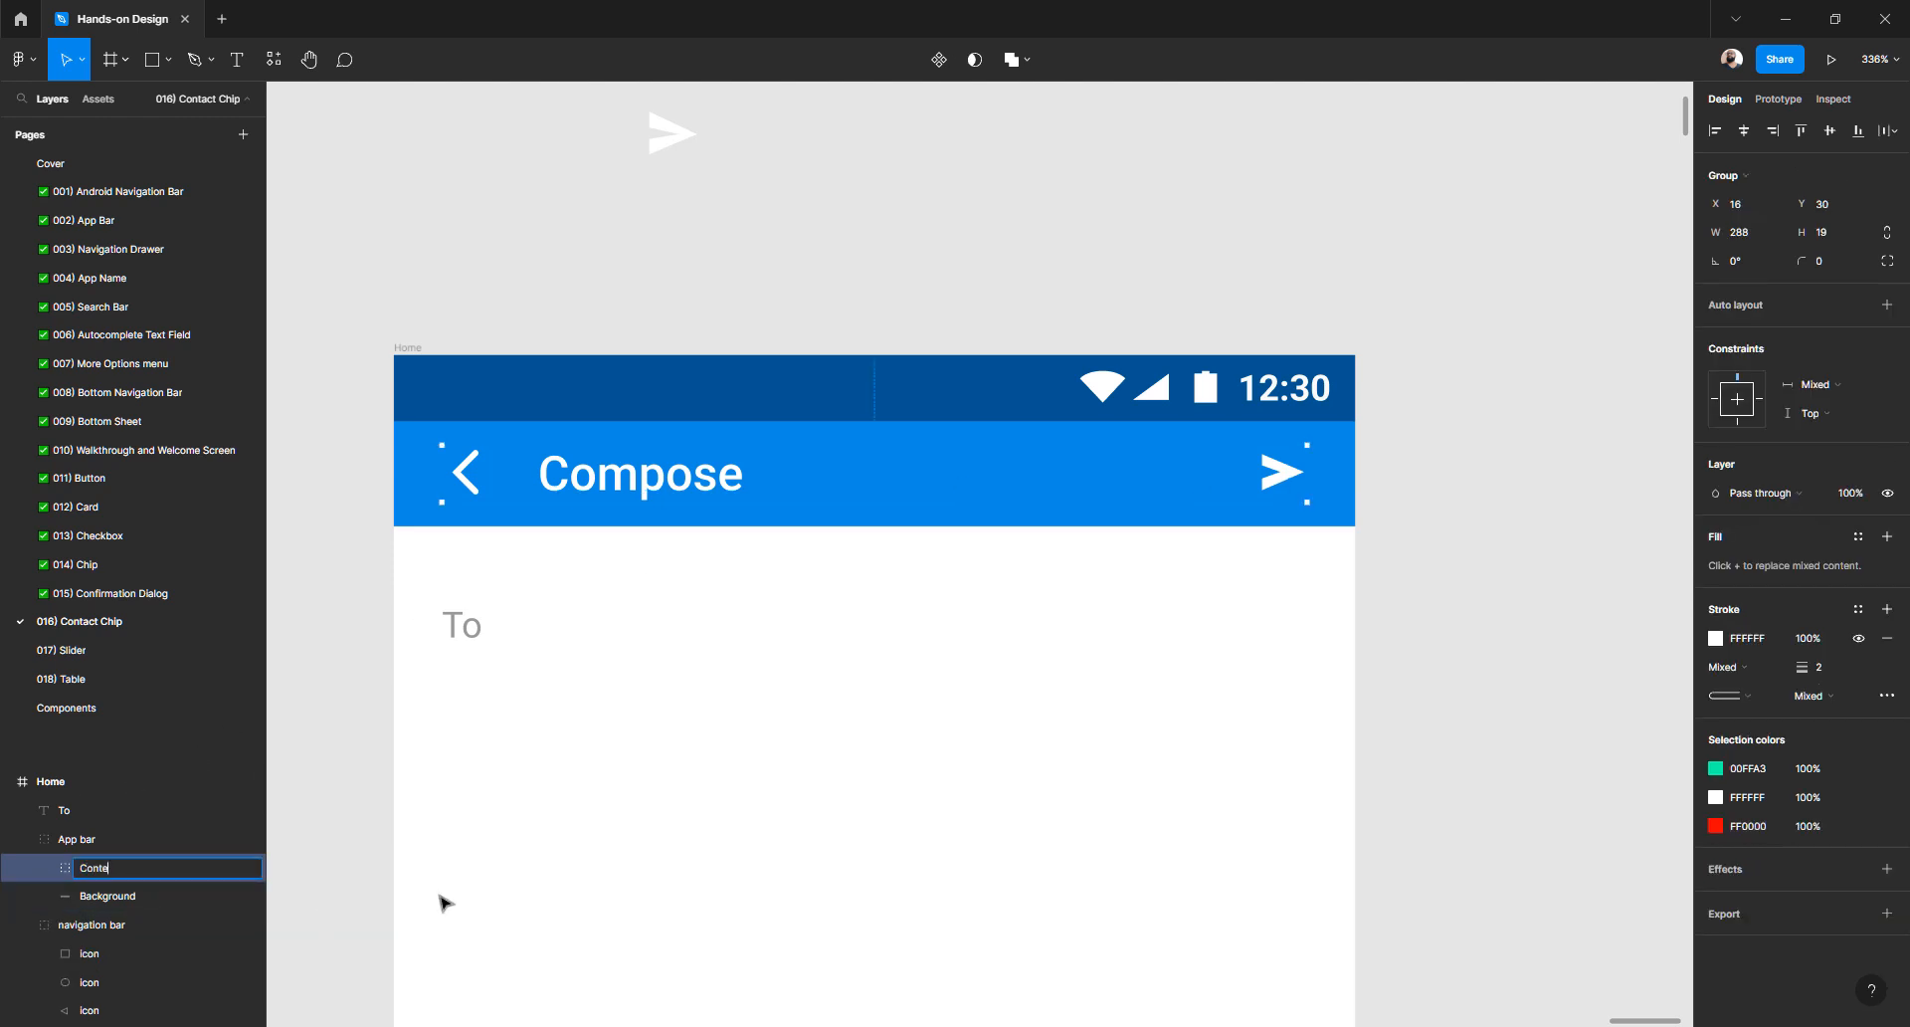
{"action": "key", "text": "Return"}
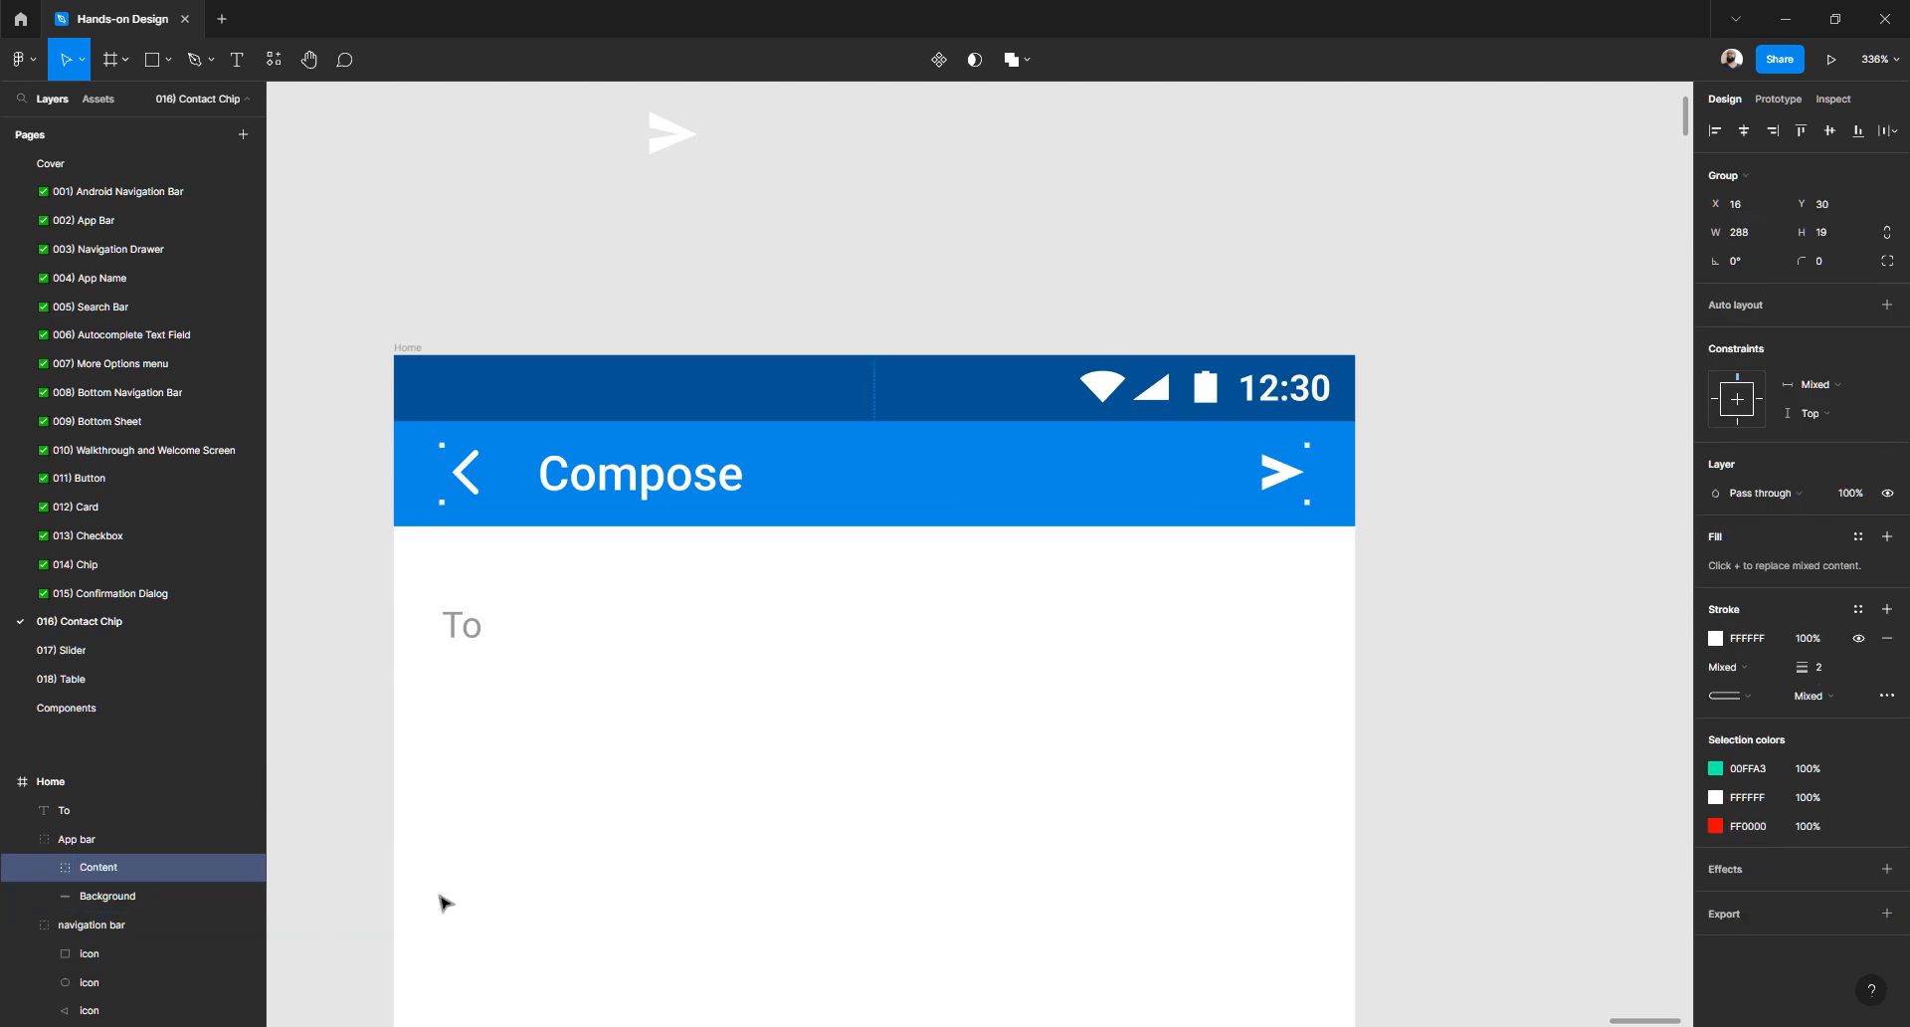
- Nudge the To text up to Y 73 beneath the app bar
{"action": "left_click", "coordinate": [463, 627]}
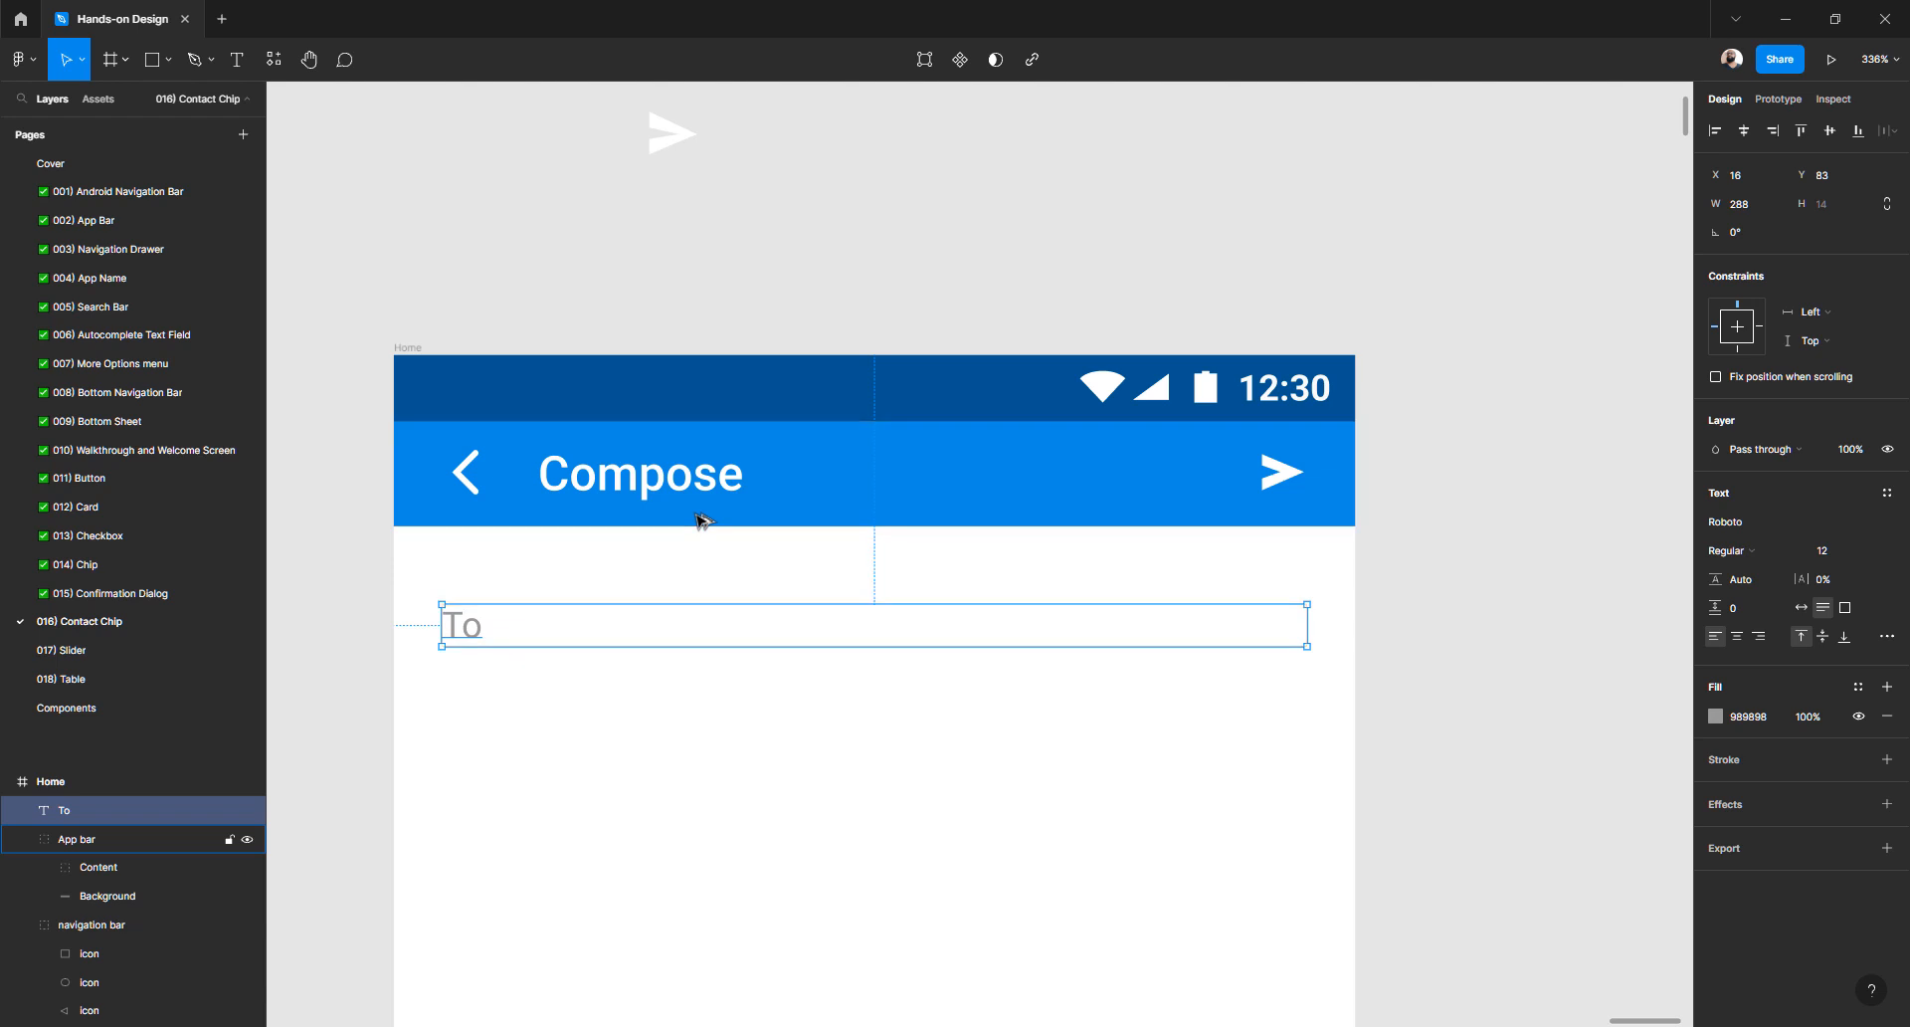
{"action": "key", "text": "Up"}
{"action": "key", "text": "Up"}
{"action": "key", "text": "Up"}
{"action": "key", "text": "Up"}
{"action": "key", "text": "Up"}
{"action": "key", "text": "Up"}
{"action": "key", "text": "Up"}
{"action": "key", "text": "Up"}
{"action": "key", "text": "Up"}
{"action": "key", "text": "Up"}
{"action": "key", "text": "Up"}
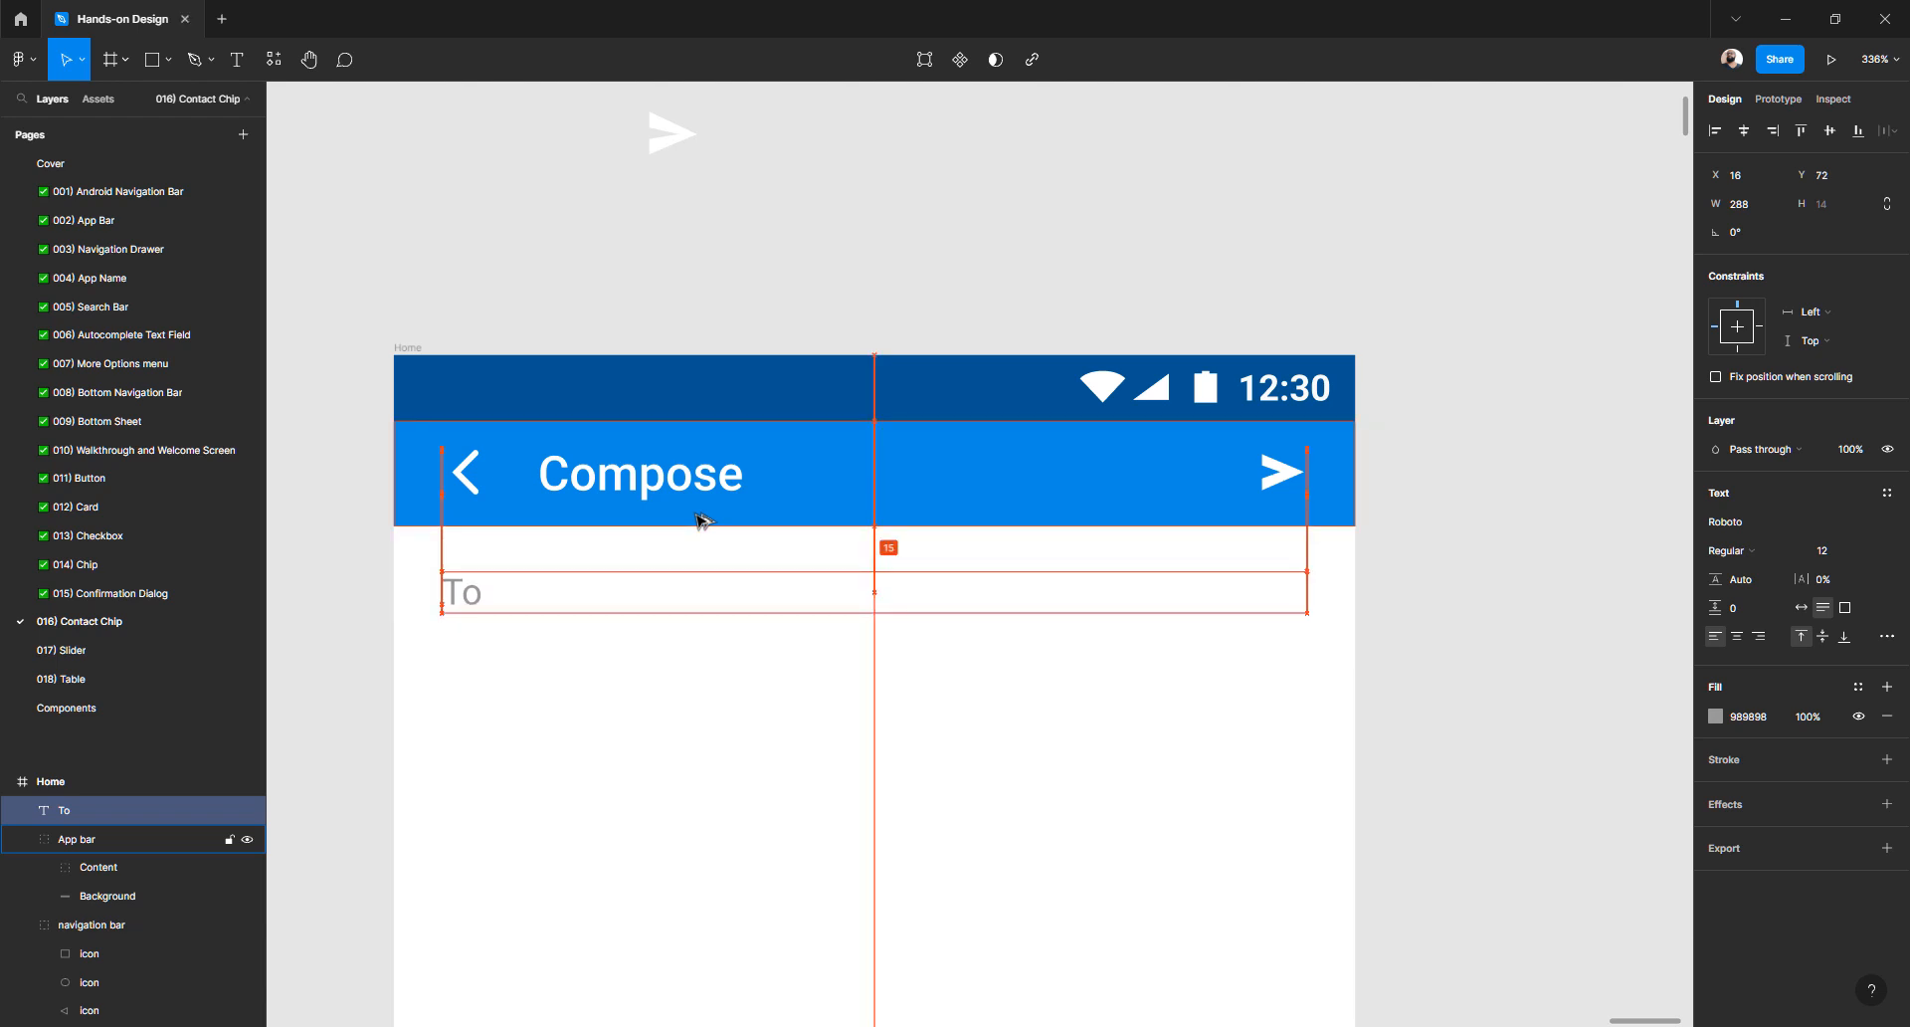
{"action": "key", "text": "Down"}
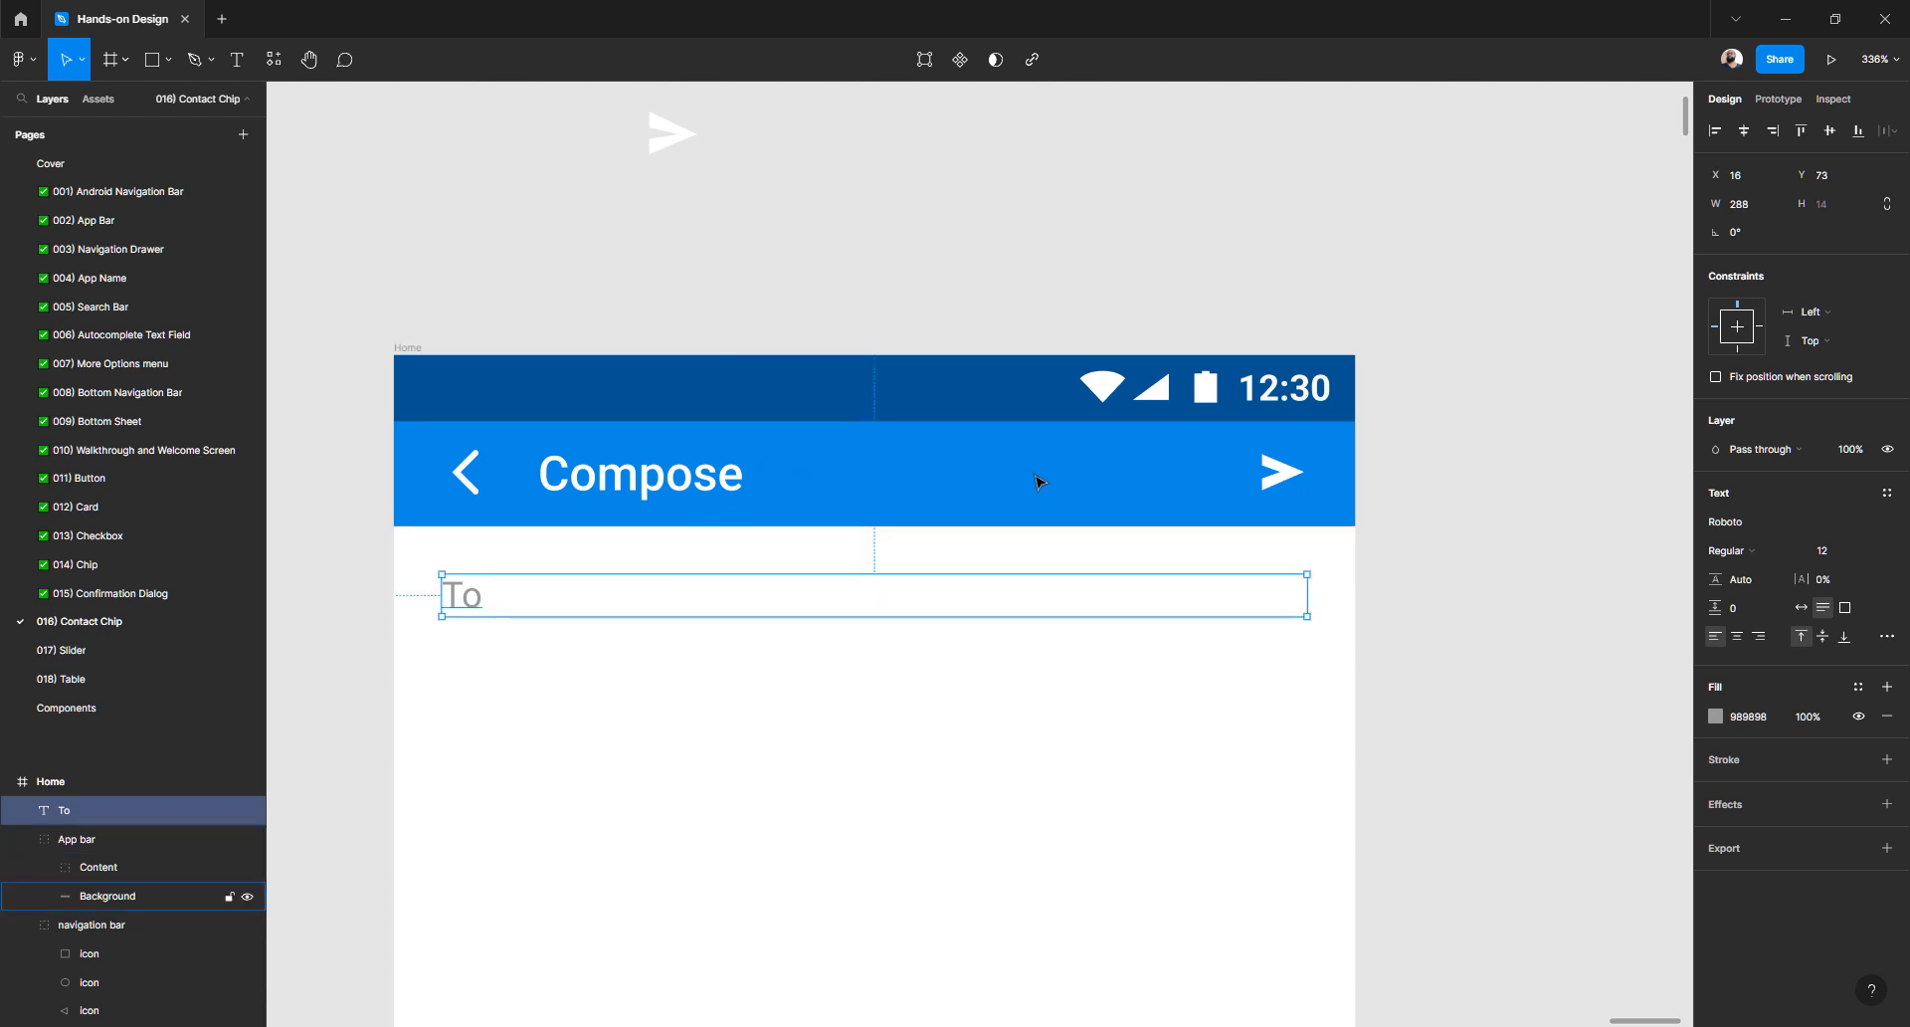
{"action": "scroll", "coordinate": [1036, 482], "scroll_direction": "down", "scroll_amount": 5}
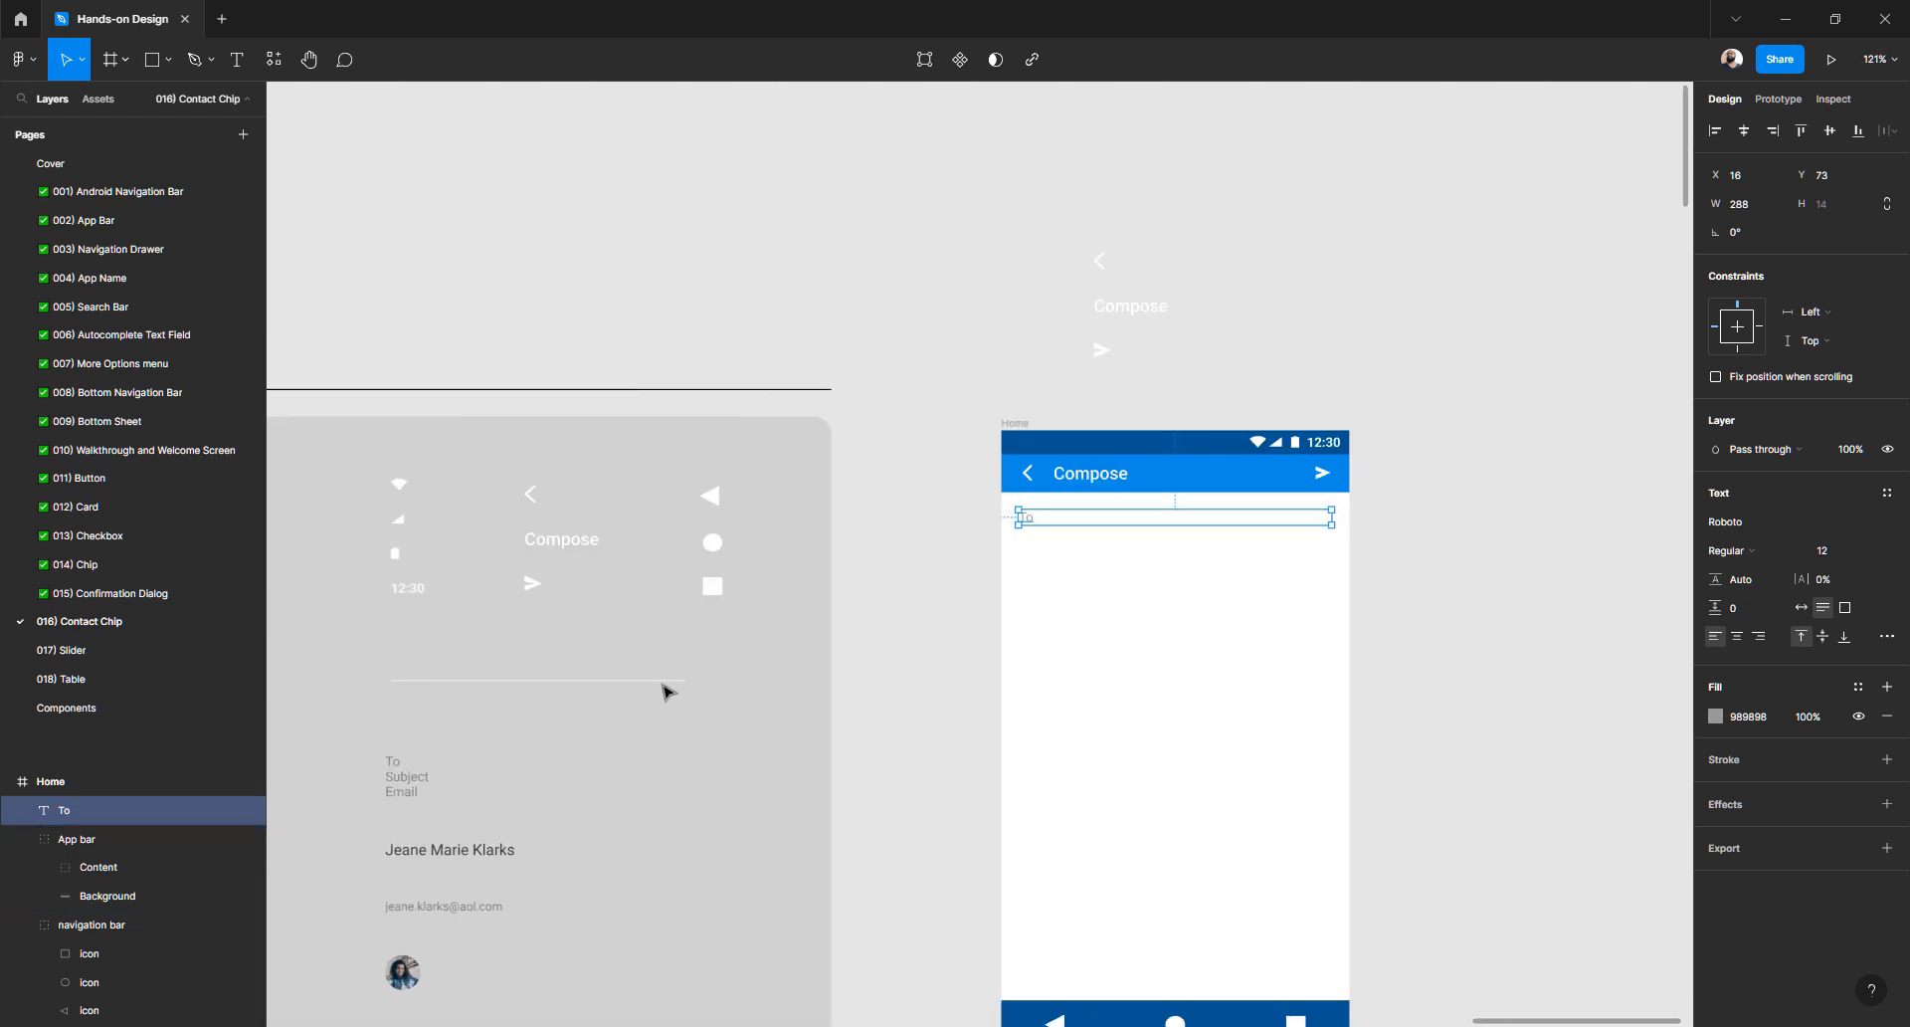
- Draw a horizontal line beneath the To field with the Line tool
{"action": "left_click", "coordinate": [662, 681]}
{"action": "scroll", "coordinate": [946, 562], "scroll_direction": "up", "scroll_amount": 2}
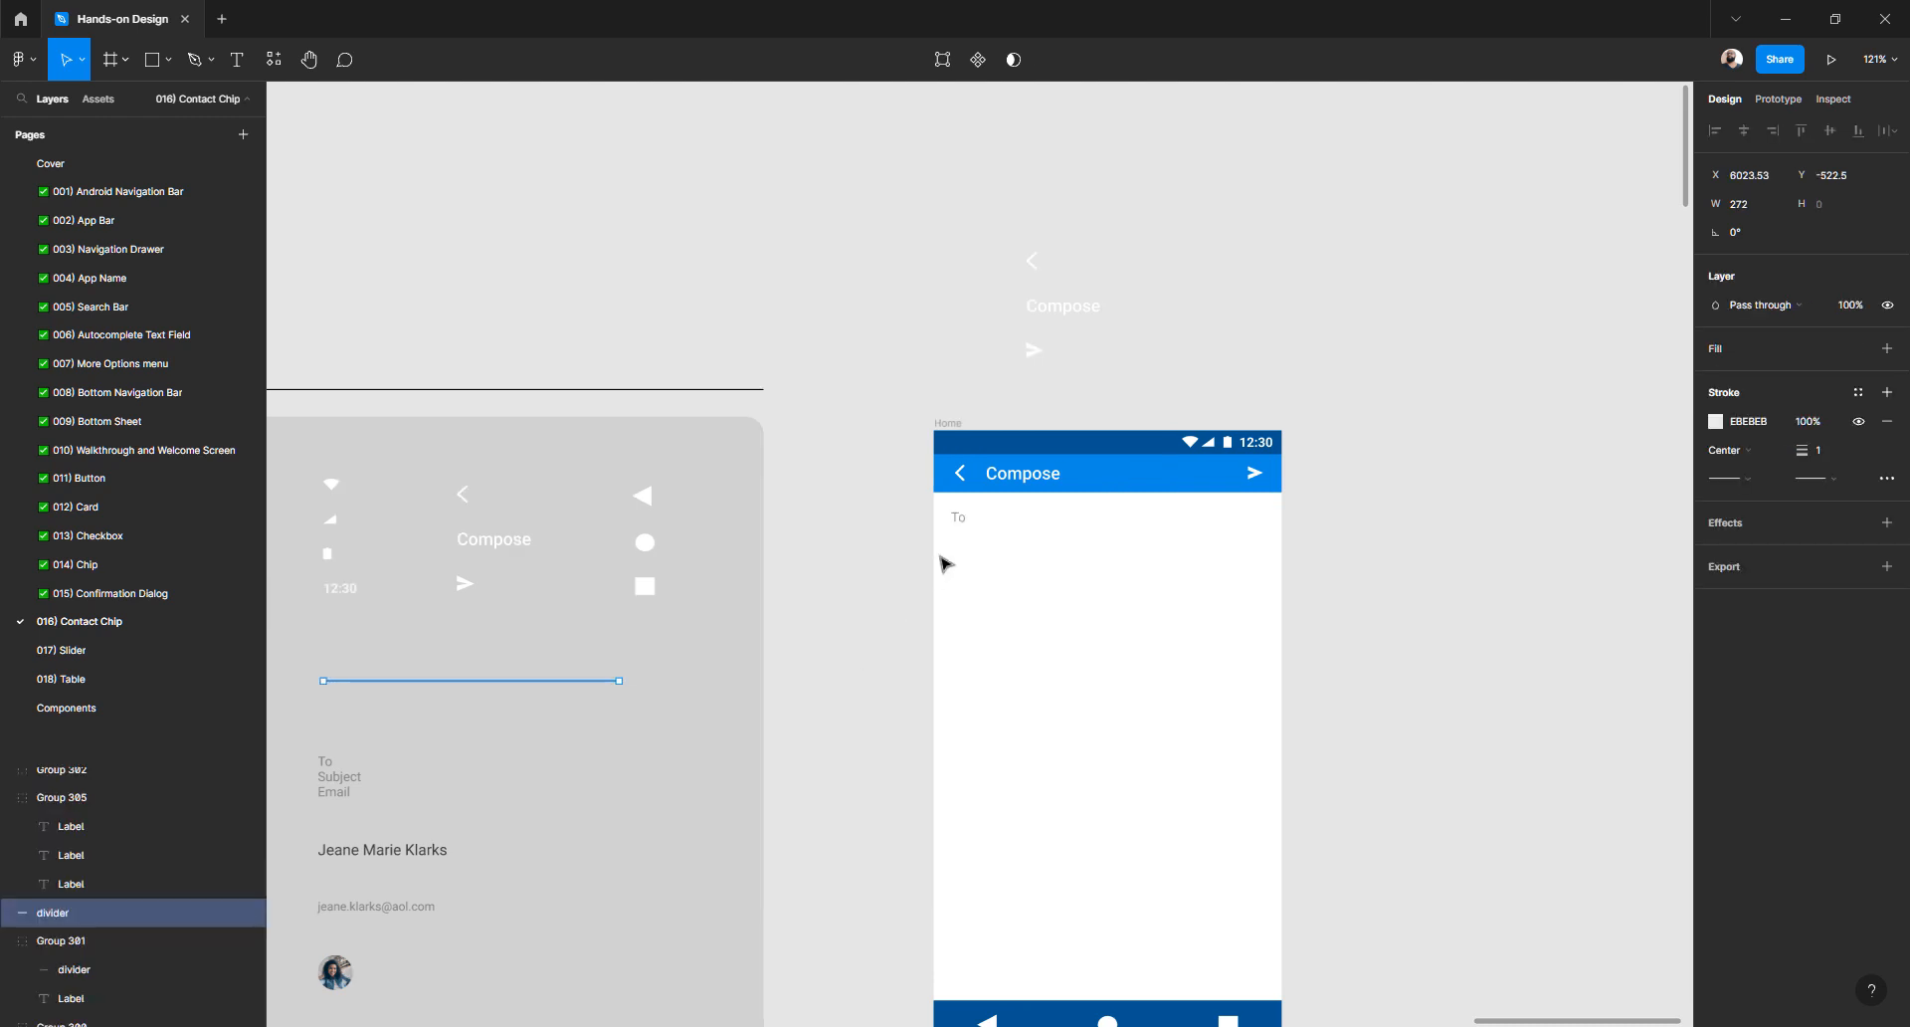
{"action": "scroll", "coordinate": [1012, 534], "scroll_direction": "up", "scroll_amount": 3}
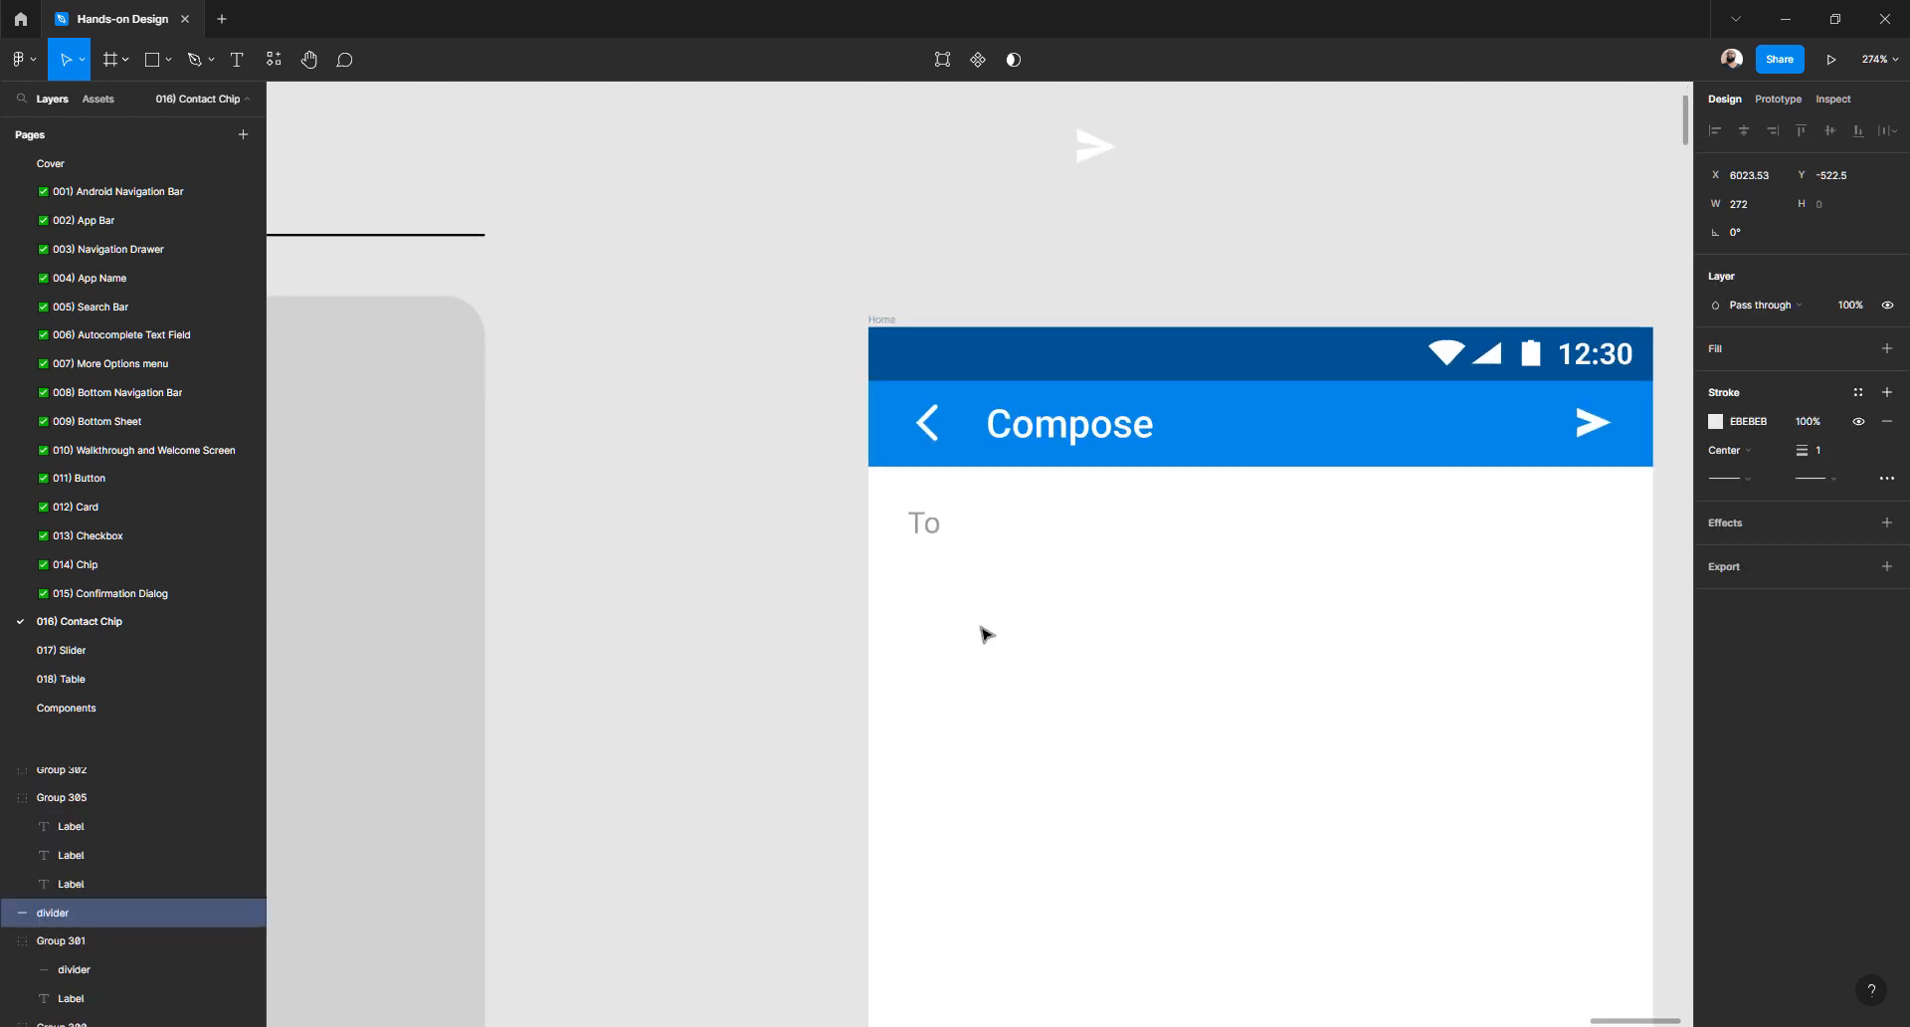
{"action": "left_click", "coordinate": [168, 62]}
{"action": "key", "text": "l"}
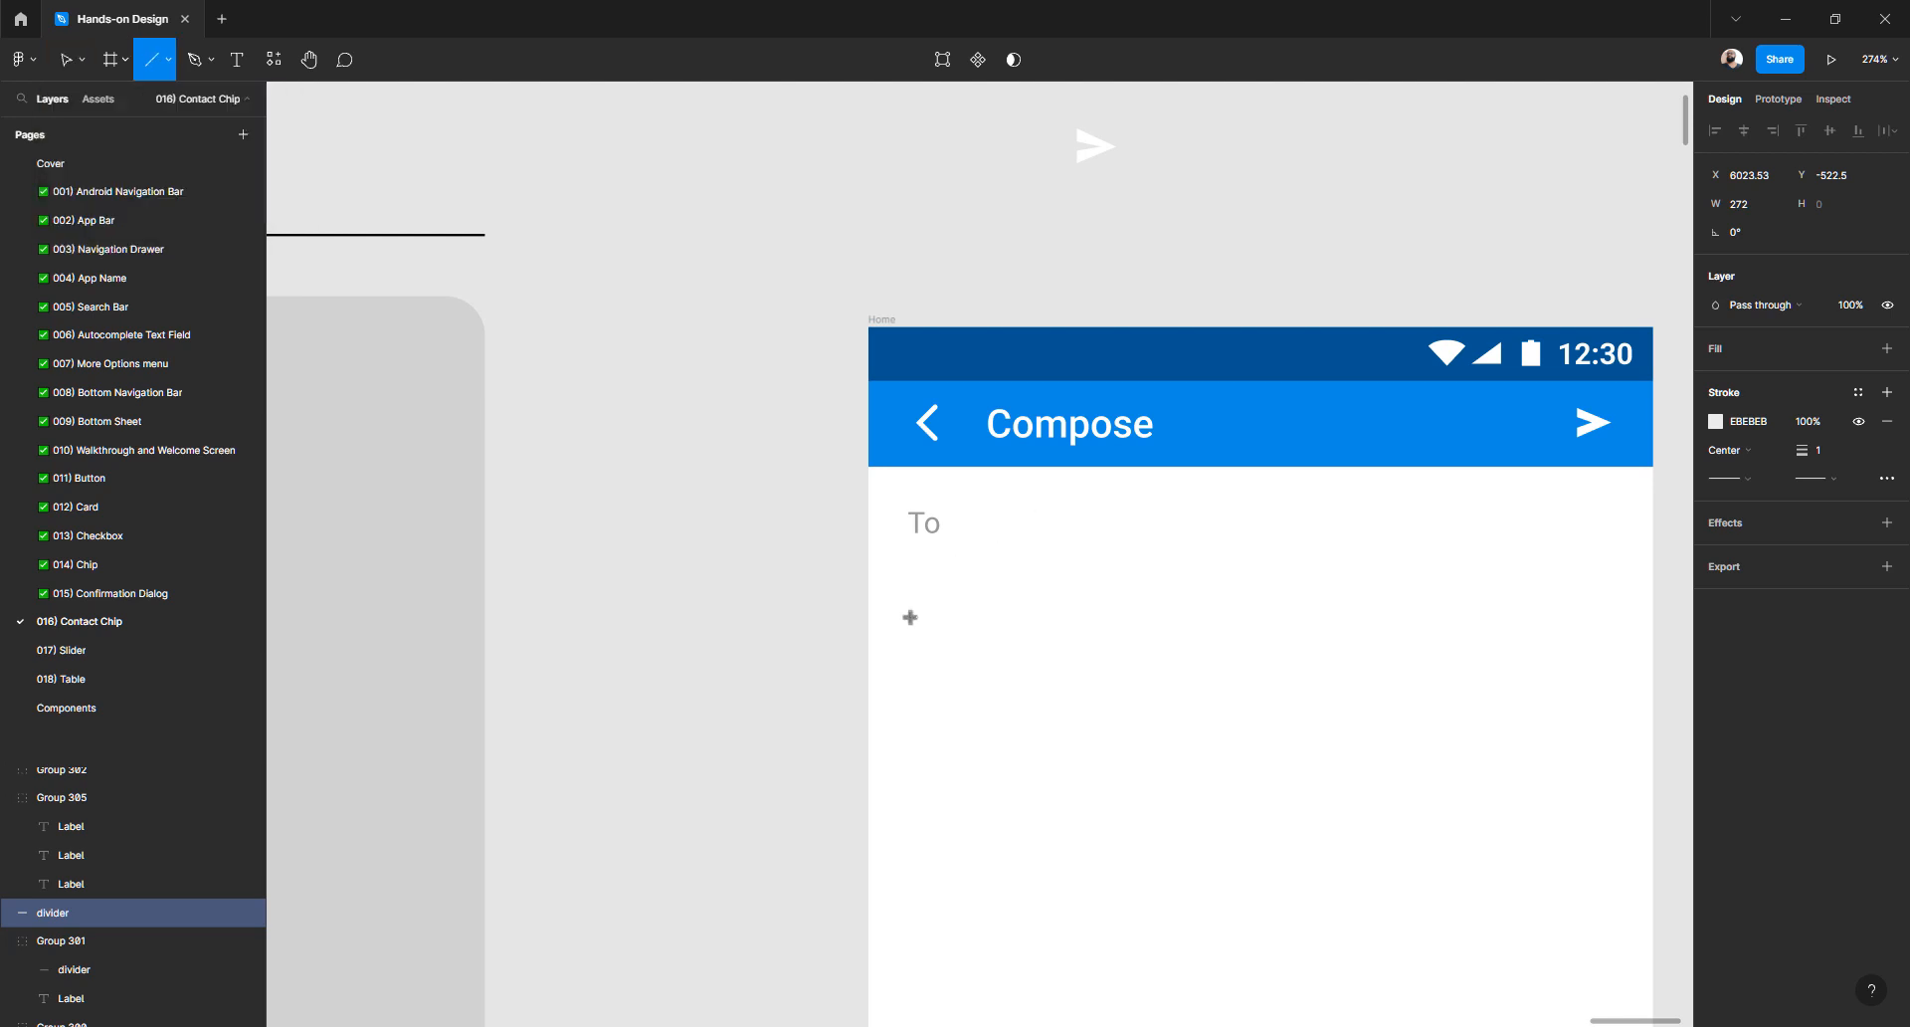
{"action": "mouse_move", "coordinate": [922, 620]}
{"action": "left_mouse_down"}
{"action": "mouse_move", "coordinate": [1595, 619]}
{"action": "mouse_move", "coordinate": [1453, 677]}
{"action": "mouse_move", "coordinate": [1448, 649]}
{"action": "left_mouse_up"}
- Give the new line a BDBDBD stroke and compare it with the reference divider
{"action": "left_click", "coordinate": [1715, 565]}
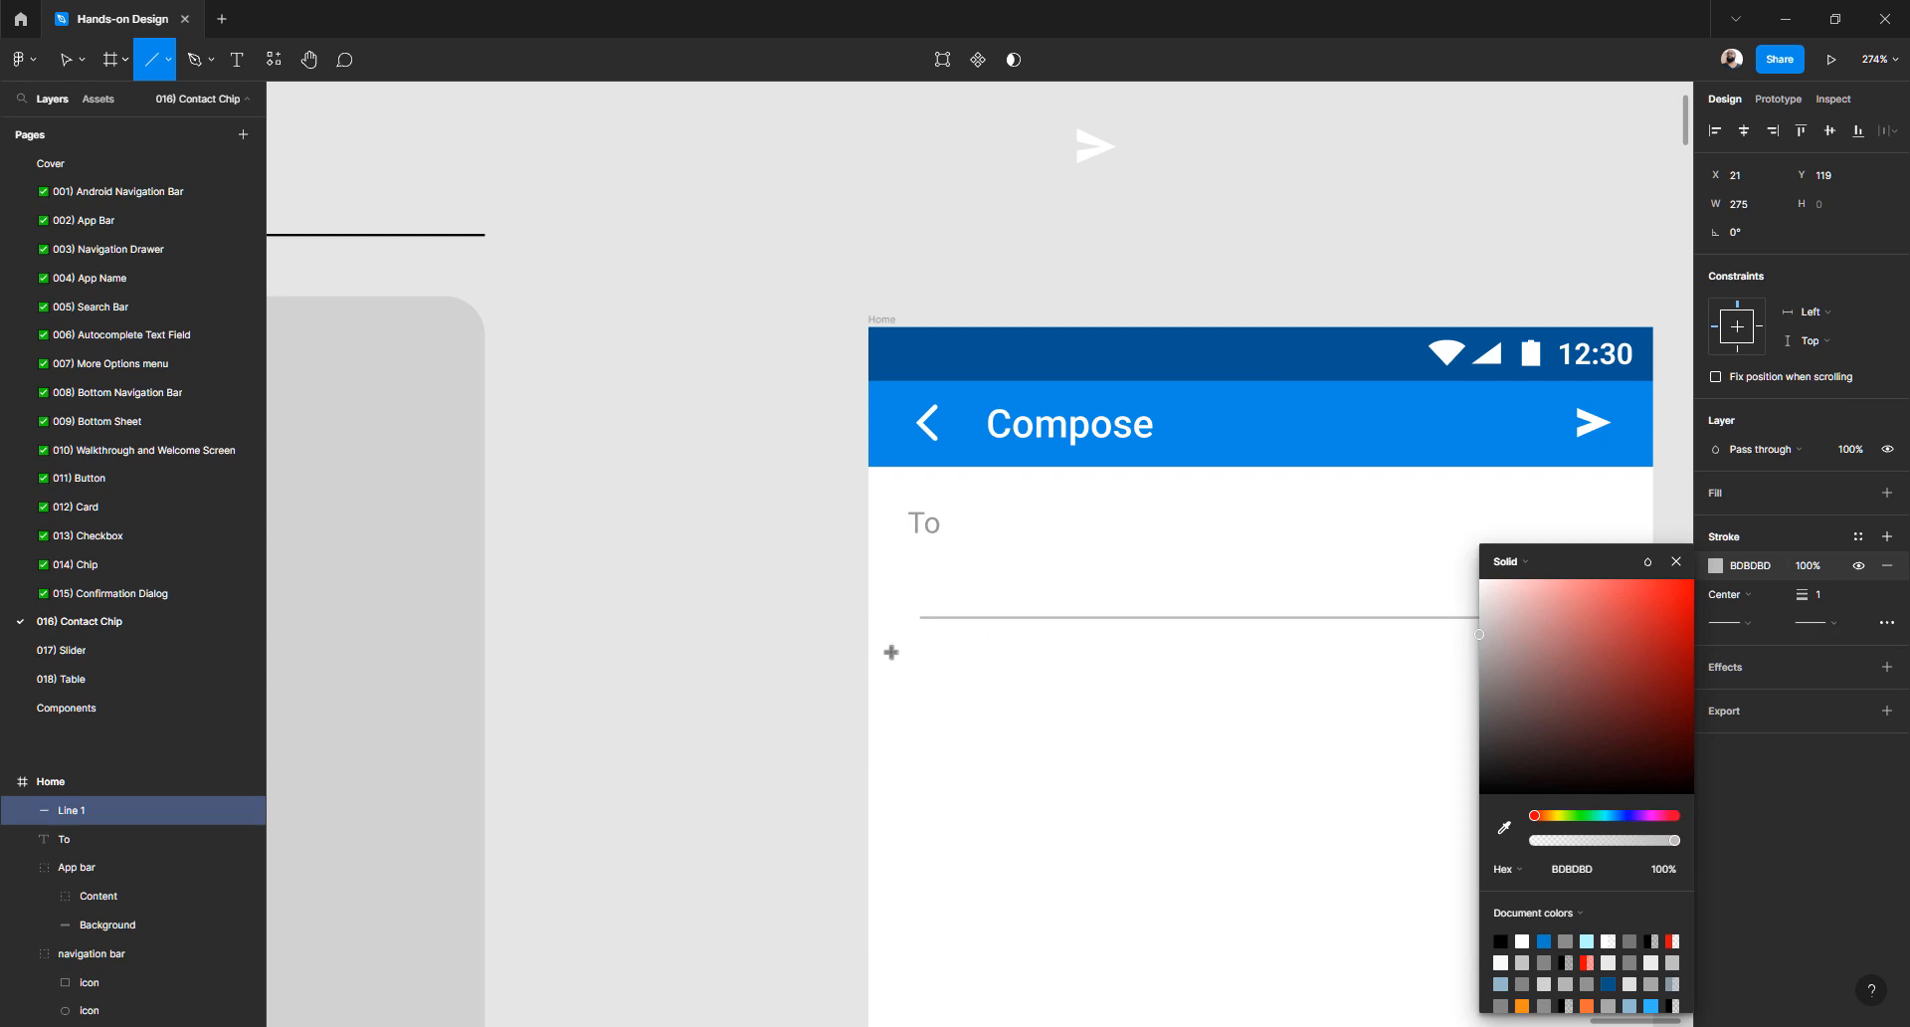
{"action": "key", "text": "v"}
{"action": "left_click", "coordinate": [764, 642]}
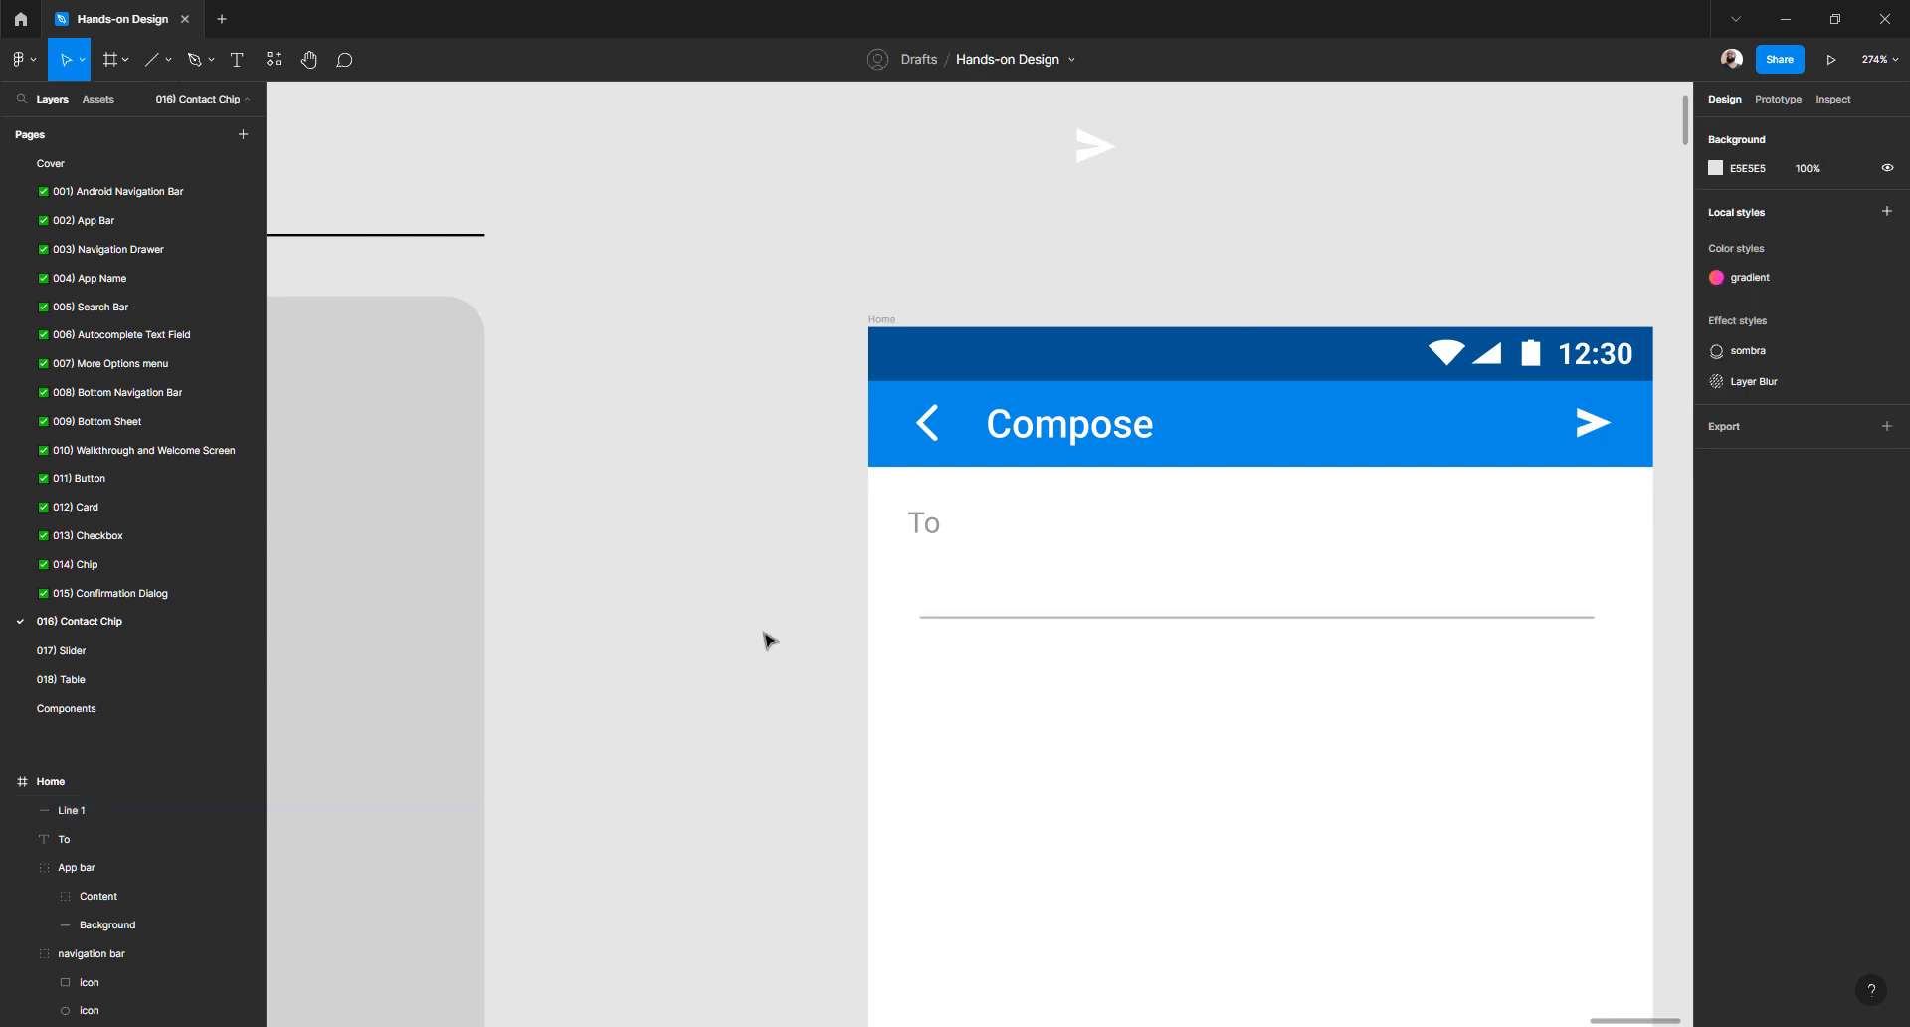
{"action": "scroll", "coordinate": [741, 640], "scroll_direction": "left", "scroll_amount": 6}
{"action": "left_click", "coordinate": [699, 890]}
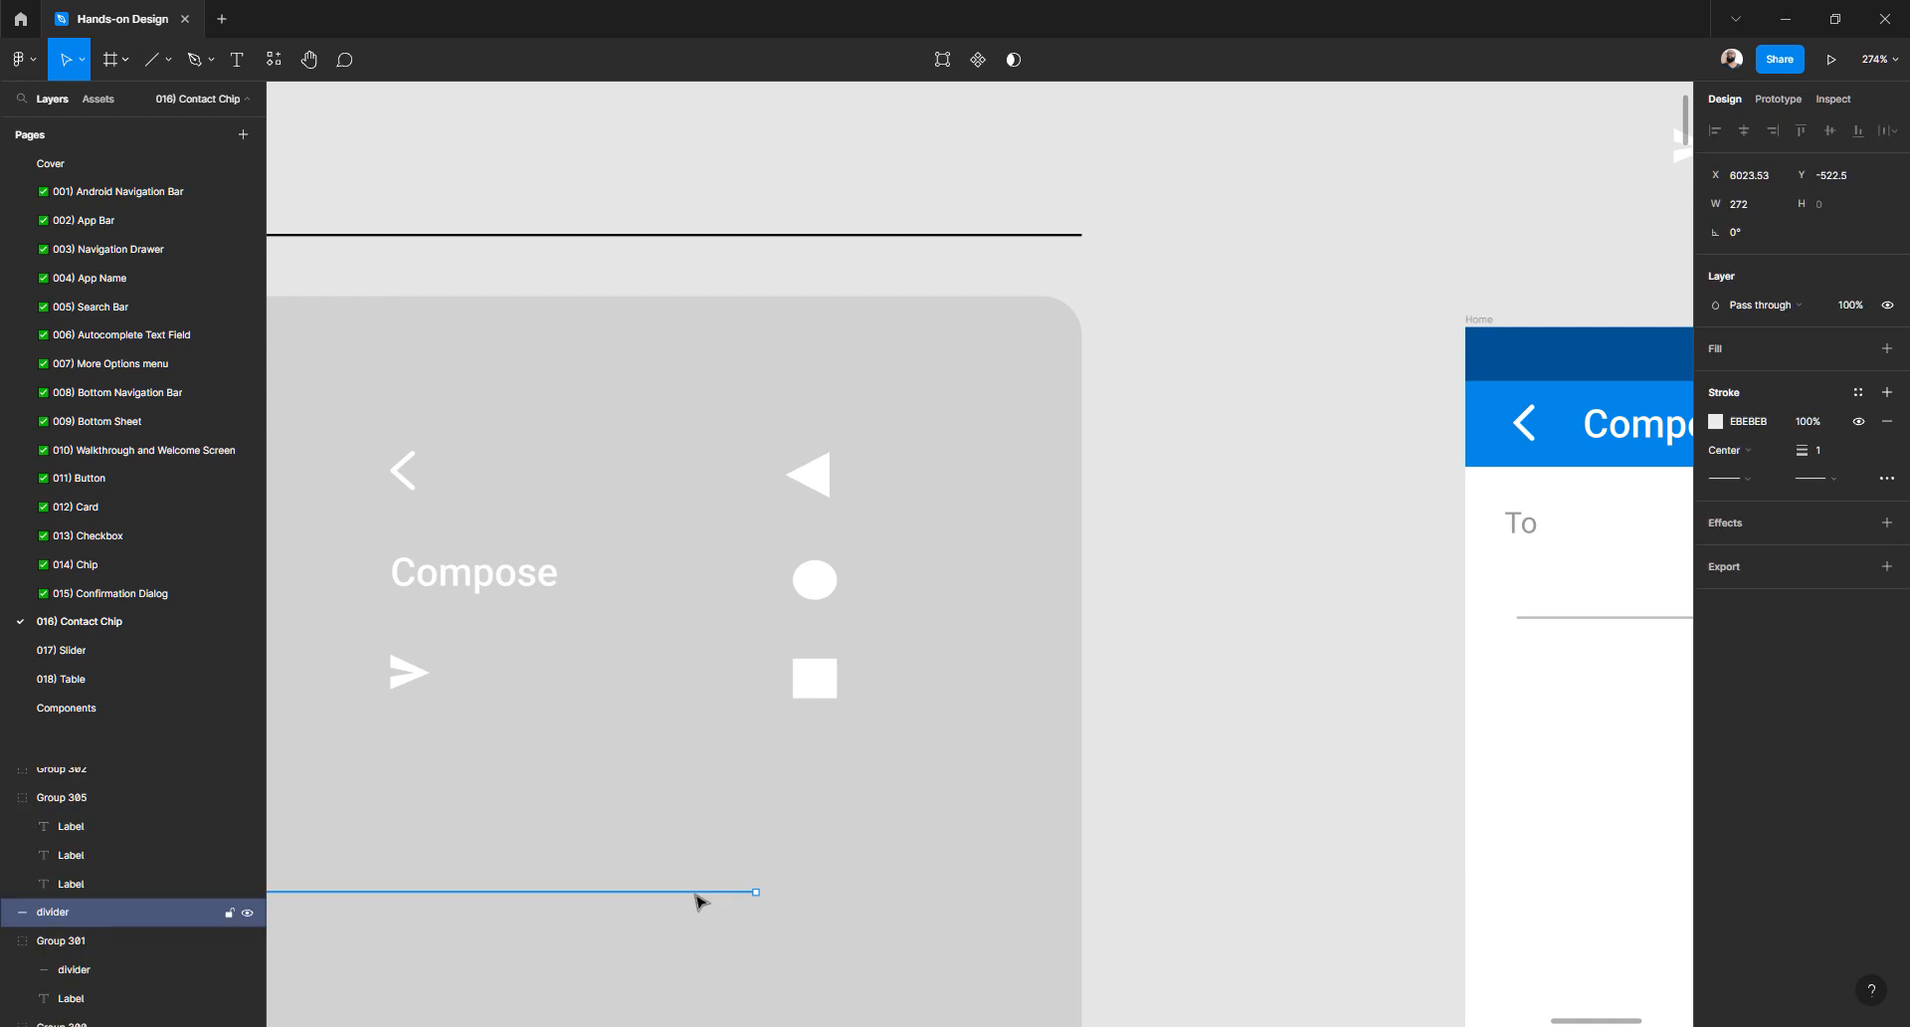
{"action": "left_click", "coordinate": [1207, 643]}
{"action": "scroll", "coordinate": [1208, 622], "scroll_direction": "right", "scroll_amount": 5}
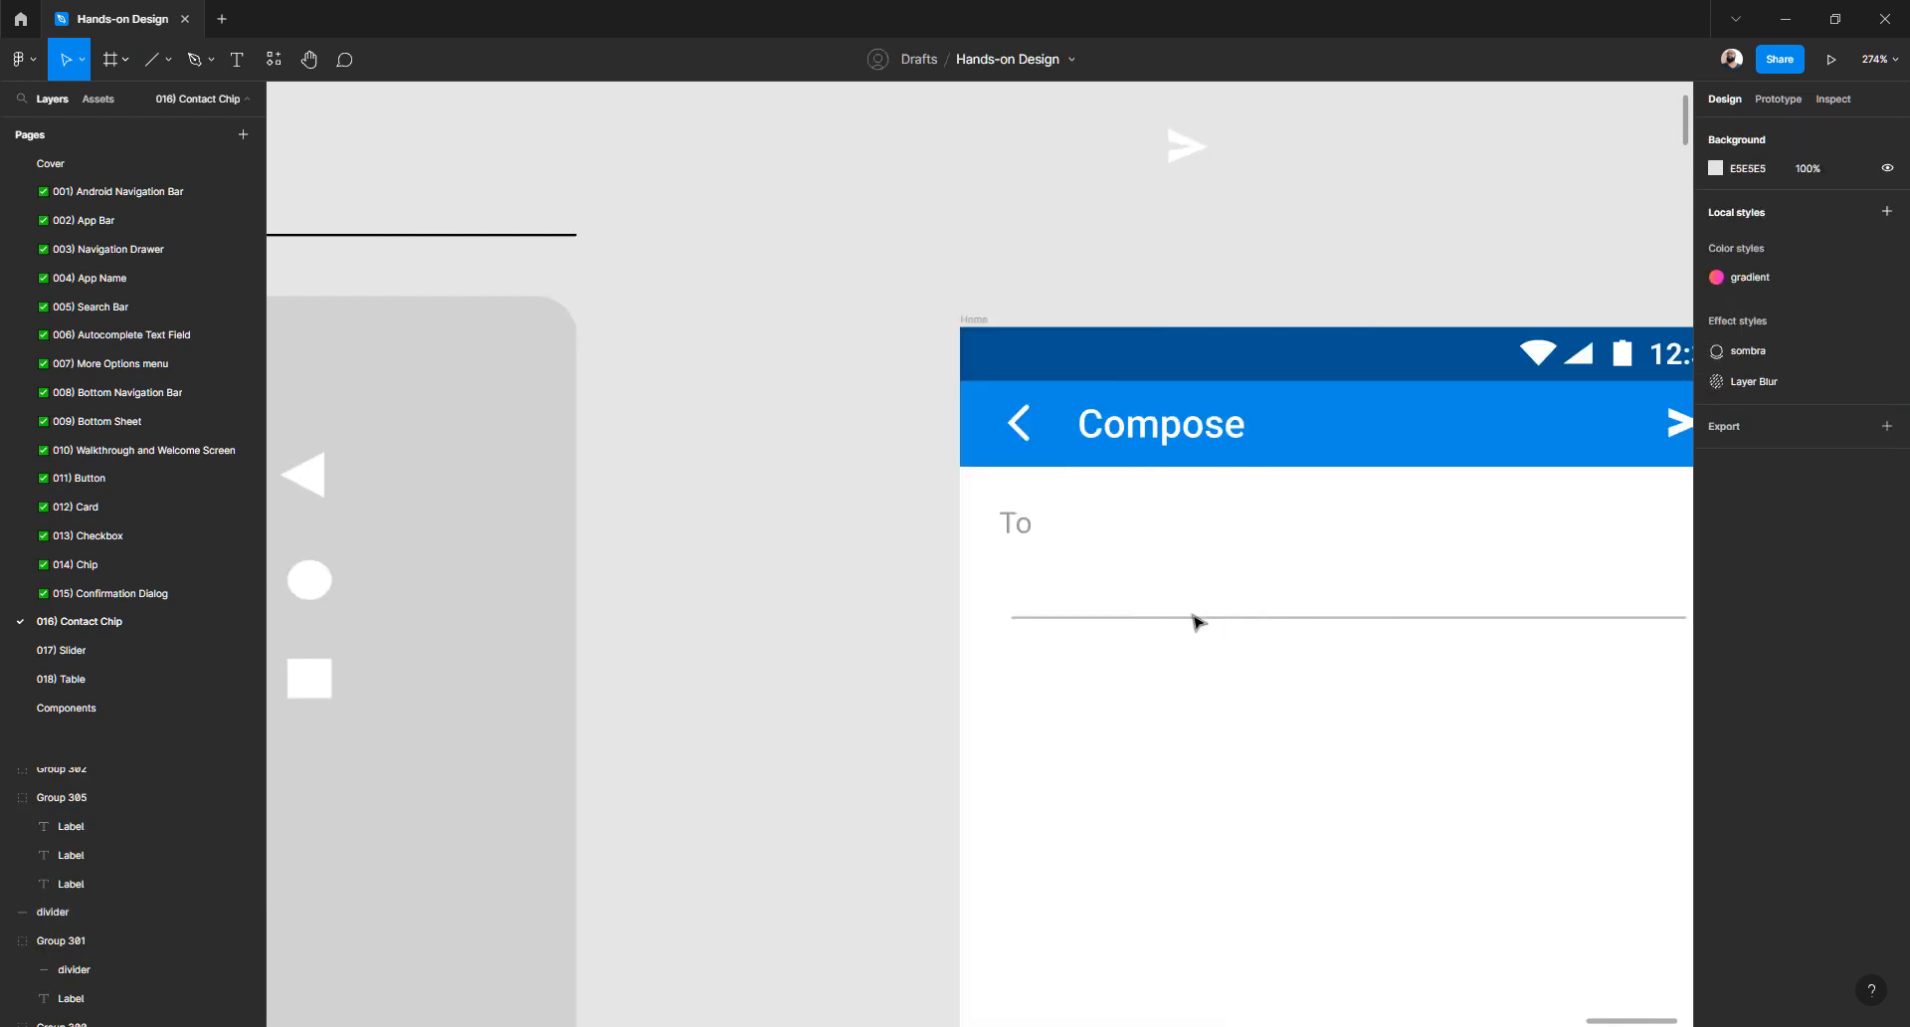
{"action": "left_click", "coordinate": [1190, 619]}
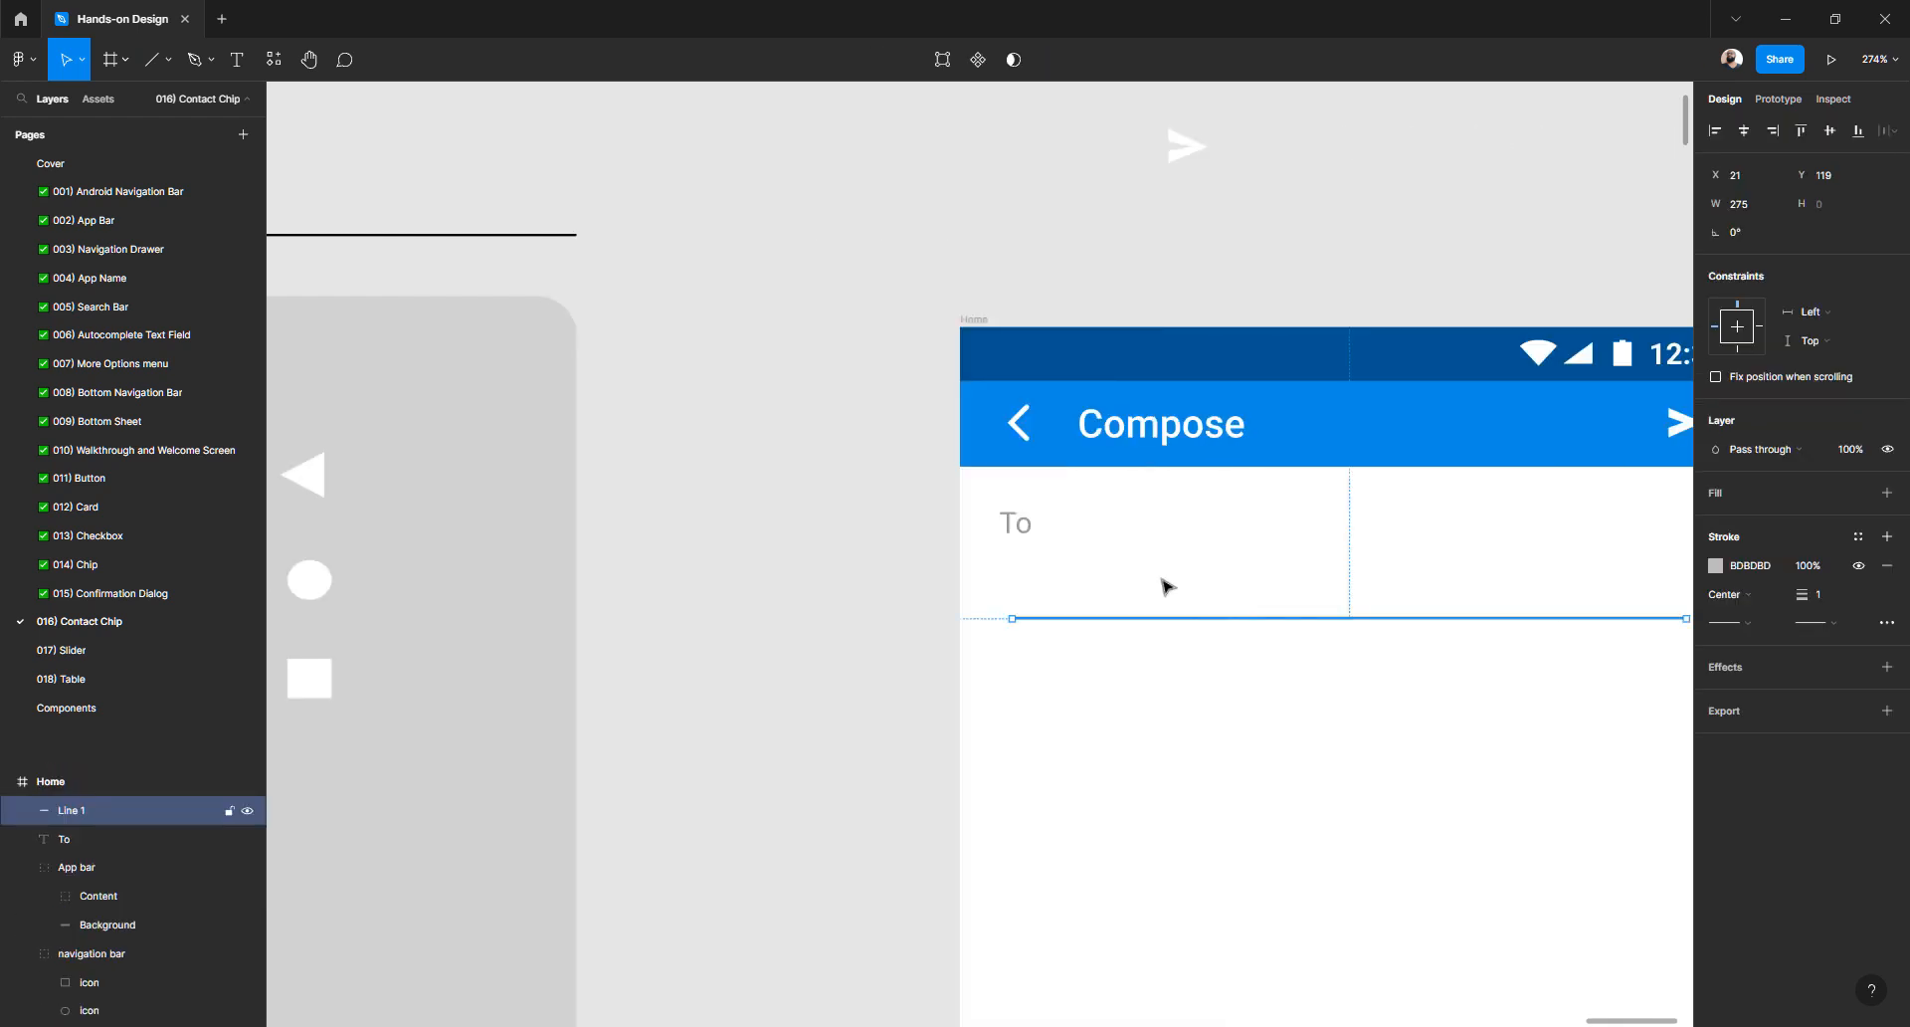
{"action": "scroll", "coordinate": [1160, 553], "scroll_direction": "down", "scroll_amount": 8, "text": "ctrl"}
{"action": "scroll", "coordinate": [684, 758], "scroll_direction": "down", "scroll_amount": 3}
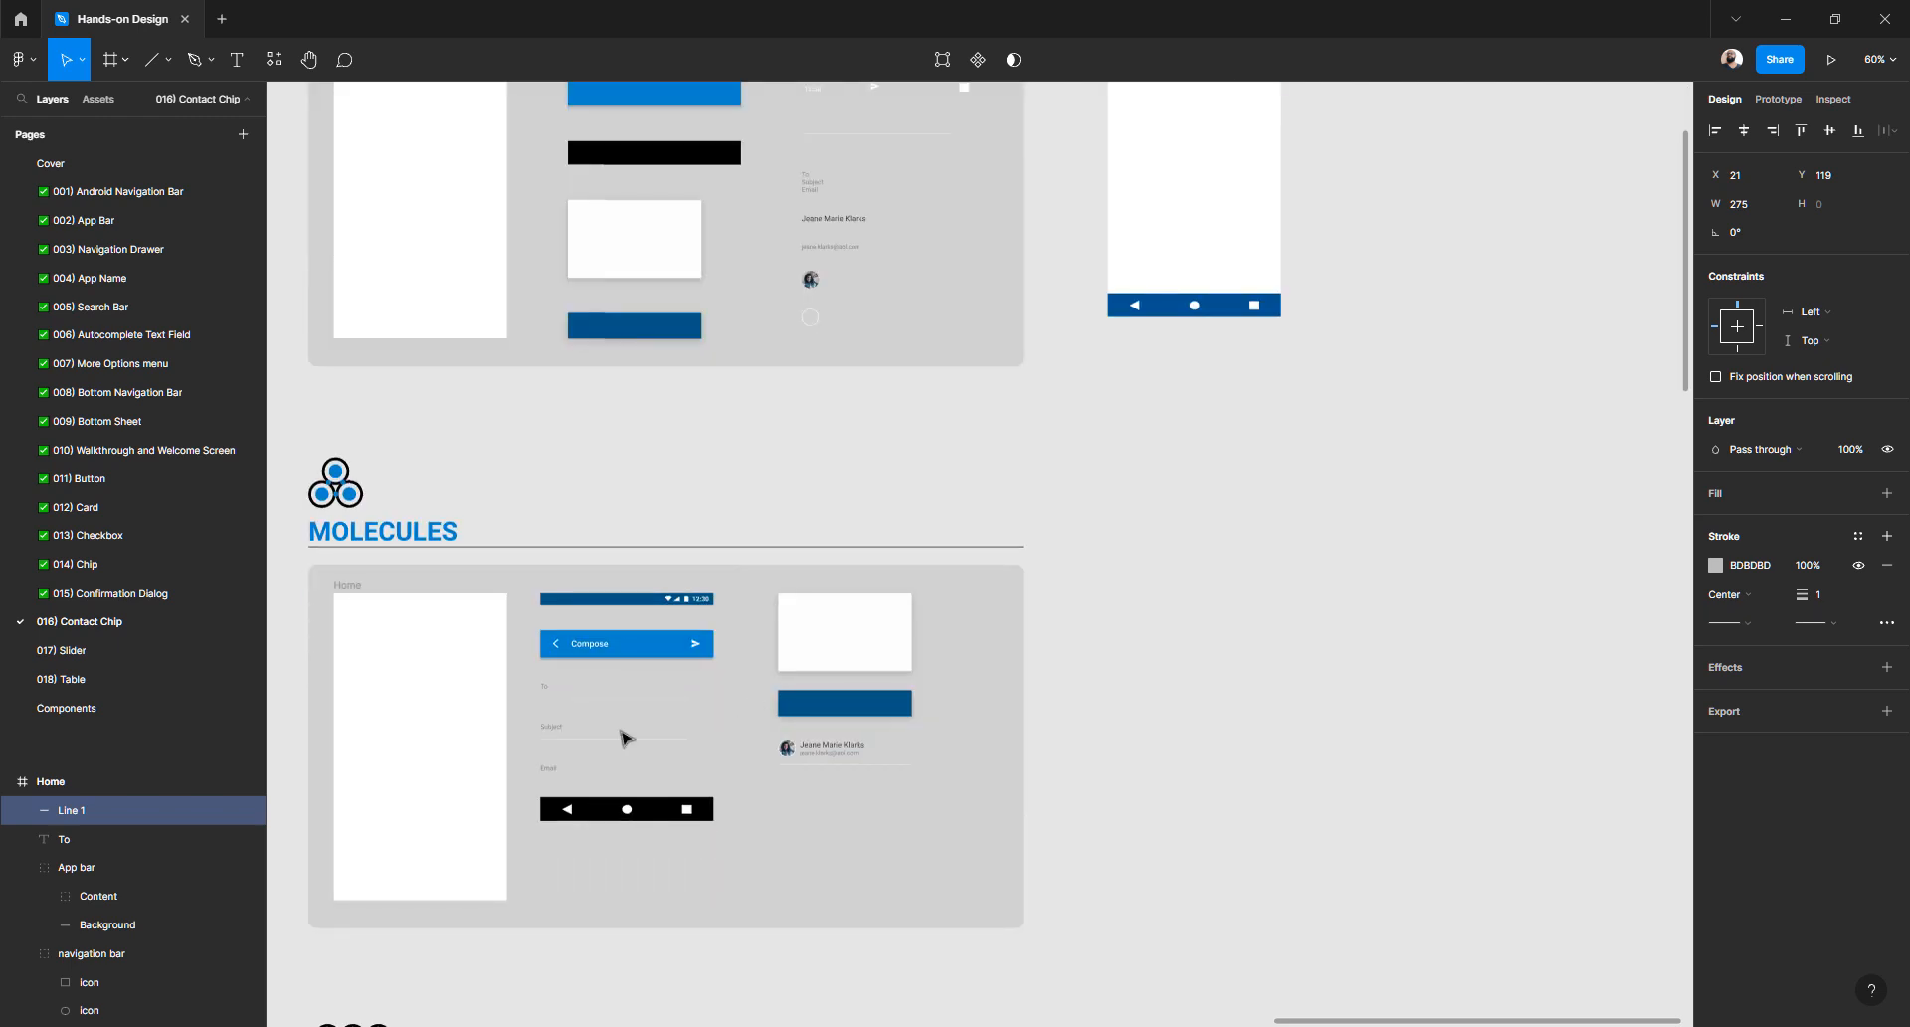
{"action": "scroll", "coordinate": [624, 738], "scroll_direction": "down", "scroll_amount": 3, "text": "ctrl"}
{"action": "scroll", "coordinate": [622, 736], "scroll_direction": "down", "scroll_amount": 7}
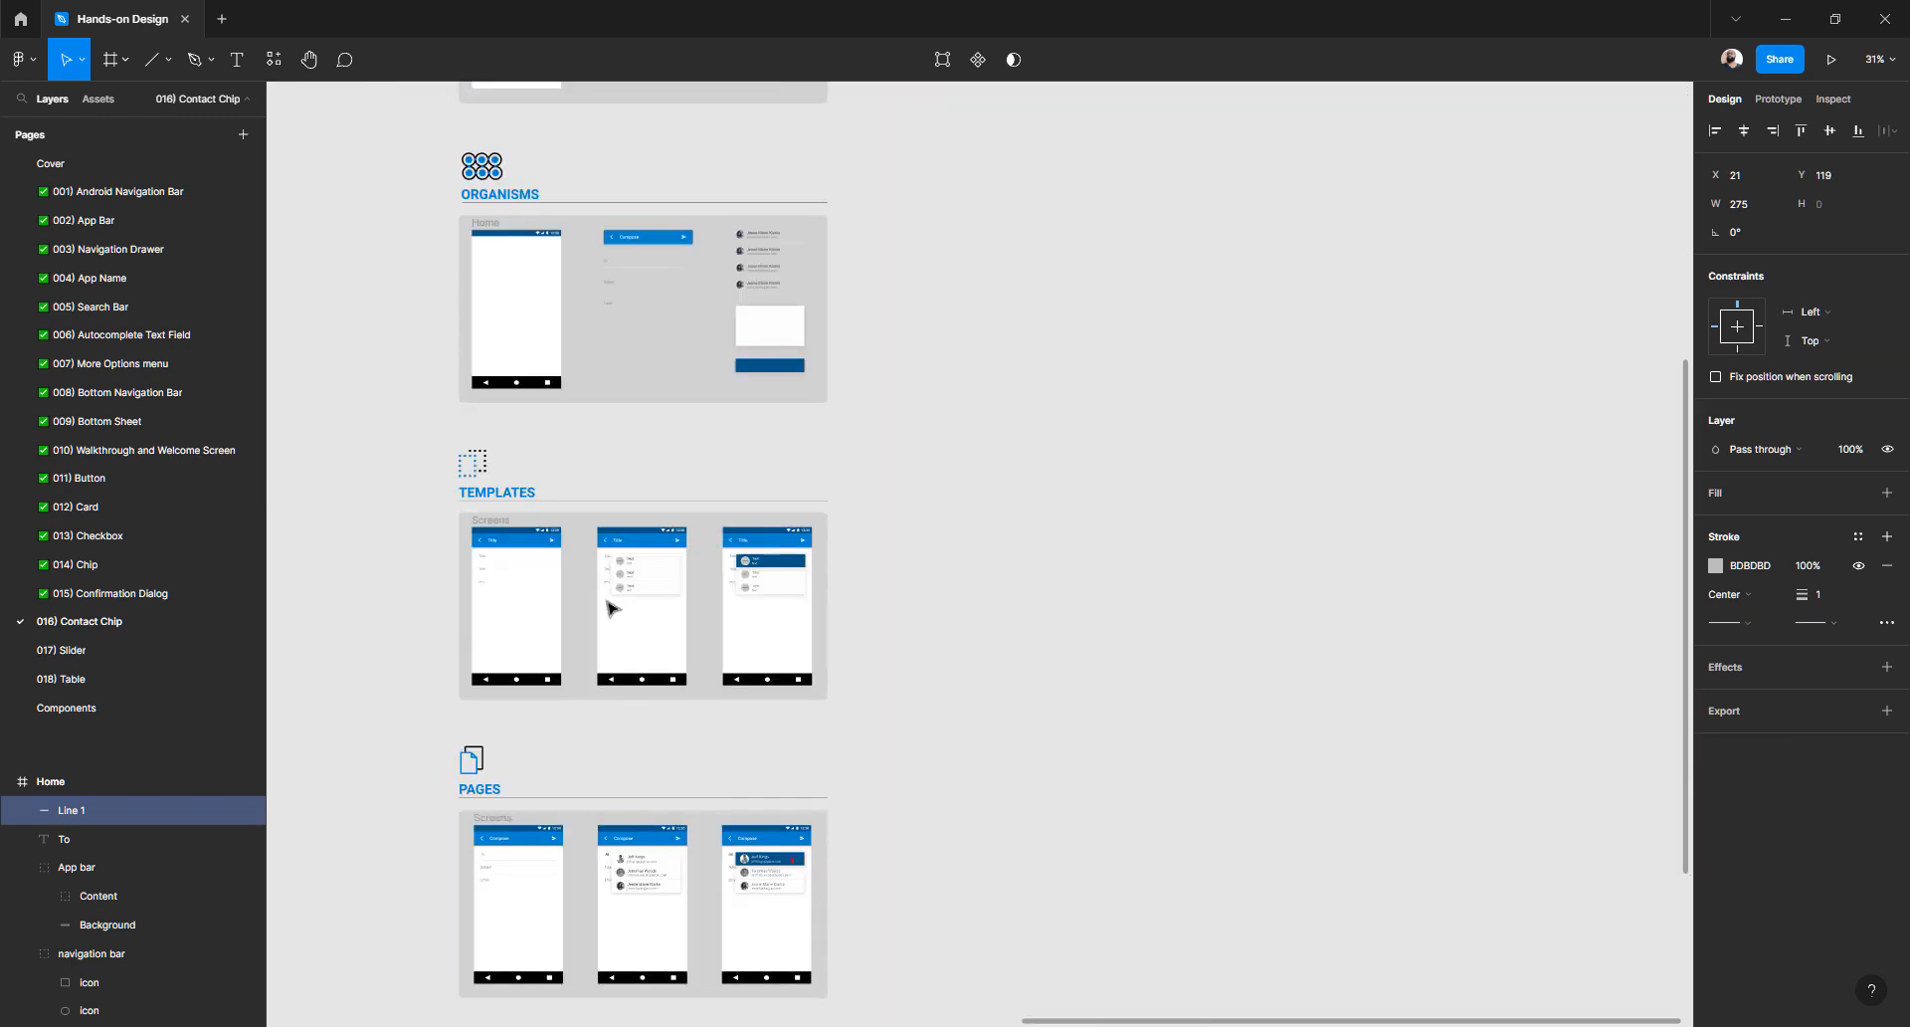
{"action": "scroll", "coordinate": [599, 528], "scroll_direction": "up", "scroll_amount": 5, "text": "ctrl"}
{"action": "scroll", "coordinate": [600, 527], "scroll_direction": "up", "scroll_amount": 5, "text": "ctrl"}
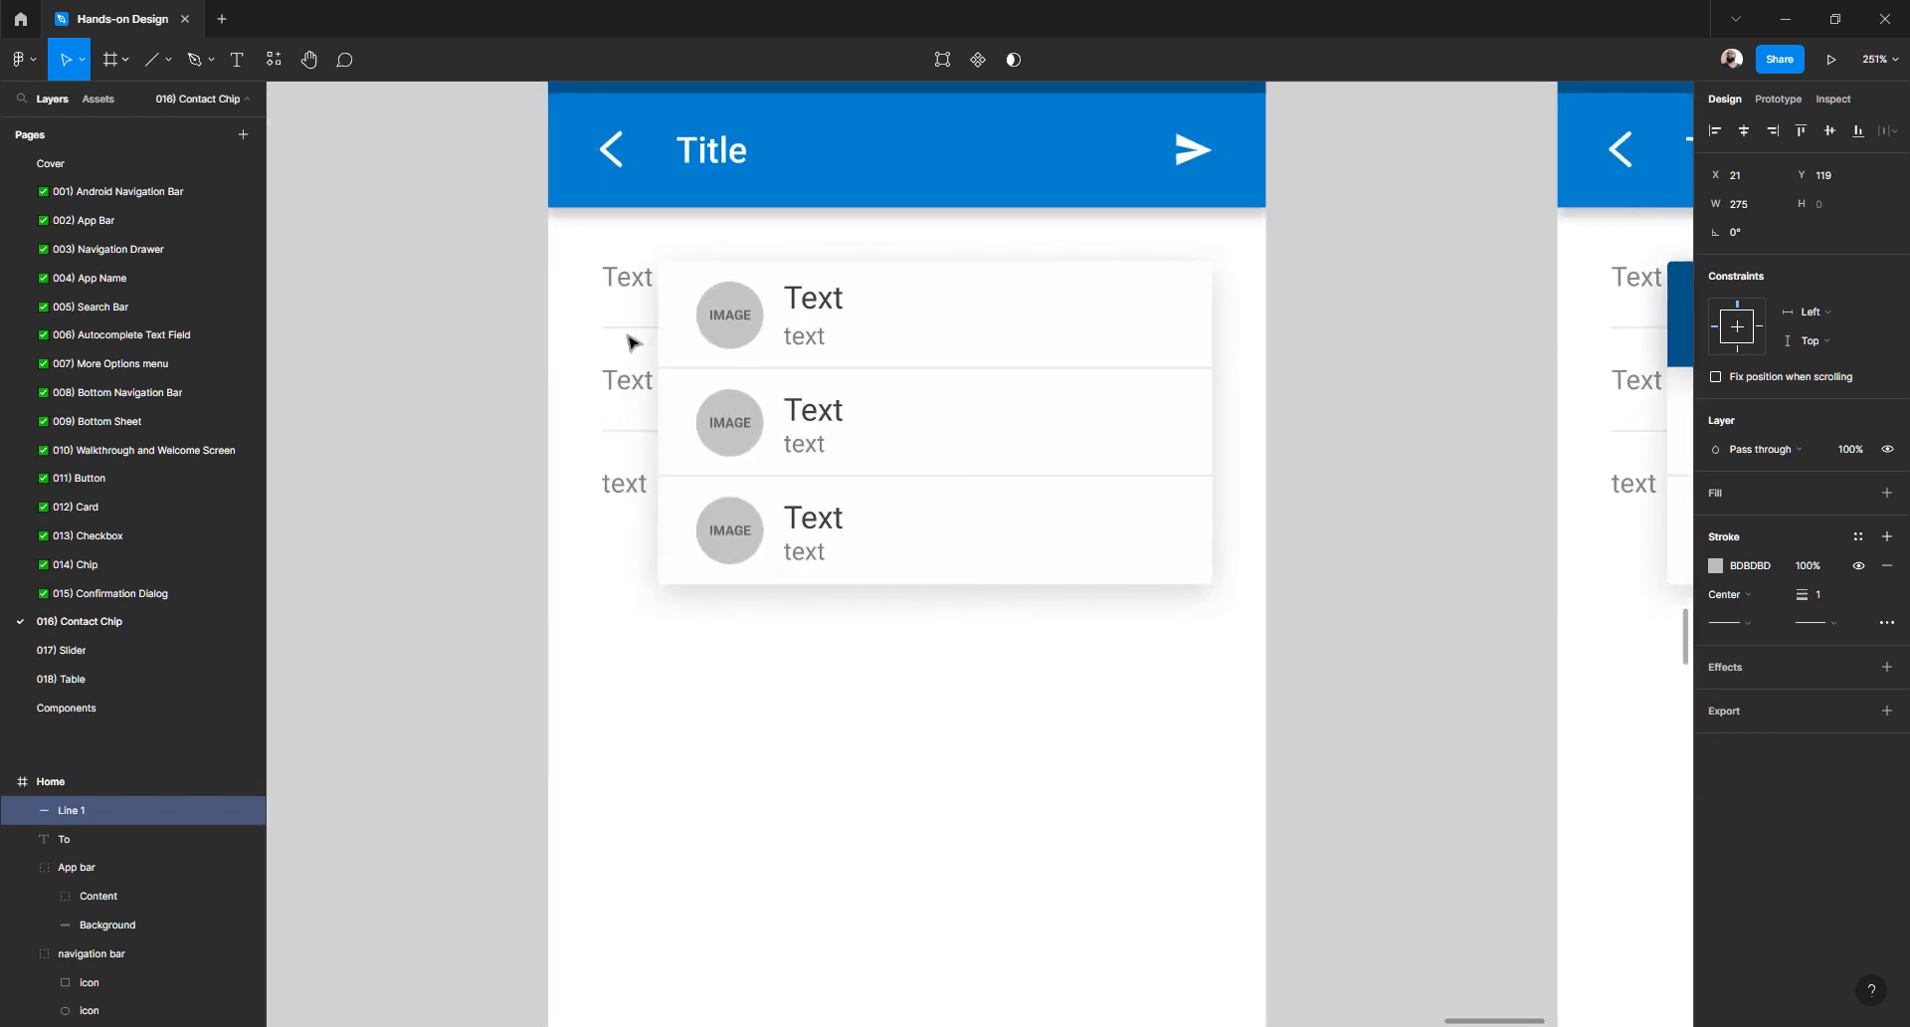
{"action": "left_click", "coordinate": [618, 289]}
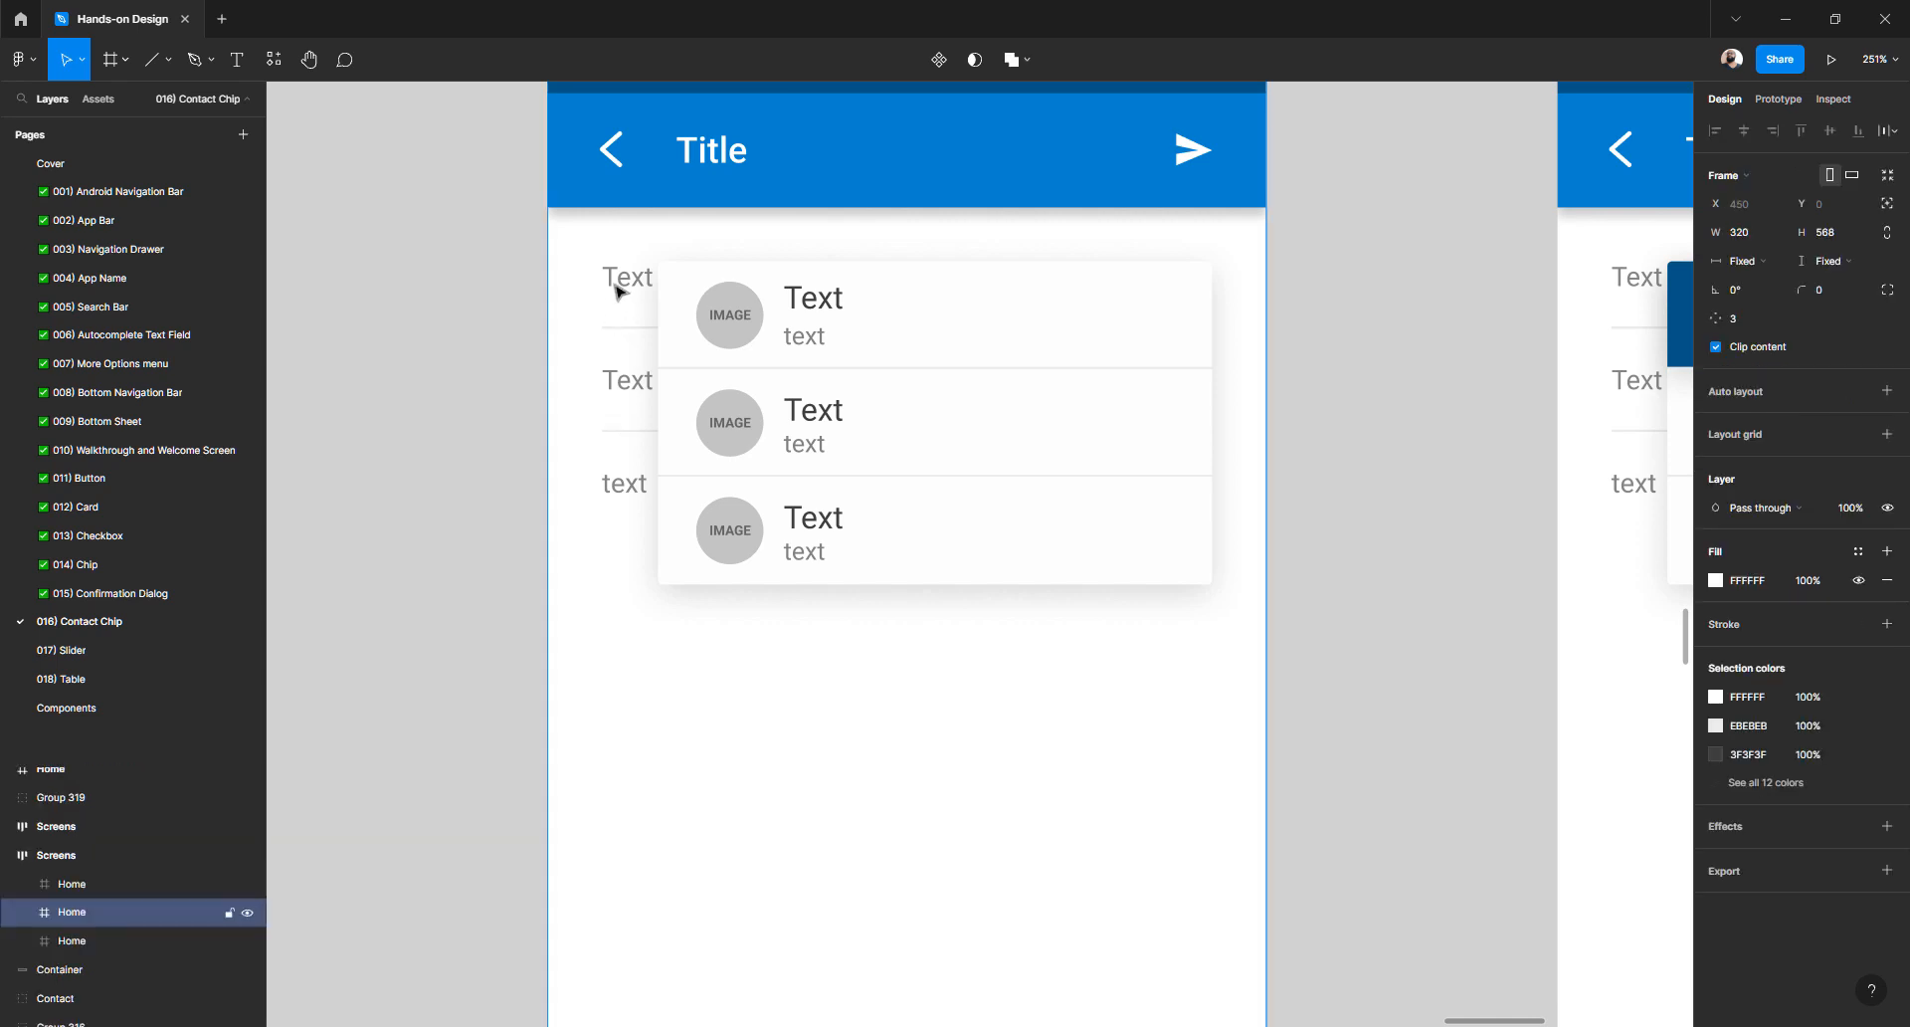
{"action": "left_click", "coordinate": [637, 394]}
{"action": "scroll", "coordinate": [648, 474], "scroll_direction": "down", "scroll_amount": 3}
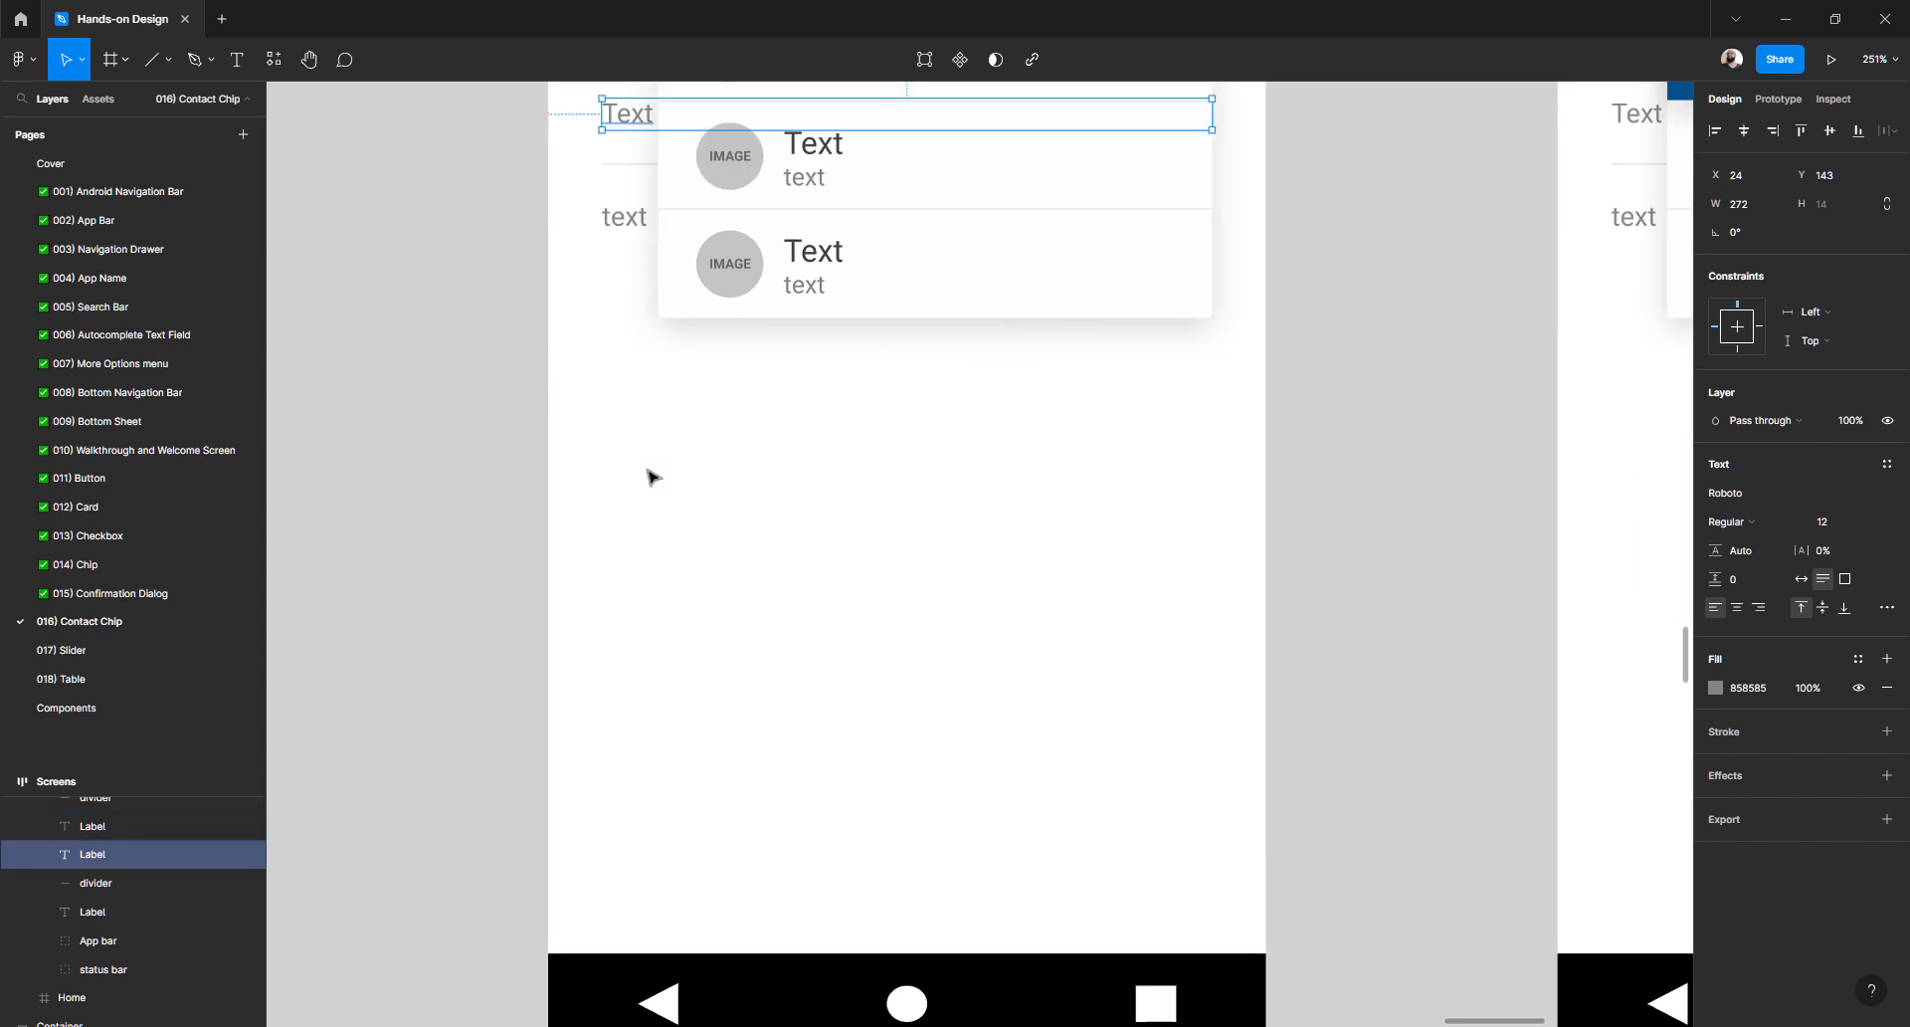
{"action": "scroll", "coordinate": [648, 509], "scroll_direction": "down", "scroll_amount": 10}
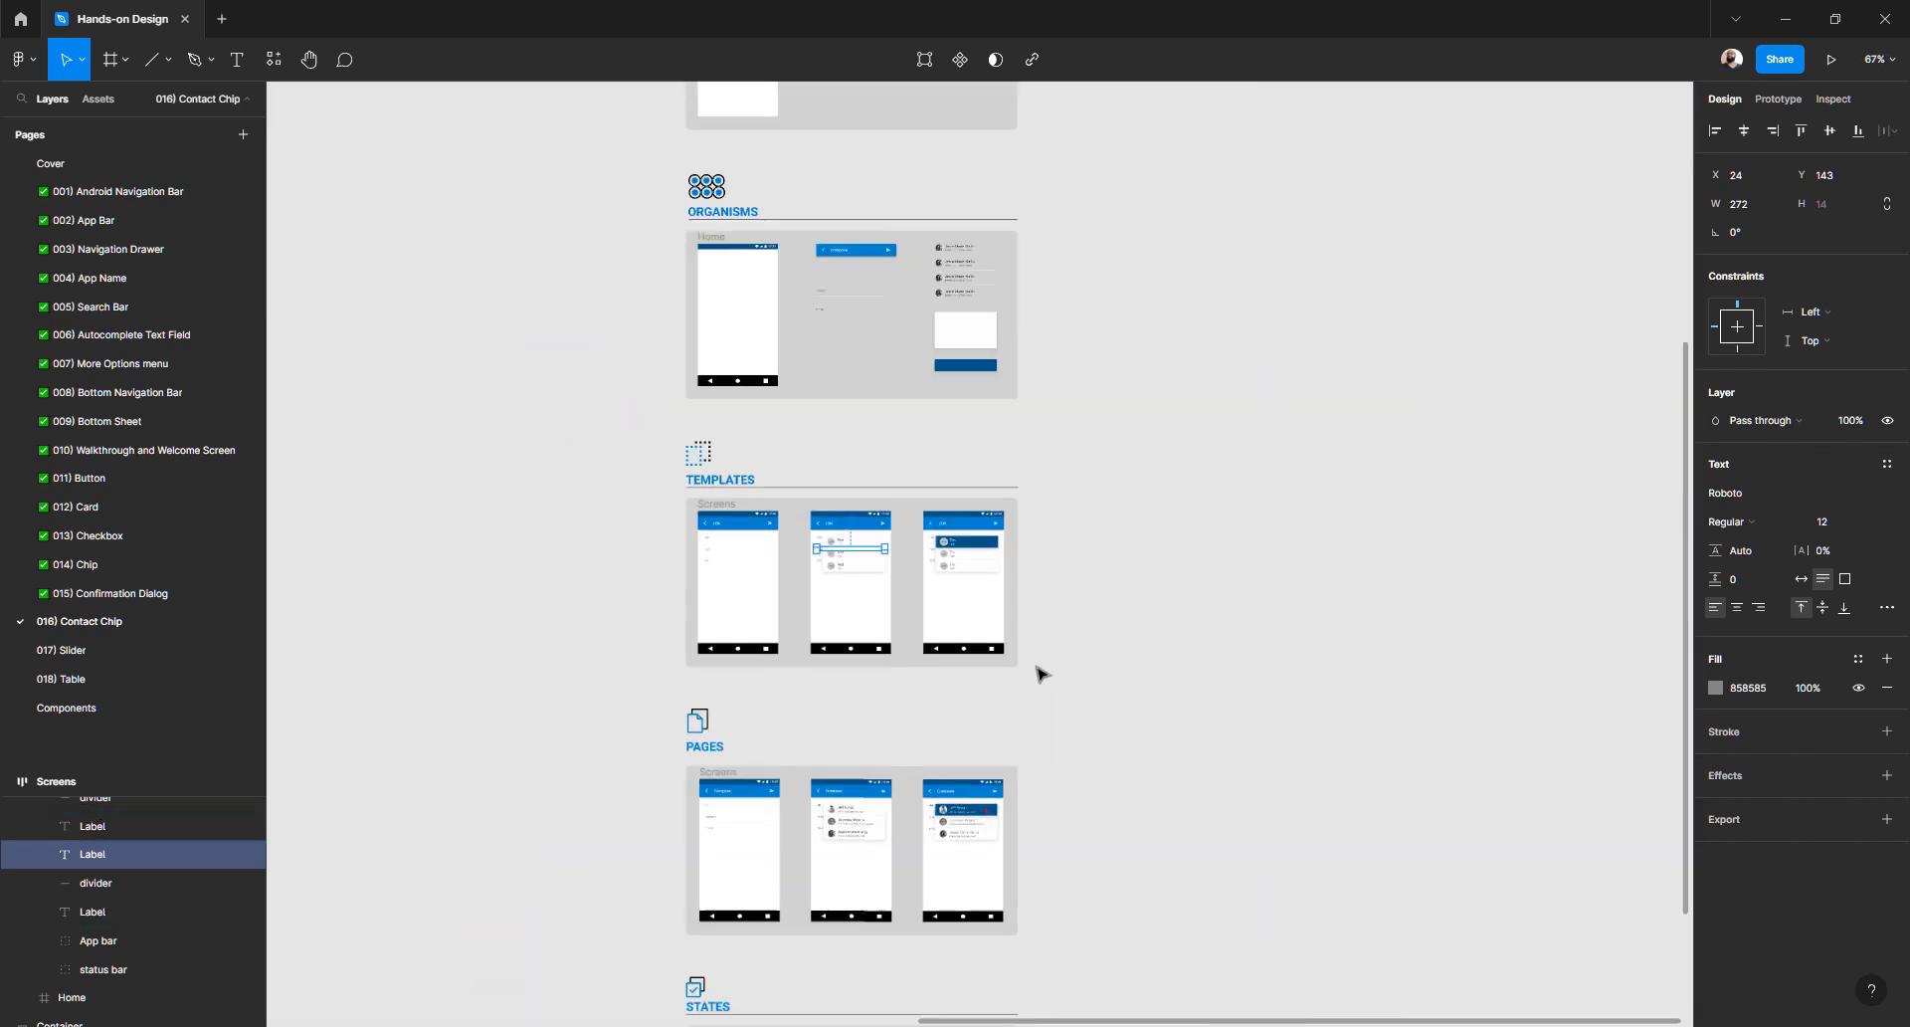
{"action": "scroll", "coordinate": [1042, 681], "scroll_direction": "up", "scroll_amount": 5}
{"action": "scroll", "coordinate": [1078, 648], "scroll_direction": "up", "scroll_amount": 10}
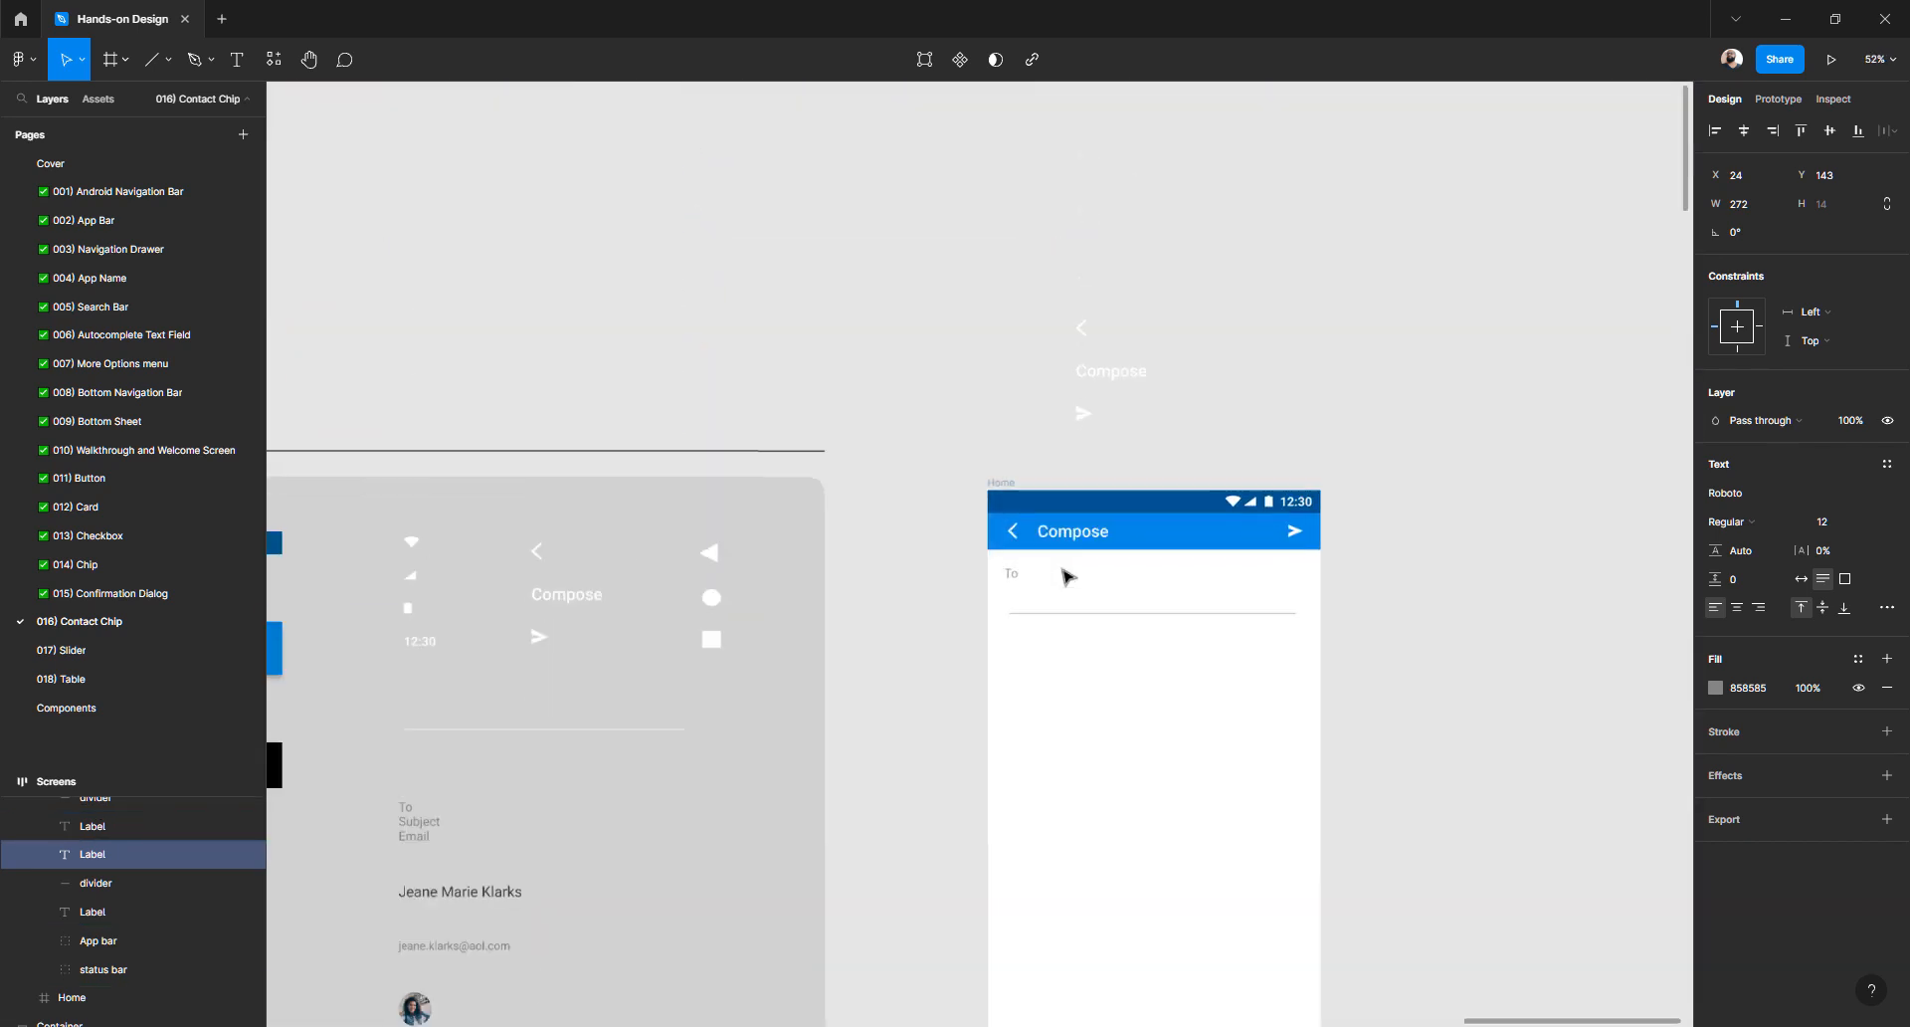
{"action": "left_click", "coordinate": [941, 721]}
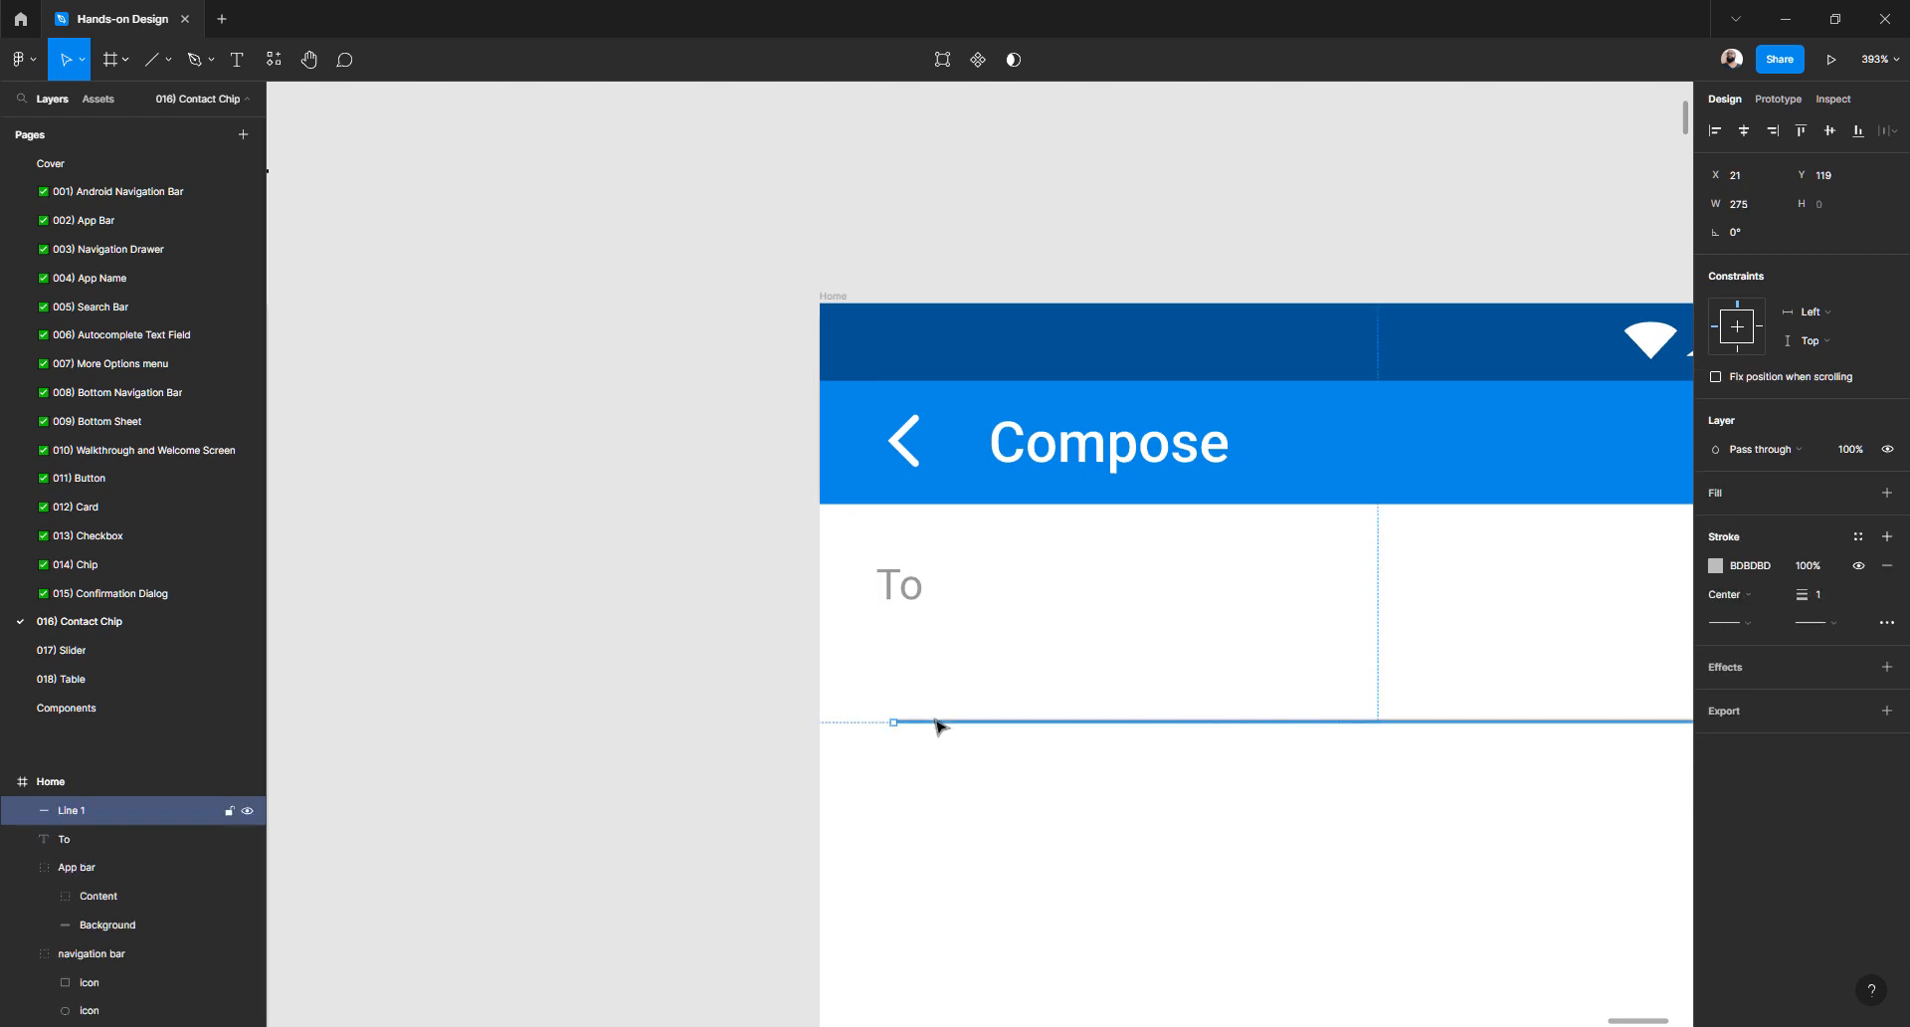
- Rename Line 1 to Divider and nudge it to X 16, Y 95
{"action": "double_click", "coordinate": [80, 816]}
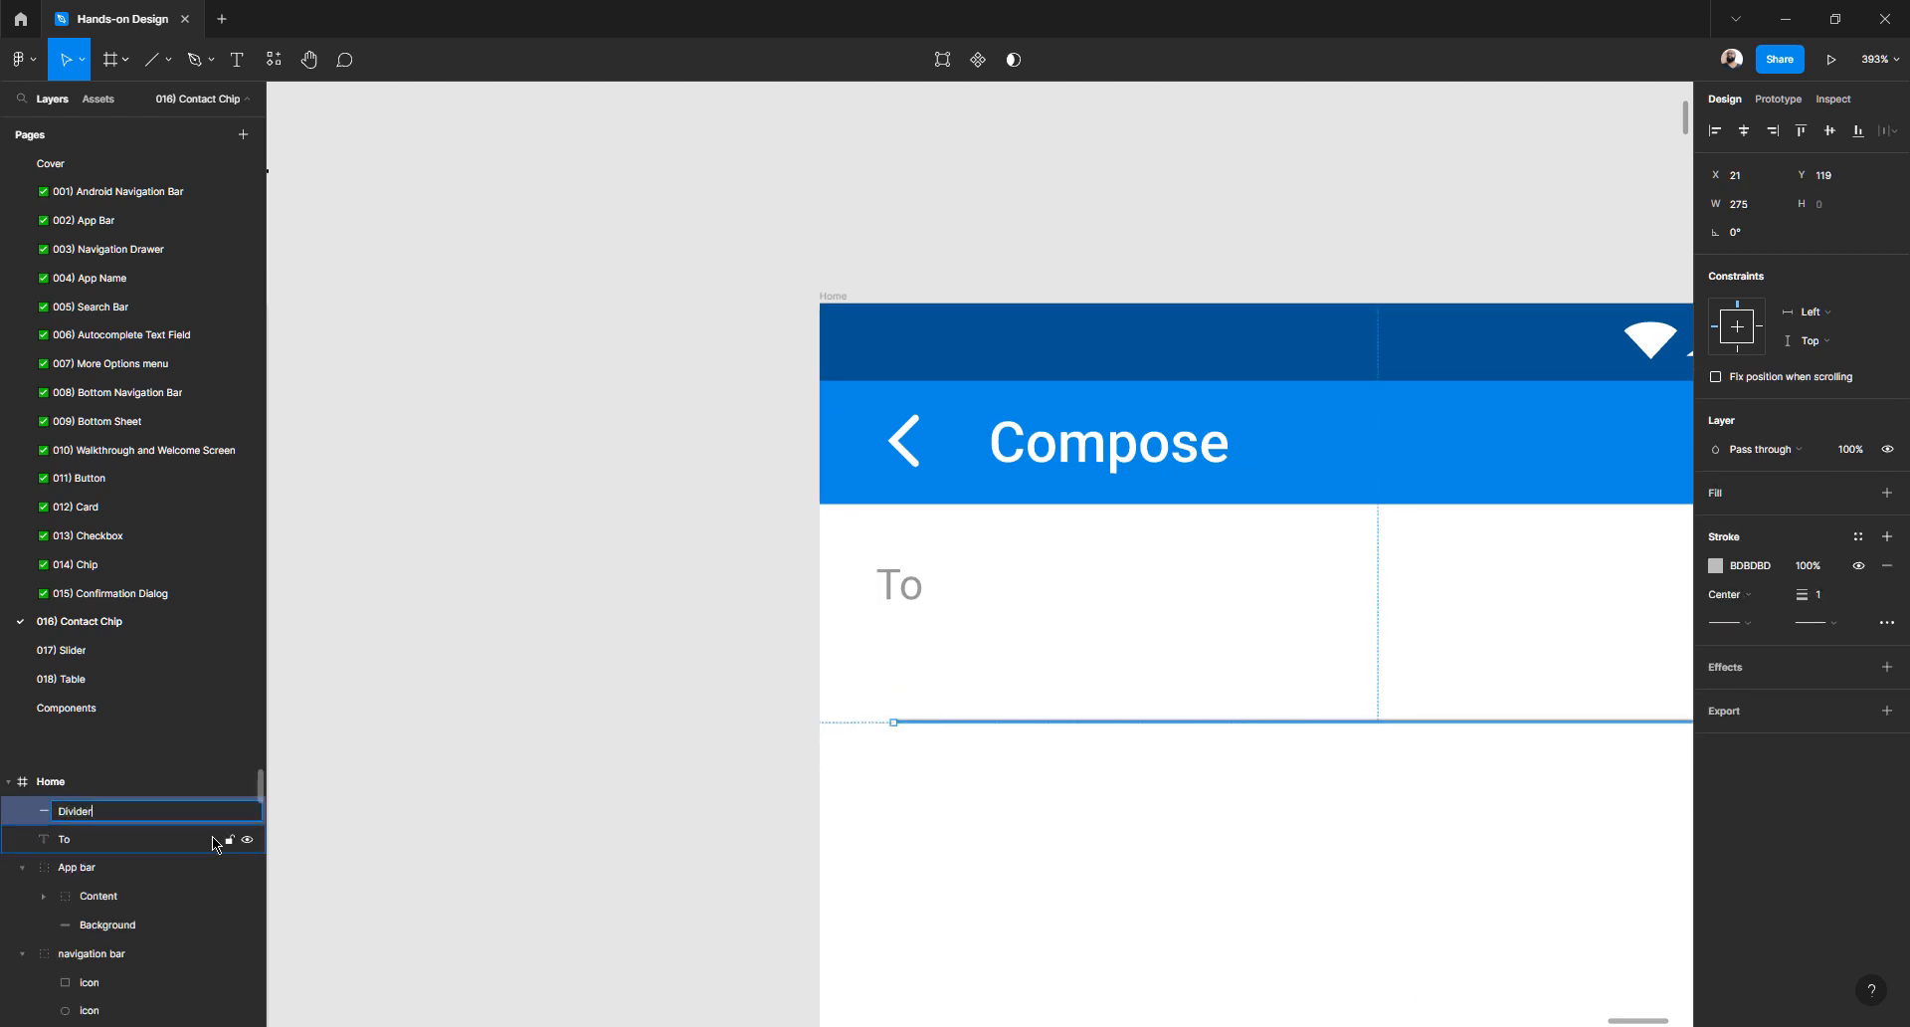
{"action": "type", "text": "Divider"}
{"action": "key", "text": "Return"}
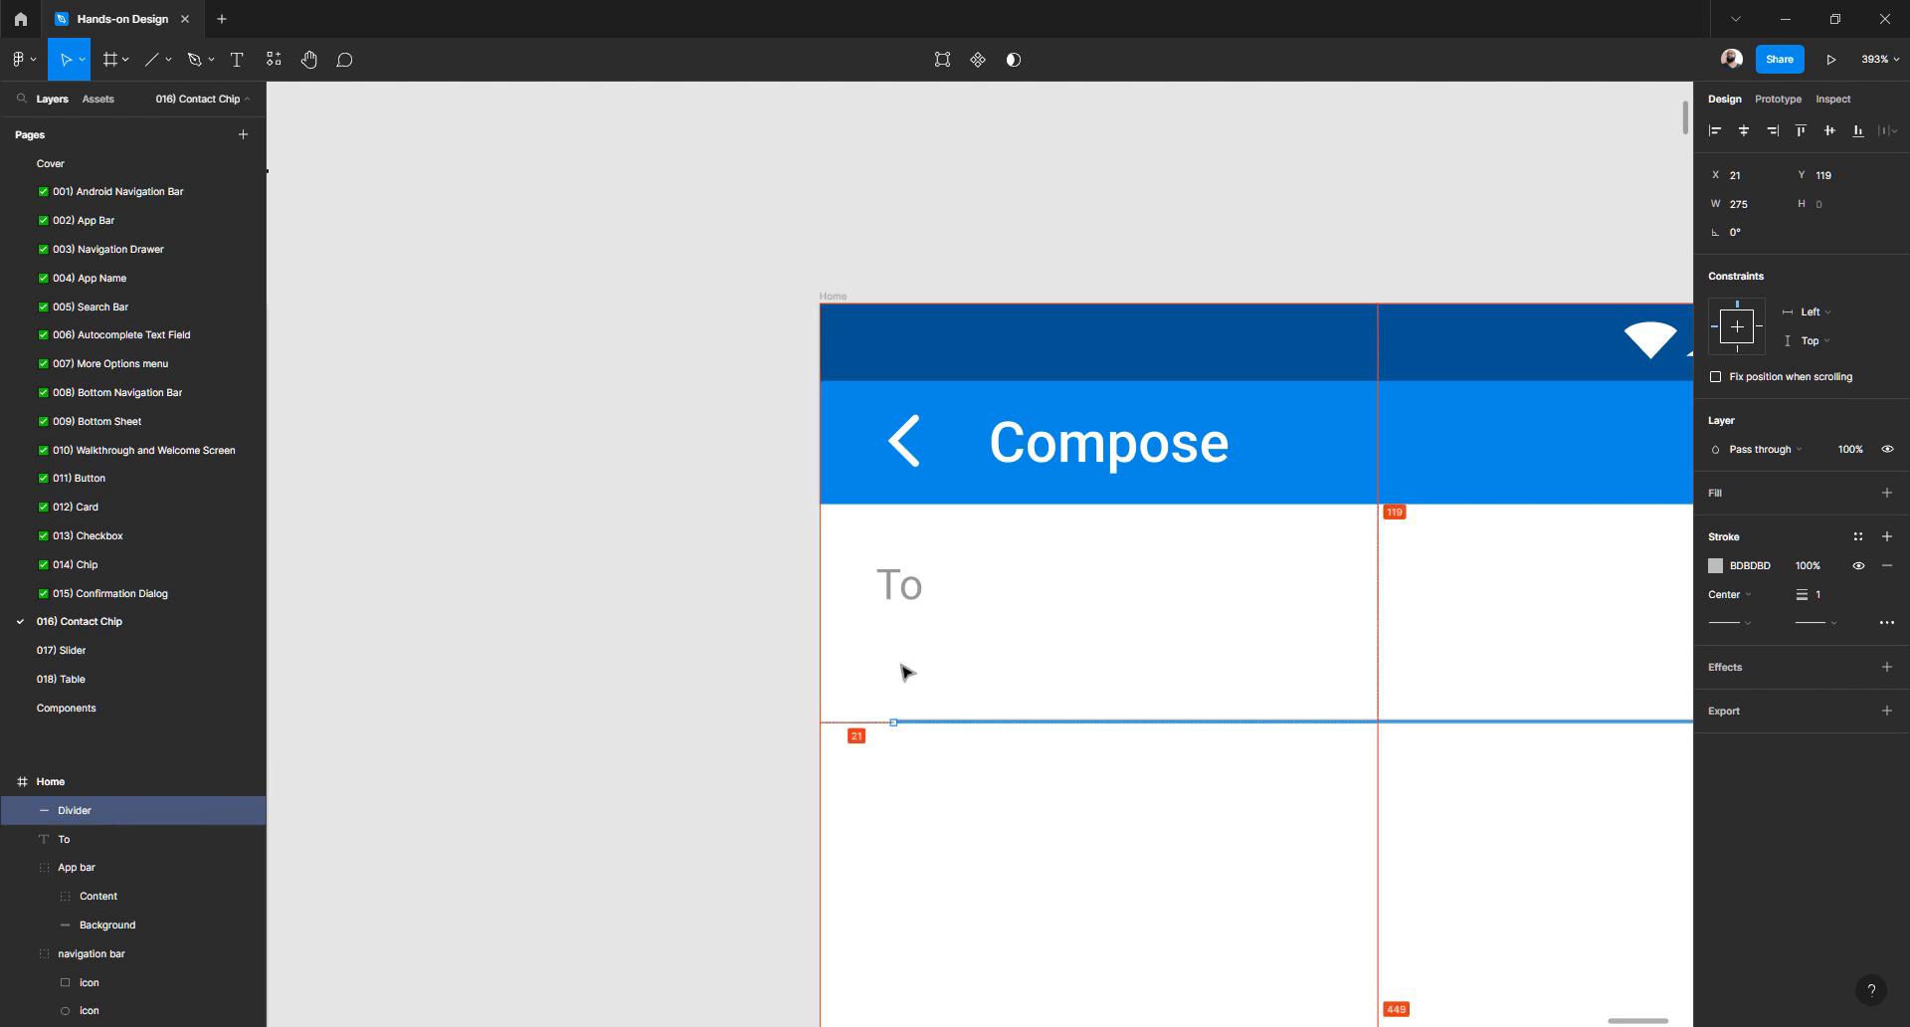
{"action": "key", "text": "Left"}
{"action": "key", "text": "Left"}
{"action": "key", "text": "Left"}
{"action": "key", "text": "Left"}
{"action": "key", "text": "Left"}
{"action": "key", "text": "Left"}
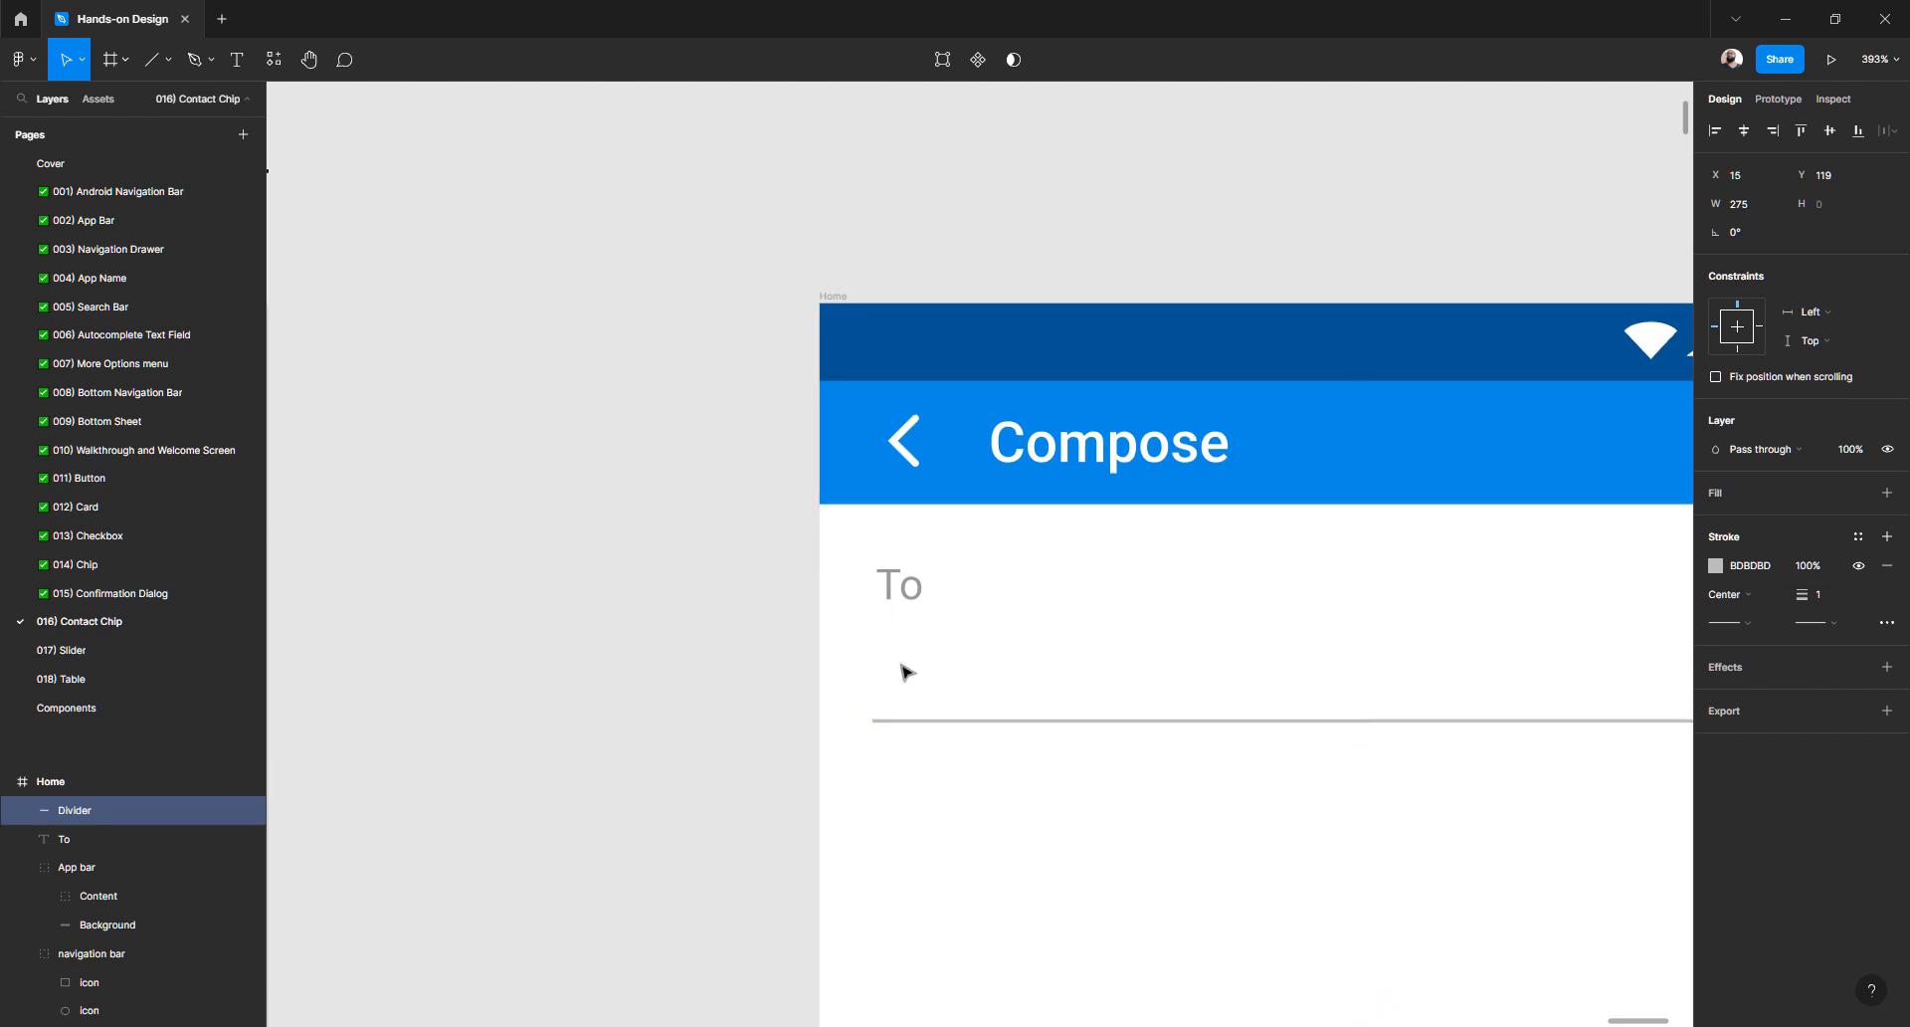
{"action": "key", "text": "Right"}
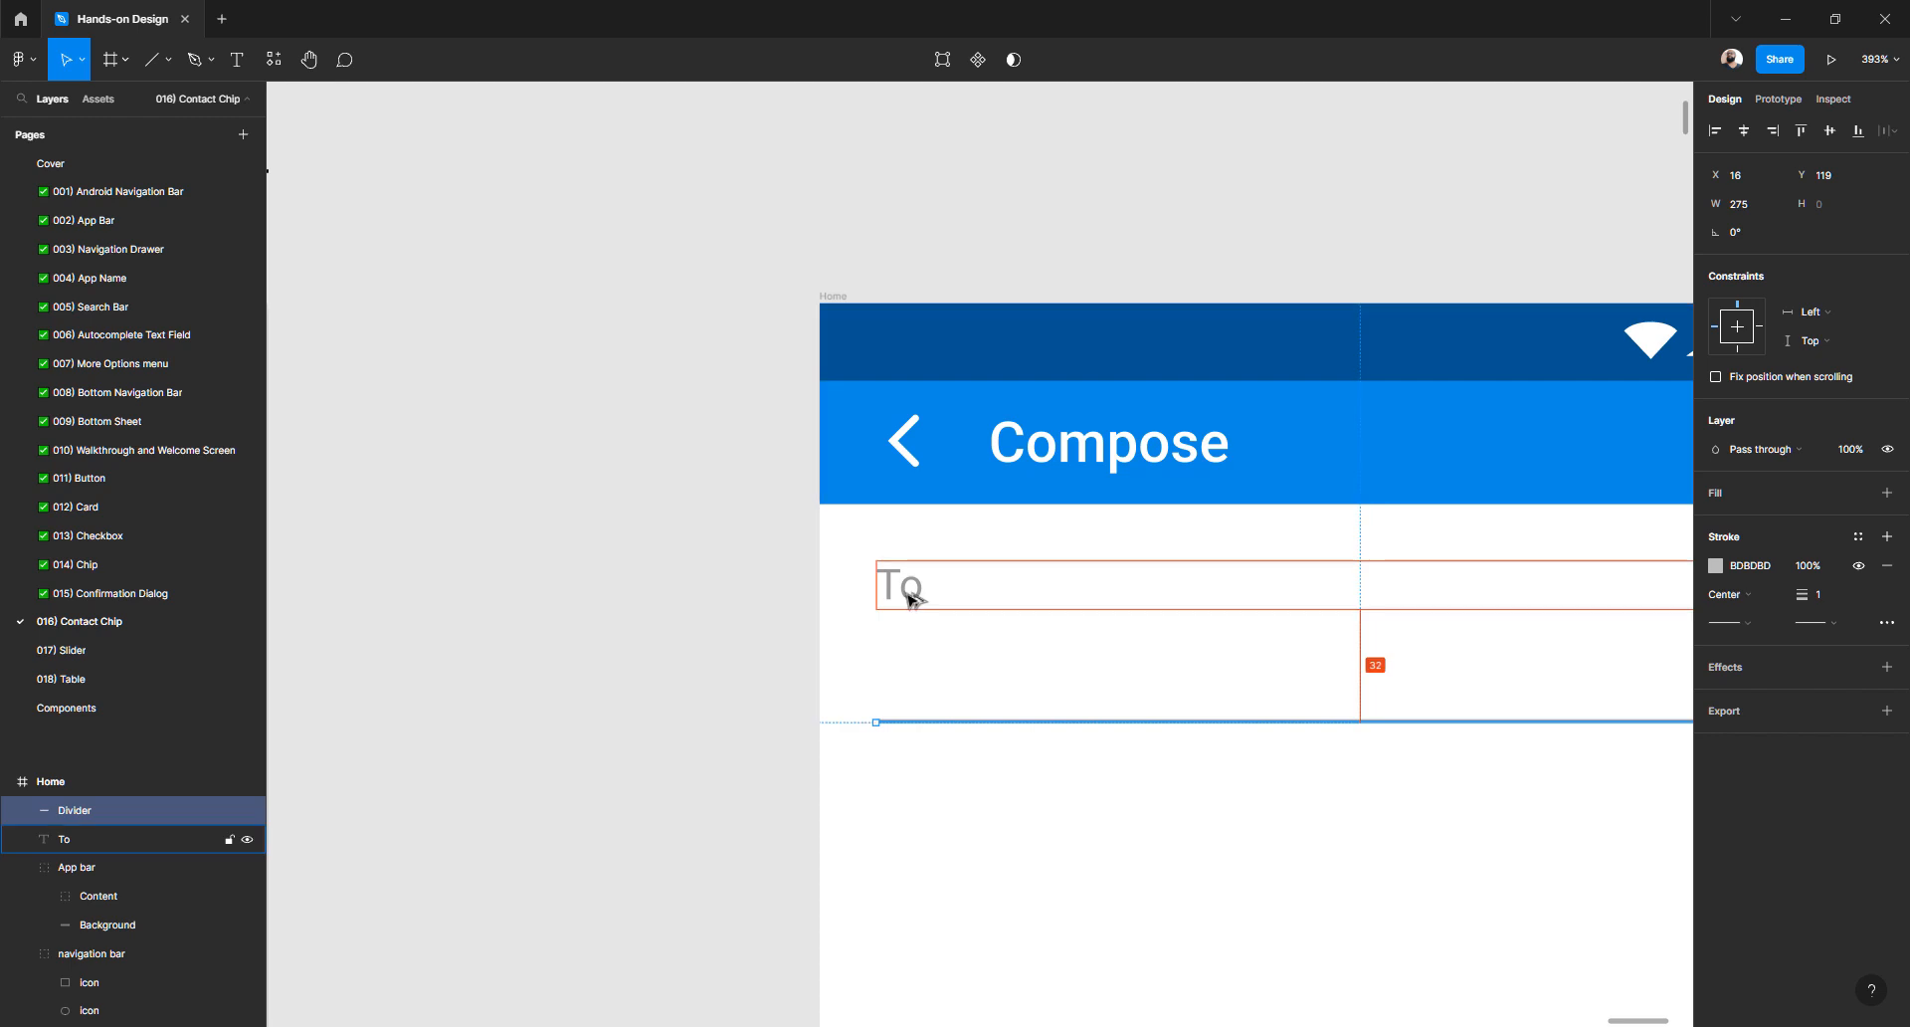
{"action": "key", "text": "shift+Up"}
{"action": "key", "text": "shift+Up"}
{"action": "key", "text": "alt"}
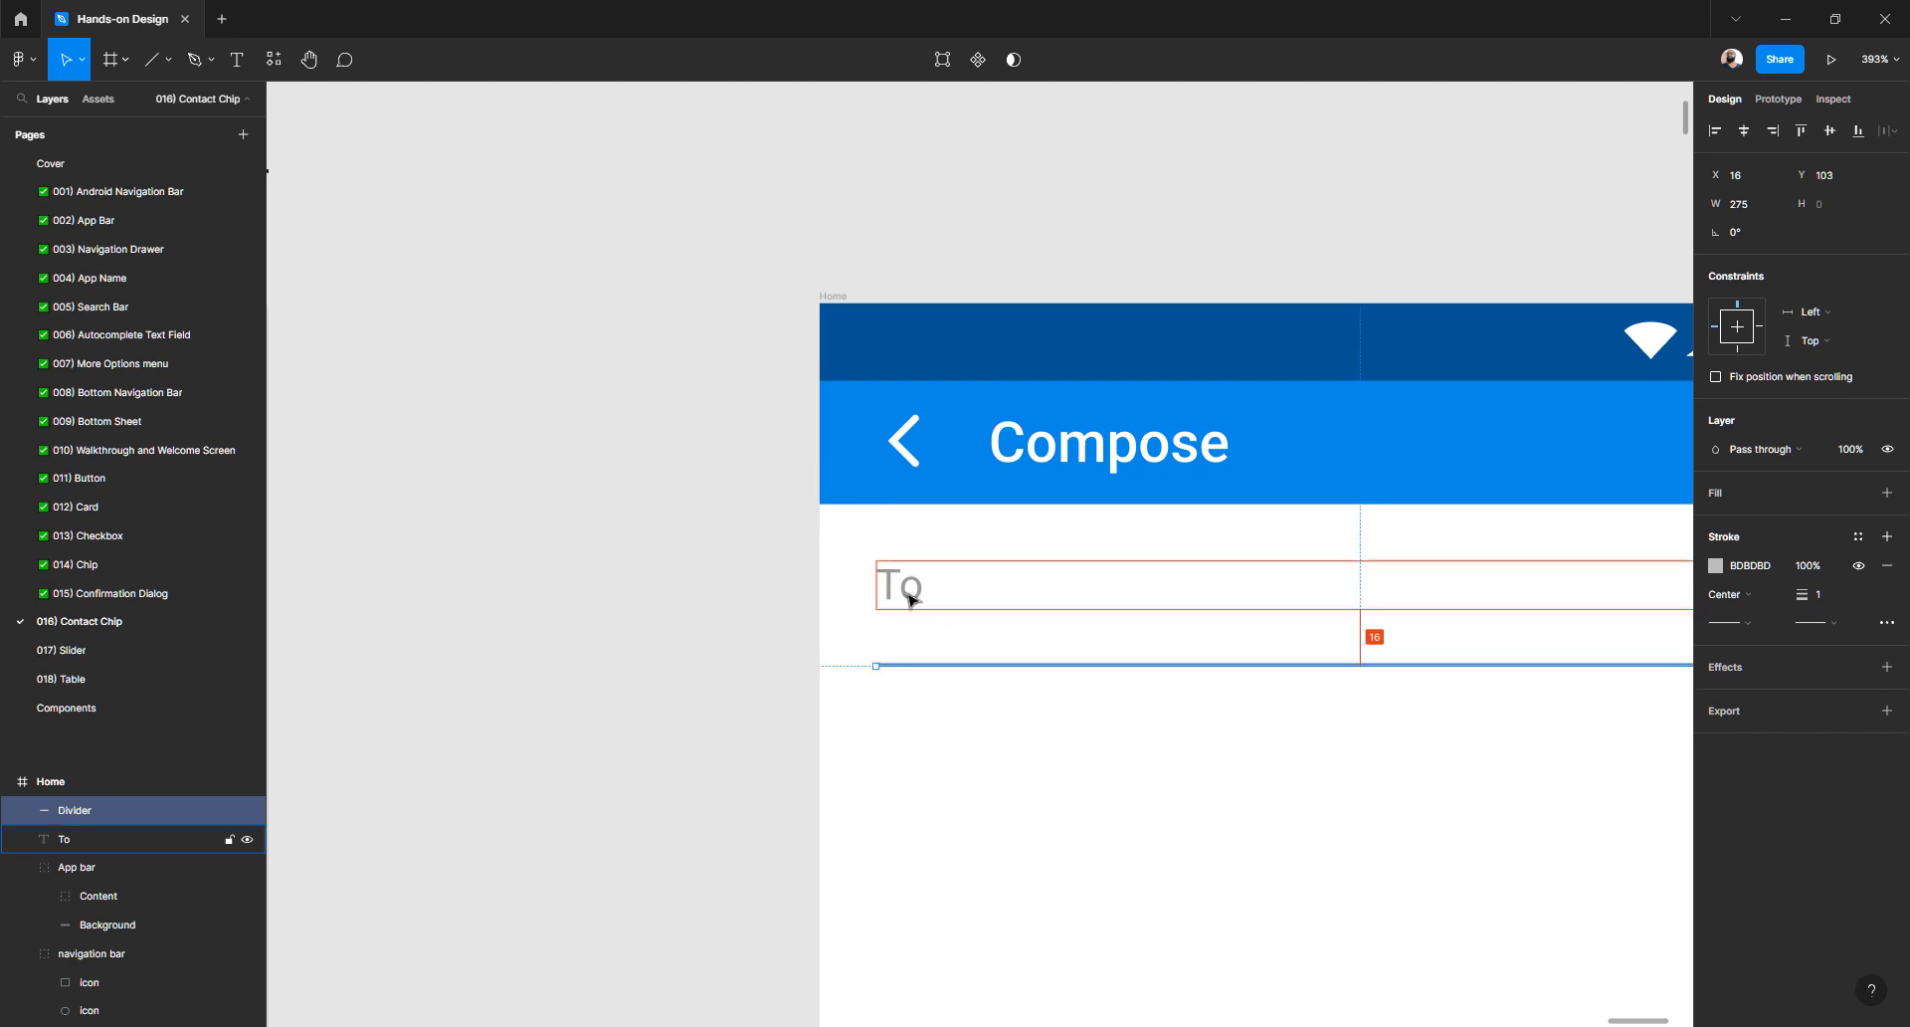
{"action": "key", "text": "shift+Up"}
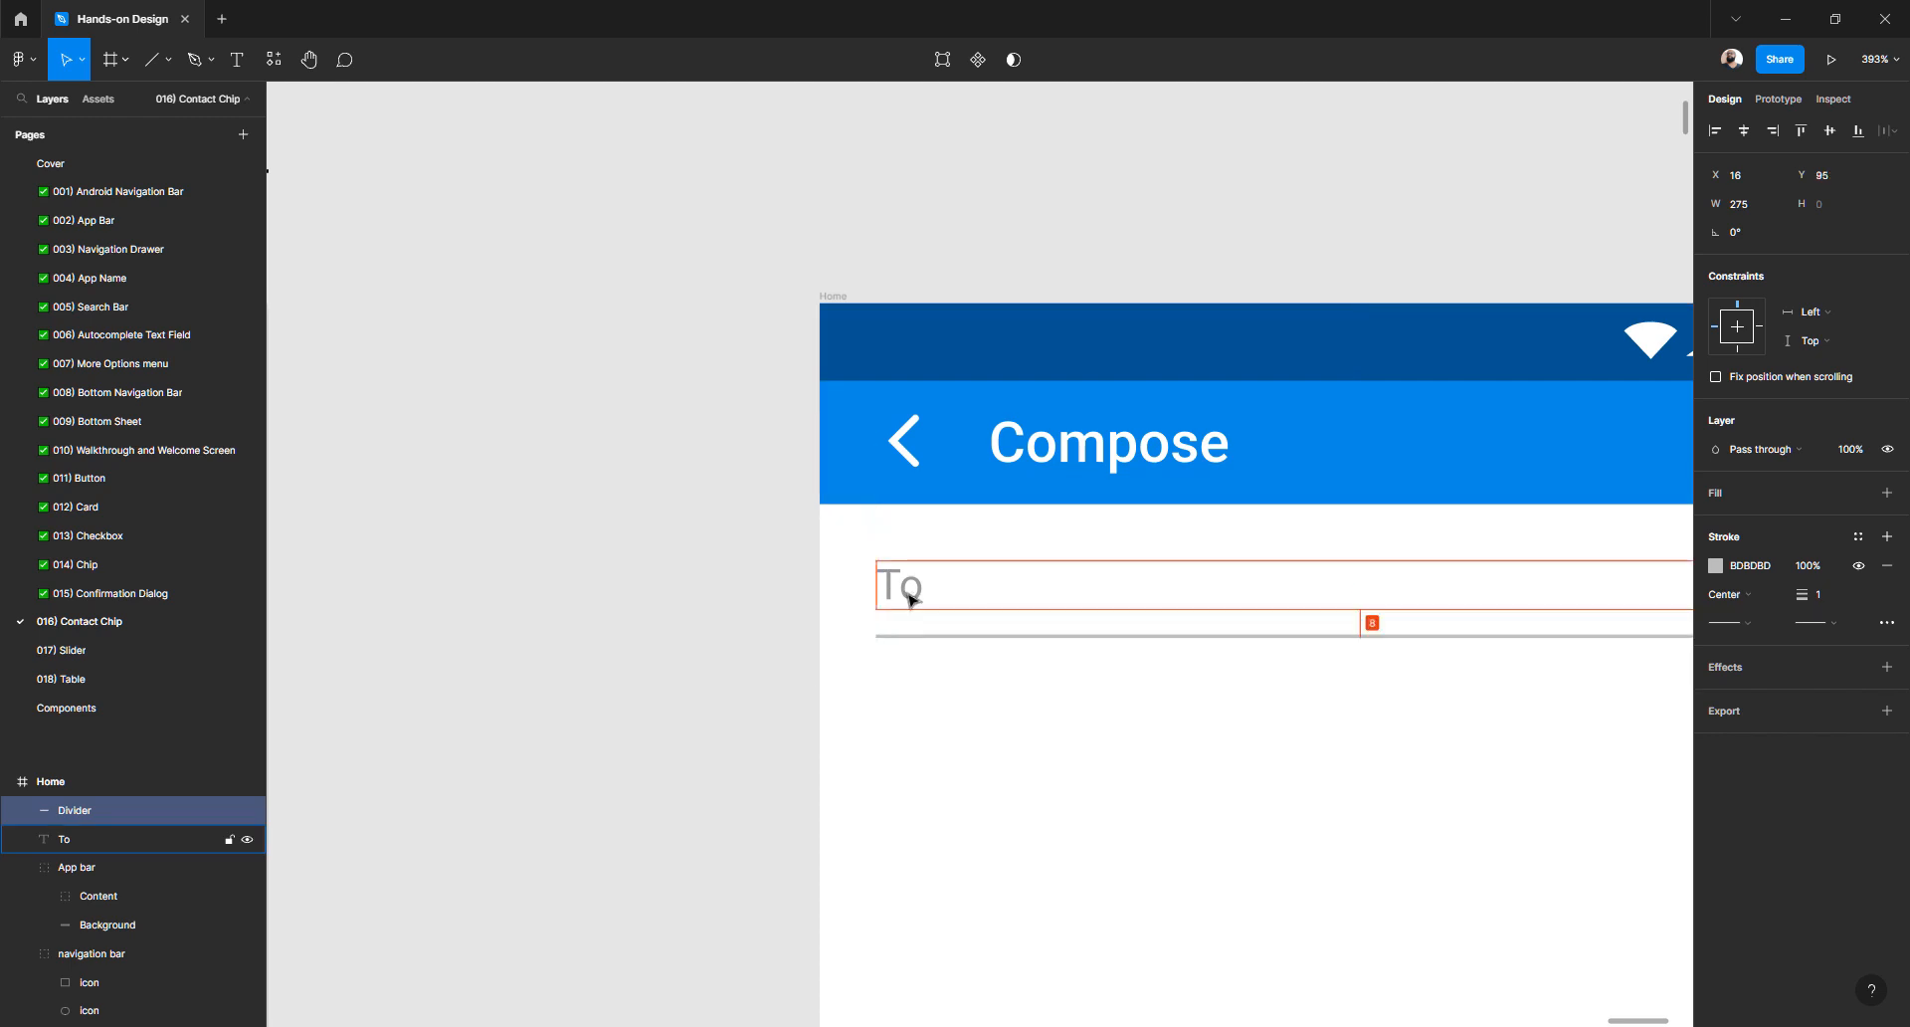
- Compare the divider spacing with the Molecules and Templates screens' text labels
{"action": "scroll", "coordinate": [910, 597], "scroll_direction": "down", "scroll_amount": 15}
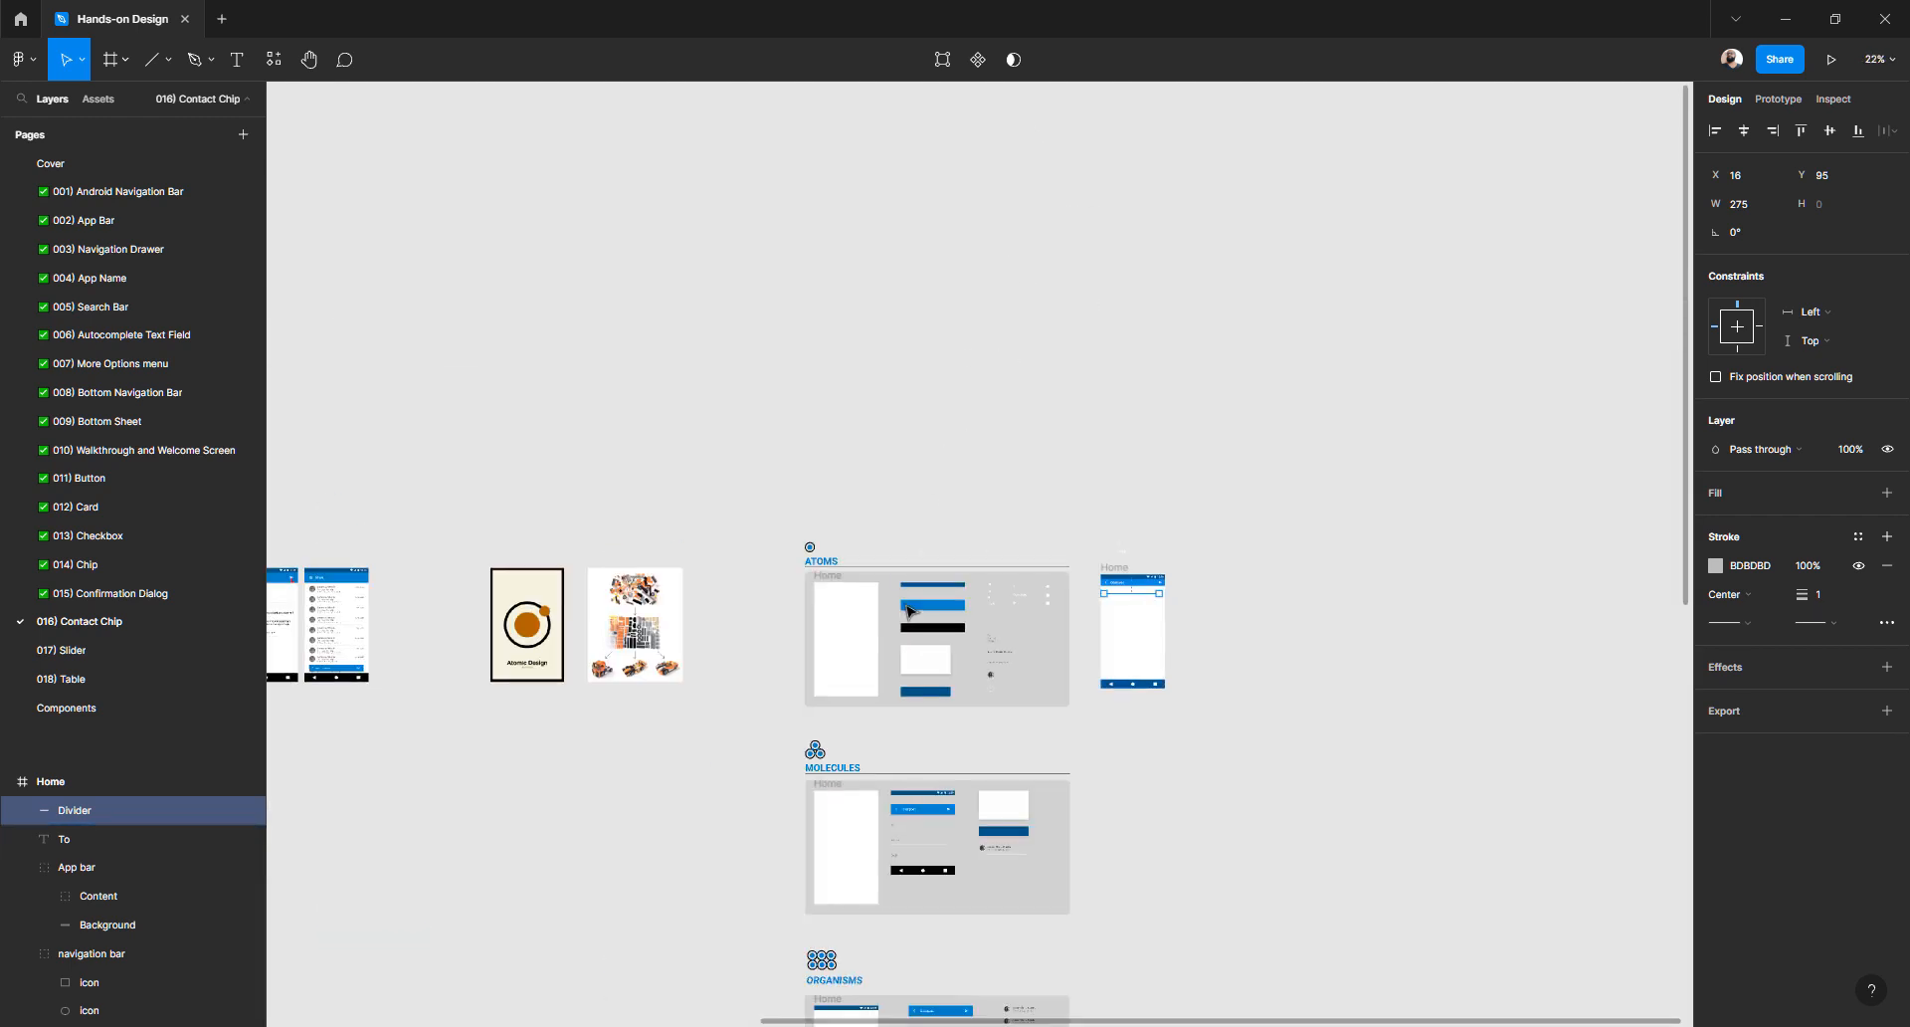
{"action": "scroll", "coordinate": [959, 604], "scroll_direction": "up", "scroll_amount": 10}
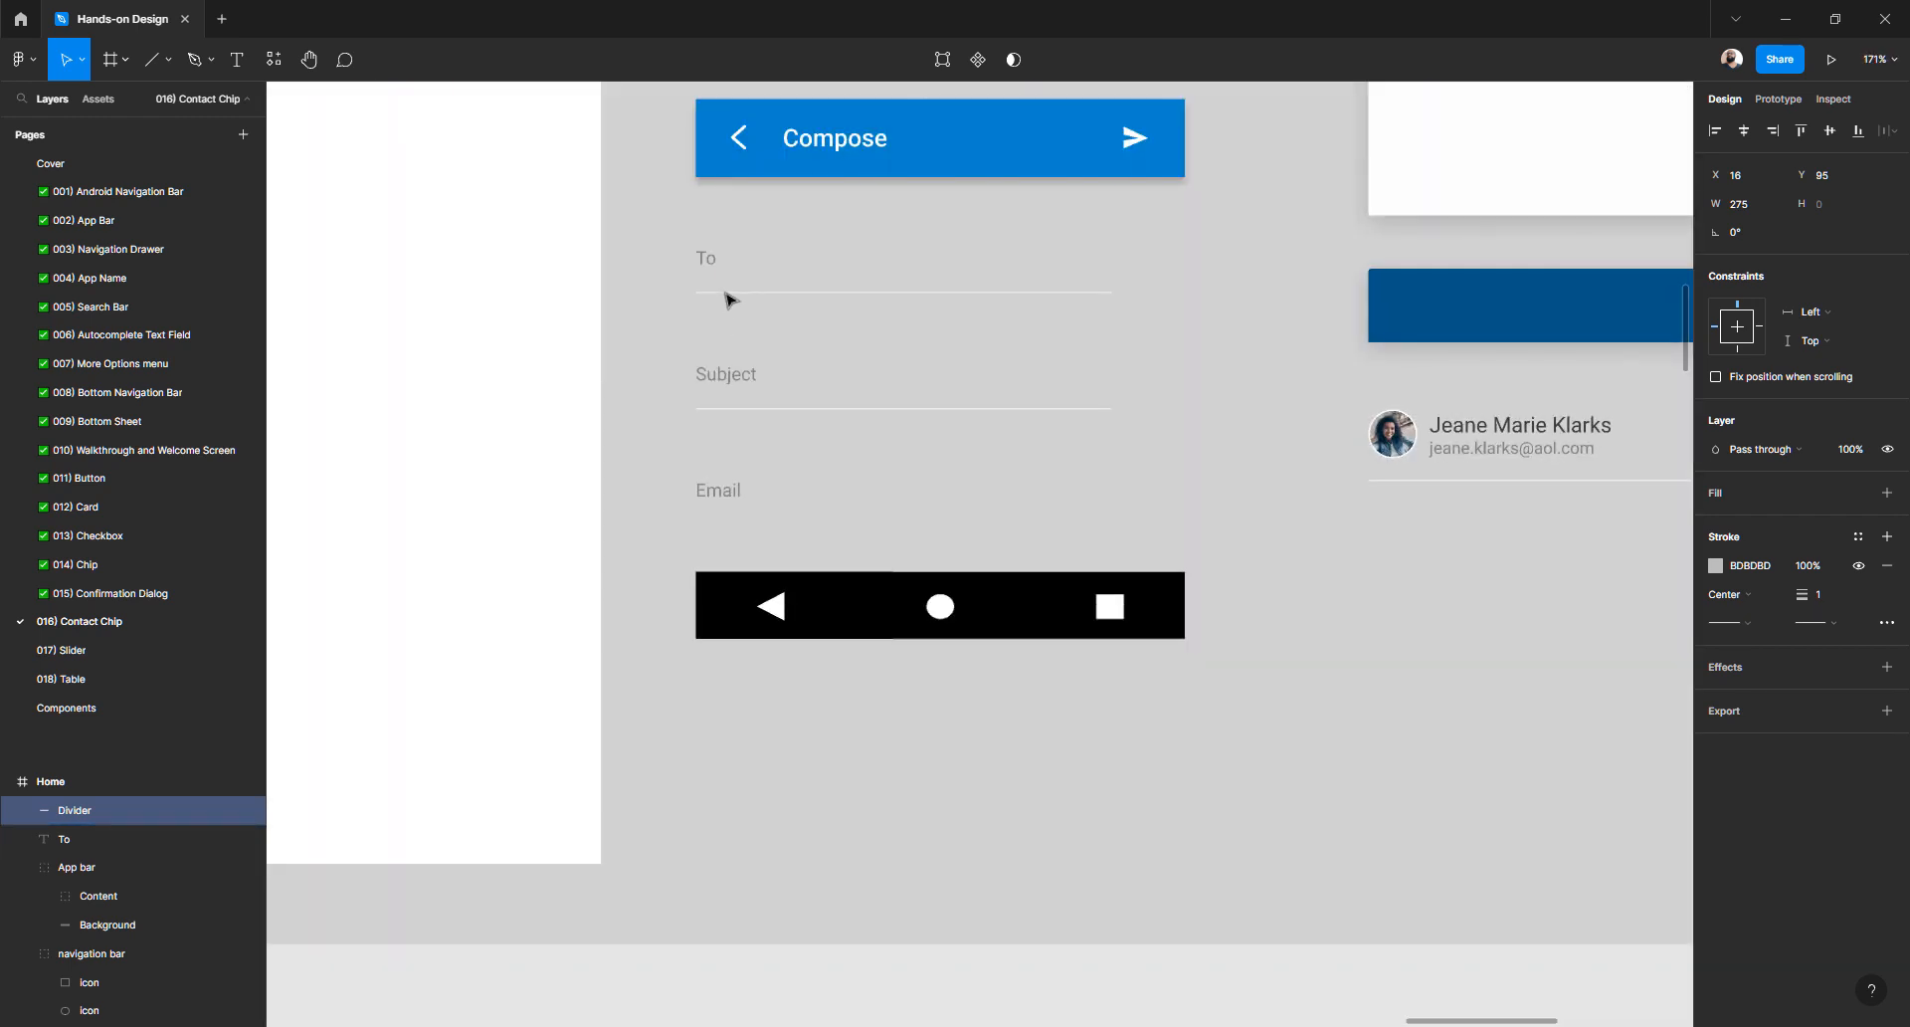
{"action": "left_click", "coordinate": [717, 268]}
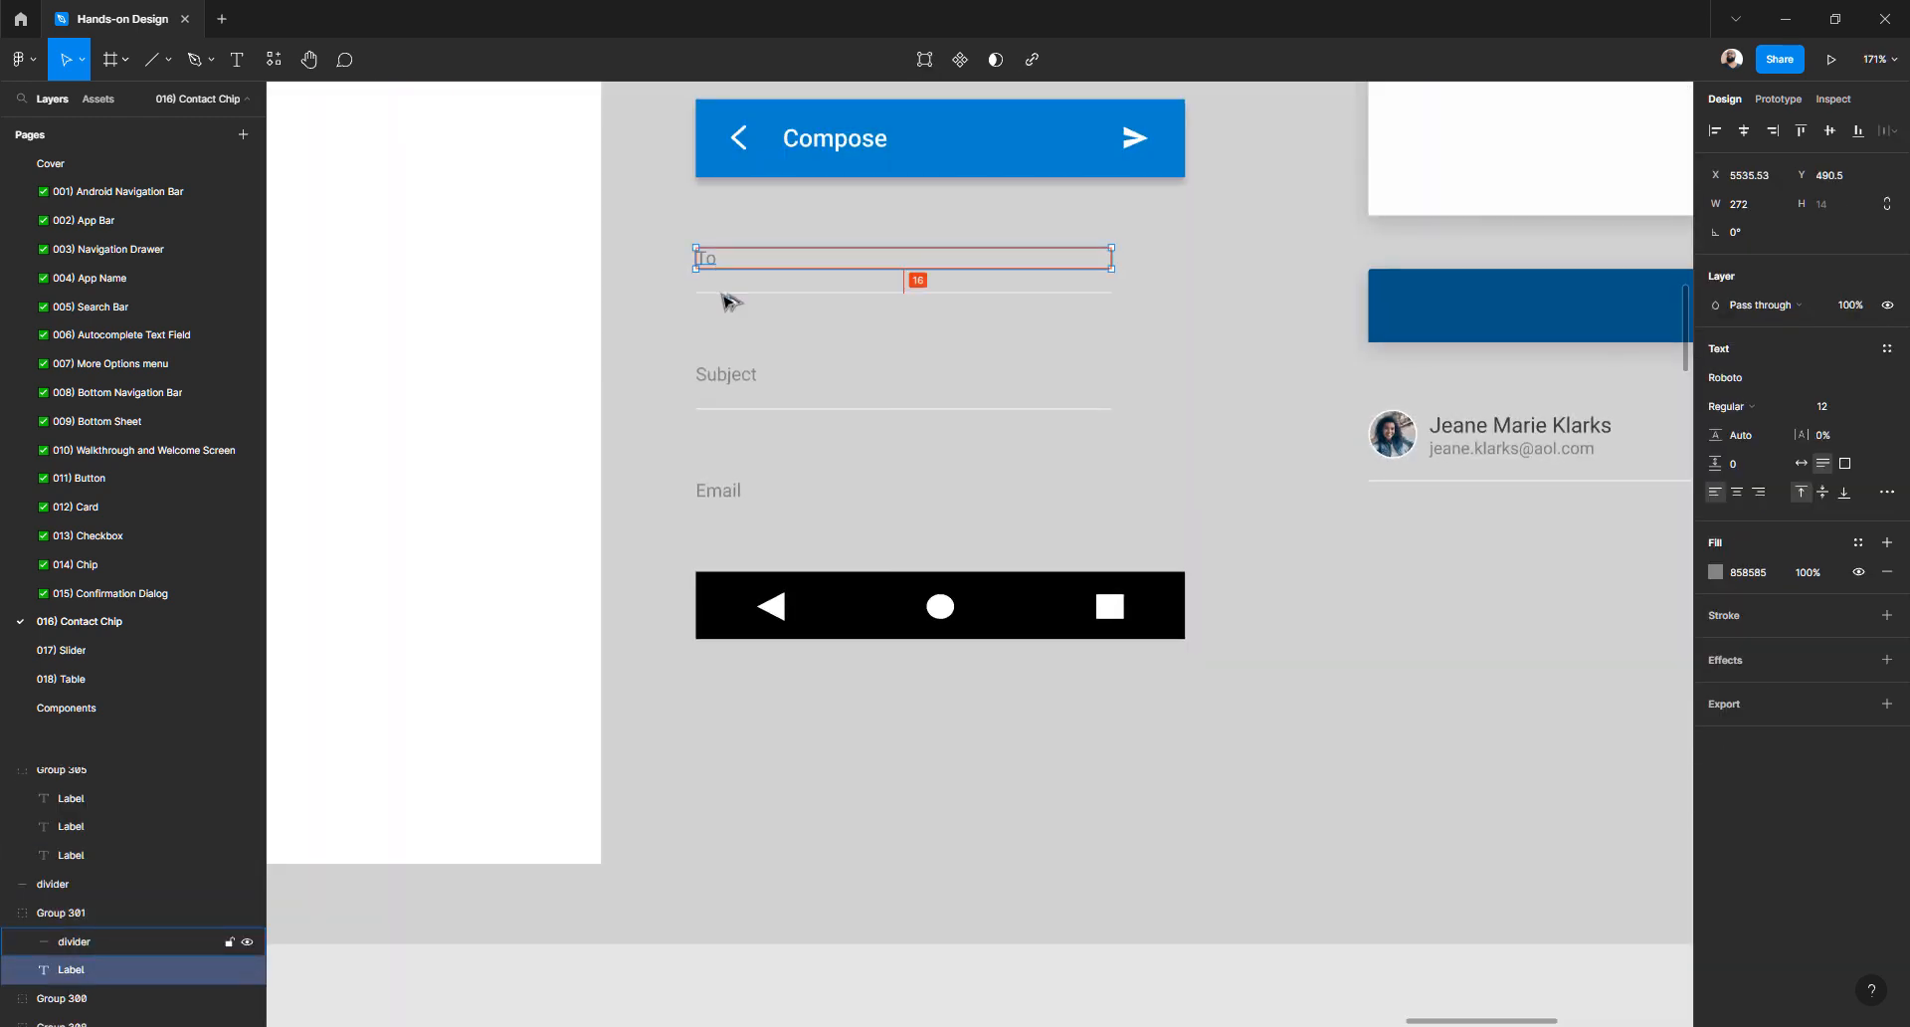
{"action": "scroll", "coordinate": [772, 414], "scroll_direction": "down", "scroll_amount": 3}
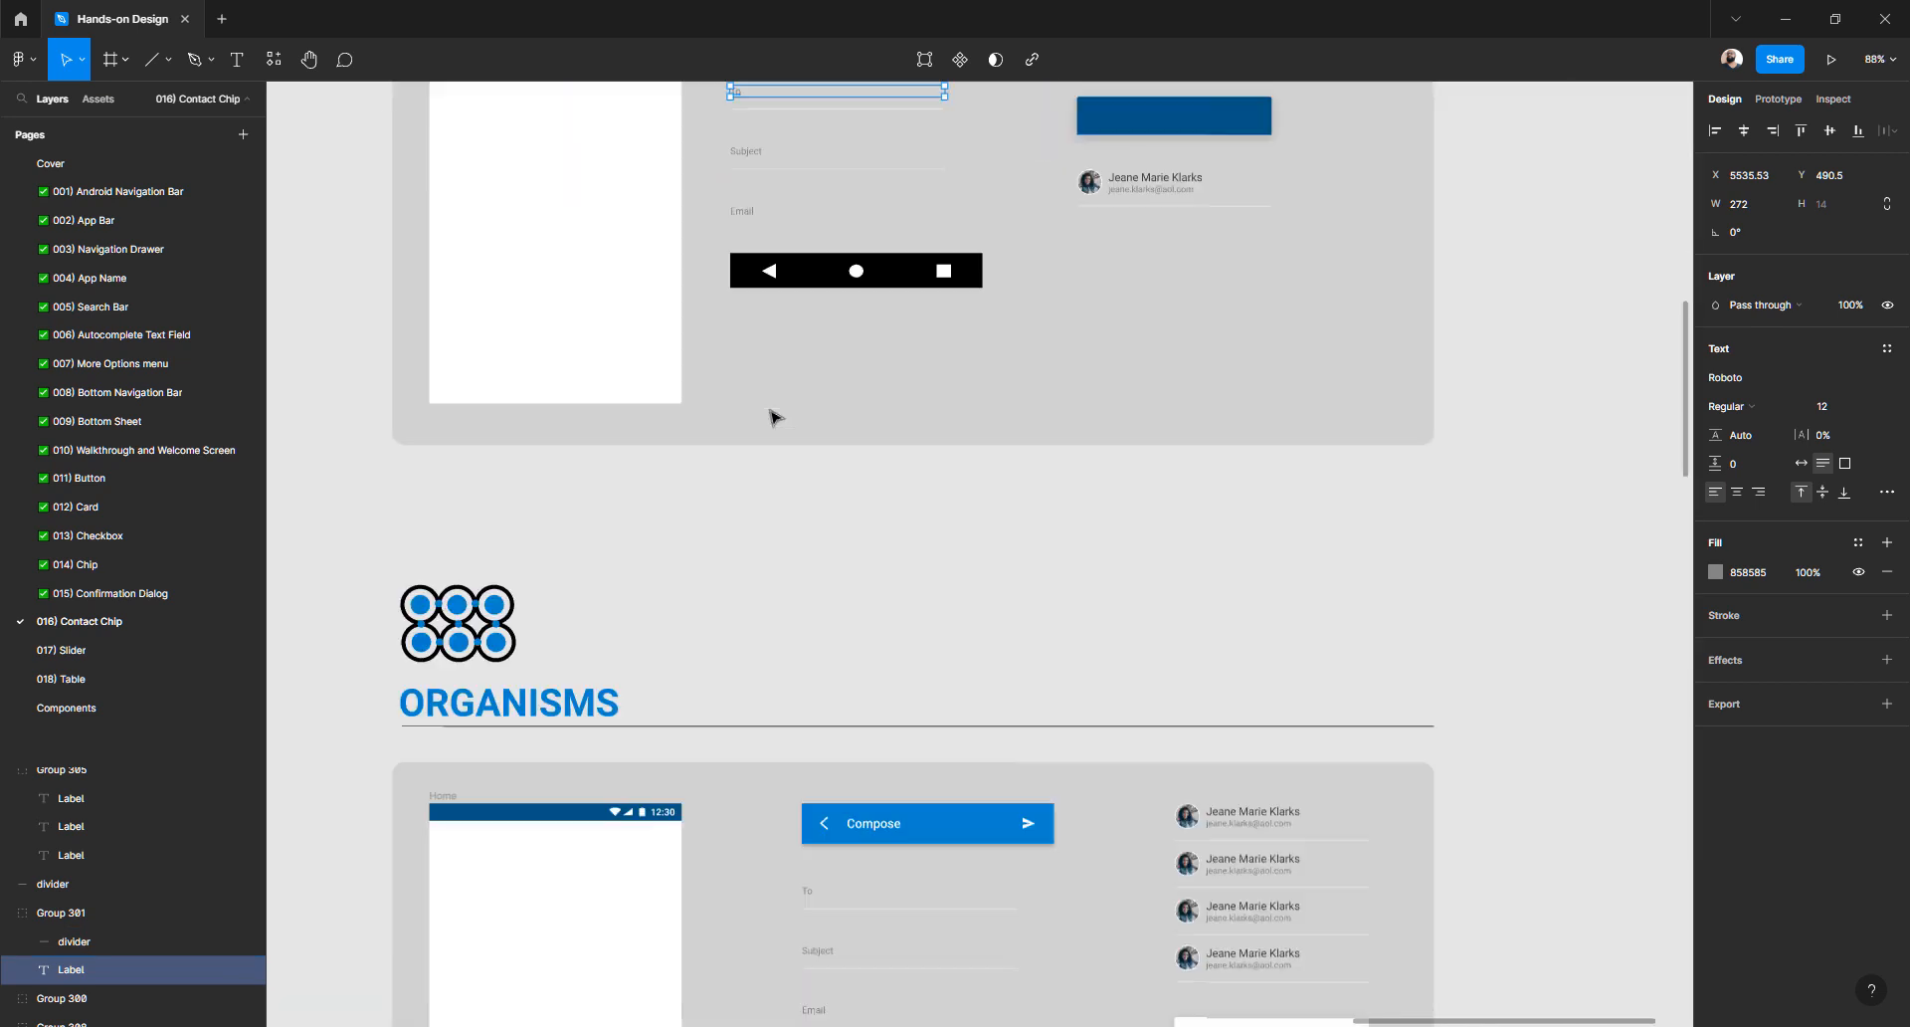
{"action": "scroll", "coordinate": [772, 414], "scroll_direction": "down", "scroll_amount": 5}
{"action": "scroll", "coordinate": [773, 418], "scroll_direction": "down", "scroll_amount": 5}
{"action": "scroll", "coordinate": [840, 670], "scroll_direction": "up", "scroll_amount": 4}
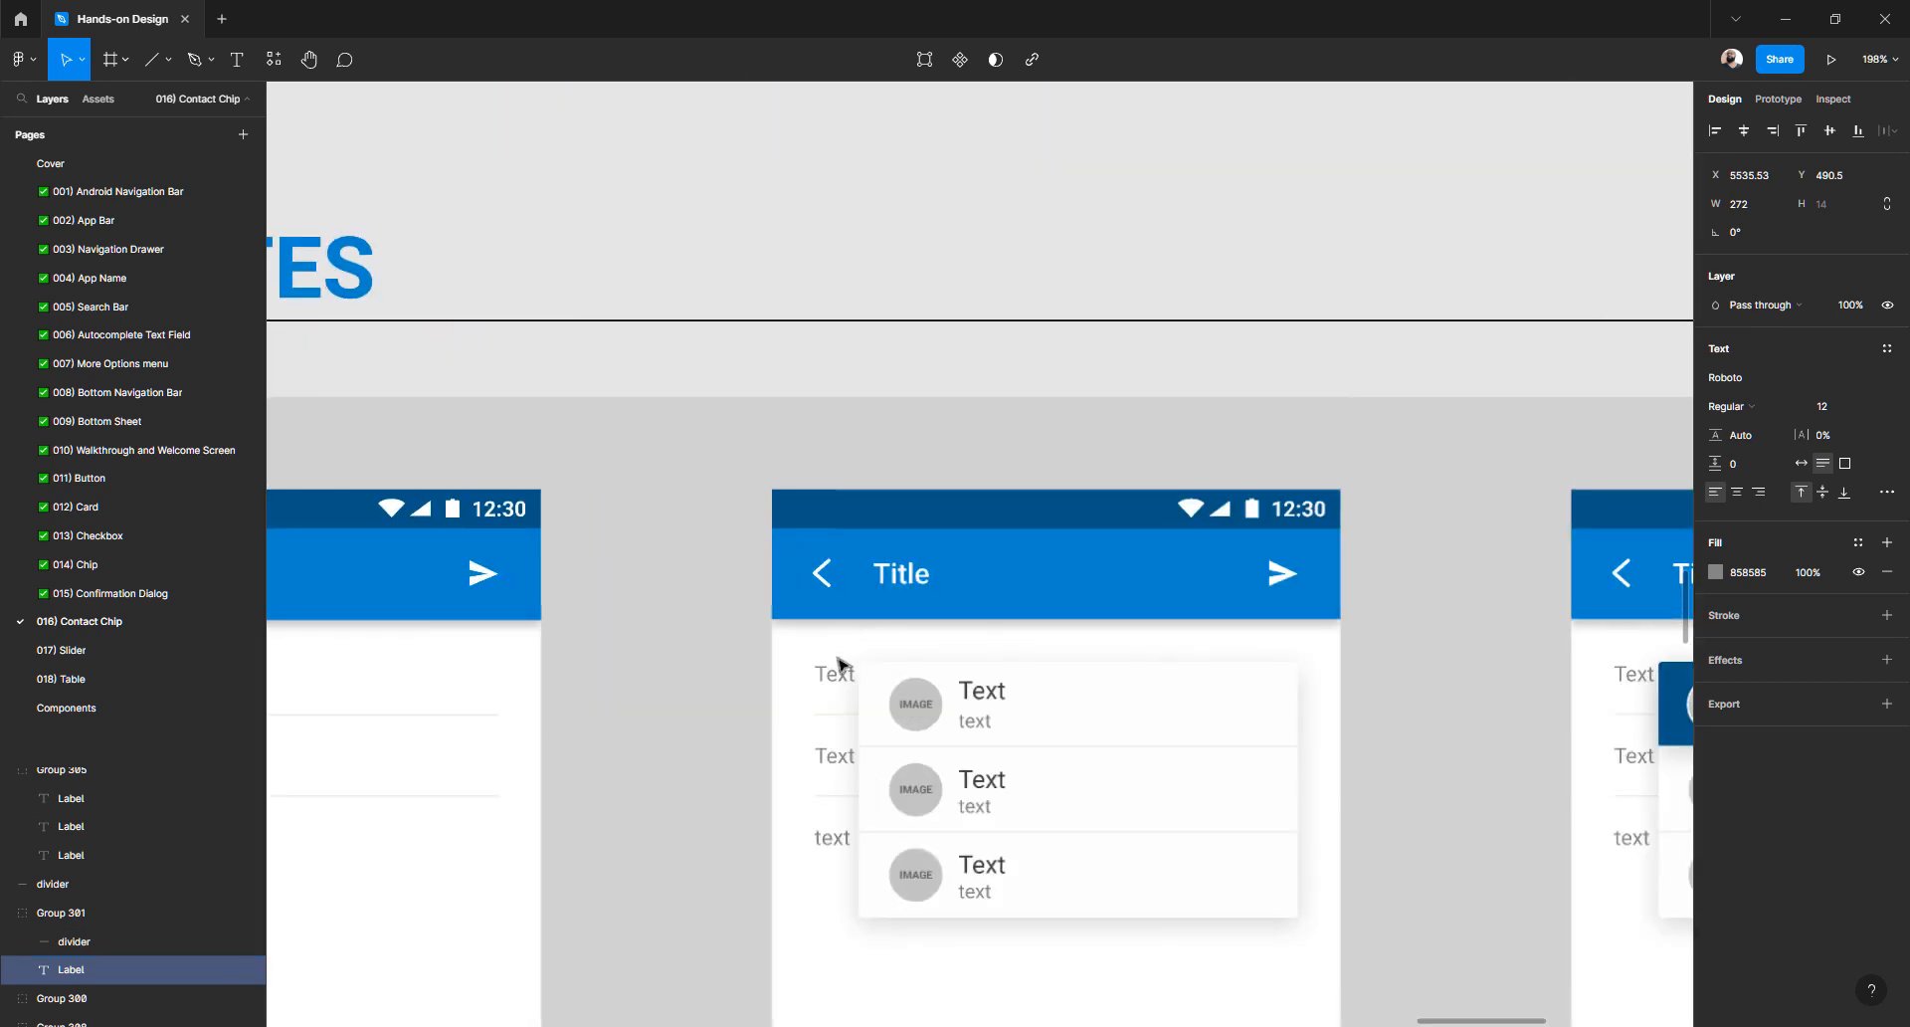
{"action": "left_click", "coordinate": [838, 680]}
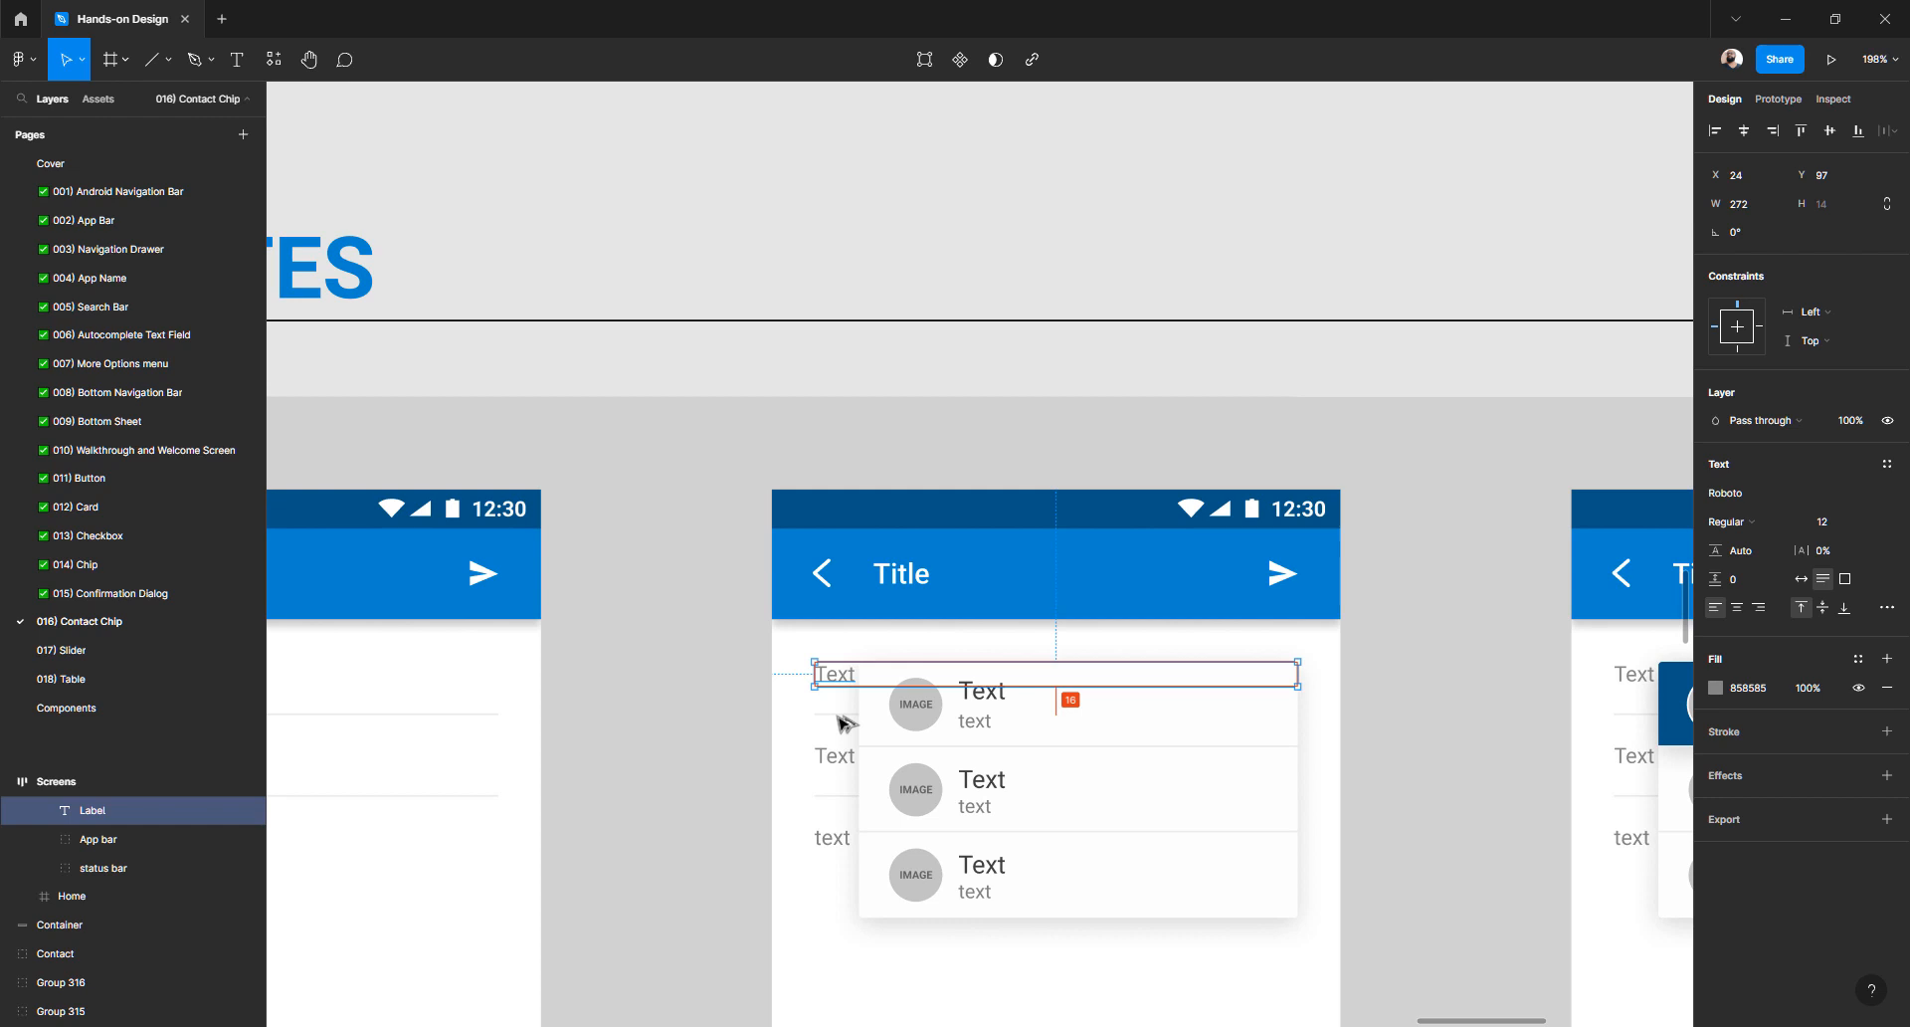
- Pan and zoom across the Templates, Pages and States boards, then return to the Home frame's To field
{"action": "scroll", "coordinate": [891, 630], "scroll_direction": "down", "scroll_amount": 4}
{"action": "scroll", "coordinate": [895, 632], "scroll_direction": "right", "scroll_amount": 5}
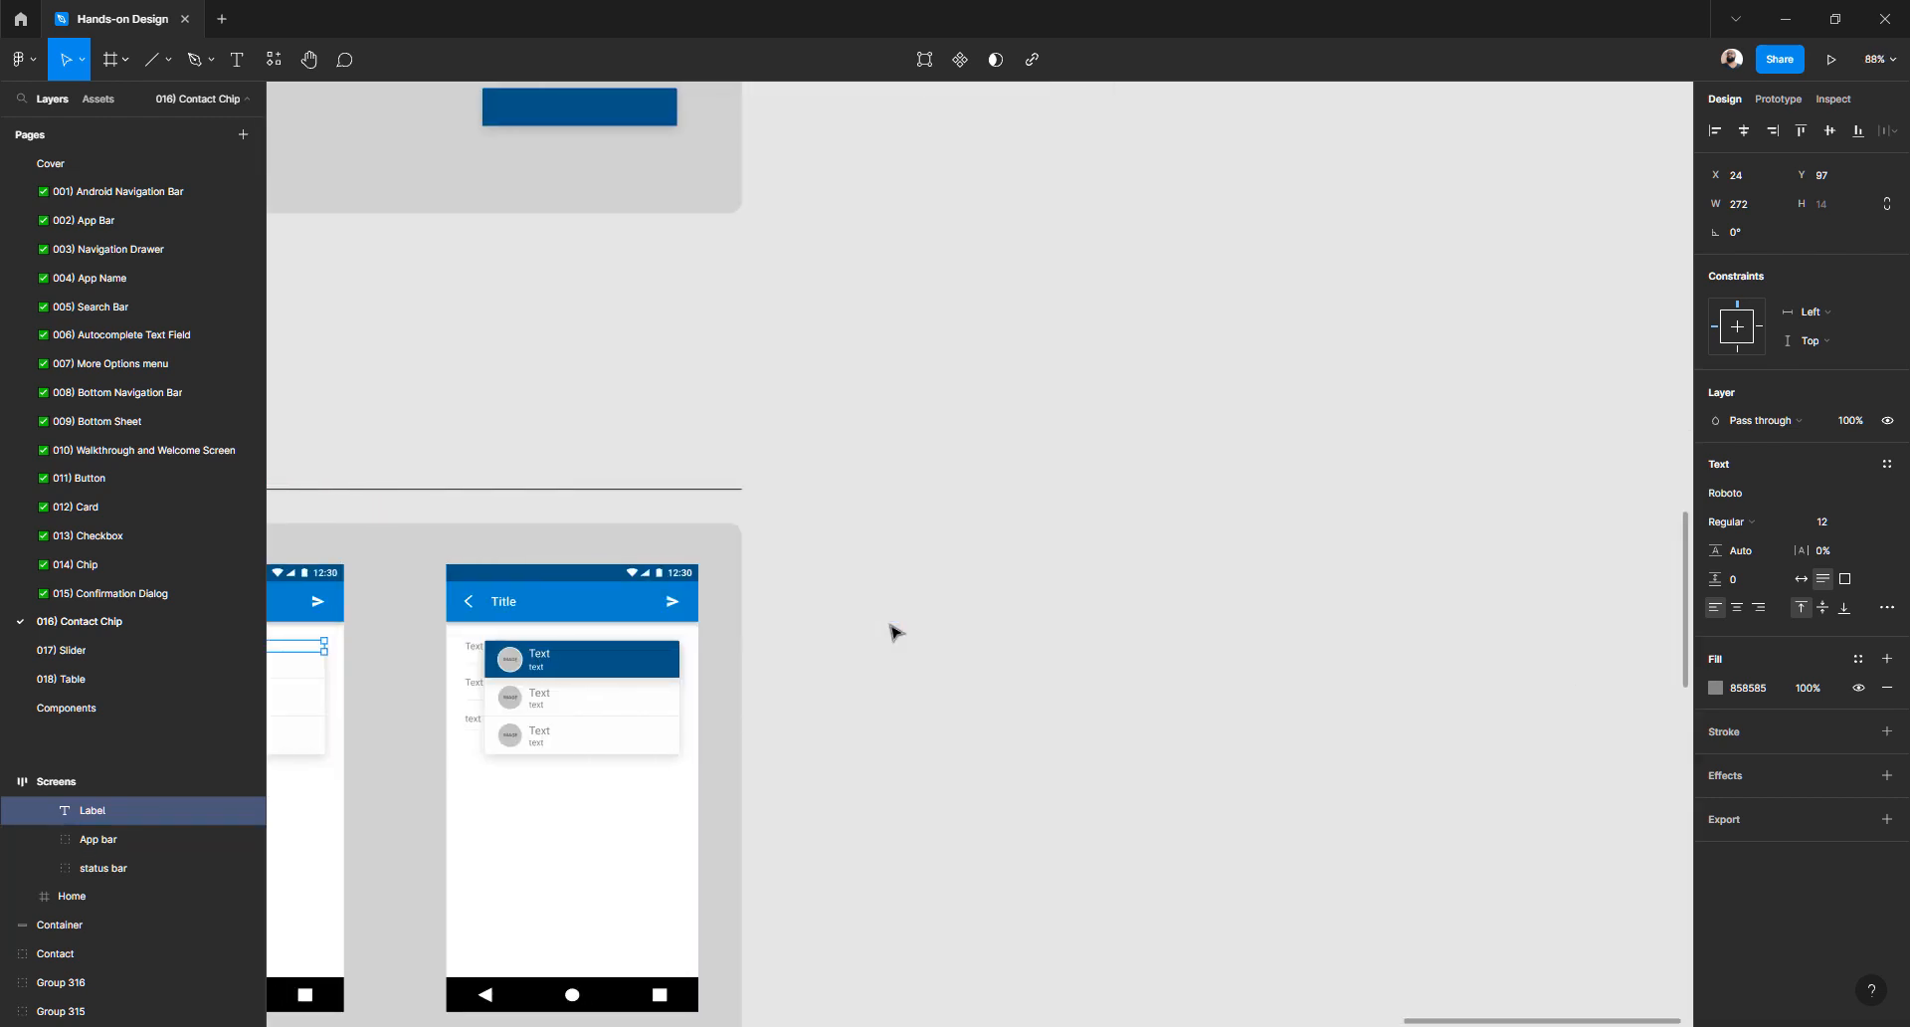
{"action": "scroll", "coordinate": [891, 627], "scroll_direction": "right", "scroll_amount": 2}
{"action": "scroll", "coordinate": [892, 627], "scroll_direction": "left", "scroll_amount": 5}
{"action": "scroll", "coordinate": [892, 629], "scroll_direction": "down", "scroll_amount": 7}
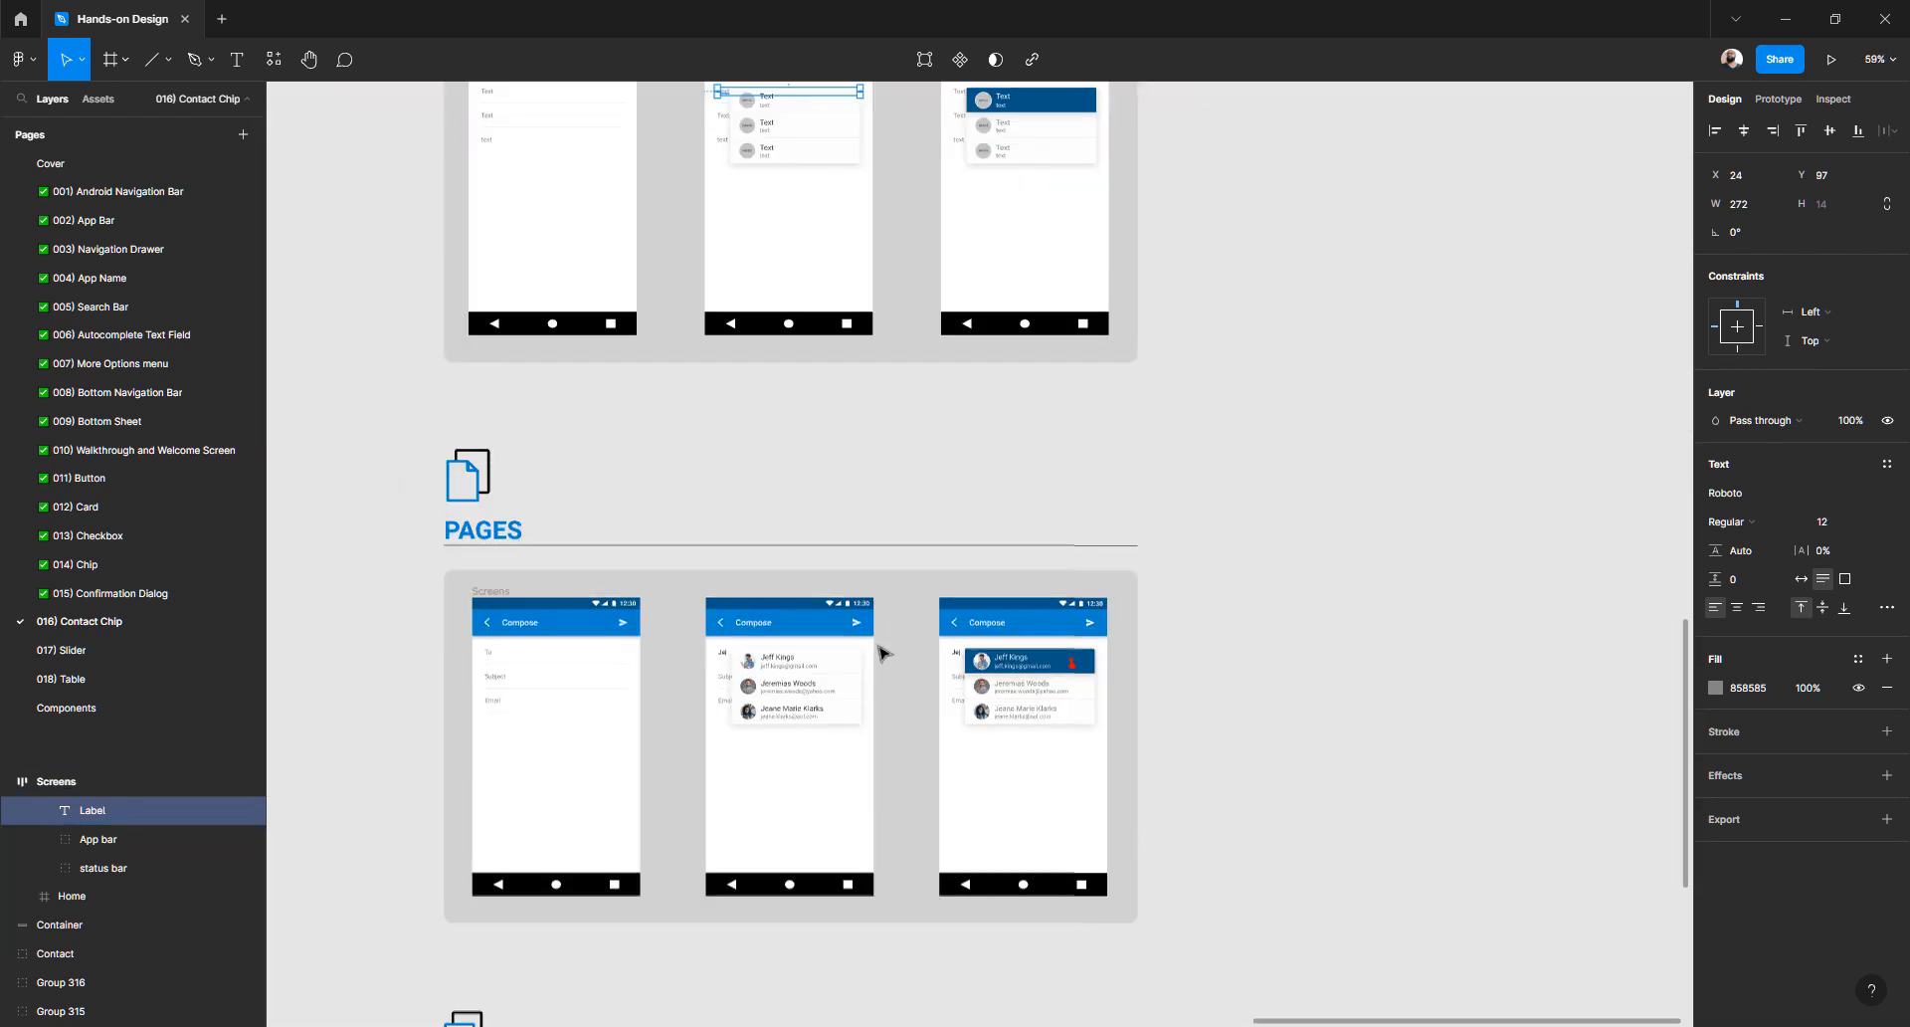
{"action": "scroll", "coordinate": [880, 651], "scroll_direction": "up", "scroll_amount": 6}
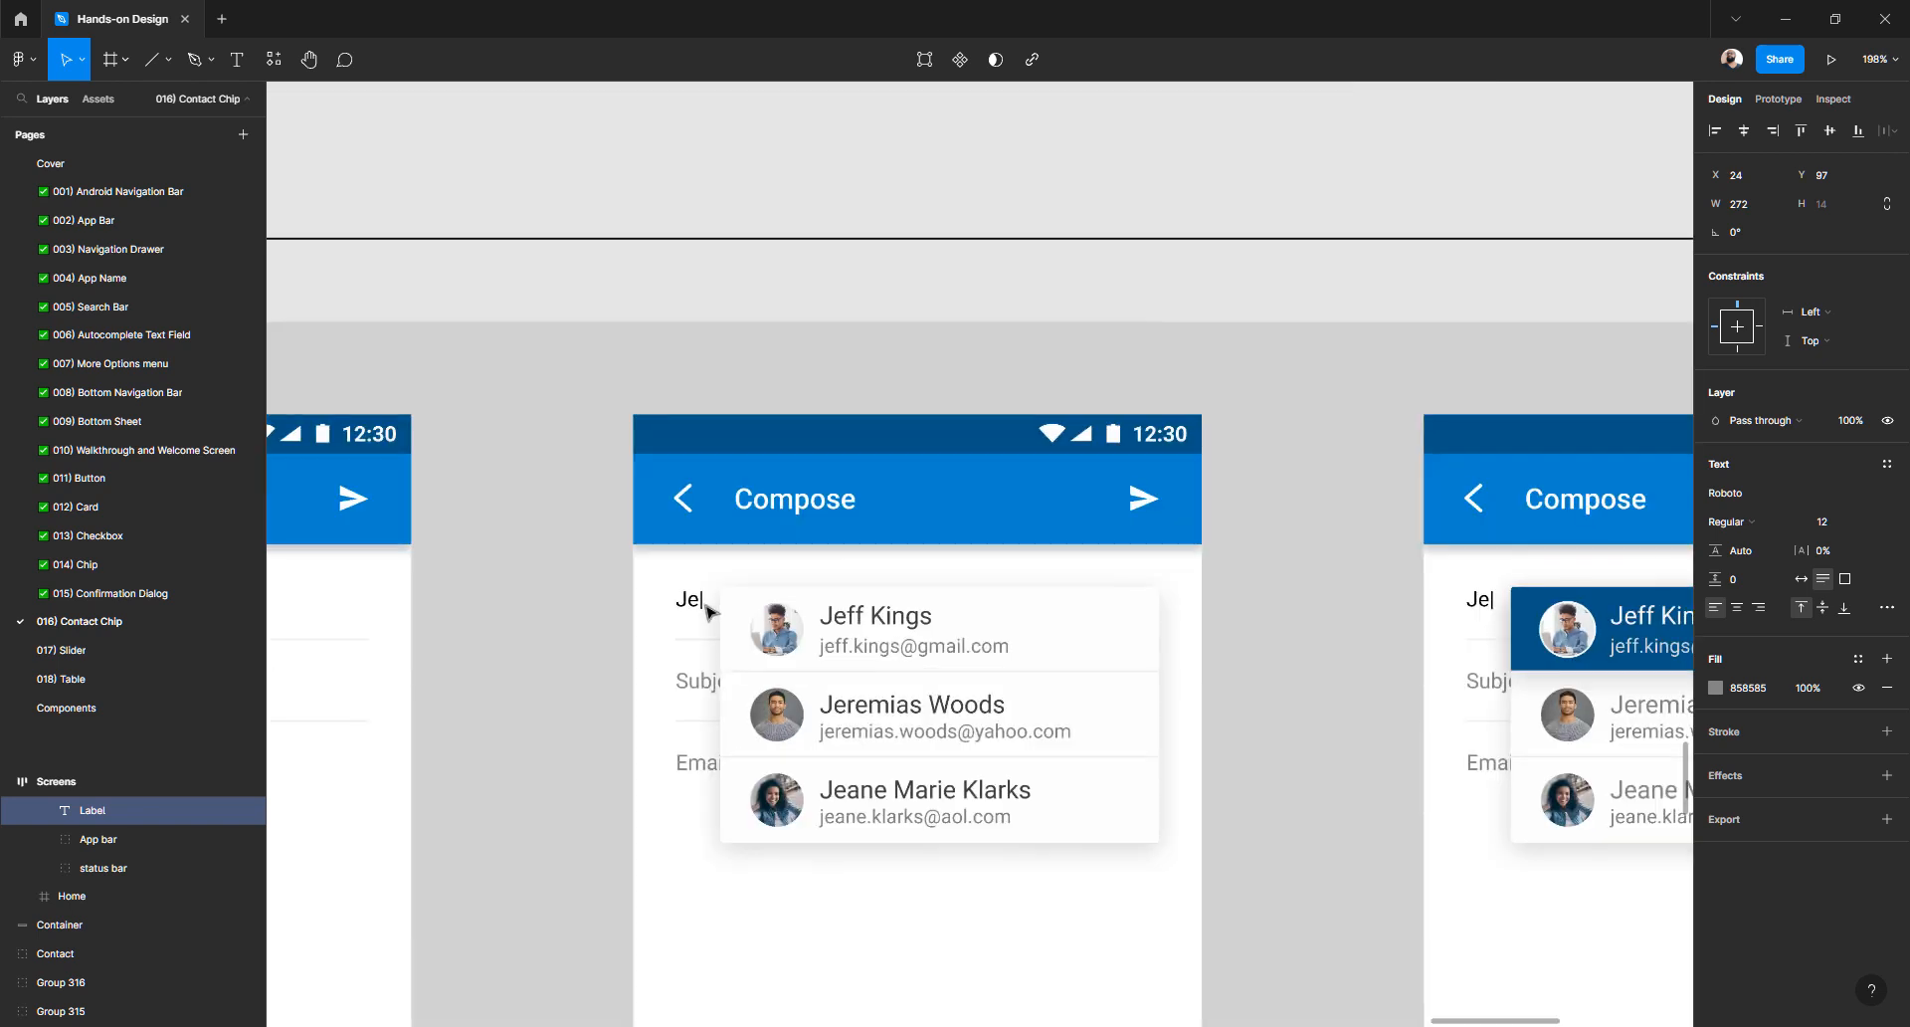
{"action": "scroll", "coordinate": [706, 610], "scroll_direction": "down", "scroll_amount": 3}
{"action": "scroll", "coordinate": [705, 610], "scroll_direction": "up", "scroll_amount": 2}
{"action": "scroll", "coordinate": [706, 610], "scroll_direction": "left", "scroll_amount": 3}
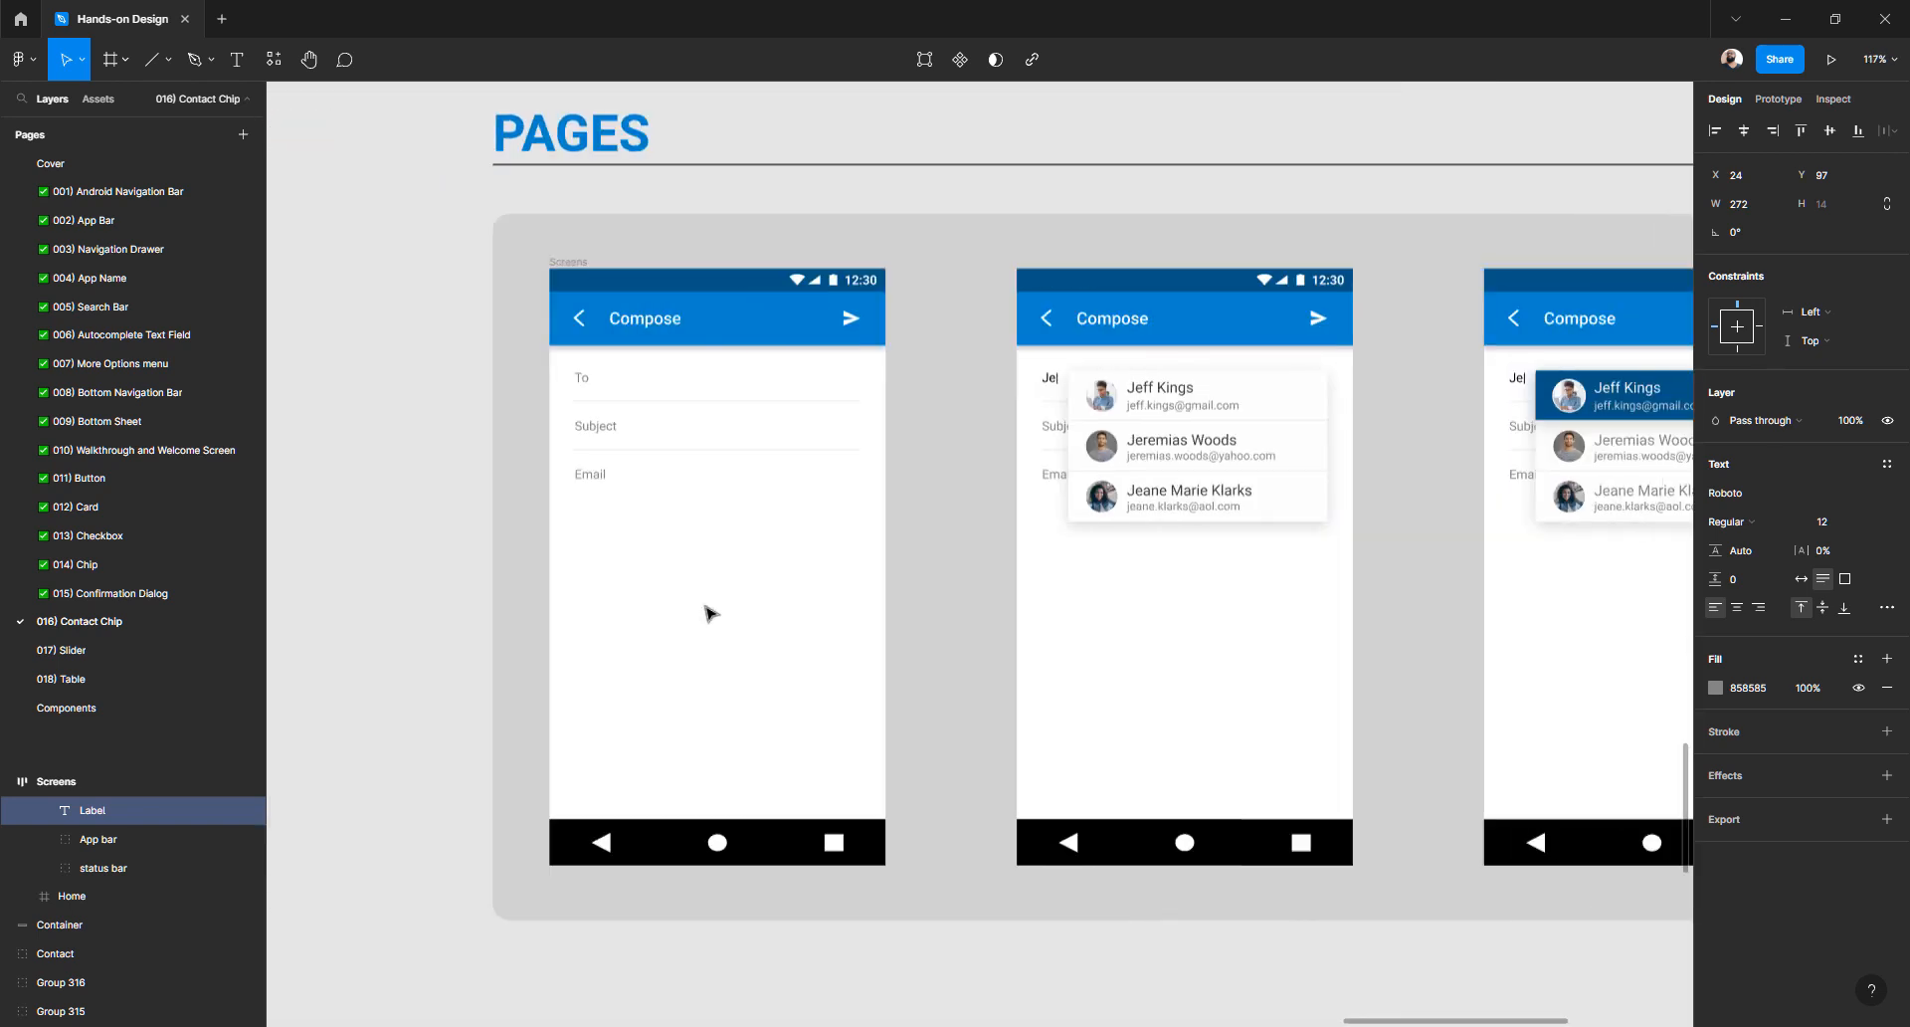
{"action": "scroll", "coordinate": [706, 611], "scroll_direction": "down", "scroll_amount": 10}
{"action": "scroll", "coordinate": [709, 611], "scroll_direction": "down", "scroll_amount": 3}
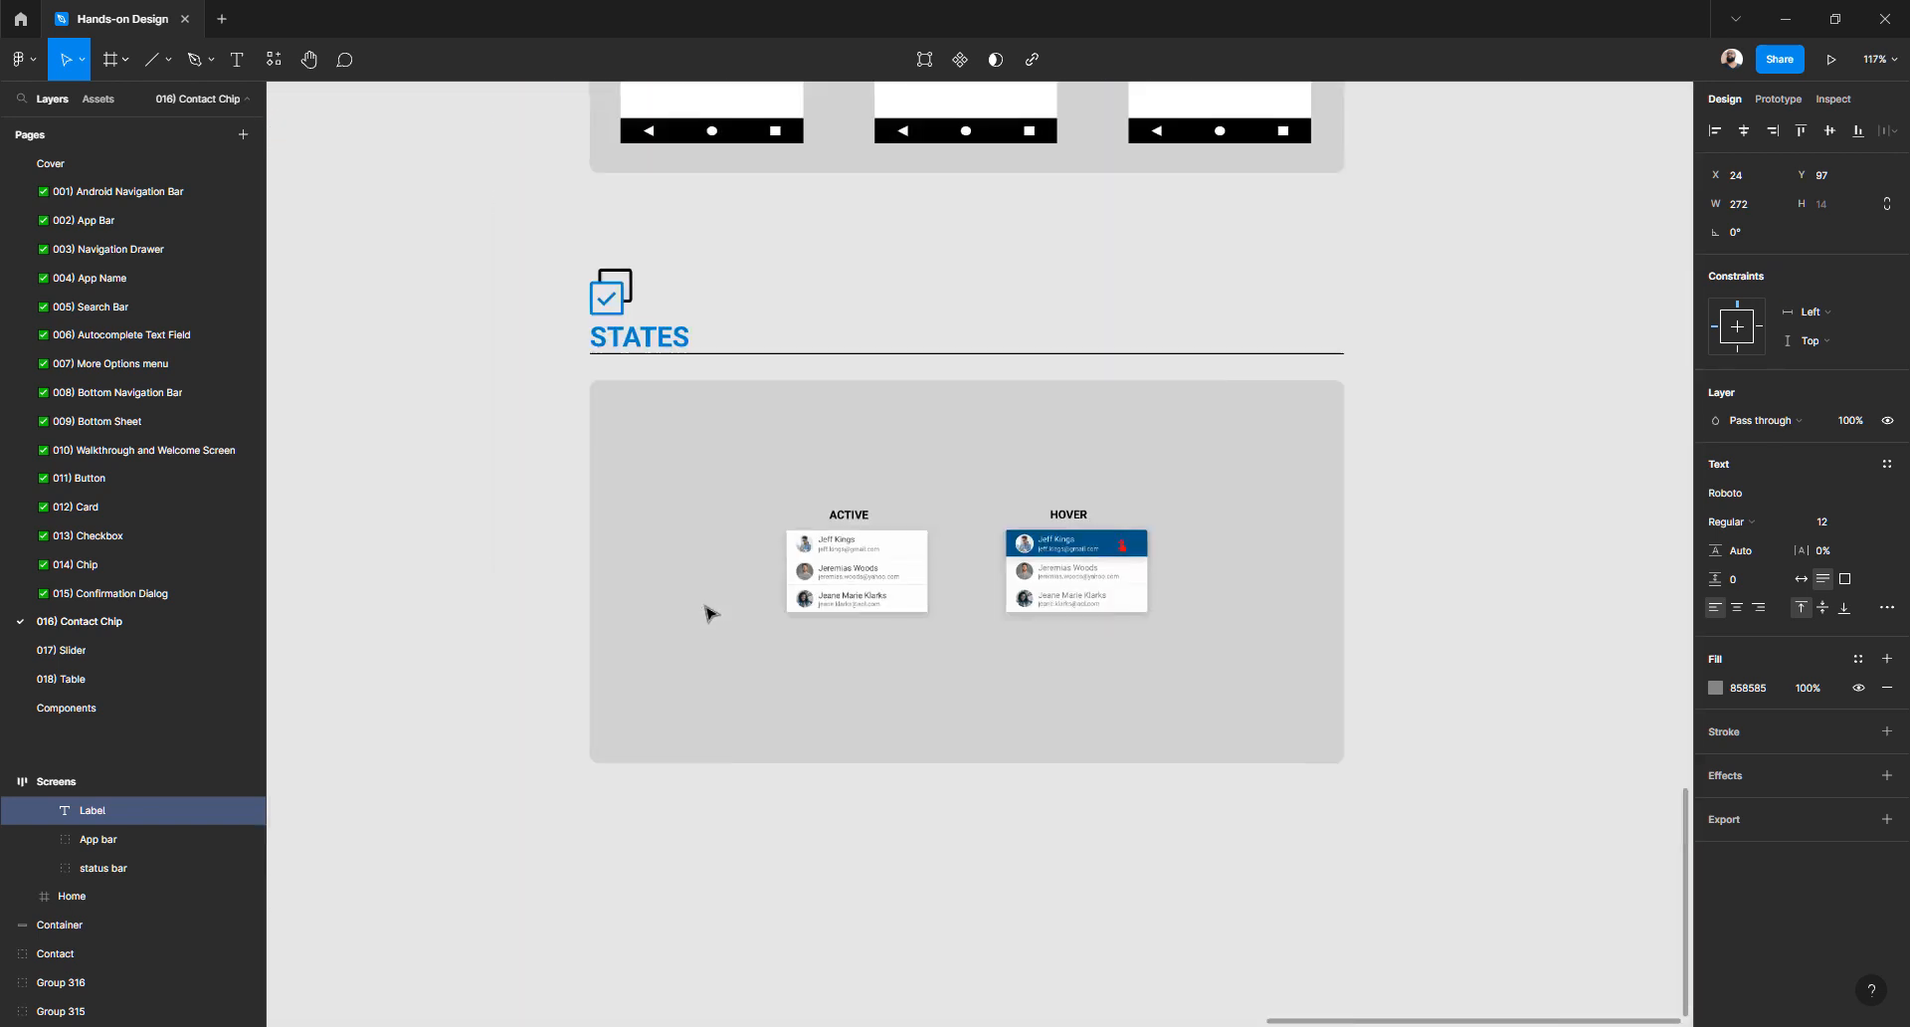
{"action": "scroll", "coordinate": [706, 611], "scroll_direction": "up", "scroll_amount": 6}
{"action": "scroll", "coordinate": [1169, 476], "scroll_direction": "up", "scroll_amount": 4}
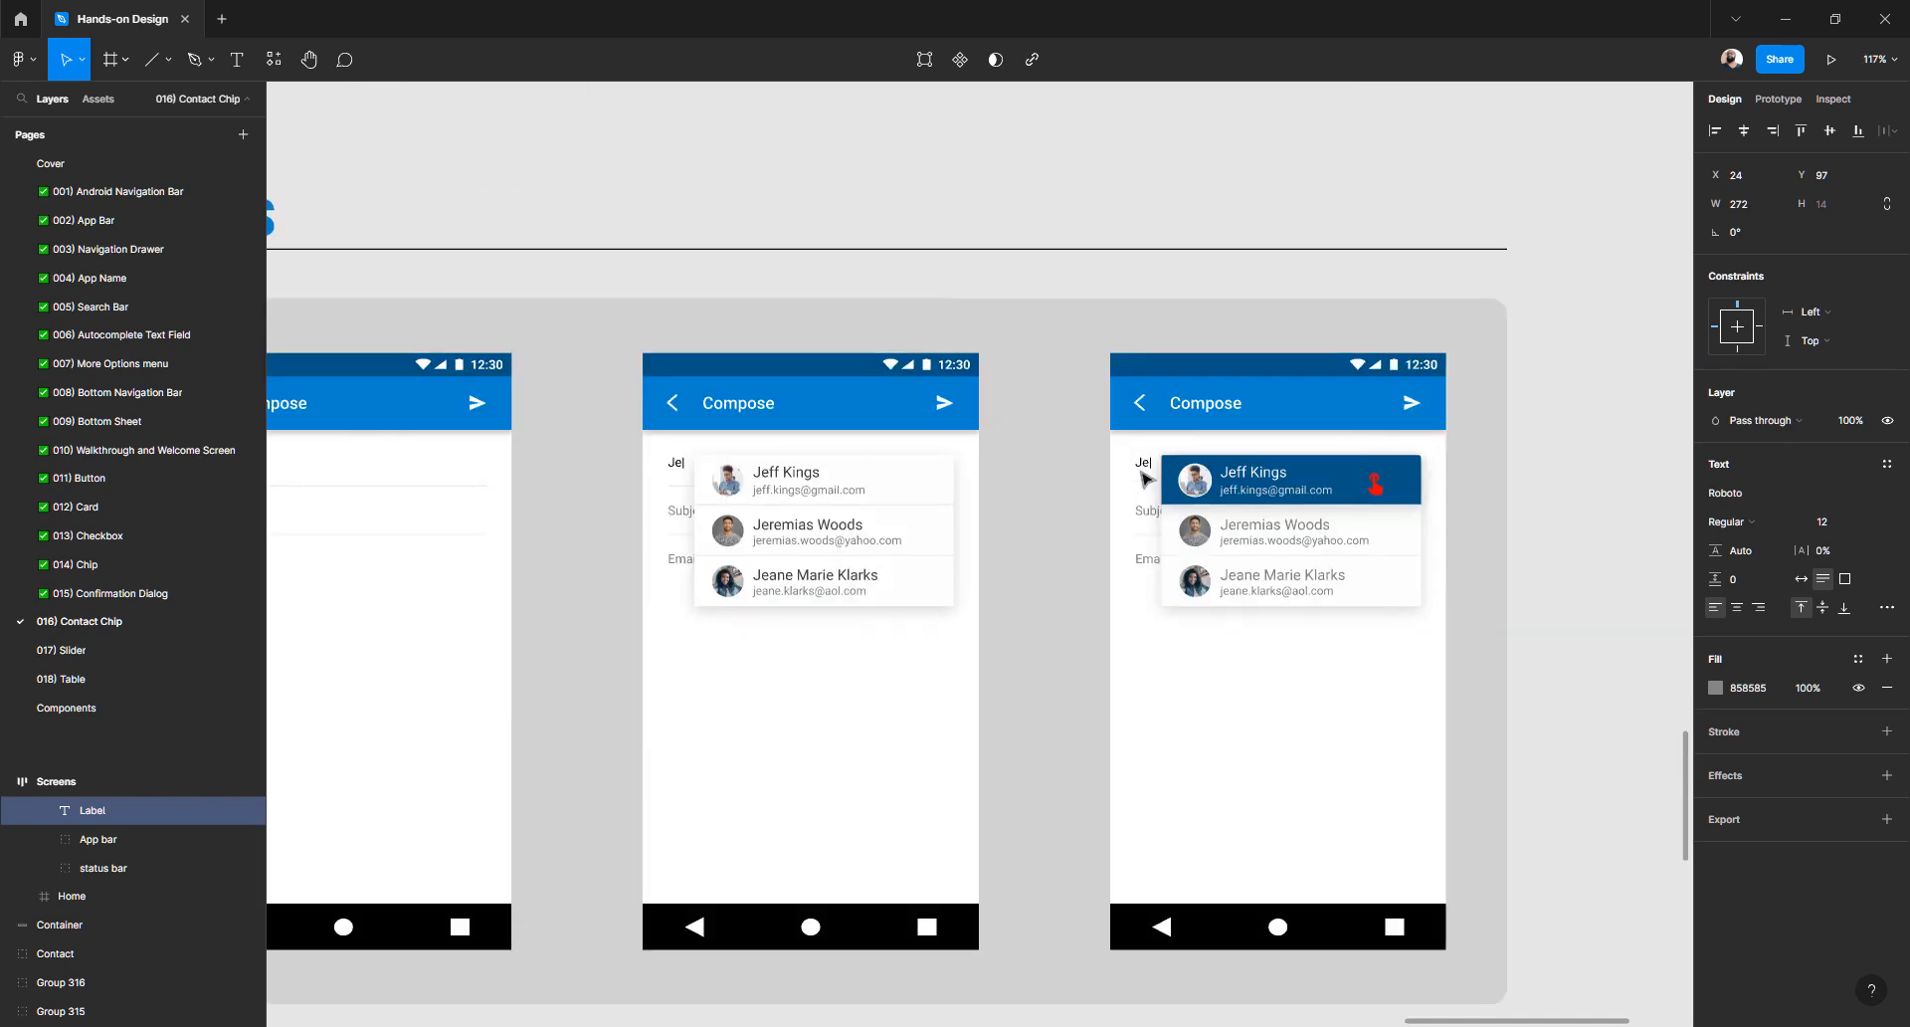
{"action": "scroll", "coordinate": [1144, 483], "scroll_direction": "down", "scroll_amount": 3}
{"action": "scroll", "coordinate": [1086, 614], "scroll_direction": "up", "scroll_amount": 5}
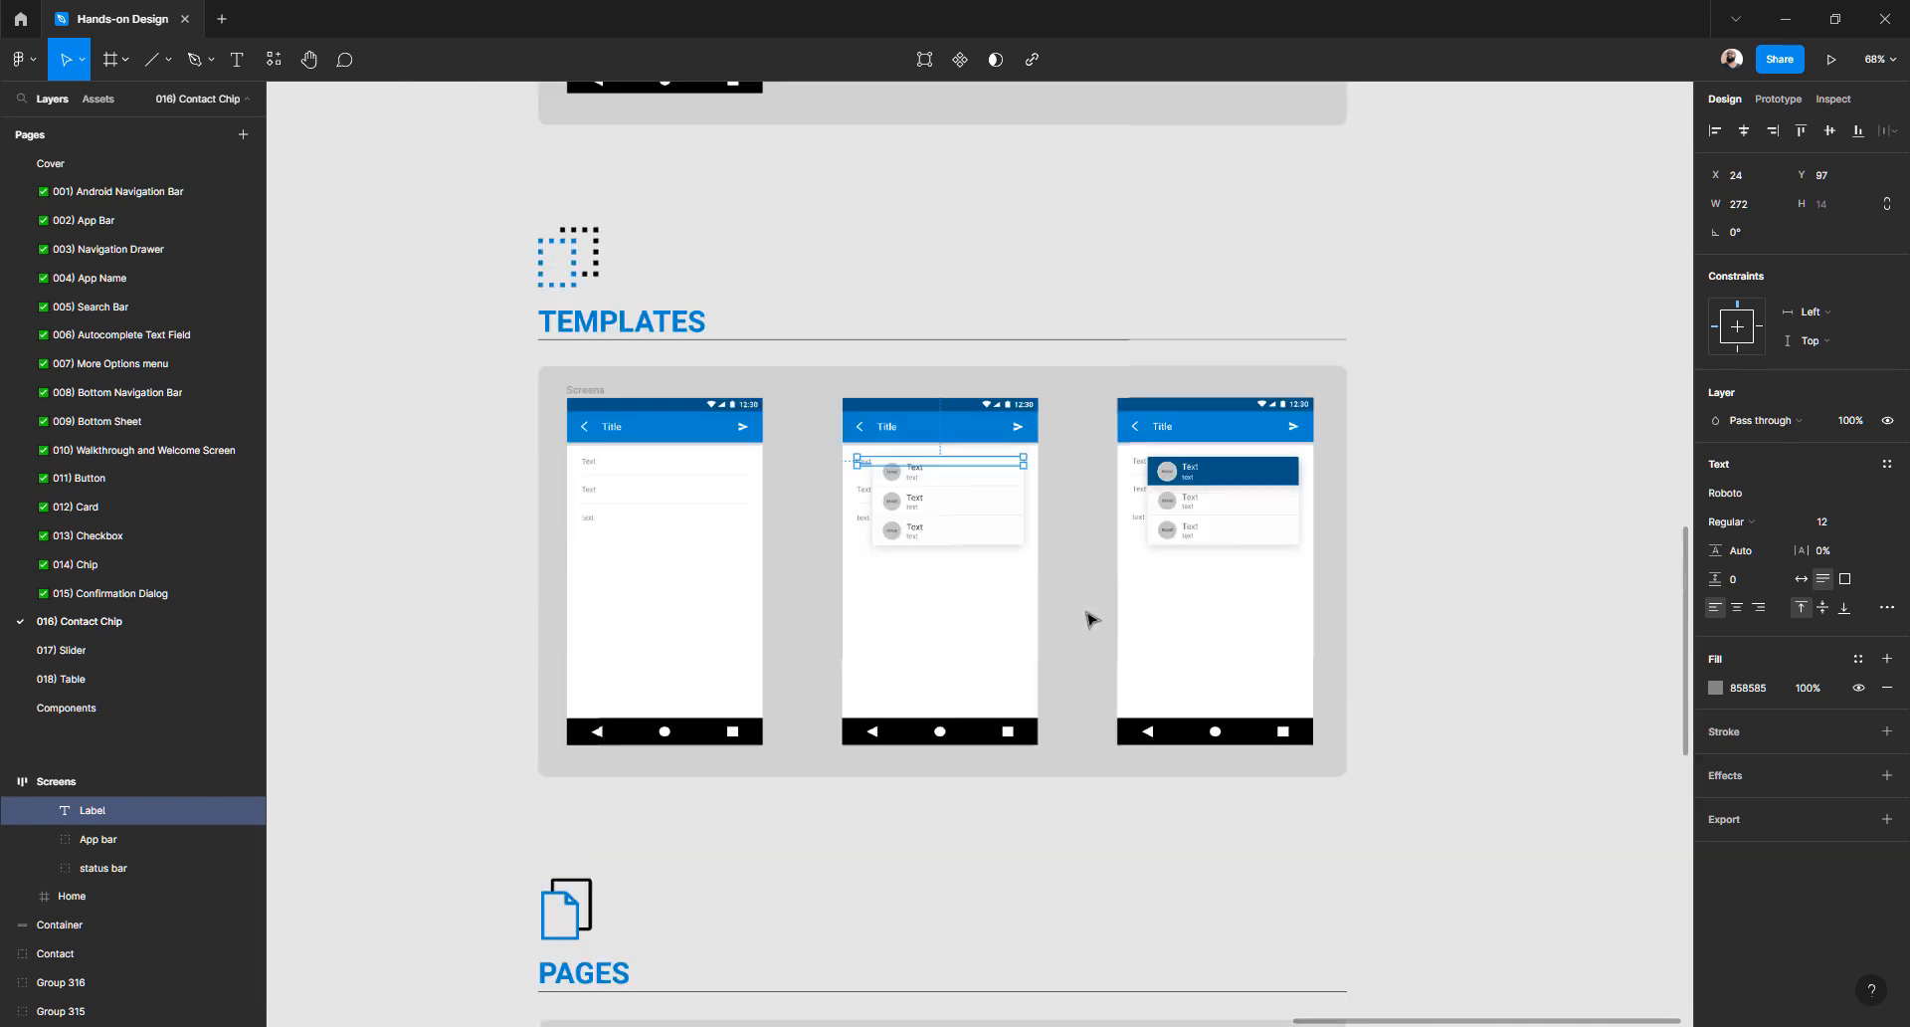
{"action": "scroll", "coordinate": [1088, 617], "scroll_direction": "up", "scroll_amount": 20}
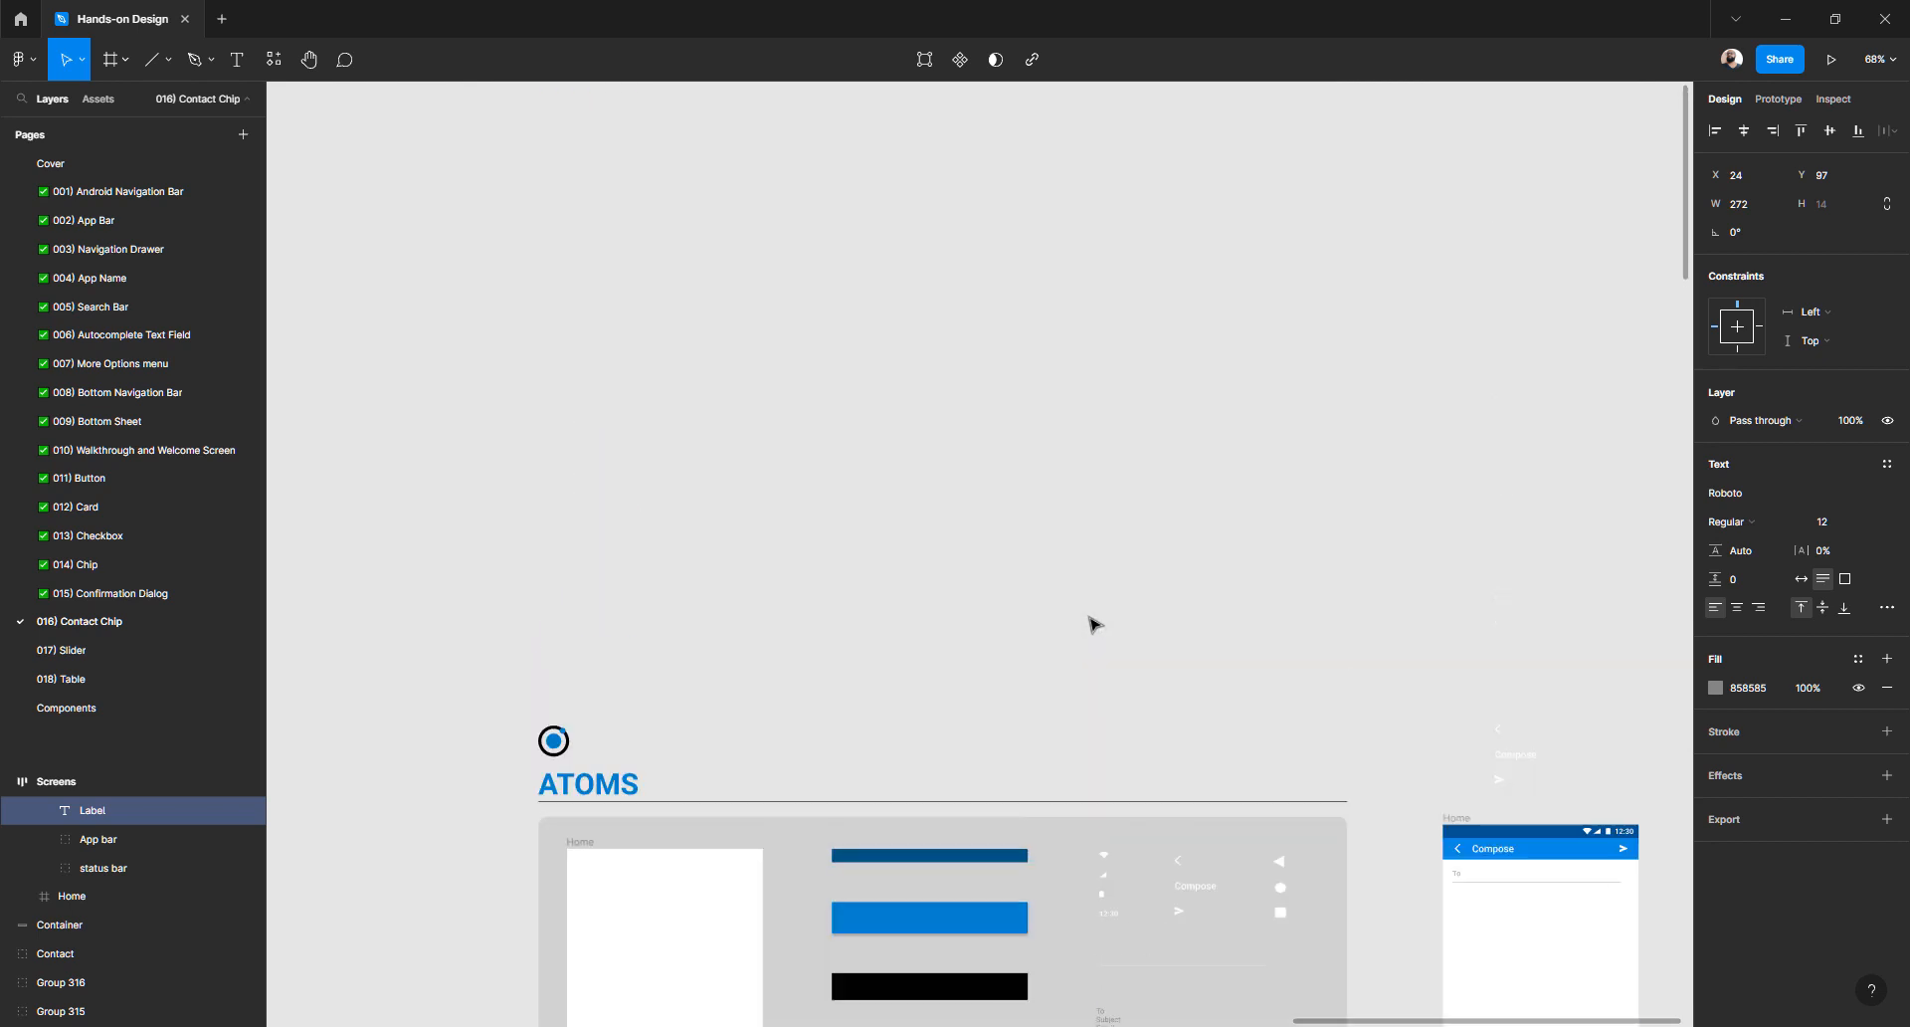
{"action": "scroll", "coordinate": [1092, 618], "scroll_direction": "down", "scroll_amount": 5}
{"action": "scroll", "coordinate": [1164, 609], "scroll_direction": "right", "scroll_amount": 3}
{"action": "scroll", "coordinate": [1284, 581], "scroll_direction": "up", "scroll_amount": 8}
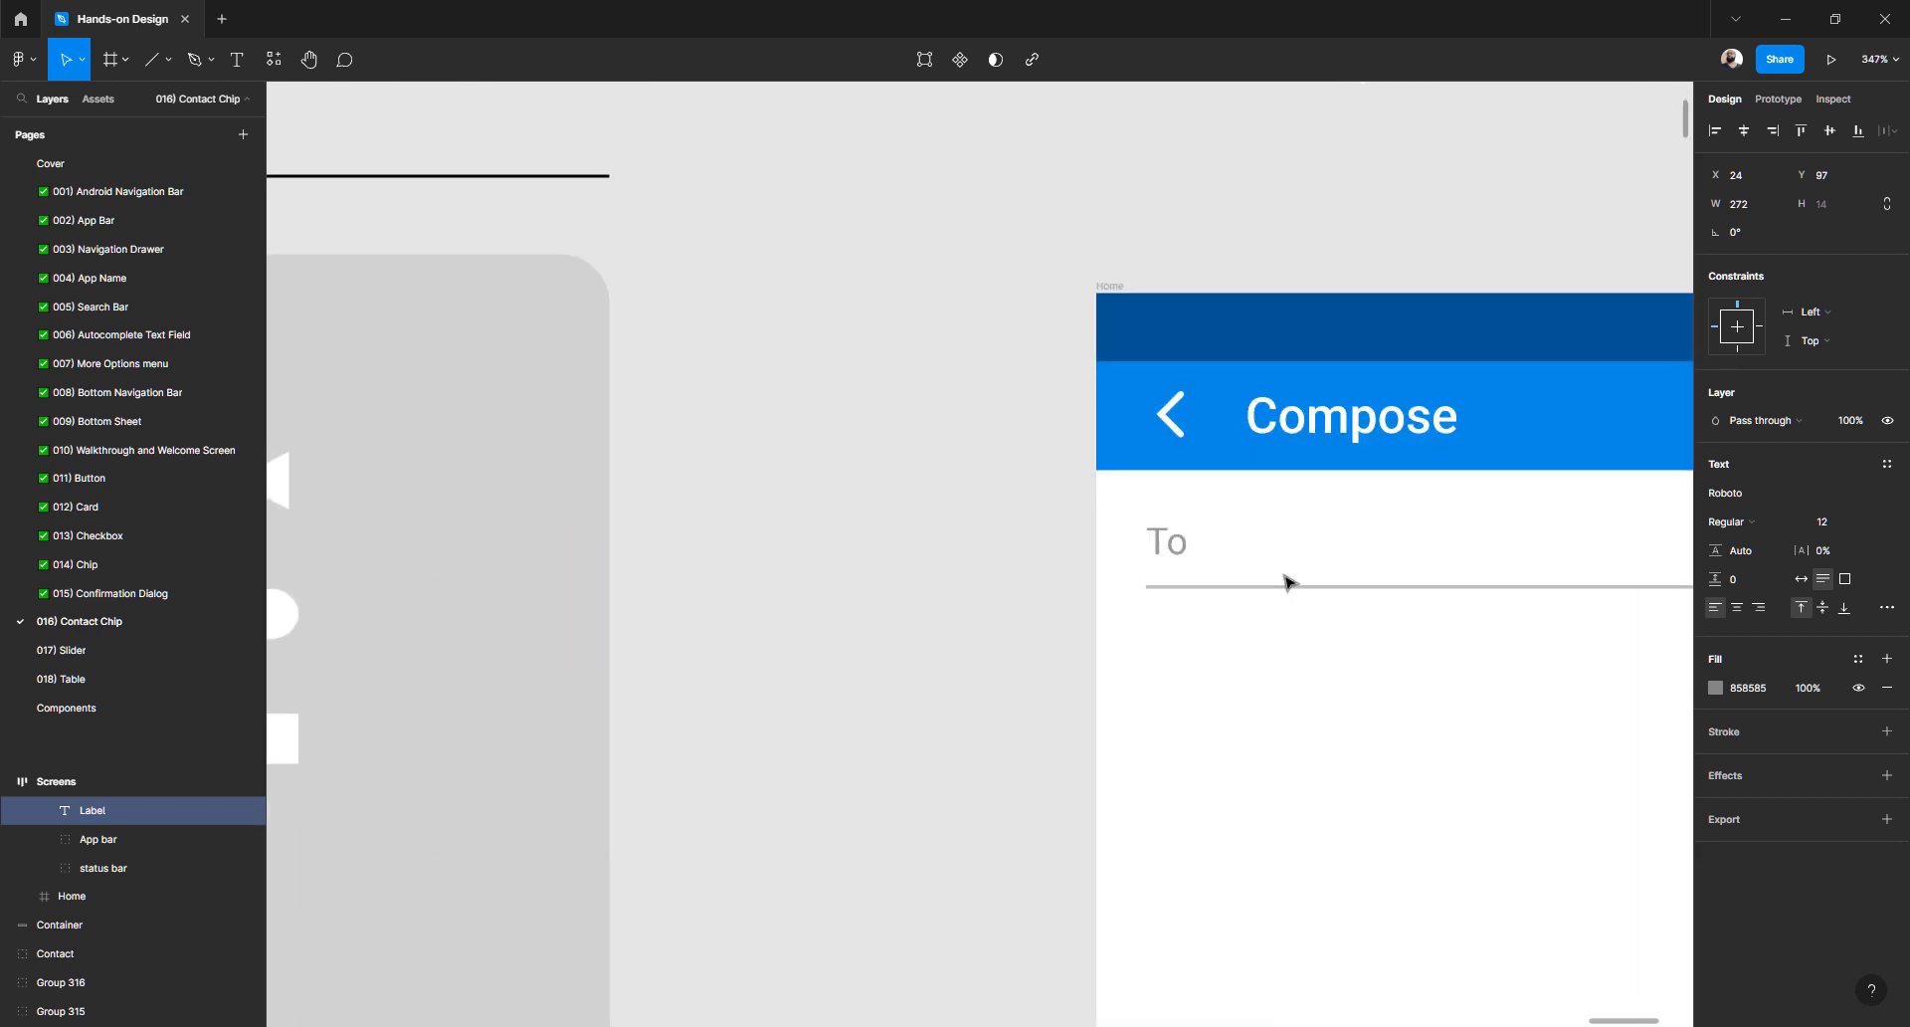
{"action": "scroll", "coordinate": [1285, 583], "scroll_direction": "right", "scroll_amount": 6}
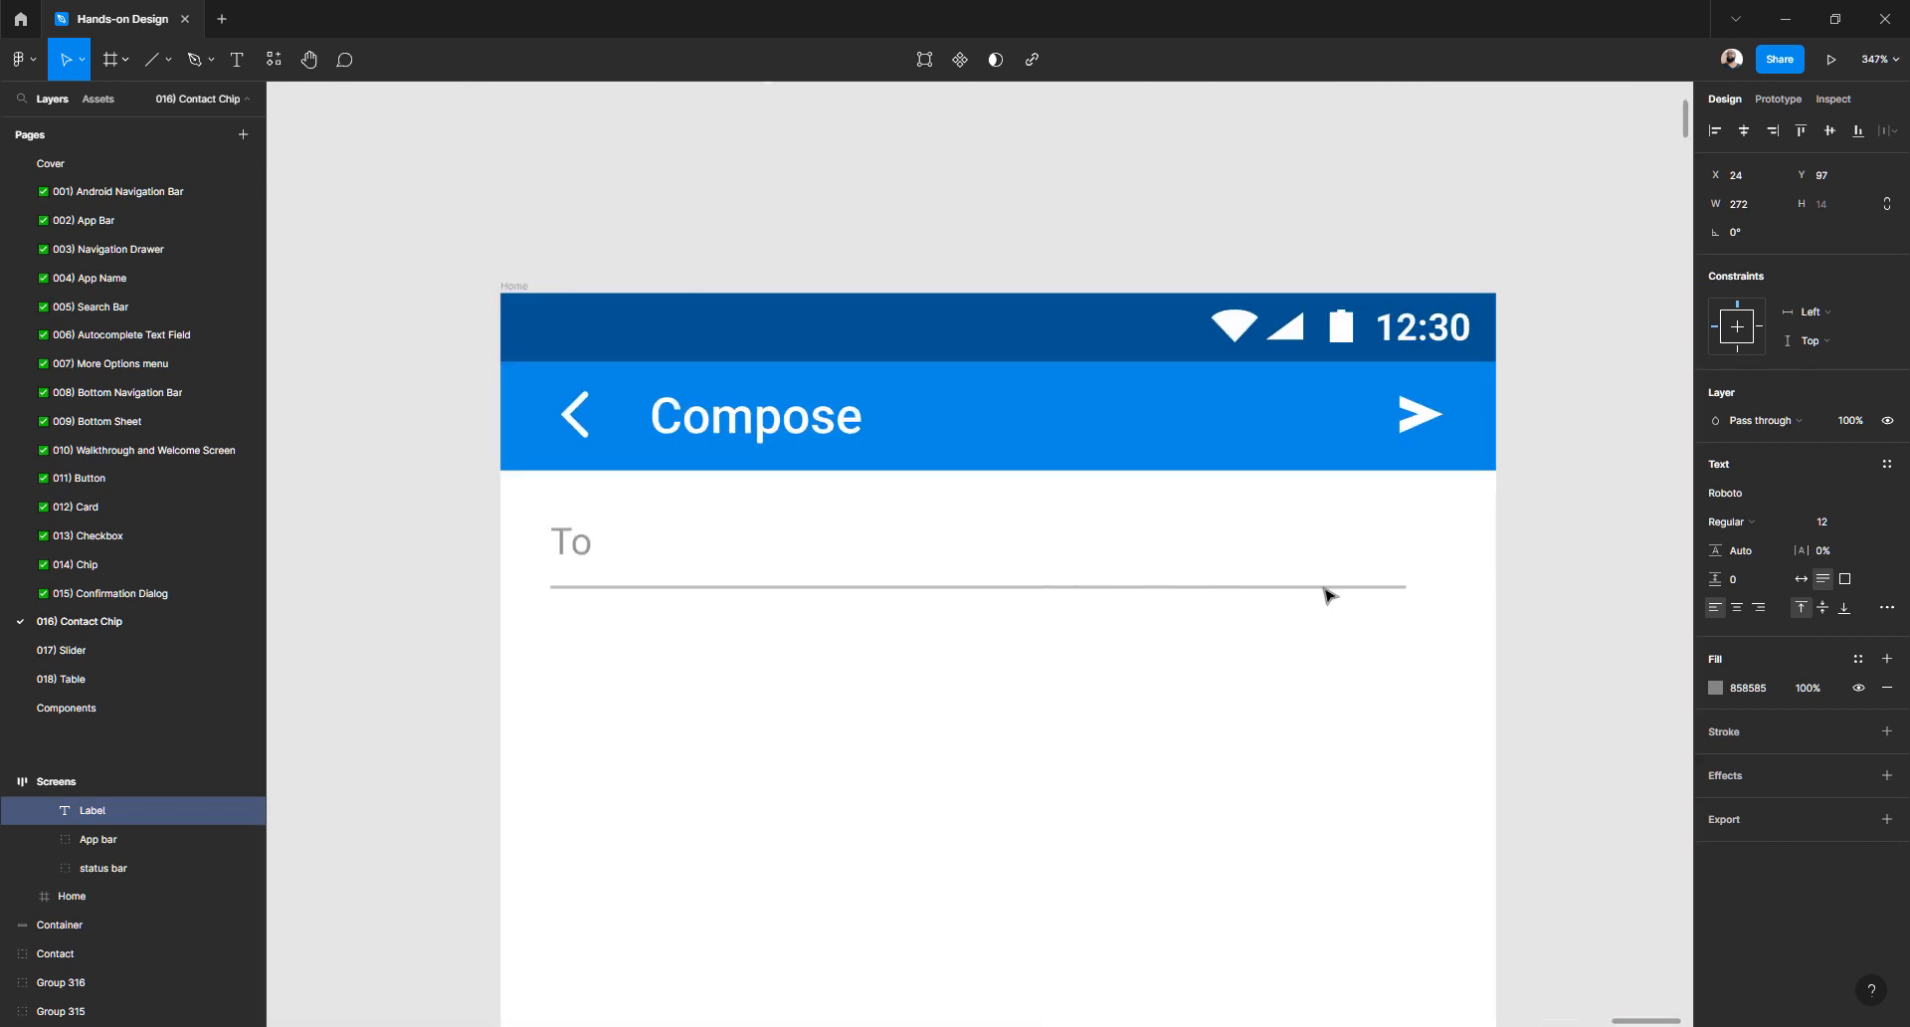
- Set the divider's width to 288 (304-16)
{"action": "left_click", "coordinate": [1325, 589]}
{"action": "key", "text": "alt"}
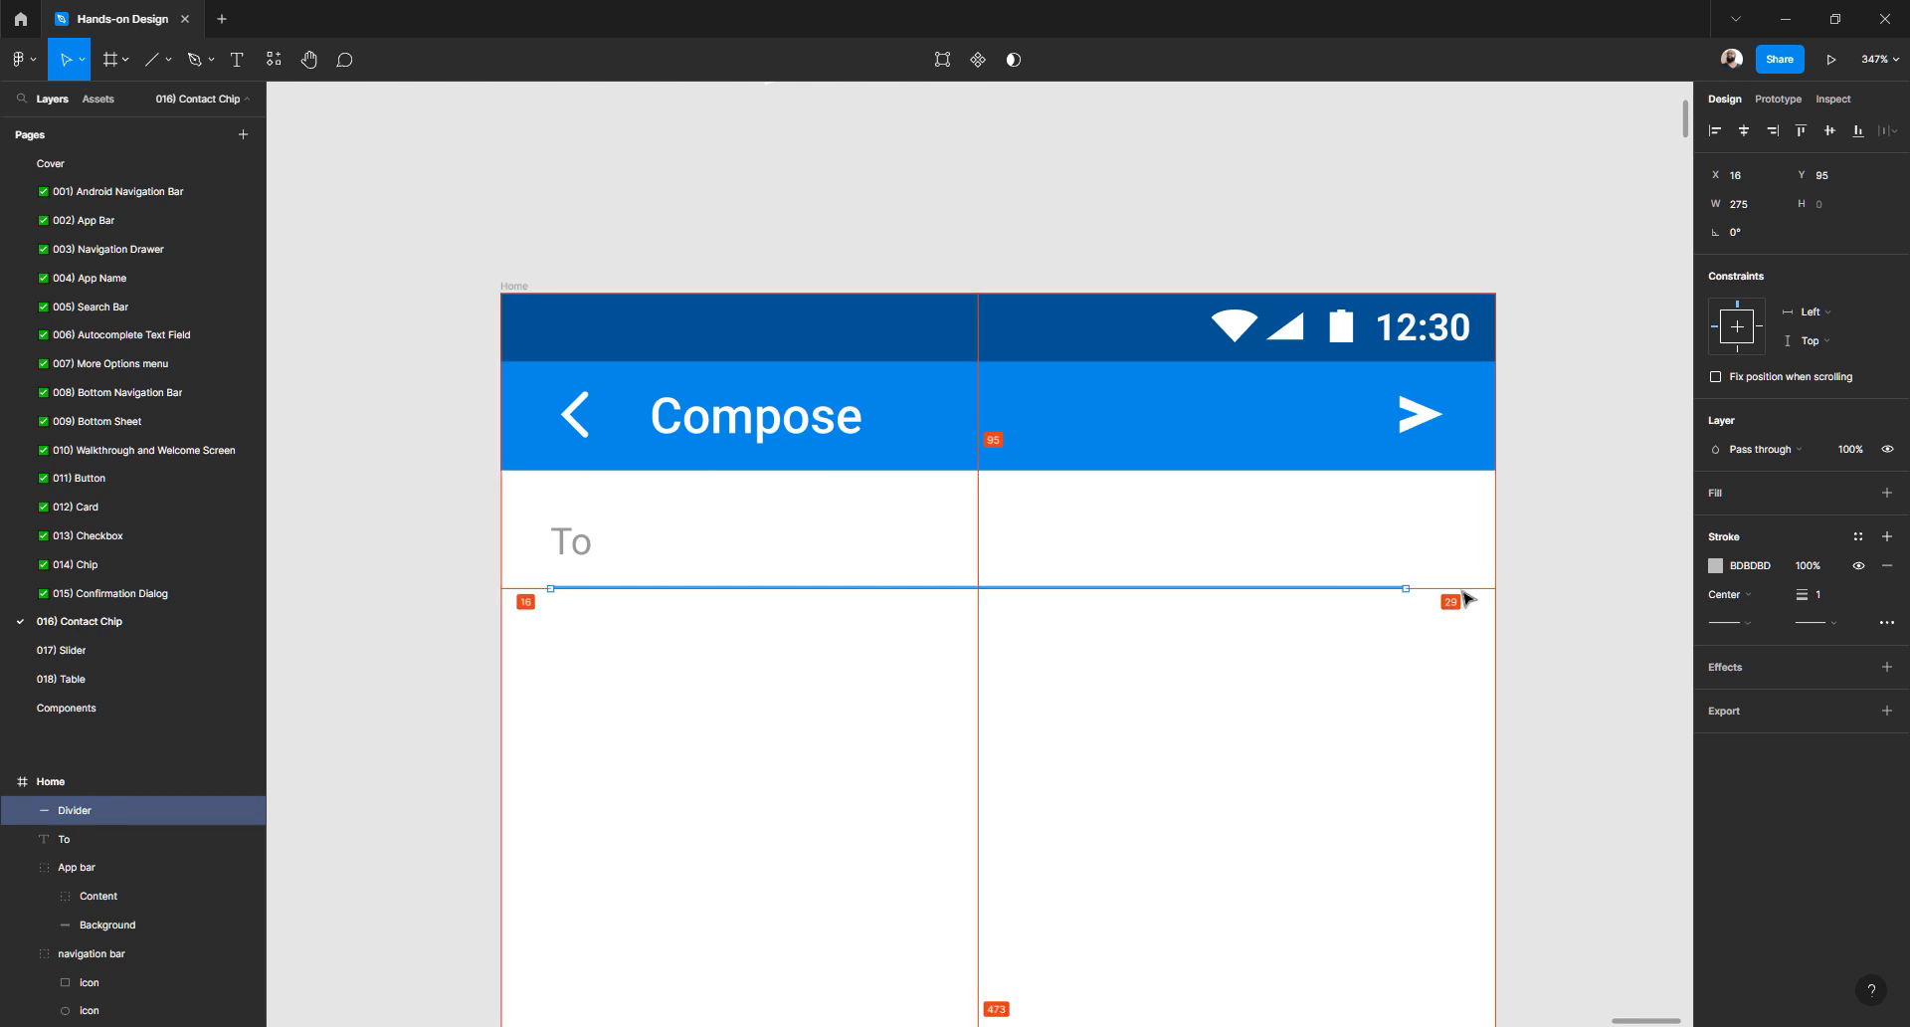
{"action": "left_click_drag", "start_coordinate": [1406, 588], "coordinate": [1496, 588]}
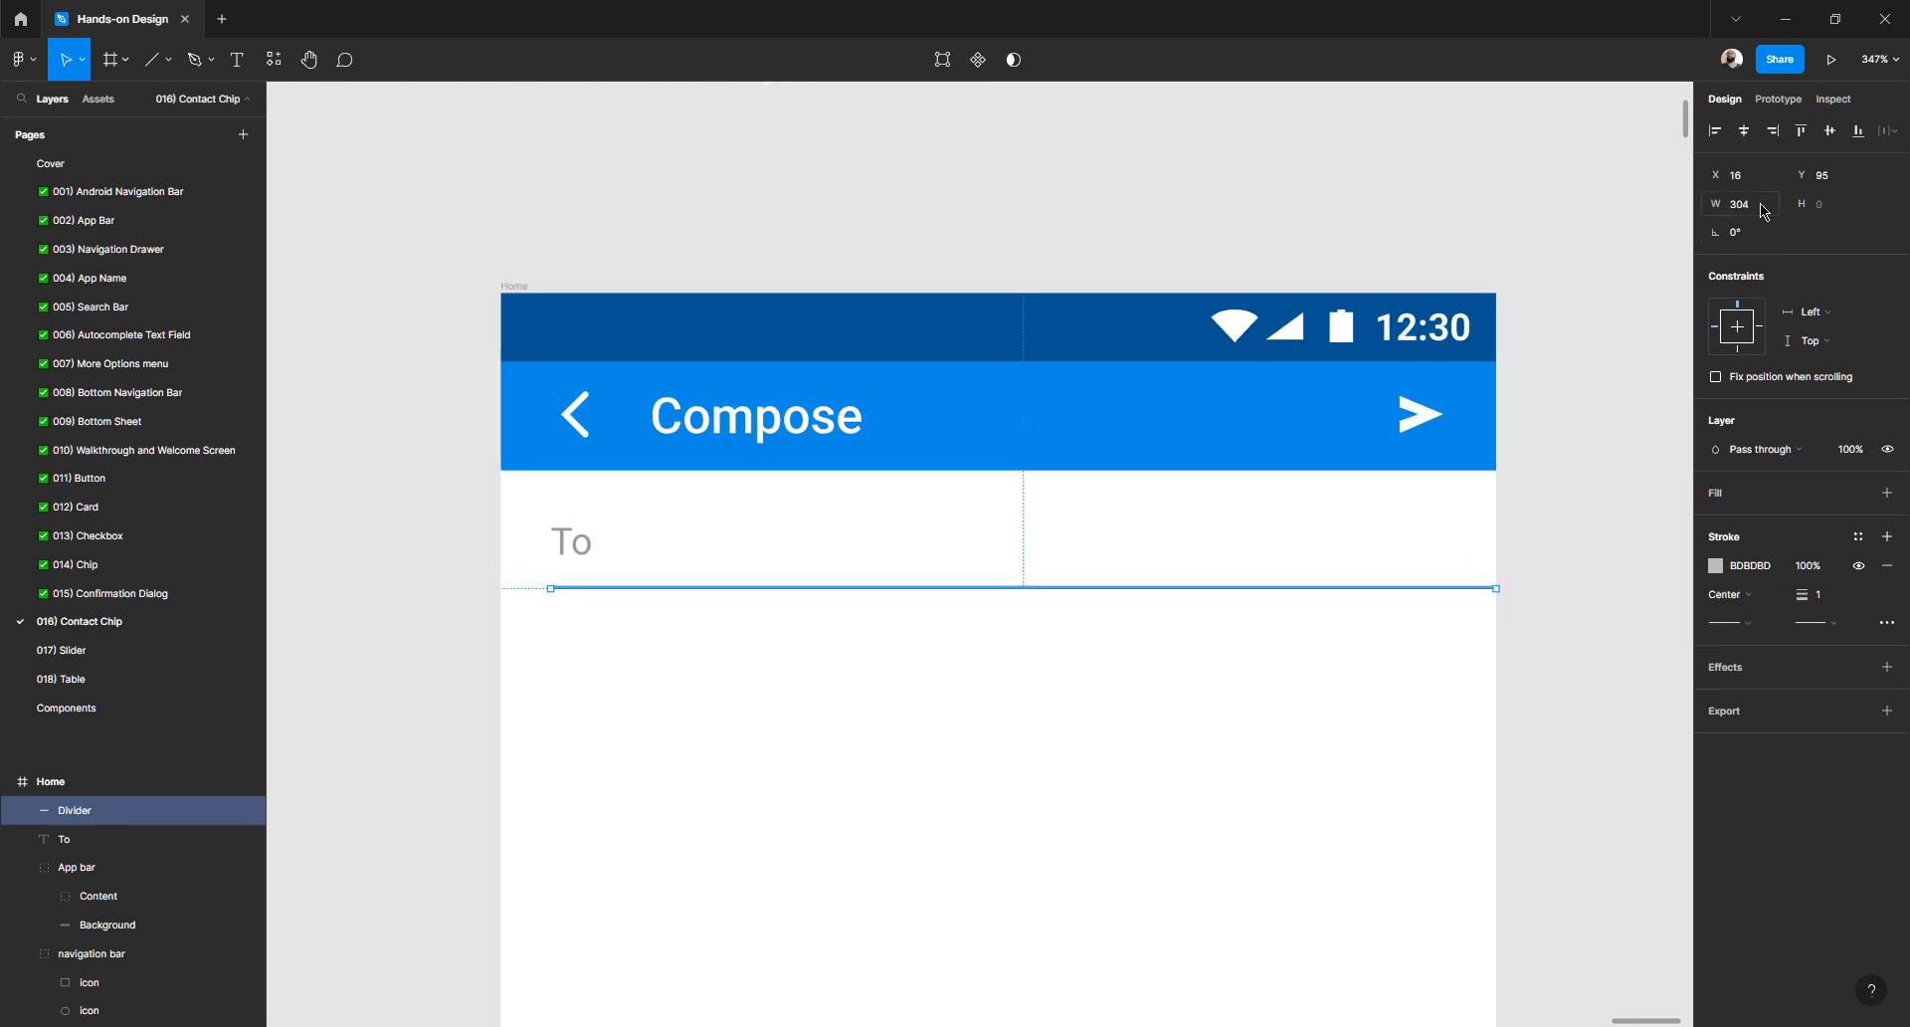
{"action": "left_click", "coordinate": [1764, 210]}
{"action": "type", "text": "-16"}
{"action": "key", "text": "Return"}
{"action": "left_click", "coordinate": [458, 606]}
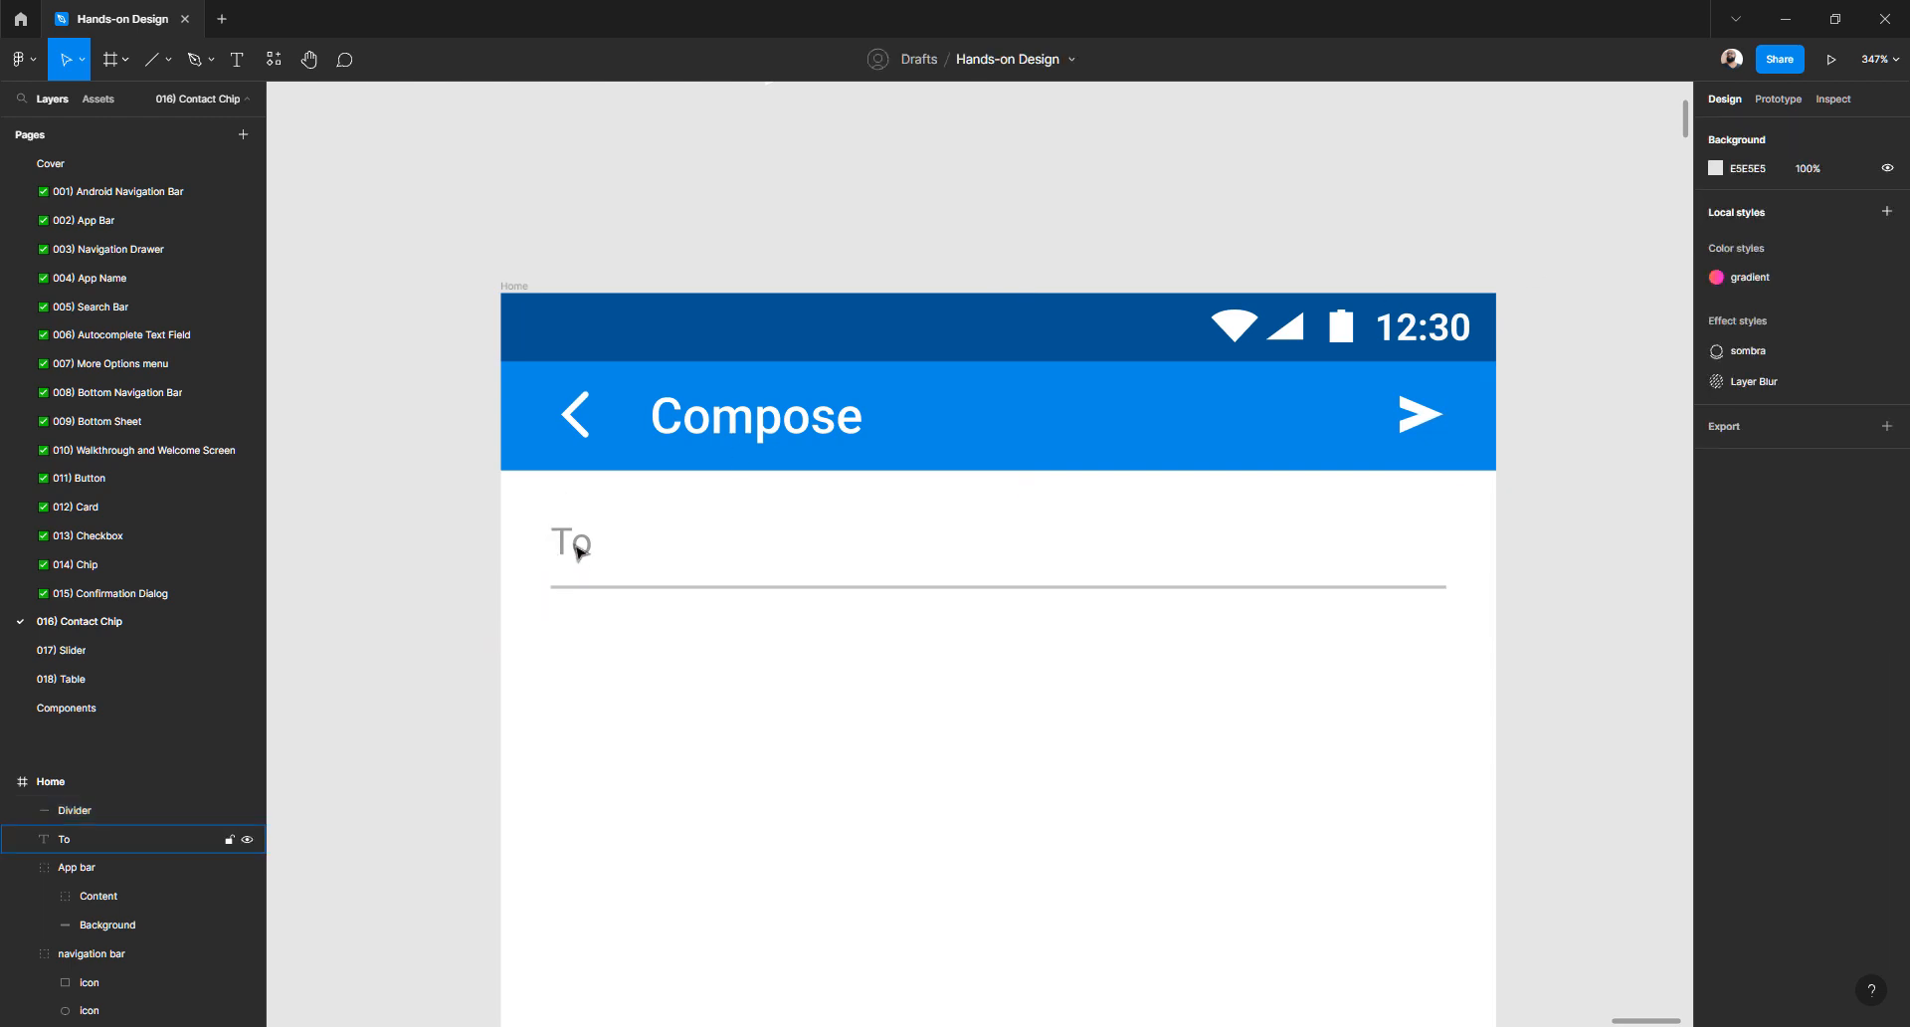
- Change the To text fill to light grey BDBDBD to match the divider
{"action": "left_click", "coordinate": [576, 542]}
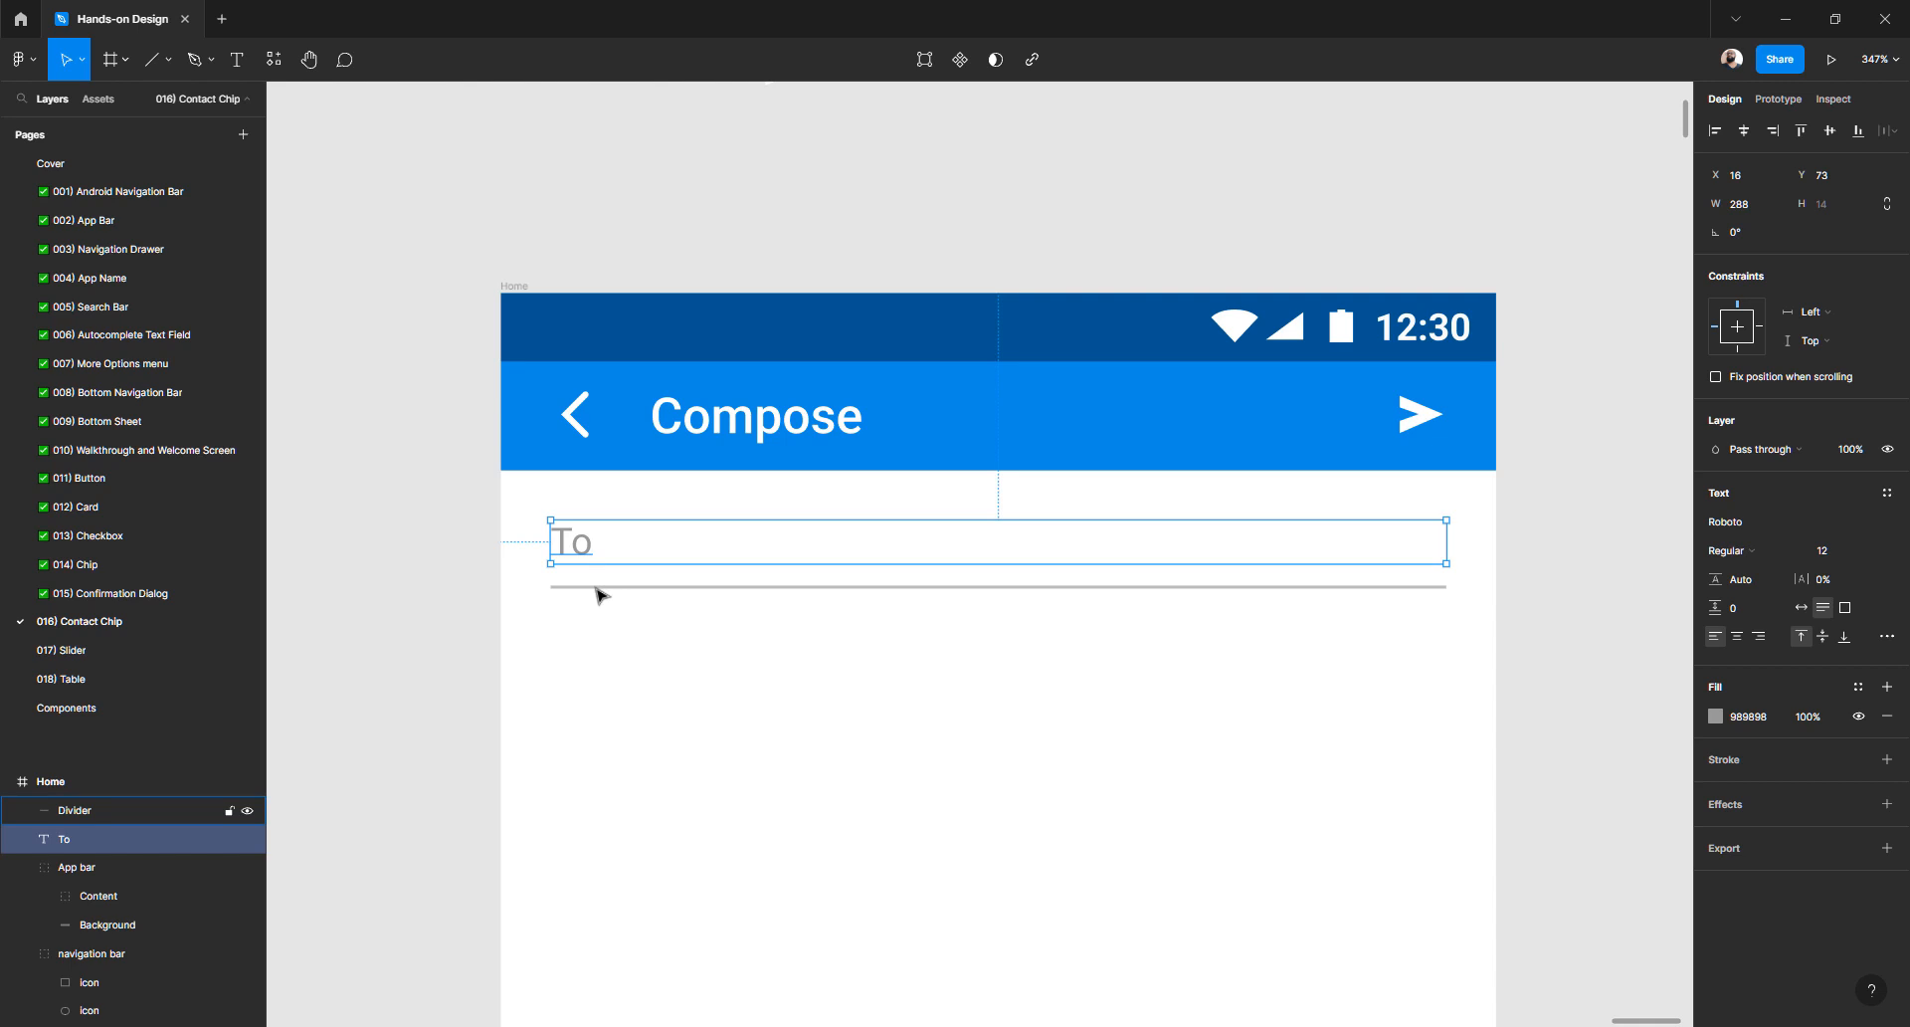
{"action": "left_click", "coordinate": [583, 589]}
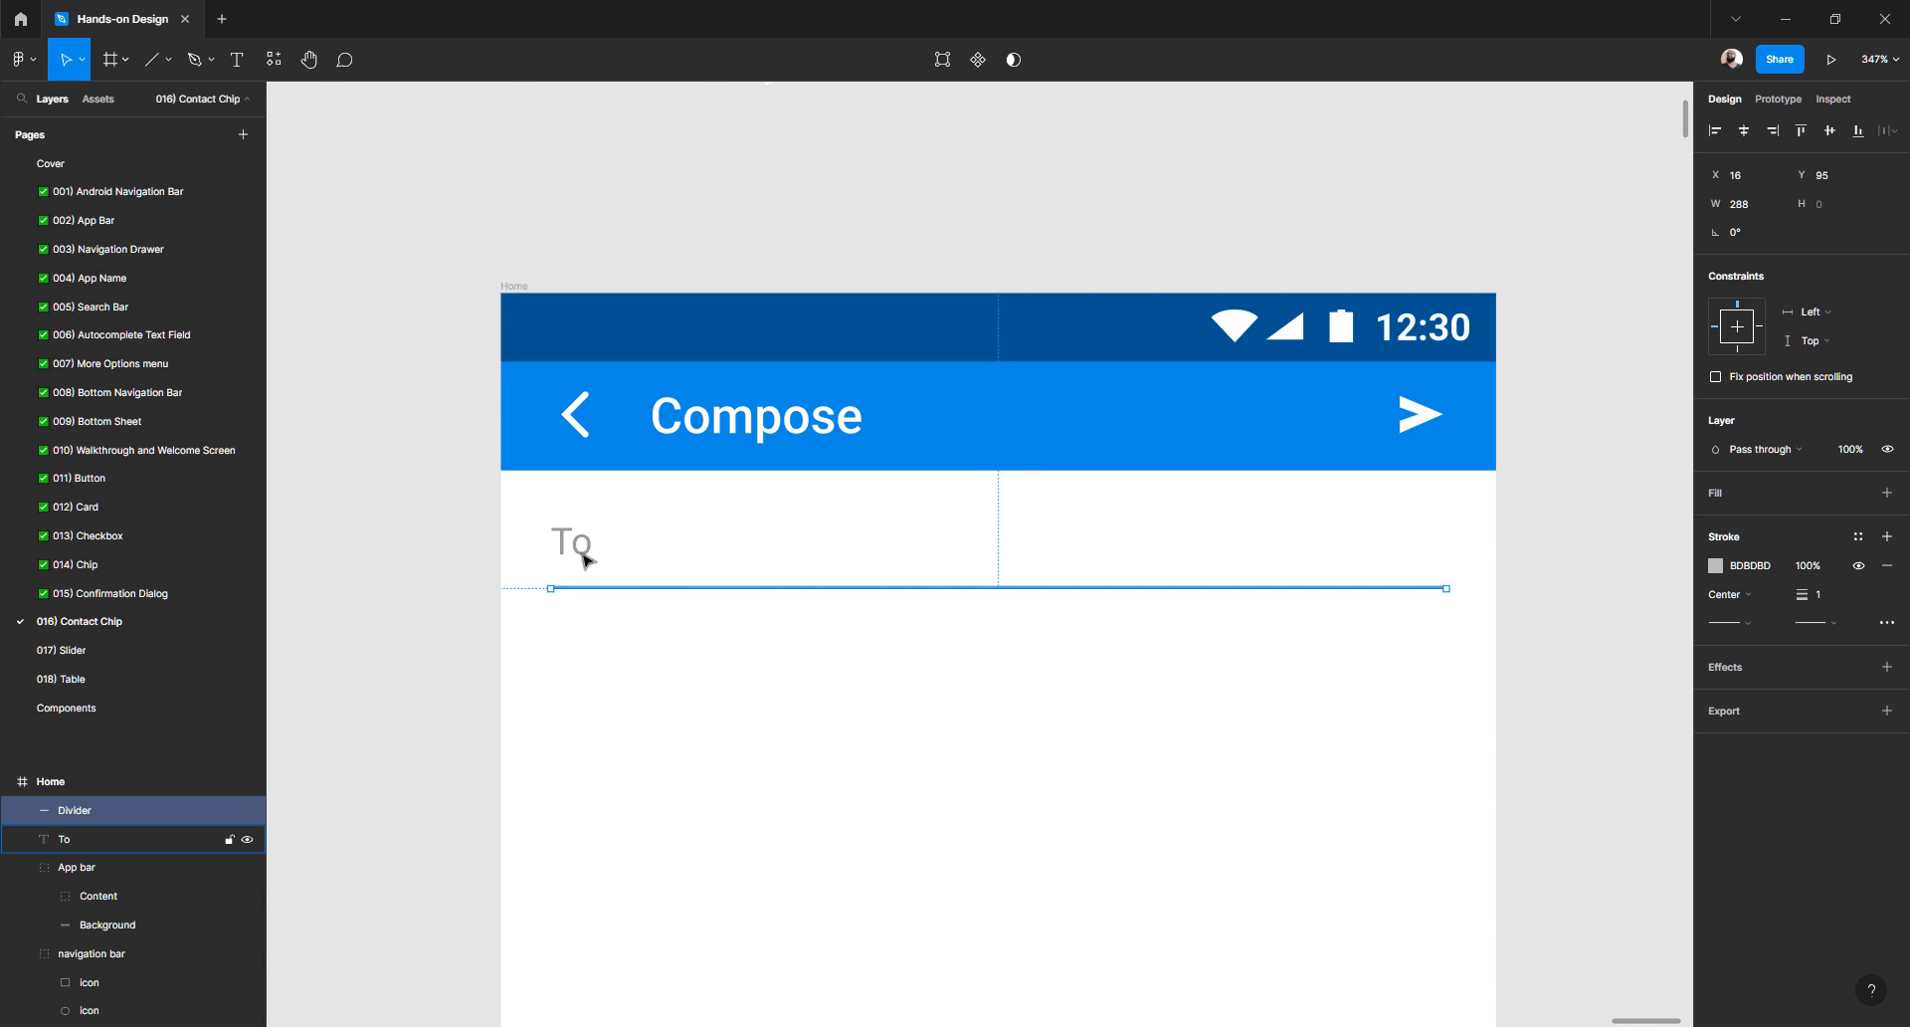
{"action": "left_click", "coordinate": [585, 560]}
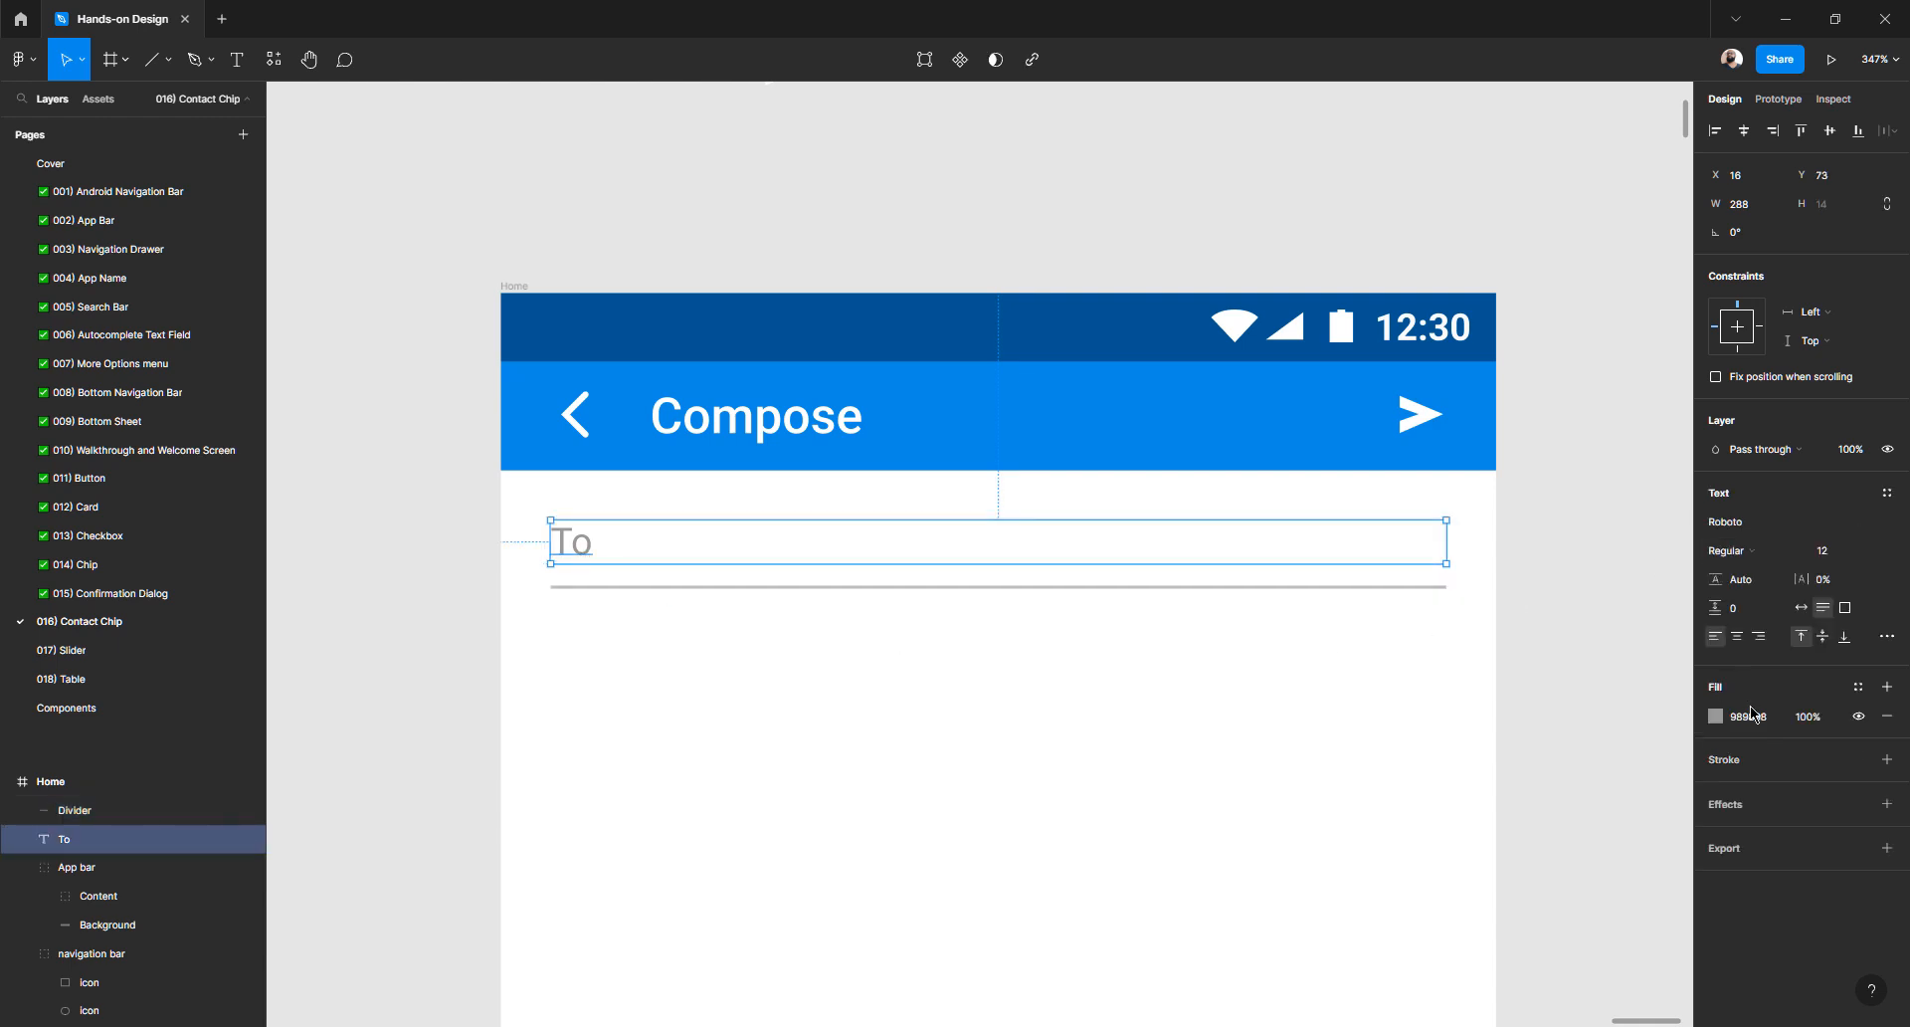
{"action": "left_click", "coordinate": [1757, 717]}
{"action": "type", "text": "bdbdbd"}
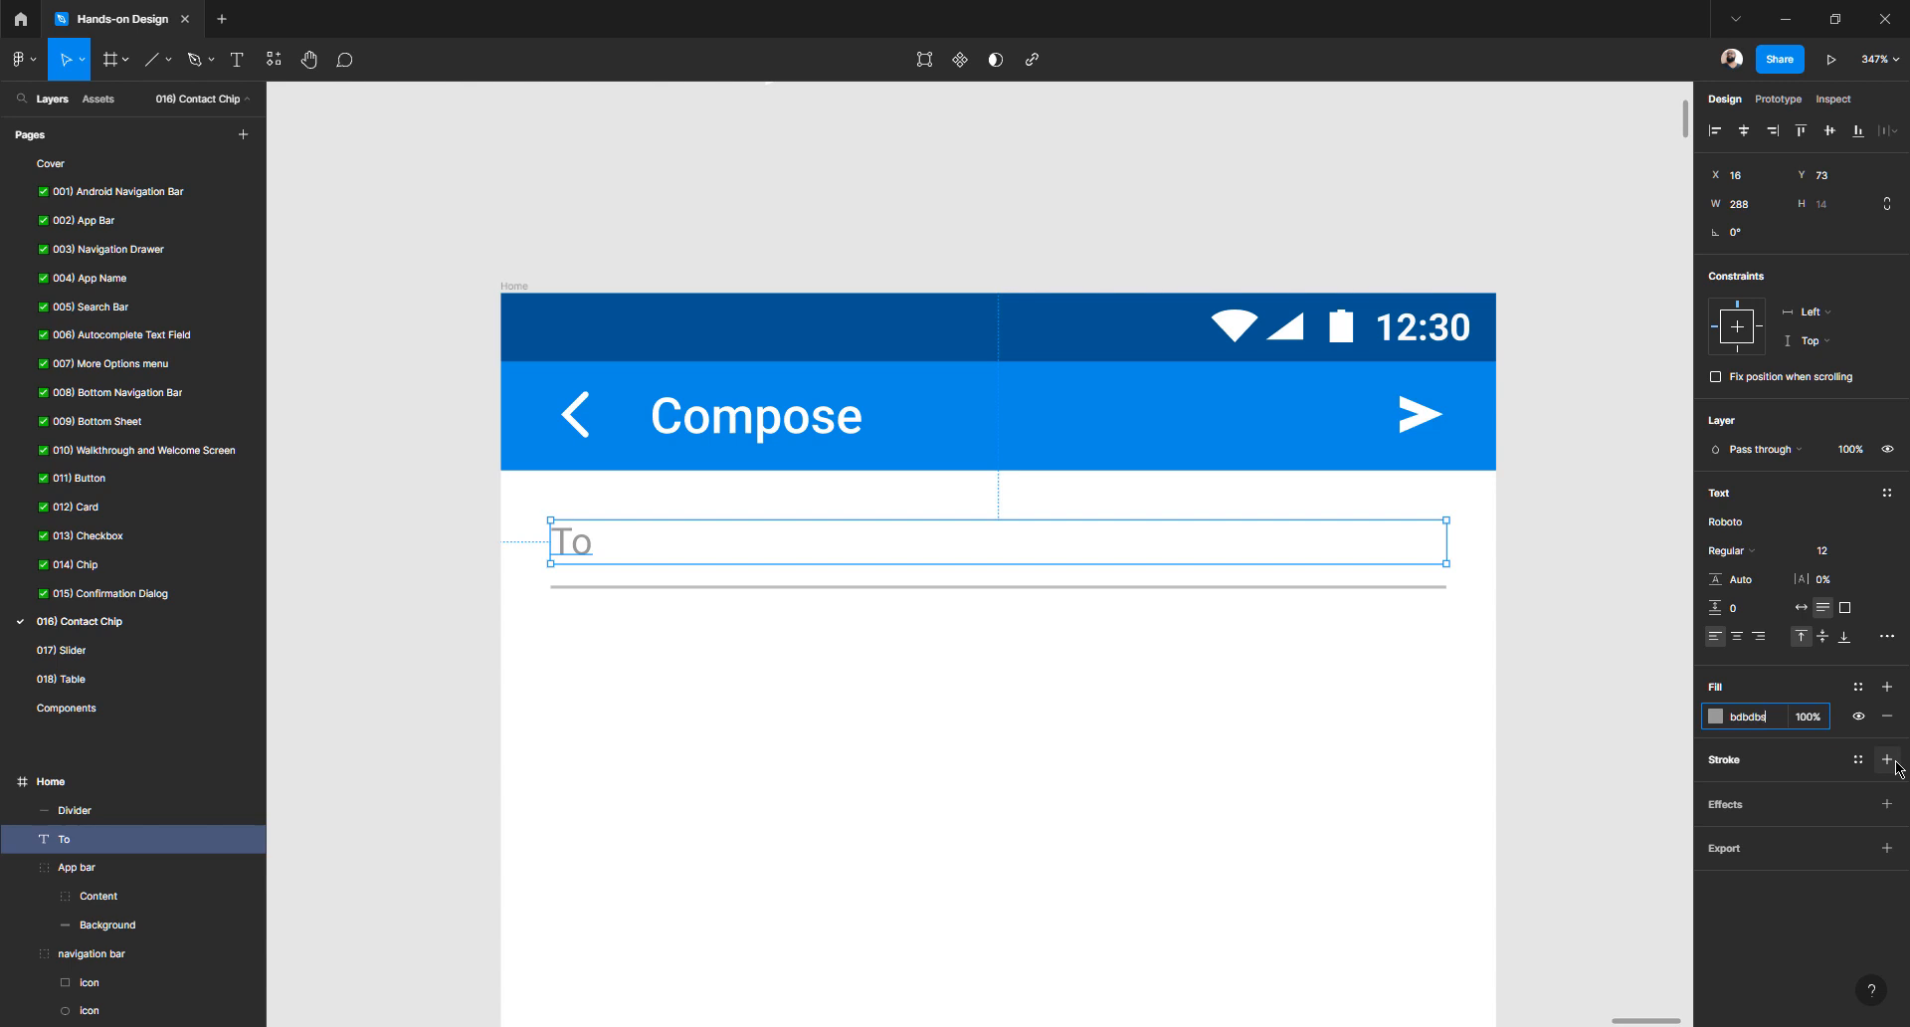
{"action": "key", "text": "Return"}
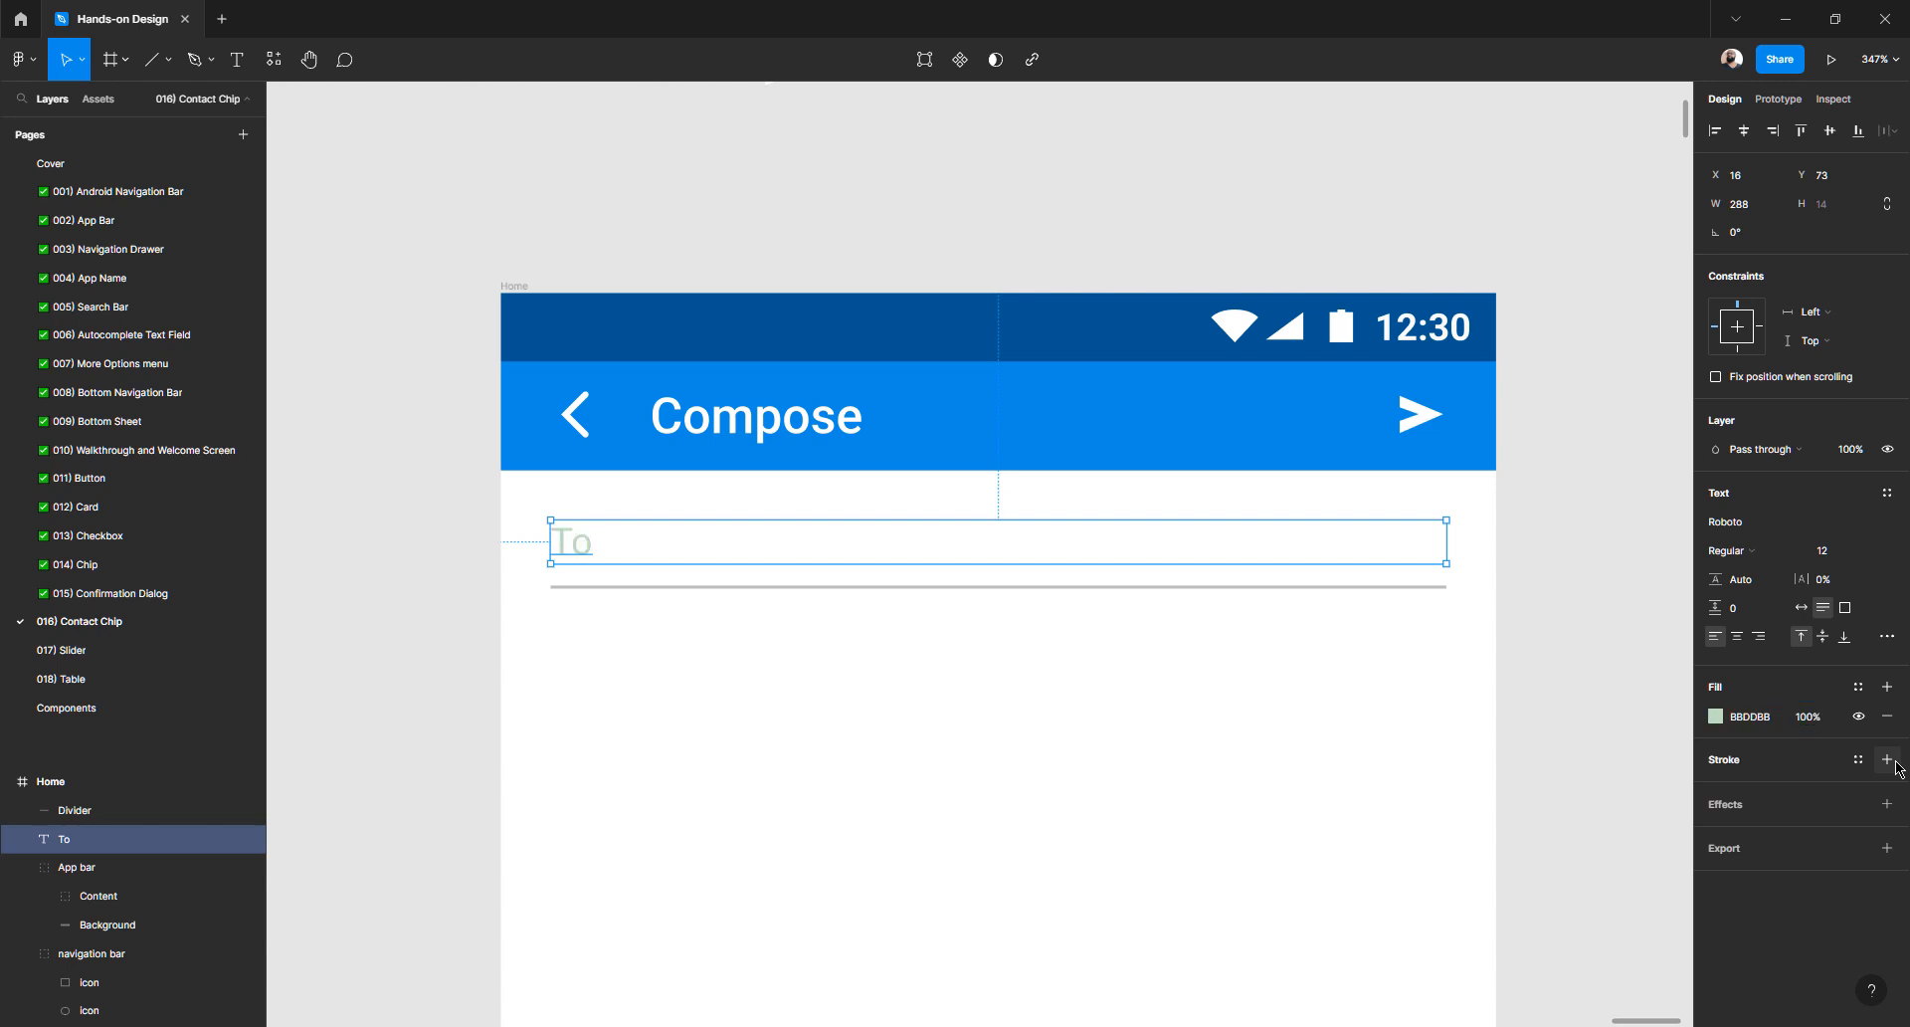
{"action": "left_click", "coordinate": [1767, 723]}
{"action": "type", "text": "bdbdbd"}
{"action": "key", "text": "Return"}
{"action": "left_click", "coordinate": [536, 645]}
{"action": "left_click", "coordinate": [577, 561]}
{"action": "left_click", "coordinate": [574, 589]}
{"action": "left_click", "coordinate": [577, 551]}
{"action": "double_click", "coordinate": [142, 844]}
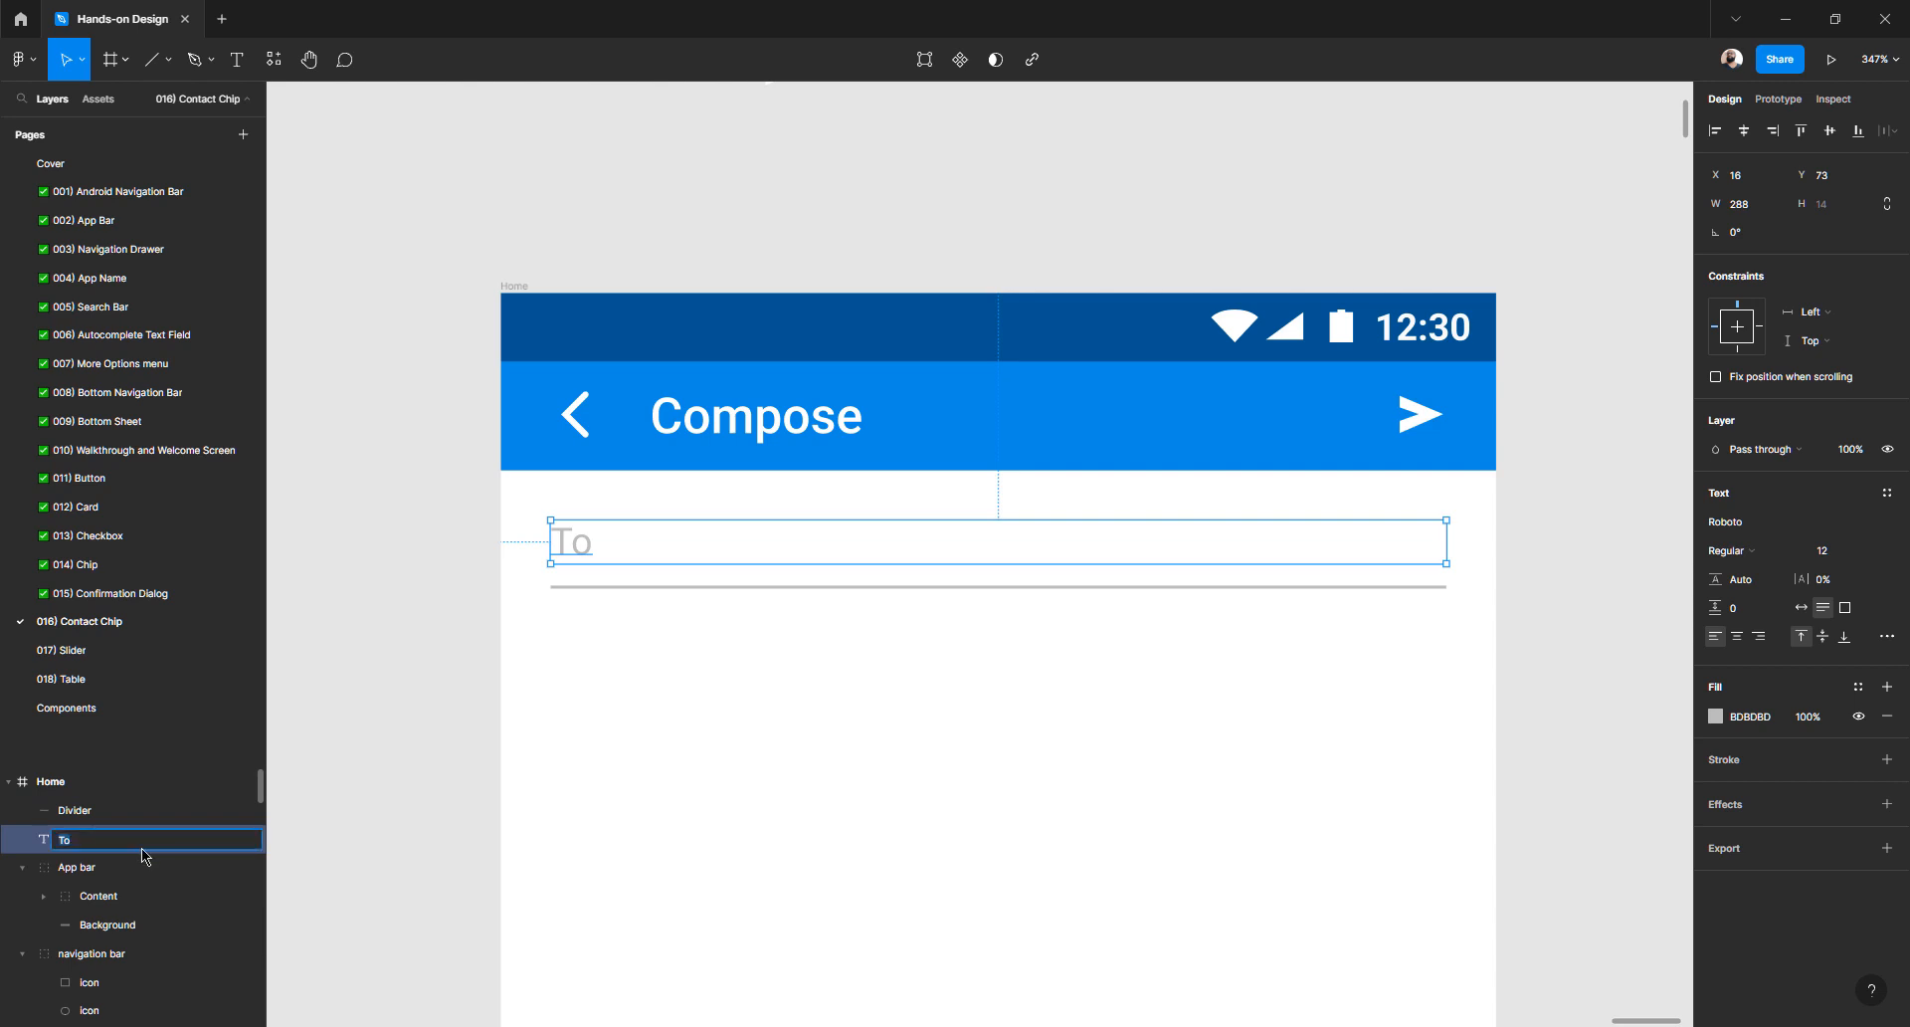
- Group the To text and Divider into a layer named Input
{"action": "type", "text": "Input"}
{"action": "key", "text": "Return"}
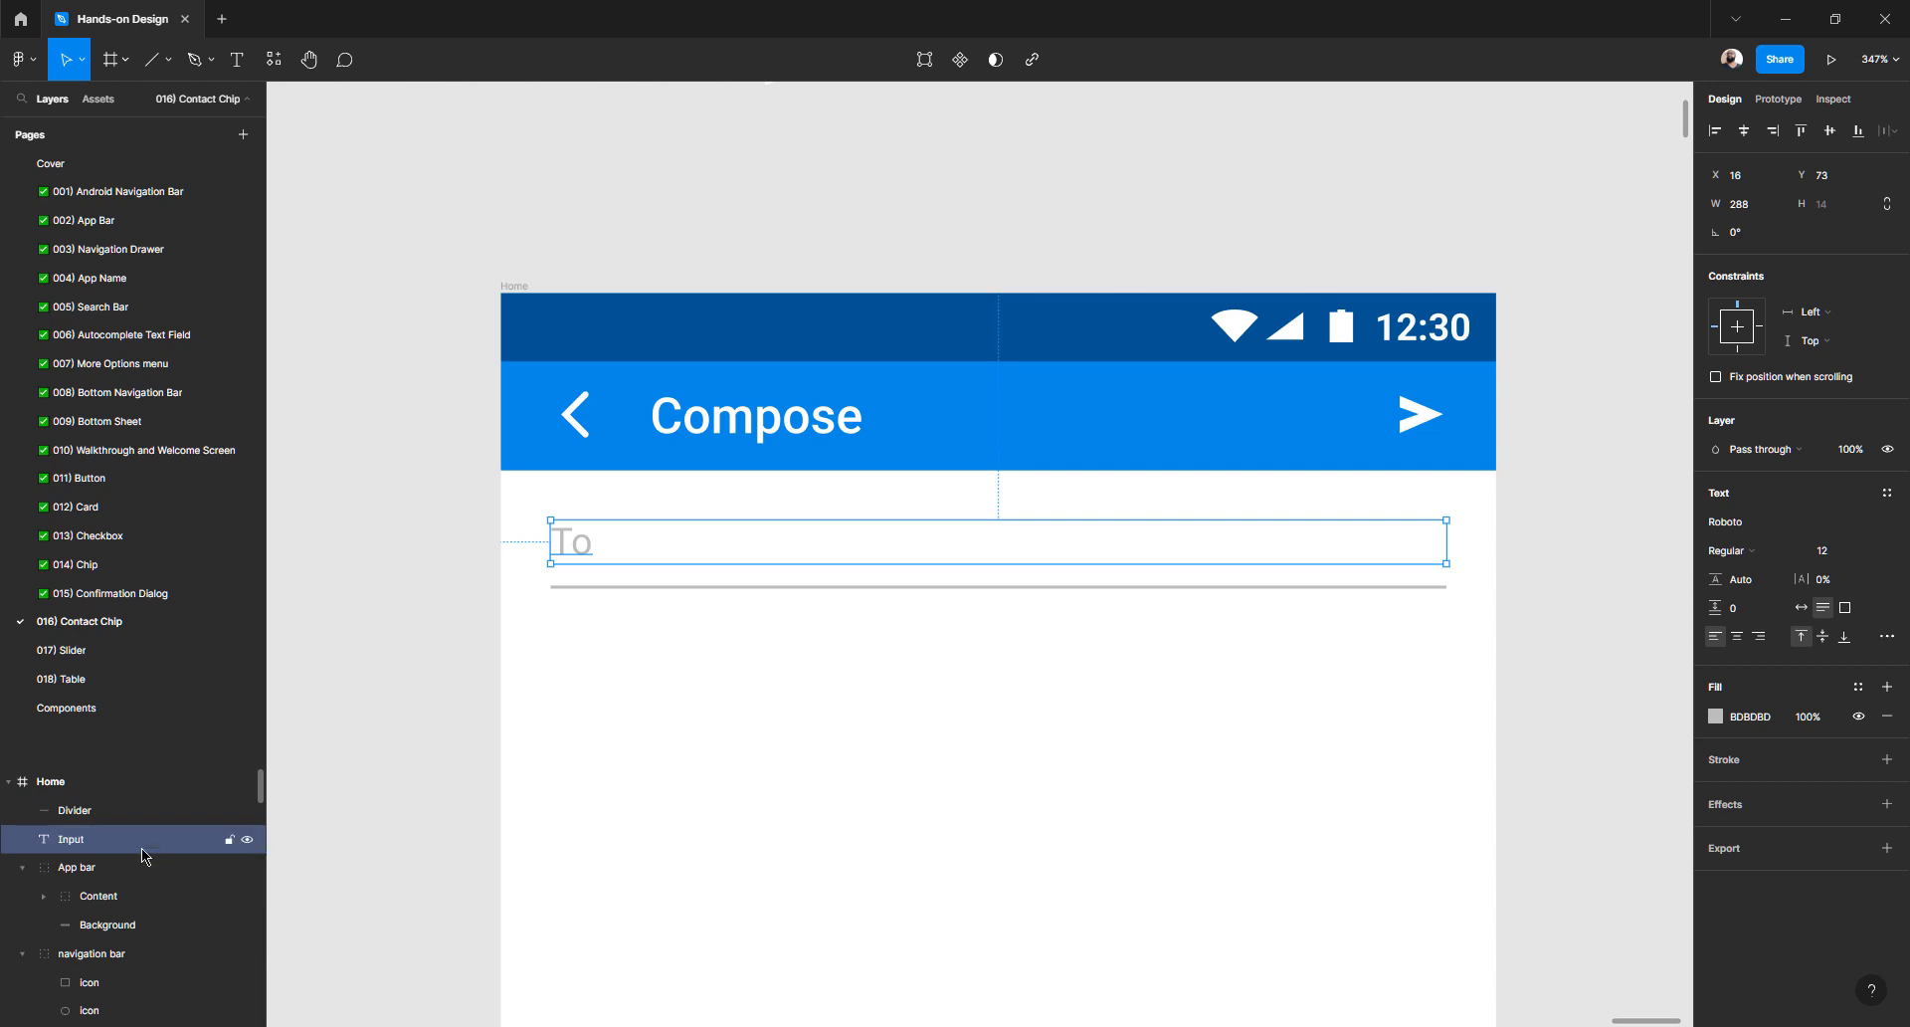
{"action": "left_click", "coordinate": [567, 590]}
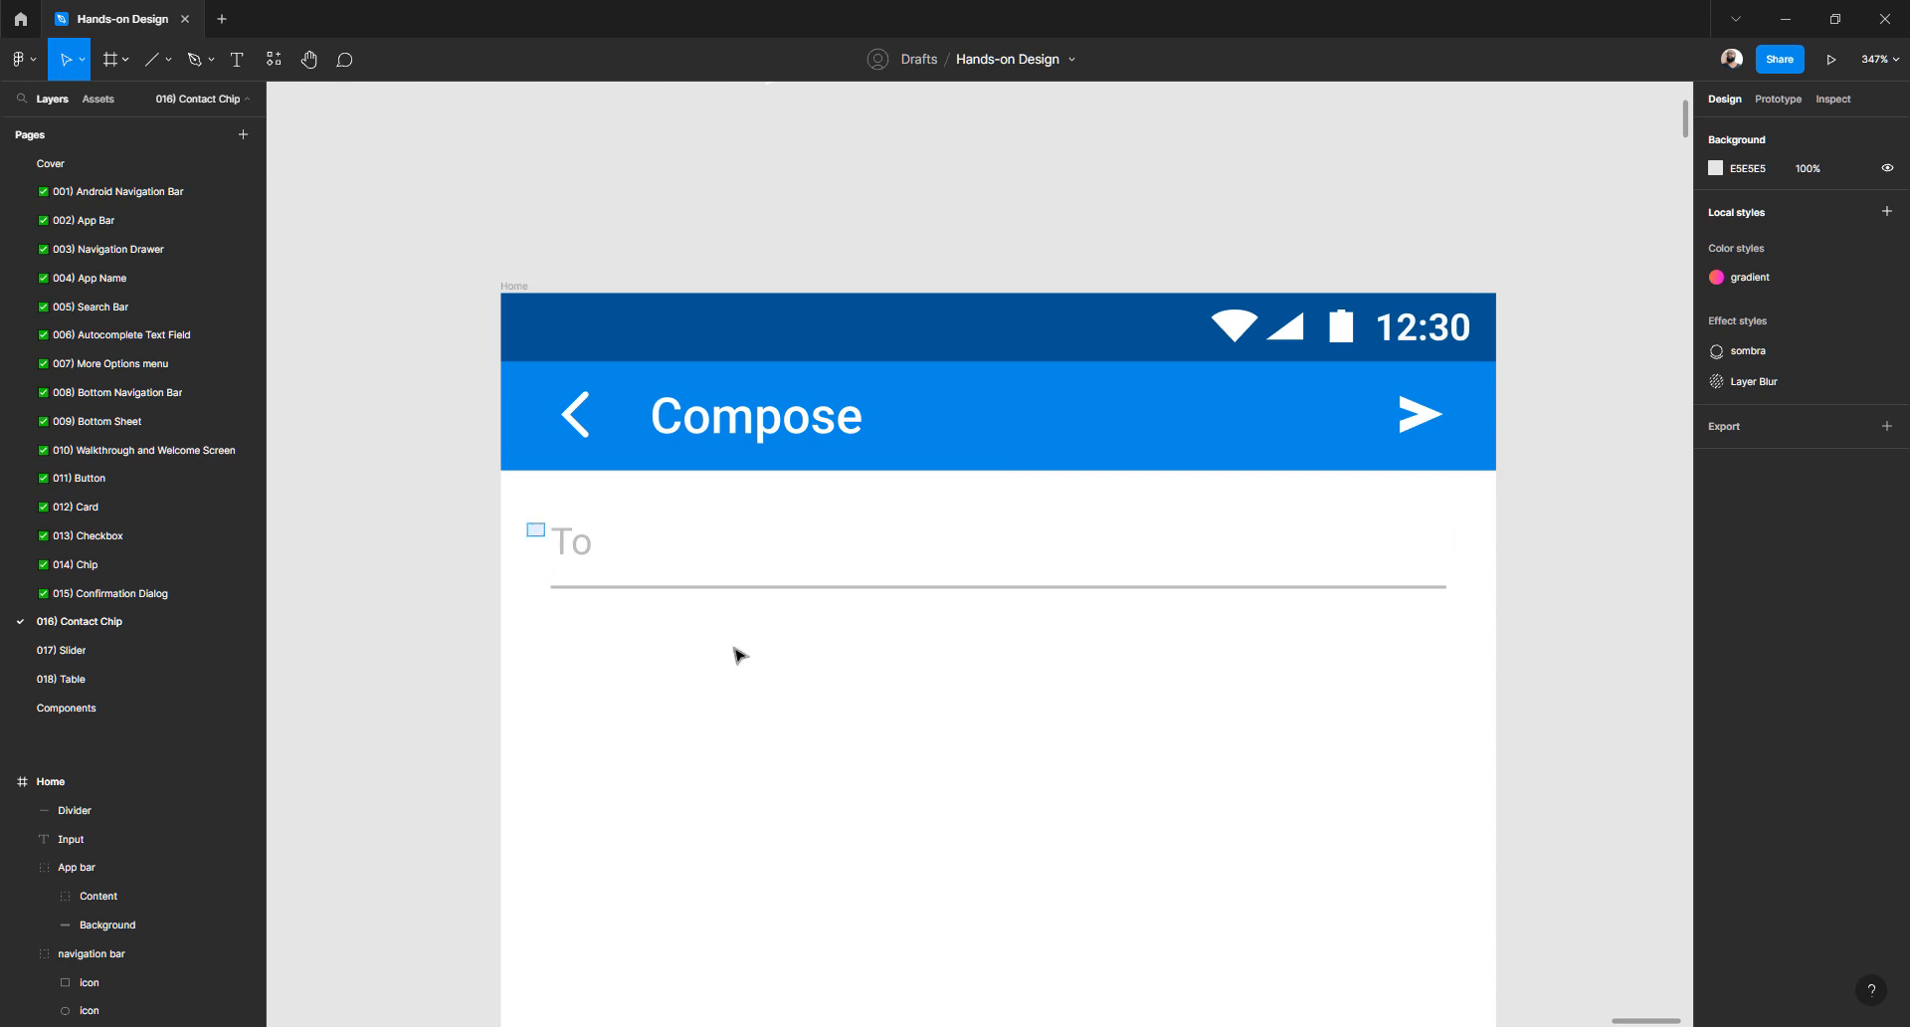
{"action": "left_click_drag", "start_coordinate": [526, 524], "coordinate": [740, 653]}
{"action": "key", "text": "ctrl+g"}
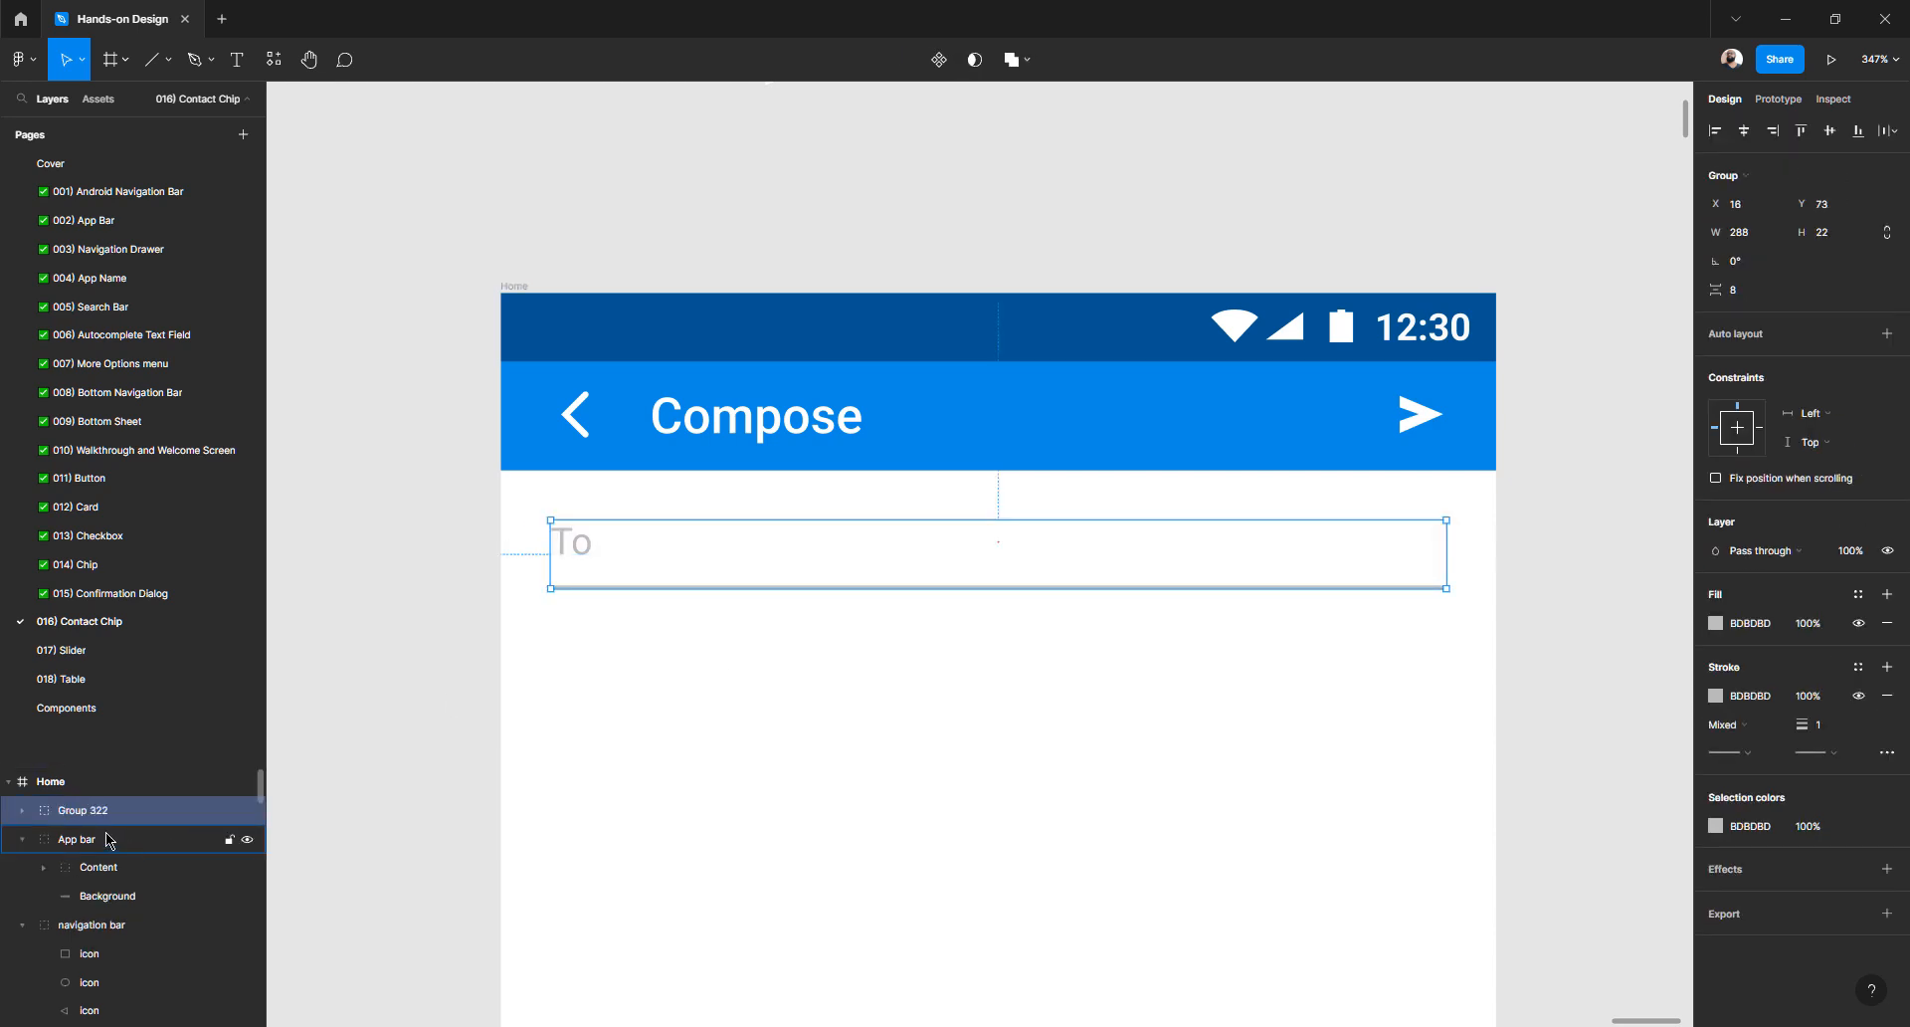
{"action": "double_click", "coordinate": [84, 812]}
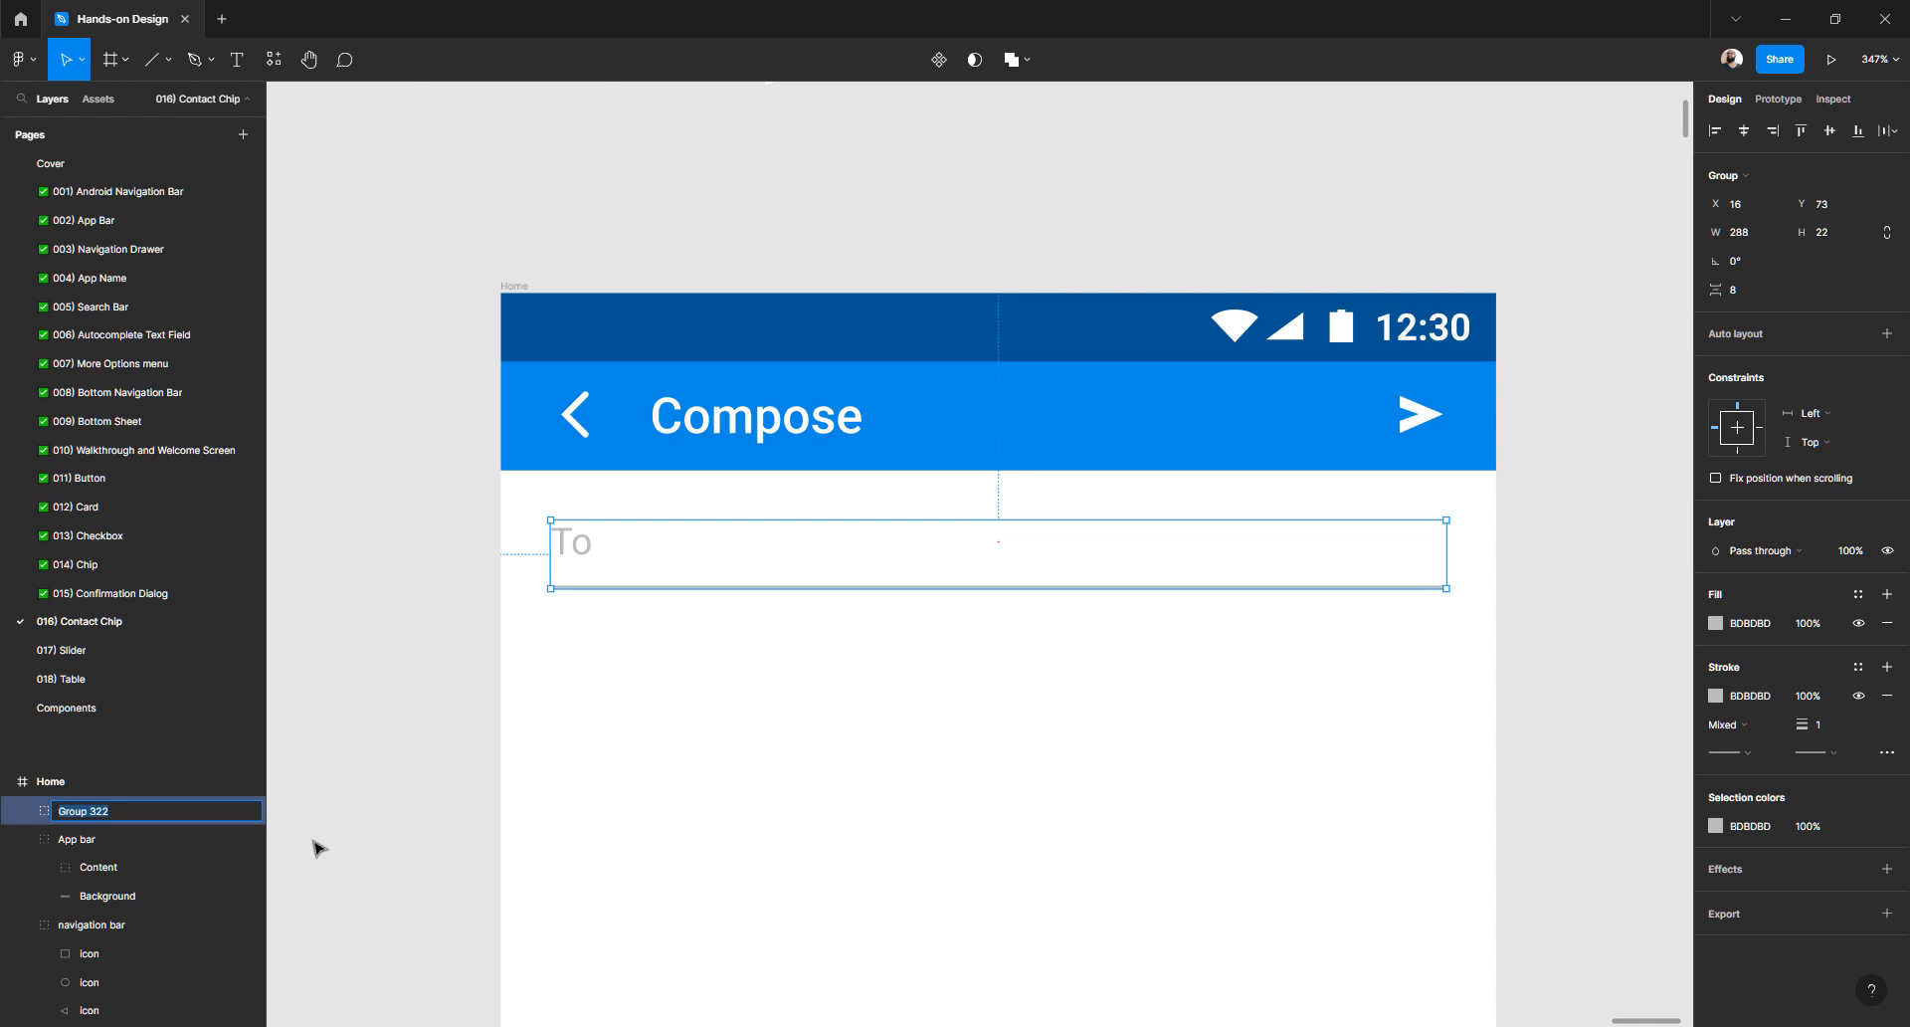
{"action": "type", "text": "Input"}
{"action": "key", "text": "Return"}
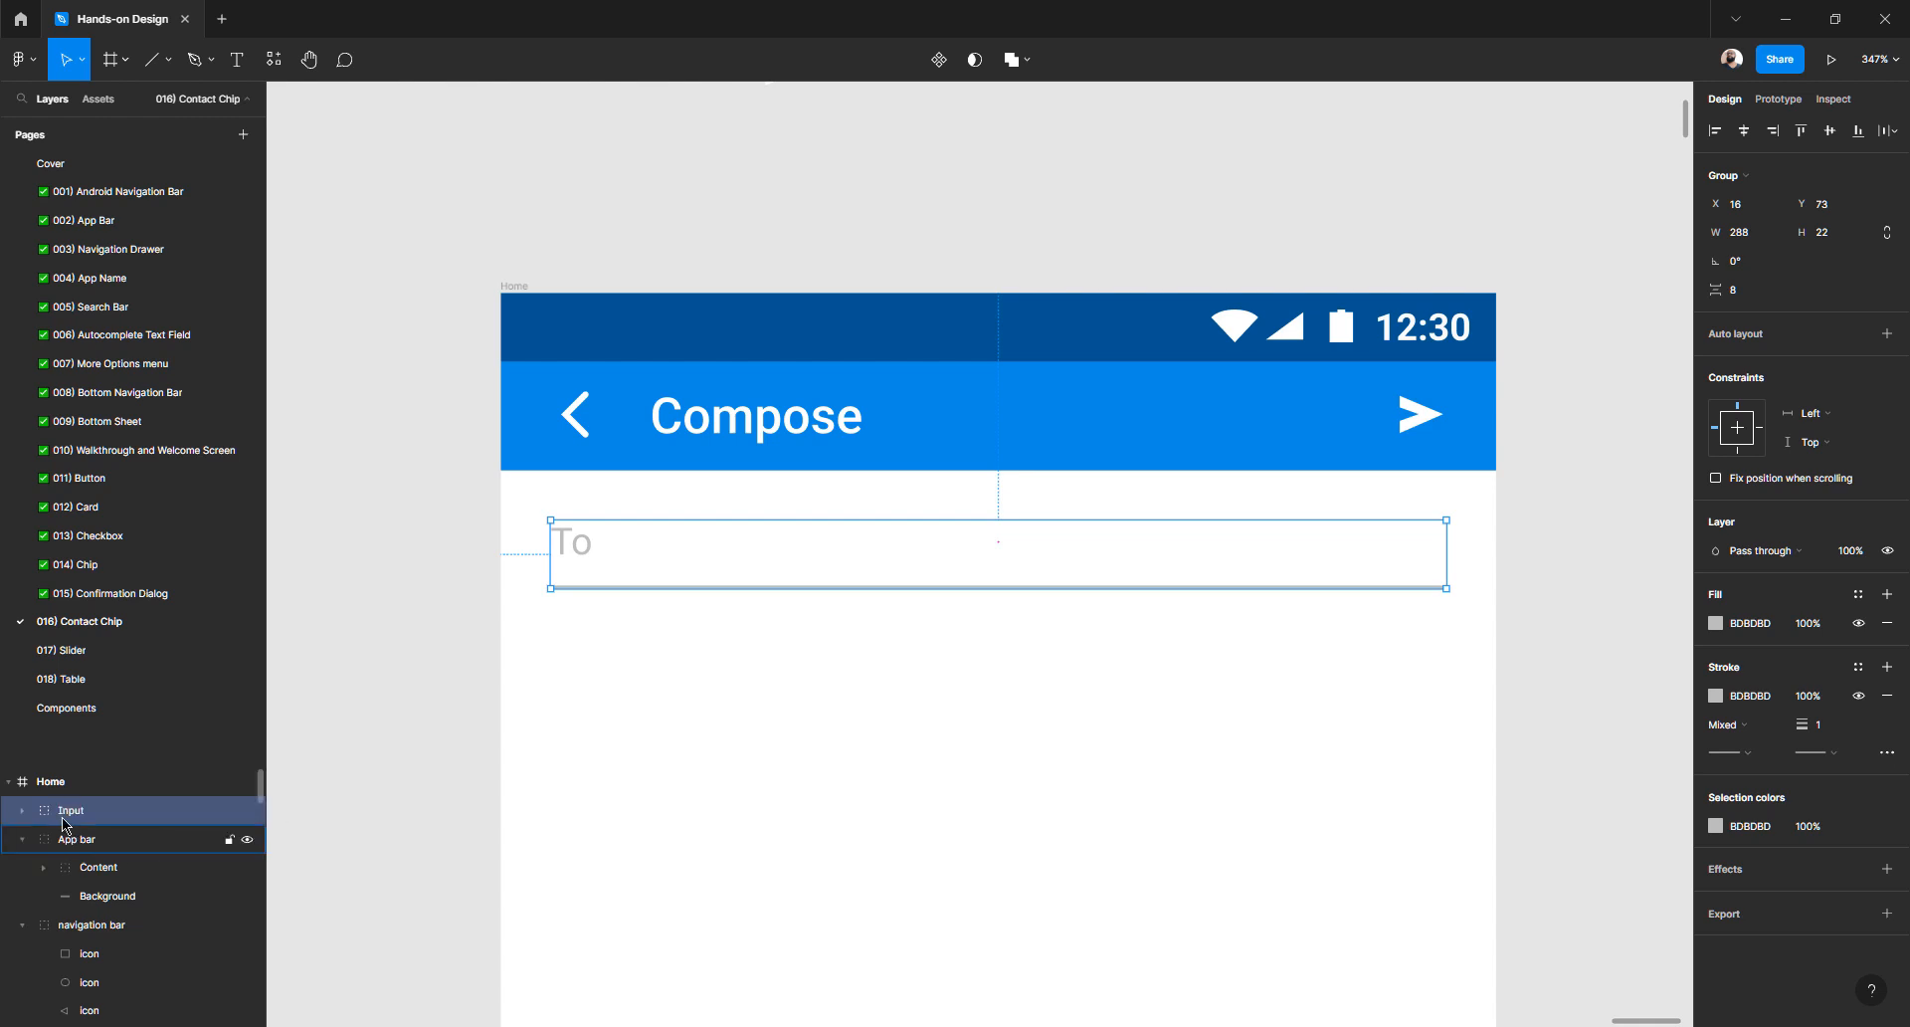
- Move the text layer above Divider, rename it Text, and review the Input group's layers
{"action": "left_click", "coordinate": [30, 813]}
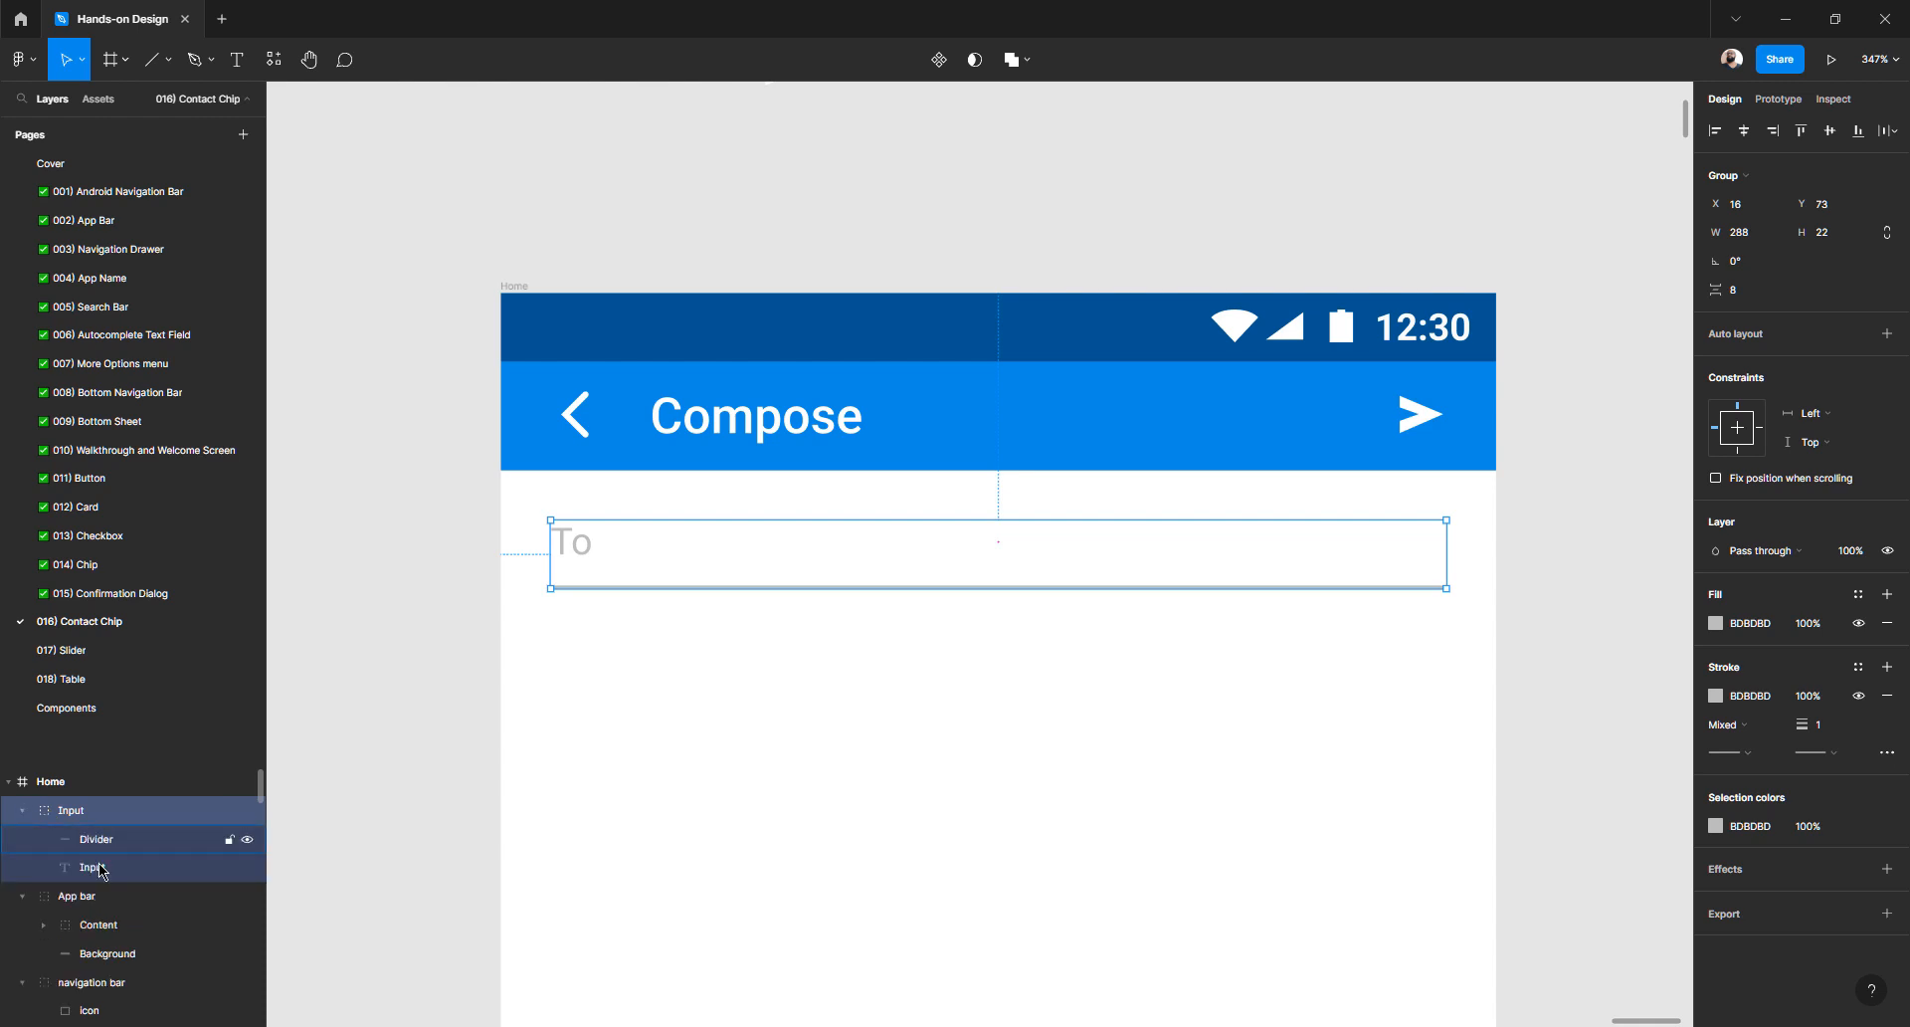
{"action": "left_click_drag", "start_coordinate": [101, 872], "coordinate": [100, 847]}
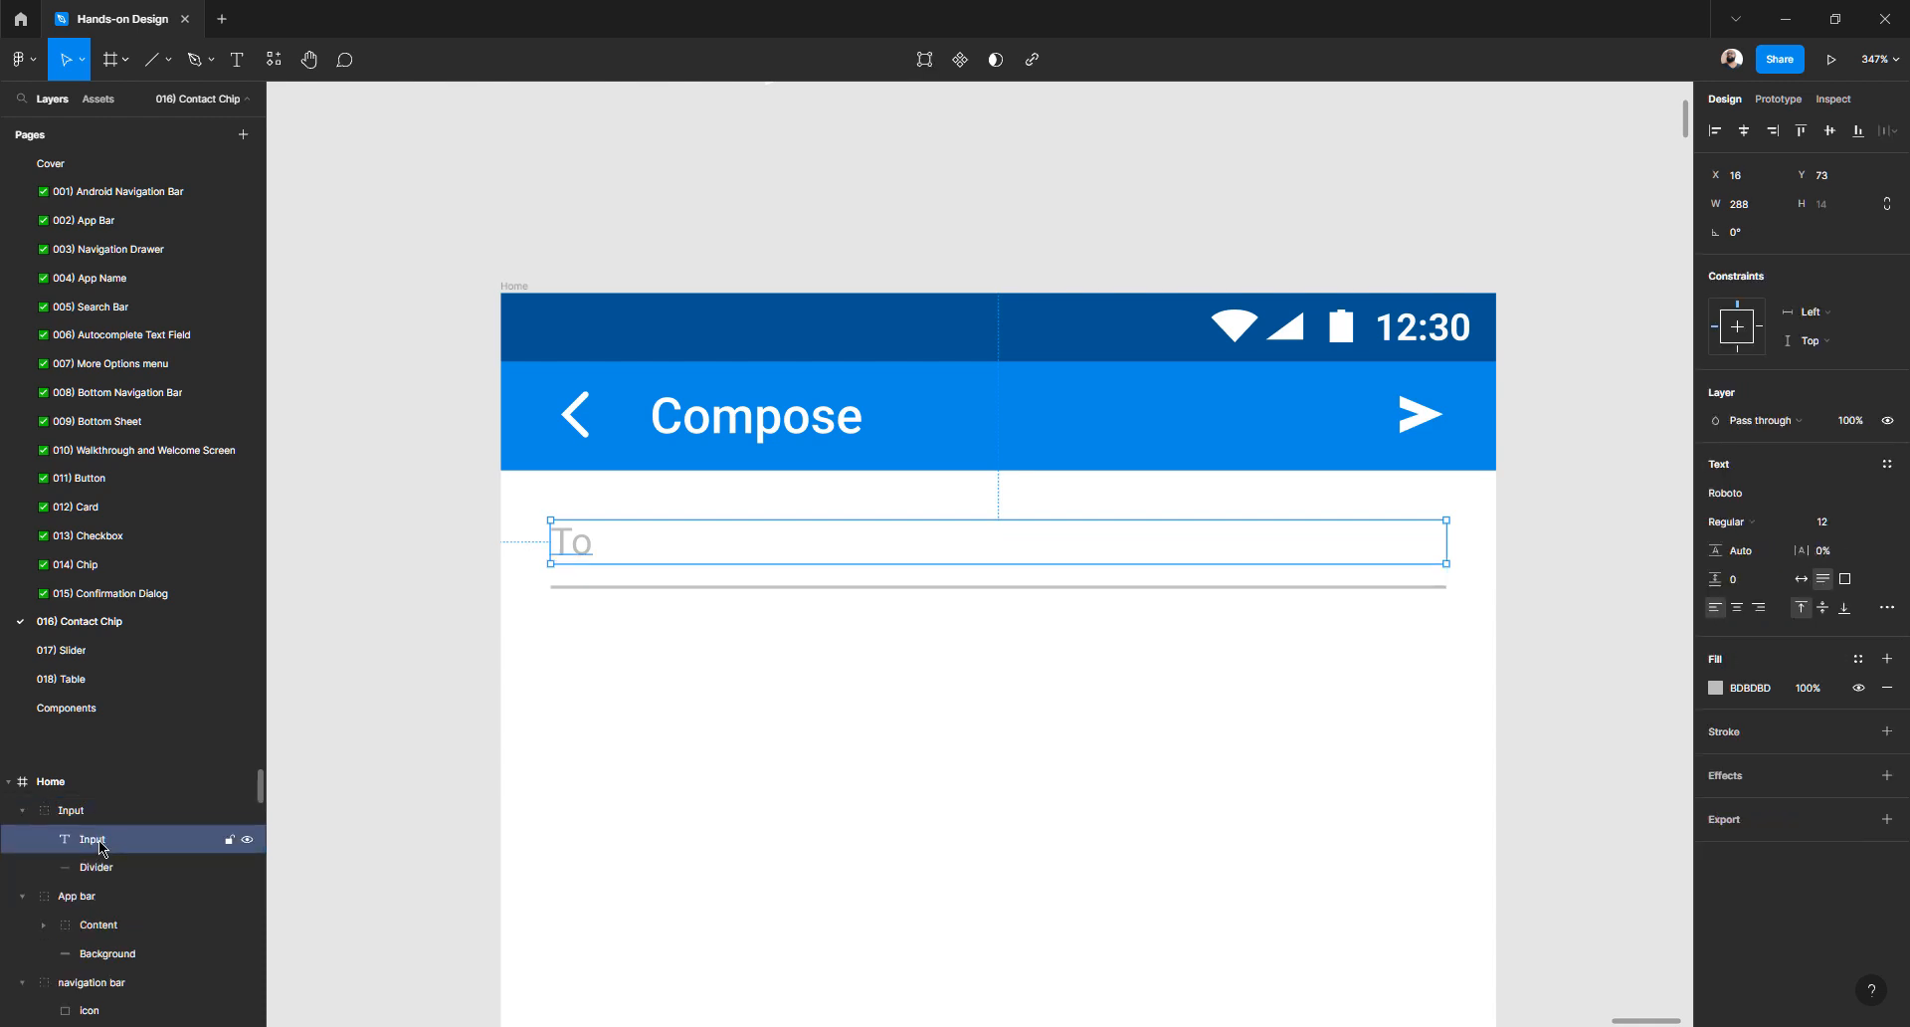
{"action": "double_click", "coordinate": [101, 847]}
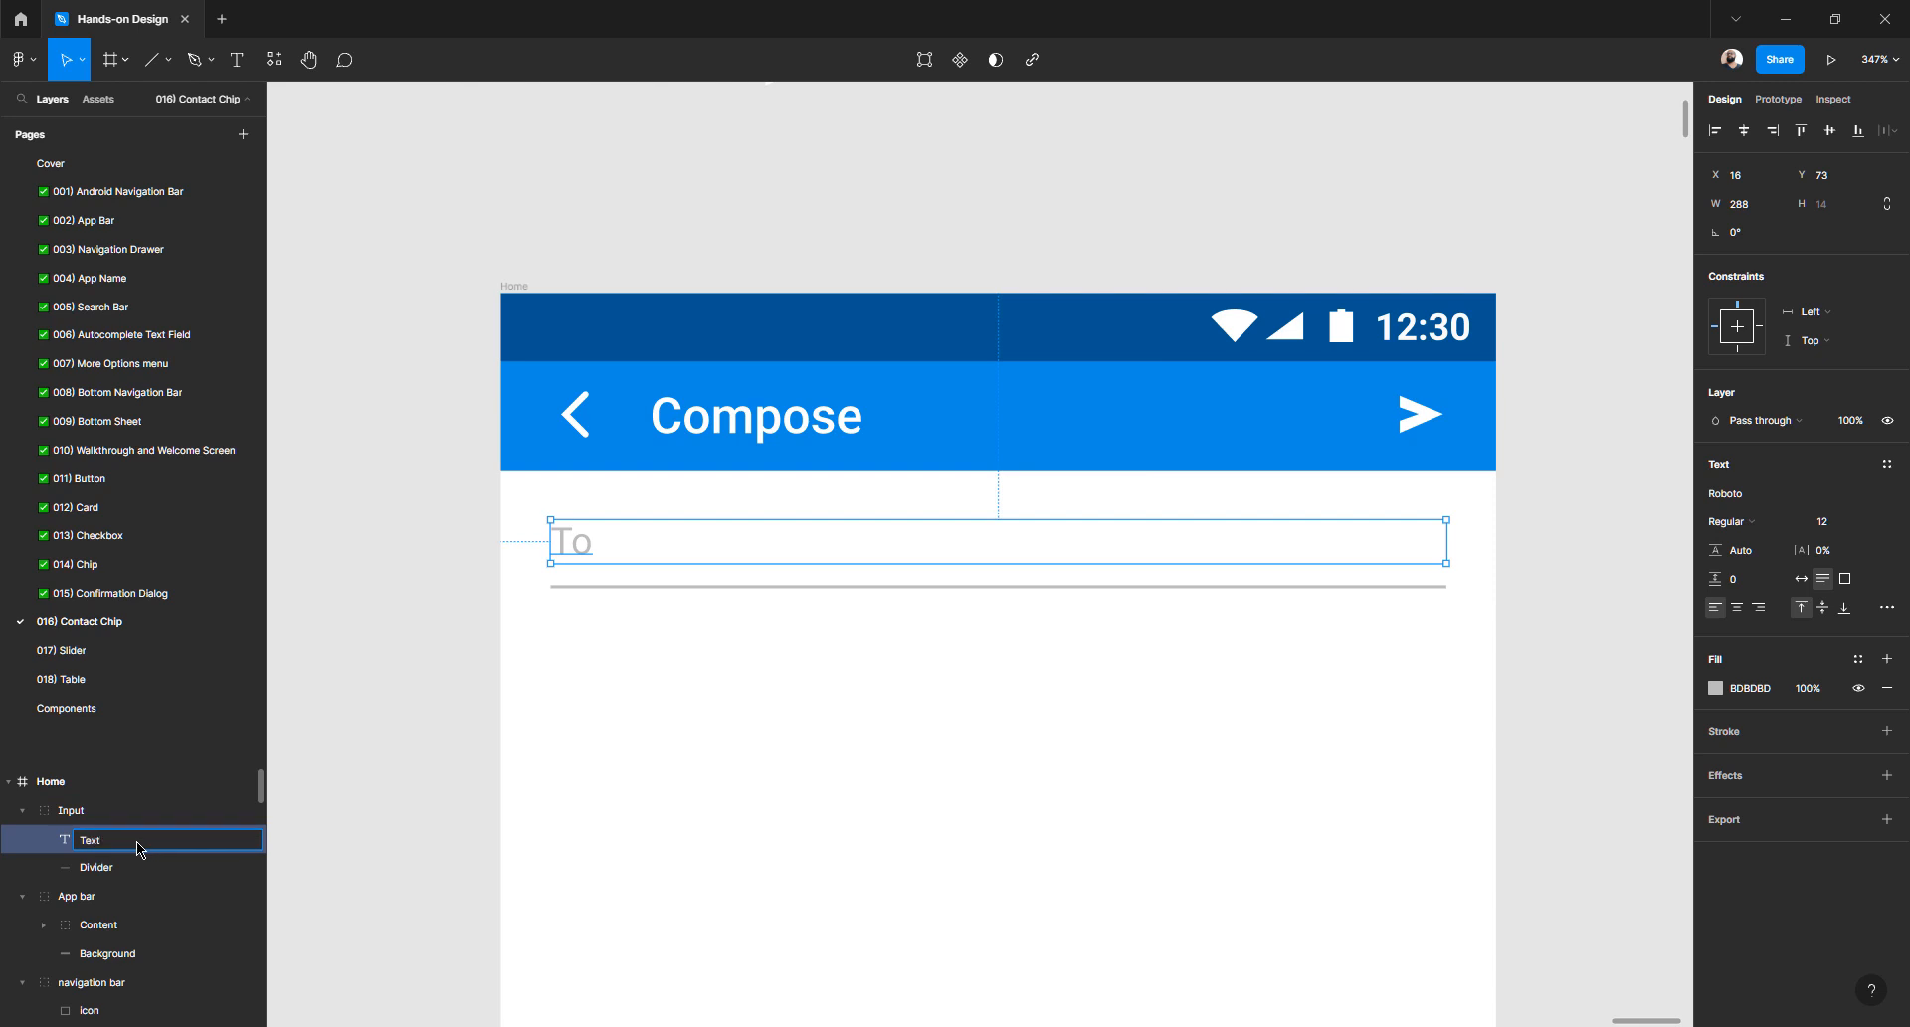
{"action": "key", "text": "Return"}
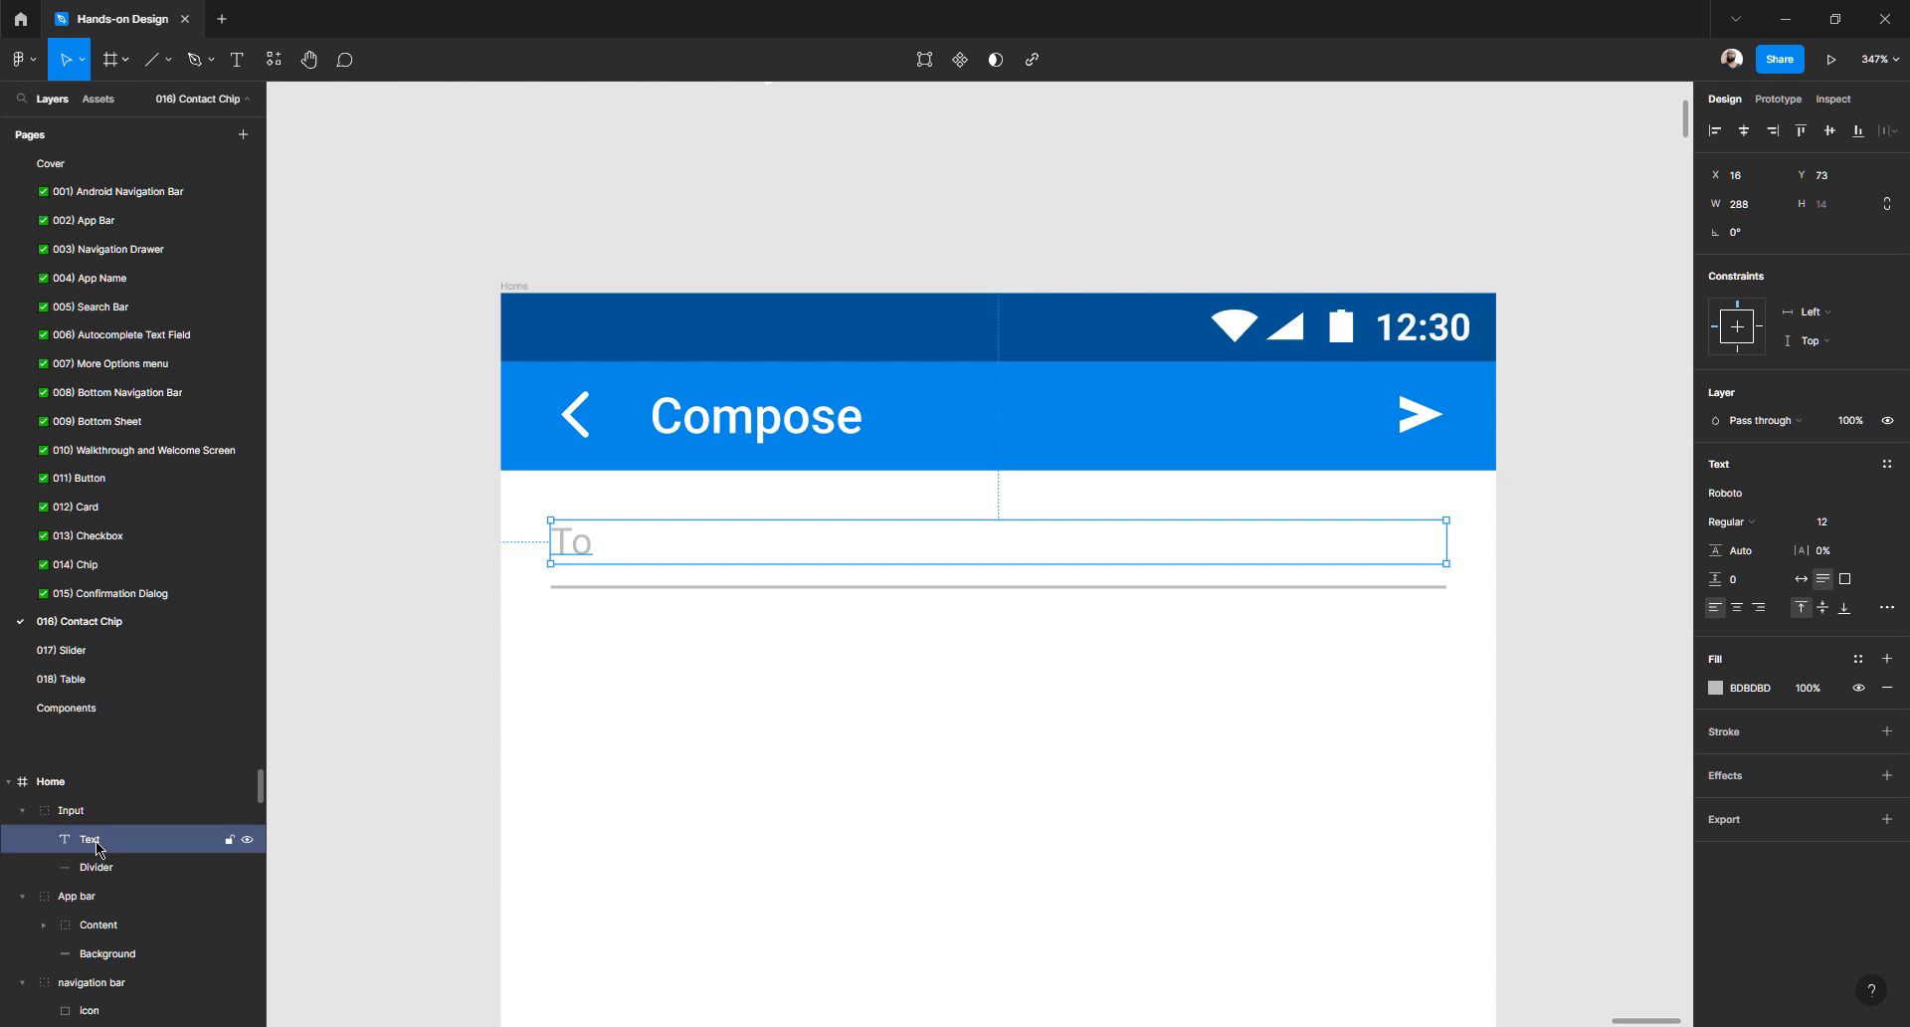
{"action": "left_click", "coordinate": [99, 867]}
{"action": "left_click", "coordinate": [63, 811]}
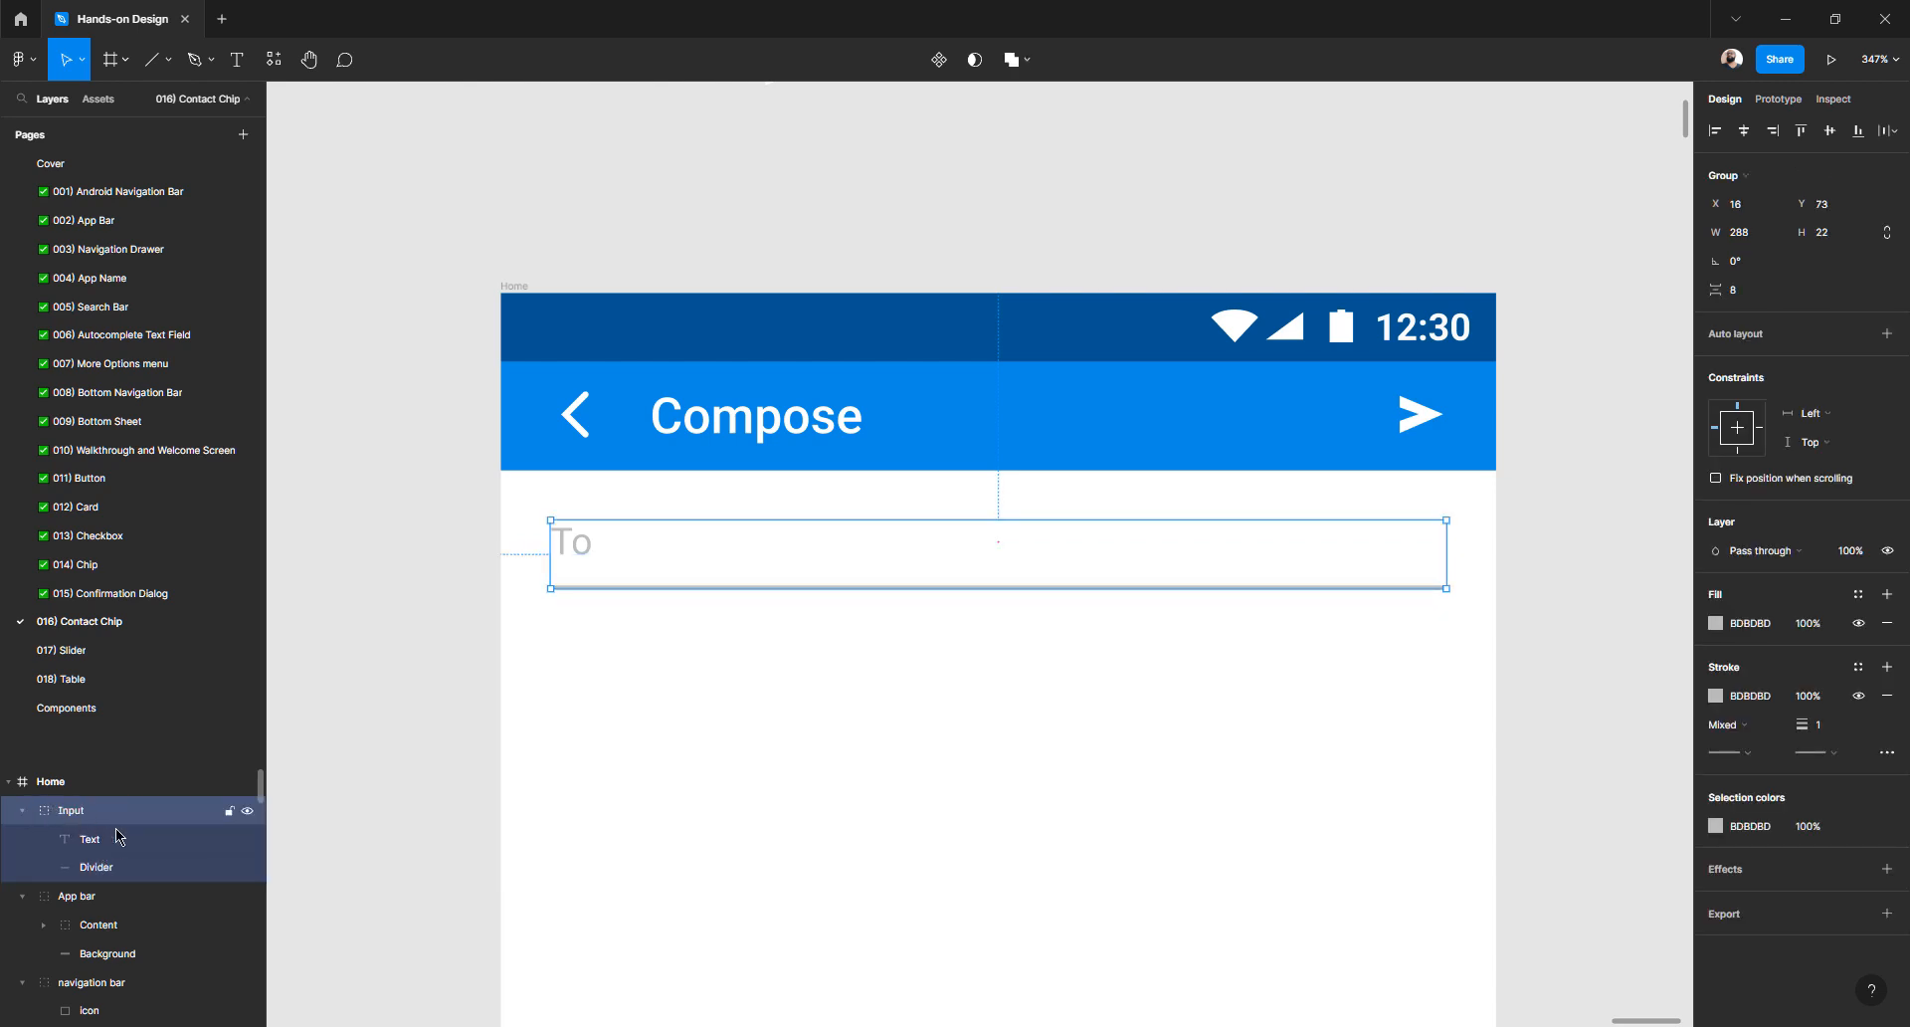
{"action": "left_click", "coordinate": [107, 841]}
{"action": "left_click", "coordinate": [110, 868]}
{"action": "left_click", "coordinate": [65, 812]}
{"action": "left_click", "coordinate": [341, 716]}
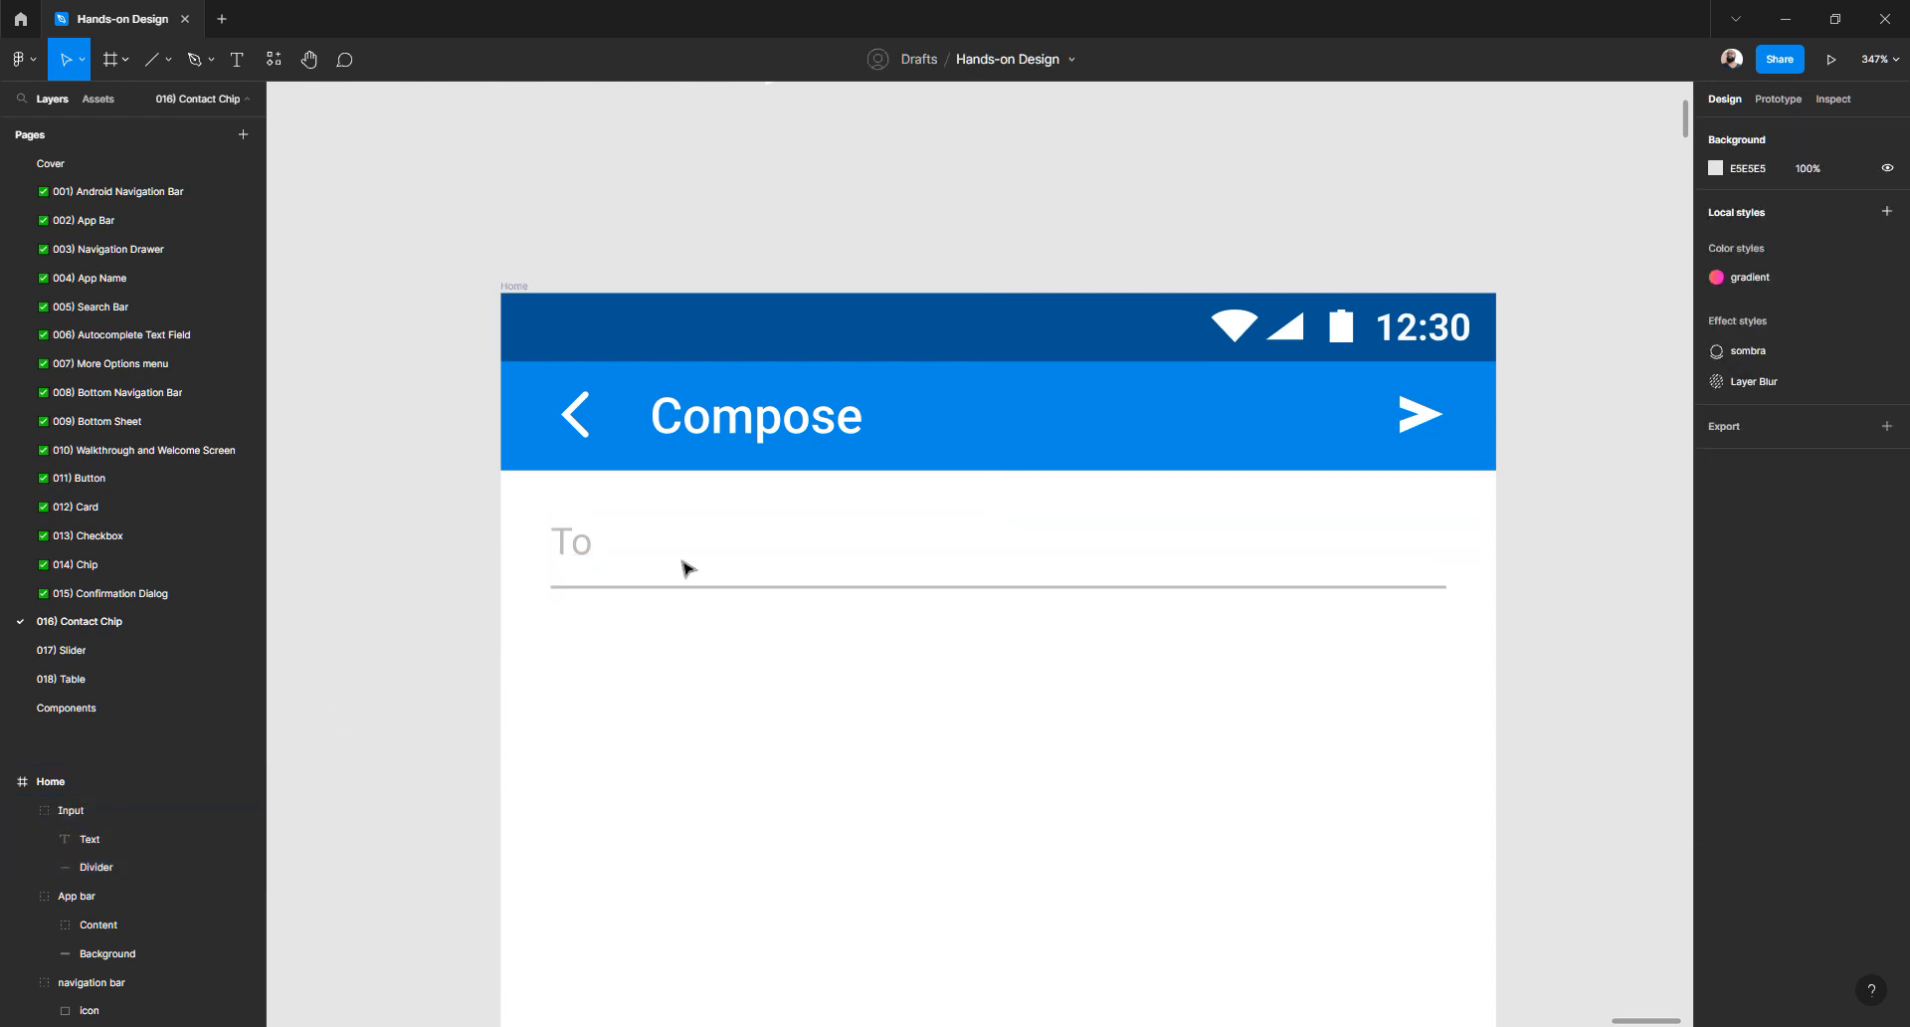
{"action": "left_click", "coordinate": [579, 551]}
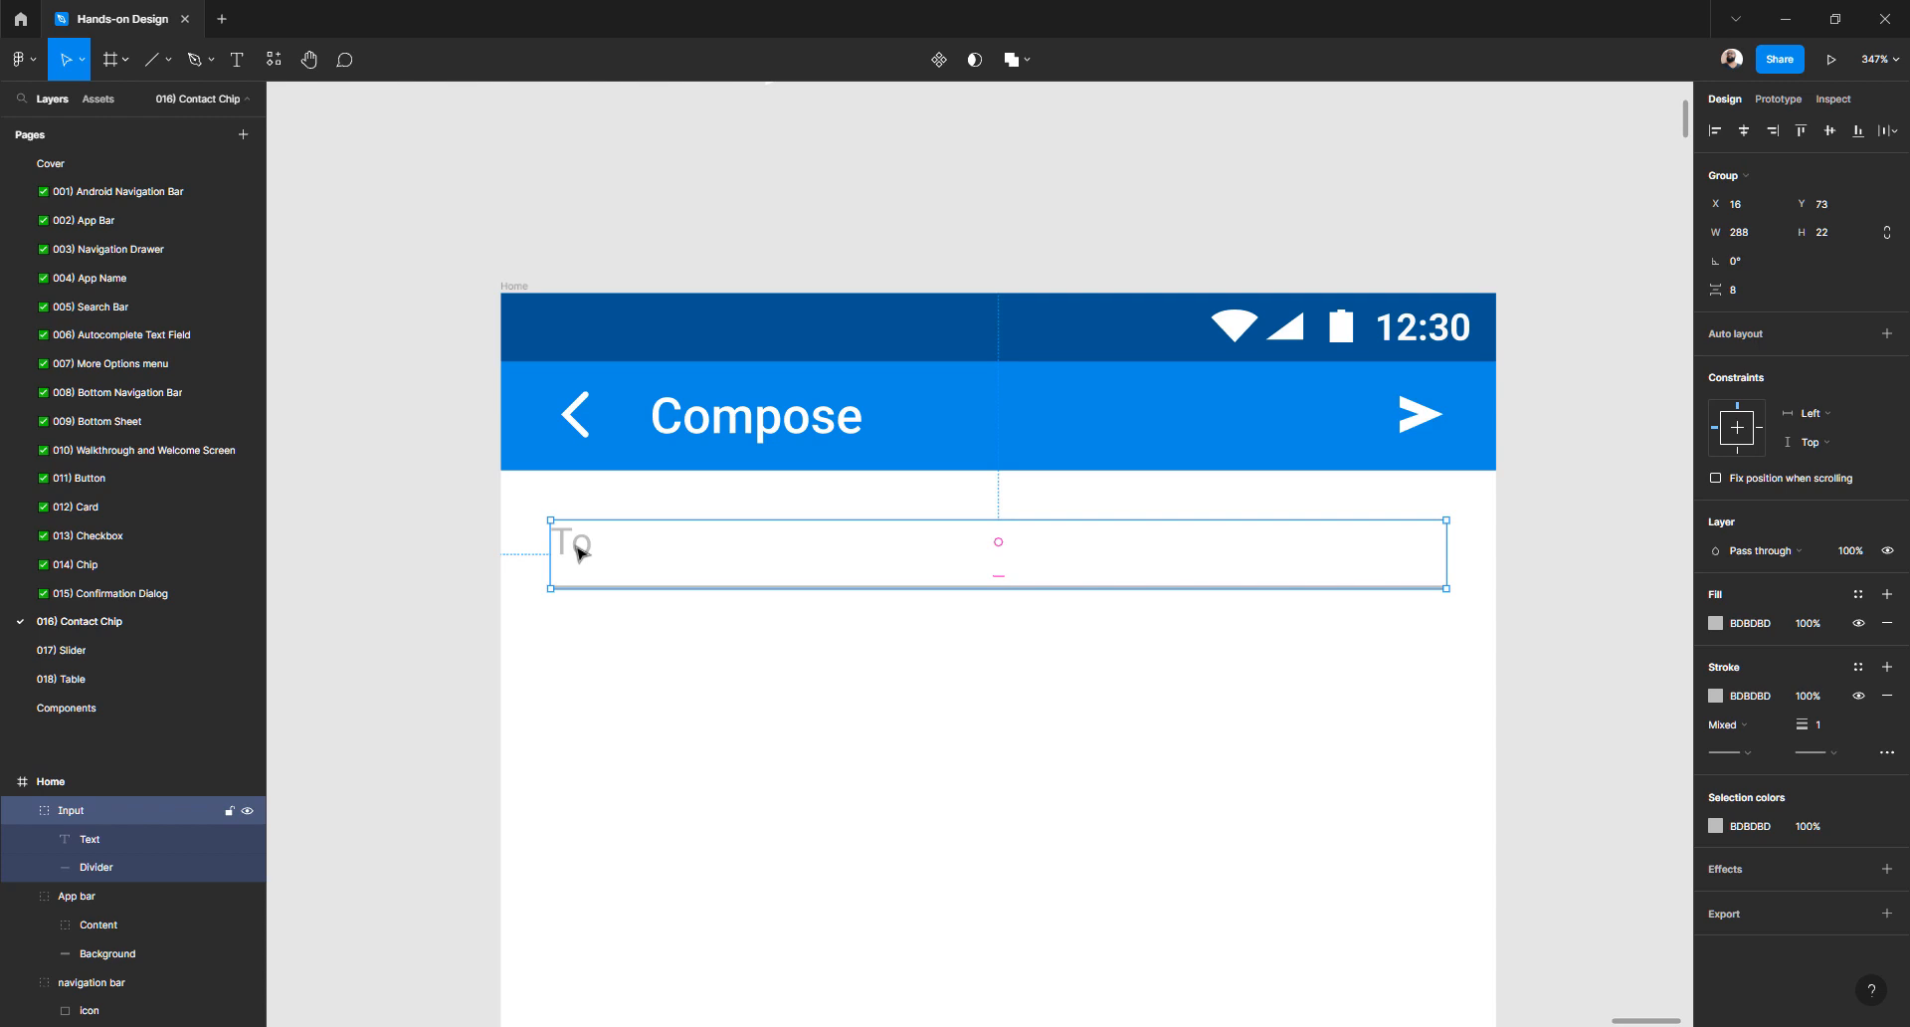
{"action": "left_click", "coordinate": [474, 631]}
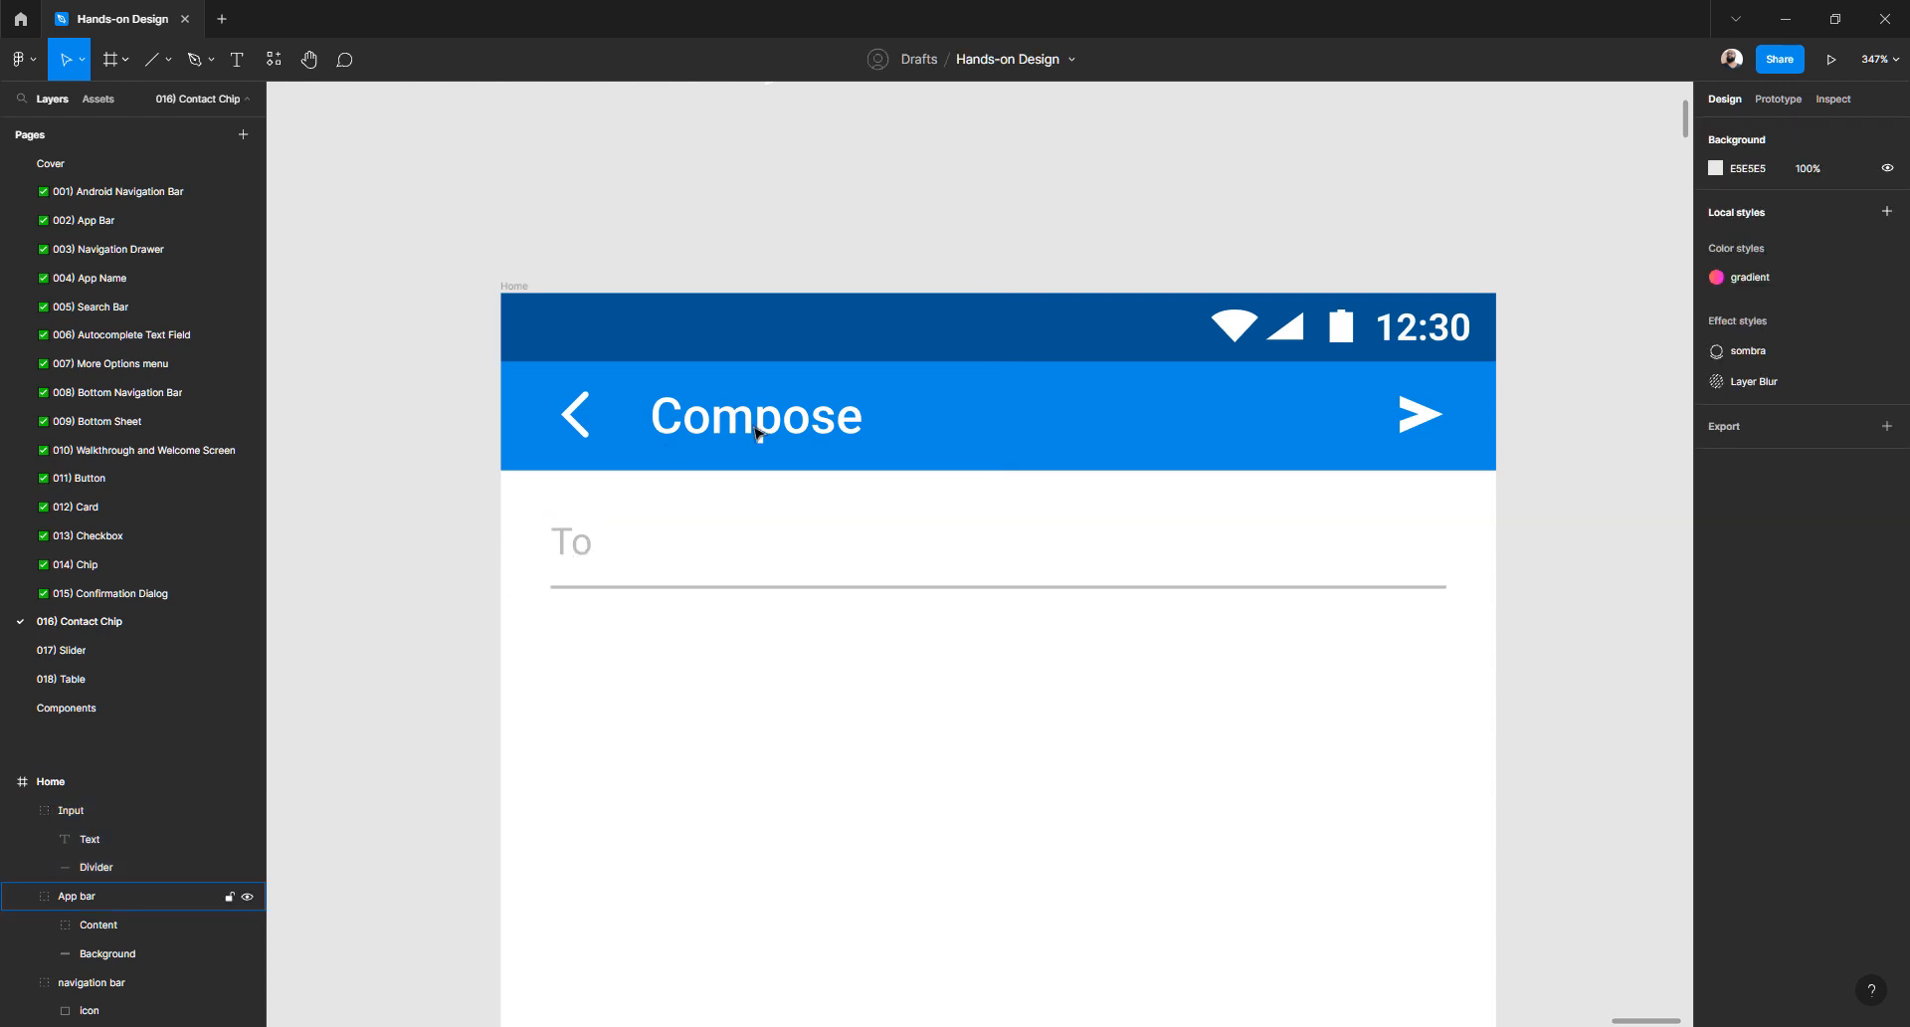
- Change the app bar title from Compose to 'Title'
{"action": "double_click", "coordinate": [756, 433]}
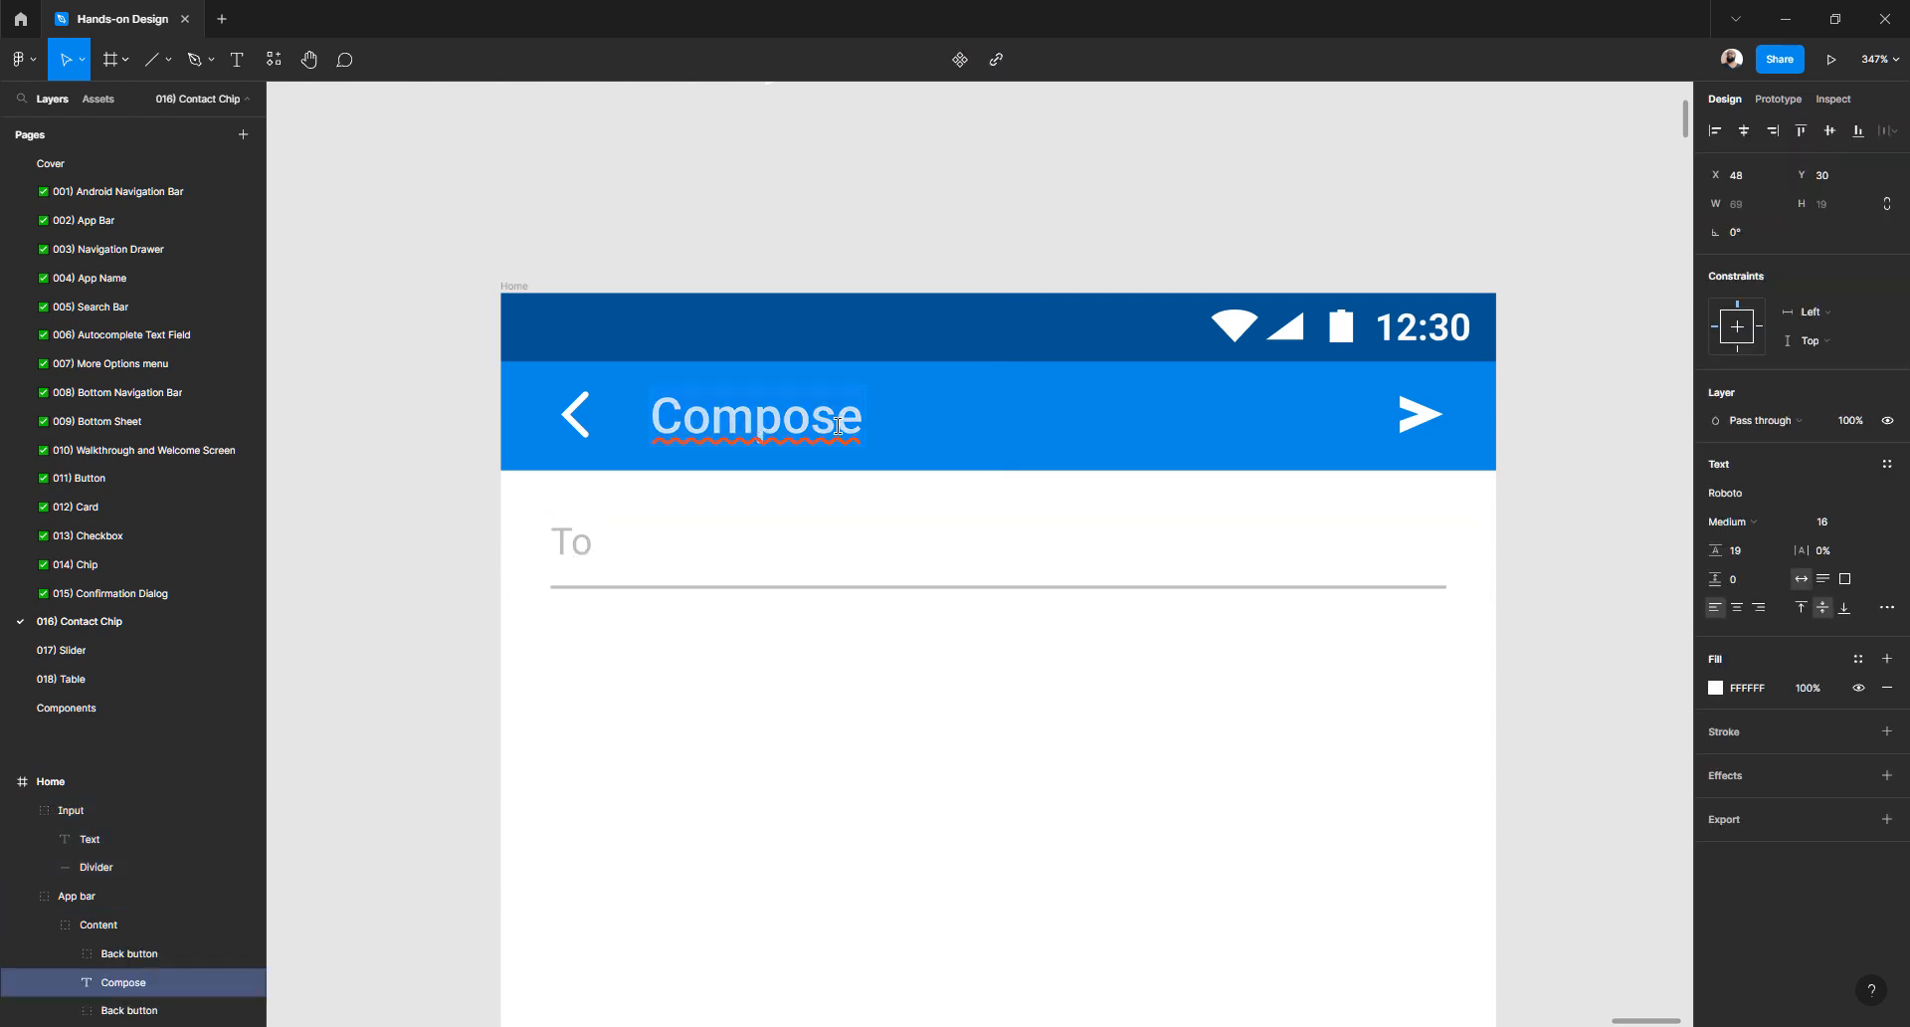
{"action": "type", "text": "Text"}
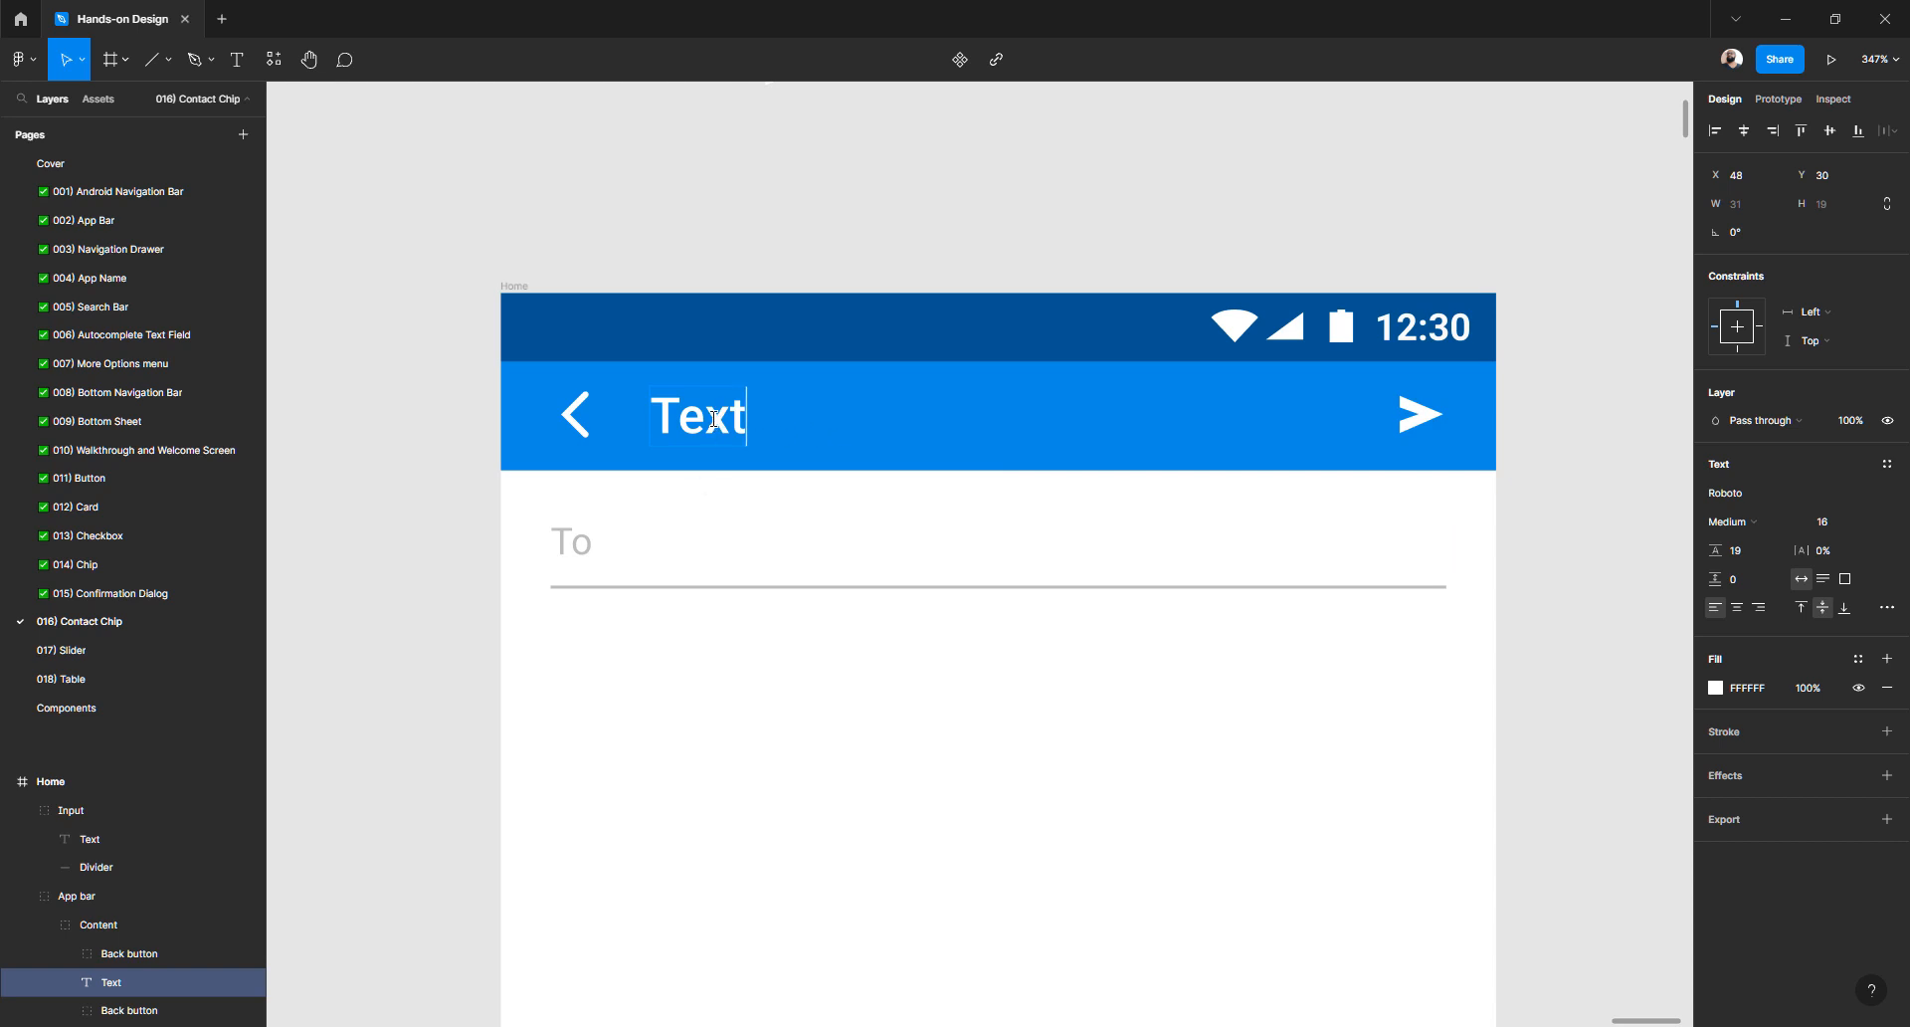
{"action": "key", "text": "ctrl+a"}
{"action": "type", "text": "App"}
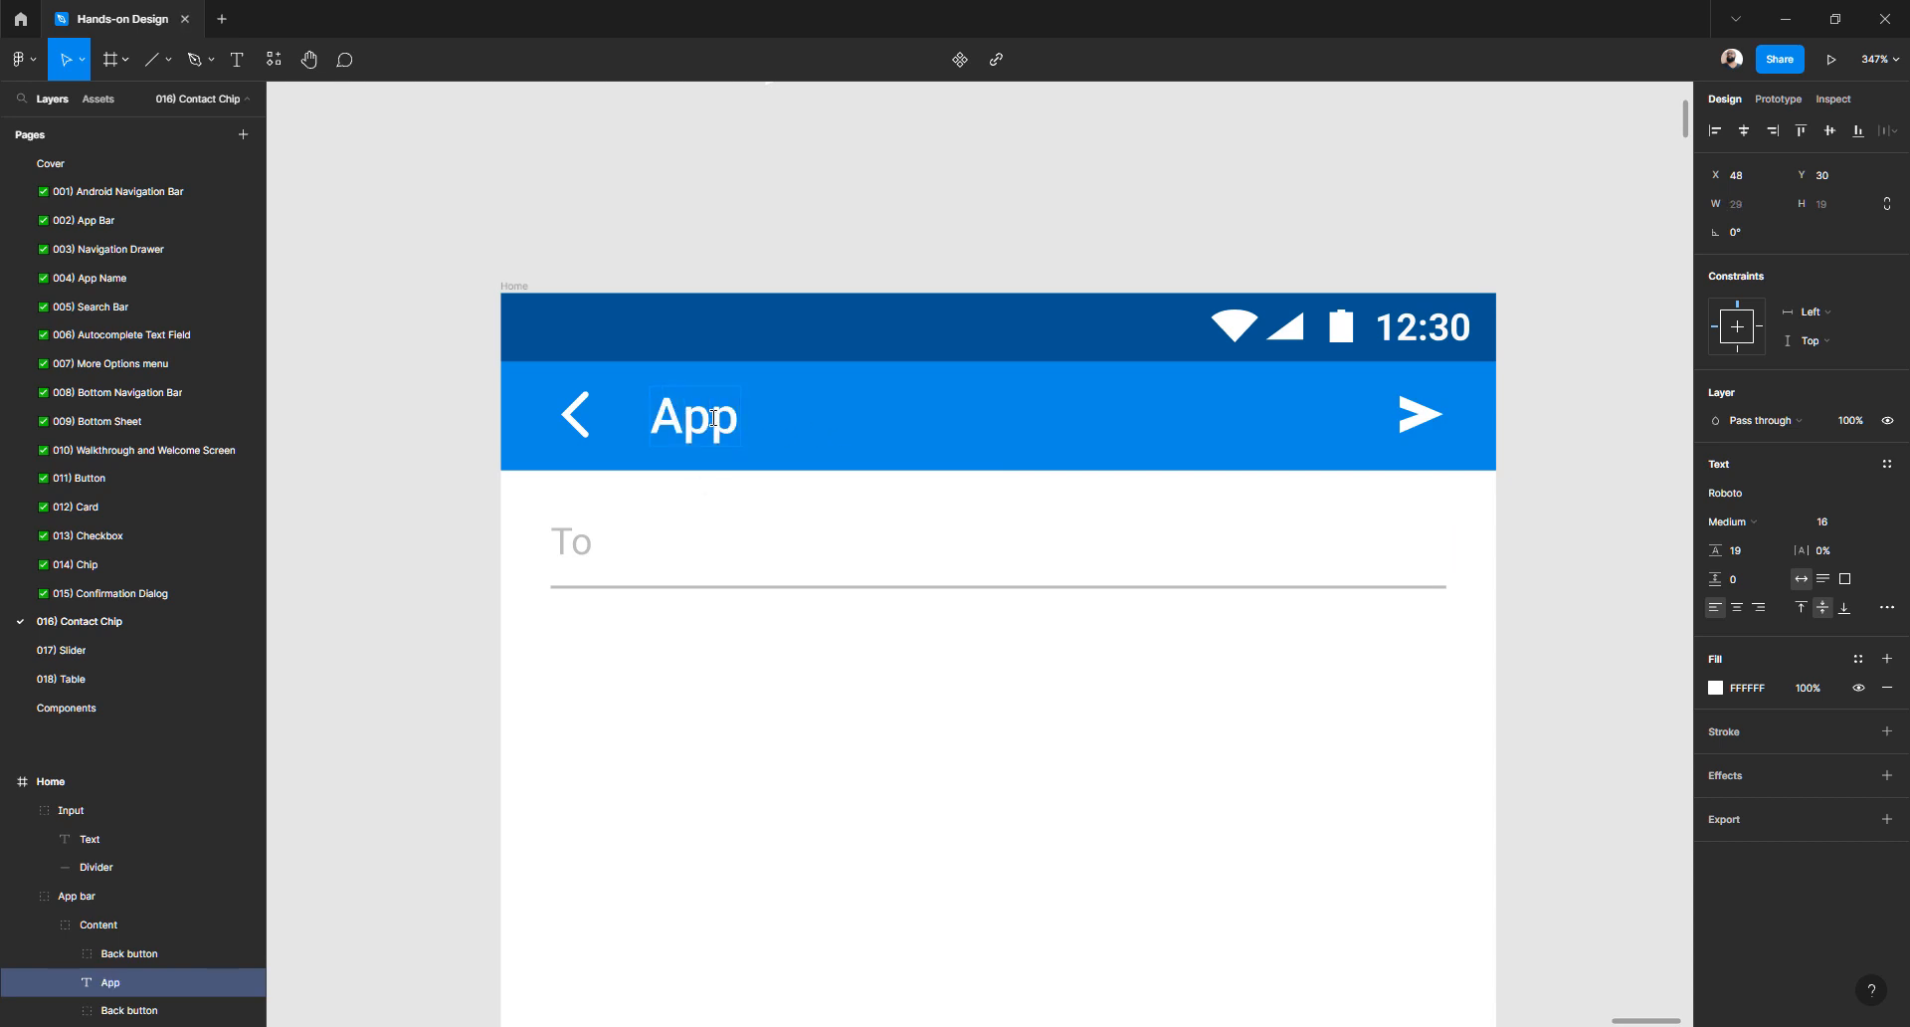
{"action": "key", "text": "BackSpace"}
{"action": "key", "text": "BackSpace"}
{"action": "key", "text": "BackSpace"}
{"action": "type", "text": "tit"}
{"action": "key", "text": "BackSpace"}
{"action": "key", "text": "BackSpace"}
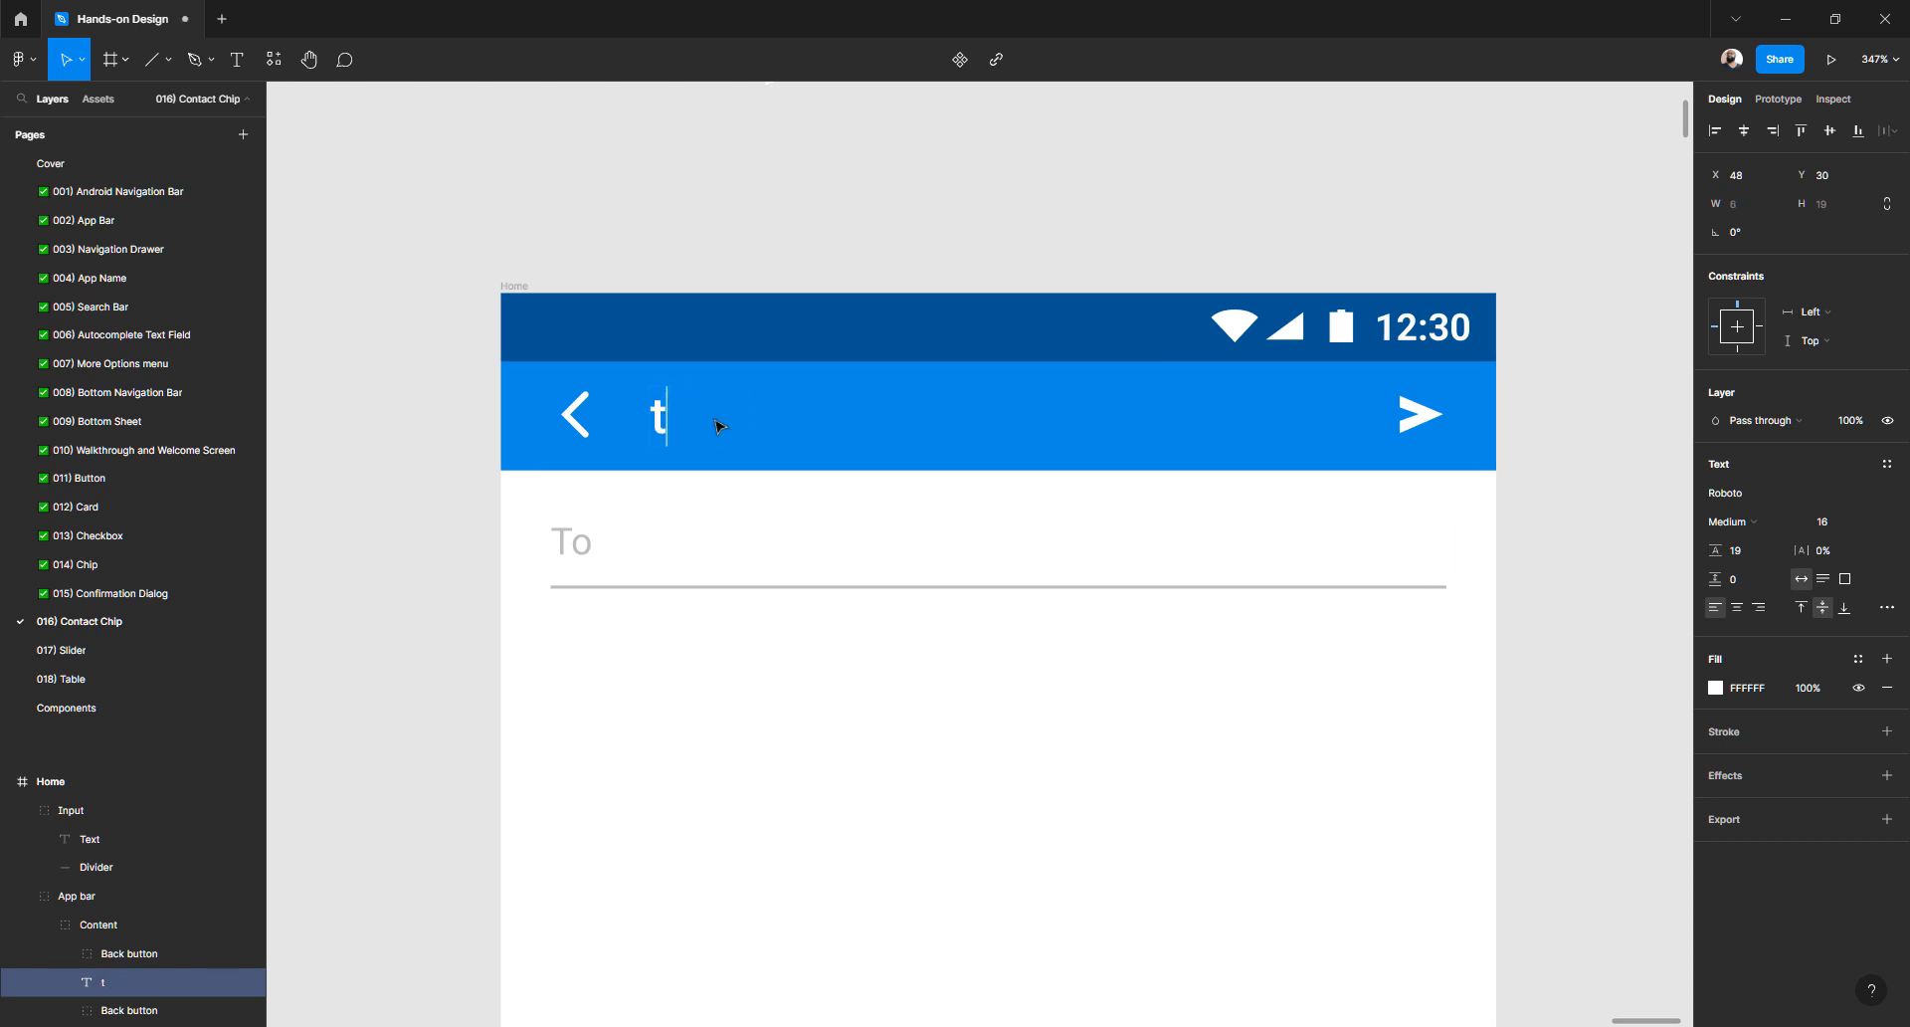
{"action": "key", "text": "BackSpace"}
{"action": "type", "text": "Title"}
{"action": "key", "text": "Escape"}
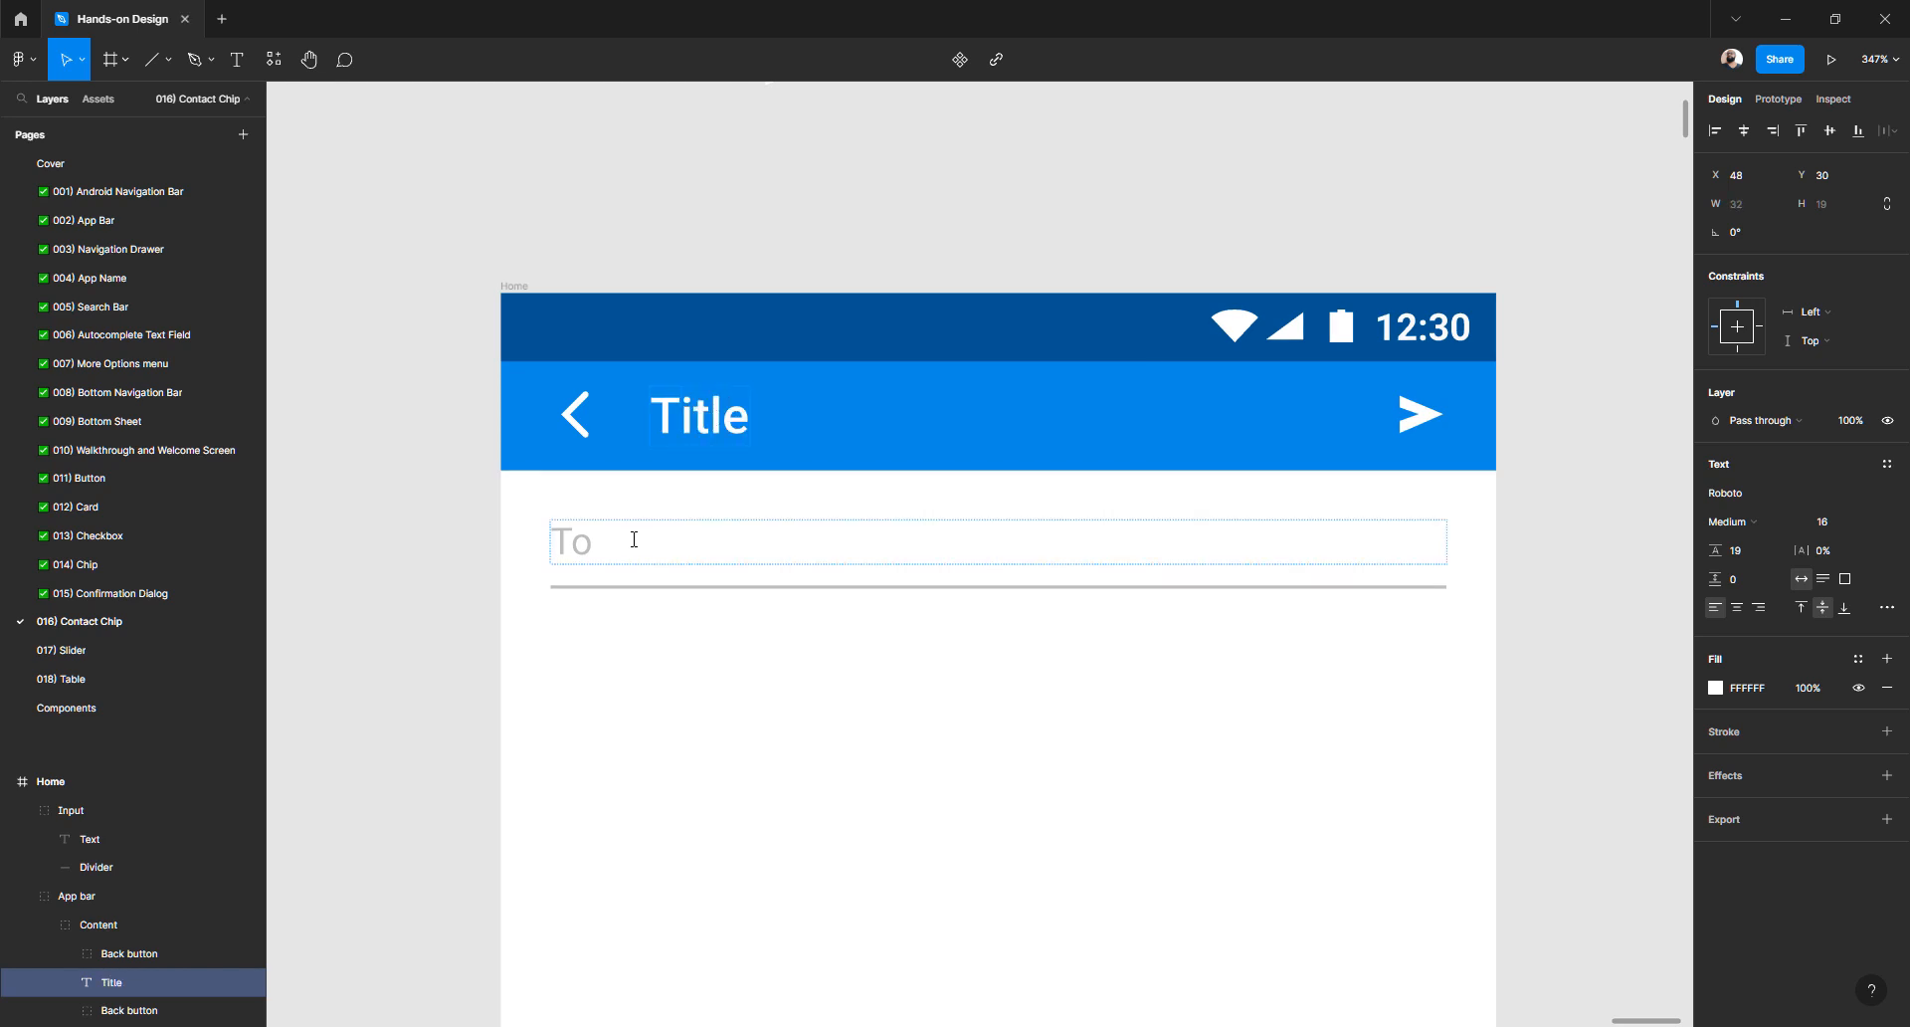
- Change the To placeholder text to 'Text'
{"action": "double_click", "coordinate": [586, 546]}
{"action": "type", "text": "T"}
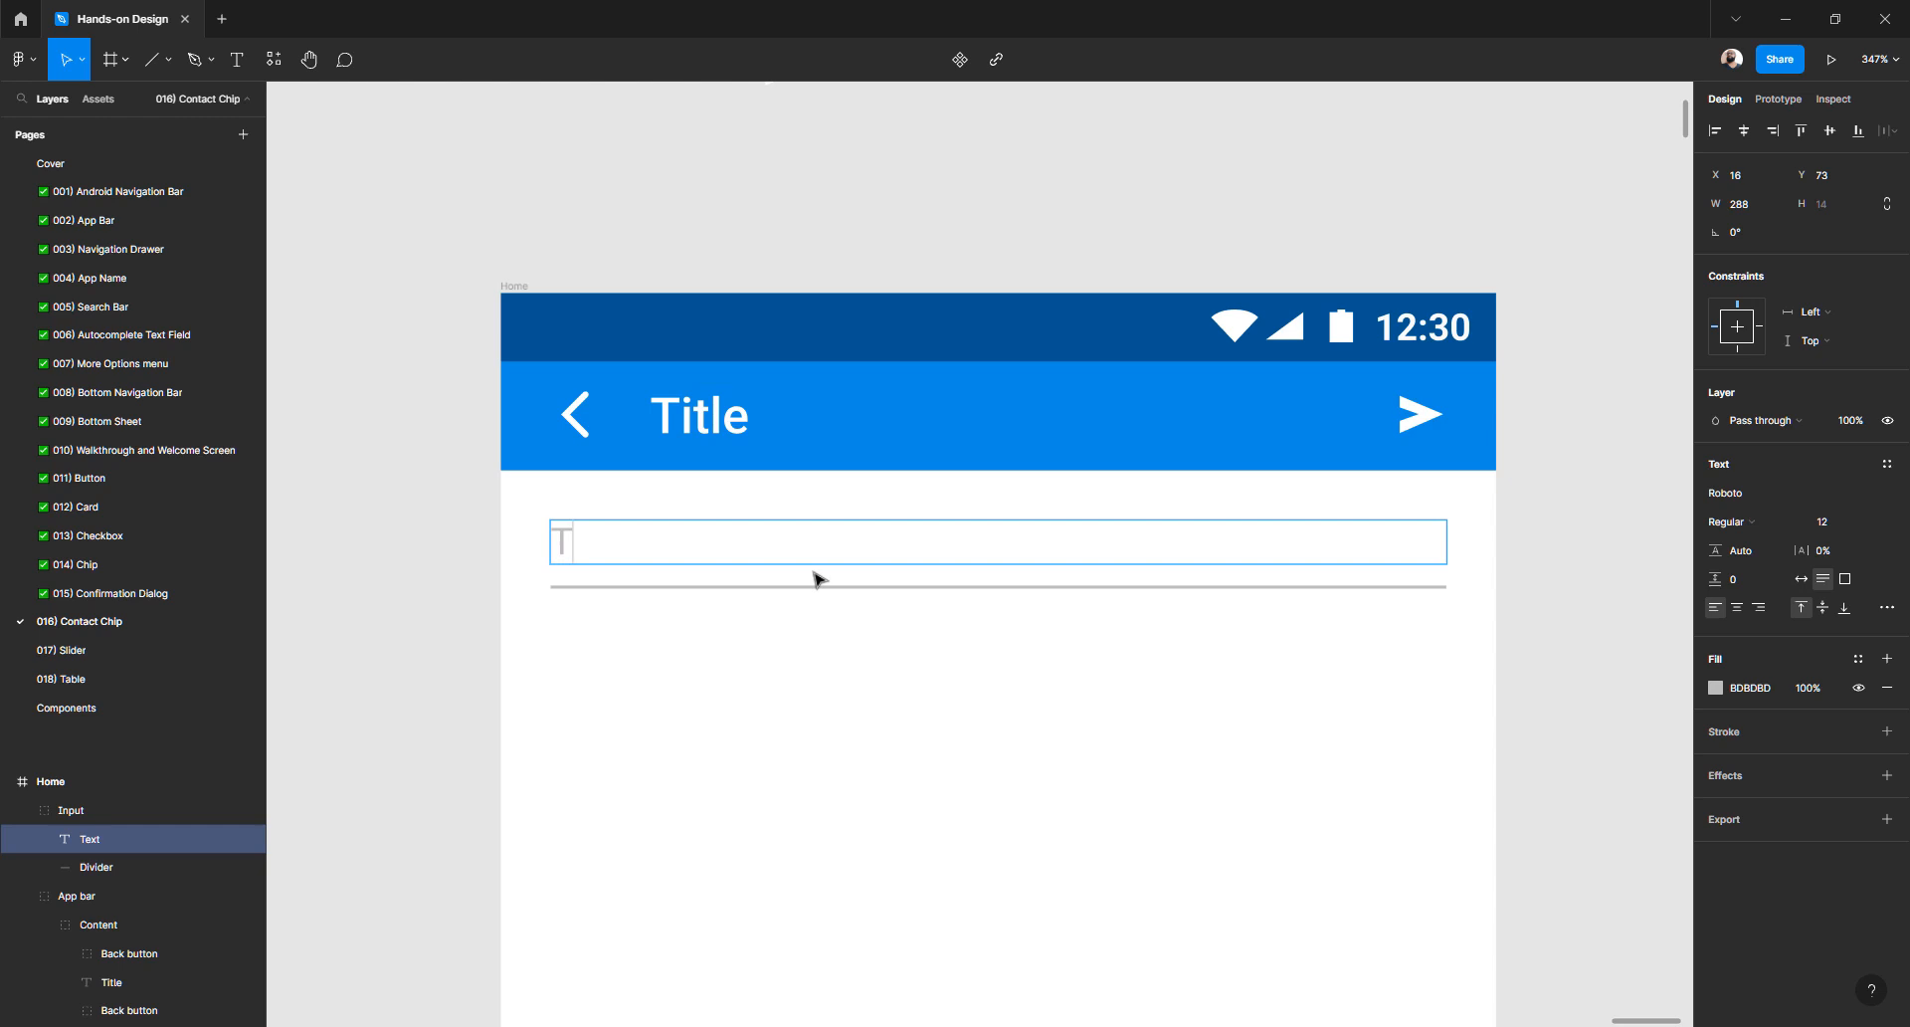
{"action": "type", "text": "ext"}
{"action": "left_click", "coordinate": [814, 579]}
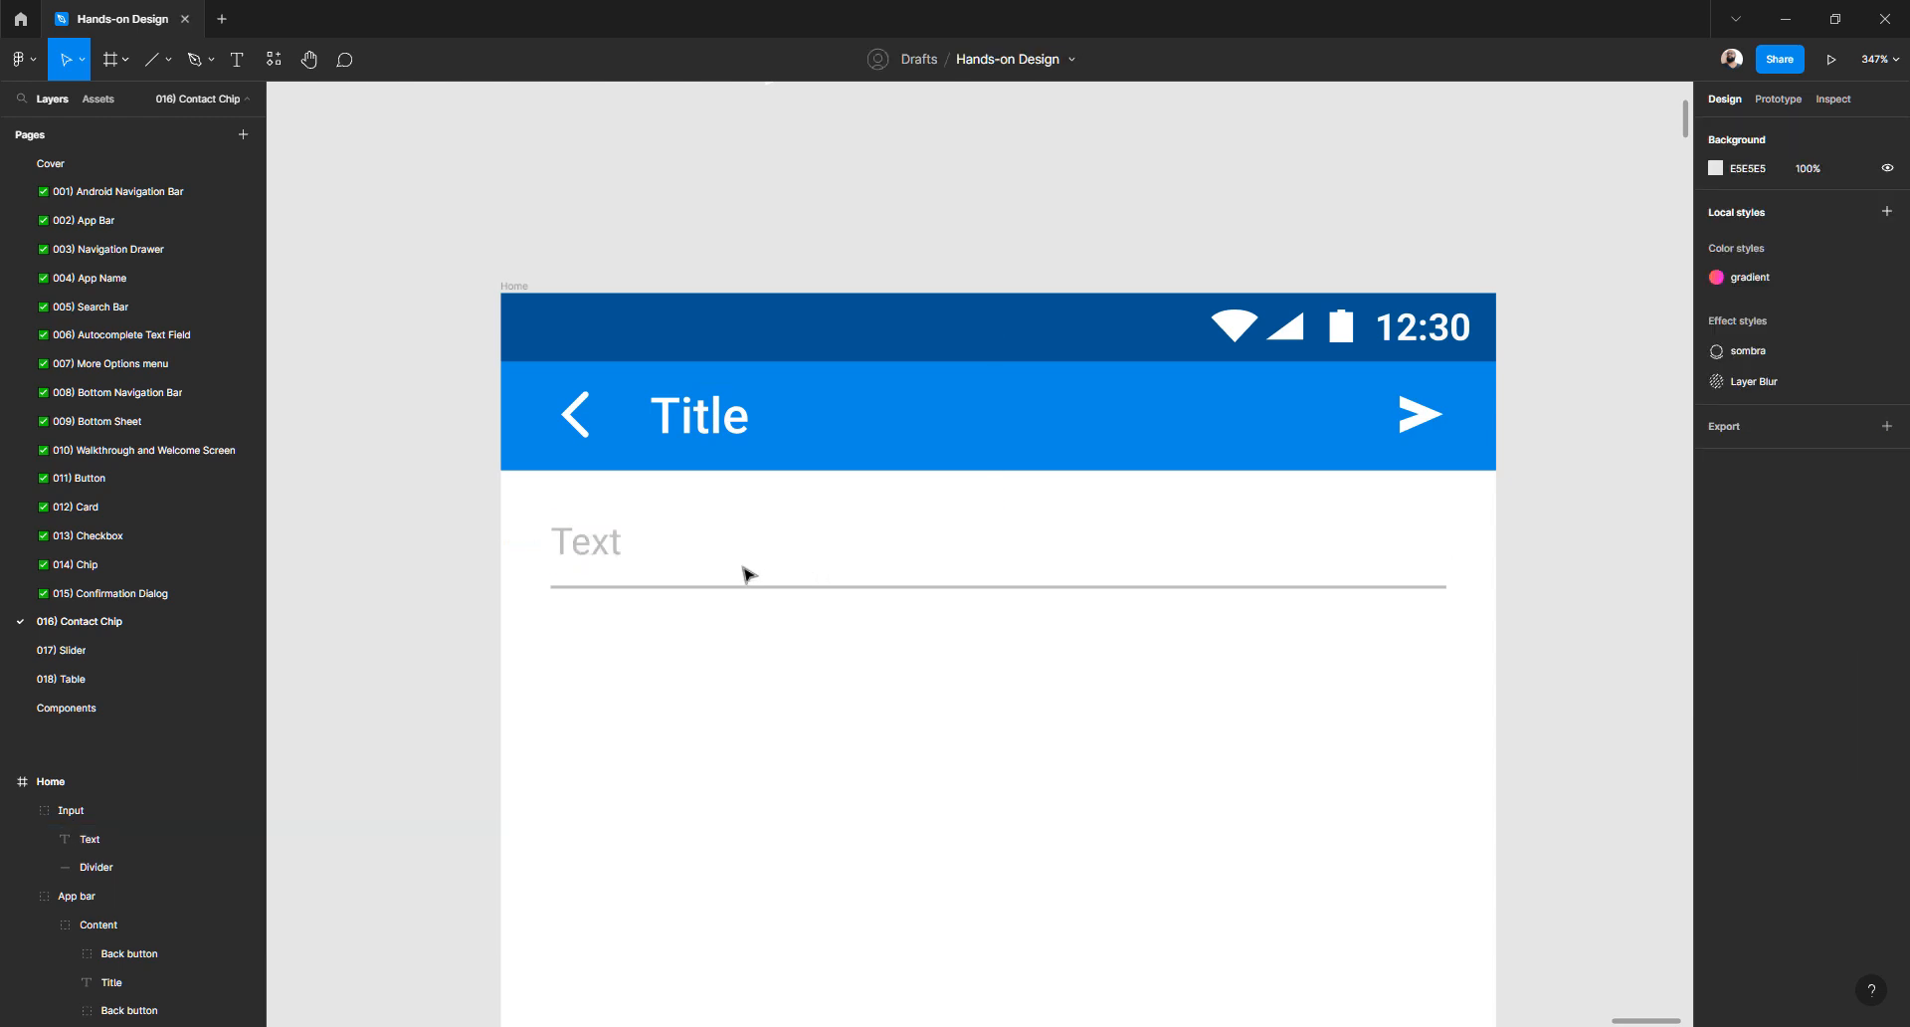
- Duplicate the Input group and place the copy directly below it at Y 109
{"action": "left_click", "coordinate": [612, 550]}
{"action": "scroll", "coordinate": [617, 537], "scroll_direction": "down", "scroll_amount": 3}
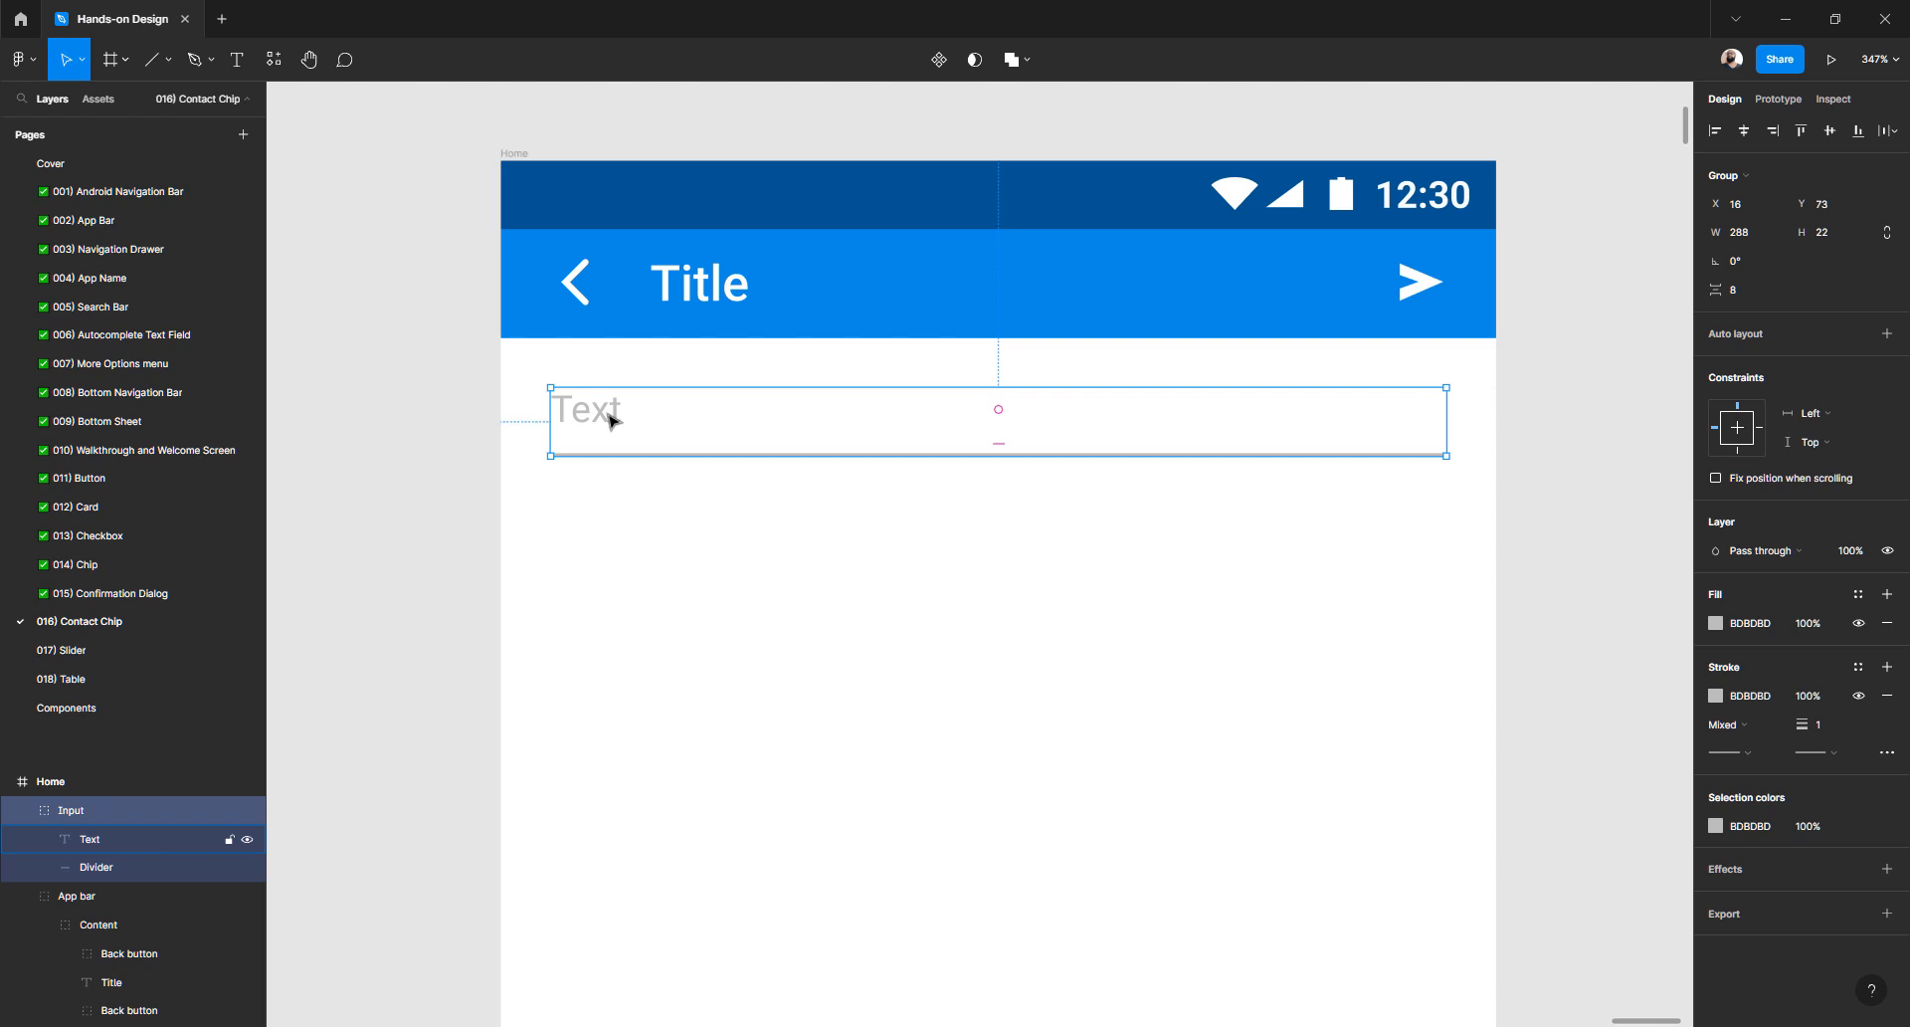
{"action": "key", "text": "ctrl+d"}
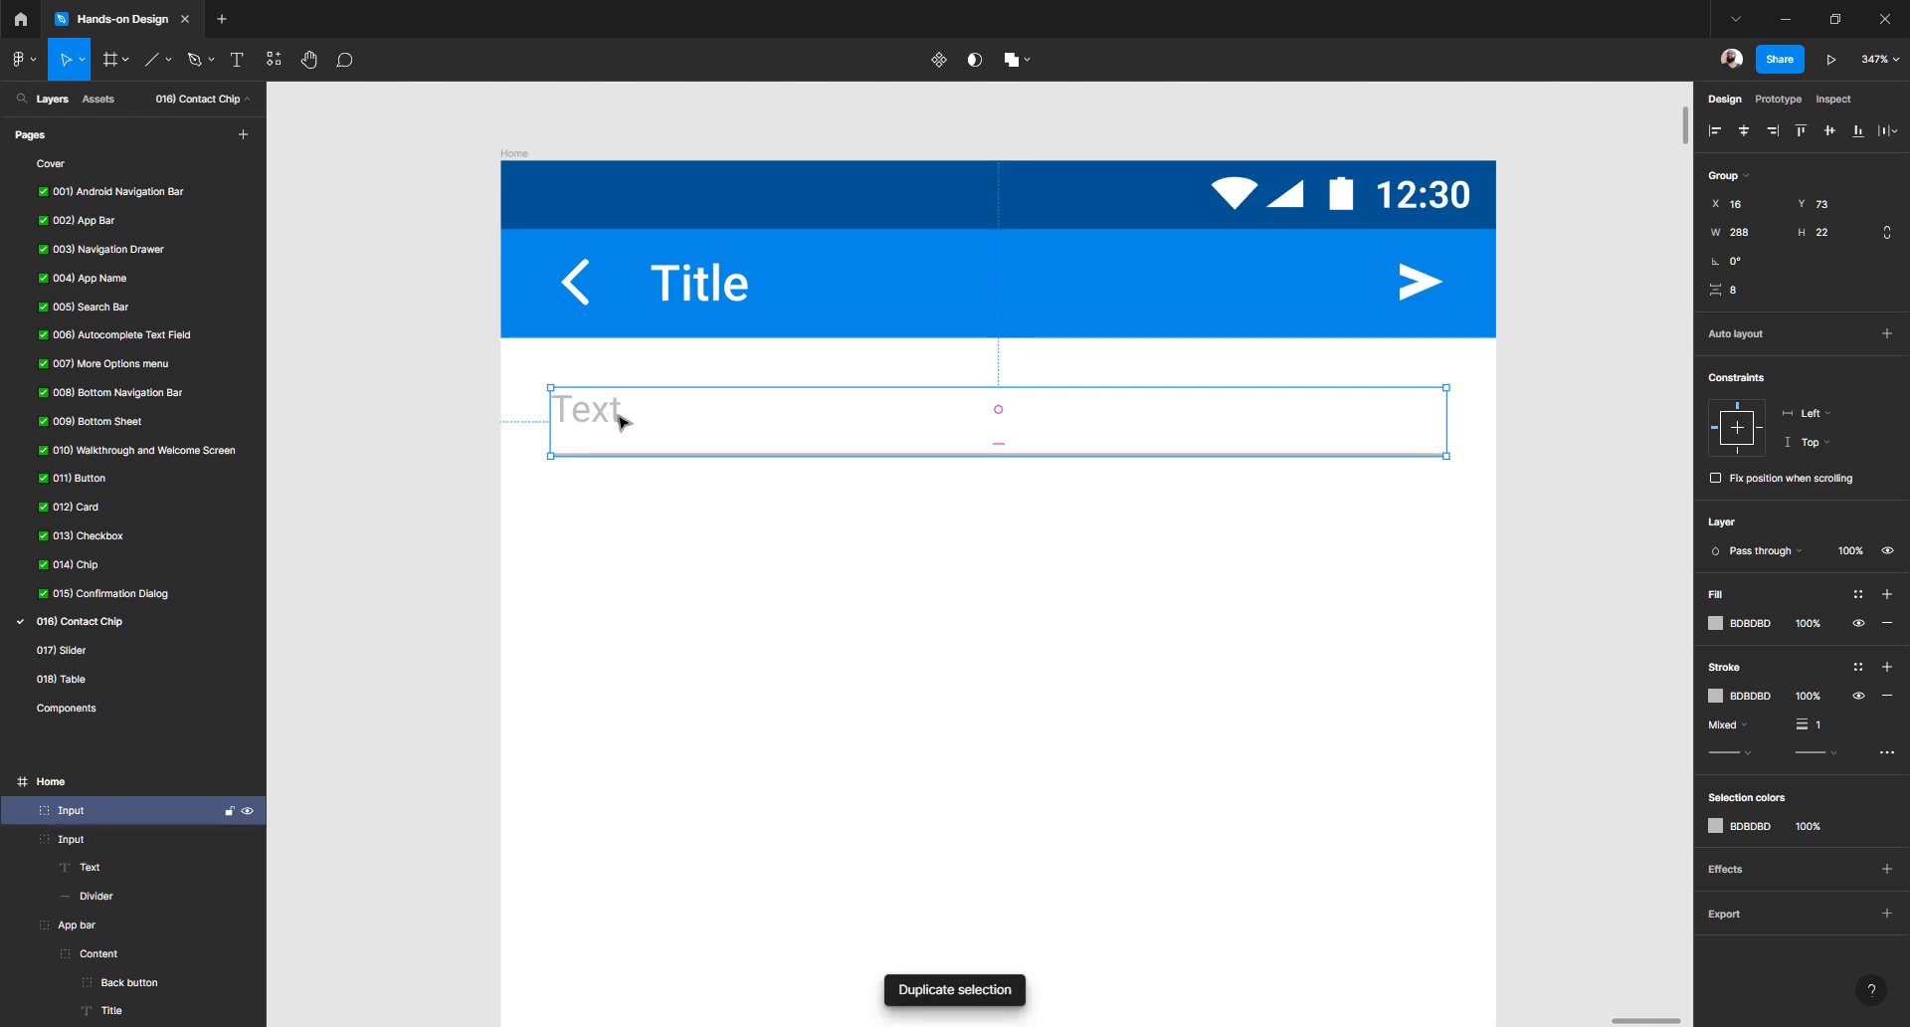
{"action": "left_click_drag", "start_coordinate": [619, 421], "coordinate": [619, 534]}
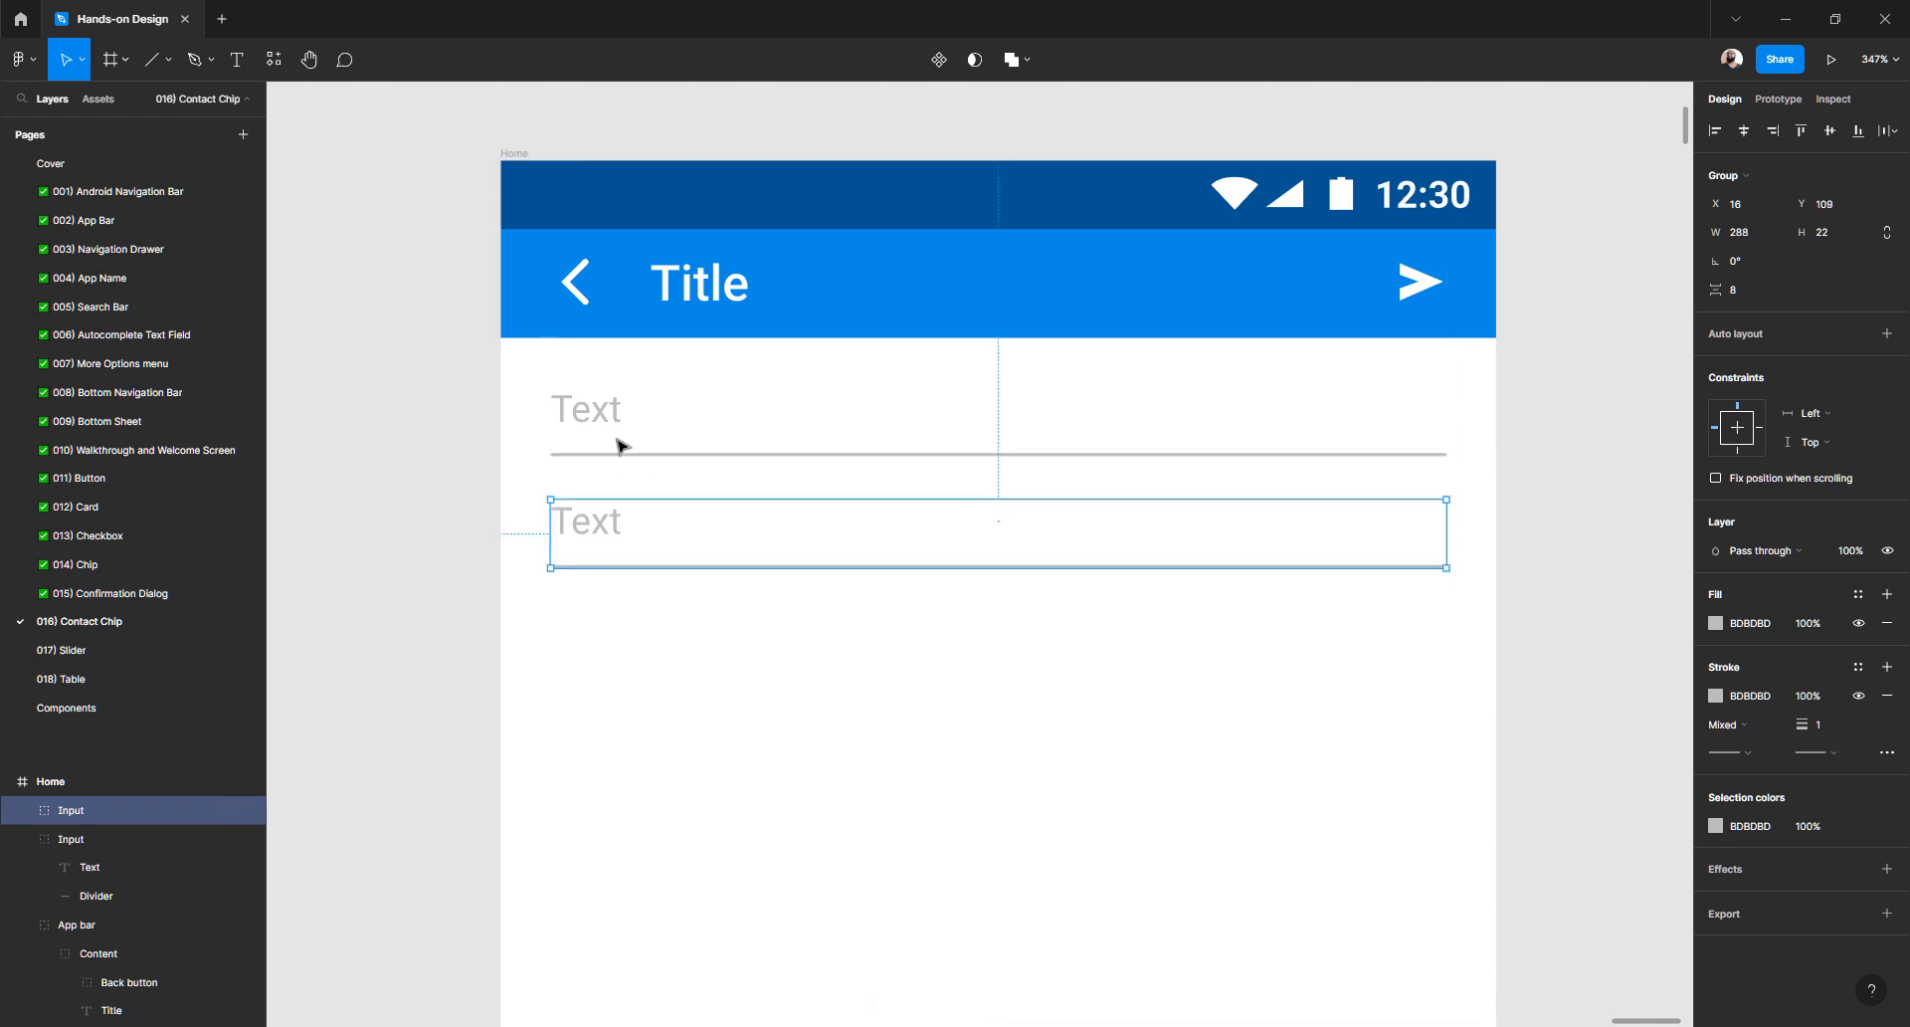
{"action": "left_click", "coordinate": [618, 685]}
{"action": "left_click", "coordinate": [600, 418]}
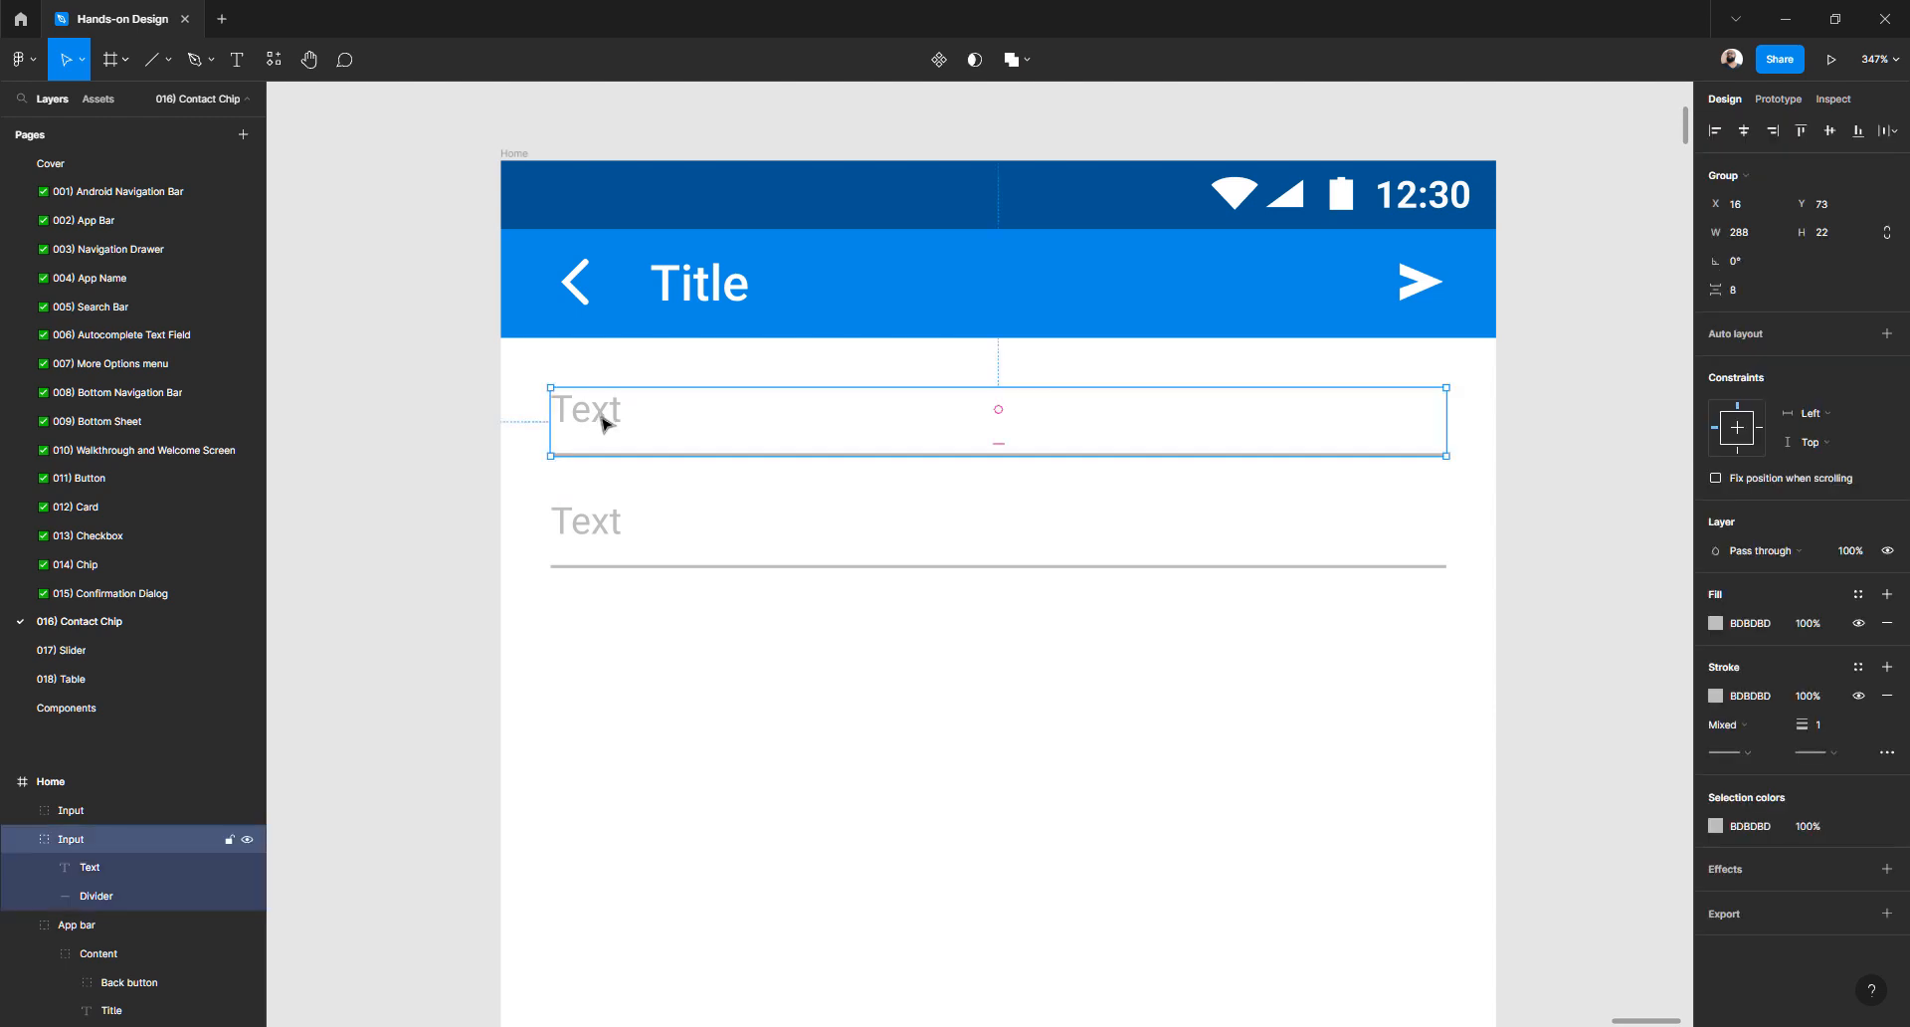
{"action": "left_click", "coordinate": [517, 683]}
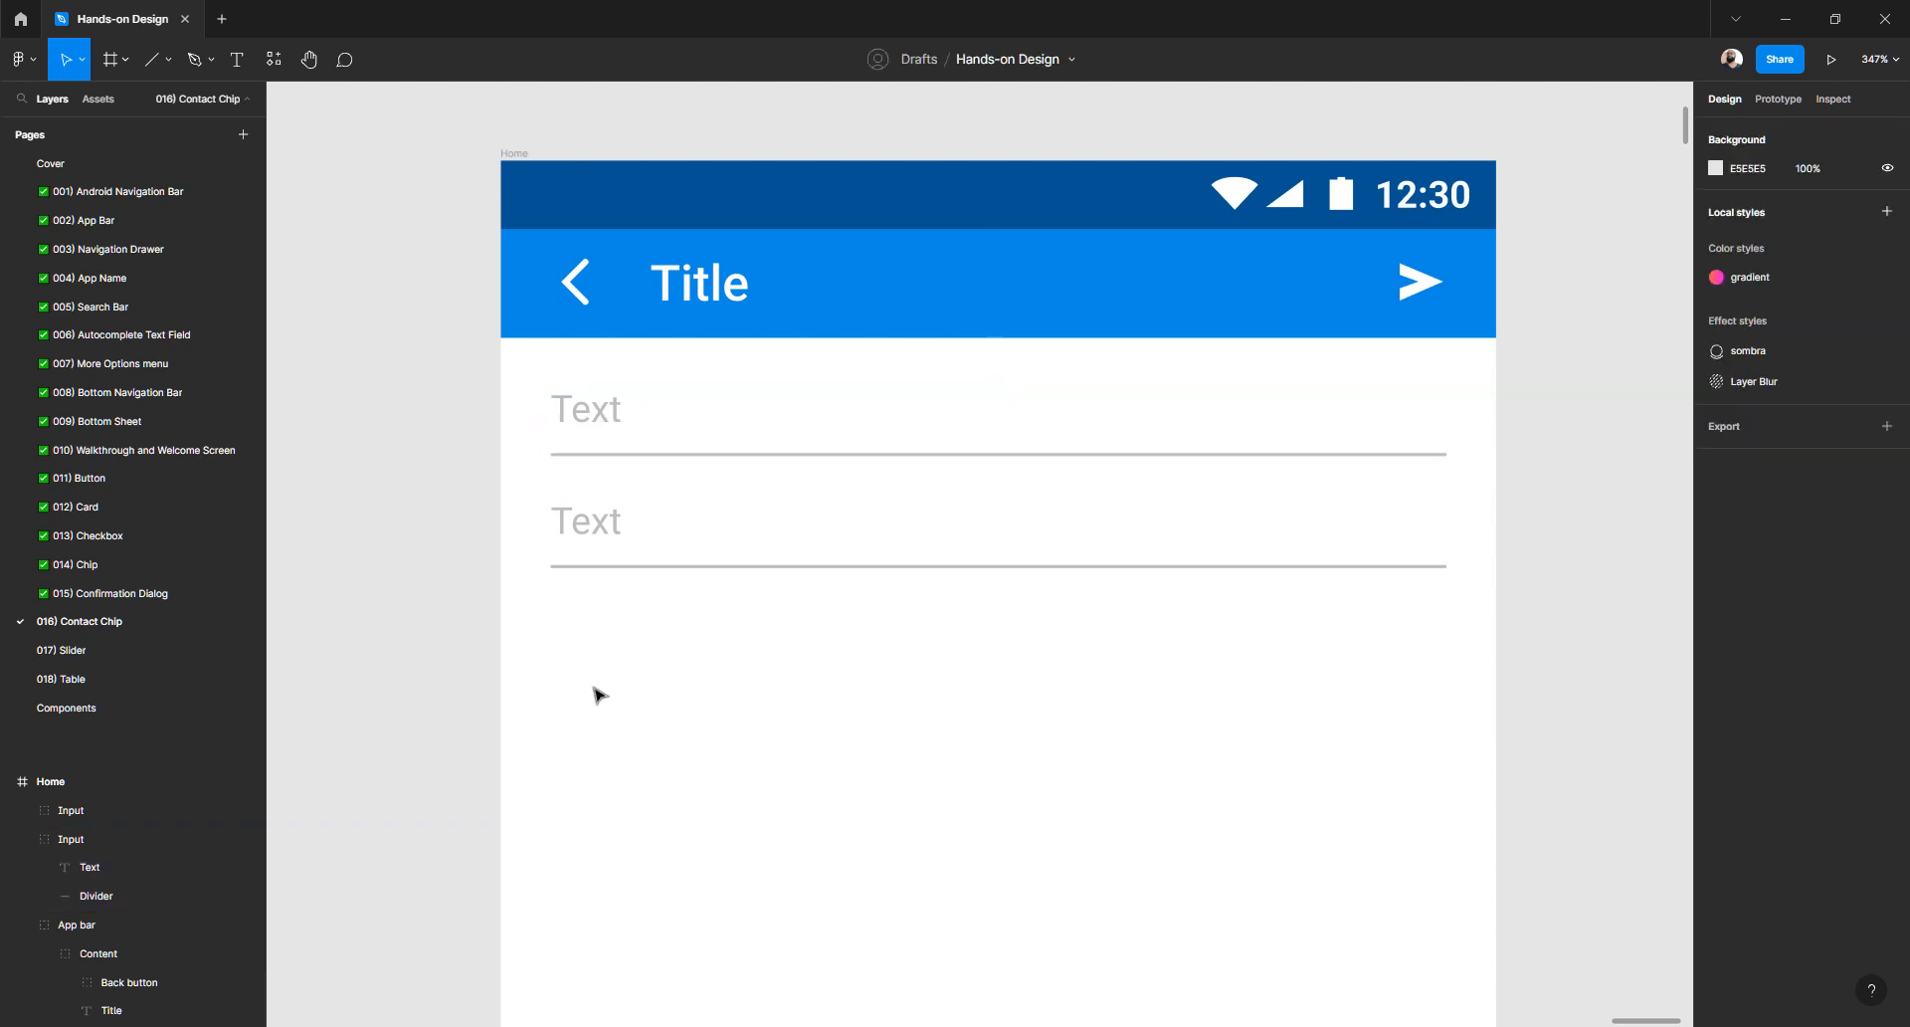
- Select both Input groups and wrap them in a vertical auto-layout frame with 14 spacing
{"action": "left_click", "coordinate": [619, 415]}
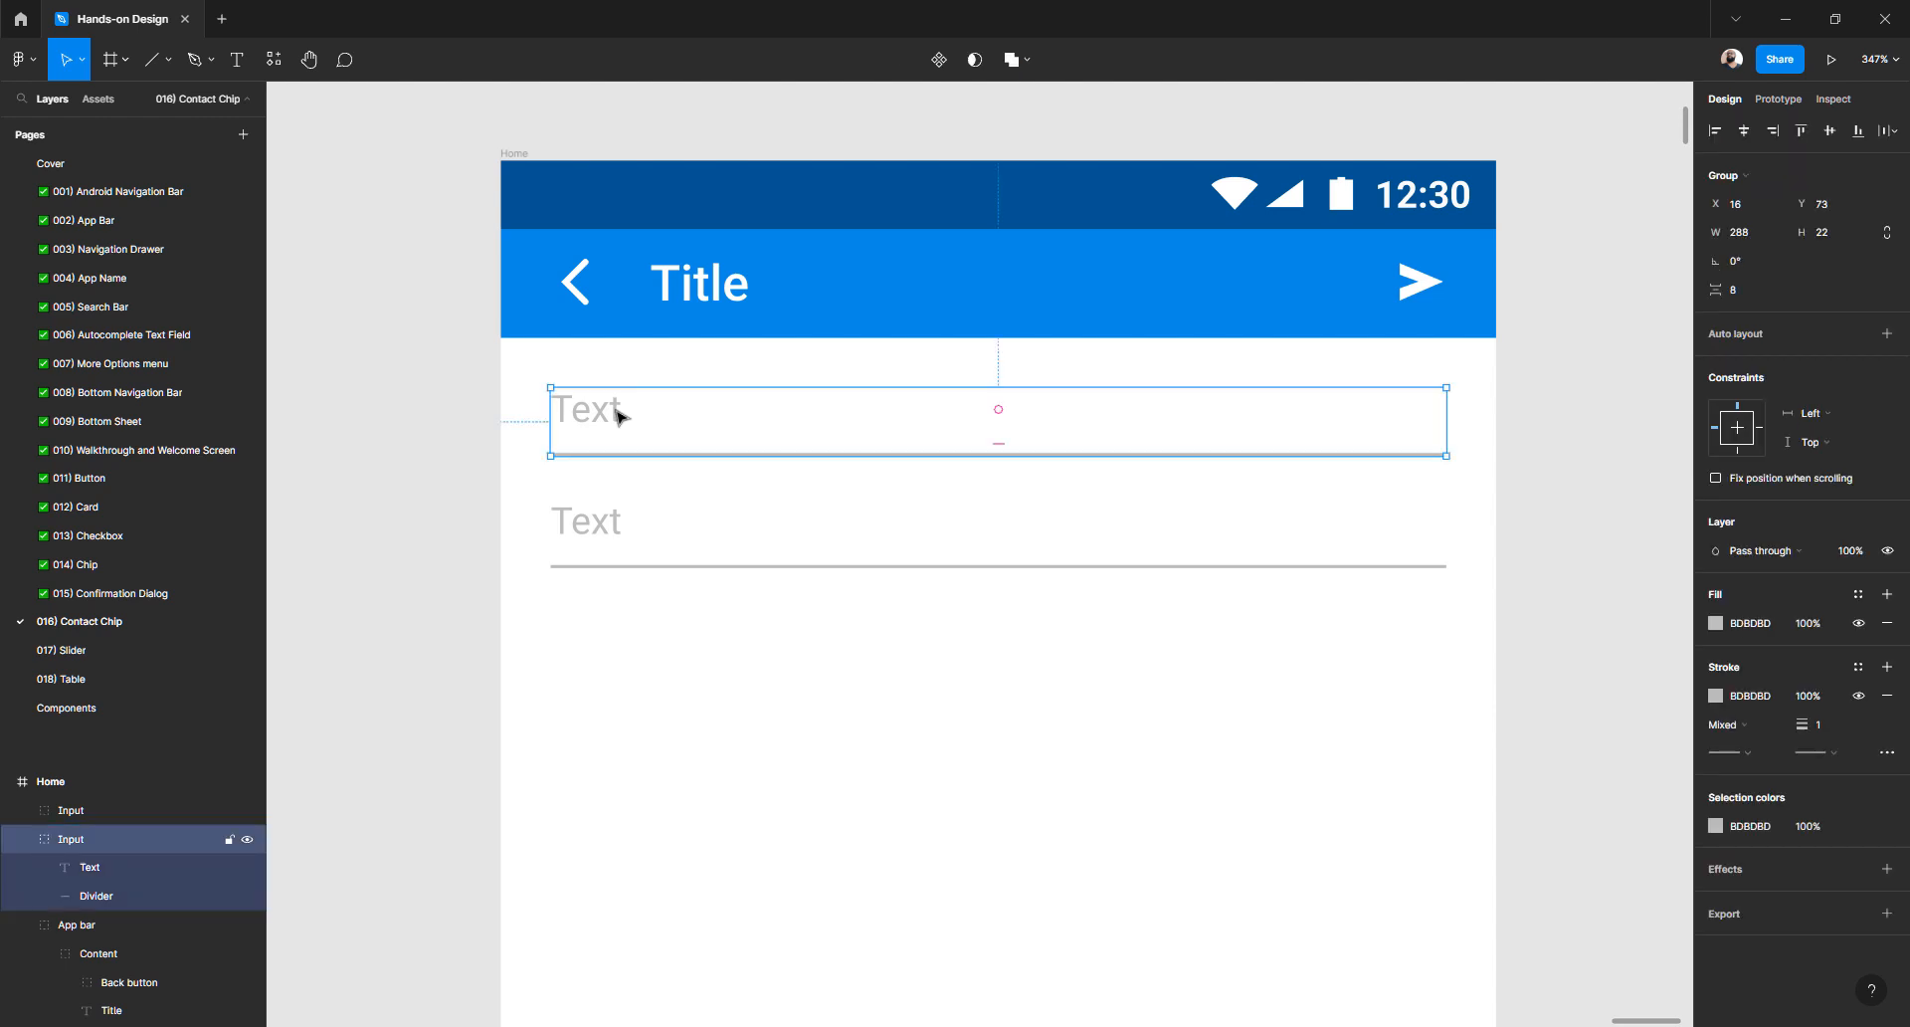
{"action": "left_click", "coordinate": [642, 656]}
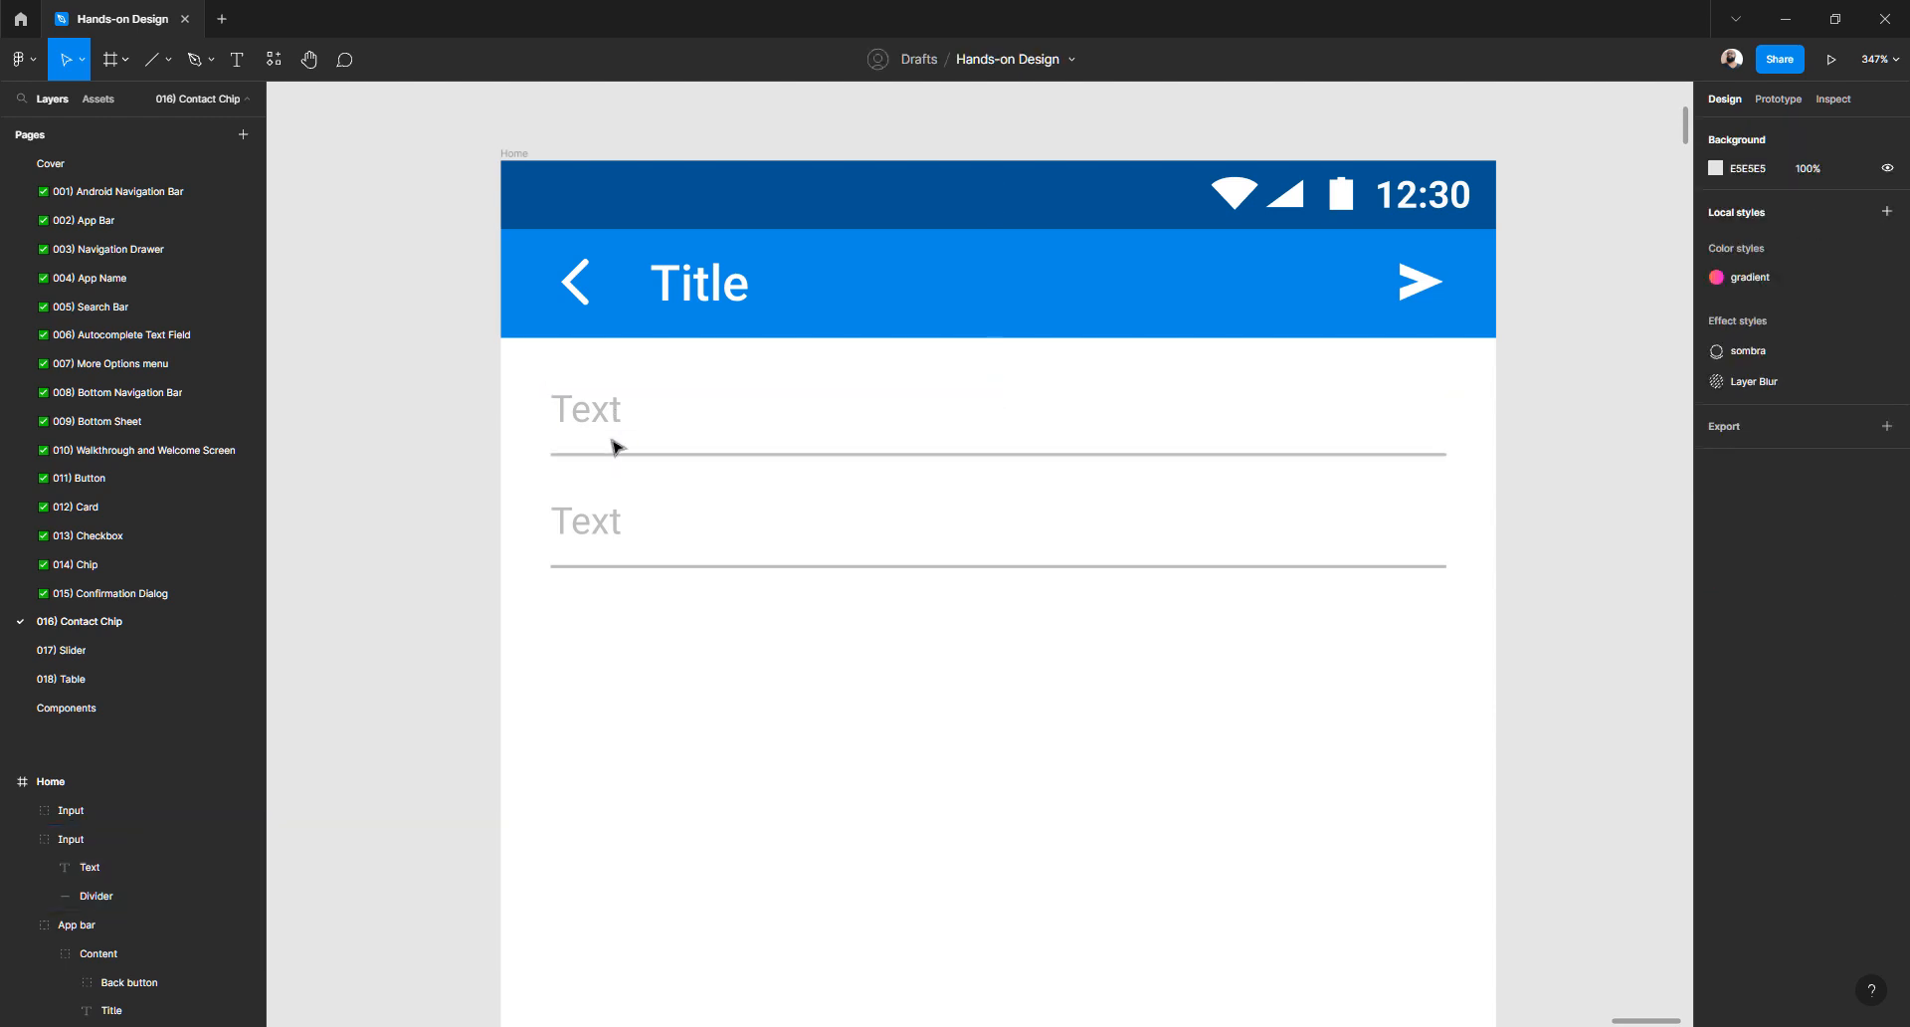
{"action": "left_click", "coordinate": [610, 421]}
{"action": "left_click", "coordinate": [608, 523], "text": "shift"}
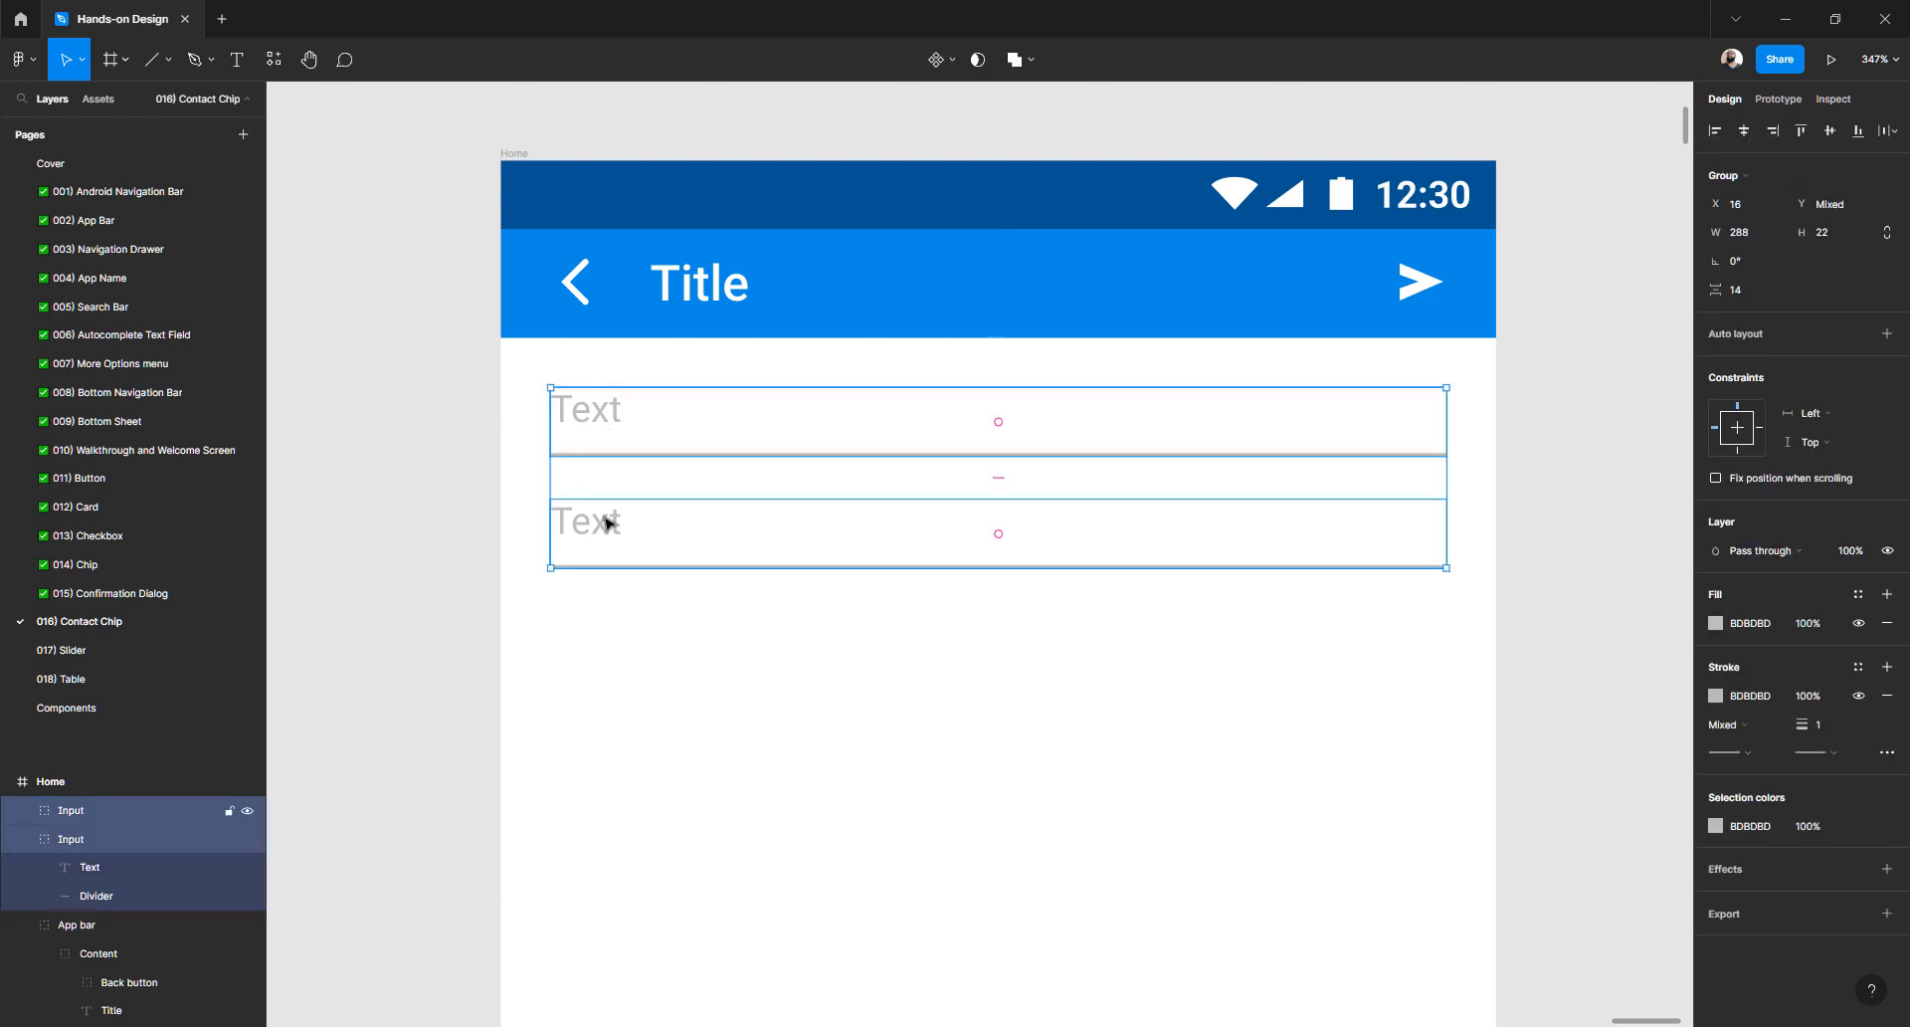
{"action": "left_click_drag", "start_coordinate": [874, 672], "coordinate": [558, 398]}
{"action": "left_click", "coordinate": [1761, 338]}
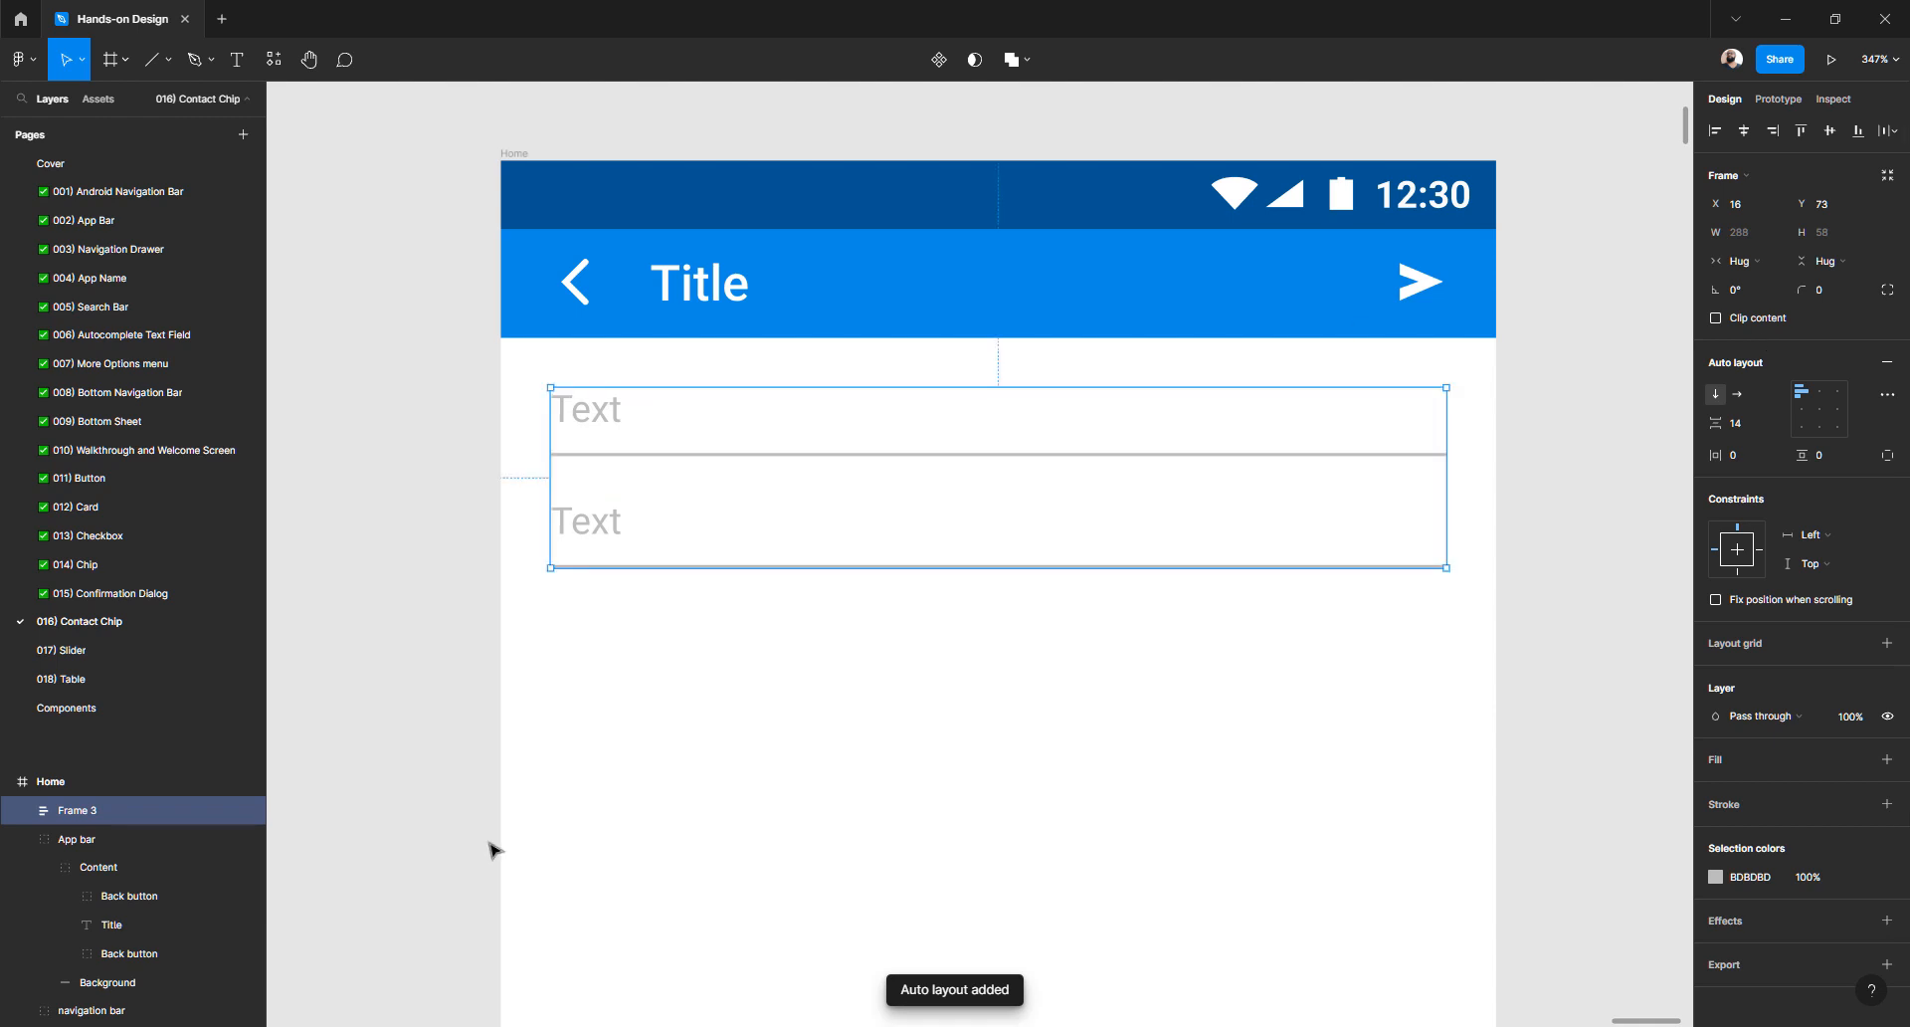
- Rename the new auto-layout frame to 'Inpluts'
{"action": "left_click", "coordinate": [25, 812]}
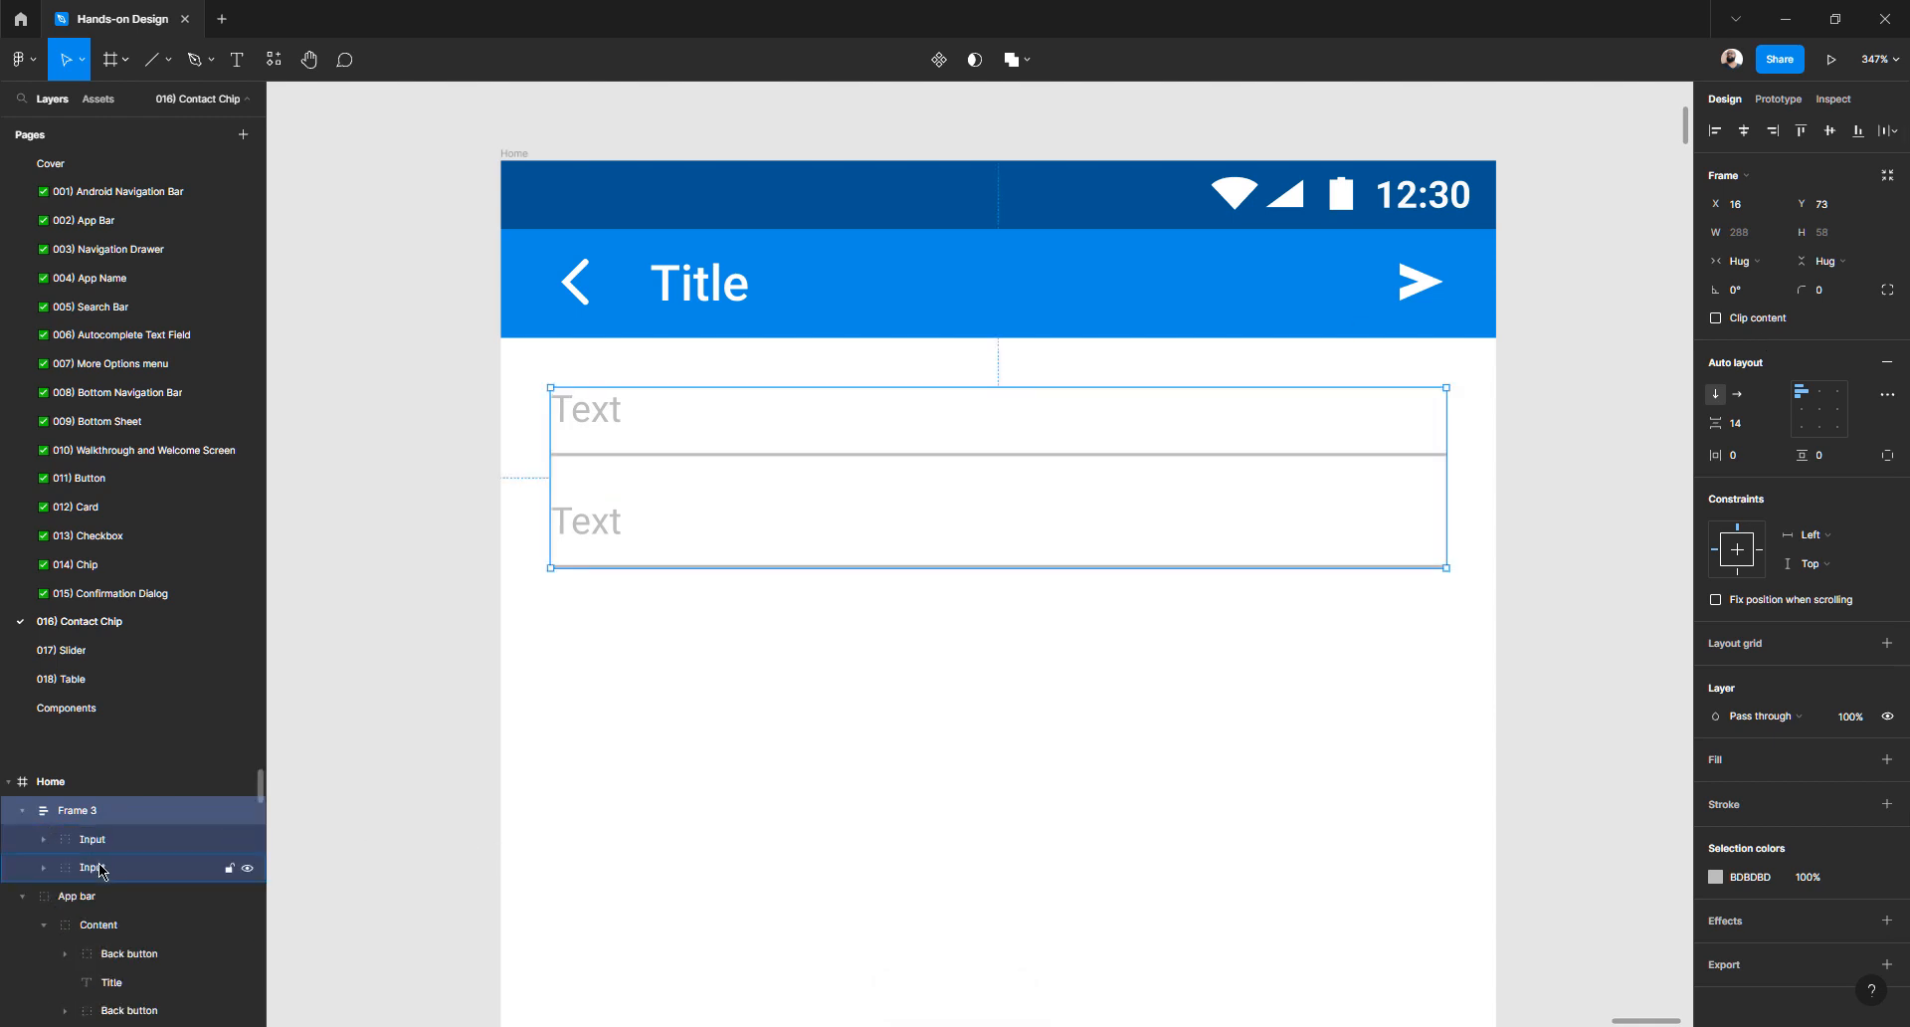
{"action": "left_click", "coordinate": [99, 867]}
{"action": "double_click", "coordinate": [85, 811]}
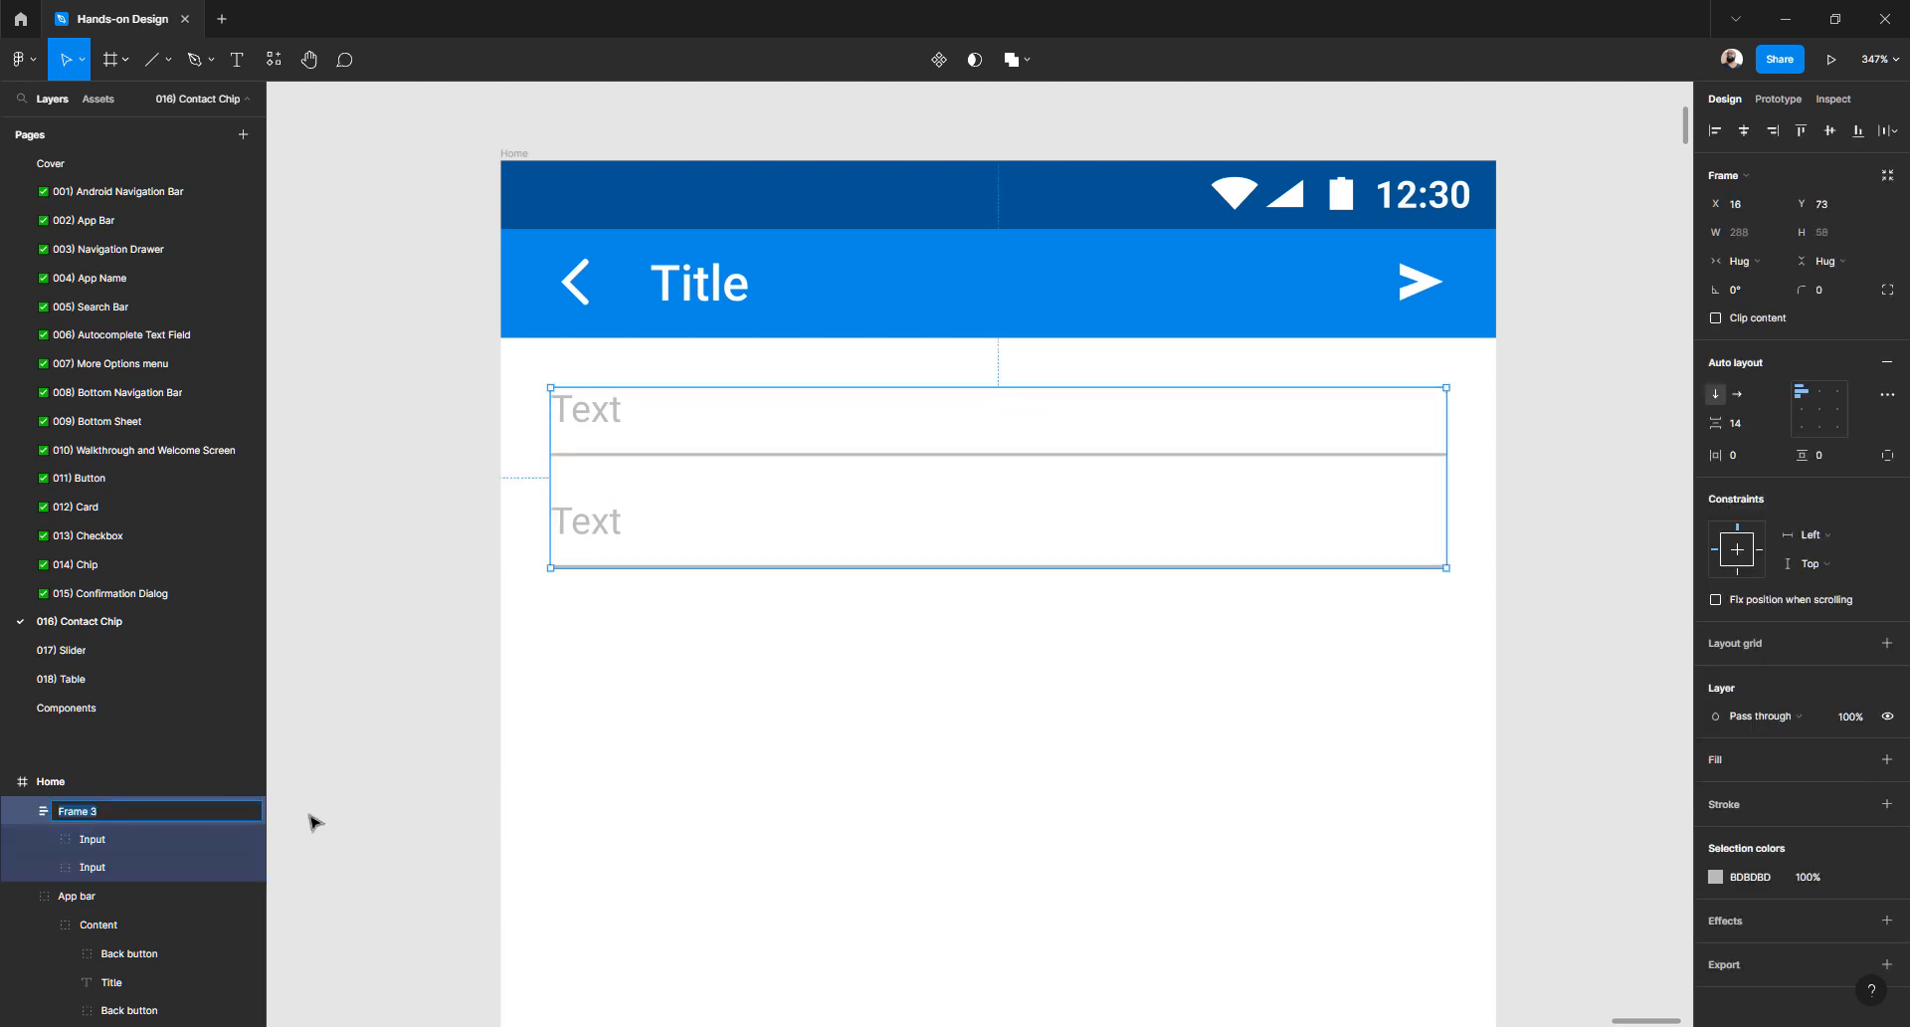
{"action": "type", "text": "Inpluts"}
{"action": "key", "text": "Return"}
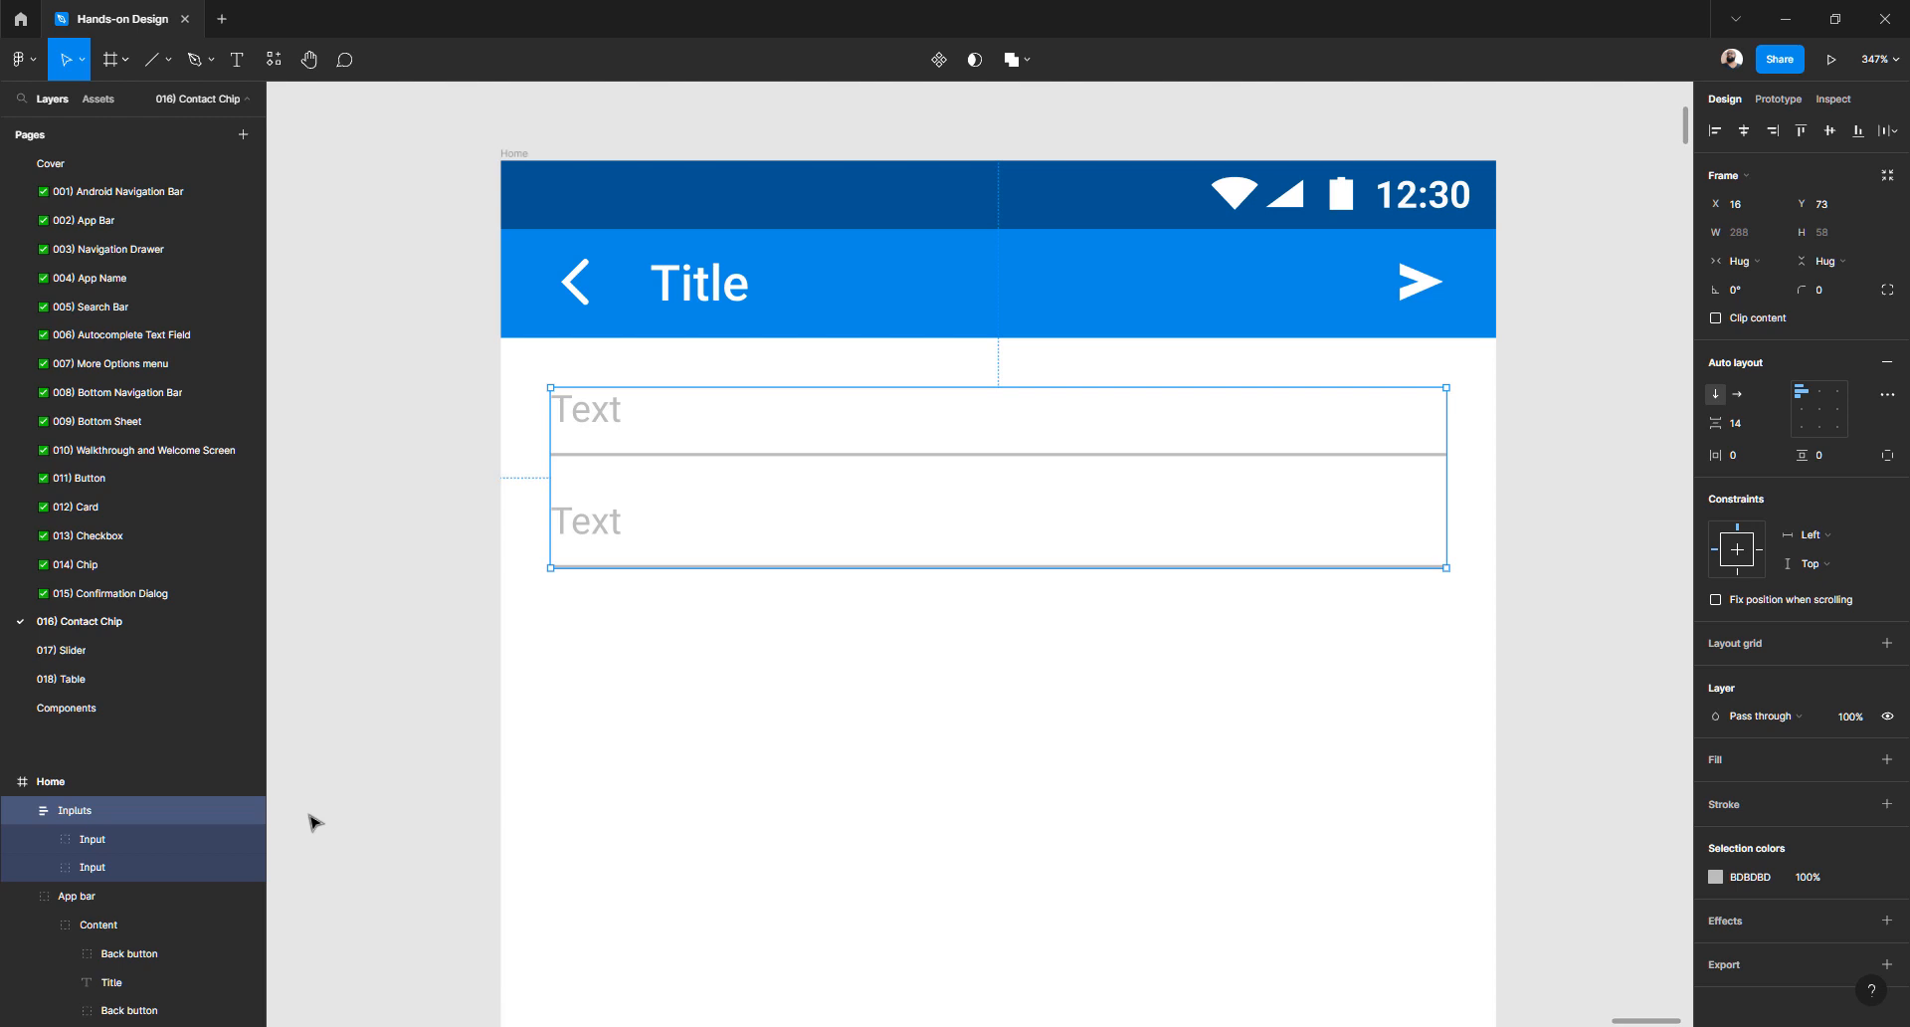
{"action": "left_click", "coordinate": [960, 660]}
{"action": "left_click", "coordinate": [836, 459]}
- Duplicate the second Input field to create a third input
{"action": "left_click", "coordinate": [1746, 424]}
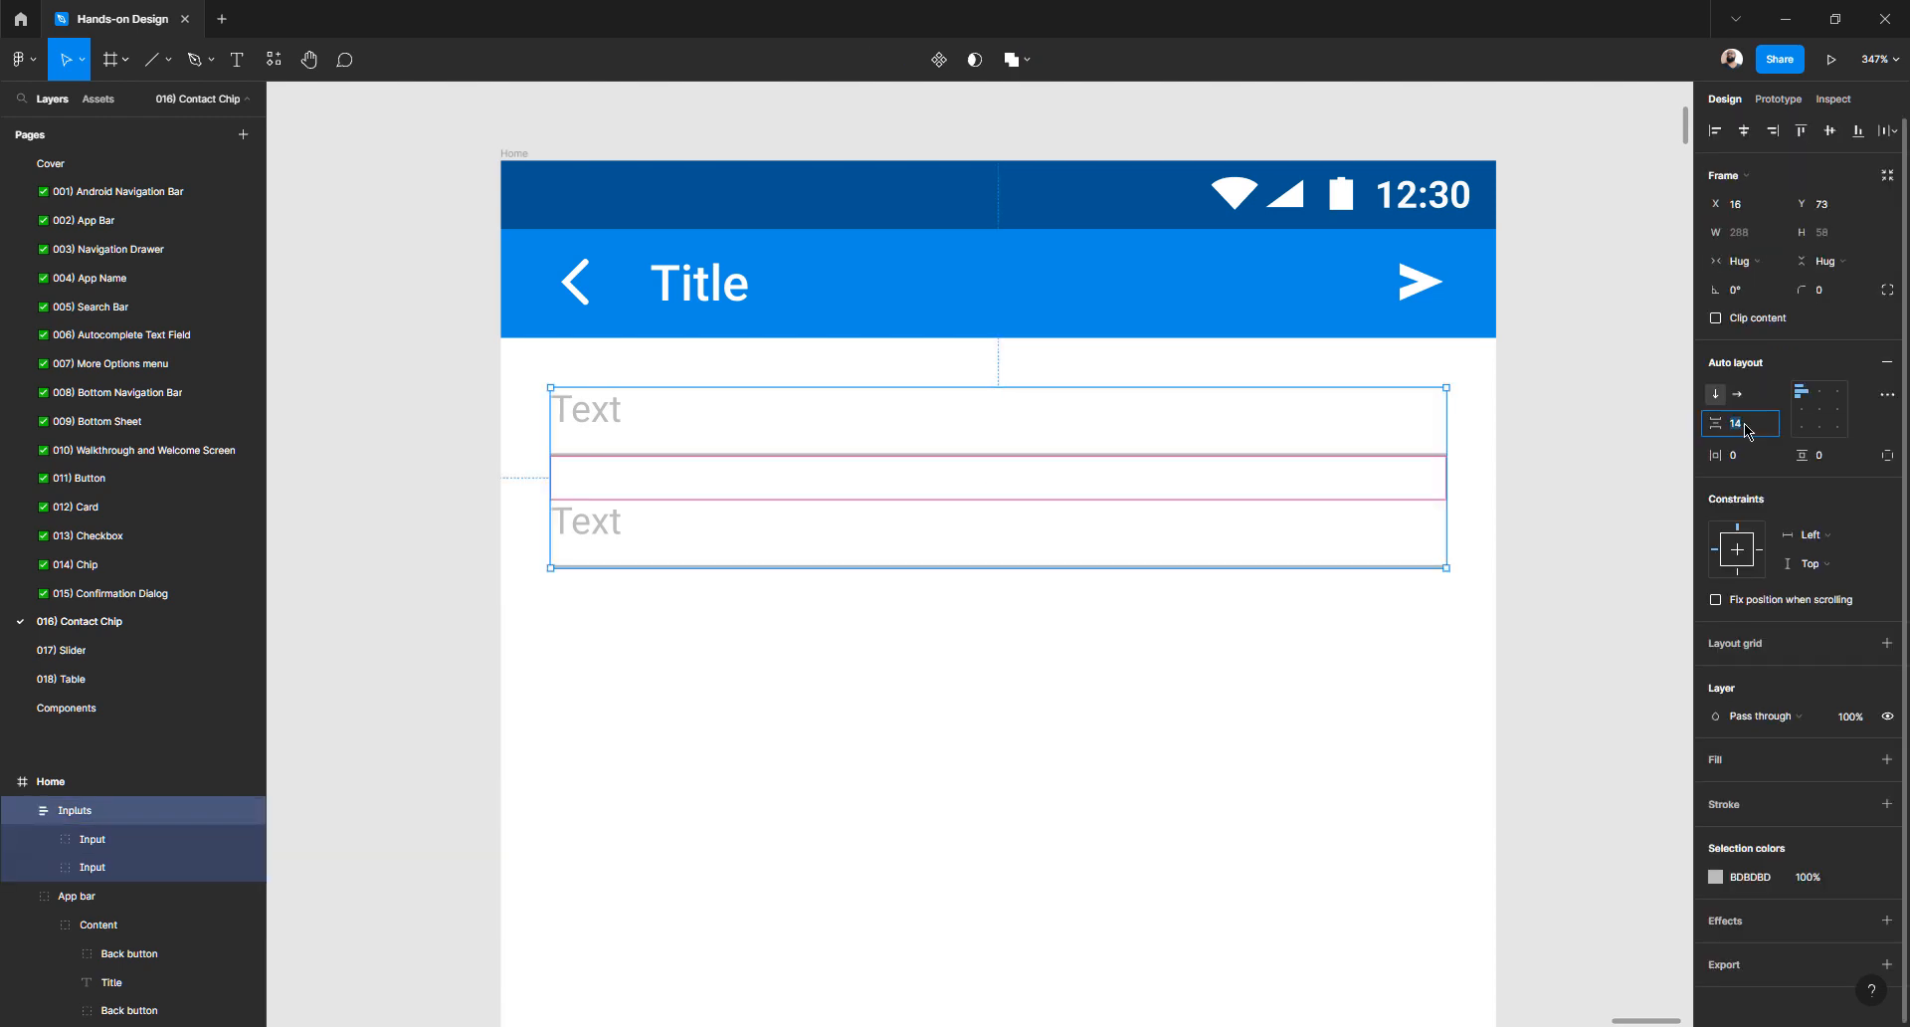
{"action": "left_click", "coordinate": [1202, 638]}
{"action": "left_click", "coordinate": [615, 528]}
{"action": "left_click", "coordinate": [615, 529]}
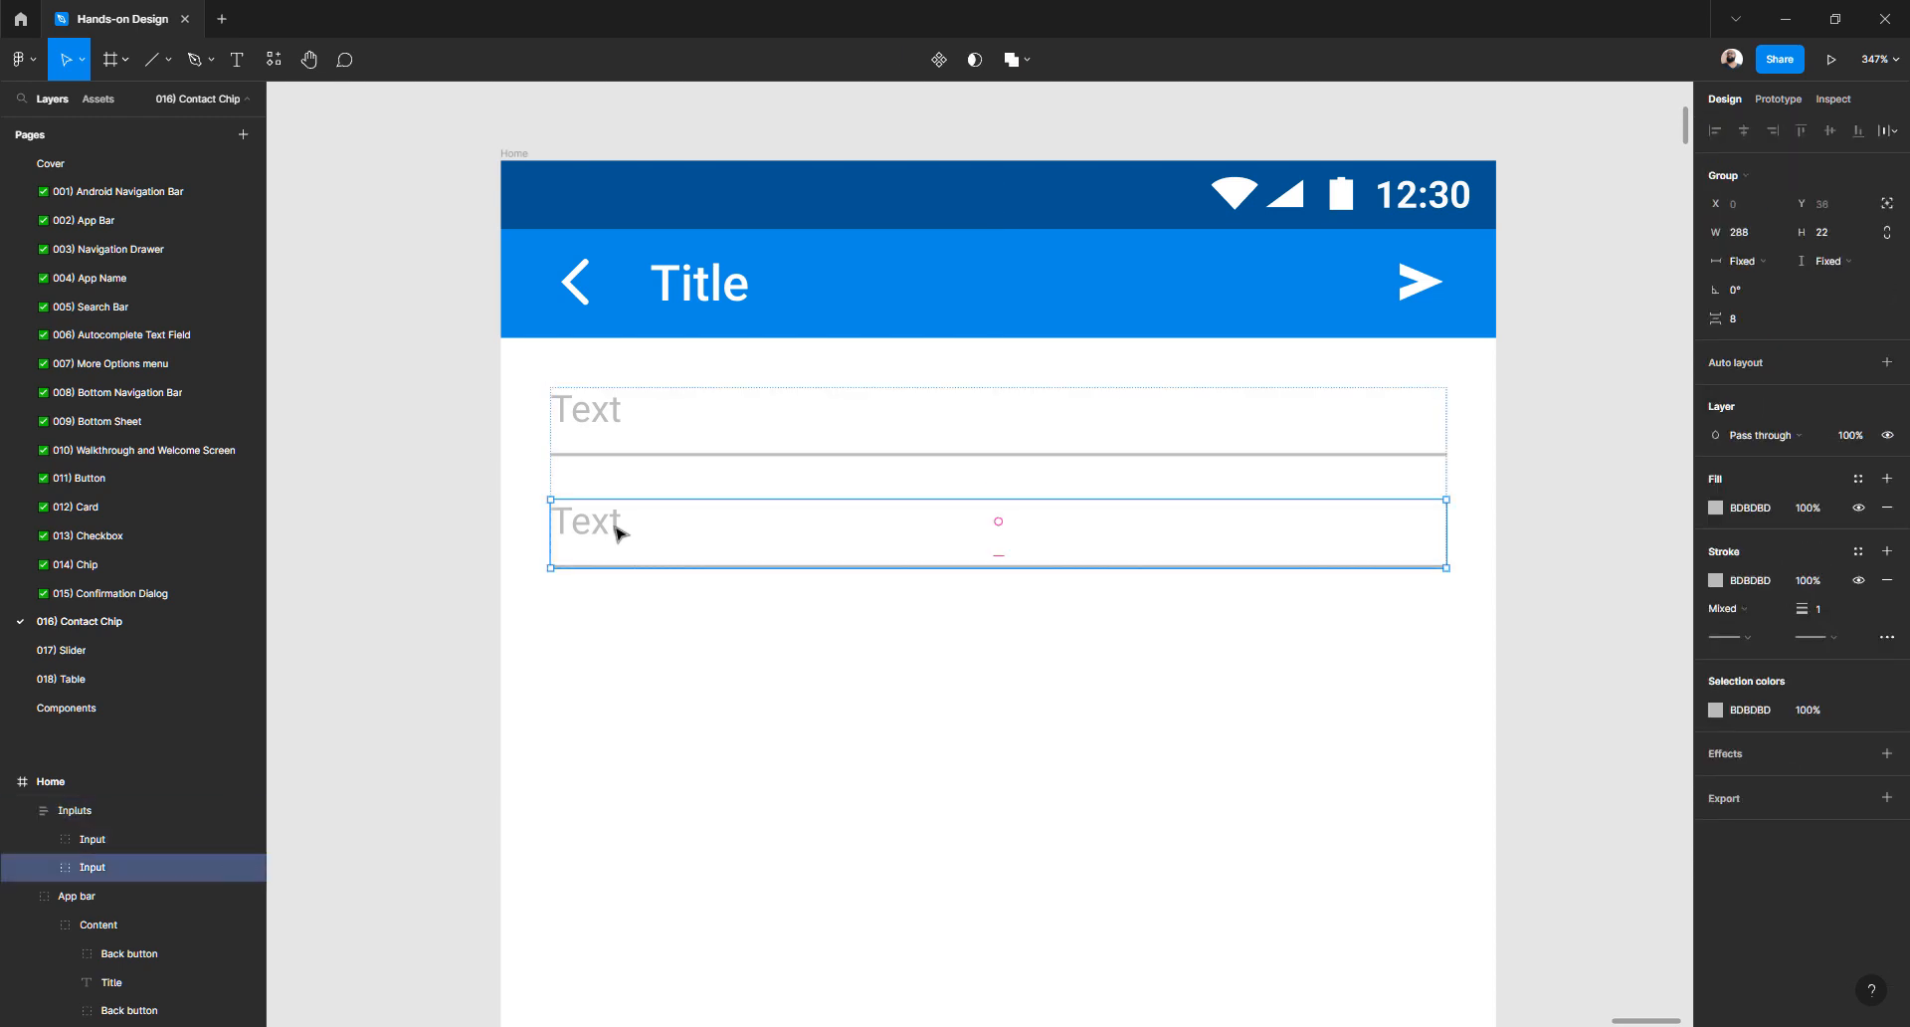
{"action": "key", "text": "ctrl+d"}
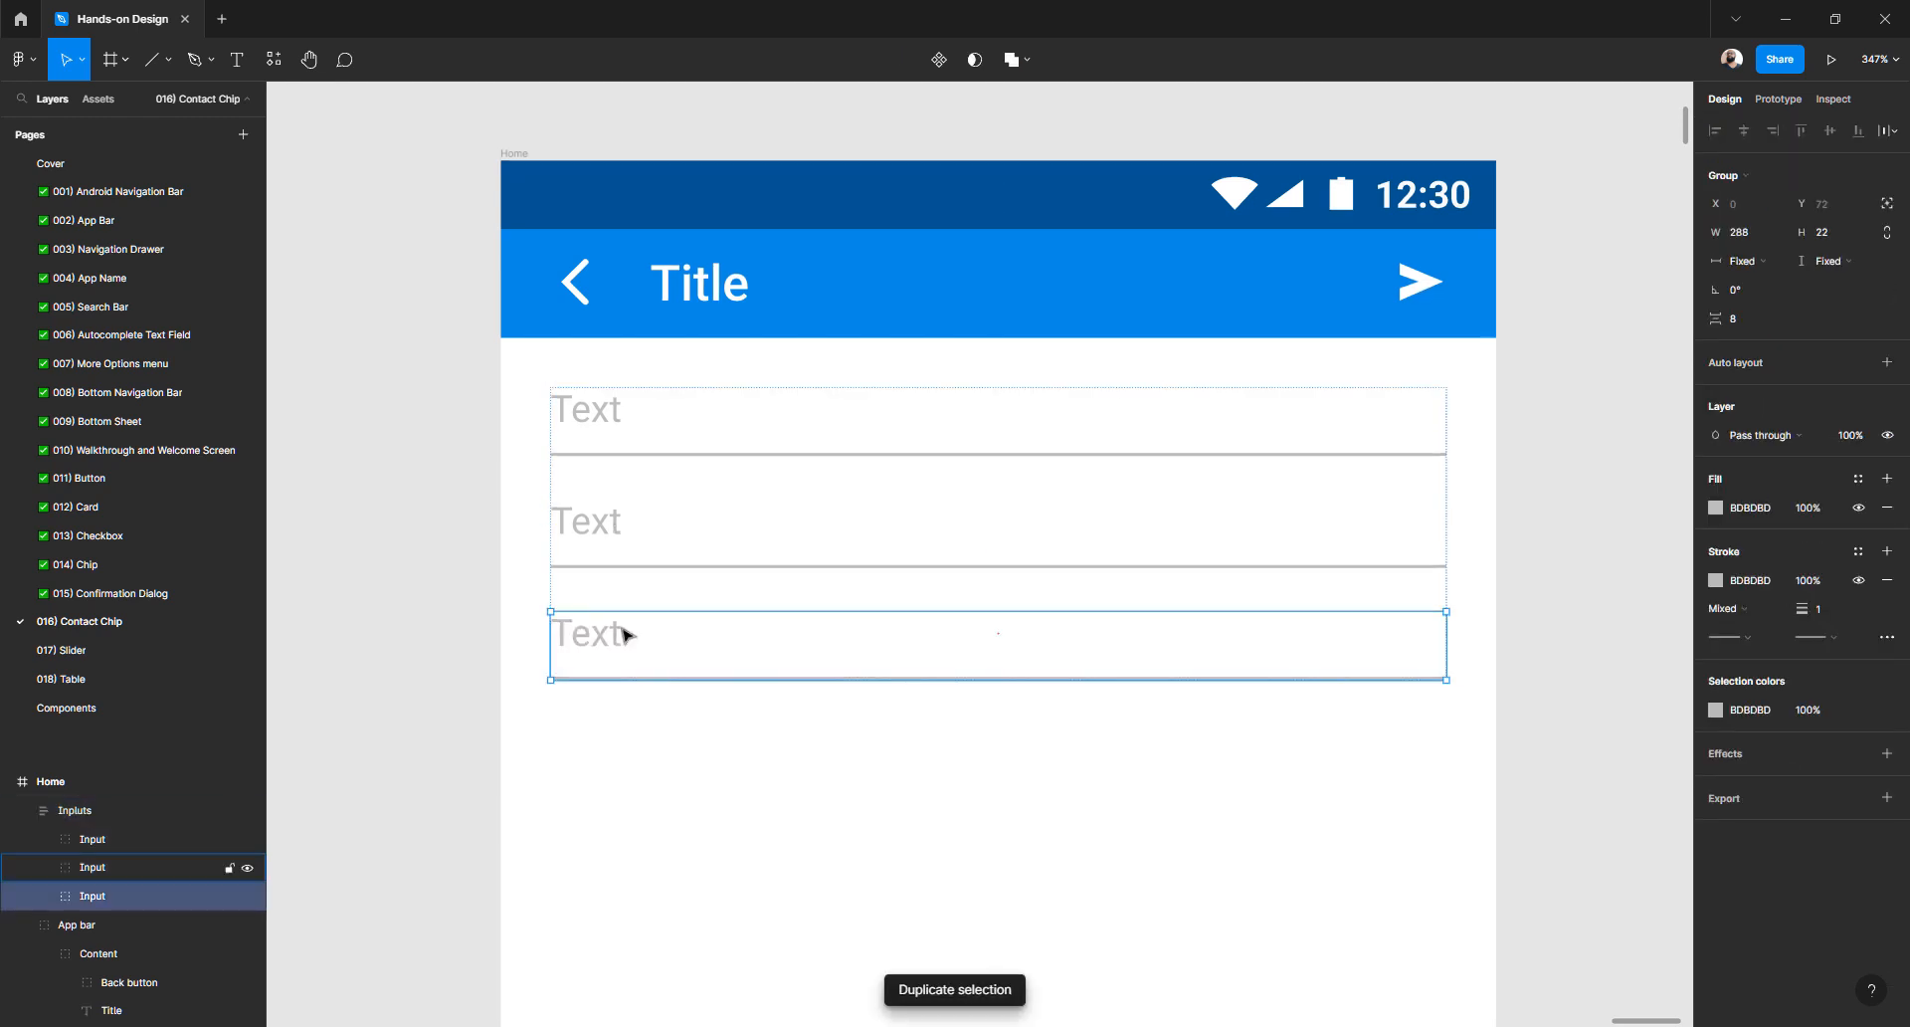
{"action": "left_click", "coordinate": [642, 714]}
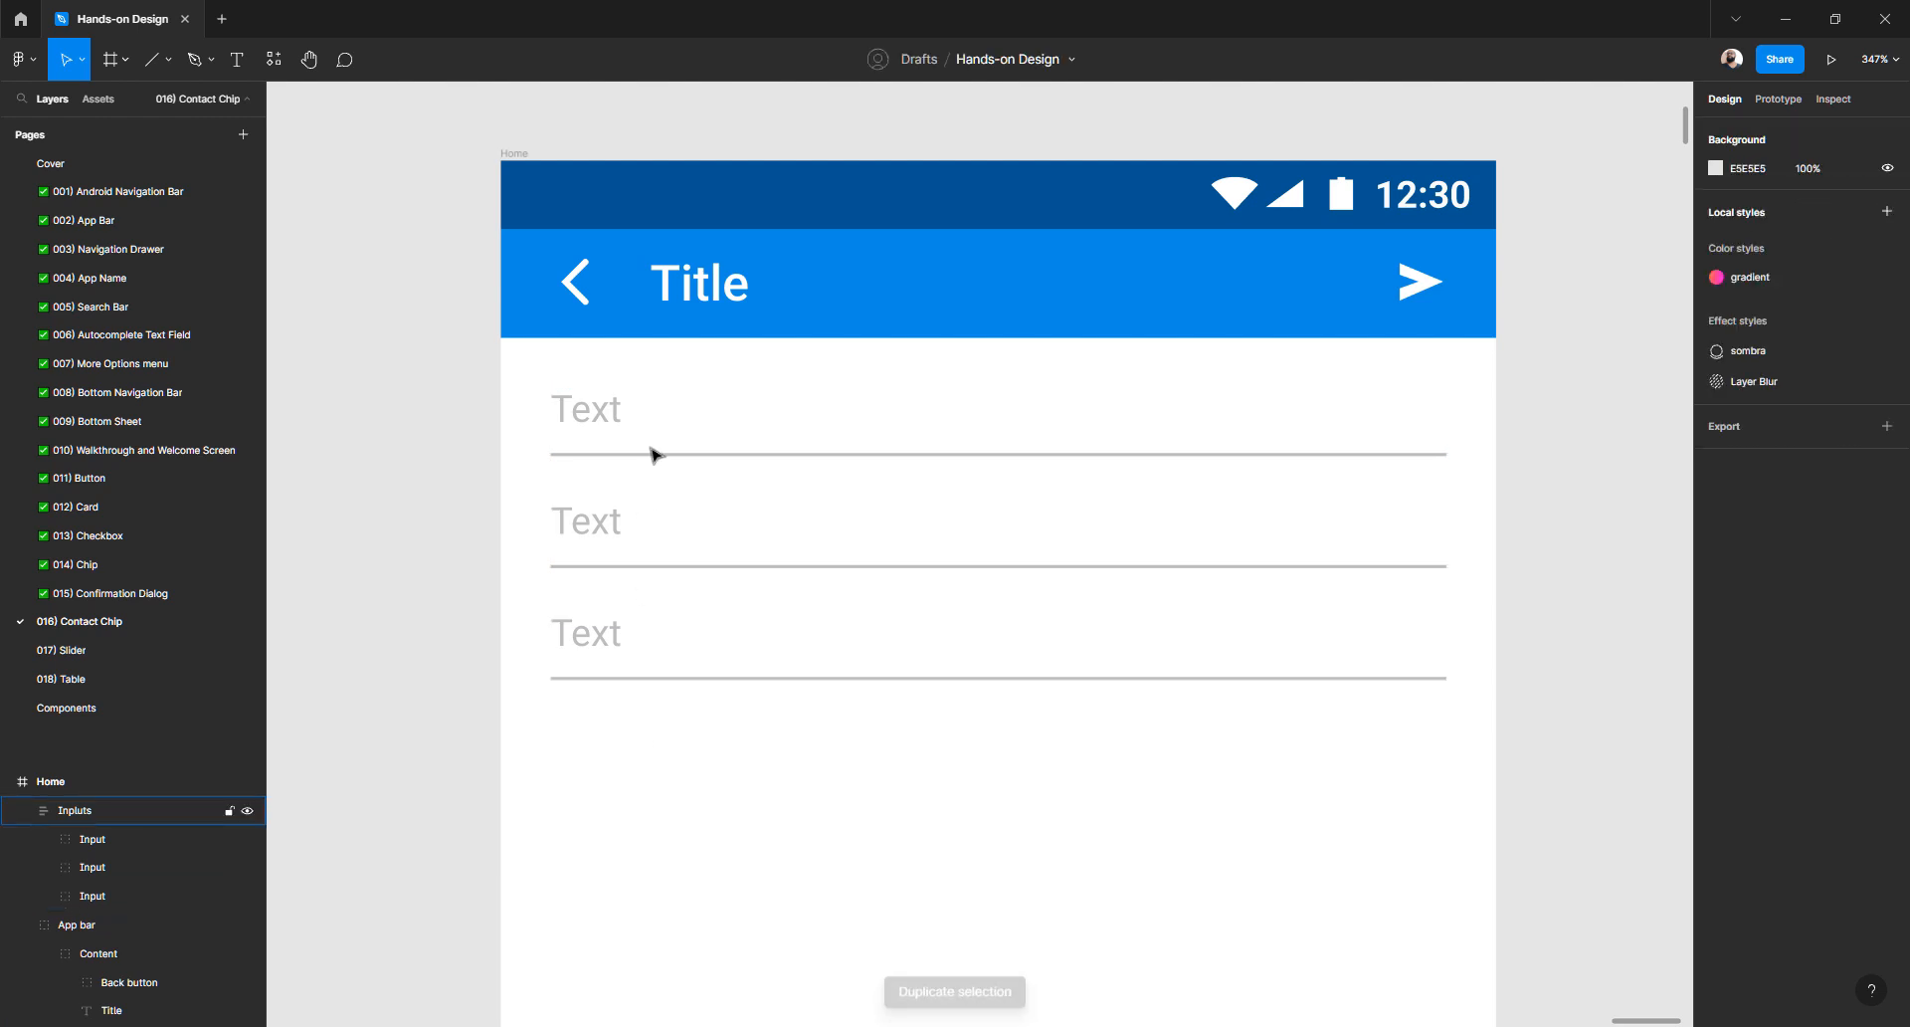
- Set the Inpluts frame's auto-layout spacing to 32 between the three inputs
{"action": "left_click", "coordinate": [606, 416]}
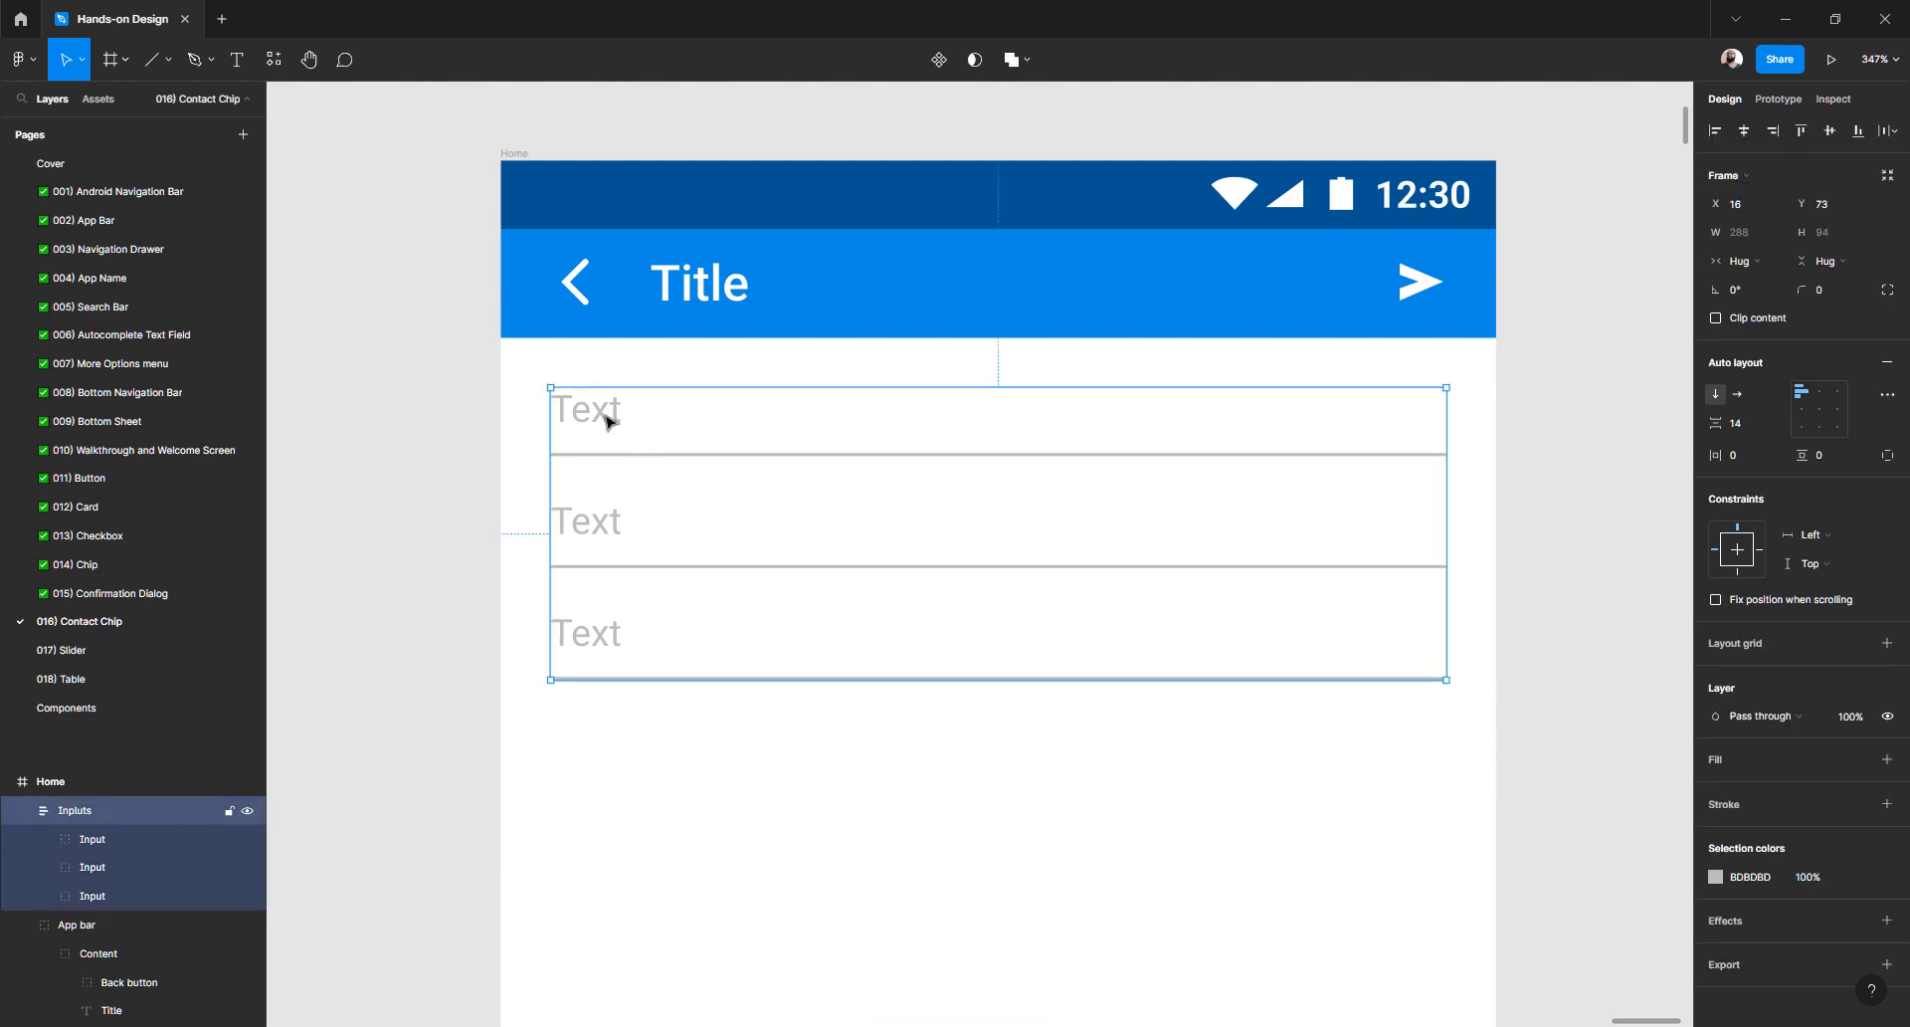
{"action": "left_click", "coordinate": [1754, 430]}
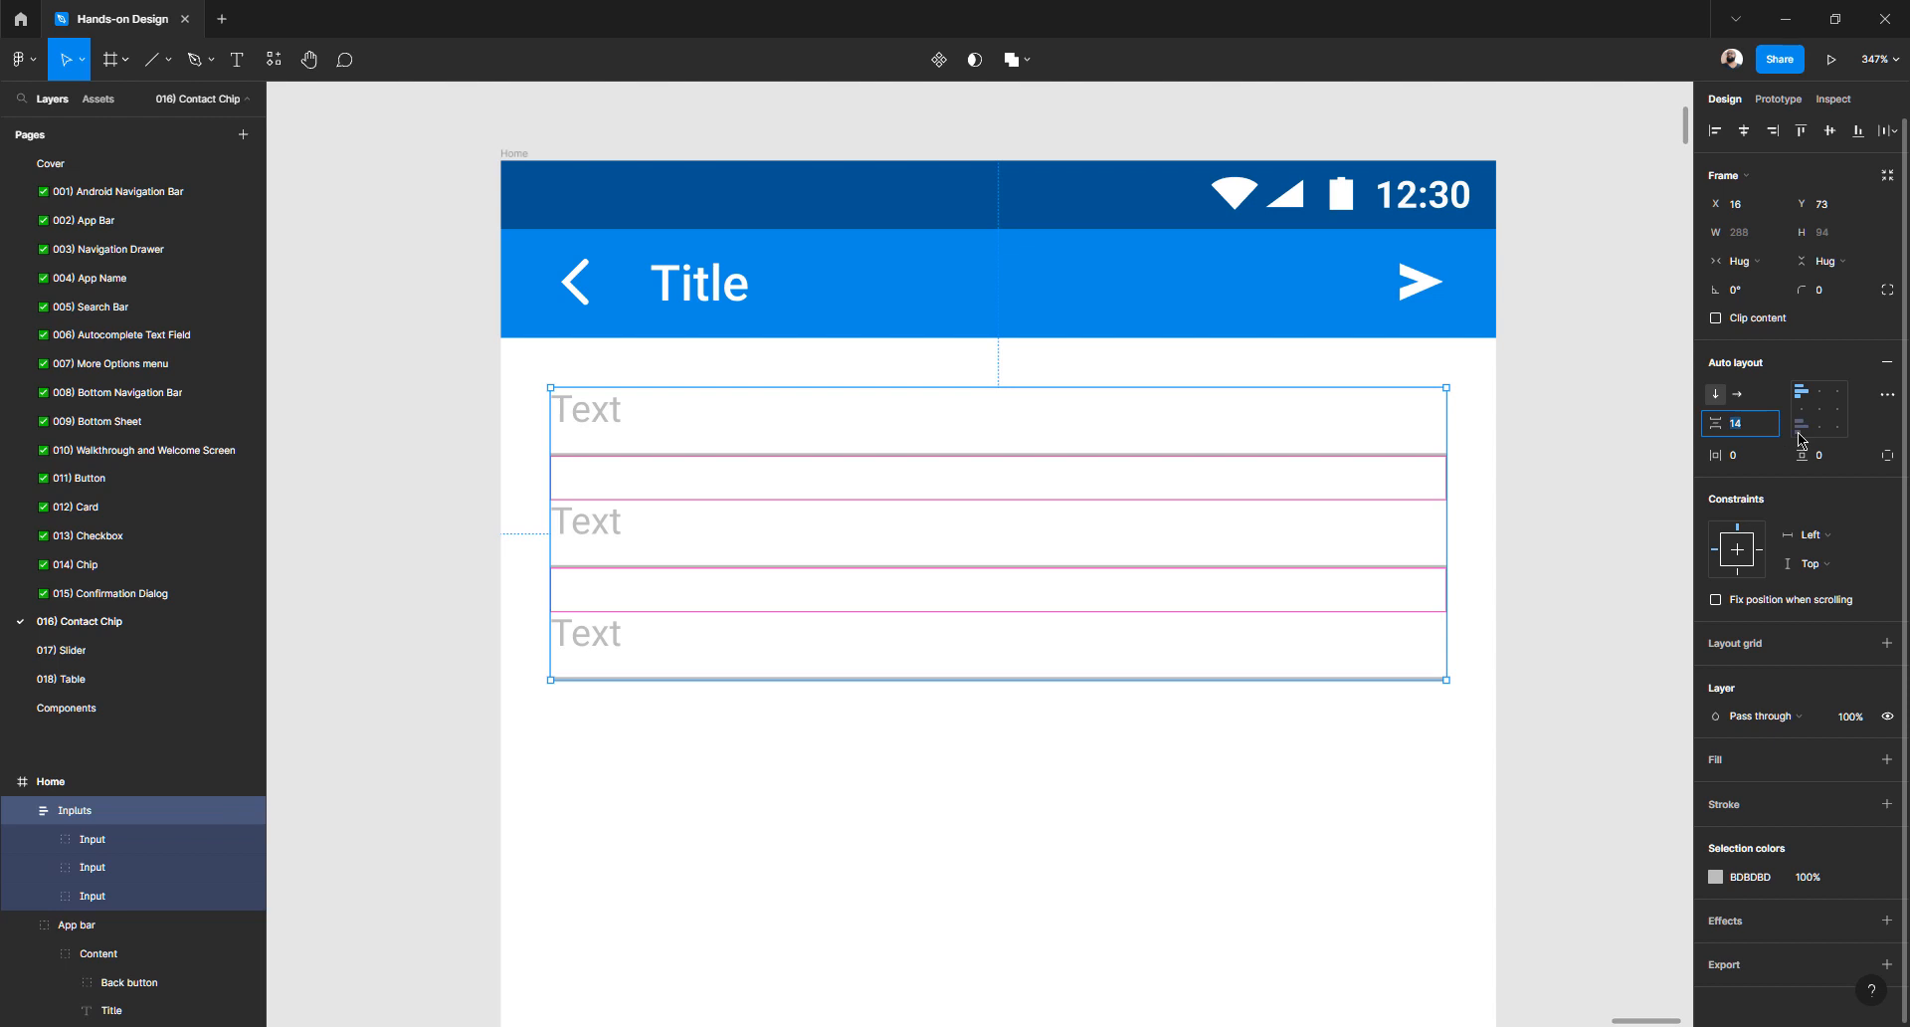
{"action": "type", "text": "8"}
{"action": "key", "text": "Return"}
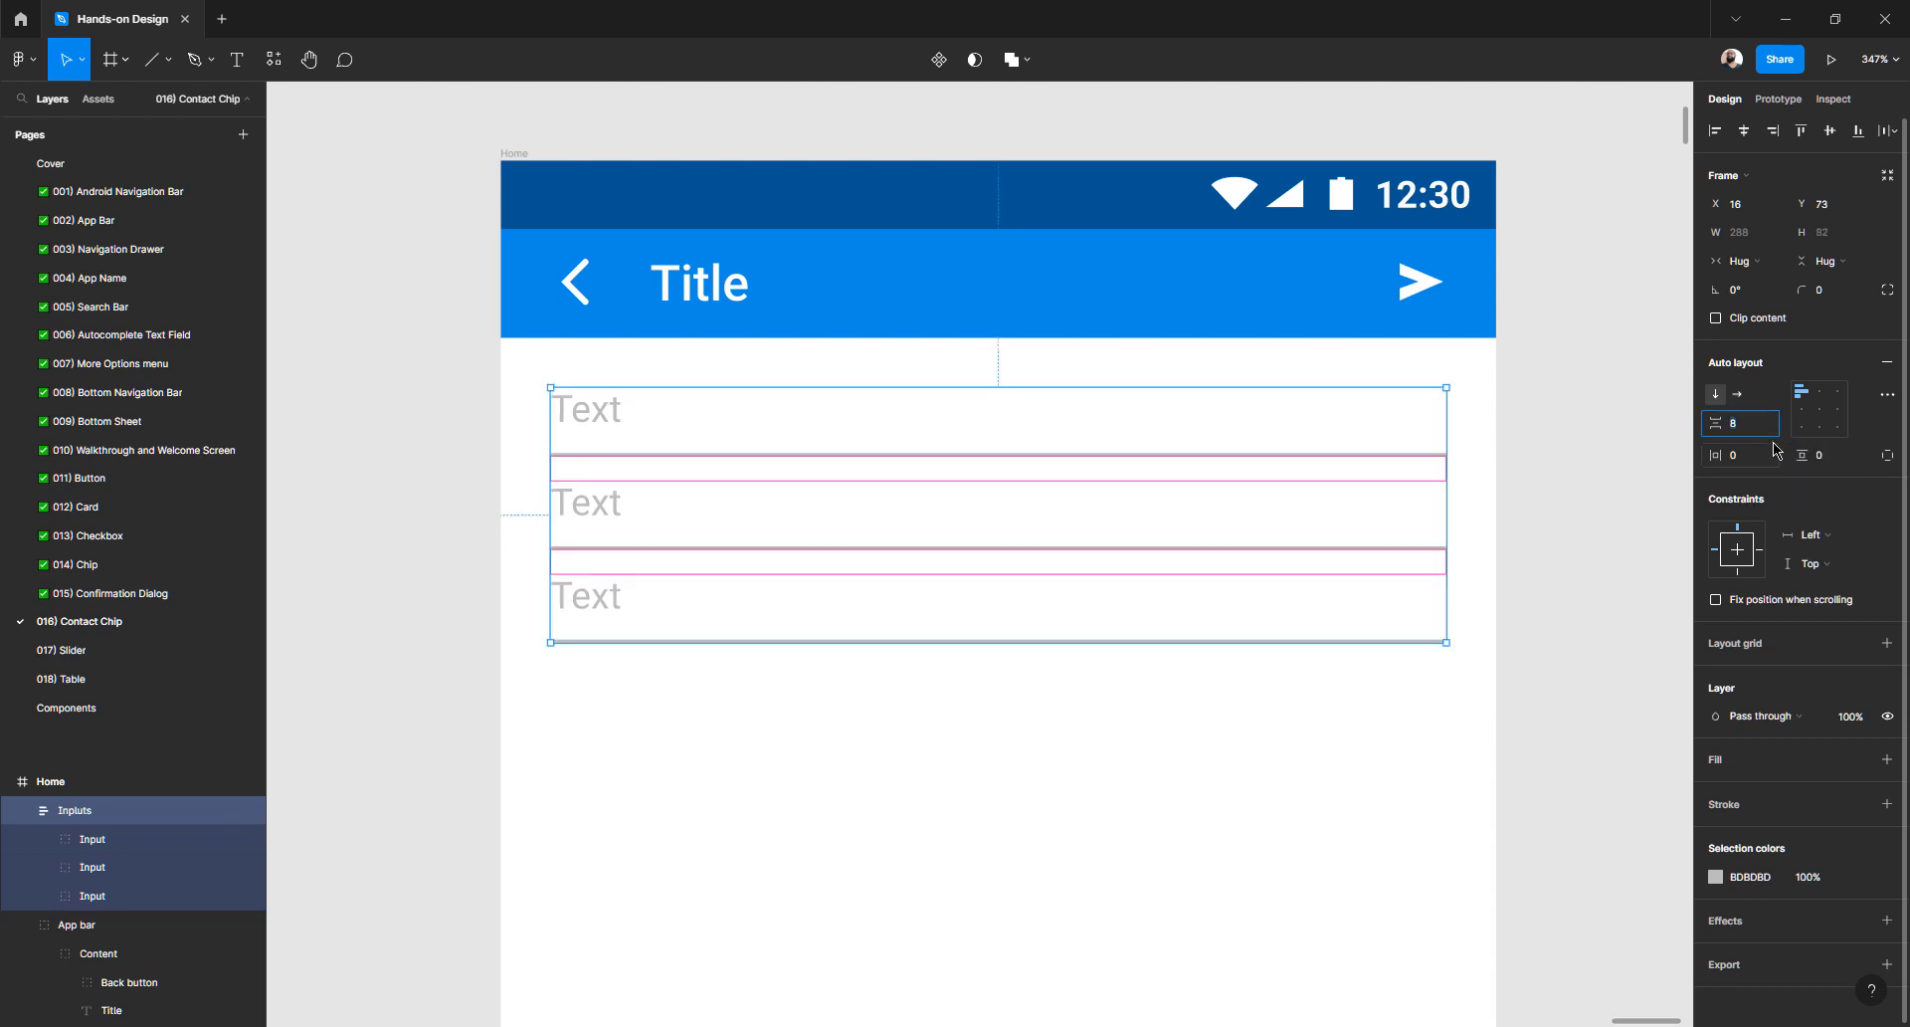
{"action": "type", "text": "16"}
{"action": "key", "text": "Return"}
{"action": "type", "text": "24"}
{"action": "key", "text": "Return"}
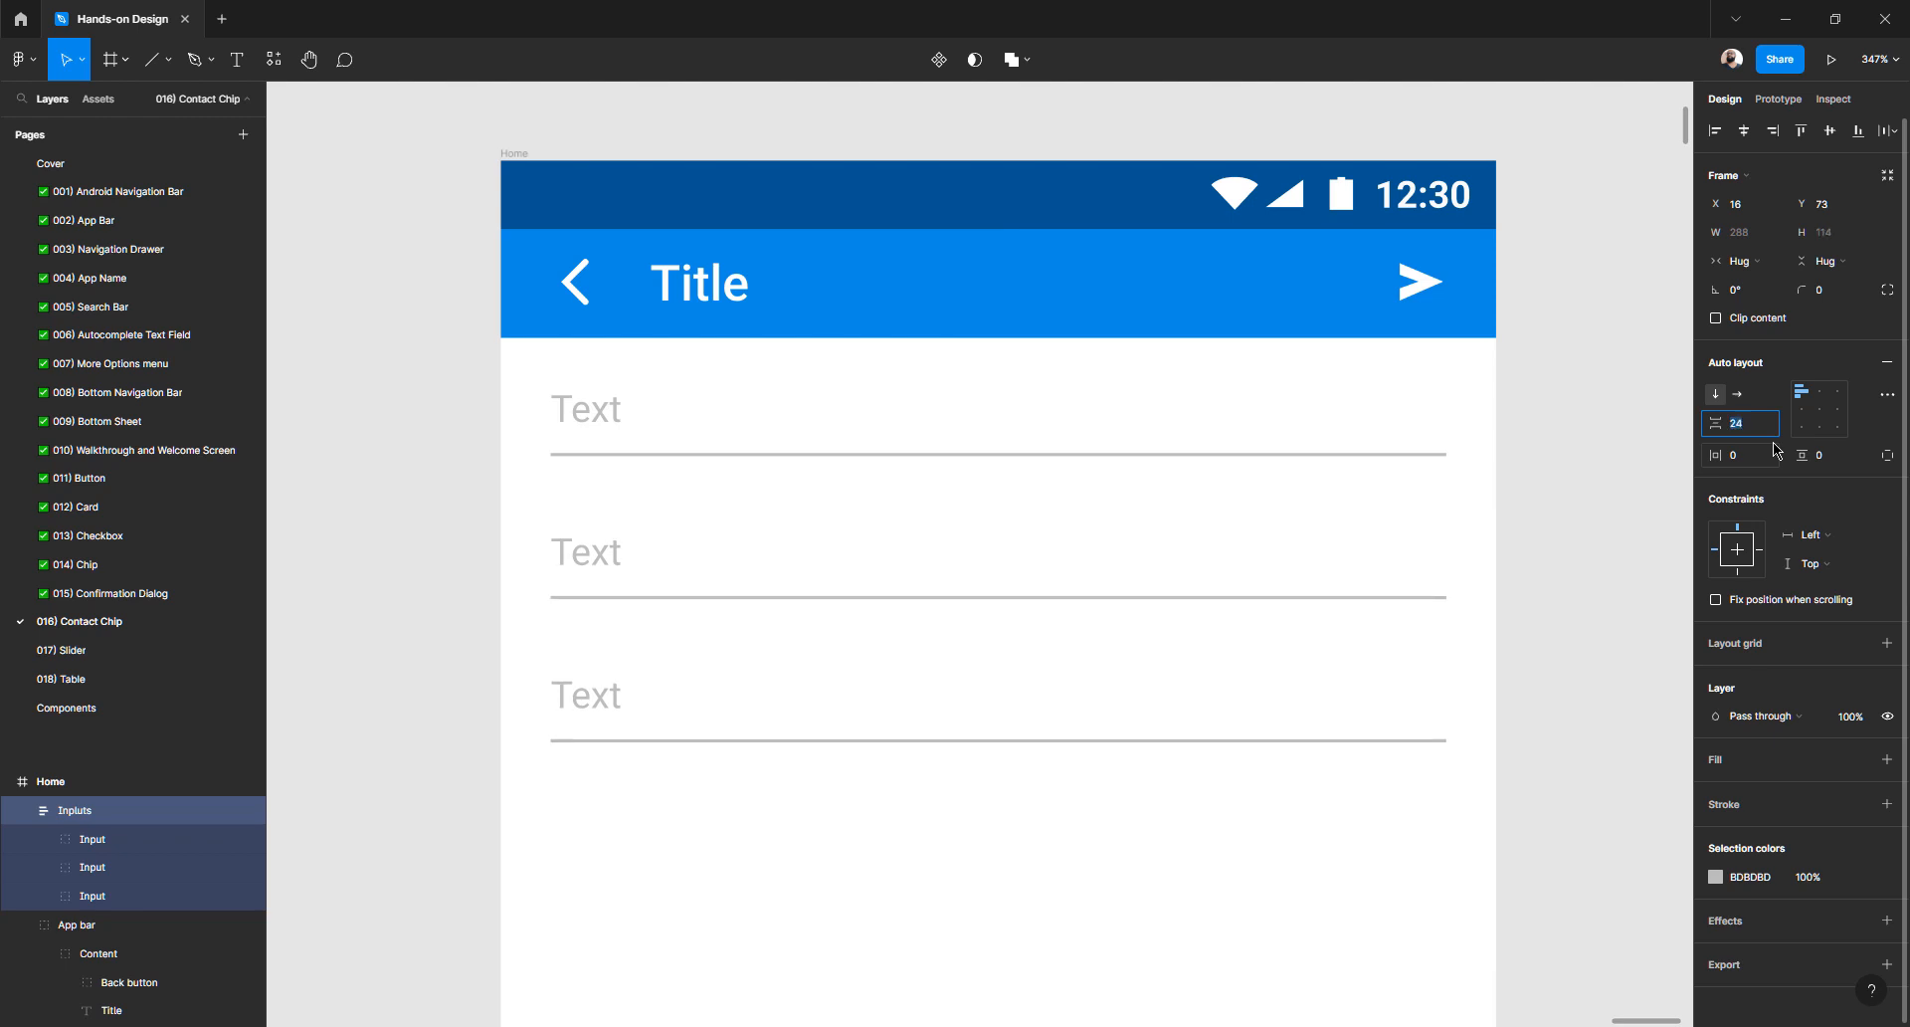
{"action": "type", "text": "32"}
{"action": "key", "text": "Return"}
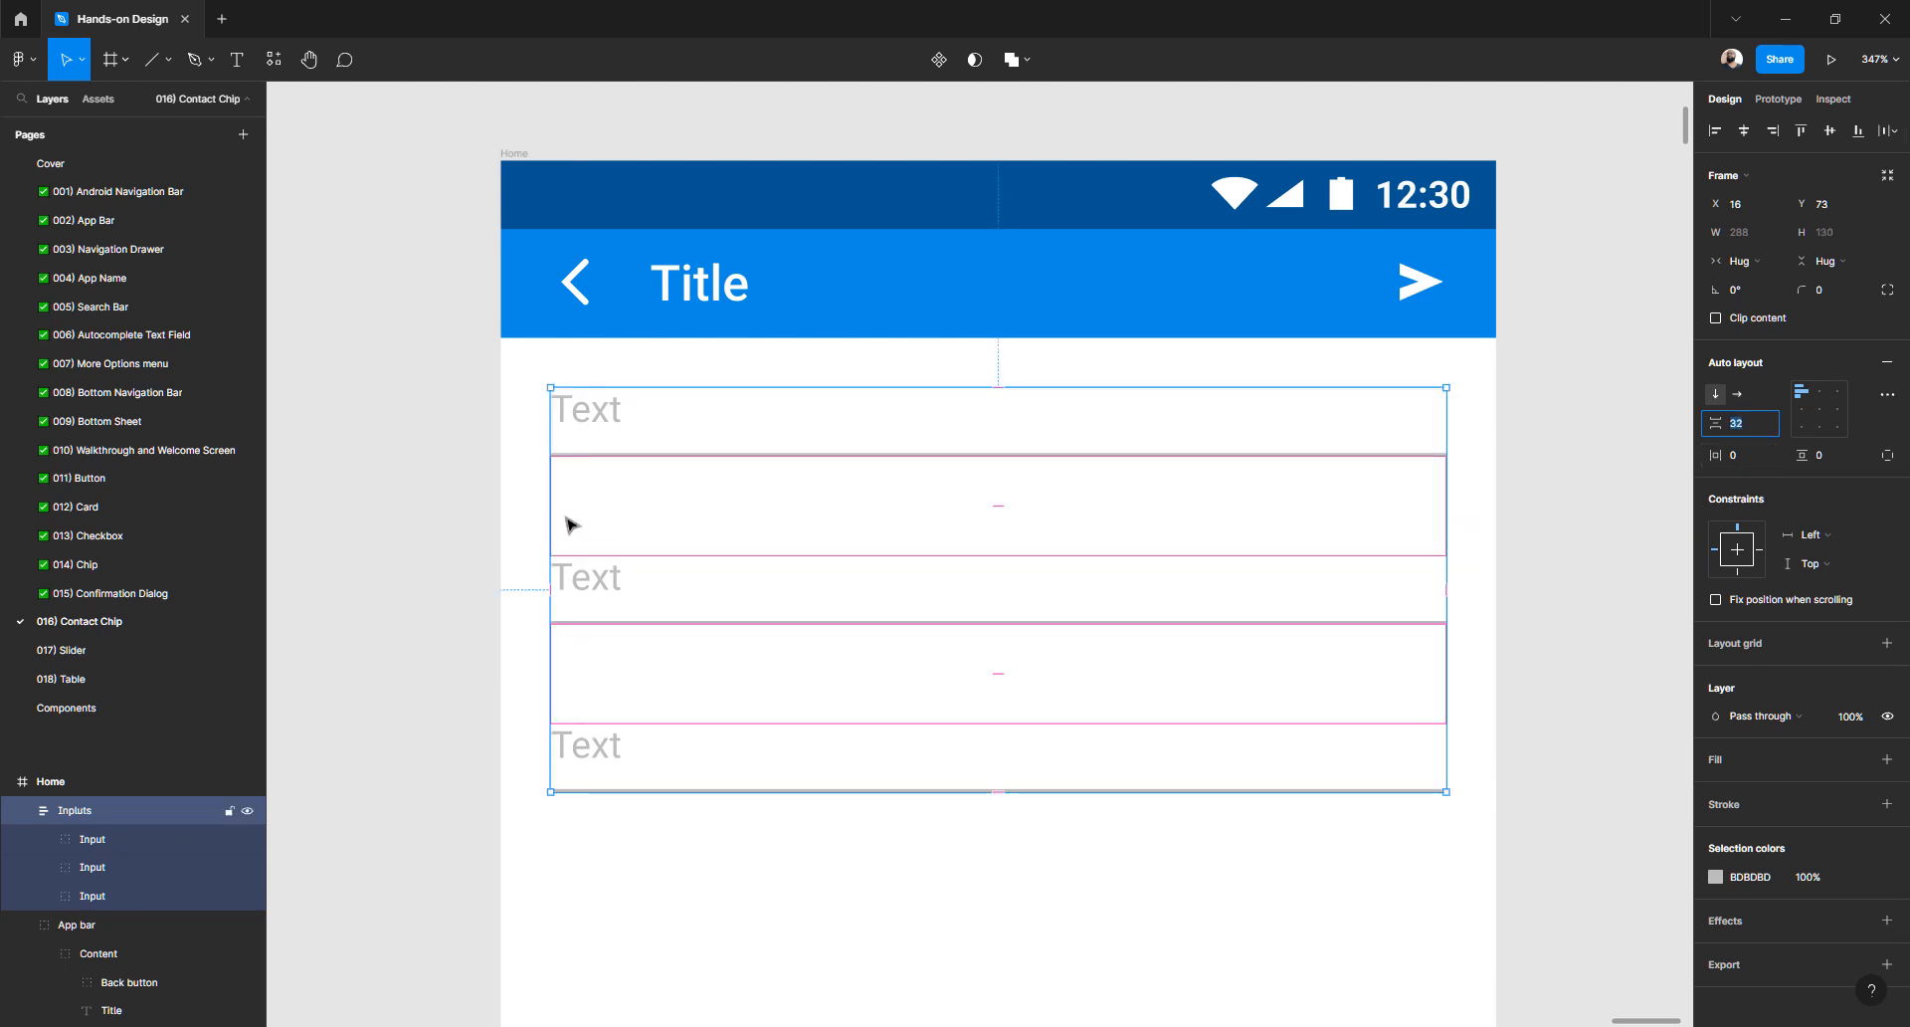
{"action": "left_click", "coordinate": [481, 551]}
- Nudge the Inpluts frame down 8, from Y 73 to Y 81
{"action": "scroll", "coordinate": [1117, 521], "scroll_direction": "down", "scroll_amount": 3}
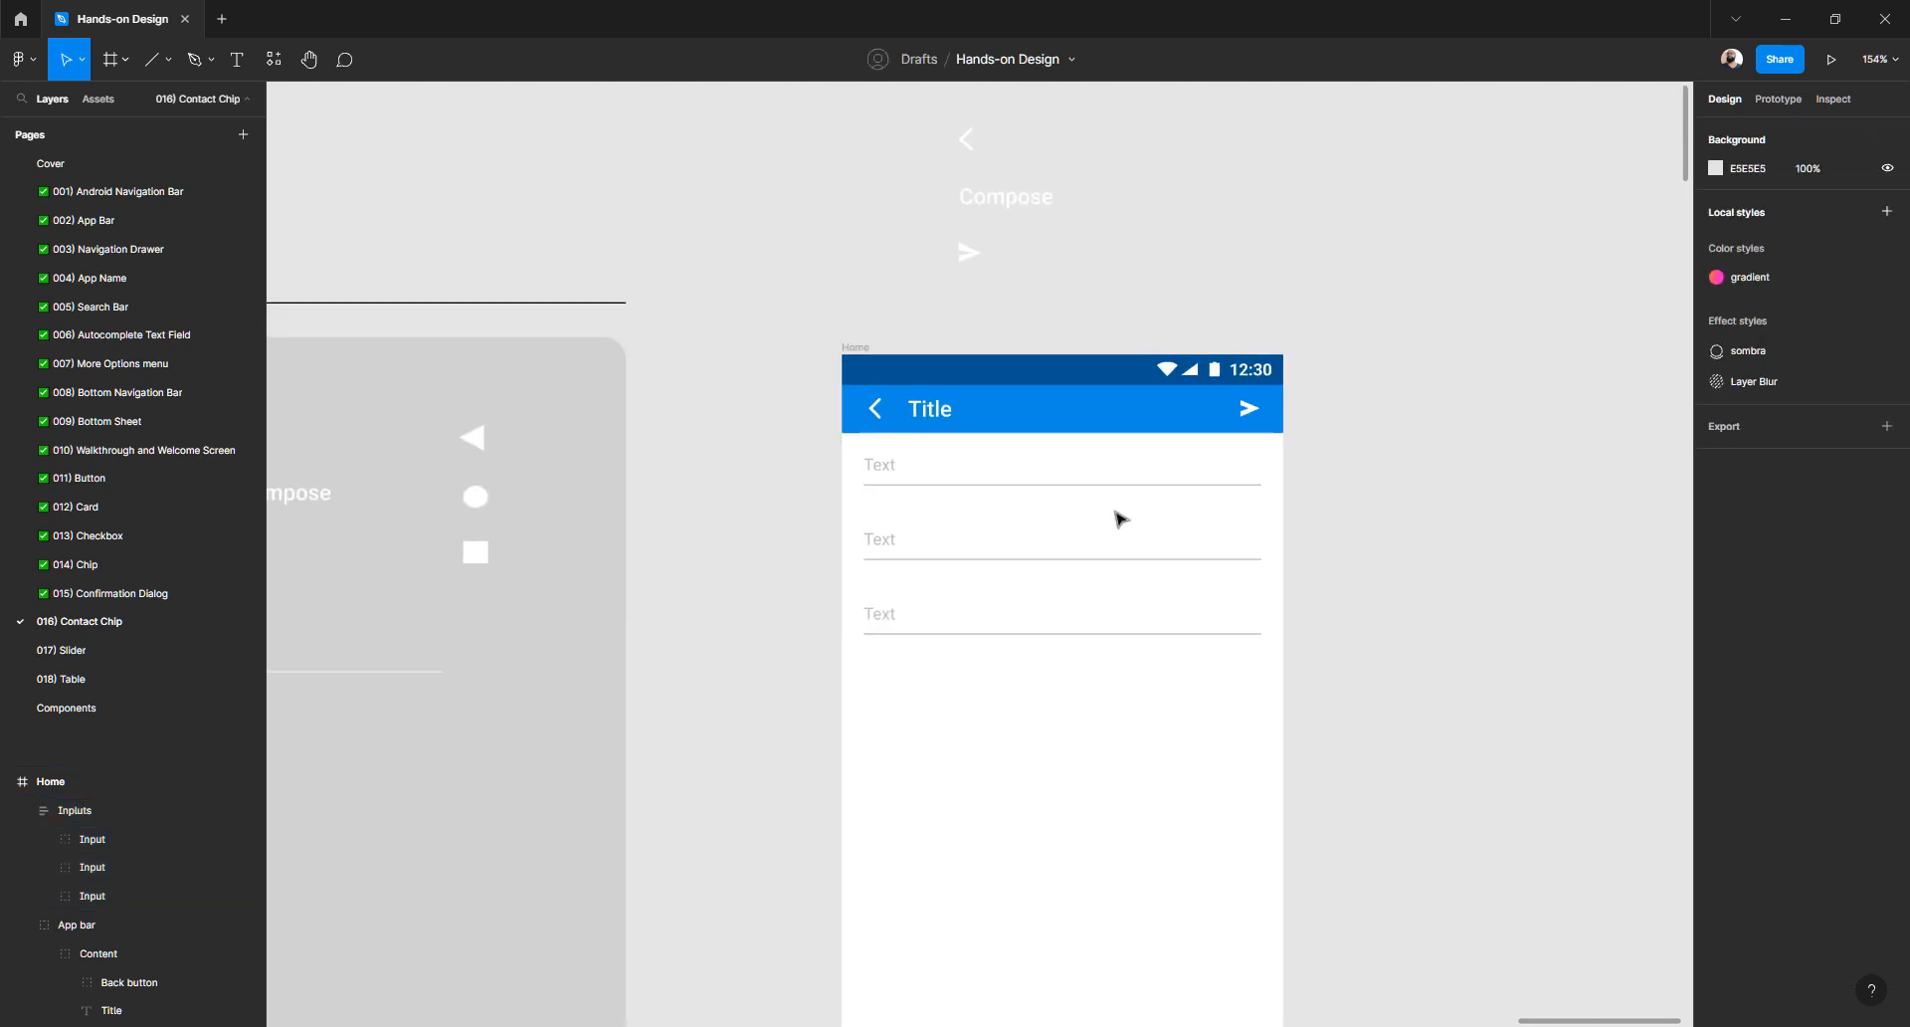
{"action": "left_click", "coordinate": [883, 469]}
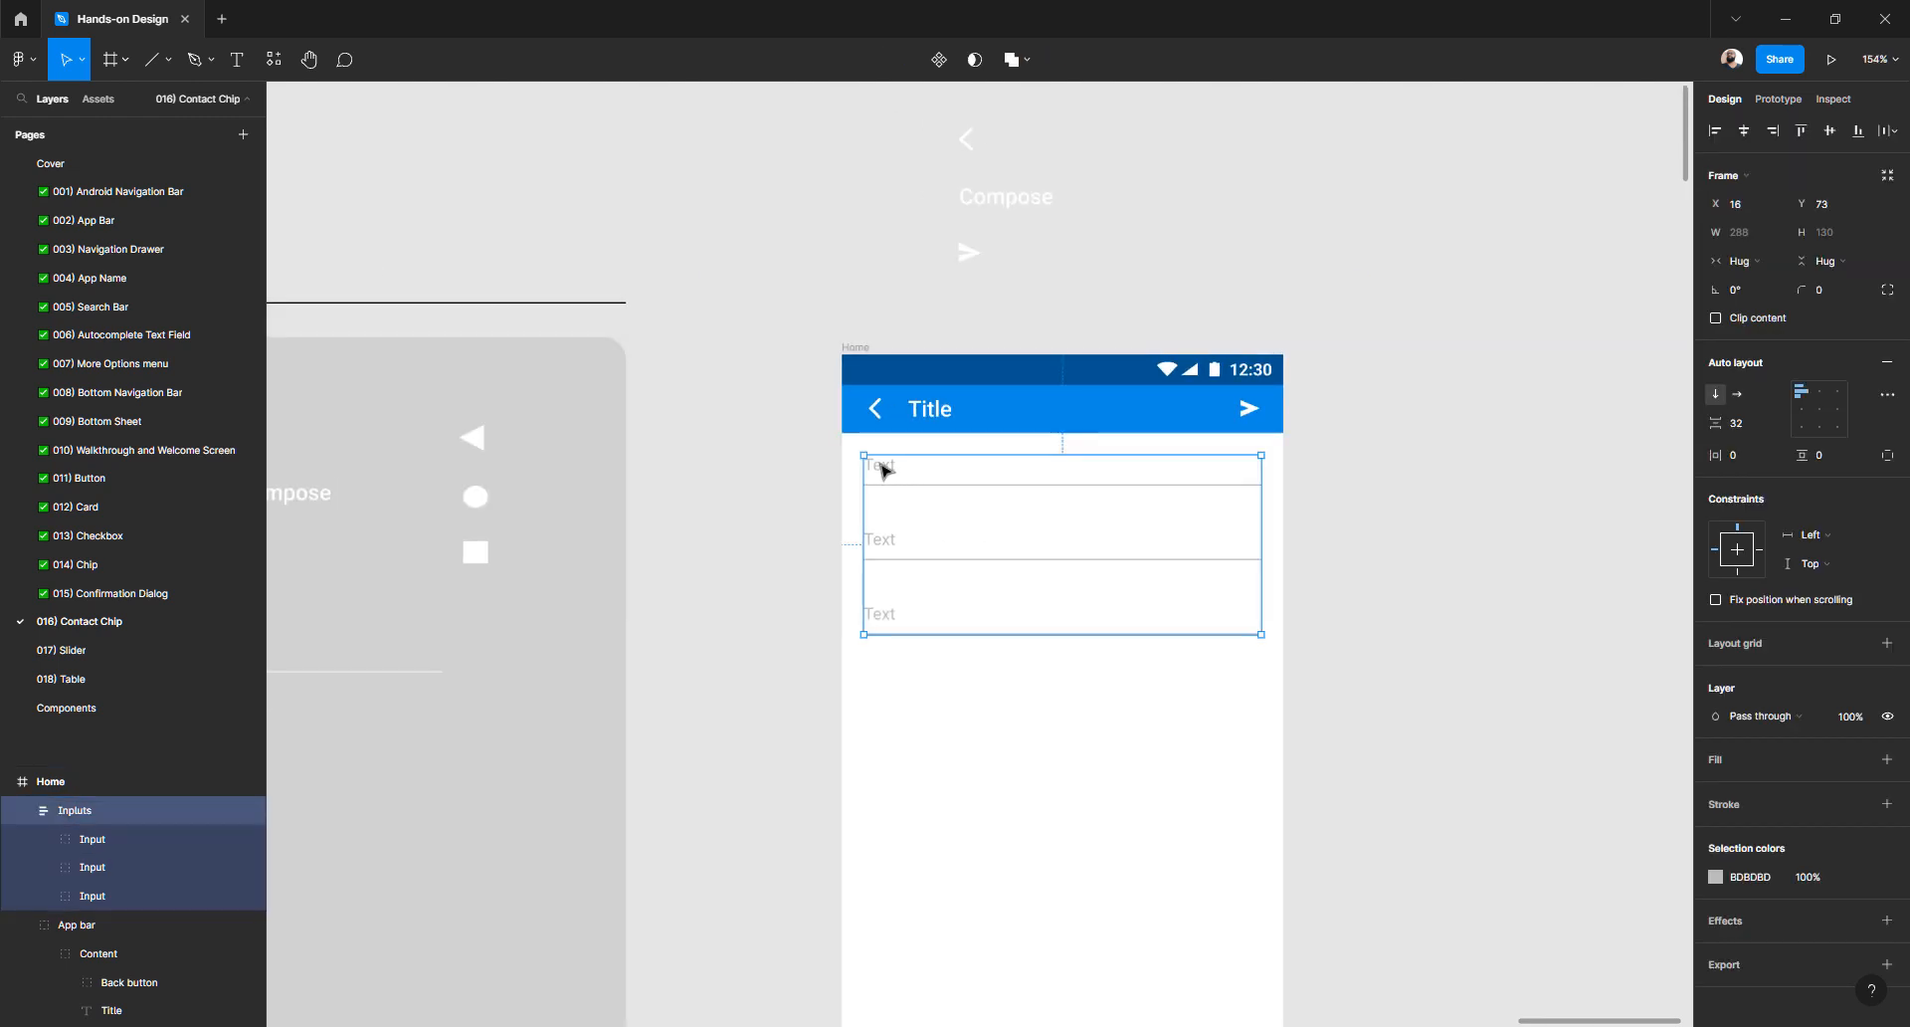
{"action": "key", "text": "alt"}
{"action": "key", "text": "shift+Down"}
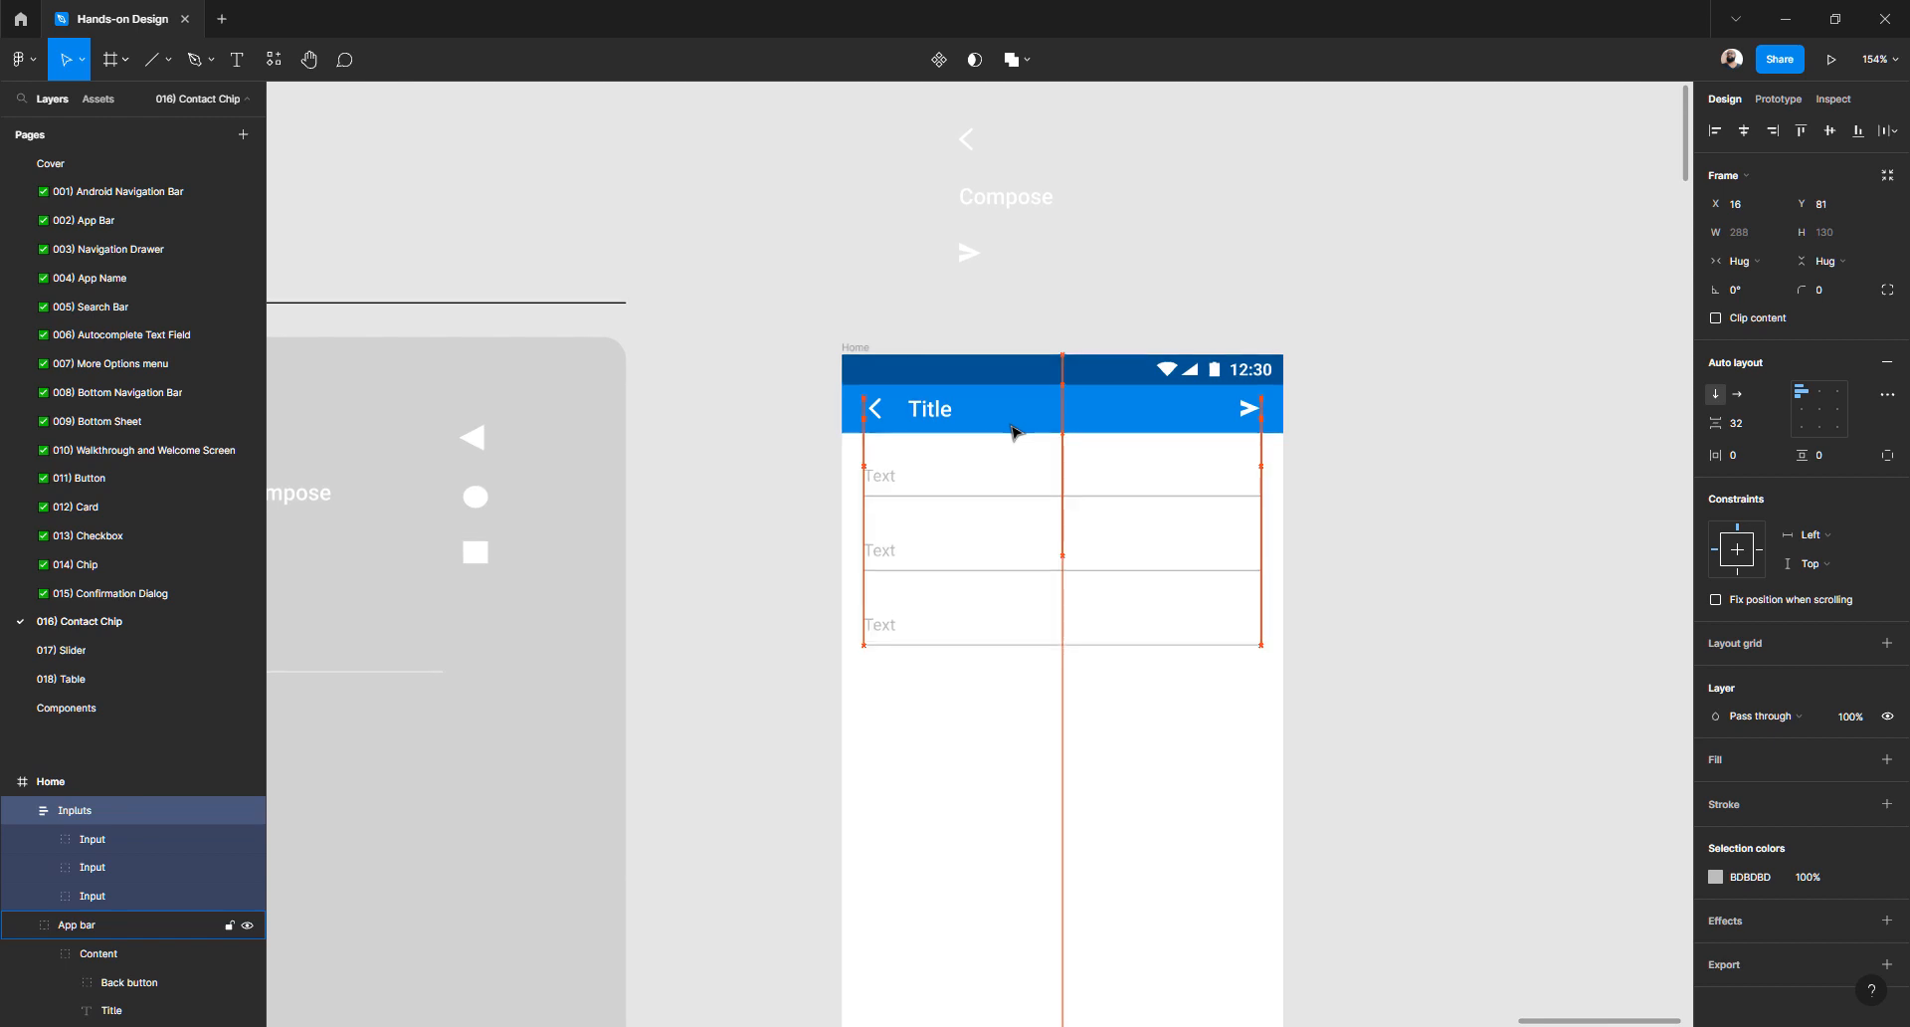
{"action": "left_click", "coordinate": [738, 589]}
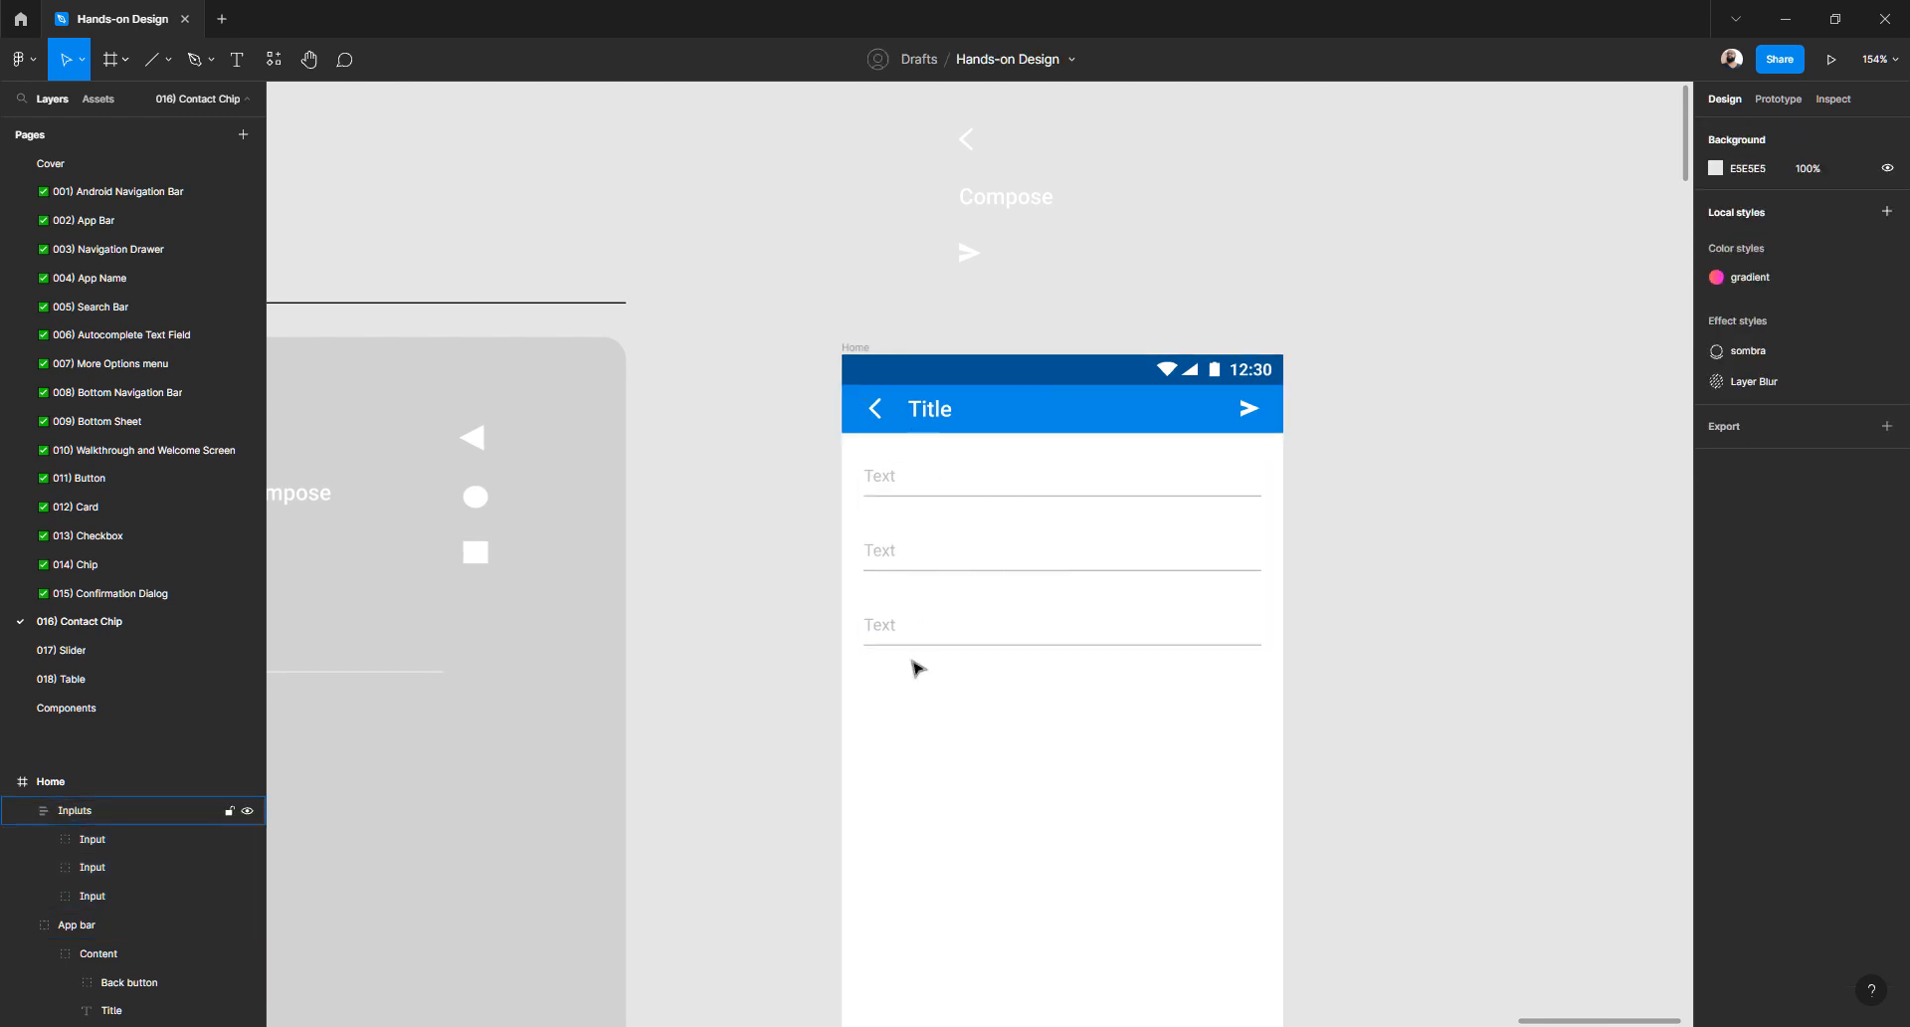
- Zoom and pan around the canvas to review the sections
{"action": "scroll", "coordinate": [1004, 567], "scroll_direction": "down", "scroll_amount": 3}
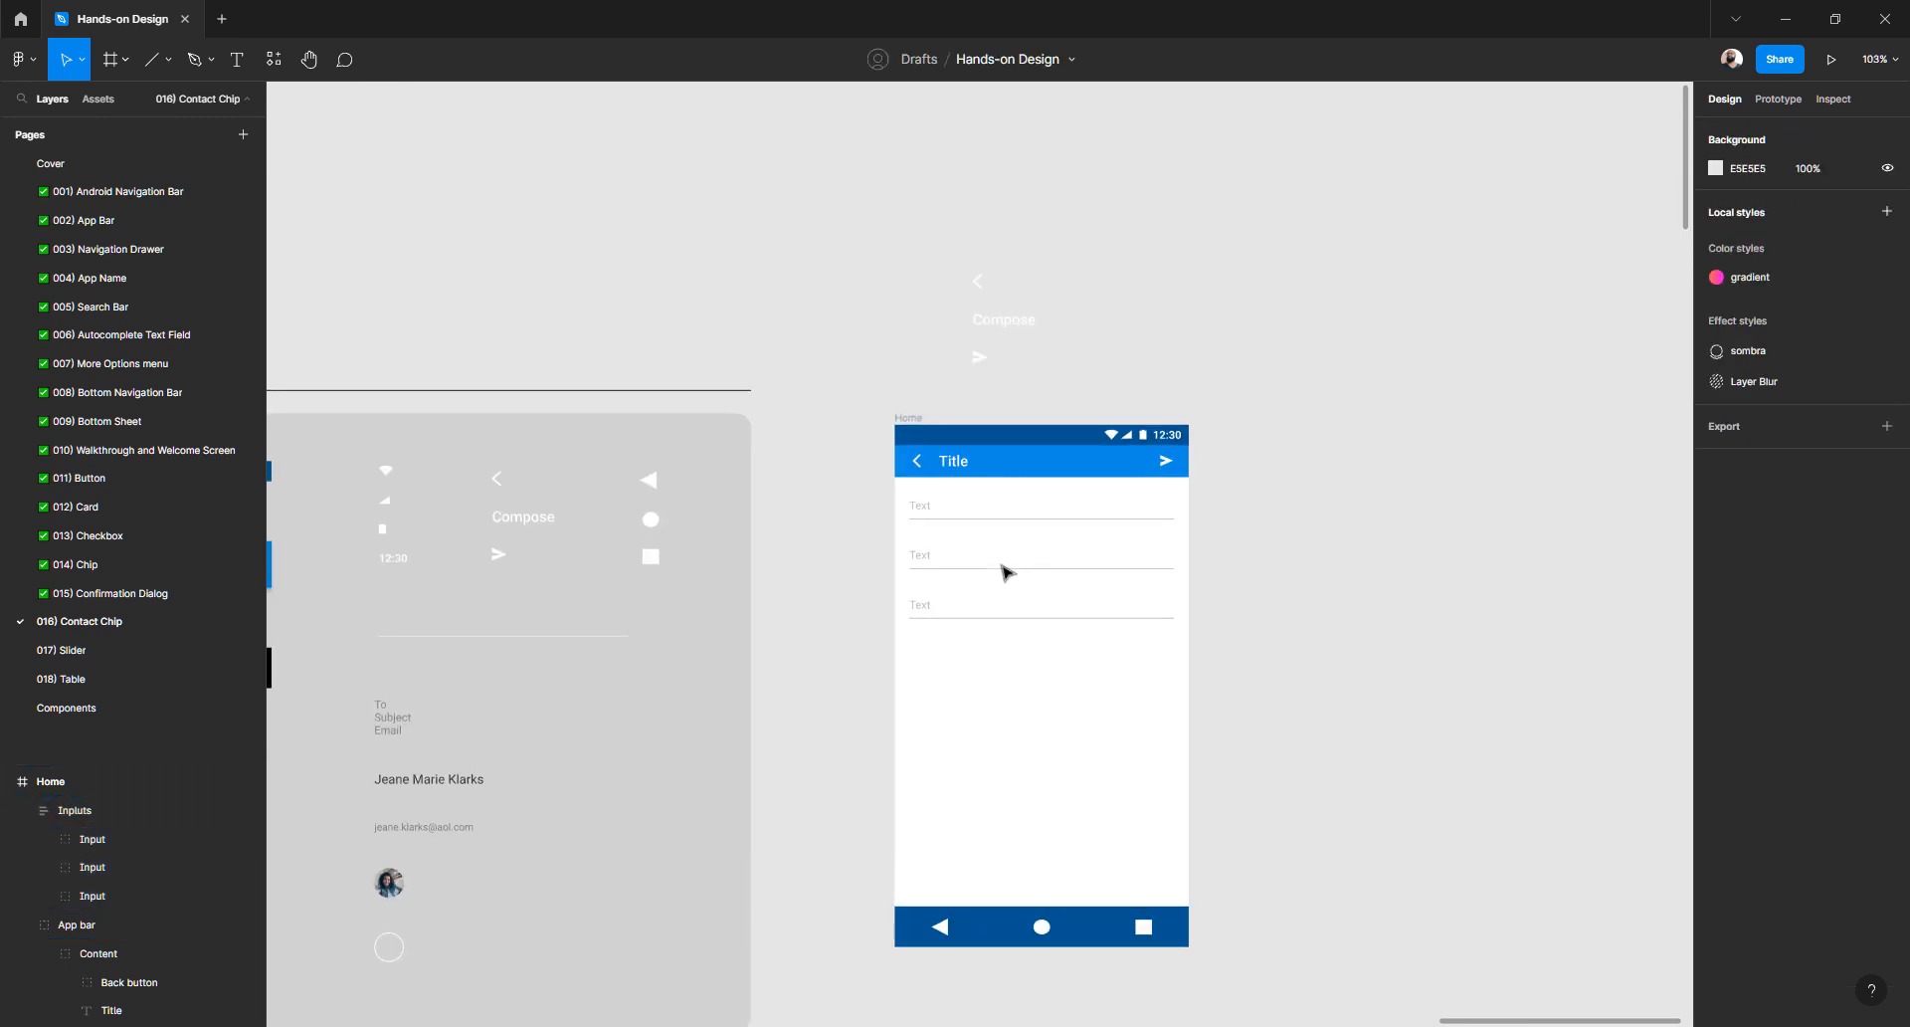
{"action": "scroll", "coordinate": [1005, 568], "scroll_direction": "down", "scroll_amount": 2}
{"action": "scroll", "coordinate": [1005, 569], "scroll_direction": "down", "scroll_amount": 5}
{"action": "scroll", "coordinate": [876, 623], "scroll_direction": "down", "scroll_amount": 3}
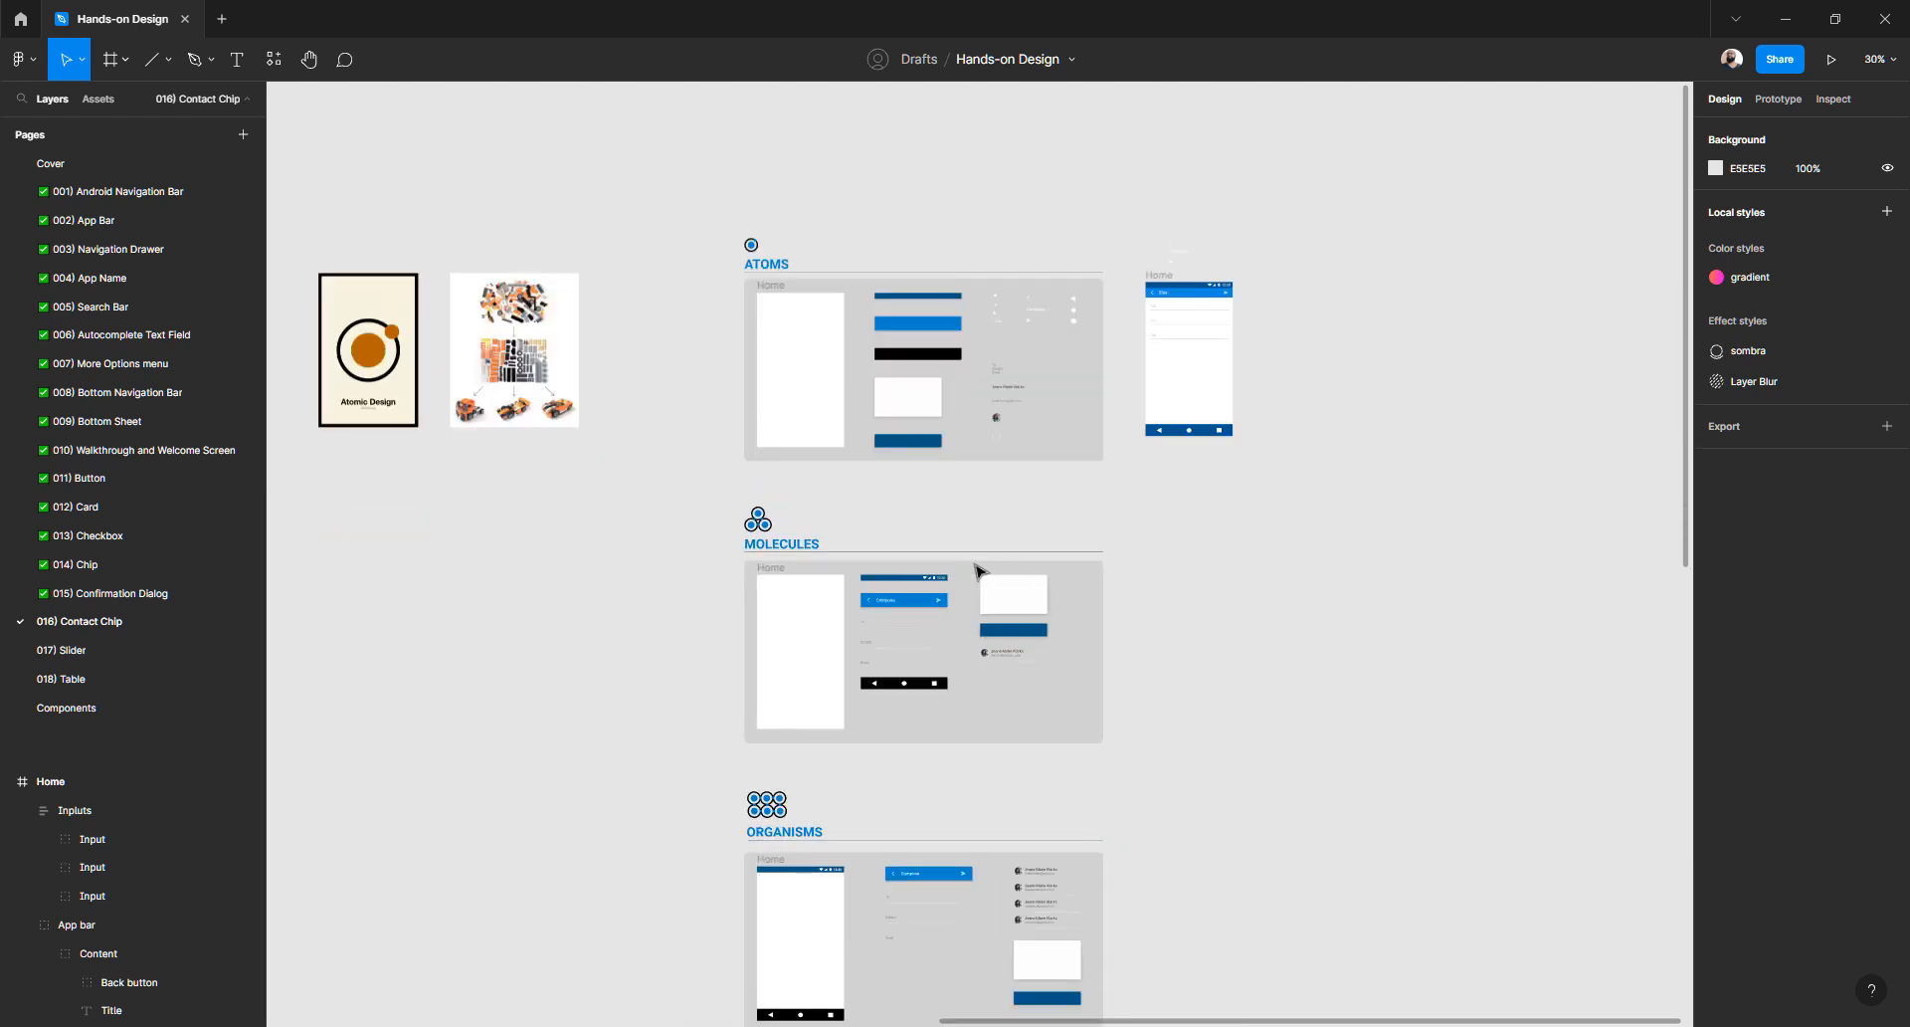
{"action": "scroll", "coordinate": [865, 635], "scroll_direction": "up", "scroll_amount": 2}
{"action": "scroll", "coordinate": [866, 637], "scroll_direction": "up", "scroll_amount": 4}
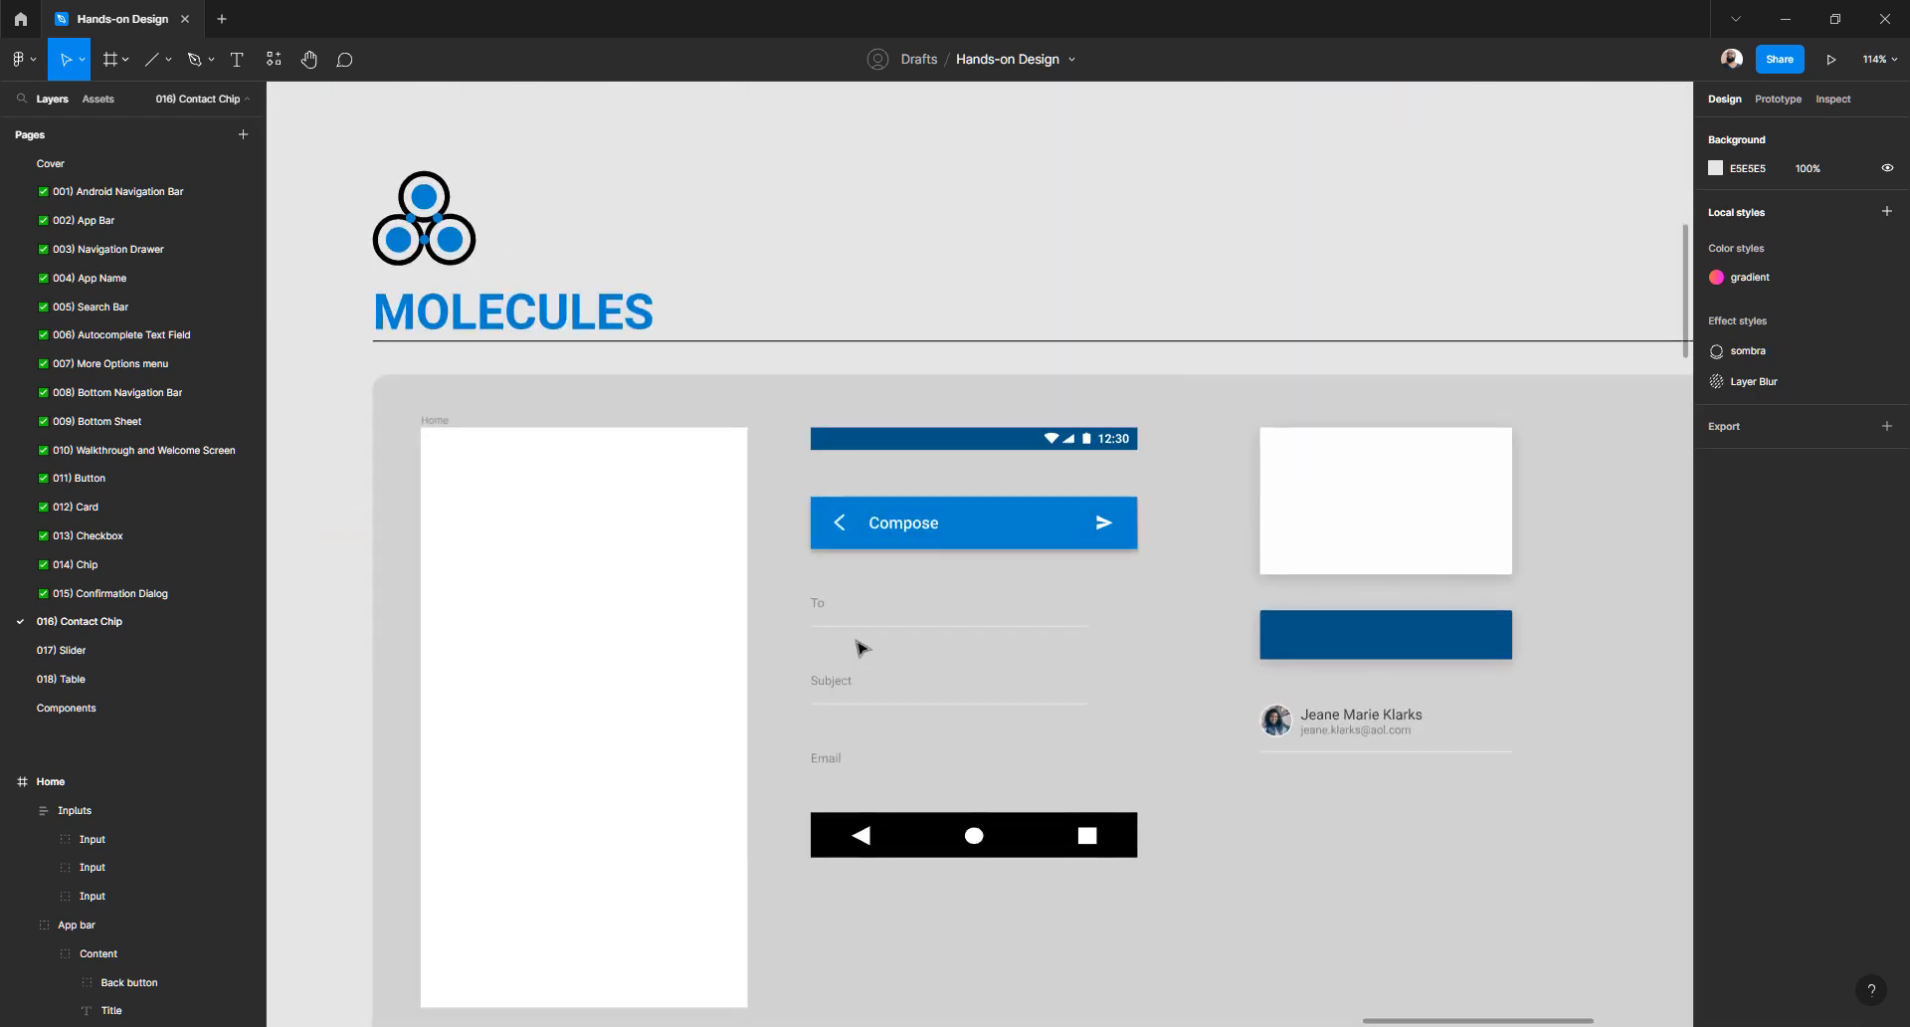
{"action": "scroll", "coordinate": [862, 648], "scroll_direction": "down", "scroll_amount": 5}
{"action": "scroll", "coordinate": [1101, 538], "scroll_direction": "up", "scroll_amount": 2}
{"action": "scroll", "coordinate": [1102, 538], "scroll_direction": "down", "scroll_amount": 3}
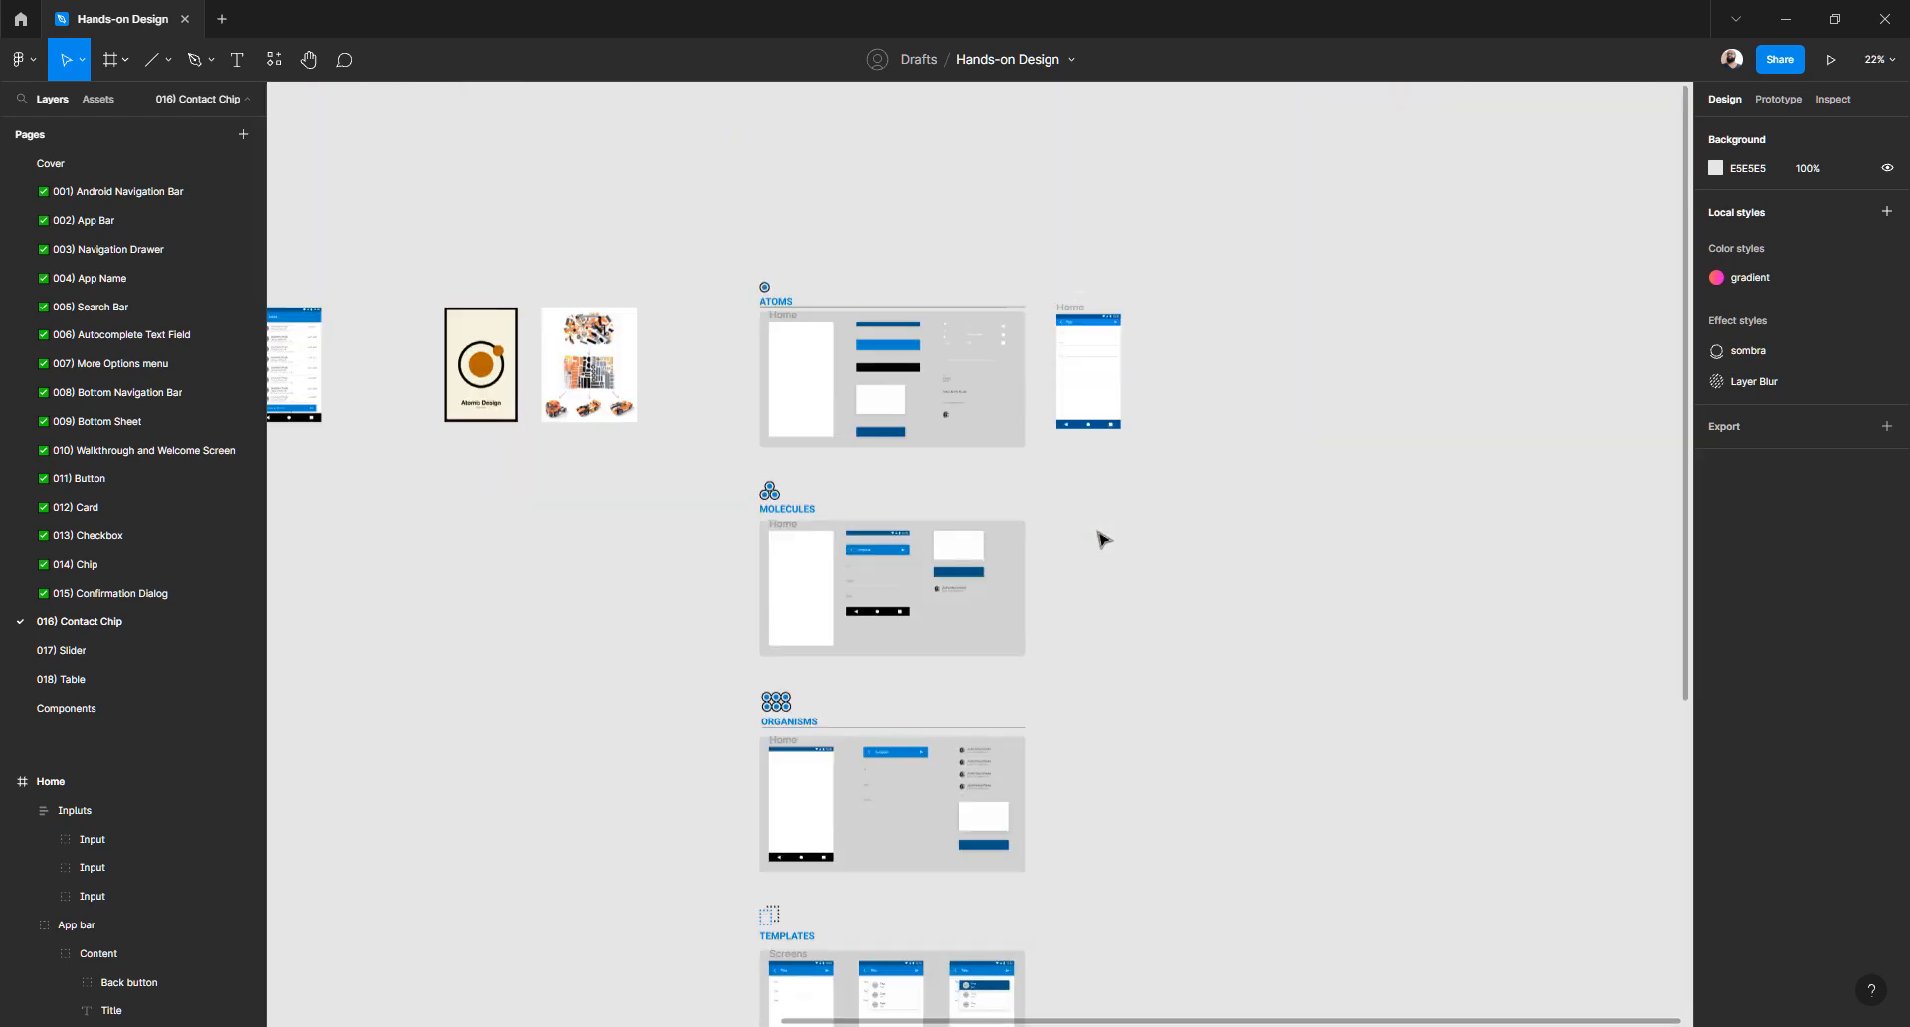
{"action": "scroll", "coordinate": [1095, 542], "scroll_direction": "down", "scroll_amount": 5}
{"action": "scroll", "coordinate": [895, 542], "scroll_direction": "up", "scroll_amount": 10}
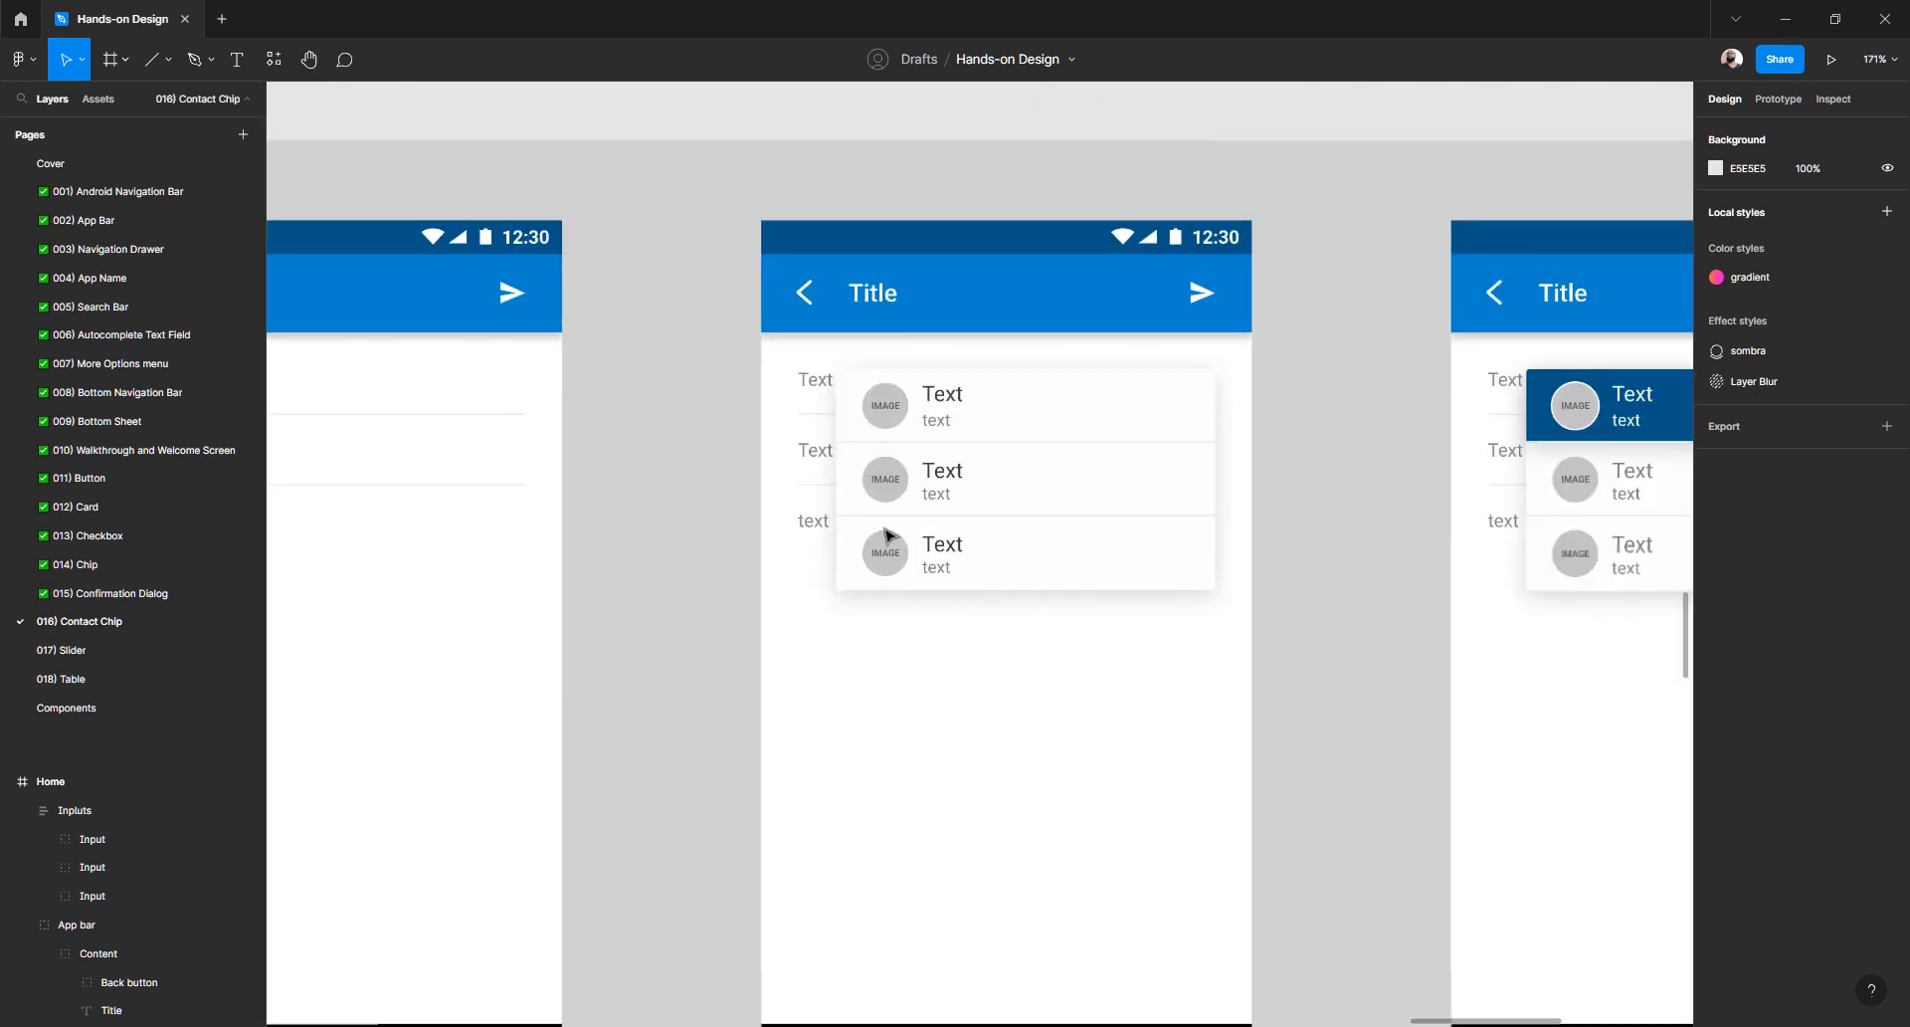
{"action": "scroll", "coordinate": [888, 535], "scroll_direction": "down", "scroll_amount": 4}
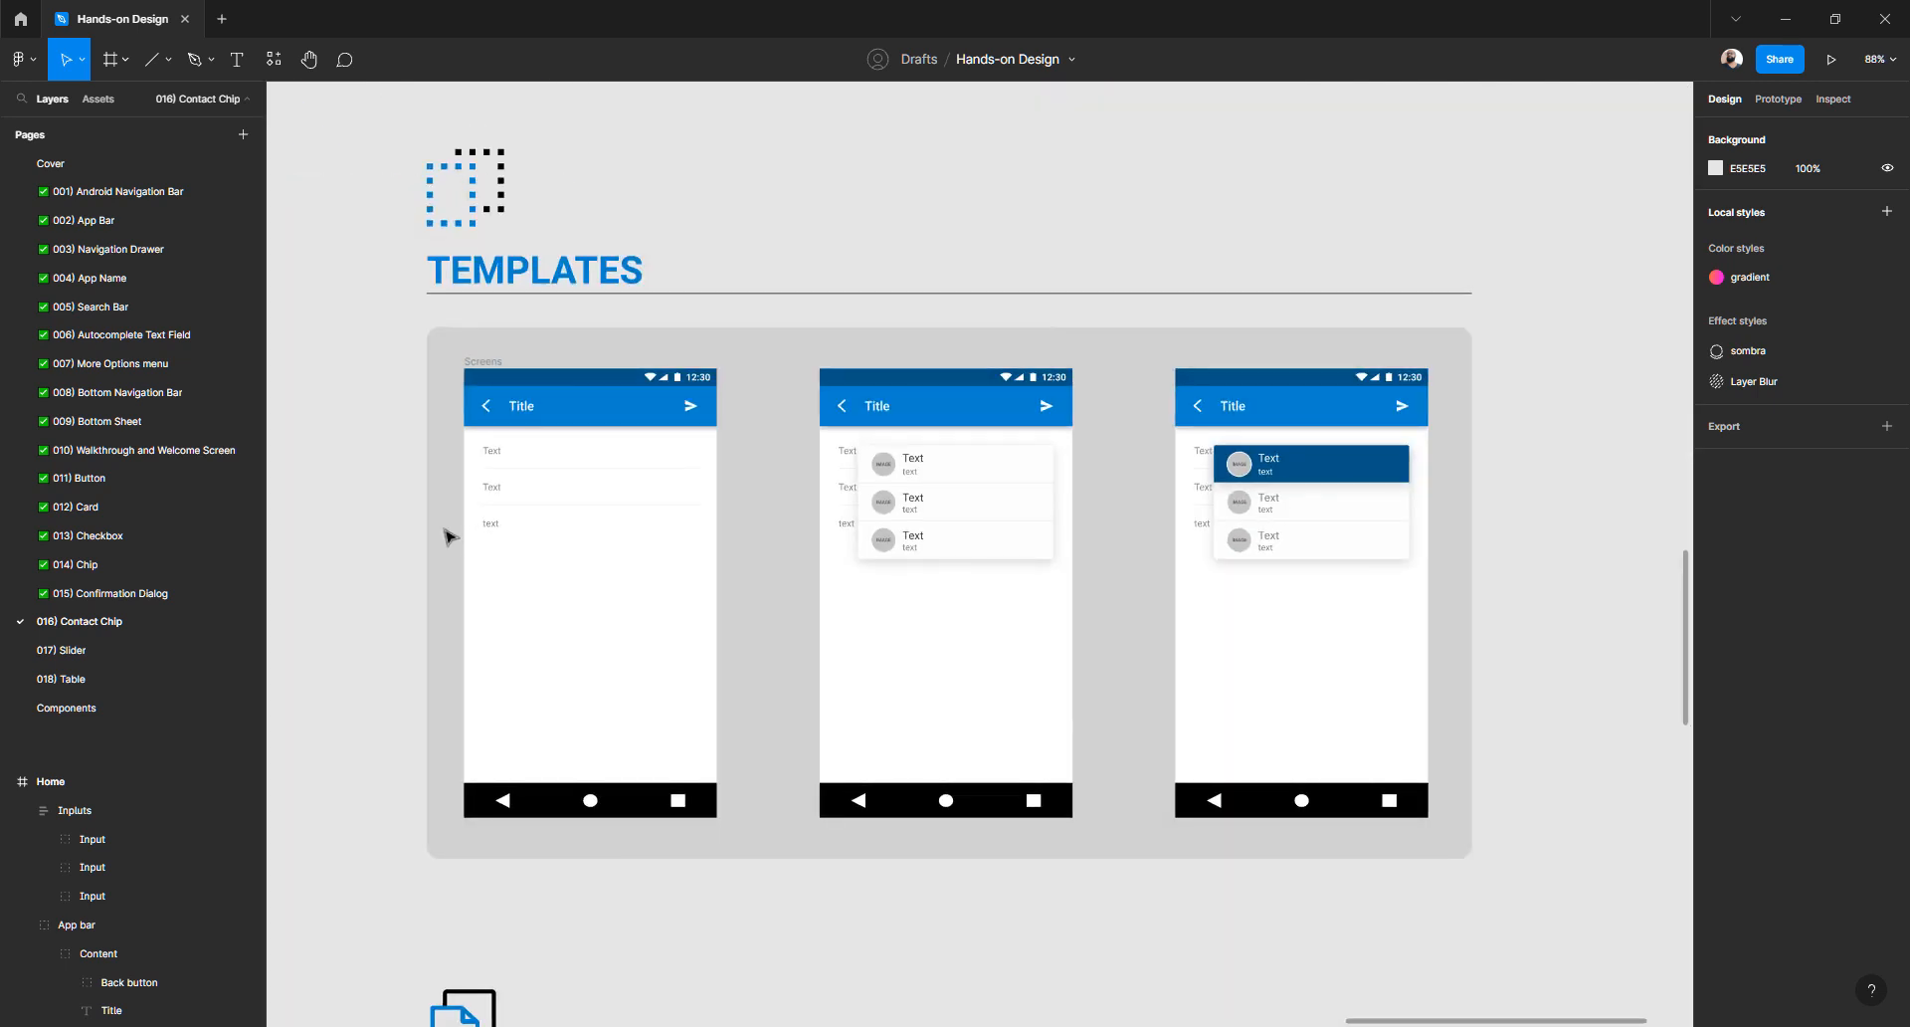
{"action": "scroll", "coordinate": [444, 533], "scroll_direction": "up", "scroll_amount": 5}
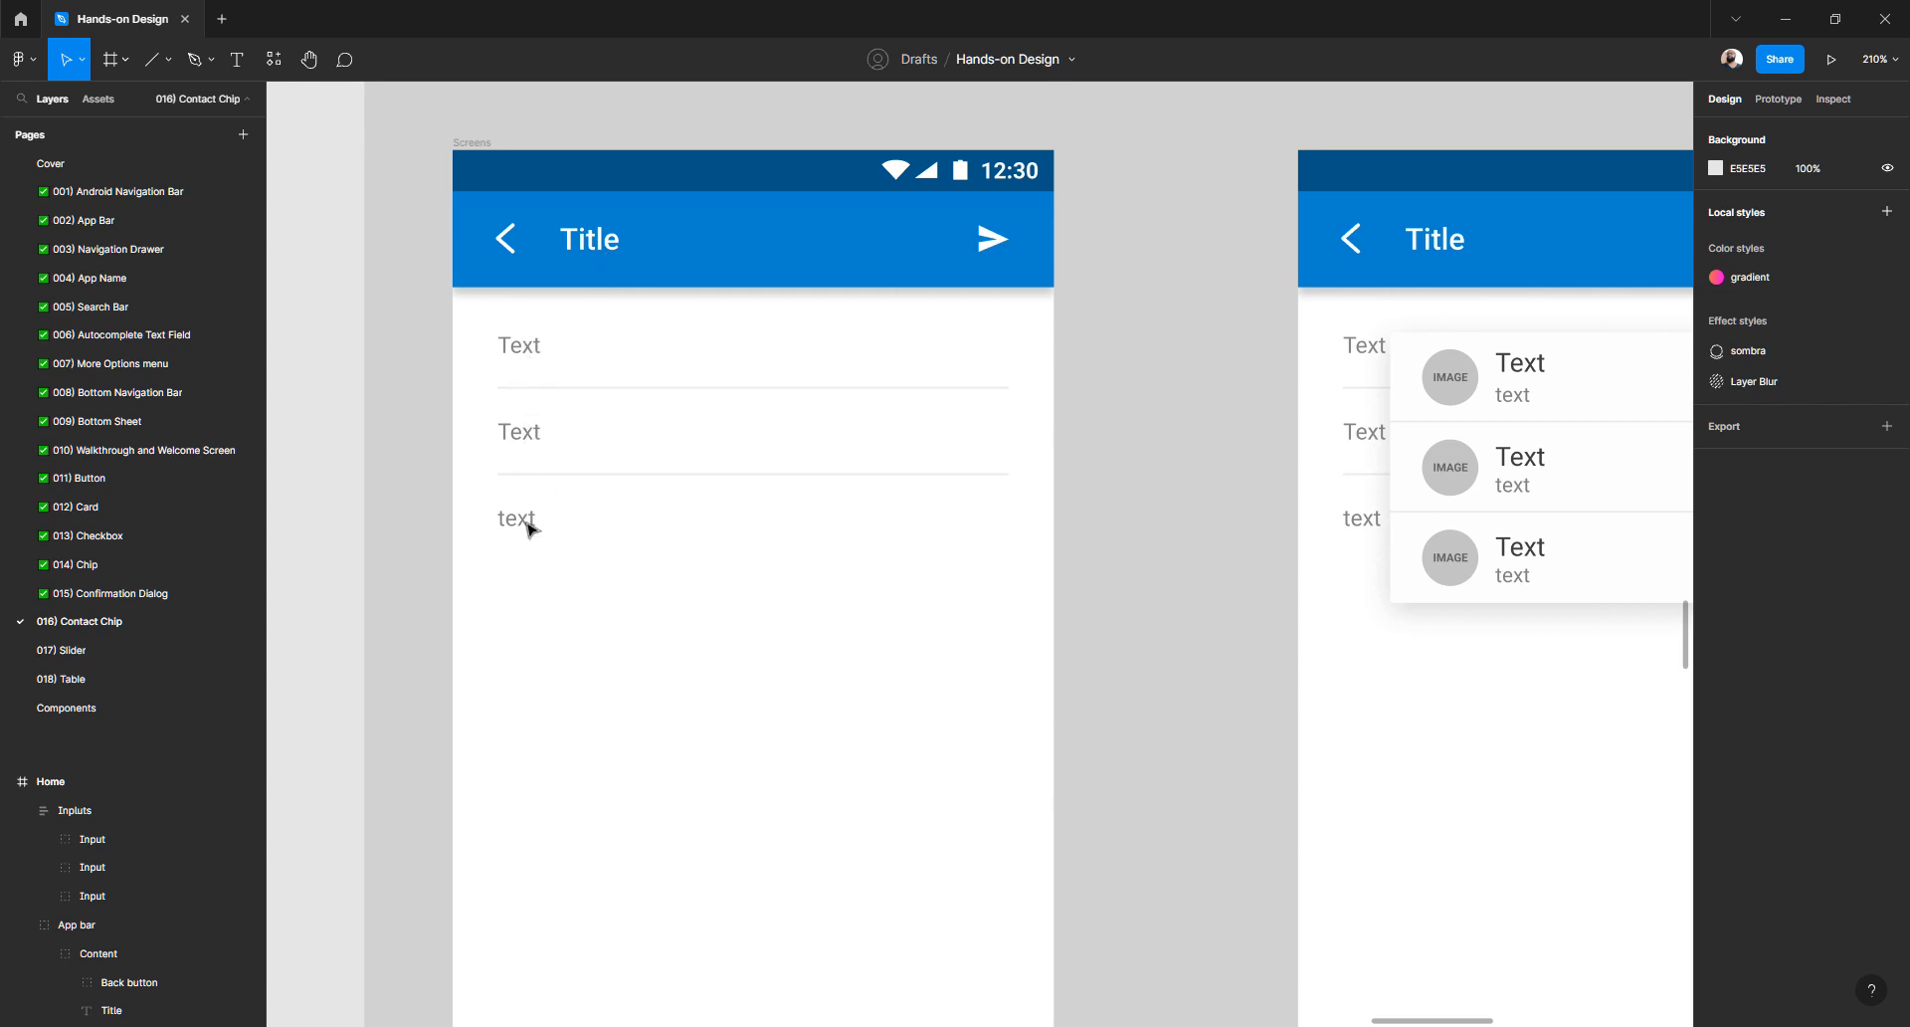
{"action": "scroll", "coordinate": [833, 526], "scroll_direction": "down", "scroll_amount": 5}
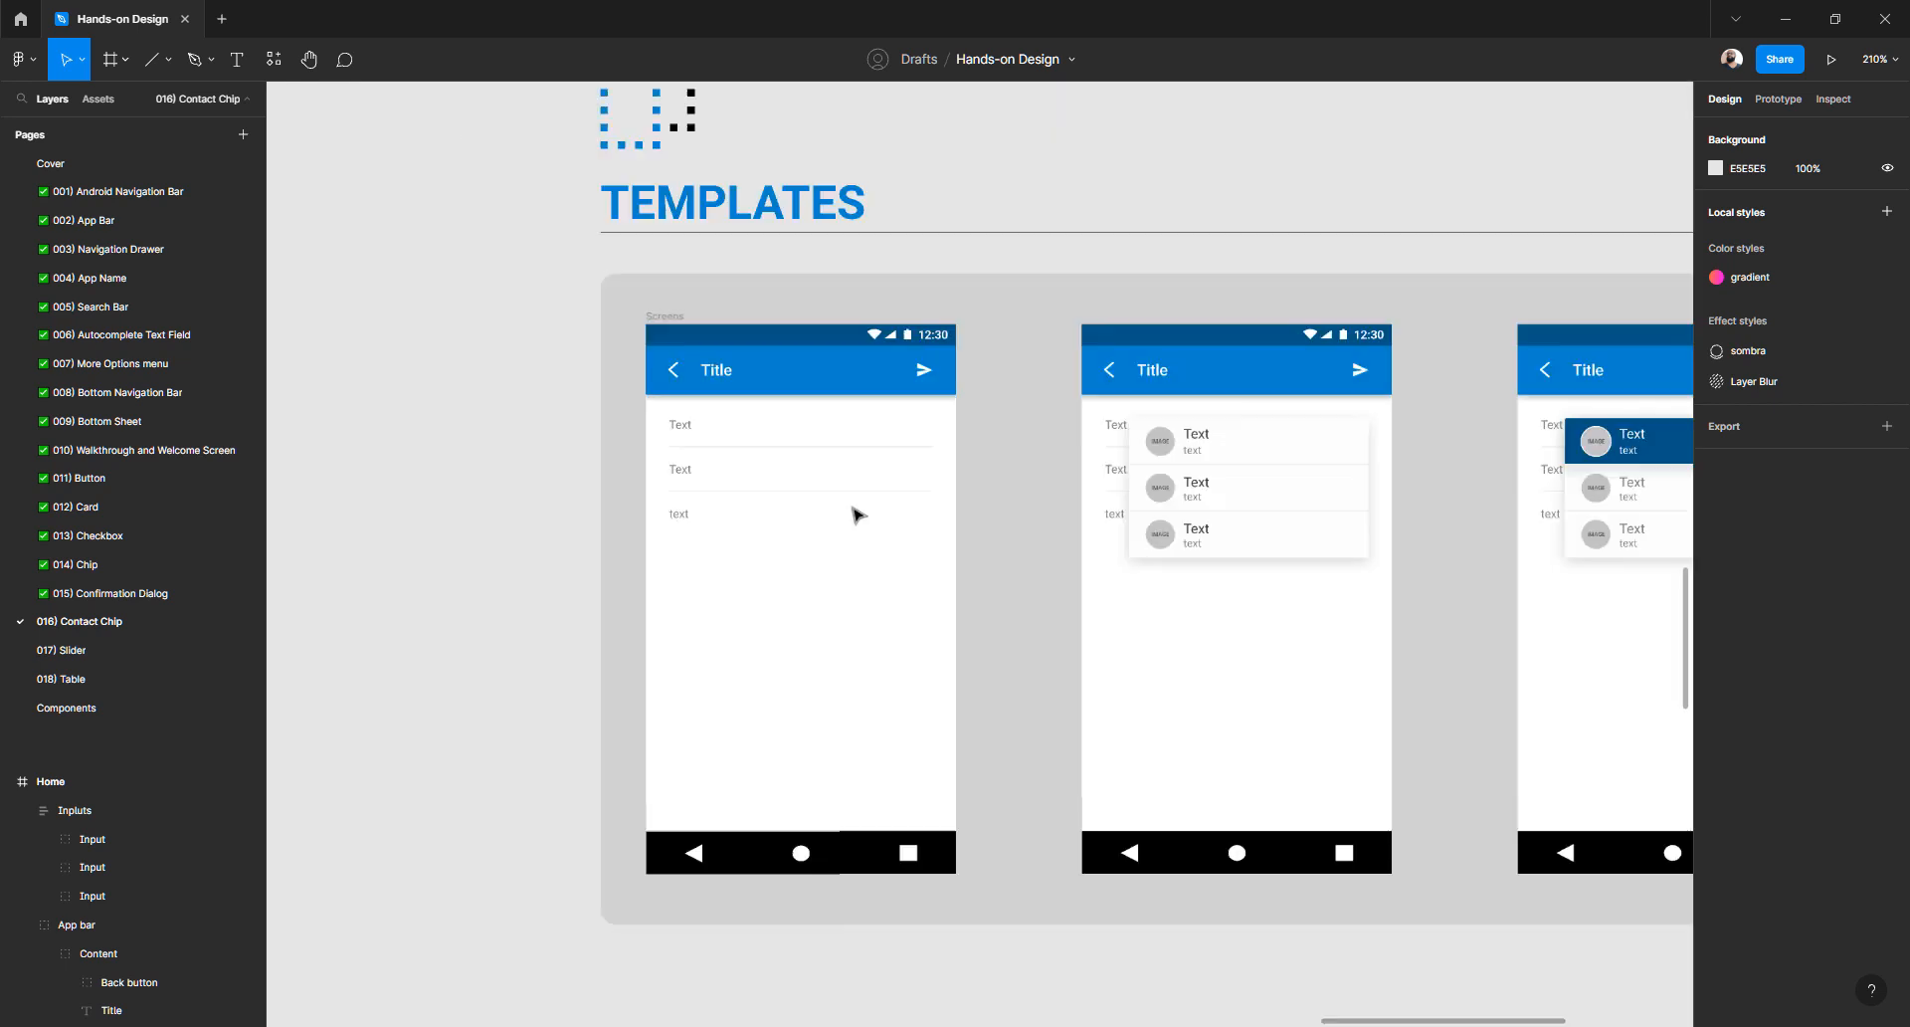
{"action": "scroll", "coordinate": [1088, 575], "scroll_direction": "up", "scroll_amount": 10}
{"action": "scroll", "coordinate": [1087, 575], "scroll_direction": "right", "scroll_amount": 5}
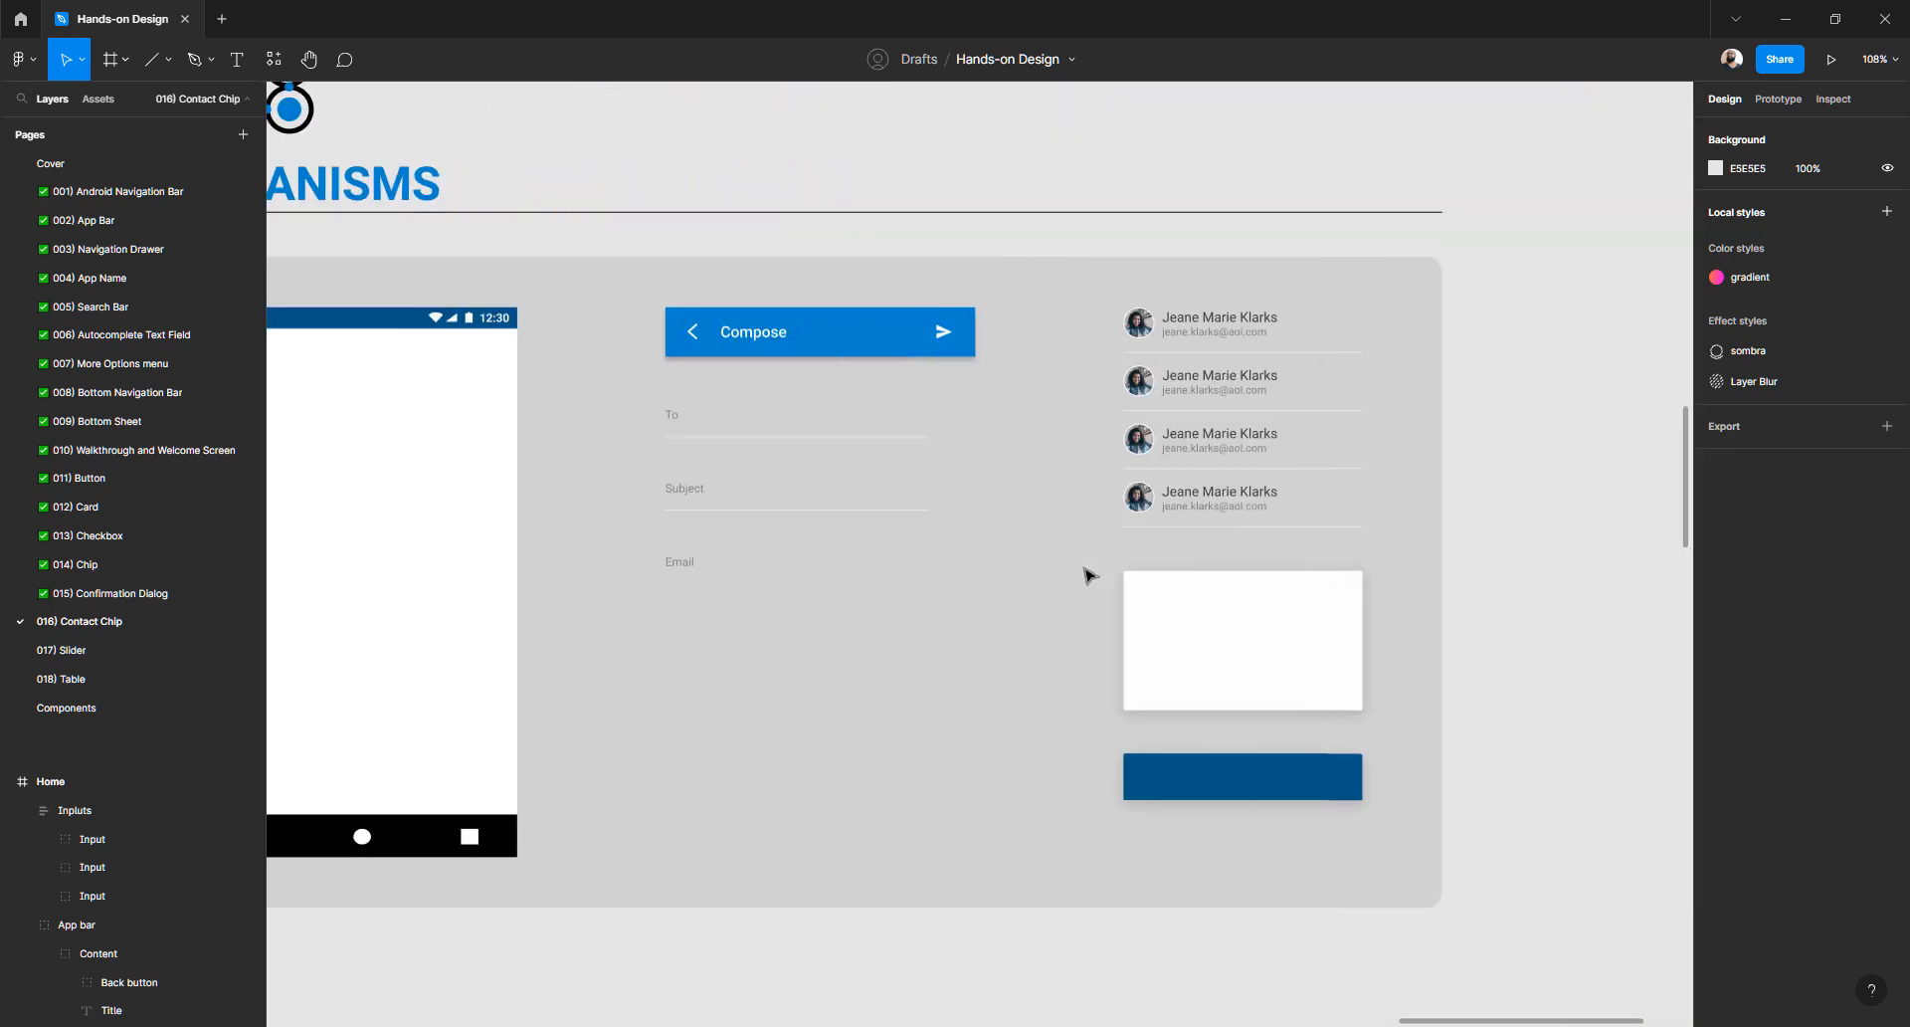
{"action": "scroll", "coordinate": [1095, 576], "scroll_direction": "down", "scroll_amount": 10}
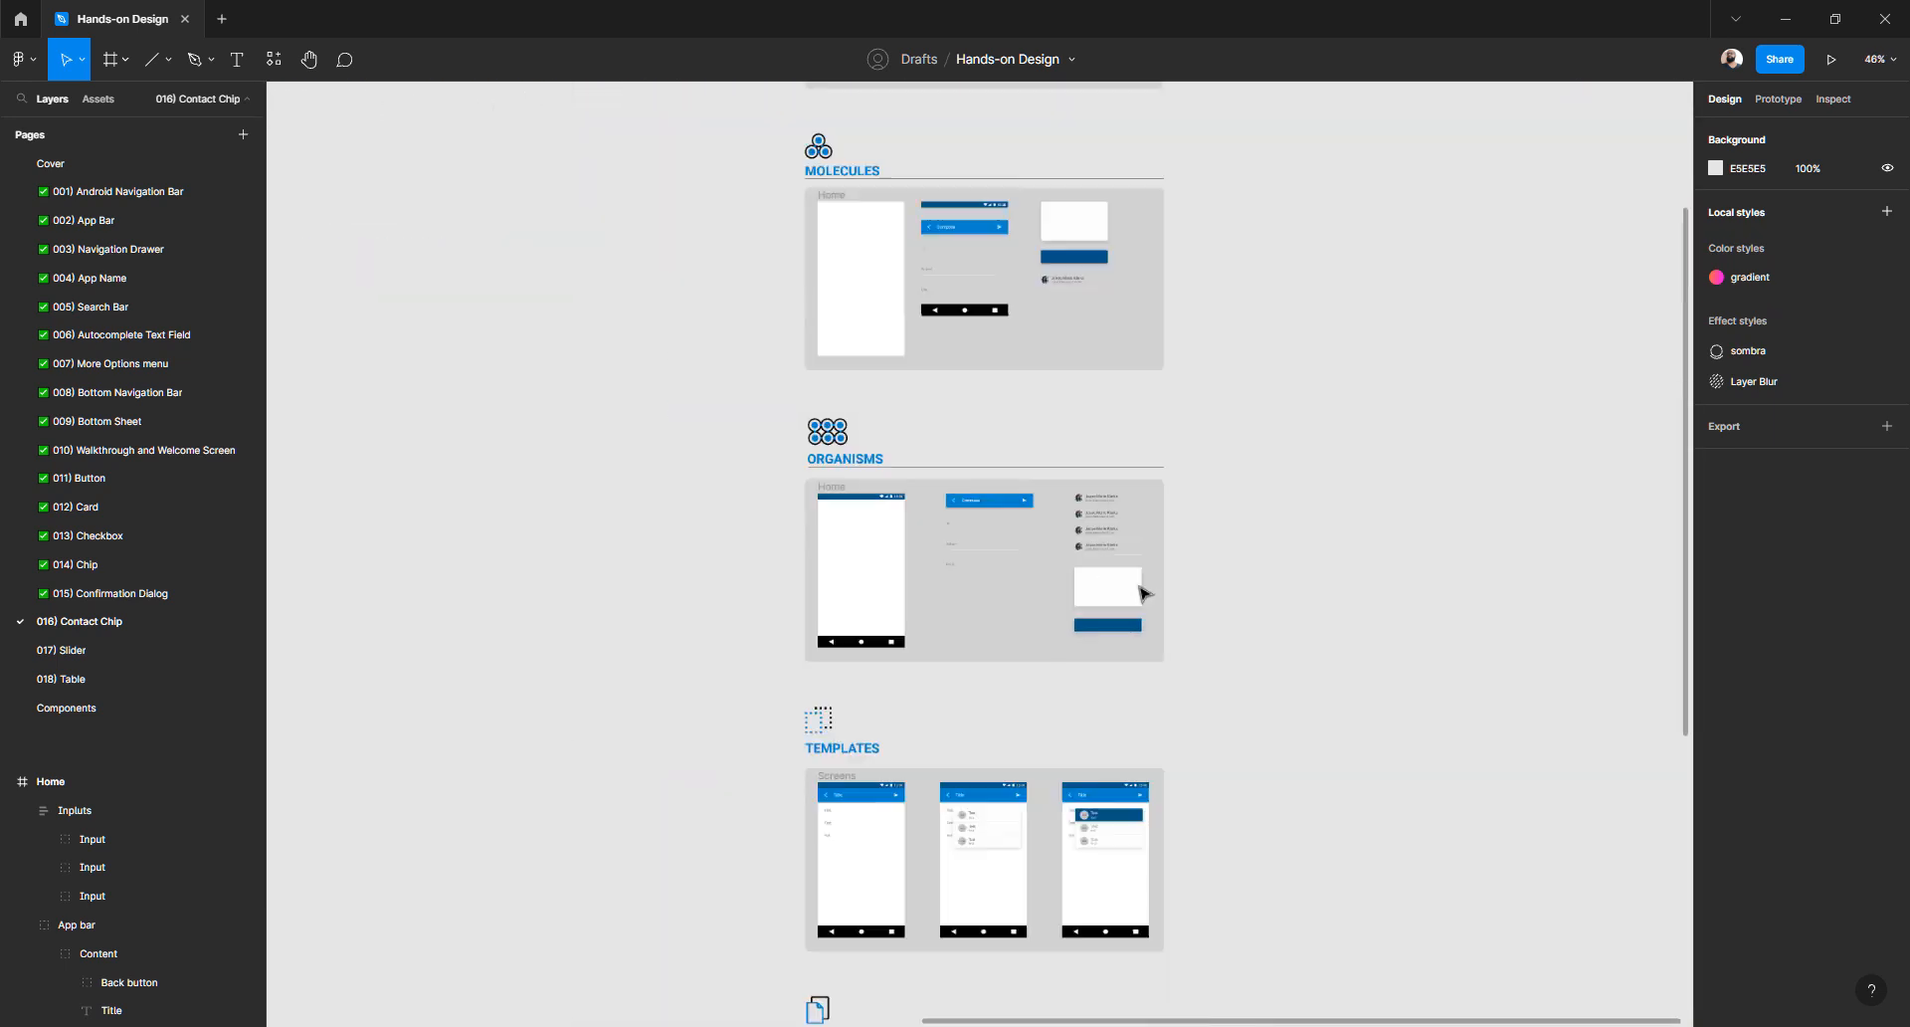
{"action": "scroll", "coordinate": [1162, 593], "scroll_direction": "up", "scroll_amount": 4}
{"action": "scroll", "coordinate": [1233, 494], "scroll_direction": "up", "scroll_amount": 5}
{"action": "scroll", "coordinate": [1234, 542], "scroll_direction": "up", "scroll_amount": 6}
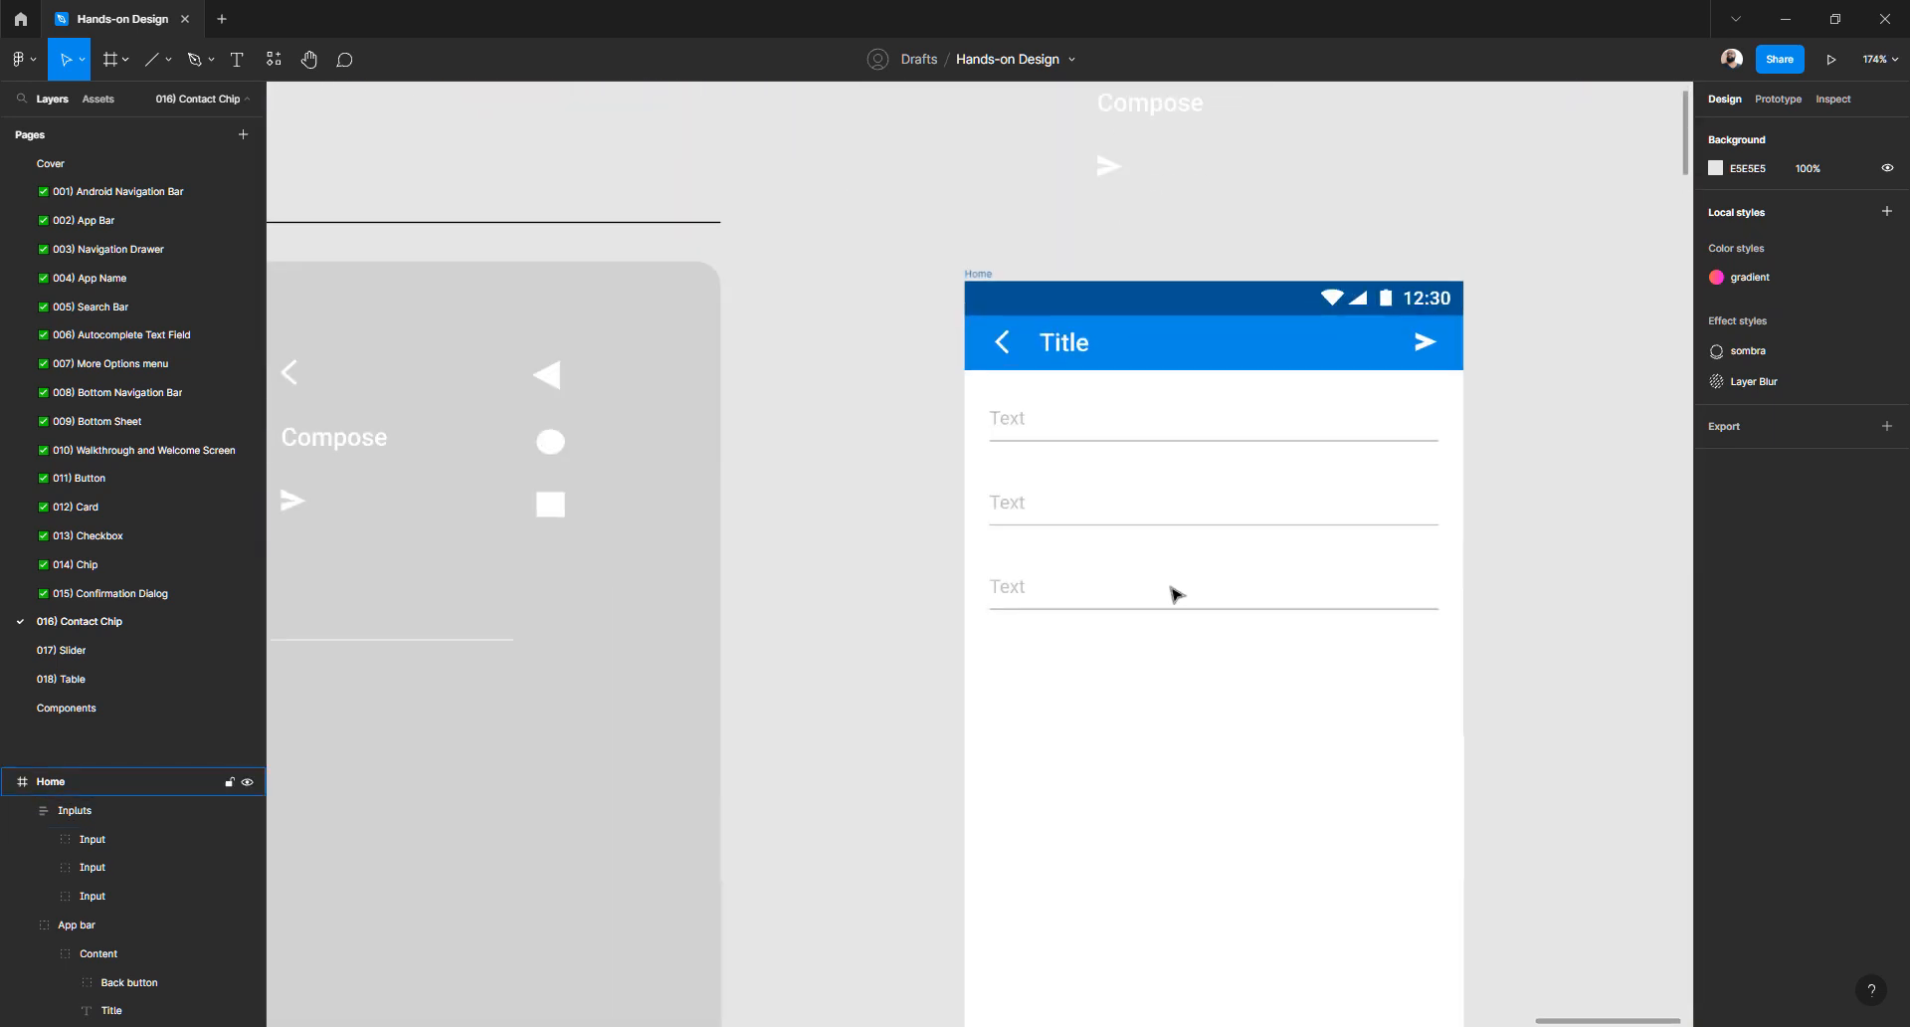
- Set the third input's Divider layer opacity to 0% to hide its underline
{"action": "left_click", "coordinate": [1140, 610], "text": "ctrl"}
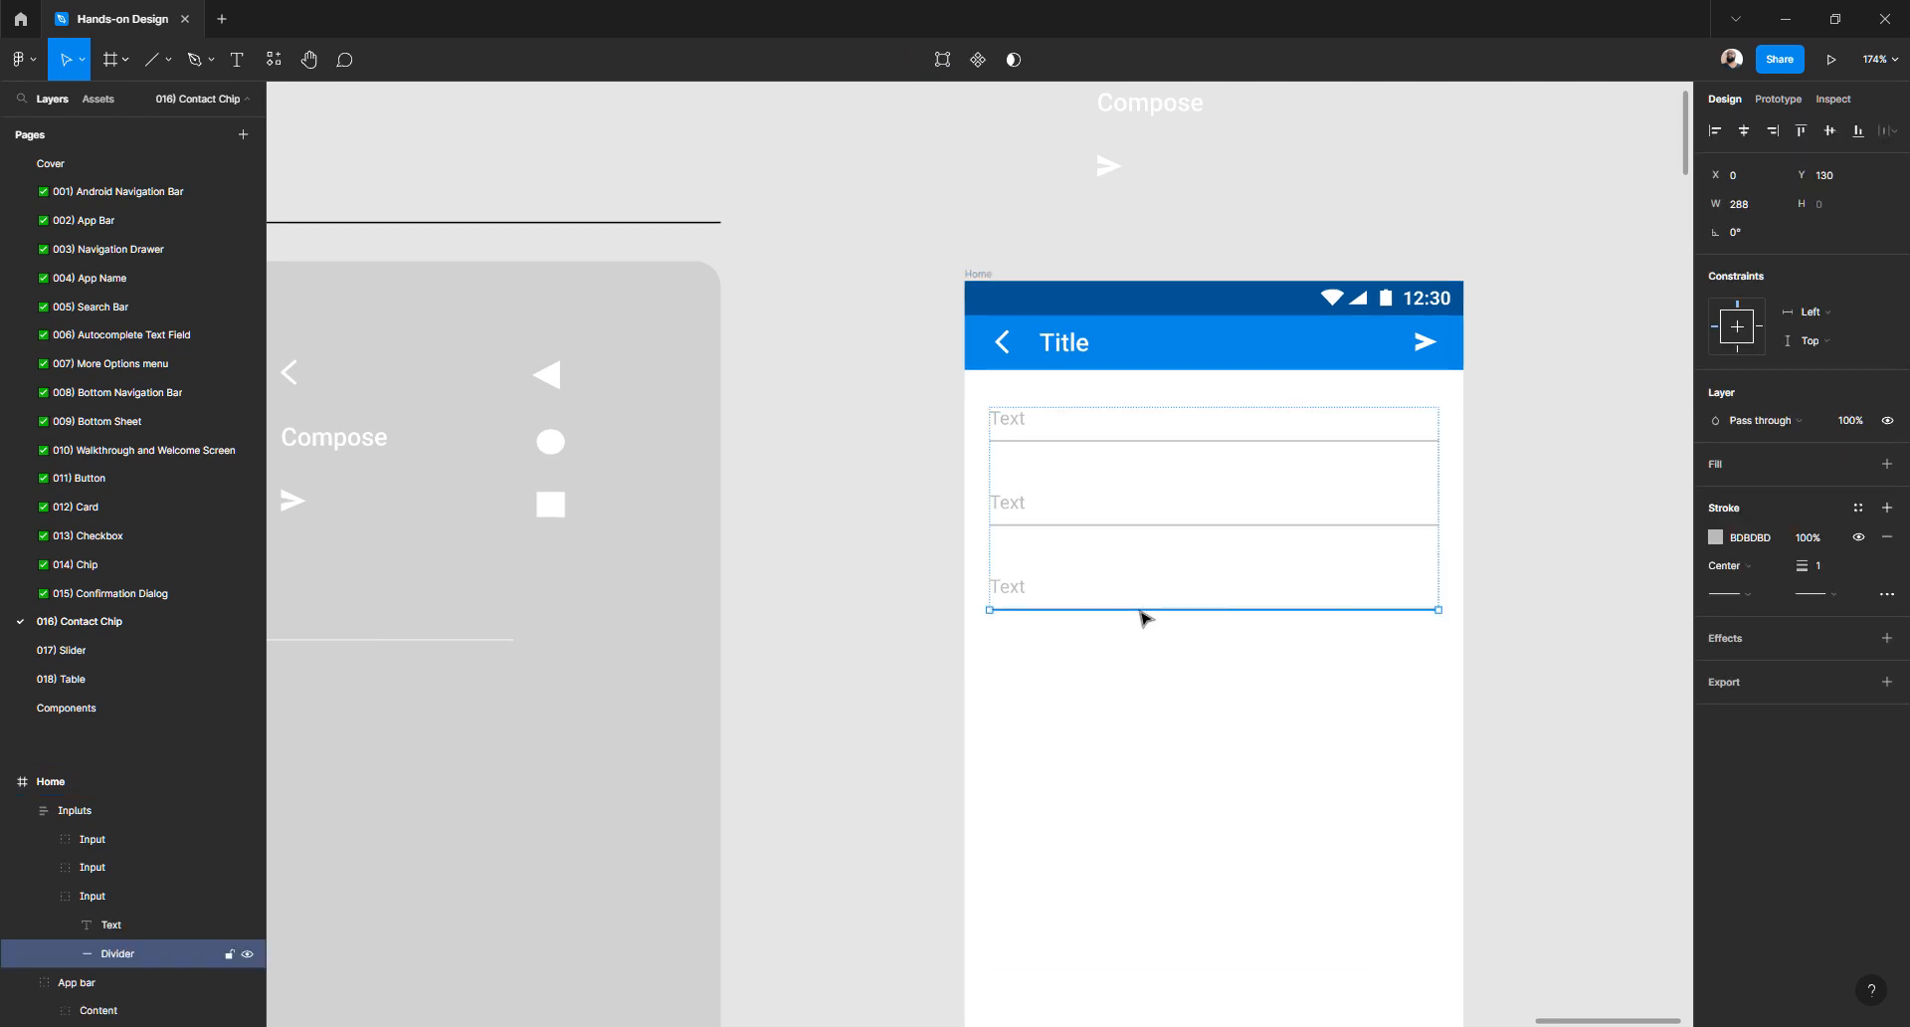
{"action": "double_click", "coordinate": [1008, 593]}
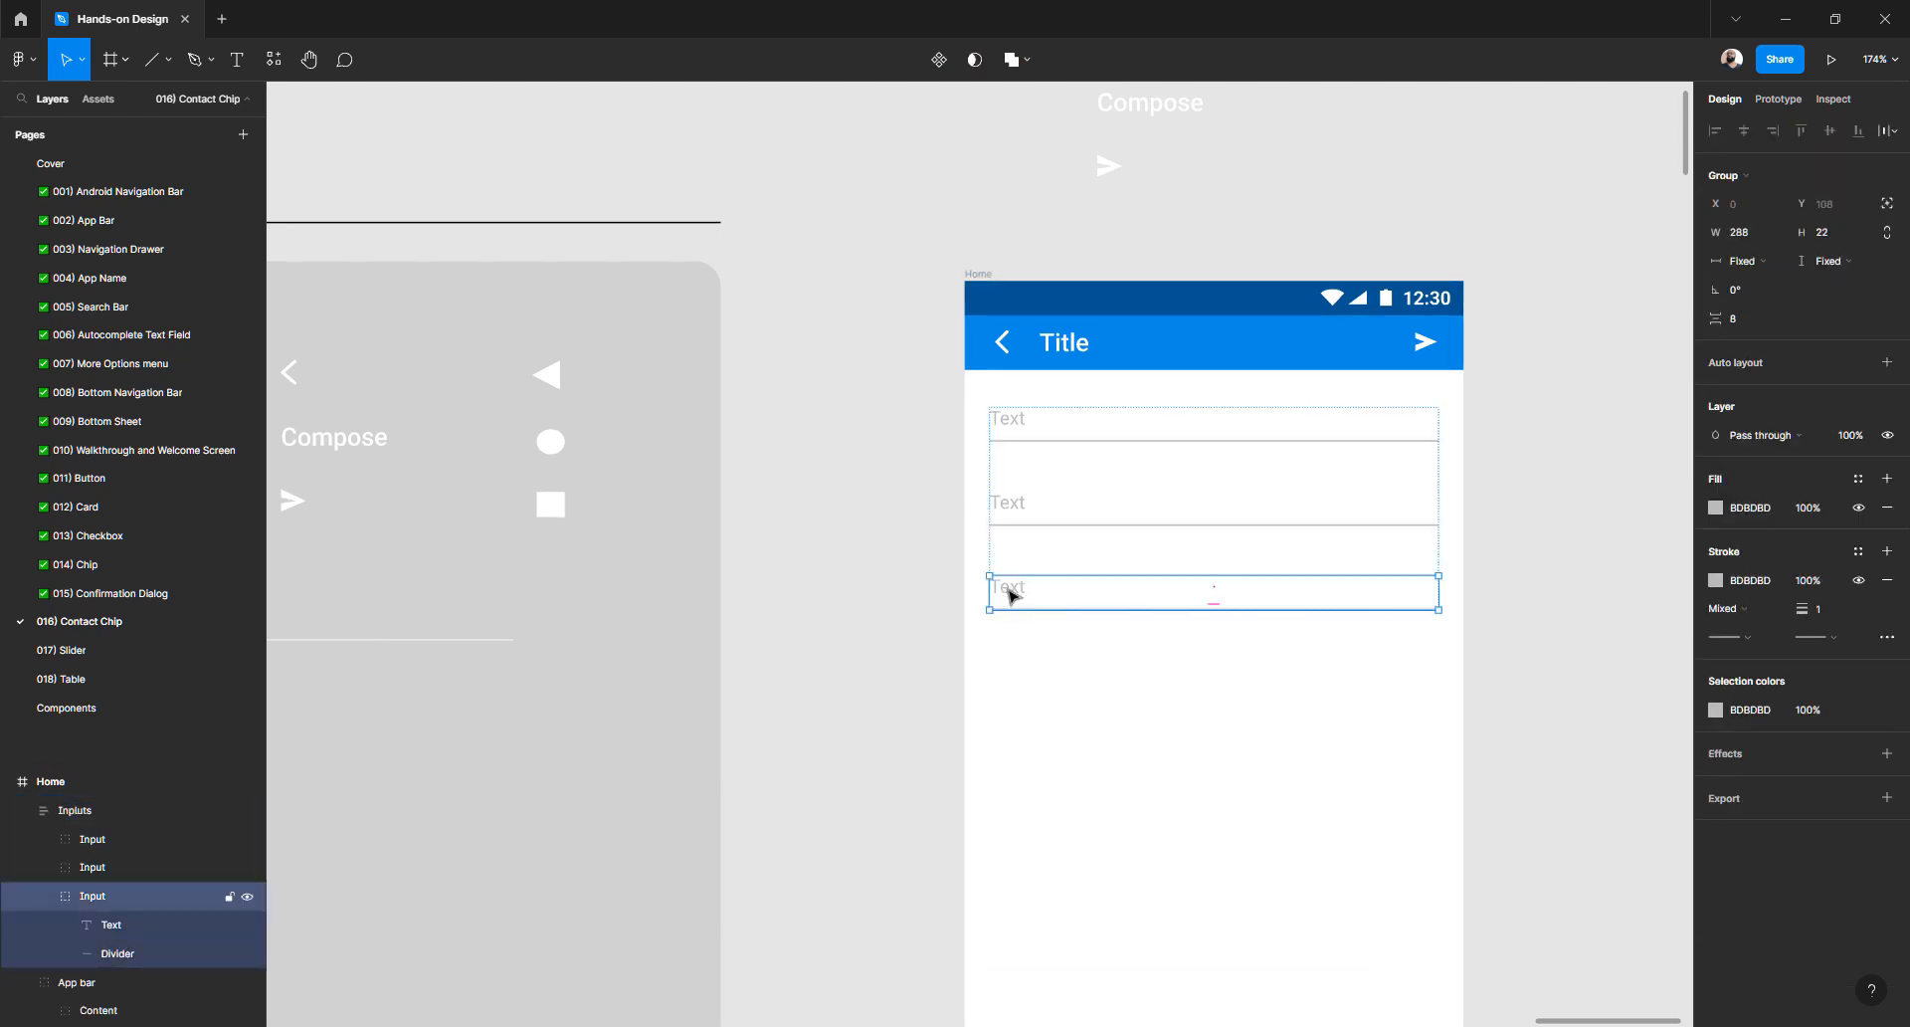
{"action": "double_click", "coordinate": [1012, 593]}
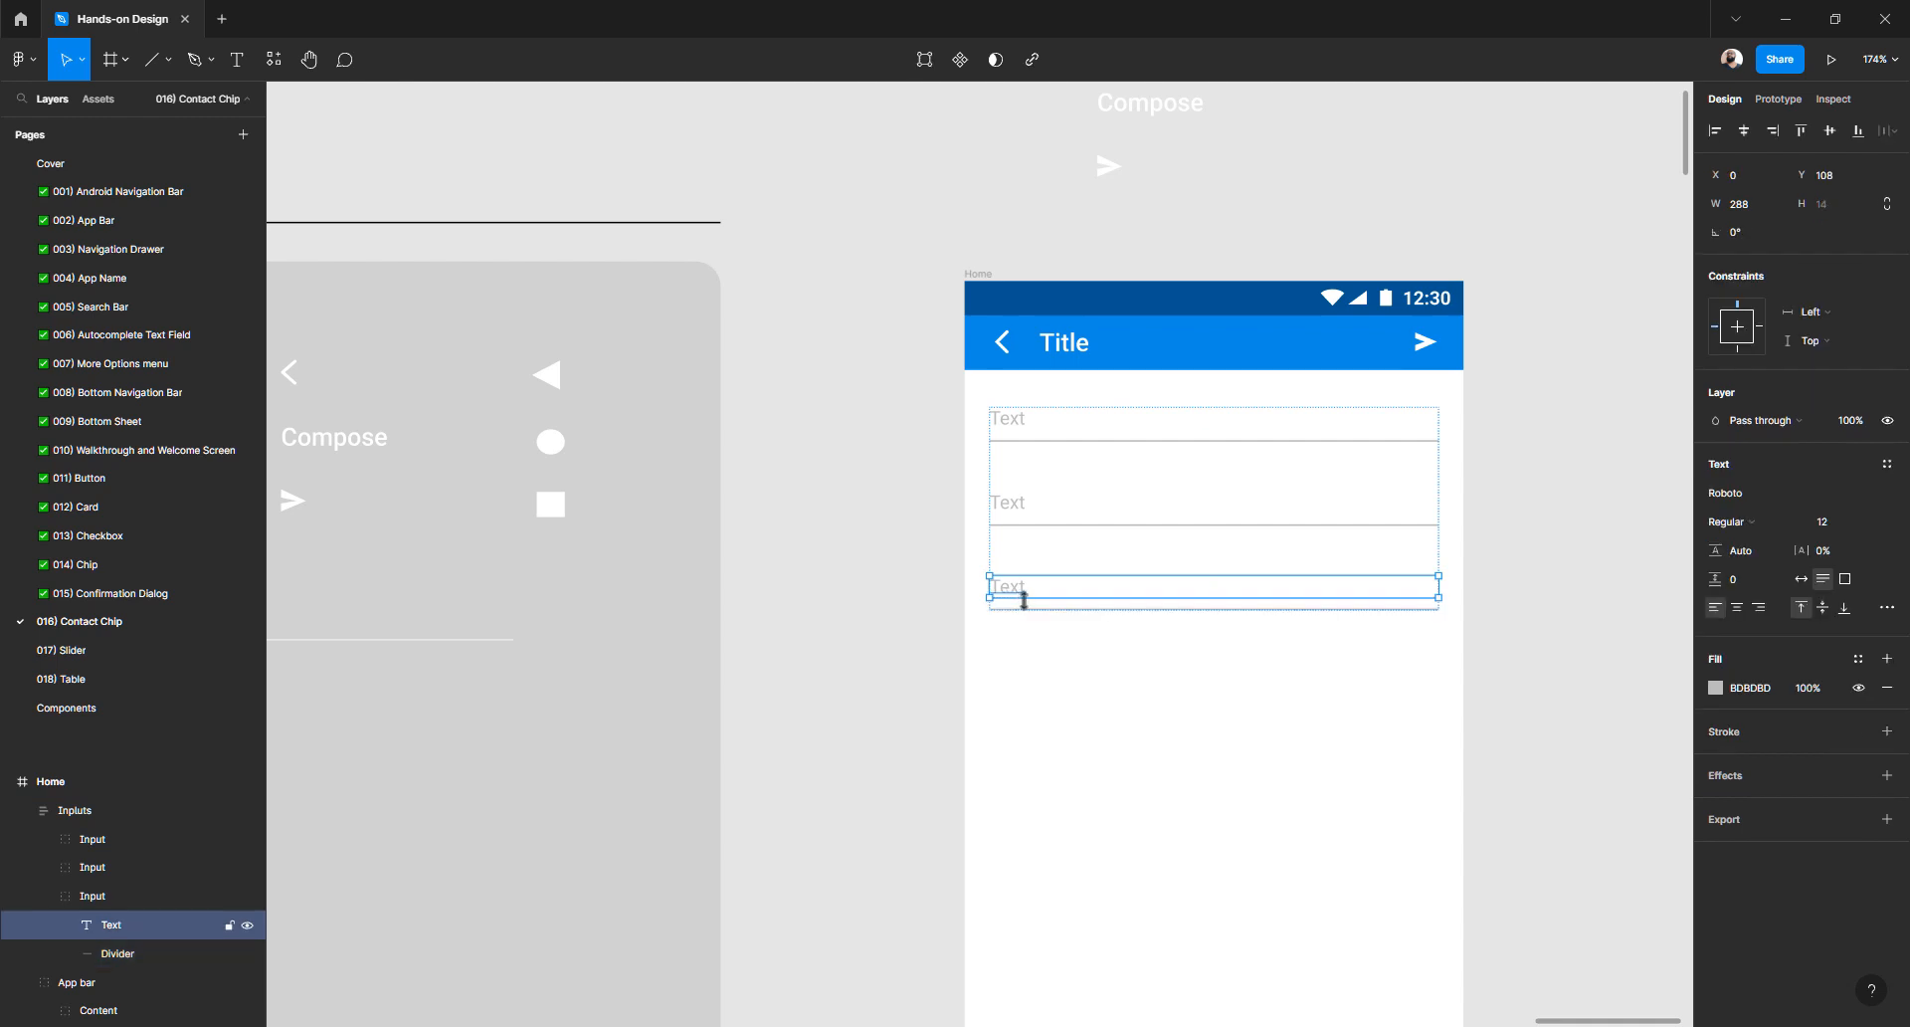
{"action": "left_click", "coordinate": [1027, 611]}
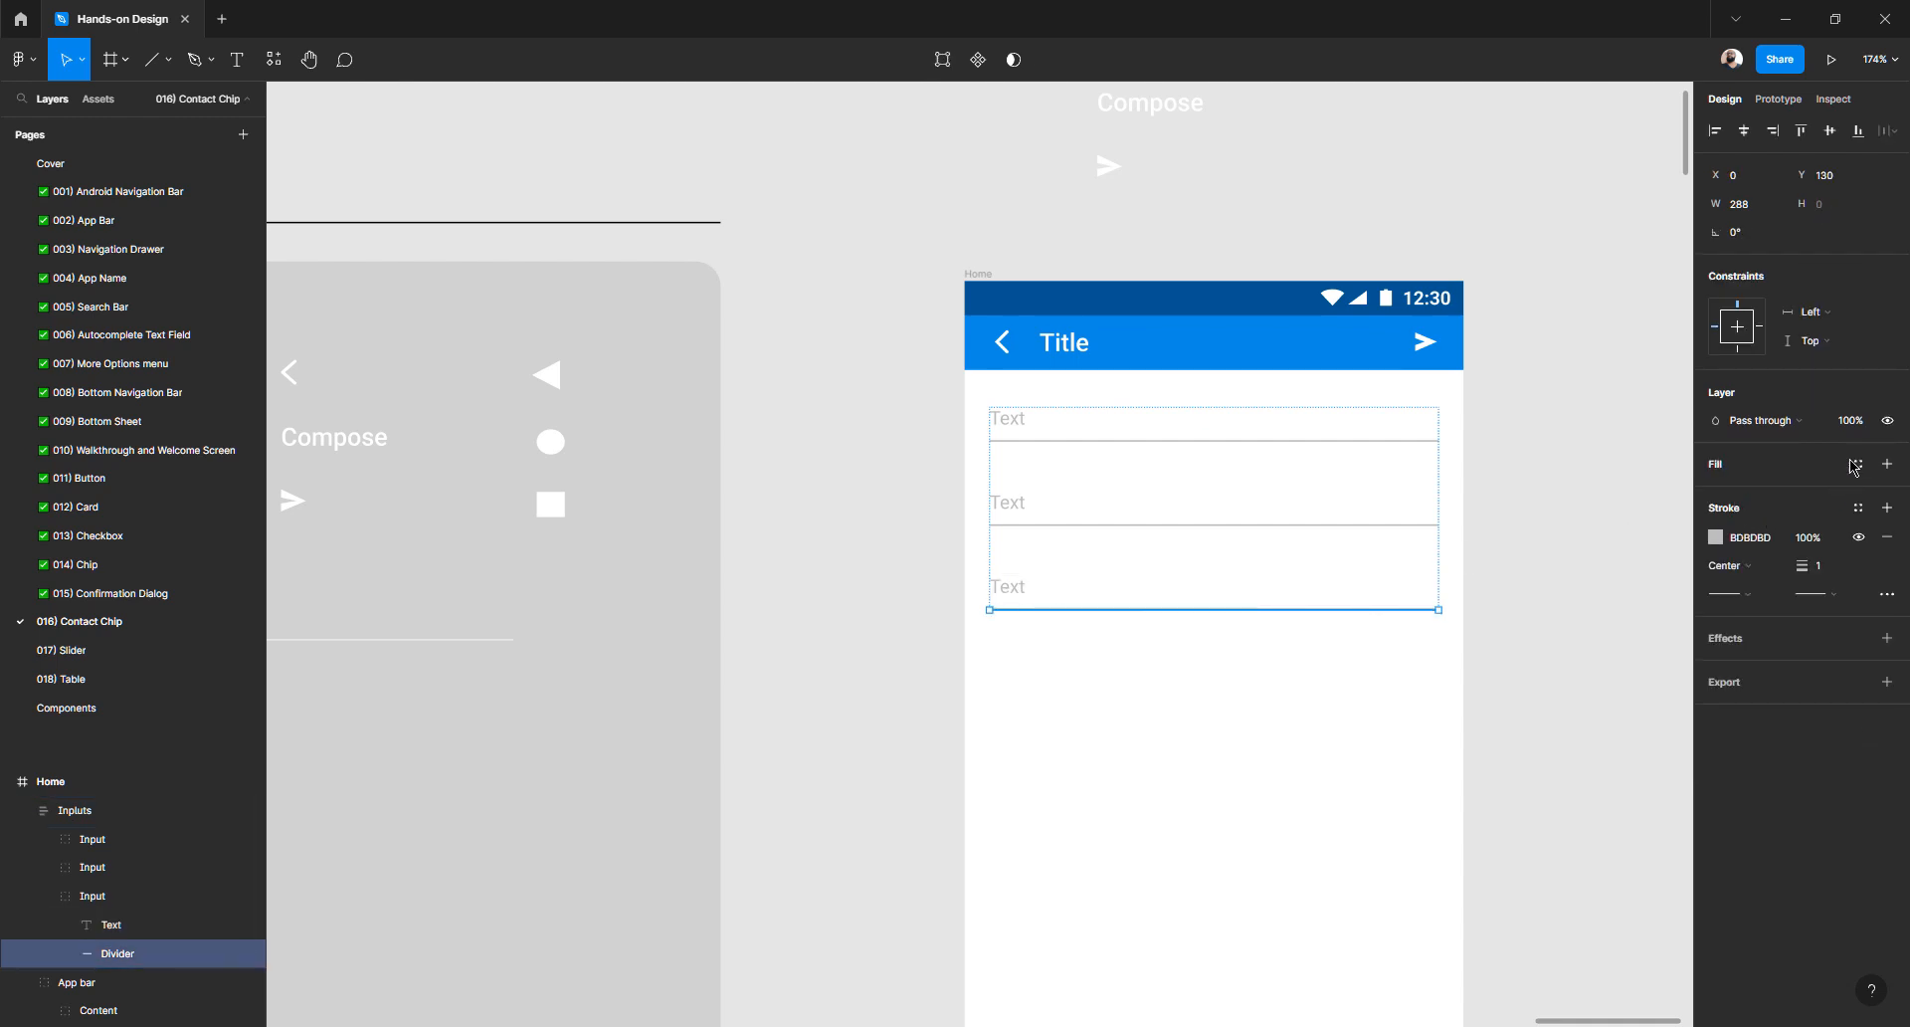
{"action": "left_click", "coordinate": [1854, 422]}
{"action": "key", "text": "Return"}
{"action": "left_click", "coordinate": [1630, 525]}
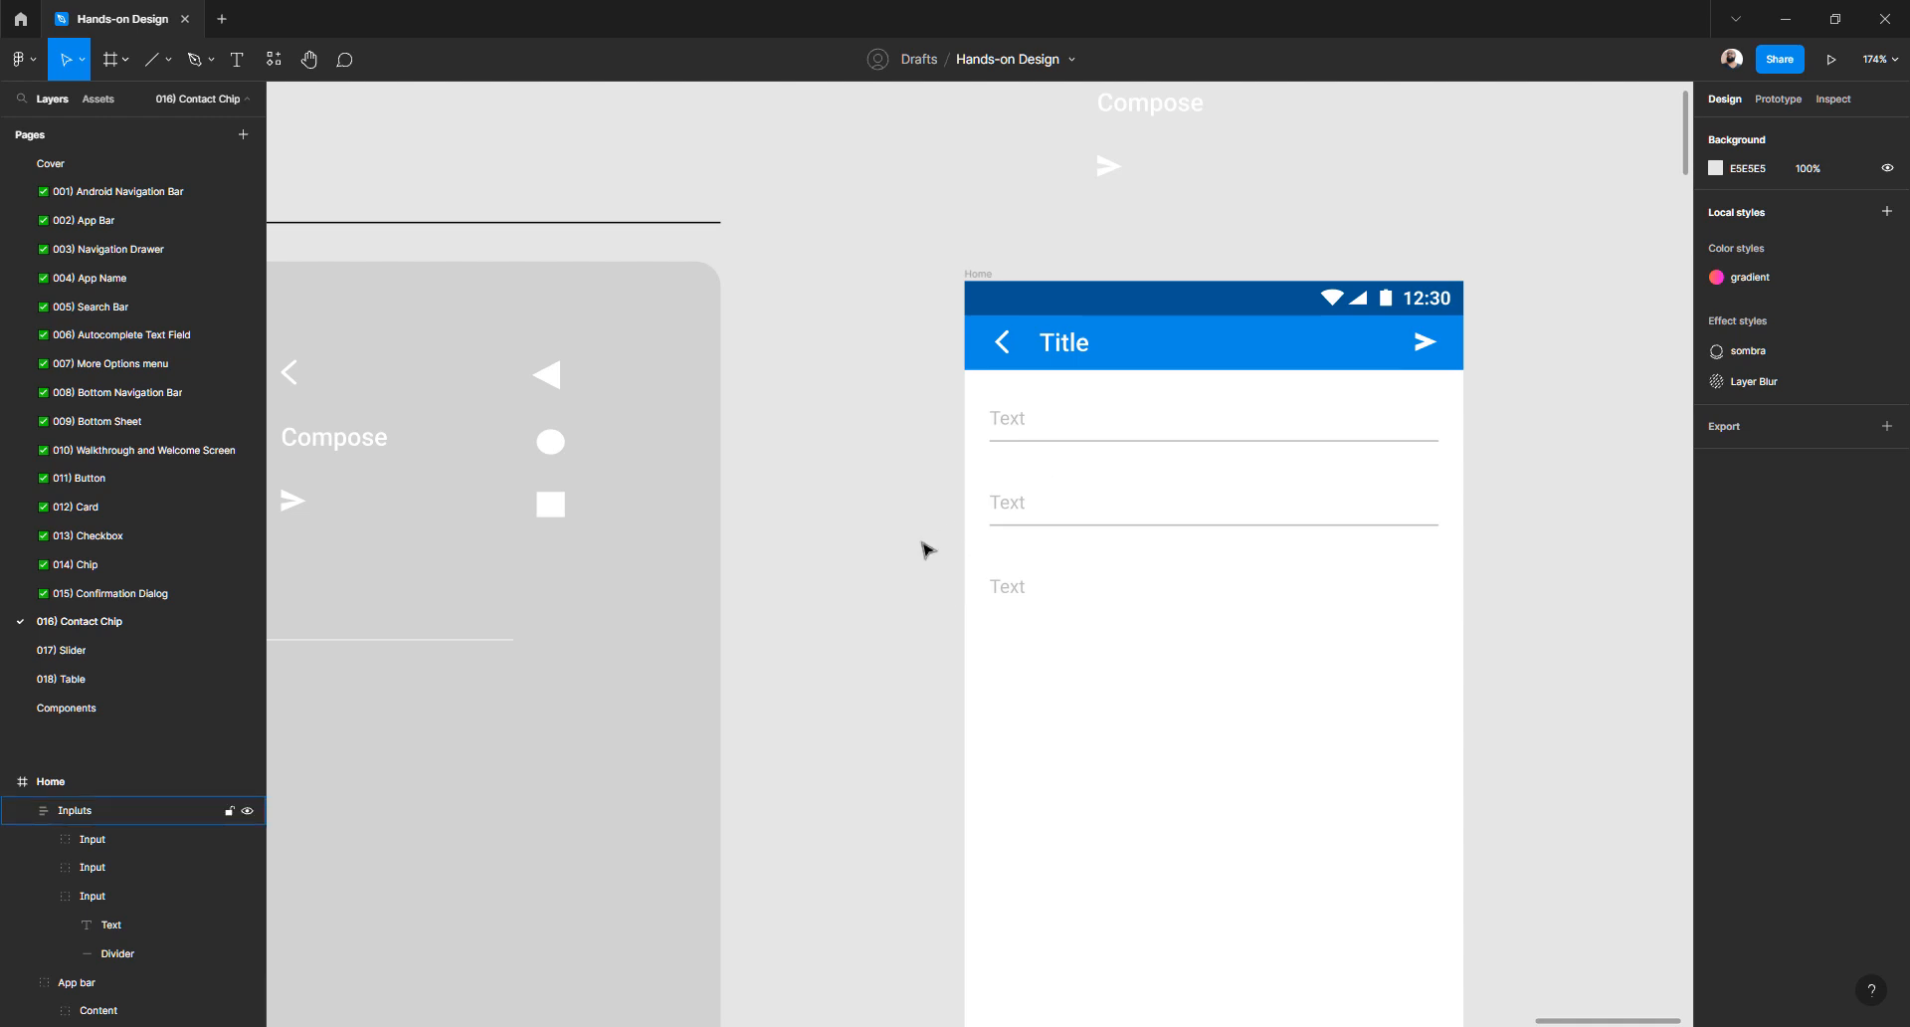
{"action": "left_click", "coordinate": [1026, 425]}
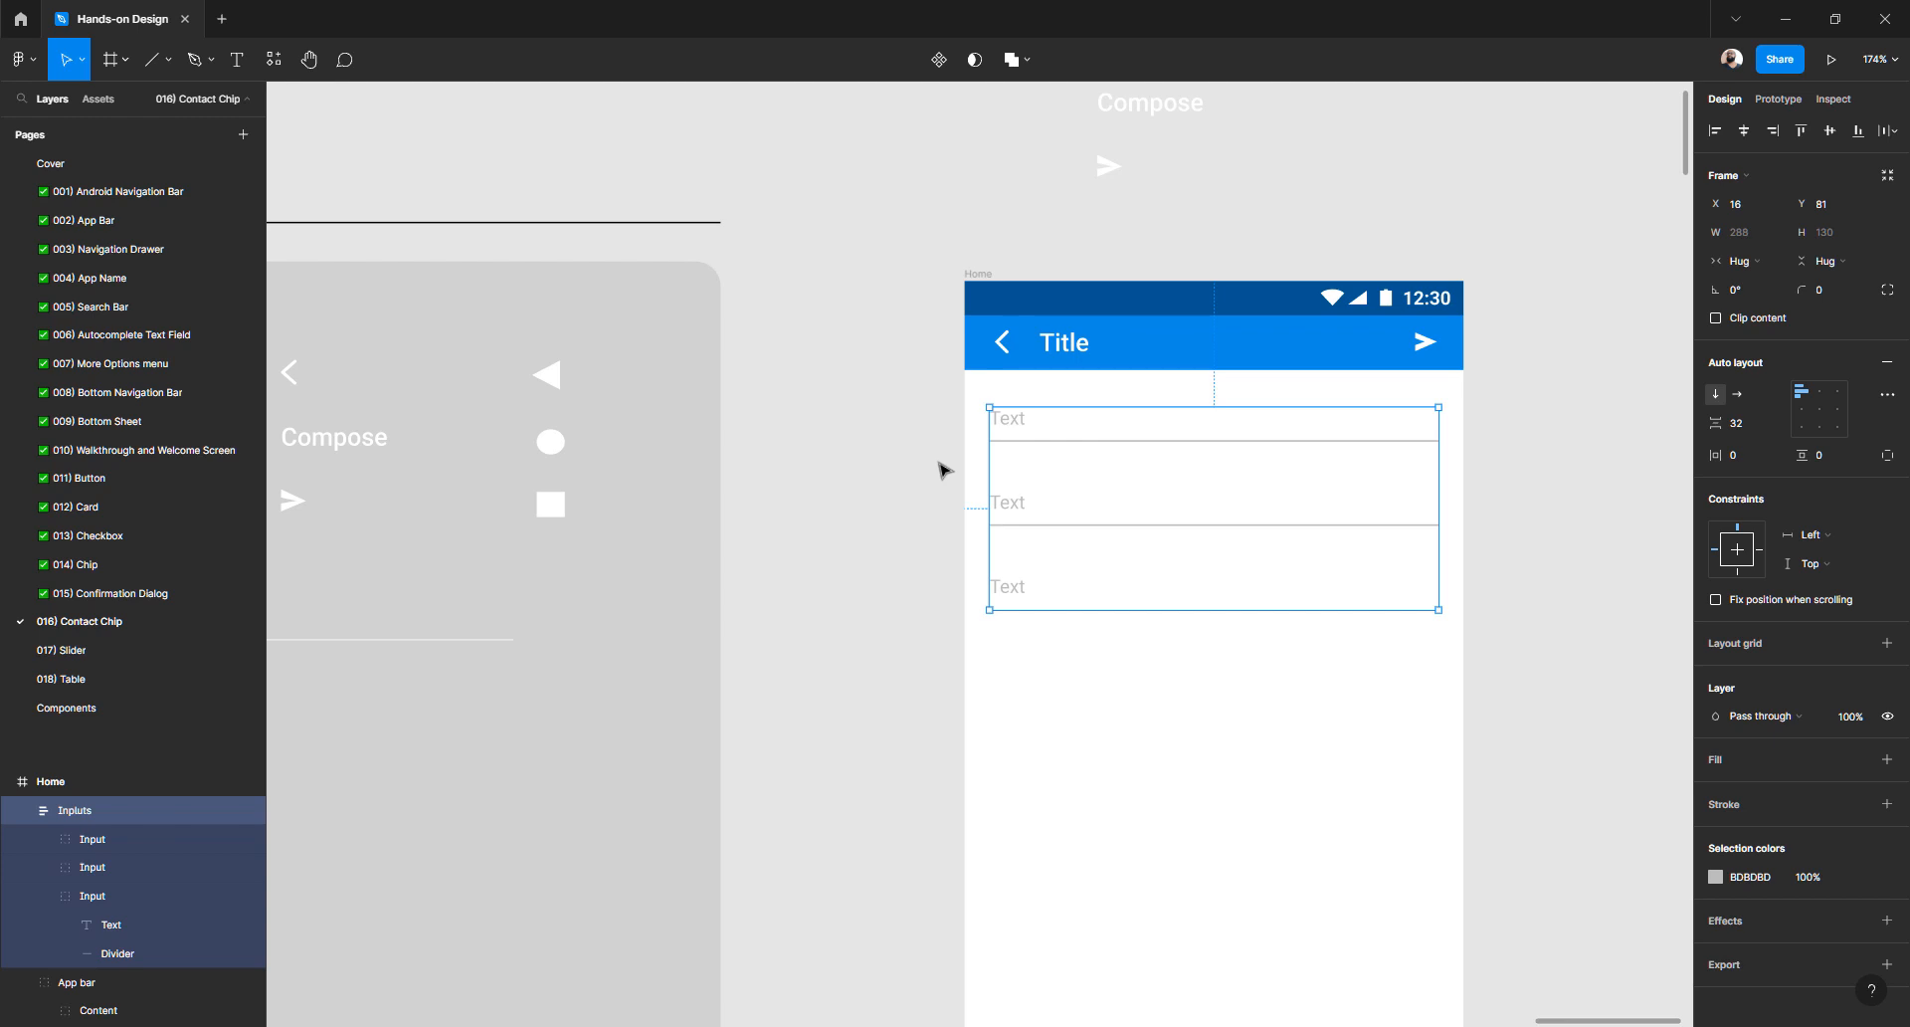
- Delete the stray Compose group, Group 305
{"action": "left_click", "coordinate": [942, 469]}
{"action": "scroll", "coordinate": [901, 469], "scroll_direction": "down", "scroll_amount": 3}
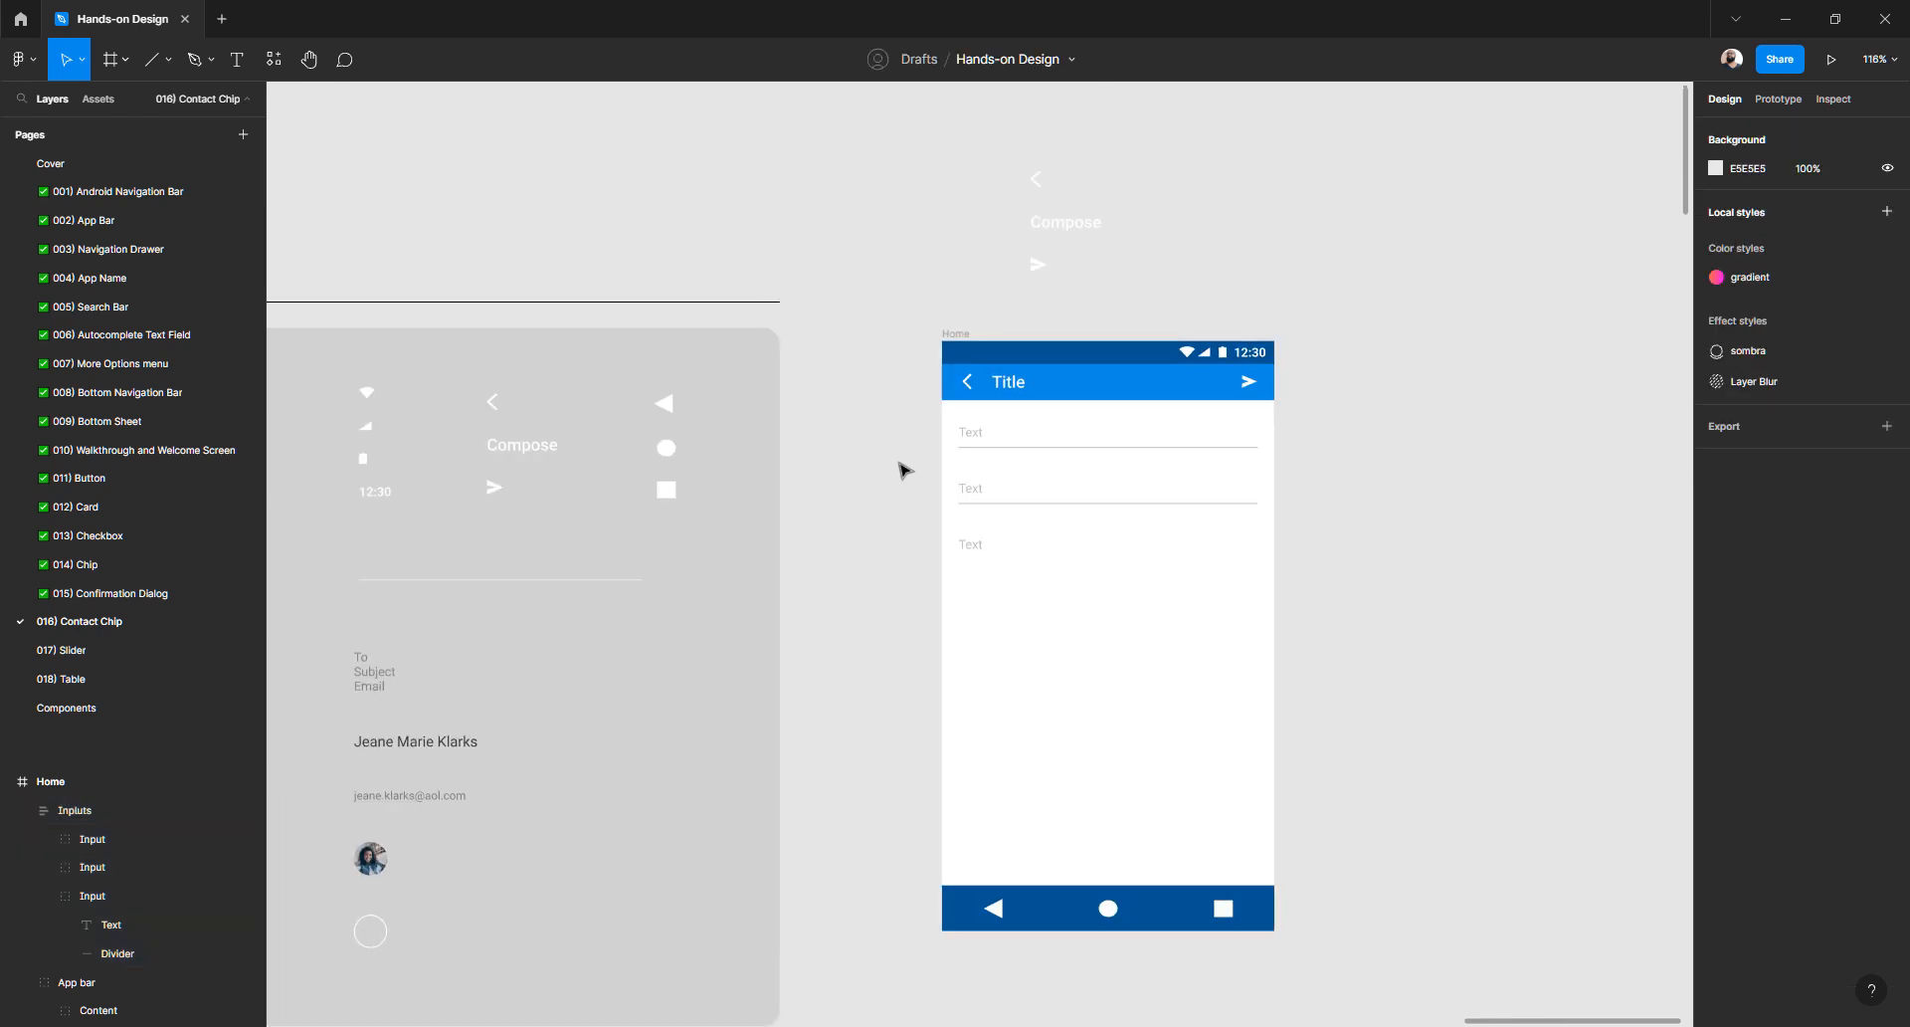
{"action": "scroll", "coordinate": [900, 468], "scroll_direction": "up", "scroll_amount": 4}
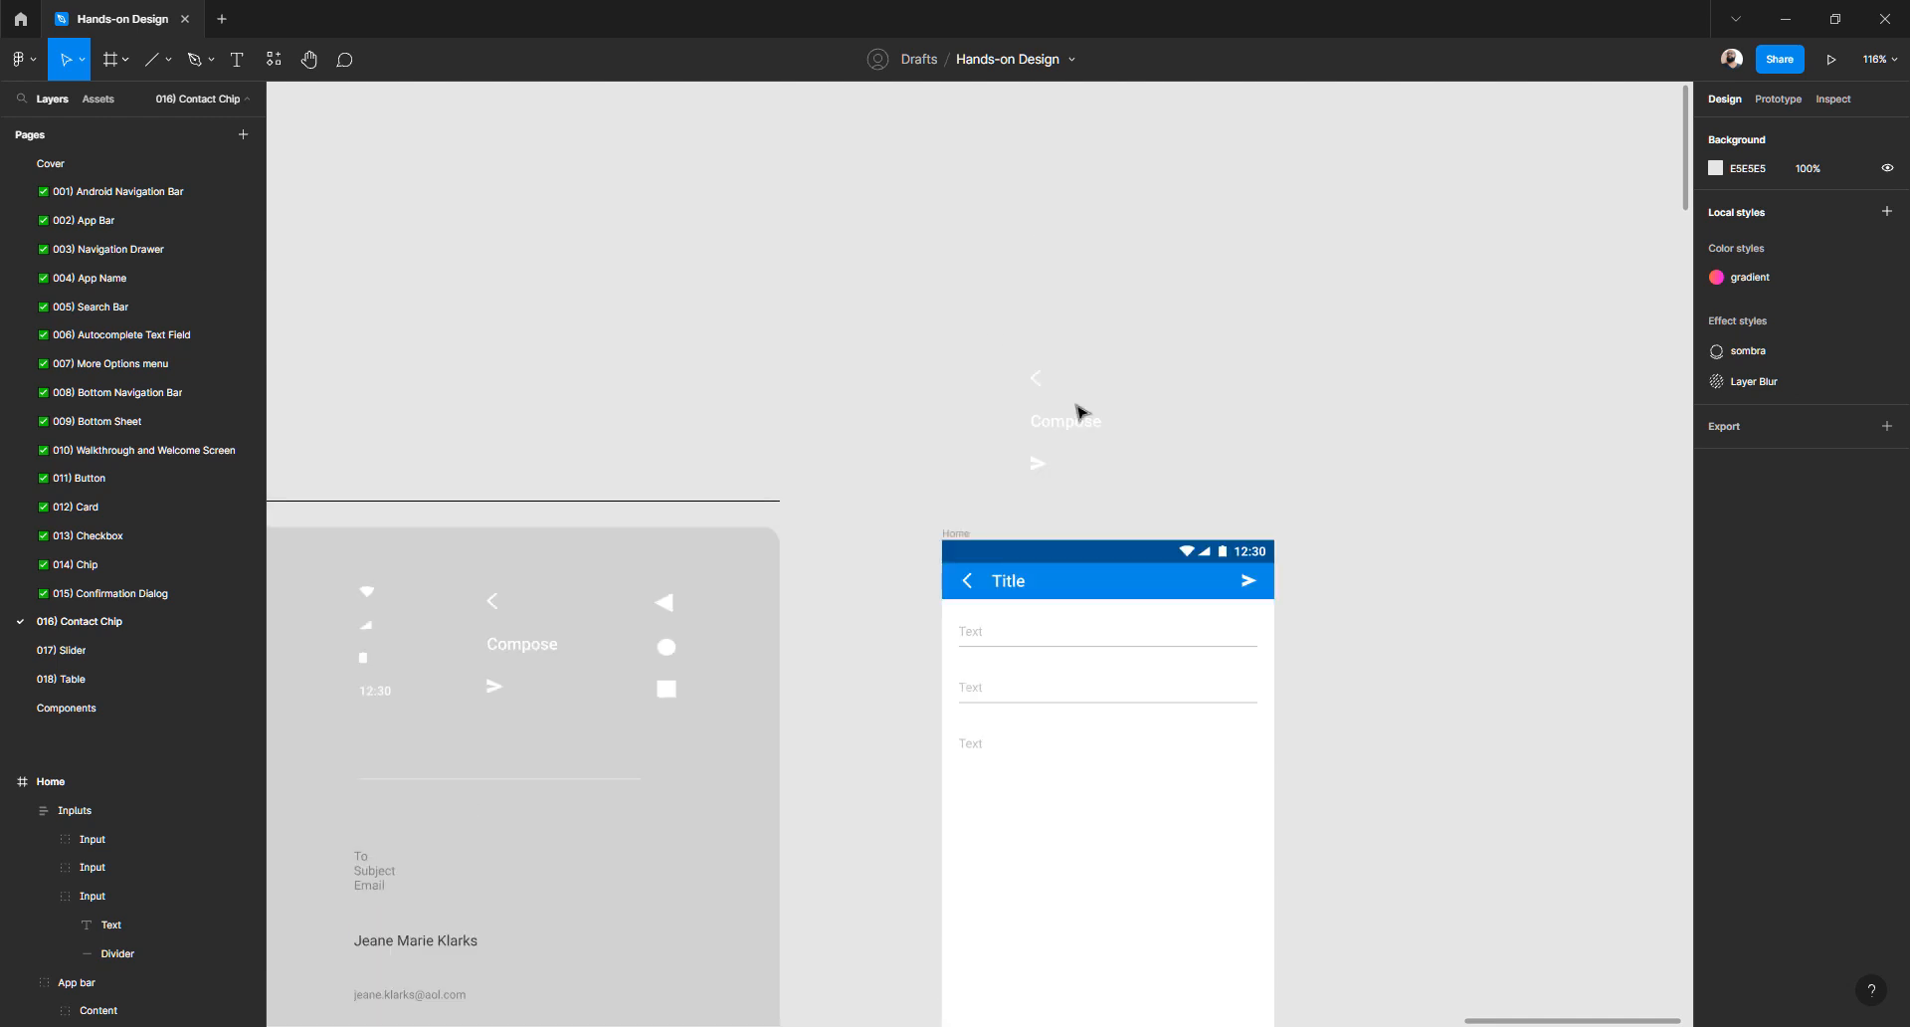
{"action": "left_click_drag", "start_coordinate": [951, 296], "coordinate": [1155, 492]}
{"action": "left_click", "coordinate": [1174, 432]}
{"action": "double_click", "coordinate": [1080, 429]}
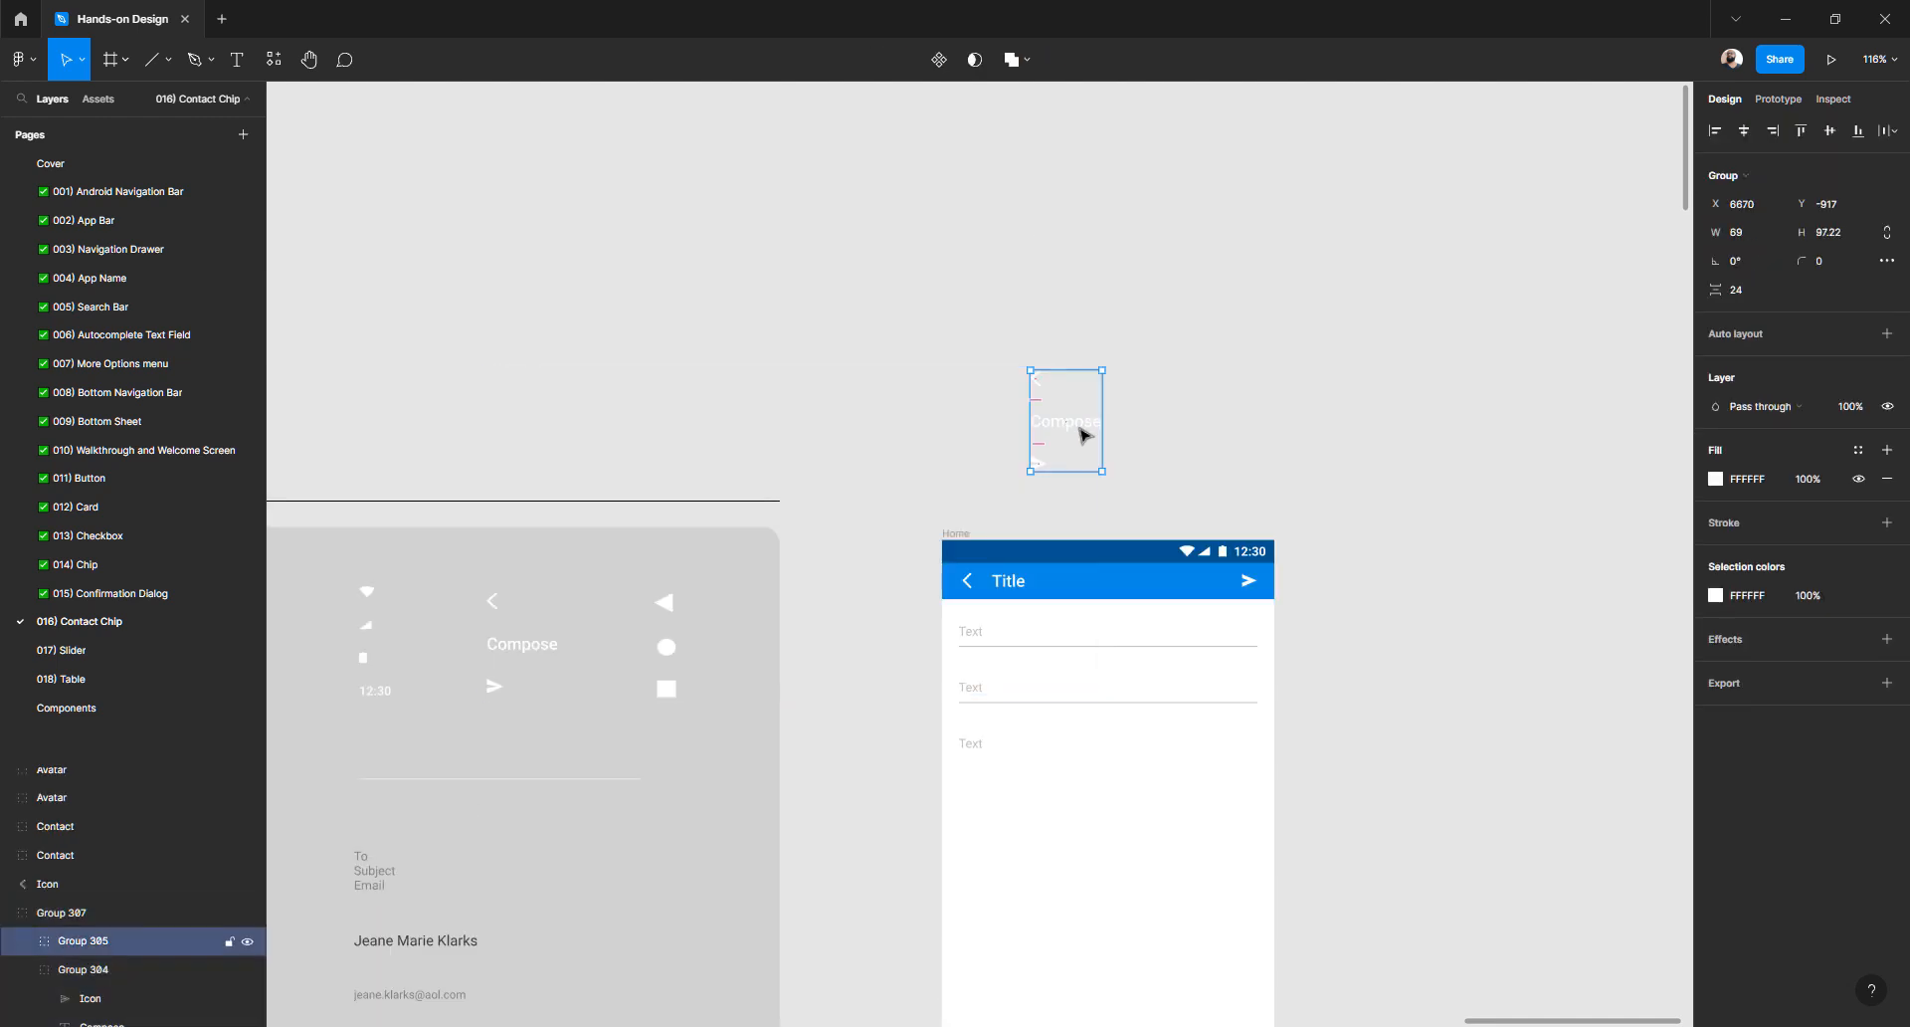
{"action": "key", "text": "Delete"}
- Drag the Inputs frame a few pixels lower inside Home
{"action": "scroll", "coordinate": [1065, 438], "scroll_direction": "down", "scroll_amount": 5}
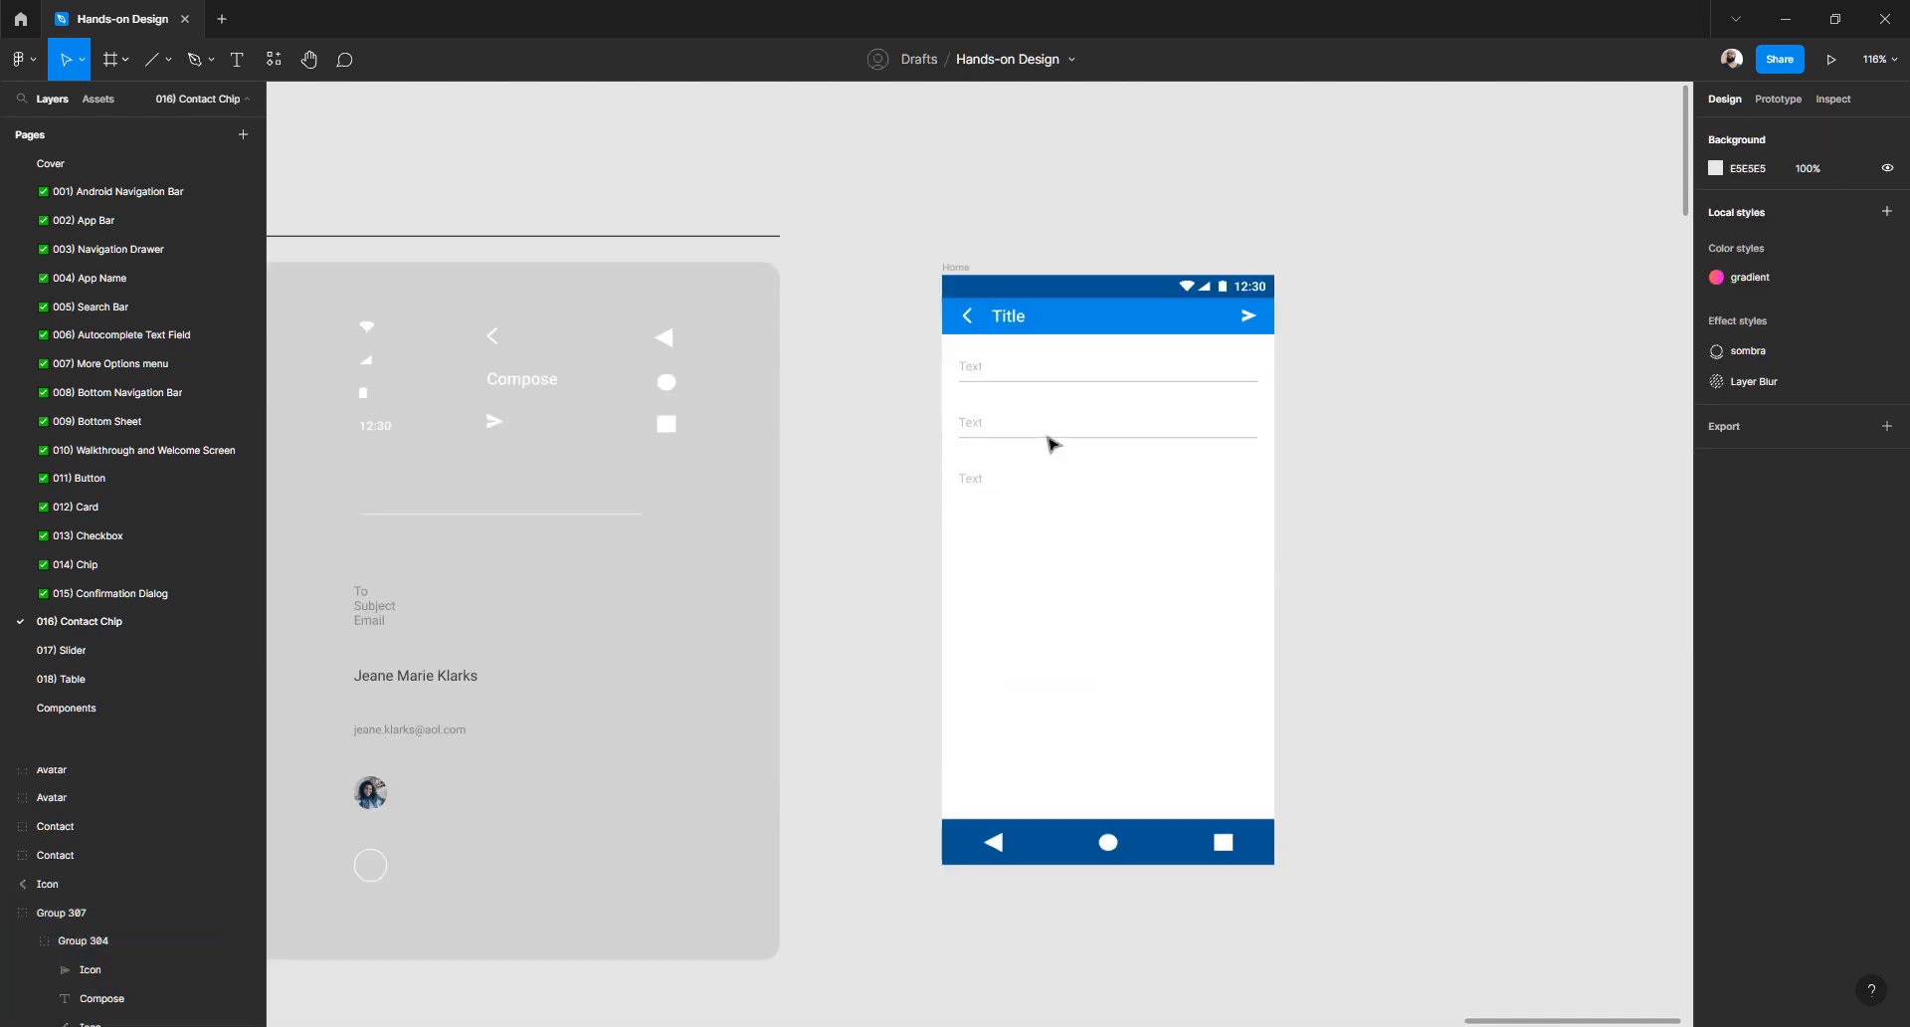
{"action": "left_click", "coordinate": [981, 375]}
{"action": "left_click_drag", "start_coordinate": [1075, 327], "coordinate": [1076, 336]}
{"action": "left_click", "coordinate": [852, 516]}
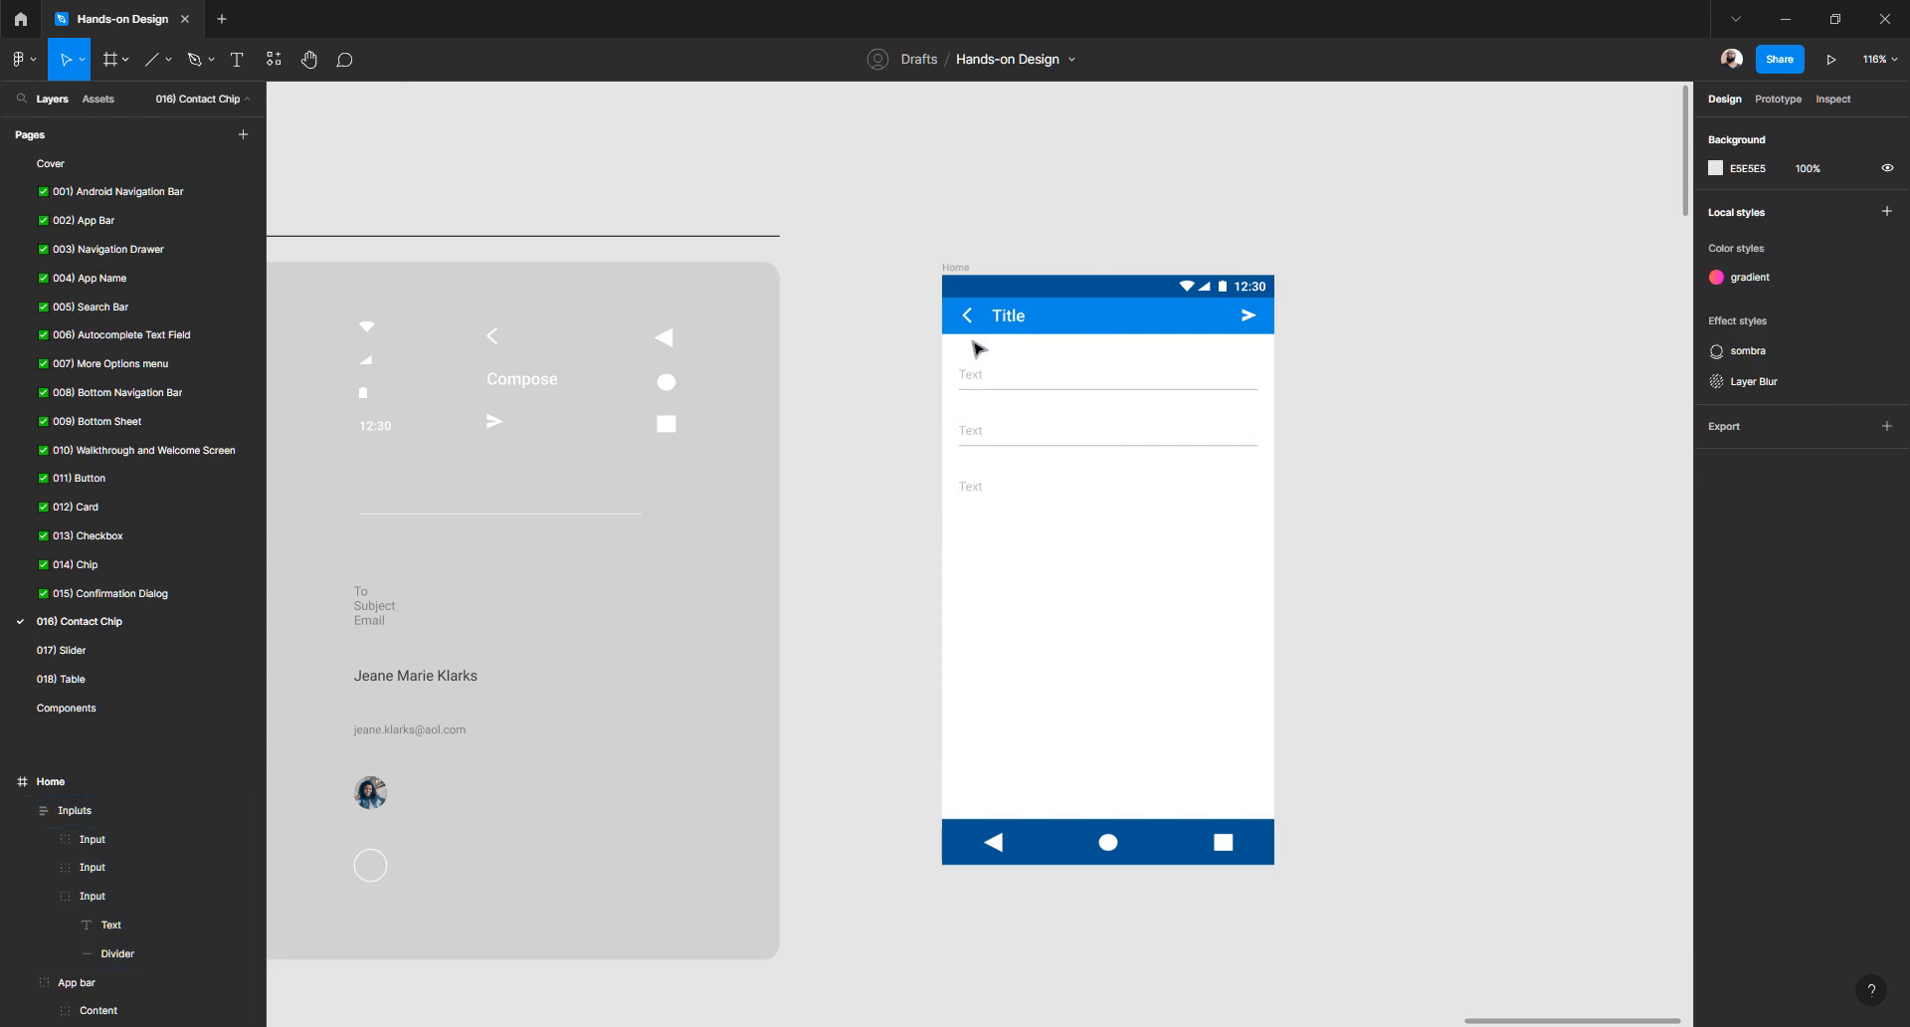
{"action": "scroll", "coordinate": [978, 346], "scroll_direction": "left", "scroll_amount": 3}
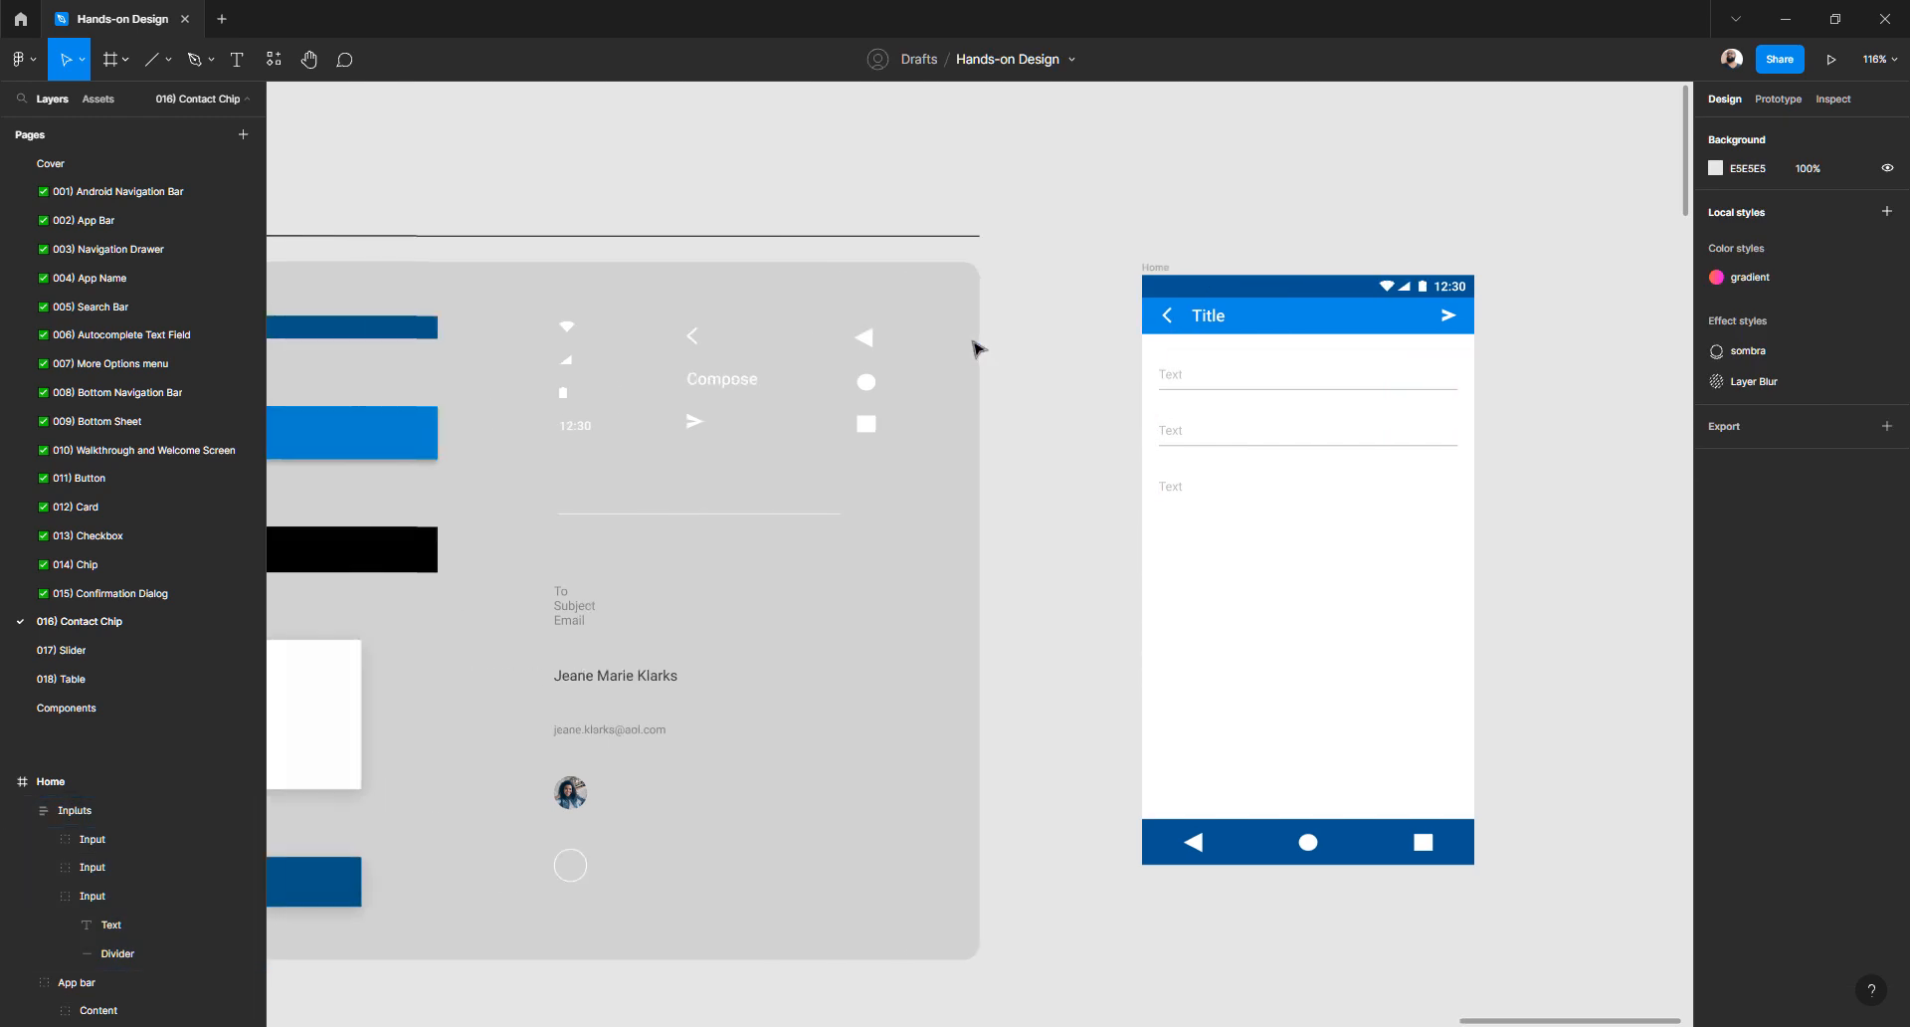
{"action": "scroll", "coordinate": [1162, 358], "scroll_direction": "up", "scroll_amount": 3}
{"action": "left_click", "coordinate": [1169, 350]}
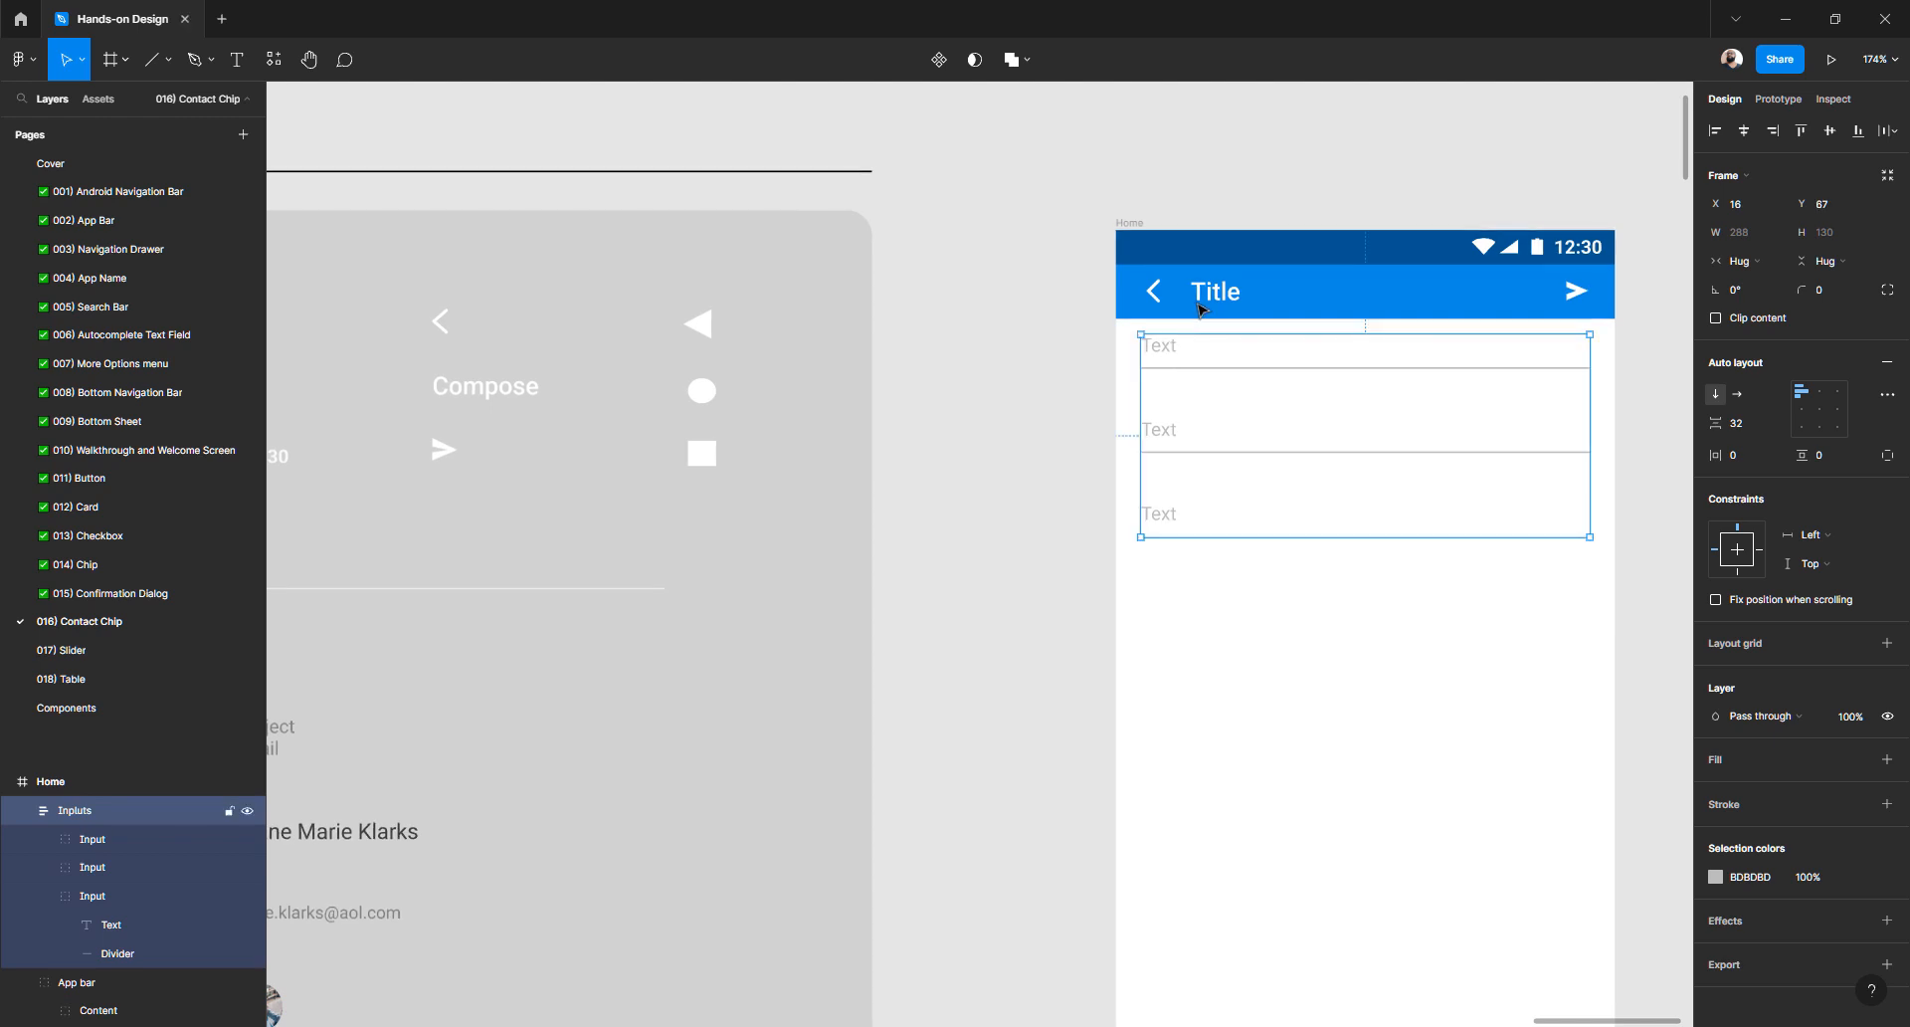
{"action": "key", "text": "ctrl+z"}
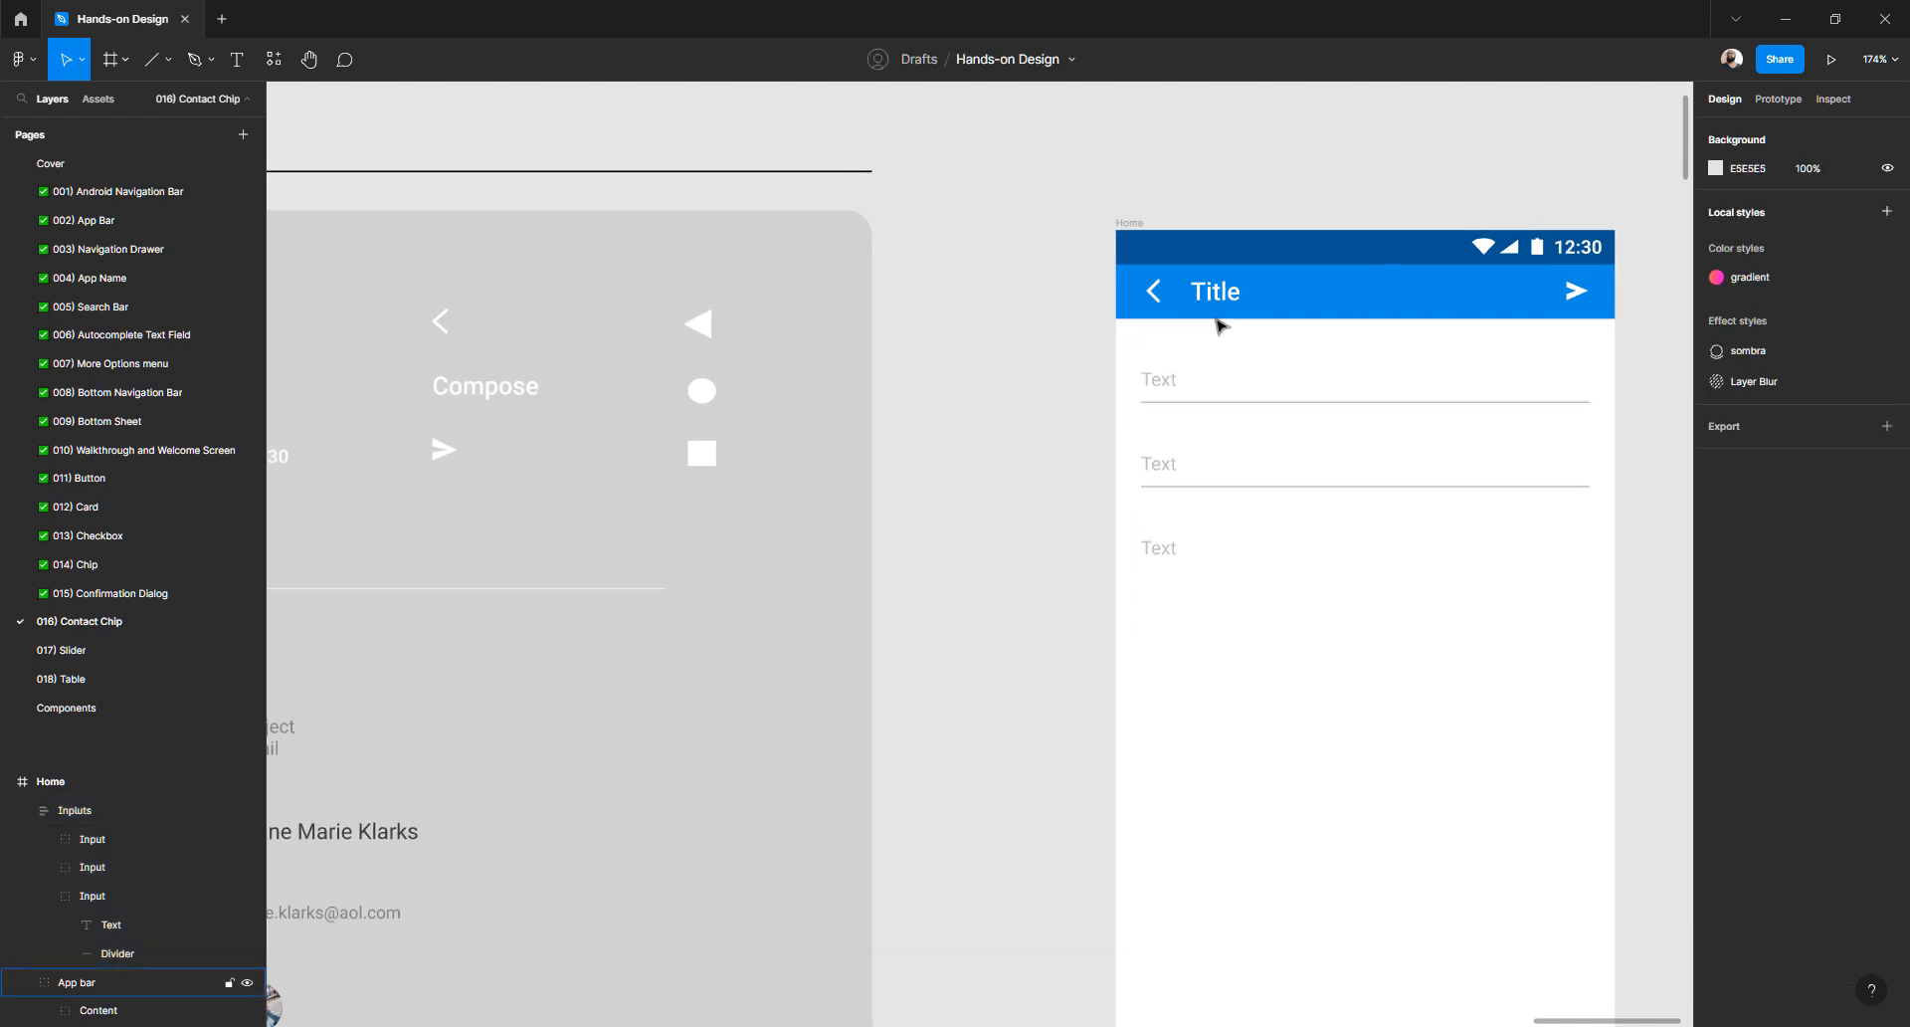
{"action": "left_click", "coordinate": [1174, 390]}
- Zoom and pan out to review the whole canvas
{"action": "scroll", "coordinate": [1123, 360], "scroll_direction": "down", "scroll_amount": 5}
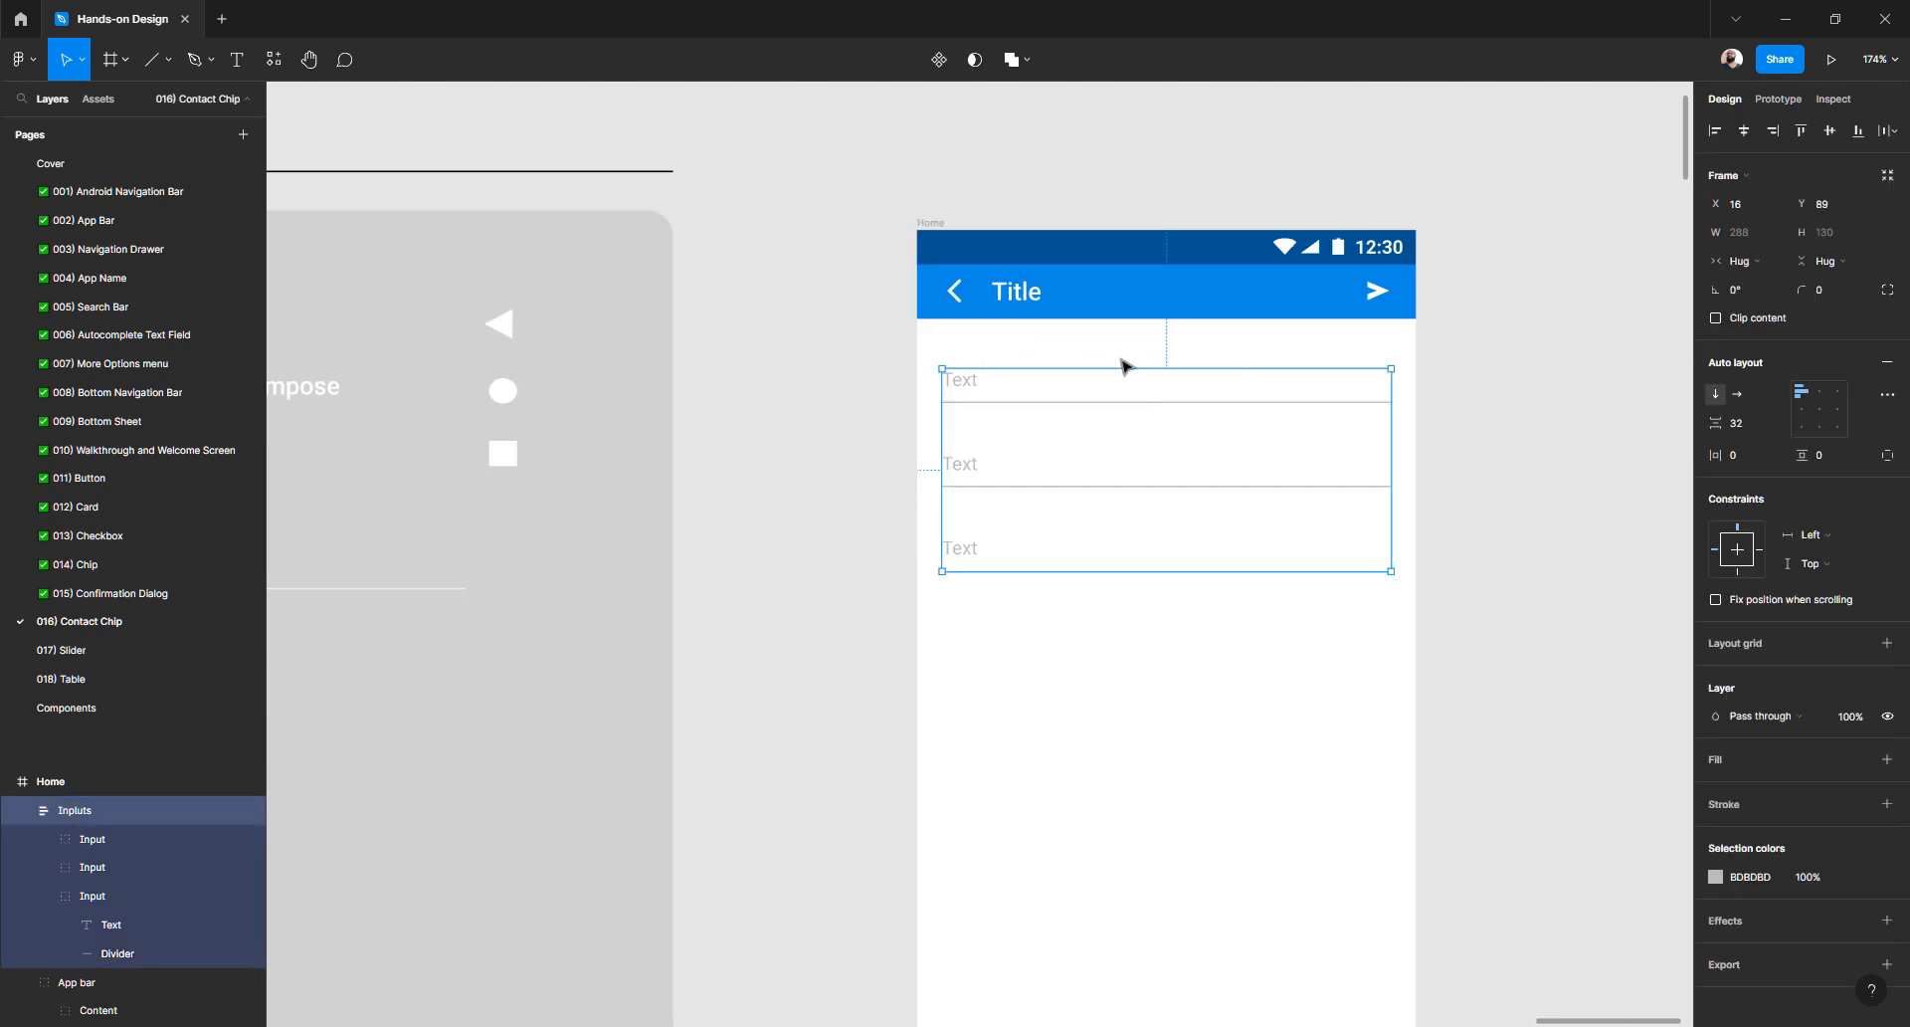
{"action": "scroll", "coordinate": [1120, 357], "scroll_direction": "left", "scroll_amount": 2}
{"action": "scroll", "coordinate": [1119, 357], "scroll_direction": "right", "scroll_amount": 3}
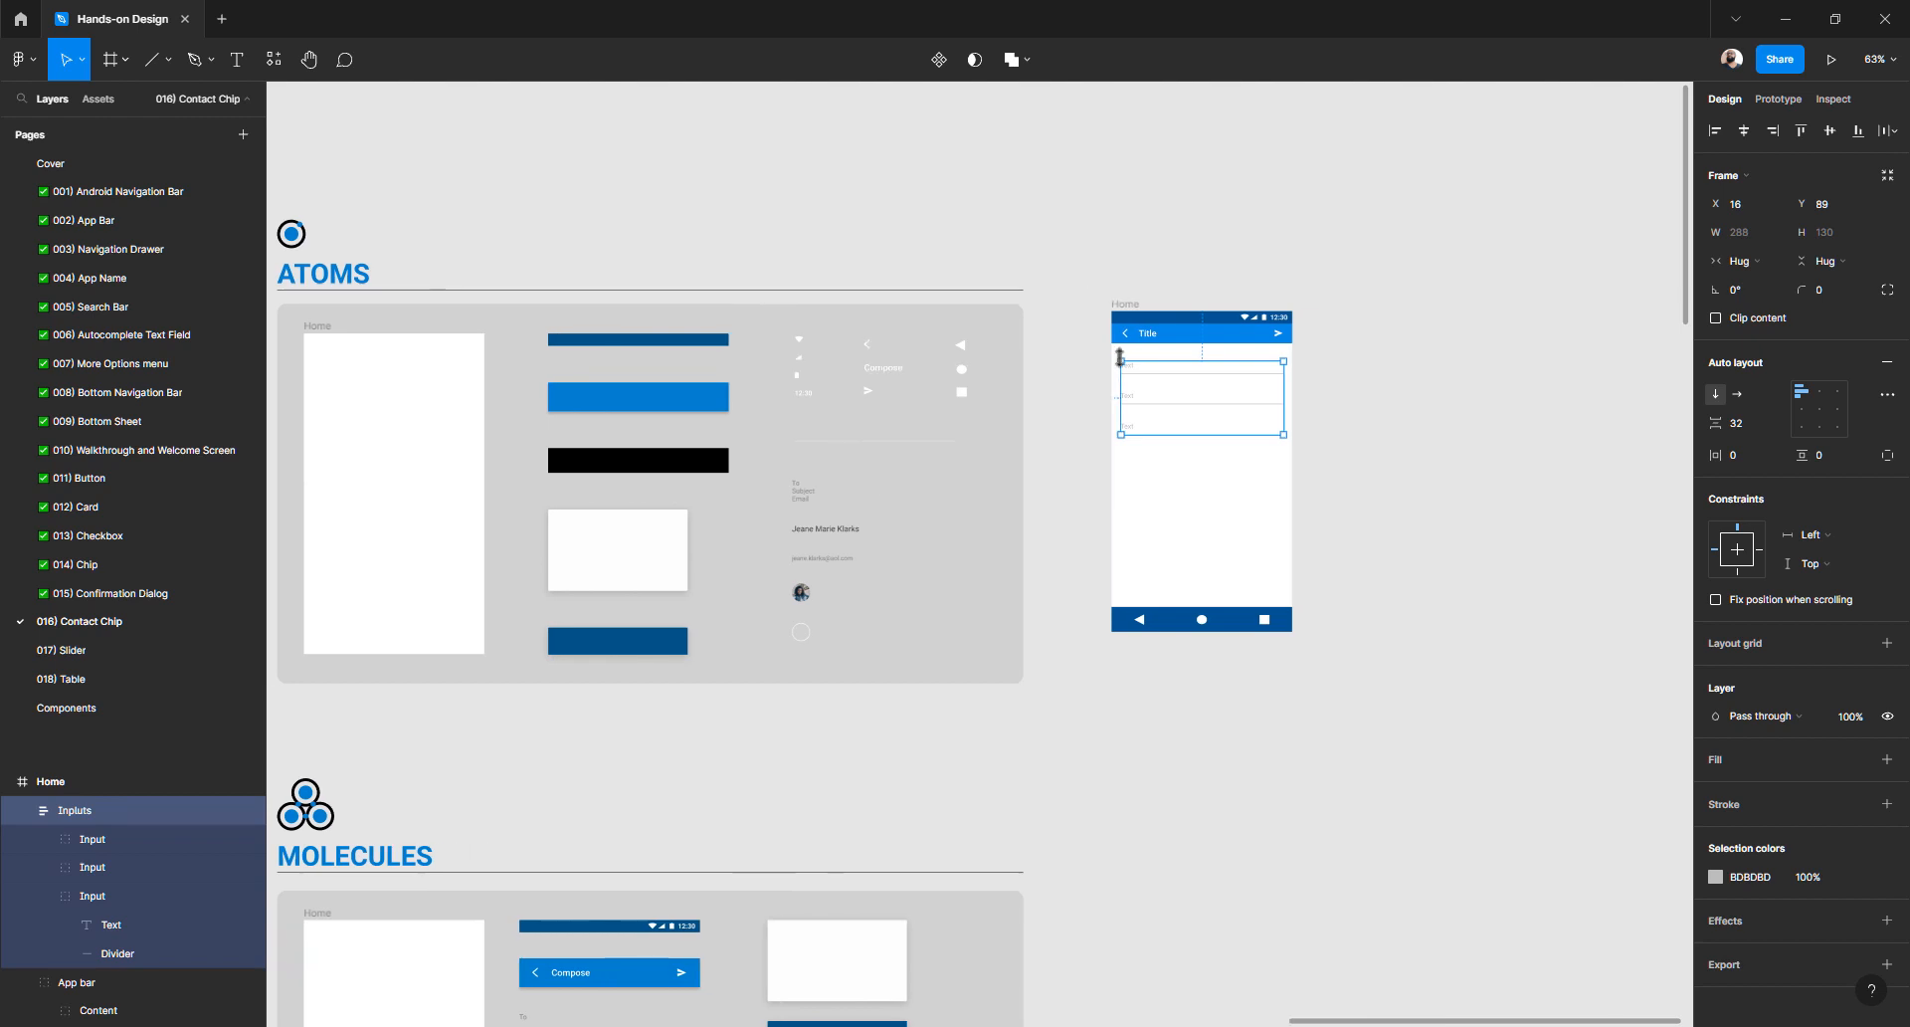
{"action": "scroll", "coordinate": [1119, 357], "scroll_direction": "down", "scroll_amount": 3}
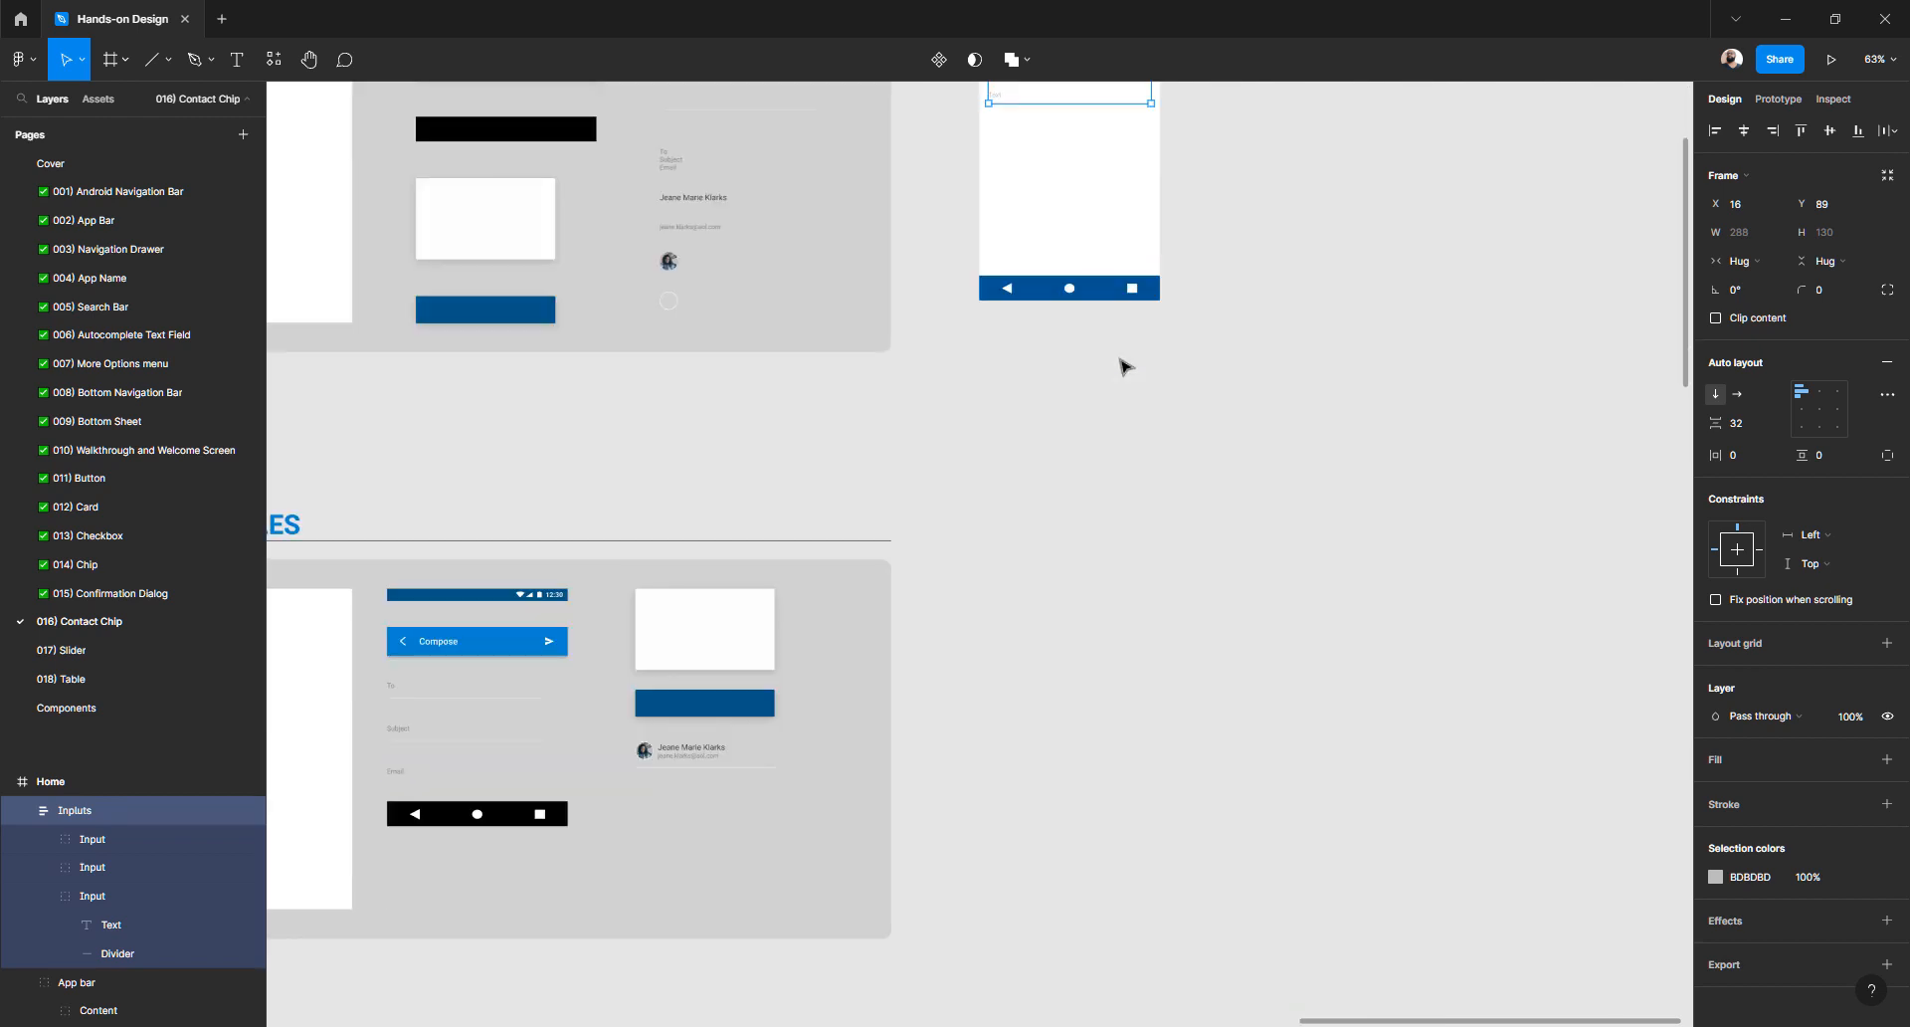
{"action": "scroll", "coordinate": [1122, 366], "scroll_direction": "down", "scroll_amount": 4}
{"action": "scroll", "coordinate": [1122, 366], "scroll_direction": "up", "scroll_amount": 5}
{"action": "scroll", "coordinate": [1123, 366], "scroll_direction": "down", "scroll_amount": 2}
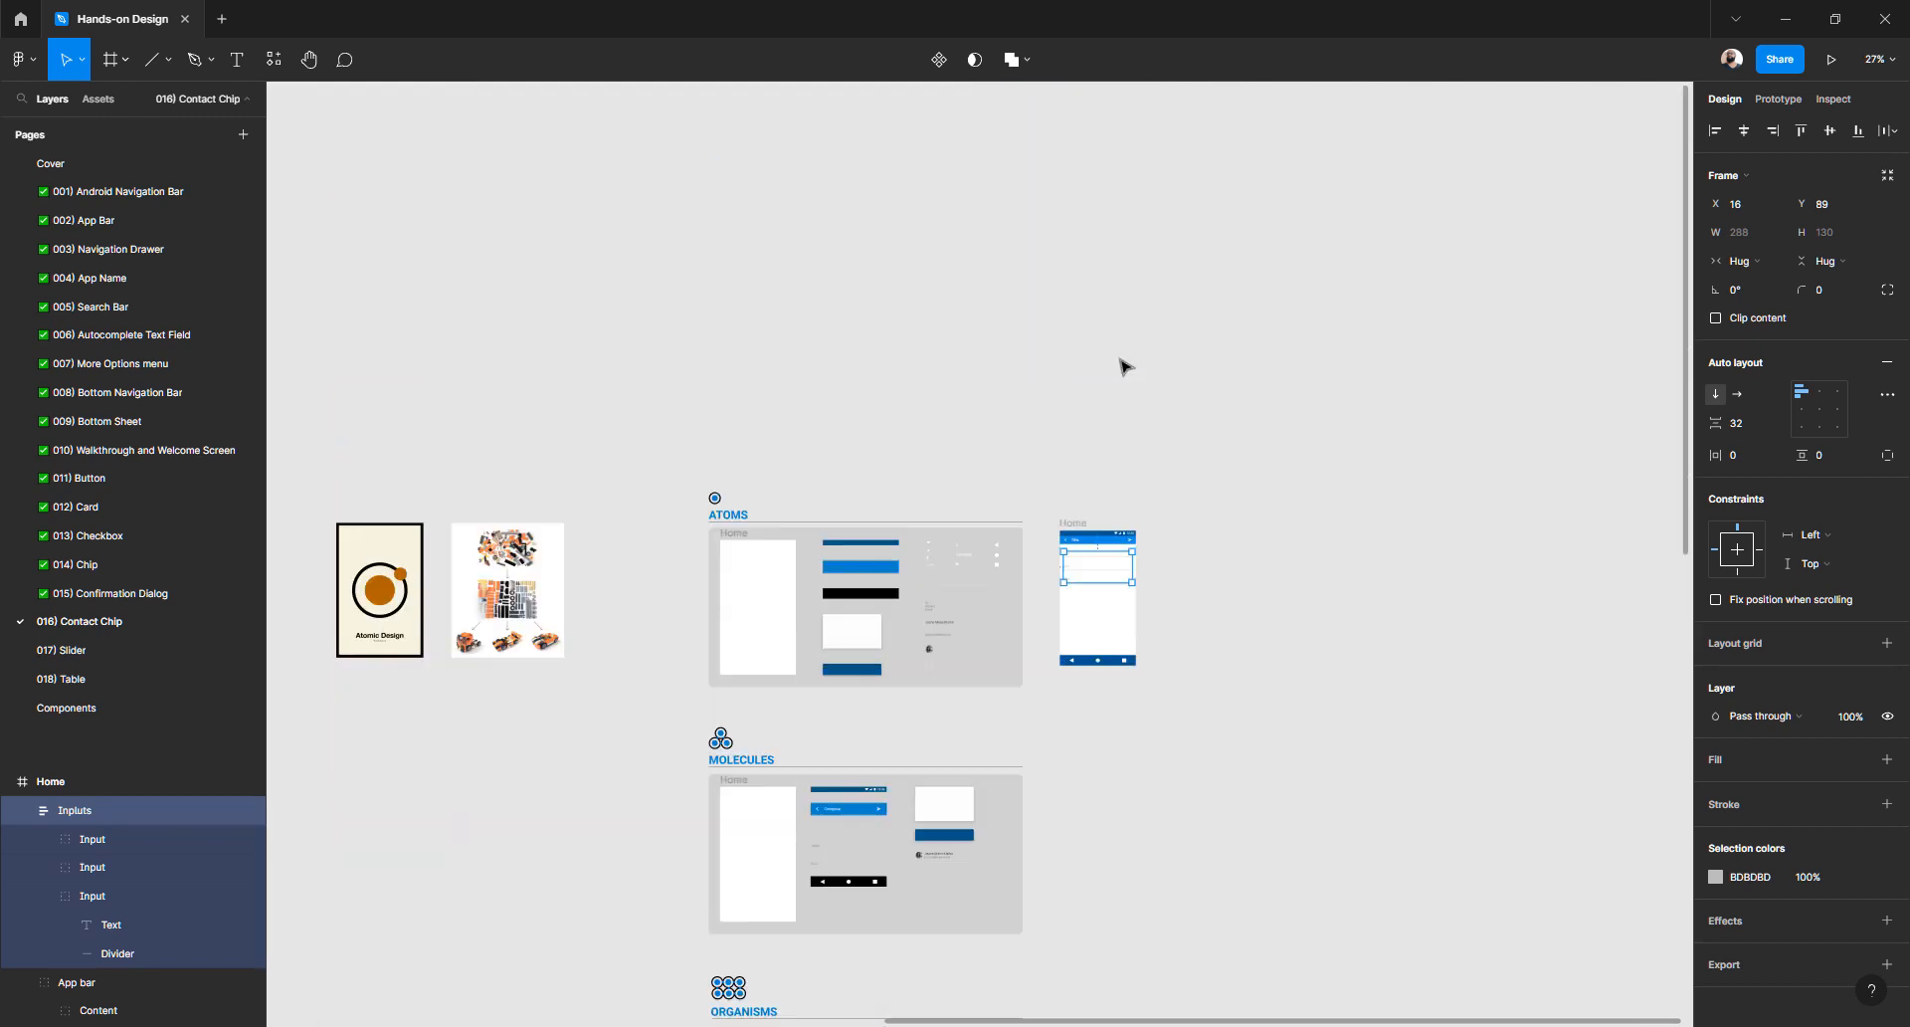
{"action": "scroll", "coordinate": [1122, 366], "scroll_direction": "left", "scroll_amount": 10}
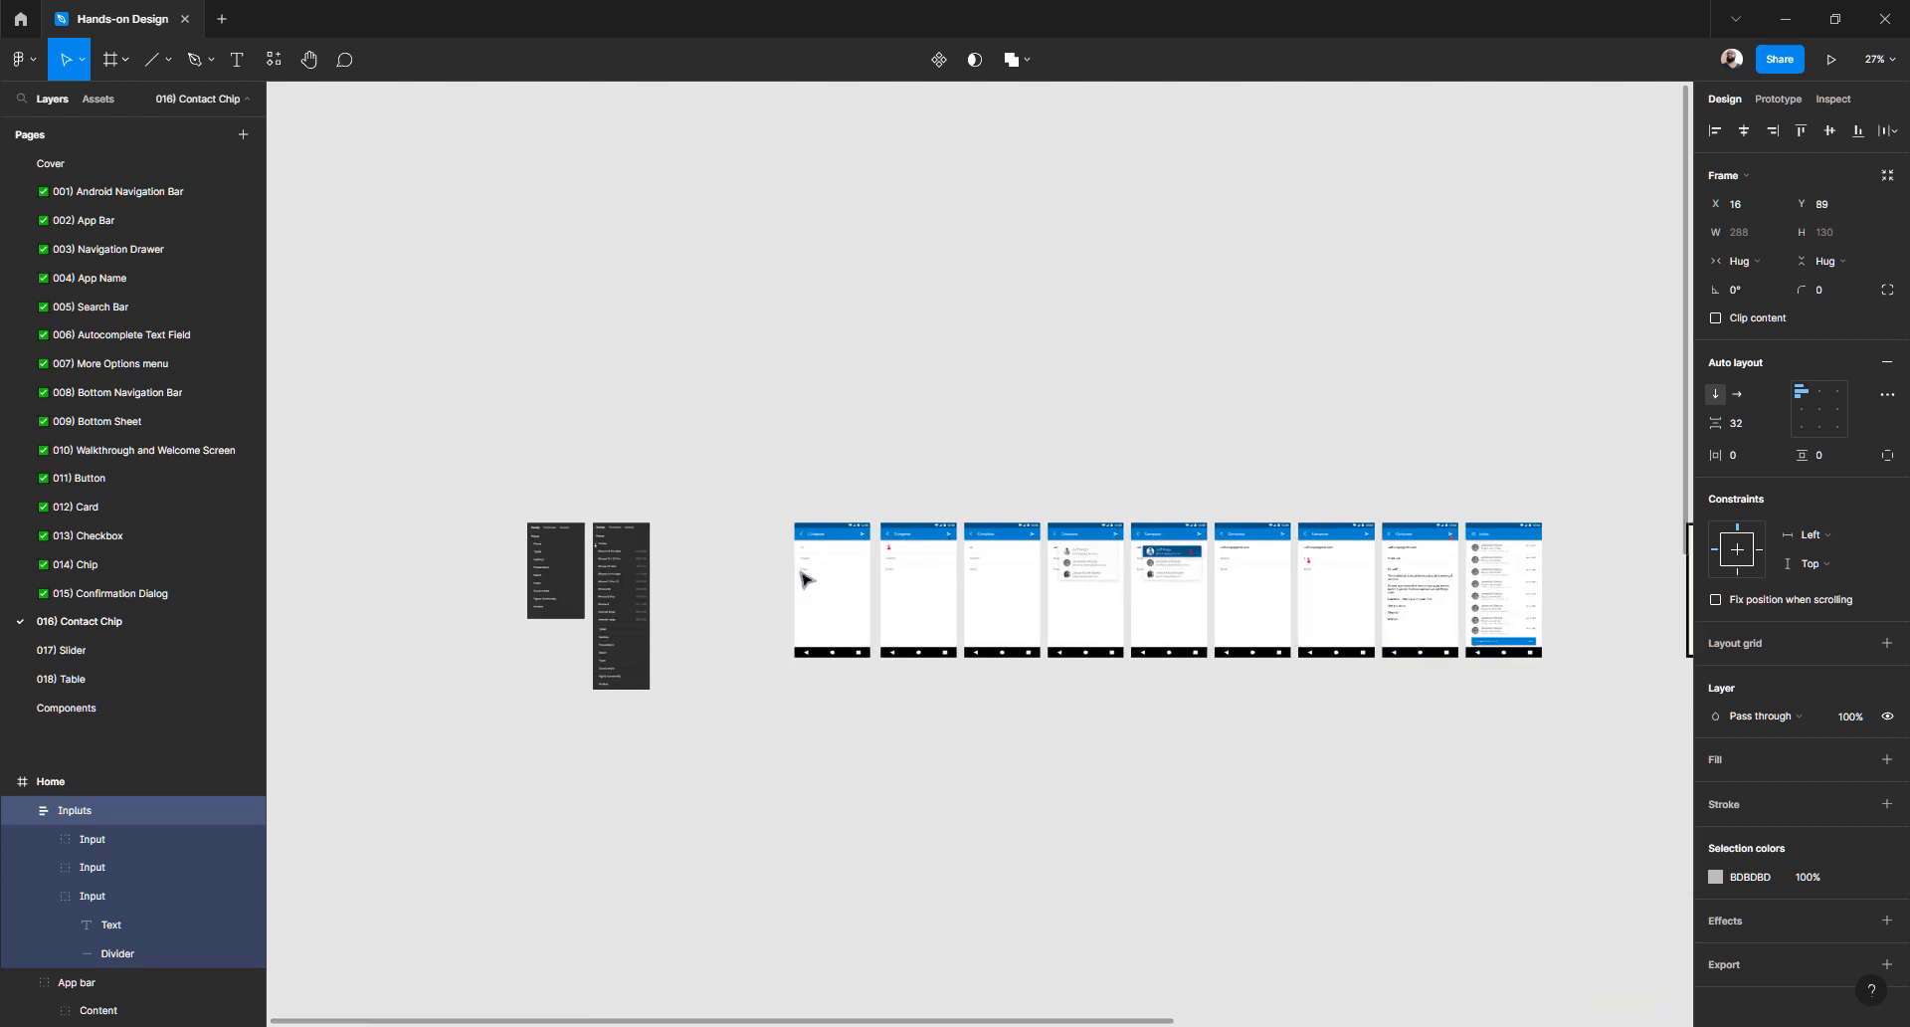
{"action": "scroll", "coordinate": [806, 579], "scroll_direction": "up", "scroll_amount": 8}
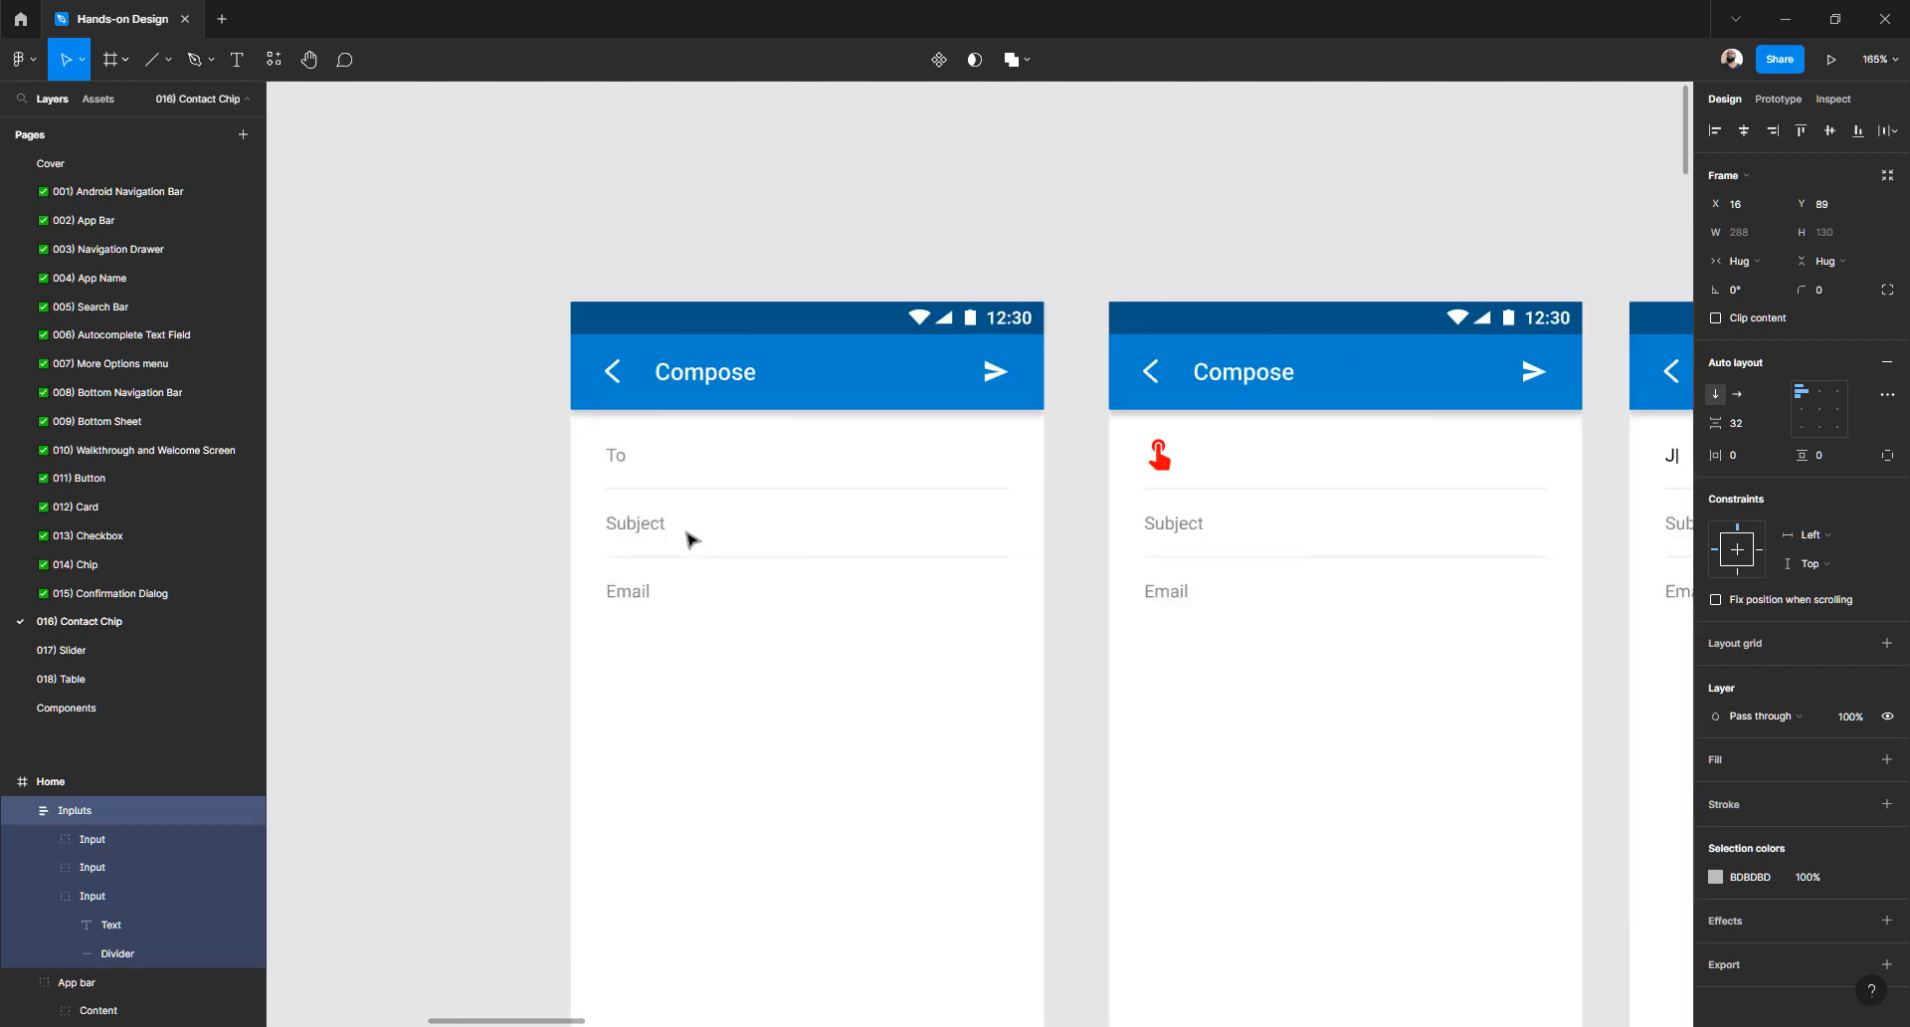
{"action": "scroll", "coordinate": [938, 465], "scroll_direction": "down", "scroll_amount": 11}
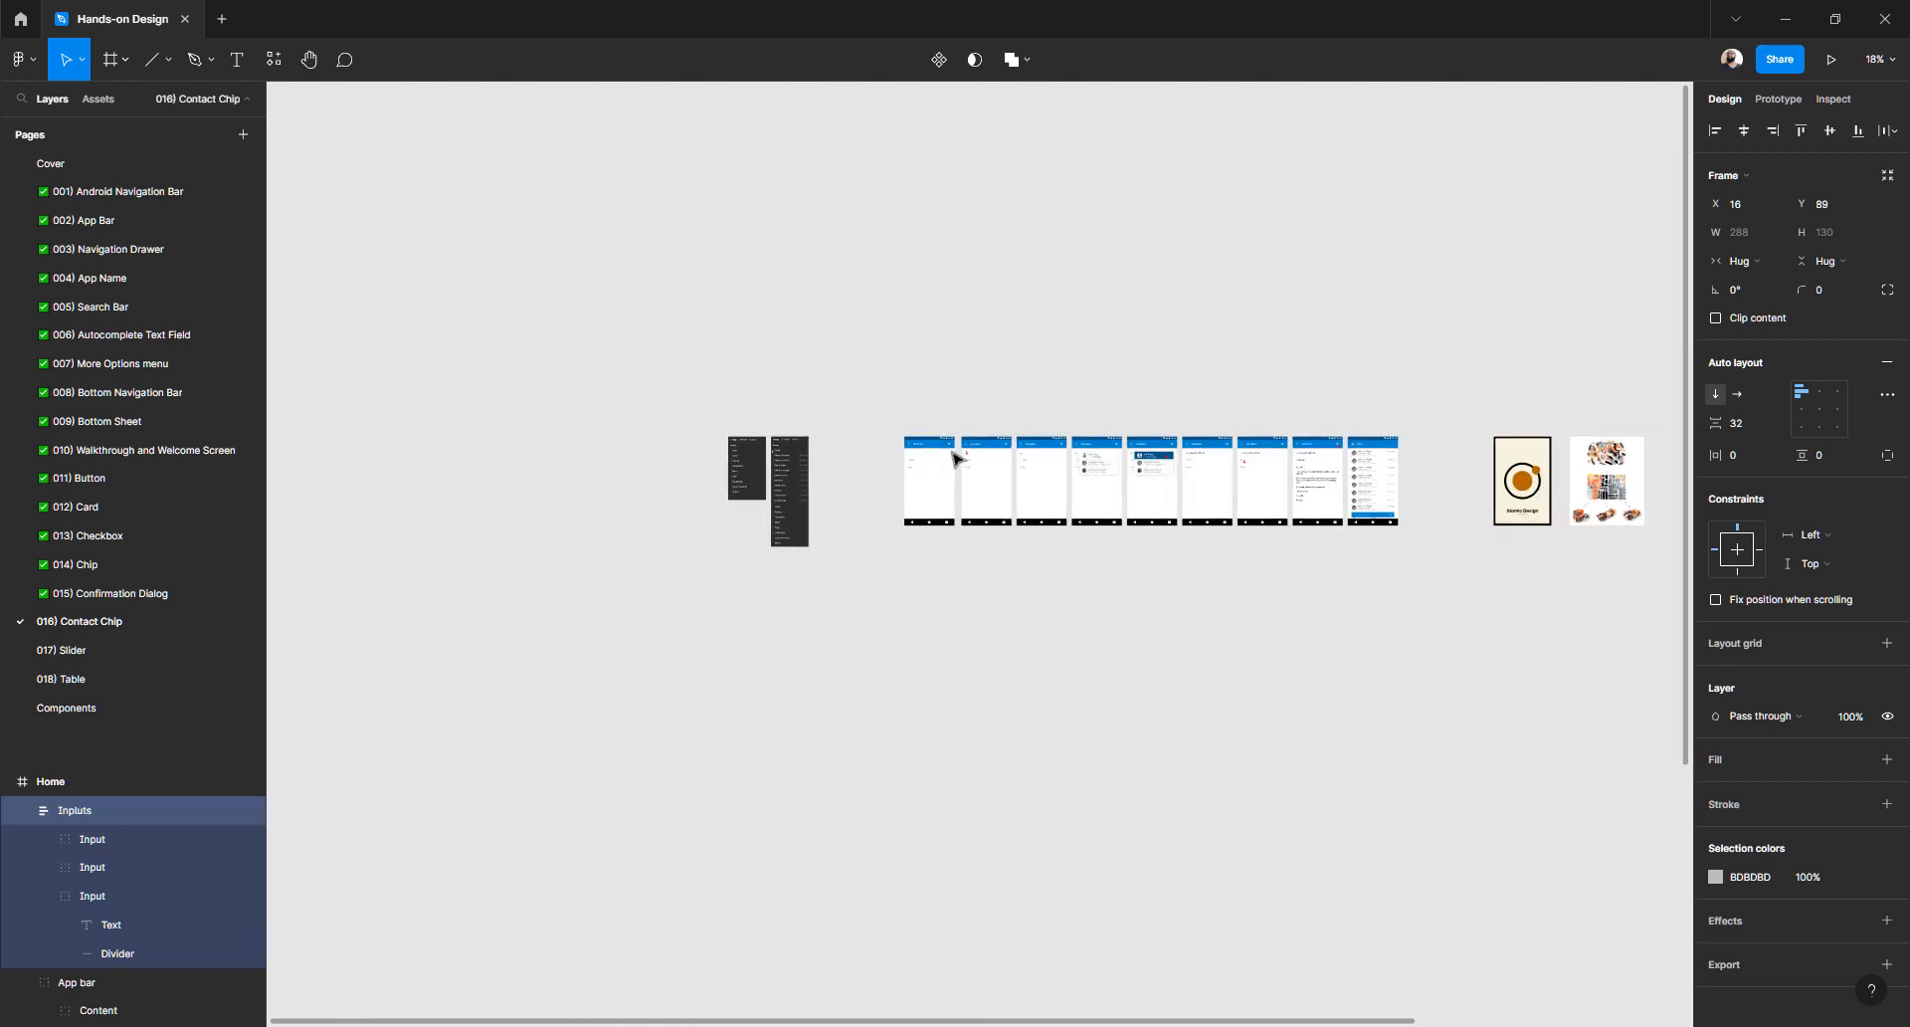
{"action": "scroll", "coordinate": [1552, 418], "scroll_direction": "right", "scroll_amount": 3}
{"action": "left_click", "coordinate": [1476, 408]}
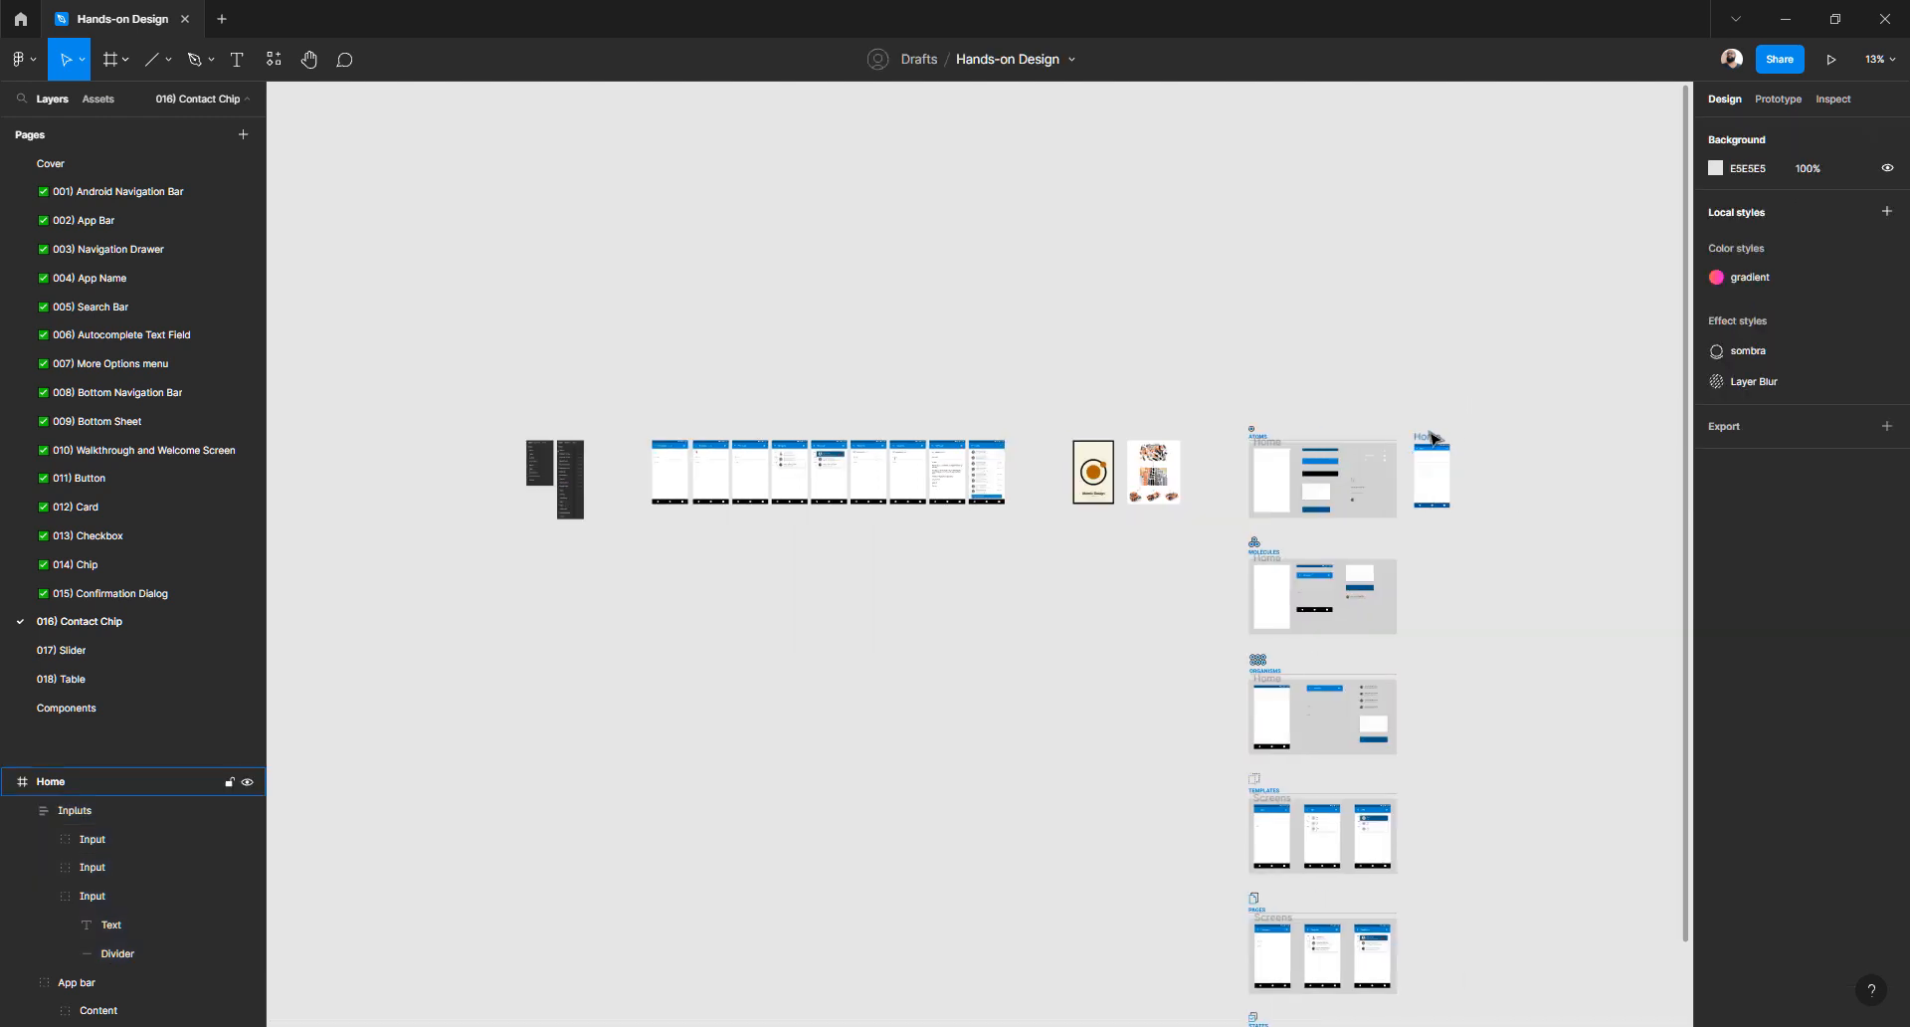
- Snap the Home frame under the first Compose screen, undoing an accidental status bar move
{"action": "left_click_drag", "start_coordinate": [1420, 449], "coordinate": [681, 583]}
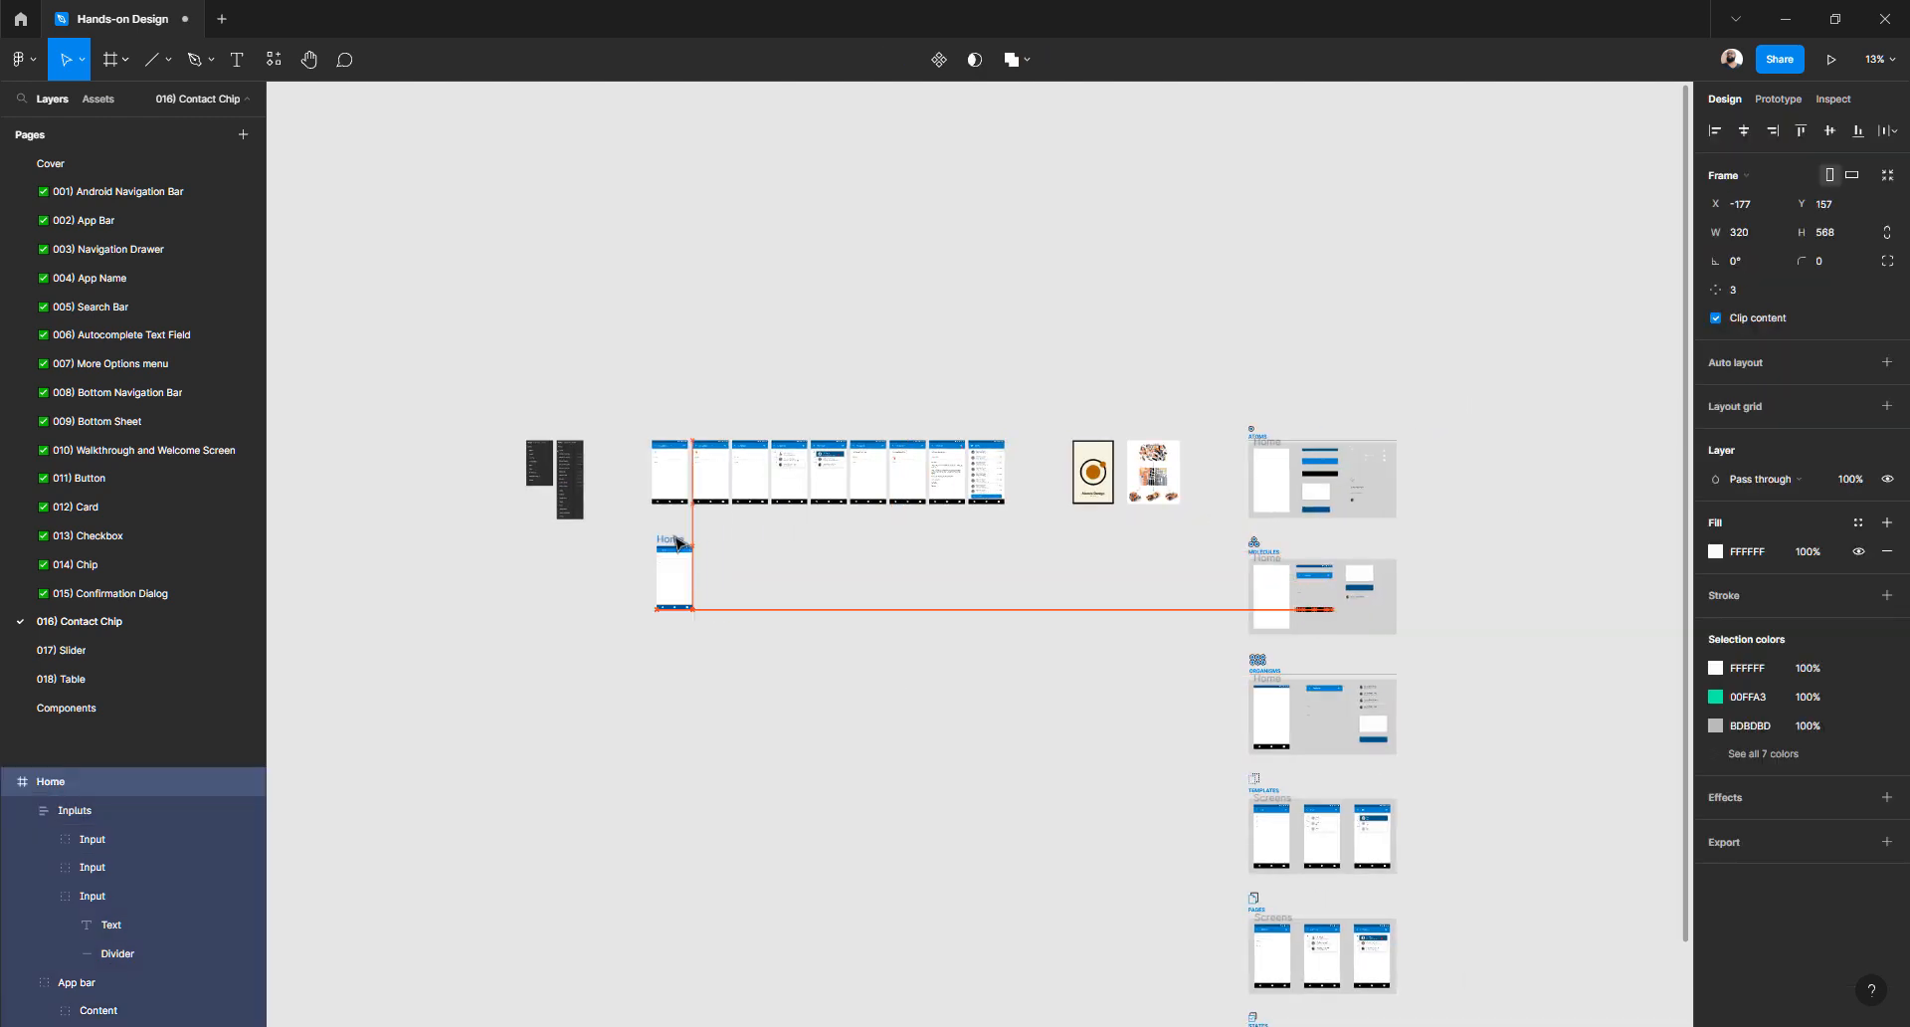
{"action": "scroll", "coordinate": [681, 567], "scroll_direction": "up", "scroll_amount": 5}
{"action": "scroll", "coordinate": [675, 538], "scroll_direction": "up", "scroll_amount": 3}
{"action": "left_click", "coordinate": [636, 506]}
{"action": "left_click_drag", "start_coordinate": [611, 474], "coordinate": [859, 499]}
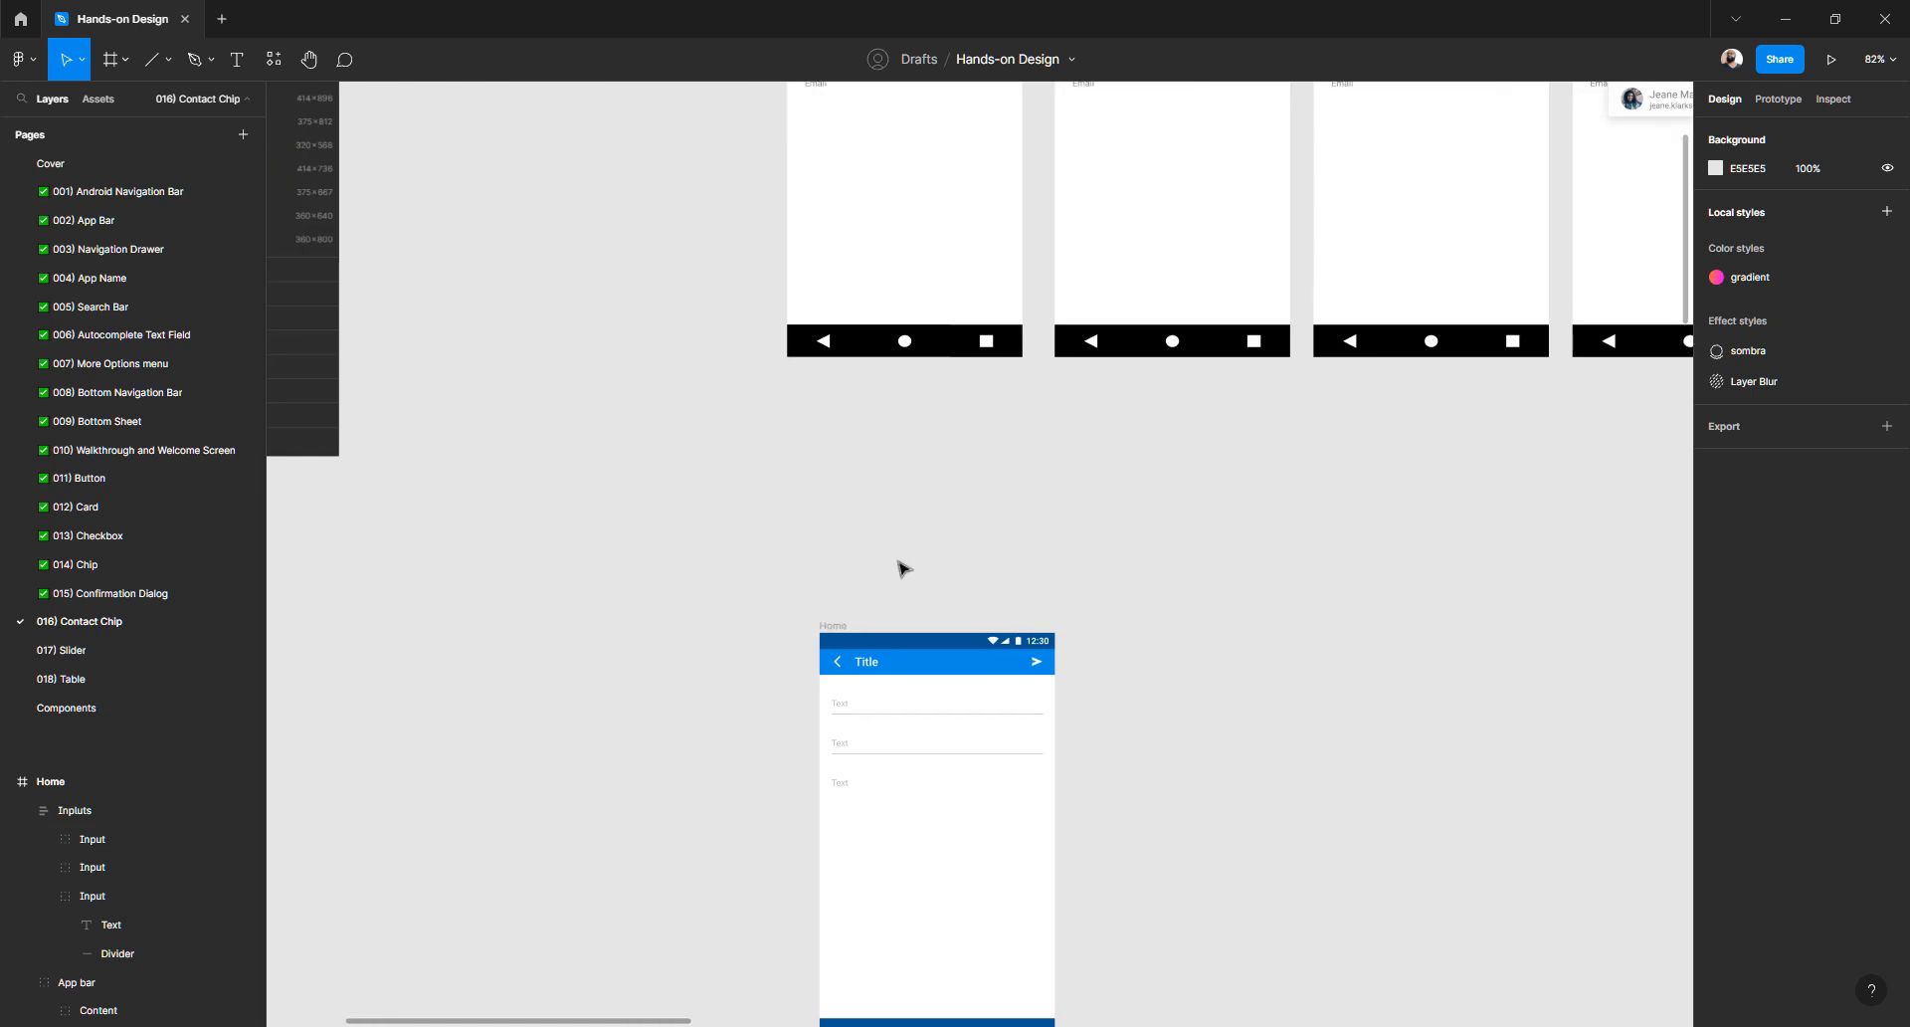
{"action": "left_click_drag", "start_coordinate": [832, 639], "coordinate": [822, 462]}
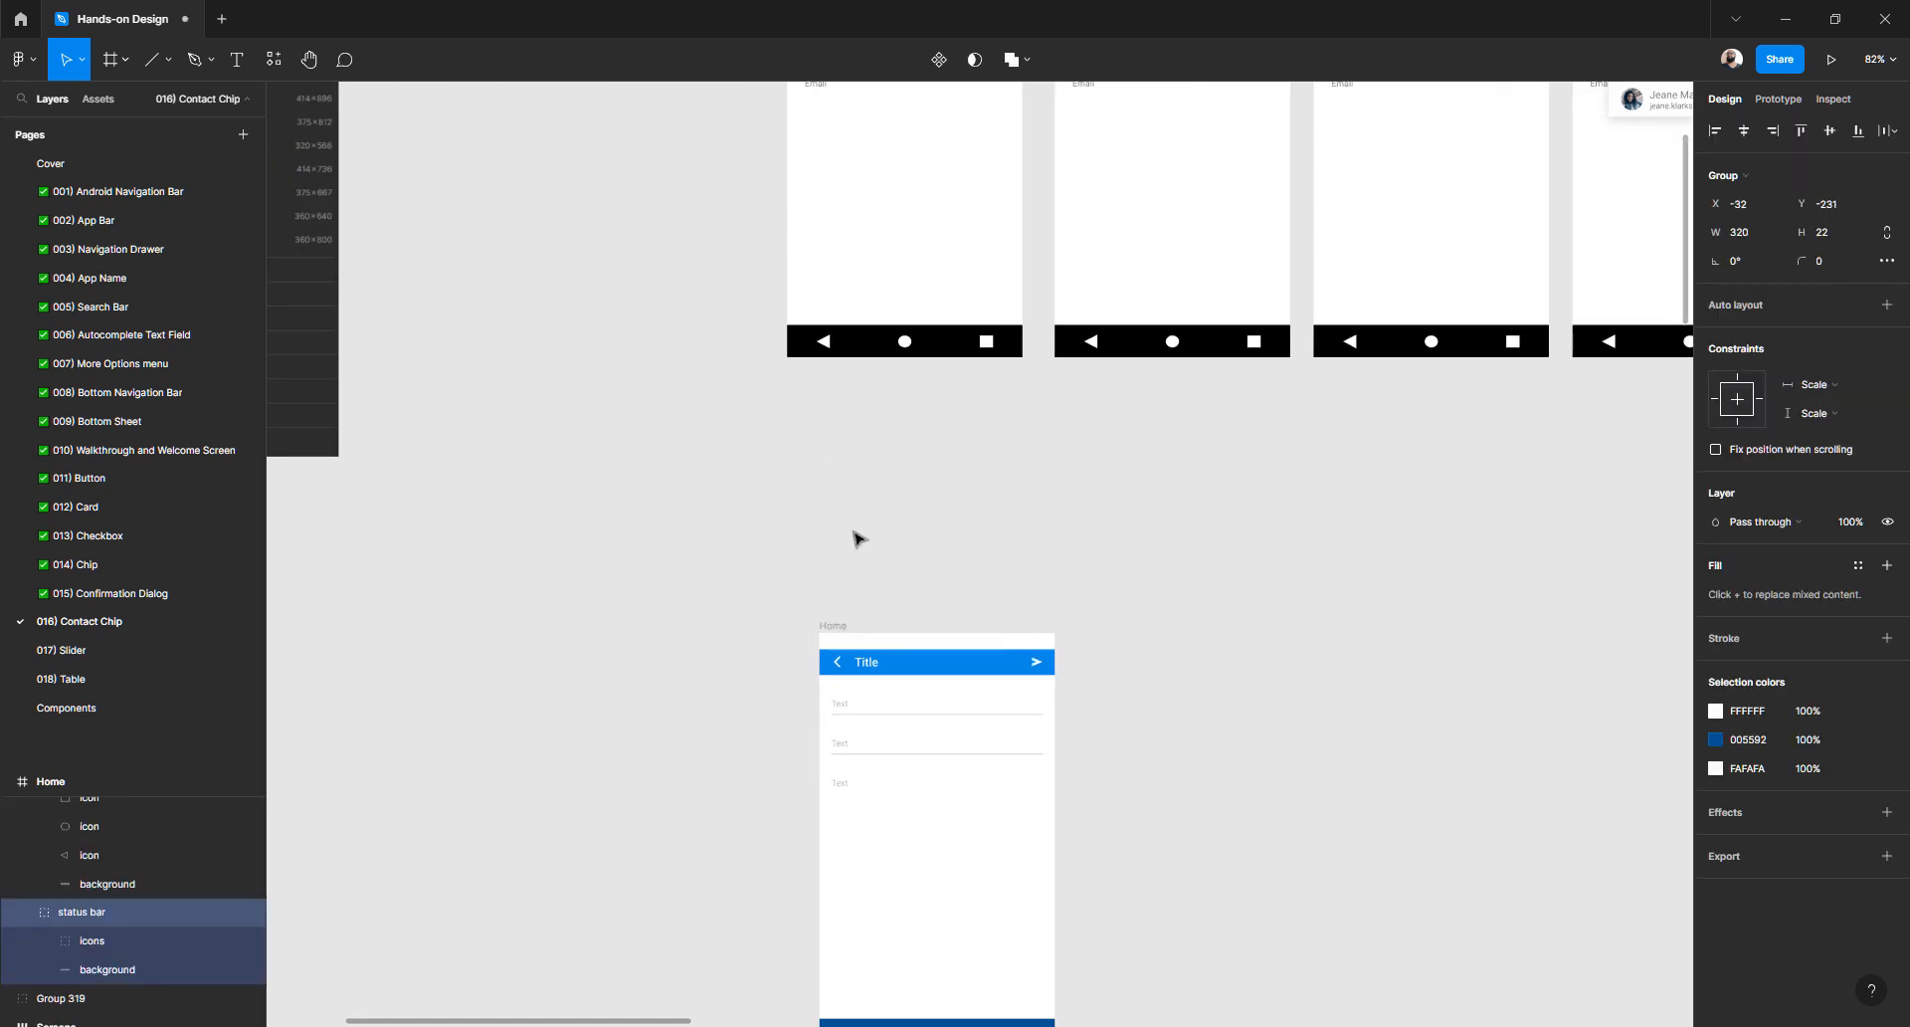
{"action": "key", "text": "ctrl+z"}
{"action": "left_click_drag", "start_coordinate": [833, 622], "coordinate": [804, 426]}
{"action": "scroll", "coordinate": [808, 468], "scroll_direction": "up", "scroll_amount": 5}
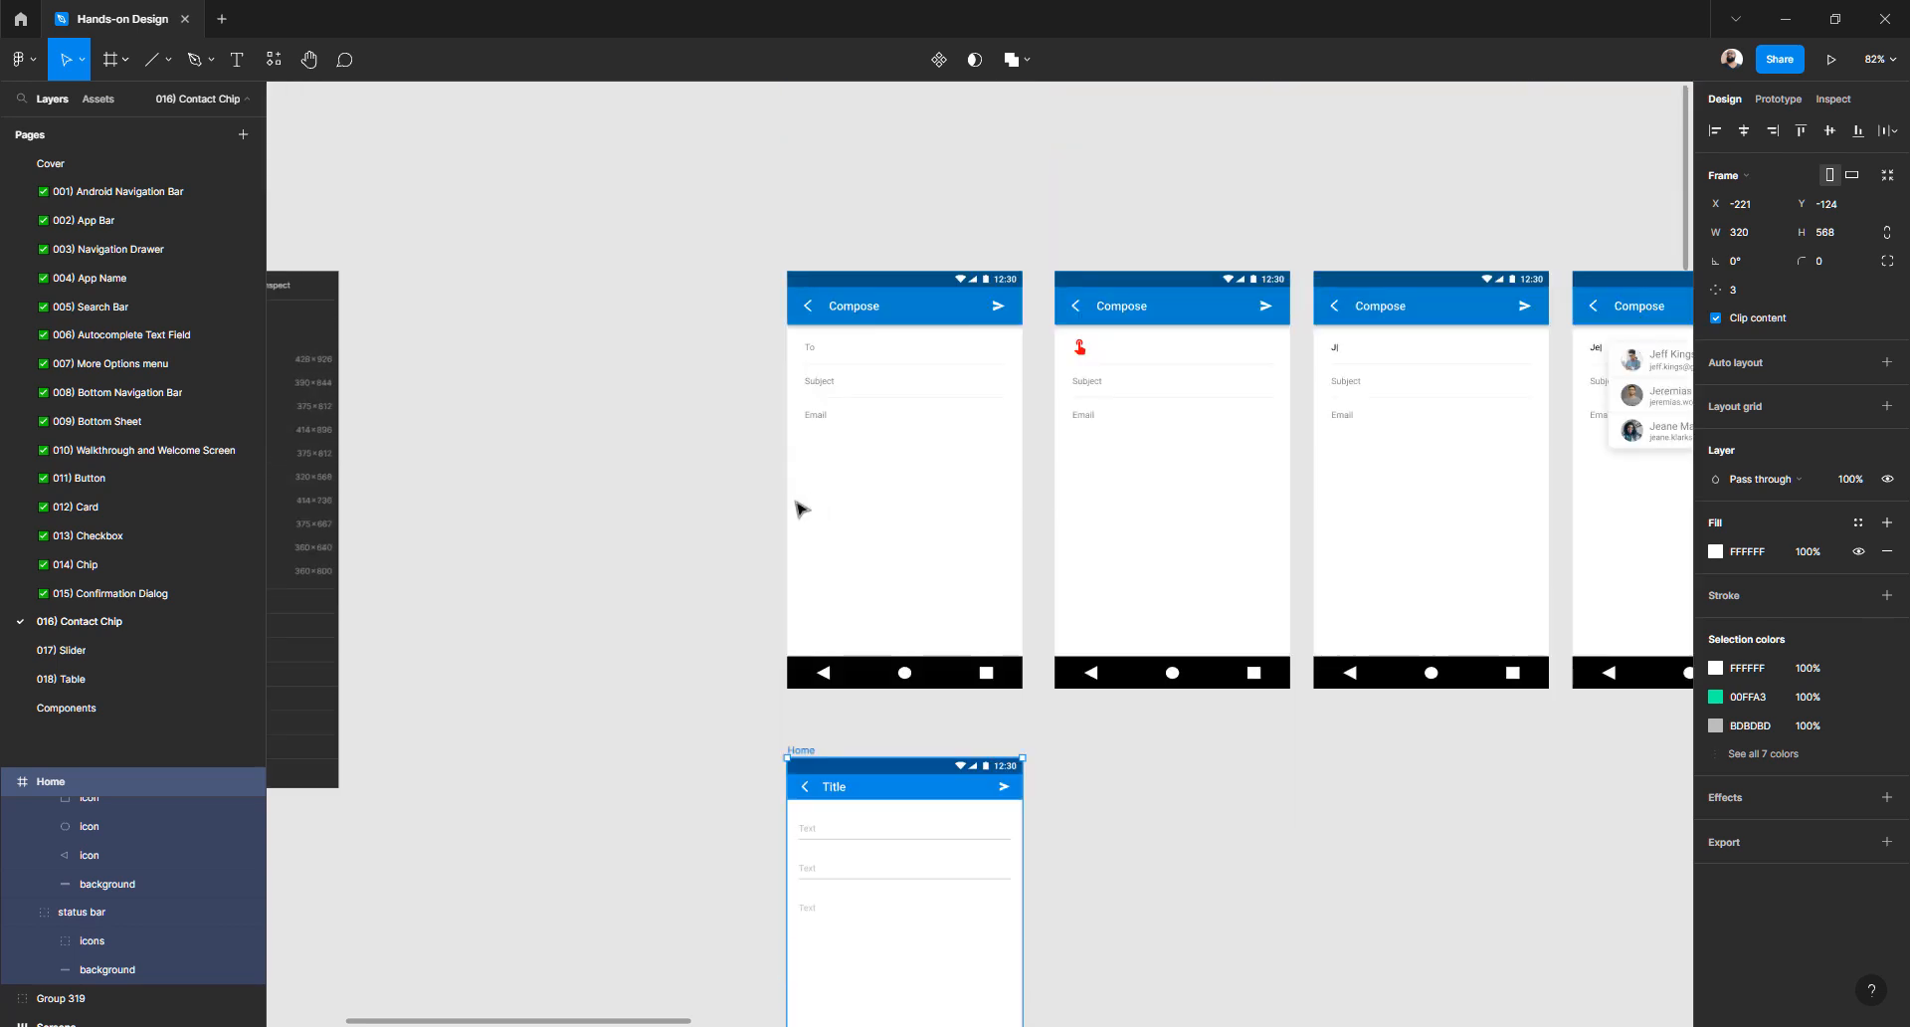
{"action": "scroll", "coordinate": [919, 314], "scroll_direction": "up", "scroll_amount": 5}
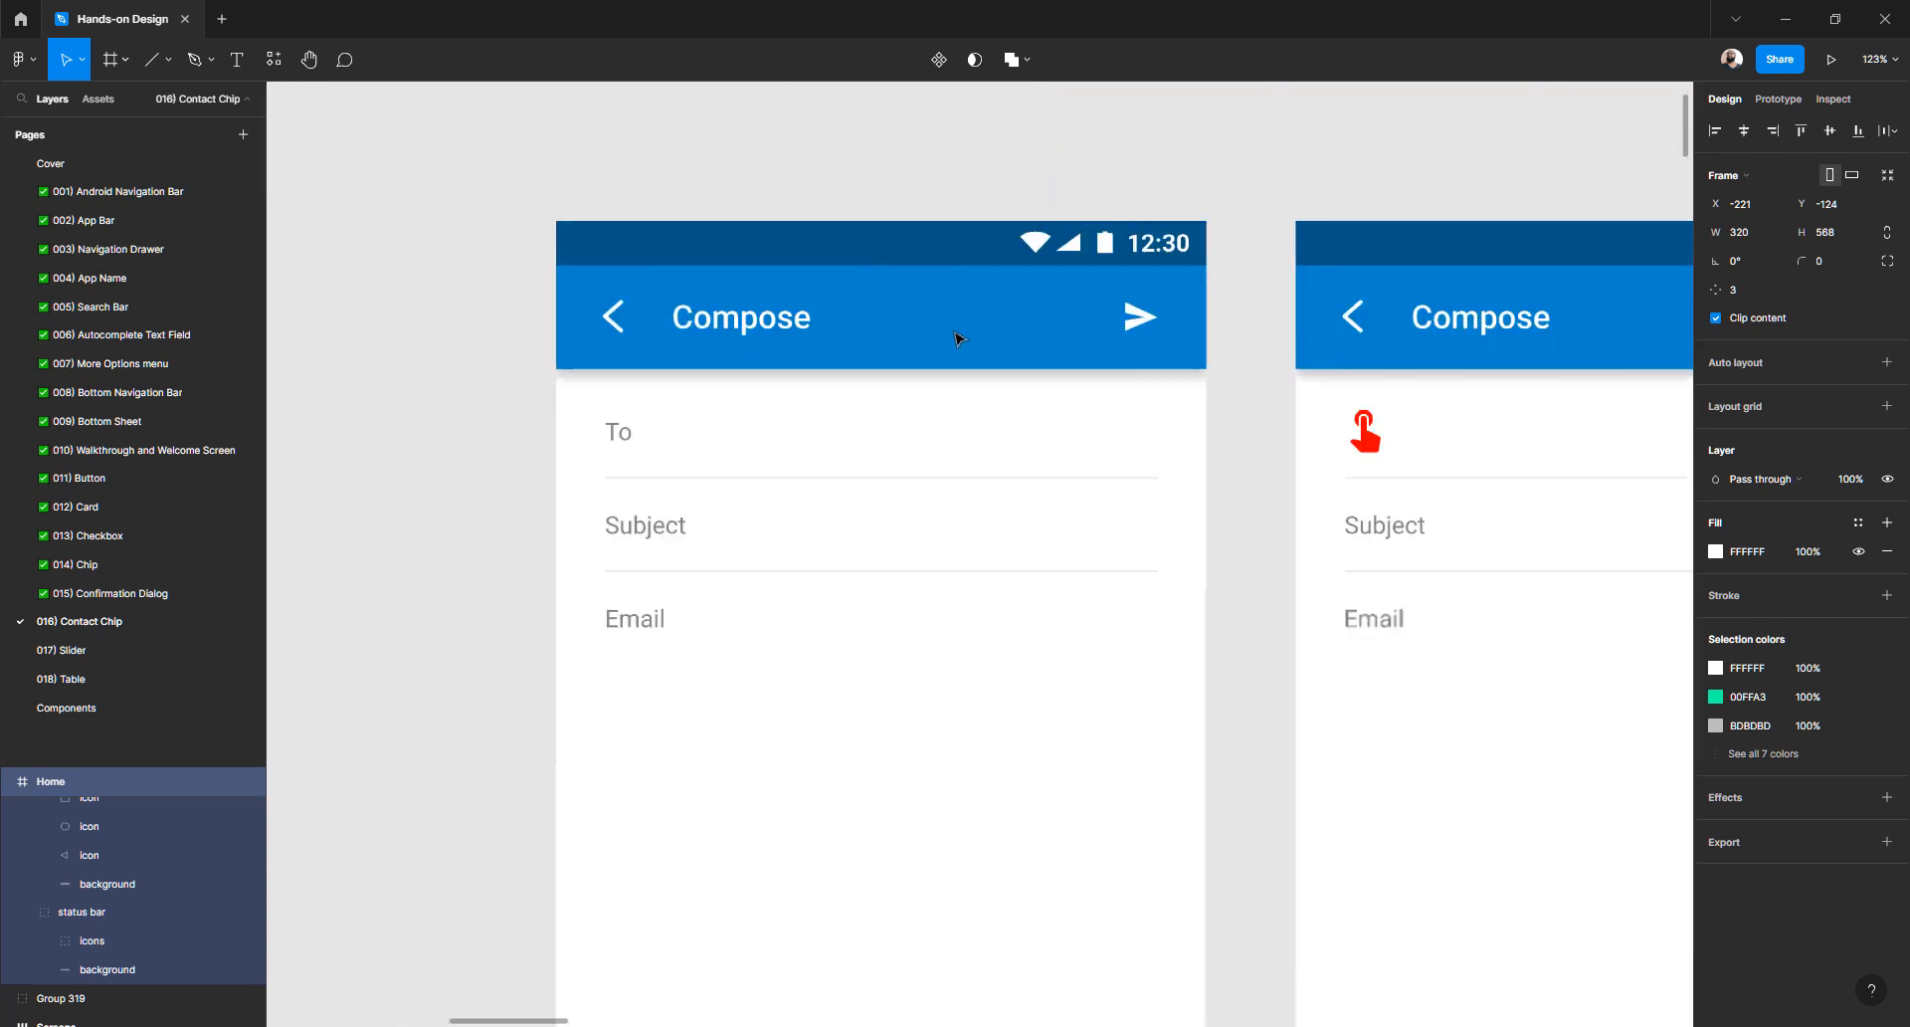
{"action": "left_click", "coordinate": [791, 367]}
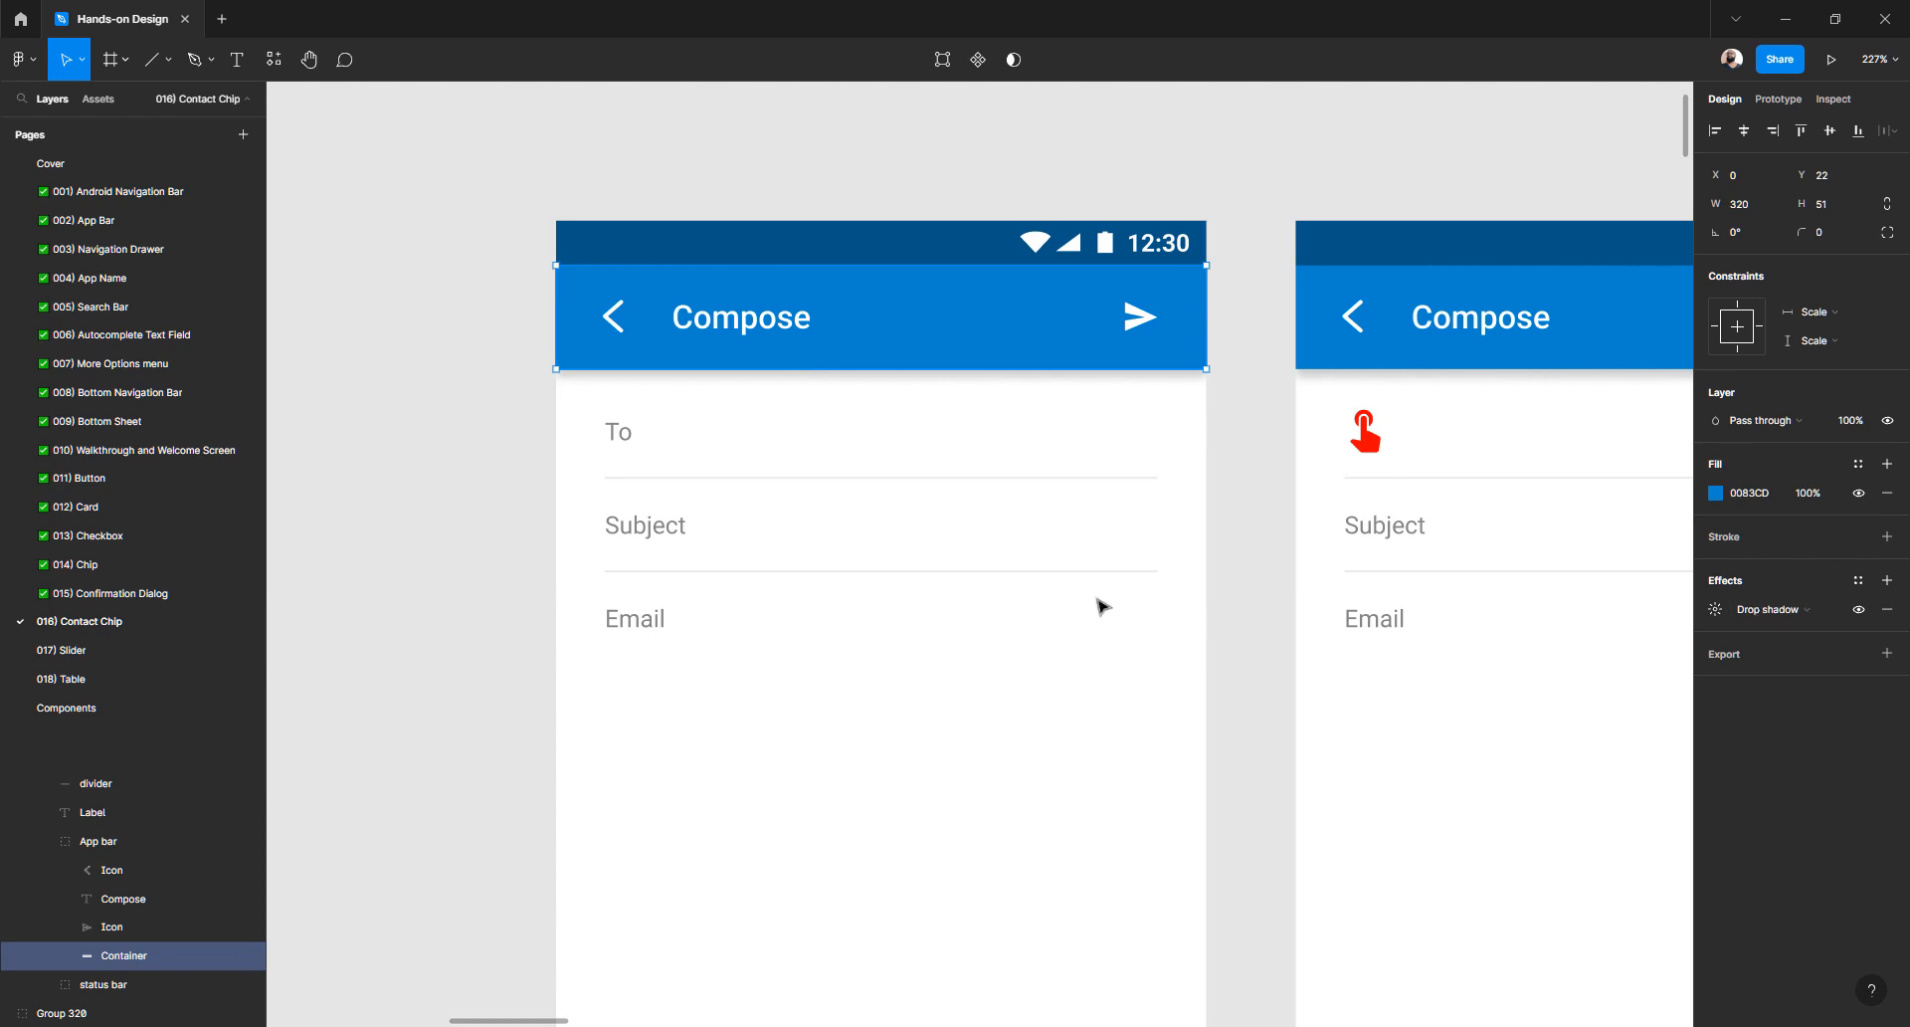
{"action": "scroll", "coordinate": [1102, 604], "scroll_direction": "down", "scroll_amount": 12}
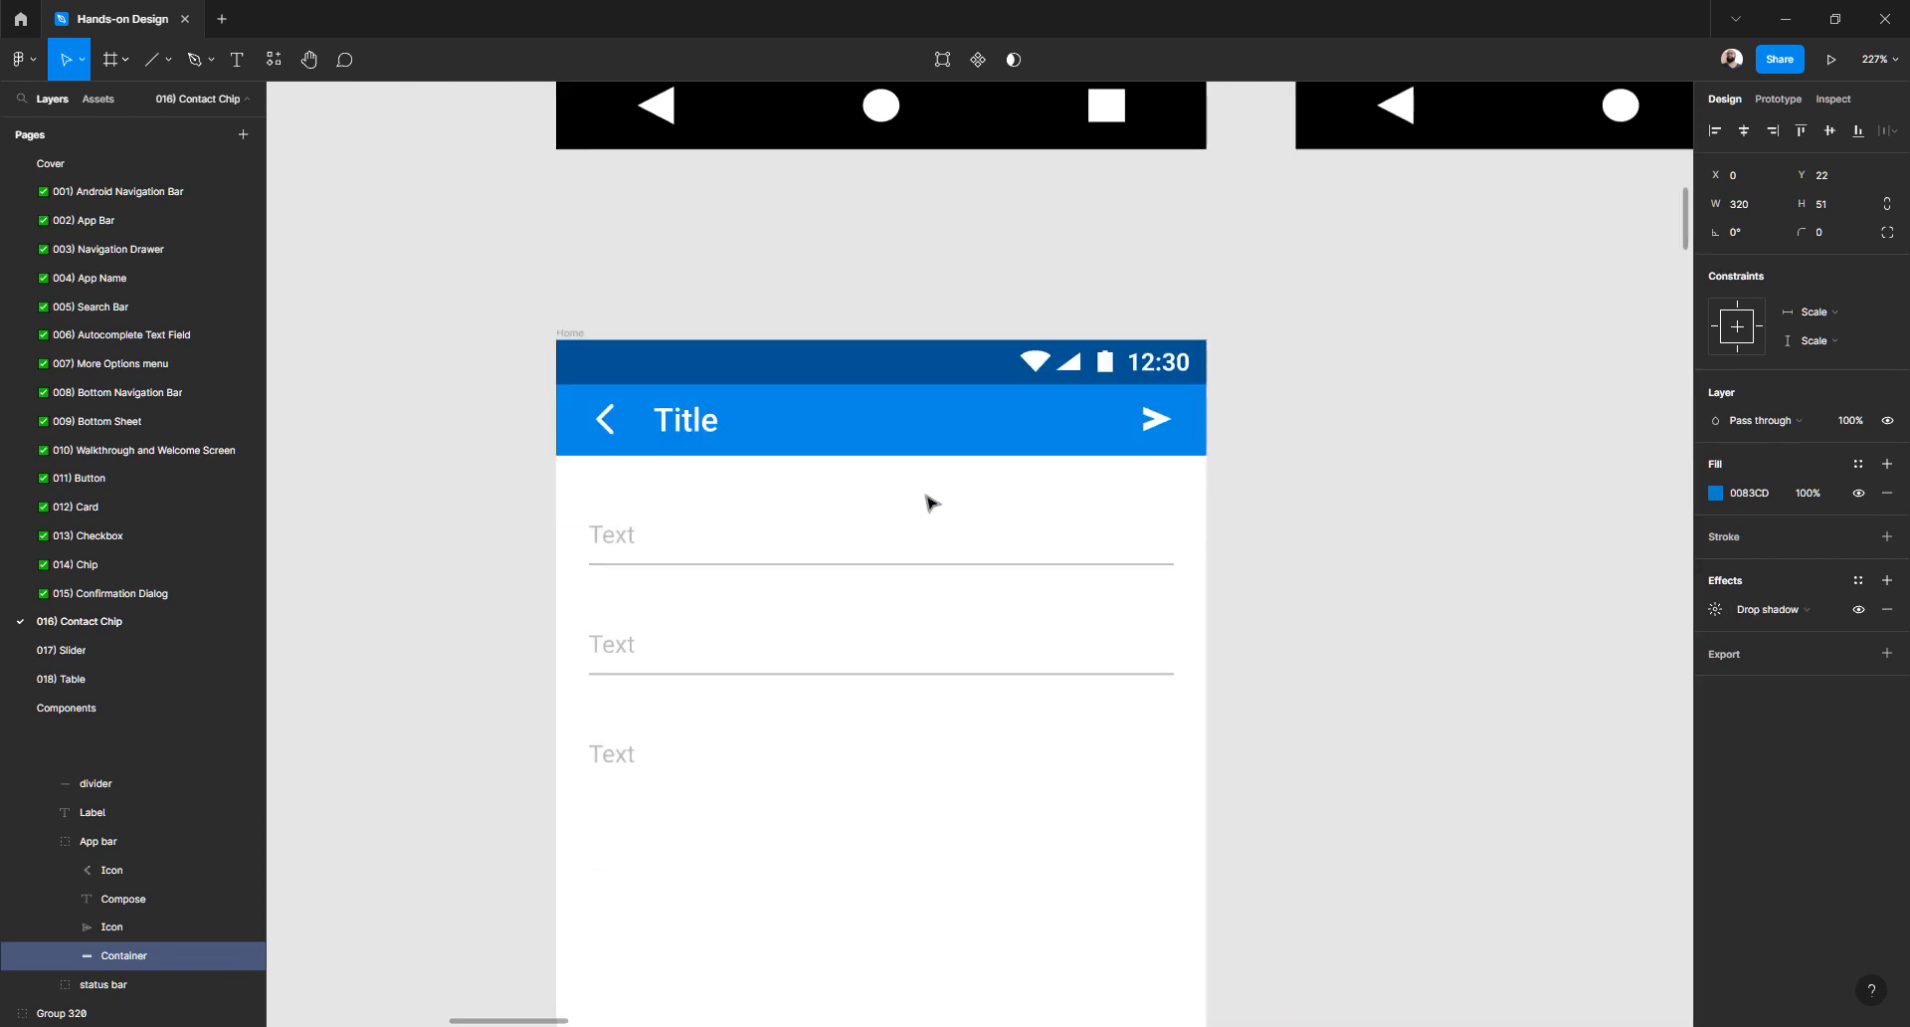
- Add a drop shadow effect to the Home title bar's Background layer
{"action": "left_click", "coordinate": [884, 435], "text": "ctrl"}
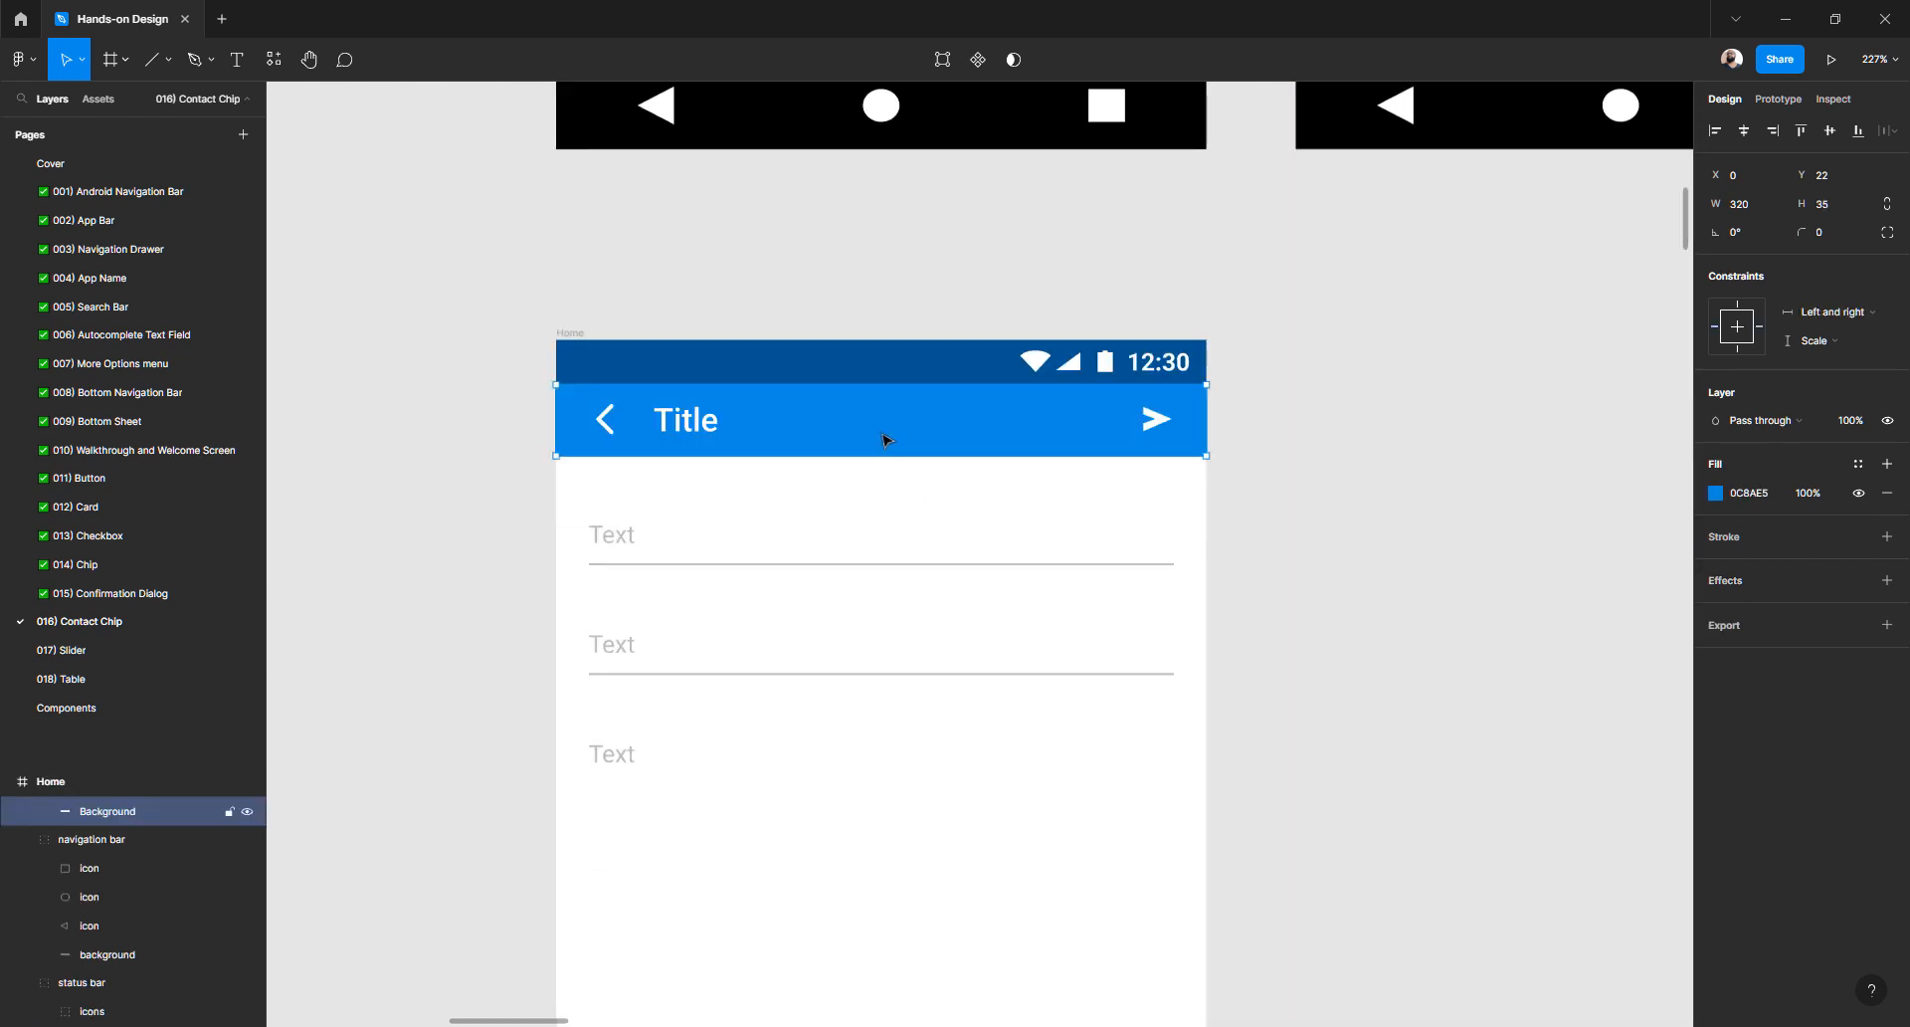
{"action": "key", "text": "Escape"}
{"action": "left_click", "coordinate": [563, 453]}
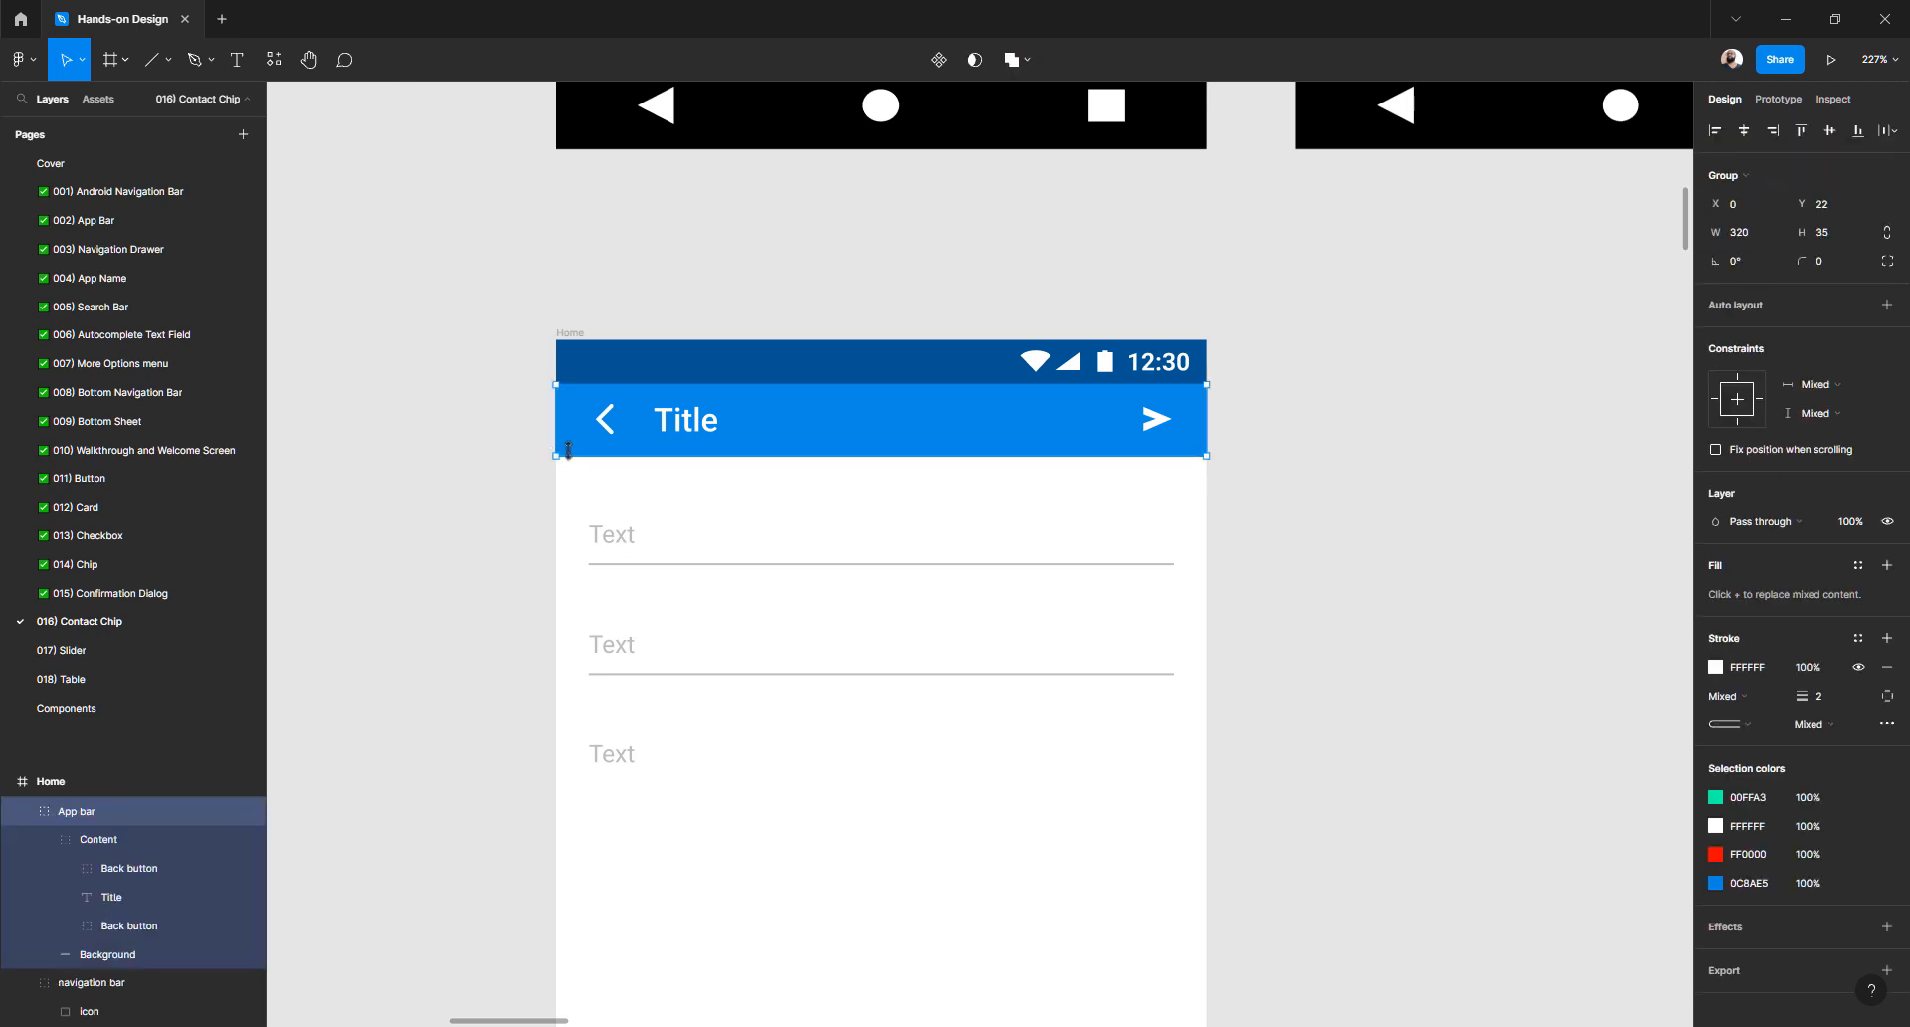
{"action": "left_click", "coordinate": [572, 451], "text": "ctrl"}
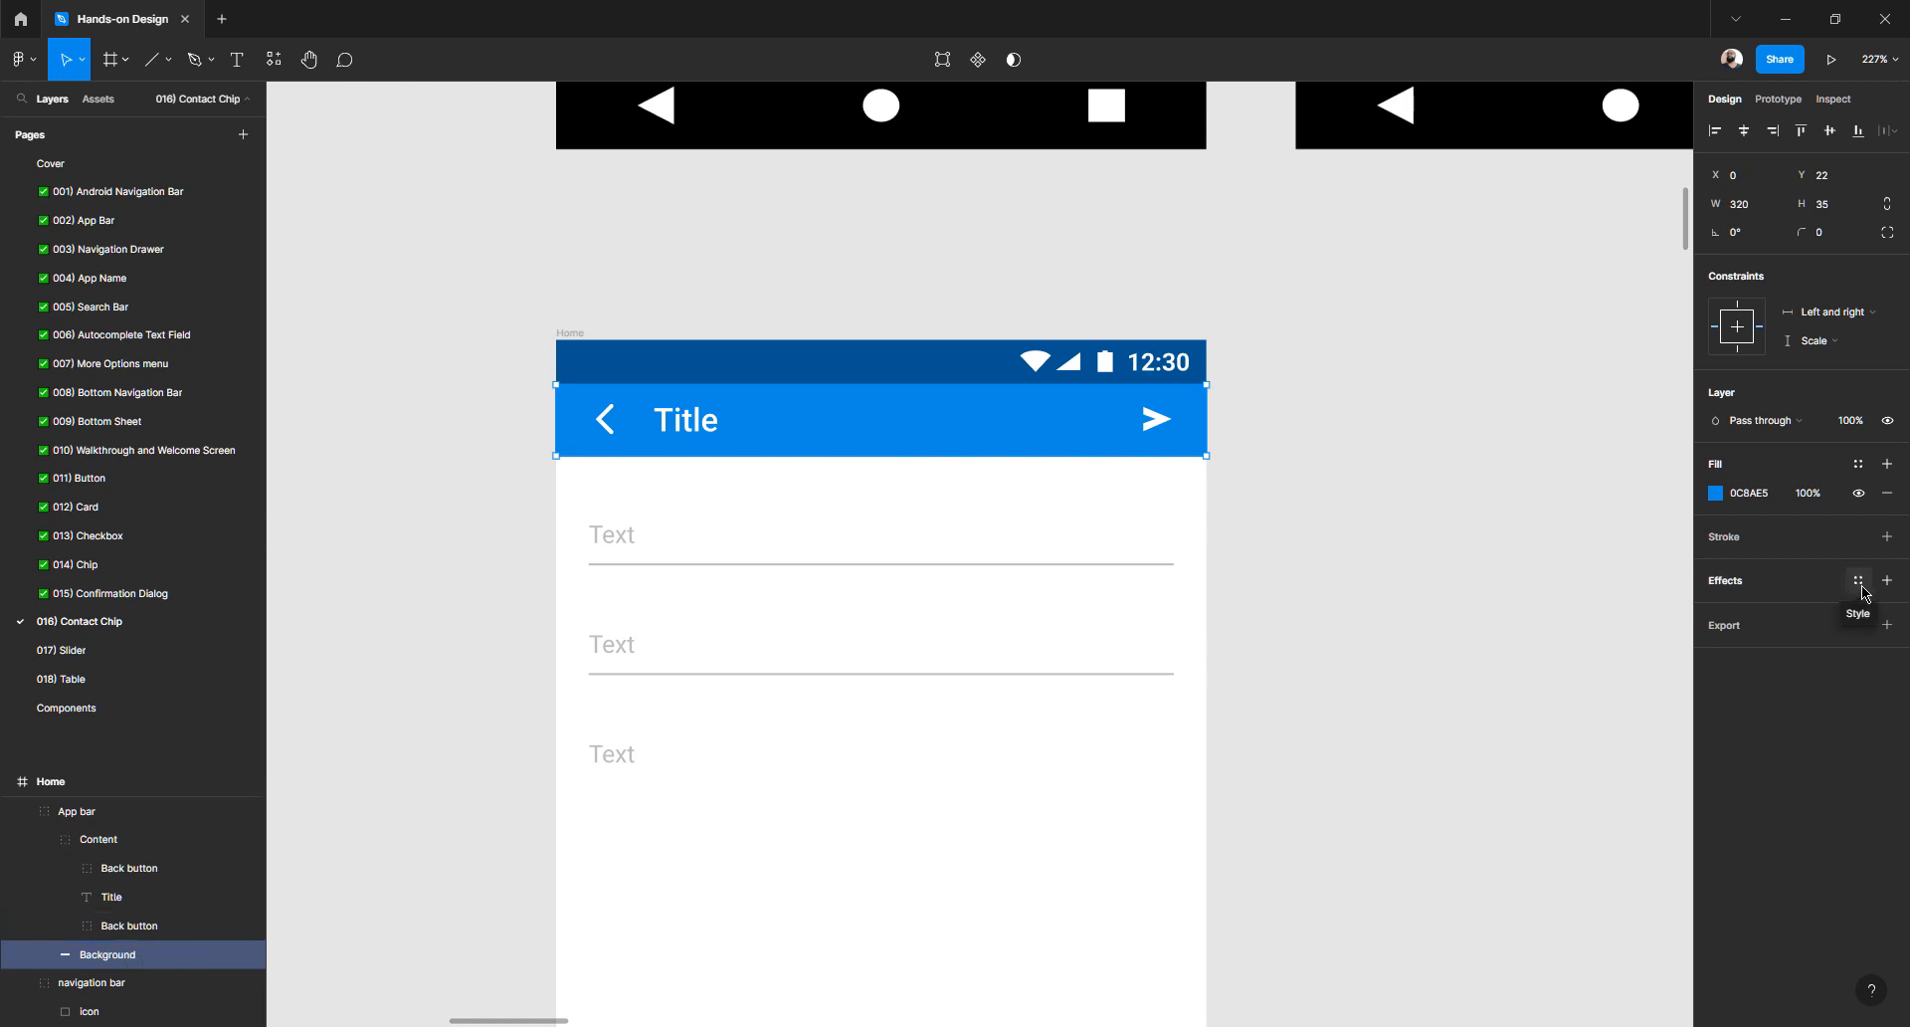
{"action": "left_click", "coordinate": [1877, 583]}
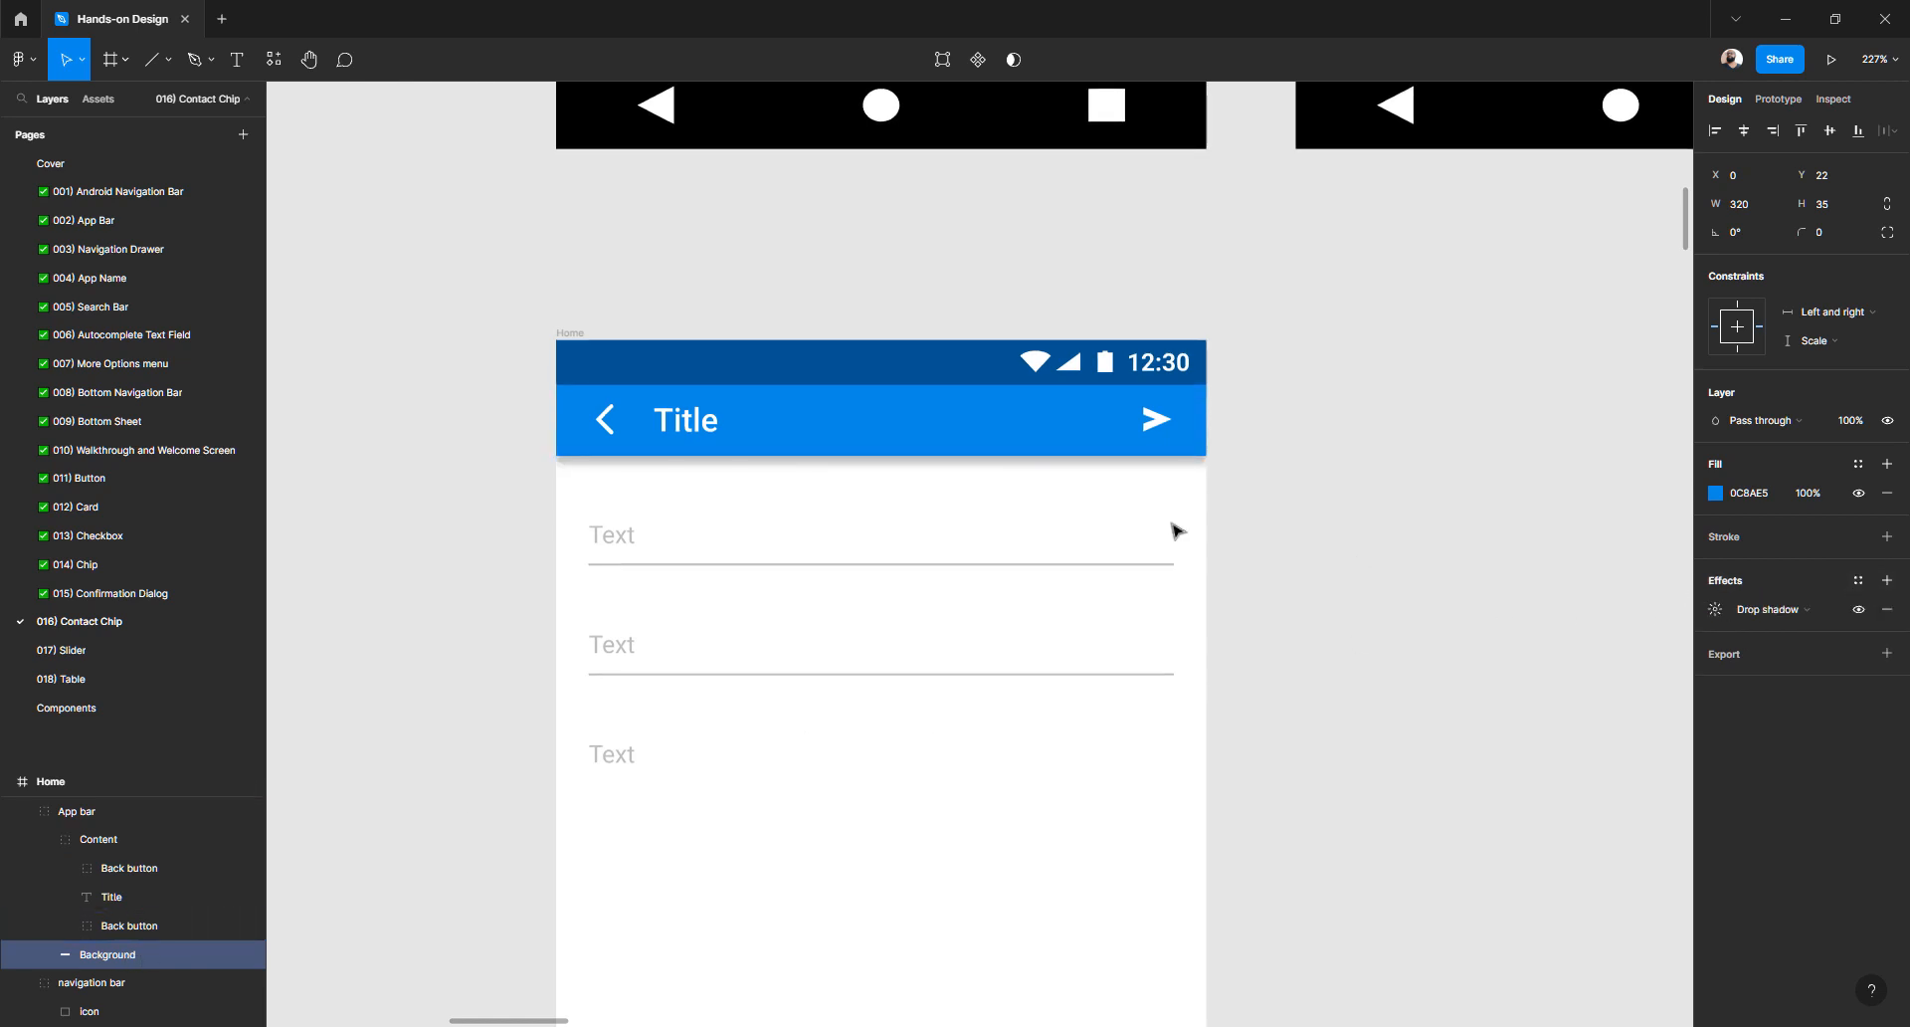
{"action": "scroll", "coordinate": [701, 418], "scroll_direction": "up", "scroll_amount": 3}
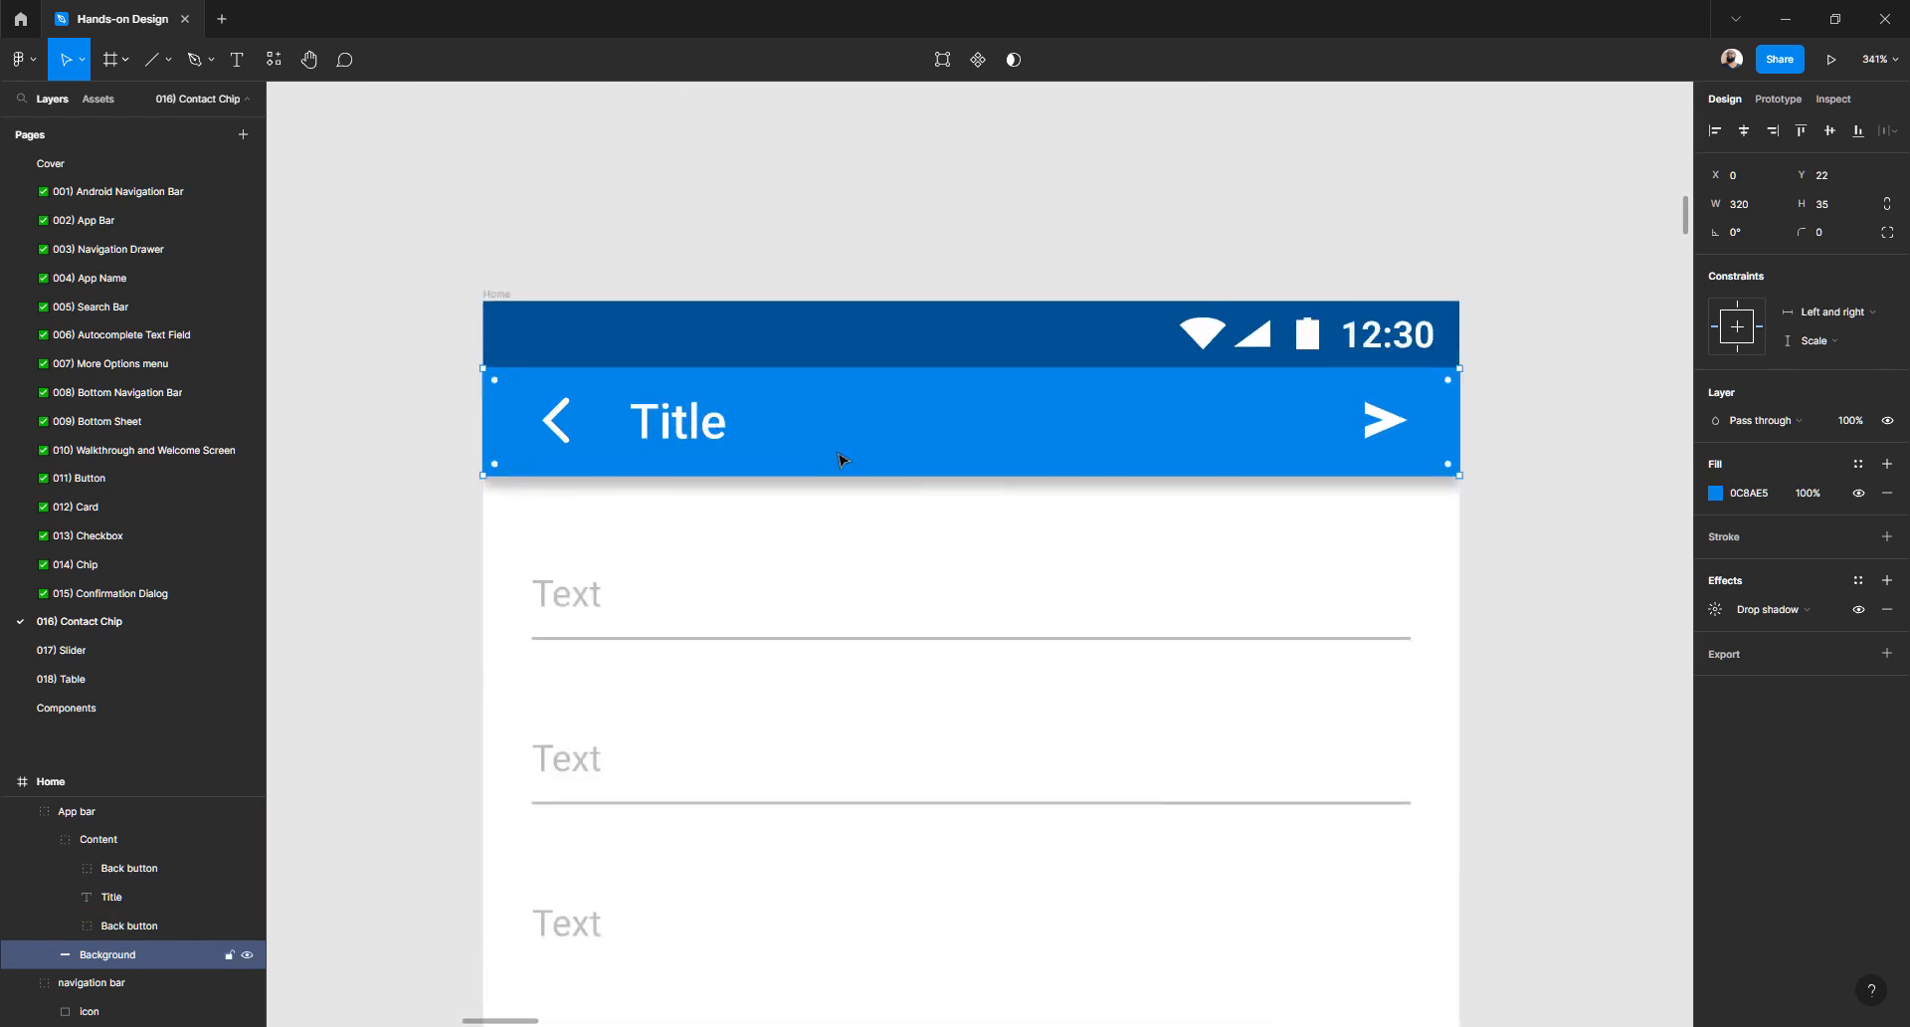
{"action": "left_click", "coordinate": [1715, 609]}
- Set the drop shadow to 16% opacity with a Y offset of 2
{"action": "left_click", "coordinate": [1597, 712]}
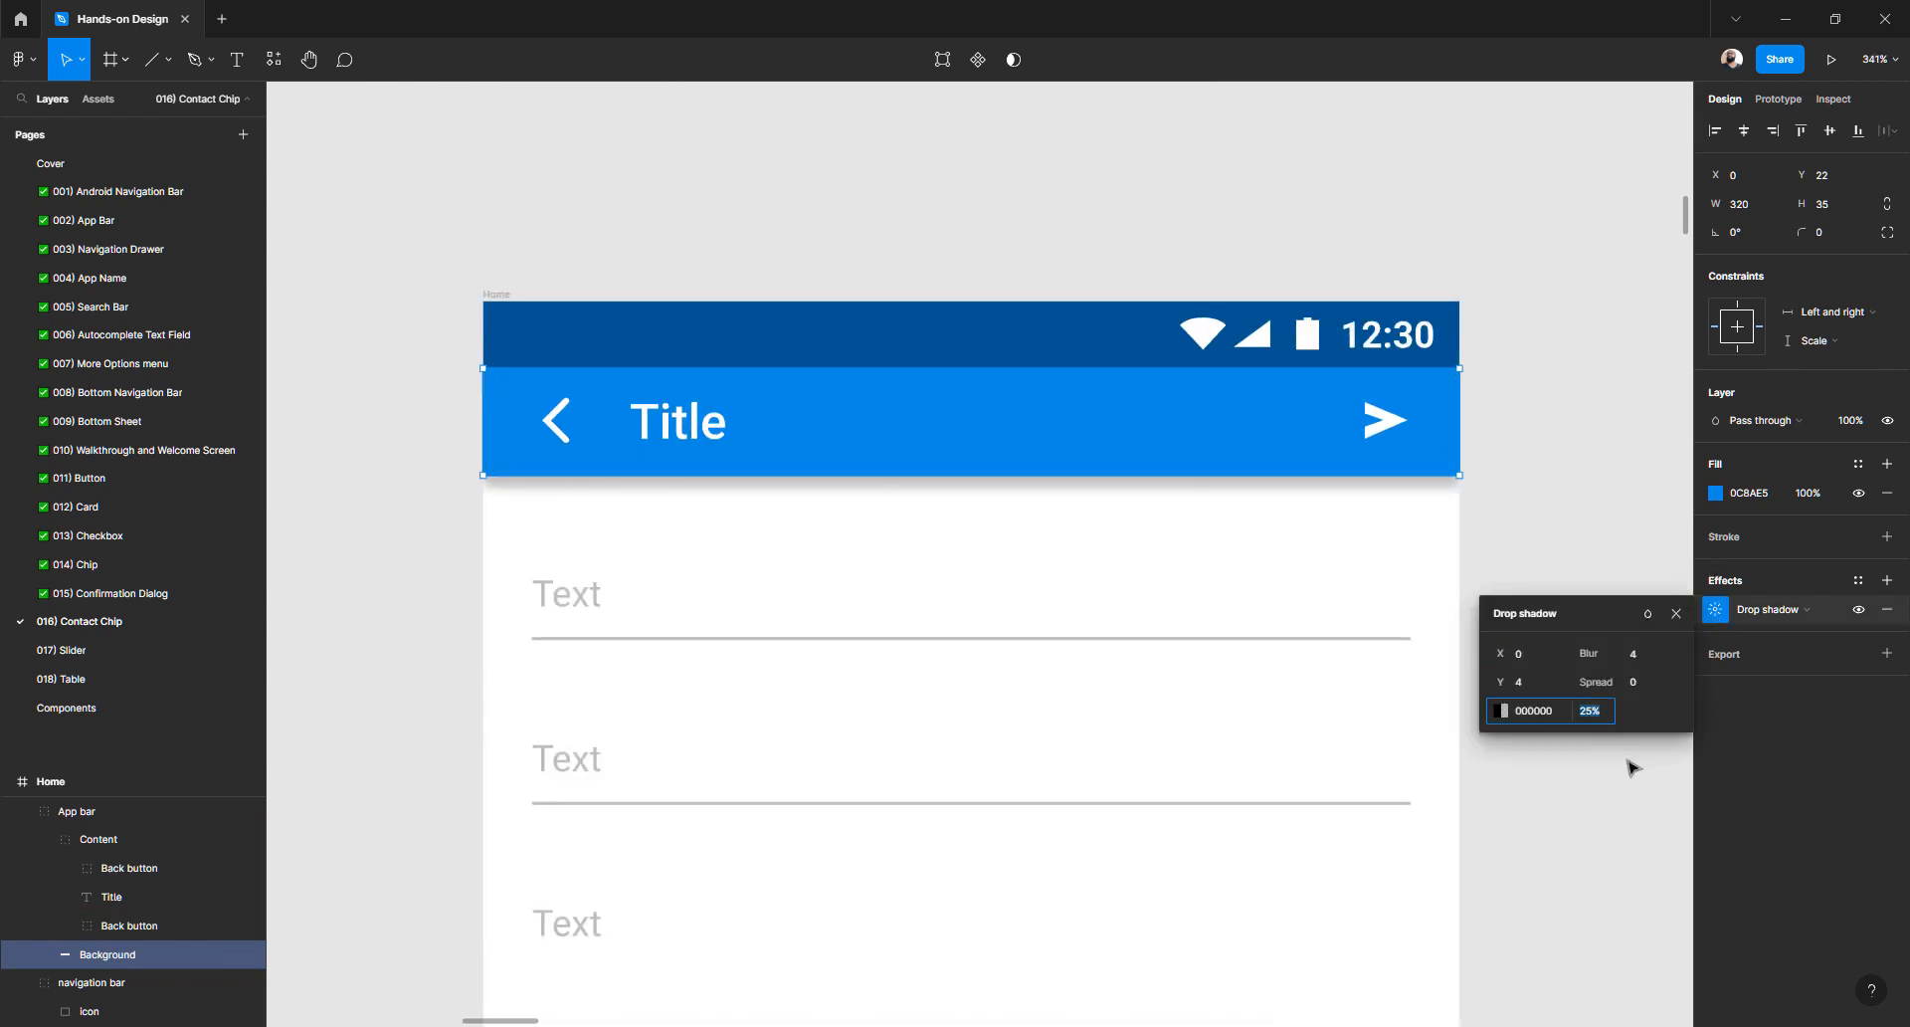
{"action": "key", "text": "shift+Up"}
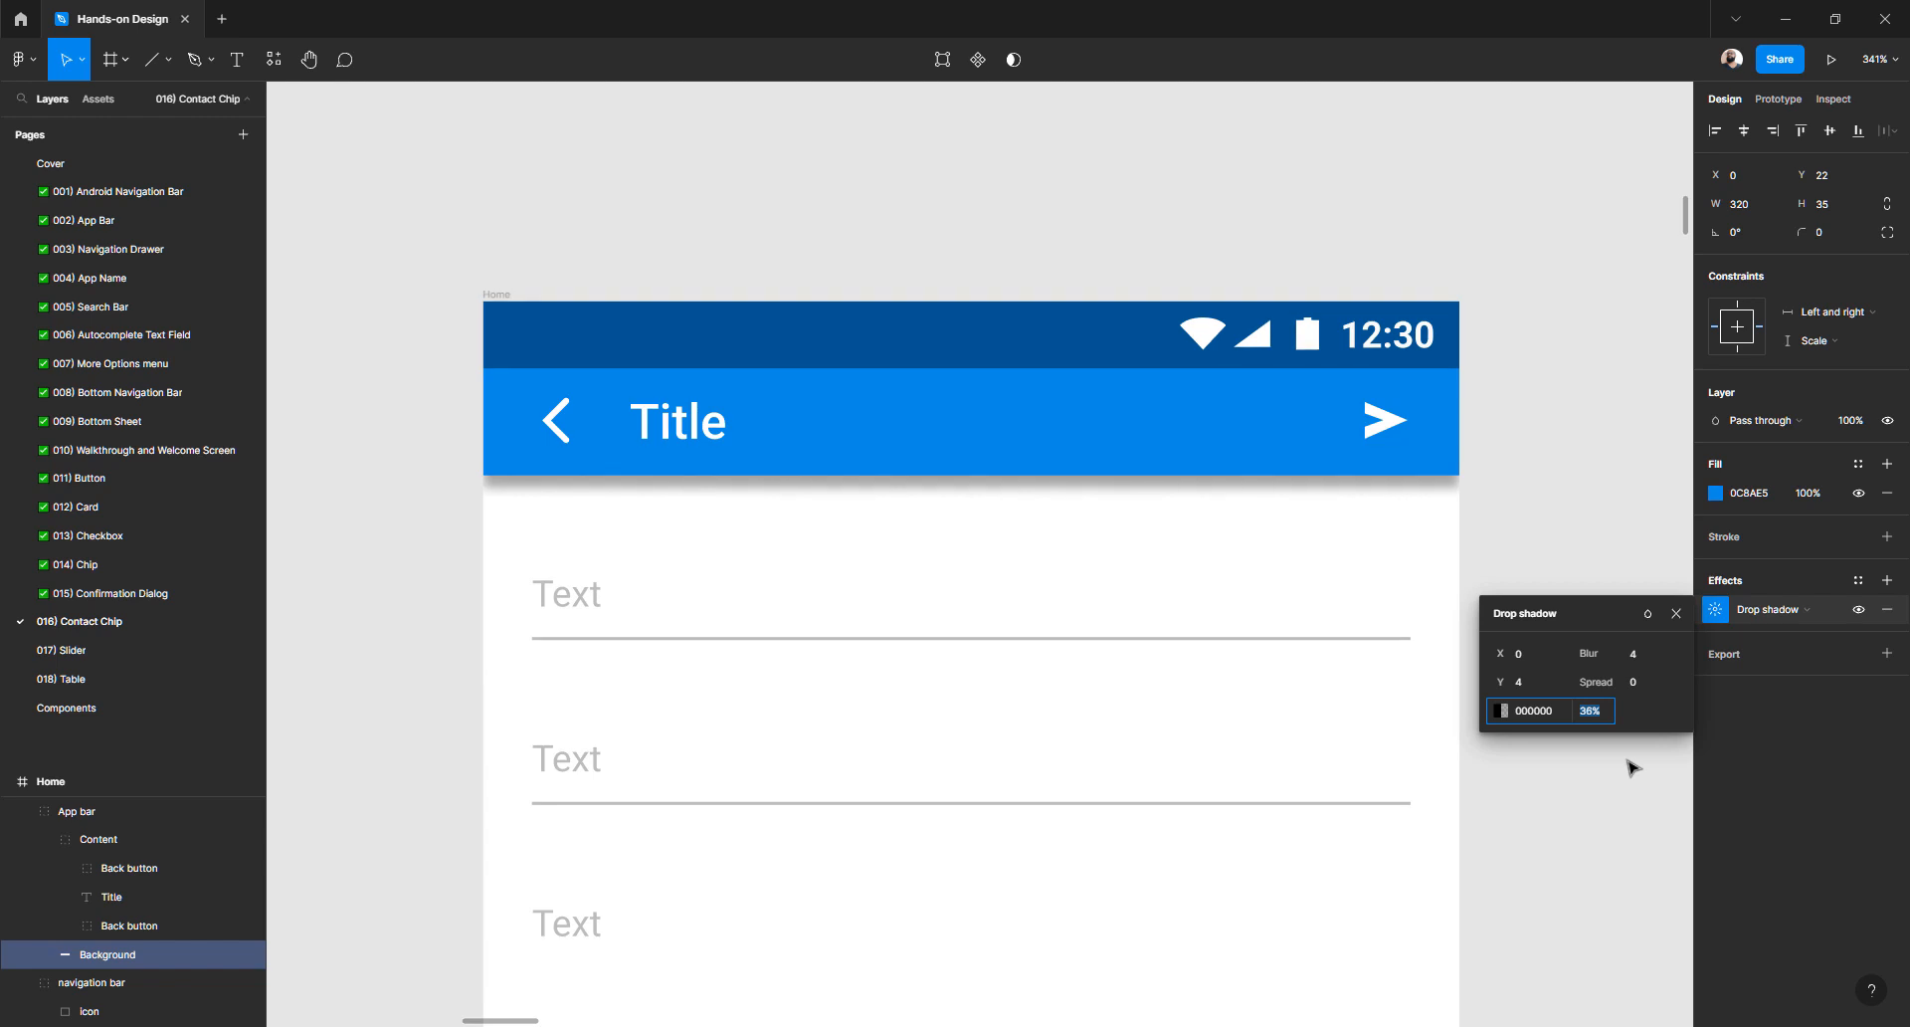
{"action": "key", "text": "Down"}
{"action": "key", "text": "Down"}
{"action": "key", "text": "Down"}
{"action": "key", "text": "Up"}
{"action": "key", "text": "Up"}
{"action": "key", "text": "Up"}
{"action": "key", "text": "Up"}
{"action": "key", "text": "Down"}
{"action": "key", "text": "Down"}
{"action": "key", "text": "Down"}
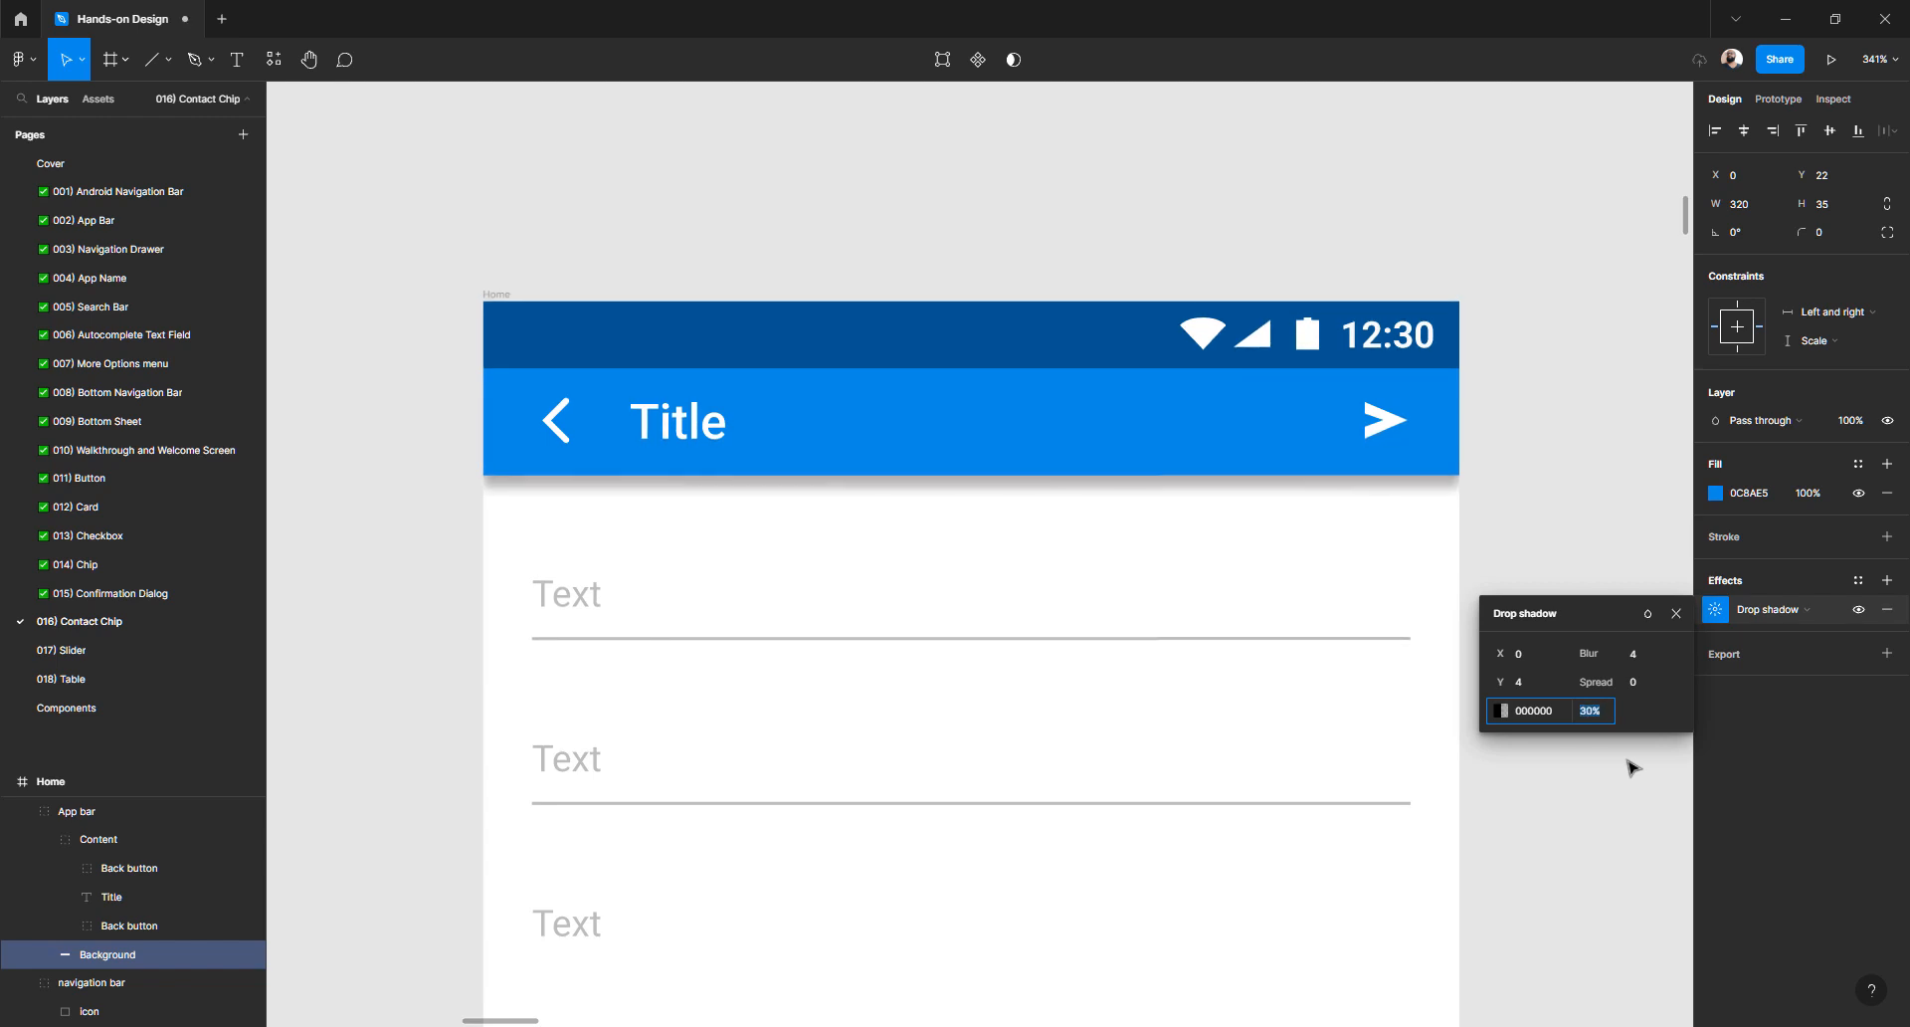
{"action": "key", "text": "shift+Down"}
{"action": "key", "text": "shift+Down"}
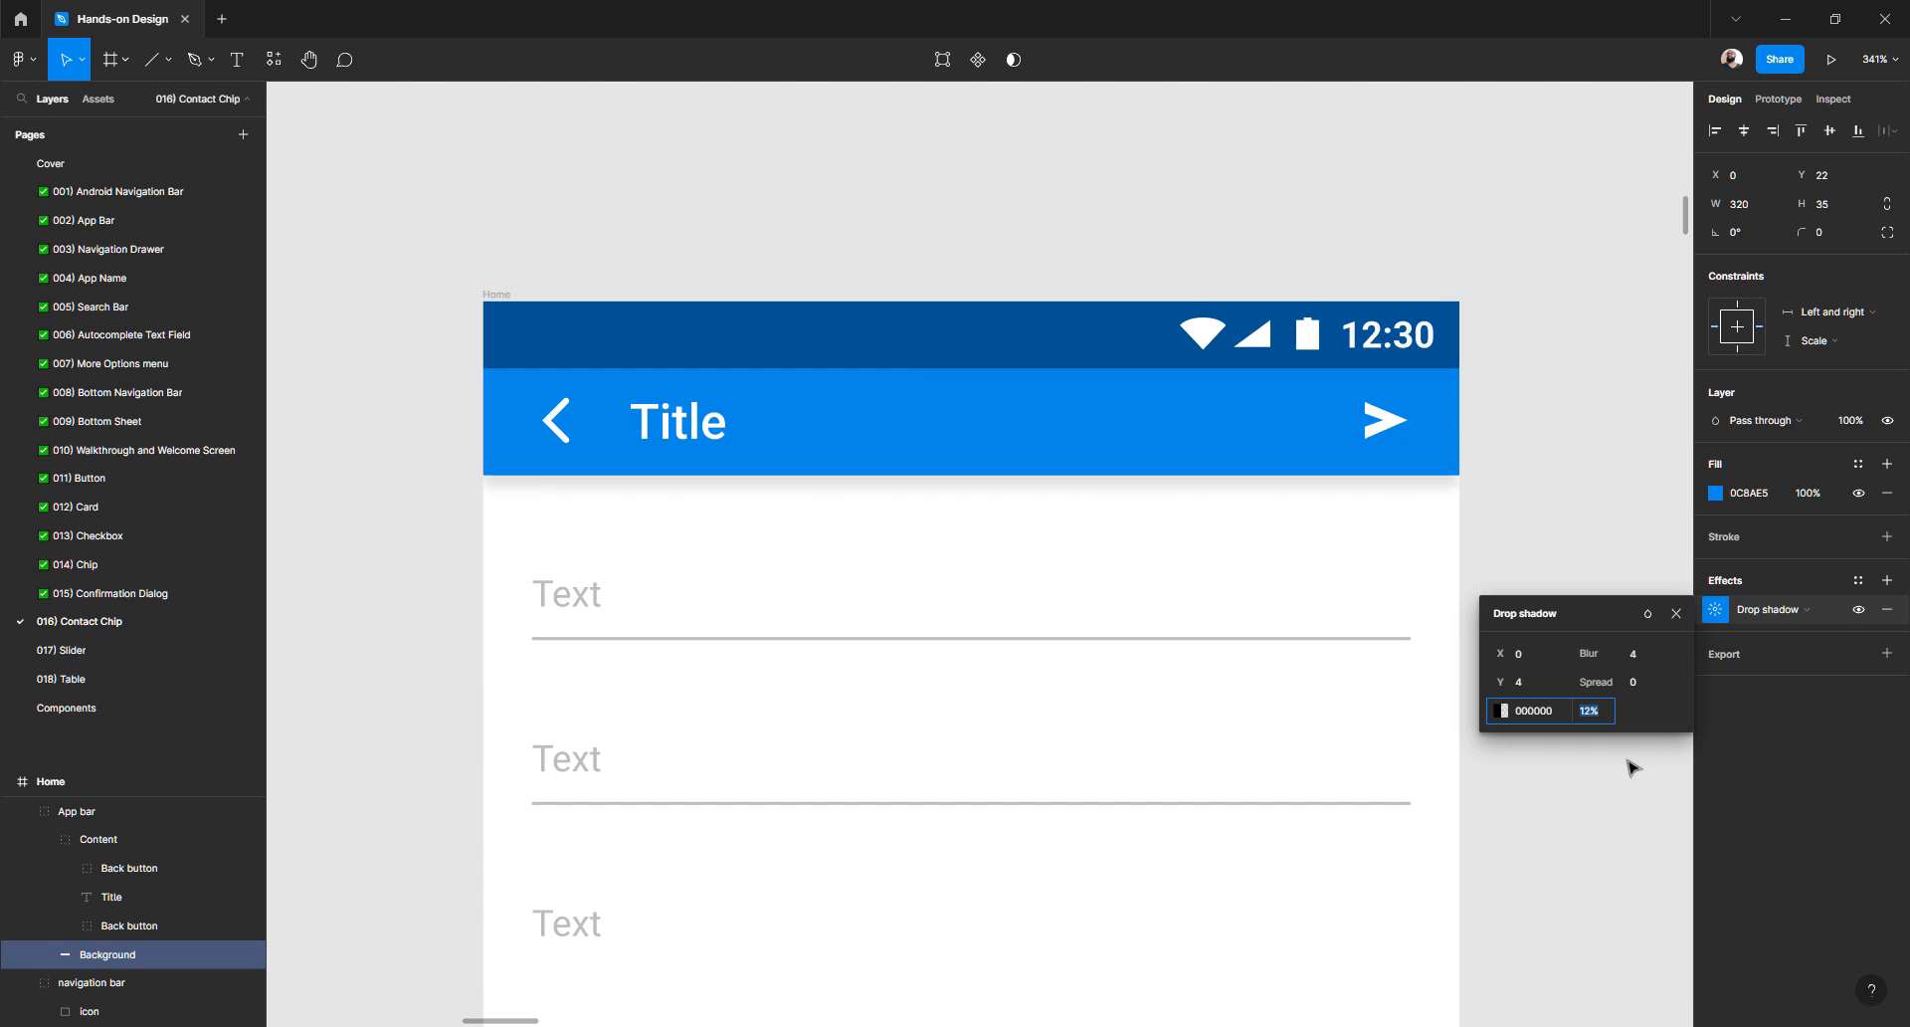
{"action": "key", "text": "Up"}
{"action": "key", "text": "Up"}
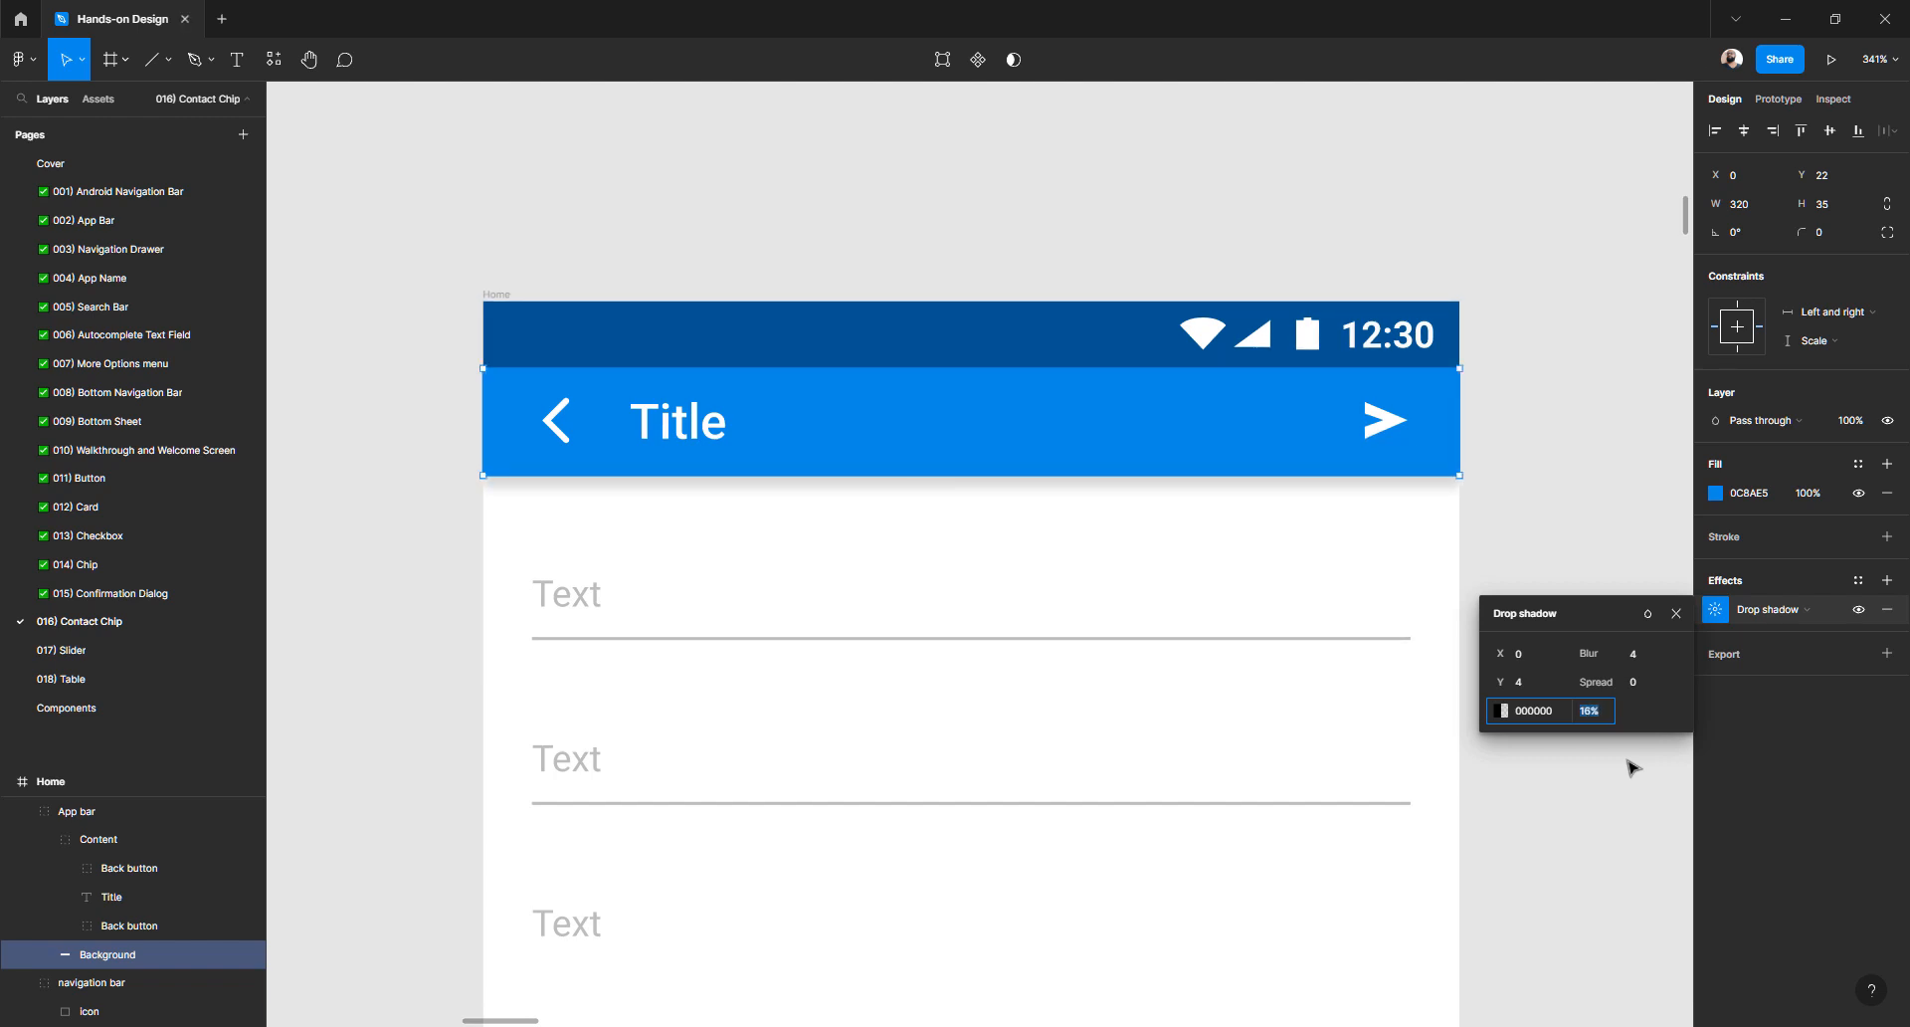
{"action": "left_click", "coordinate": [1523, 684]}
{"action": "type", "text": "2"}
{"action": "key", "text": "Return"}
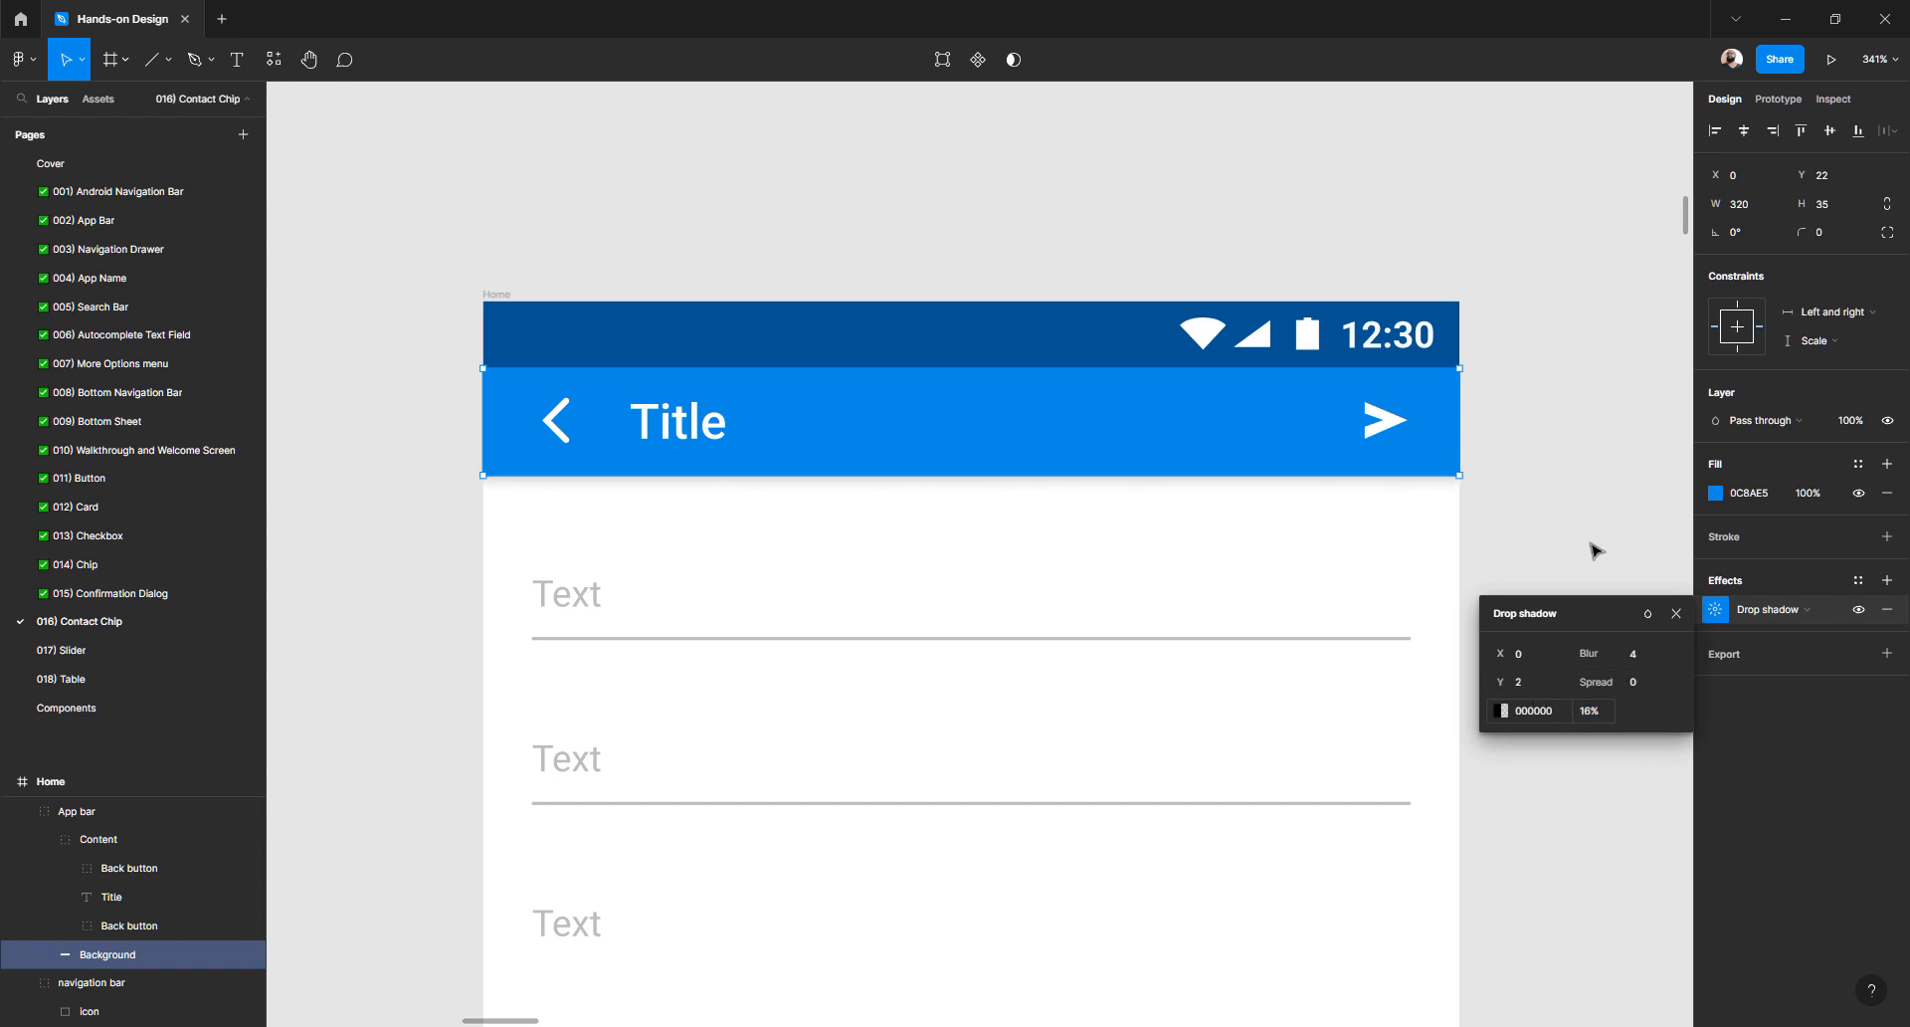
{"action": "left_click", "coordinate": [1601, 496]}
{"action": "scroll", "coordinate": [1068, 501], "scroll_direction": "down", "scroll_amount": 1}
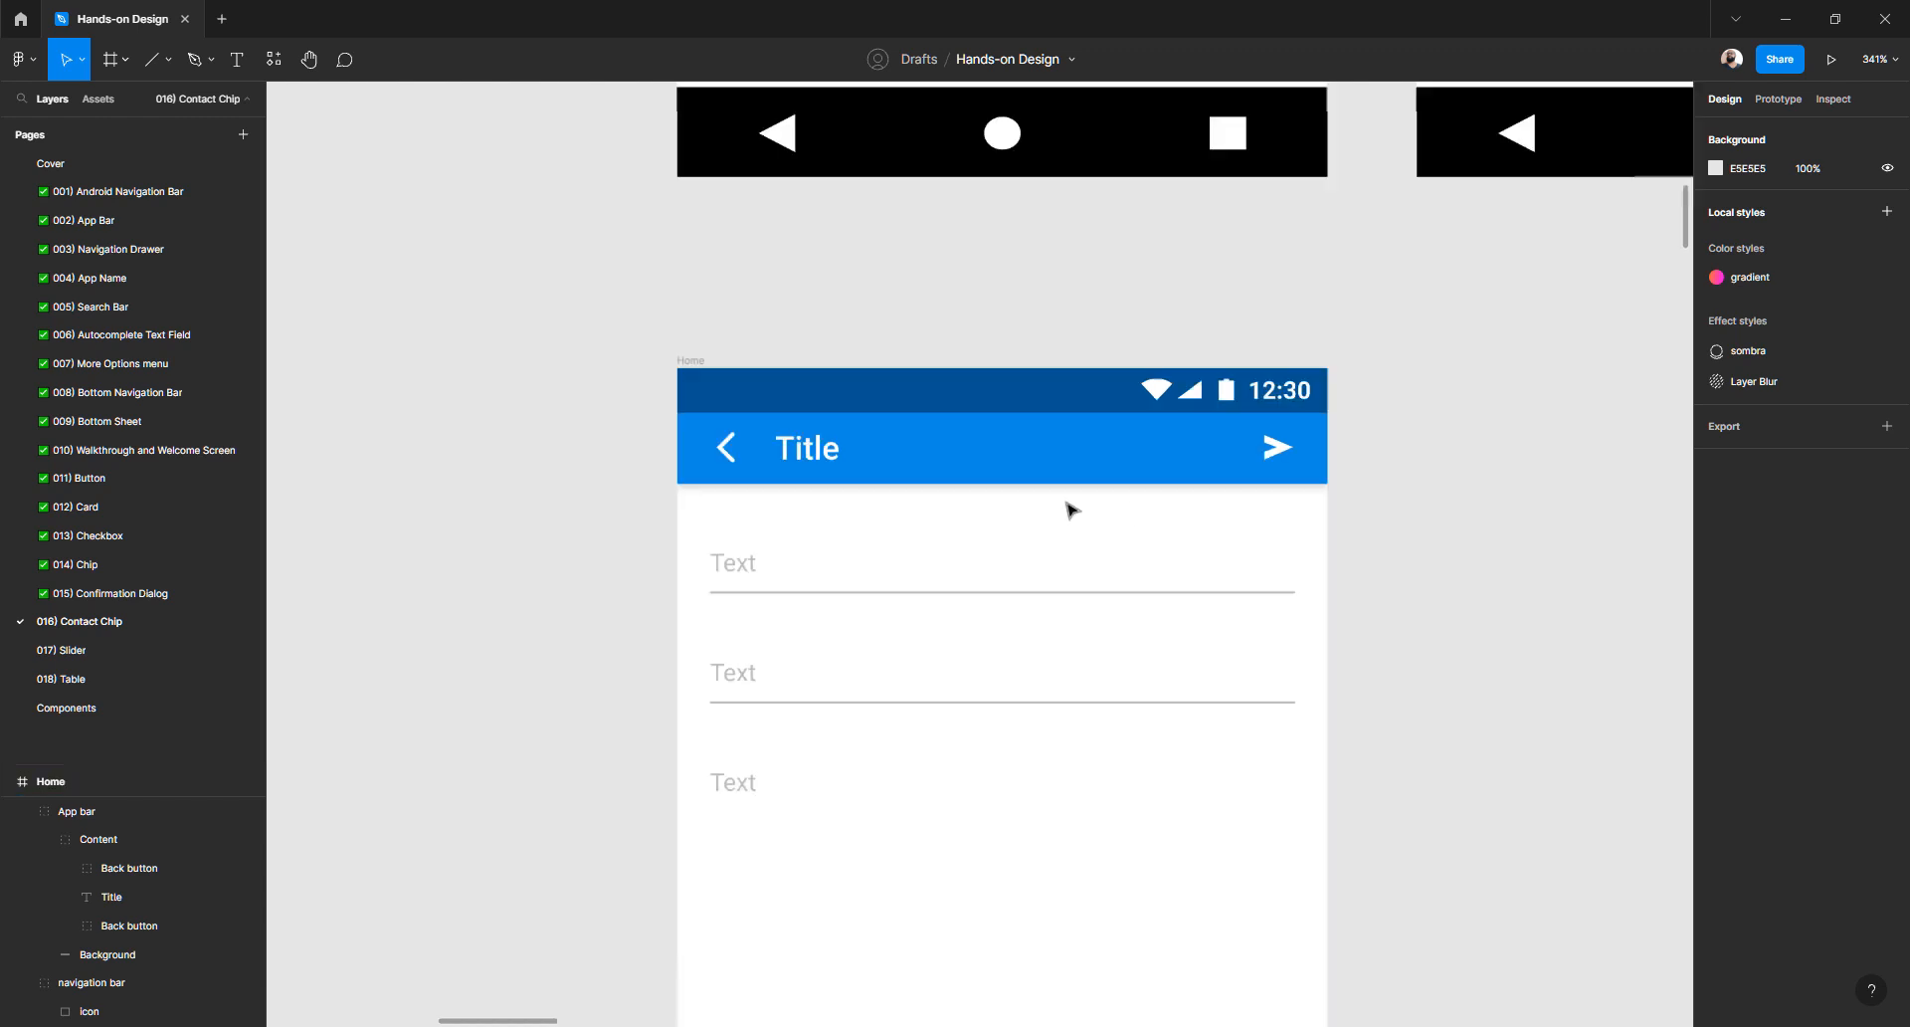
{"action": "scroll", "coordinate": [814, 468], "scroll_direction": "up", "scroll_amount": 1}
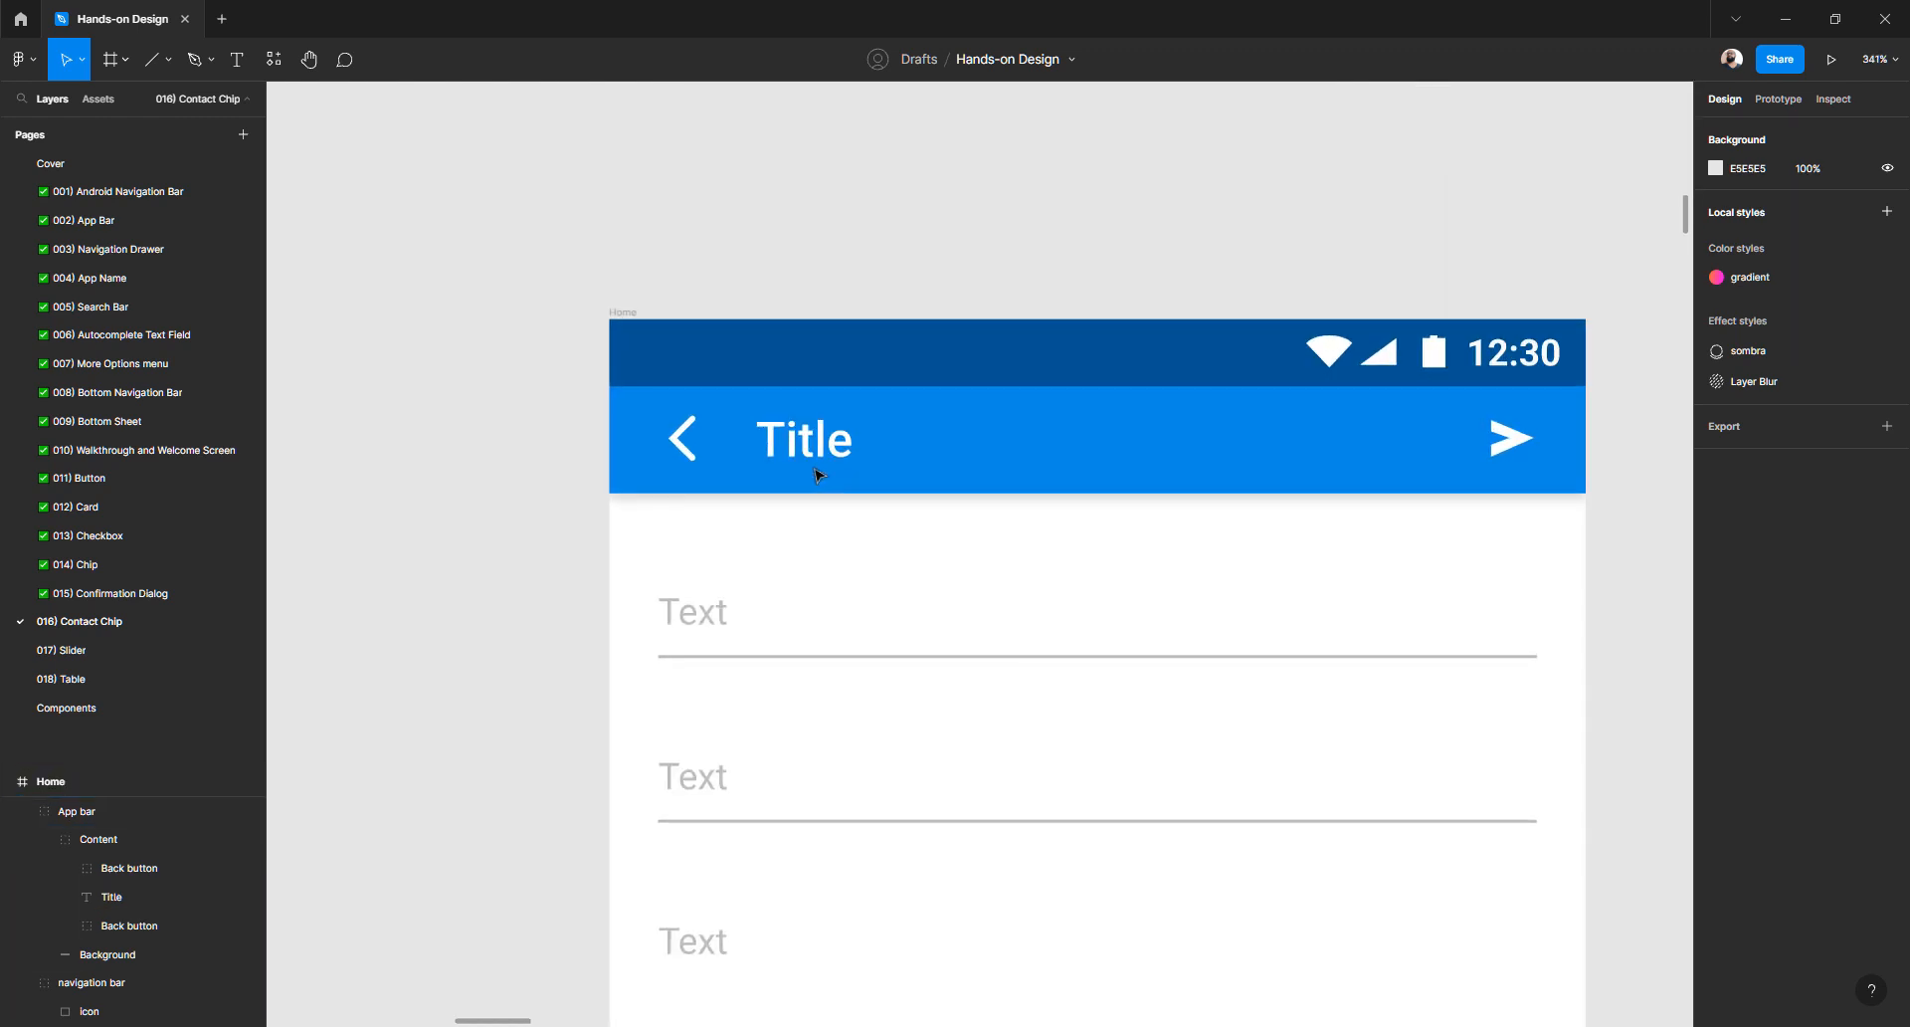
{"action": "scroll", "coordinate": [814, 475], "scroll_direction": "down", "scroll_amount": 3}
{"action": "scroll", "coordinate": [814, 474], "scroll_direction": "up", "scroll_amount": 2}
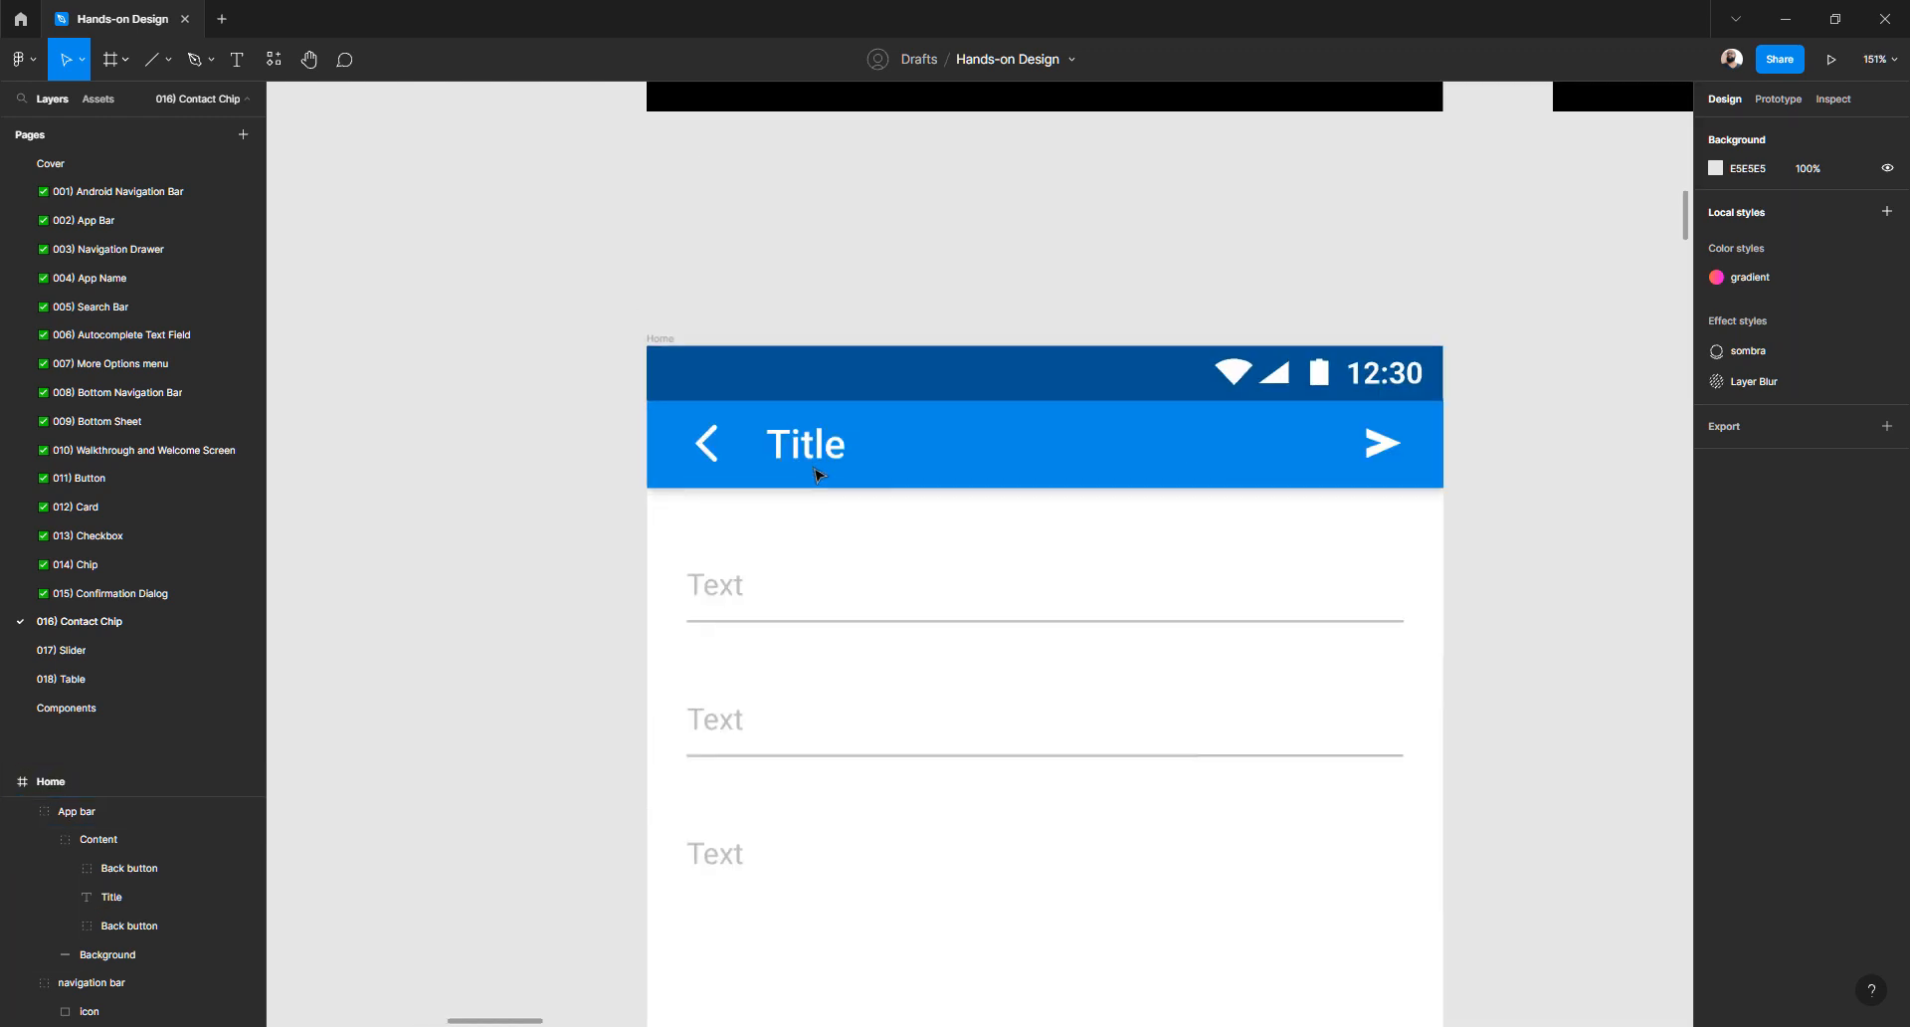
{"action": "left_click", "coordinate": [830, 456]}
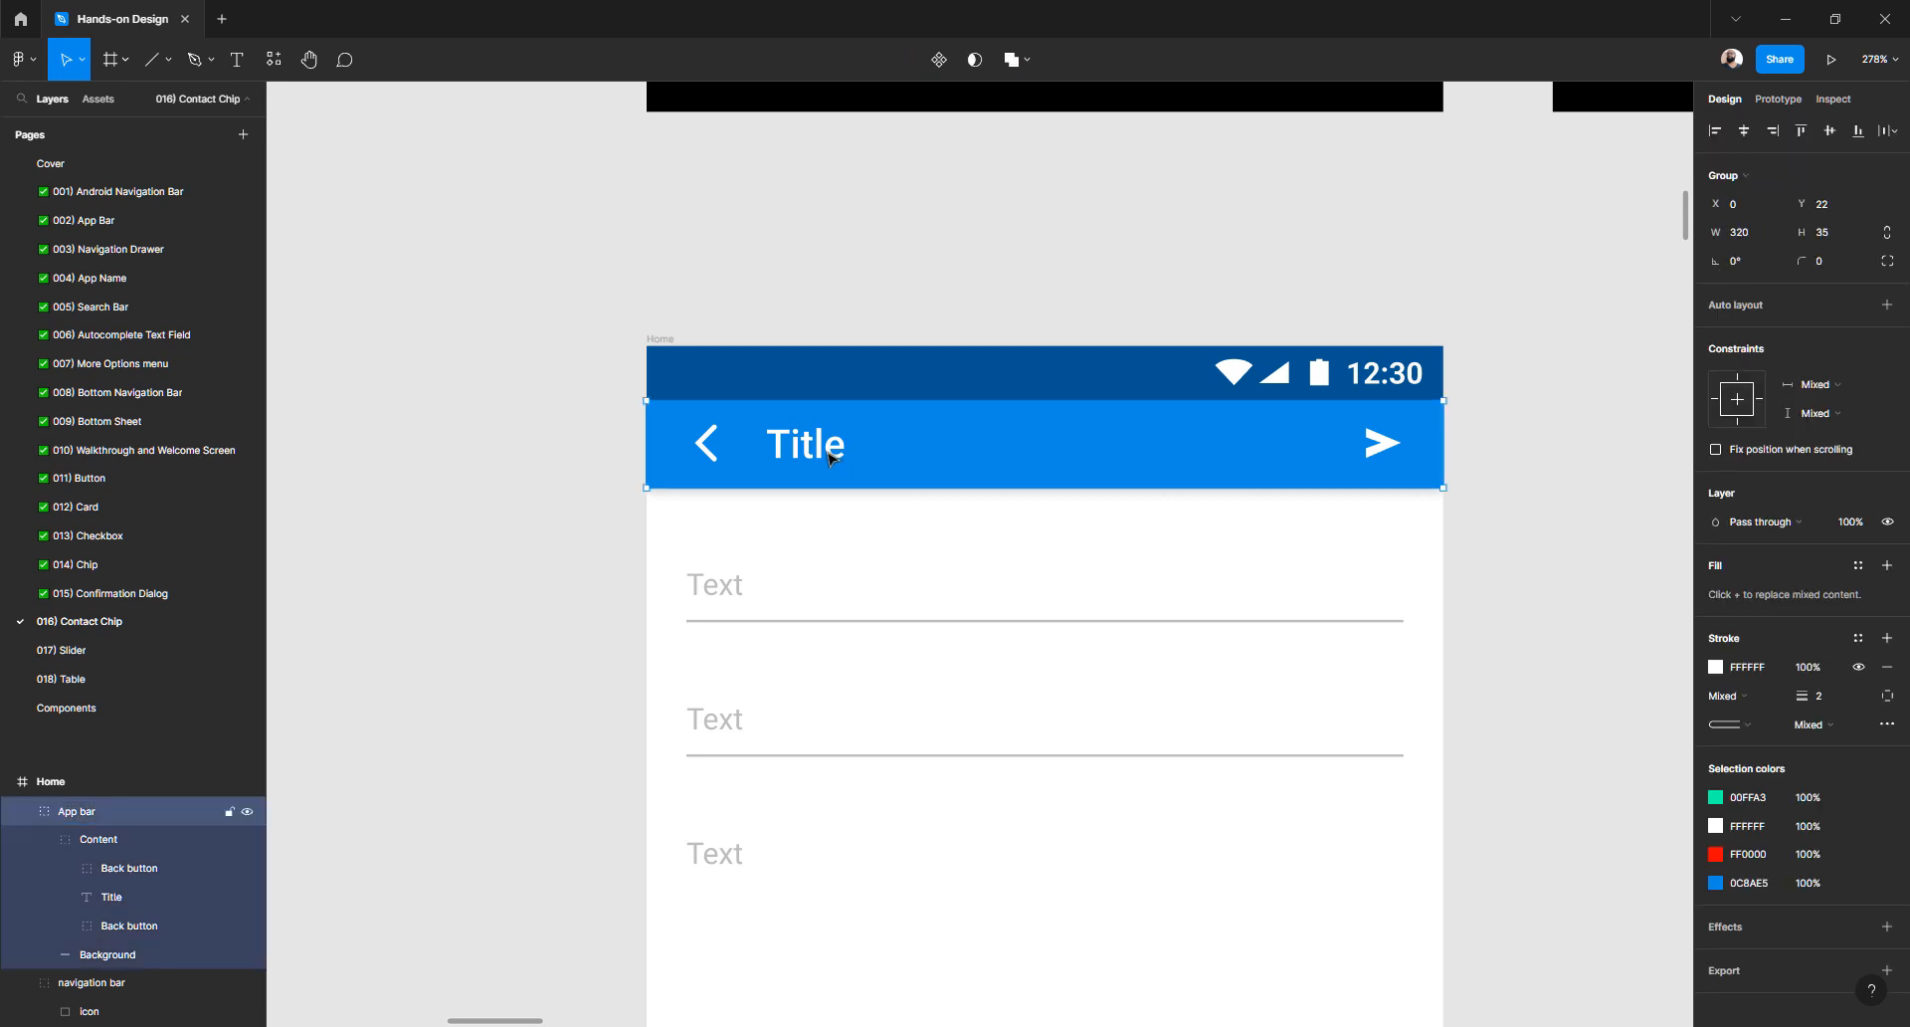
{"action": "key", "text": "alt"}
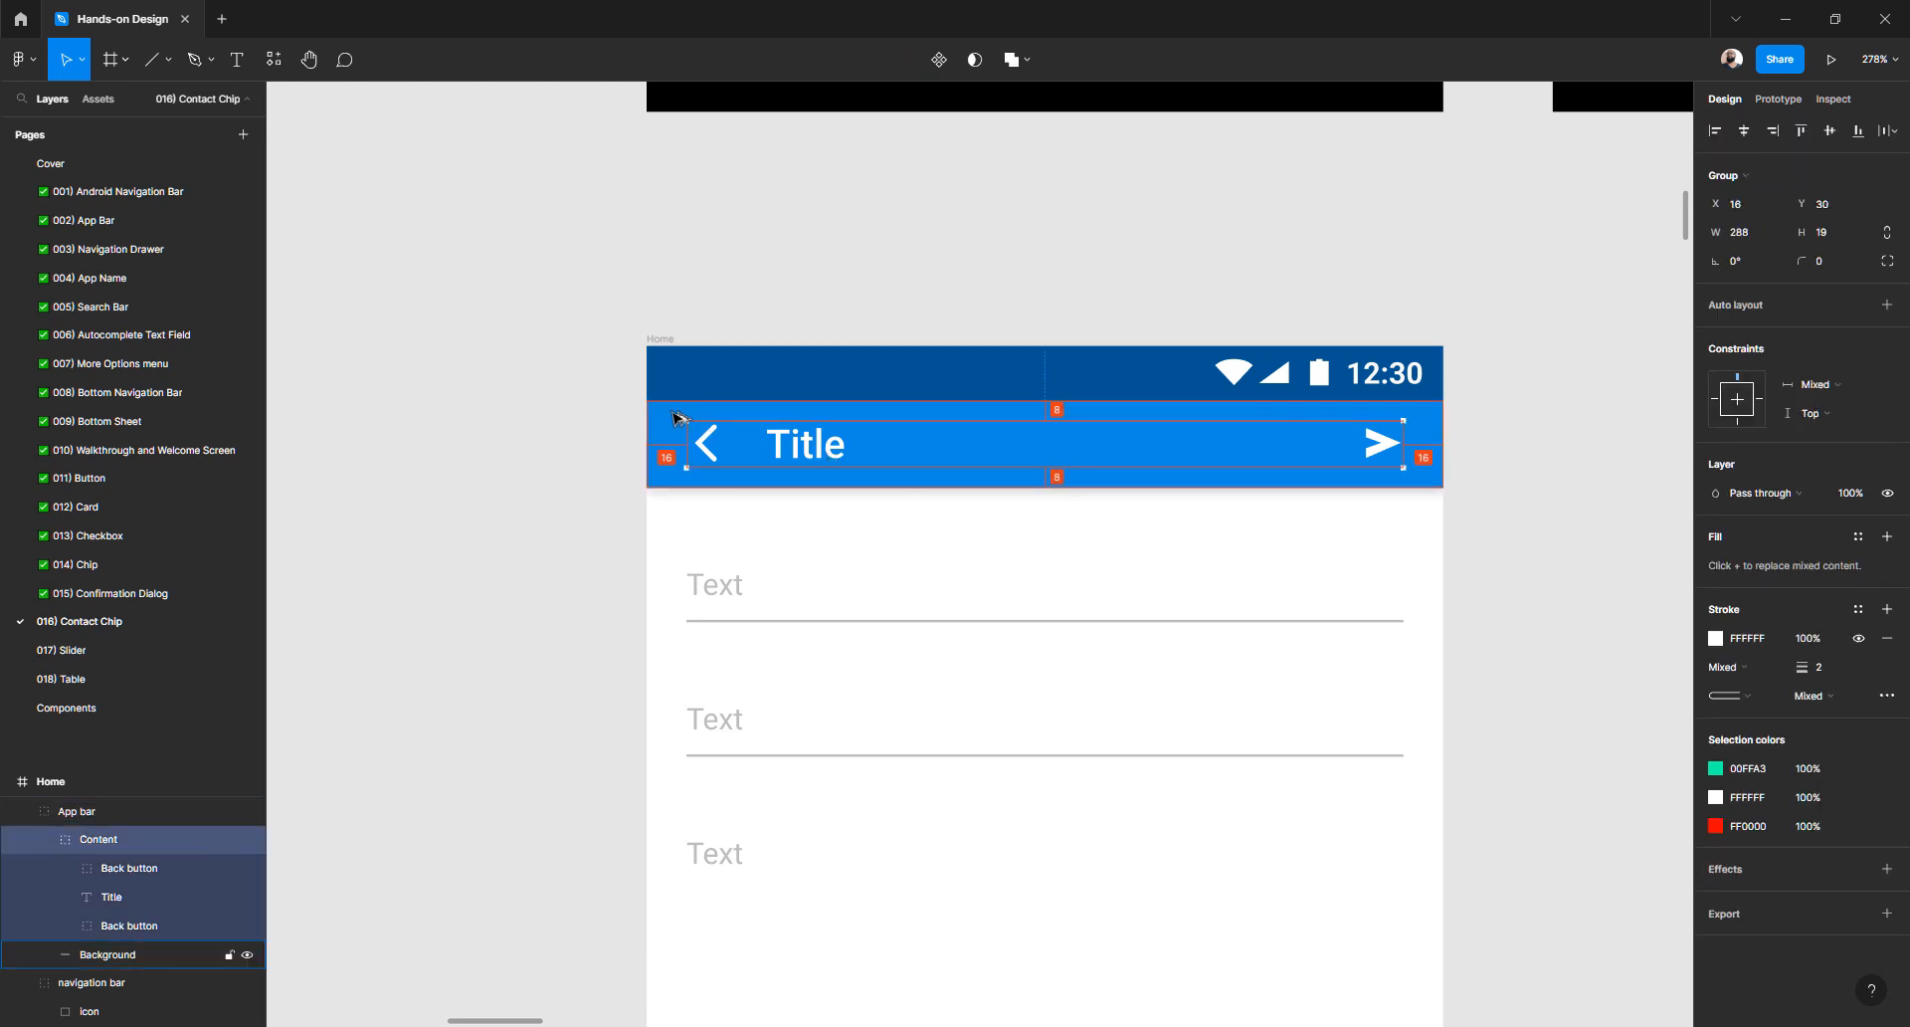
{"action": "left_click", "coordinate": [584, 490]}
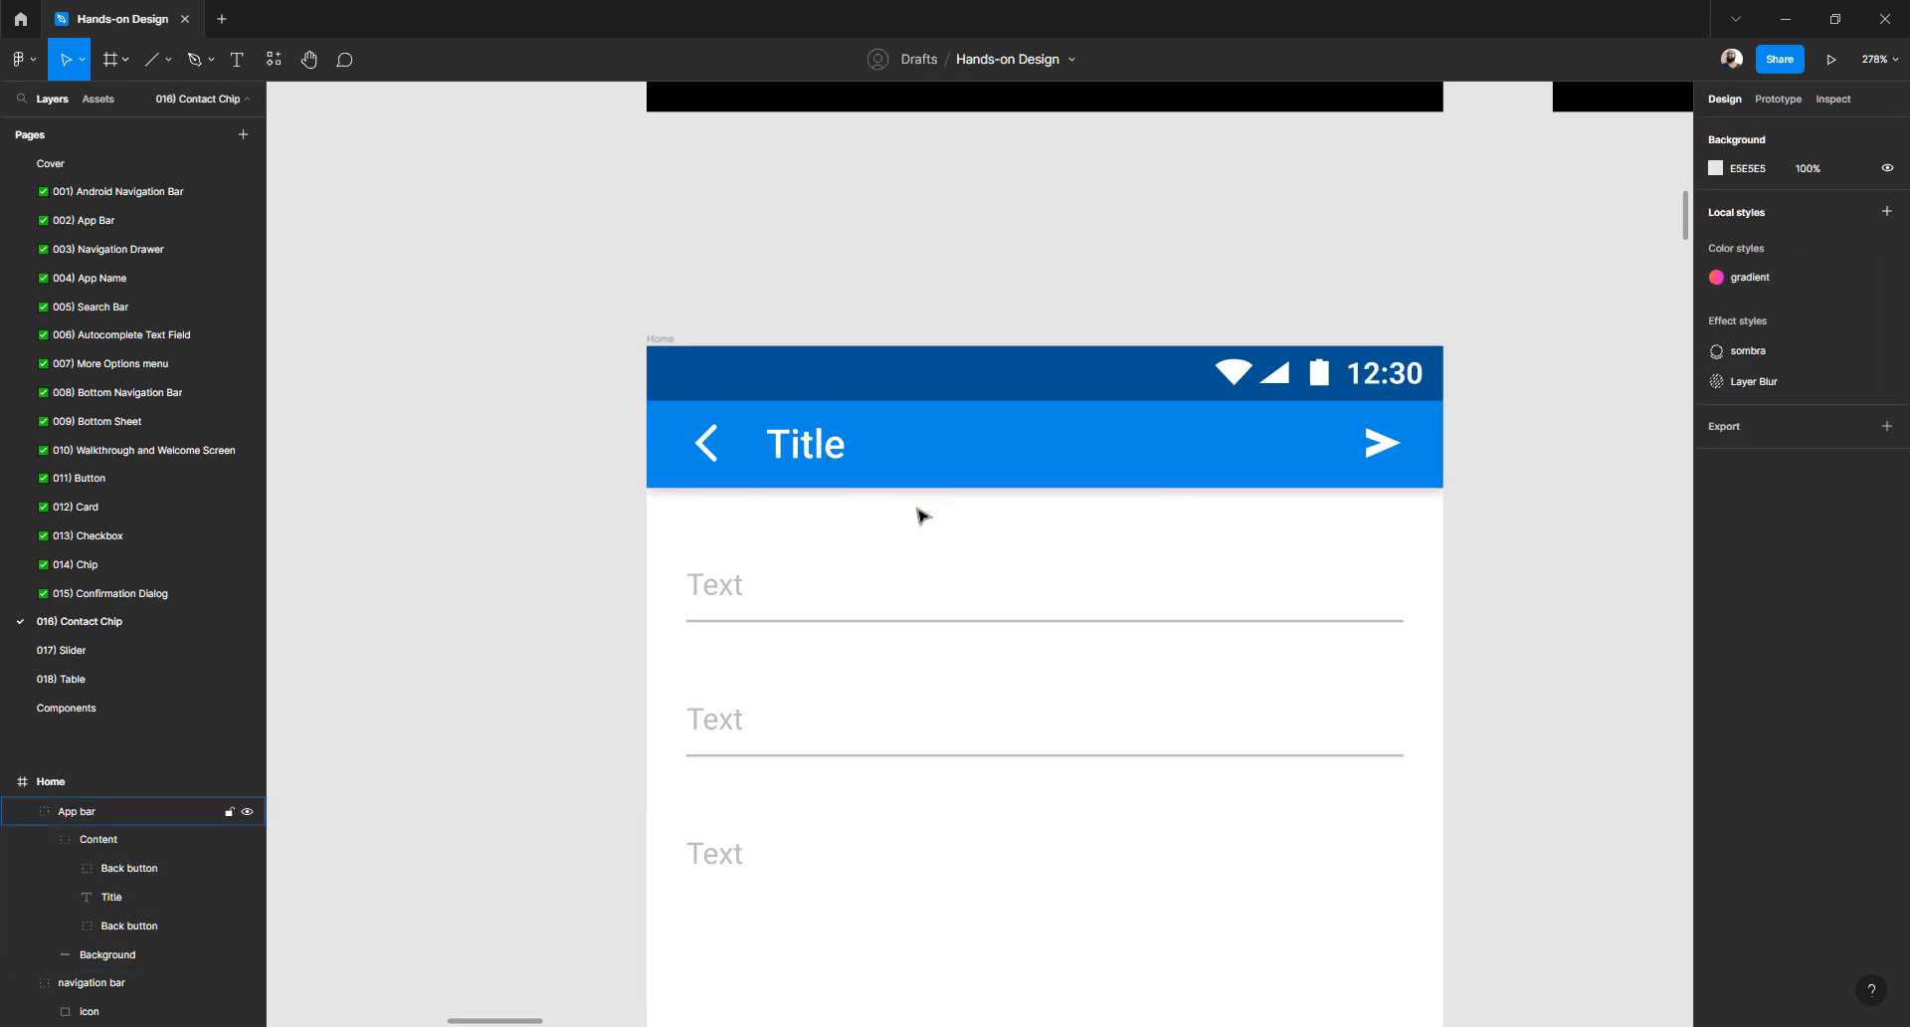
{"action": "scroll", "coordinate": [916, 511], "scroll_direction": "up", "scroll_amount": 5}
{"action": "scroll", "coordinate": [925, 517], "scroll_direction": "up", "scroll_amount": 10}
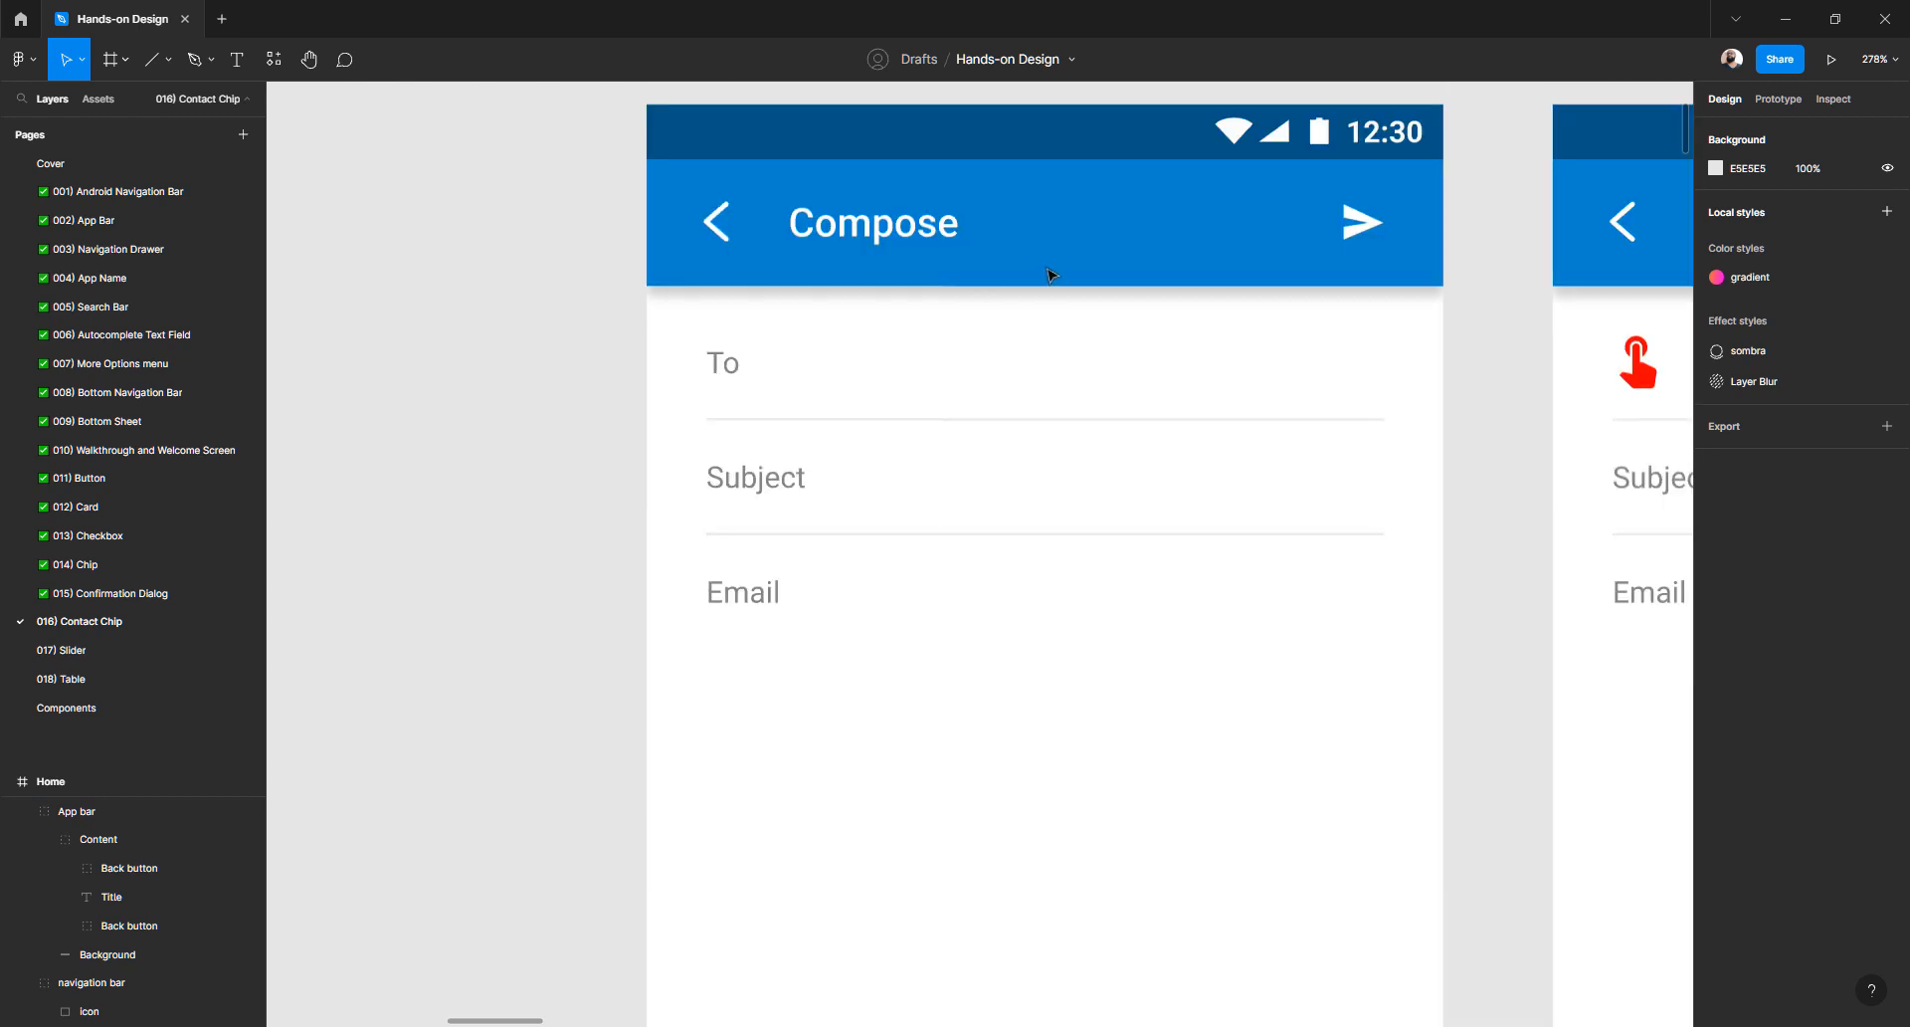
{"action": "left_click", "coordinate": [1049, 274]}
{"action": "left_click", "coordinate": [601, 444]}
{"action": "scroll", "coordinate": [725, 558], "scroll_direction": "down", "scroll_amount": 15}
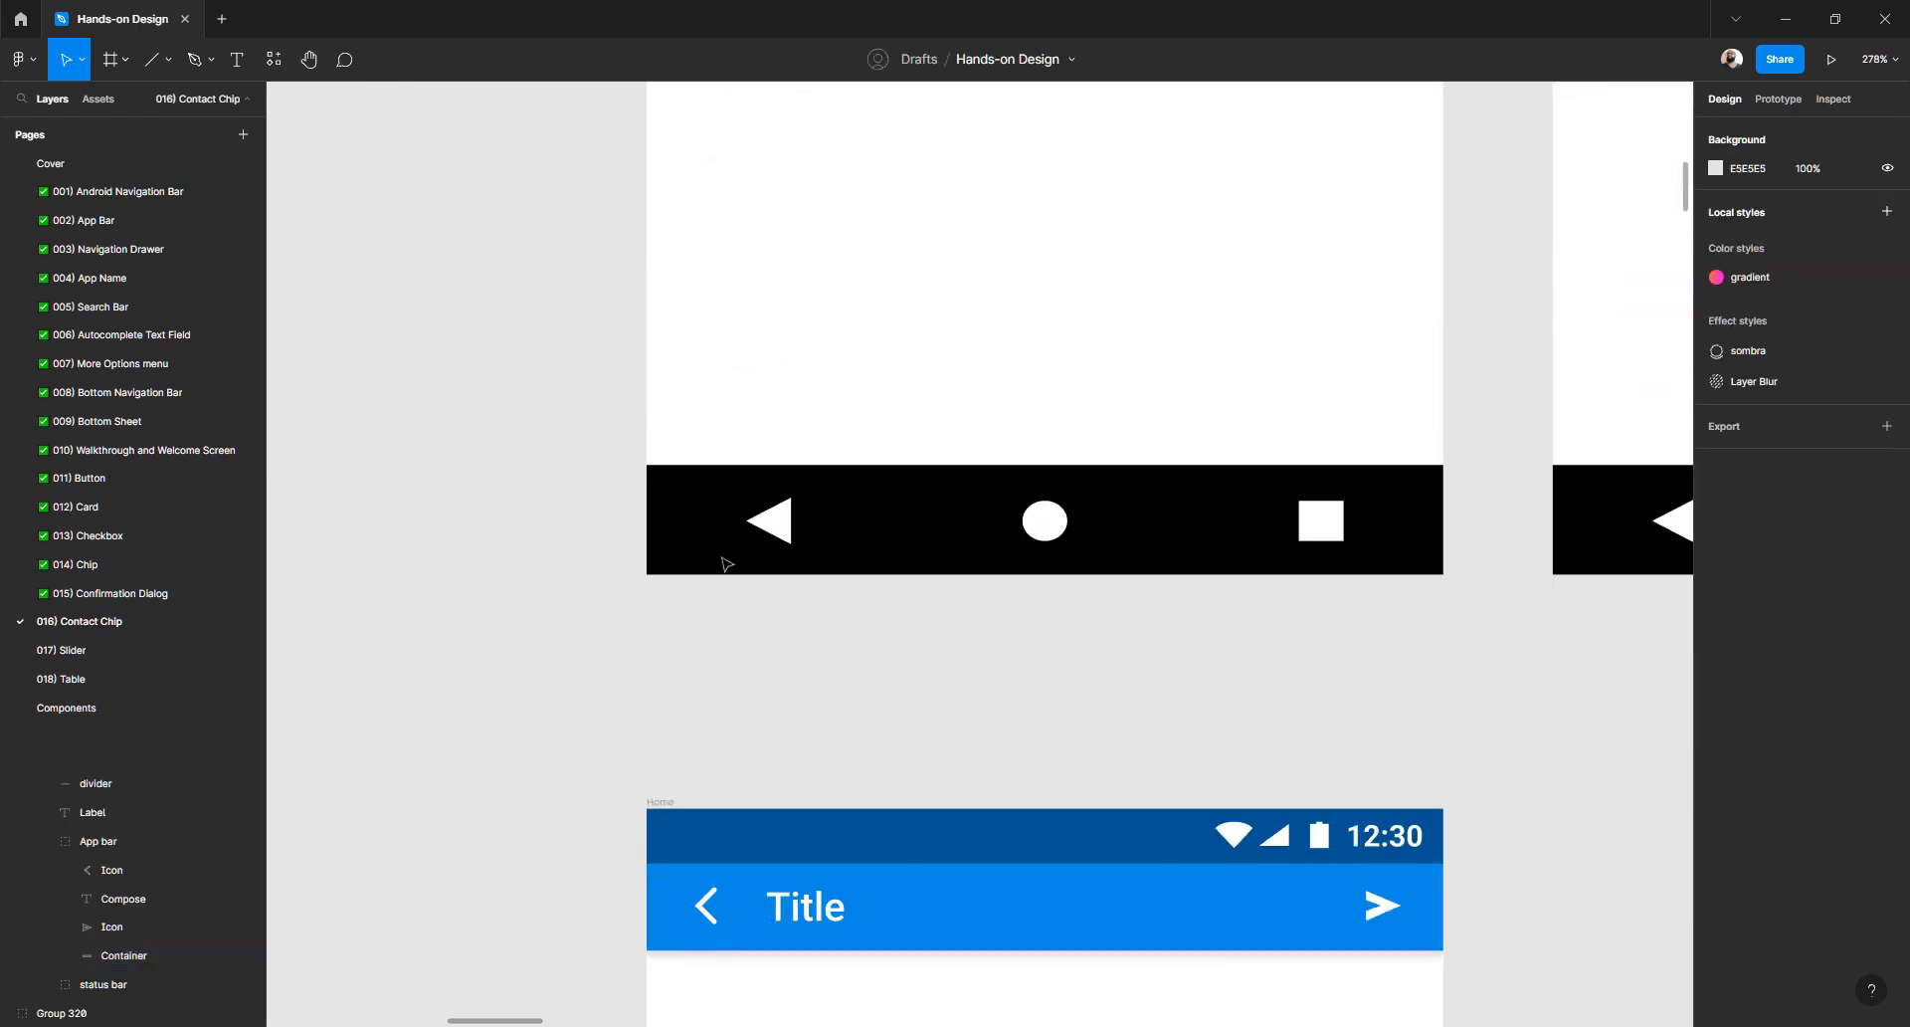
{"action": "scroll", "coordinate": [724, 563], "scroll_direction": "up", "scroll_amount": 3}
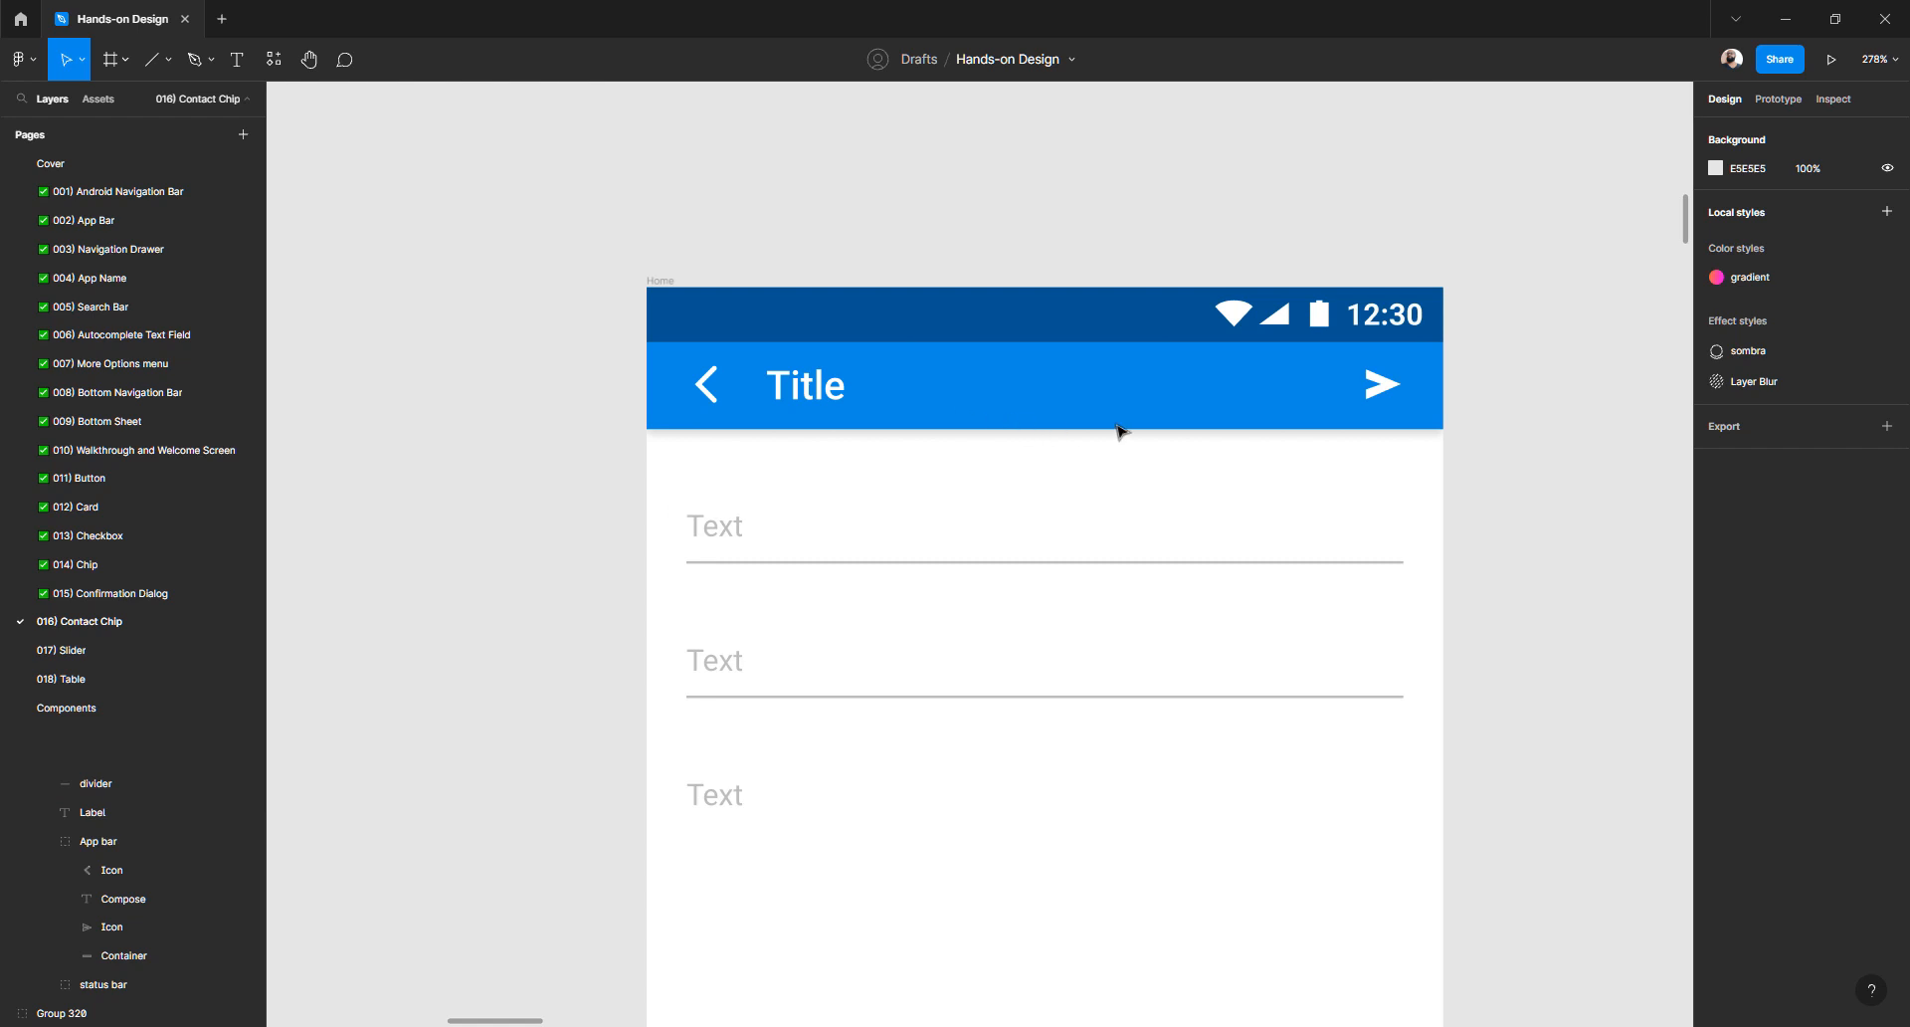
{"action": "scroll", "coordinate": [580, 614], "scroll_direction": "down", "scroll_amount": 8}
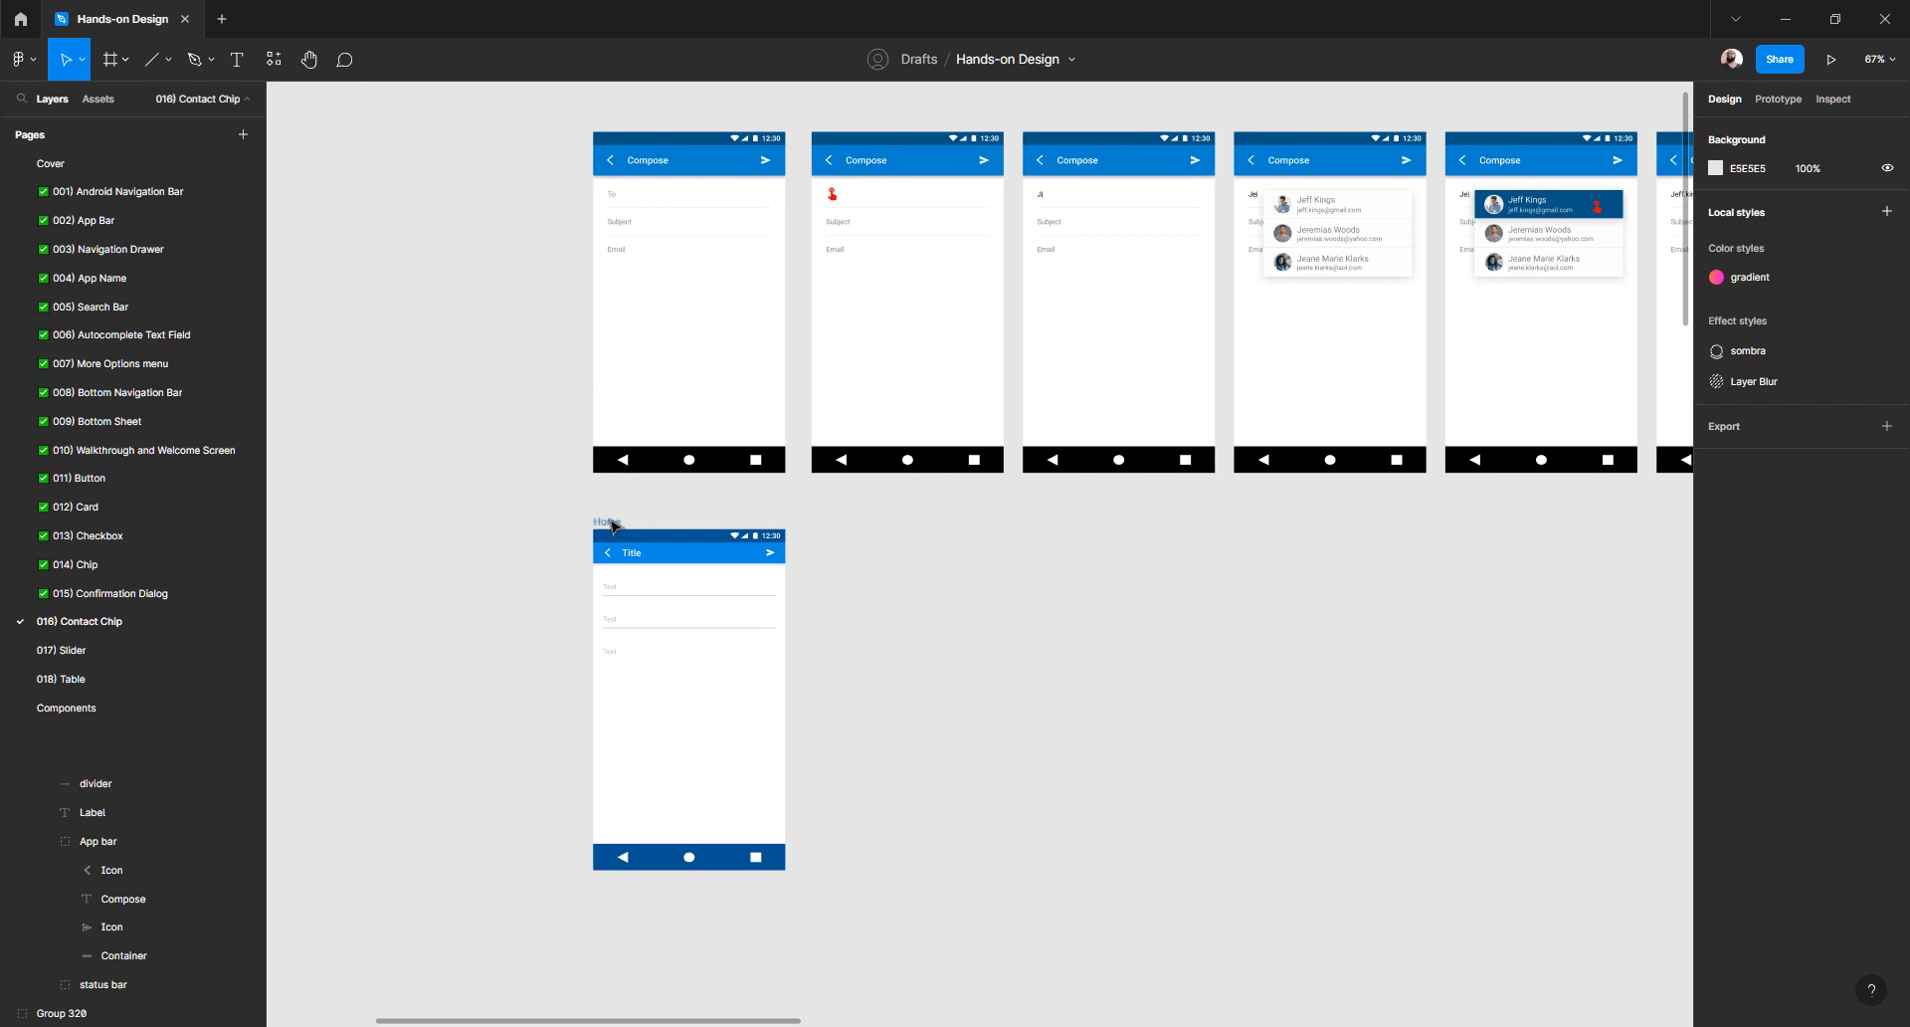
- Alt-drag a copy of the Home frame to its right
{"action": "left_click_drag", "start_coordinate": [619, 524], "coordinate": [839, 526]}
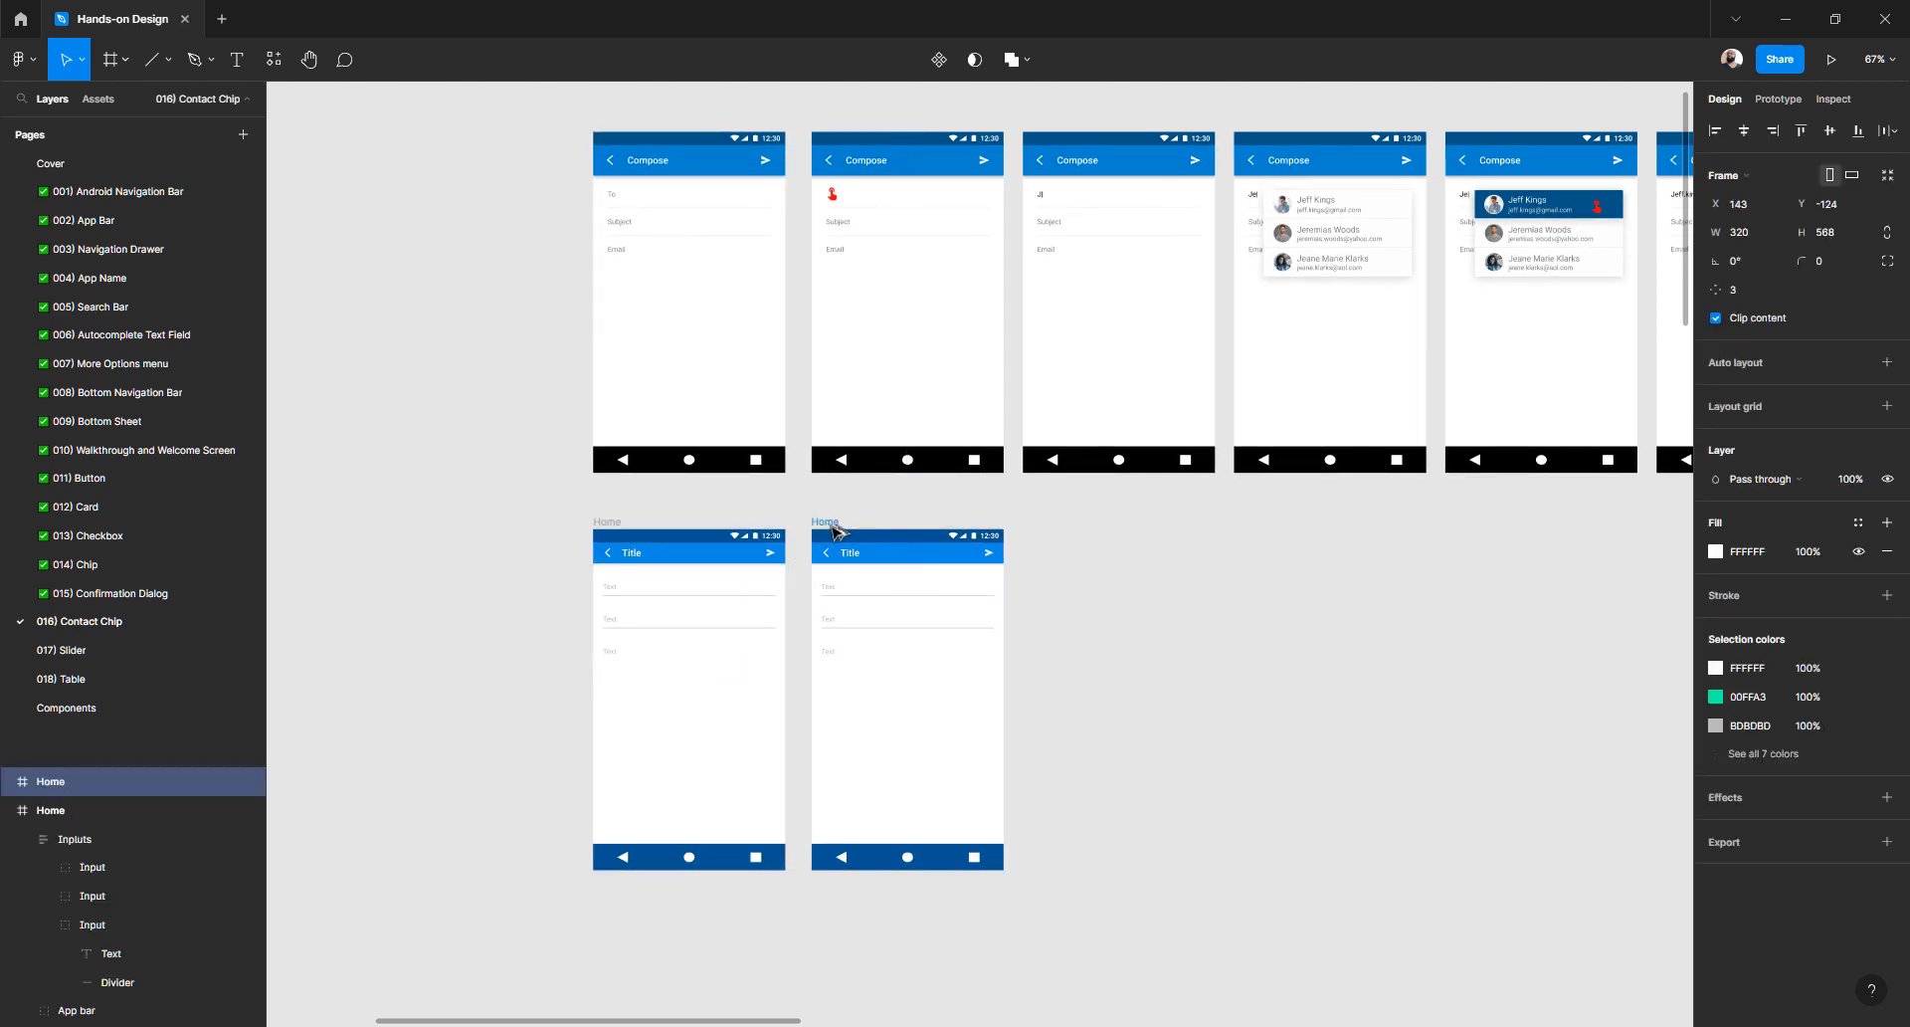
{"action": "scroll", "coordinate": [818, 604], "scroll_direction": "up", "scroll_amount": 3}
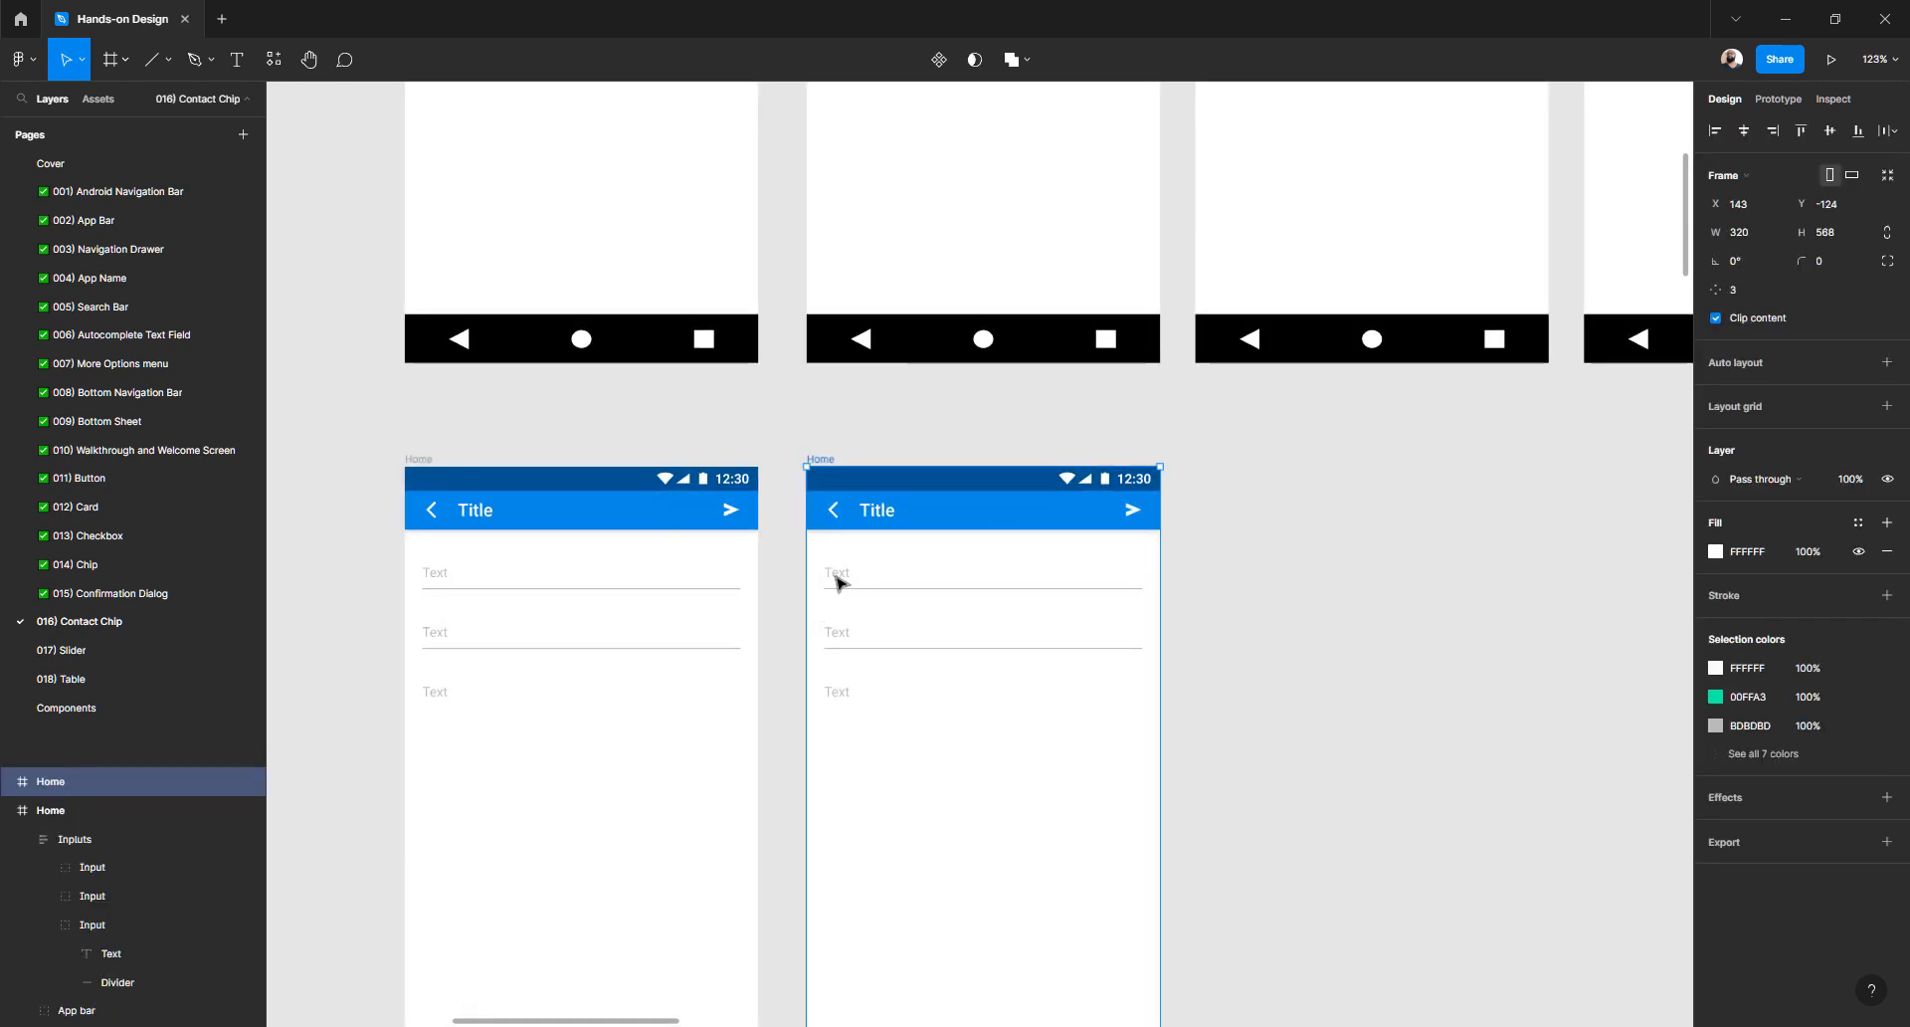
{"action": "scroll", "coordinate": [832, 589], "scroll_direction": "up", "scroll_amount": 3}
- Set the copy's first Text placeholder to 0% layer opacity
{"action": "double_click", "coordinate": [842, 575], "text": "ctrl"}
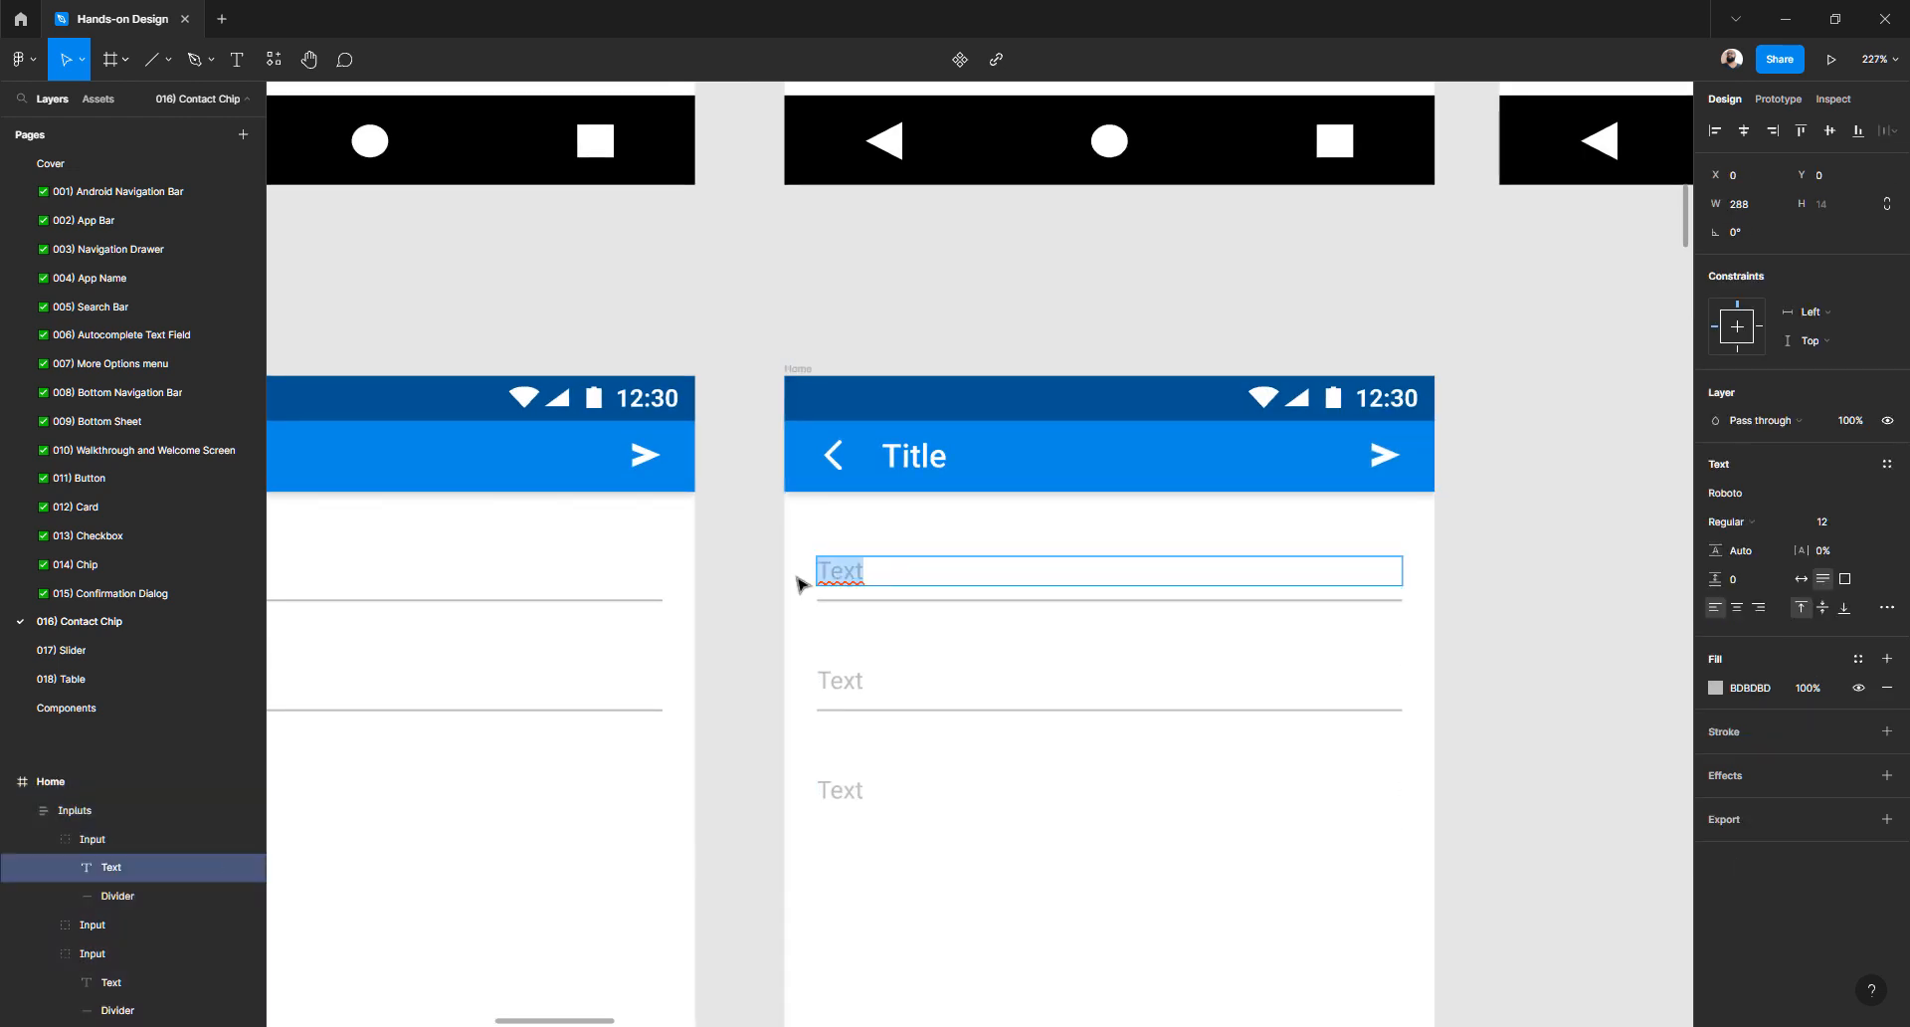
{"action": "double_click", "coordinate": [834, 571]}
{"action": "key", "text": "Escape"}
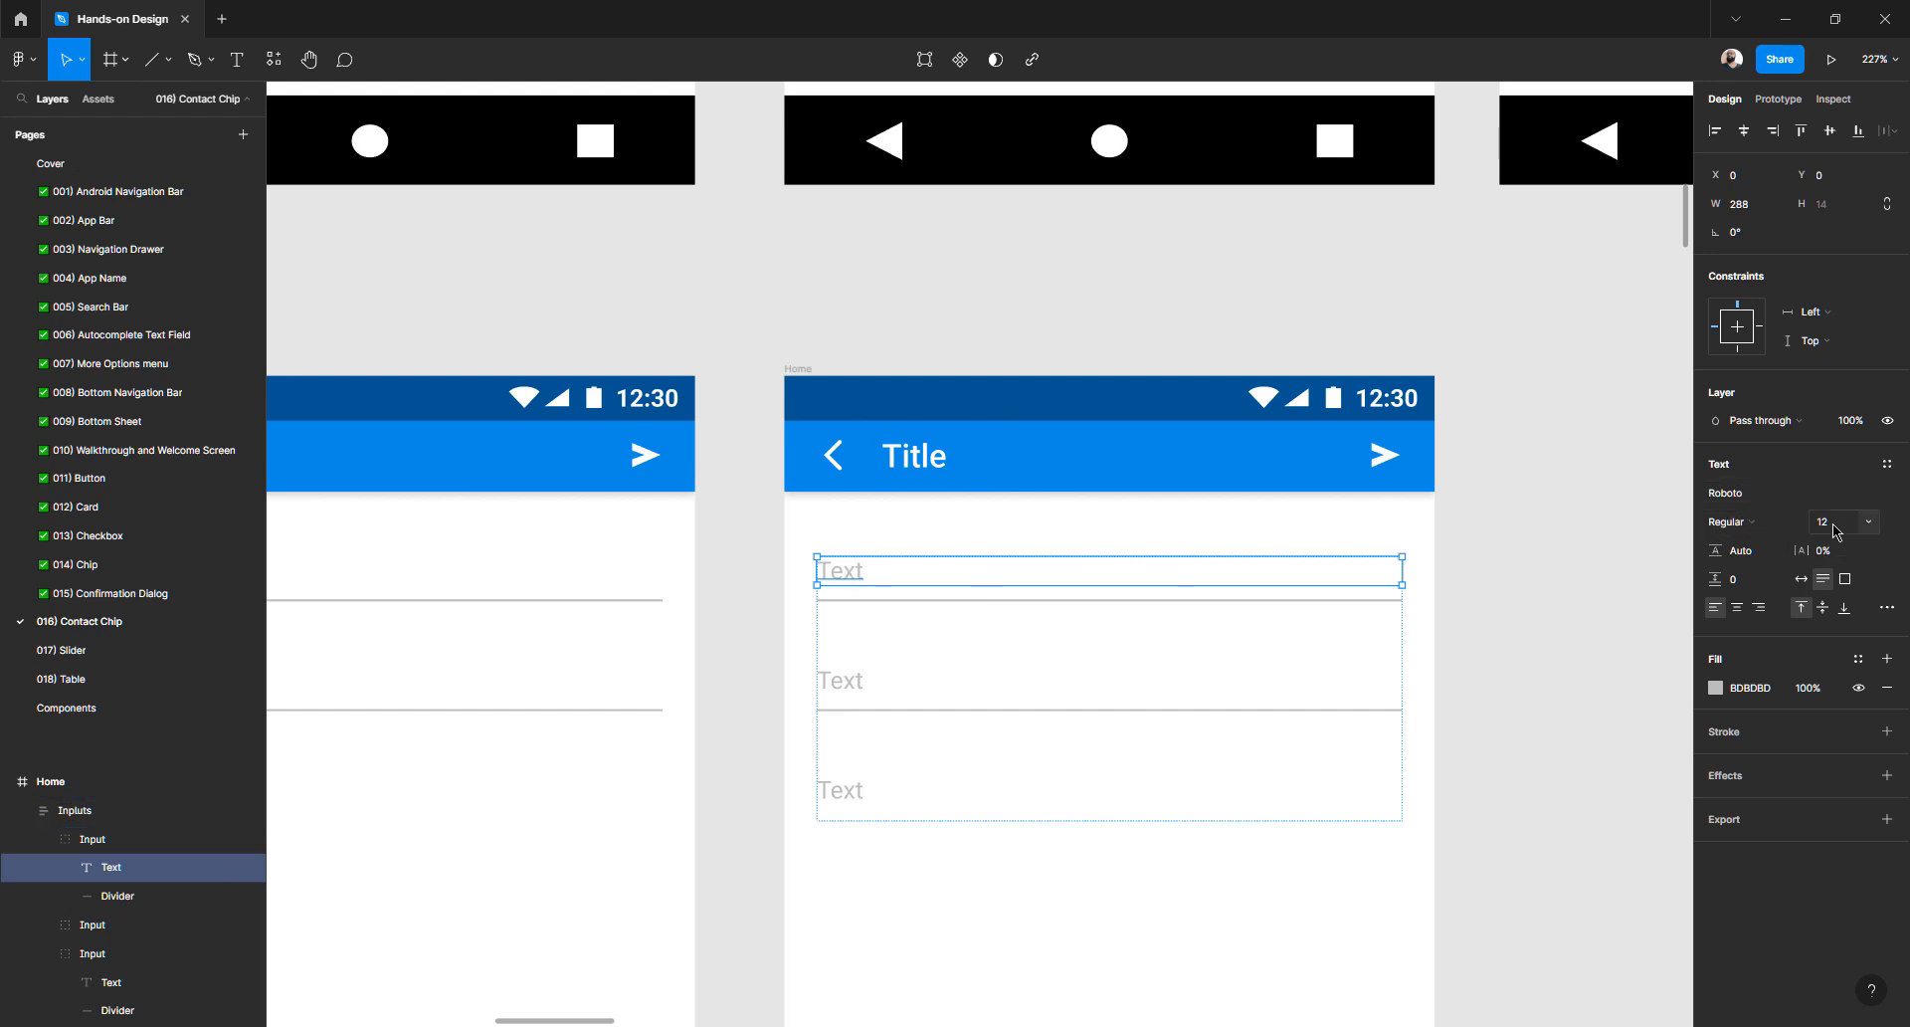
{"action": "left_click", "coordinate": [1860, 419]}
{"action": "type", "text": "0"}
{"action": "key", "text": "Return"}
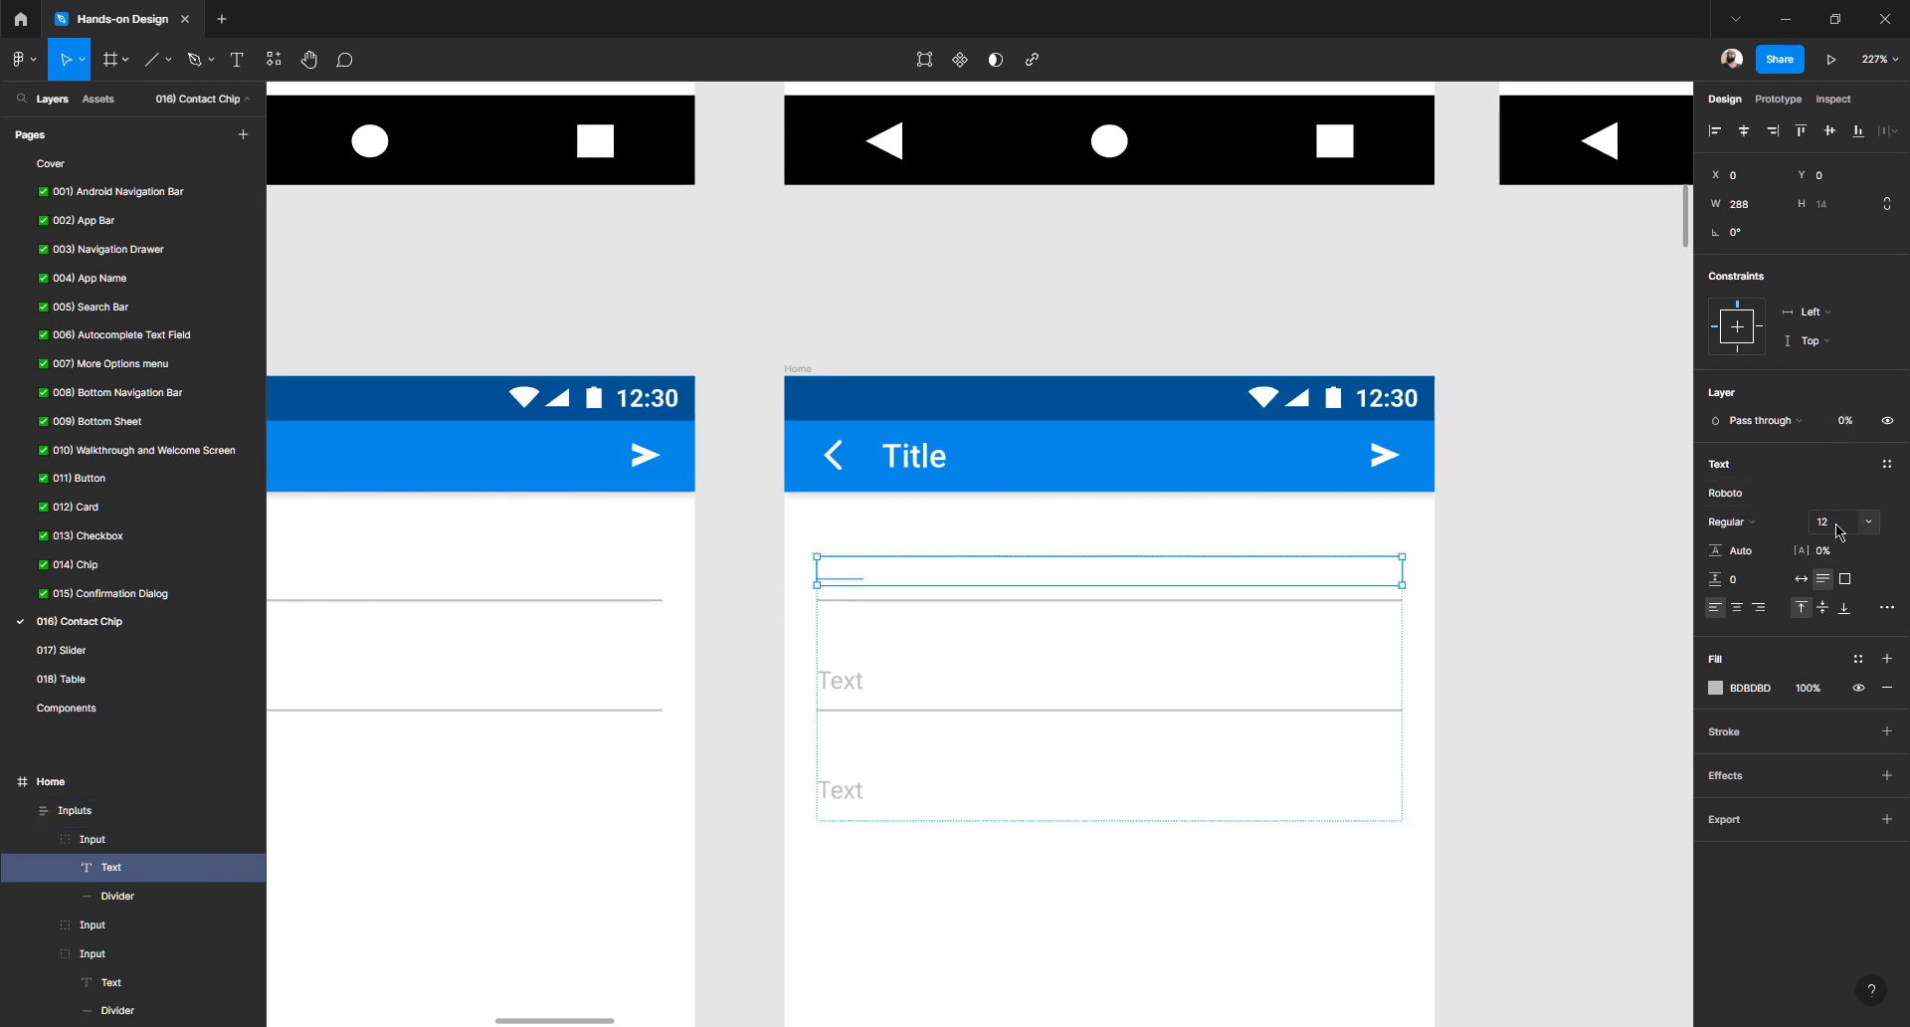
{"action": "left_click", "coordinate": [750, 587]}
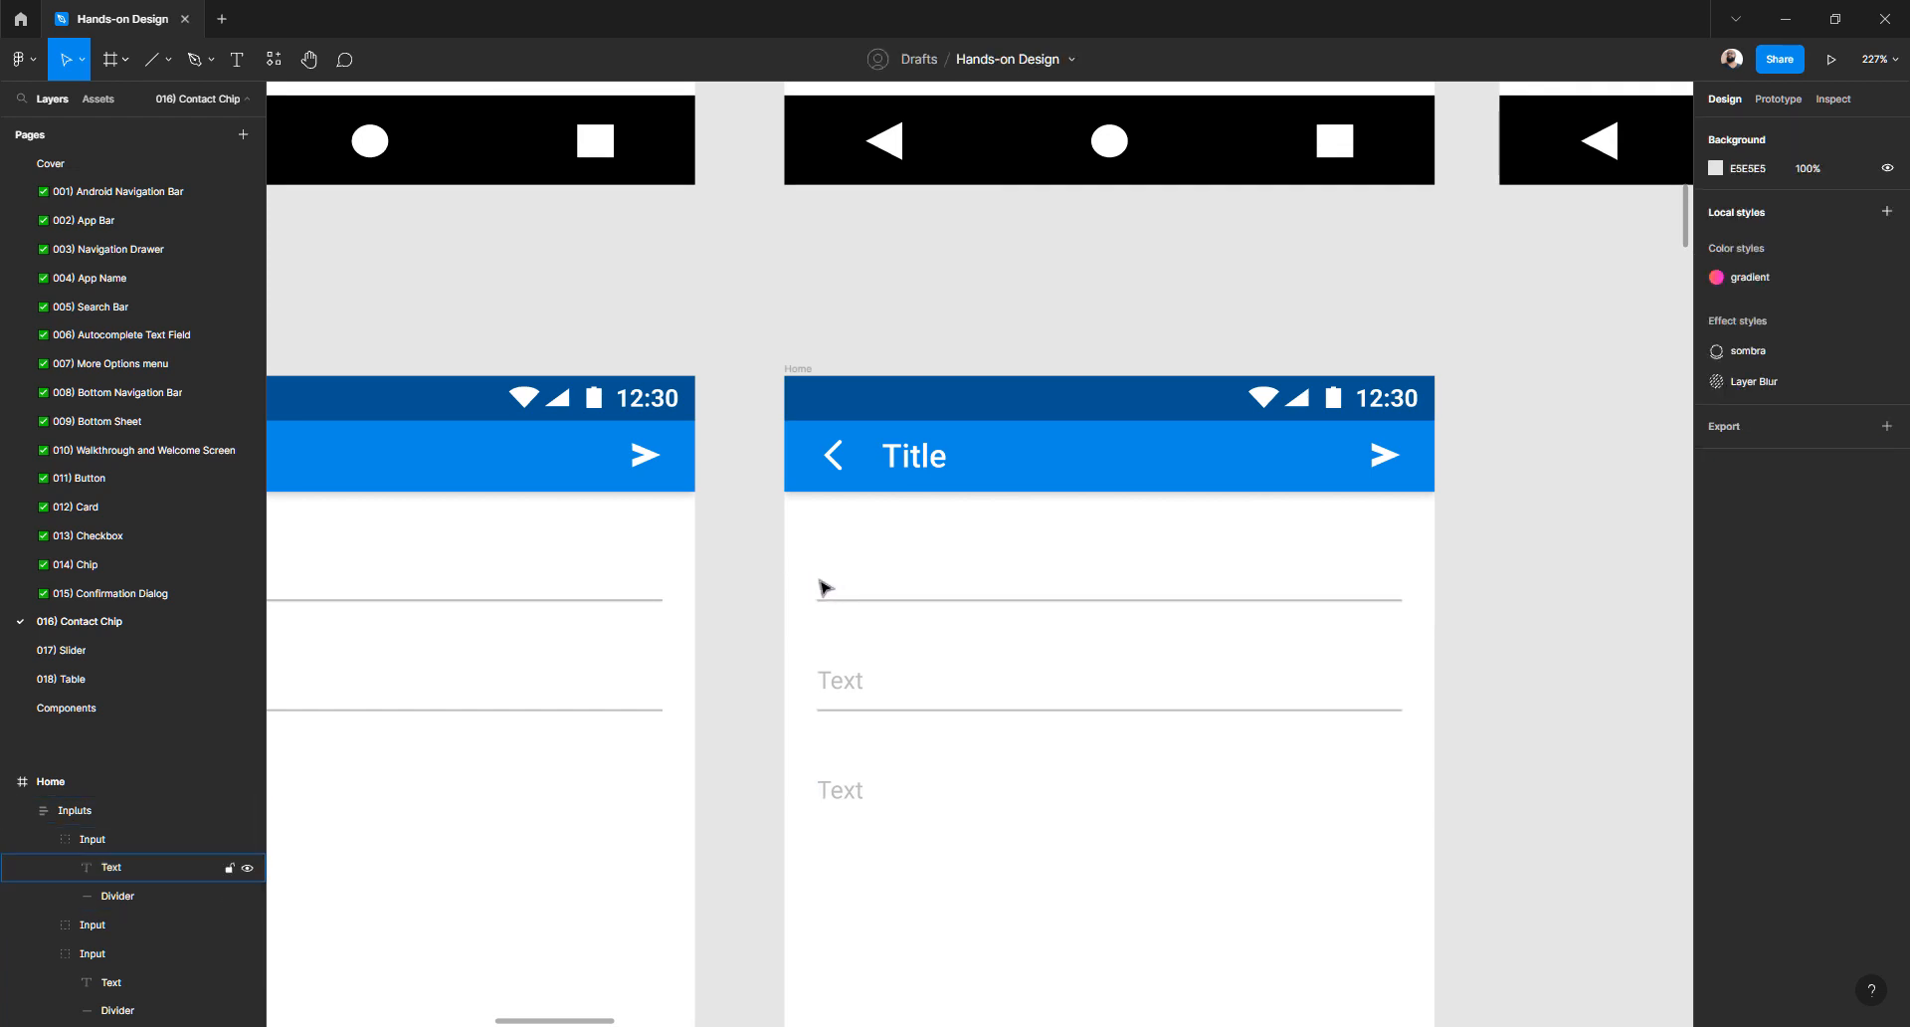
{"action": "scroll", "coordinate": [839, 575], "scroll_direction": "down", "scroll_amount": 5}
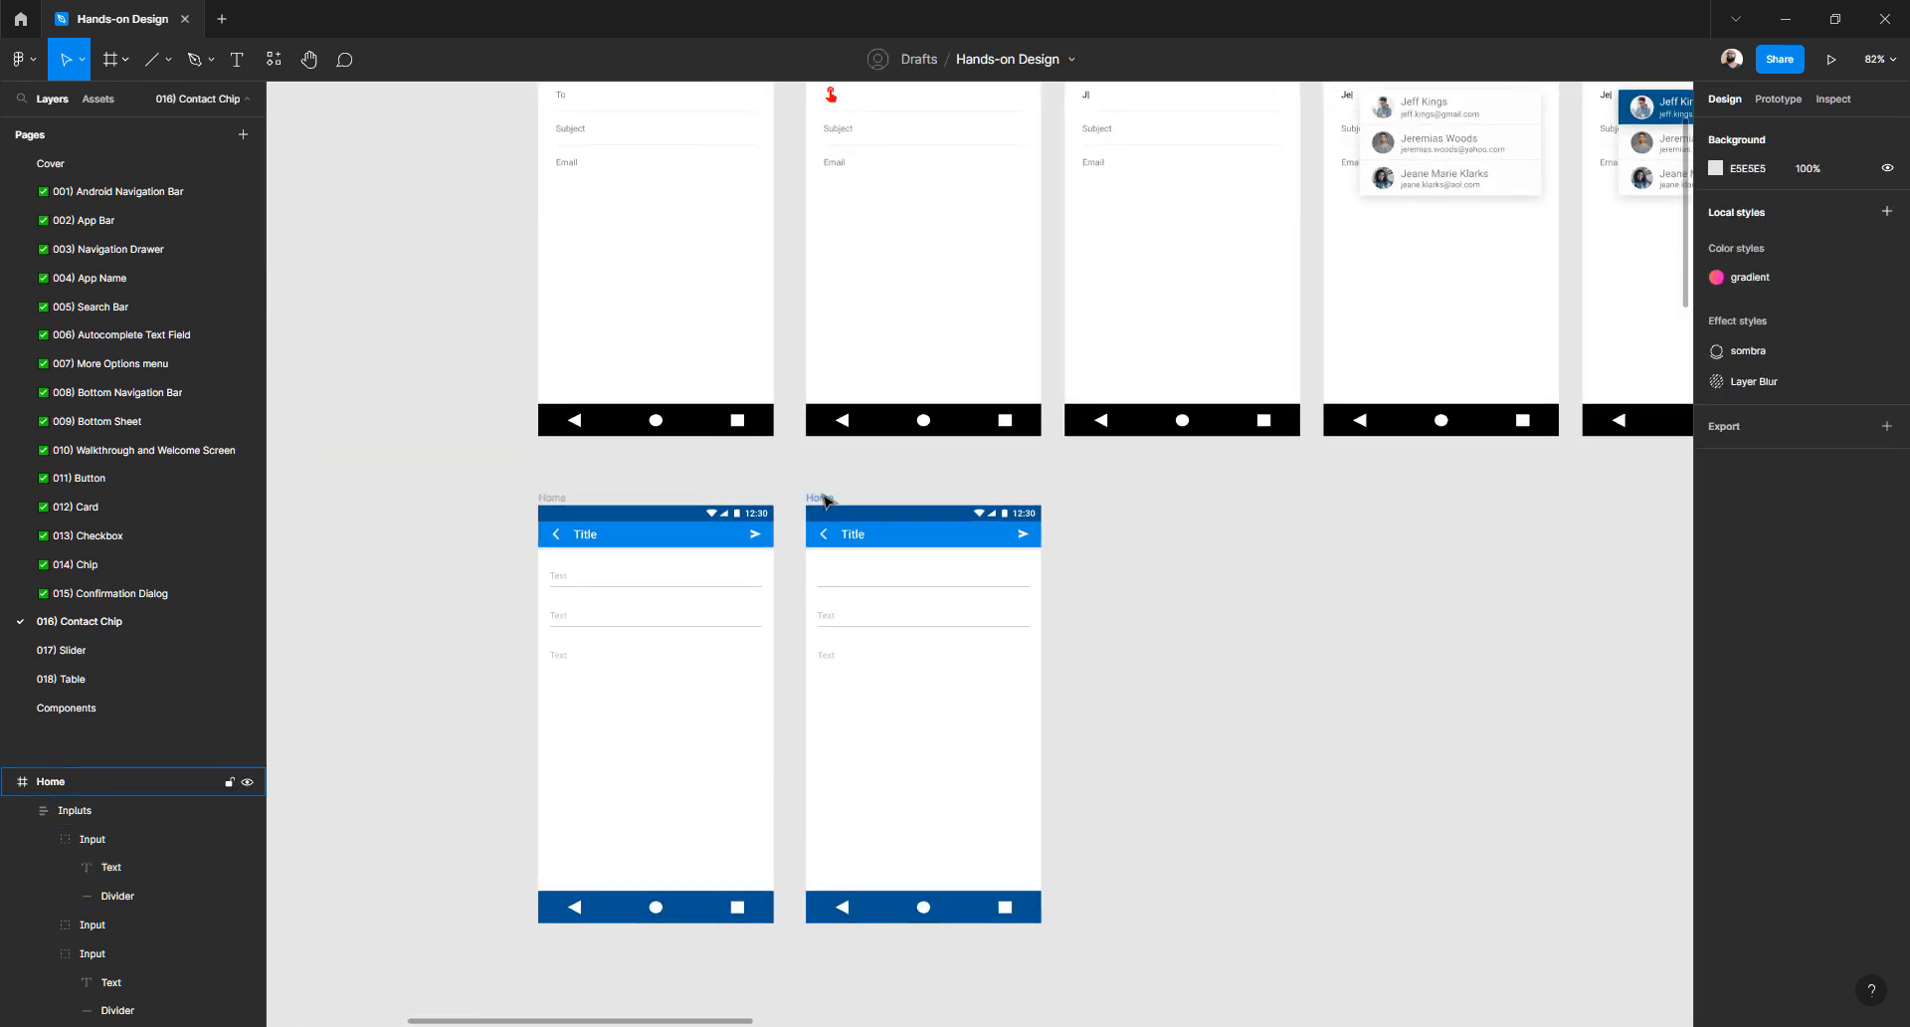
- Duplicate the copied Home frame to its right and rename the middle frame 'Home selecting'
{"action": "left_click_drag", "start_coordinate": [832, 492], "coordinate": [1084, 505]}
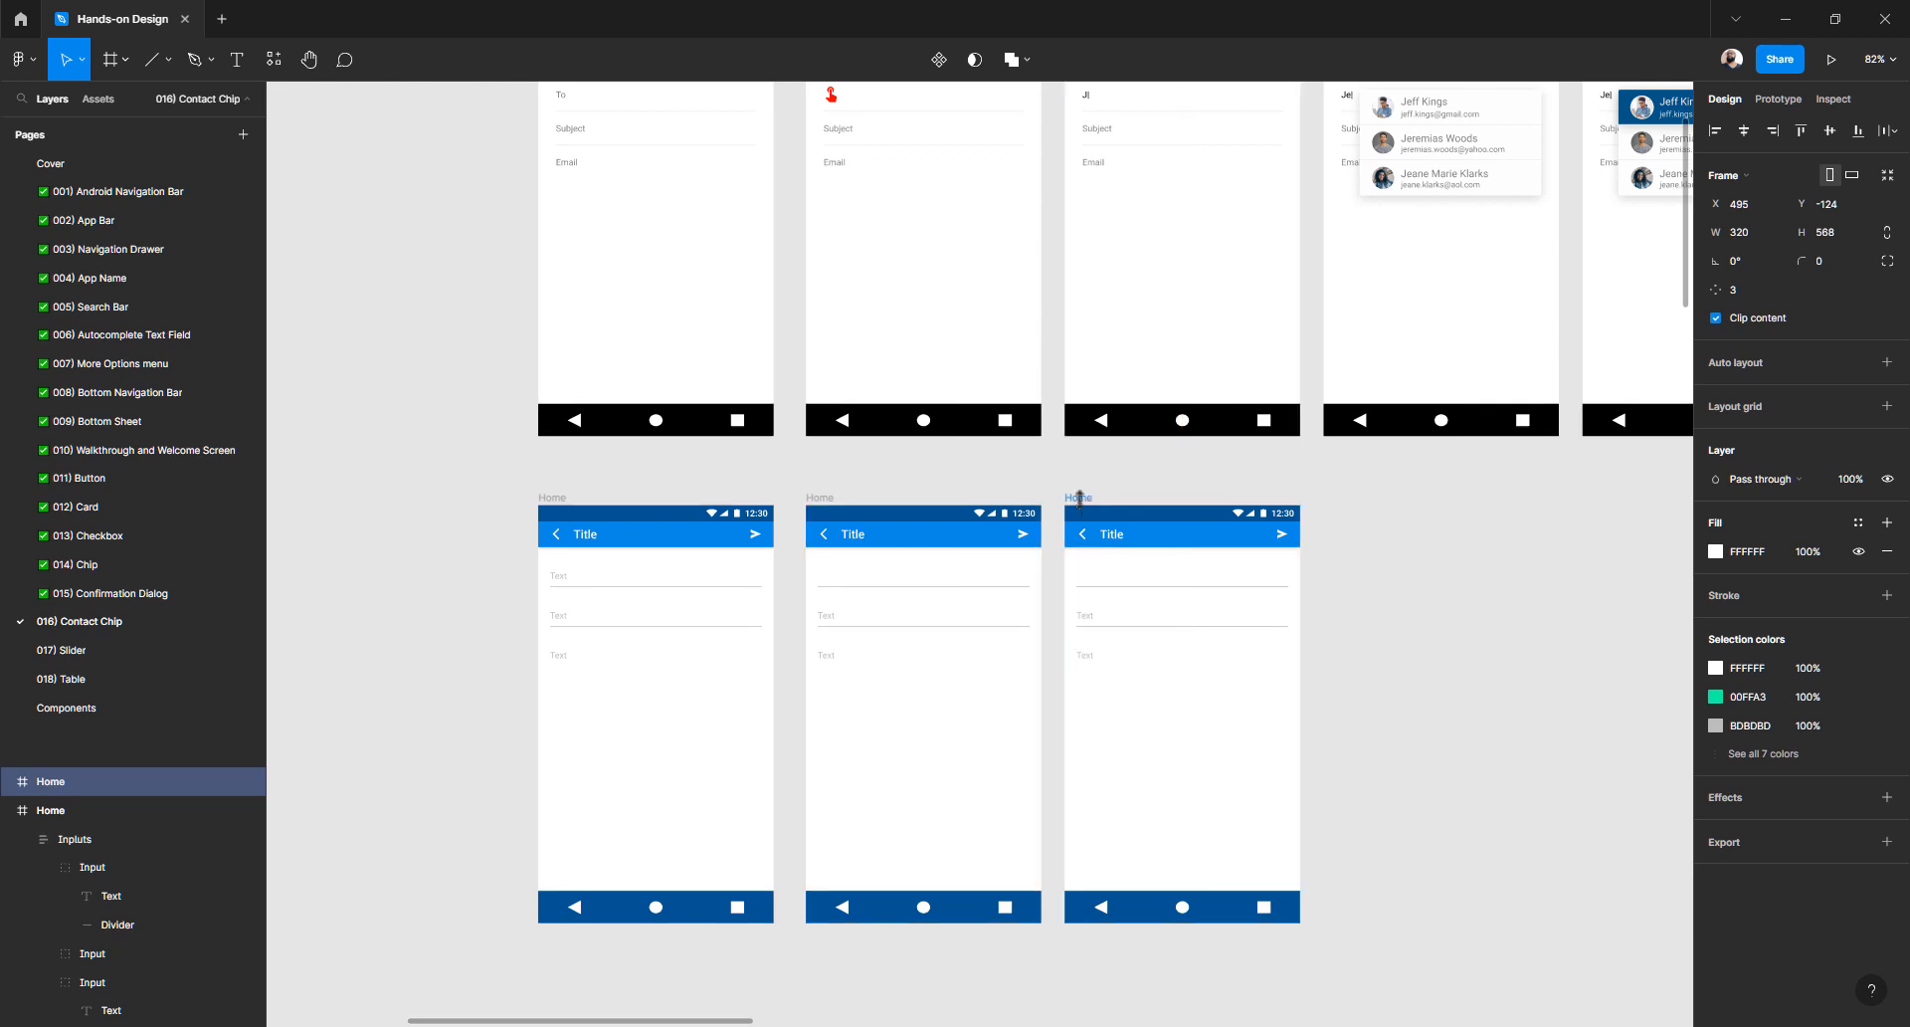
{"action": "scroll", "coordinate": [951, 533], "scroll_direction": "up", "scroll_amount": 5}
{"action": "scroll", "coordinate": [900, 511], "scroll_direction": "down", "scroll_amount": 5}
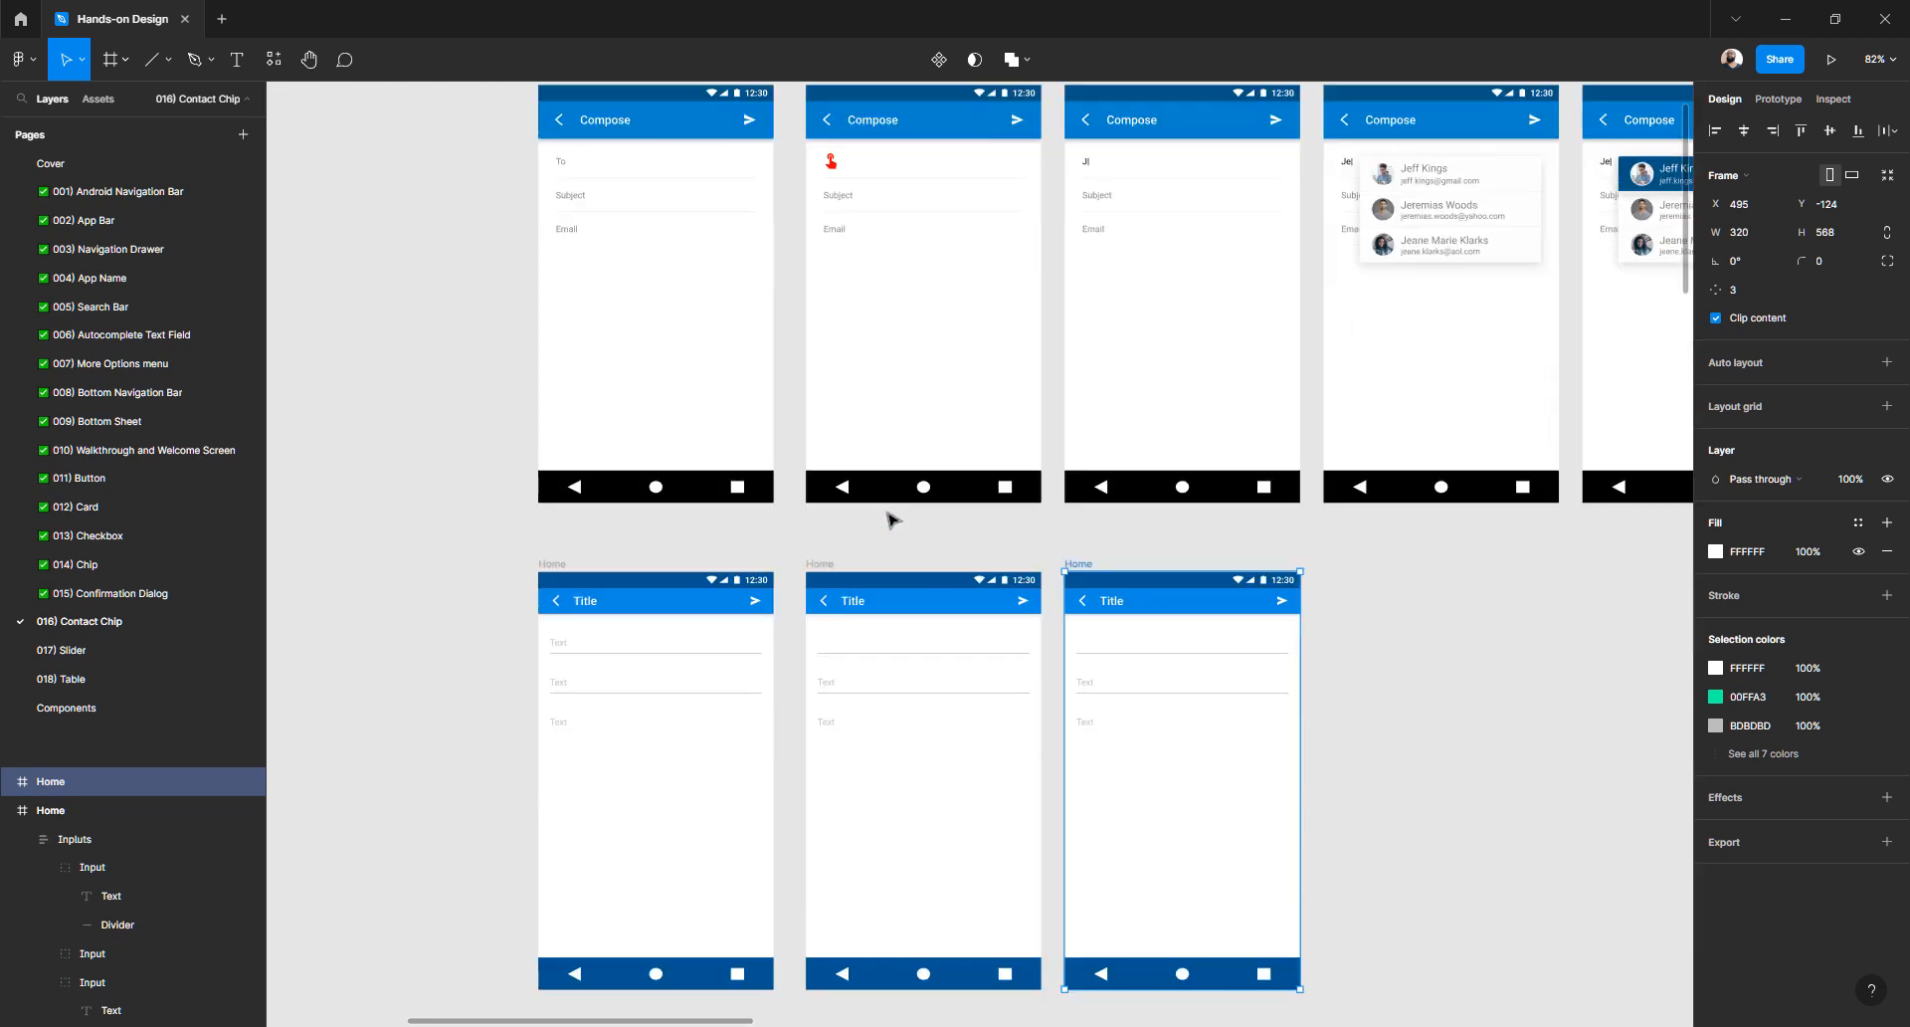
{"action": "left_click", "coordinate": [823, 569]}
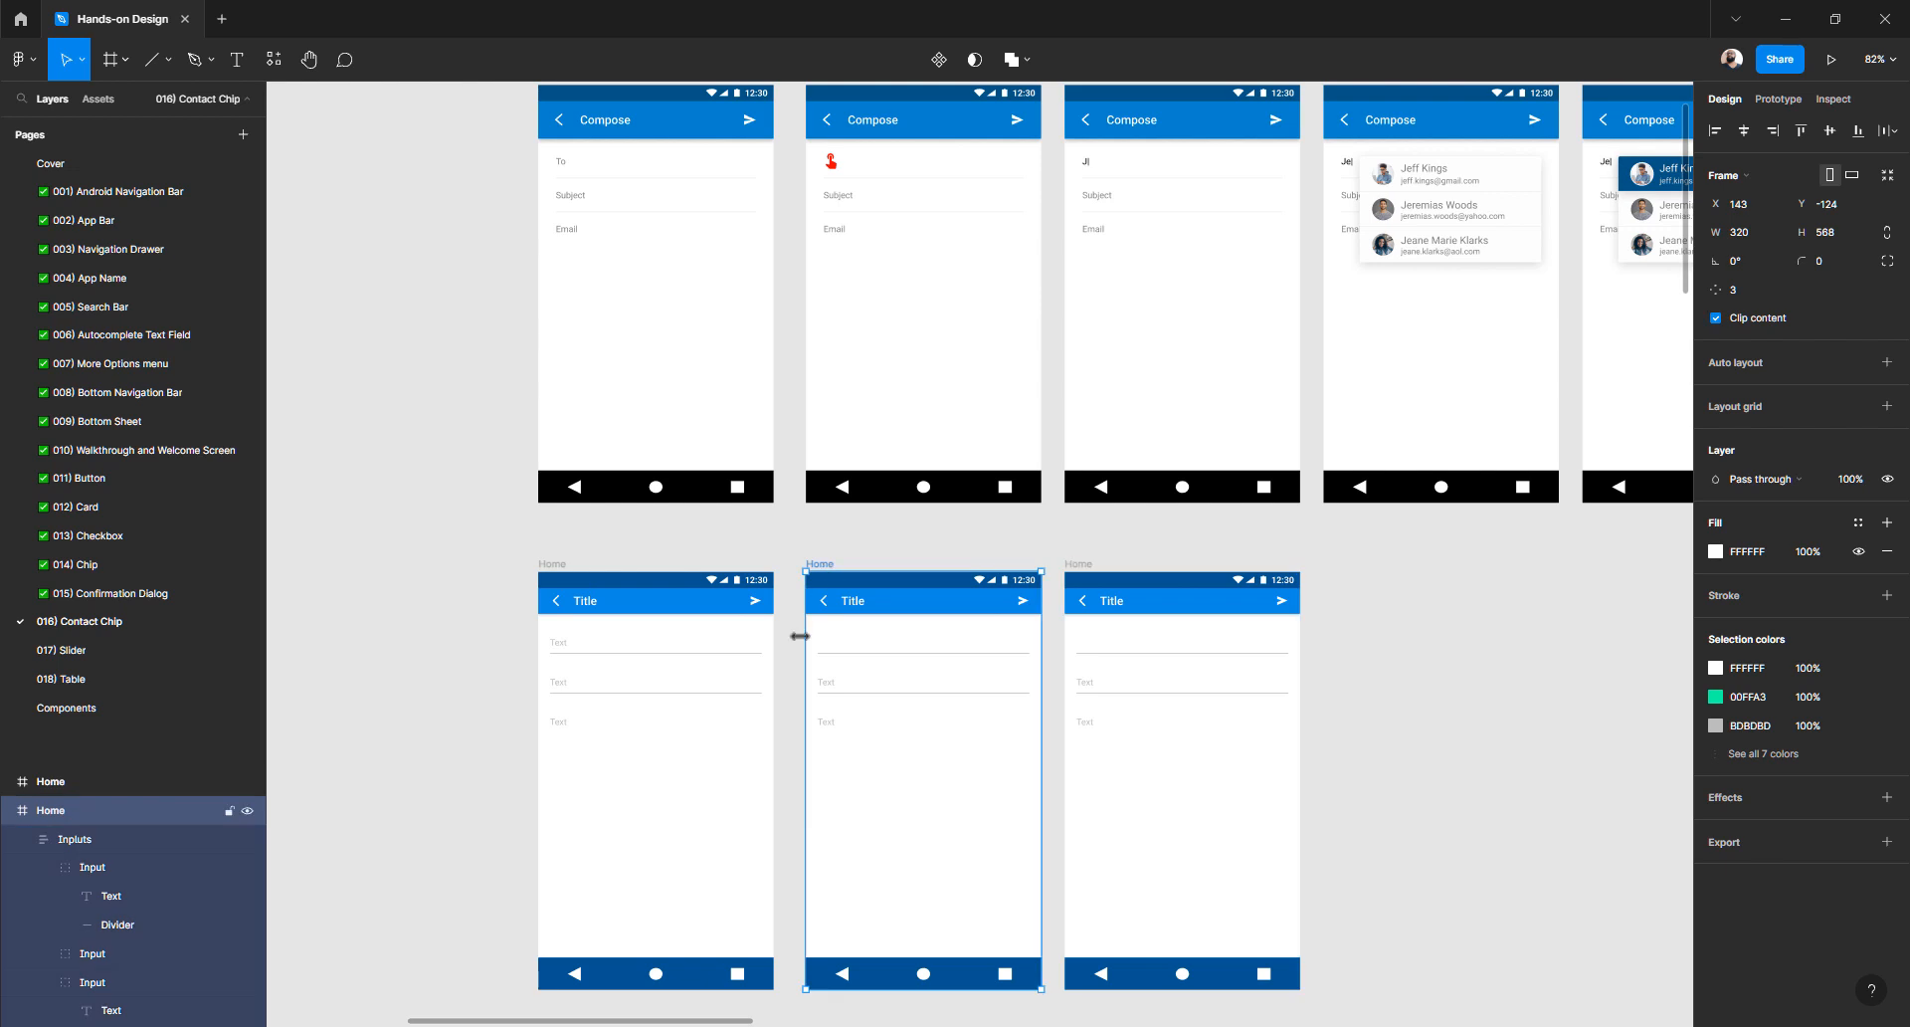
{"action": "double_click", "coordinate": [101, 815]}
{"action": "left_click", "coordinate": [127, 817]}
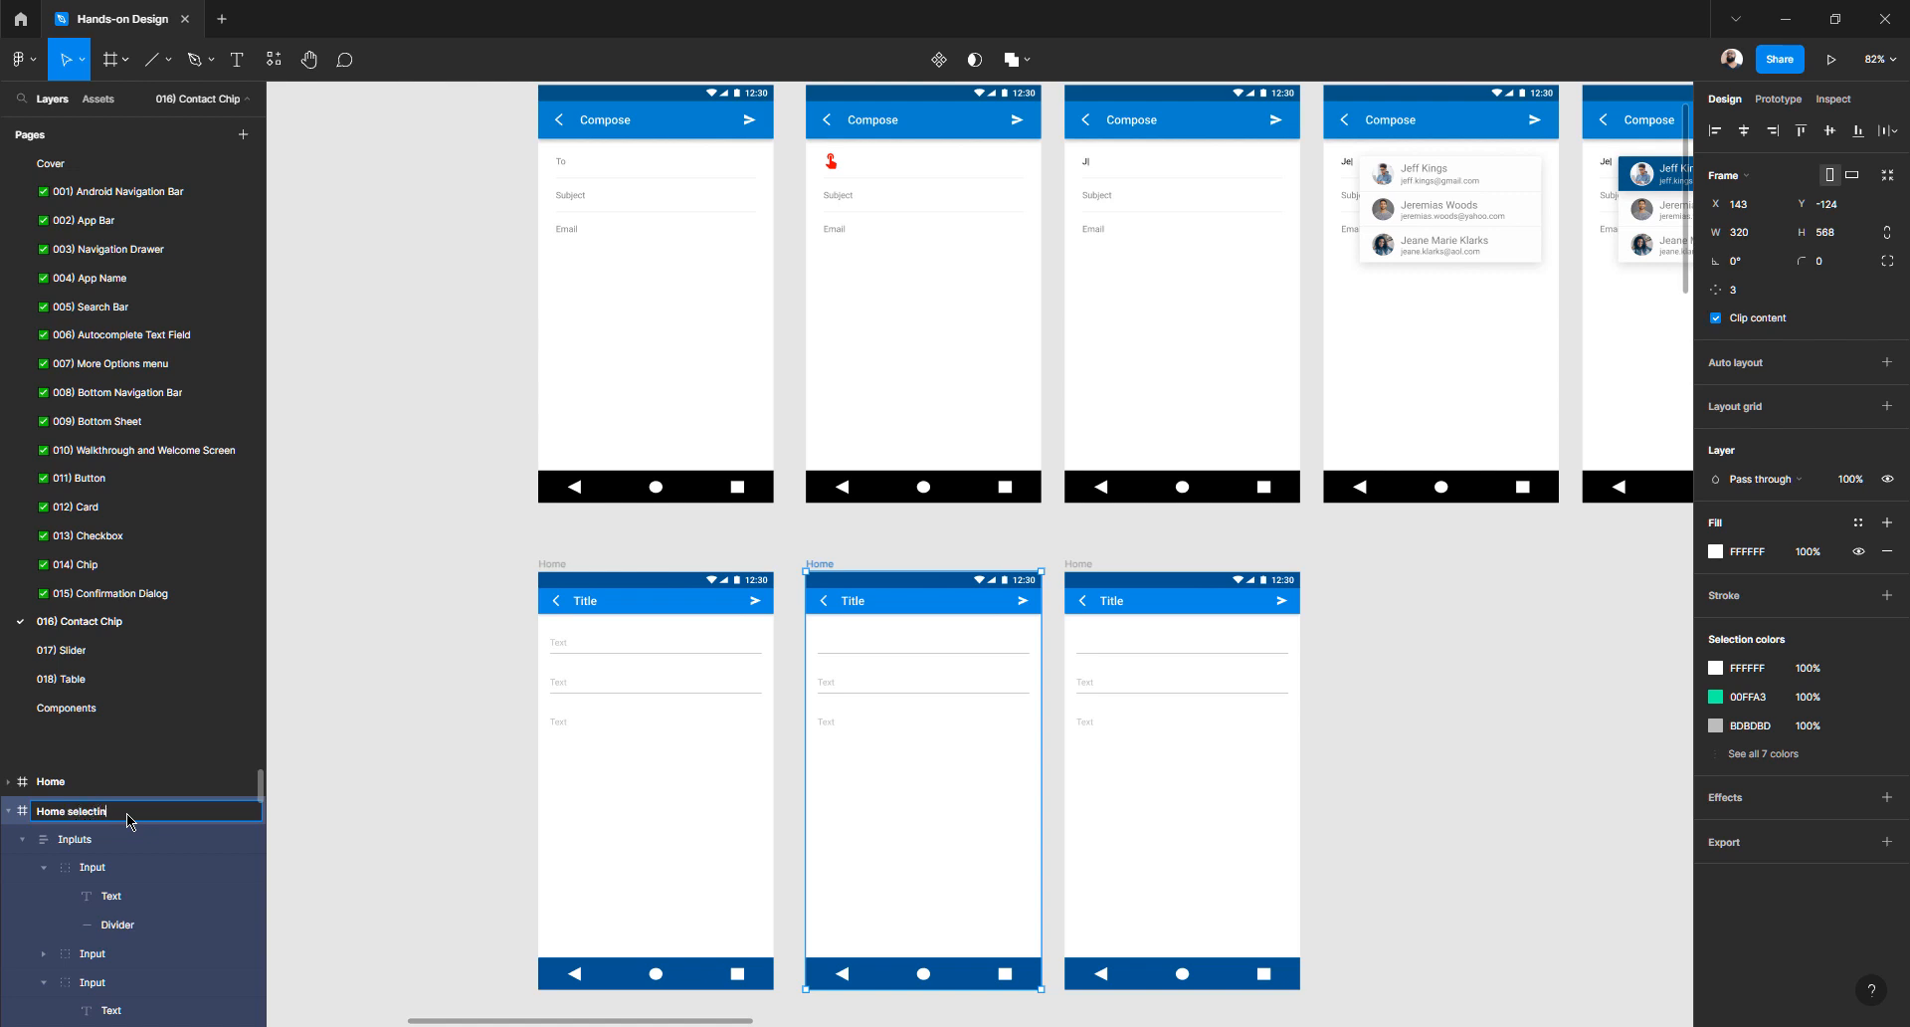
{"action": "type", "text": "g"}
{"action": "key", "text": "Return"}
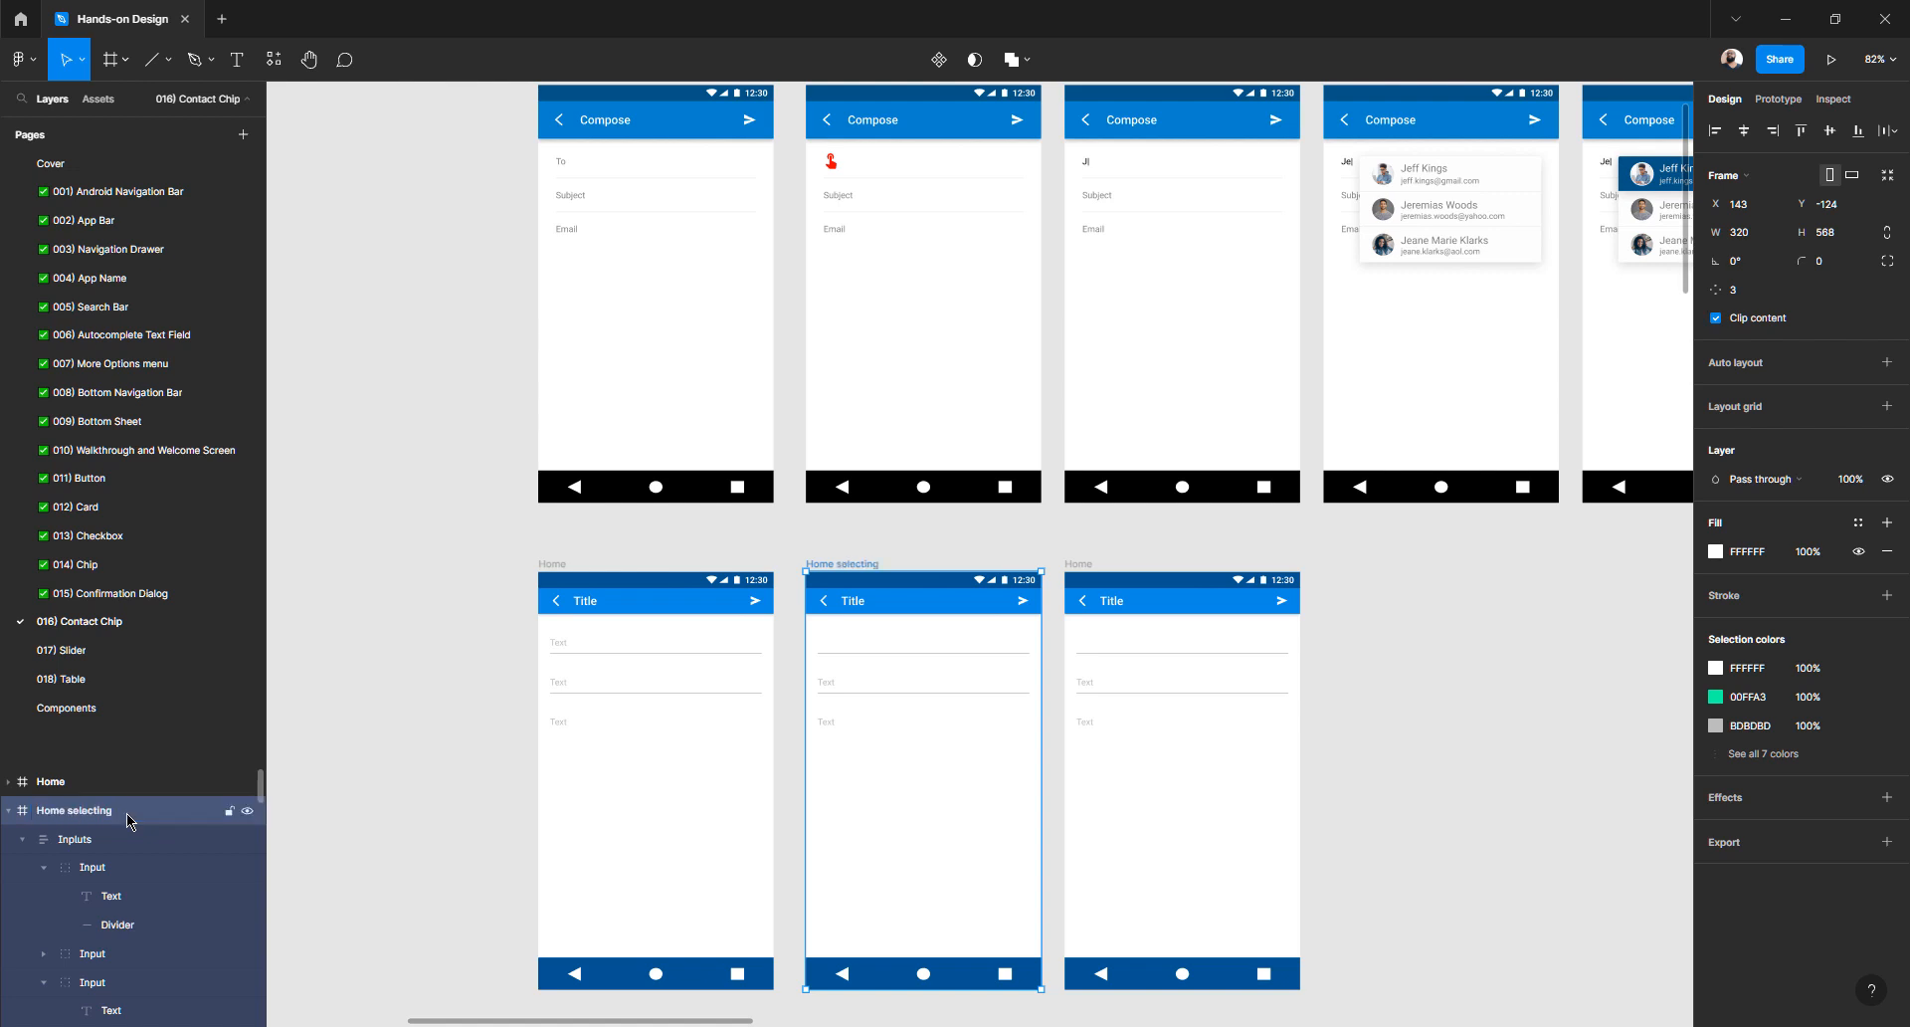
- Rename the third frame 'Home typing title'
{"action": "left_click", "coordinate": [1079, 565]}
{"action": "double_click", "coordinate": [71, 786]}
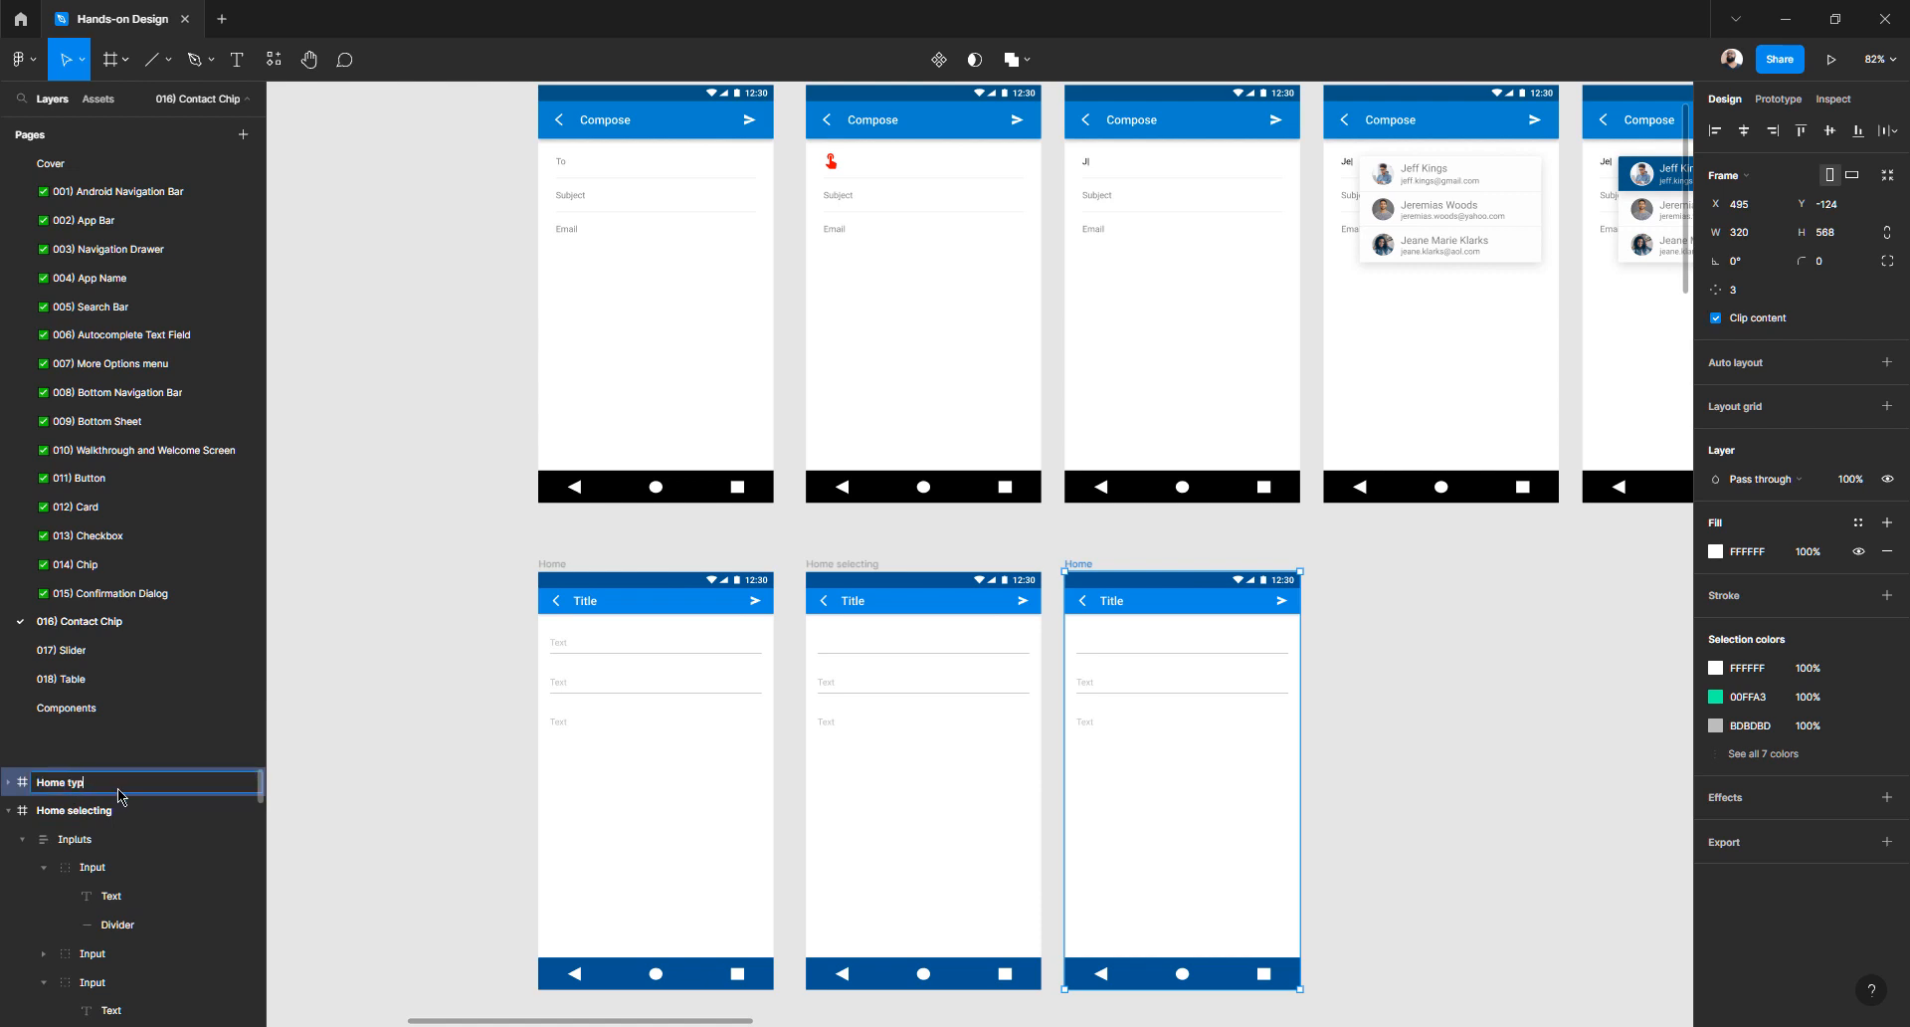
{"action": "type", "text": "typing"}
{"action": "key", "text": "Return"}
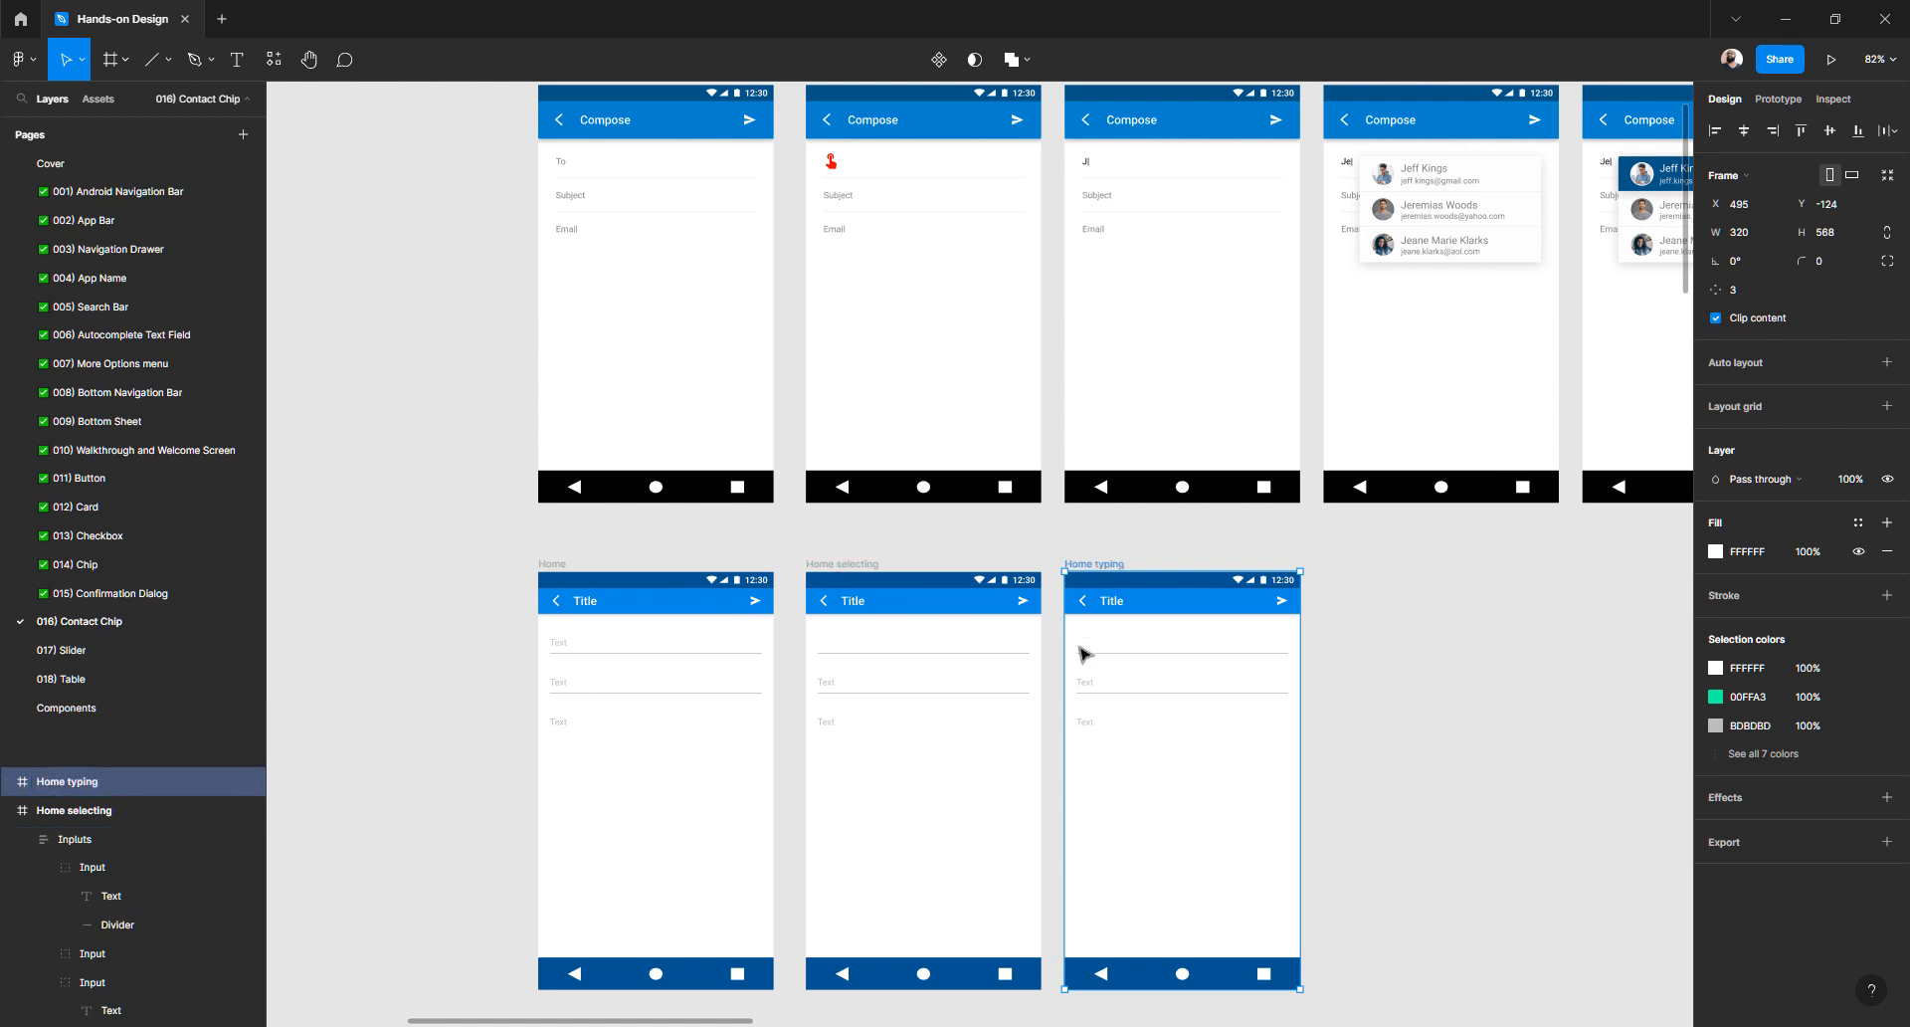
{"action": "double_click", "coordinate": [100, 784]}
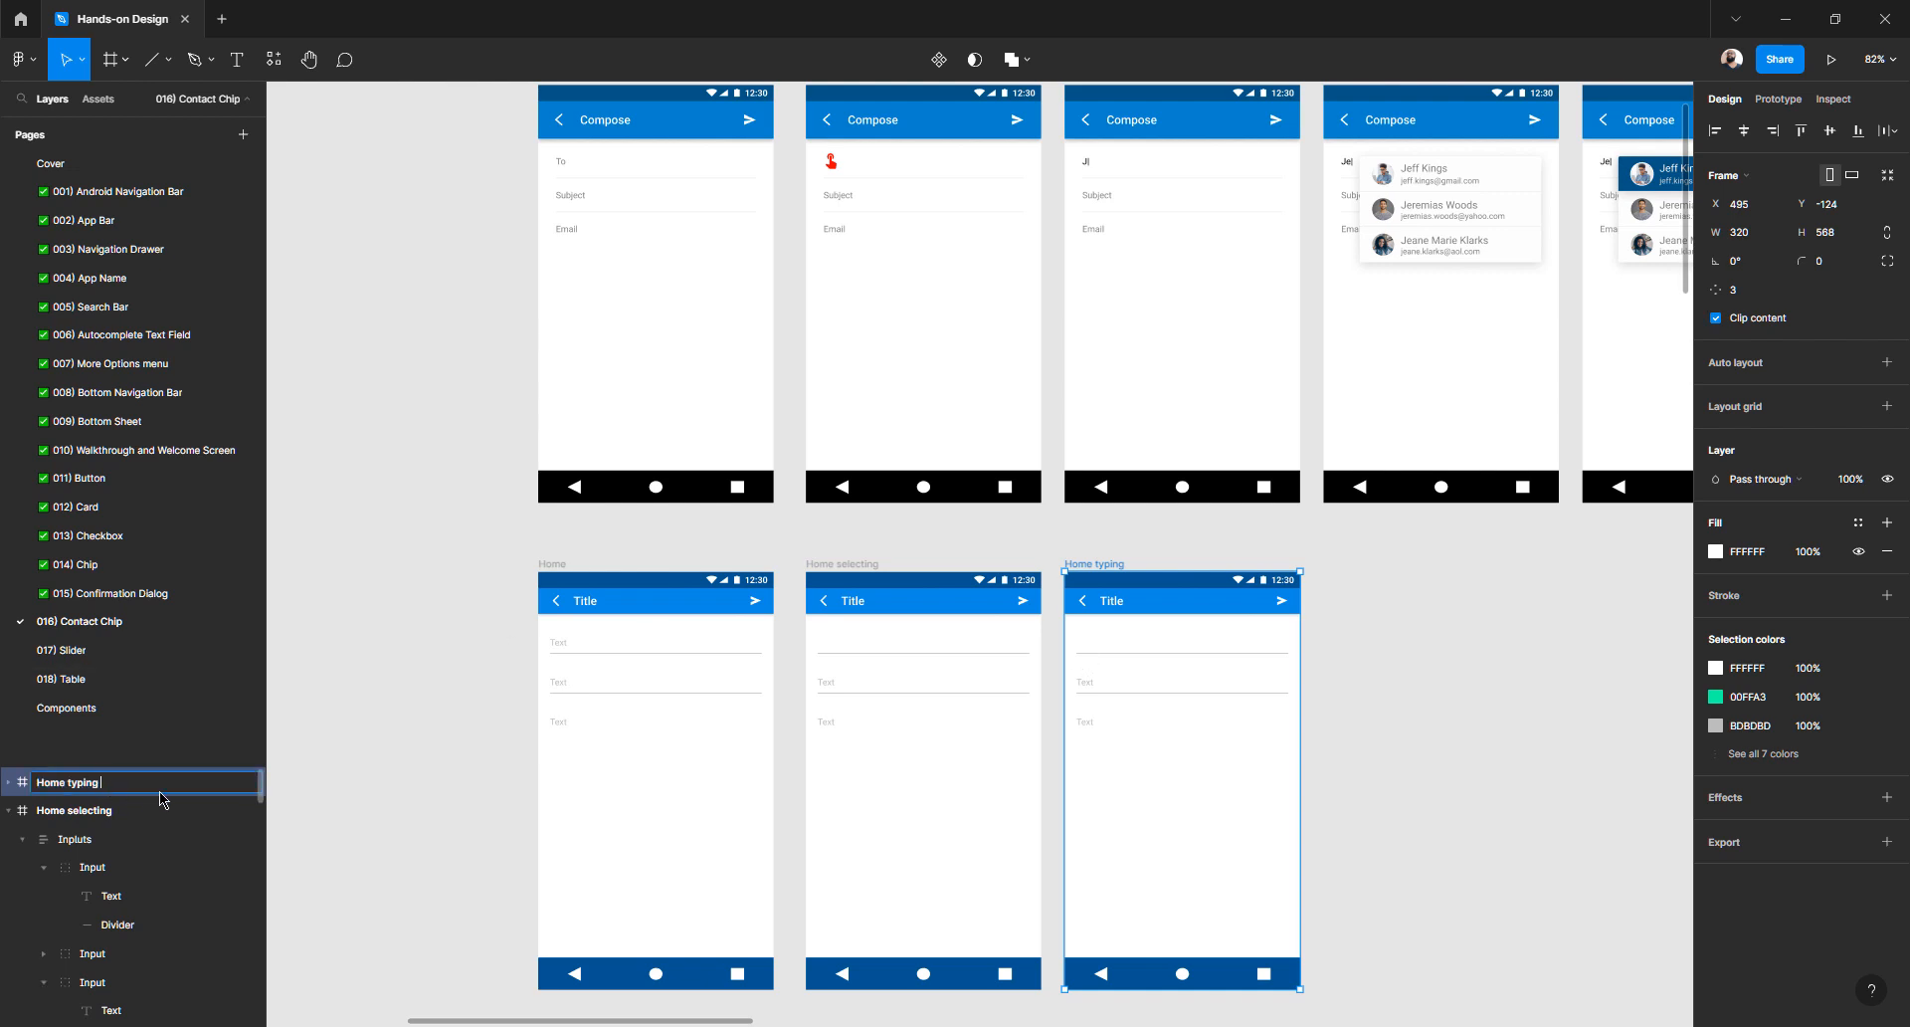
{"action": "type", "text": "title"}
{"action": "key", "text": "Return"}
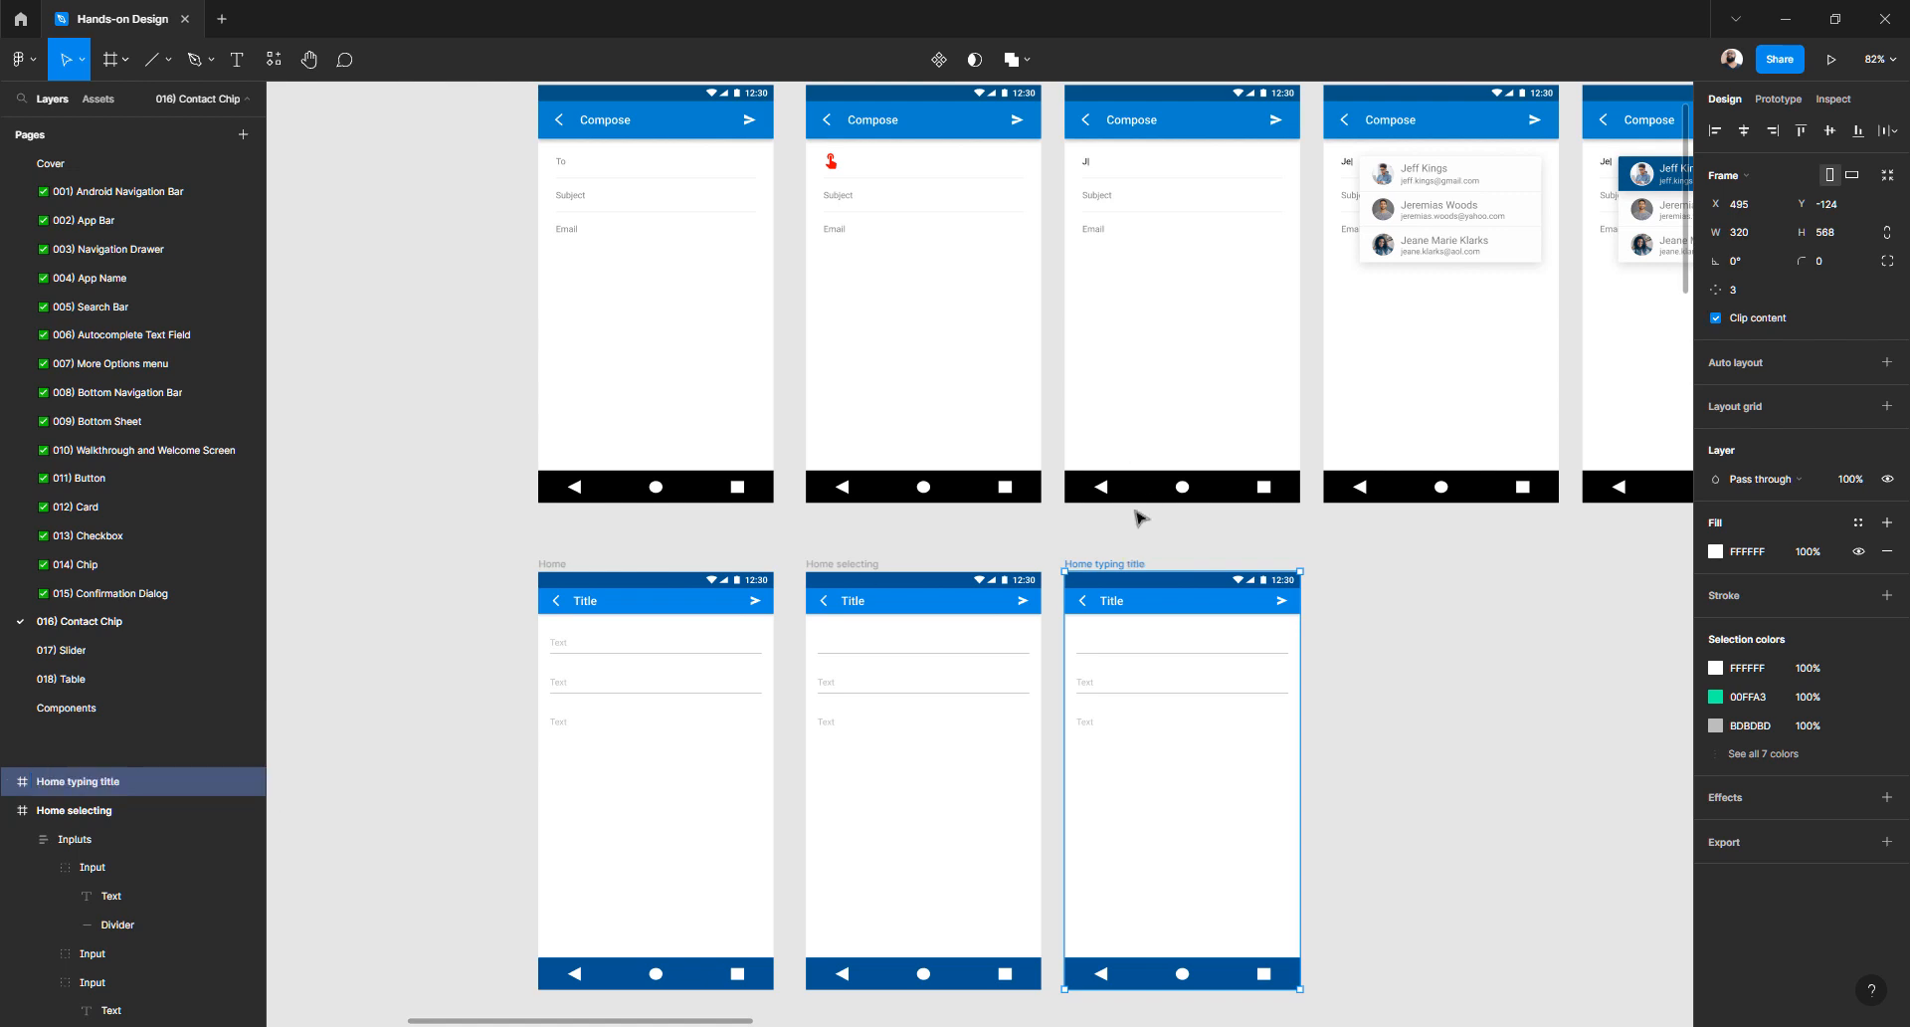
- Give the first placeholder text in Home typing title a dark 0F0F0F fill
{"action": "left_click", "coordinate": [1091, 652], "text": "ctrl"}
{"action": "scroll", "coordinate": [1091, 653], "scroll_direction": "up", "scroll_amount": 10}
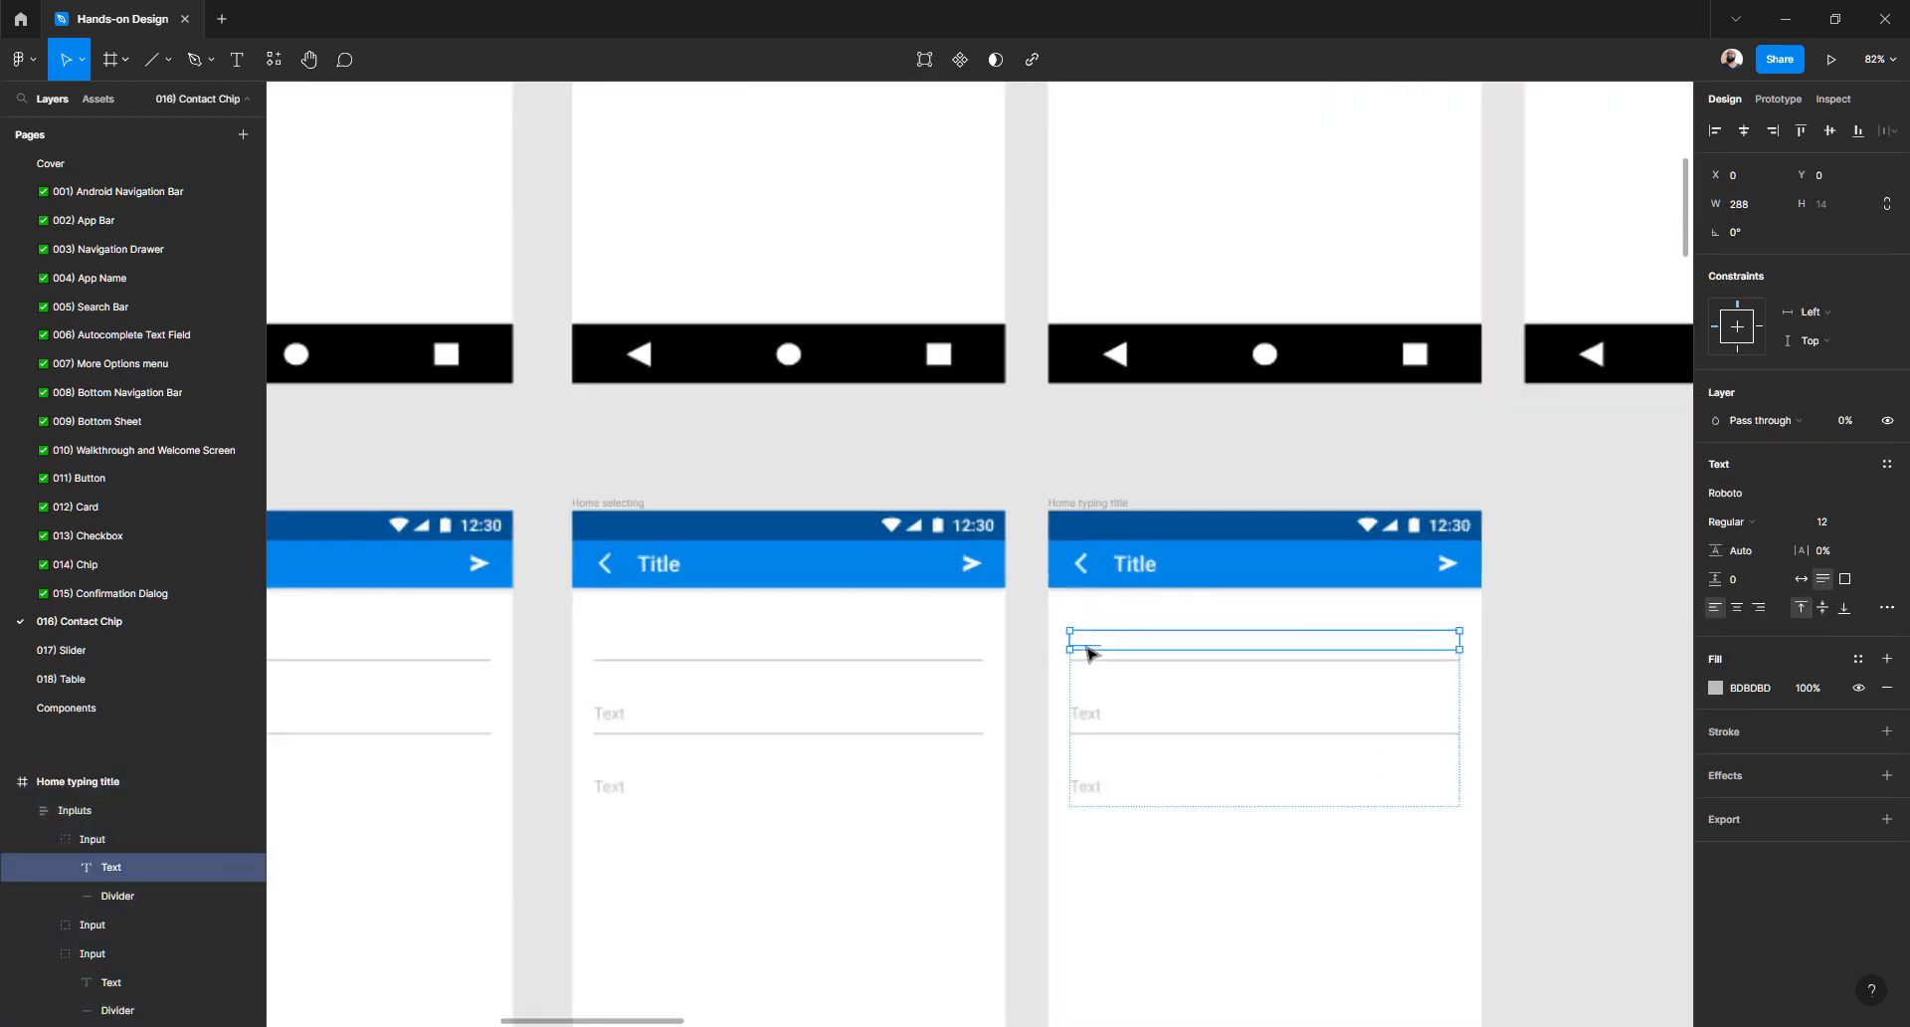
{"action": "left_click", "coordinate": [1715, 688]}
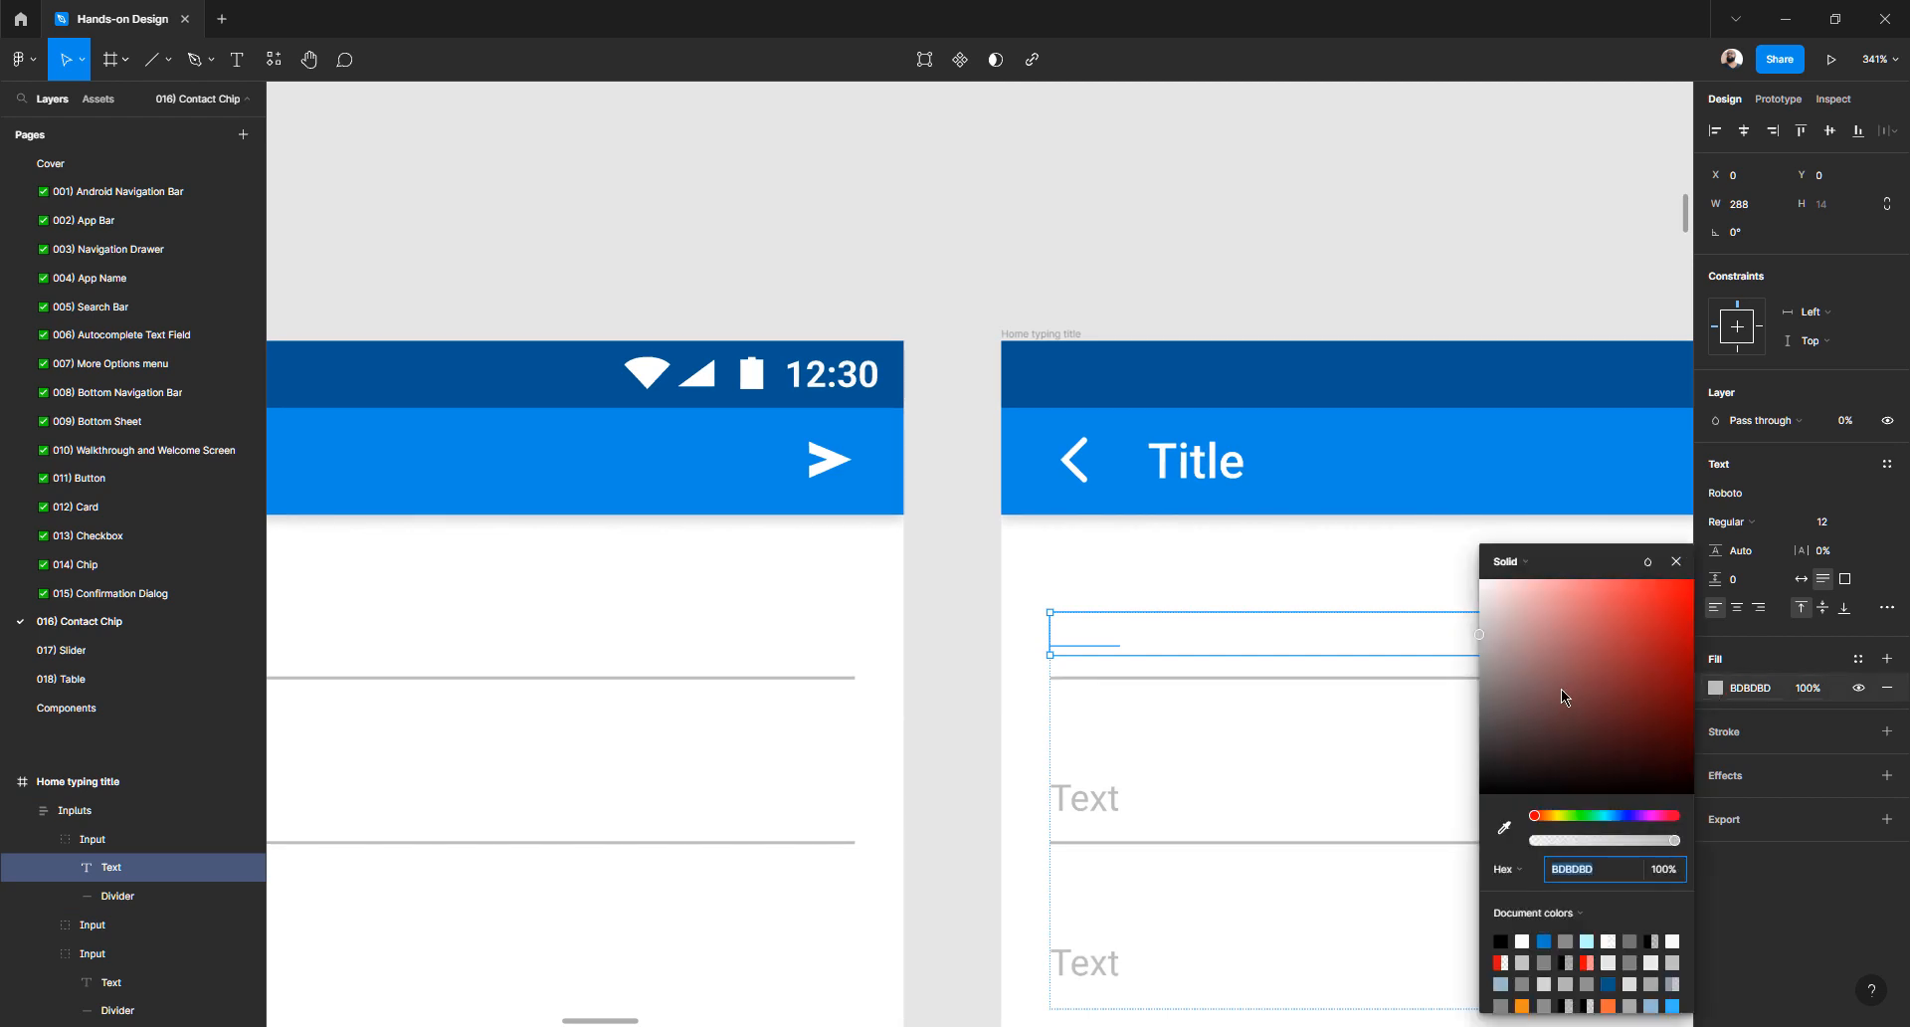
{"action": "left_click_drag", "start_coordinate": [1565, 687], "coordinate": [1465, 844]}
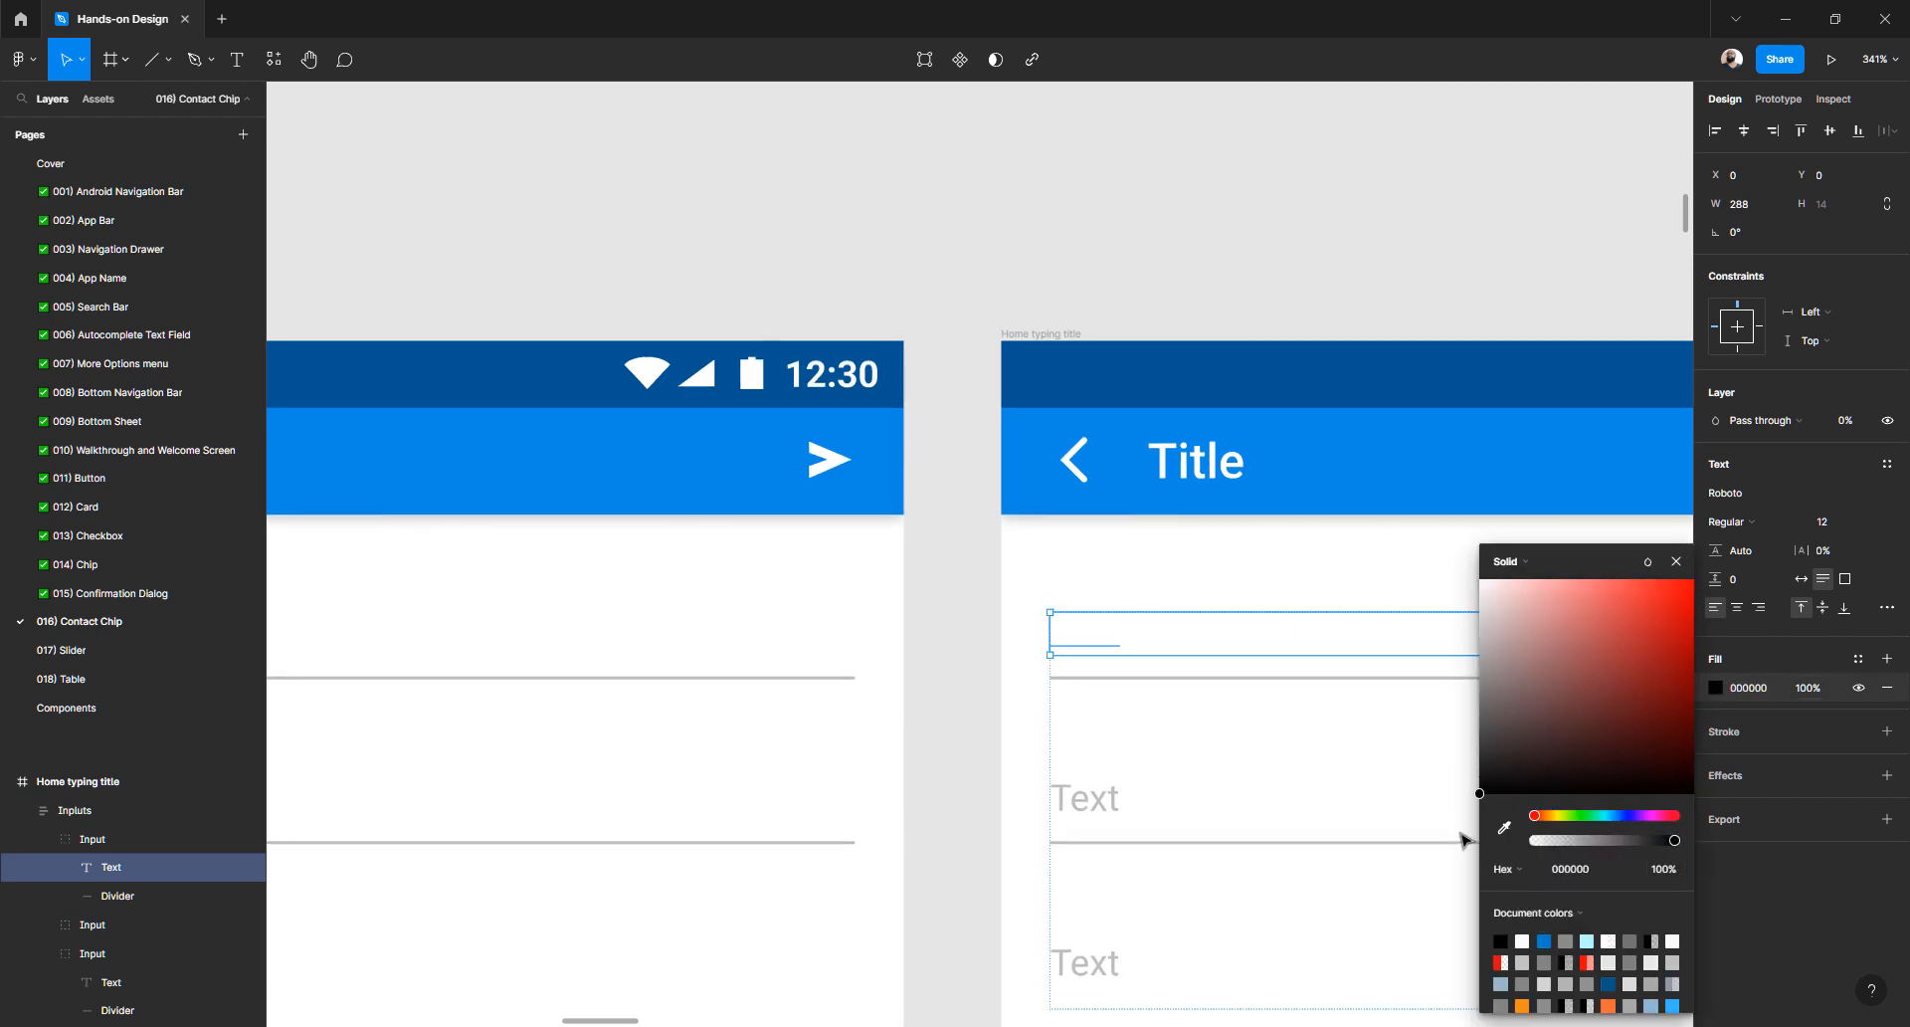
{"action": "left_click_drag", "start_coordinate": [1463, 793], "coordinate": [1462, 786]}
{"action": "left_click_drag", "start_coordinate": [1463, 793], "coordinate": [1463, 794]}
- Restore the placeholder fill to 100% opacity so the dark text shows, then deselect
{"action": "left_click", "coordinate": [1846, 420]}
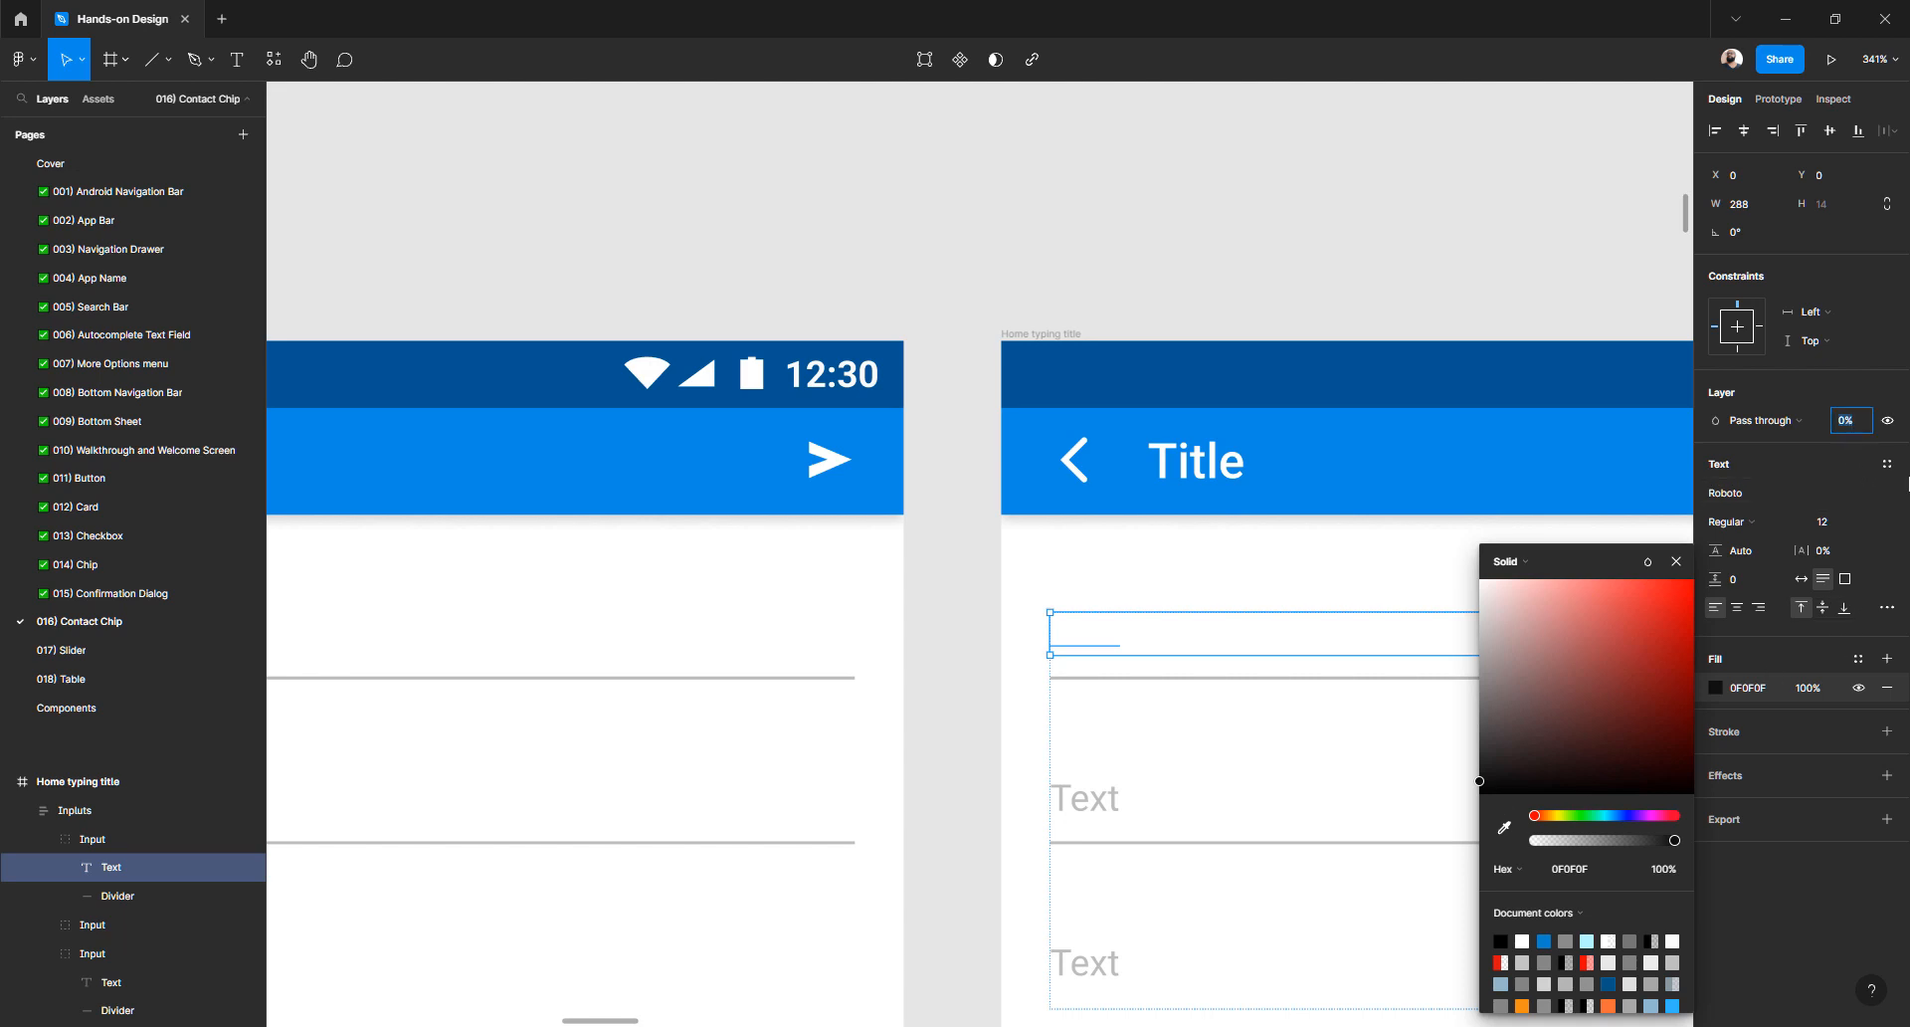
{"action": "key", "text": "Return"}
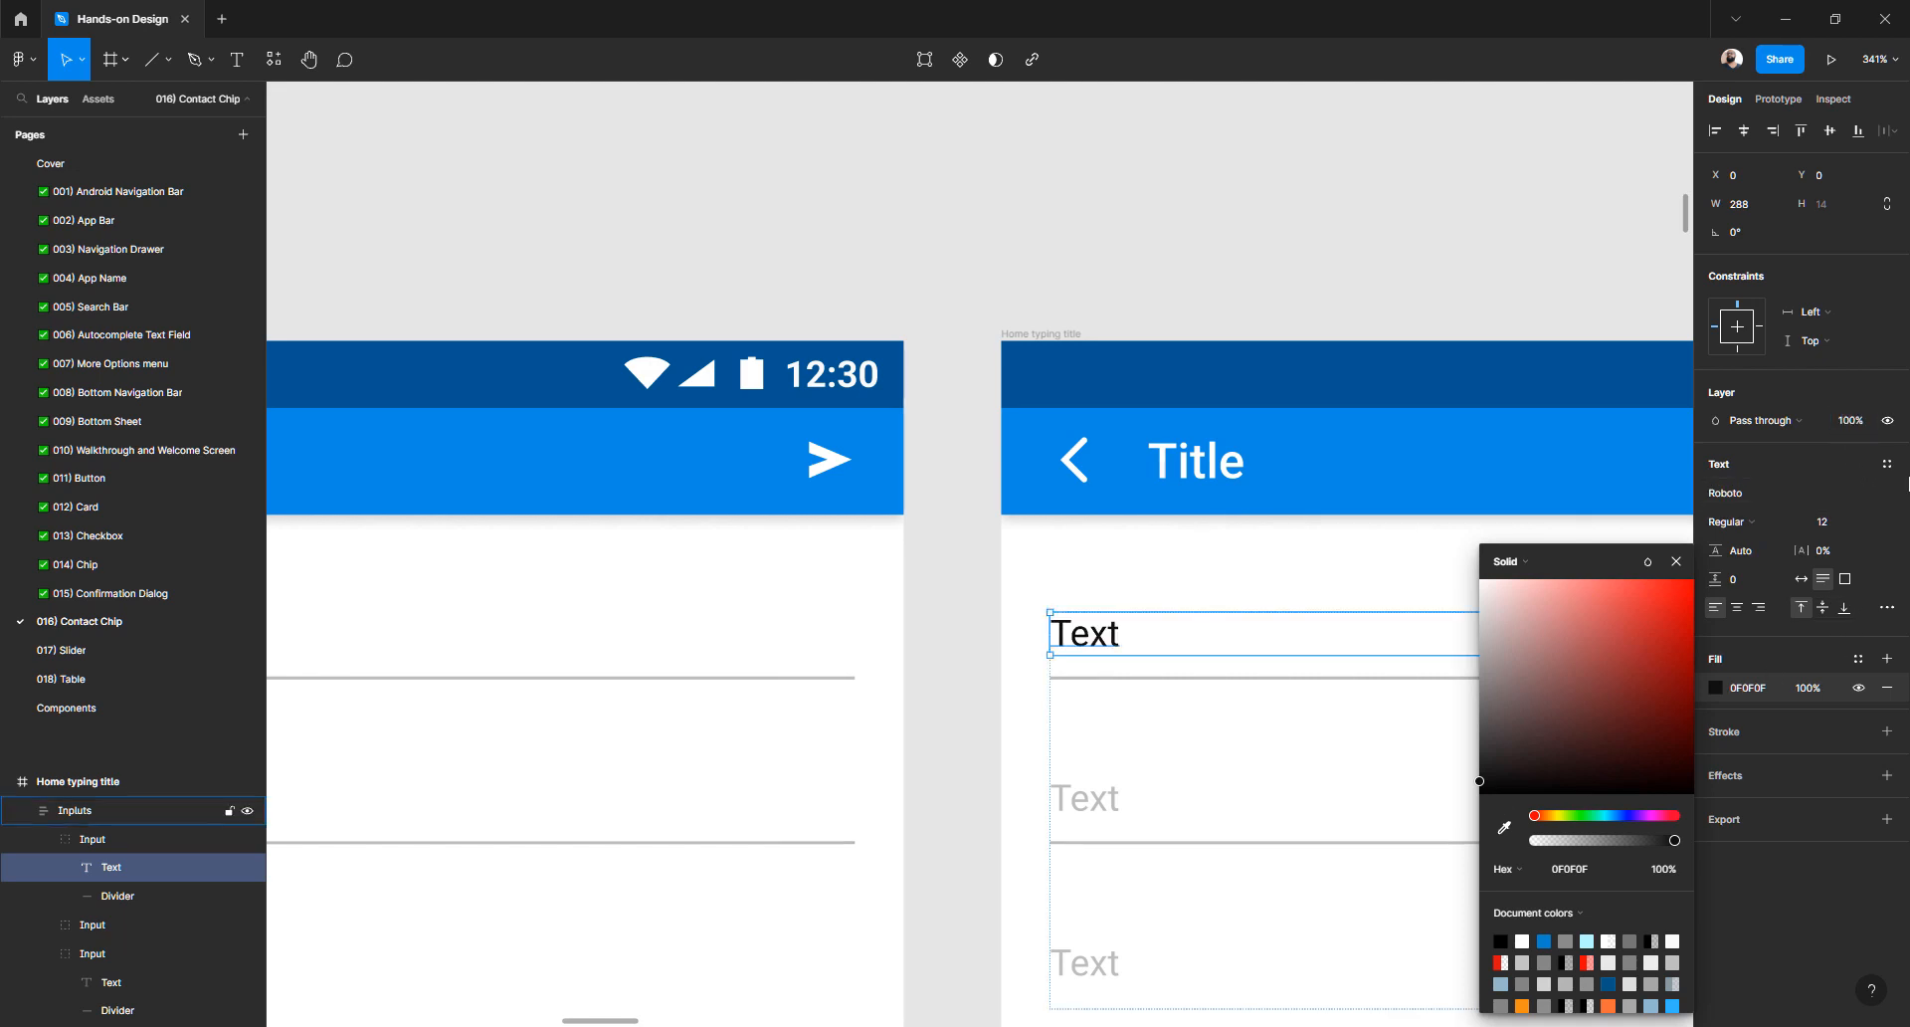
{"action": "double_click", "coordinate": [1087, 637]}
{"action": "key", "text": "Escape"}
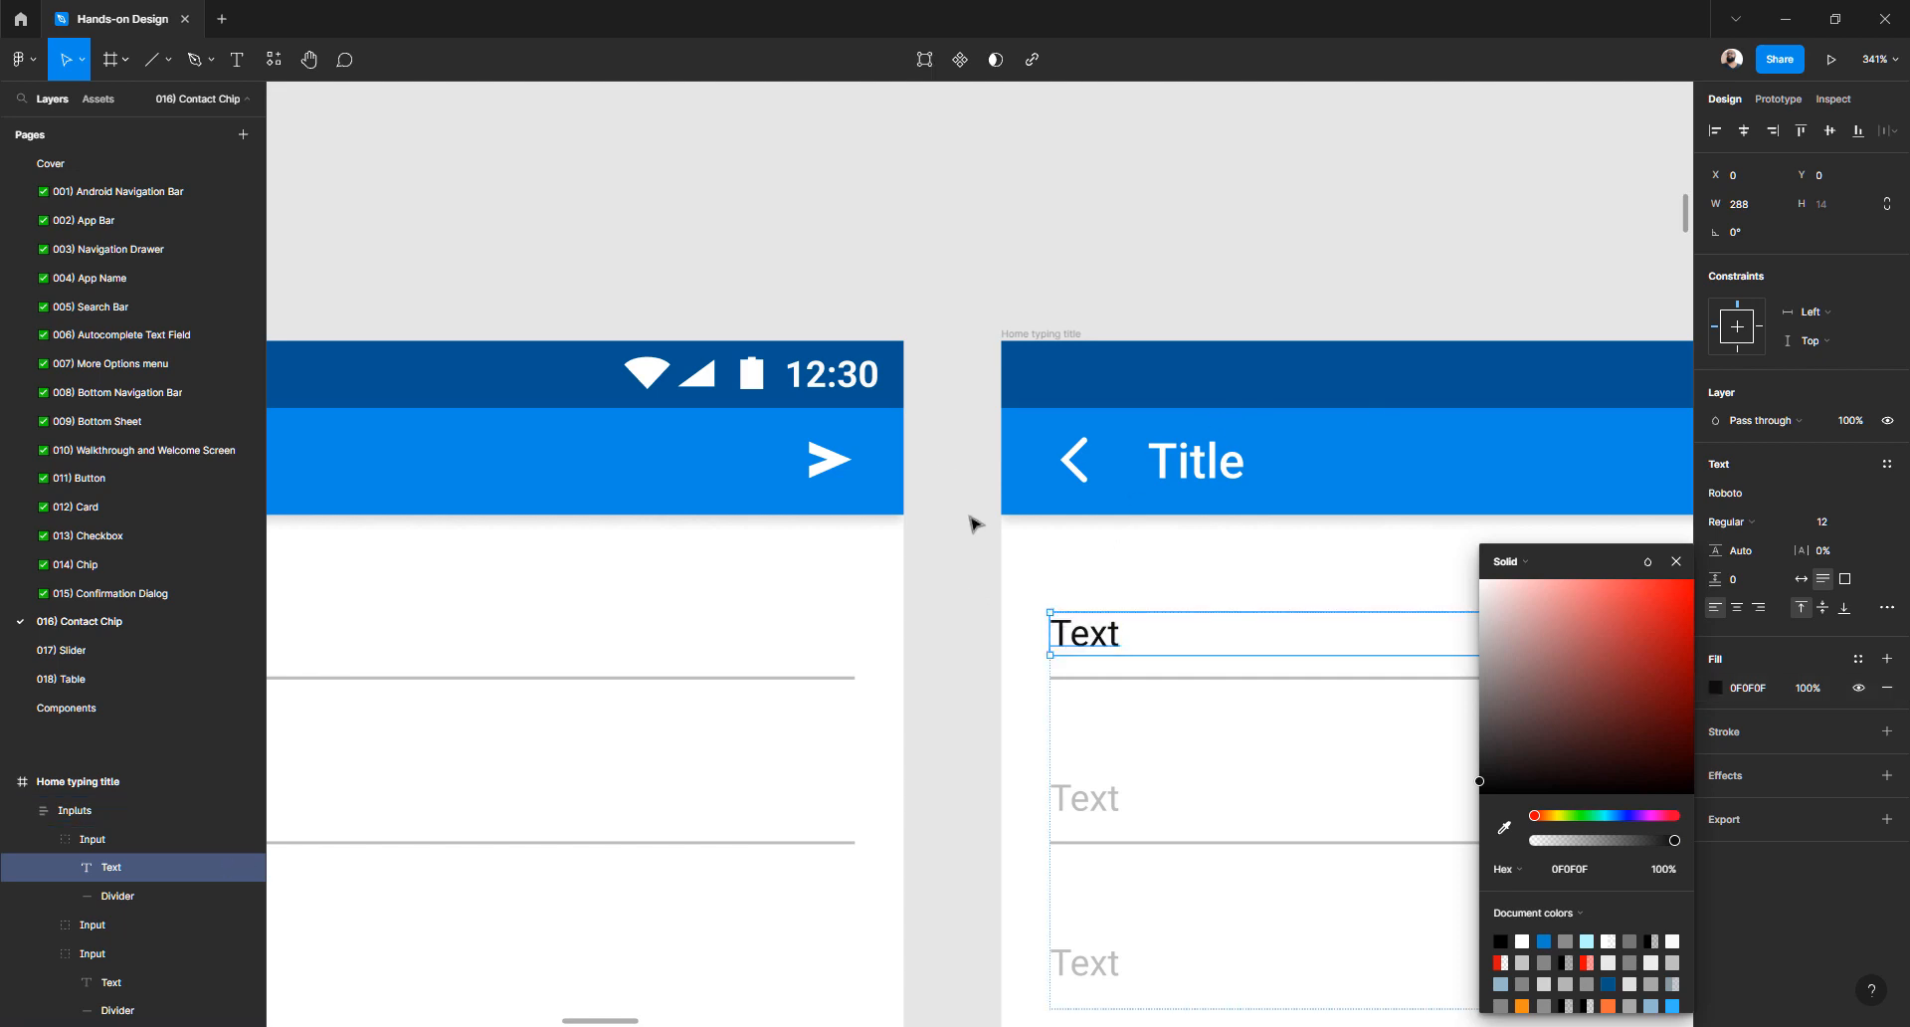
{"action": "scroll", "coordinate": [975, 527], "scroll_direction": "down", "scroll_amount": 10}
{"action": "scroll", "coordinate": [975, 527], "scroll_direction": "up", "scroll_amount": 5}
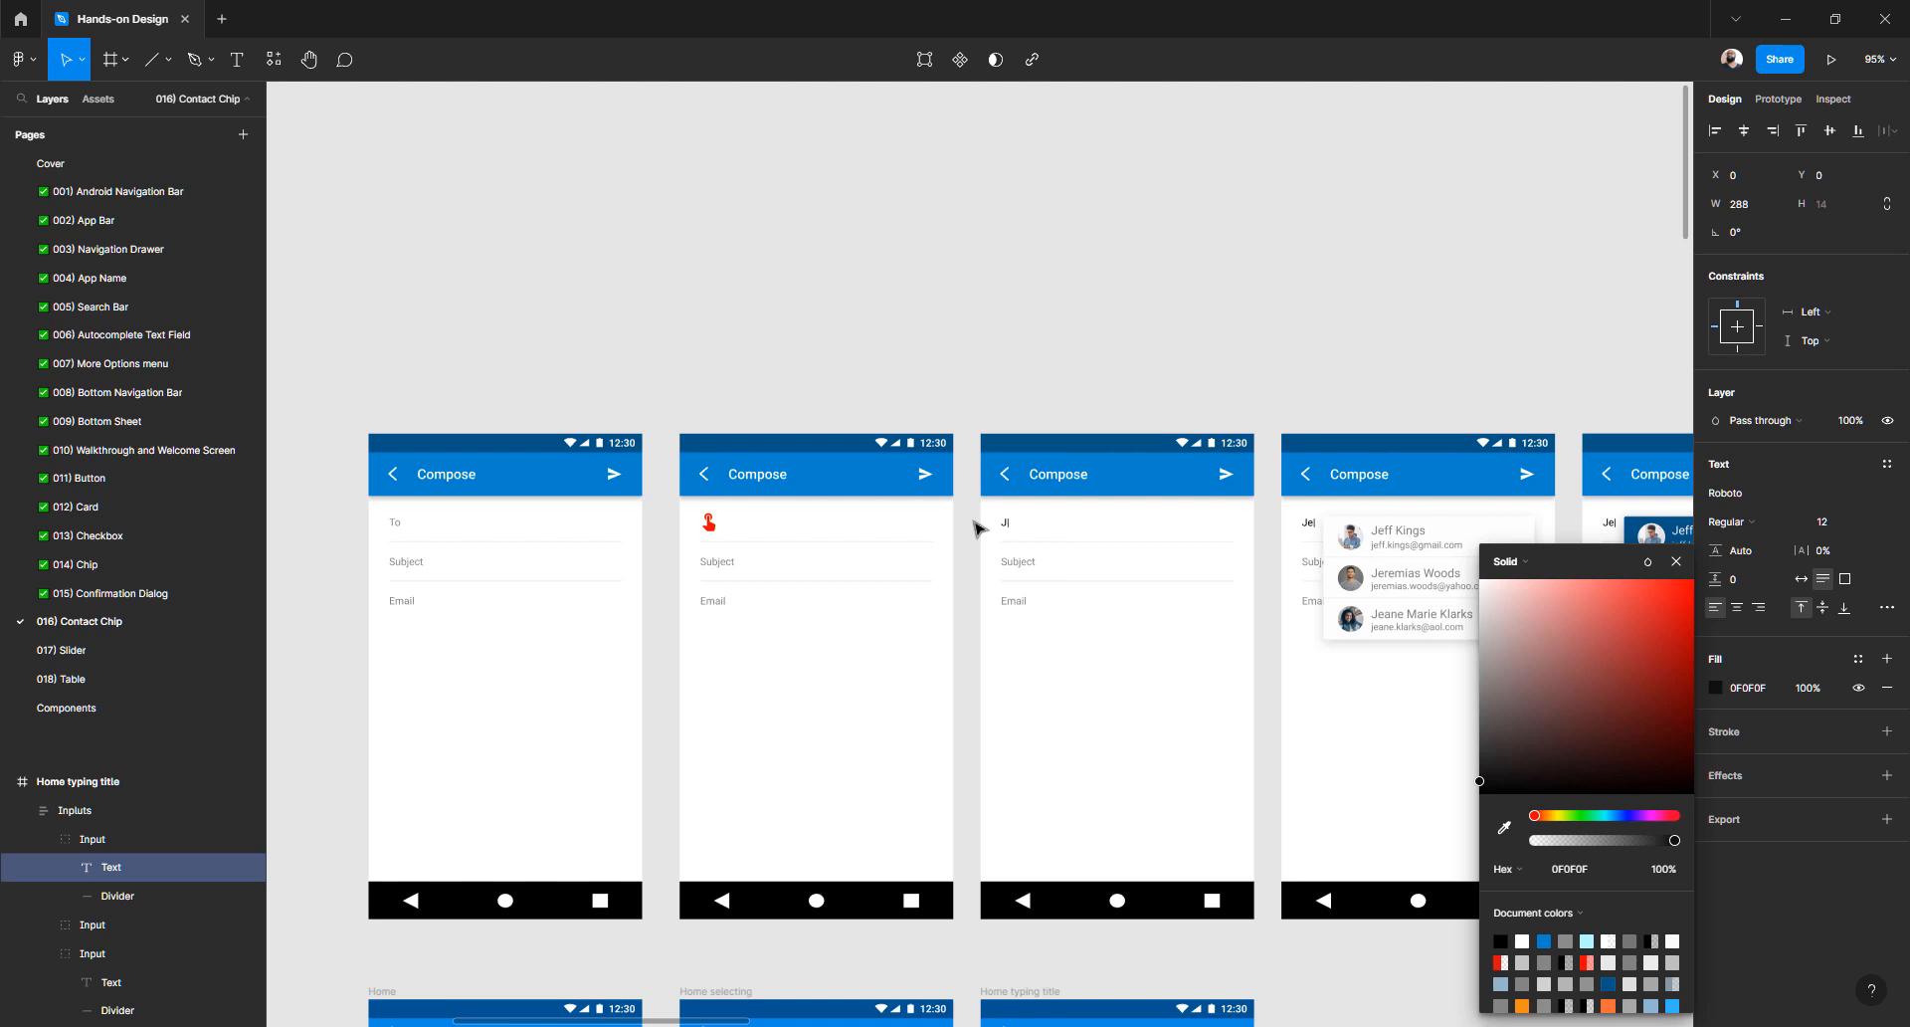
{"action": "scroll", "coordinate": [975, 528], "scroll_direction": "down", "scroll_amount": 3}
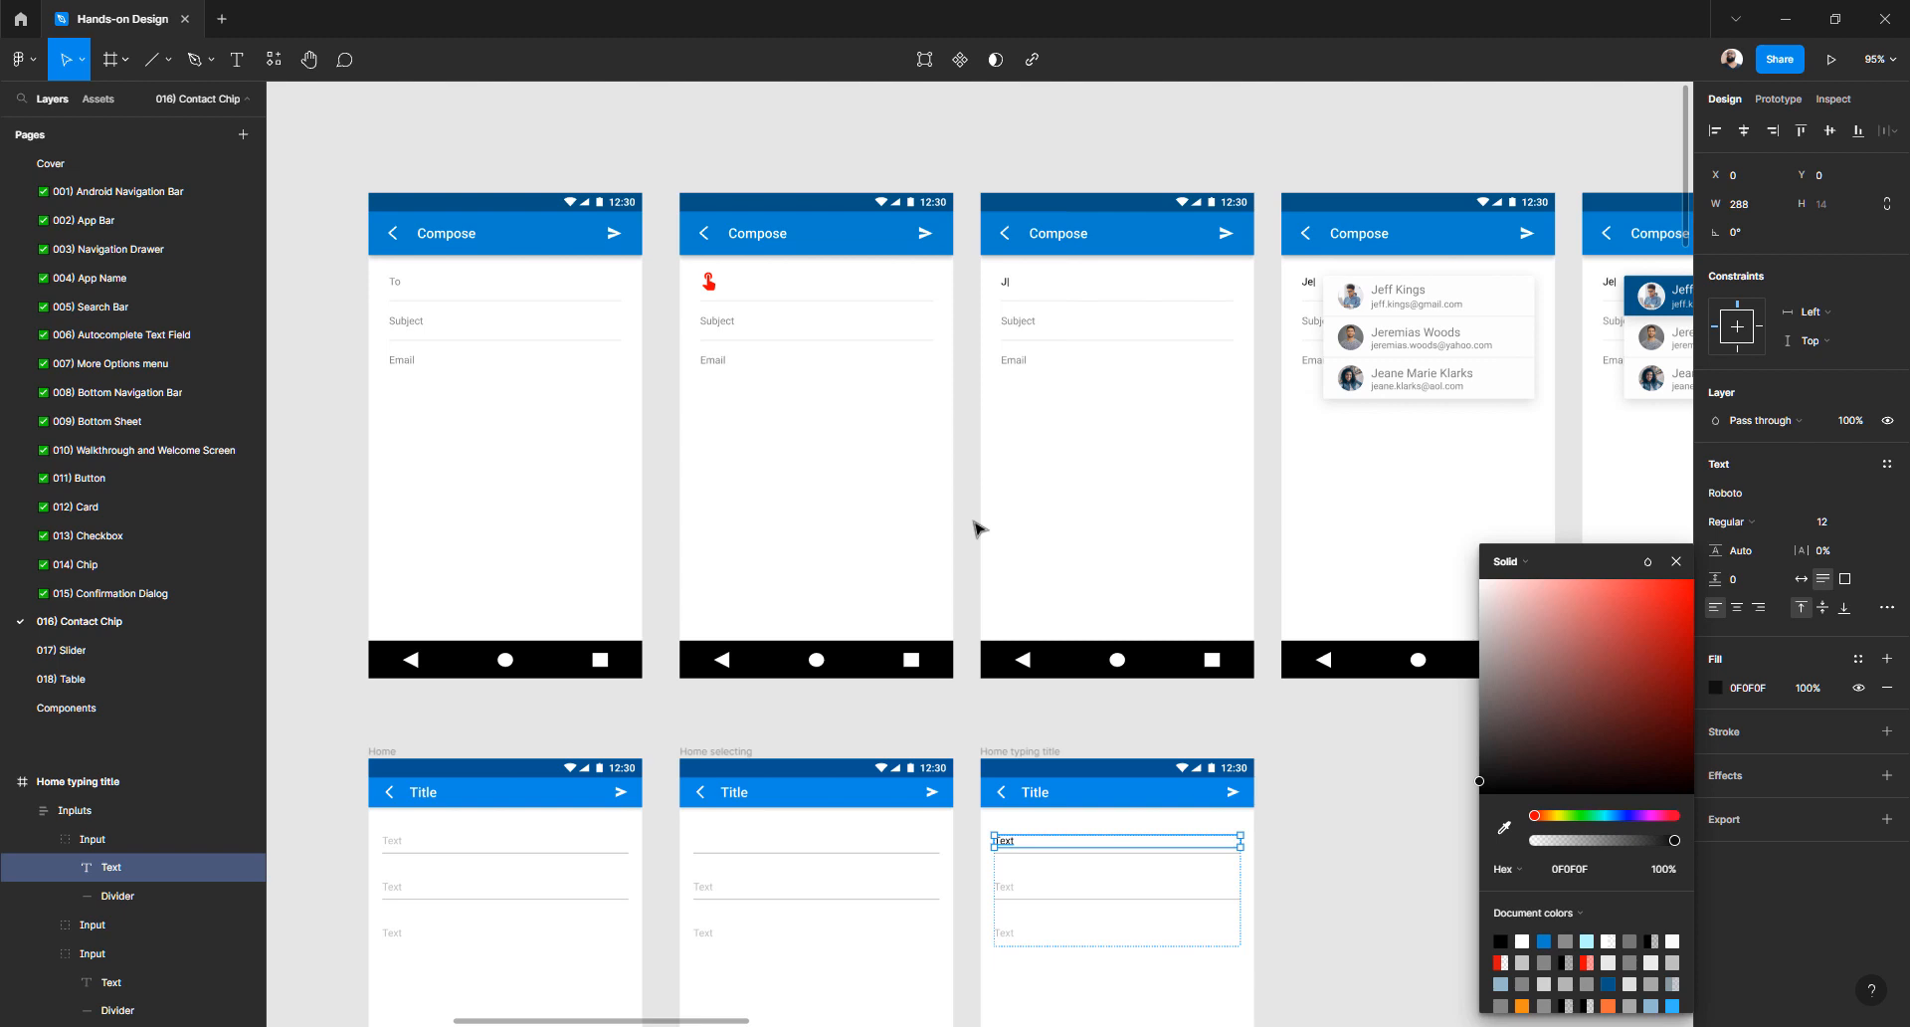
{"action": "left_click", "coordinate": [845, 696]}
- Move the Home, Home selecting and Home typing title frames to the right of the Molecules board
{"action": "scroll", "coordinate": [756, 666], "scroll_direction": "down", "scroll_amount": 10}
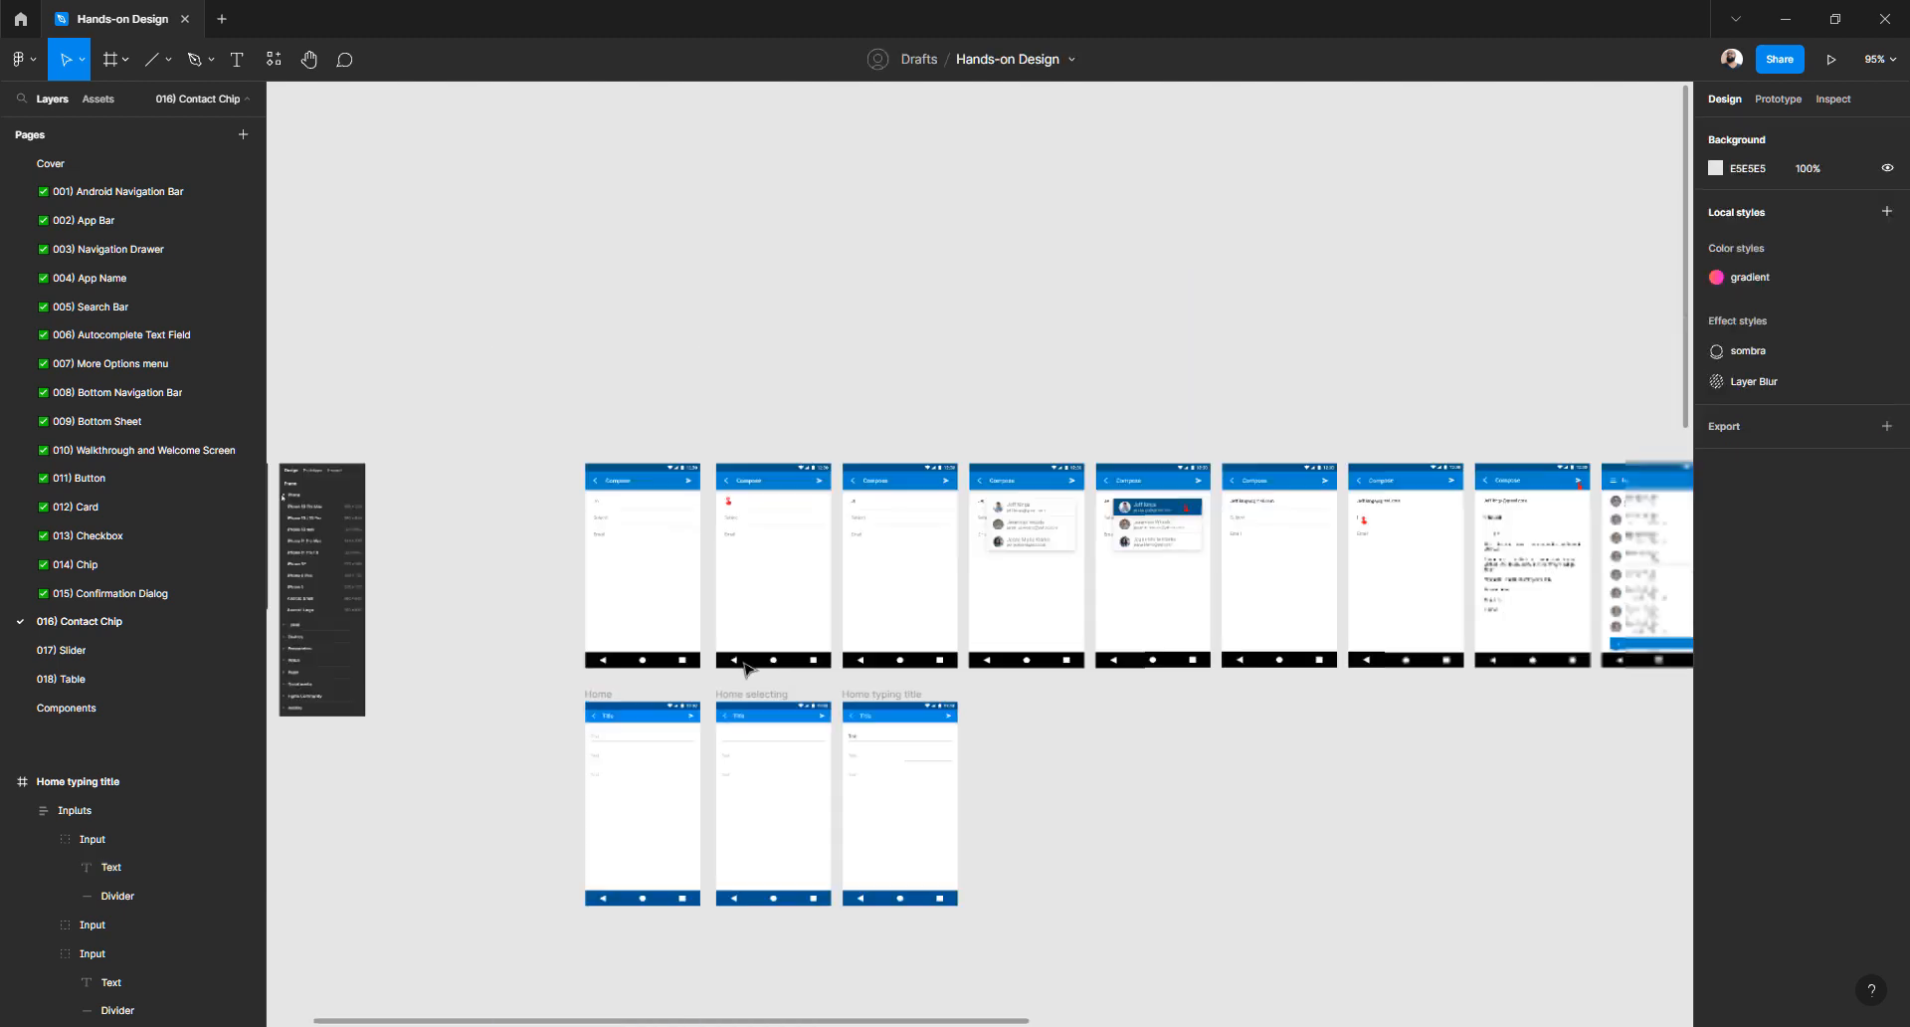
{"action": "left_click_drag", "start_coordinate": [646, 668], "coordinate": [925, 841]}
{"action": "scroll", "coordinate": [769, 704], "scroll_direction": "right", "scroll_amount": 4}
{"action": "scroll", "coordinate": [769, 703], "scroll_direction": "down", "scroll_amount": 3}
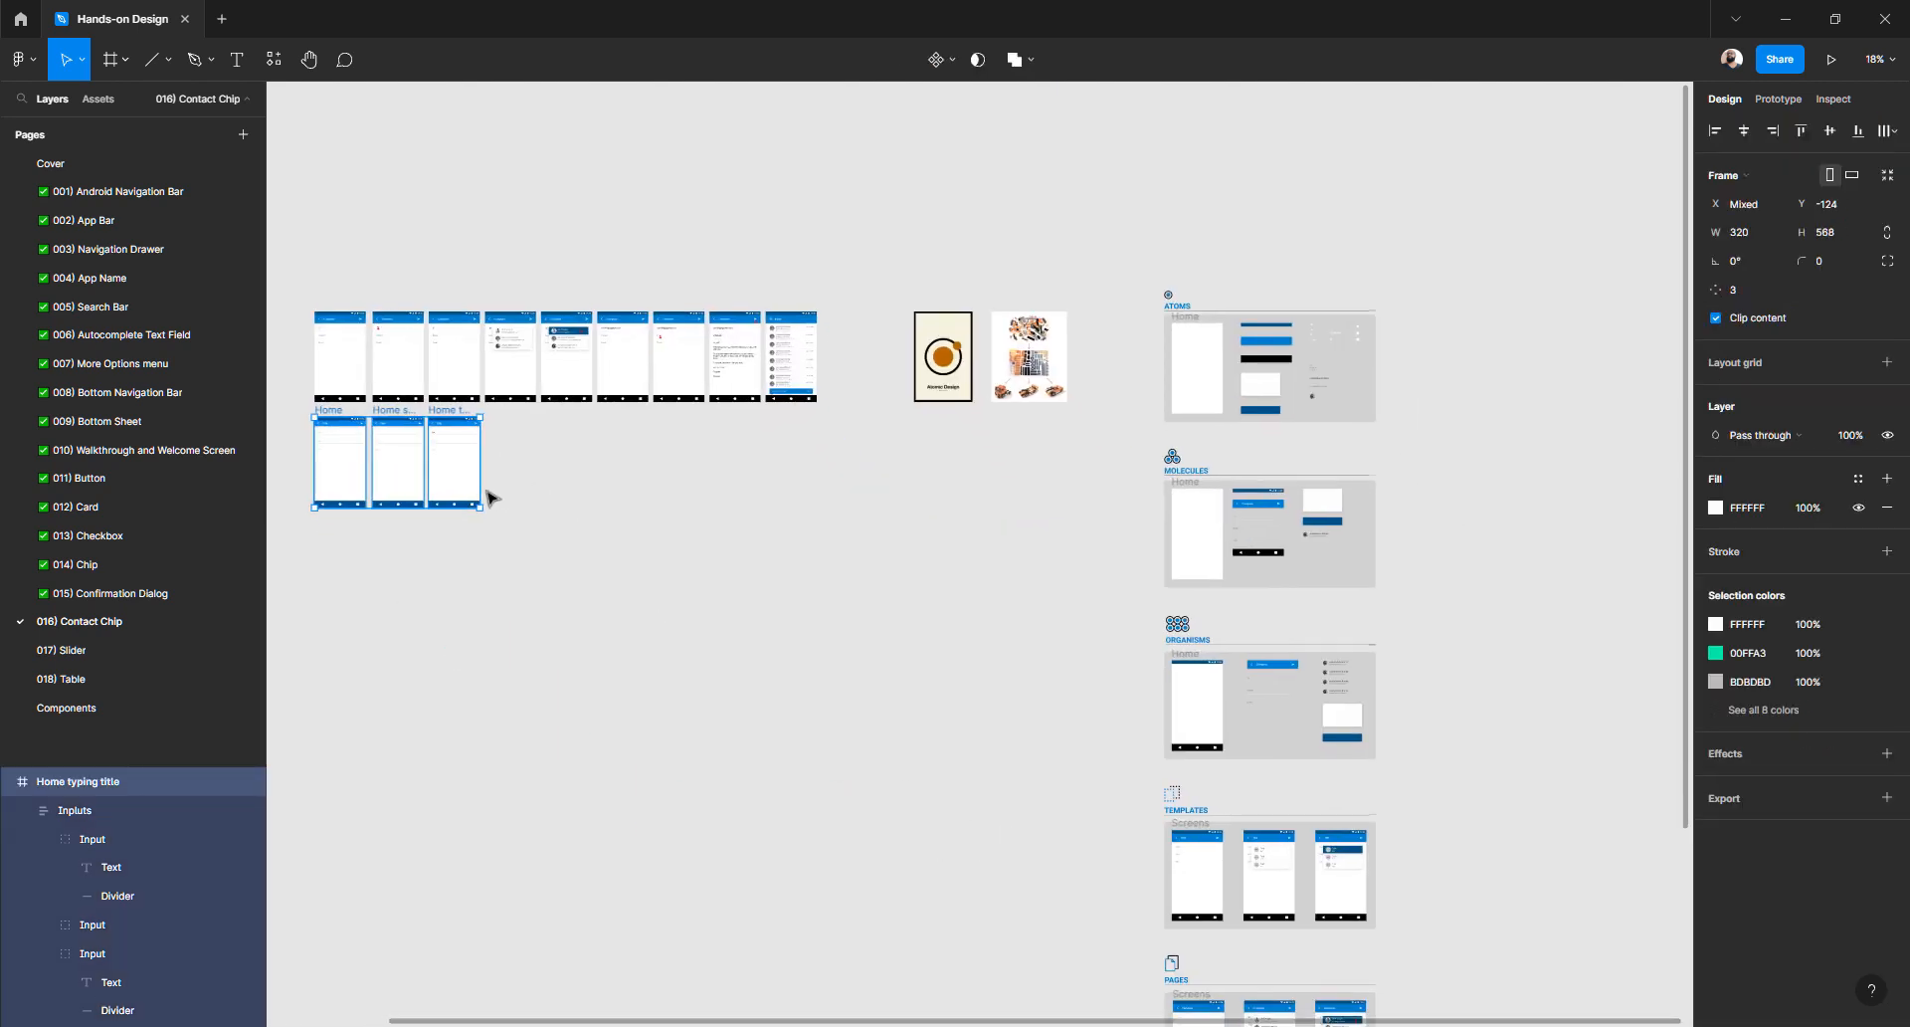
{"action": "left_click_drag", "start_coordinate": [439, 480], "coordinate": [1443, 598]}
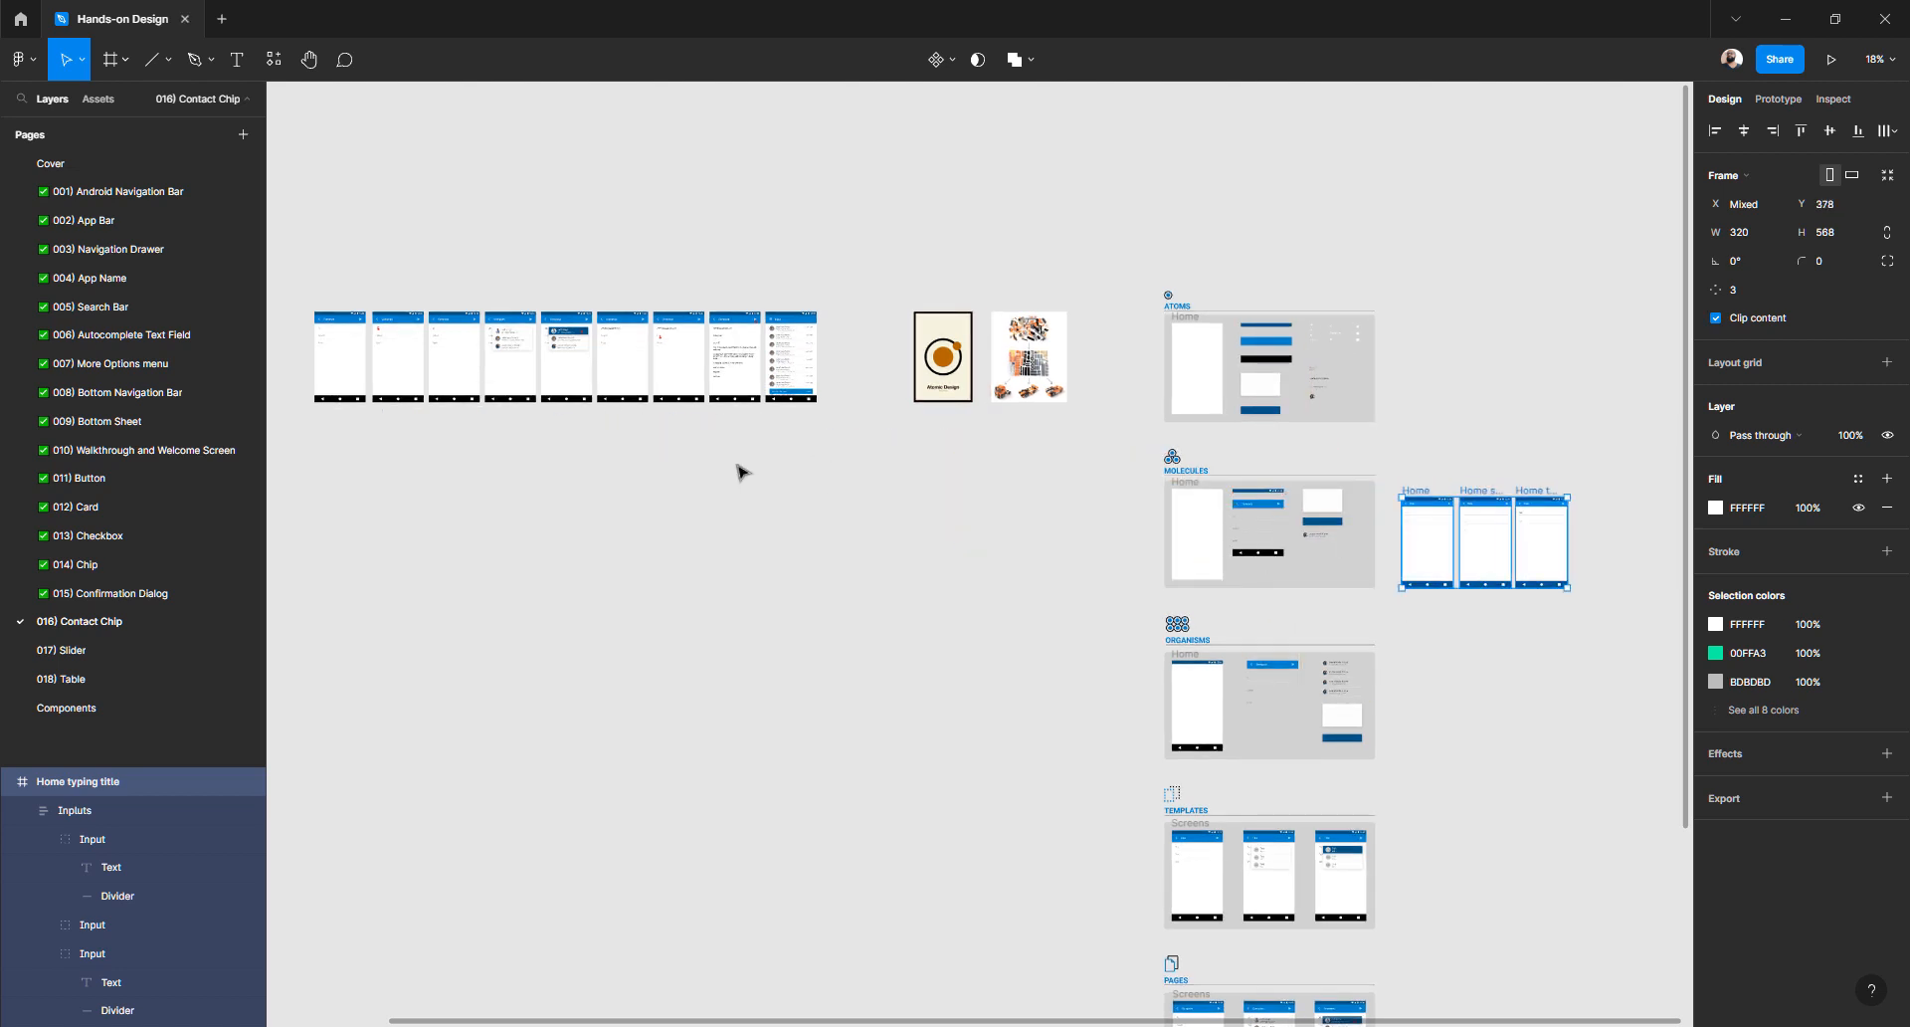
{"action": "scroll", "coordinate": [919, 459], "scroll_direction": "right", "scroll_amount": 3}
{"action": "scroll", "coordinate": [919, 458], "scroll_direction": "down", "scroll_amount": 1}
{"action": "scroll", "coordinate": [1091, 494], "scroll_direction": "up", "scroll_amount": 5}
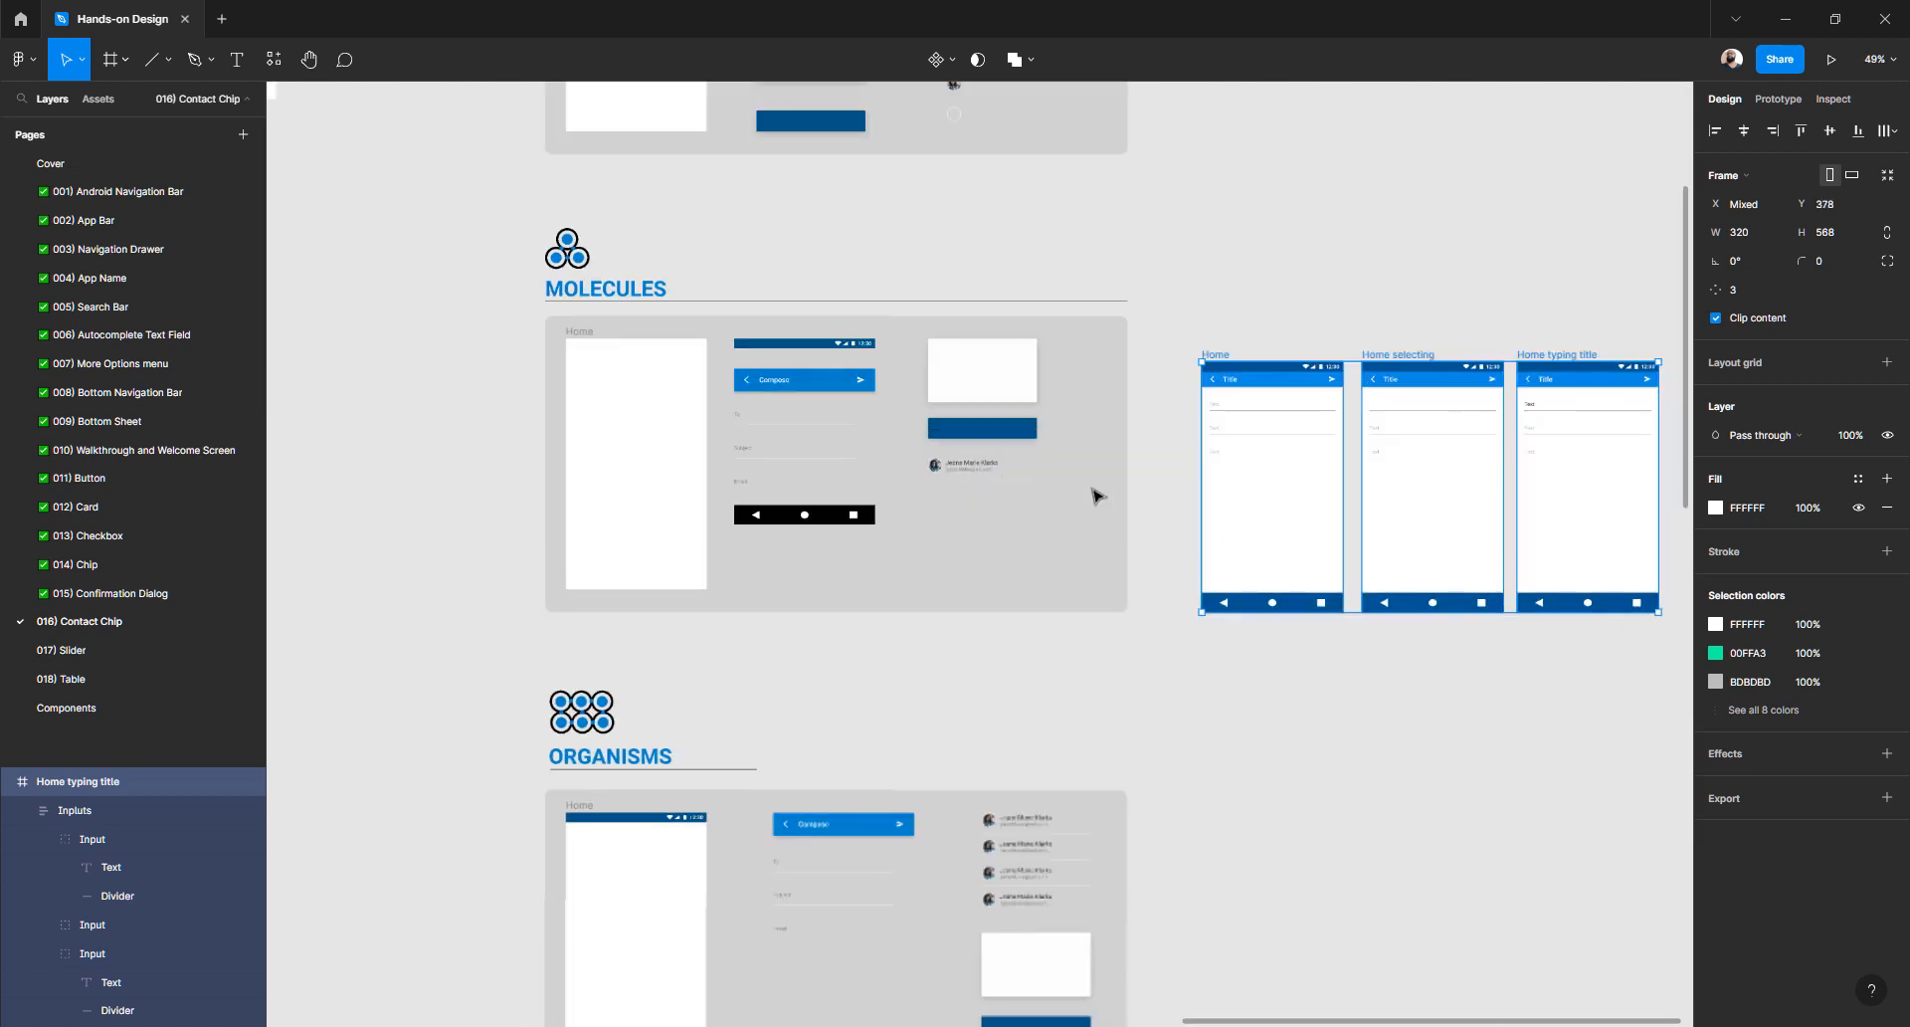
{"action": "left_click_drag", "start_coordinate": [1125, 551], "coordinate": [861, 771]}
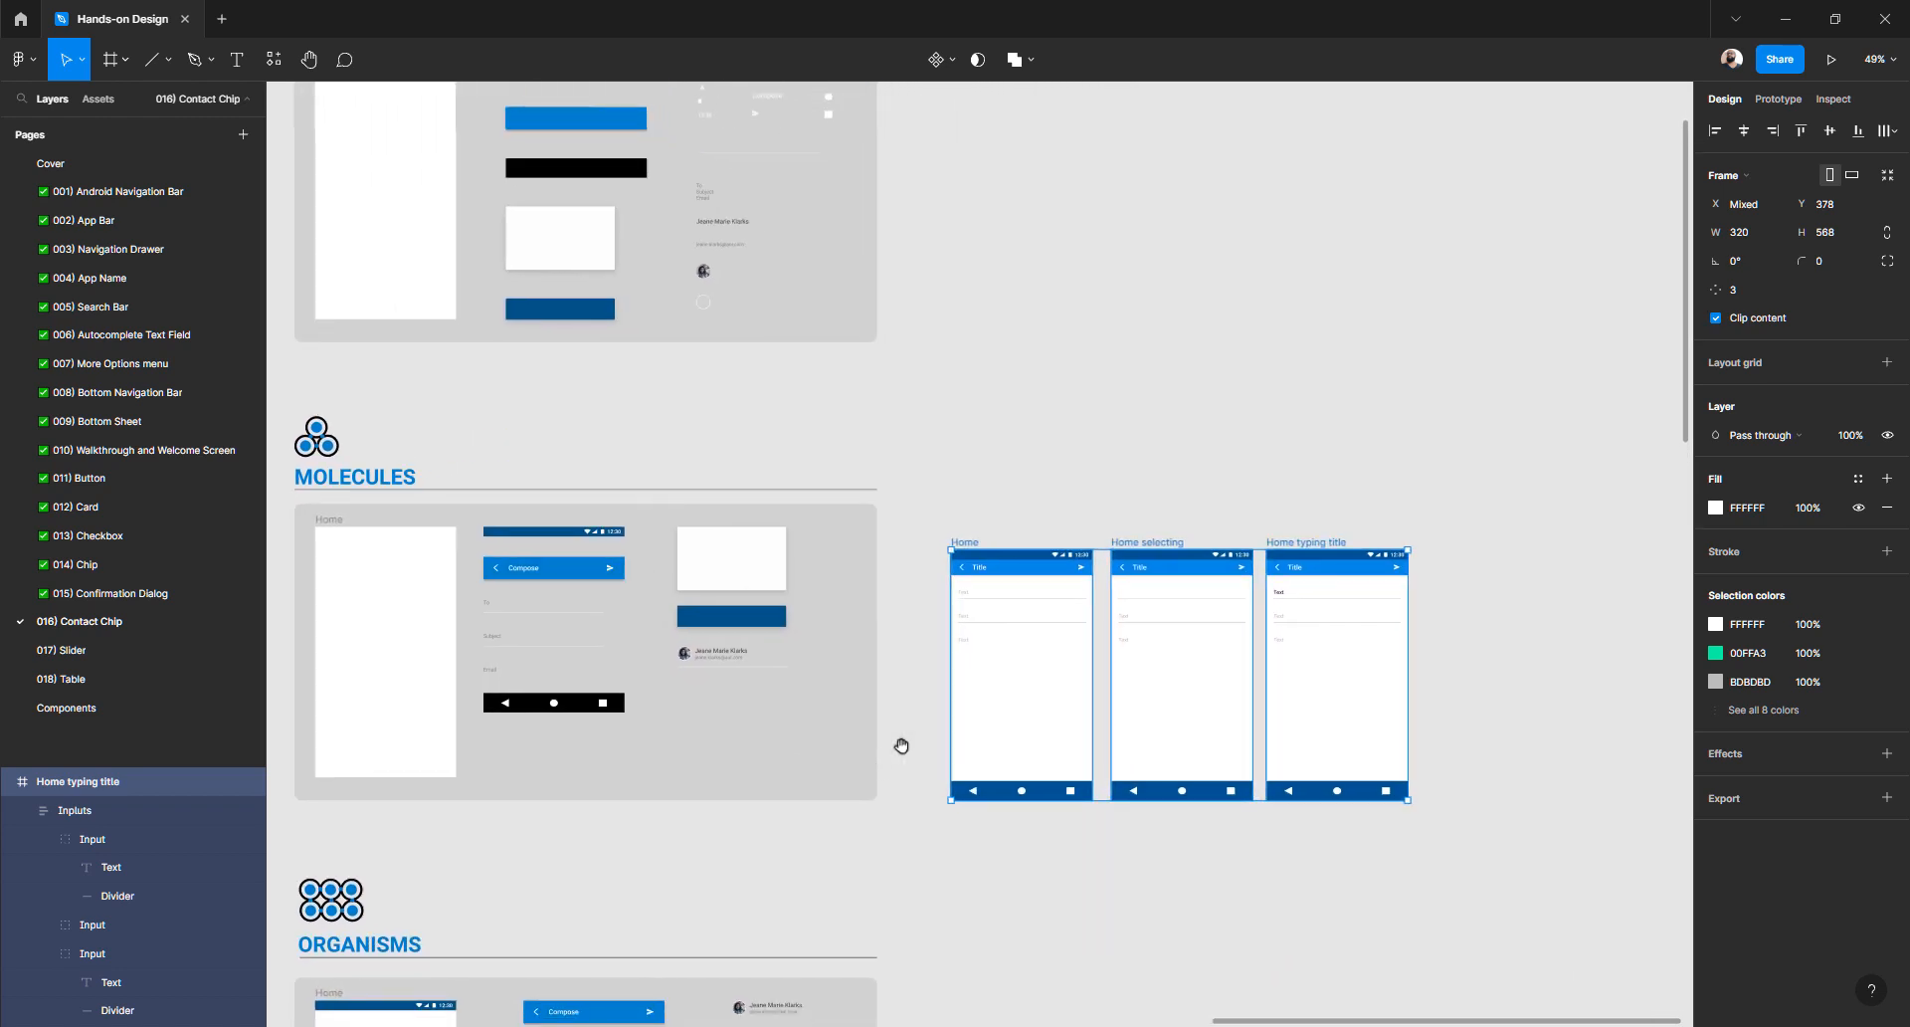
{"action": "scroll", "coordinate": [1291, 611], "scroll_direction": "up", "scroll_amount": 3}
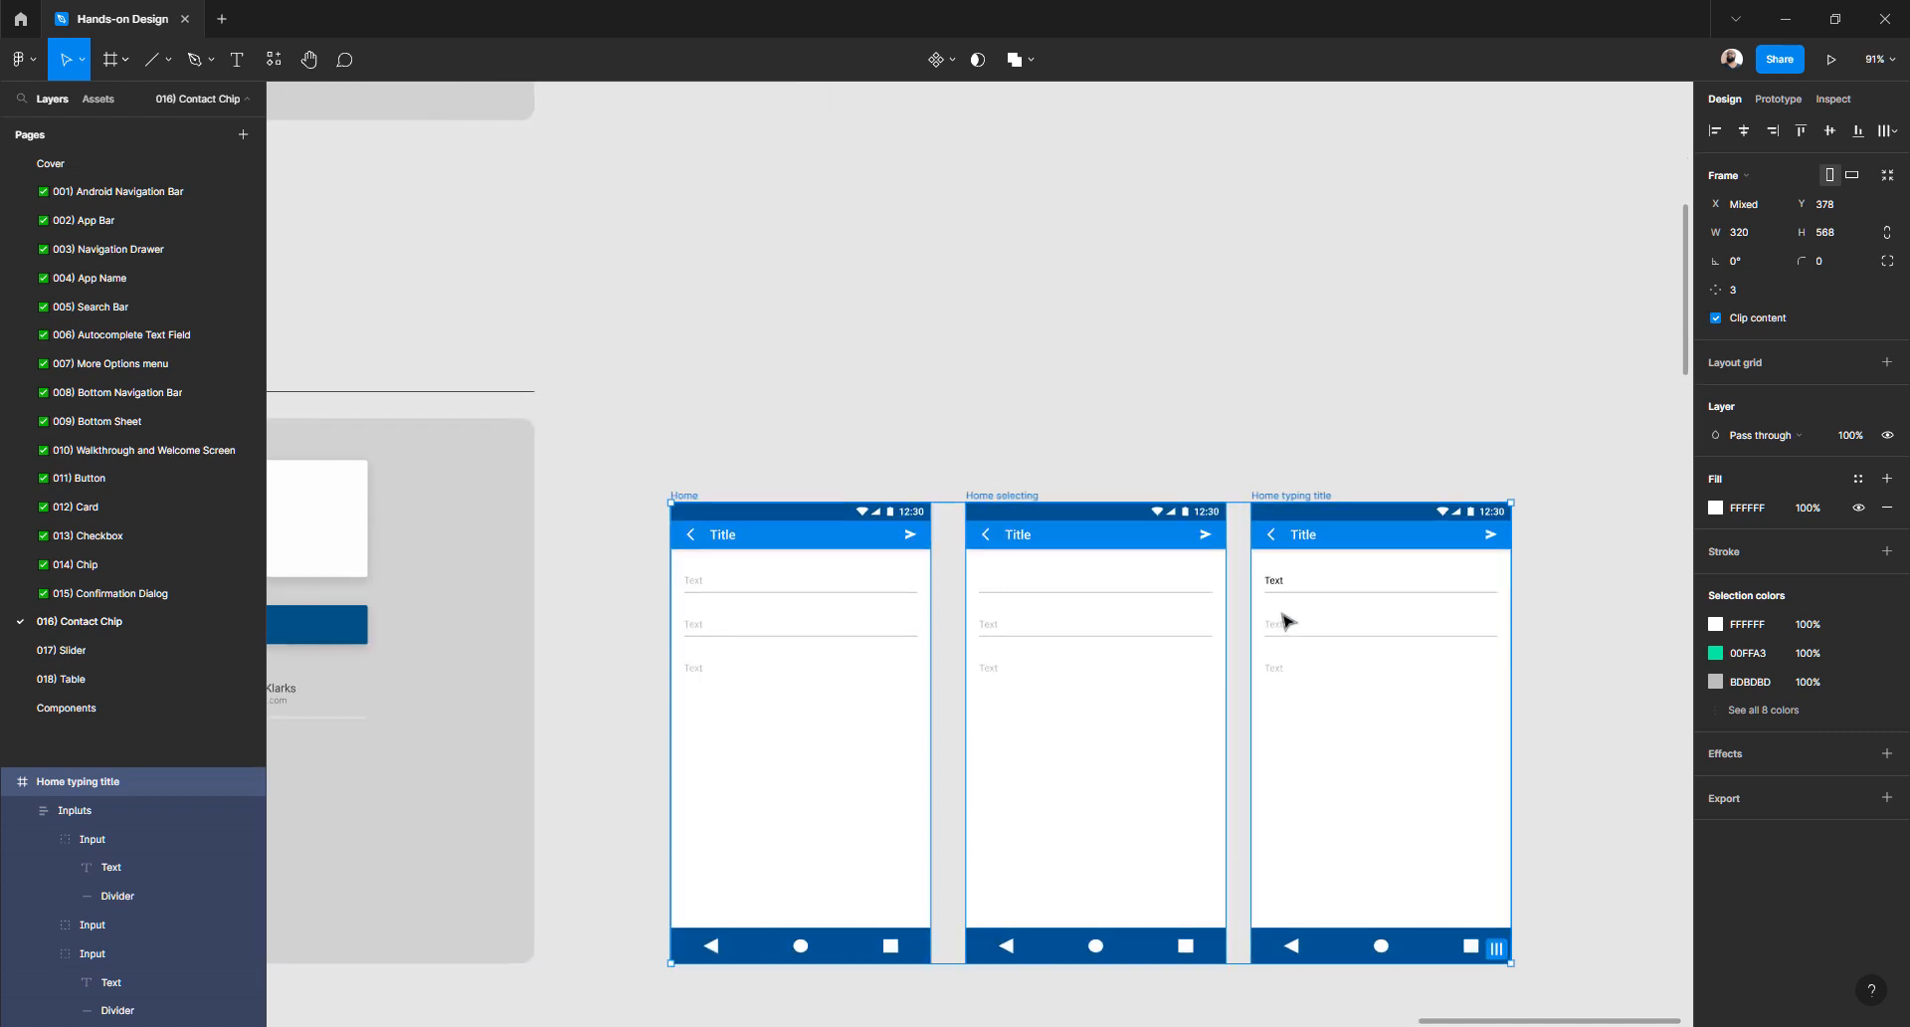
{"action": "scroll", "coordinate": [1283, 619], "scroll_direction": "up", "scroll_amount": 2}
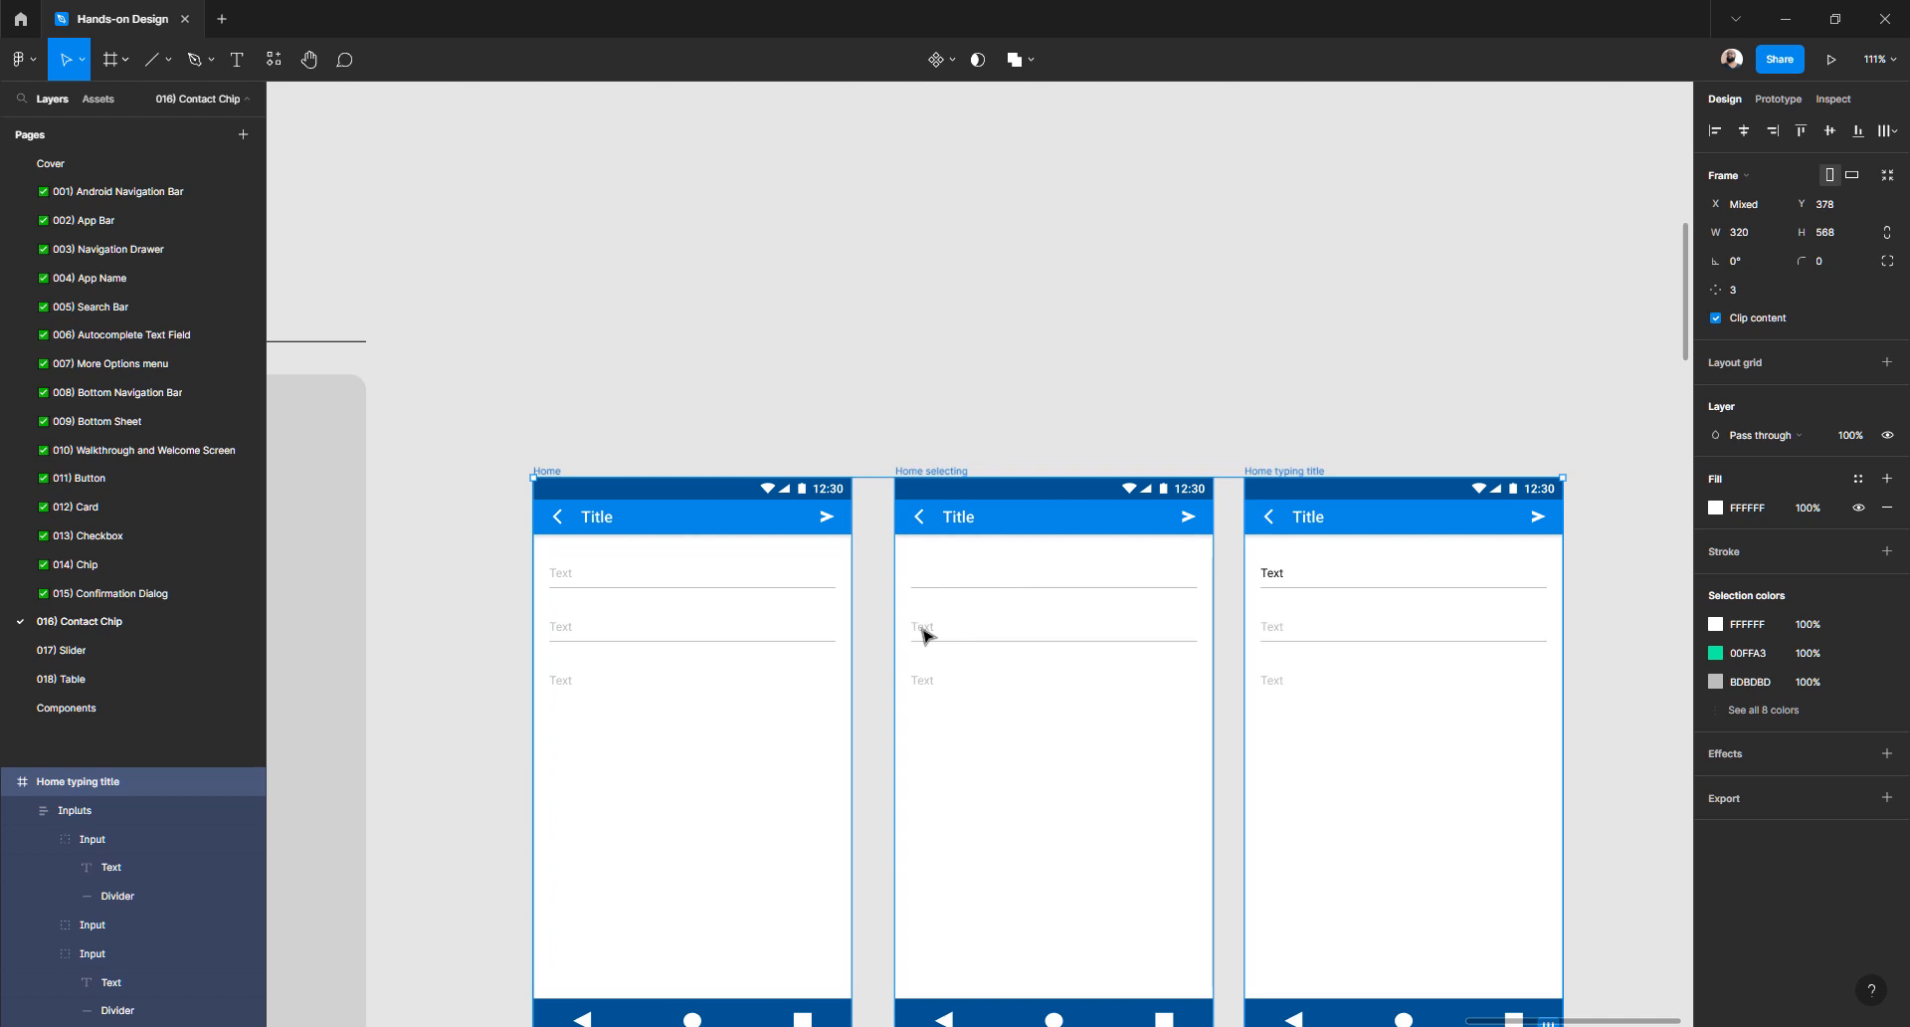
- Turn the second and third input texts in Home typing title black (000000)
{"action": "left_click", "coordinate": [1293, 446]}
{"action": "left_click", "coordinate": [1273, 627]}
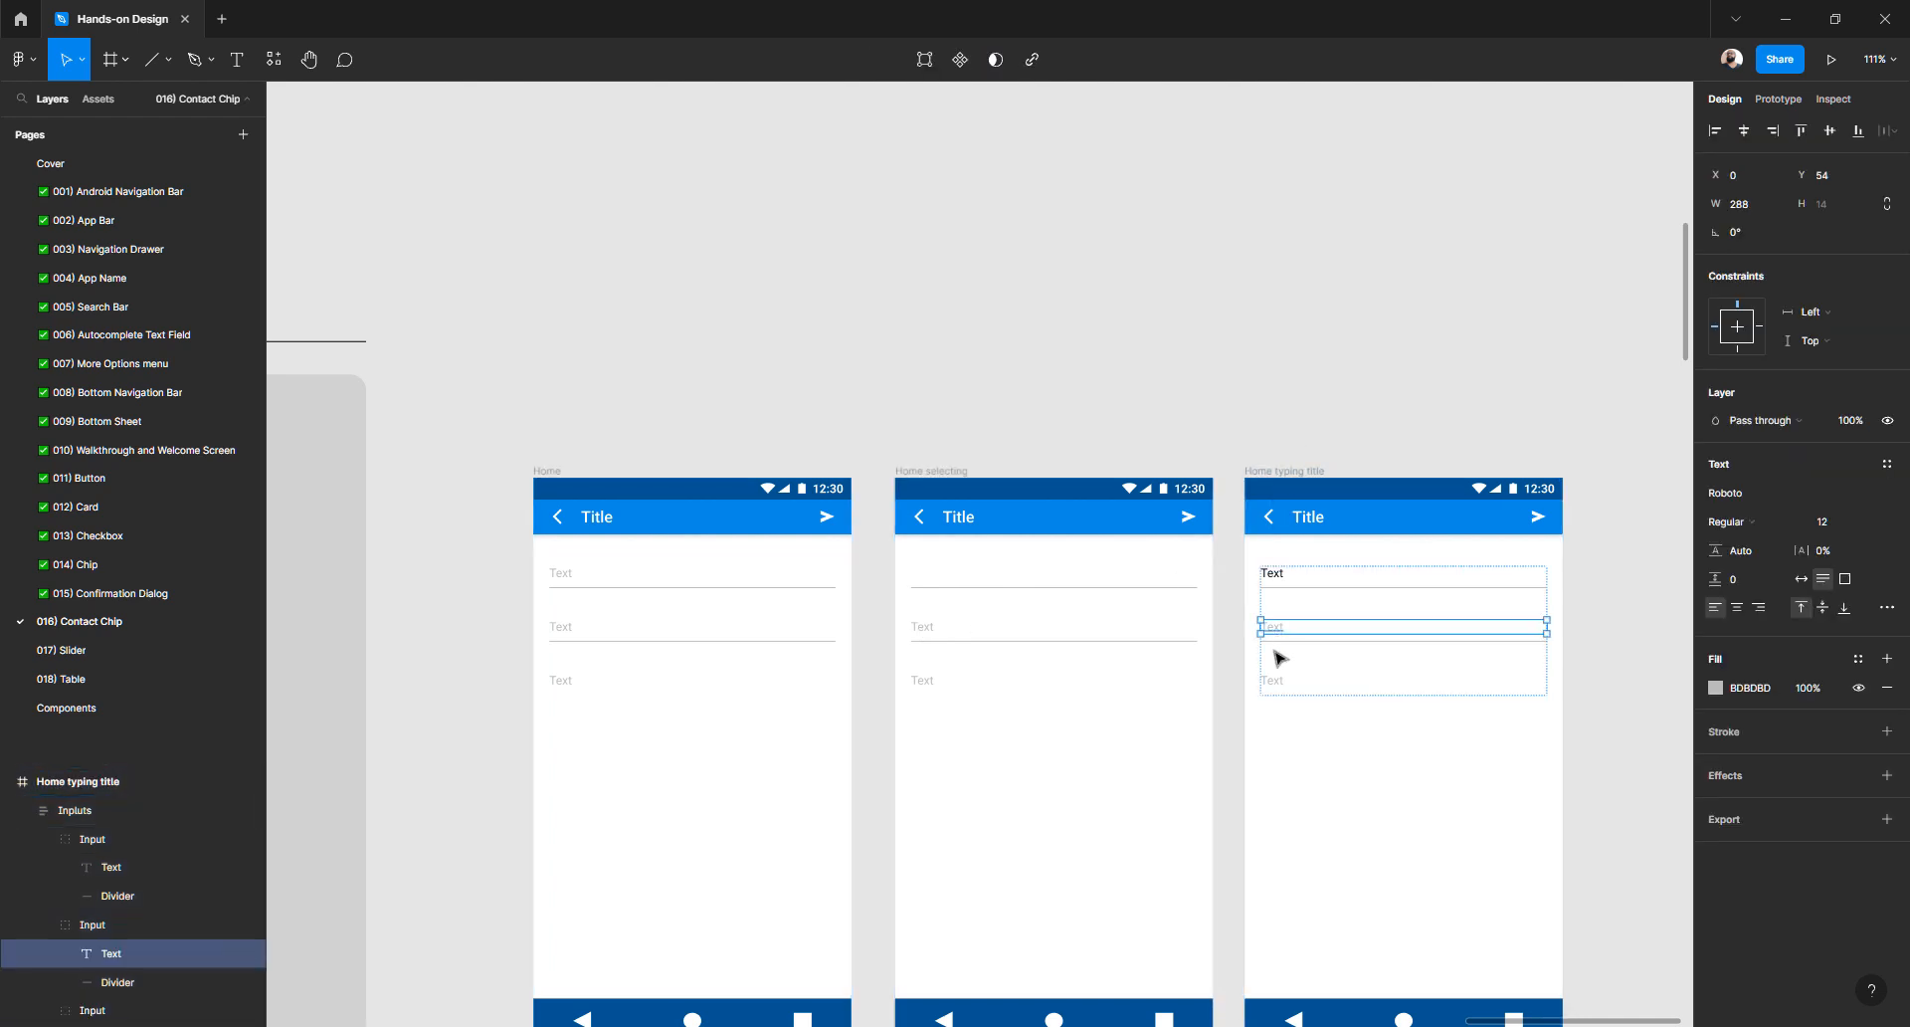
{"action": "left_click", "coordinate": [1273, 683], "text": "shift"}
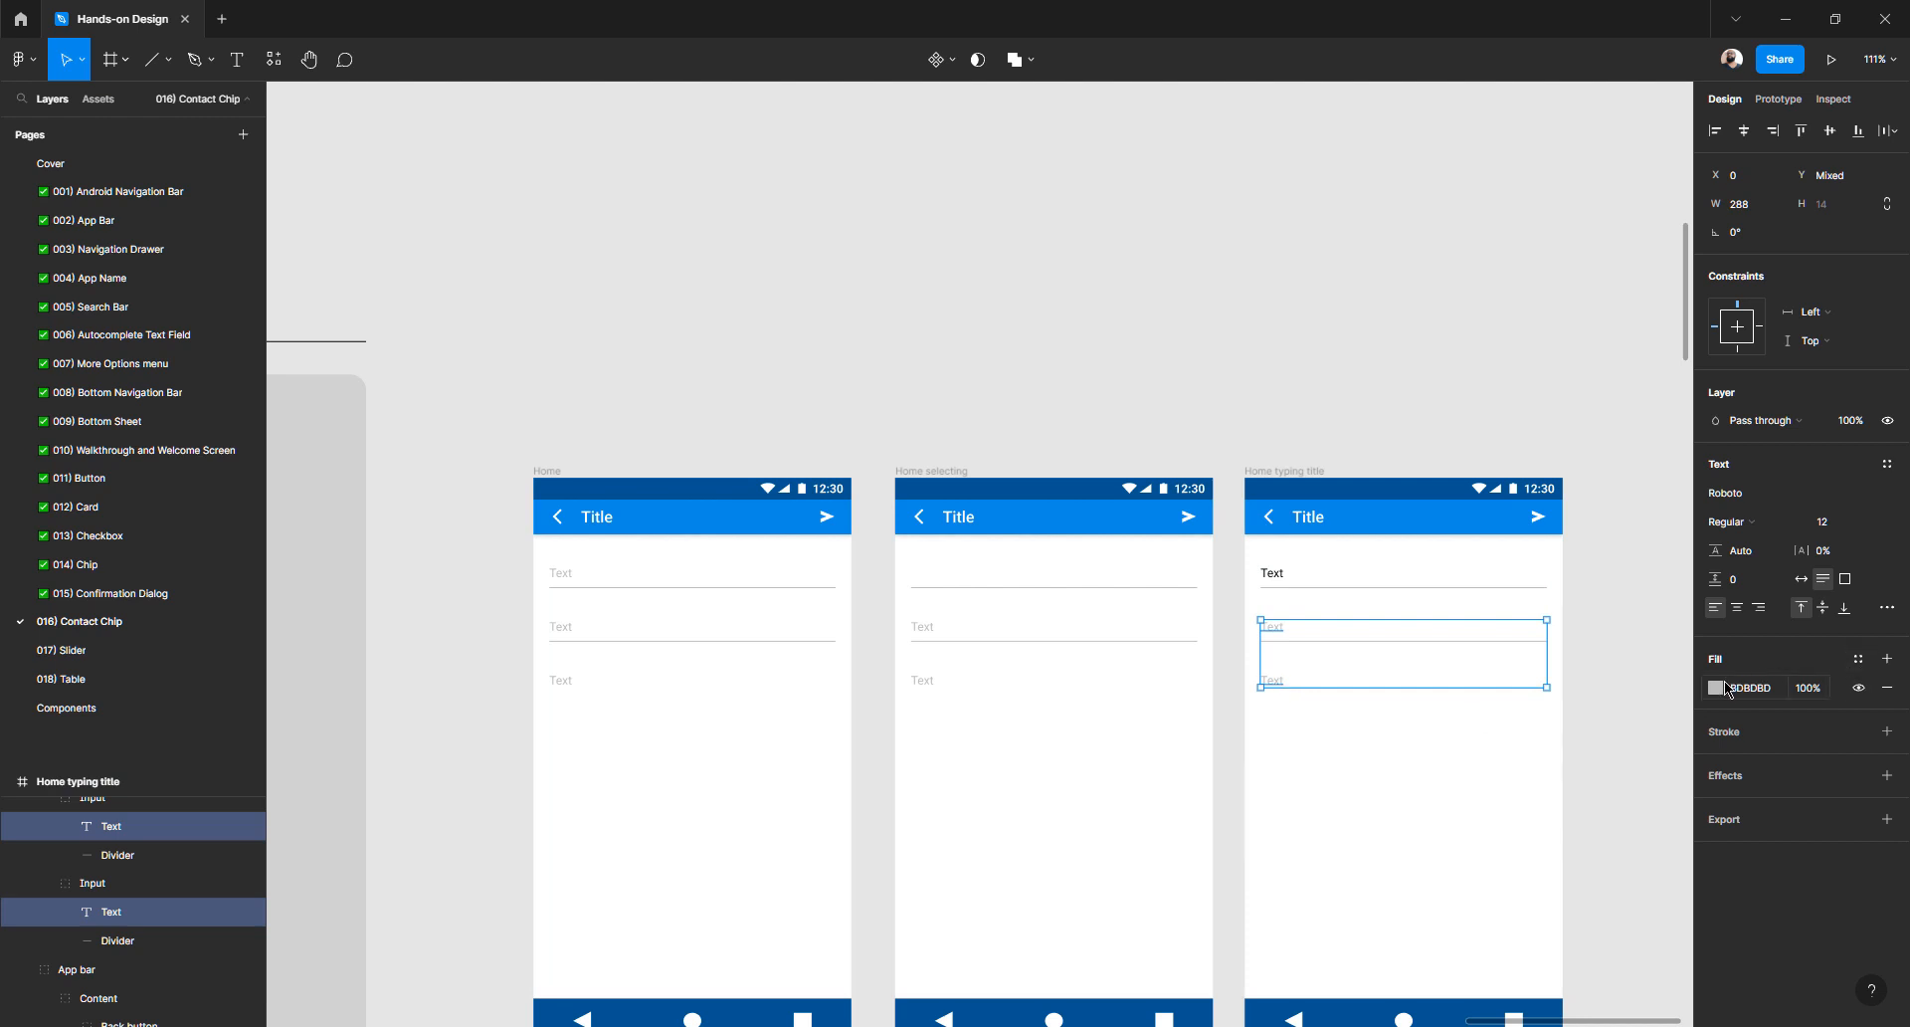
{"action": "left_click", "coordinate": [1721, 689]}
{"action": "left_click_drag", "start_coordinate": [1629, 683], "coordinate": [1404, 879]}
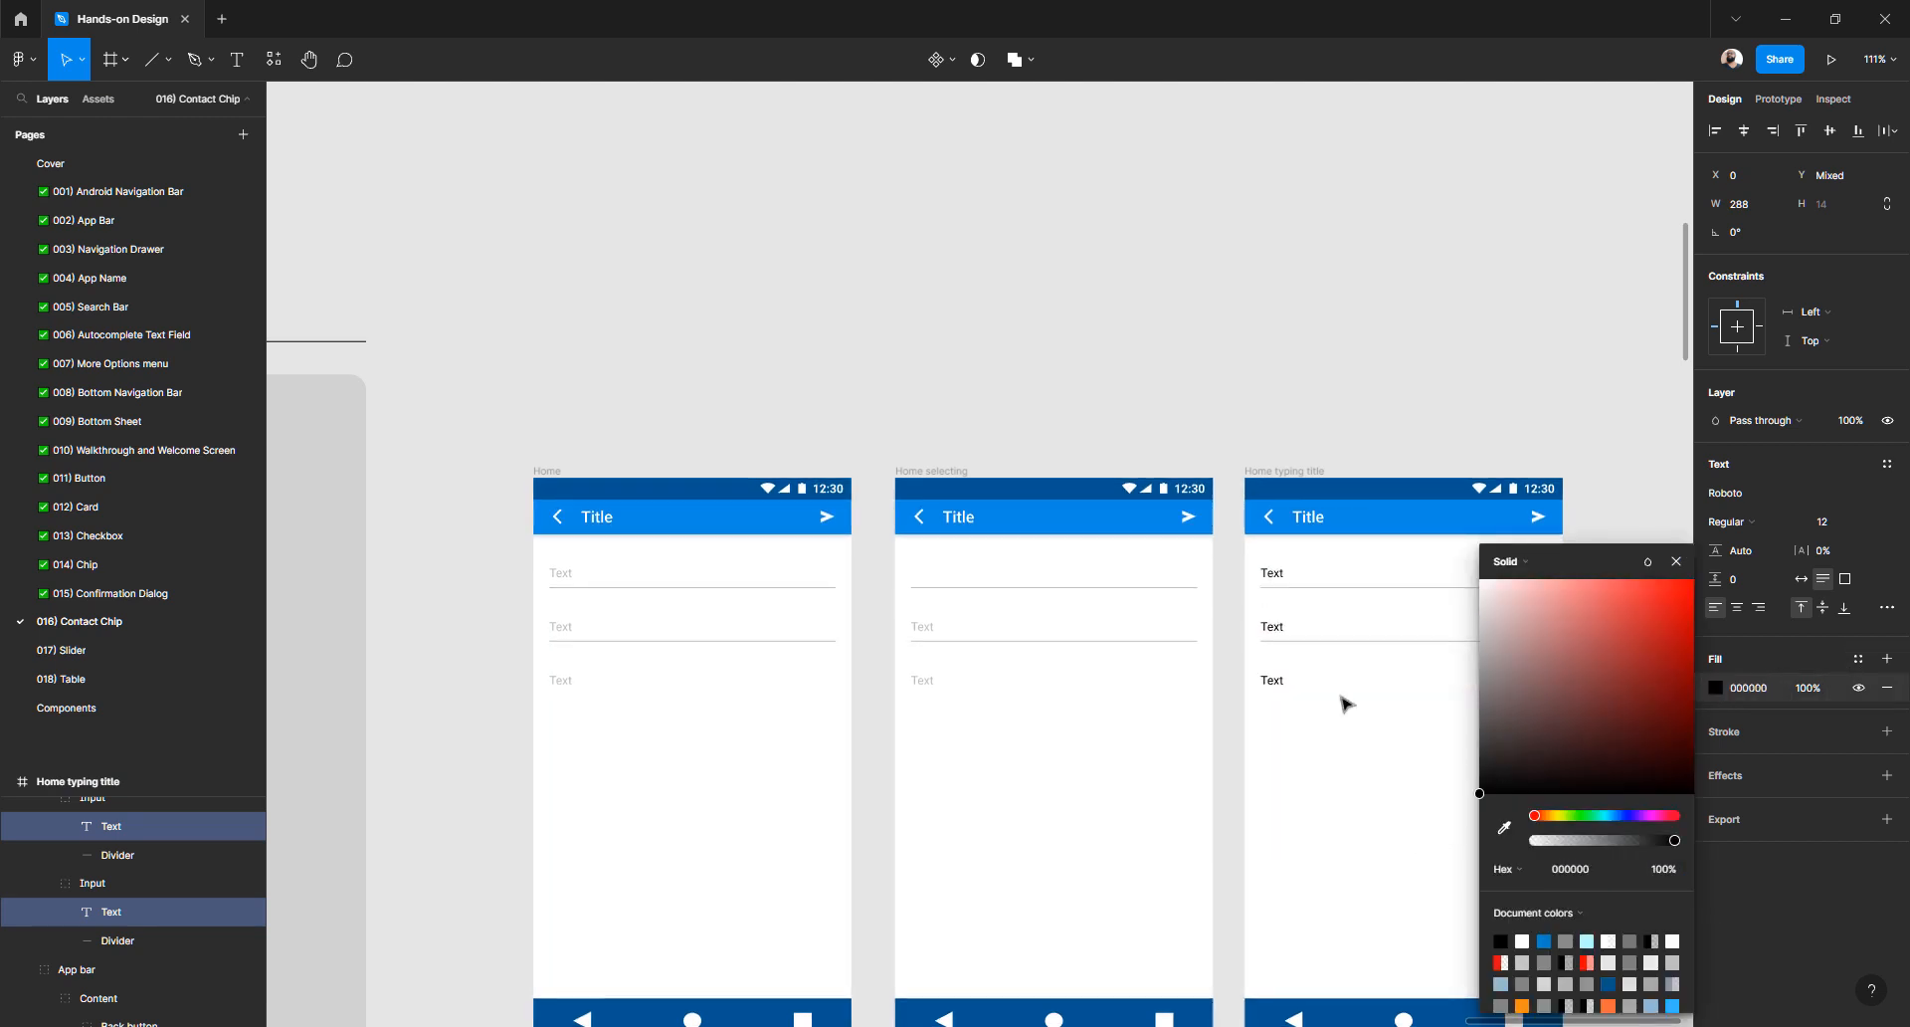
{"action": "left_click", "coordinate": [1217, 449]}
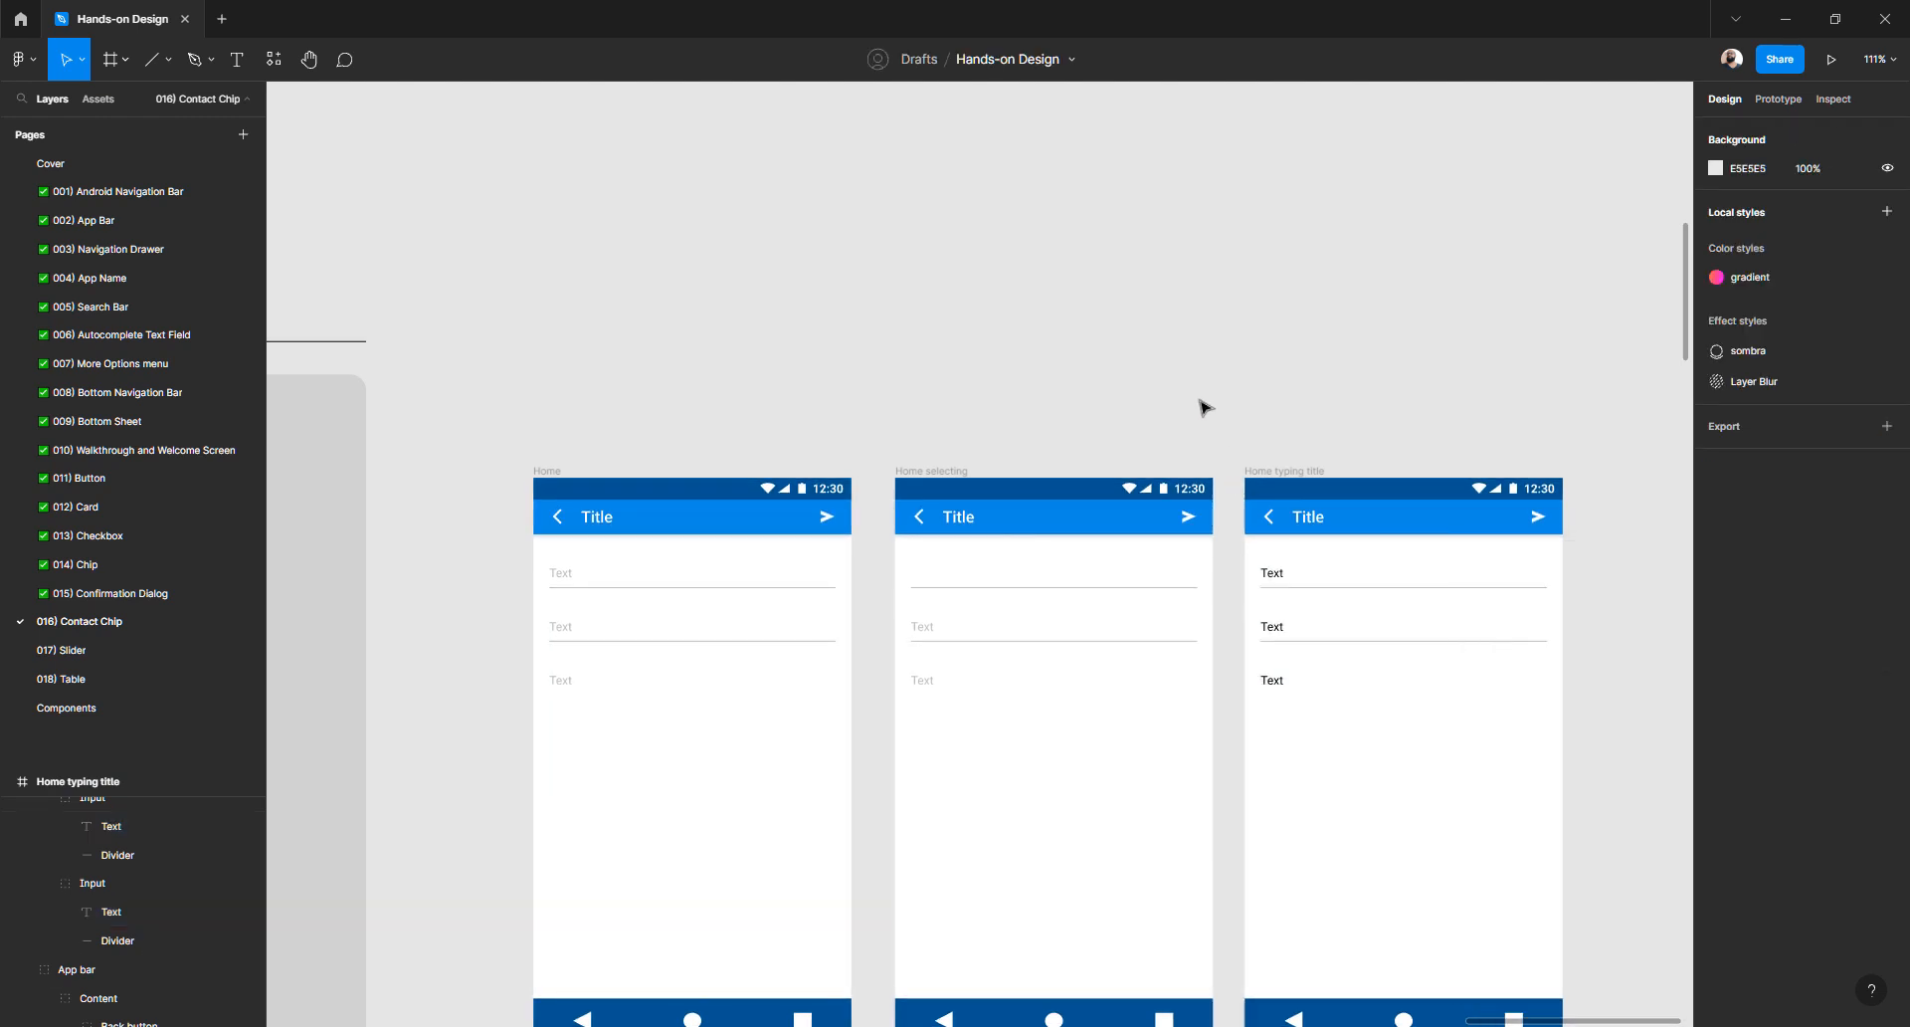
- Hide the second and third input texts in Home selecting with 0% layer opacity
{"action": "left_click", "coordinate": [926, 633]}
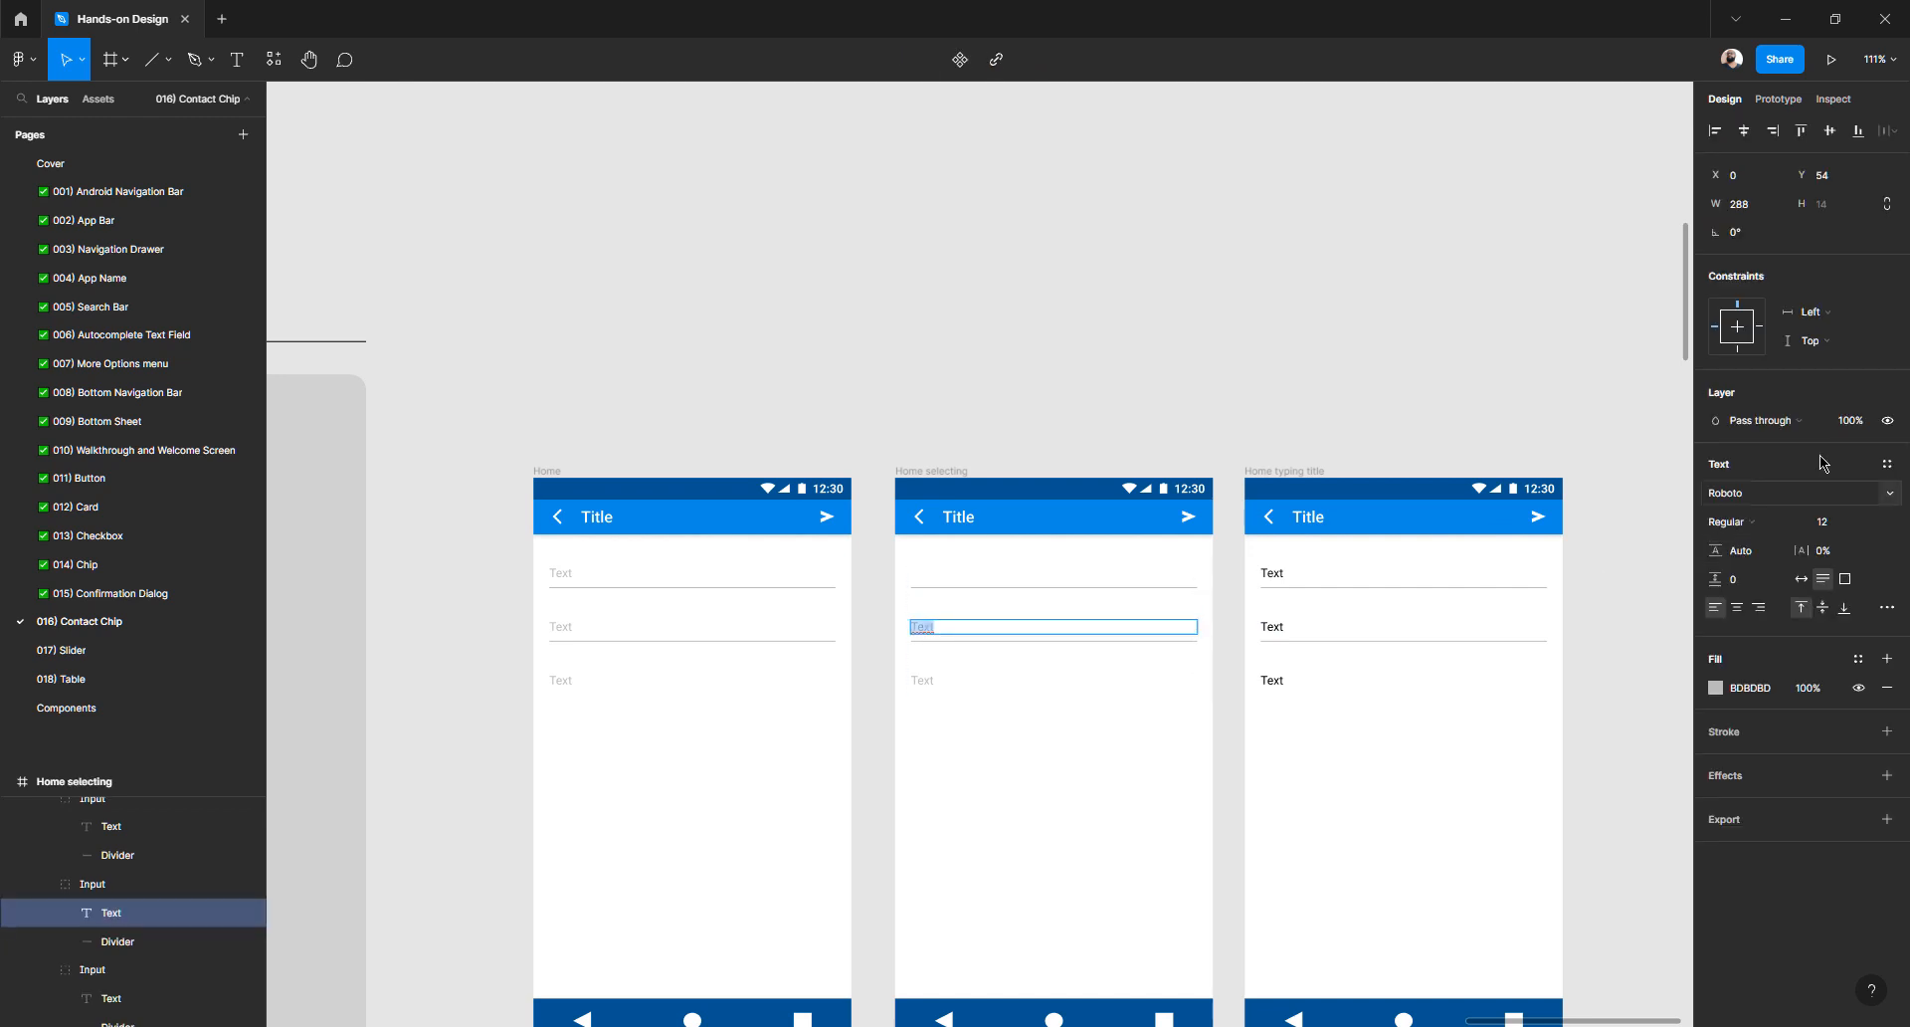
{"action": "type", "text": "0"}
{"action": "key", "text": "Return"}
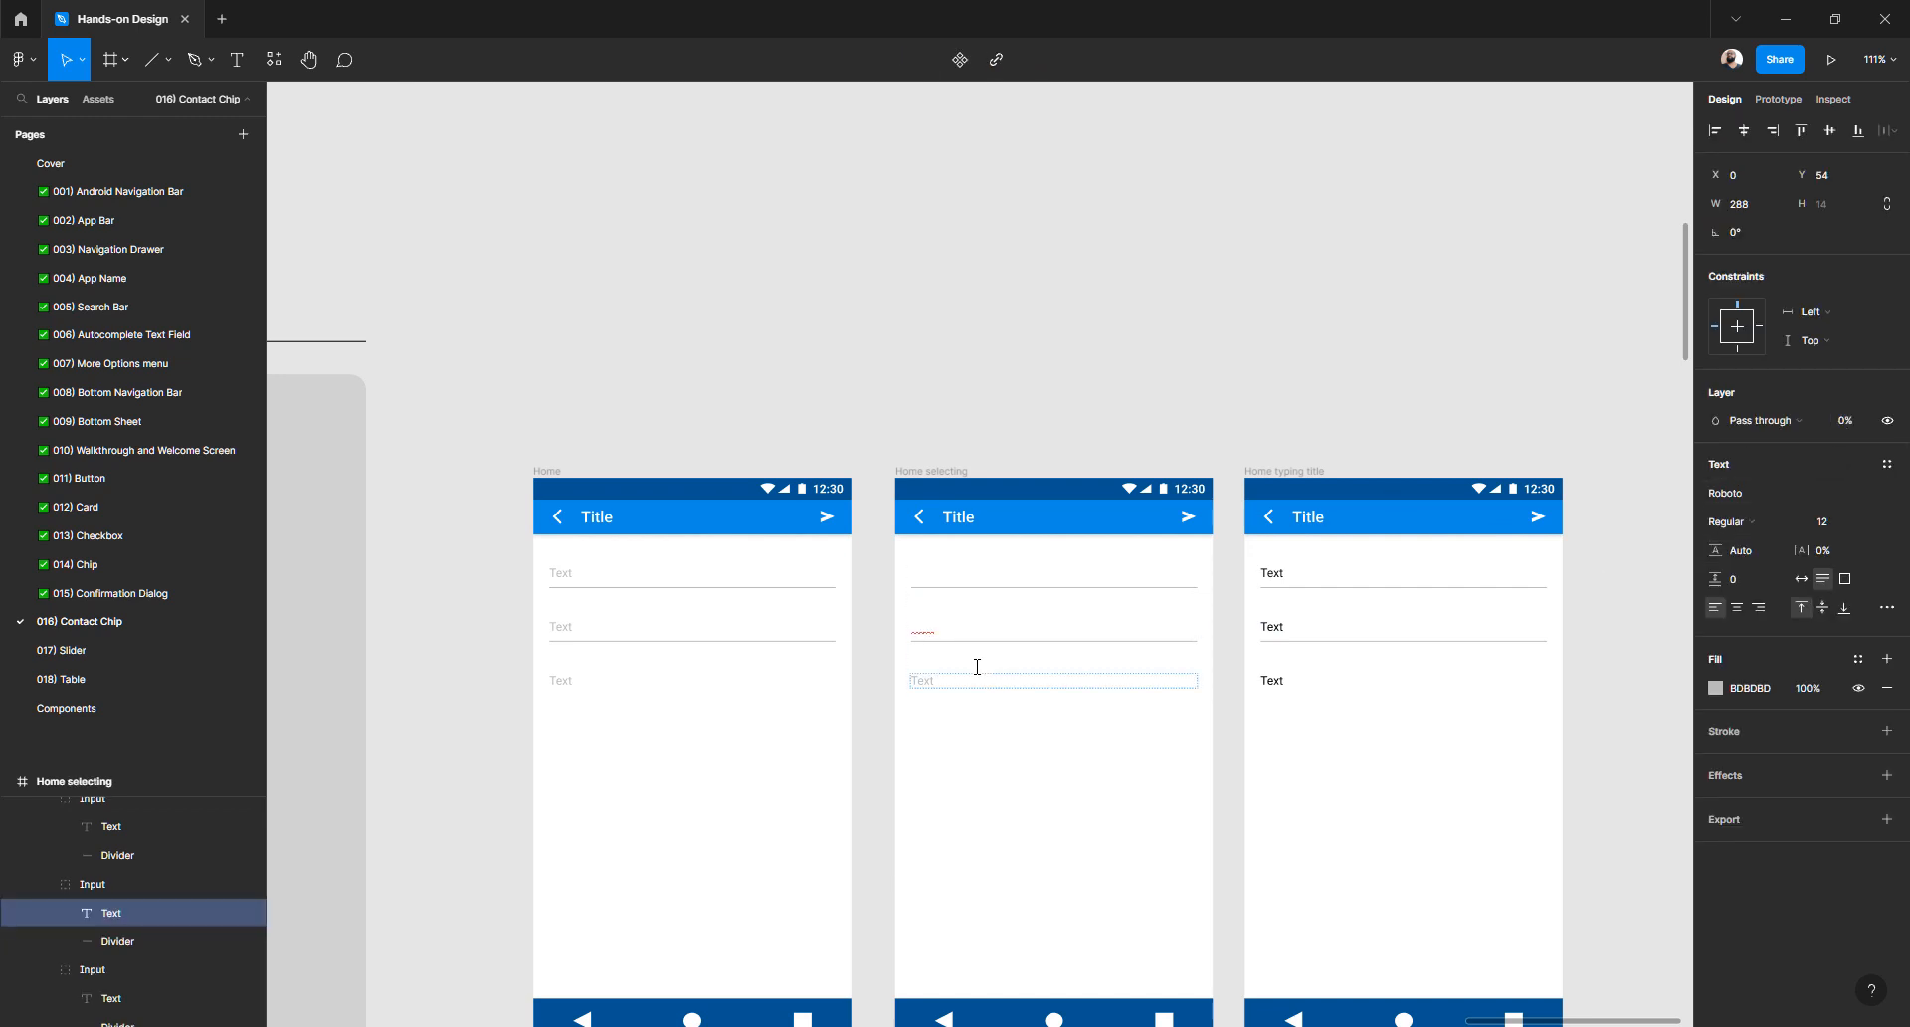
{"action": "left_click", "coordinate": [924, 682]}
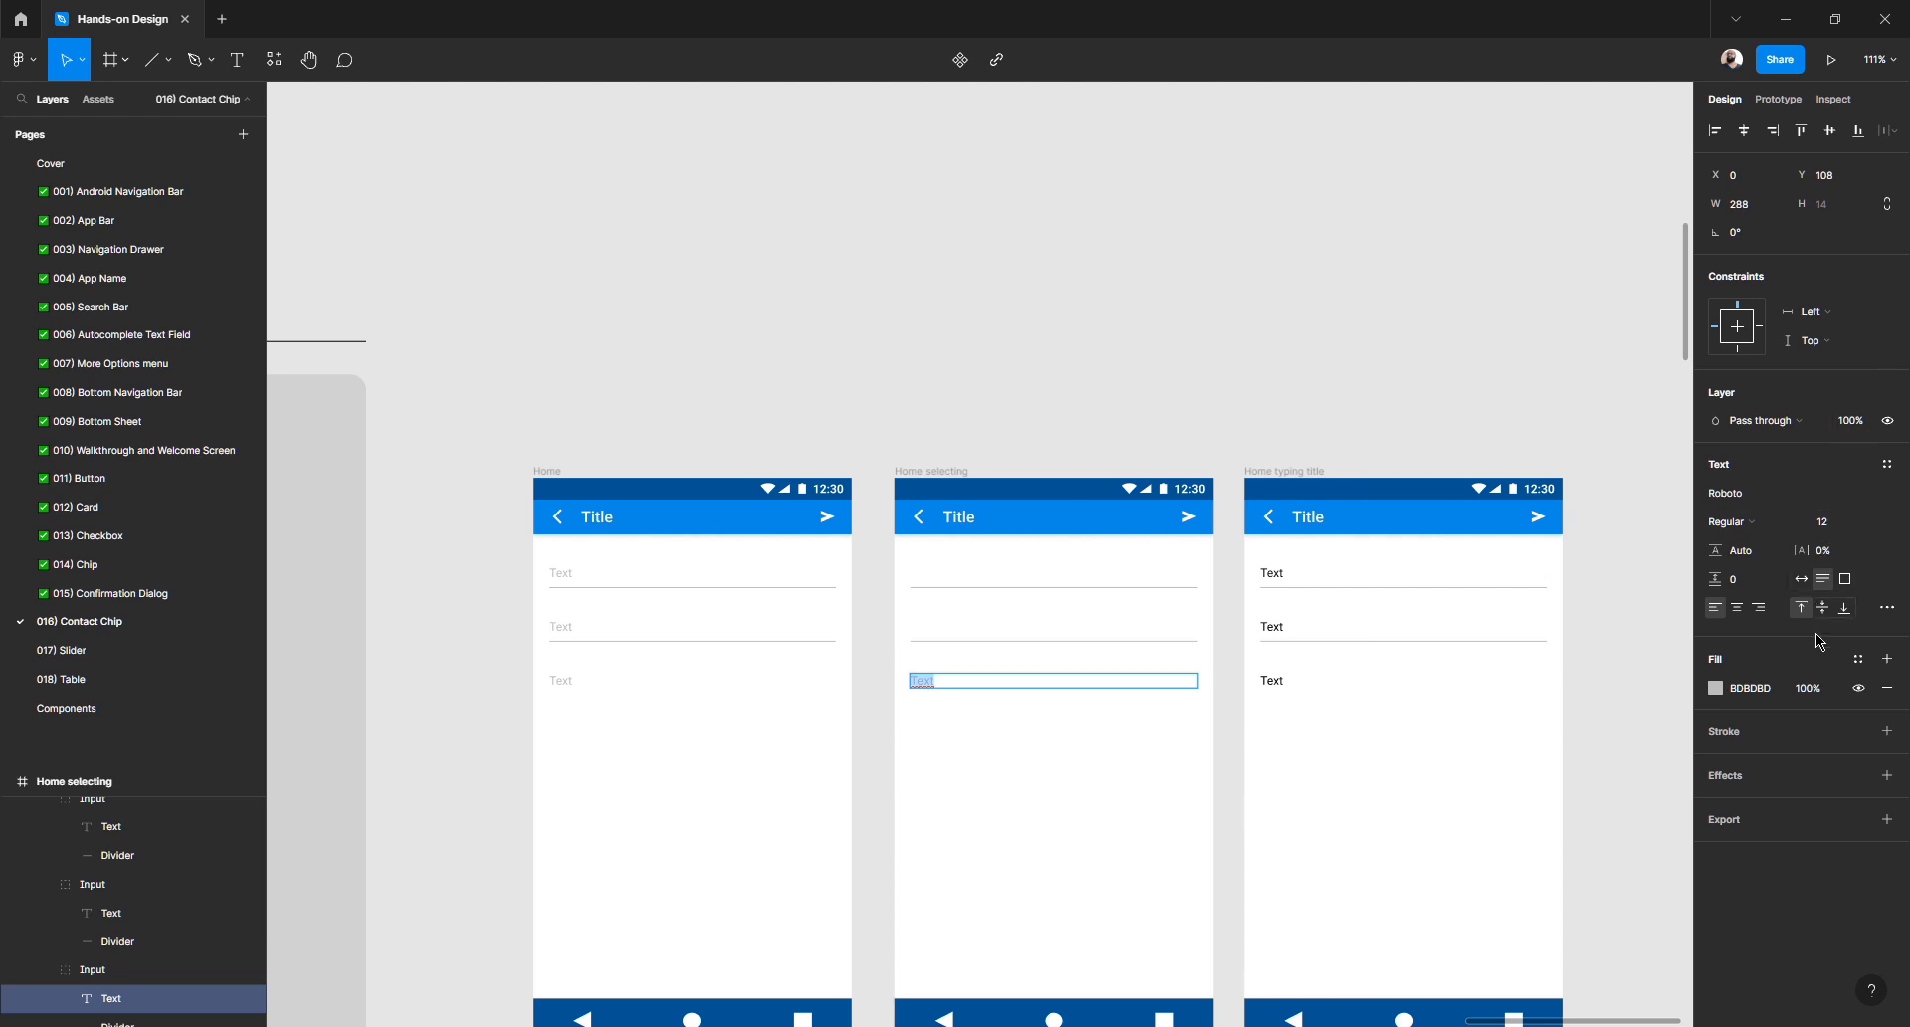
{"action": "left_click", "coordinate": [1817, 688]}
{"action": "left_click", "coordinate": [1853, 424]}
{"action": "key", "text": "Return"}
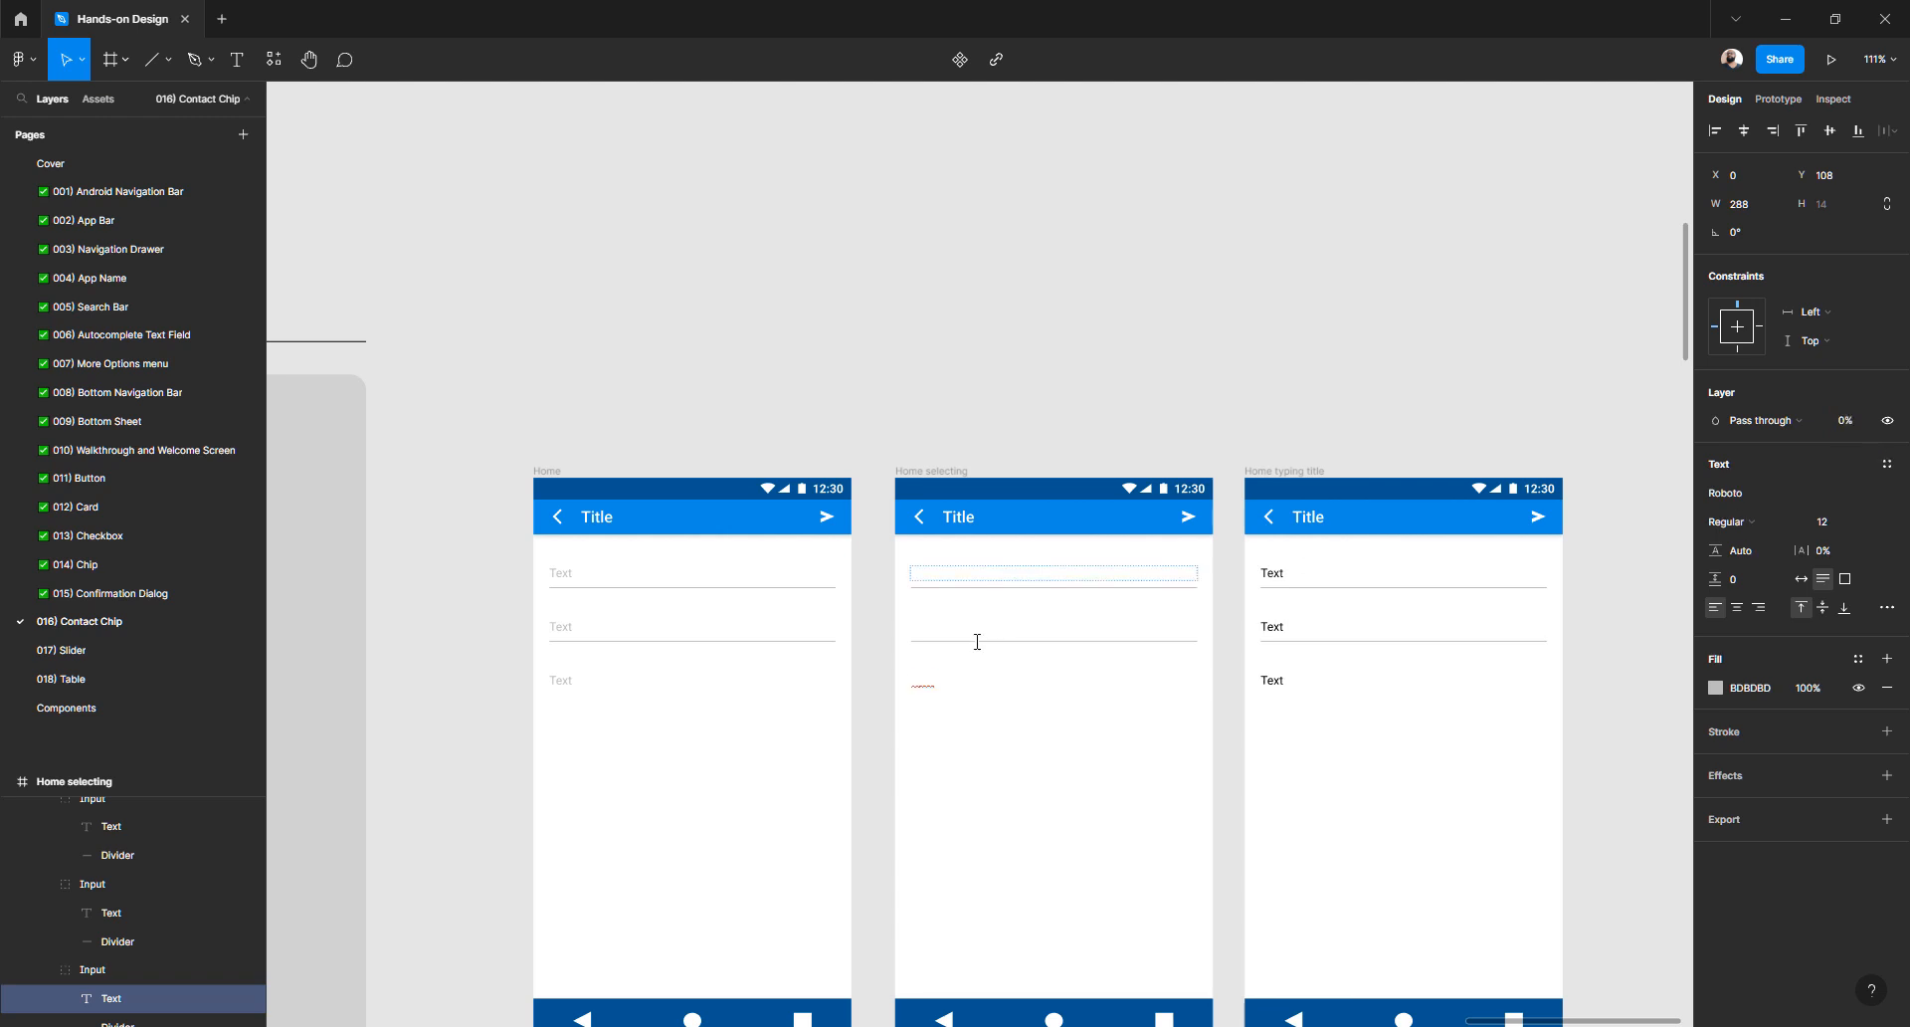
{"action": "left_click", "coordinate": [982, 376]}
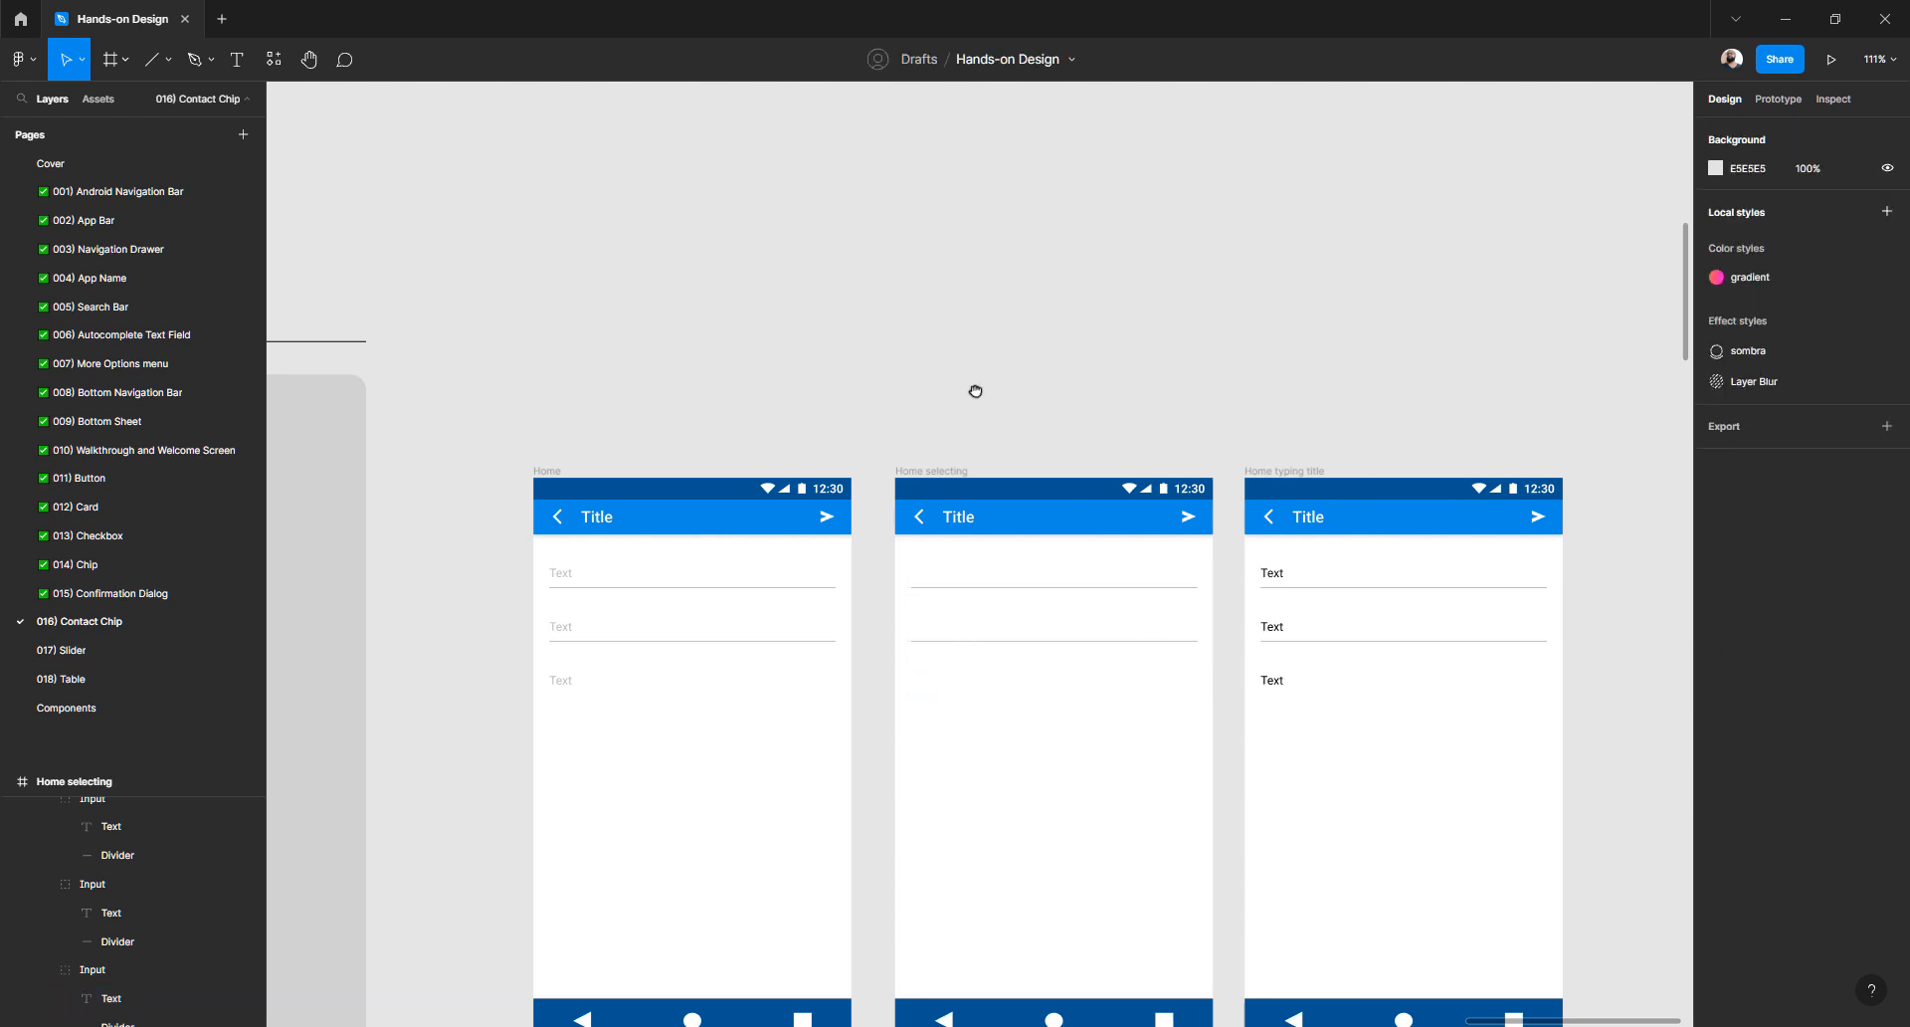
- Shift Home typing title right and place a copy of Home selecting in the gap
{"action": "scroll", "coordinate": [975, 390], "scroll_direction": "down", "scroll_amount": 2}
{"action": "scroll", "coordinate": [975, 390], "scroll_direction": "right", "scroll_amount": 3}
{"action": "left_click_drag", "start_coordinate": [1058, 343], "coordinate": [1469, 343]}
{"action": "left_click_drag", "start_coordinate": [727, 348], "coordinate": [1094, 366]}
{"action": "left_click_drag", "start_coordinate": [1094, 366], "coordinate": [1094, 366]}
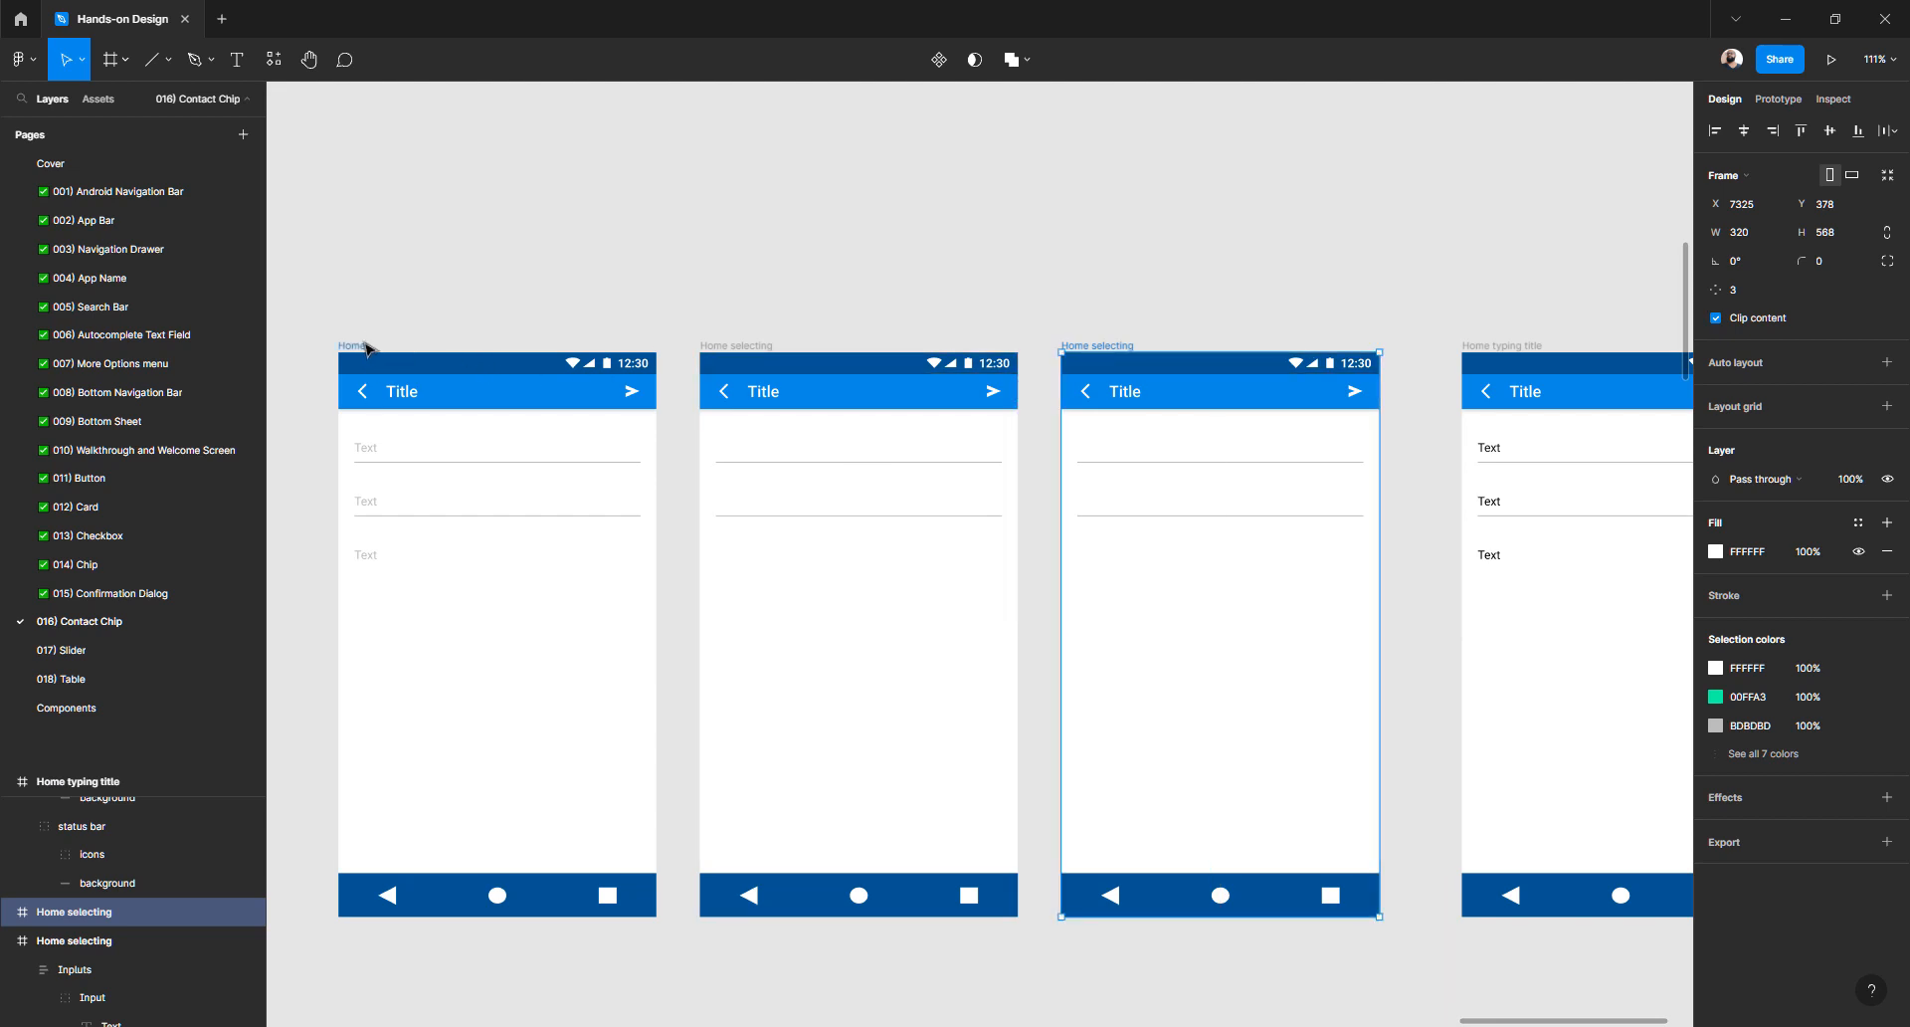
- Rename Home selecting, its copy and Home typing title all to 'Home'
{"action": "left_click", "coordinate": [746, 347]}
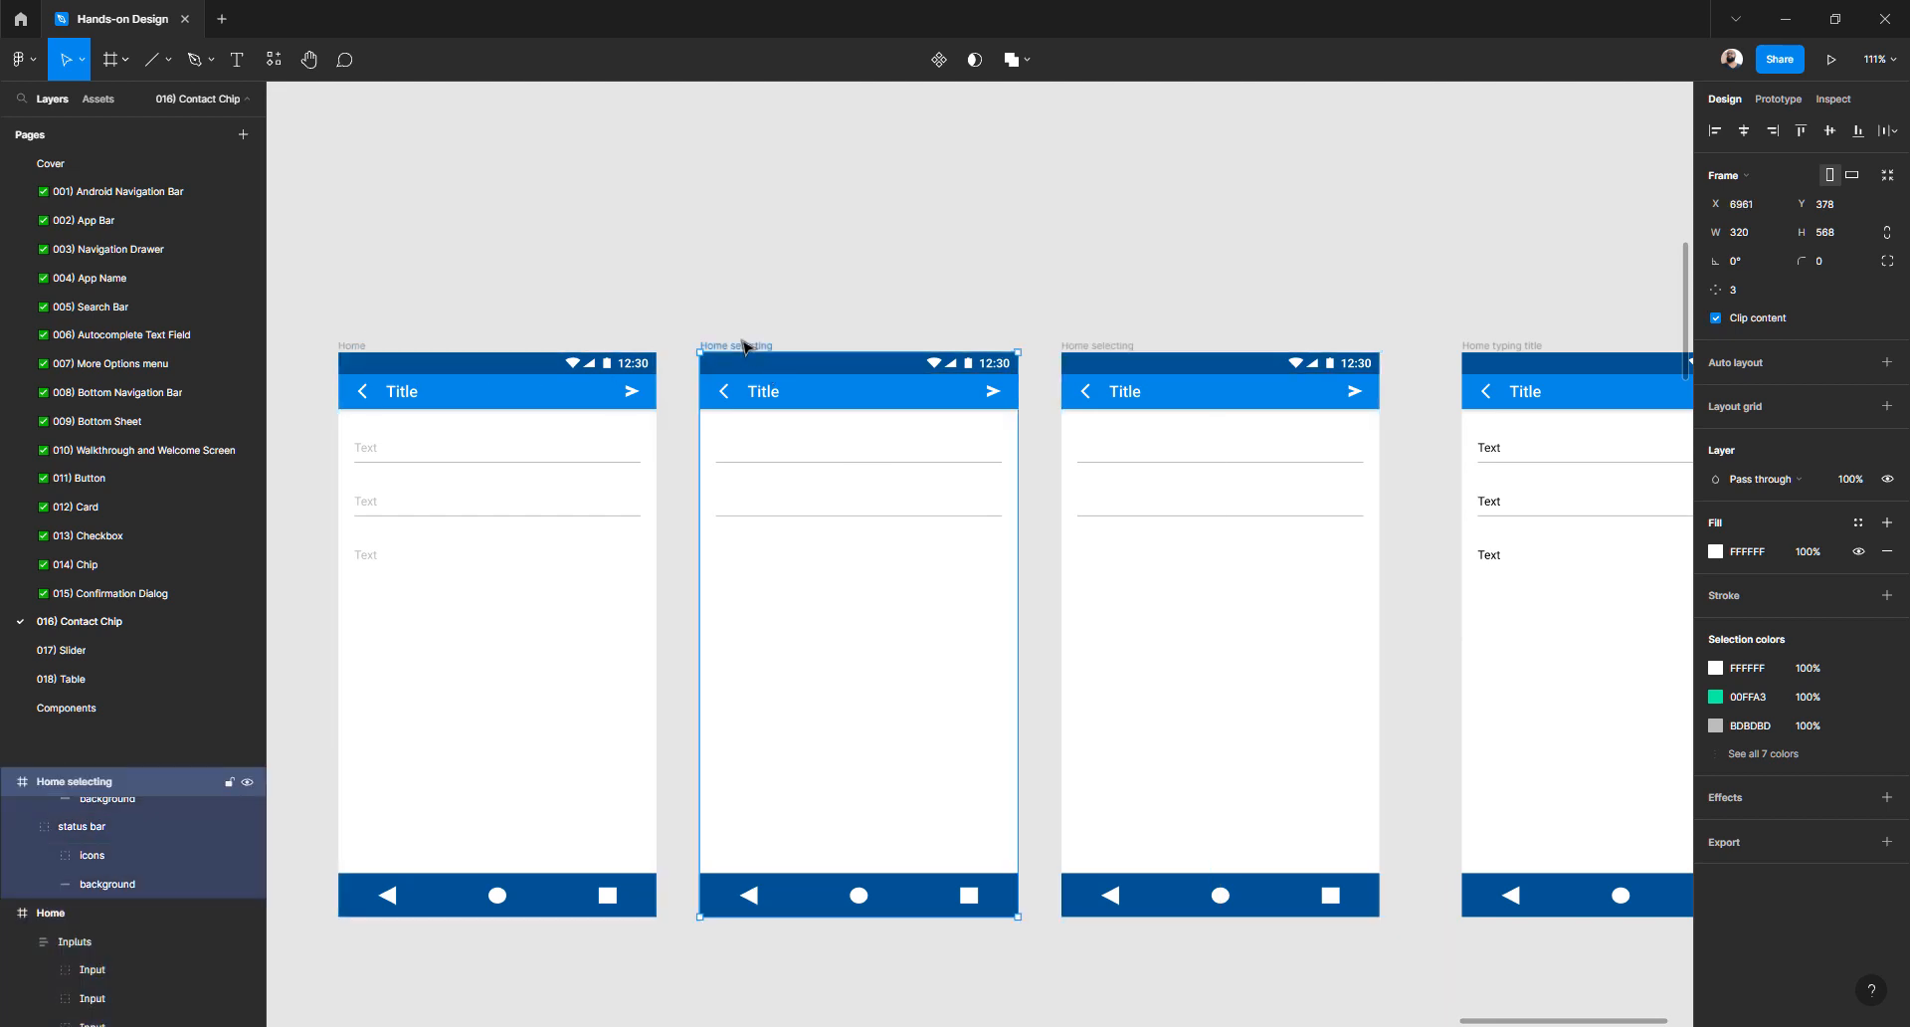
{"action": "double_click", "coordinate": [99, 783]}
{"action": "double_click", "coordinate": [90, 783]}
{"action": "key", "text": "BackSpace"}
{"action": "key", "text": "BackSpace"}
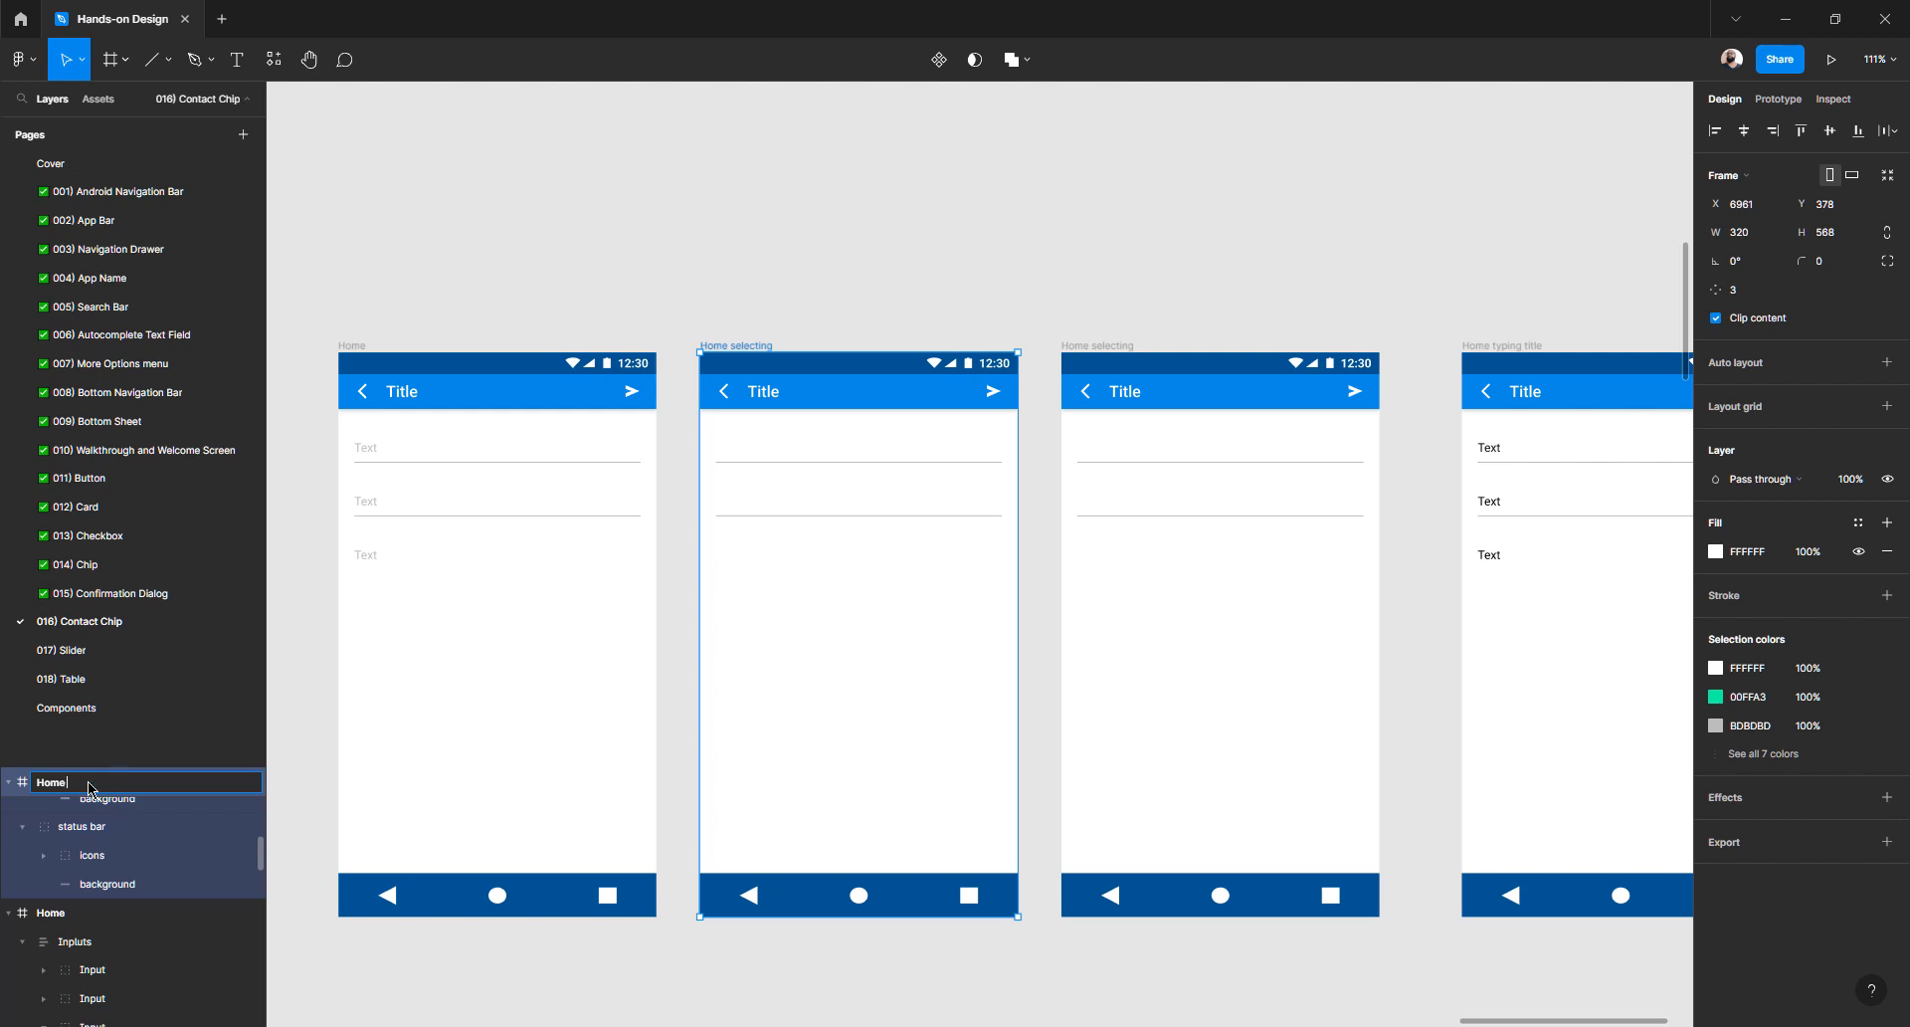
{"action": "left_click", "coordinate": [1078, 347]}
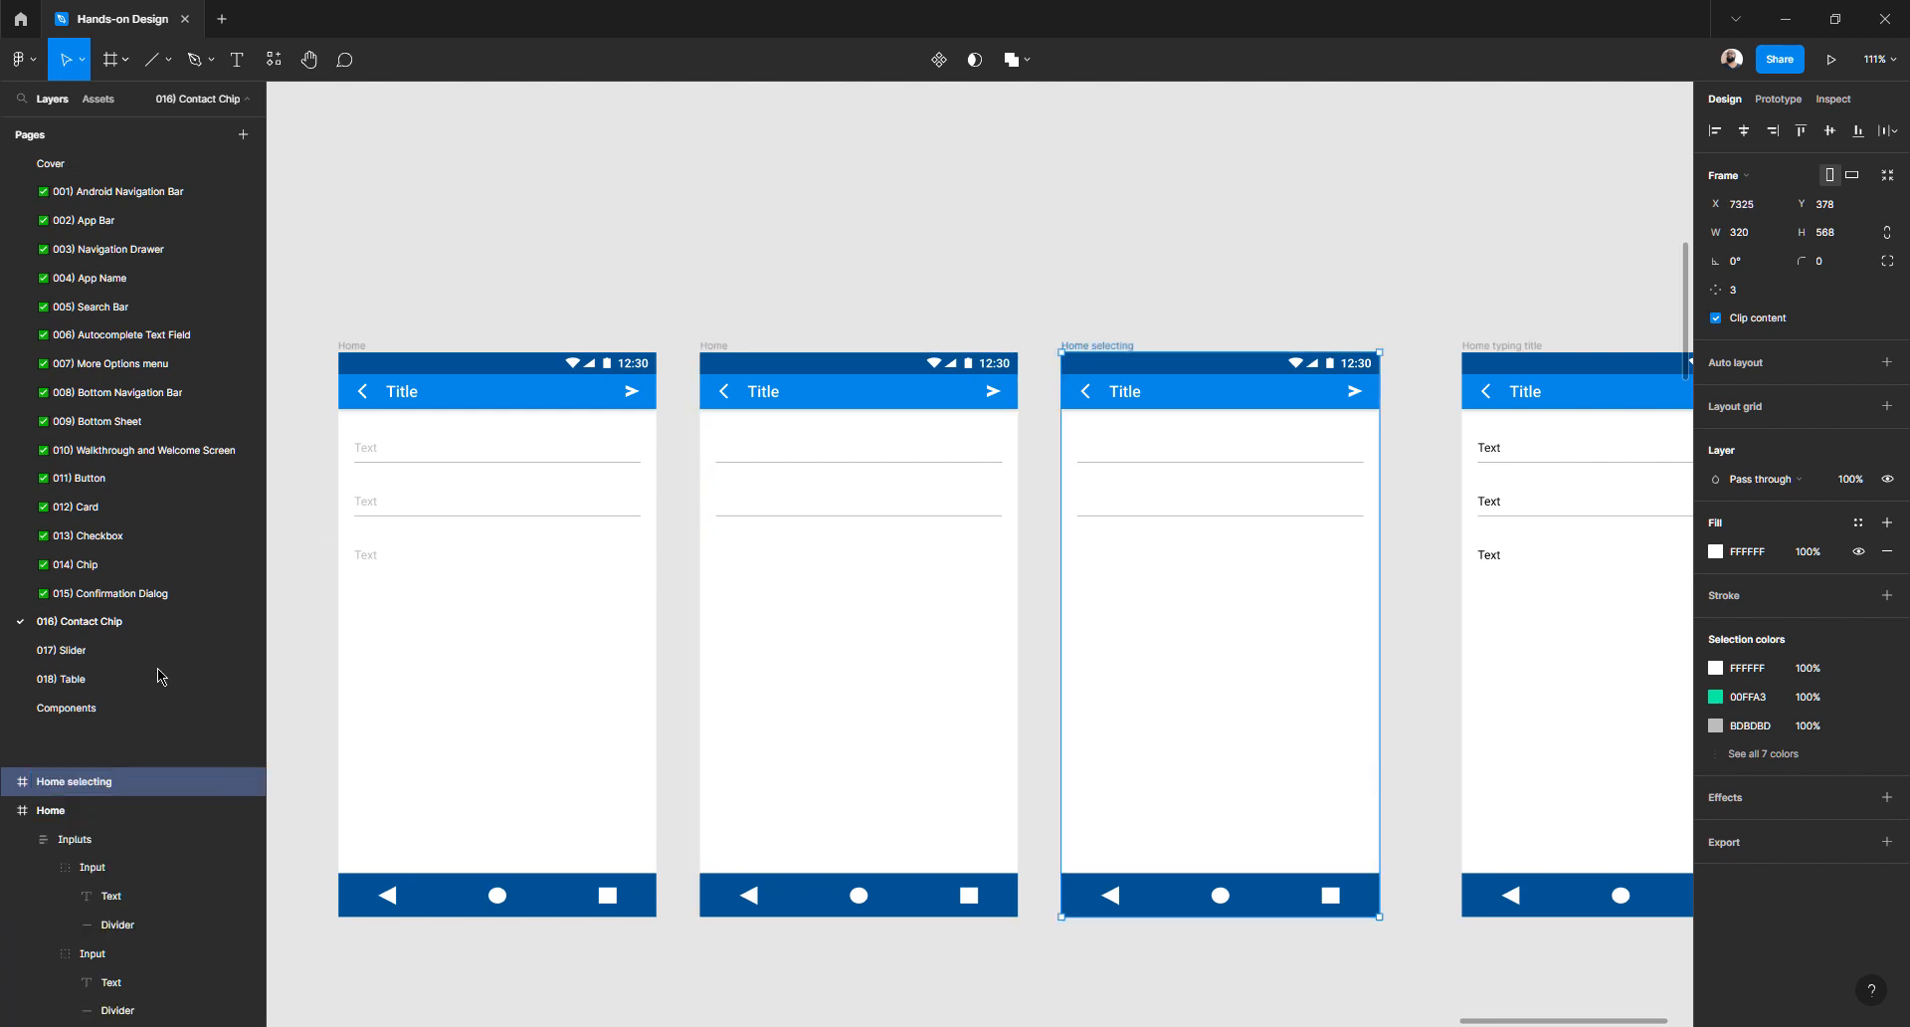
{"action": "double_click", "coordinate": [104, 784]}
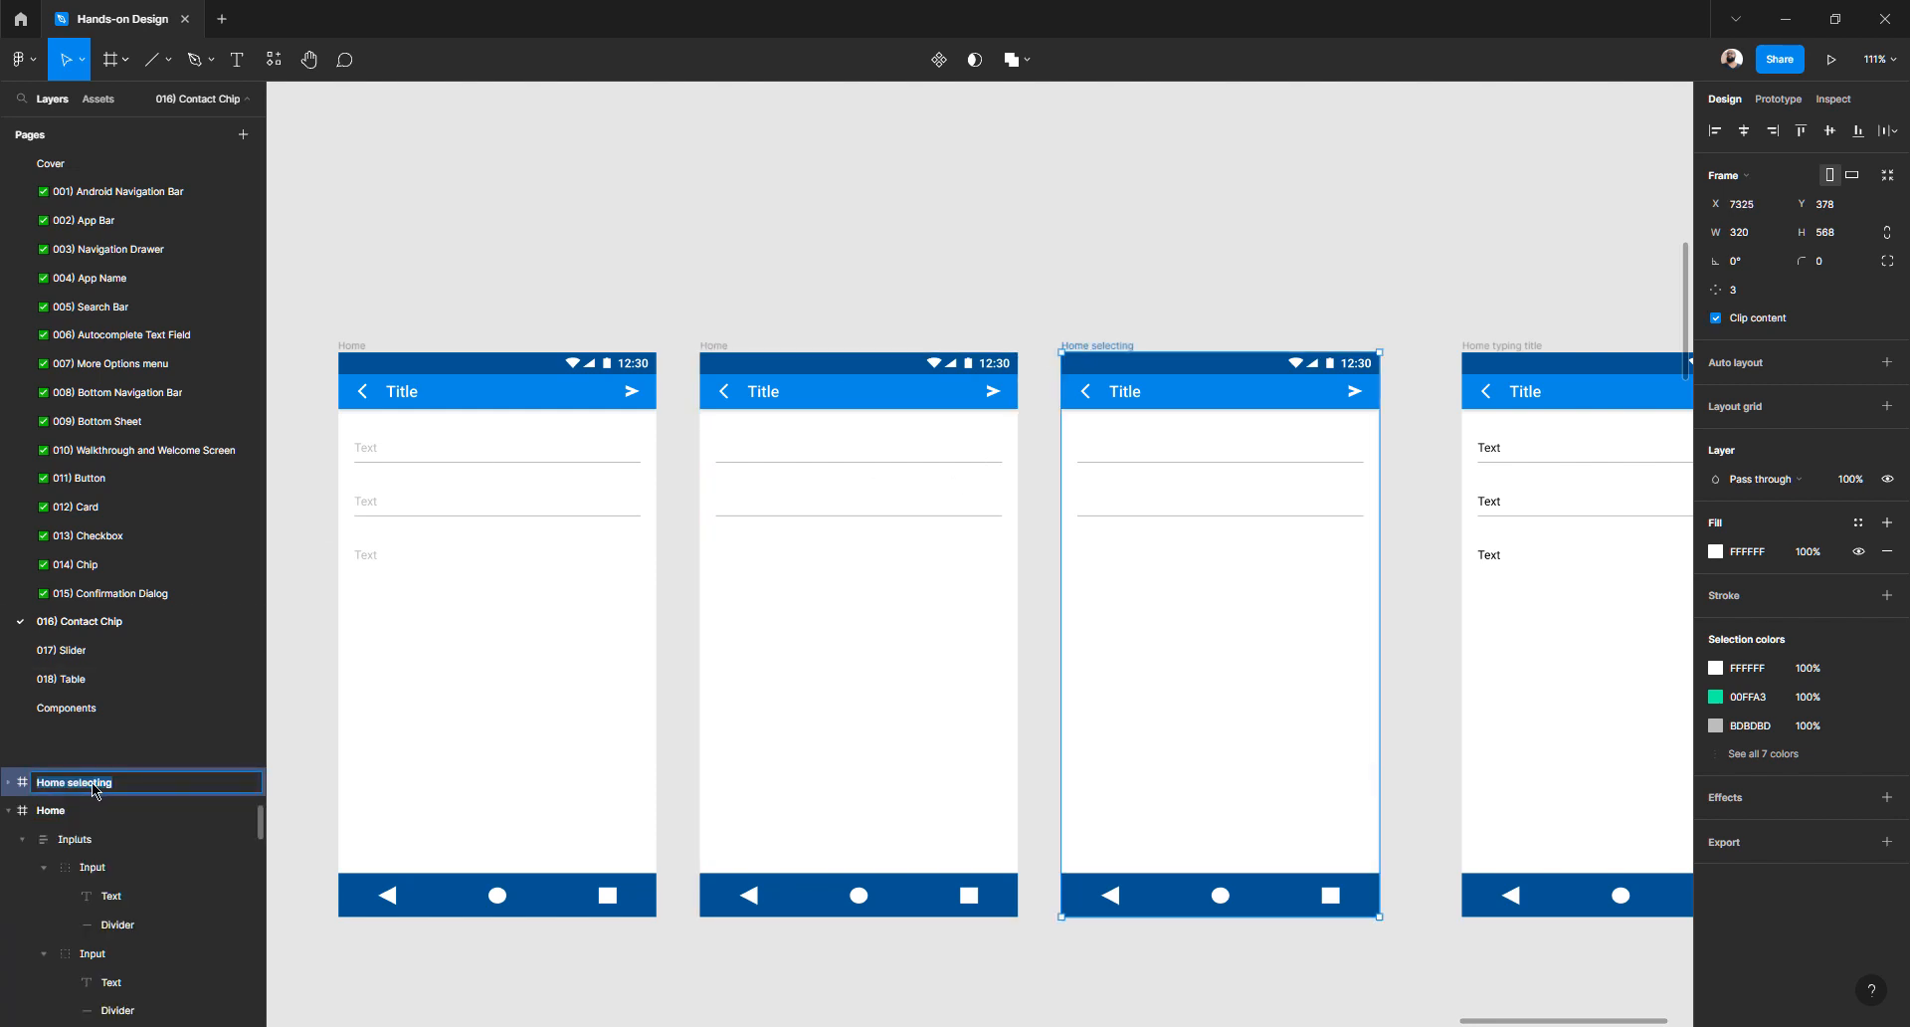
{"action": "type", "text": "Home"}
{"action": "left_click", "coordinate": [1482, 350]}
{"action": "double_click", "coordinate": [106, 784]}
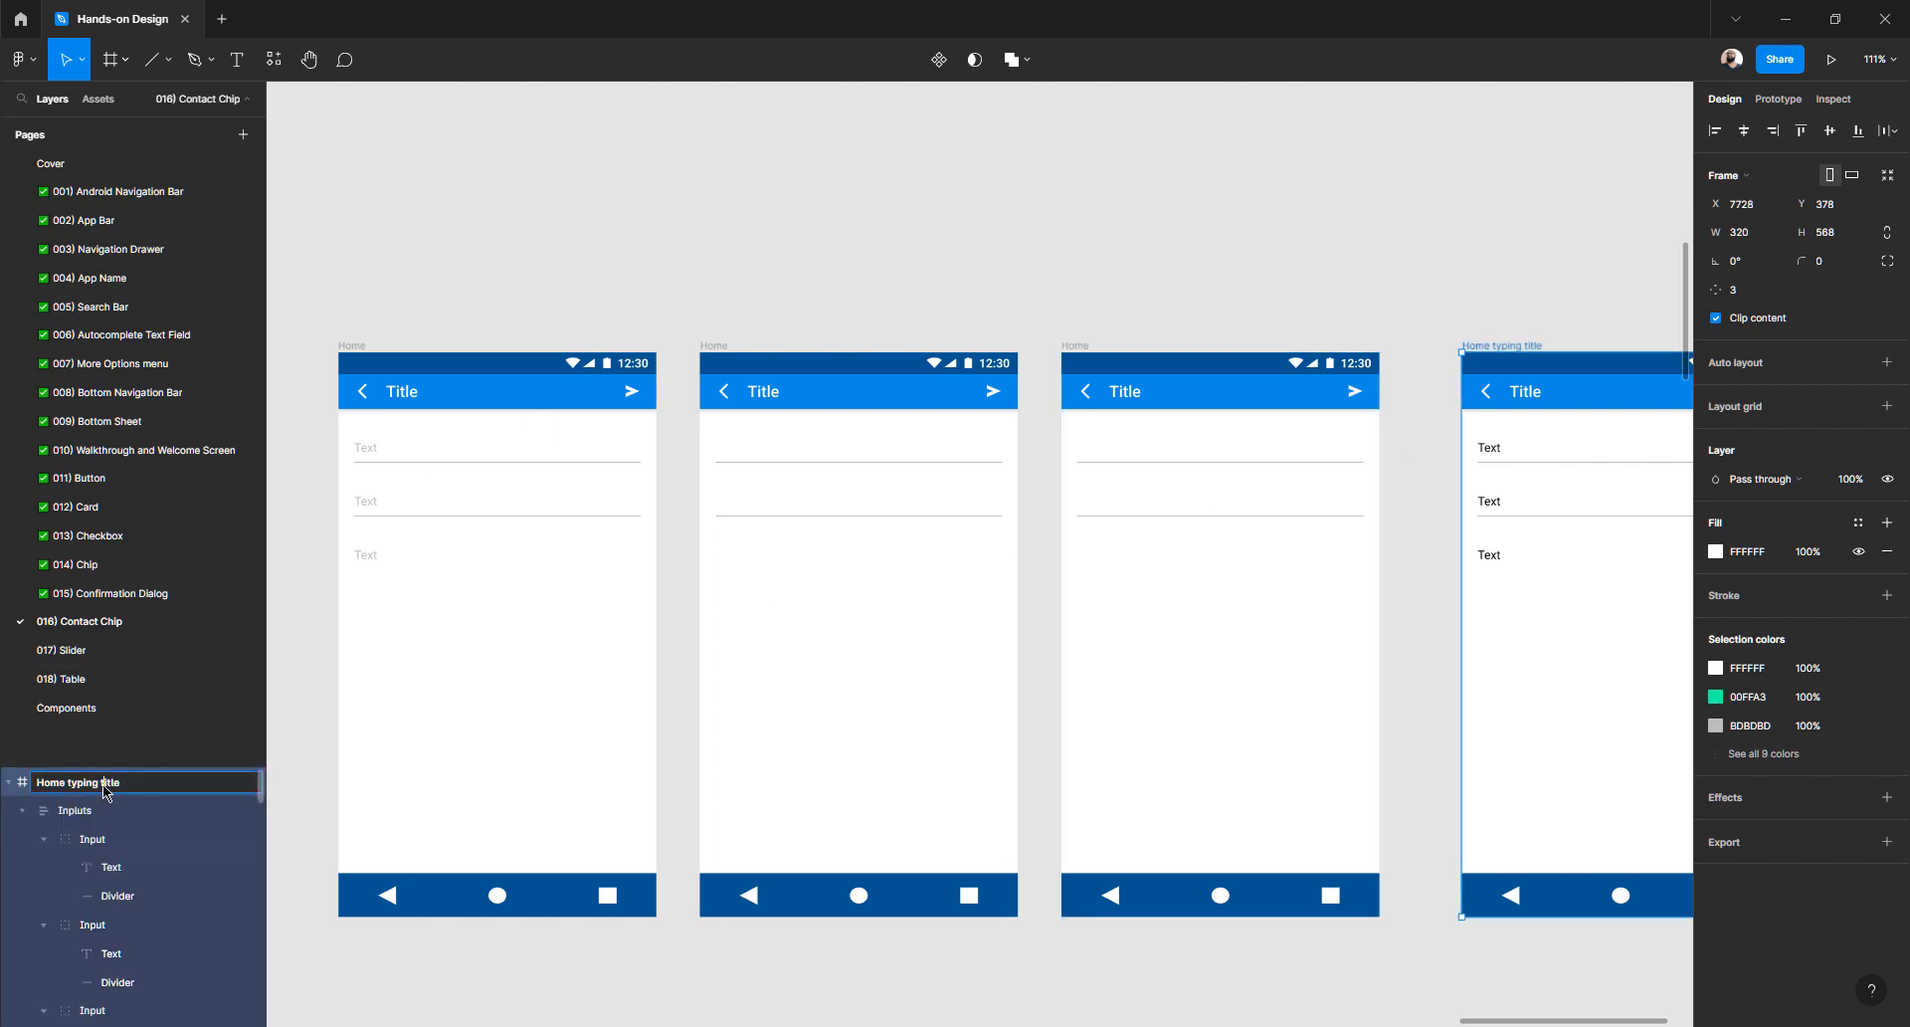
{"action": "type", "text": "Home"}
{"action": "left_click", "coordinate": [732, 272]}
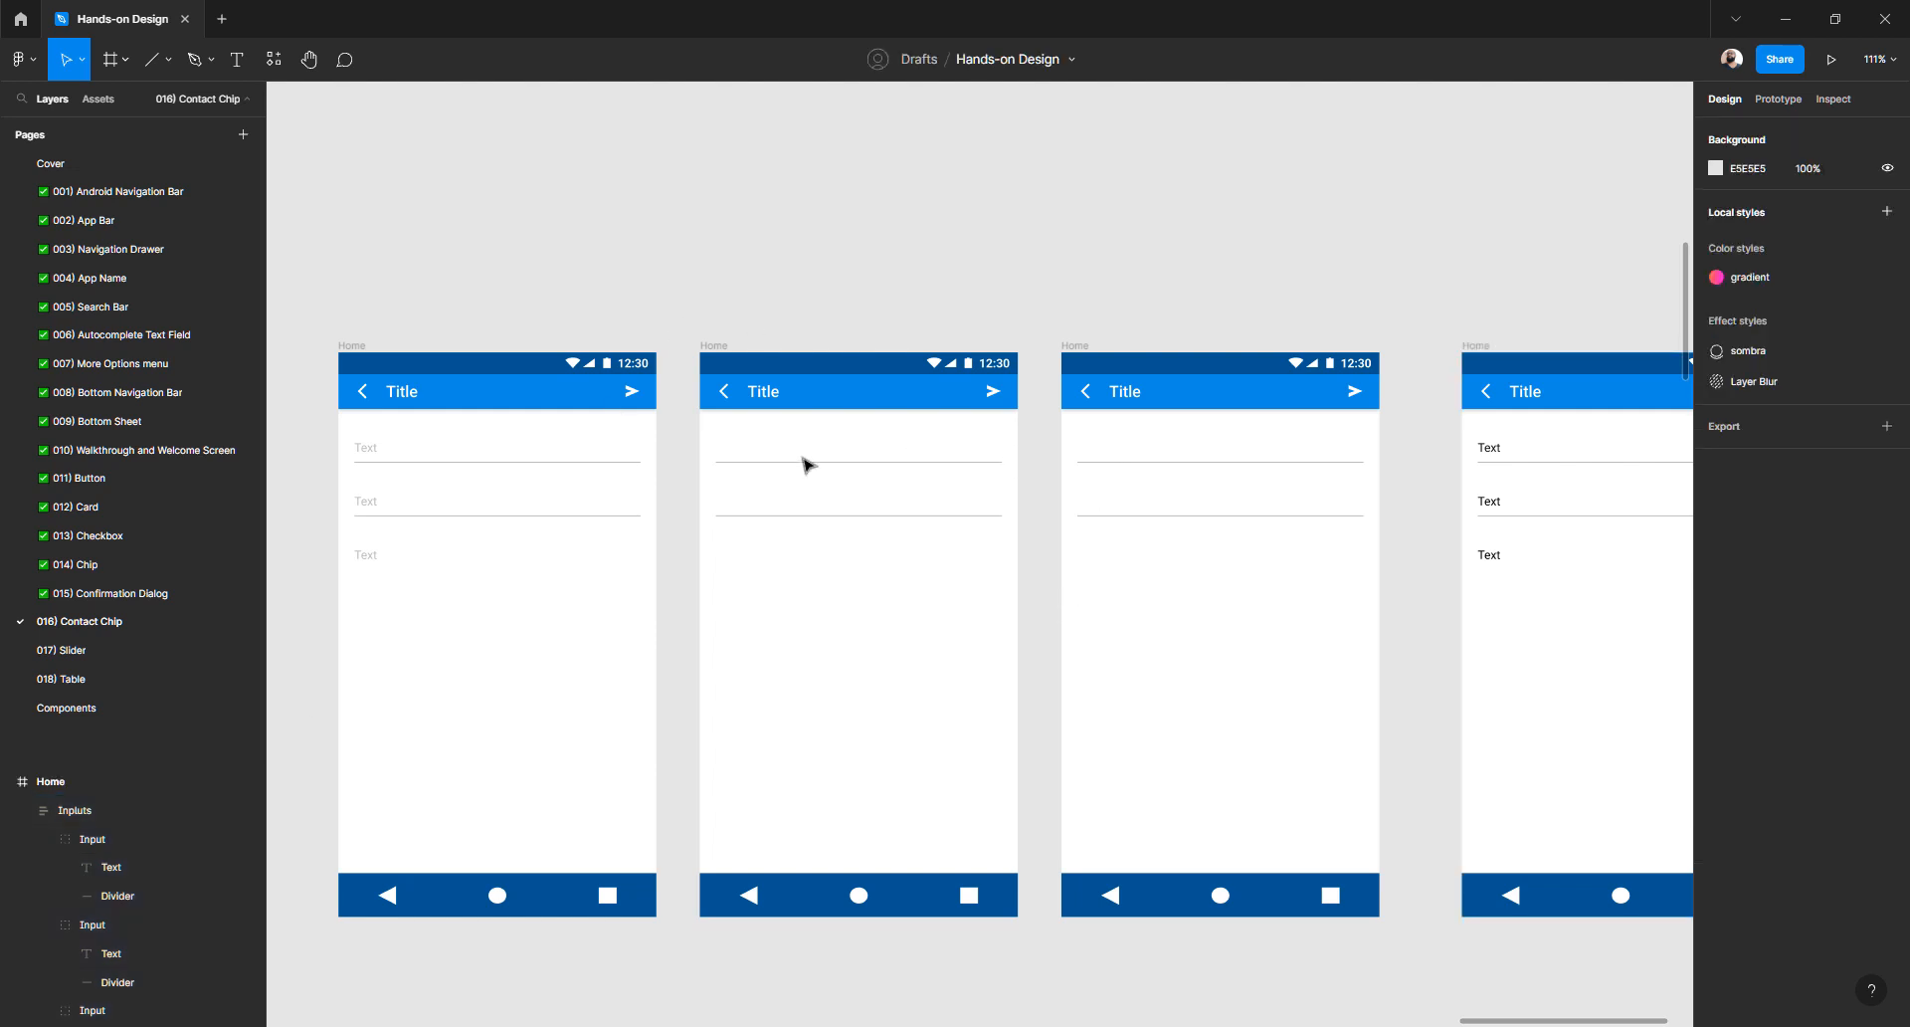
{"action": "left_click", "coordinate": [726, 457]}
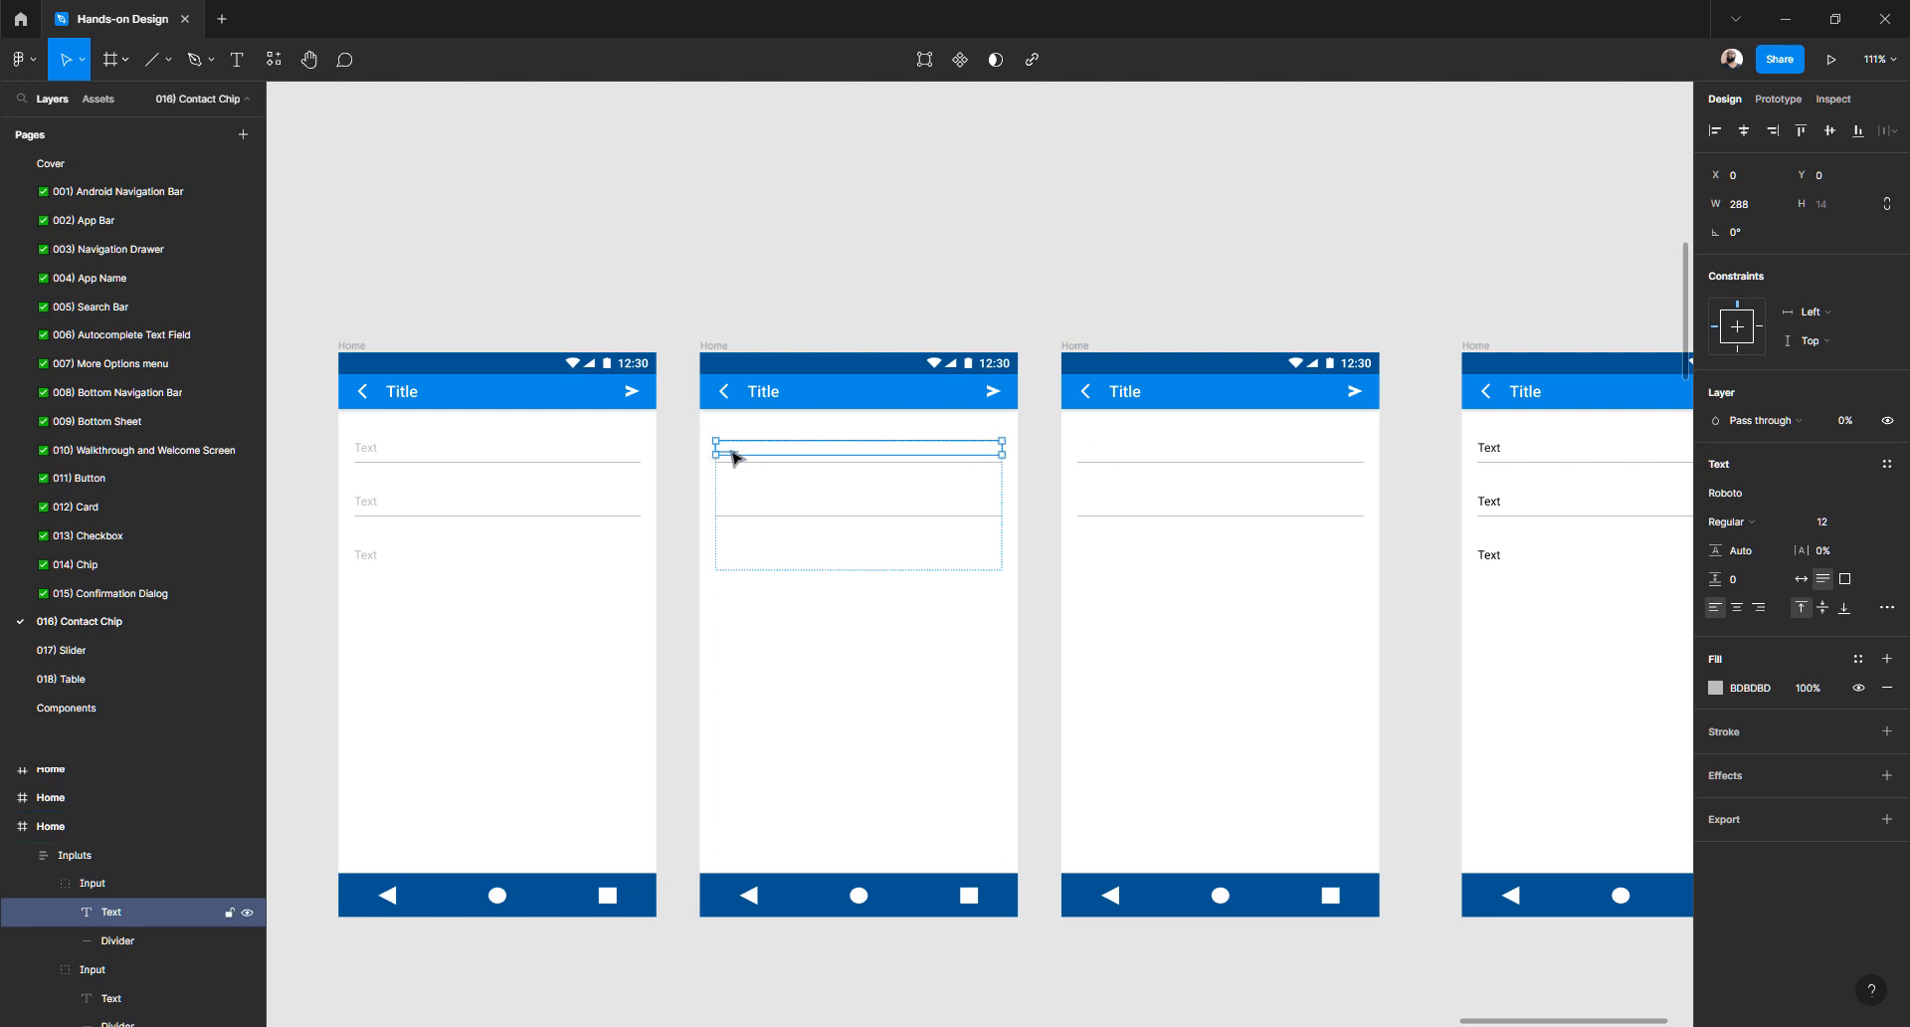
- Delete the placeholder text from the Home screen's input fields
{"action": "left_click", "coordinate": [1087, 454]}
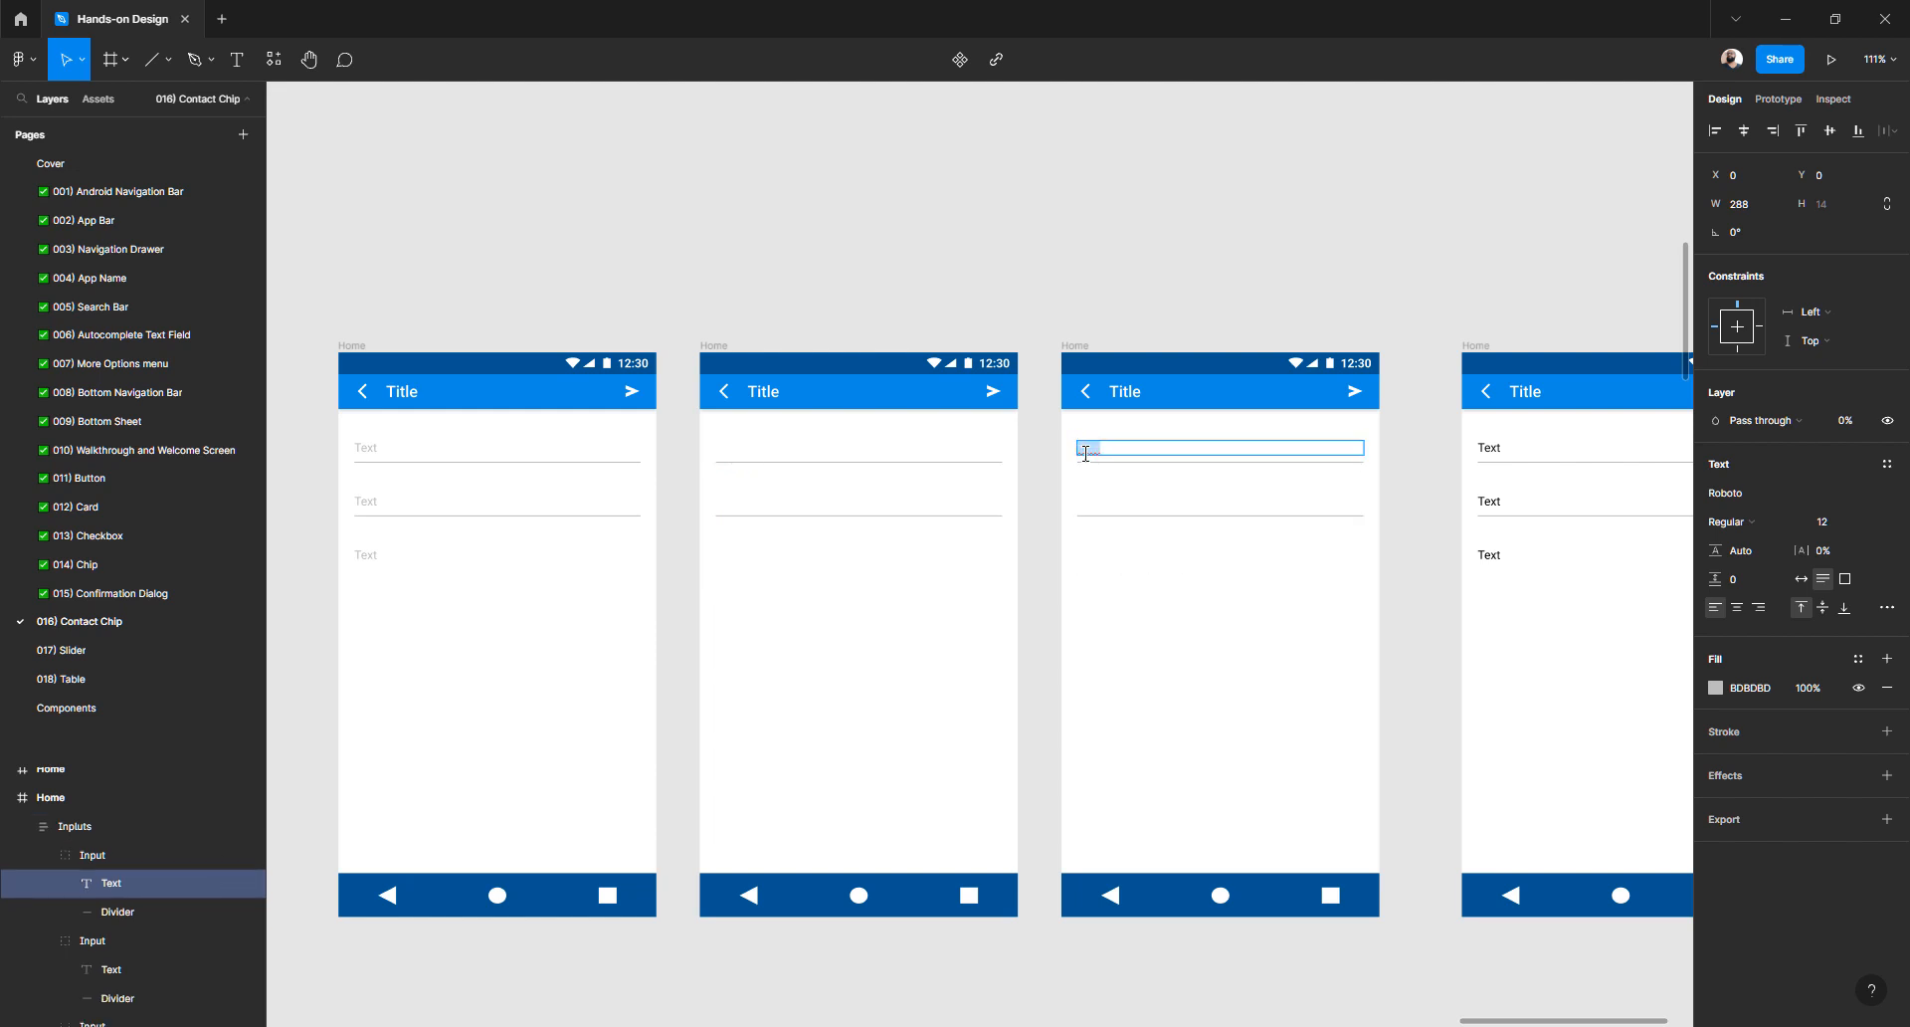
{"action": "key", "text": "Return"}
{"action": "left_click", "coordinate": [1089, 496]}
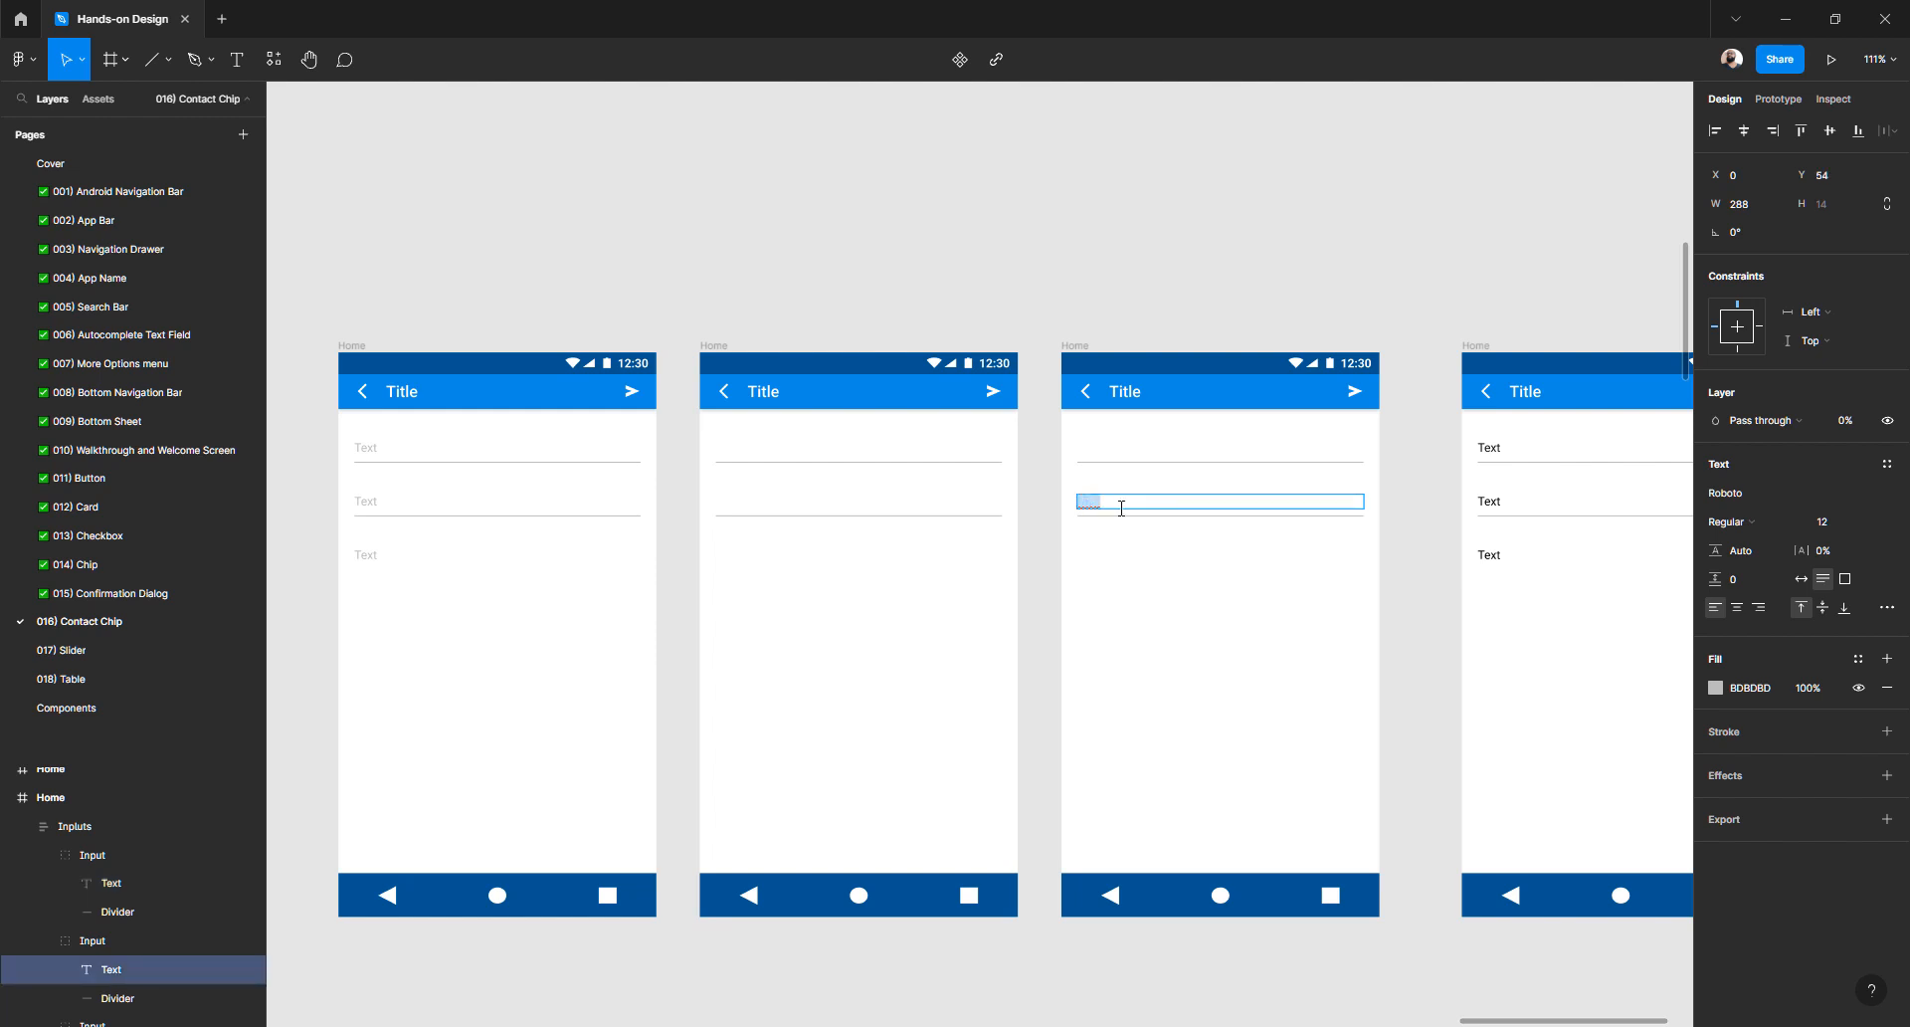
{"action": "key", "text": "BackSpace"}
{"action": "left_click", "coordinate": [1094, 542]}
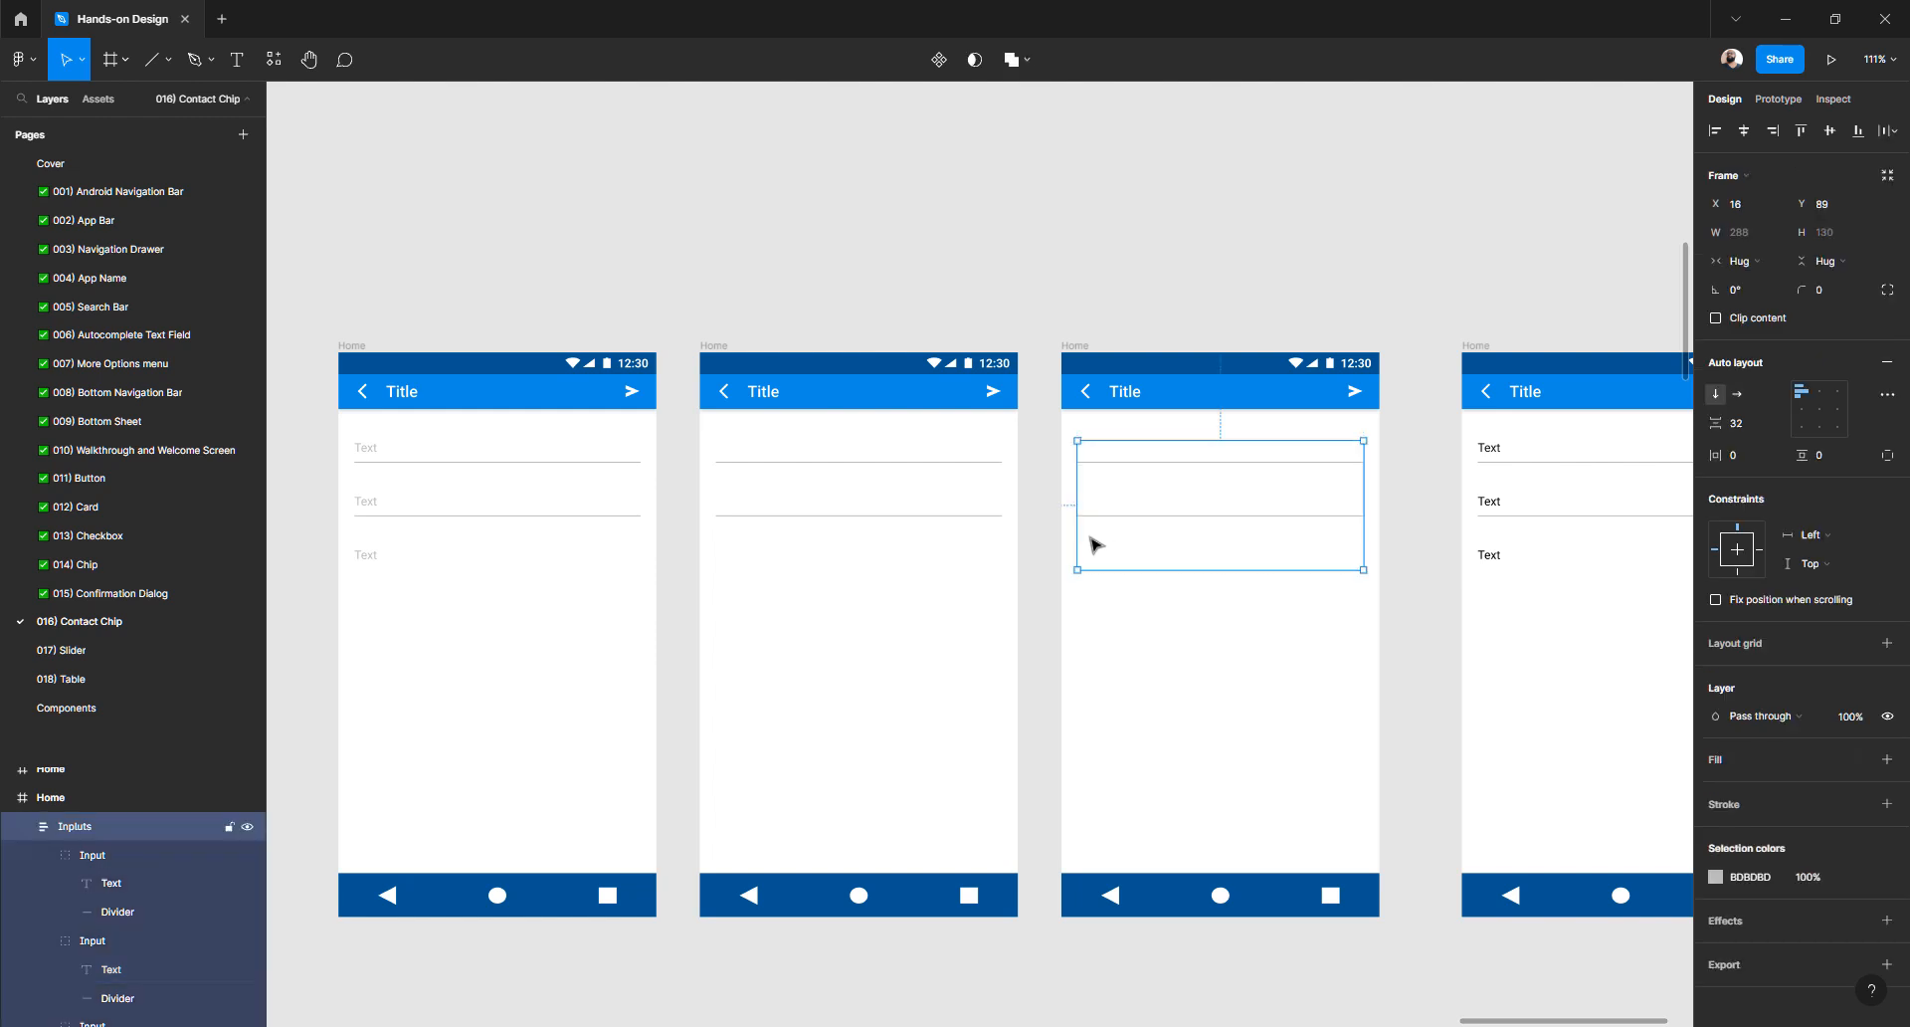
{"action": "double_click", "coordinate": [1089, 559]}
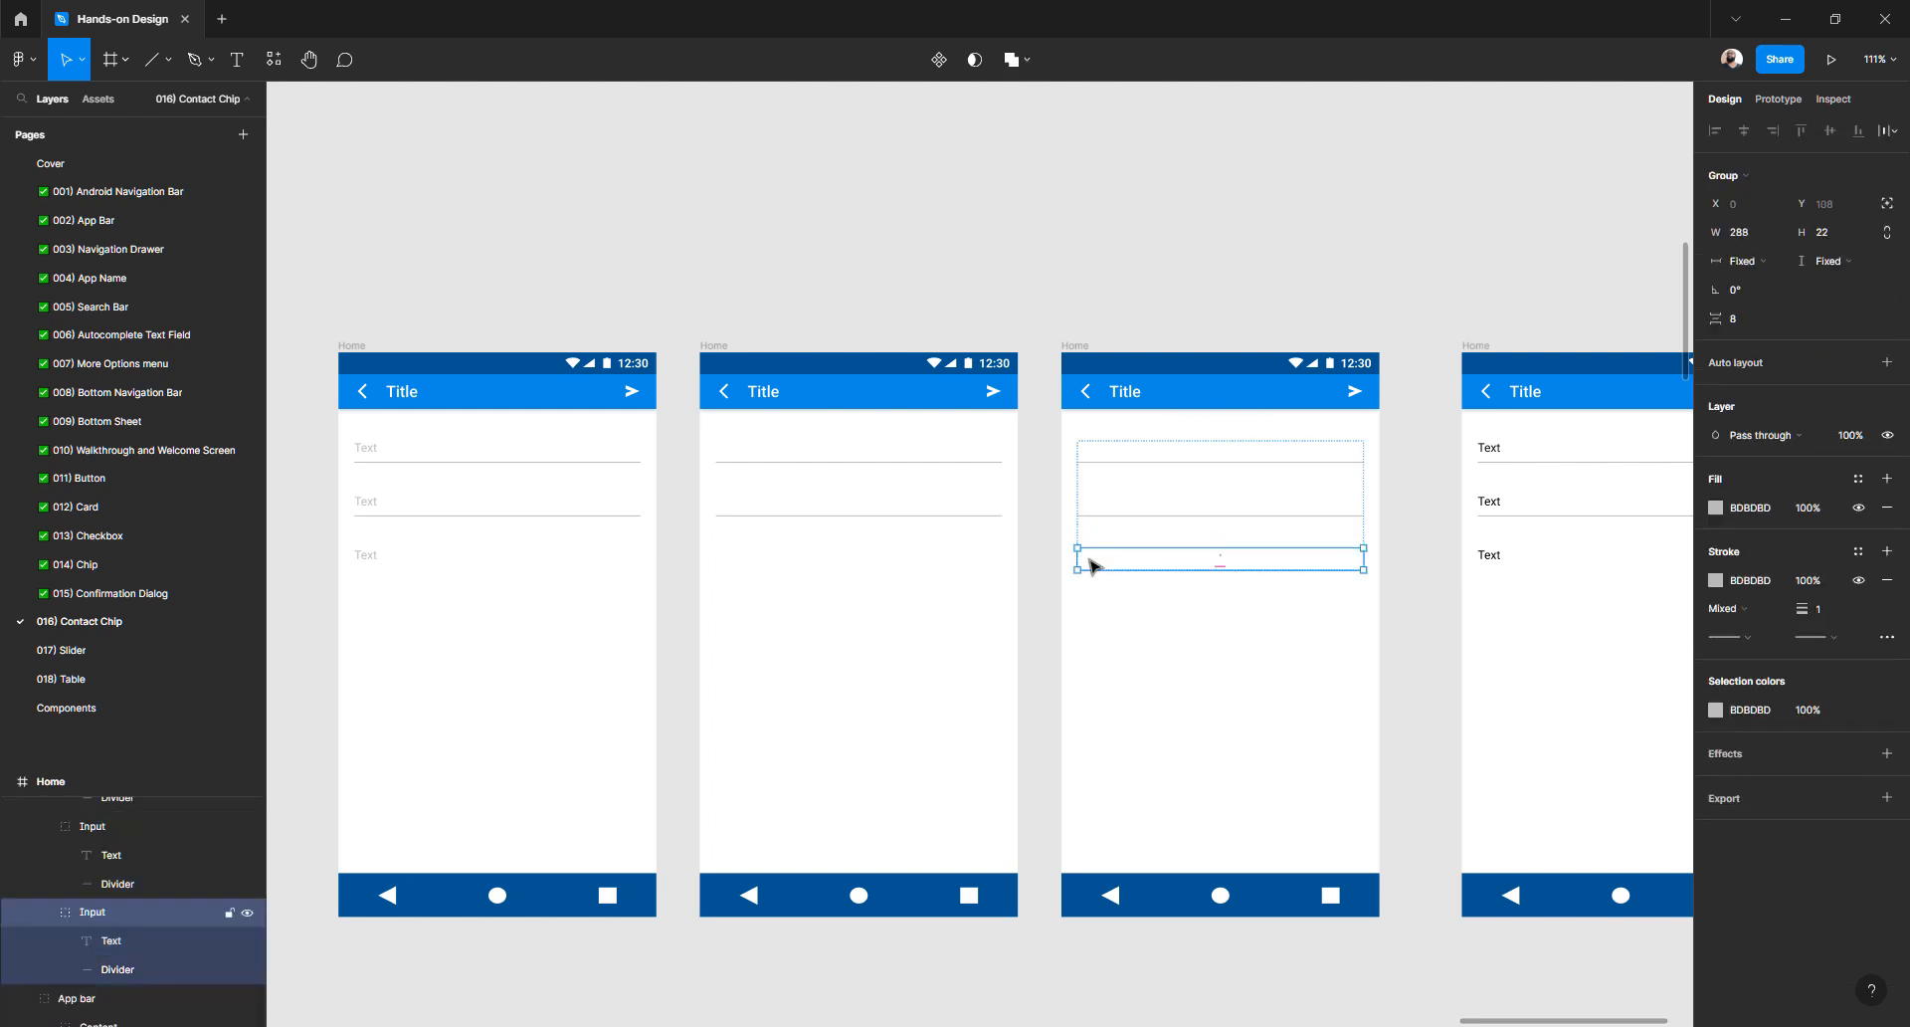
{"action": "double_click", "coordinate": [1089, 559]}
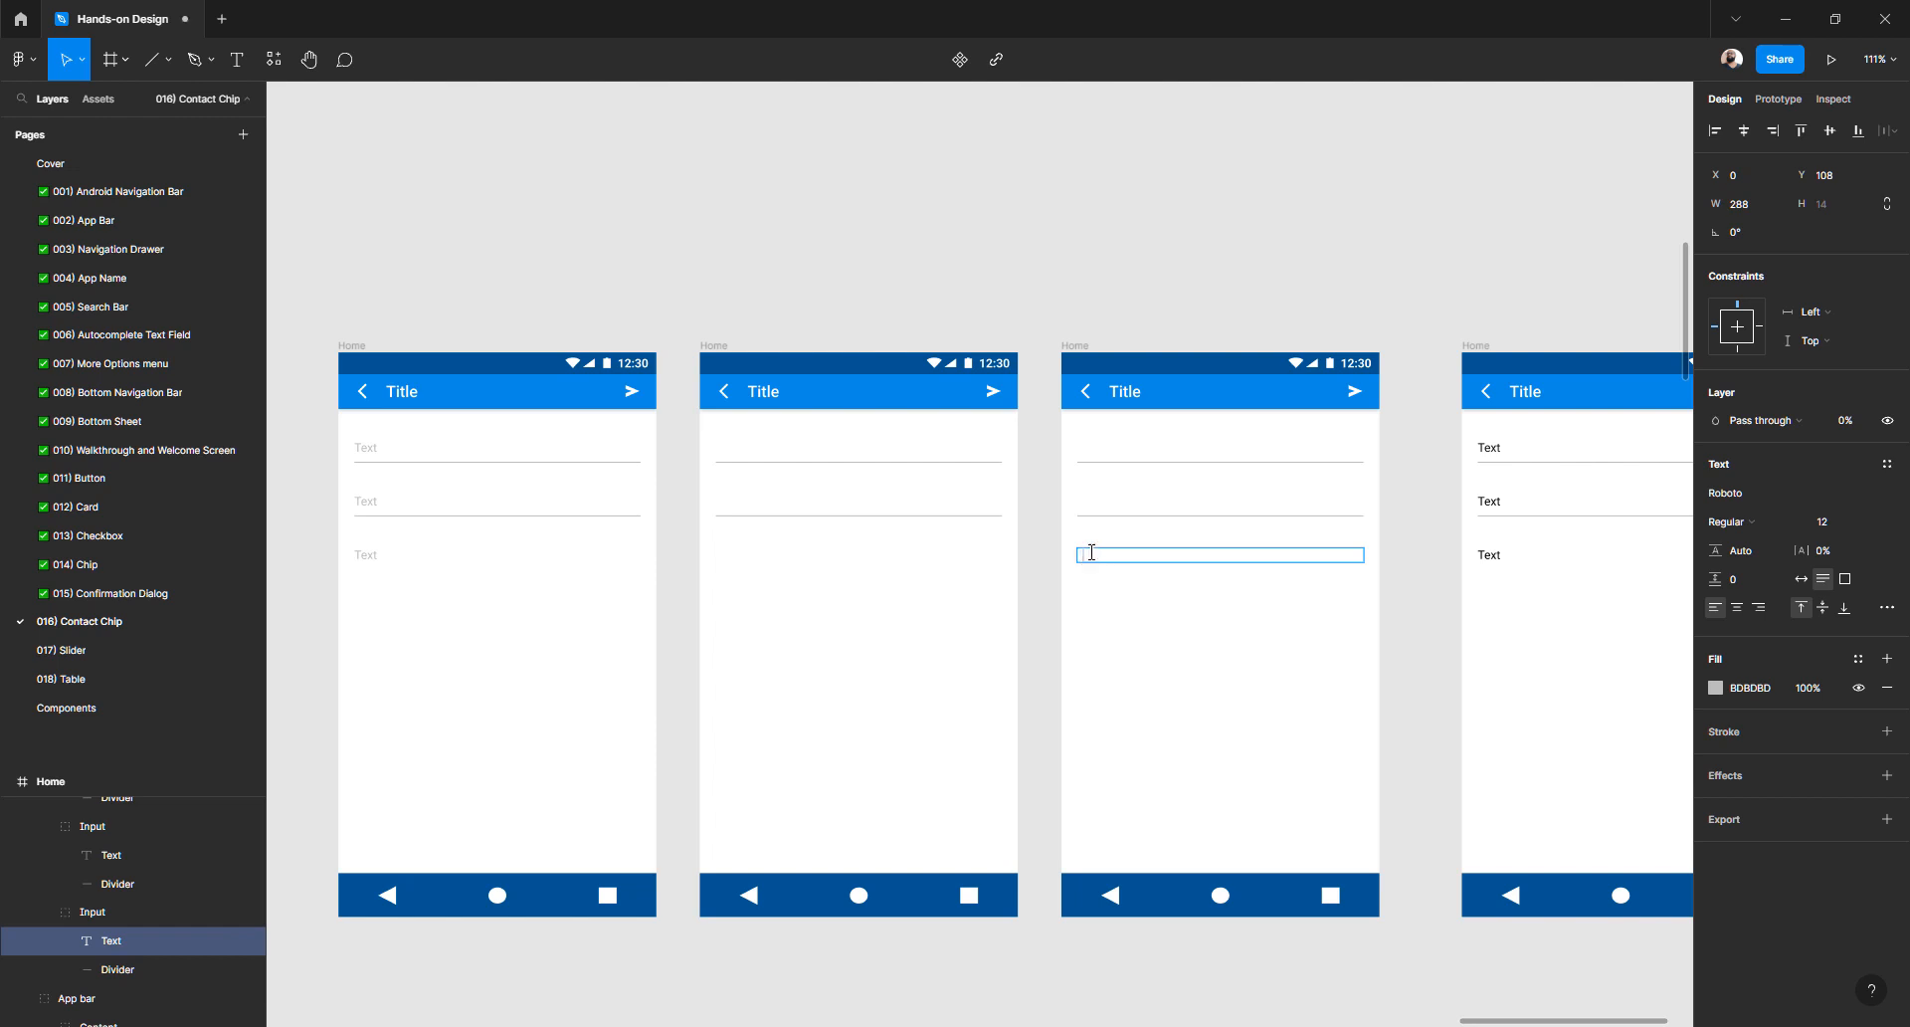
{"action": "key", "text": "Escape"}
{"action": "left_click", "coordinate": [1104, 504], "text": "ctrl"}
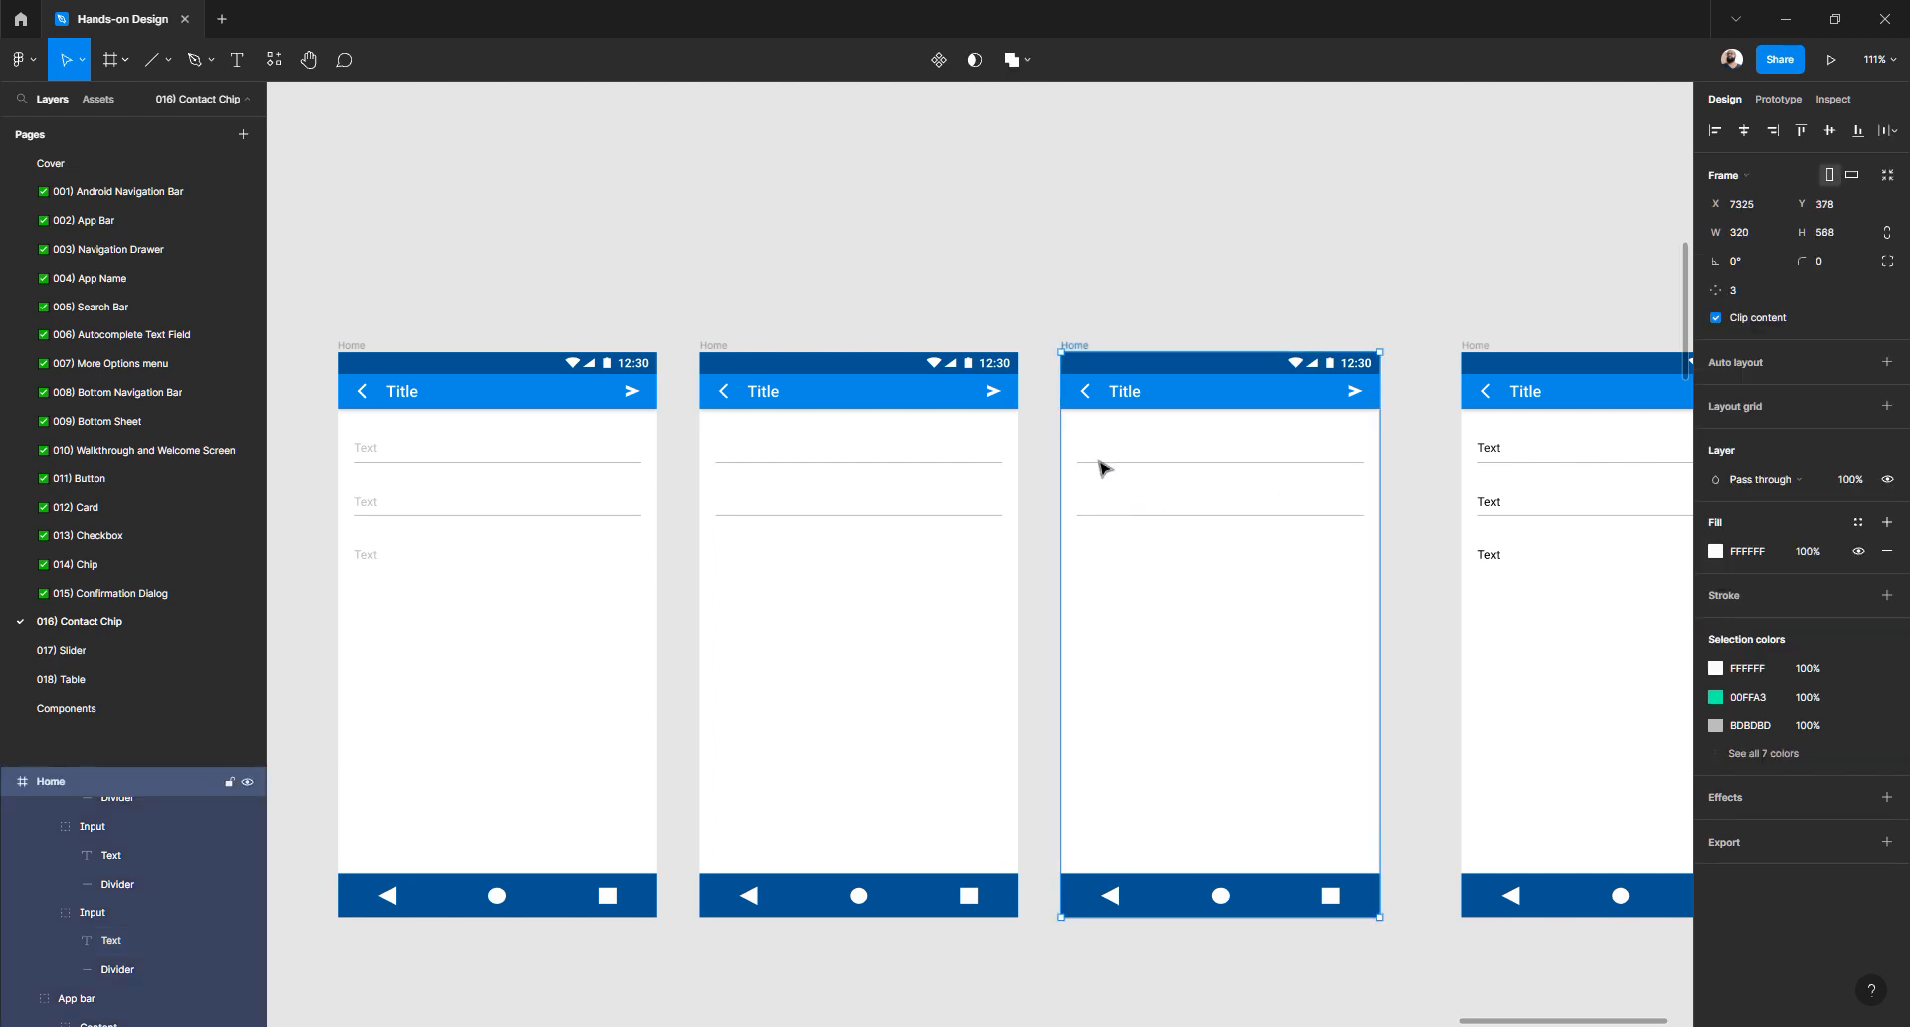
{"action": "scroll", "coordinate": [1086, 454], "scroll_direction": "up", "scroll_amount": 5}
{"action": "left_click", "coordinate": [1074, 451], "text": "ctrl"}
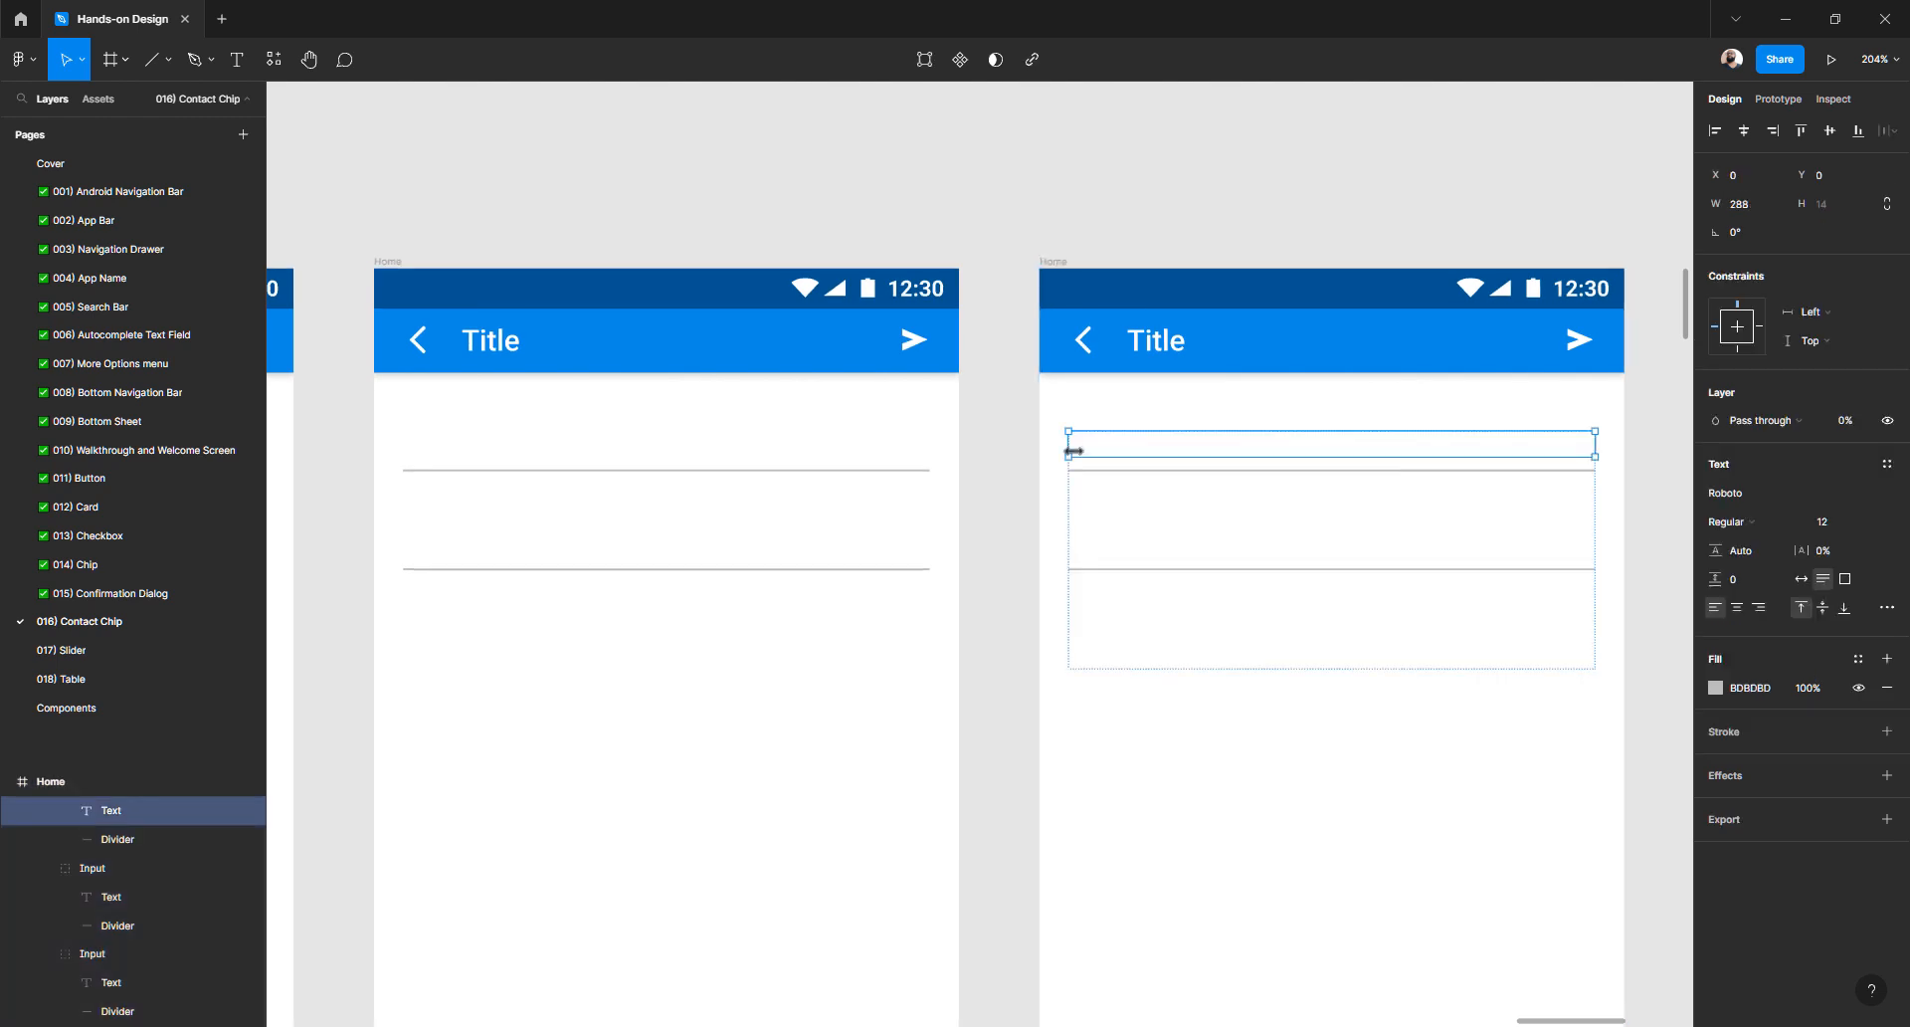
{"action": "left_click", "coordinate": [1082, 556]}
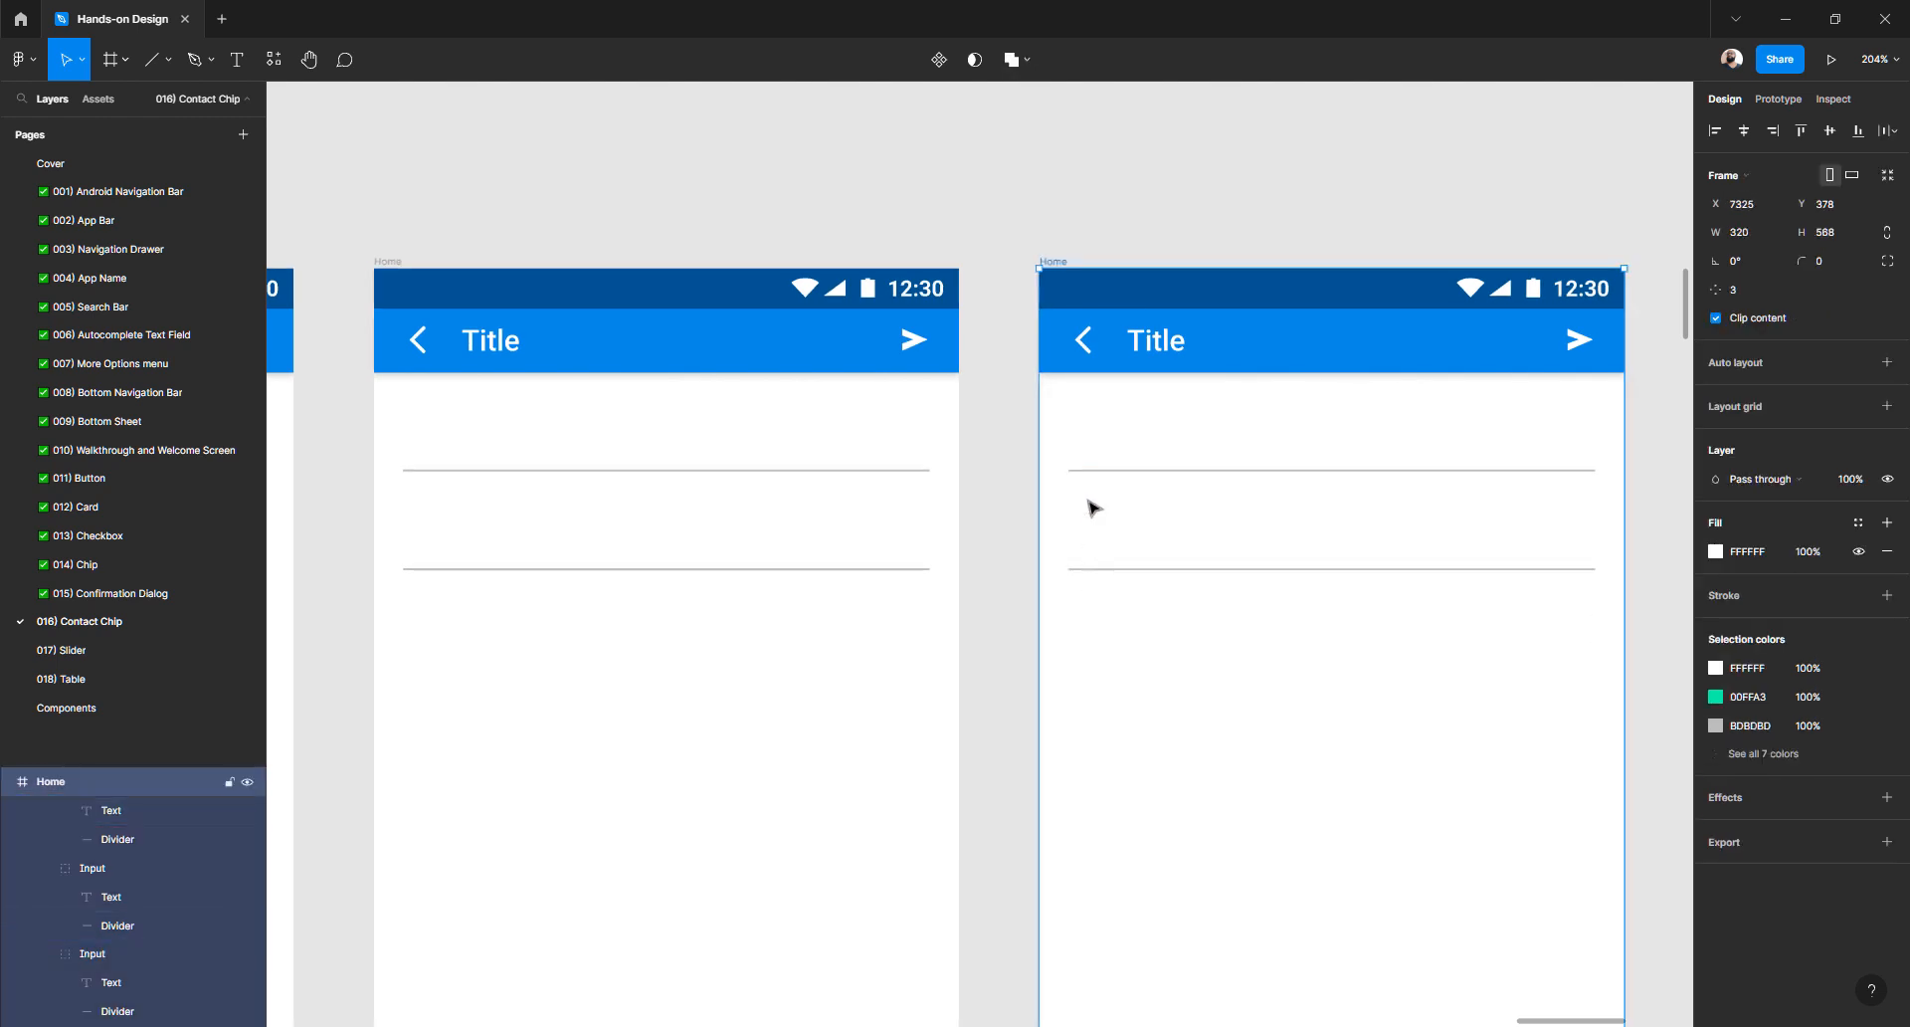
{"action": "left_click", "coordinate": [1080, 462]}
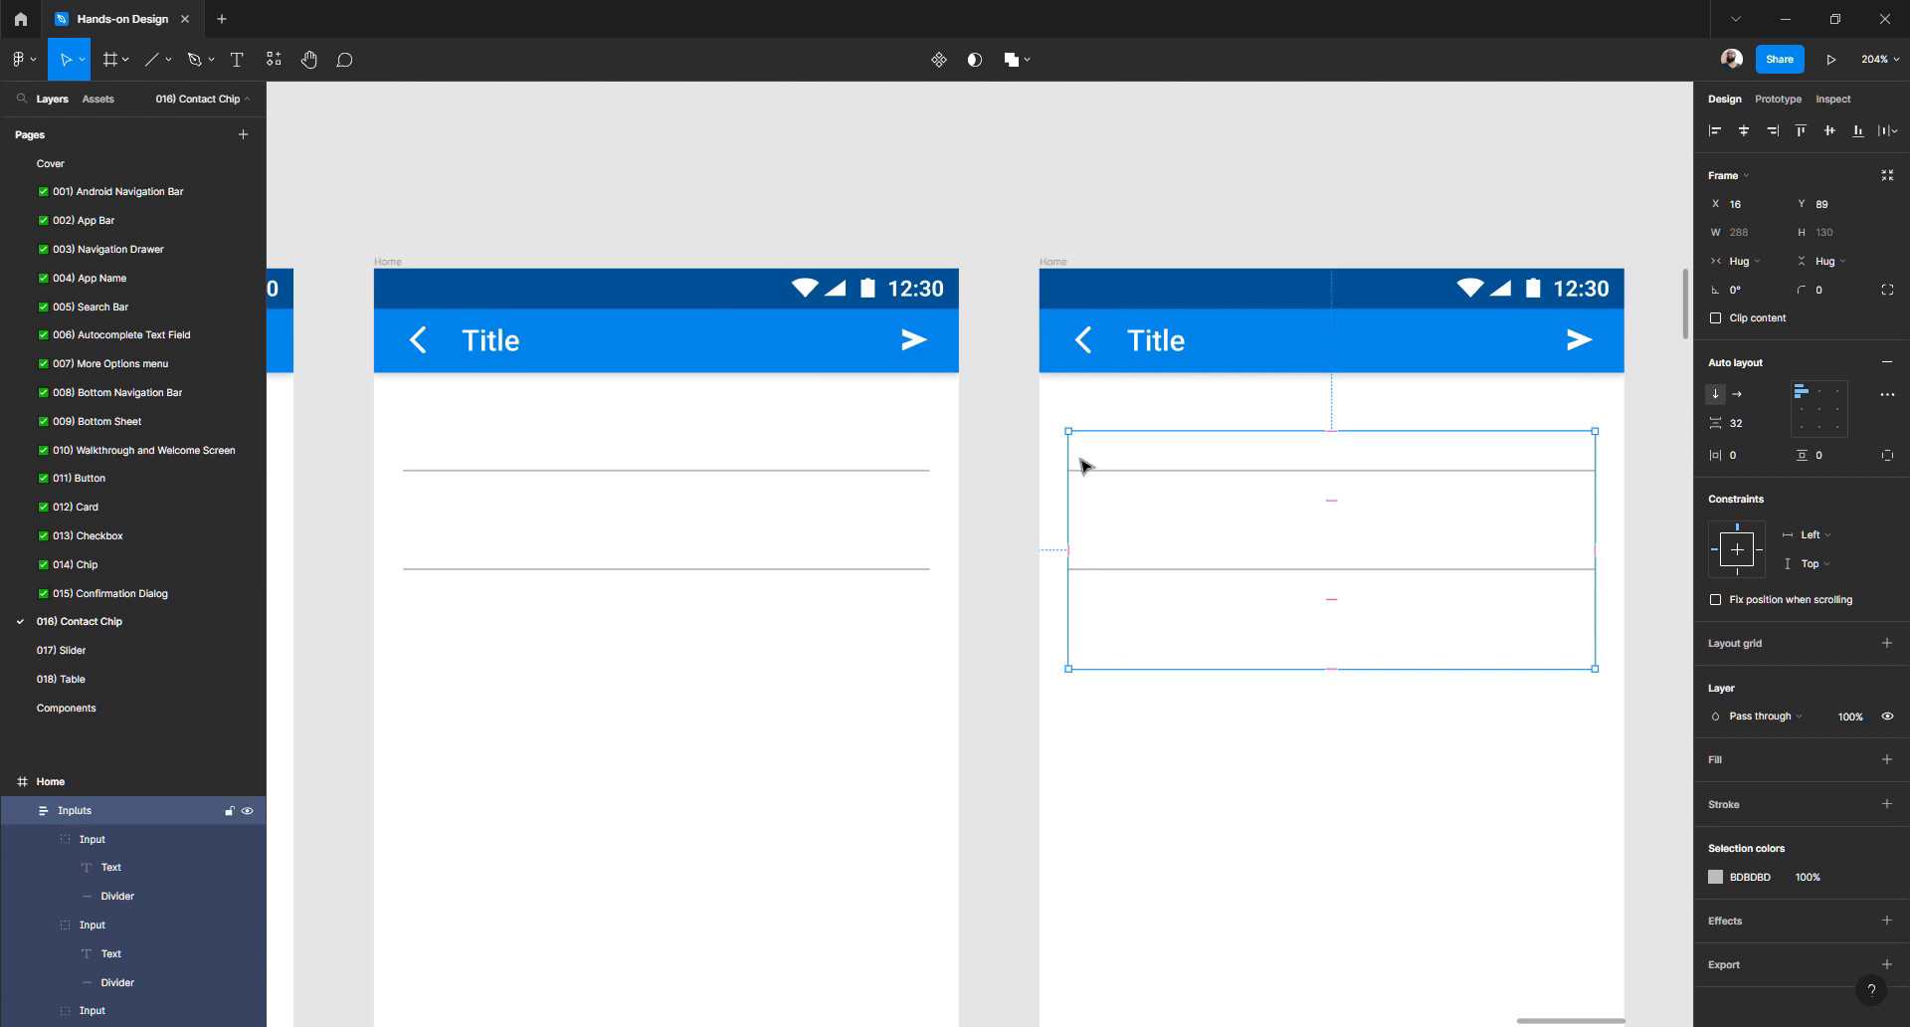
- Make the three input texts 100% opaque with a dark 424242 fill
{"action": "left_click", "coordinate": [127, 869]}
{"action": "scroll", "coordinate": [129, 875], "scroll_direction": "down", "scroll_amount": 2}
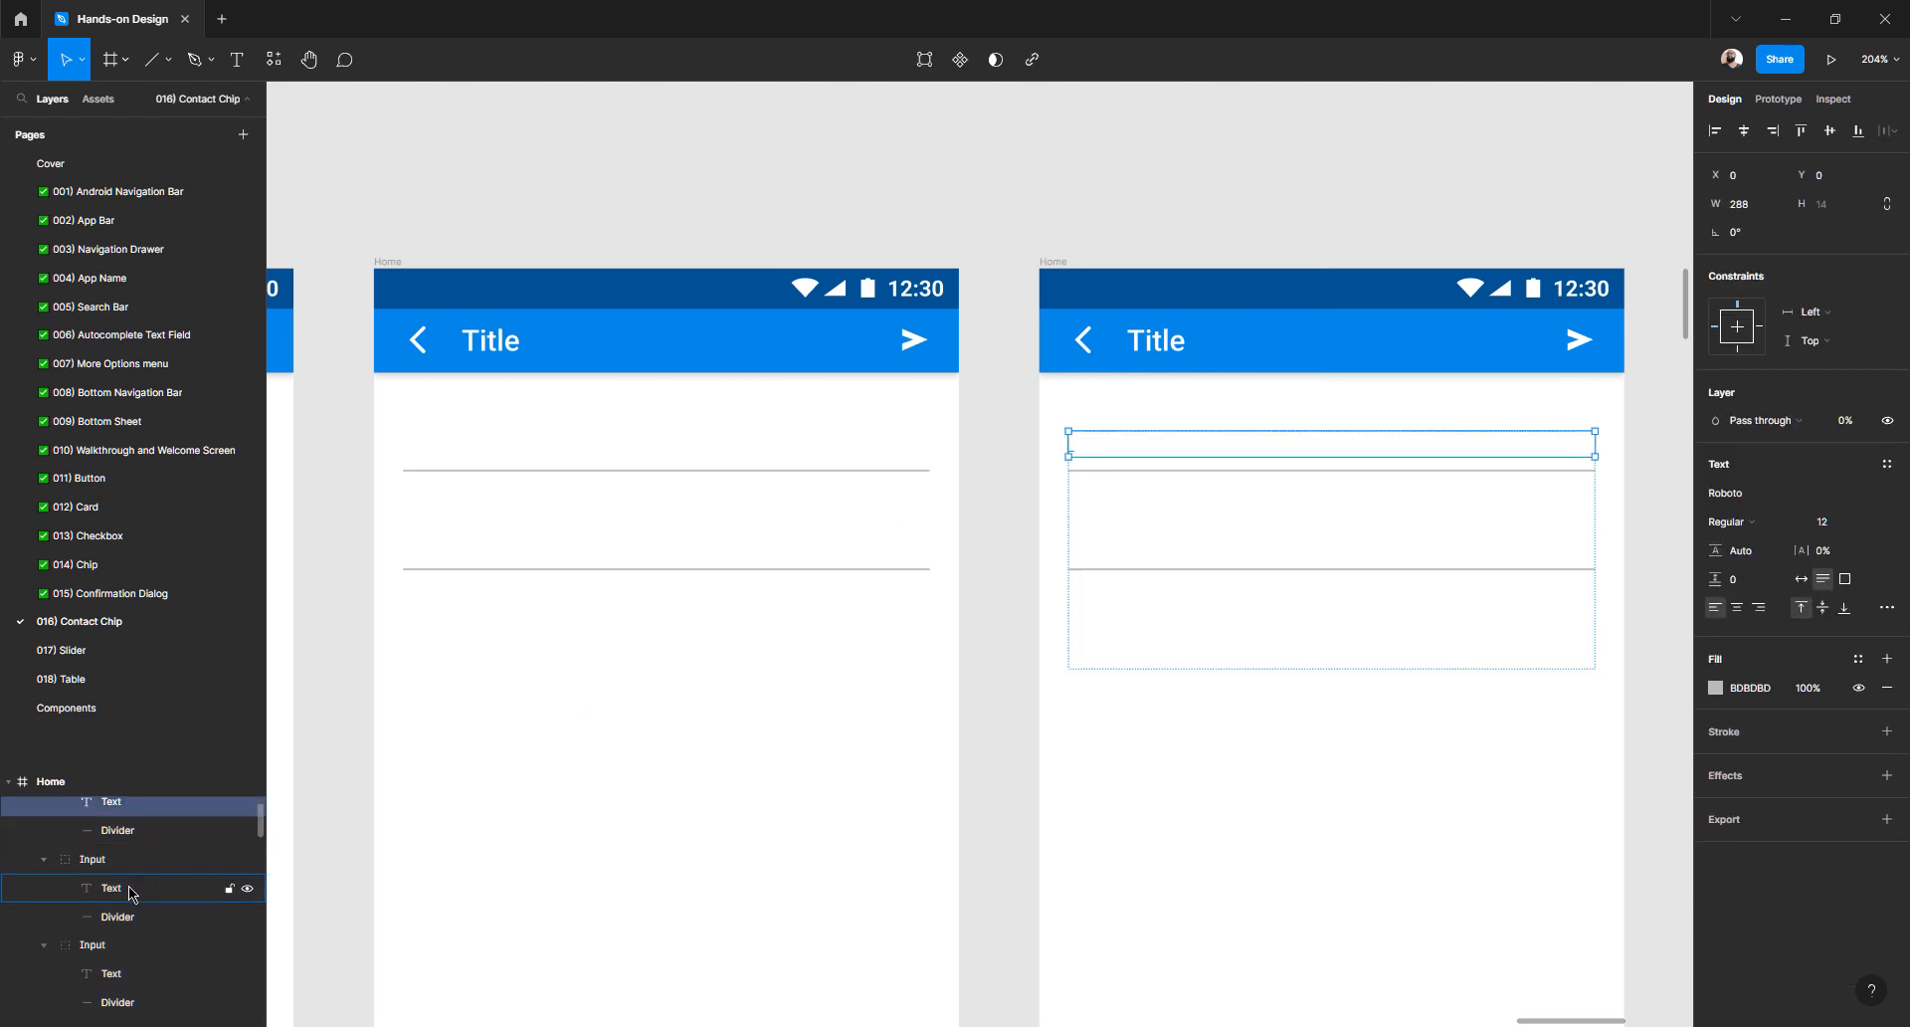
{"action": "left_click", "coordinate": [132, 890], "text": "shift"}
{"action": "left_click", "coordinate": [120, 974], "text": "shift"}
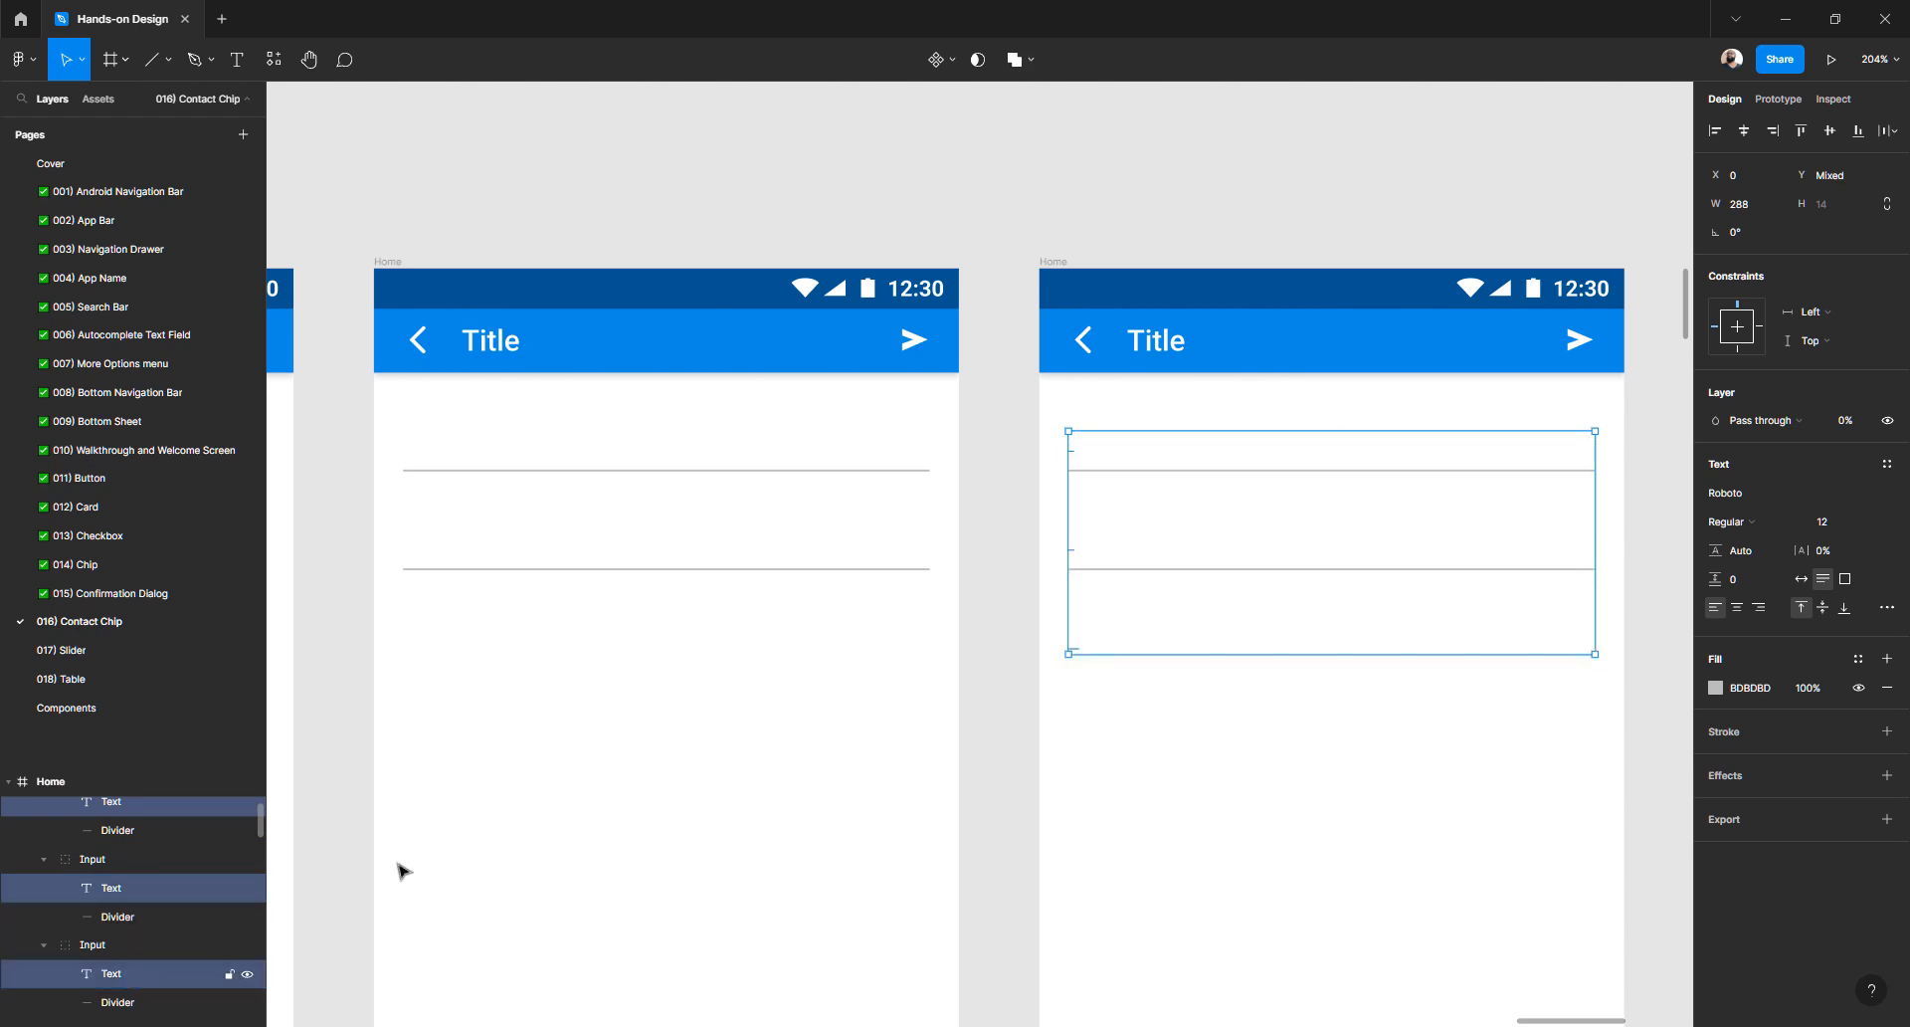
{"action": "left_click", "coordinate": [1715, 688]}
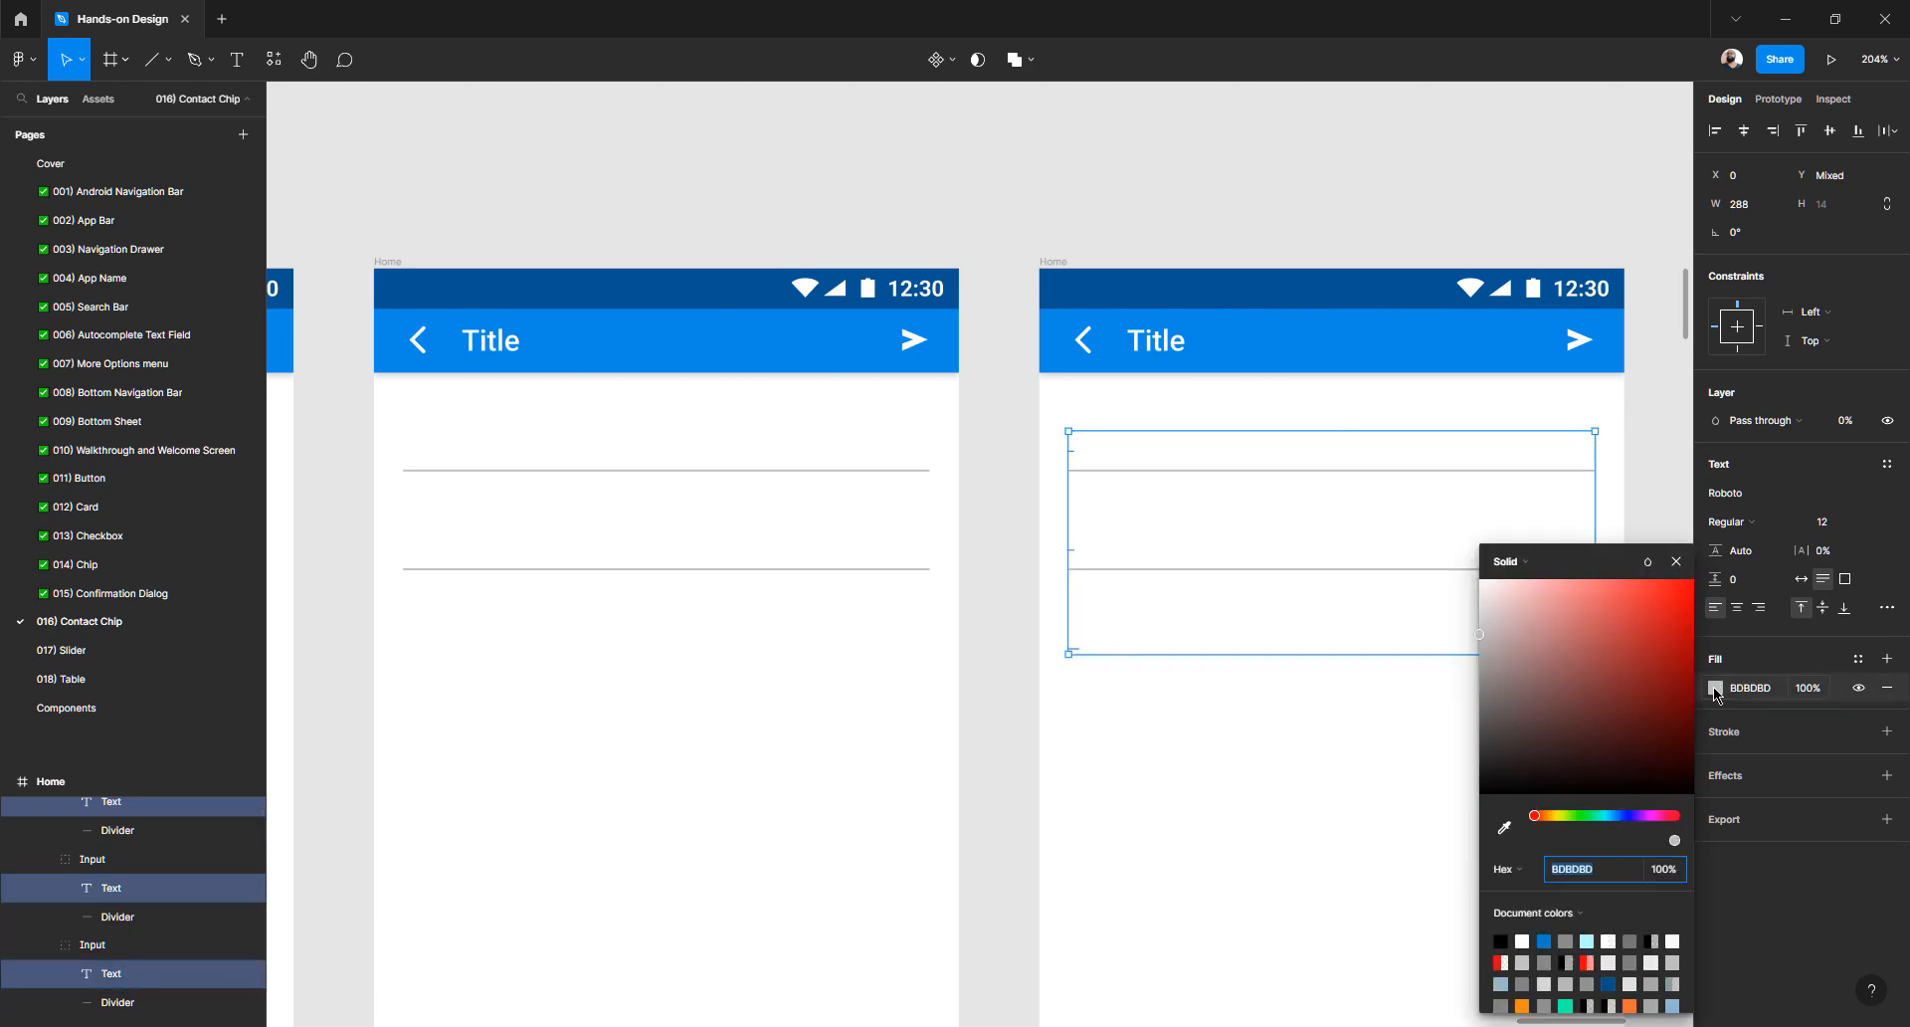
{"action": "left_click", "coordinate": [1848, 422]}
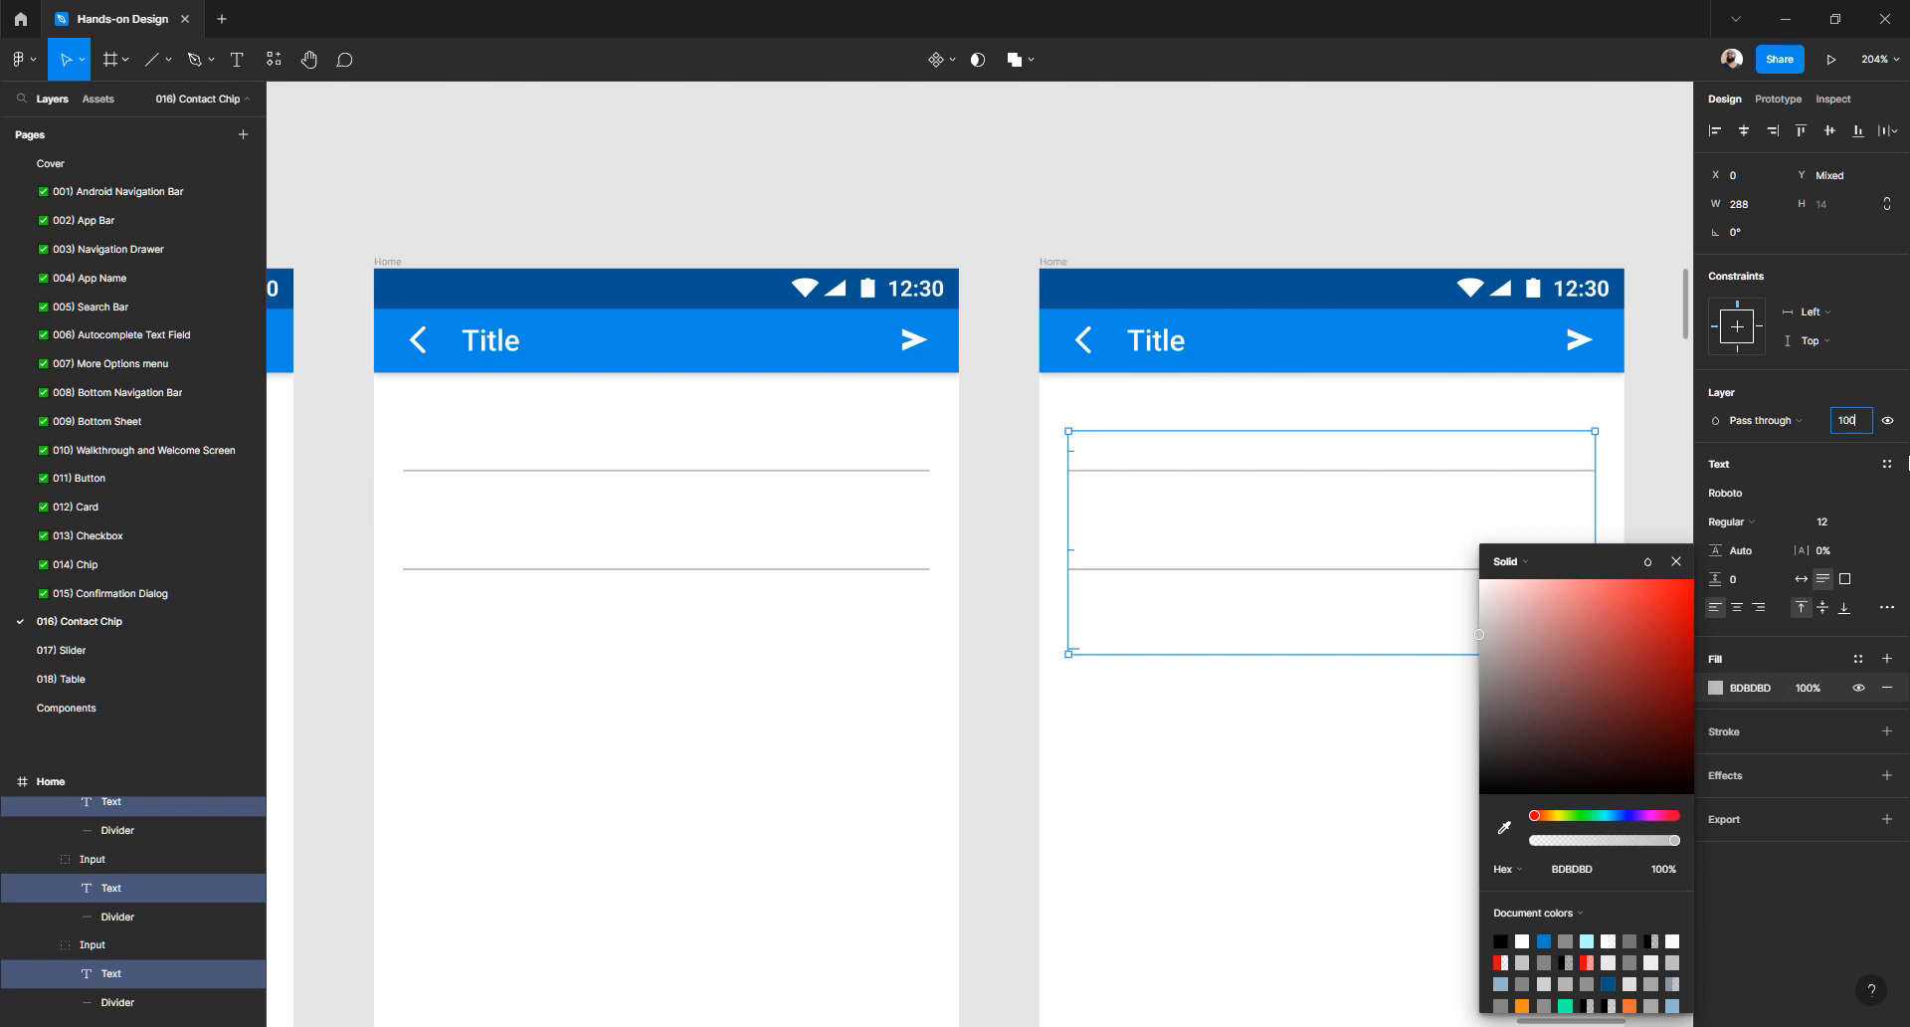
{"action": "type", "text": "100"}
{"action": "key", "text": "Return"}
{"action": "left_click_drag", "start_coordinate": [1479, 637], "coordinate": [1471, 775]}
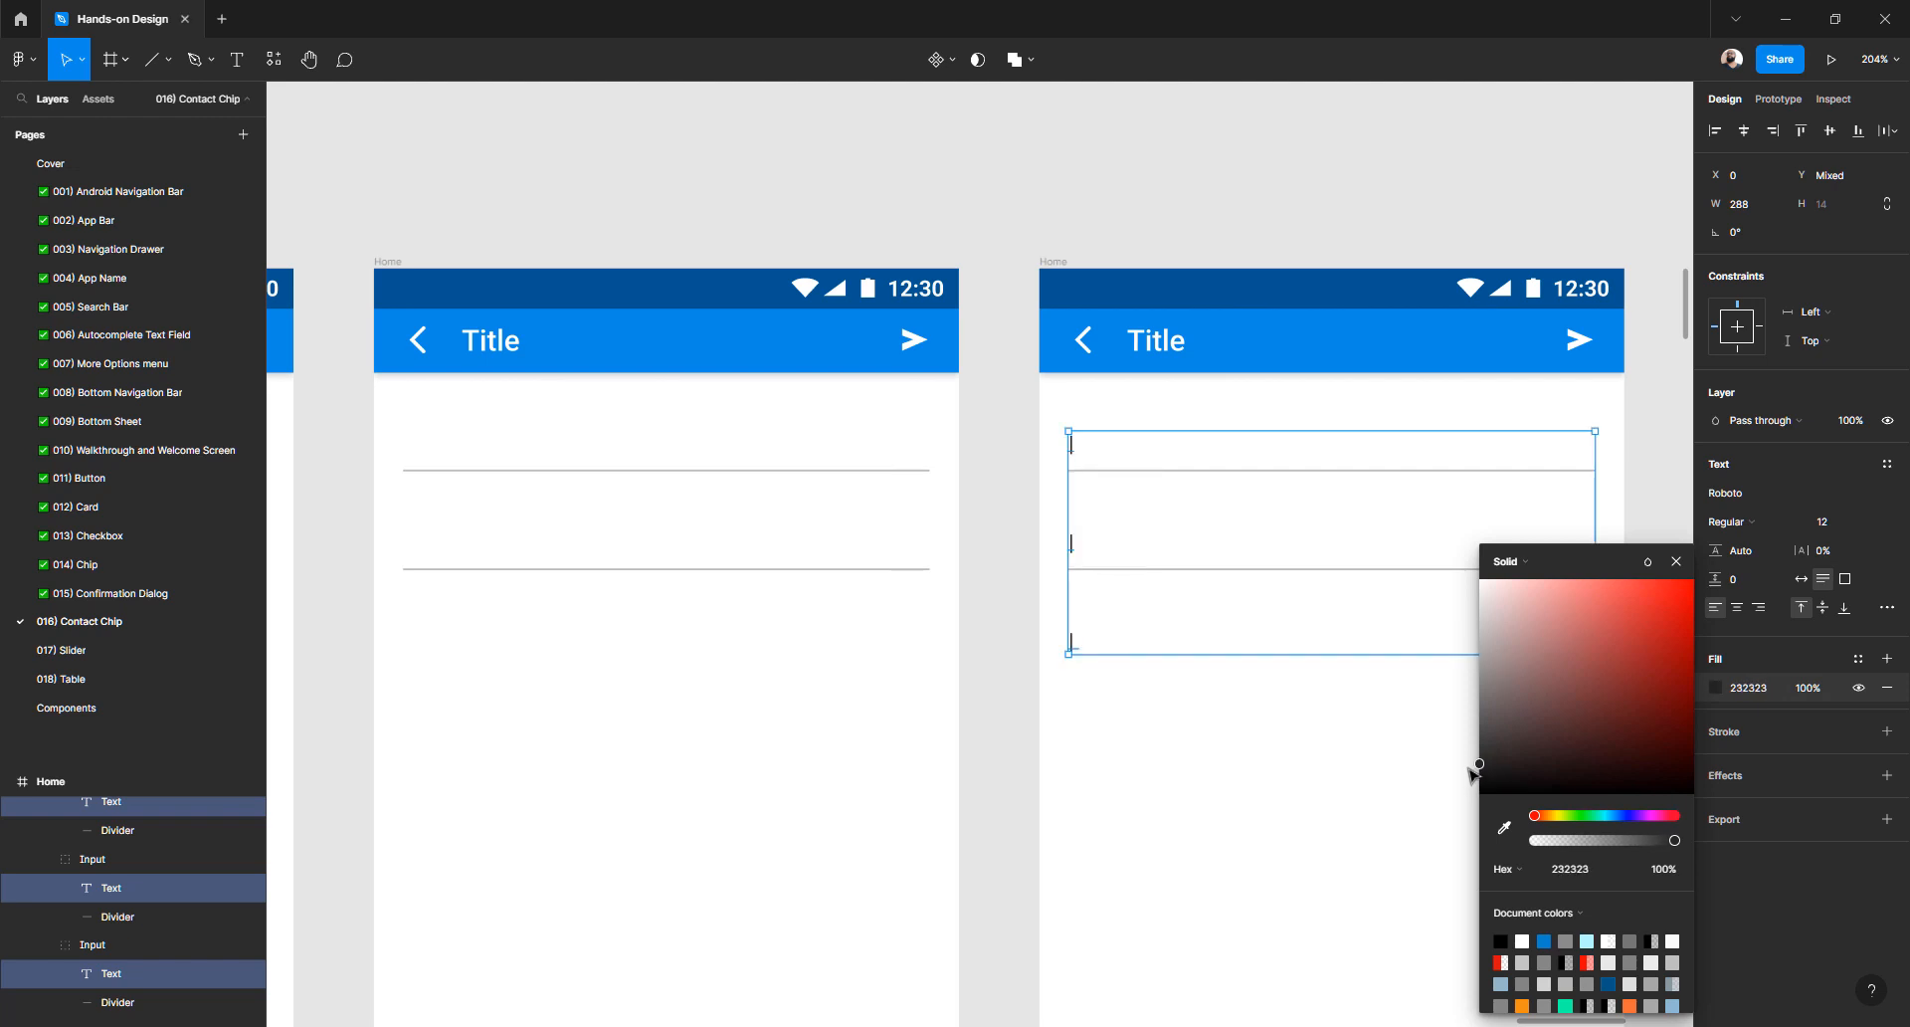
{"action": "left_click", "coordinate": [1164, 154]}
- Set the fill of the middle screen's three input texts to 0F
{"action": "scroll", "coordinate": [976, 234], "scroll_direction": "down", "scroll_amount": 6}
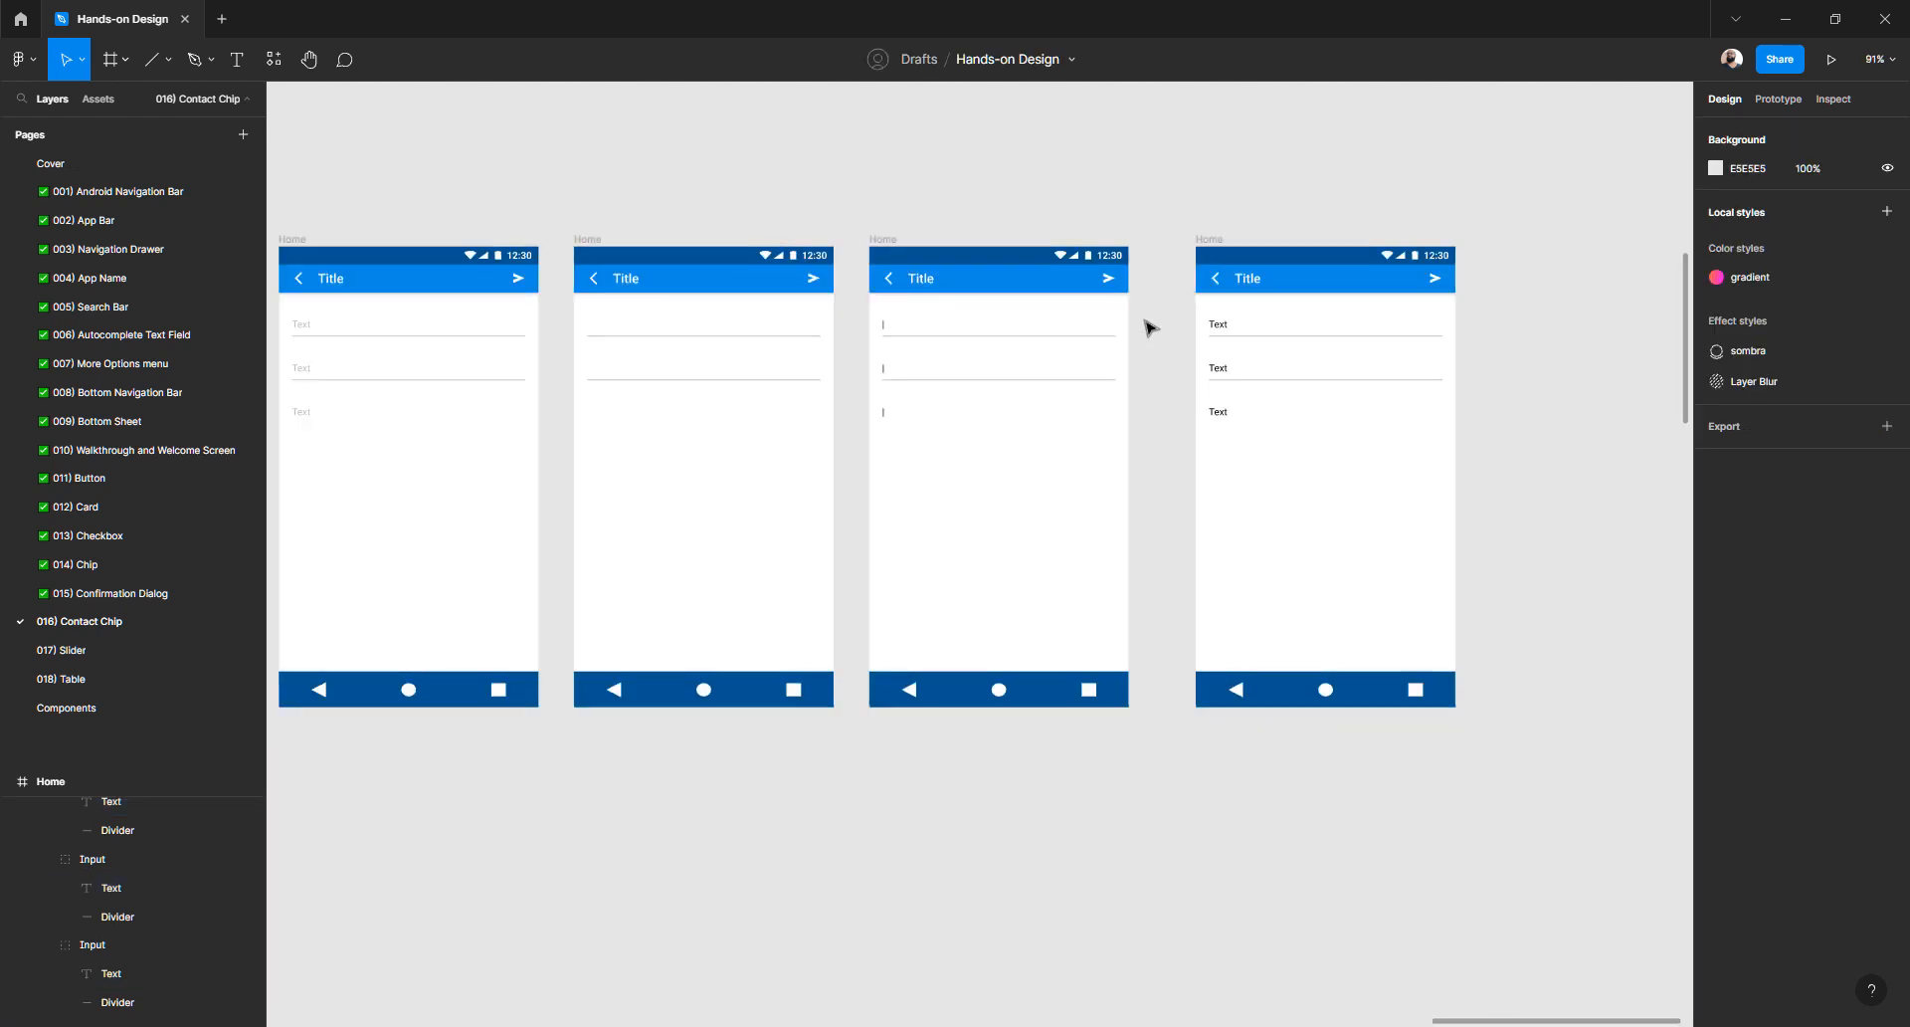
{"action": "scroll", "coordinate": [1151, 328], "scroll_direction": "up", "scroll_amount": 5}
{"action": "double_click", "coordinate": [1284, 326]}
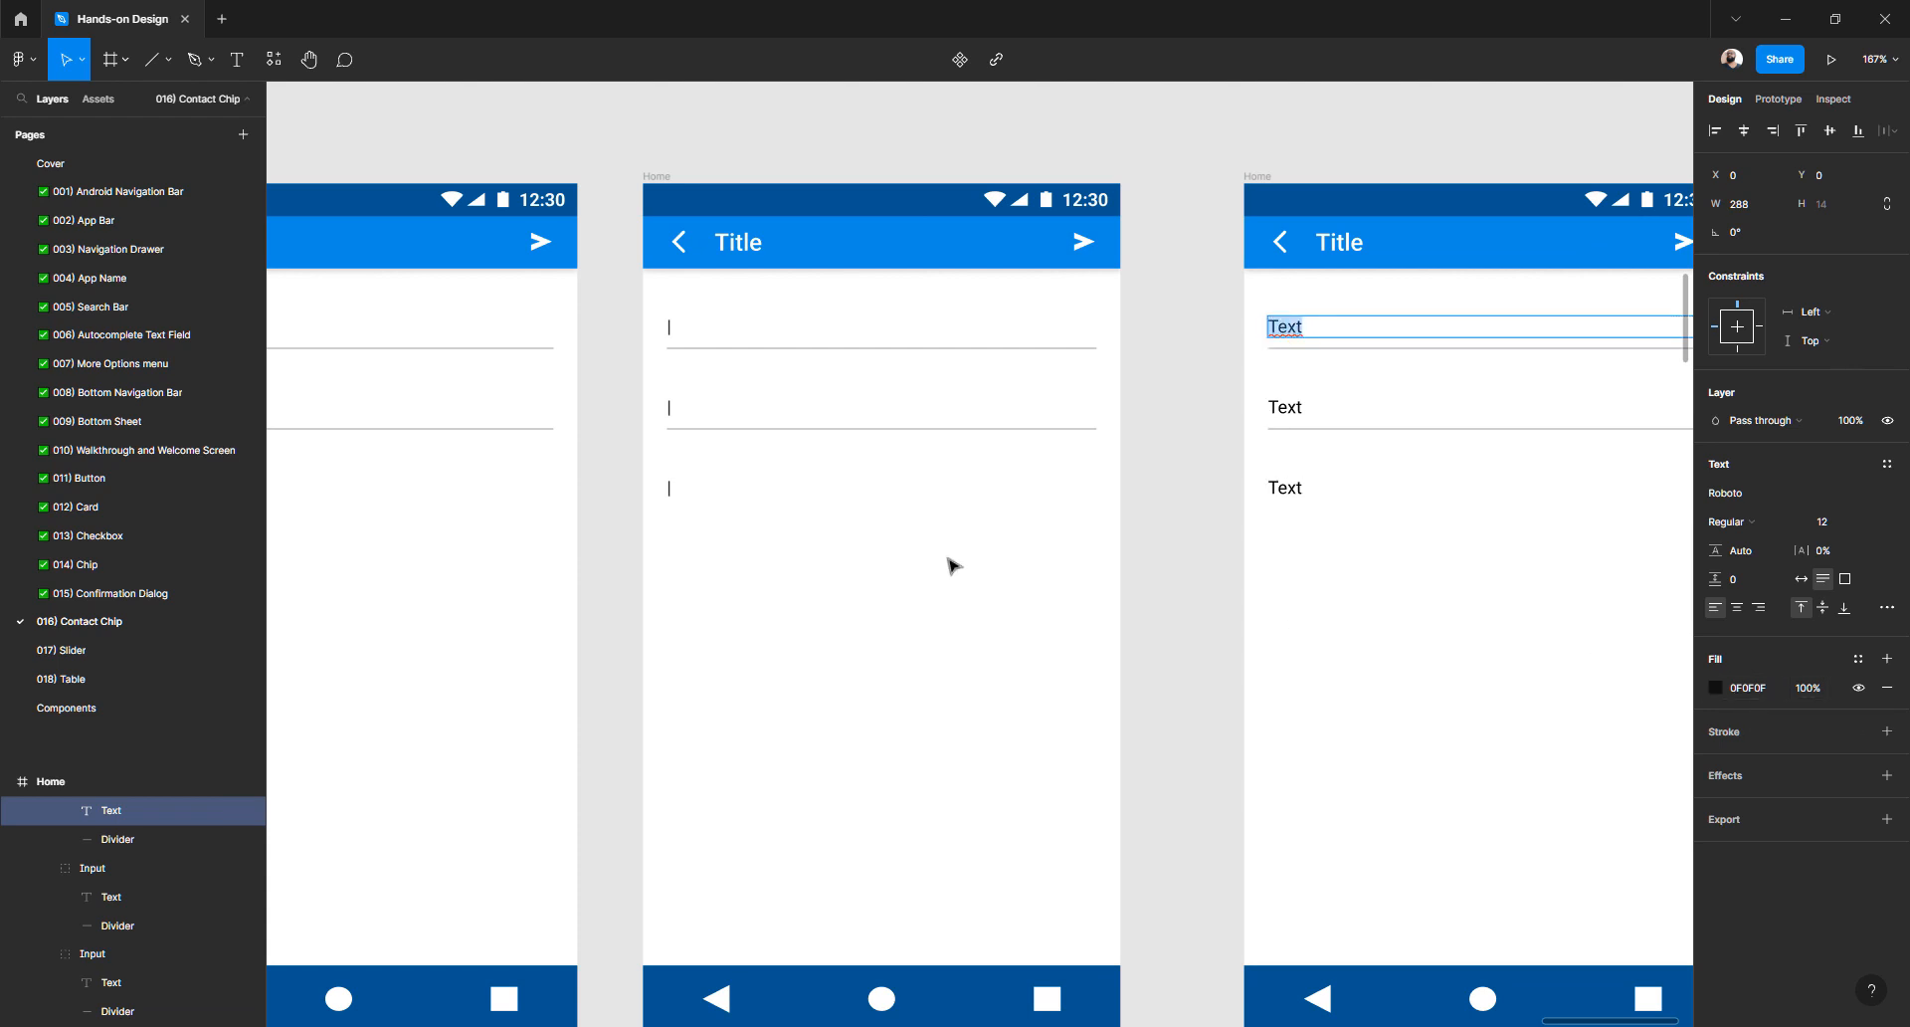
{"action": "left_click", "coordinate": [677, 322]}
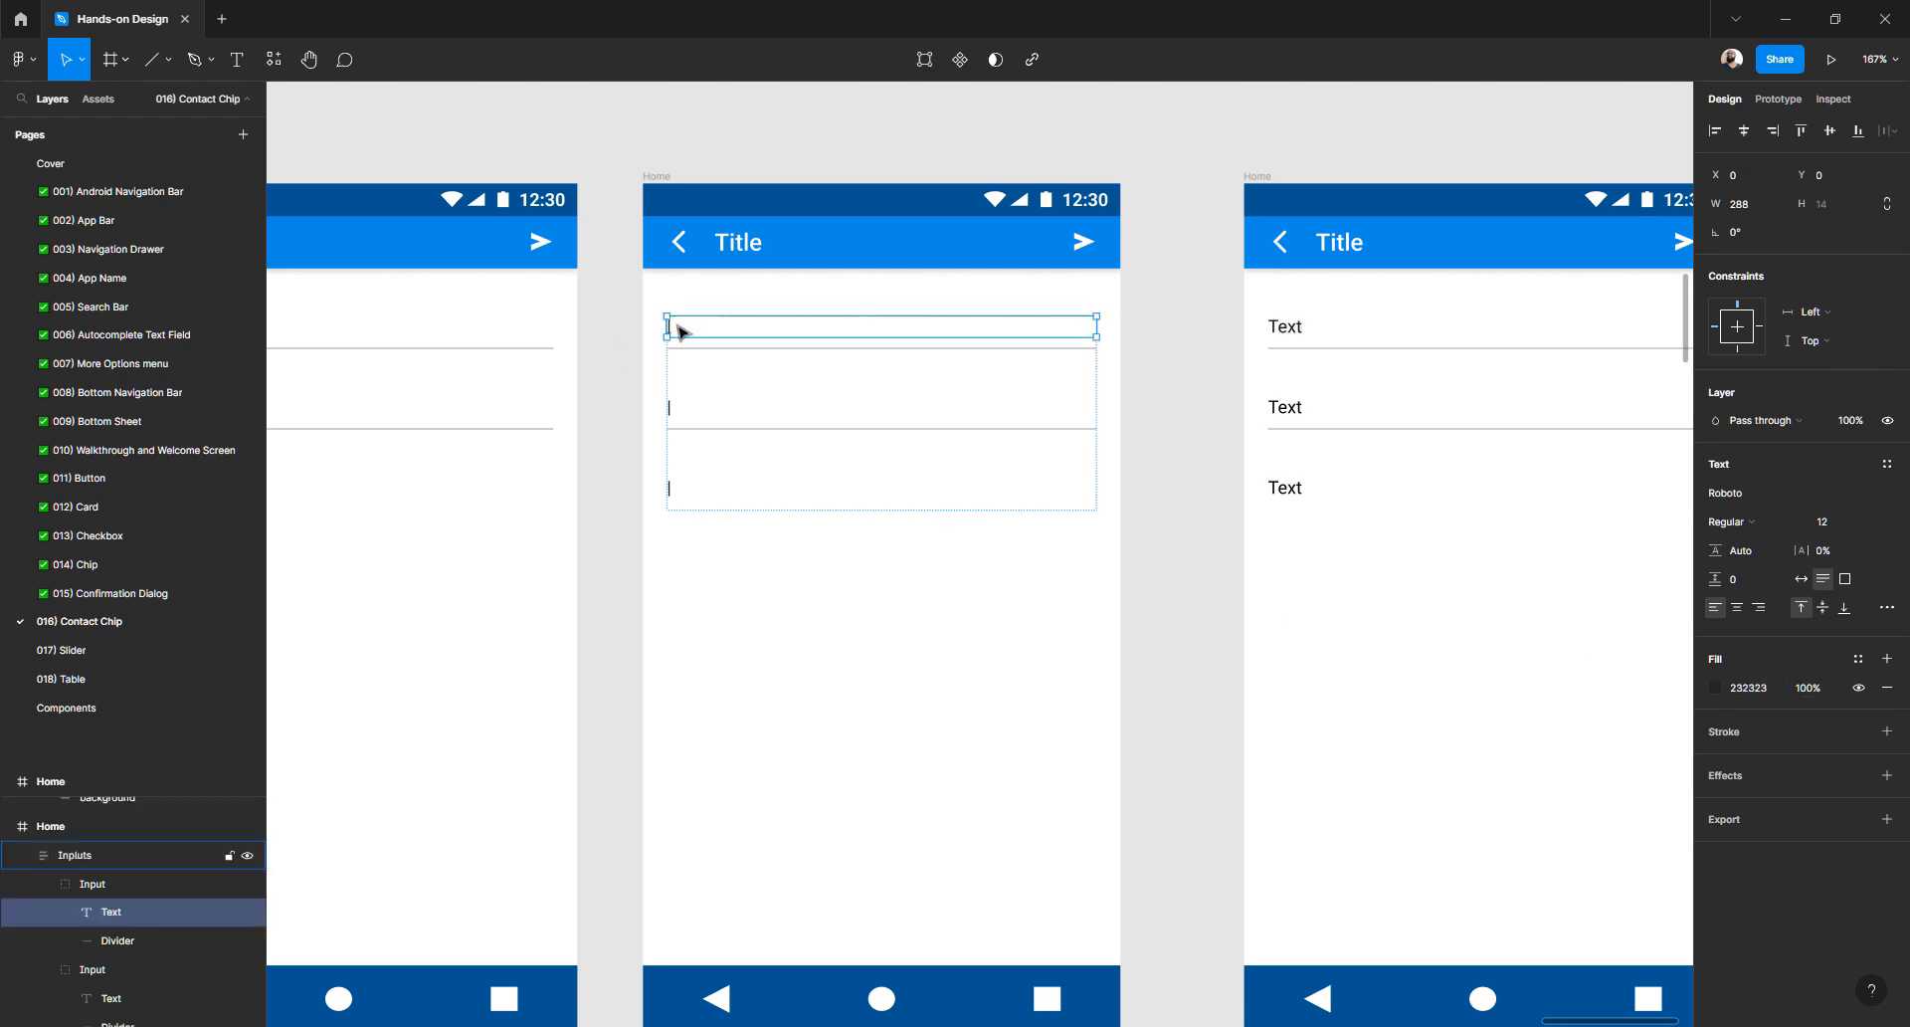
{"action": "left_click", "coordinate": [670, 411], "text": "shift"}
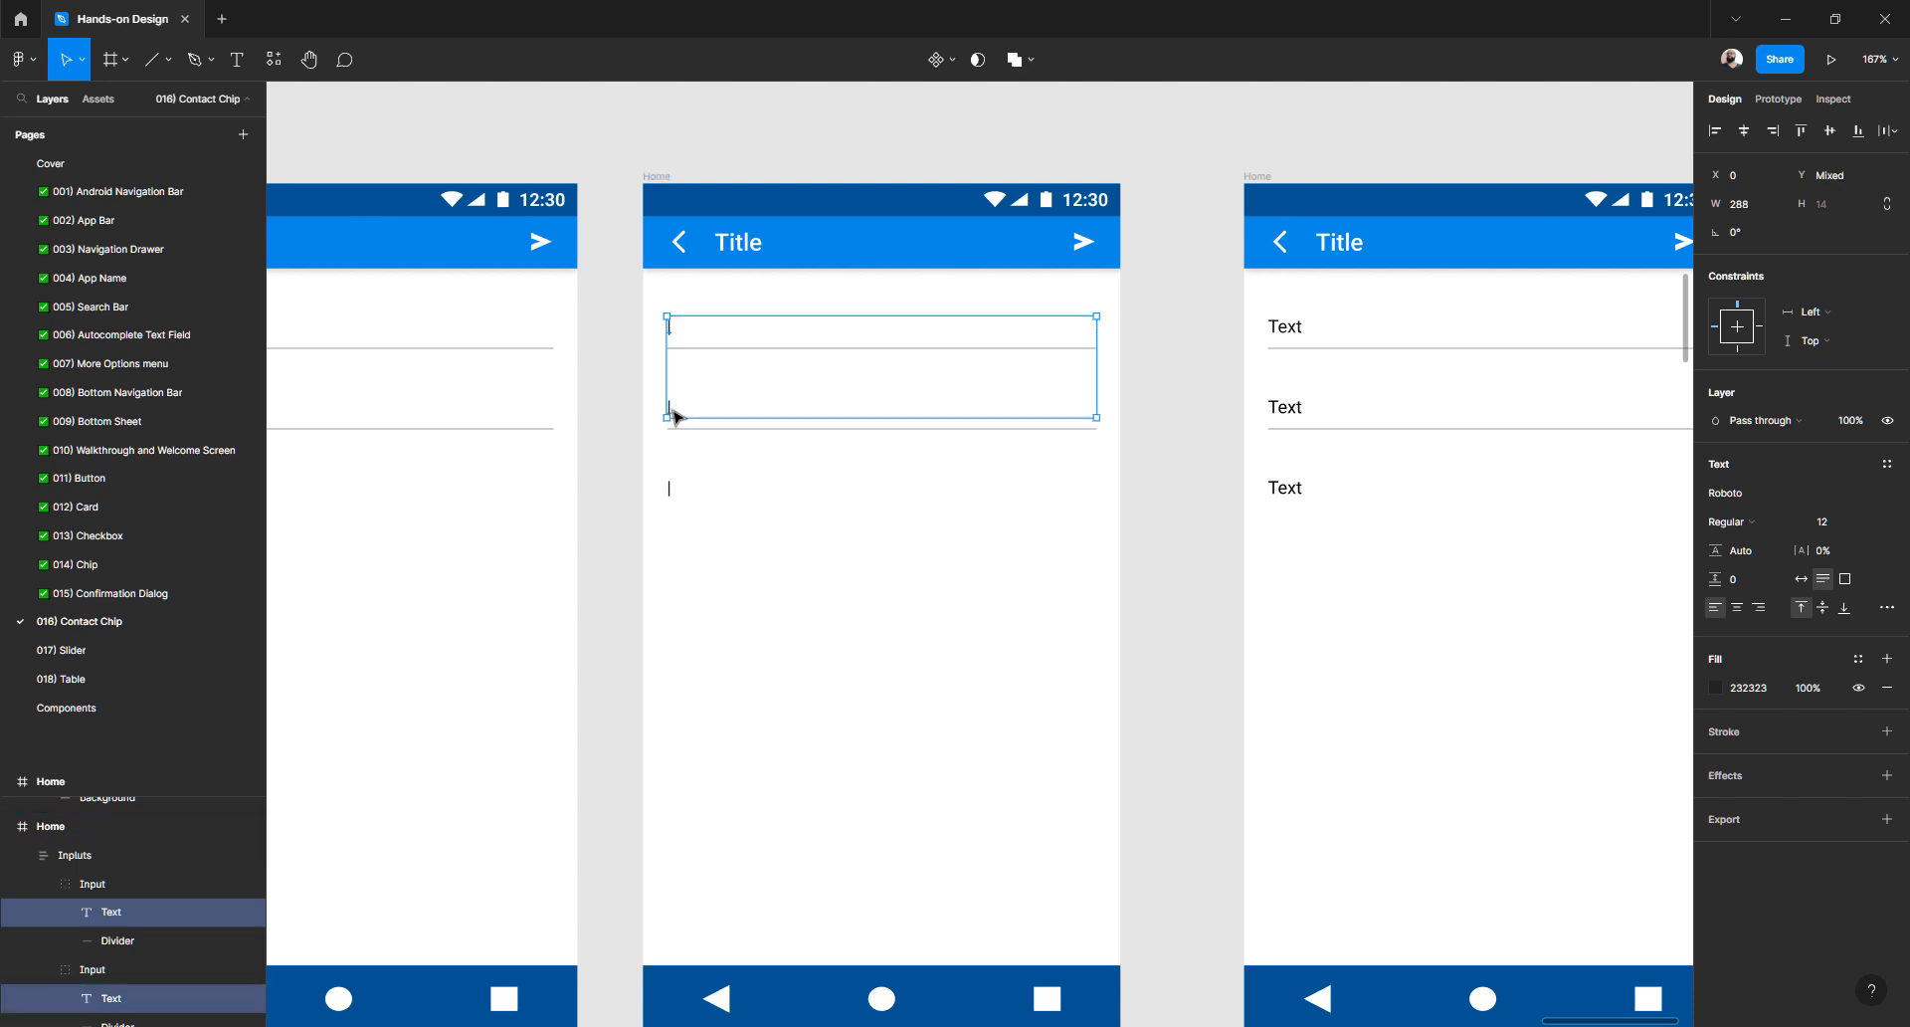
{"action": "left_click", "coordinate": [670, 489], "text": "shift"}
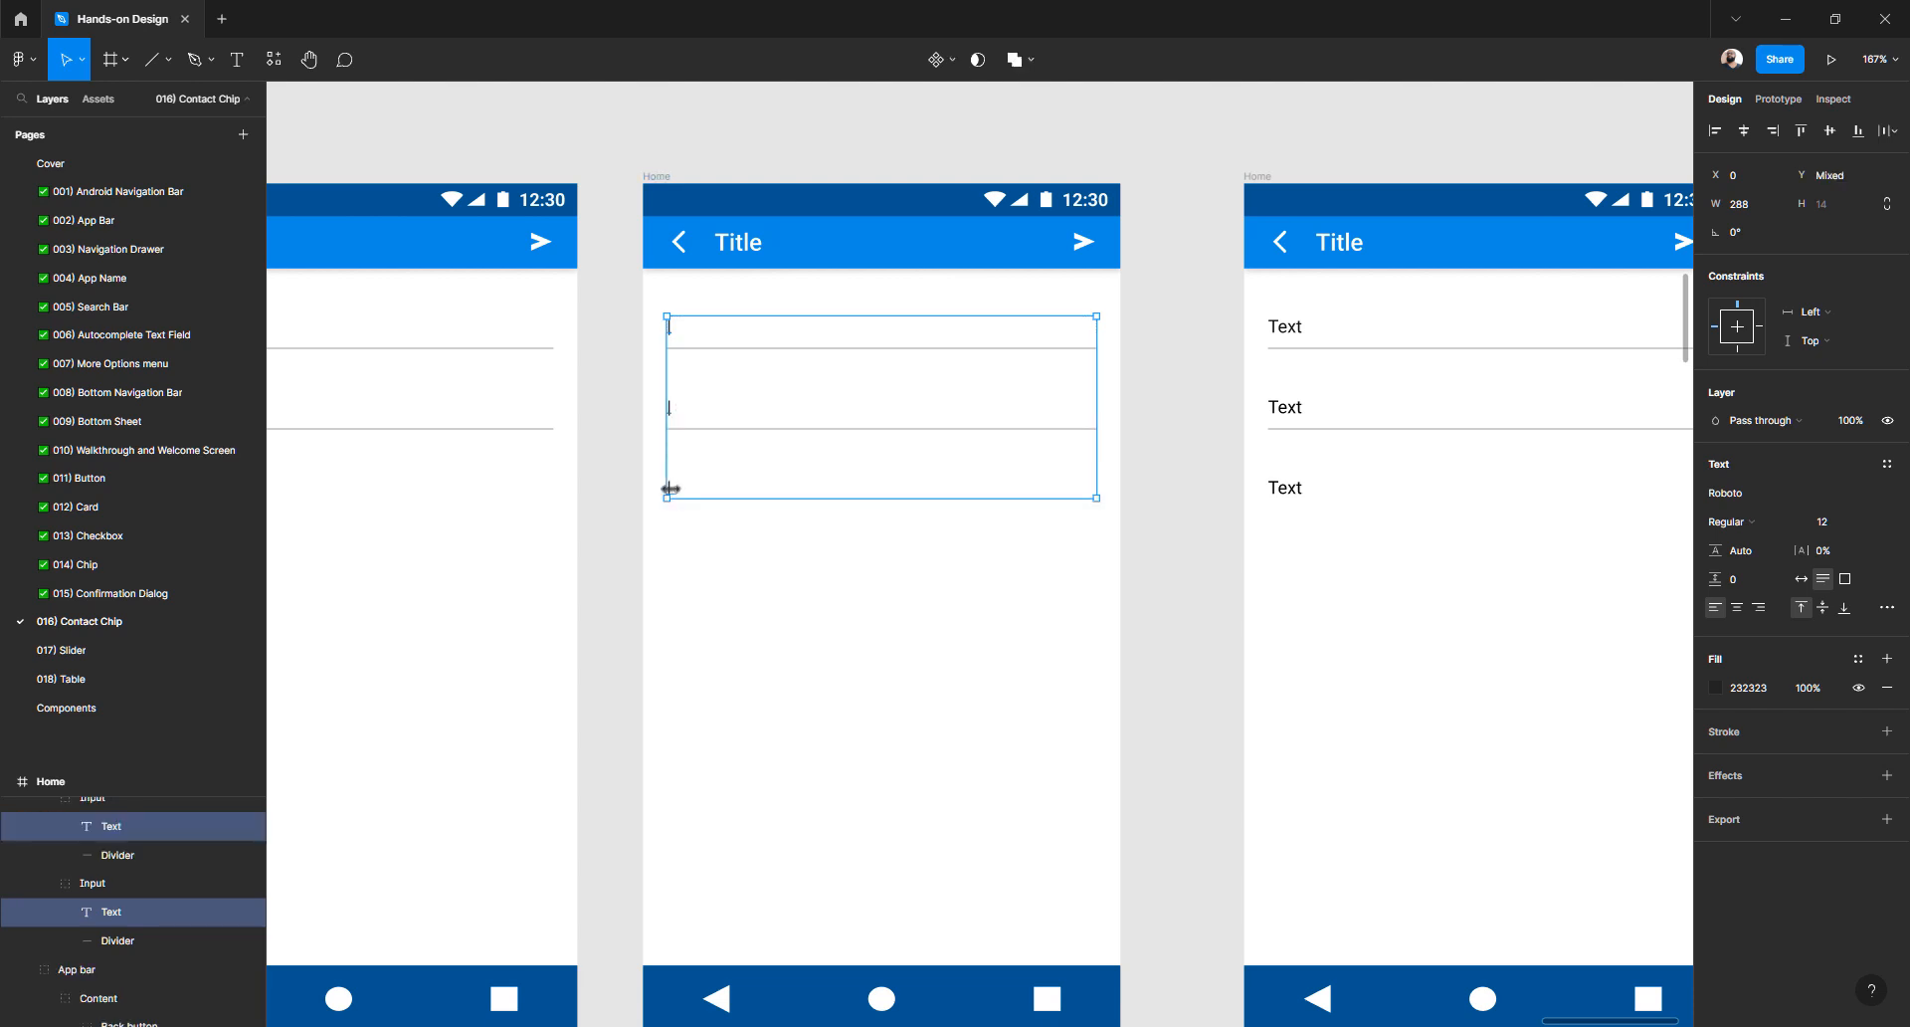
{"action": "left_click", "coordinate": [1742, 688]}
{"action": "type", "text": "0f"}
{"action": "left_click", "coordinate": [1120, 478]}
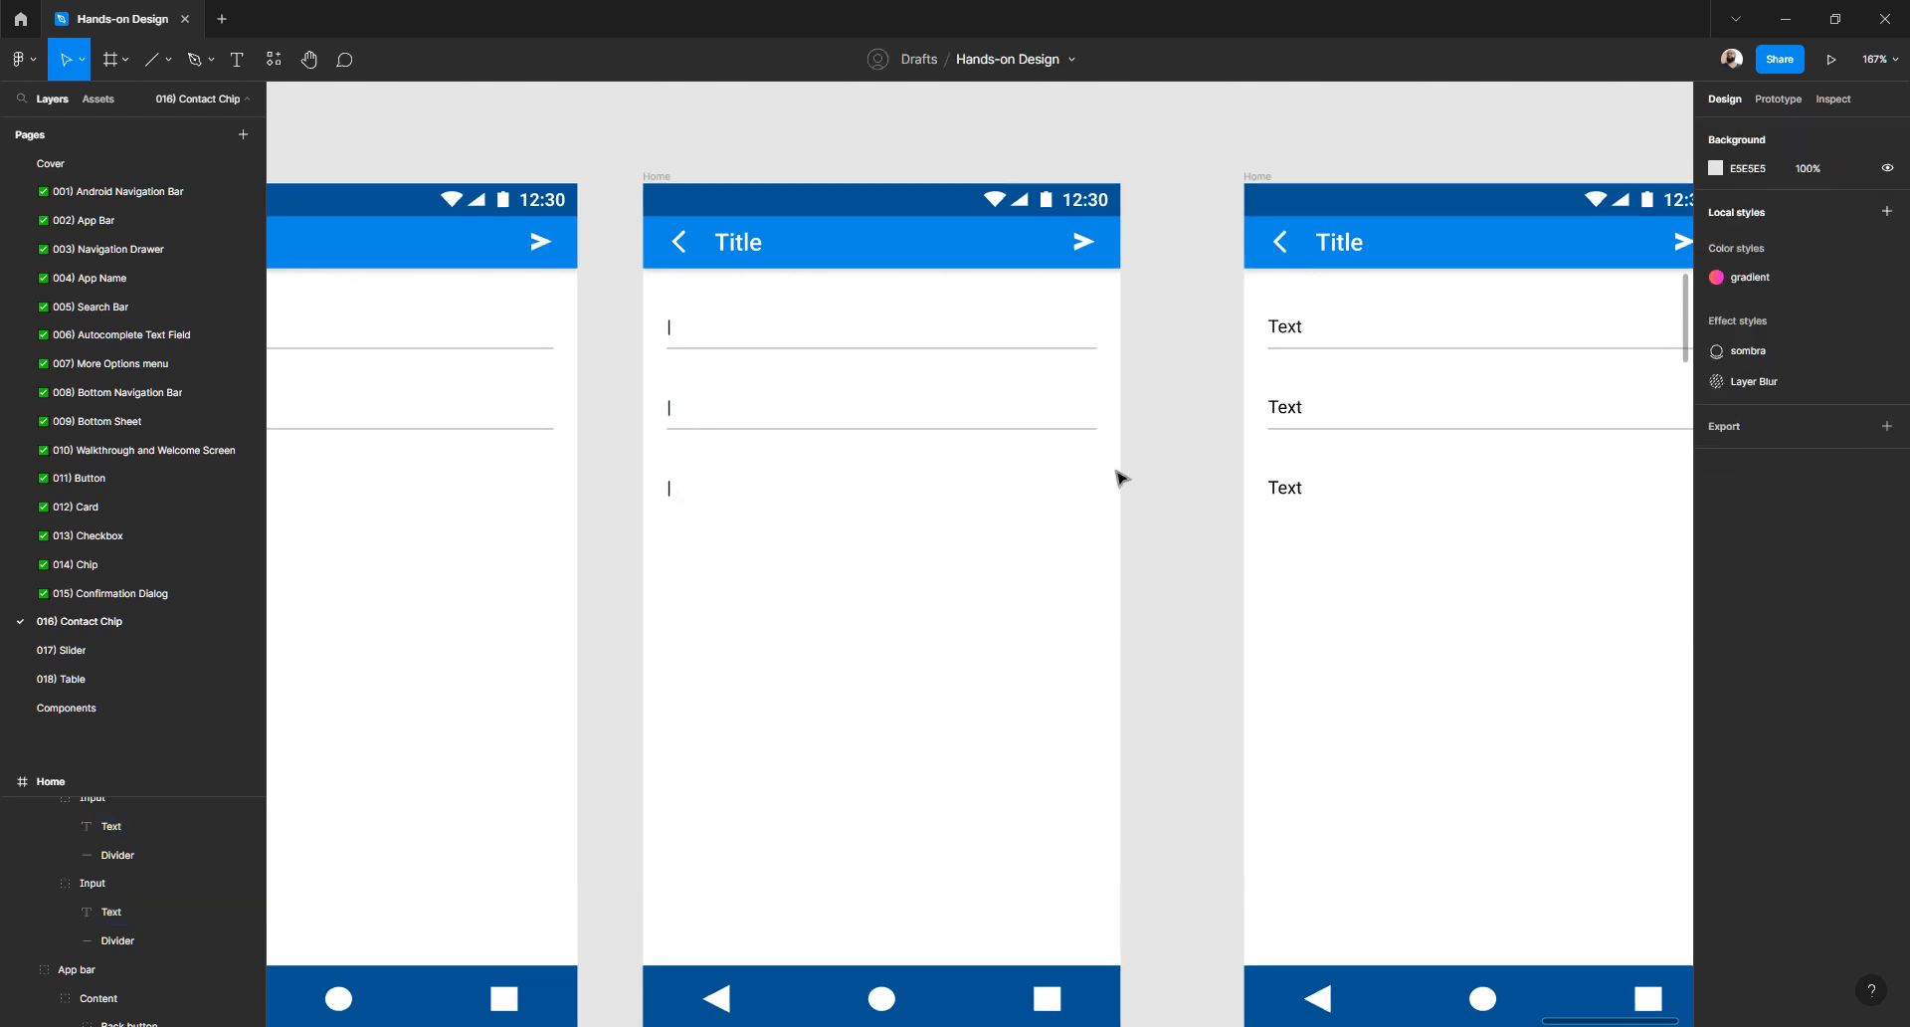
- Duplicate the Home screen and shift the copy up-left to line up with the black bar
{"action": "scroll", "coordinate": [1147, 438], "scroll_direction": "down", "scroll_amount": 5}
{"action": "scroll", "coordinate": [1149, 441], "scroll_direction": "left", "scroll_amount": 5}
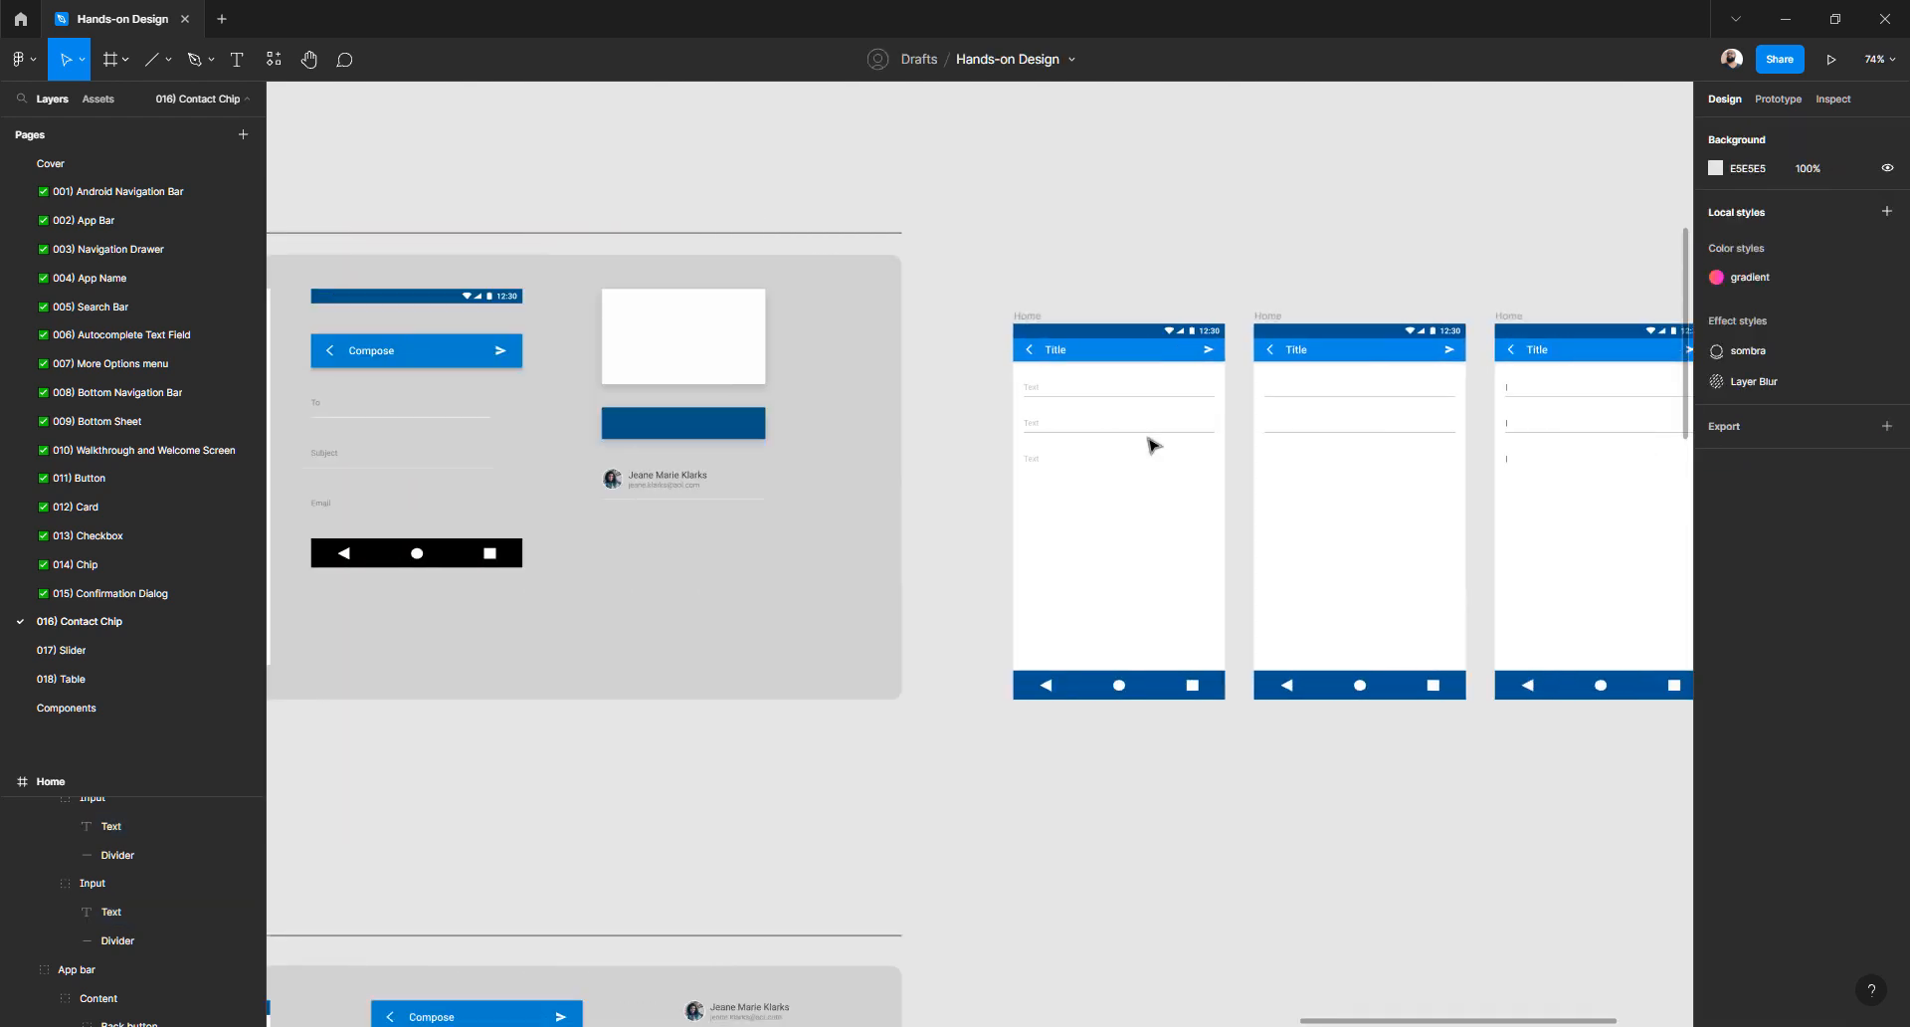
{"action": "scroll", "coordinate": [1149, 441], "scroll_direction": "left", "scroll_amount": 3}
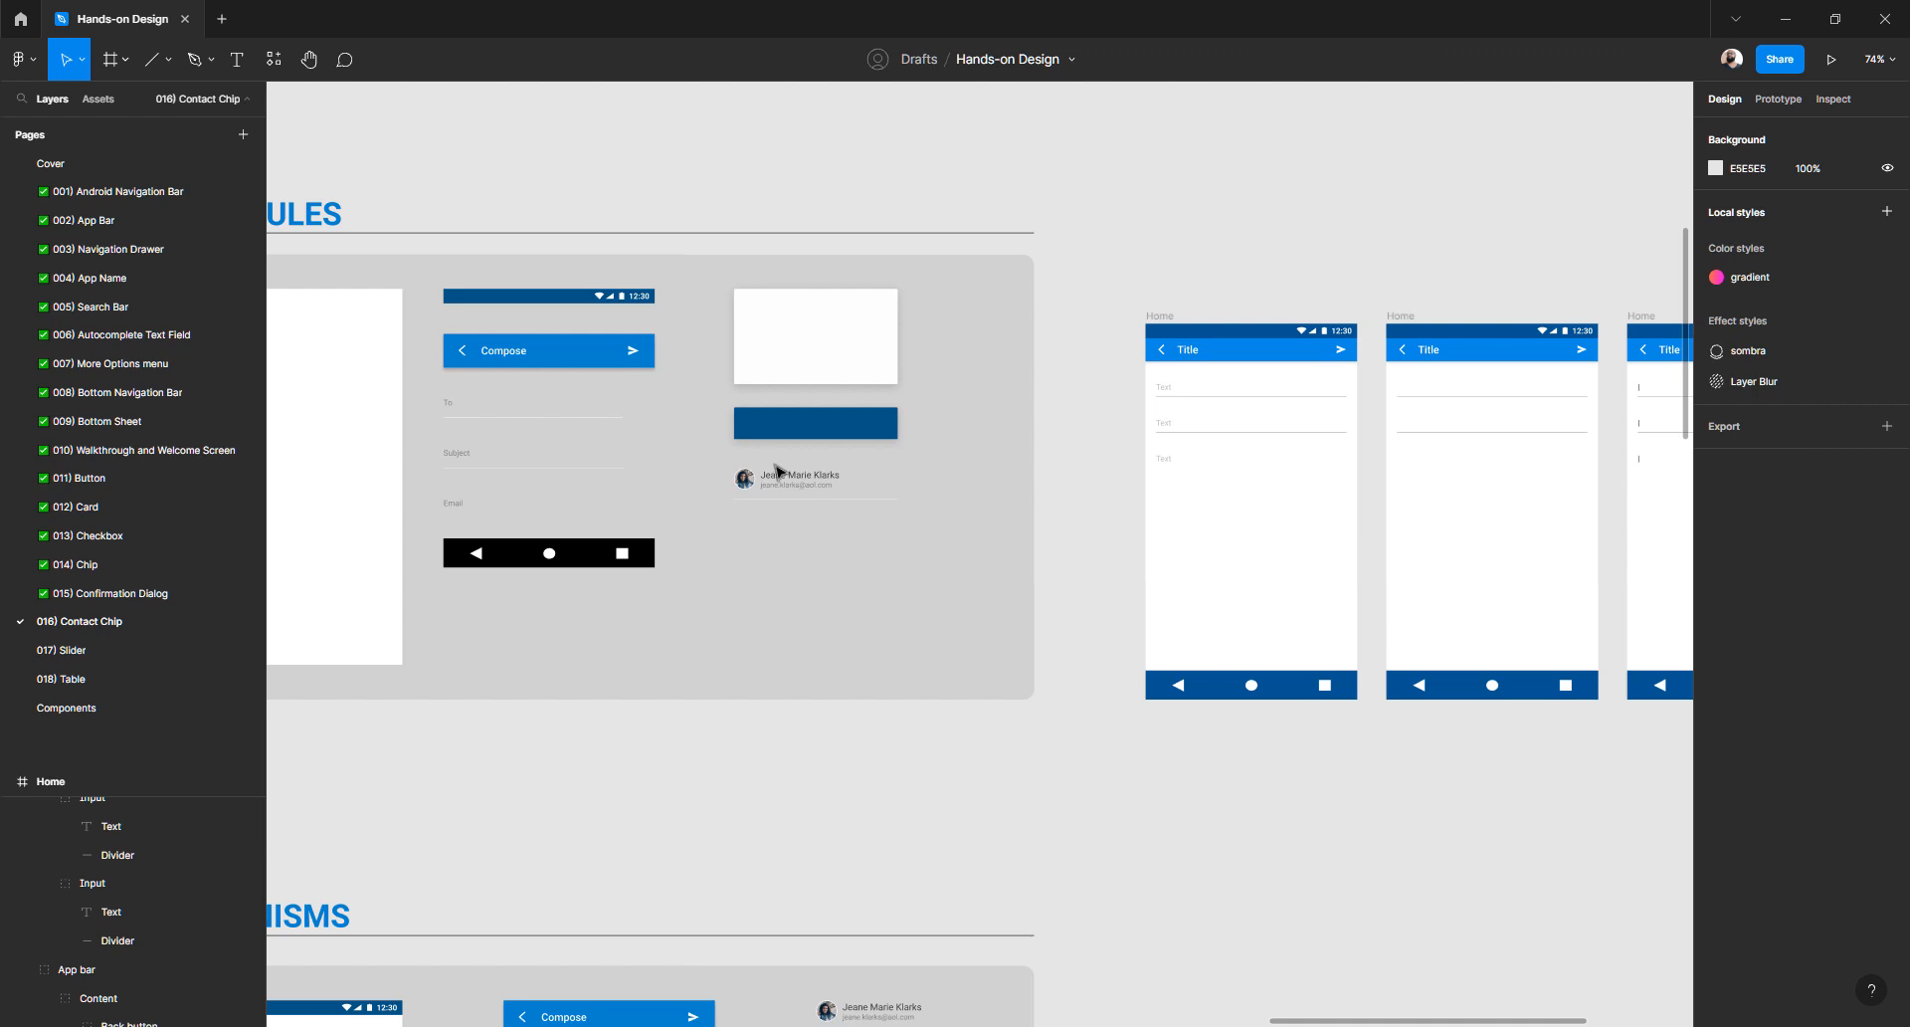
{"action": "scroll", "coordinate": [779, 471], "scroll_direction": "left", "scroll_amount": 4}
{"action": "scroll", "coordinate": [779, 471], "scroll_direction": "down", "scroll_amount": 12}
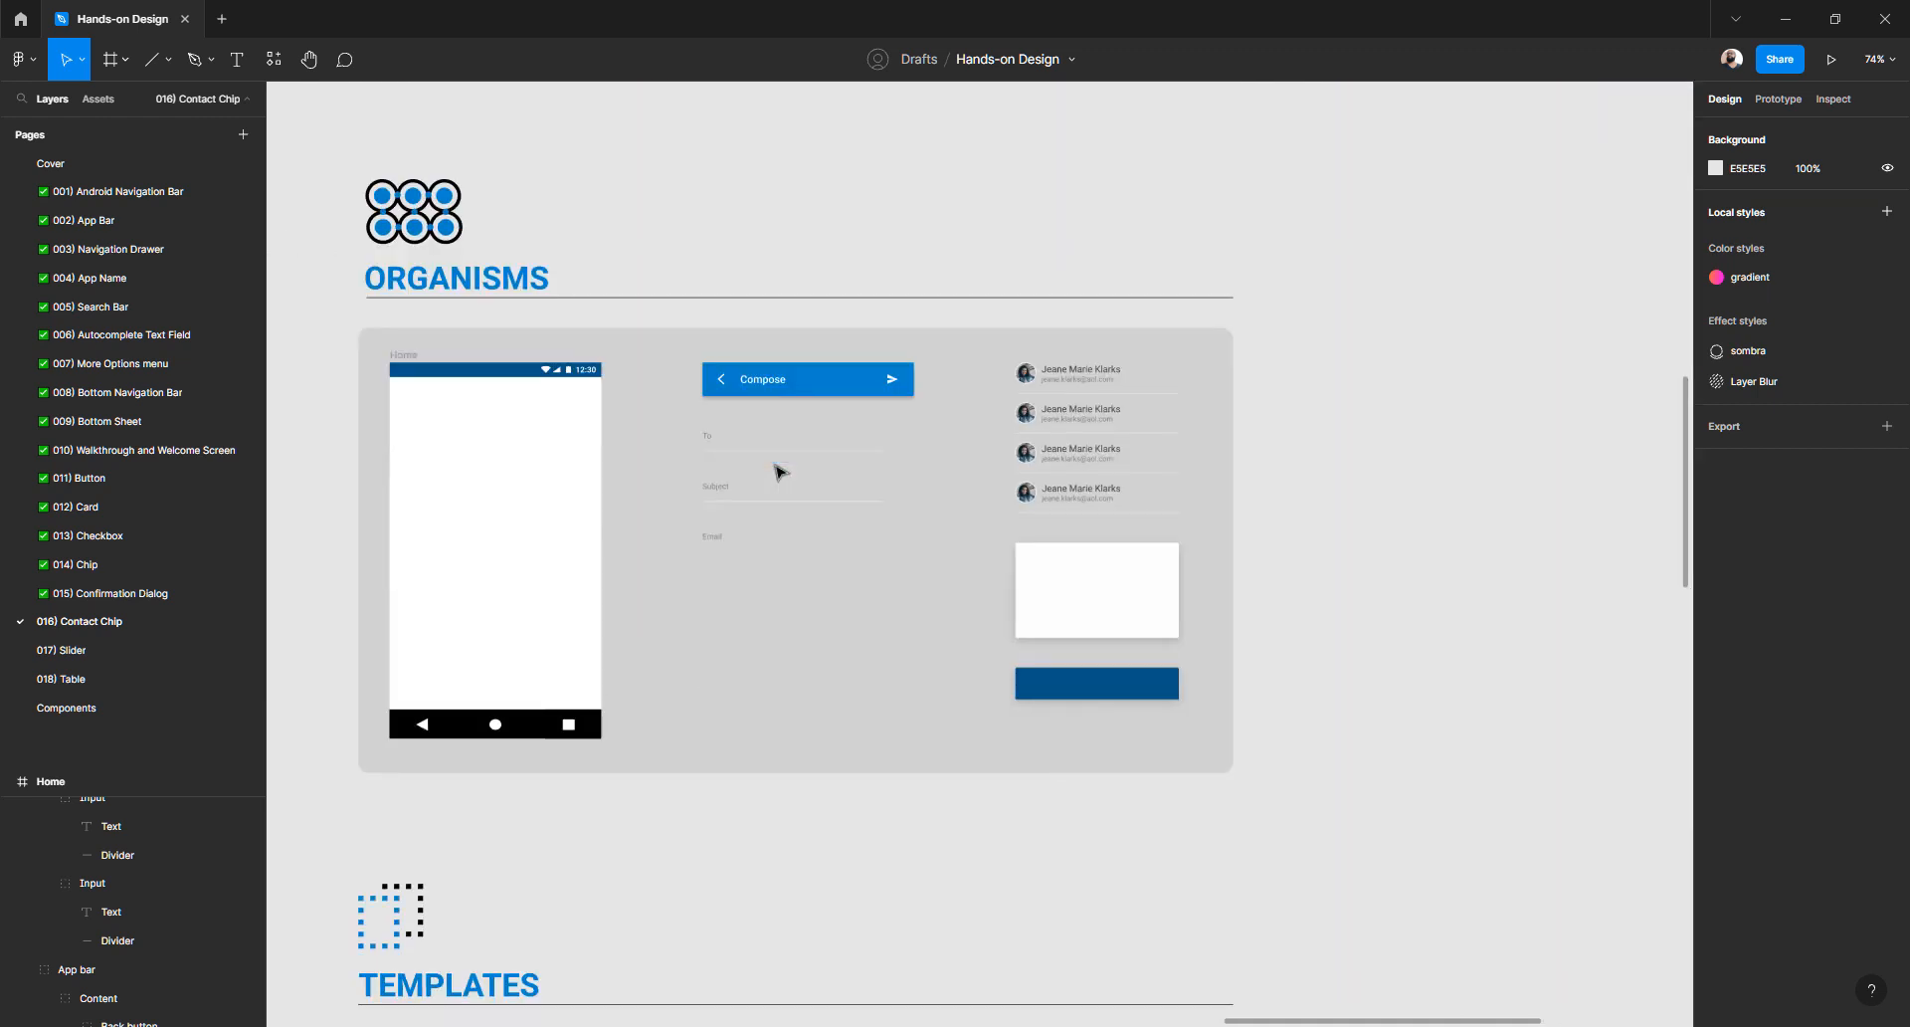
{"action": "scroll", "coordinate": [779, 471], "scroll_direction": "up", "scroll_amount": 9}
{"action": "scroll", "coordinate": [779, 471], "scroll_direction": "right", "scroll_amount": 7}
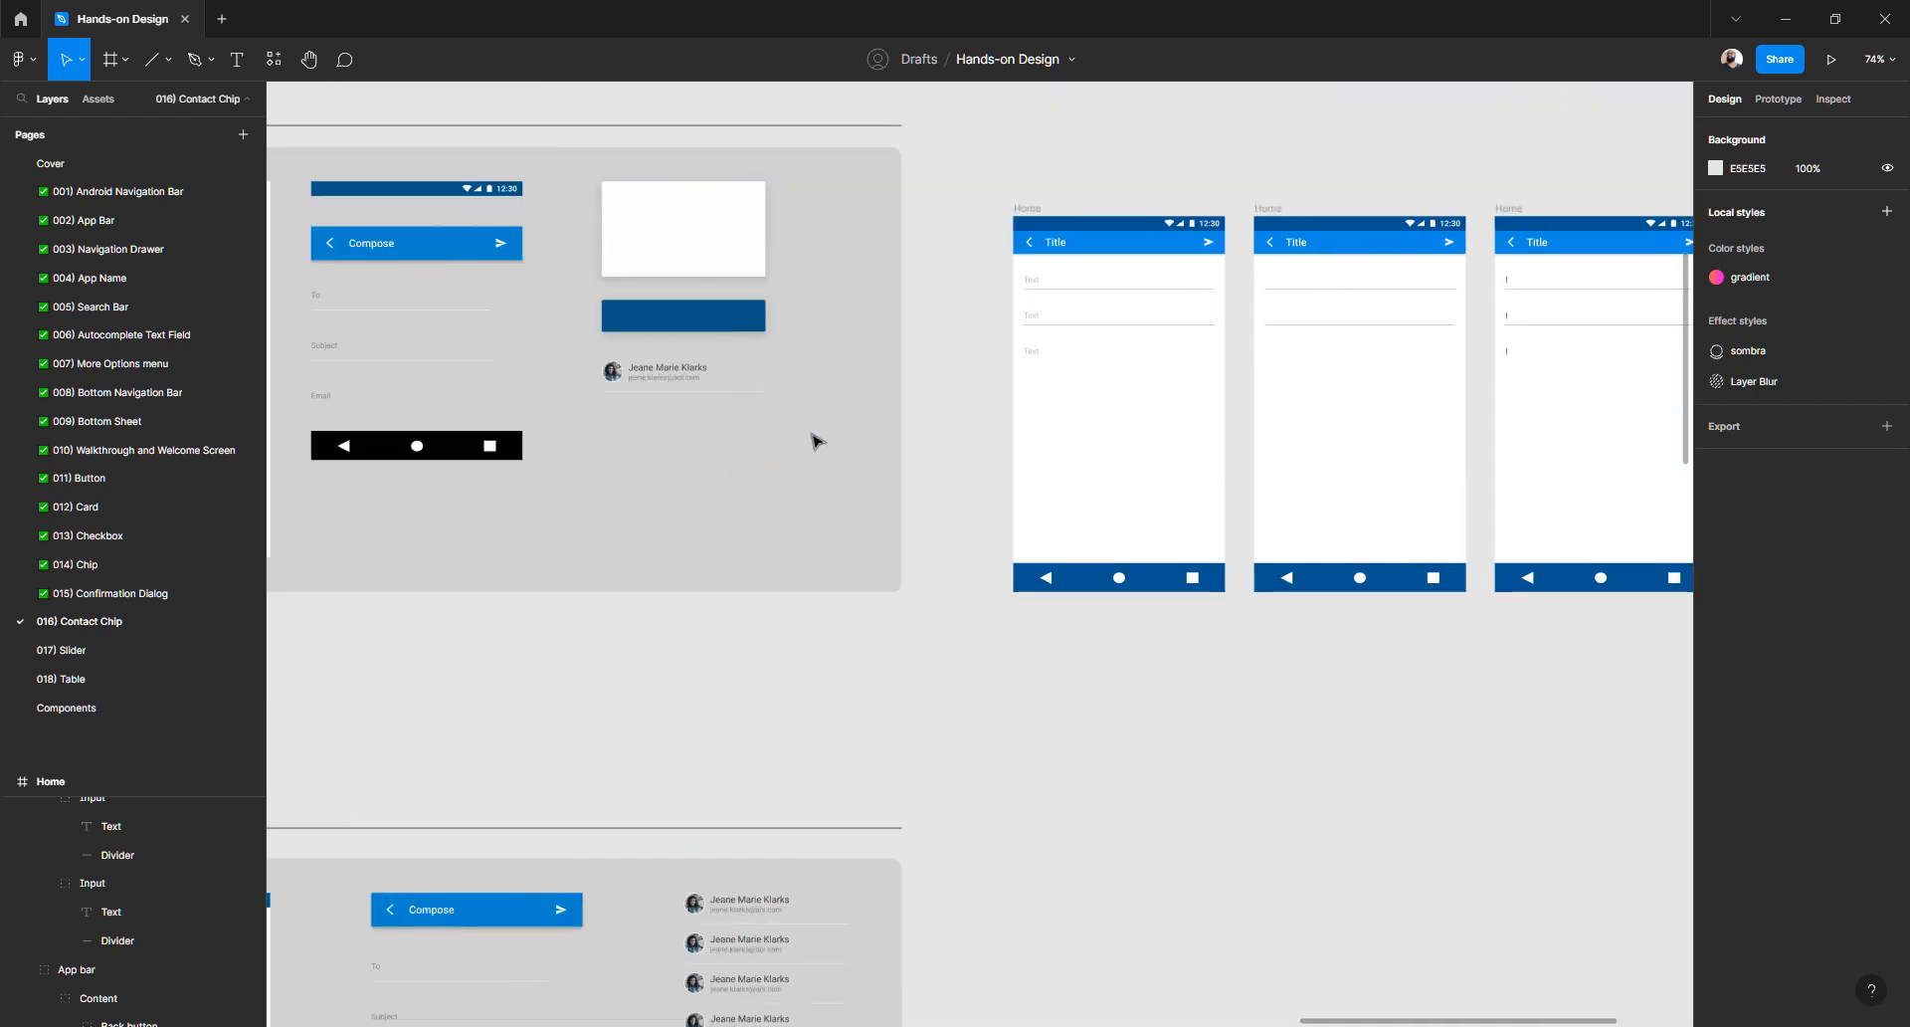
{"action": "scroll", "coordinate": [814, 437], "scroll_direction": "down", "scroll_amount": 5, "text": "ctrl"}
{"action": "scroll", "coordinate": [814, 438], "scroll_direction": "down", "scroll_amount": 3}
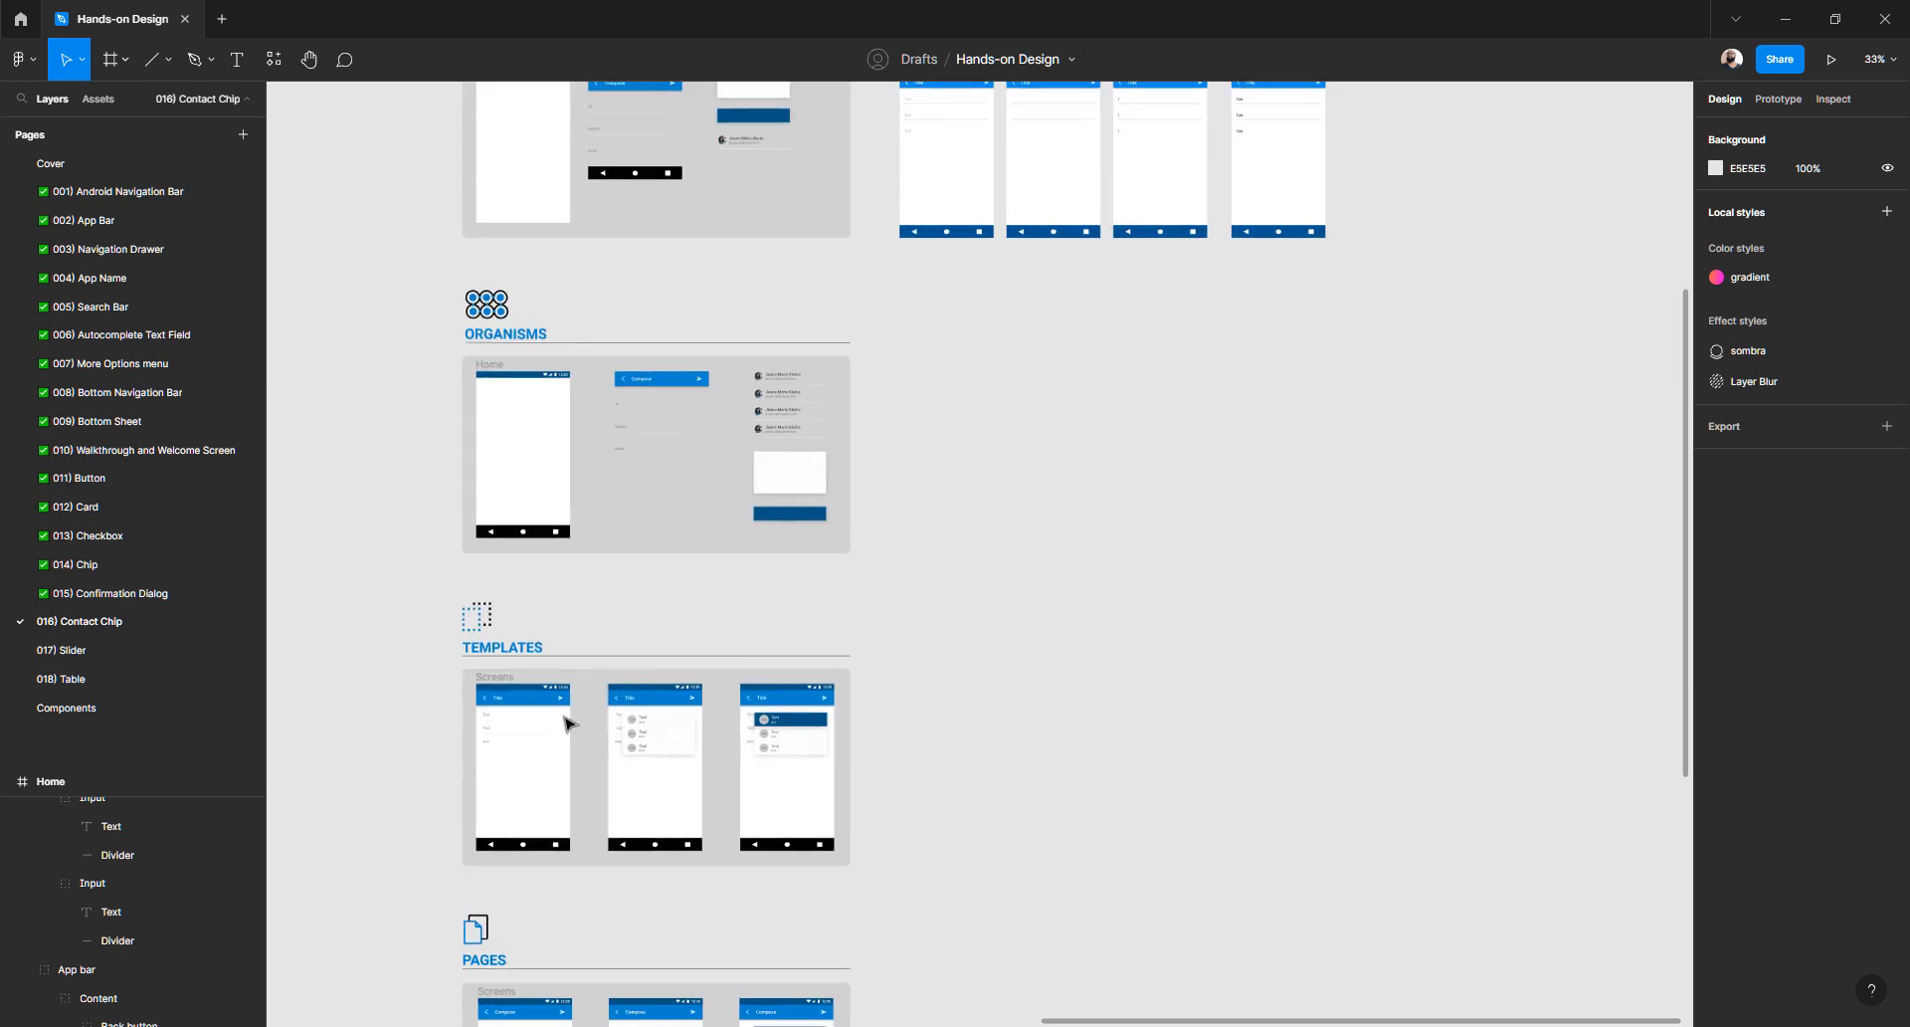
{"action": "scroll", "coordinate": [572, 716], "scroll_direction": "up", "scroll_amount": 5}
{"action": "scroll", "coordinate": [660, 587], "scroll_direction": "up", "scroll_amount": 5, "text": "ctrl"}
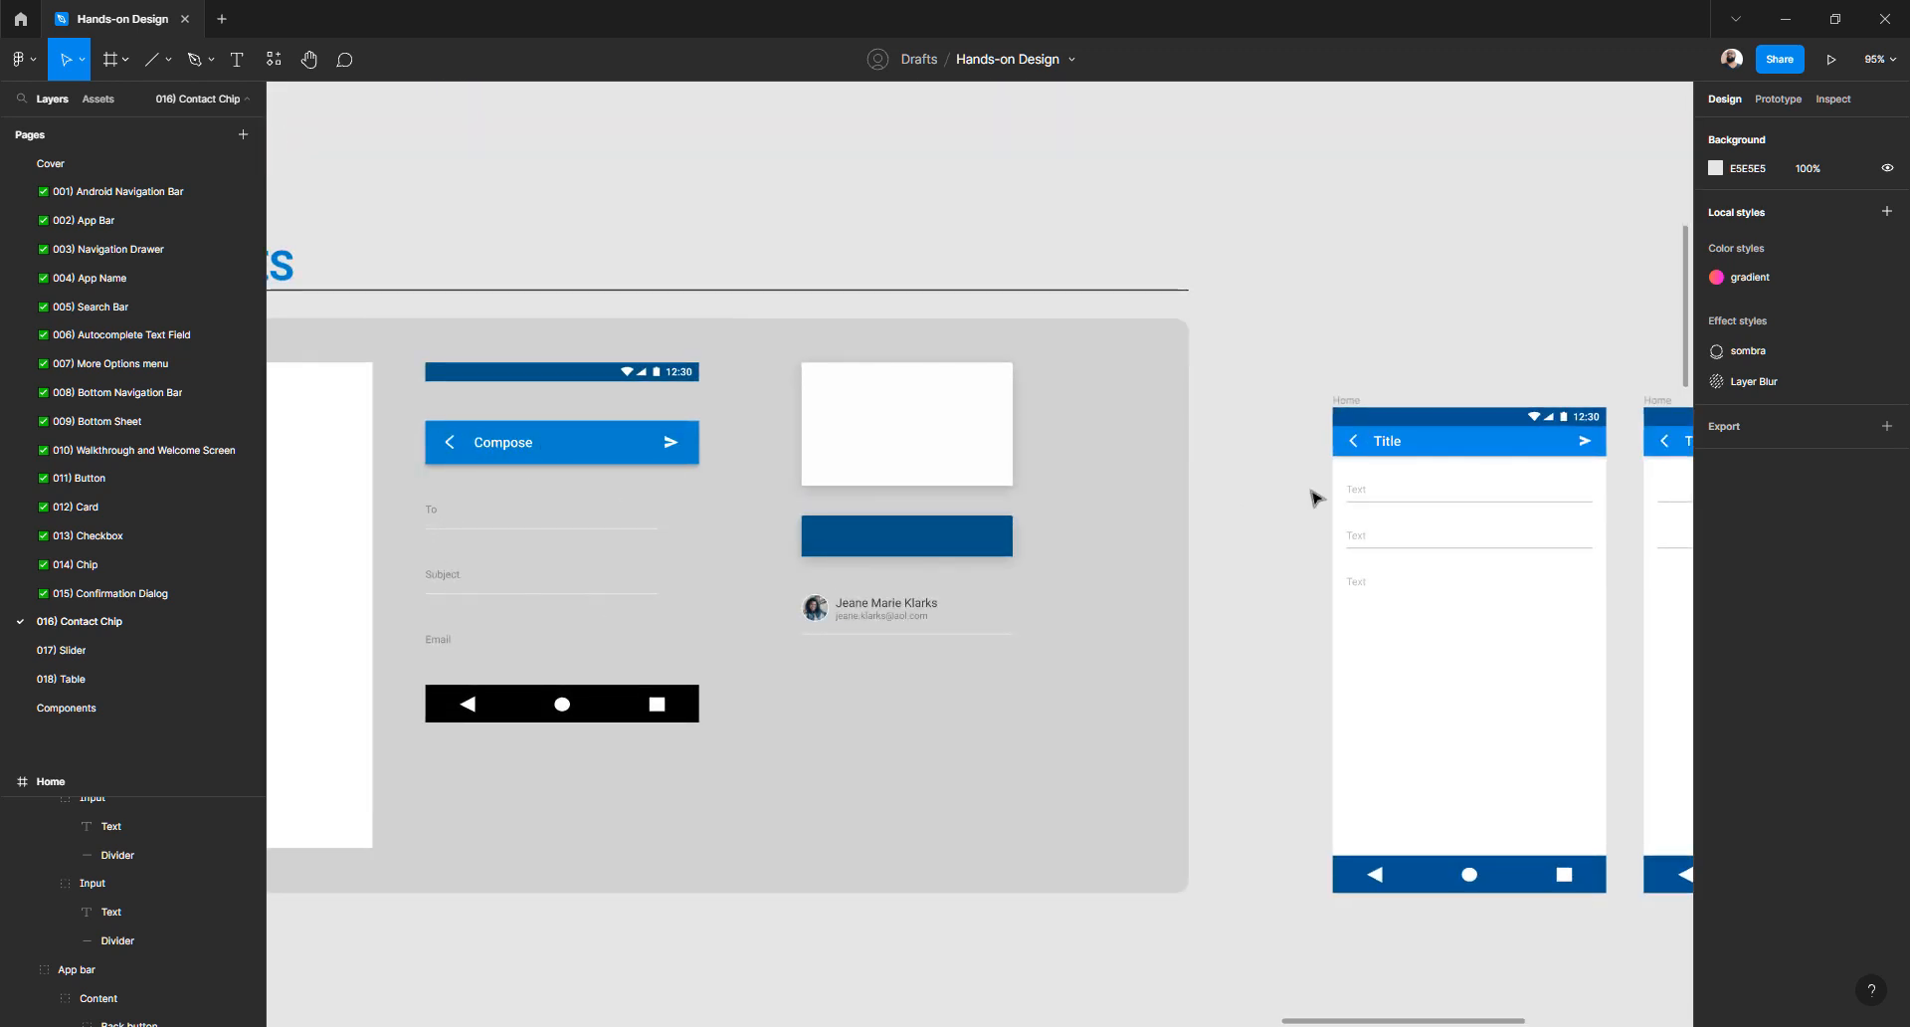
{"action": "scroll", "coordinate": [857, 594], "scroll_direction": "right", "scroll_amount": 2}
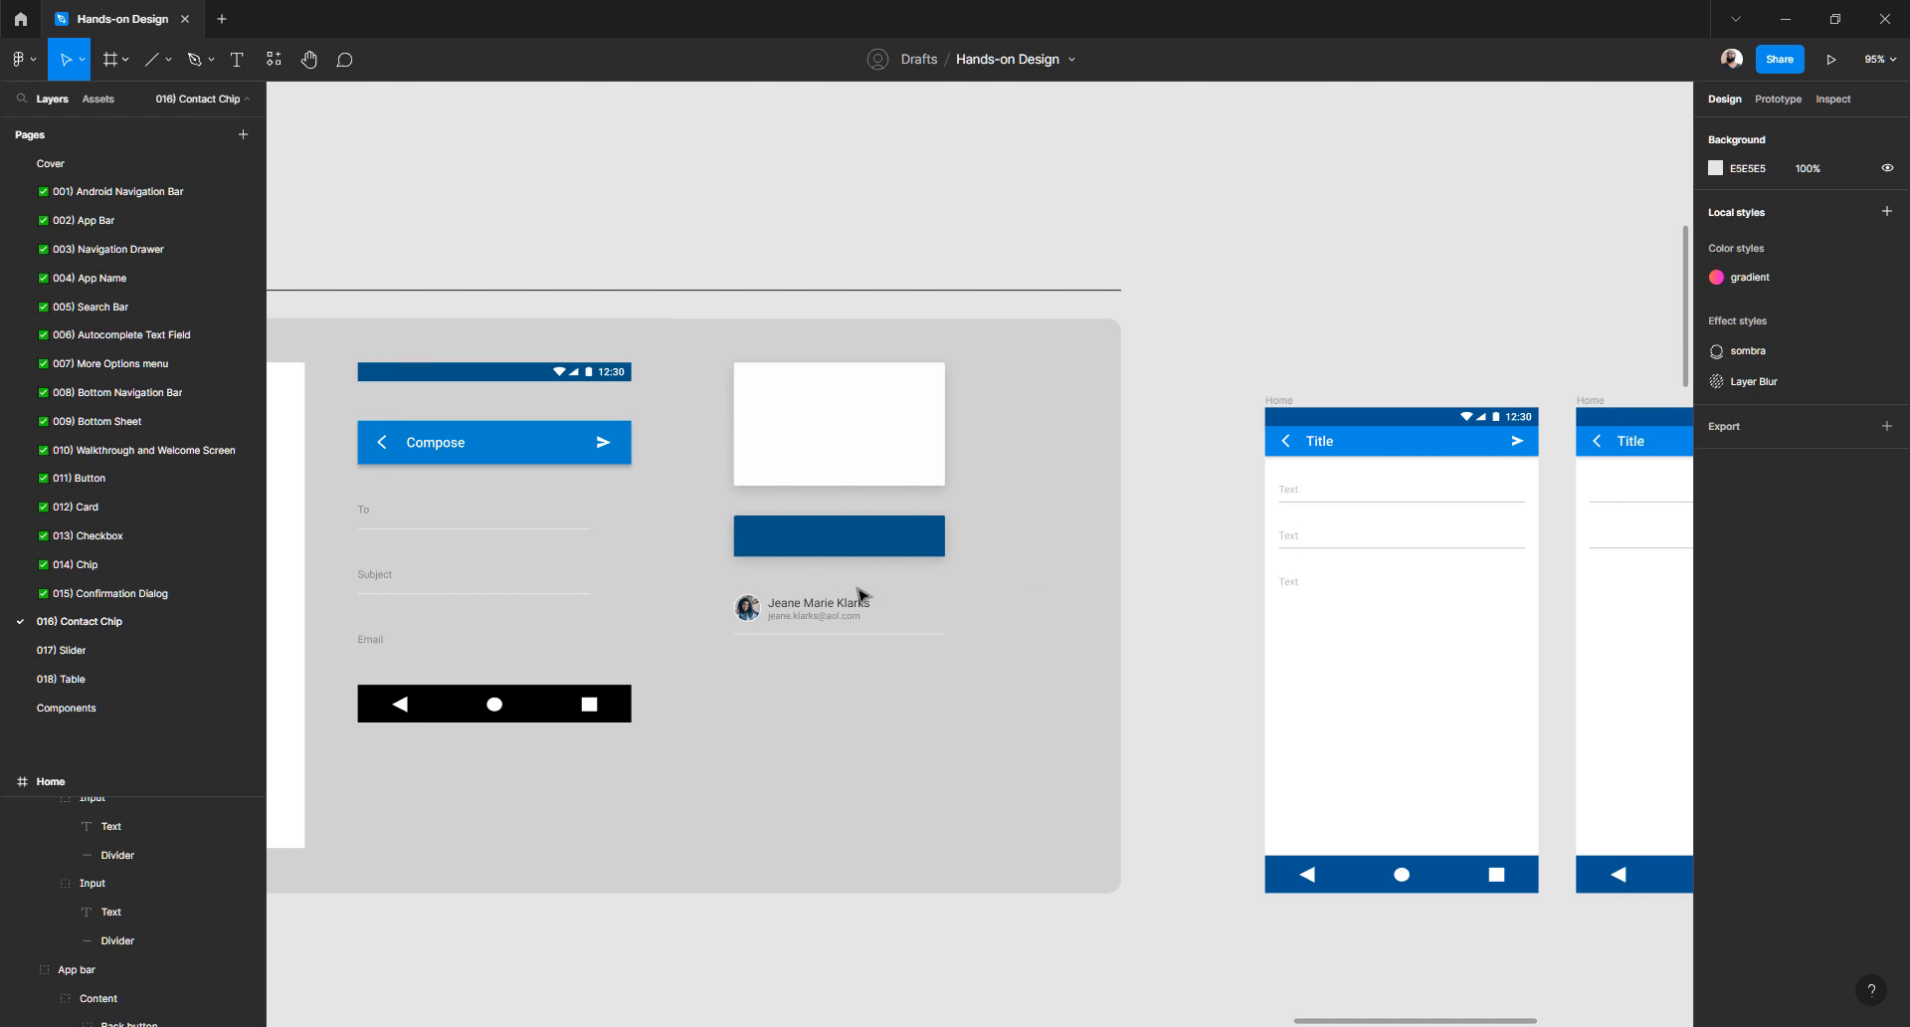
{"action": "scroll", "coordinate": [858, 594], "scroll_direction": "left", "scroll_amount": 5}
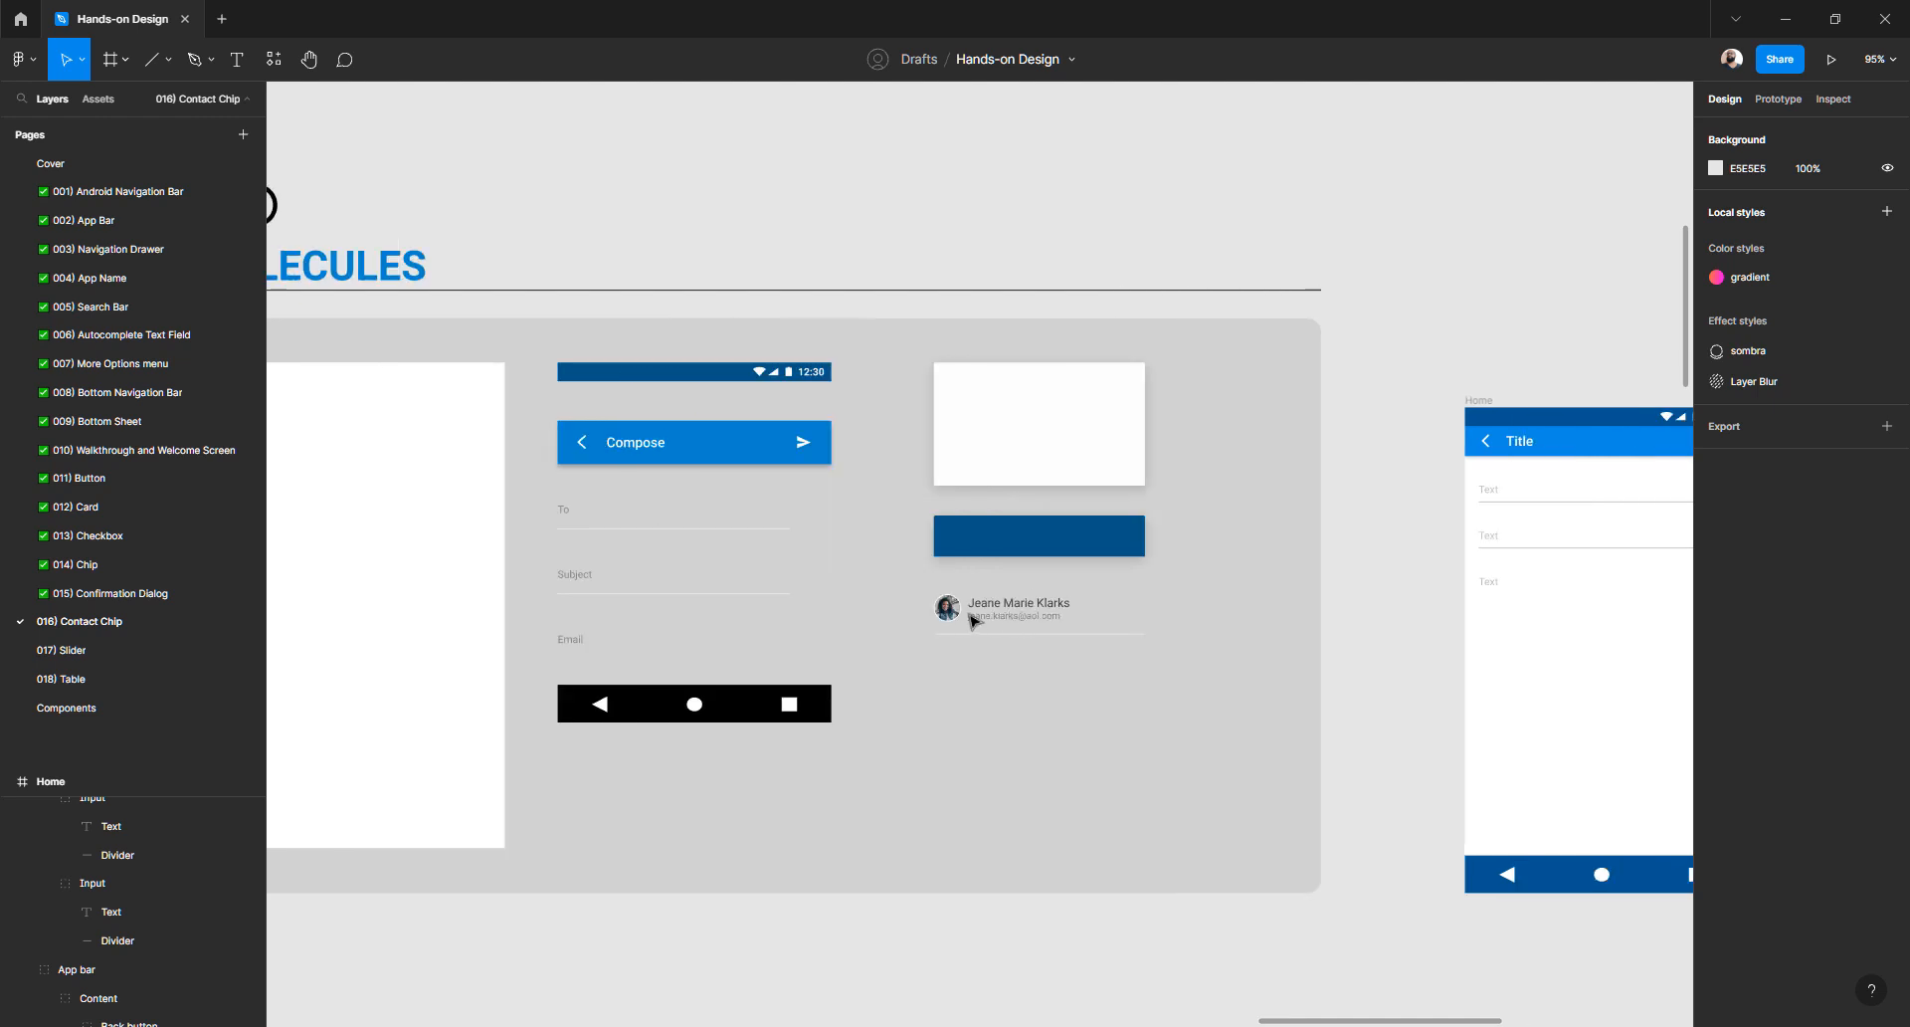
{"action": "scroll", "coordinate": [972, 621], "scroll_direction": "up", "scroll_amount": 5}
{"action": "scroll", "coordinate": [972, 621], "scroll_direction": "up", "scroll_amount": 3}
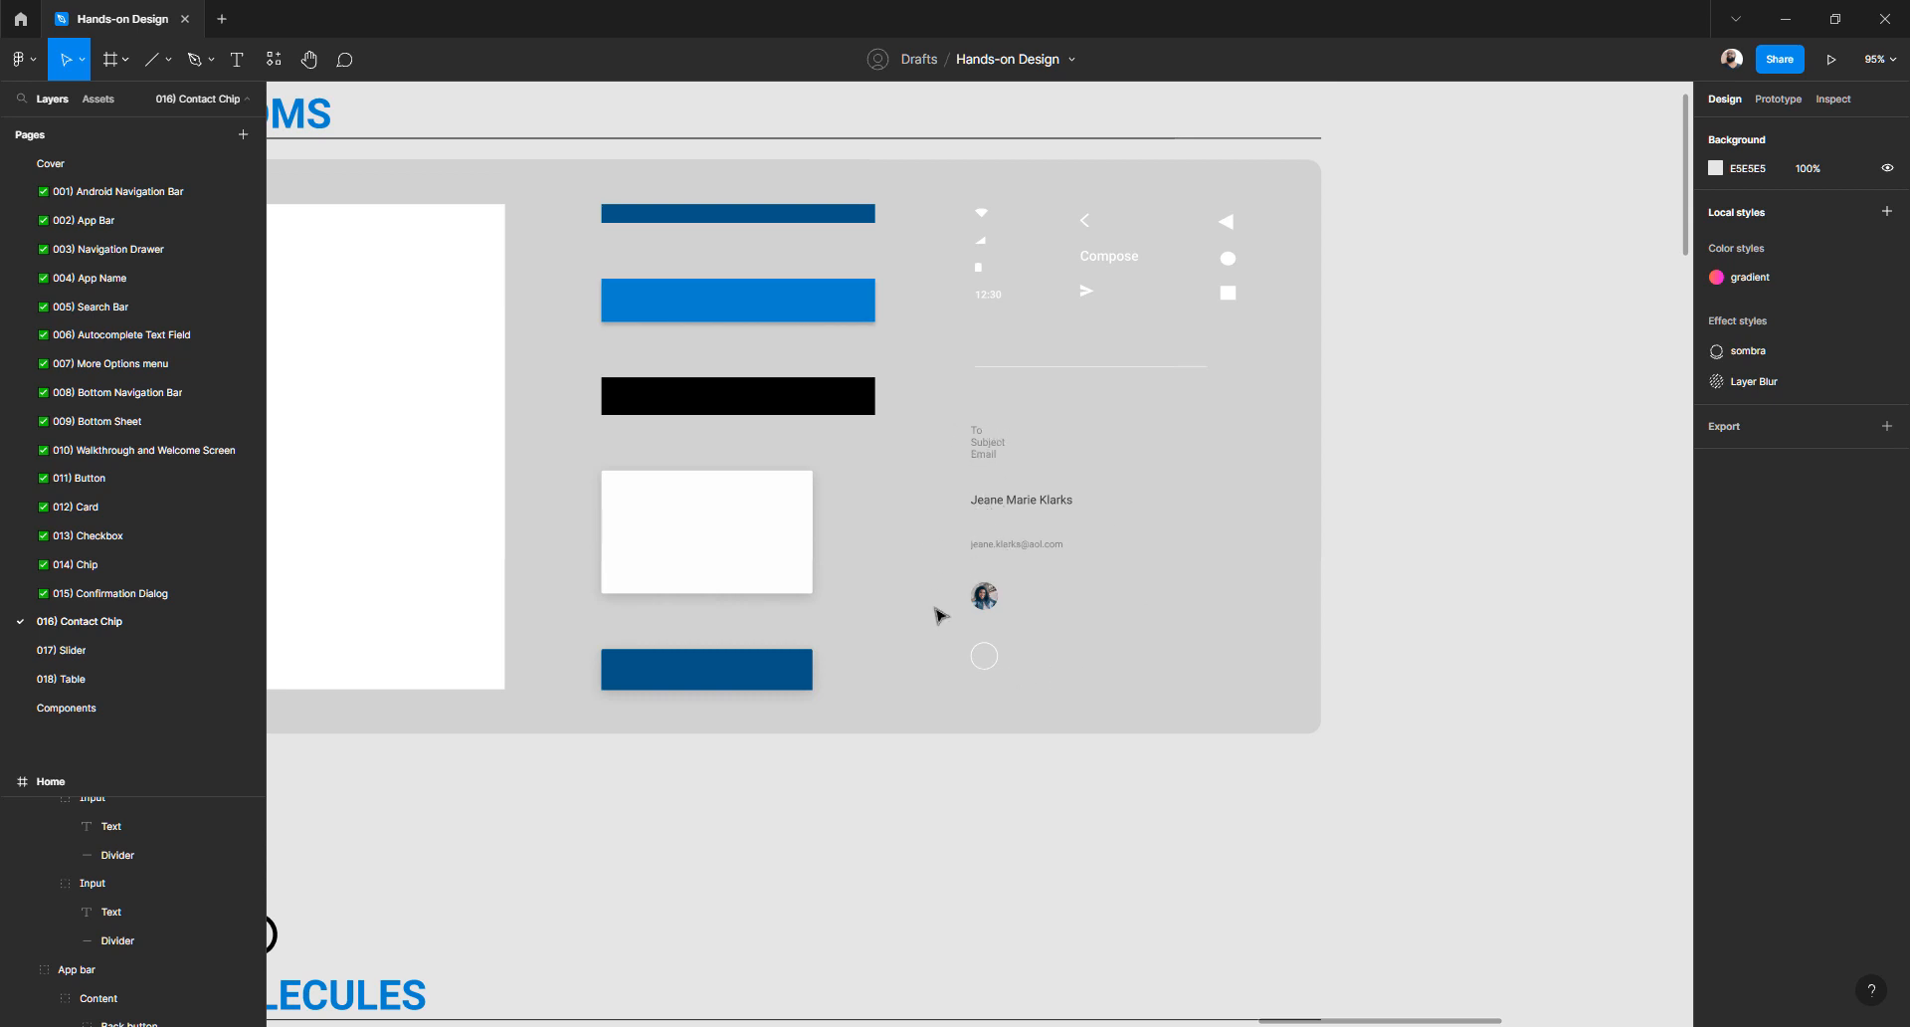
{"action": "scroll", "coordinate": [950, 587], "scroll_direction": "down", "scroll_amount": 5}
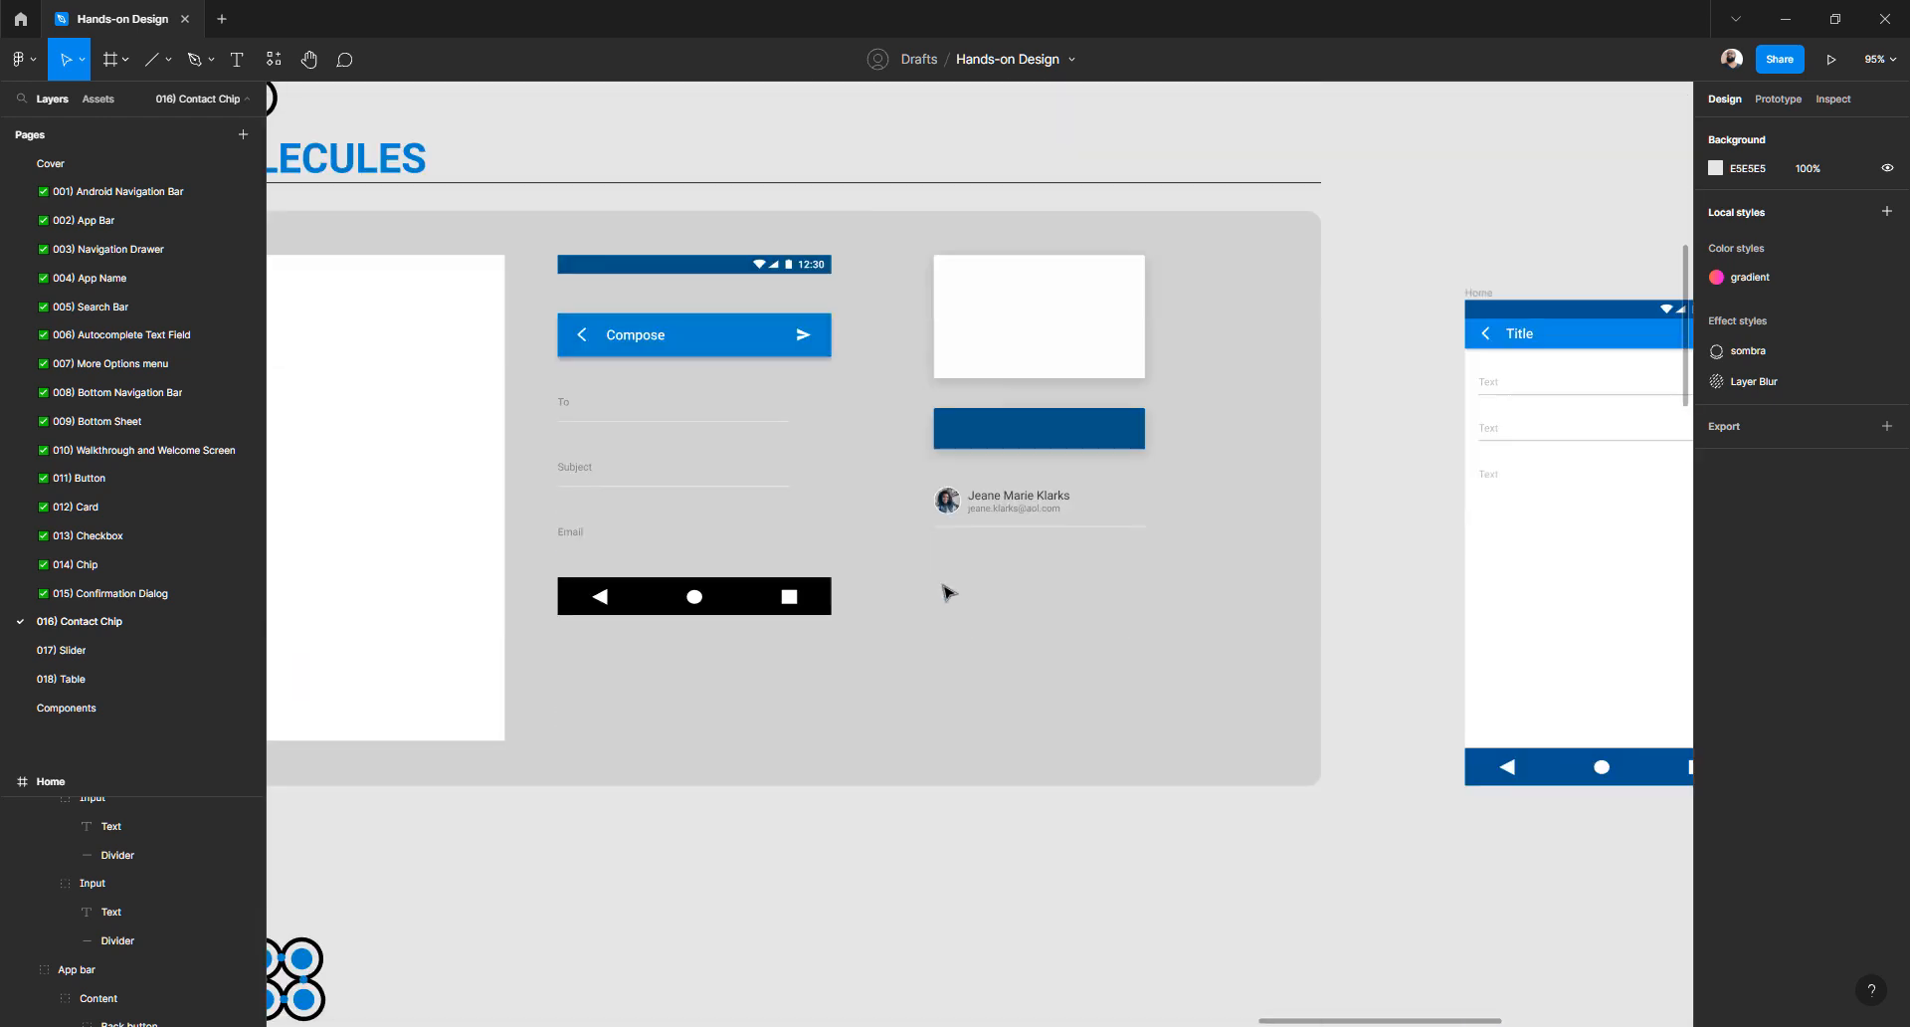
{"action": "scroll", "coordinate": [948, 592], "scroll_direction": "down", "scroll_amount": 2}
{"action": "scroll", "coordinate": [948, 592], "scroll_direction": "up", "scroll_amount": 5}
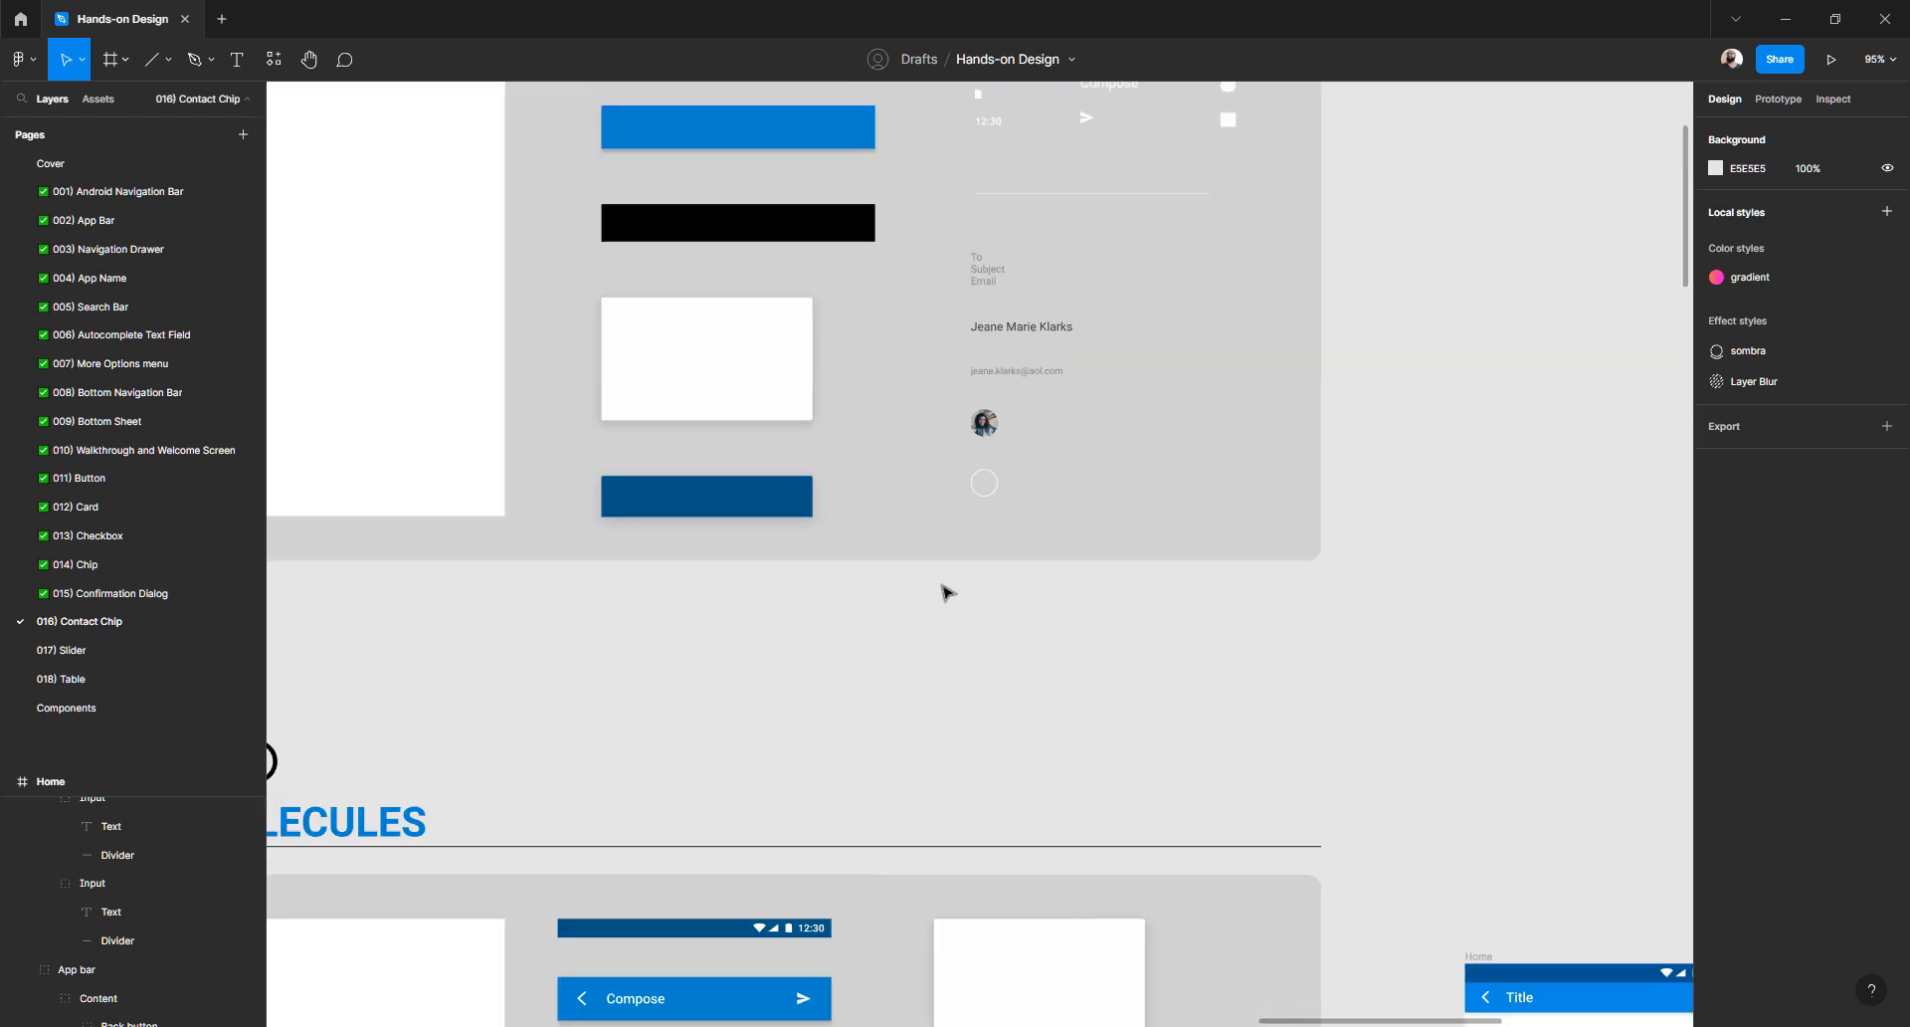
{"action": "scroll", "coordinate": [945, 590], "scroll_direction": "right", "scroll_amount": 3}
{"action": "scroll", "coordinate": [1094, 783], "scroll_direction": "down", "scroll_amount": 2}
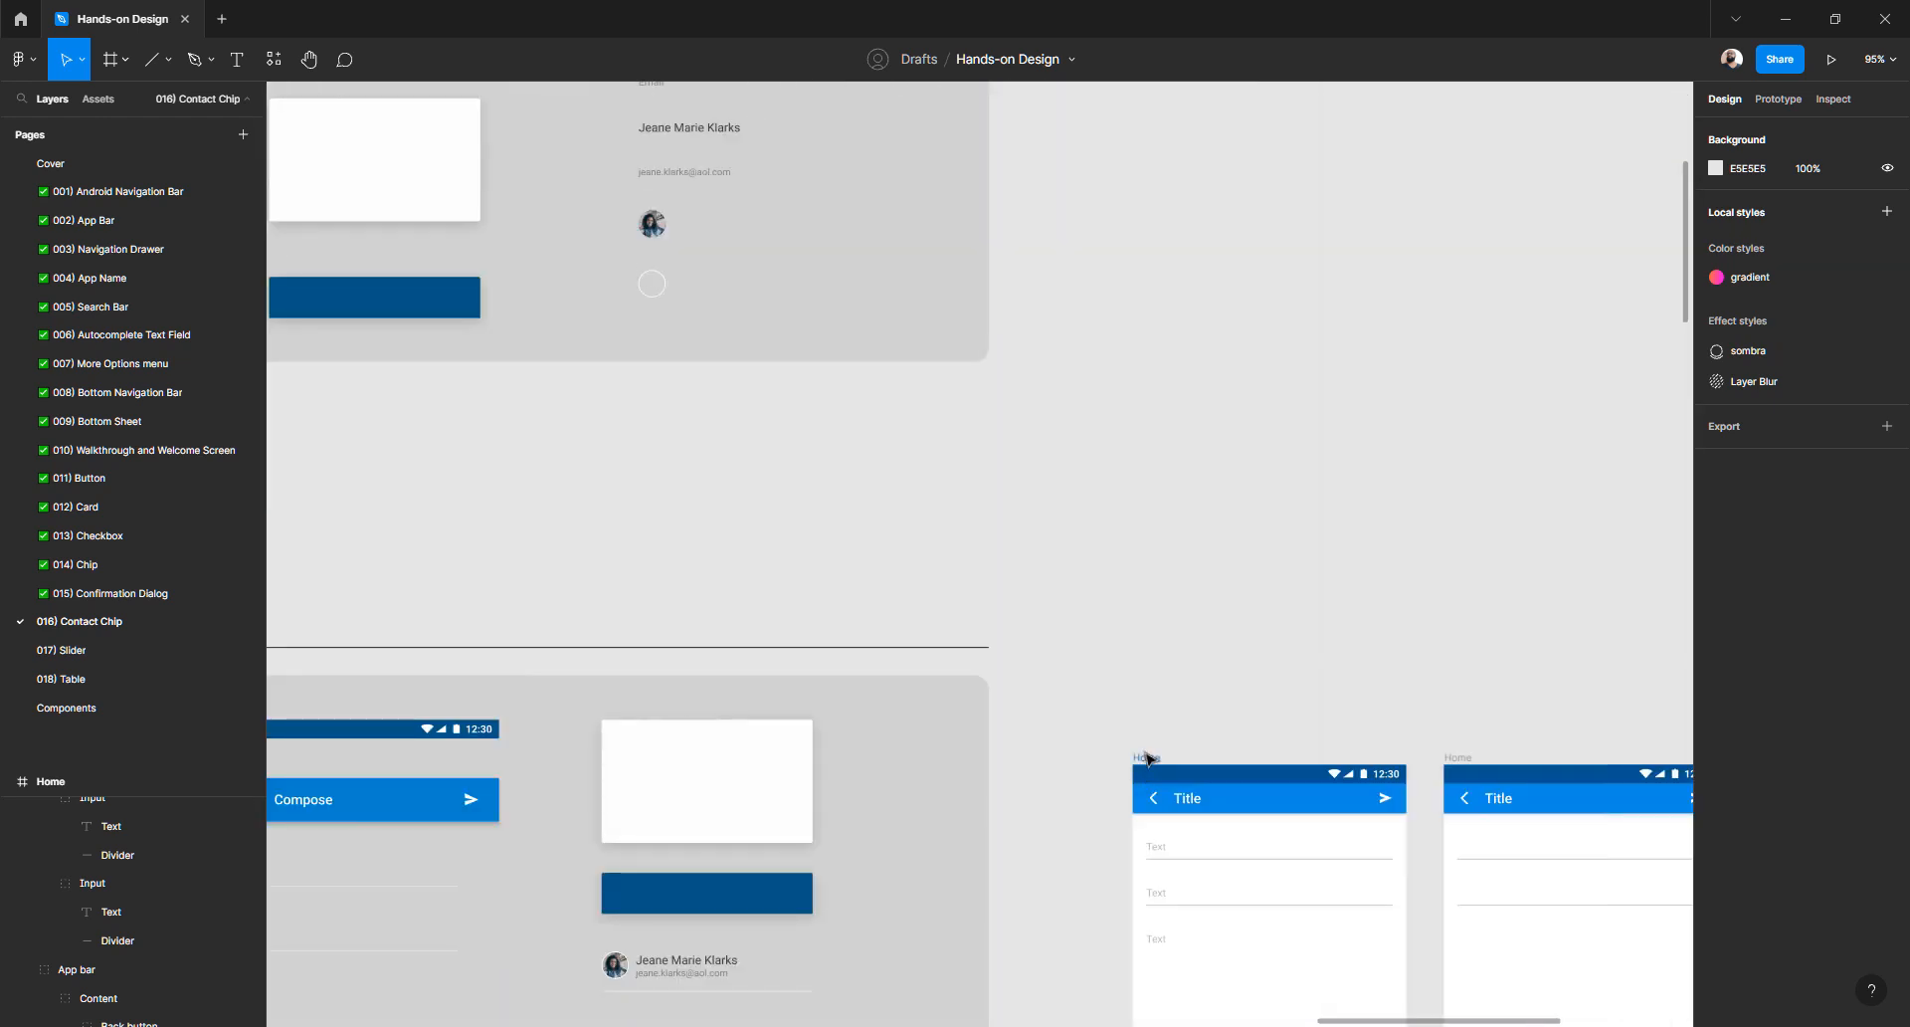
{"action": "left_click_drag", "start_coordinate": [1145, 754], "coordinate": [1116, 178]}
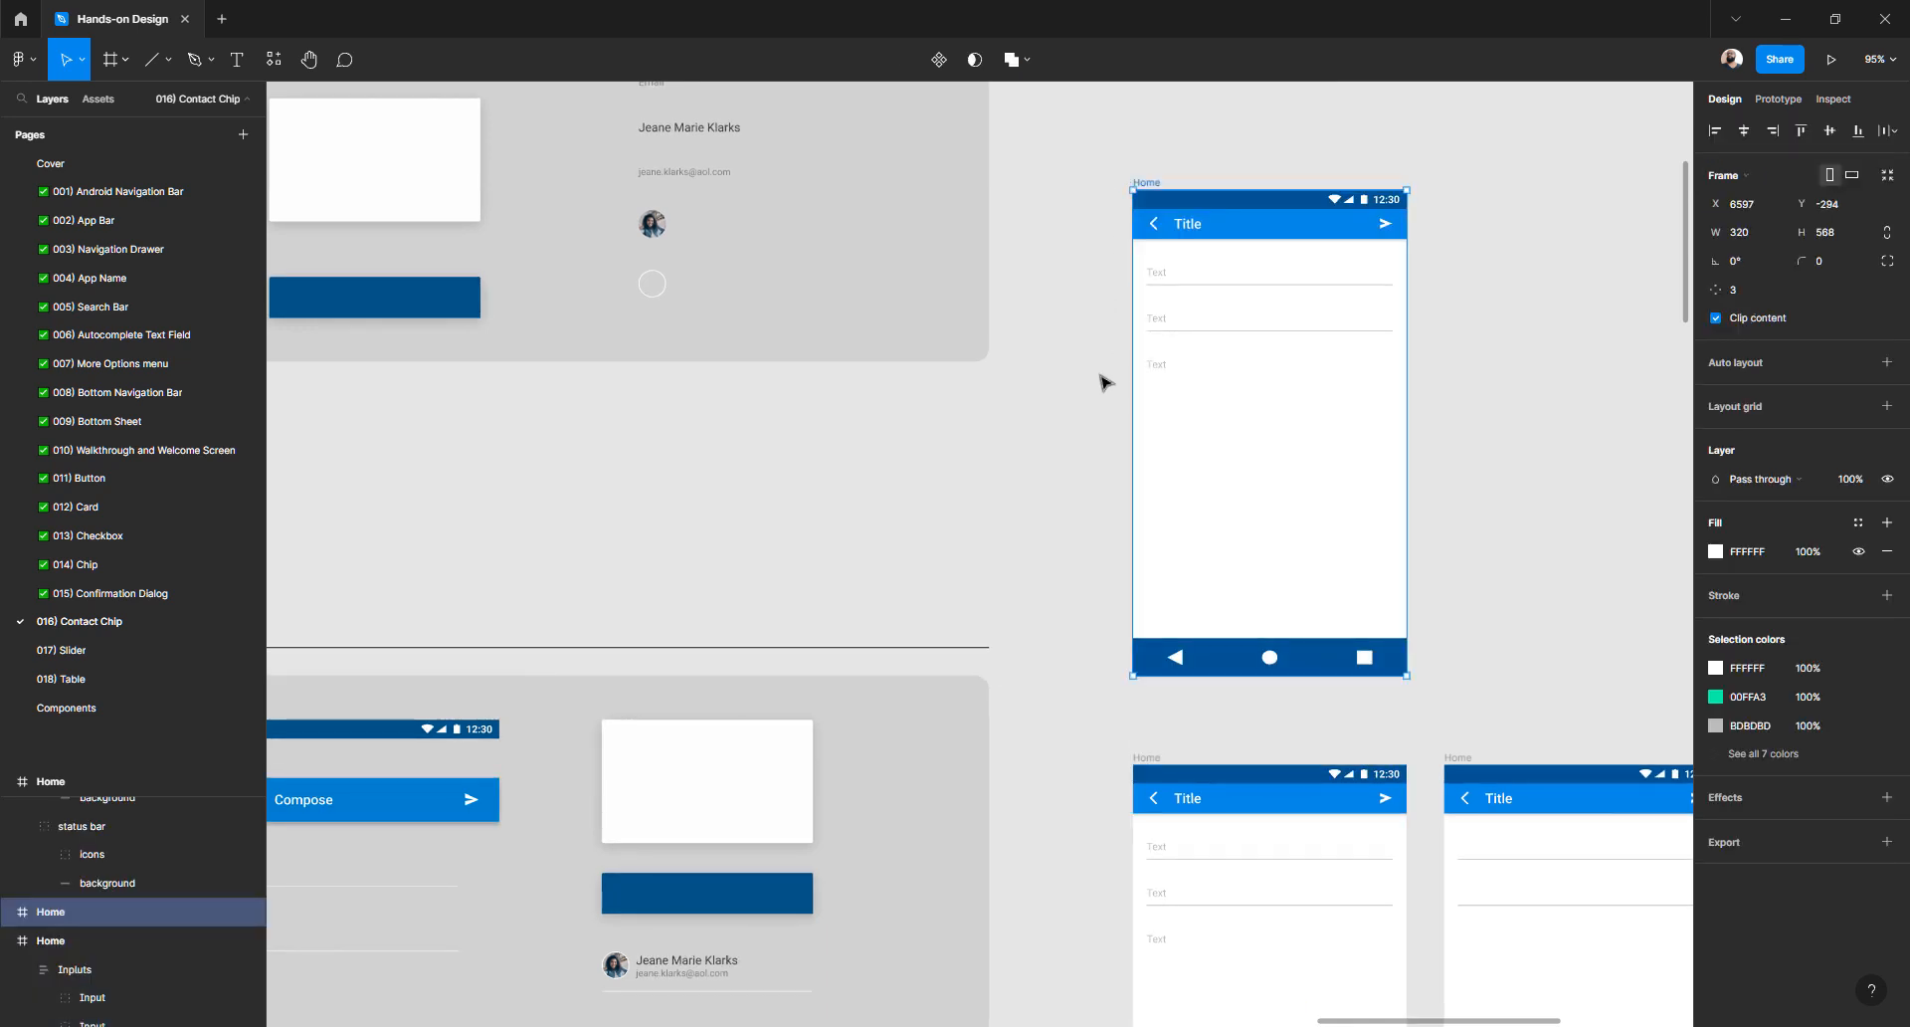
{"action": "scroll", "coordinate": [1103, 381], "scroll_direction": "up", "scroll_amount": 2}
{"action": "left_click_drag", "start_coordinate": [1153, 360], "coordinate": [1062, 179]}
{"action": "scroll", "coordinate": [780, 367], "scroll_direction": "up", "scroll_amount": 5}
{"action": "left_click", "coordinate": [670, 266]}
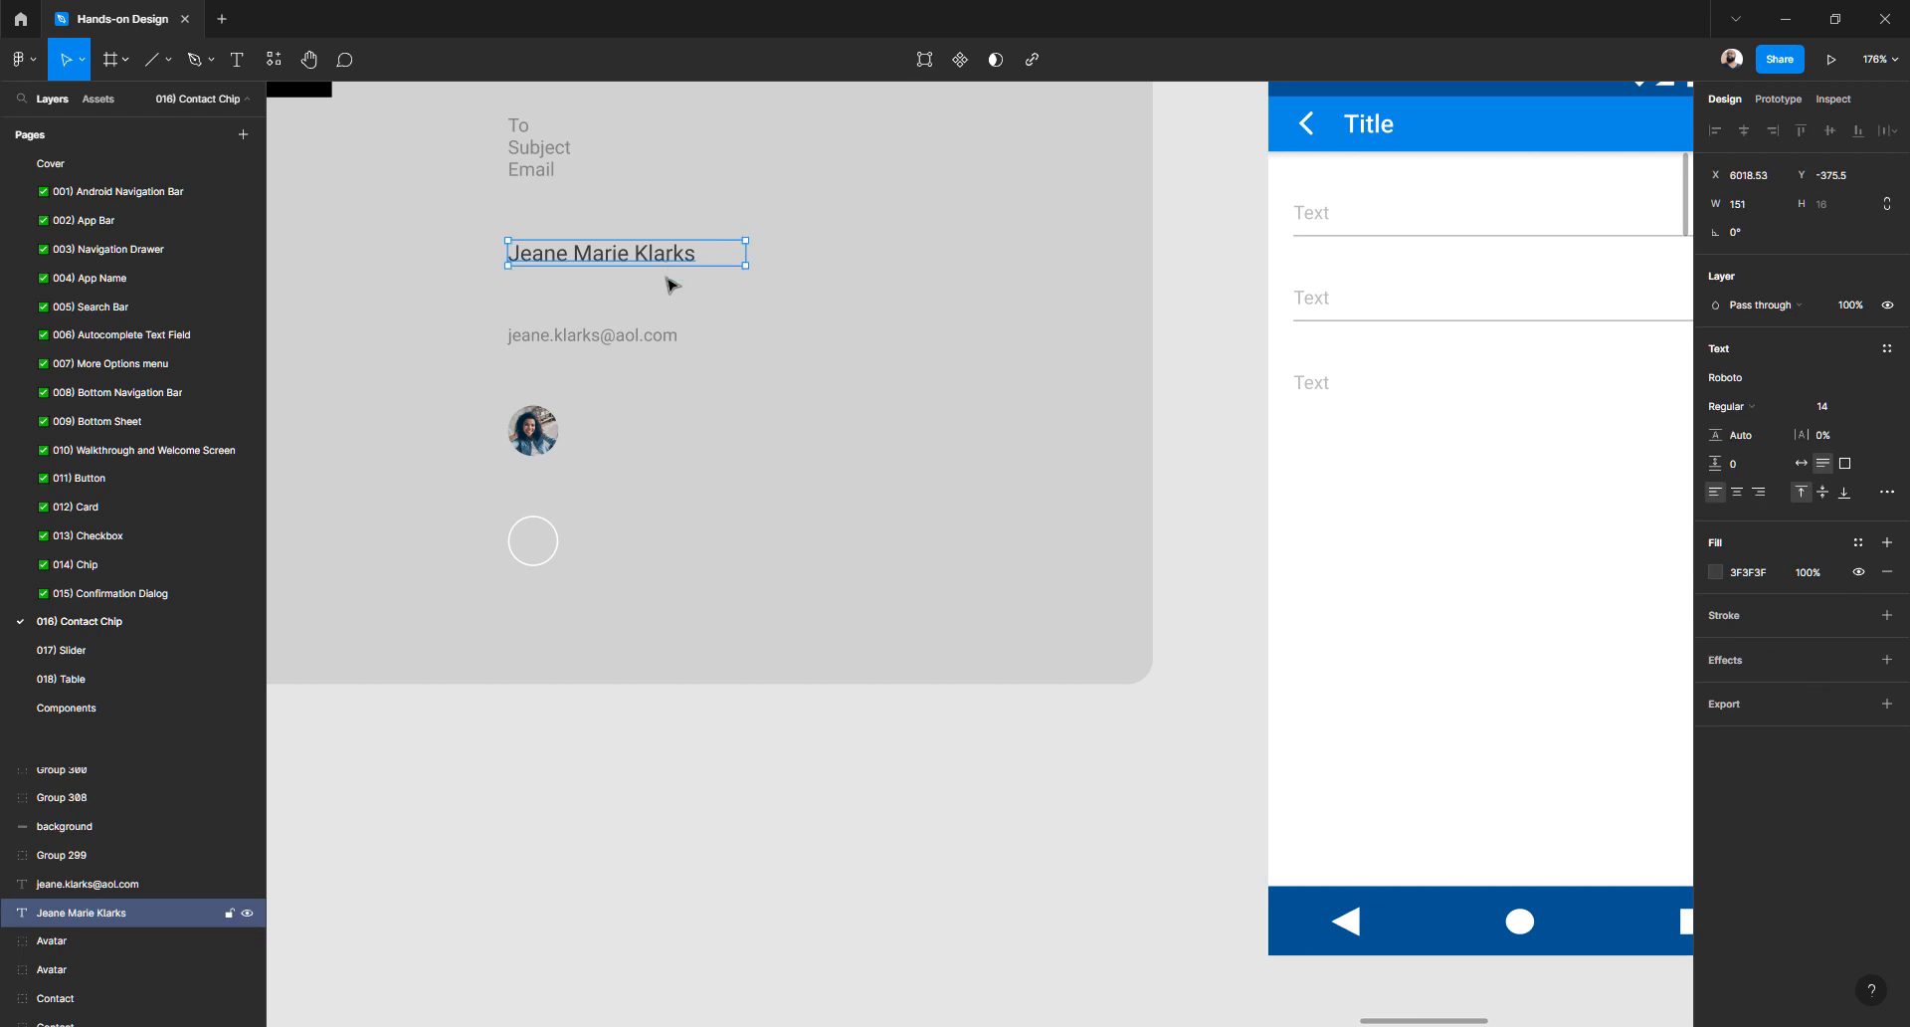
- Add a 'Name Surname' label in Roboto Regular with a 0F0F0F fill
{"action": "left_click", "coordinate": [883, 696]}
{"action": "key", "text": "t"}
{"action": "left_click", "coordinate": [875, 772]}
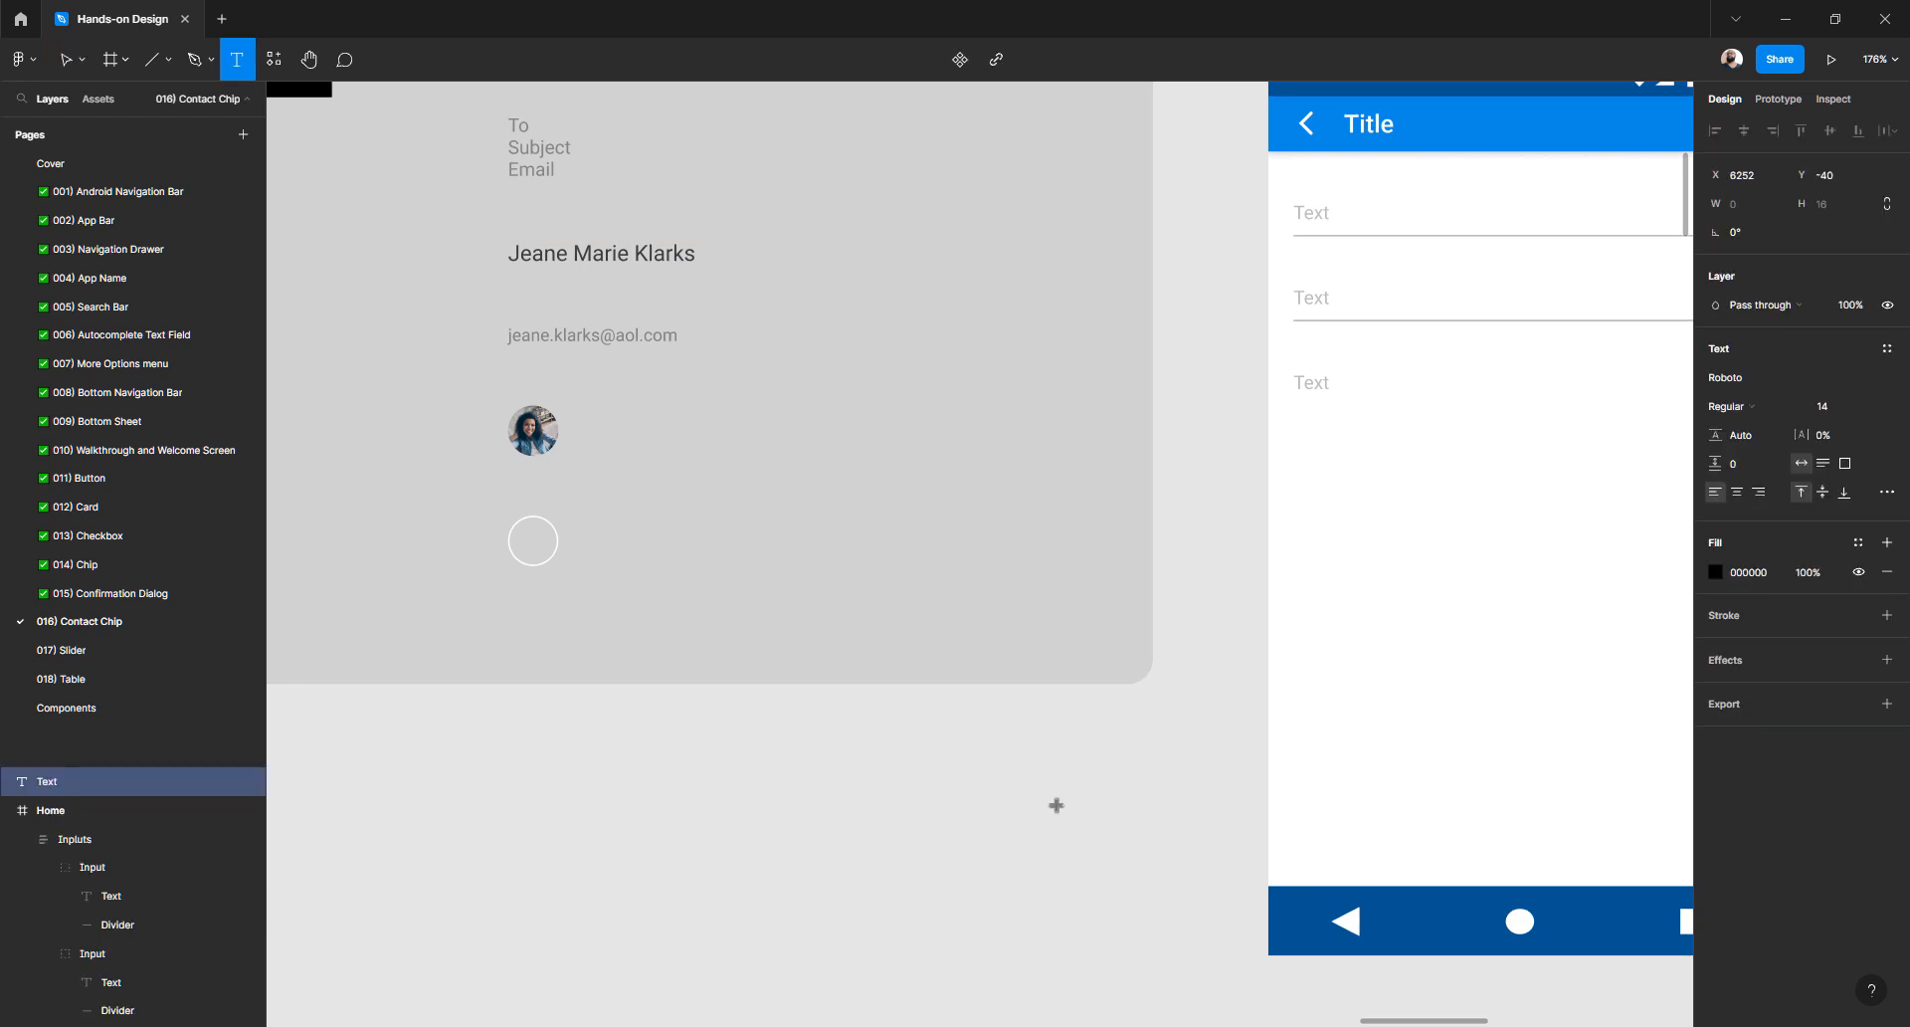
{"action": "type", "text": "Name Surname"}
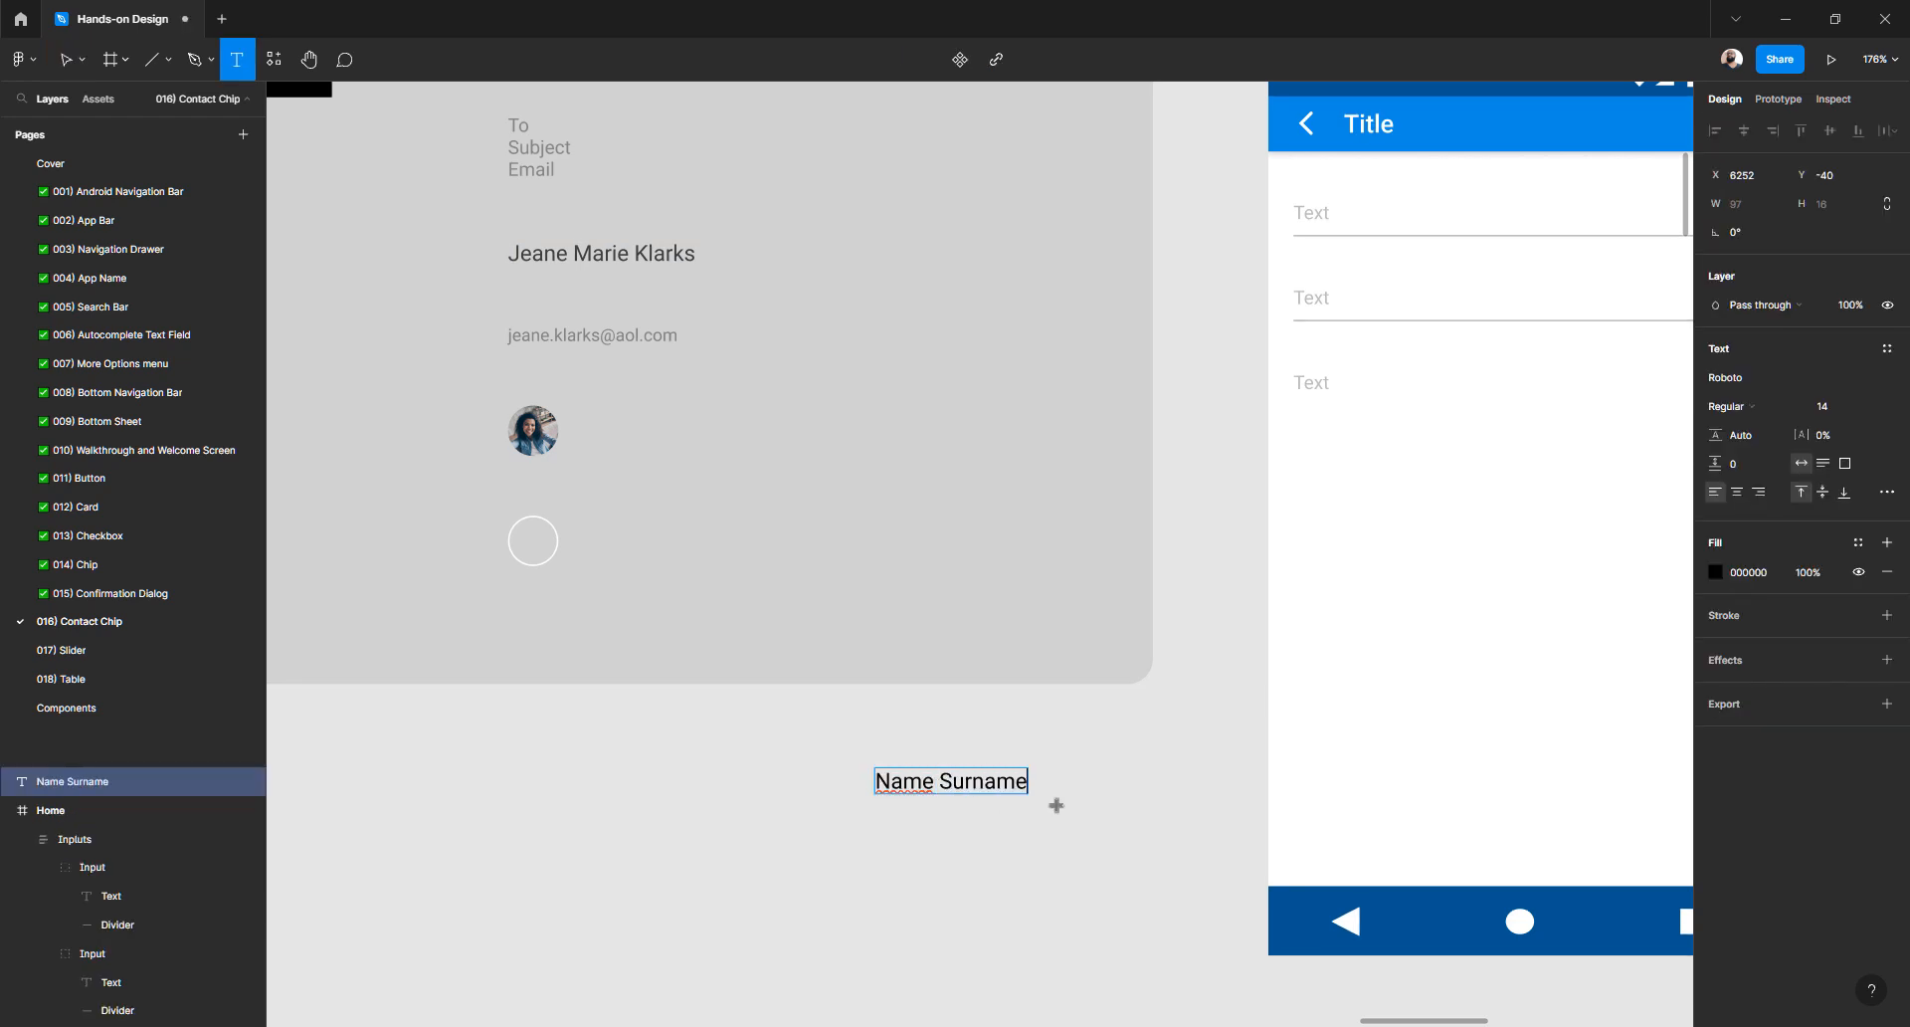
{"action": "key", "text": "Escape"}
{"action": "left_click", "coordinate": [1751, 381]}
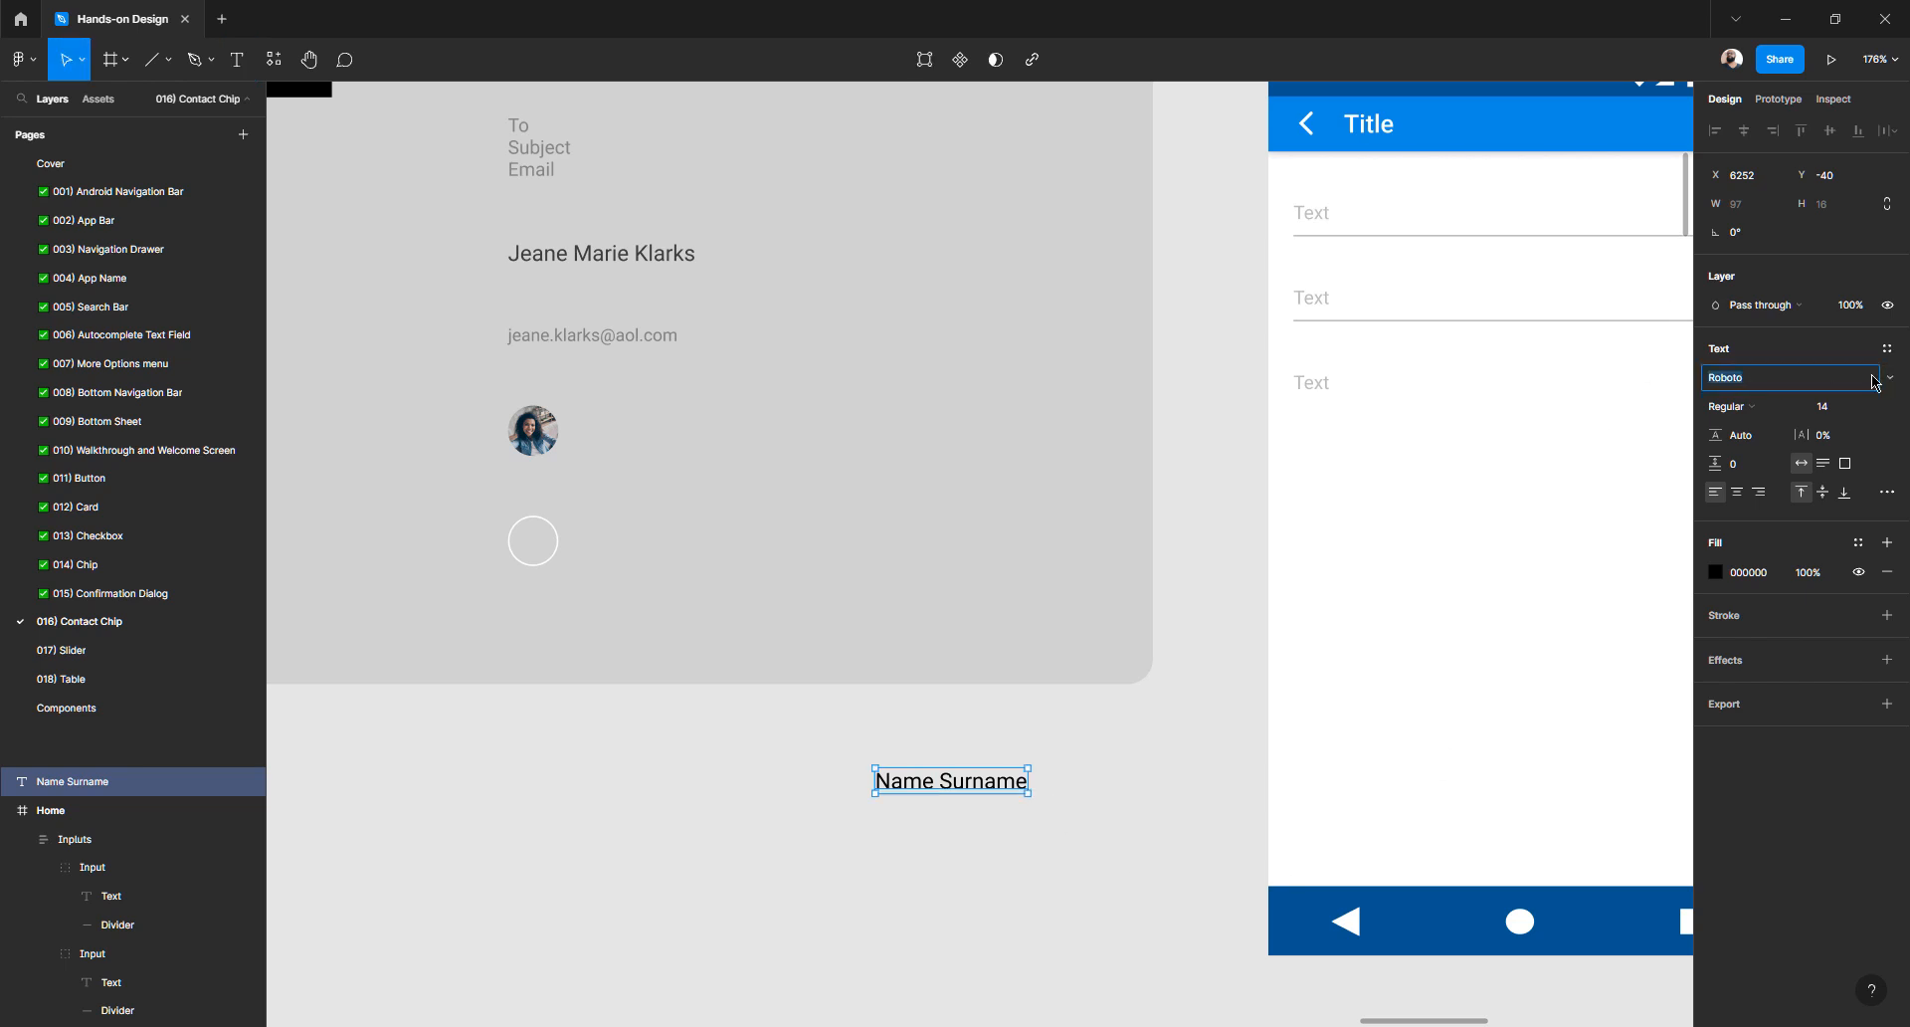
{"action": "left_click", "coordinate": [1893, 380]}
{"action": "left_click", "coordinate": [1893, 380]}
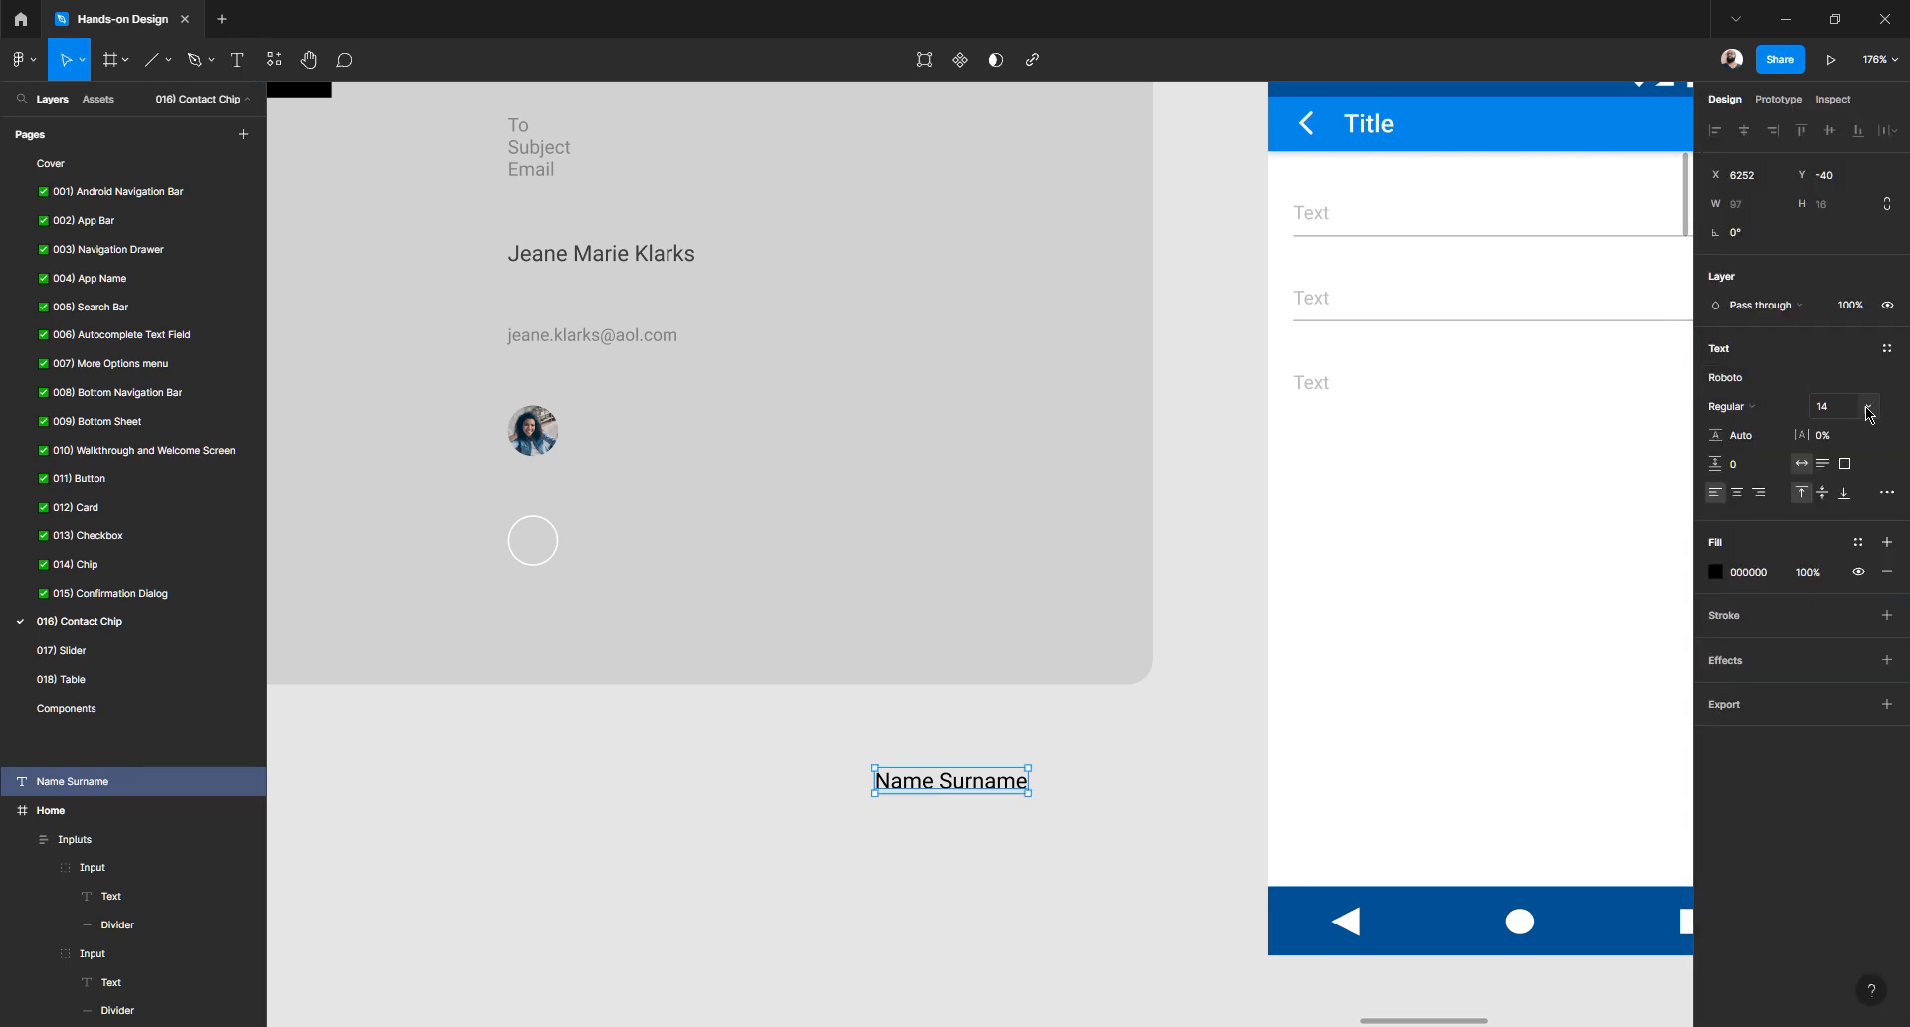
{"action": "left_click", "coordinate": [1877, 407]}
{"action": "left_click", "coordinate": [1754, 408]}
{"action": "left_click", "coordinate": [1755, 409]}
{"action": "left_click", "coordinate": [1763, 411]}
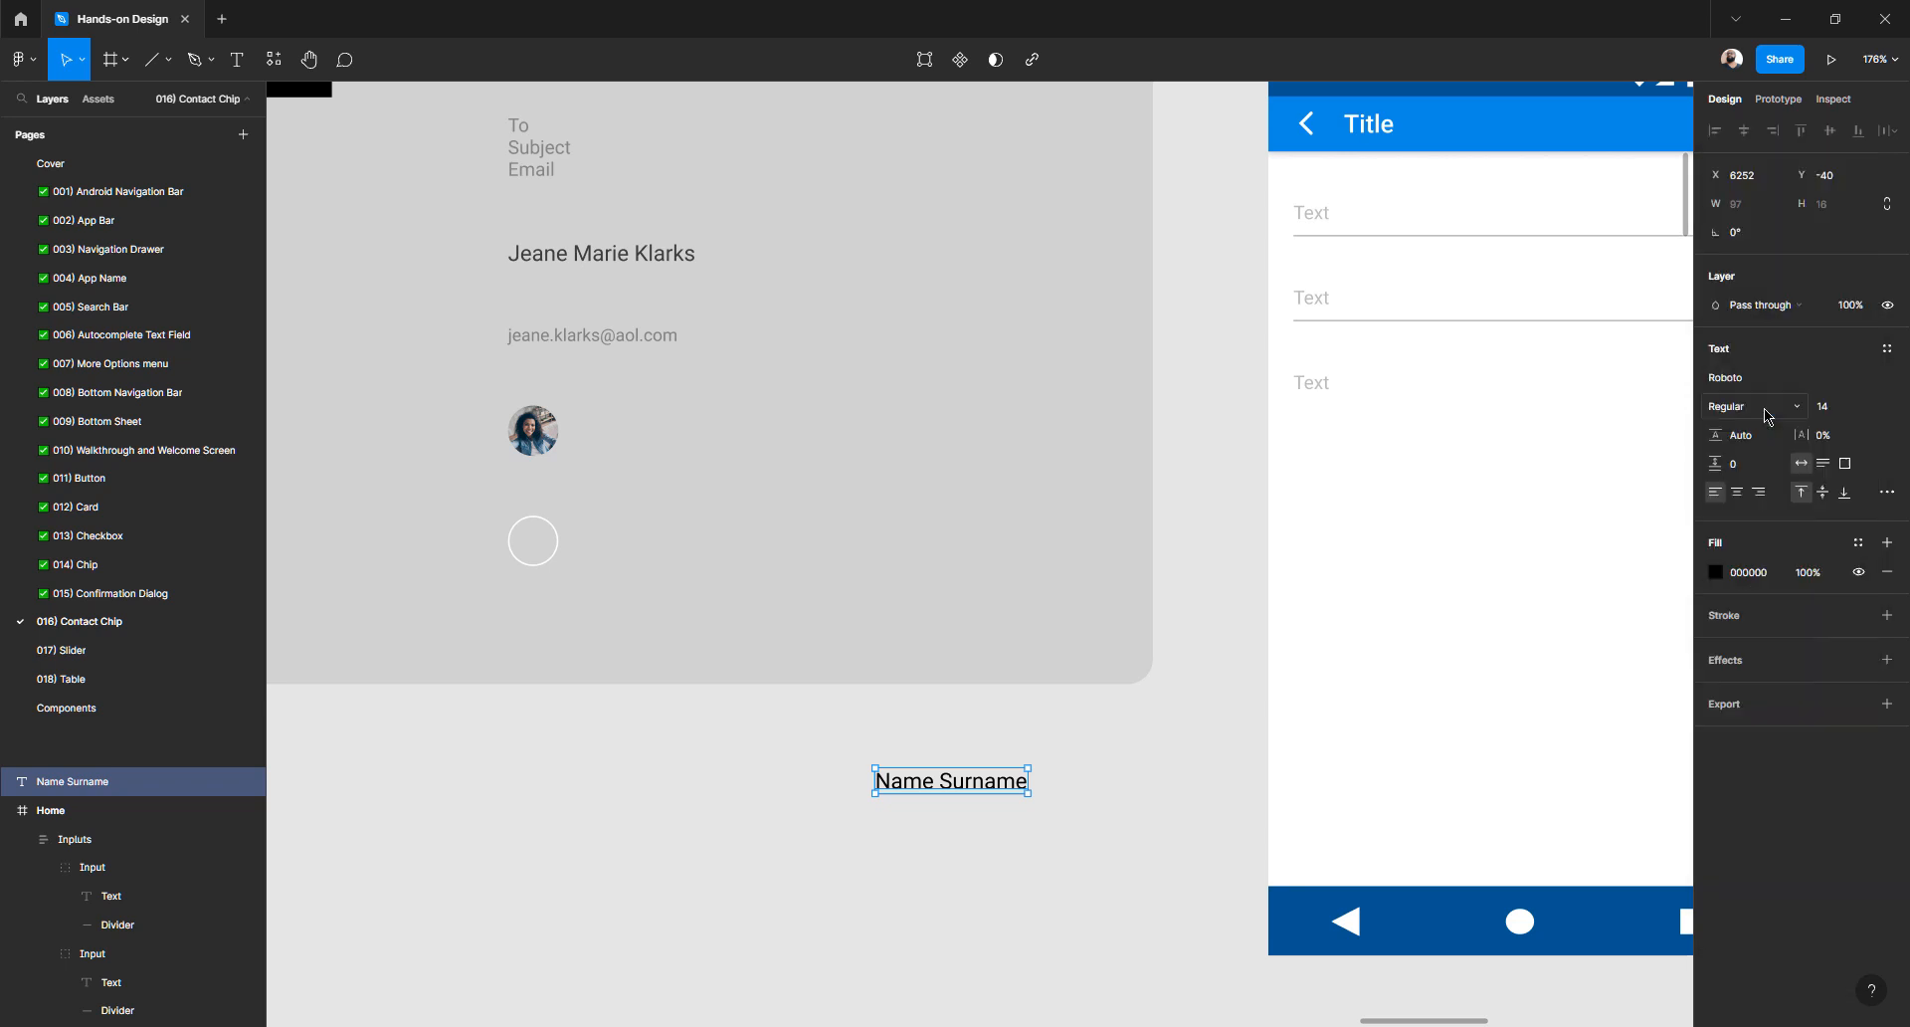
{"action": "left_click", "coordinate": [1749, 574]}
{"action": "type", "text": "0f0f"}
{"action": "key", "text": "Return"}
- Compare the new label with the reference contact name and email text styles
{"action": "left_click", "coordinate": [1011, 814]}
{"action": "left_click", "coordinate": [991, 793]}
{"action": "left_click", "coordinate": [577, 262]}
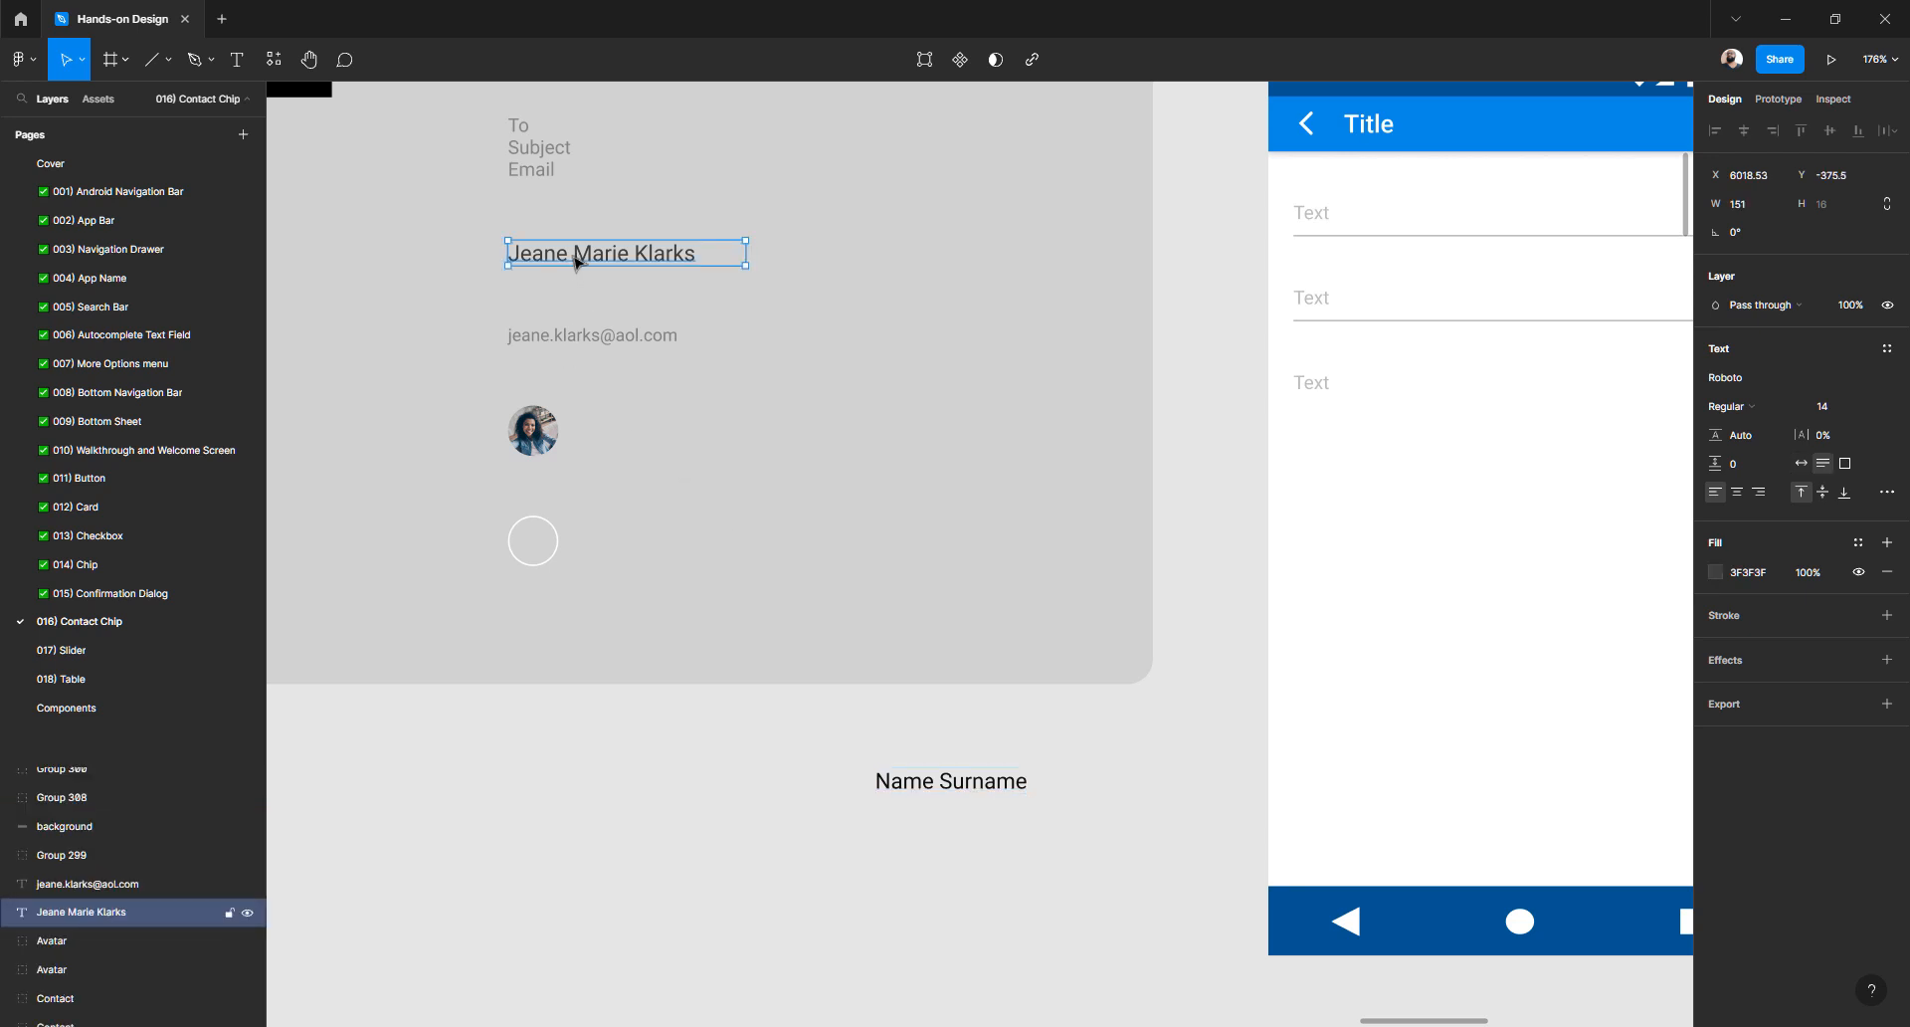
{"action": "left_click", "coordinate": [564, 343]}
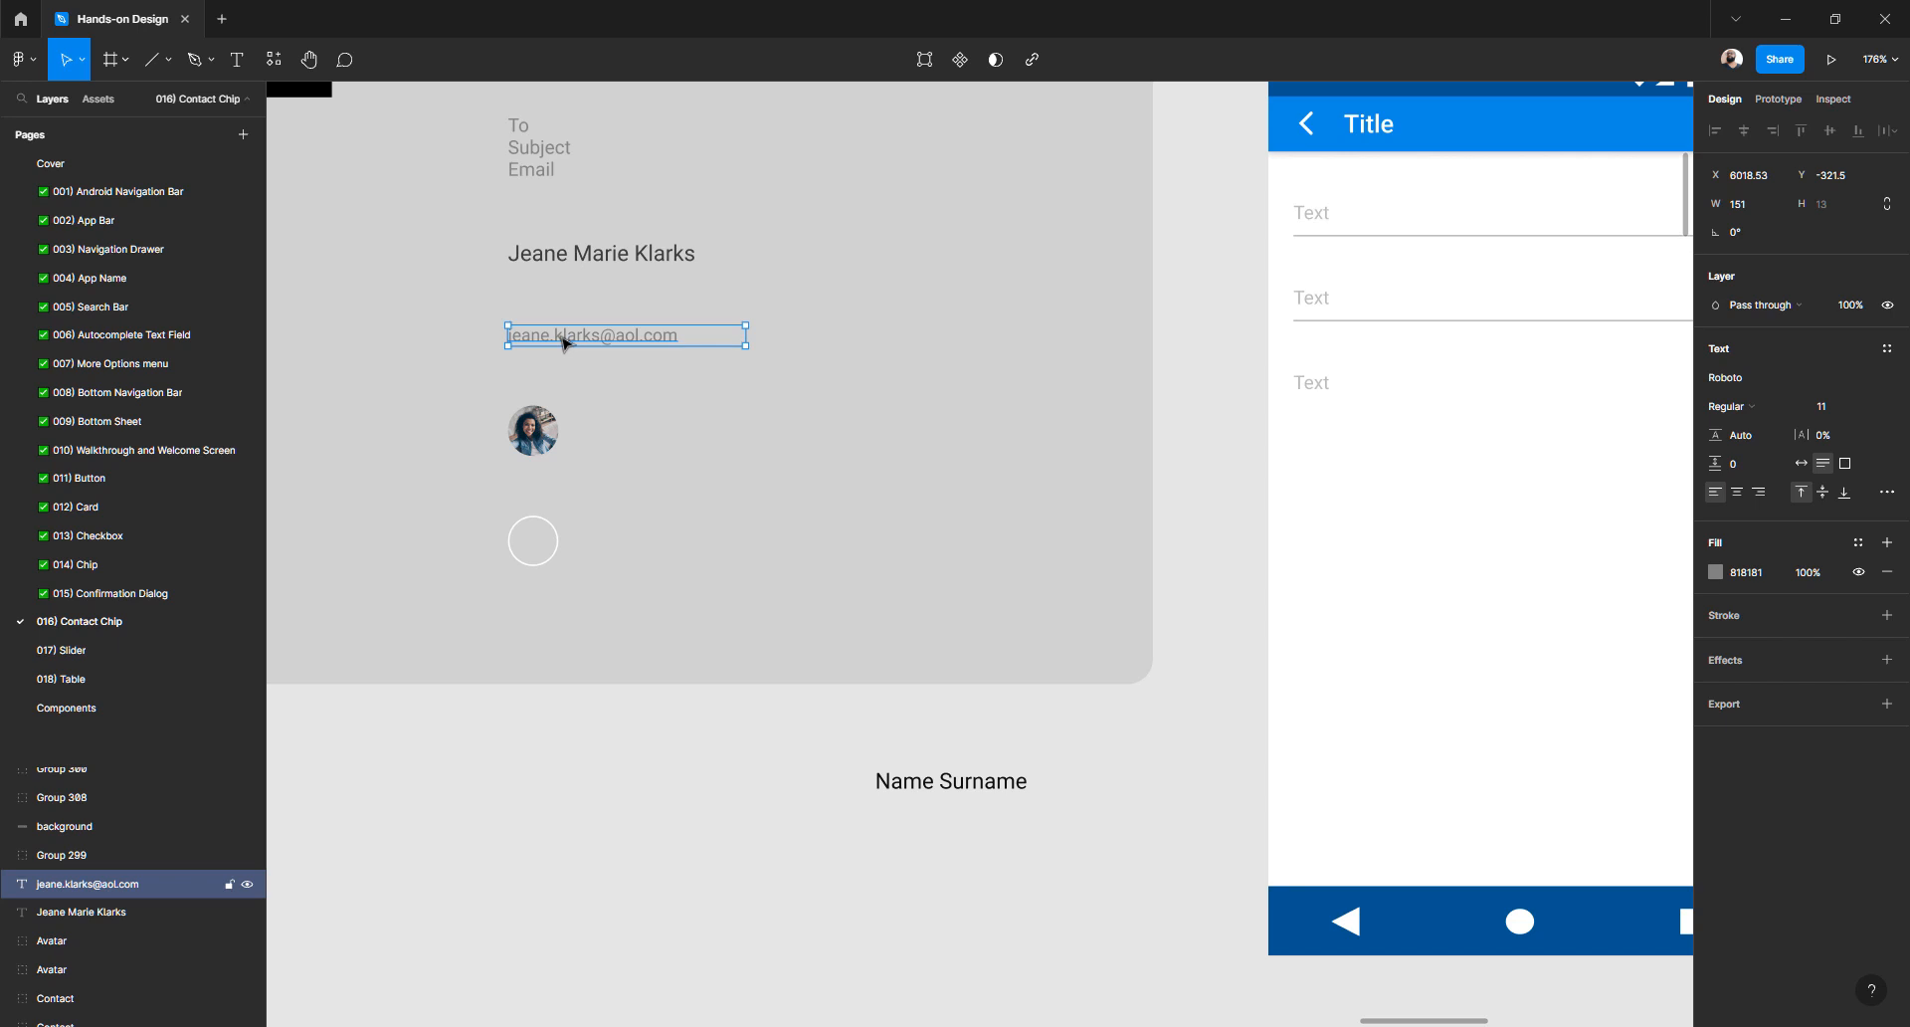
{"action": "left_click", "coordinate": [710, 664]}
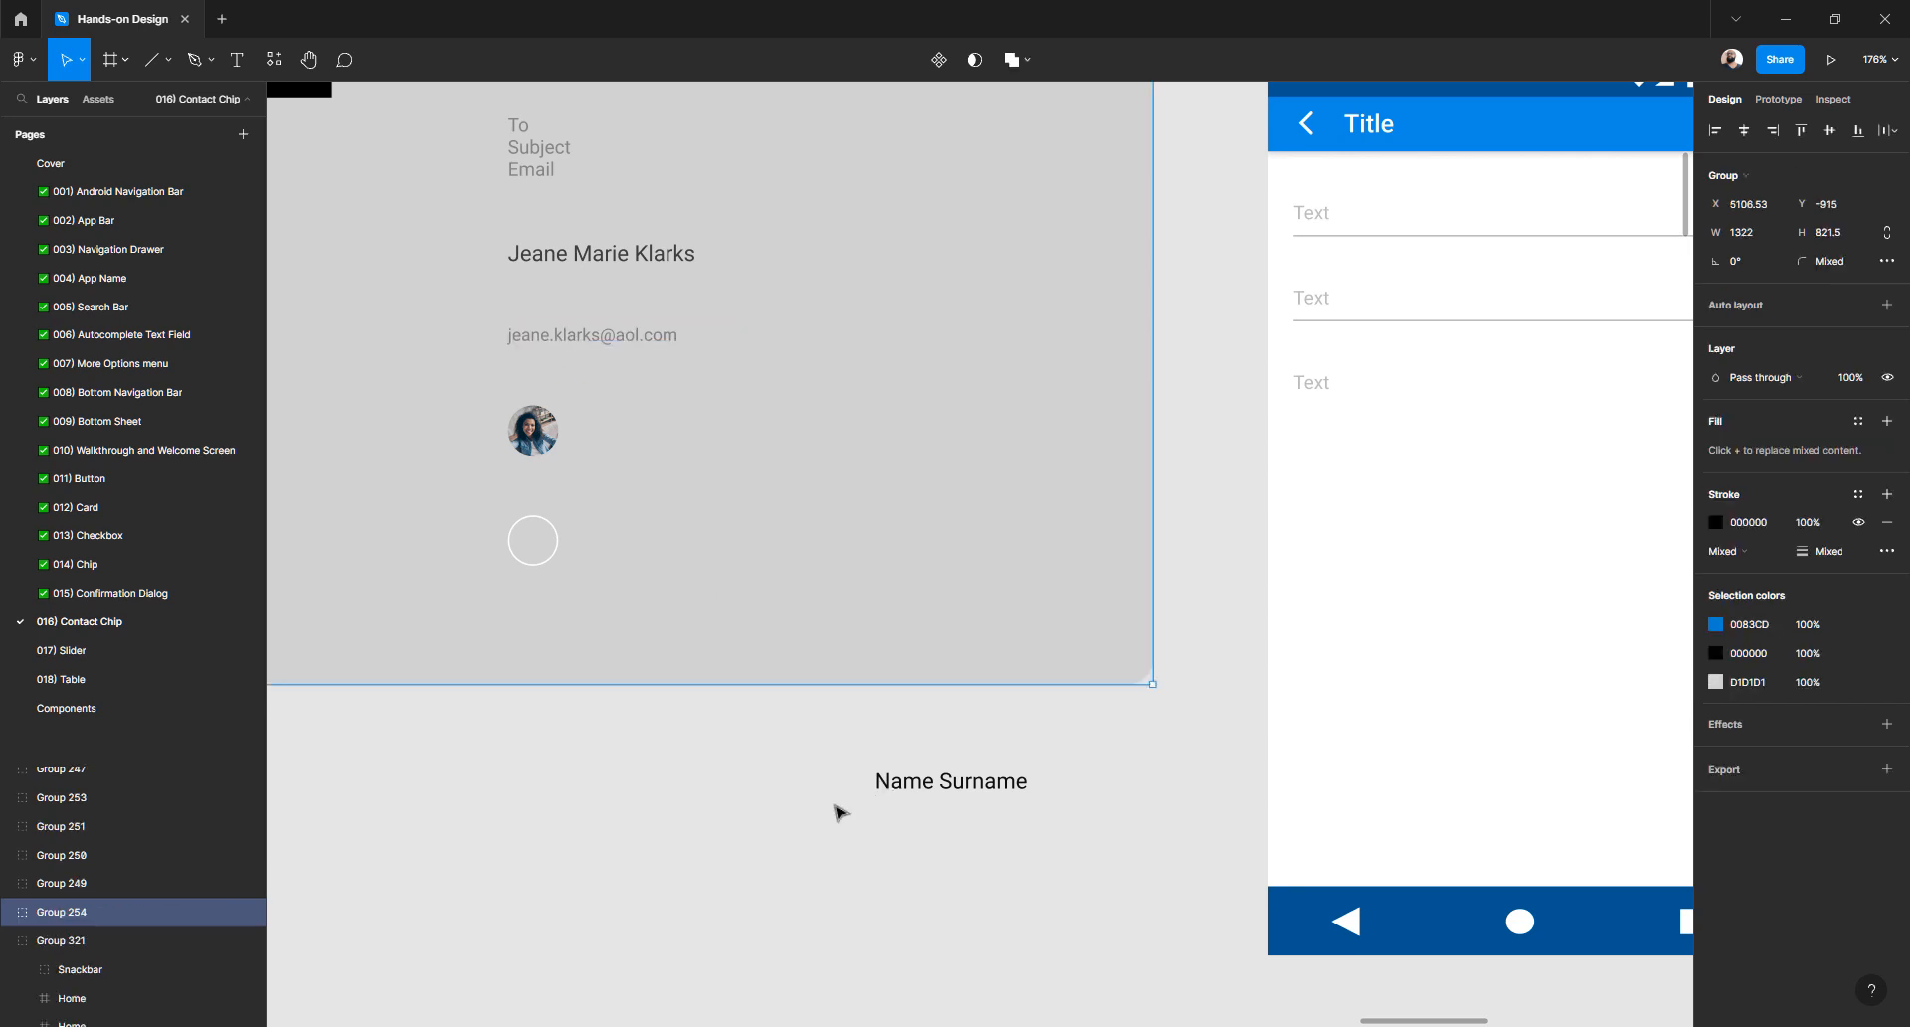
{"action": "left_click", "coordinate": [834, 844]}
{"action": "key", "text": "t"}
{"action": "left_click", "coordinate": [830, 846]}
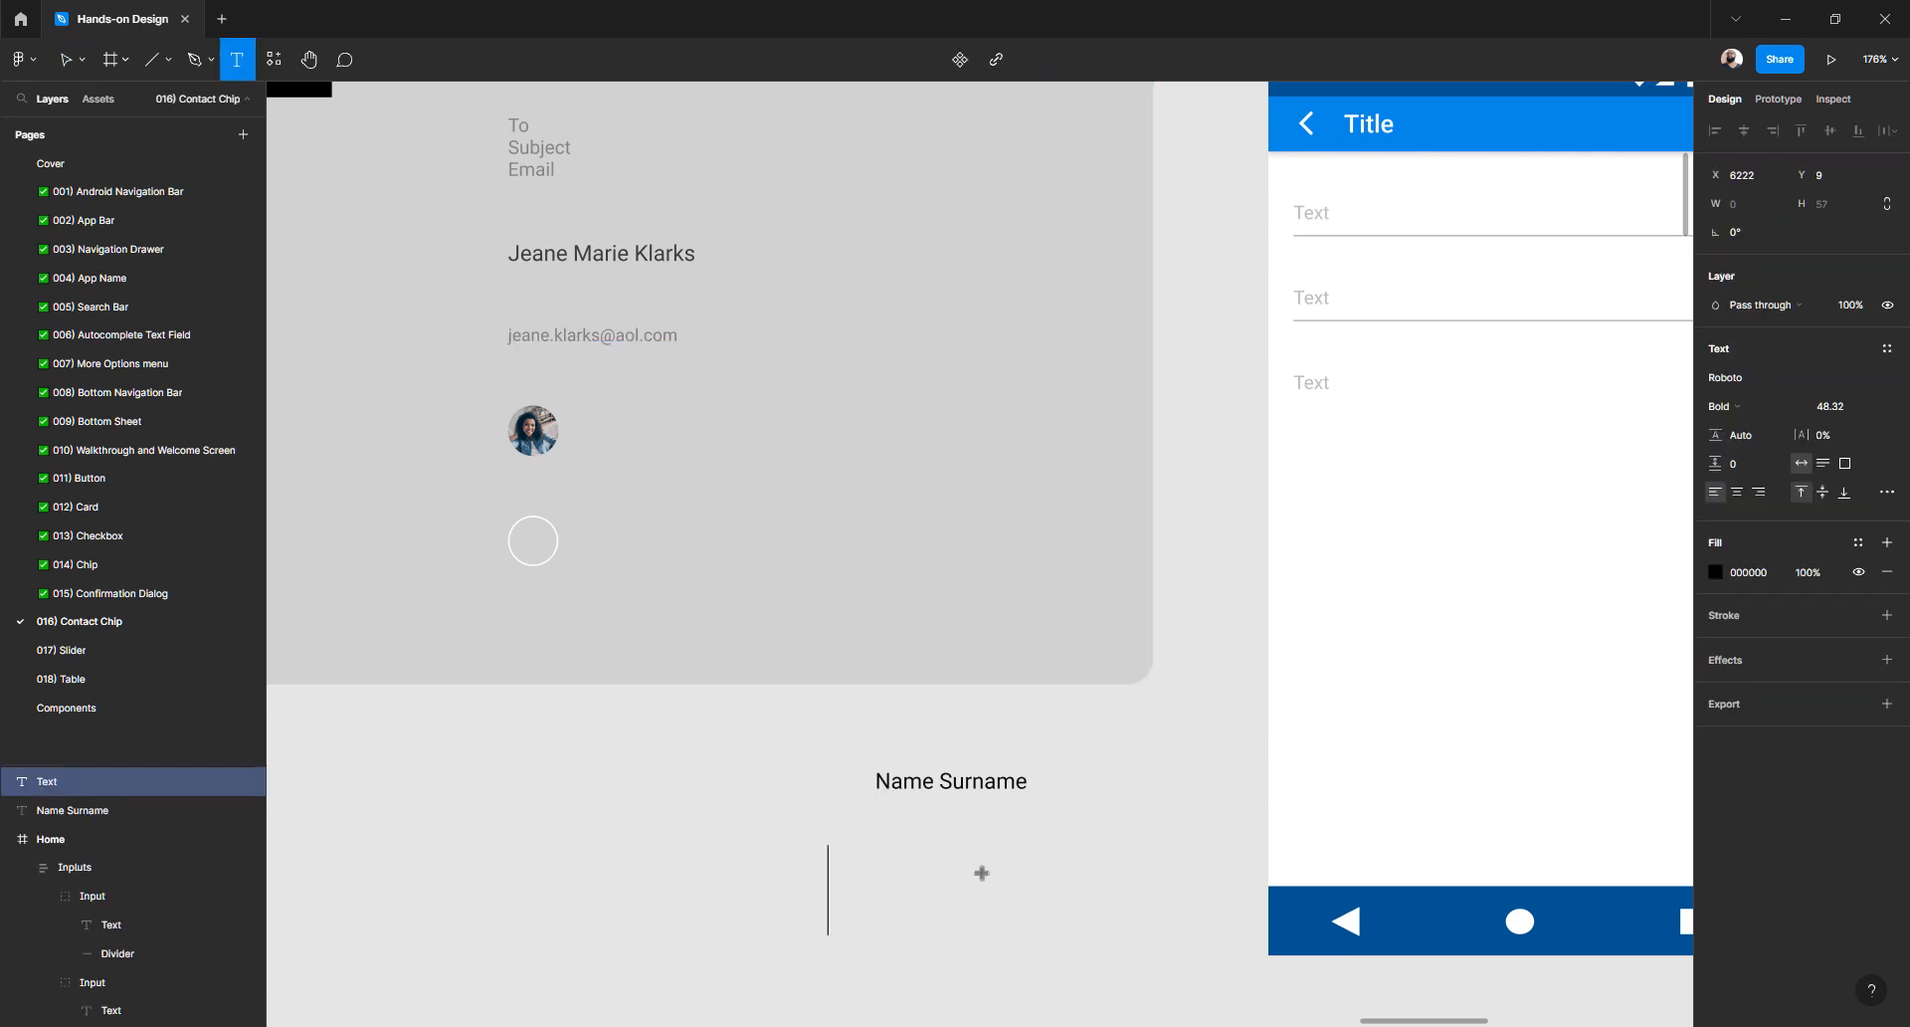
{"action": "key", "text": "Escape"}
{"action": "key", "text": "t"}
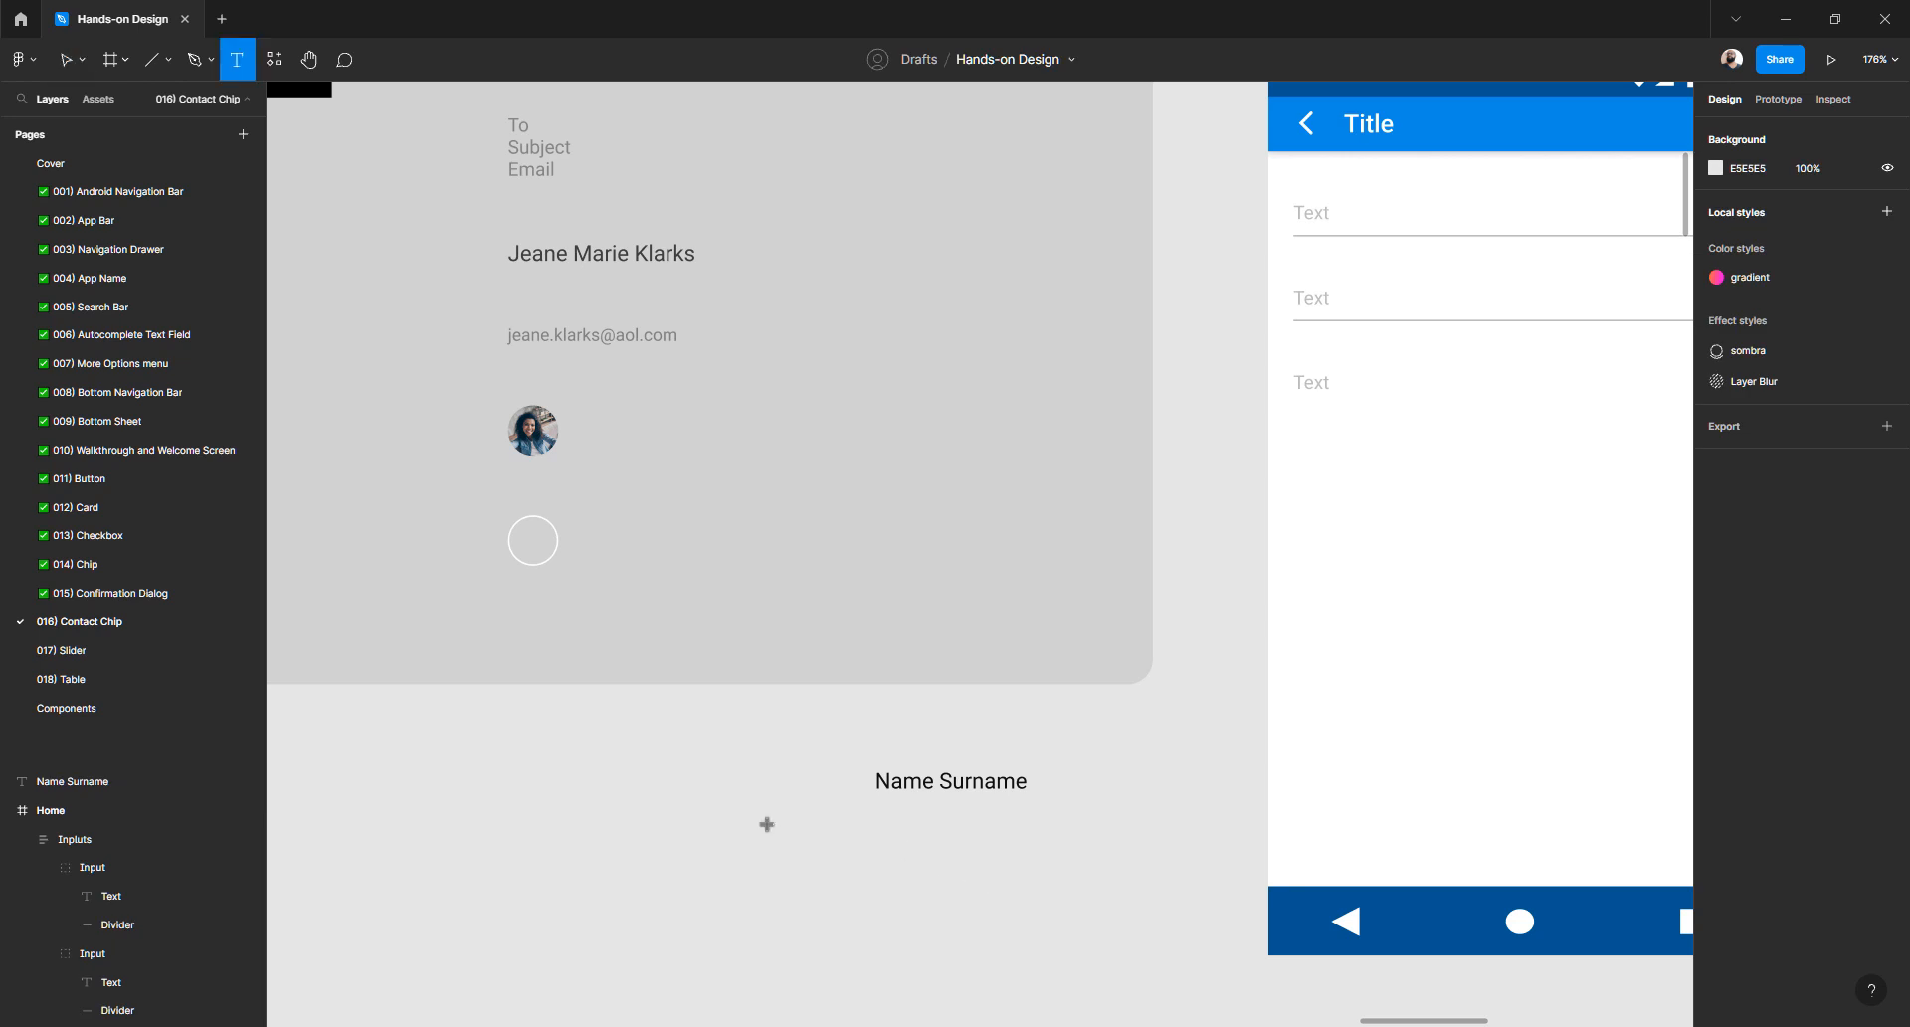
{"action": "left_click", "coordinate": [766, 824]}
{"action": "type", "text": "e"}
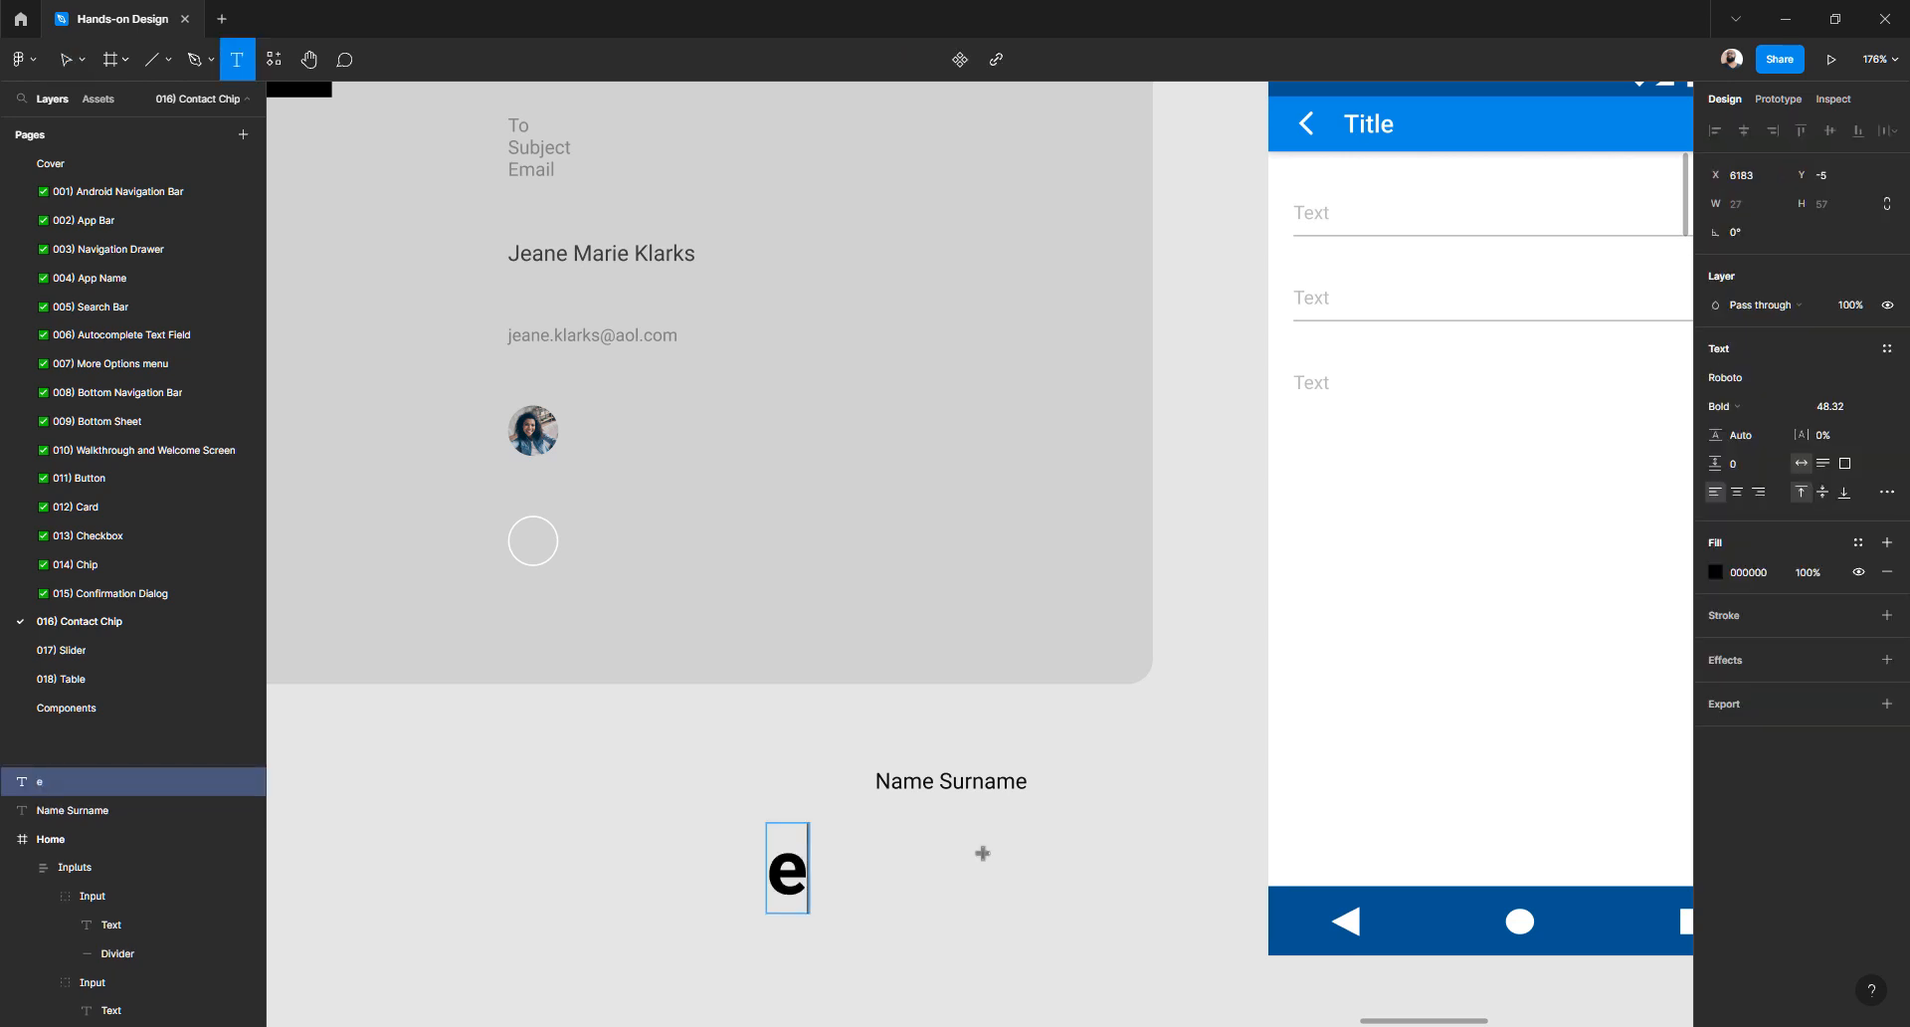
{"action": "type", "text": "mail"}
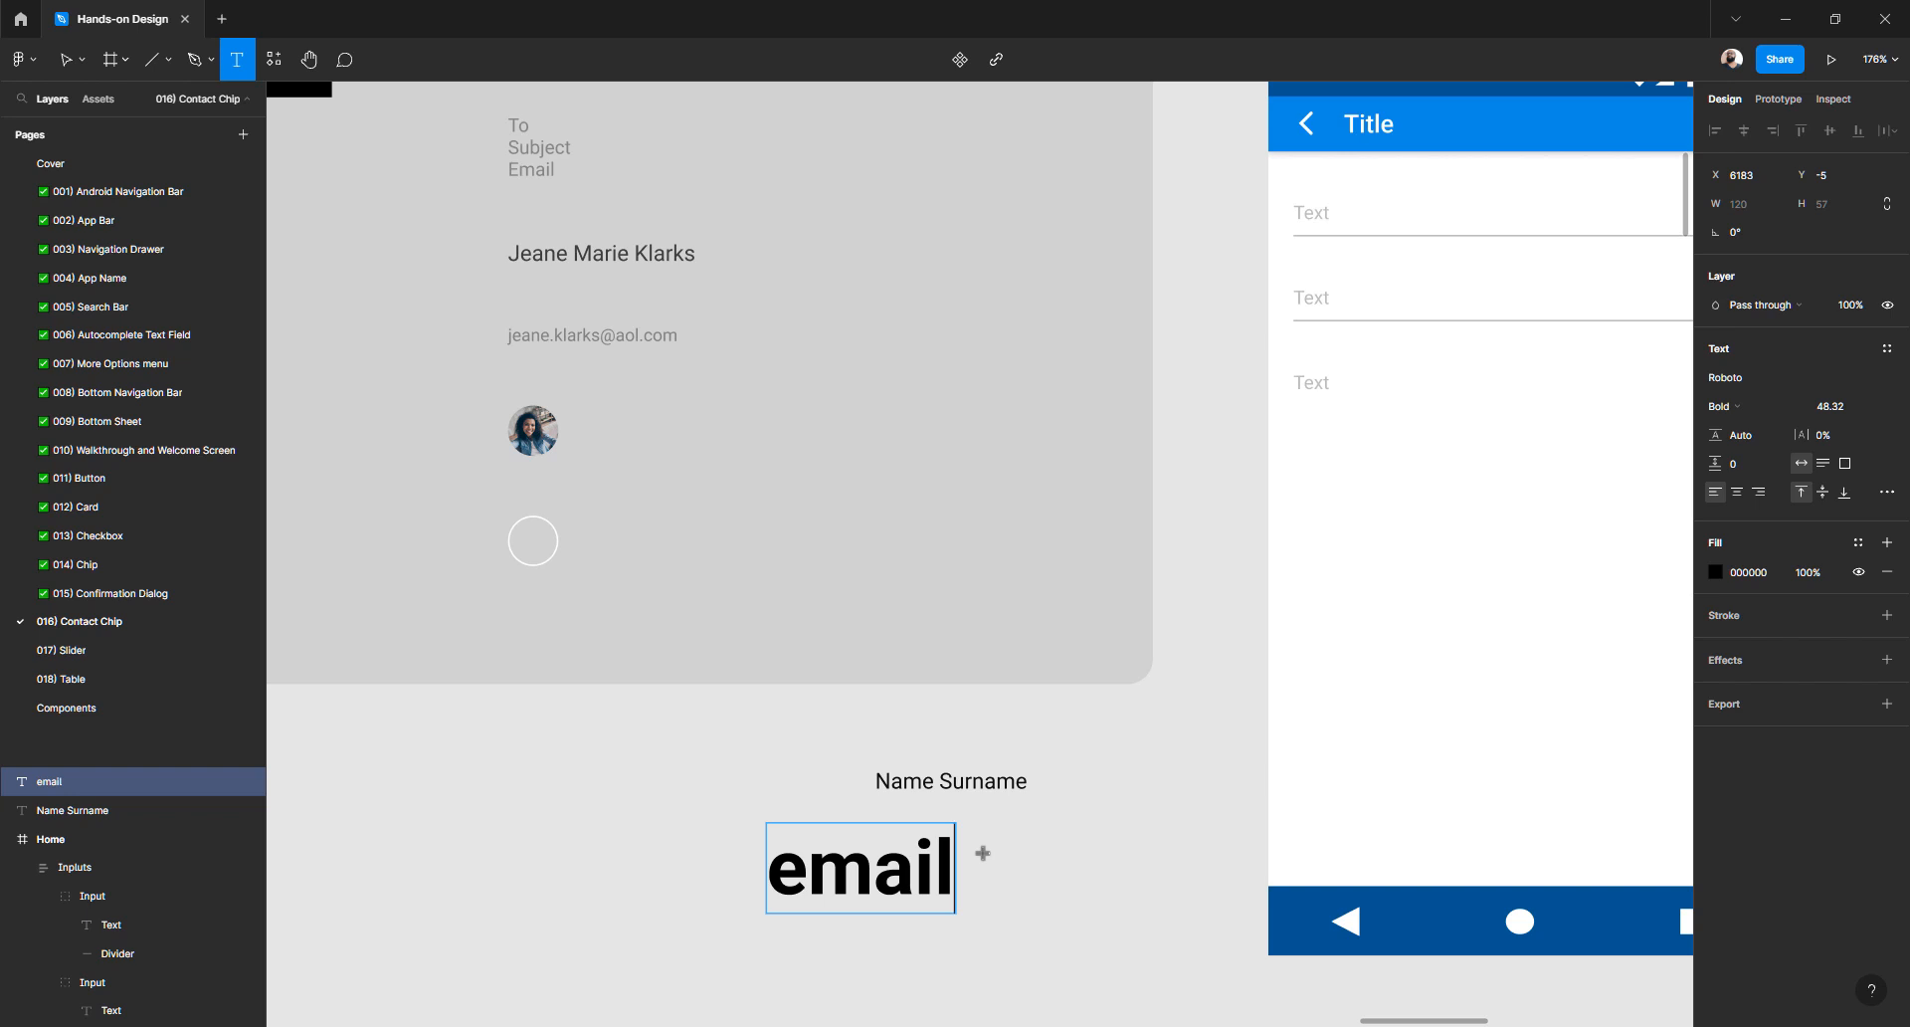
{"action": "type", "text": "@email.com"}
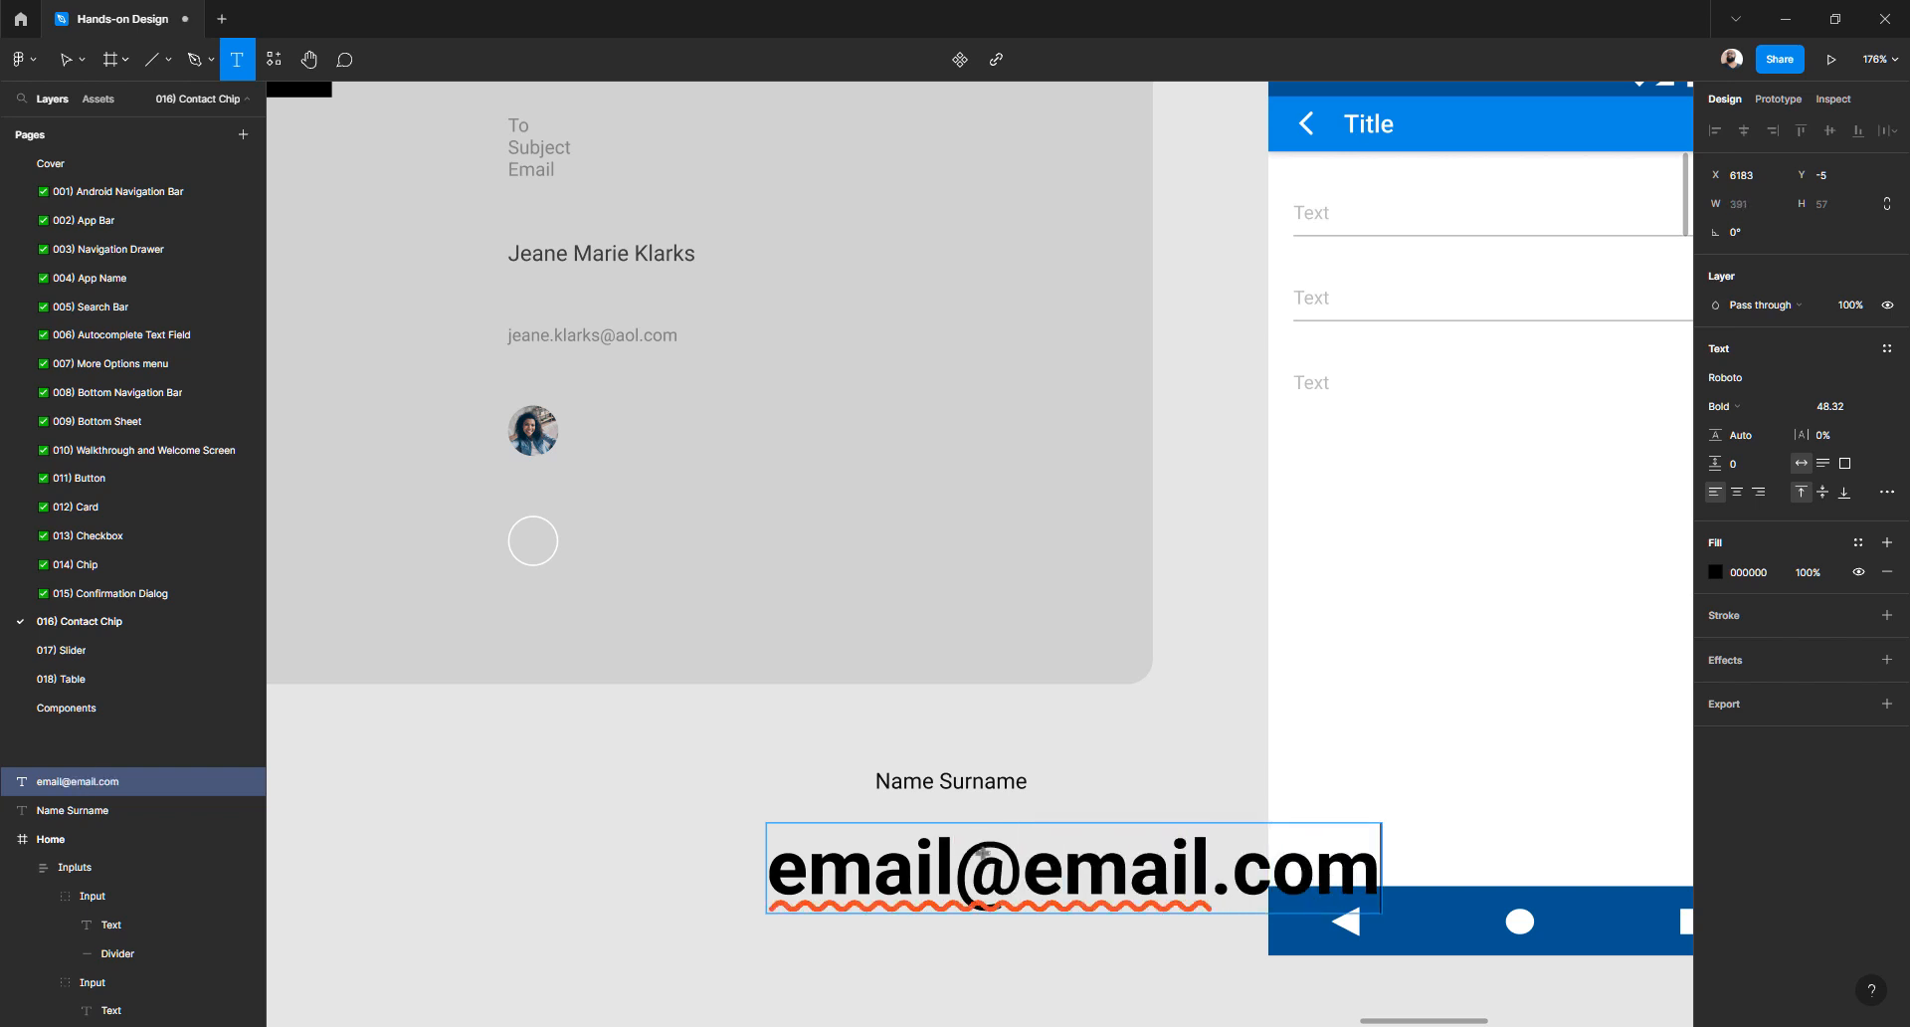
- Set the email text to Roboto Regular at size 11
{"action": "key", "text": "Escape"}
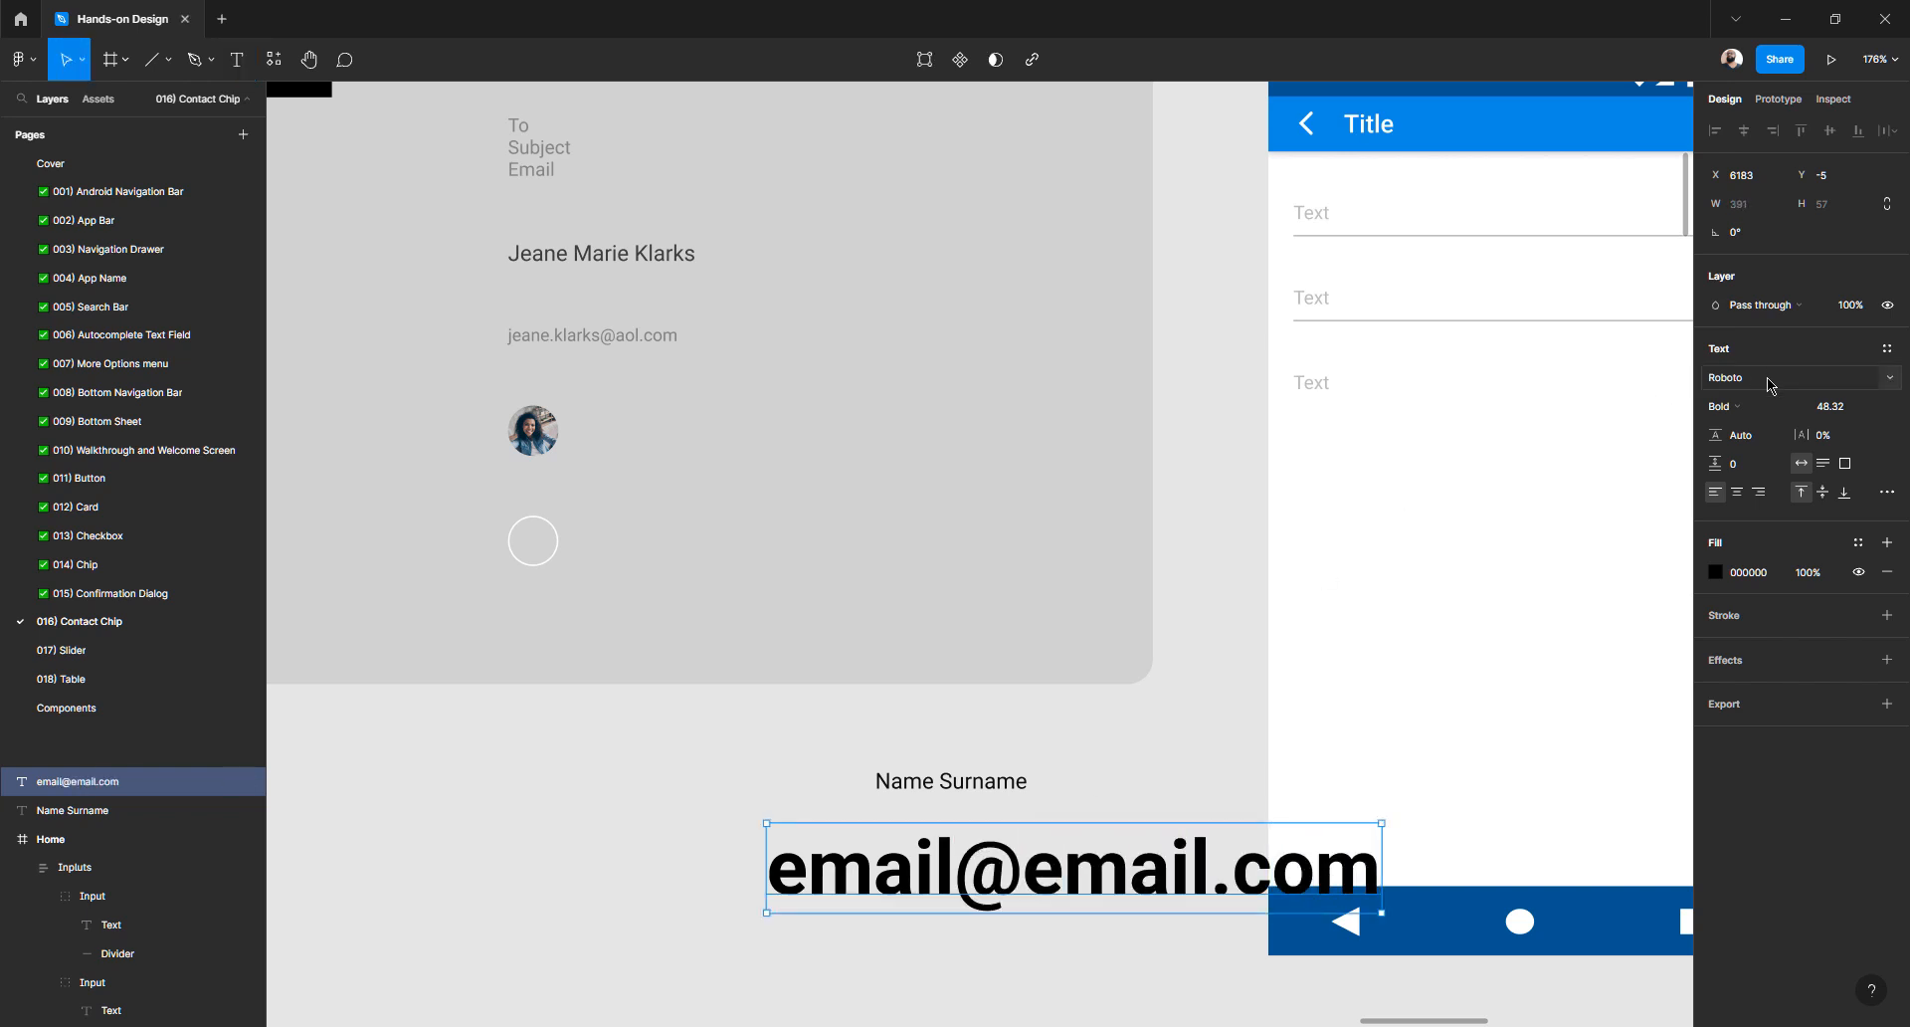
{"action": "left_click", "coordinate": [1846, 410]}
{"action": "type", "text": "11"}
{"action": "key", "text": "Return"}
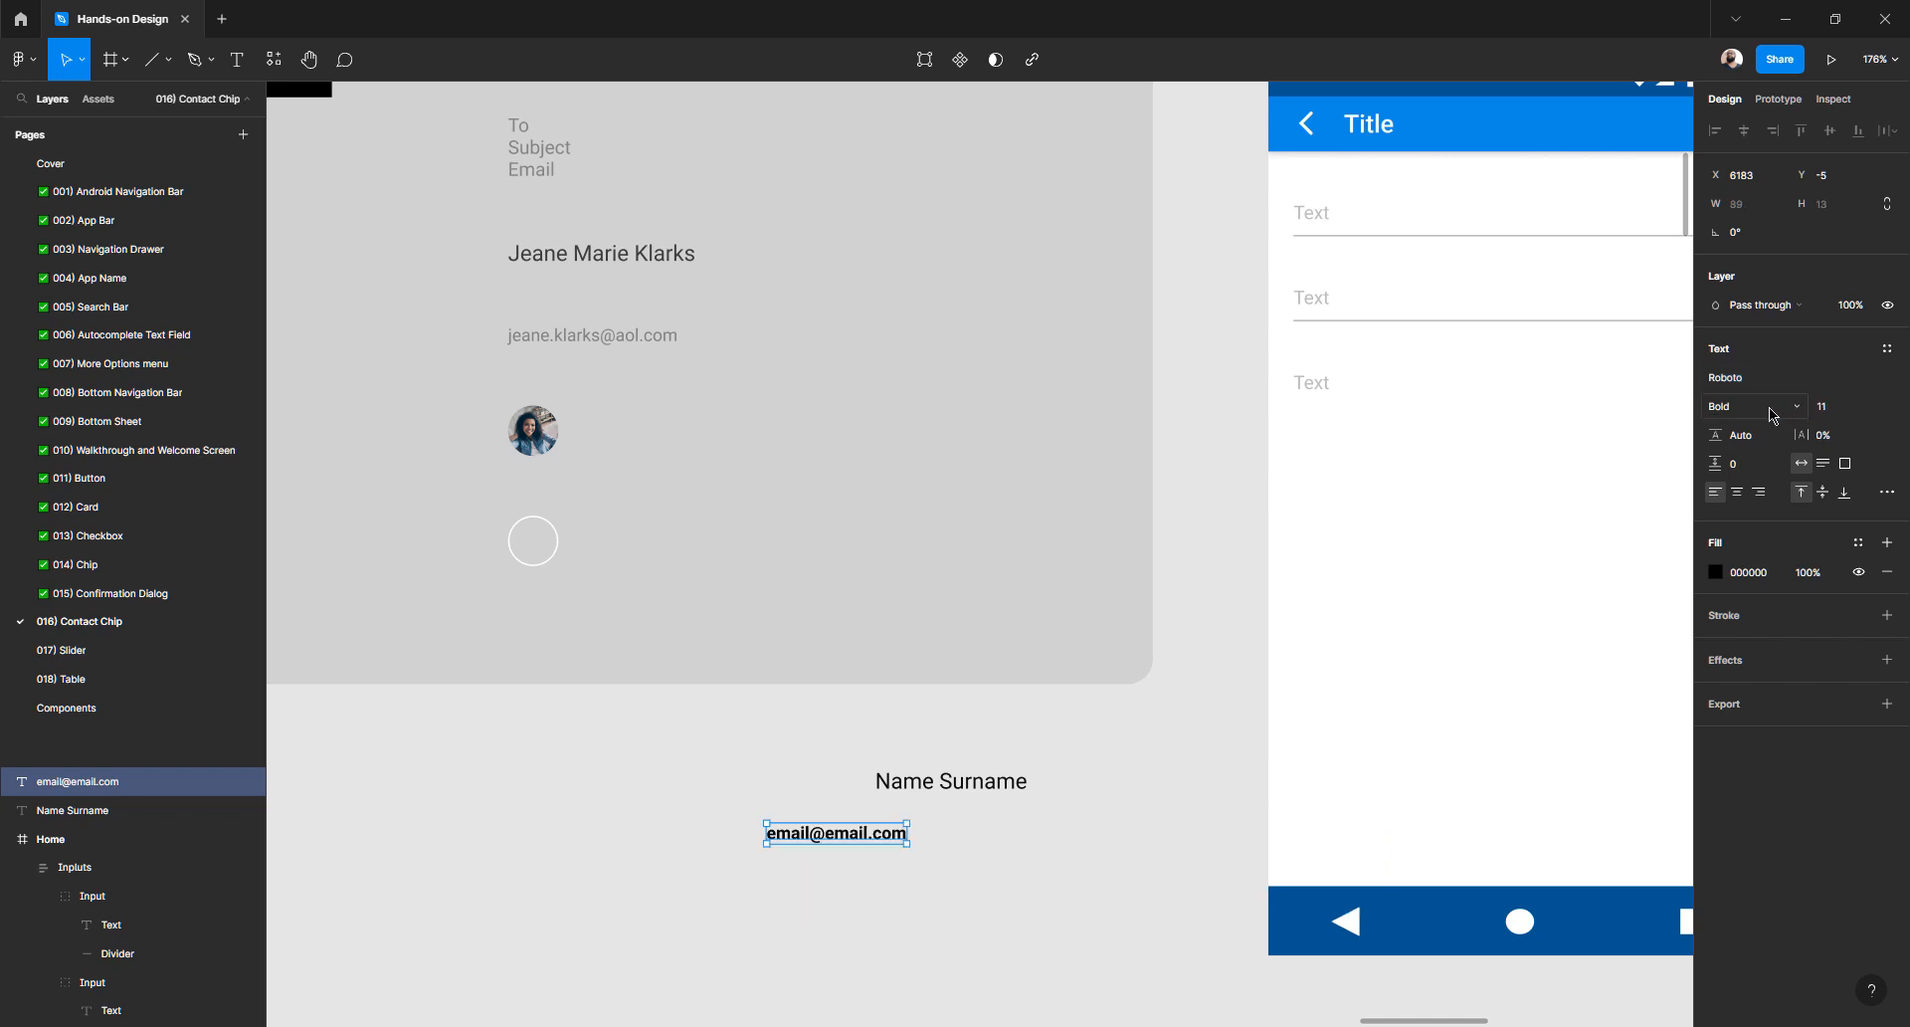
{"action": "left_click", "coordinate": [1731, 415]}
{"action": "key", "text": "Up"}
{"action": "key", "text": "Up"}
{"action": "key", "text": "Up"}
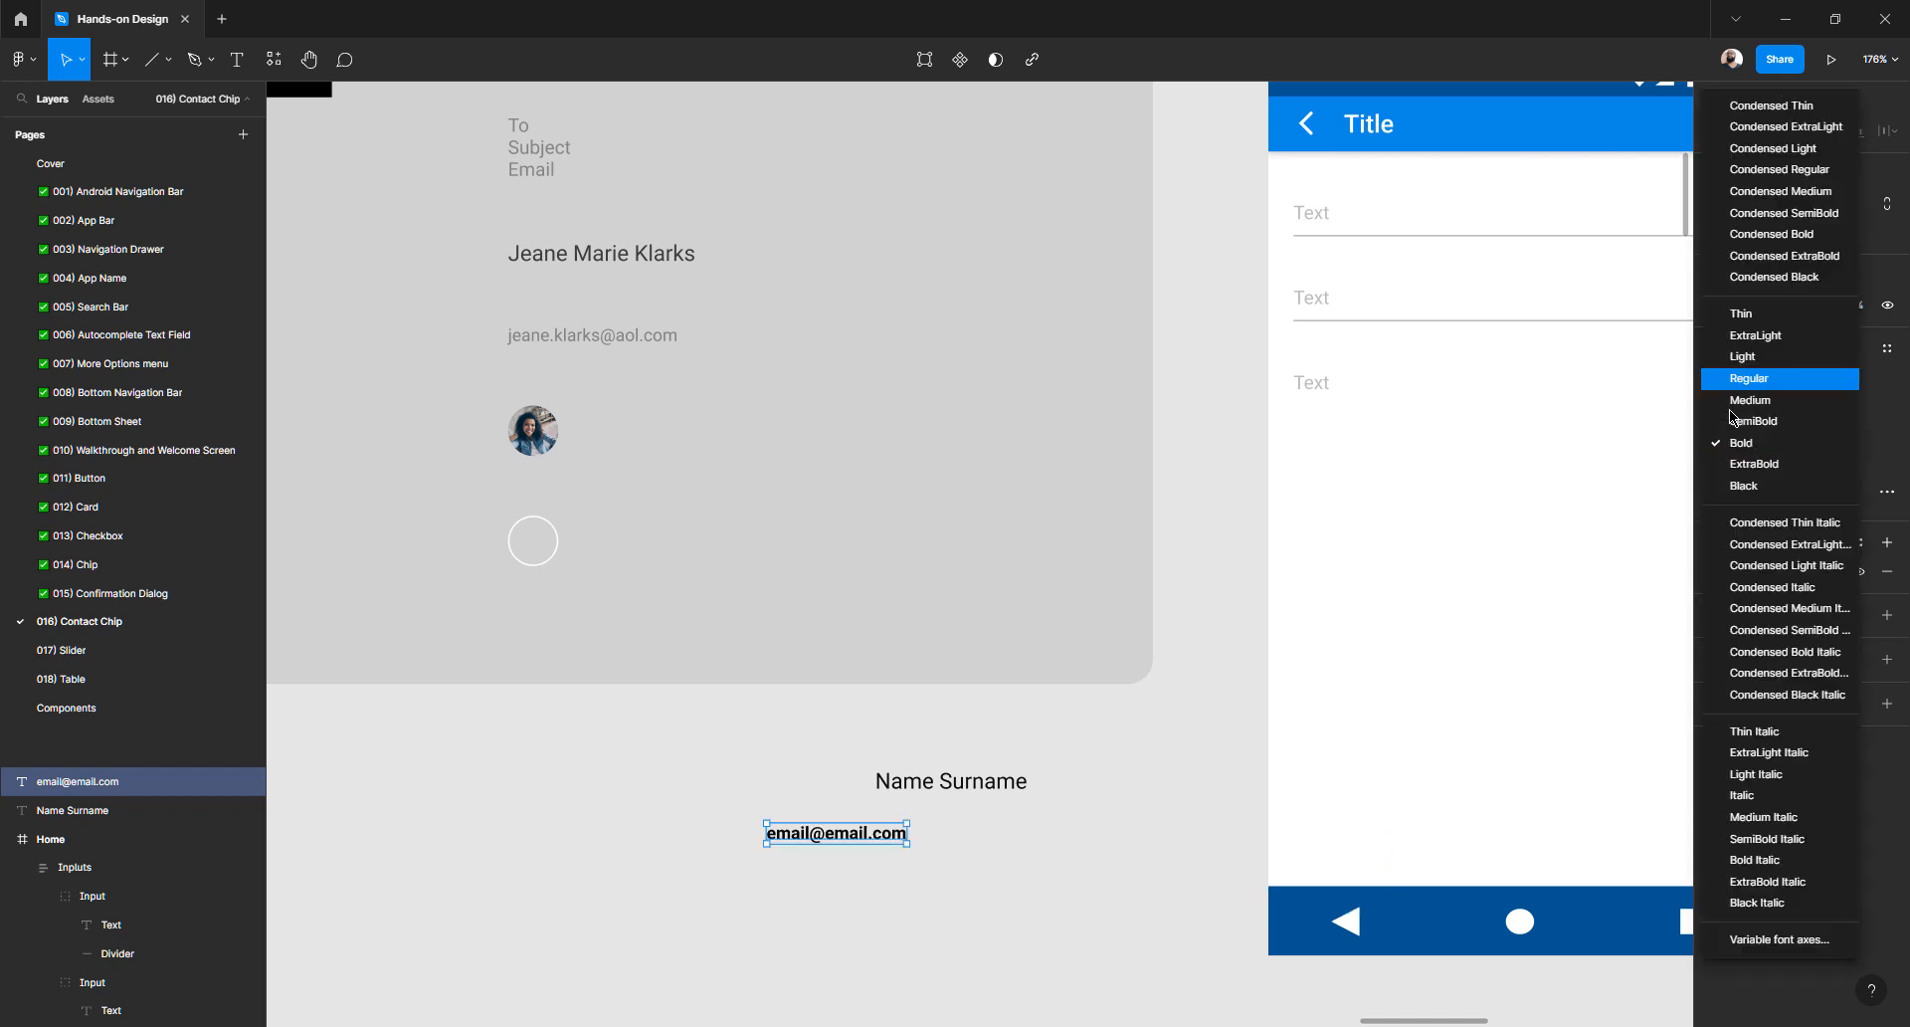
{"action": "key", "text": "Return"}
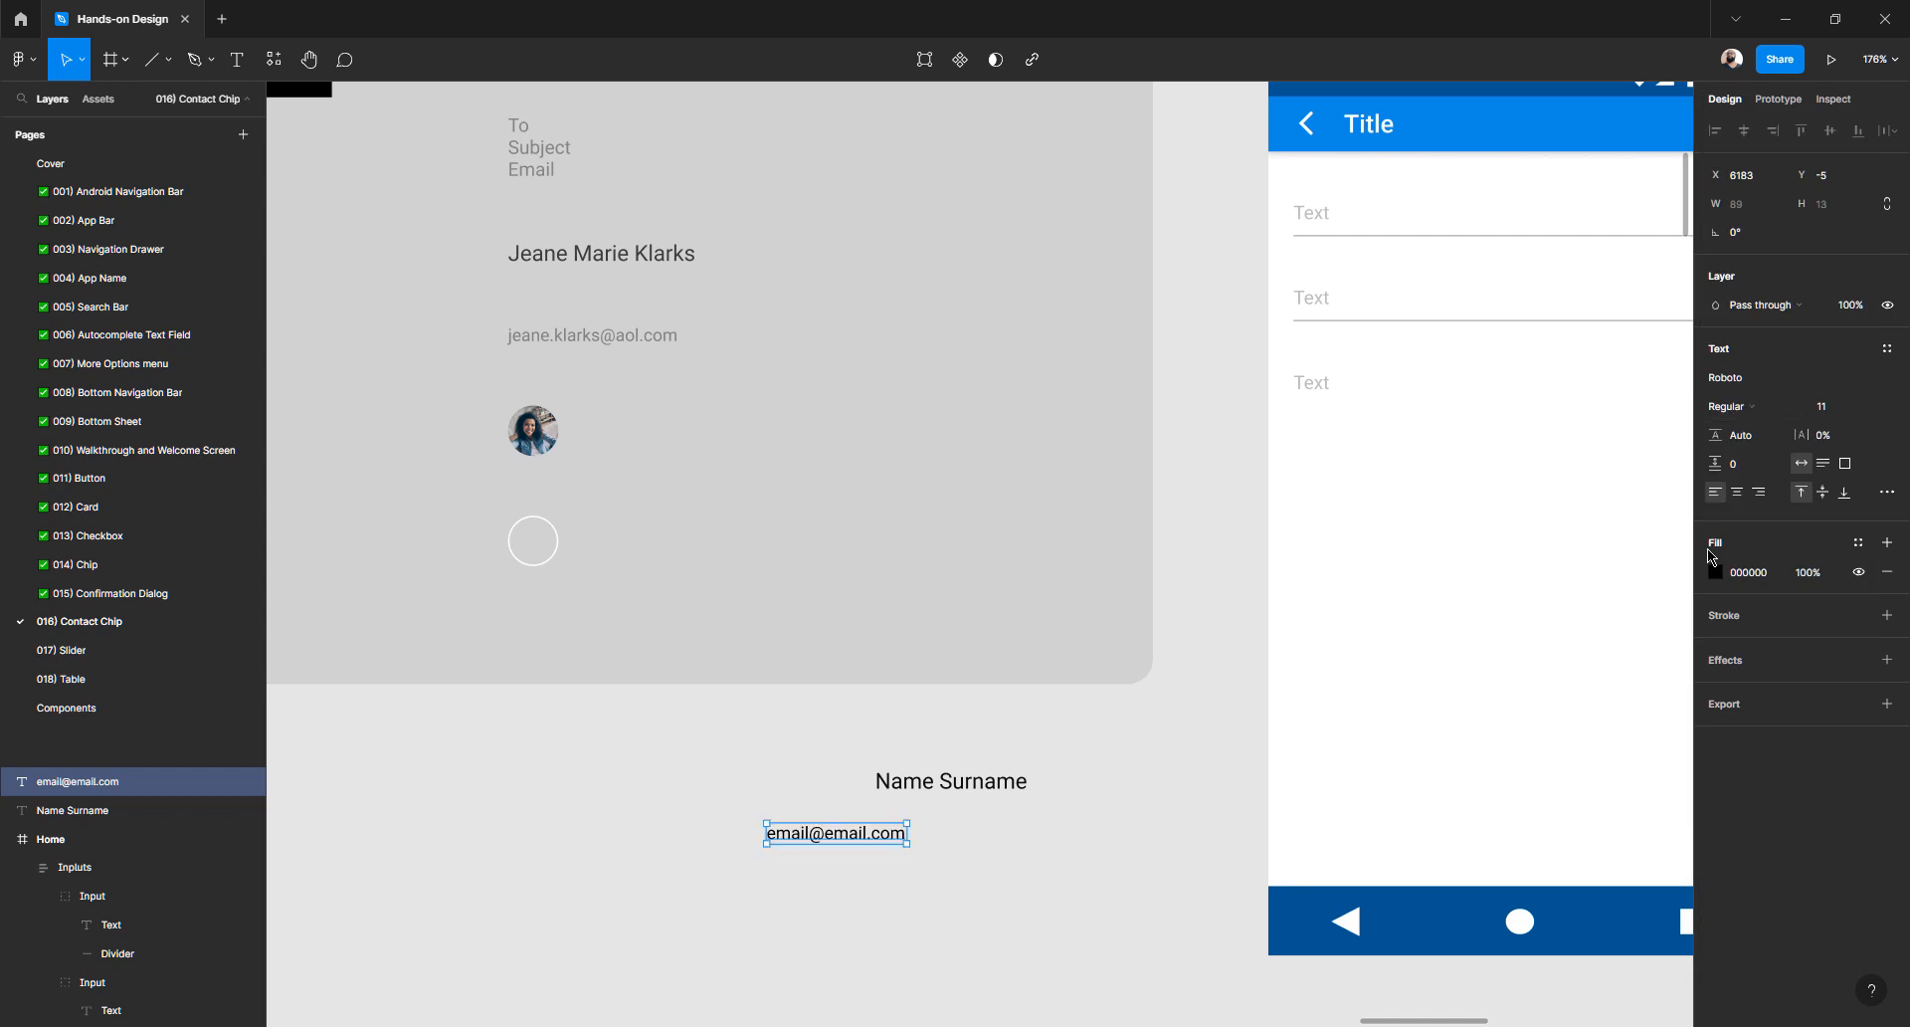
- Give the email text a grey 818181 fill and place it under Name Surname
{"action": "left_click", "coordinate": [651, 341]}
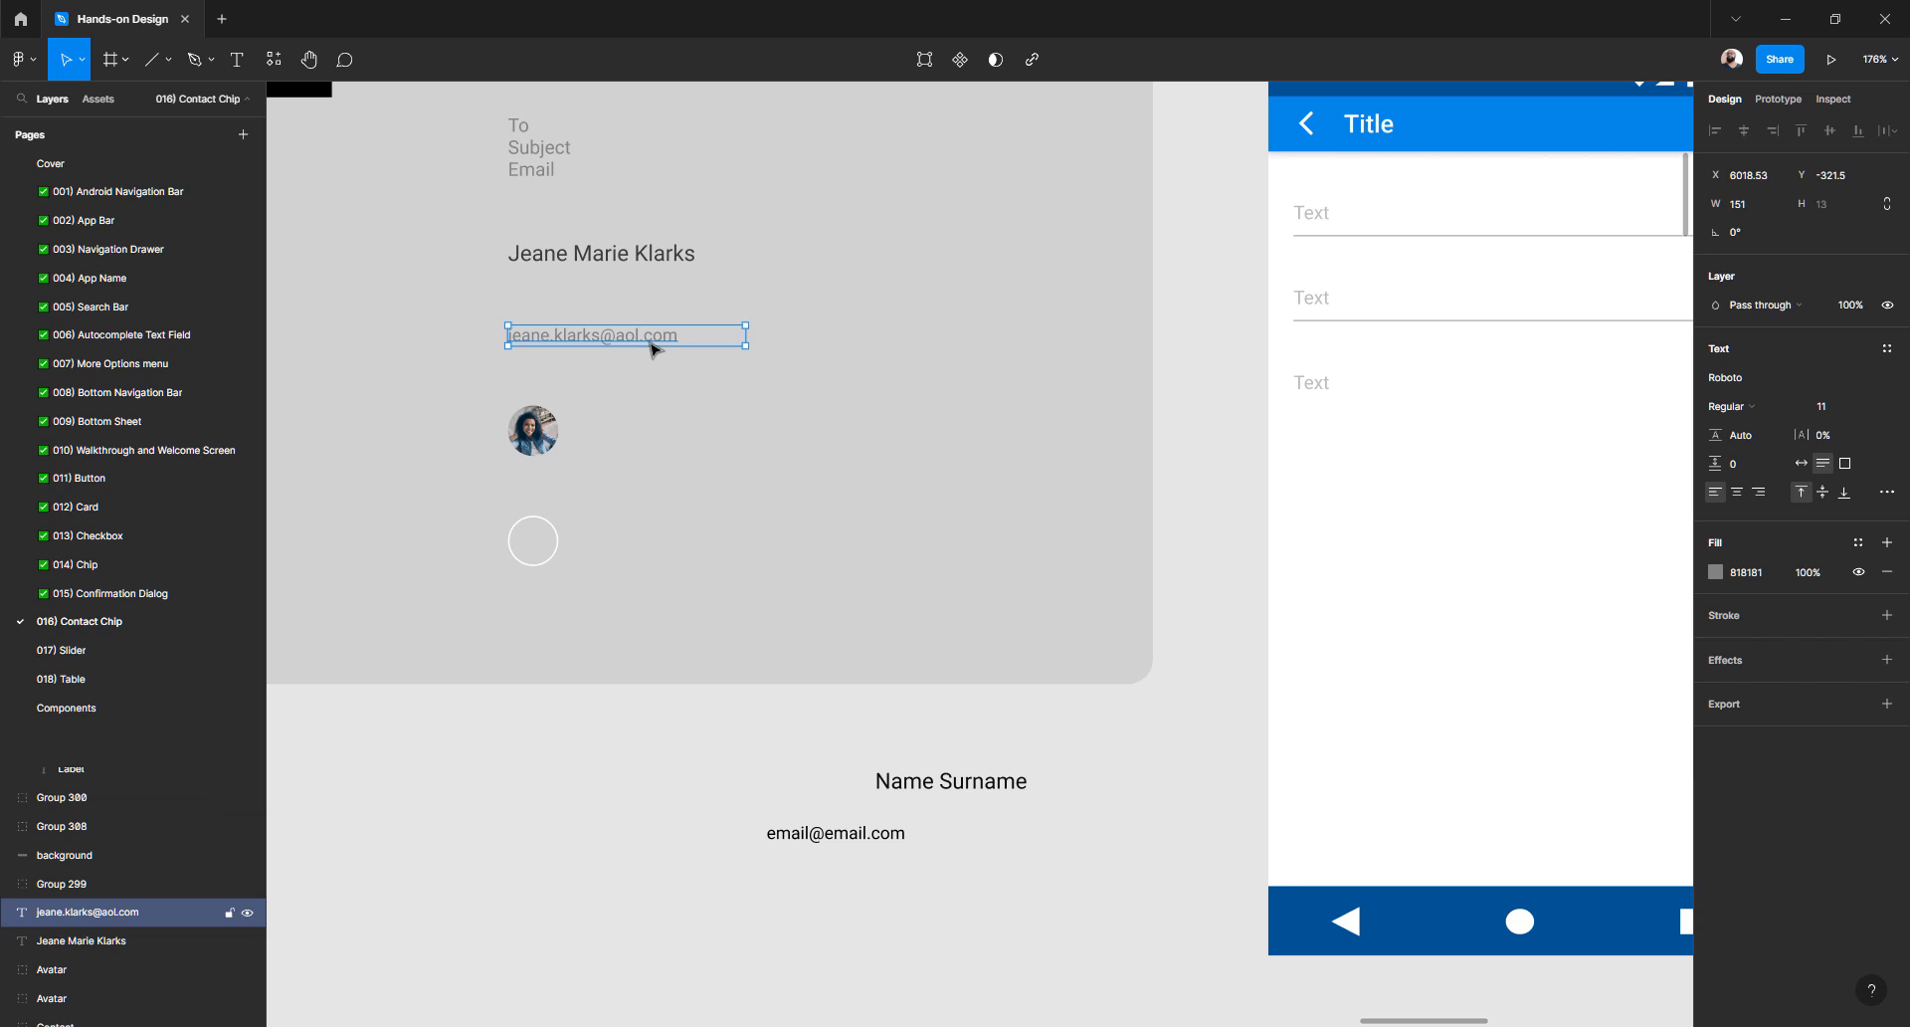
{"action": "left_click", "coordinate": [597, 767]}
{"action": "left_click", "coordinate": [851, 835]}
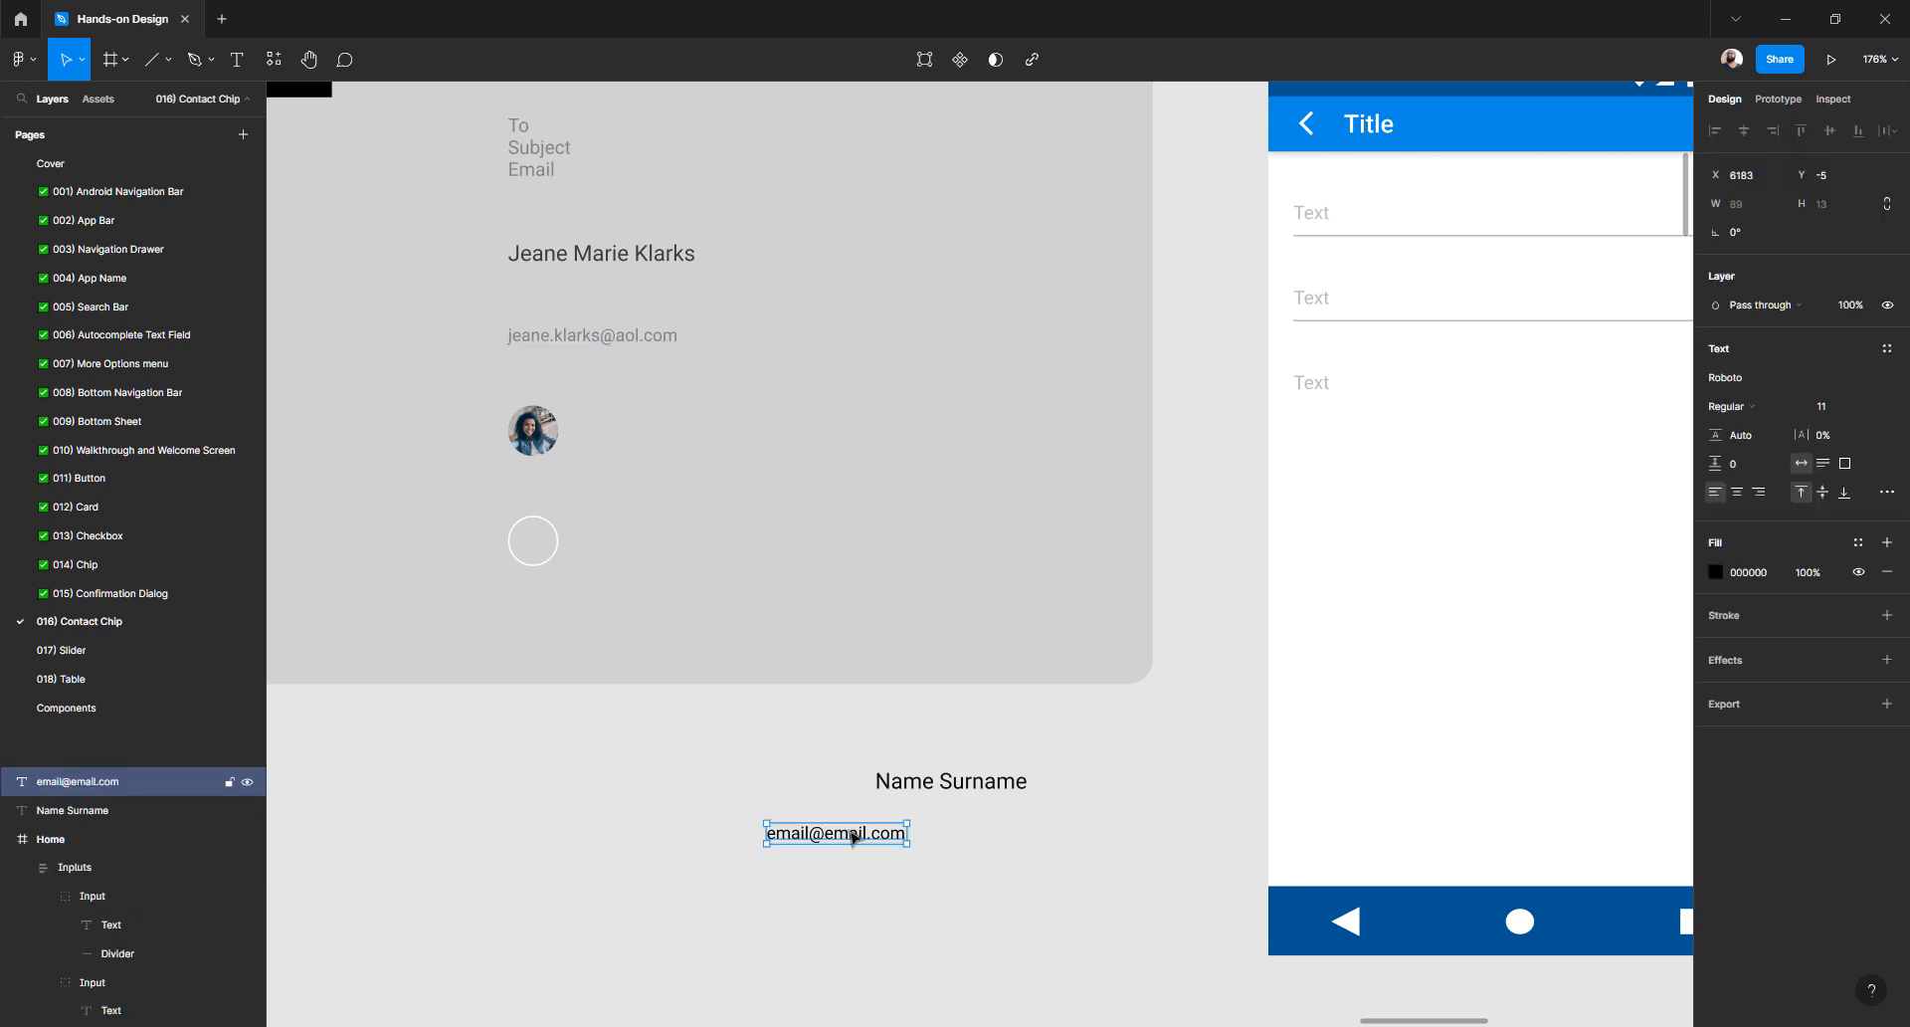
{"action": "left_click", "coordinate": [1759, 572]}
{"action": "type", "text": "818181"}
{"action": "left_click", "coordinate": [955, 888]}
{"action": "left_click_drag", "start_coordinate": [818, 841], "coordinate": [925, 819]}
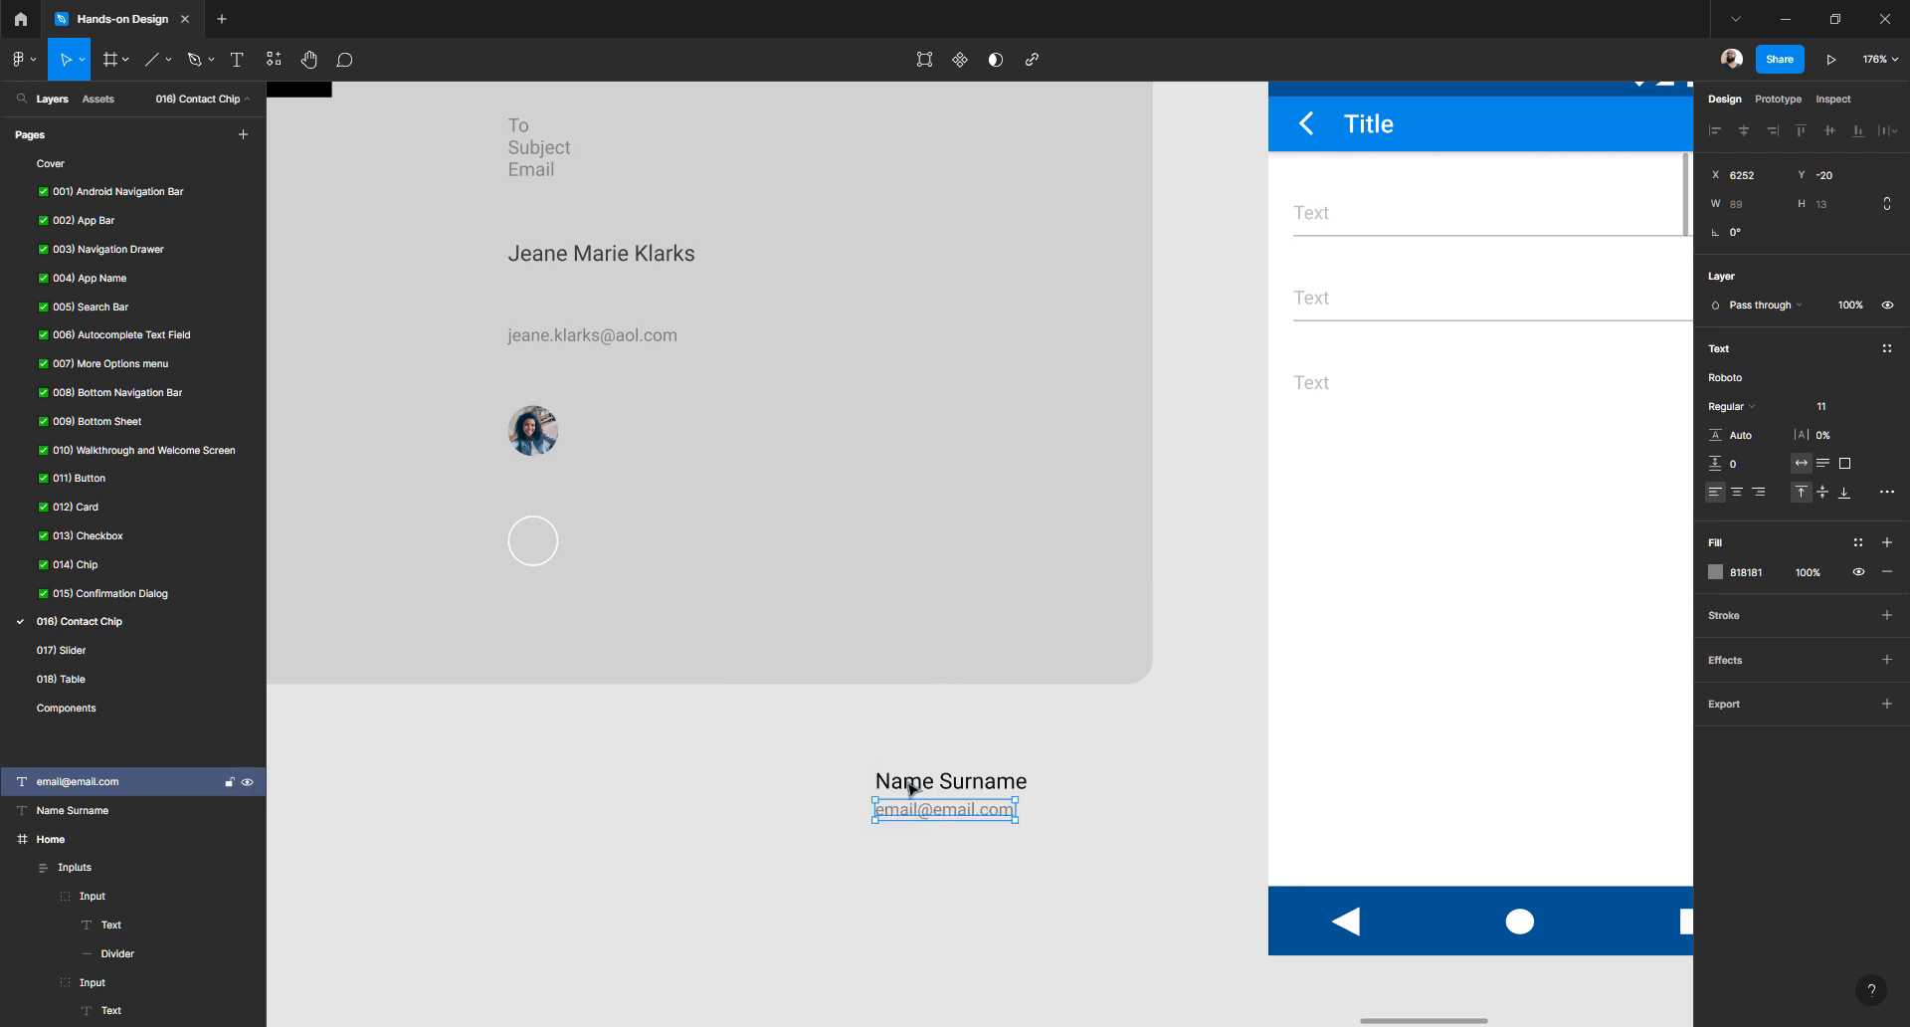
- Paste a copy of the mockup's divider line below the Name Surname text
{"action": "scroll", "coordinate": [796, 705], "scroll_direction": "down", "scroll_amount": 5}
{"action": "scroll", "coordinate": [798, 704], "scroll_direction": "down", "scroll_amount": 8}
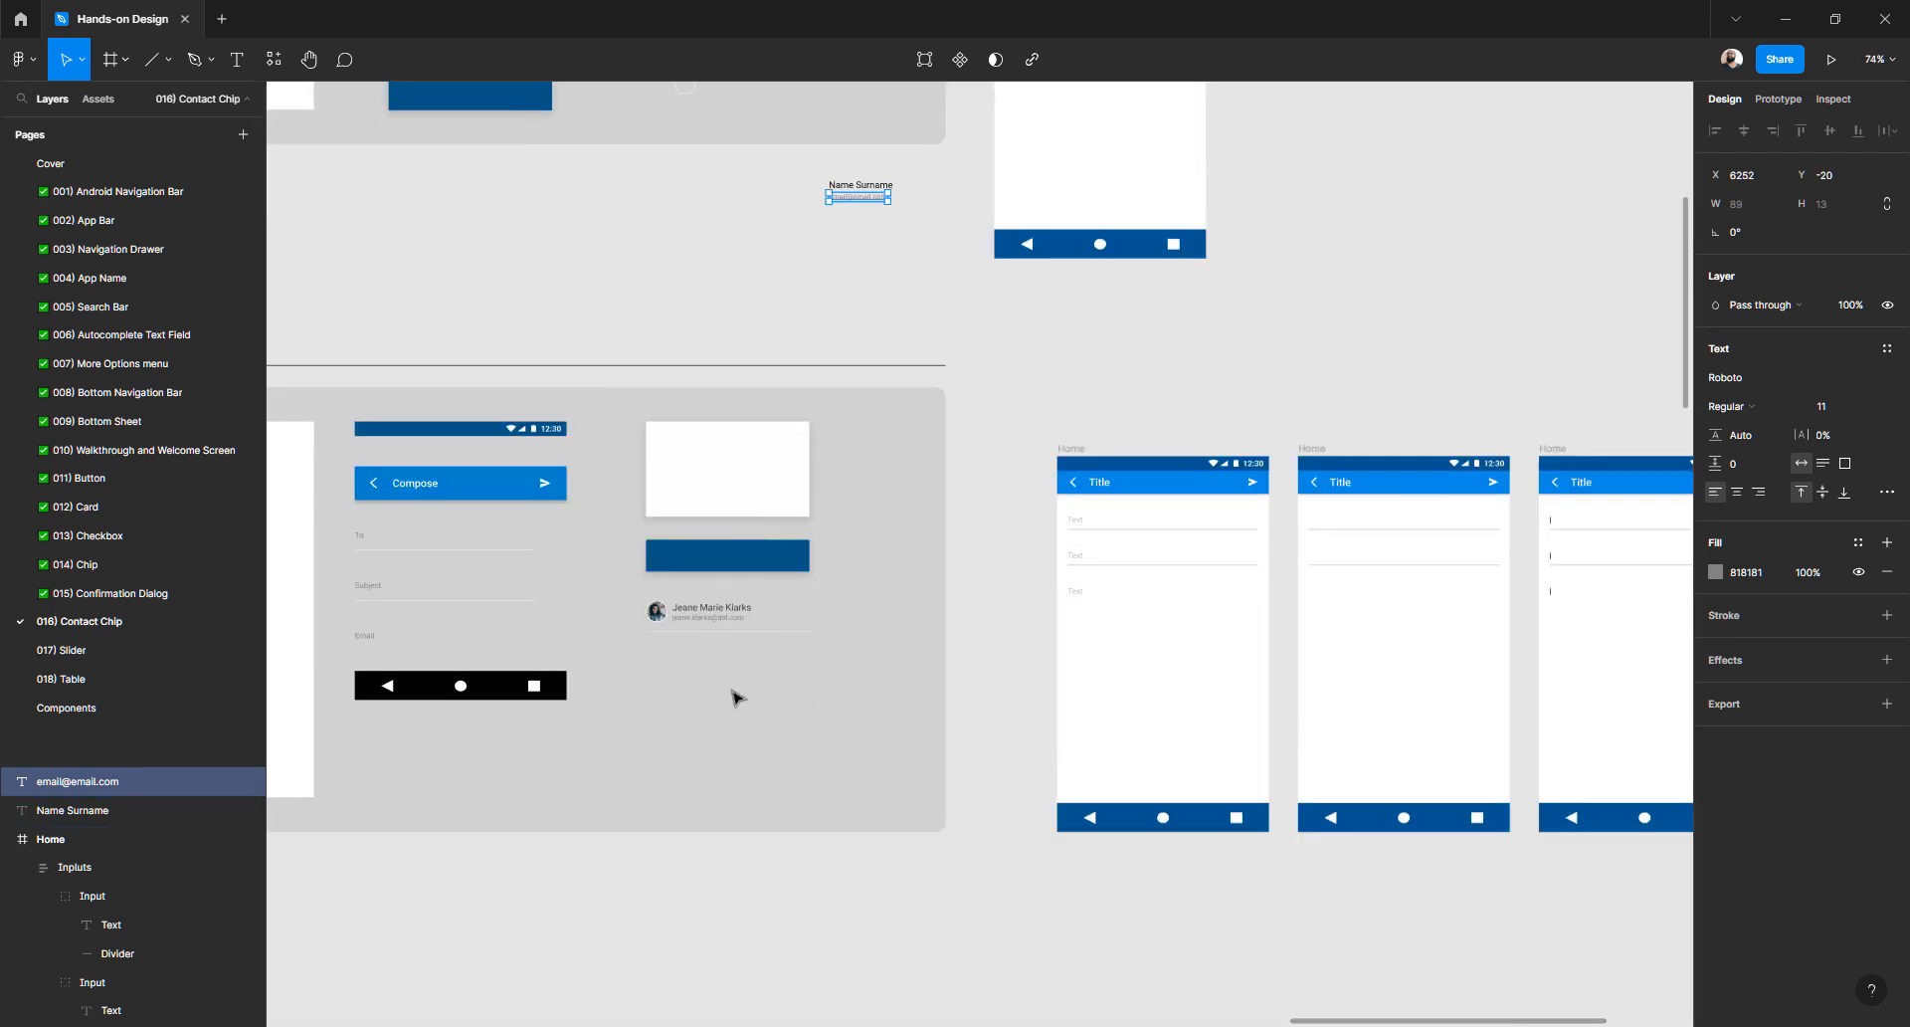
{"action": "scroll", "coordinate": [766, 637], "scroll_direction": "up", "scroll_amount": 4}
{"action": "scroll", "coordinate": [779, 612], "scroll_direction": "up", "scroll_amount": 1}
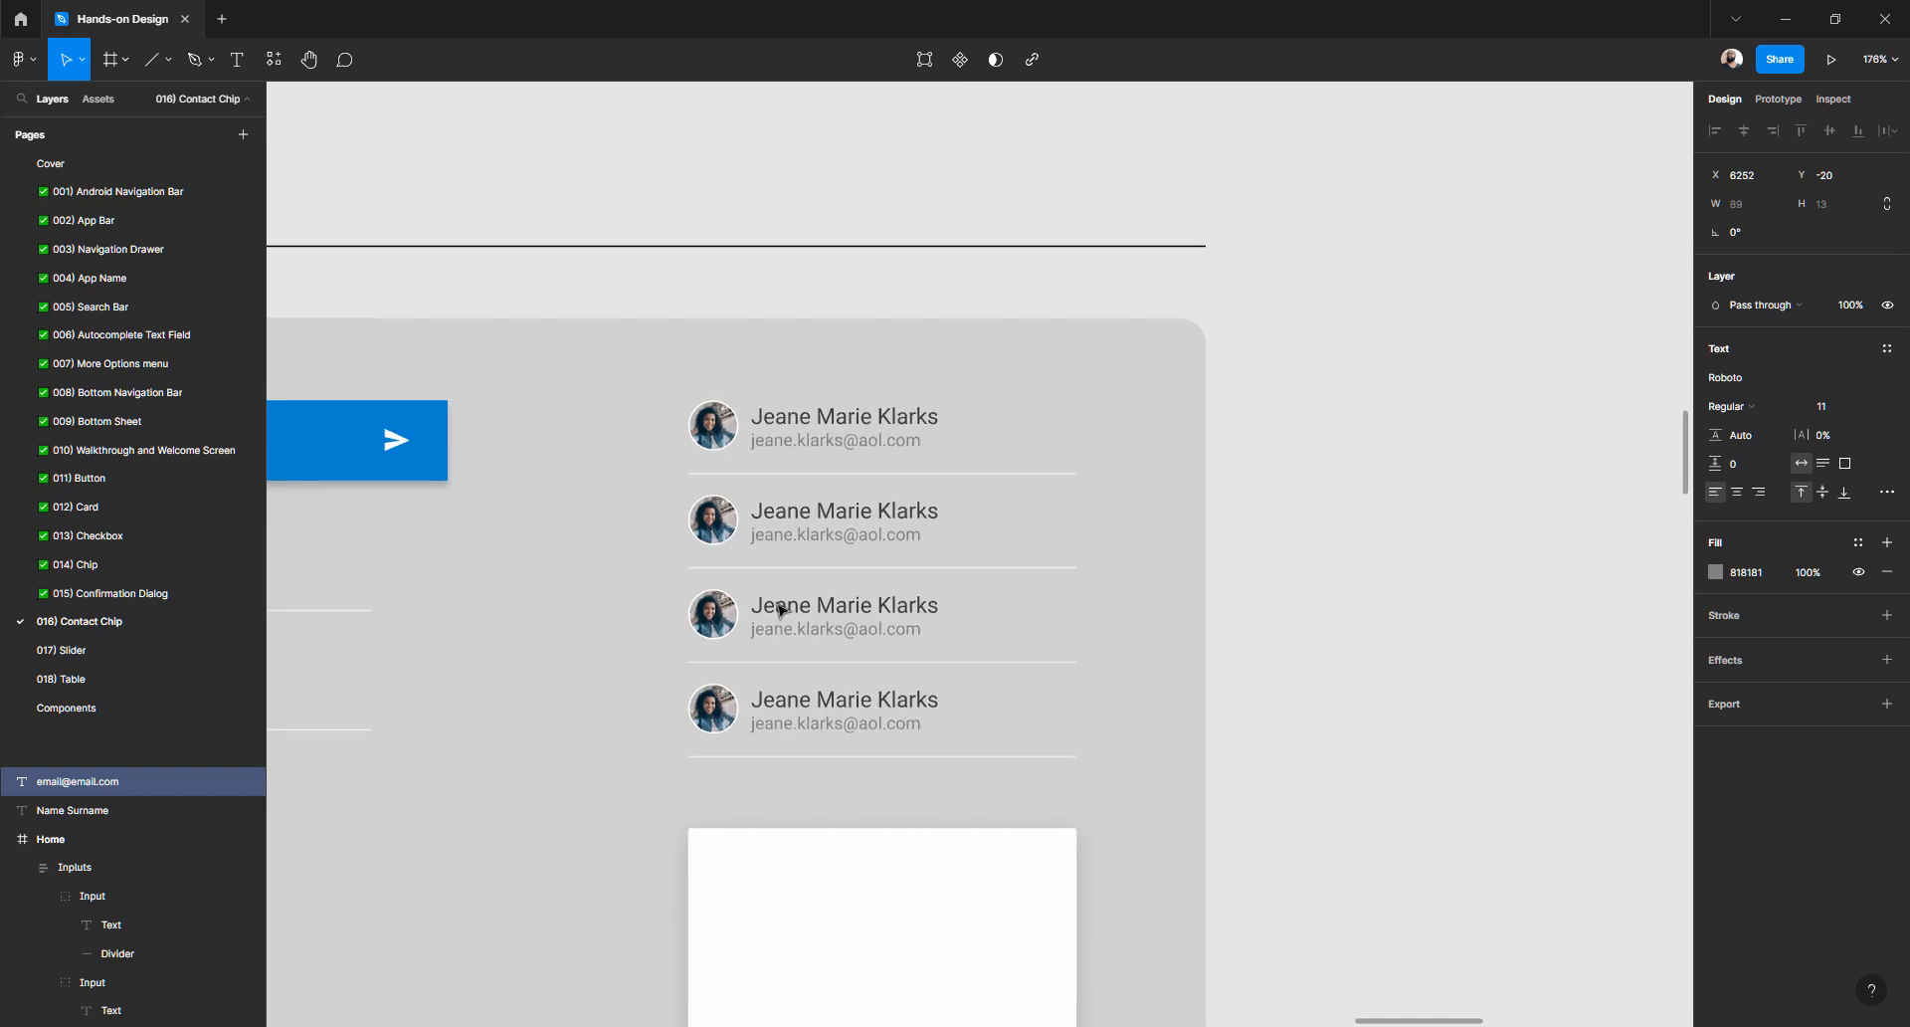
{"action": "scroll", "coordinate": [778, 612], "scroll_direction": "down", "scroll_amount": 3}
{"action": "scroll", "coordinate": [765, 723], "scroll_direction": "up", "scroll_amount": 9}
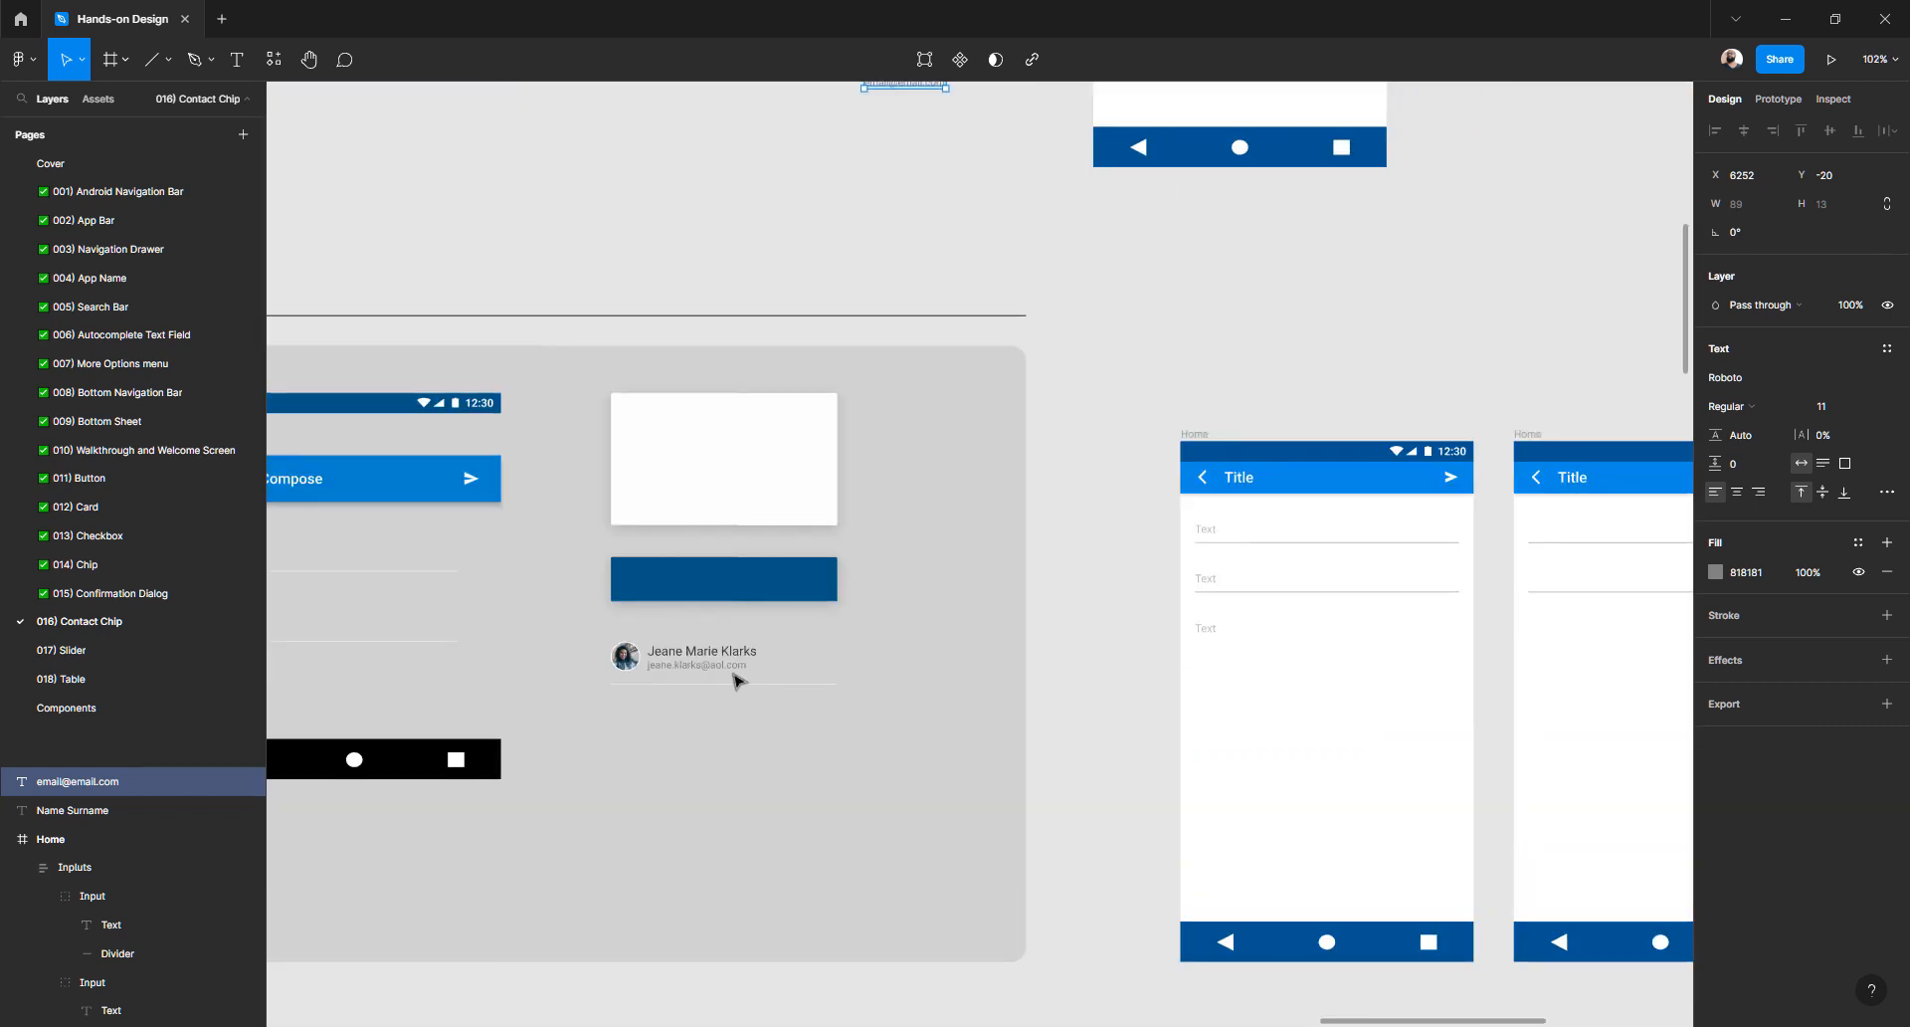
{"action": "scroll", "coordinate": [701, 666], "scroll_direction": "up", "scroll_amount": 5}
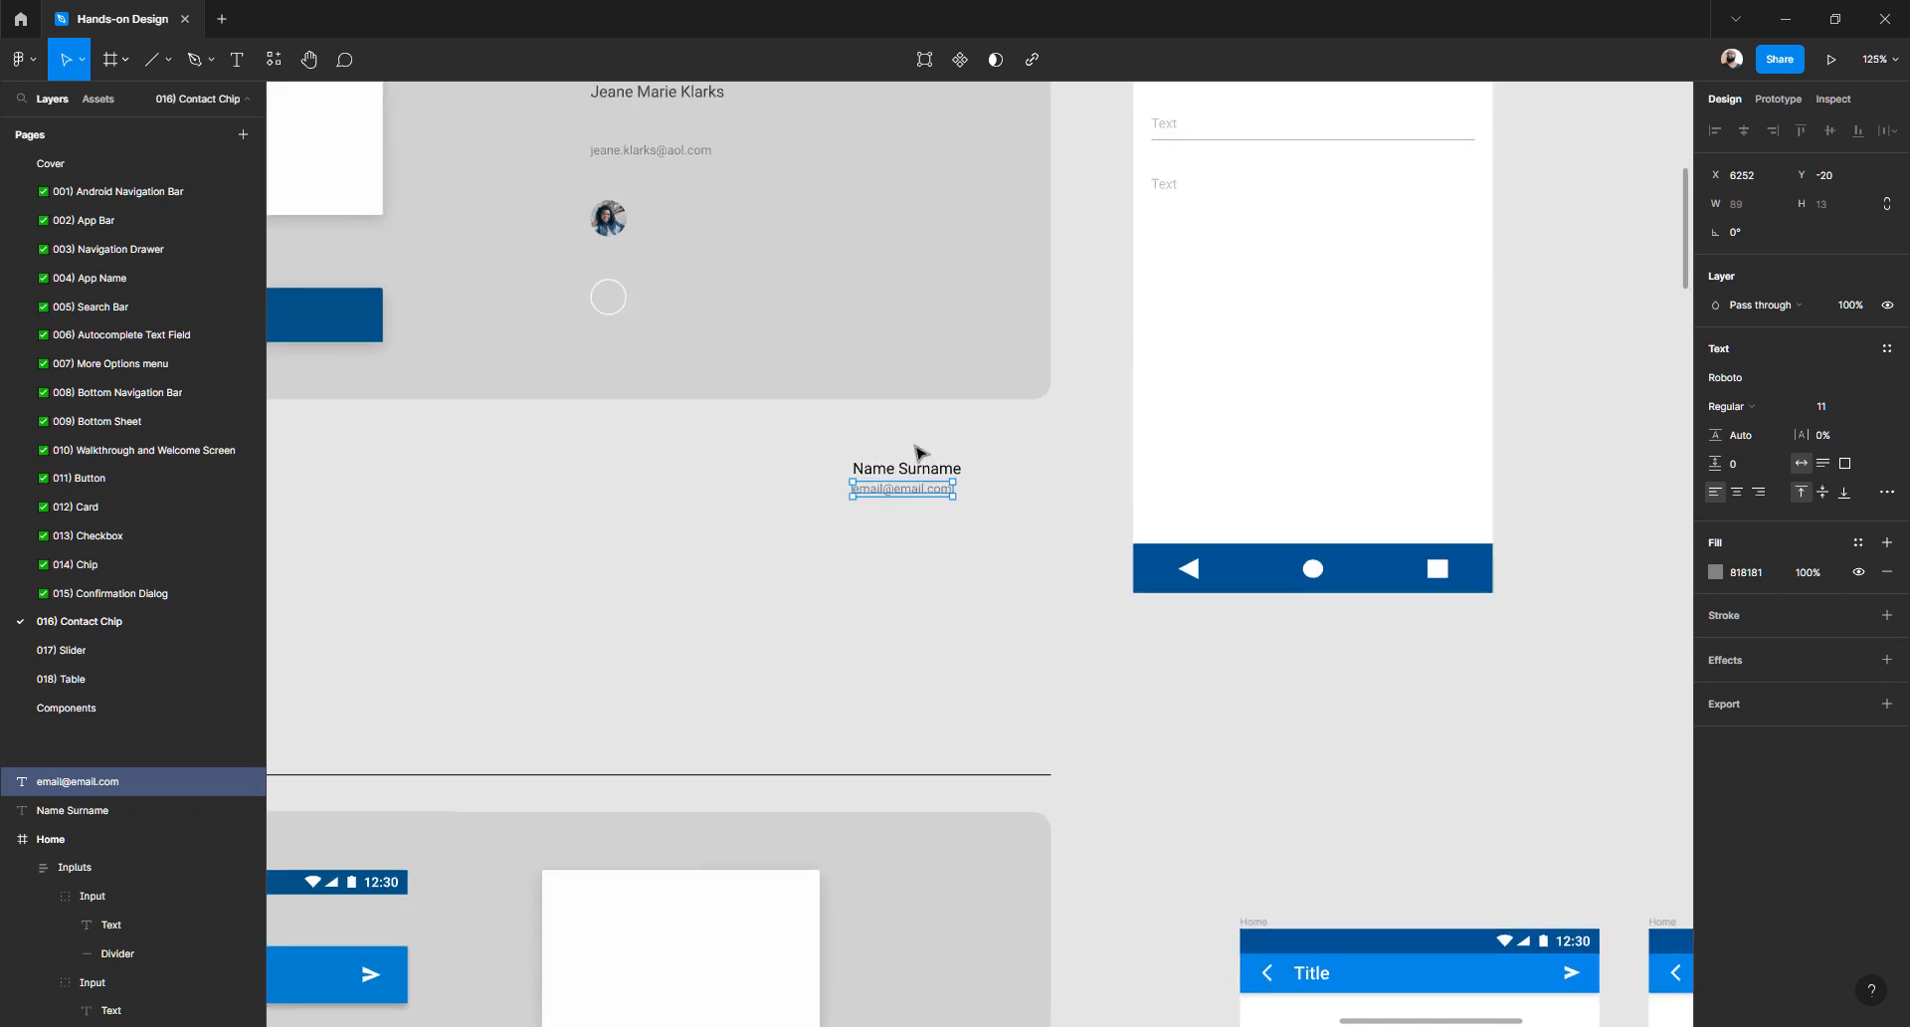
{"action": "scroll", "coordinate": [916, 449], "scroll_direction": "up", "scroll_amount": 3}
{"action": "left_click", "coordinate": [1258, 274]}
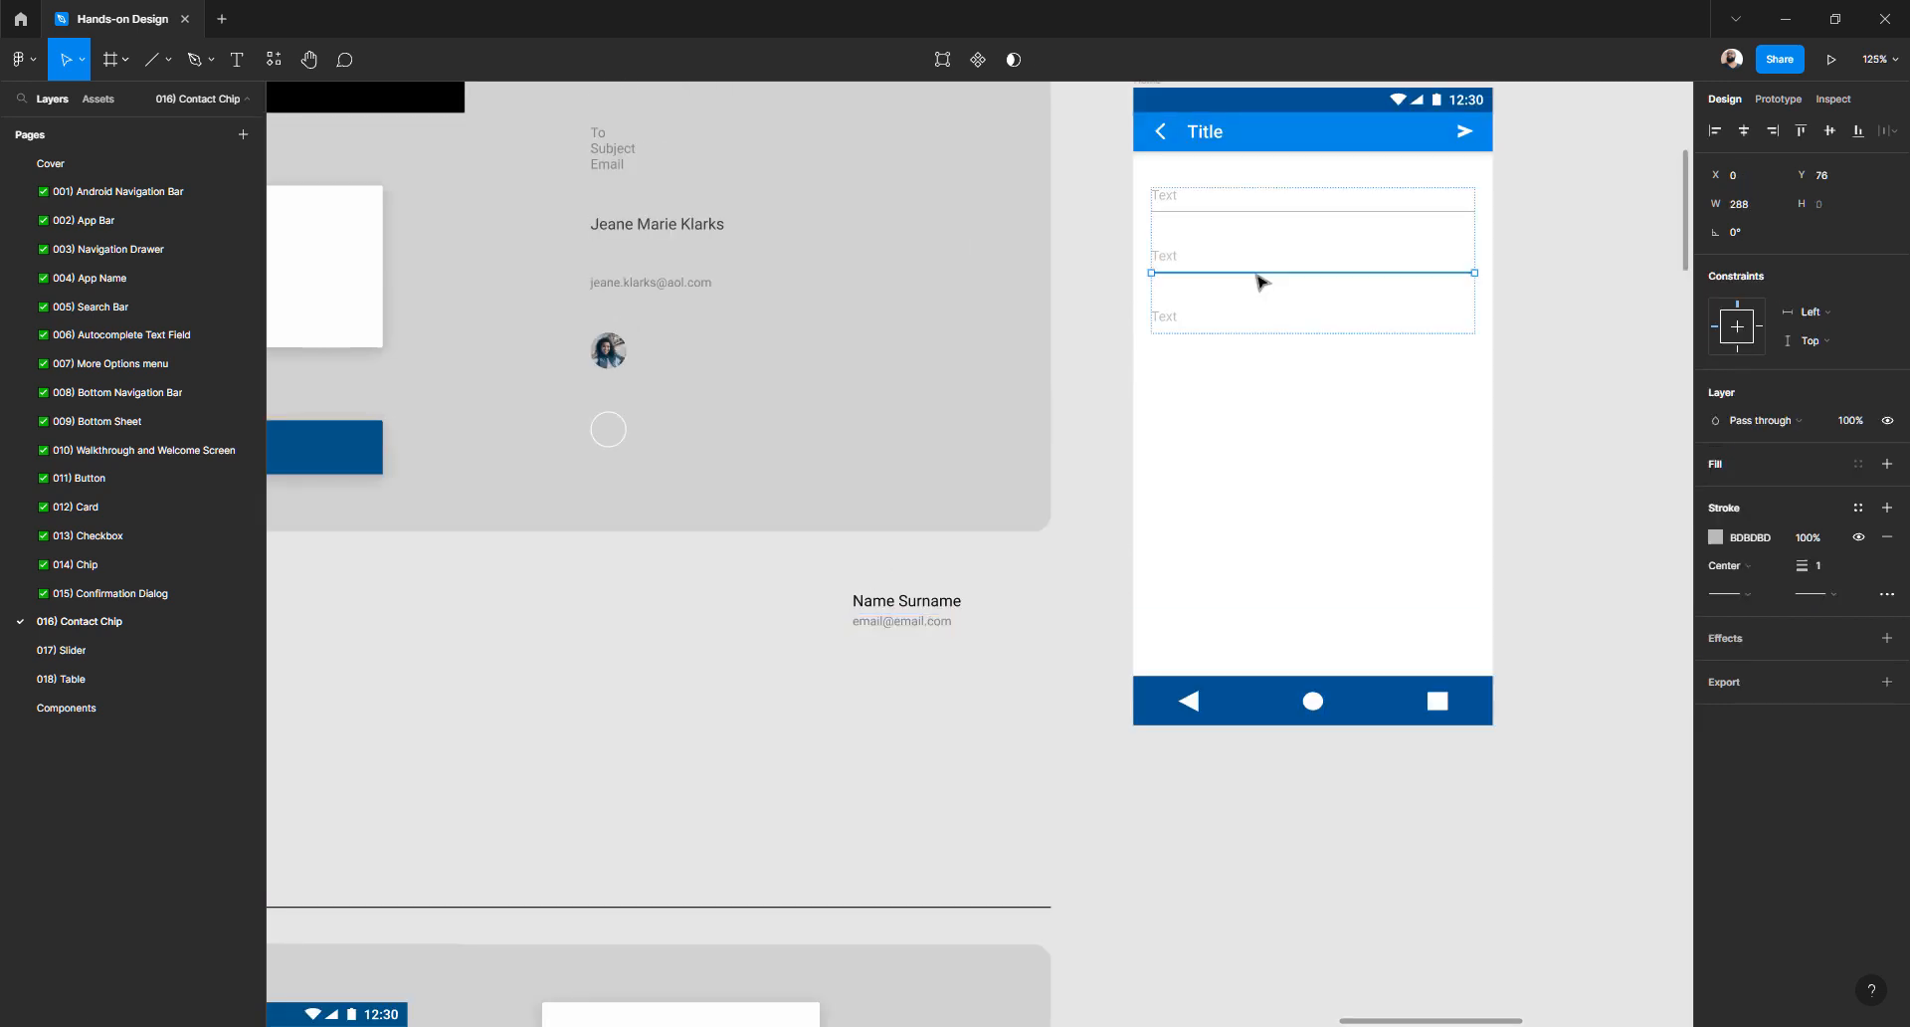
{"action": "left_click", "coordinate": [758, 722]}
{"action": "key", "text": "ctrl+v"}
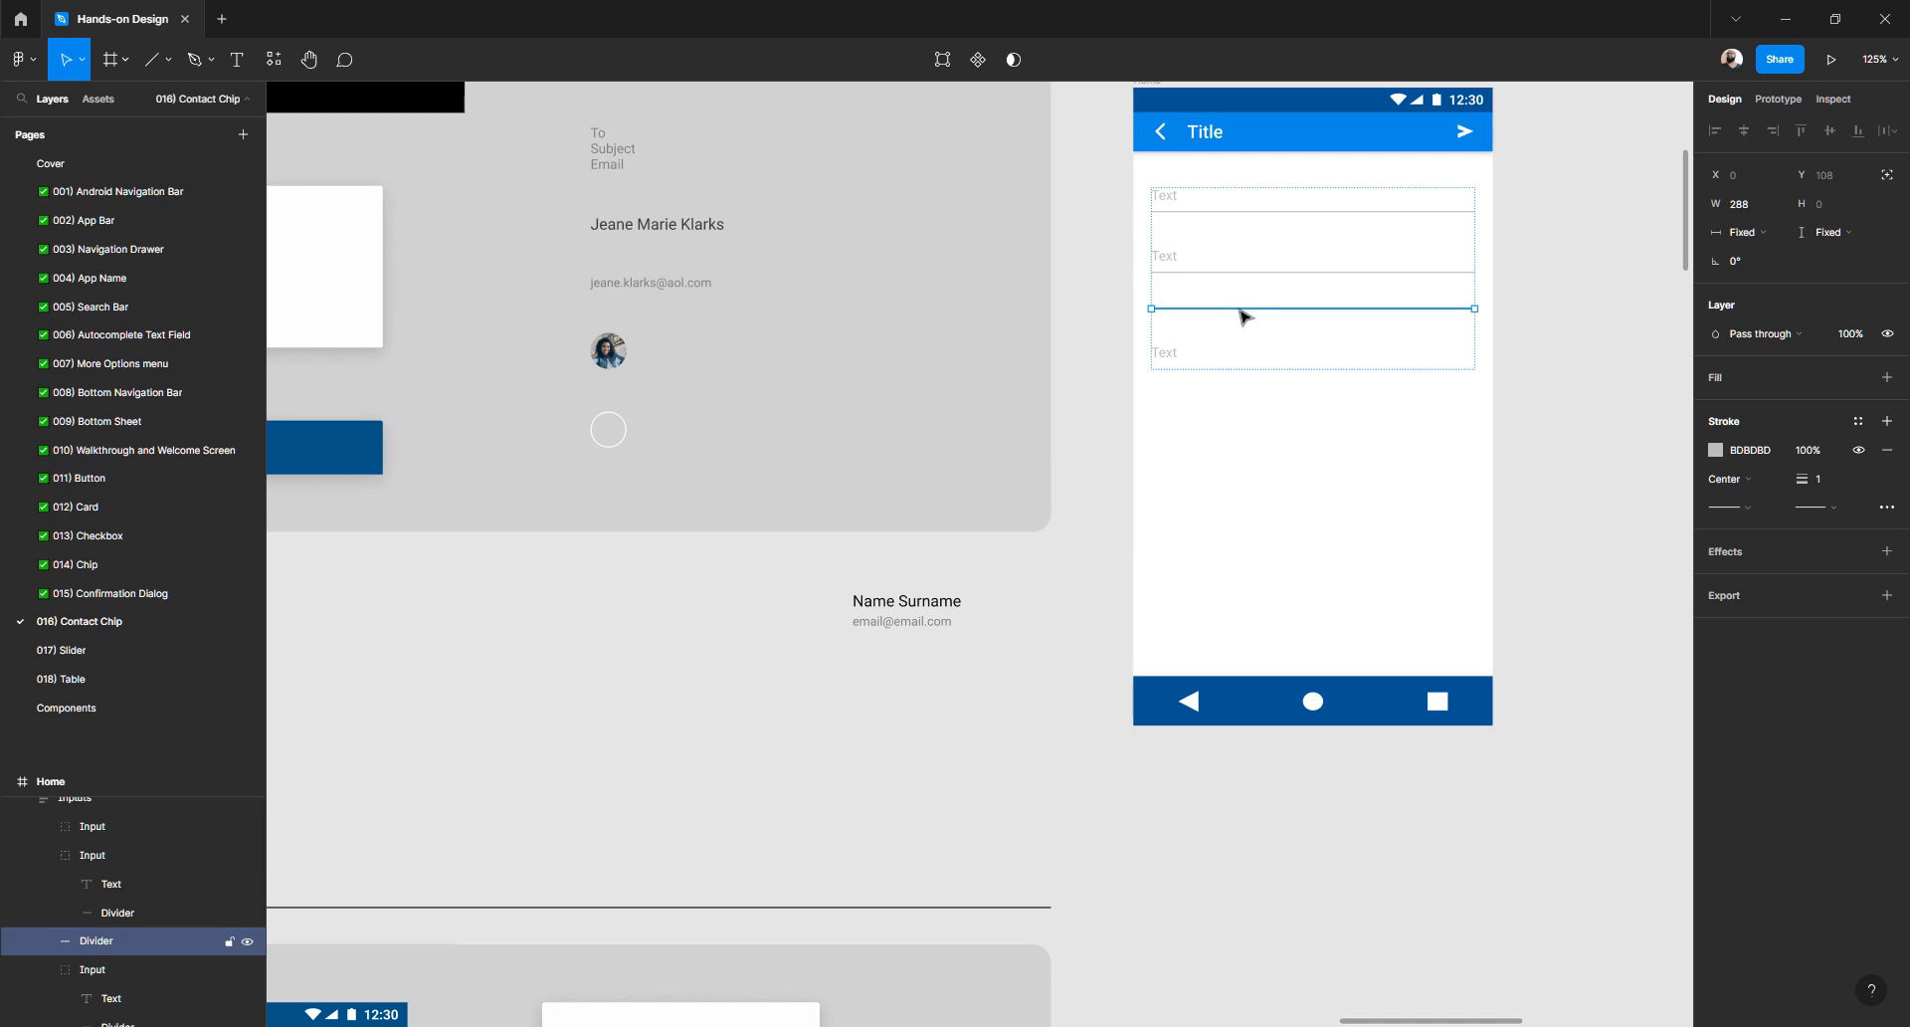
{"action": "left_click_drag", "start_coordinate": [1243, 317], "coordinate": [819, 691]}
- Align both labels to the divider's left edge, email beneath Name Surname, then select both
{"action": "left_click", "coordinate": [887, 604]}
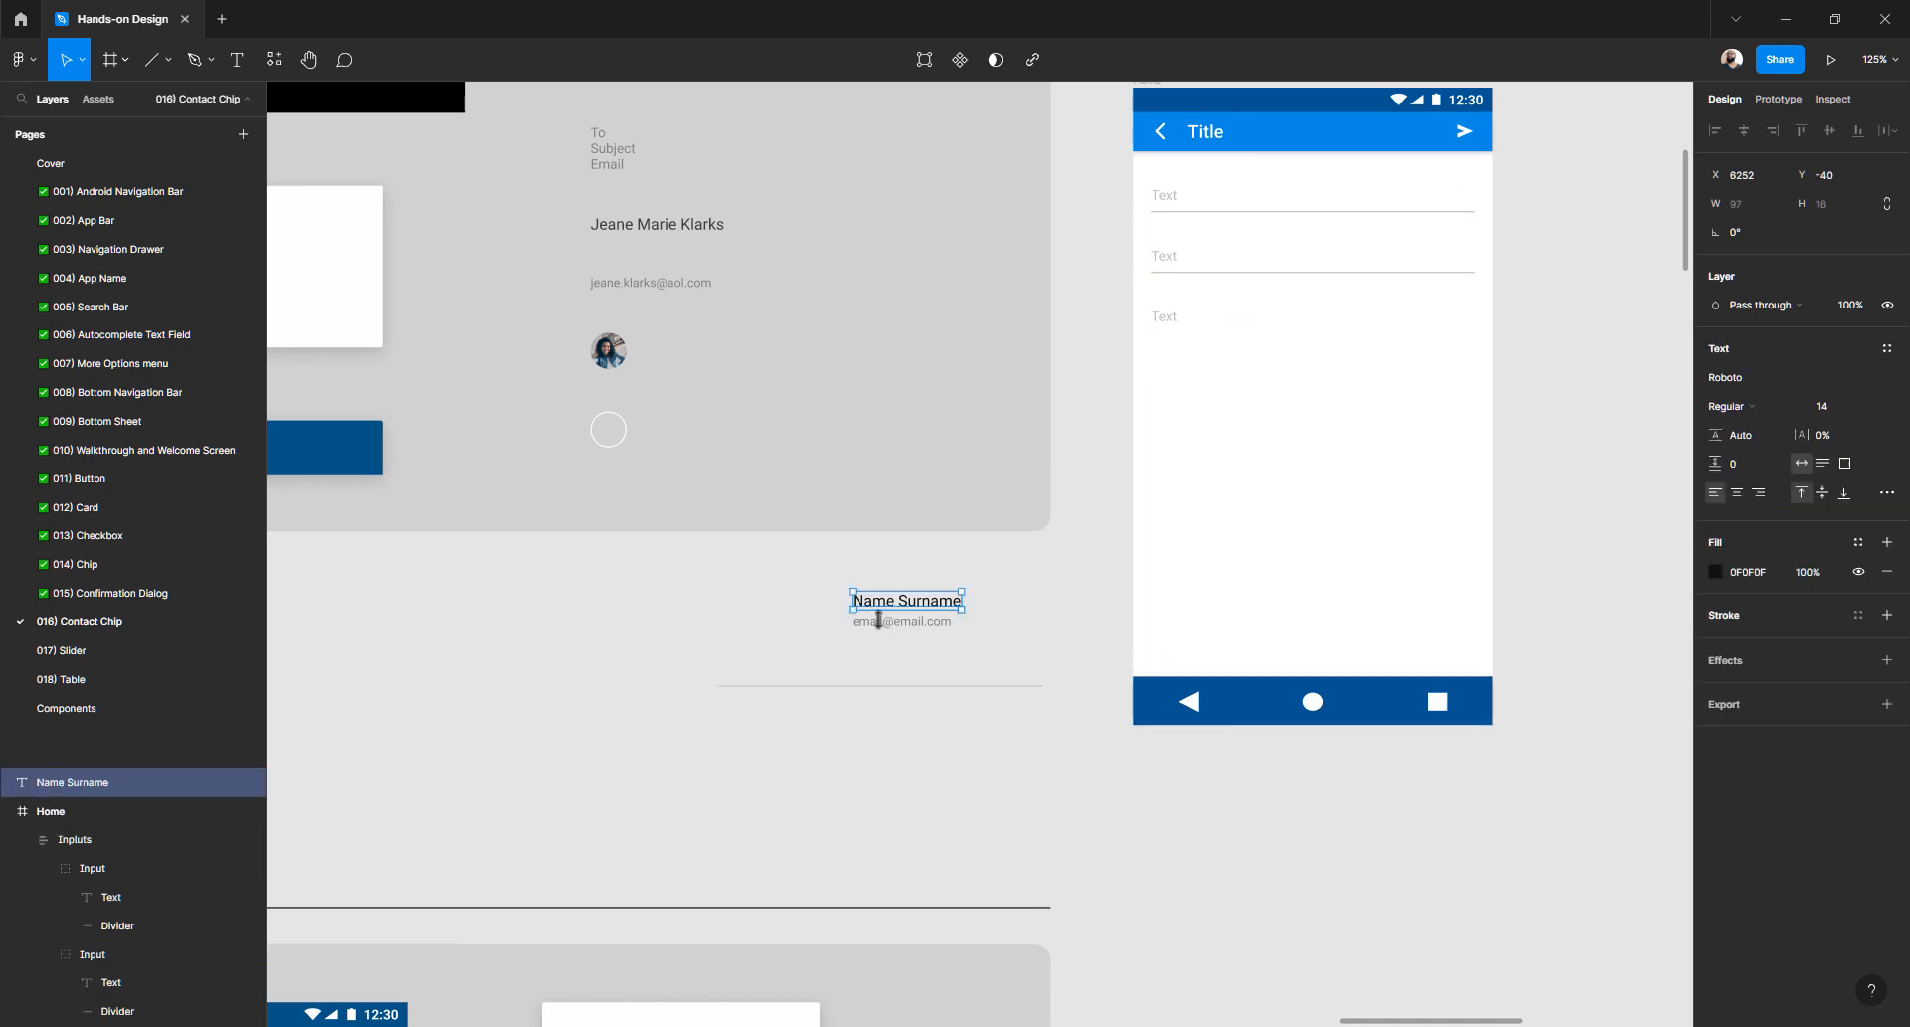
{"action": "left_click", "coordinate": [880, 627], "text": "shift"}
{"action": "left_click", "coordinate": [832, 652]}
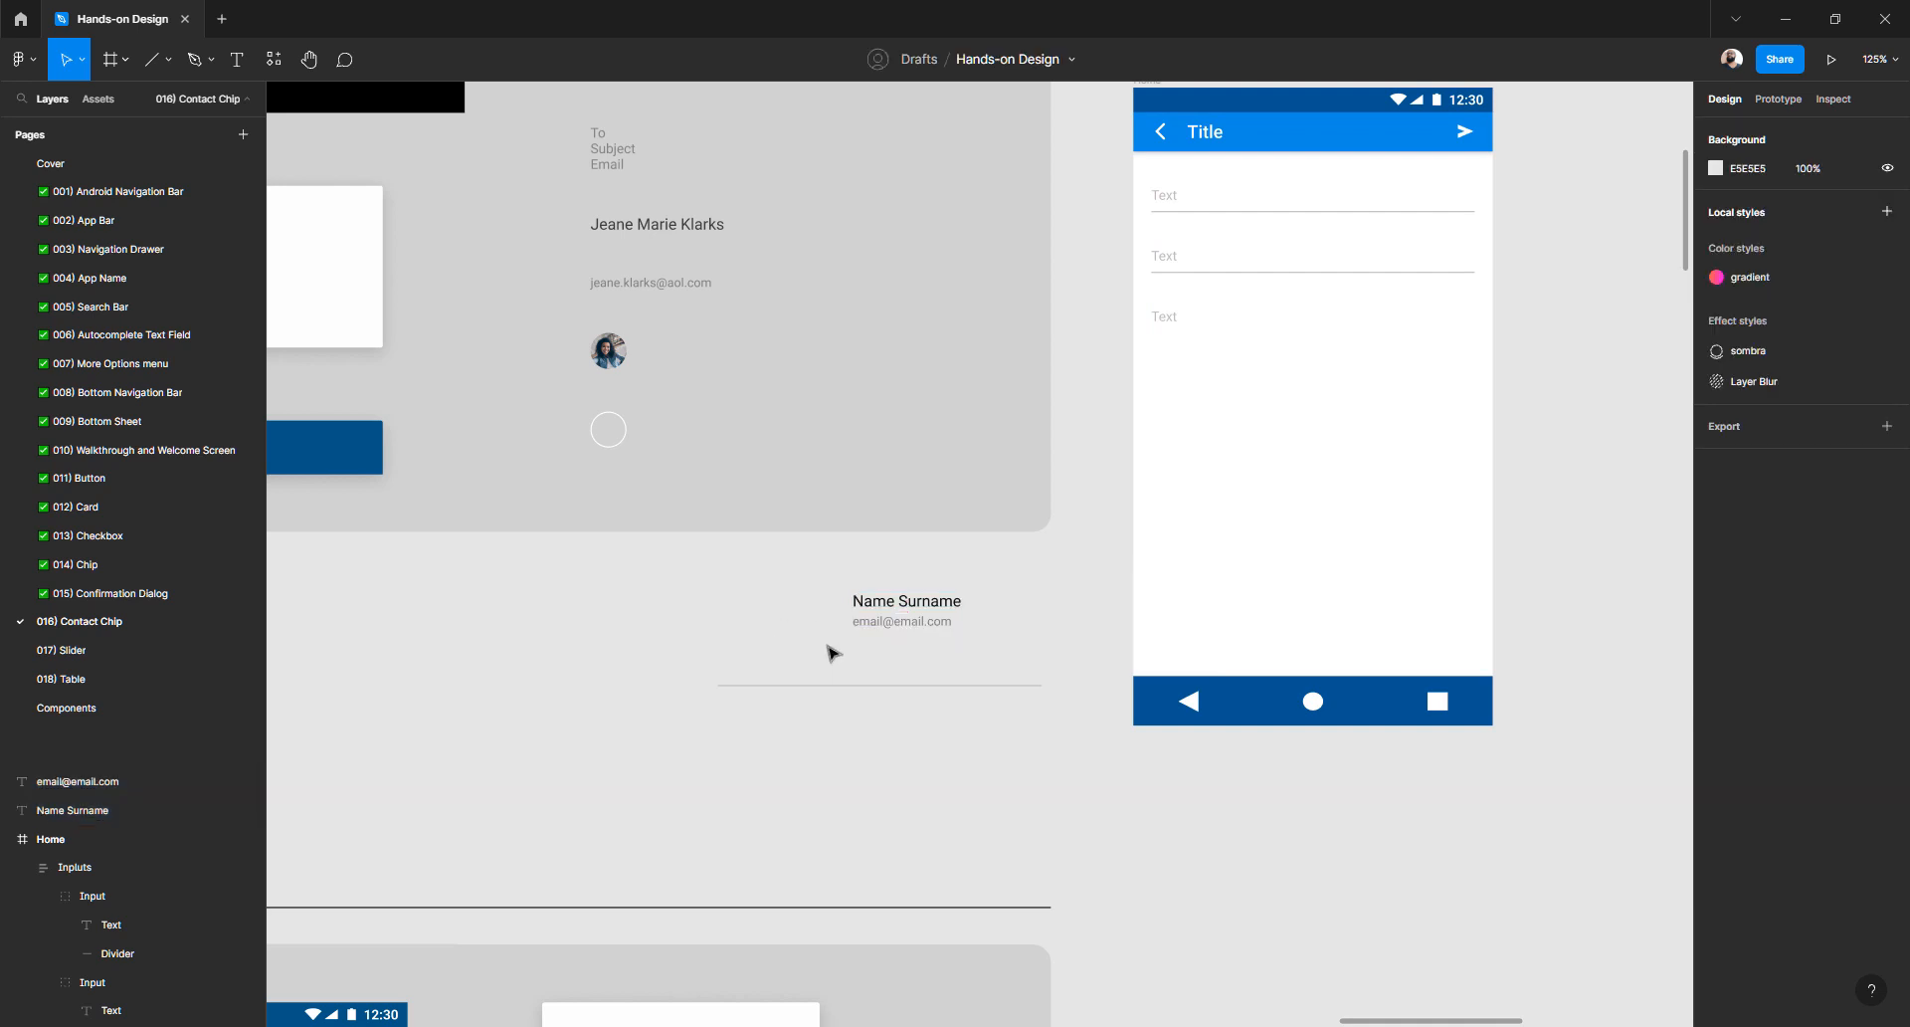
{"action": "scroll", "coordinate": [832, 652], "scroll_direction": "up", "scroll_amount": 5}
{"action": "left_click", "coordinate": [967, 605]}
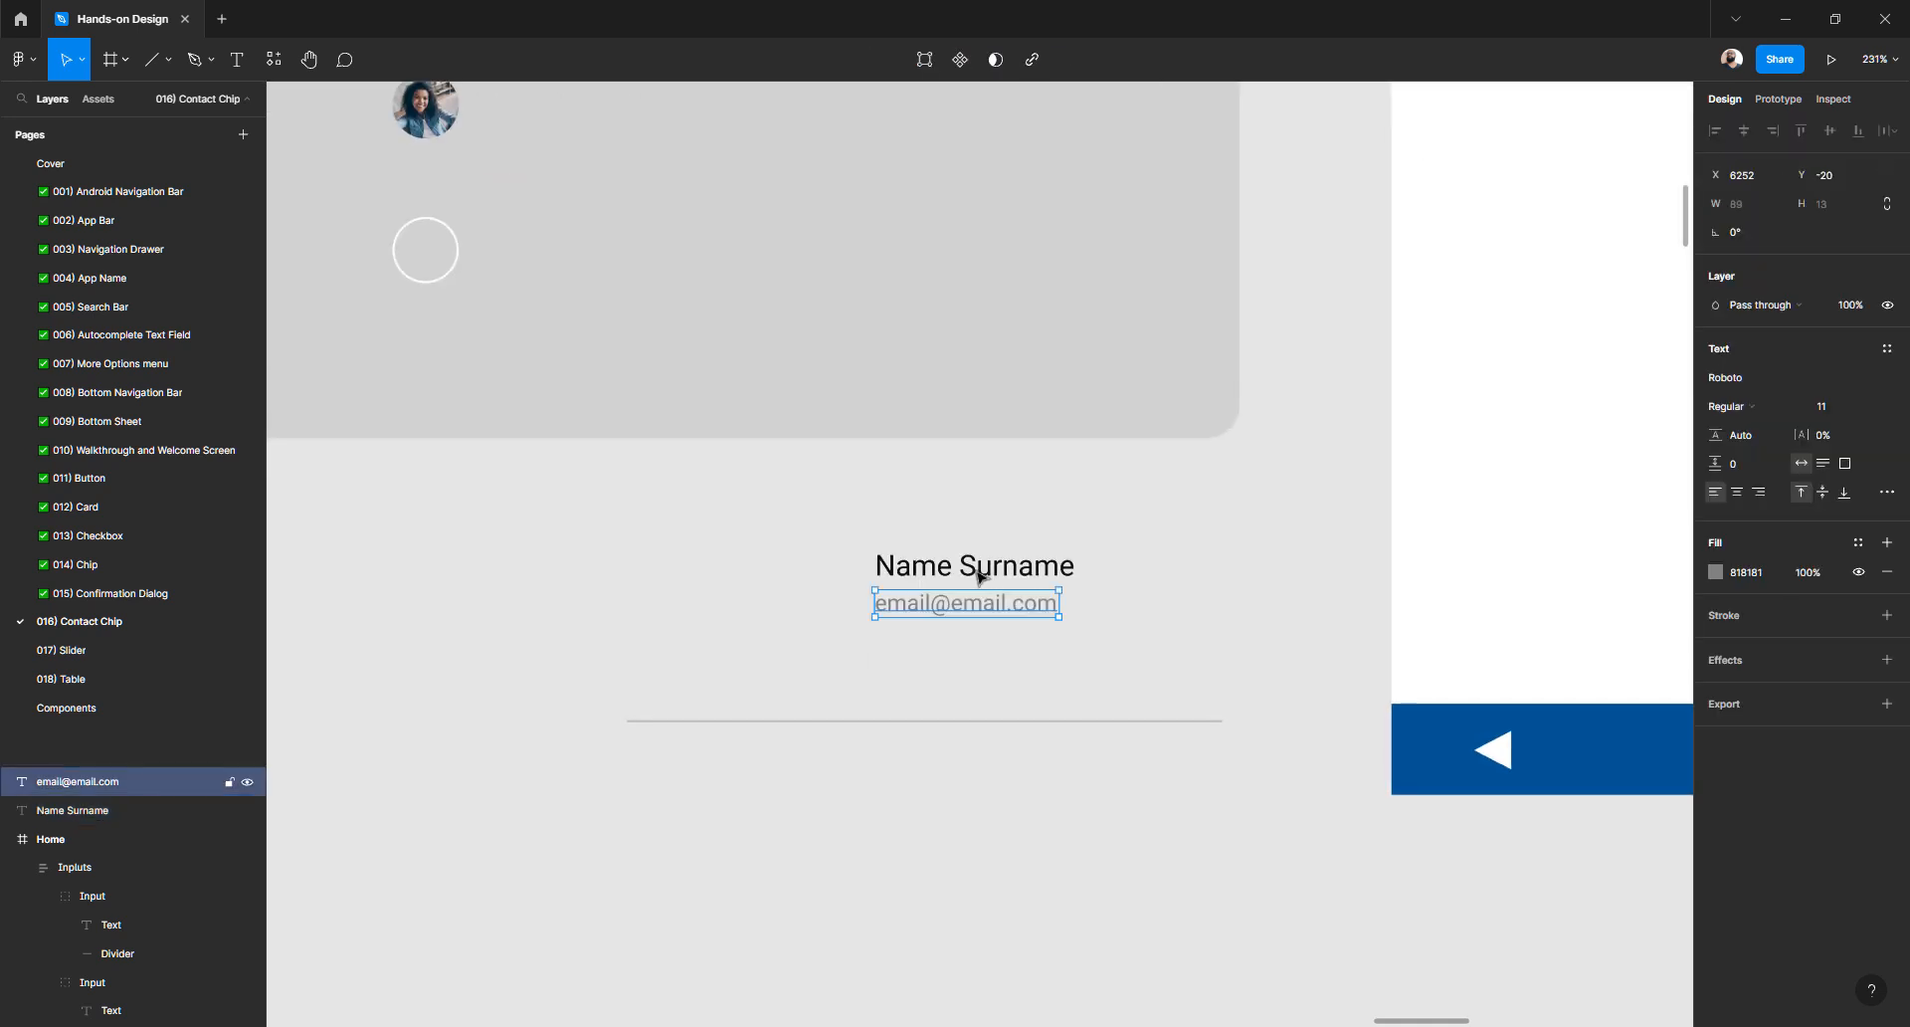
{"action": "left_click", "coordinate": [983, 567], "text": "shift"}
{"action": "left_click_drag", "start_coordinate": [922, 575], "coordinate": [860, 592]}
{"action": "left_click", "coordinate": [801, 565]}
{"action": "left_click", "coordinate": [736, 641]}
{"action": "left_click", "coordinate": [599, 574]}
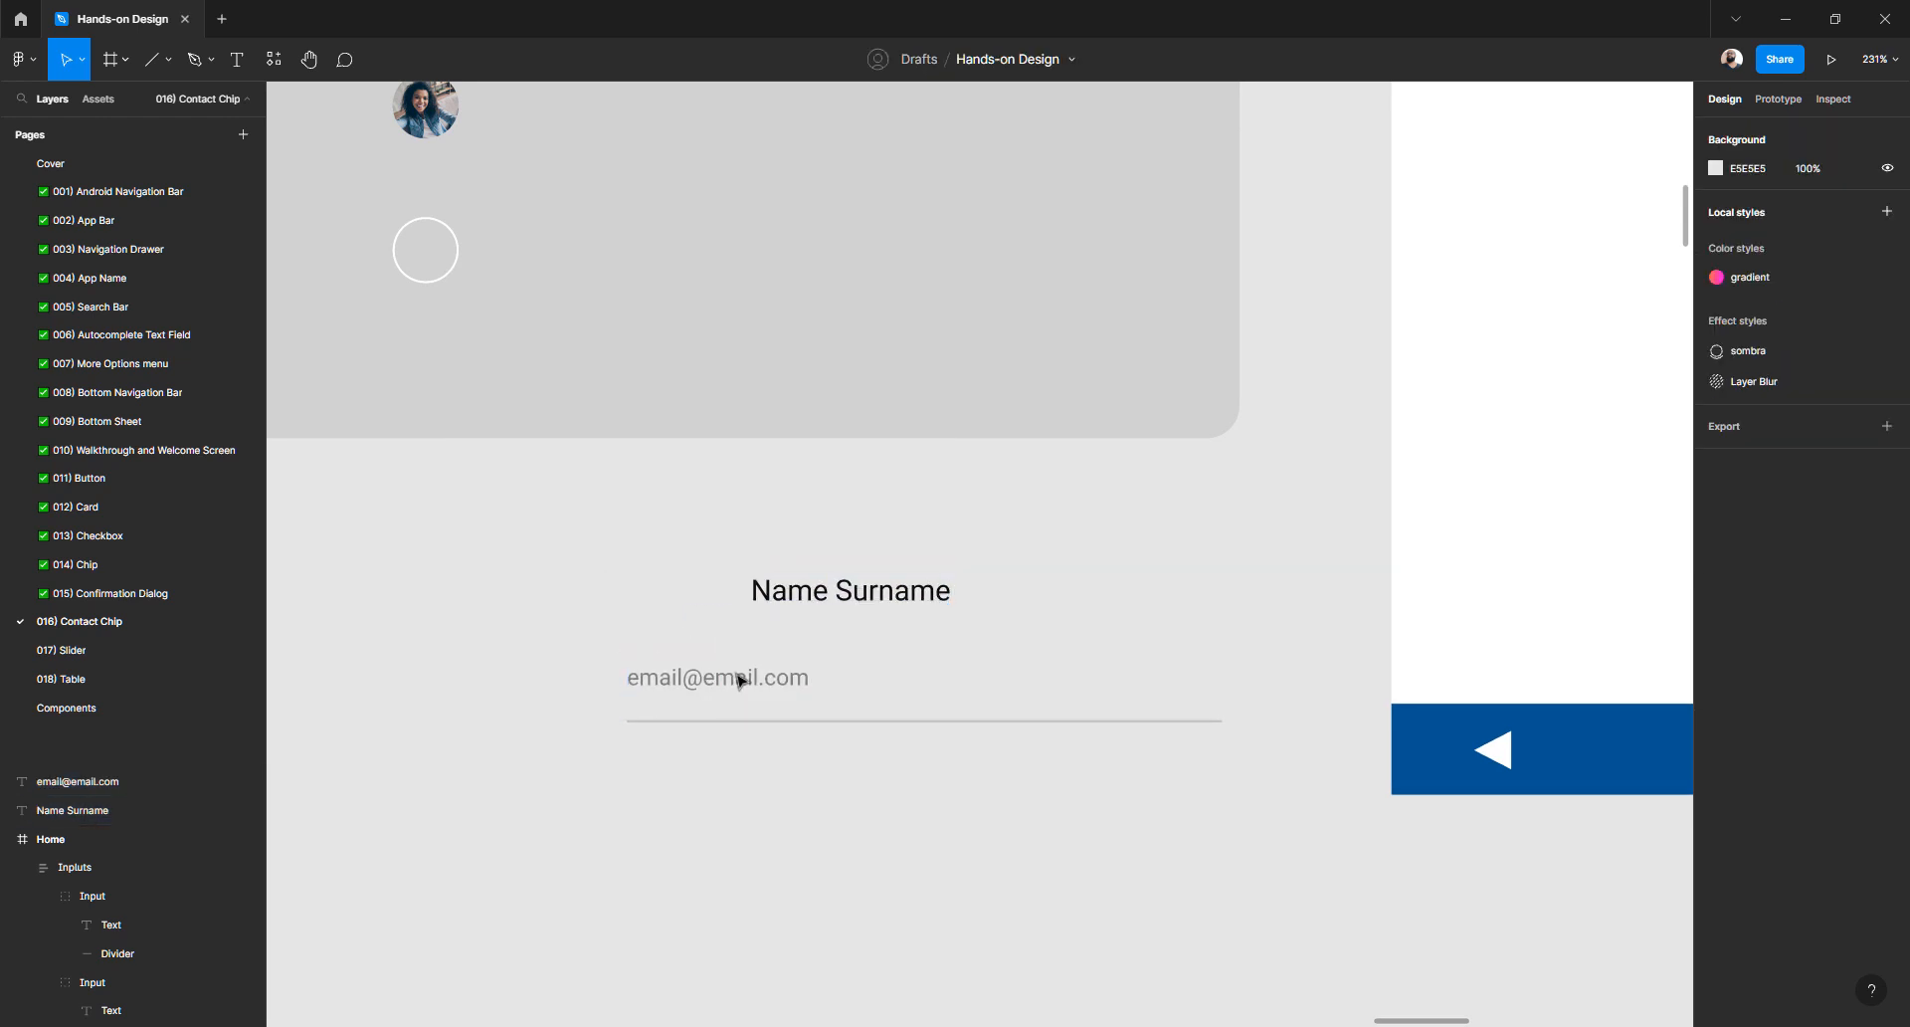
{"action": "left_click_drag", "start_coordinate": [737, 675], "coordinate": [692, 666]}
{"action": "left_click_drag", "start_coordinate": [486, 531], "coordinate": [1108, 815]}
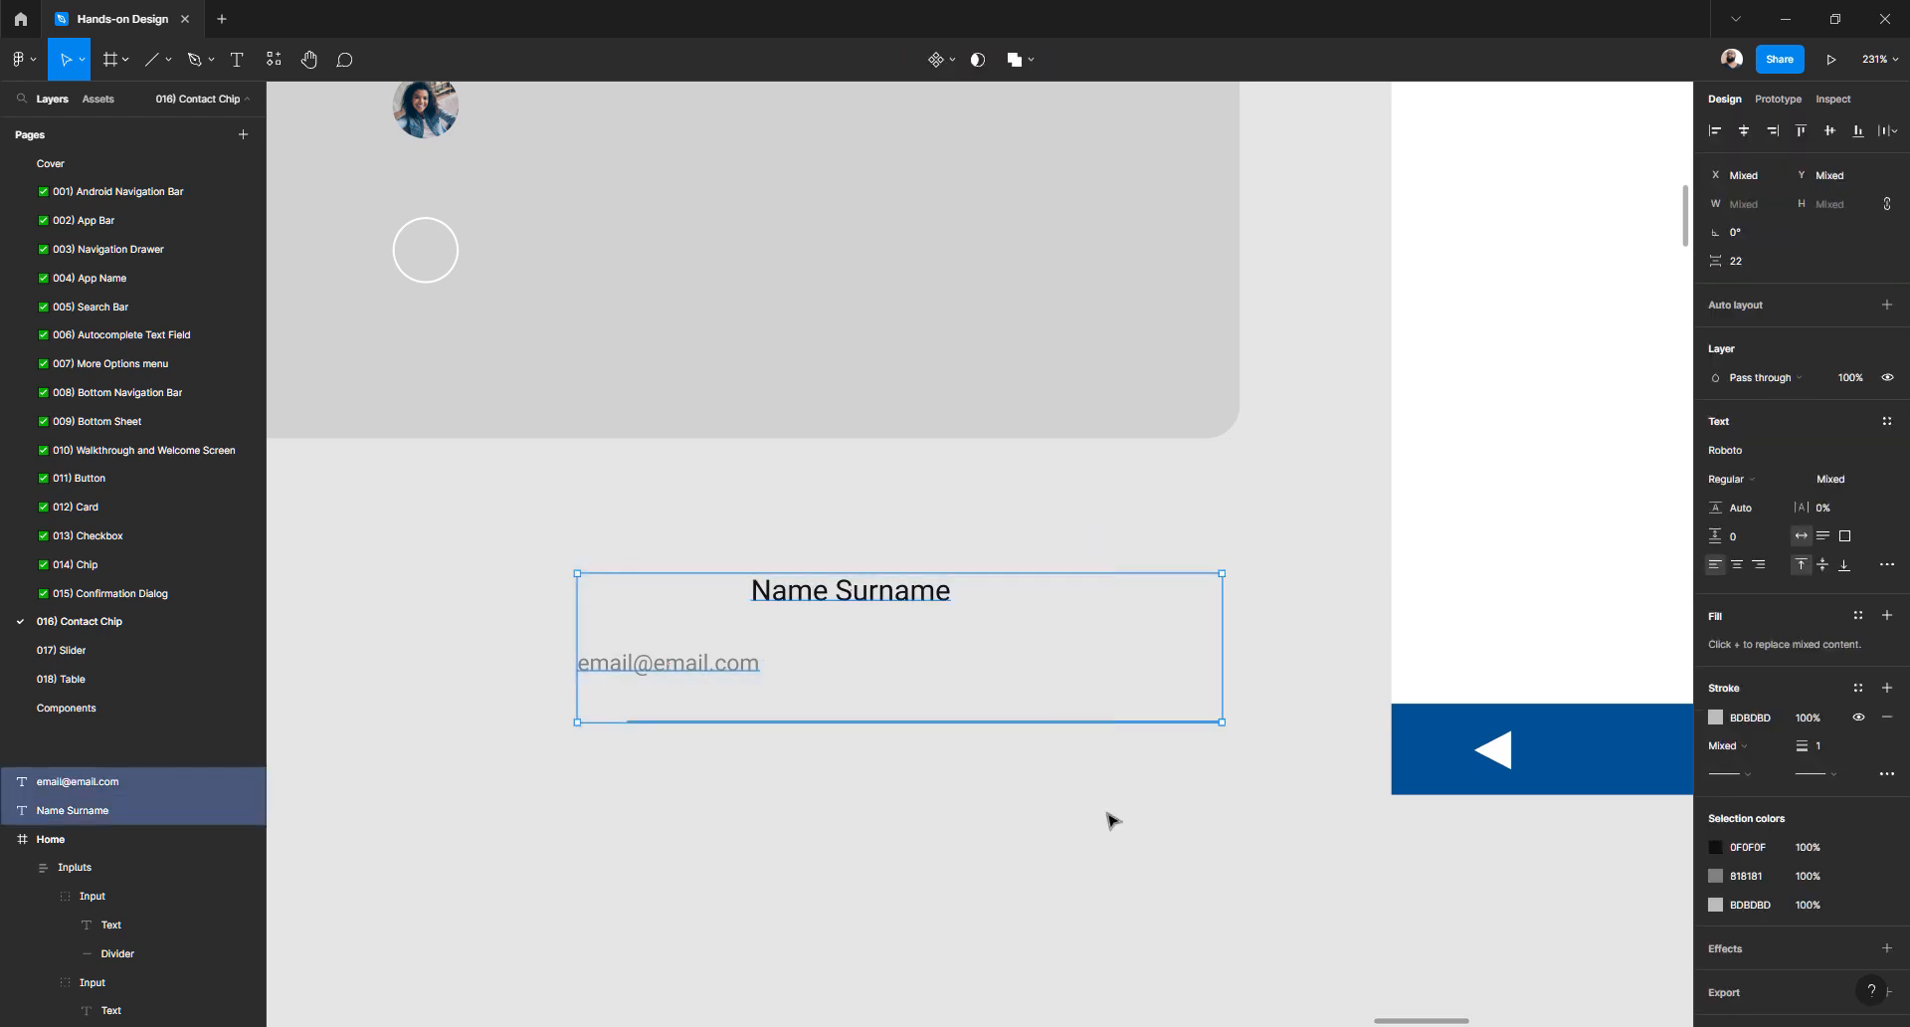
- Wrap the name and email texts in a top-left aligned auto-layout frame with 8 spacing
{"action": "left_click", "coordinate": [1887, 306]}
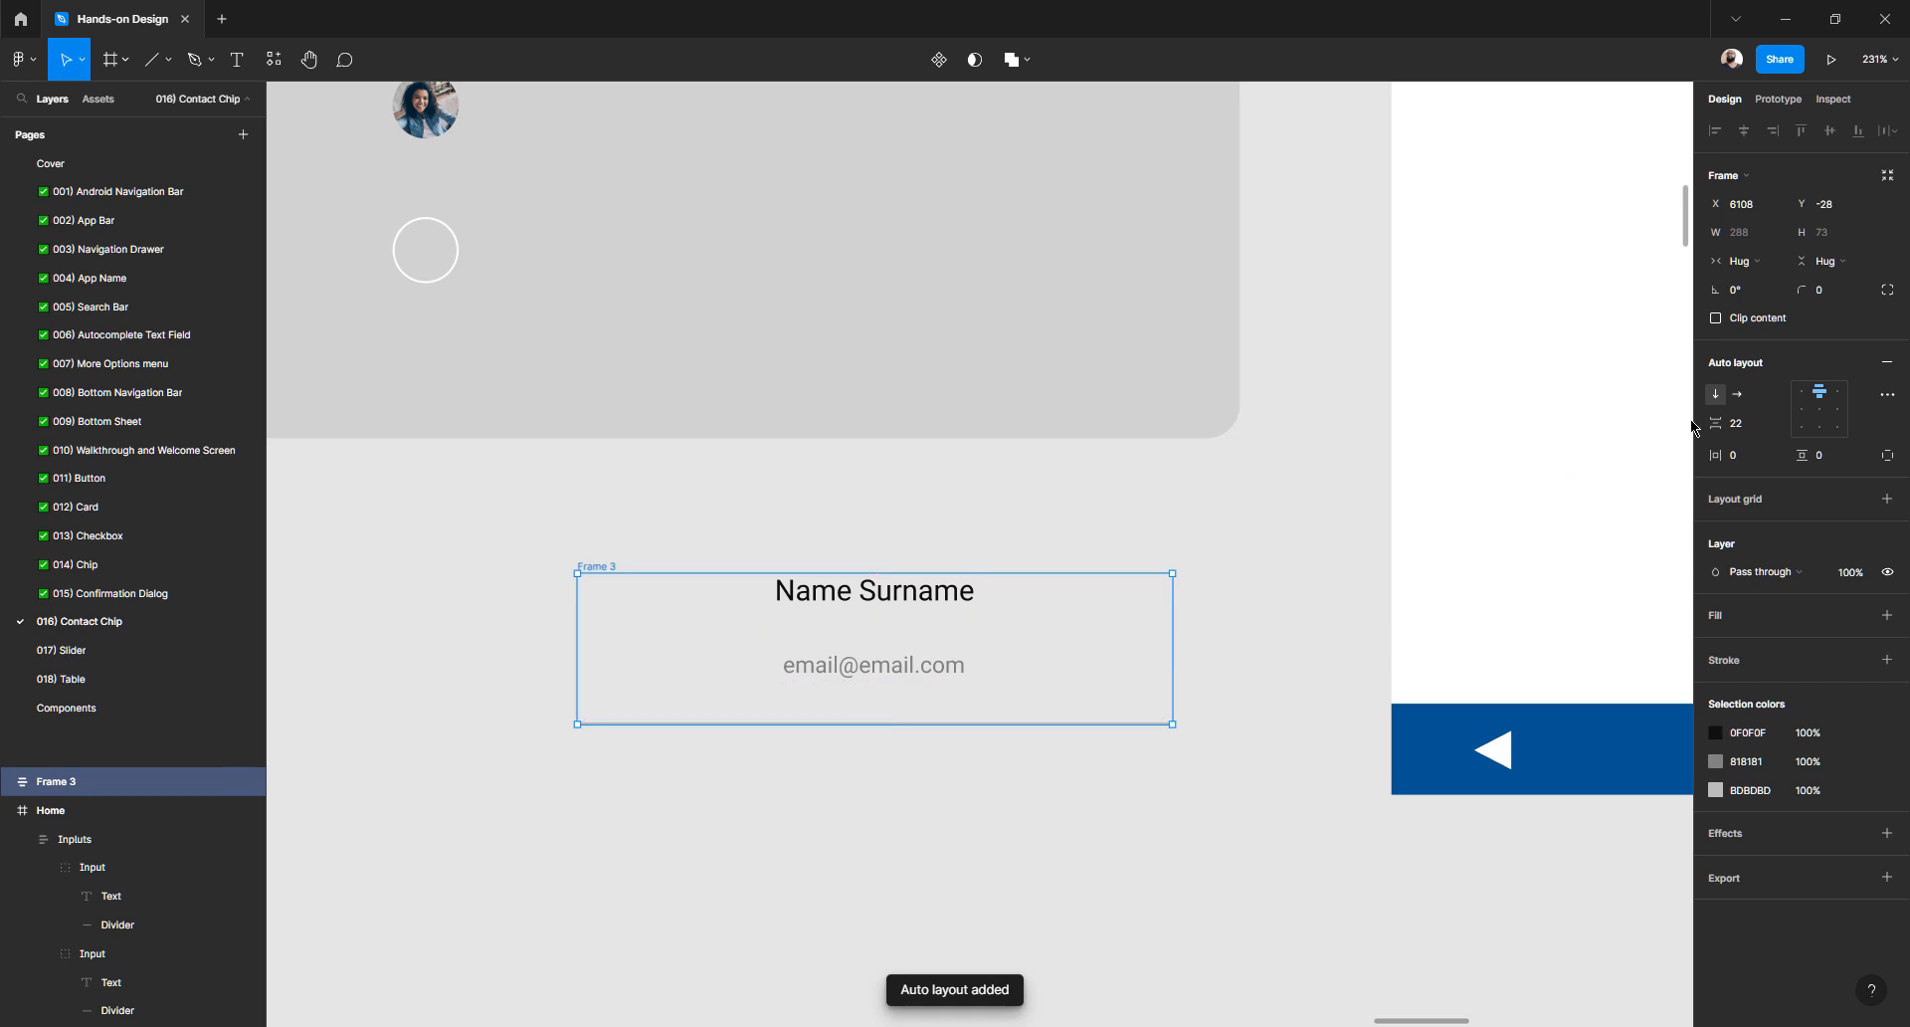
{"action": "left_click", "coordinate": [1802, 391]}
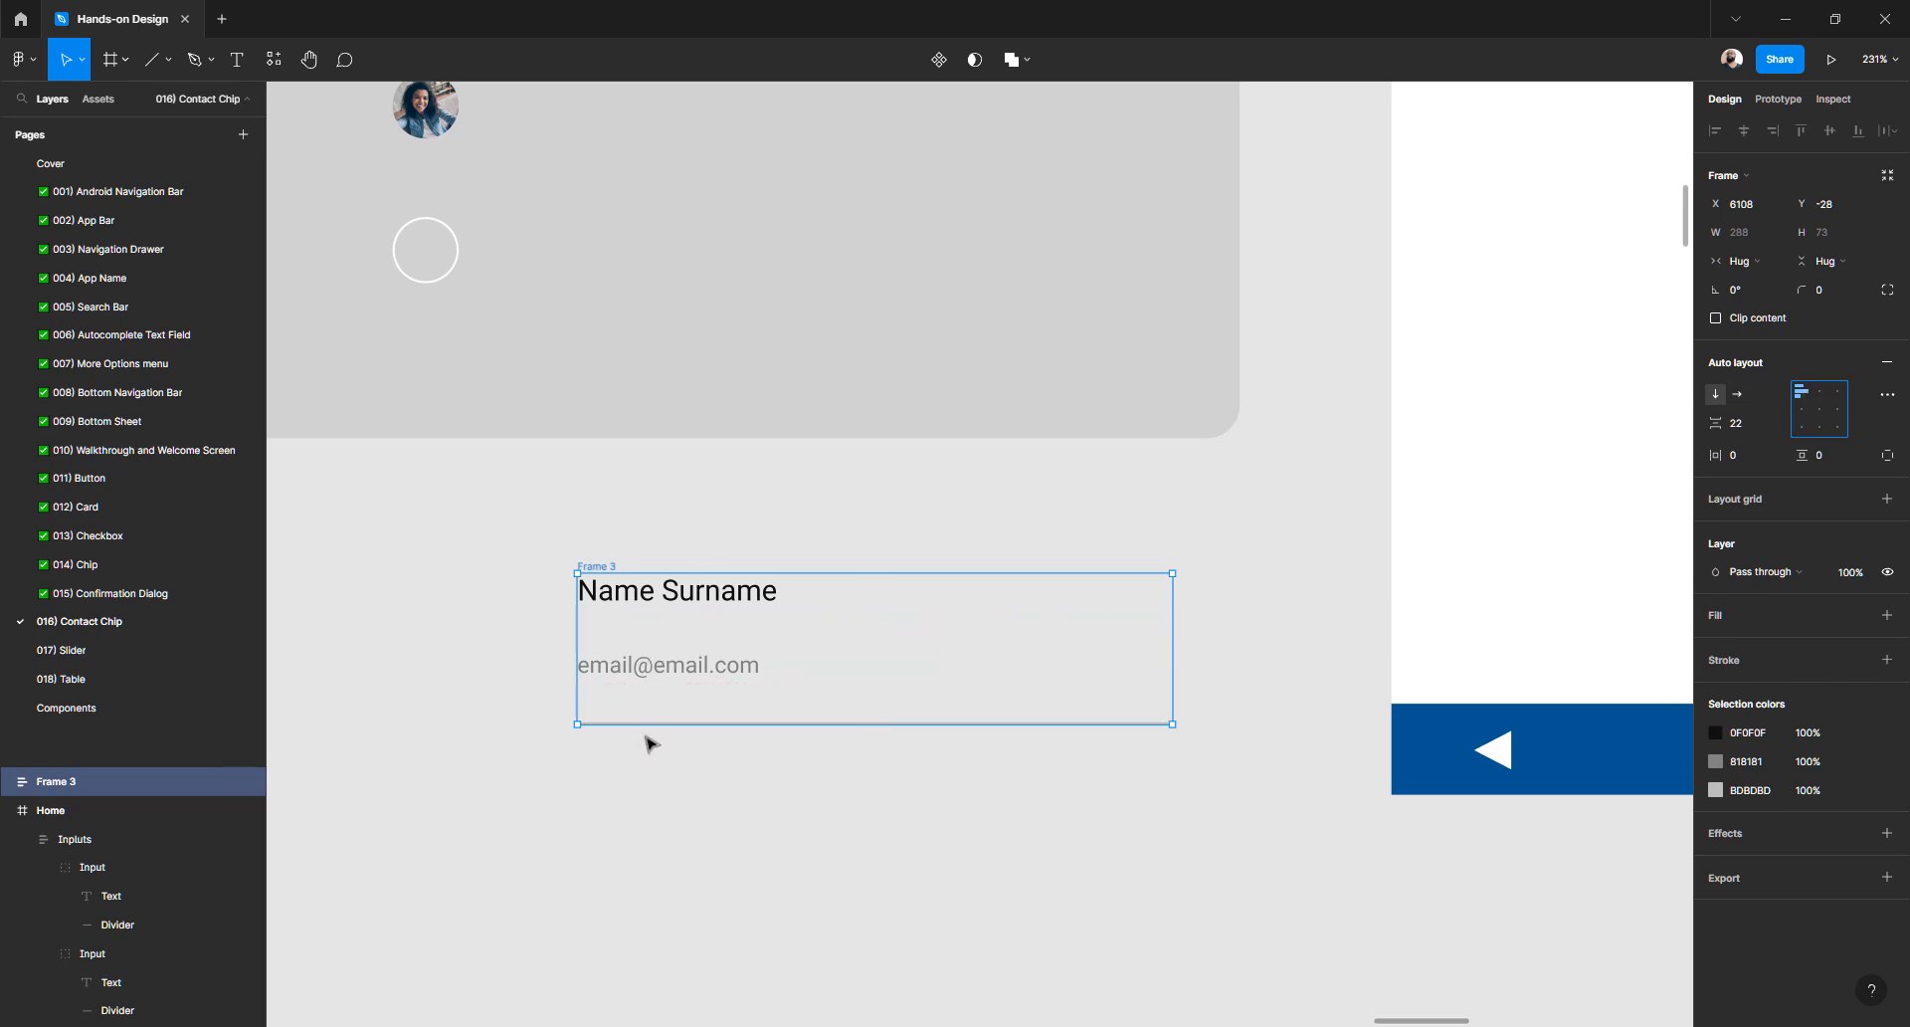
{"action": "left_click", "coordinate": [1751, 432]}
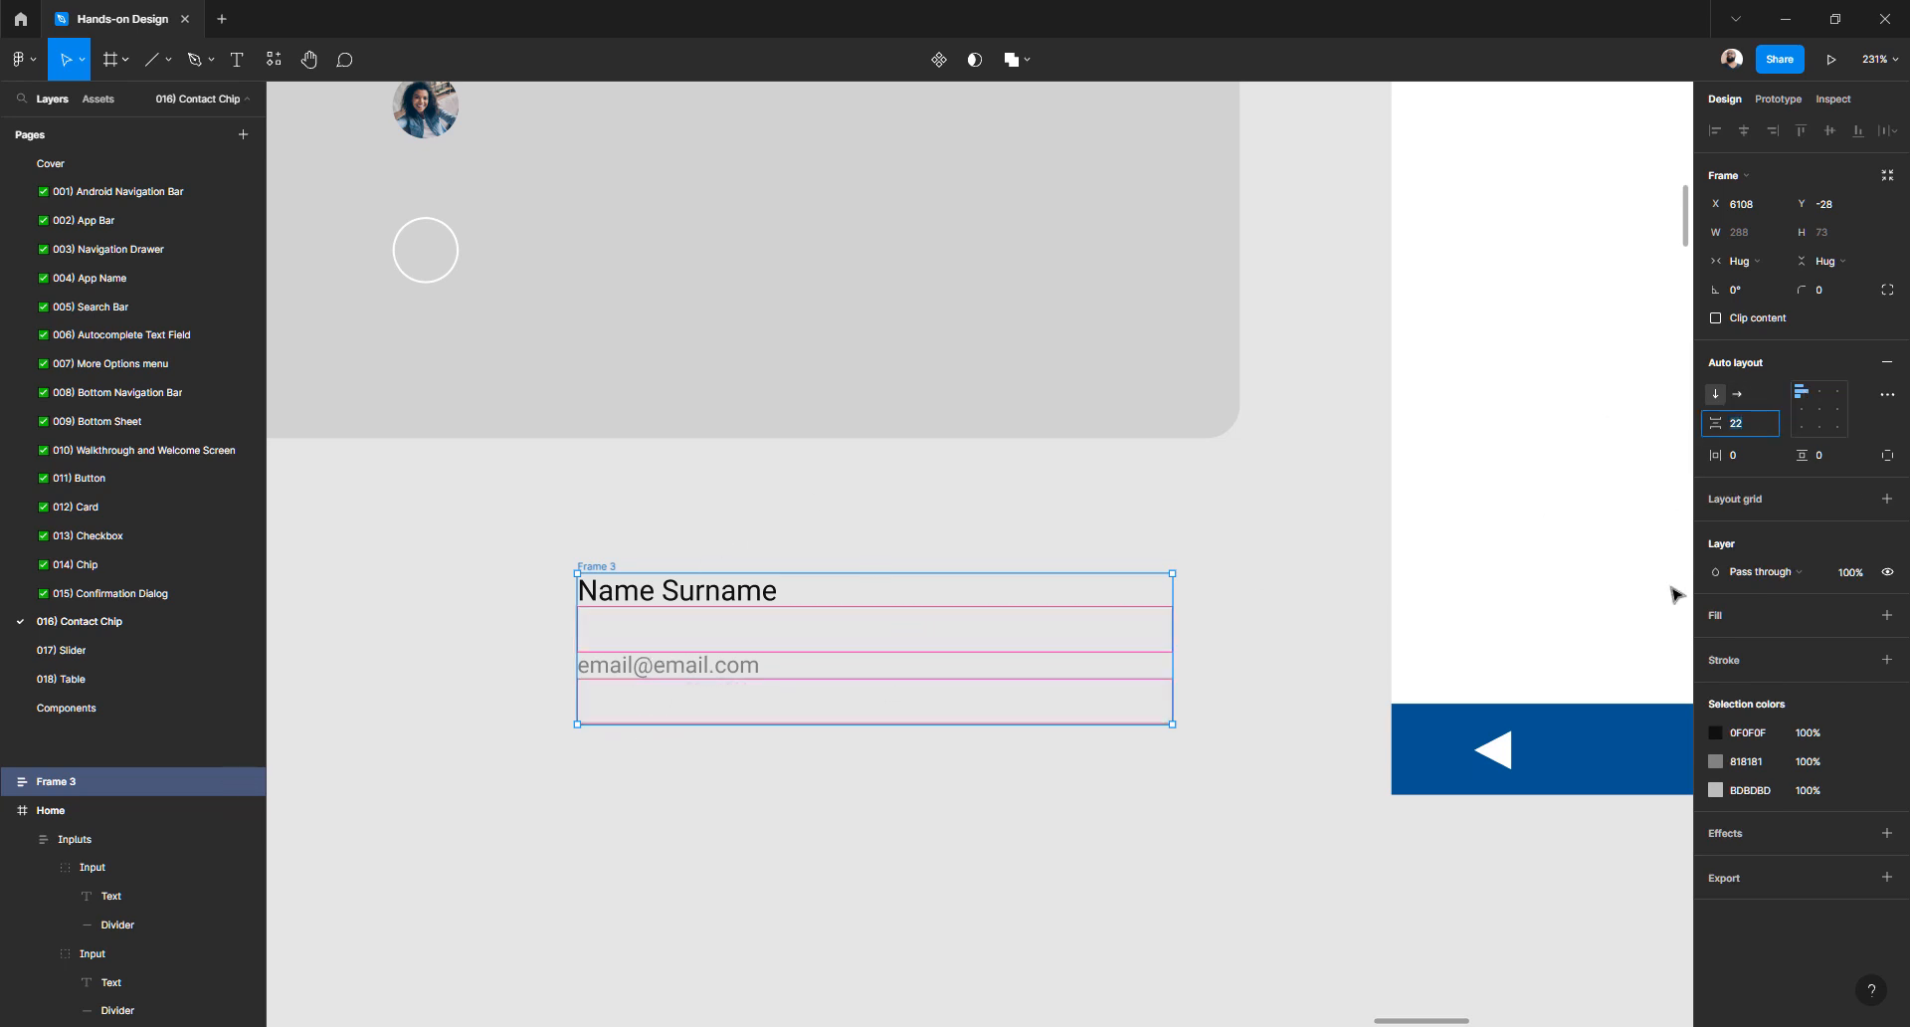
{"action": "type", "text": "8"}
{"action": "key", "text": "Return"}
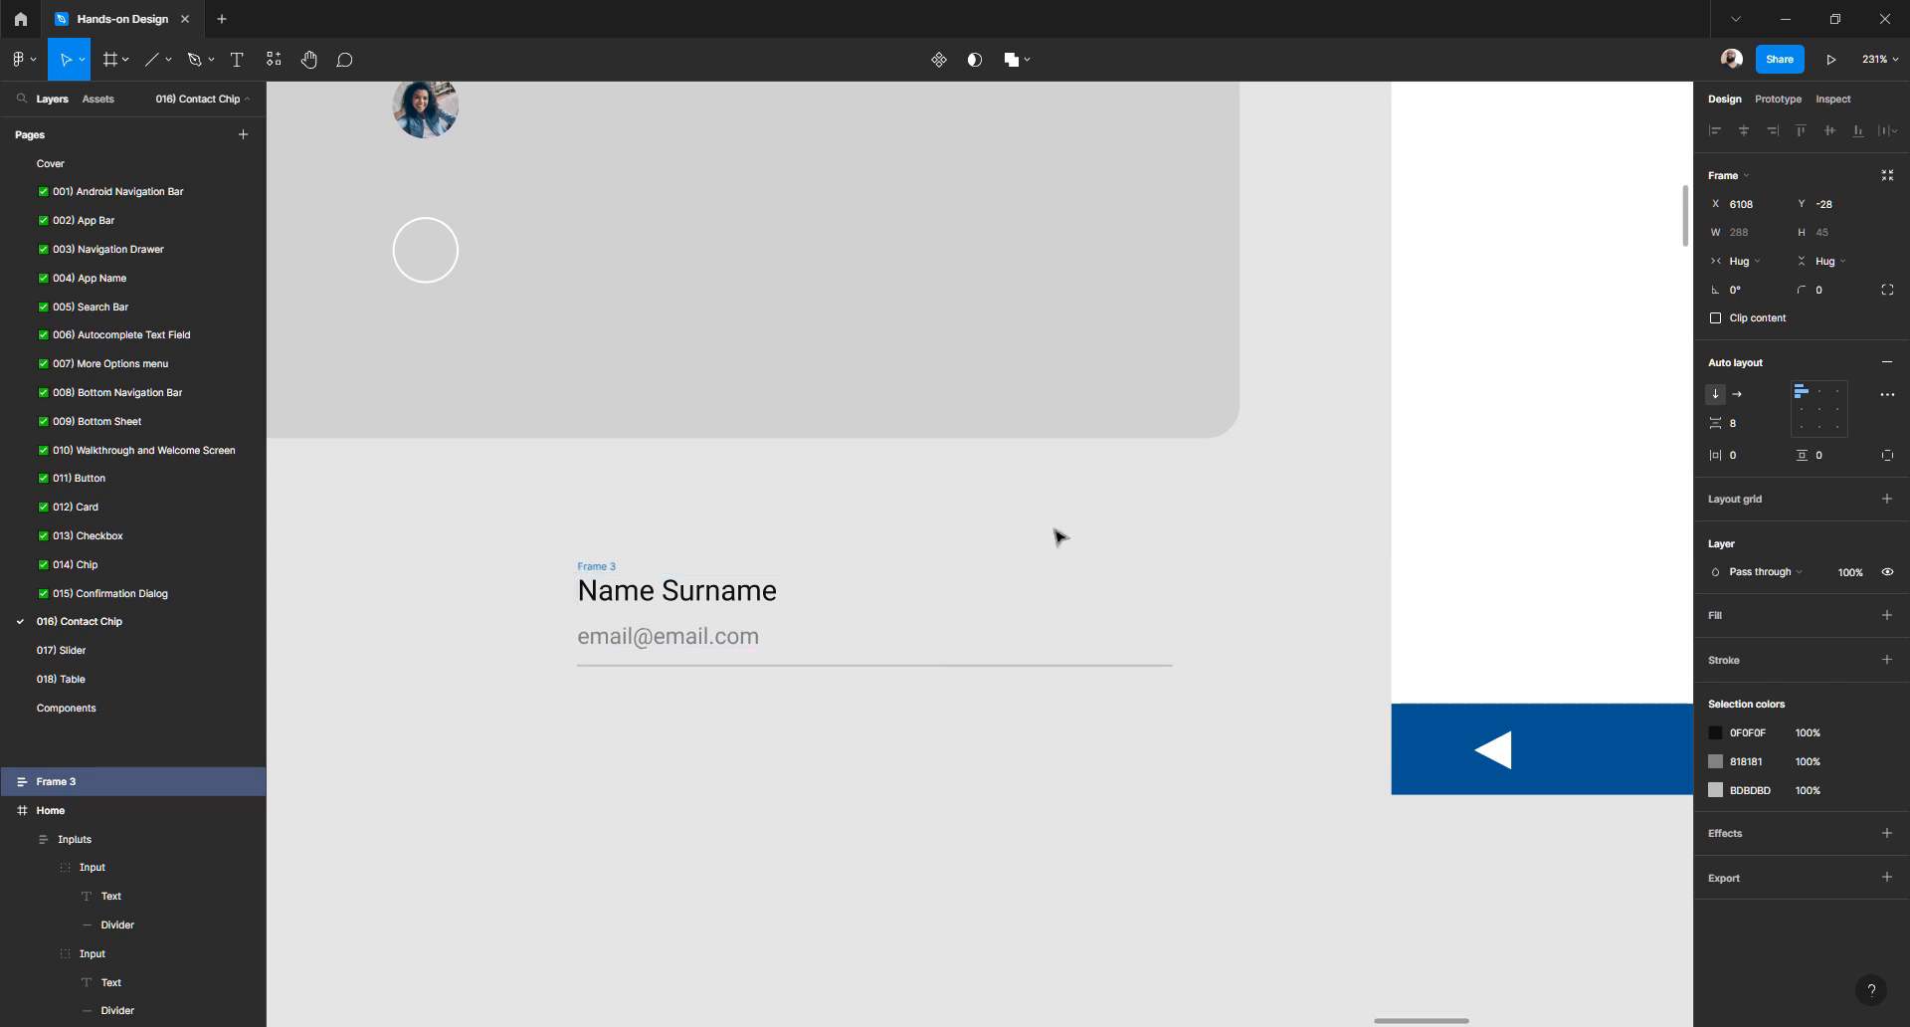
{"action": "left_click", "coordinate": [611, 763]}
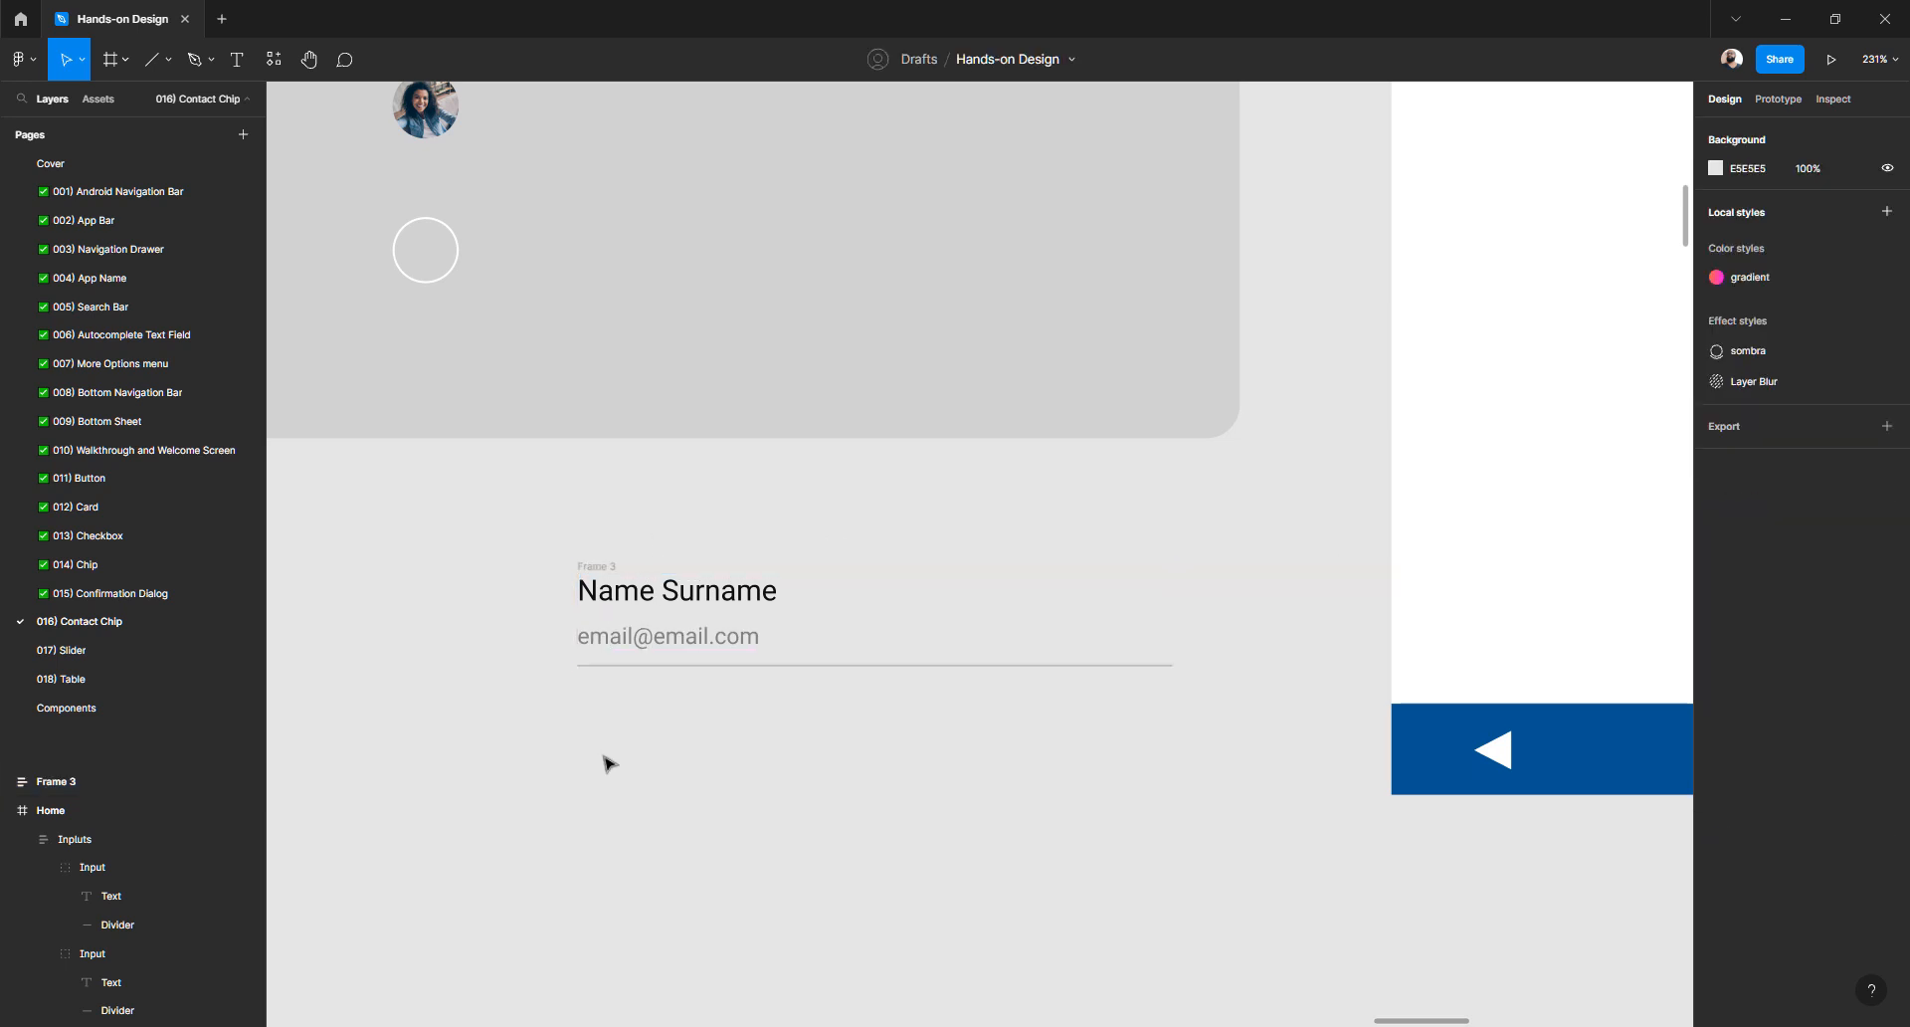
{"action": "scroll", "coordinate": [564, 746], "scroll_direction": "up", "scroll_amount": 3}
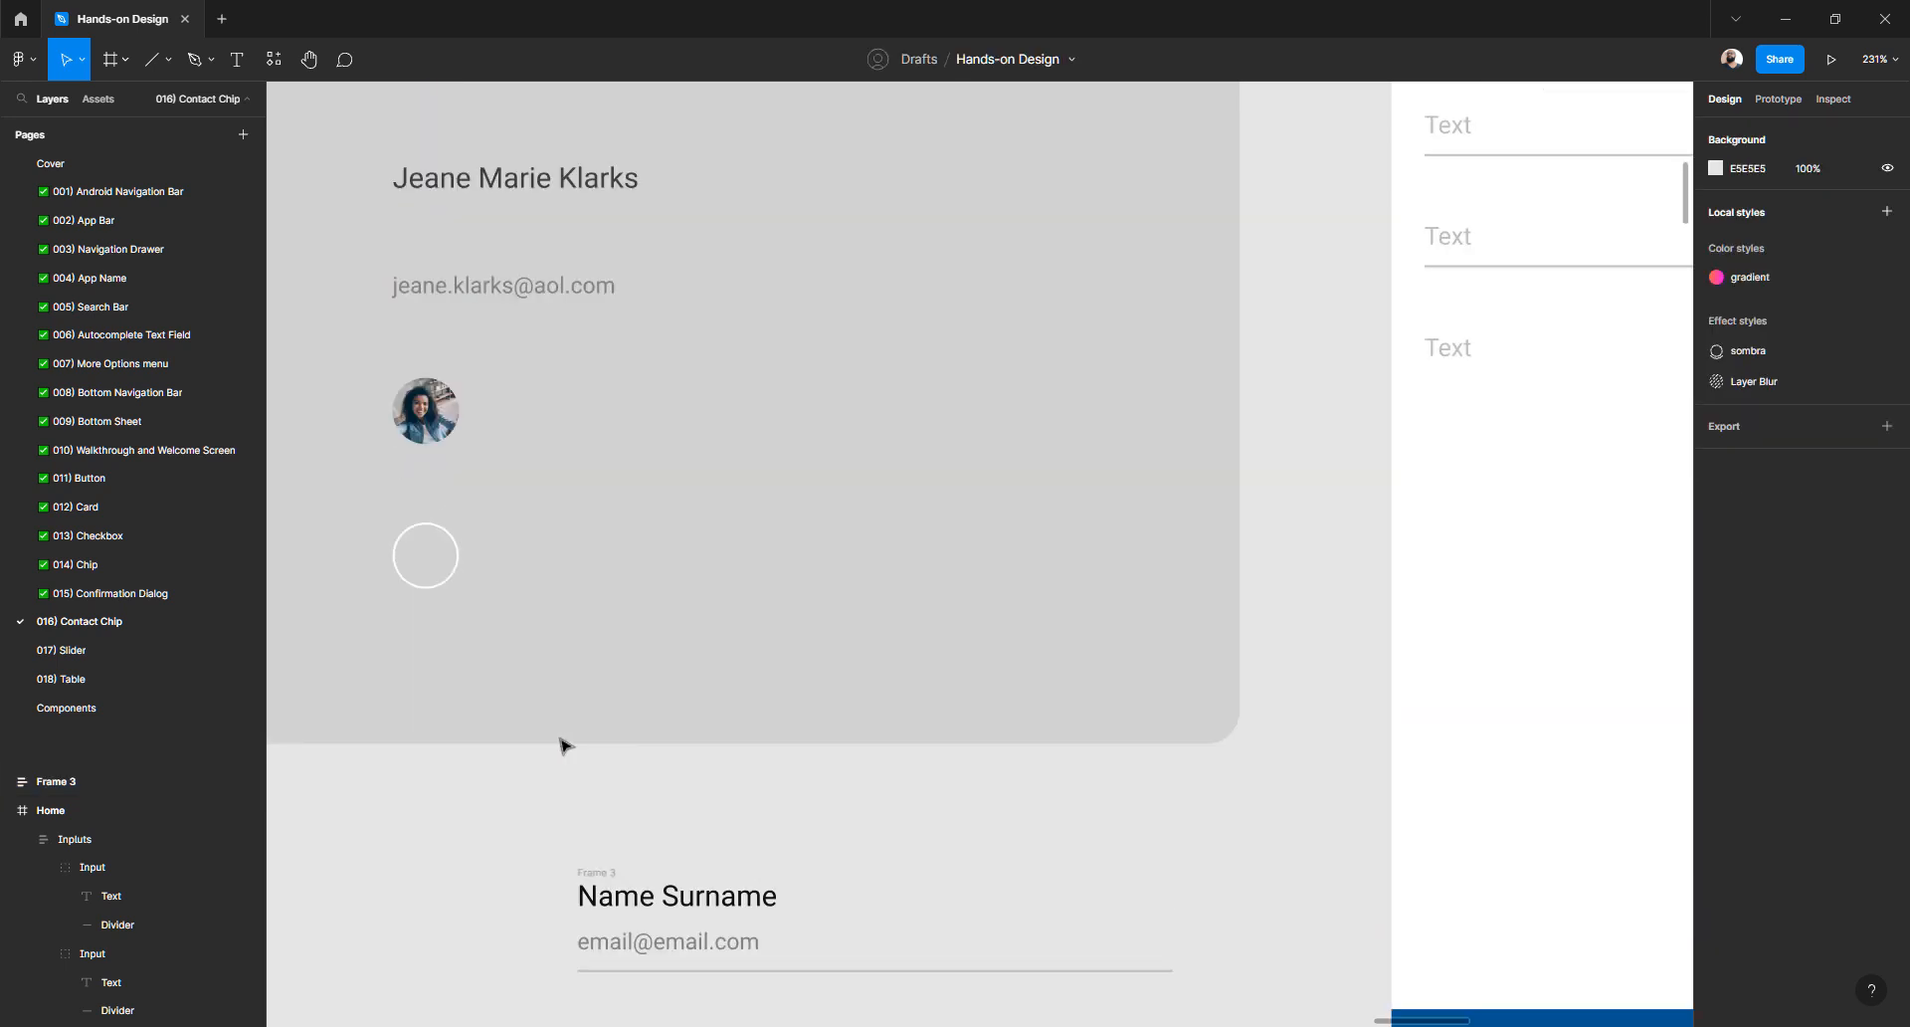
{"action": "scroll", "coordinate": [564, 746], "scroll_direction": "down", "scroll_amount": 4}
{"action": "left_click", "coordinate": [615, 480]}
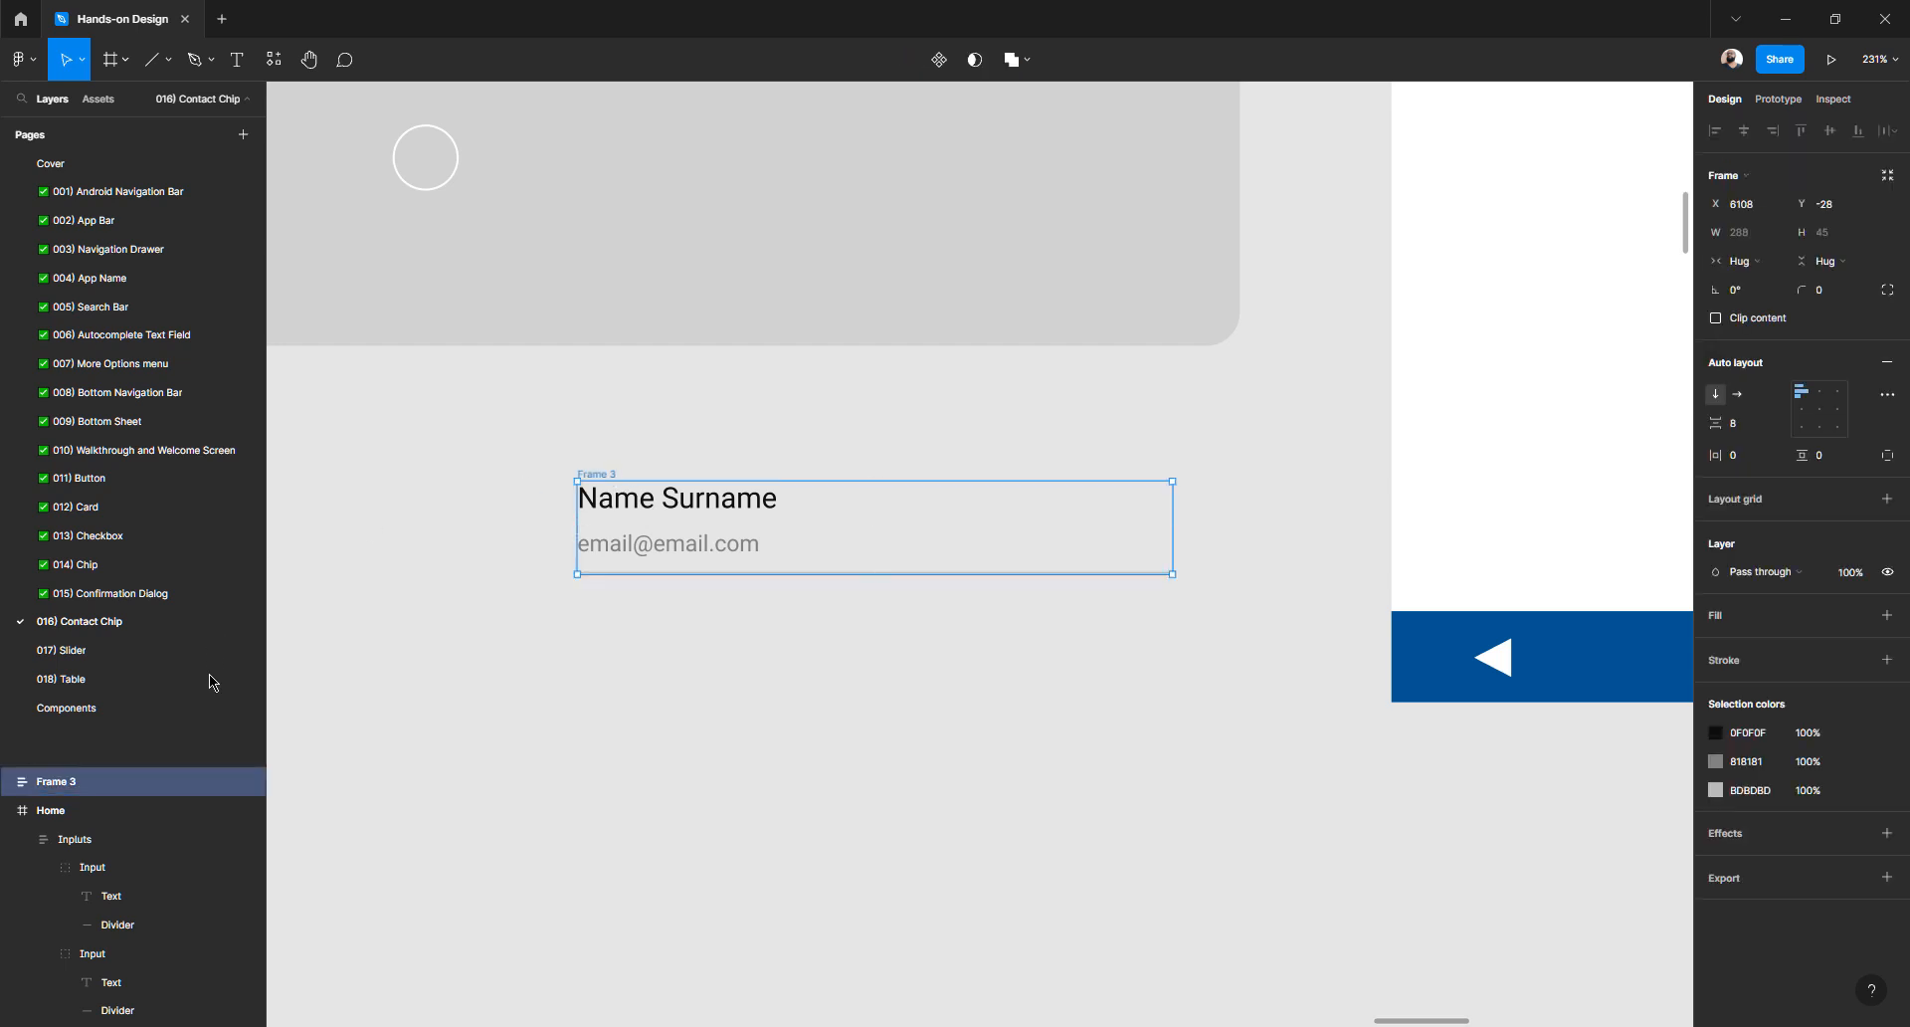
{"action": "scroll", "coordinate": [547, 693], "scroll_direction": "up", "scroll_amount": 3}
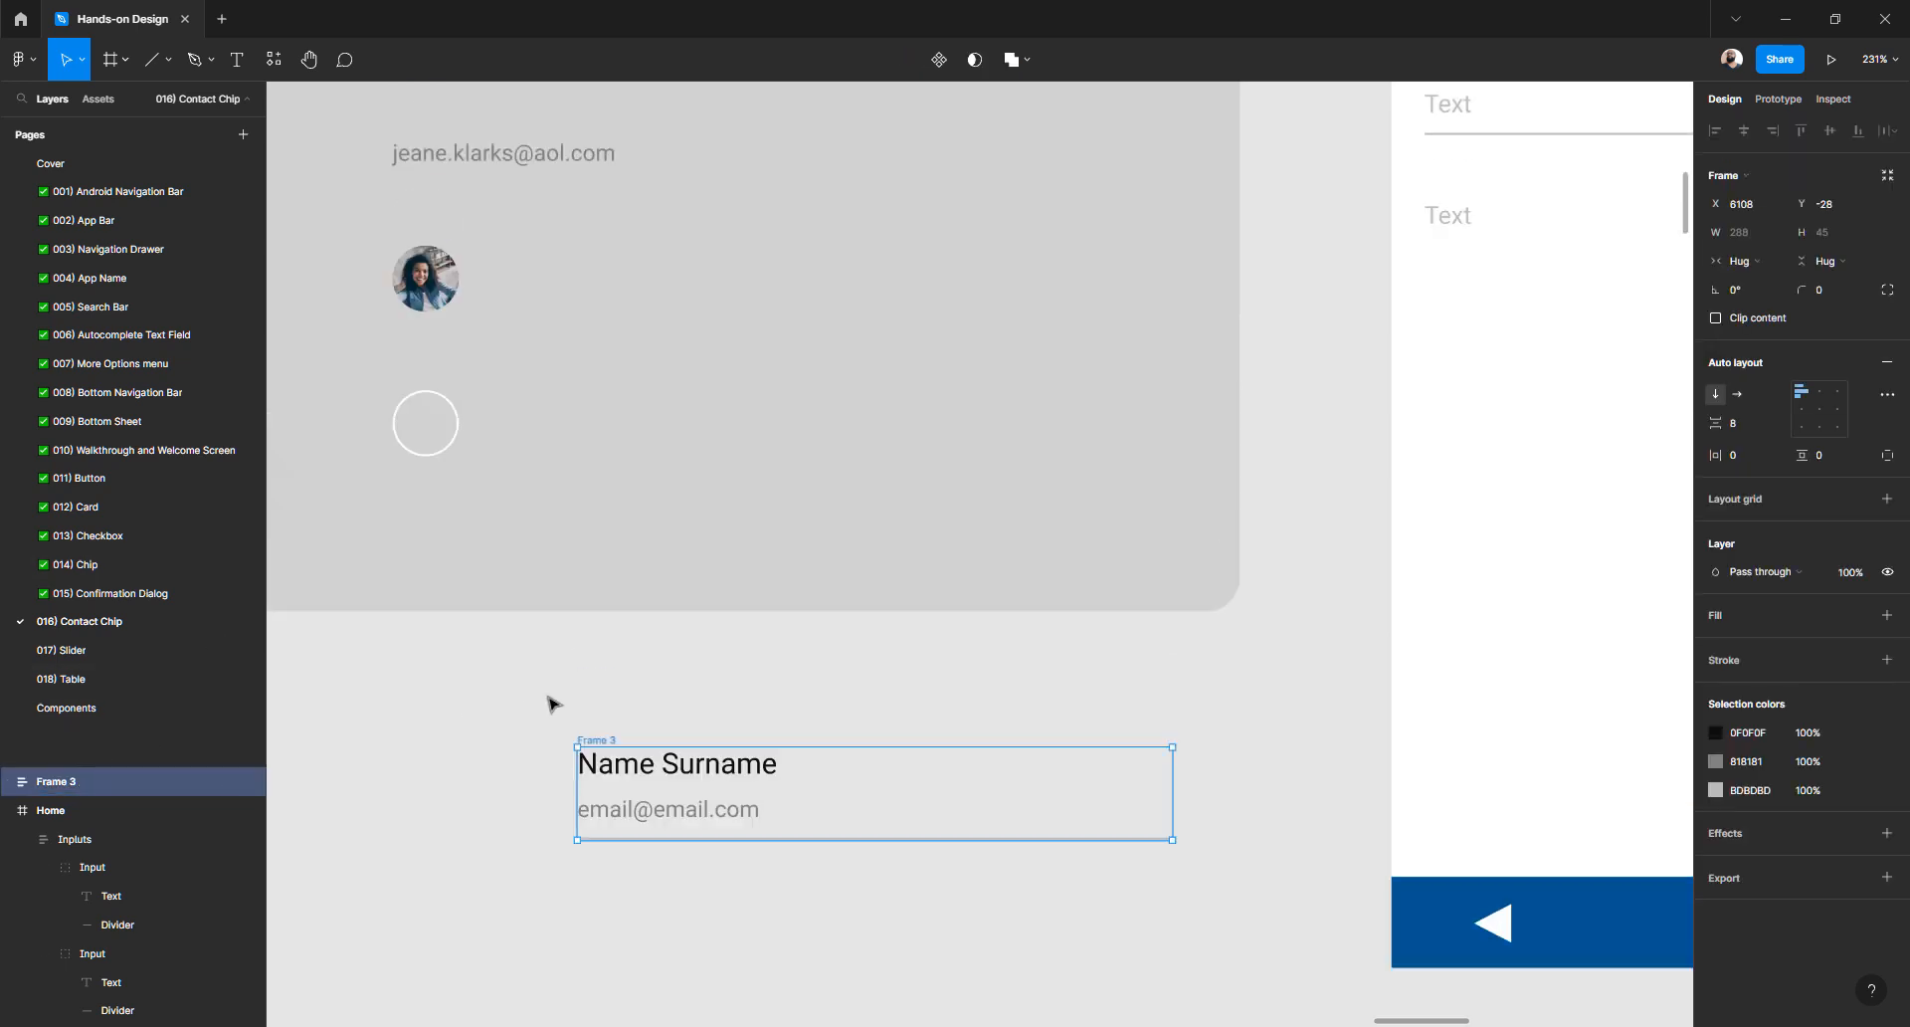
{"action": "left_click", "coordinate": [435, 696]}
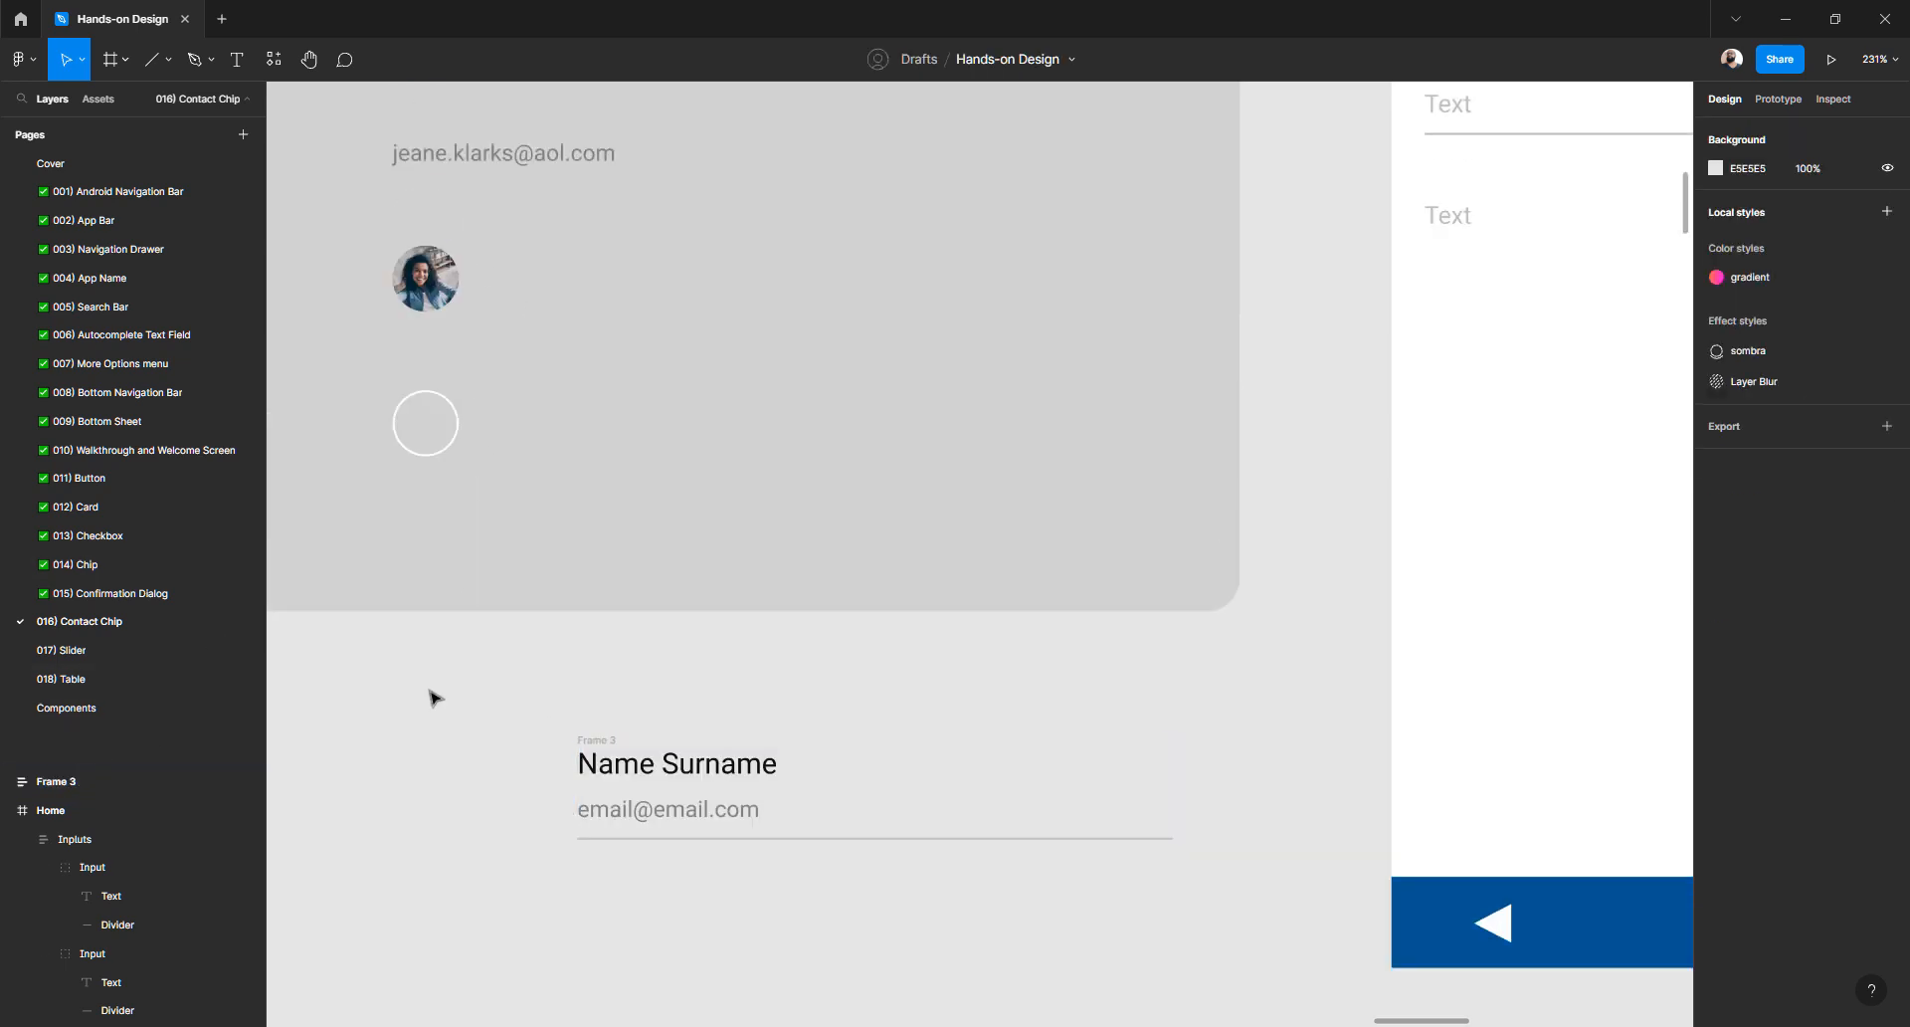
{"action": "scroll", "coordinate": [576, 687], "scroll_direction": "left", "scroll_amount": 3}
{"action": "left_click", "coordinate": [600, 290]}
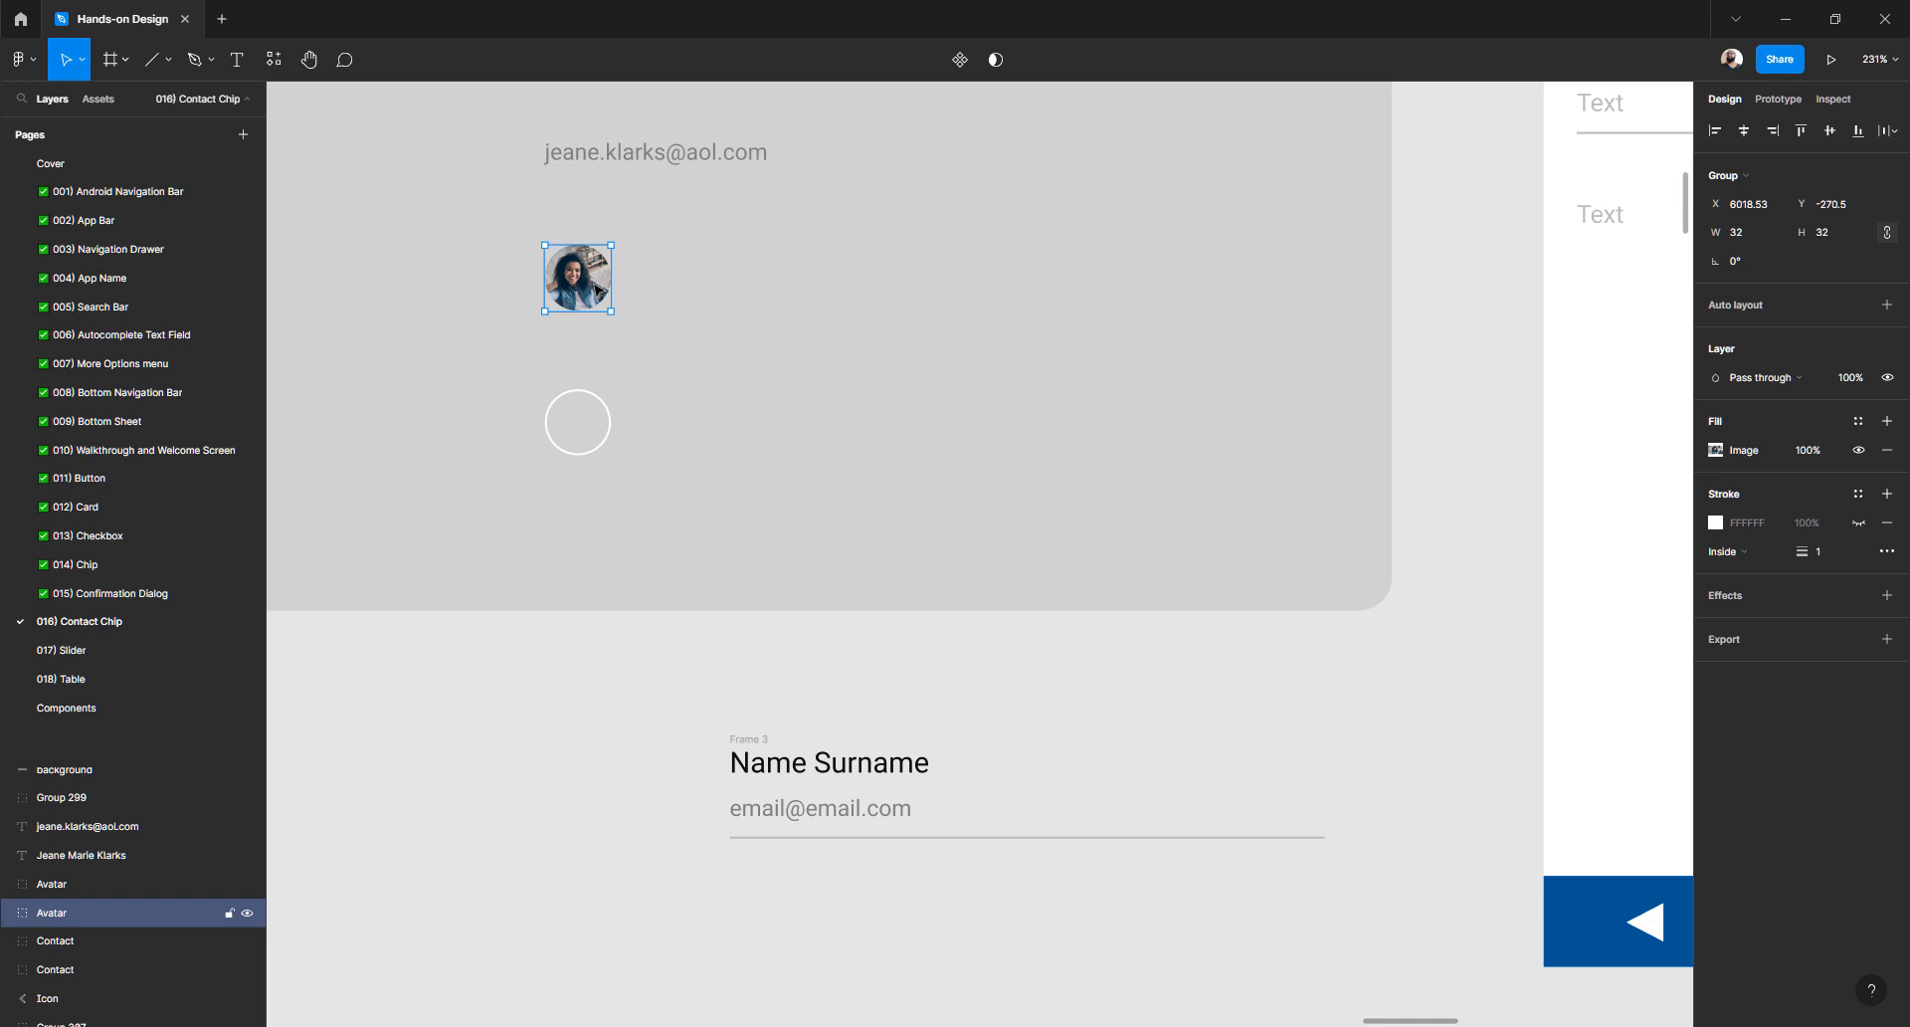
- Copy the empty grey avatar circle down beside the Name Surname text
{"action": "left_click", "coordinate": [554, 657]}
{"action": "left_click", "coordinate": [587, 295]}
{"action": "left_click", "coordinate": [682, 673]}
{"action": "left_click_drag", "start_coordinate": [683, 672], "coordinate": [755, 639]}
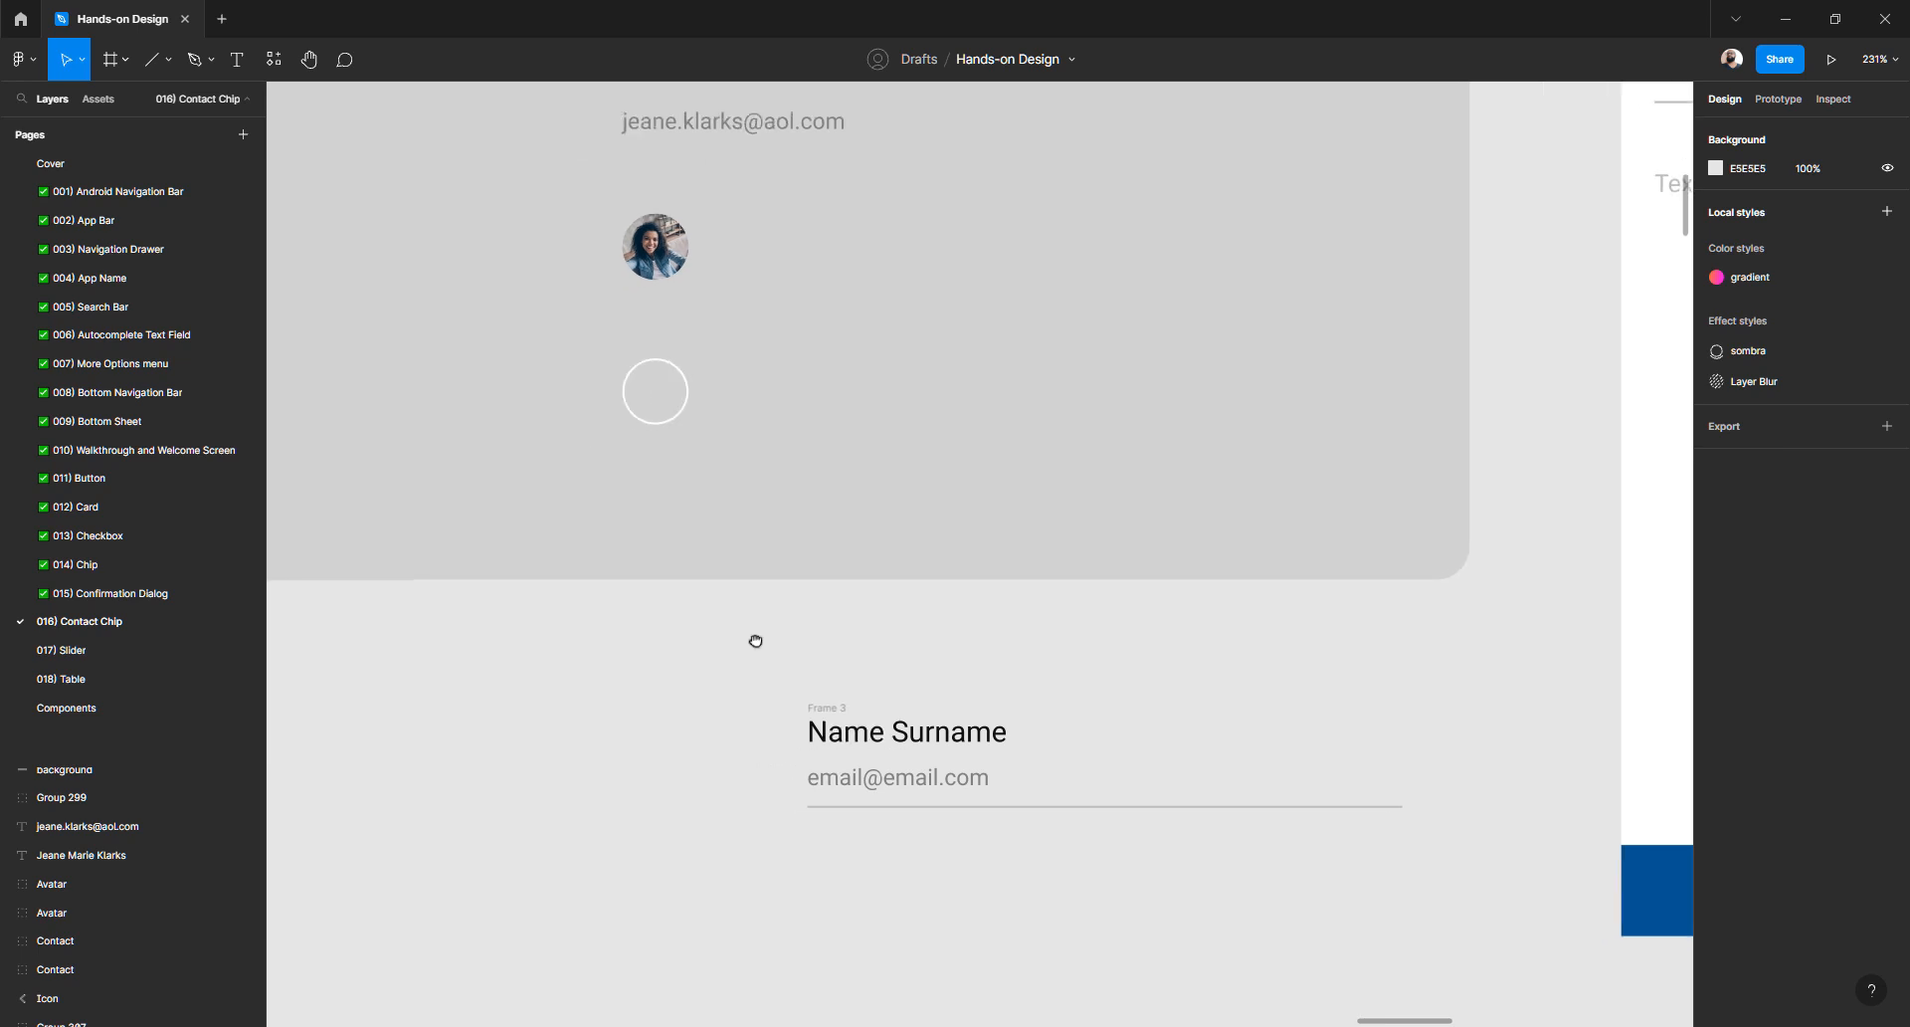
{"action": "left_click", "coordinate": [674, 395]}
{"action": "left_click_drag", "start_coordinate": [674, 395], "coordinate": [756, 749]}
{"action": "left_click", "coordinate": [687, 772]}
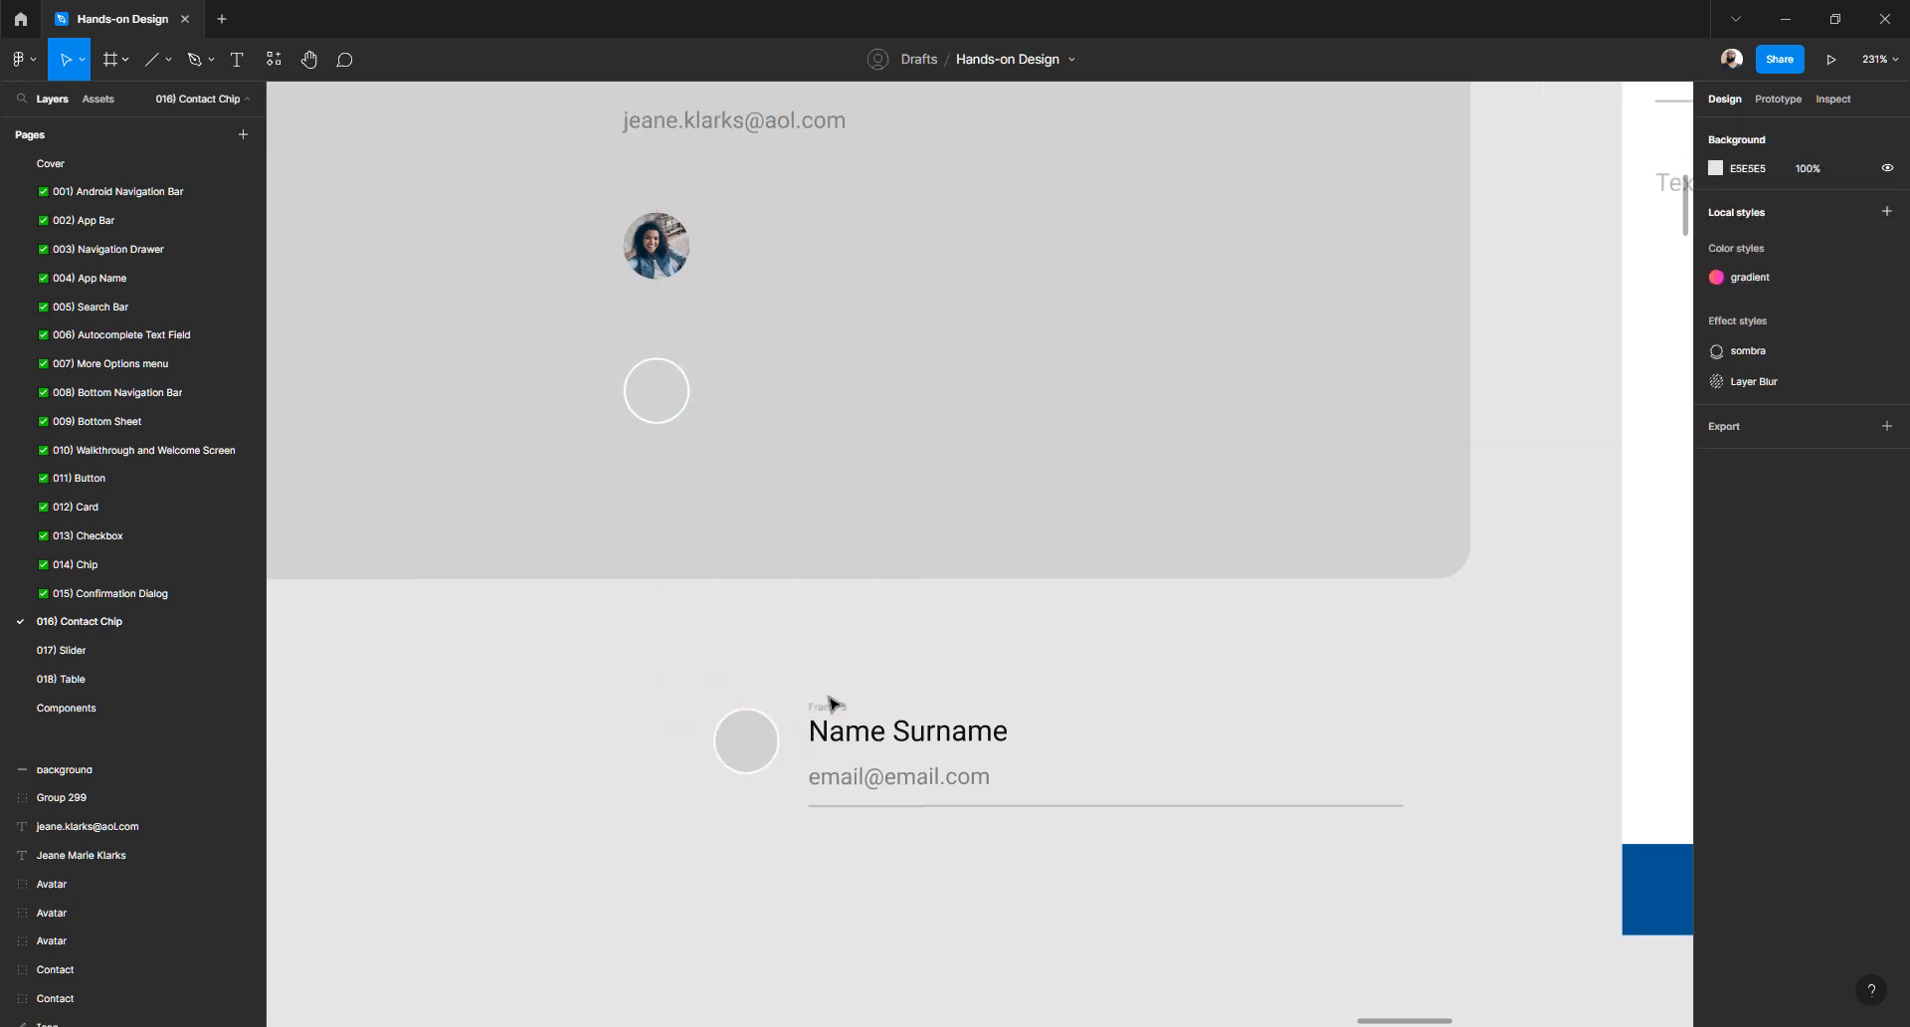
- Nudge Frame 3, holding the name, email and divider, slightly right and up
{"action": "scroll", "coordinate": [830, 703], "scroll_direction": "down", "scroll_amount": 3}
{"action": "left_click", "coordinate": [849, 609]}
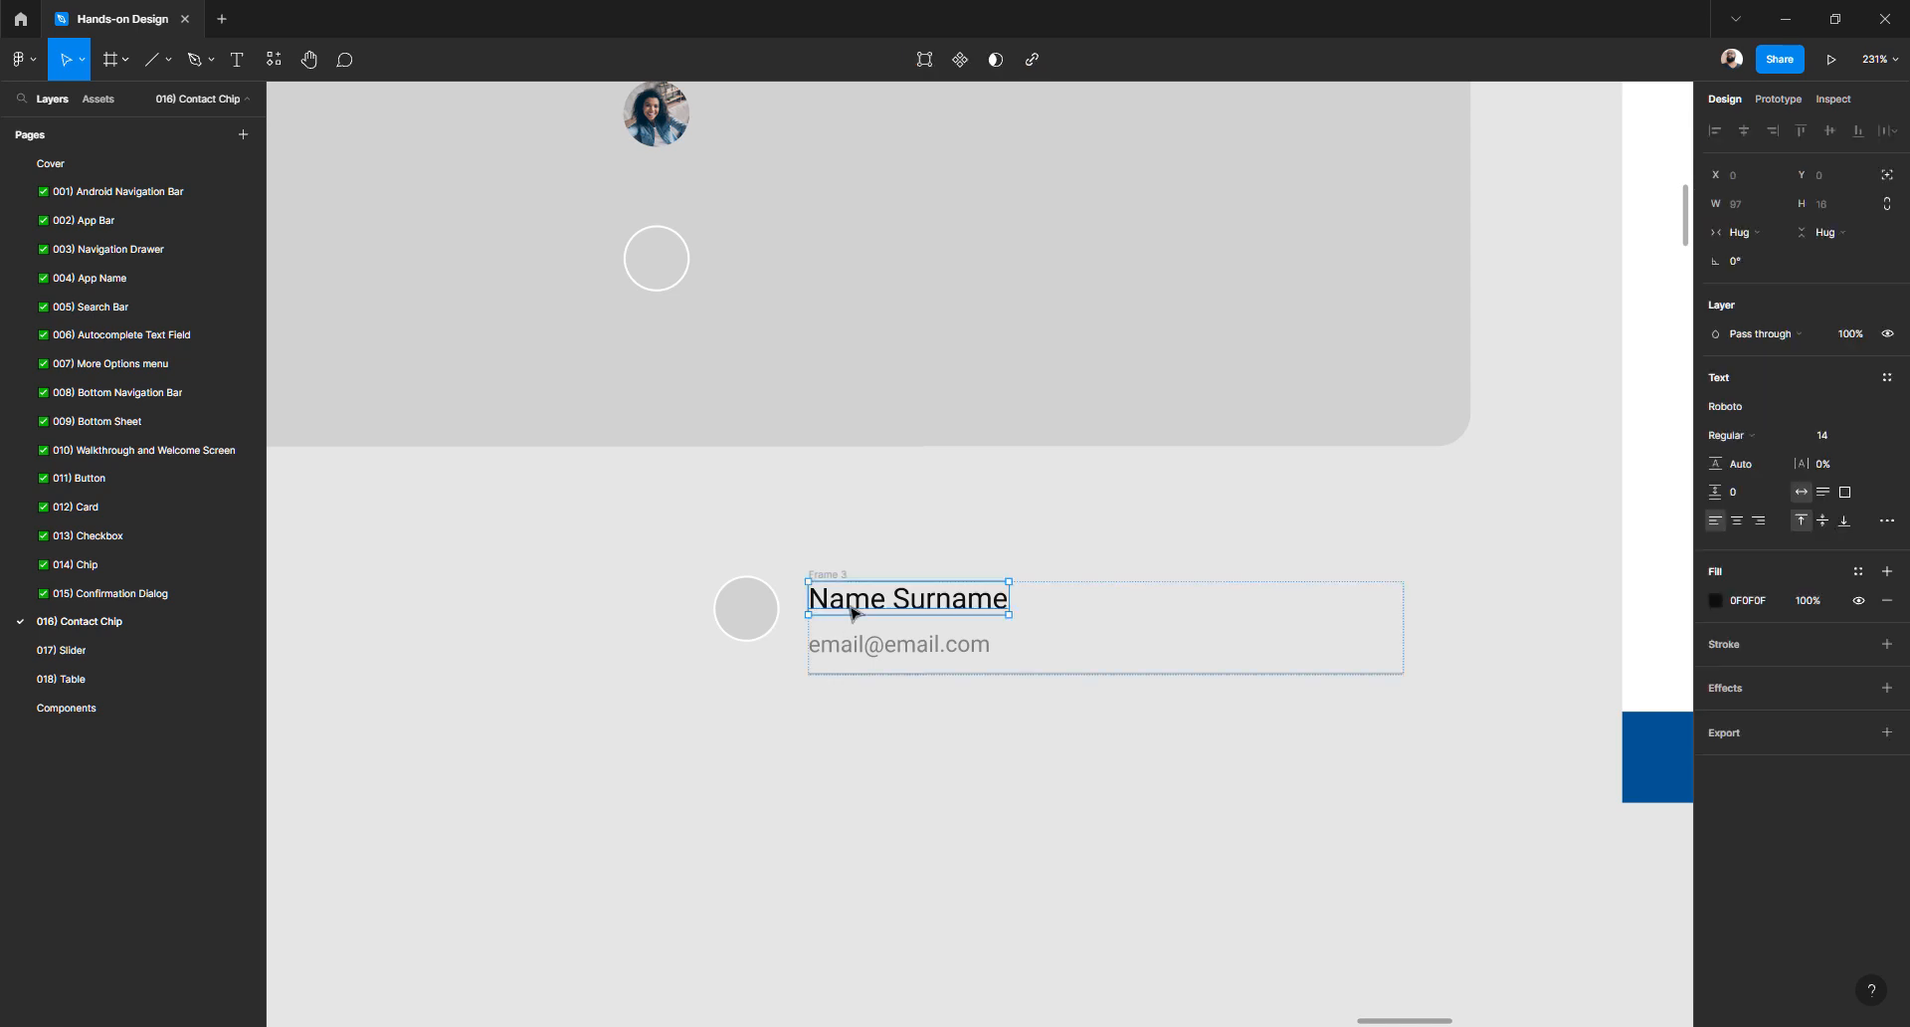
{"action": "left_click", "coordinate": [831, 557]}
{"action": "left_click", "coordinate": [838, 602]}
{"action": "left_click", "coordinate": [841, 652]}
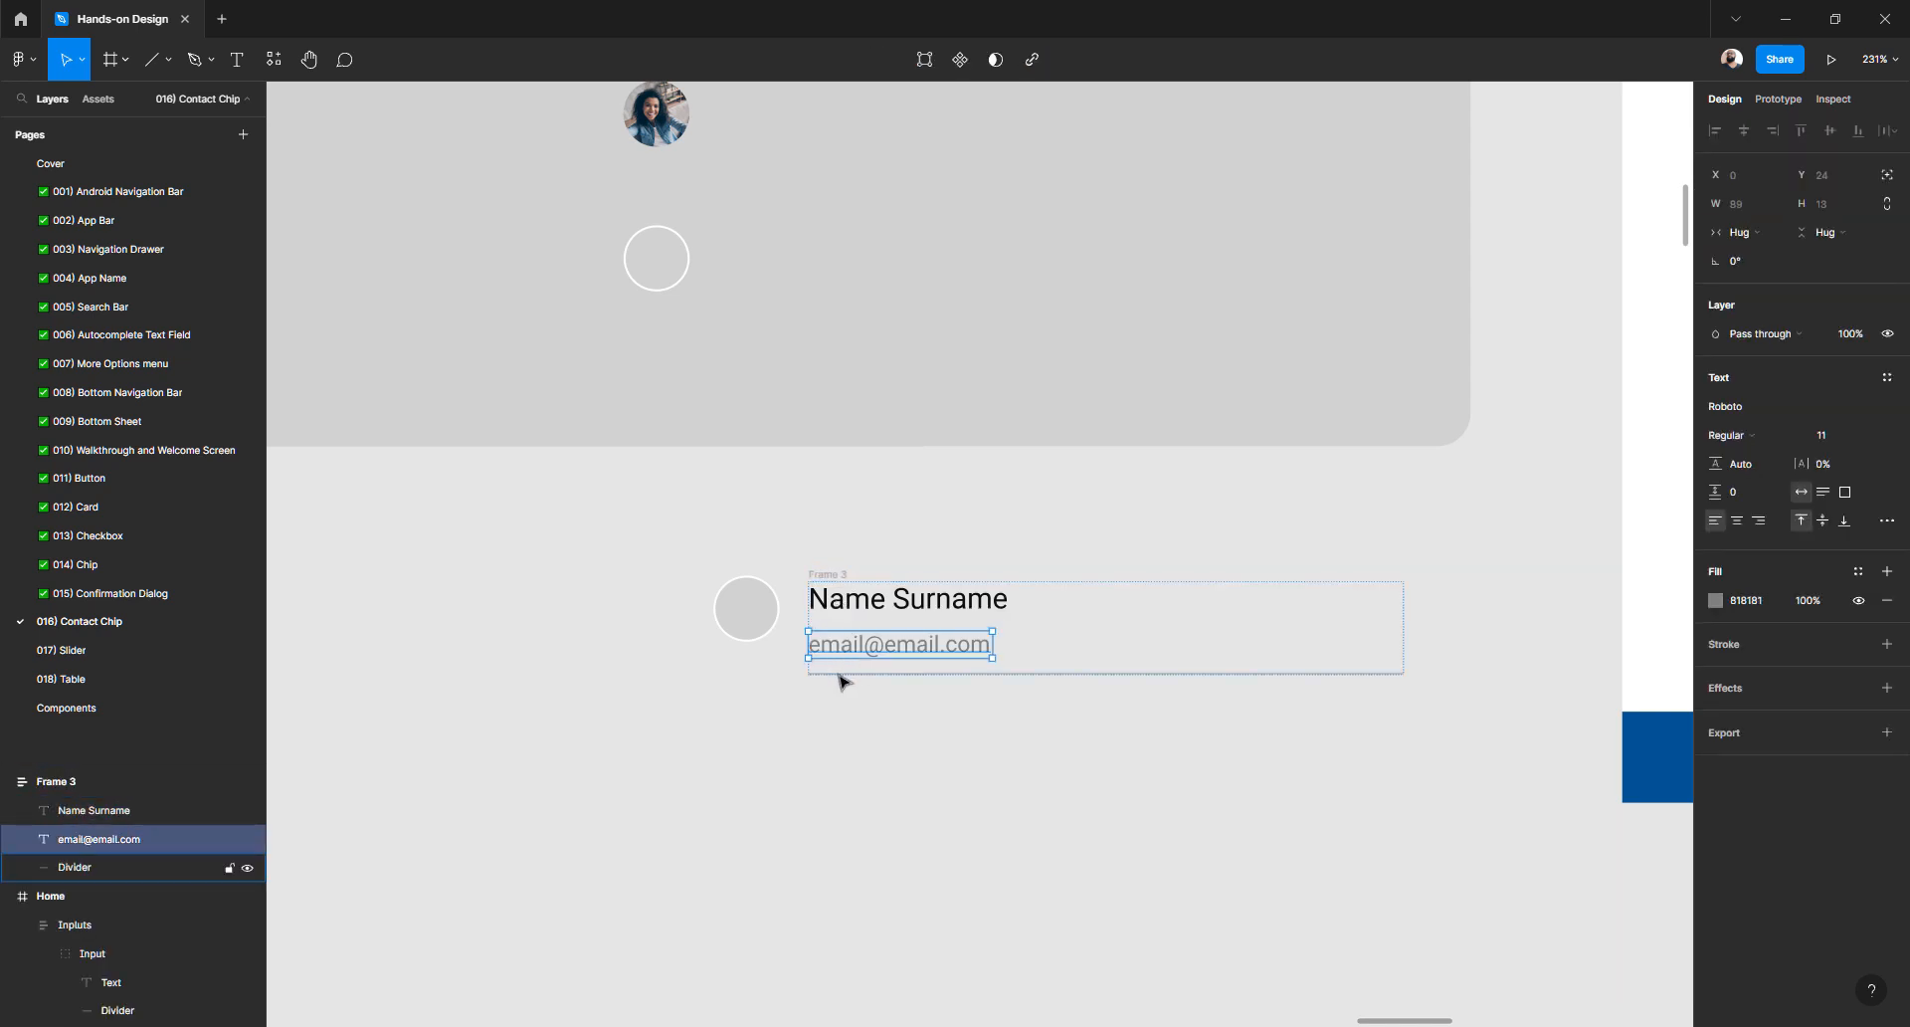
{"action": "left_click", "coordinate": [840, 676]}
{"action": "left_click", "coordinate": [823, 742]}
{"action": "left_click", "coordinate": [843, 579]}
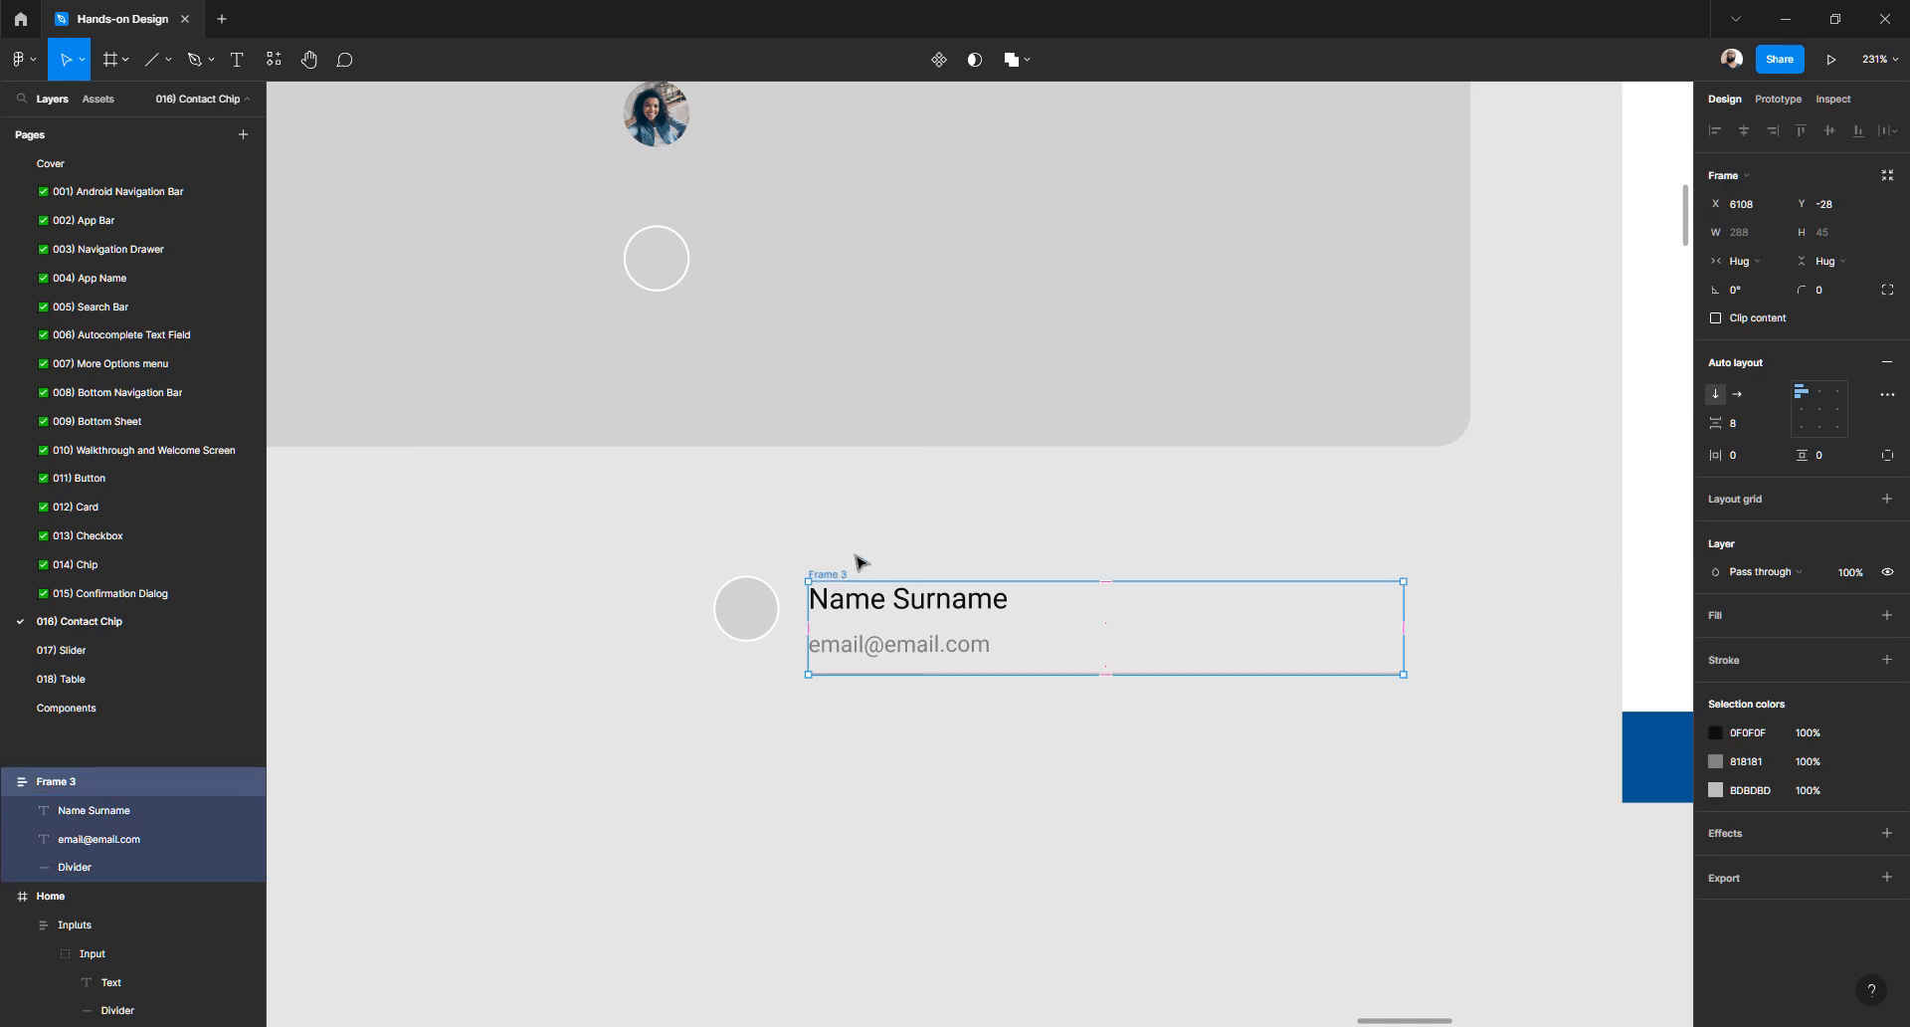
{"action": "left_click_drag", "start_coordinate": [855, 585], "coordinate": [880, 566]}
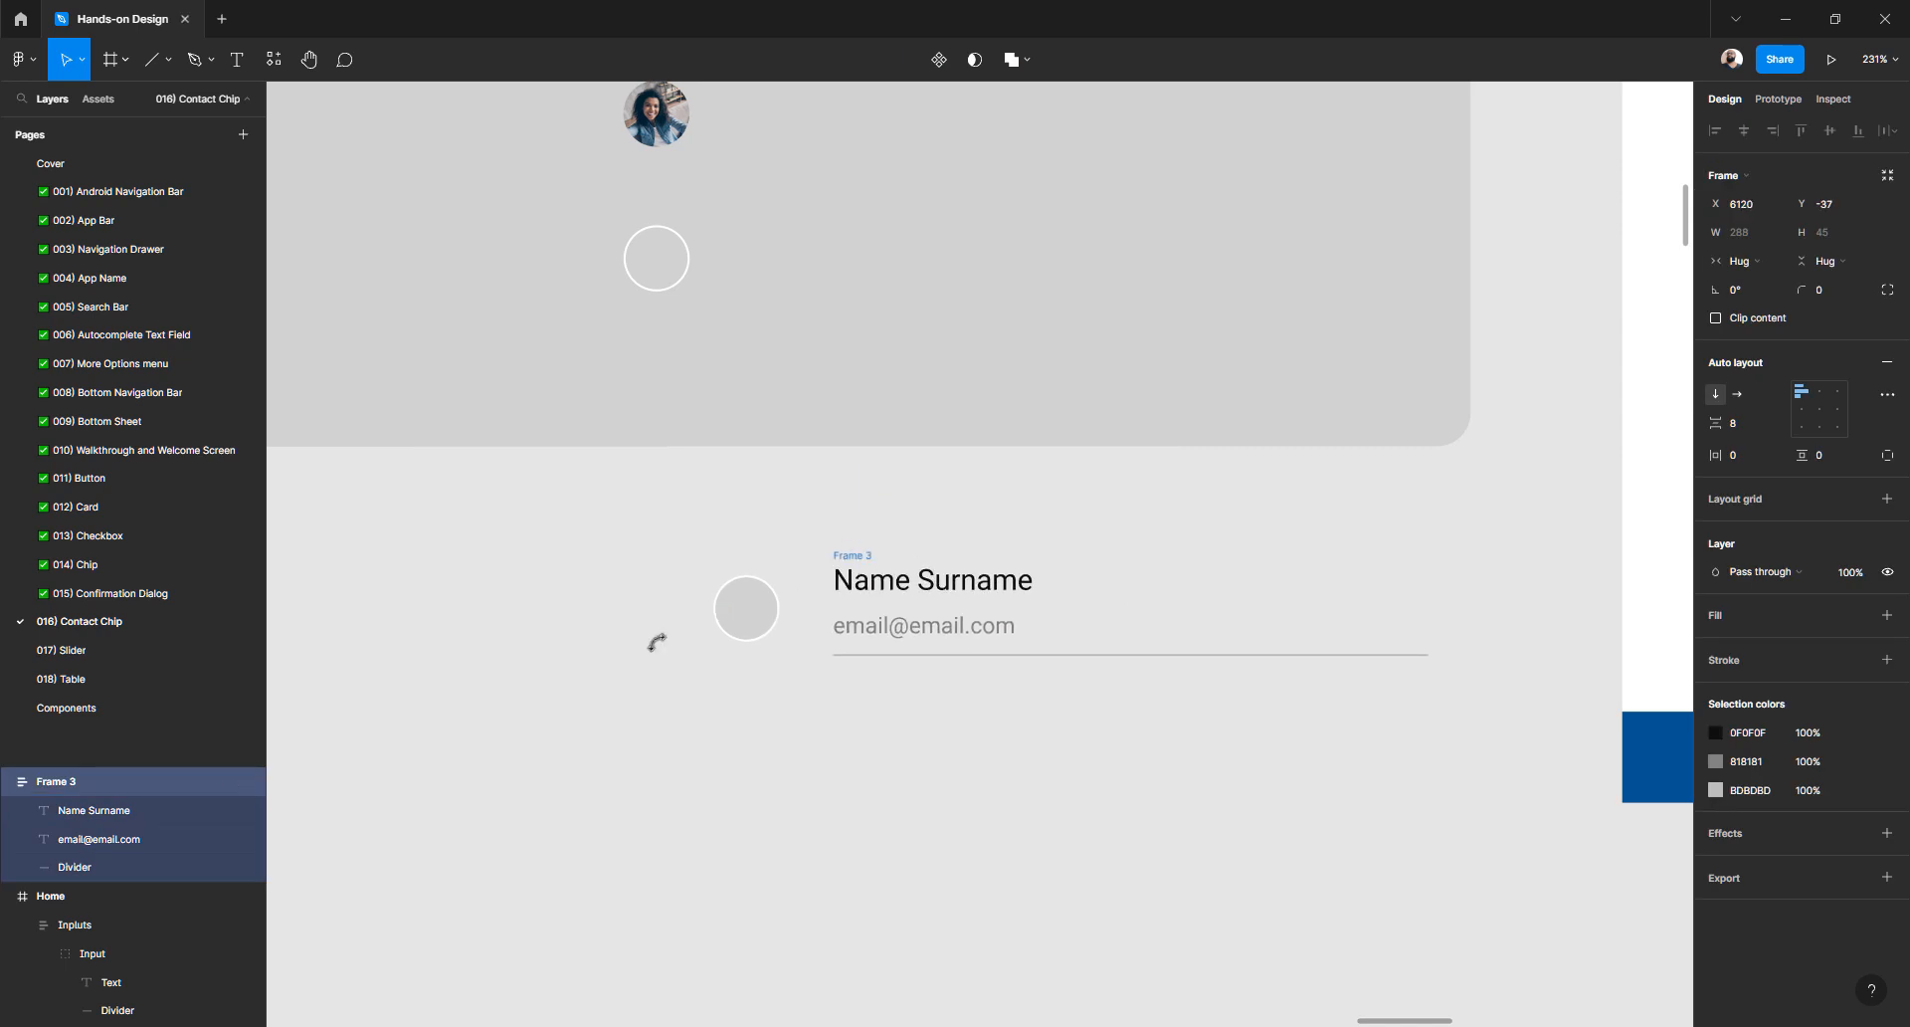
- Rename Frame 3 to 'Contact chip'
{"action": "double_click", "coordinate": [82, 782]}
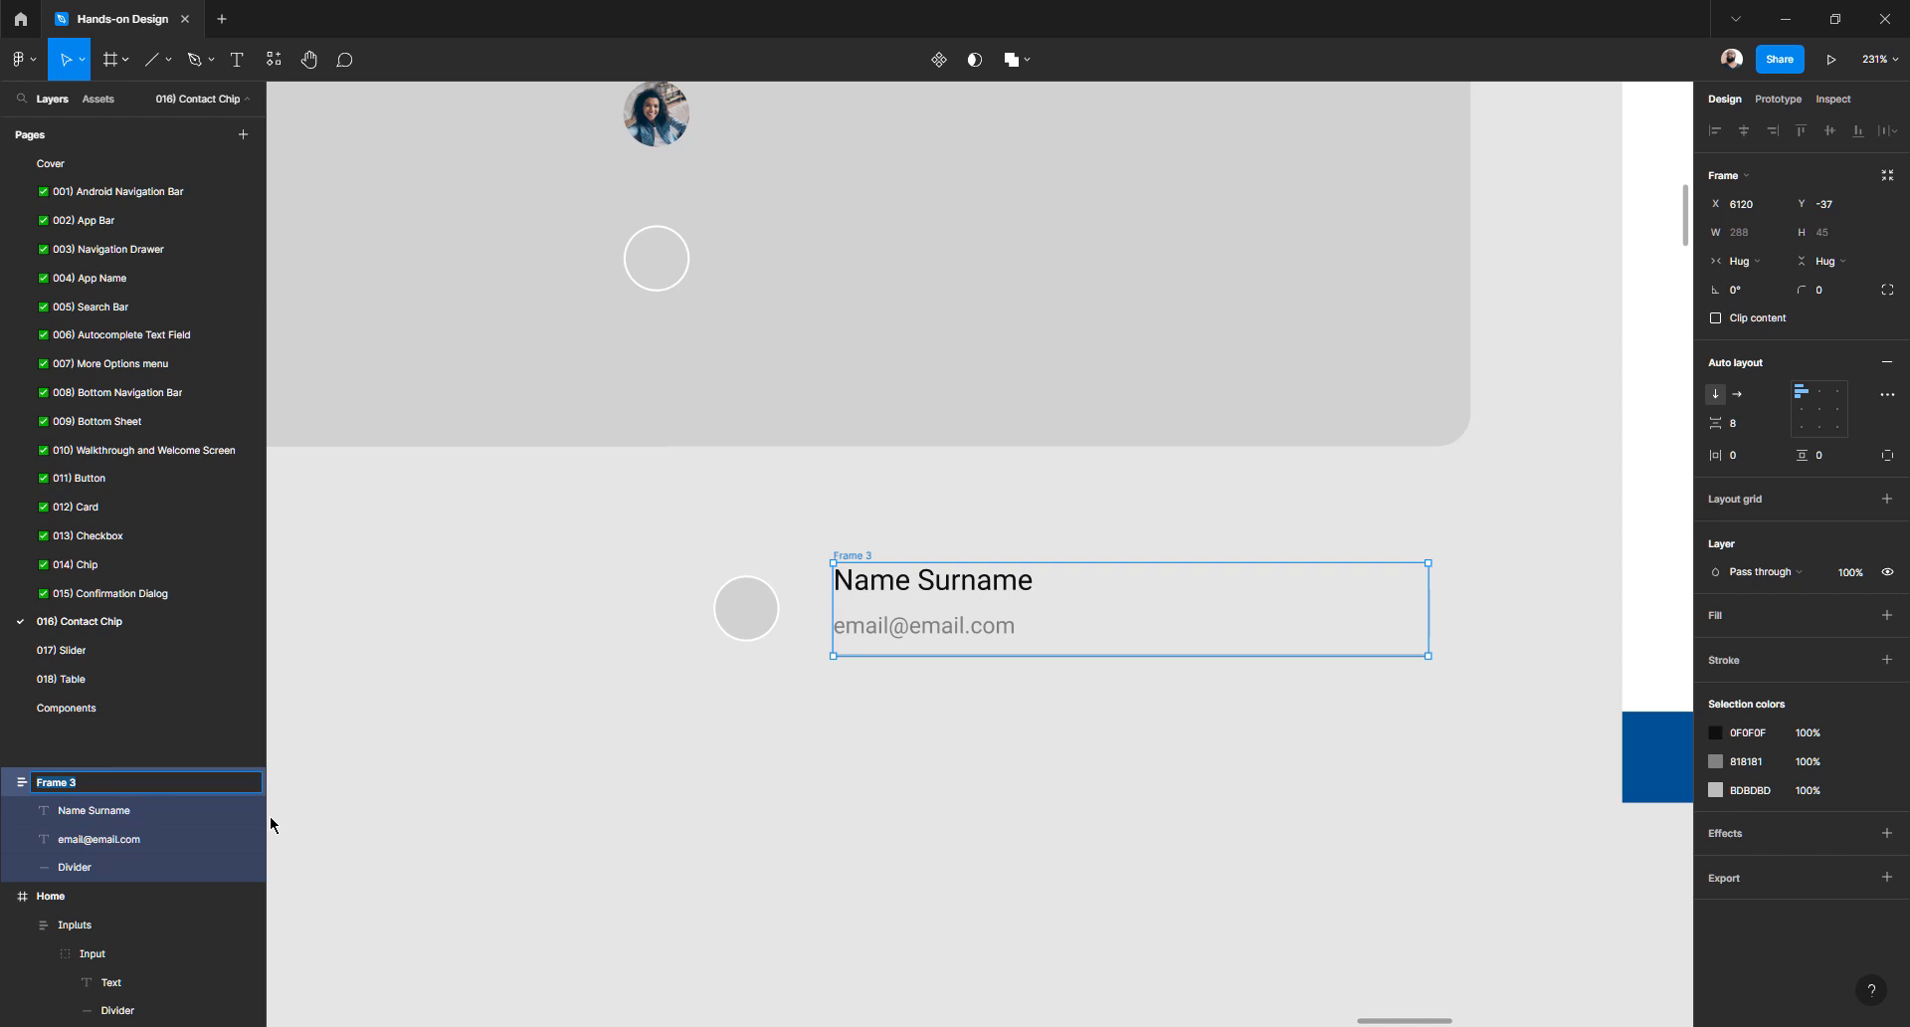
{"action": "type", "text": "Contact chip"}
{"action": "key", "text": "Return"}
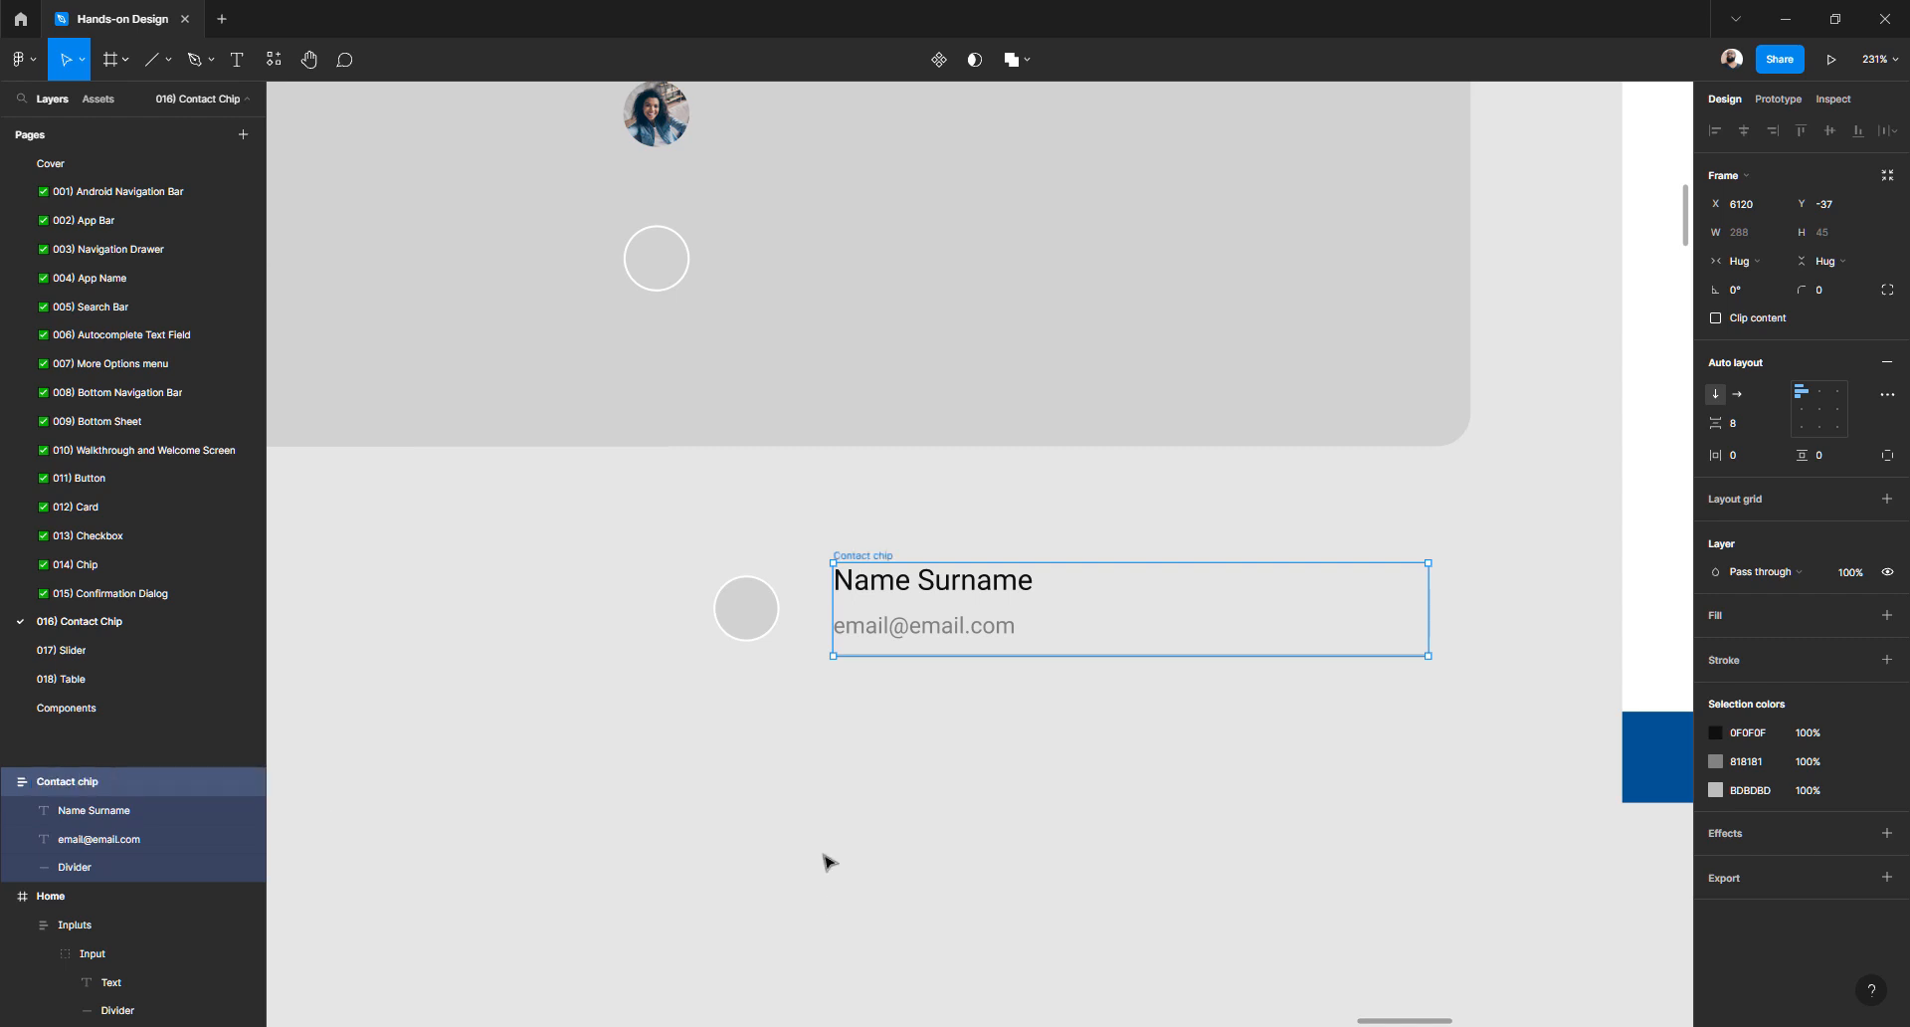
- Drag the grey avatar circle into the Contact chip, then back out to its left
{"action": "left_click", "coordinate": [823, 862]}
{"action": "left_click", "coordinate": [742, 613]}
{"action": "left_click_drag", "start_coordinate": [903, 582], "coordinate": [919, 581]}
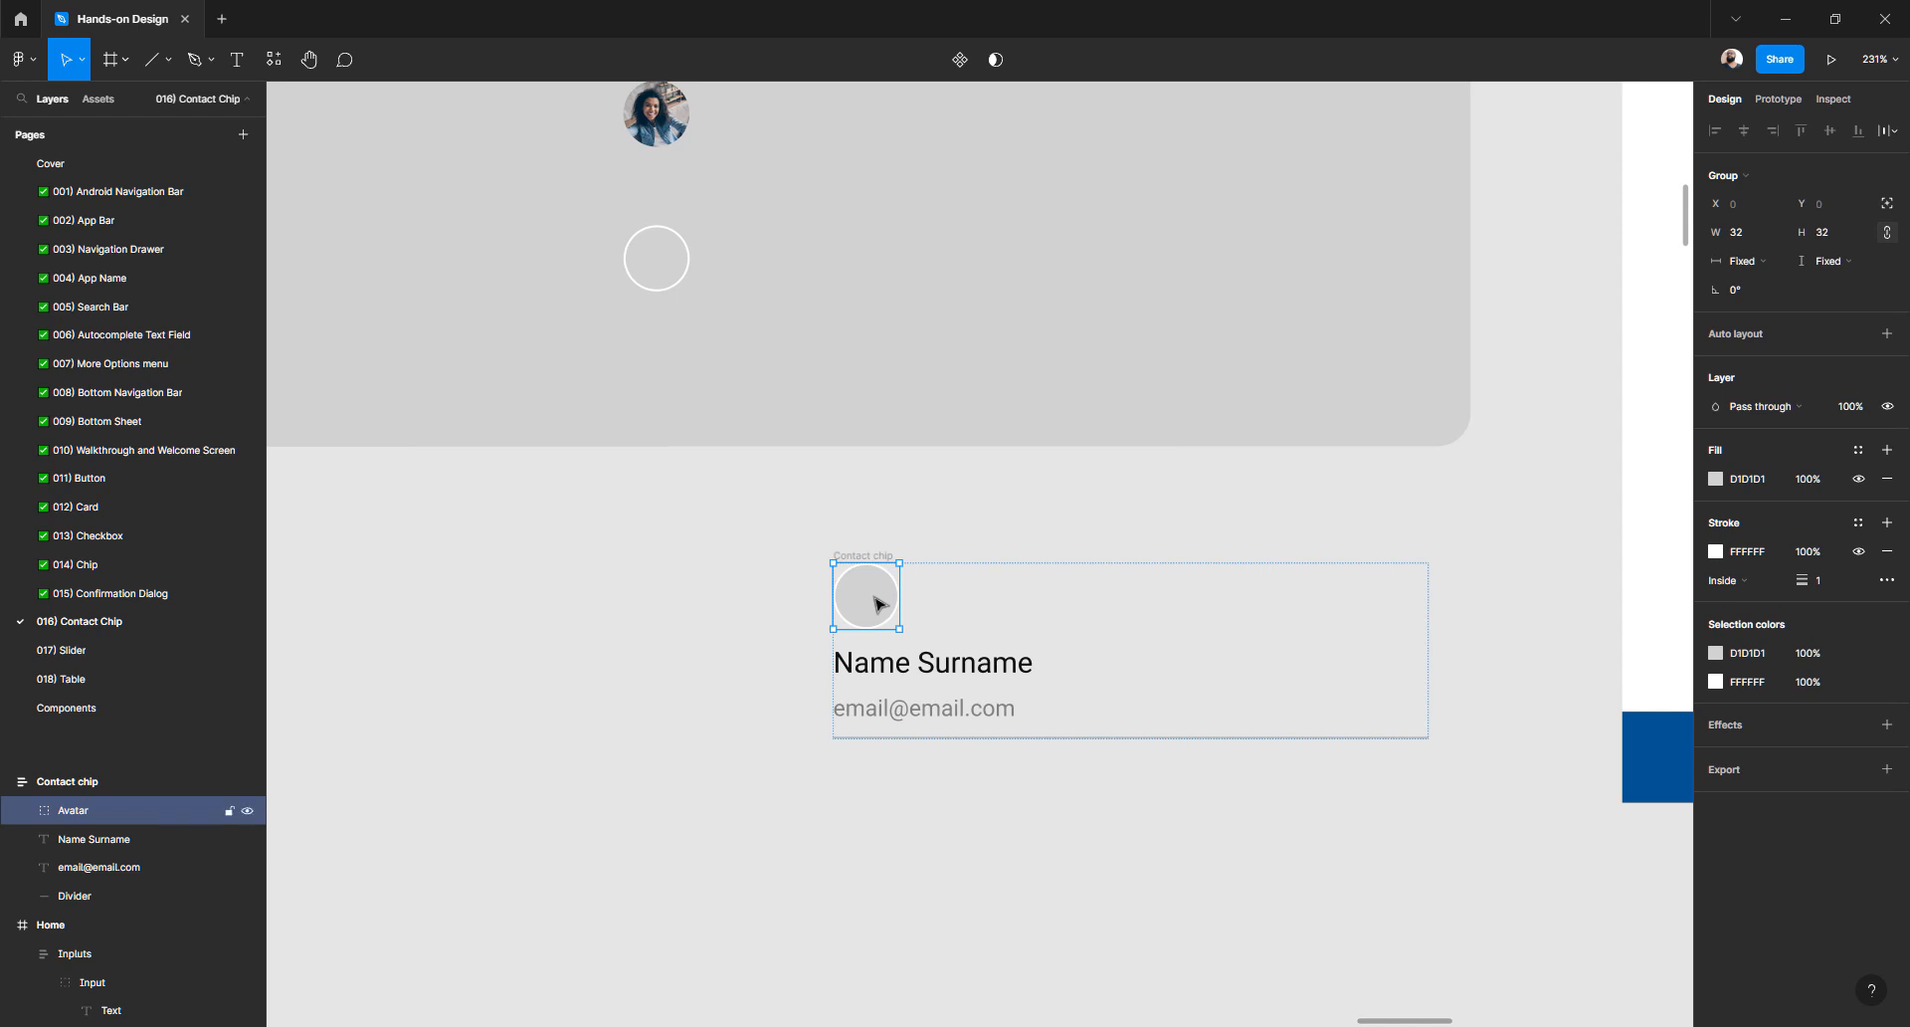
{"action": "left_click_drag", "start_coordinate": [879, 603], "coordinate": [619, 621]}
{"action": "key", "text": "Escape"}
{"action": "left_click", "coordinate": [632, 622]}
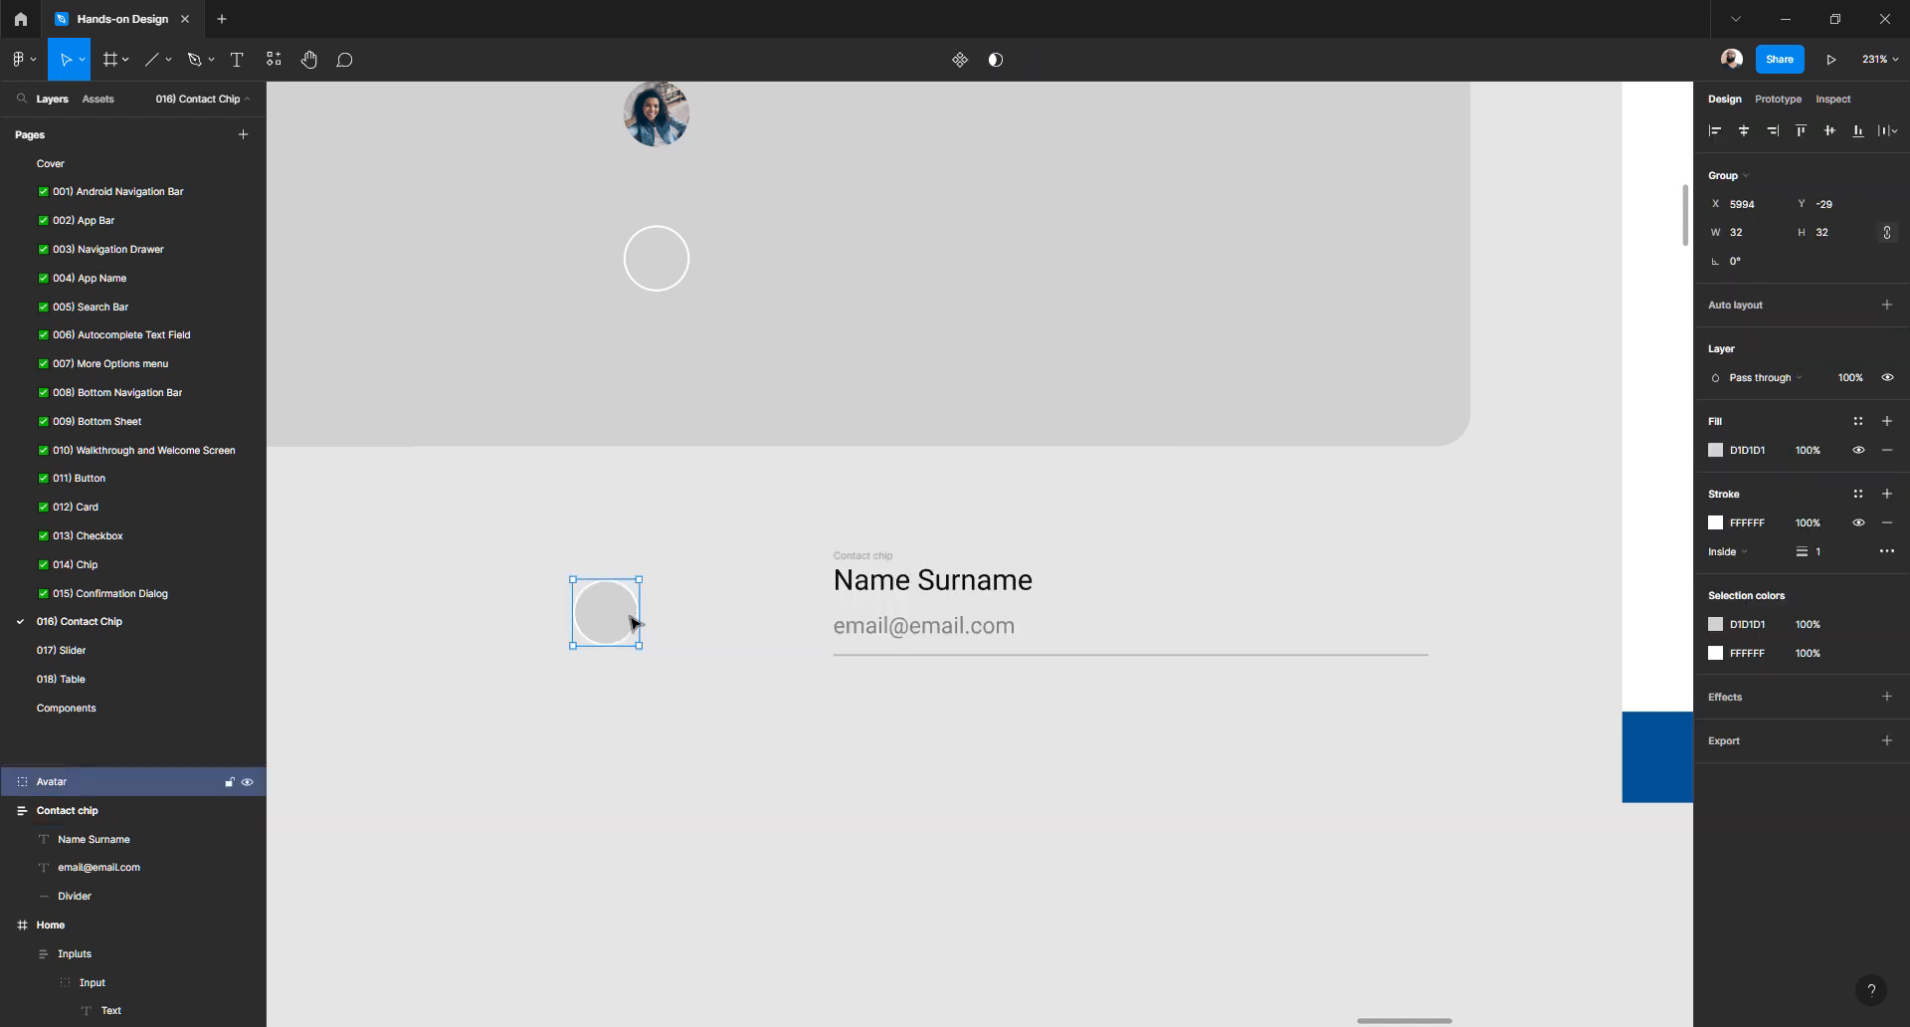
- Draw a new 40×40 circle below the avatar with a white ffffff outline
{"action": "key", "text": "o"}
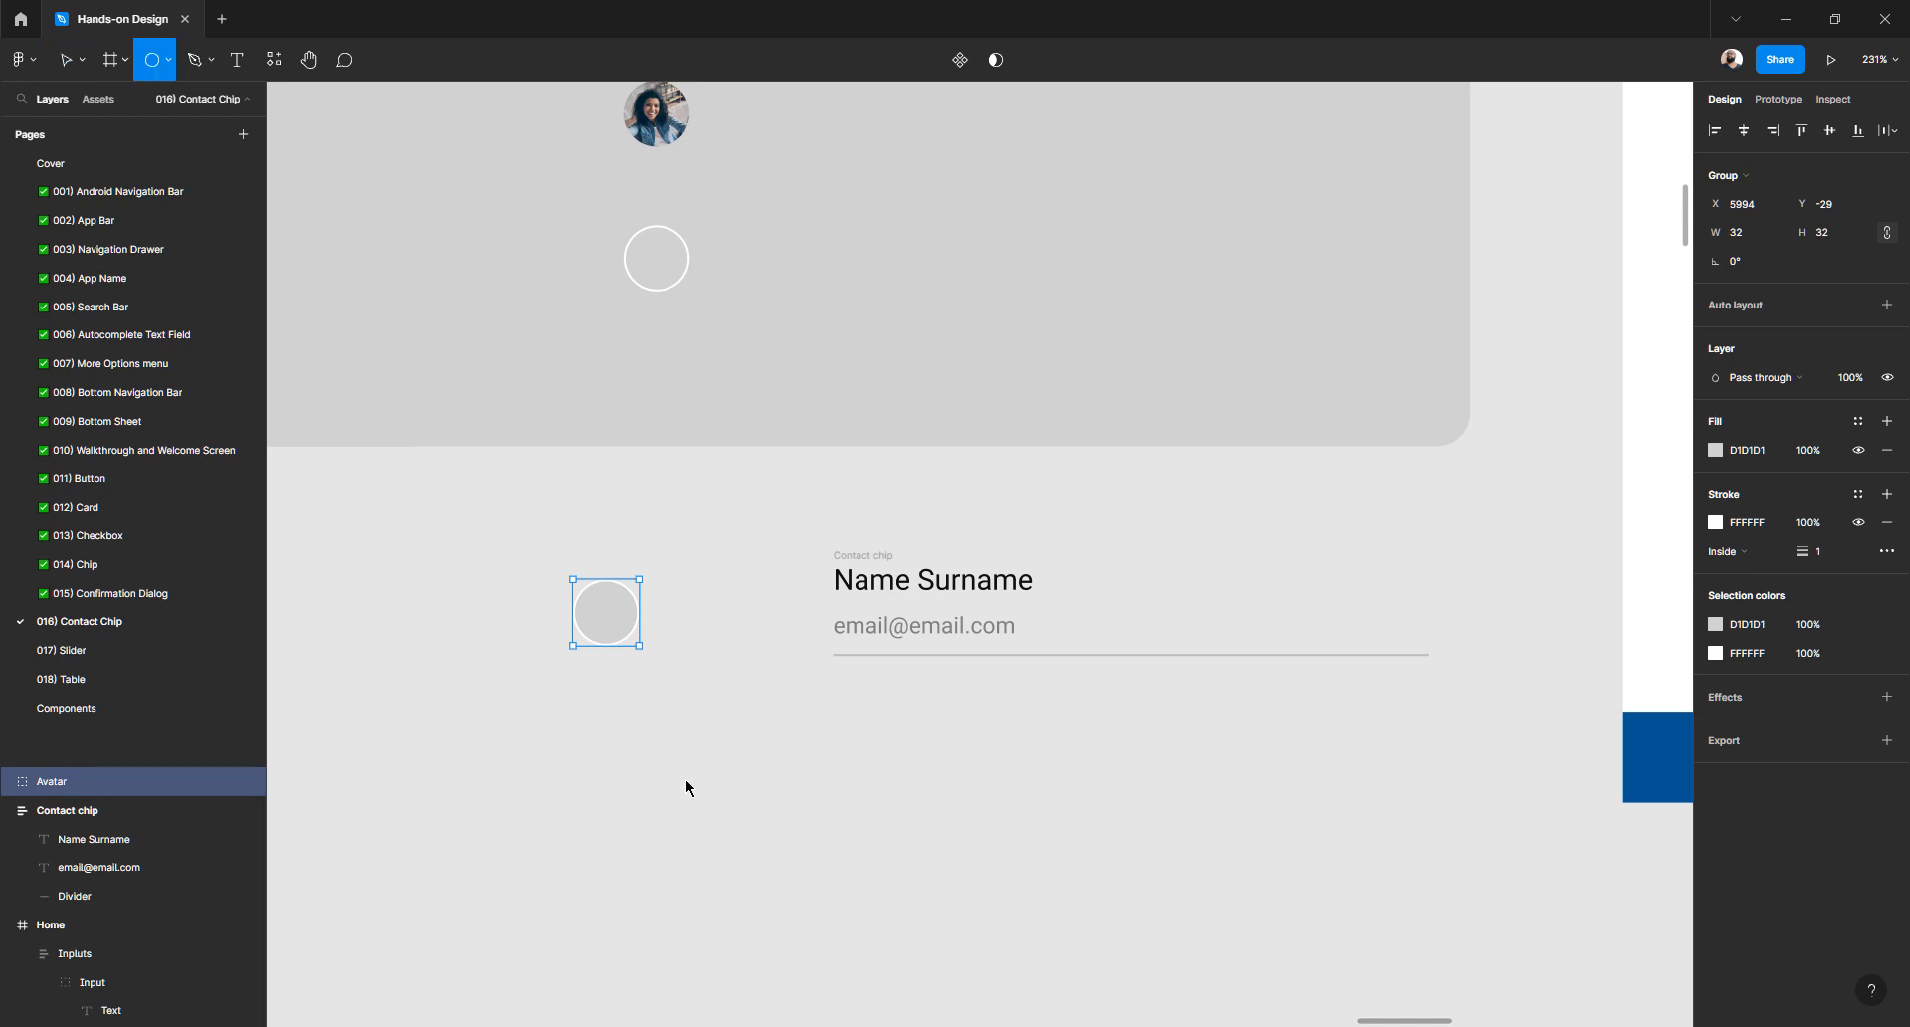
{"action": "left_click_drag", "start_coordinate": [606, 715], "coordinate": [696, 806]}
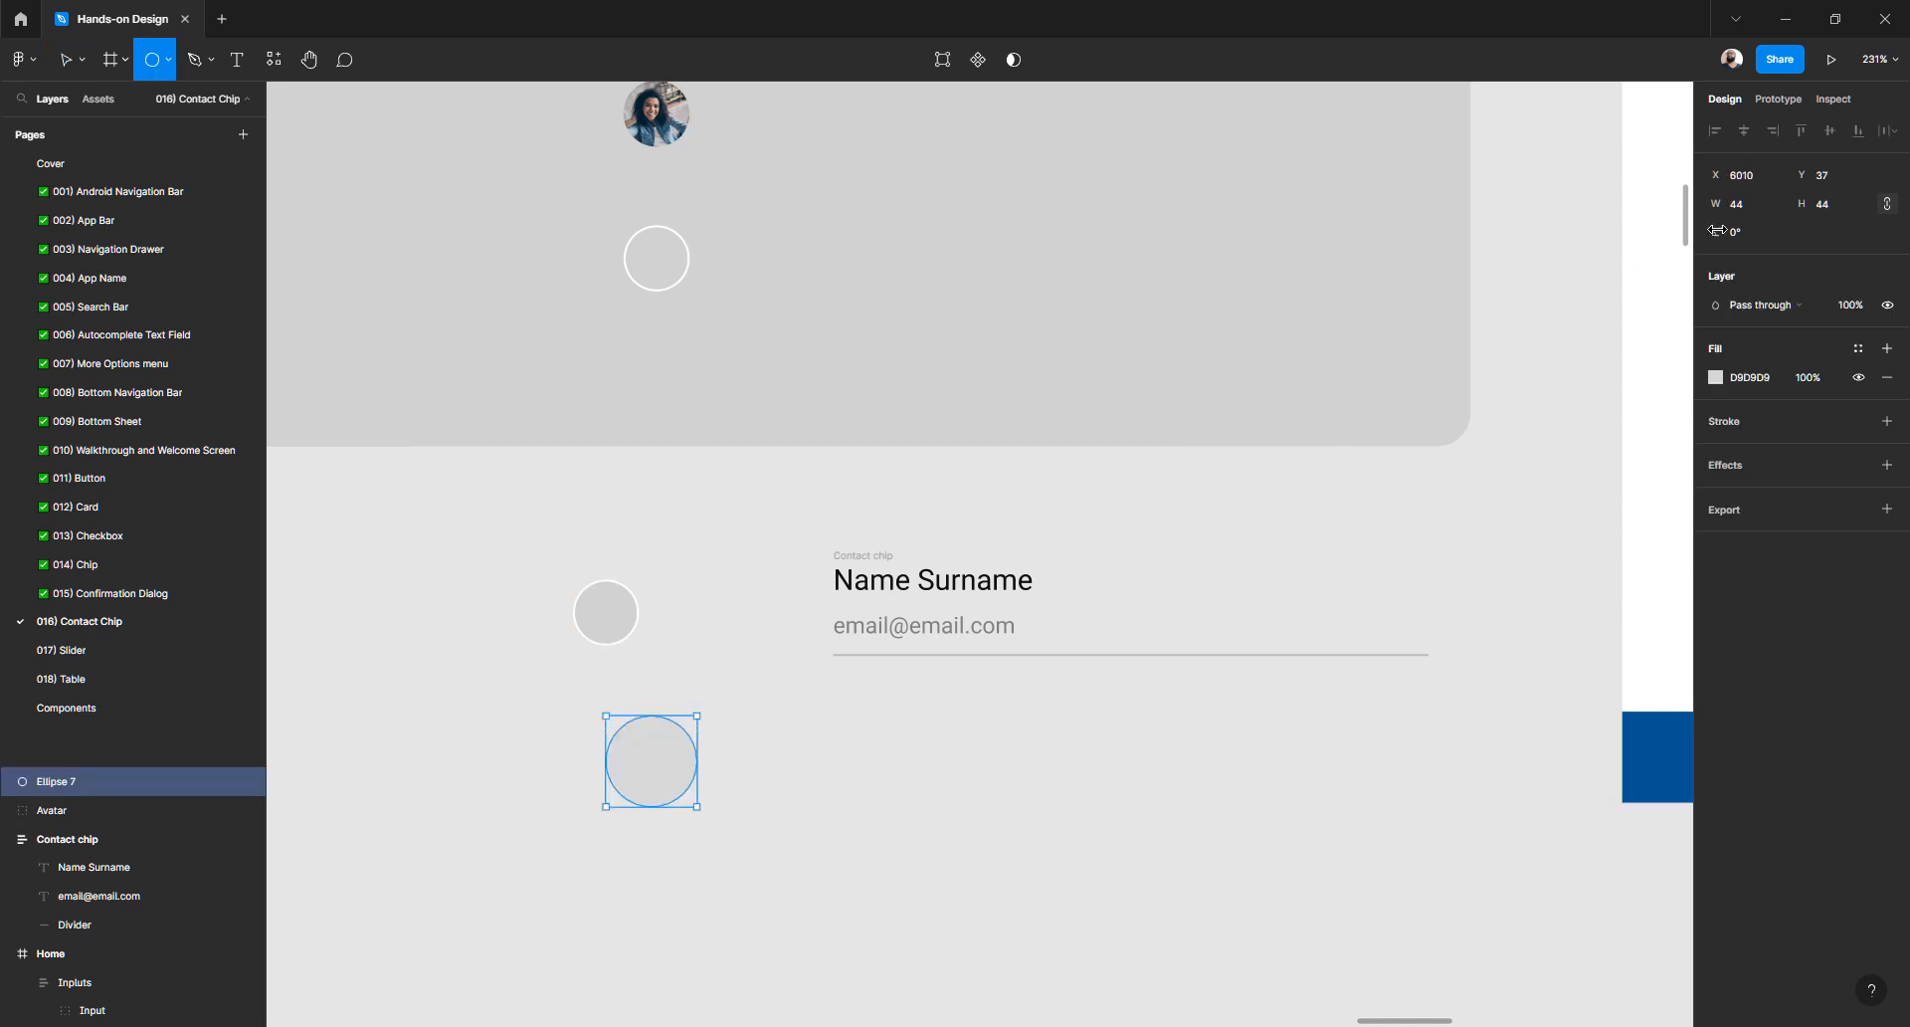
{"action": "left_click", "coordinate": [1768, 213]}
{"action": "key", "text": "Tab"}
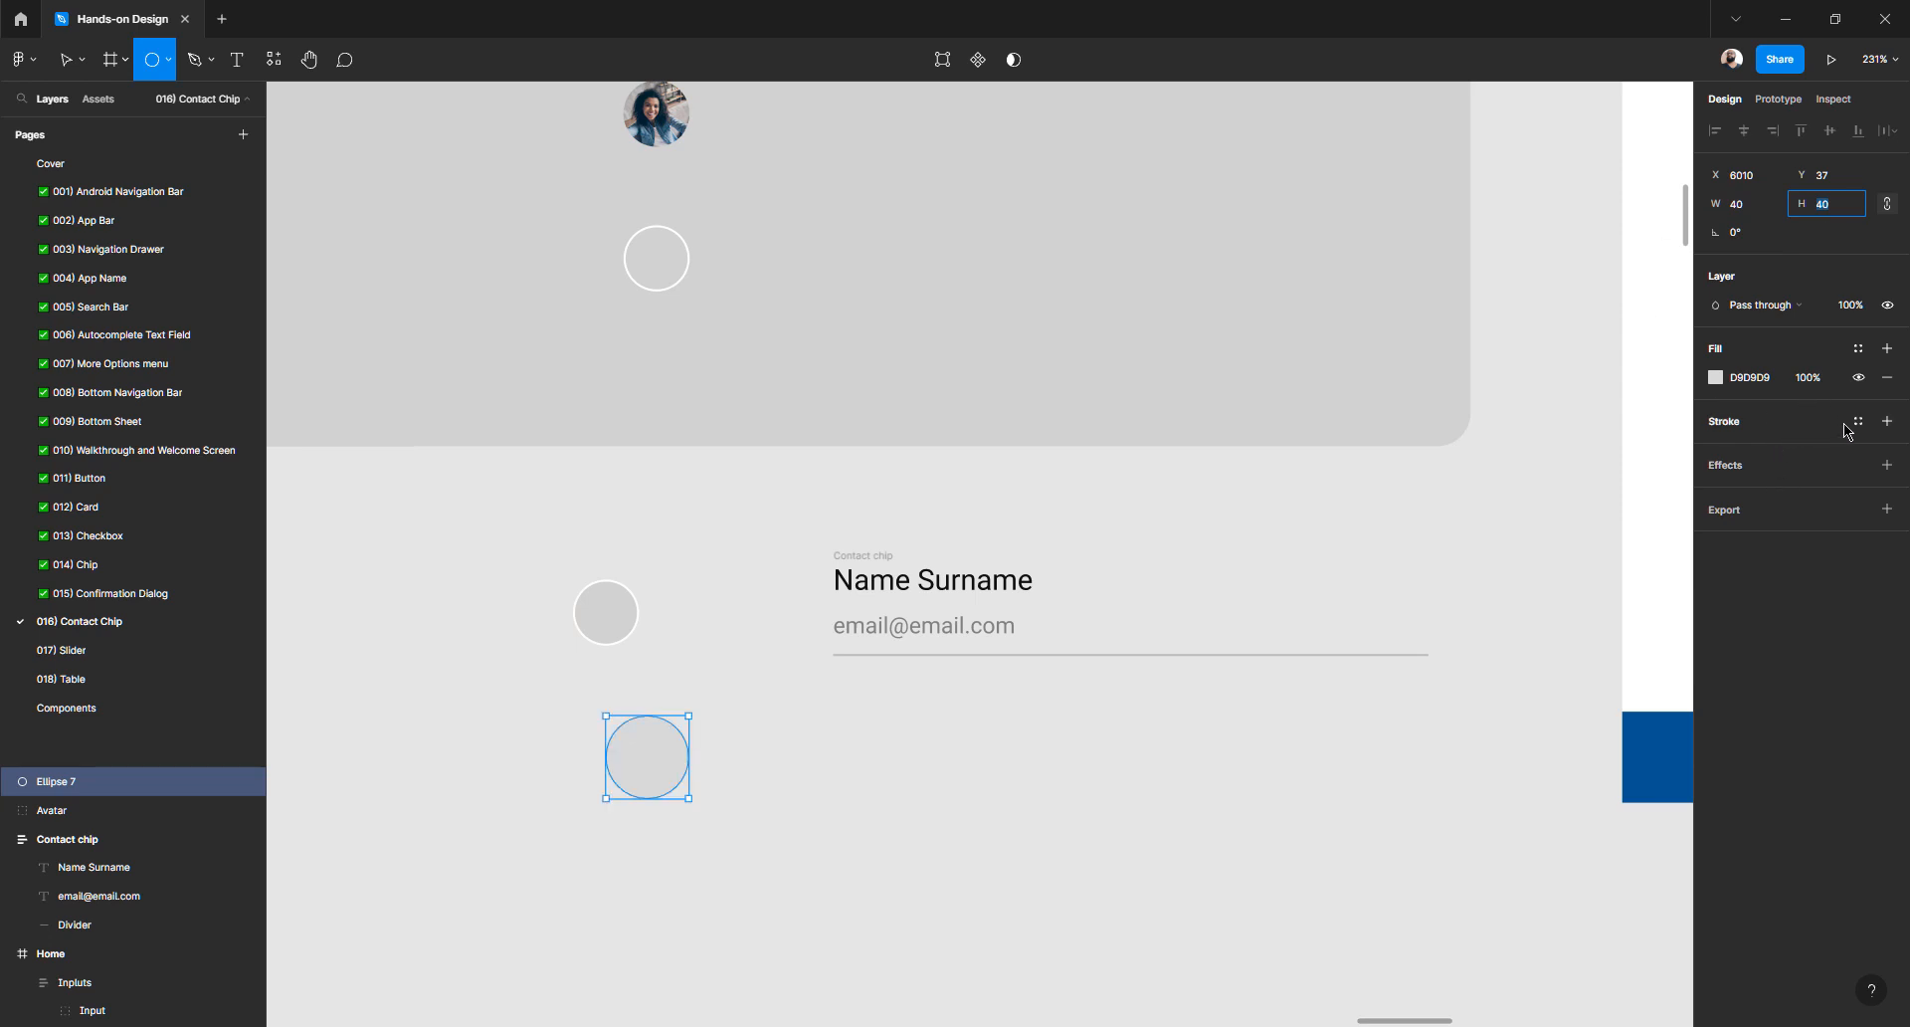
{"action": "left_click", "coordinate": [1888, 421]}
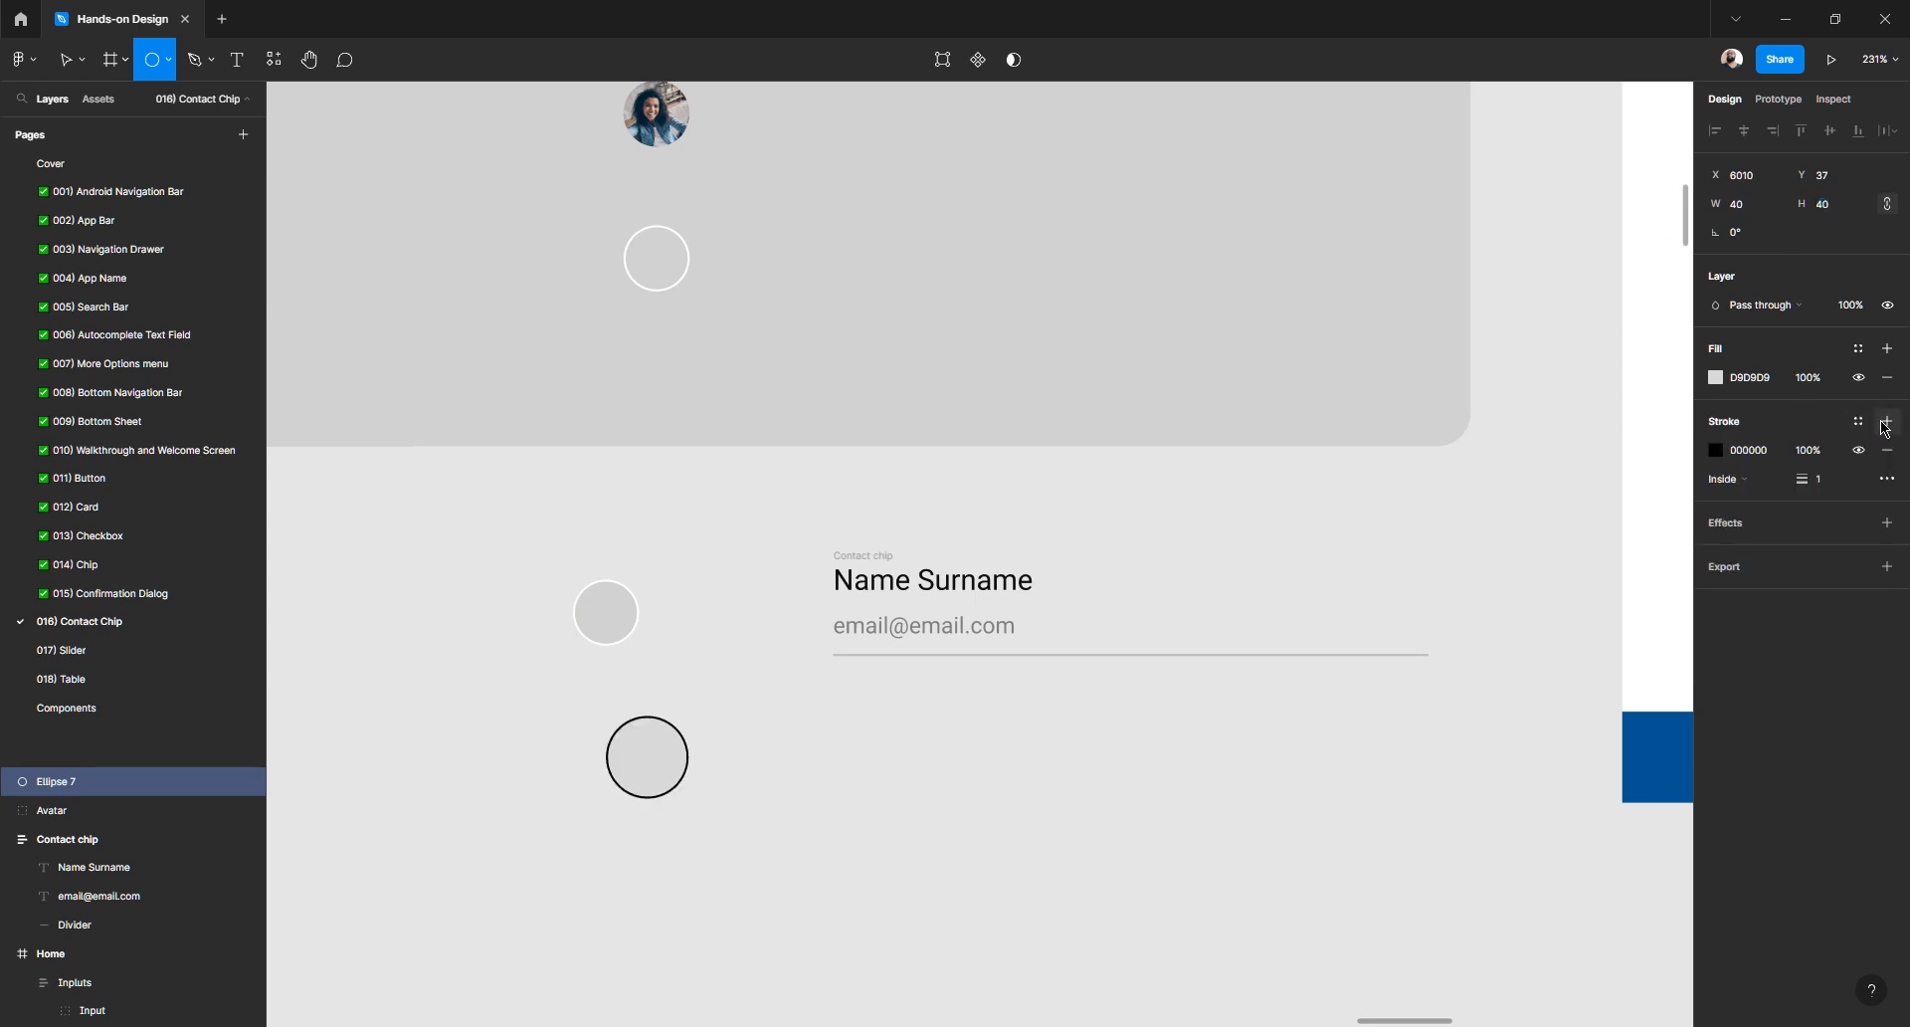
{"action": "left_click", "coordinate": [1716, 450]}
{"action": "type", "text": "ffffff"}
{"action": "key", "text": "Return"}
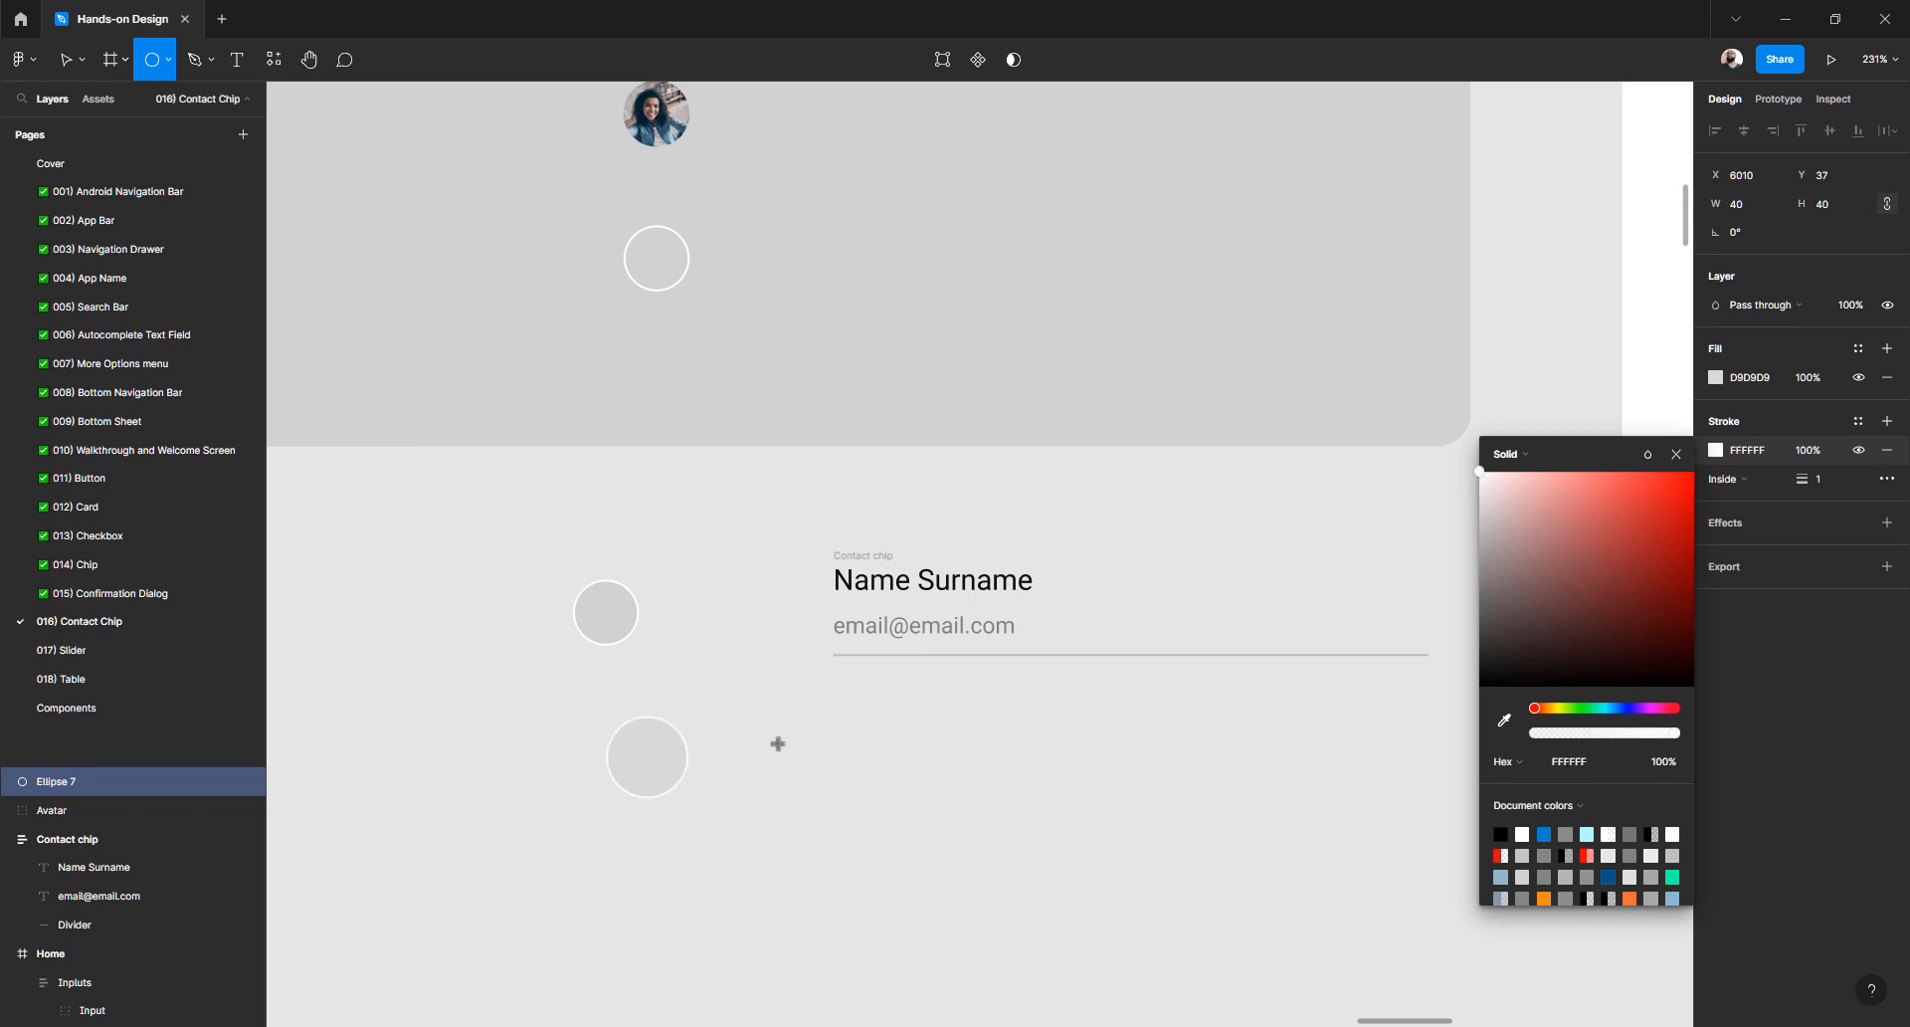
- Resize the new circle to 32×32 and darken its fill to C9C9C9
{"action": "left_click", "coordinate": [1759, 206]}
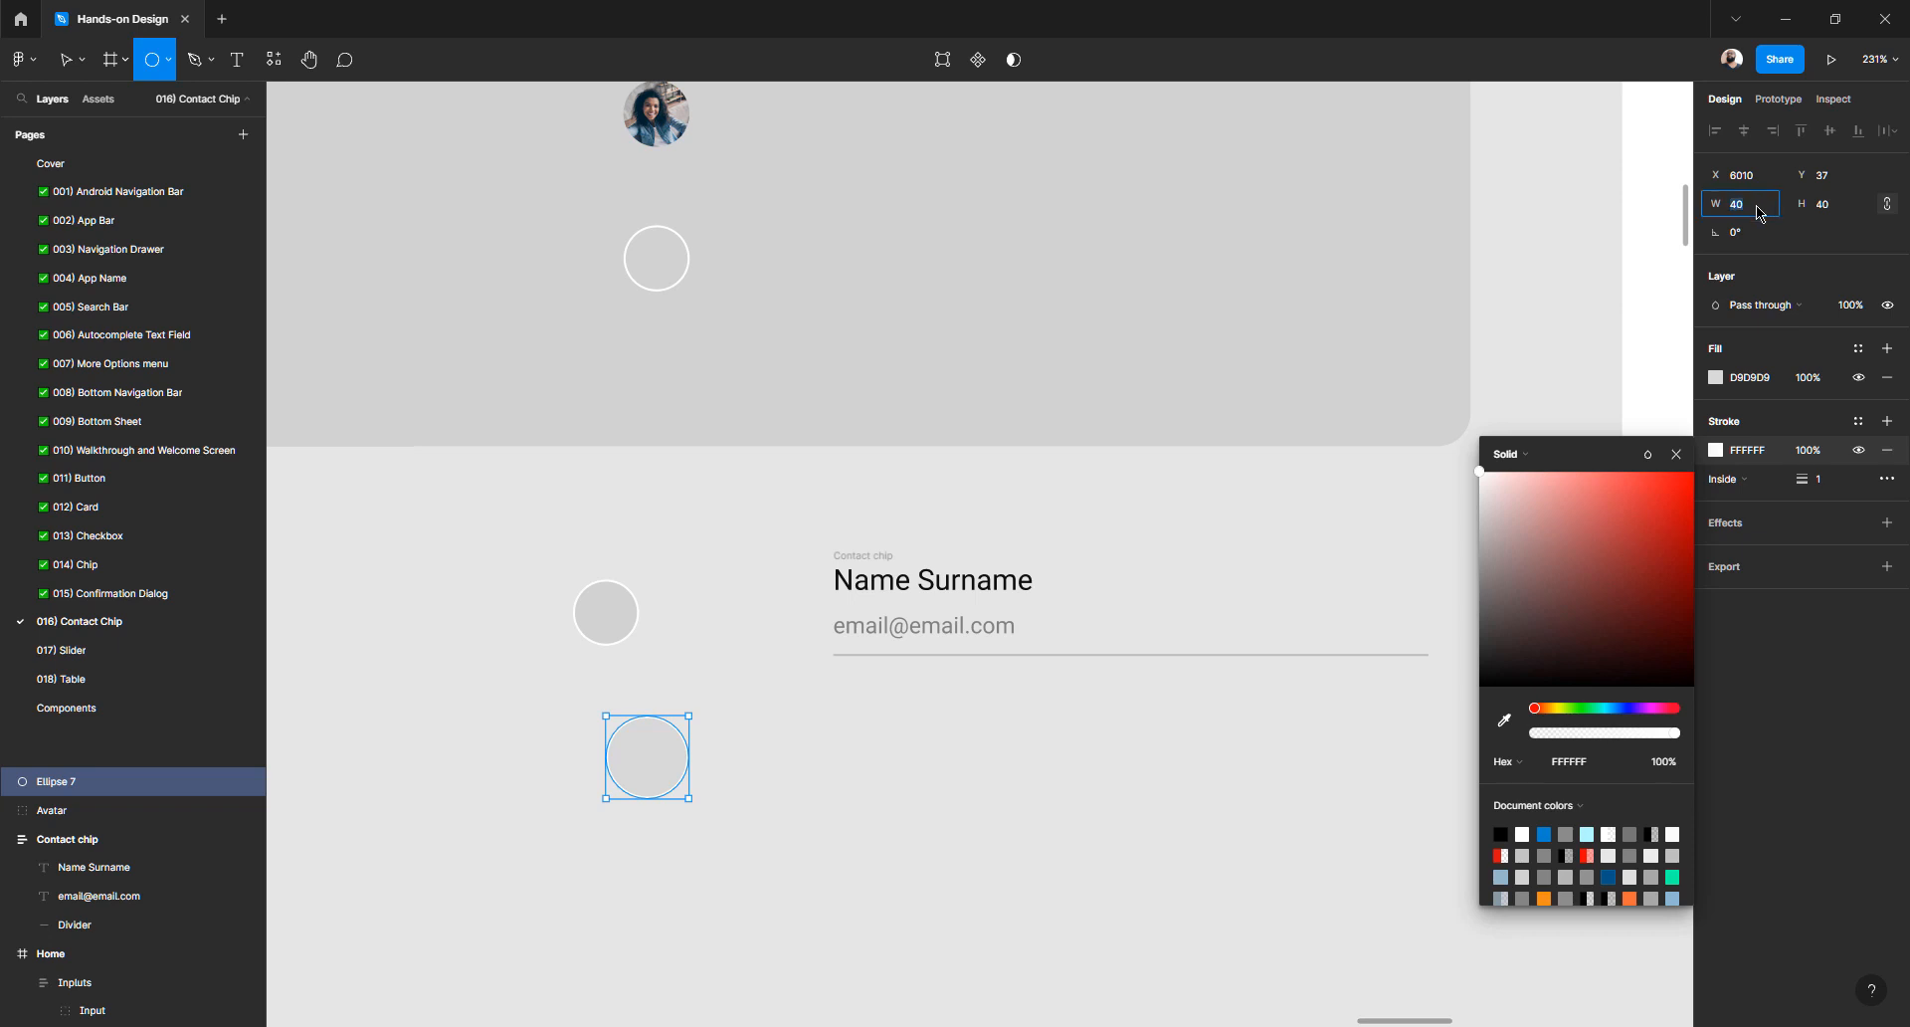
{"action": "type", "text": "32"}
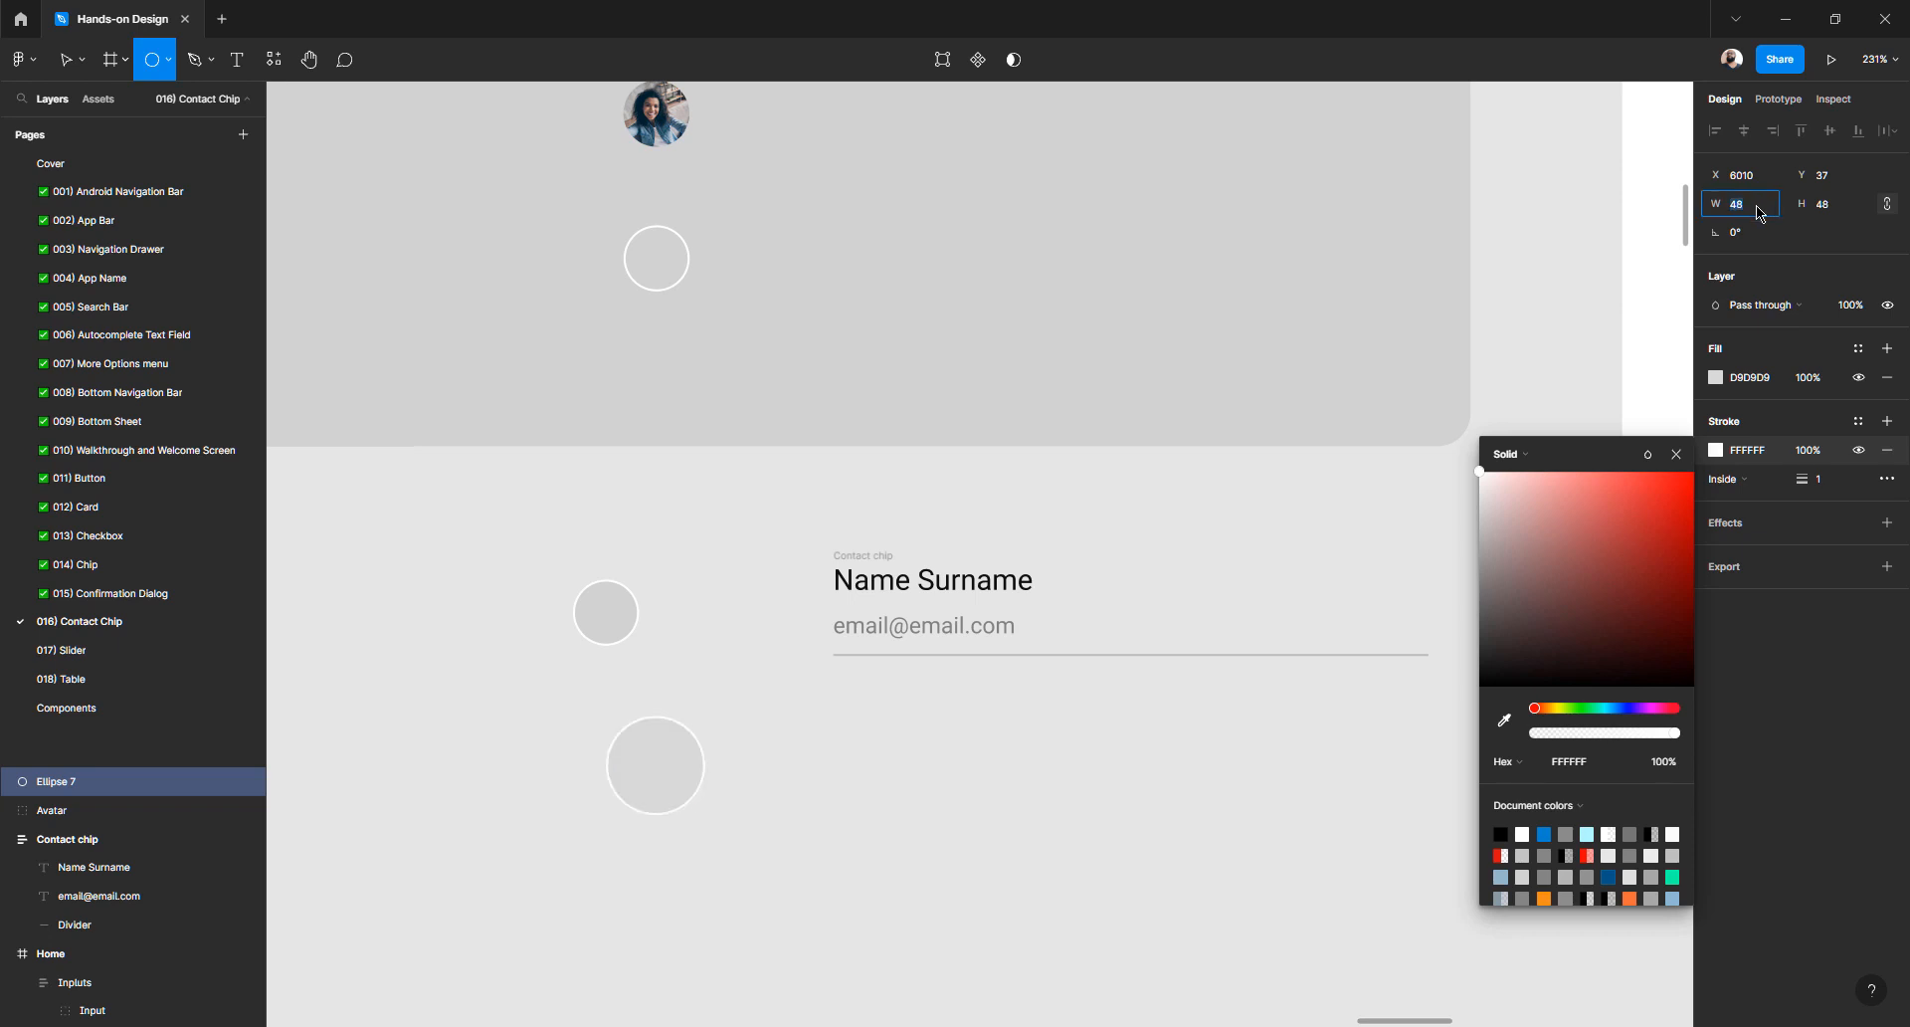
{"action": "key", "text": "Return"}
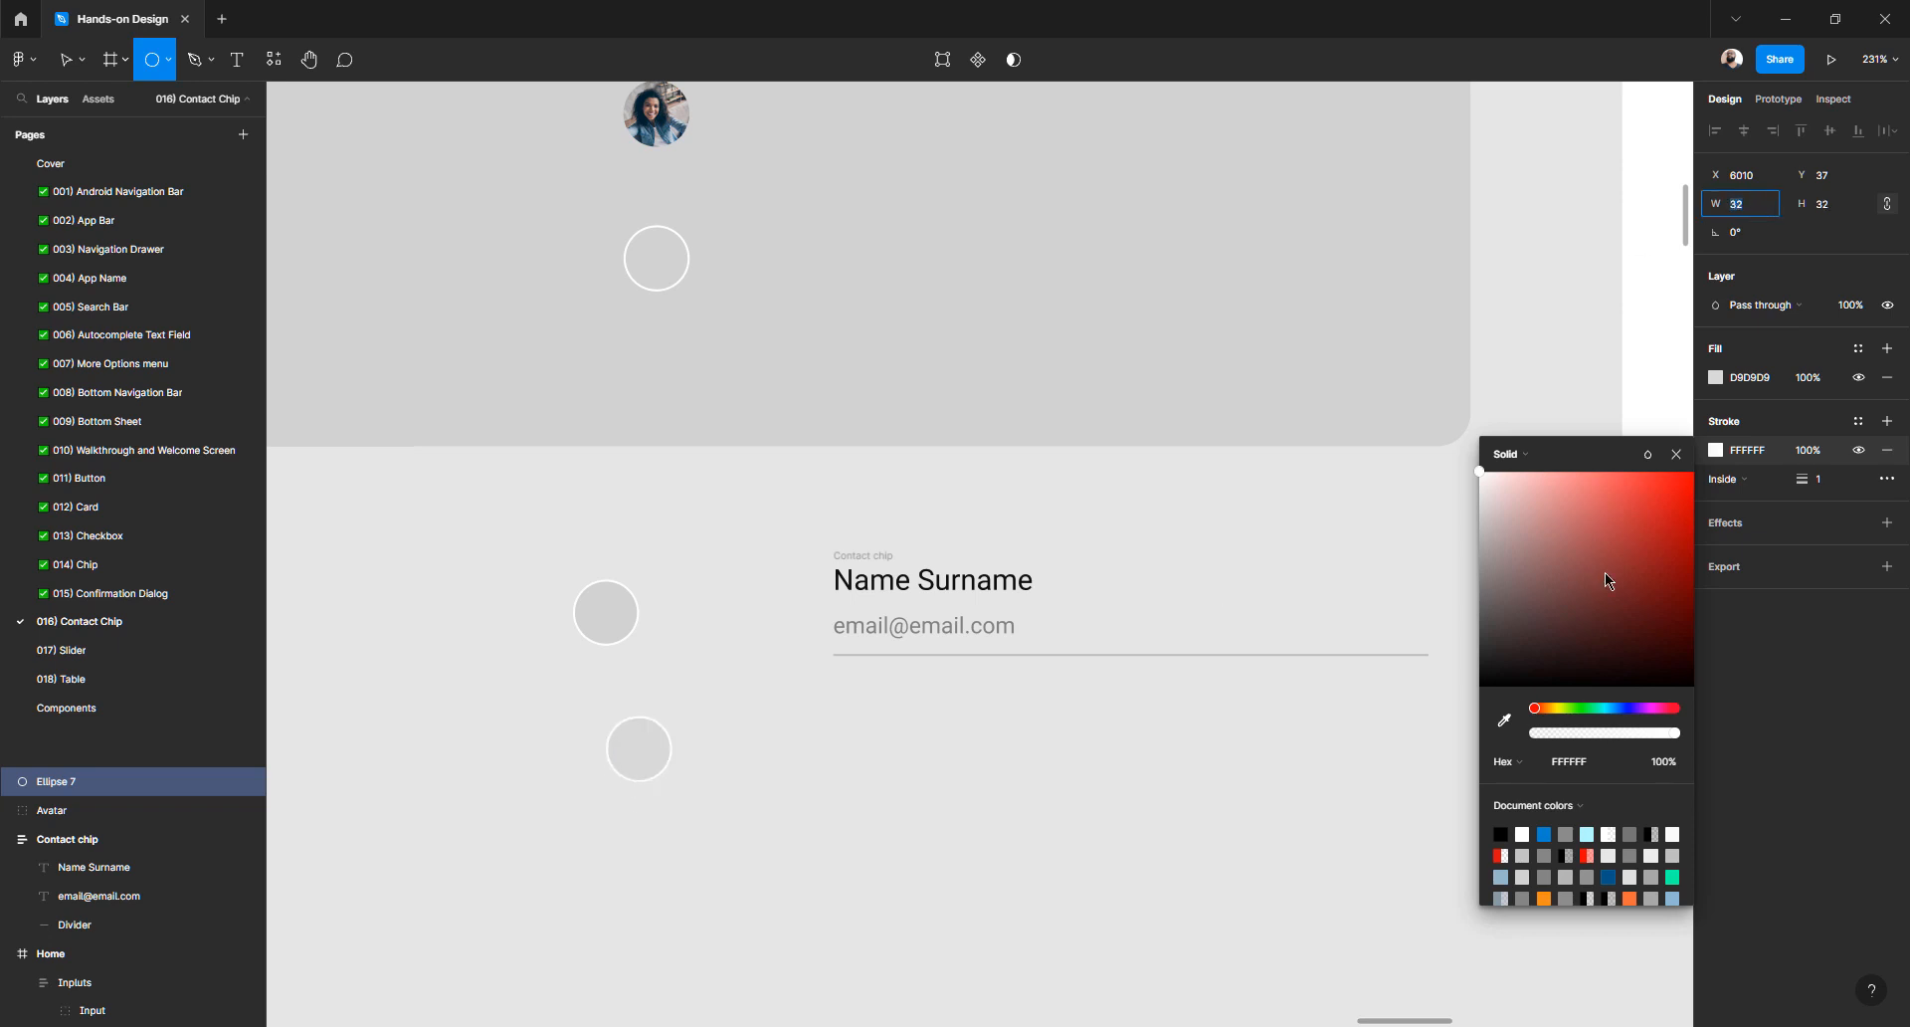
{"action": "left_click", "coordinate": [1715, 377]}
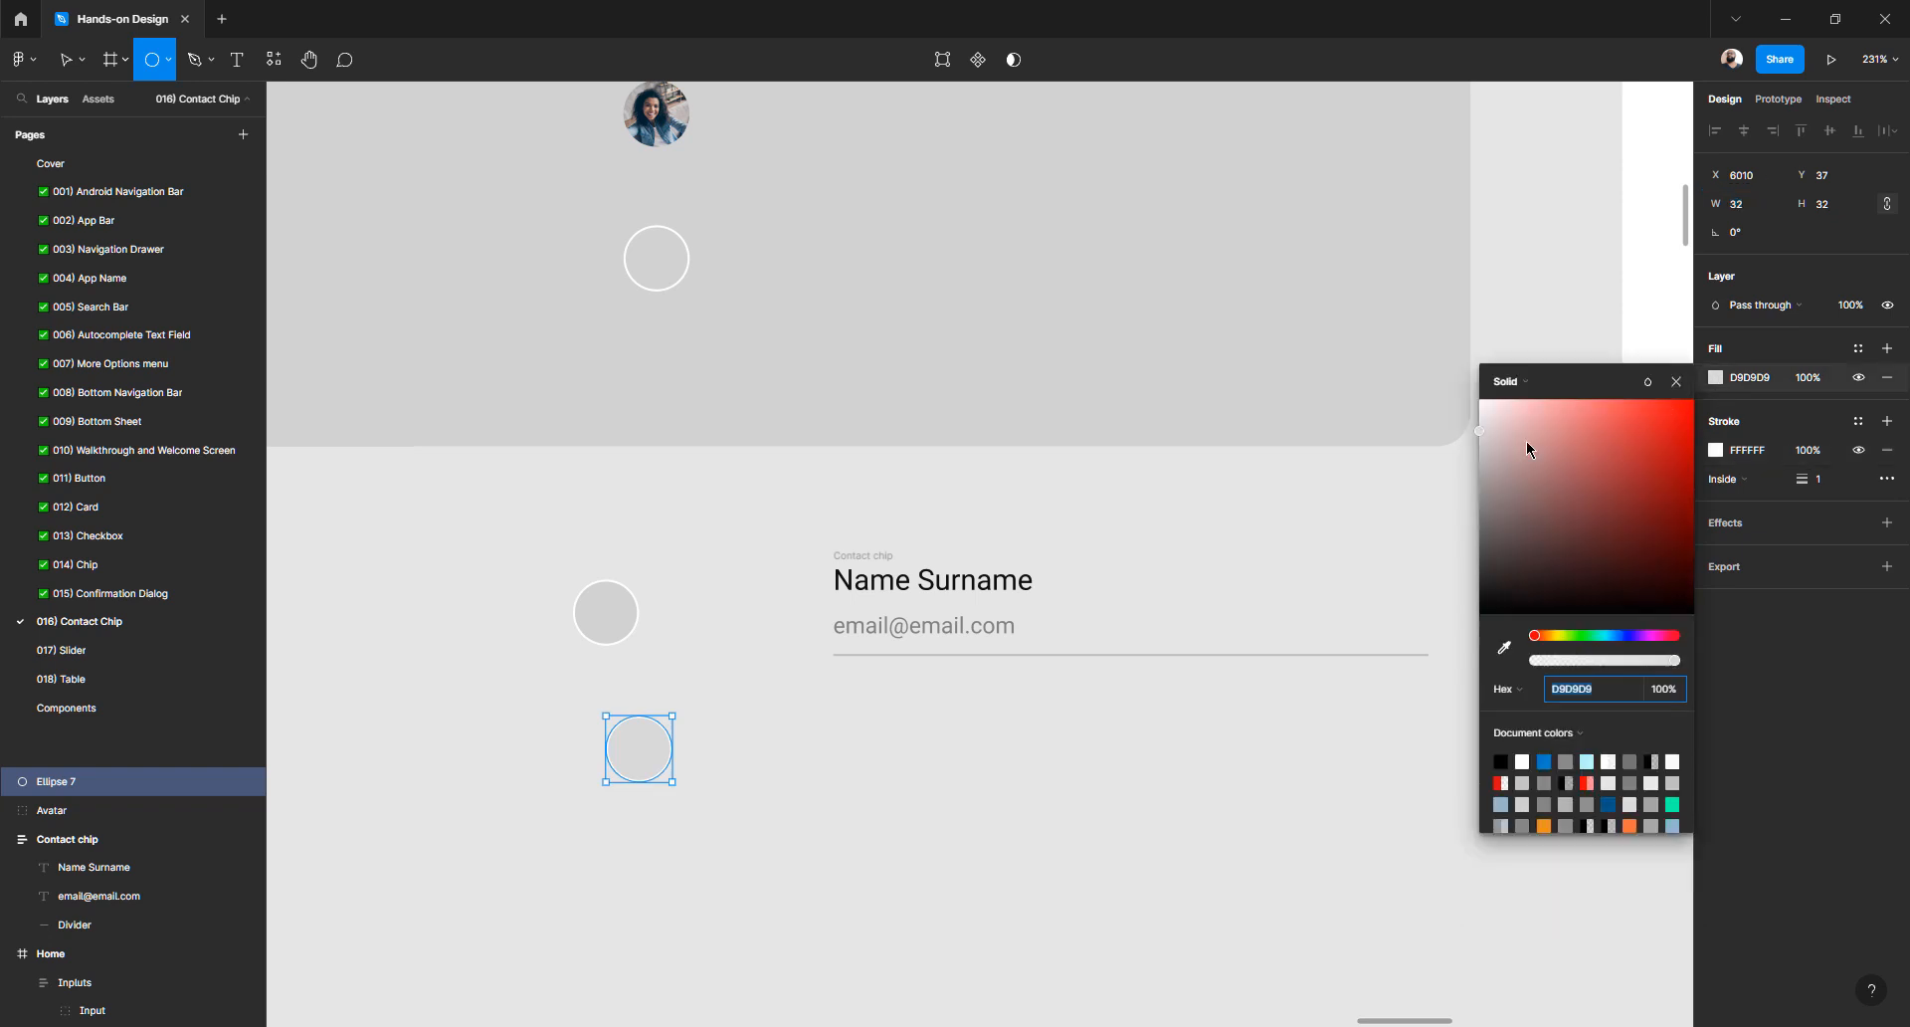
{"action": "left_click", "coordinate": [1481, 445]}
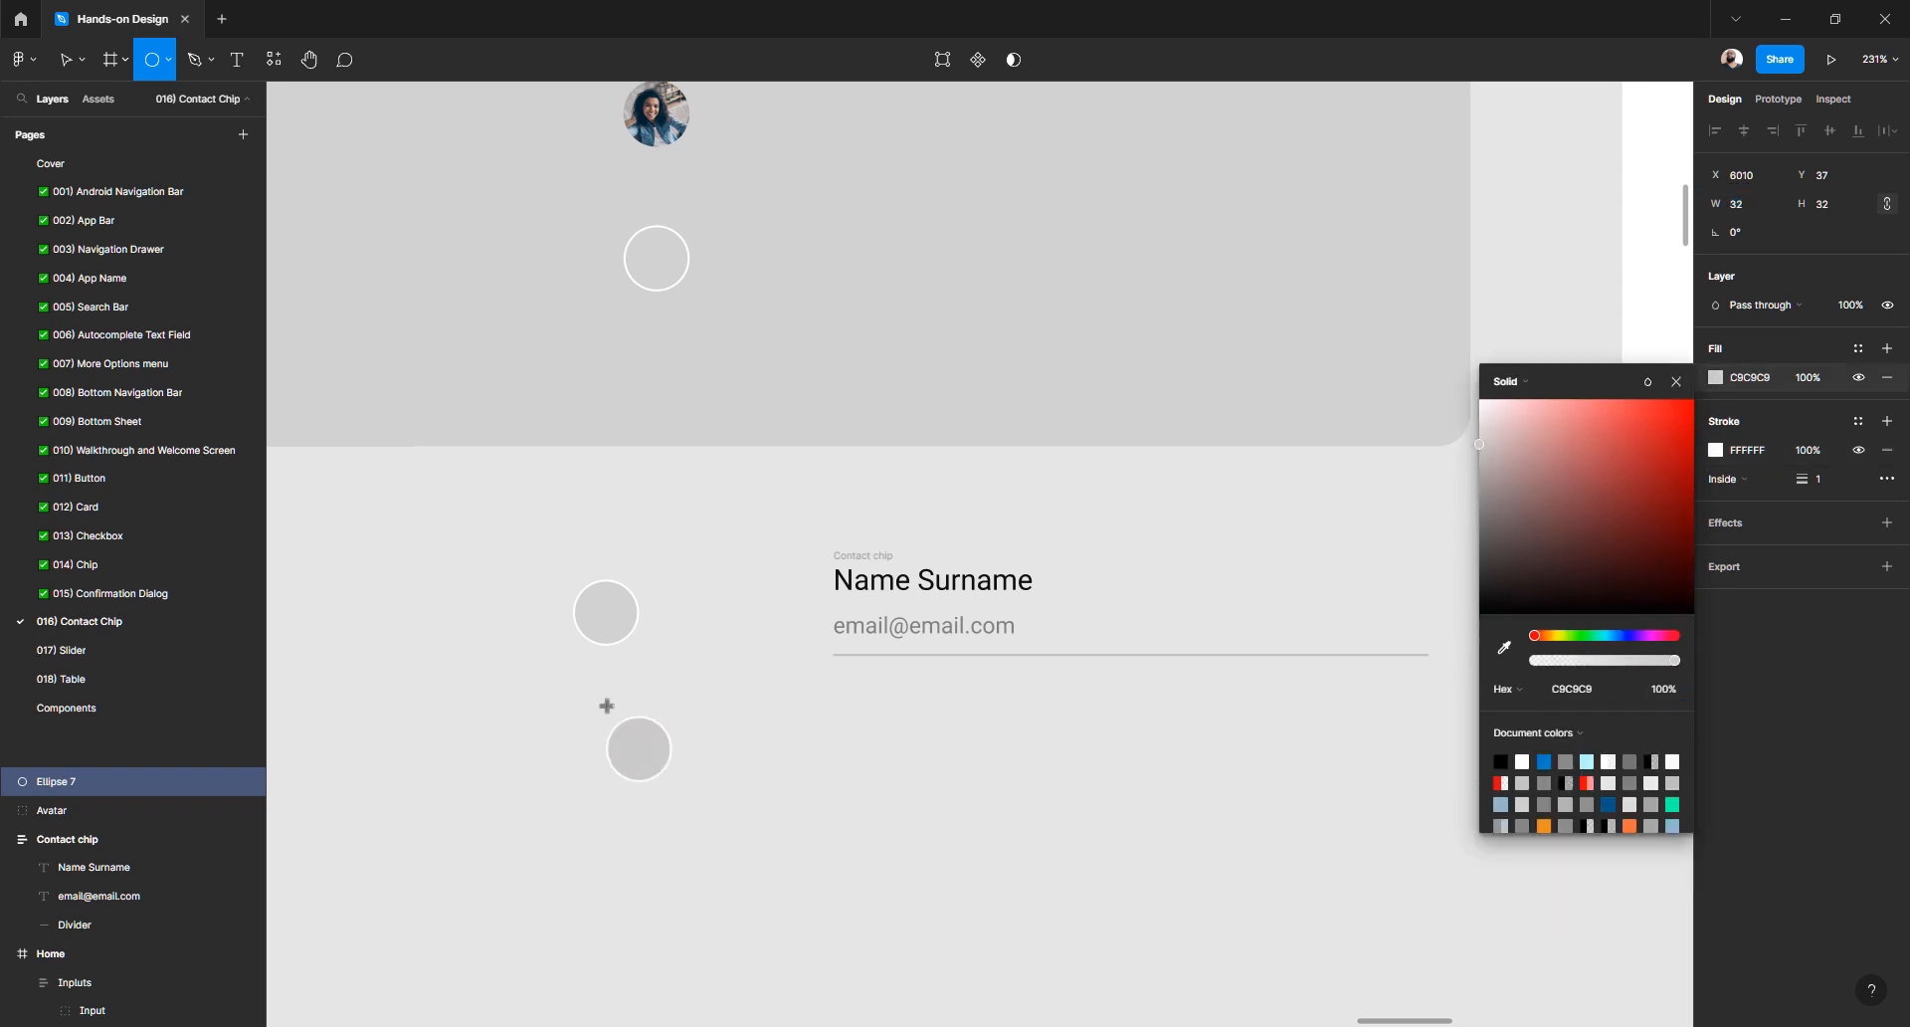
{"action": "key", "text": "Escape"}
- Rename the new circle's layer to Avatar
{"action": "left_click", "coordinate": [661, 754]}
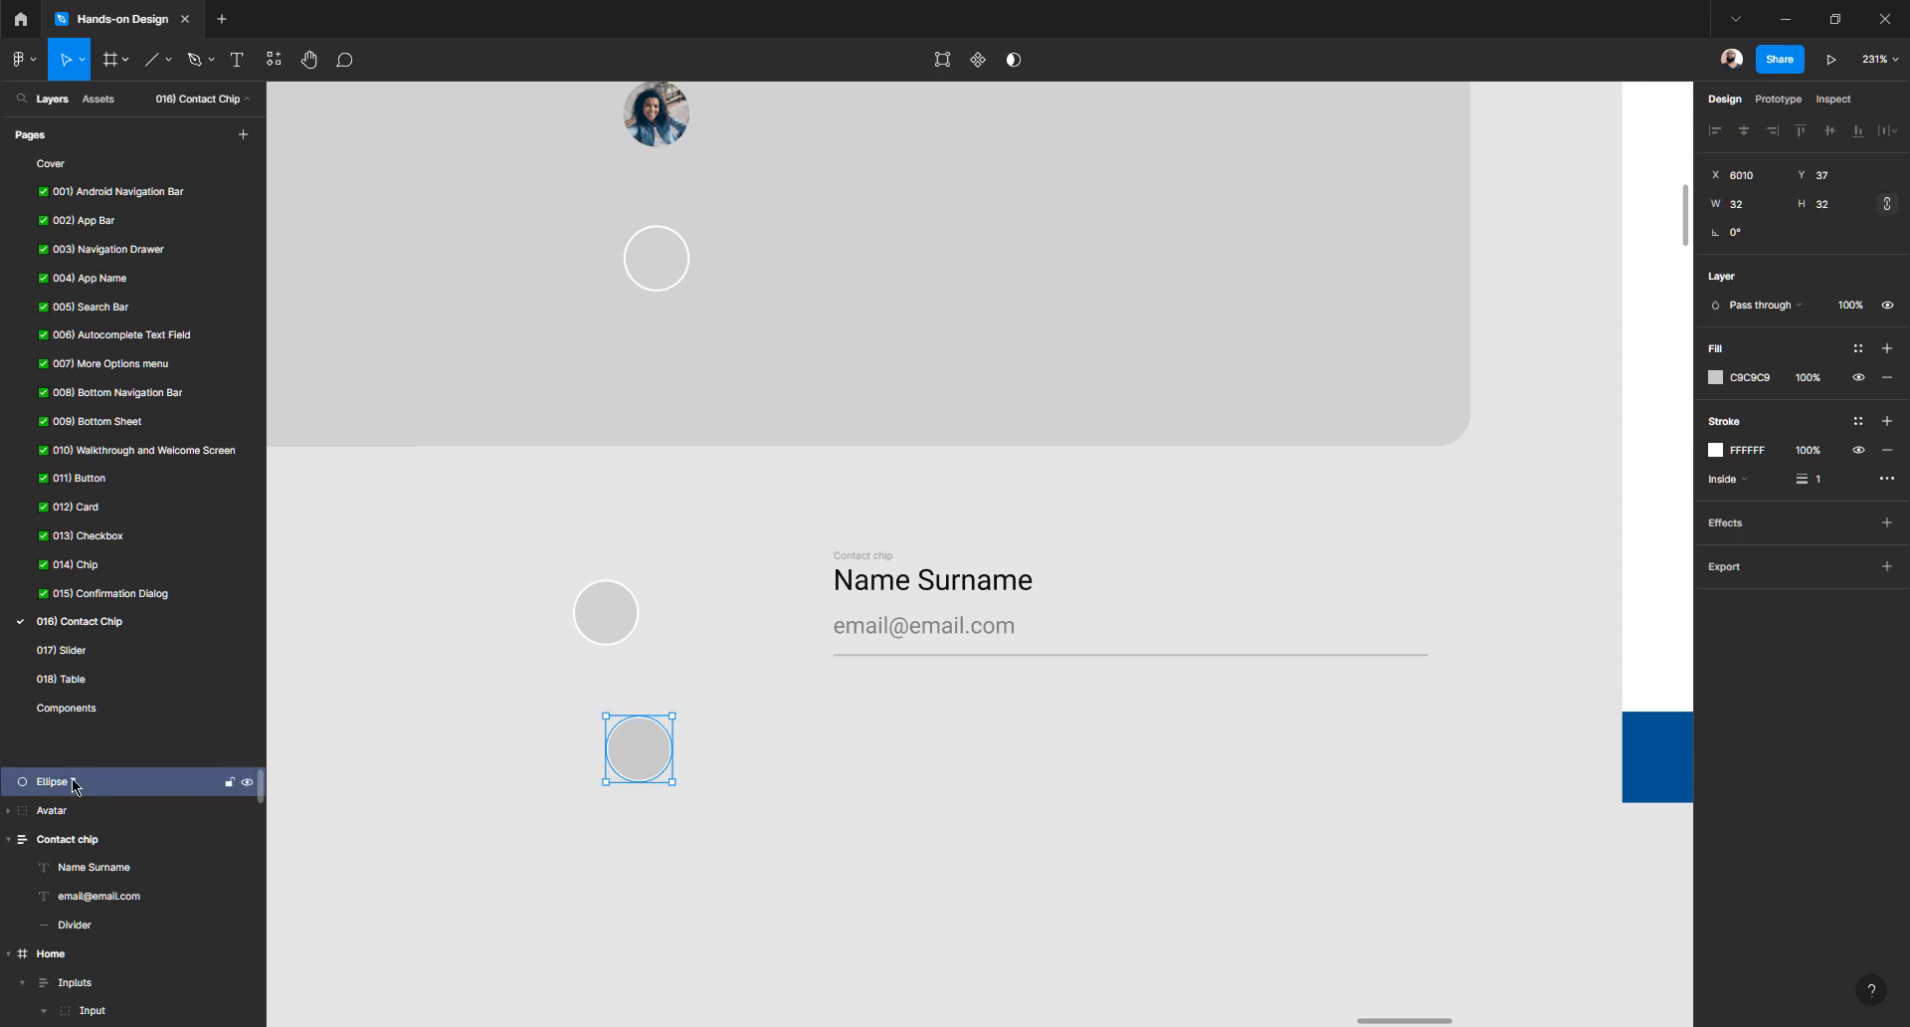
{"action": "key", "text": "ctrl+r"}
{"action": "type", "text": "Av"}
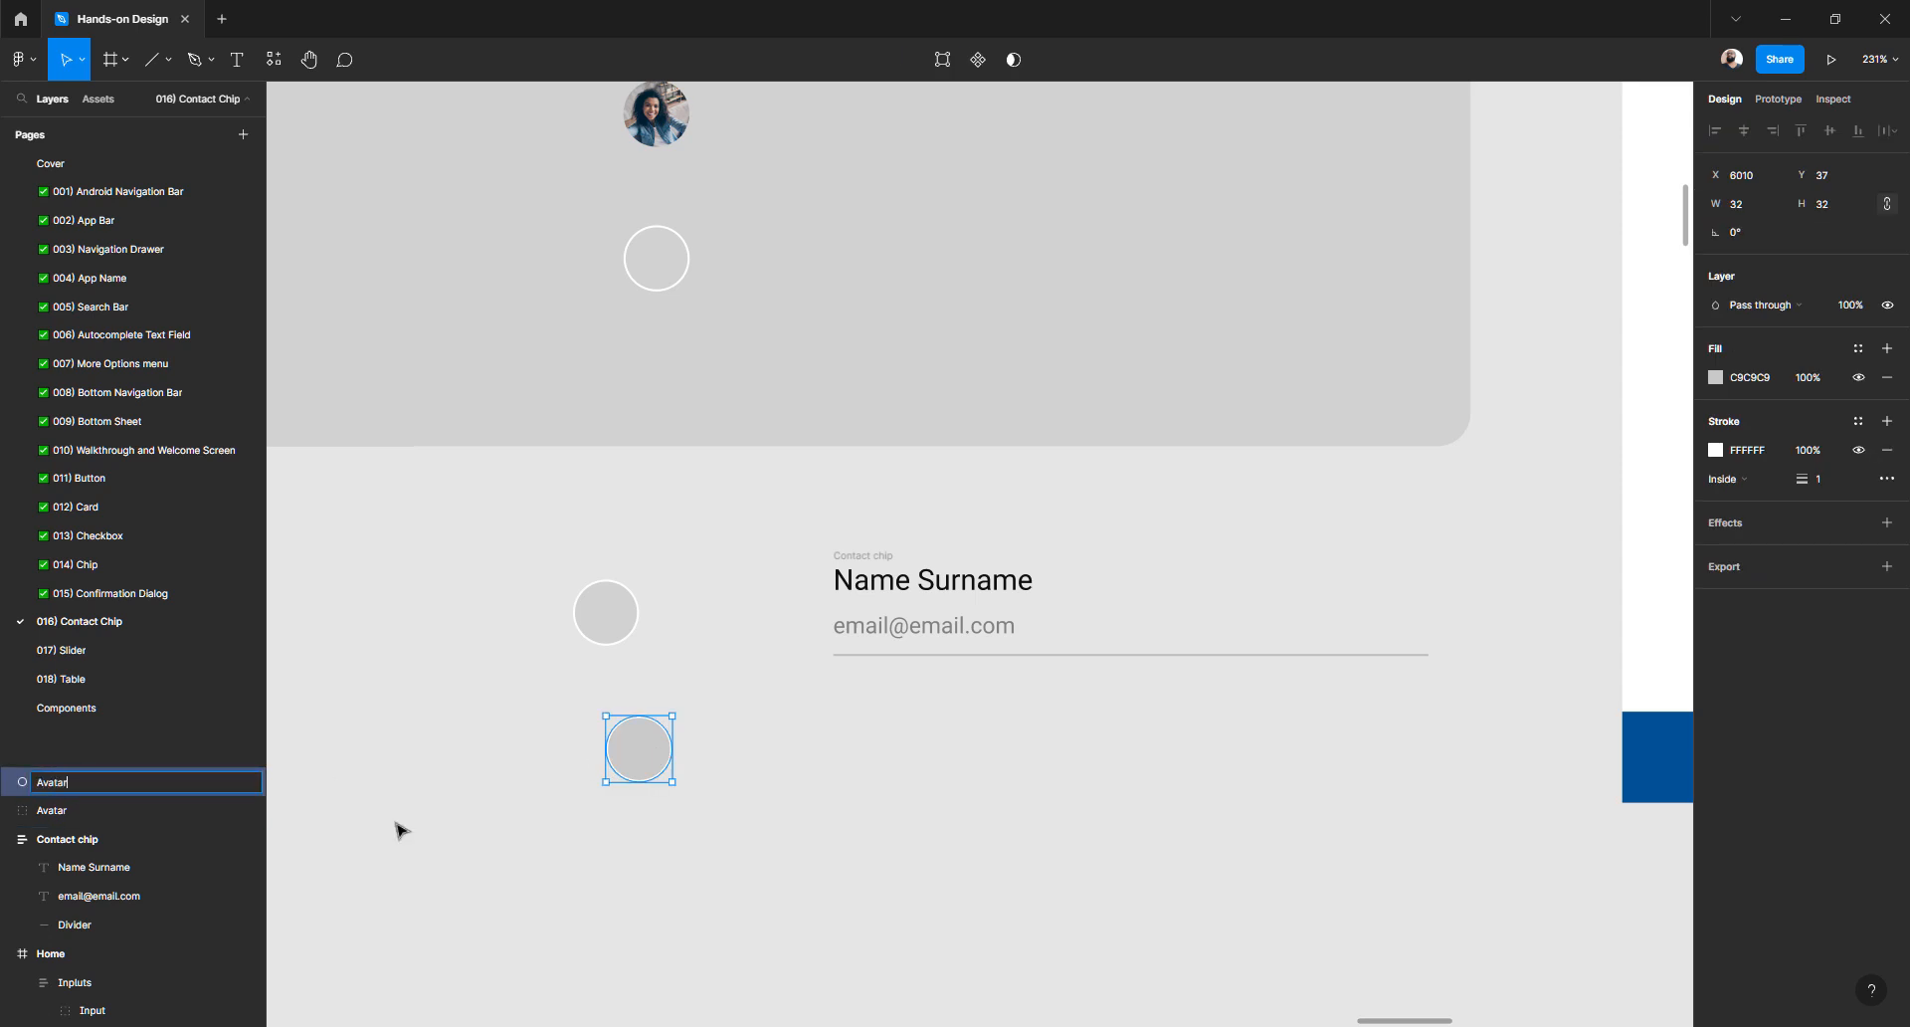
{"action": "key", "text": "Return"}
- Delete the duplicate upper avatar group
{"action": "left_click", "coordinate": [613, 904]}
{"action": "left_click", "coordinate": [632, 618]}
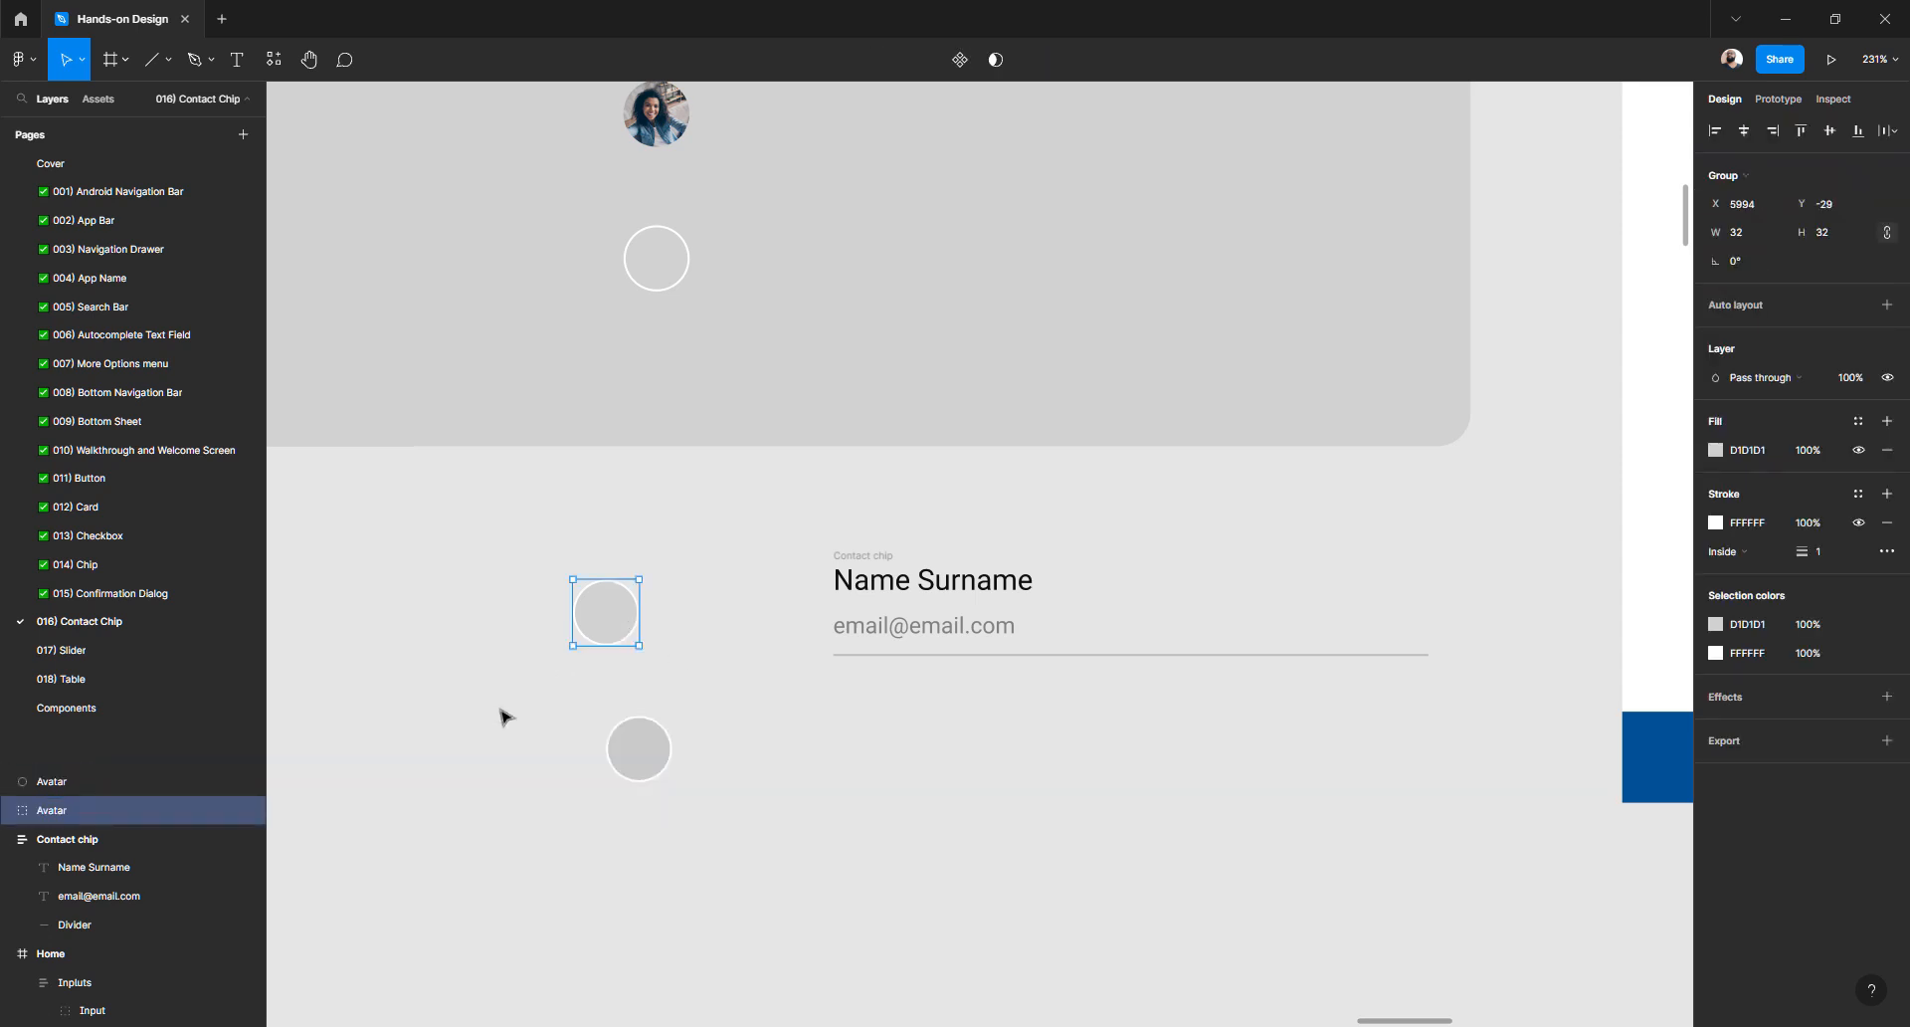
{"action": "double_click", "coordinate": [618, 611]}
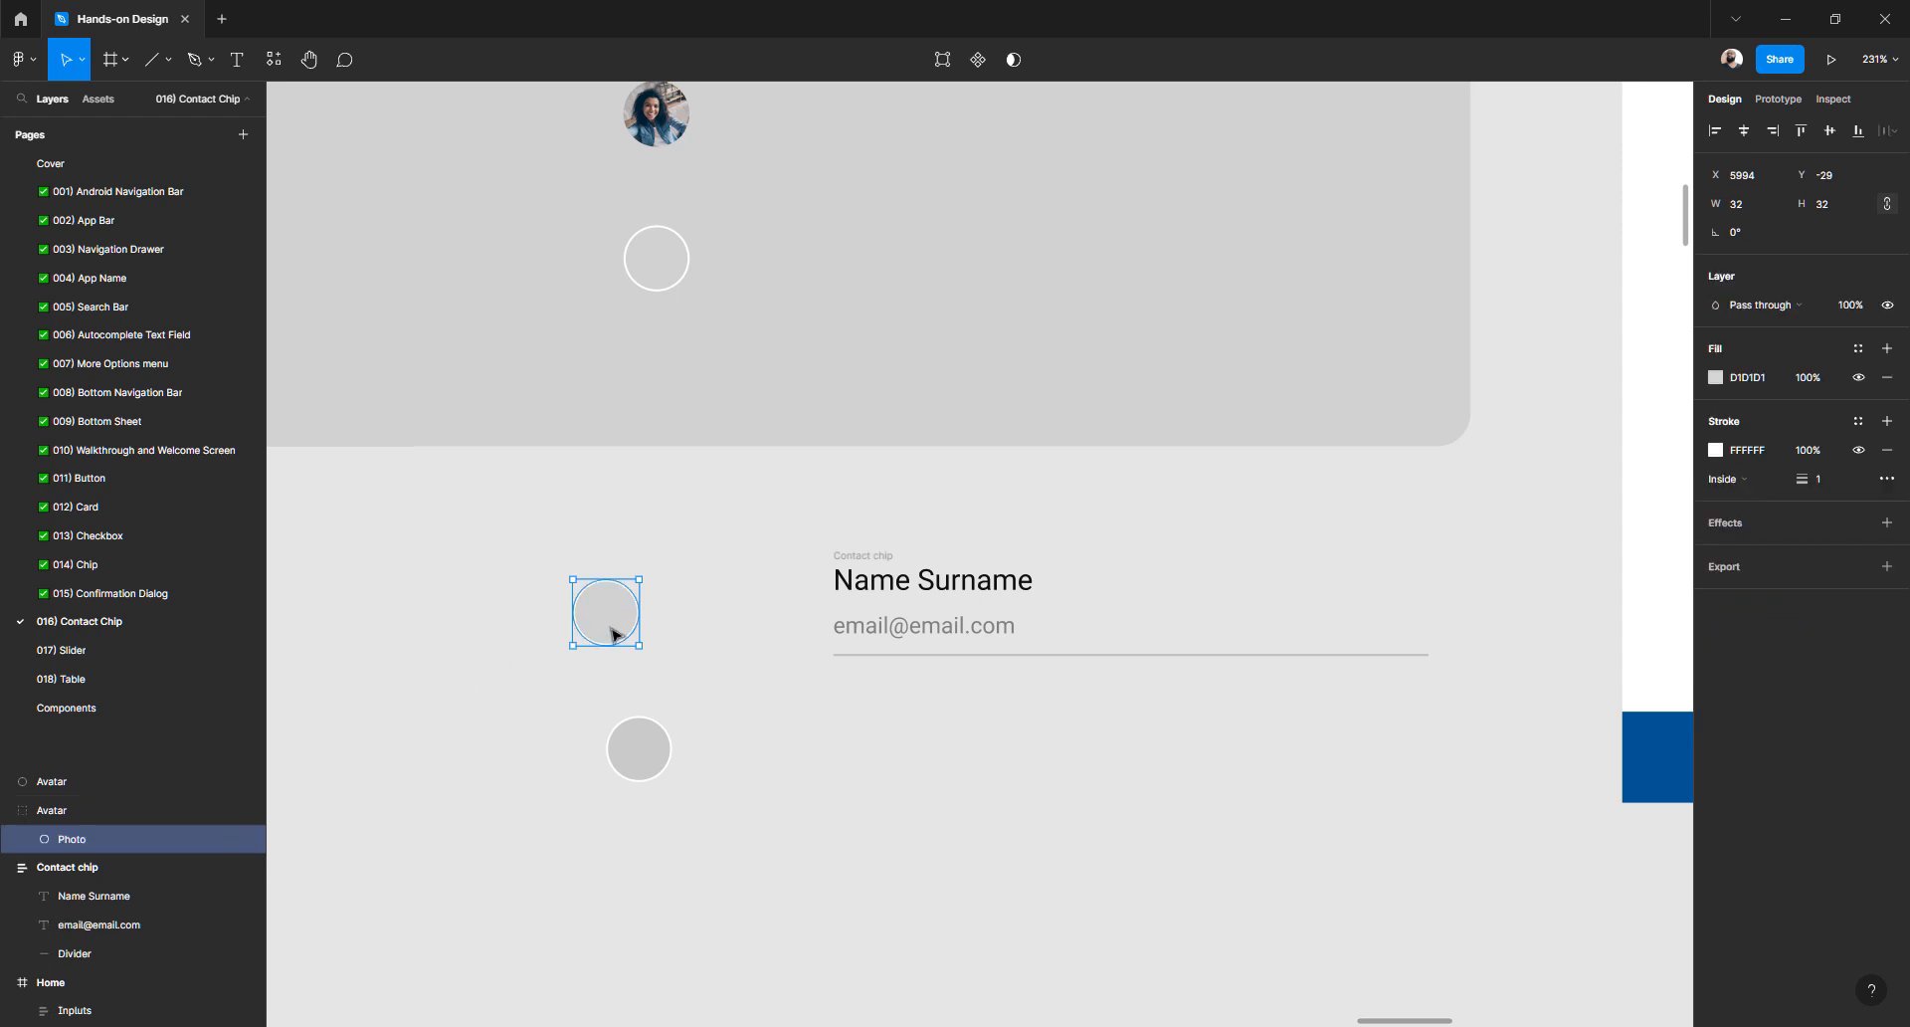
{"action": "key", "text": "Escape"}
{"action": "key", "text": "Delete"}
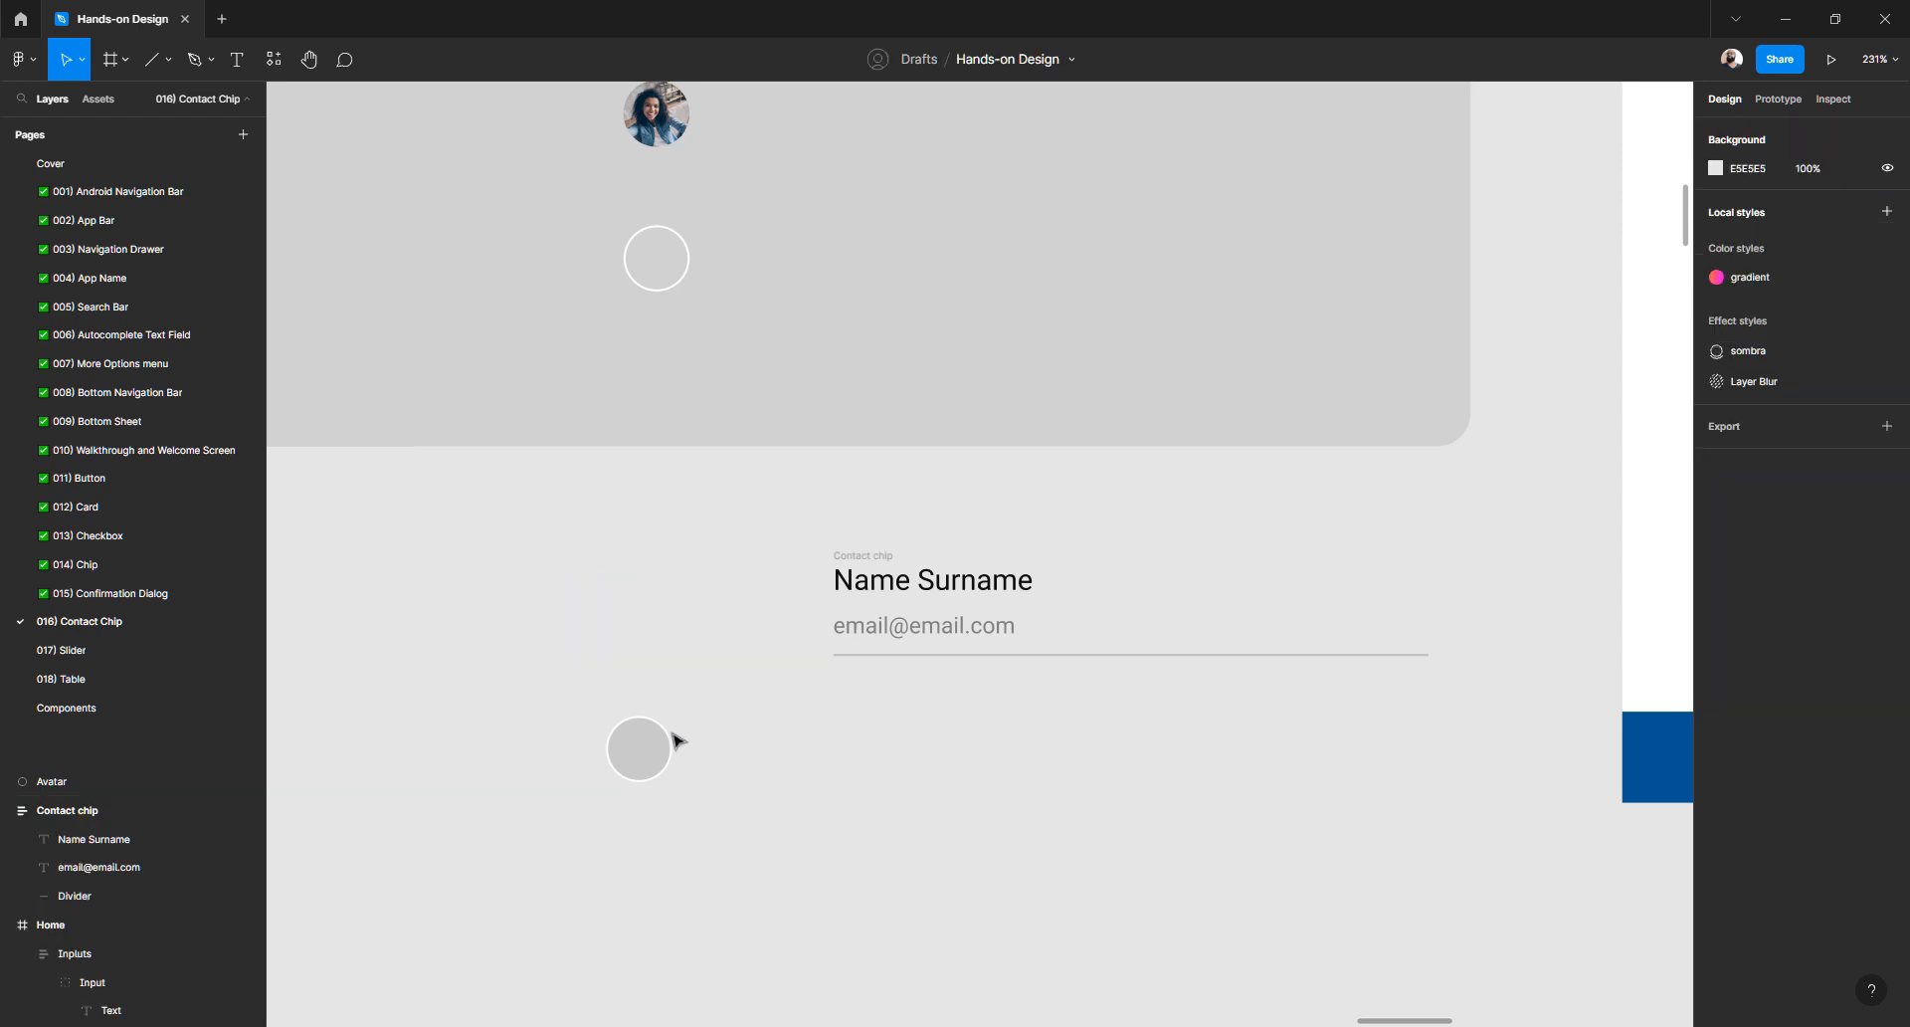
- Drag the Avatar circle into the Contact chip, then back out to the chip's left
{"action": "left_click_drag", "start_coordinate": [667, 736], "coordinate": [866, 691]}
{"action": "left_click", "coordinate": [758, 668]}
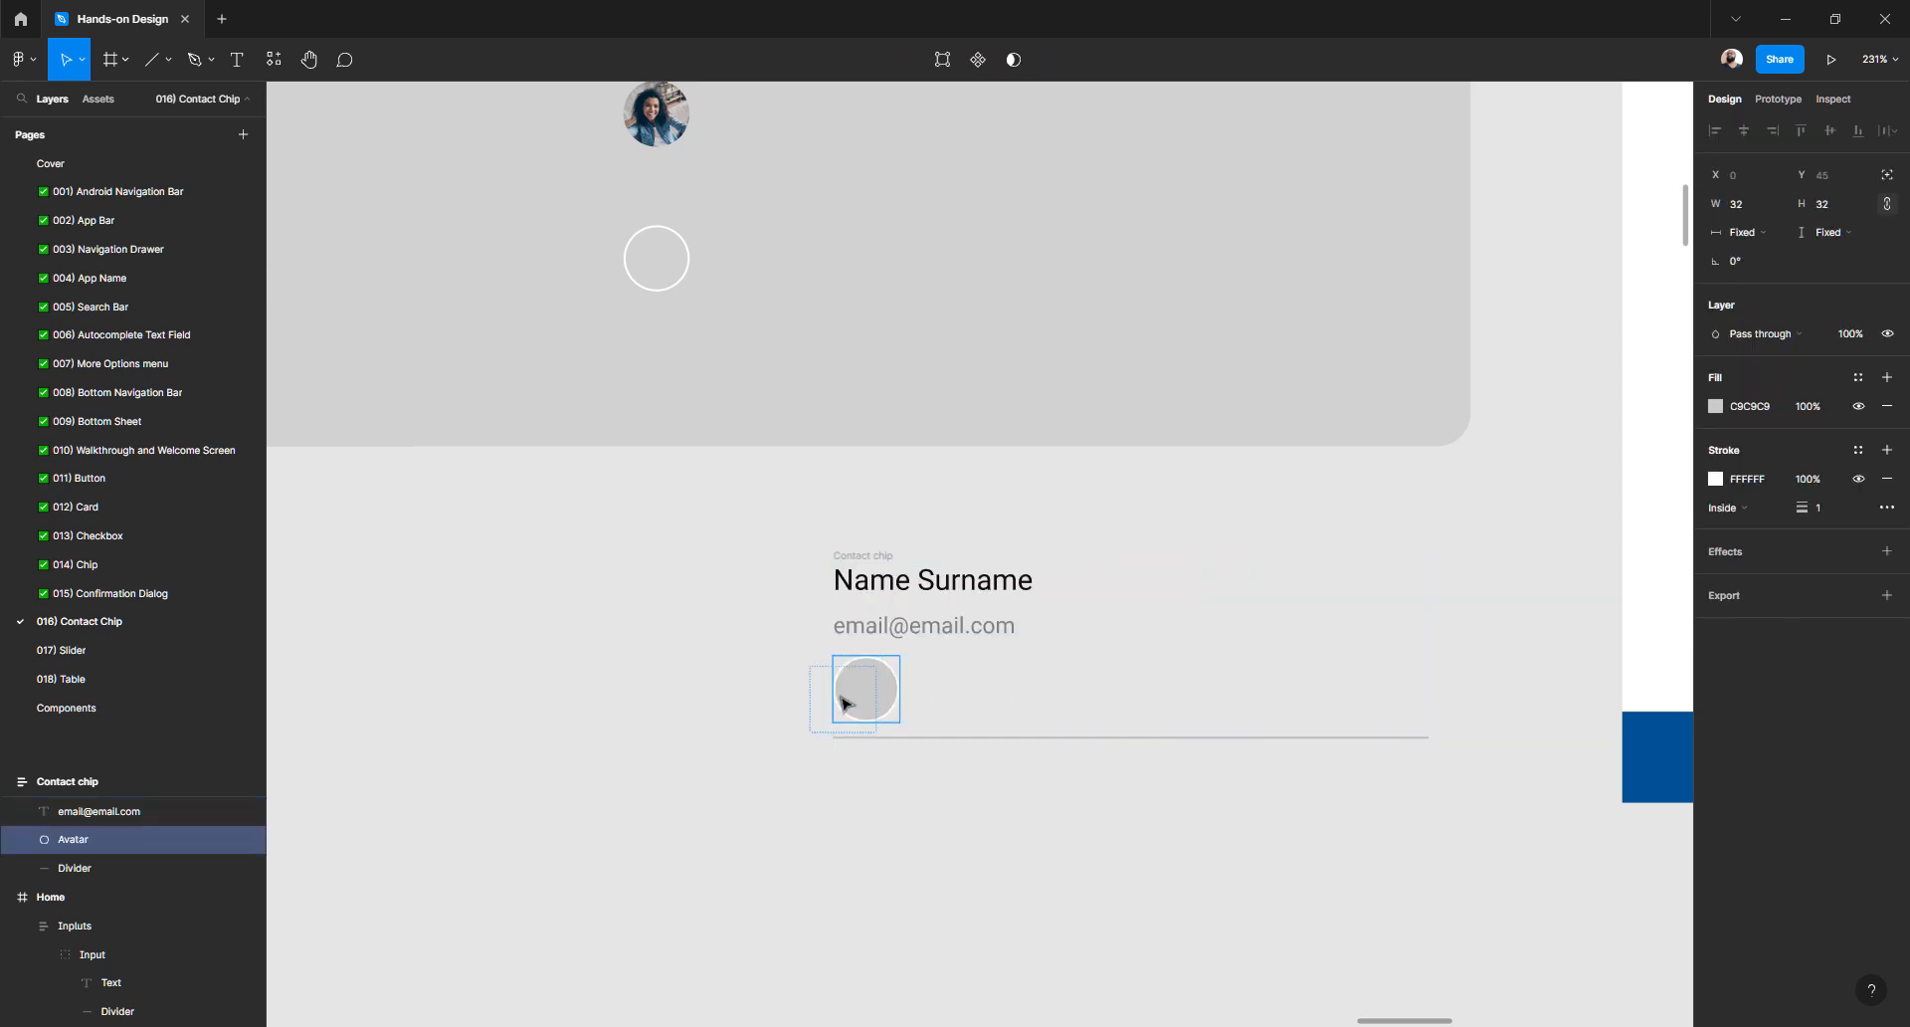
{"action": "left_click", "coordinate": [705, 741]}
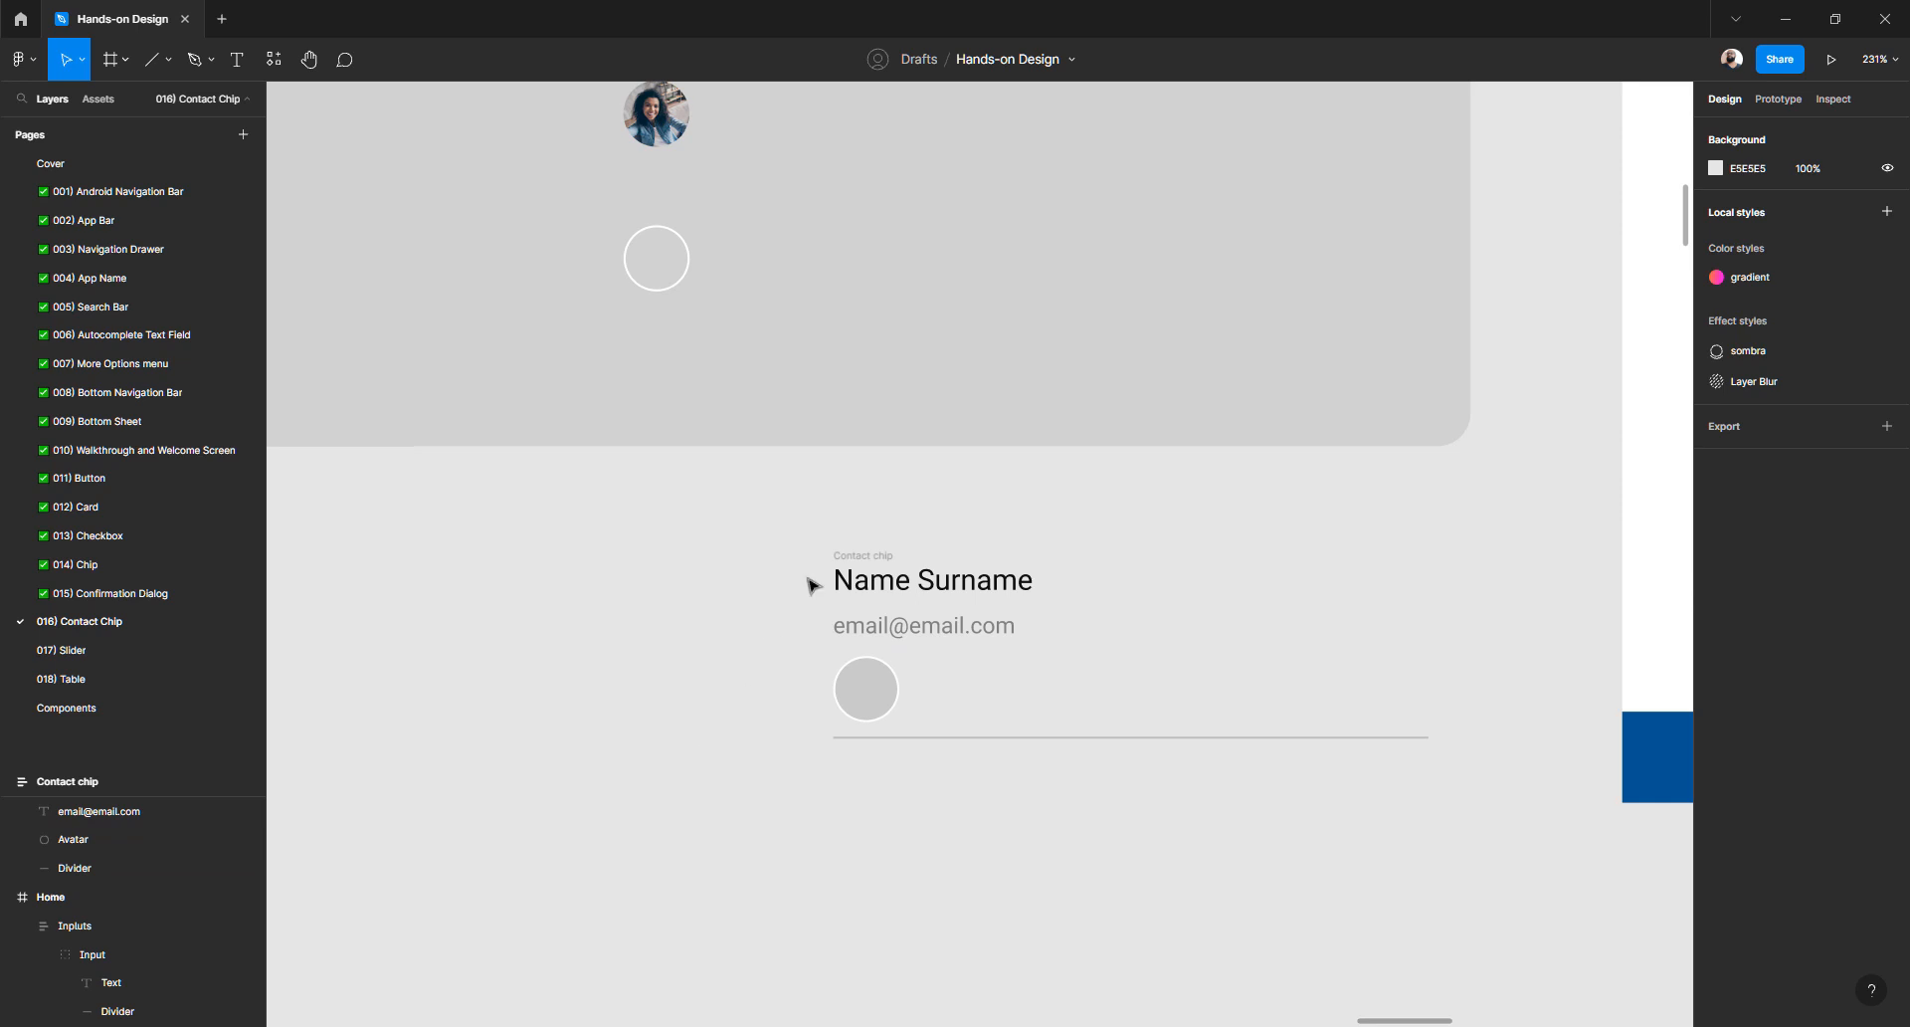
{"action": "left_click_drag", "start_coordinate": [867, 693], "coordinate": [737, 682]}
{"action": "key", "text": "Escape"}
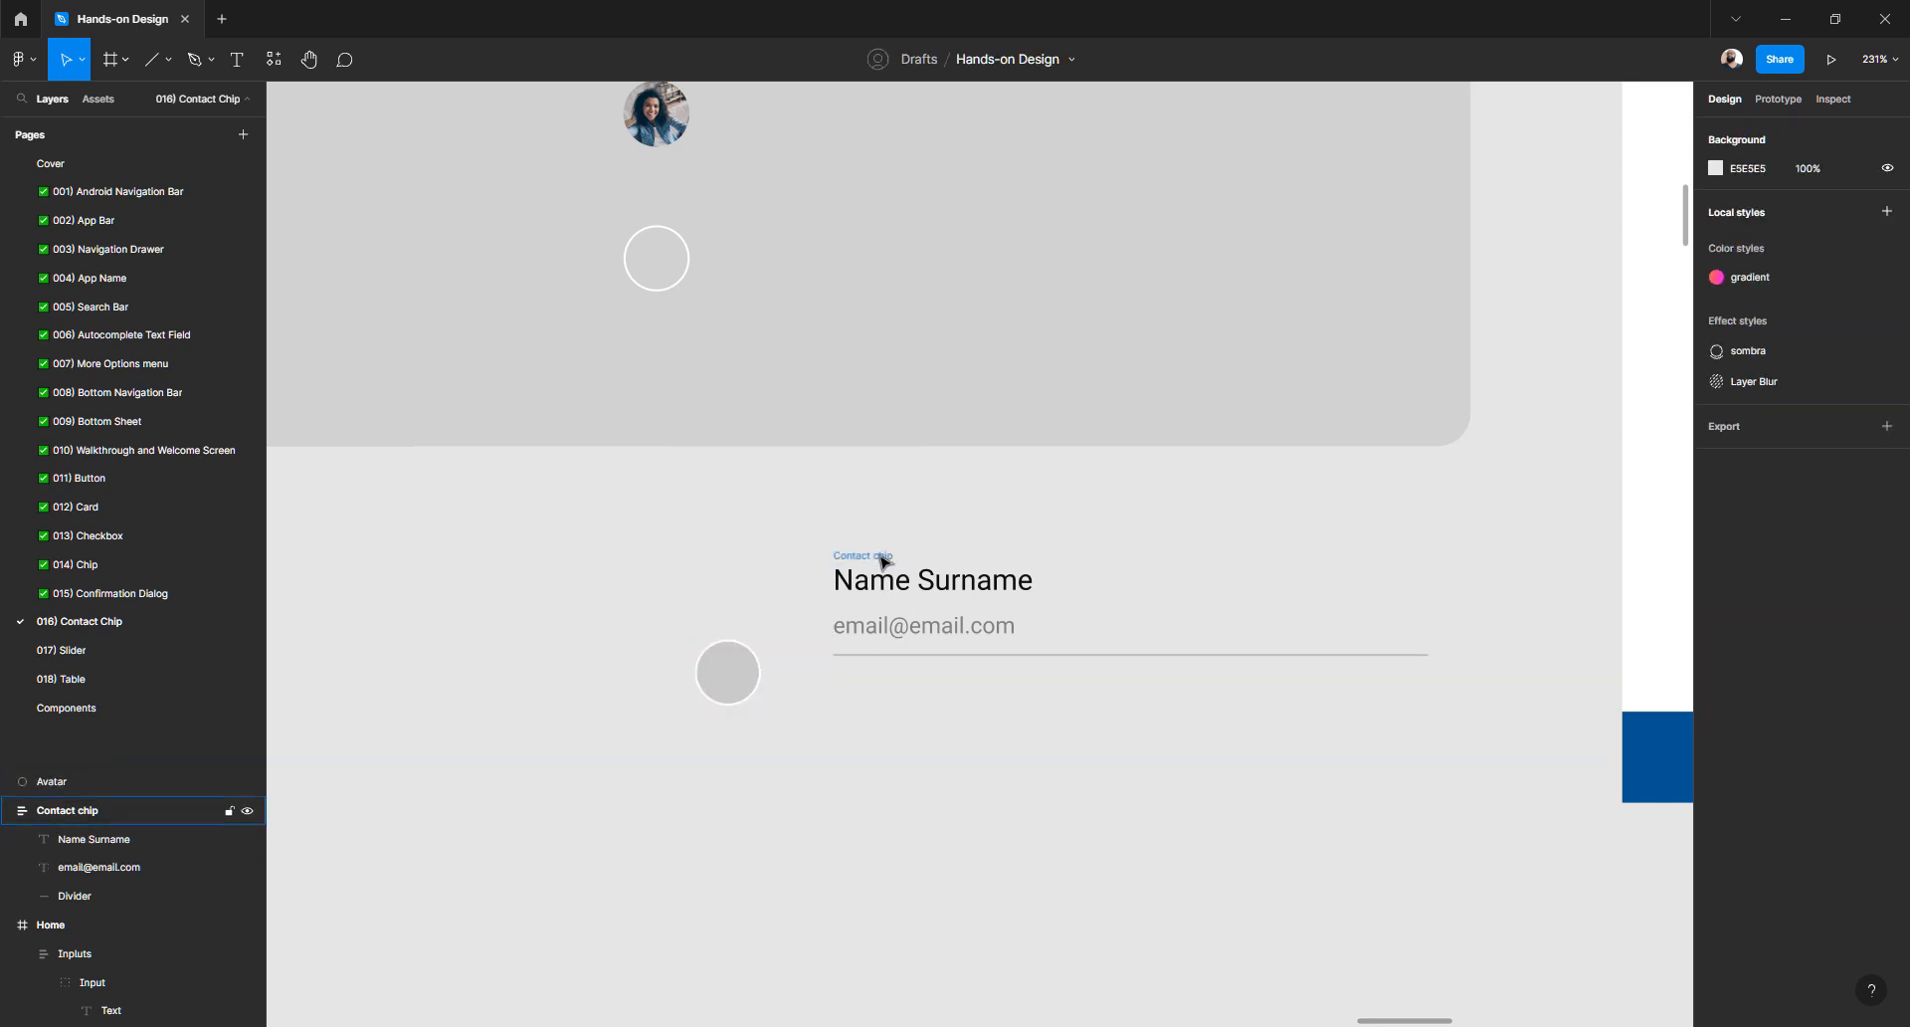
{"action": "left_click", "coordinate": [881, 556]}
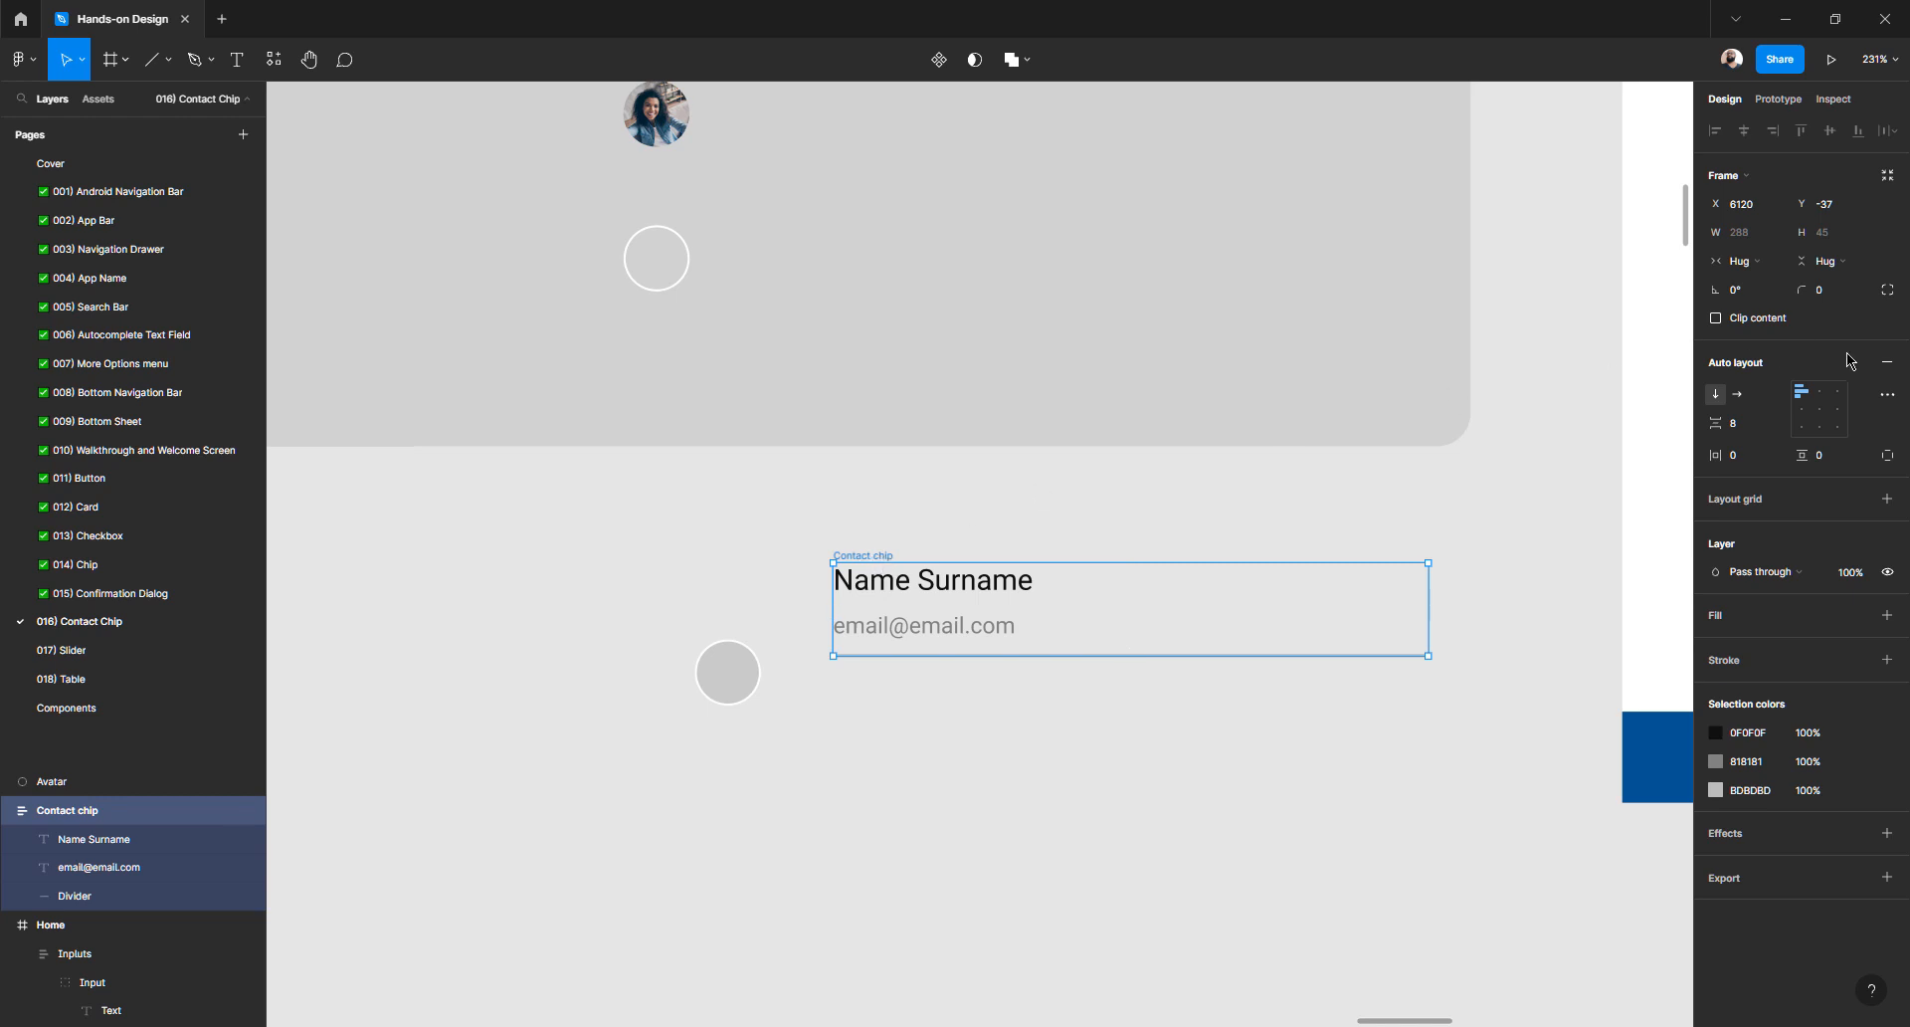
{"action": "key", "text": "Escape"}
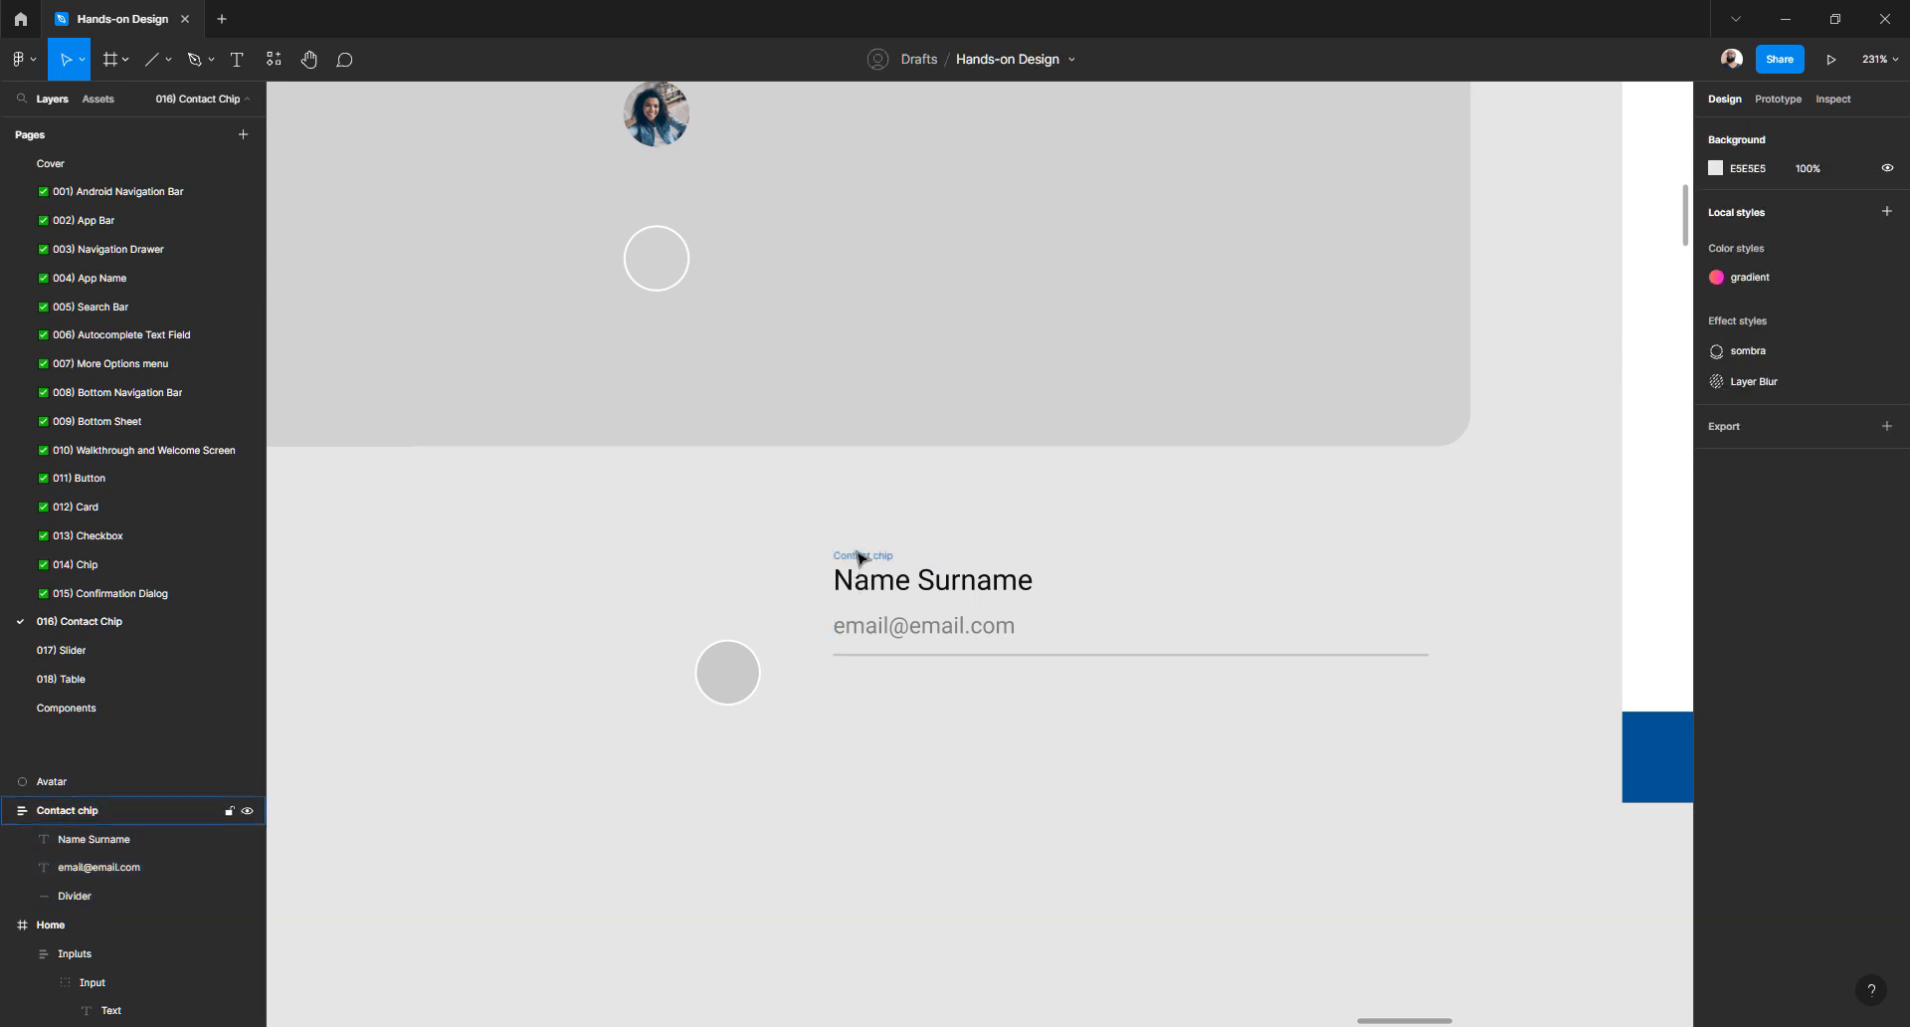
- Remove auto layout from the Contact chip frame, undoing an accidental upward nudge
{"action": "left_click", "coordinate": [862, 555]}
{"action": "left_click", "coordinate": [1887, 364]}
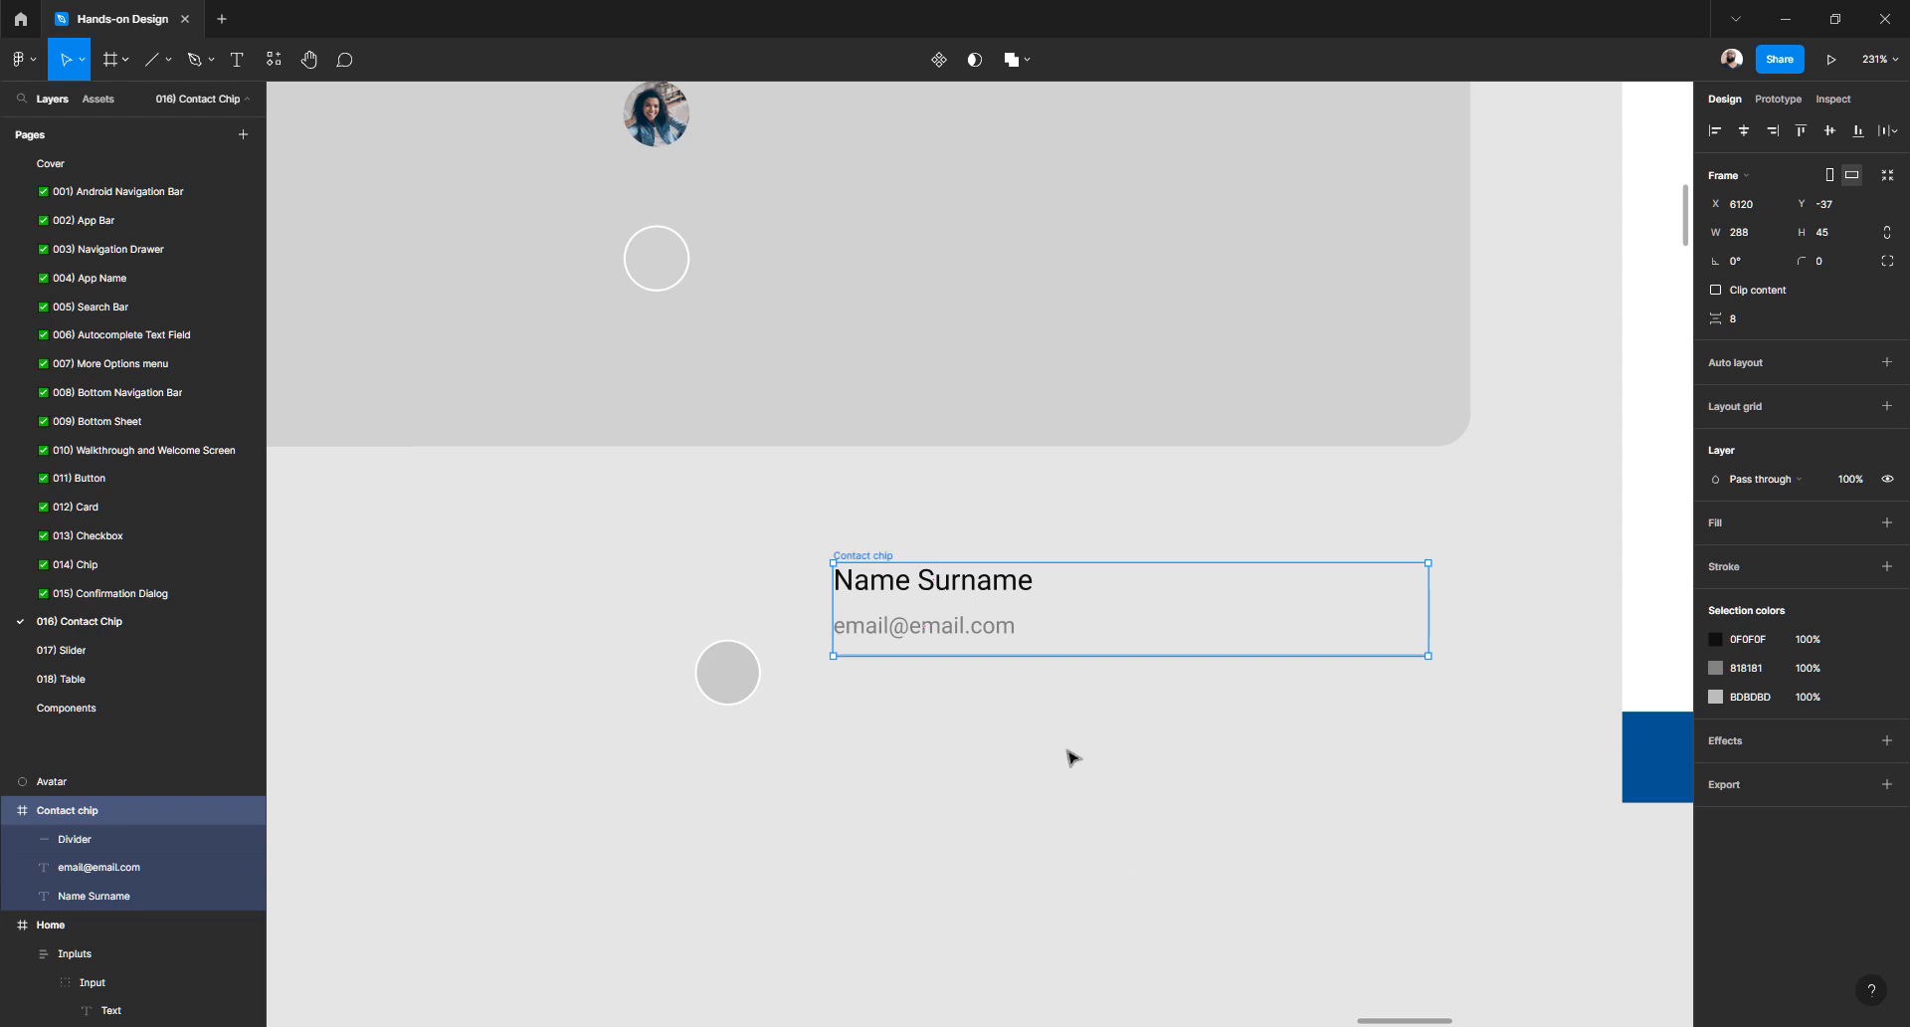
{"action": "left_click", "coordinate": [960, 728]}
{"action": "left_click", "coordinate": [926, 579]}
{"action": "left_click", "coordinate": [877, 556]}
{"action": "left_click", "coordinate": [812, 808]}
{"action": "left_click_drag", "start_coordinate": [868, 553], "coordinate": [868, 530]}
{"action": "key", "text": "ctrl+z"}
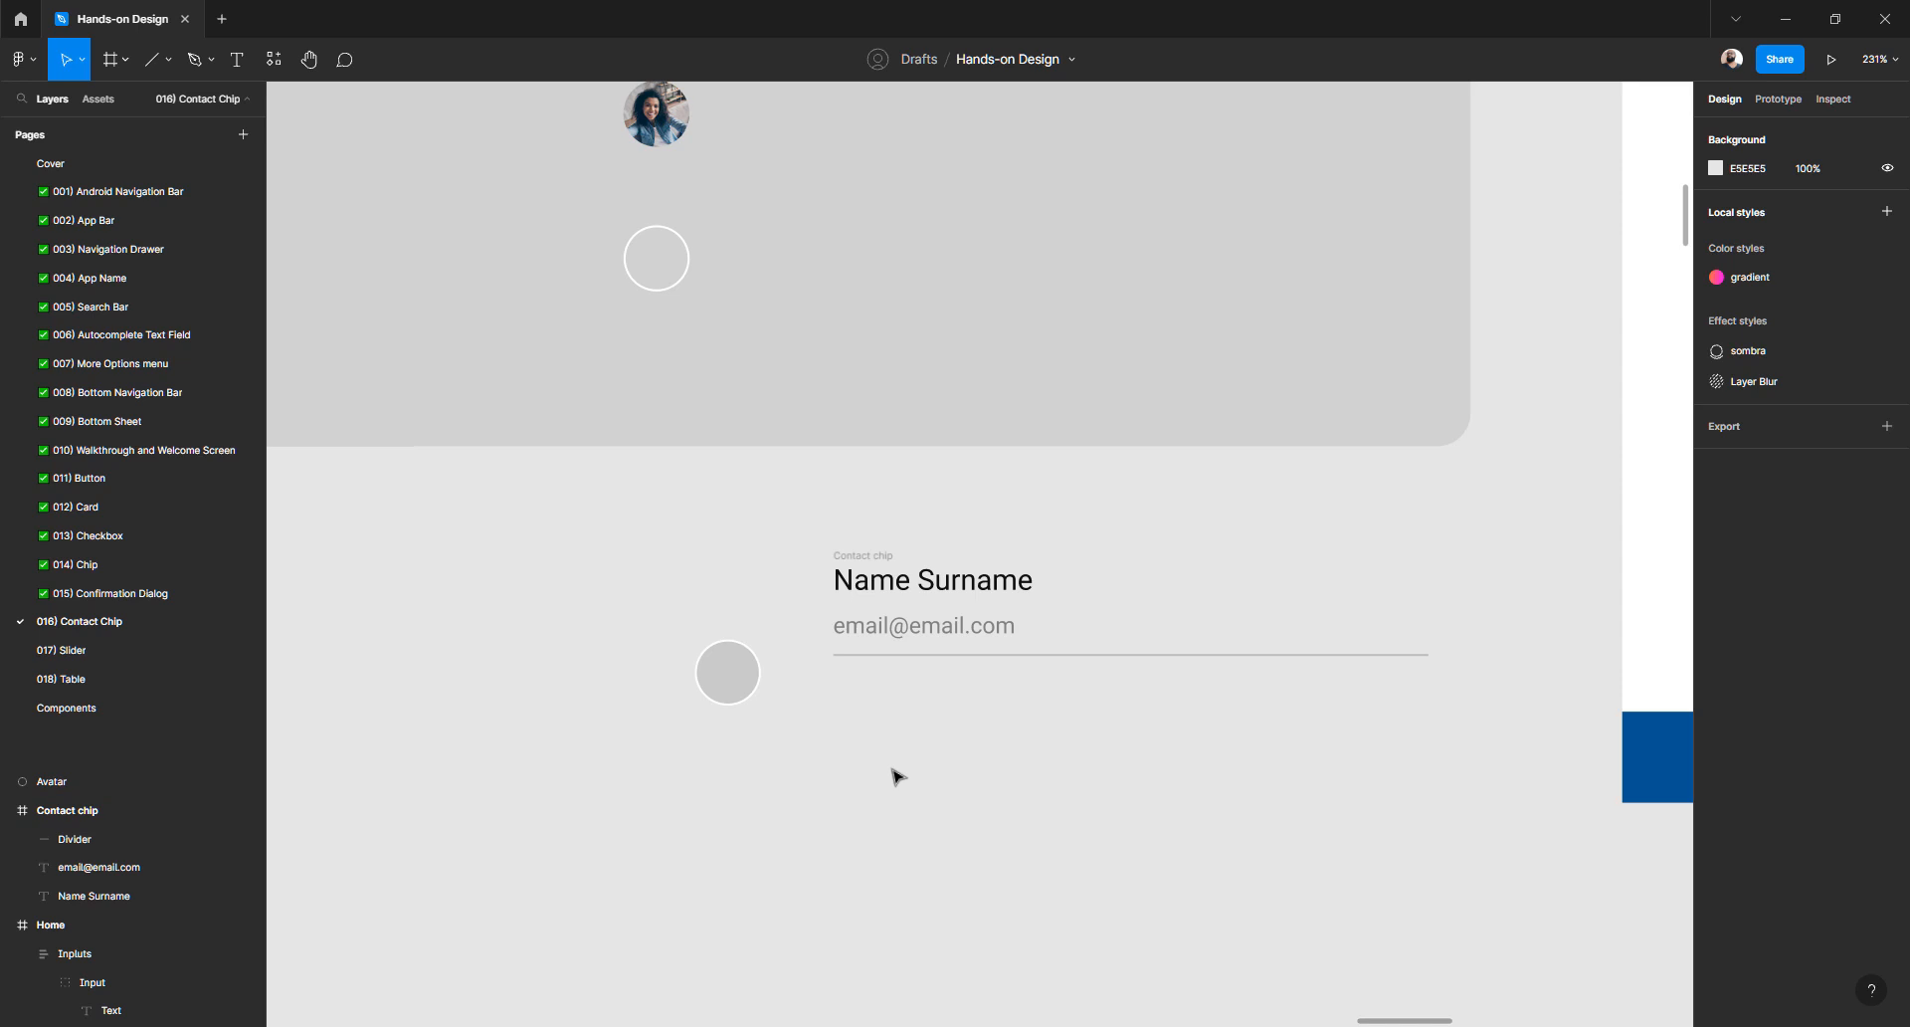
- Ungroup the Contact chip frame into loose name, email and divider layers
{"action": "left_click", "coordinate": [864, 557]}
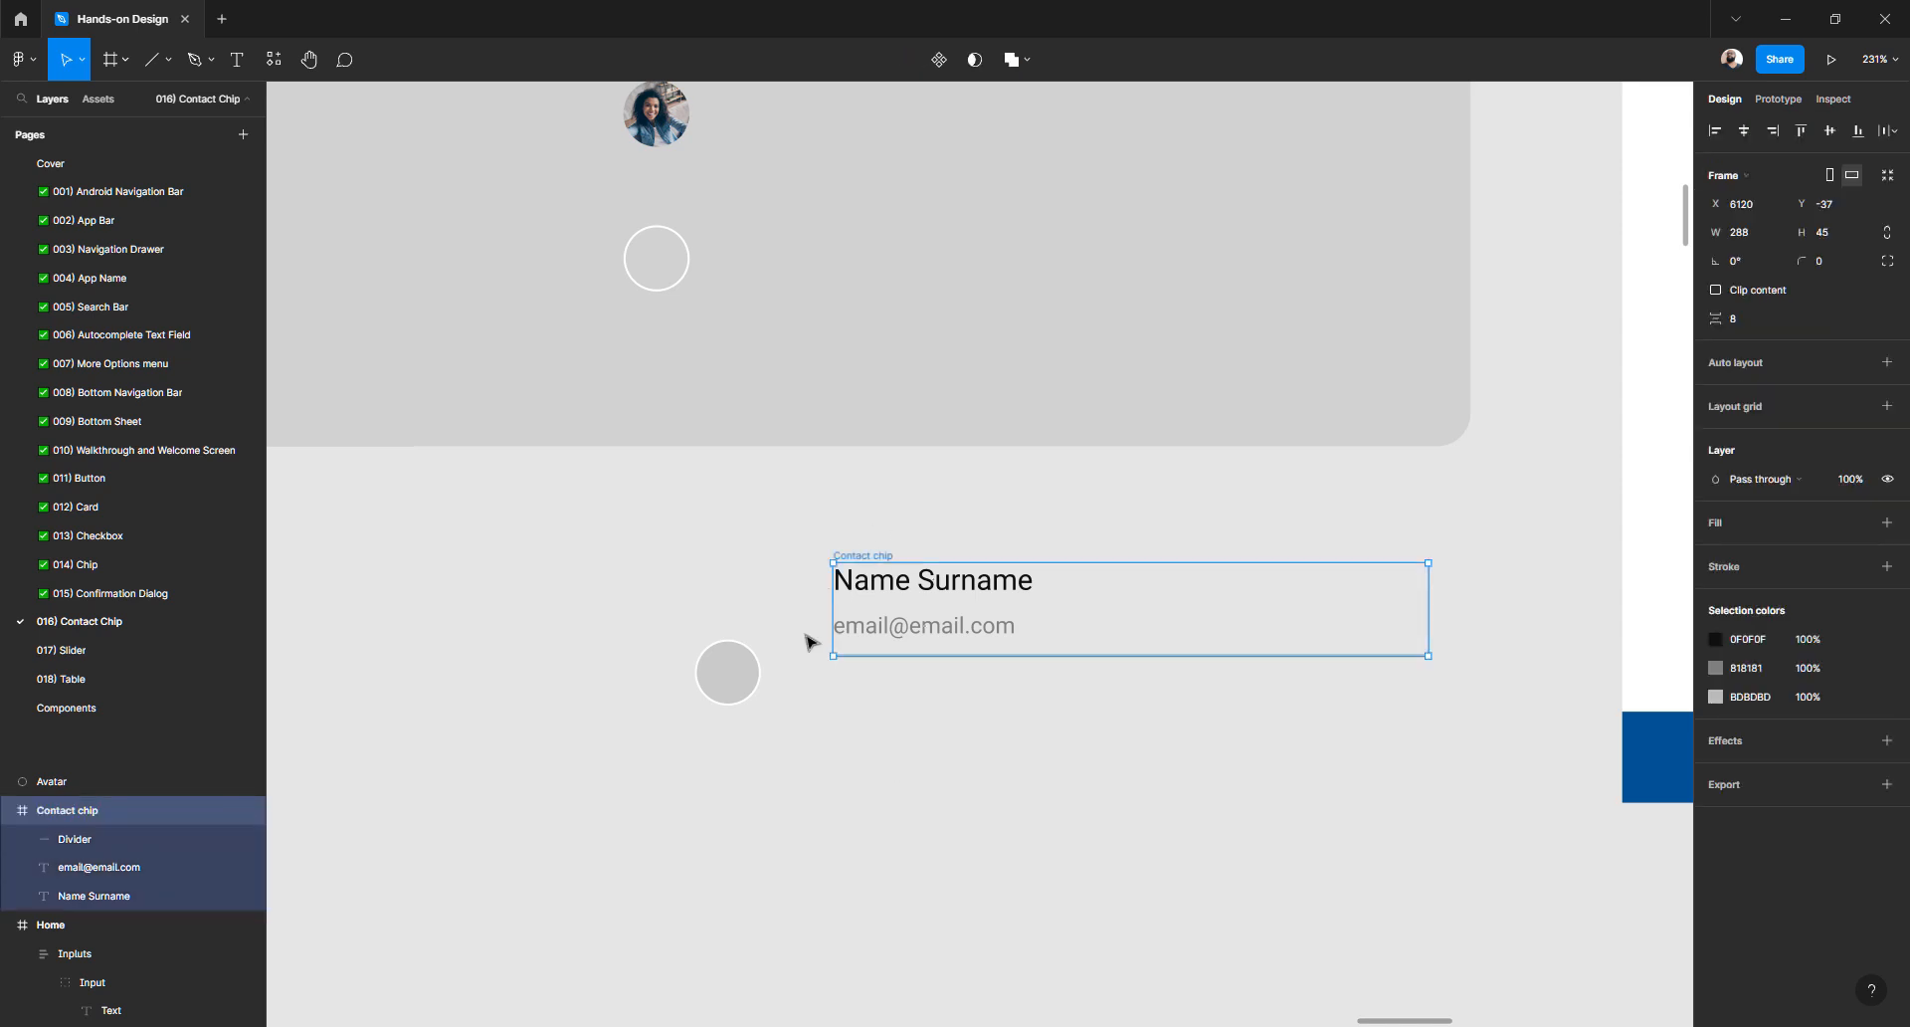
{"action": "key", "text": "ctrl+shift+g"}
{"action": "left_click", "coordinate": [840, 746]}
{"action": "left_click", "coordinate": [891, 601]}
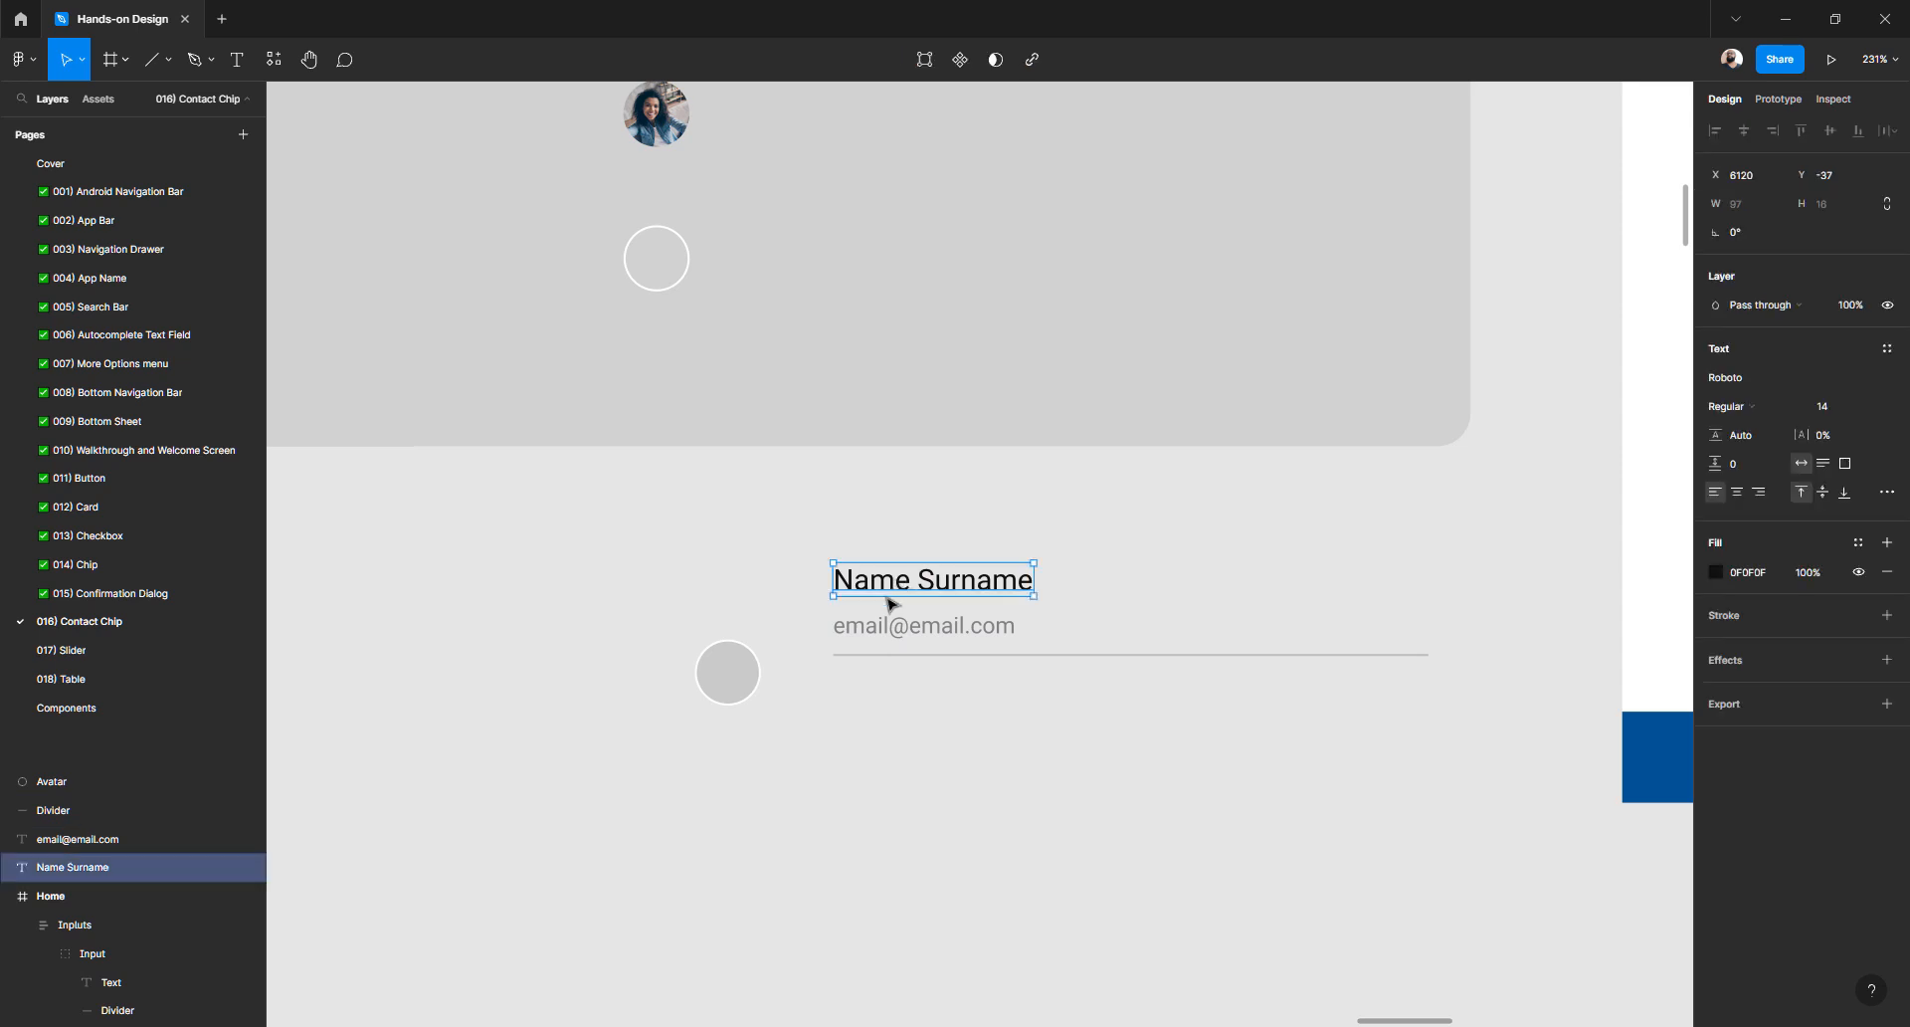
{"action": "left_click", "coordinate": [867, 627]}
{"action": "left_click", "coordinate": [863, 656]}
{"action": "left_click", "coordinate": [857, 781]}
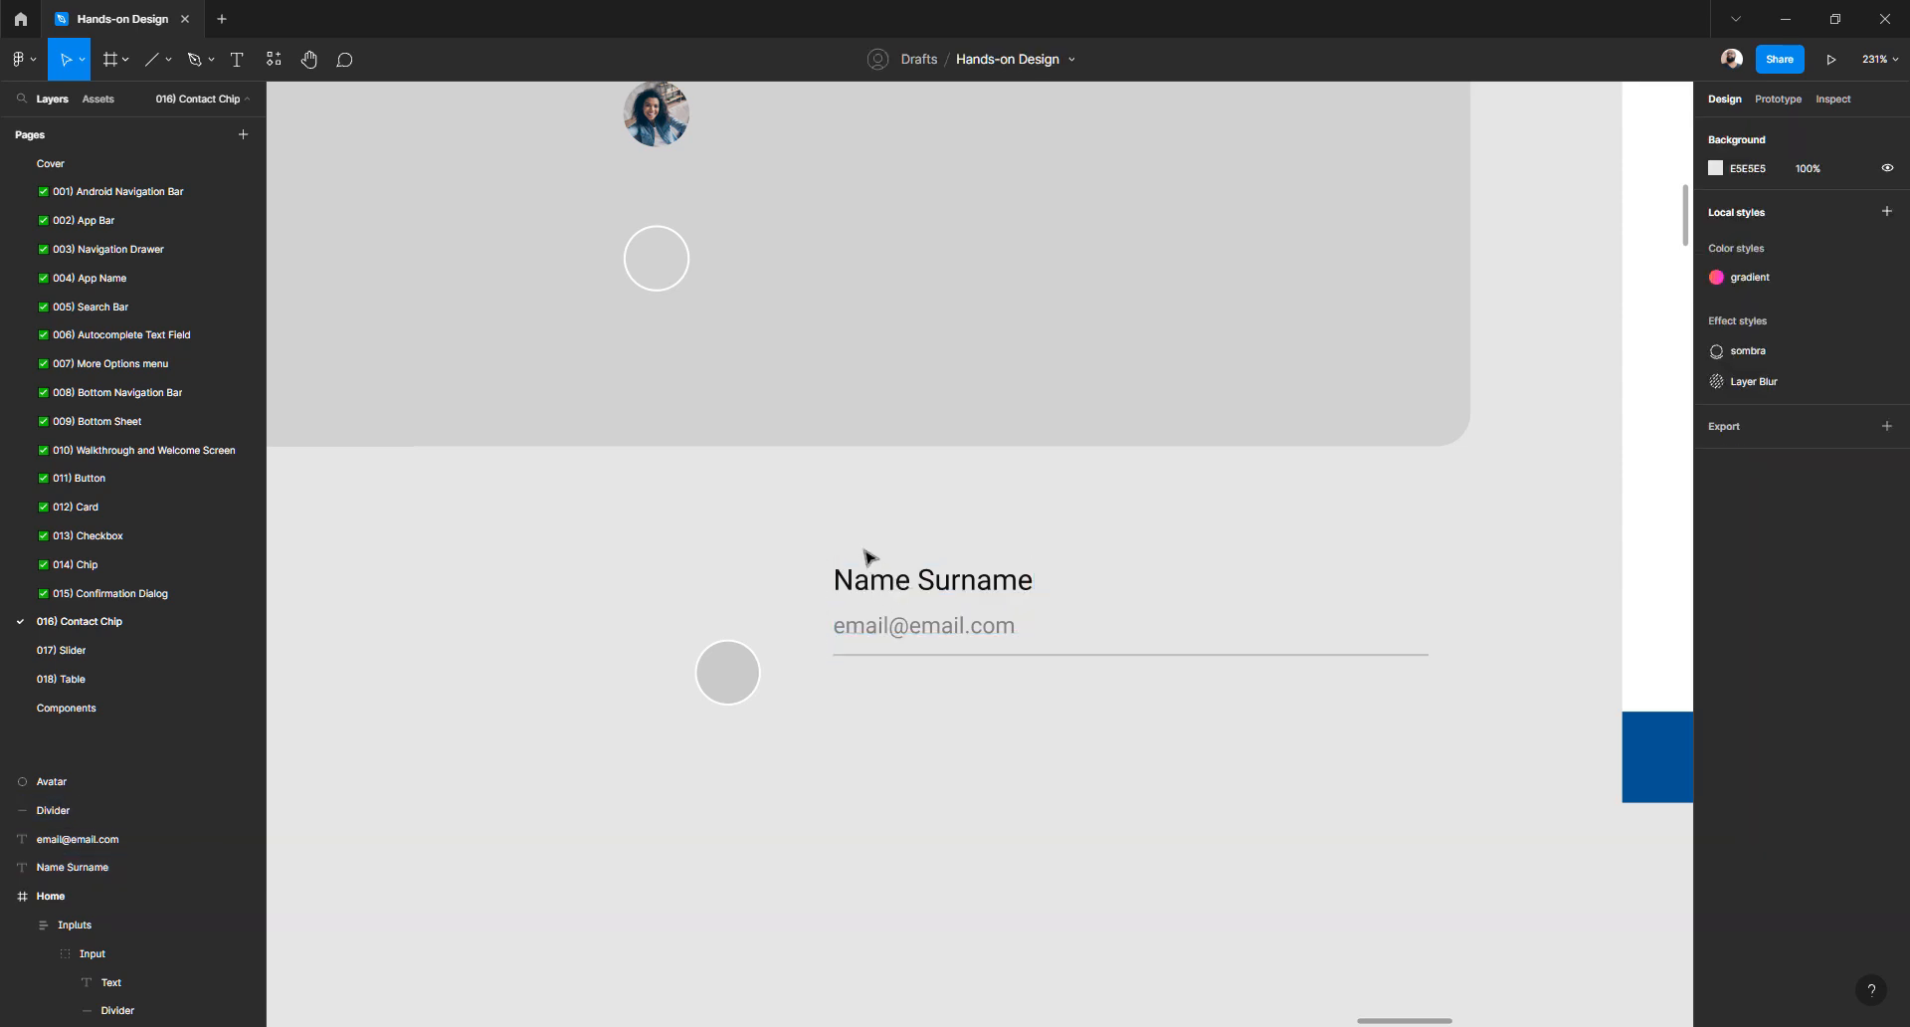
- Wrap name, email and divider in an auto-layout frame named 'Contac chip', then move the Avatar inside
{"action": "left_click_drag", "start_coordinate": [866, 555], "coordinate": [994, 737]}
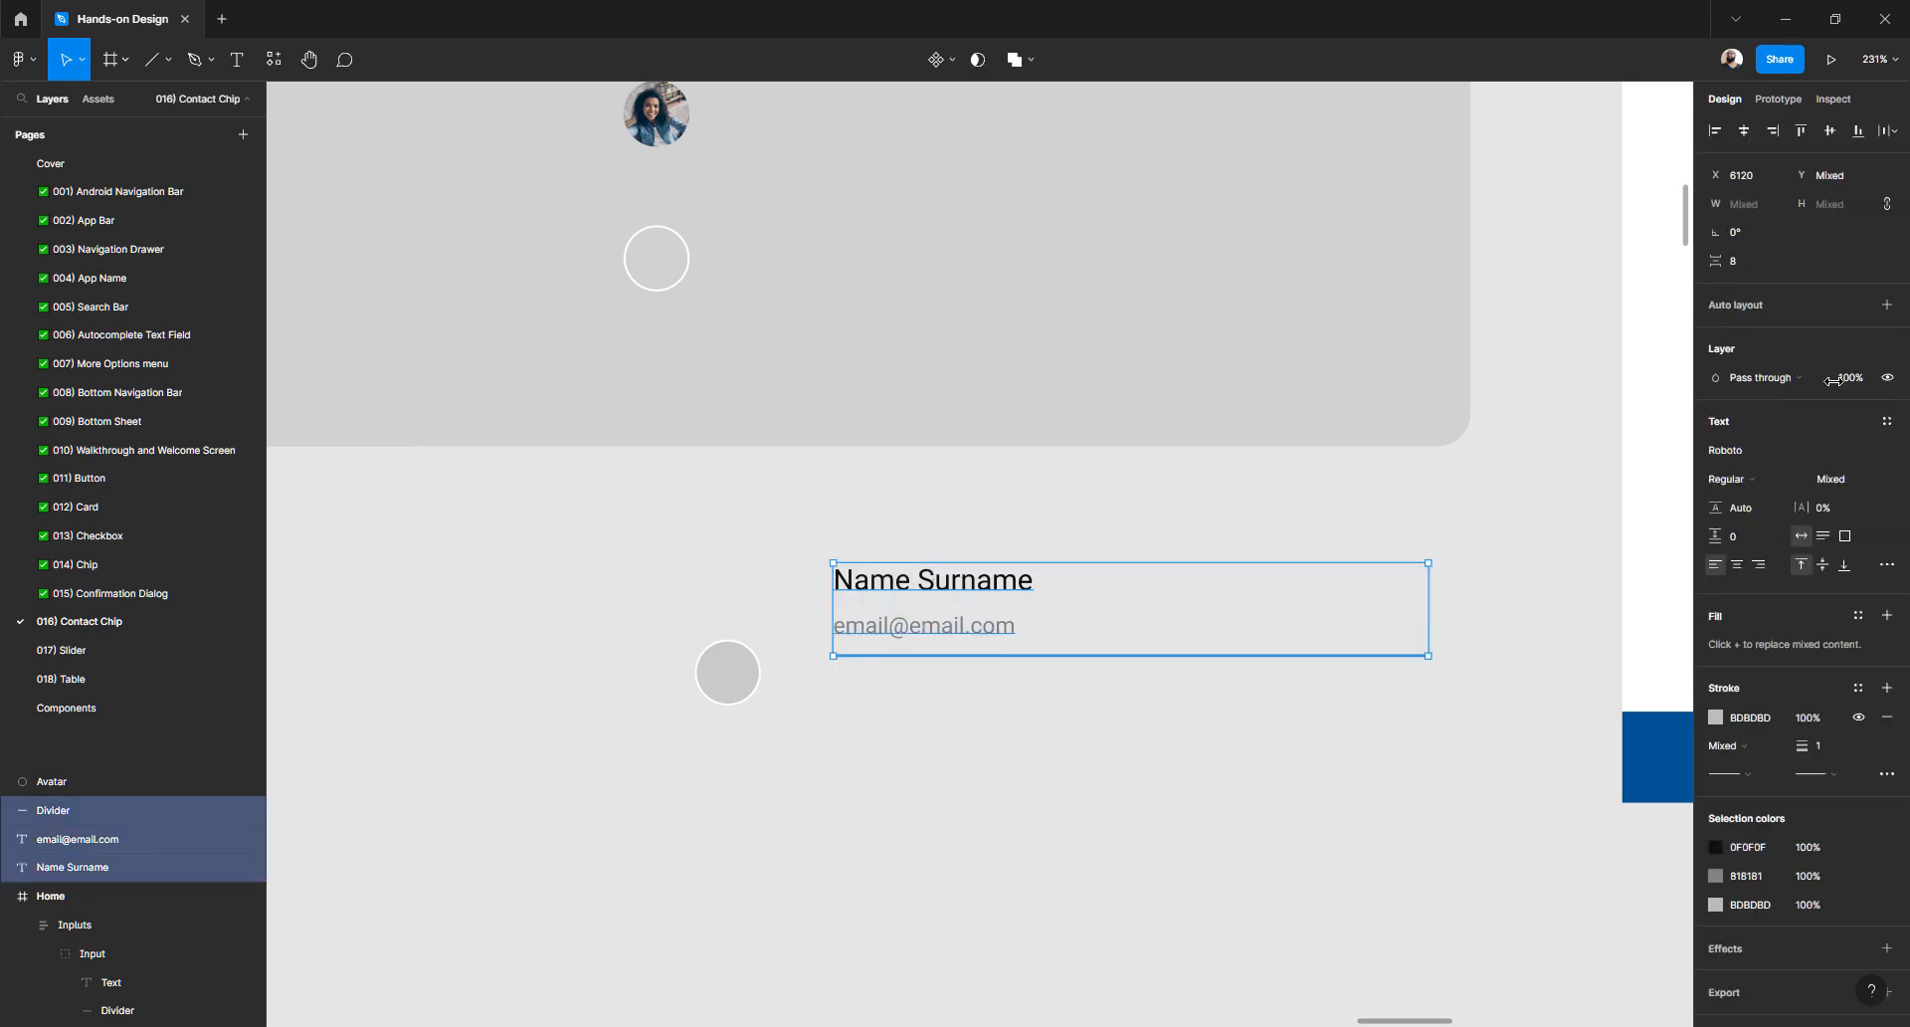
{"action": "left_click", "coordinate": [1887, 305]}
{"action": "double_click", "coordinate": [74, 812]}
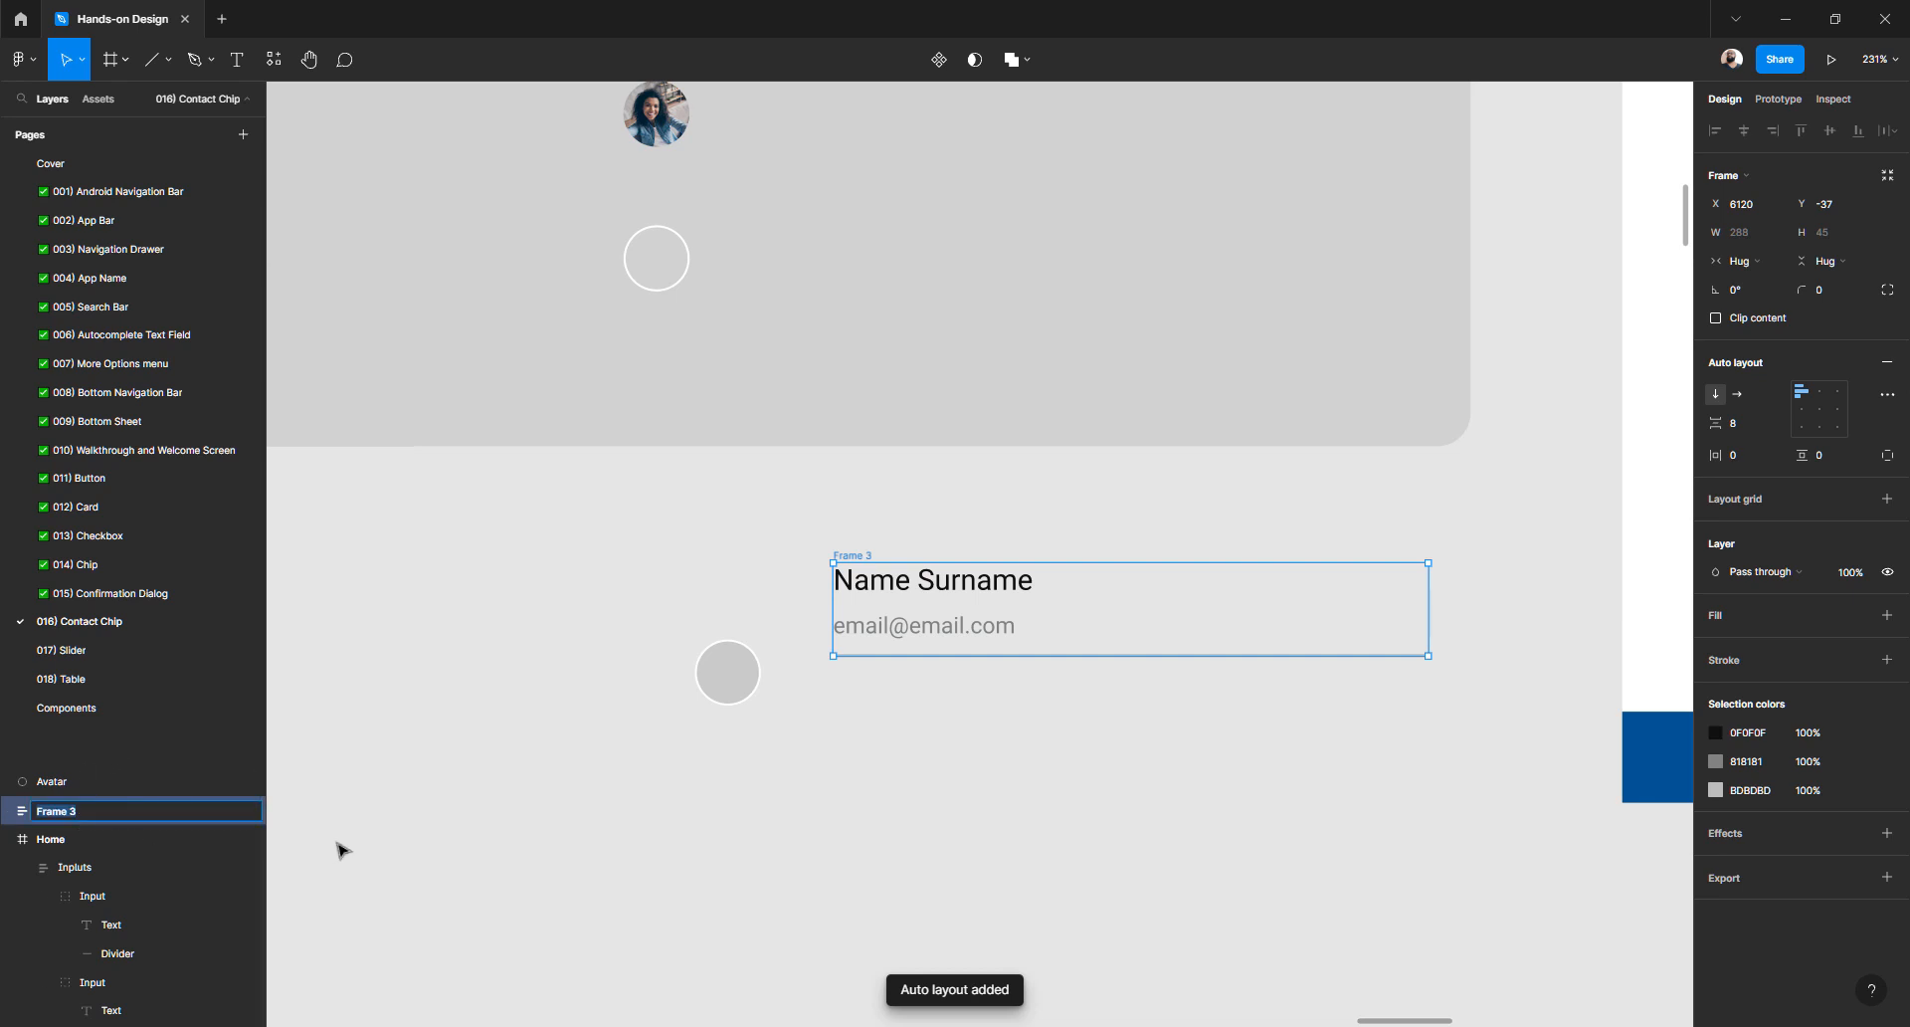
{"action": "type", "text": "Conca"}
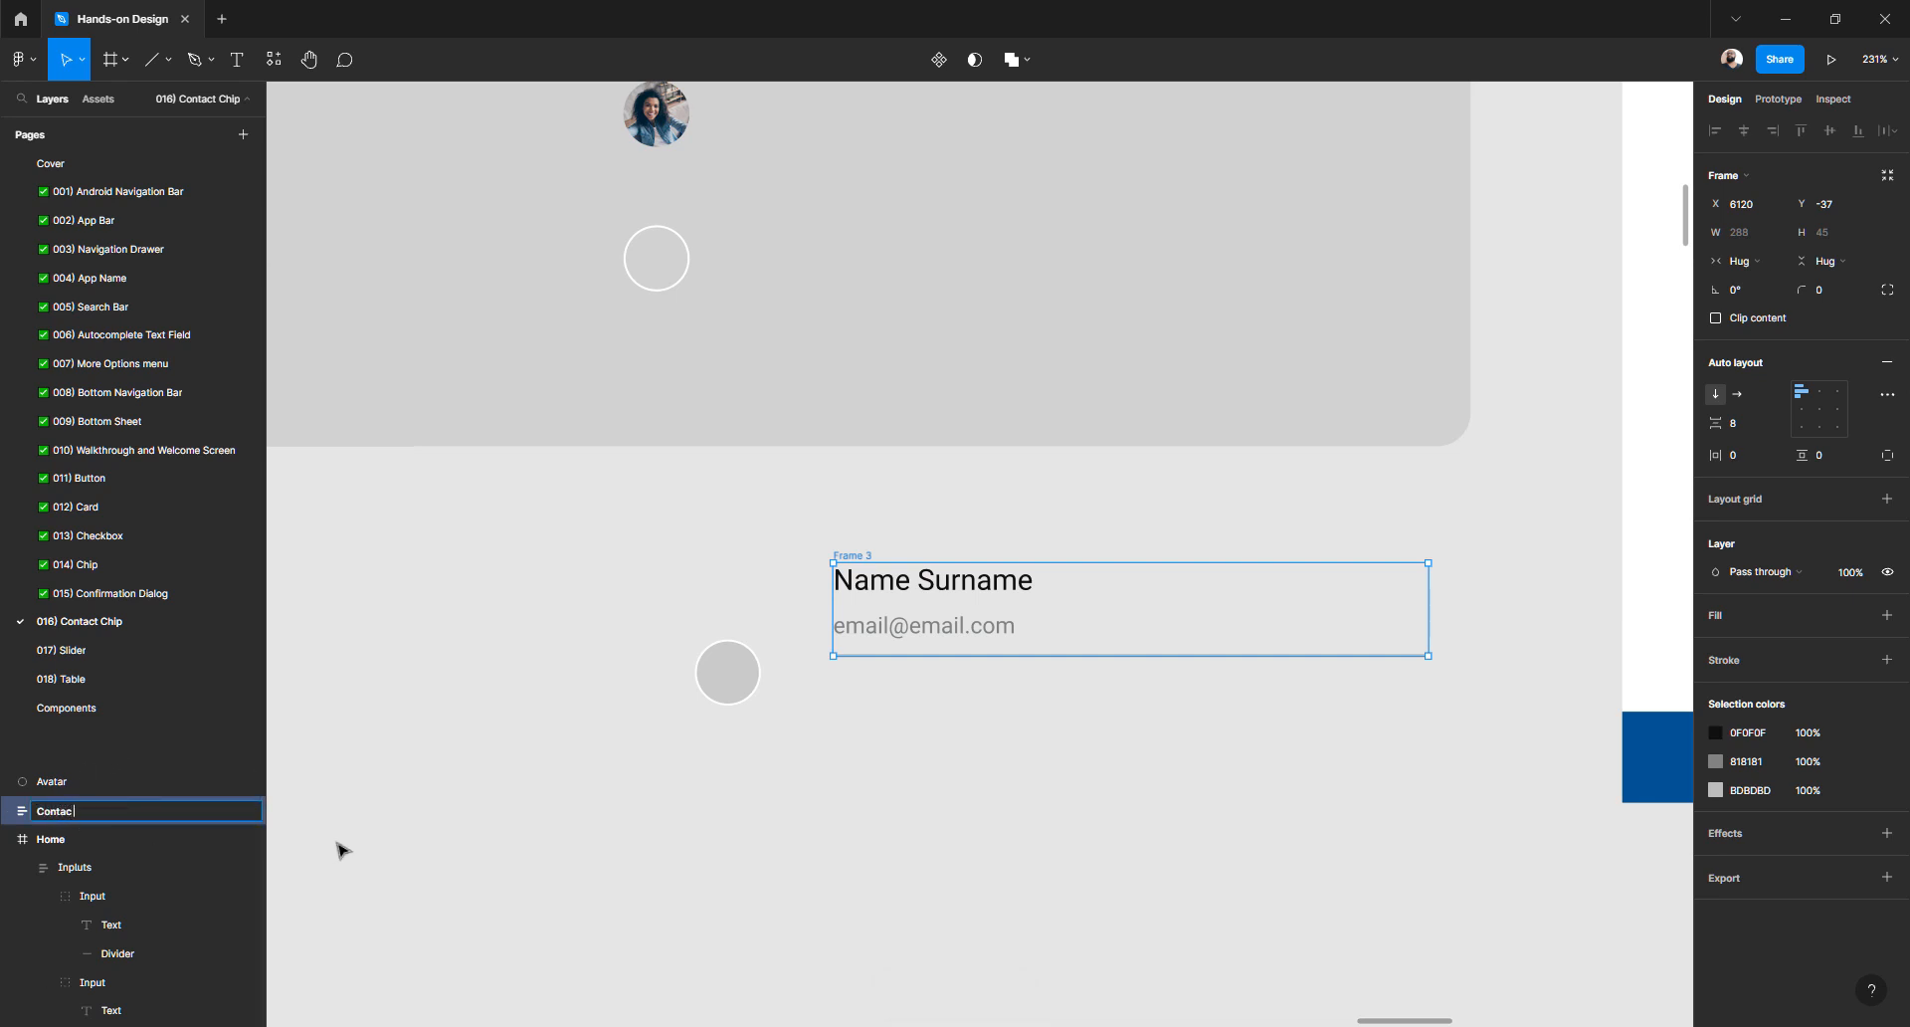
{"action": "type", "text": " chip"}
{"action": "left_click", "coordinate": [602, 900]}
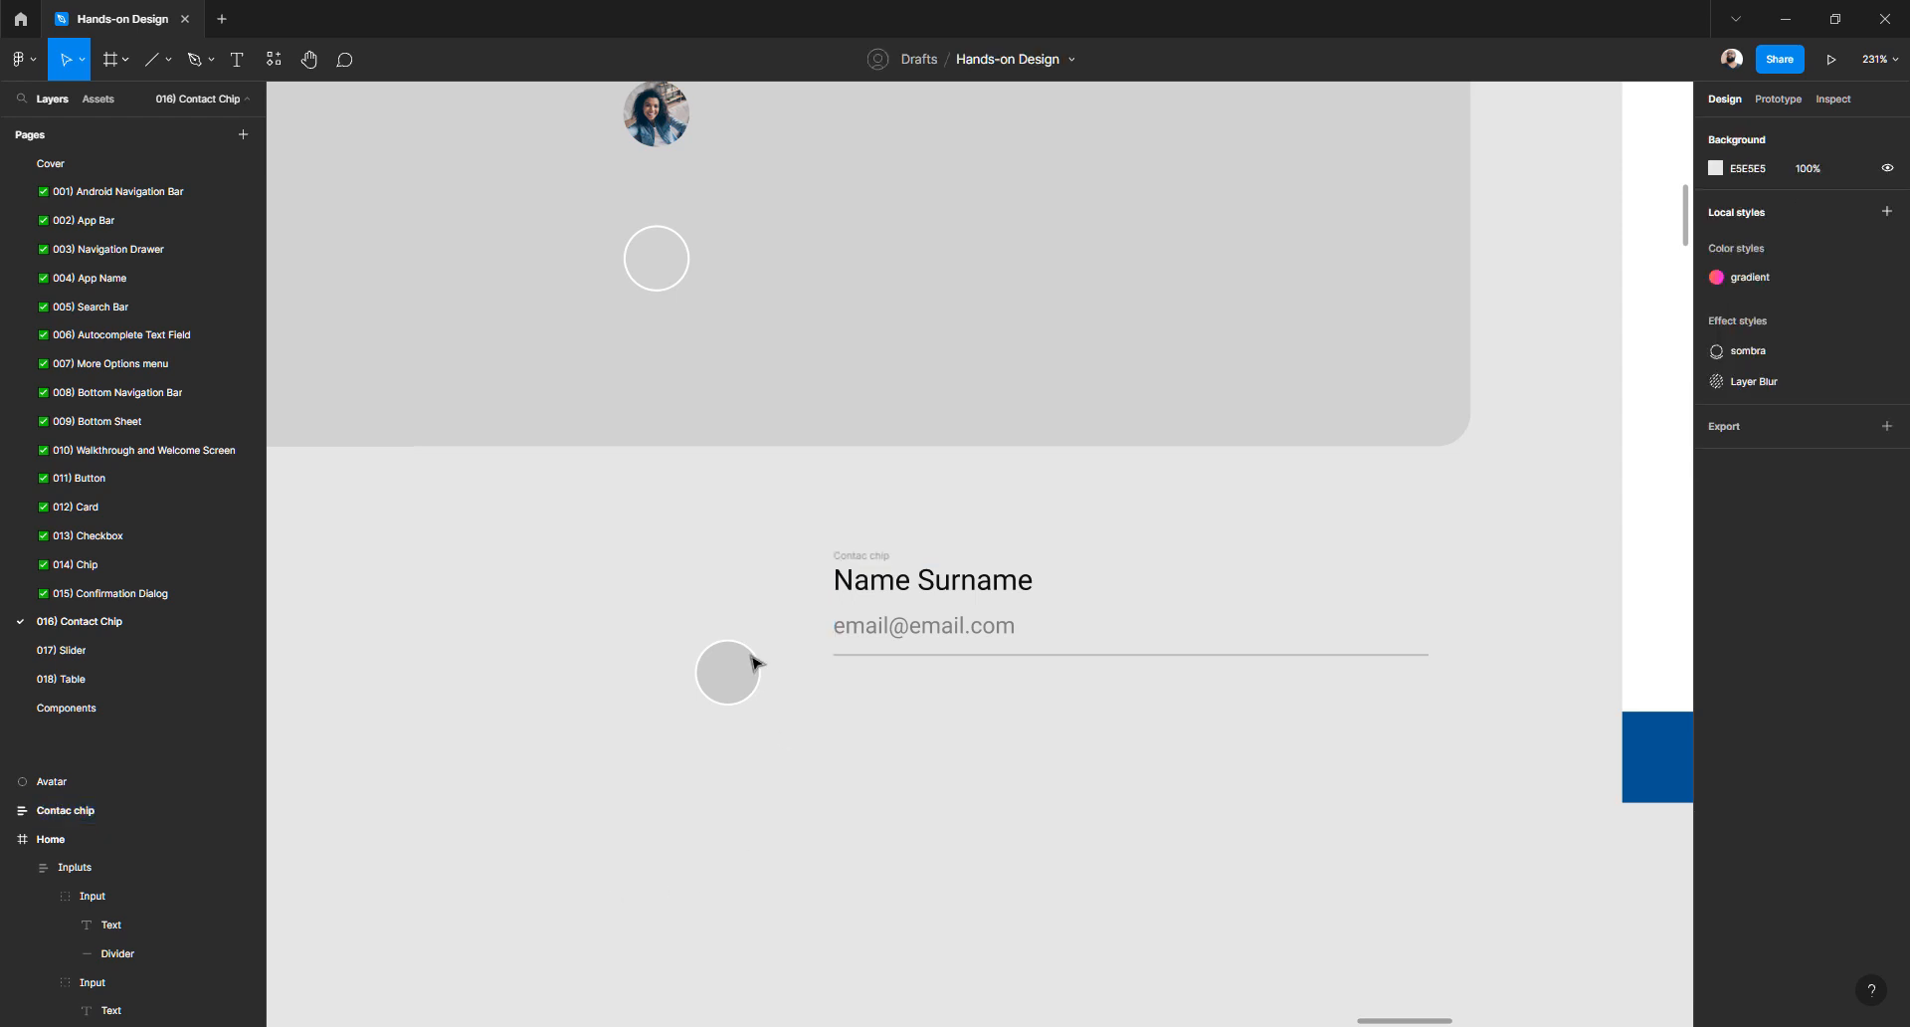
{"action": "left_click_drag", "start_coordinate": [755, 667], "coordinate": [881, 595]}
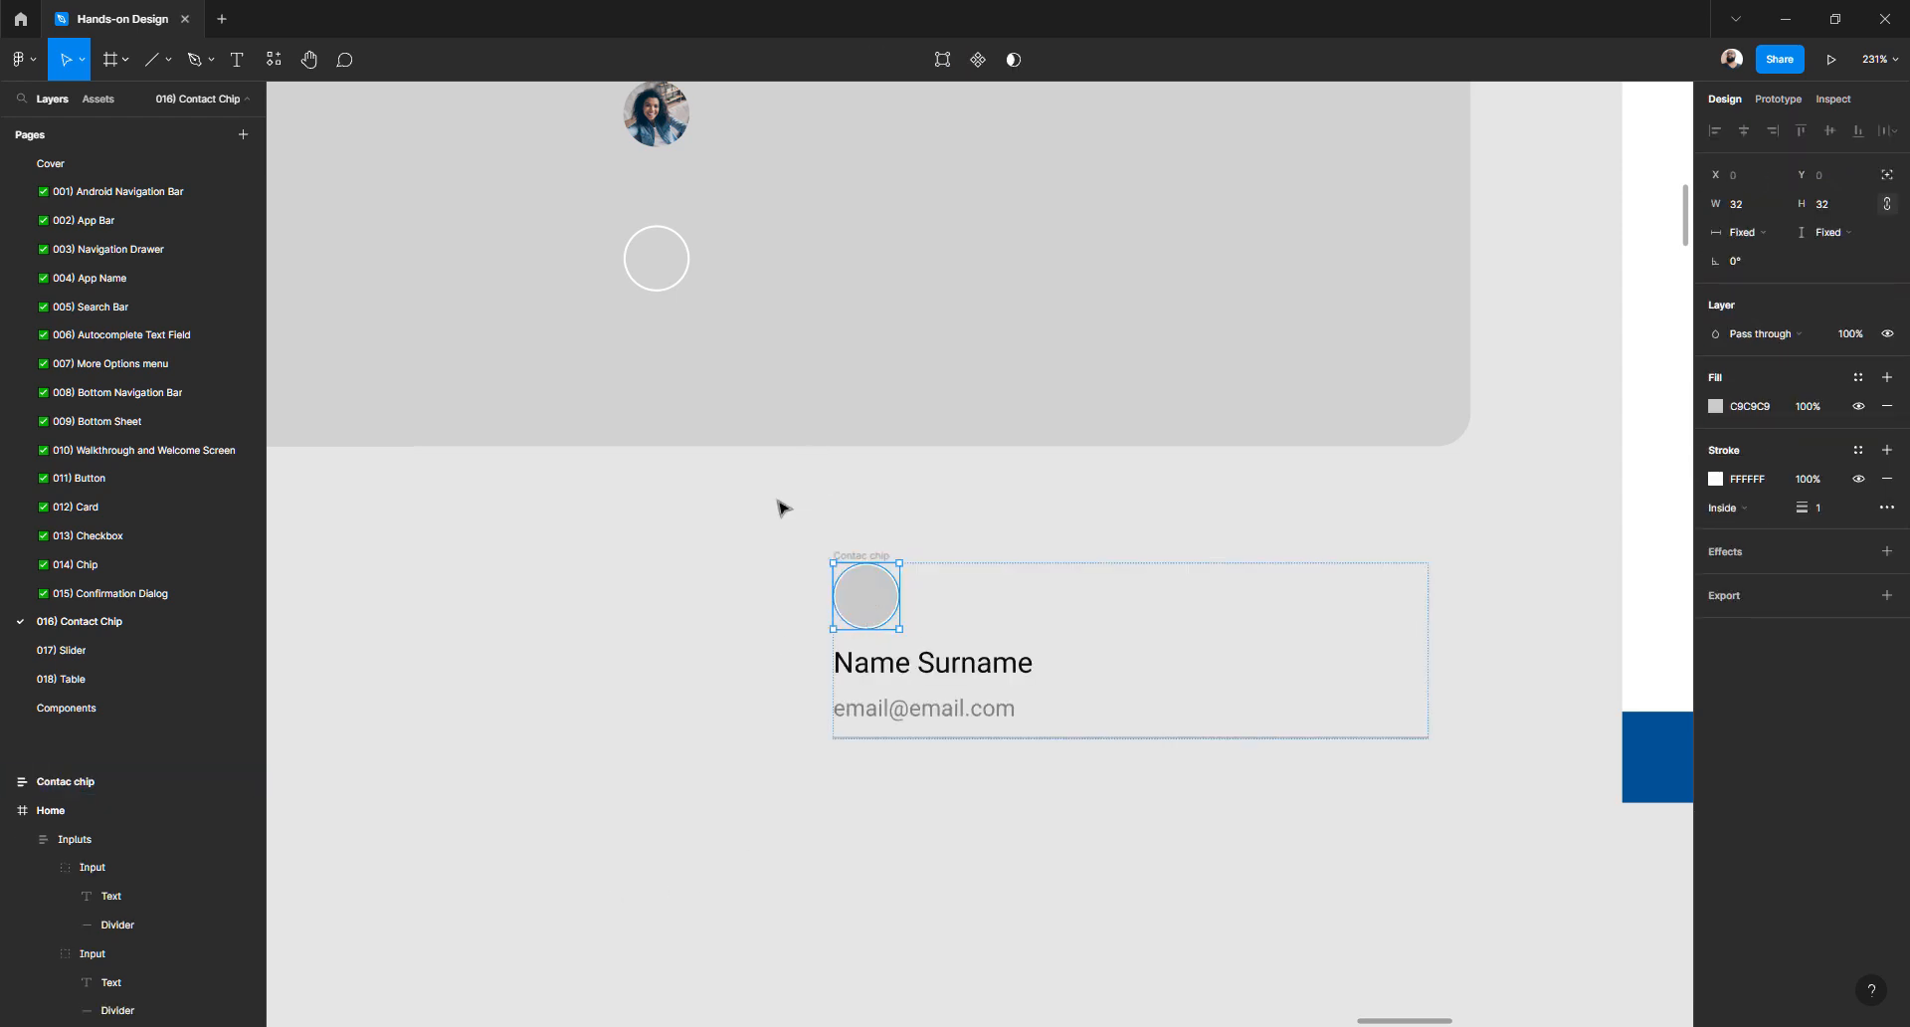
{"action": "scroll", "coordinate": [781, 510], "scroll_direction": "up", "scroll_amount": 5}
{"action": "scroll", "coordinate": [781, 509], "scroll_direction": "down", "scroll_amount": 3}
{"action": "scroll", "coordinate": [780, 515], "scroll_direction": "down", "scroll_amount": 5}
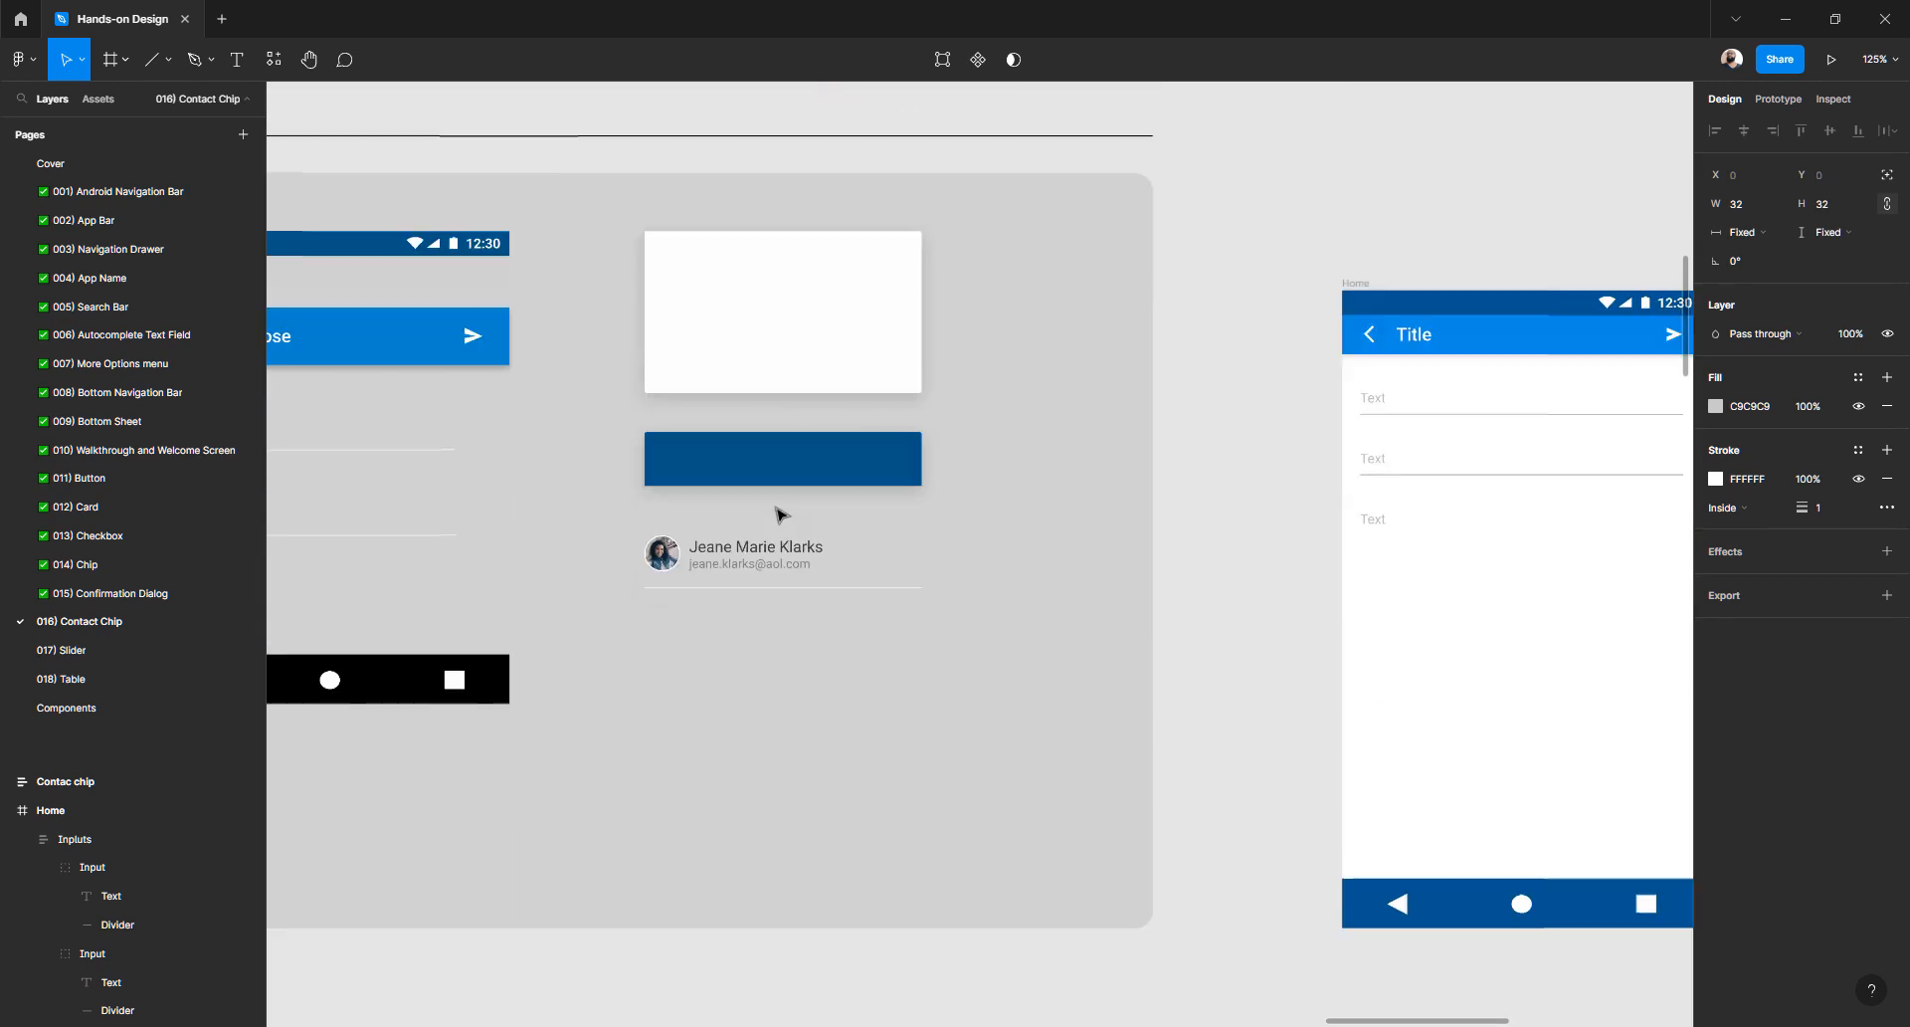
{"action": "scroll", "coordinate": [780, 546], "scroll_direction": "up", "scroll_amount": 3}
{"action": "left_click", "coordinate": [906, 551]}
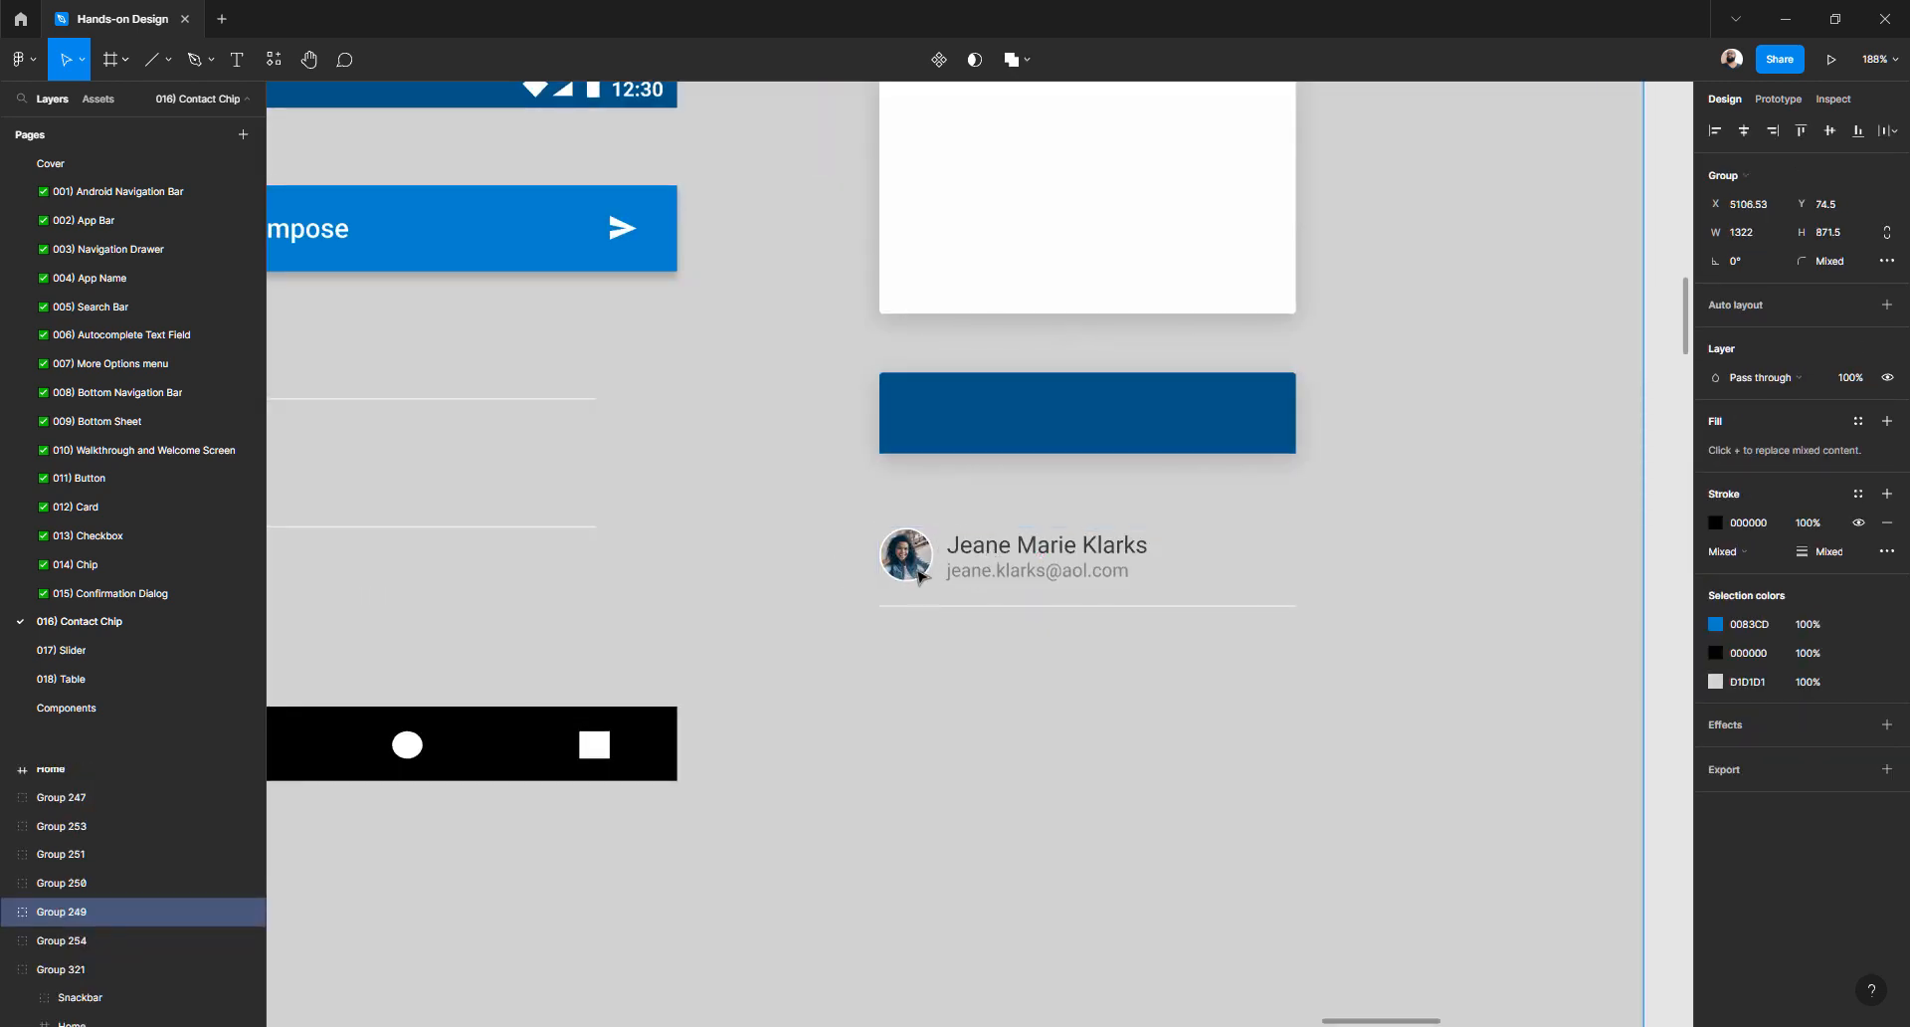
{"action": "scroll", "coordinate": [934, 567], "scroll_direction": "up", "scroll_amount": 2}
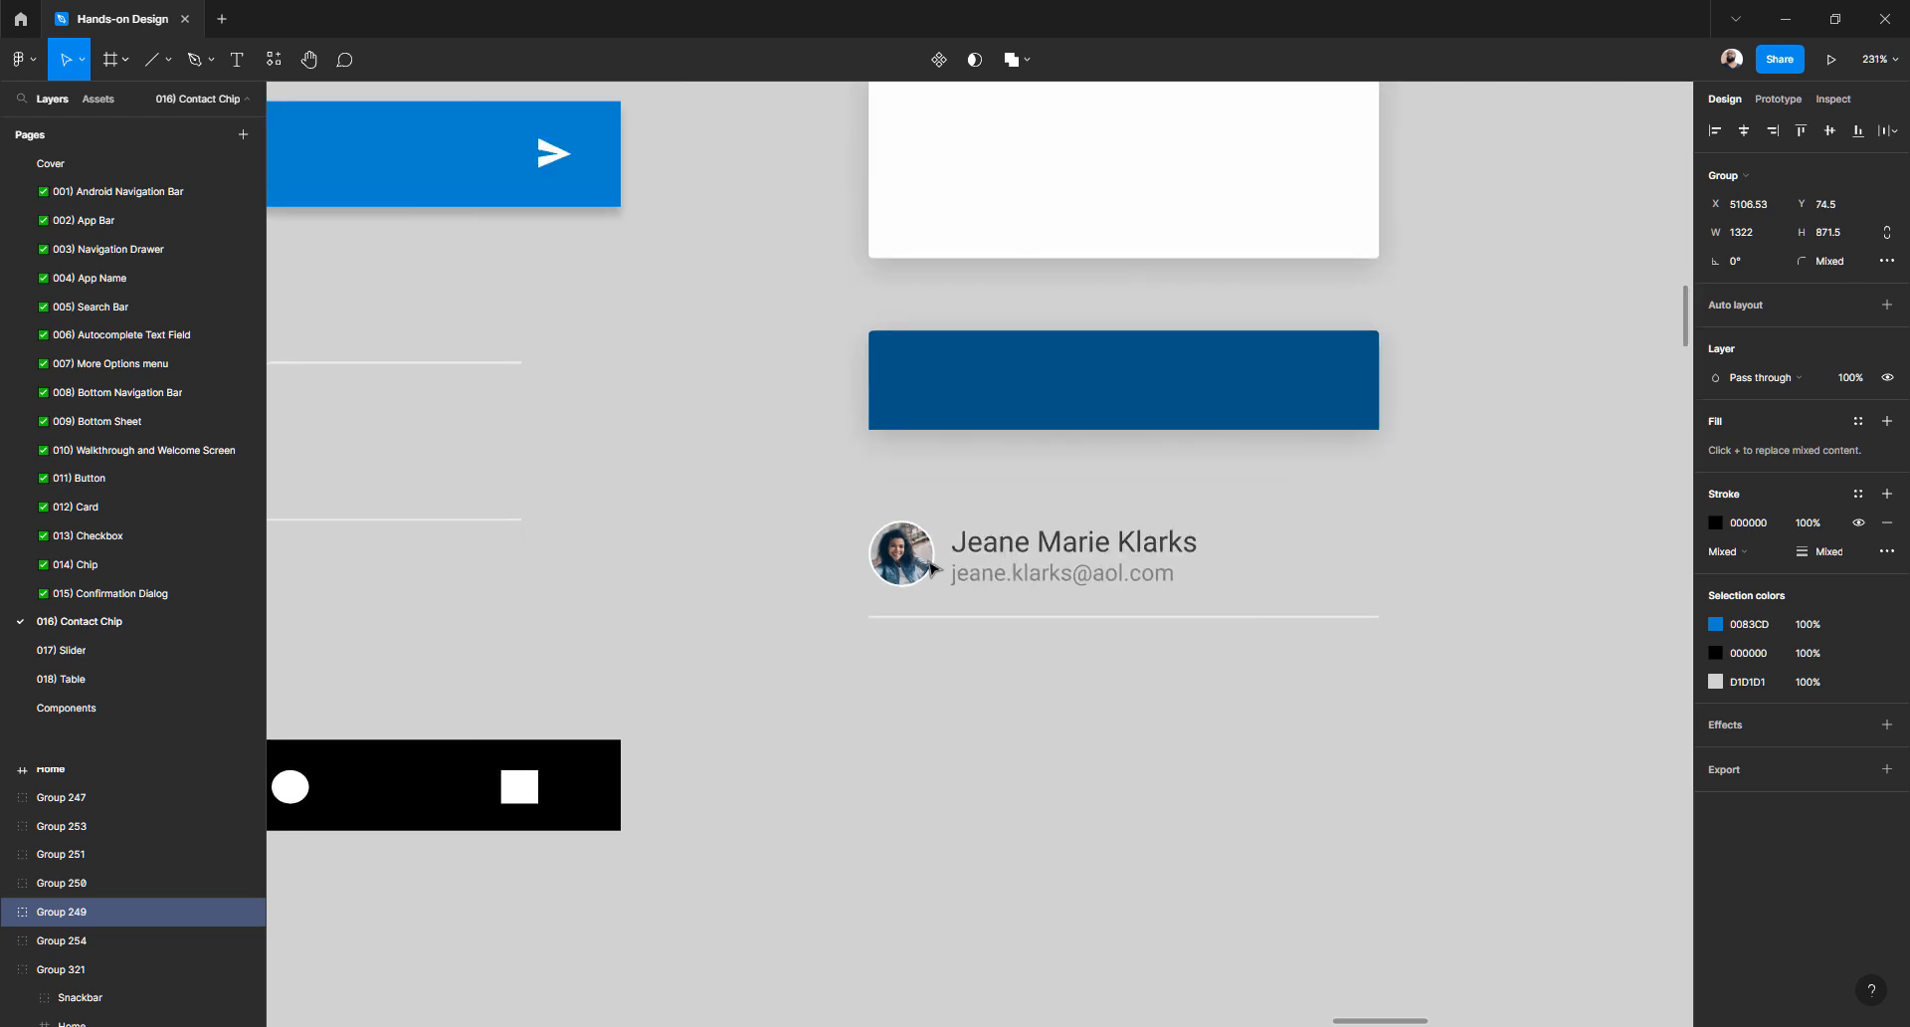
{"action": "scroll", "coordinate": [915, 437], "scroll_direction": "up", "scroll_amount": 6}
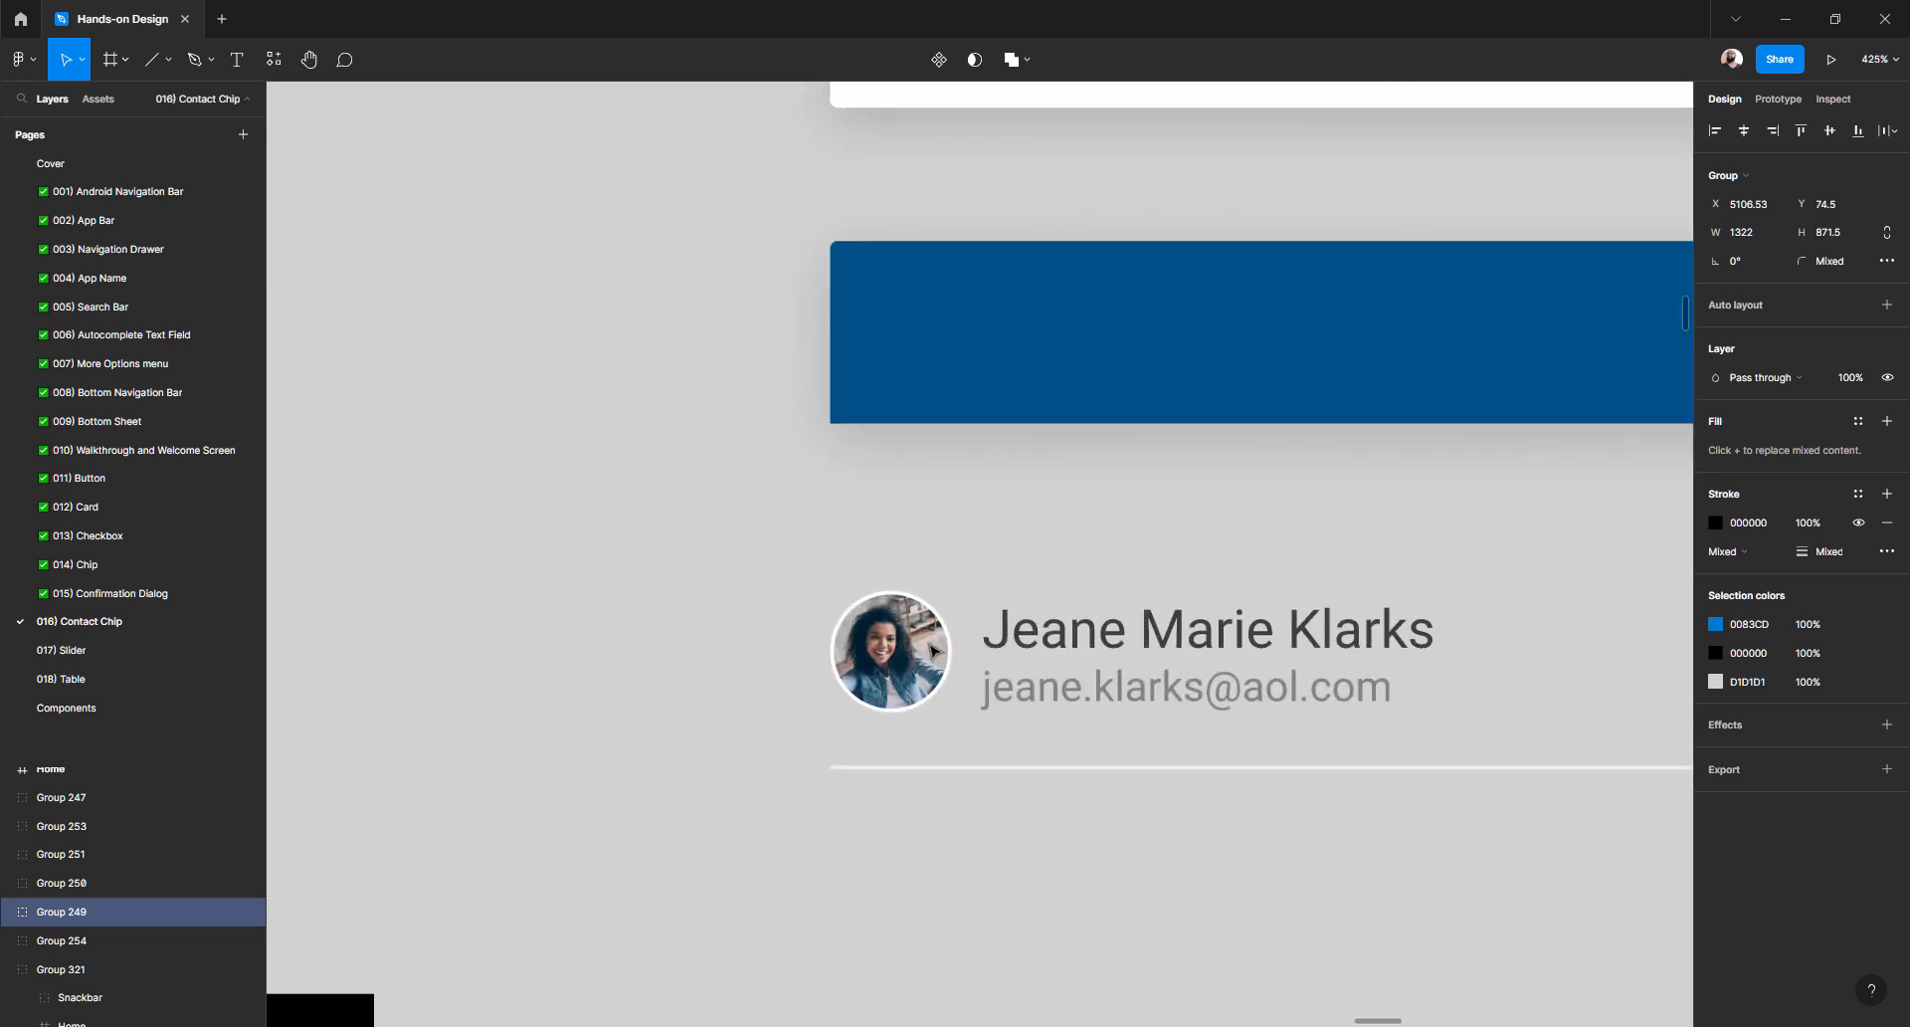
{"action": "double_click", "coordinate": [1062, 621]}
{"action": "double_click", "coordinate": [1063, 637]}
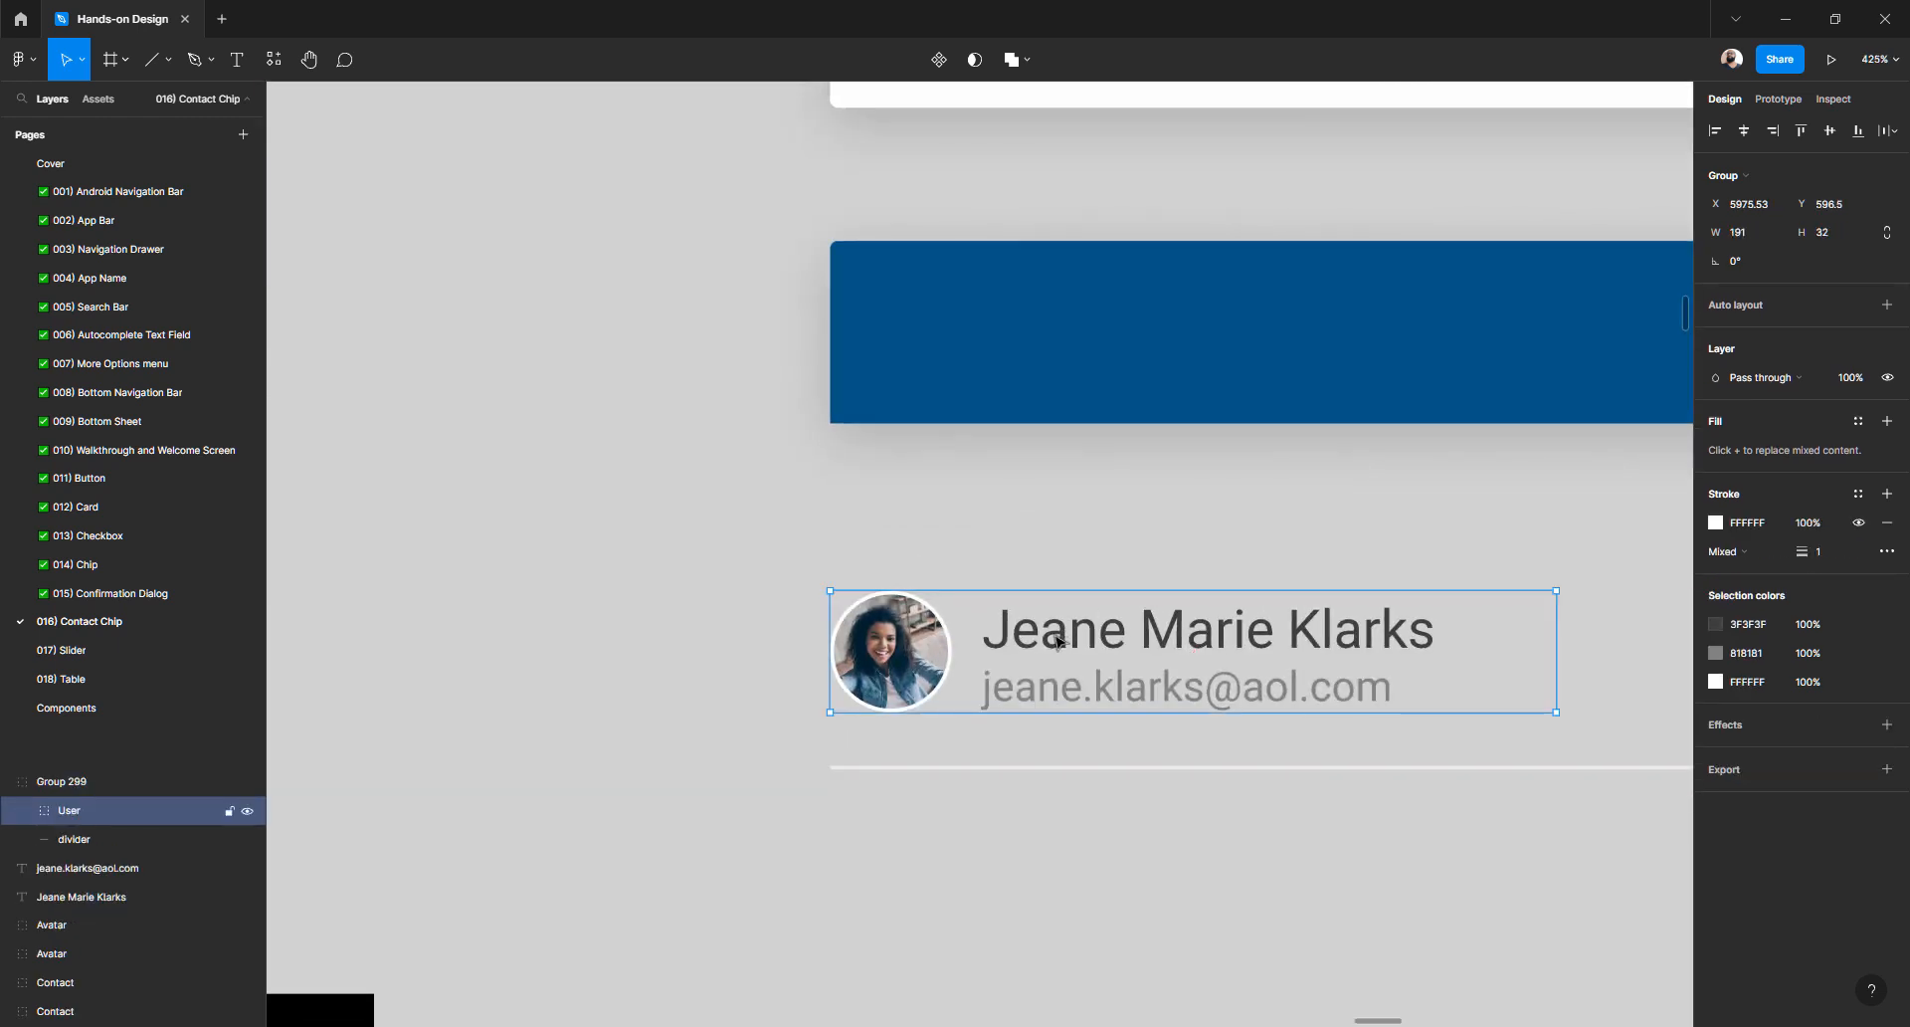
{"action": "double_click", "coordinate": [1059, 641]}
{"action": "left_click", "coordinate": [1045, 688]}
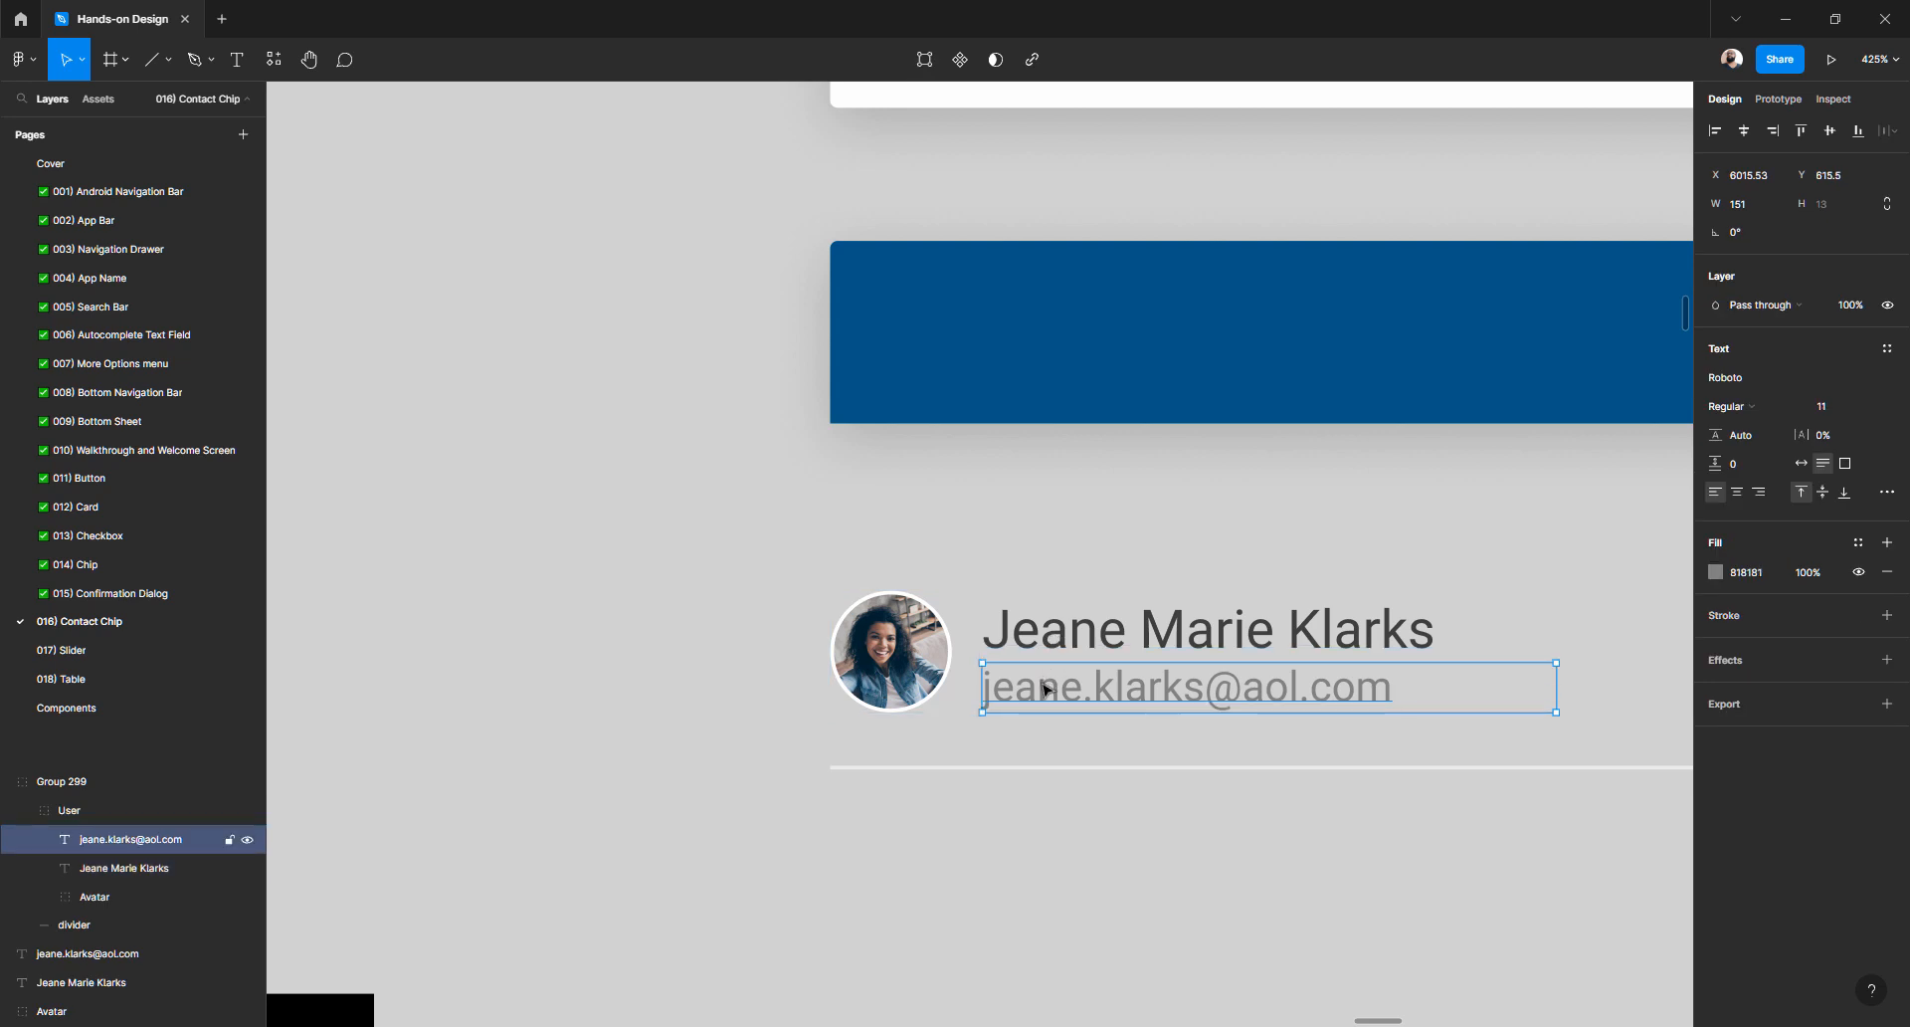
{"action": "left_click", "coordinate": [1055, 642]}
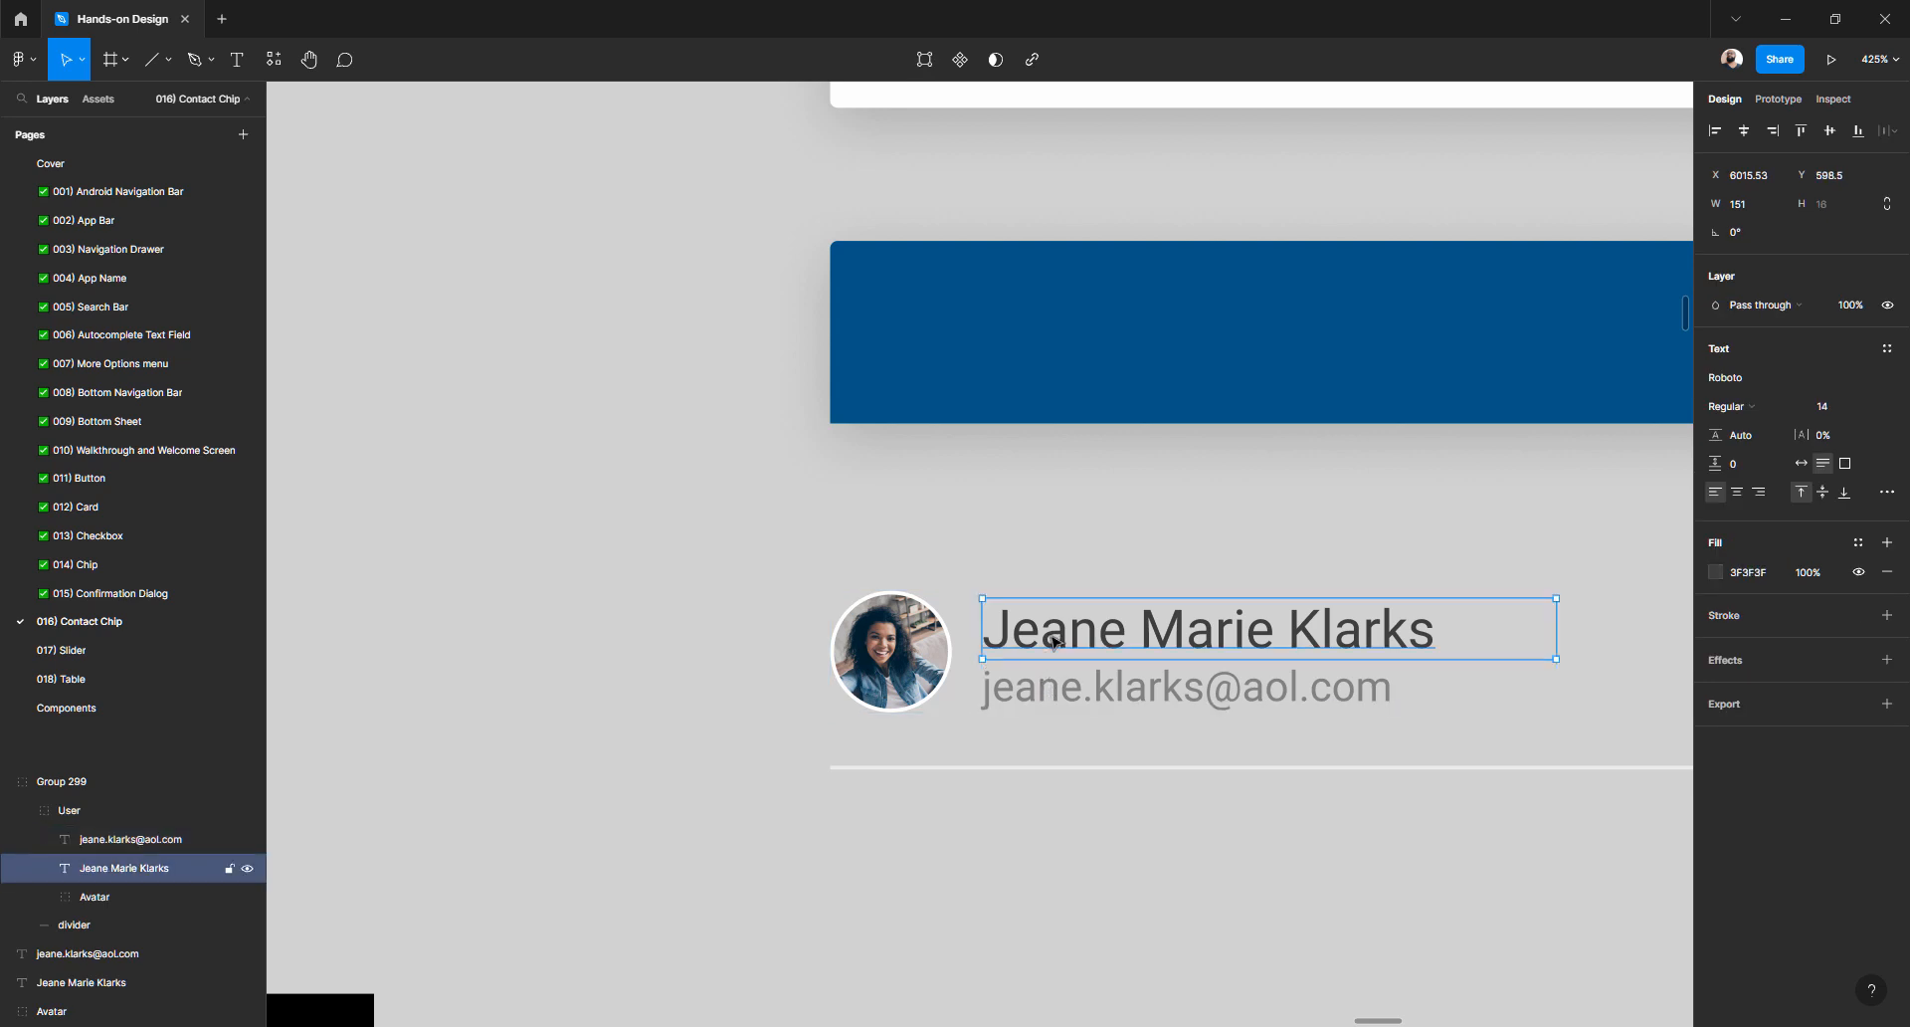
{"action": "left_click", "coordinate": [899, 644]}
{"action": "left_click", "coordinate": [1062, 640]}
{"action": "left_click", "coordinate": [1047, 685]}
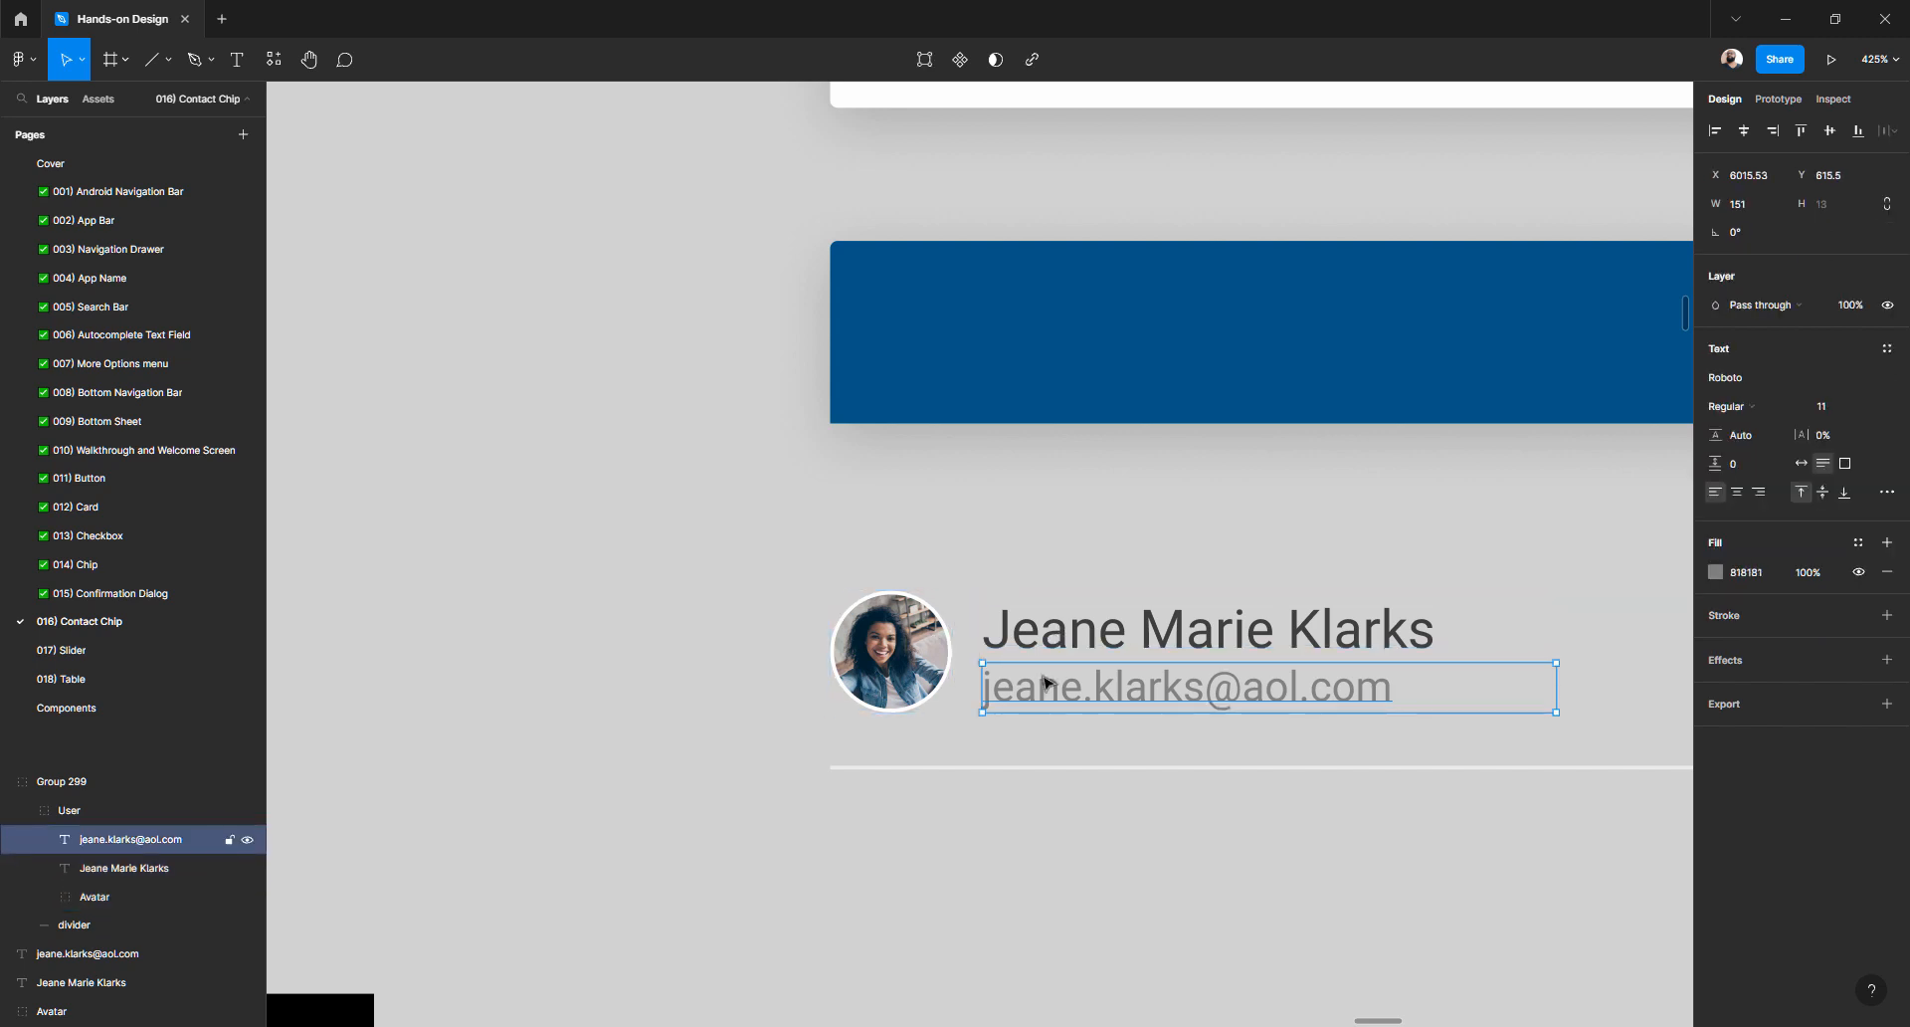
{"action": "left_click", "coordinate": [1002, 770]}
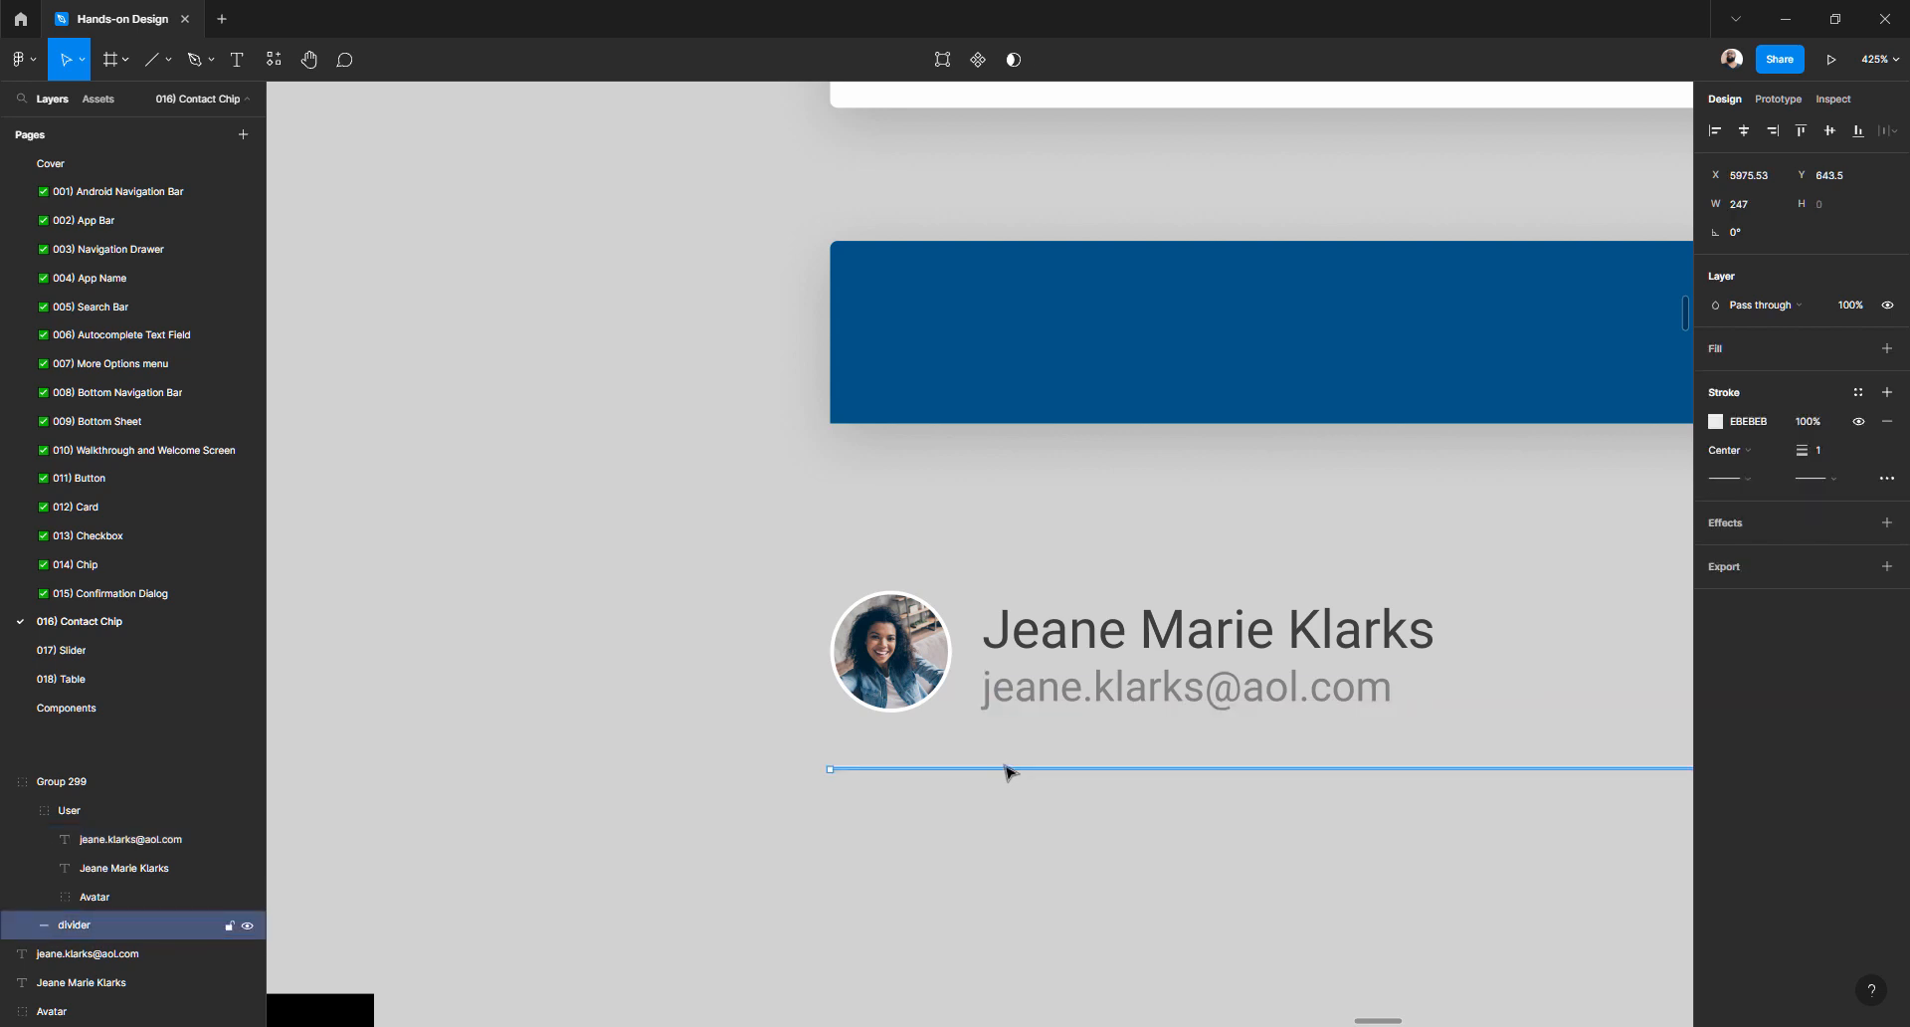
{"action": "scroll", "coordinate": [1007, 771], "scroll_direction": "down", "scroll_amount": 10}
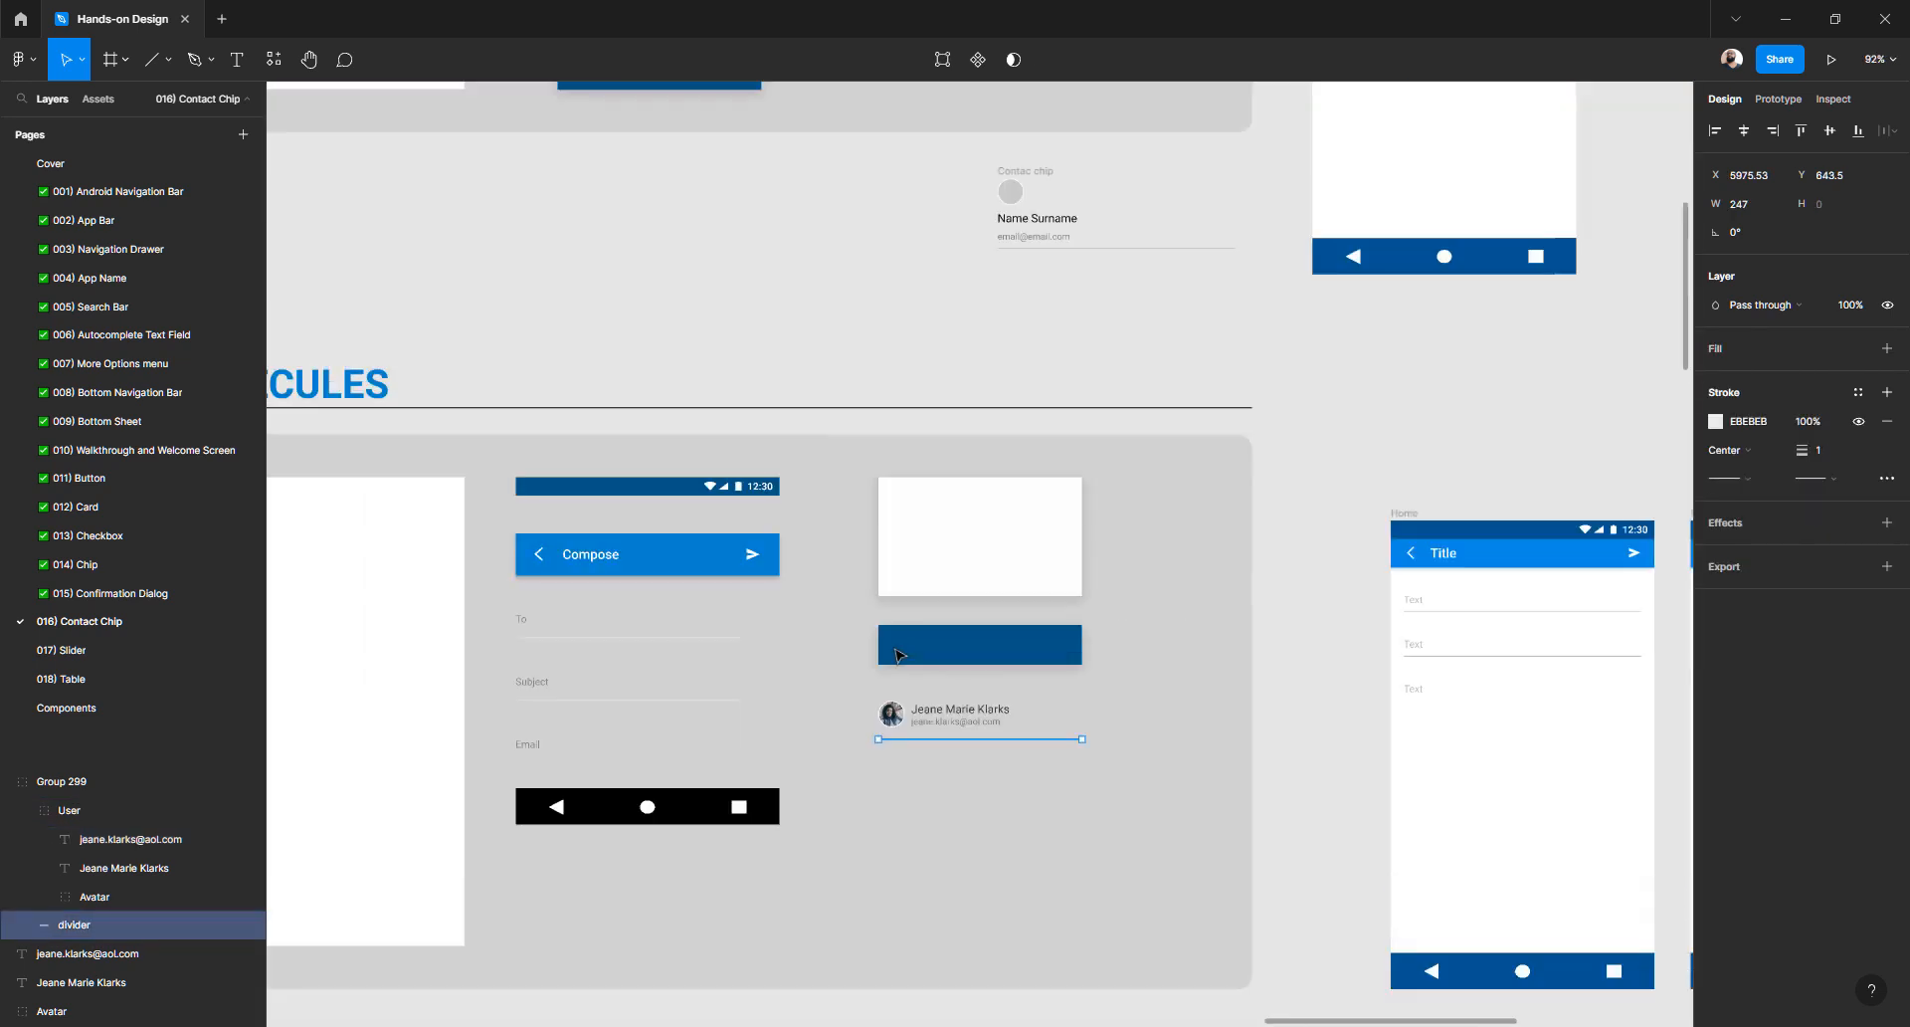
{"action": "scroll", "coordinate": [1009, 599], "scroll_direction": "up", "scroll_amount": 5}
{"action": "scroll", "coordinate": [1024, 664], "scroll_direction": "up", "scroll_amount": 5}
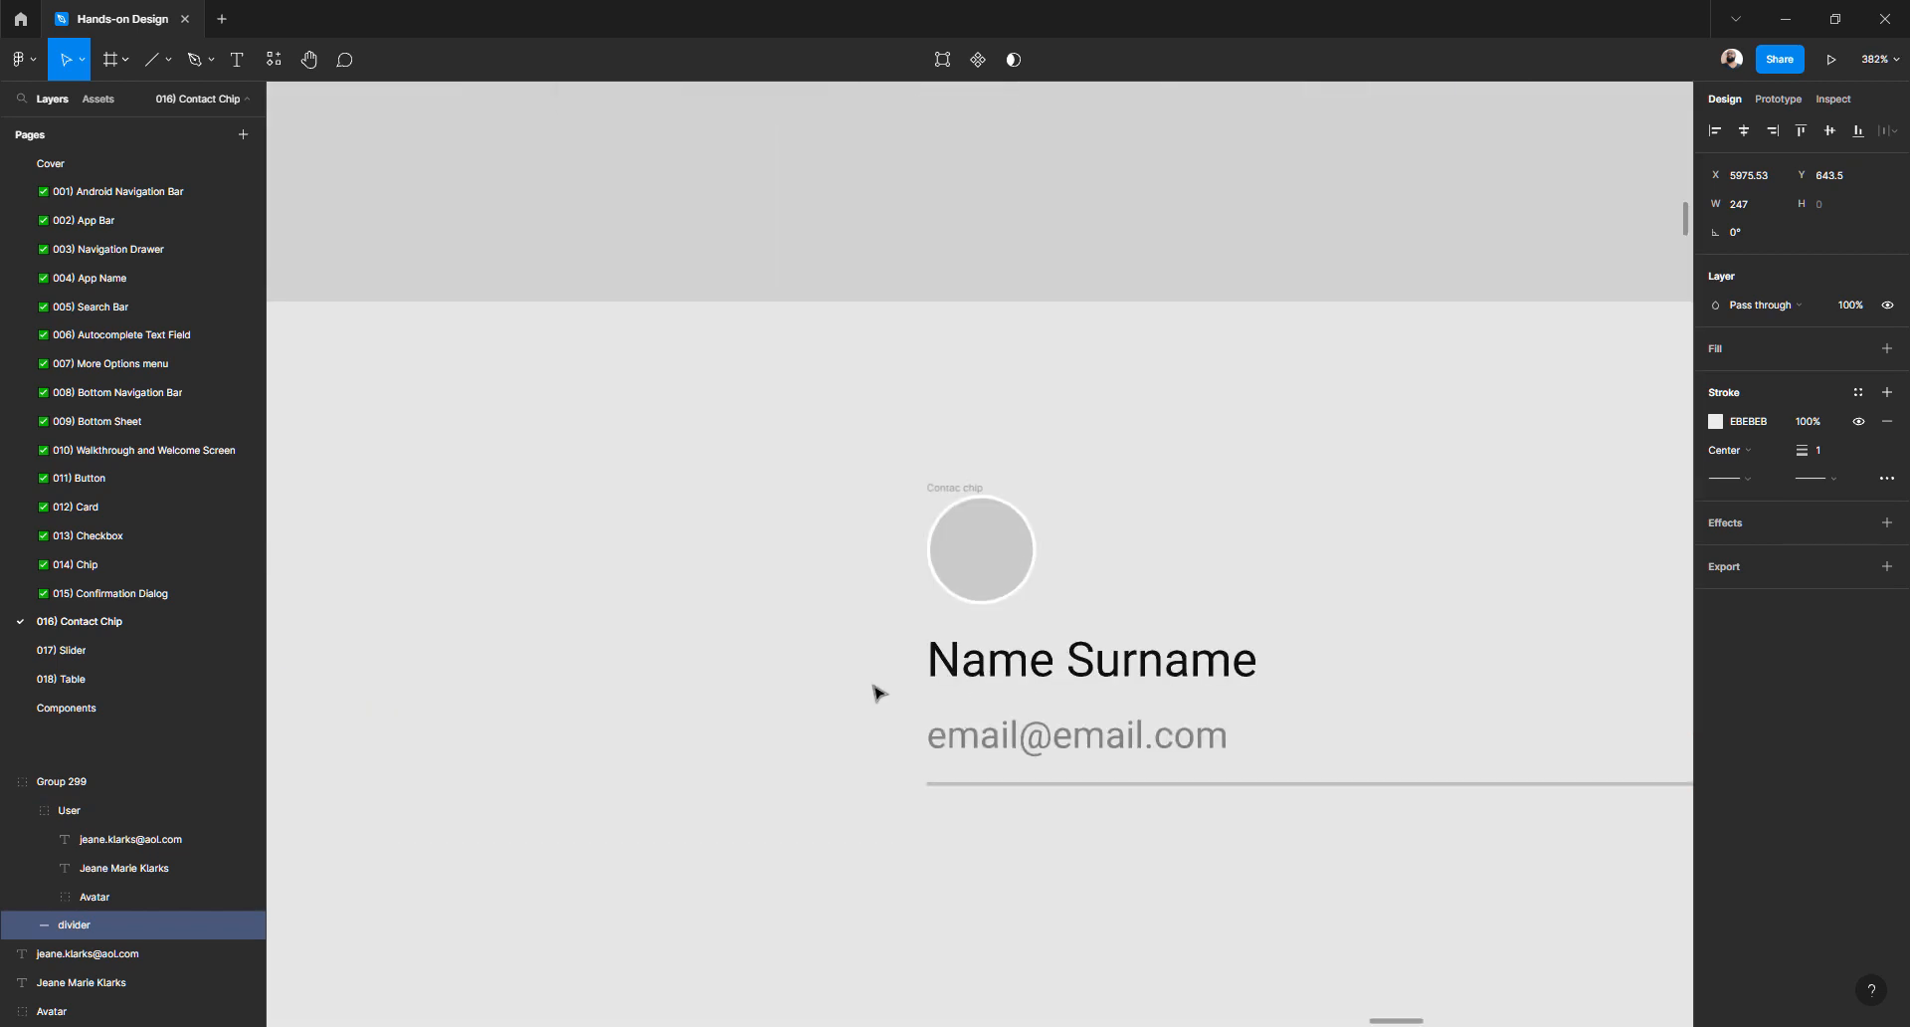
- Ungroup the Contac chip frame, keeping its contents
{"action": "left_click", "coordinate": [874, 691]}
{"action": "left_click", "coordinate": [1037, 673]}
{"action": "left_click", "coordinate": [841, 691]}
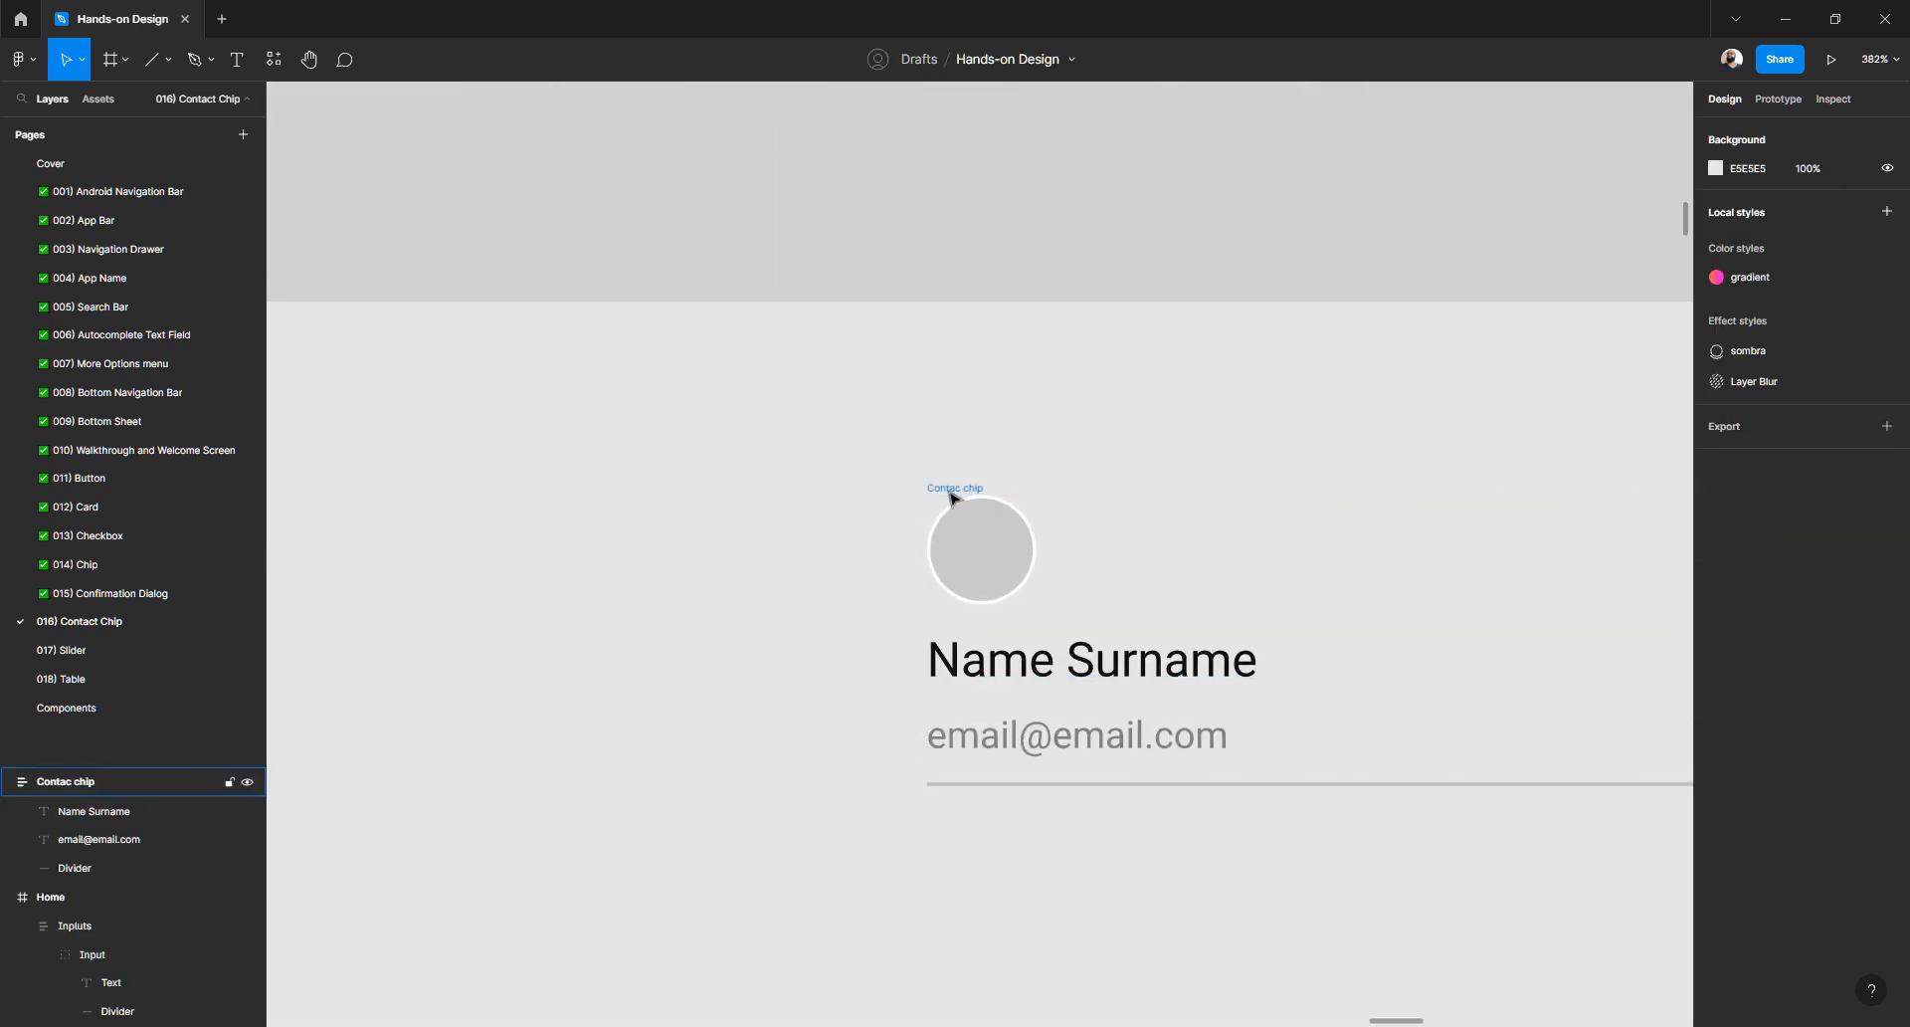
{"action": "left_click", "coordinate": [953, 487]}
{"action": "key", "text": "ctrl+shift+g"}
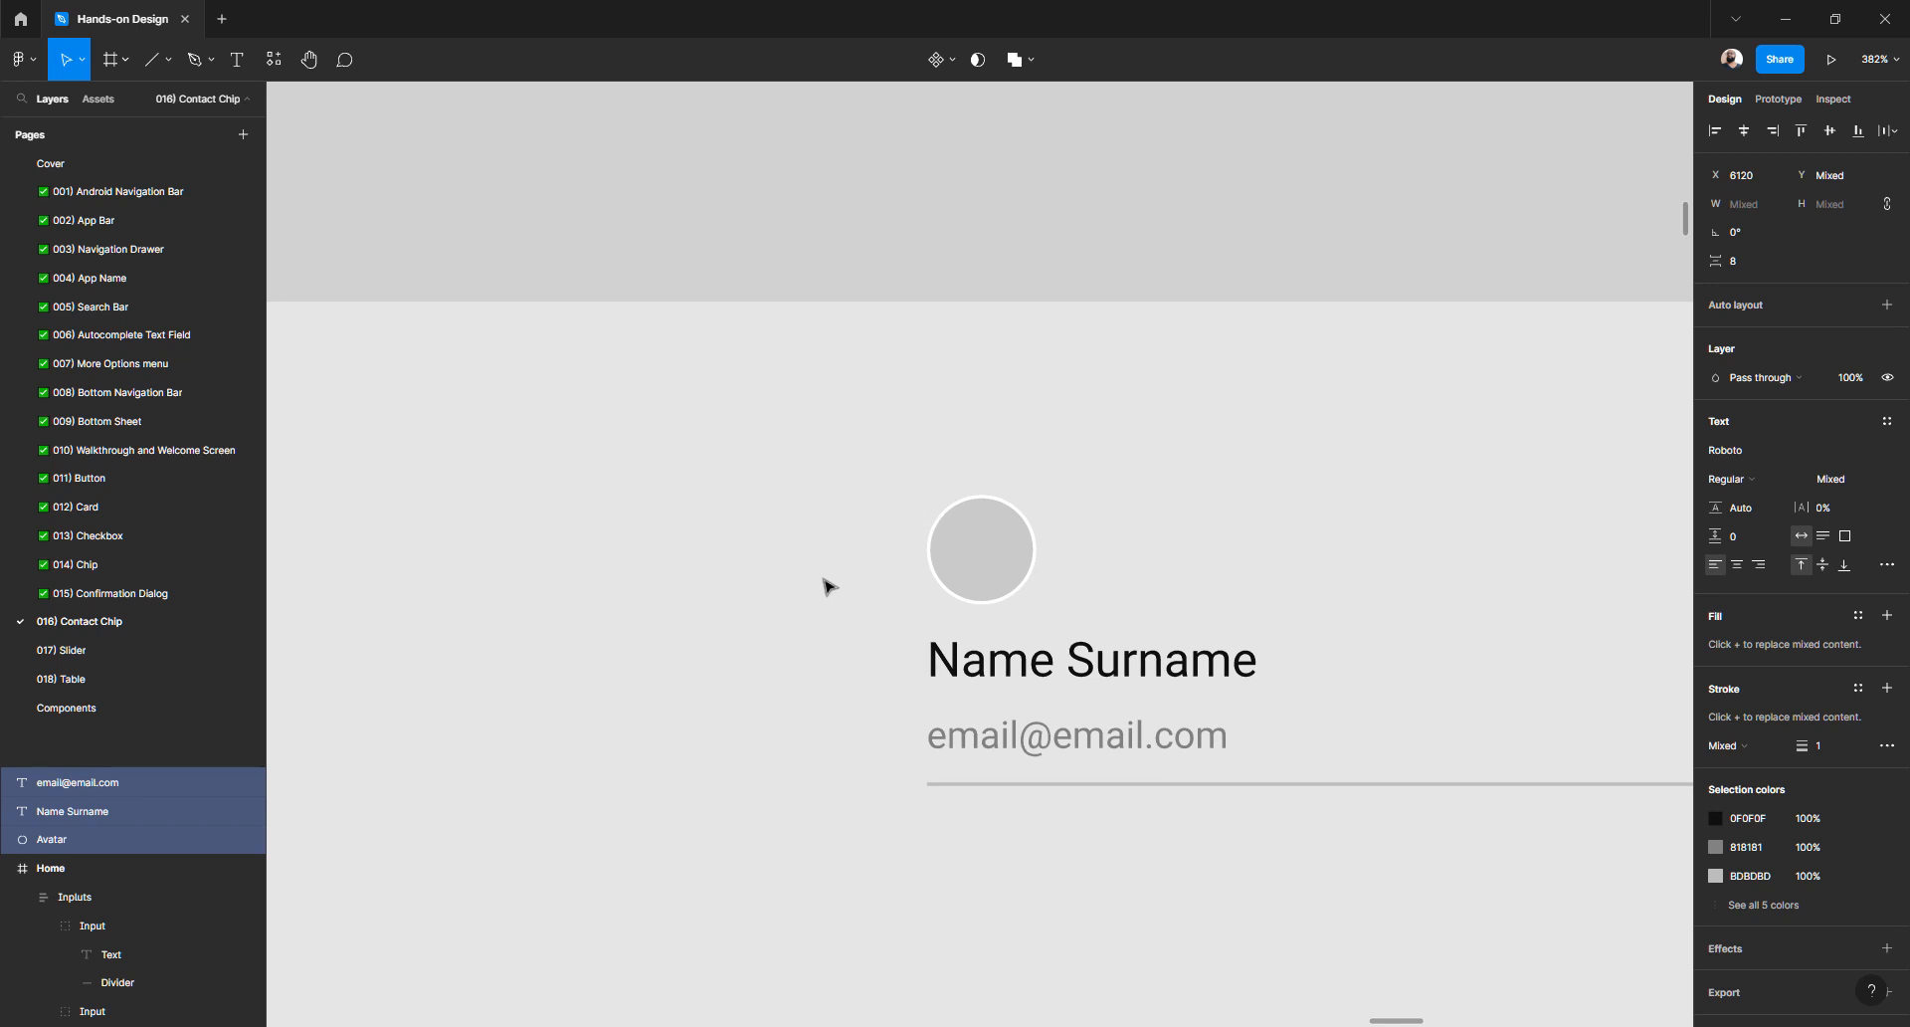
{"action": "left_click", "coordinate": [830, 587]}
- Move the Avatar beside Name Surname and line the divider up with it on the left
{"action": "left_click", "coordinate": [989, 550]}
{"action": "left_click_drag", "start_coordinate": [989, 550], "coordinate": [862, 697]}
{"action": "key", "text": "Left"}
{"action": "key", "text": "Left"}
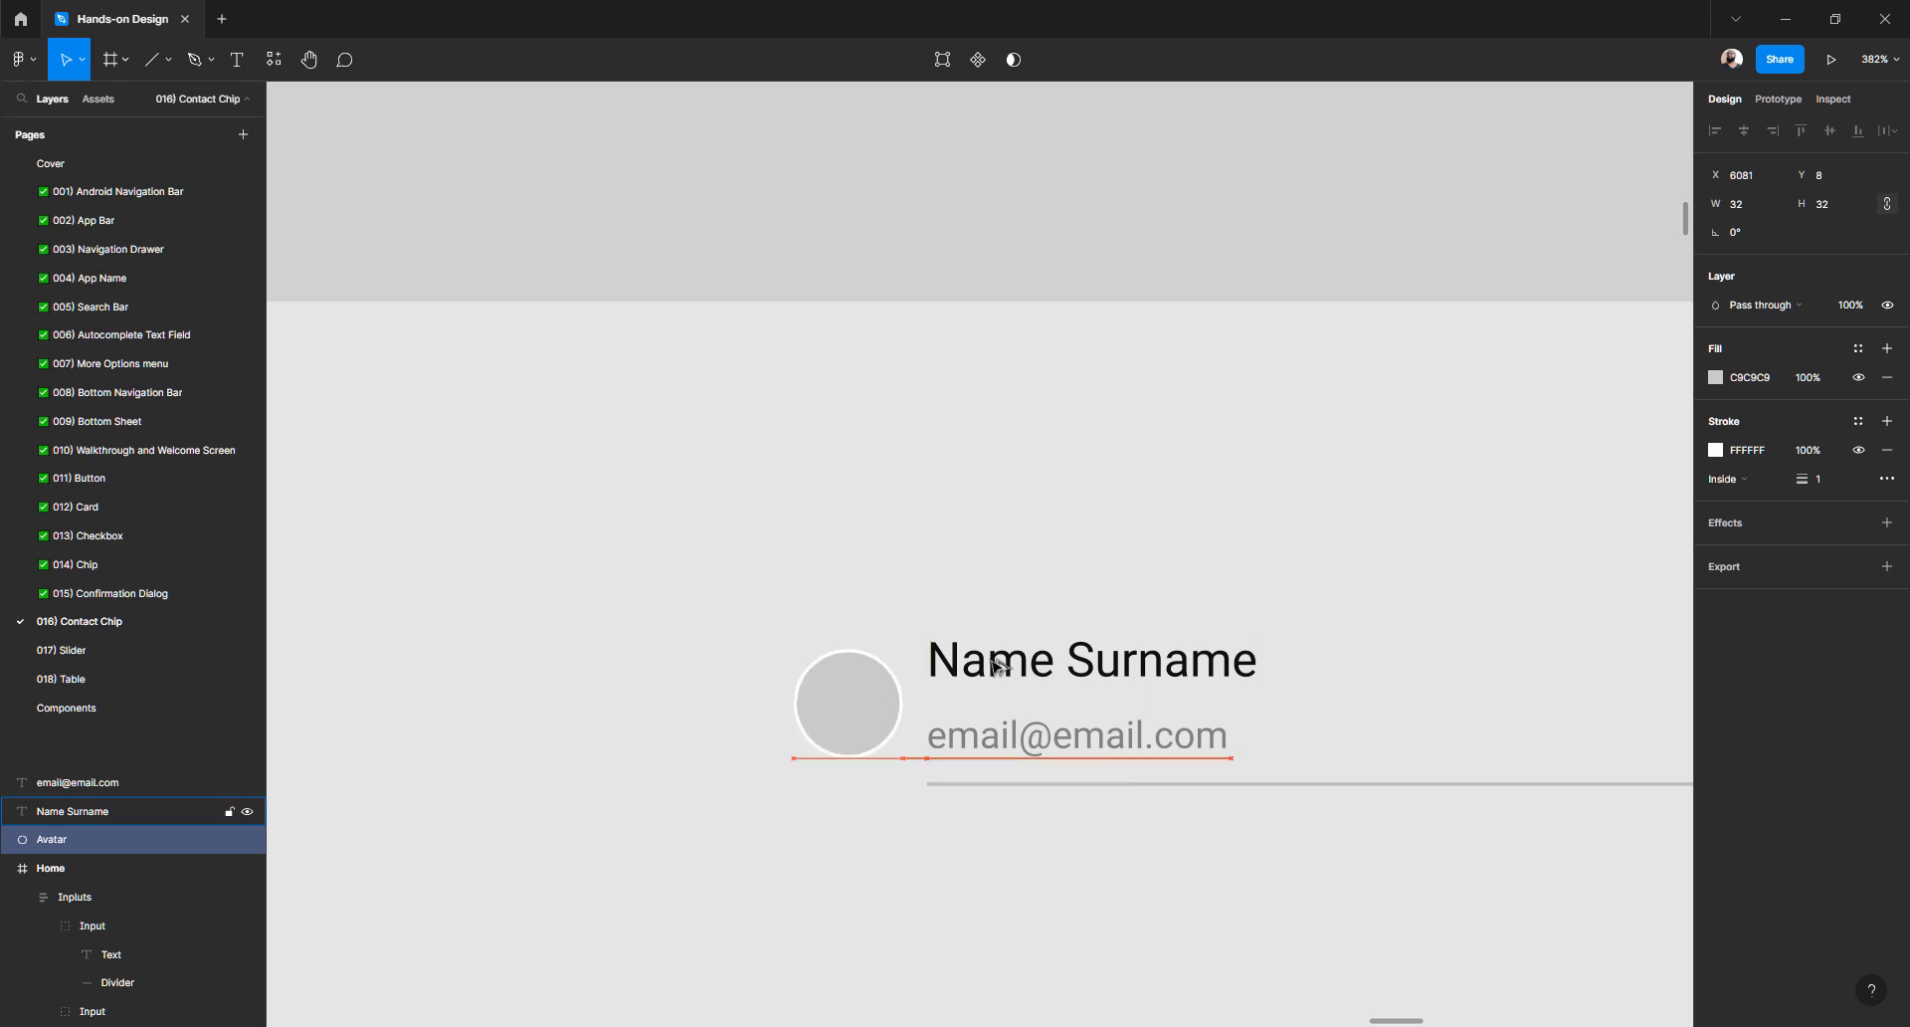
{"action": "key", "text": "Left"}
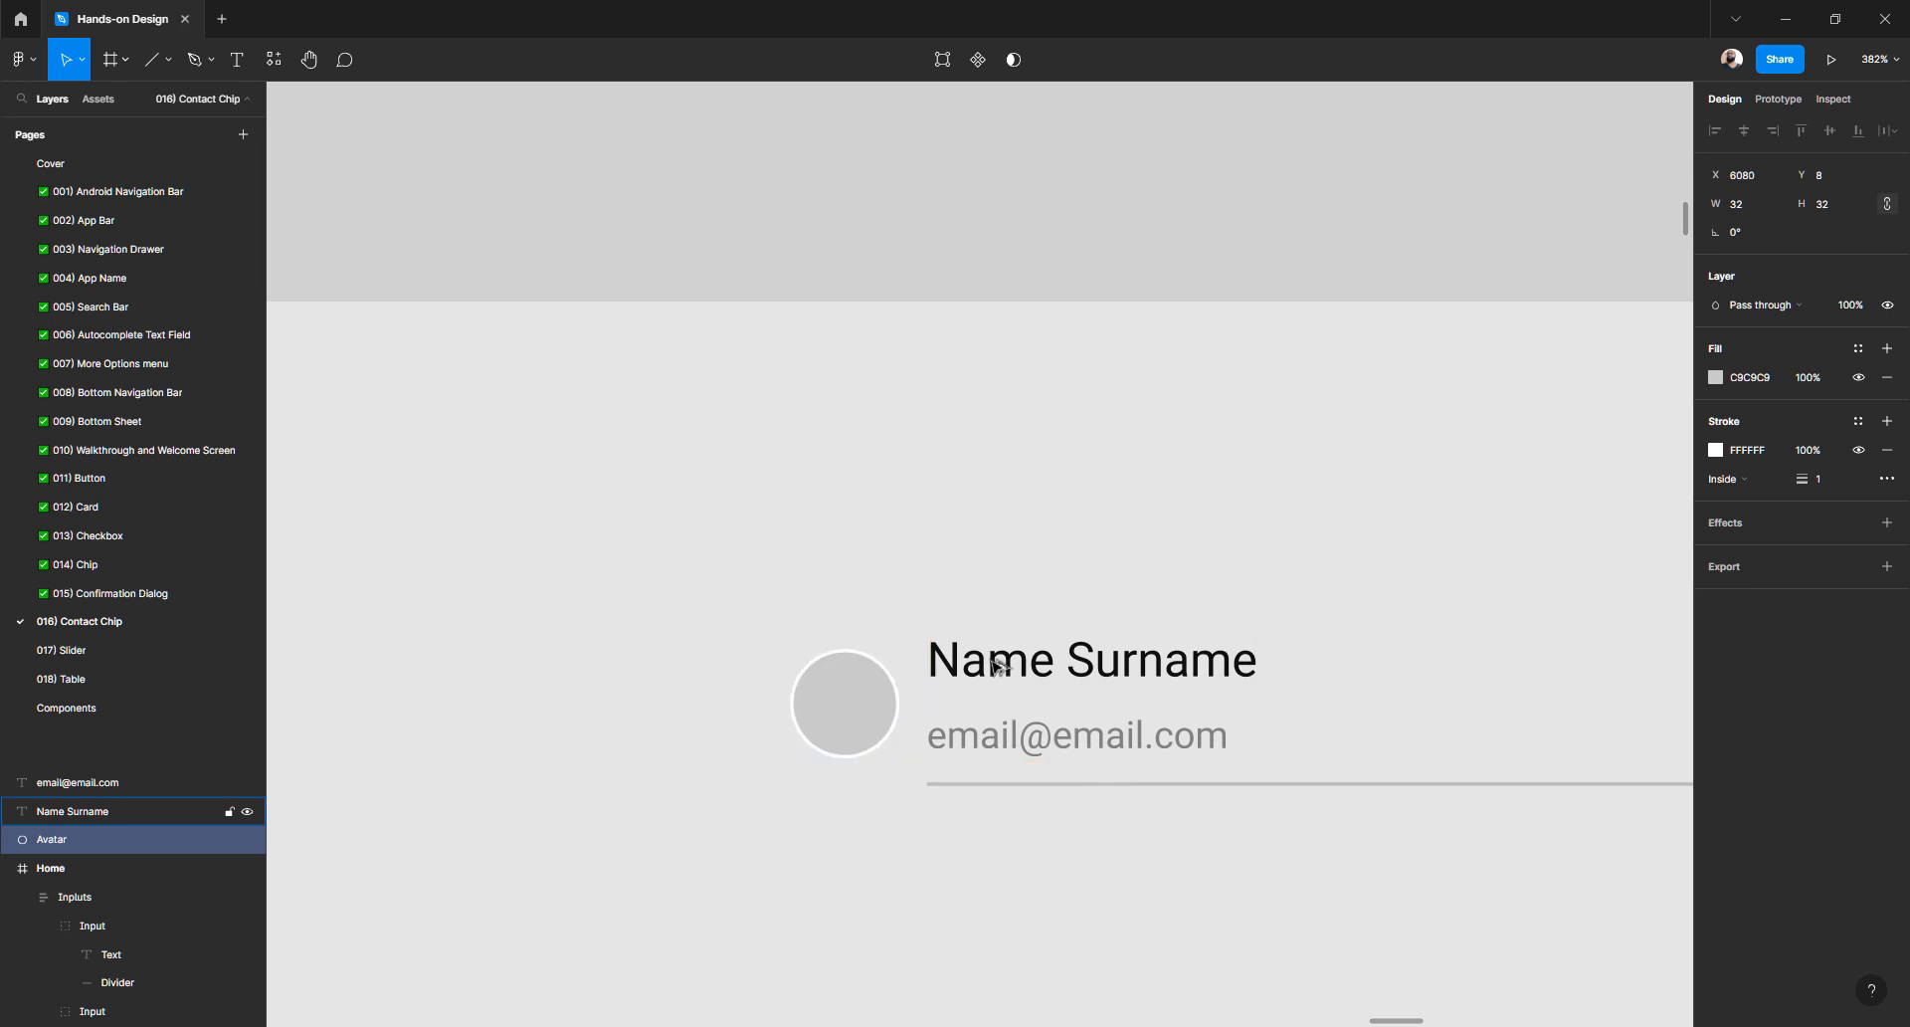
{"action": "left_click_drag", "start_coordinate": [976, 789], "coordinate": [856, 786]}
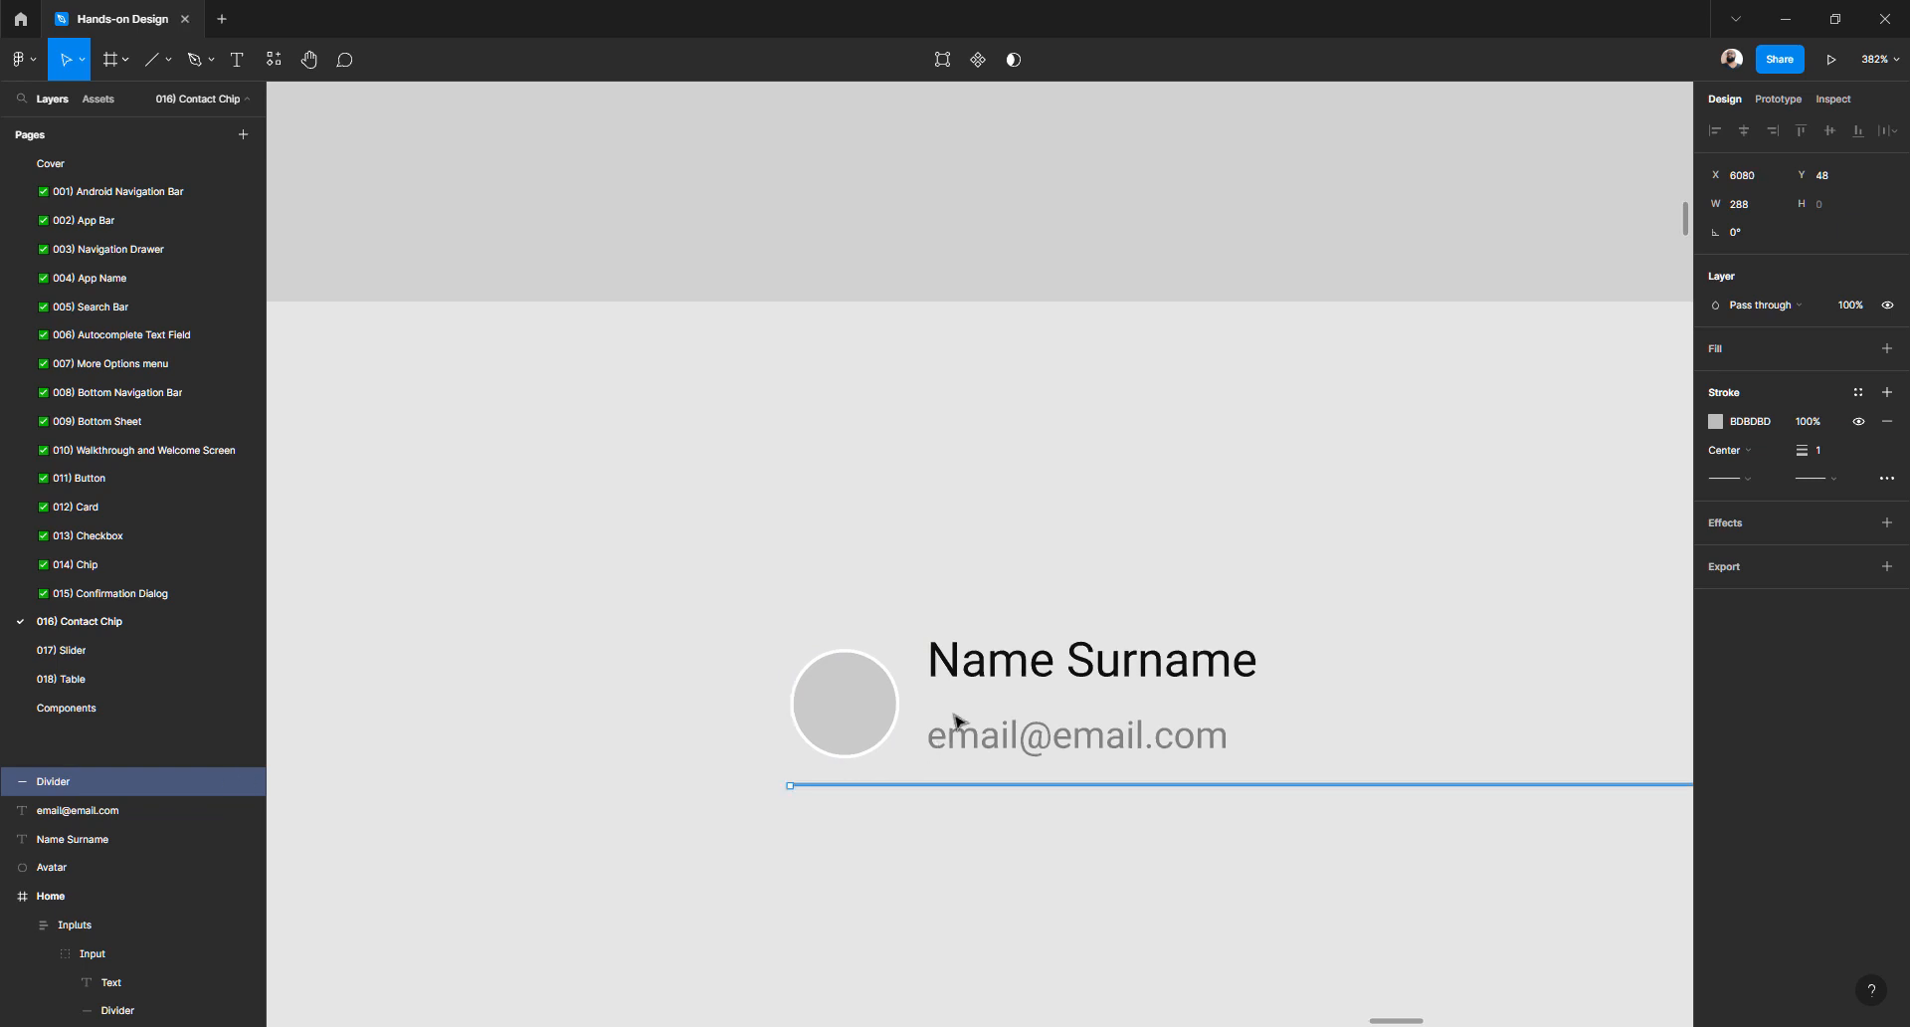
- Move the email up under the name and lower both lines level with the avatar top
{"action": "left_click", "coordinate": [985, 652]}
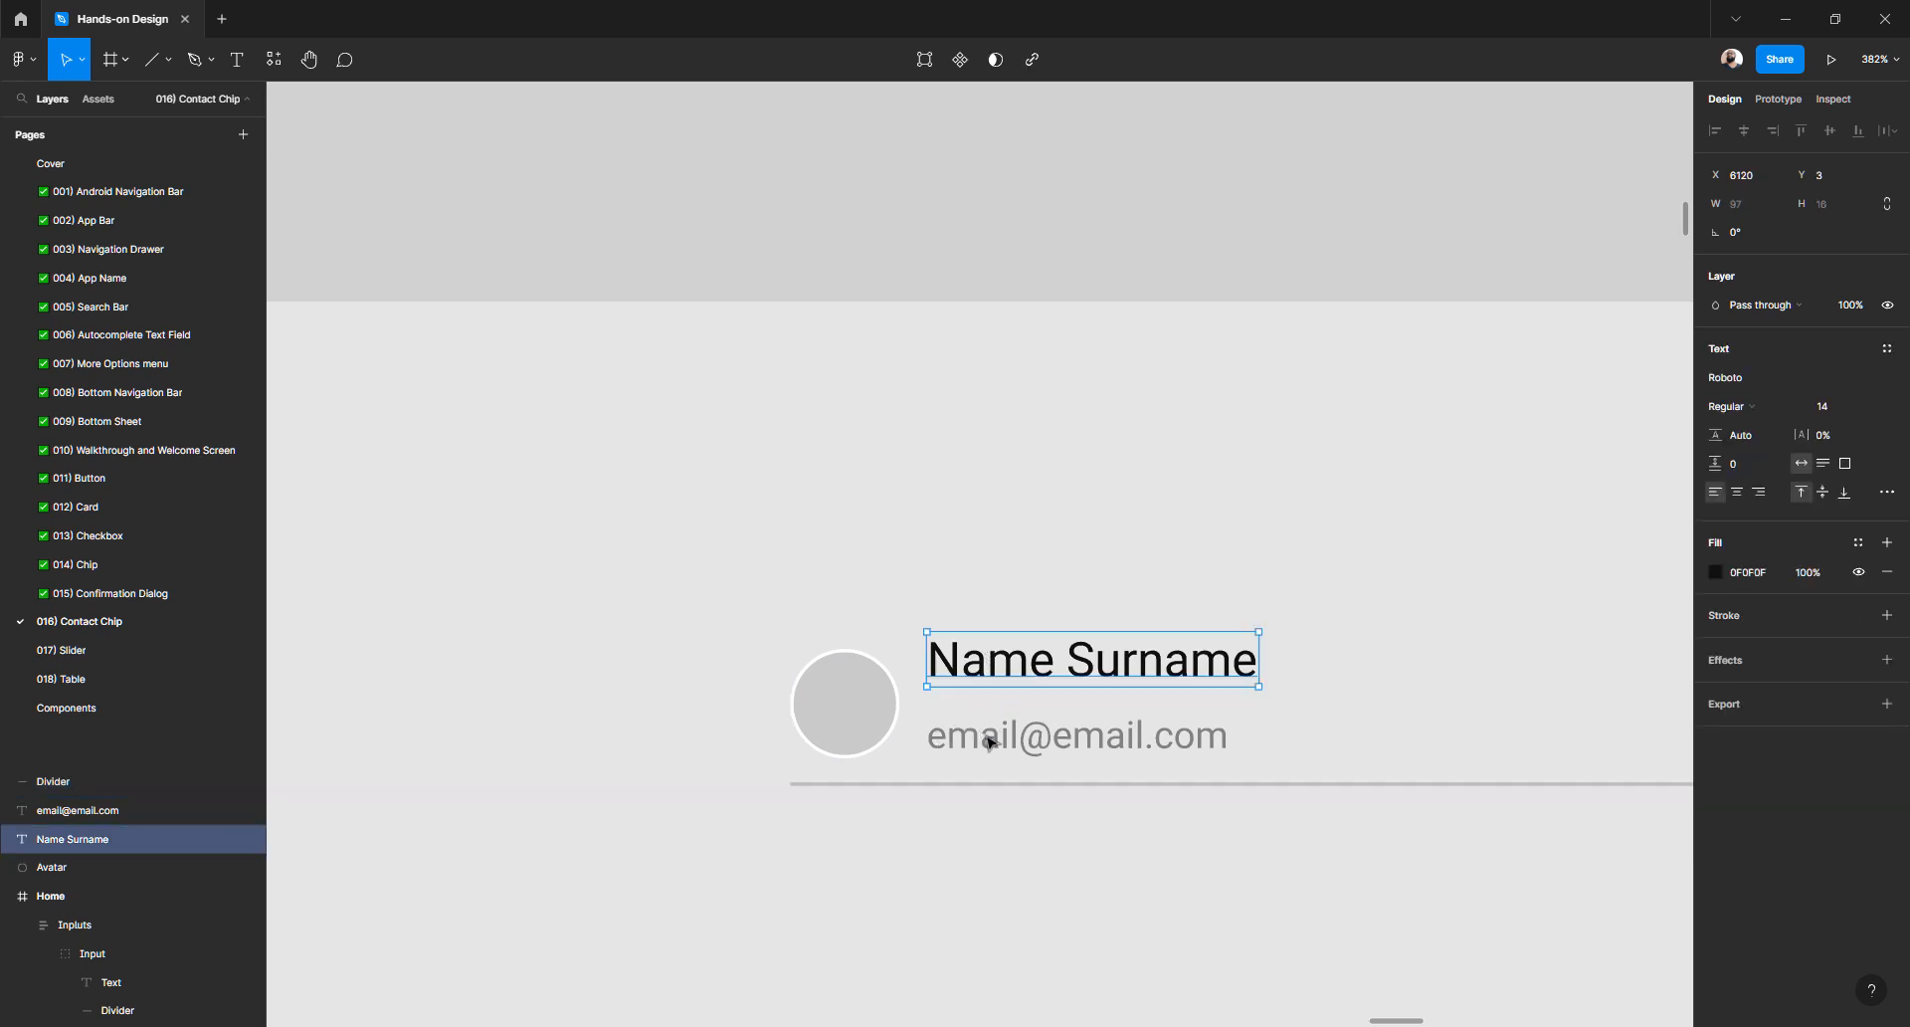
{"action": "left_click", "coordinate": [990, 740]}
{"action": "key", "text": "shift+Up"}
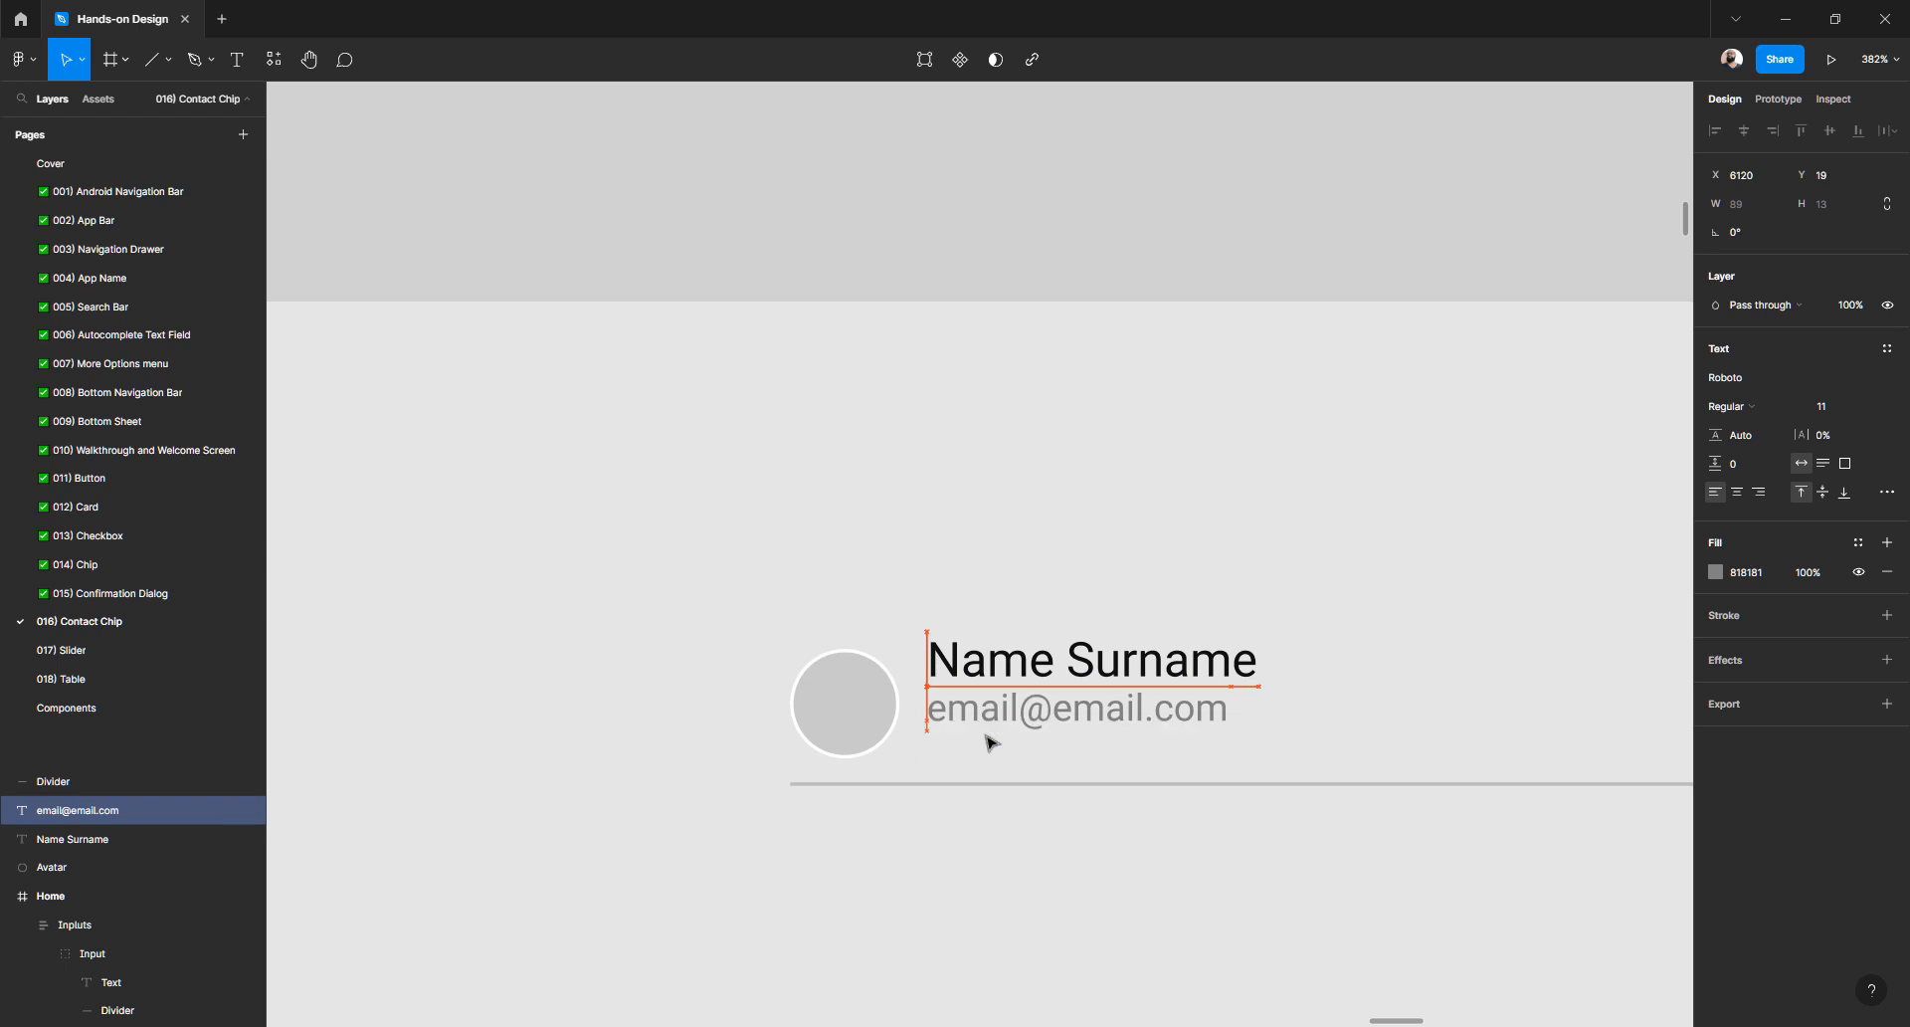
{"action": "left_click", "coordinate": [1036, 665]}
{"action": "left_click", "coordinate": [996, 721], "text": "shift"}
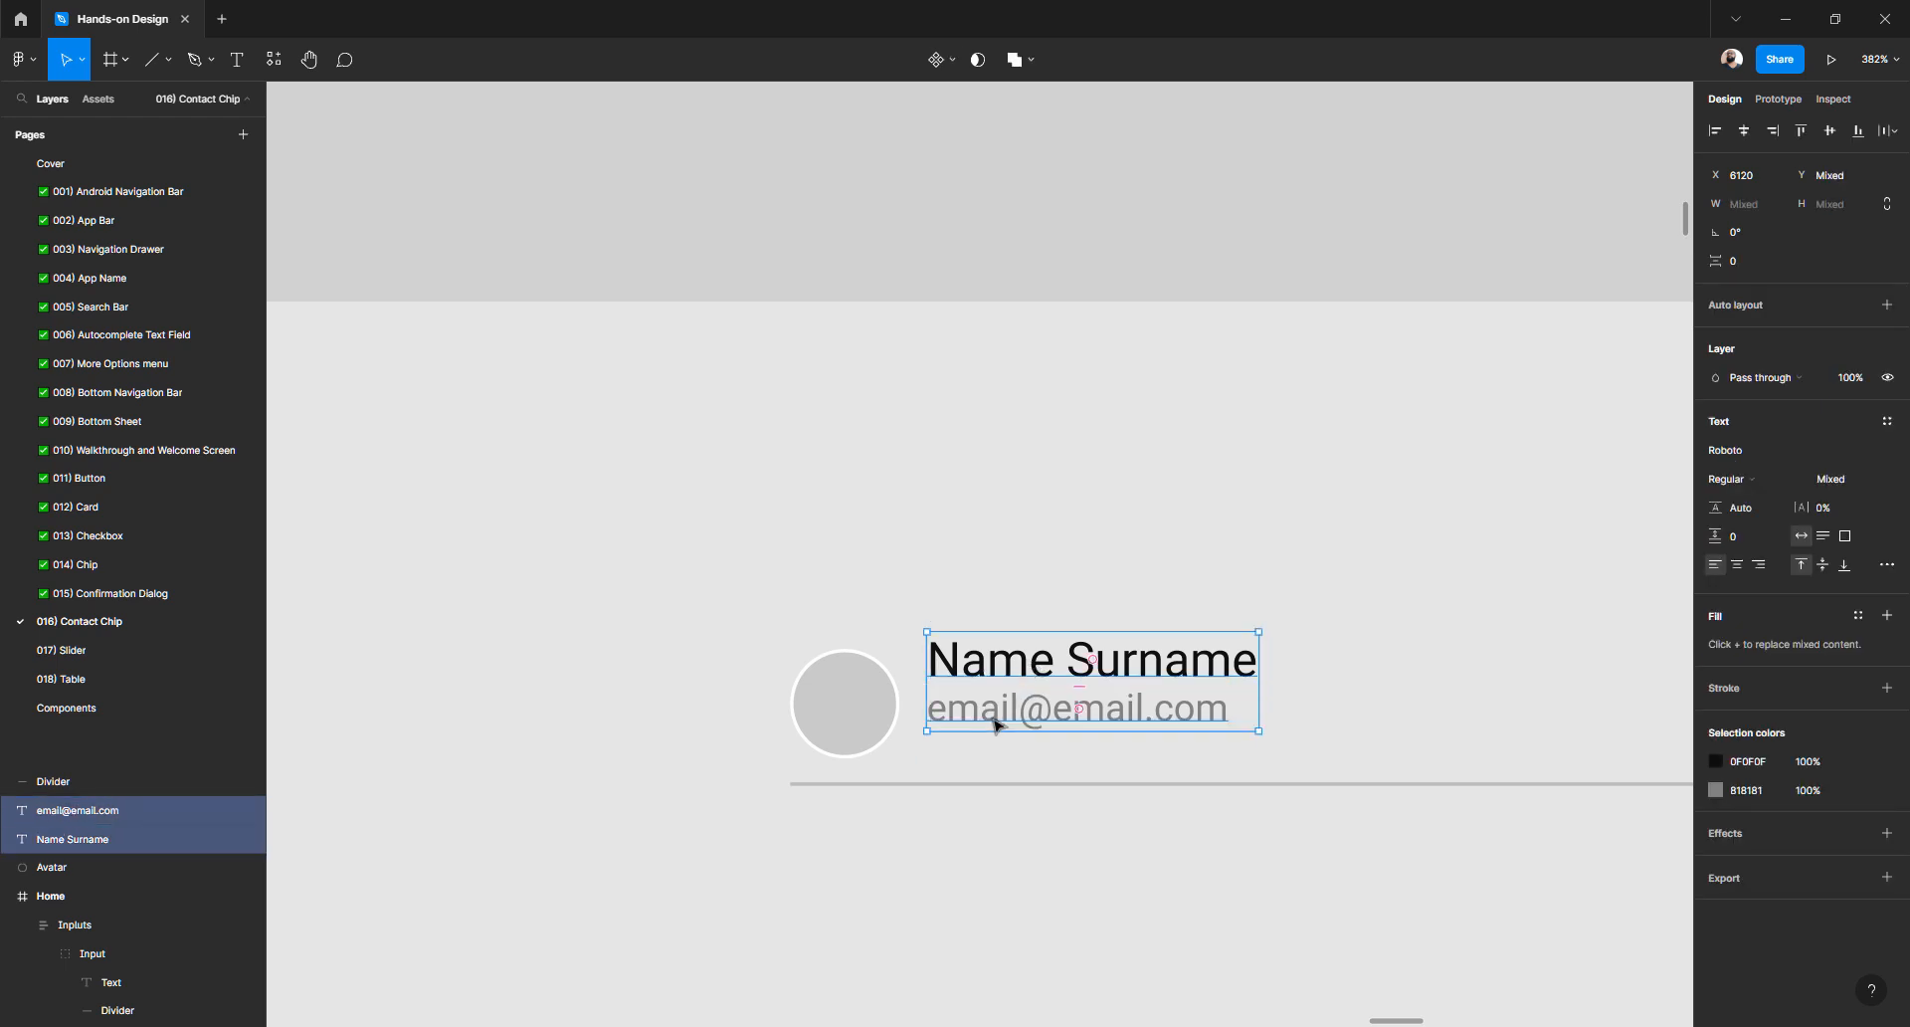
{"action": "left_click_drag", "start_coordinate": [990, 723], "coordinate": [989, 740]}
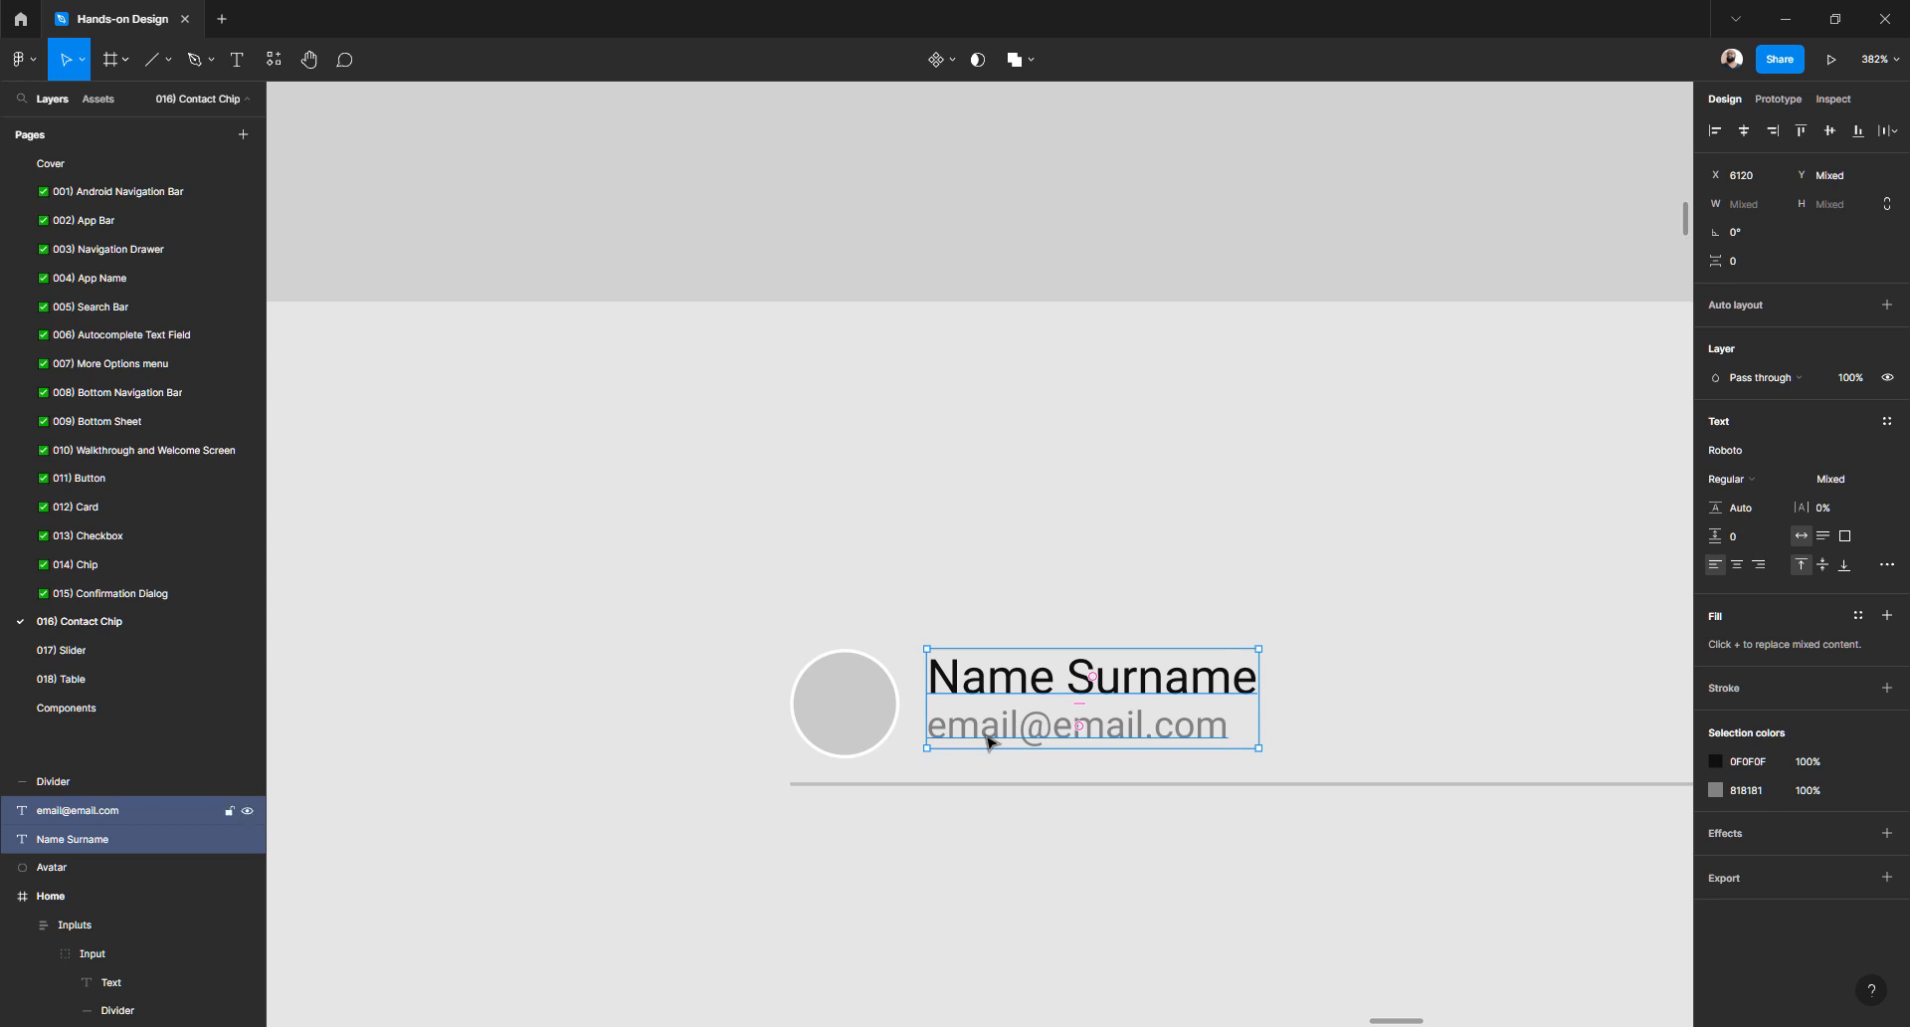
- Wrap the name and email in a vertical auto-layout frame named 'Text'
{"action": "left_click", "coordinate": [1888, 306]}
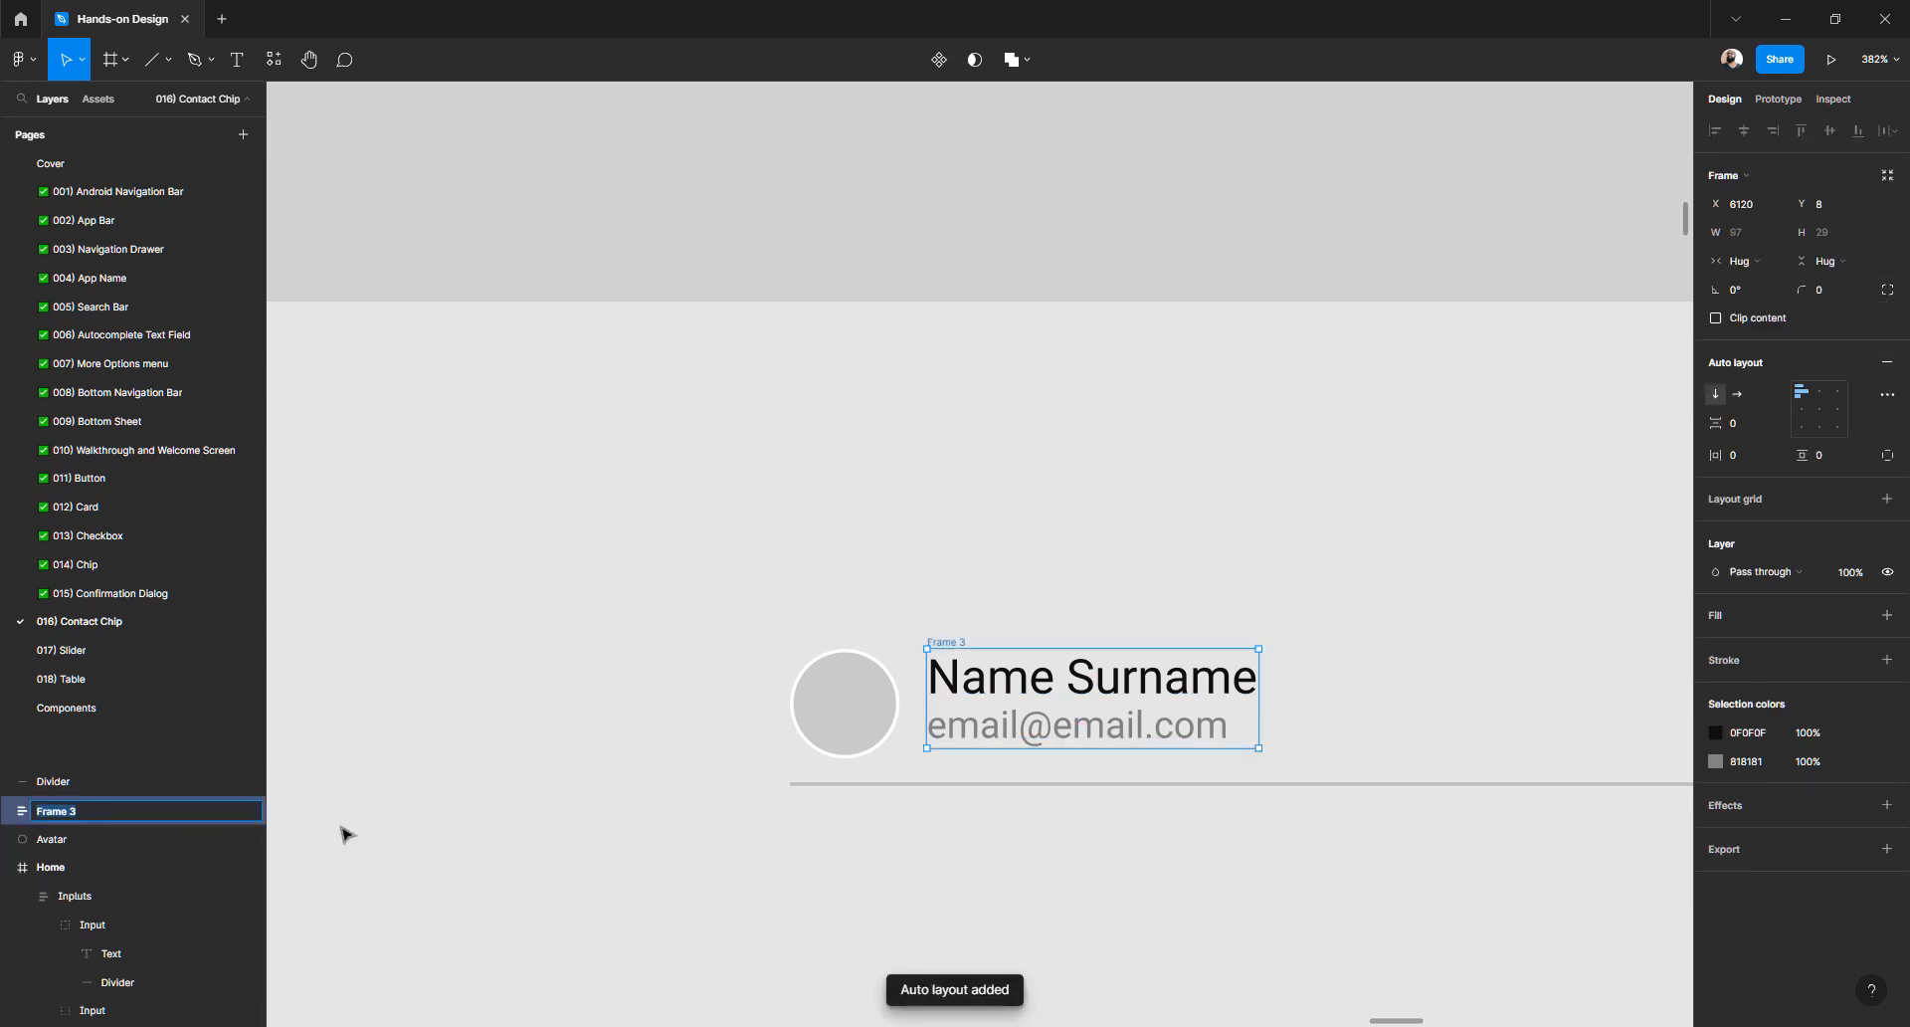
{"action": "key", "text": "ctrl+r"}
{"action": "type", "text": "Text"}
{"action": "key", "text": "Return"}
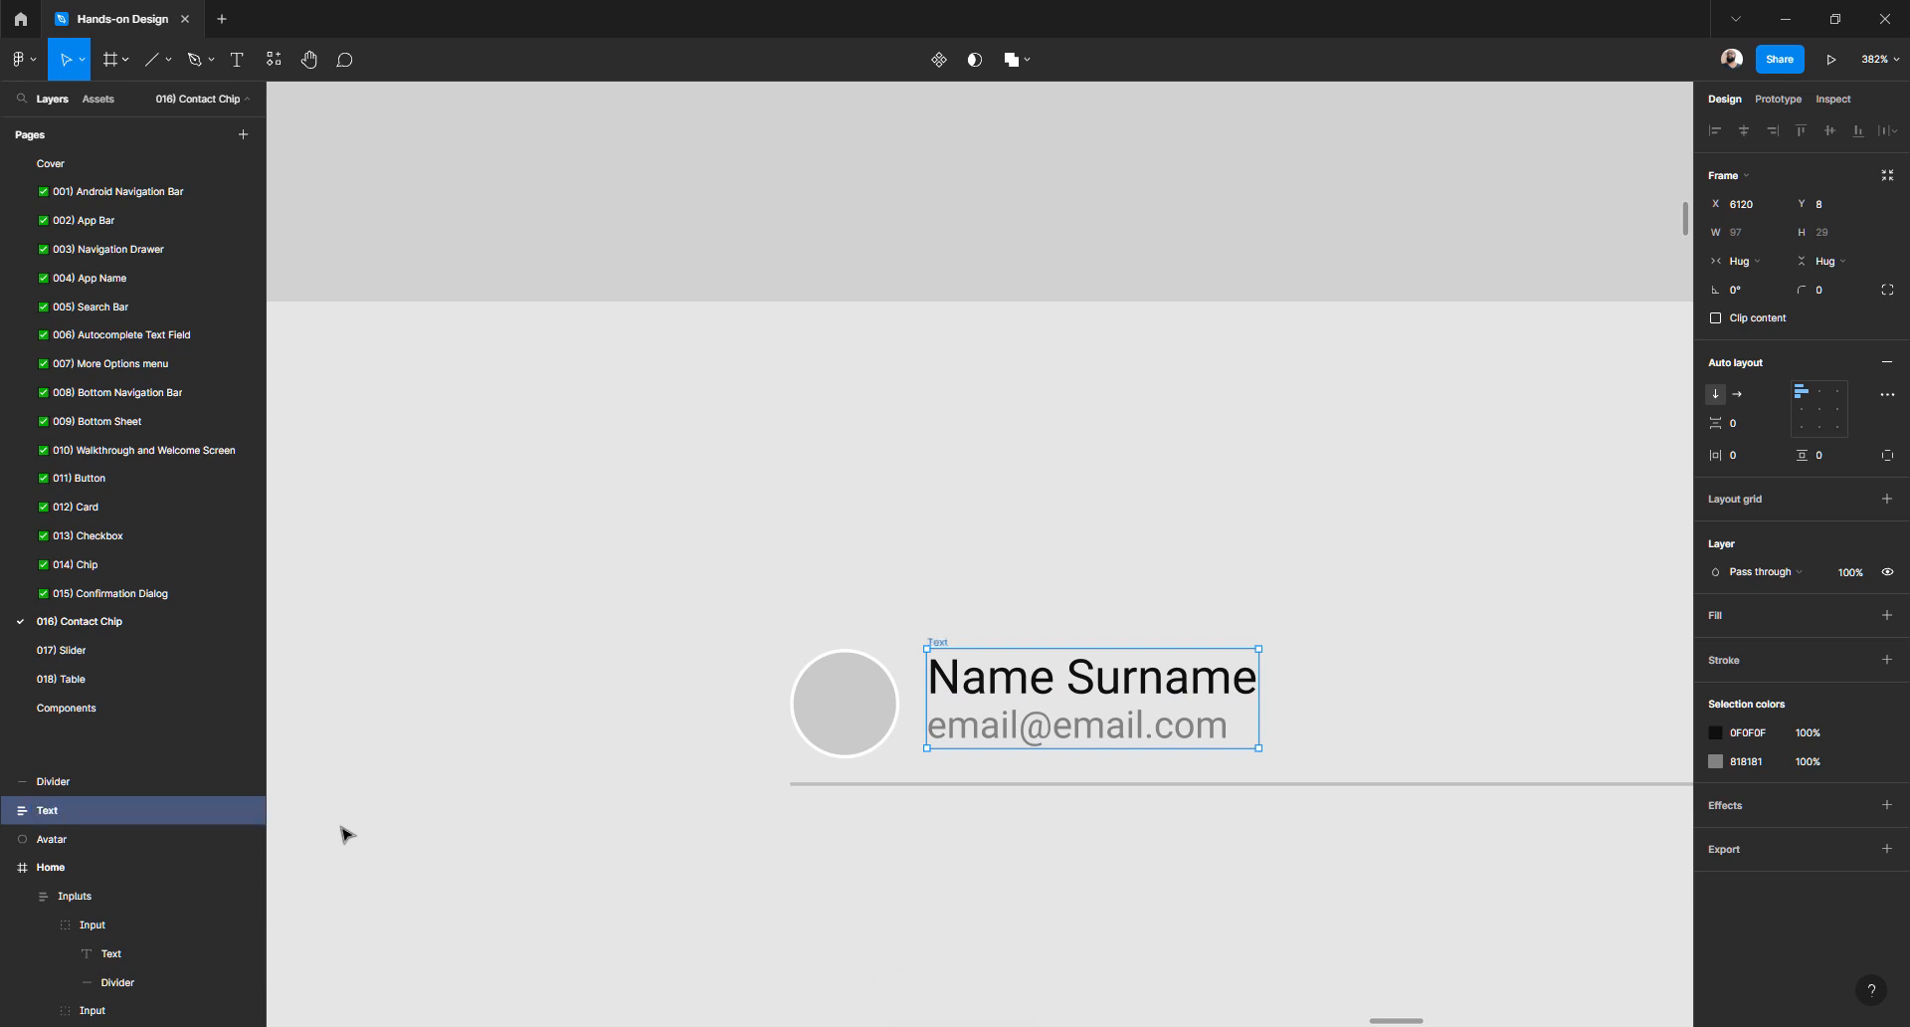
{"action": "left_click", "coordinate": [750, 707]}
{"action": "double_click", "coordinate": [1030, 729]}
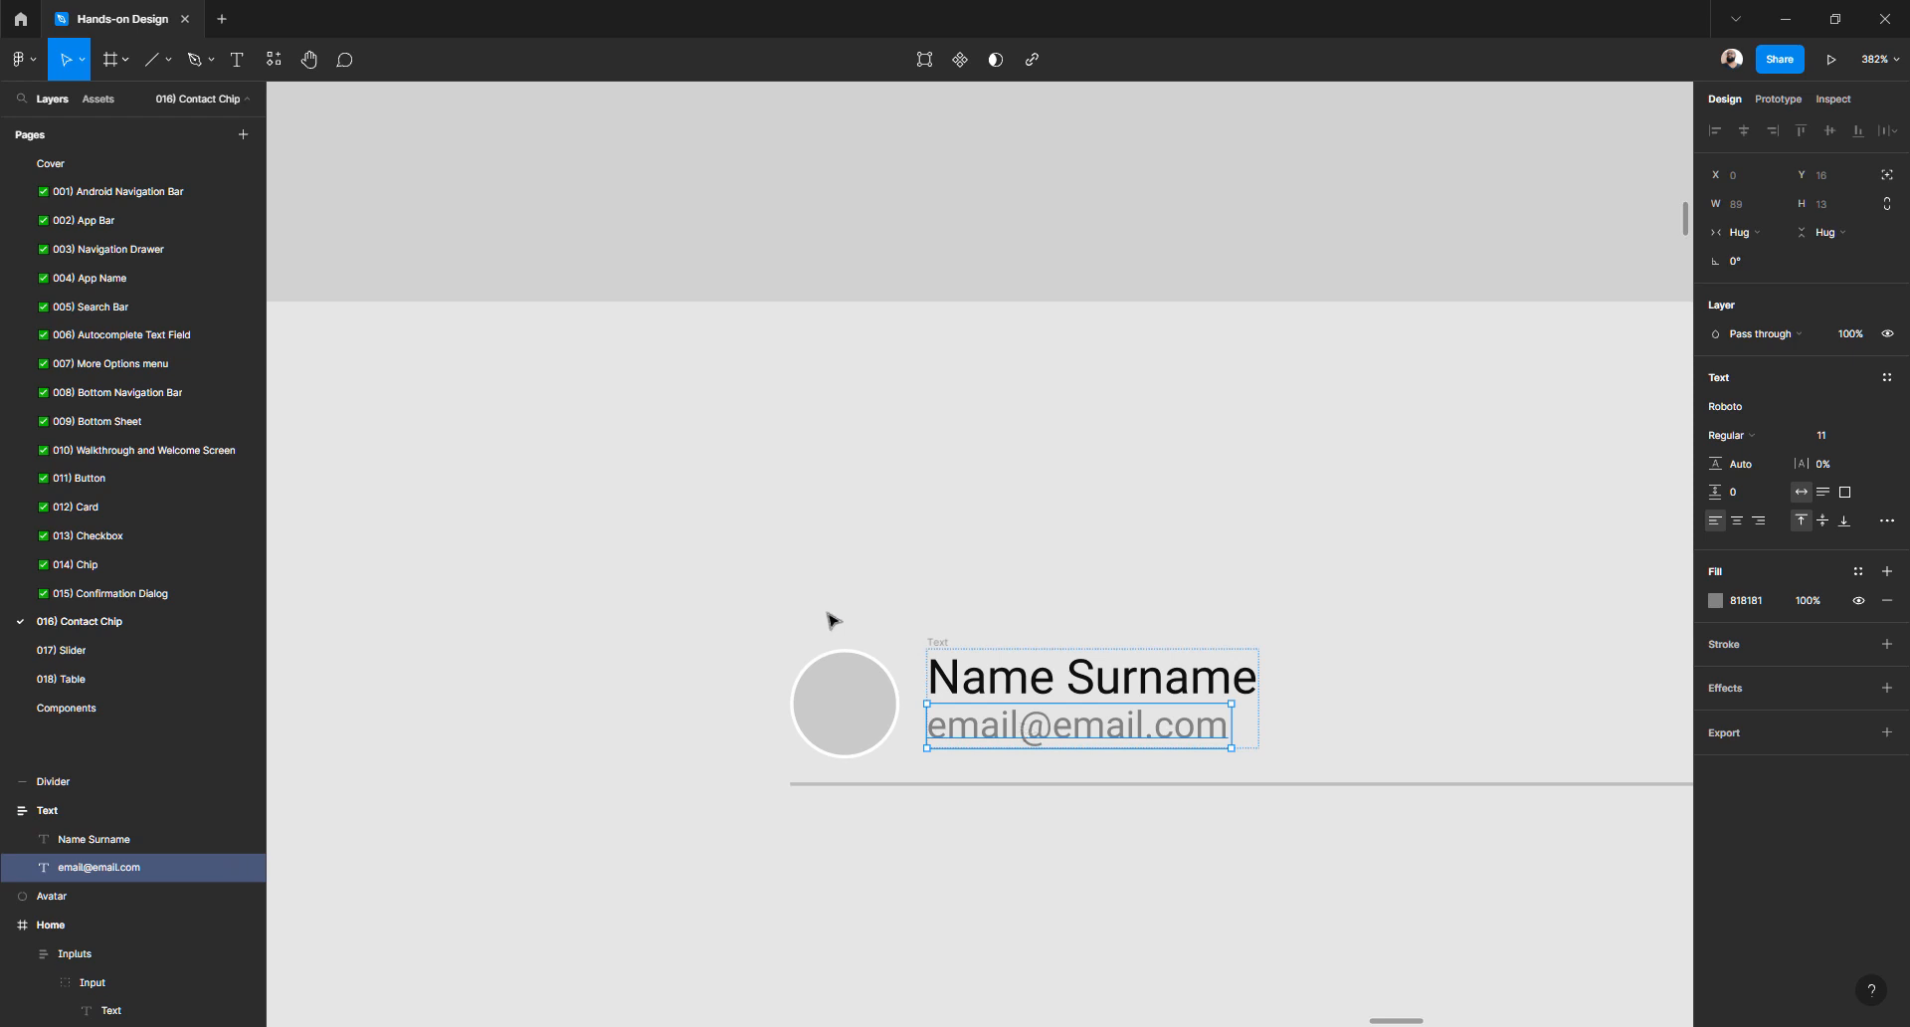
{"action": "left_click", "coordinate": [840, 696]}
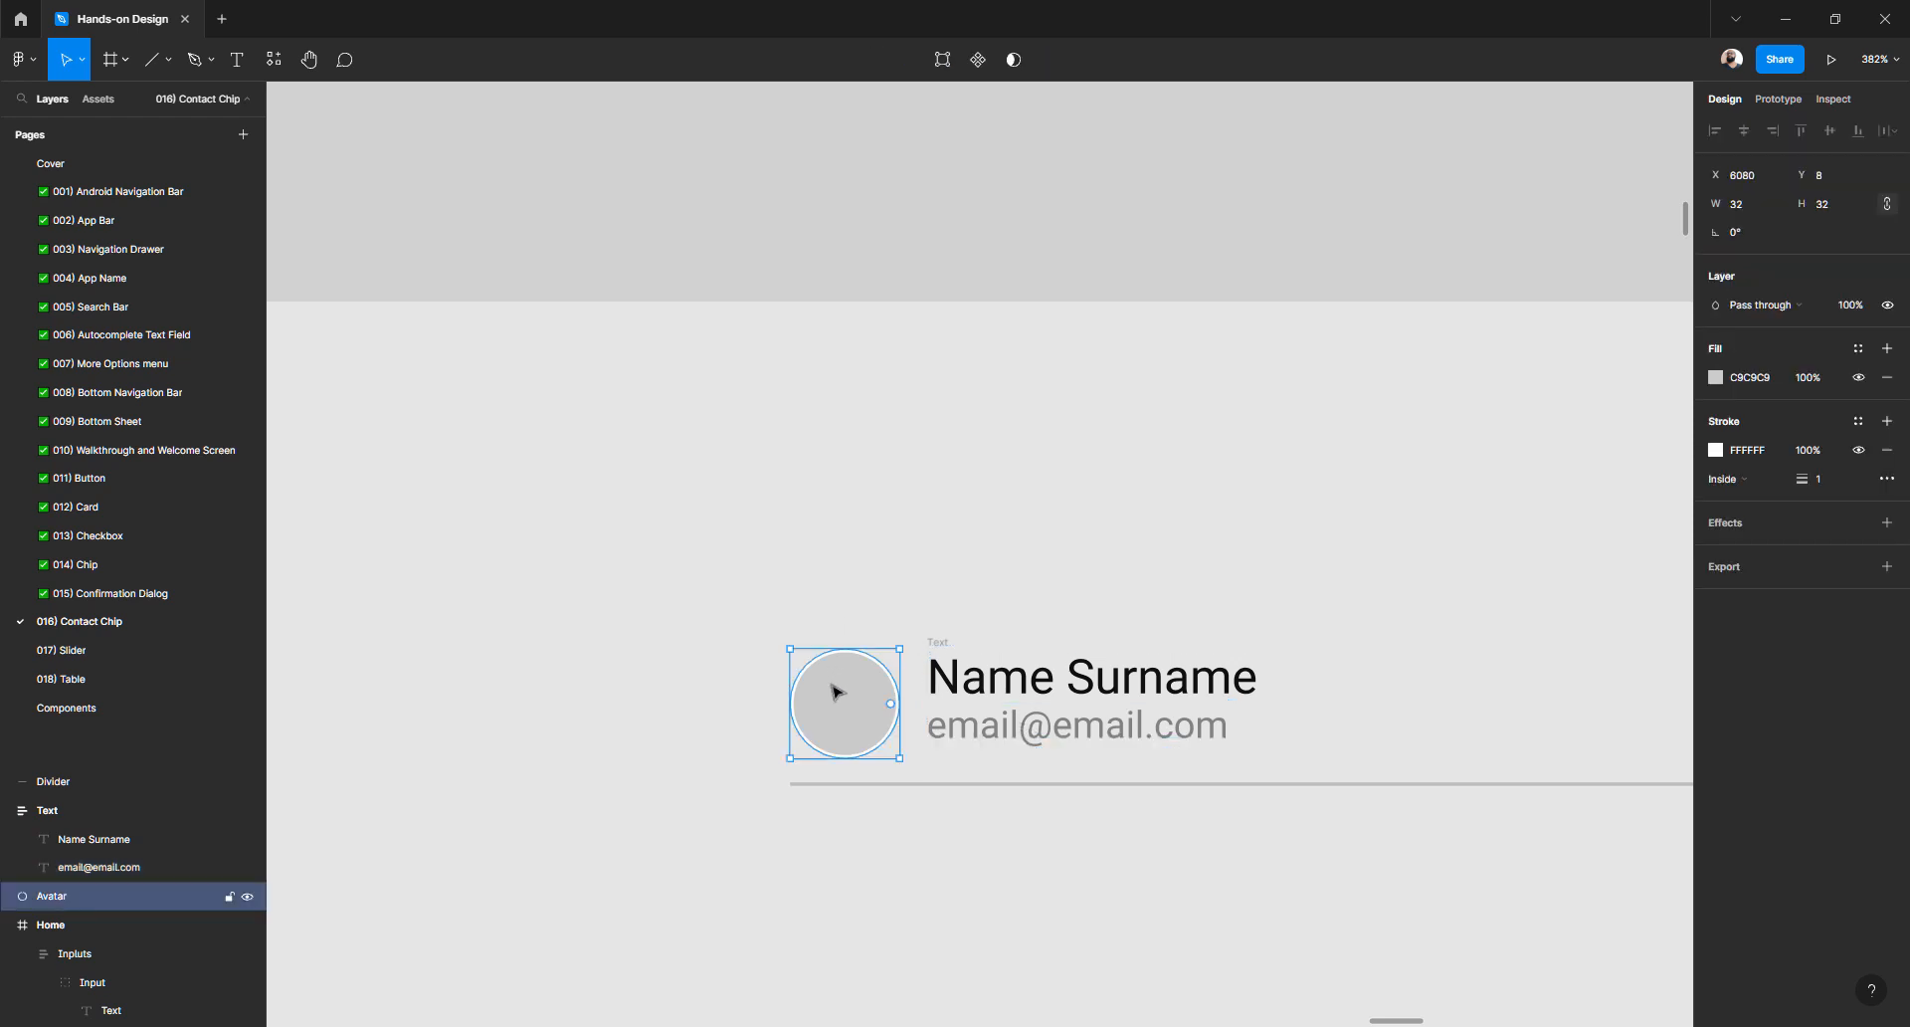
- Wrap the avatar and the Text frame together in a horizontal auto-layout Frame 3 with 8 spacing
{"action": "left_click", "coordinate": [946, 648], "text": "shift"}
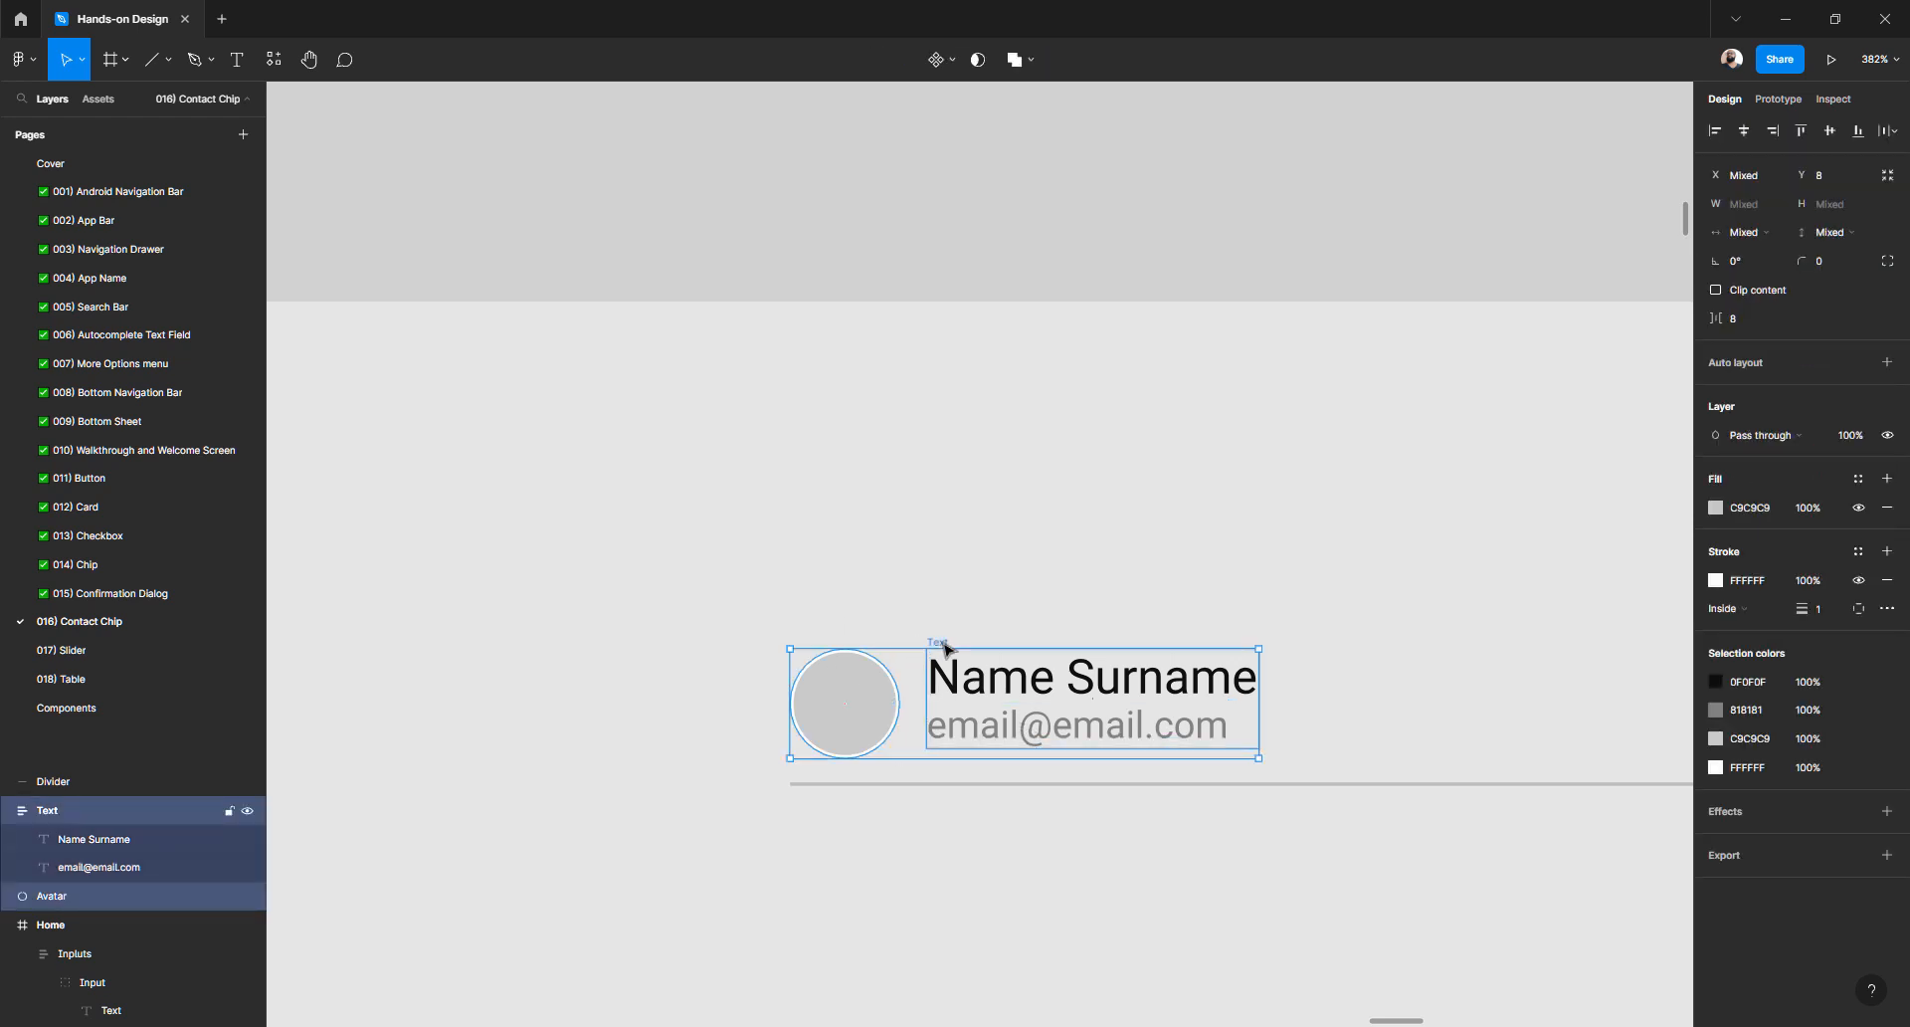
{"action": "left_click", "coordinate": [1888, 366]}
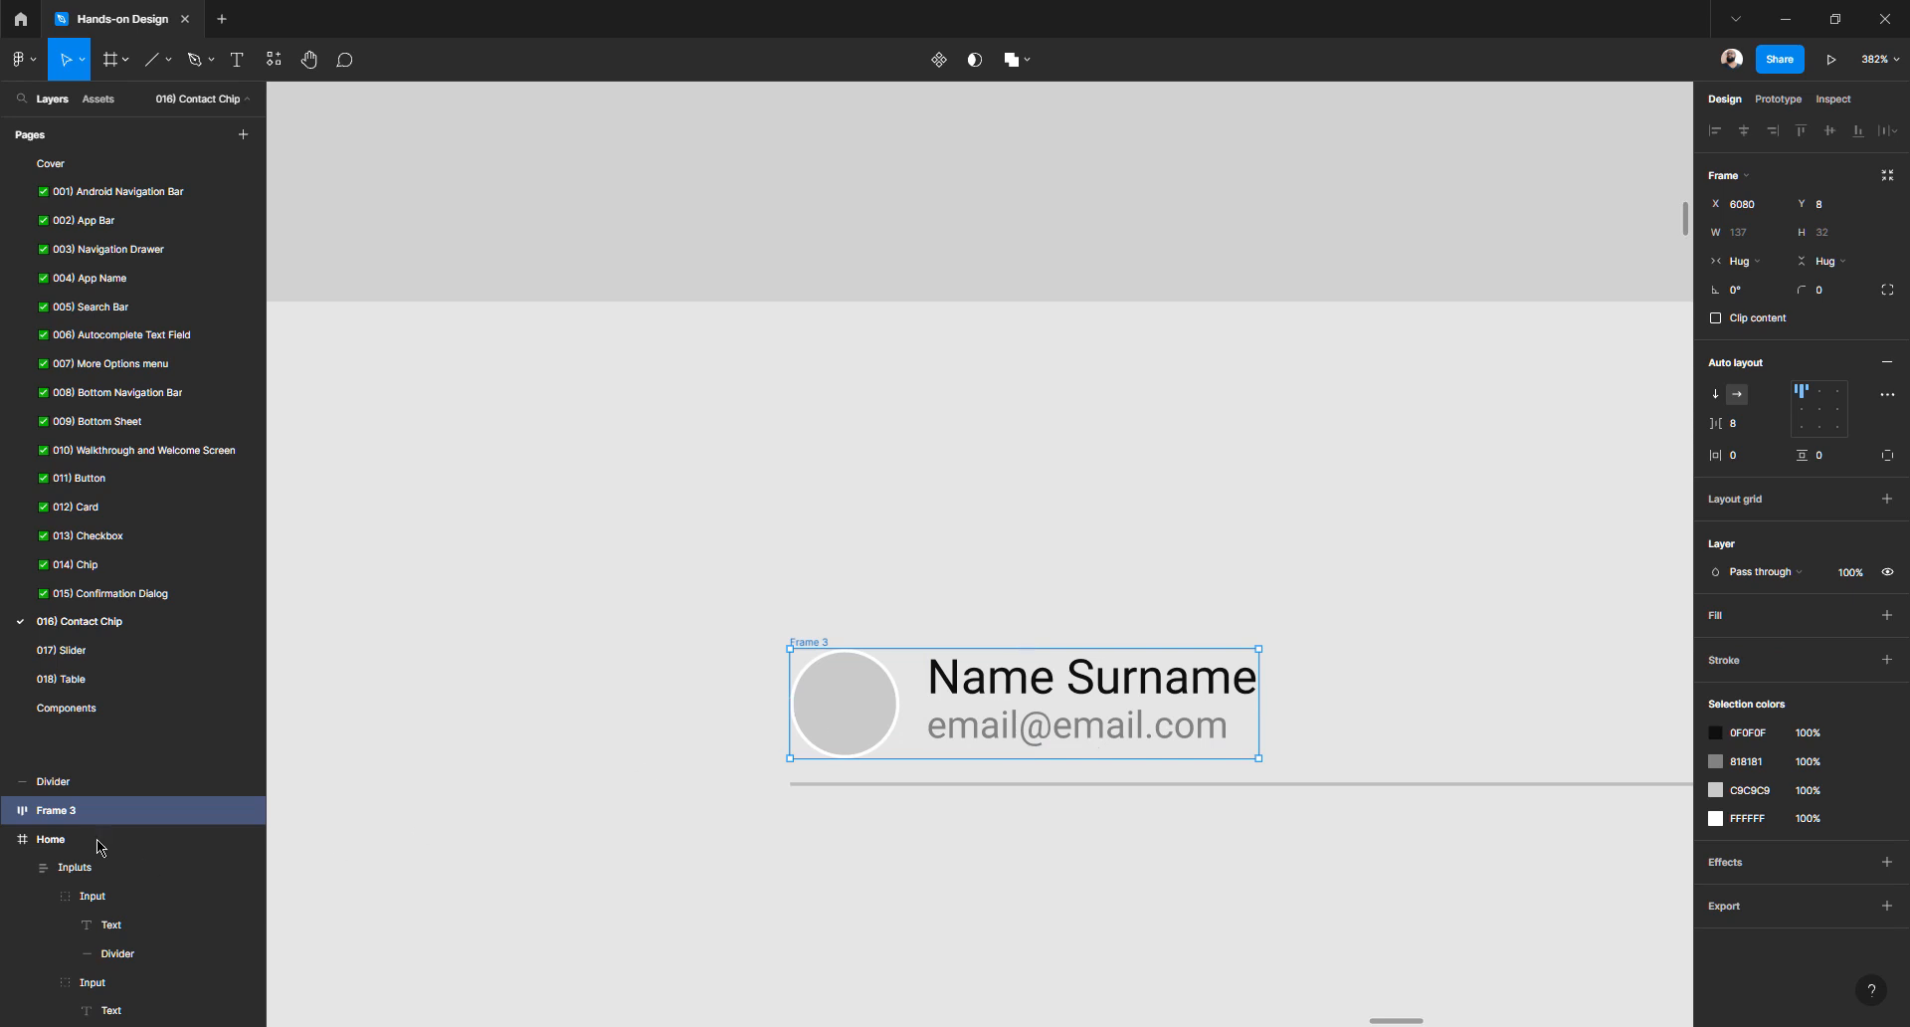
{"action": "left_click", "coordinate": [9, 810]}
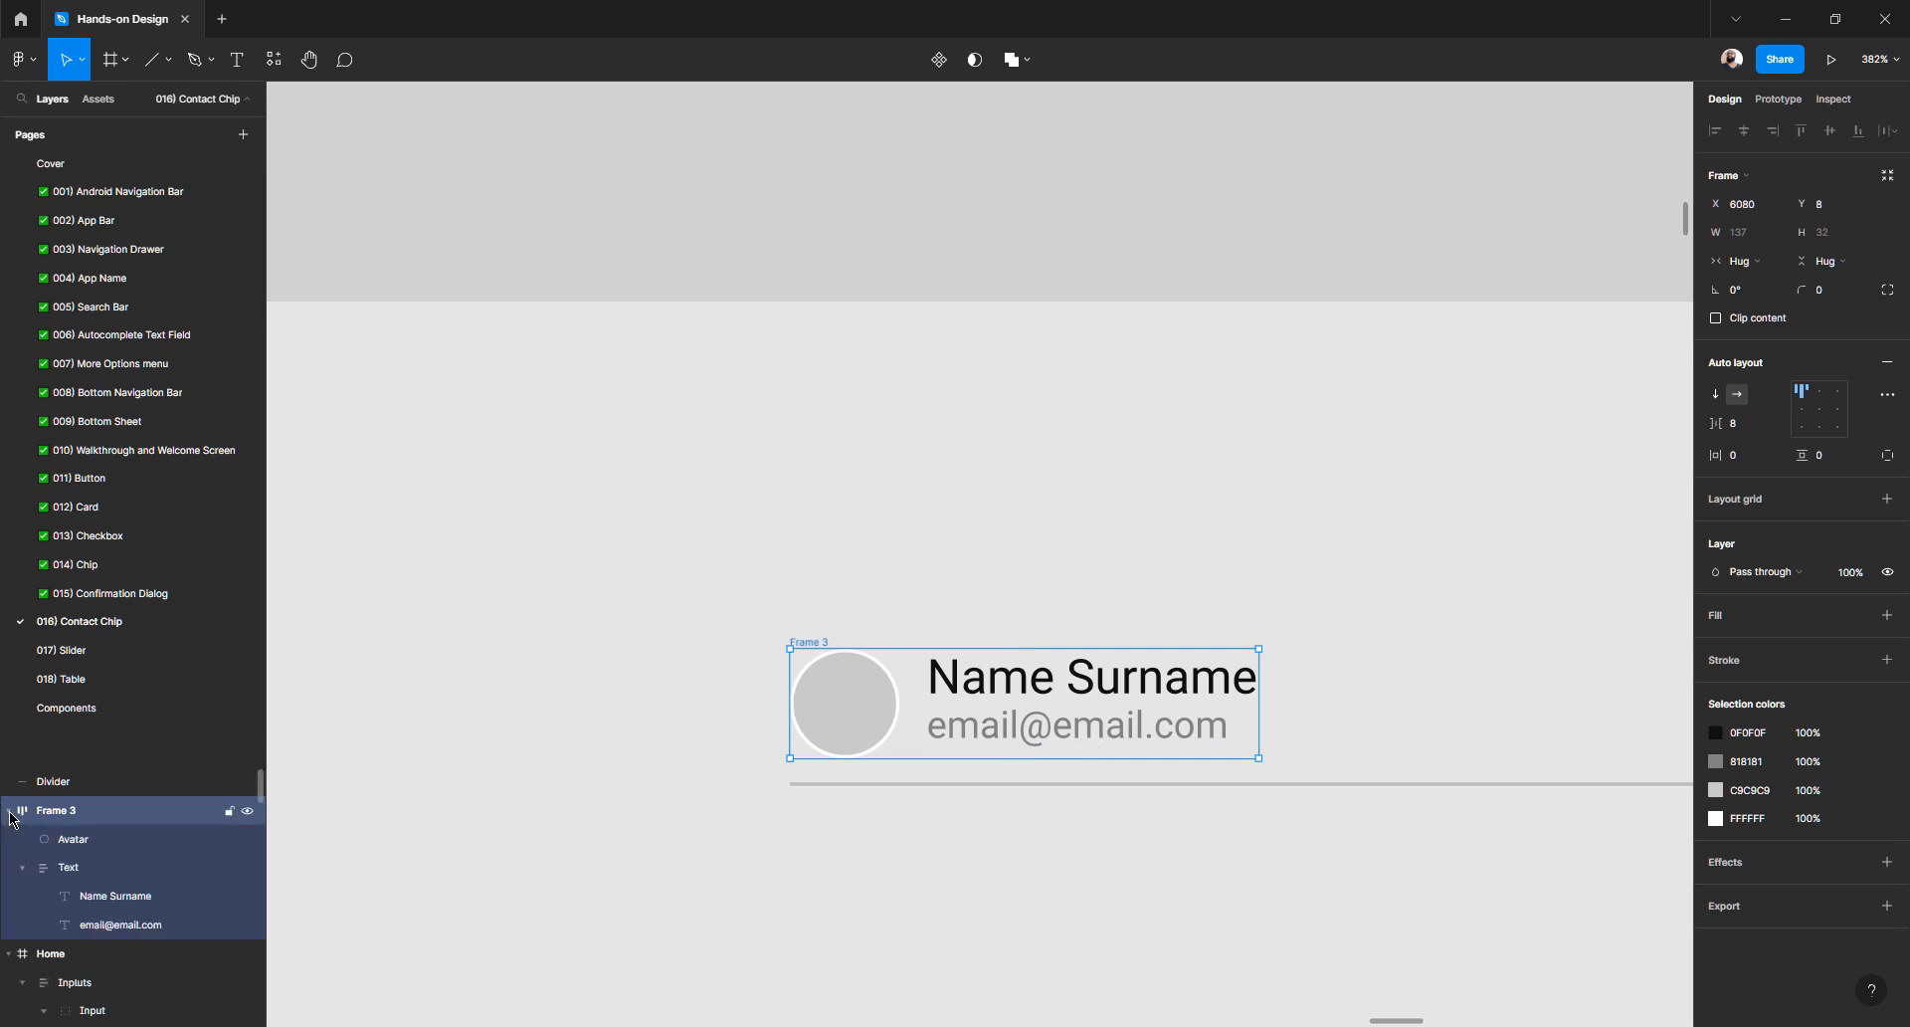
{"action": "left_click", "coordinate": [22, 867]}
{"action": "left_click", "coordinate": [167, 874]}
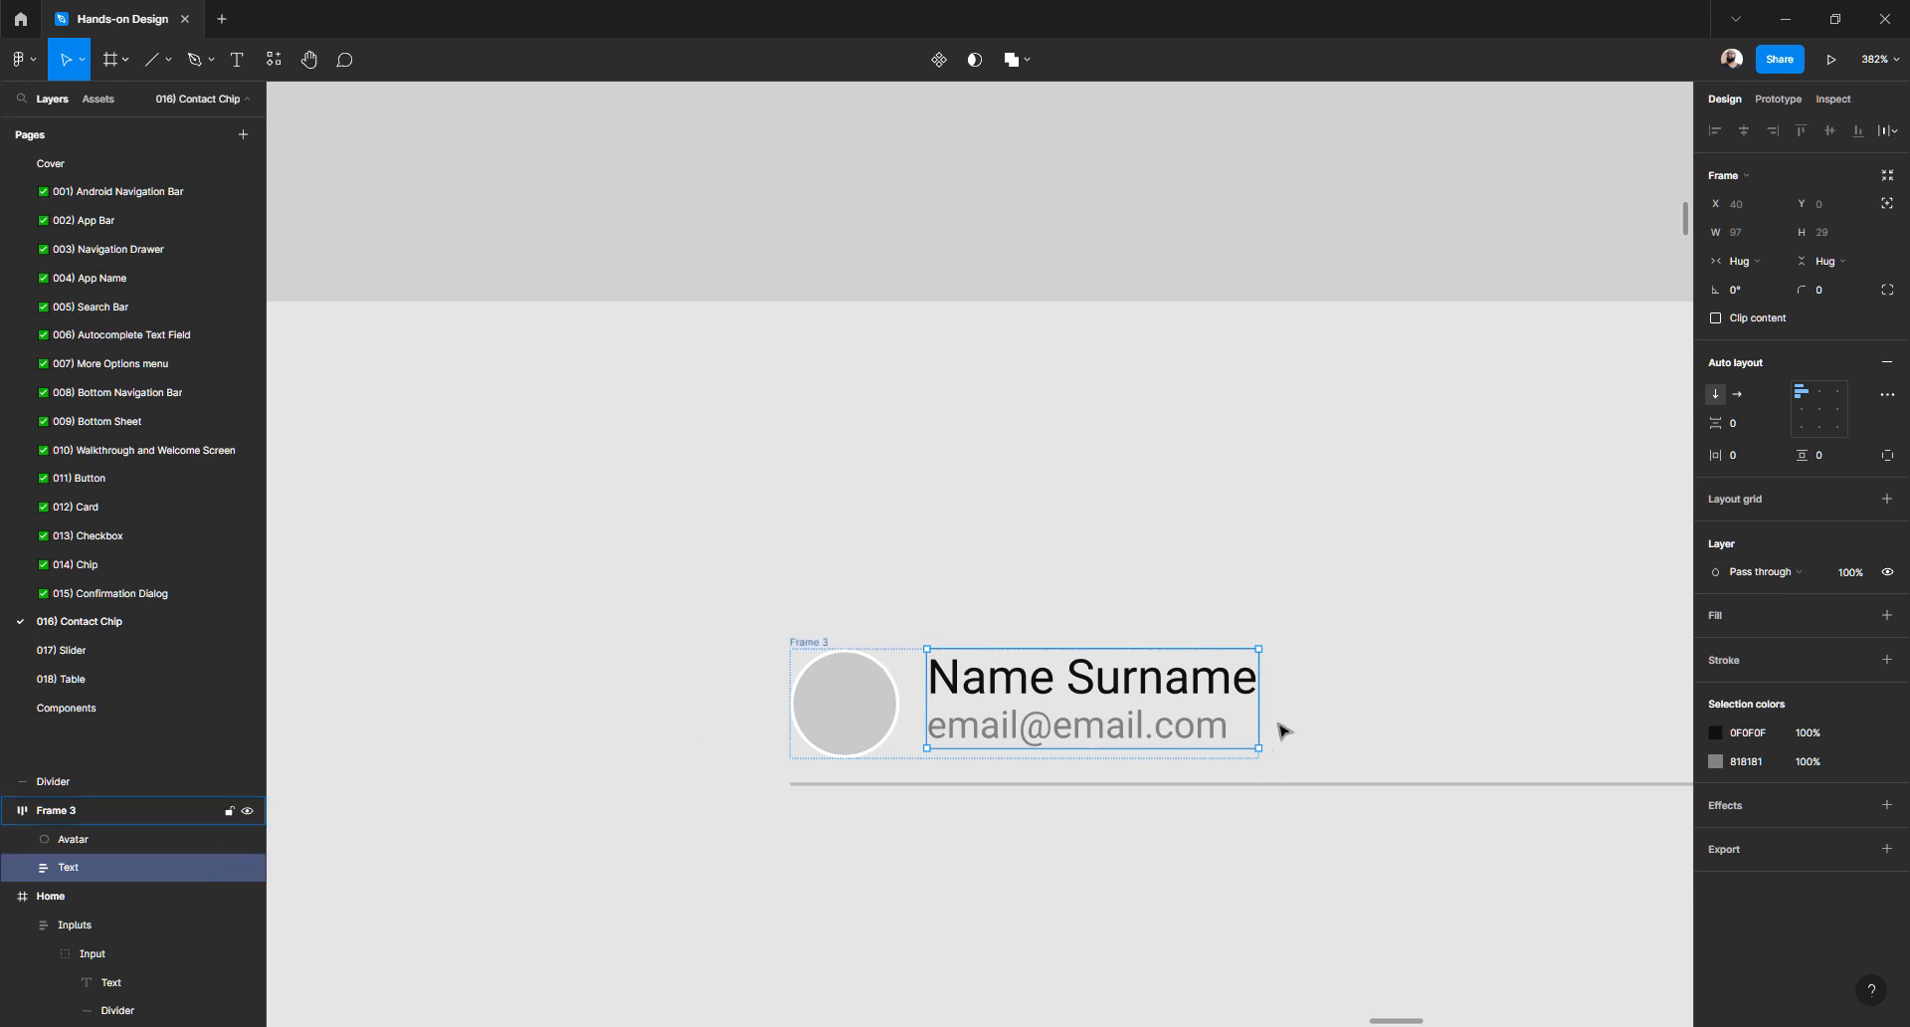
{"action": "left_click", "coordinate": [94, 820]}
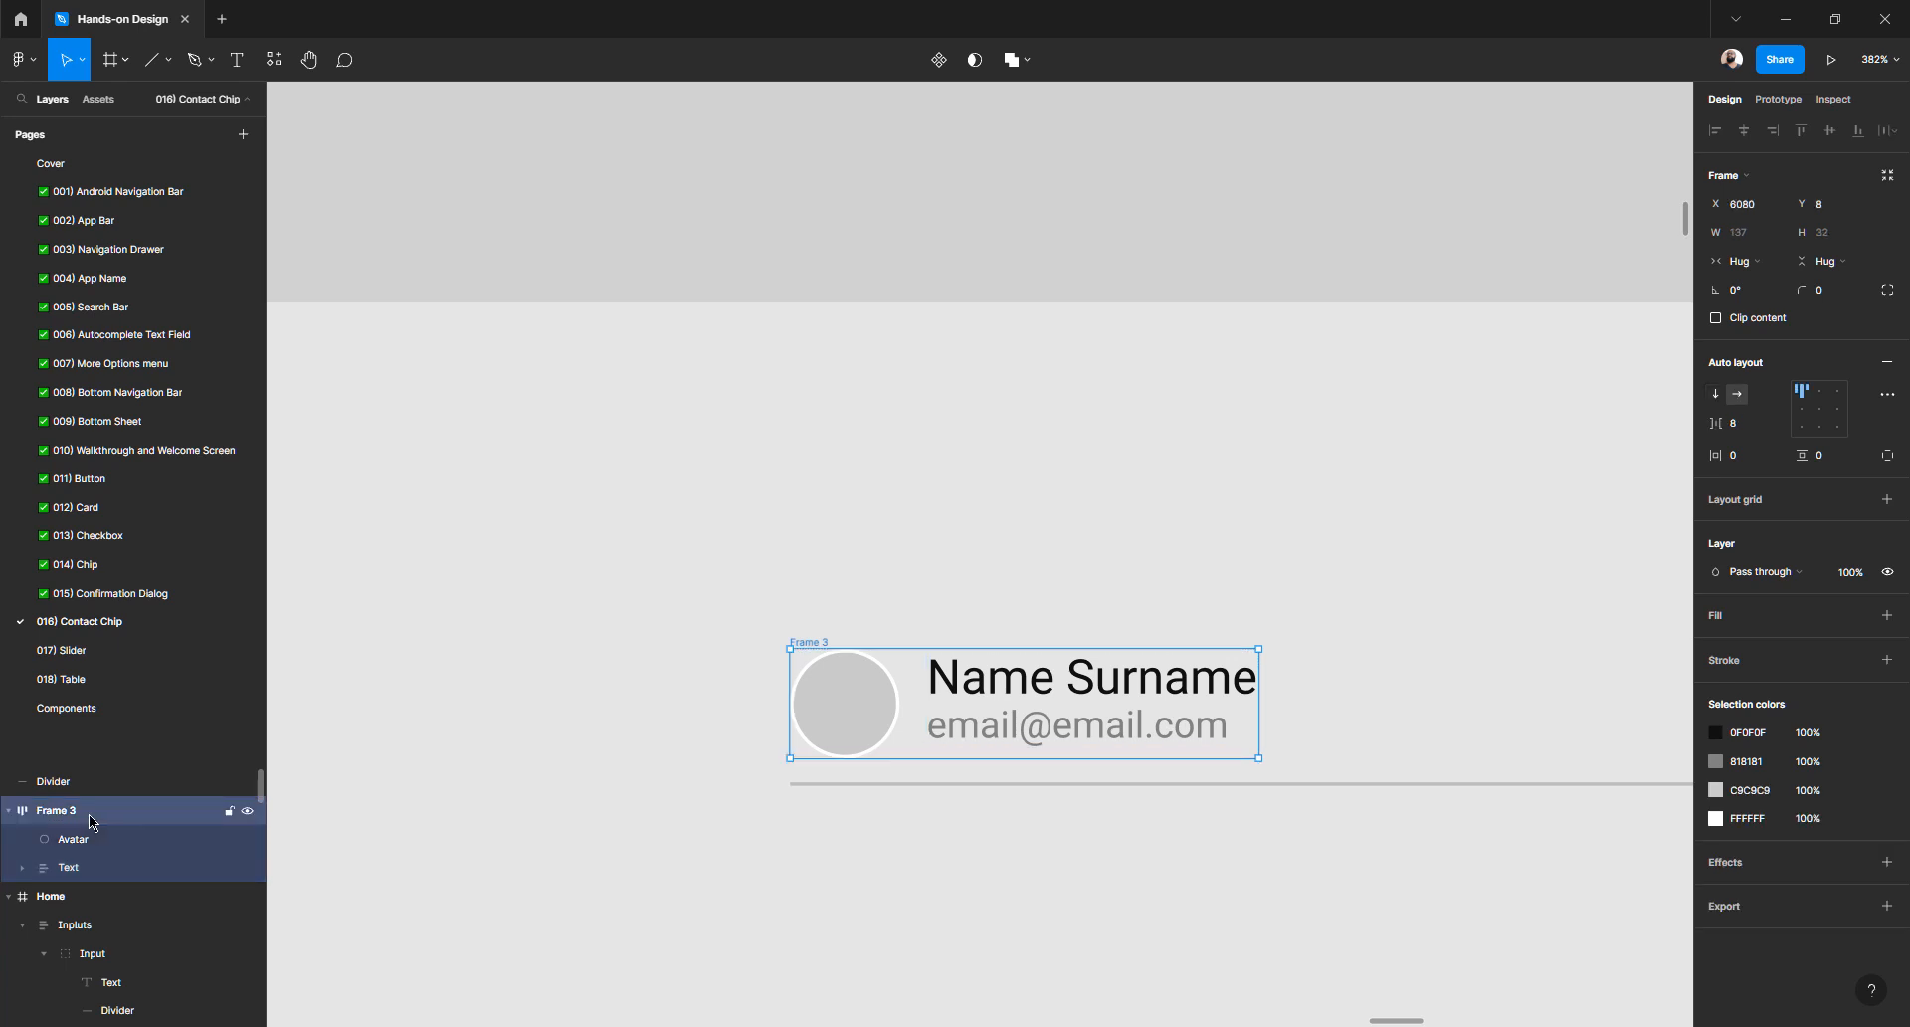
- Rename Frame 3 to 'Avatar' and its inner circle to 'Photo'
{"action": "double_click", "coordinate": [70, 818]}
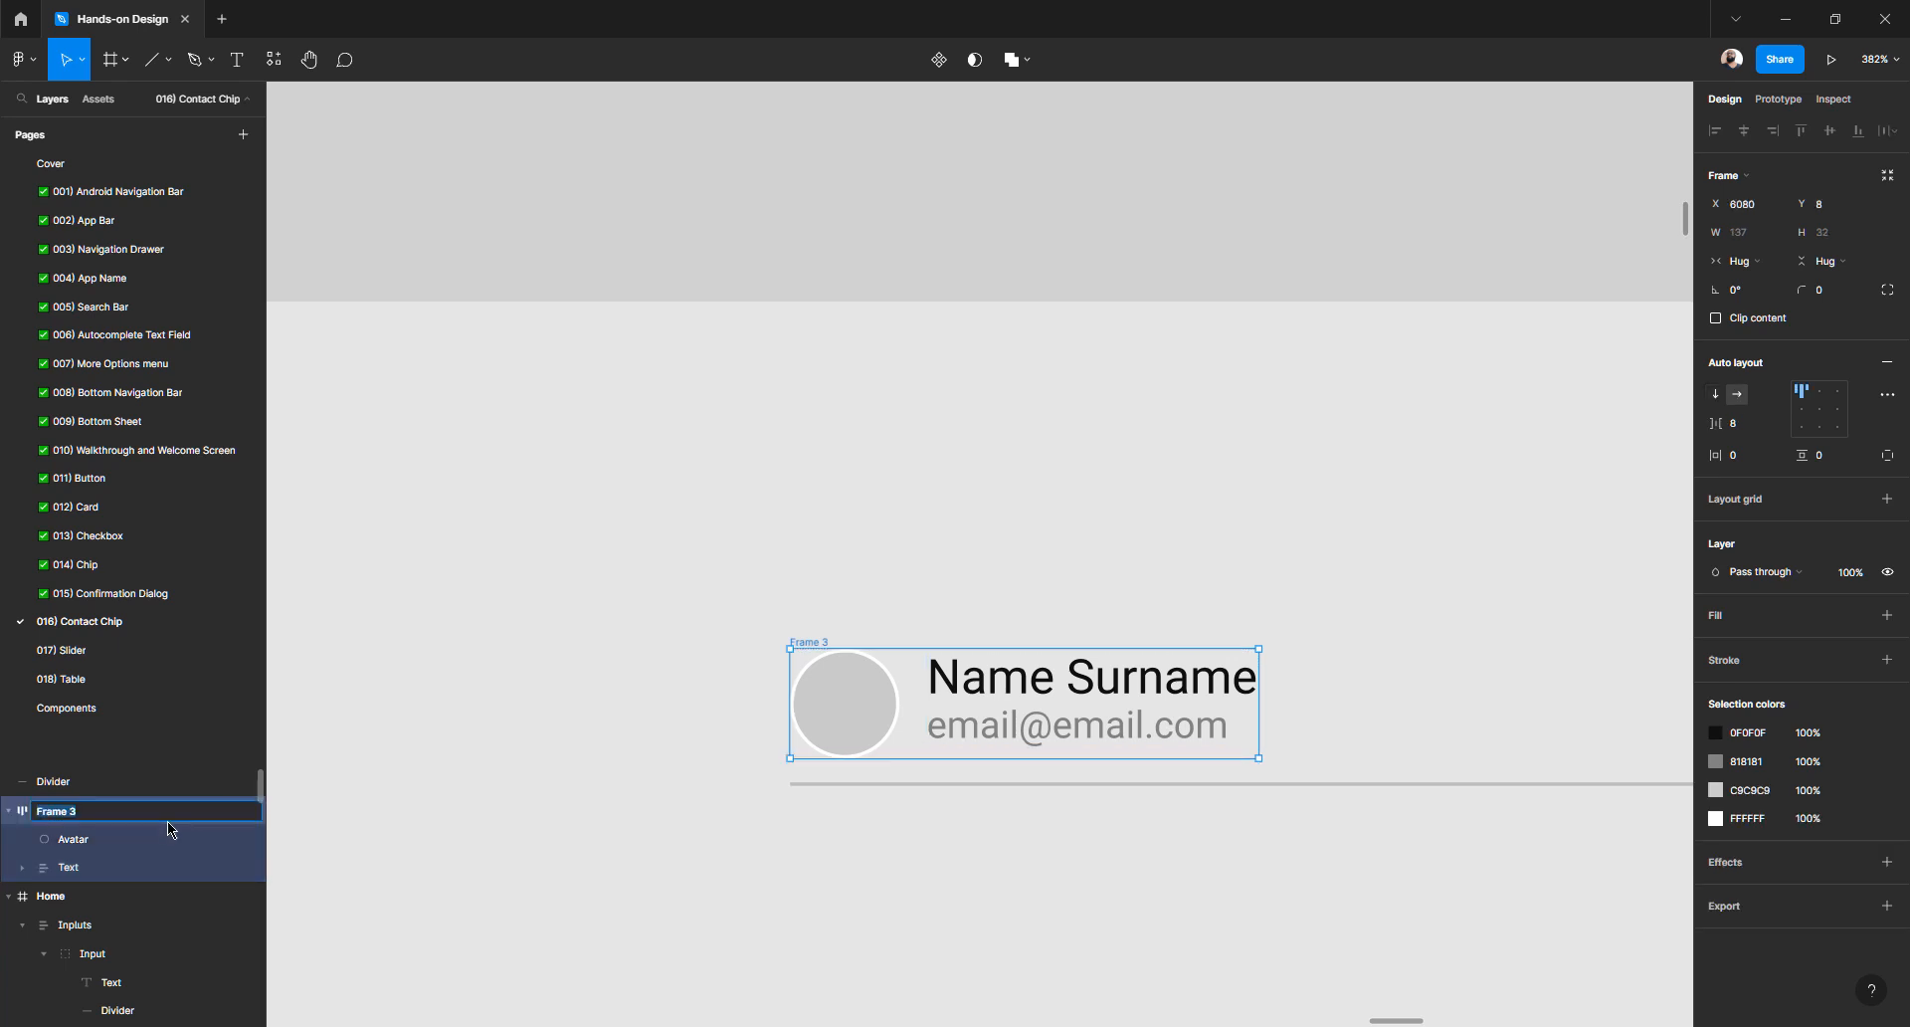
{"action": "type", "text": "Avatar"}
{"action": "key", "text": "Return"}
{"action": "double_click", "coordinate": [97, 844]}
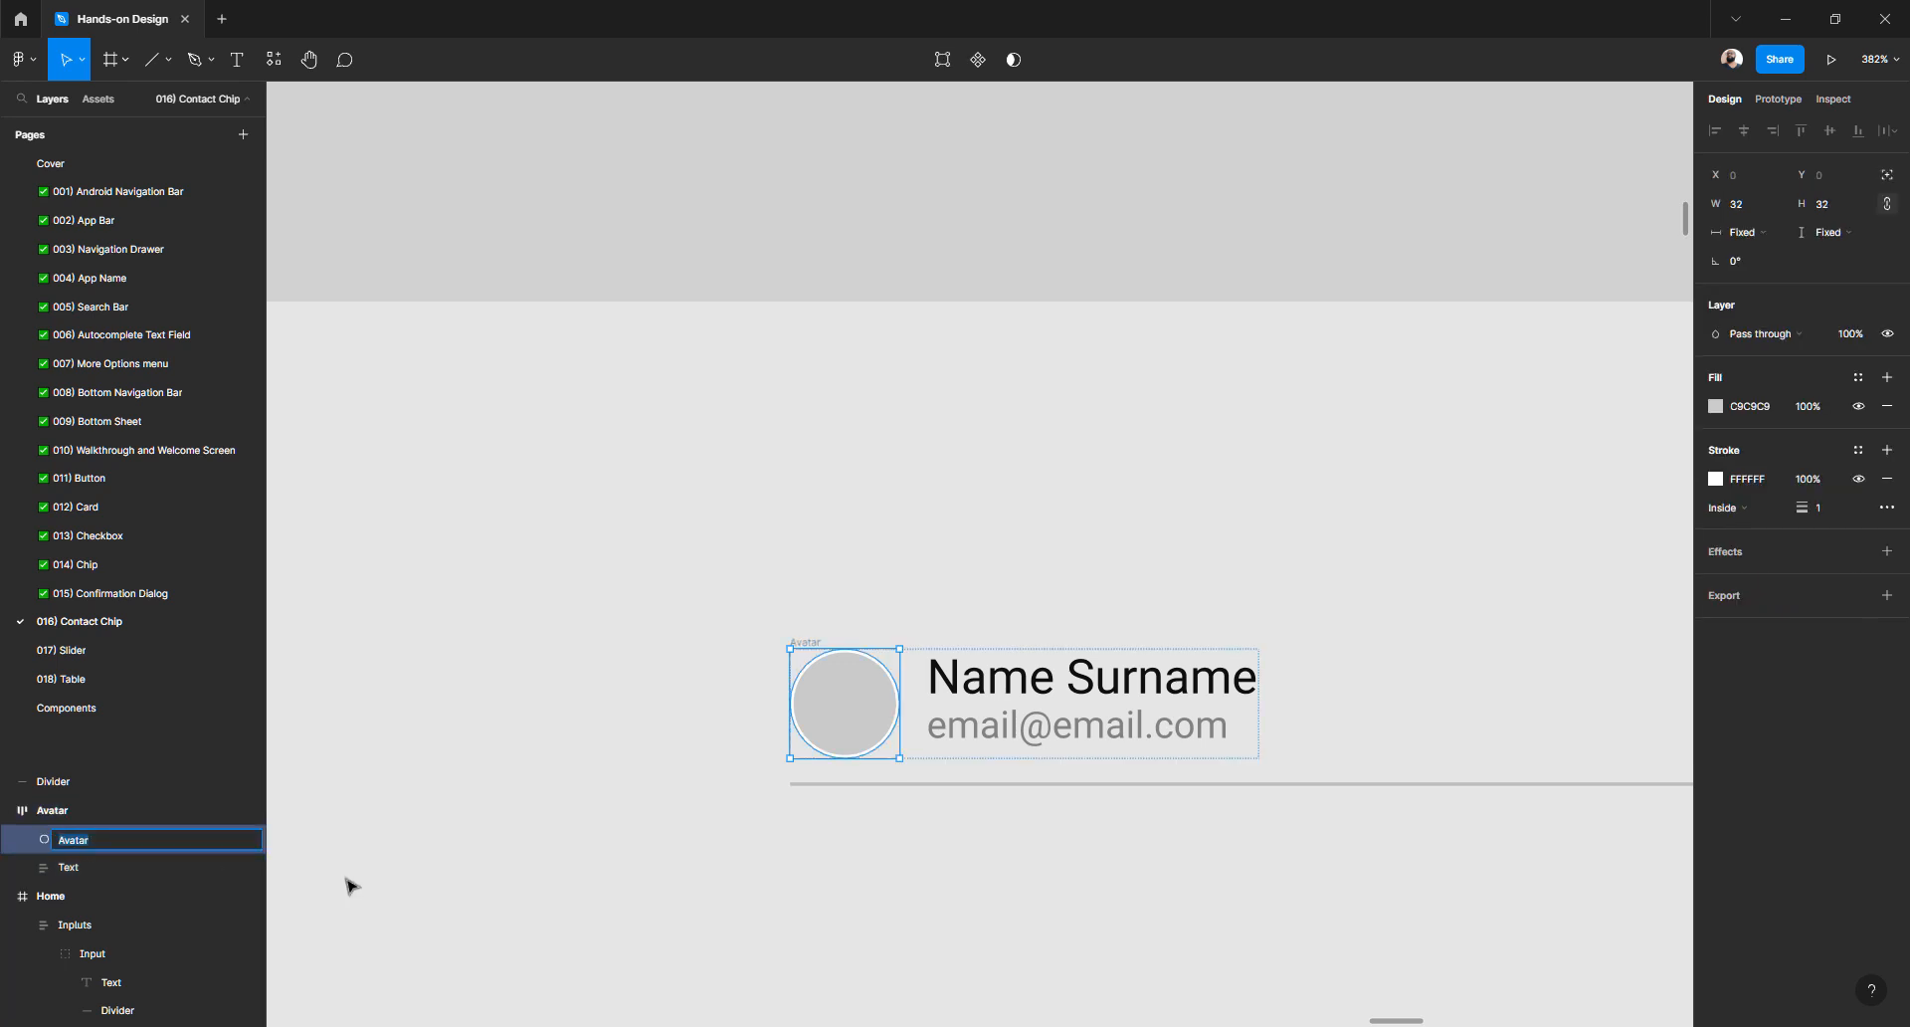
{"action": "type", "text": "Photo"}
{"action": "key", "text": "Return"}
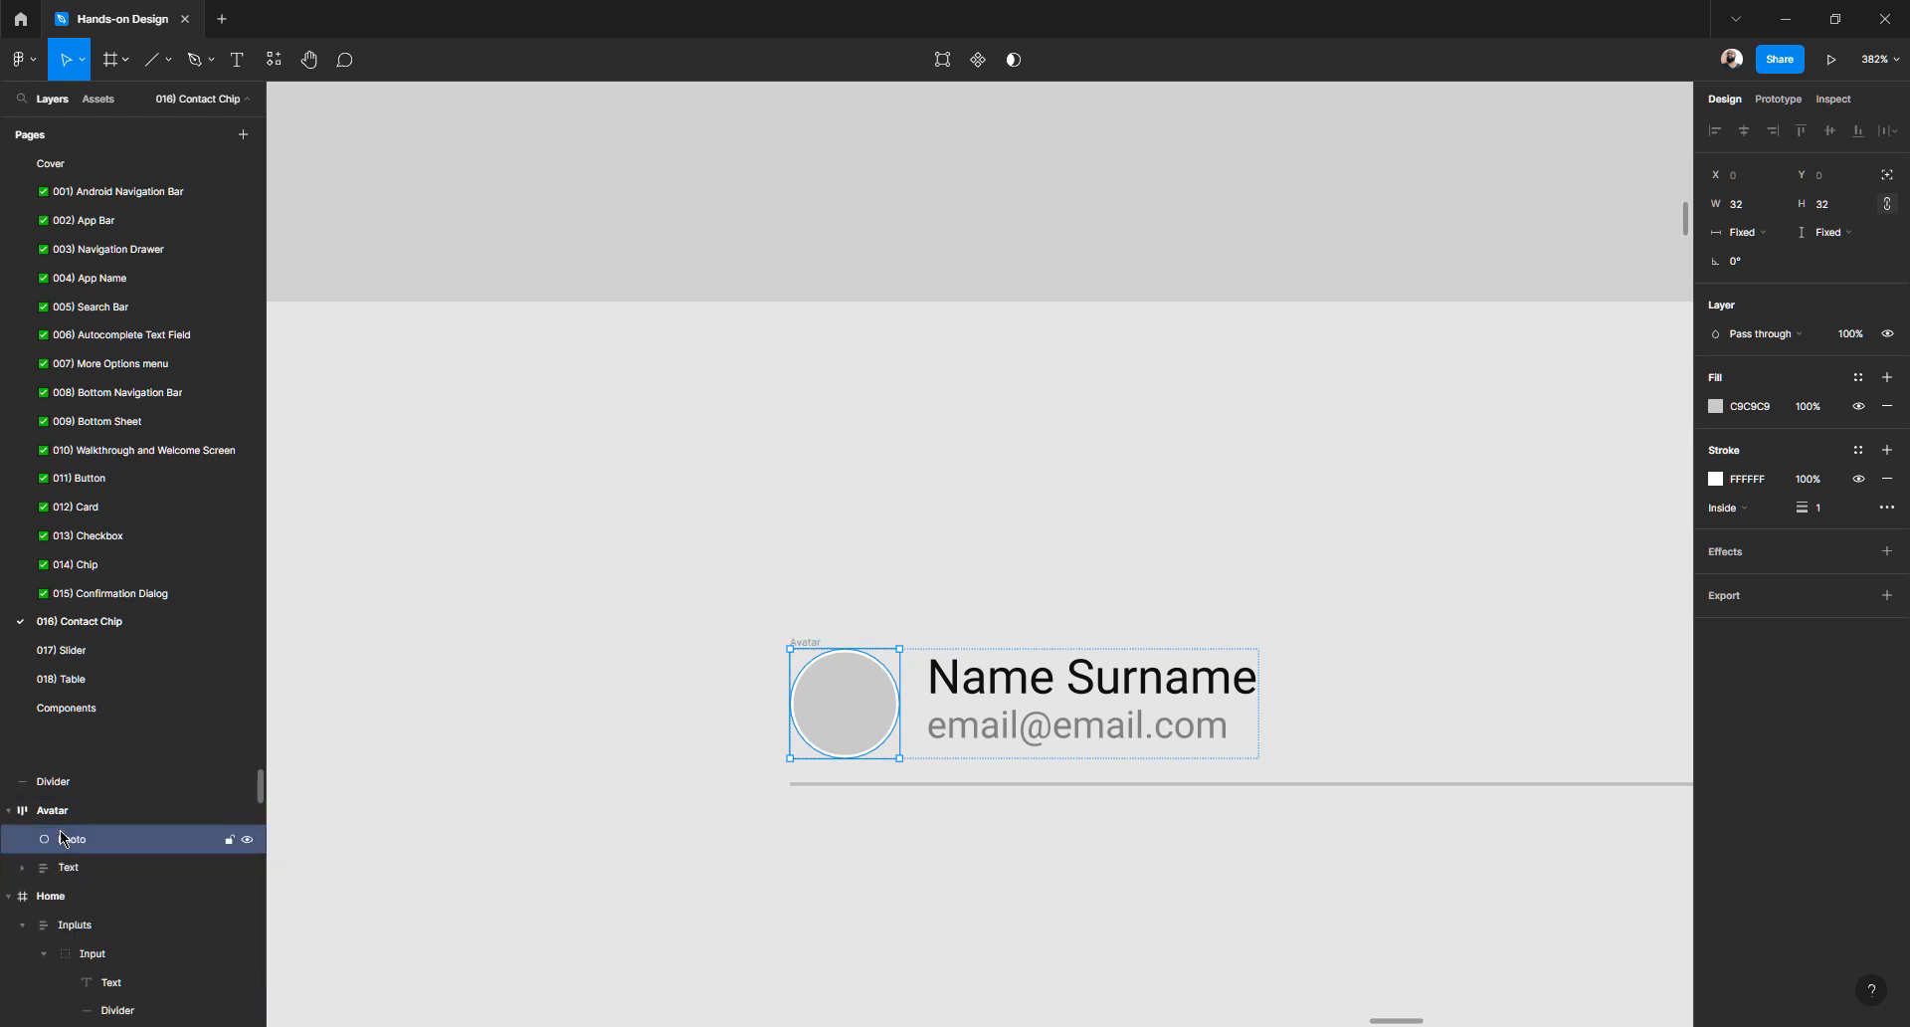
- Rename the Avatar frame to 'Content'
{"action": "double_click", "coordinate": [247, 812]}
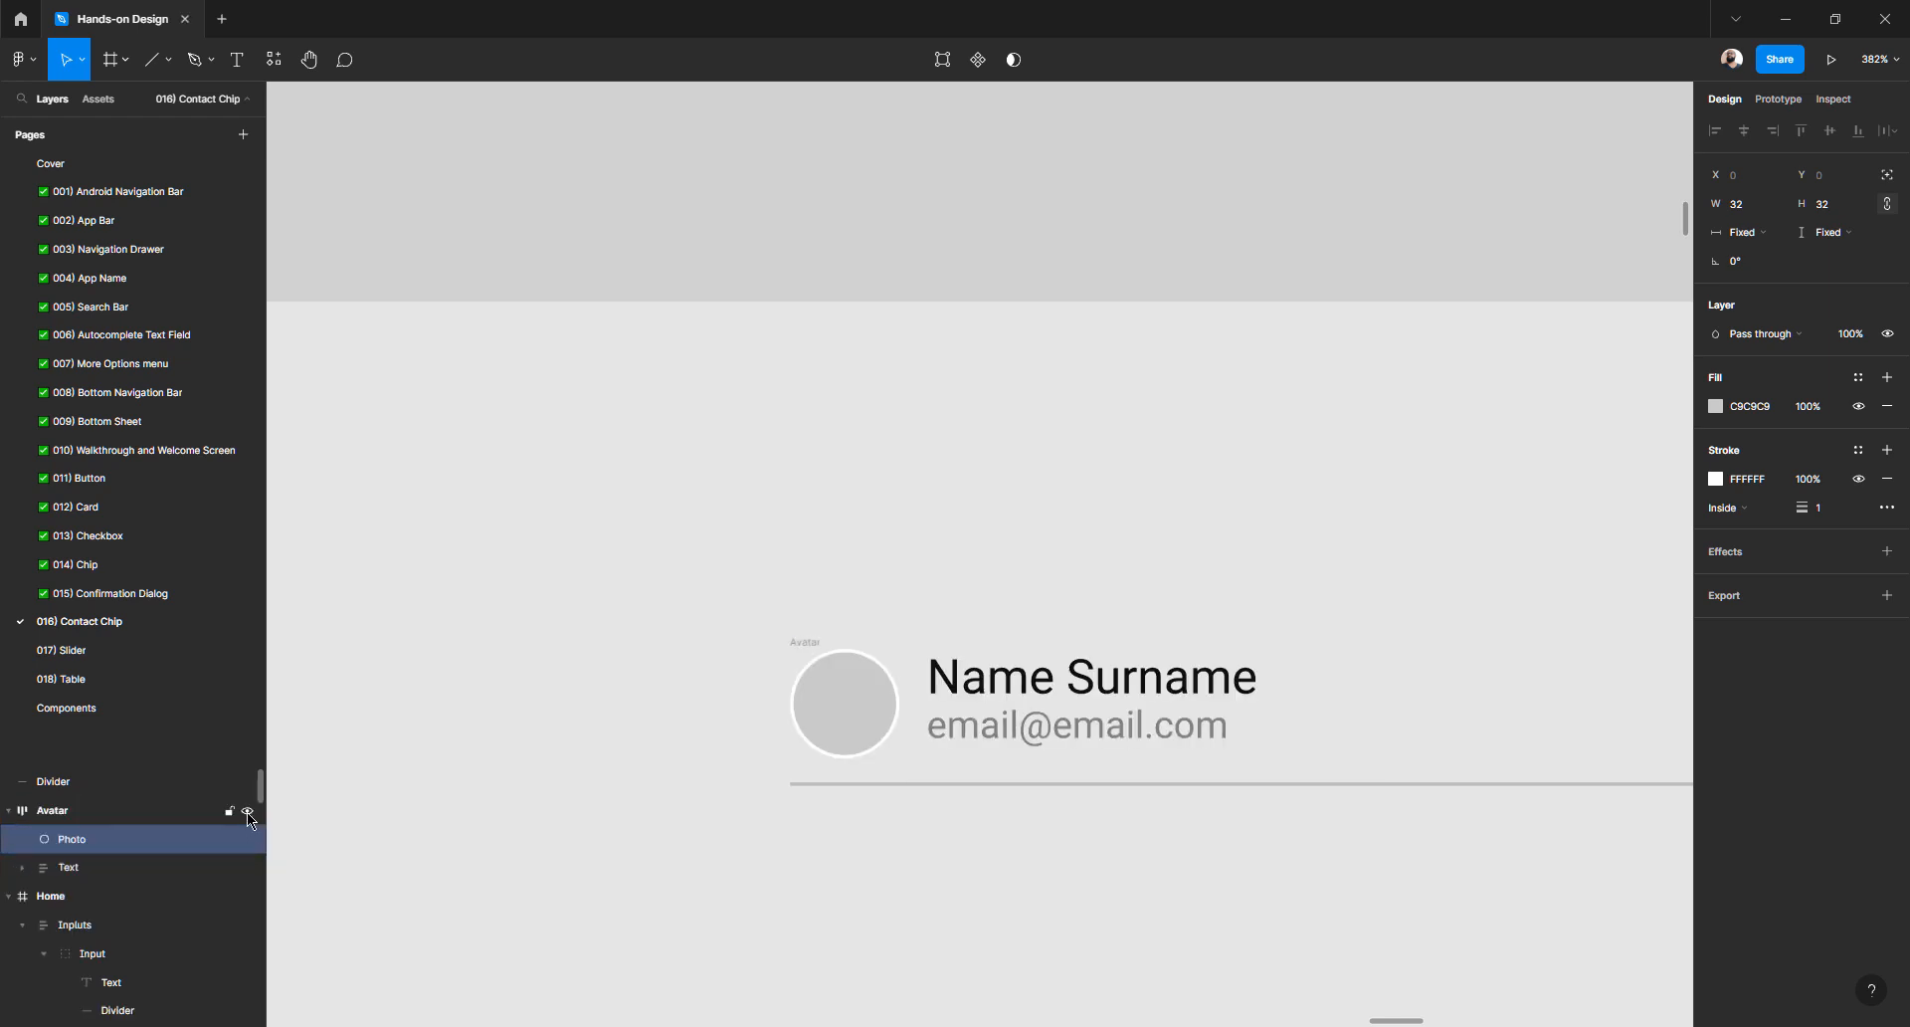
{"action": "left_click", "coordinate": [80, 810]}
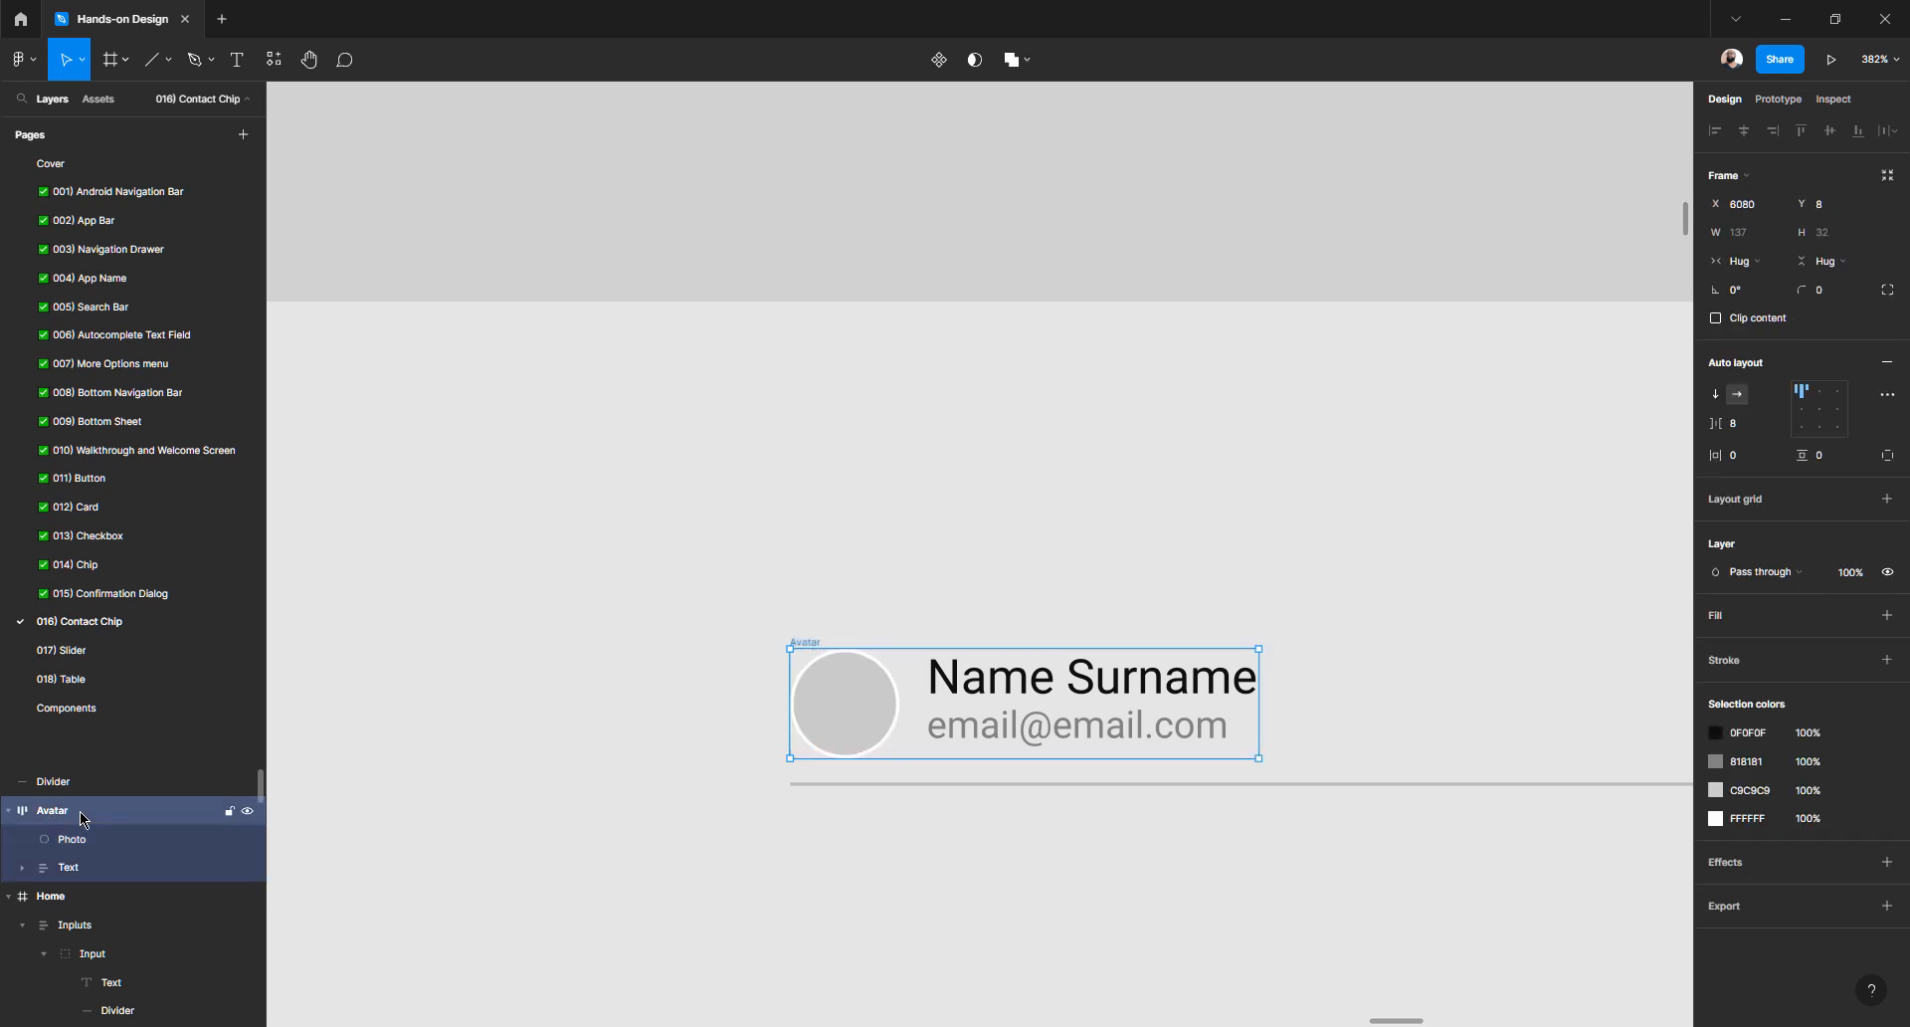
{"action": "double_click", "coordinate": [80, 810]}
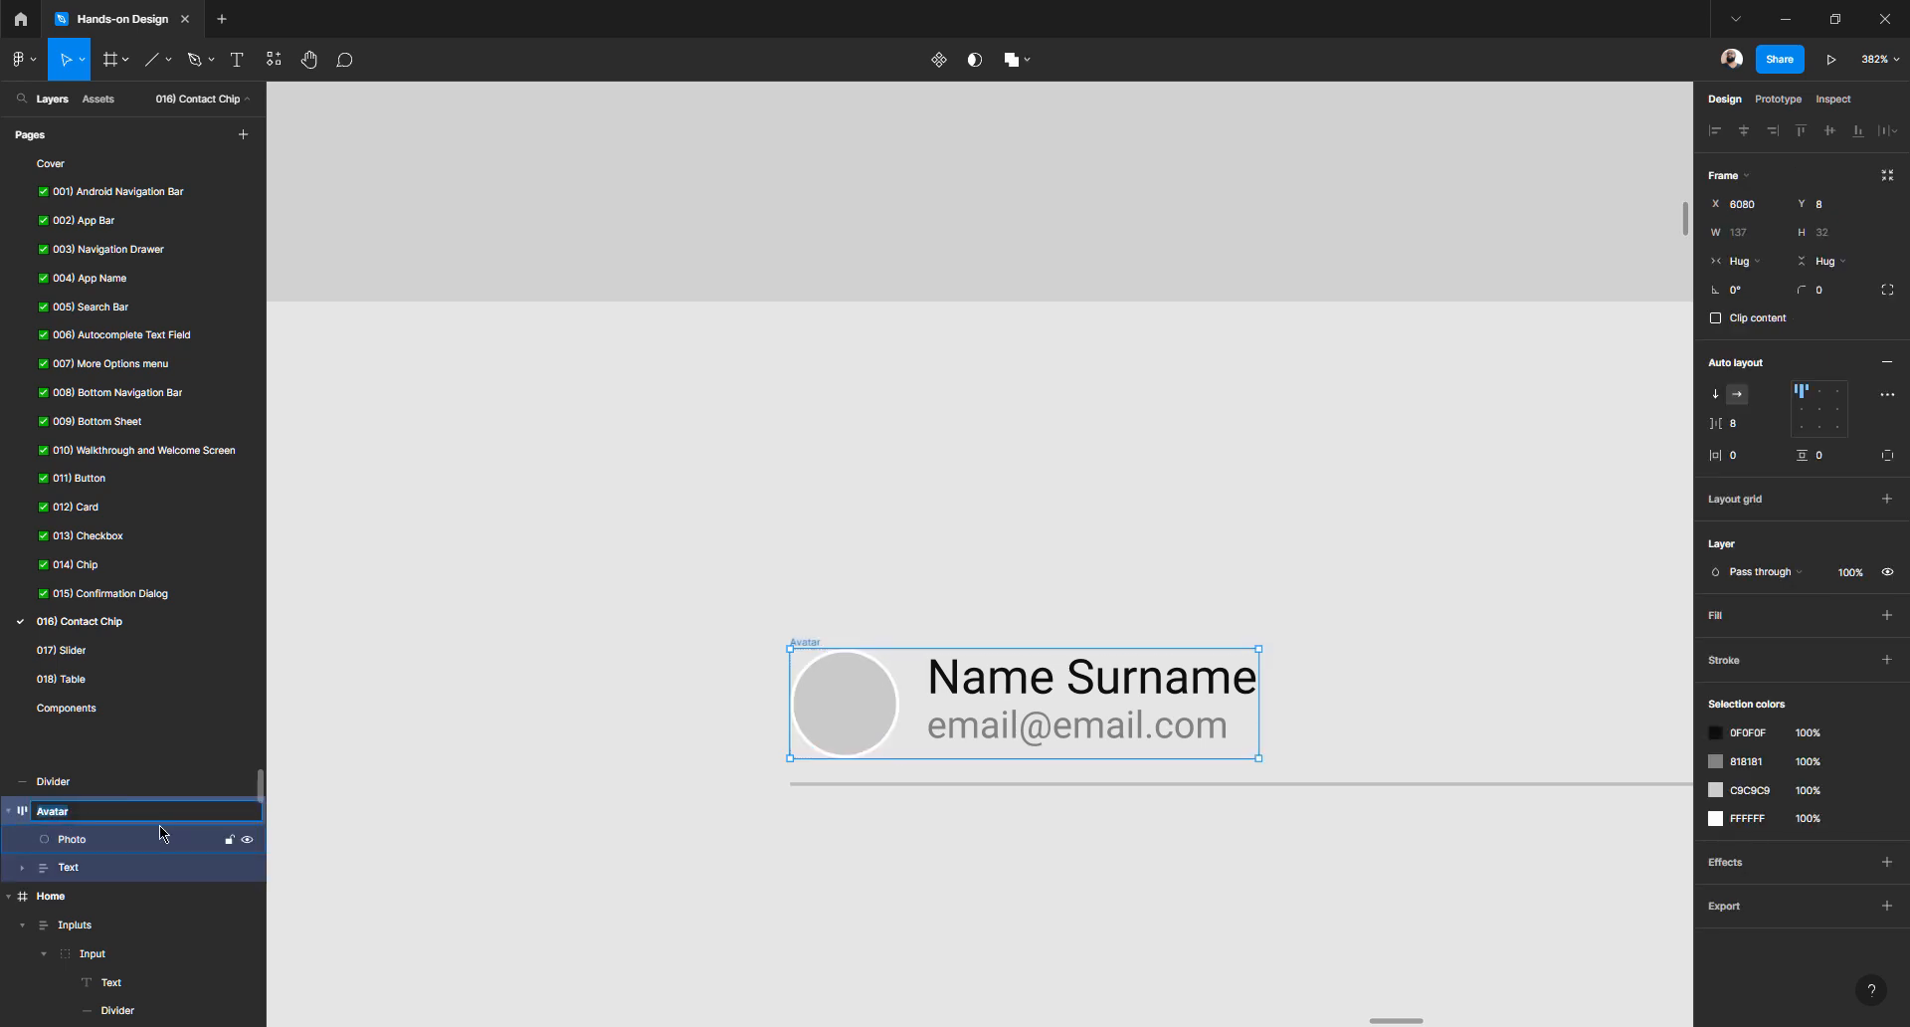
{"action": "type", "text": "Content"}
{"action": "key", "text": "Return"}
{"action": "left_click", "coordinate": [7, 811]}
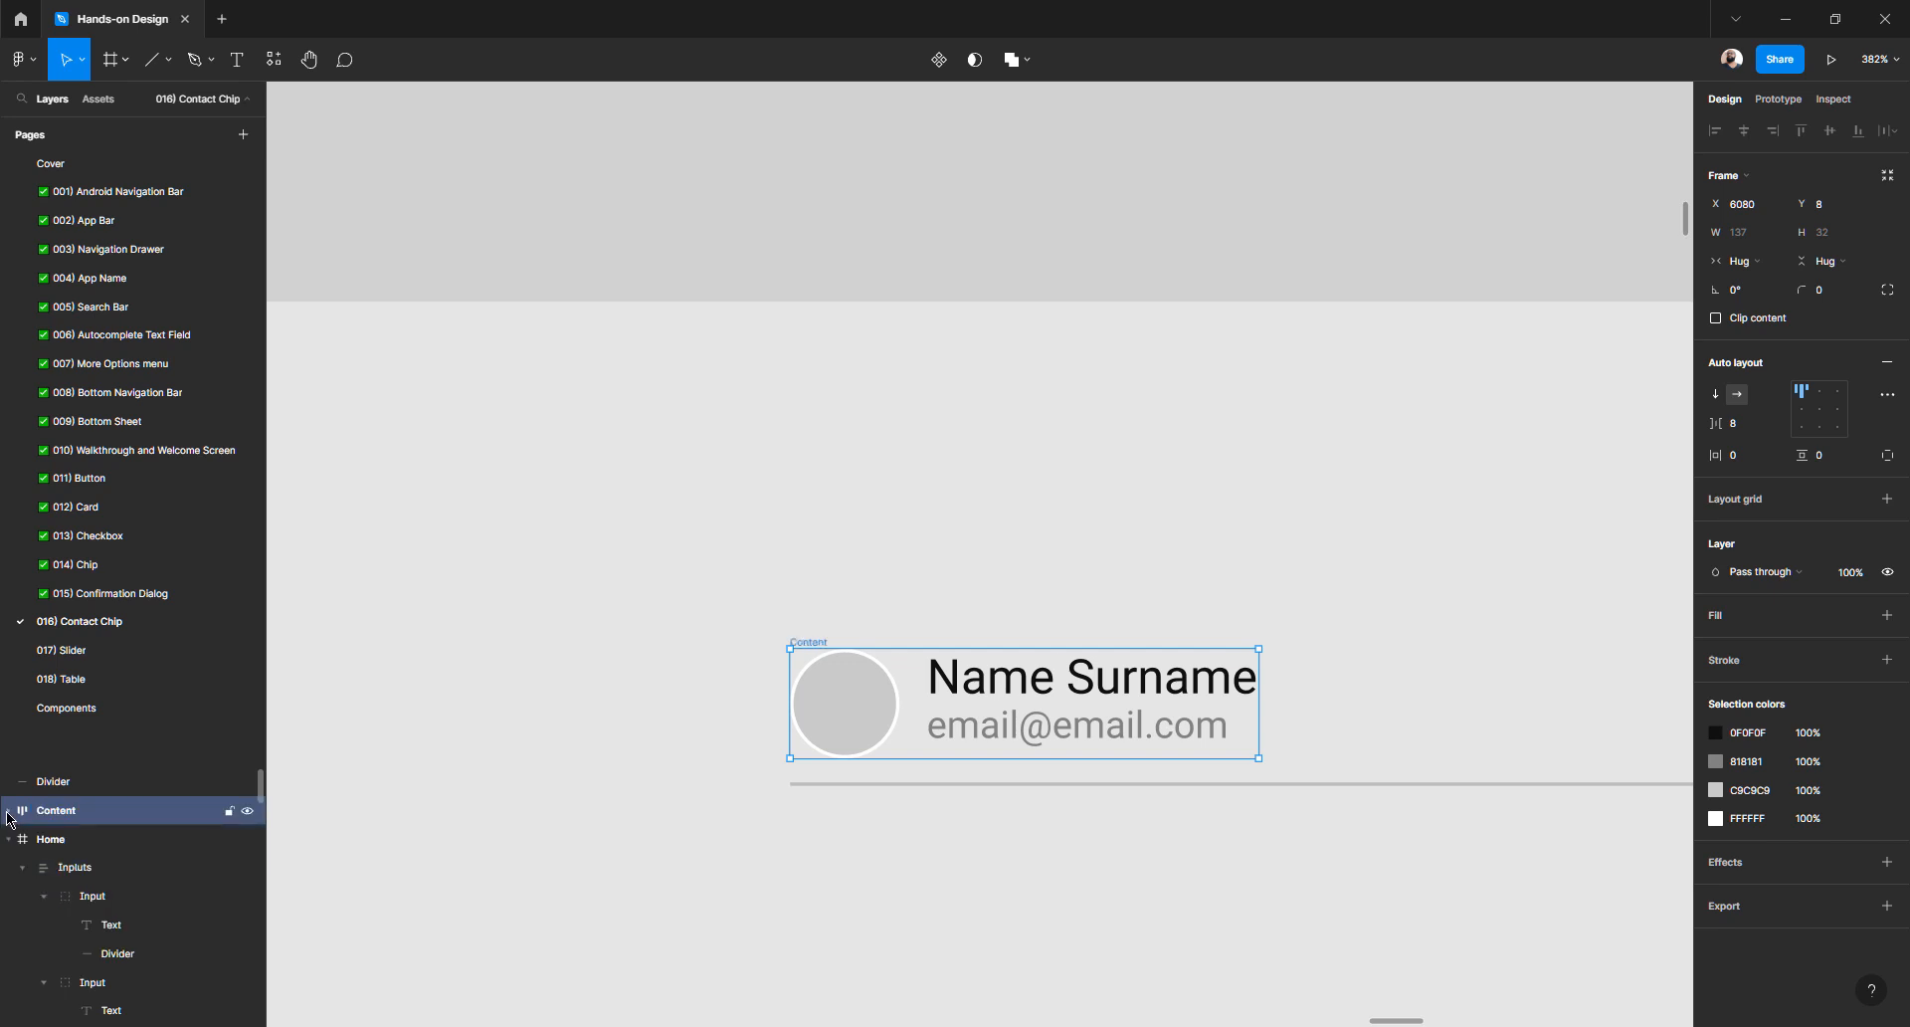
{"action": "left_click", "coordinate": [8, 811]}
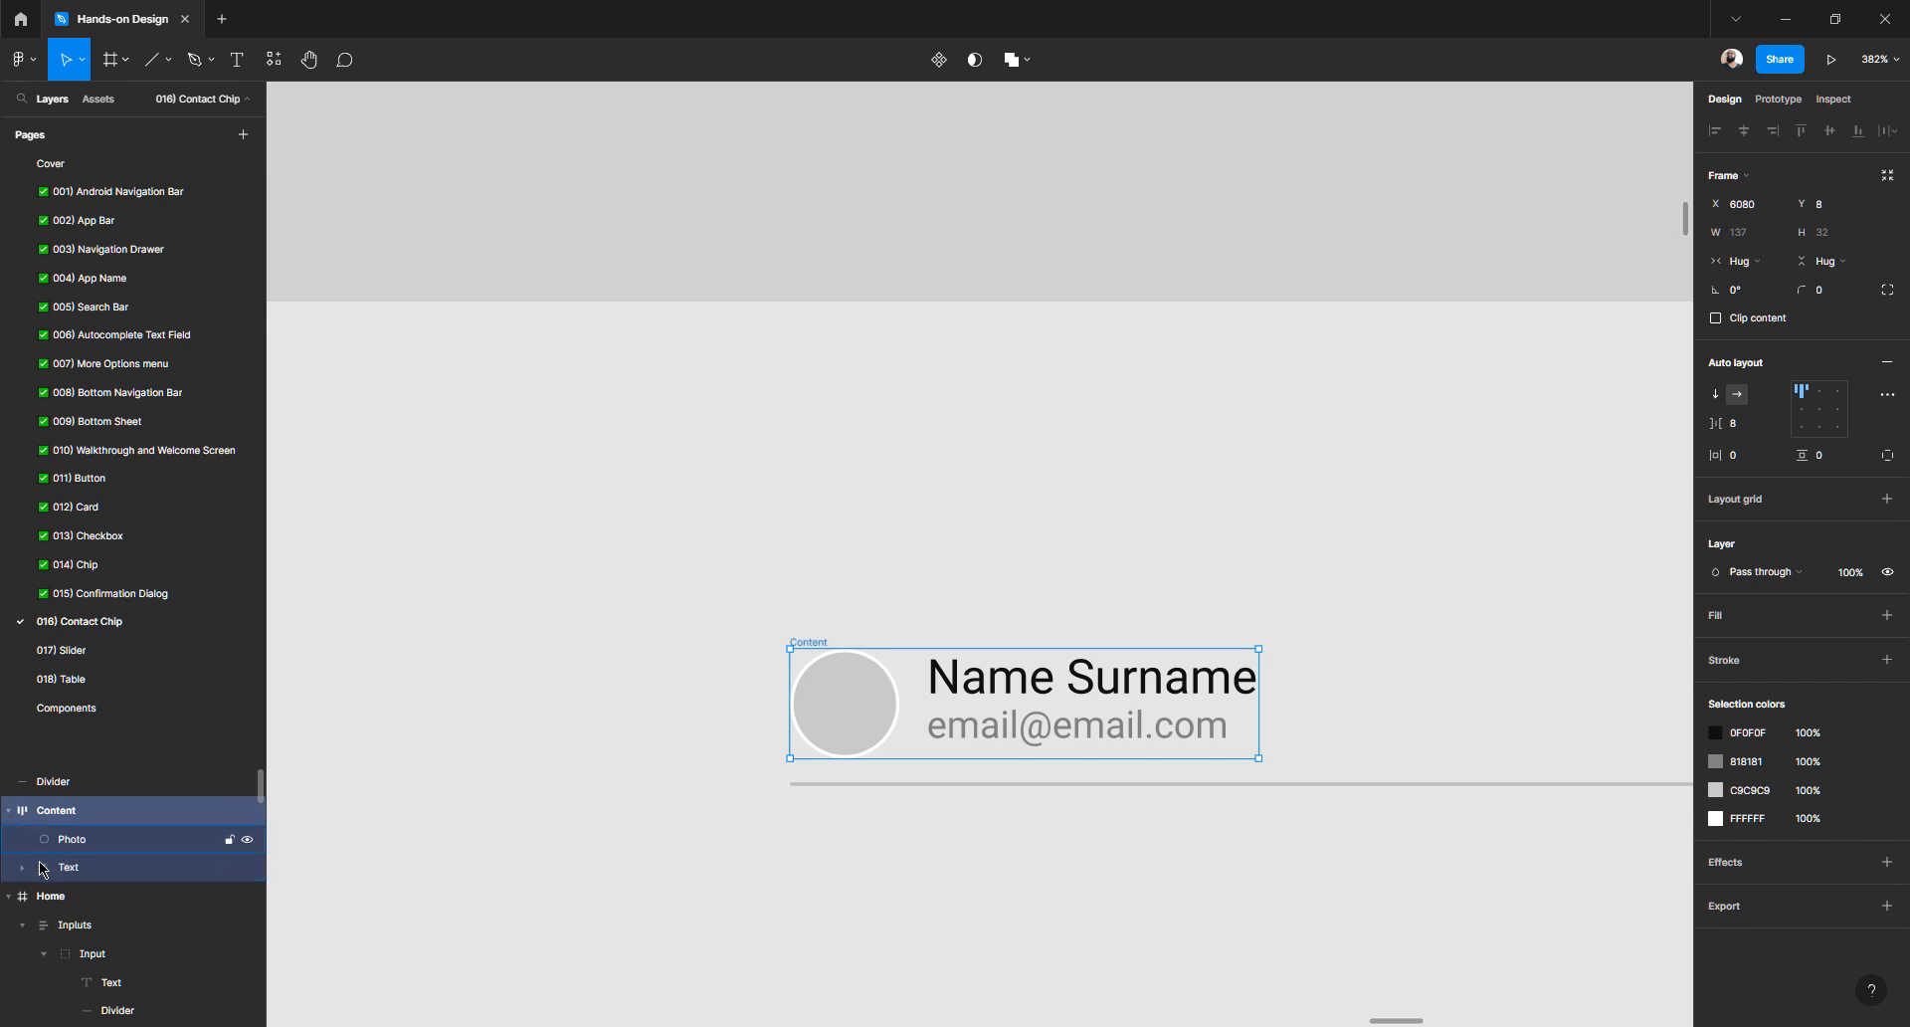
{"action": "left_click", "coordinate": [89, 847]}
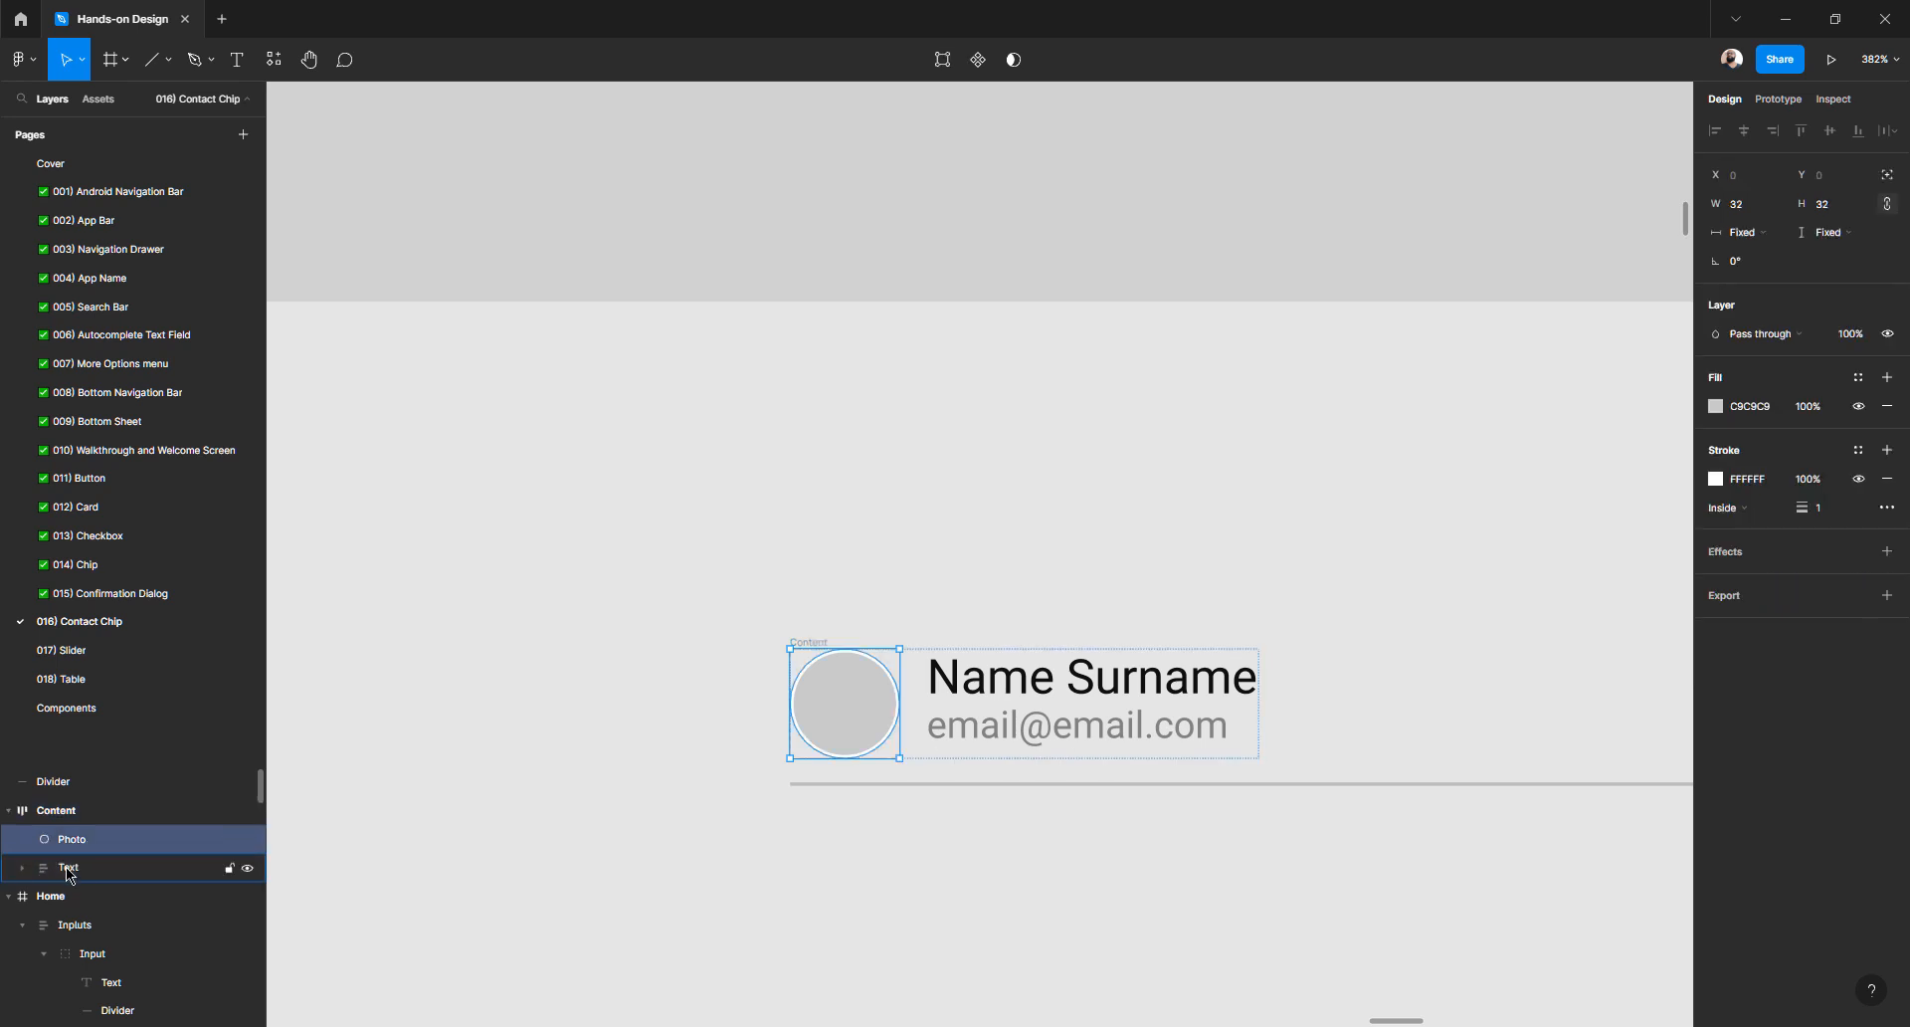
{"action": "left_click", "coordinate": [70, 872]}
{"action": "left_click", "coordinate": [810, 821]}
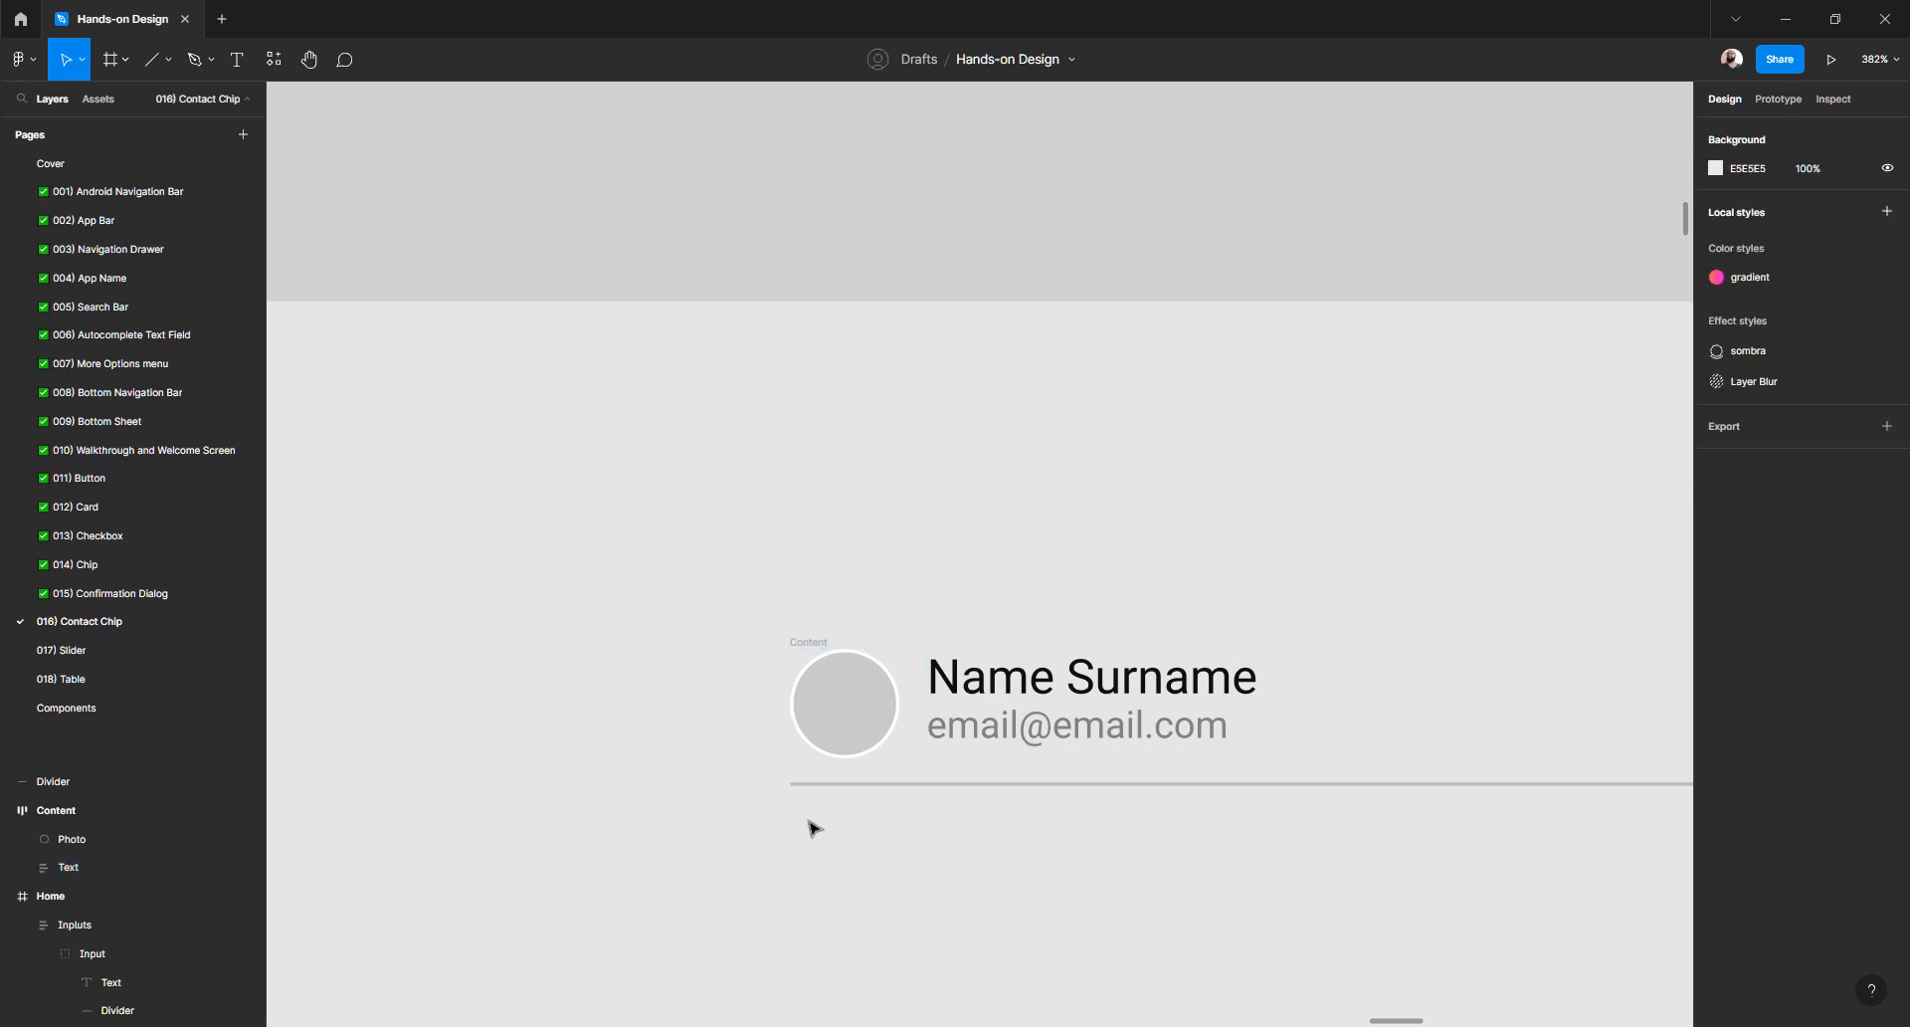
- Try moving the divider into the Content frame, then undo it
{"action": "left_click", "coordinate": [844, 784]}
{"action": "scroll", "coordinate": [825, 825], "scroll_direction": "right", "scroll_amount": 2}
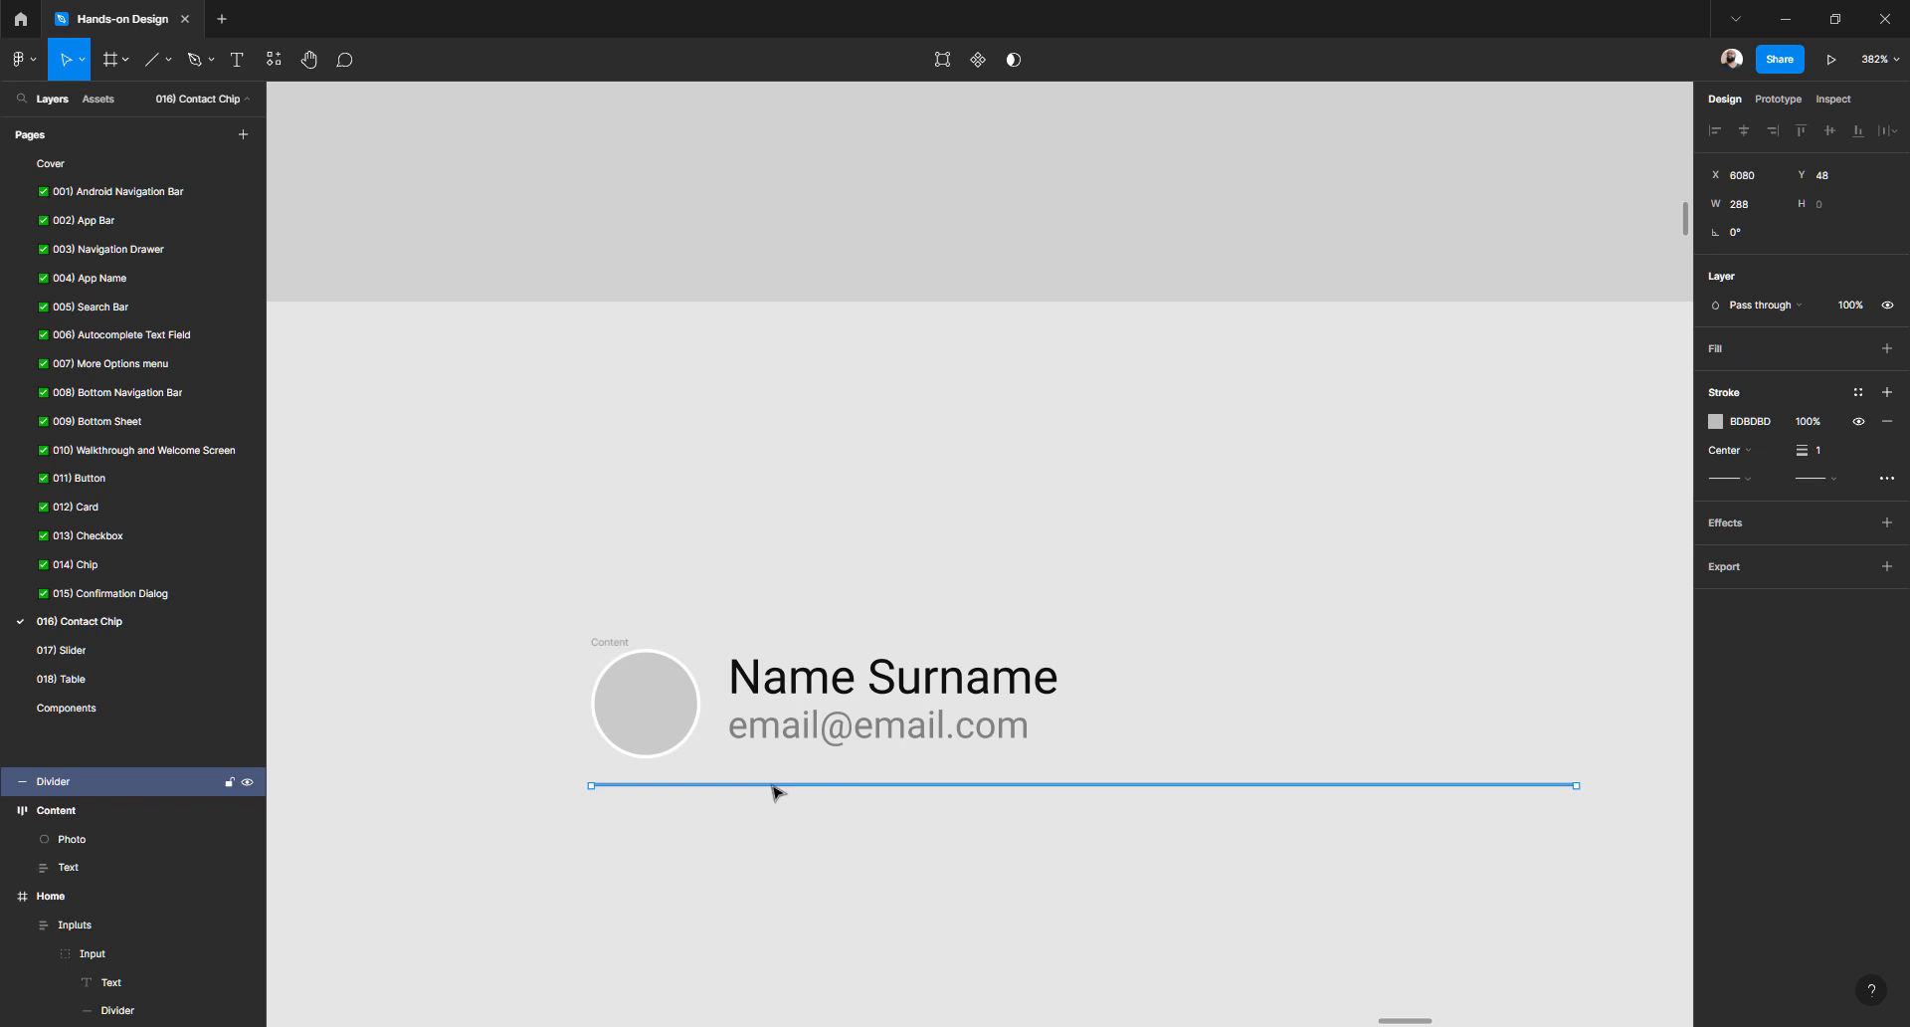
{"action": "left_click_drag", "start_coordinate": [773, 783], "coordinate": [723, 815]}
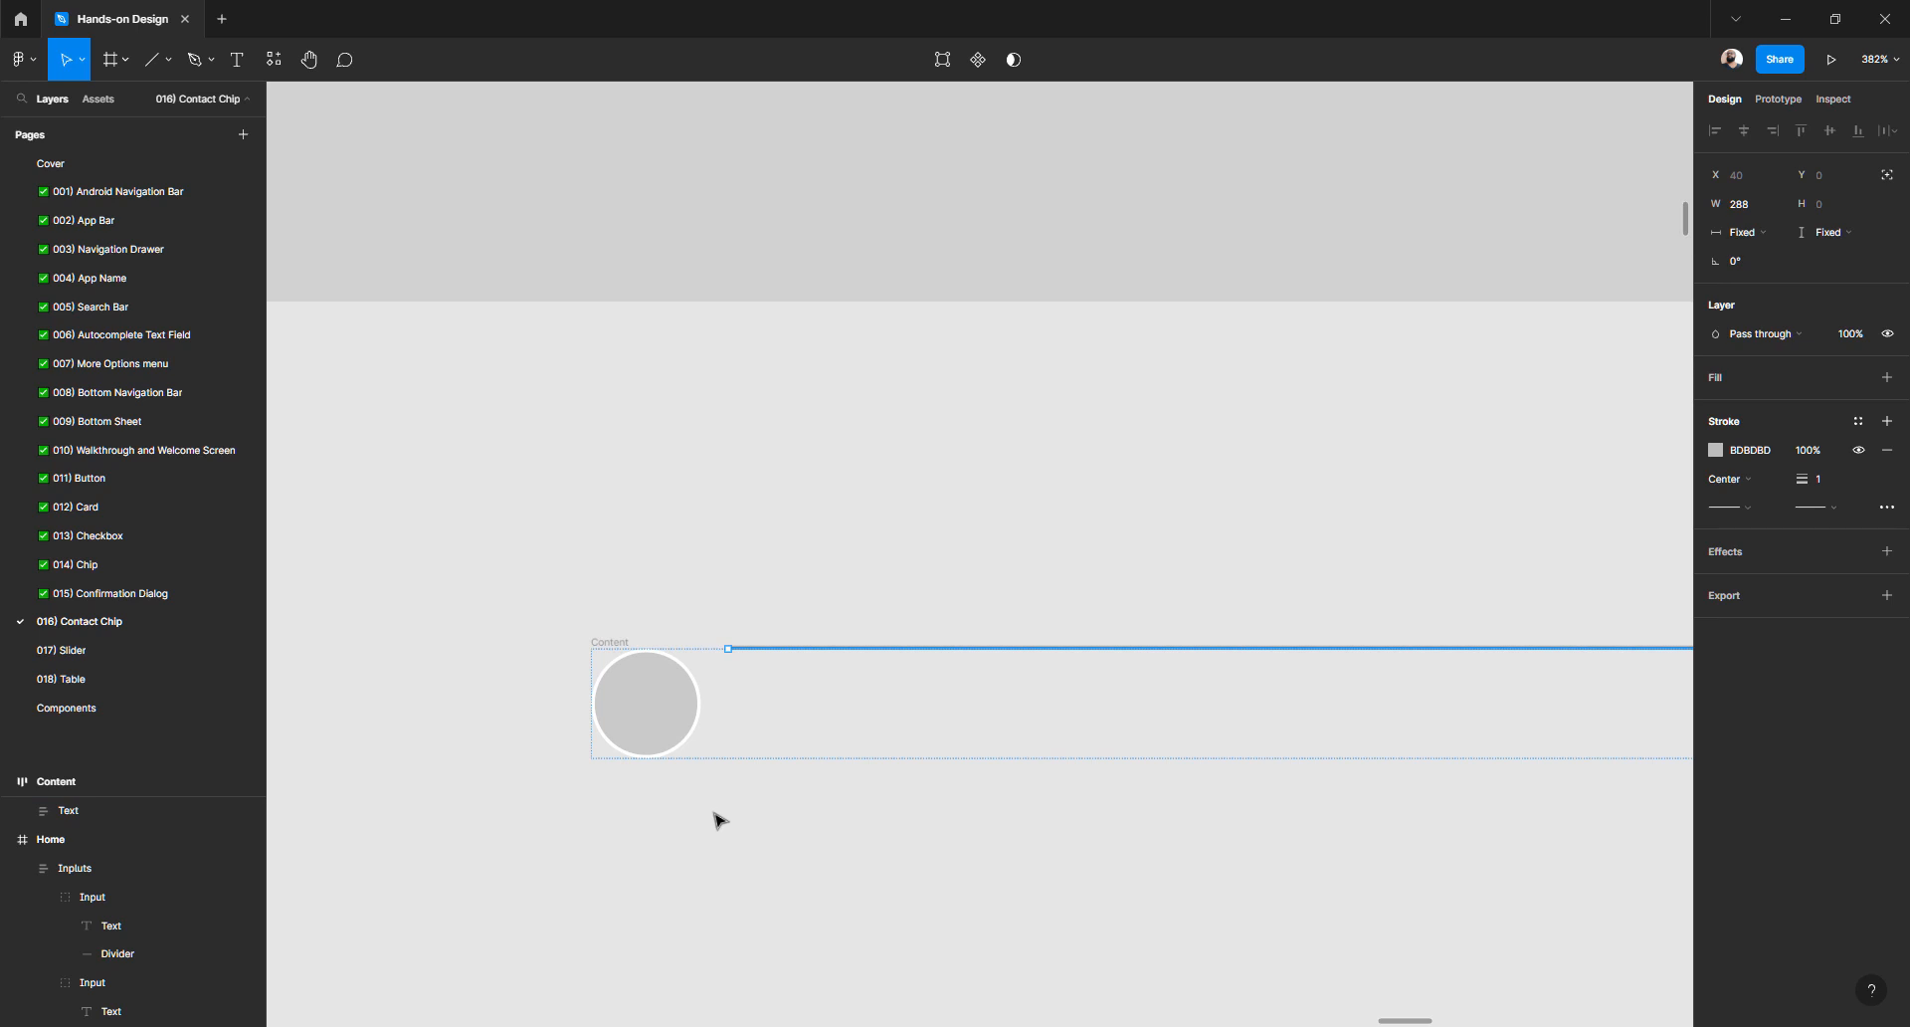
{"action": "scroll", "coordinate": [723, 815], "scroll_direction": "down", "scroll_amount": 3}
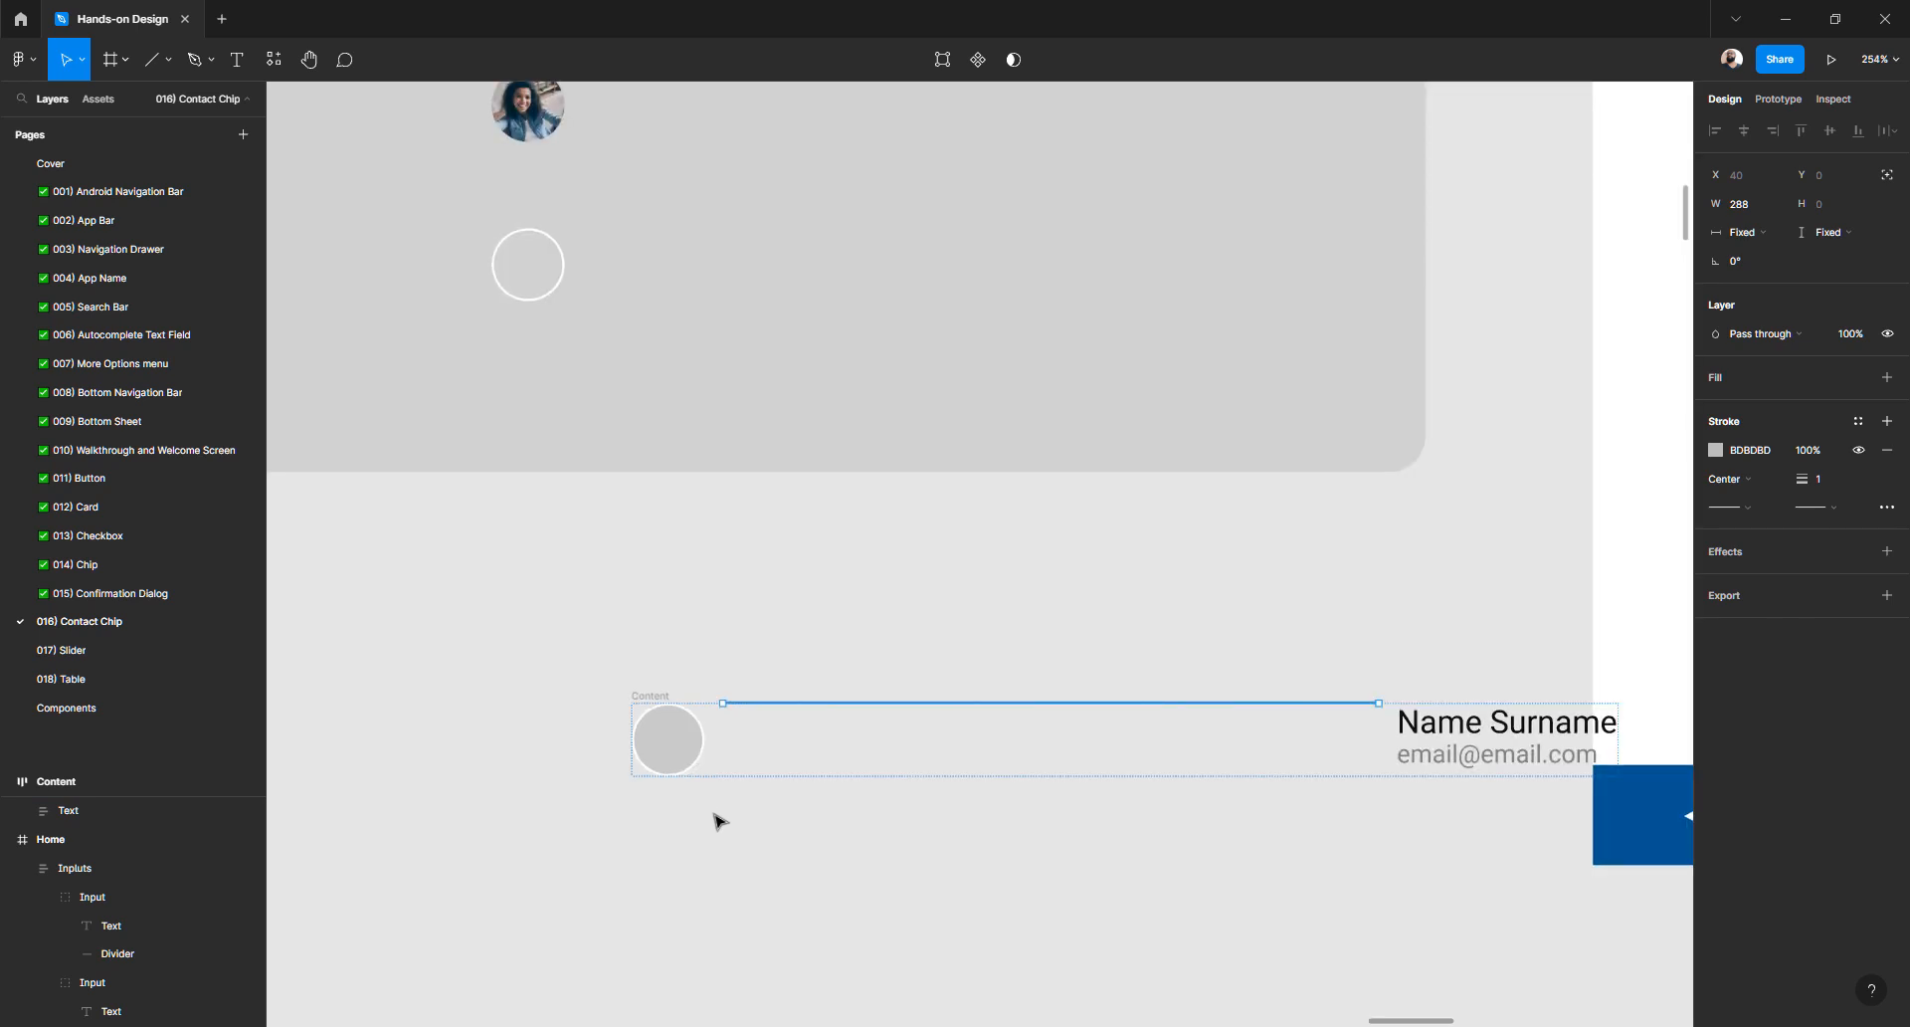
{"action": "key", "text": "ctrl+z"}
{"action": "left_click", "coordinate": [696, 852]}
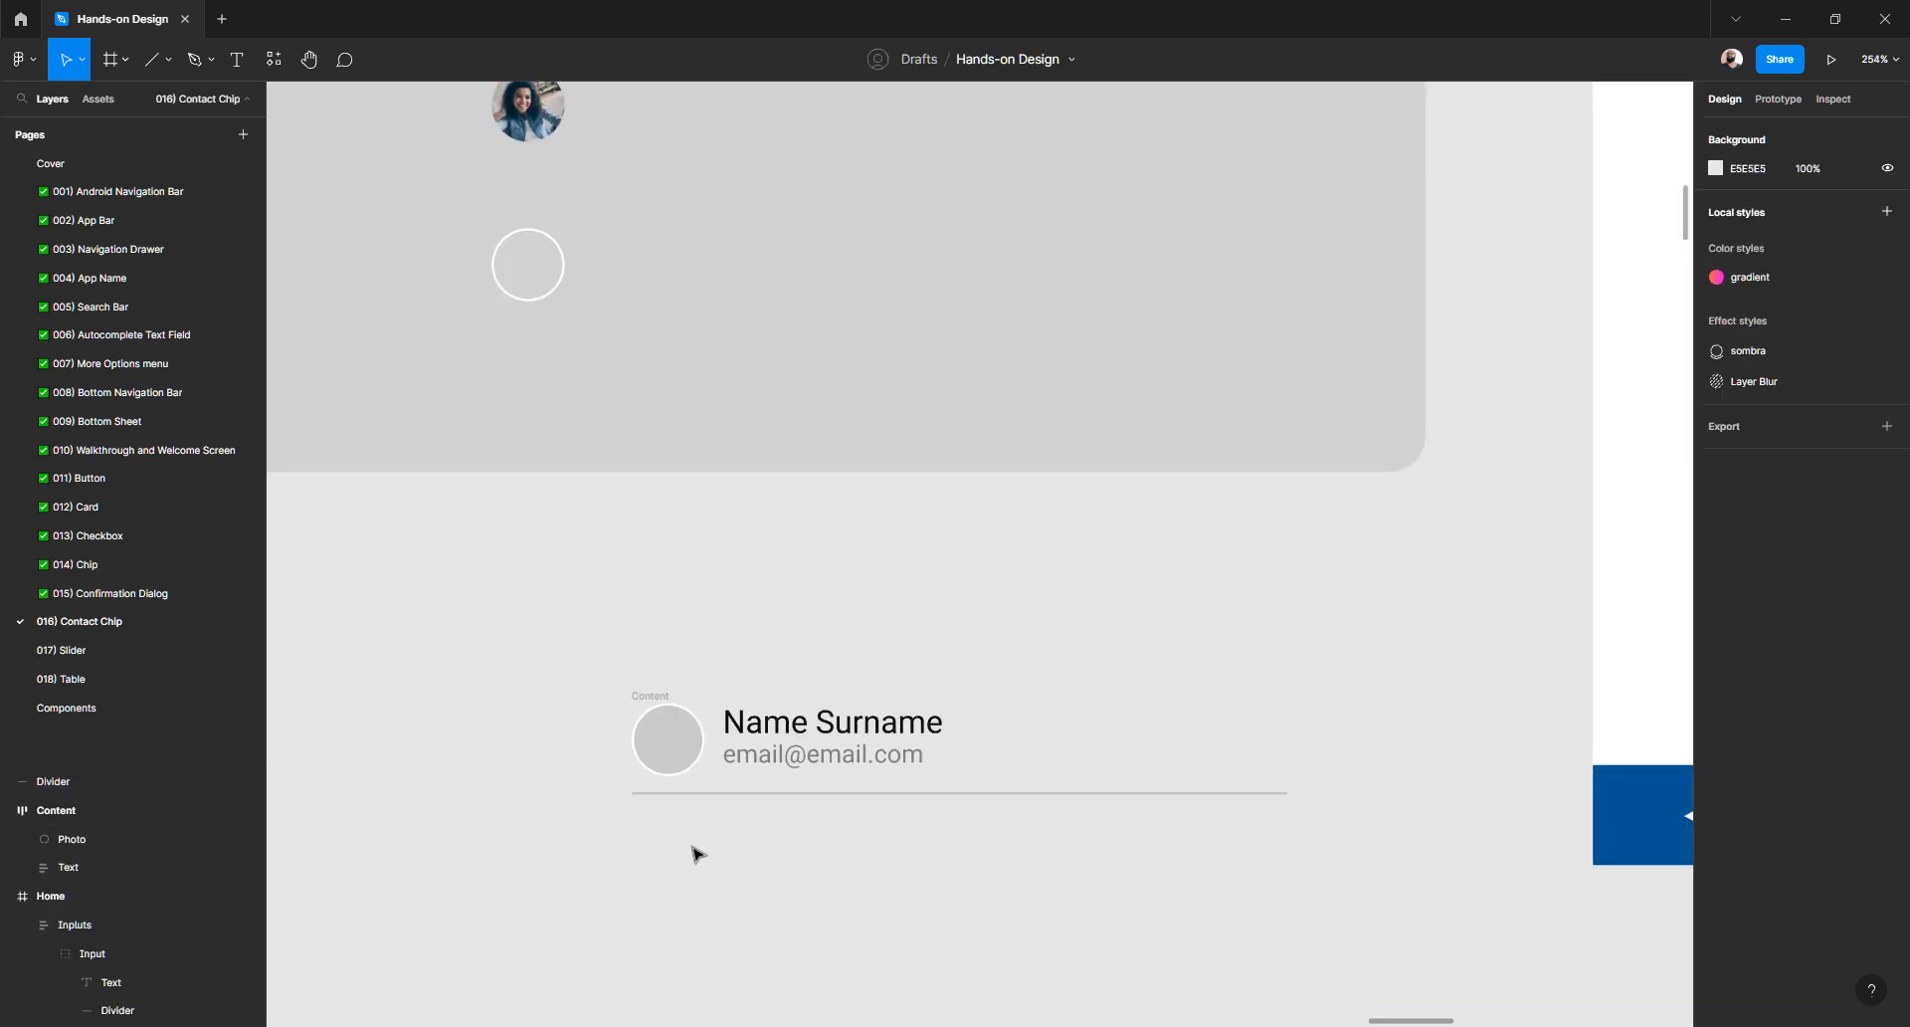
{"action": "left_click", "coordinate": [796, 739]}
{"action": "left_click", "coordinate": [714, 850]}
- Wrap Content and the divider in a vertical auto-layout frame named 'Contact chip'
{"action": "left_click", "coordinate": [651, 695]}
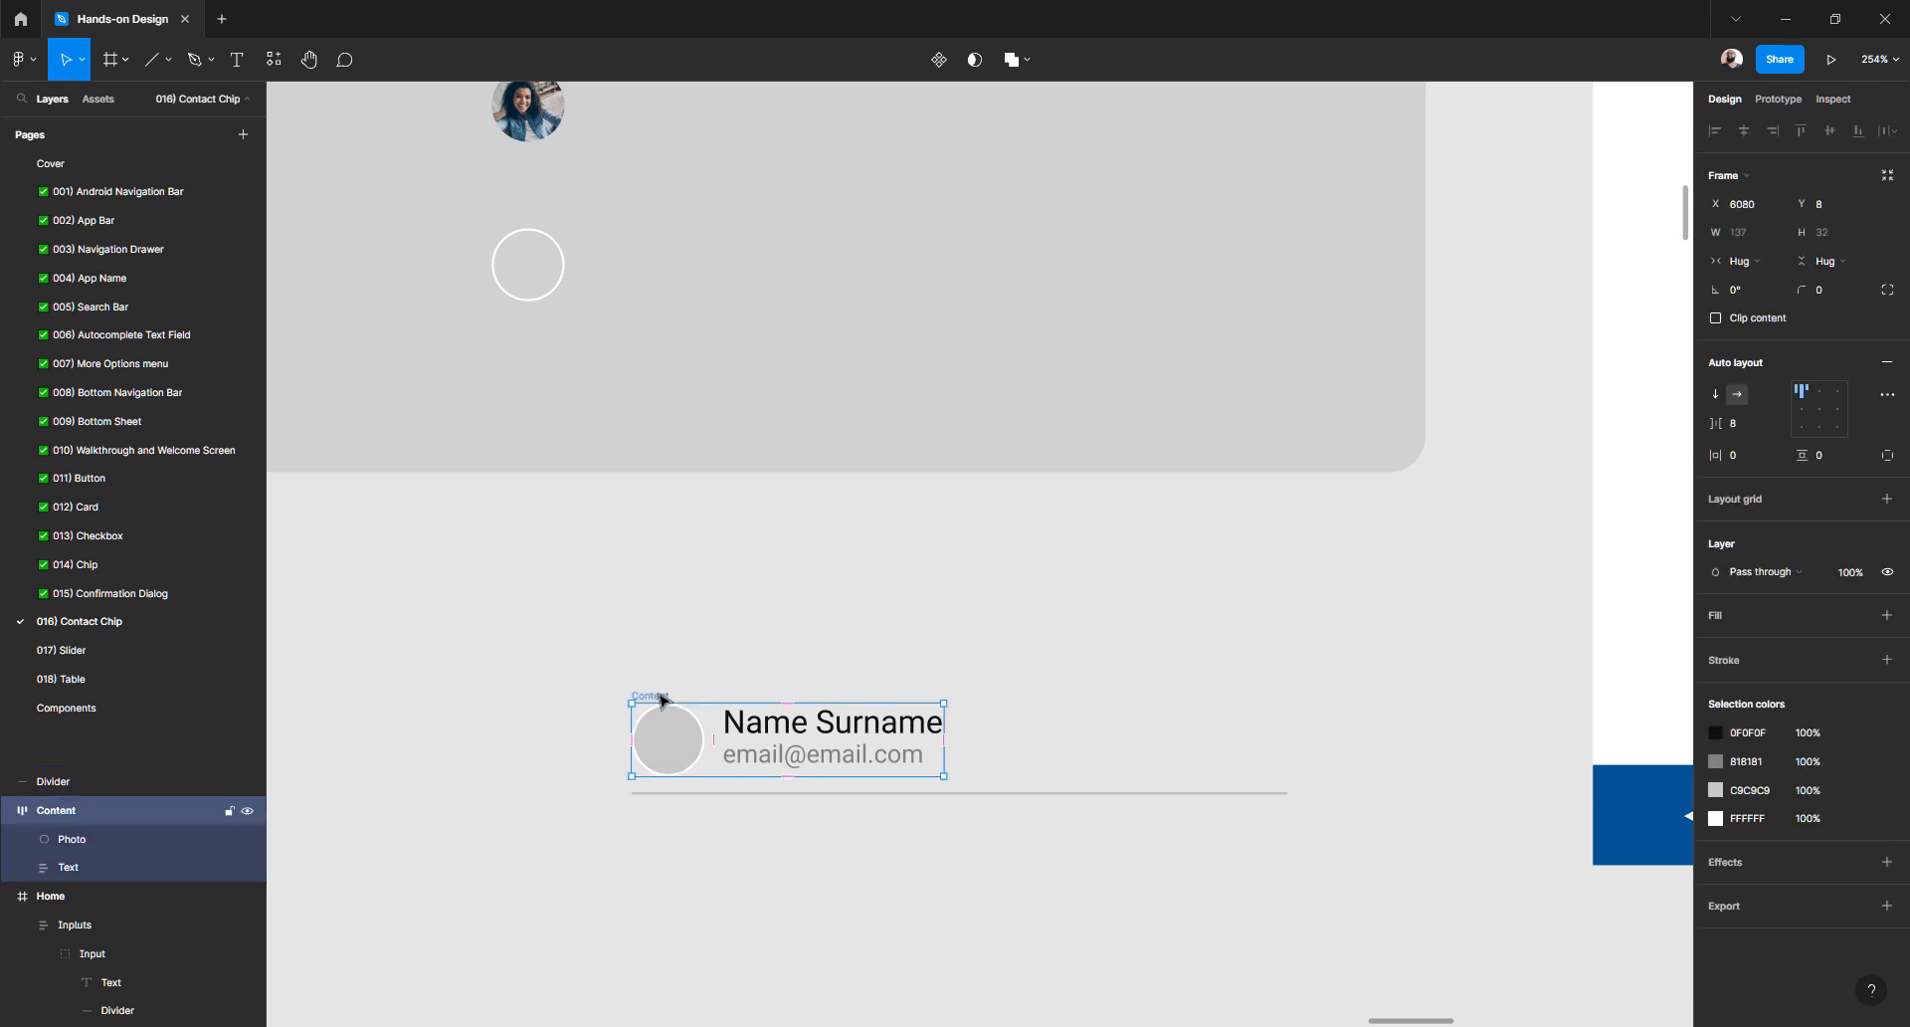
{"action": "left_click", "coordinate": [665, 793], "text": "shift"}
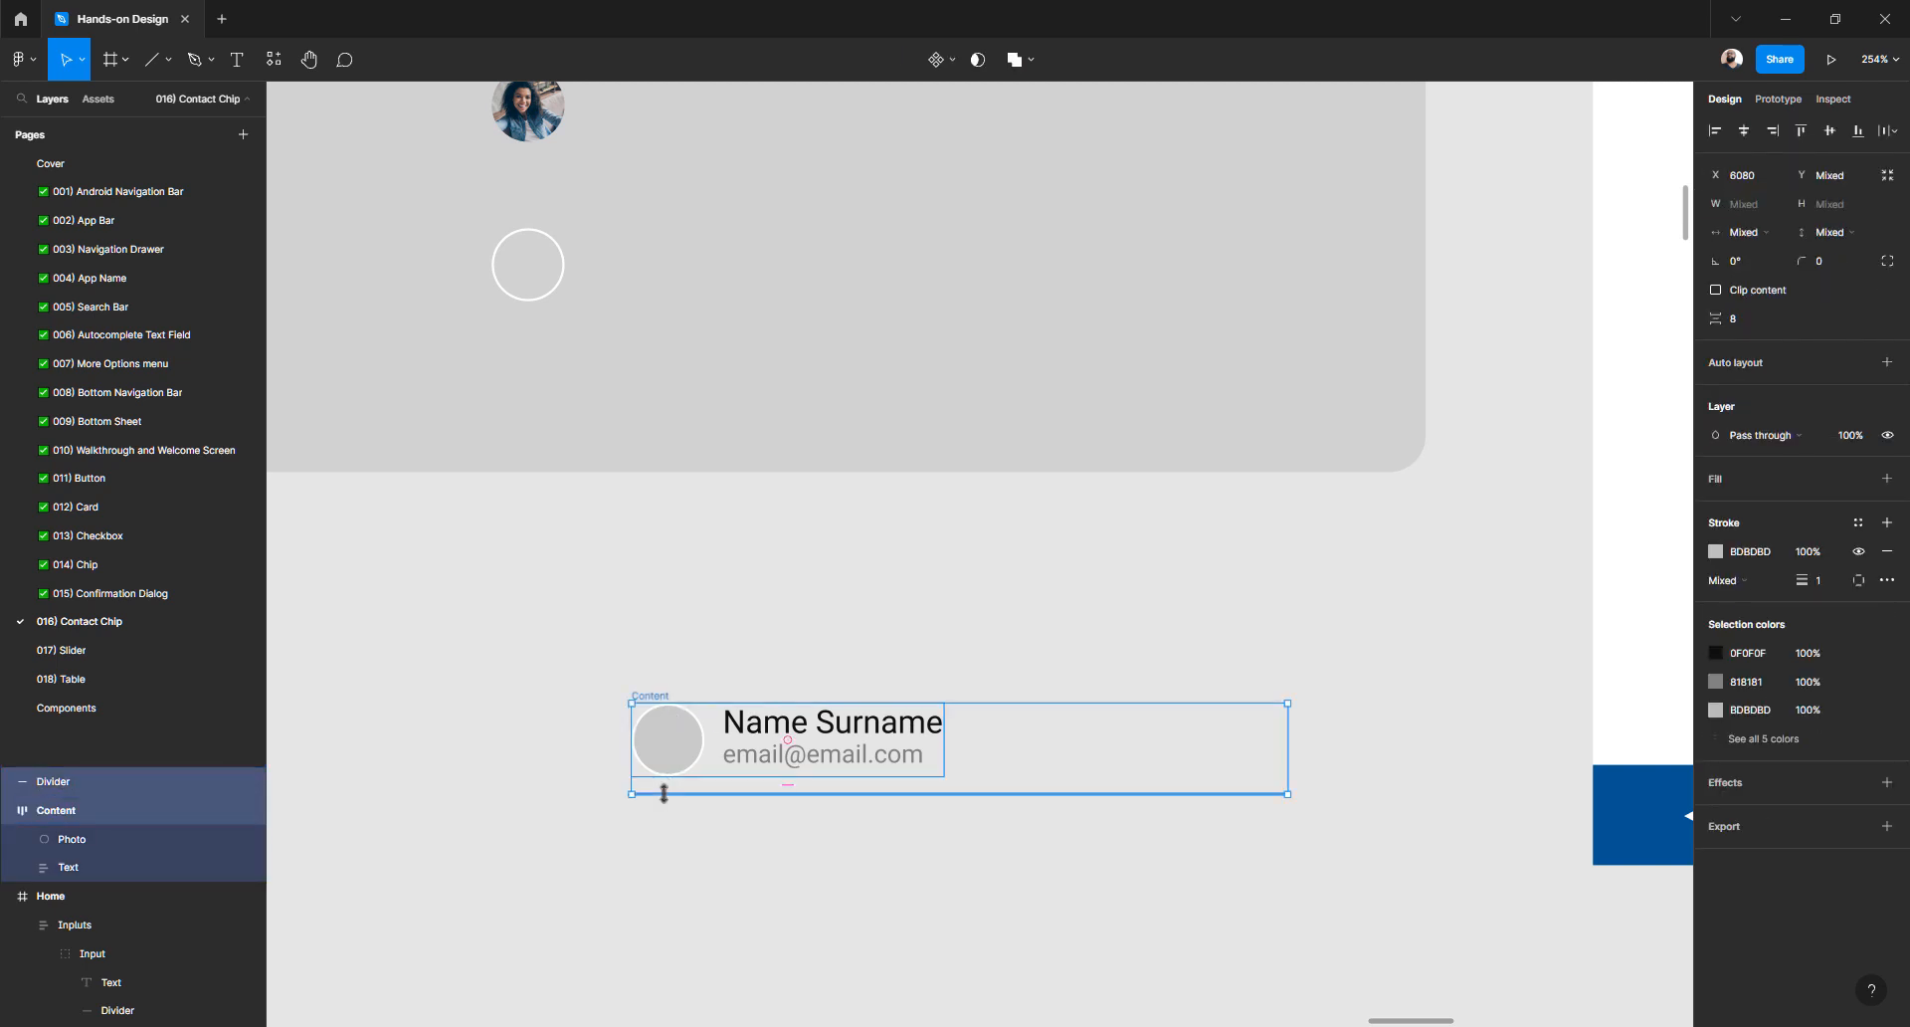
{"action": "left_click", "coordinate": [1888, 362]}
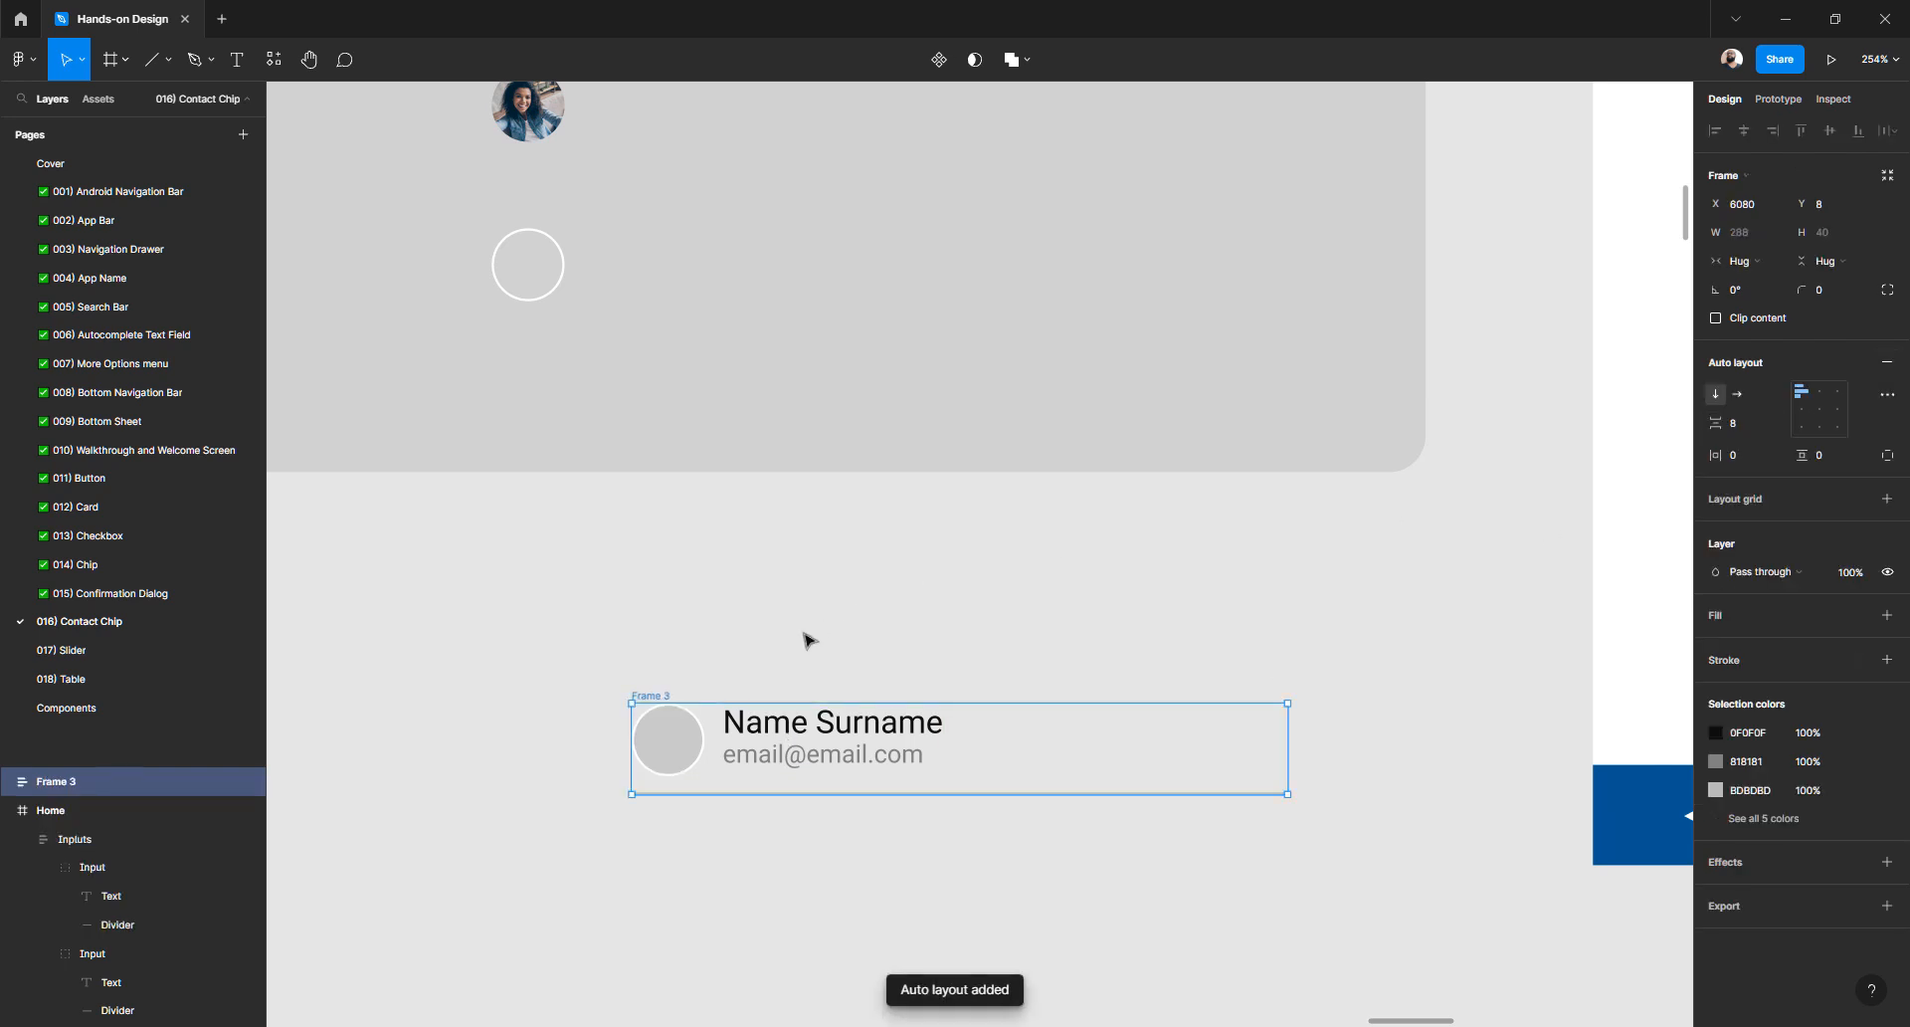
{"action": "left_click", "coordinate": [786, 649]}
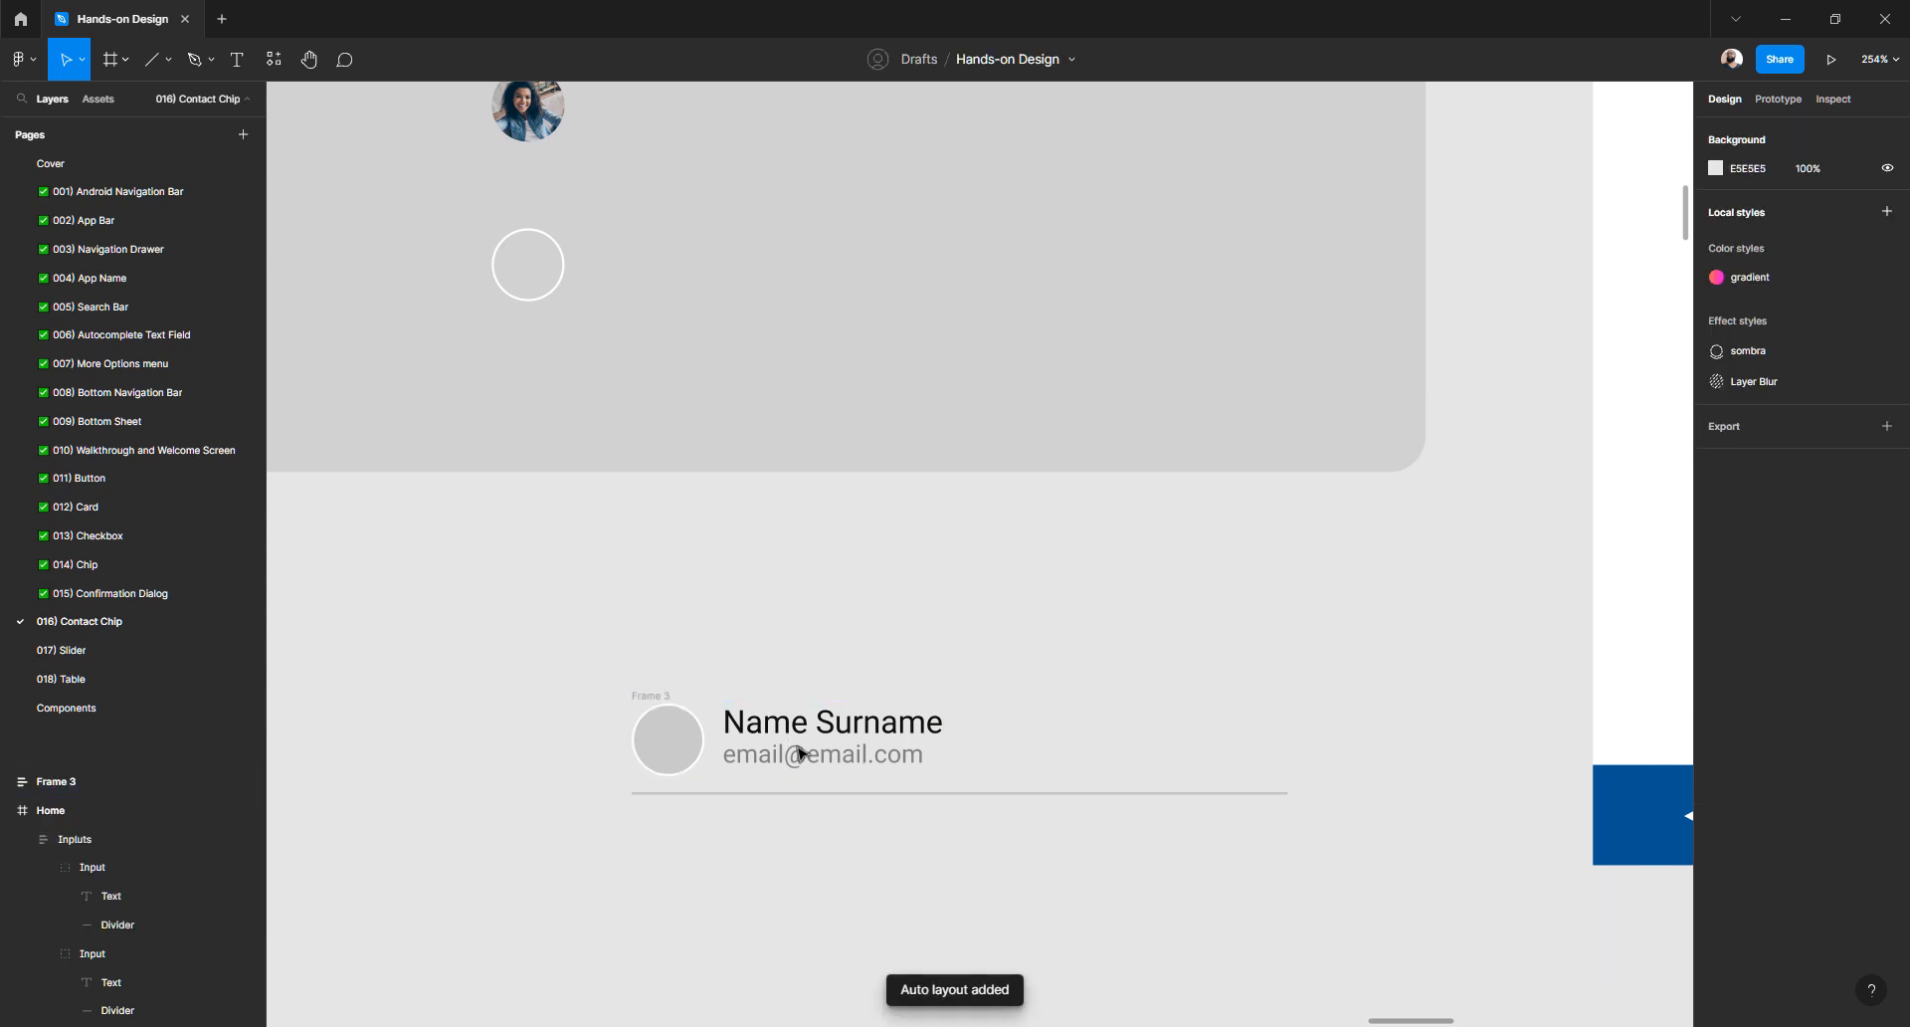
{"action": "left_click", "coordinate": [652, 696]}
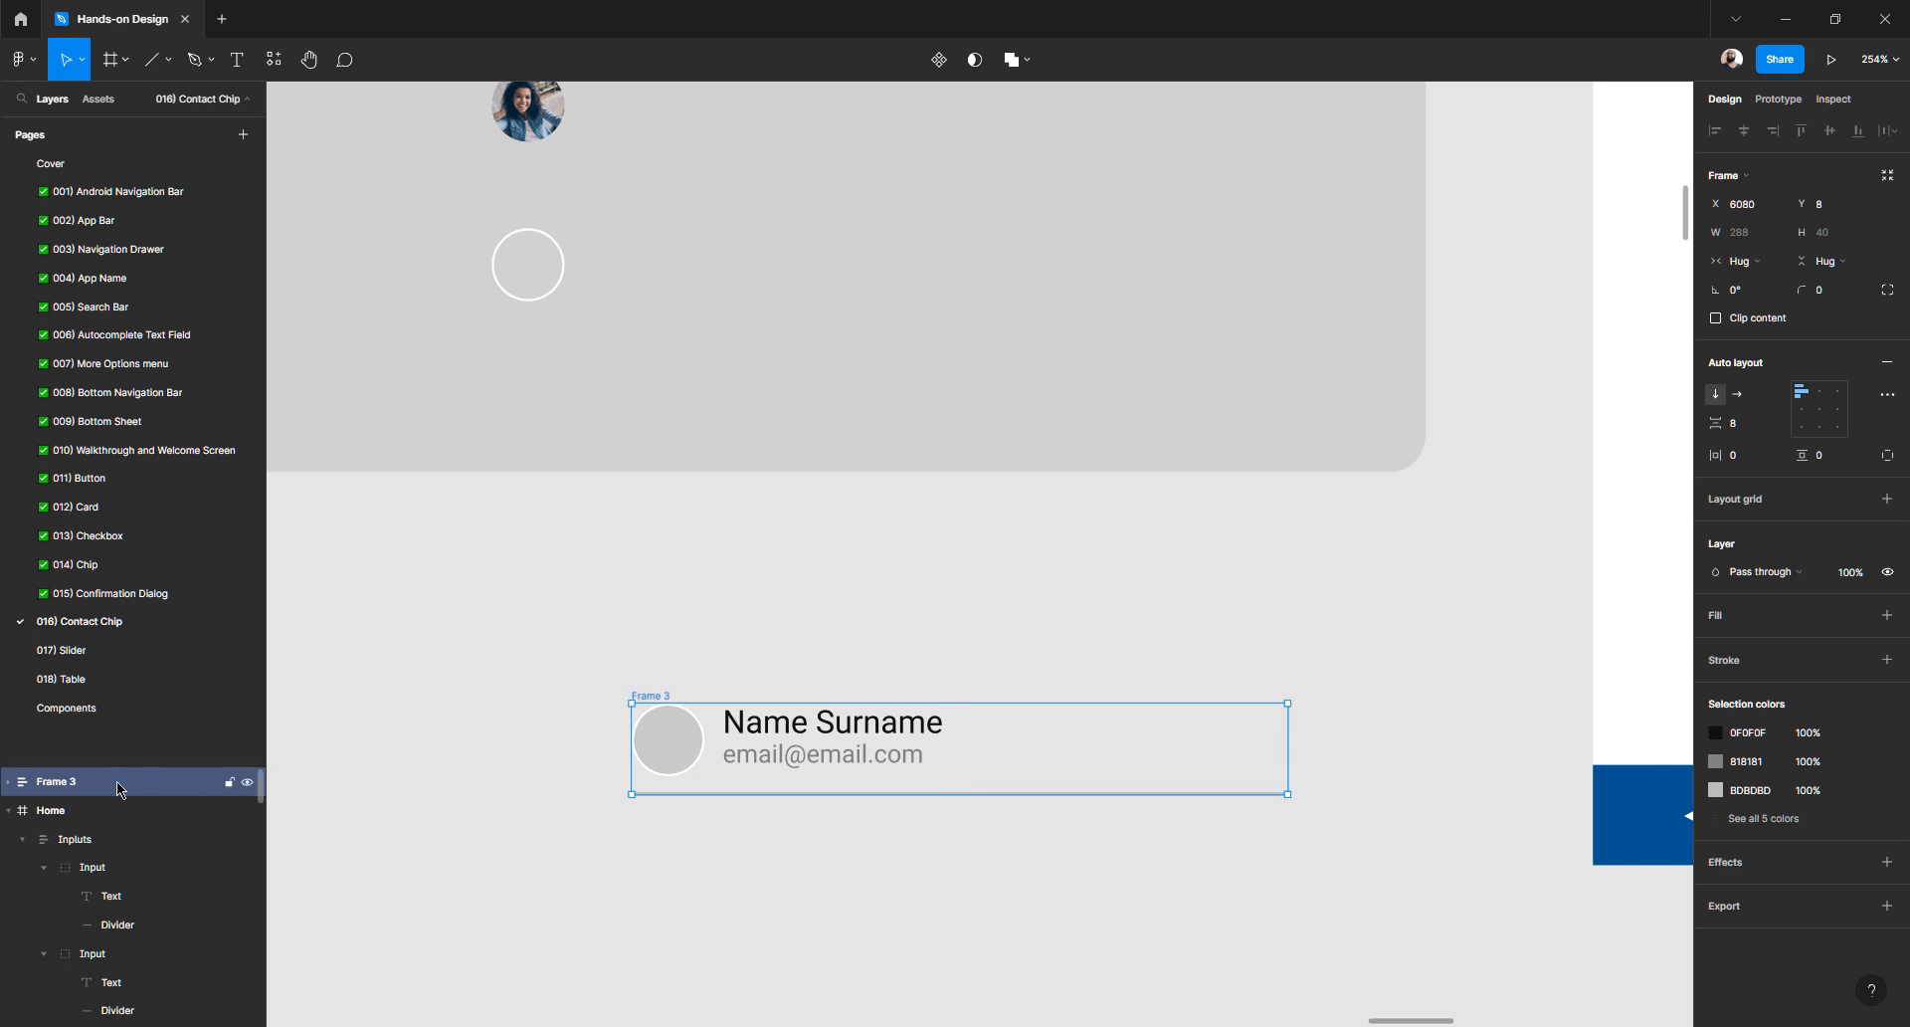
{"action": "double_click", "coordinate": [73, 784]}
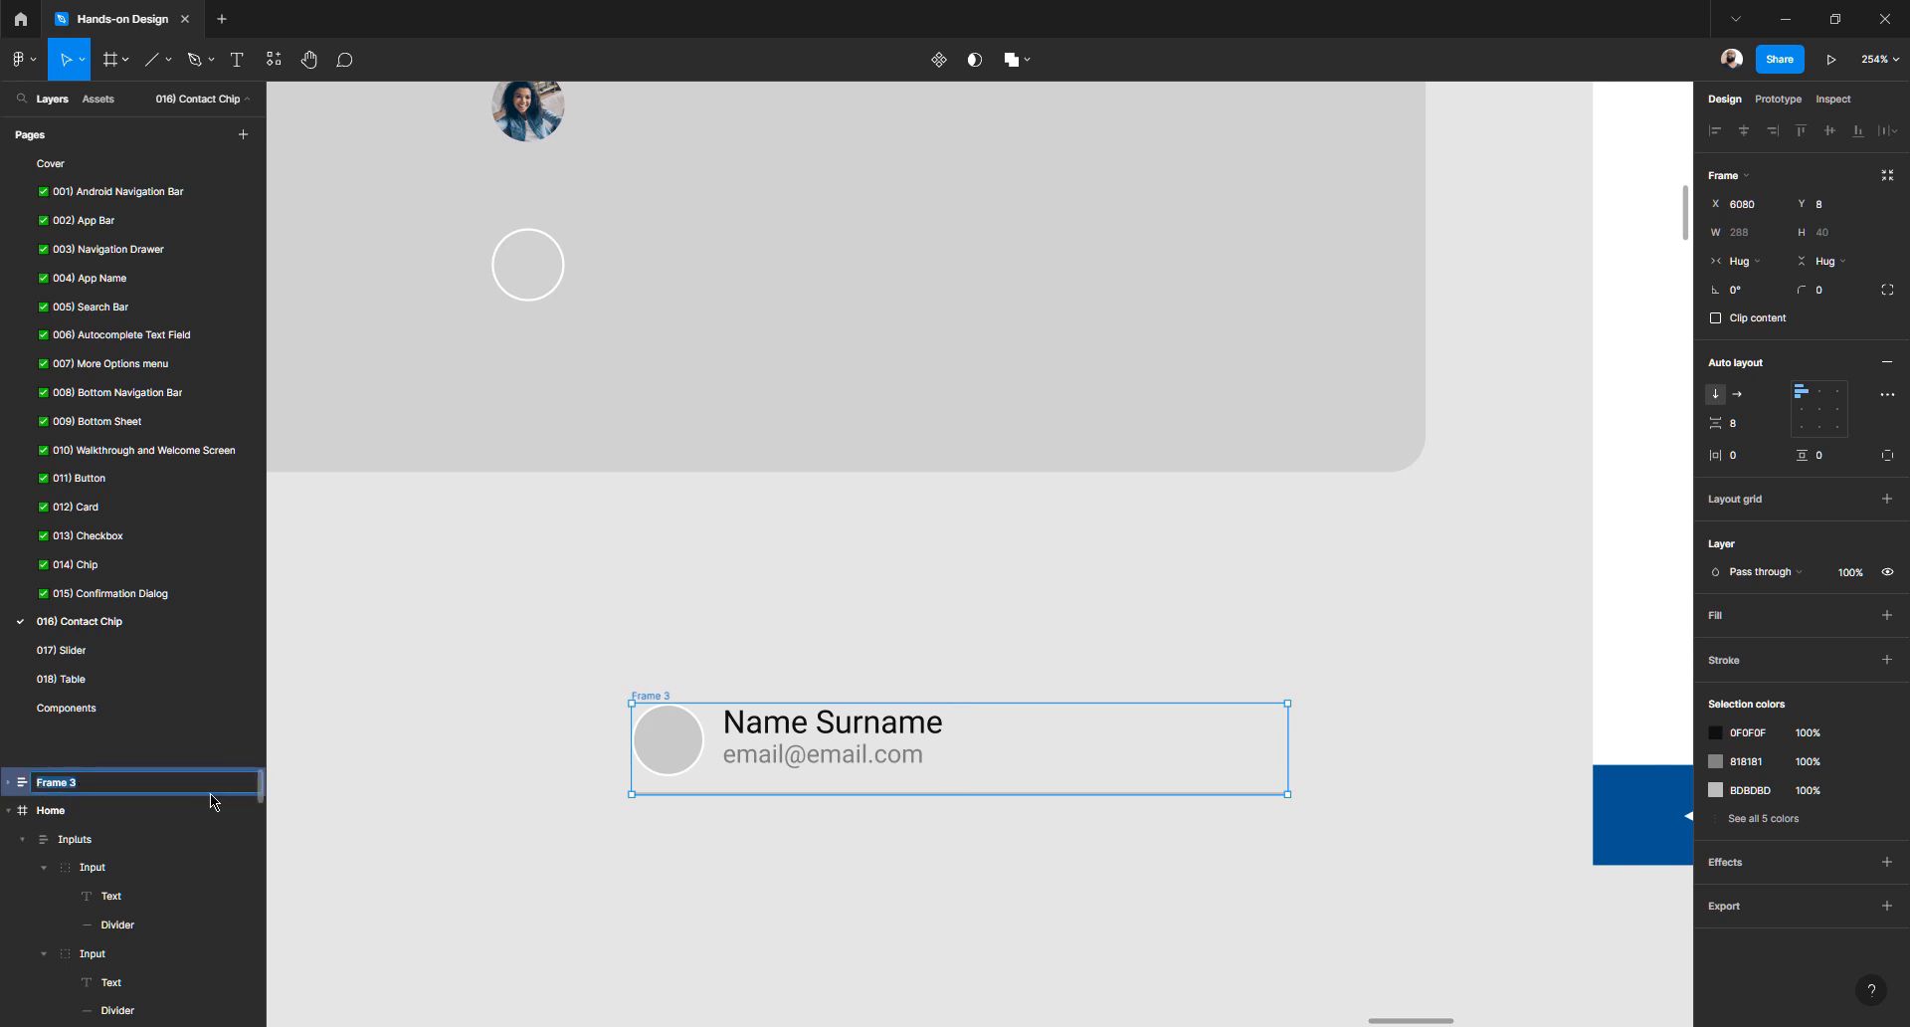
{"action": "type", "text": "Contact chip"}
{"action": "key", "text": "Return"}
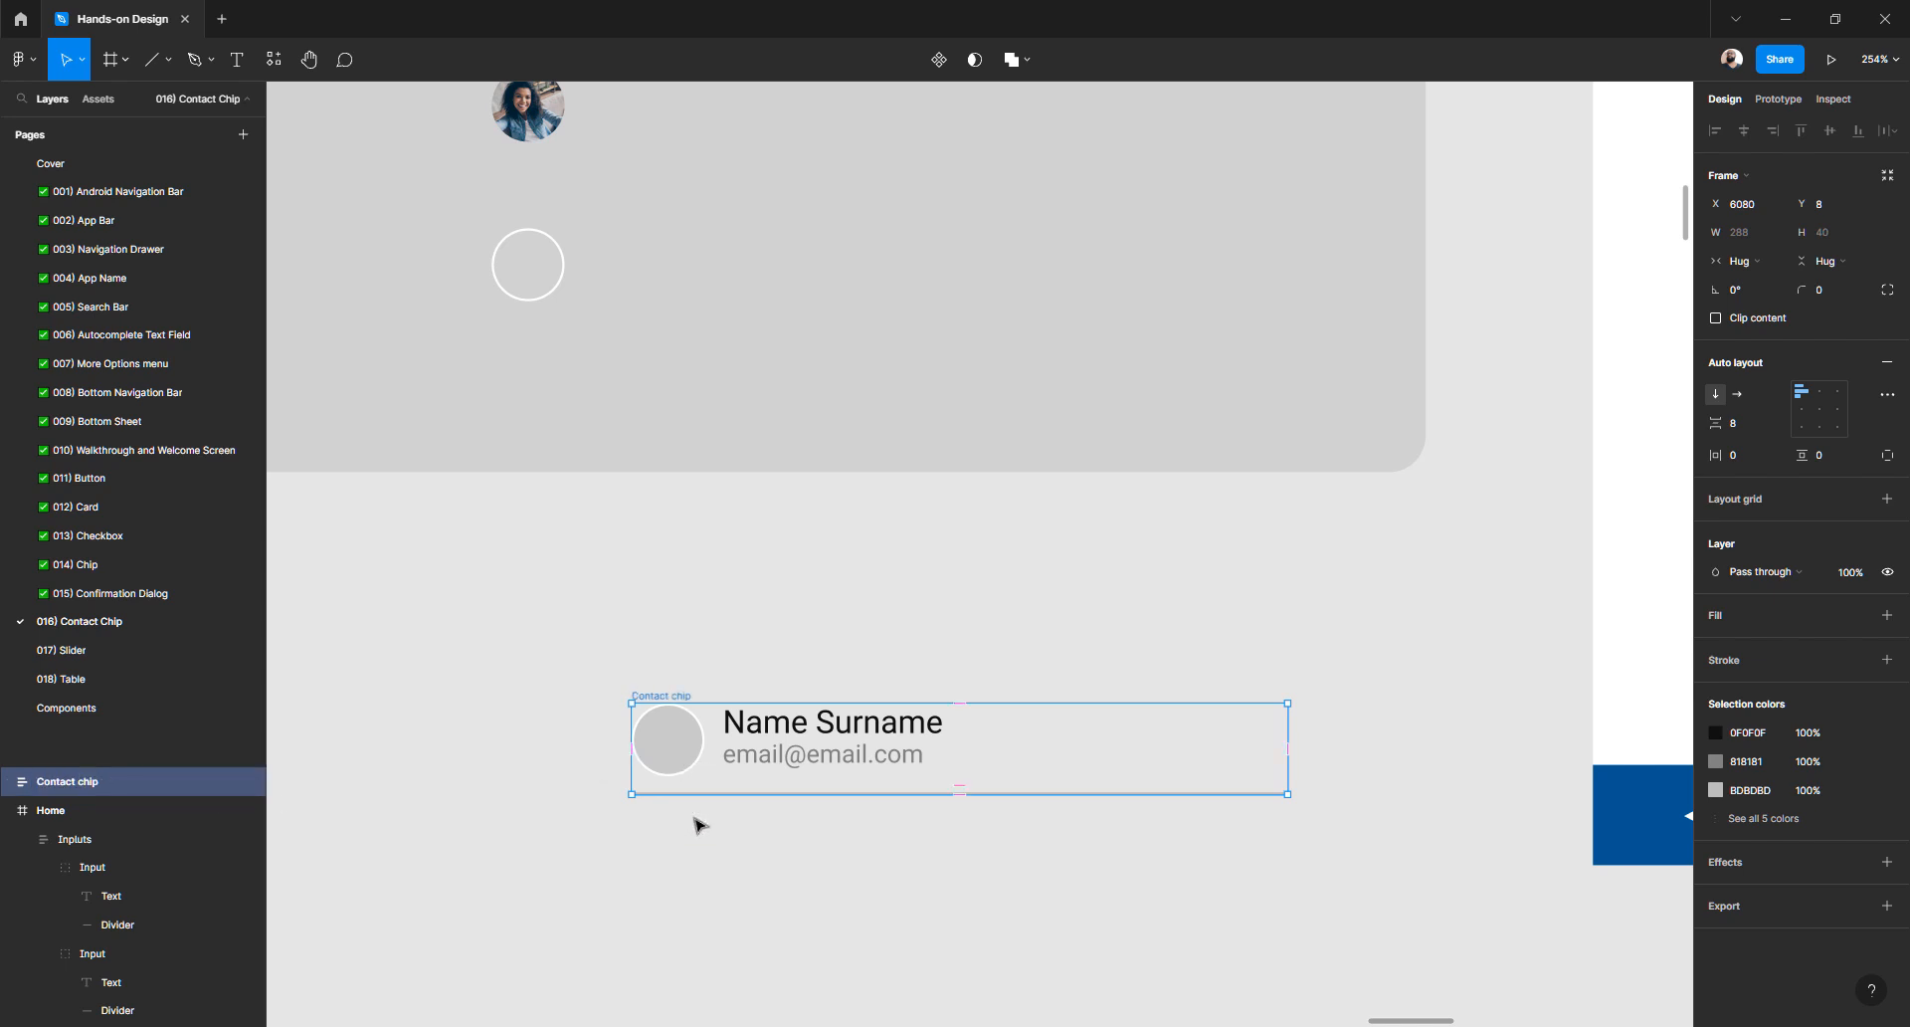
{"action": "left_click", "coordinate": [694, 881]}
{"action": "left_click", "coordinate": [666, 697]}
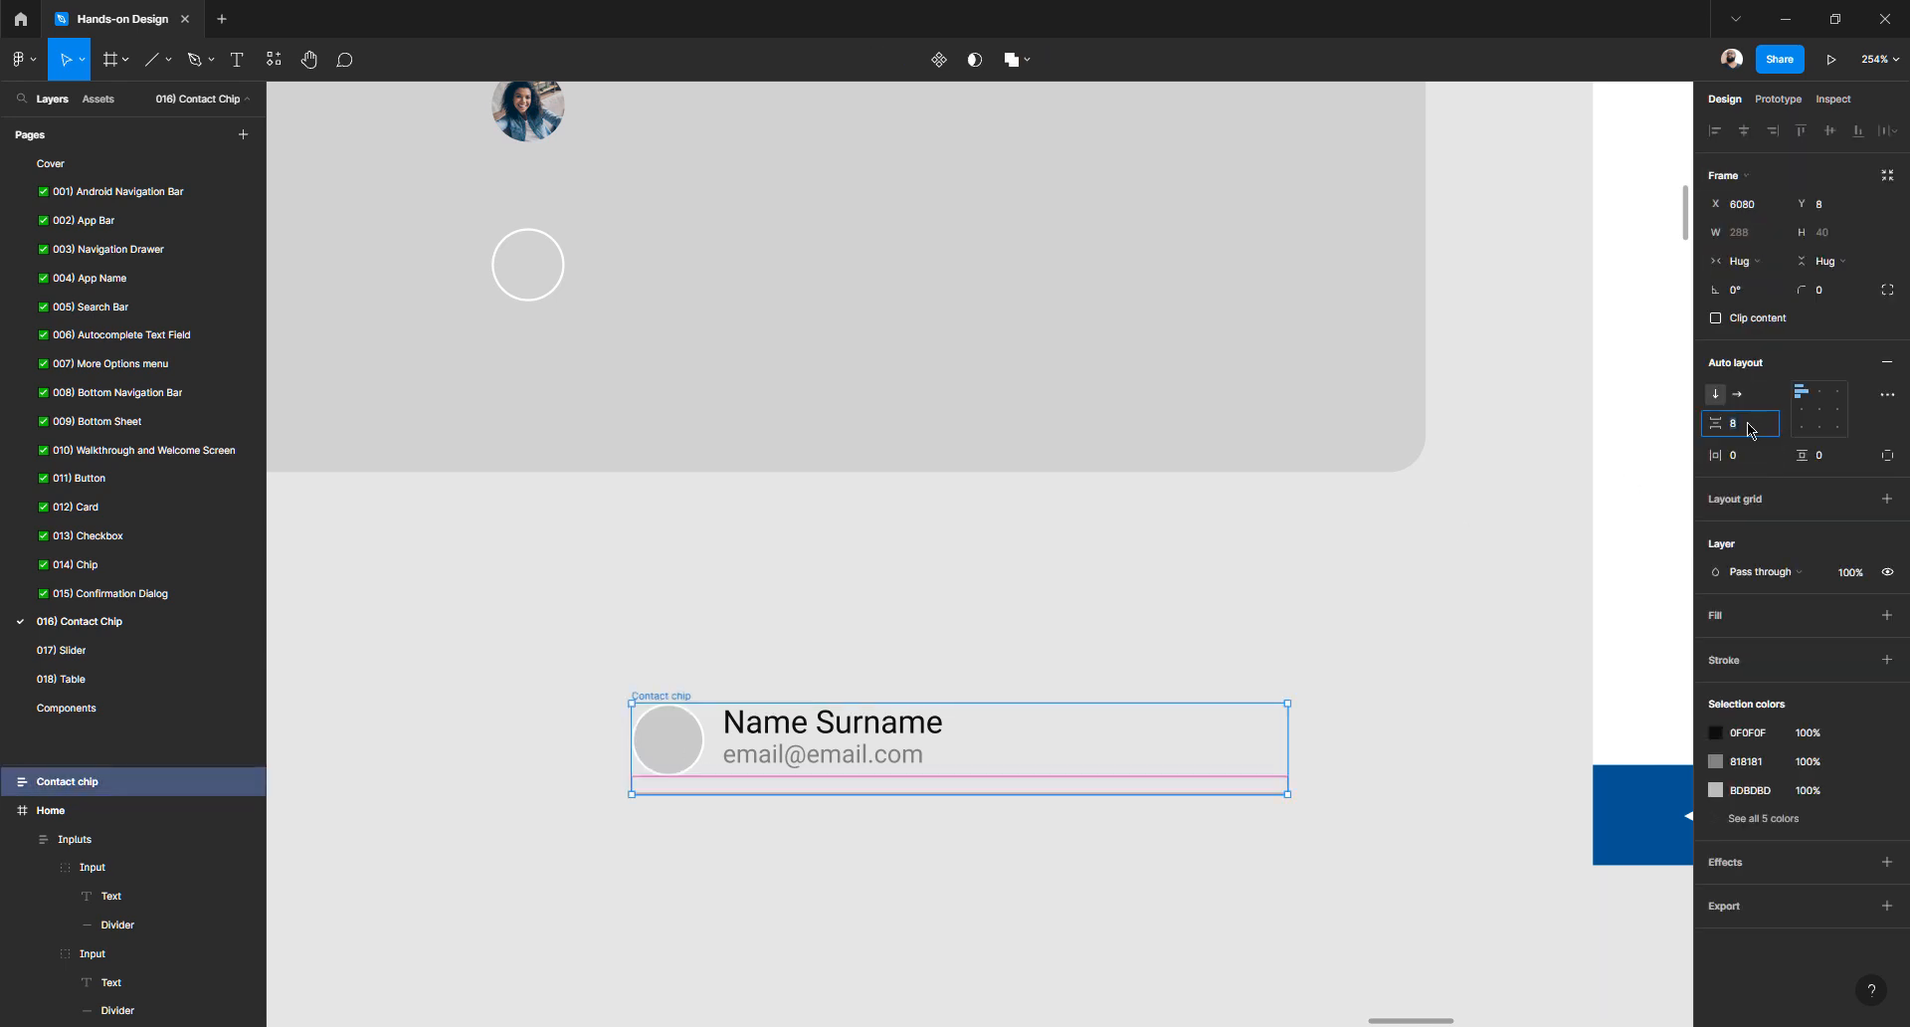
{"action": "left_click", "coordinate": [834, 627]}
{"action": "left_click", "coordinate": [668, 696]}
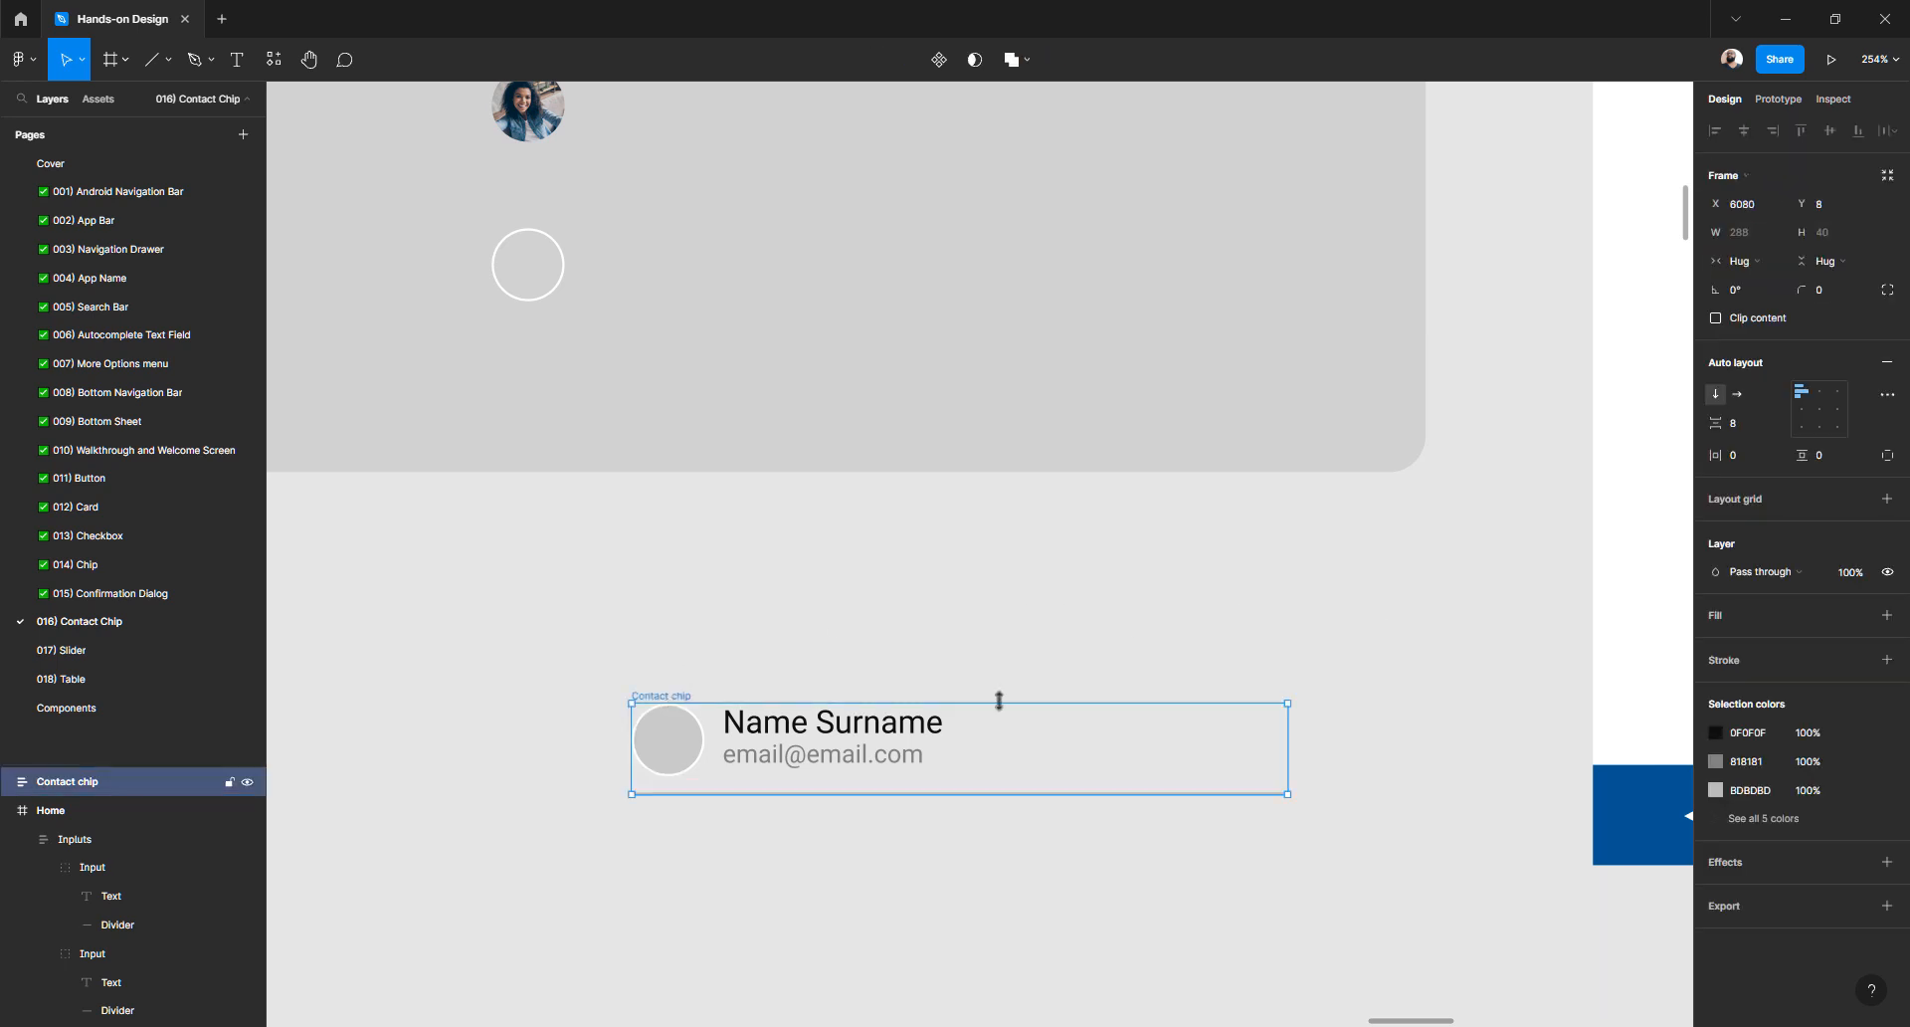
{"action": "key", "text": "shift+Up"}
{"action": "key", "text": "shift+Up"}
{"action": "key", "text": "shift+Up"}
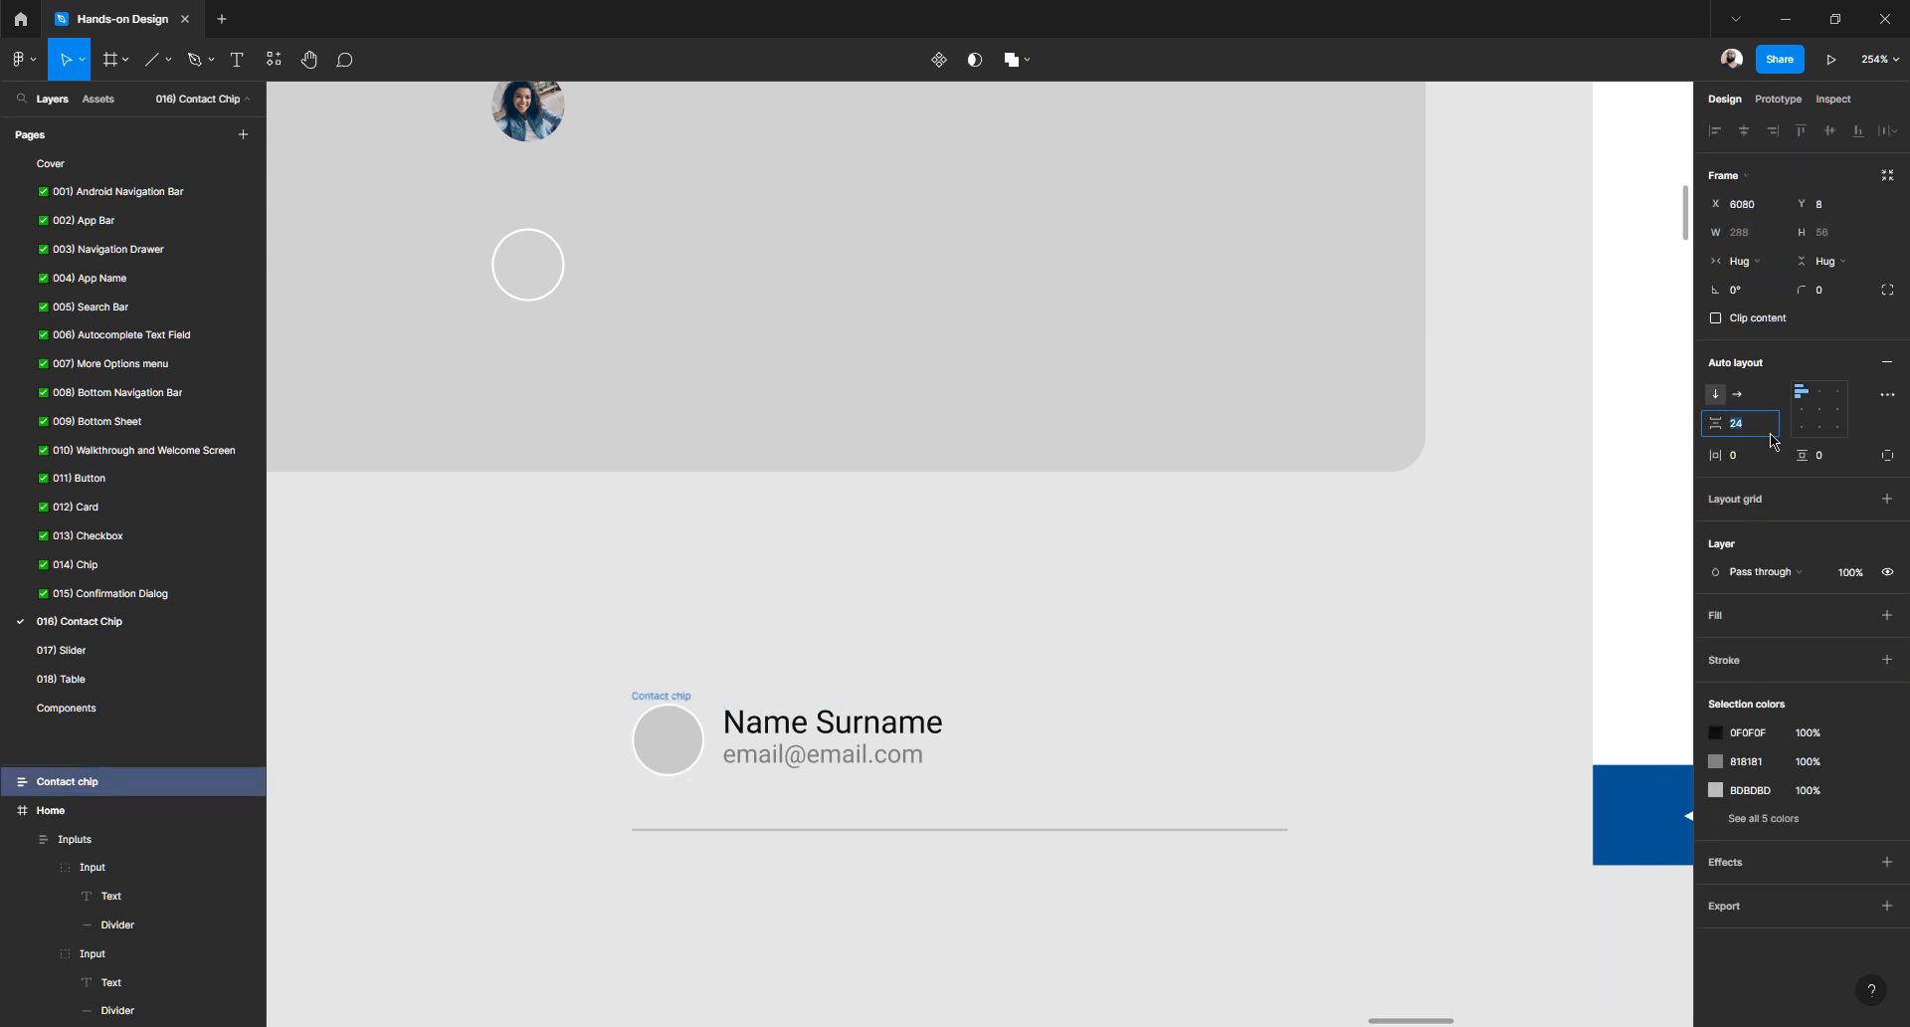
{"action": "key", "text": "shift+Down"}
{"action": "key", "text": "shift+Down"}
{"action": "key", "text": "shift+Down"}
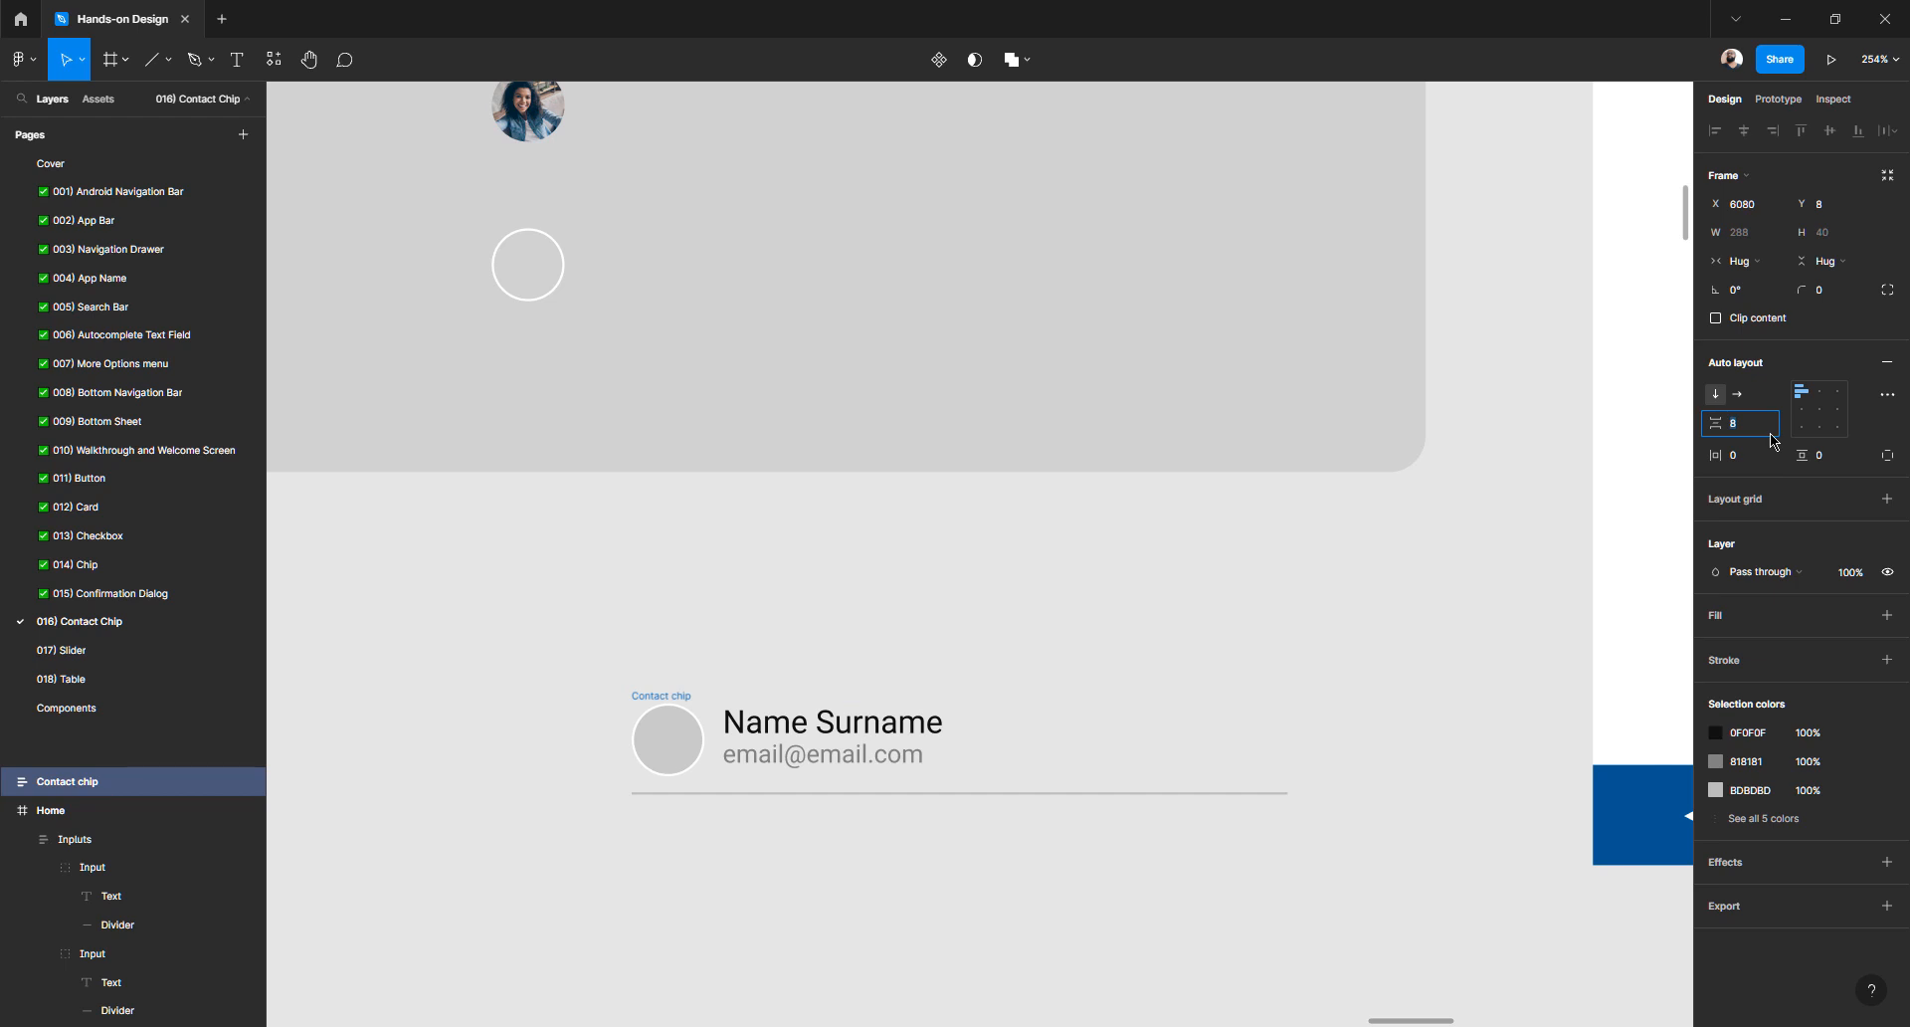
{"action": "key", "text": "Down"}
{"action": "key", "text": "Down"}
{"action": "key", "text": "Down"}
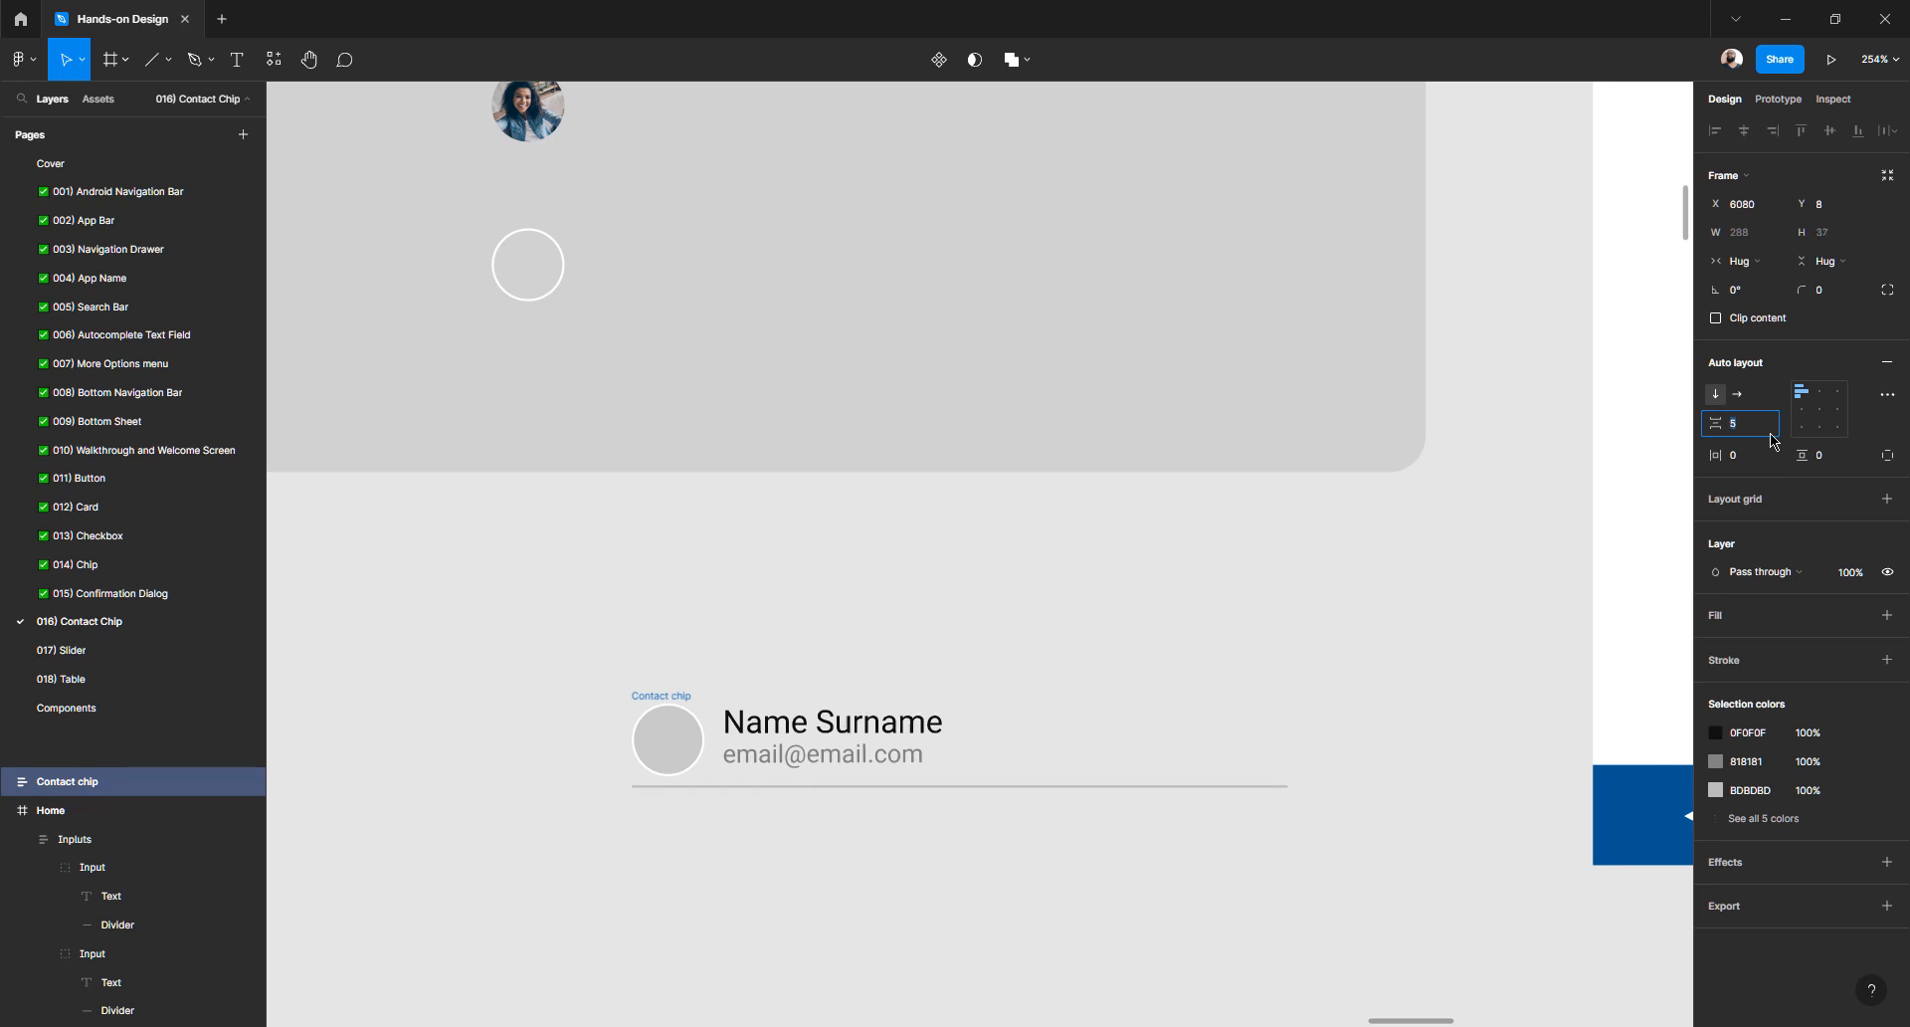
{"action": "key", "text": "Down"}
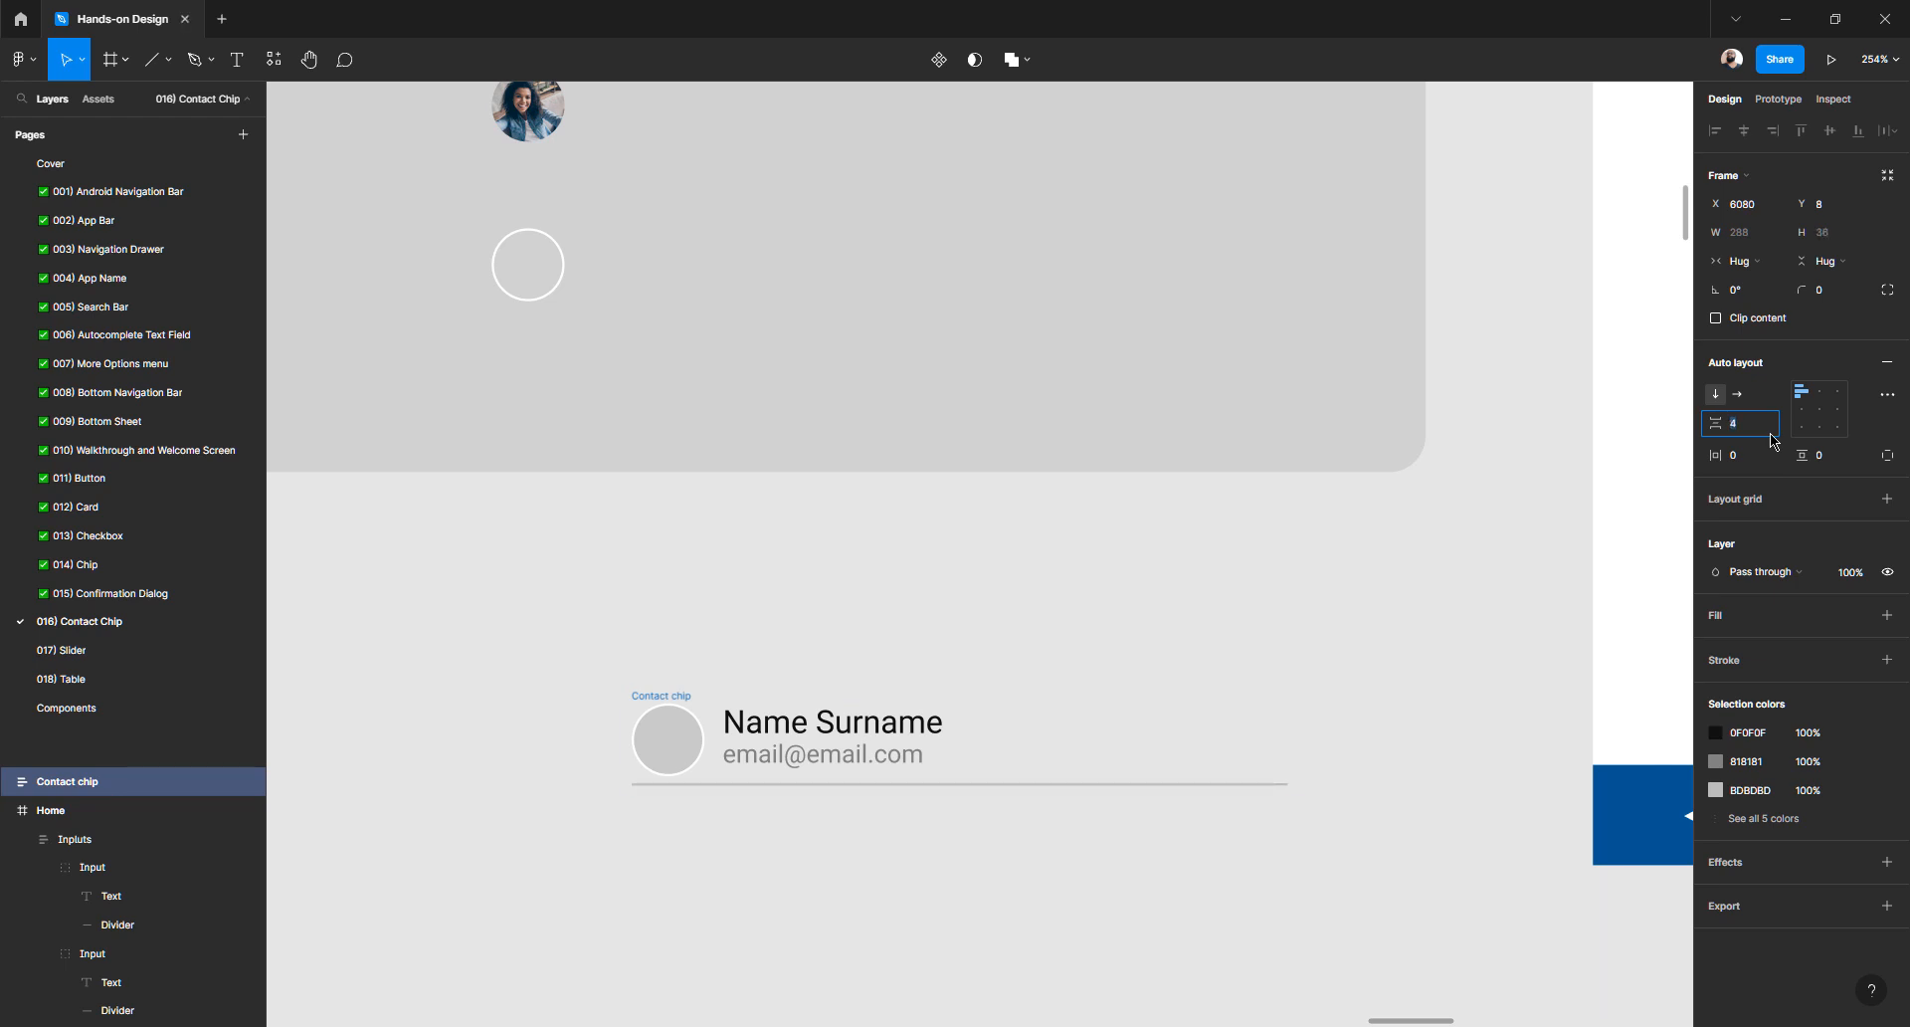
{"action": "scroll", "coordinate": [746, 593], "scroll_direction": "up", "scroll_amount": 3}
{"action": "scroll", "coordinate": [751, 597], "scroll_direction": "down", "scroll_amount": 5}
{"action": "scroll", "coordinate": [752, 597], "scroll_direction": "down", "scroll_amount": 4}
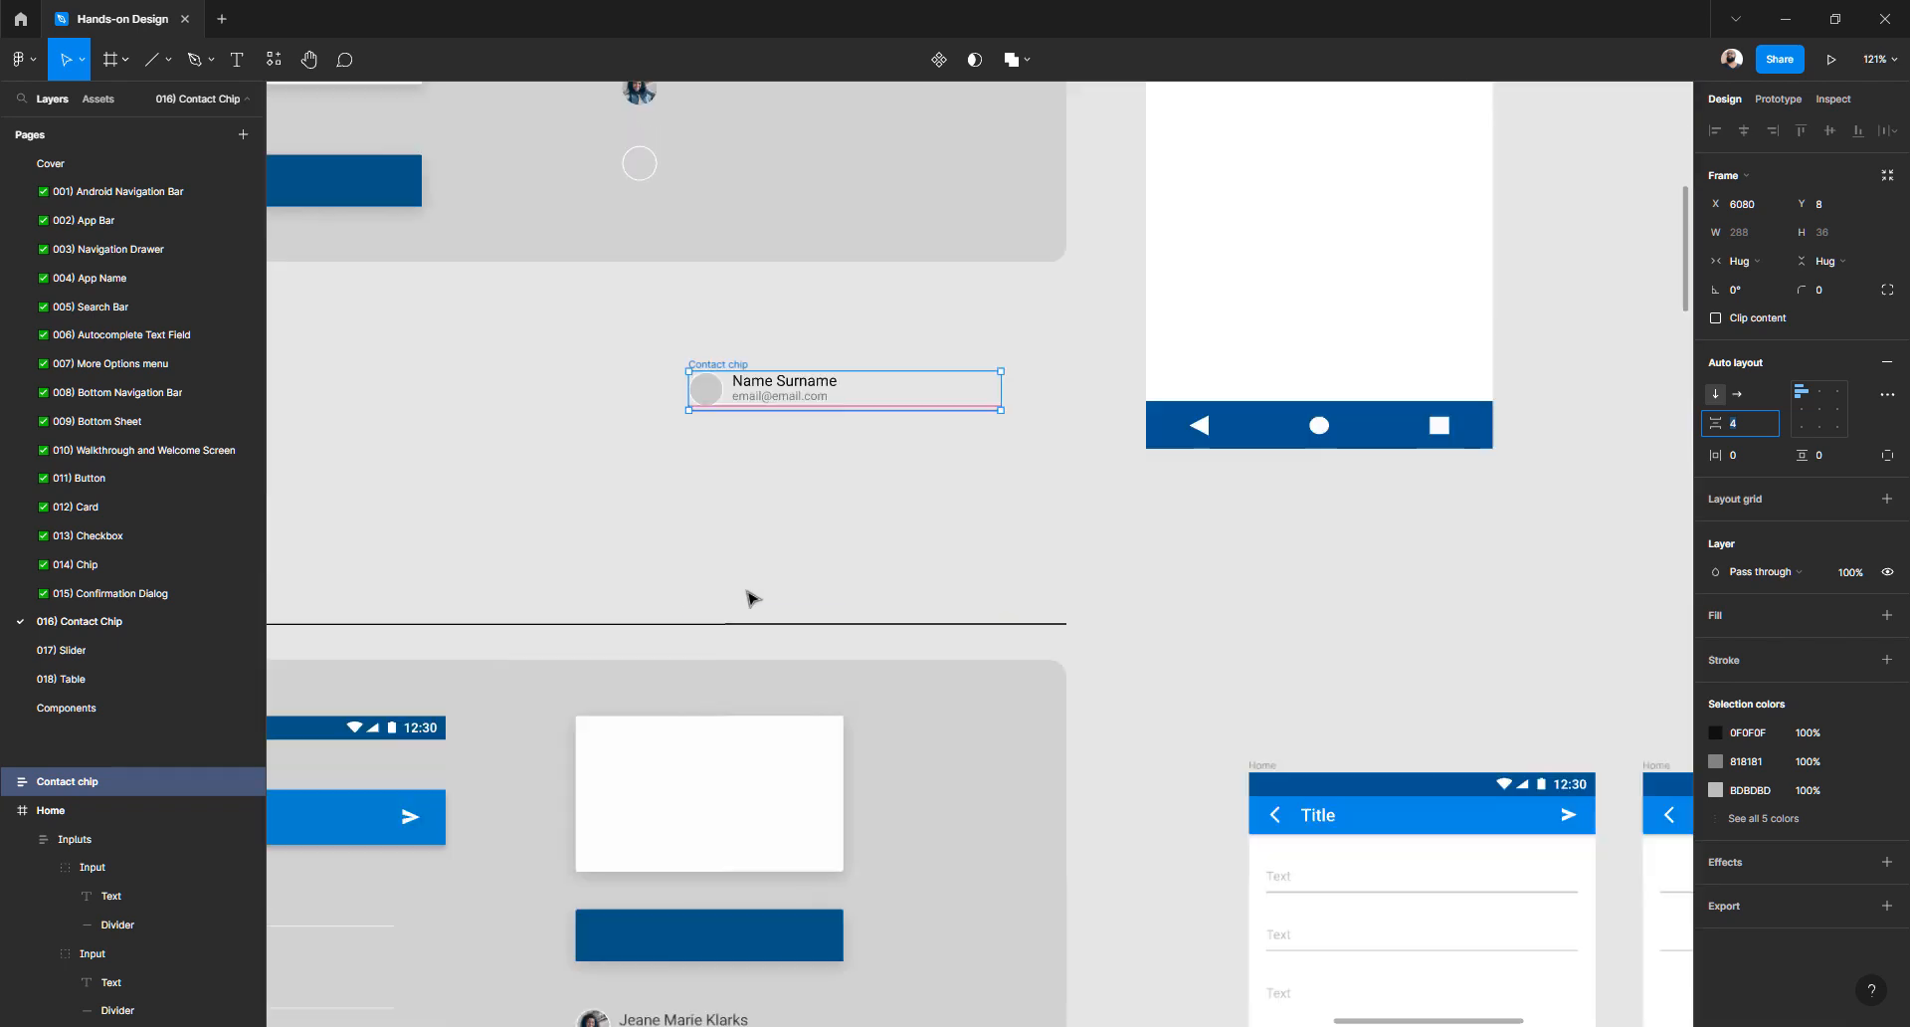
{"action": "scroll", "coordinate": [752, 597], "scroll_direction": "down", "scroll_amount": 3}
{"action": "scroll", "coordinate": [627, 707], "scroll_direction": "up", "scroll_amount": 5}
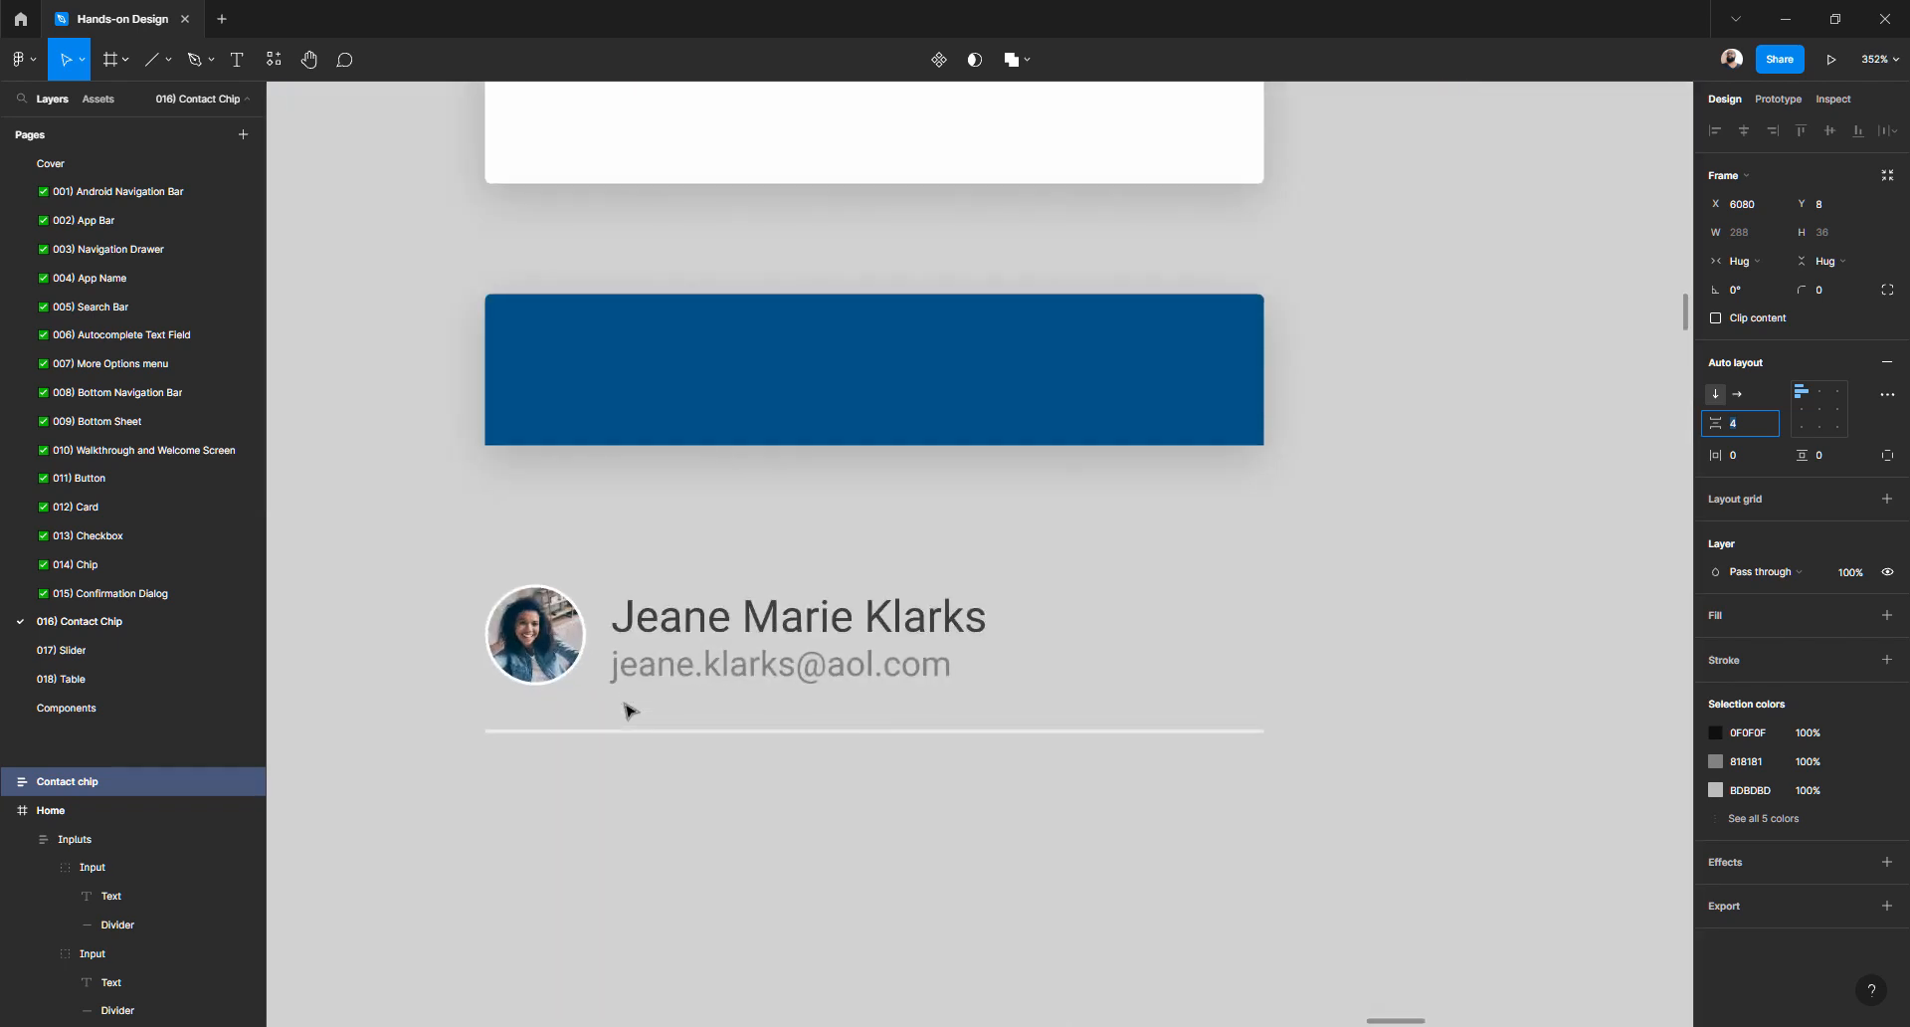
{"action": "scroll", "coordinate": [627, 709], "scroll_direction": "down", "scroll_amount": 4}
{"action": "scroll", "coordinate": [785, 749], "scroll_direction": "up", "scroll_amount": 10}
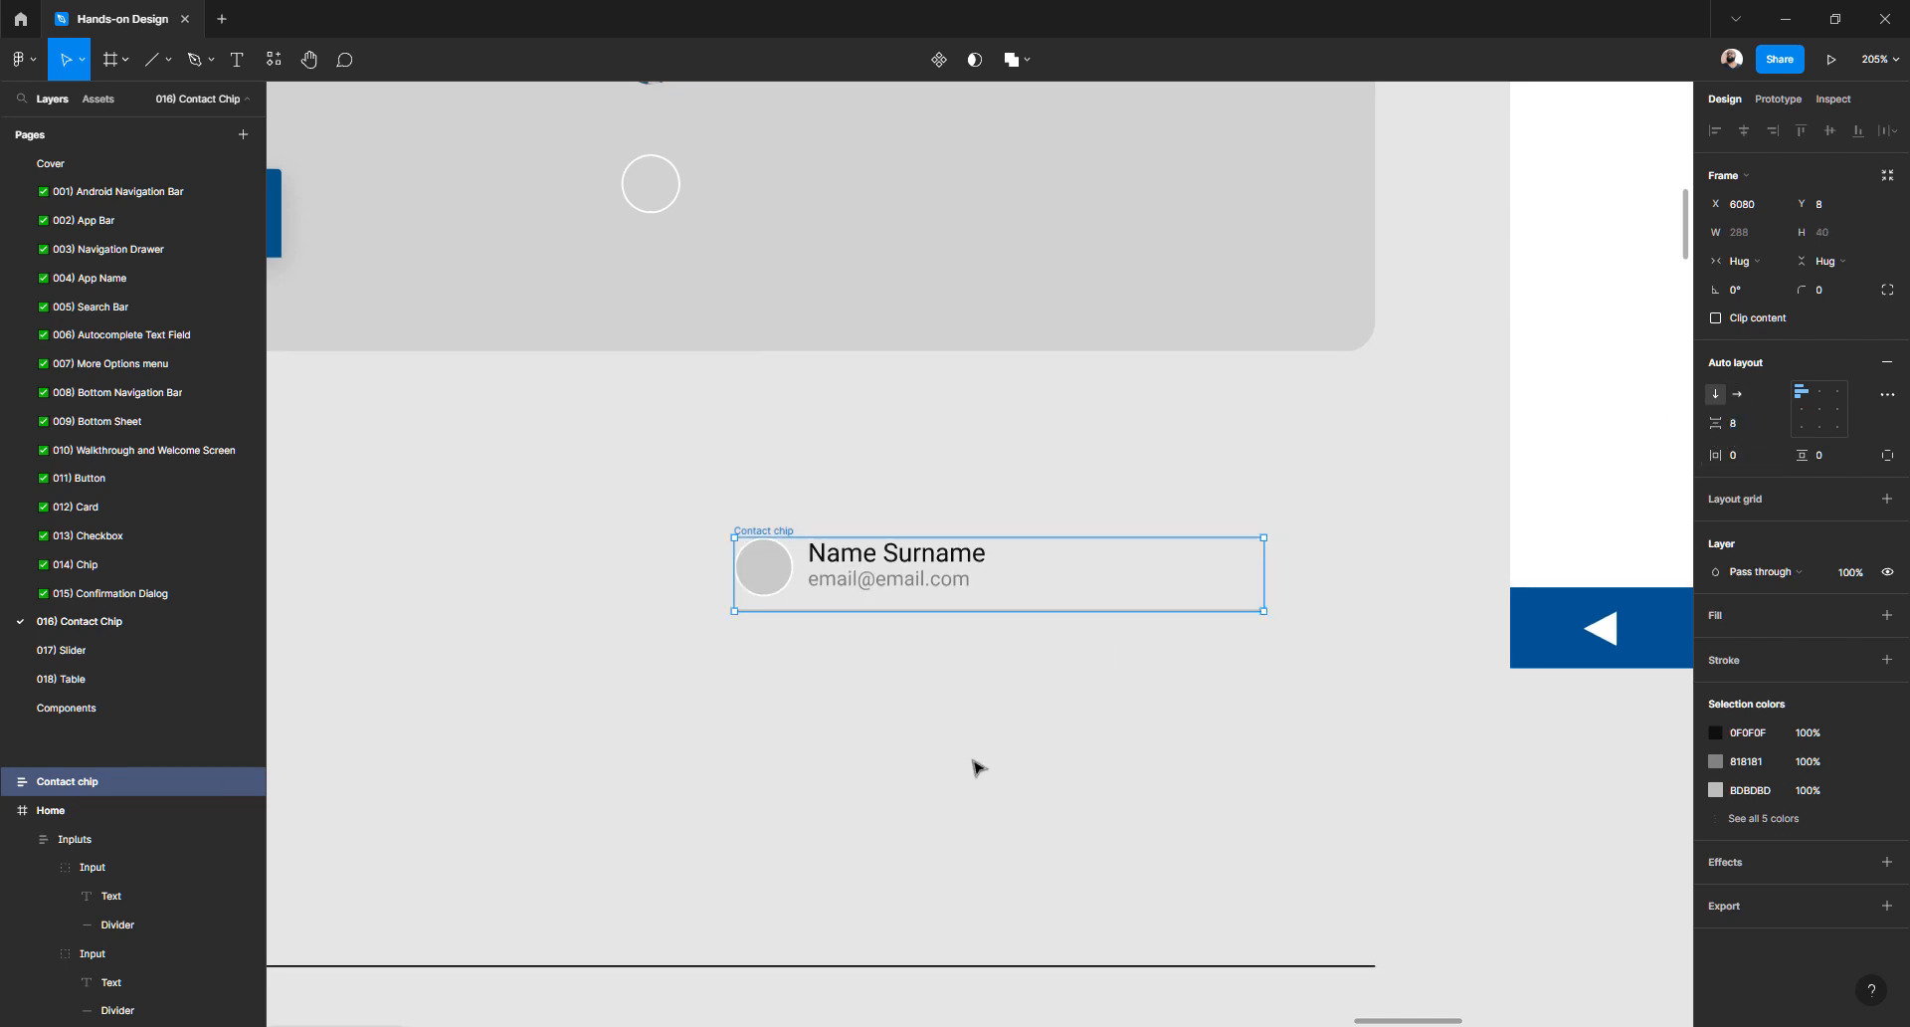
{"action": "left_click", "coordinate": [800, 628]}
{"action": "scroll", "coordinate": [791, 570], "scroll_direction": "up", "scroll_amount": 3}
- Set the Content row's alignment to middle so photo and text are vertically centred
{"action": "left_click", "coordinate": [743, 571]}
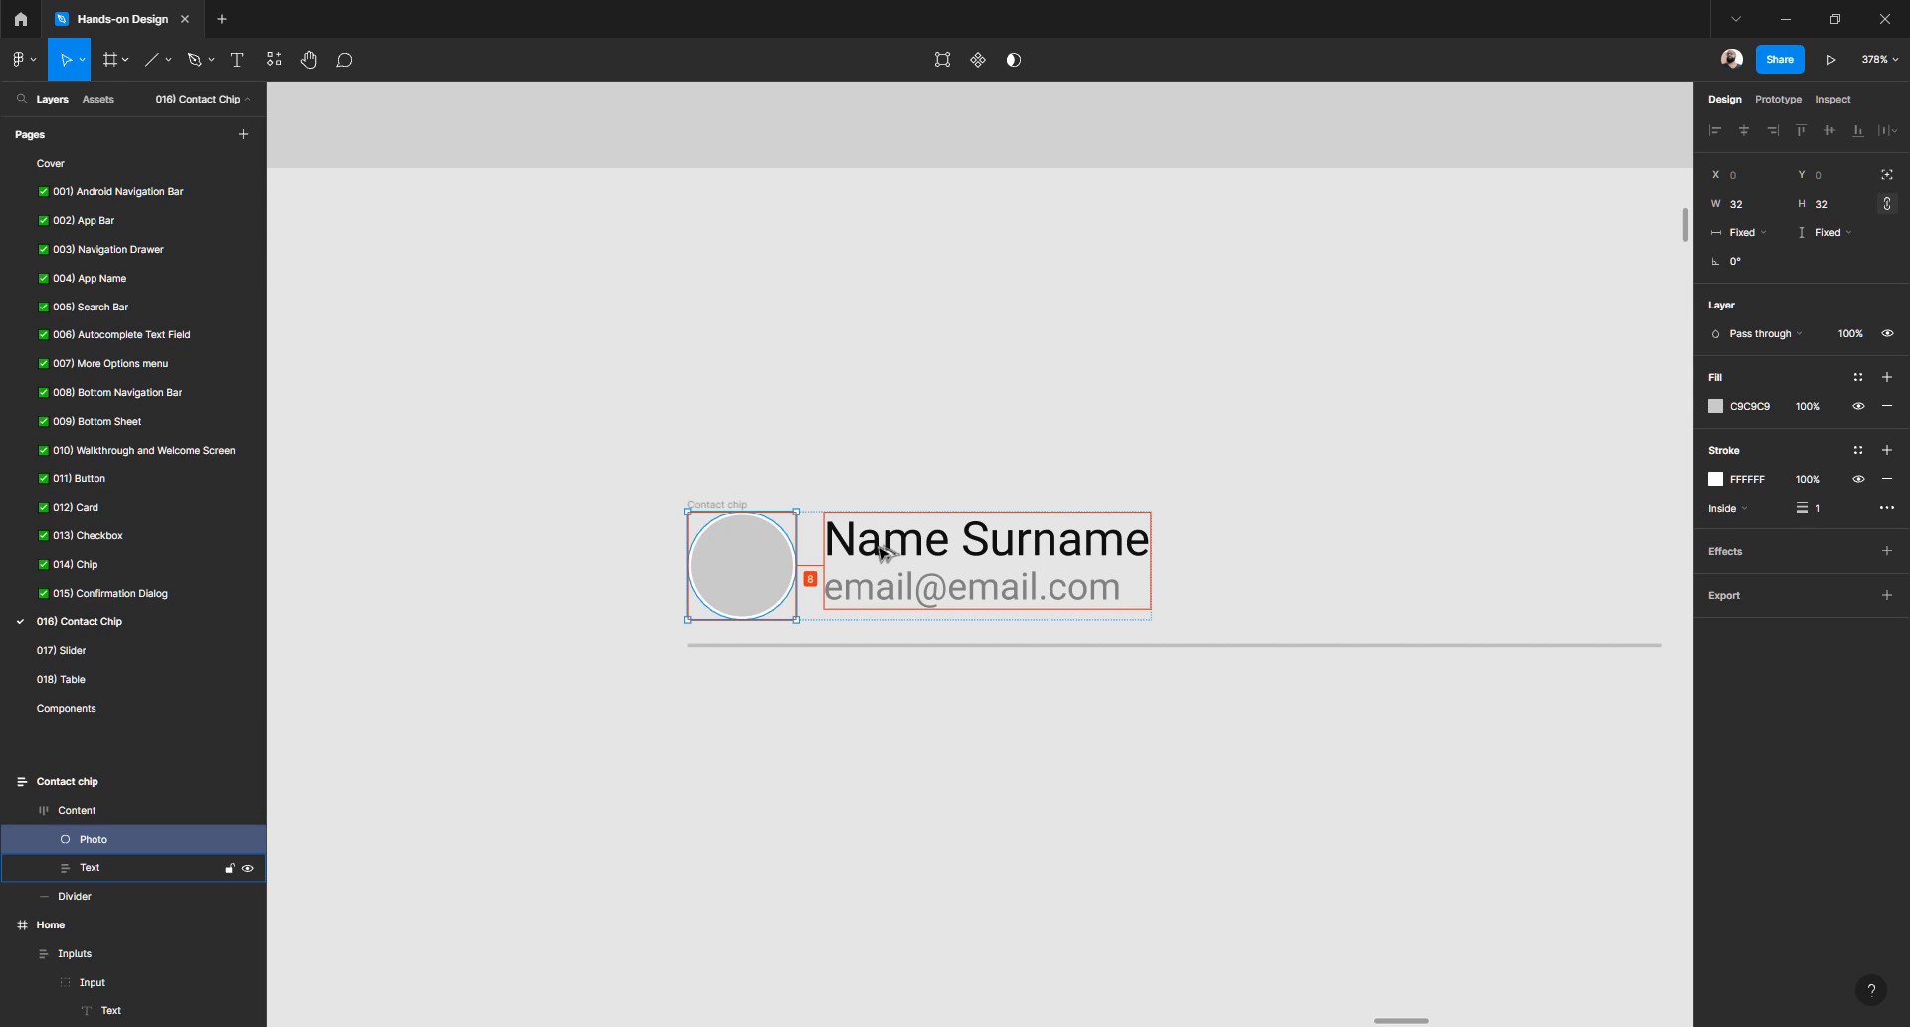
{"action": "left_click", "coordinate": [857, 721]}
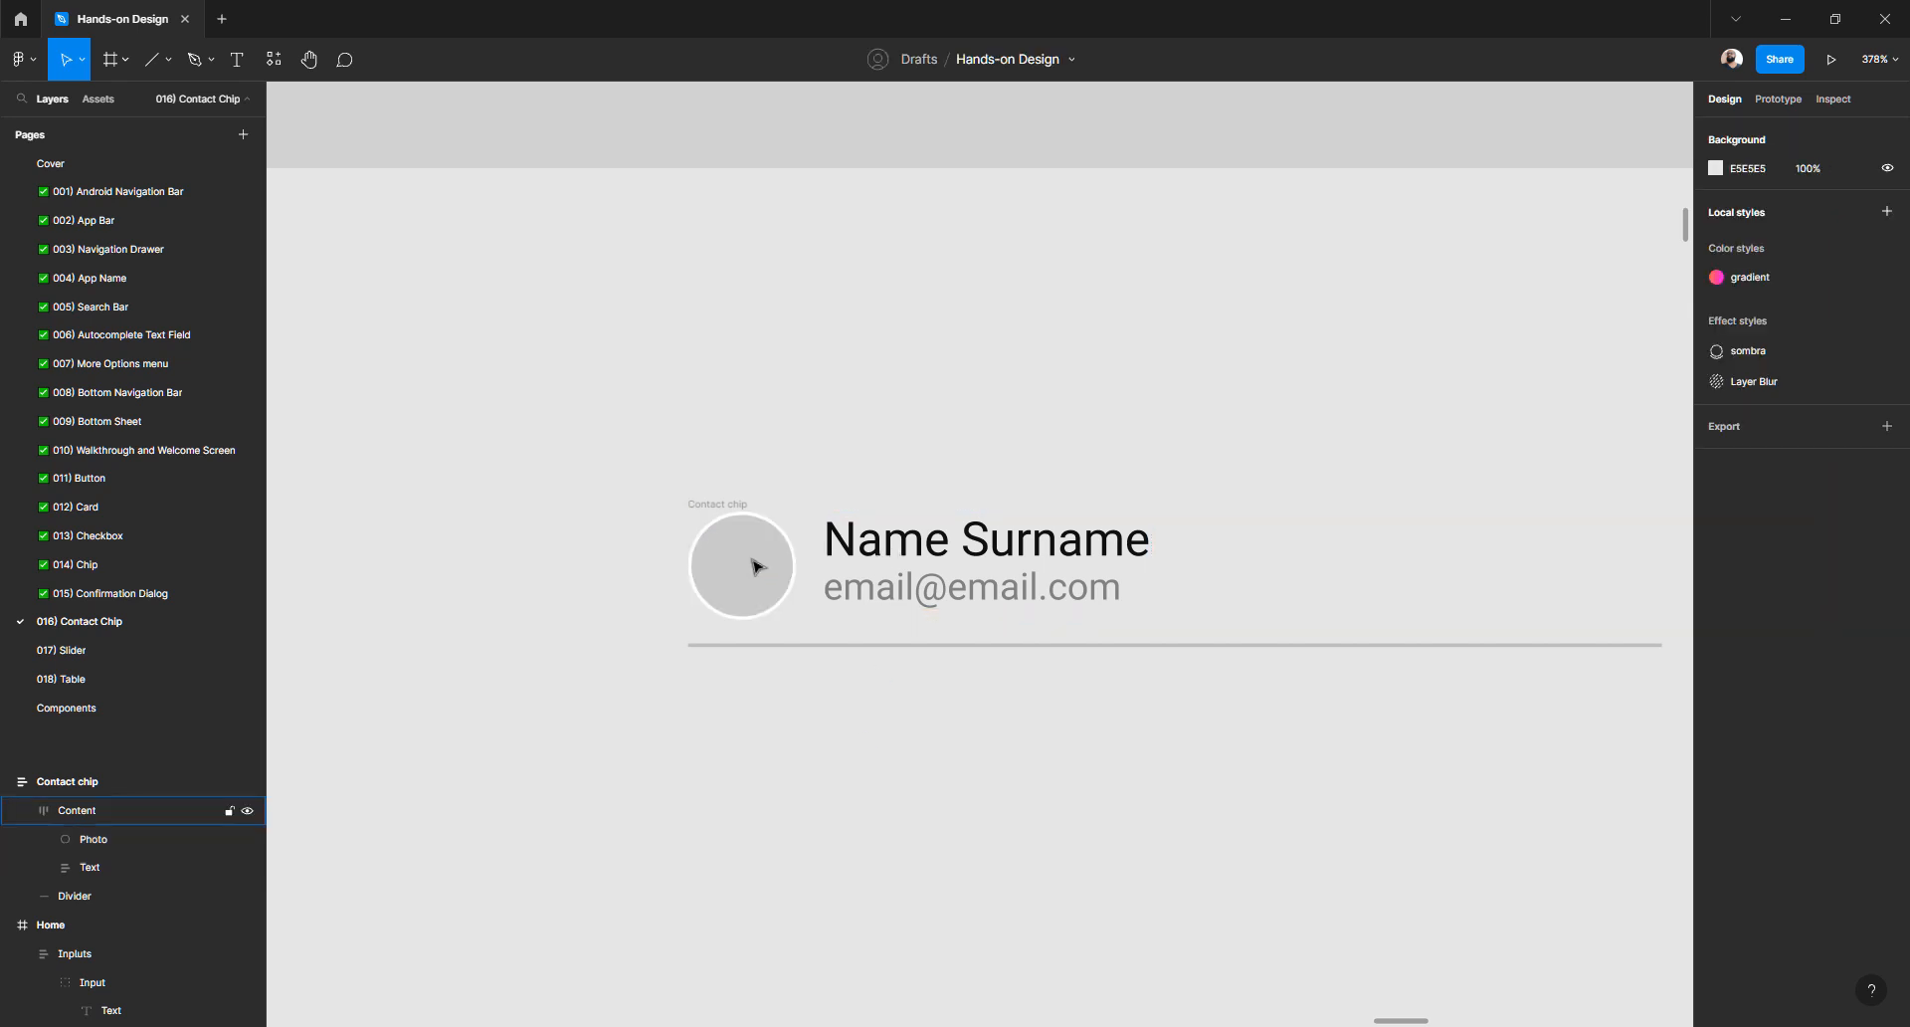
{"action": "left_click", "coordinate": [754, 567]}
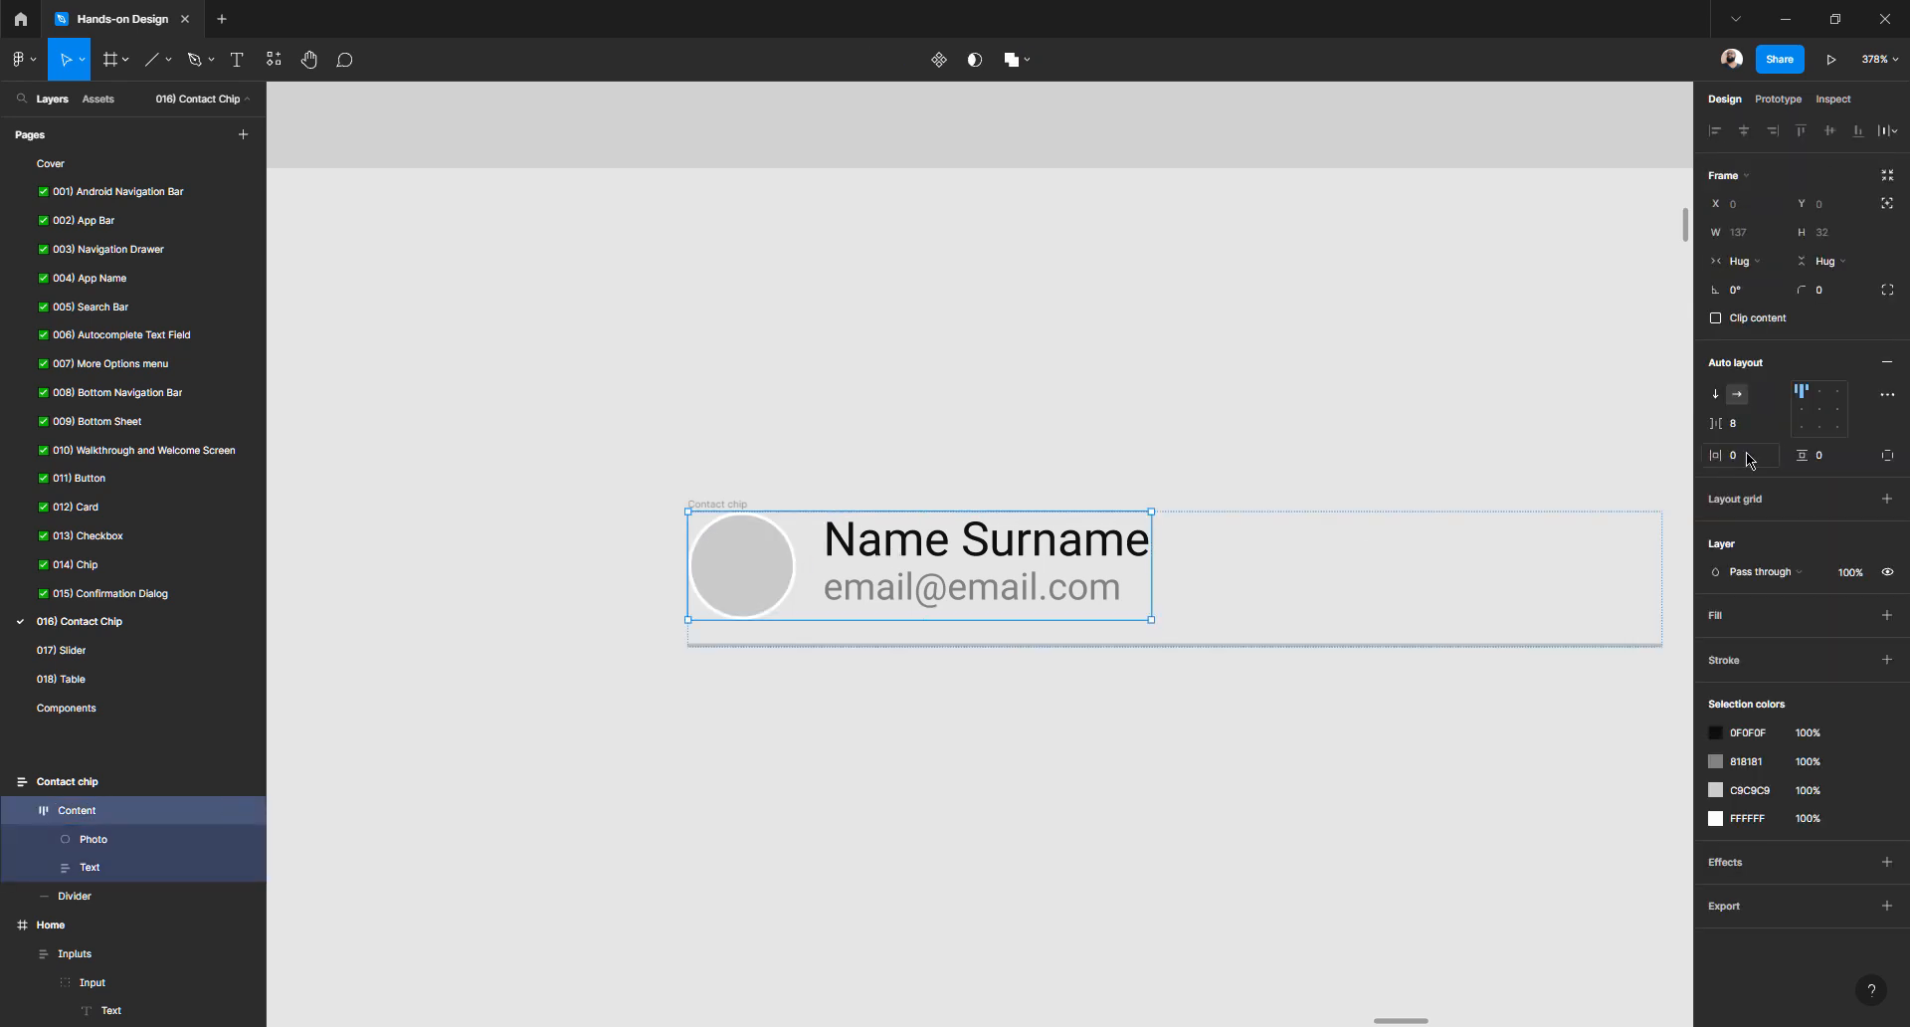
{"action": "left_click", "coordinate": [1804, 416]}
{"action": "left_click", "coordinate": [1803, 428]}
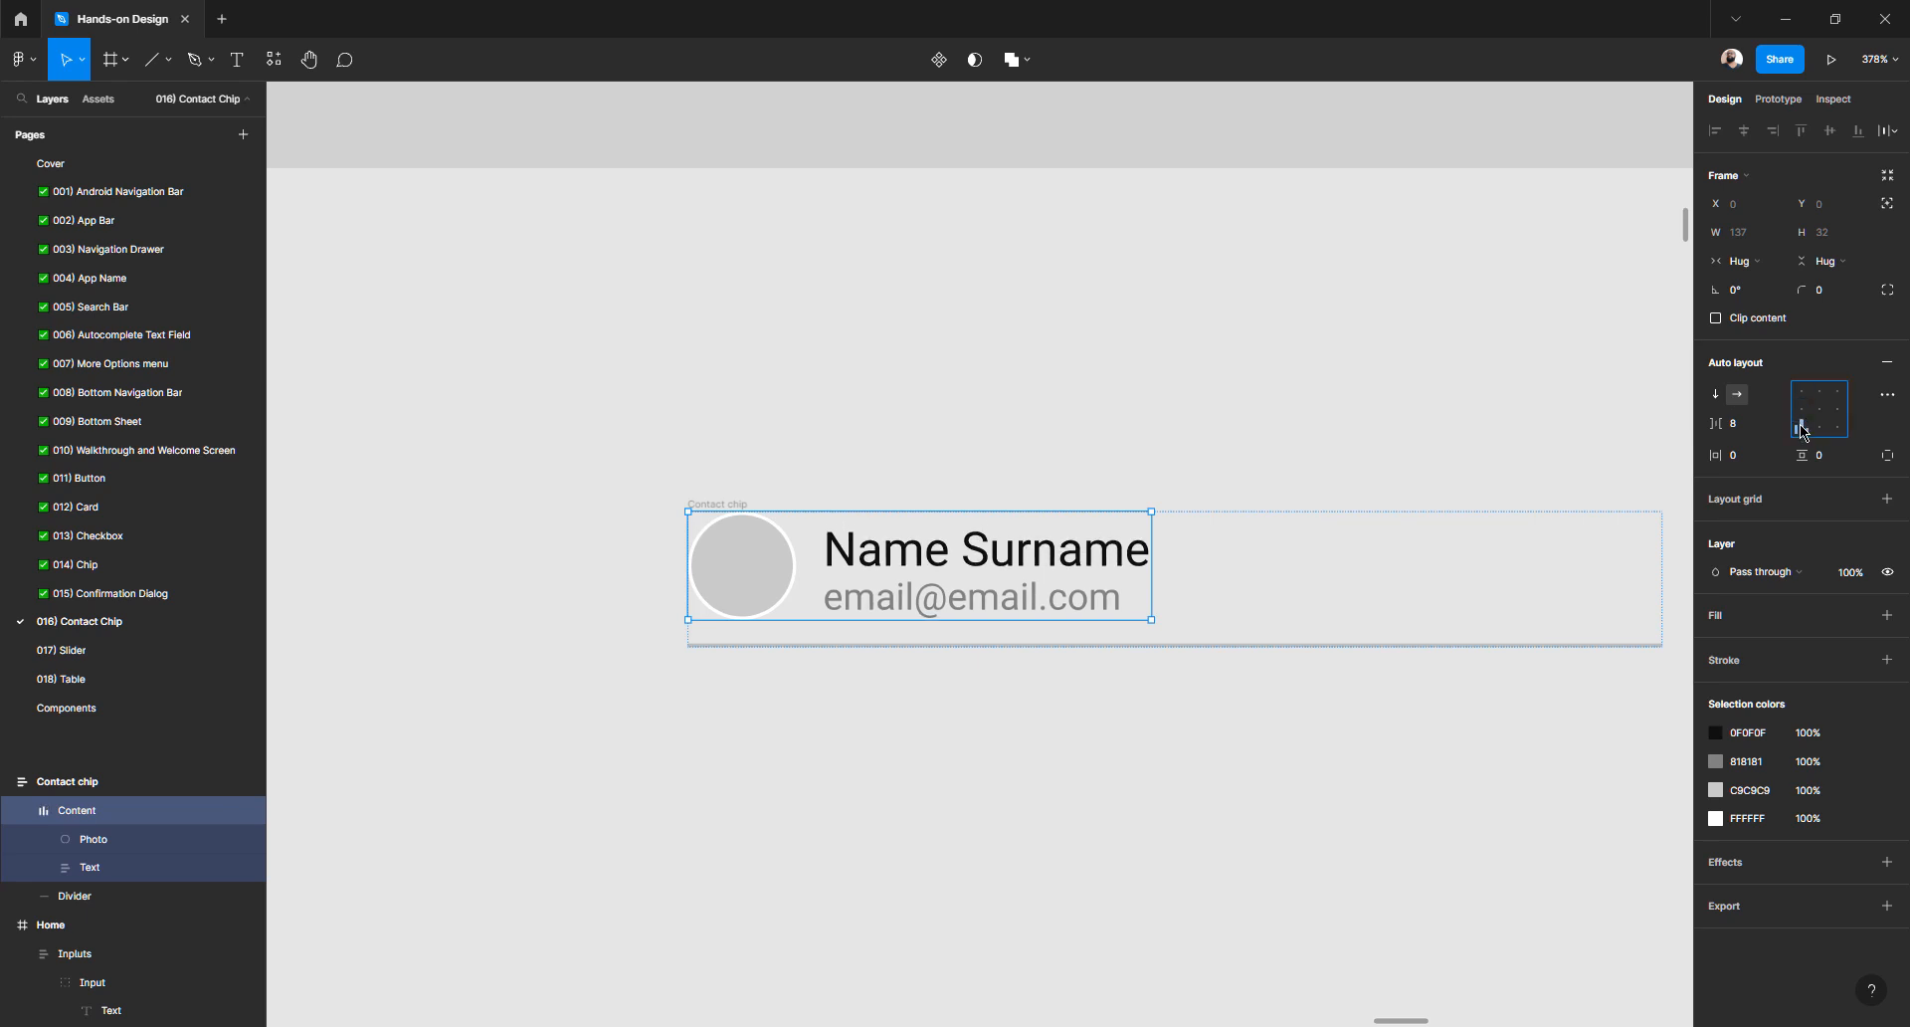
{"action": "left_click", "coordinate": [1821, 411]}
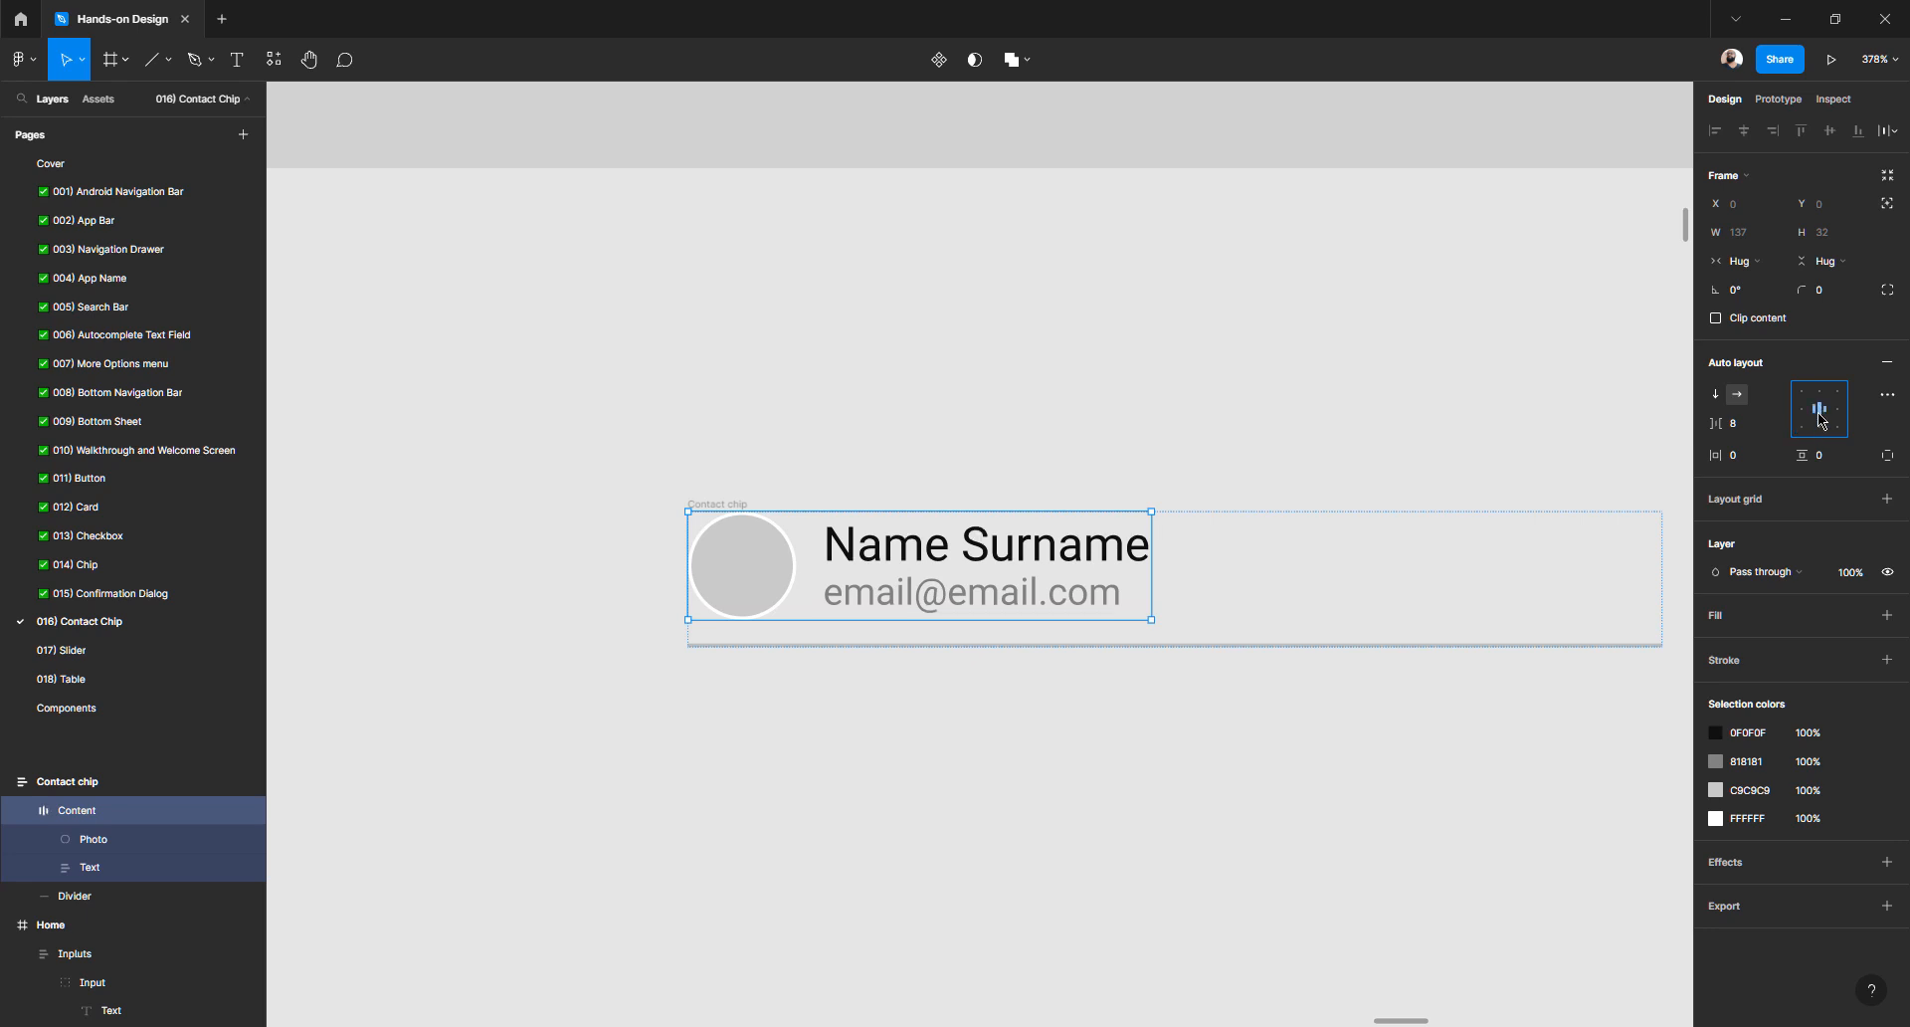
{"action": "left_click", "coordinate": [1377, 533]}
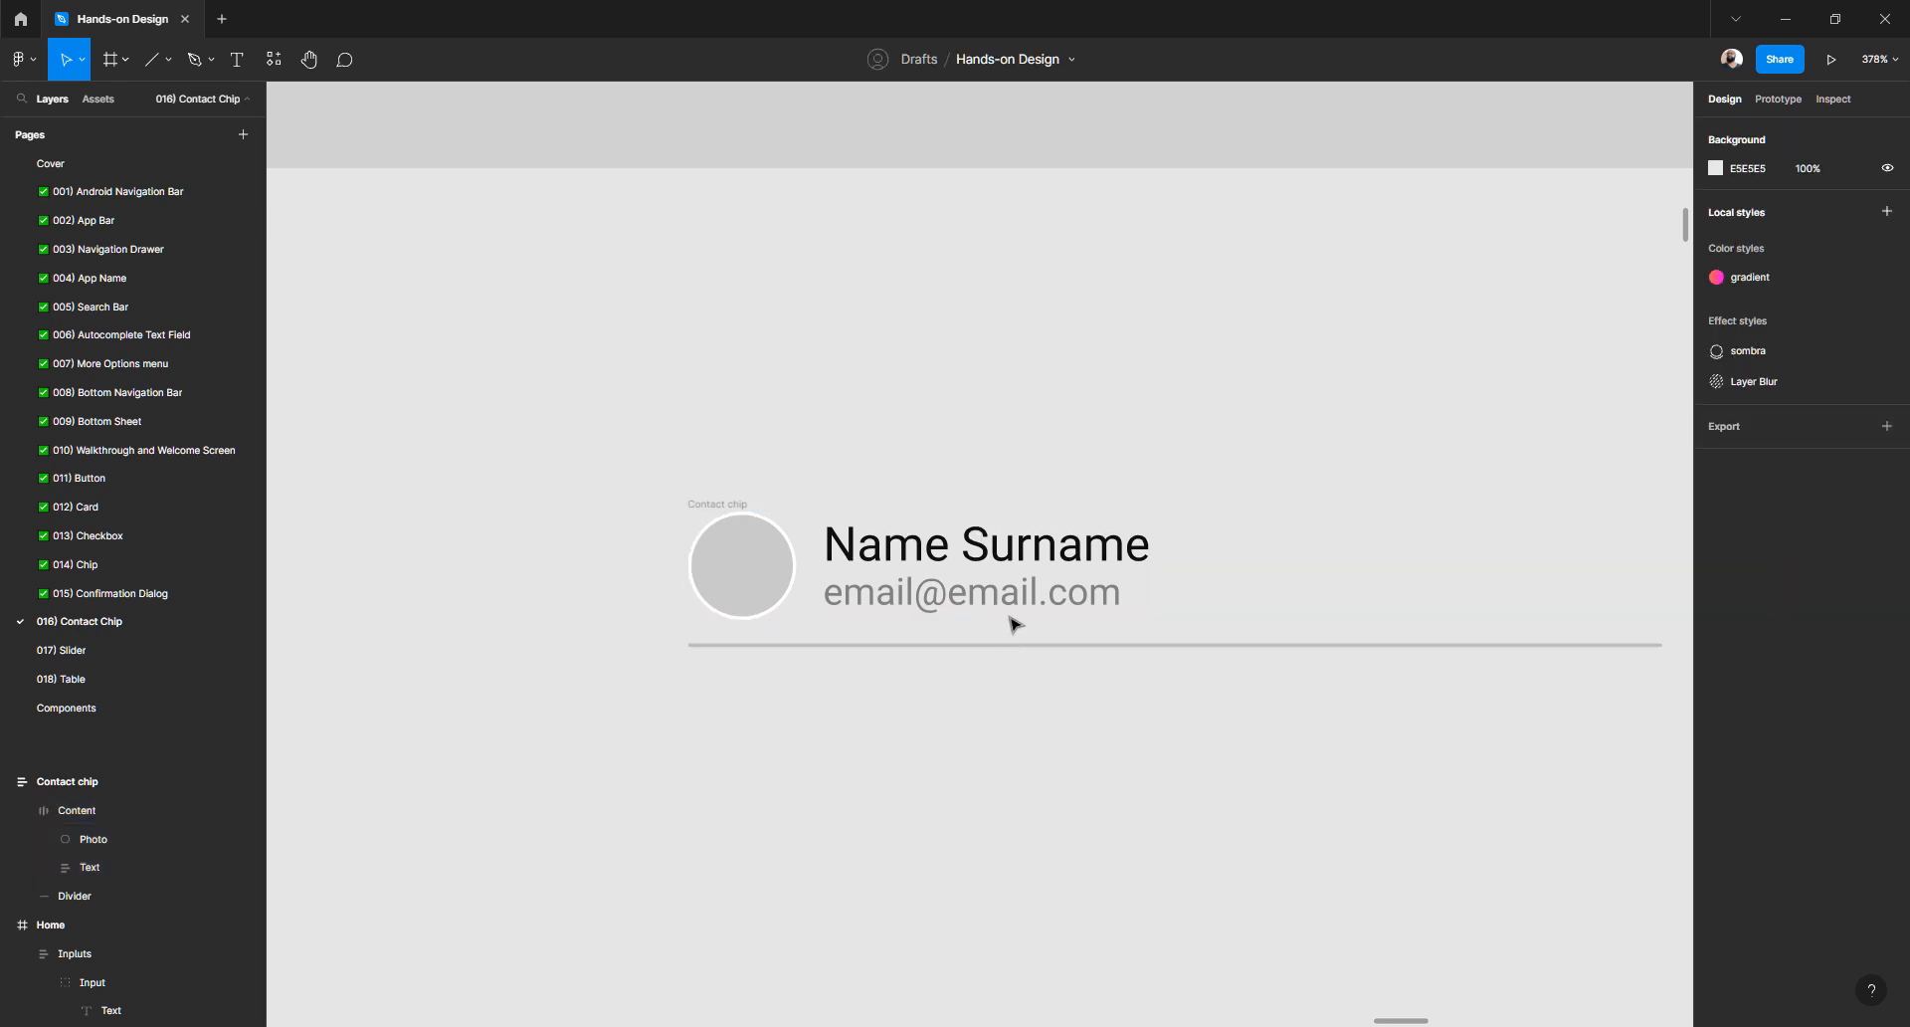
{"action": "left_click", "coordinate": [999, 598]}
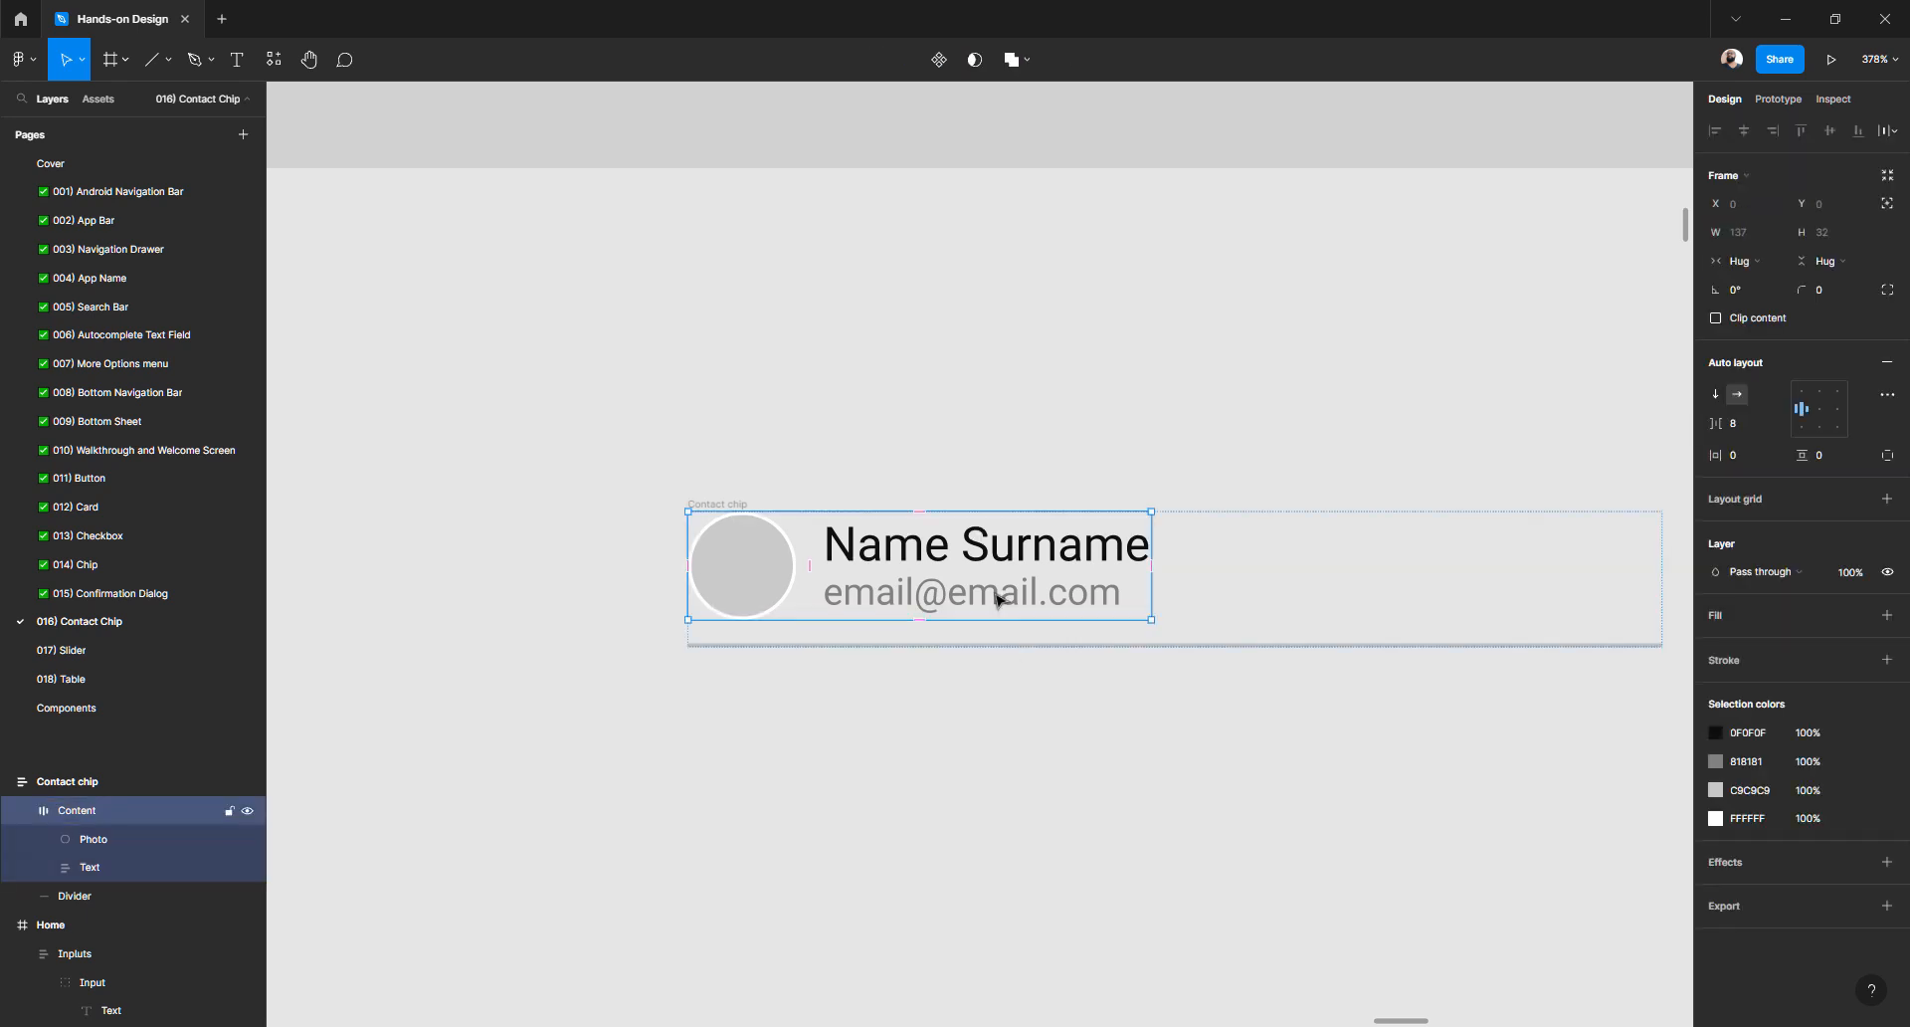
{"action": "left_click", "coordinate": [1821, 410]}
{"action": "left_click", "coordinate": [1820, 394]}
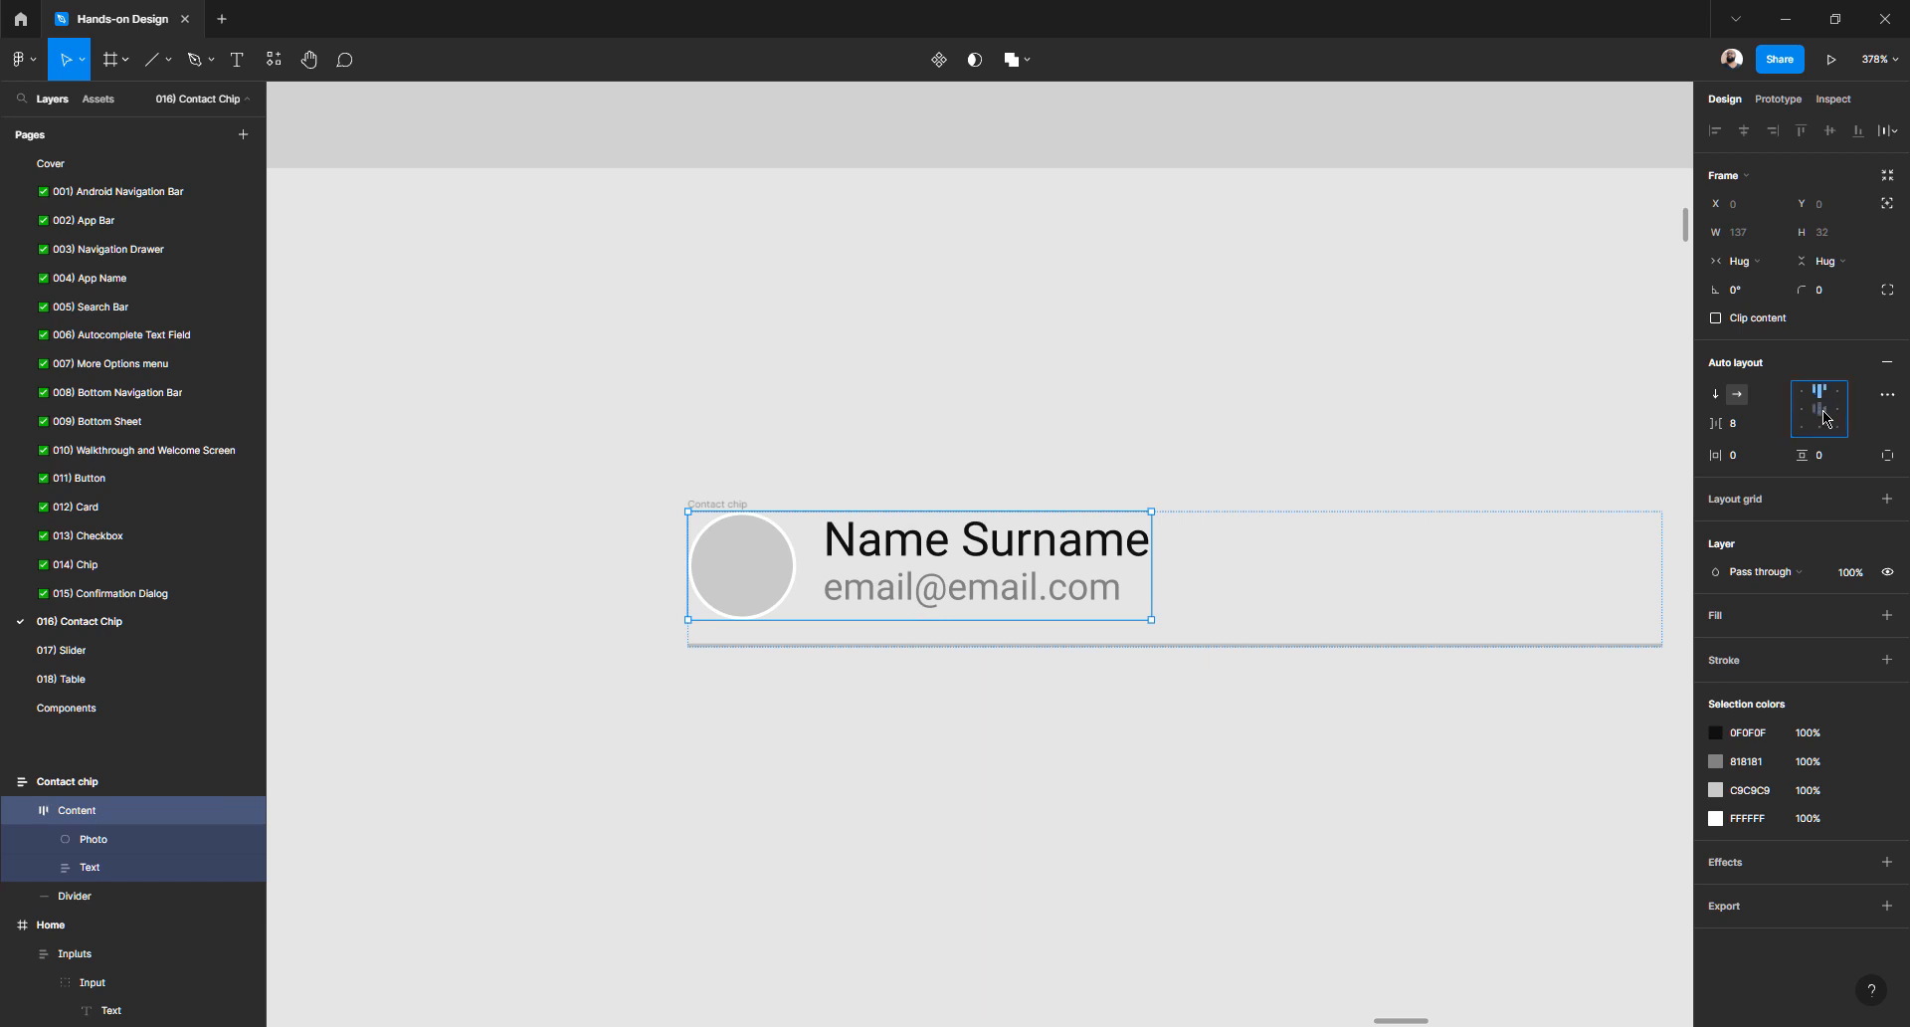
{"action": "left_click", "coordinate": [1821, 410]}
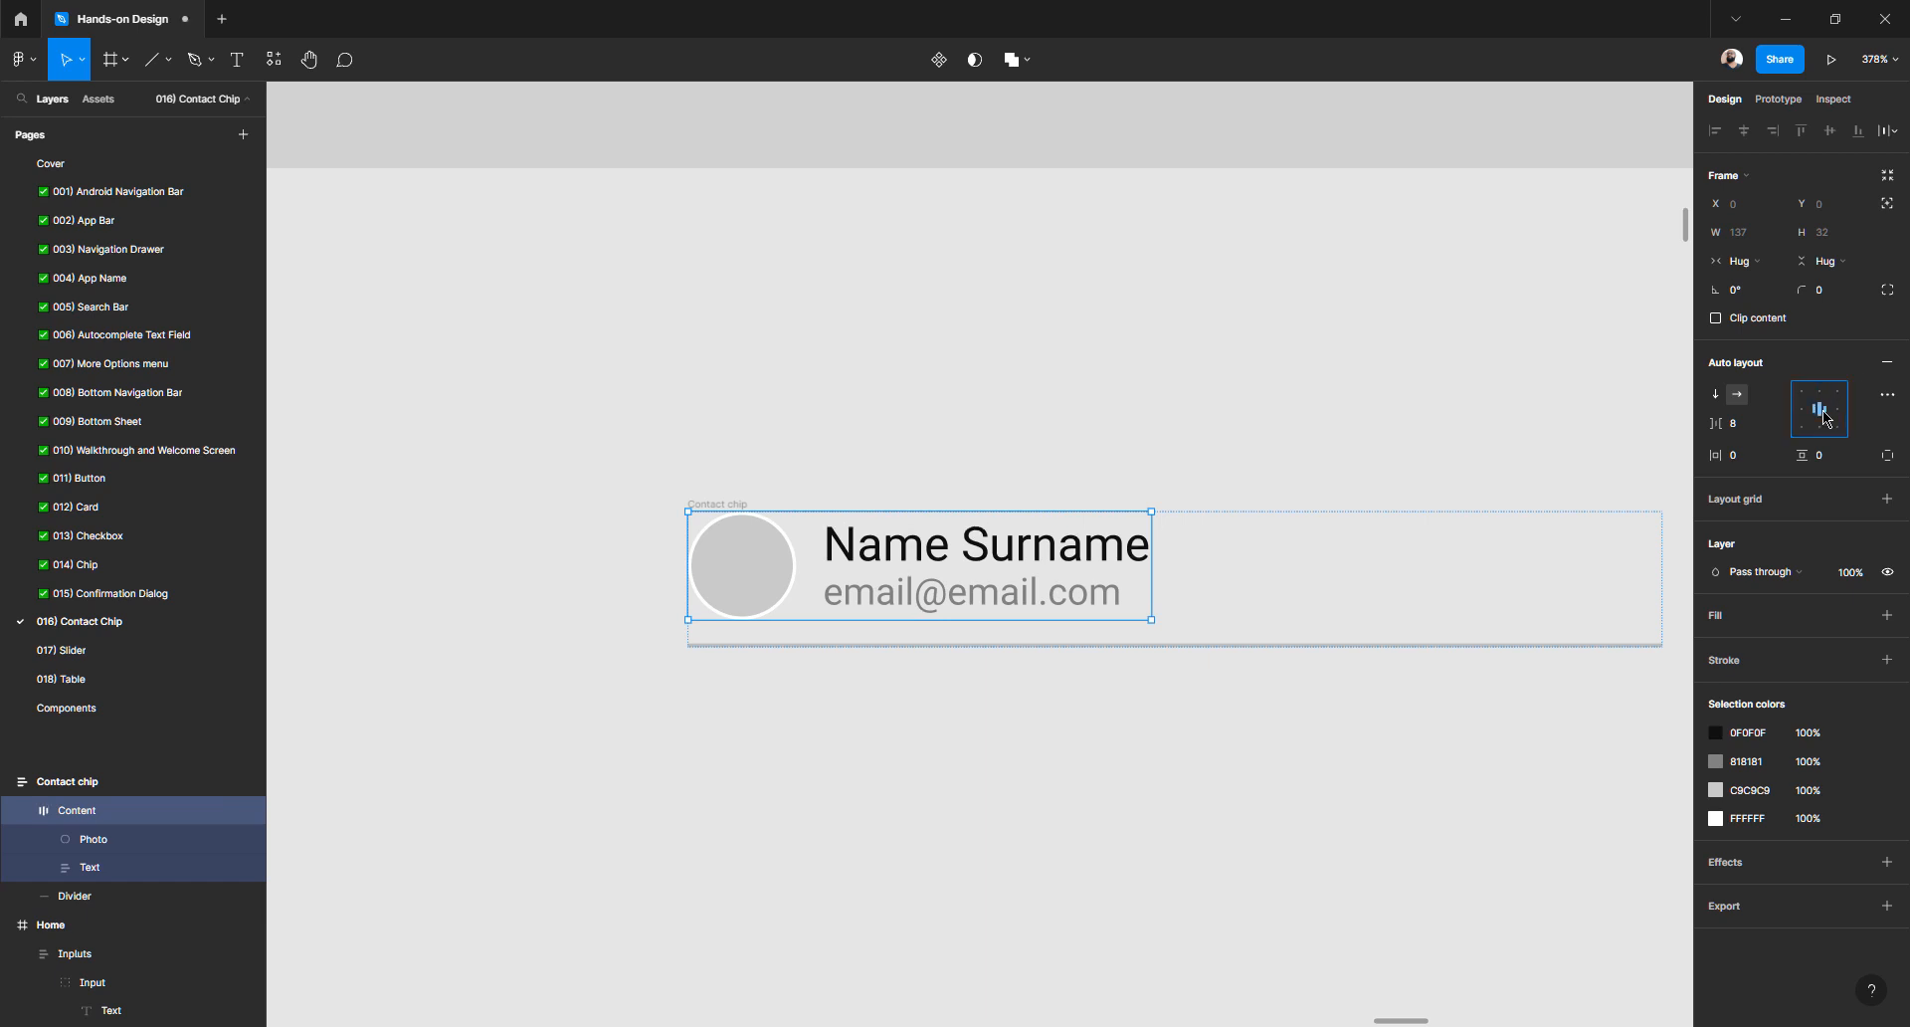
{"action": "left_click", "coordinate": [1411, 748]}
- Try centring the Contact chip frame's contents, then return them to left alignment
{"action": "left_click", "coordinate": [1361, 646]}
{"action": "left_click", "coordinate": [1109, 564]}
{"action": "left_click", "coordinate": [694, 512]}
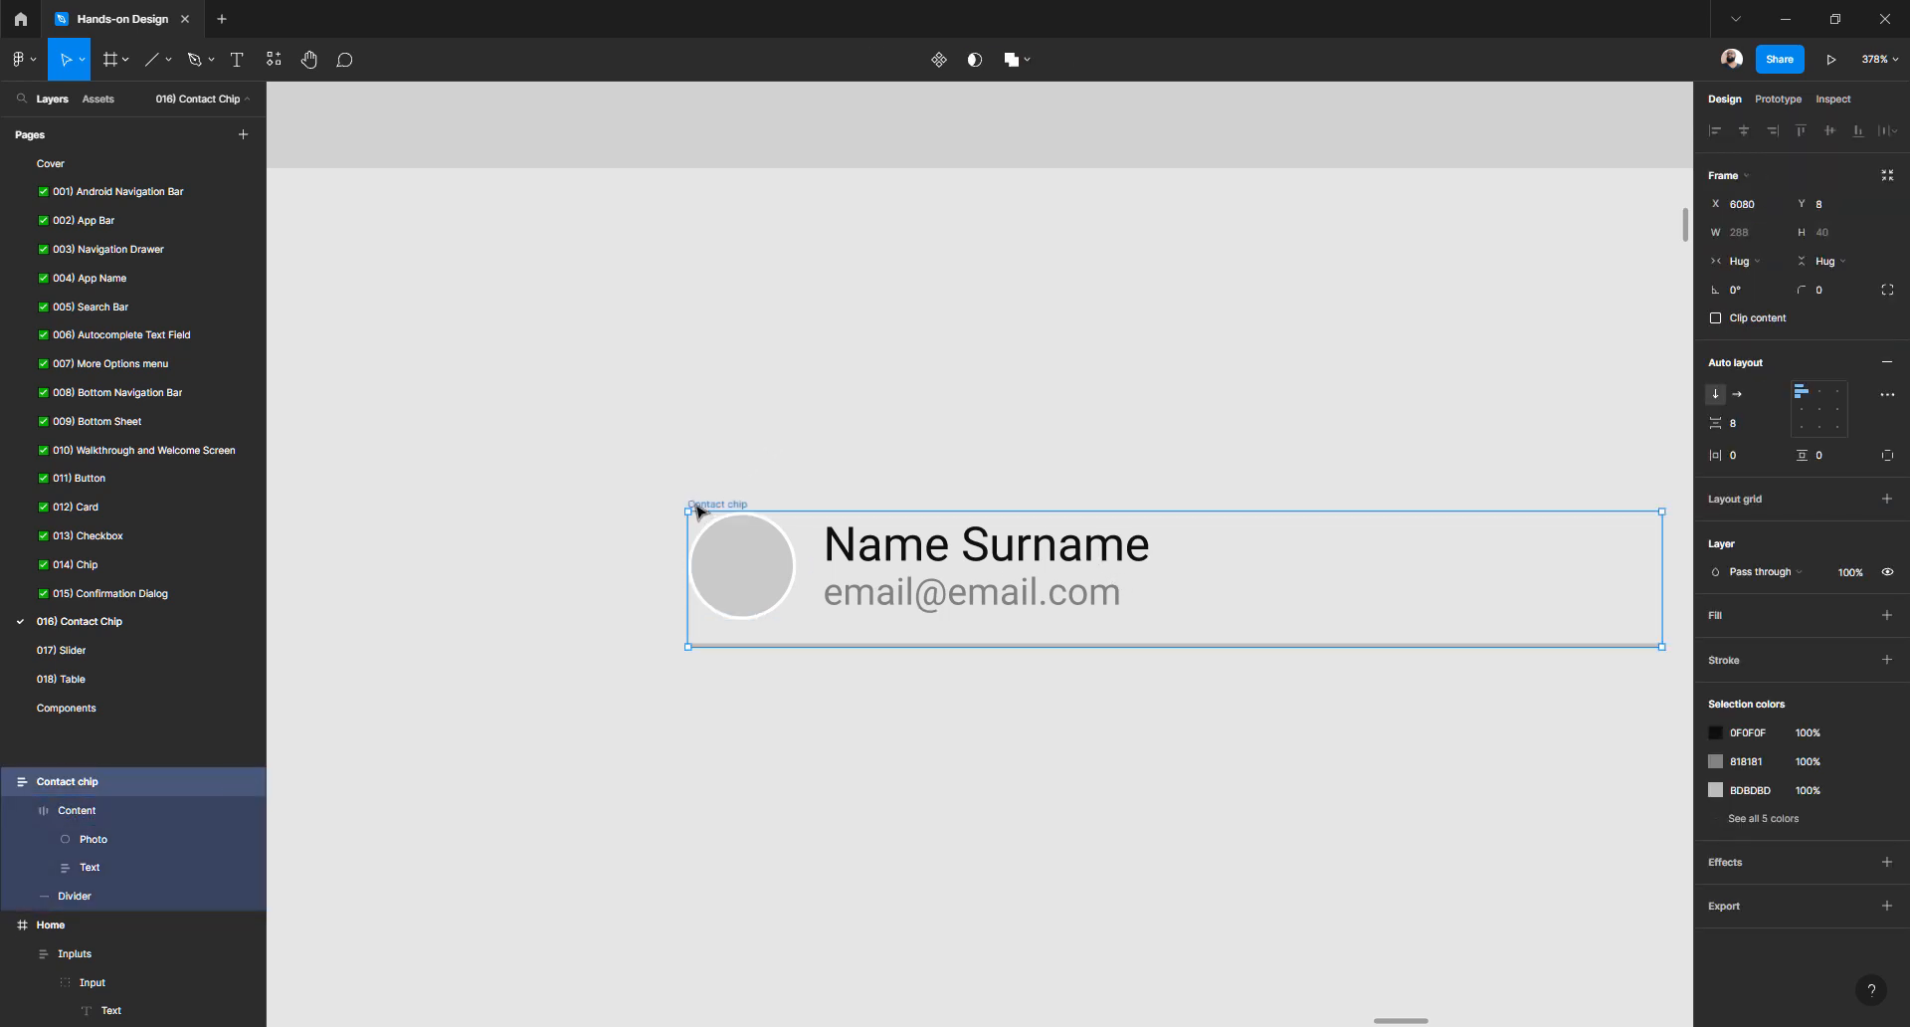
{"action": "left_click", "coordinate": [1820, 416]}
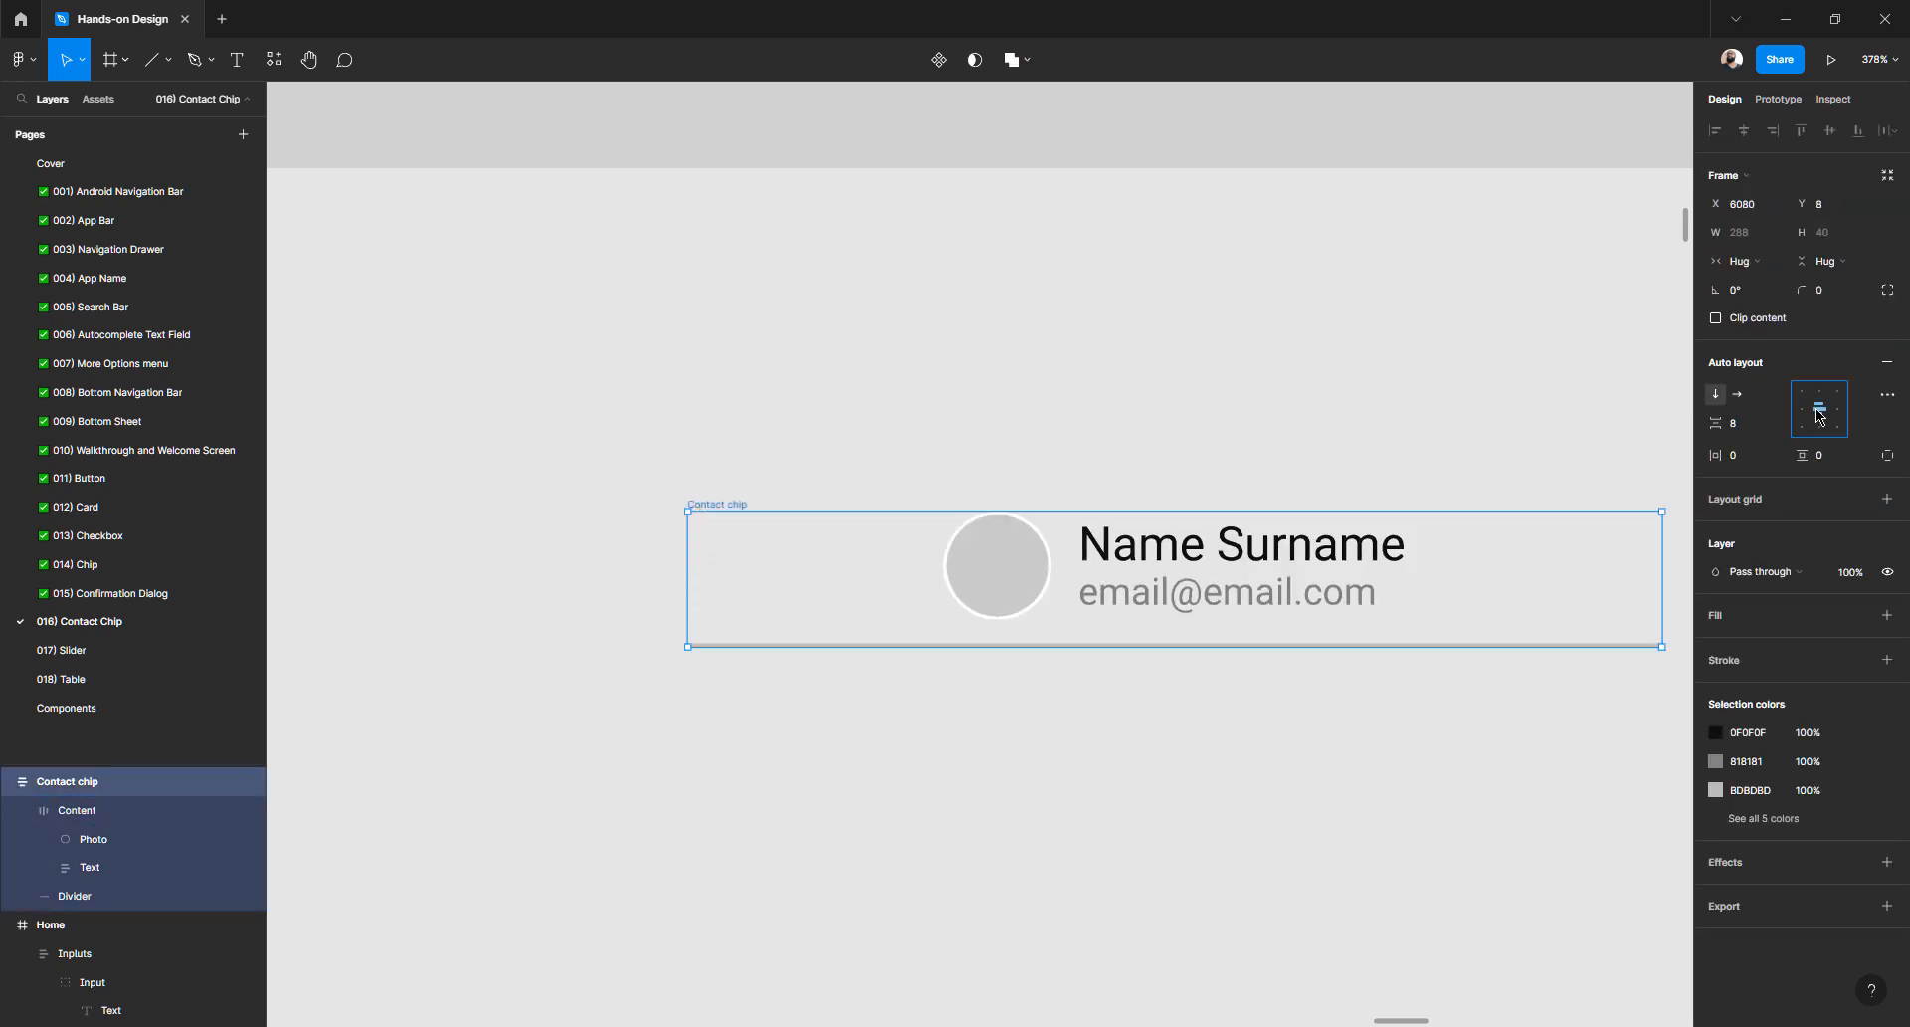
{"action": "left_click", "coordinate": [1330, 730]}
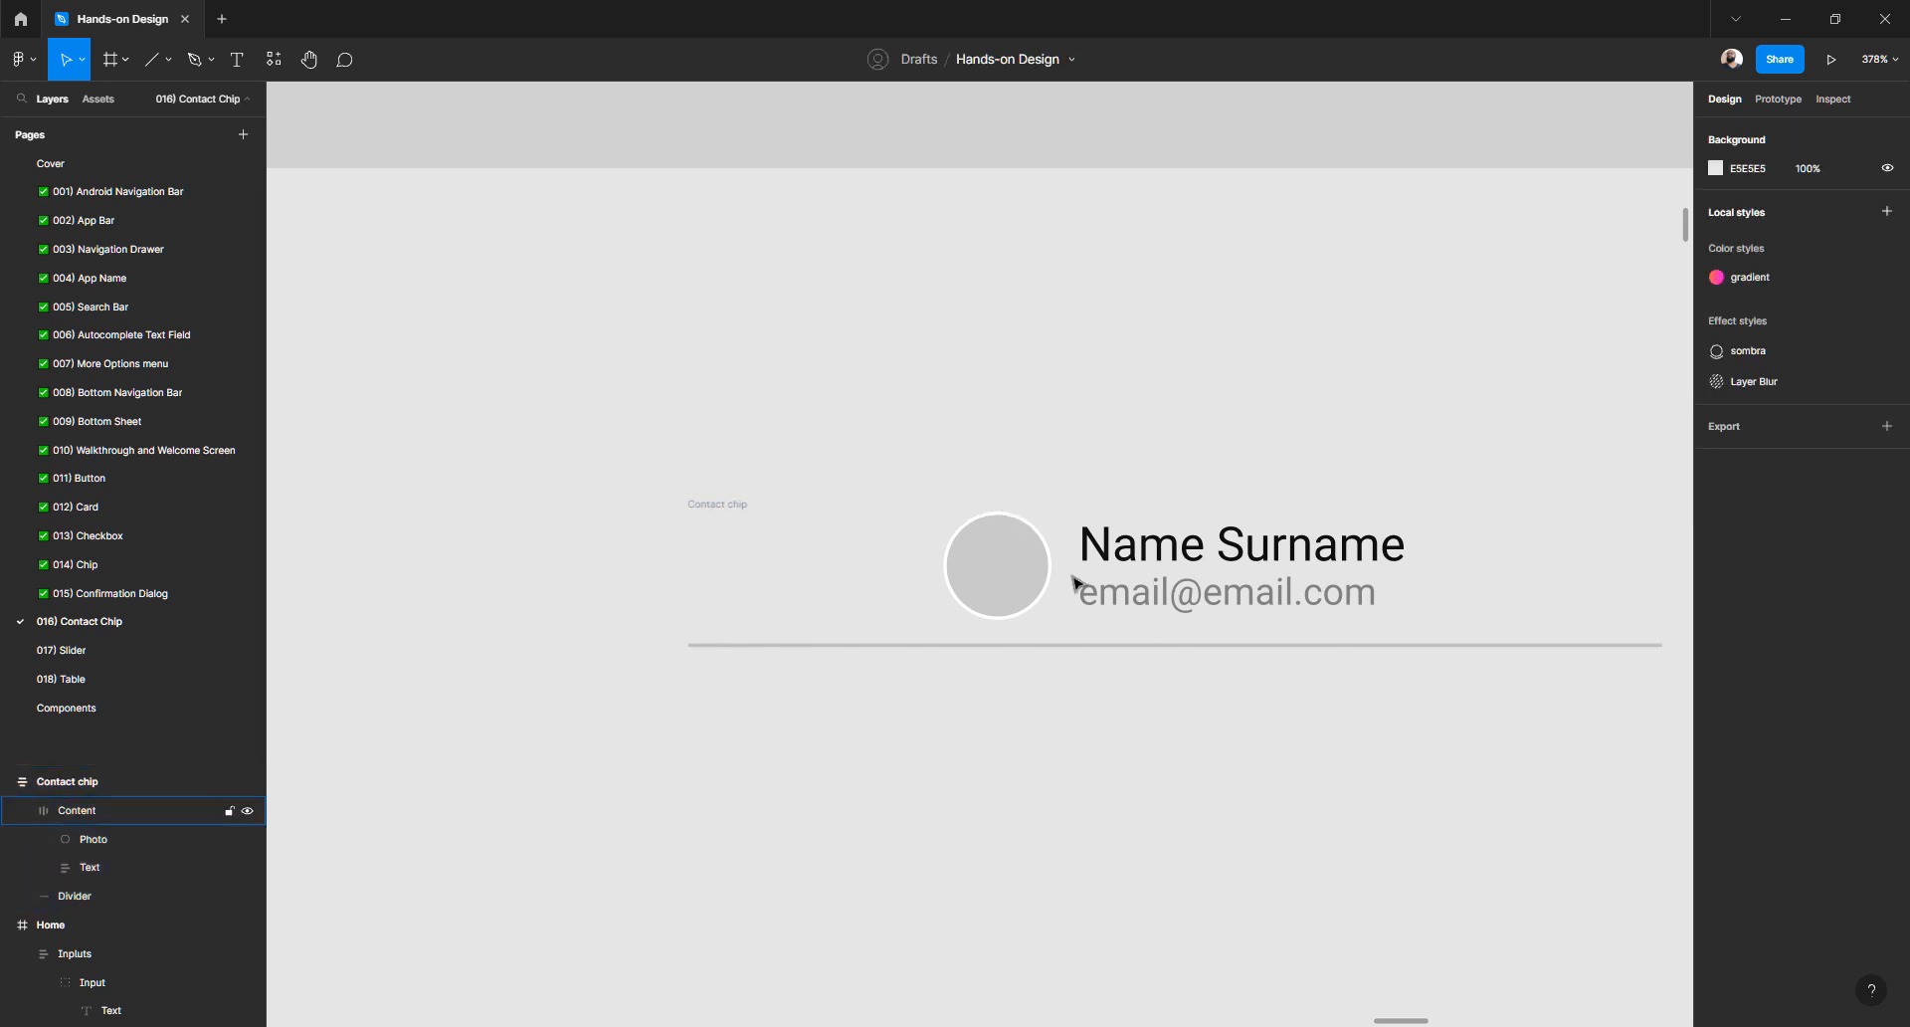
{"action": "left_click", "coordinate": [1035, 582]}
{"action": "left_click", "coordinate": [1420, 734]}
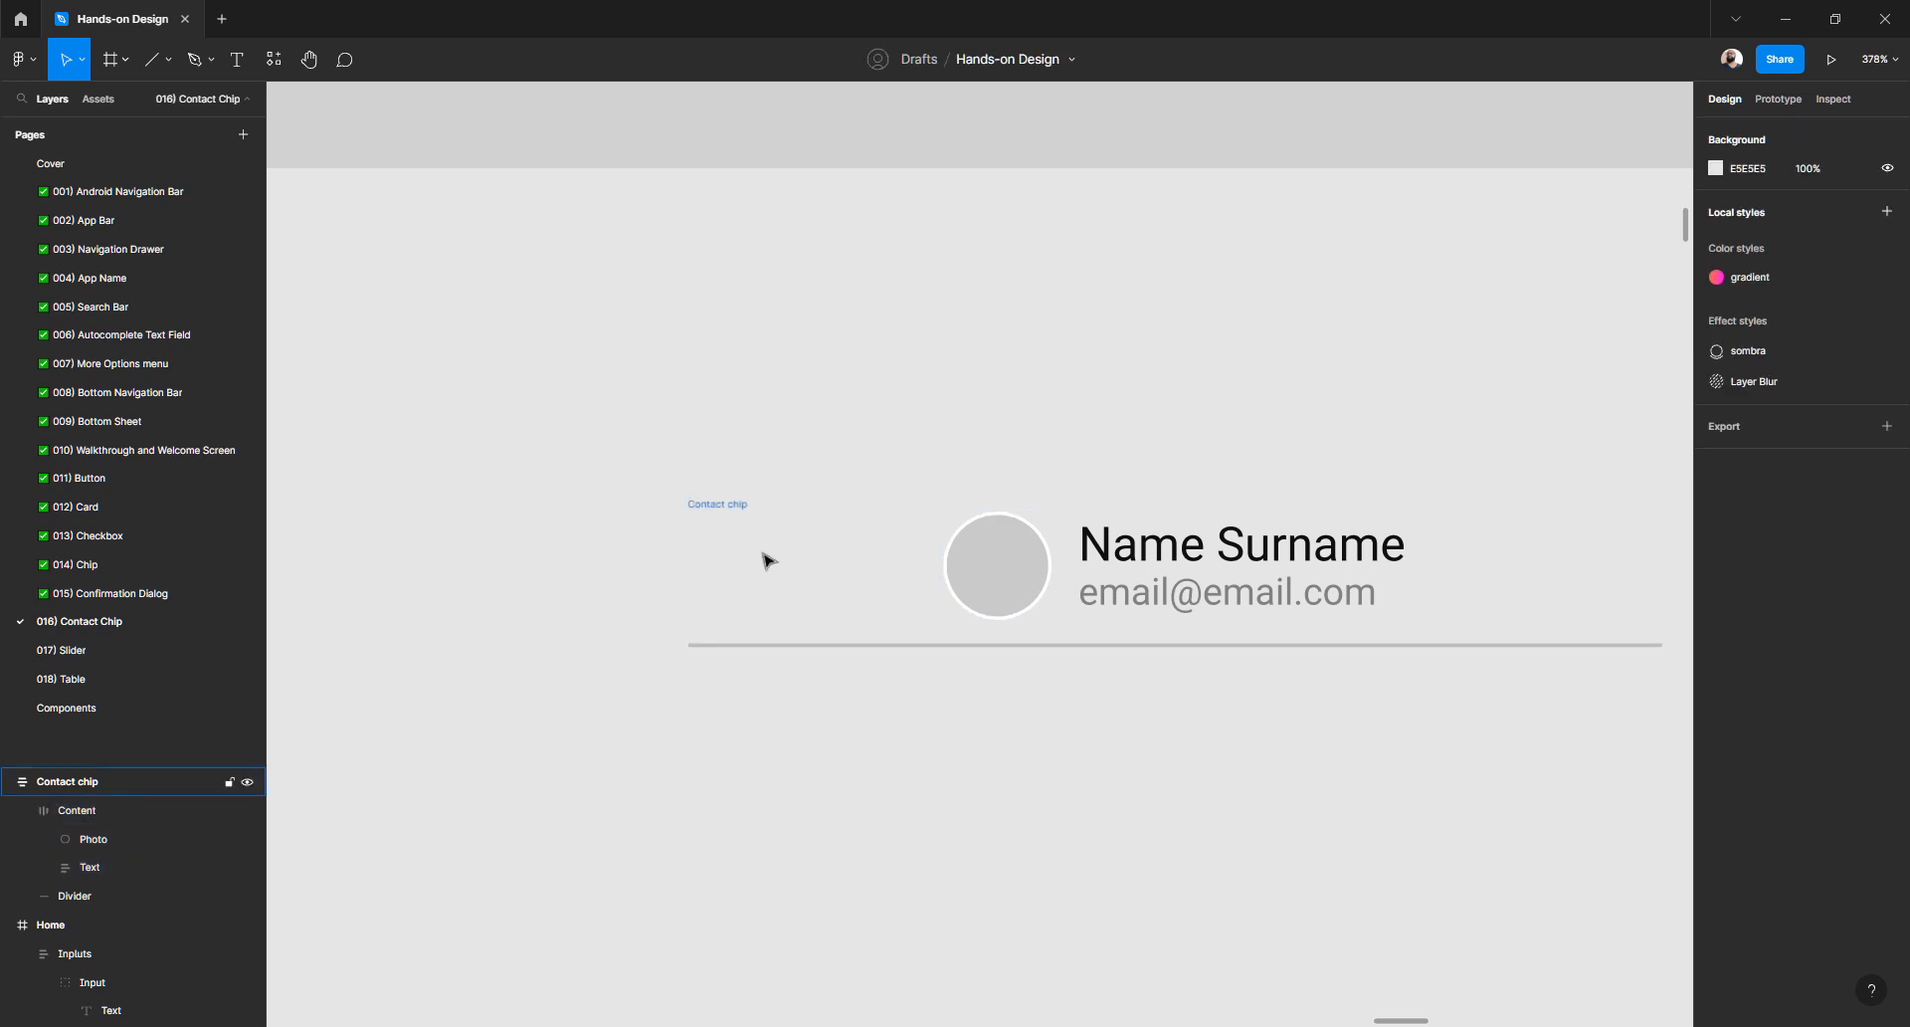
{"action": "left_click", "coordinate": [714, 508]}
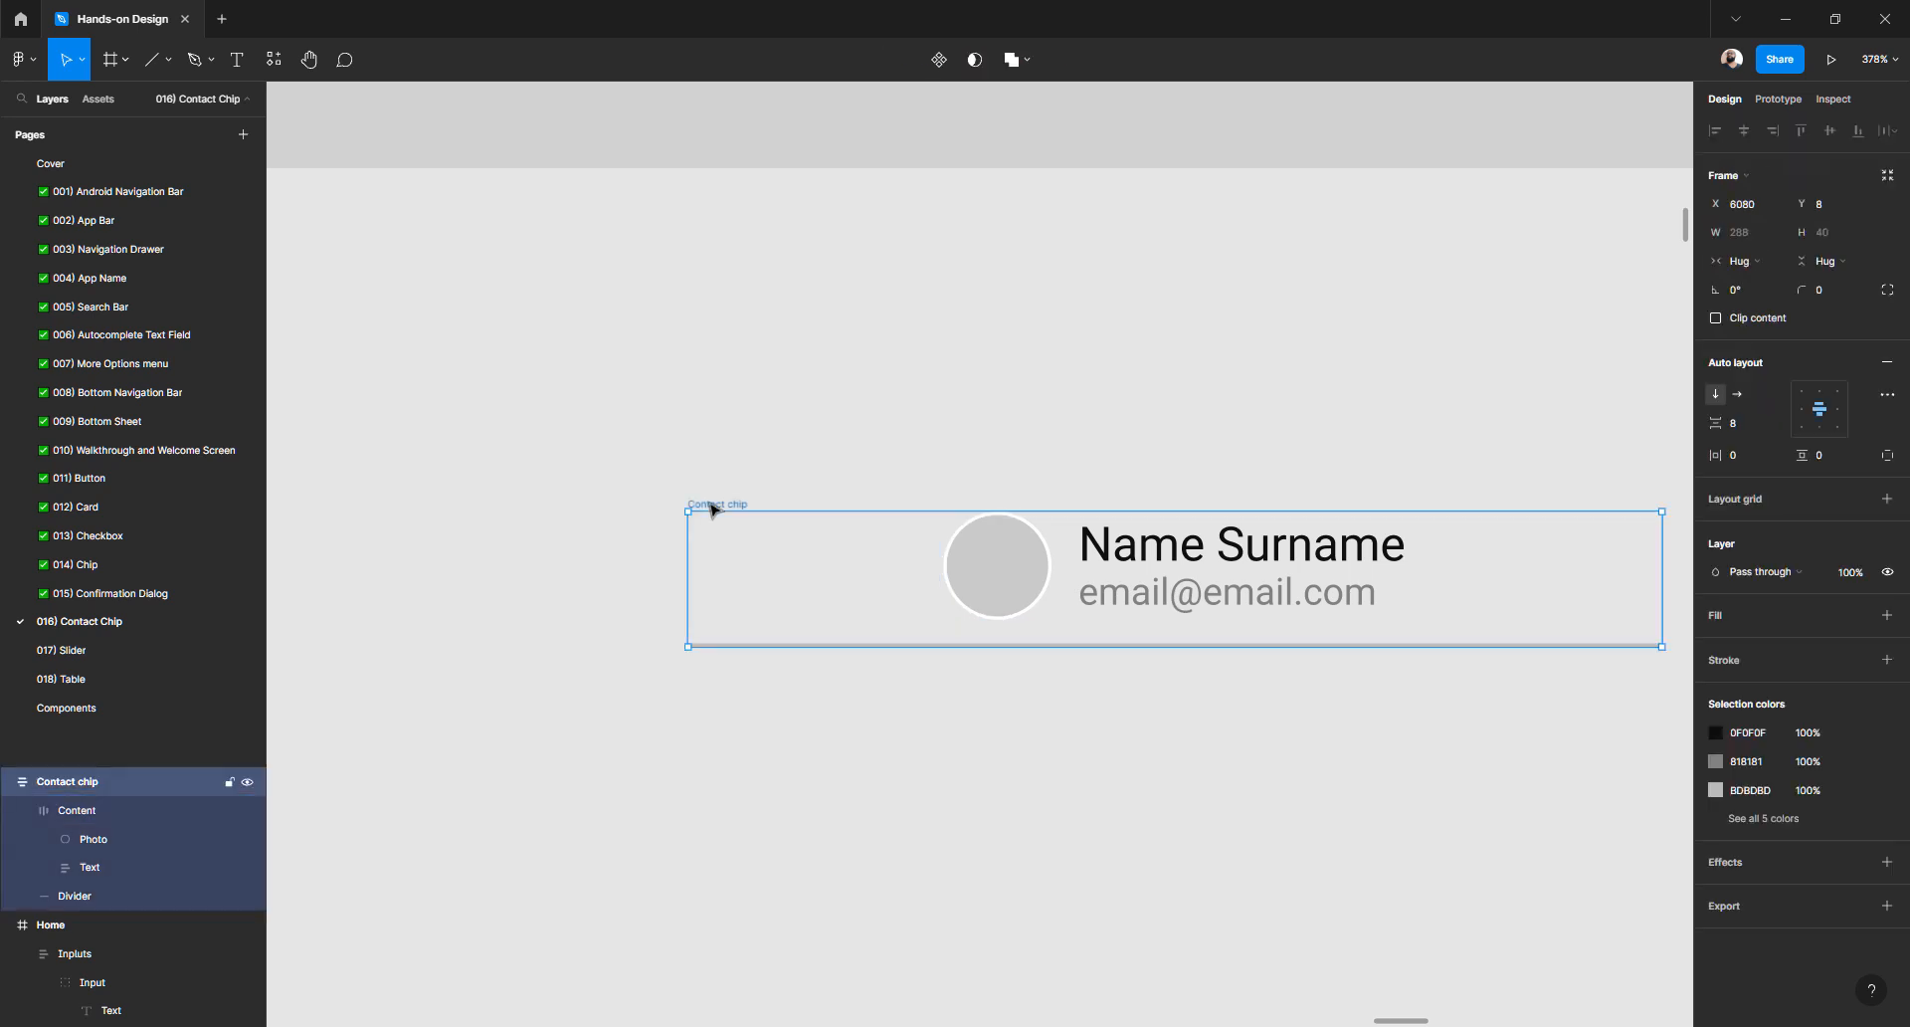
{"action": "left_click", "coordinate": [1806, 402]}
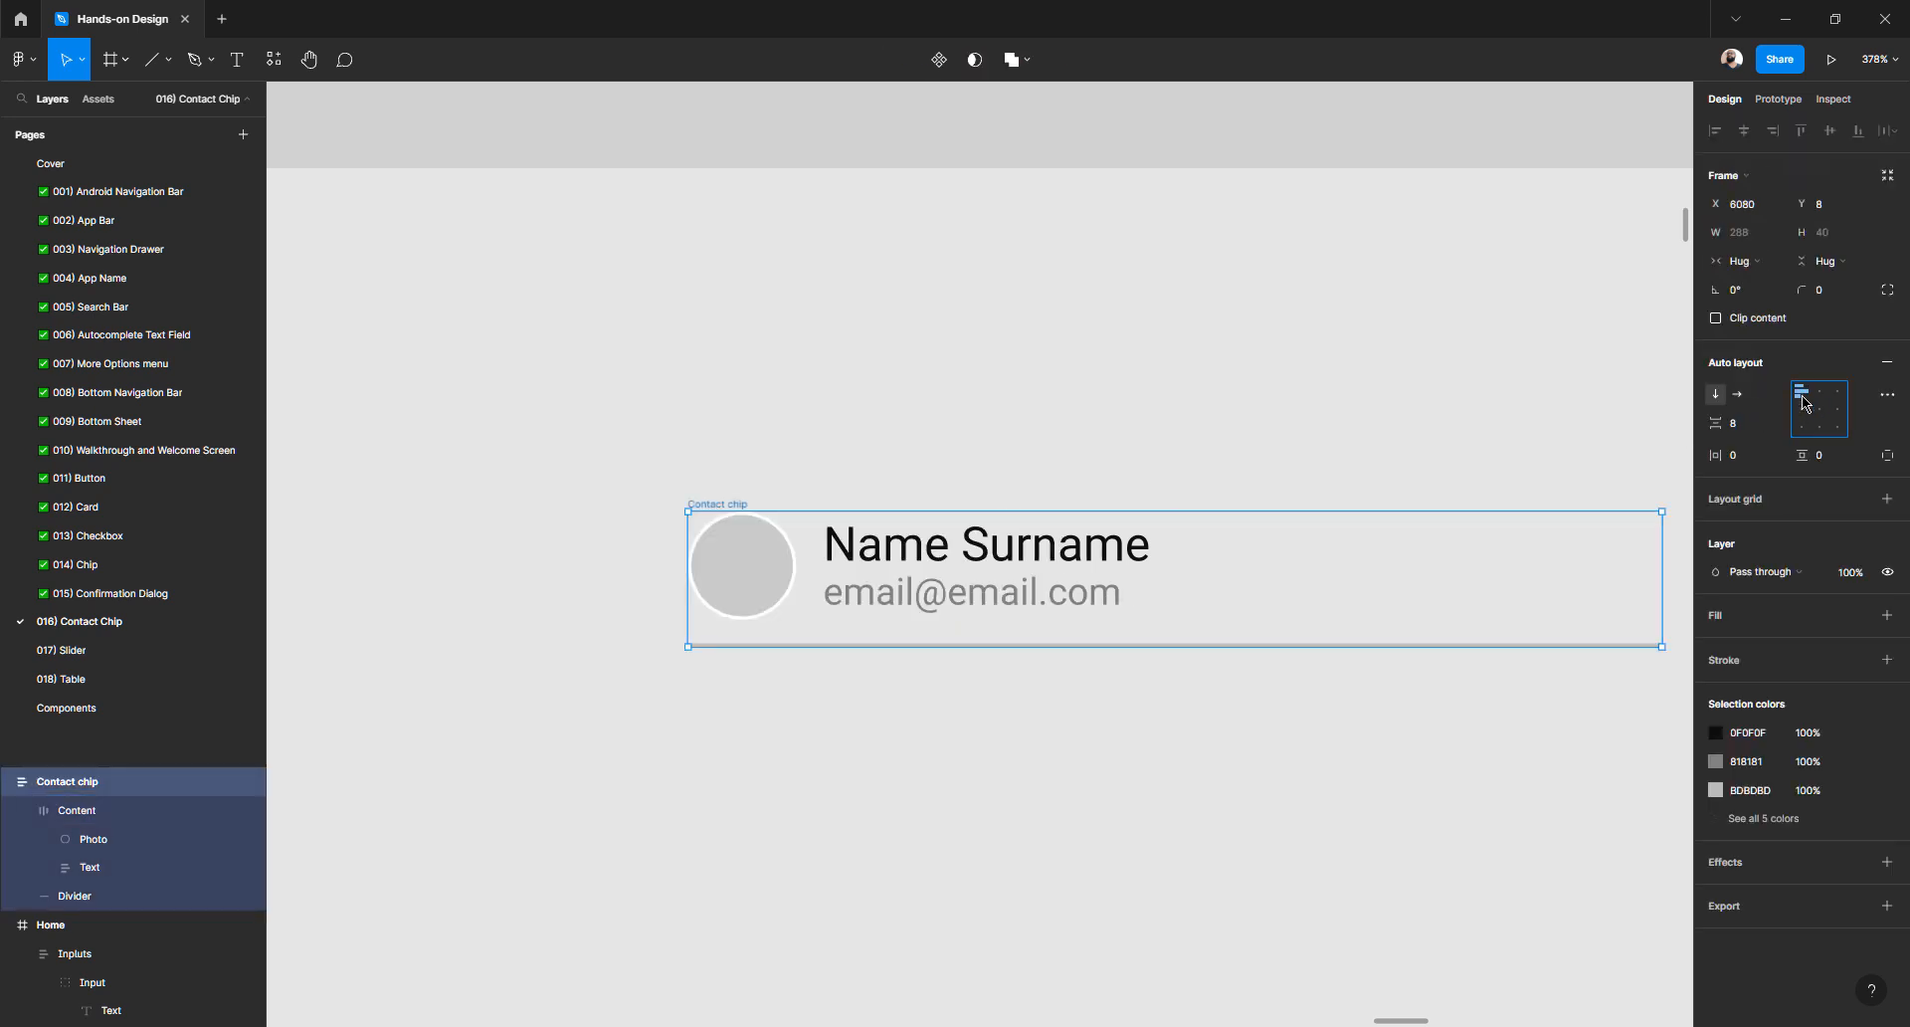
{"action": "left_click", "coordinate": [1367, 742]}
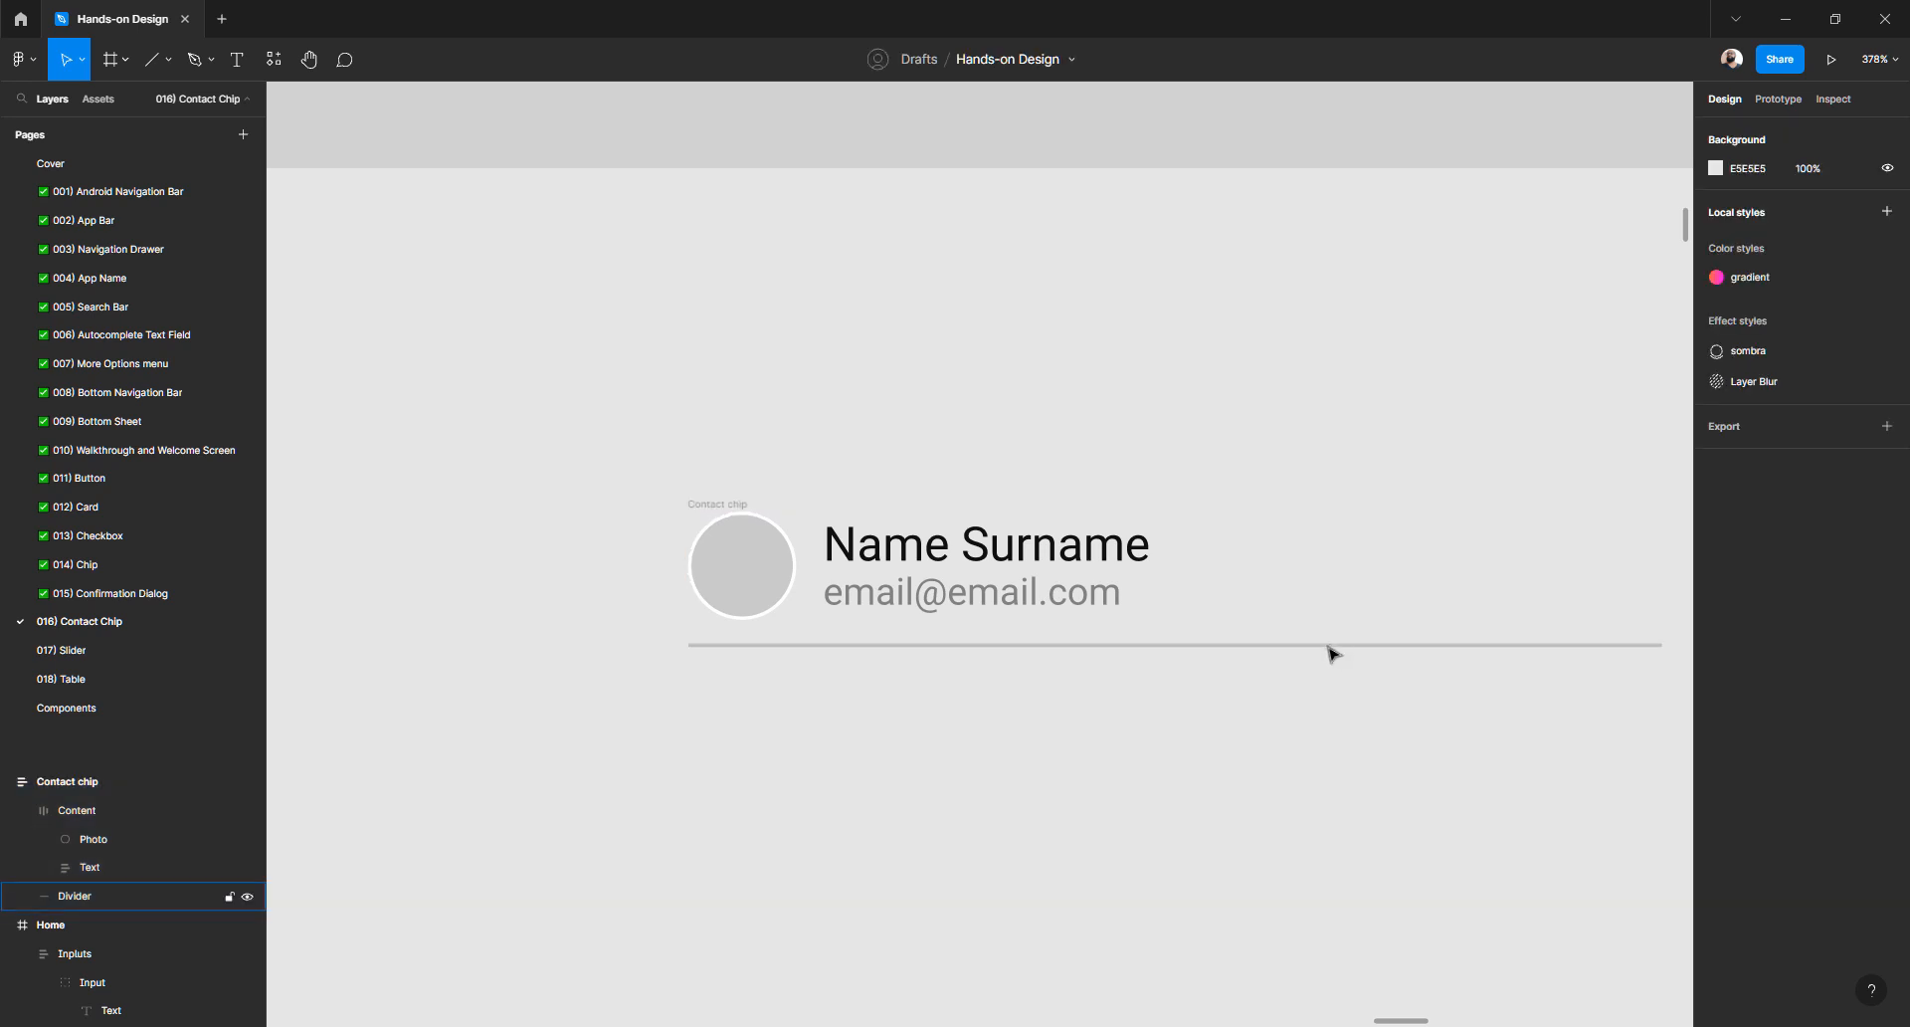
- Set the Divider's horizontal resizing to Fill container
{"action": "left_click", "coordinate": [1333, 647]}
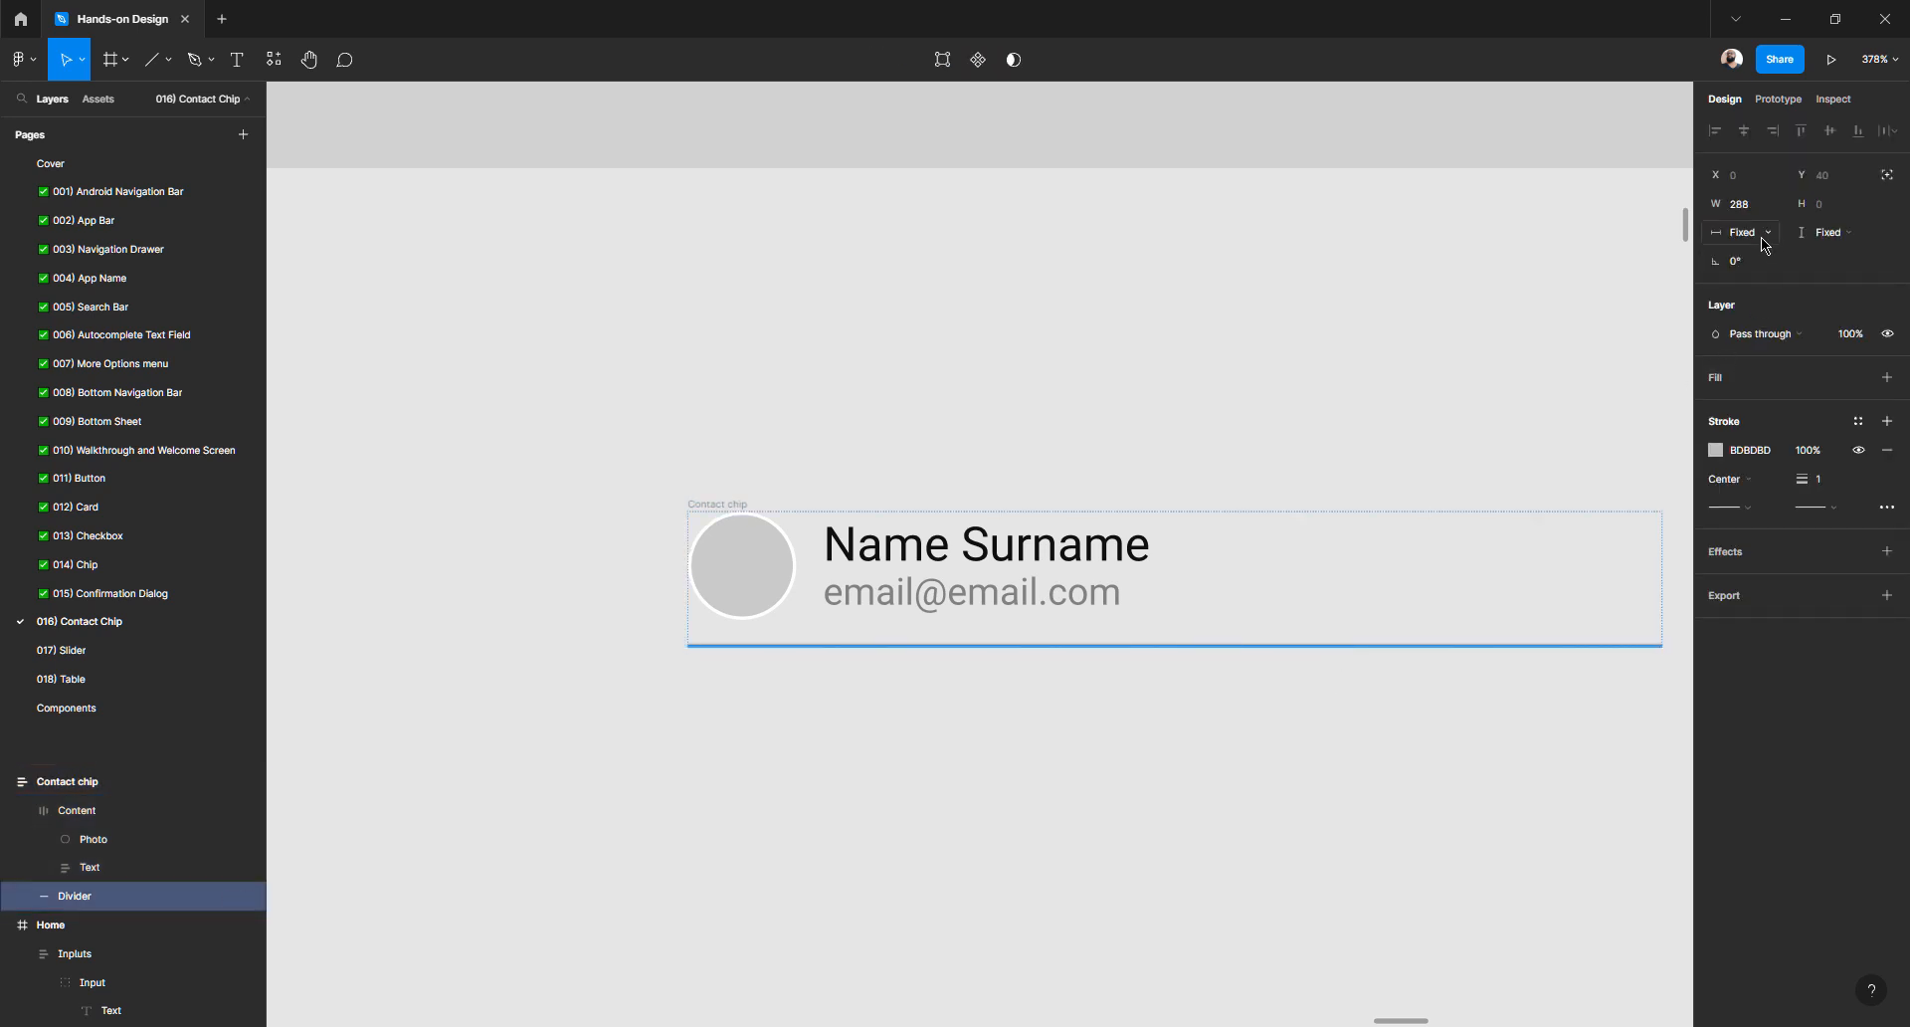
{"action": "left_click", "coordinate": [1323, 766]}
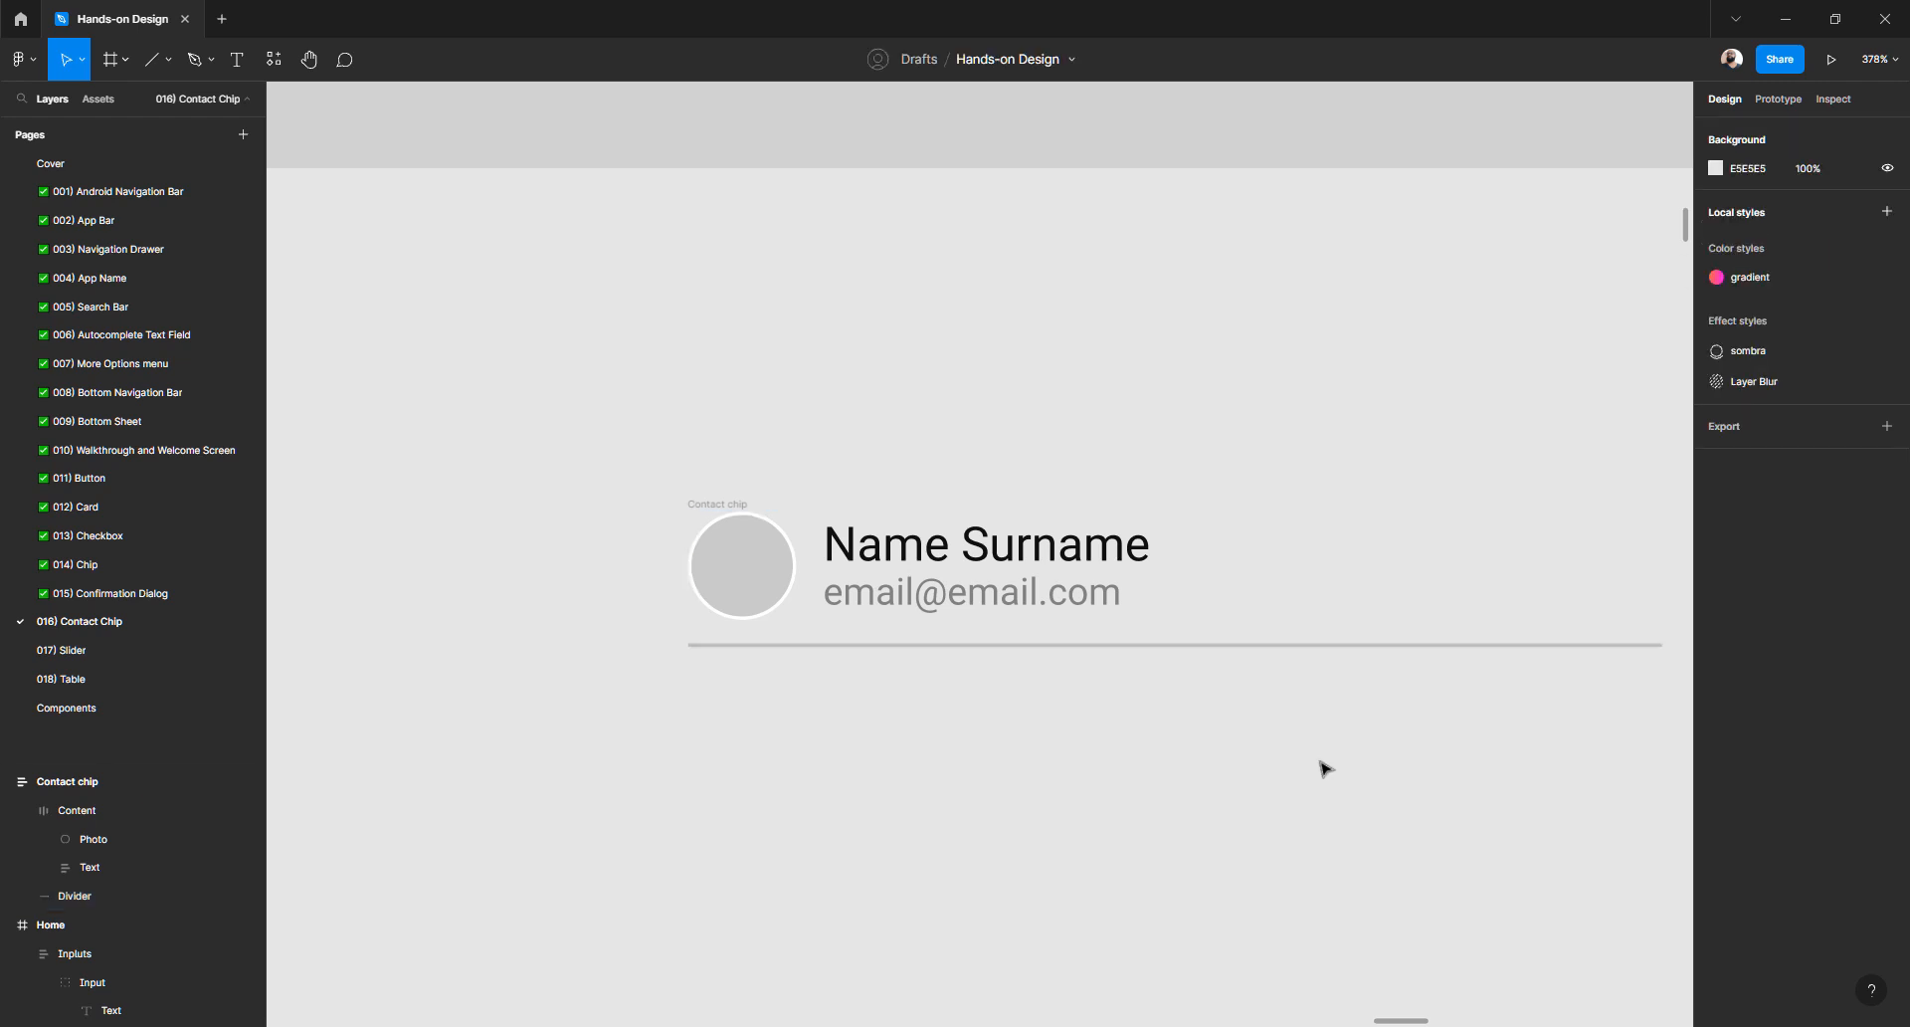
{"action": "left_click", "coordinate": [1264, 647]}
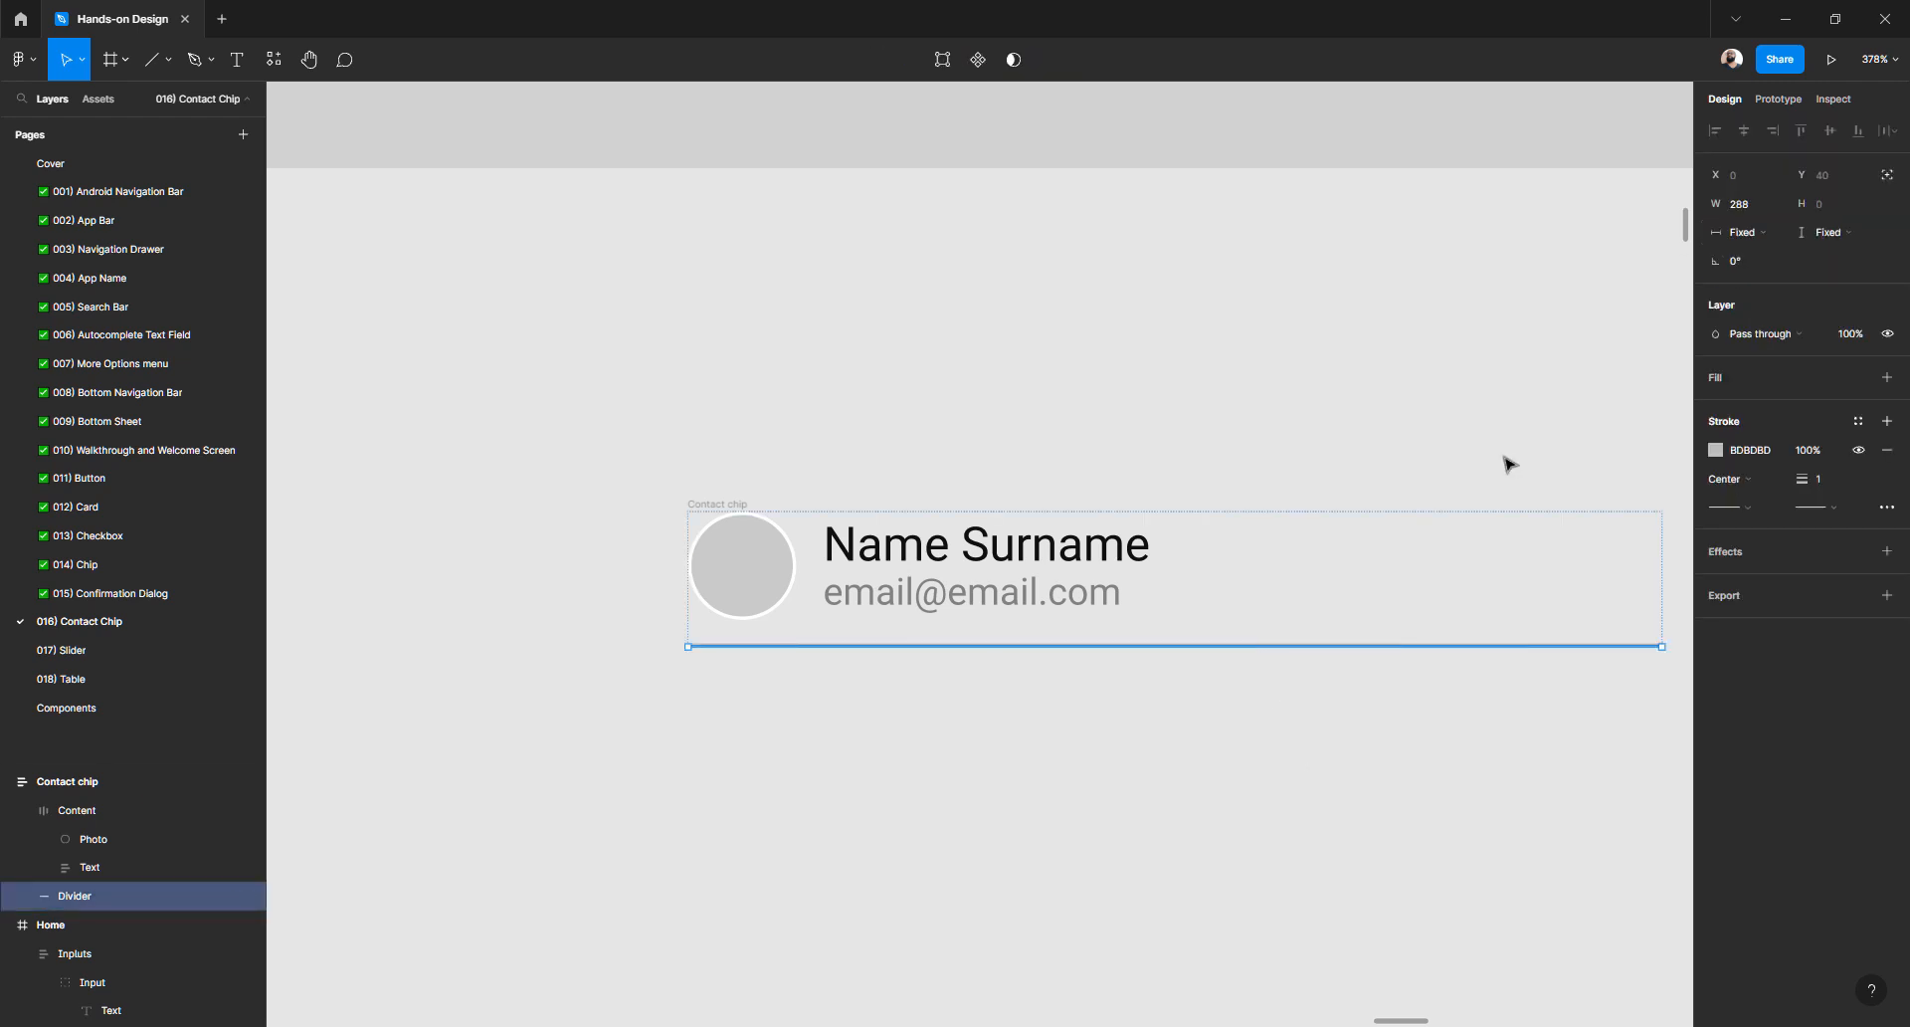
{"action": "left_click", "coordinate": [1743, 233]}
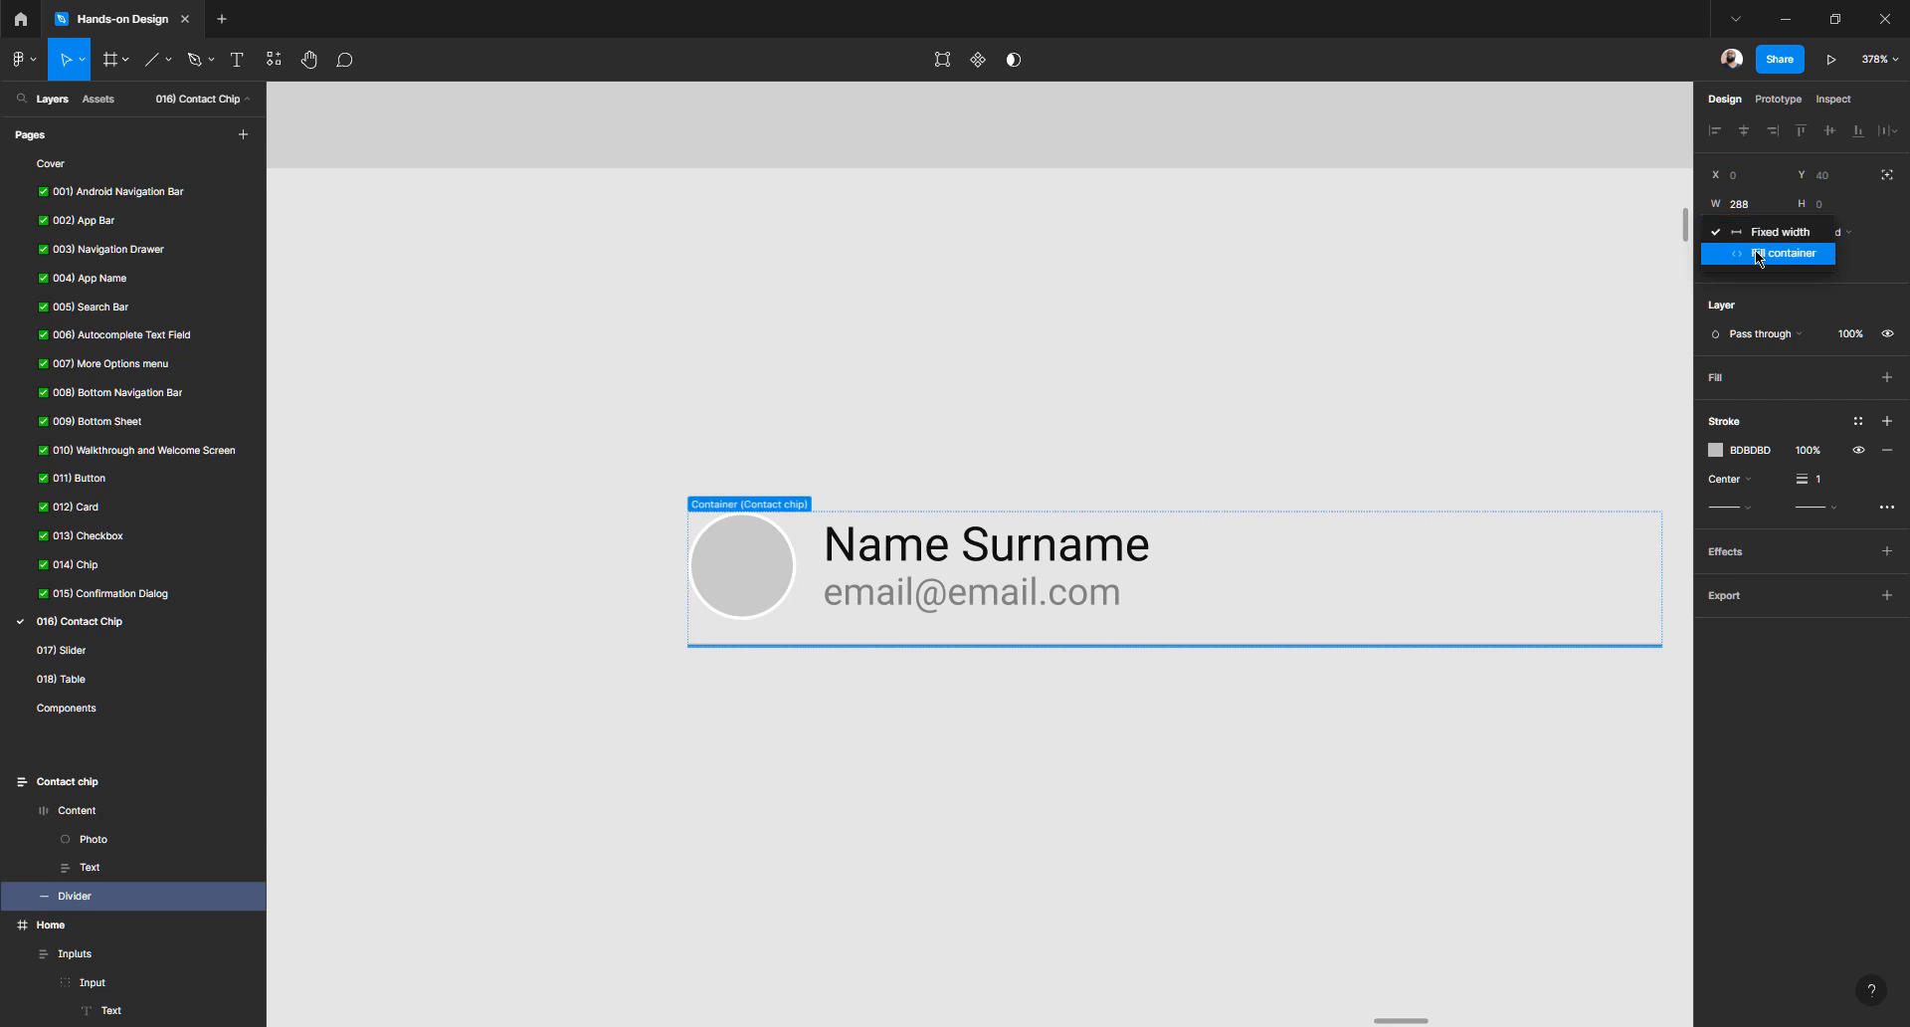
{"action": "left_click", "coordinate": [1759, 255]}
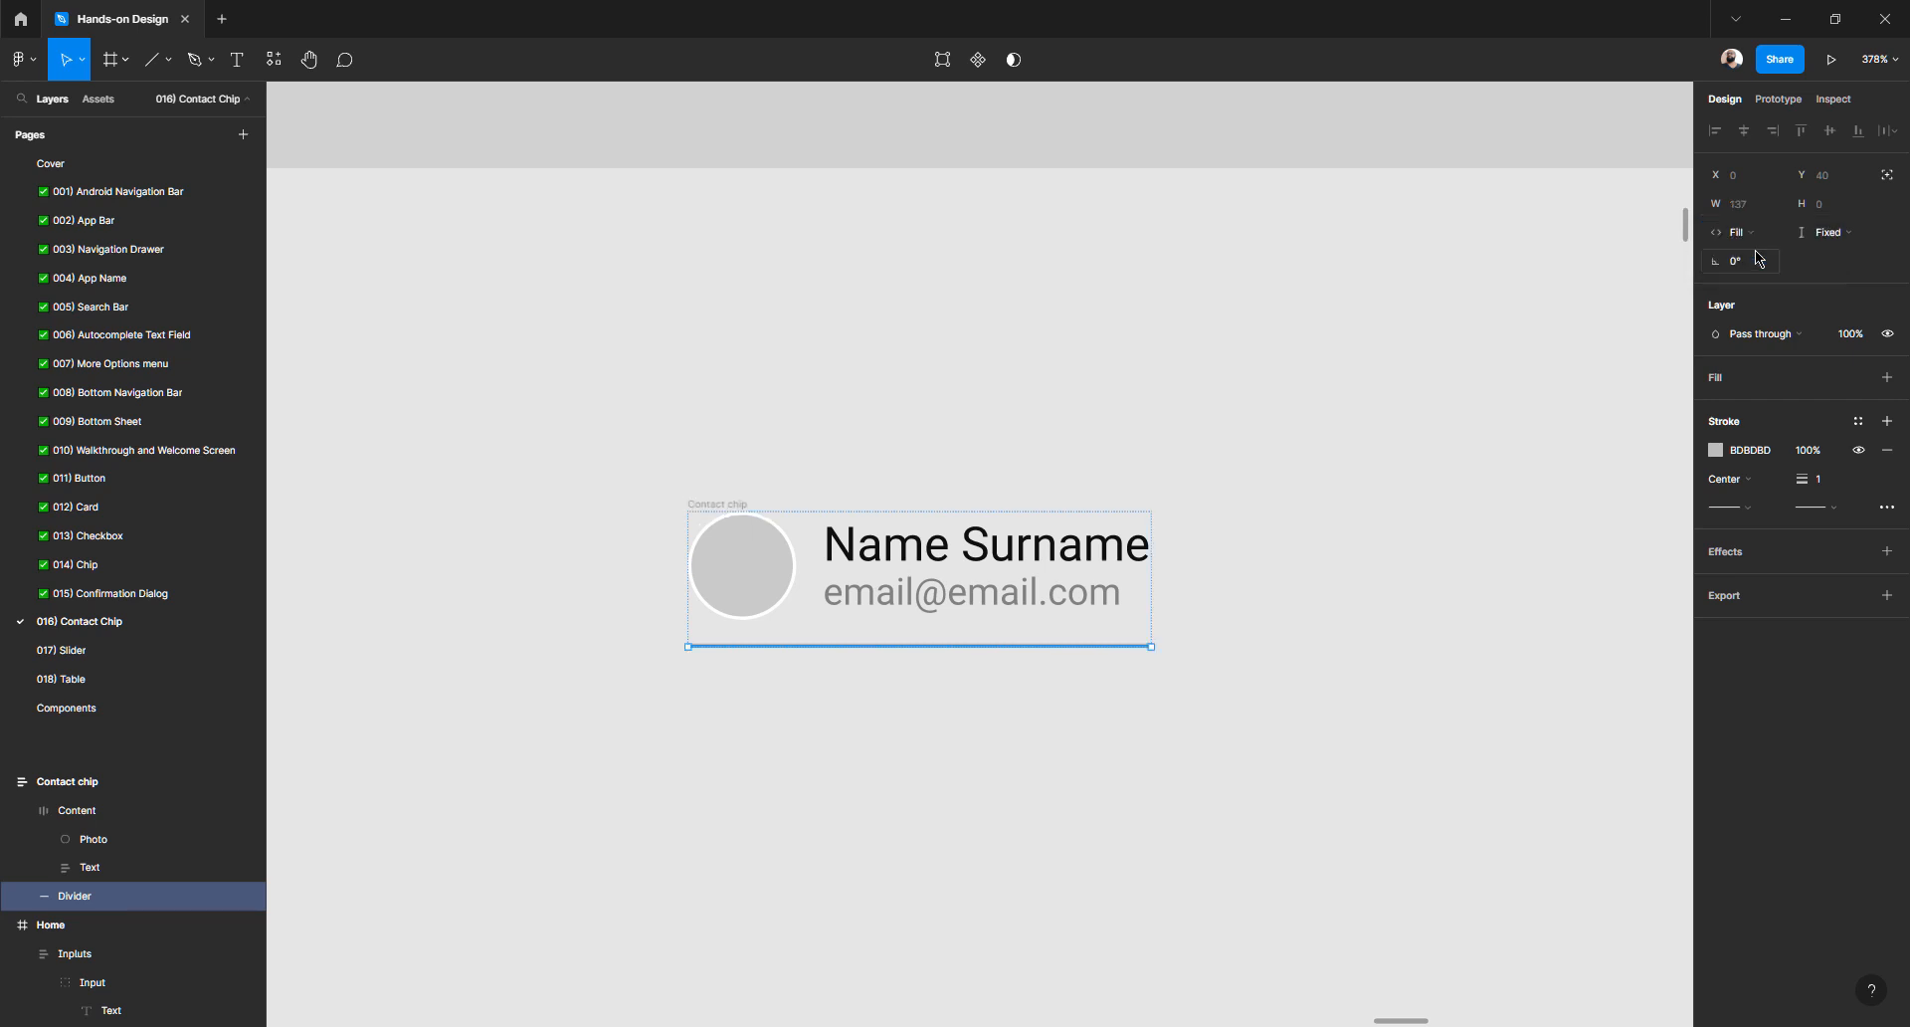
{"action": "left_click", "coordinate": [1323, 553]}
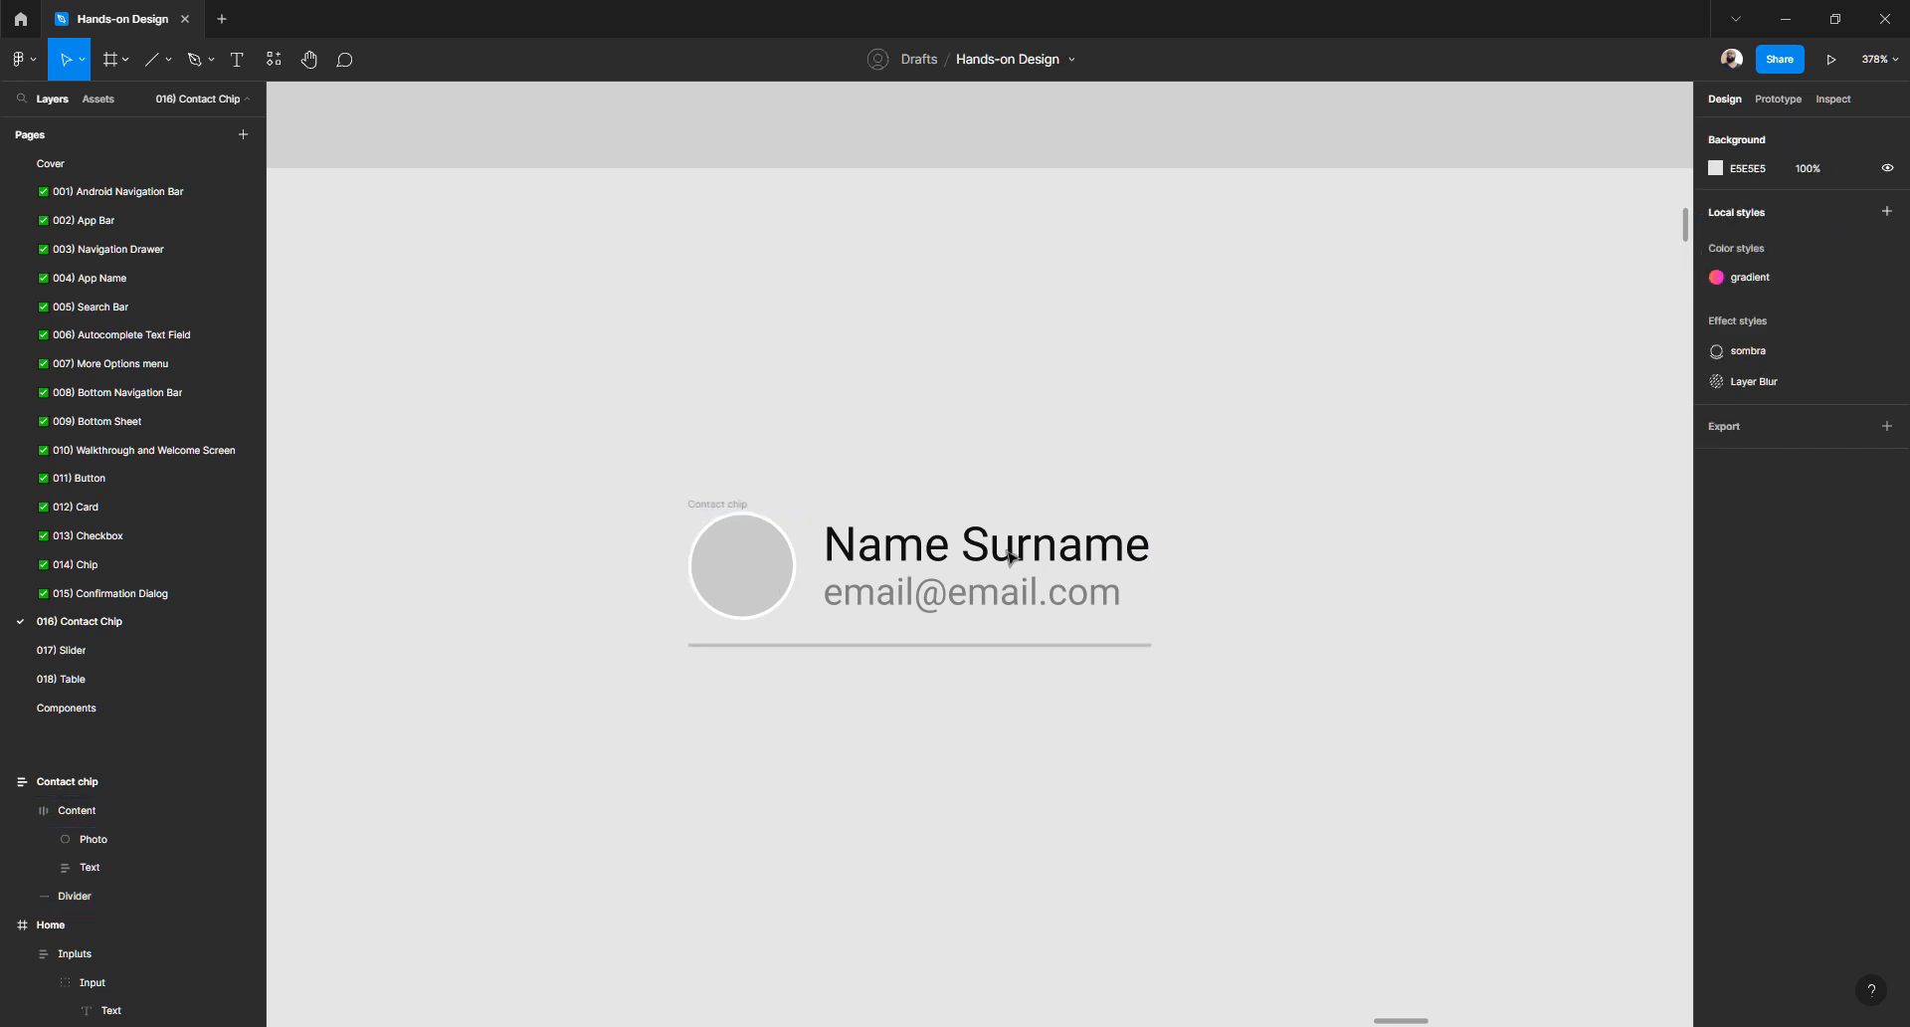
- Test the divider by typing long text into the name, then undo to restore Name Surname
{"action": "double_click", "coordinate": [1053, 548]}
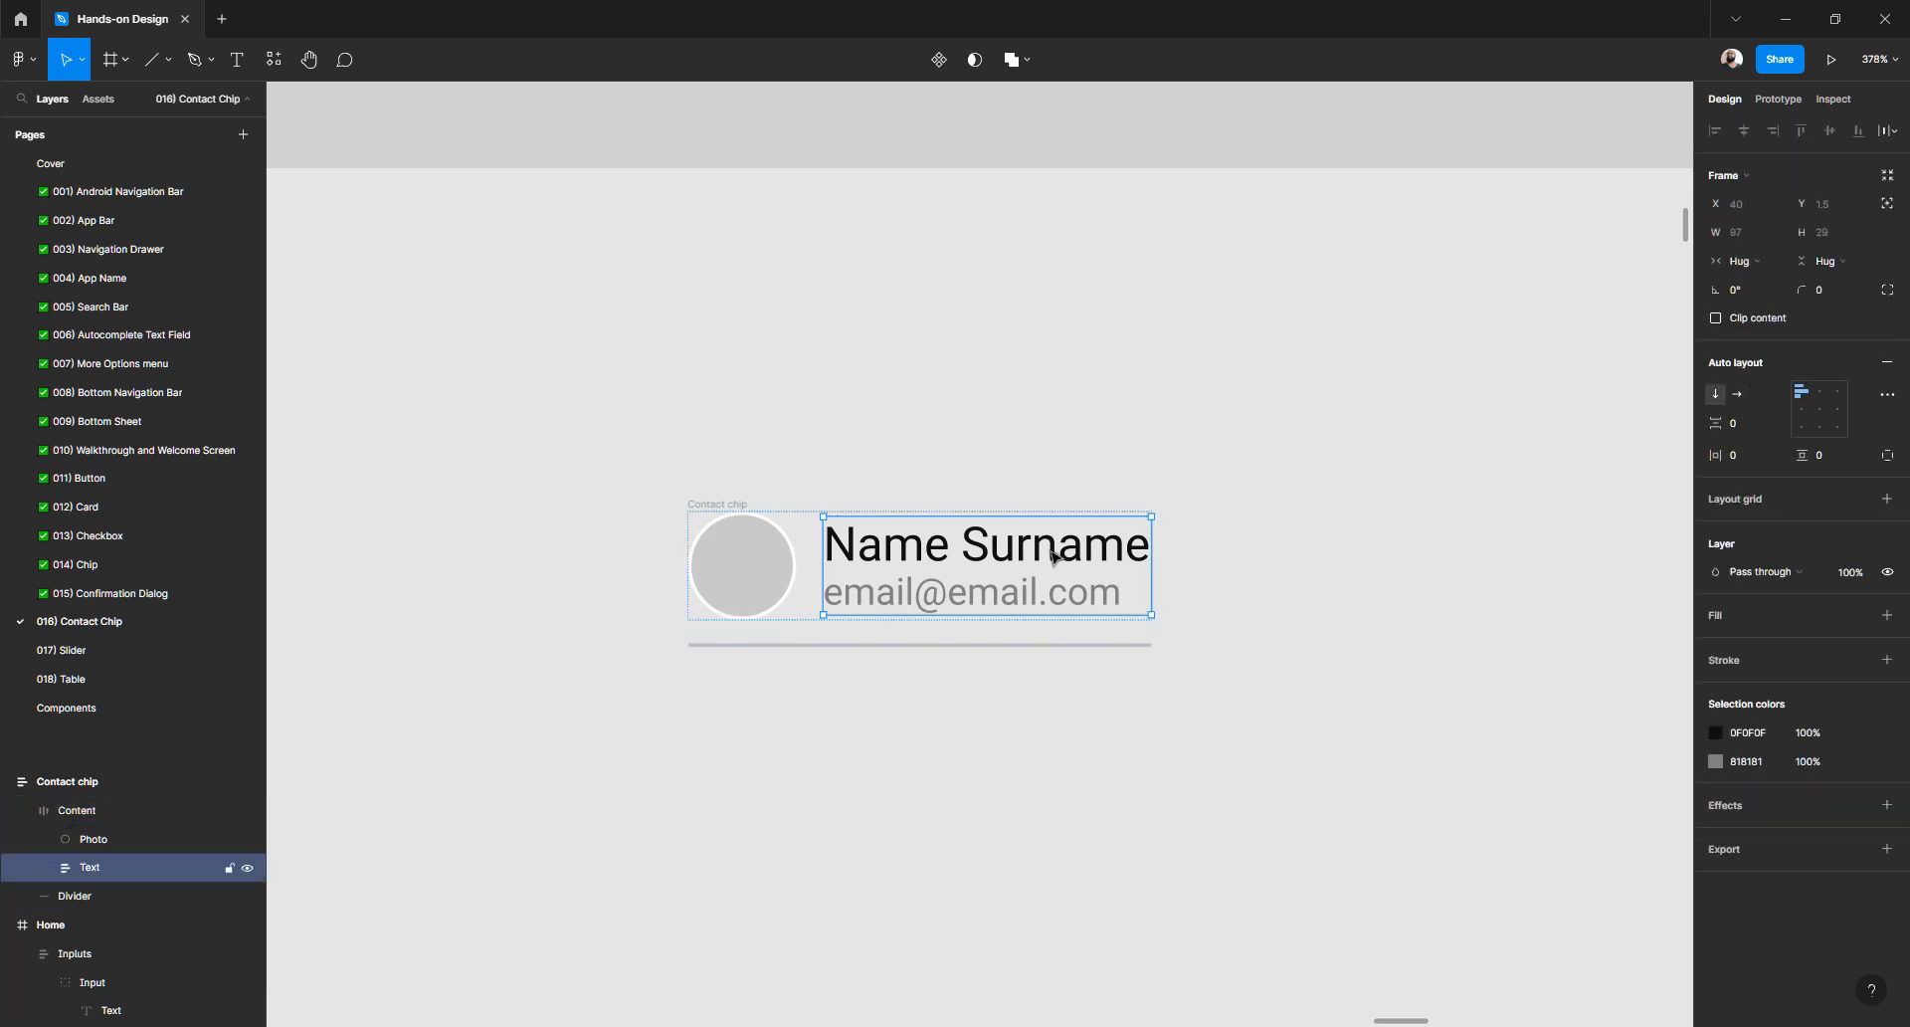
{"action": "double_click", "coordinate": [1054, 553]}
{"action": "type", "text": "adsfasdfasdfasdfasfasfasdf"}
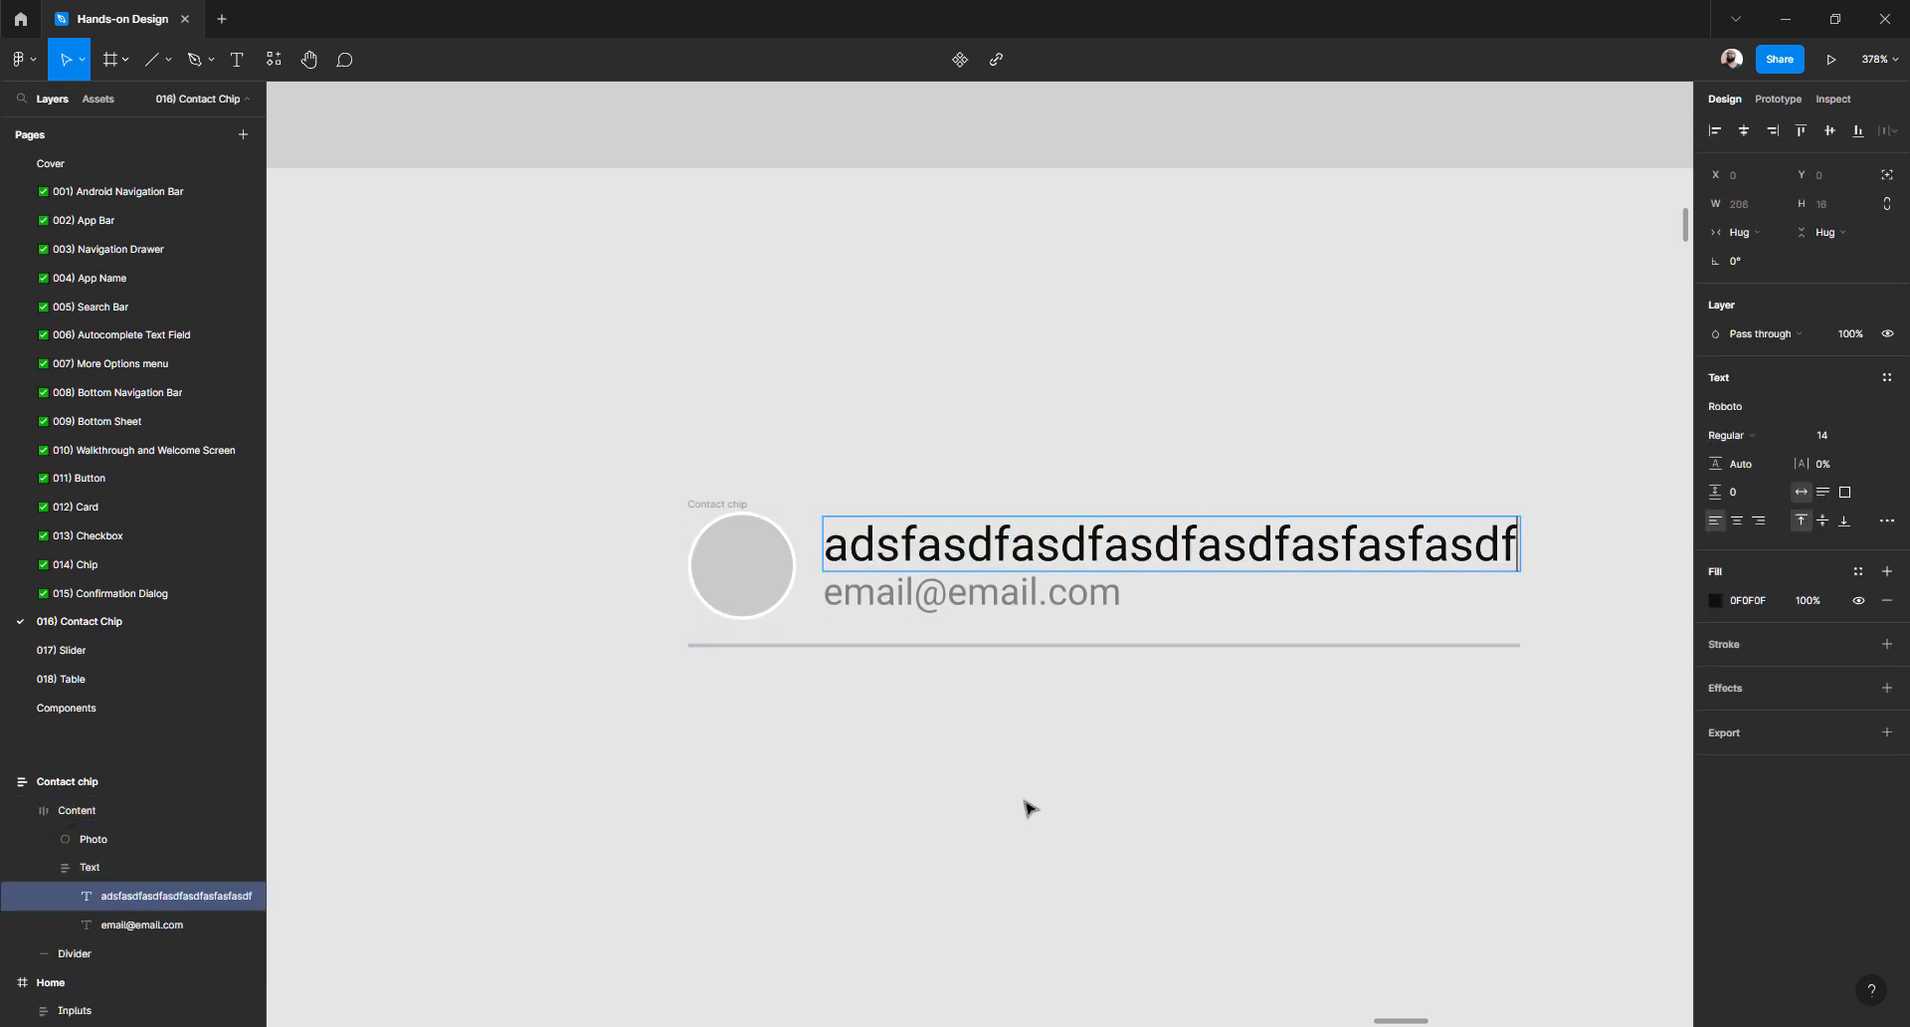
{"action": "key", "text": "ctrl+z"}
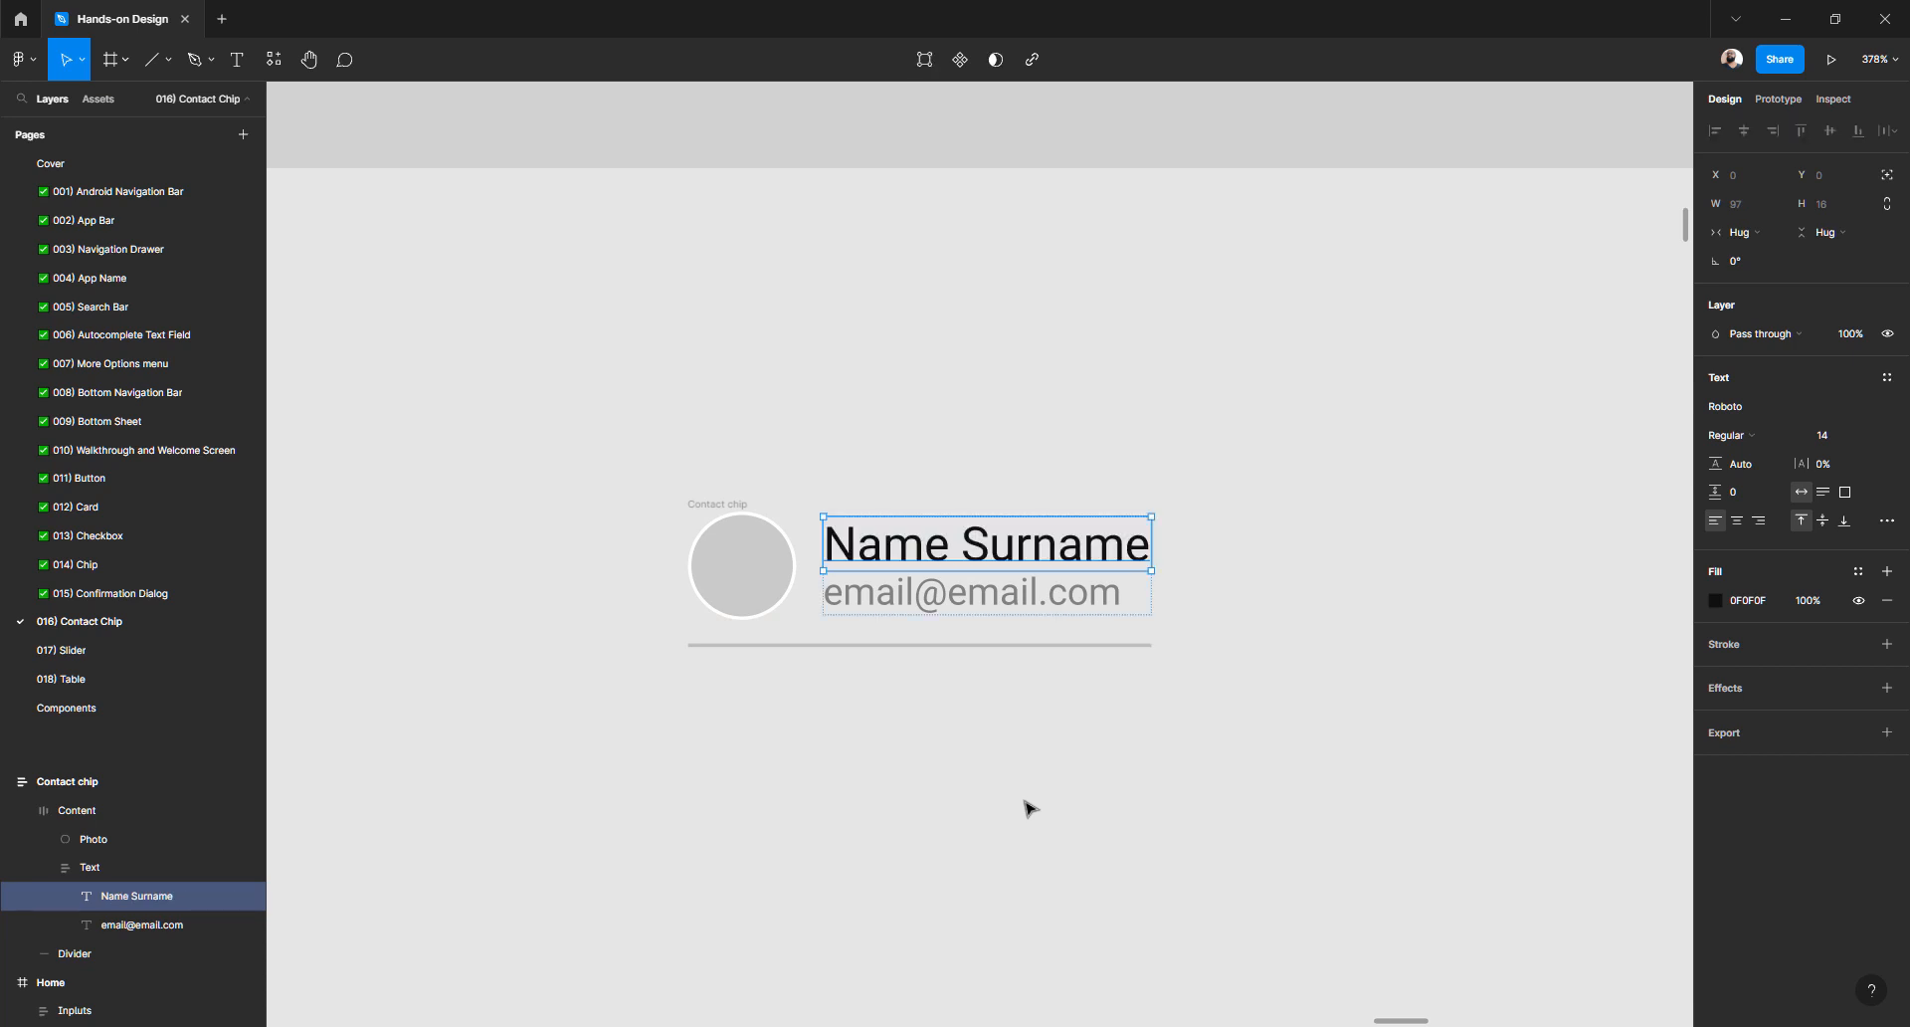
- Switch the Divider's horizontal resizing back to Fixed width
{"action": "left_click", "coordinate": [1025, 805]}
{"action": "scroll", "coordinate": [904, 786], "scroll_direction": "down", "scroll_amount": 4}
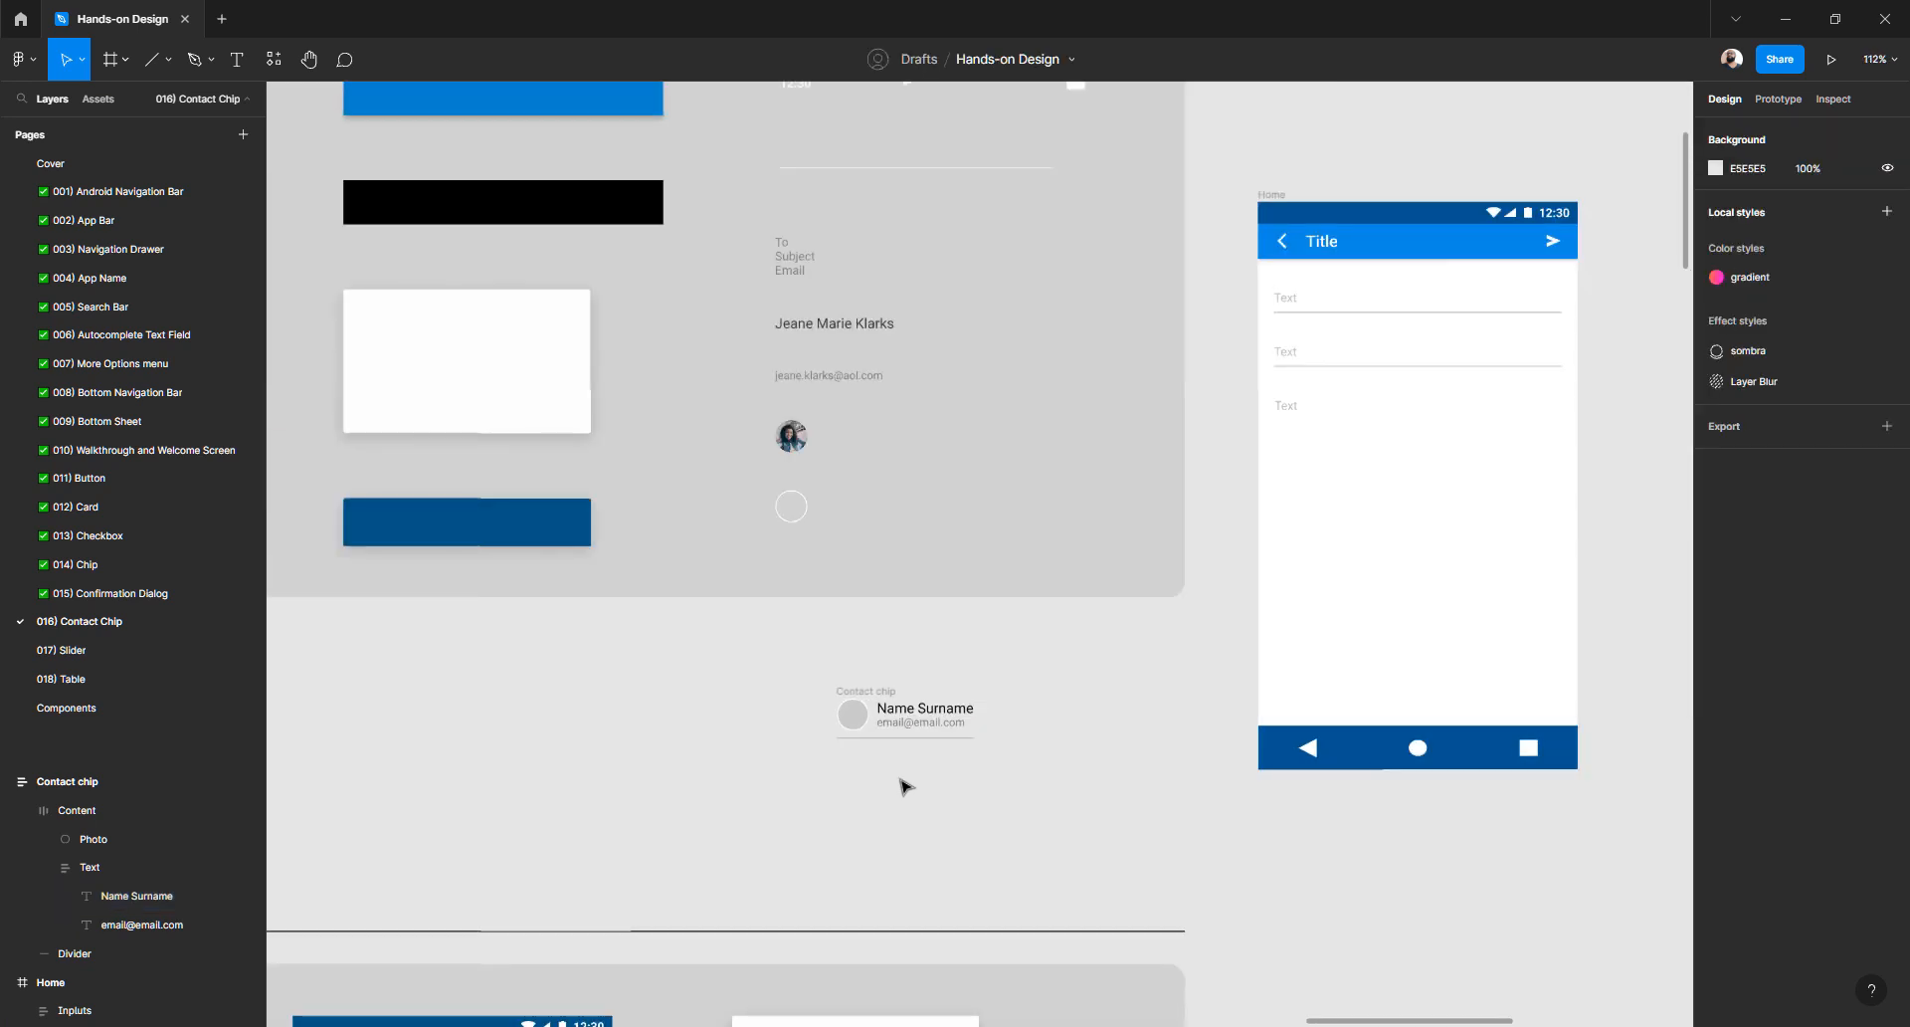
{"action": "scroll", "coordinate": [903, 786], "scroll_direction": "down", "scroll_amount": 5}
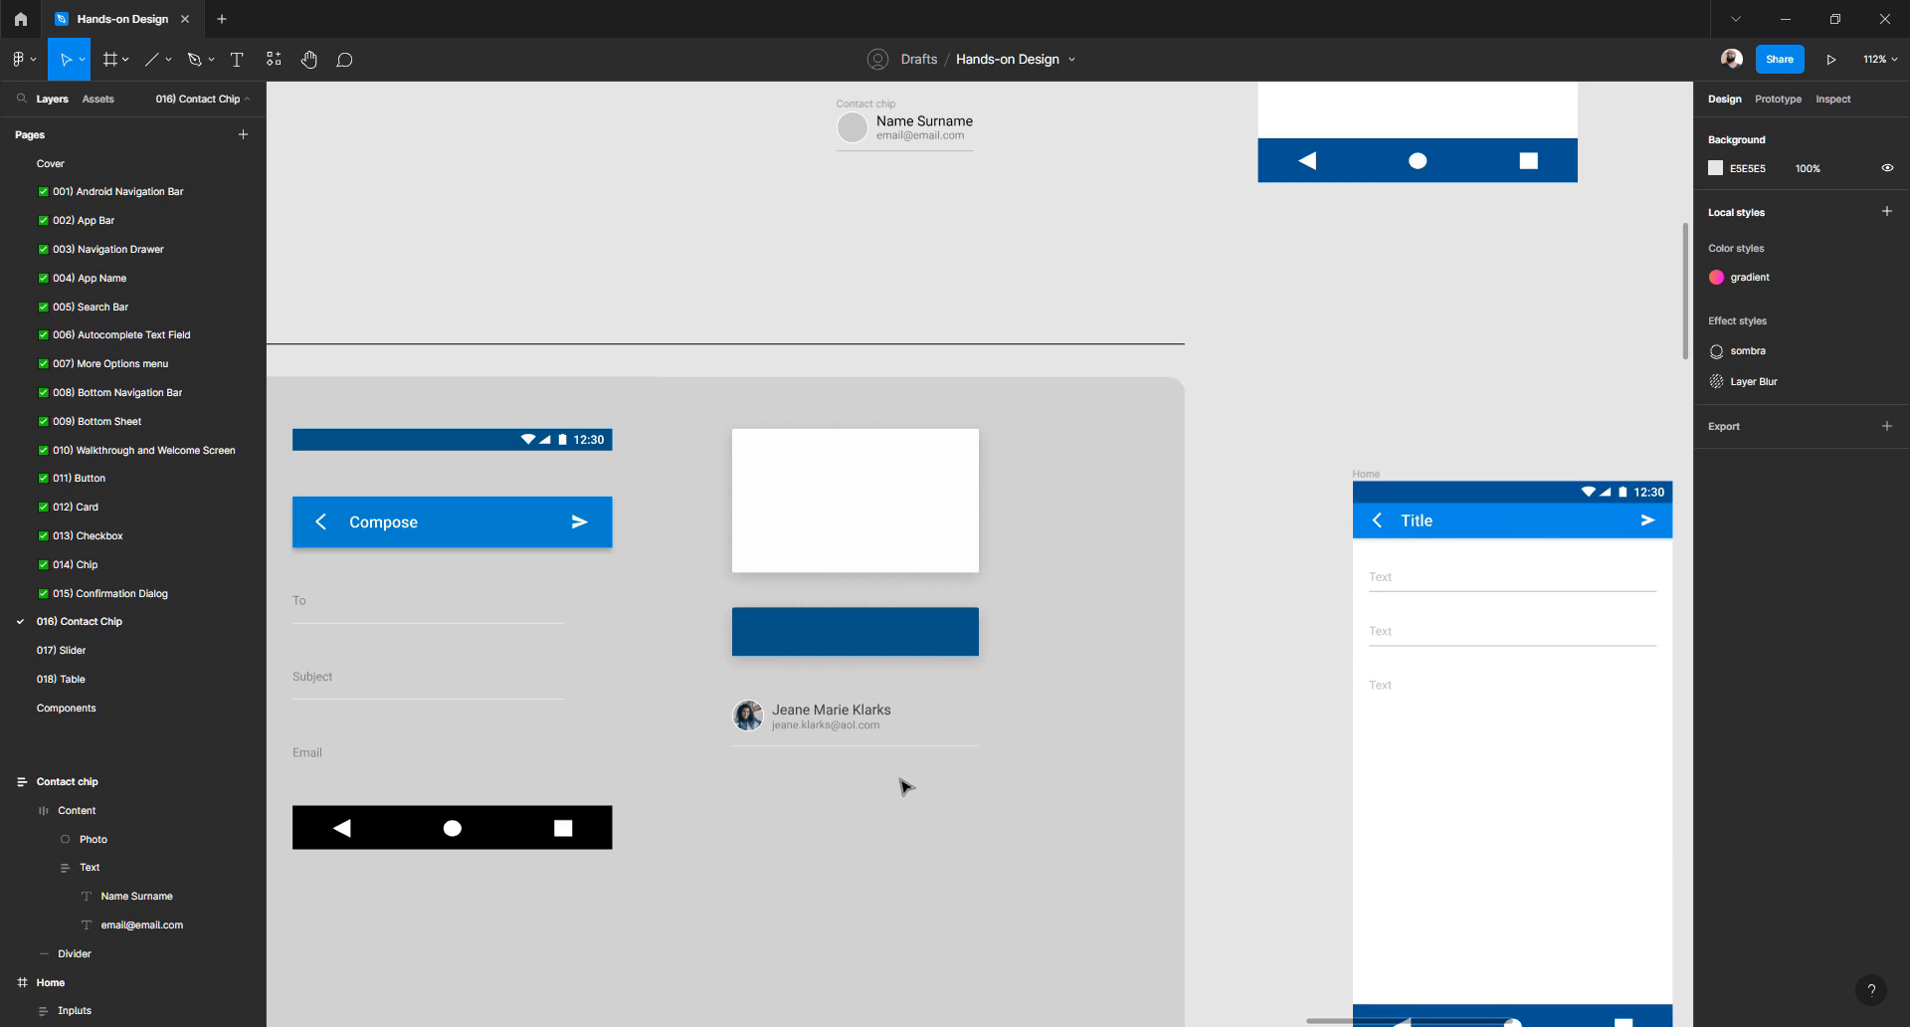
{"action": "scroll", "coordinate": [904, 786], "scroll_direction": "up", "scroll_amount": 4}
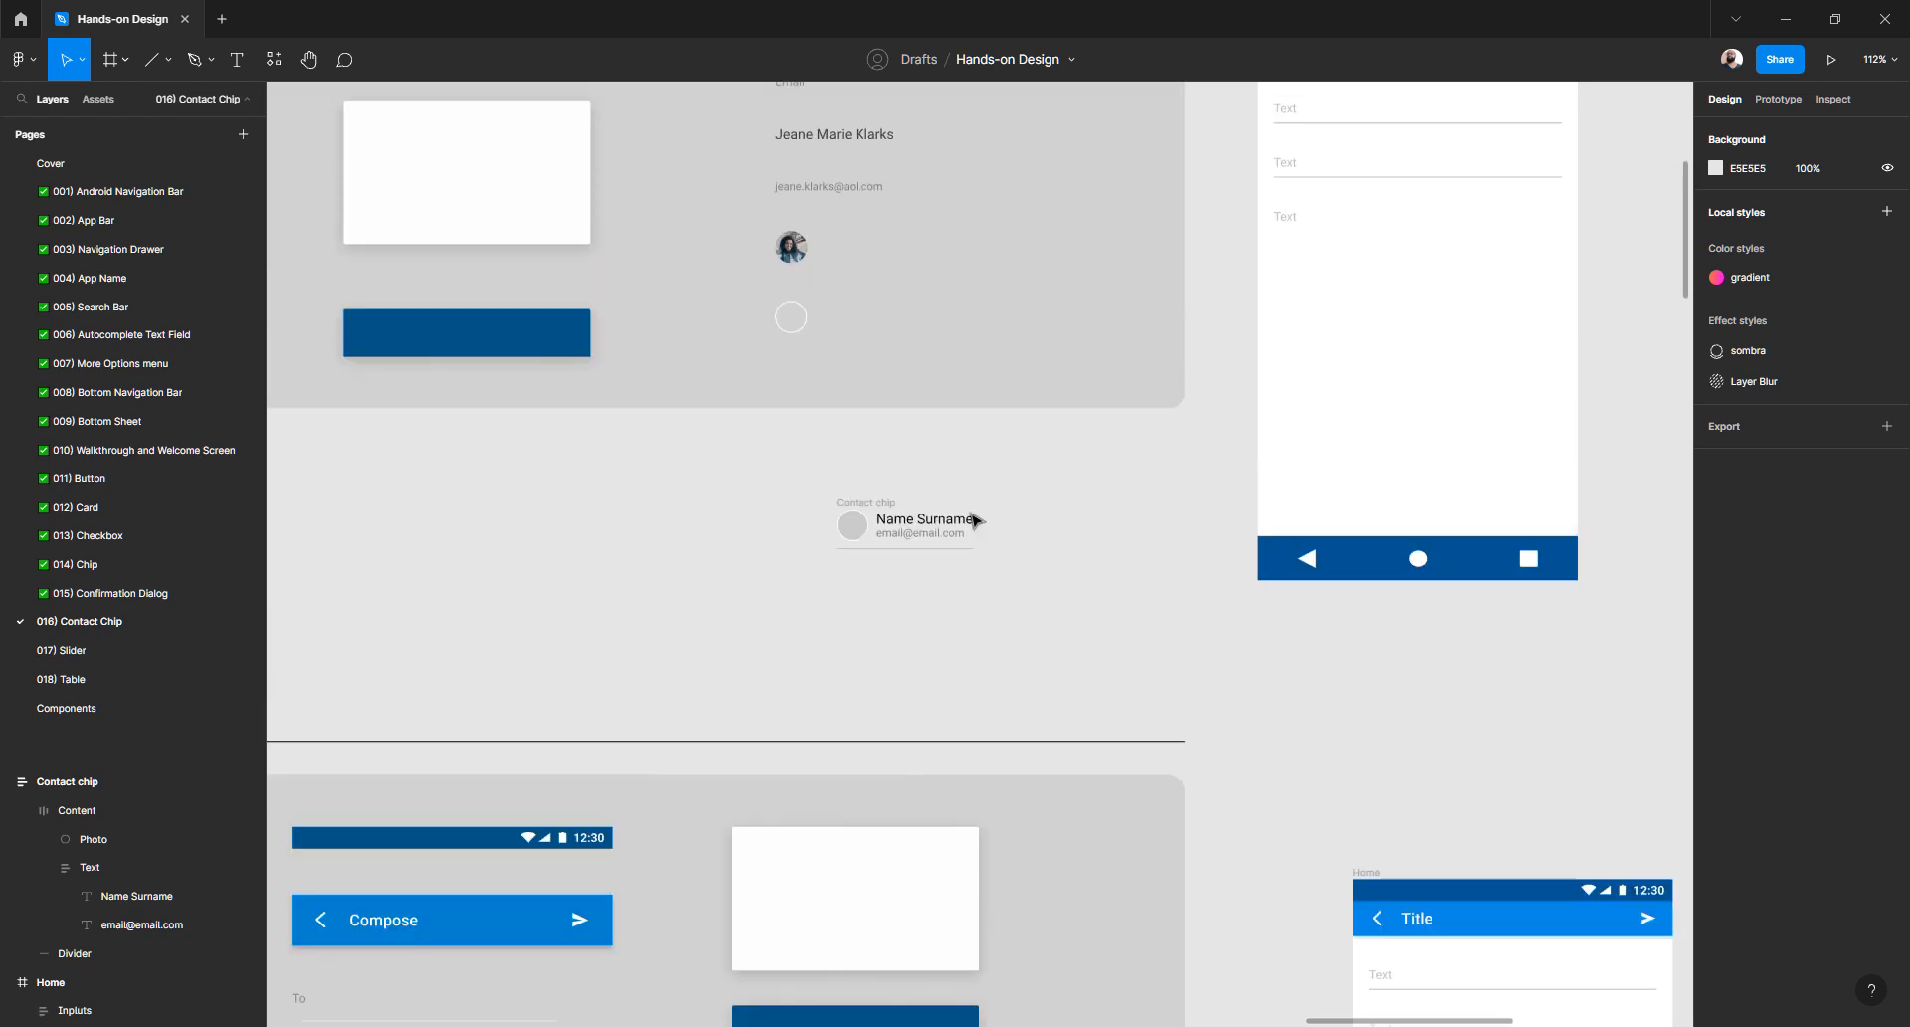
{"action": "scroll", "coordinate": [910, 569], "scroll_direction": "up", "scroll_amount": 2}
{"action": "scroll", "coordinate": [910, 569], "scroll_direction": "up", "scroll_amount": 5}
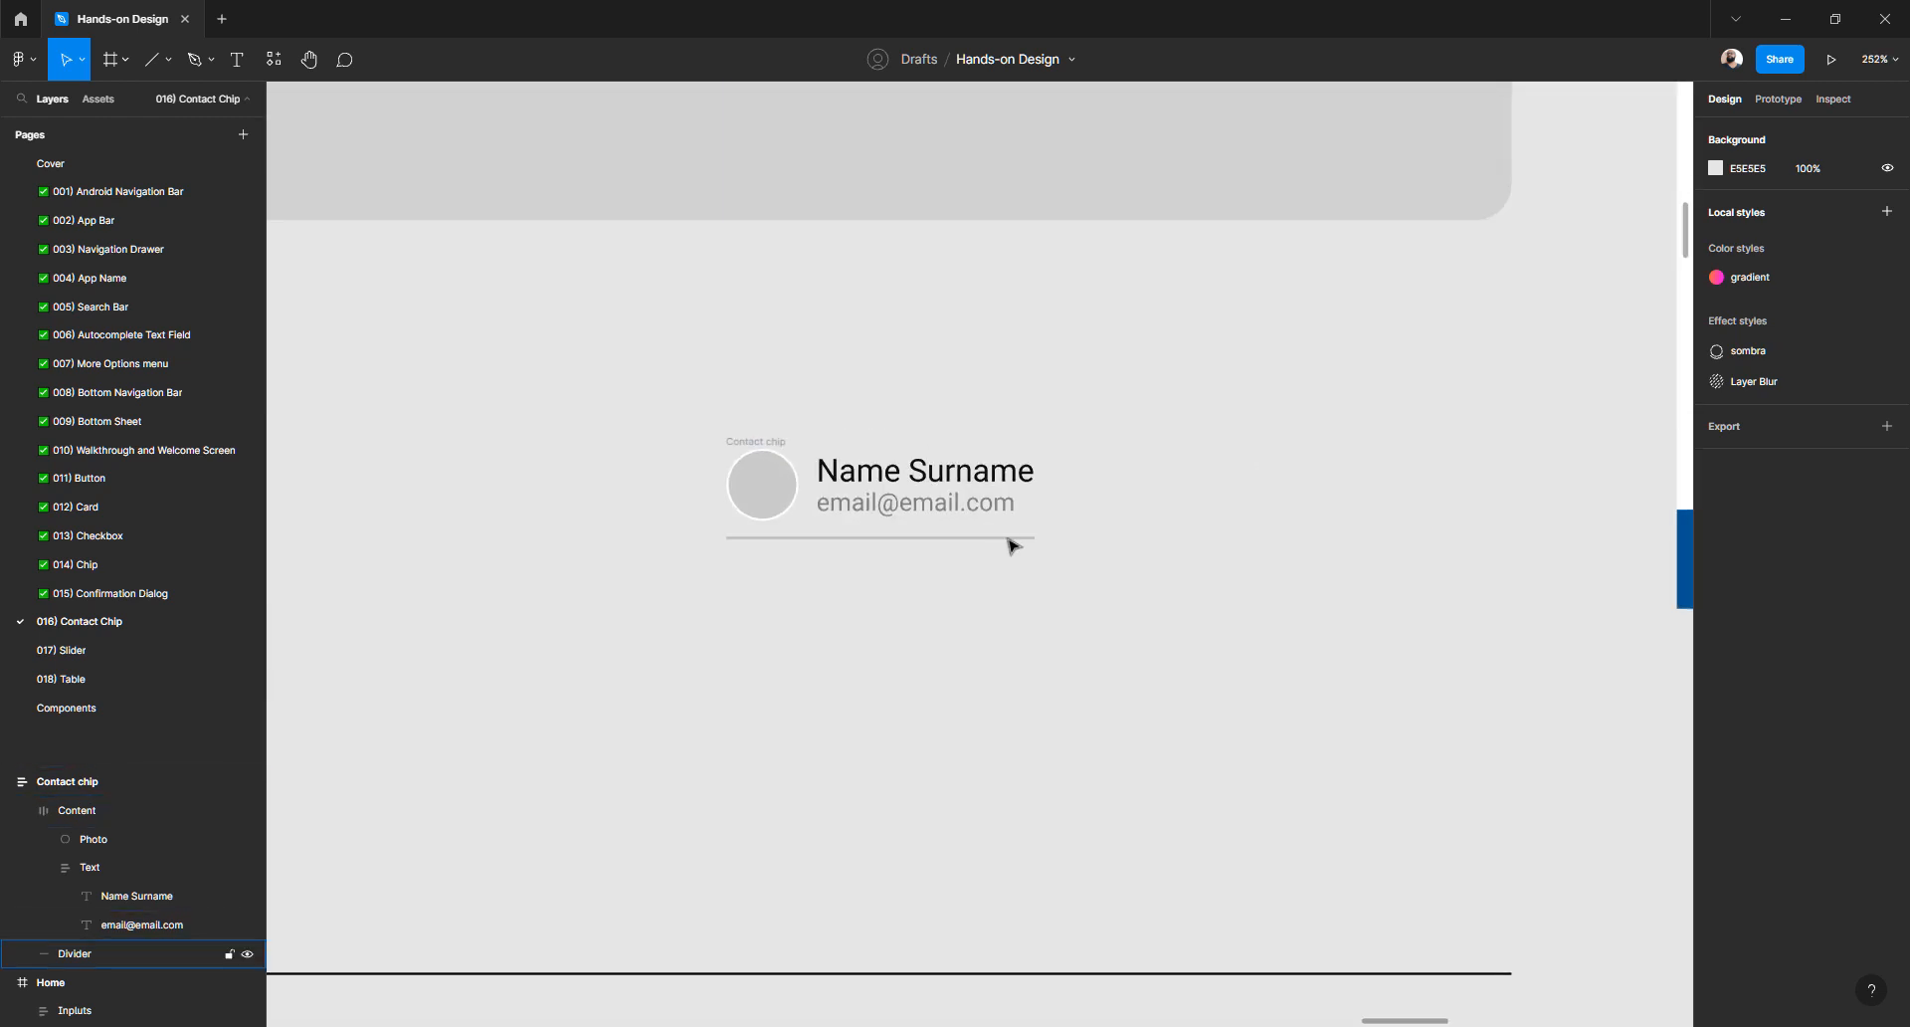
{"action": "left_click", "coordinate": [1008, 543]}
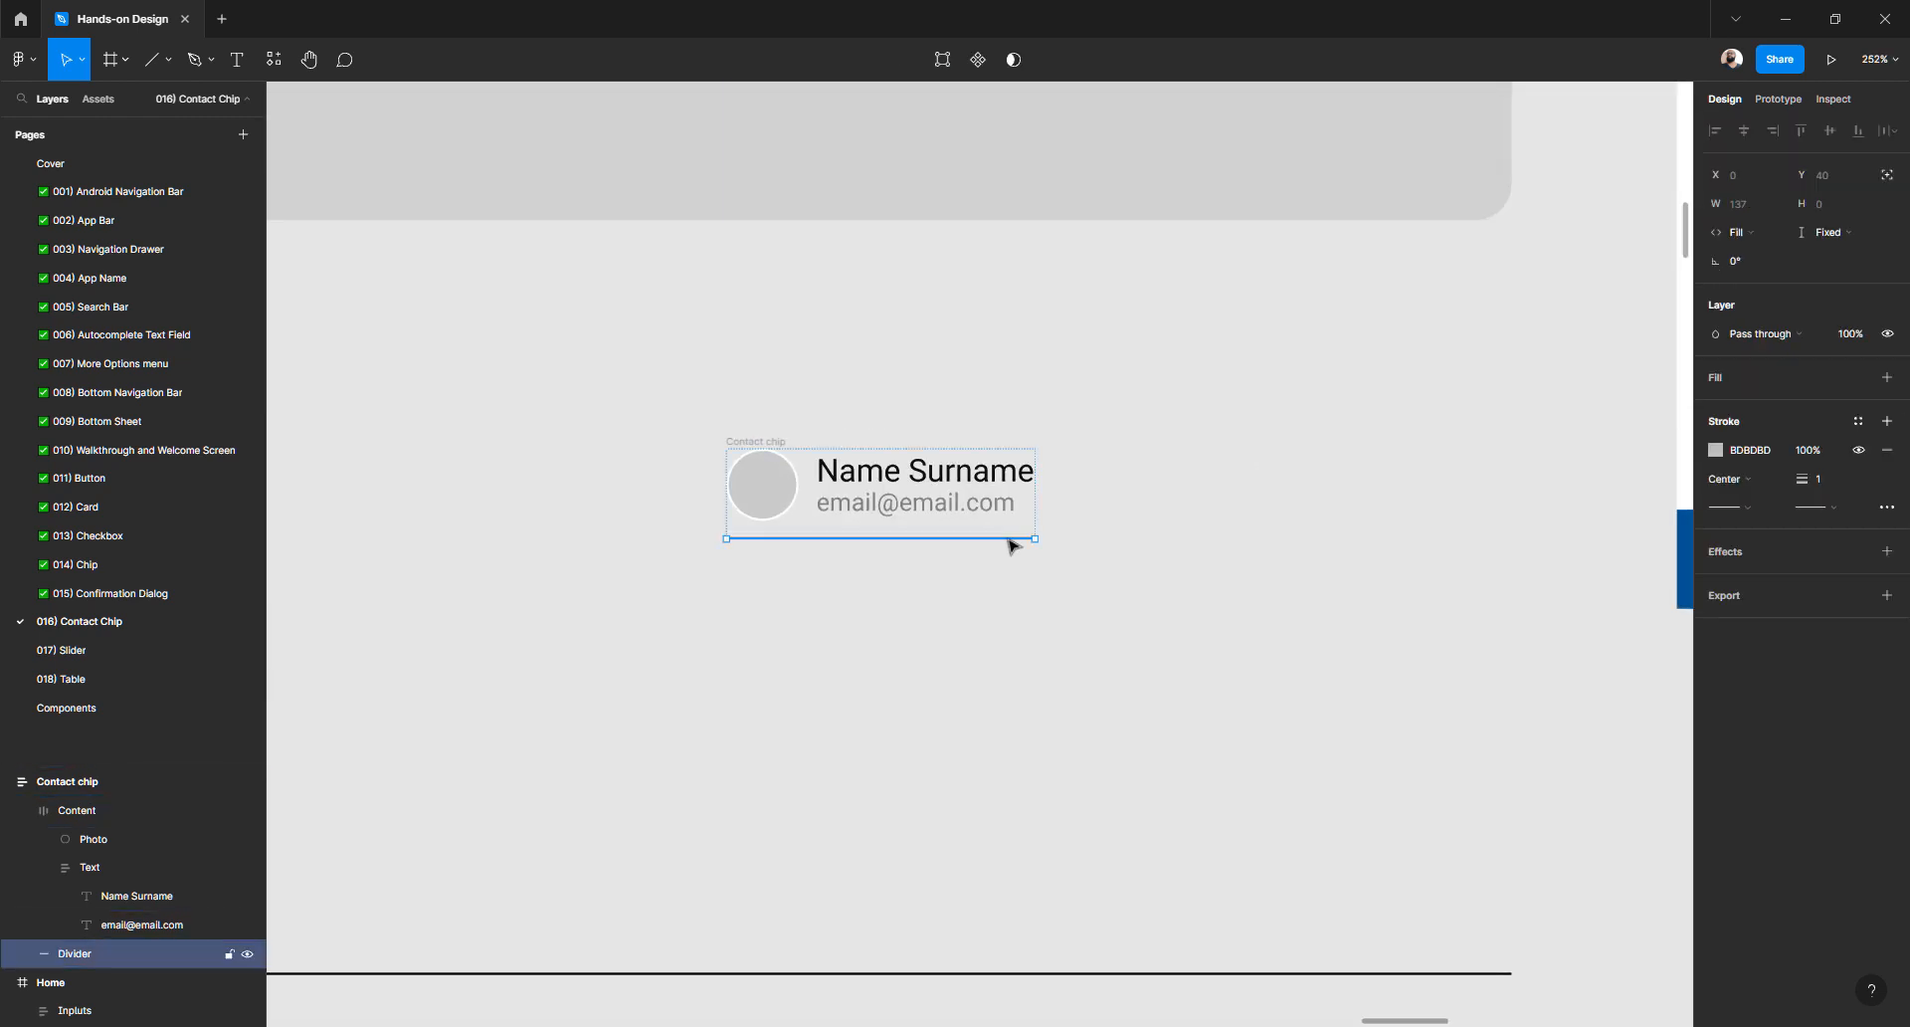
{"action": "left_click", "coordinate": [1773, 233]}
{"action": "left_click", "coordinate": [1772, 221]}
- Lengthen the divider to 182 wide and set its vertical resizing to Fill container
{"action": "left_click_drag", "start_coordinate": [1042, 541], "coordinate": [1136, 538]}
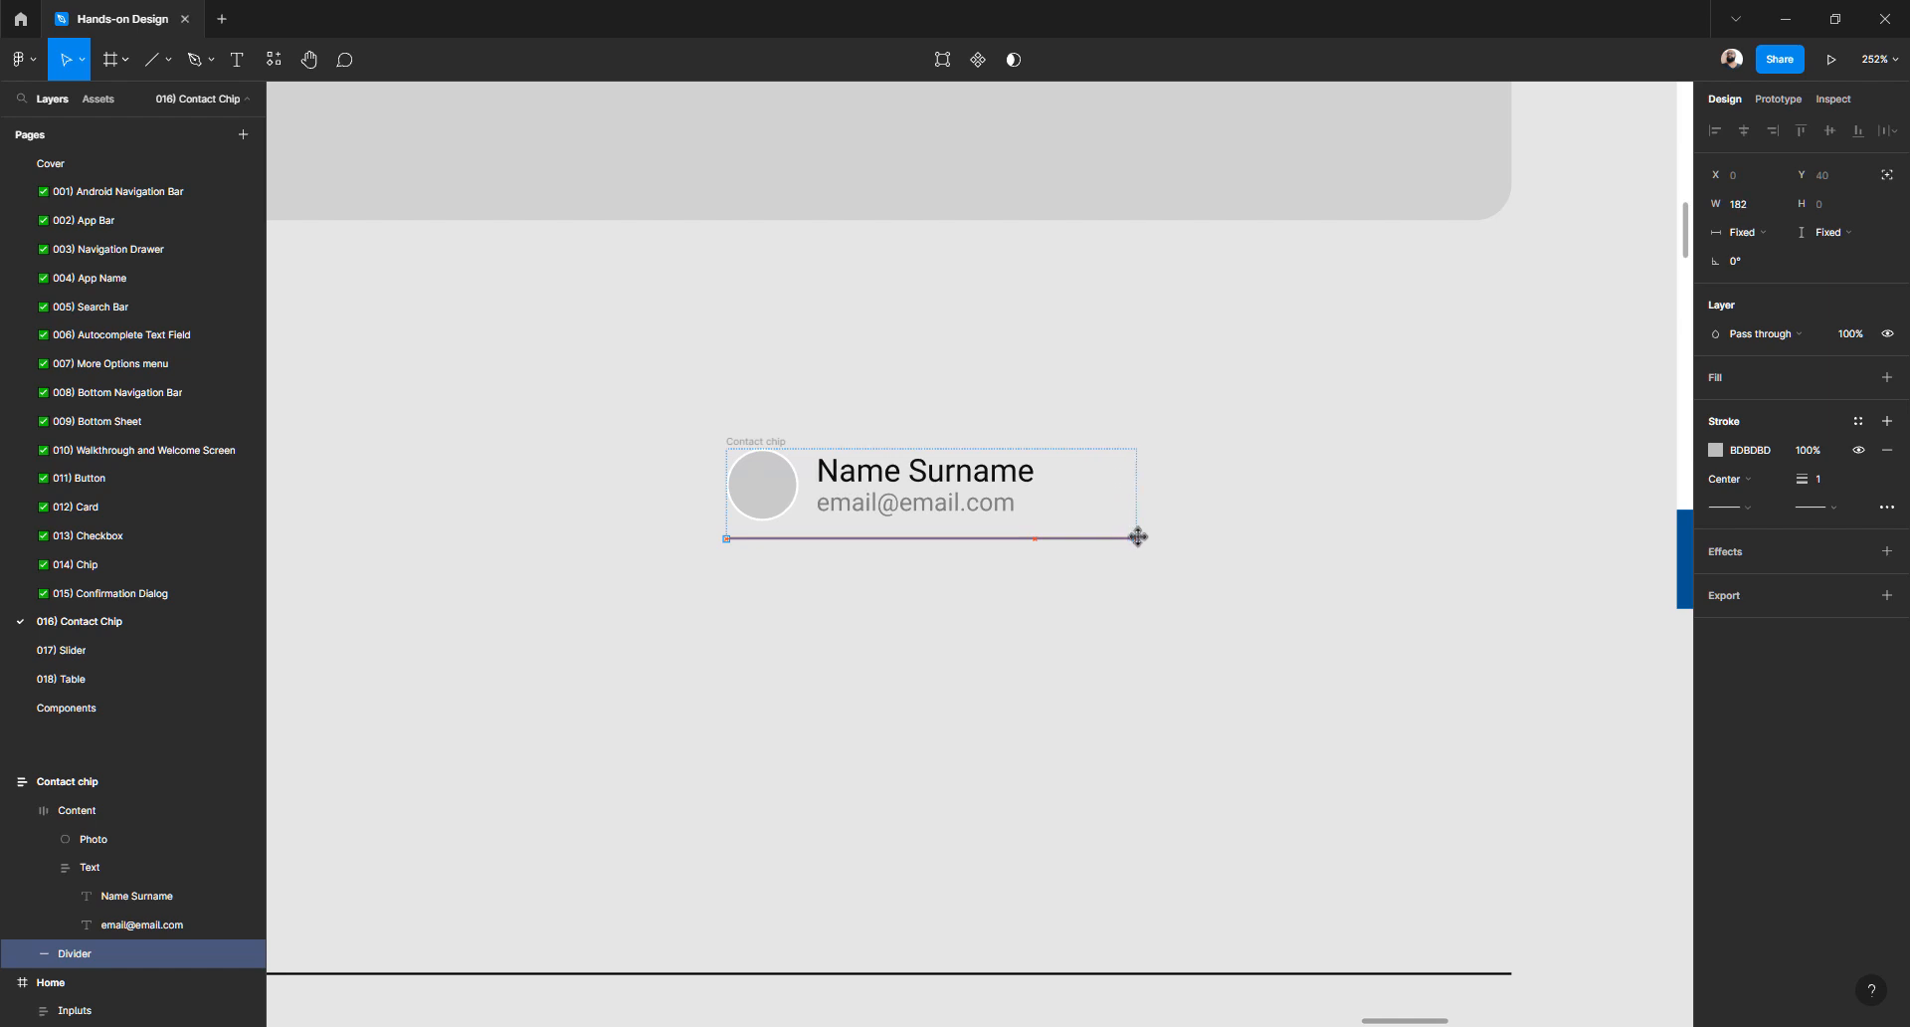
{"action": "left_click", "coordinate": [1846, 239]}
{"action": "left_click", "coordinate": [1846, 252]}
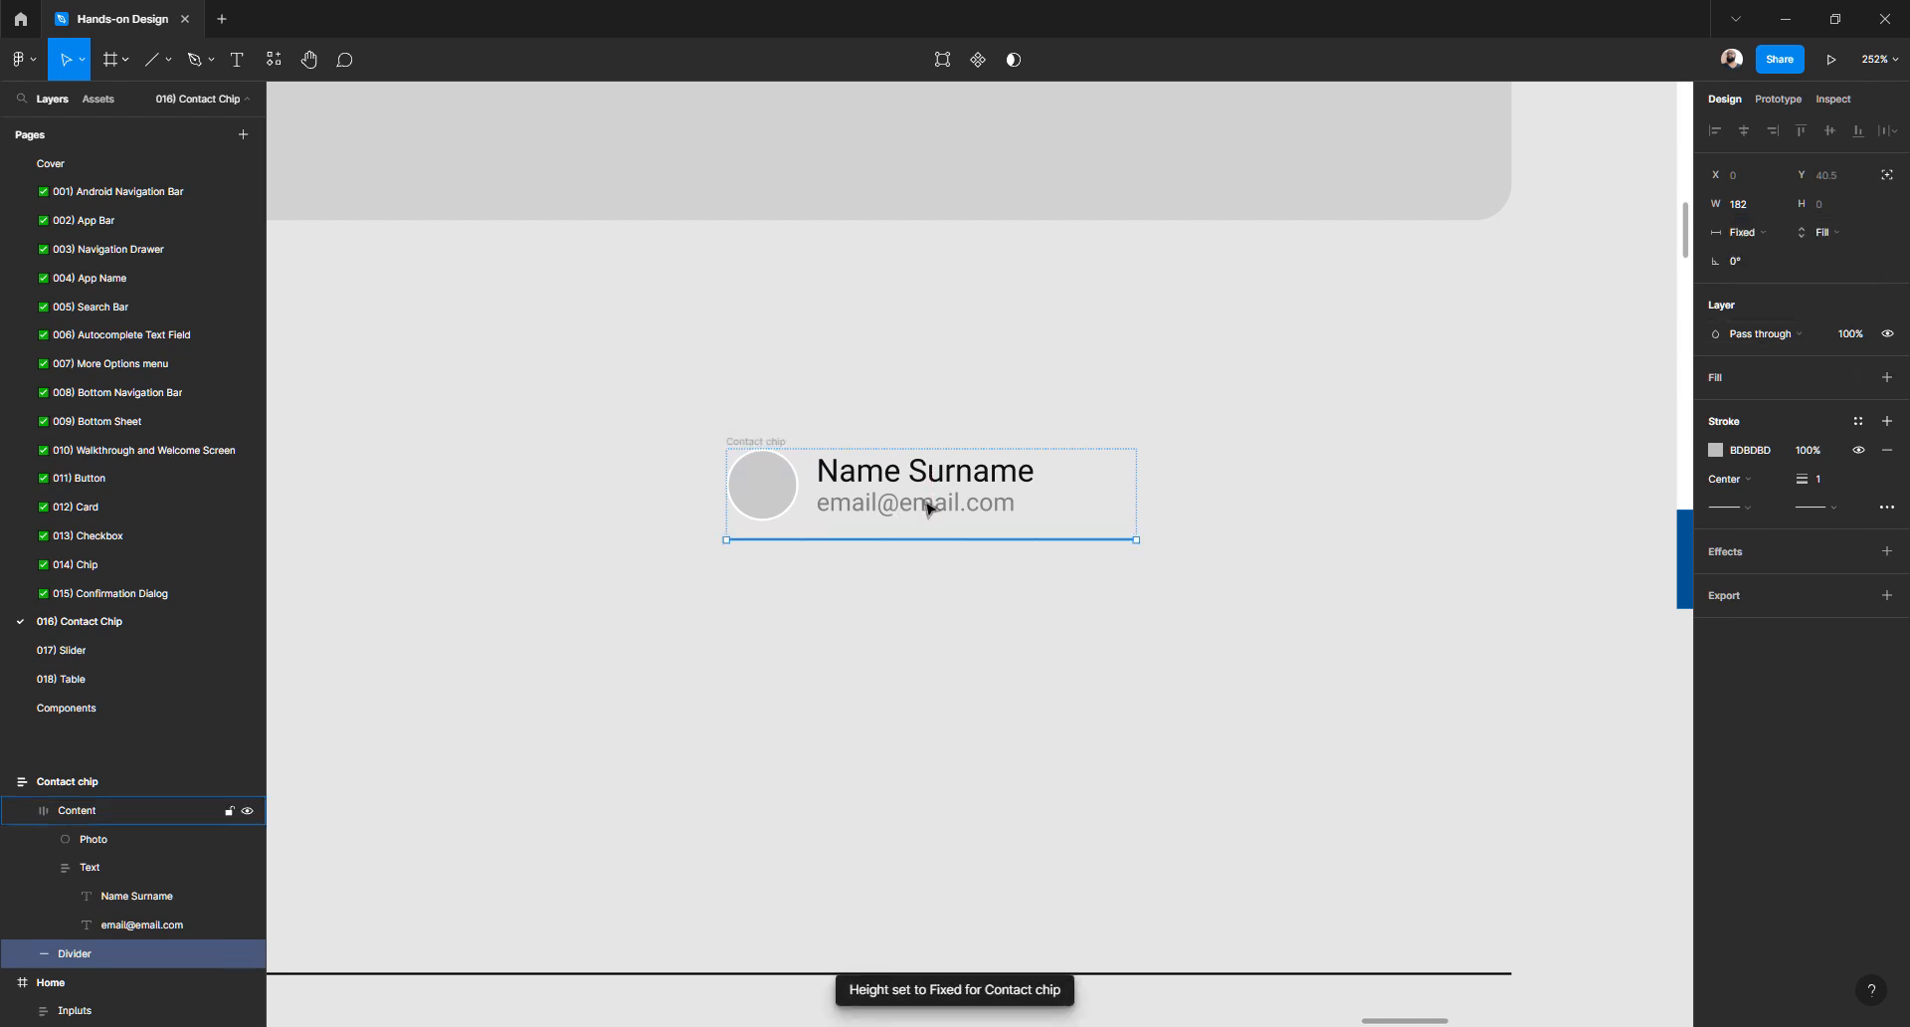
{"action": "left_click", "coordinate": [1190, 666]}
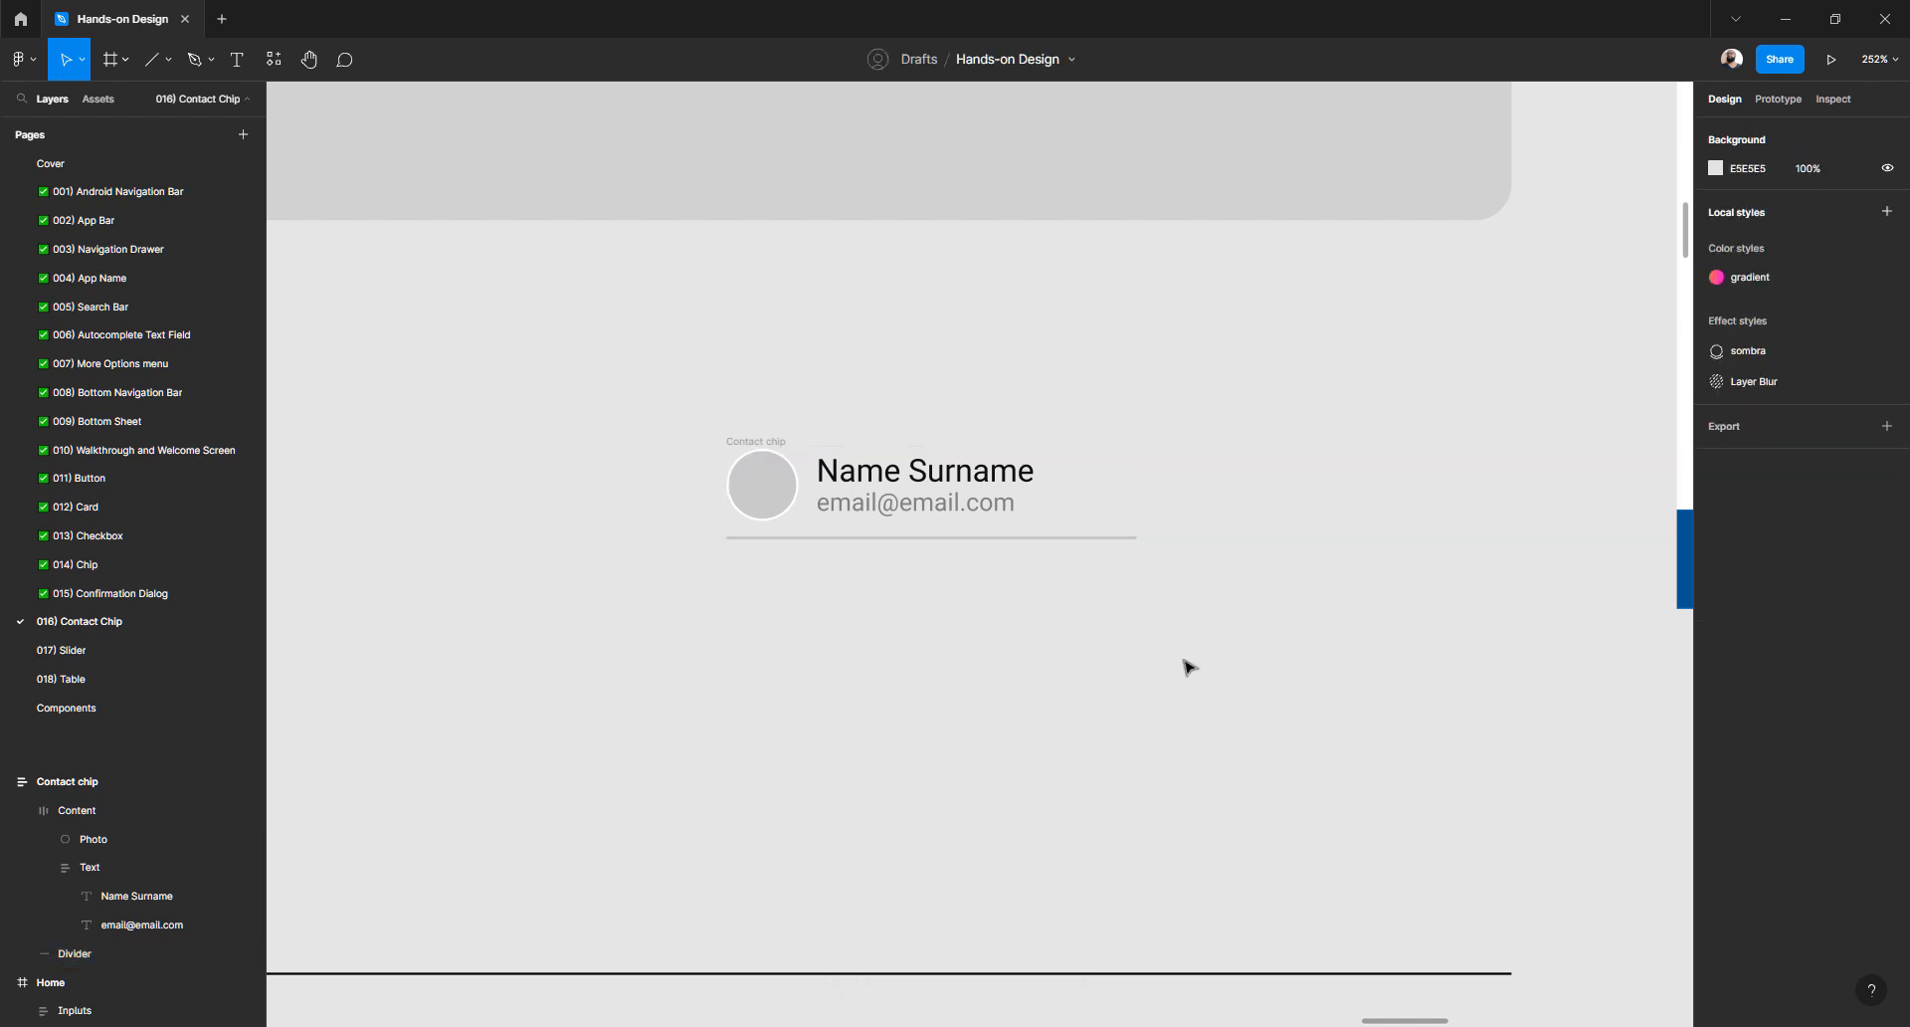
- Delete the stray extra Home frame
{"action": "left_click", "coordinate": [759, 441]}
{"action": "scroll", "coordinate": [683, 546], "scroll_direction": "down", "scroll_amount": 5}
{"action": "scroll", "coordinate": [682, 552], "scroll_direction": "up", "scroll_amount": 3}
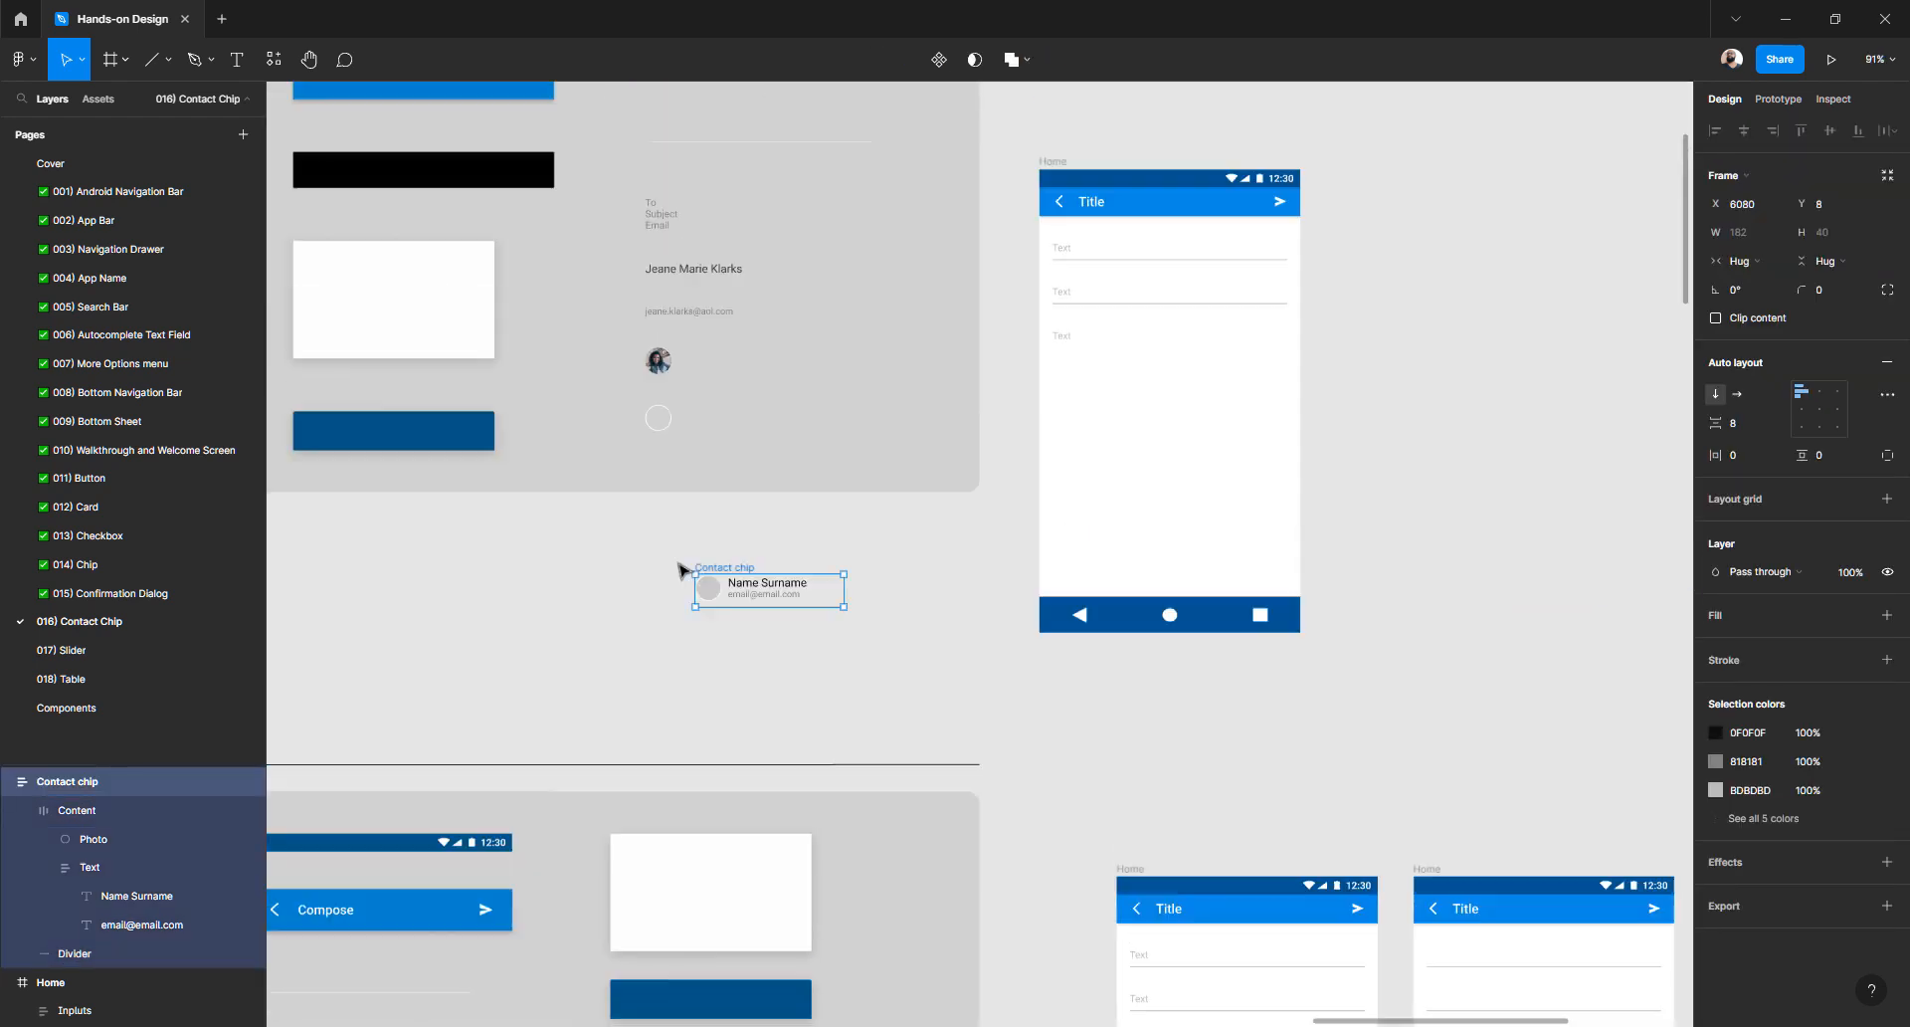
{"action": "scroll", "coordinate": [683, 557], "scroll_direction": "down", "scroll_amount": 4}
{"action": "scroll", "coordinate": [681, 566], "scroll_direction": "up", "scroll_amount": 3}
{"action": "left_click", "coordinate": [753, 544]}
{"action": "left_click", "coordinate": [1054, 162]}
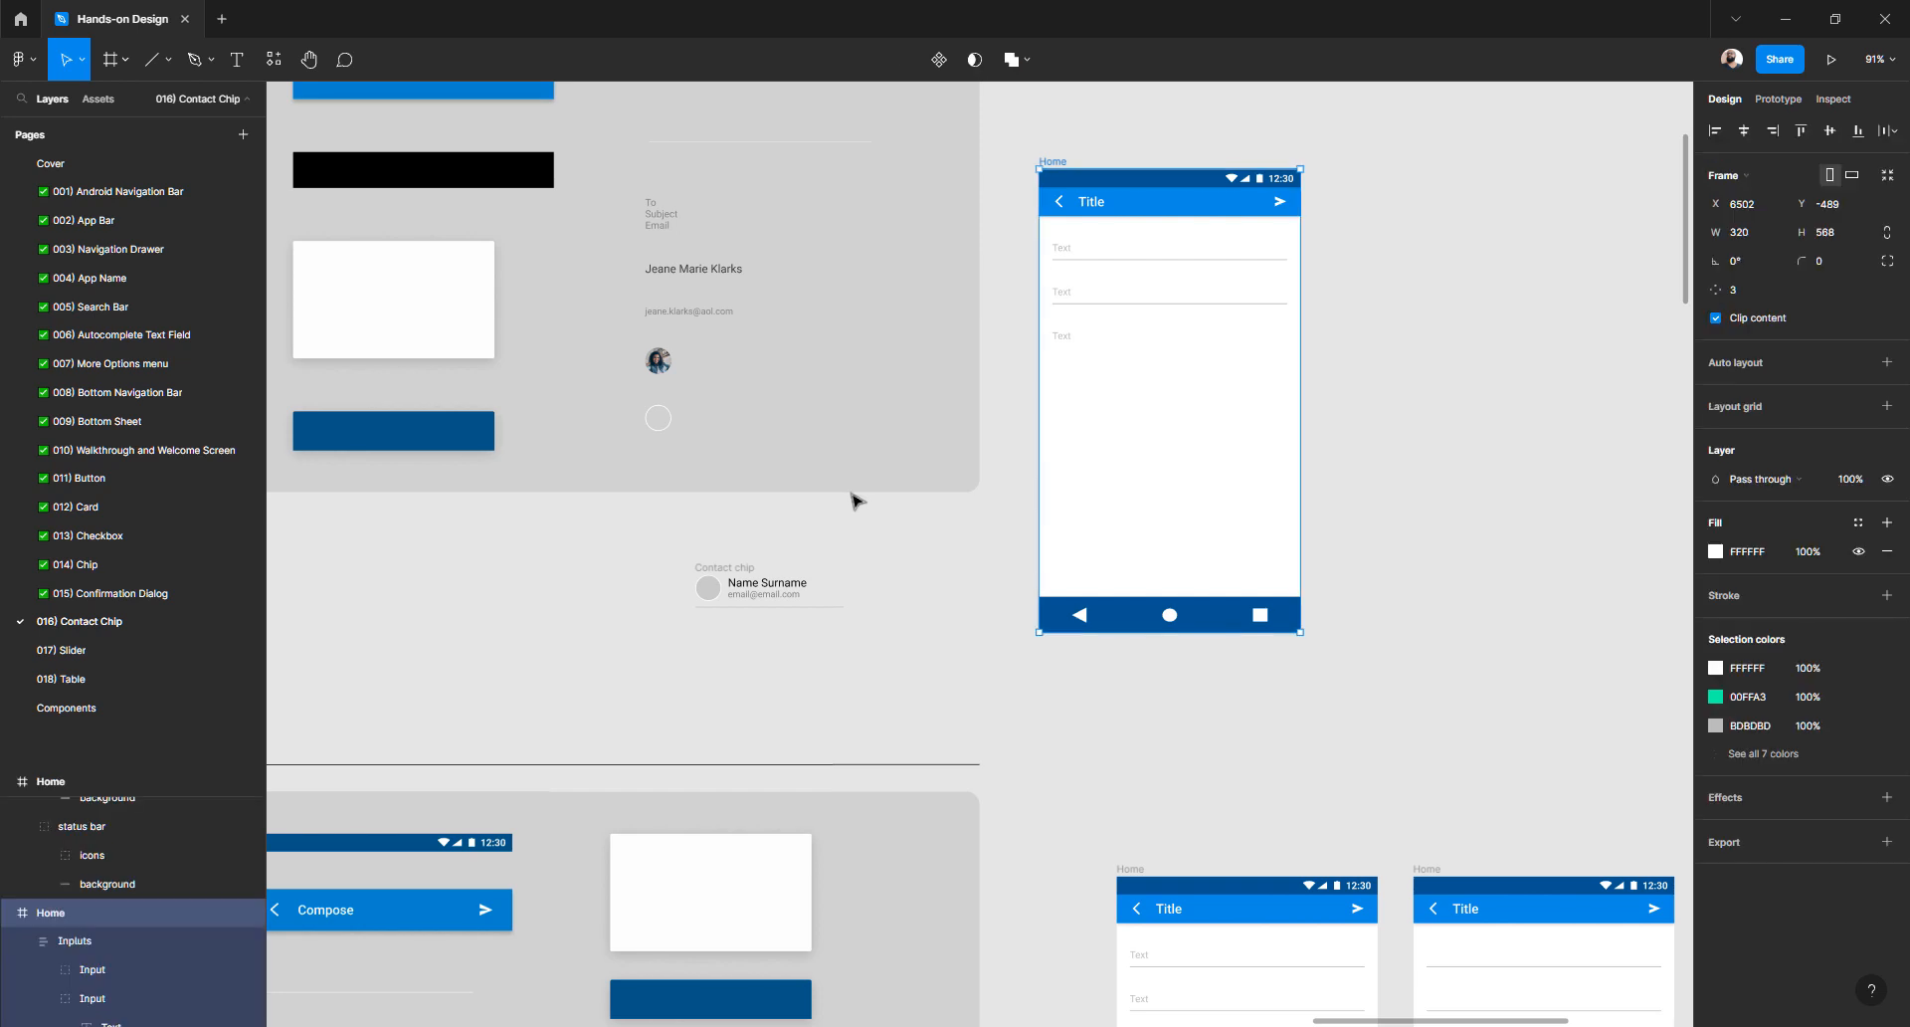
{"action": "key", "text": "Delete"}
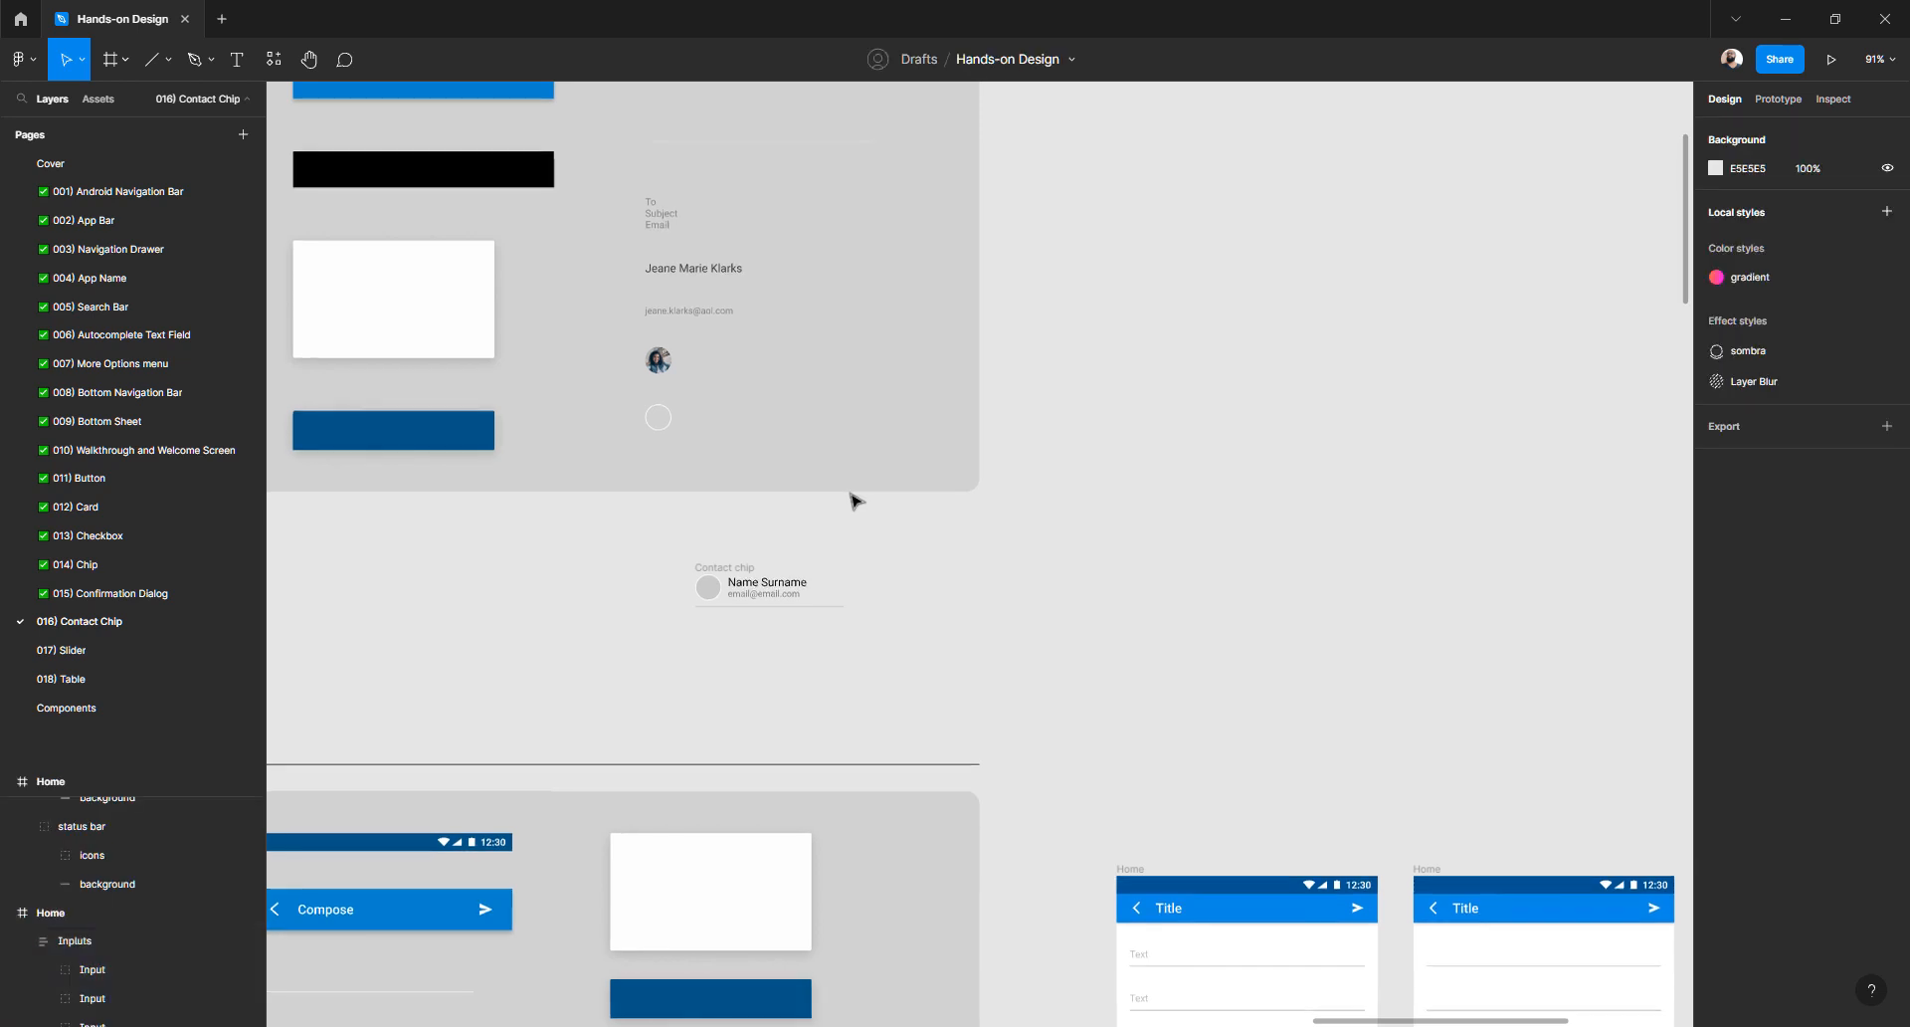
- Move the Contact chip up beside the Home screens, to X 6439, Y 108
{"action": "scroll", "coordinate": [737, 576], "scroll_direction": "down", "scroll_amount": 3}
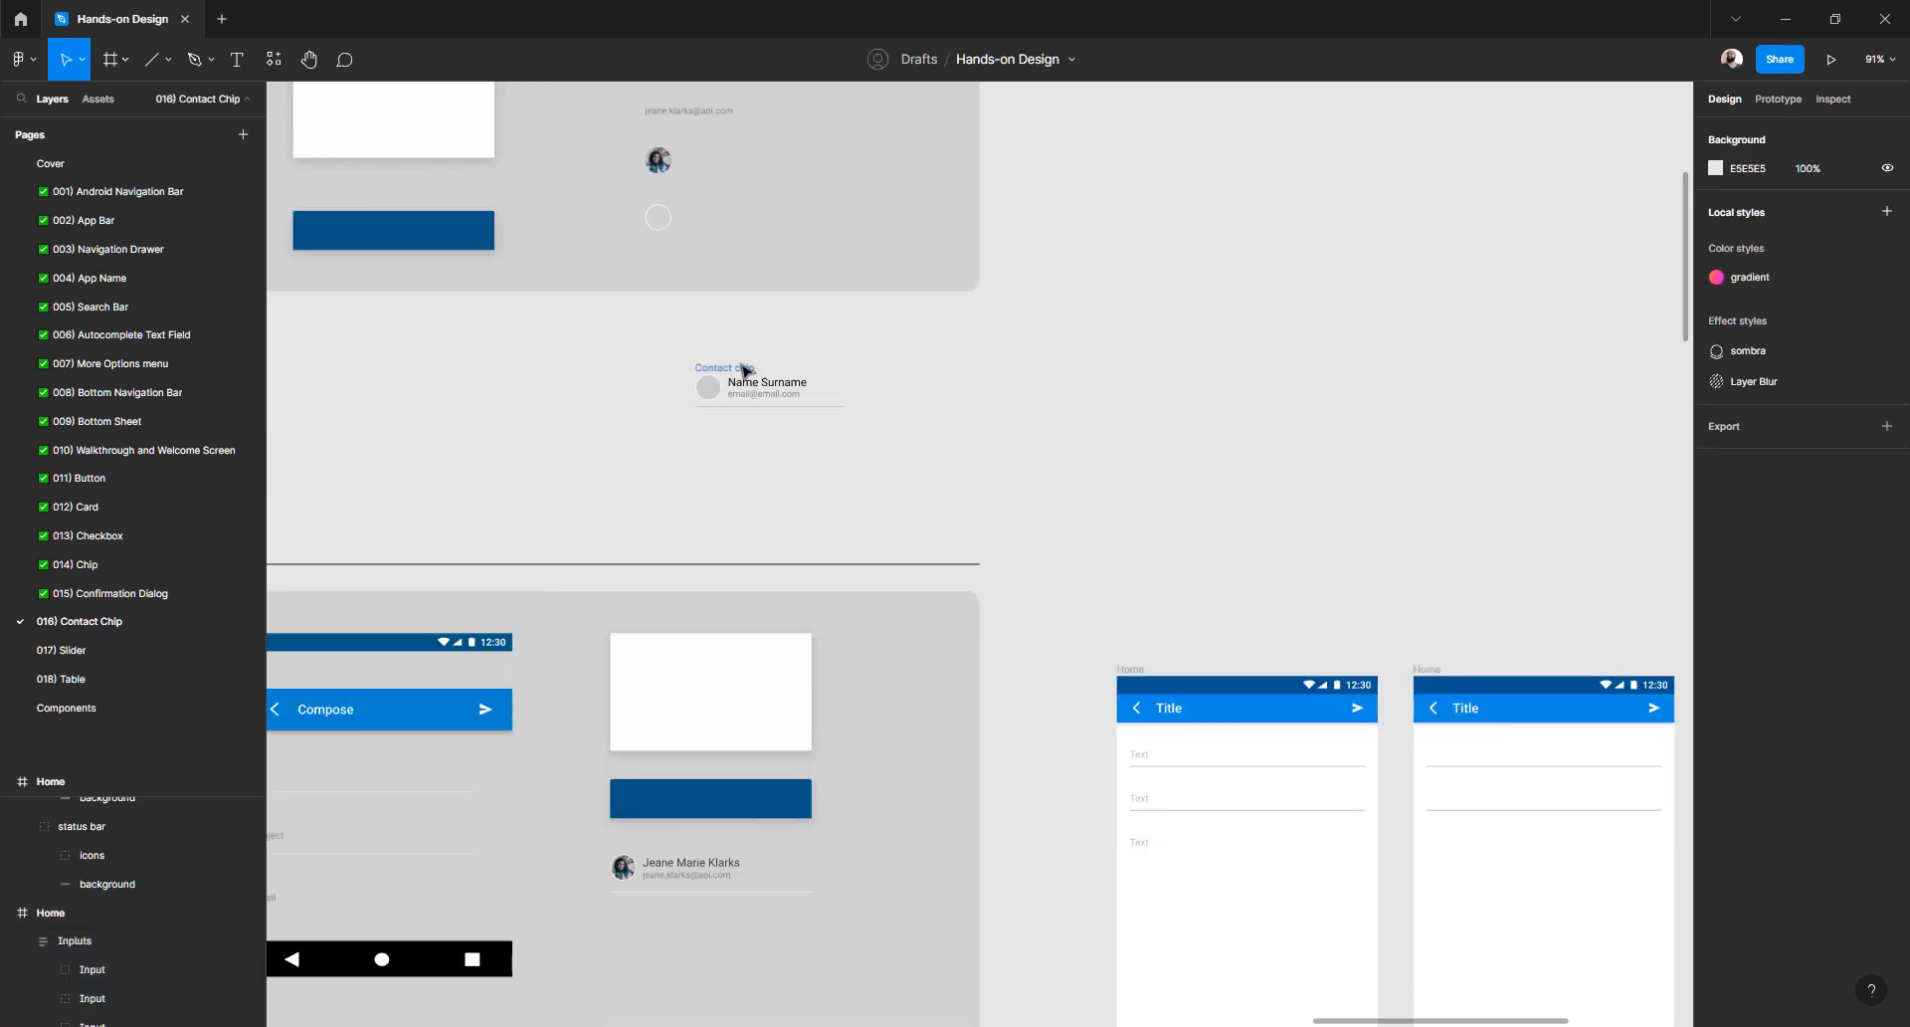
{"action": "left_click_drag", "start_coordinate": [744, 370], "coordinate": [907, 482]}
{"action": "scroll", "coordinate": [911, 532], "scroll_direction": "down", "scroll_amount": 5}
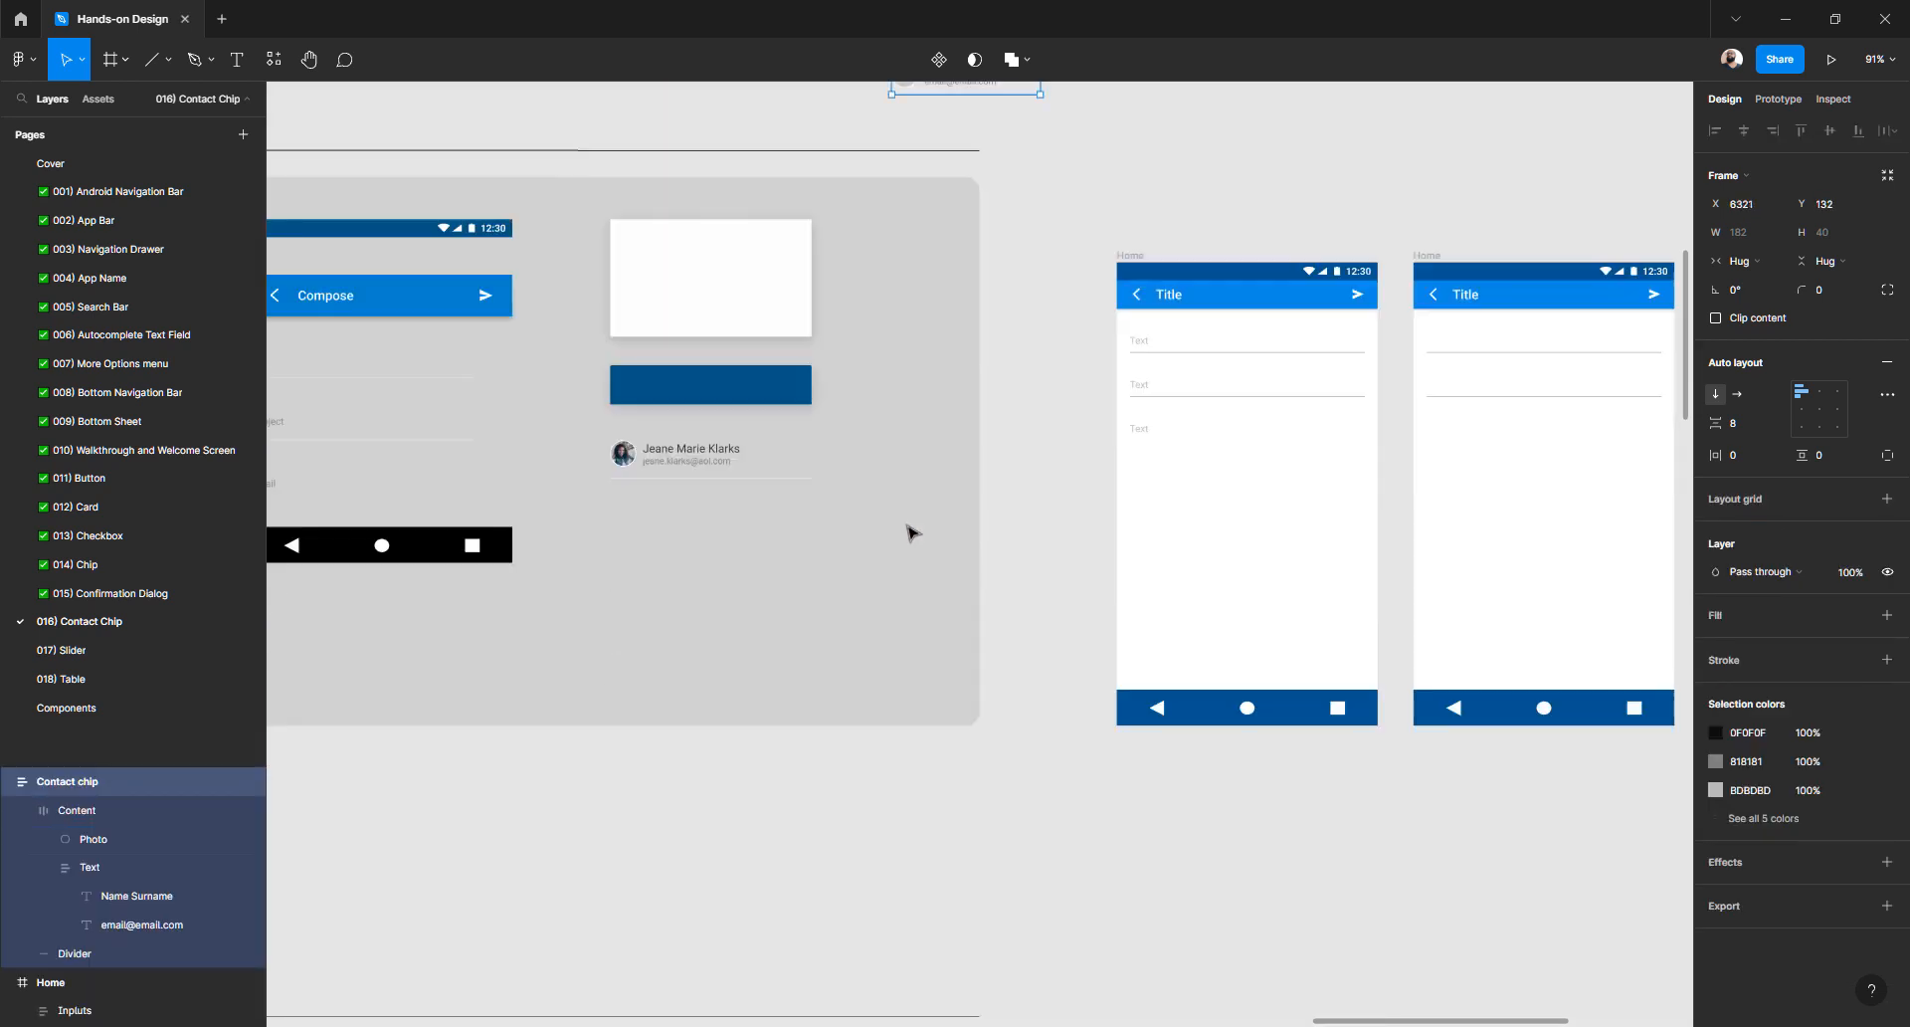
{"action": "scroll", "coordinate": [911, 533], "scroll_direction": "down", "scroll_amount": 15}
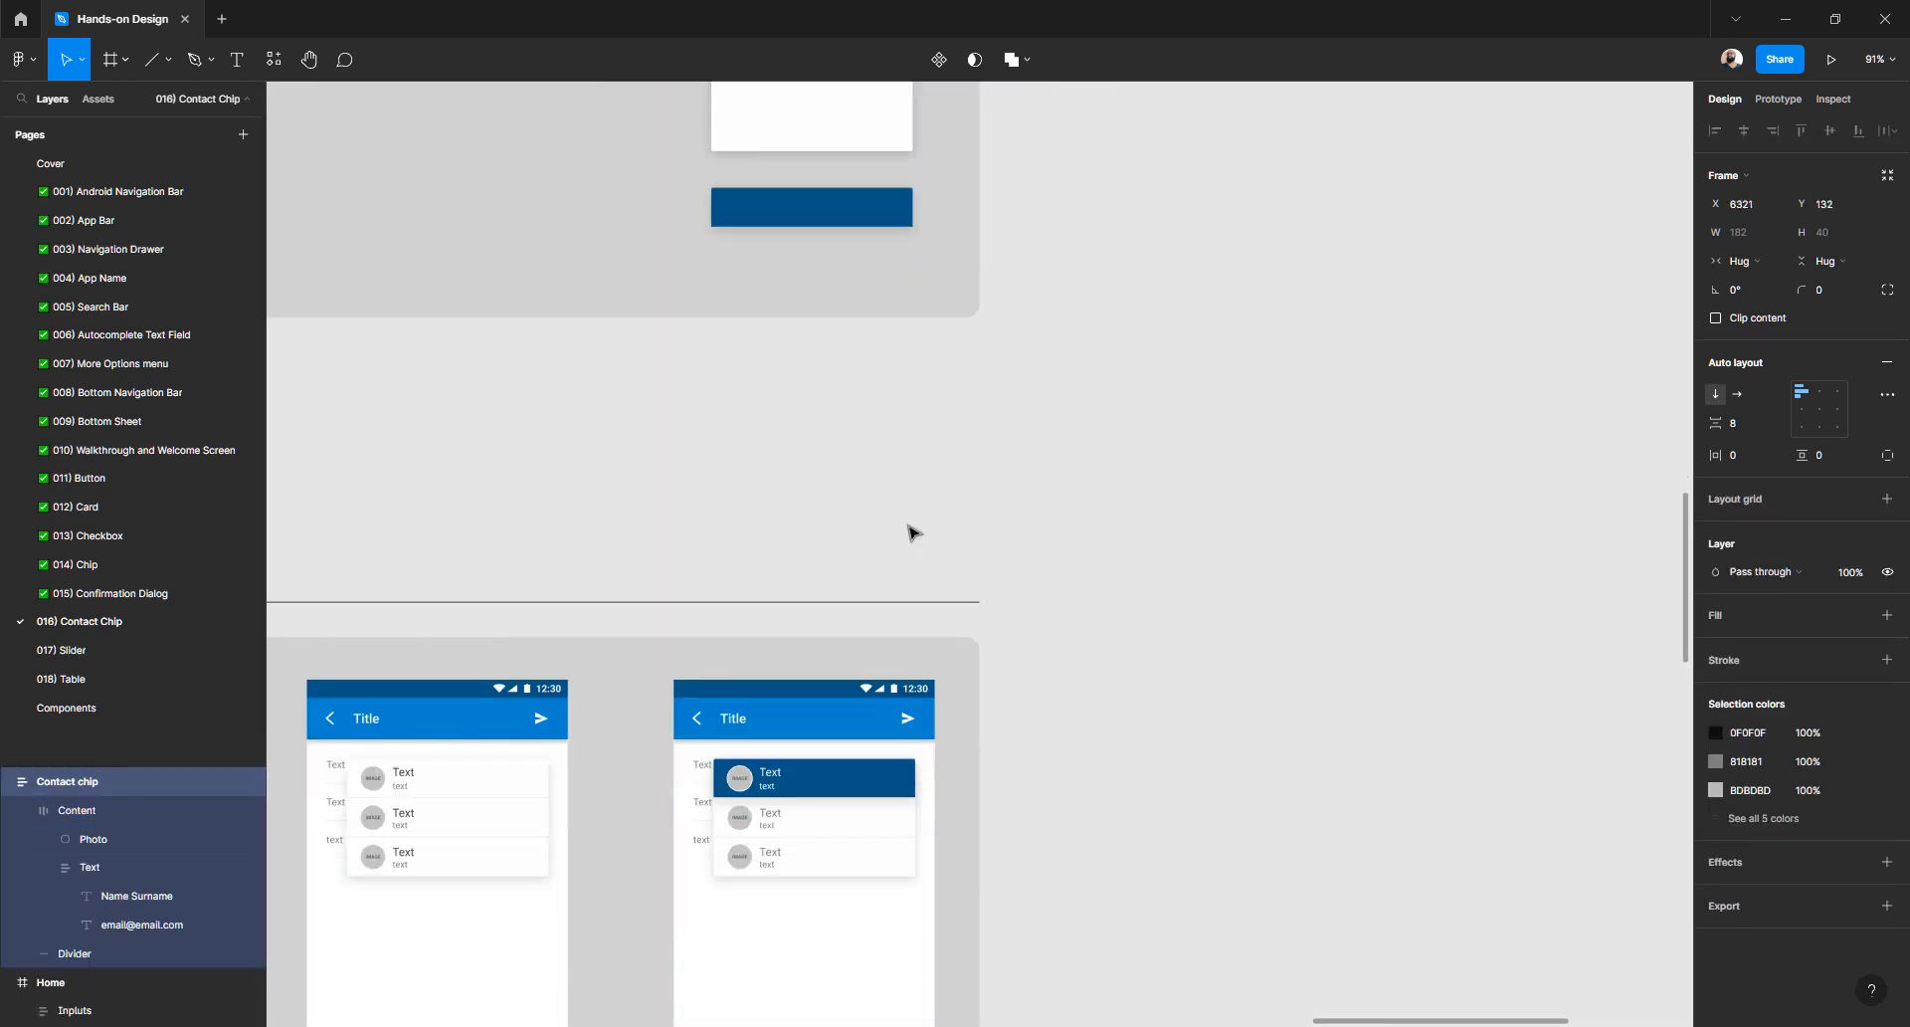
{"action": "scroll", "coordinate": [916, 668], "scroll_direction": "up", "scroll_amount": 10}
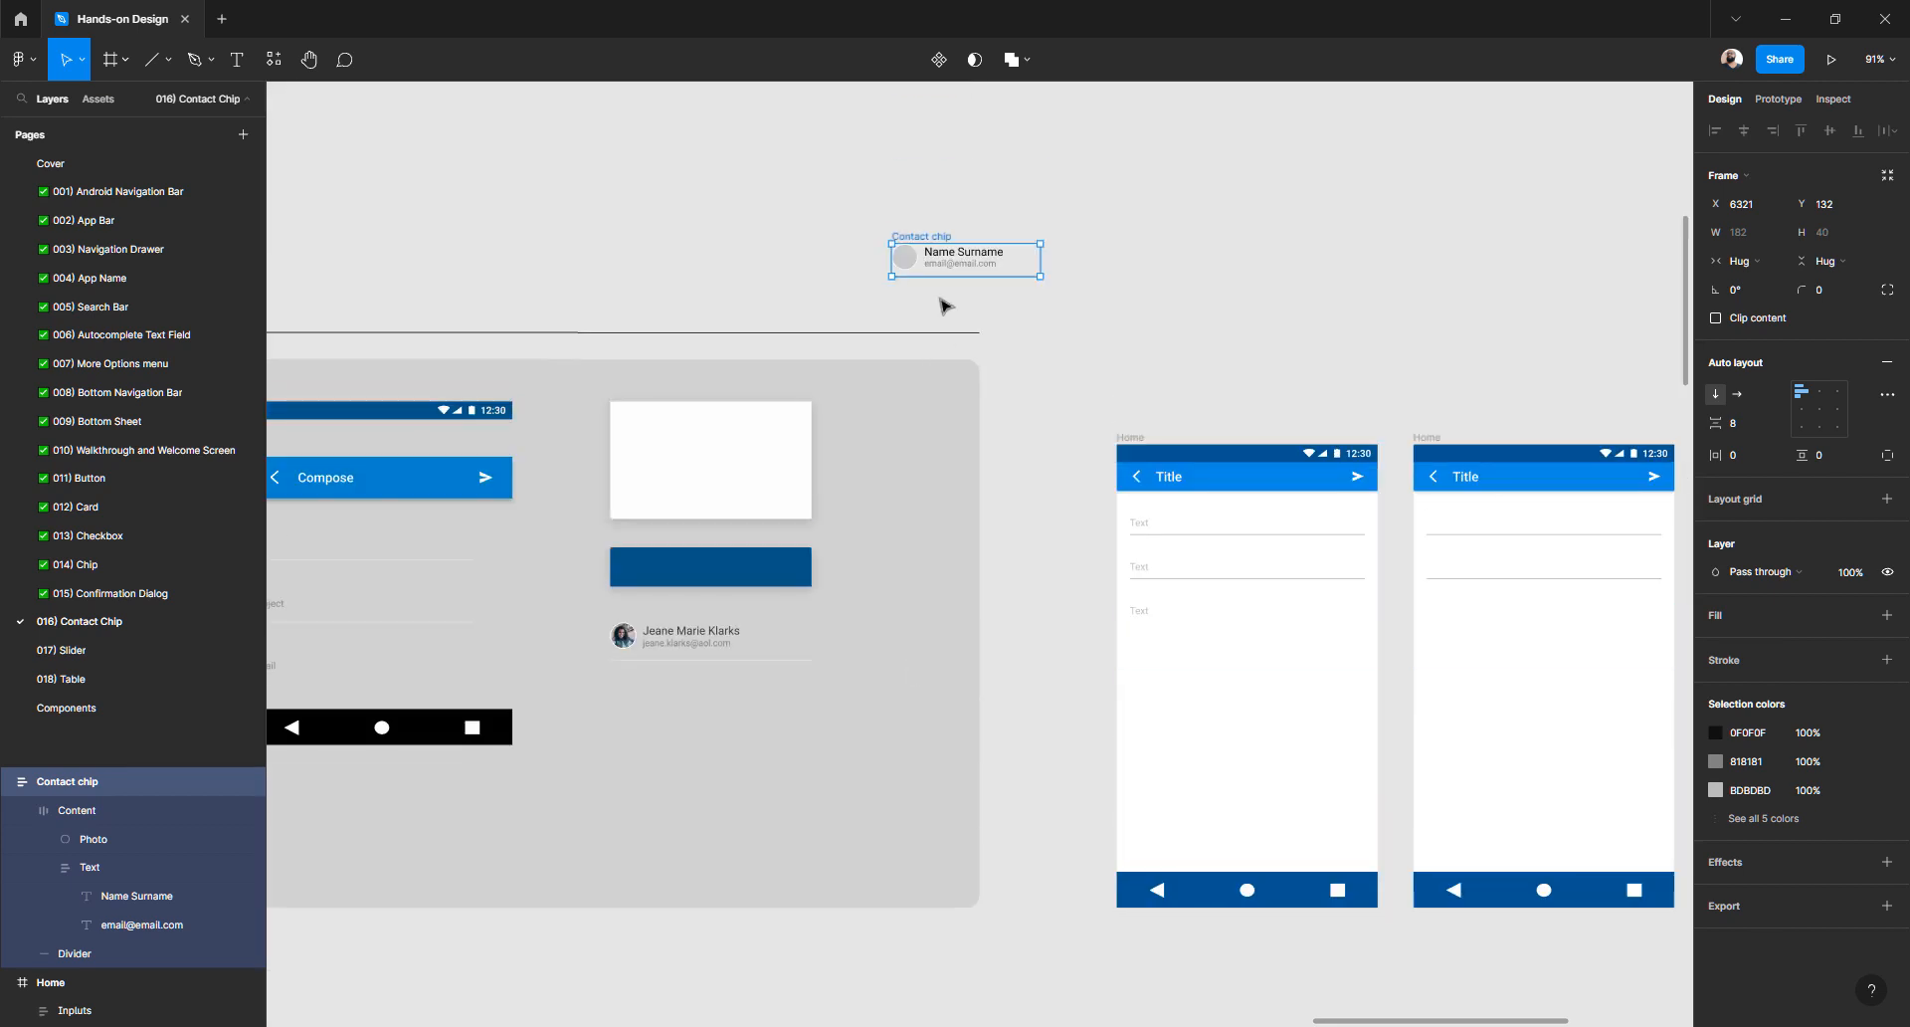
{"action": "left_click", "coordinate": [892, 236]}
{"action": "left_click_drag", "start_coordinate": [934, 235], "coordinate": [1030, 214]}
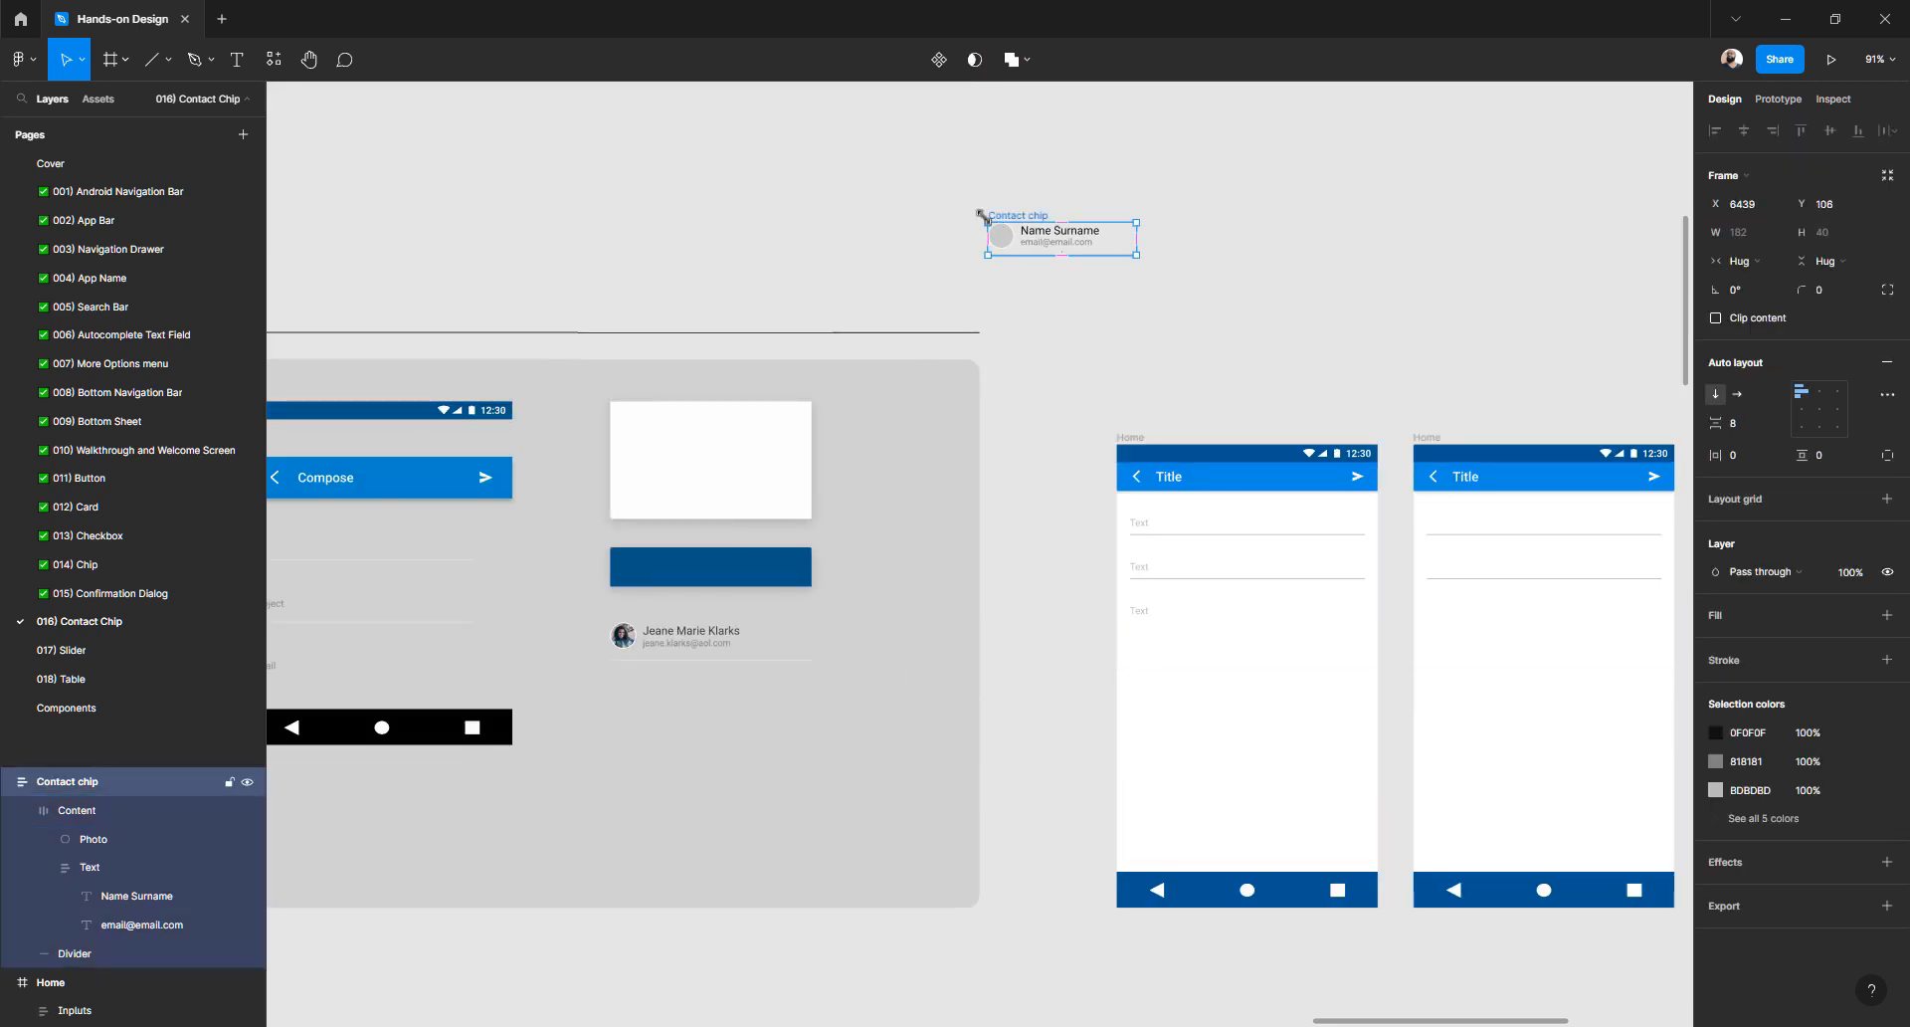
{"action": "left_click", "coordinate": [980, 213]}
{"action": "left_click", "coordinate": [1011, 214]}
- Add a white FFFFFF fill at 100% to the Contact chip frame
{"action": "left_click", "coordinate": [1343, 355]}
{"action": "scroll", "coordinate": [1003, 222], "scroll_direction": "up", "scroll_amount": 5}
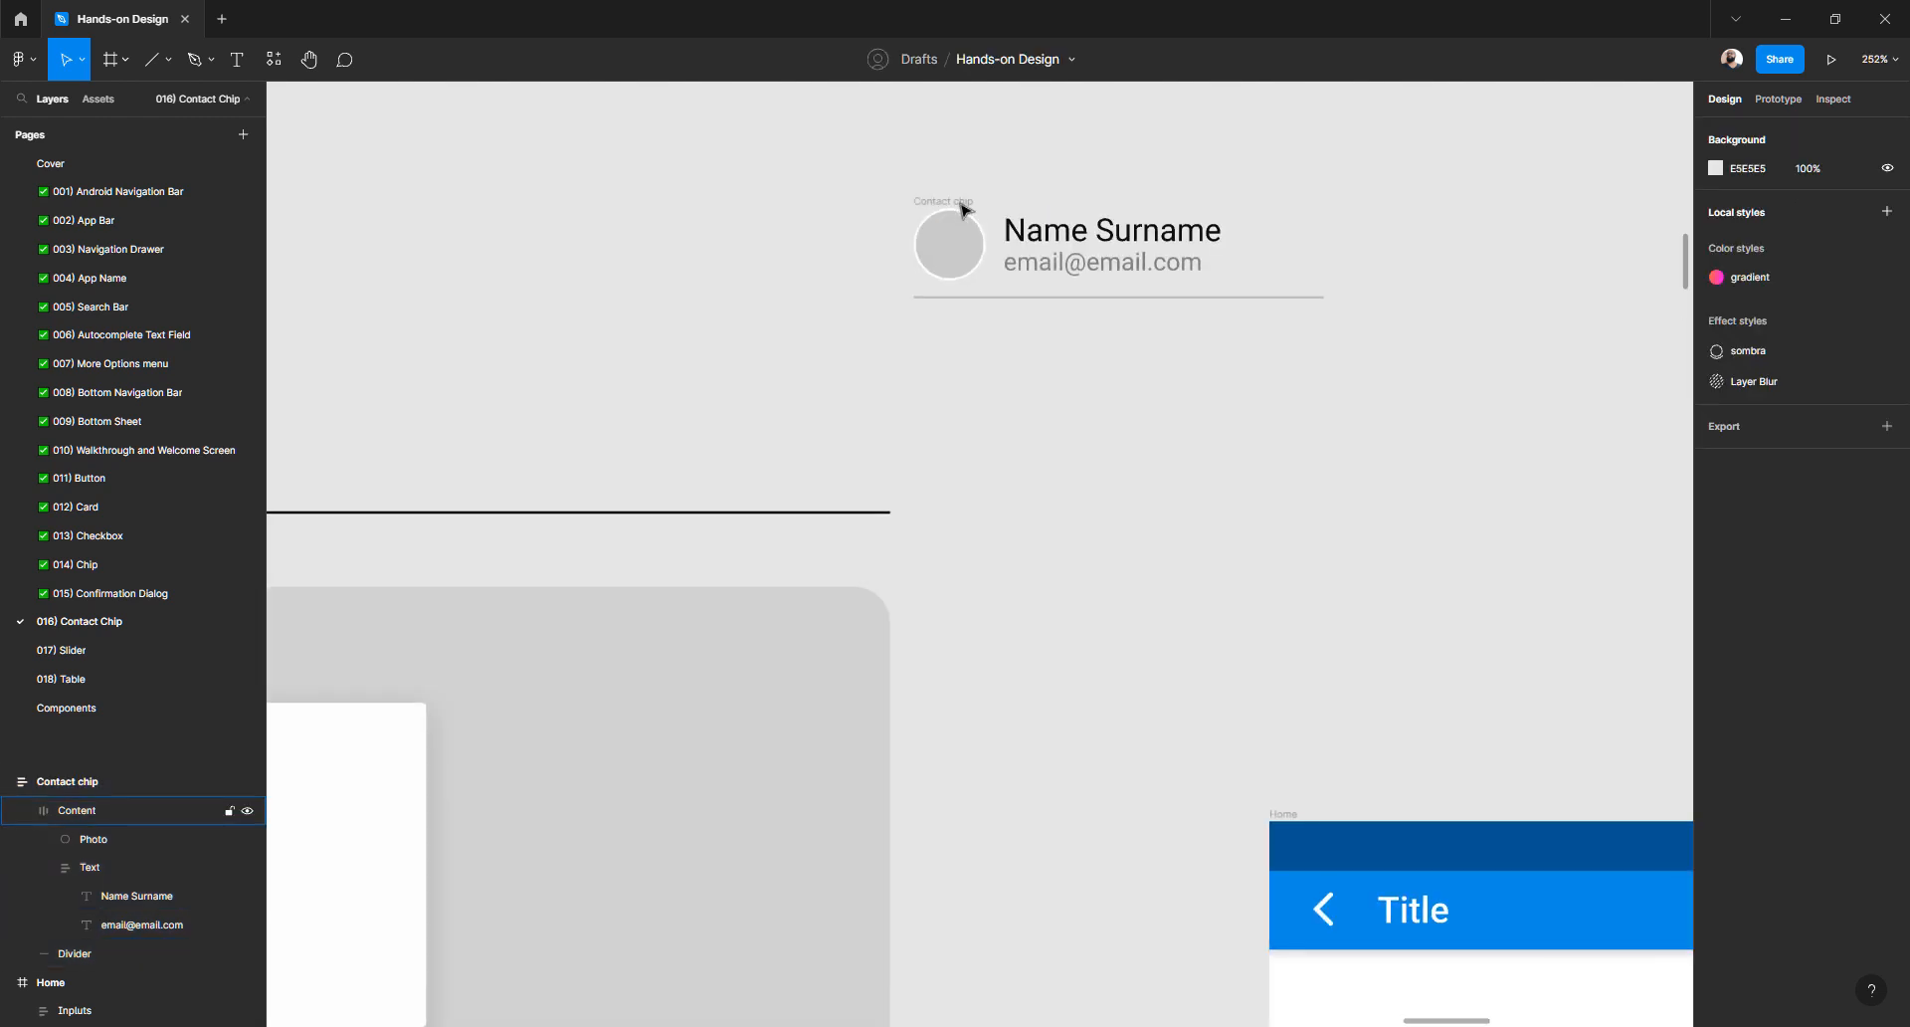
{"action": "left_click", "coordinate": [1006, 221]}
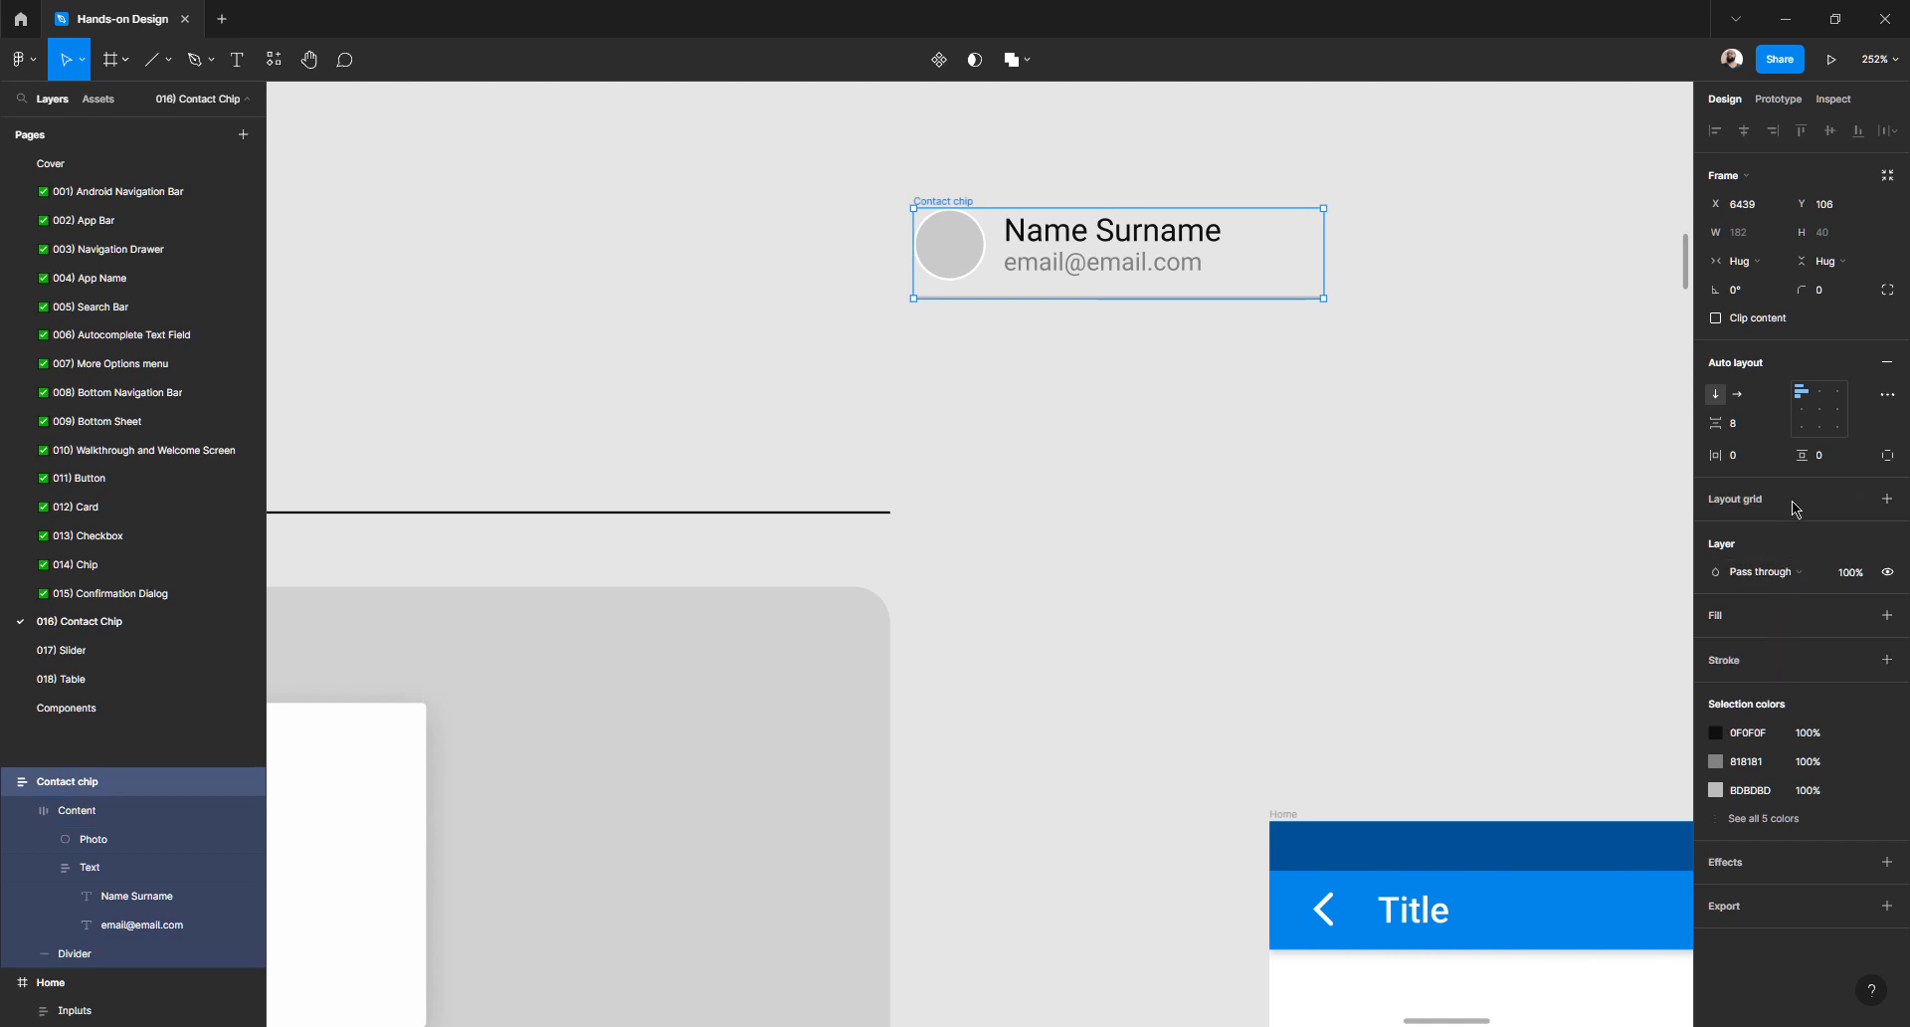
{"action": "left_click", "coordinate": [1887, 615]}
{"action": "left_click", "coordinate": [1123, 410]}
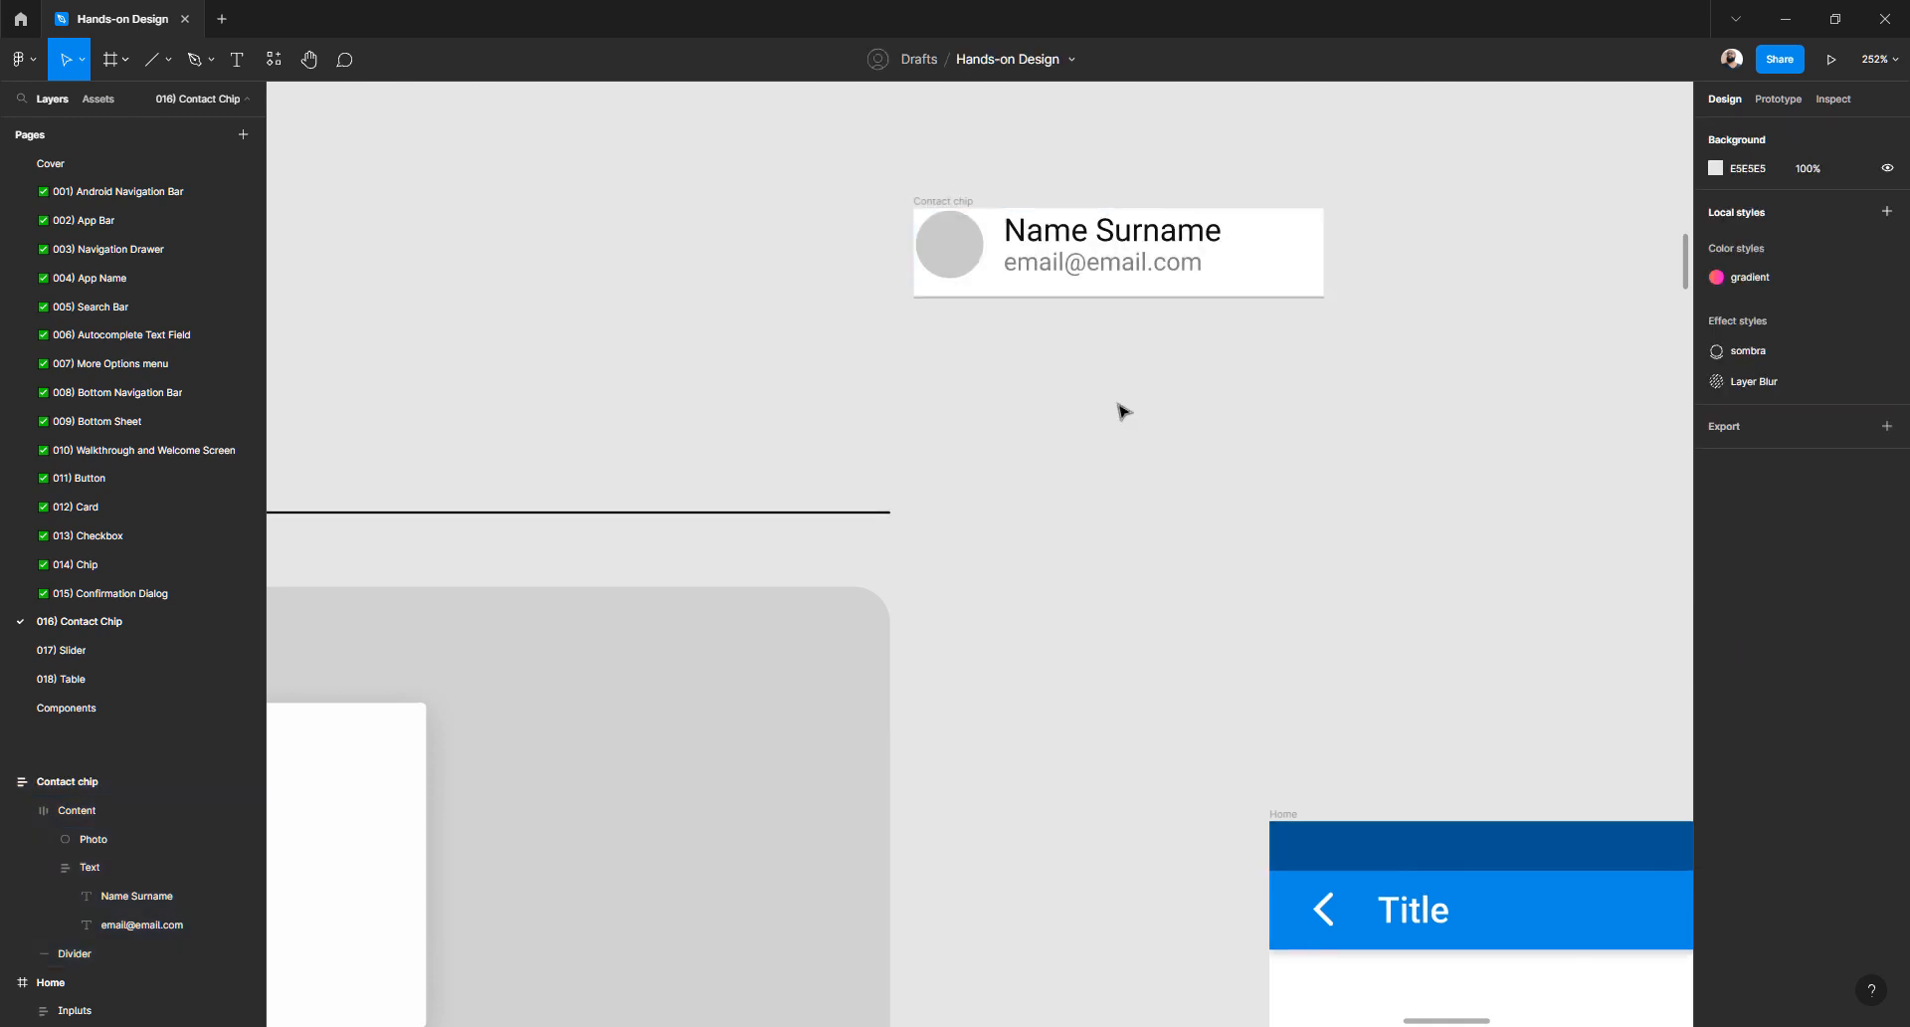
{"action": "left_click", "coordinate": [953, 204]}
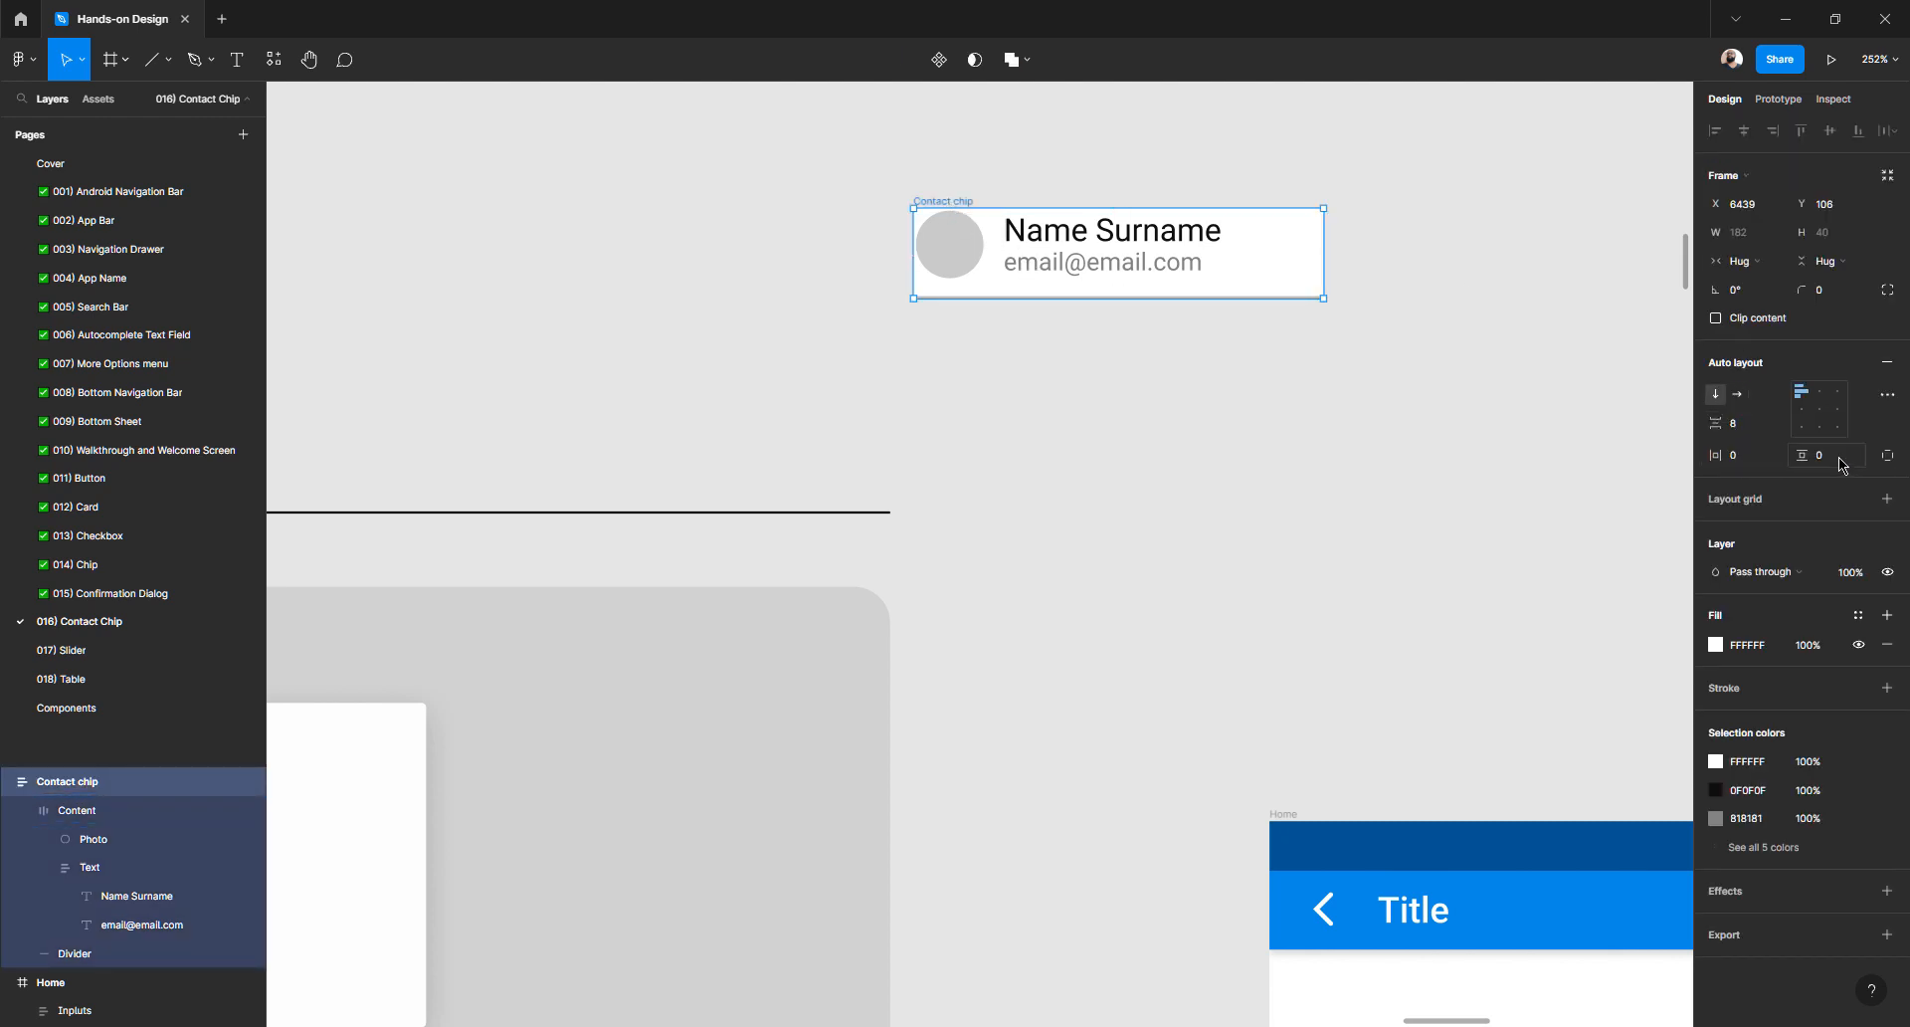
- Set the Contact chip's horizontal and vertical padding to 8 px
{"action": "left_click", "coordinate": [1741, 460]}
{"action": "key", "text": "Tab"}
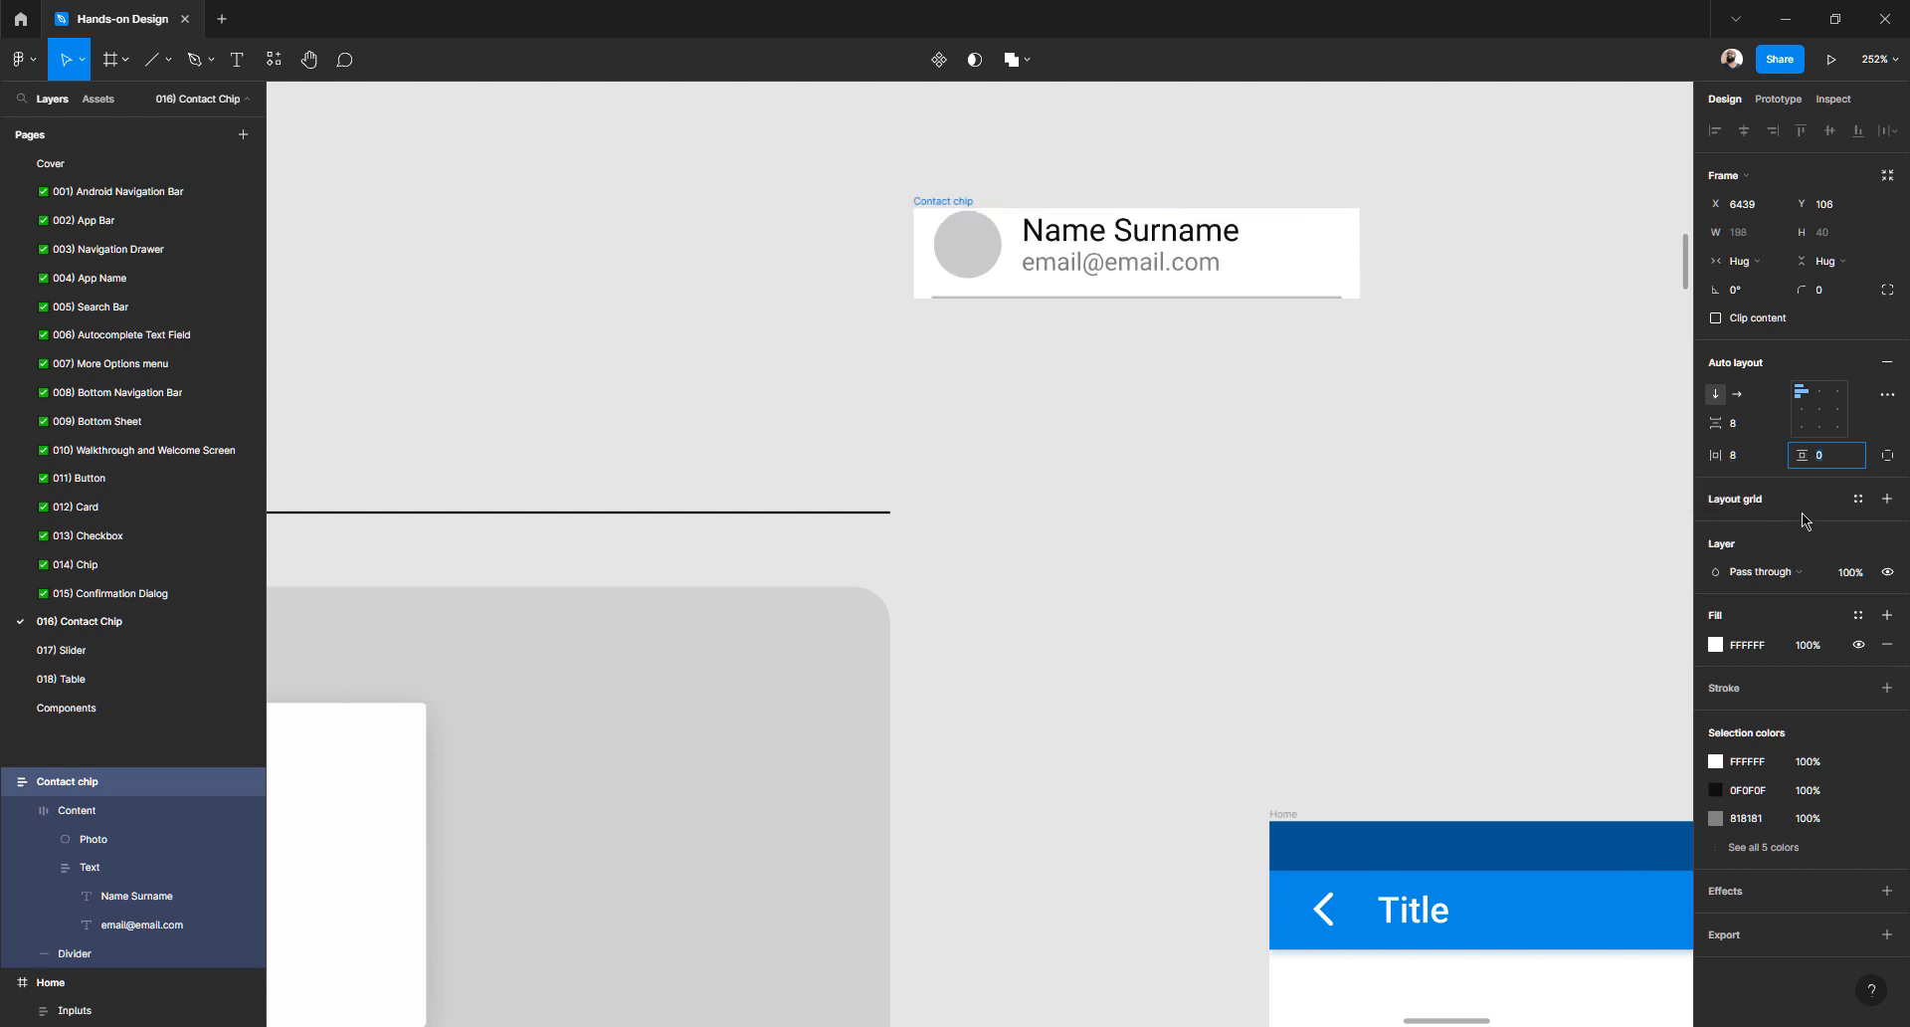
{"action": "type", "text": "8"}
{"action": "key", "text": "Tab"}
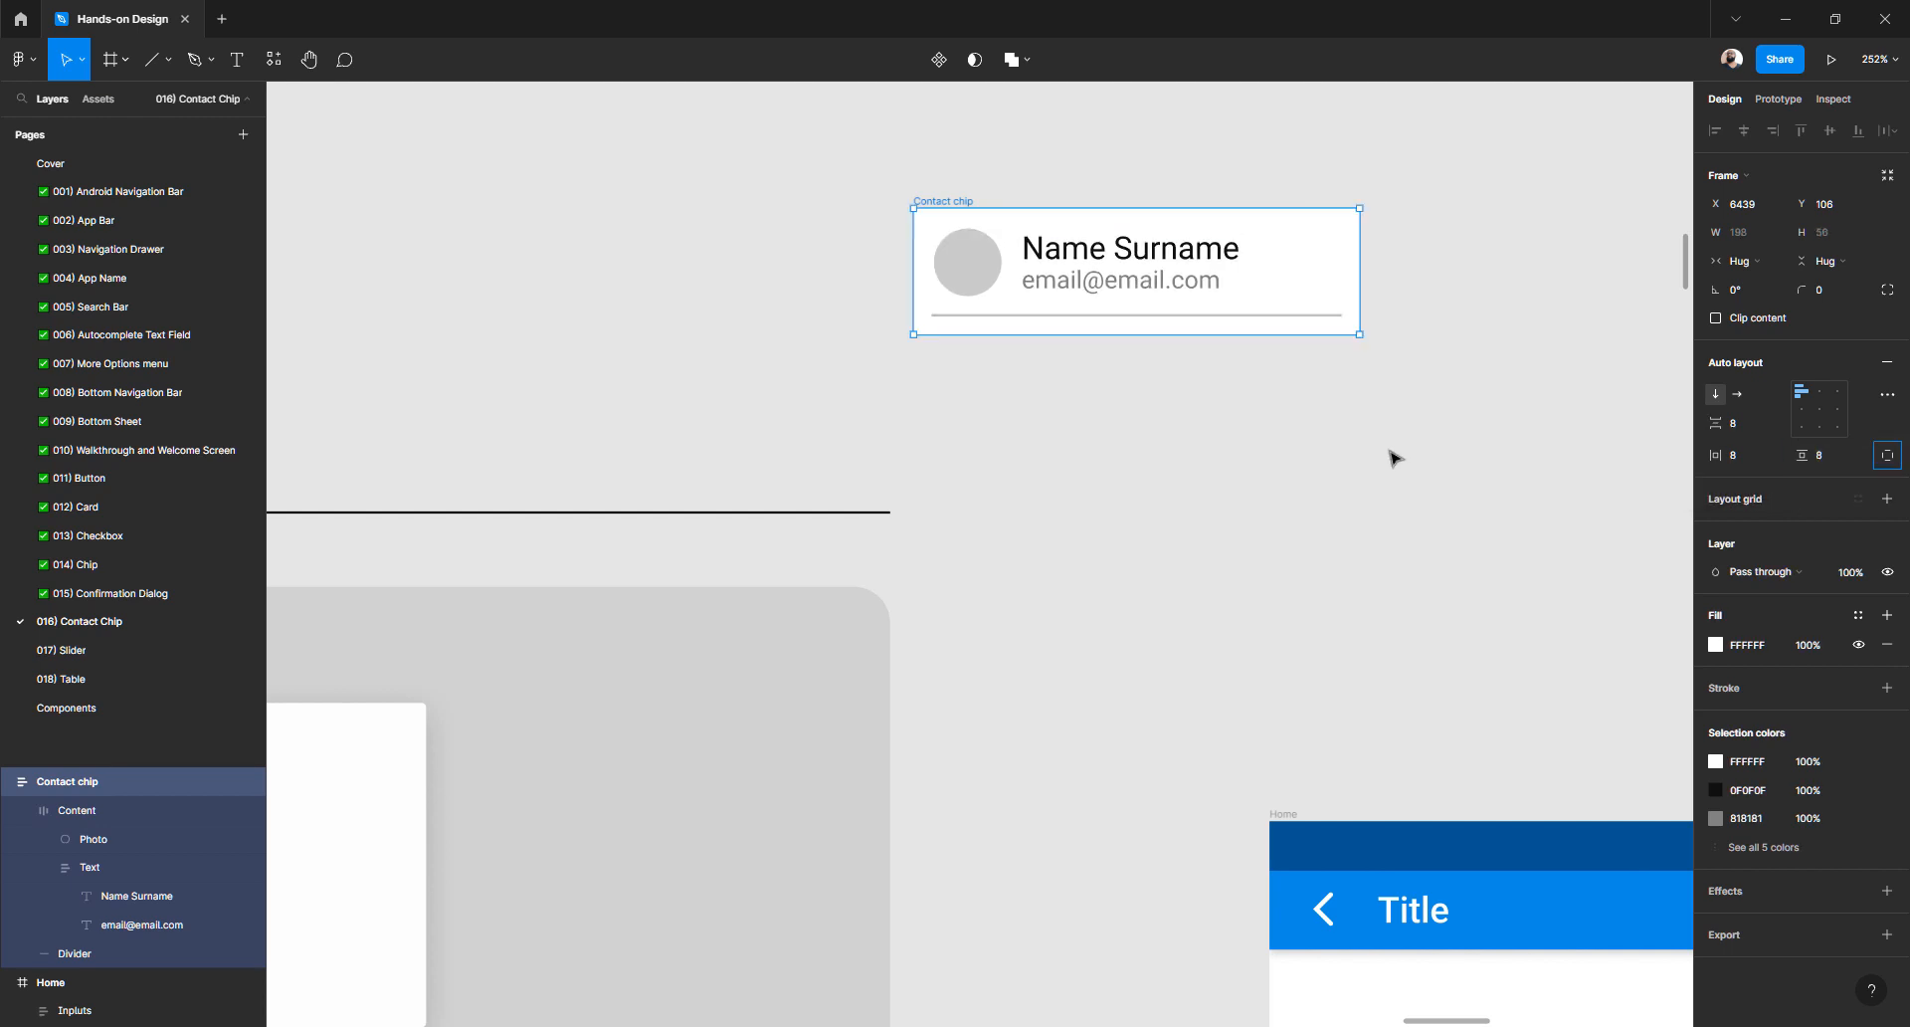
{"action": "left_click", "coordinate": [1134, 494]}
- Inspect the chip's divider line and recheck the chip's horizontal padding
{"action": "scroll", "coordinate": [1134, 495], "scroll_direction": "down", "scroll_amount": 4}
{"action": "scroll", "coordinate": [1134, 495], "scroll_direction": "down", "scroll_amount": 5}
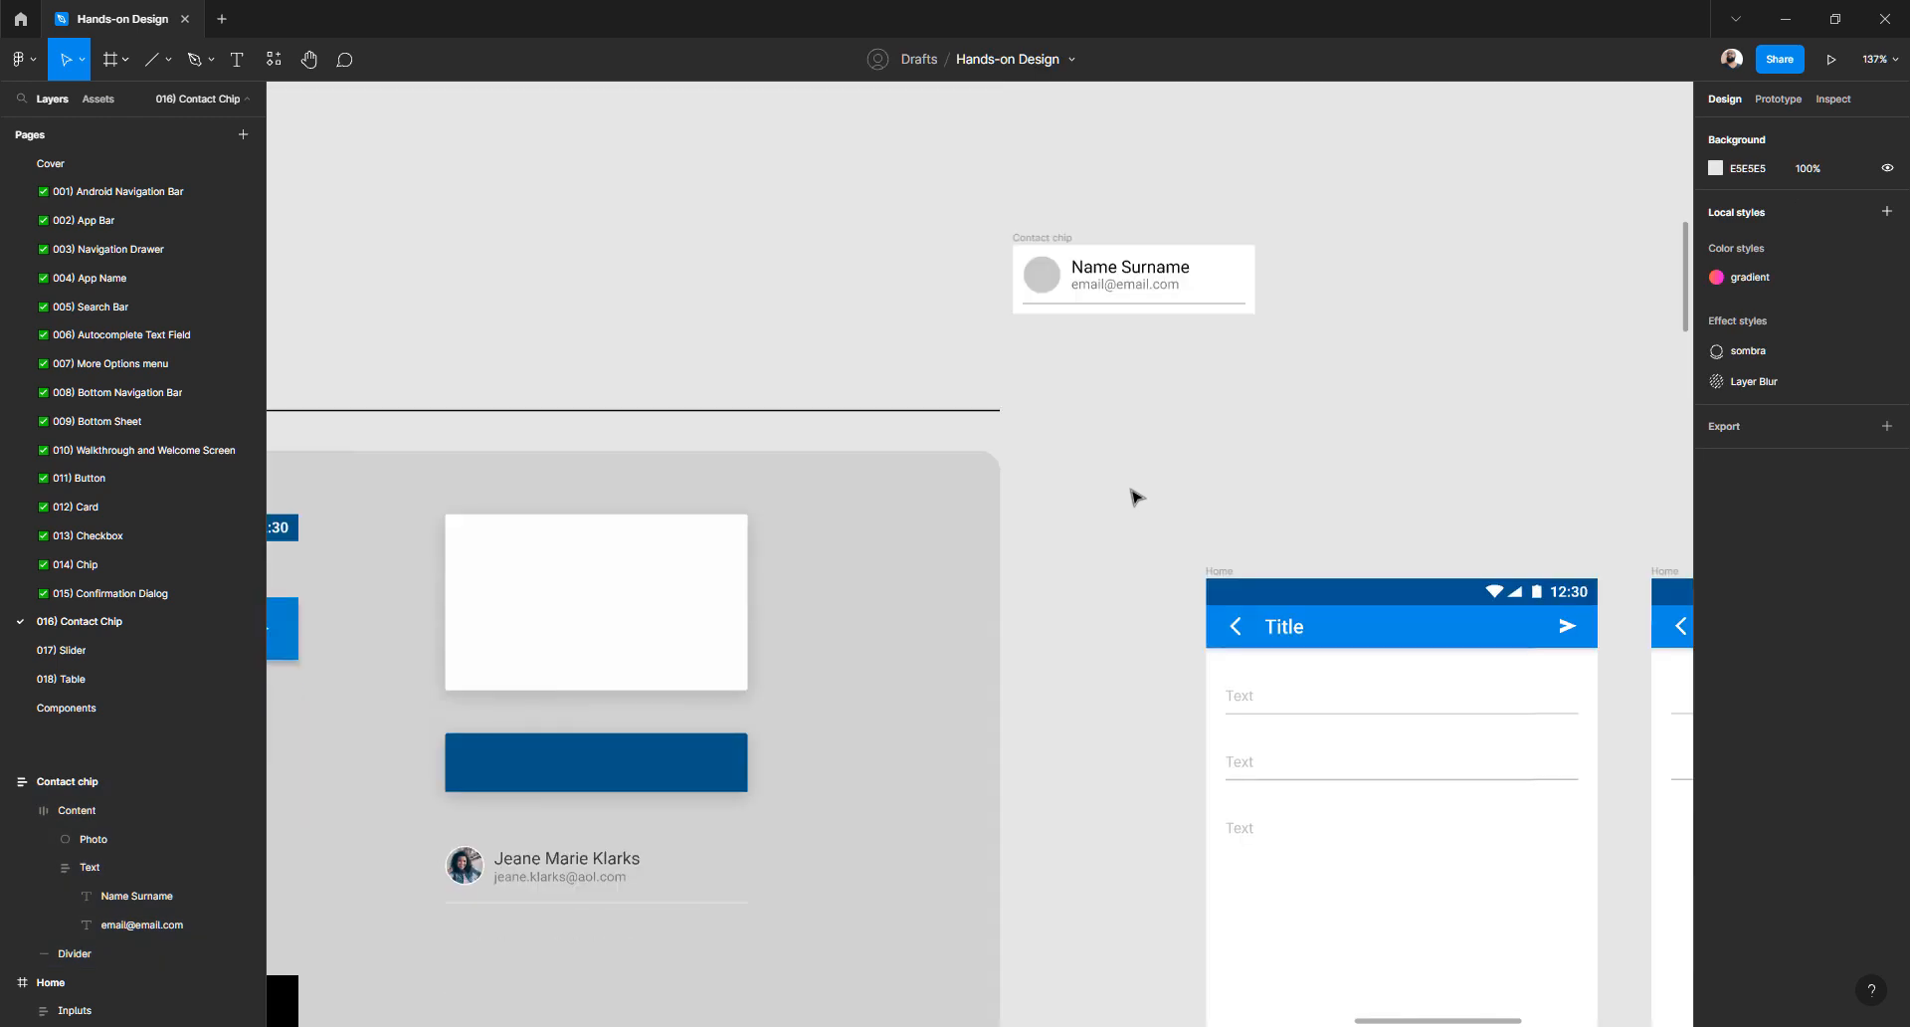
{"action": "scroll", "coordinate": [1134, 495], "scroll_direction": "down", "scroll_amount": 5}
{"action": "scroll", "coordinate": [1134, 495], "scroll_direction": "down", "scroll_amount": 15}
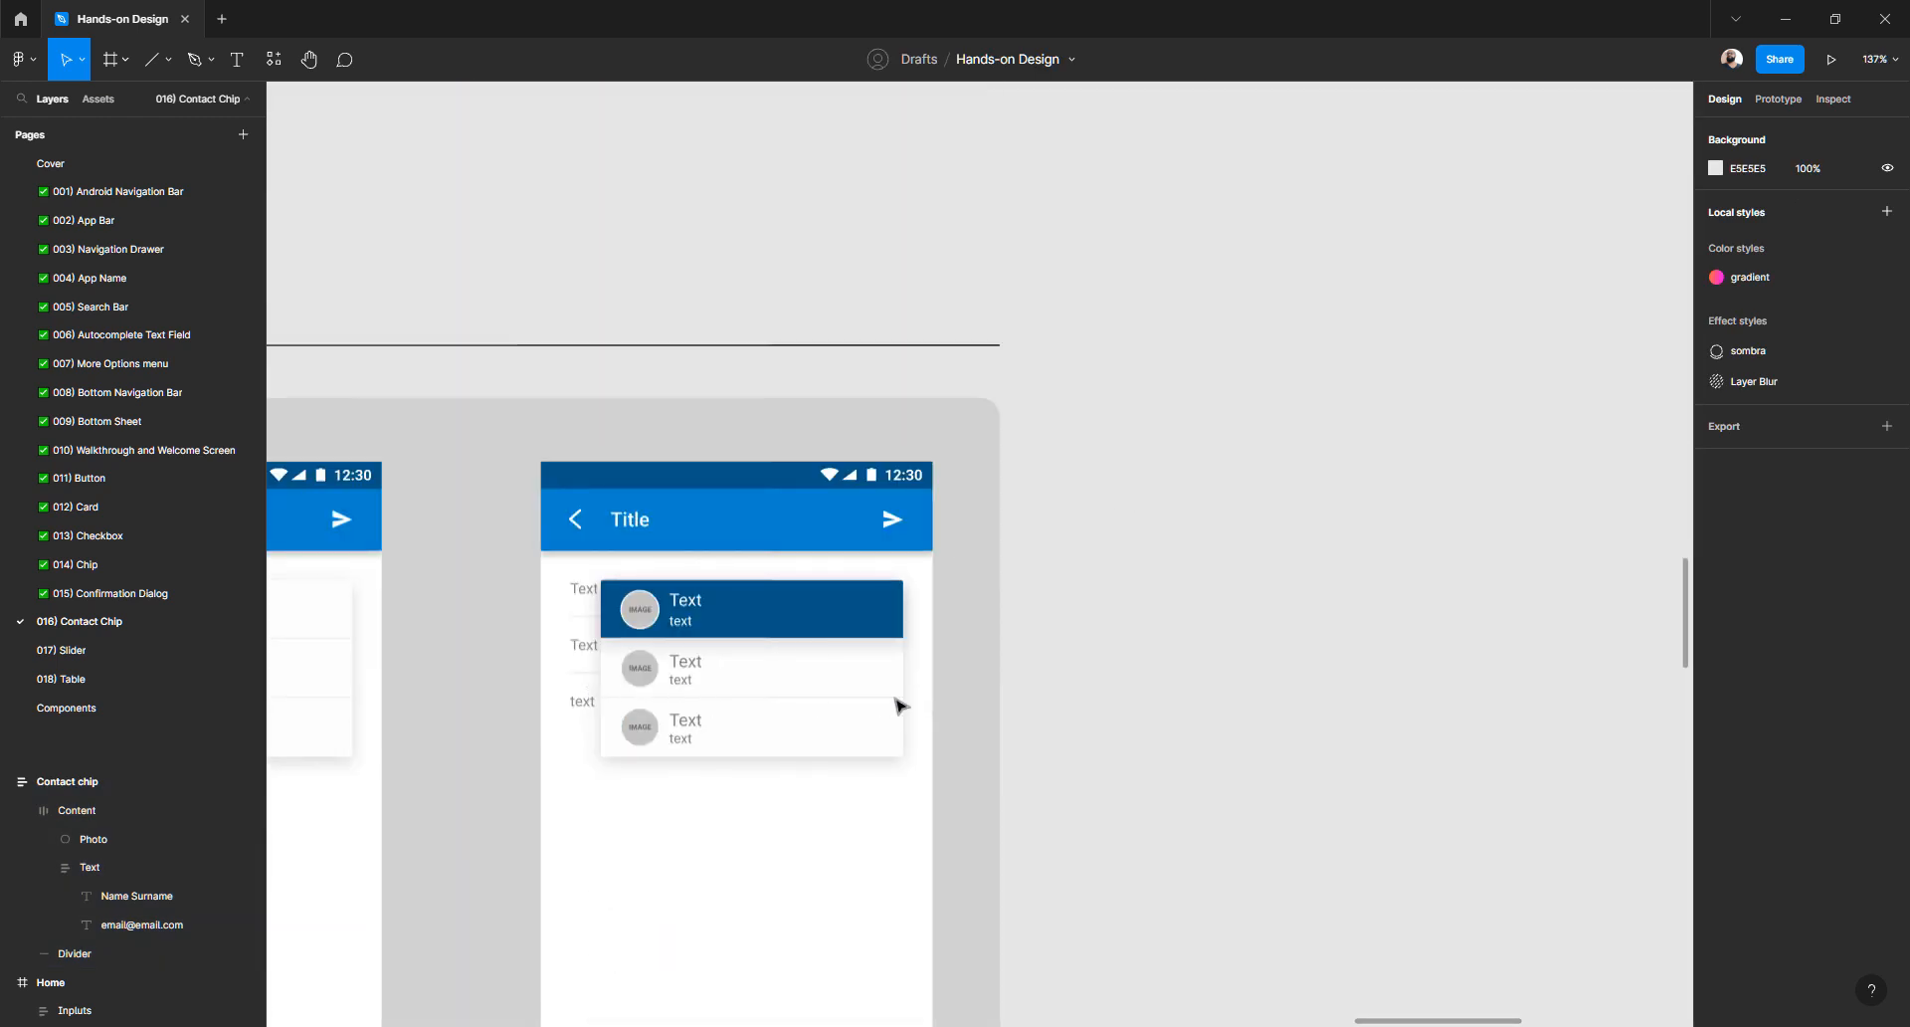
{"action": "scroll", "coordinate": [1035, 659], "scroll_direction": "down", "scroll_amount": 5}
{"action": "scroll", "coordinate": [1037, 651], "scroll_direction": "up", "scroll_amount": 15}
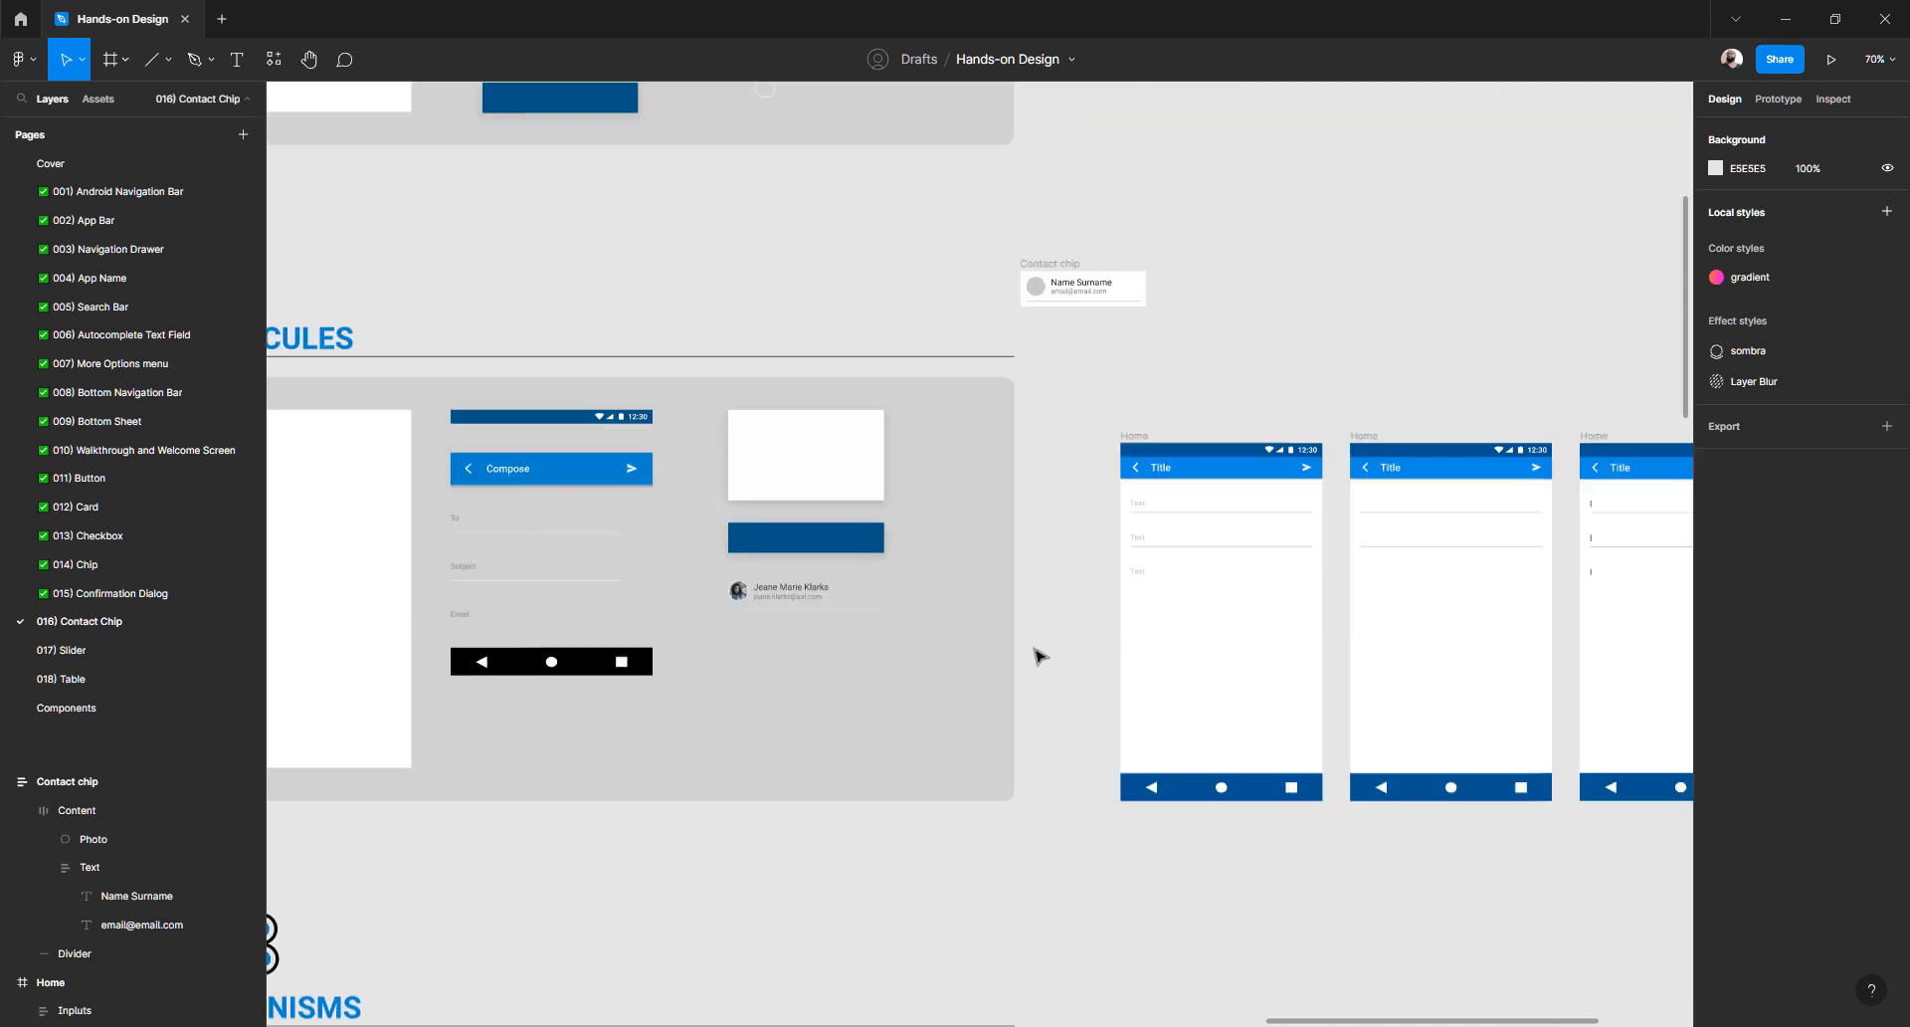
{"action": "scroll", "coordinate": [1037, 642], "scroll_direction": "up", "scroll_amount": 5}
{"action": "scroll", "coordinate": [1066, 543], "scroll_direction": "down", "scroll_amount": 5}
{"action": "scroll", "coordinate": [1072, 559], "scroll_direction": "up", "scroll_amount": 10}
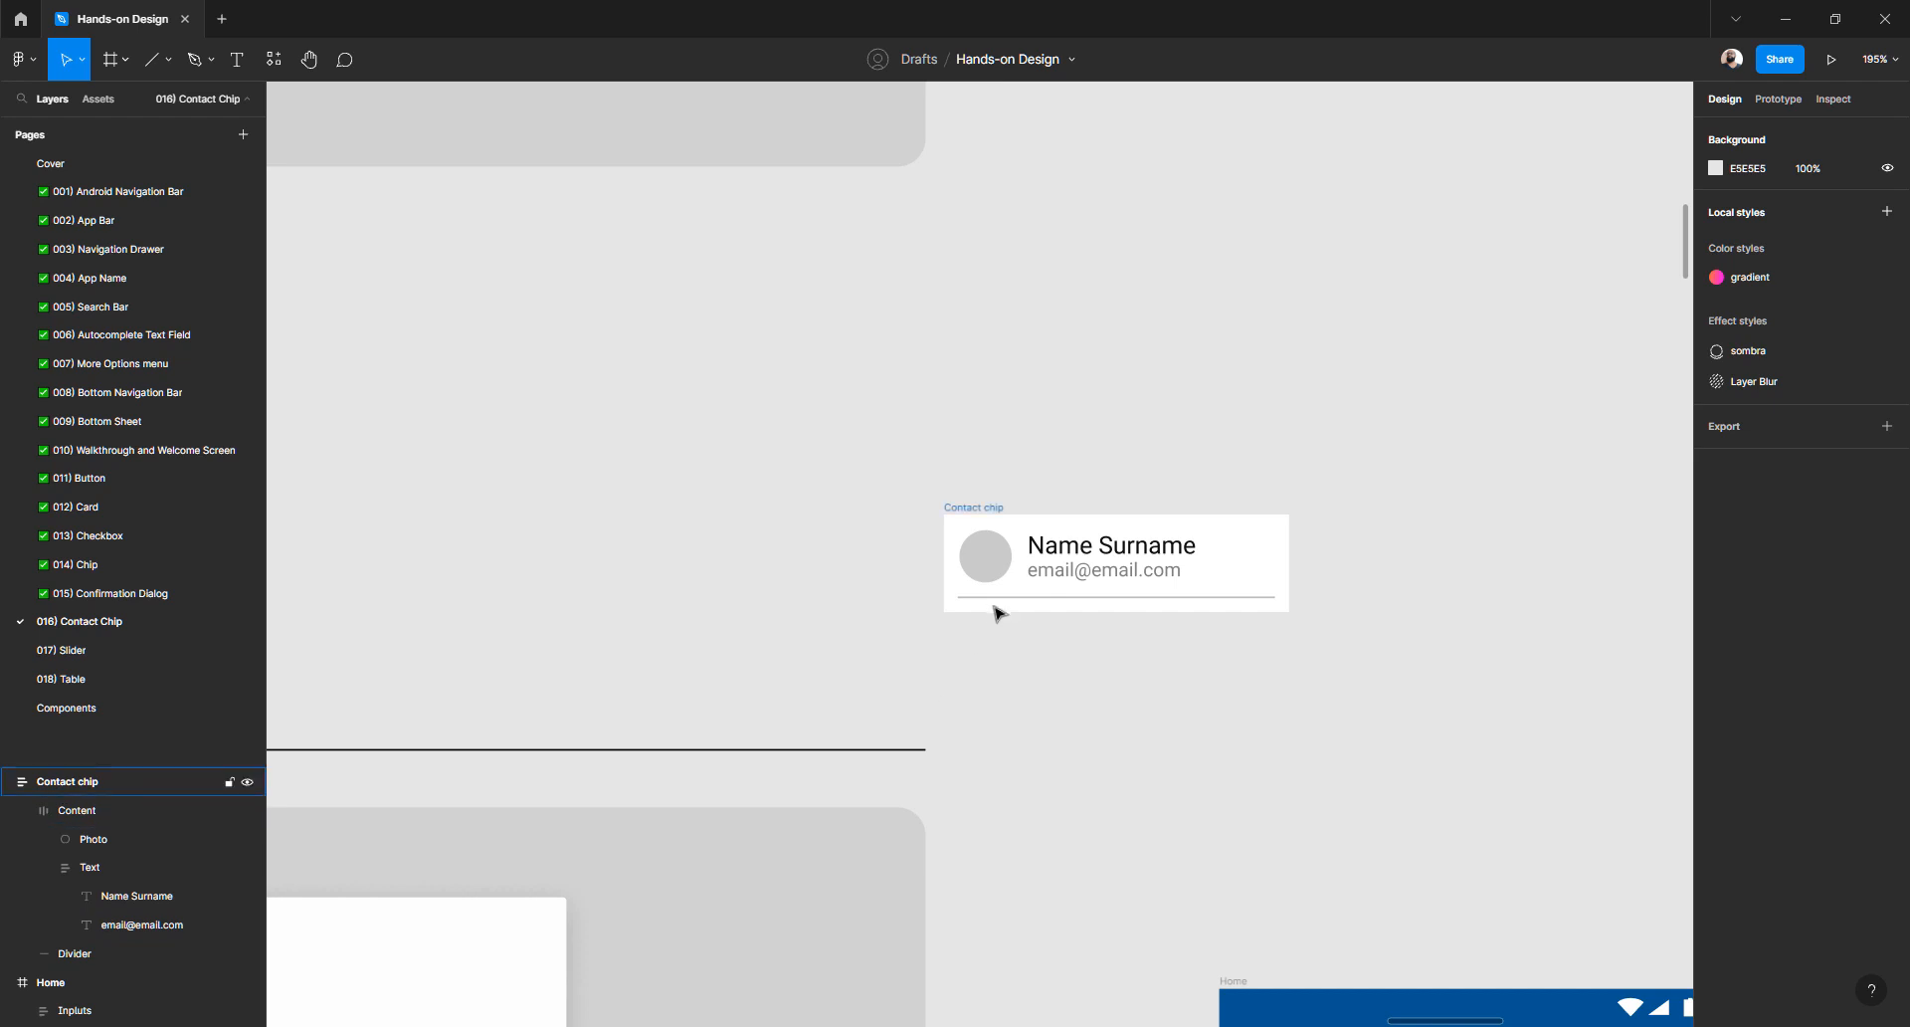
{"action": "left_click", "coordinate": [996, 598]}
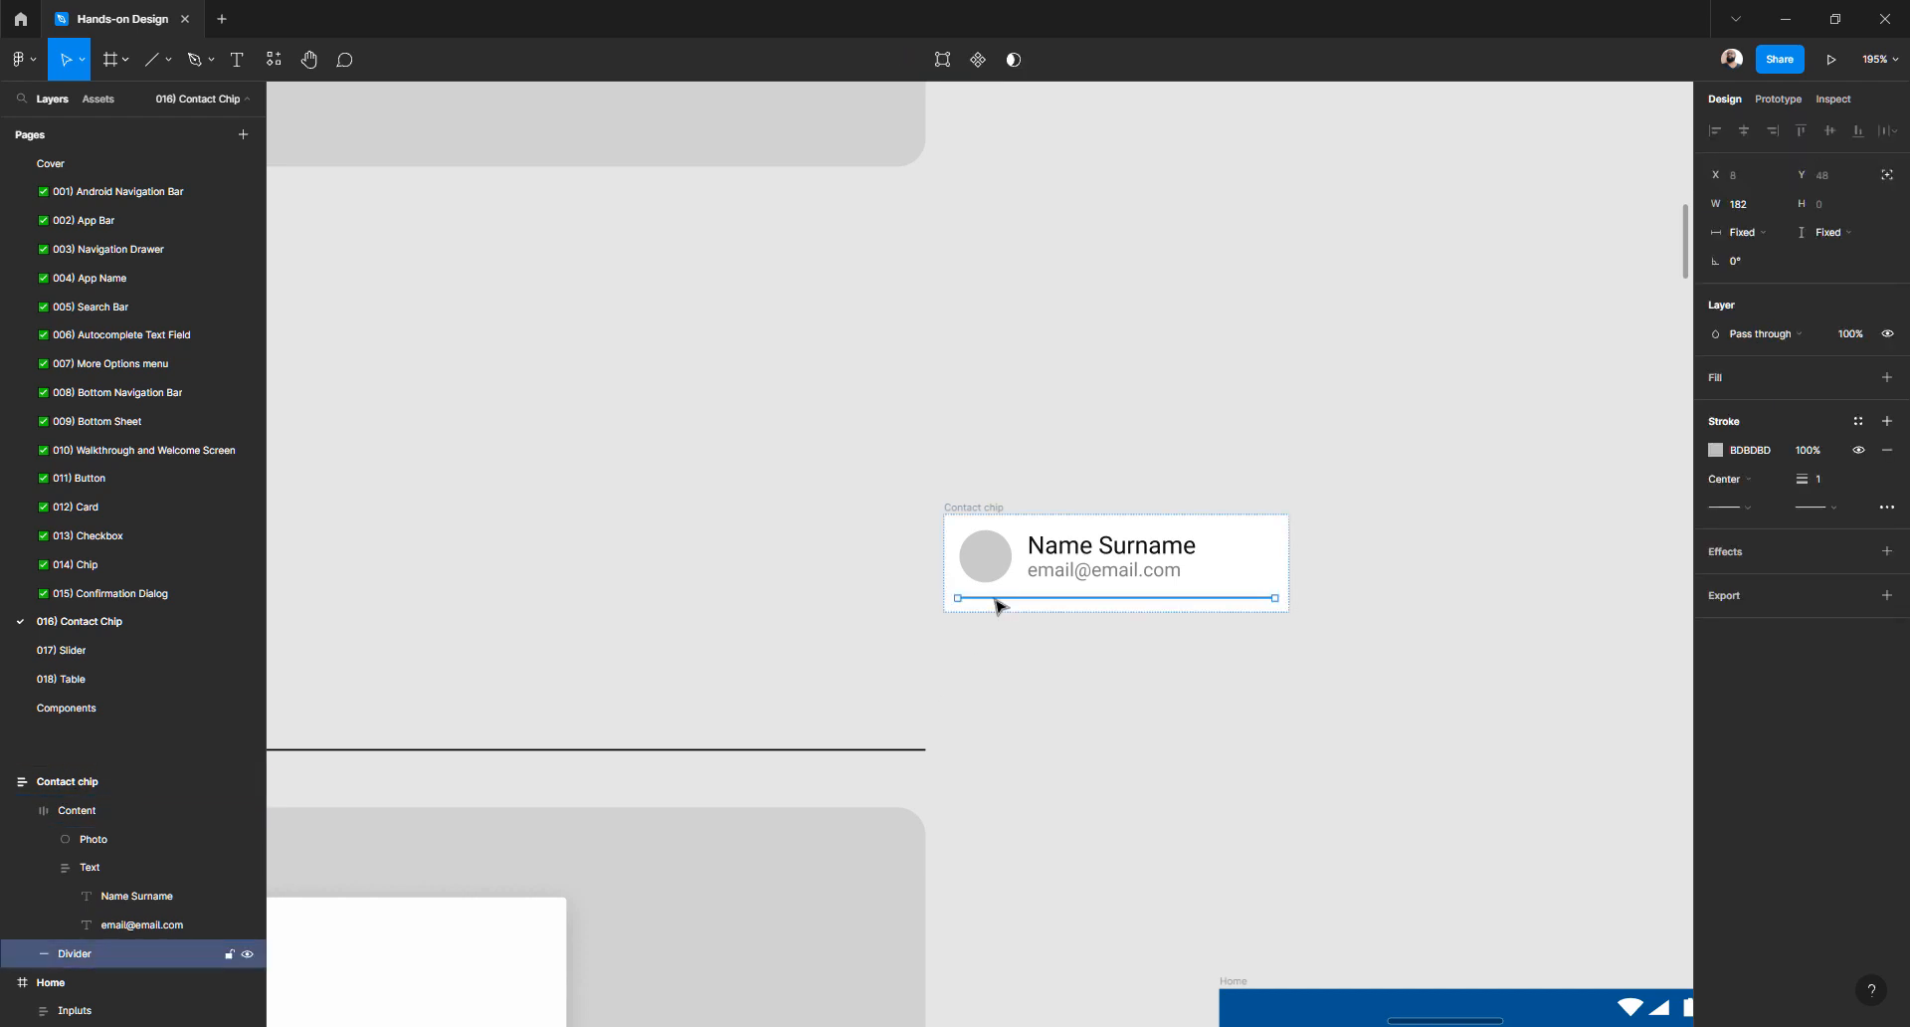
{"action": "left_click", "coordinate": [1000, 654]}
{"action": "left_click", "coordinate": [955, 508]}
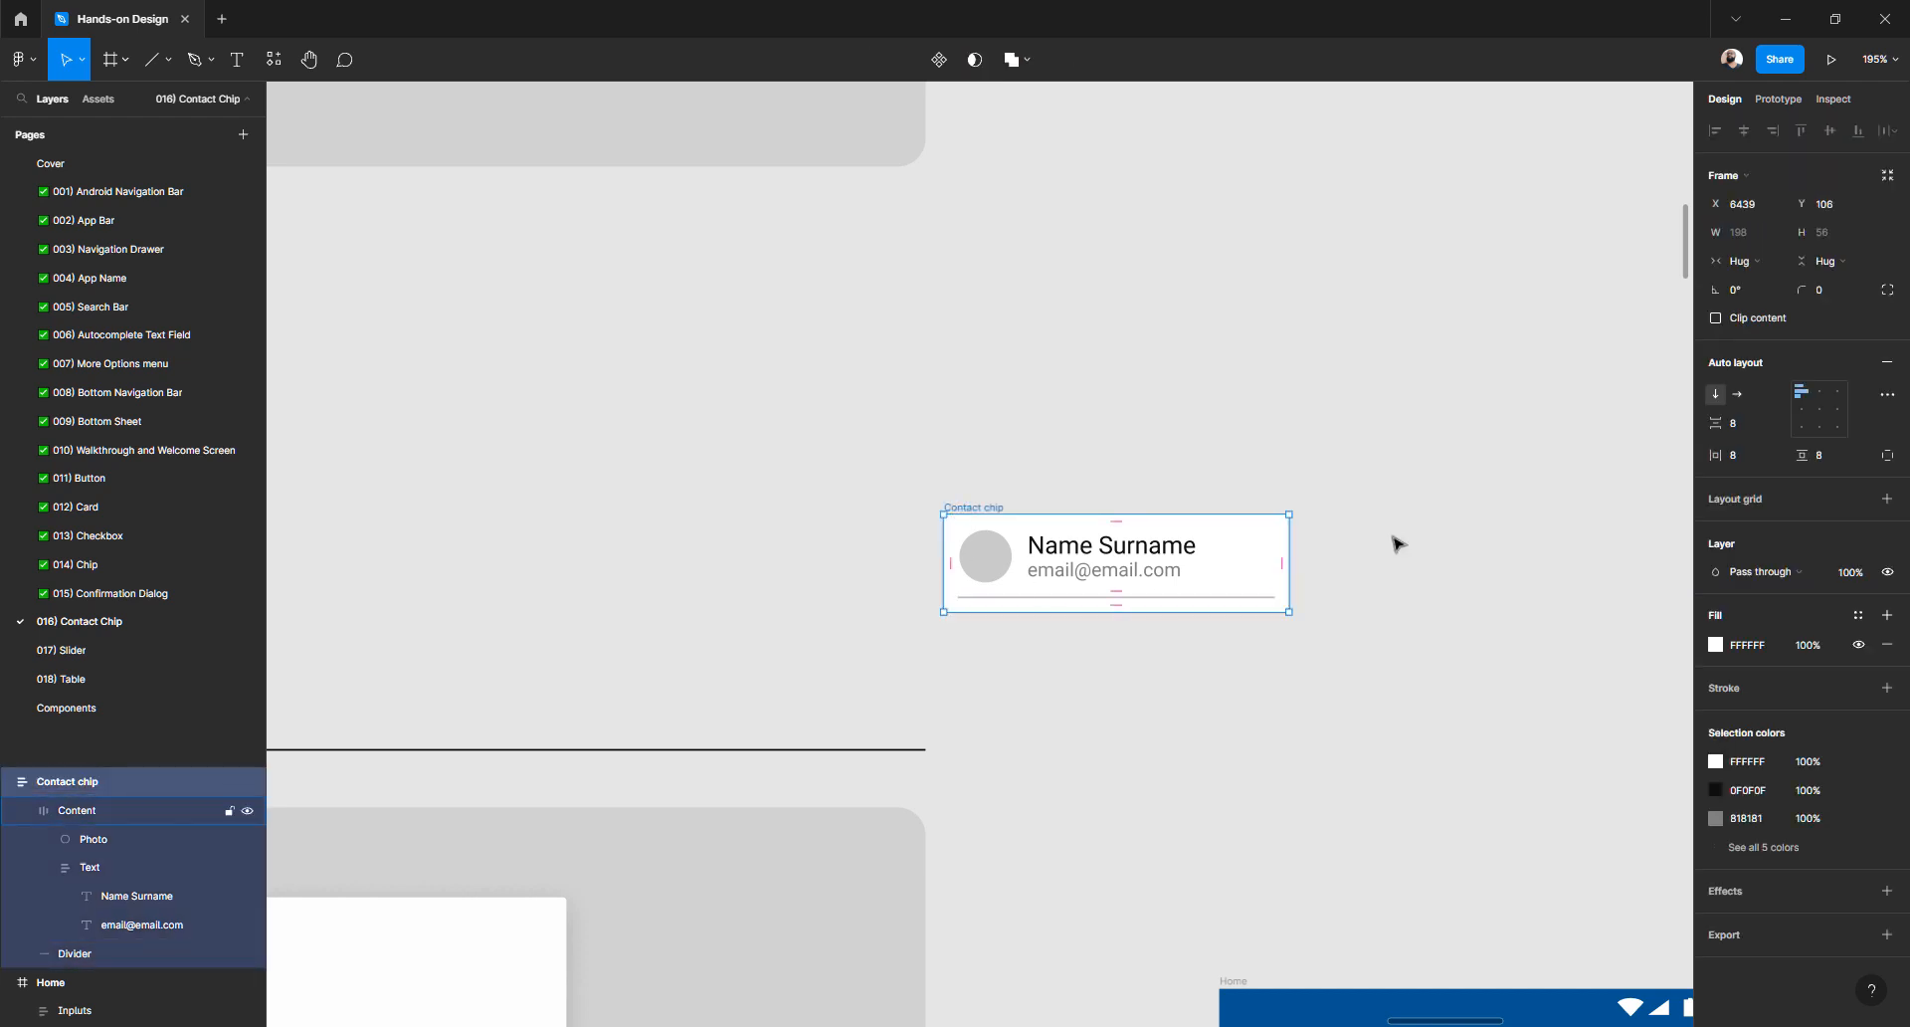
{"action": "left_click", "coordinate": [1733, 457]}
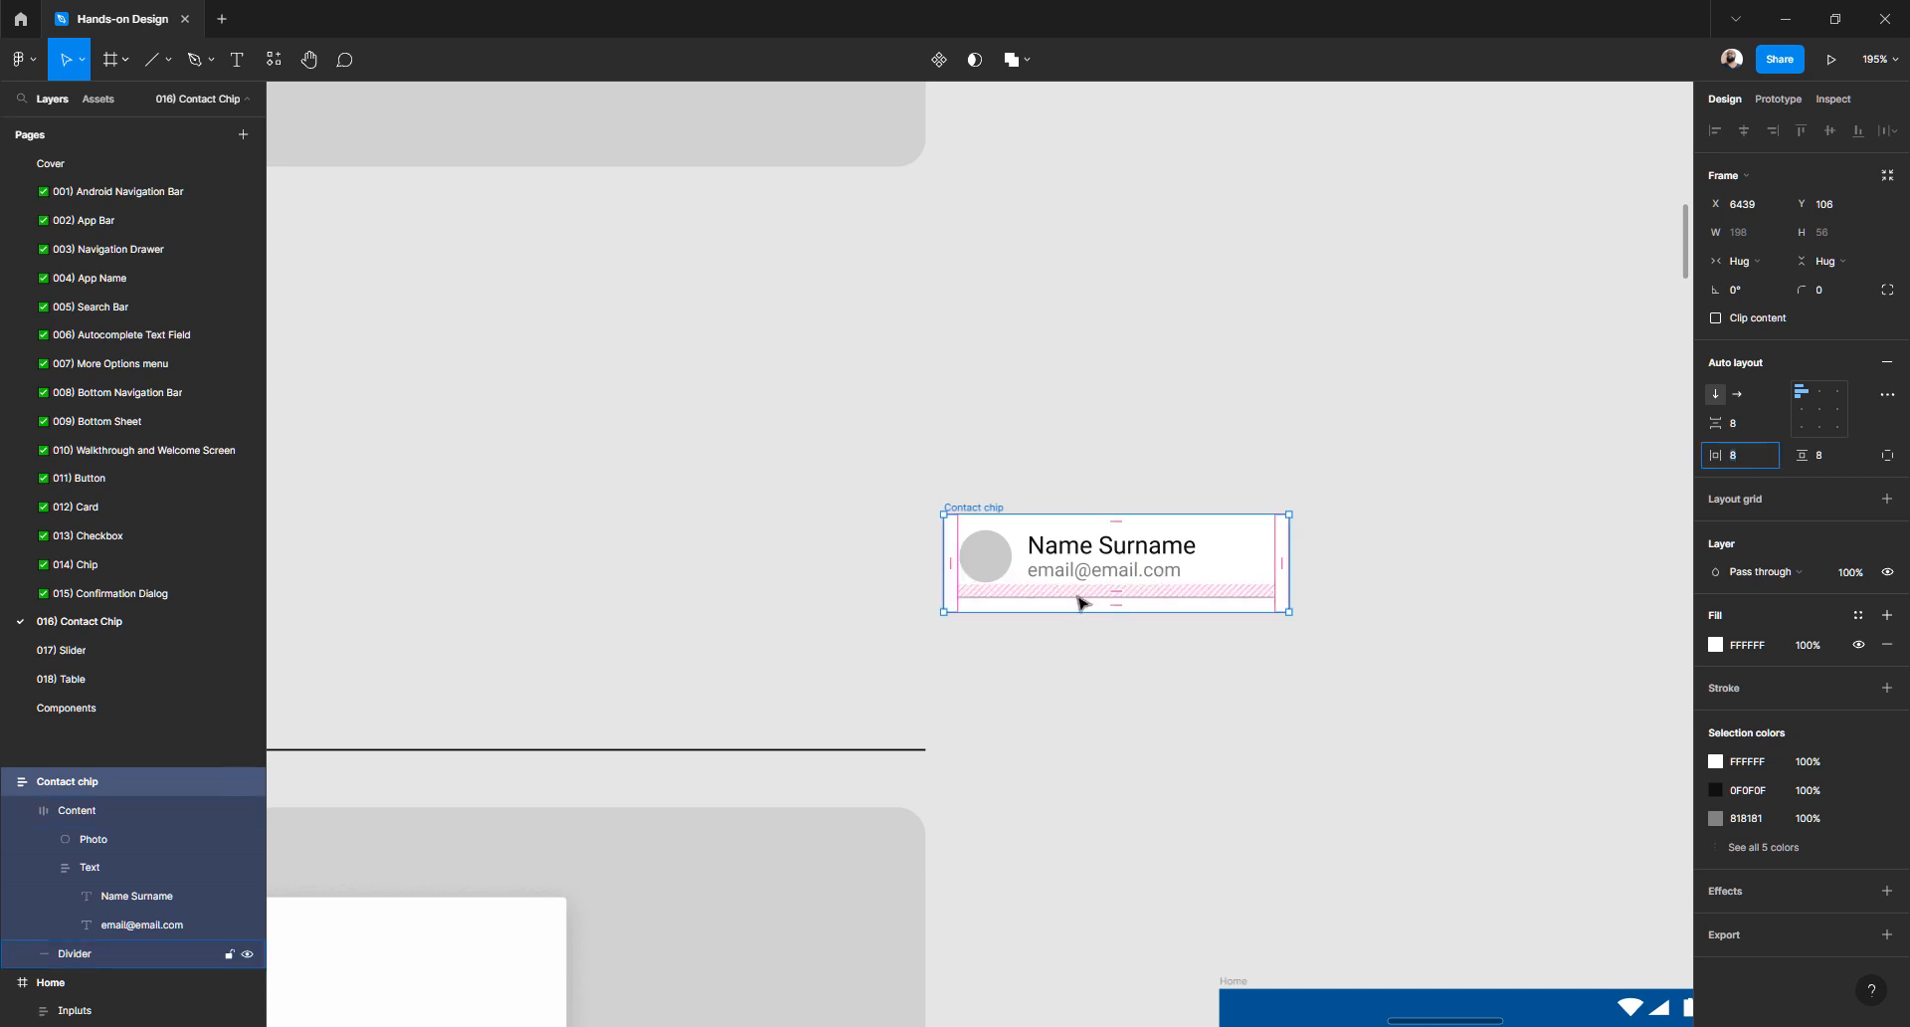
{"action": "key", "text": "Escape"}
{"action": "scroll", "coordinate": [1029, 587], "scroll_direction": "up", "scroll_amount": 3}
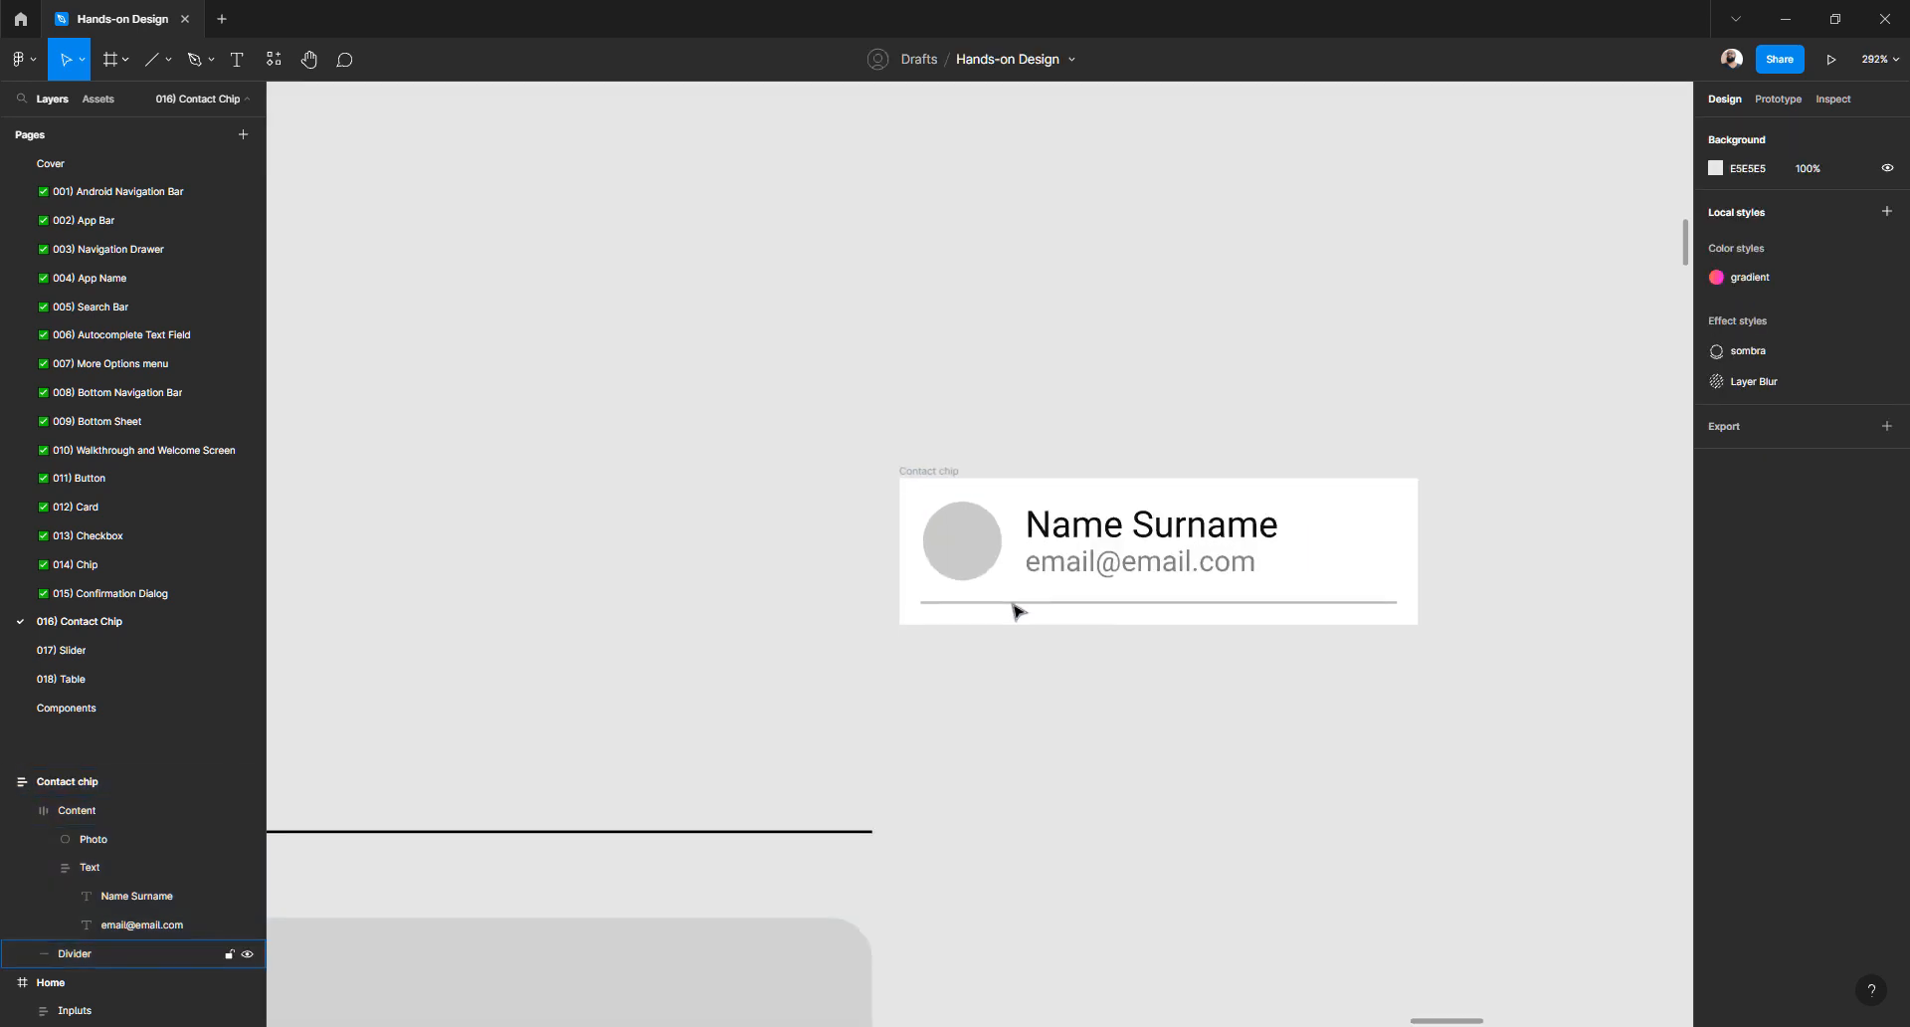
- Try stretching the divider line leftward, undo both attempts, and check the Content group
{"action": "left_click", "coordinate": [1015, 605]}
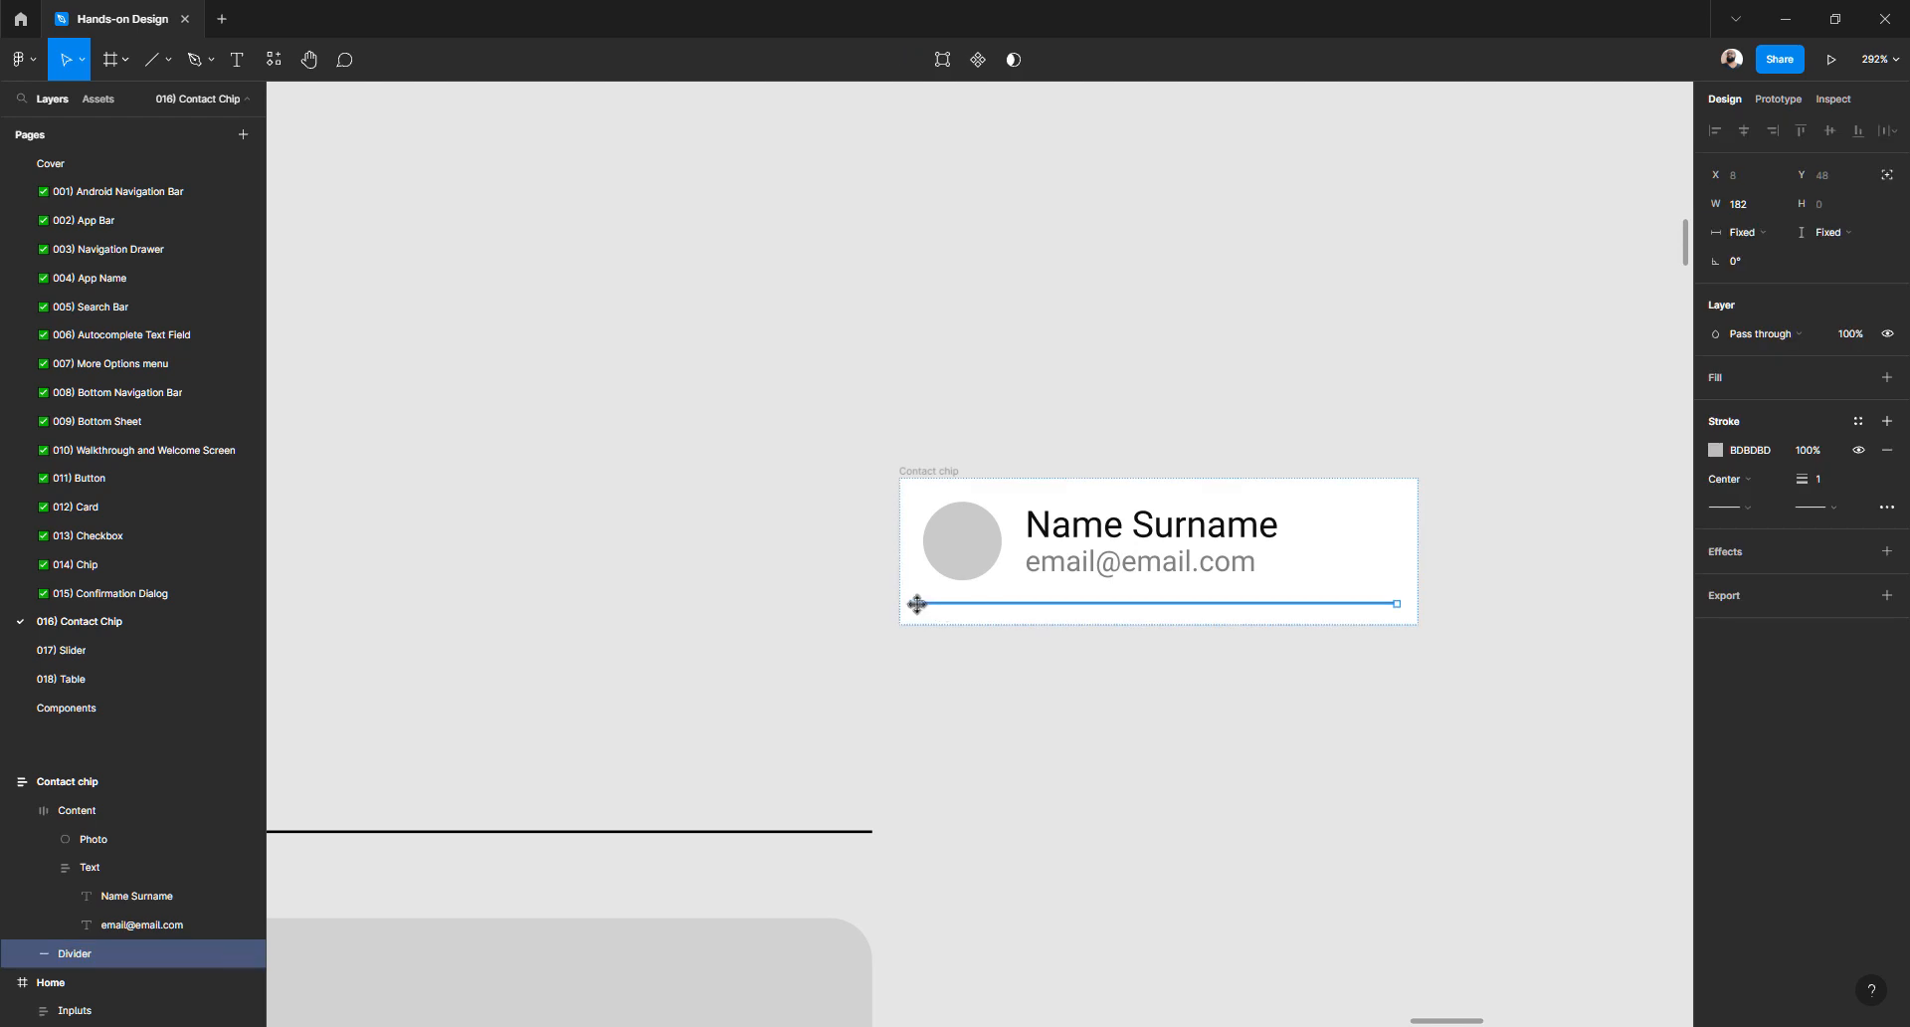
{"action": "left_click_drag", "start_coordinate": [916, 604], "coordinate": [806, 507]}
{"action": "key", "text": "ctrl+z"}
{"action": "left_click_drag", "start_coordinate": [920, 603], "coordinate": [826, 601]}
{"action": "key", "text": "ctrl+z"}
{"action": "left_click", "coordinate": [1053, 718]}
{"action": "left_click", "coordinate": [988, 555]}
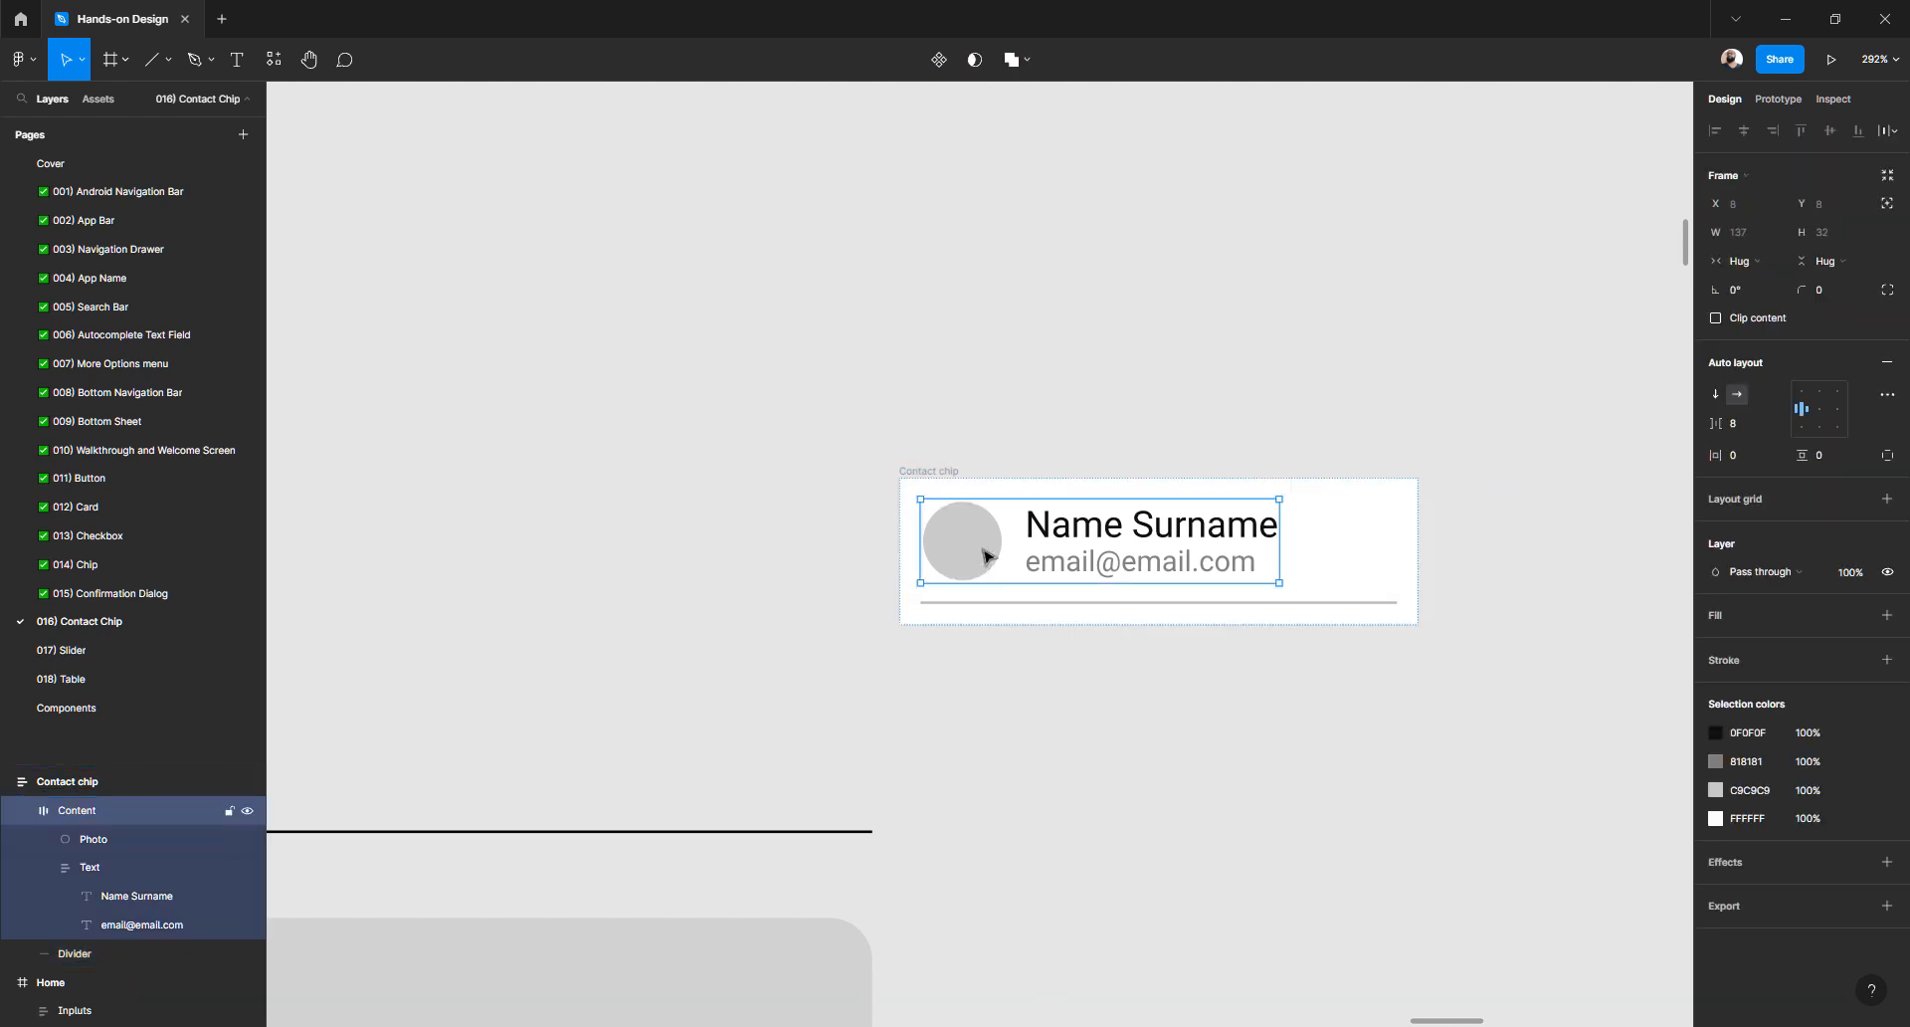
{"action": "left_click", "coordinate": [972, 767]}
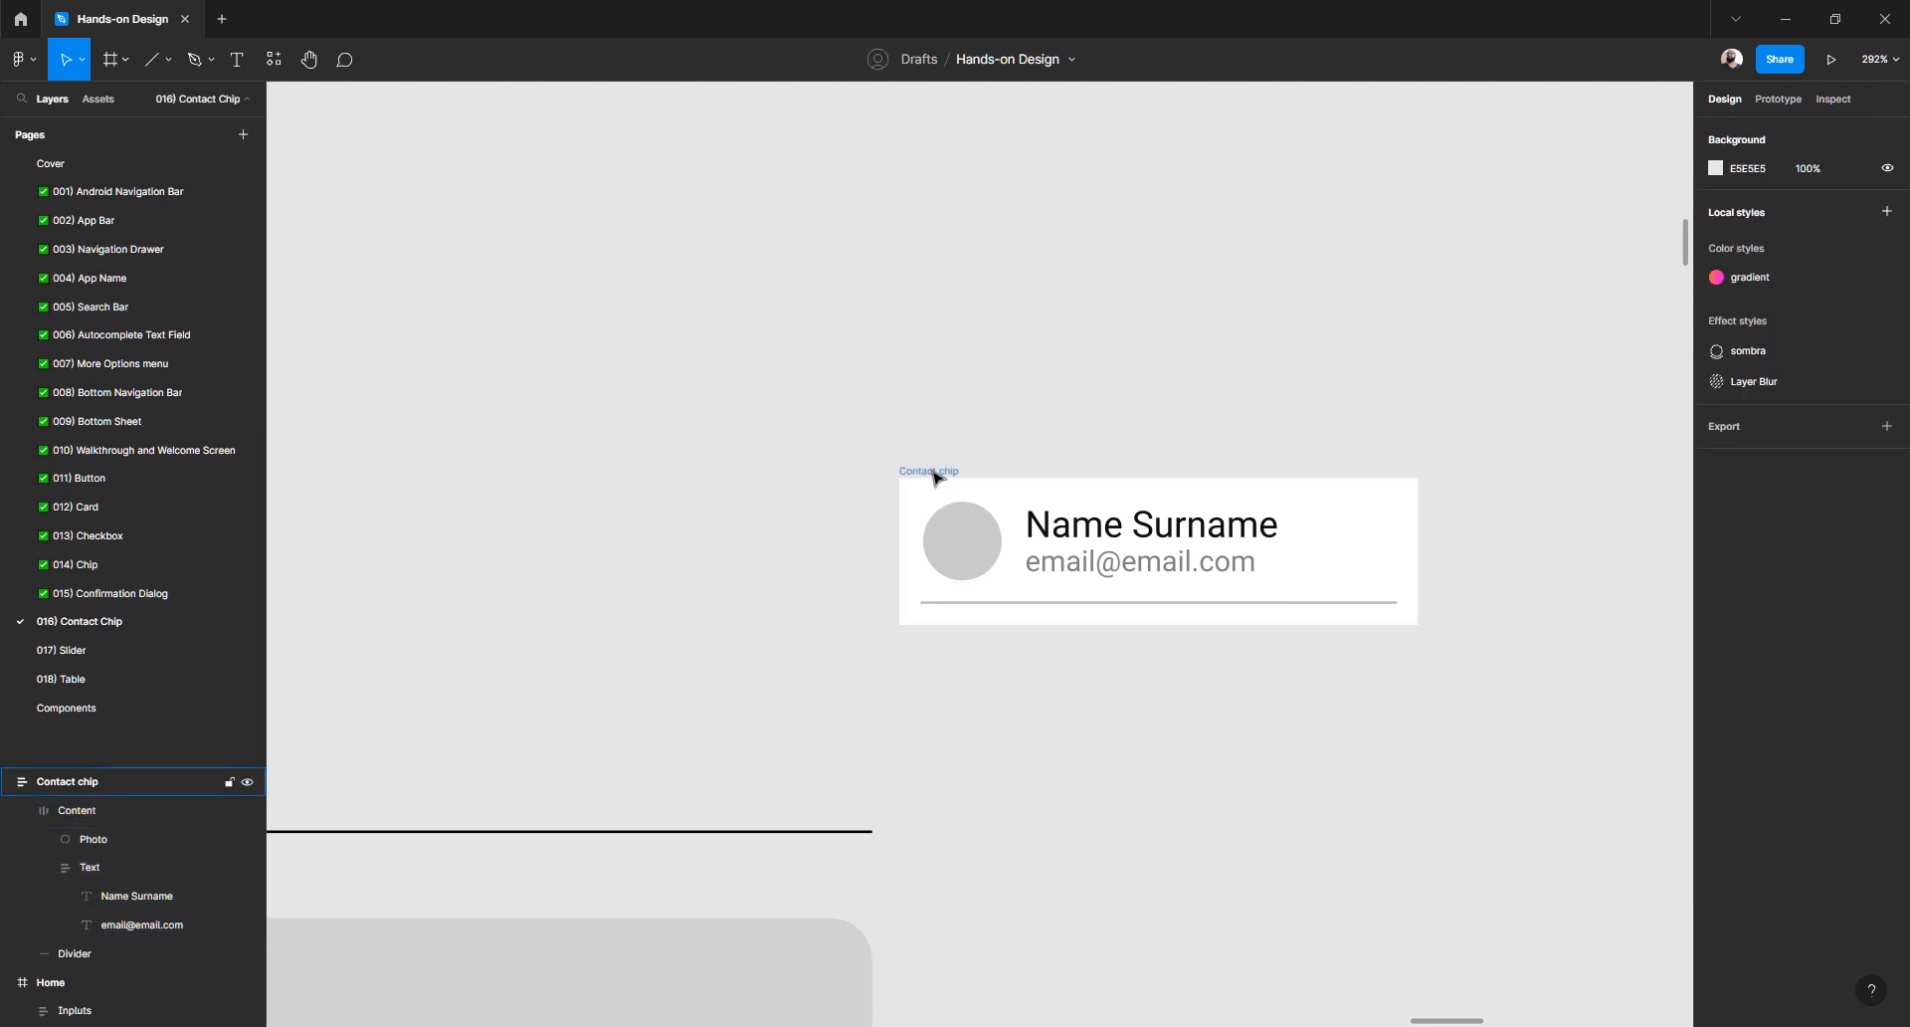
- Duplicate the Contact chip directly below the original
{"action": "left_click", "coordinate": [938, 478]}
{"action": "scroll", "coordinate": [935, 477], "scroll_direction": "down", "scroll_amount": 1}
{"action": "scroll", "coordinate": [935, 478], "scroll_direction": "down", "scroll_amount": 2}
{"action": "left_click", "coordinate": [938, 267]}
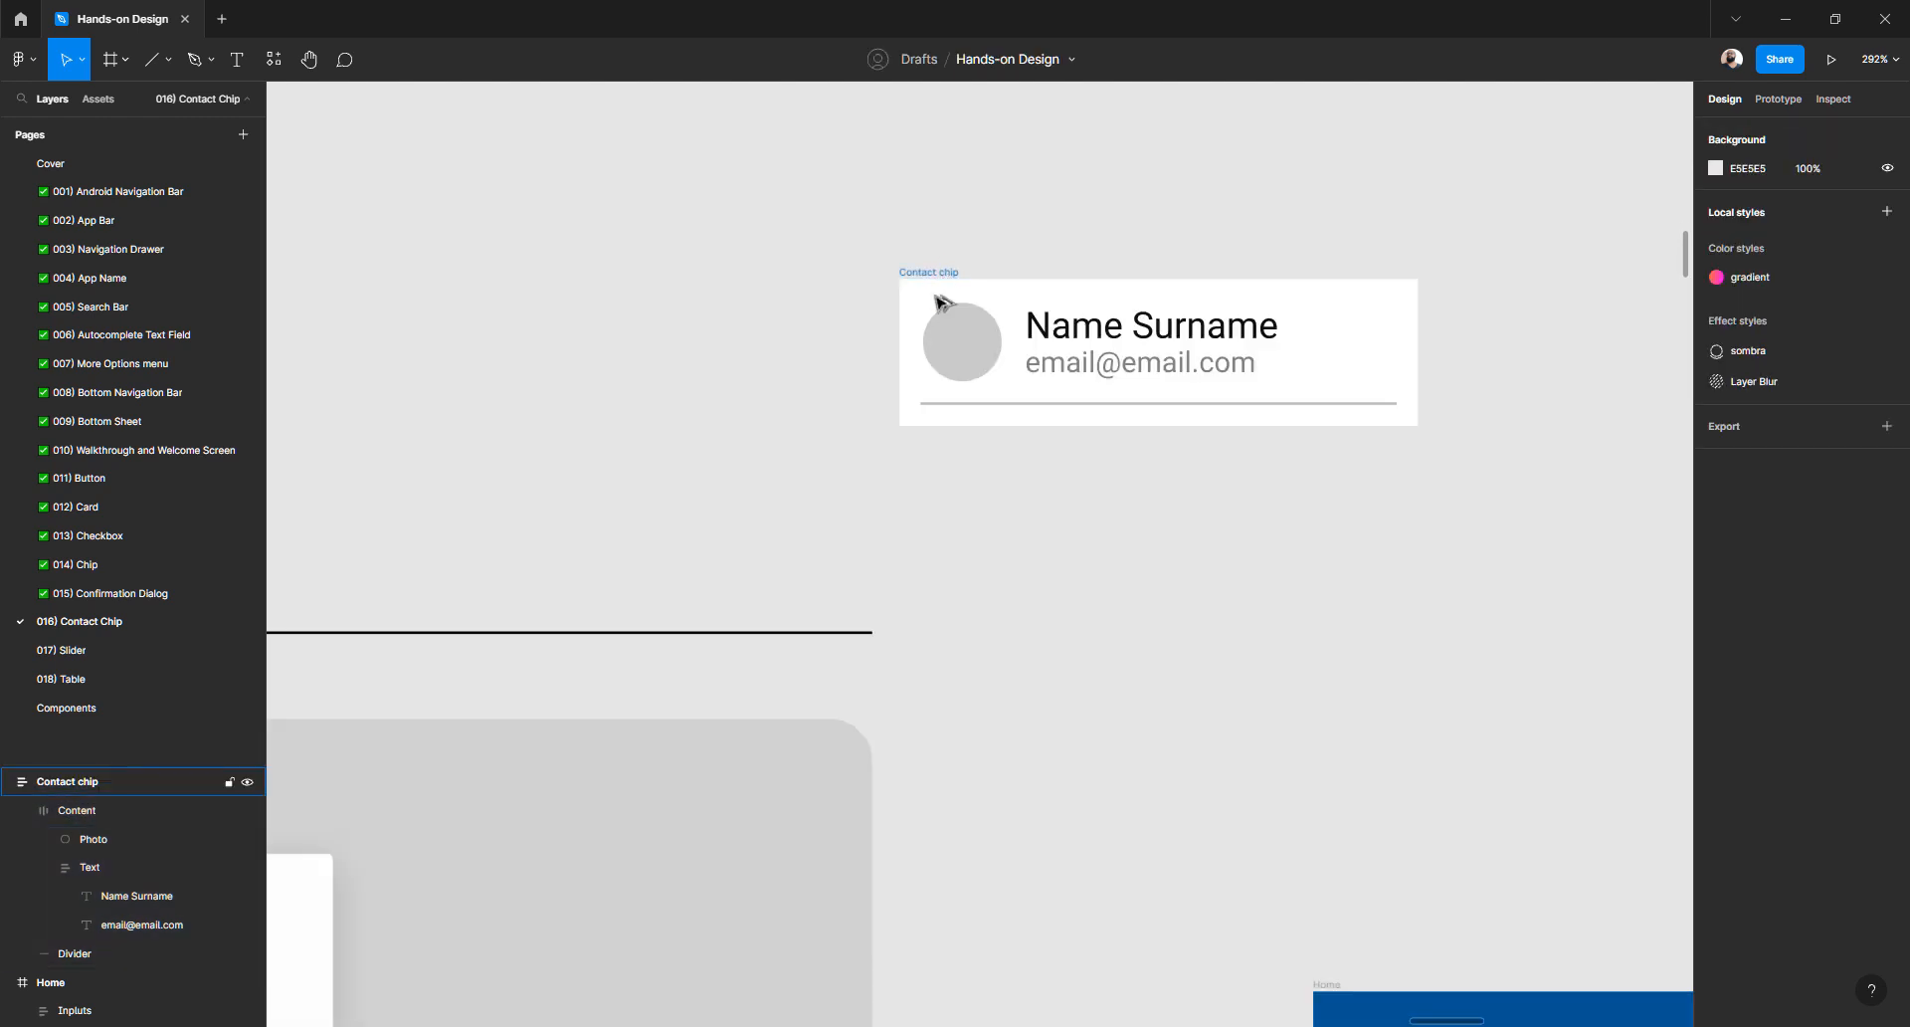
{"action": "left_click_drag", "start_coordinate": [939, 298], "coordinate": [938, 428], "text": "alt"}
{"action": "left_click", "coordinate": [851, 440]}
{"action": "left_click", "coordinate": [810, 426]}
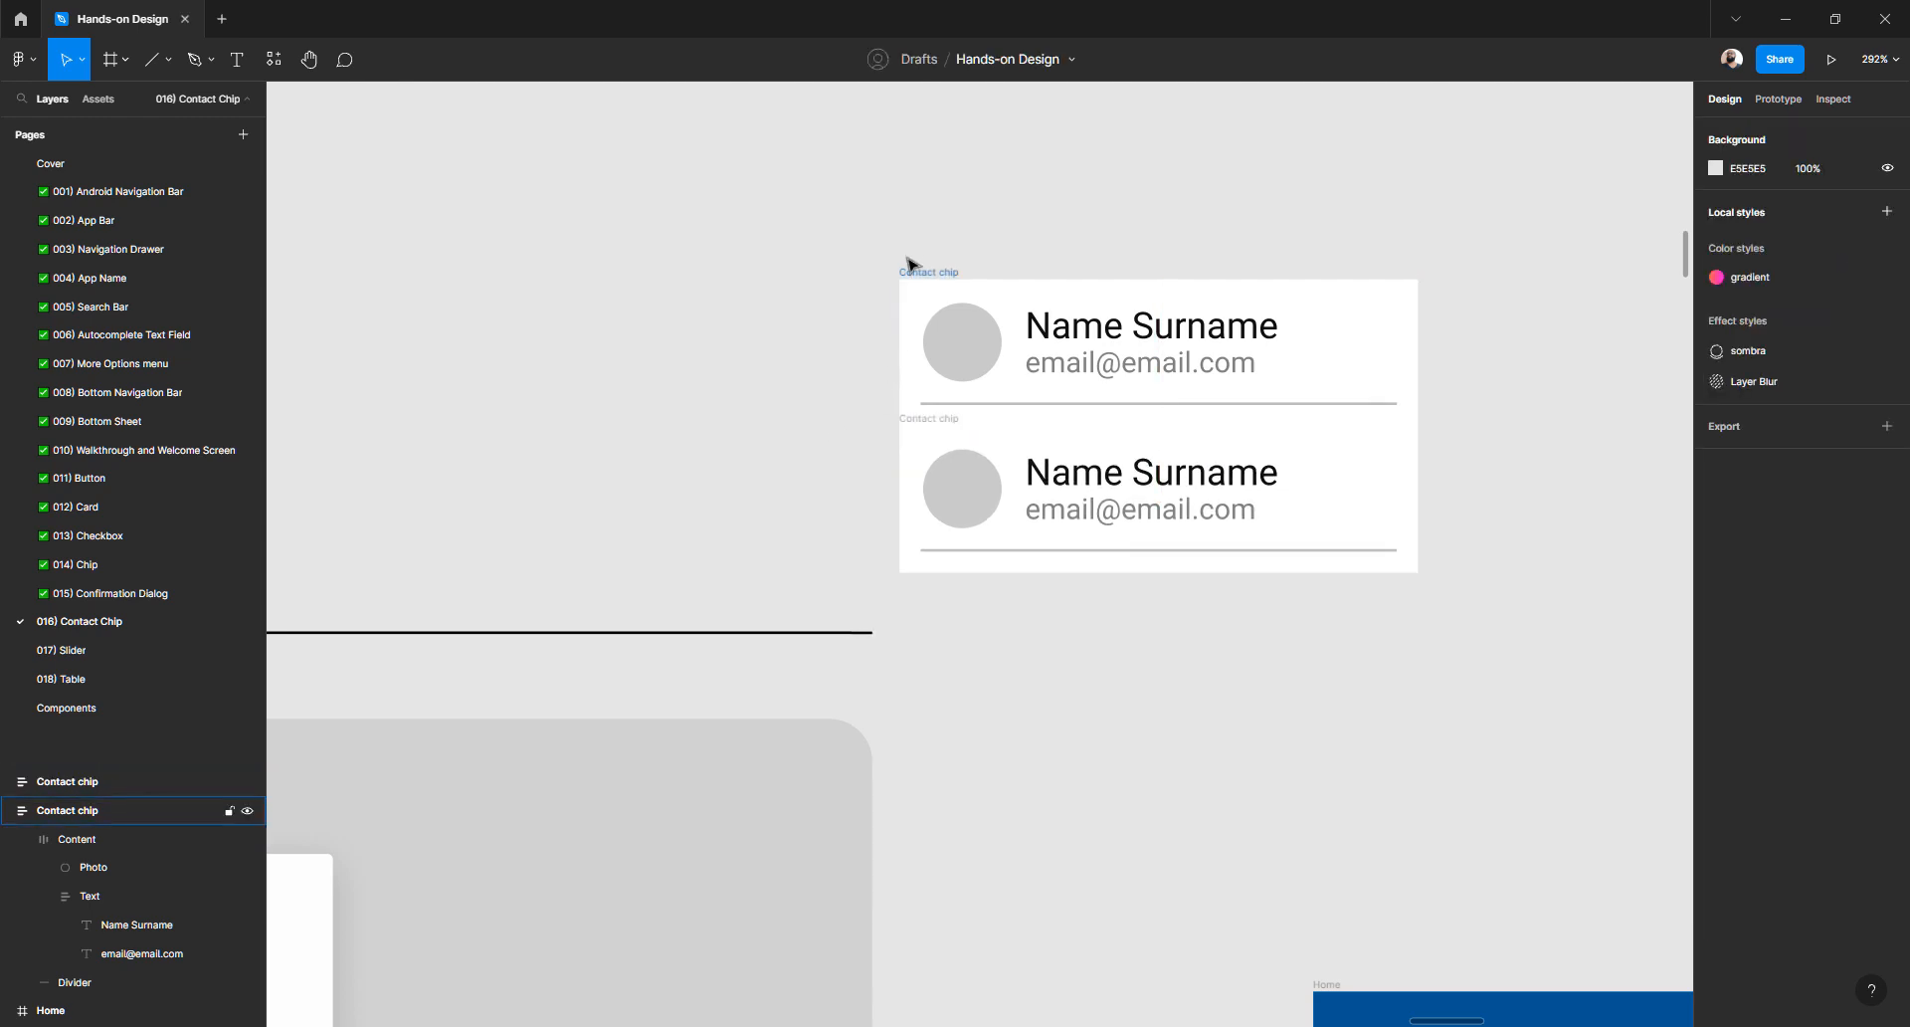
- Wrap both chips in an auto-layout frame and duplicate the lower chip
{"action": "left_click_drag", "start_coordinate": [889, 246], "coordinate": [1473, 599]}
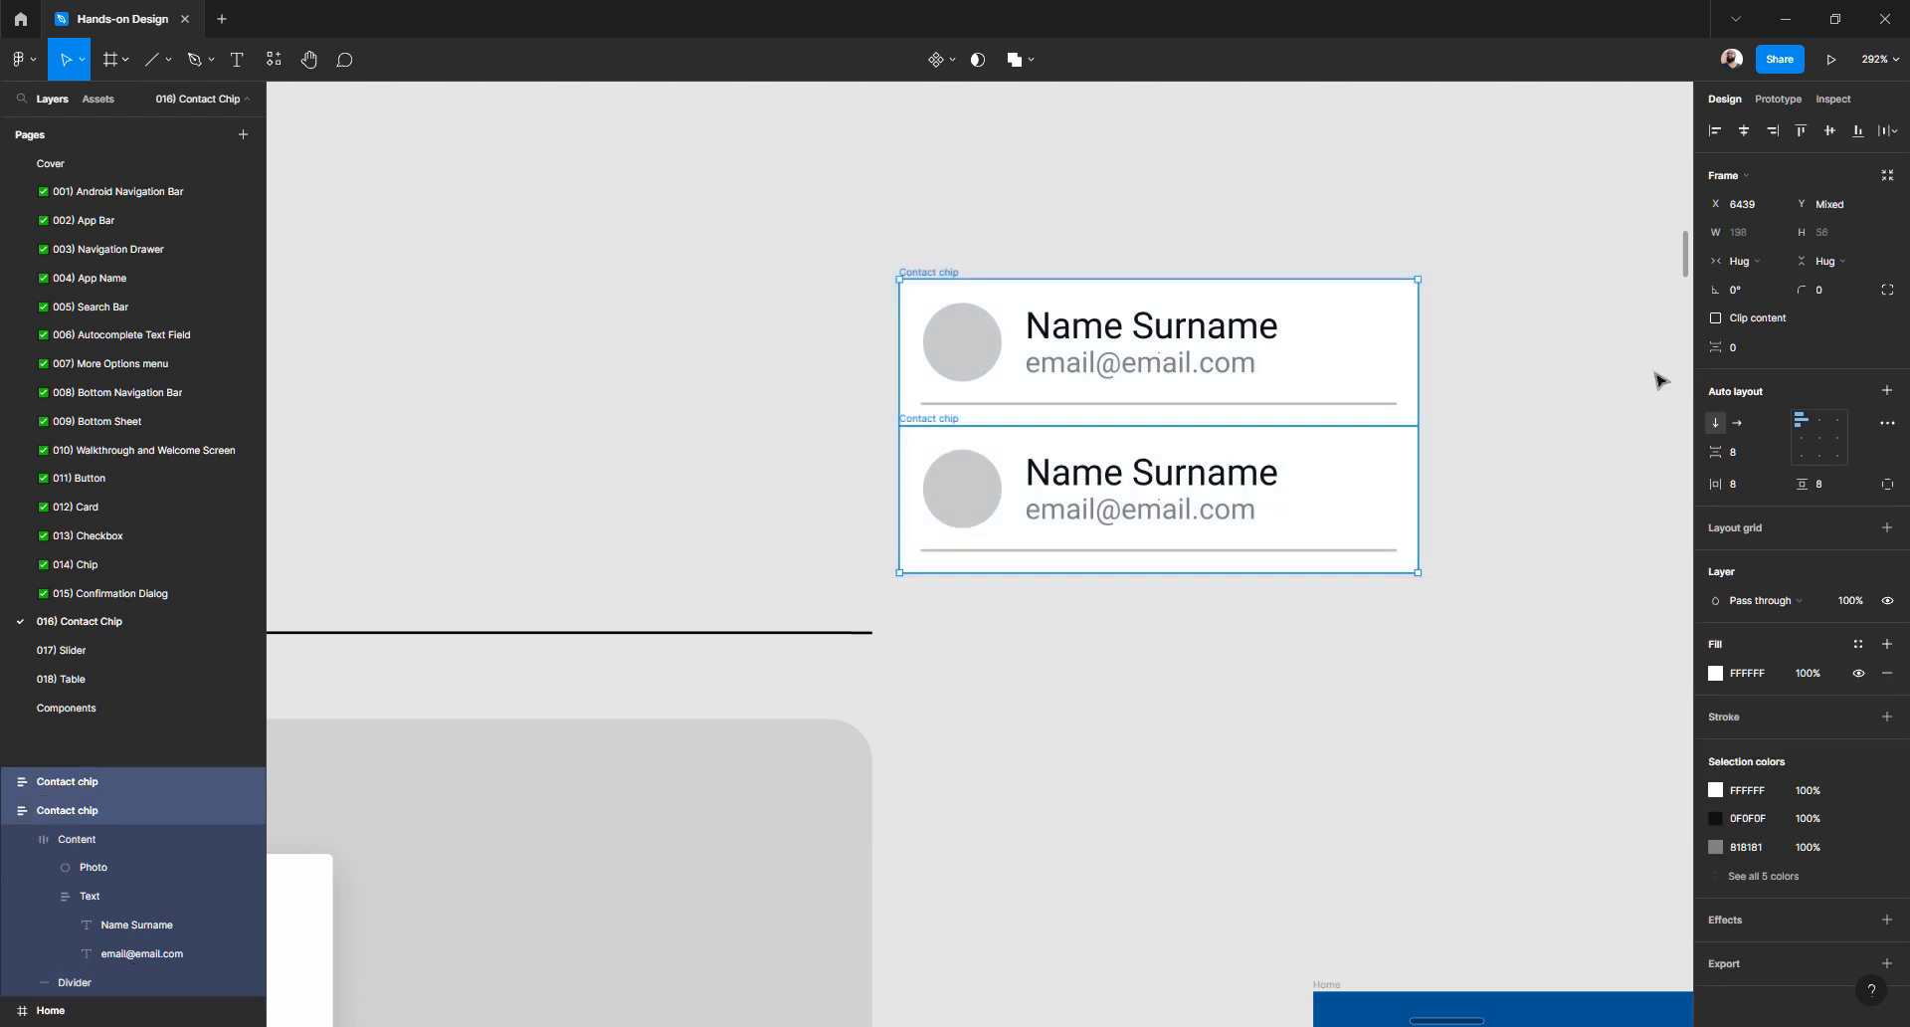
{"action": "left_click", "coordinate": [1886, 391]}
{"action": "key", "text": "Escape"}
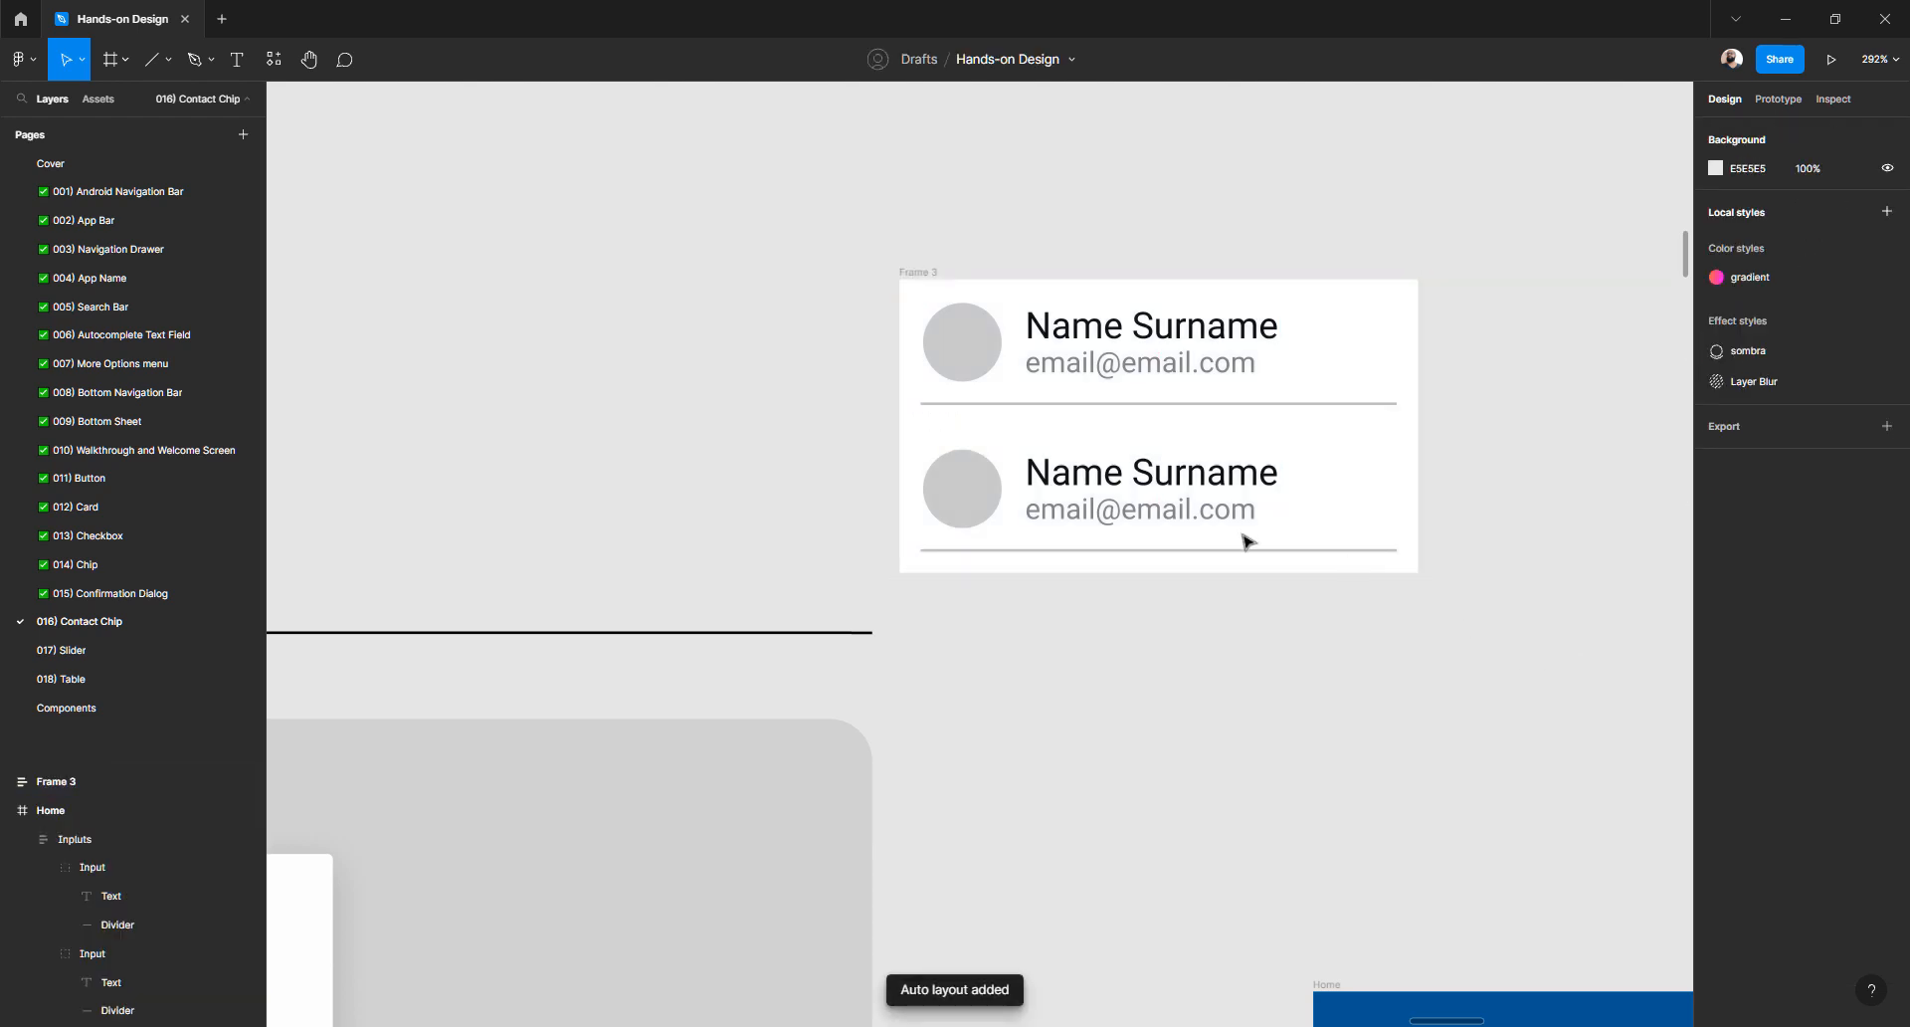
{"action": "left_click", "coordinate": [1180, 507]}
{"action": "key", "text": "ctrl+d"}
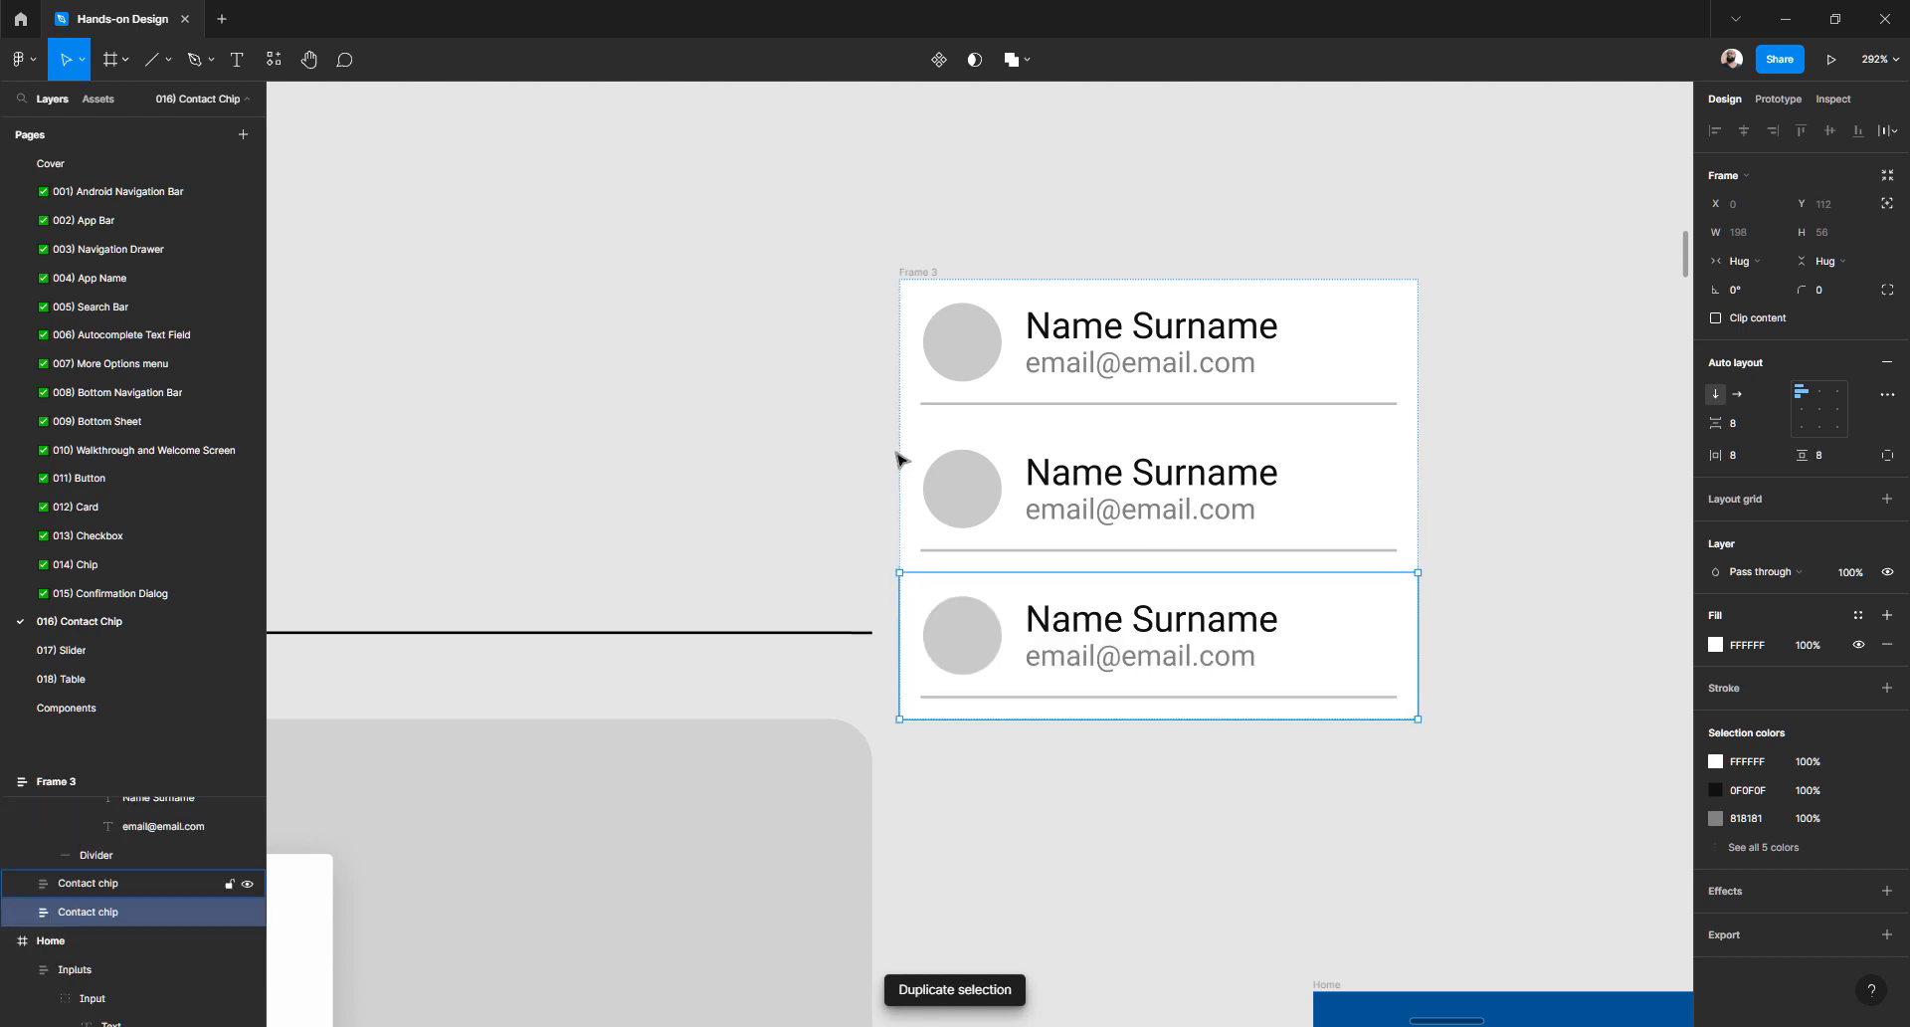
{"action": "left_click", "coordinate": [822, 459]}
- Move the new chip frame (Frame 3) up and to the right
{"action": "scroll", "coordinate": [1031, 499], "scroll_direction": "down", "scroll_amount": 10}
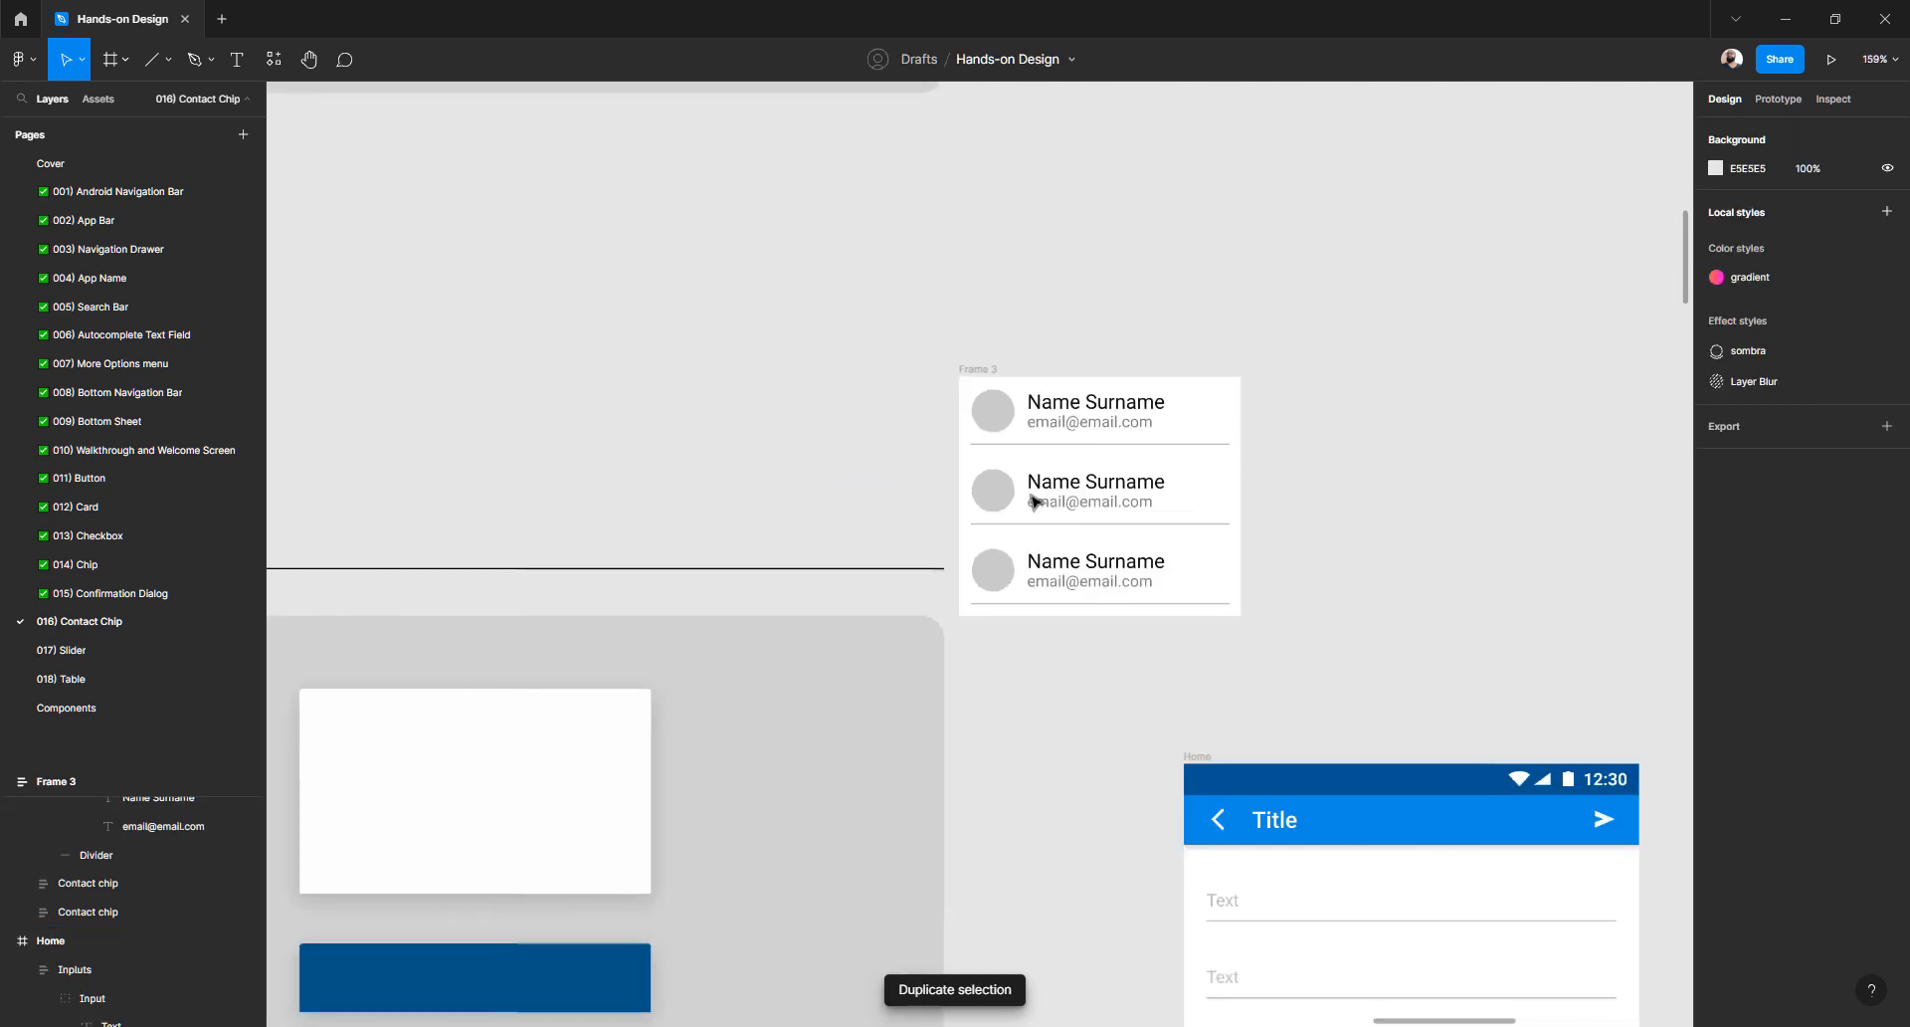
{"action": "scroll", "coordinate": [1029, 539], "scroll_direction": "down", "scroll_amount": 5}
{"action": "scroll", "coordinate": [1028, 538], "scroll_direction": "down", "scroll_amount": 5}
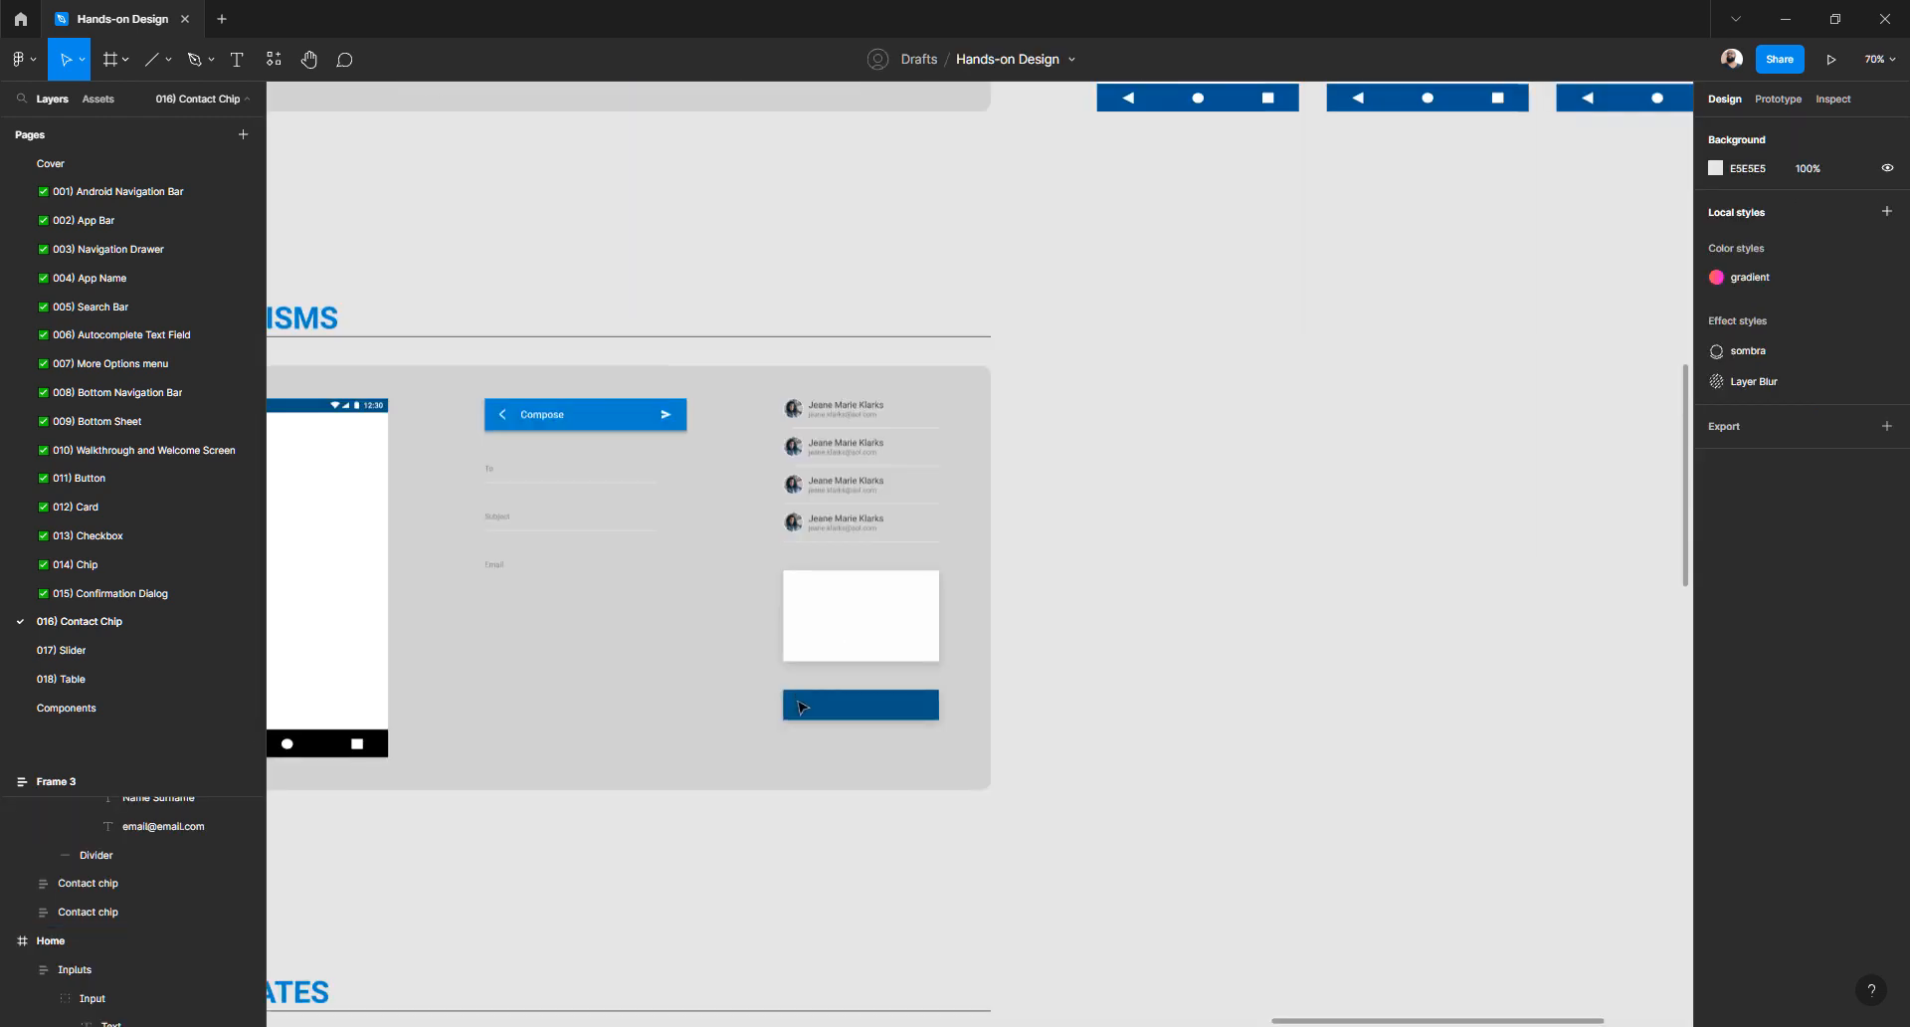
{"action": "scroll", "coordinate": [802, 701], "scroll_direction": "down", "scroll_amount": 5}
{"action": "scroll", "coordinate": [504, 639], "scroll_direction": "up", "scroll_amount": 10}
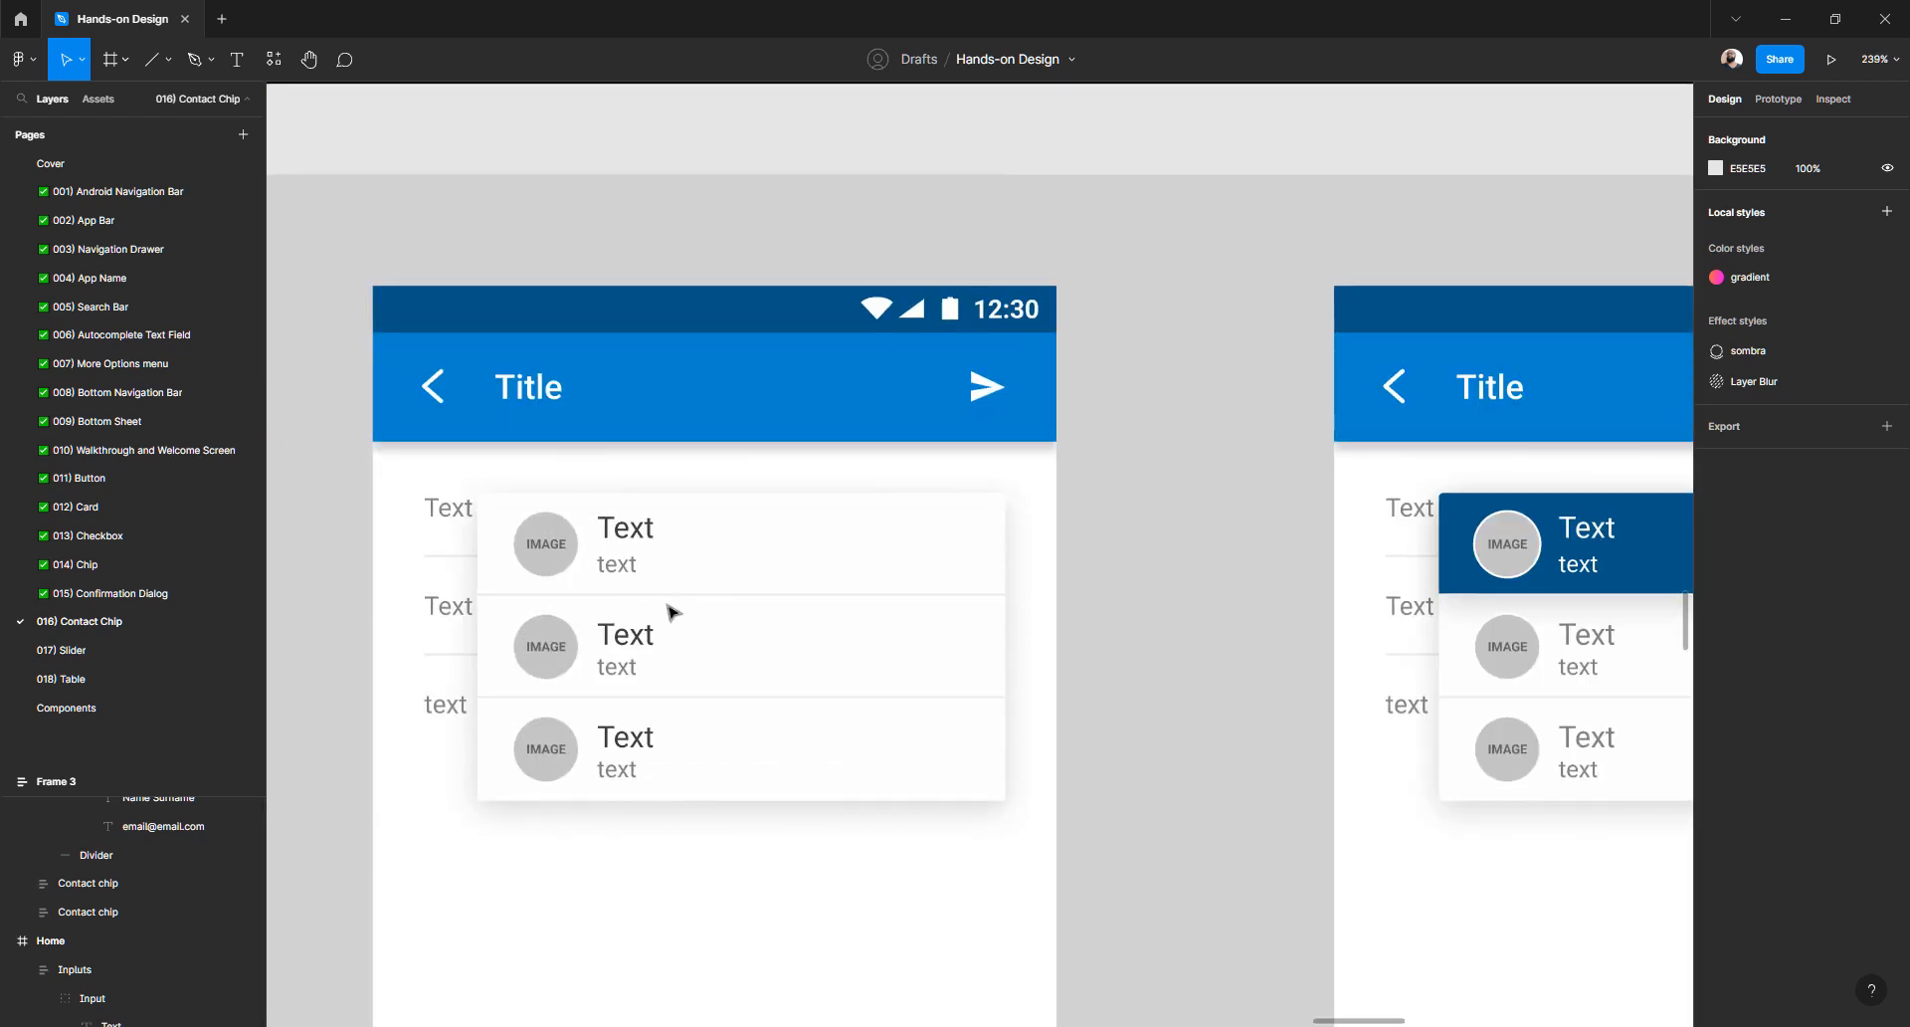
{"action": "scroll", "coordinate": [672, 610], "scroll_direction": "down", "scroll_amount": 10}
{"action": "scroll", "coordinate": [985, 657], "scroll_direction": "up", "scroll_amount": 8}
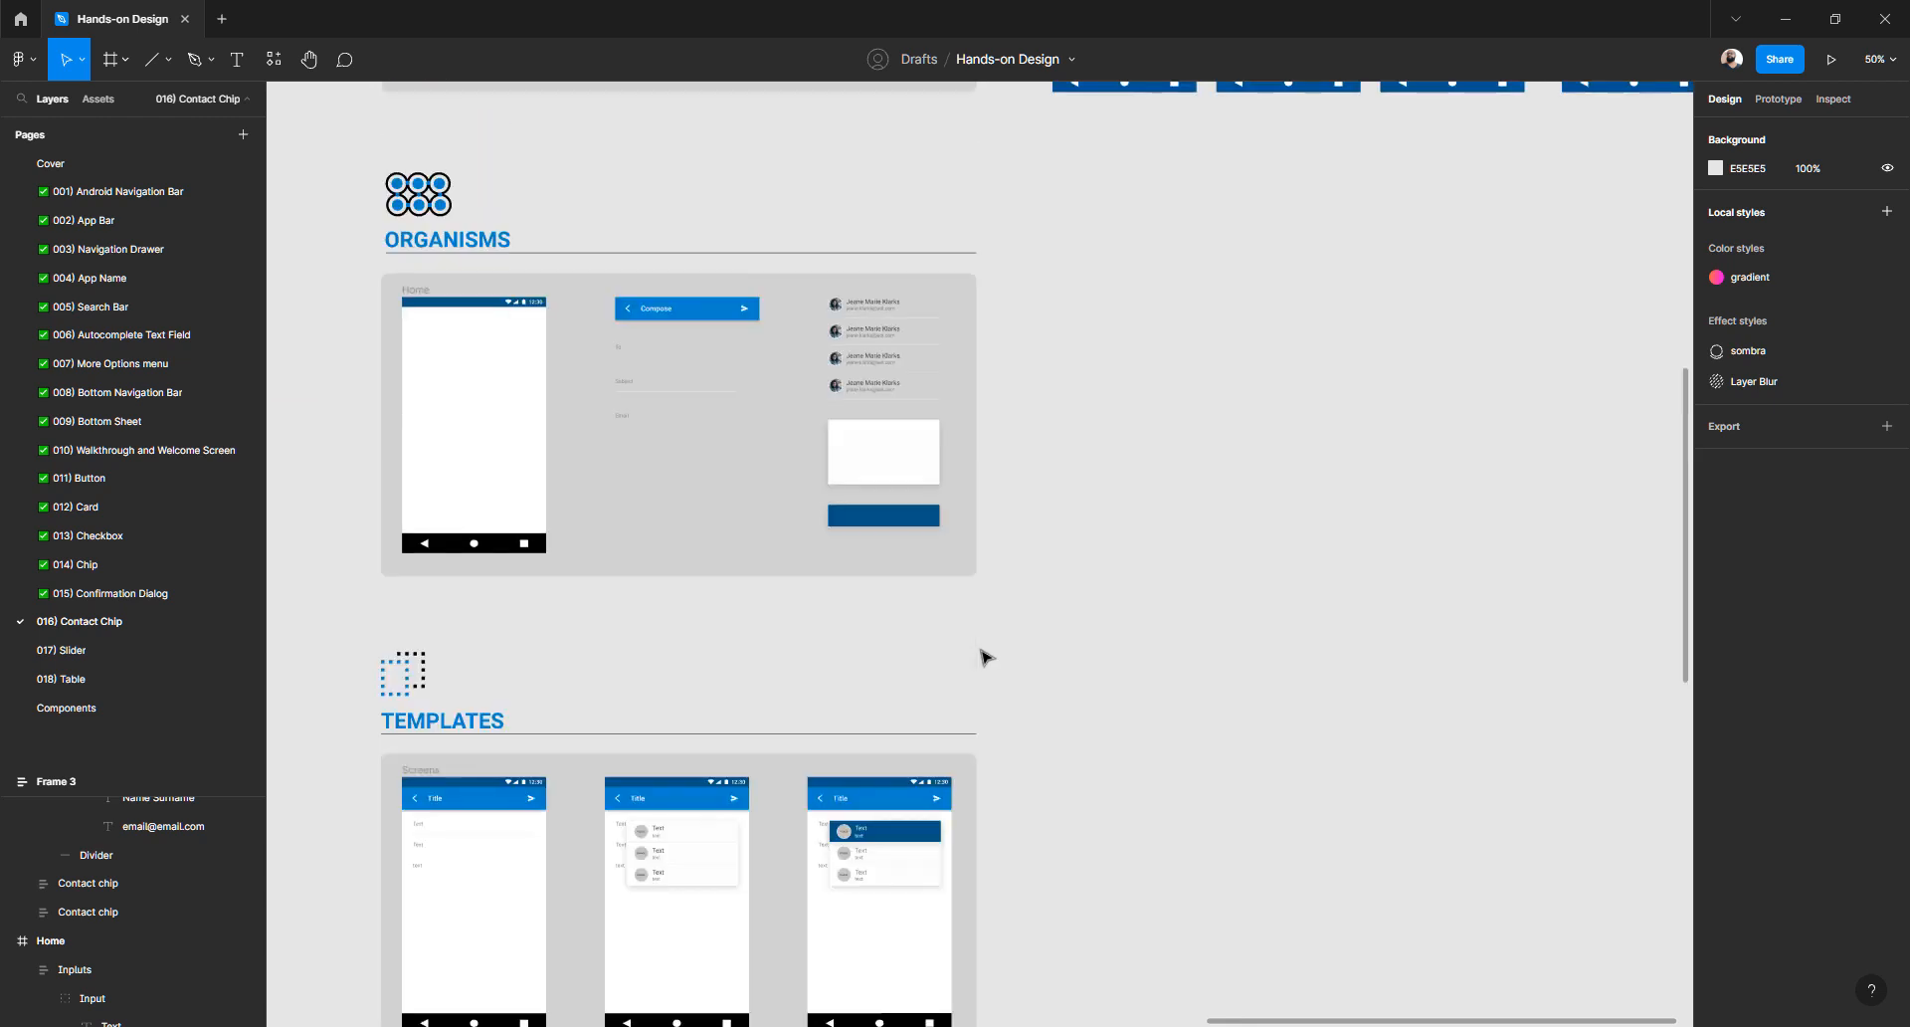
{"action": "scroll", "coordinate": [1015, 548], "scroll_direction": "up", "scroll_amount": 5}
{"action": "scroll", "coordinate": [989, 448], "scroll_direction": "up", "scroll_amount": 10}
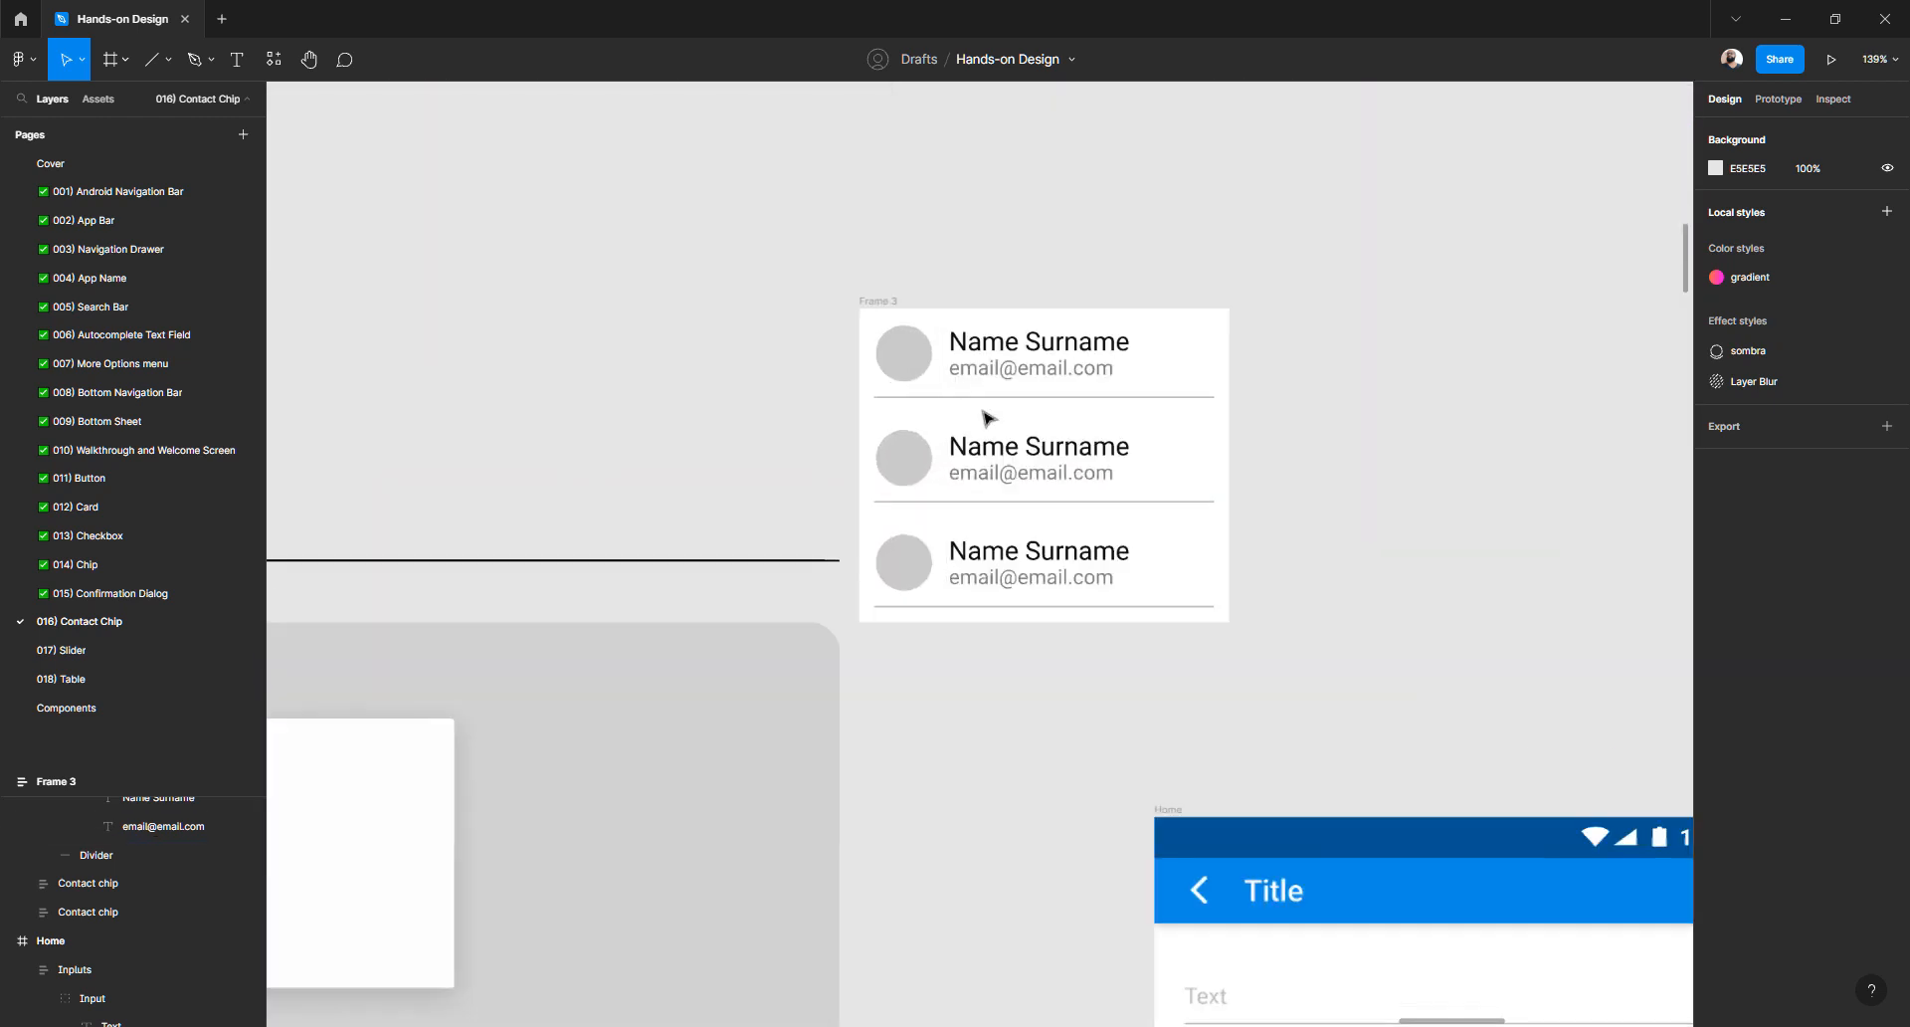
{"action": "left_click", "coordinate": [946, 373]}
{"action": "left_click", "coordinate": [772, 450]}
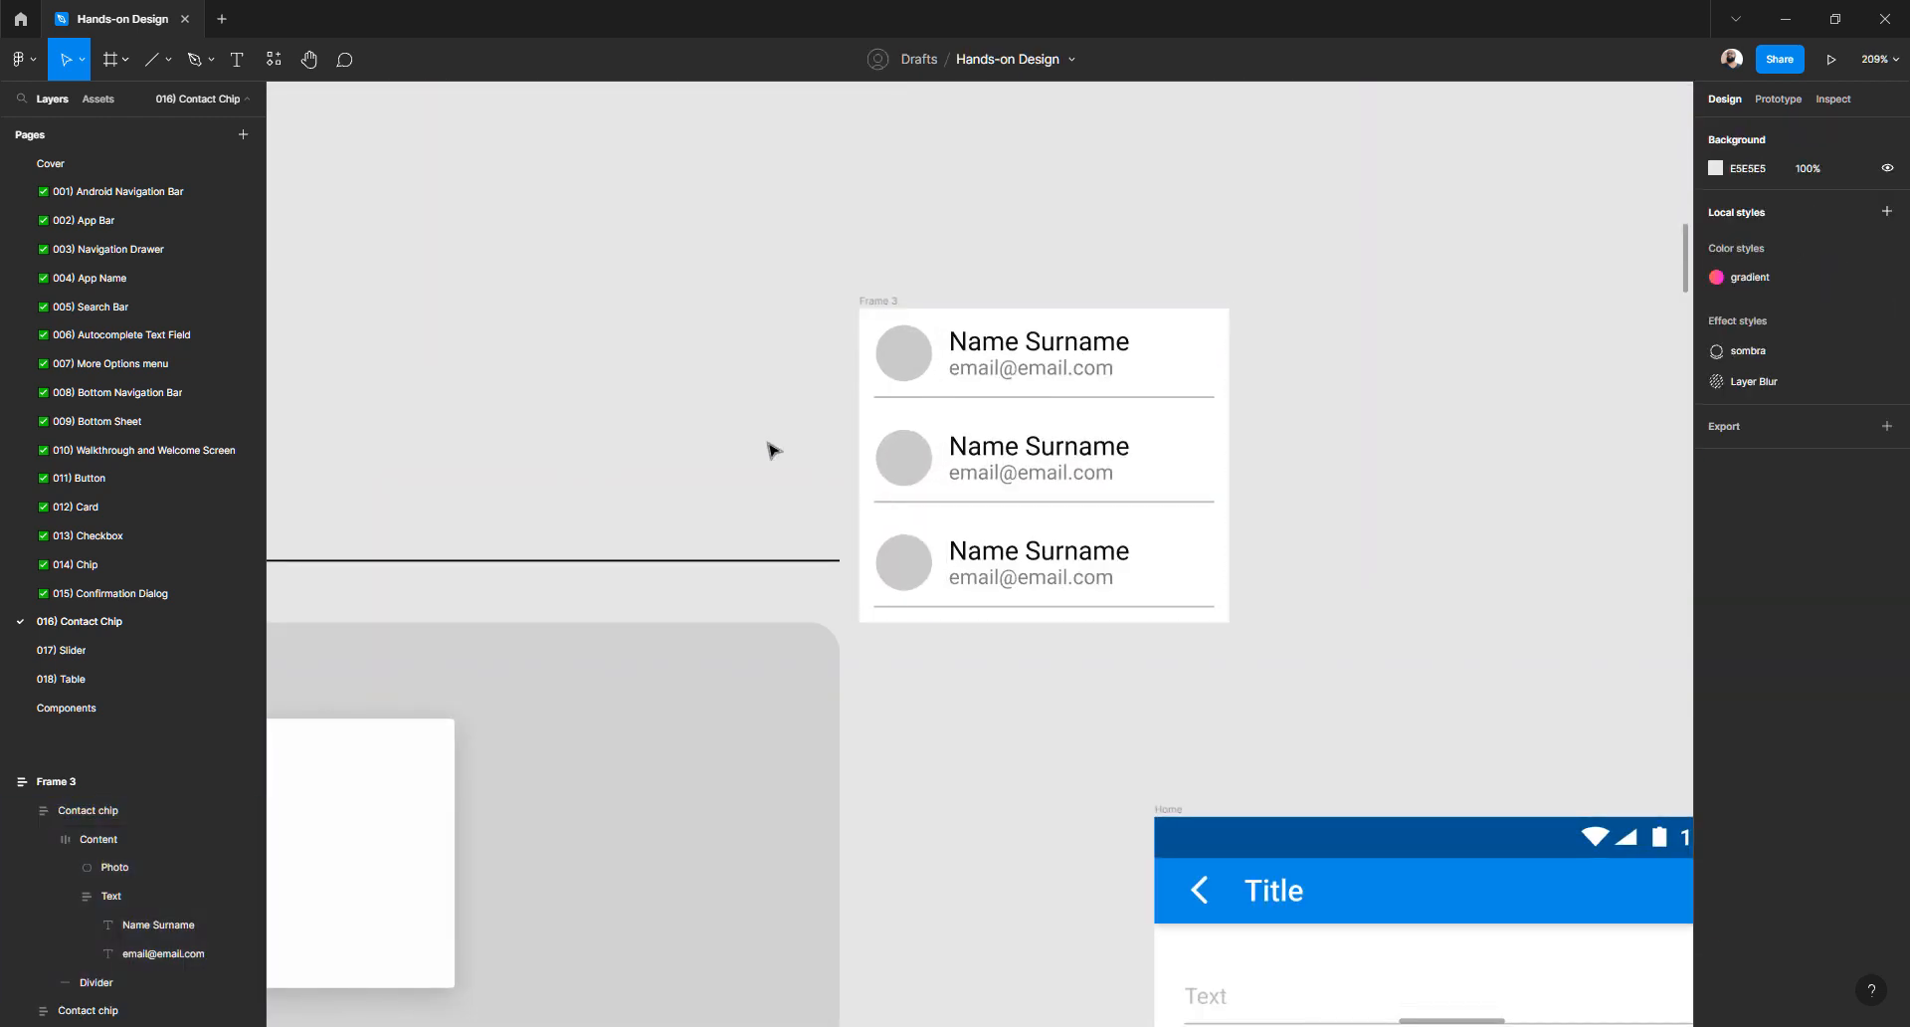
{"action": "left_click_drag", "start_coordinate": [874, 302], "coordinate": [1002, 265]}
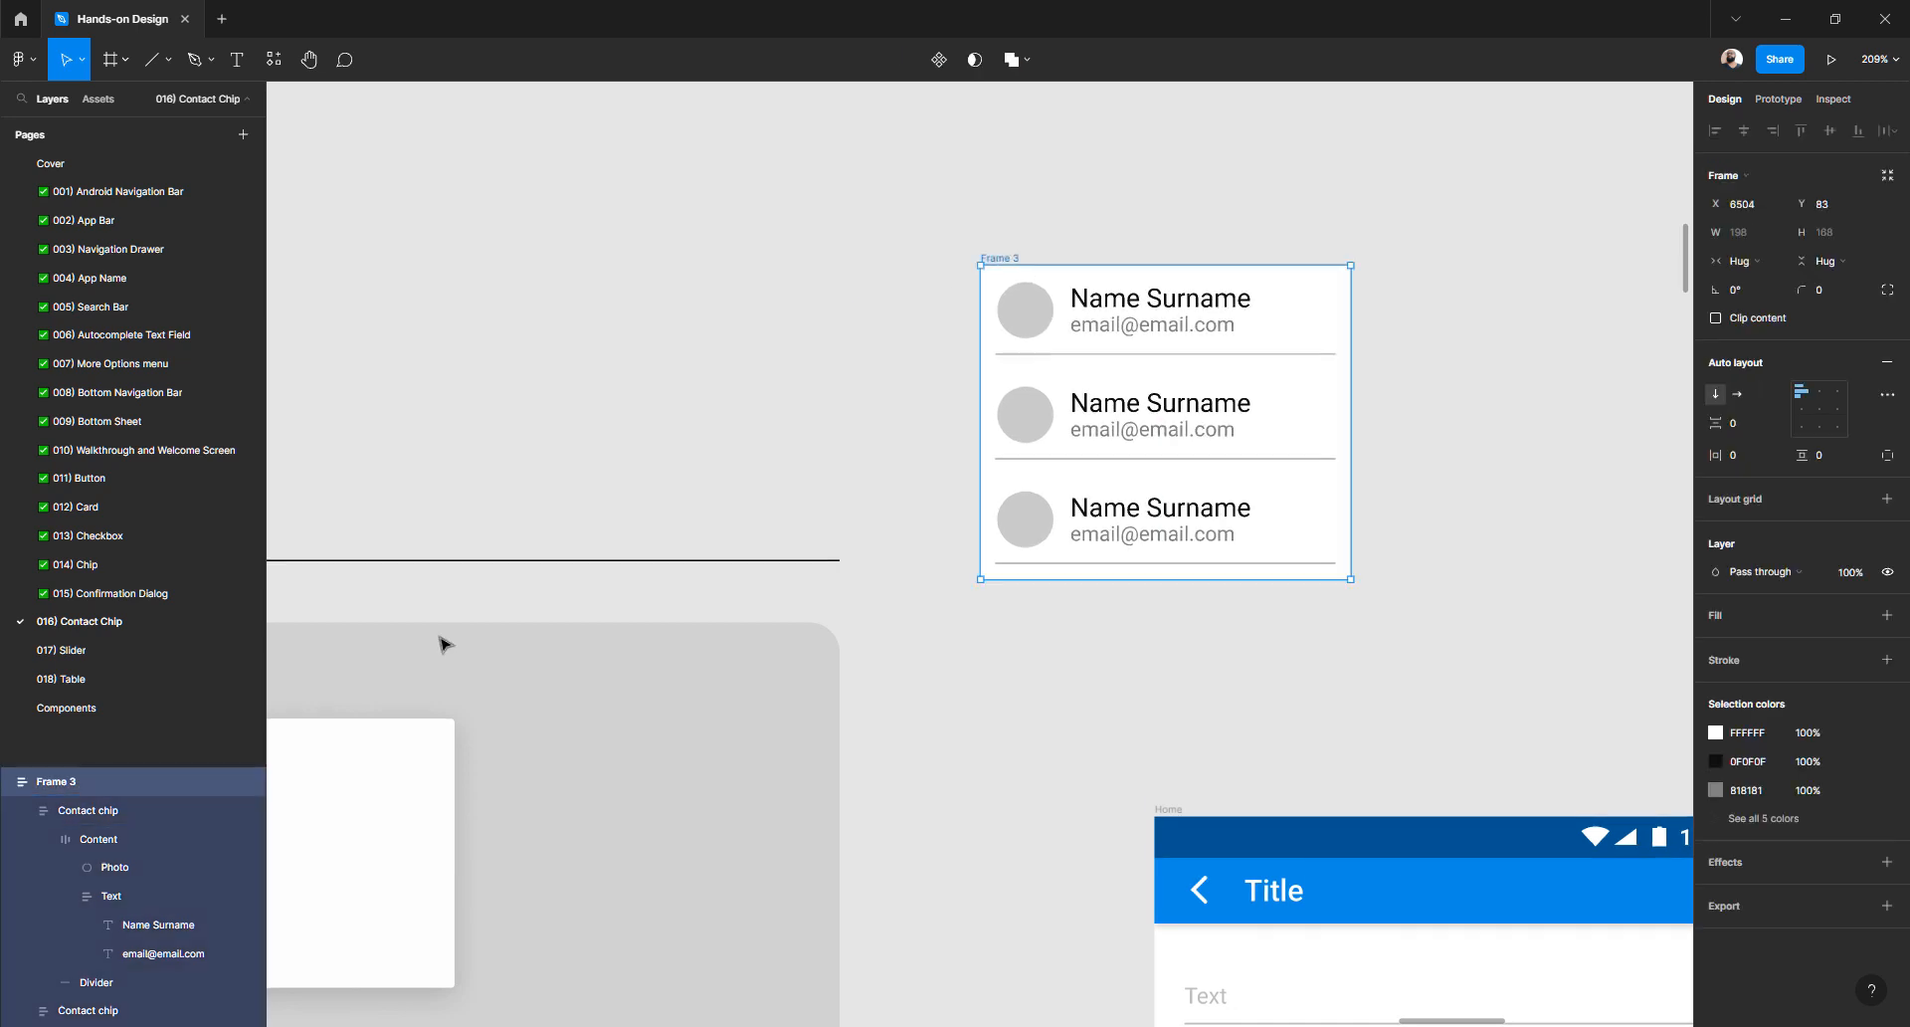
- Rename the frame 'Contact chips' and duplicate the third chip to make four
{"action": "key", "text": "ctrl+r"}
{"action": "type", "text": "C"}
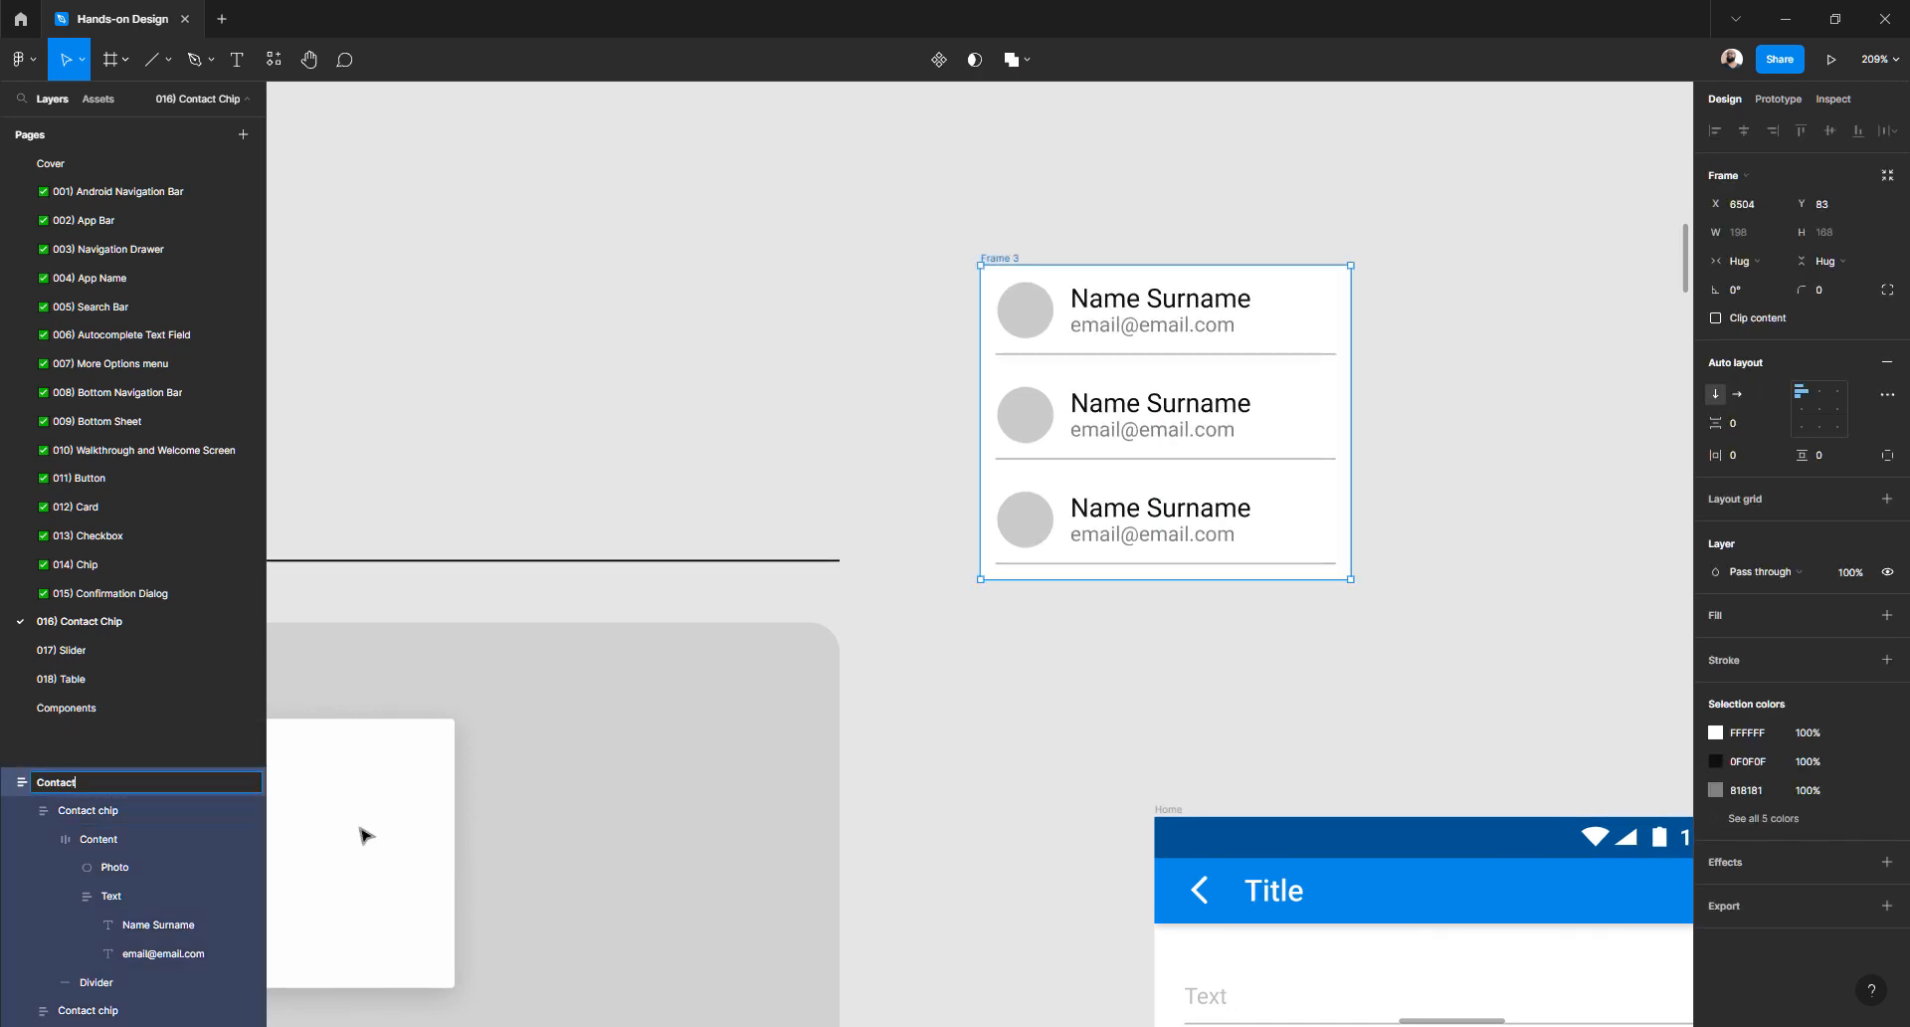
{"action": "key", "text": "Return"}
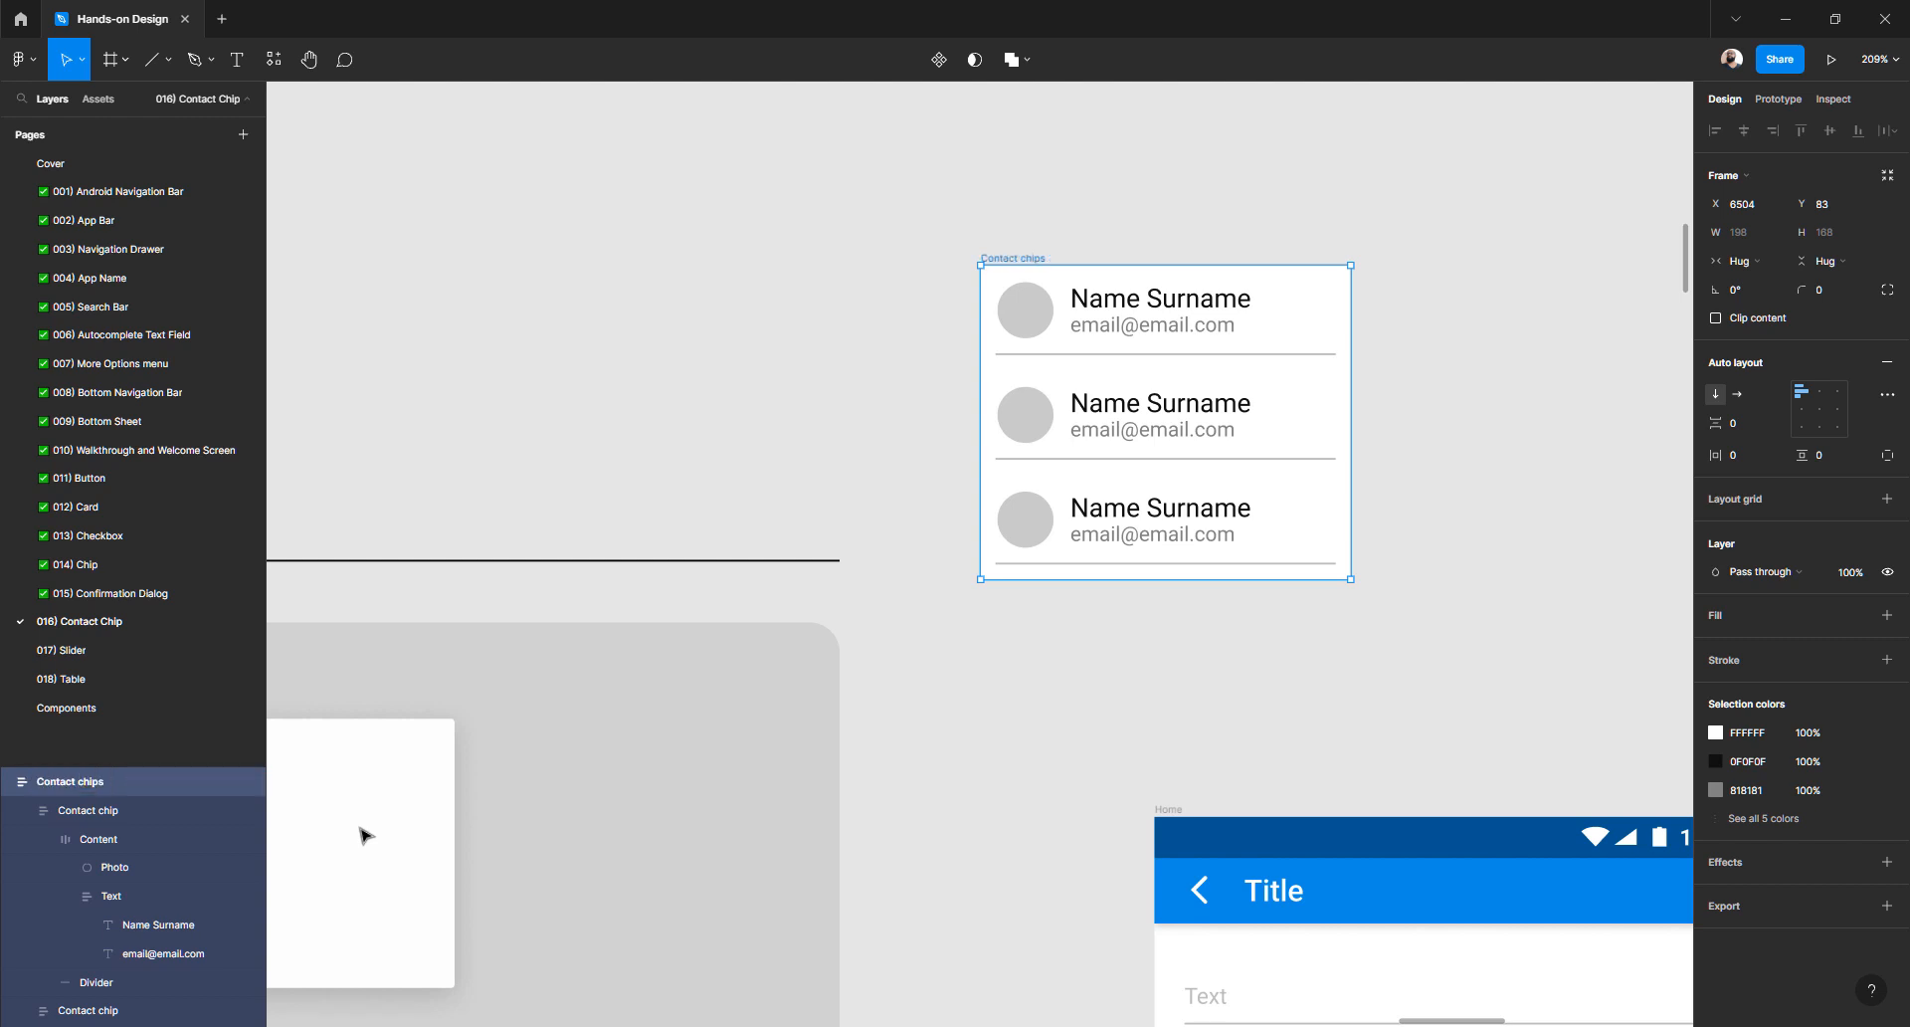
{"action": "left_click", "coordinate": [788, 402]}
{"action": "left_click", "coordinate": [1144, 516]}
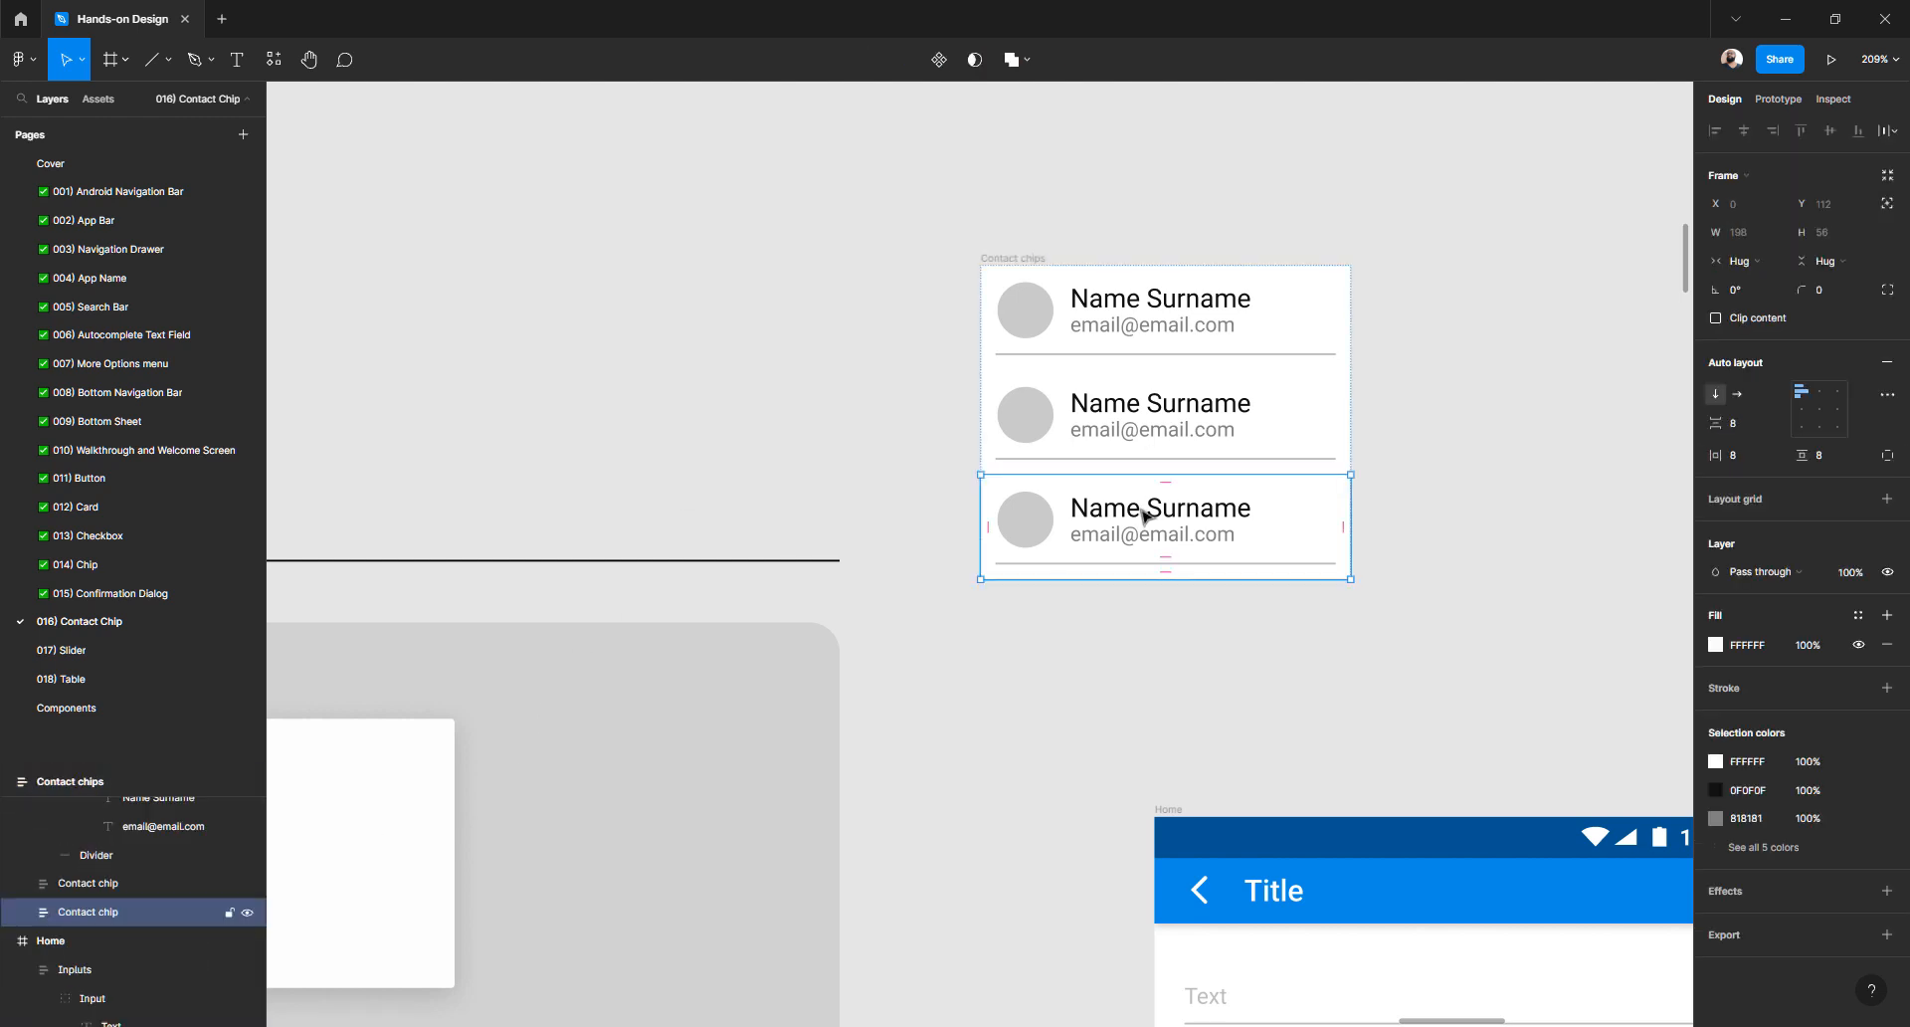
{"action": "key", "text": "ctrl+d"}
{"action": "left_click", "coordinate": [828, 449]}
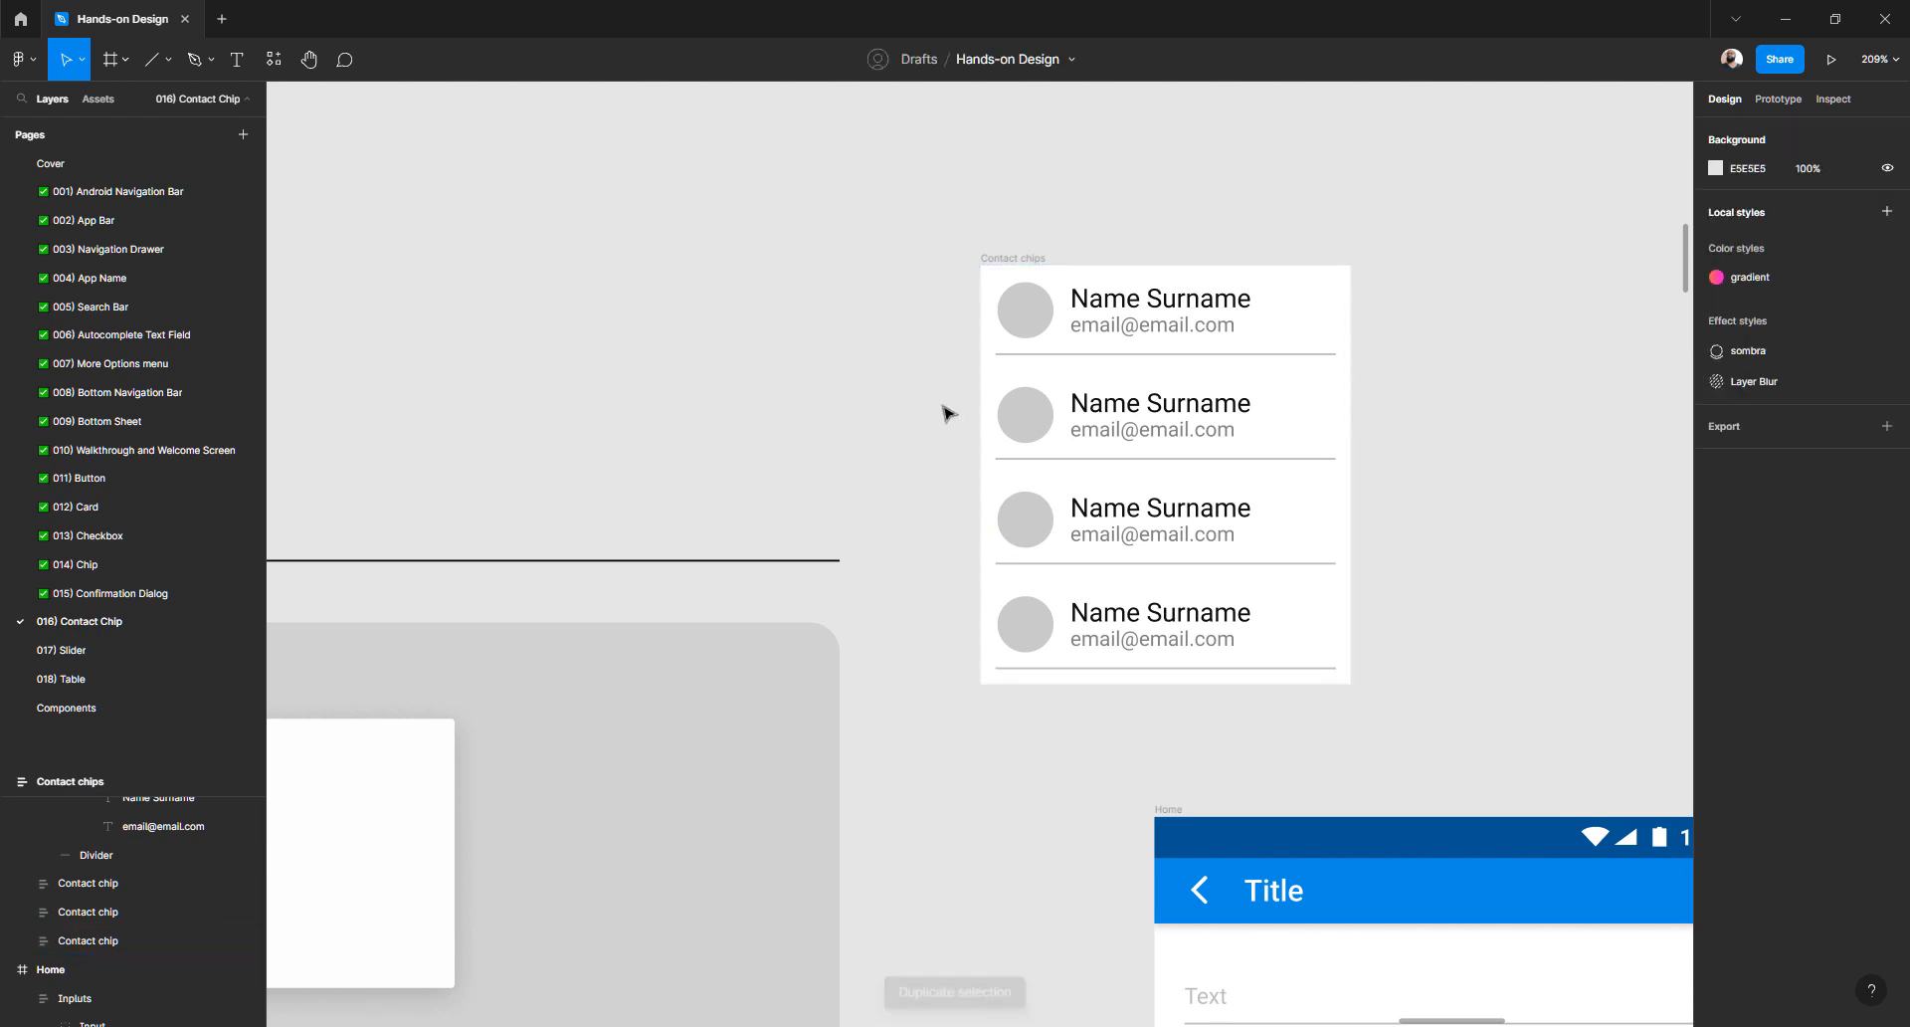
- Add a black drop shadow to Contact chips, softened to Y 4, blur 9, 16% opacity
{"action": "scroll", "coordinate": [946, 413], "scroll_direction": "down", "scroll_amount": 5}
{"action": "left_click", "coordinate": [983, 336]}
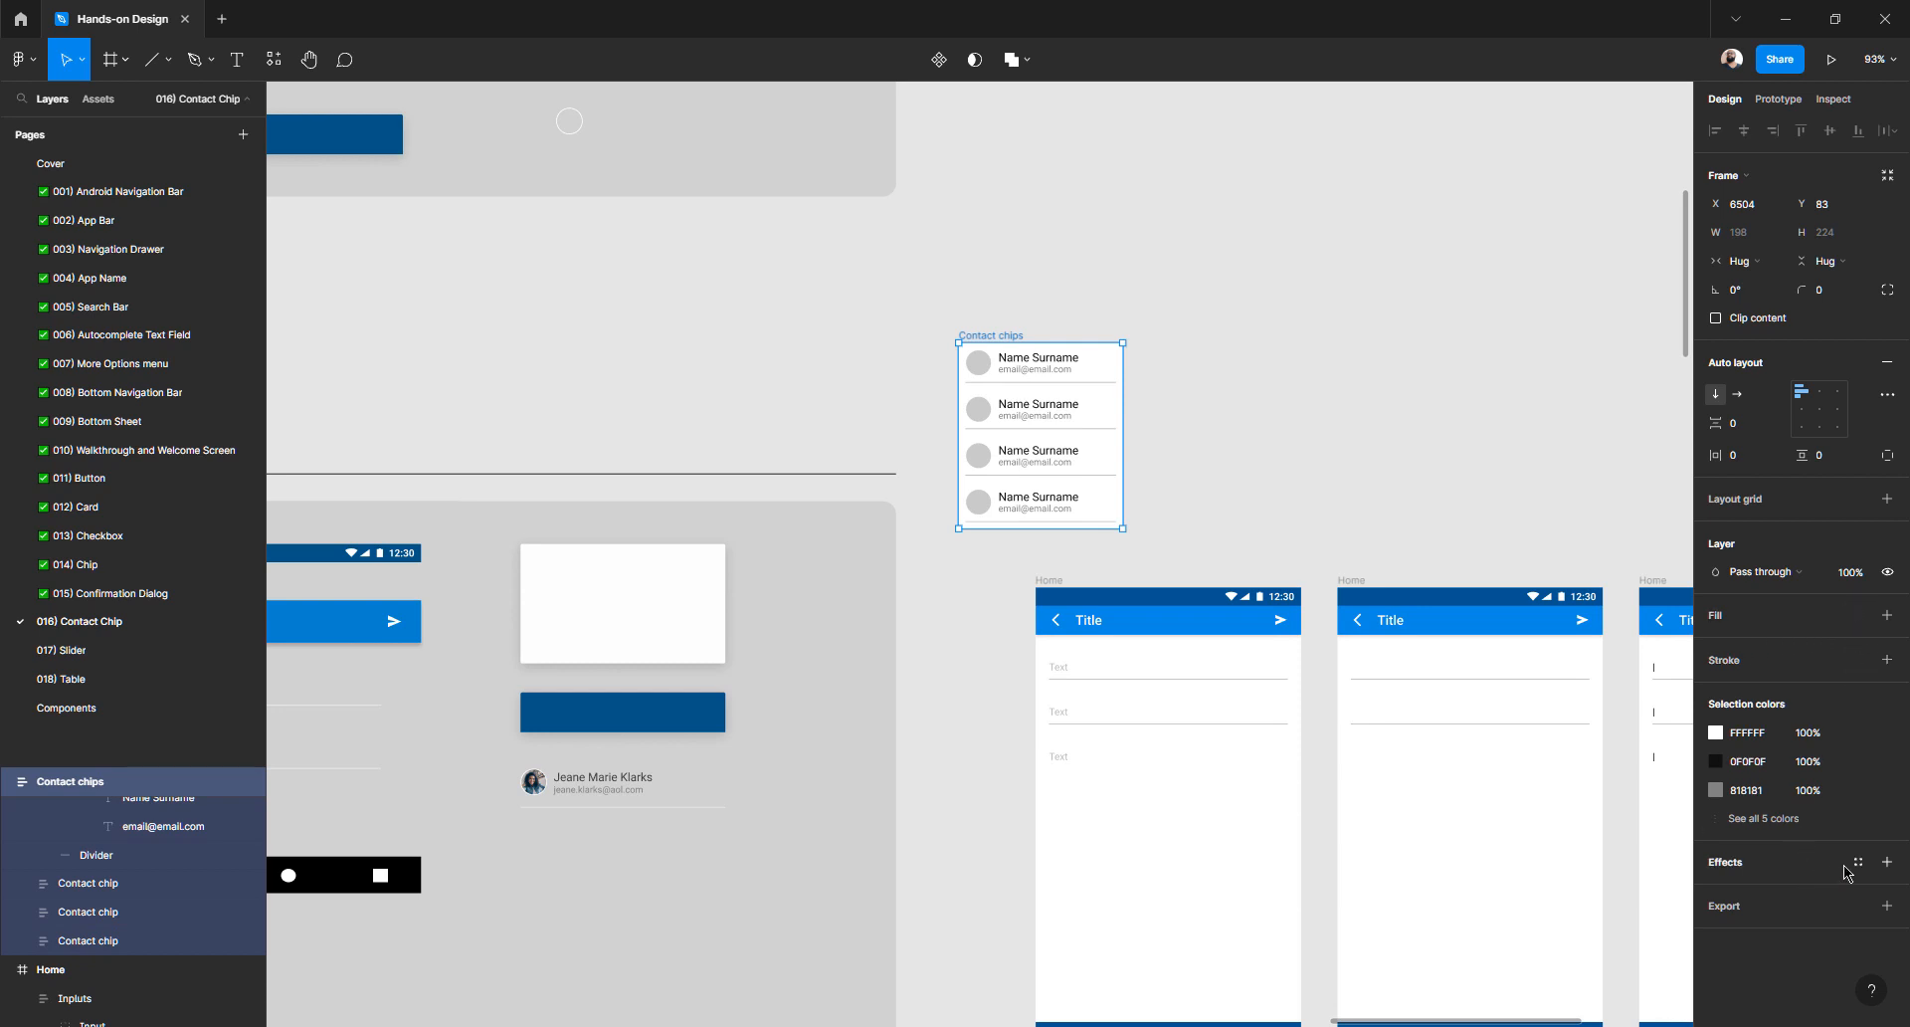
{"action": "left_click", "coordinate": [1888, 861]}
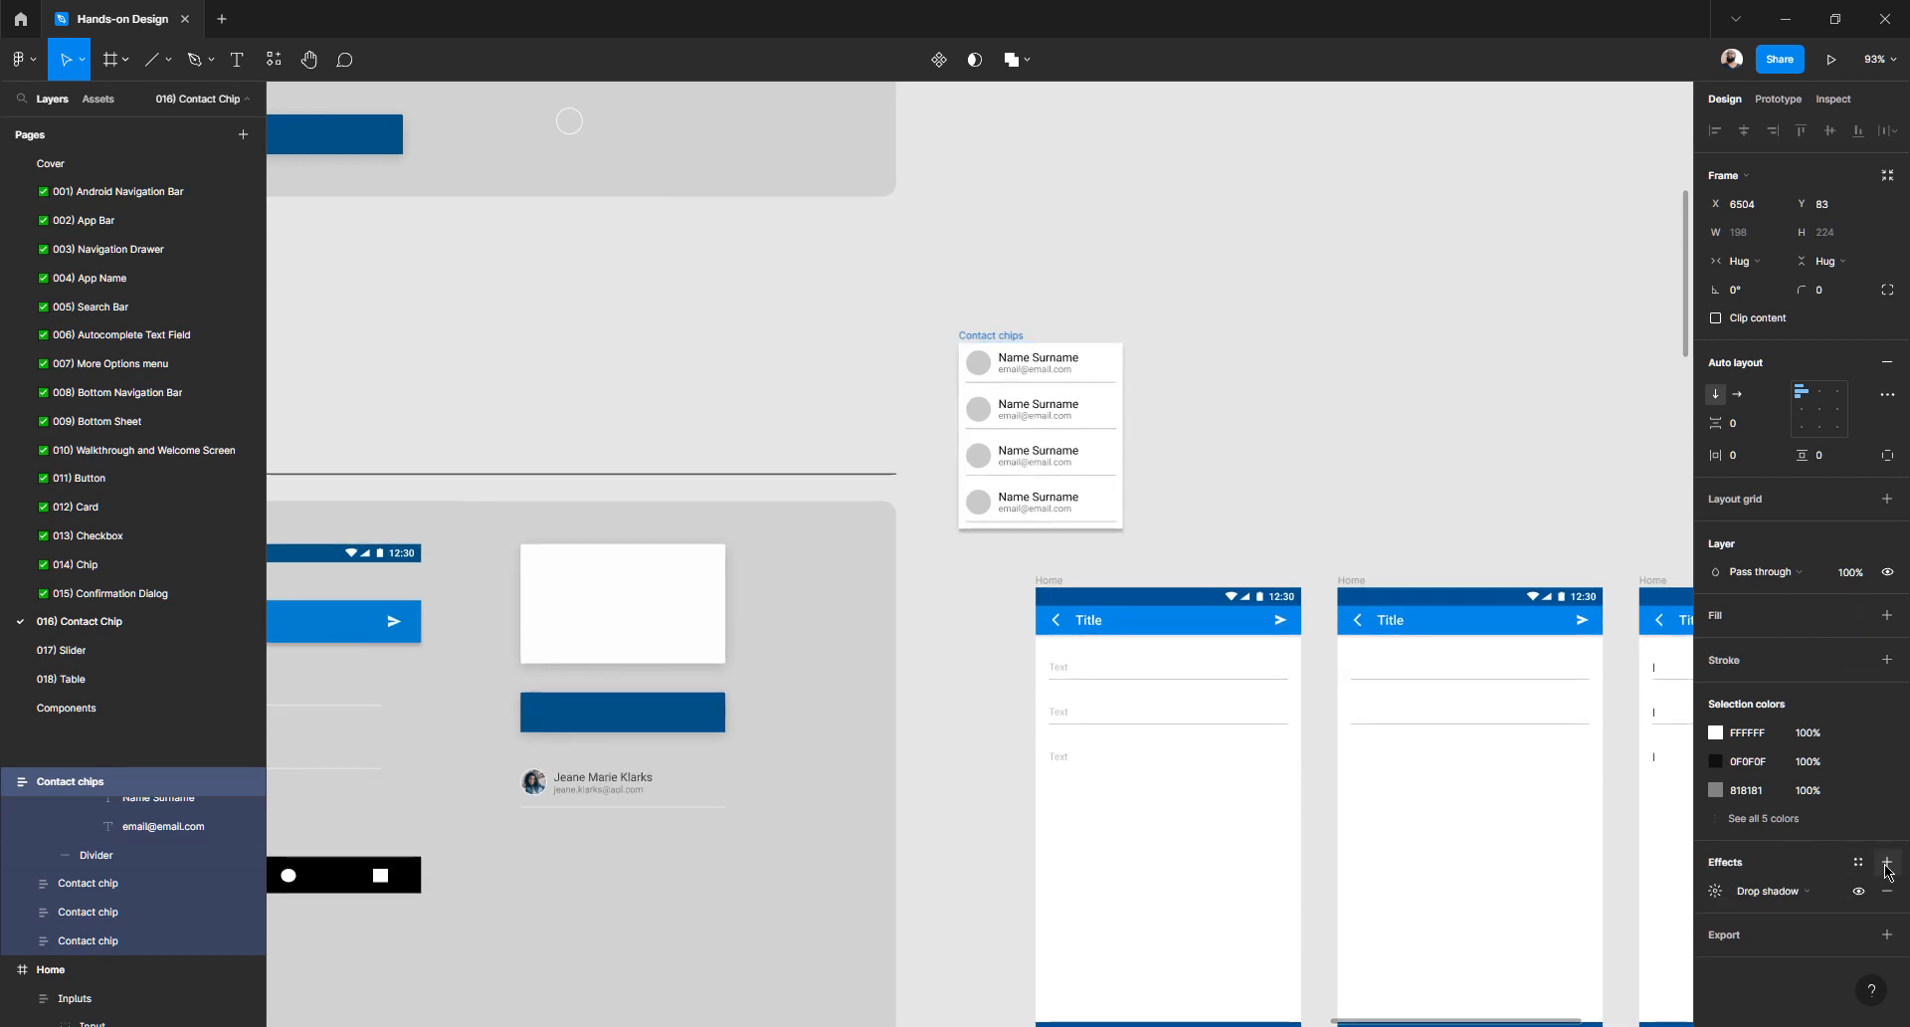
{"action": "left_click", "coordinate": [1721, 892]}
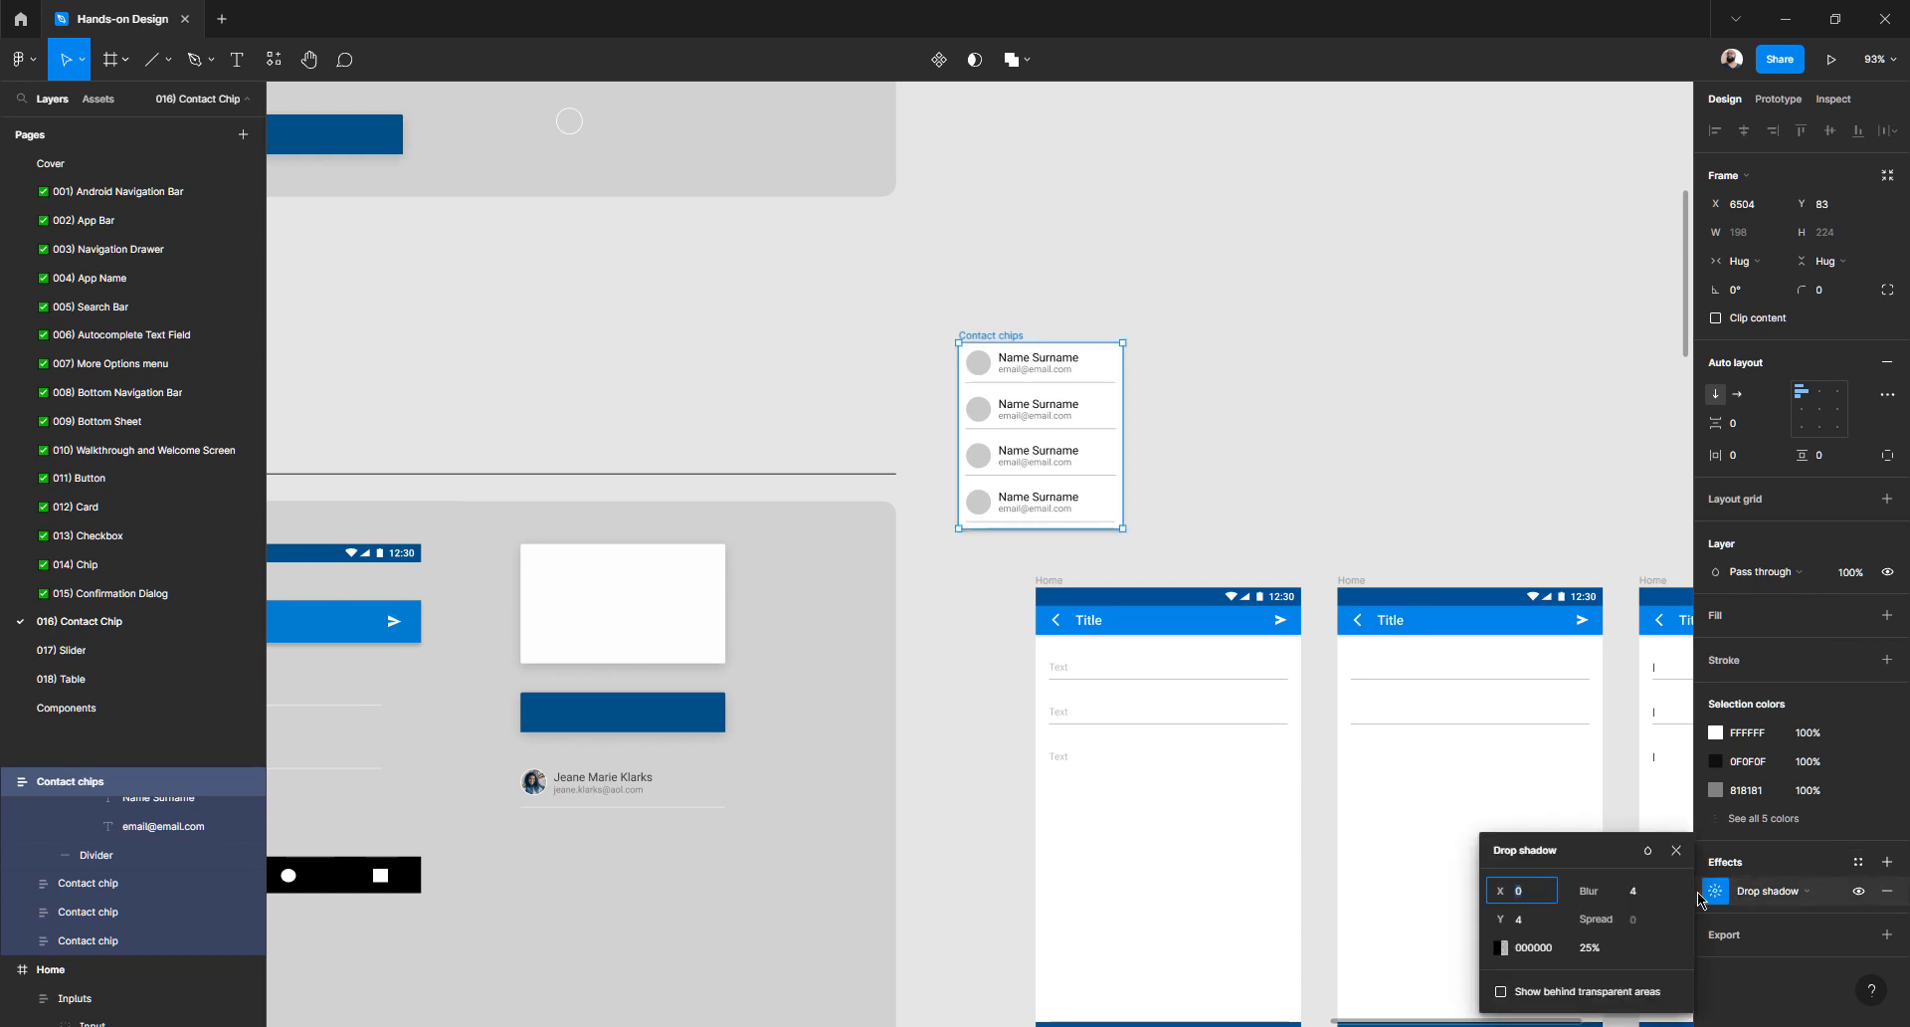
{"action": "left_click", "coordinate": [1603, 949]}
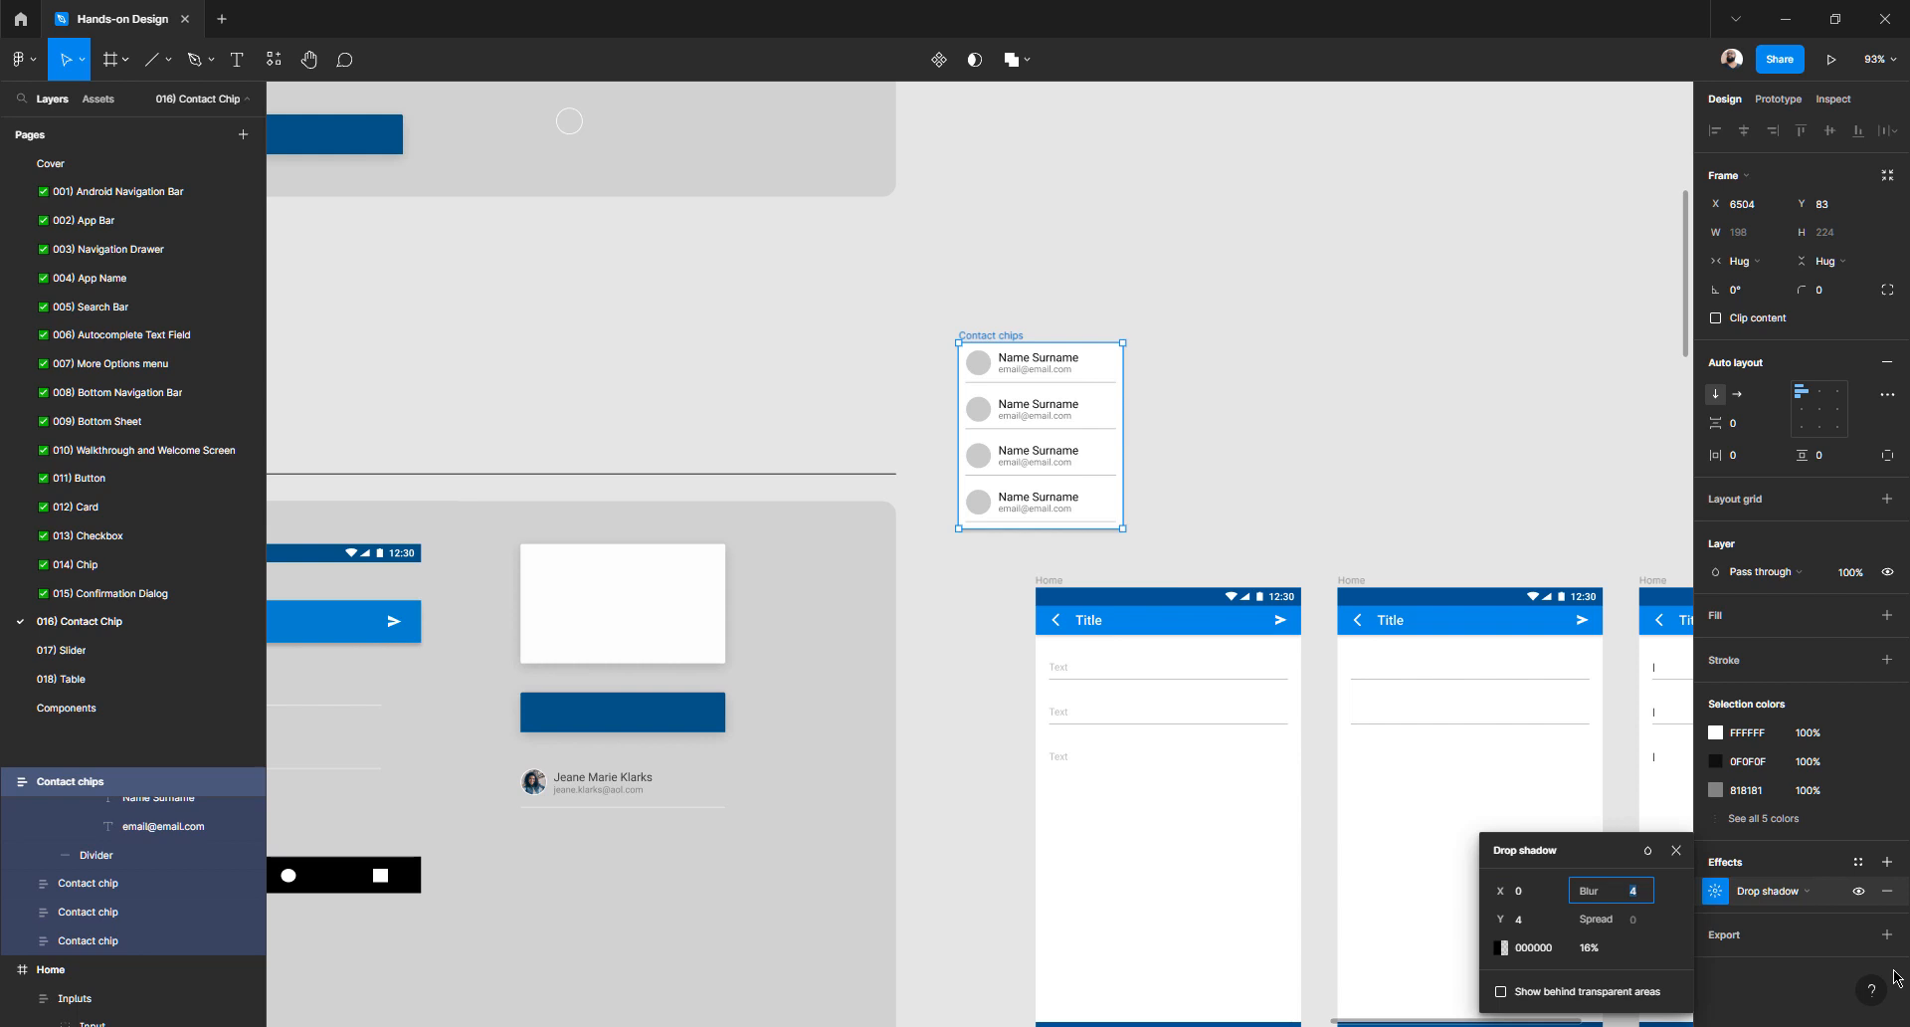
{"action": "type", "text": "12"}
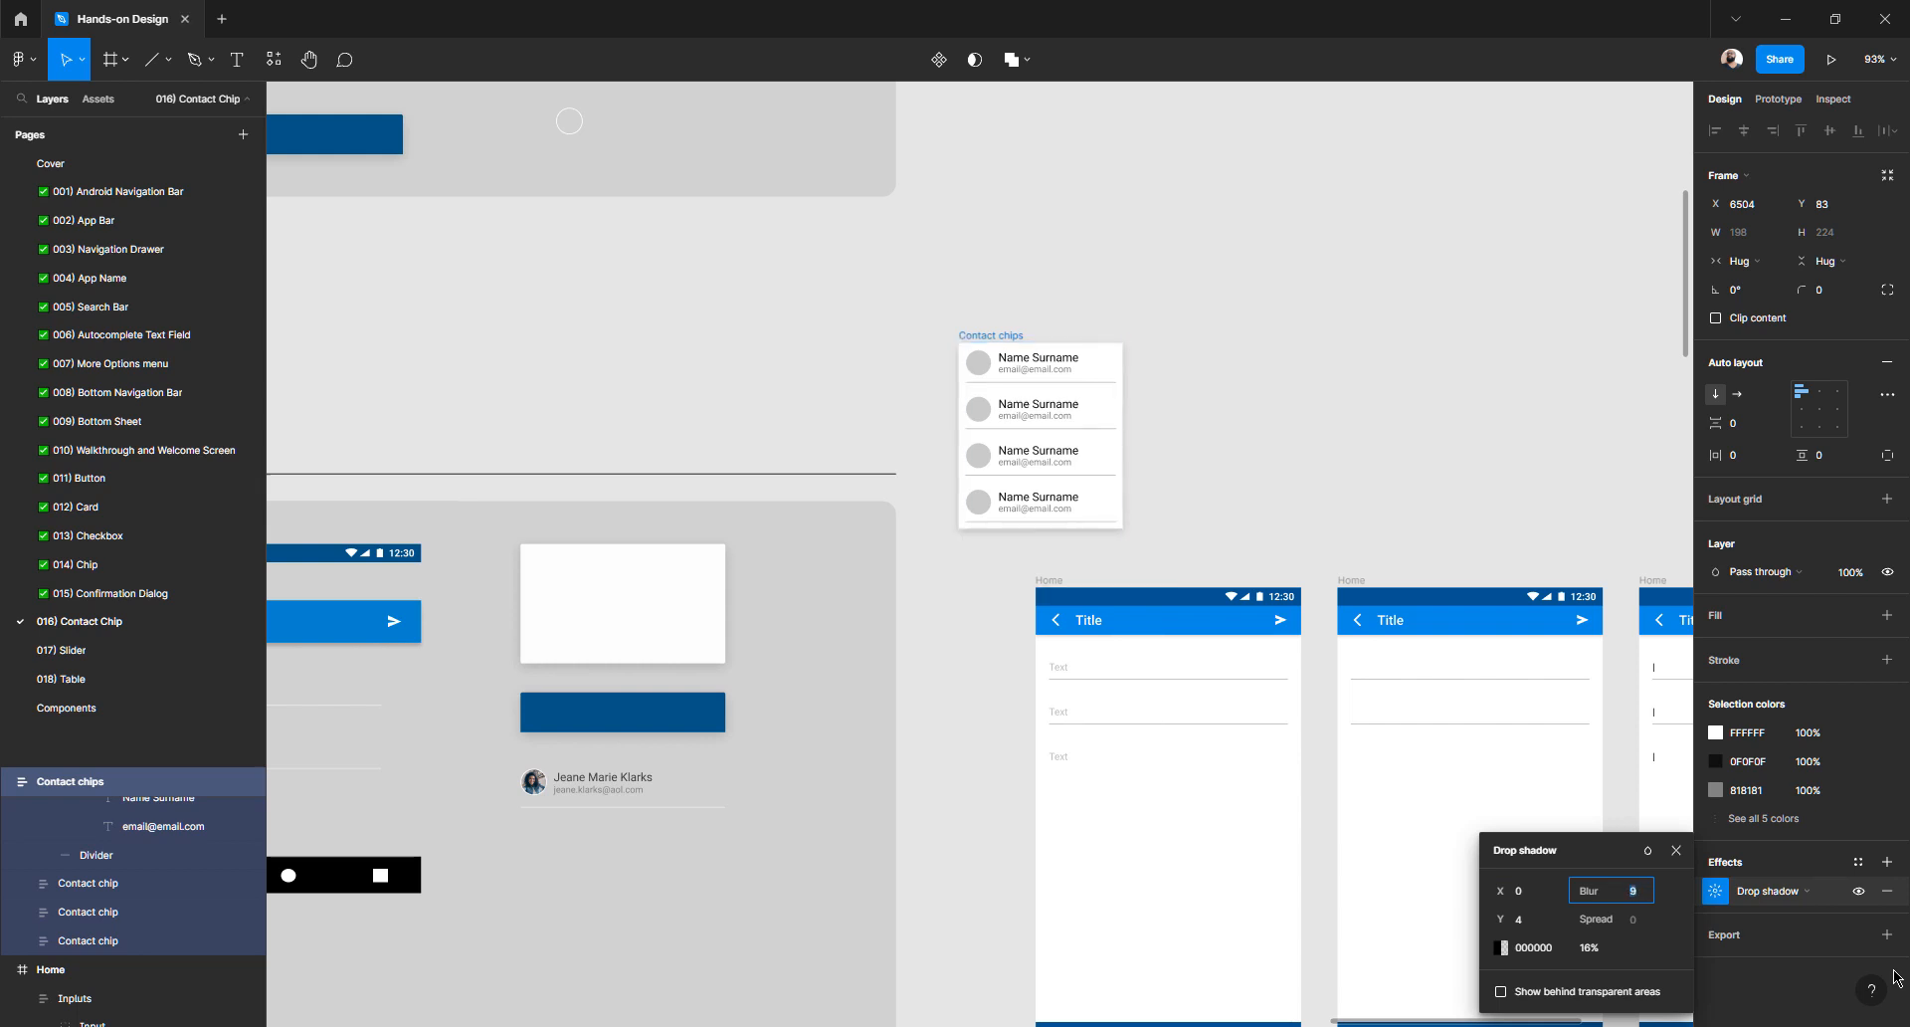
{"action": "key", "text": "Return"}
{"action": "left_click", "coordinate": [1420, 466]}
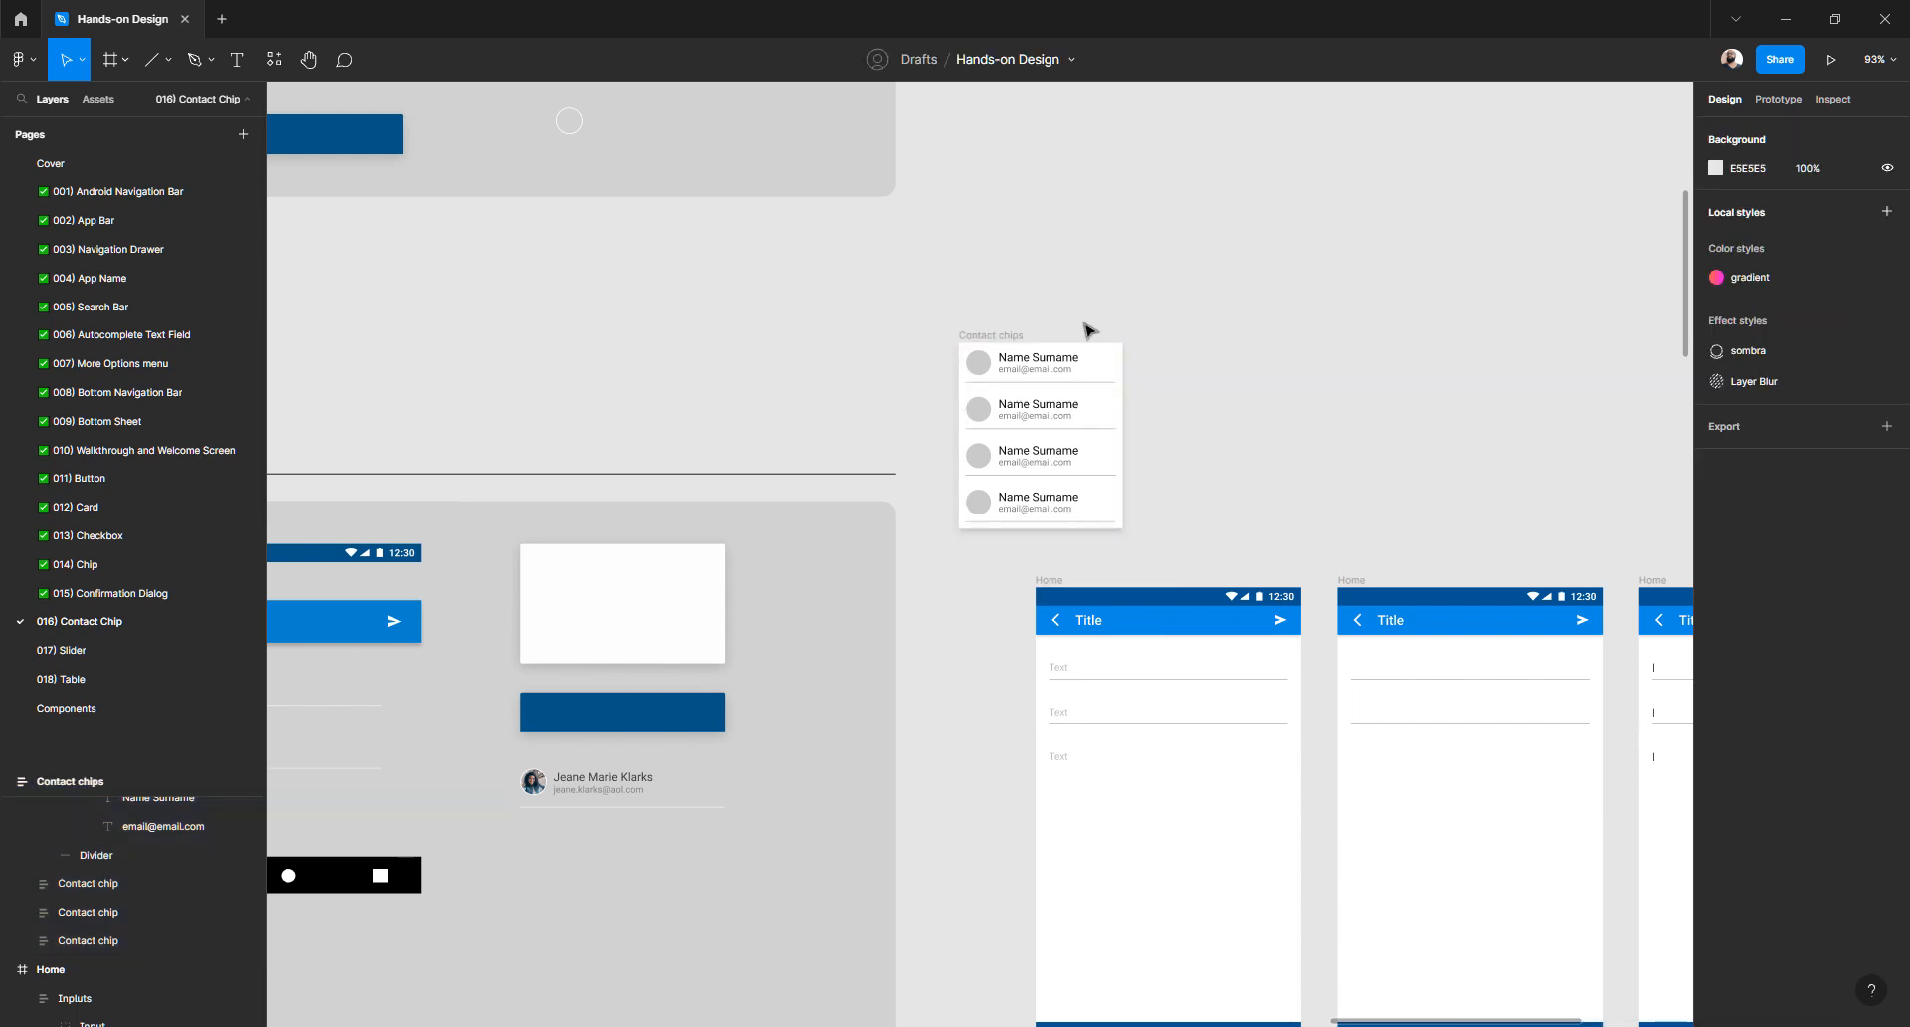
- Move the Contact chips list onto the first Home screen over its inputs
{"action": "left_click_drag", "start_coordinate": [975, 353], "coordinate": [1108, 638]}
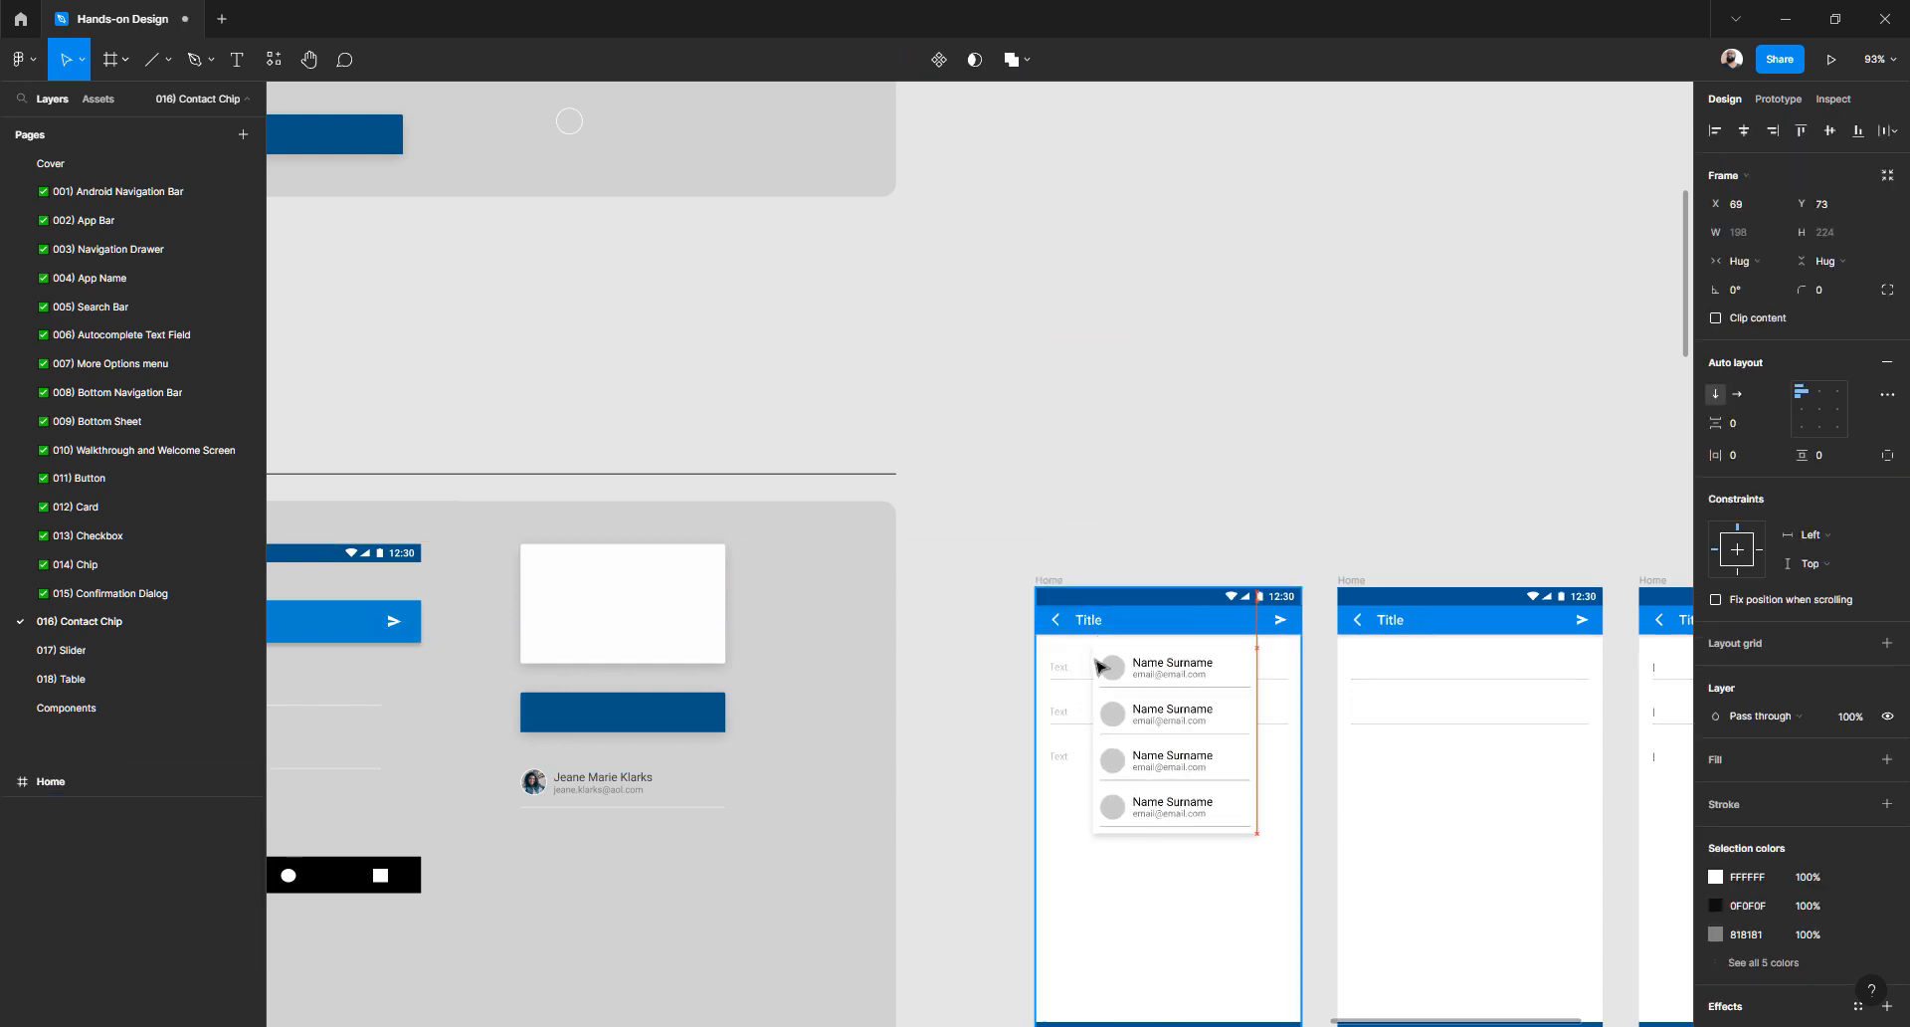
{"action": "scroll", "coordinate": [1114, 693], "scroll_direction": "up", "scroll_amount": 5}
{"action": "left_click", "coordinate": [776, 683]}
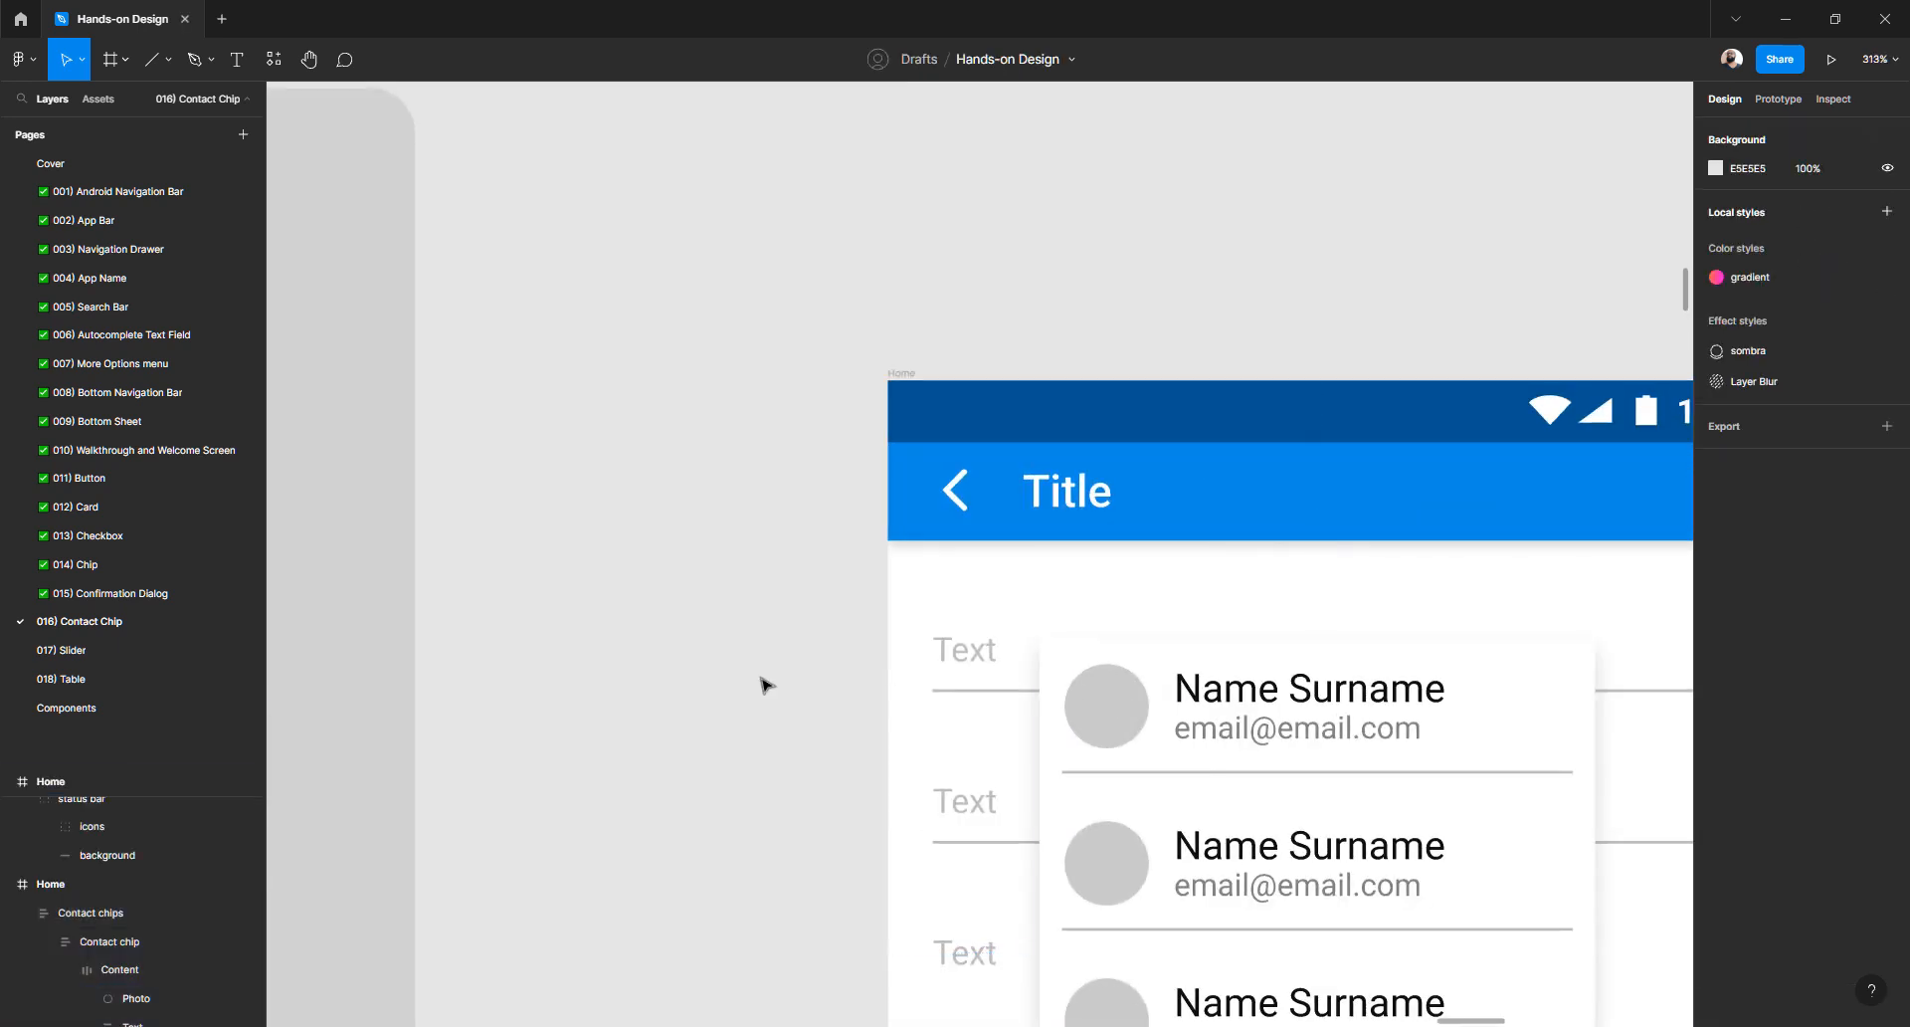
{"action": "scroll", "coordinate": [899, 674], "scroll_direction": "down", "scroll_amount": 4}
{"action": "left_click", "coordinate": [1243, 474]}
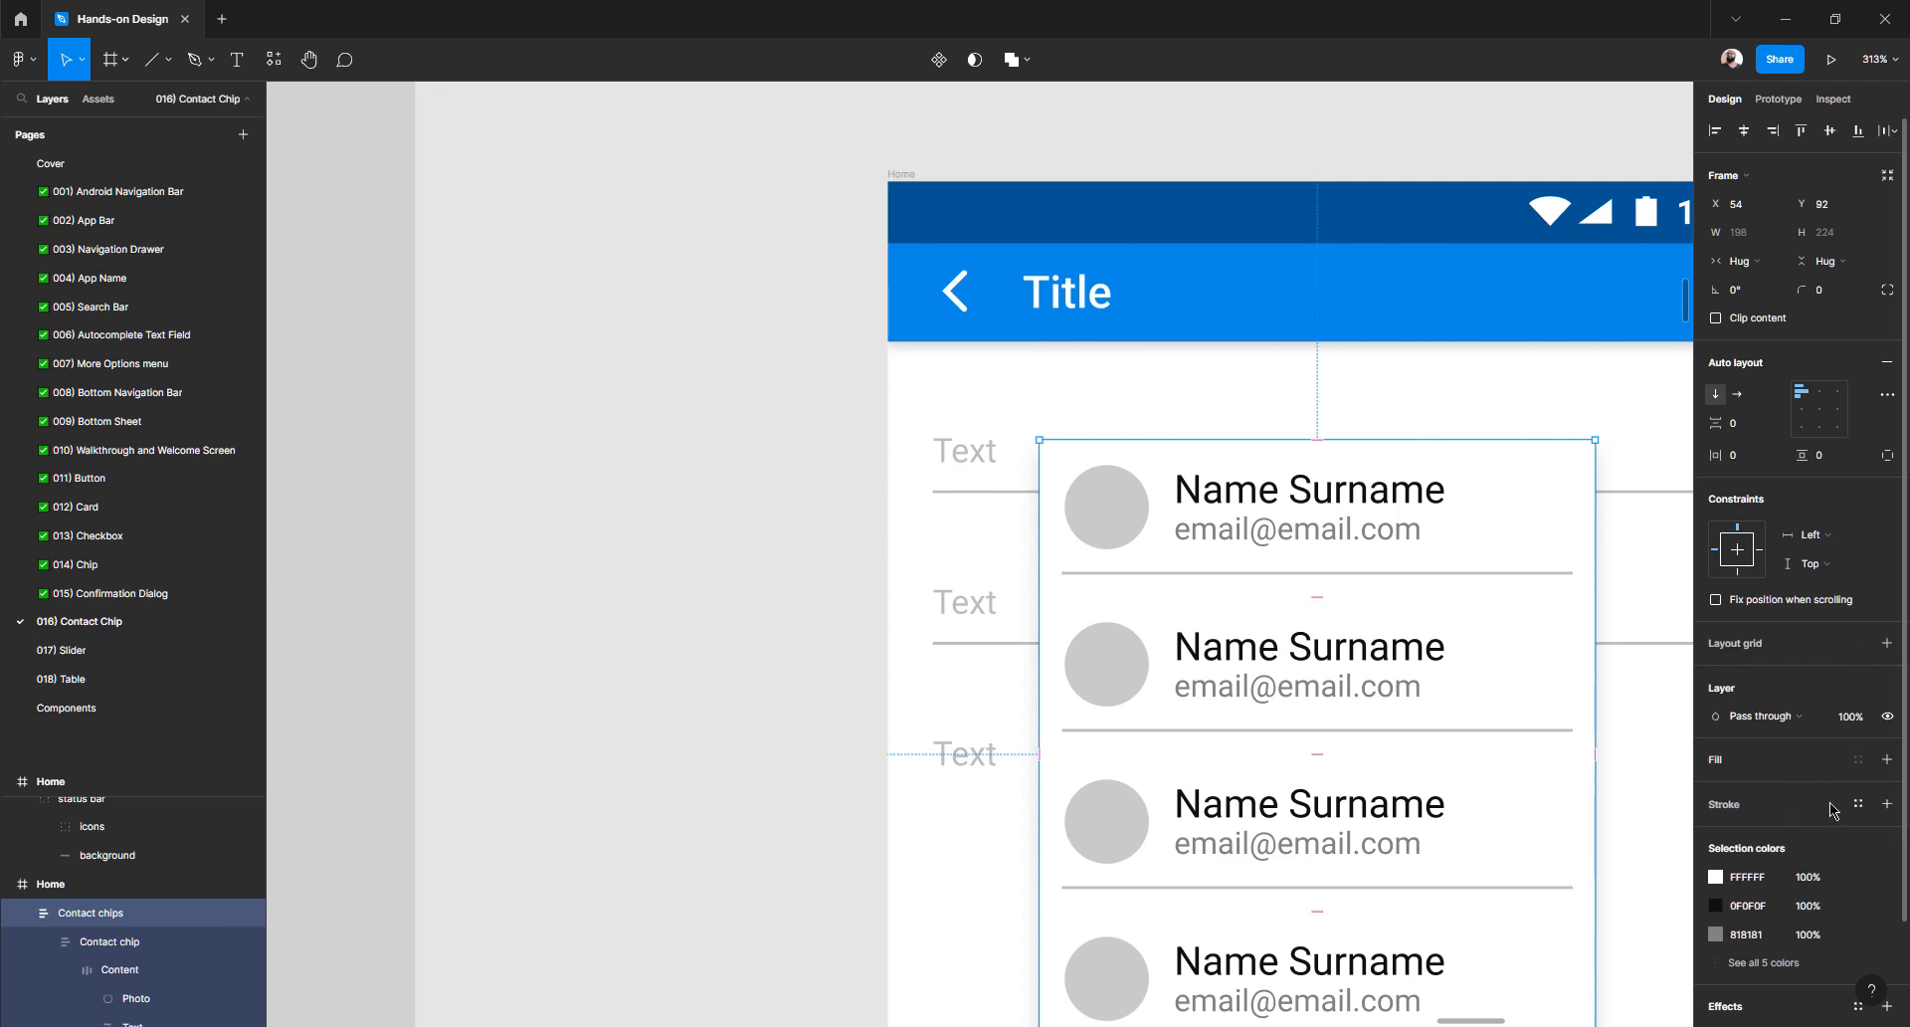
- Give the Contact chips list a 1 px outside stroke in light grey EBEBEB
{"action": "left_click", "coordinate": [1887, 804]}
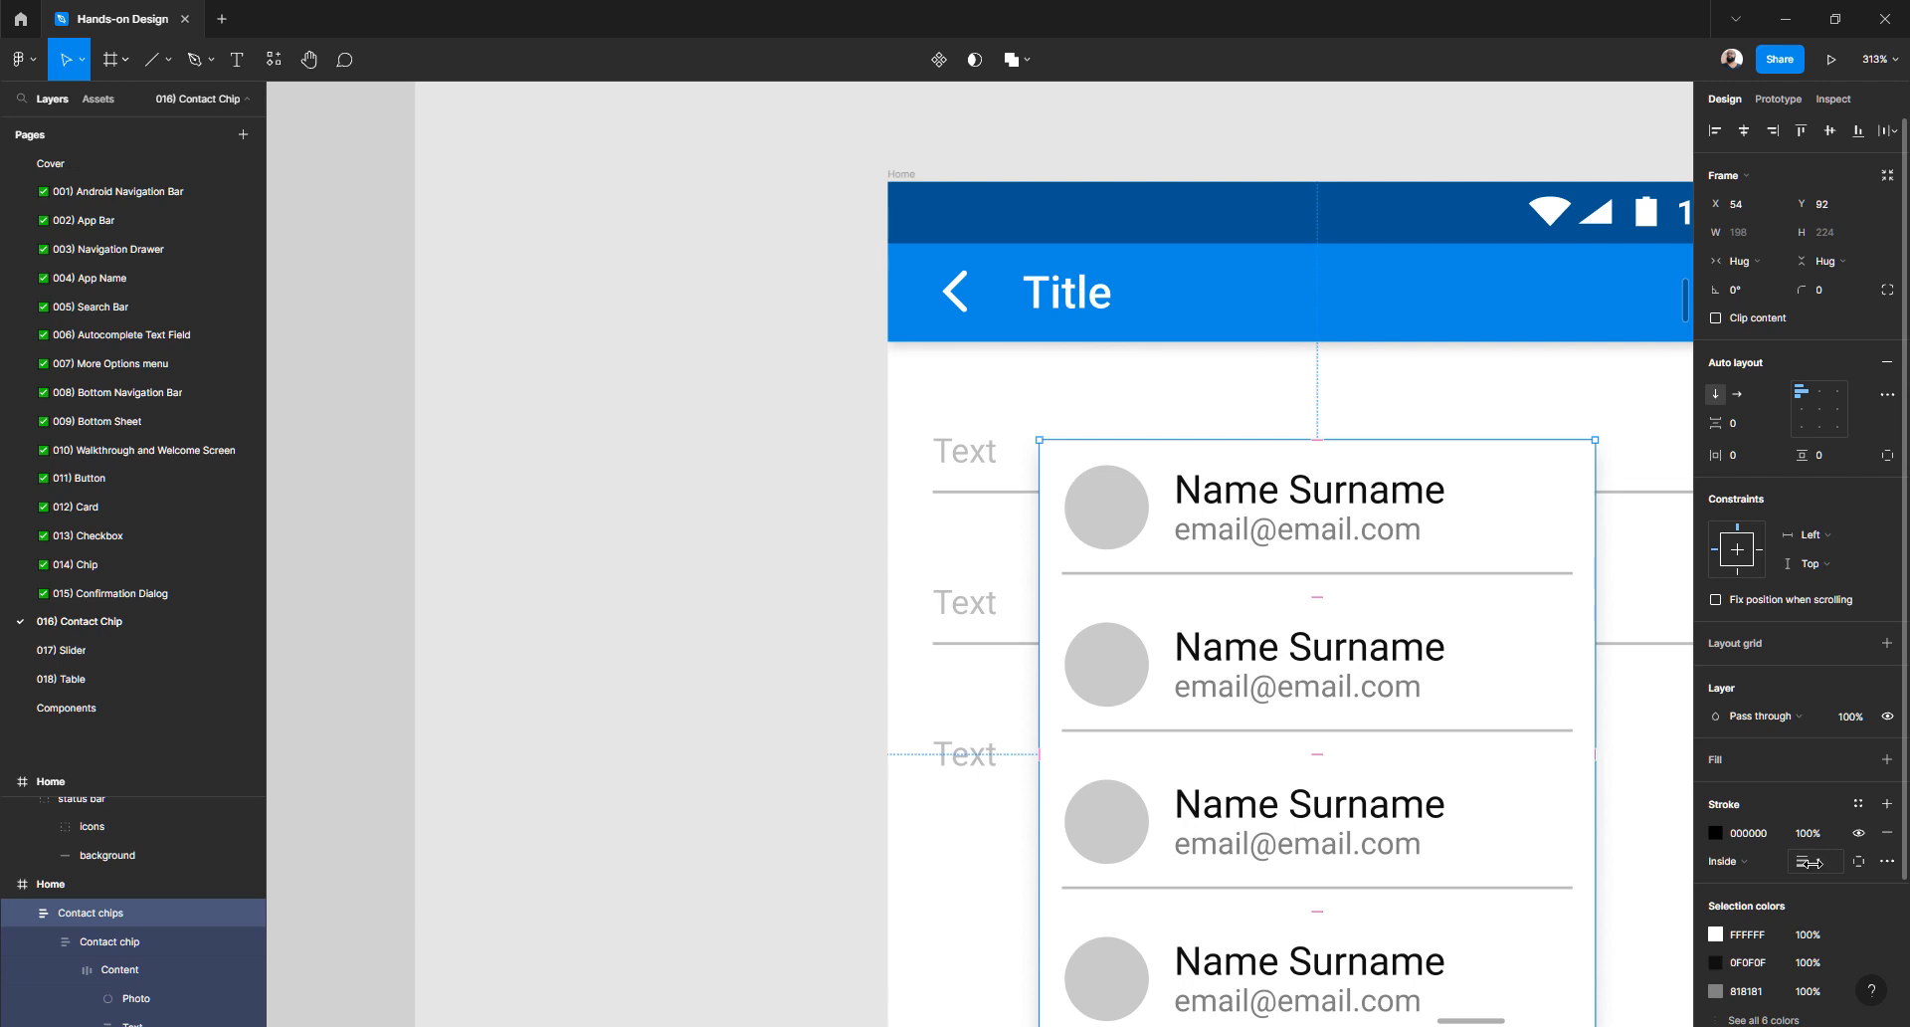
{"action": "left_click", "coordinate": [1748, 865]}
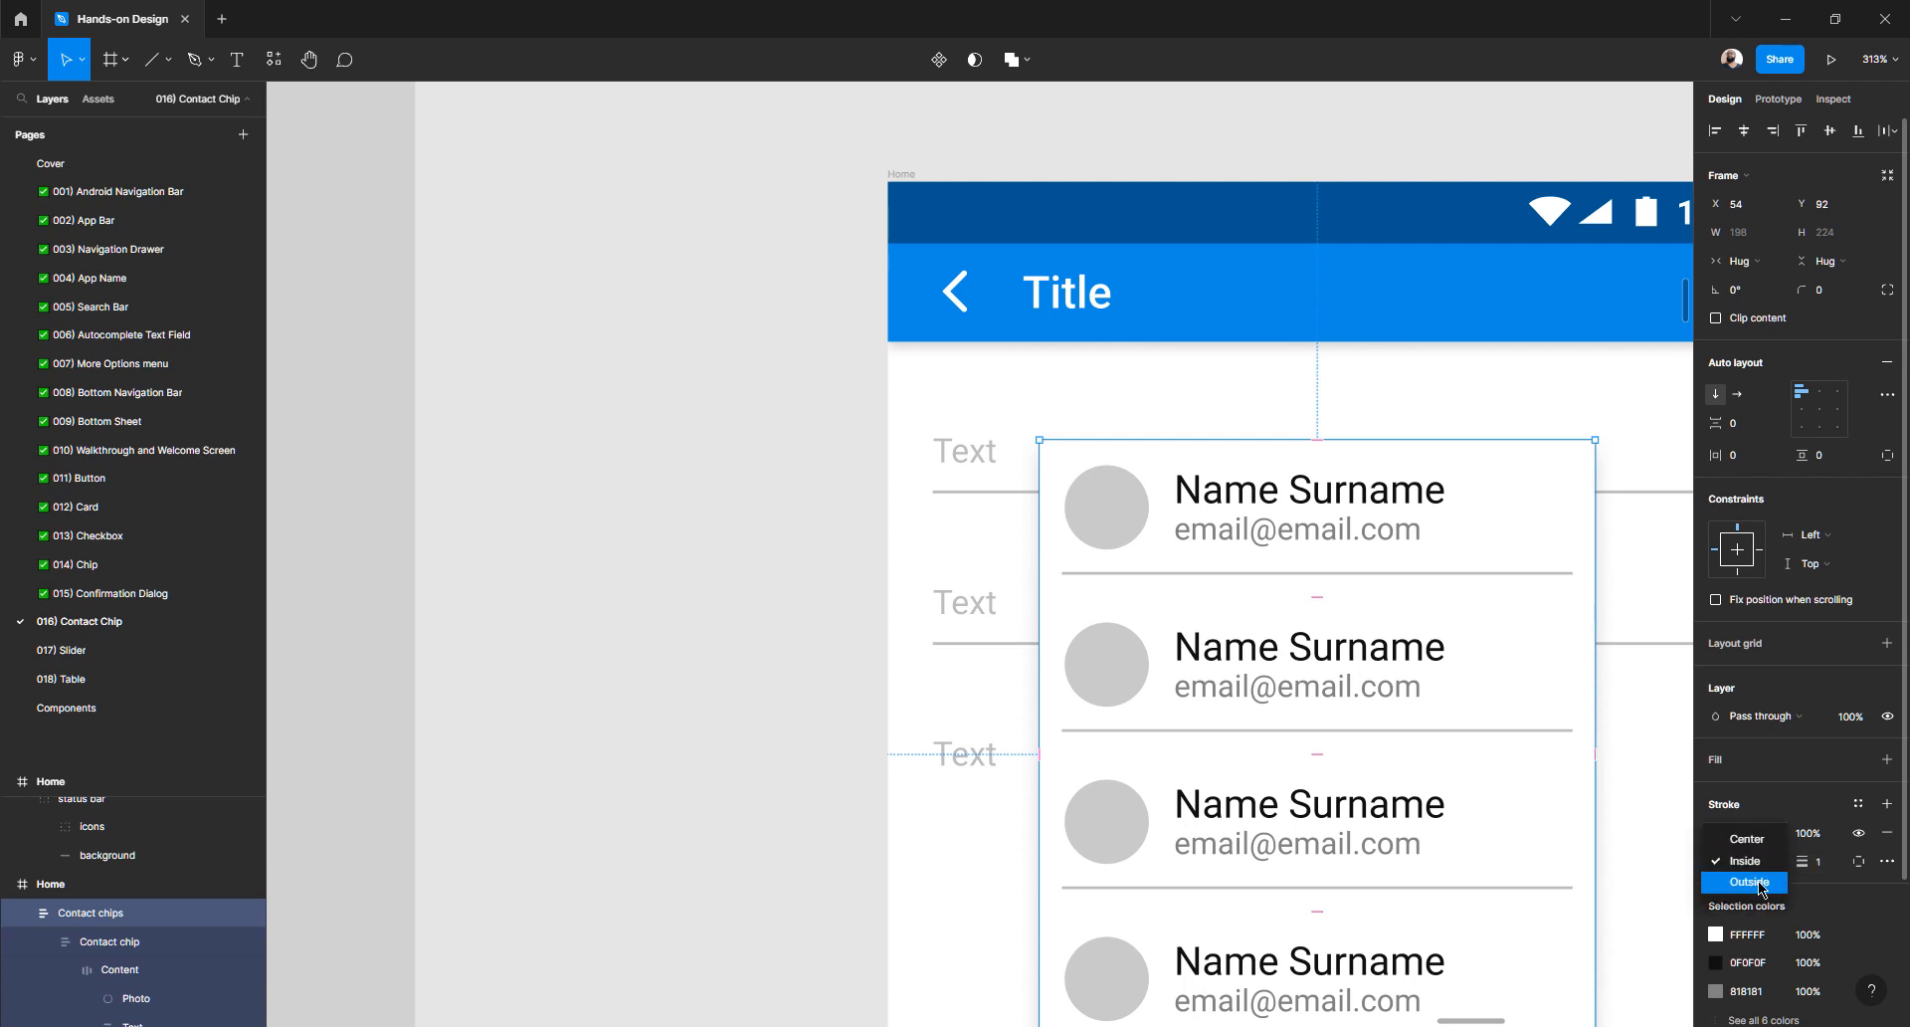
{"action": "left_click", "coordinate": [1749, 881]}
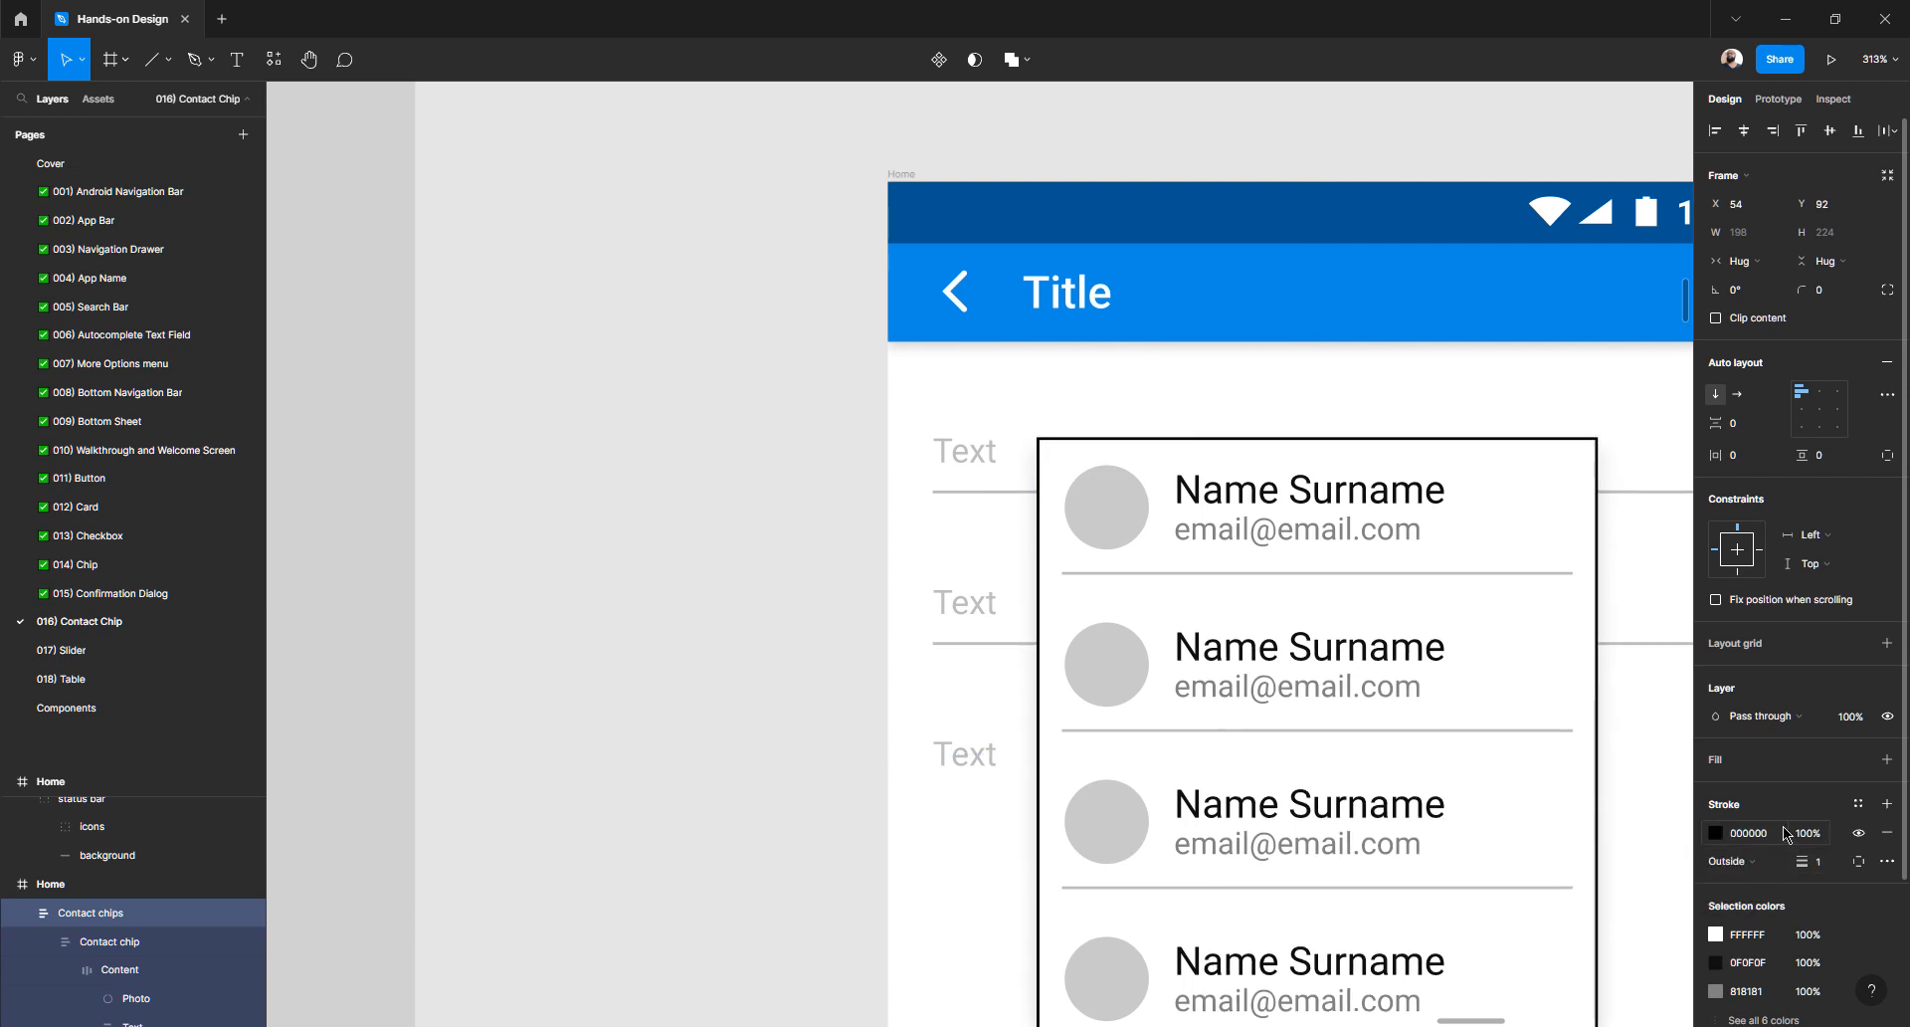
{"action": "left_click", "coordinate": [1716, 833]}
{"action": "mouse_move", "coordinate": [1485, 667]}
{"action": "left_mouse_down"}
{"action": "mouse_move", "coordinate": [1452, 600]}
{"action": "mouse_move", "coordinate": [1479, 617]}
{"action": "mouse_move", "coordinate": [1478, 595]}
{"action": "left_mouse_up"}
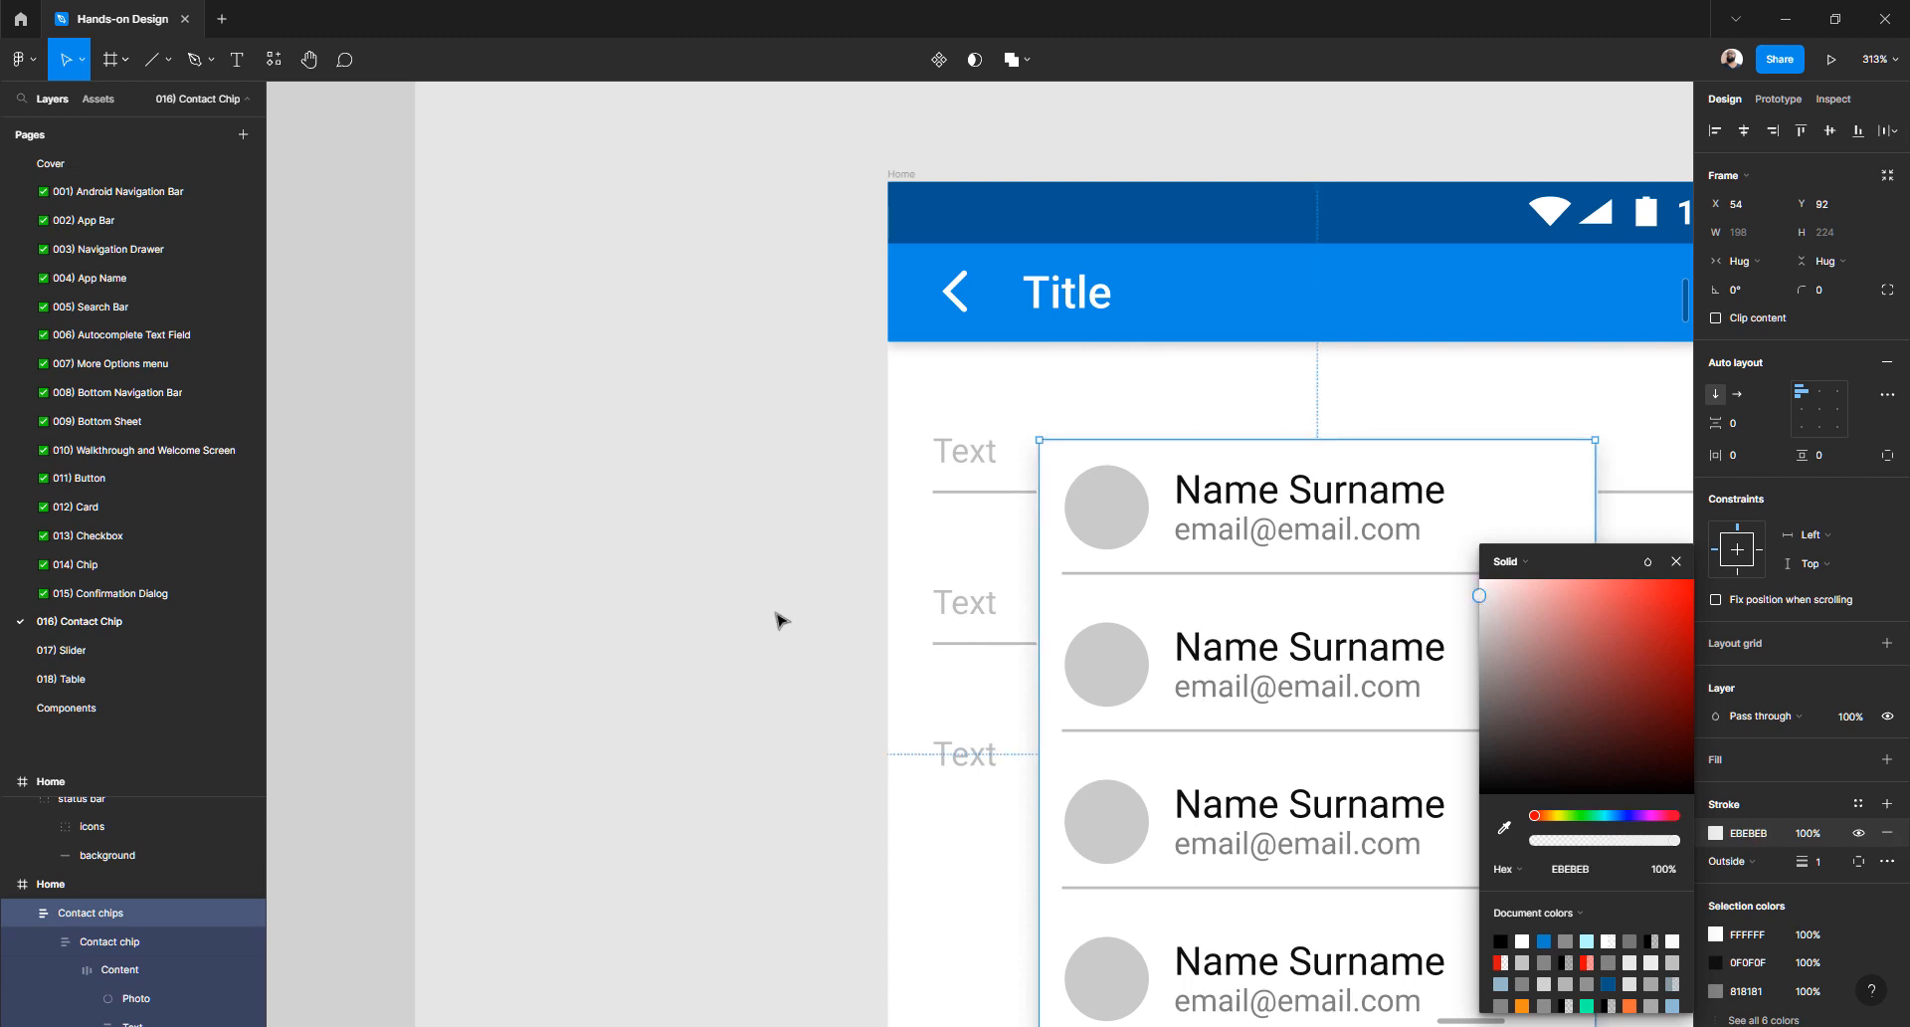
{"action": "left_click", "coordinate": [782, 618]}
{"action": "scroll", "coordinate": [789, 611], "scroll_direction": "down", "scroll_amount": 5}
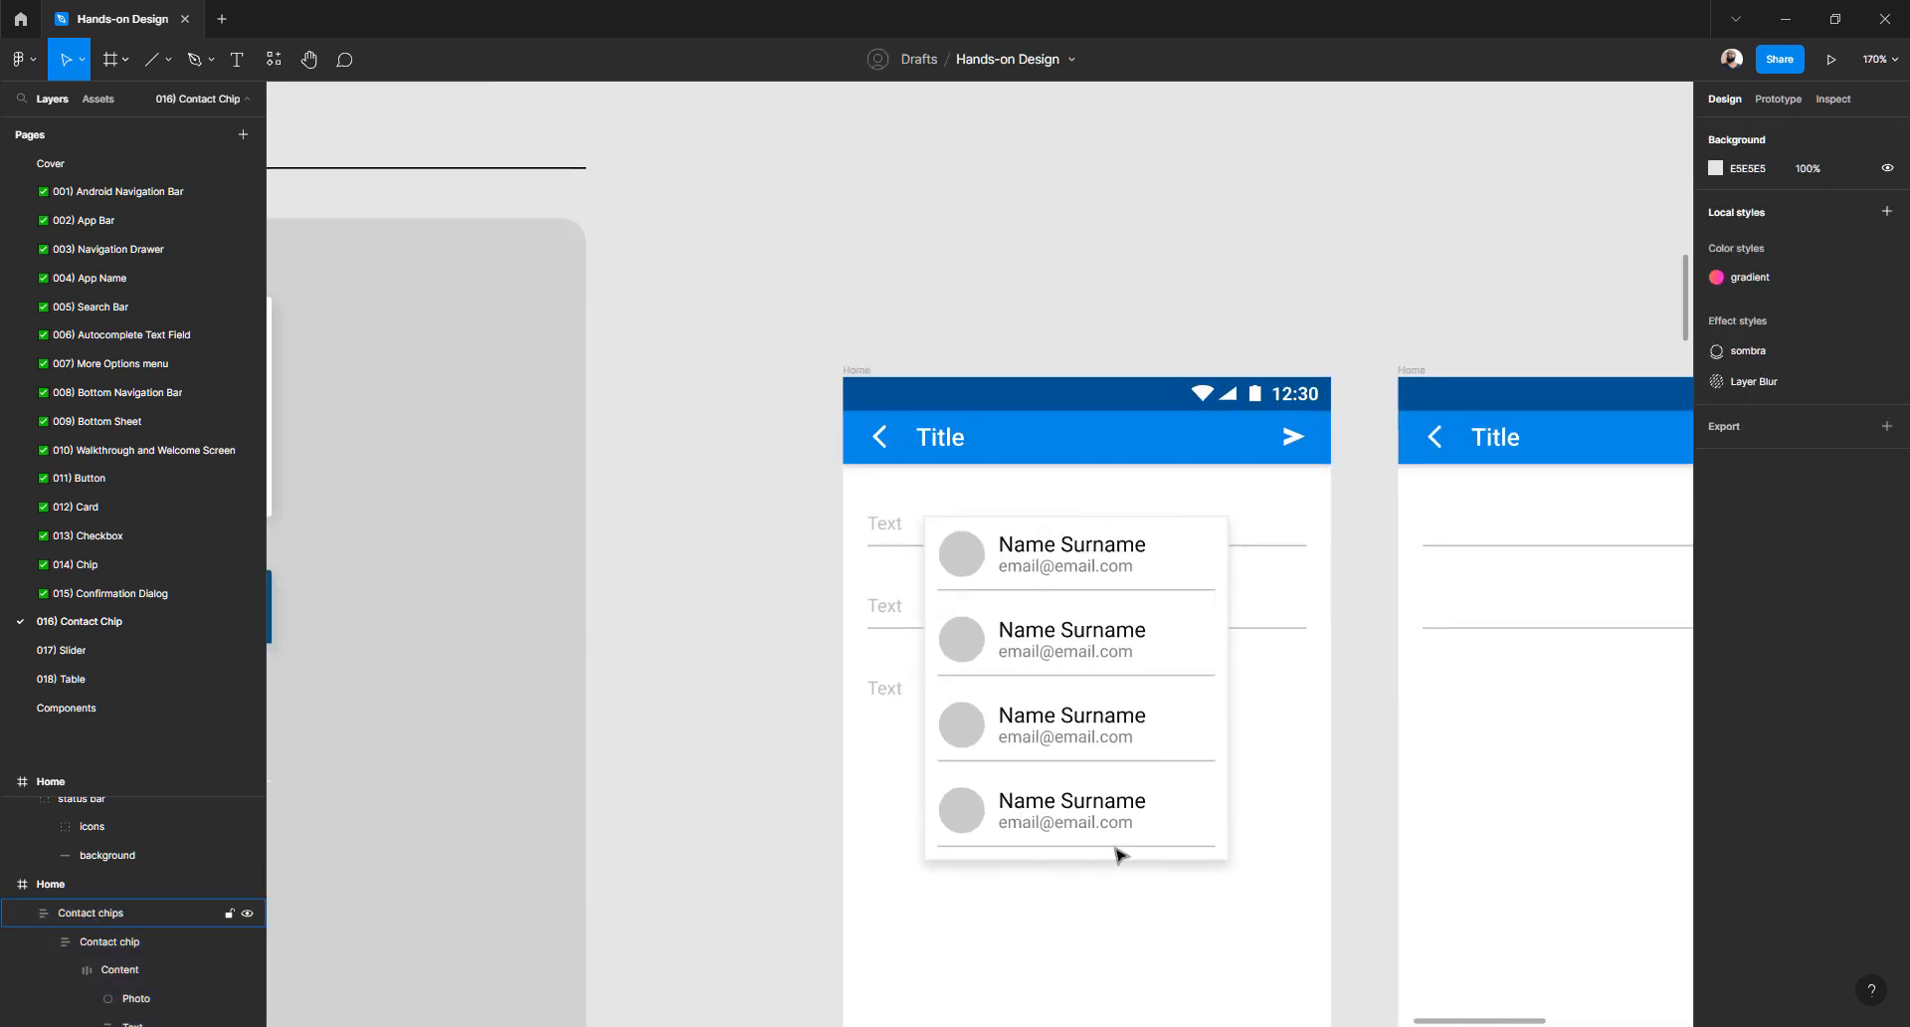
{"action": "scroll", "coordinate": [1110, 848], "scroll_direction": "up", "scroll_amount": 3}
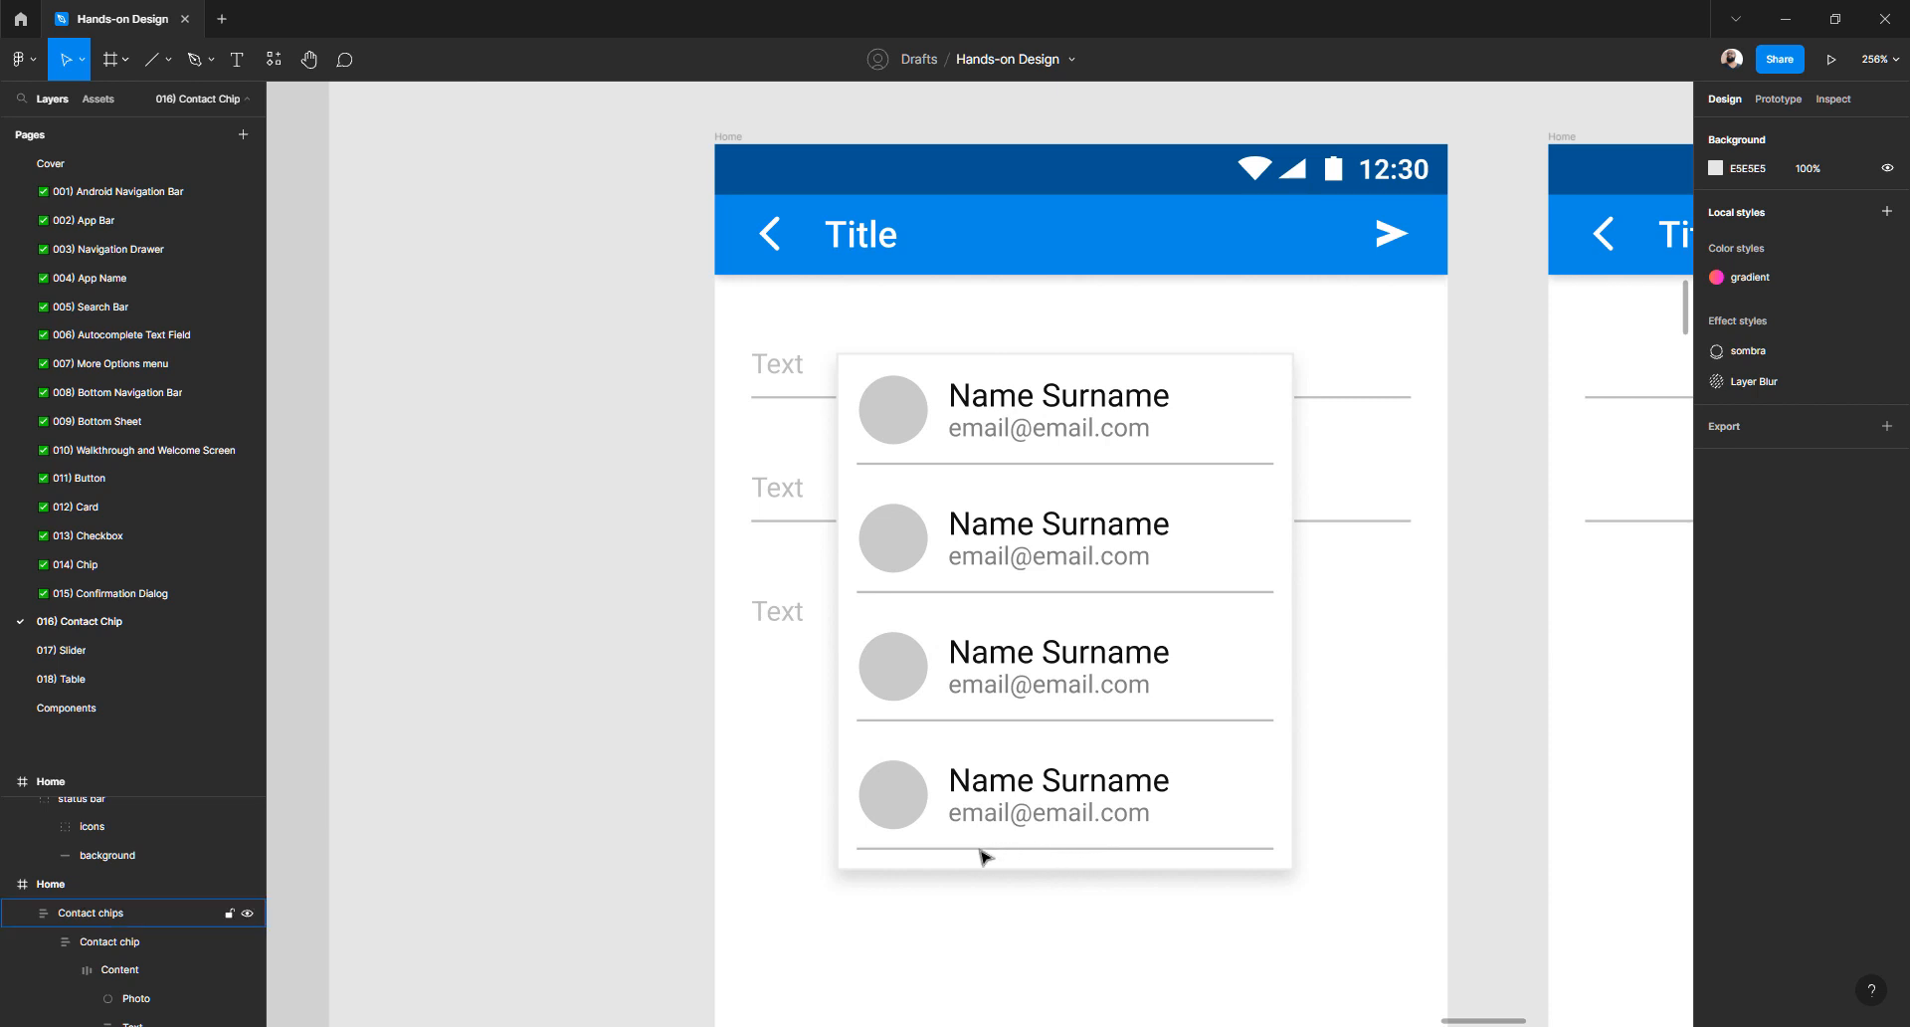
- Set the last contact chip's divider line to 0% opacity
{"action": "left_click", "coordinate": [1172, 849], "text": "ctrl"}
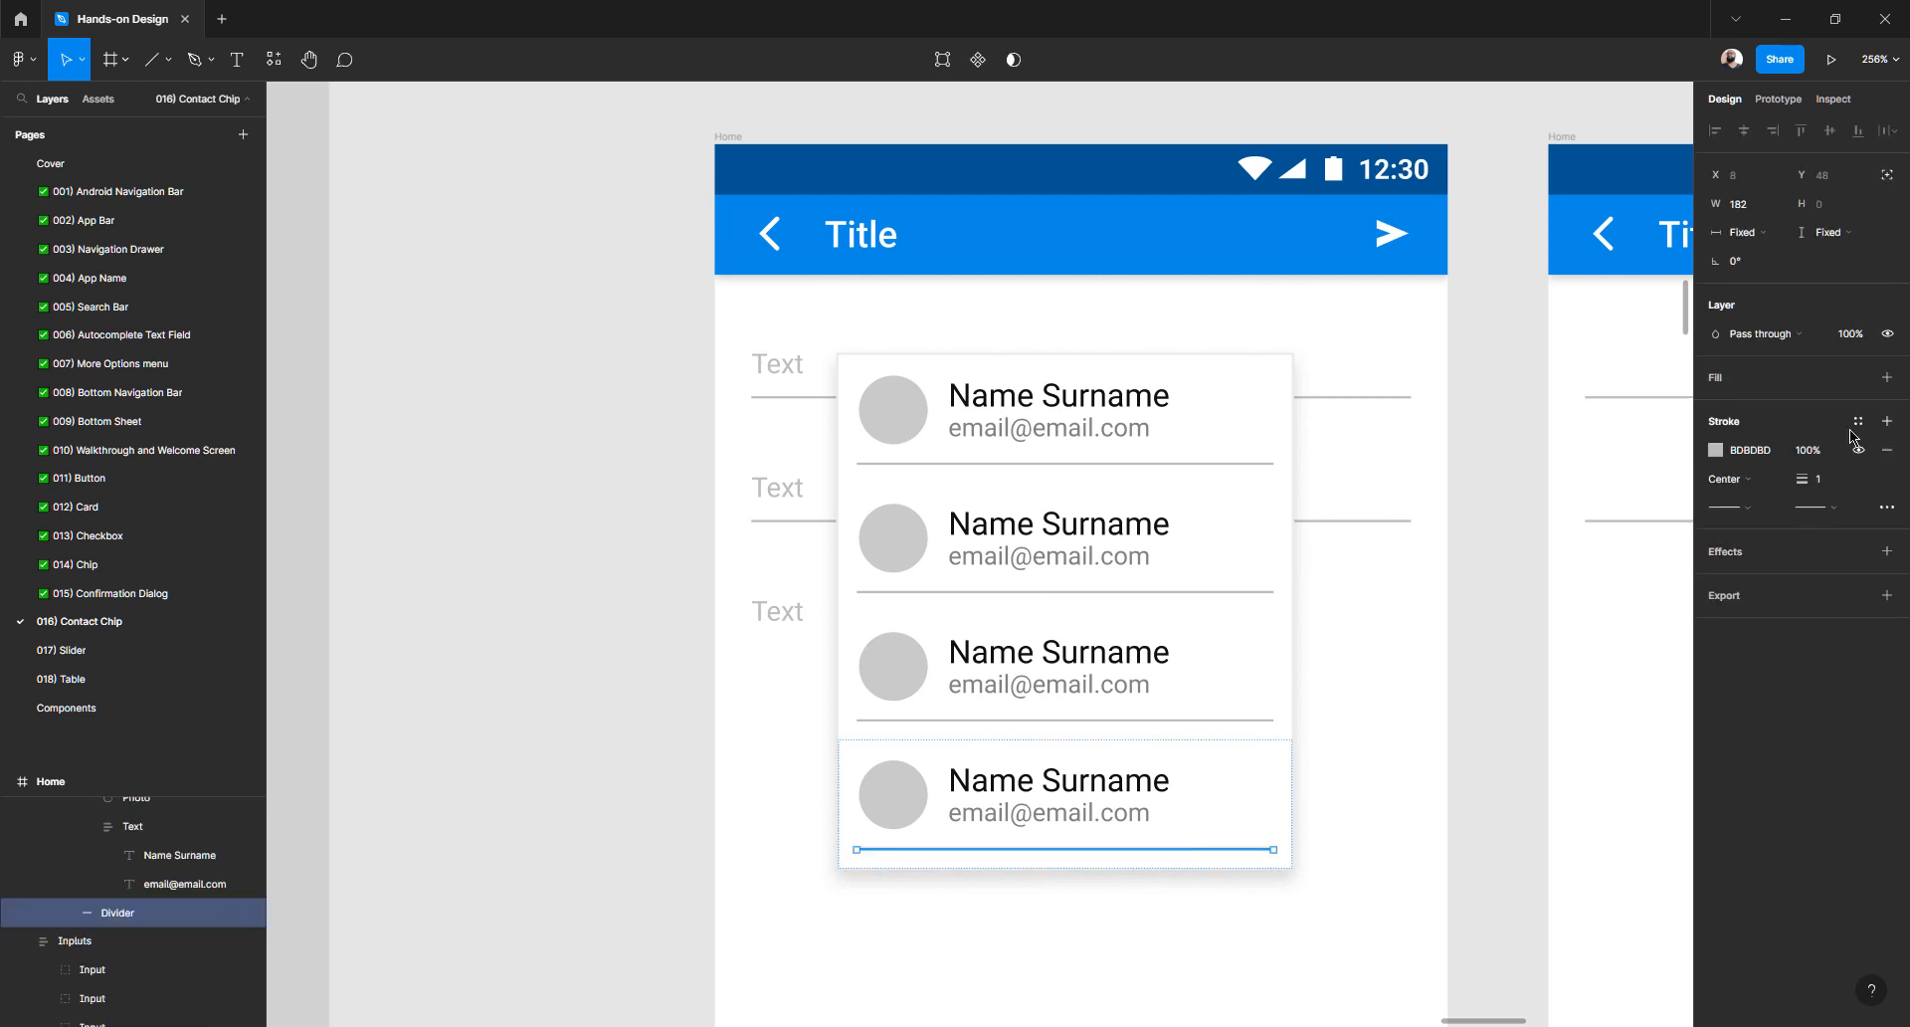
{"action": "left_click", "coordinate": [627, 836]}
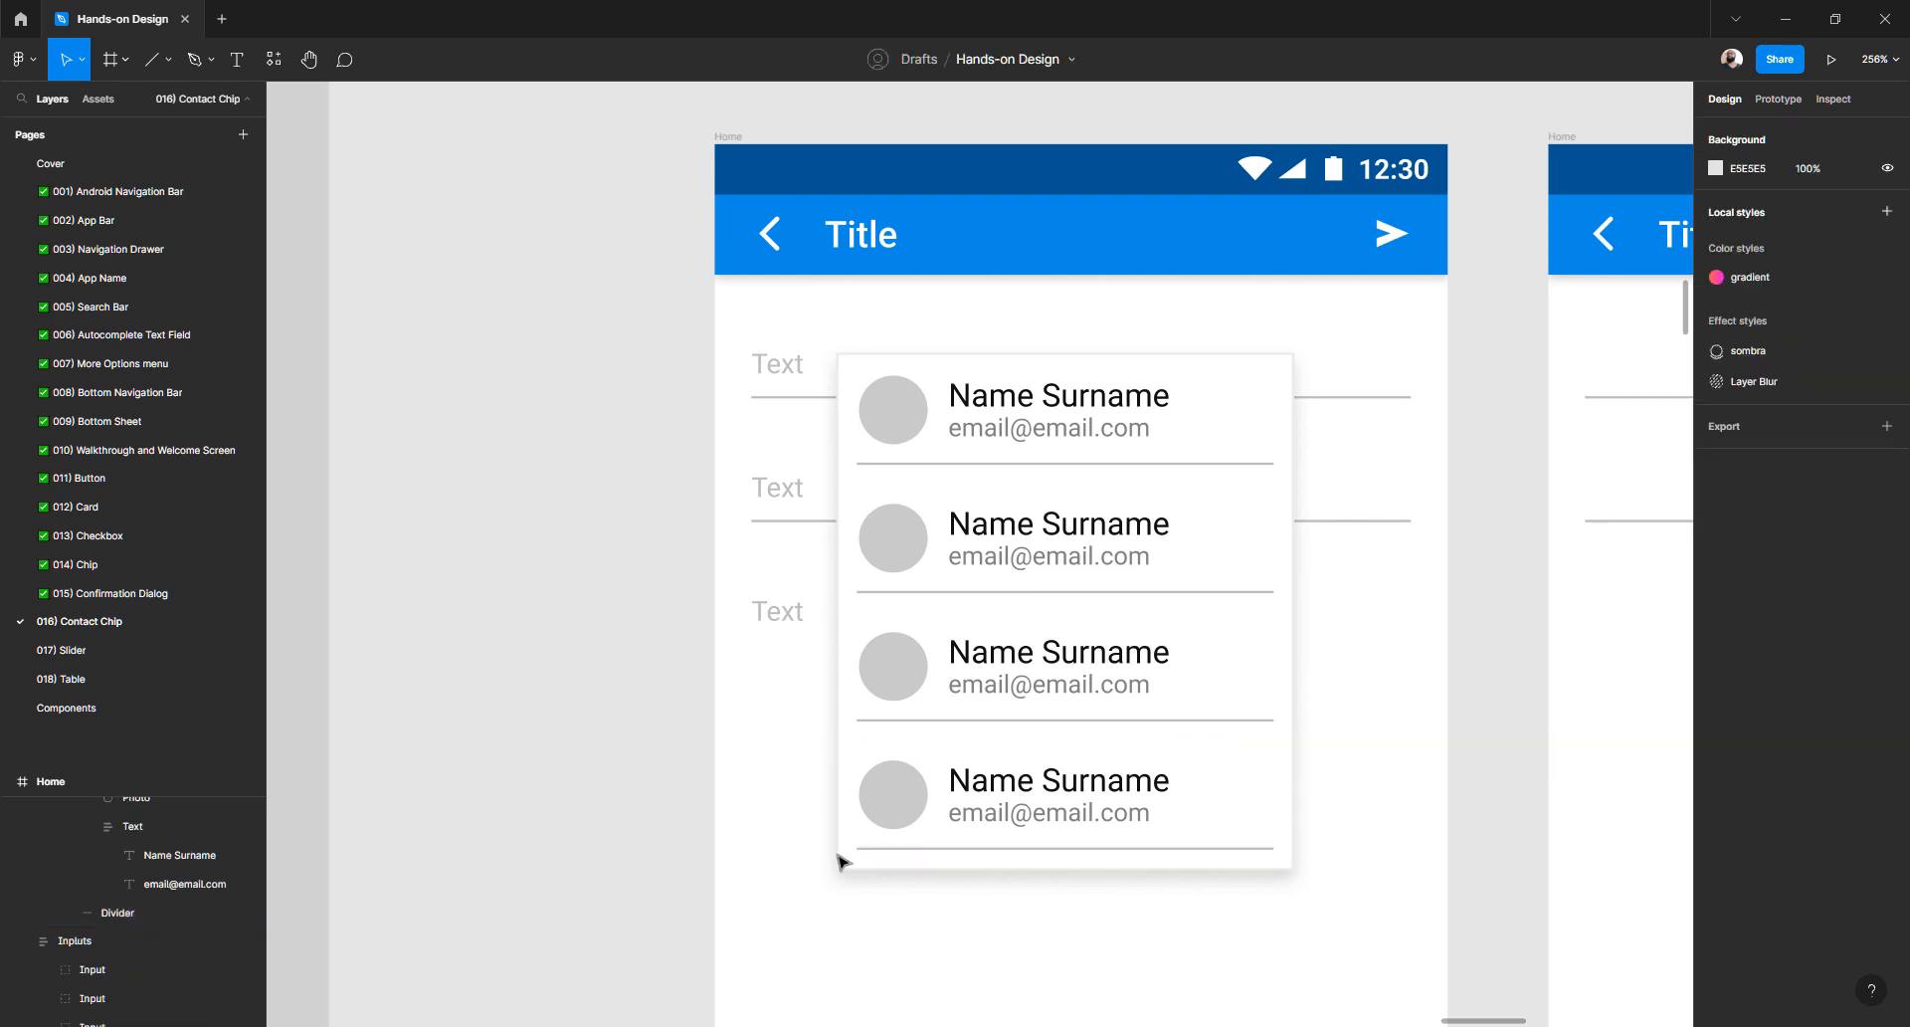
{"action": "left_click", "coordinate": [908, 852], "text": "ctrl"}
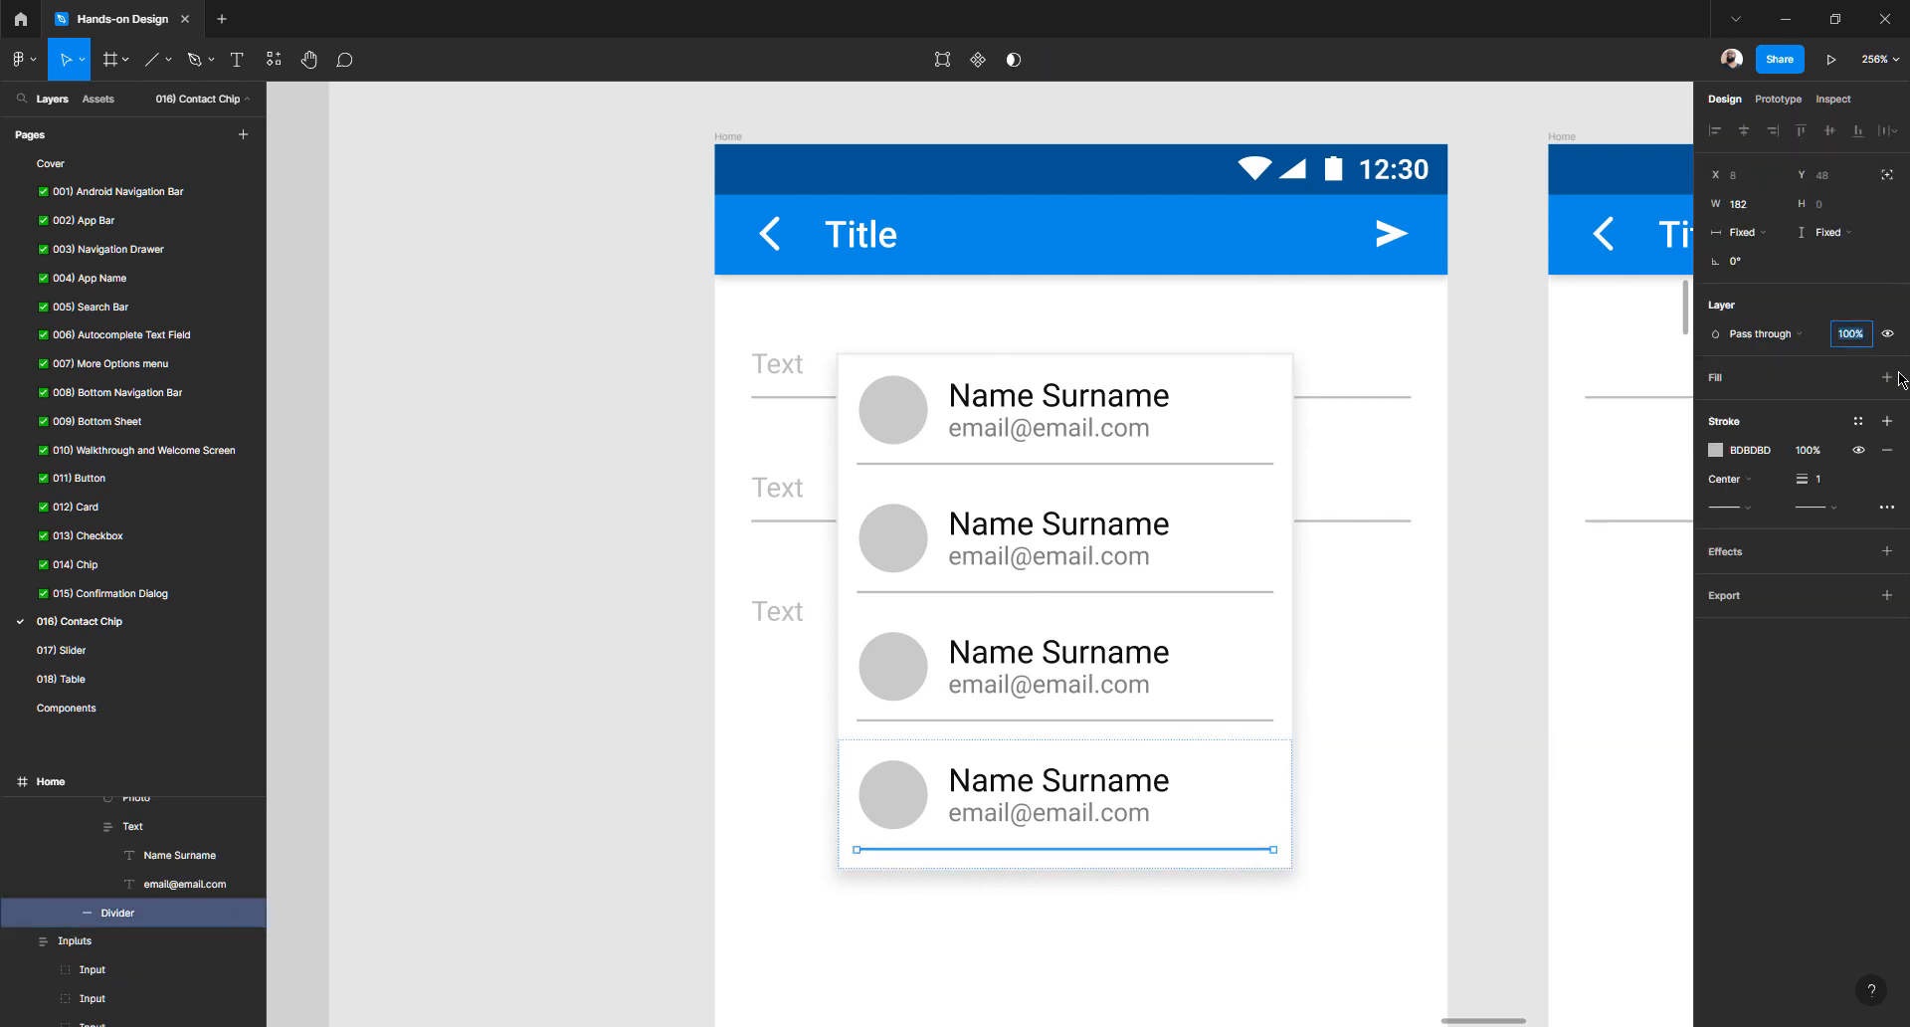
{"action": "left_click", "coordinate": [694, 630]}
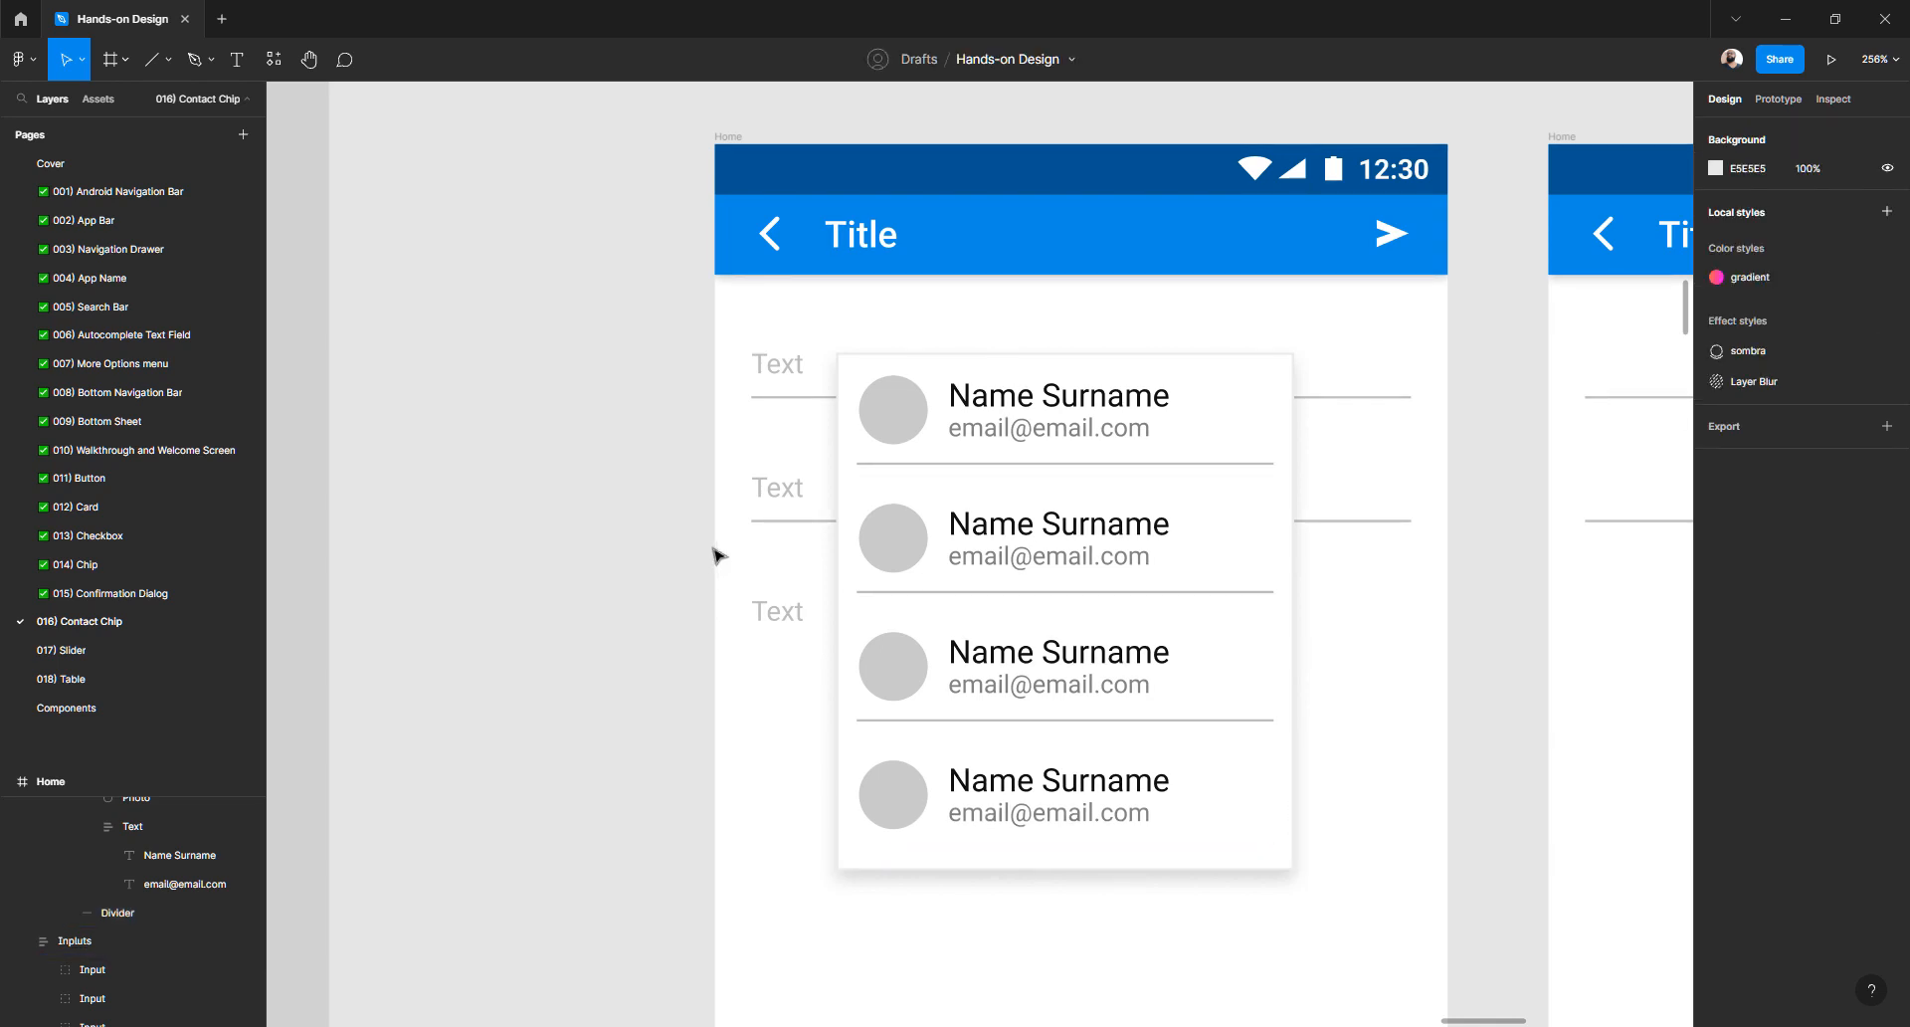
{"action": "scroll", "coordinate": [717, 555], "scroll_direction": "down", "scroll_amount": 10}
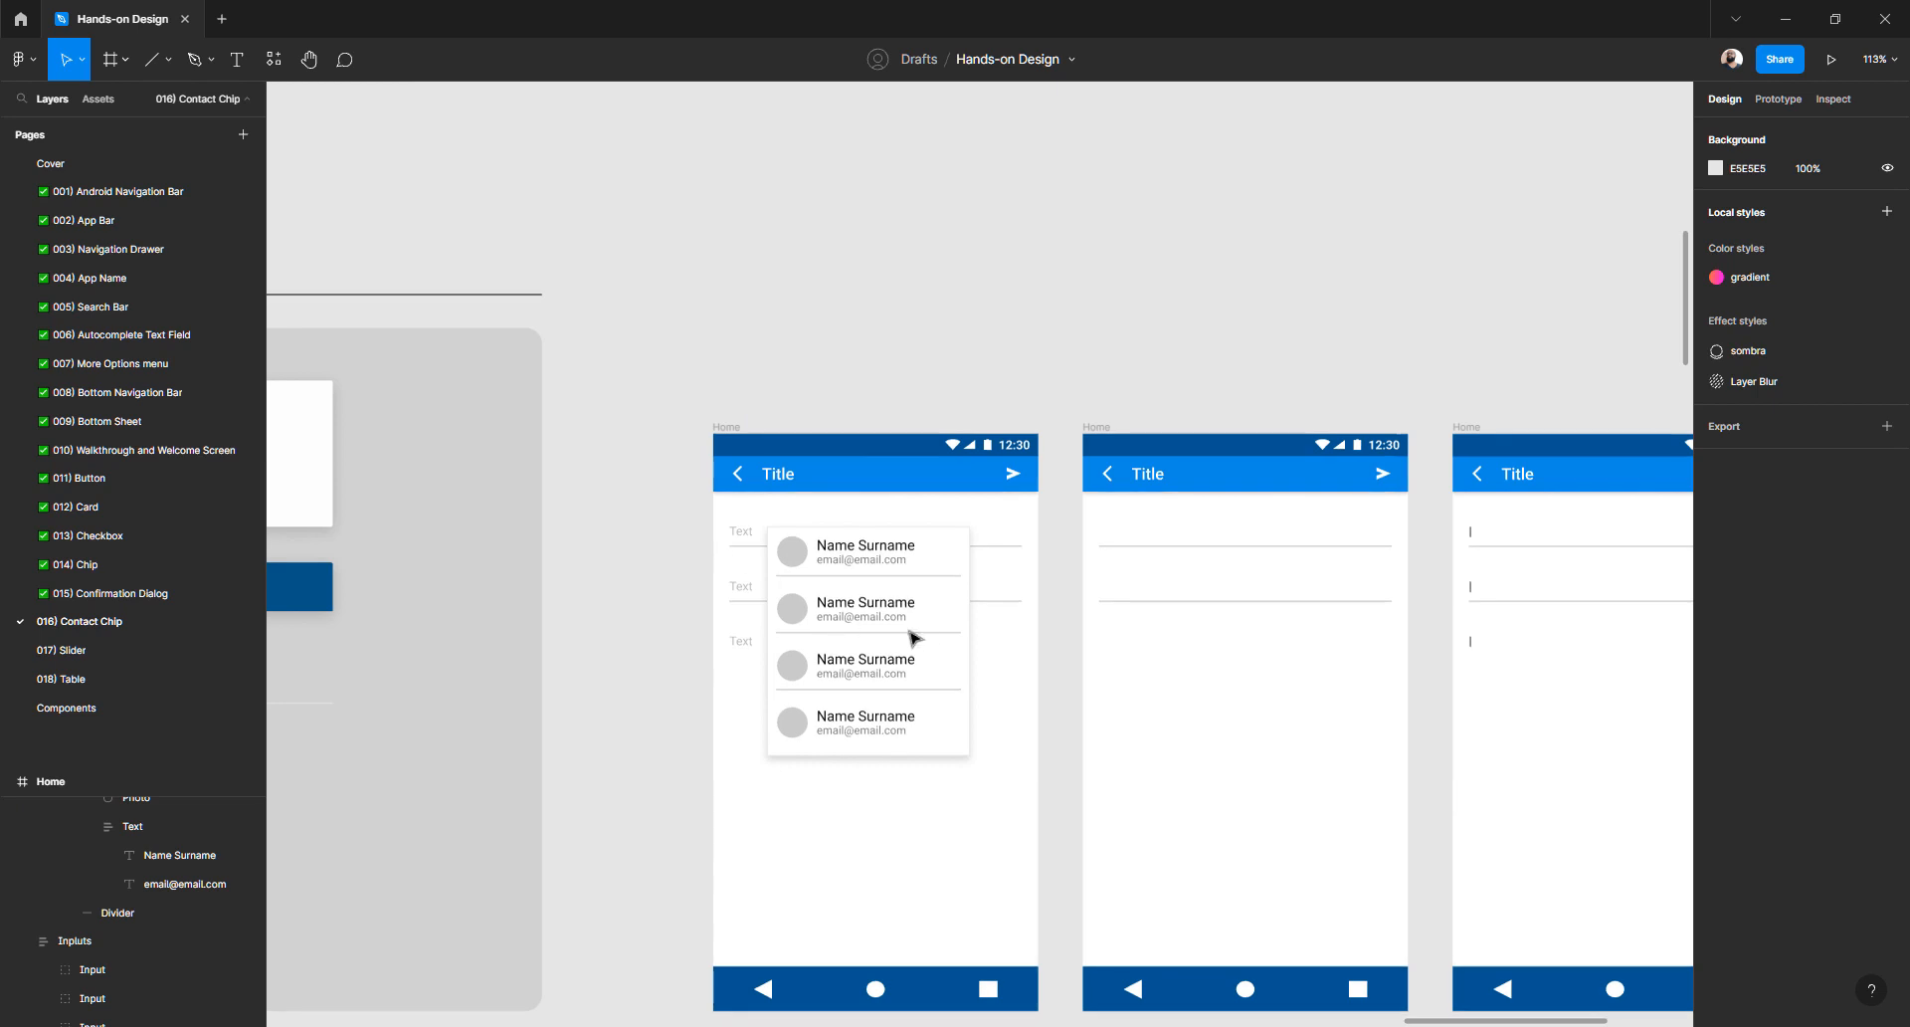
{"action": "left_click", "coordinate": [834, 621]}
{"action": "scroll", "coordinate": [834, 621], "scroll_direction": "down", "scroll_amount": 5}
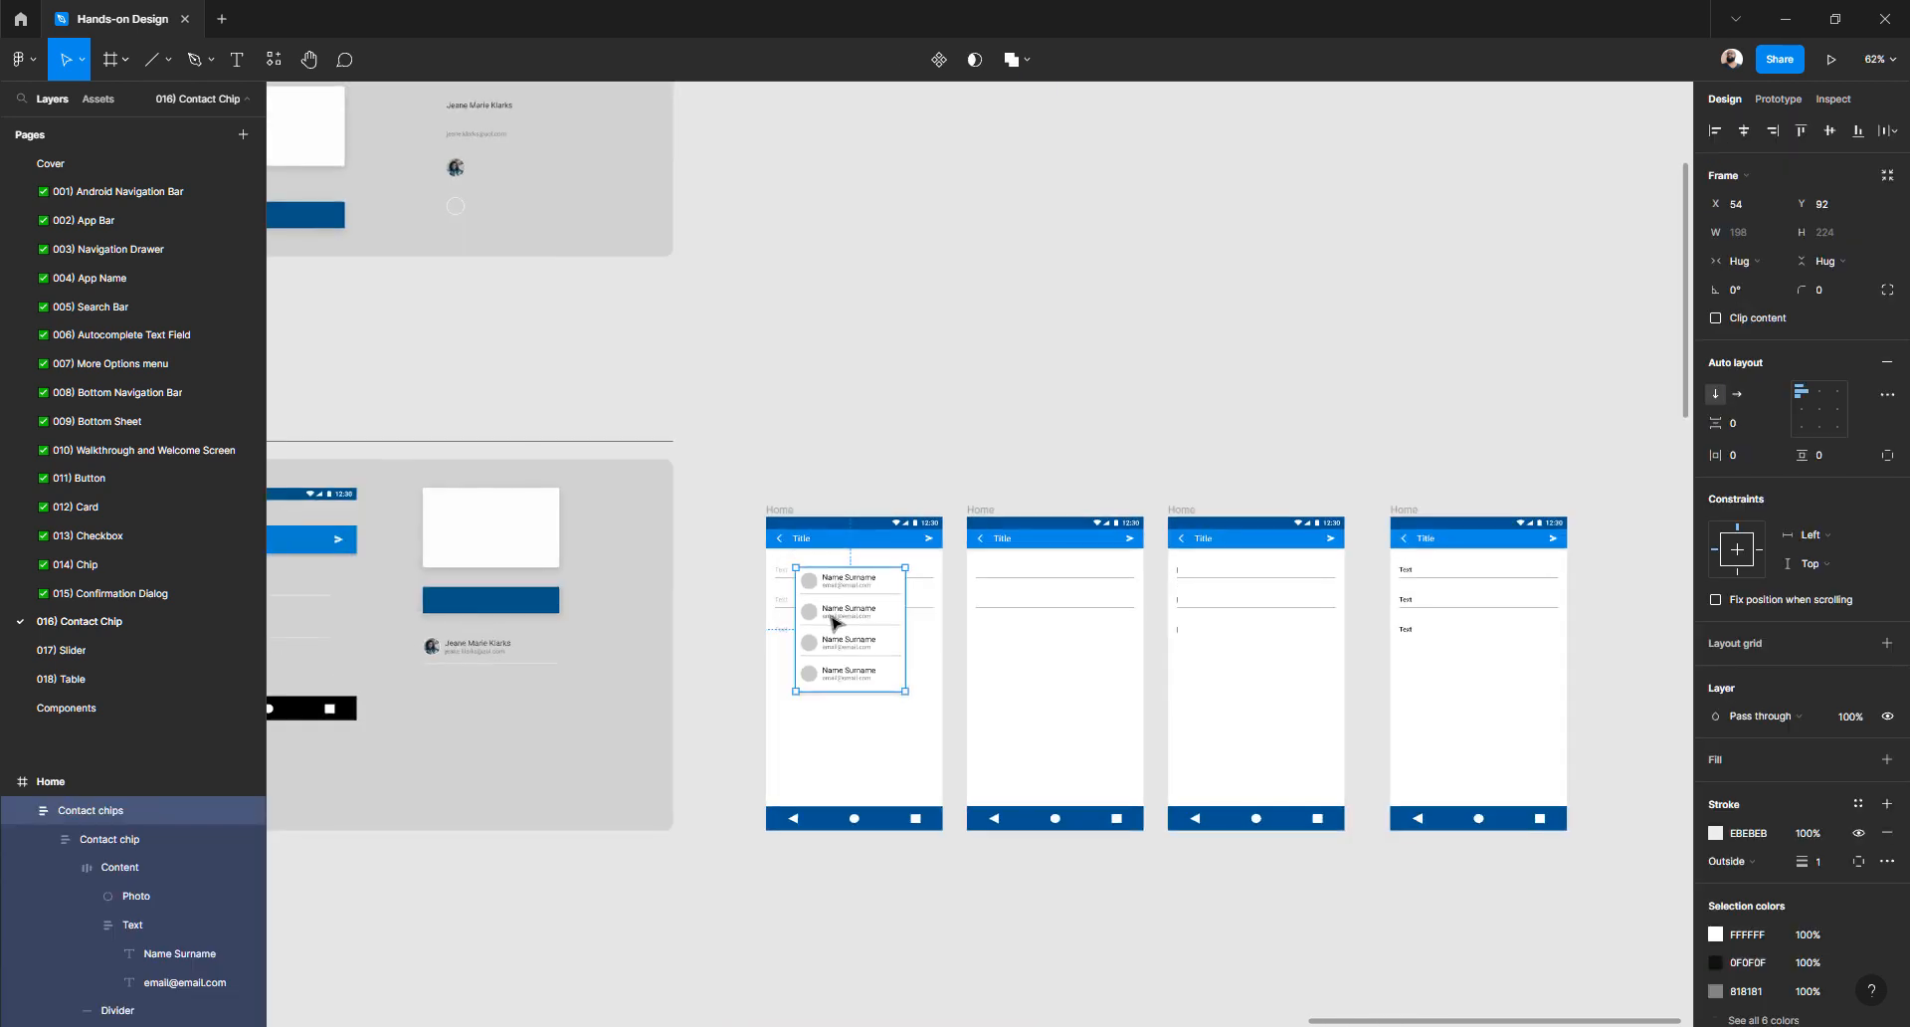
{"action": "scroll", "coordinate": [833, 621], "scroll_direction": "left", "scroll_amount": 8}
{"action": "scroll", "coordinate": [1033, 633], "scroll_direction": "down", "scroll_amount": 2}
{"action": "scroll", "coordinate": [1033, 633], "scroll_direction": "down", "scroll_amount": 12}
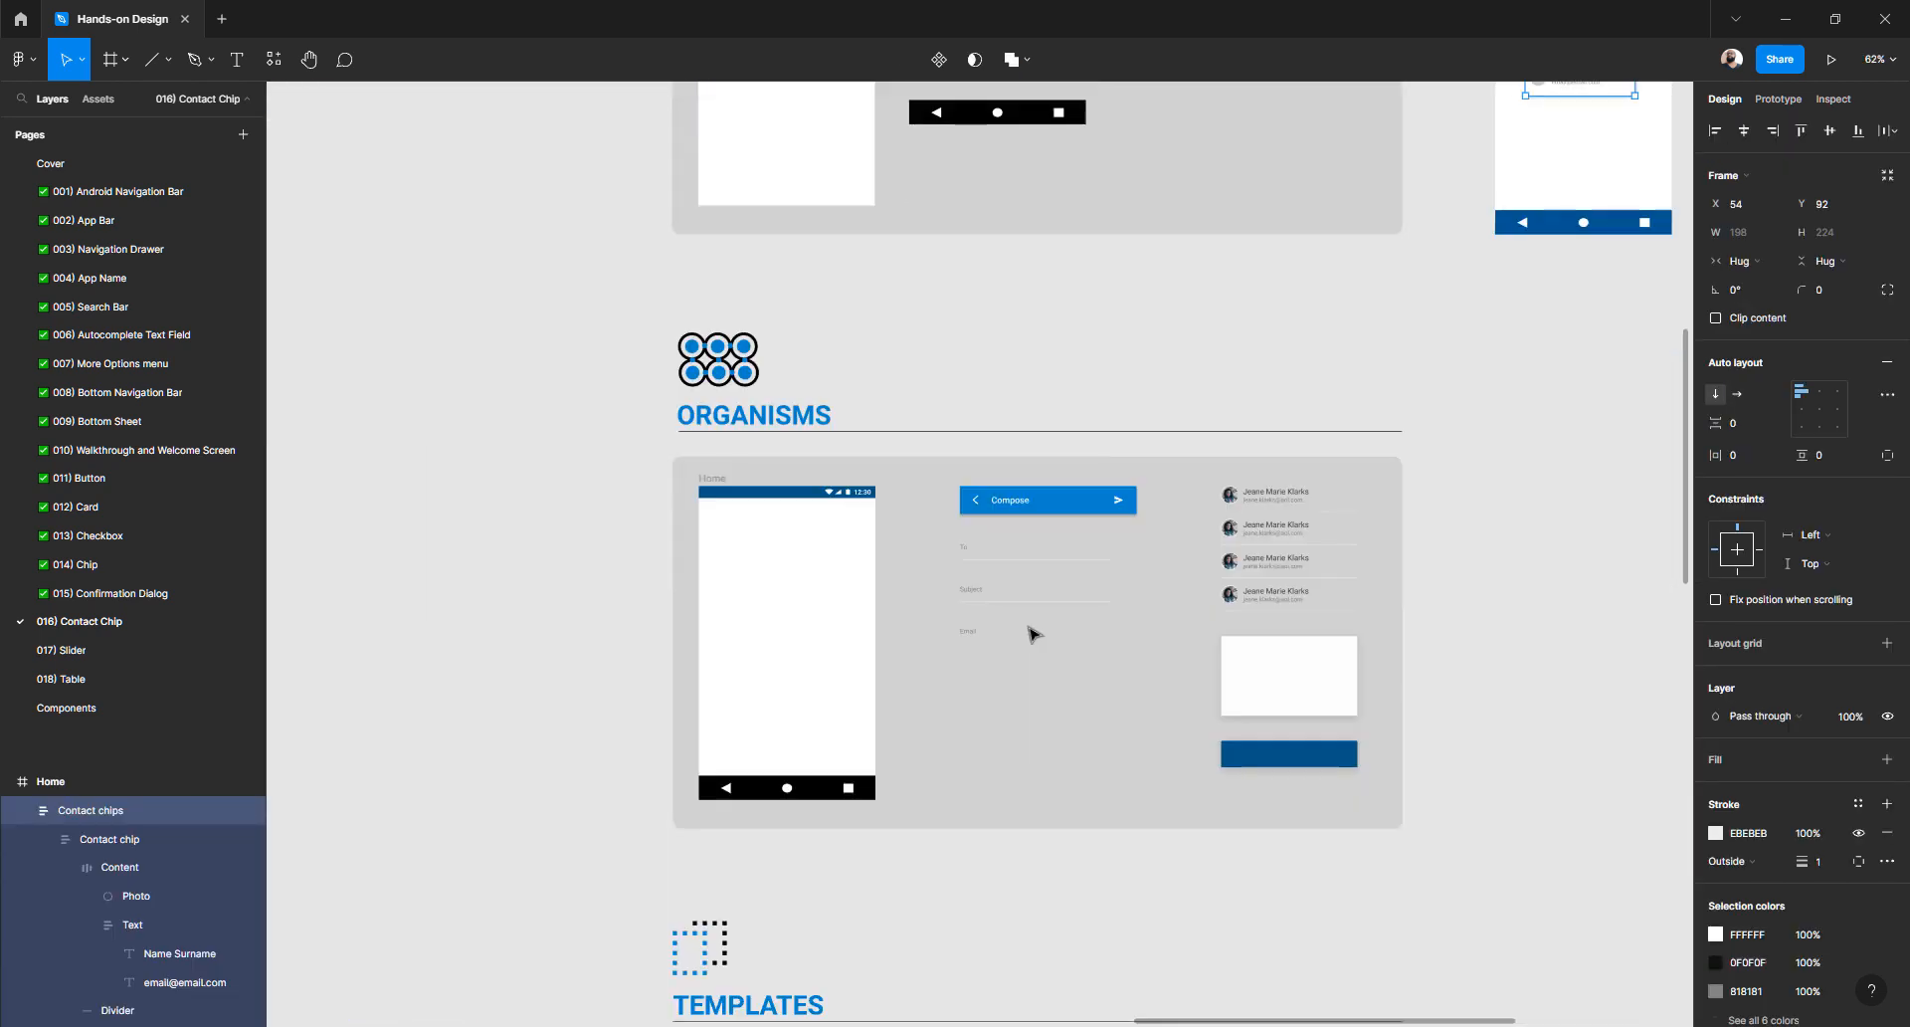
{"action": "scroll", "coordinate": [1211, 568], "scroll_direction": "up", "scroll_amount": 2}
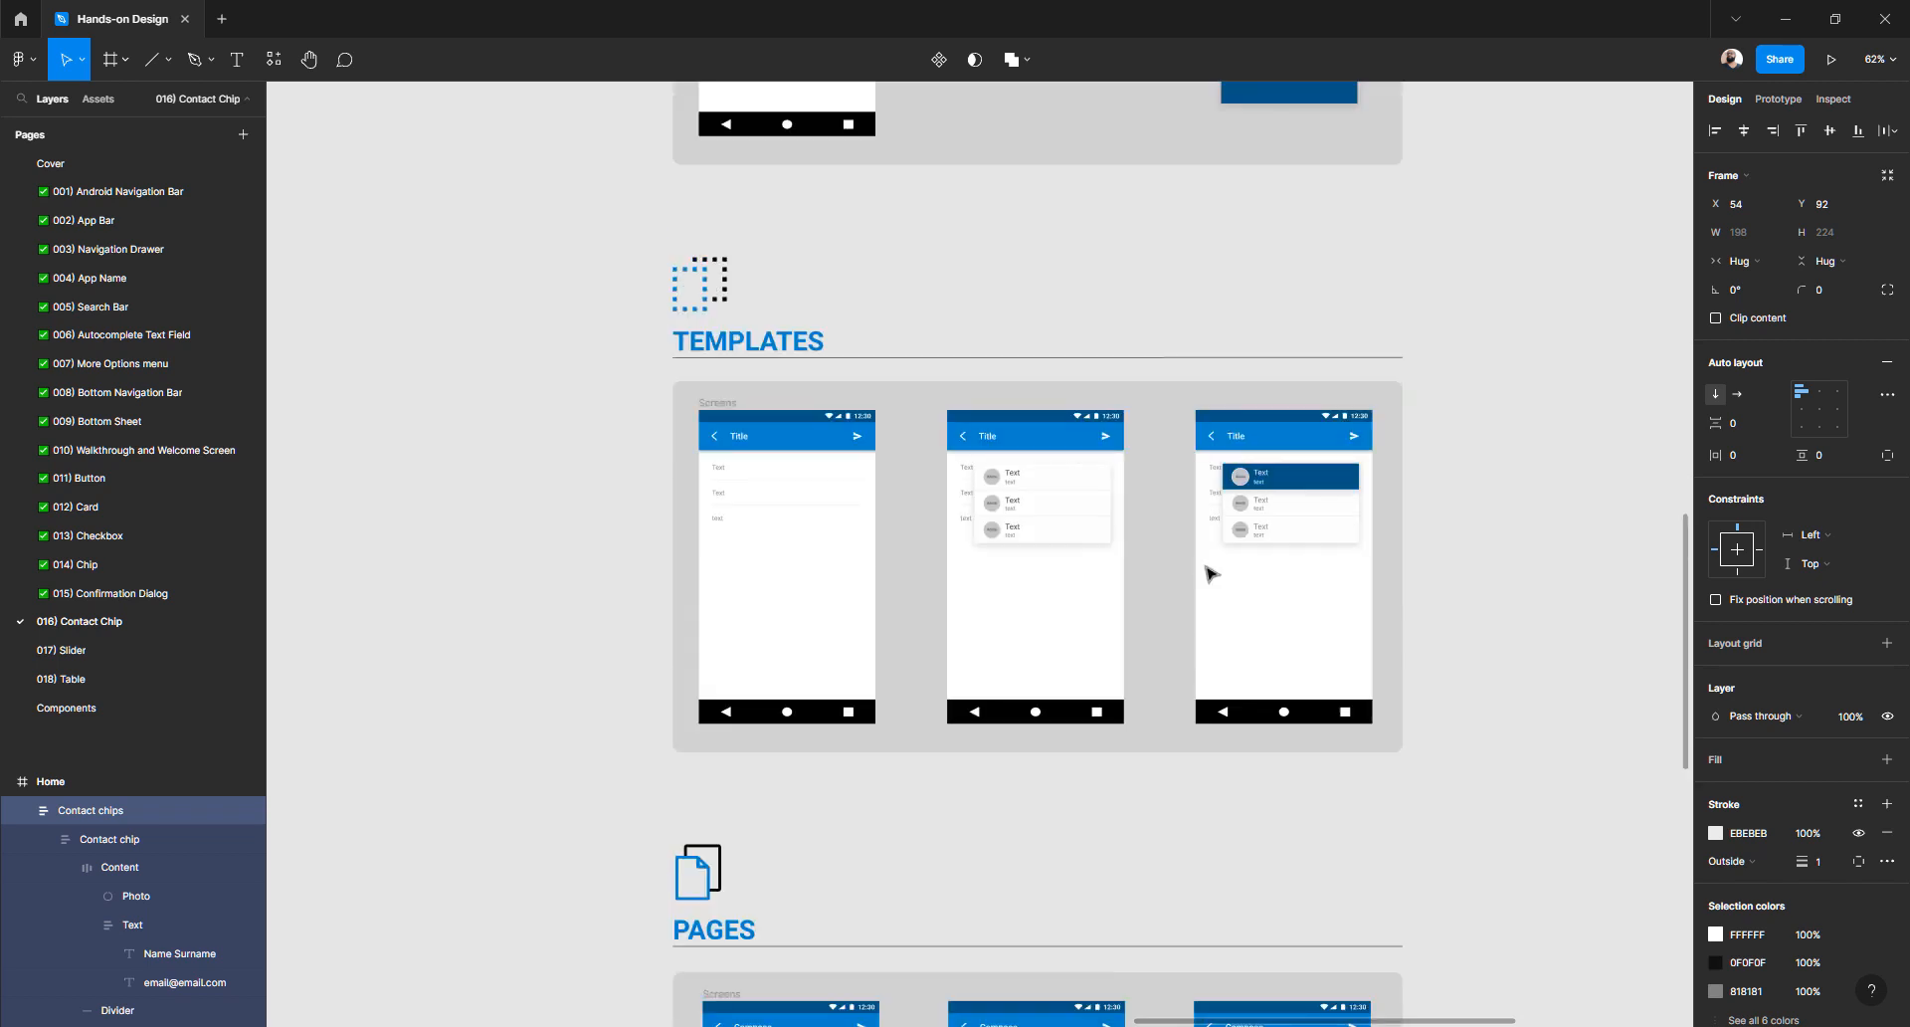
{"action": "scroll", "coordinate": [1266, 500], "scroll_direction": "up", "scroll_amount": 5}
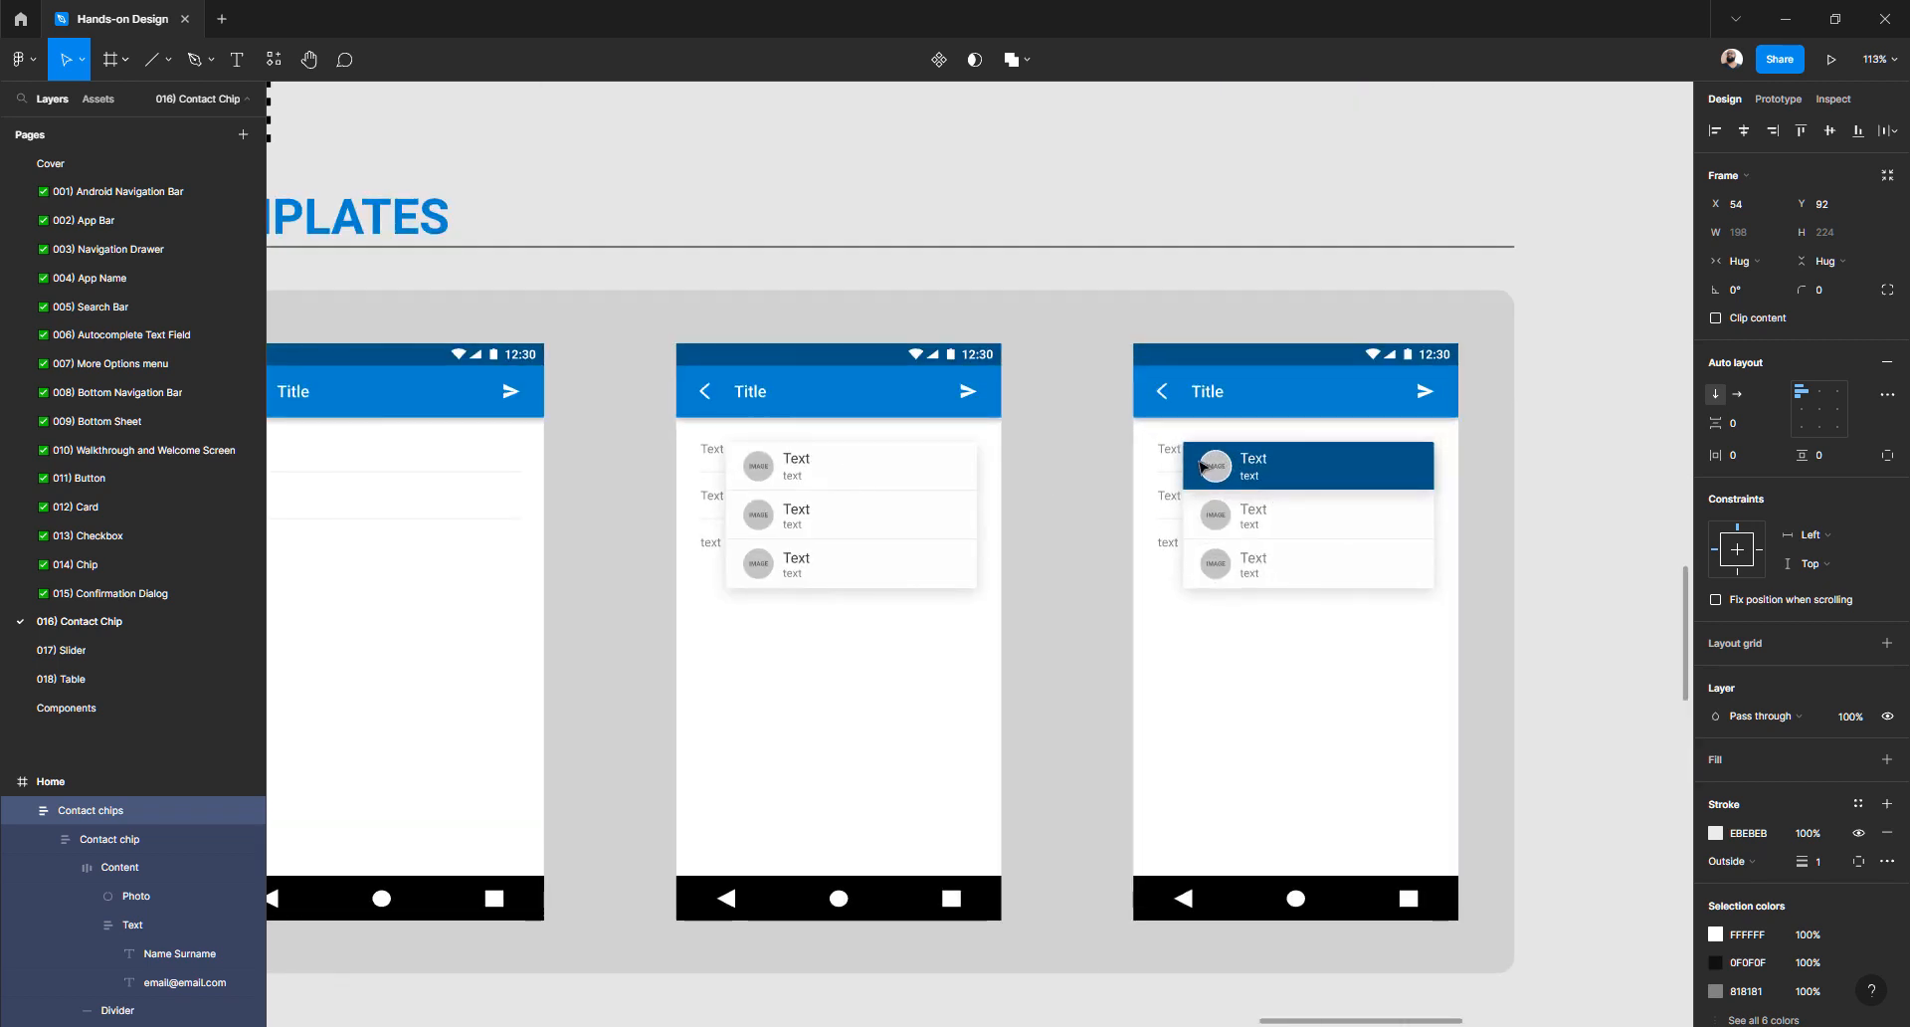
{"action": "scroll", "coordinate": [1221, 476], "scroll_direction": "up", "scroll_amount": 1}
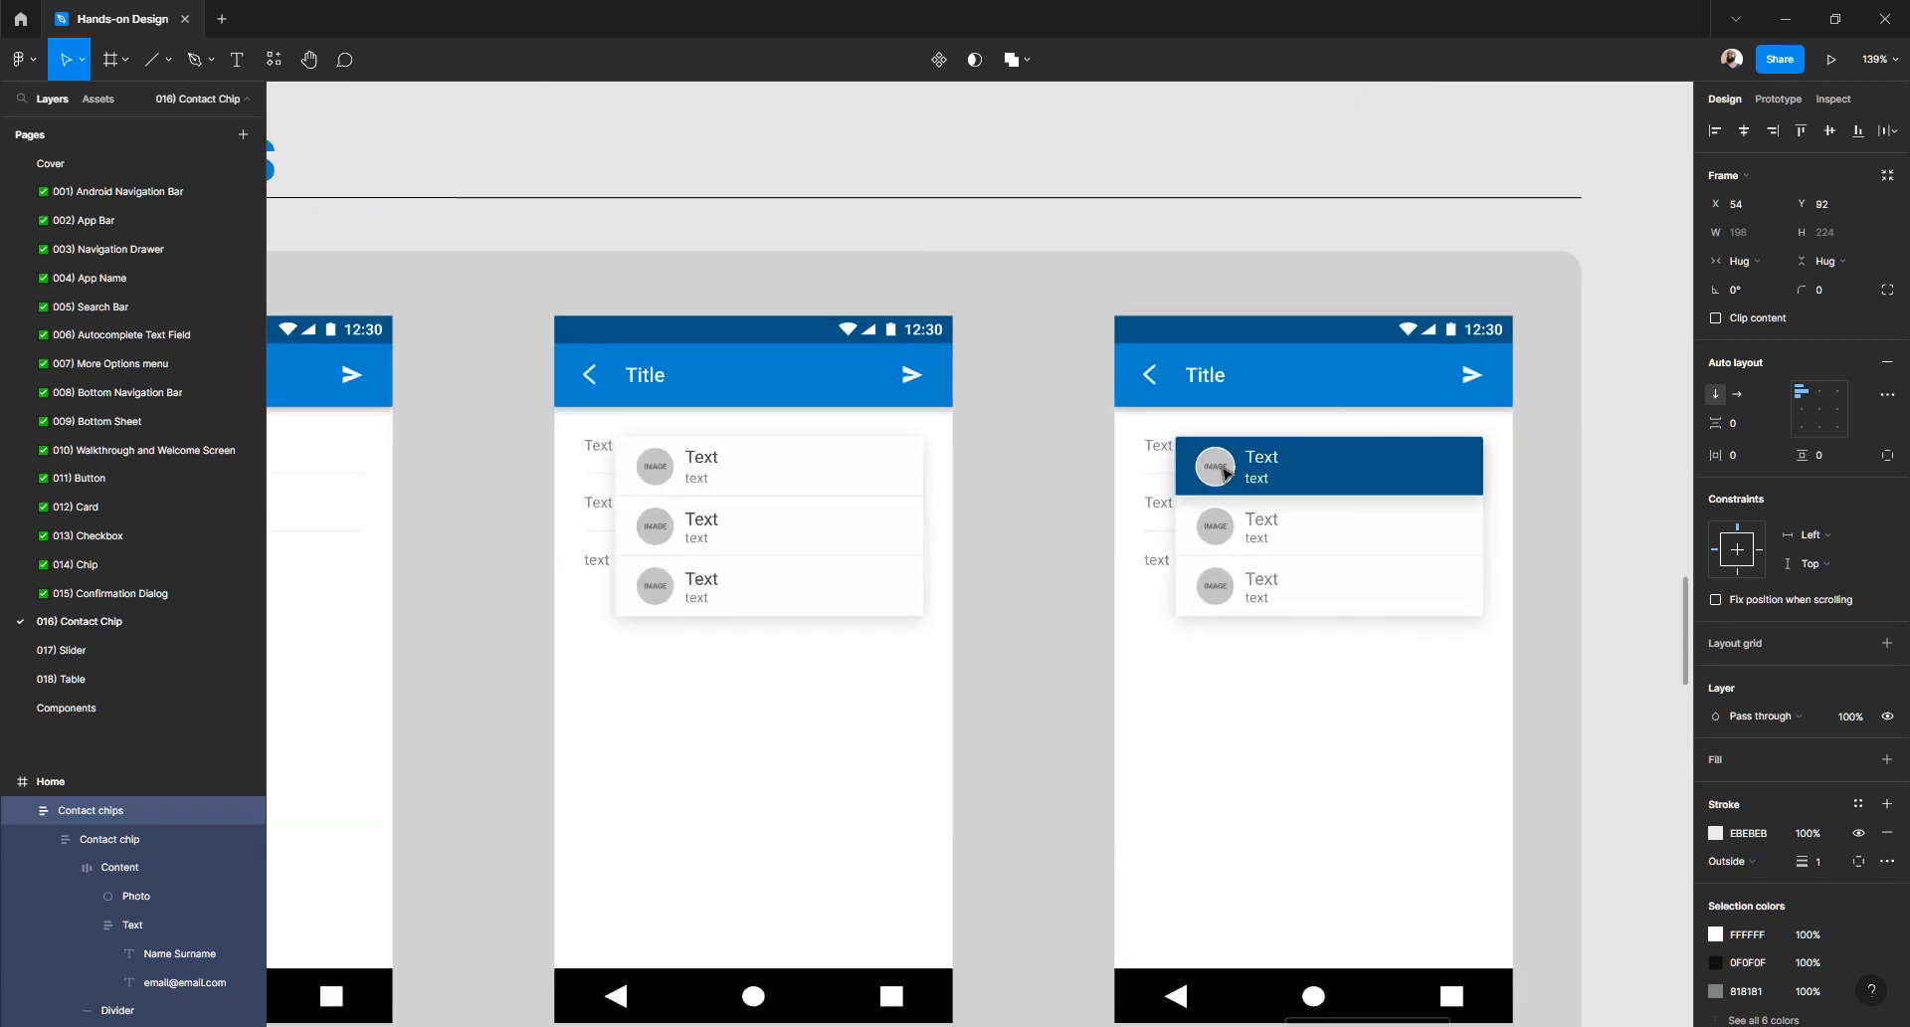
{"action": "scroll", "coordinate": [1221, 474], "scroll_direction": "down", "scroll_amount": 1}
{"action": "scroll", "coordinate": [1221, 475], "scroll_direction": "down", "scroll_amount": 5}
{"action": "scroll", "coordinate": [1203, 533], "scroll_direction": "up", "scroll_amount": 6}
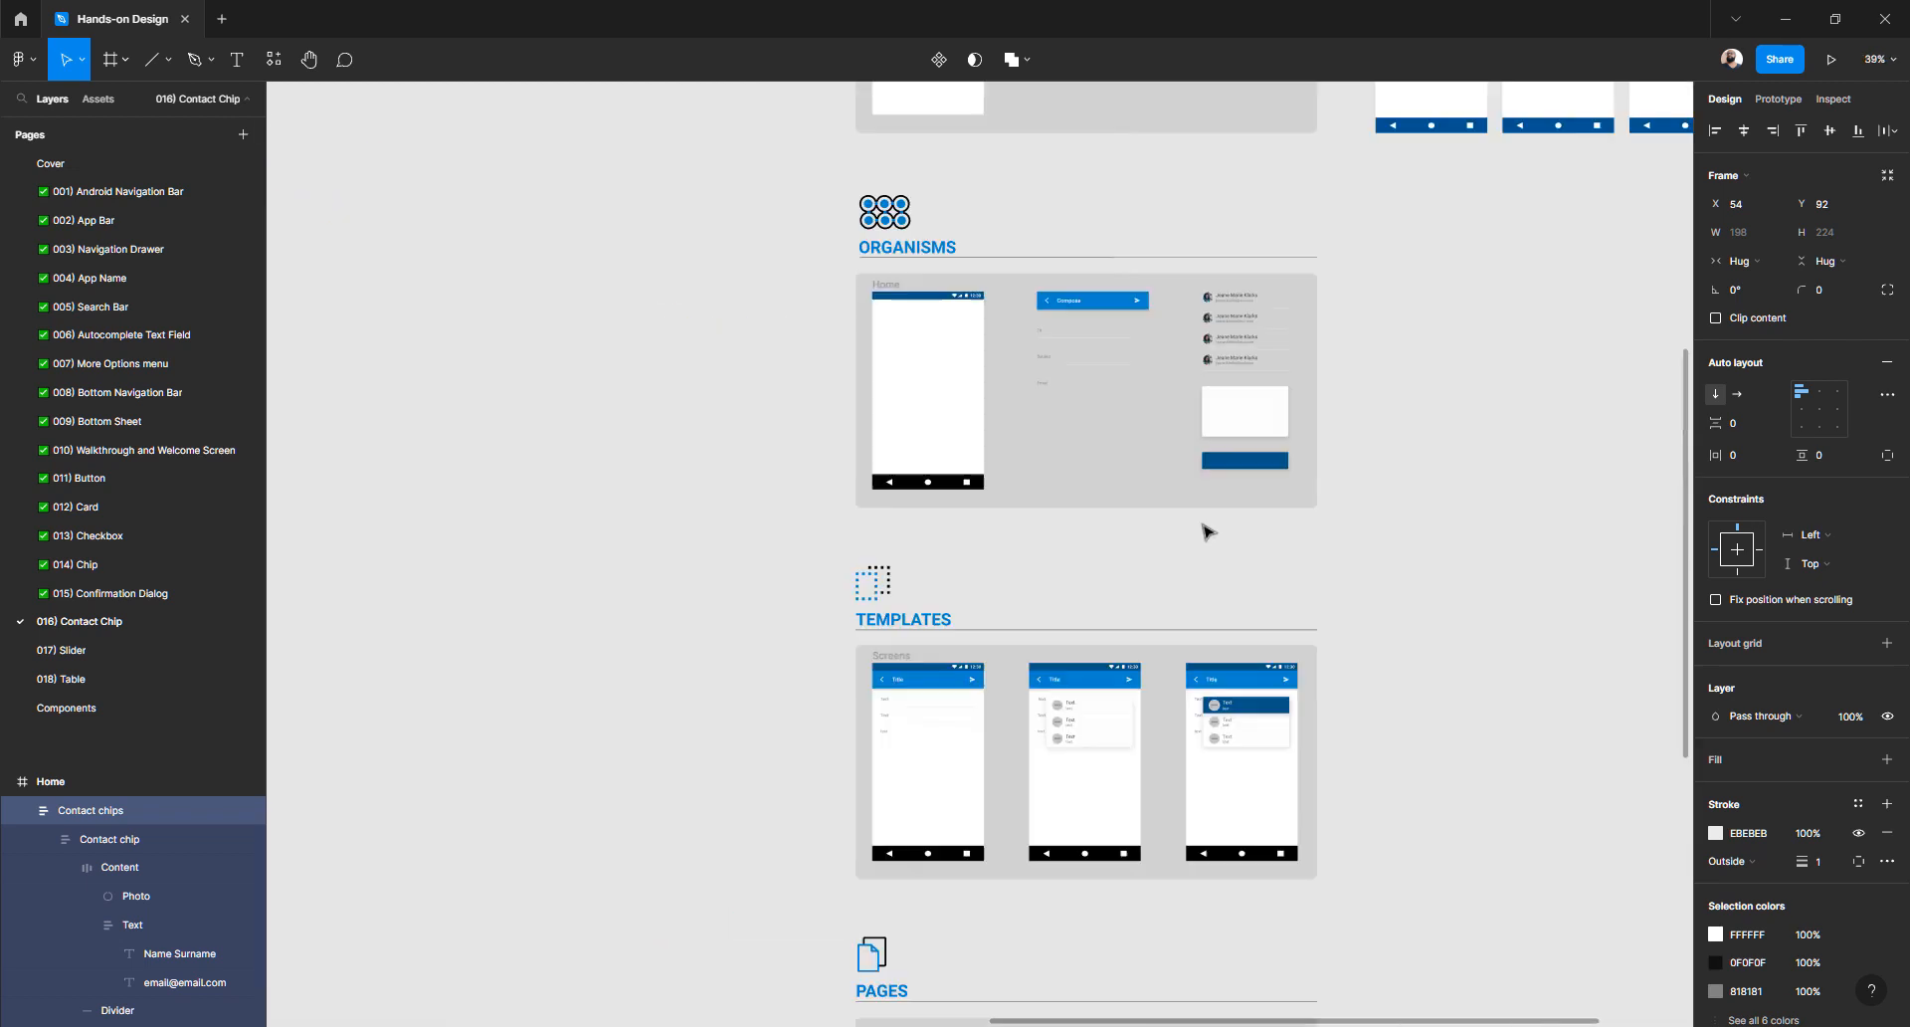
{"action": "left_click", "coordinate": [1159, 446]}
{"action": "scroll", "coordinate": [1151, 474], "scroll_direction": "up", "scroll_amount": 5}
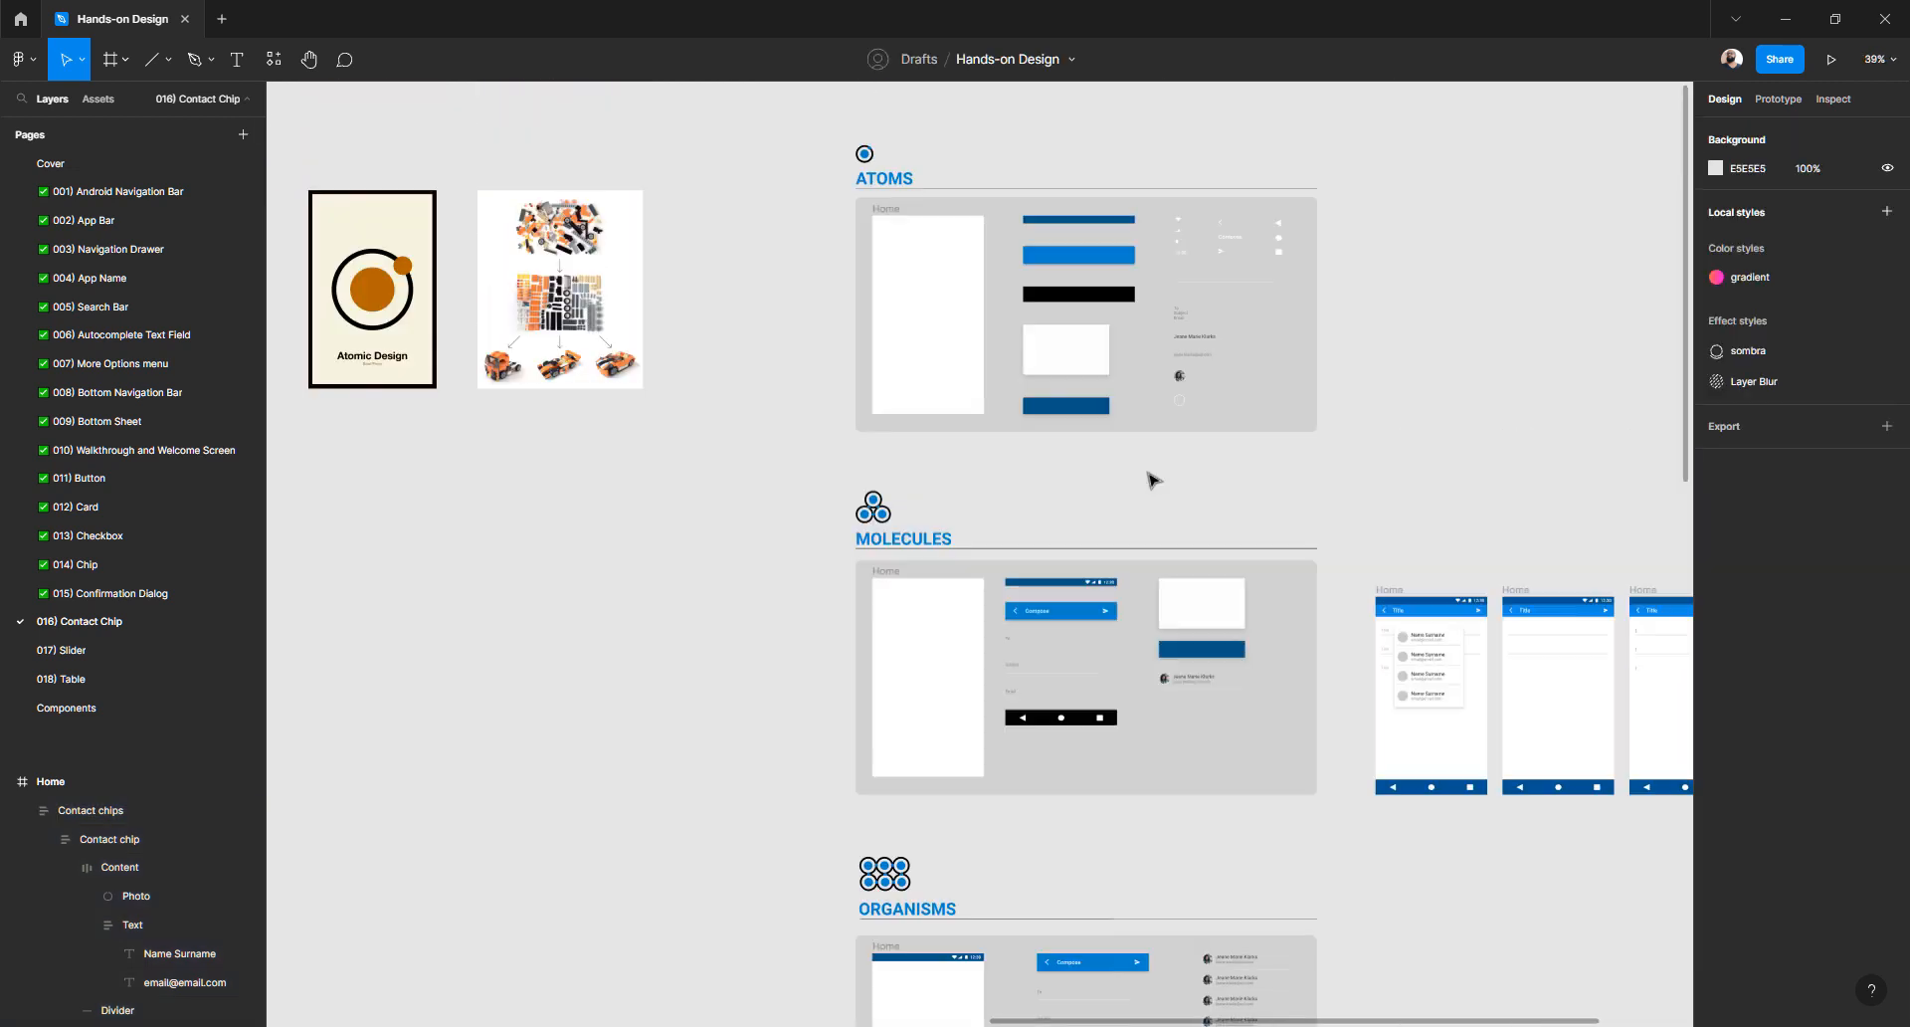
{"action": "scroll", "coordinate": [1073, 346], "scroll_direction": "up", "scroll_amount": 4}
{"action": "scroll", "coordinate": [1252, 547], "scroll_direction": "right", "scroll_amount": 2}
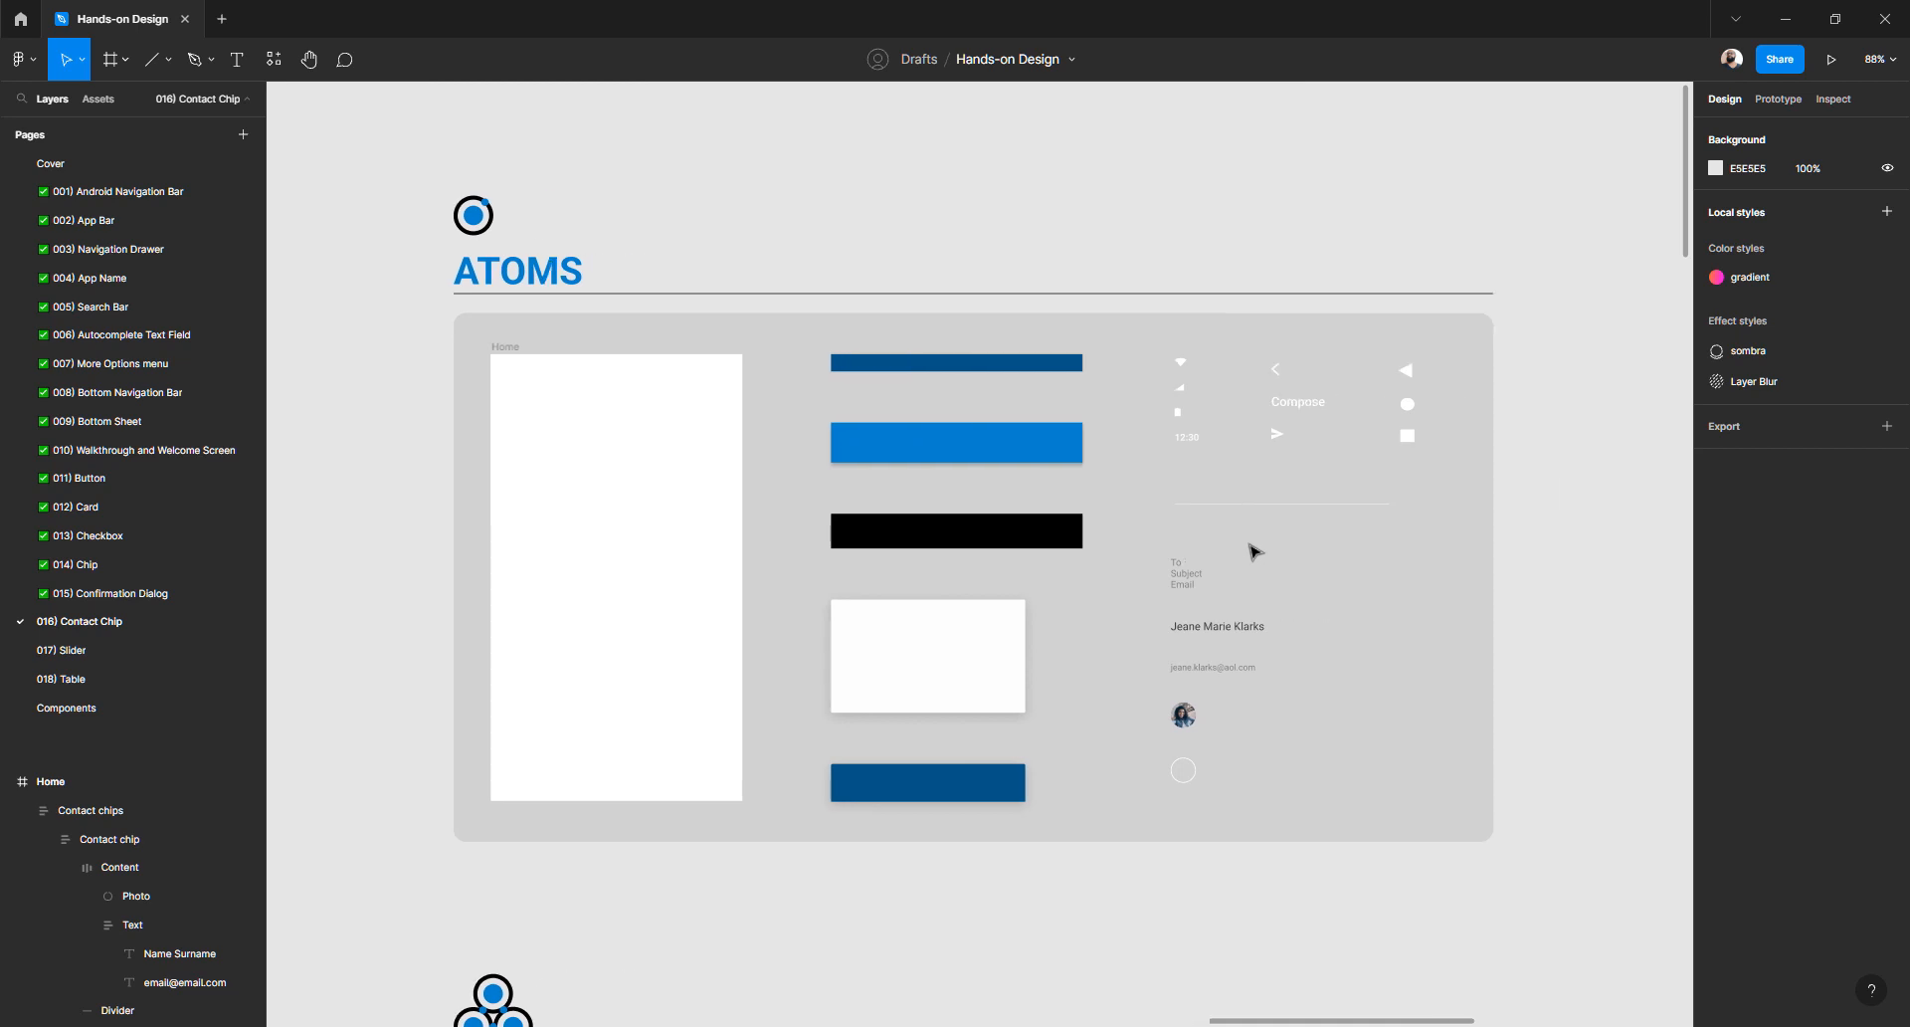
{"action": "scroll", "coordinate": [1012, 522], "scroll_direction": "down", "scroll_amount": 8}
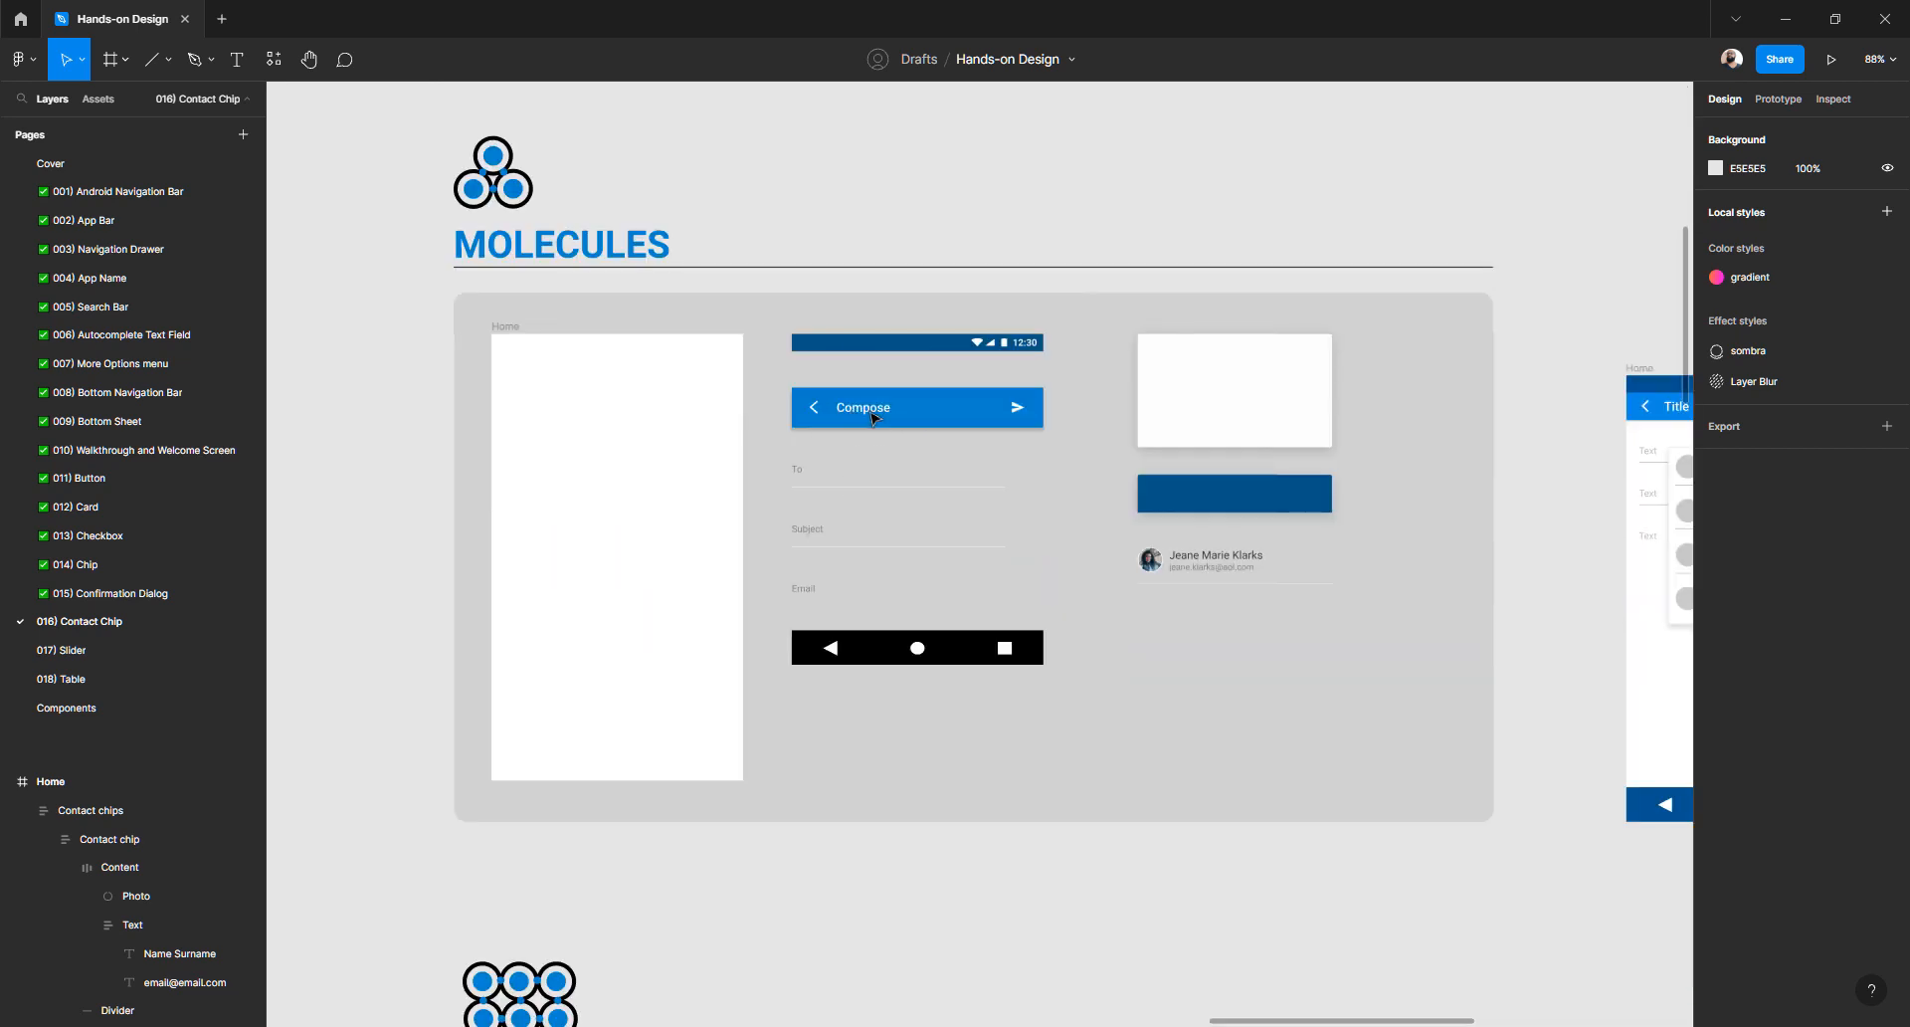
- Inspect the Compose bar, To, Subject and Email fields, and the contact chips
{"action": "left_click", "coordinate": [978, 424]}
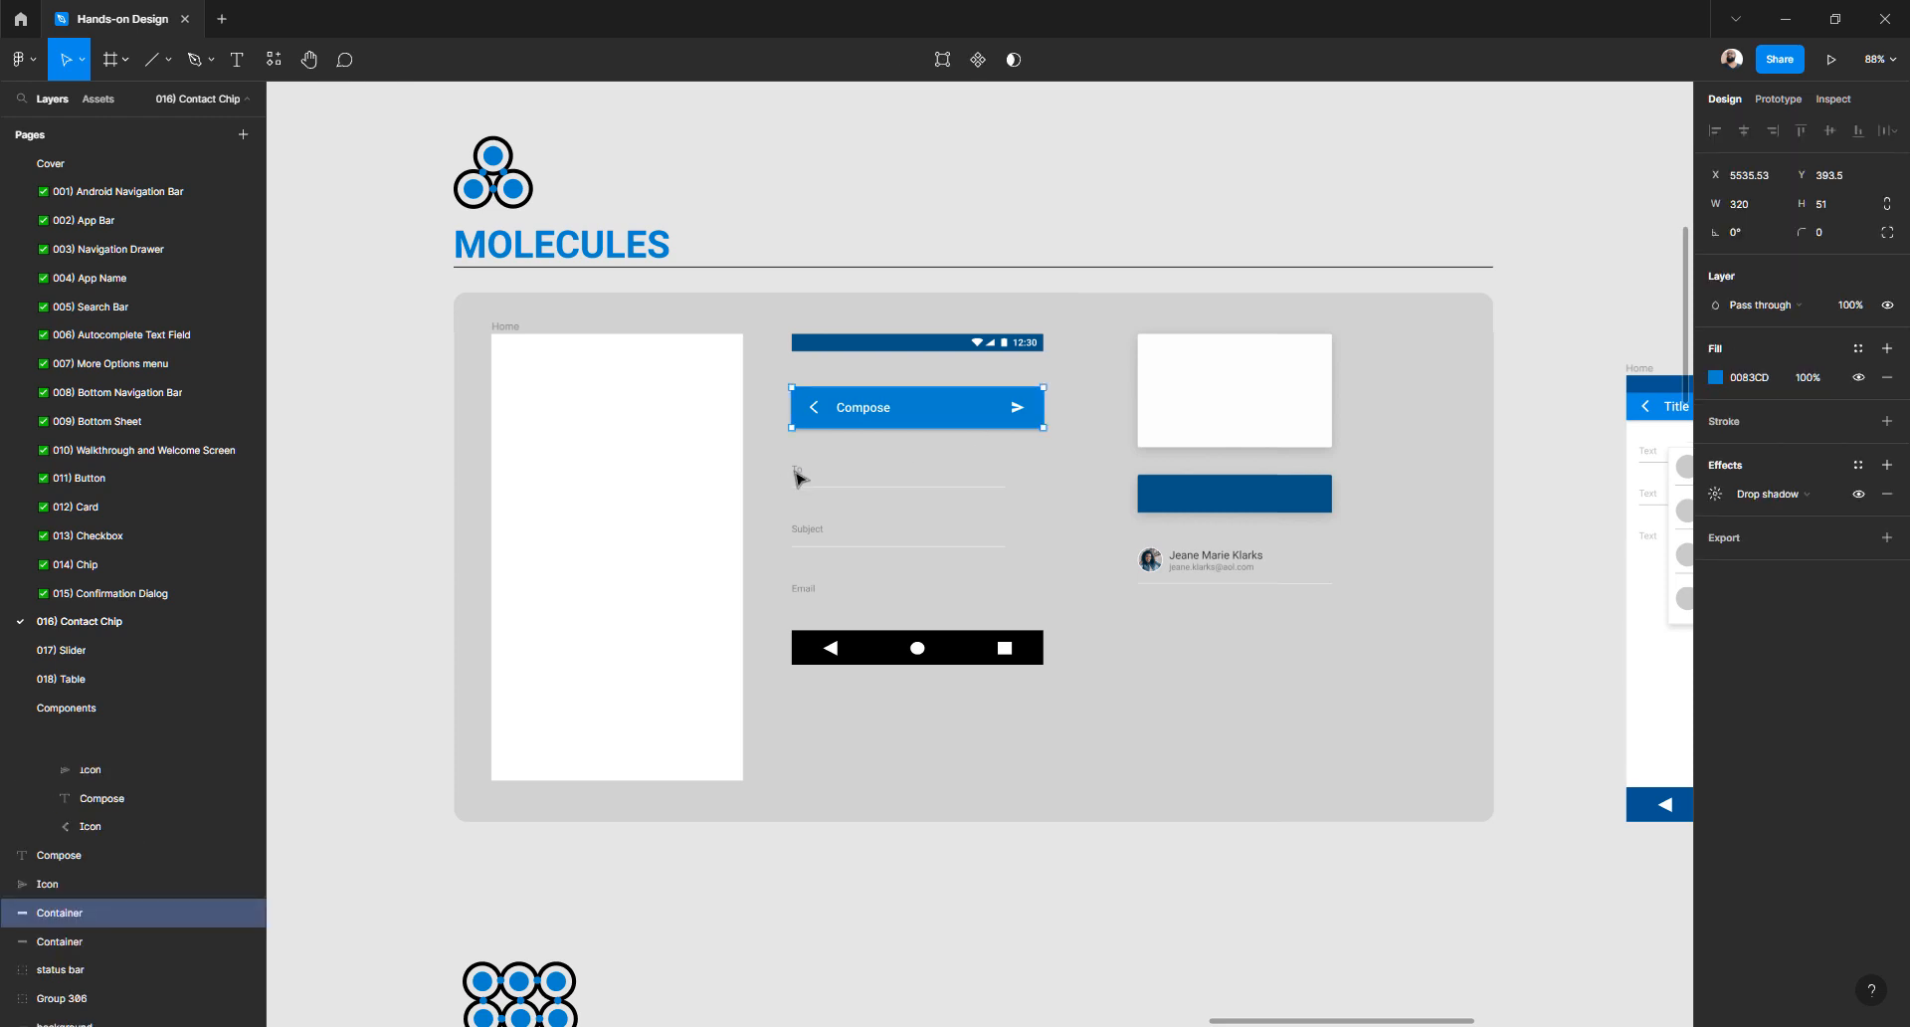
{"action": "left_click", "coordinate": [798, 476]}
{"action": "left_click", "coordinate": [818, 535]}
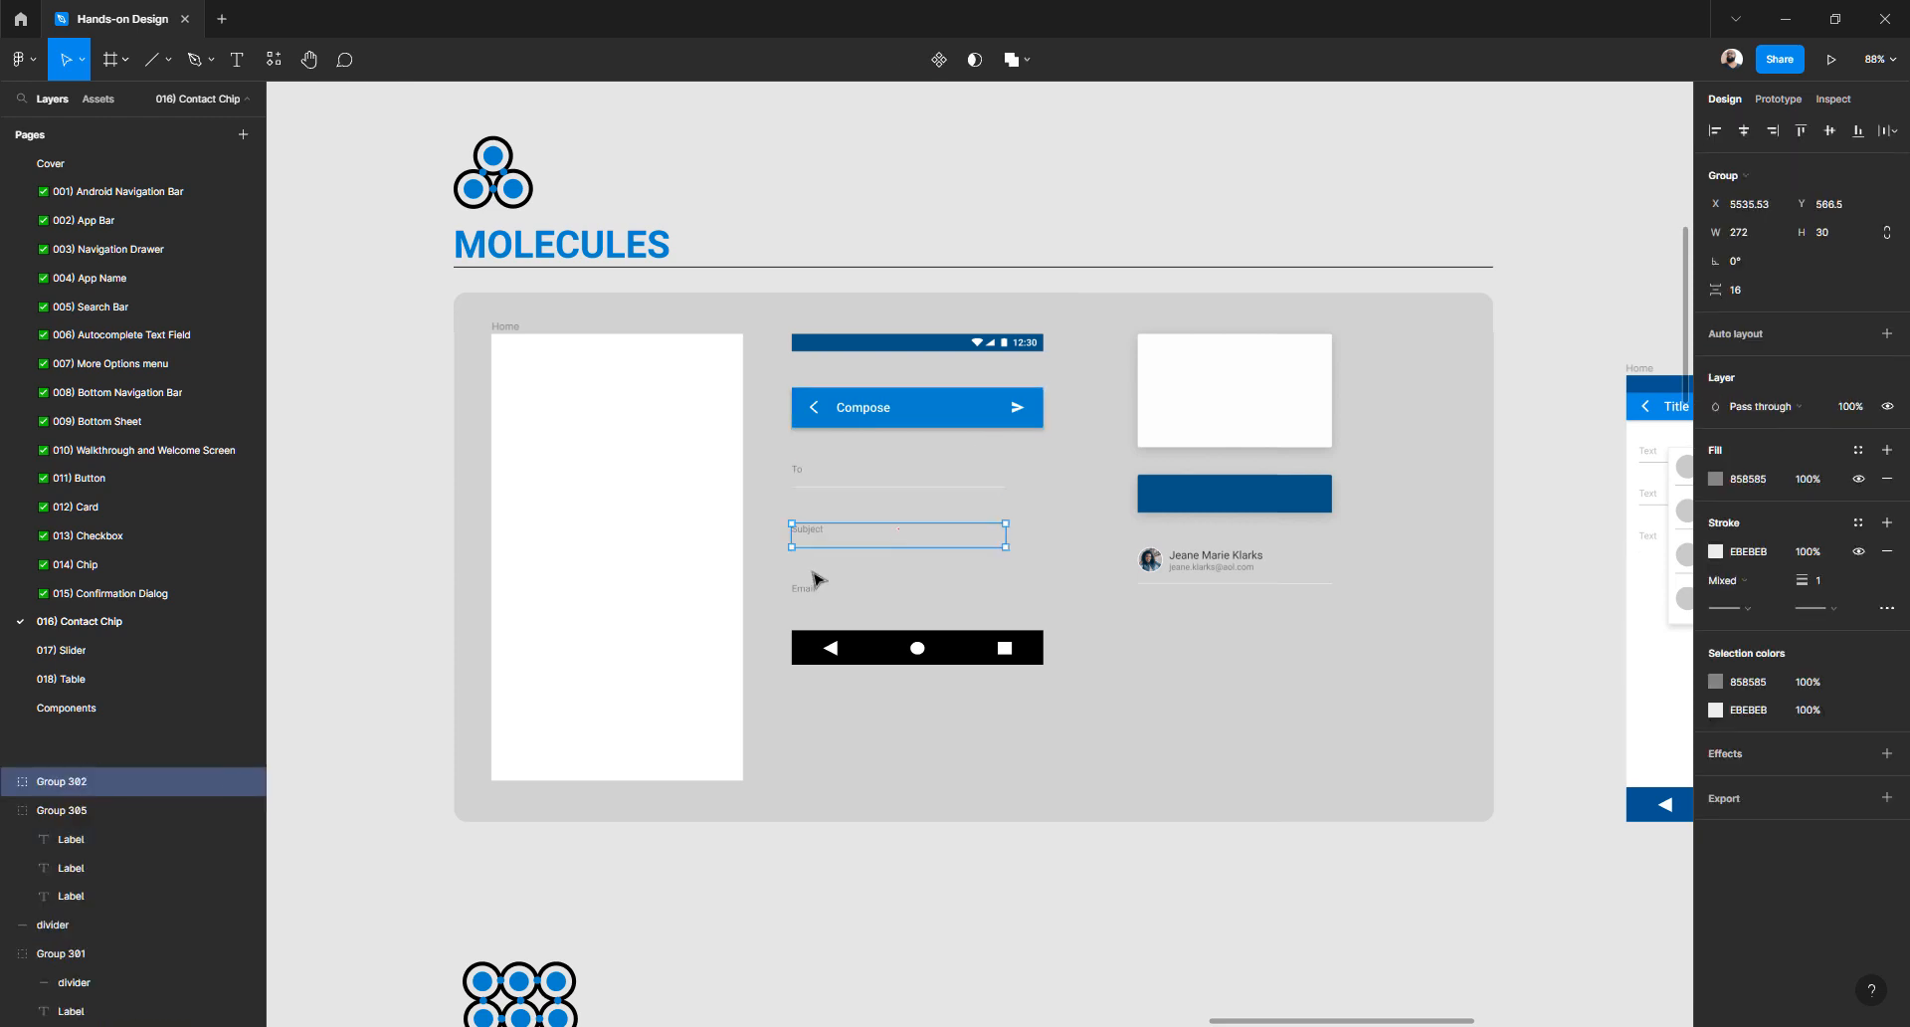
{"action": "left_click", "coordinate": [809, 592]}
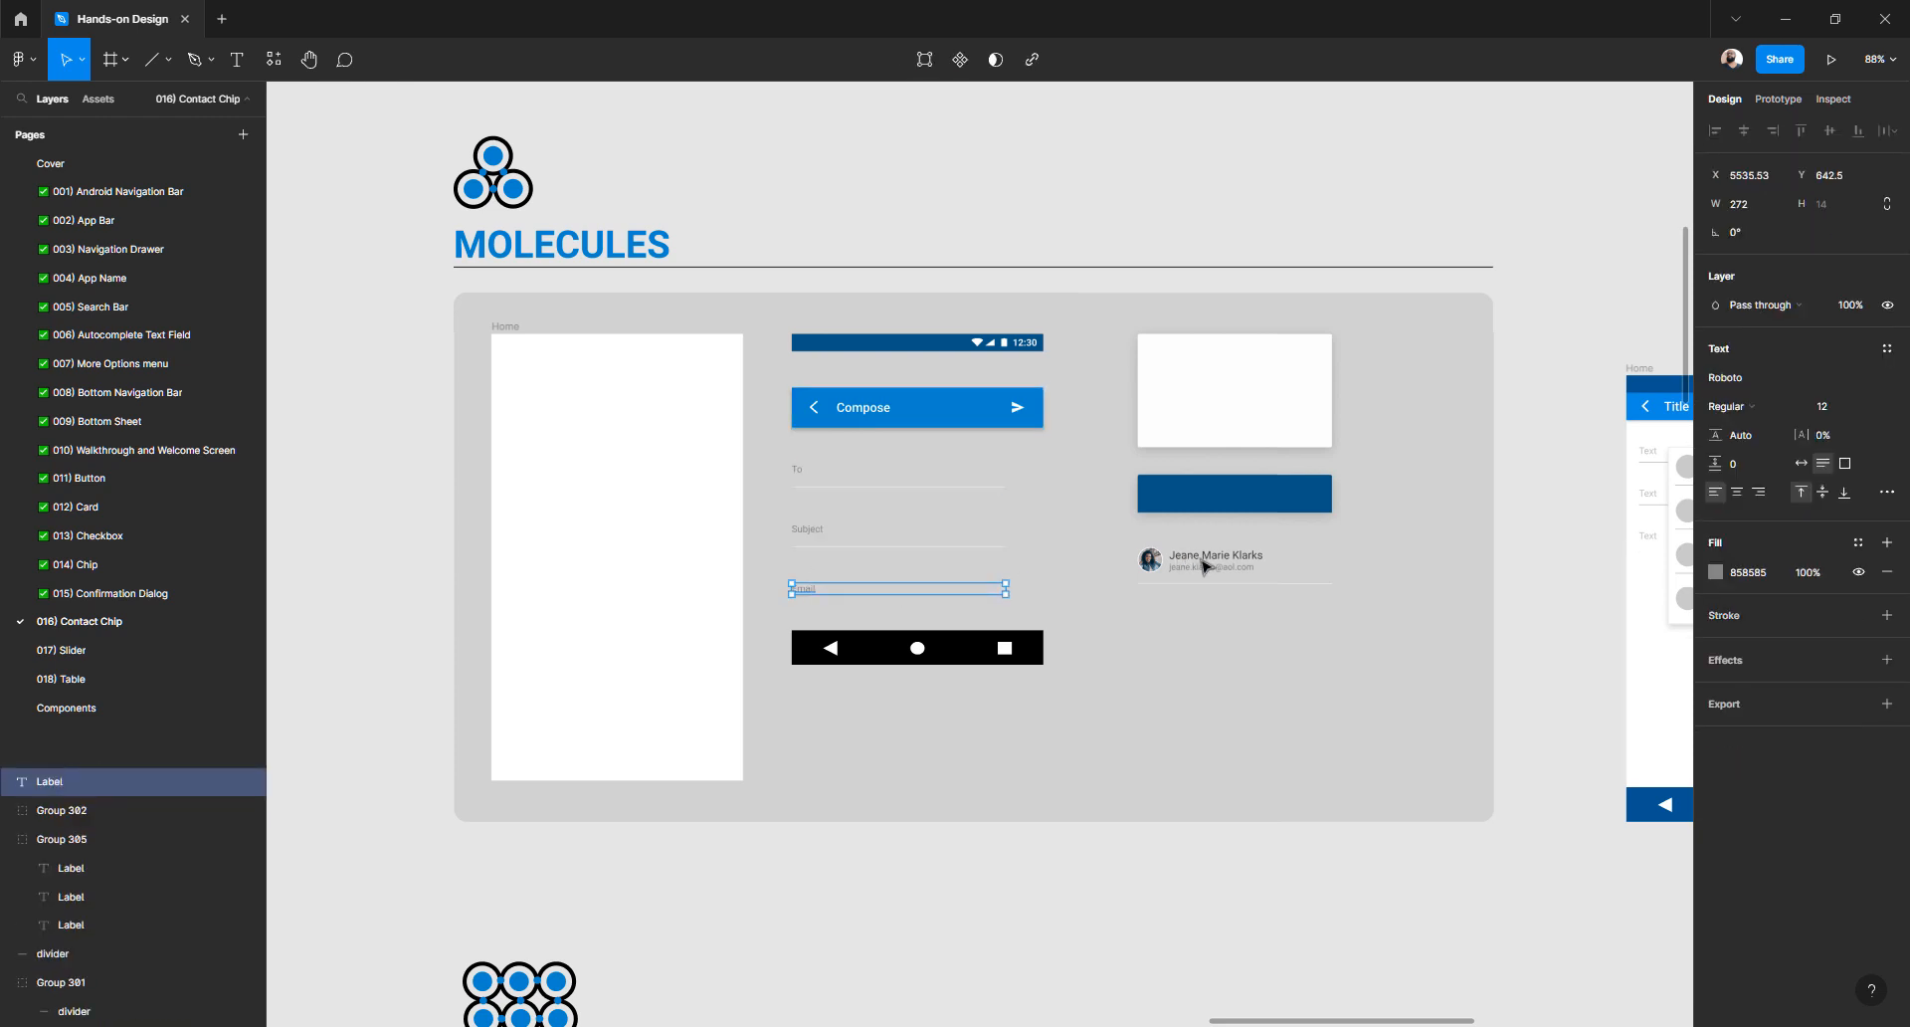
{"action": "left_click", "coordinate": [1204, 566]}
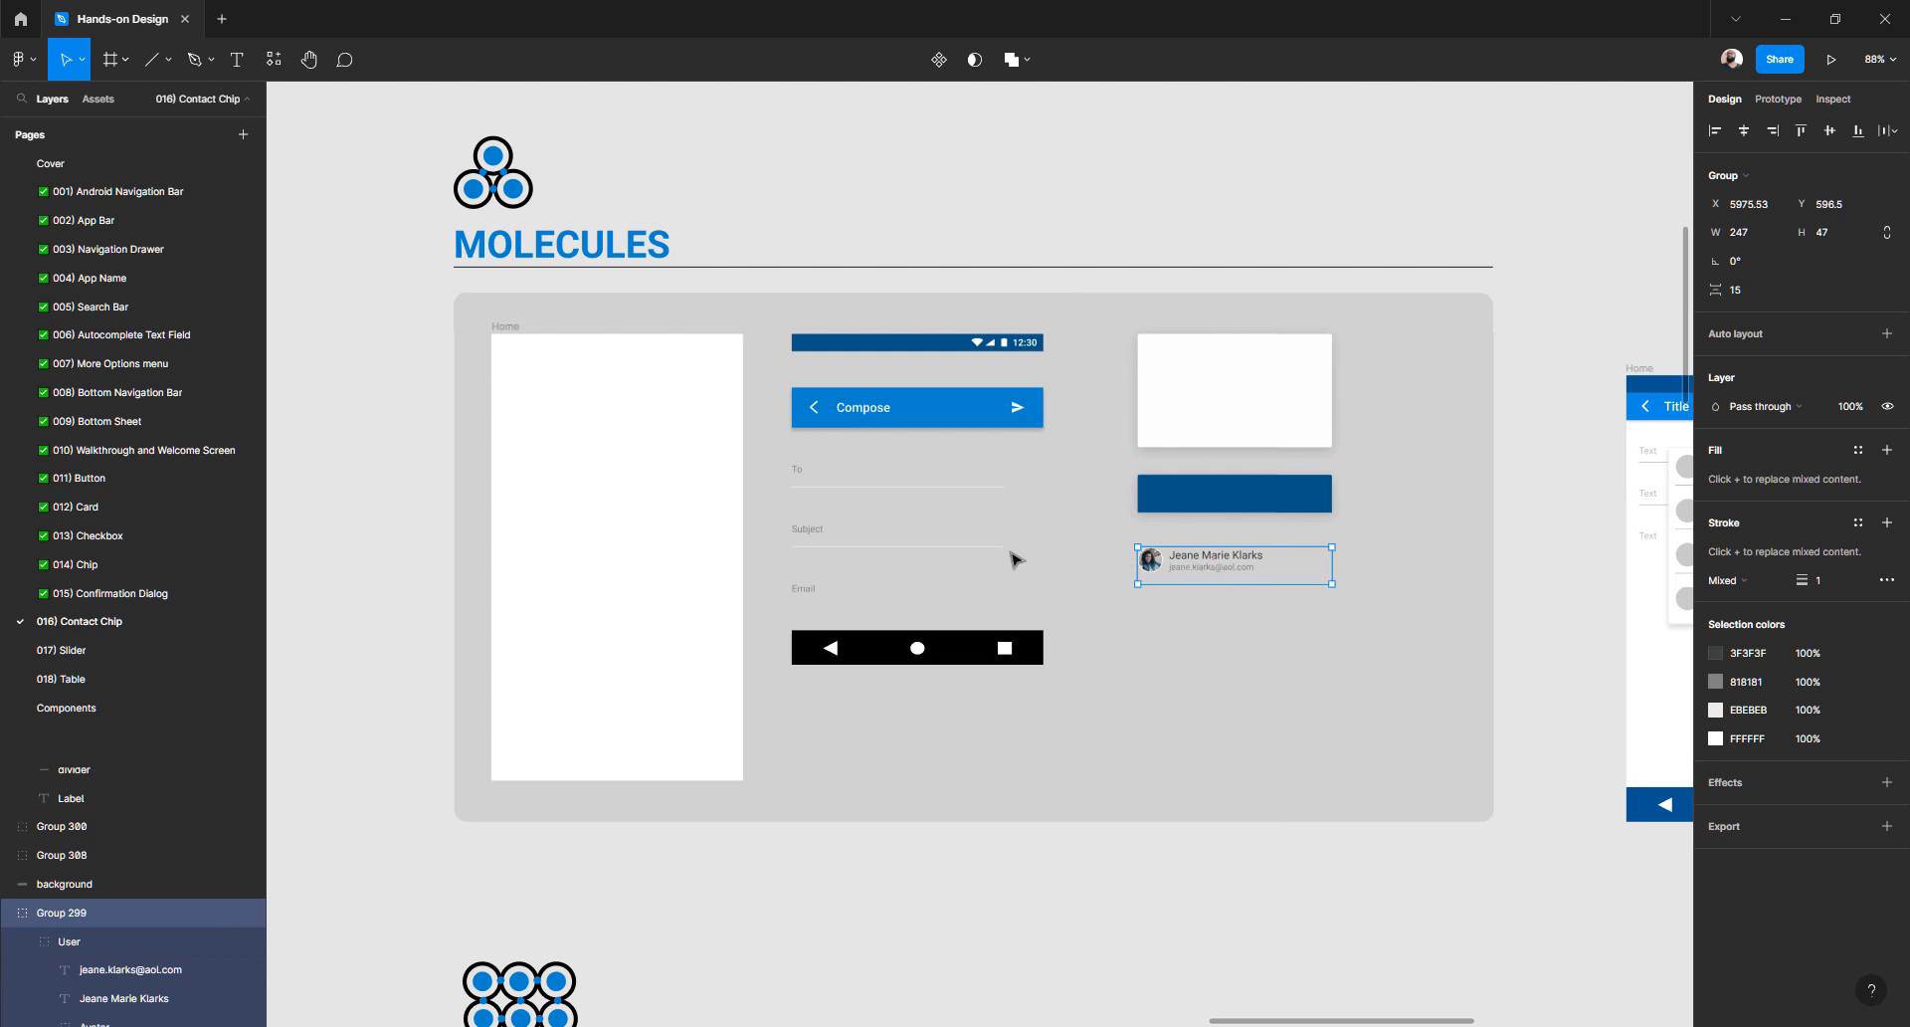
{"action": "scroll", "coordinate": [1006, 553], "scroll_direction": "down", "scroll_amount": 8}
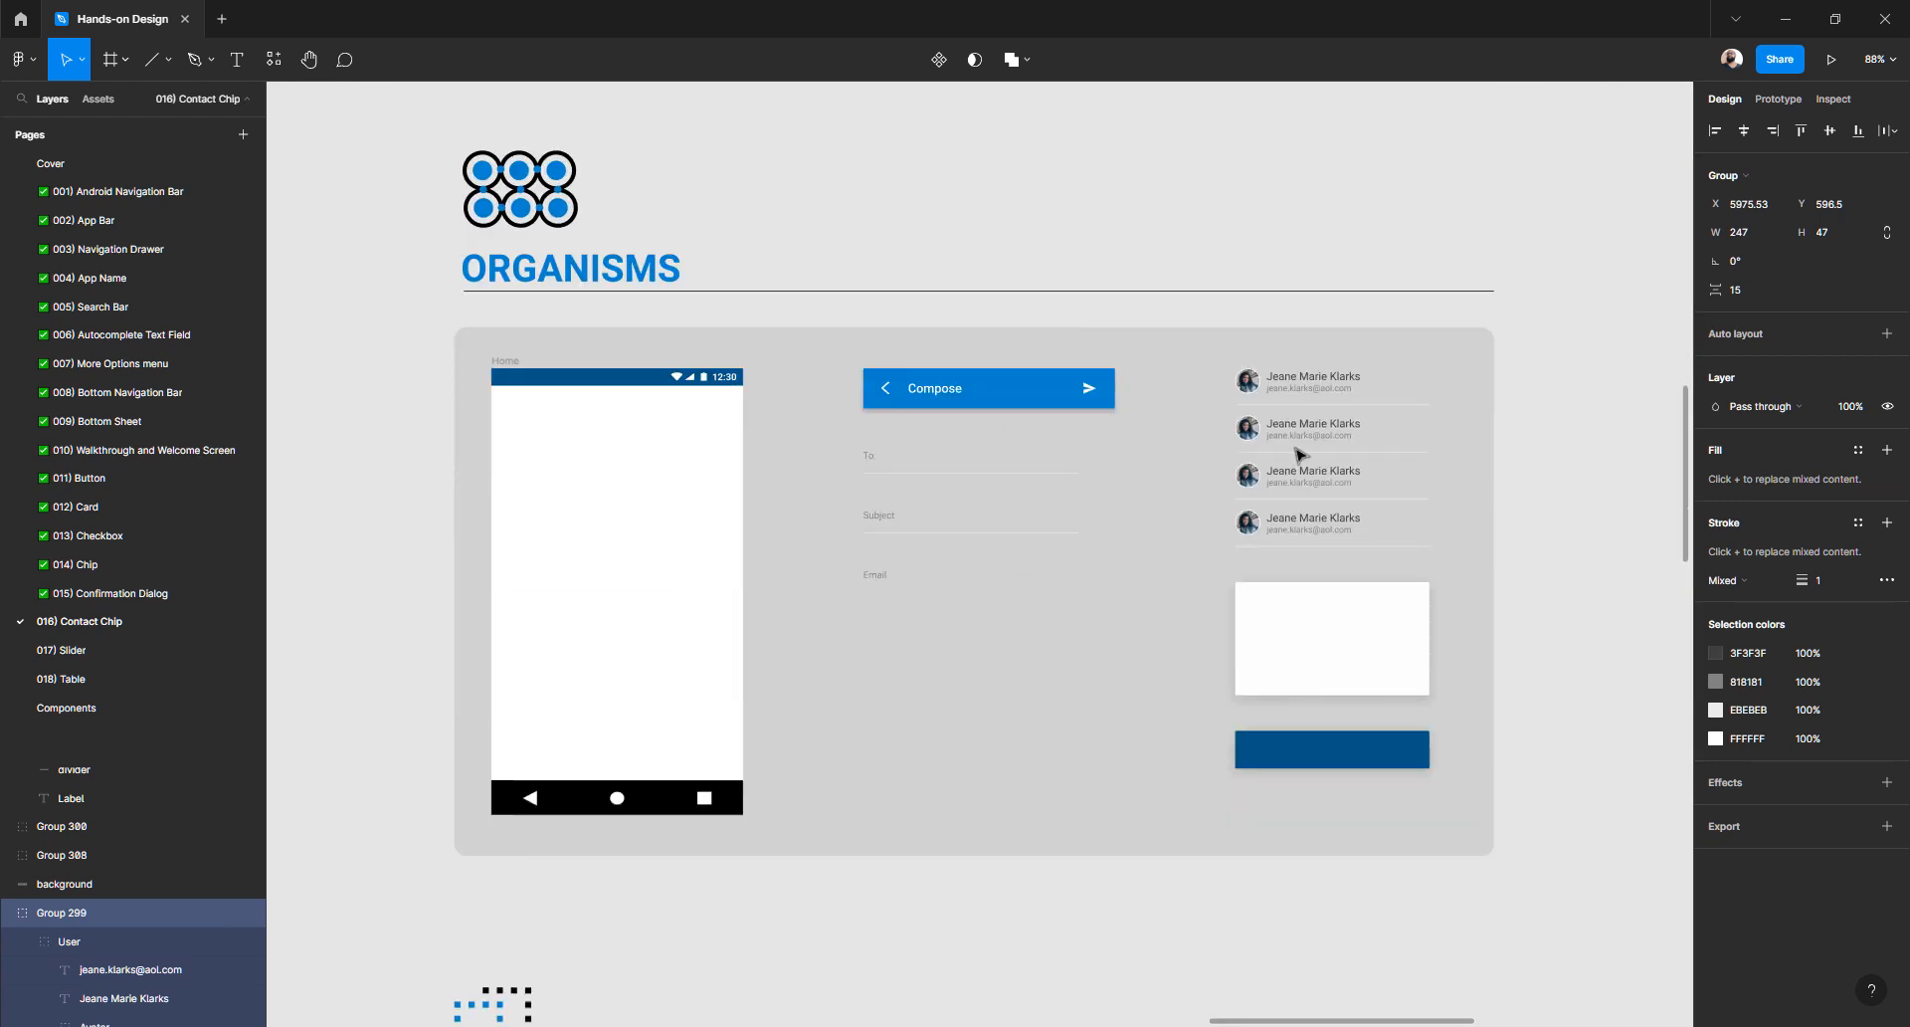
{"action": "left_click", "coordinate": [1295, 387]}
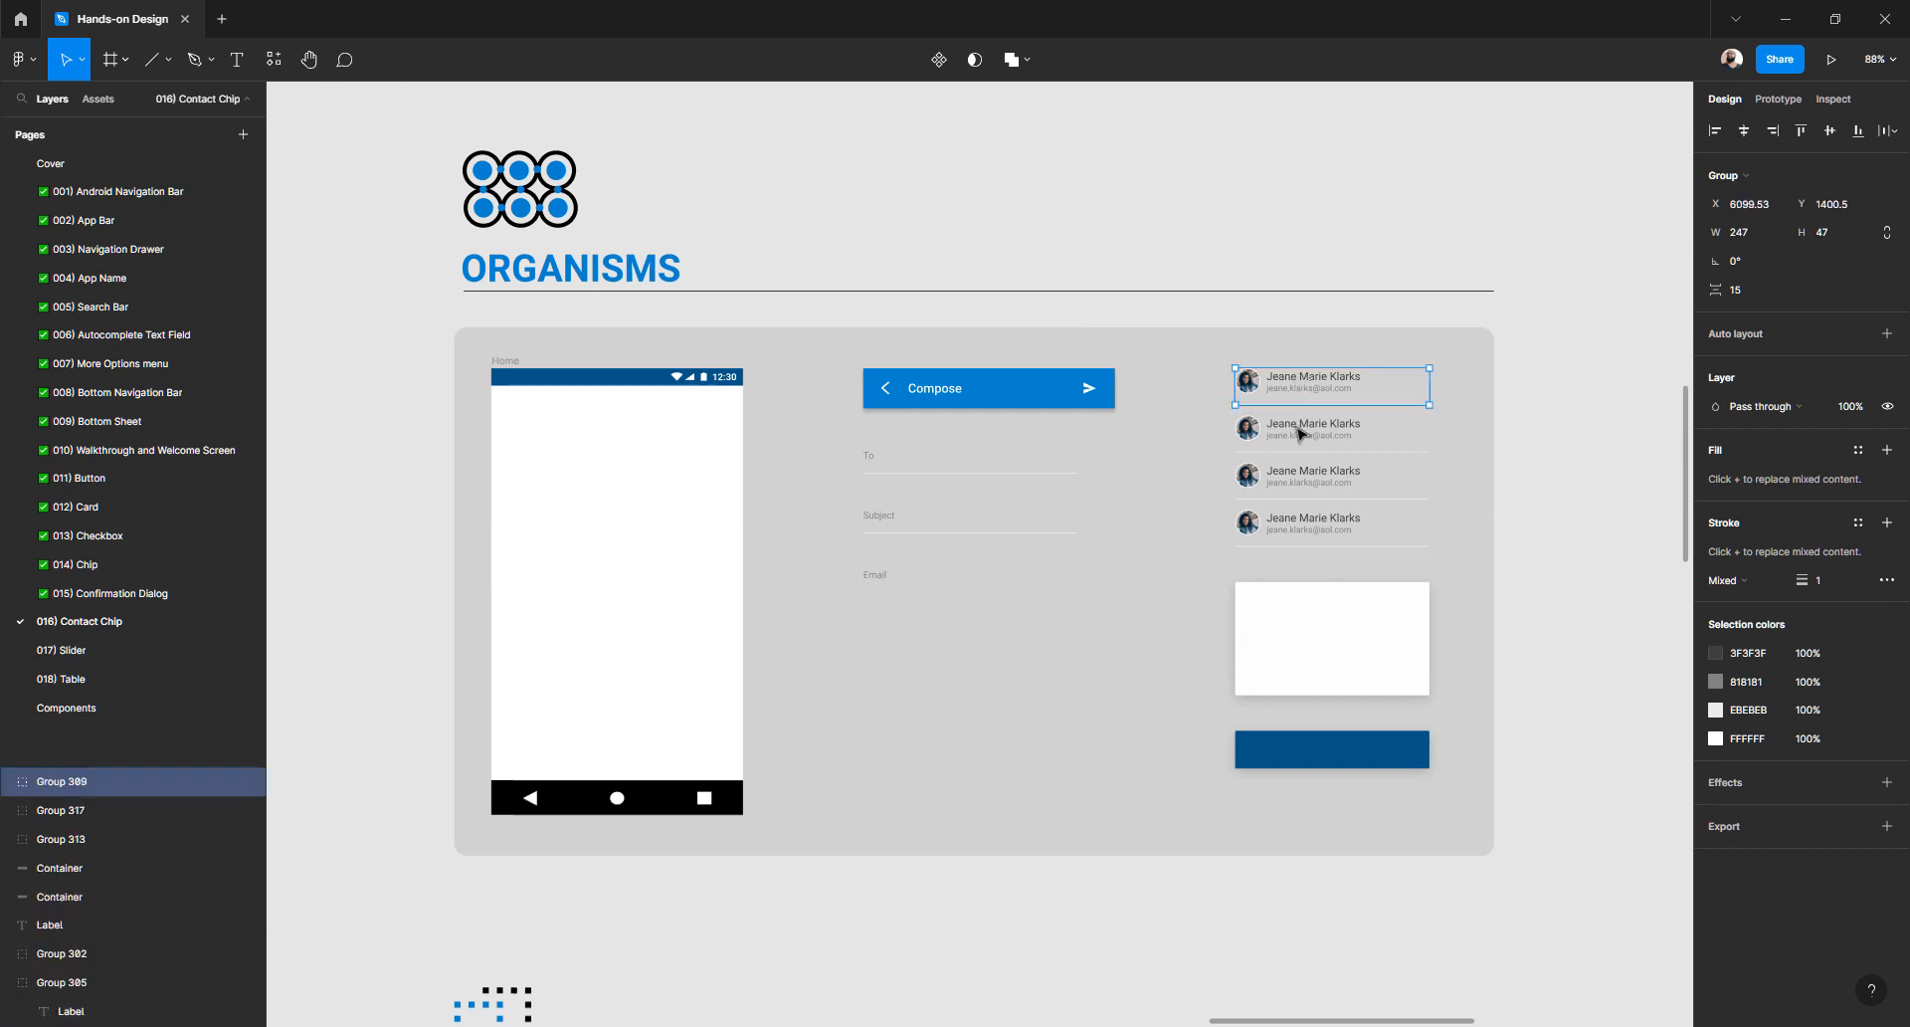
{"action": "left_click", "coordinate": [1299, 434]}
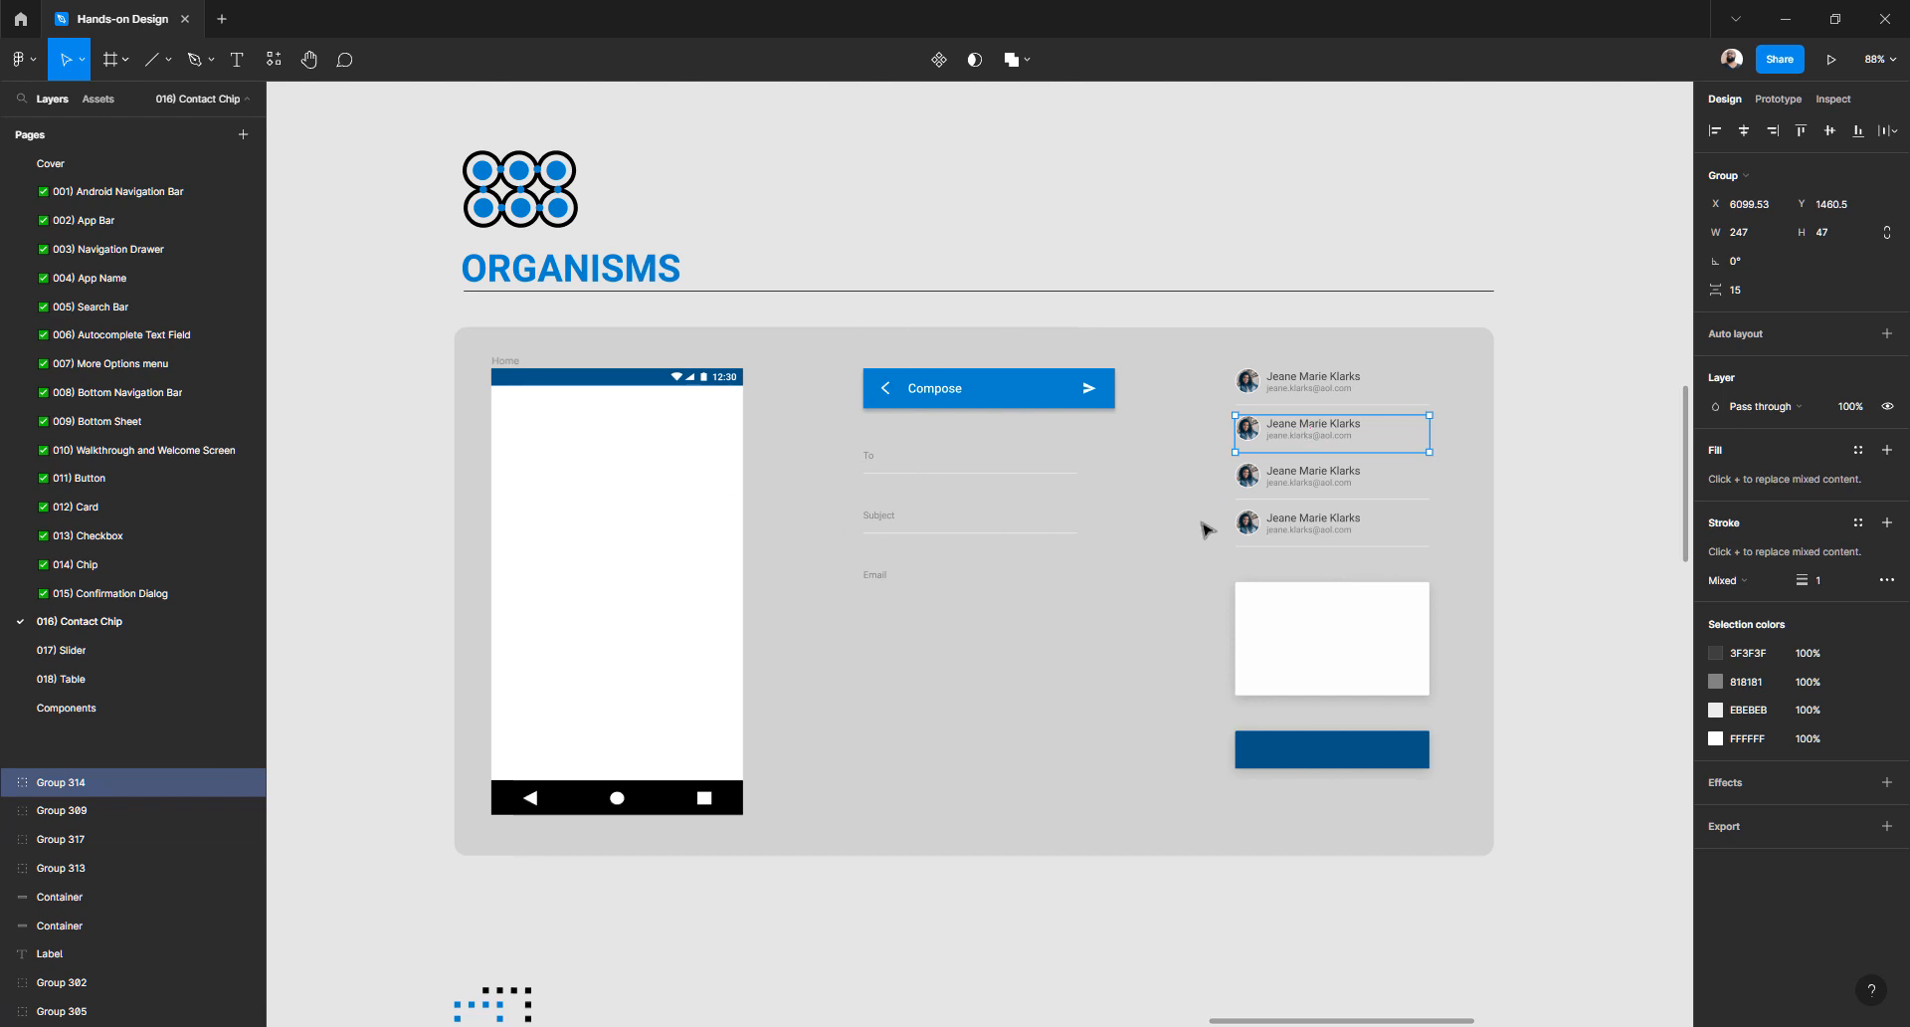
- Shift the To/Subject/Email form group slightly right and down, undoing a stray chip move
{"action": "left_click", "coordinate": [892, 524]}
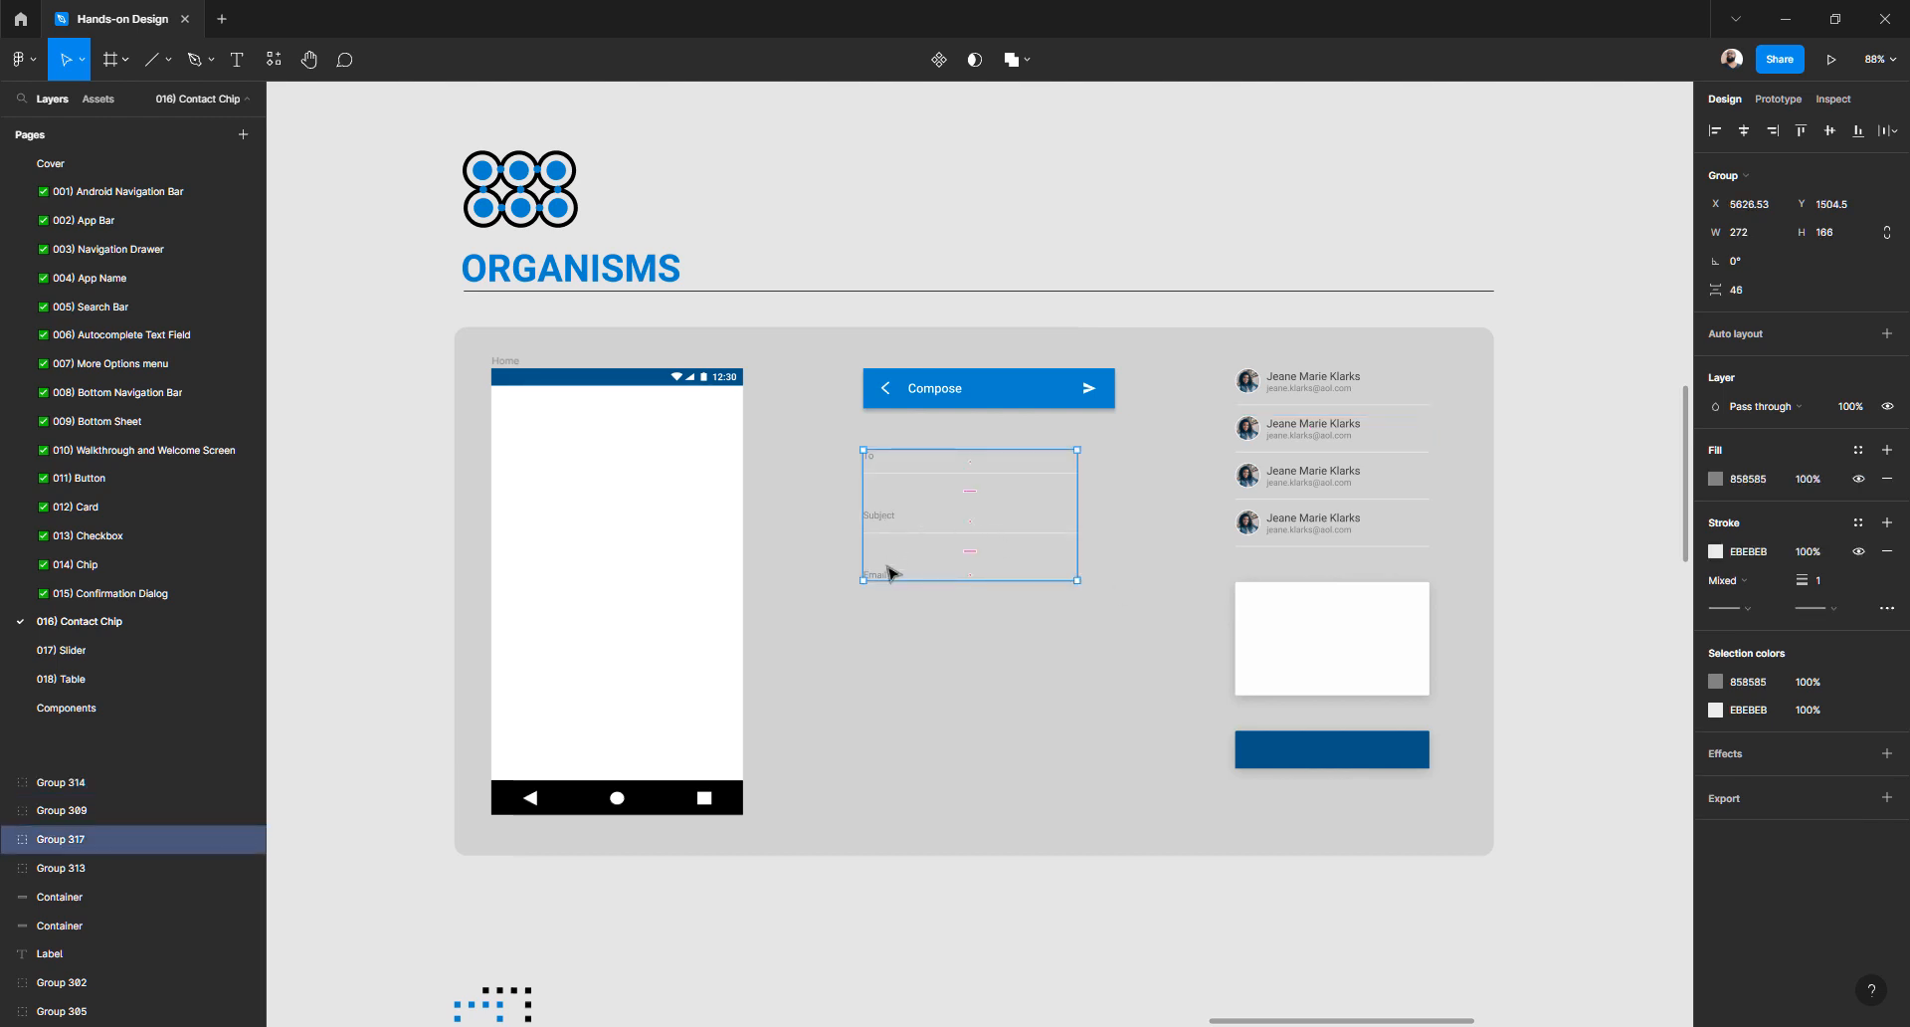
{"action": "left_click", "coordinate": [1300, 647]}
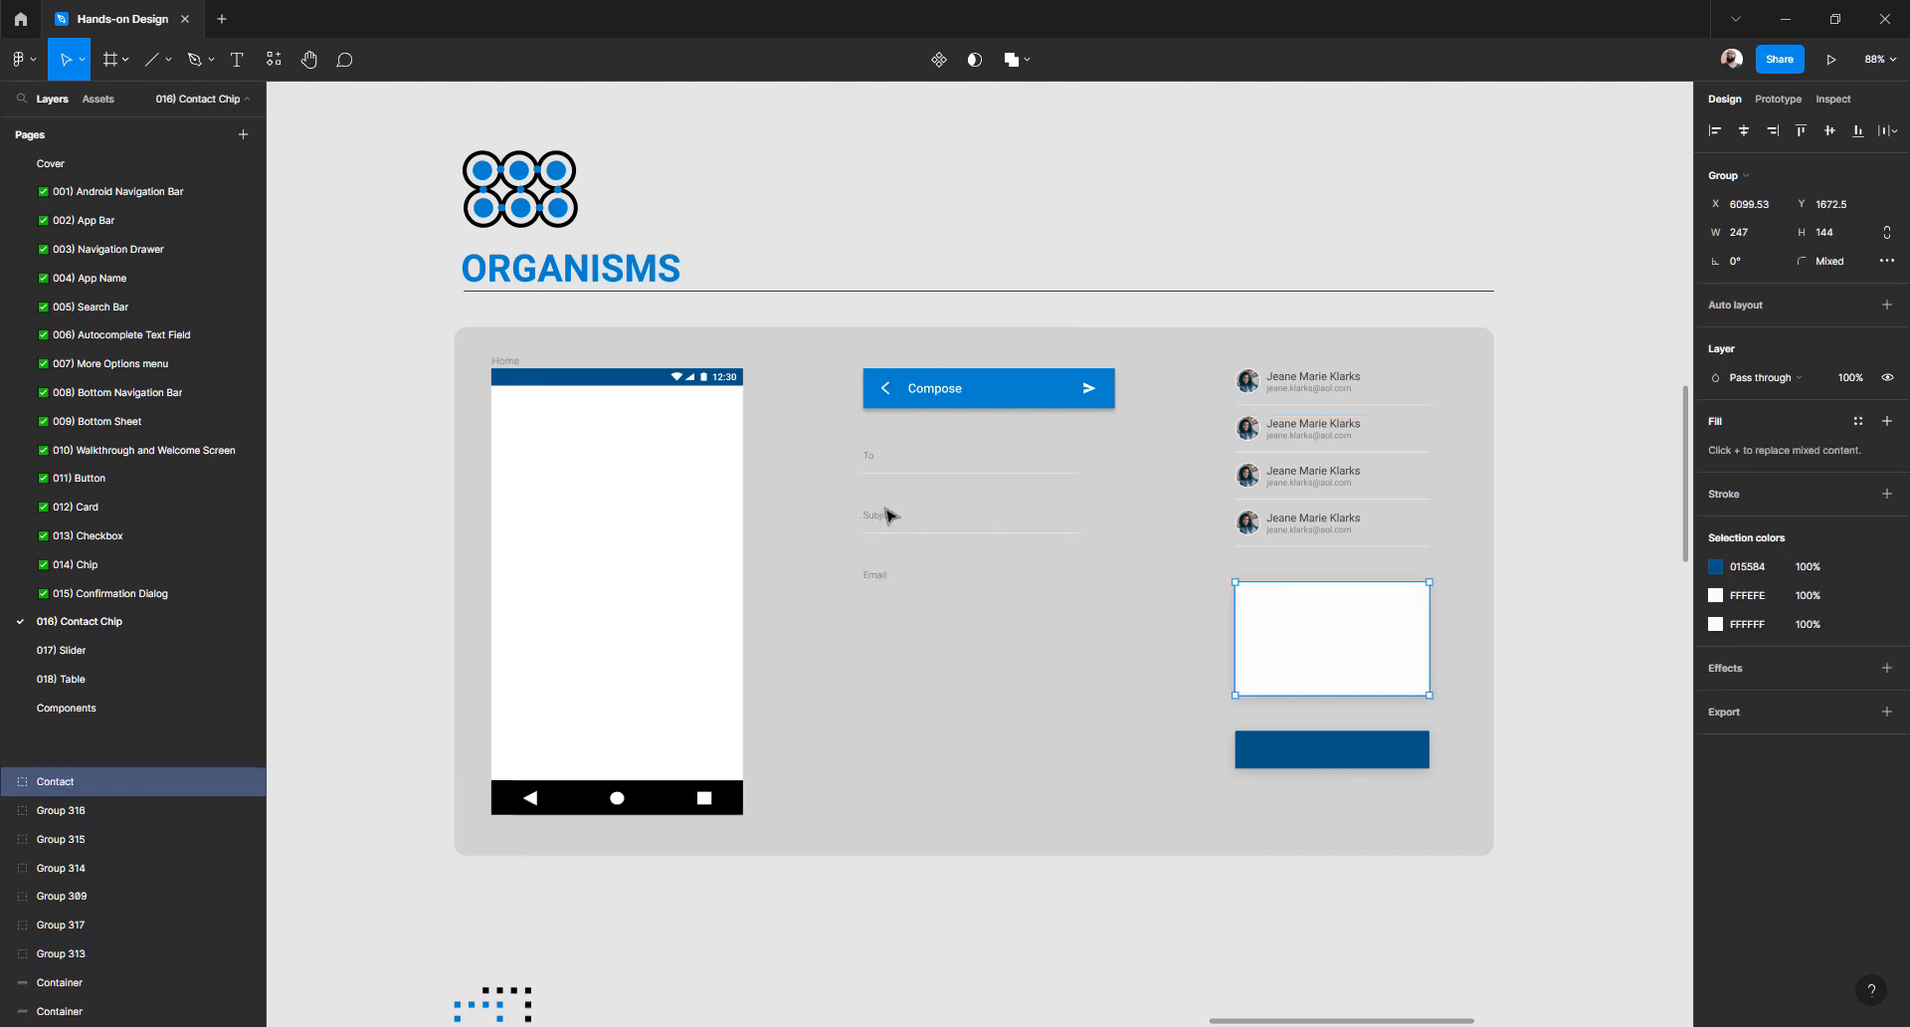
{"action": "key", "text": "Escape"}
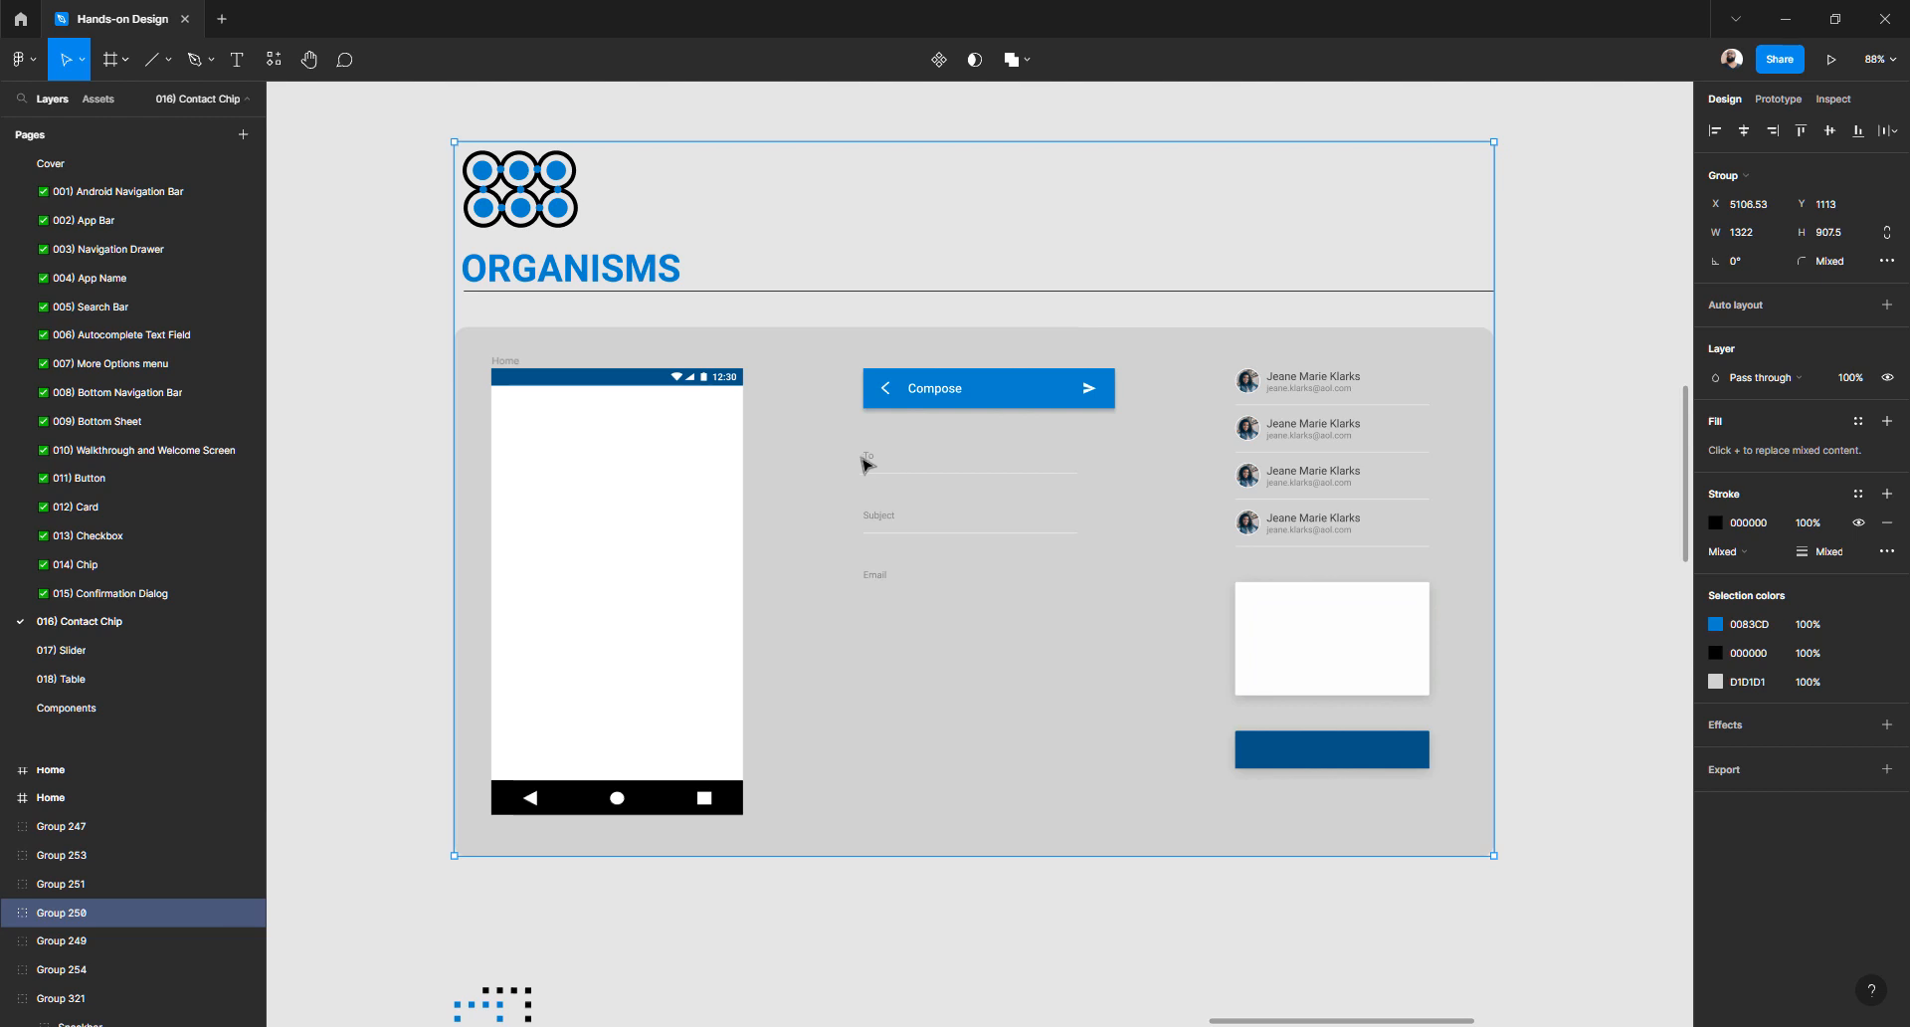
{"action": "left_click", "coordinate": [863, 455]}
{"action": "left_click_drag", "start_coordinate": [875, 455], "coordinate": [931, 463]}
{"action": "left_click_drag", "start_coordinate": [1291, 485], "coordinate": [1329, 470]}
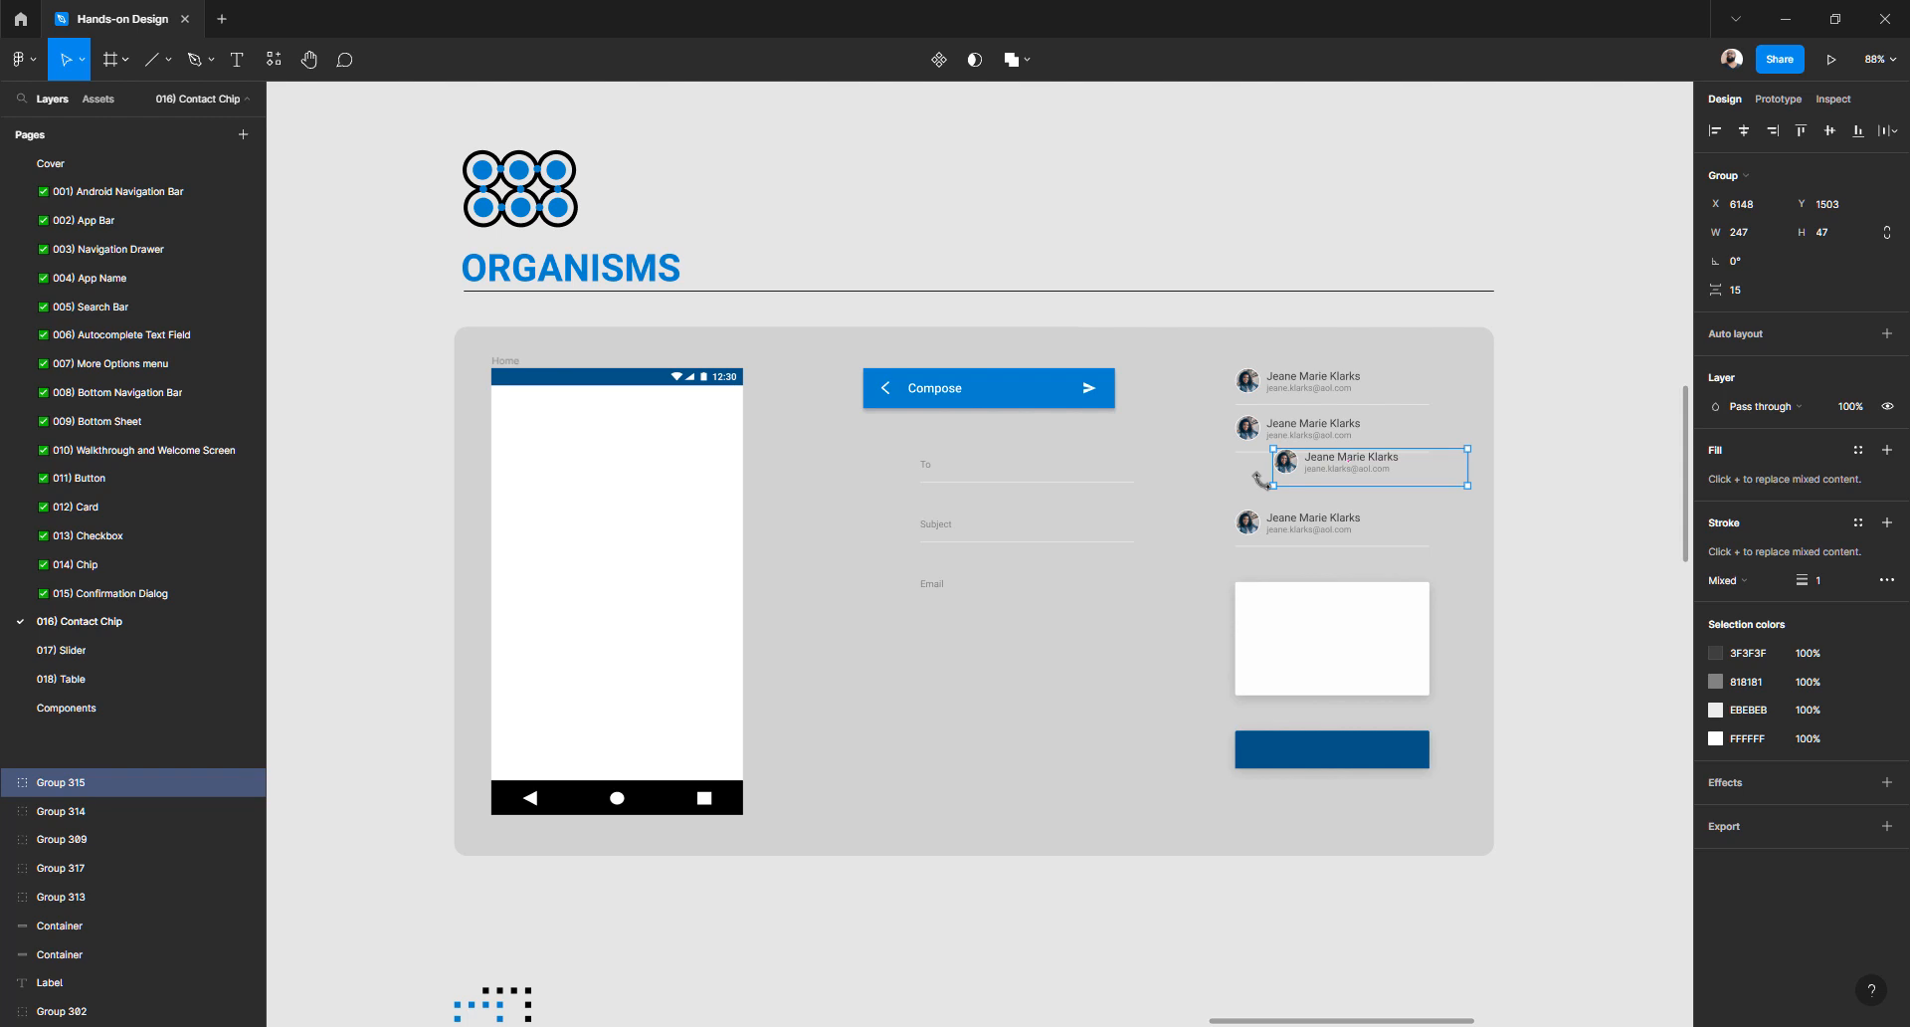
{"action": "key", "text": "ctrl+z"}
- Scroll through TEMPLATES, PAGES and STATES, then zoom out to about 26% for an overview
{"action": "scroll", "coordinate": [1036, 481], "scroll_direction": "down", "scroll_amount": 7}
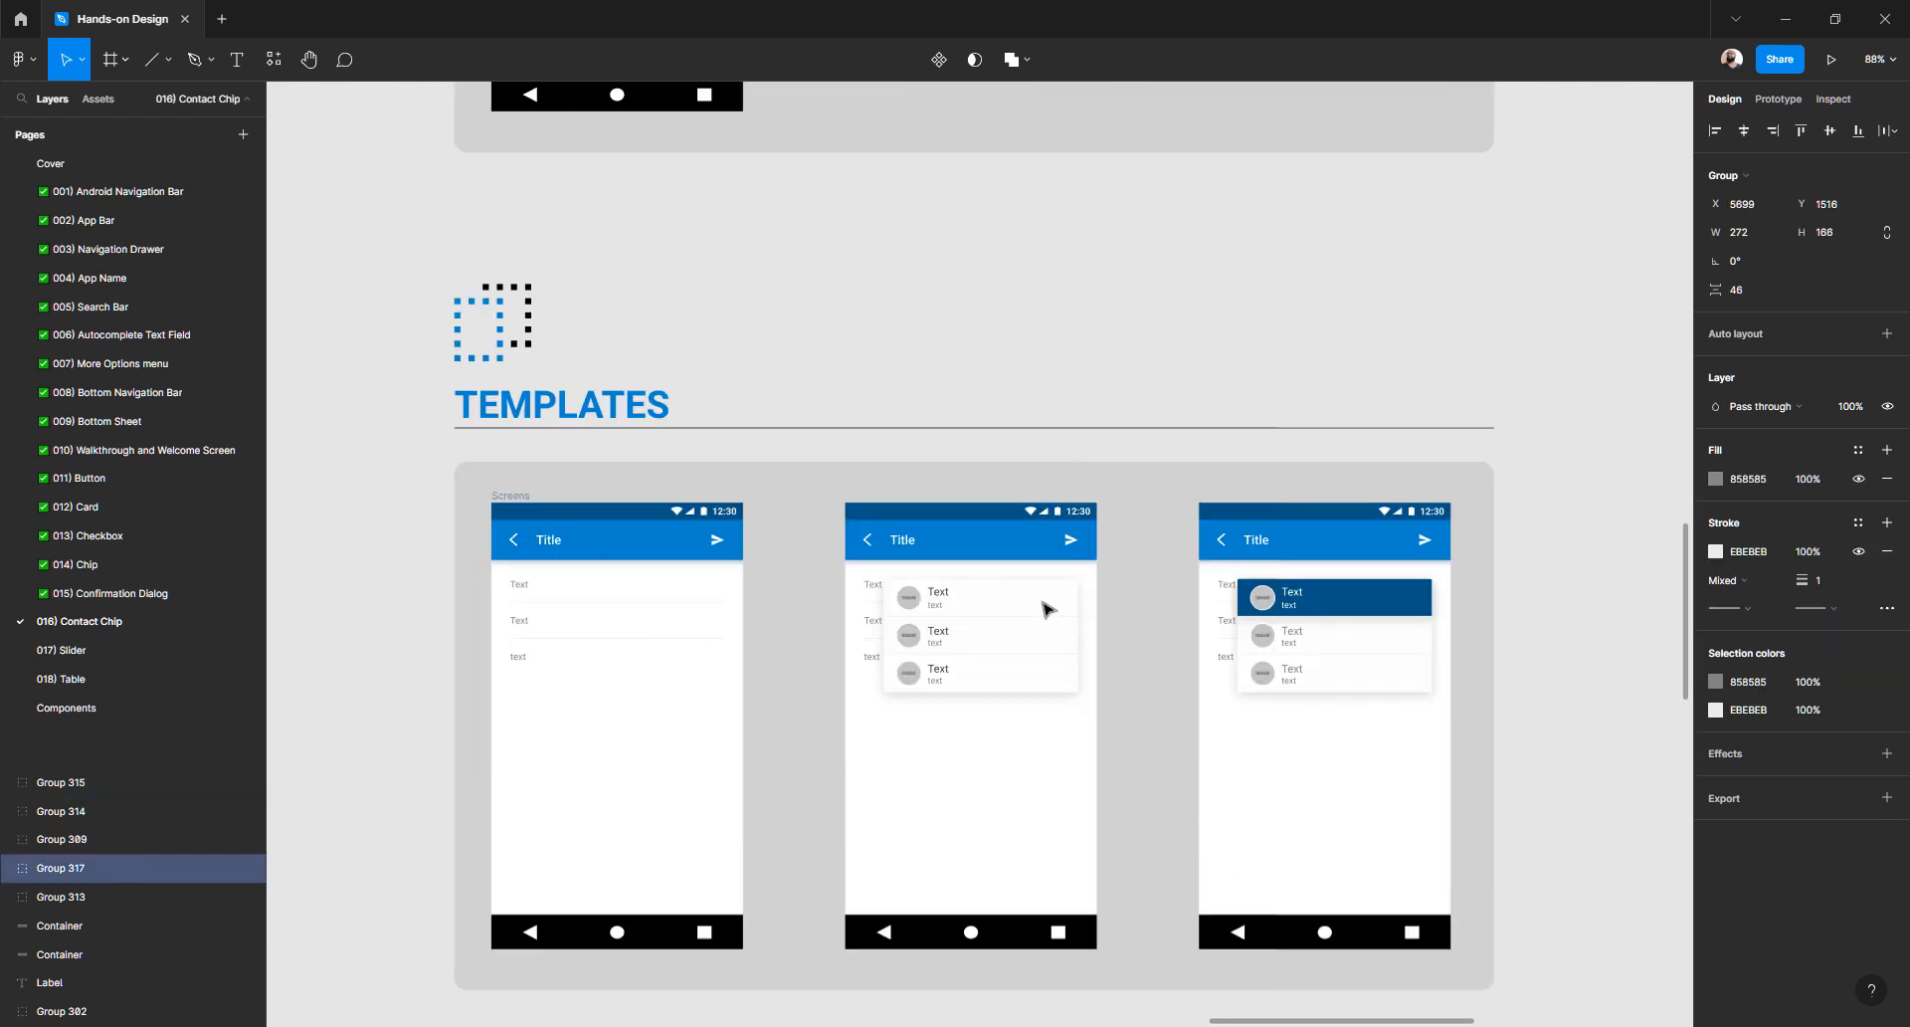
{"action": "scroll", "coordinate": [1040, 614], "scroll_direction": "down", "scroll_amount": 10}
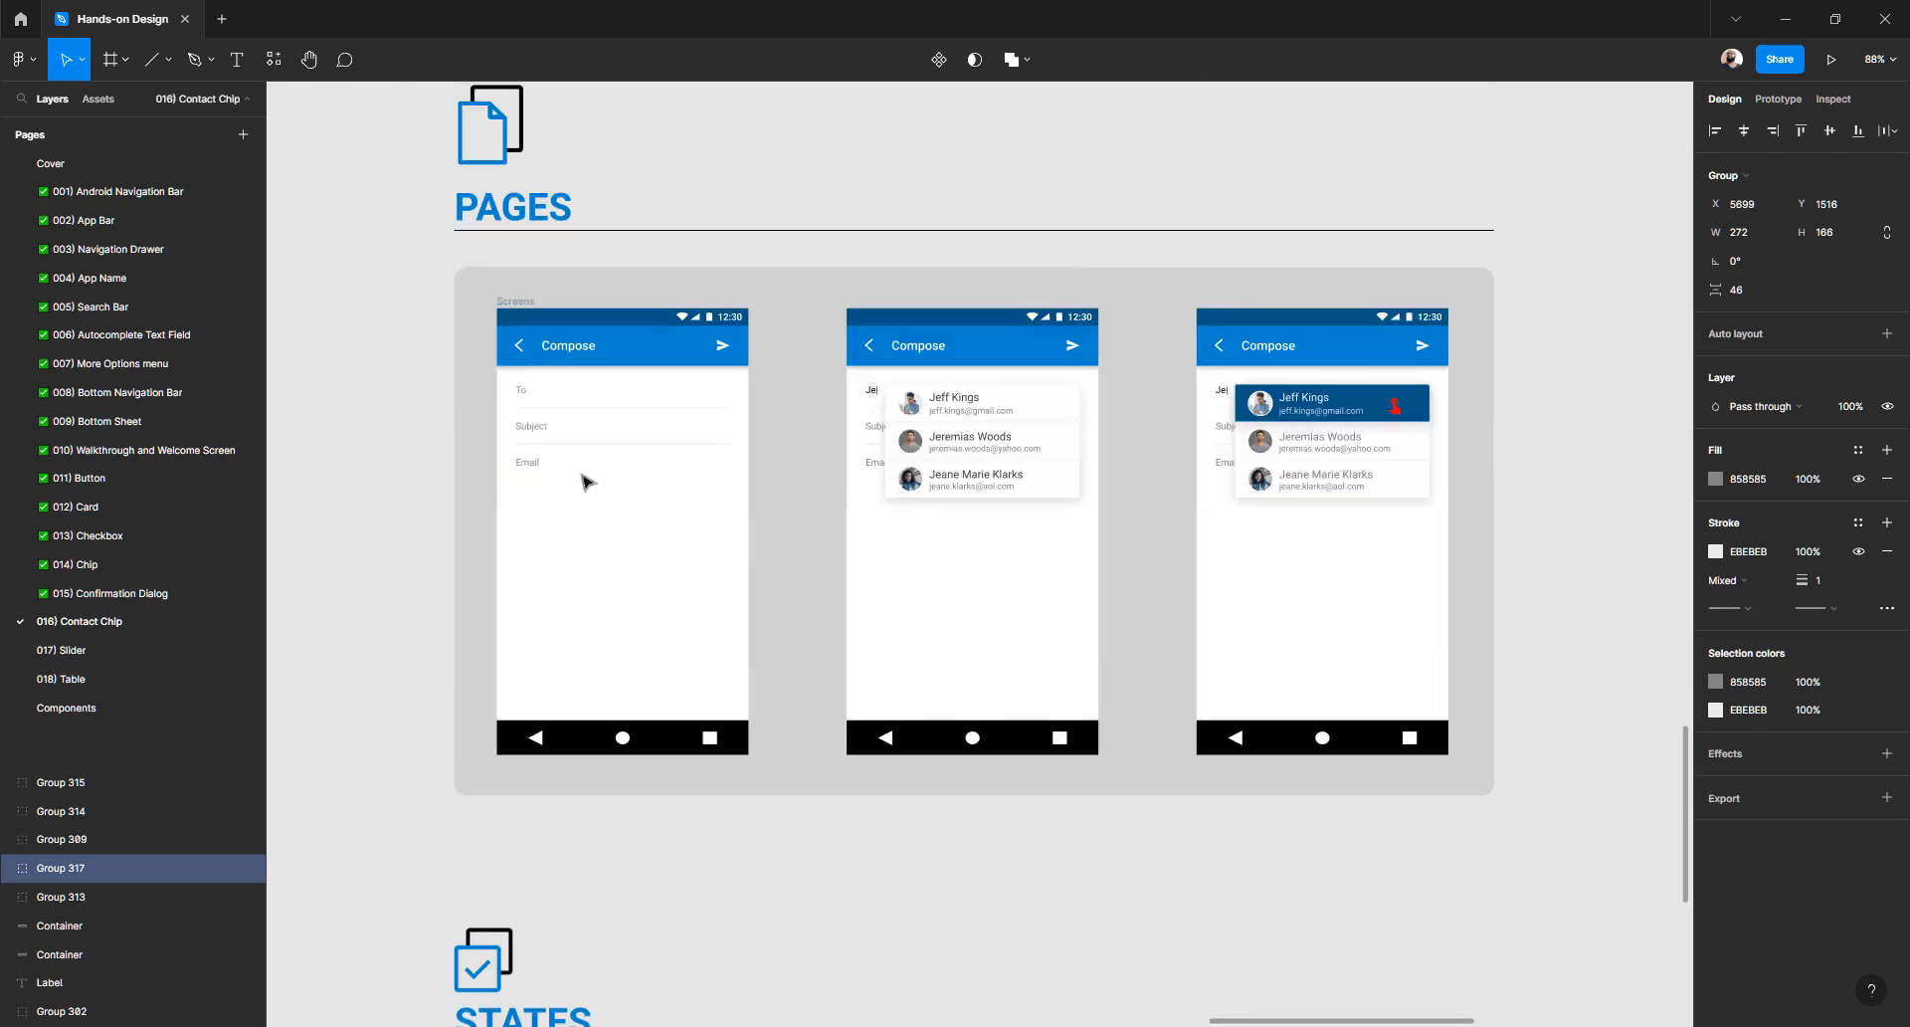
{"action": "scroll", "coordinate": [587, 481], "scroll_direction": "down", "scroll_amount": 7}
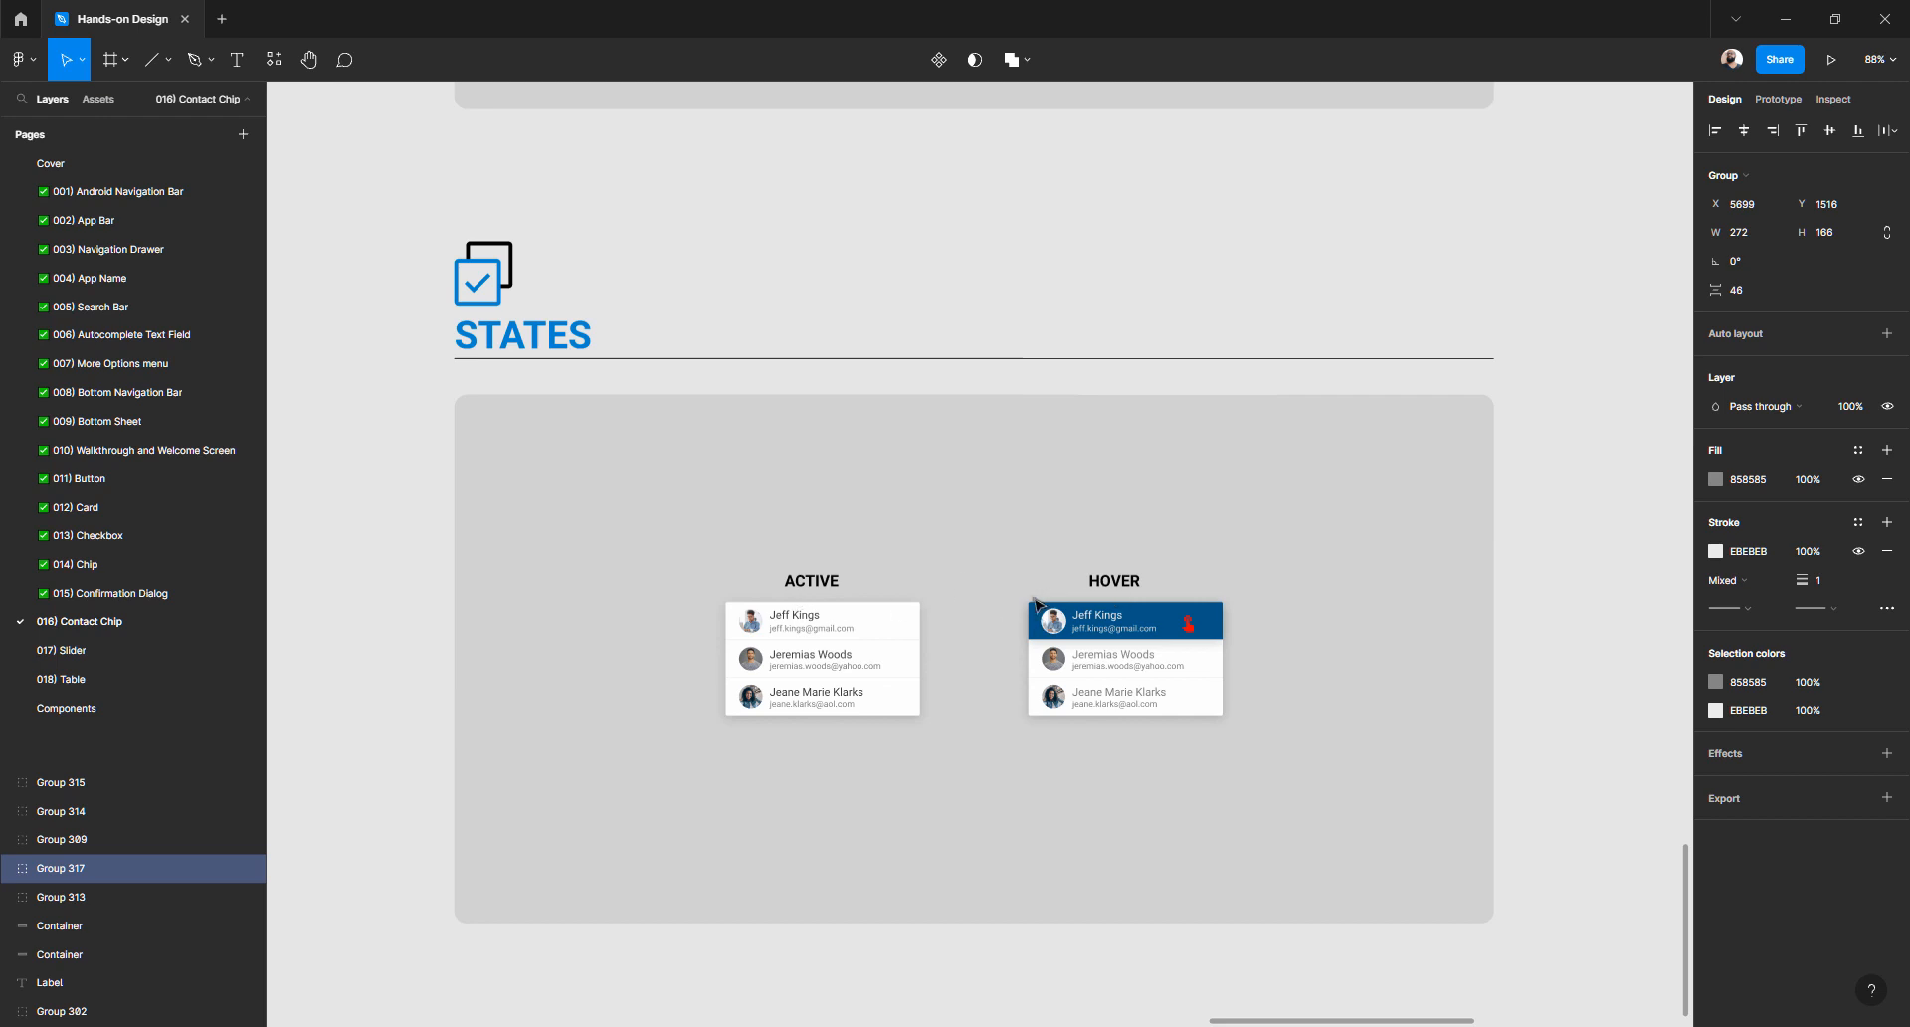
{"action": "scroll", "coordinate": [1035, 600], "scroll_direction": "down", "scroll_amount": 8}
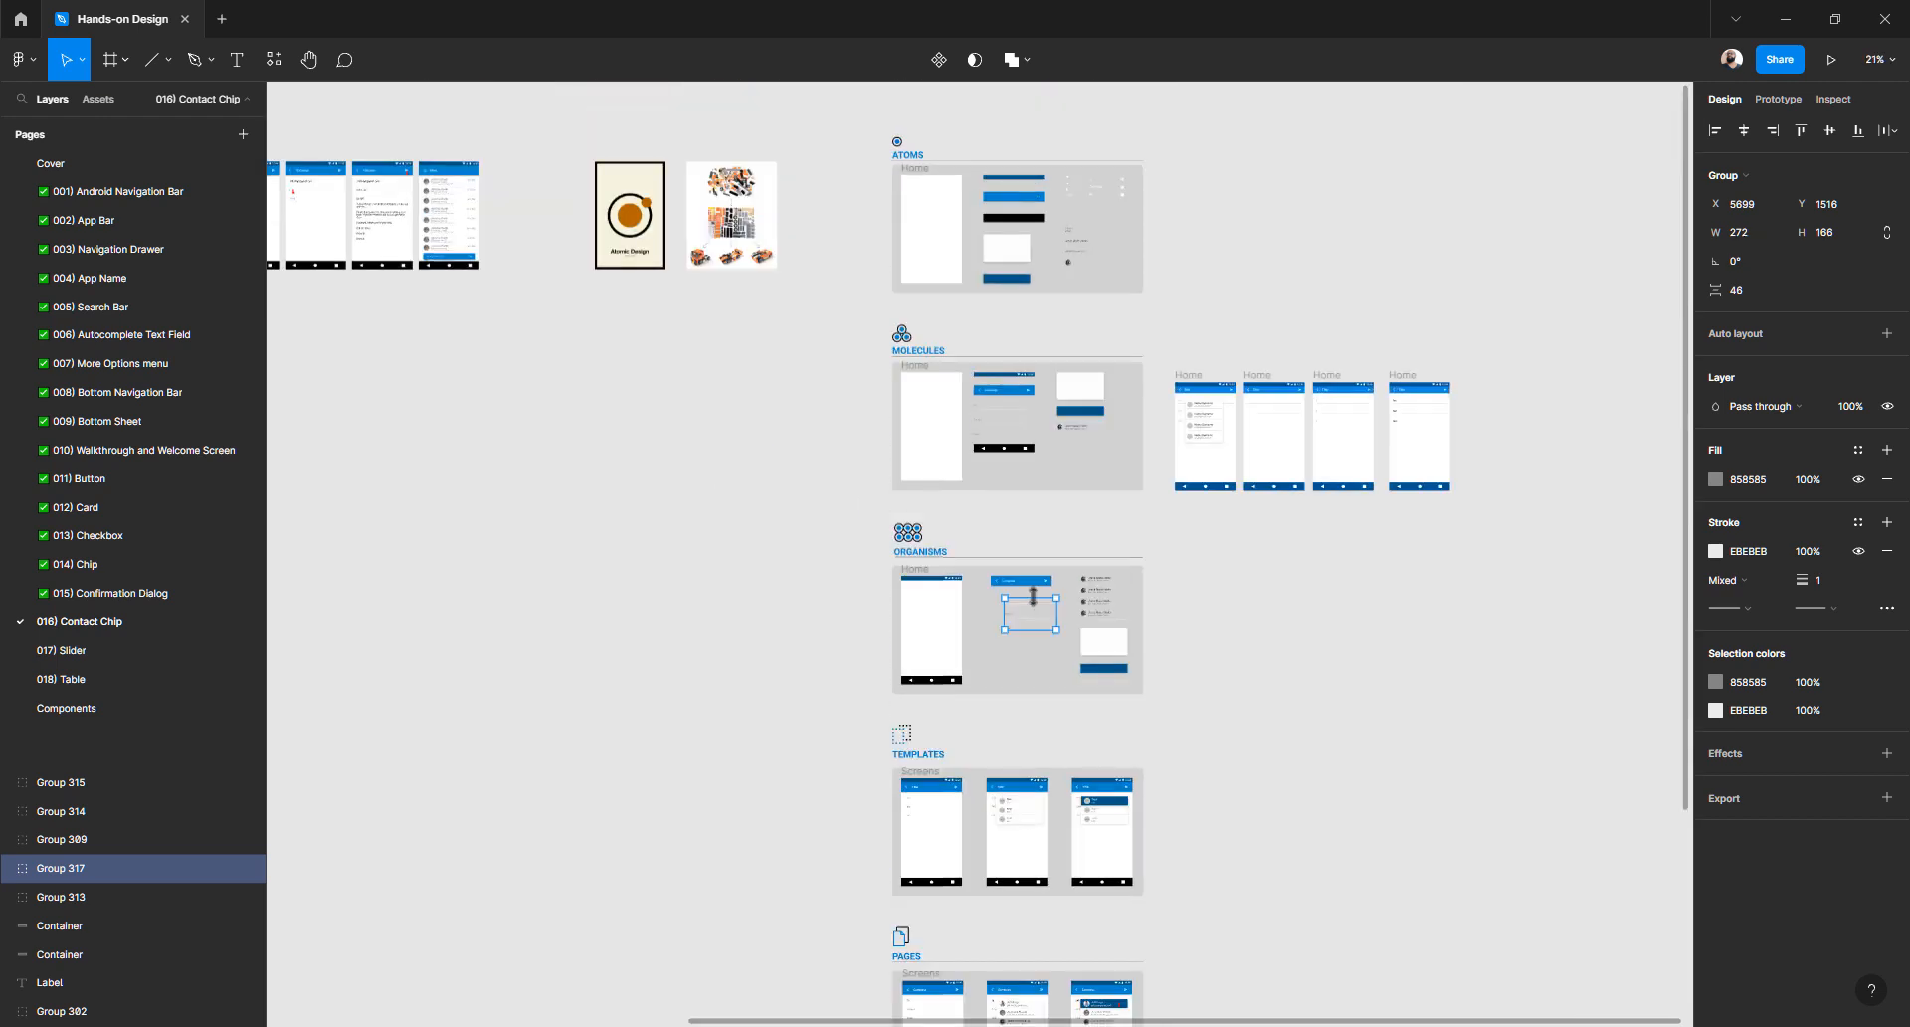
{"action": "left_click", "coordinate": [1190, 588]}
{"action": "scroll", "coordinate": [1144, 557], "scroll_direction": "right", "scroll_amount": 5}
{"action": "scroll", "coordinate": [901, 477], "scroll_direction": "up", "scroll_amount": 3}
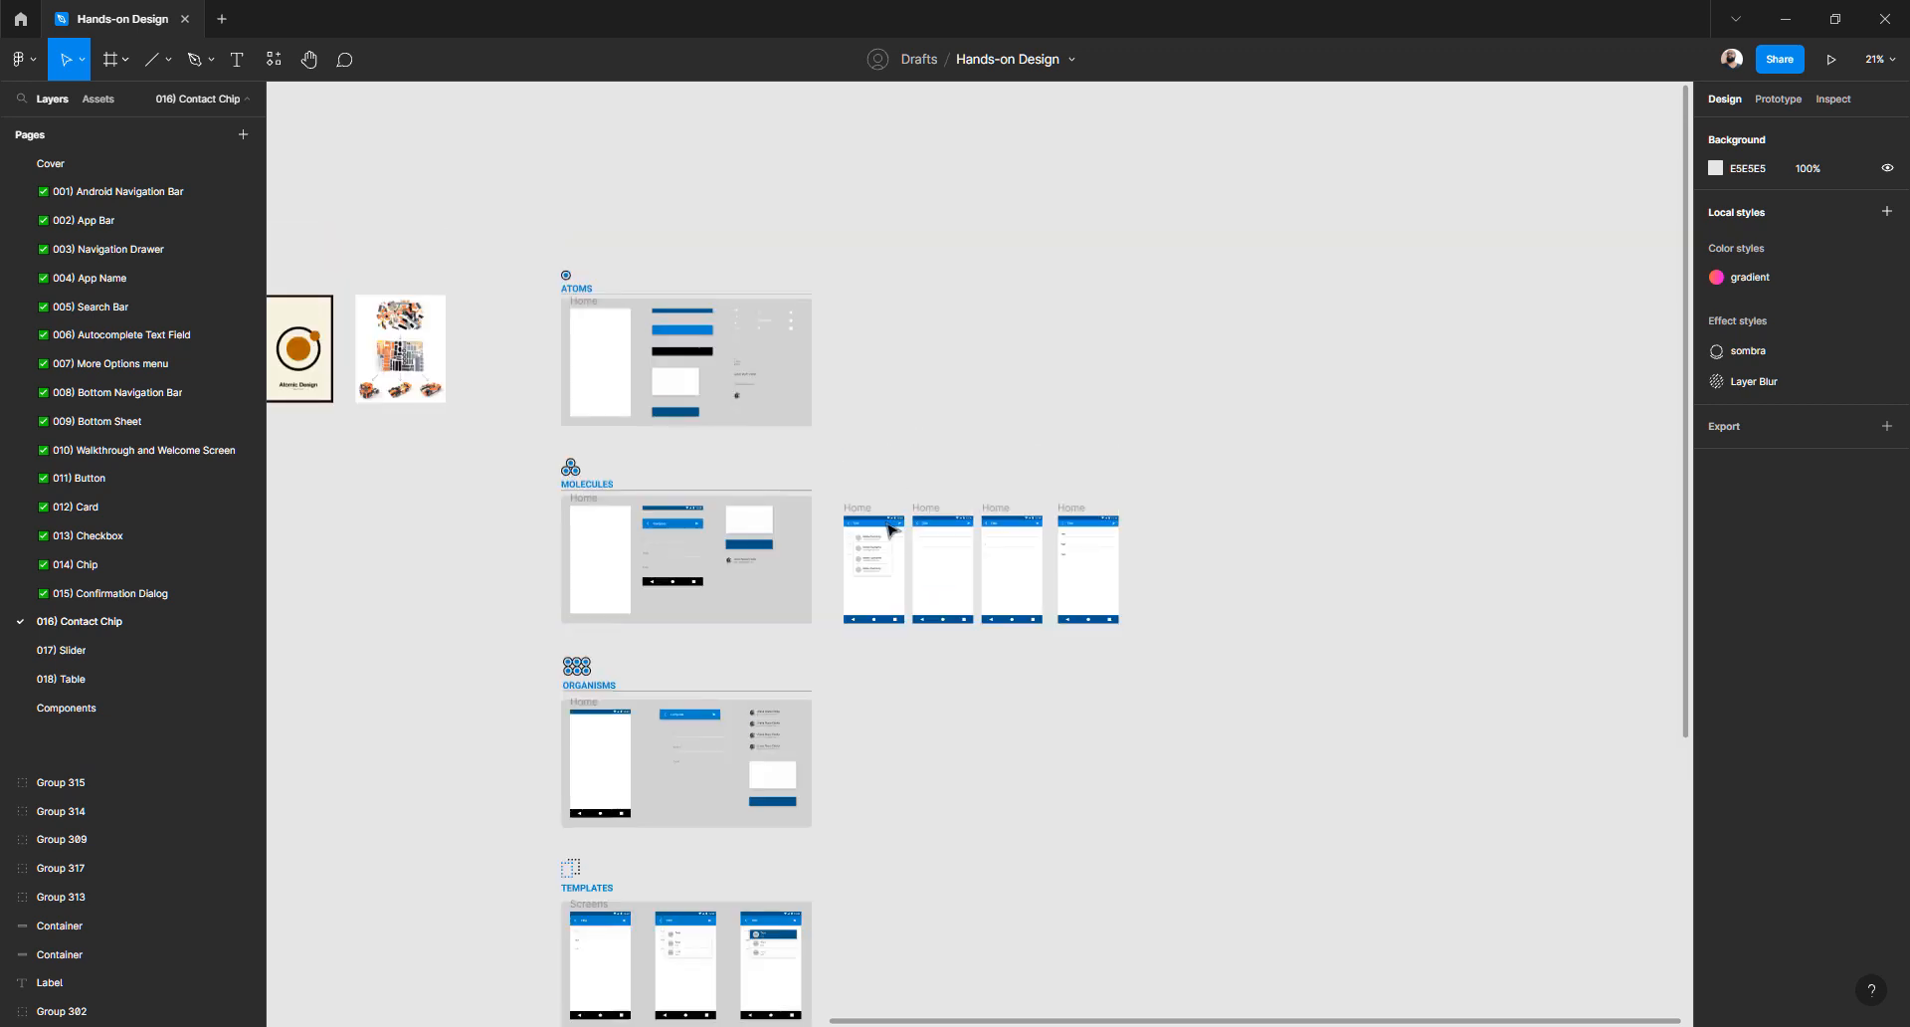
{"action": "scroll", "coordinate": [891, 530], "scroll_direction": "up", "scroll_amount": 5}
{"action": "scroll", "coordinate": [880, 532], "scroll_direction": "down", "scroll_amount": 2}
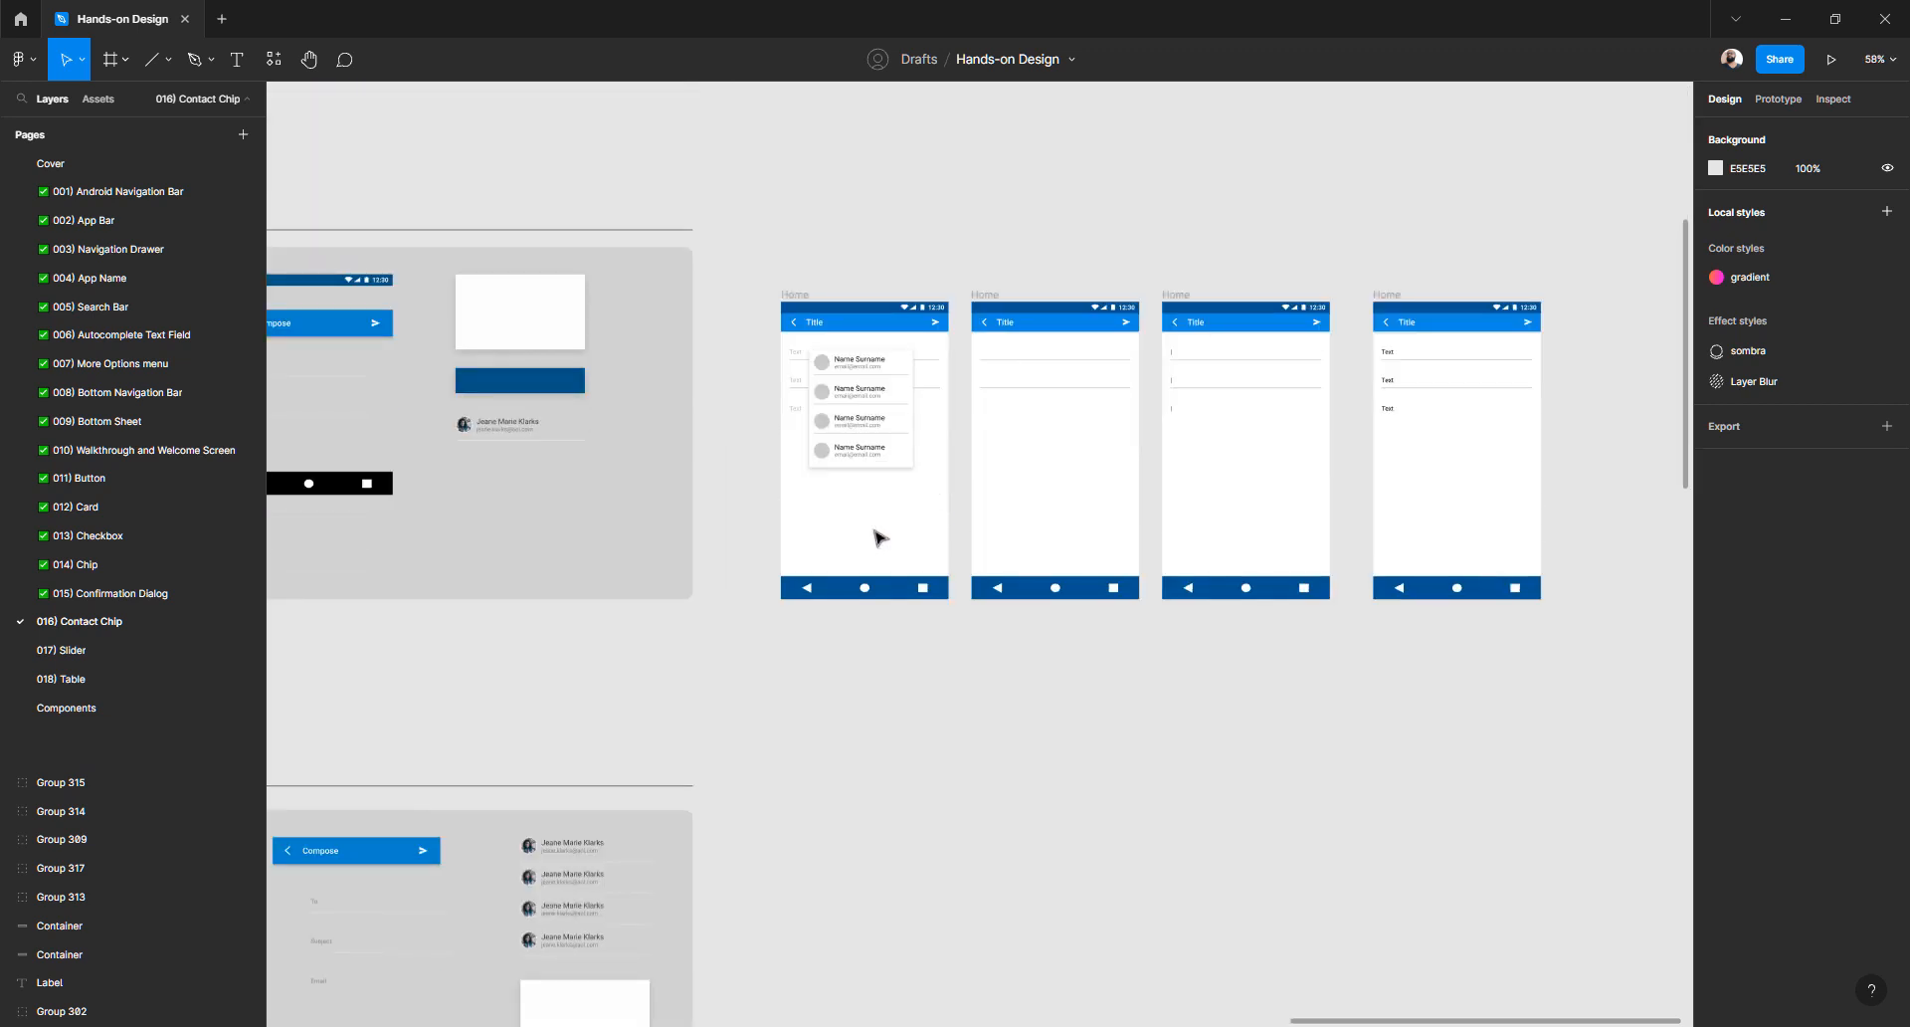
{"action": "scroll", "coordinate": [880, 538], "scroll_direction": "up", "scroll_amount": 3}
{"action": "scroll", "coordinate": [881, 538], "scroll_direction": "right", "scroll_amount": 3}
{"action": "scroll", "coordinate": [880, 538], "scroll_direction": "down", "scroll_amount": 5}
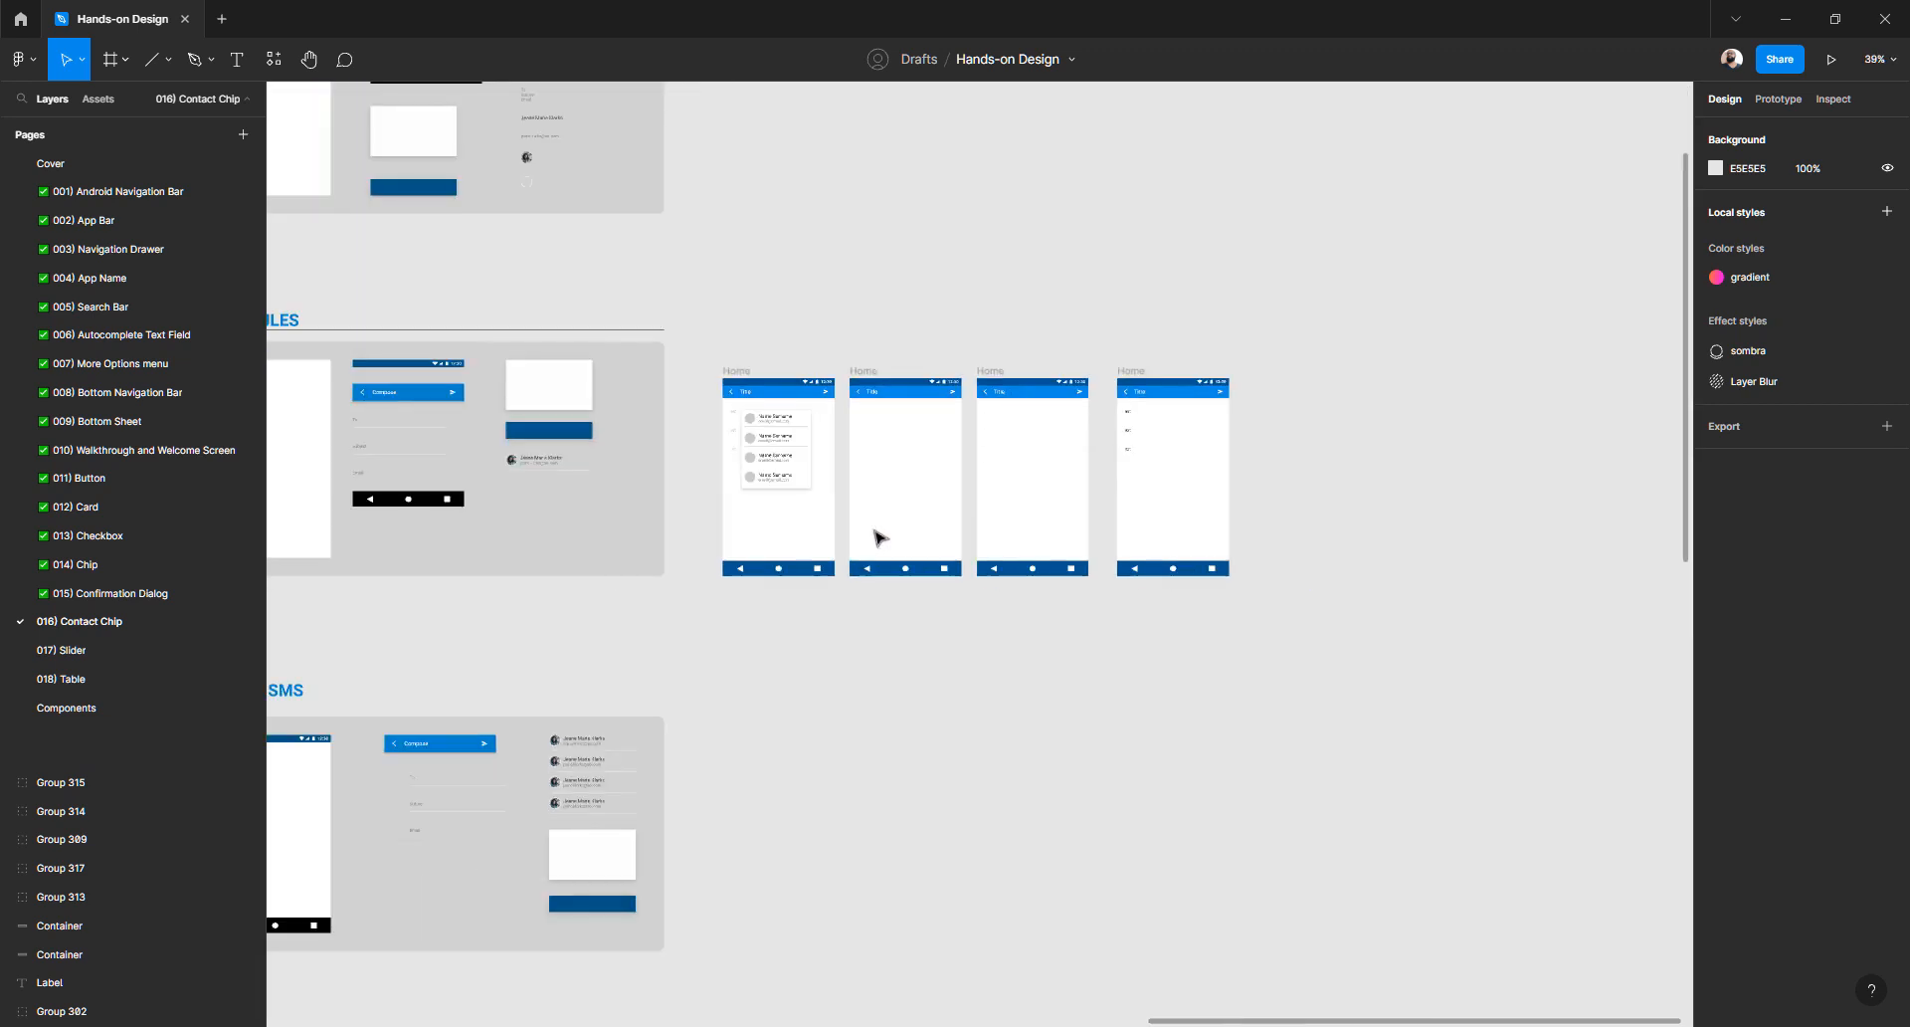
{"action": "scroll", "coordinate": [881, 538], "scroll_direction": "down", "scroll_amount": 3}
{"action": "scroll", "coordinate": [1019, 405], "scroll_direction": "left", "scroll_amount": 5}
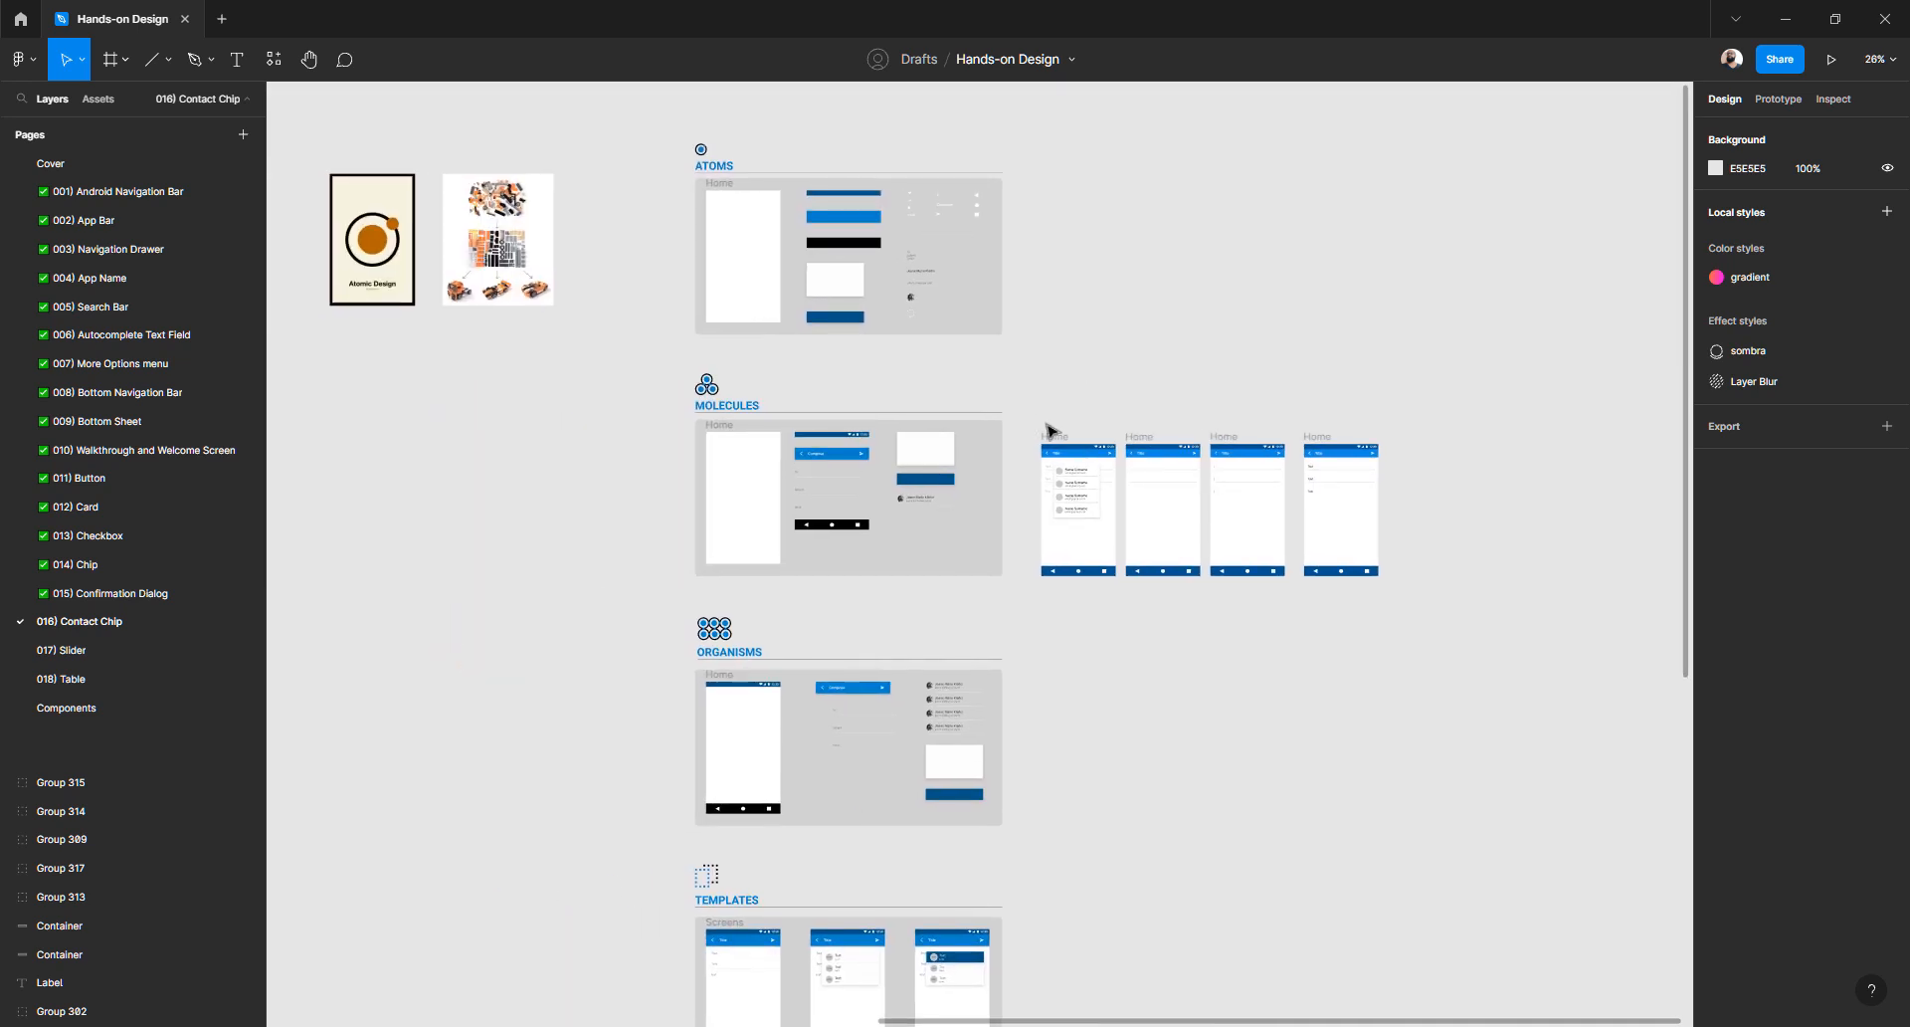
- Delete the three right-hand Home screens, keeping the one with the contact list
{"action": "left_click_drag", "start_coordinate": [1036, 418], "coordinate": [1472, 643]}
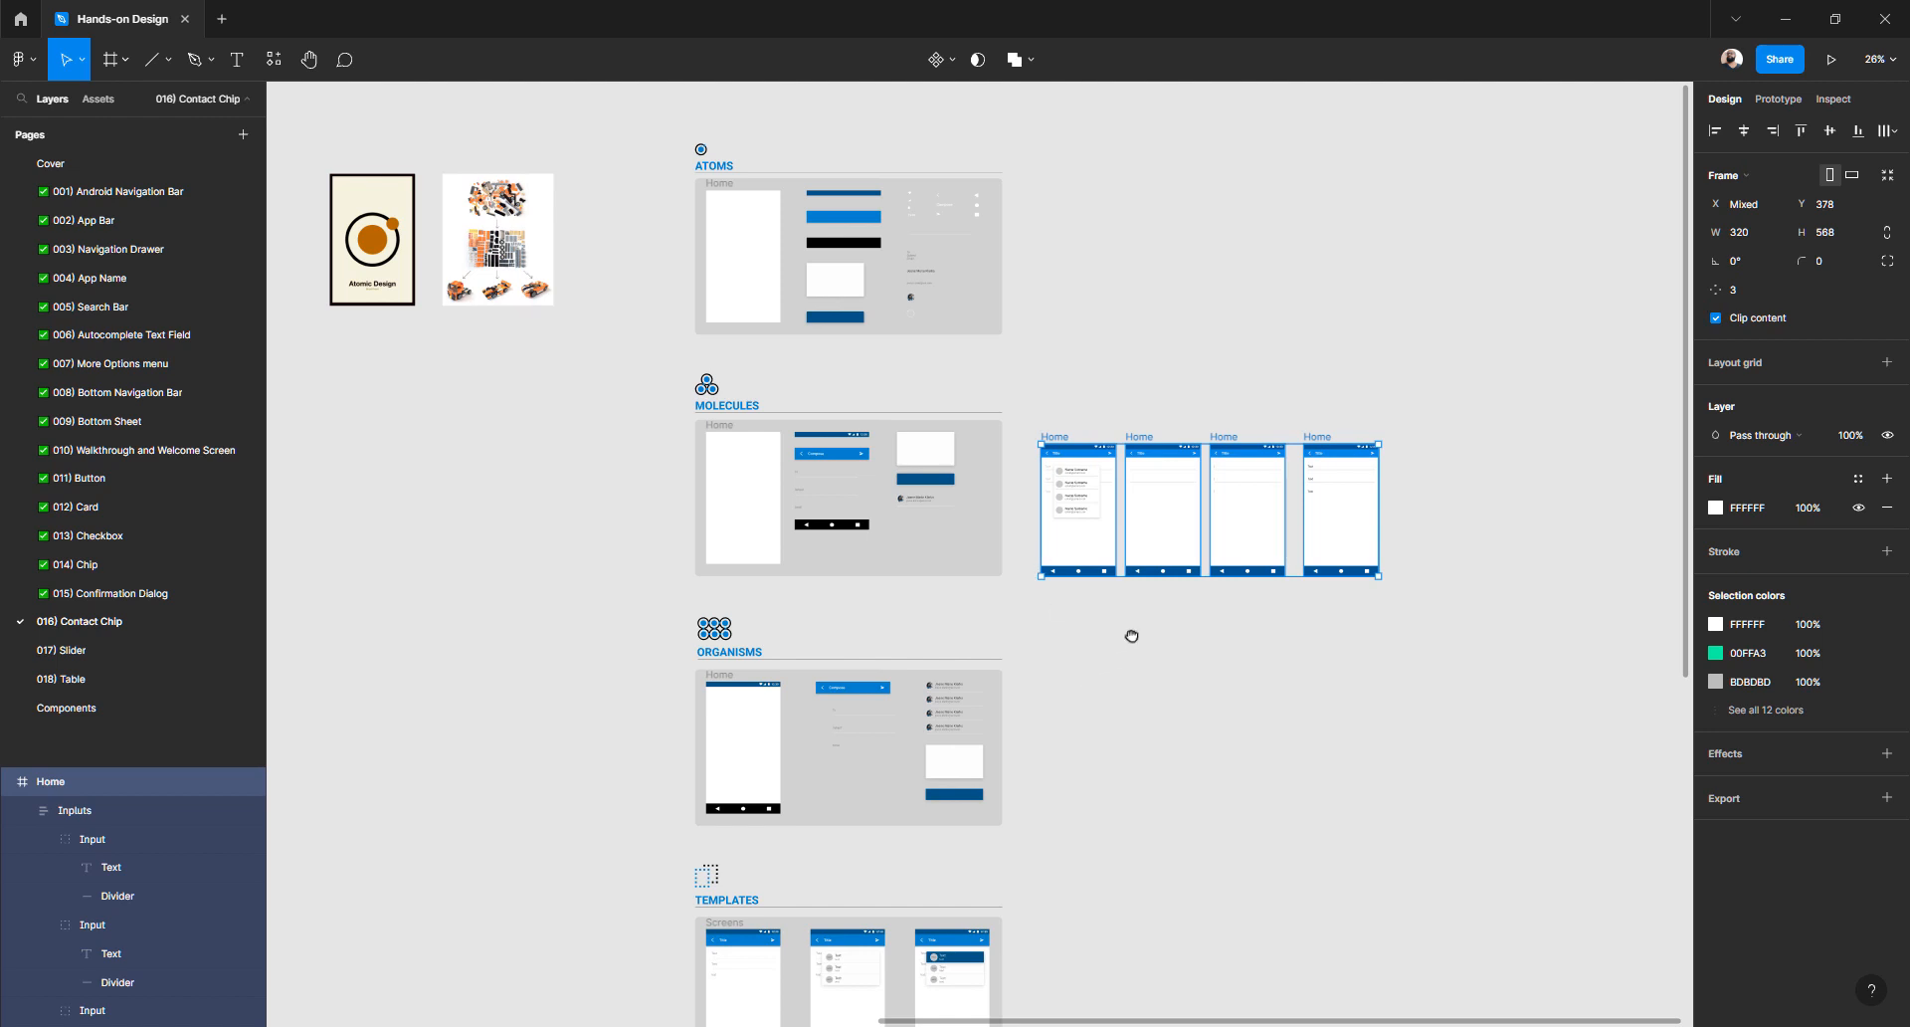
{"action": "scroll", "coordinate": [1131, 634], "scroll_direction": "down", "scroll_amount": 5}
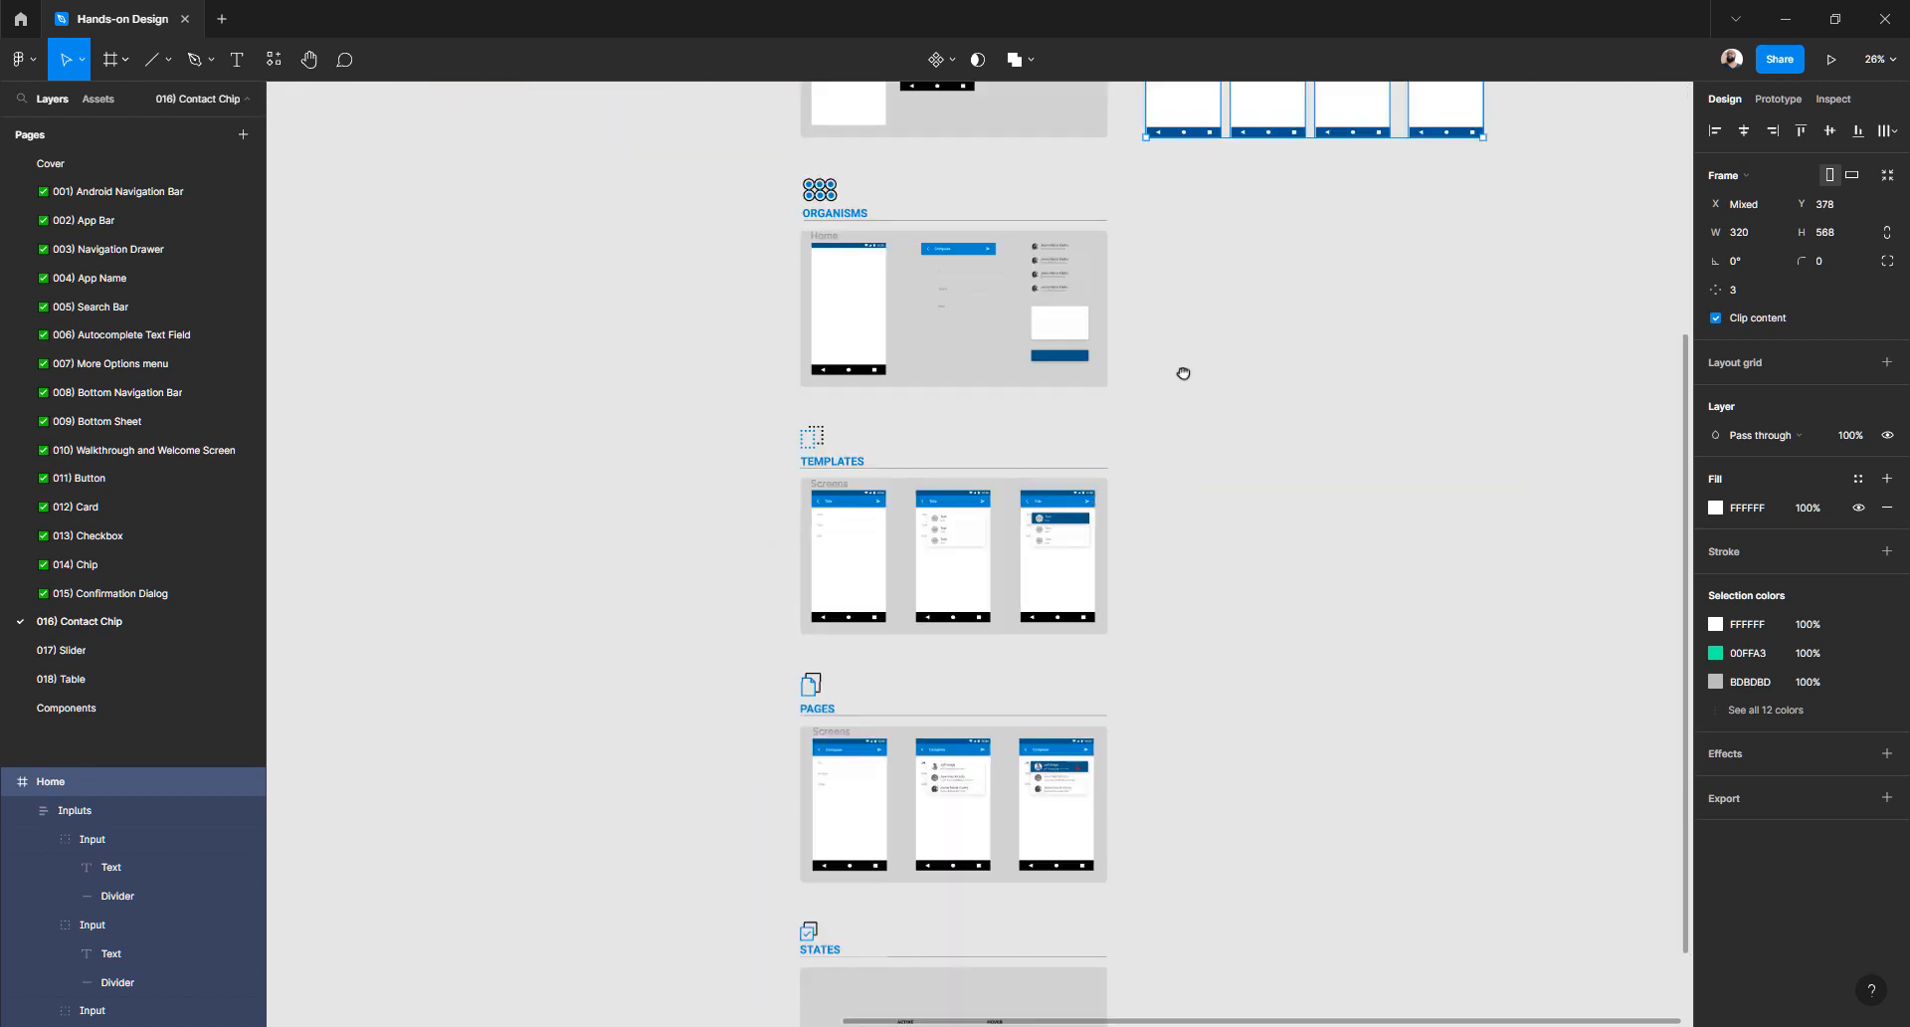
{"action": "scroll", "coordinate": [1184, 373], "scroll_direction": "up", "scroll_amount": 5}
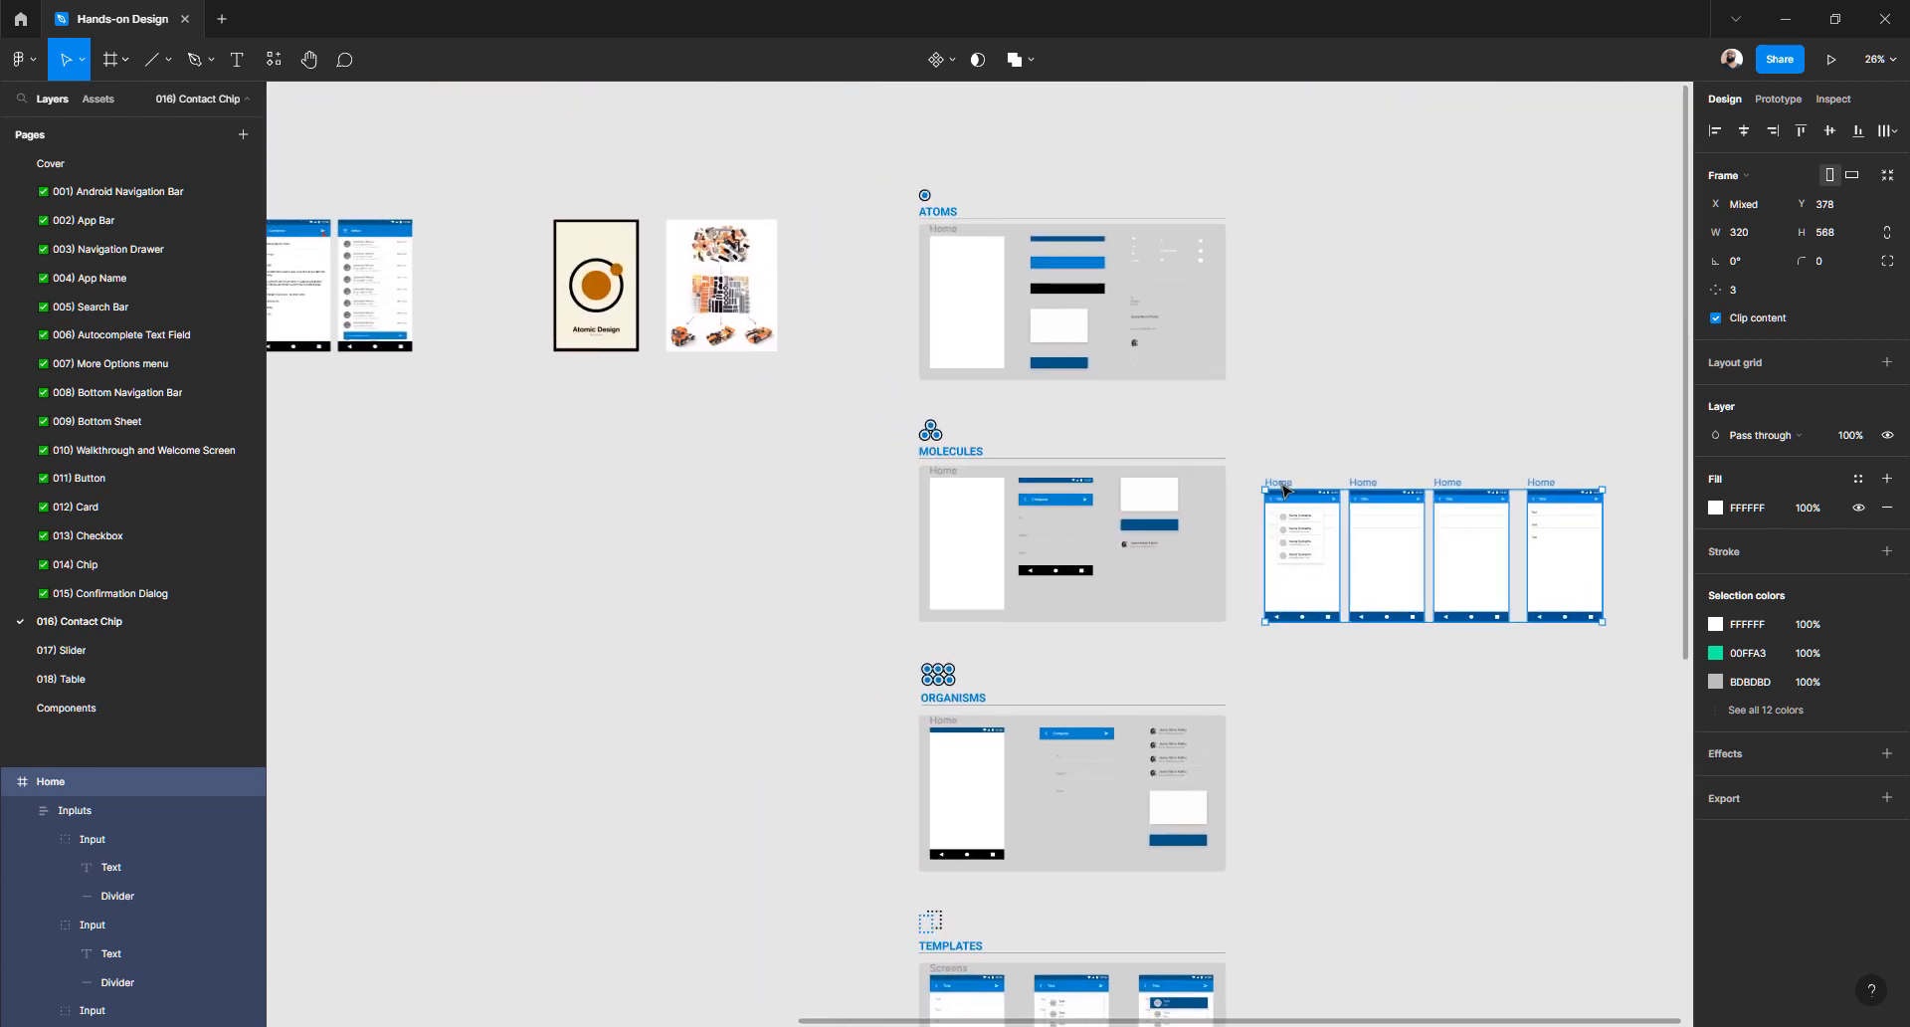
{"action": "scroll", "coordinate": [1284, 491], "scroll_direction": "up", "scroll_amount": 5, "text": "ctrl"}
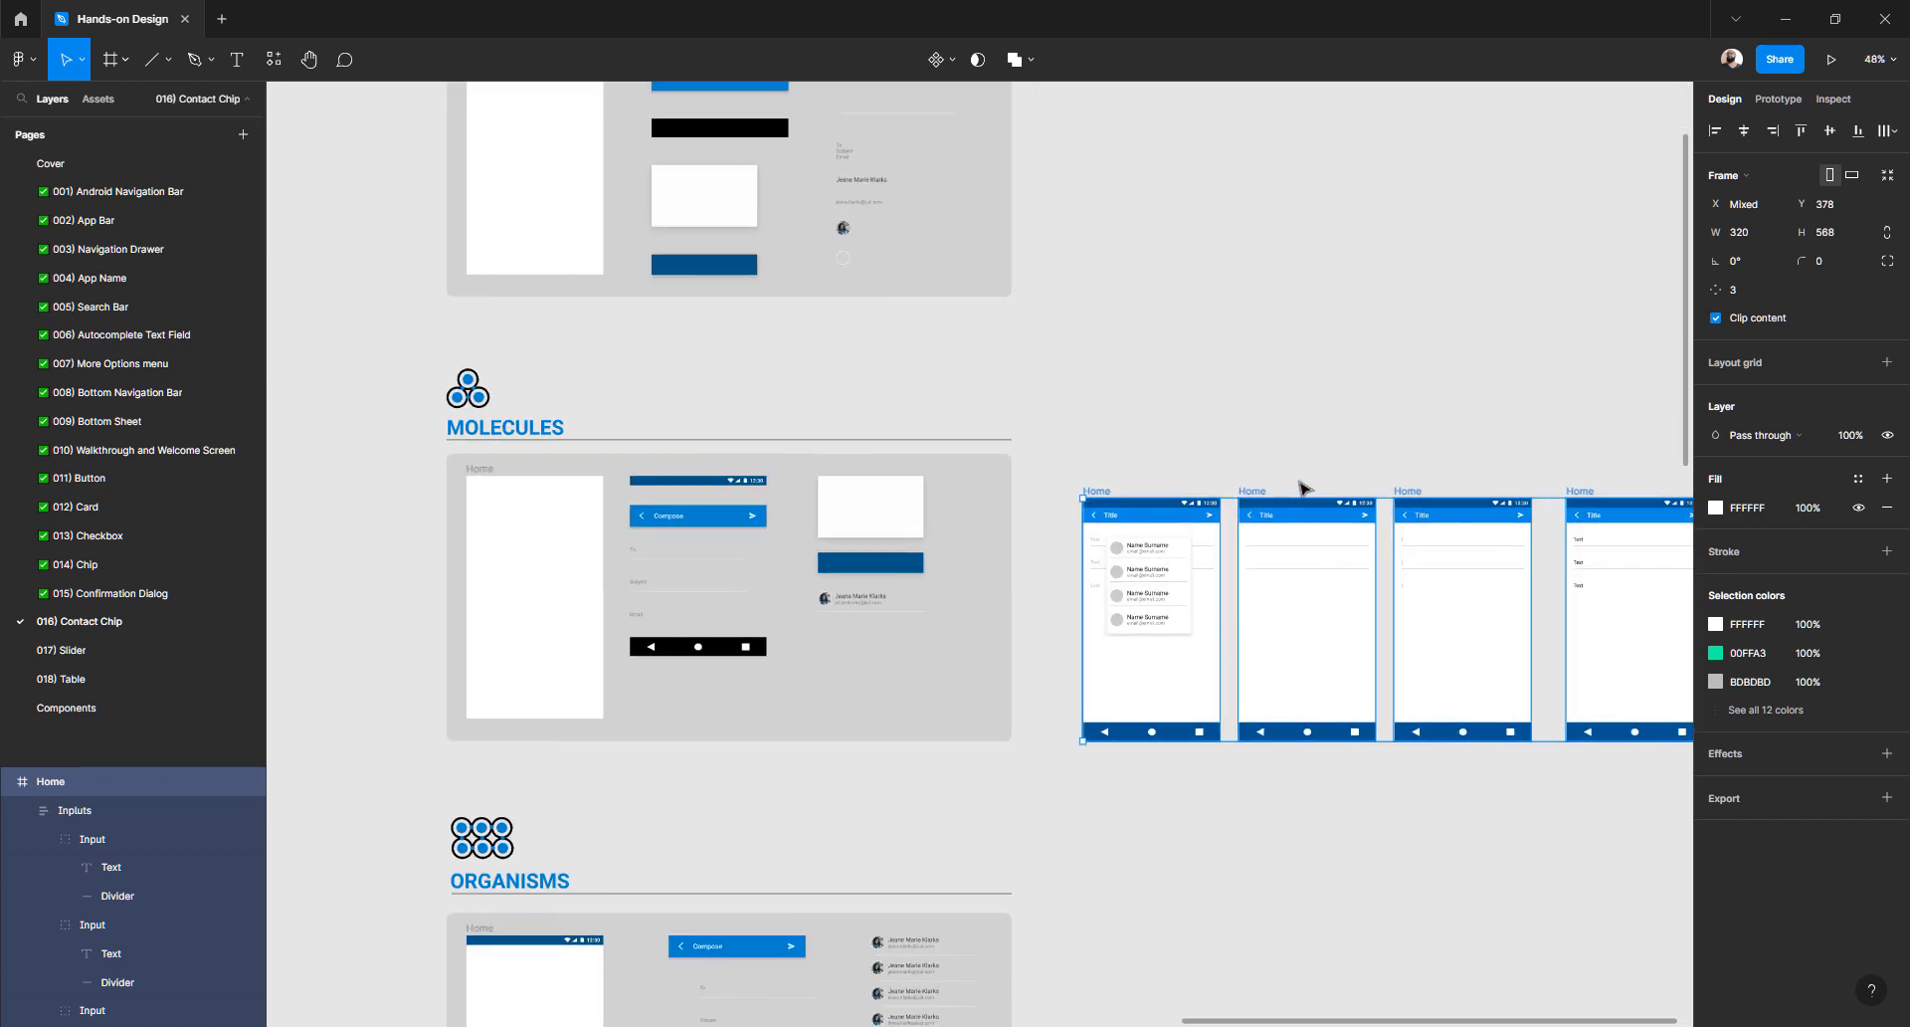
{"action": "left_click", "coordinate": [1257, 426]}
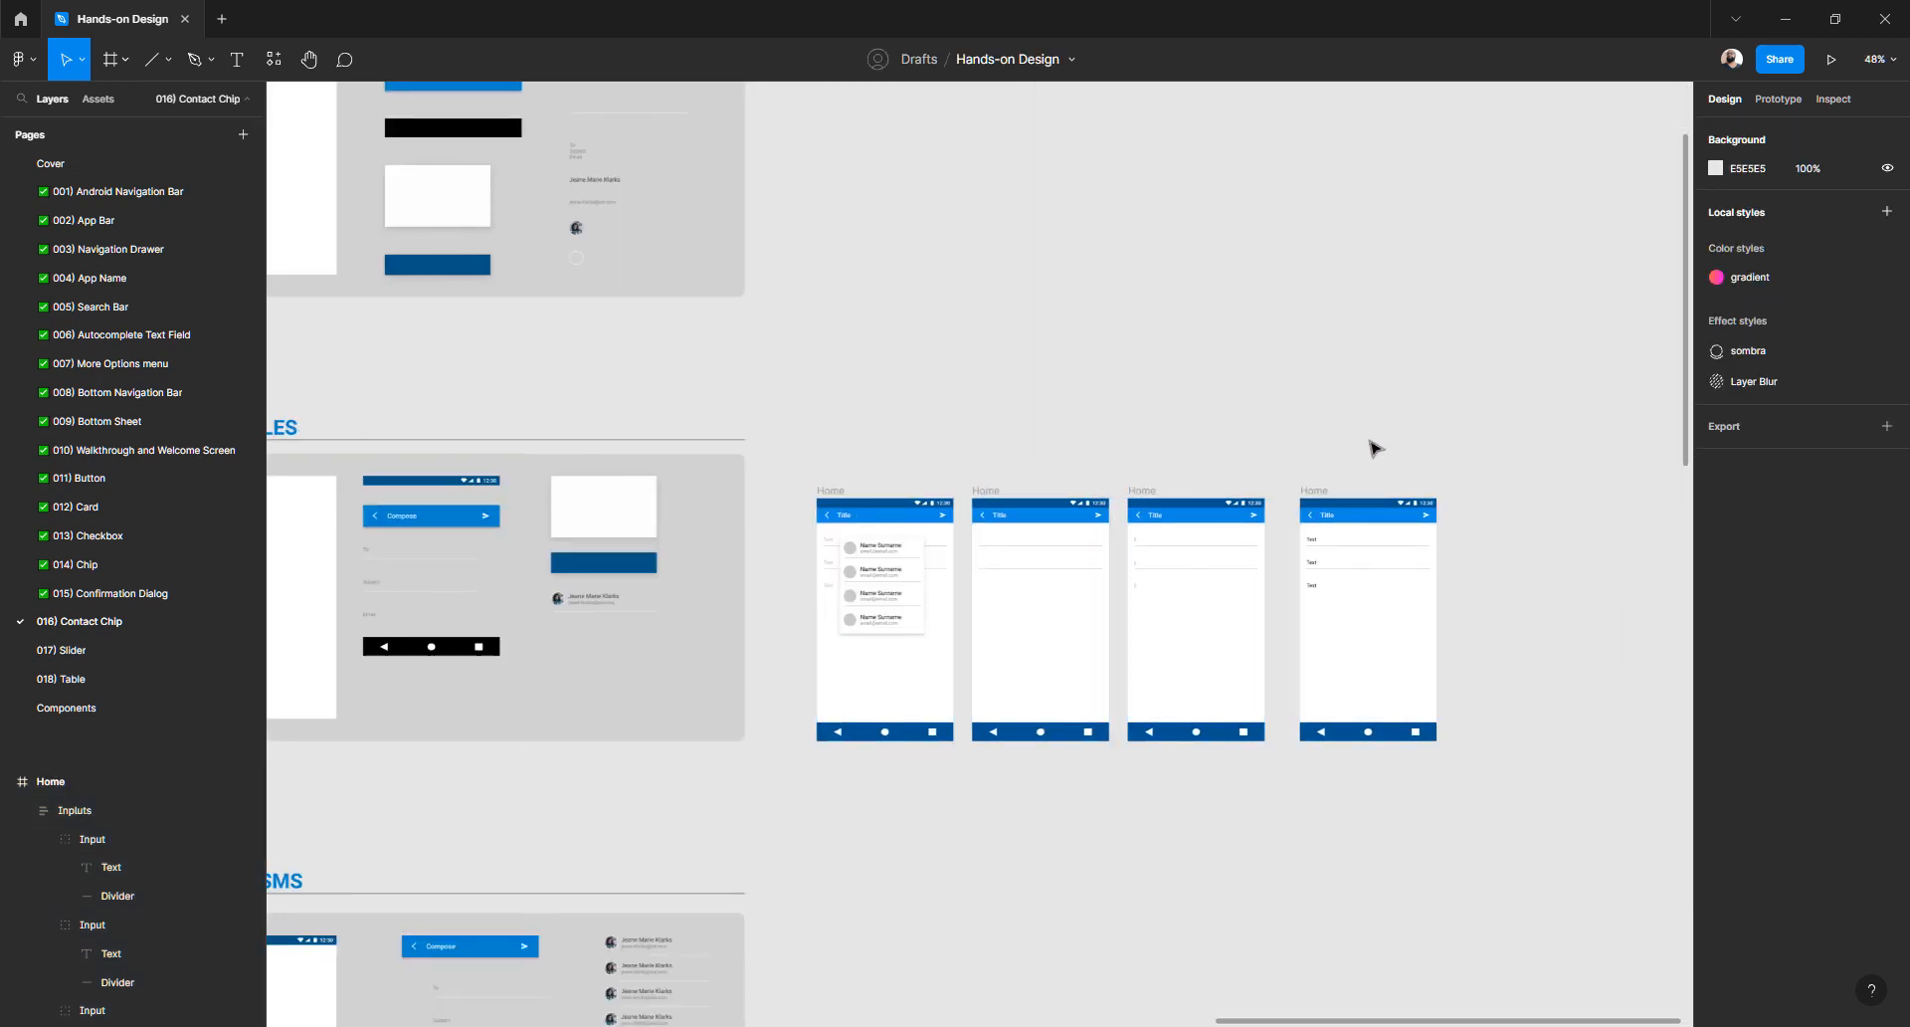
{"action": "left_click_drag", "start_coordinate": [1535, 412], "coordinate": [964, 833]}
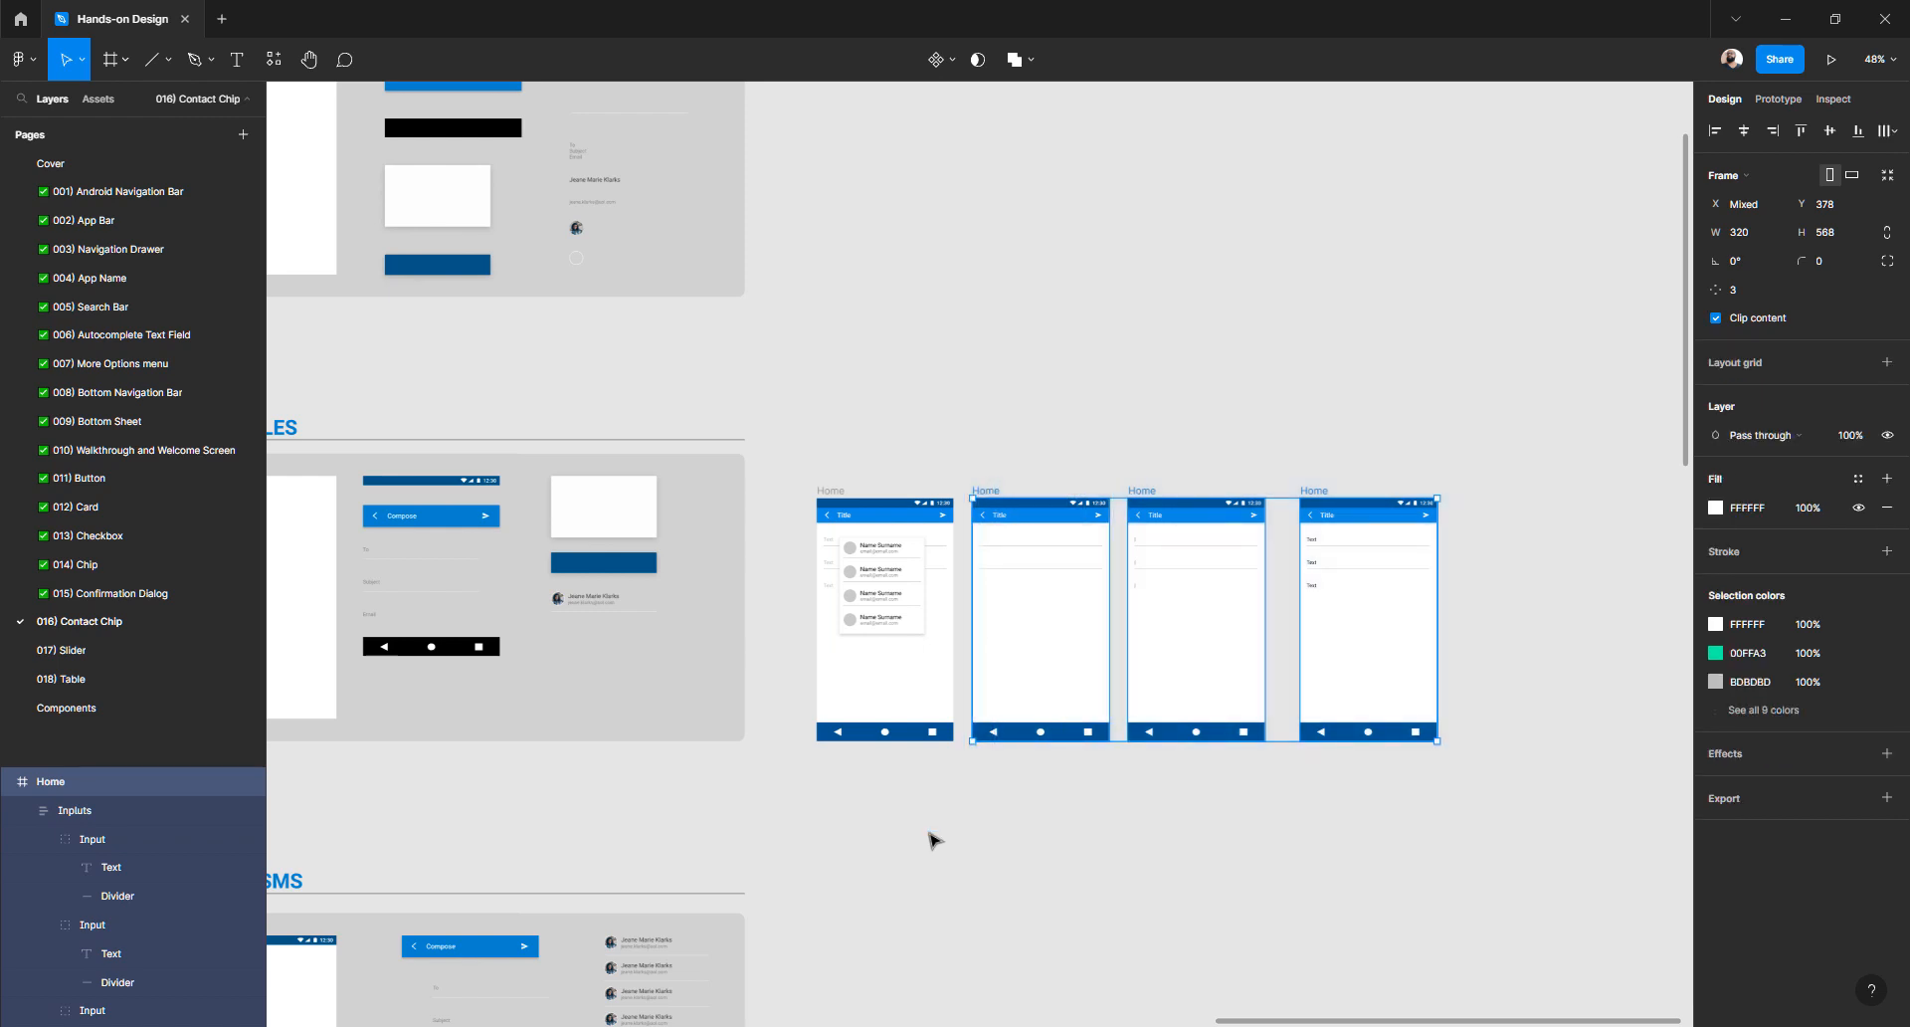
{"action": "key", "text": "Delete"}
- Move the remaining Home screen toward the centre and look over the ATOMS board
{"action": "left_click_drag", "start_coordinate": [1042, 560], "coordinate": [1291, 489]}
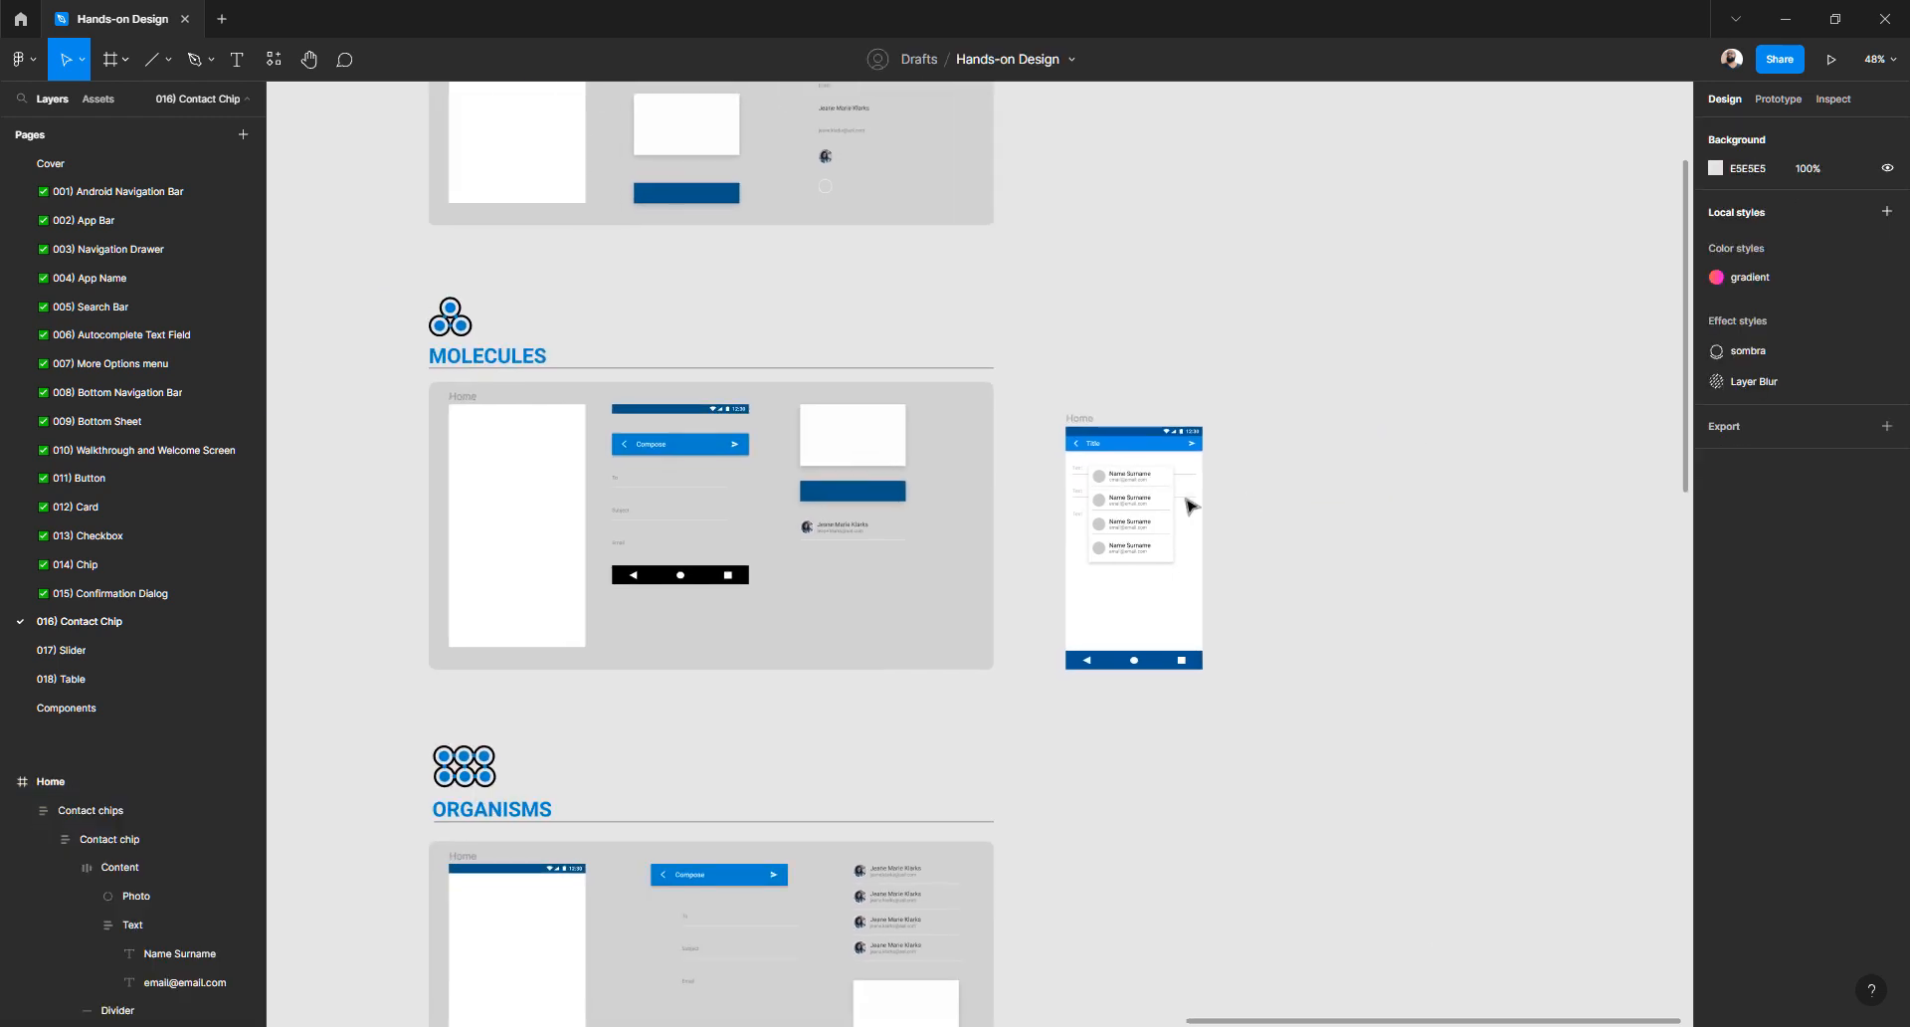
{"action": "scroll", "coordinate": [1101, 520], "scroll_direction": "up", "scroll_amount": 5}
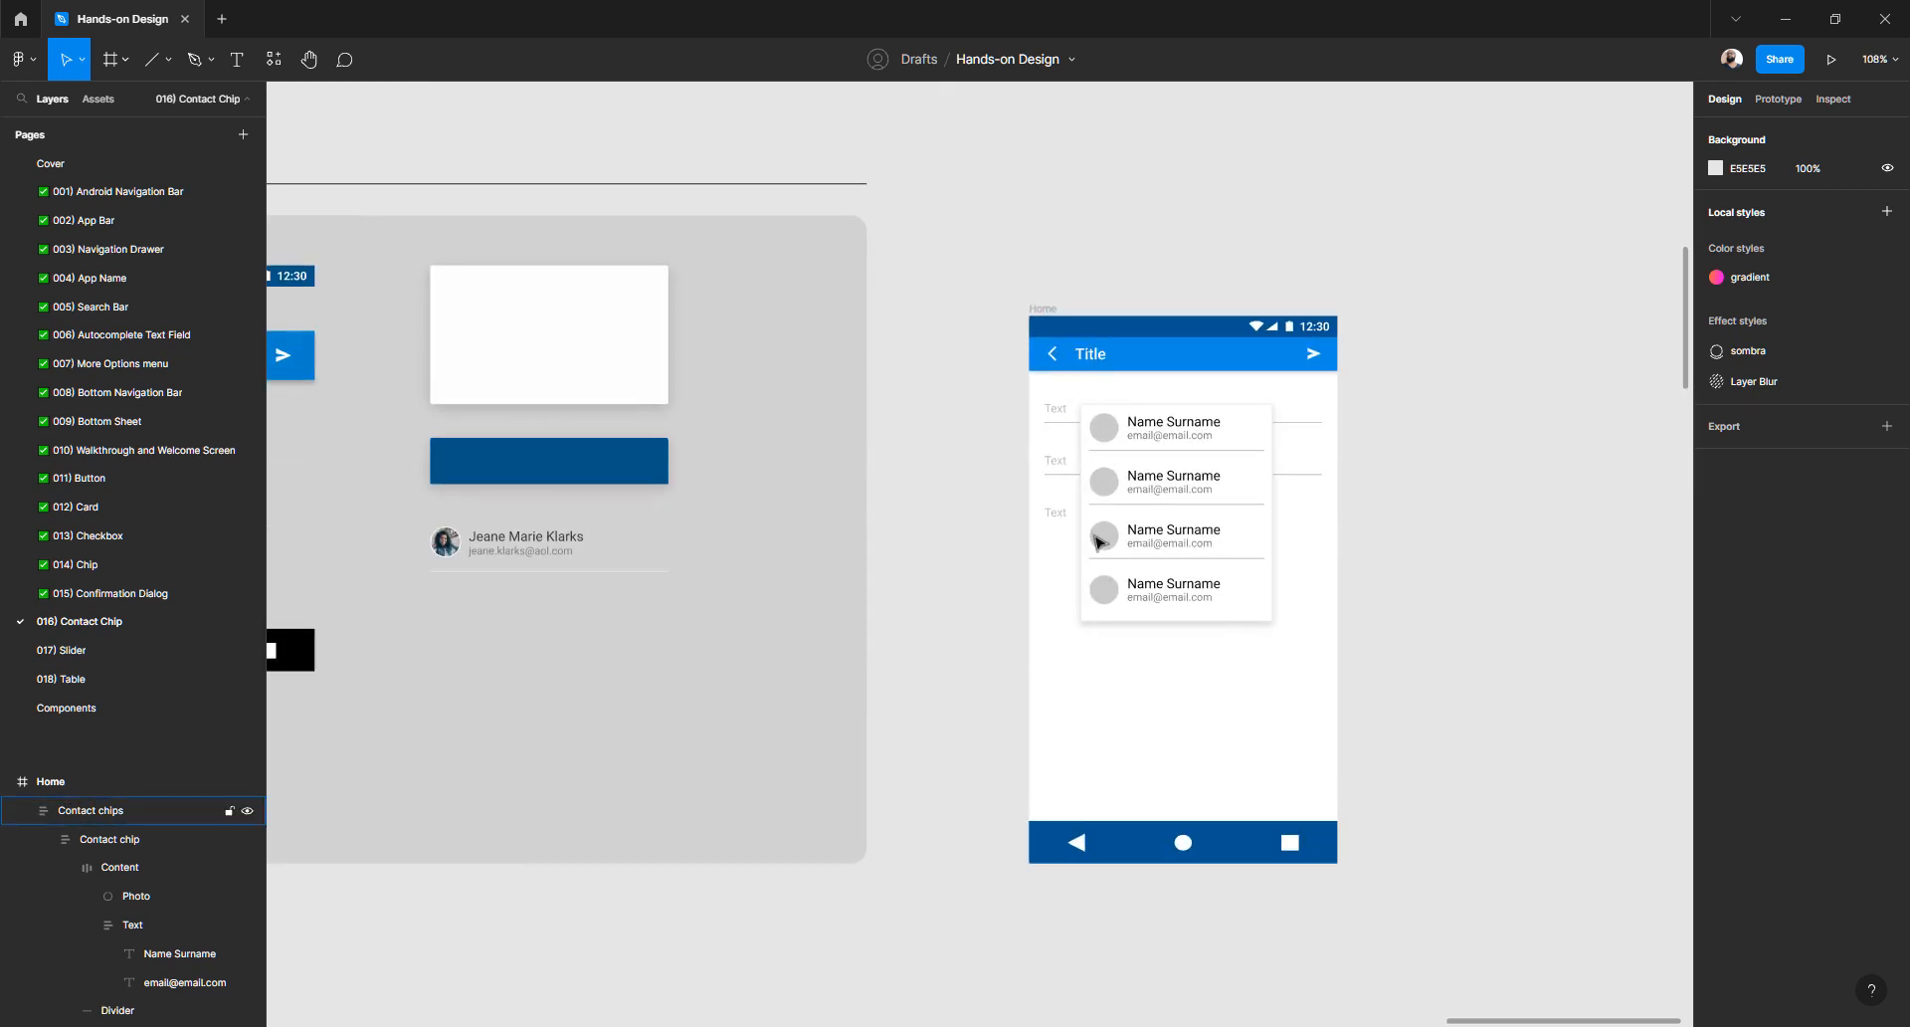
{"action": "scroll", "coordinate": [1099, 542], "scroll_direction": "down", "scroll_amount": 5}
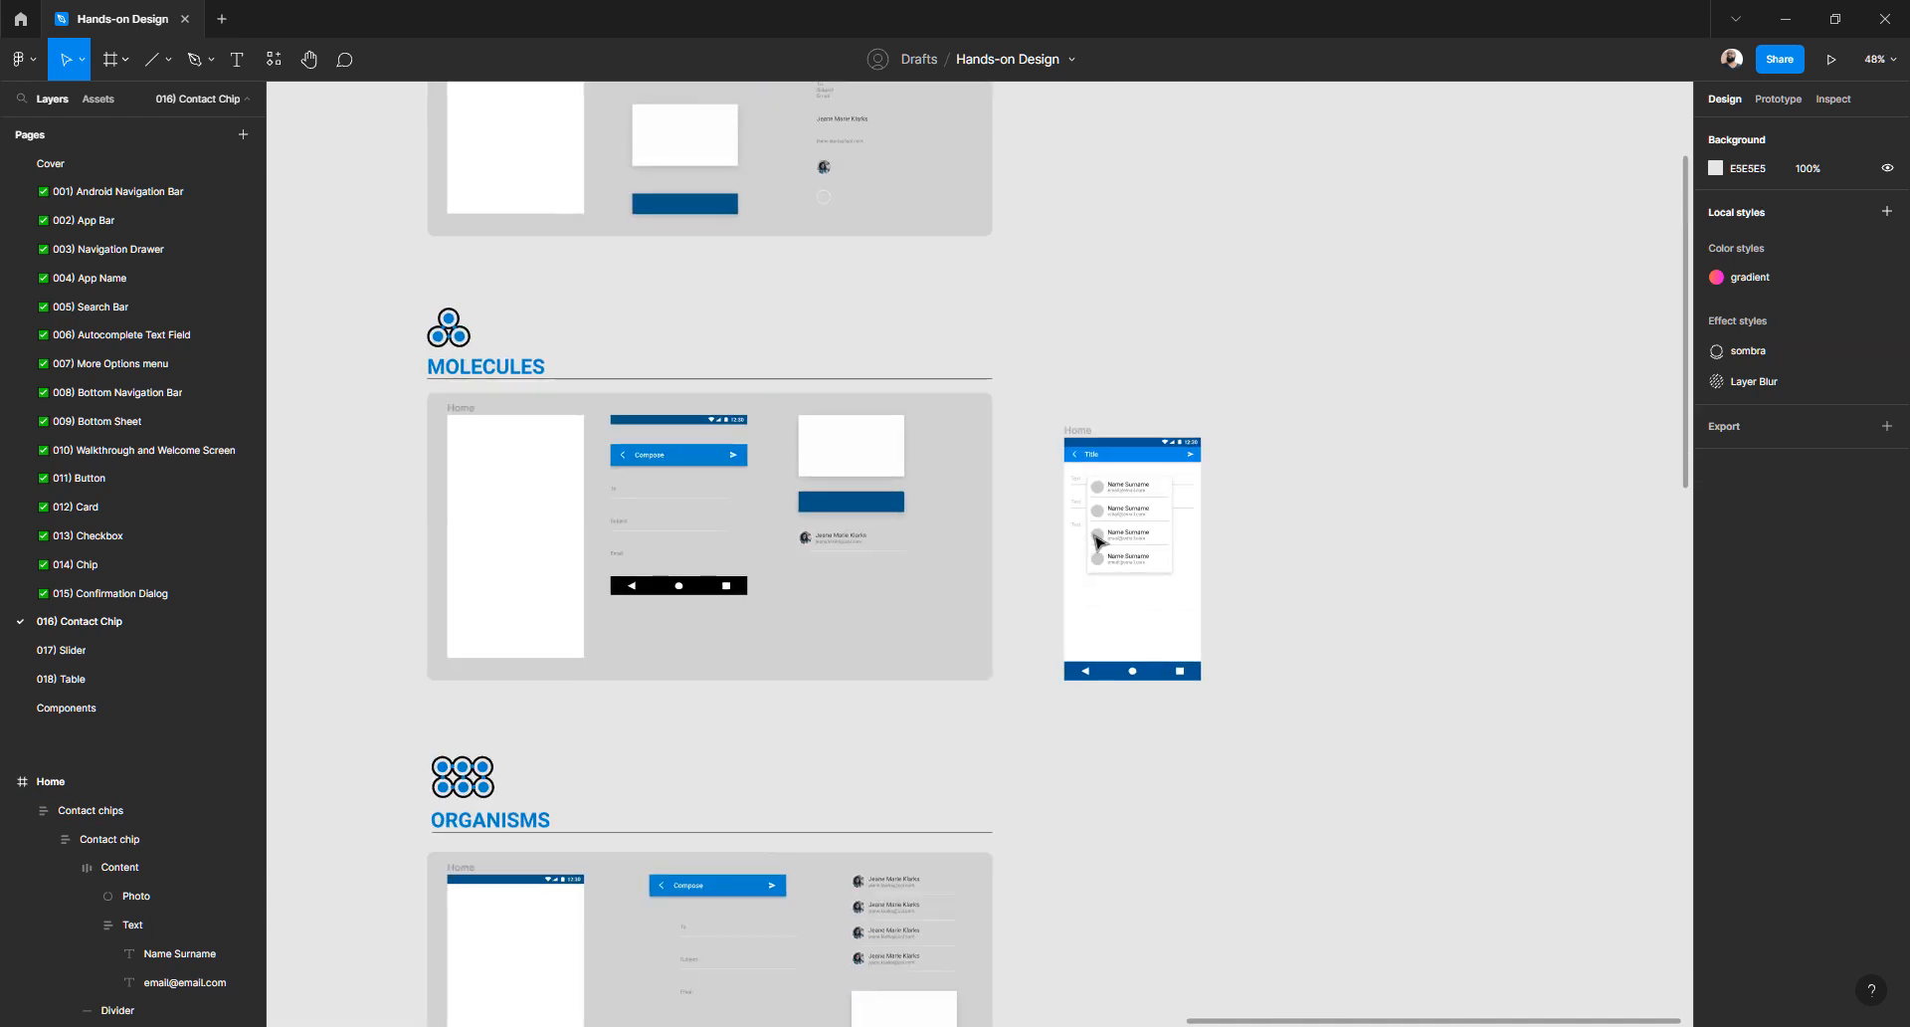
{"action": "scroll", "coordinate": [959, 511], "scroll_direction": "up", "scroll_amount": 10}
{"action": "scroll", "coordinate": [885, 493], "scroll_direction": "up", "scroll_amount": 8}
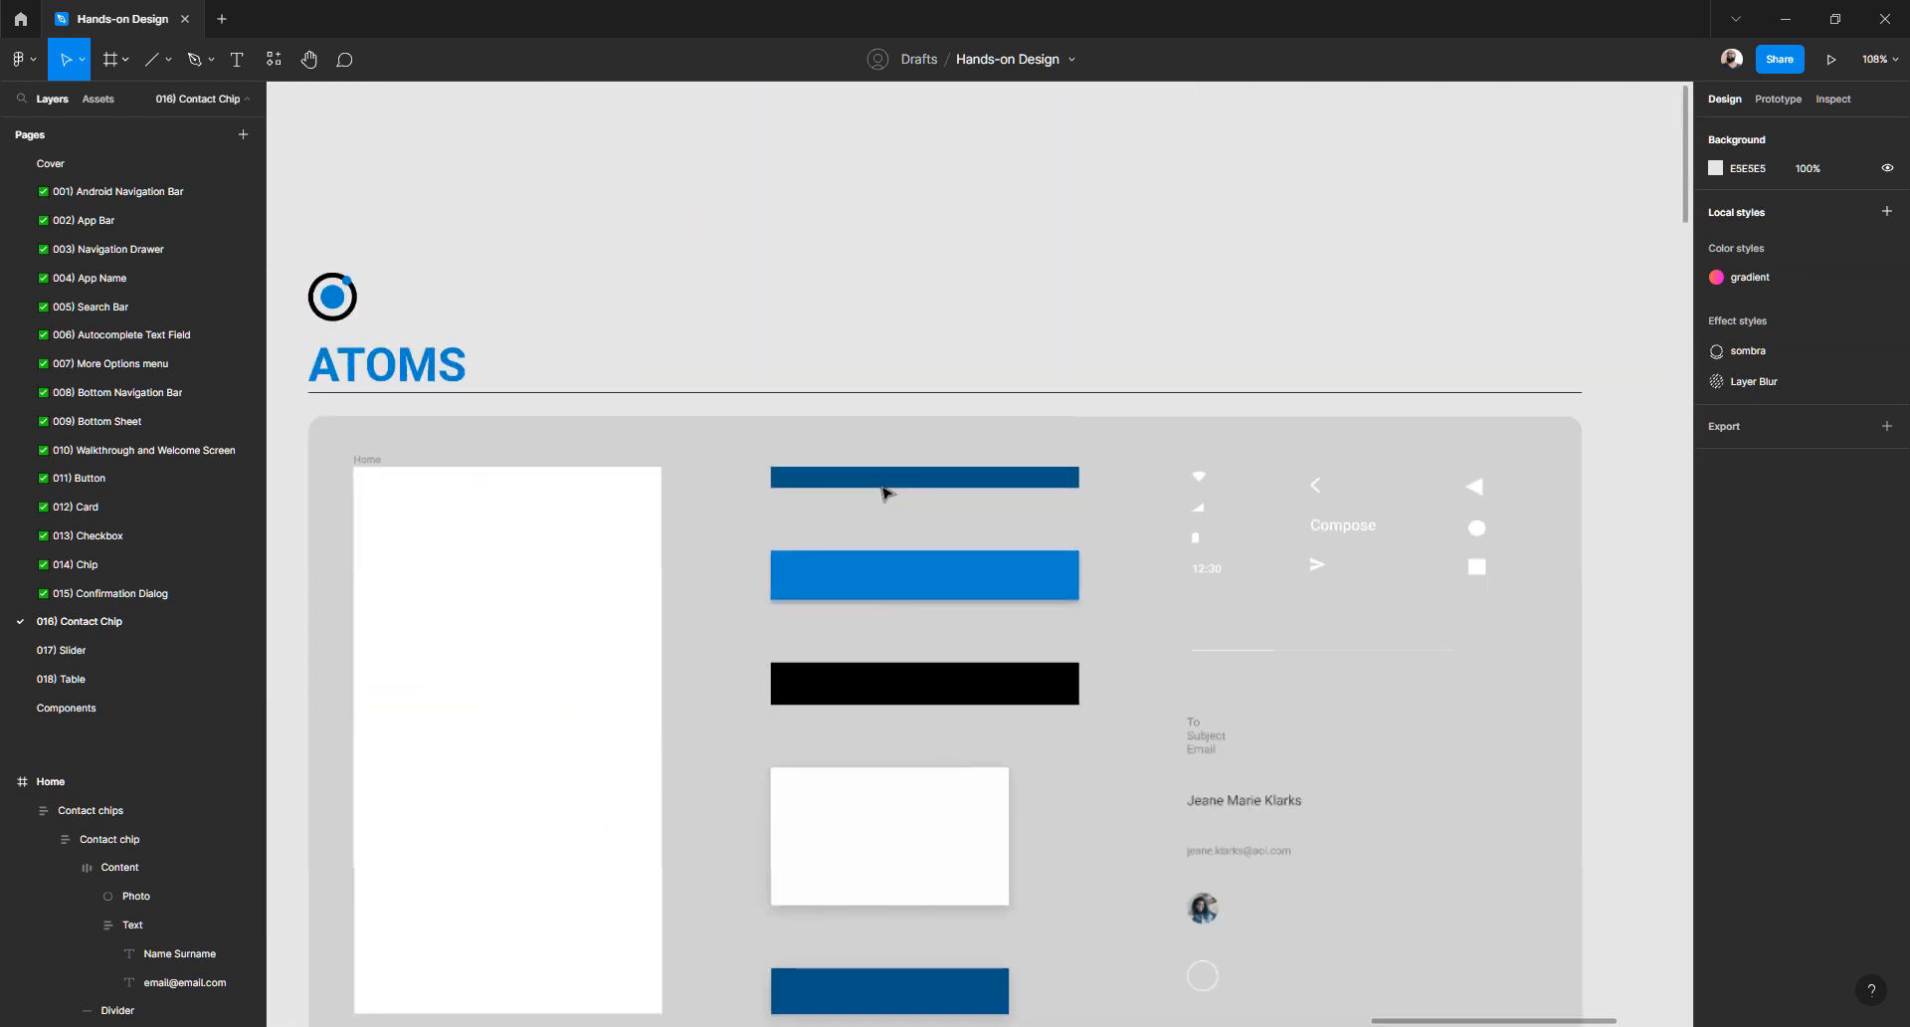
{"action": "scroll", "coordinate": [886, 492], "scroll_direction": "down", "scroll_amount": 3}
{"action": "scroll", "coordinate": [886, 492], "scroll_direction": "up", "scroll_amount": 3}
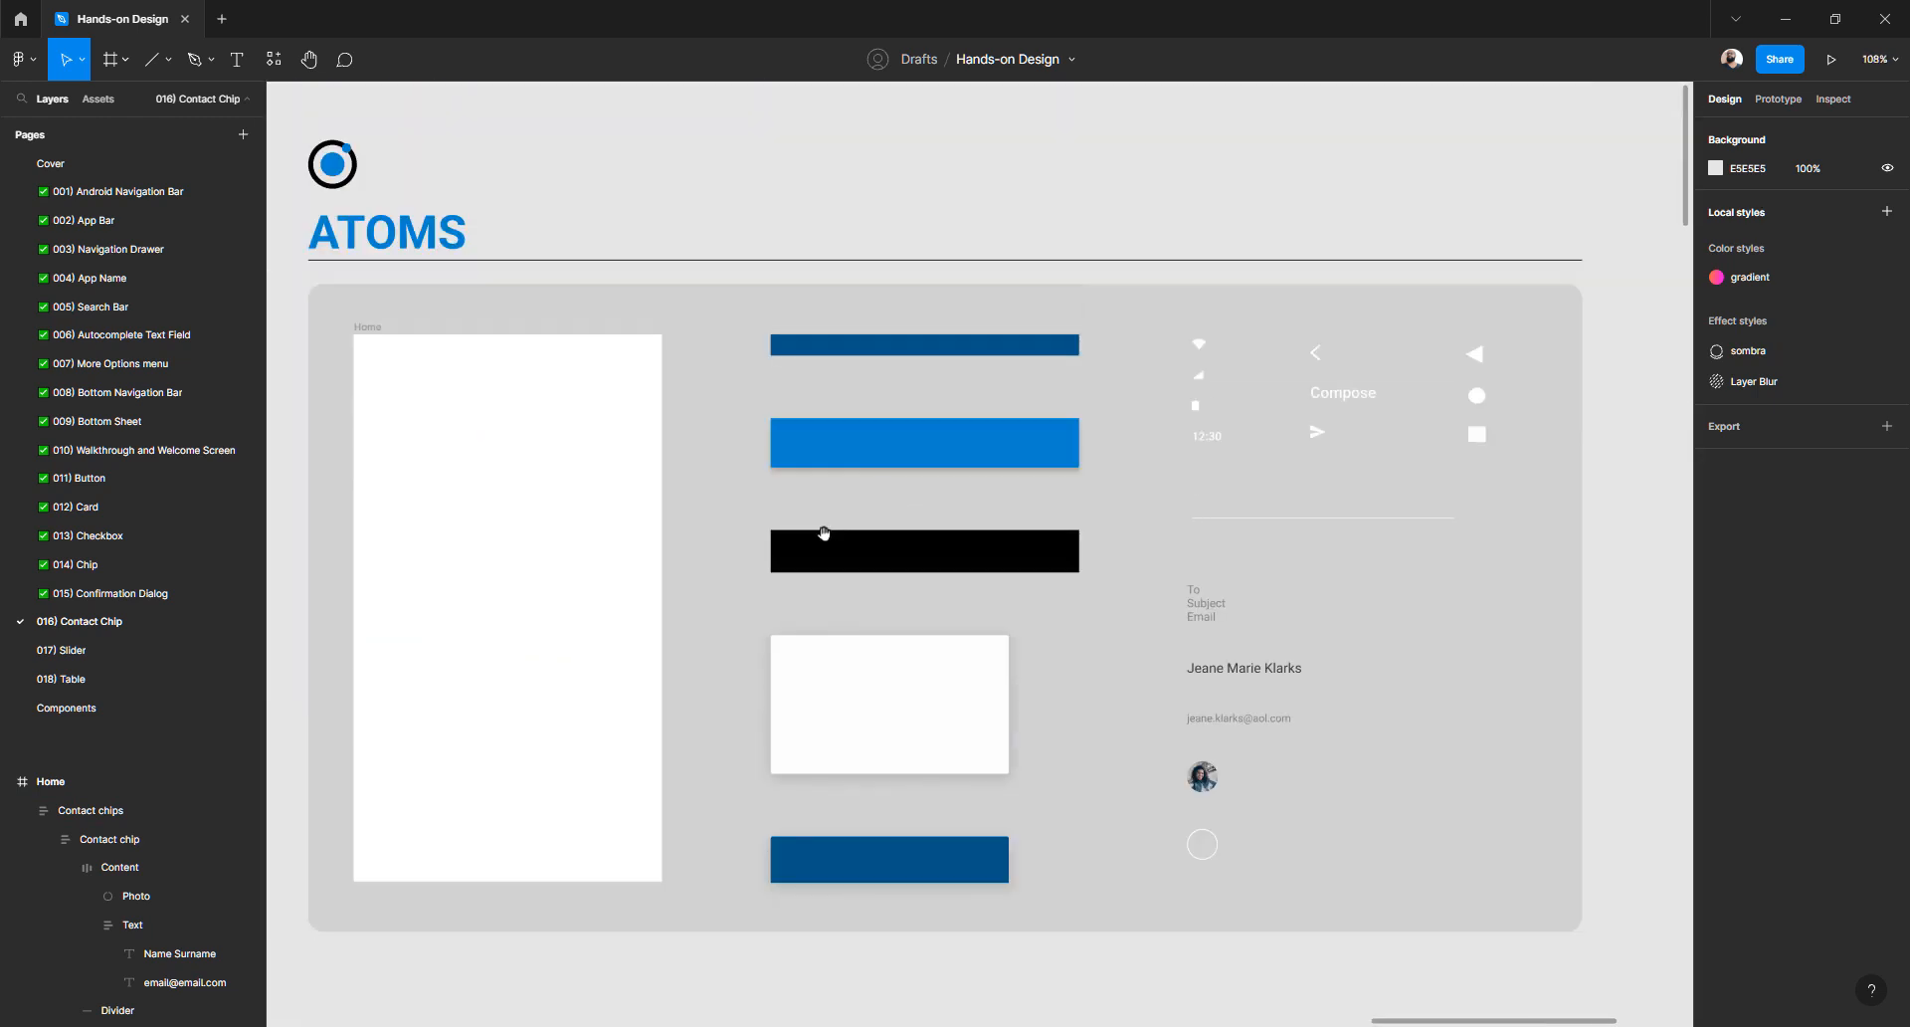
{"action": "left_click_drag", "start_coordinate": [824, 534], "coordinate": [856, 516]}
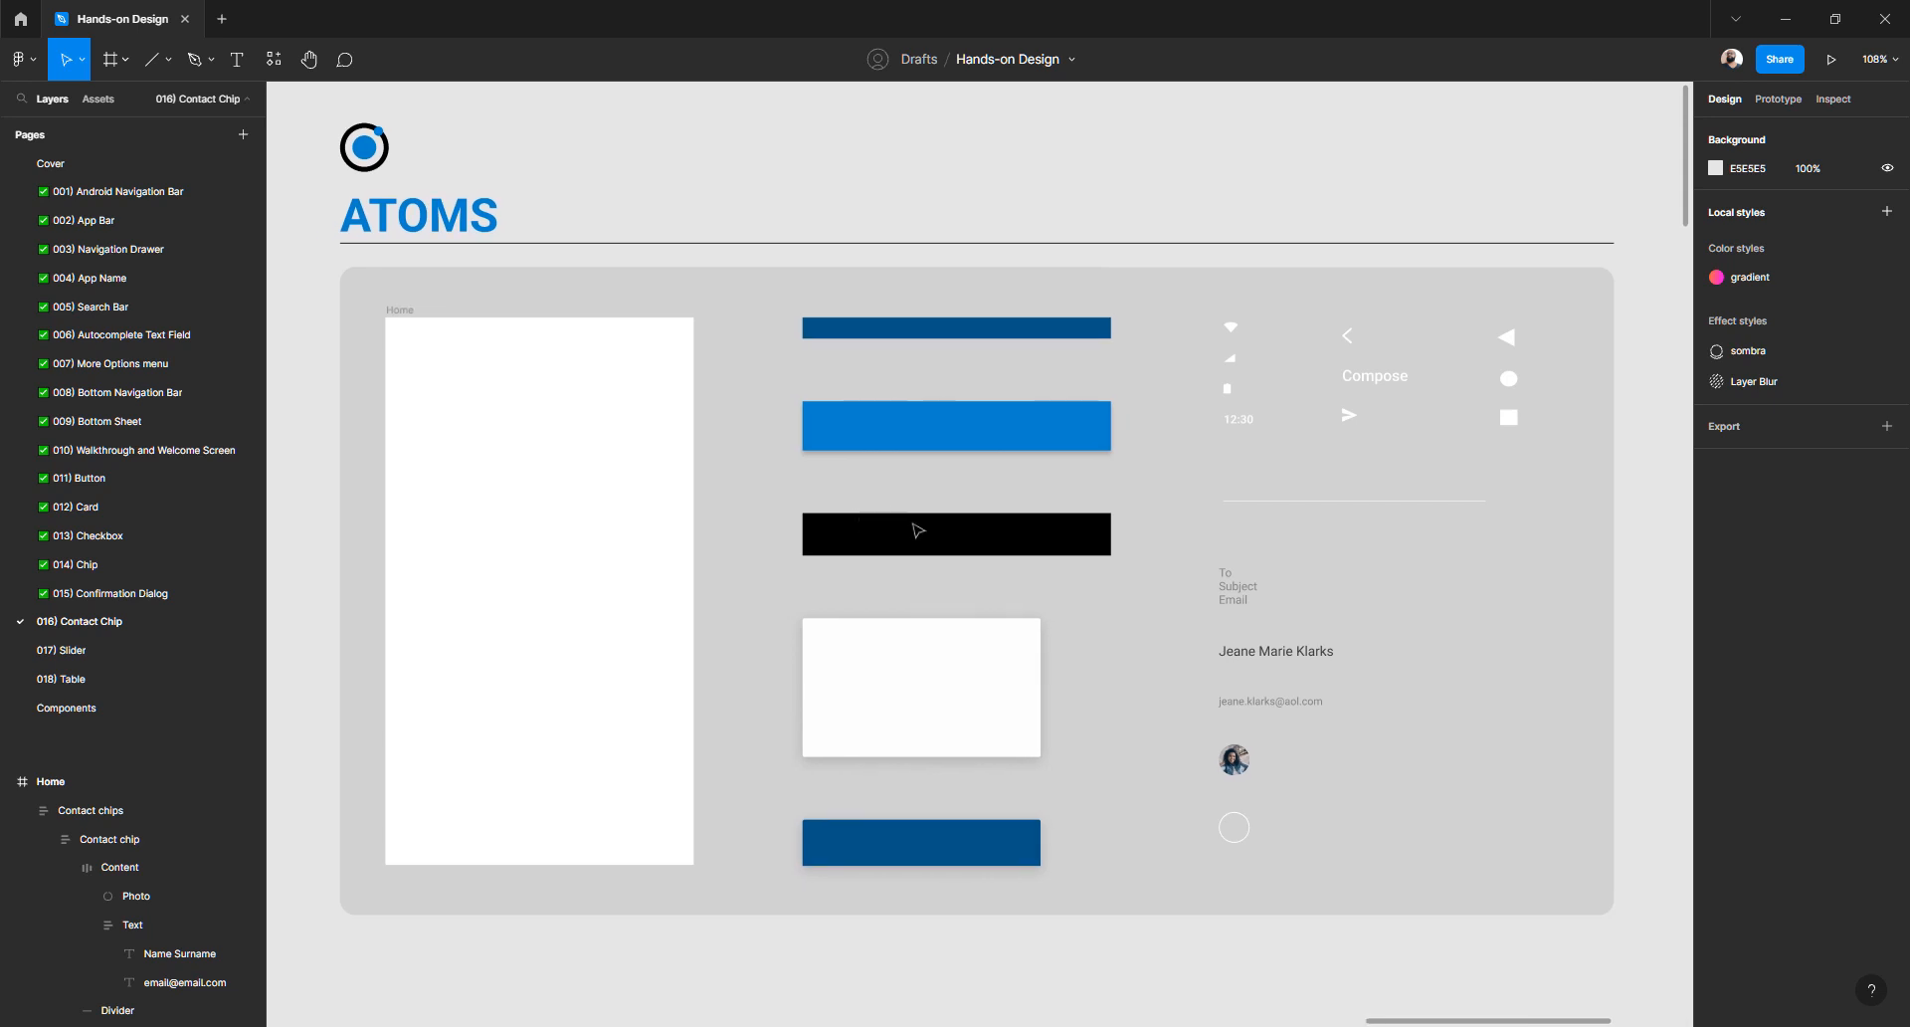
{"action": "scroll", "coordinate": [918, 530], "scroll_direction": "down", "scroll_amount": 10}
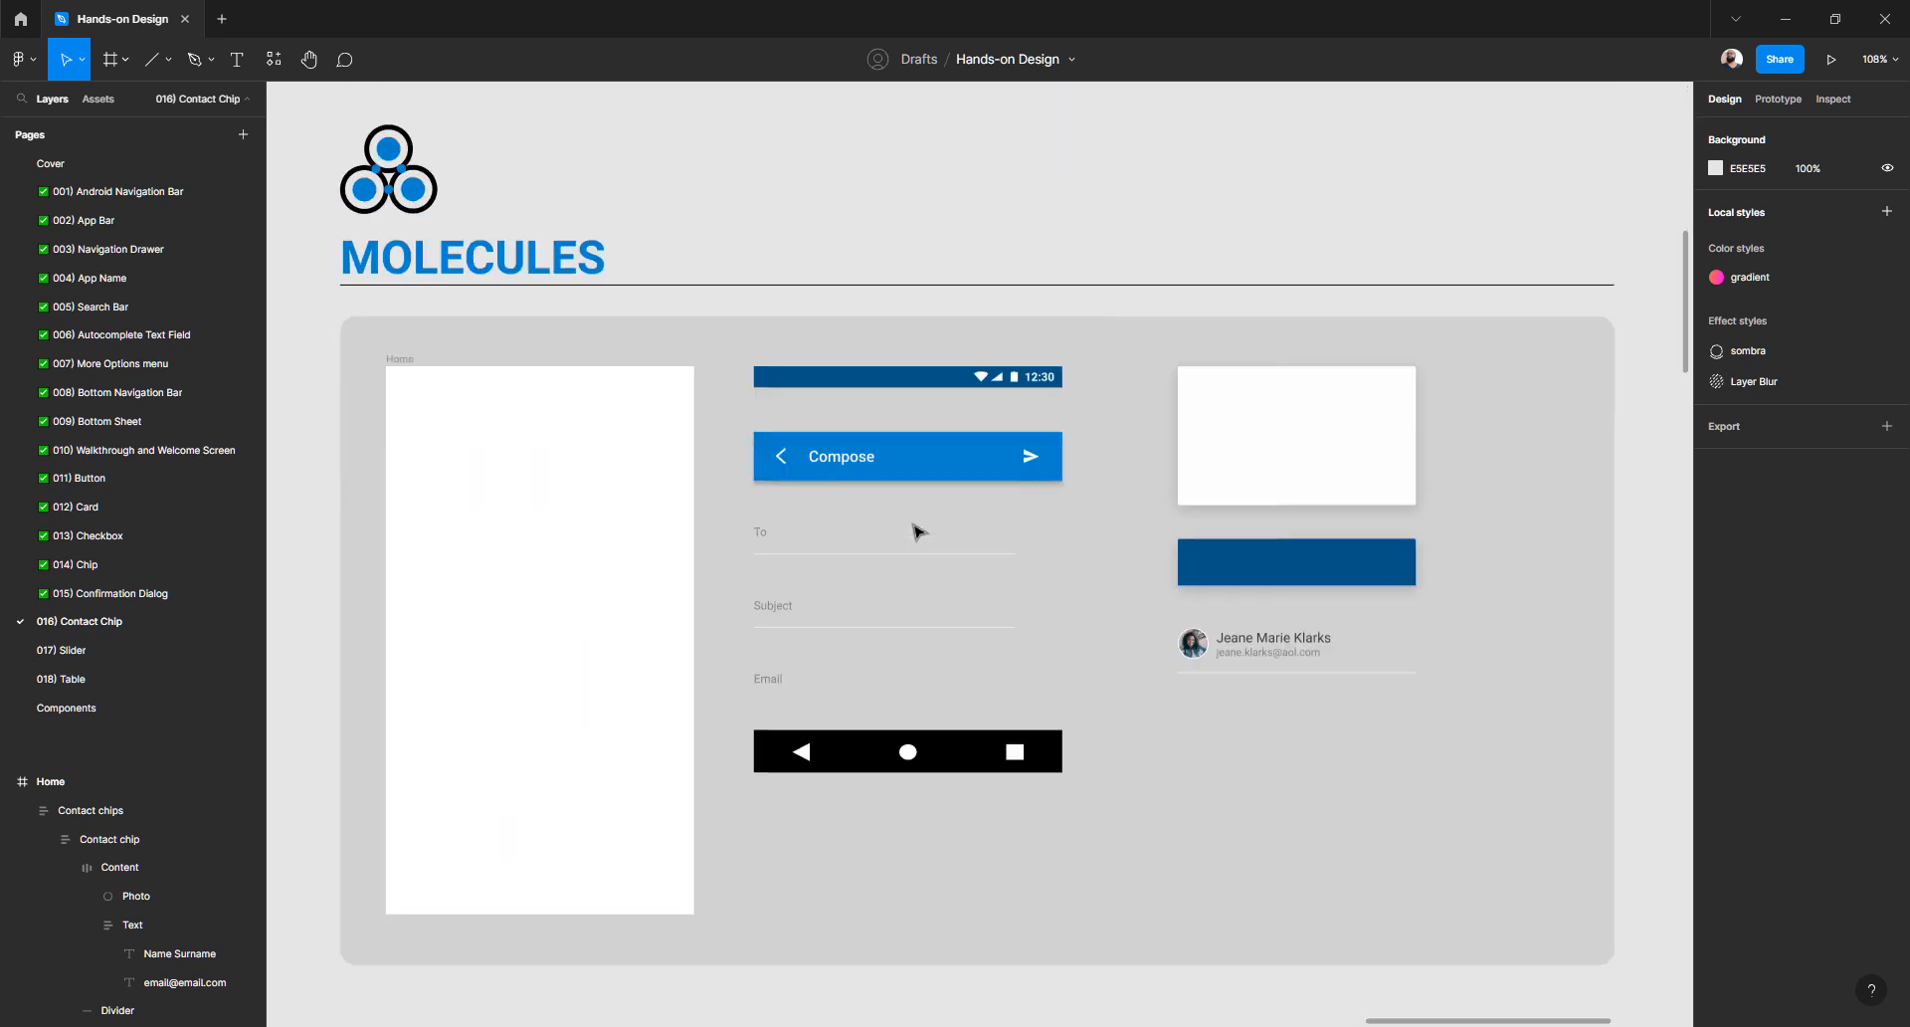
{"action": "scroll", "coordinate": [907, 525], "scroll_direction": "up", "scroll_amount": 10}
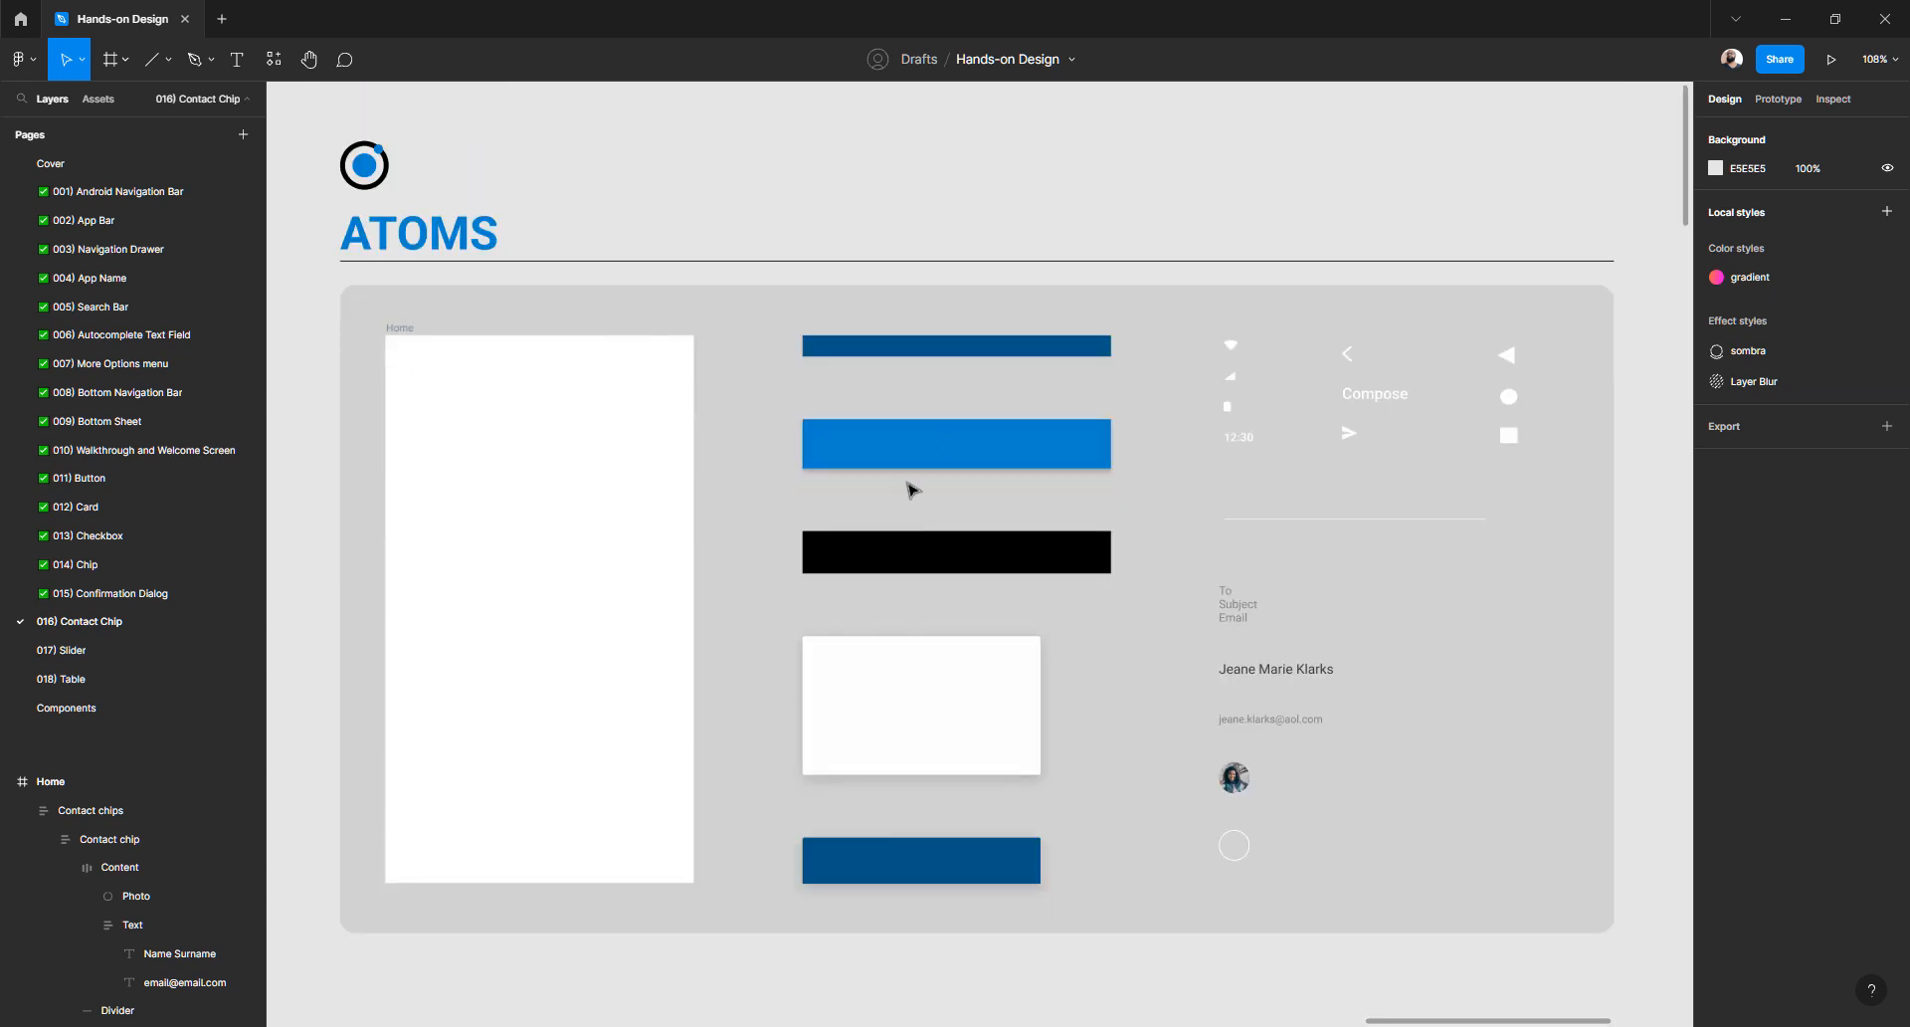
{"action": "scroll", "coordinate": [885, 577], "scroll_direction": "down", "scroll_amount": 2}
{"action": "scroll", "coordinate": [885, 577], "scroll_direction": "down", "scroll_amount": 10}
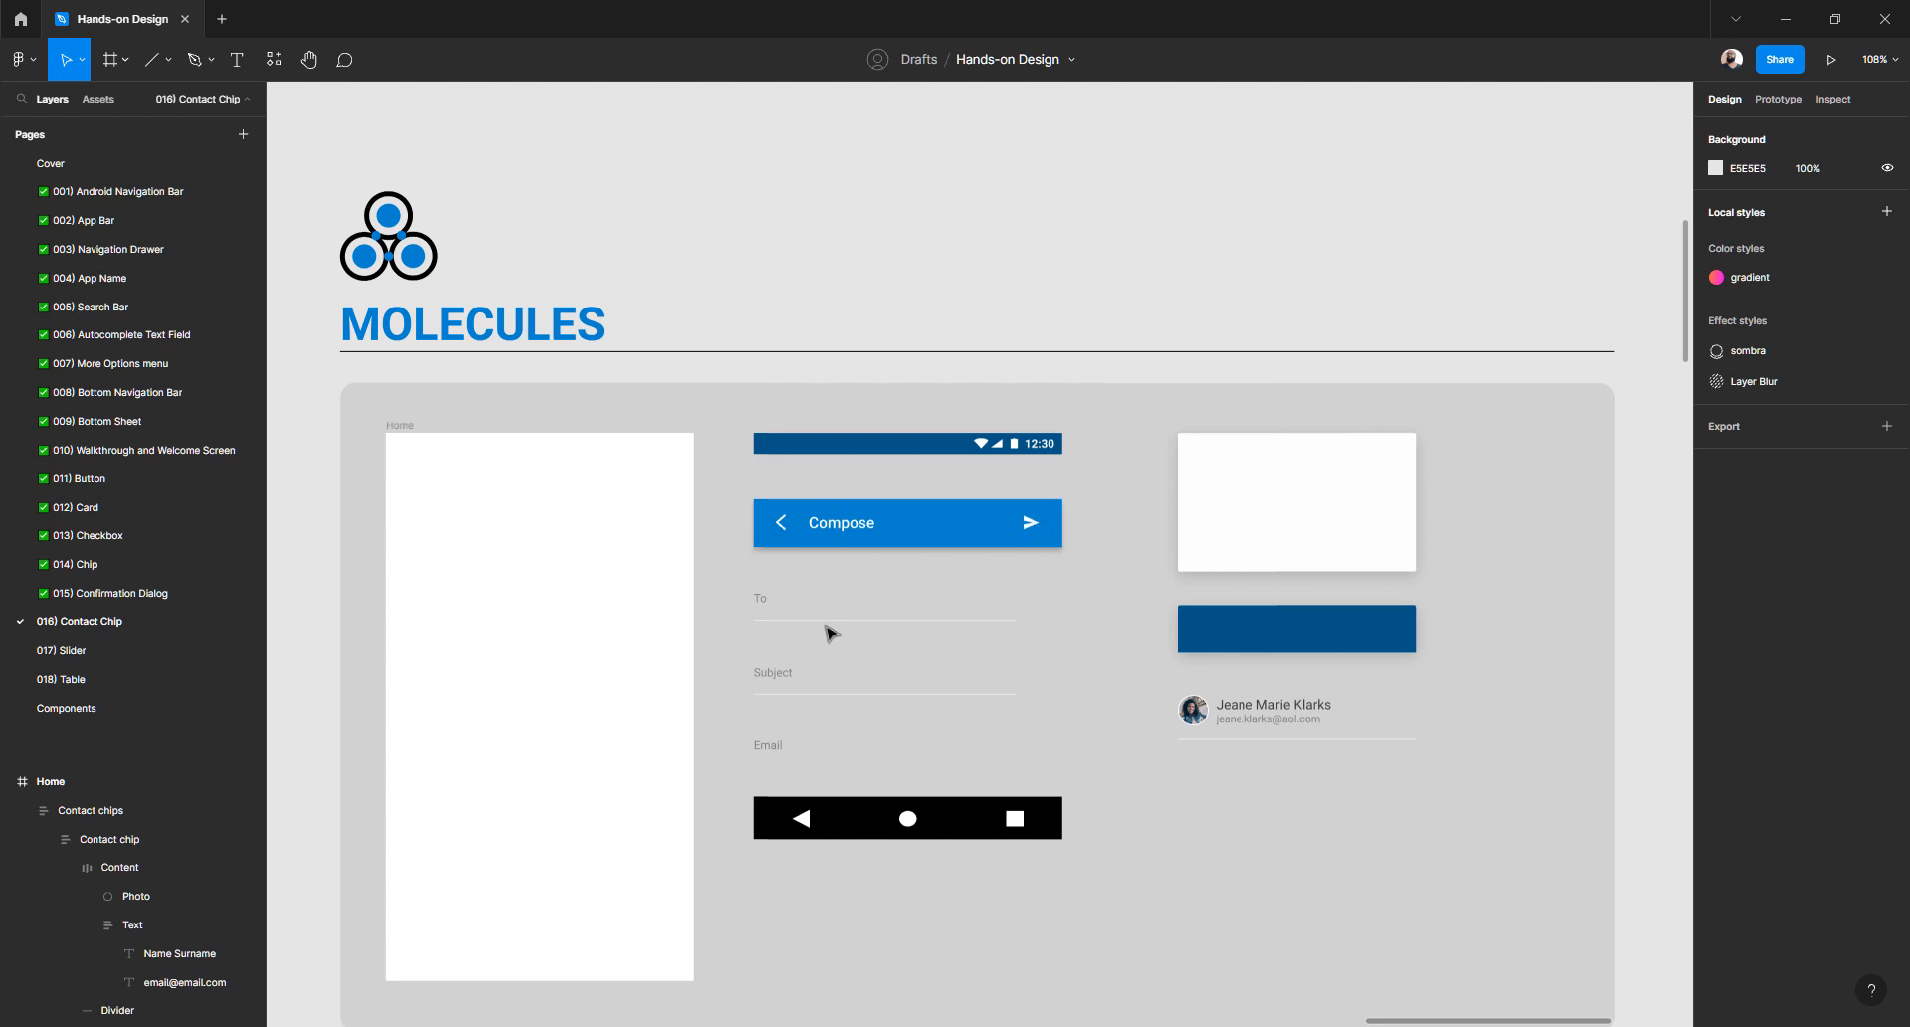
{"action": "scroll", "coordinate": [824, 617], "scroll_direction": "down", "scroll_amount": 10}
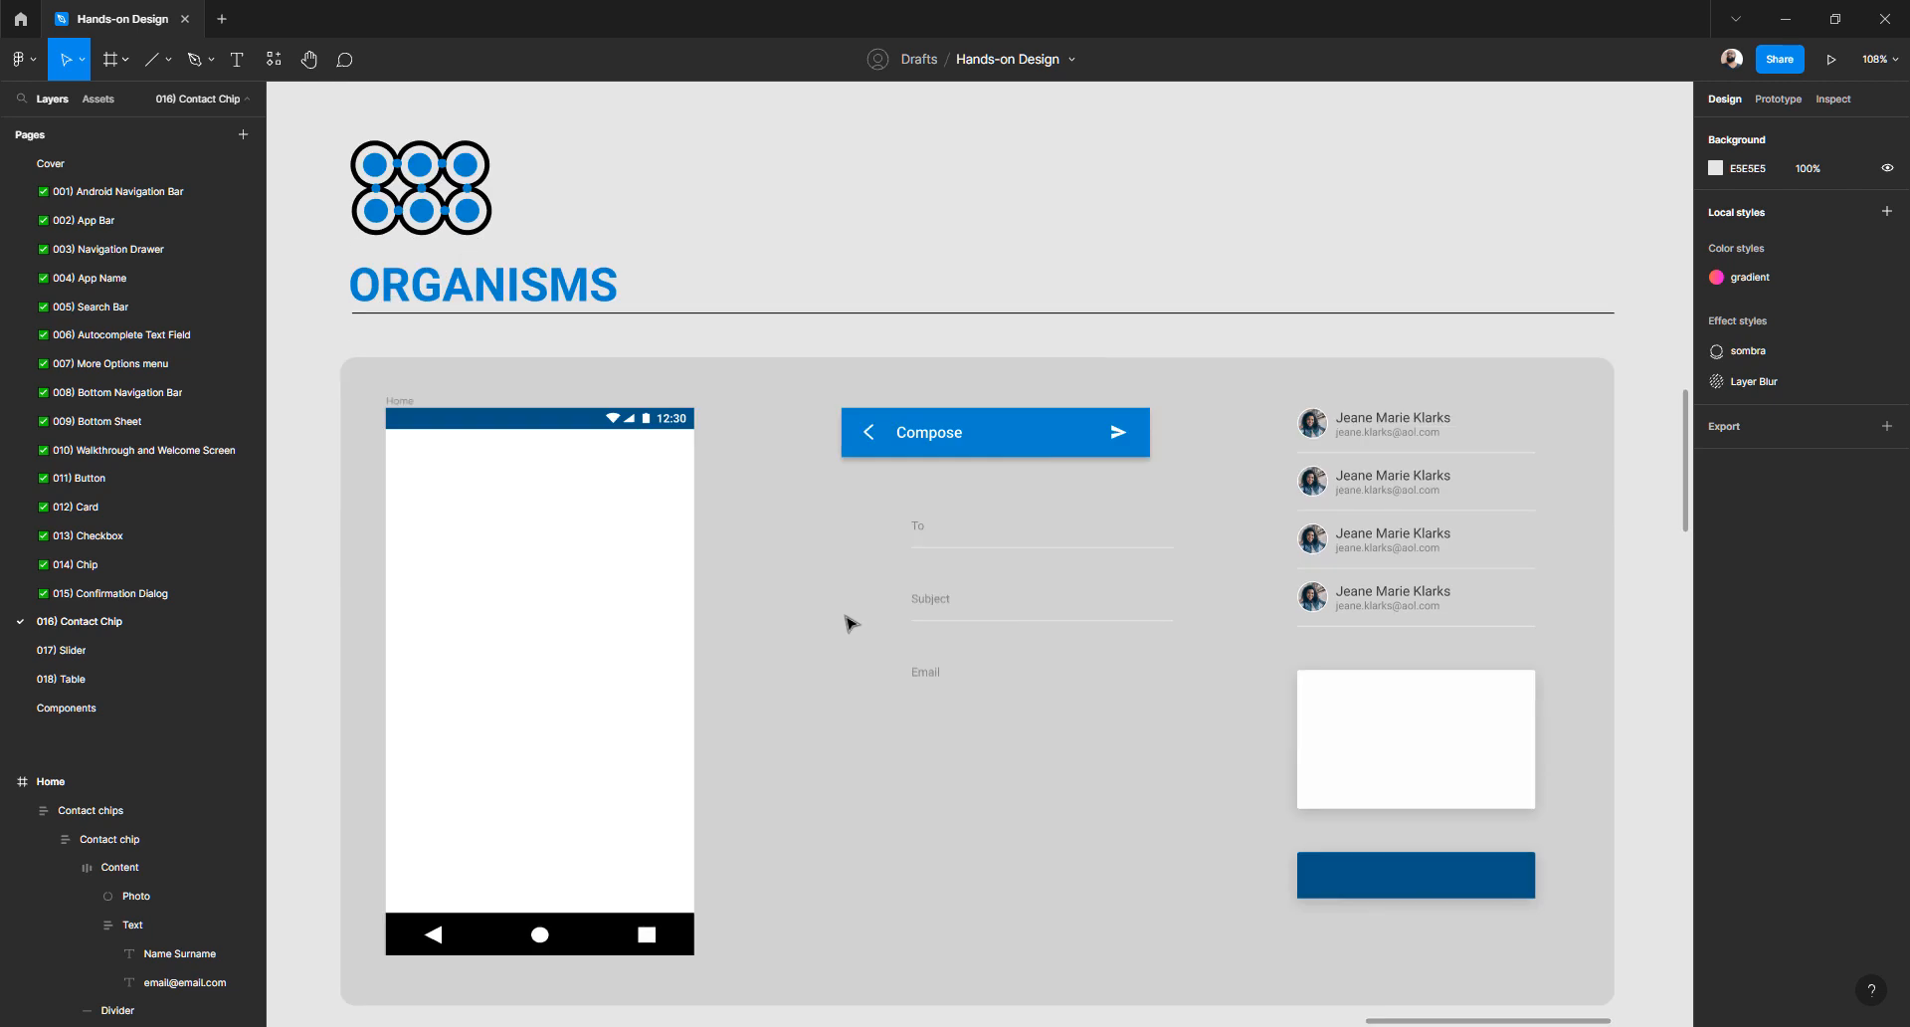
- Group the To/Subject/Email fields with Ctrl+G and move the group left under the Compose bar
{"action": "left_click", "coordinate": [946, 558]}
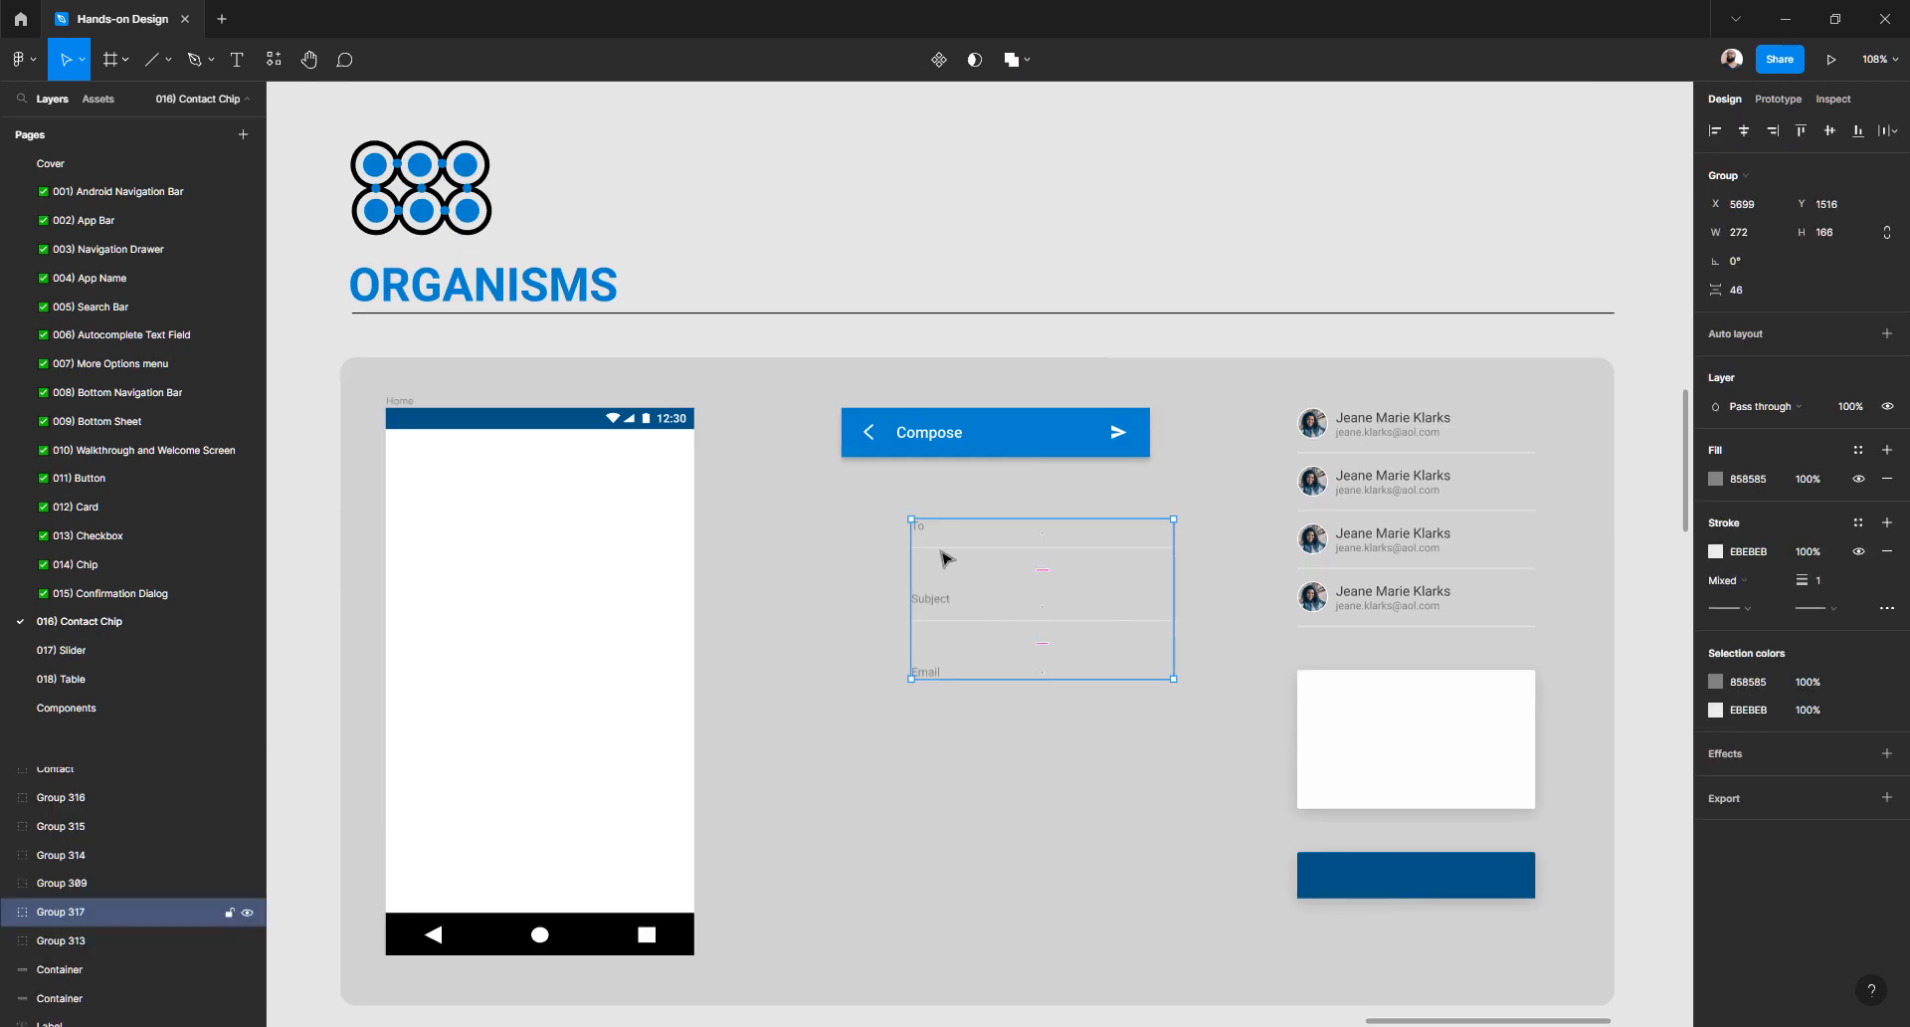
{"action": "left_click_drag", "start_coordinate": [920, 554], "coordinate": [889, 540]}
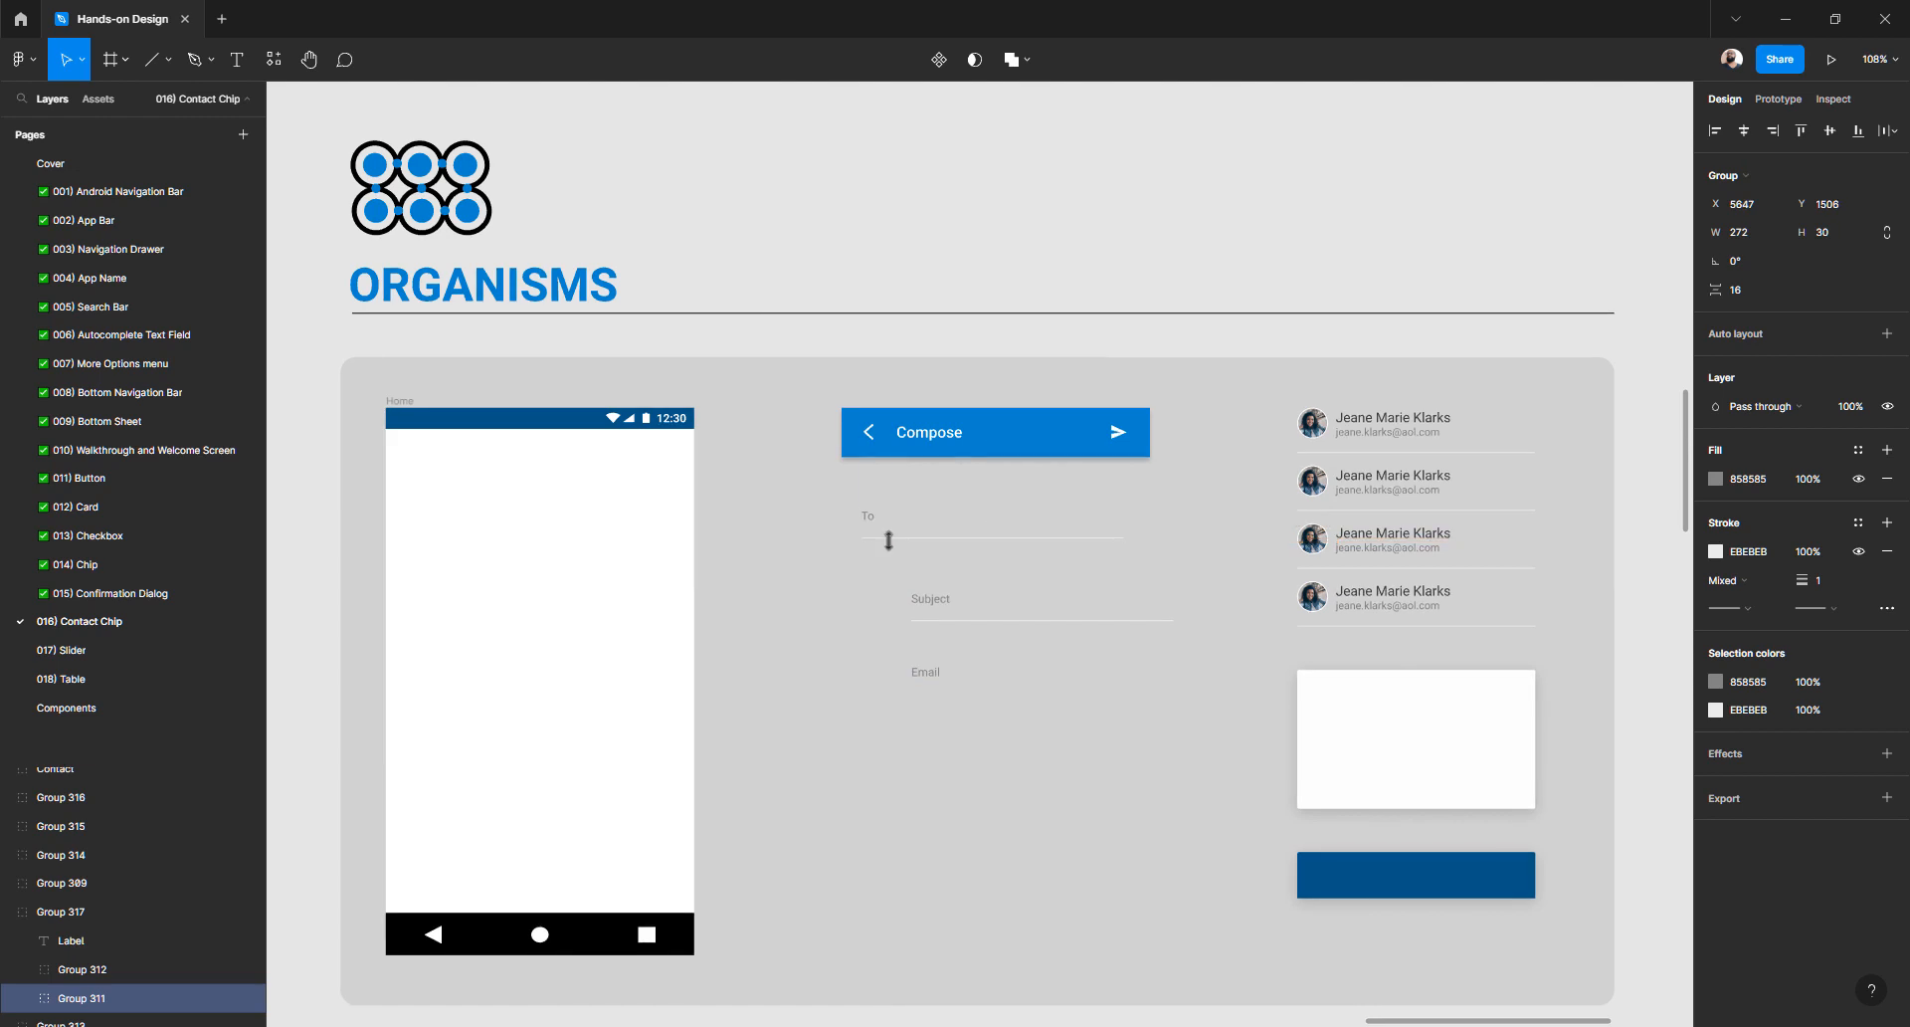
{"action": "key", "text": "ctrl+z"}
{"action": "key", "text": "ctrl+z"}
{"action": "double_click", "coordinate": [922, 518]}
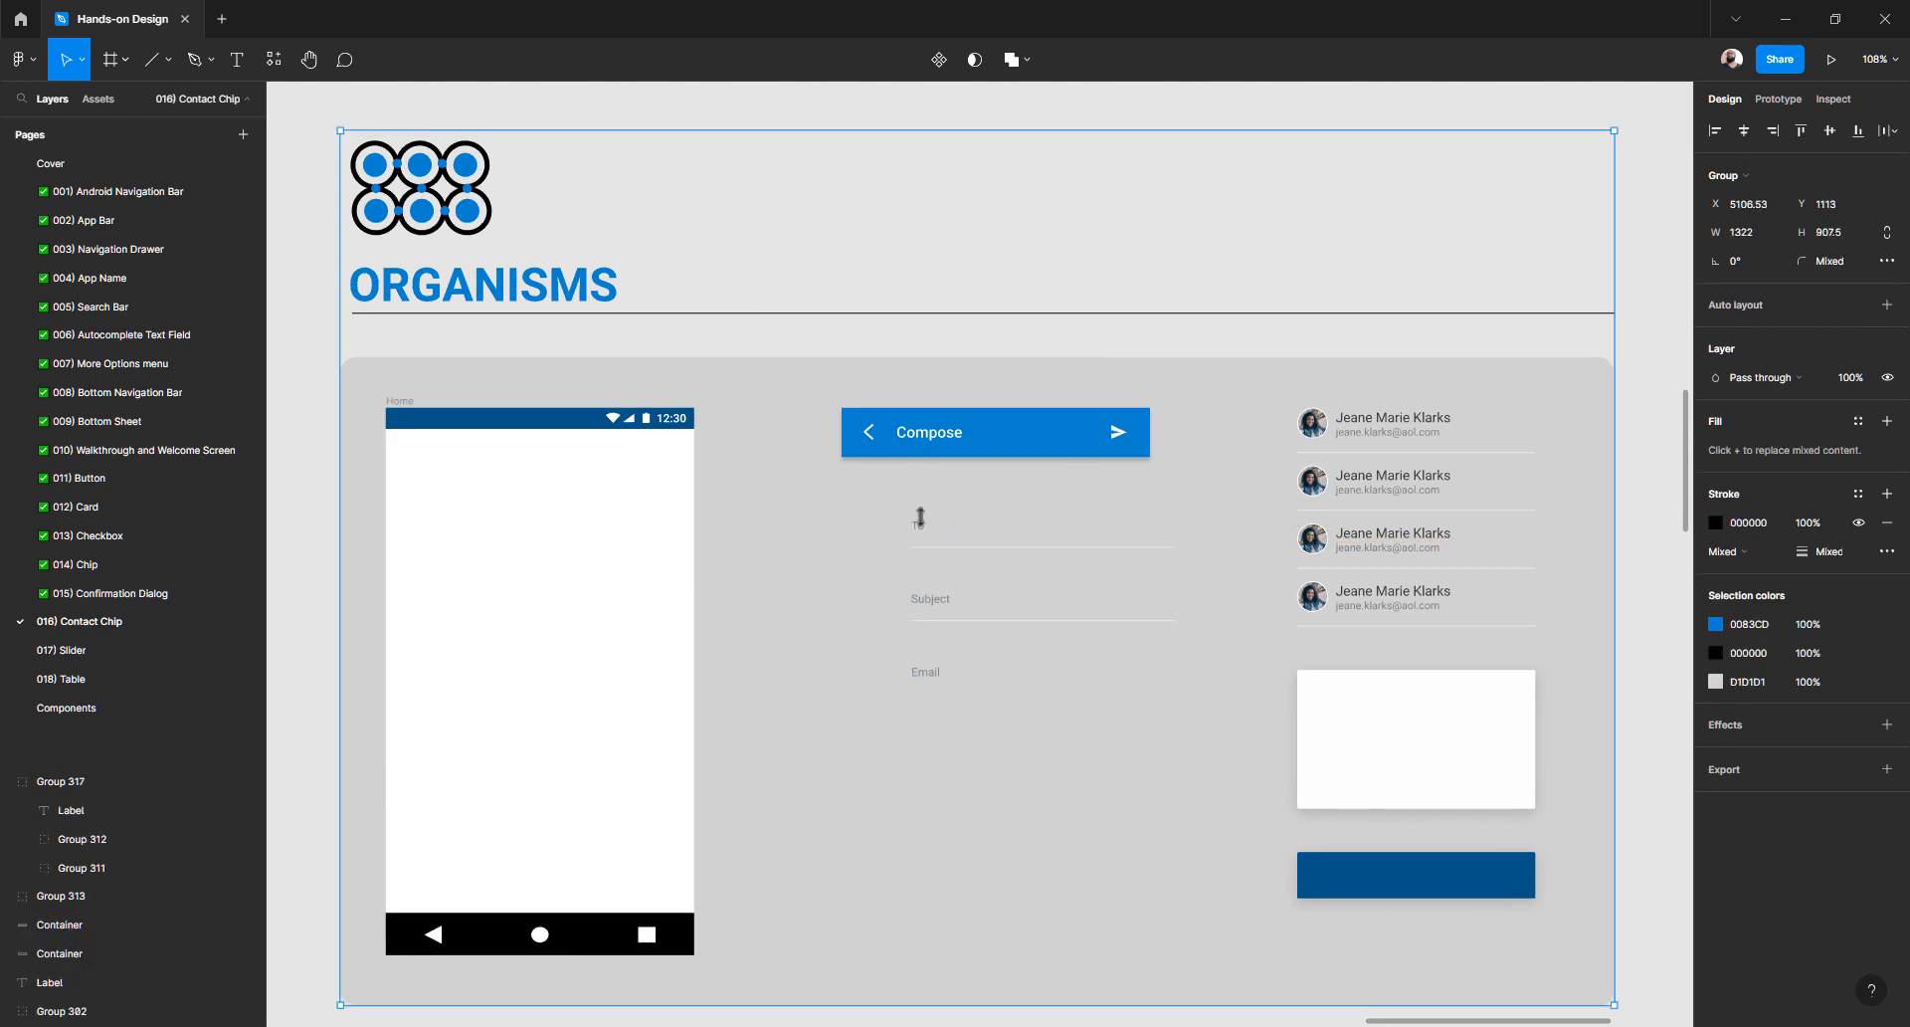
{"action": "key", "text": "ctrl+g"}
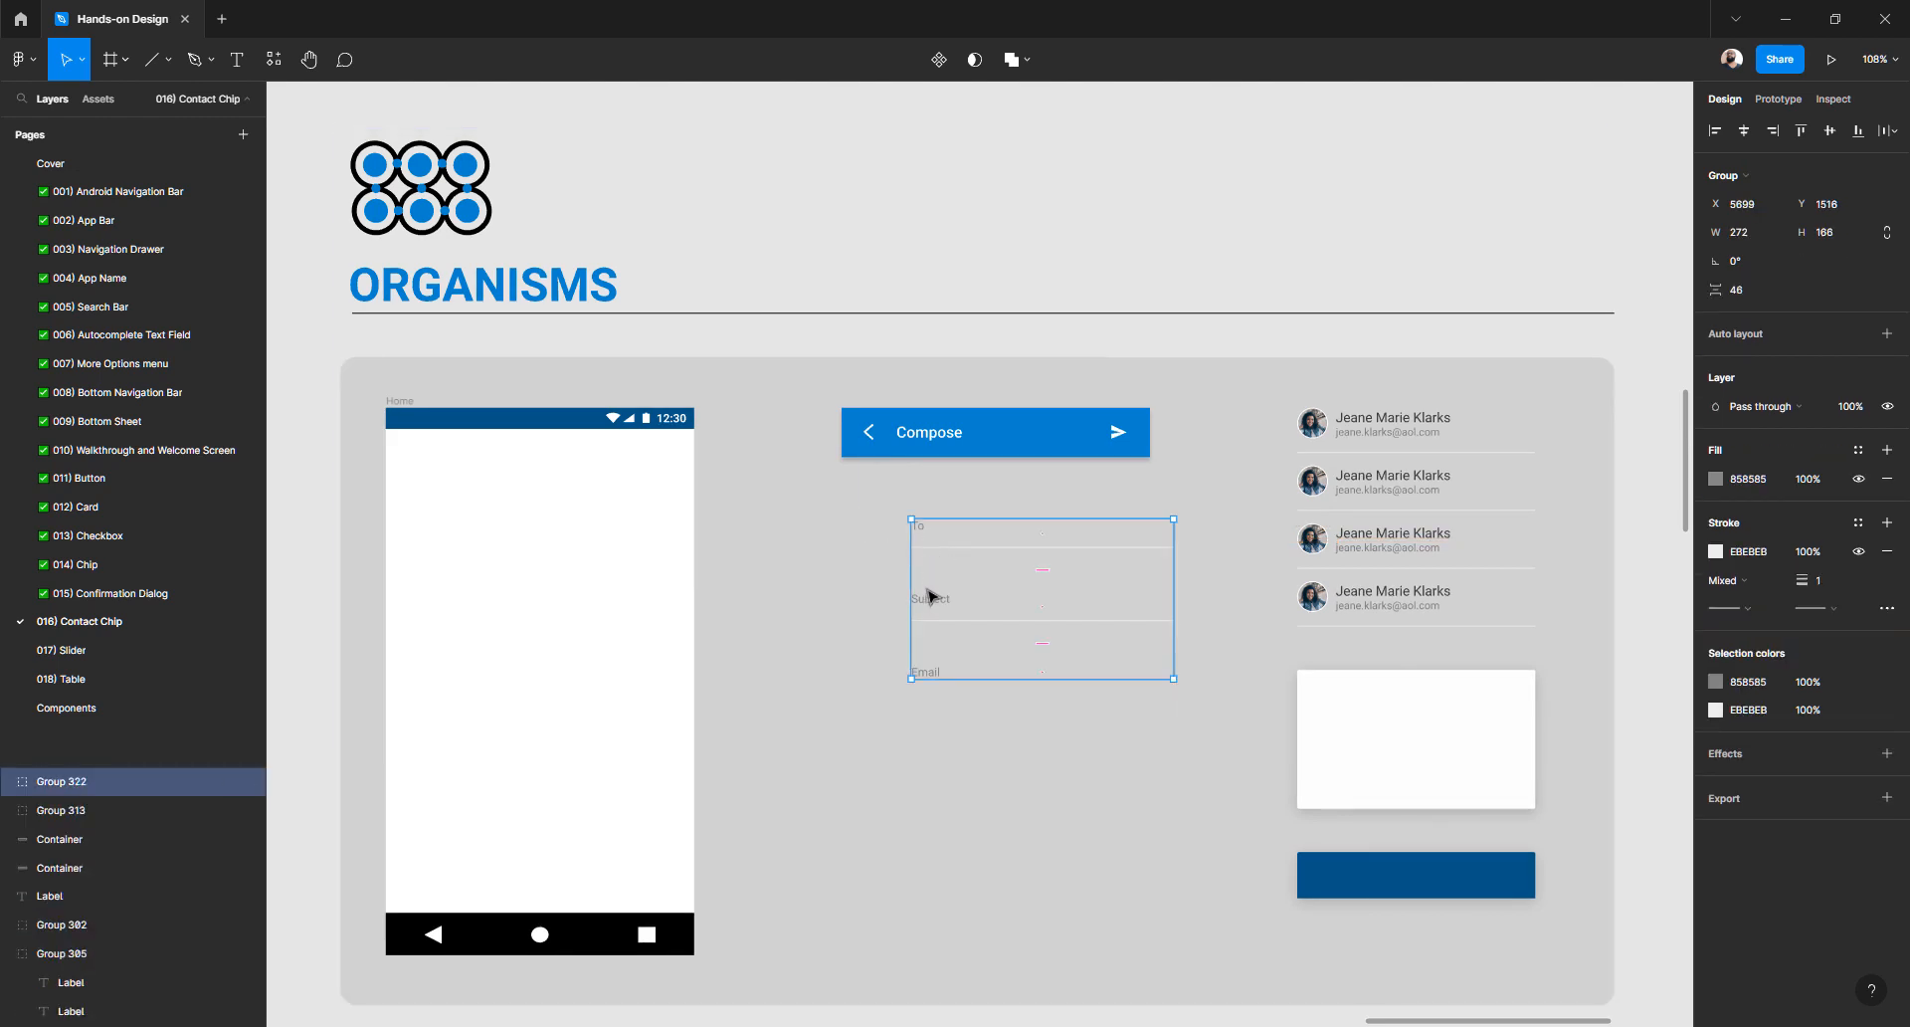
{"action": "left_click_drag", "start_coordinate": [925, 605], "coordinate": [863, 597]}
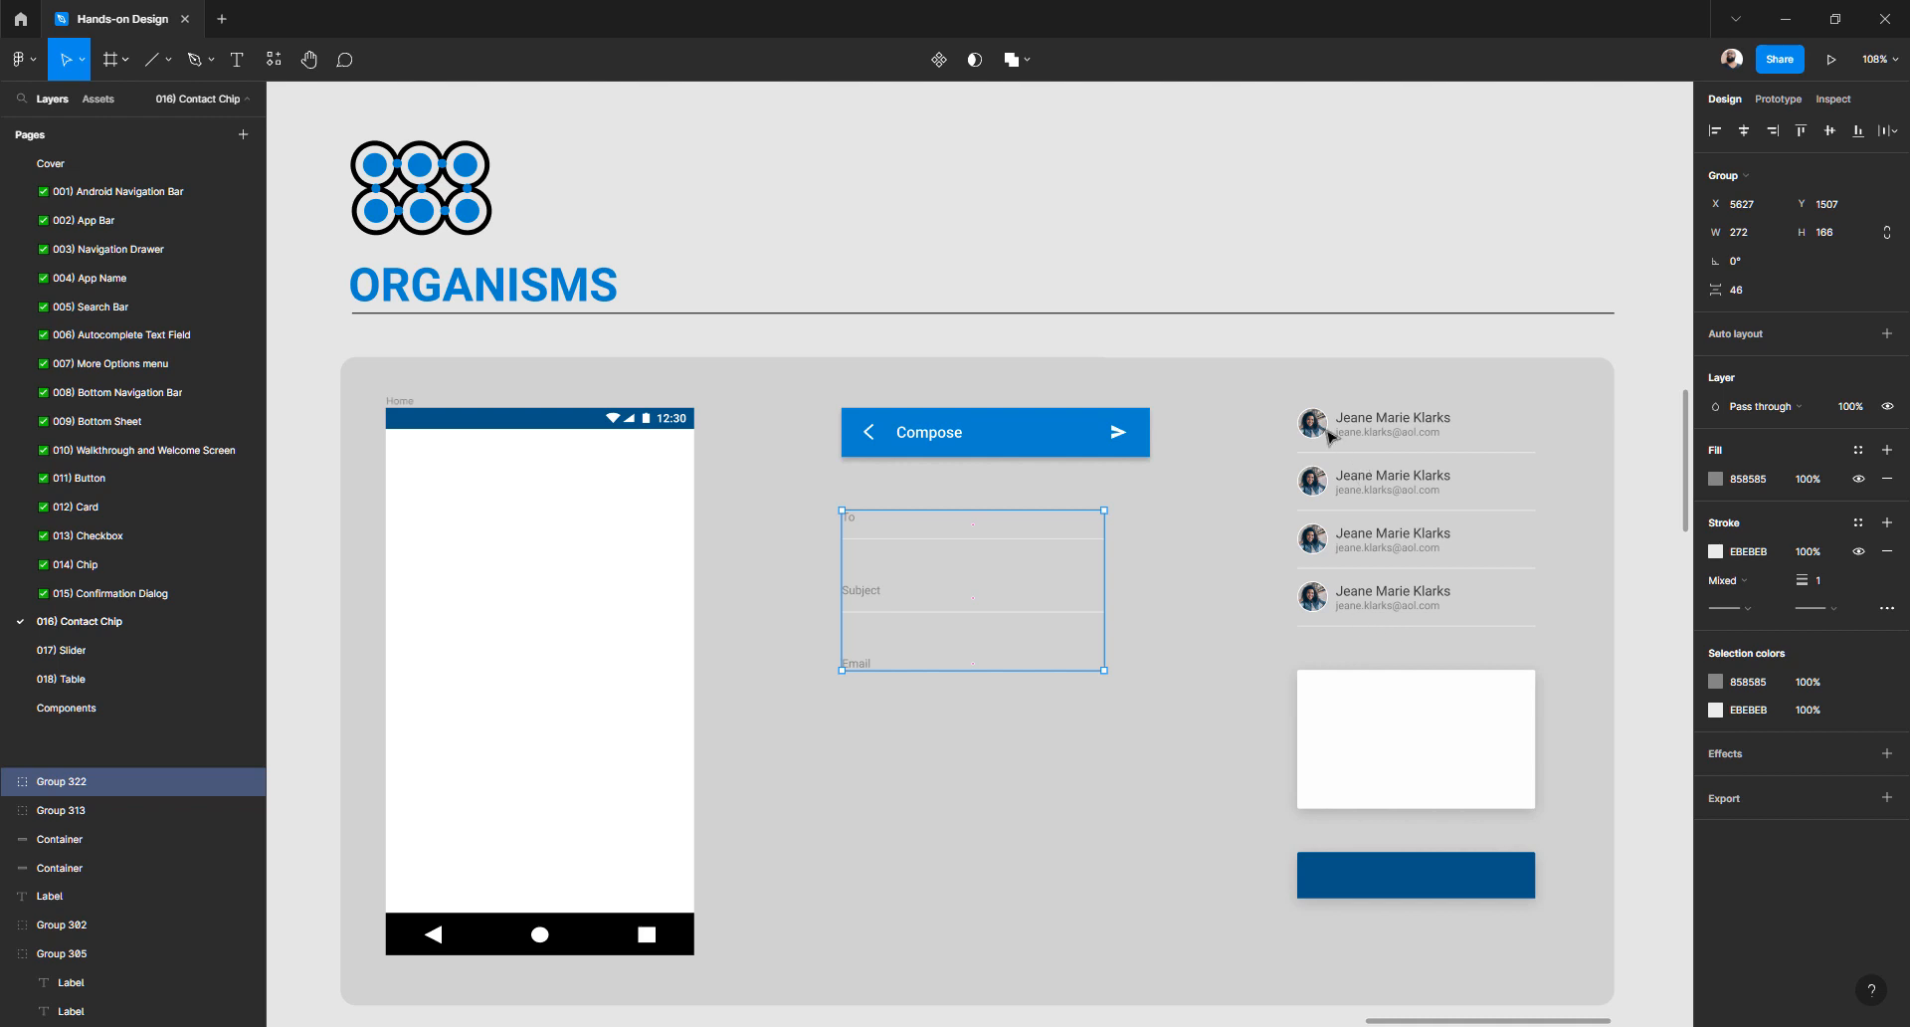
- Select and then deselect the middle Templates screen while surveying the boards
{"action": "scroll", "coordinate": [1170, 555], "scroll_direction": "down", "scroll_amount": 3}
{"action": "scroll", "coordinate": [1168, 553], "scroll_direction": "down", "scroll_amount": 7}
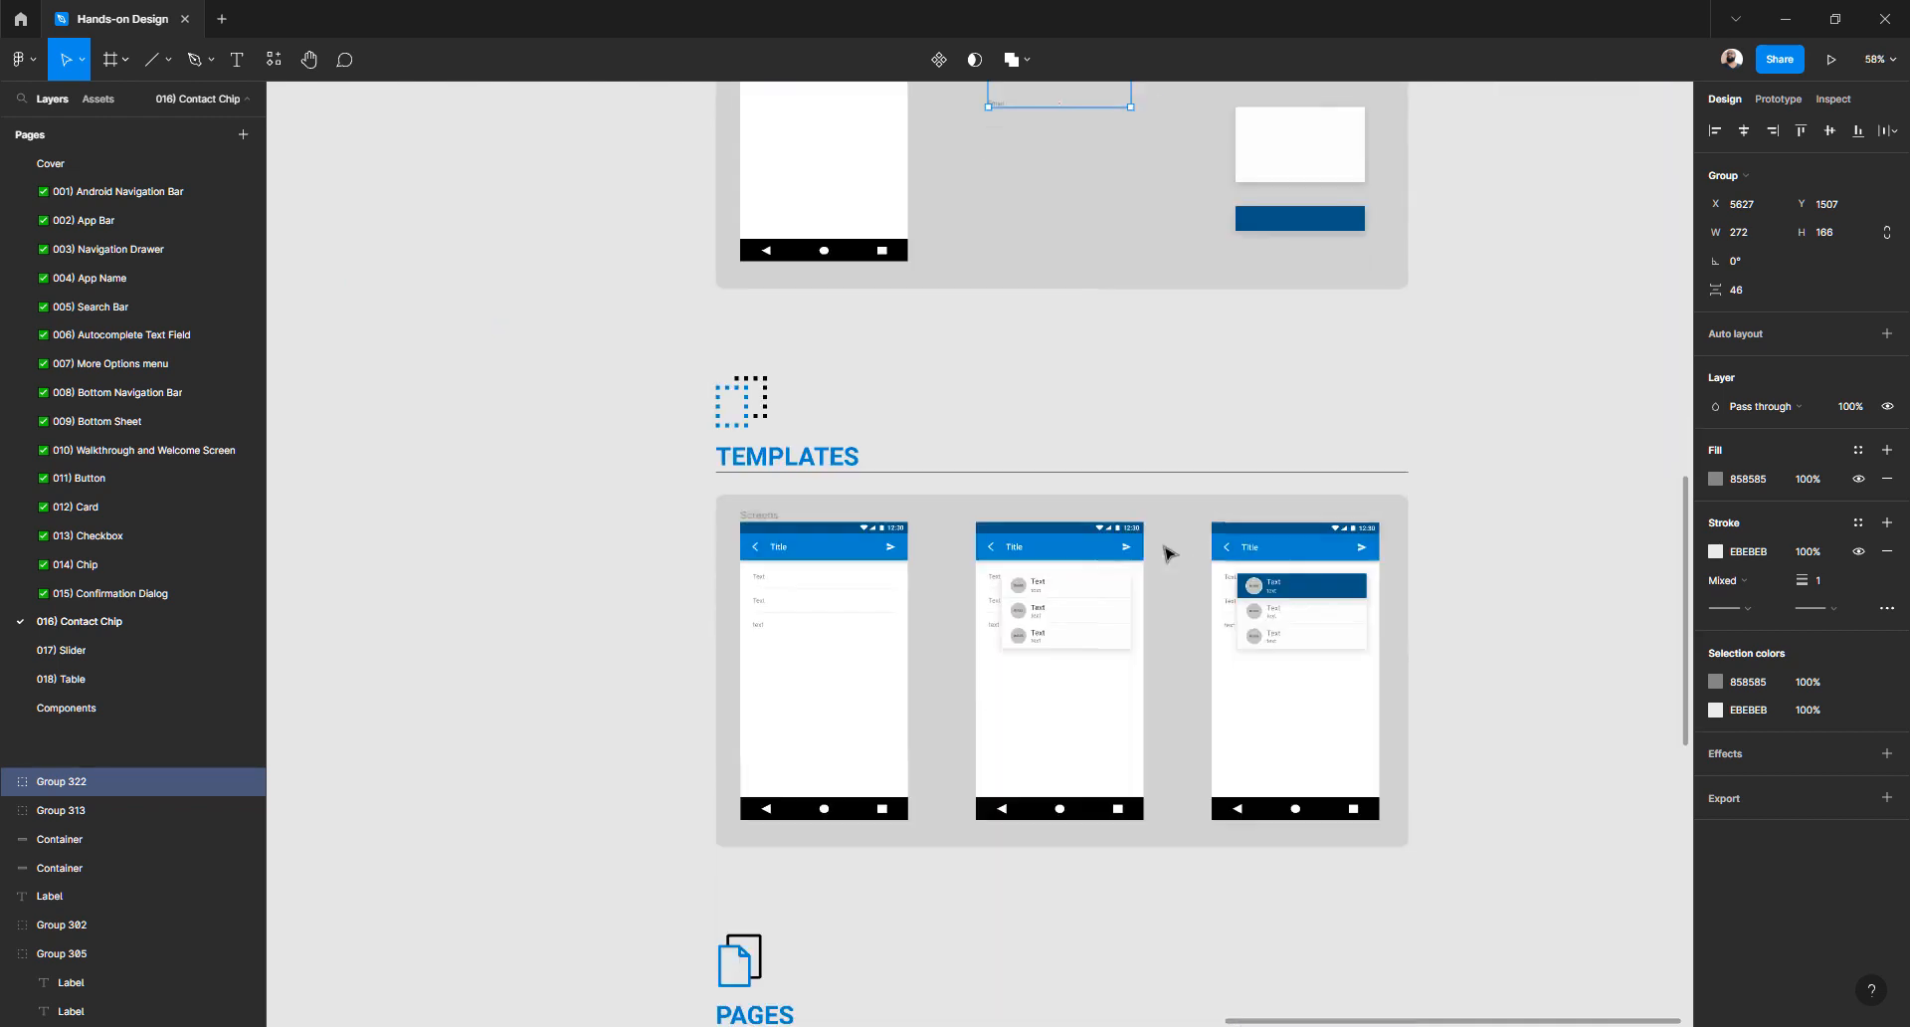
{"action": "scroll", "coordinate": [891, 501], "scroll_direction": "up", "scroll_amount": 2}
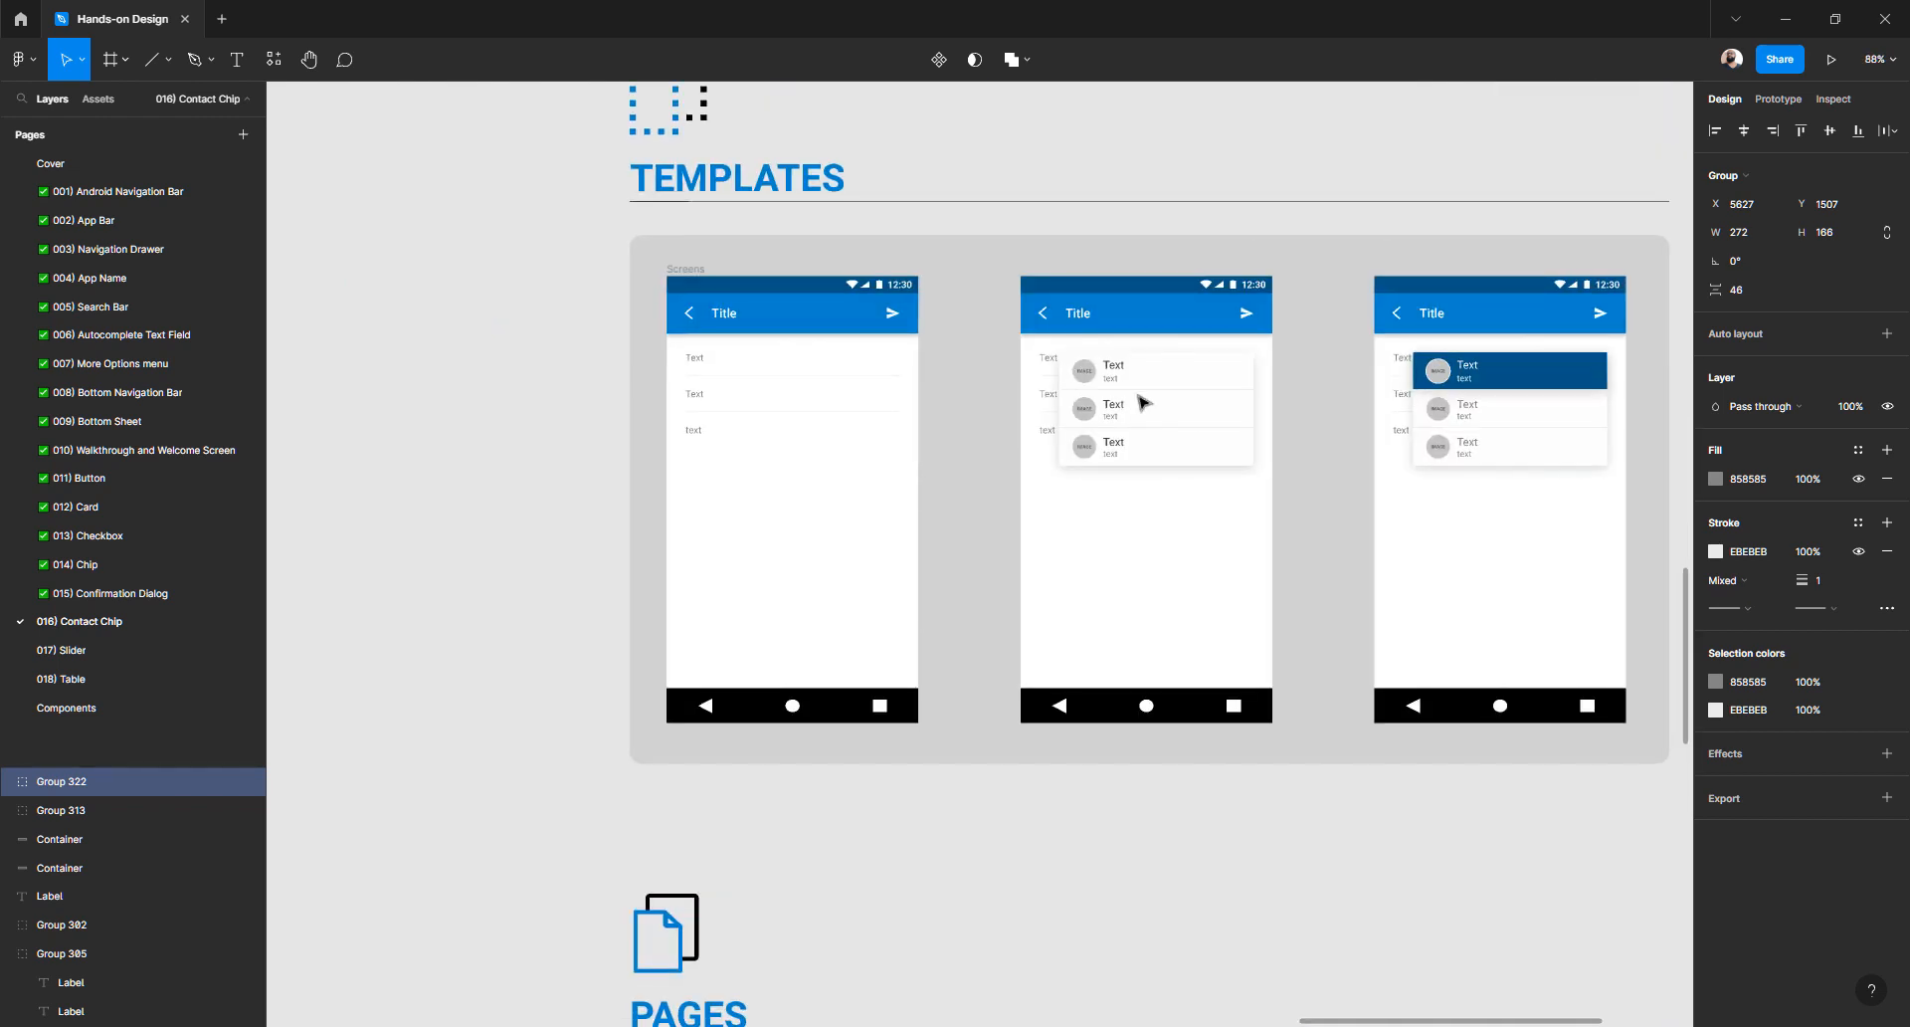
{"action": "left_click", "coordinate": [1107, 435]}
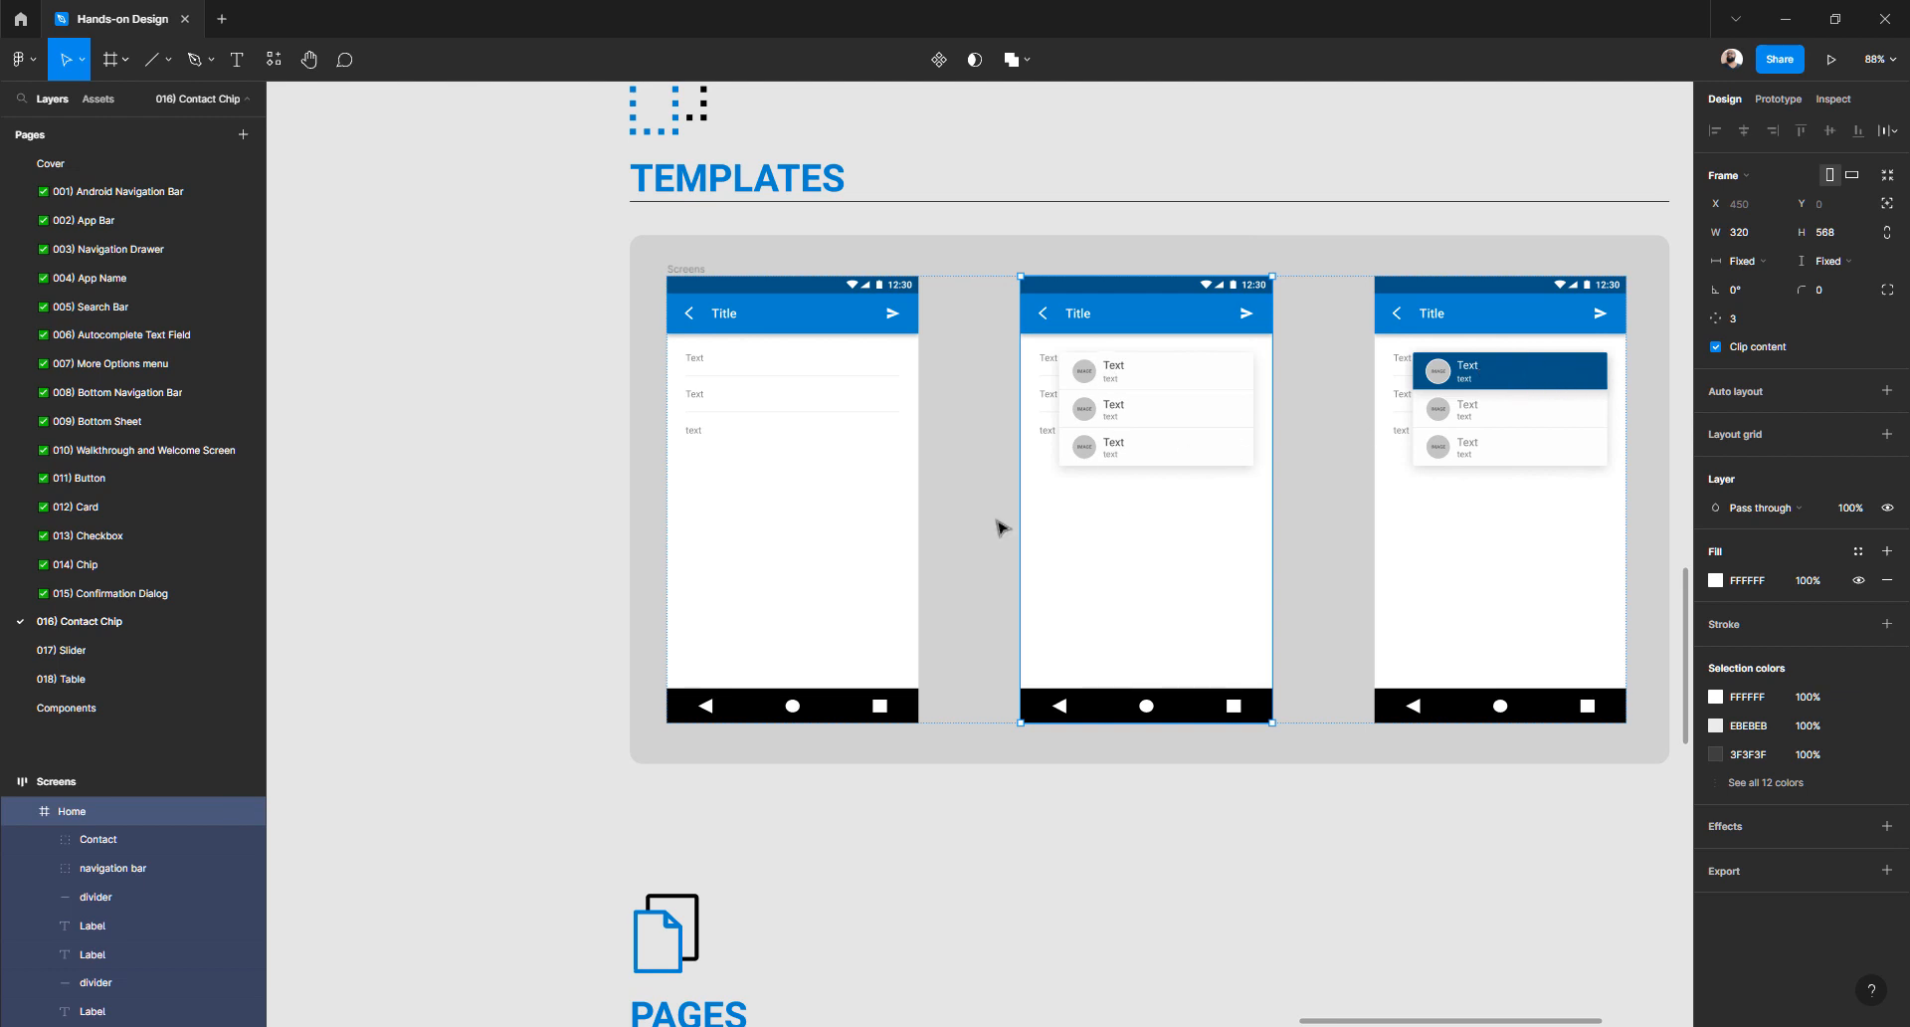
{"action": "scroll", "coordinate": [1002, 527], "scroll_direction": "down", "scroll_amount": 7}
{"action": "scroll", "coordinate": [985, 527], "scroll_direction": "right", "scroll_amount": 2}
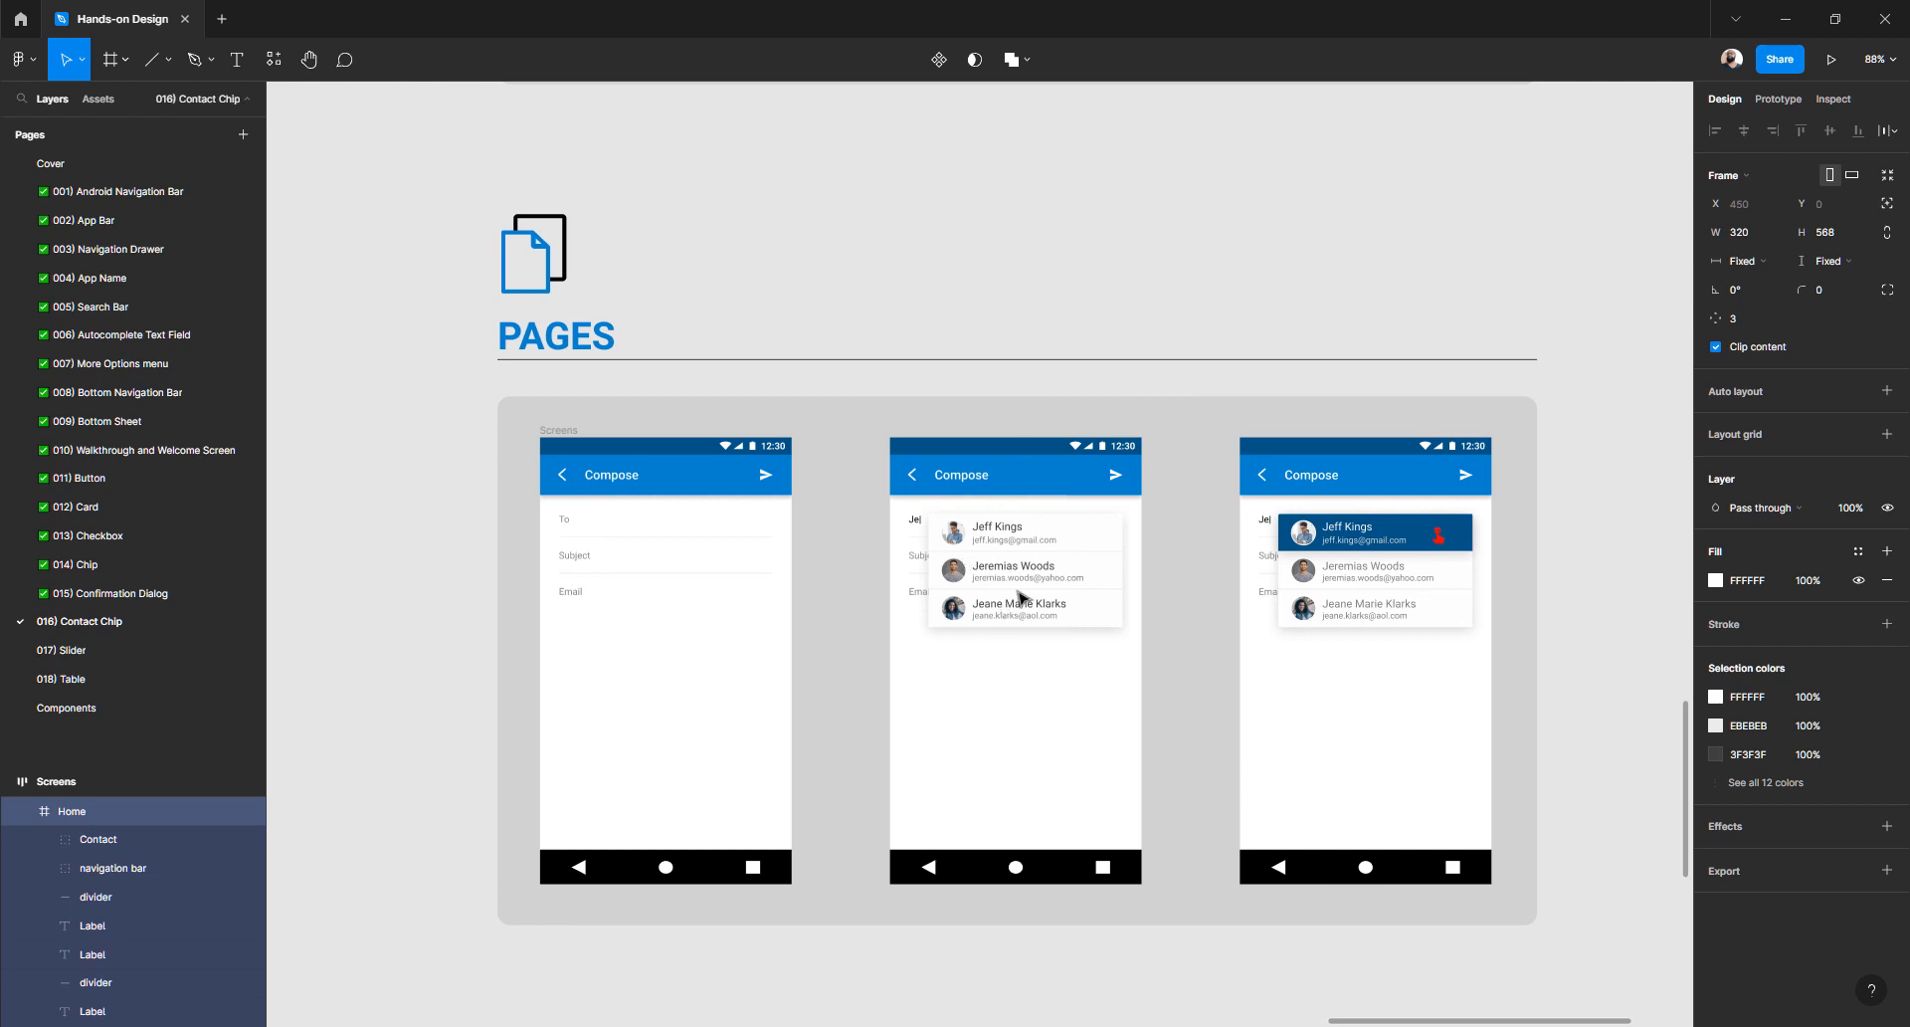
{"action": "scroll", "coordinate": [1020, 597], "scroll_direction": "down", "scroll_amount": 5, "text": "ctrl"}
{"action": "scroll", "coordinate": [1144, 607], "scroll_direction": "up", "scroll_amount": 3}
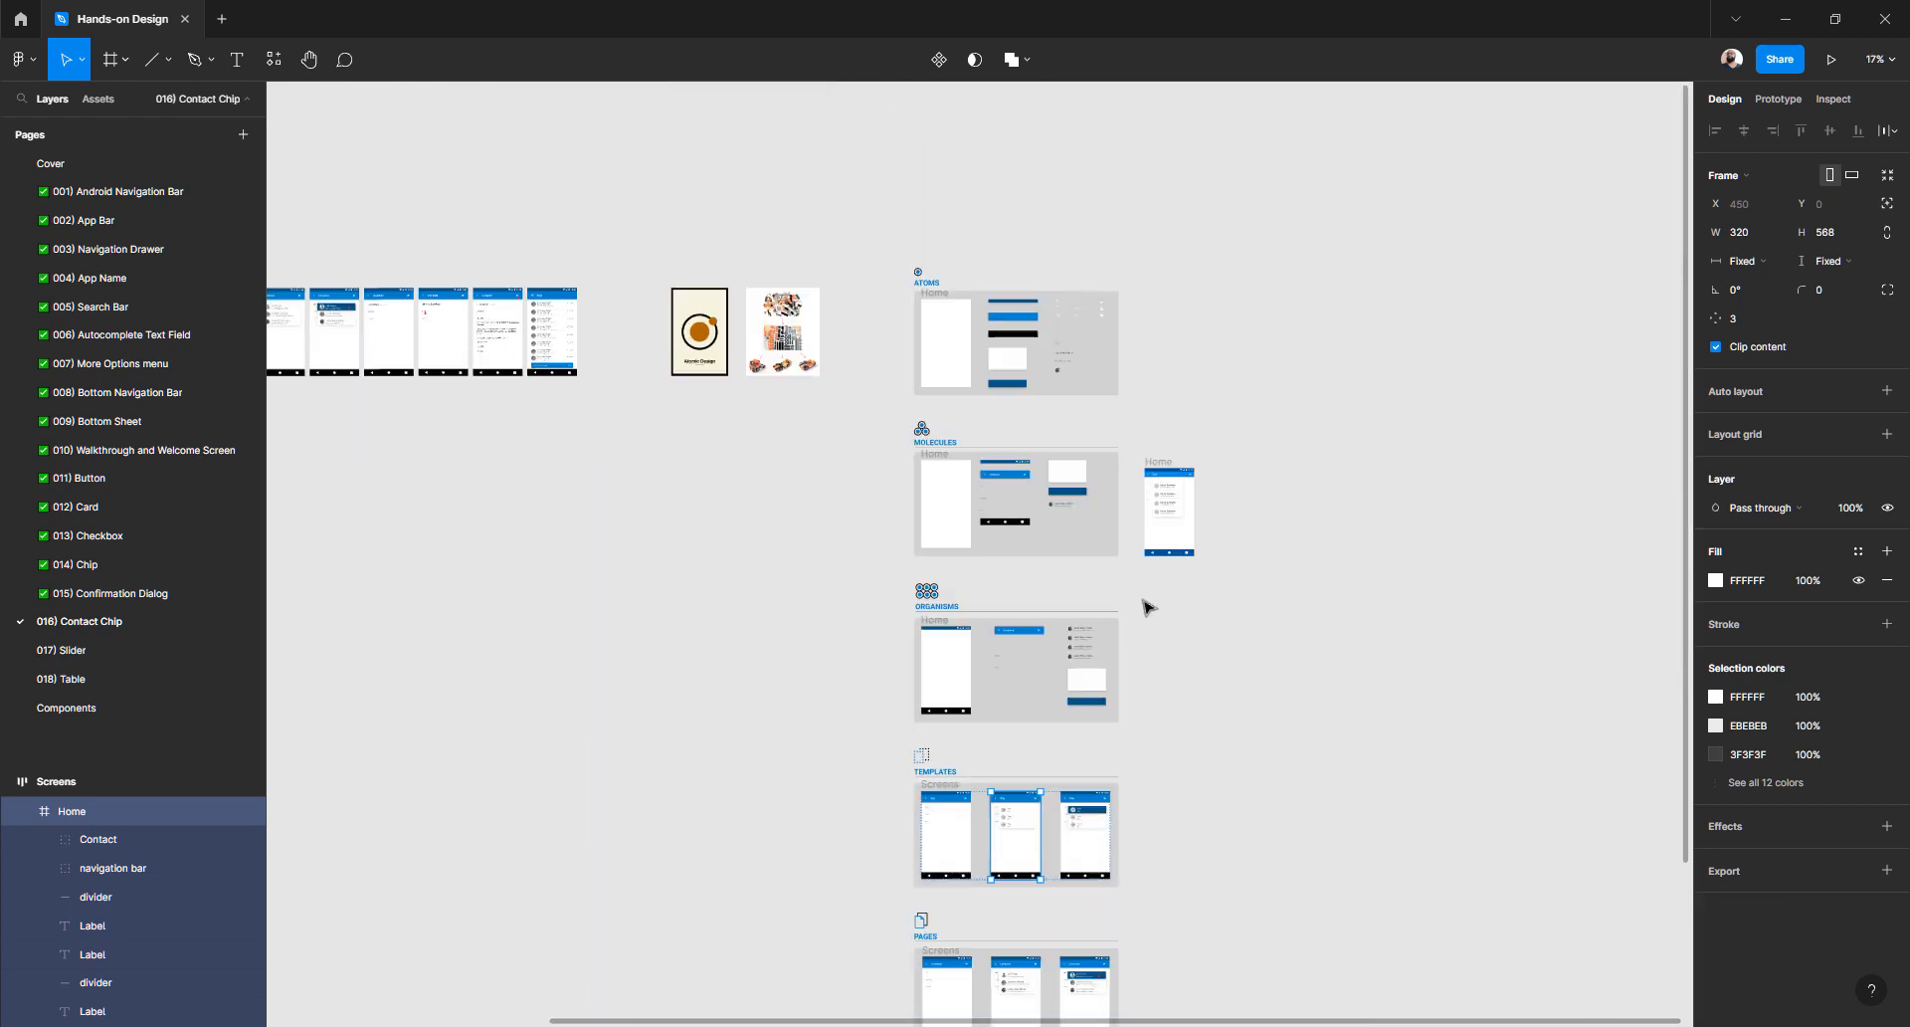
{"action": "scroll", "coordinate": [1149, 607], "scroll_direction": "up", "scroll_amount": 2}
{"action": "scroll", "coordinate": [1157, 551], "scroll_direction": "down", "scroll_amount": 2}
{"action": "left_click", "coordinate": [1203, 371]}
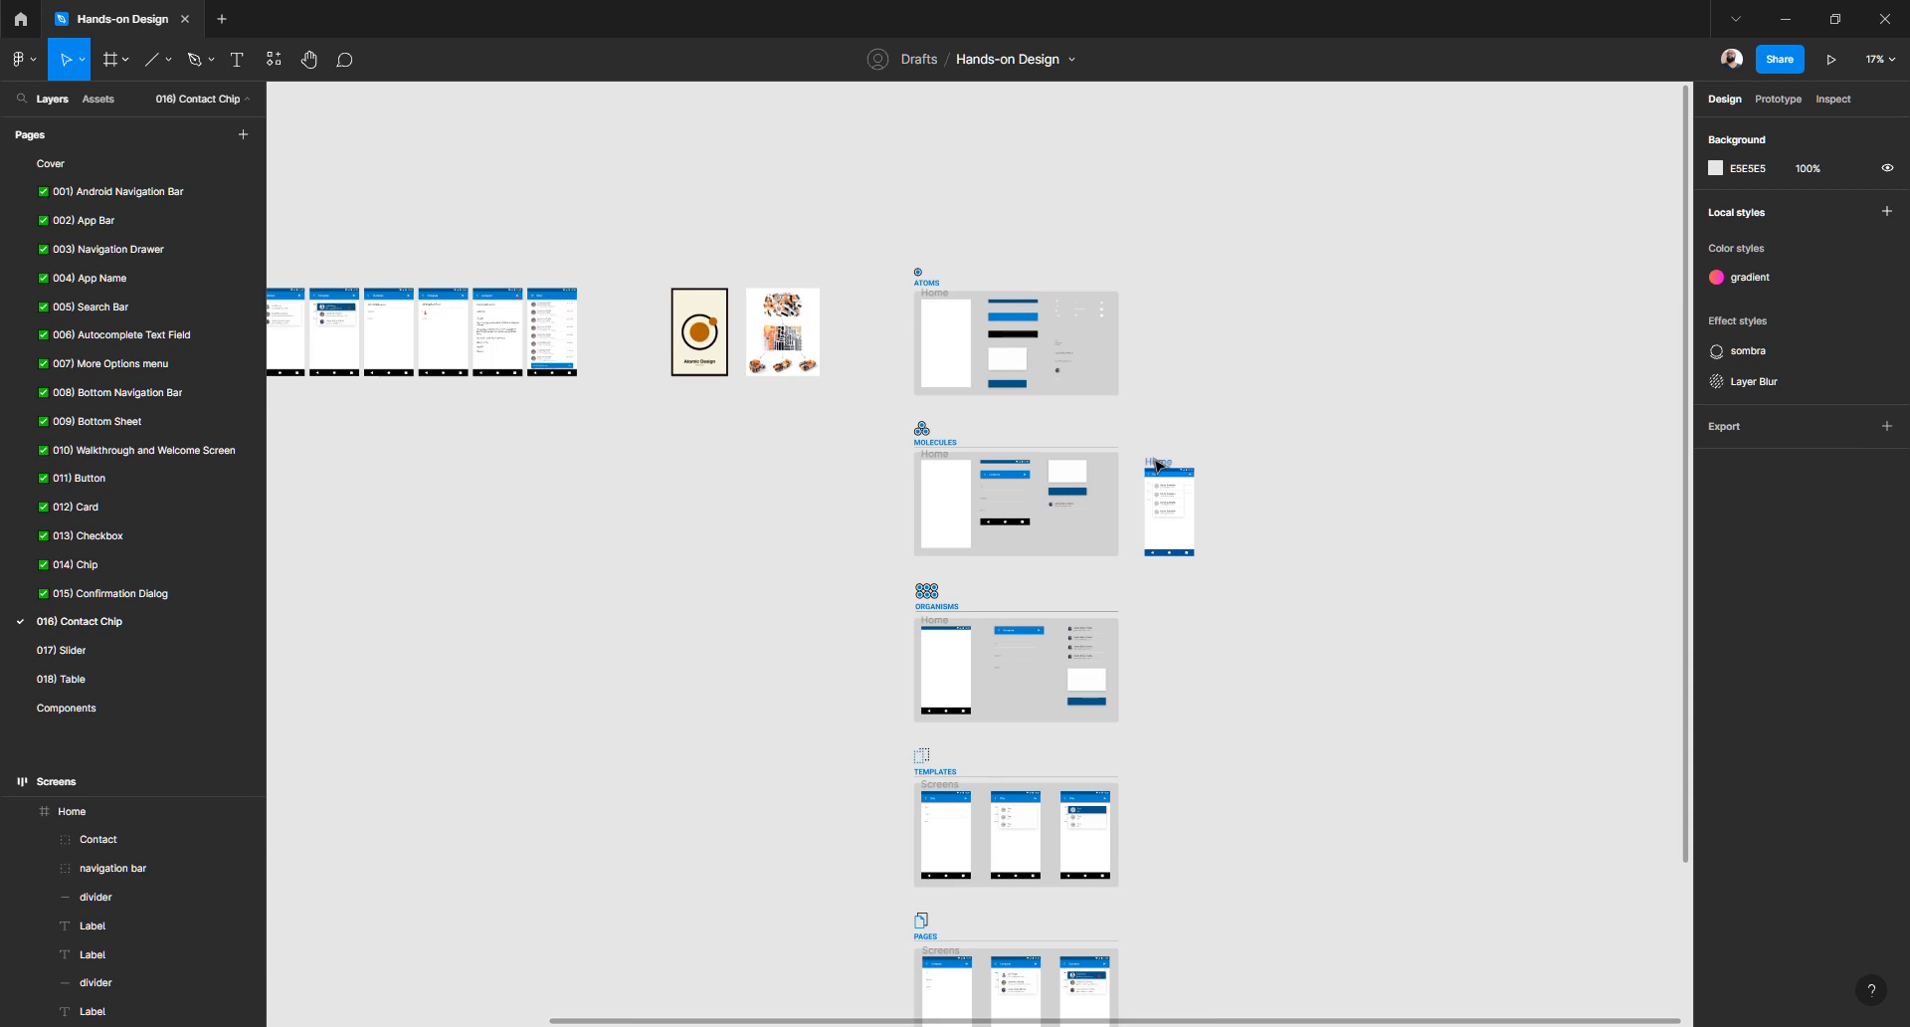
- Drag the Home frame off the Molecules board and drop it below the Compose screens at X 815, Y 75
{"action": "left_click_drag", "start_coordinate": [1157, 464], "coordinate": [650, 448]}
{"action": "left_click_drag", "start_coordinate": [695, 486], "coordinate": [829, 405]}
{"action": "left_click", "coordinate": [1128, 514]}
{"action": "scroll", "coordinate": [770, 474], "scroll_direction": "up", "scroll_amount": 5}
{"action": "left_click", "coordinate": [874, 472]}
{"action": "left_click", "coordinate": [804, 468]}
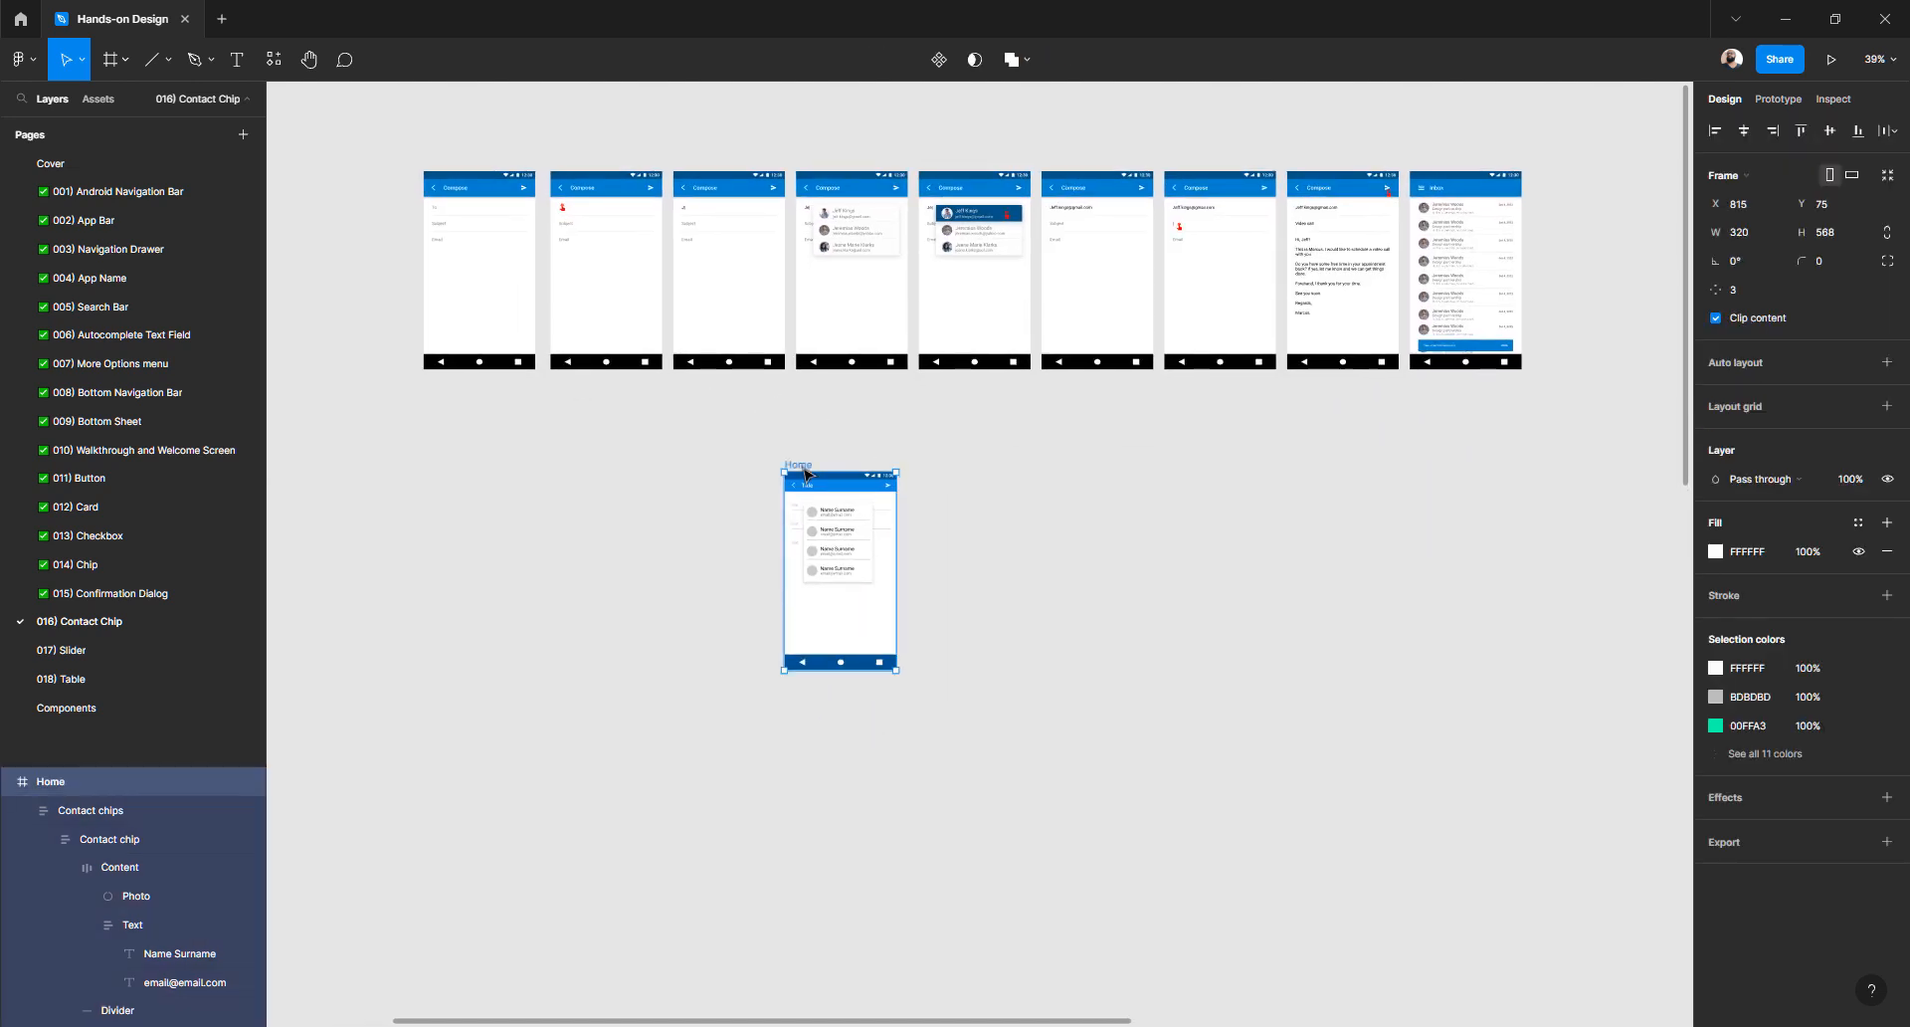
{"action": "left_click_drag", "start_coordinate": [804, 467], "coordinate": [1220, 533], "text": "alt"}
{"action": "scroll", "coordinate": [802, 468], "scroll_direction": "down", "scroll_amount": 2}
{"action": "left_click", "coordinate": [883, 454]}
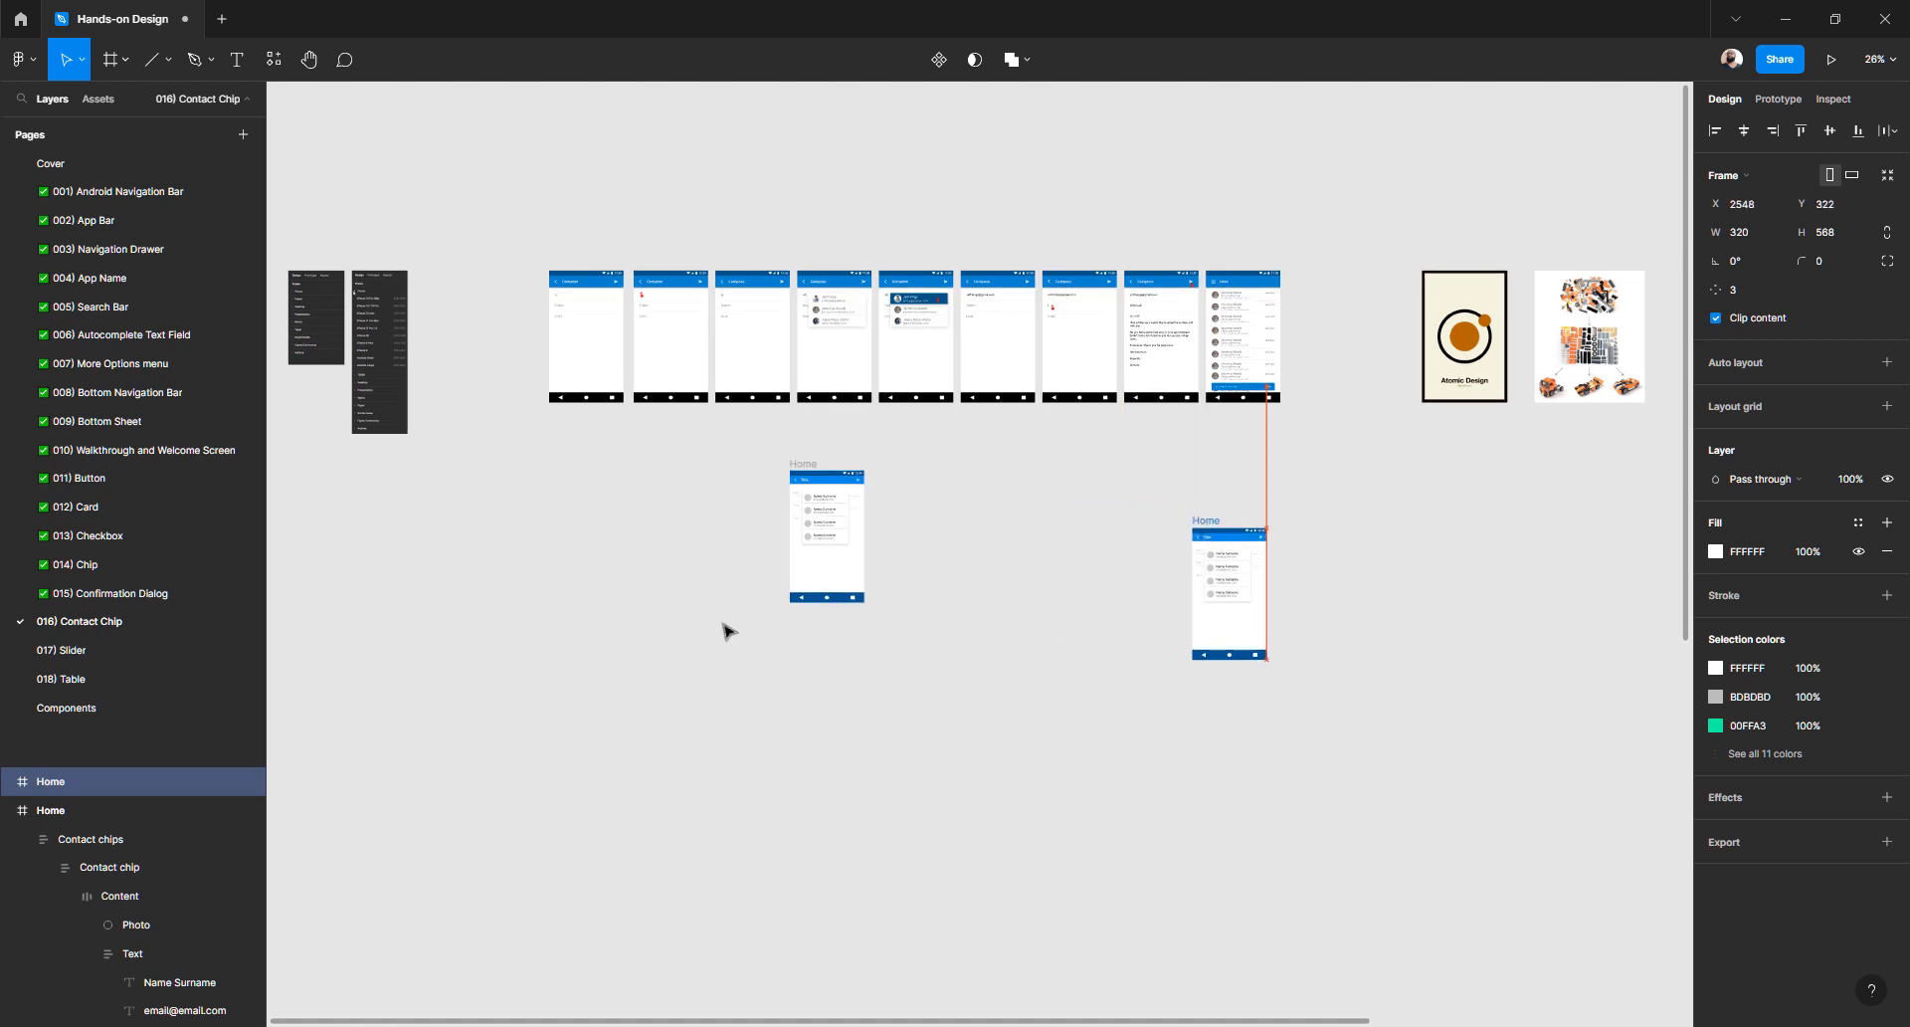
{"action": "left_click_drag", "start_coordinate": [724, 625], "coordinate": [1130, 638]}
{"action": "scroll", "coordinate": [1130, 638], "scroll_direction": "down", "scroll_amount": 4}
{"action": "scroll", "coordinate": [1130, 638], "scroll_direction": "right", "scroll_amount": 2}
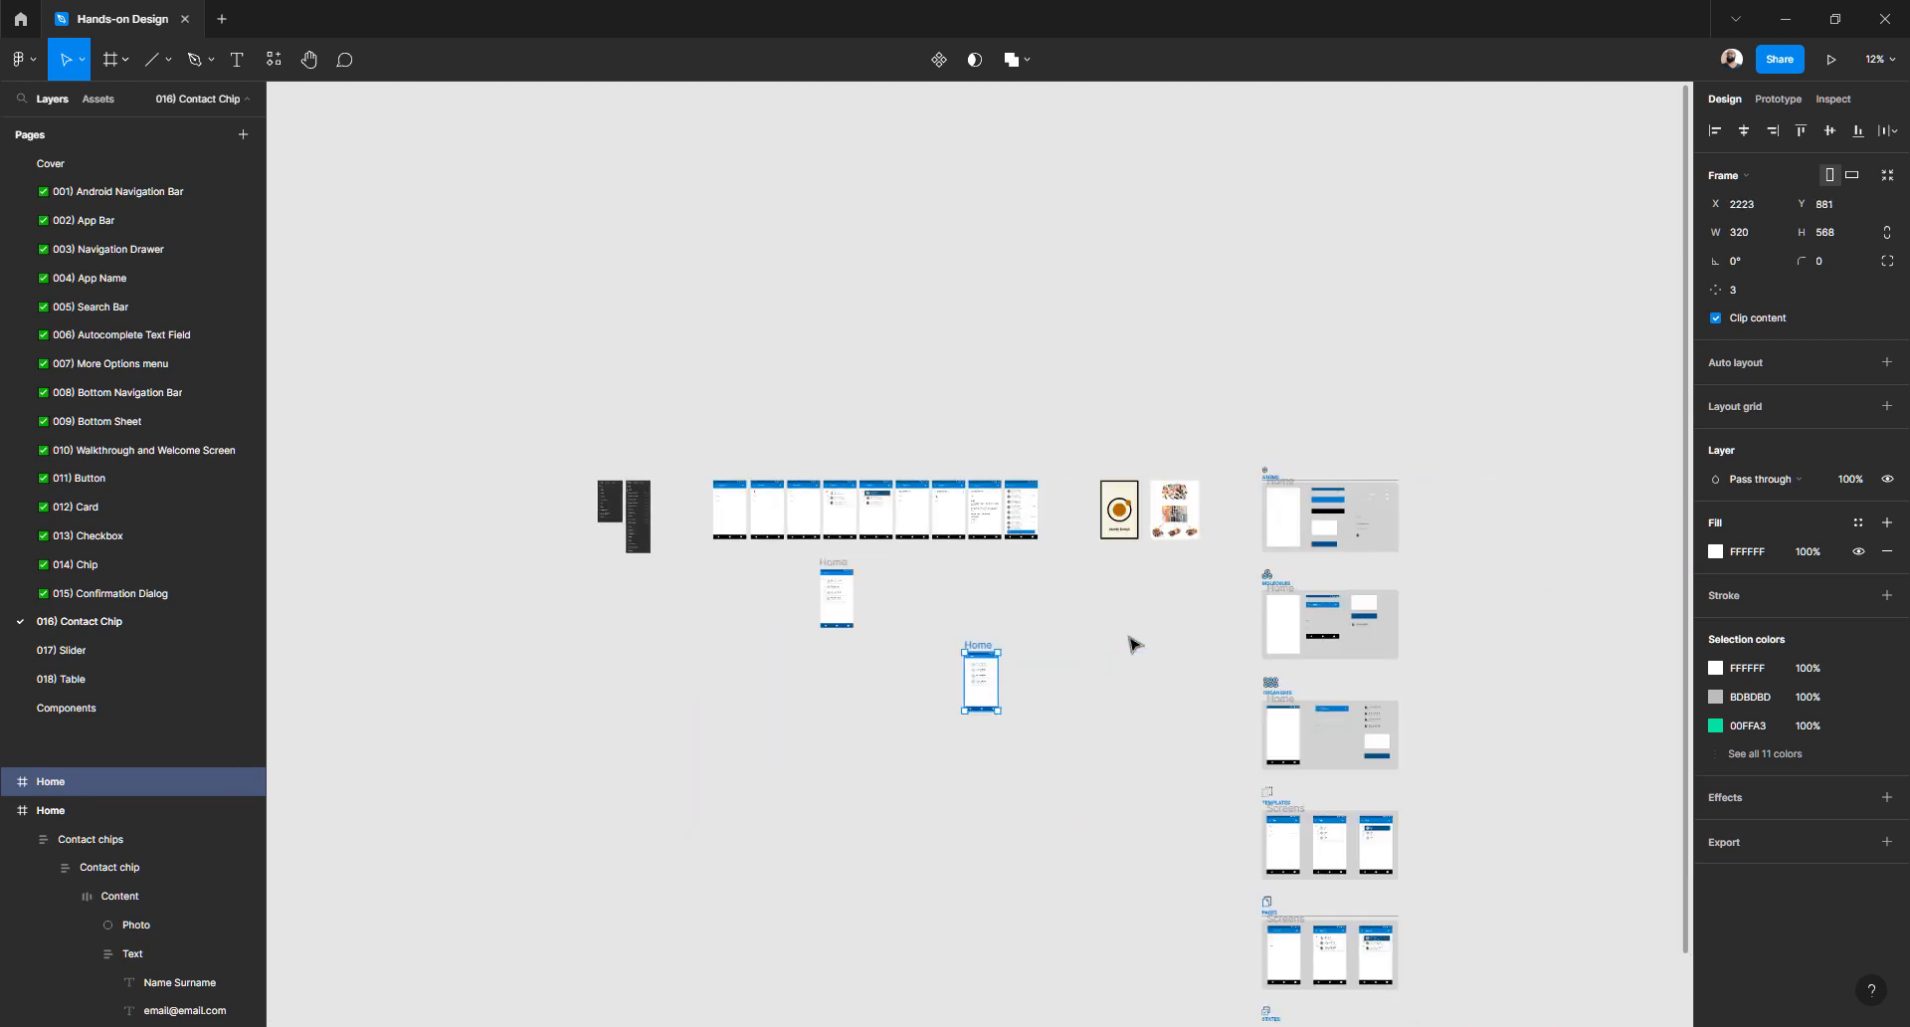
{"action": "scroll", "coordinate": [1131, 644], "scroll_direction": "right", "scroll_amount": 2}
{"action": "scroll", "coordinate": [1028, 516], "scroll_direction": "up", "scroll_amount": 5}
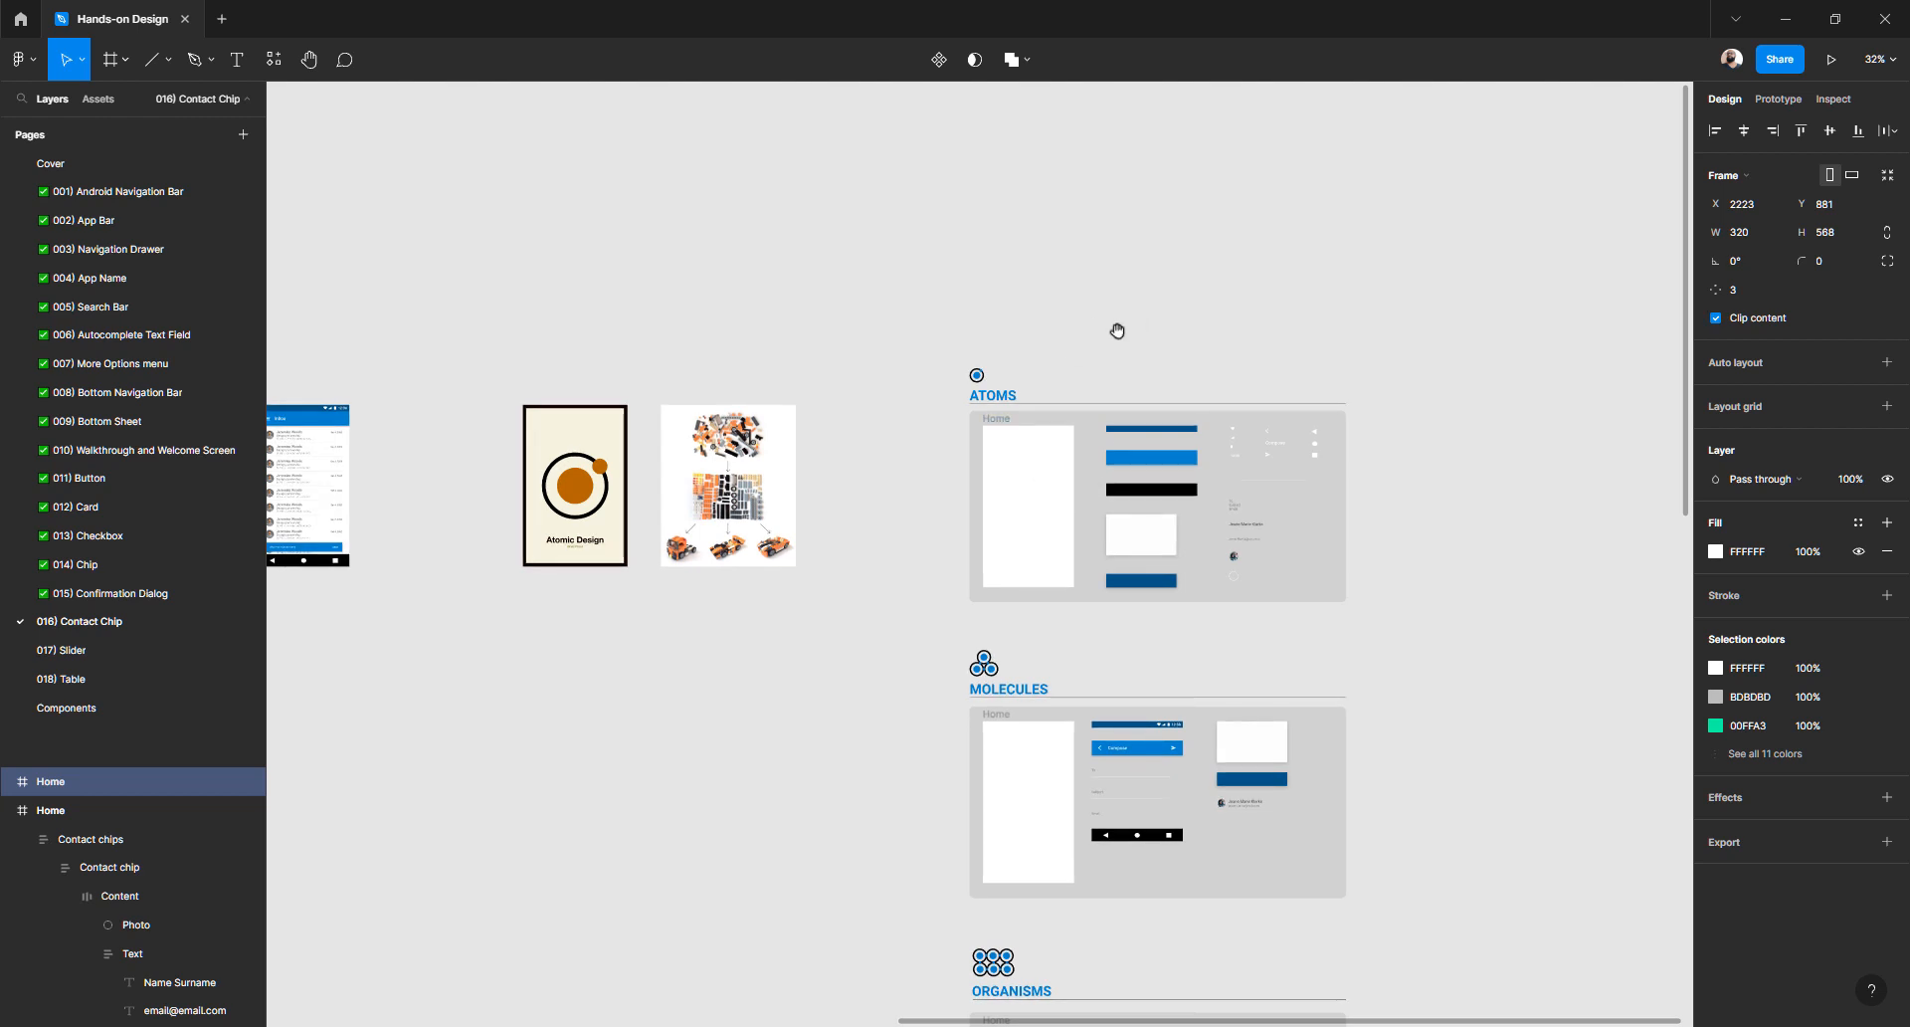
{"action": "left_click_drag", "start_coordinate": [1117, 330], "coordinate": [875, 285]}
{"action": "scroll", "coordinate": [836, 642], "scroll_direction": "up", "scroll_amount": 3}
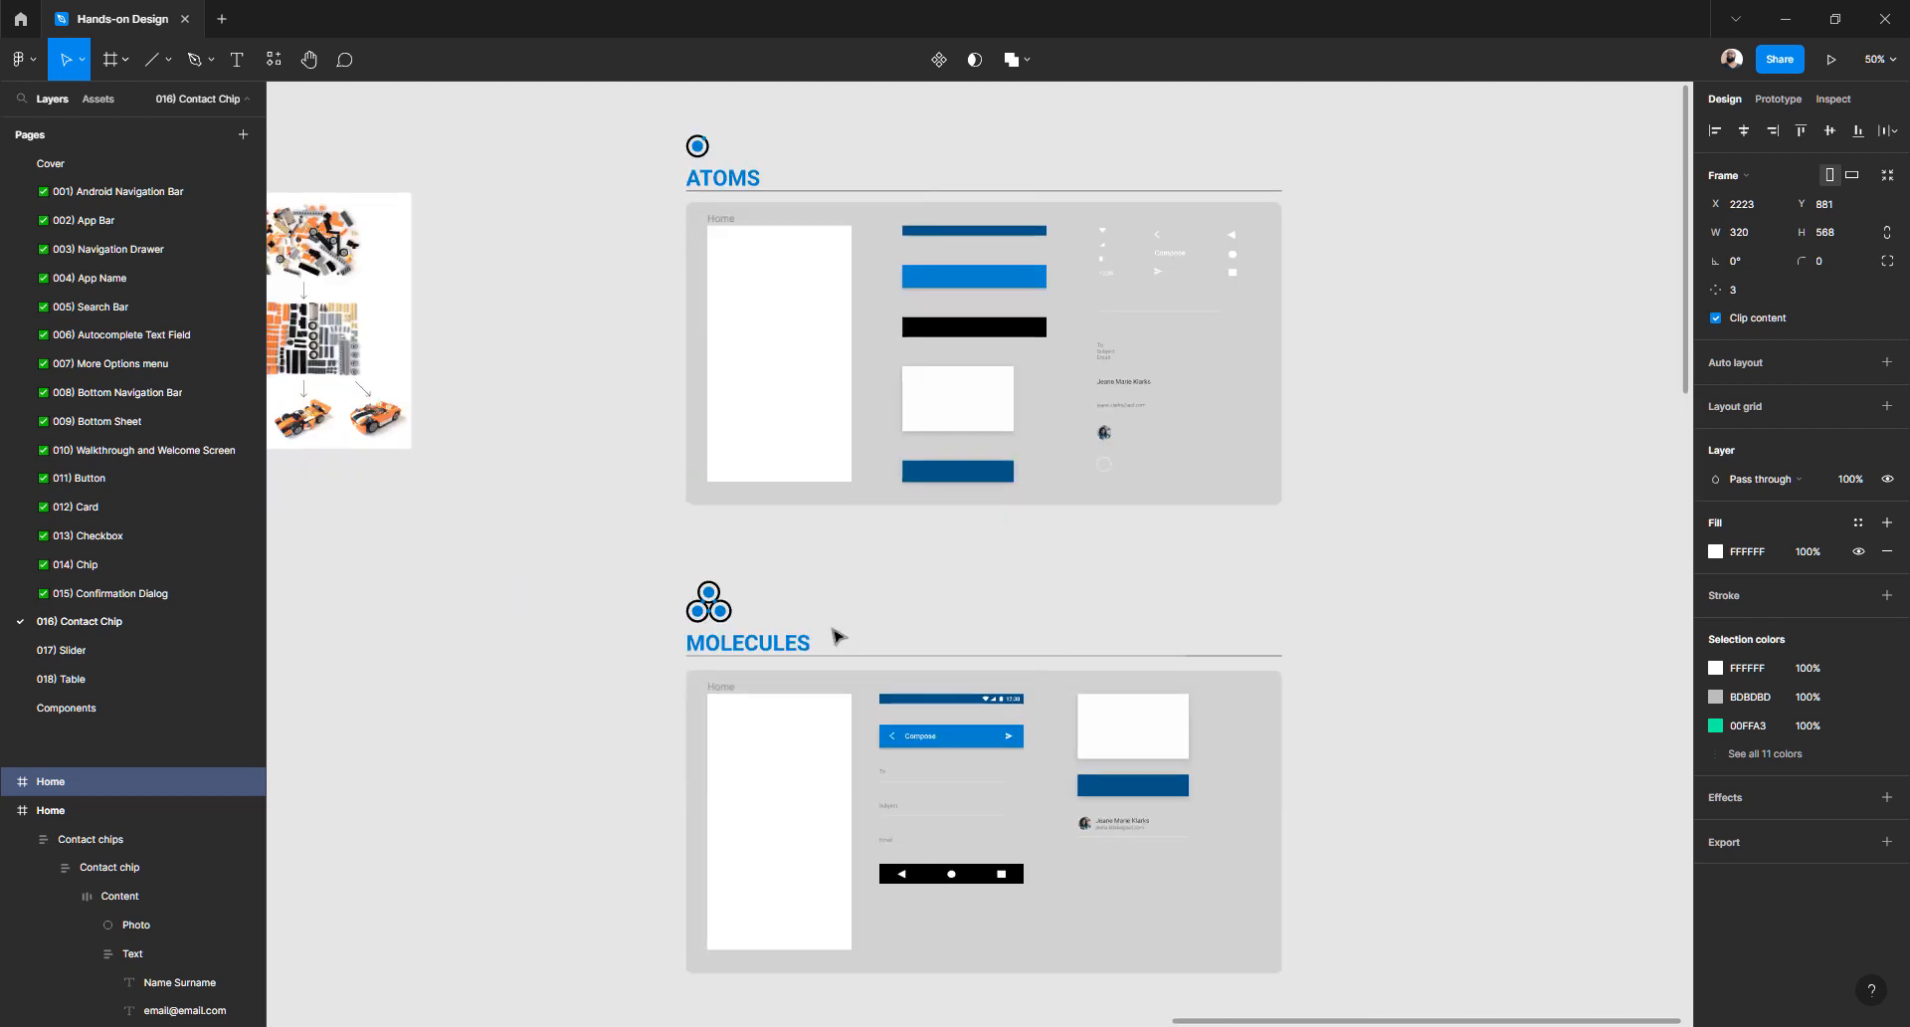
{"action": "scroll", "coordinate": [834, 621], "scroll_direction": "down", "scroll_amount": 2}
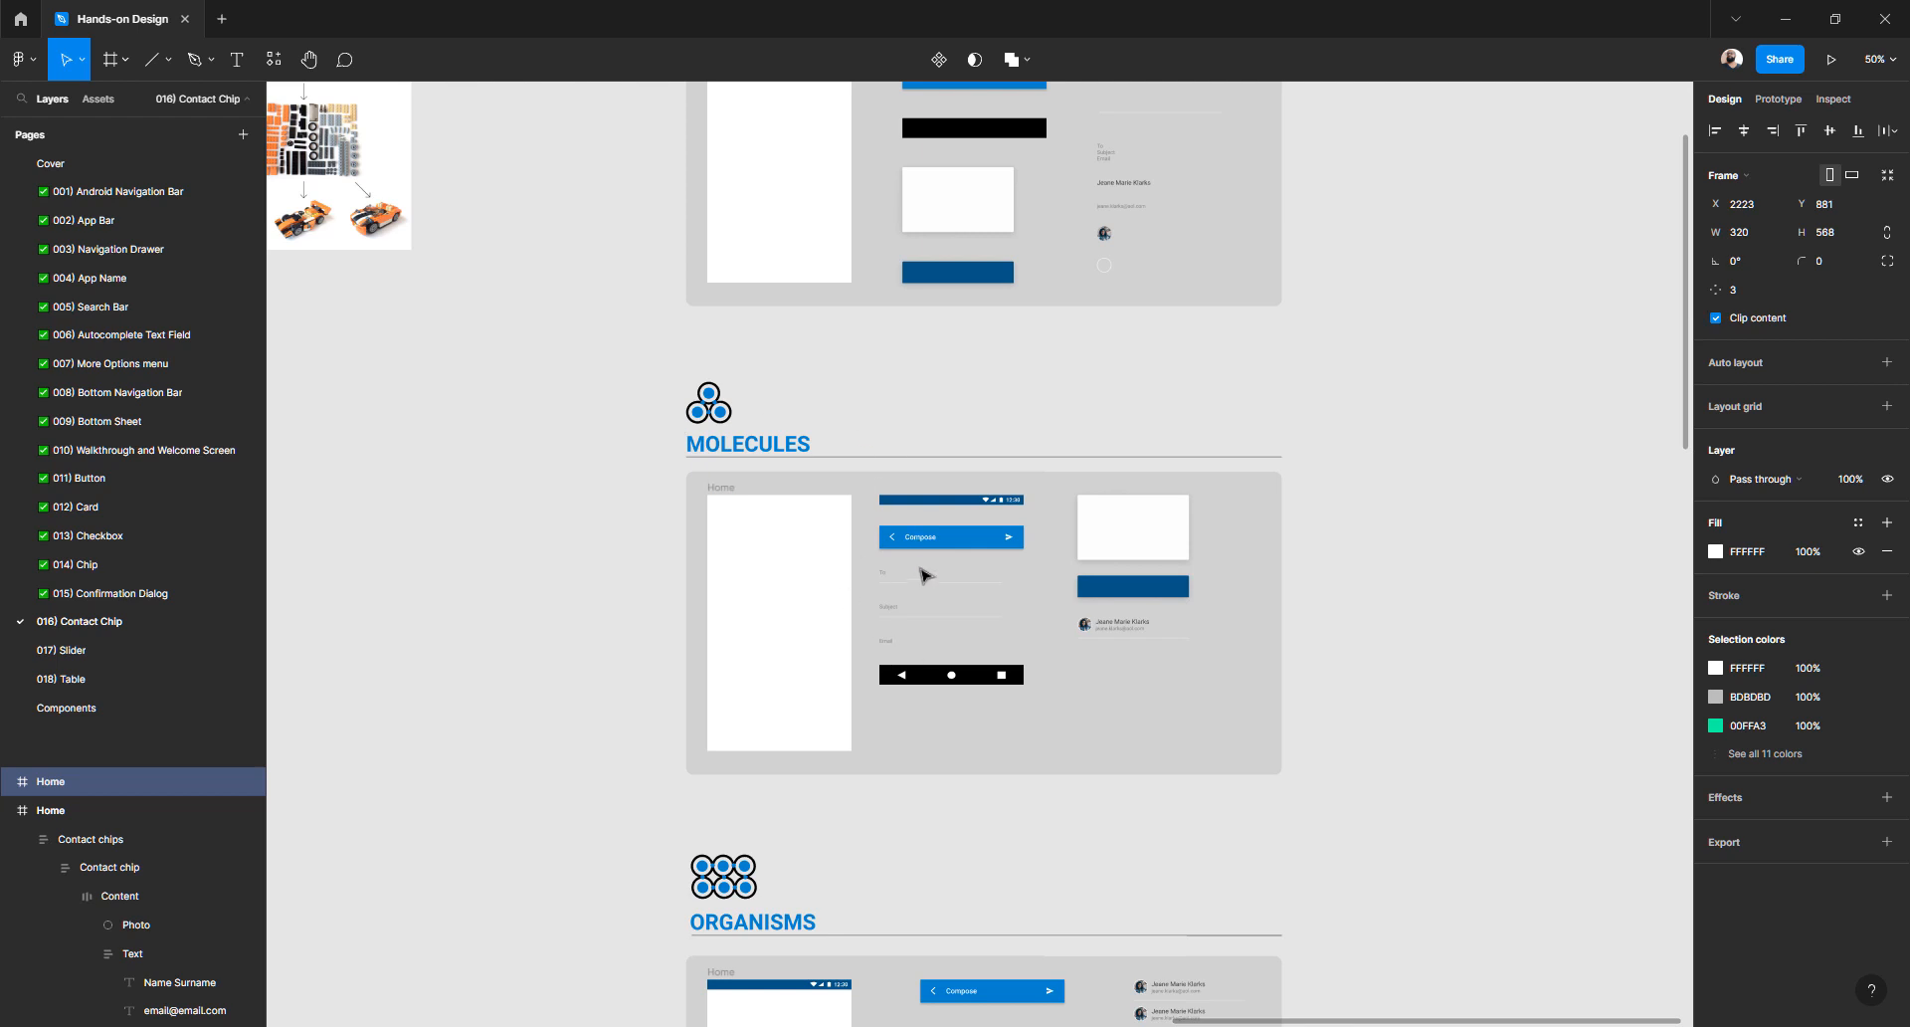
{"action": "scroll", "coordinate": [925, 575], "scroll_direction": "down", "scroll_amount": 3}
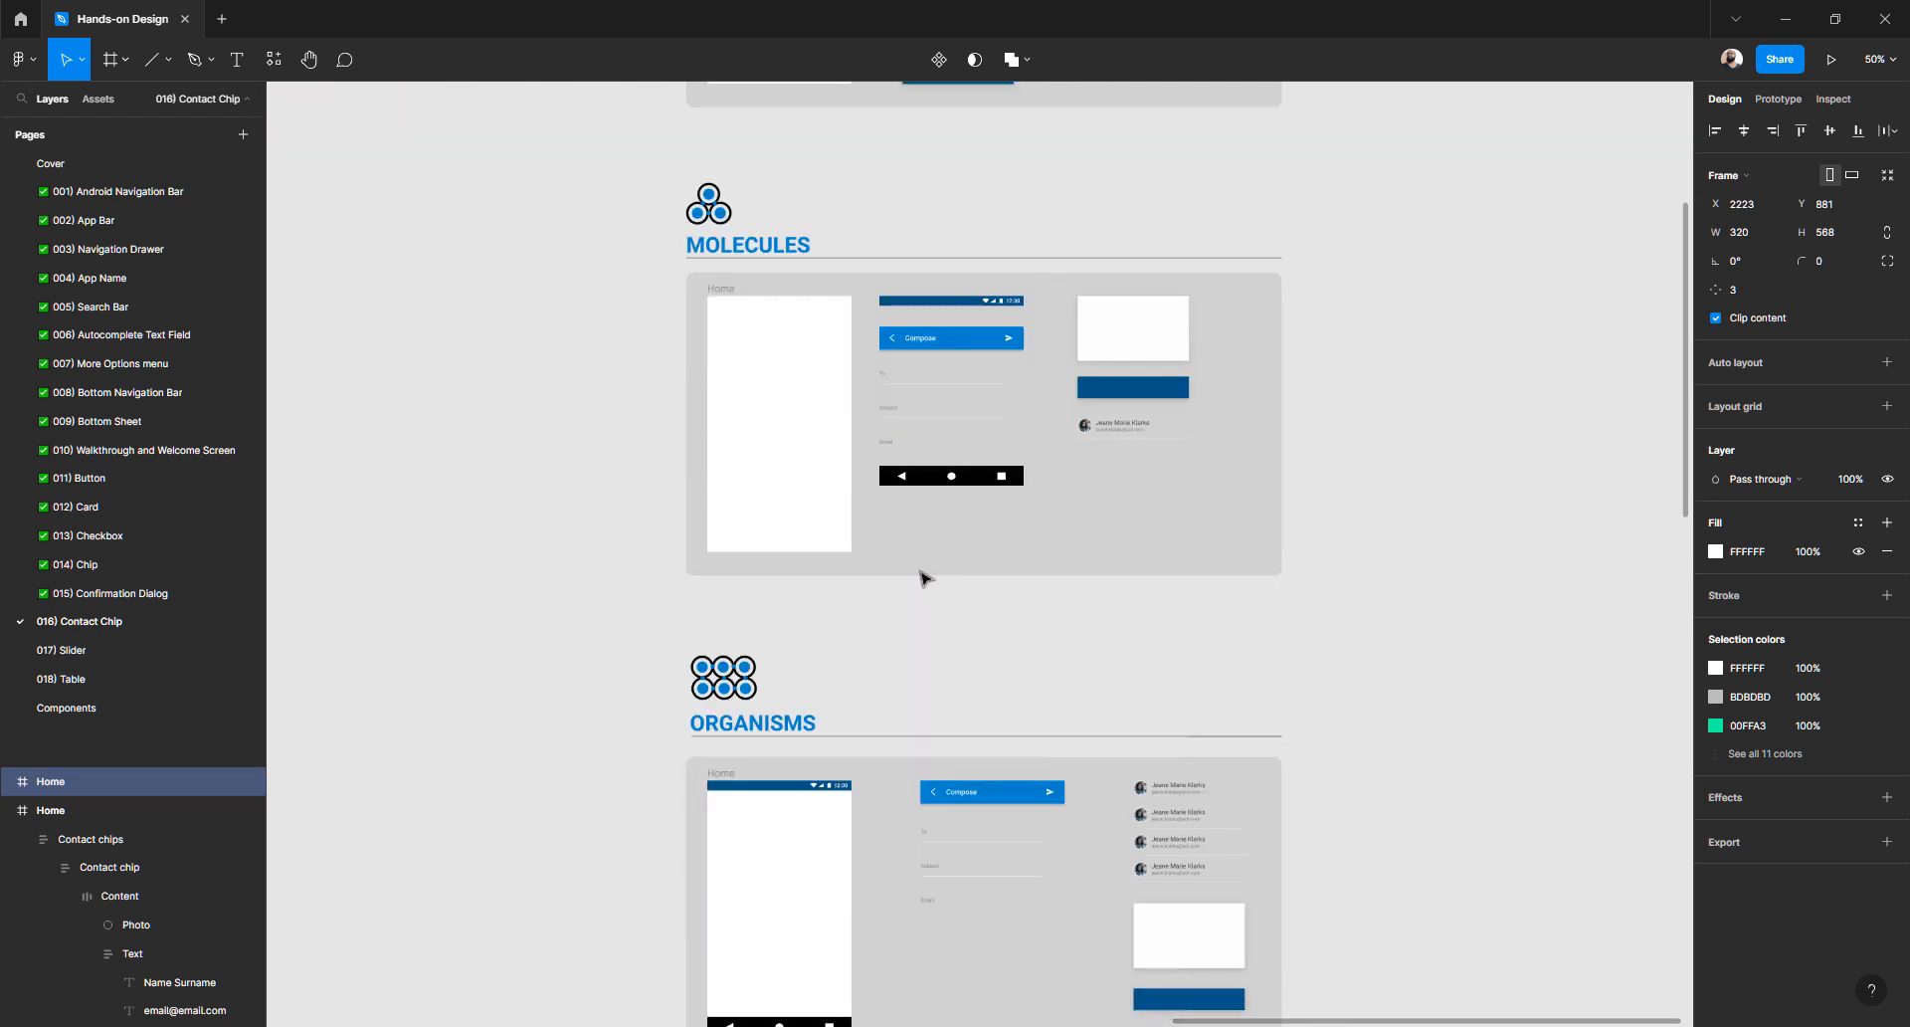
{"action": "scroll", "coordinate": [925, 577], "scroll_direction": "down", "scroll_amount": 3}
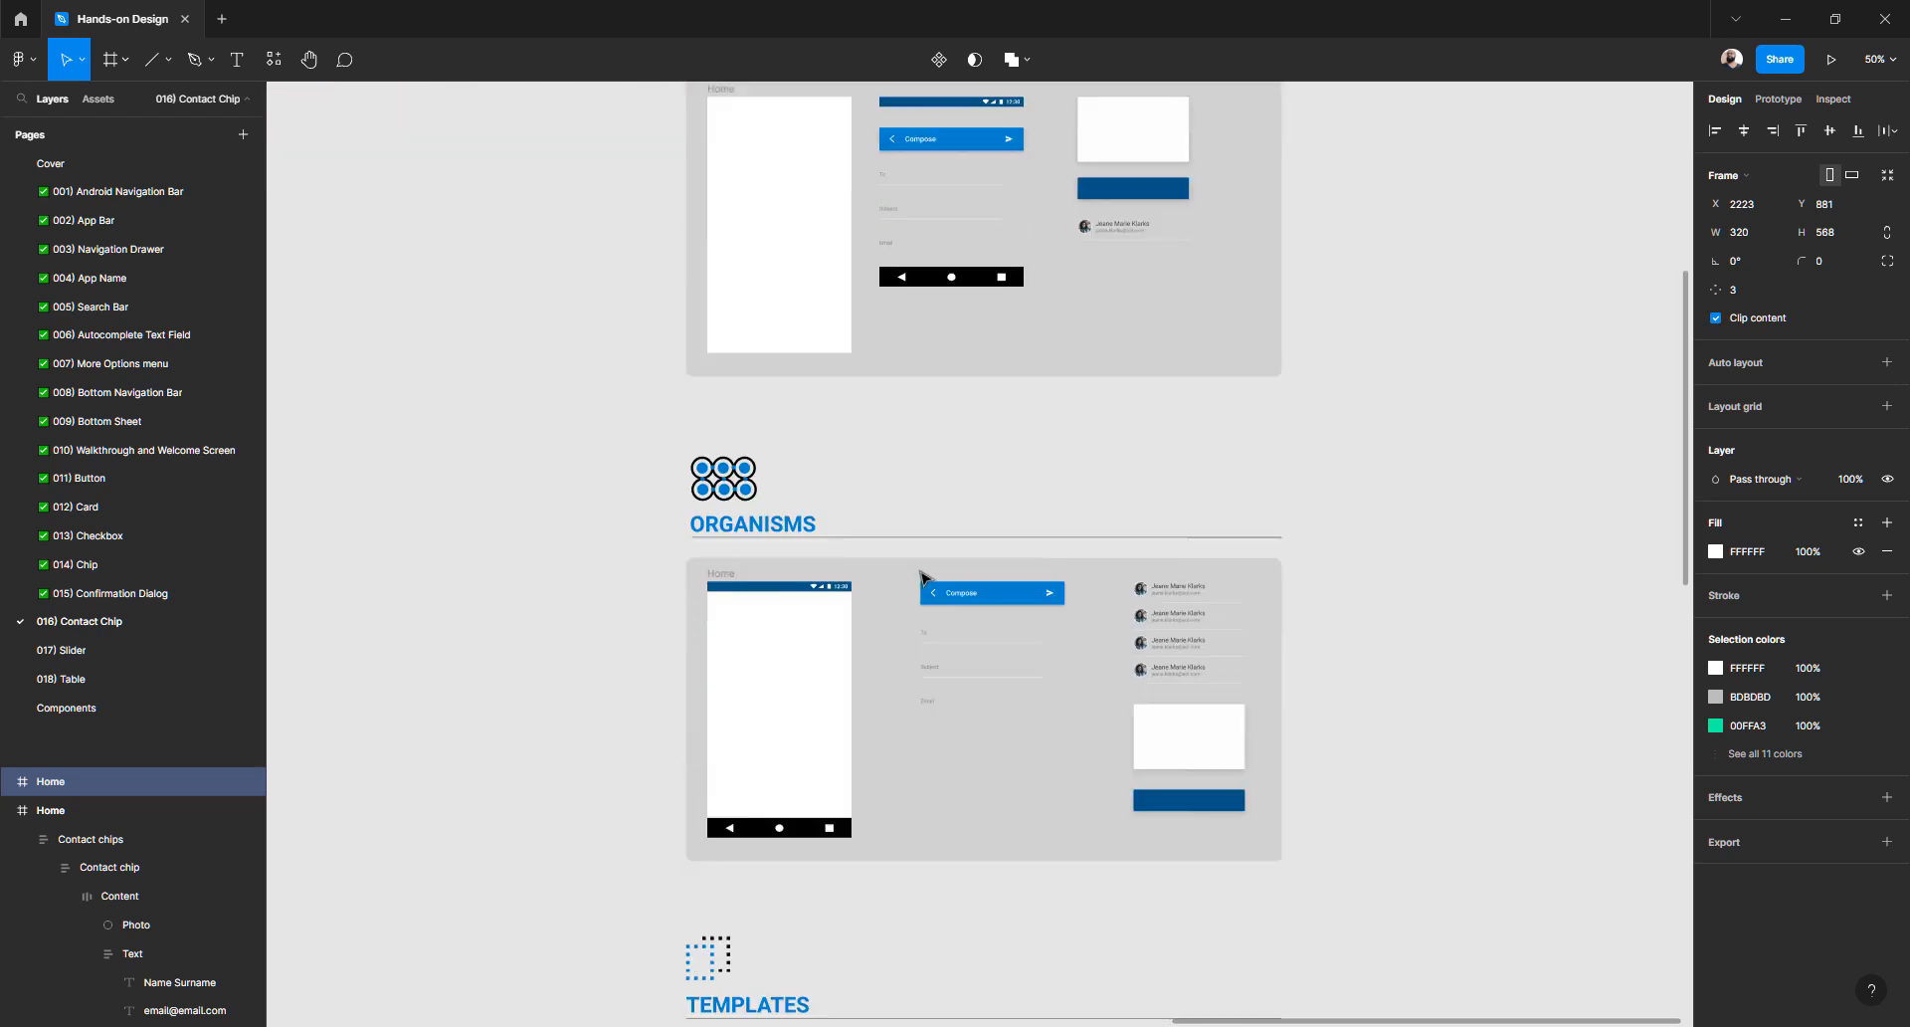
{"action": "scroll", "coordinate": [921, 570], "scroll_direction": "up", "scroll_amount": 10}
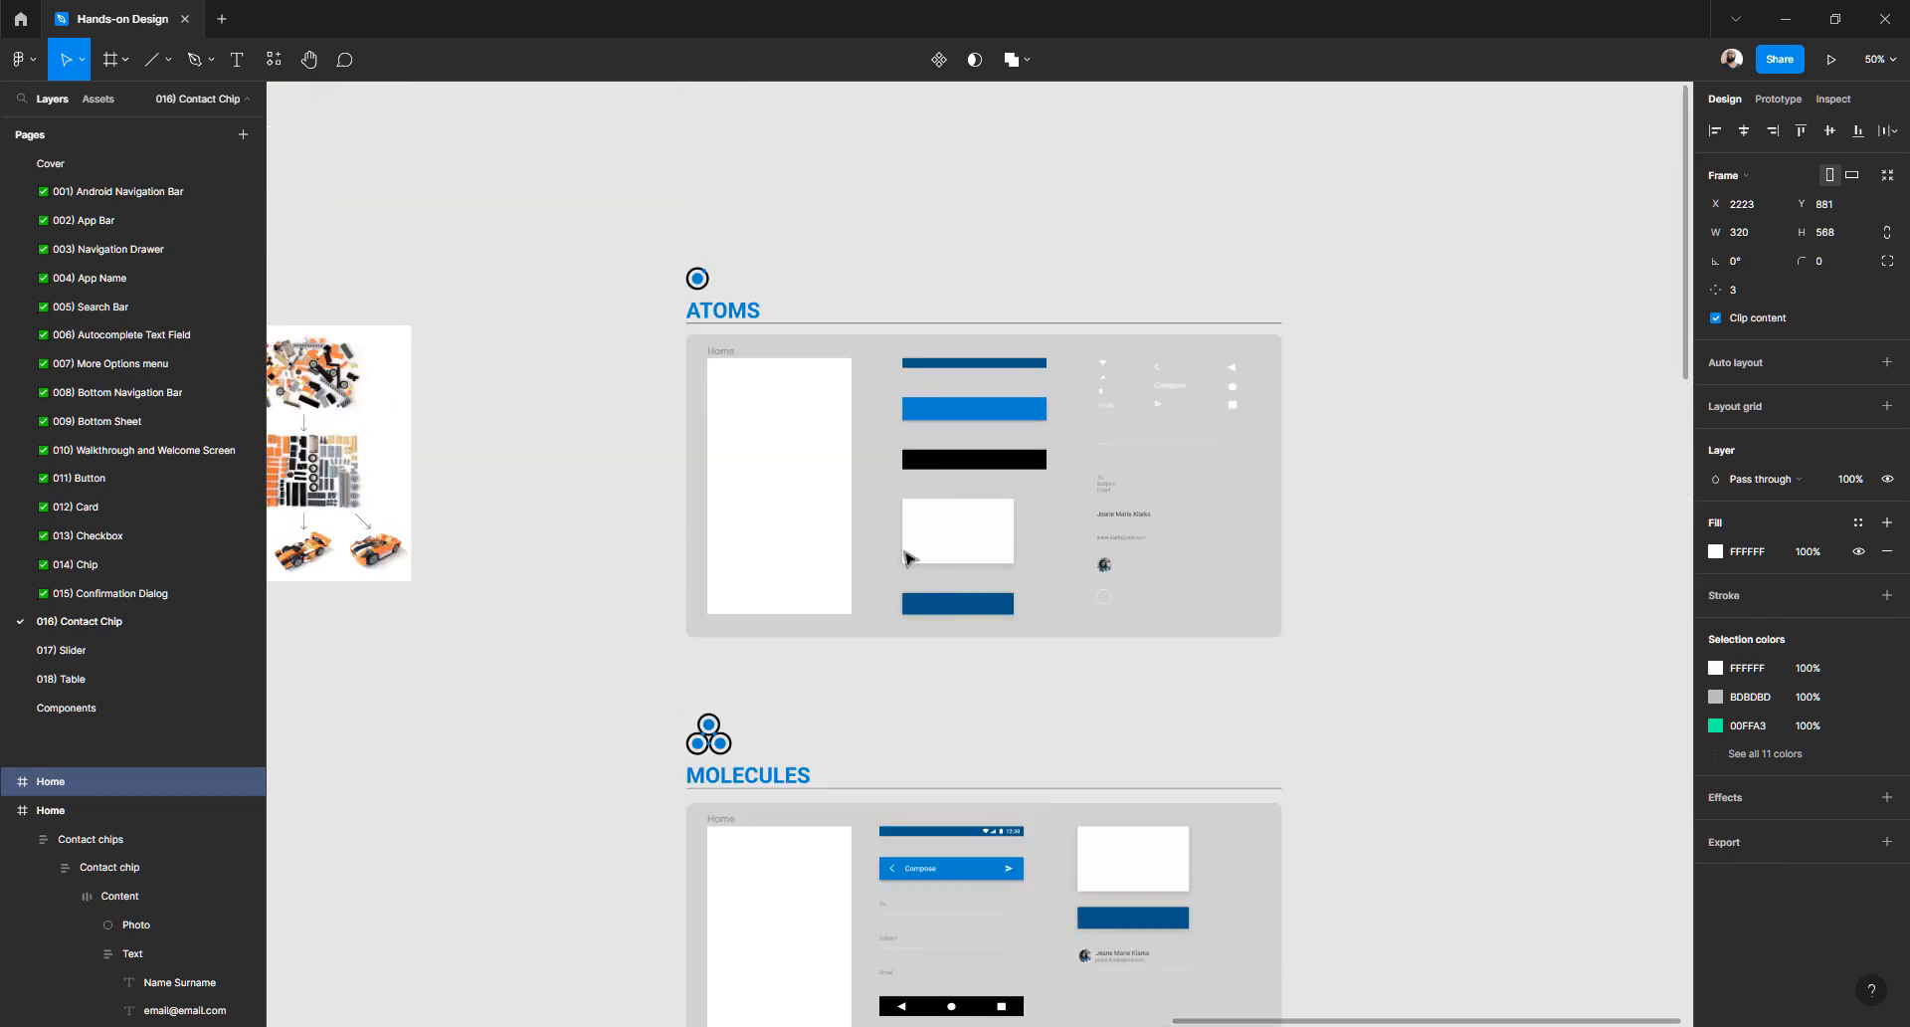
{"action": "scroll", "coordinate": [796, 597], "scroll_direction": "down", "scroll_amount": 5}
{"action": "scroll", "coordinate": [782, 585], "scroll_direction": "down", "scroll_amount": 15}
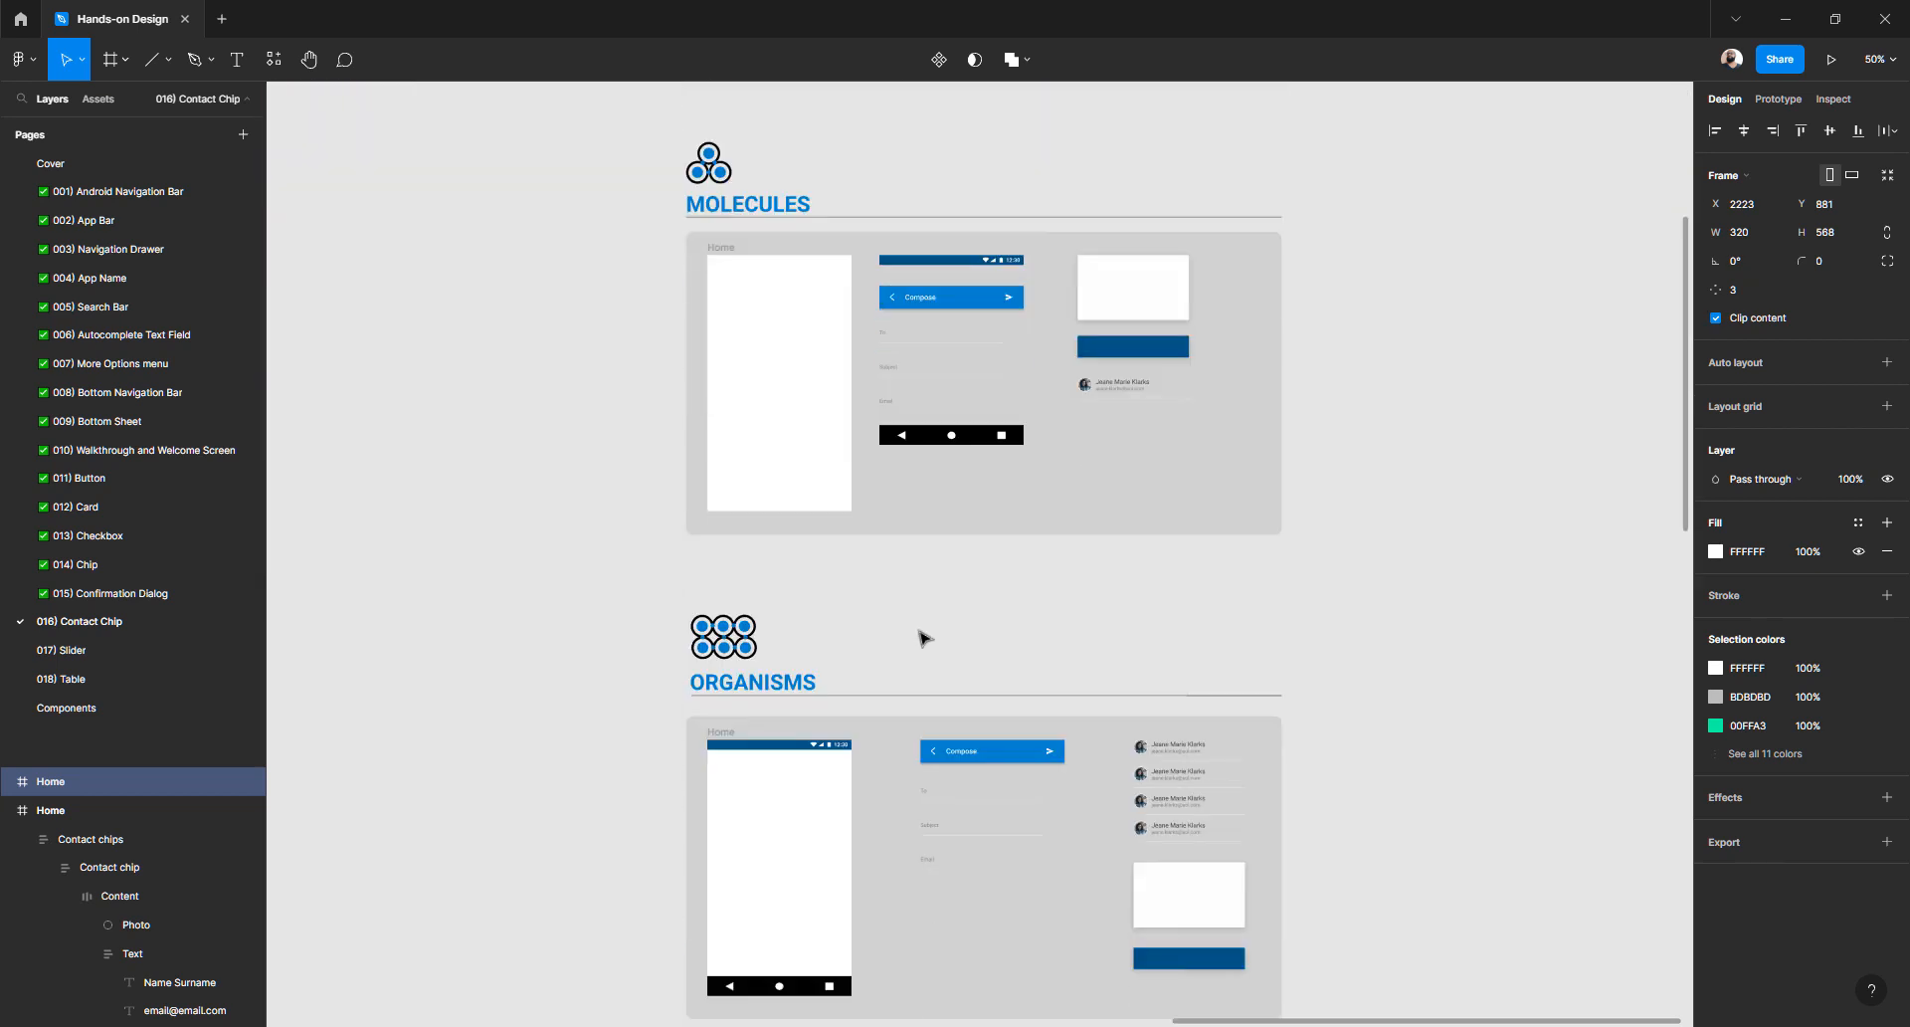
{"action": "scroll", "coordinate": [849, 643], "scroll_direction": "down", "scroll_amount": 6}
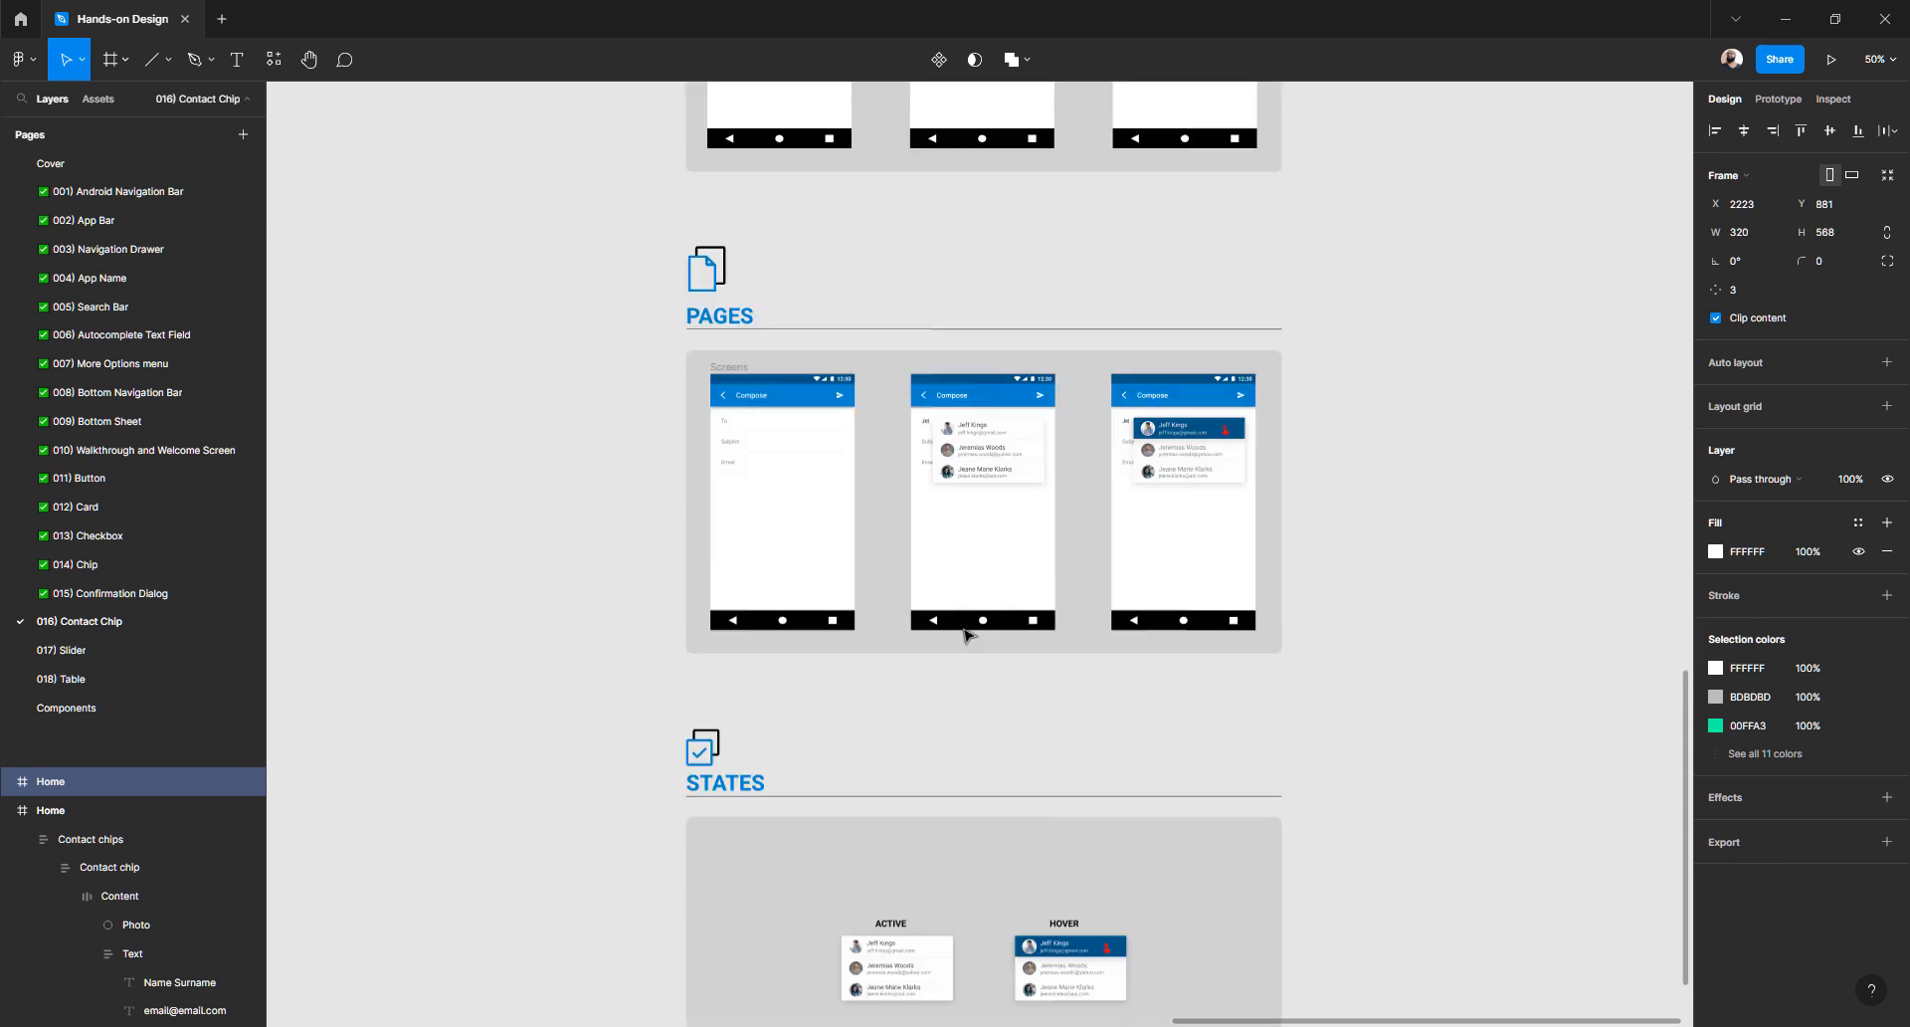
{"action": "scroll", "coordinate": [967, 636], "scroll_direction": "down", "scroll_amount": 3, "text": "ctrl"}
{"action": "scroll", "coordinate": [967, 636], "scroll_direction": "down", "scroll_amount": 2}
{"action": "scroll", "coordinate": [967, 636], "scroll_direction": "down", "scroll_amount": 1}
{"action": "scroll", "coordinate": [967, 636], "scroll_direction": "down", "scroll_amount": 3, "text": "ctrl"}
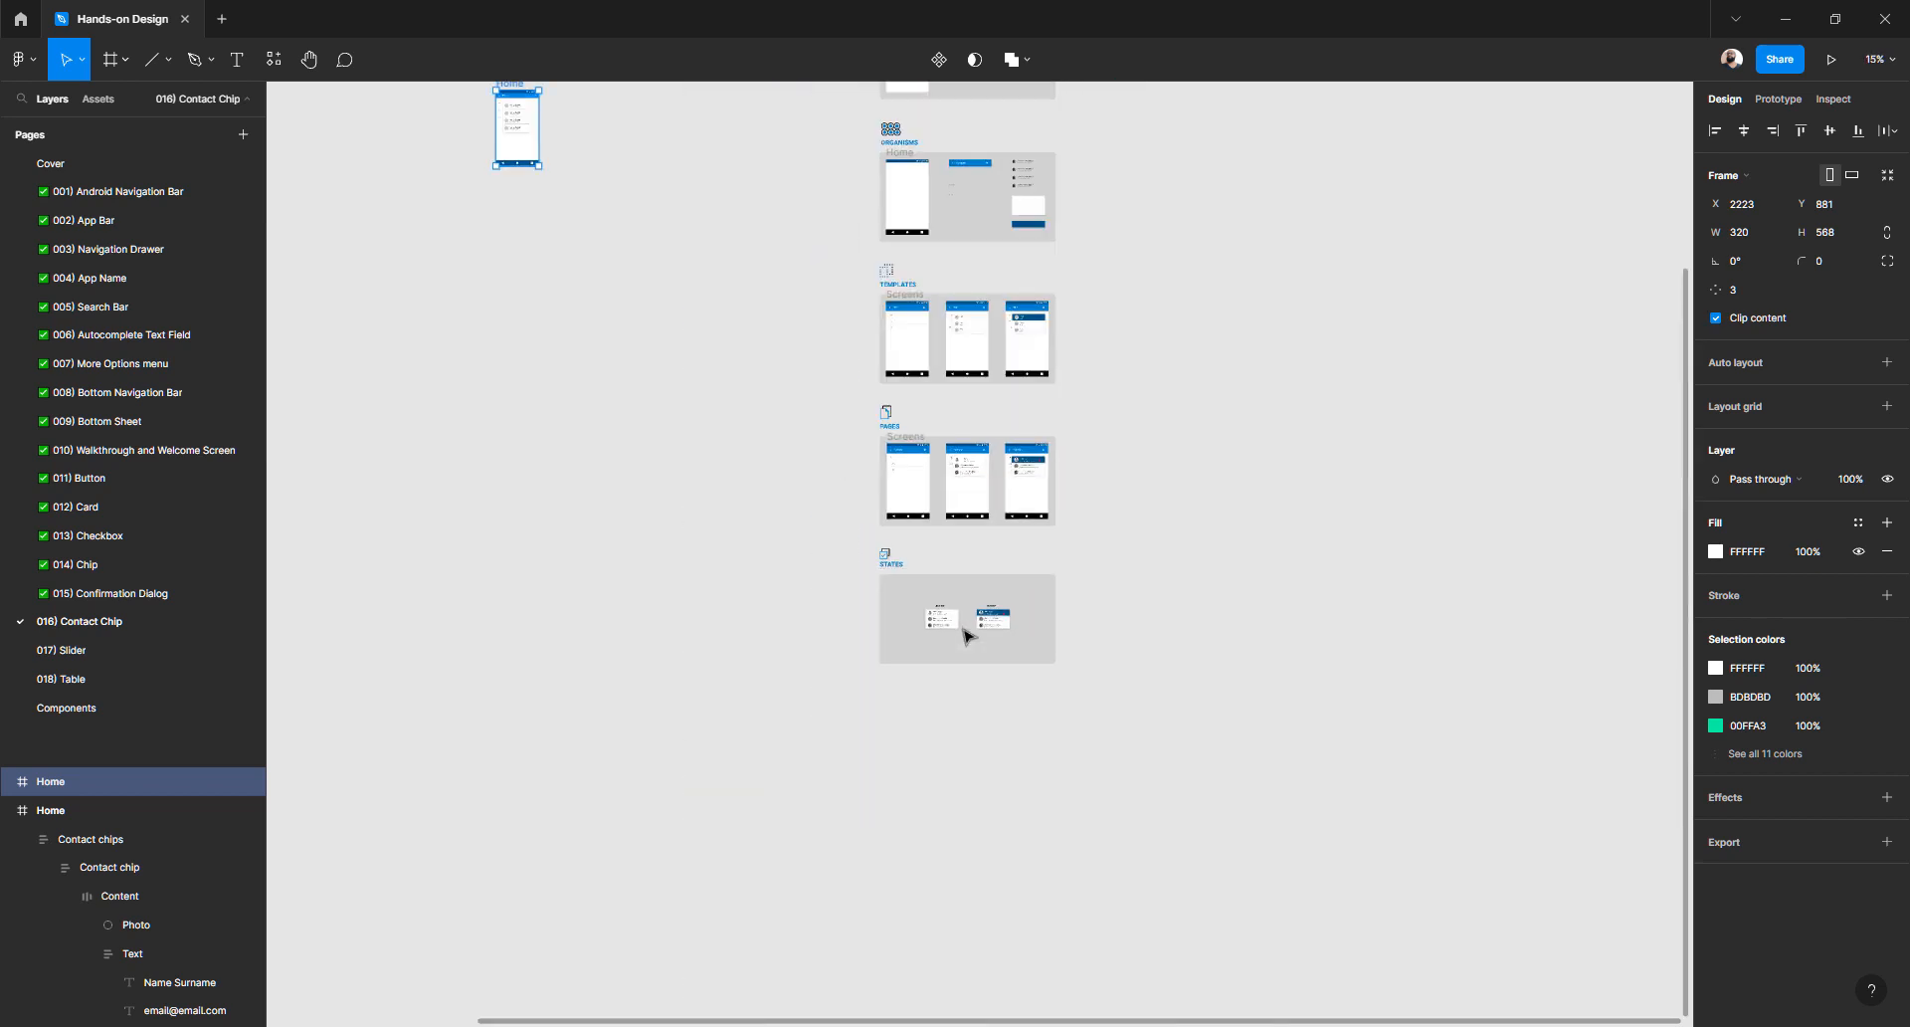
{"action": "scroll", "coordinate": [967, 635], "scroll_direction": "left", "scroll_amount": 5}
{"action": "scroll", "coordinate": [967, 635], "scroll_direction": "up", "scroll_amount": 3}
{"action": "scroll", "coordinate": [967, 636], "scroll_direction": "up", "scroll_amount": 2}
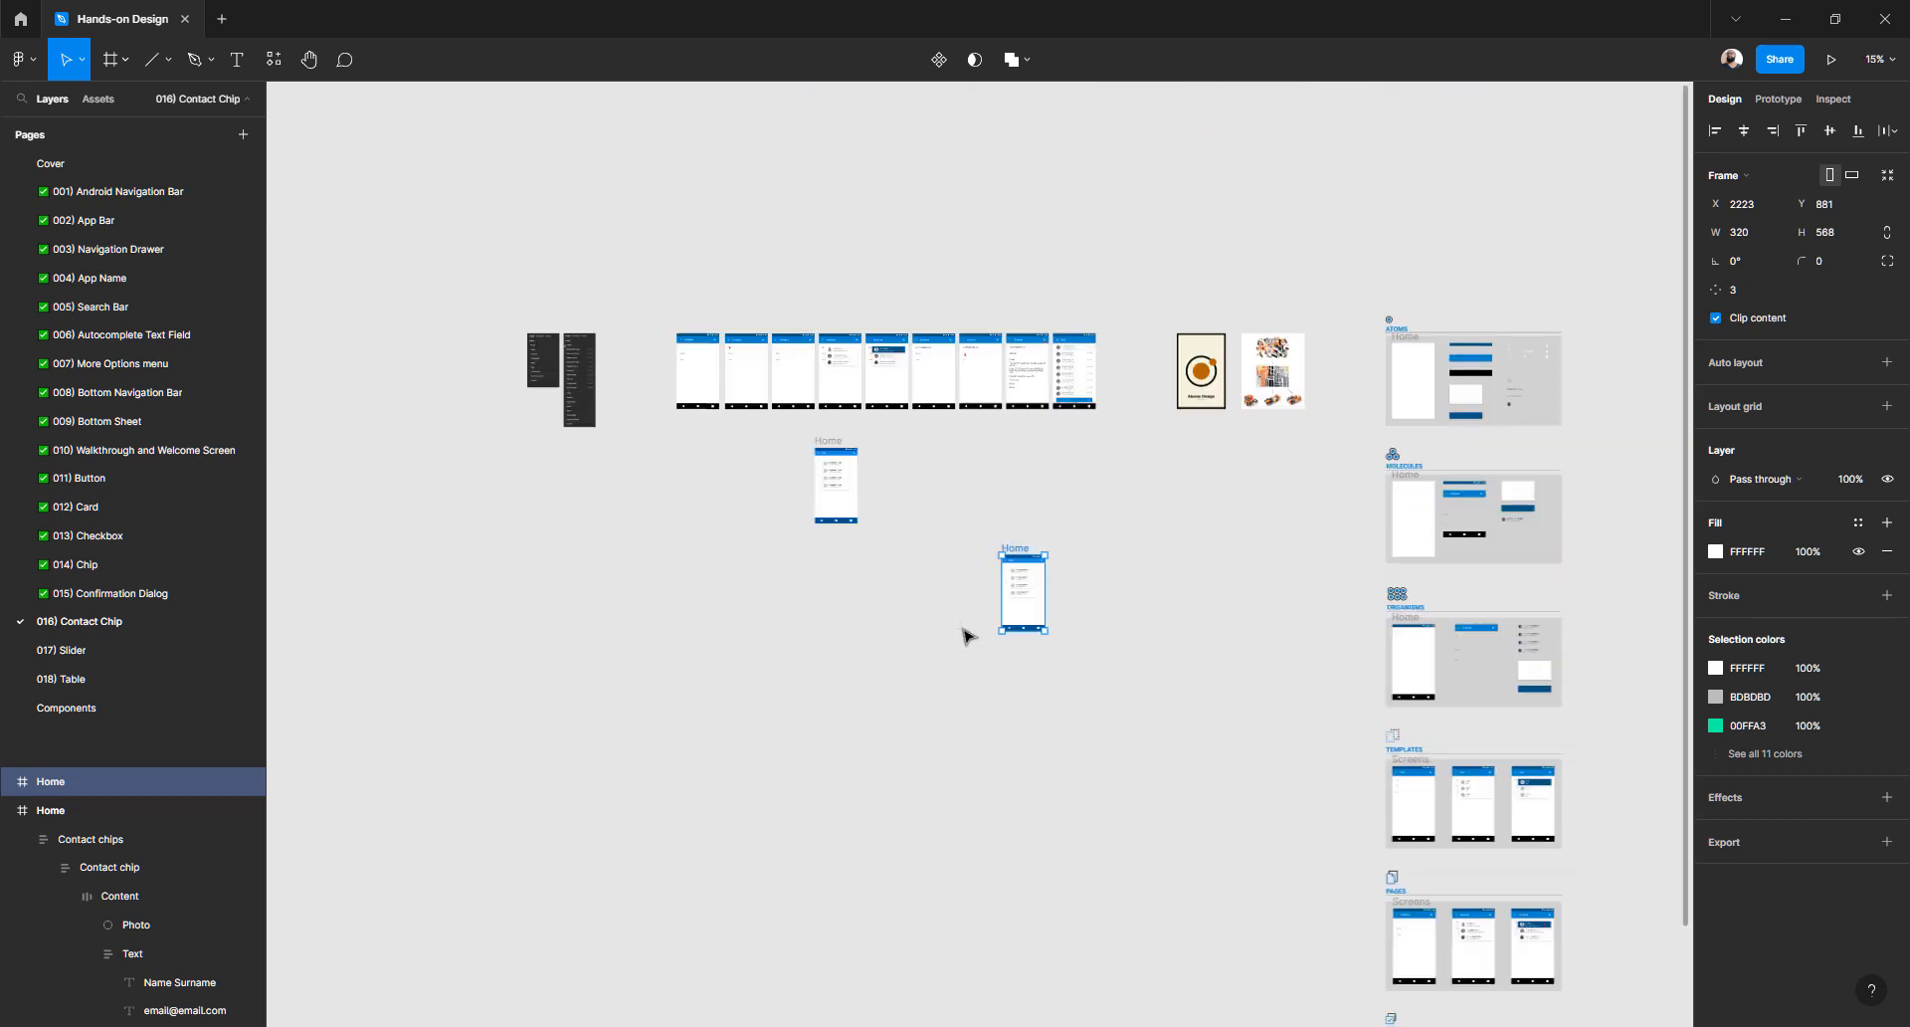
{"action": "scroll", "coordinate": [963, 635], "scroll_direction": "up", "scroll_amount": 2}
{"action": "scroll", "coordinate": [995, 597], "scroll_direction": "down", "scroll_amount": 1}
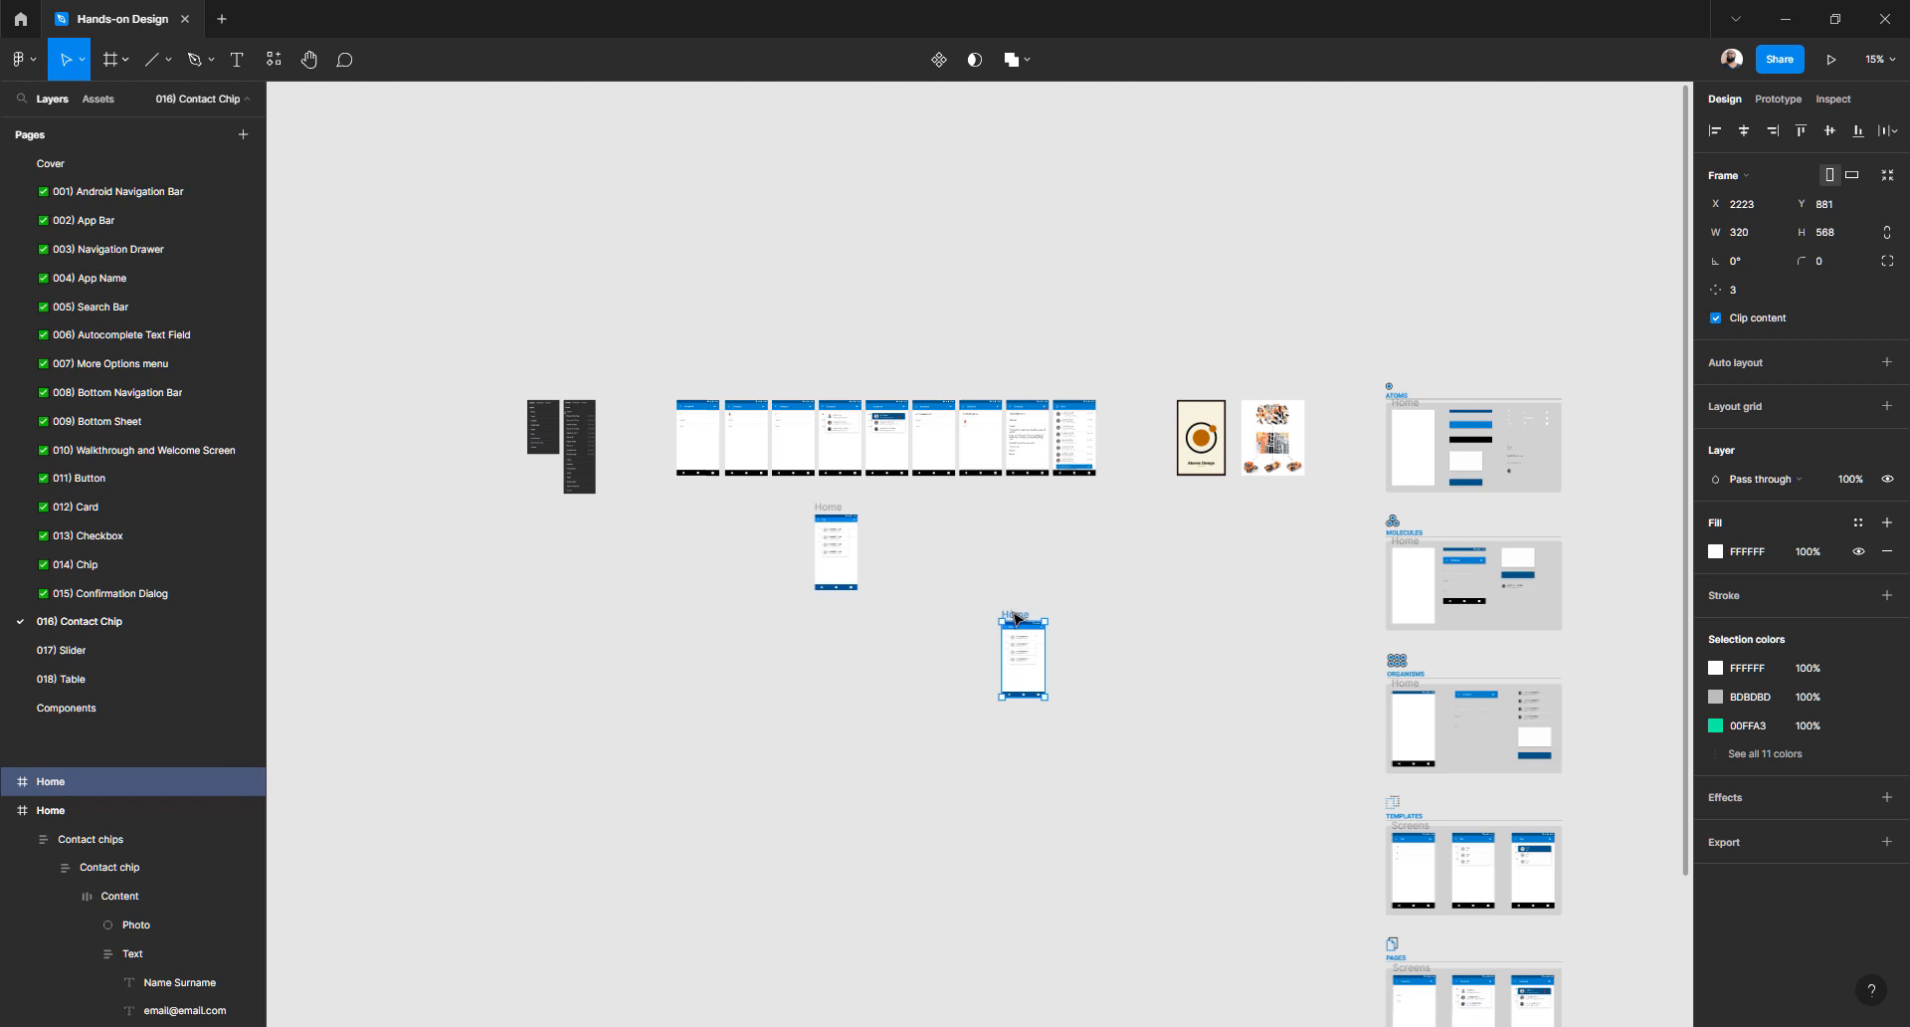
{"action": "left_click_drag", "start_coordinate": [1017, 619], "coordinate": [1179, 564]}
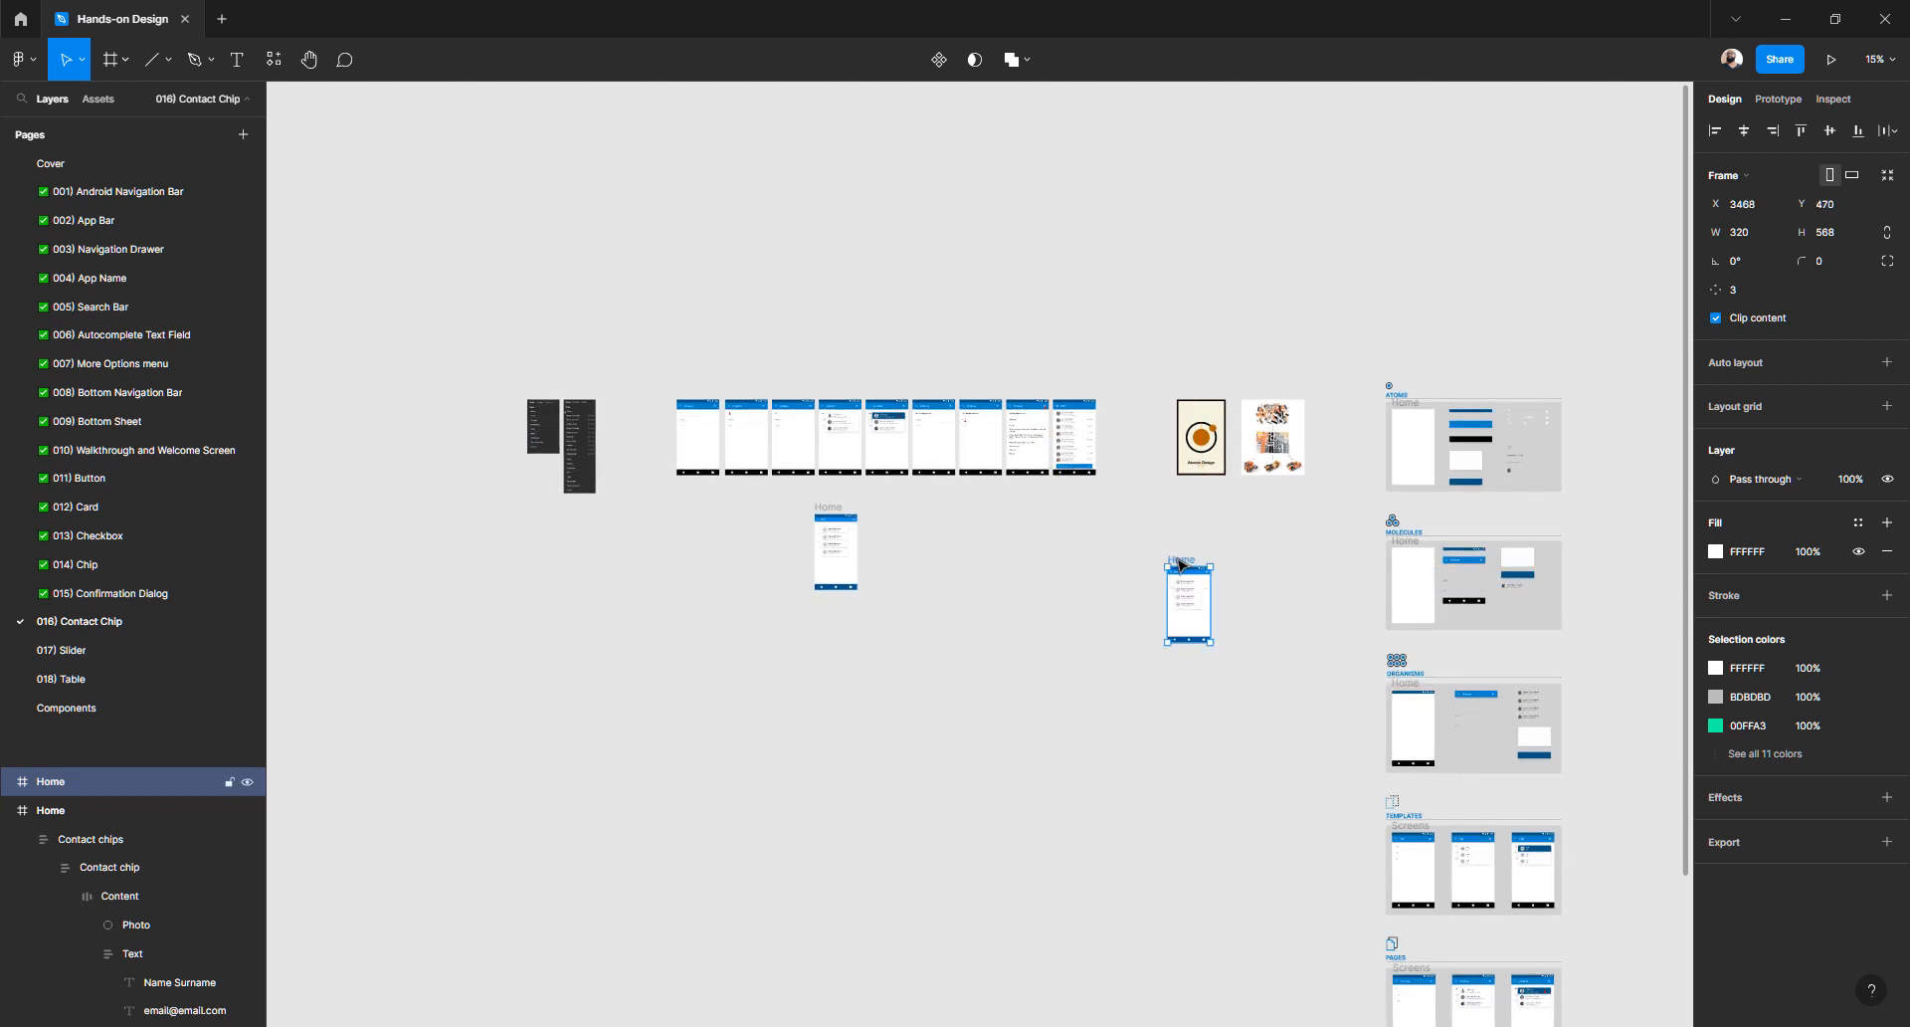
{"action": "key", "text": "Delete"}
- Move the Home frame to sit under the first Compose screen
{"action": "scroll", "coordinate": [822, 530], "scroll_direction": "up", "scroll_amount": 5}
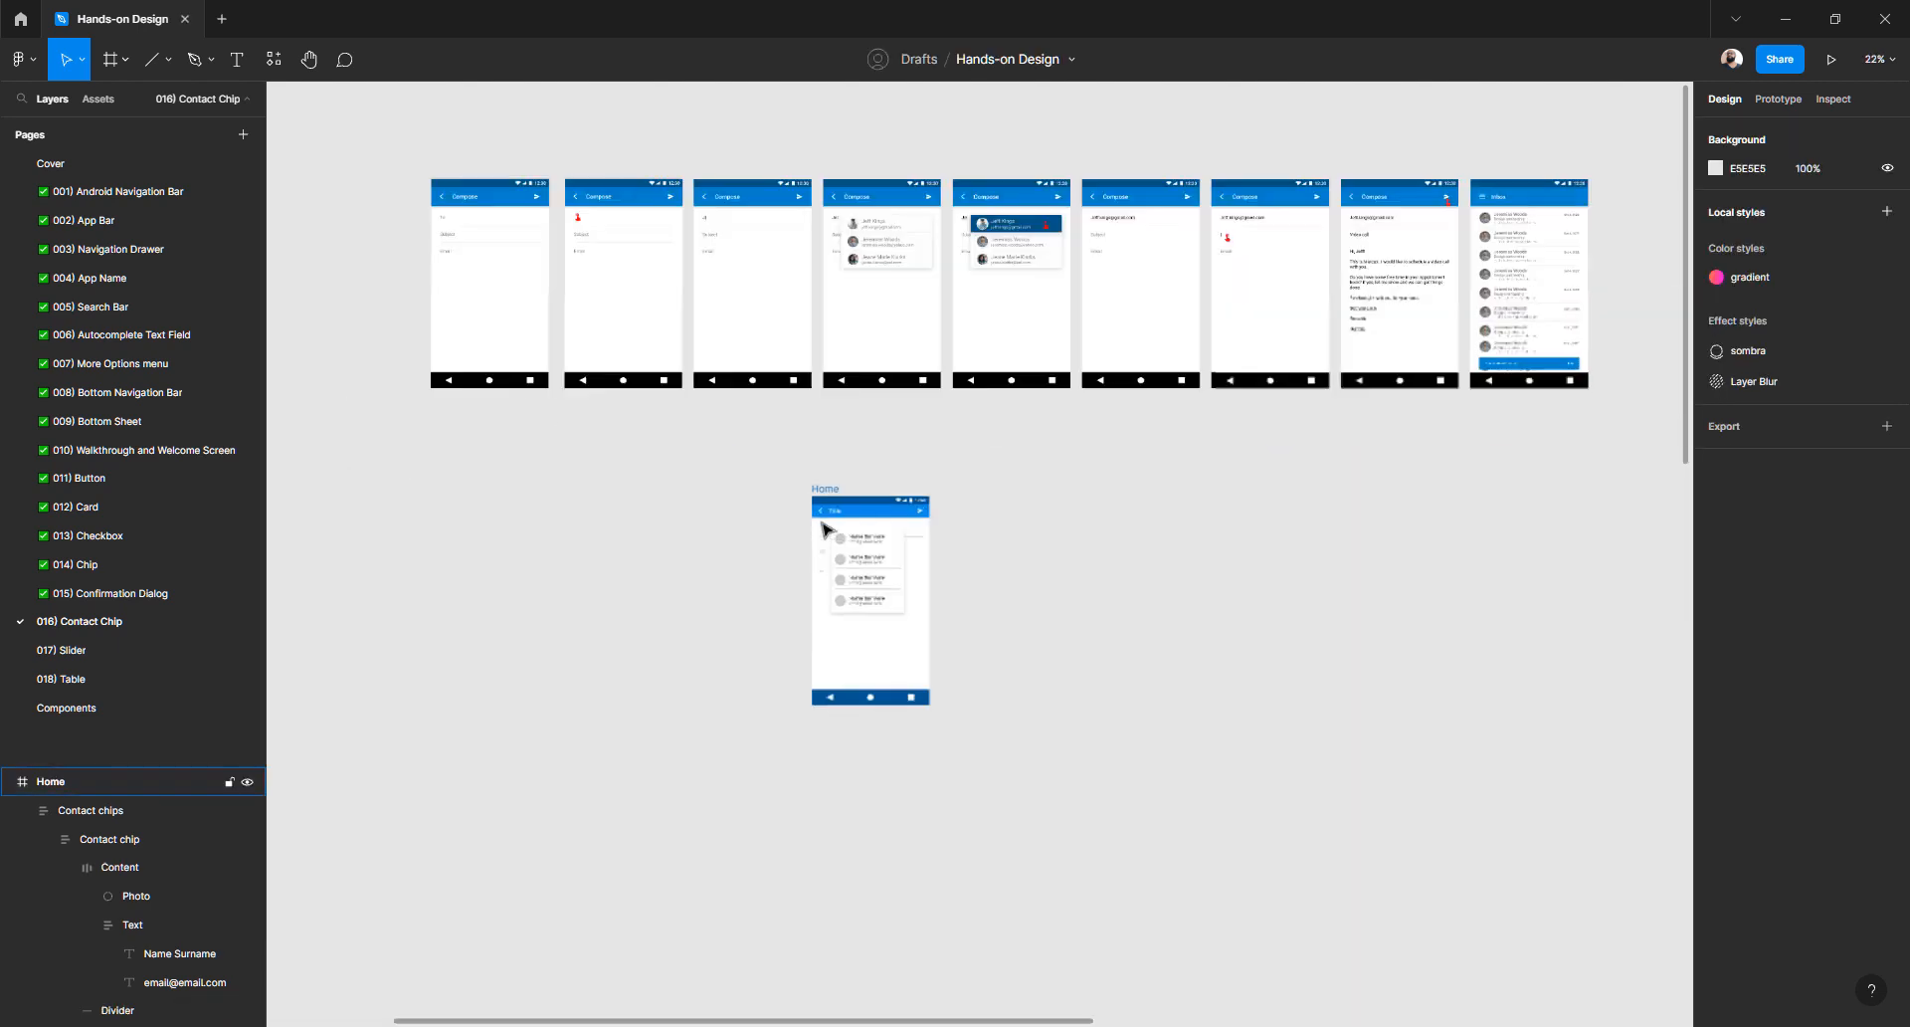
{"action": "left_click_drag", "start_coordinate": [661, 502], "coordinate": [954, 545]}
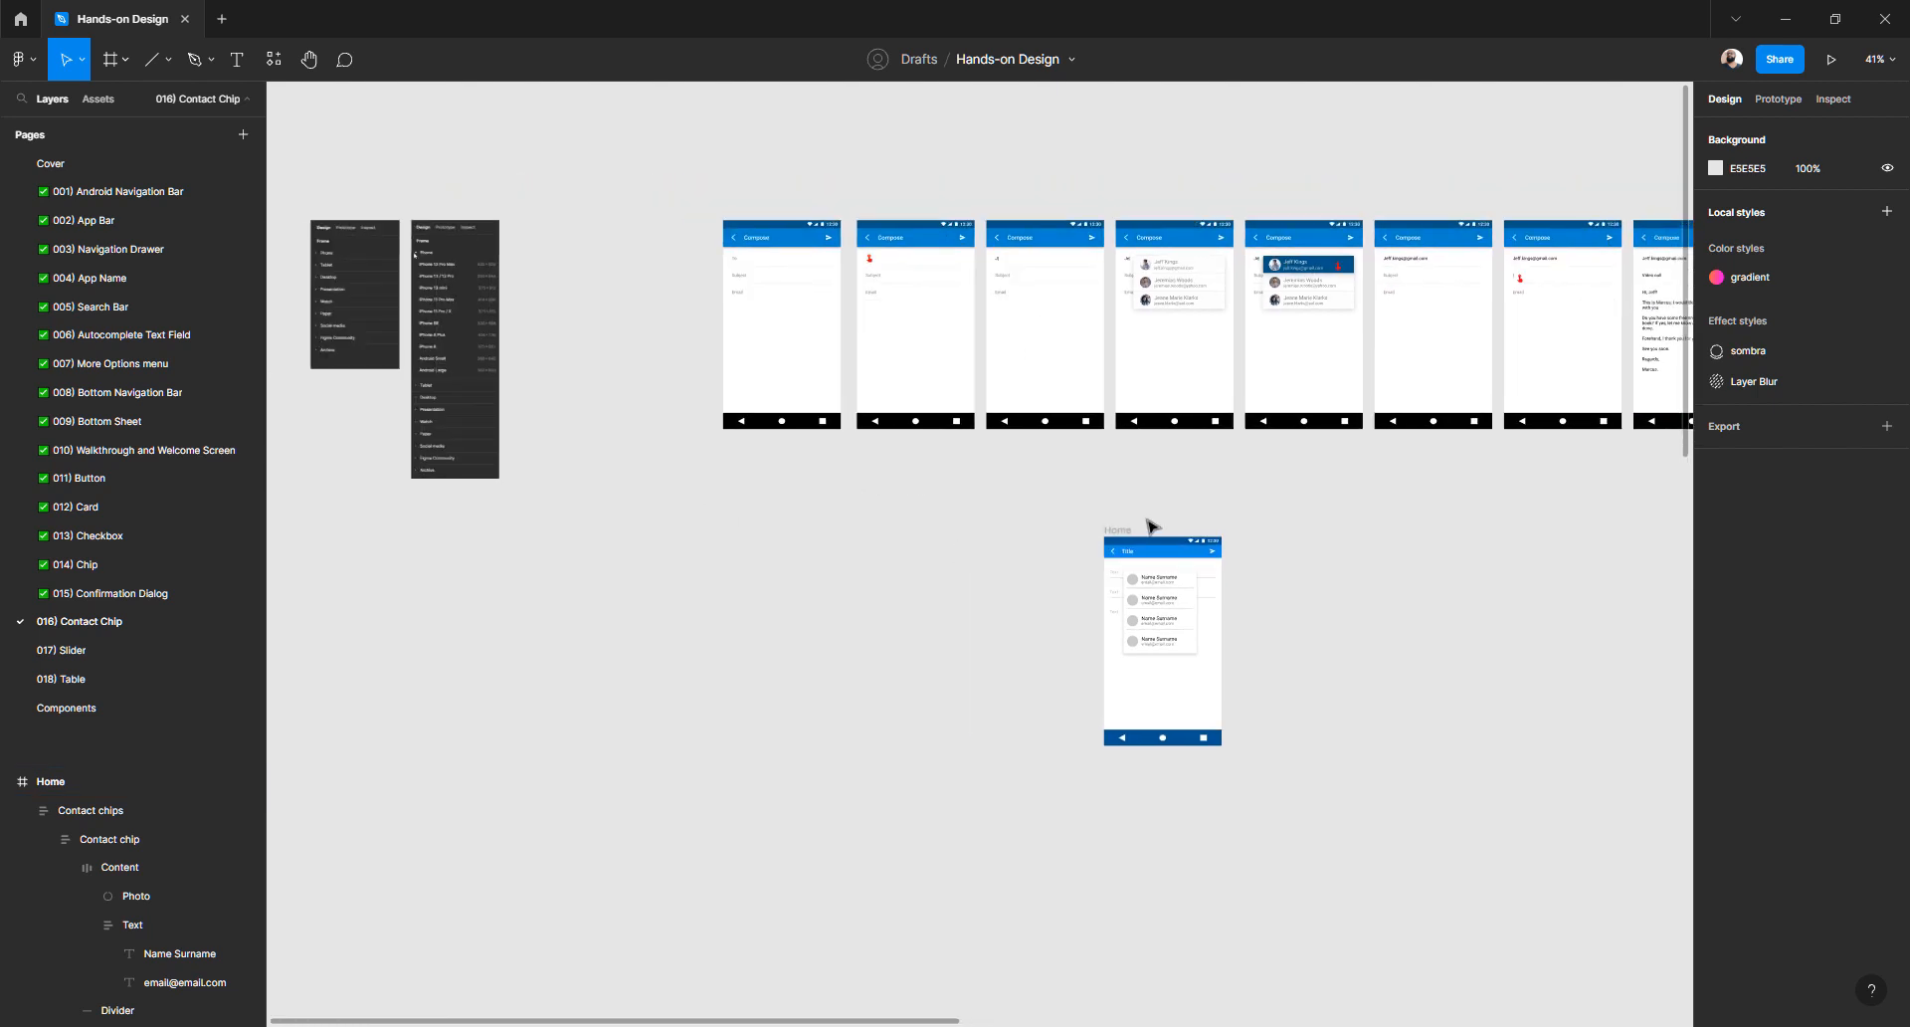
{"action": "left_click_drag", "start_coordinate": [1131, 532], "coordinate": [744, 492]}
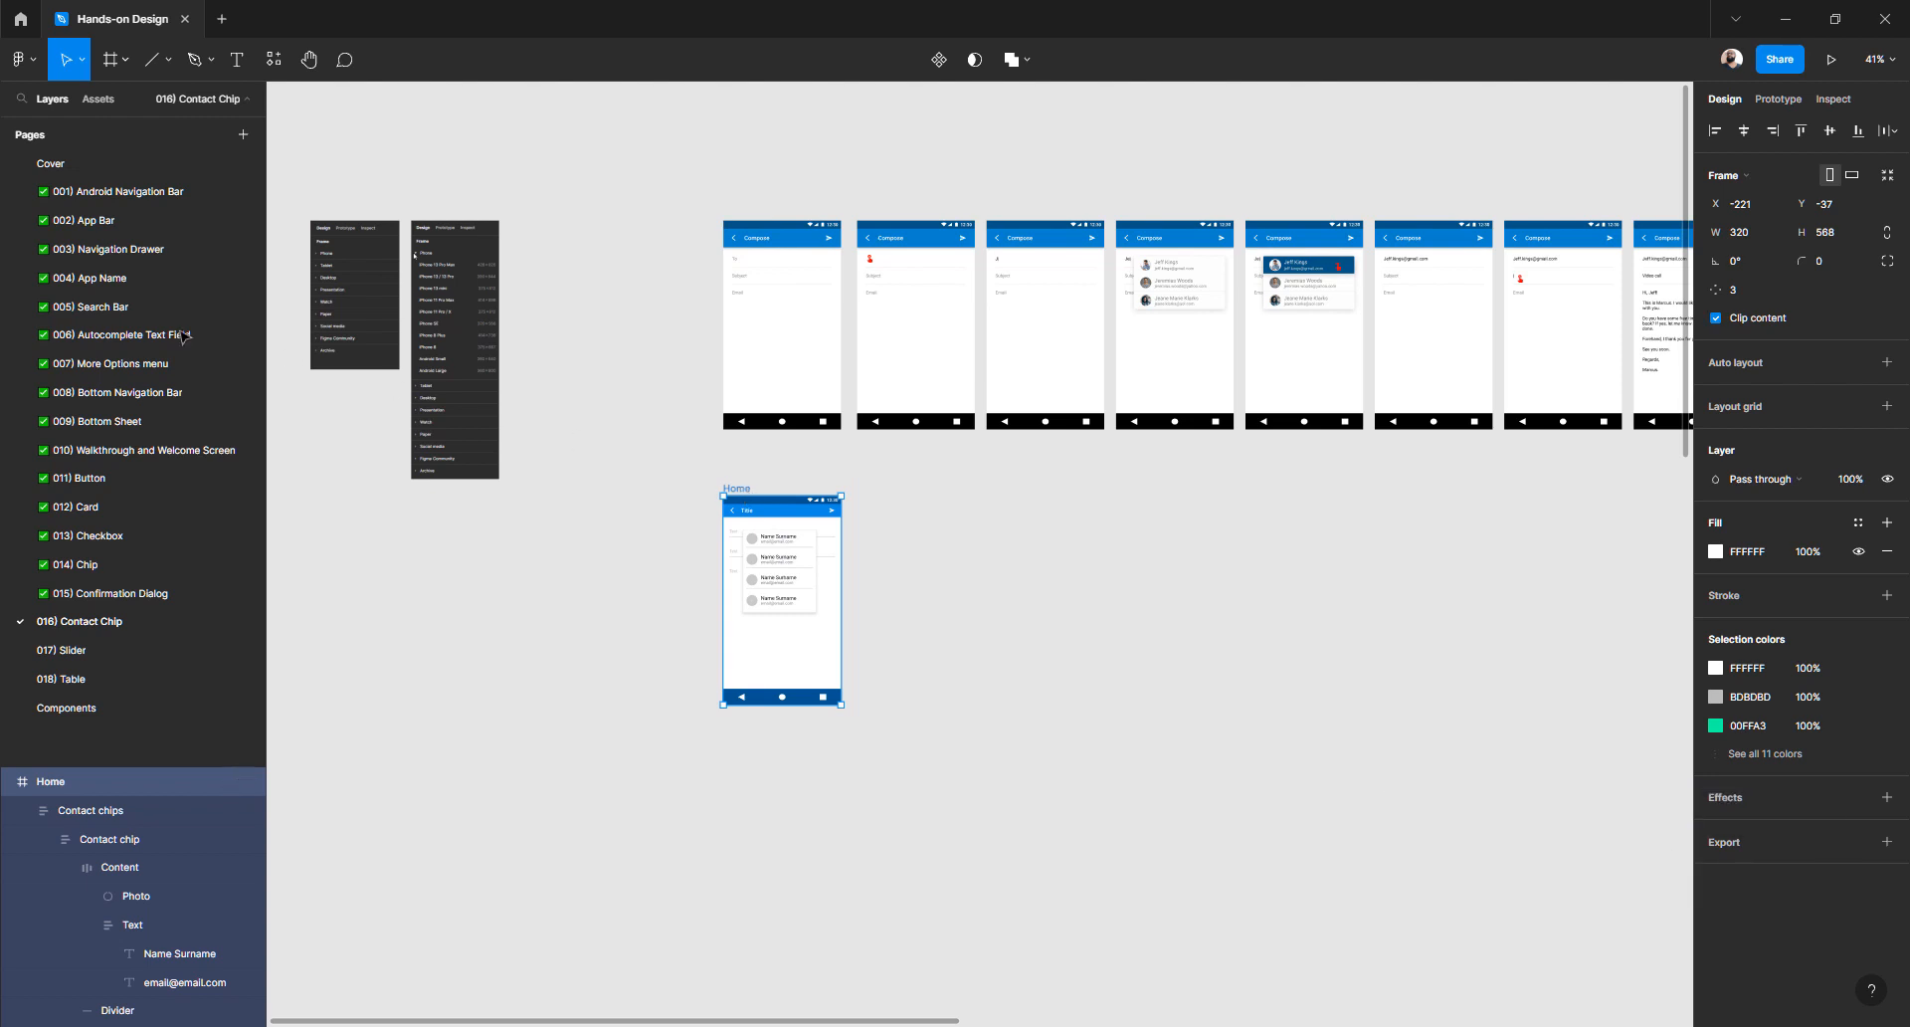
{"action": "left_click", "coordinate": [652, 489]}
- Raise the Home frame closer to the row of Compose screens
{"action": "scroll", "coordinate": [653, 477], "scroll_direction": "up", "scroll_amount": 6}
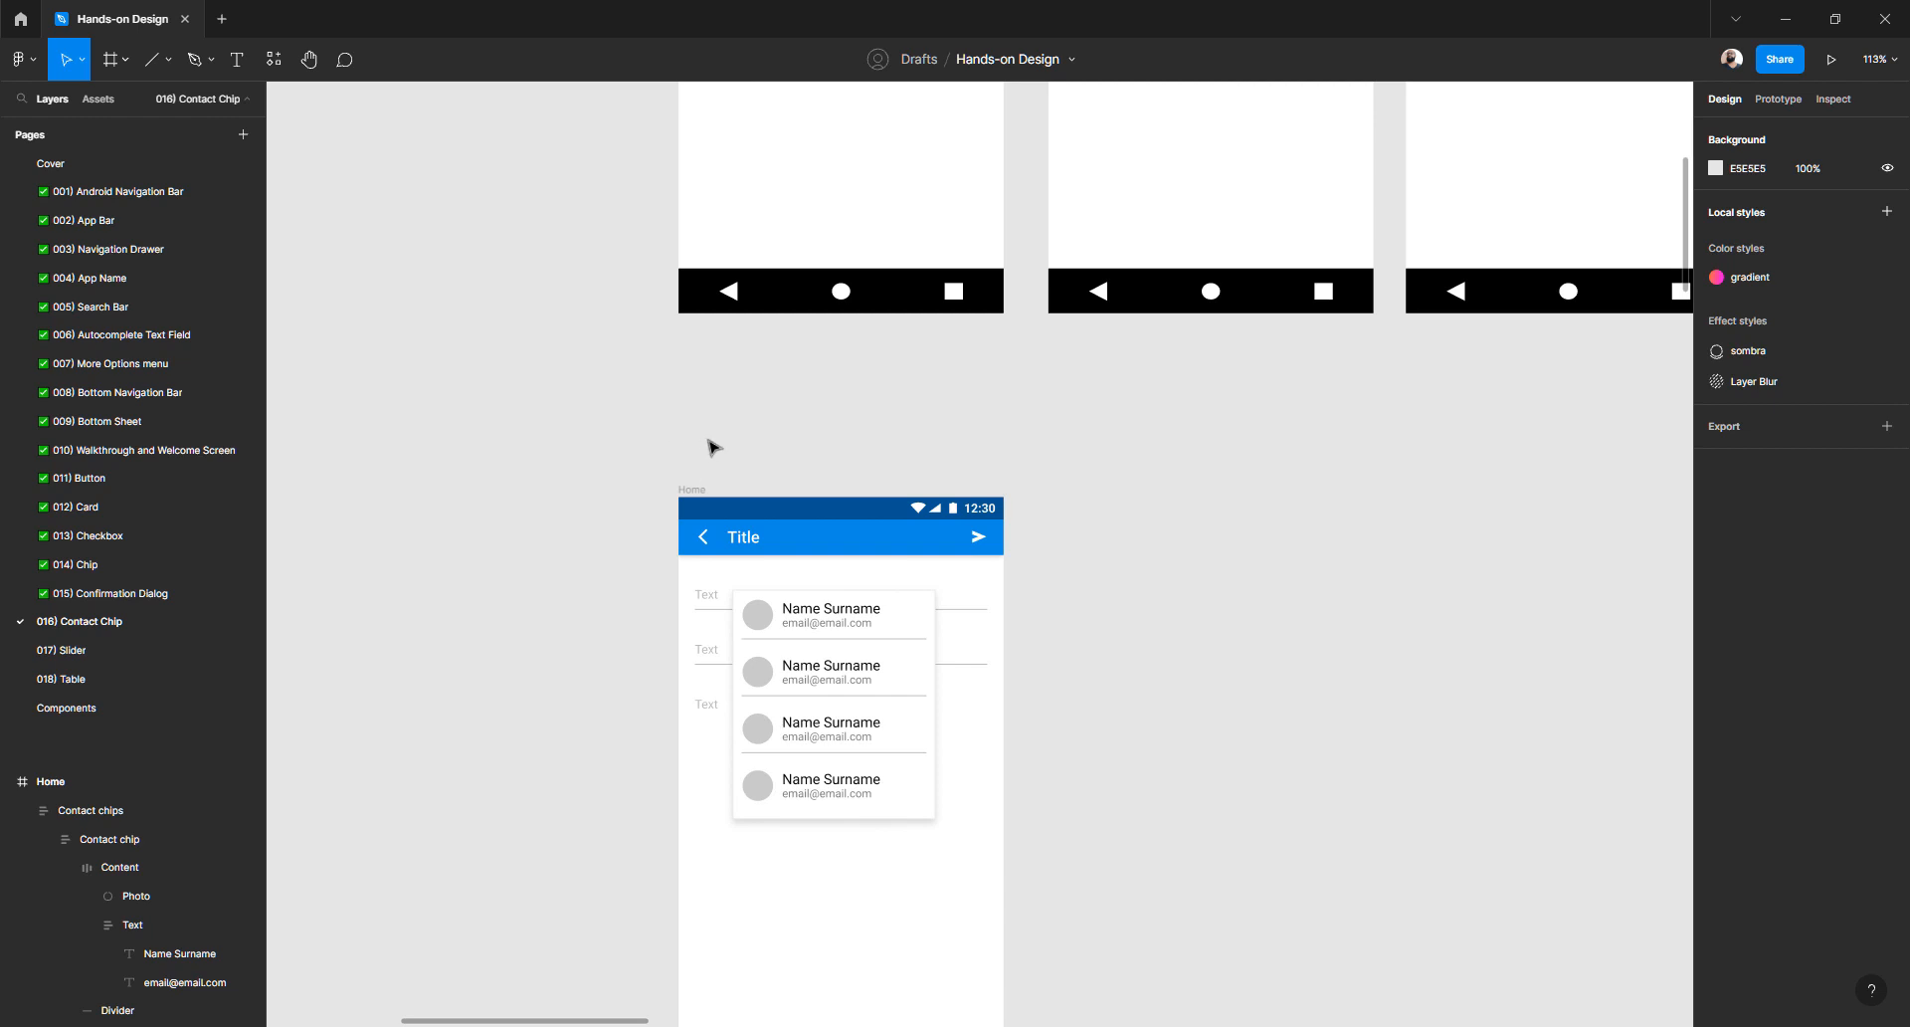
{"action": "scroll", "coordinate": [716, 445], "scroll_direction": "down", "scroll_amount": 2}
{"action": "scroll", "coordinate": [712, 435], "scroll_direction": "up", "scroll_amount": 2}
{"action": "scroll", "coordinate": [717, 438], "scroll_direction": "up", "scroll_amount": 1}
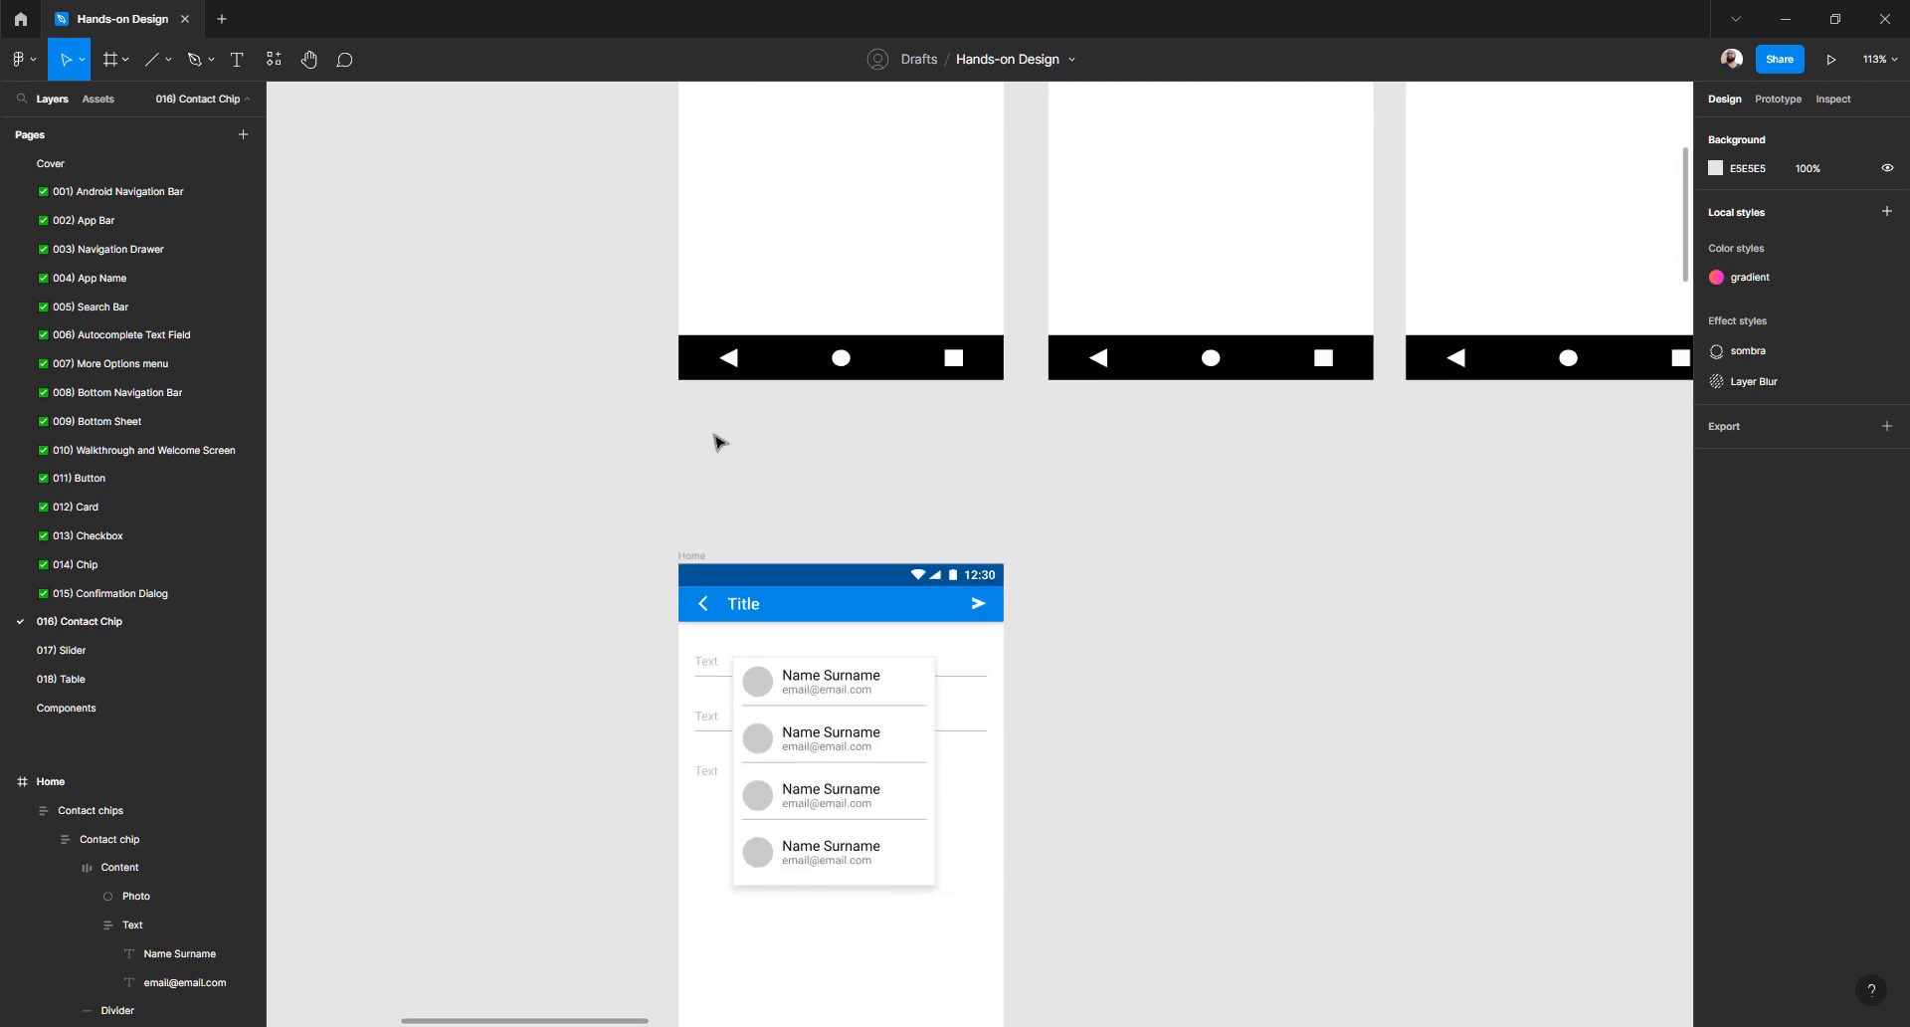
{"action": "left_click", "coordinate": [713, 560]}
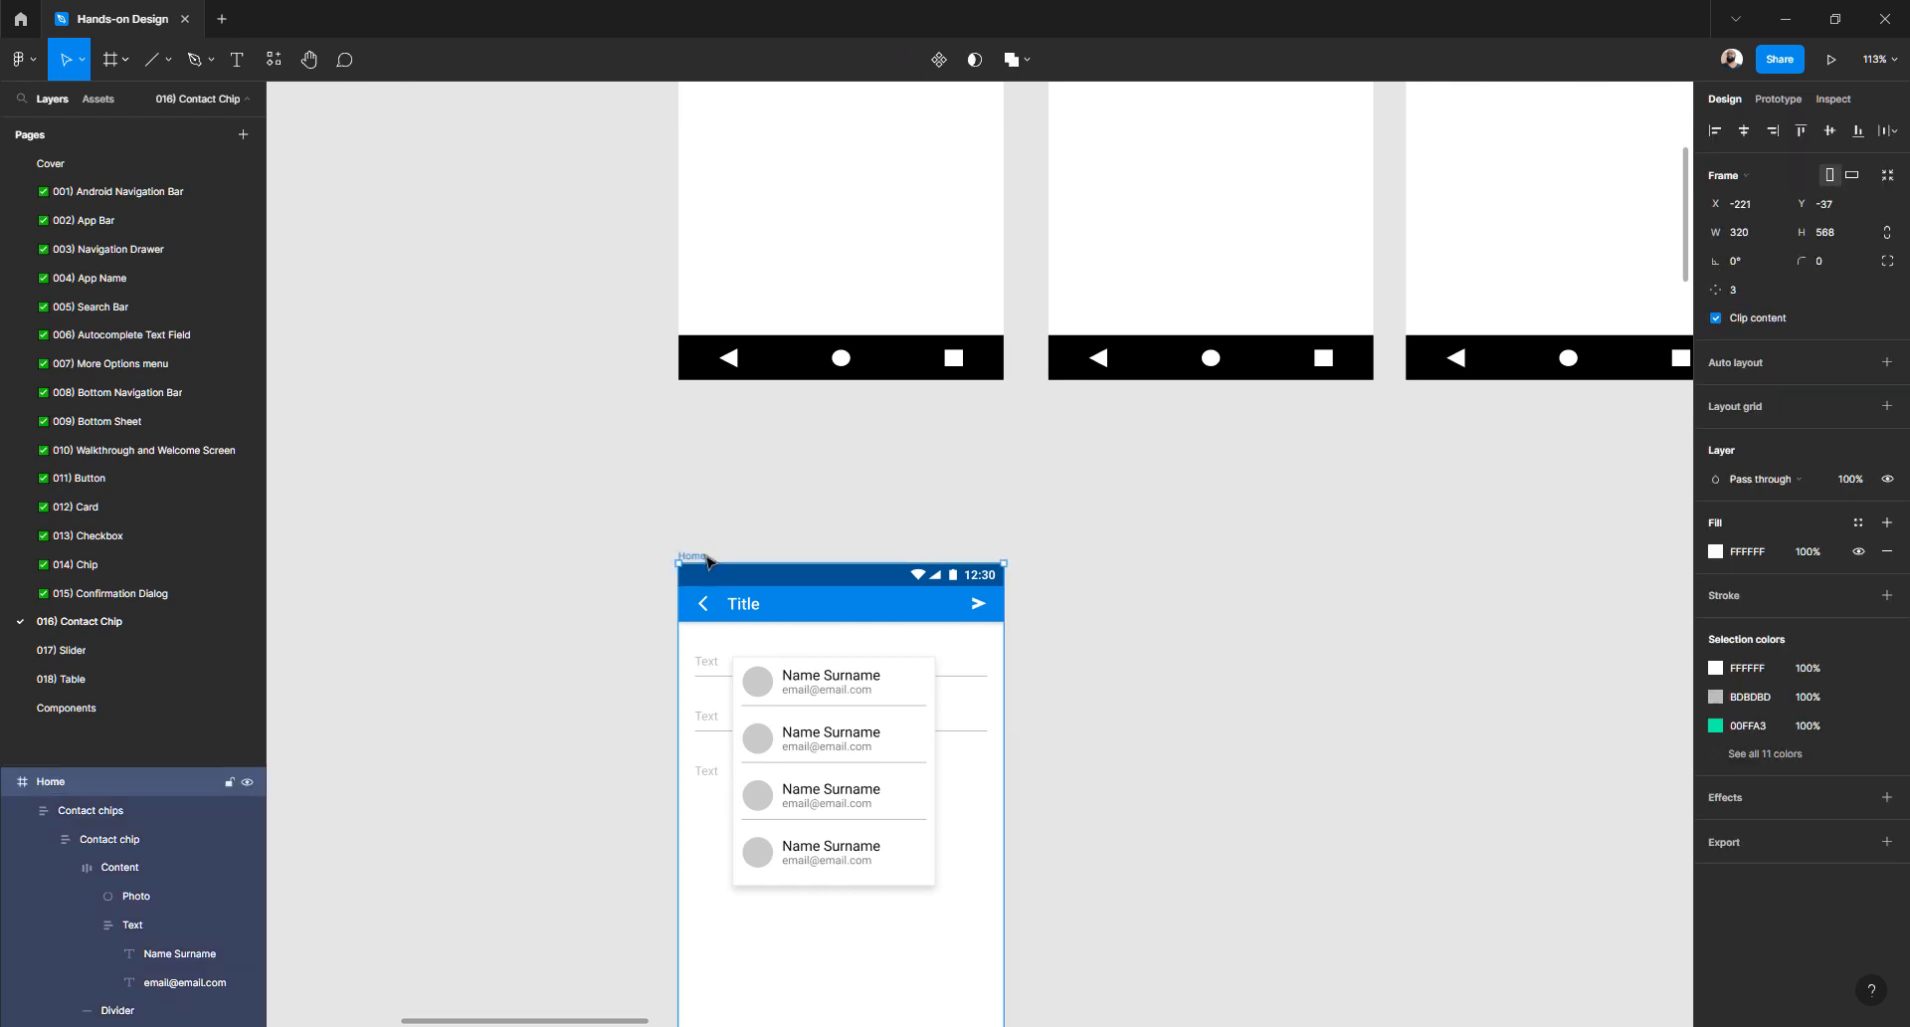
{"action": "scroll", "coordinate": [707, 560], "scroll_direction": "down", "scroll_amount": 2}
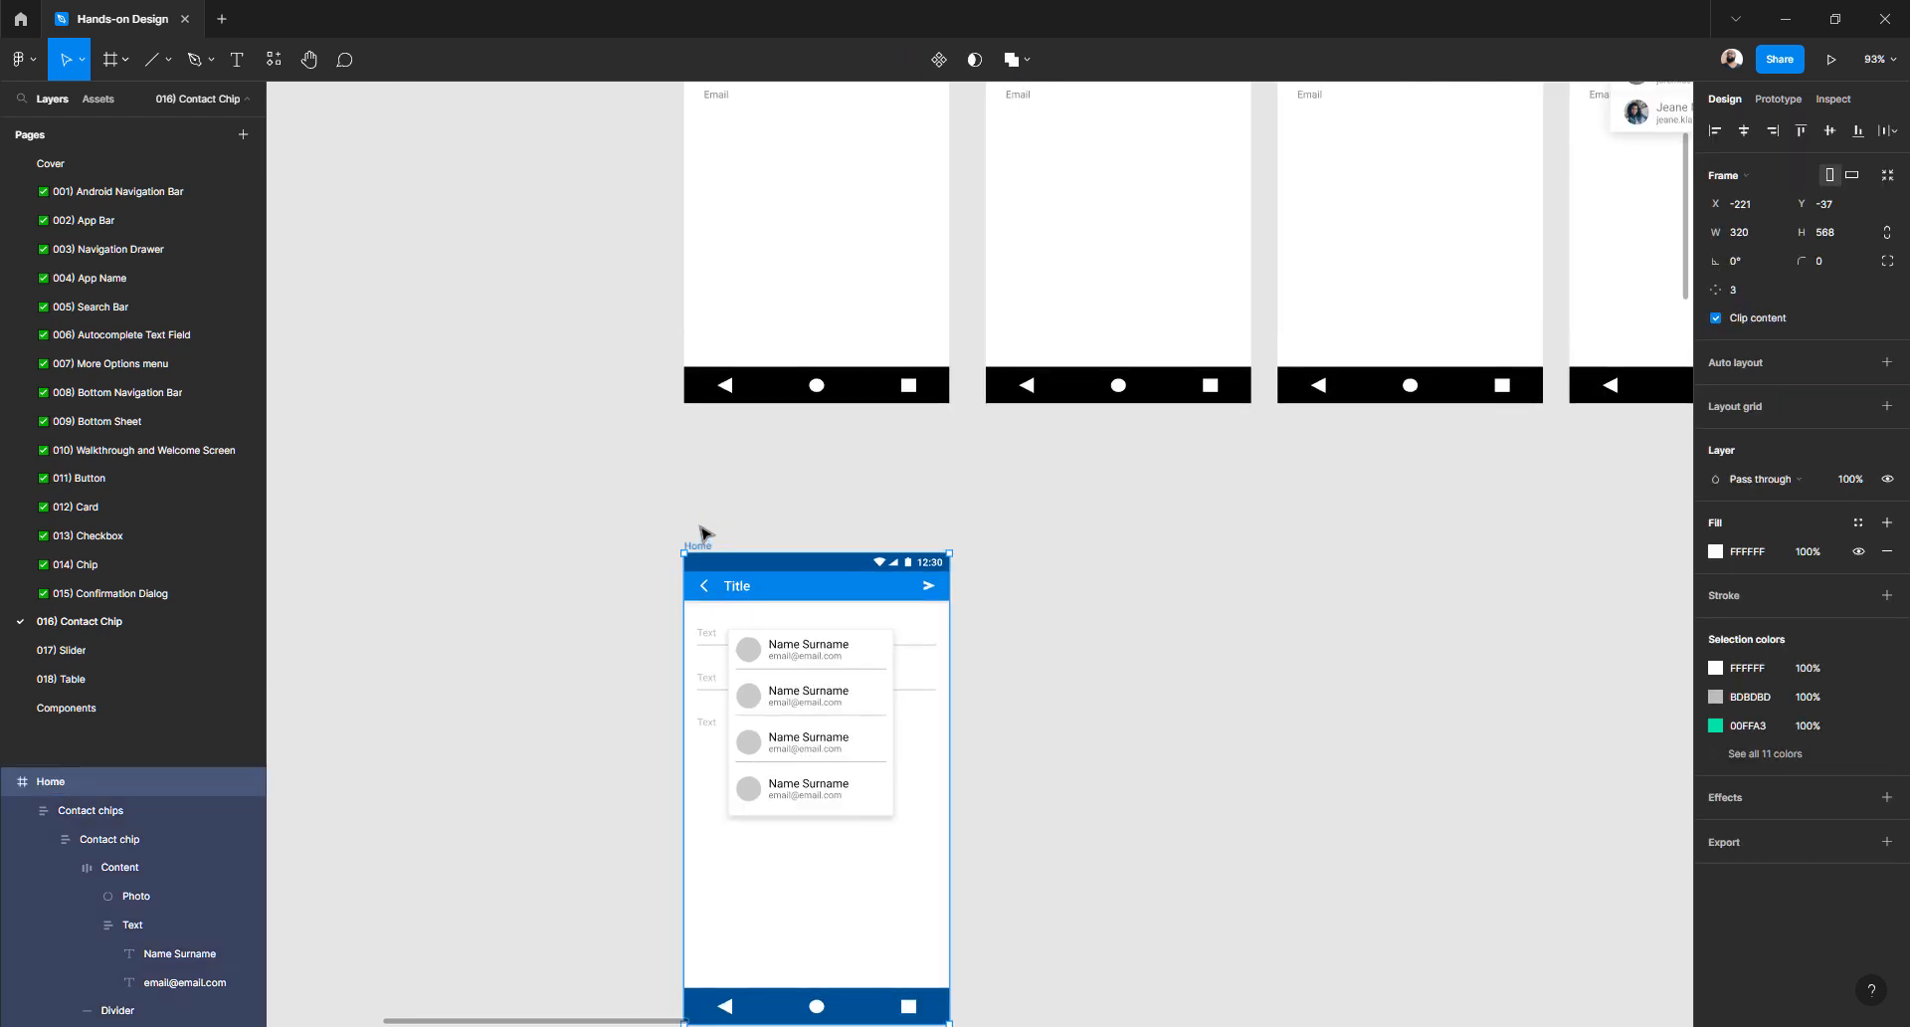
{"action": "left_click_drag", "start_coordinate": [700, 545], "coordinate": [709, 494]}
{"action": "scroll", "coordinate": [702, 495], "scroll_direction": "up", "scroll_amount": 3}
{"action": "scroll", "coordinate": [696, 496], "scroll_direction": "down", "scroll_amount": 3}
- Briefly select the Contact chips list inside Home, then recentre the view on the frames
{"action": "left_click", "coordinate": [825, 624]}
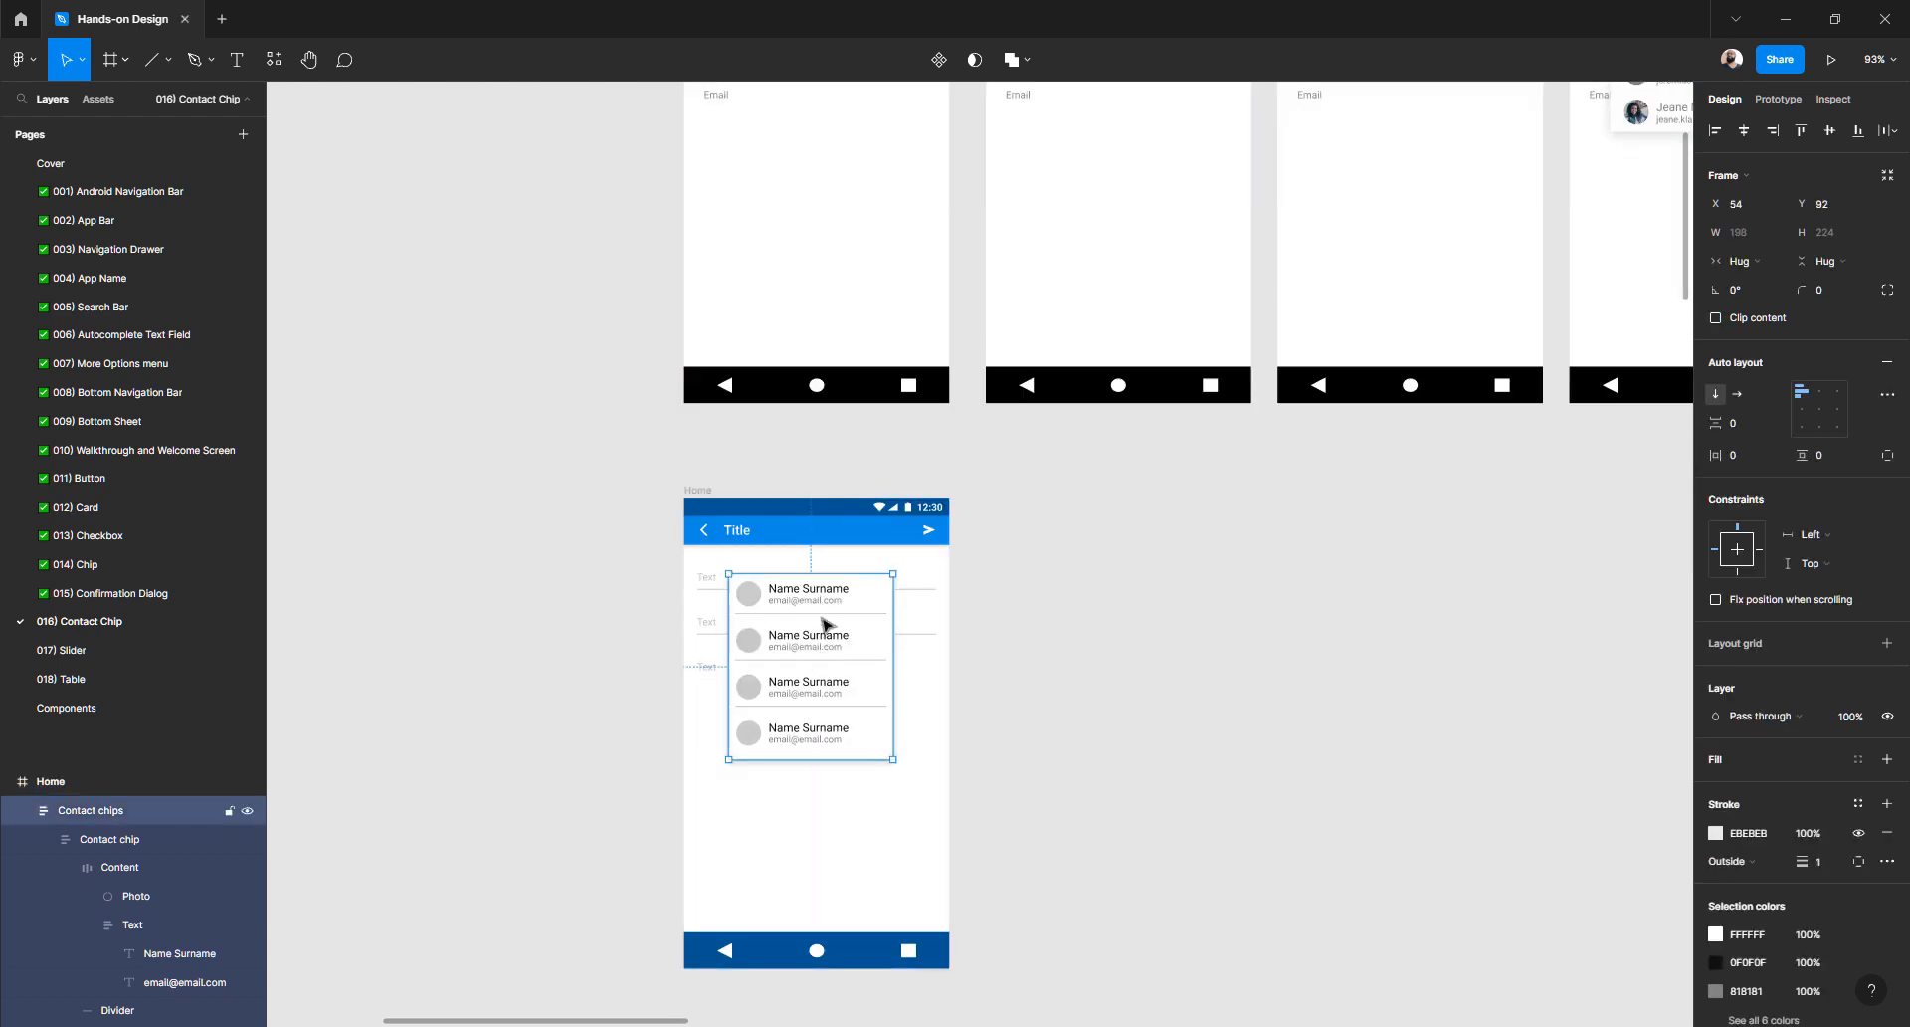
{"action": "left_click", "coordinate": [626, 537]}
{"action": "left_click_drag", "start_coordinate": [689, 480], "coordinate": [585, 241]}
{"action": "scroll", "coordinate": [763, 410], "scroll_direction": "down", "scroll_amount": 3}
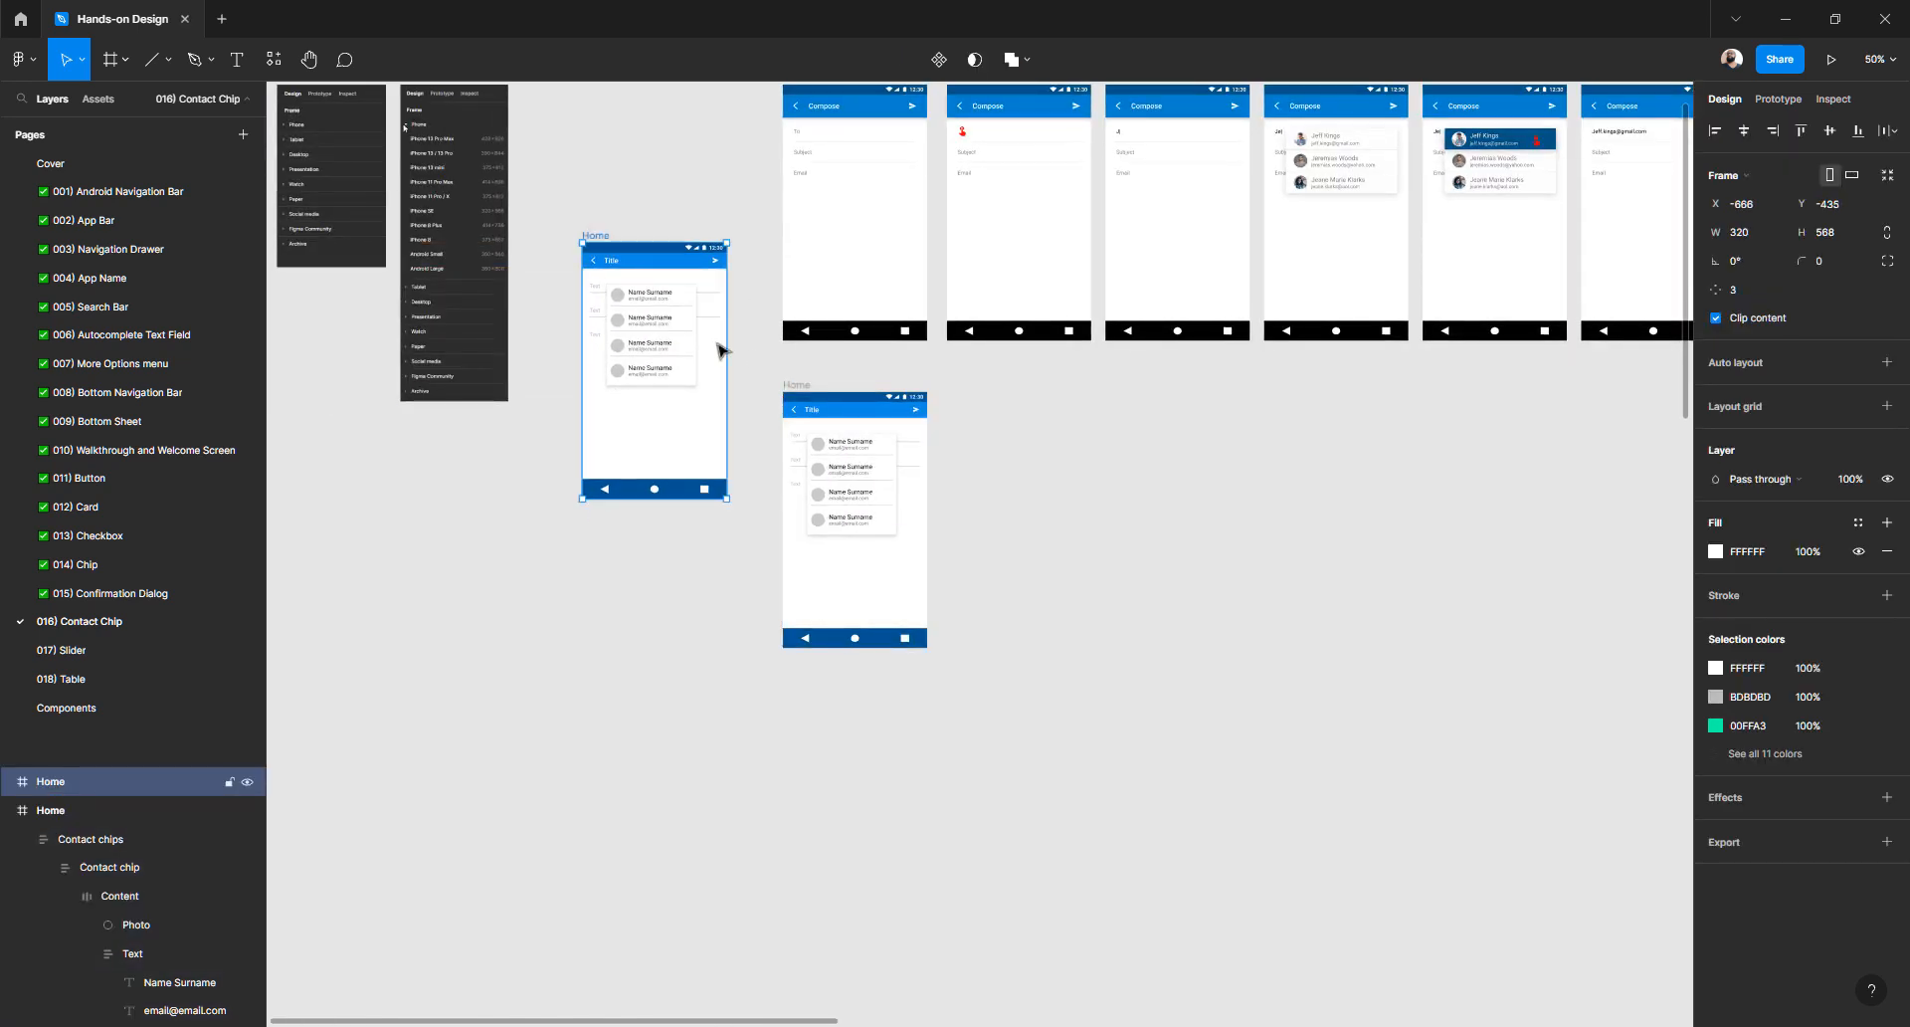
- Move the duplicated Home frame below the Compose row and delete its Contact chips group
{"action": "scroll", "coordinate": [606, 288], "scroll_direction": "up", "scroll_amount": 3}
{"action": "scroll", "coordinate": [605, 288], "scroll_direction": "left", "scroll_amount": 2}
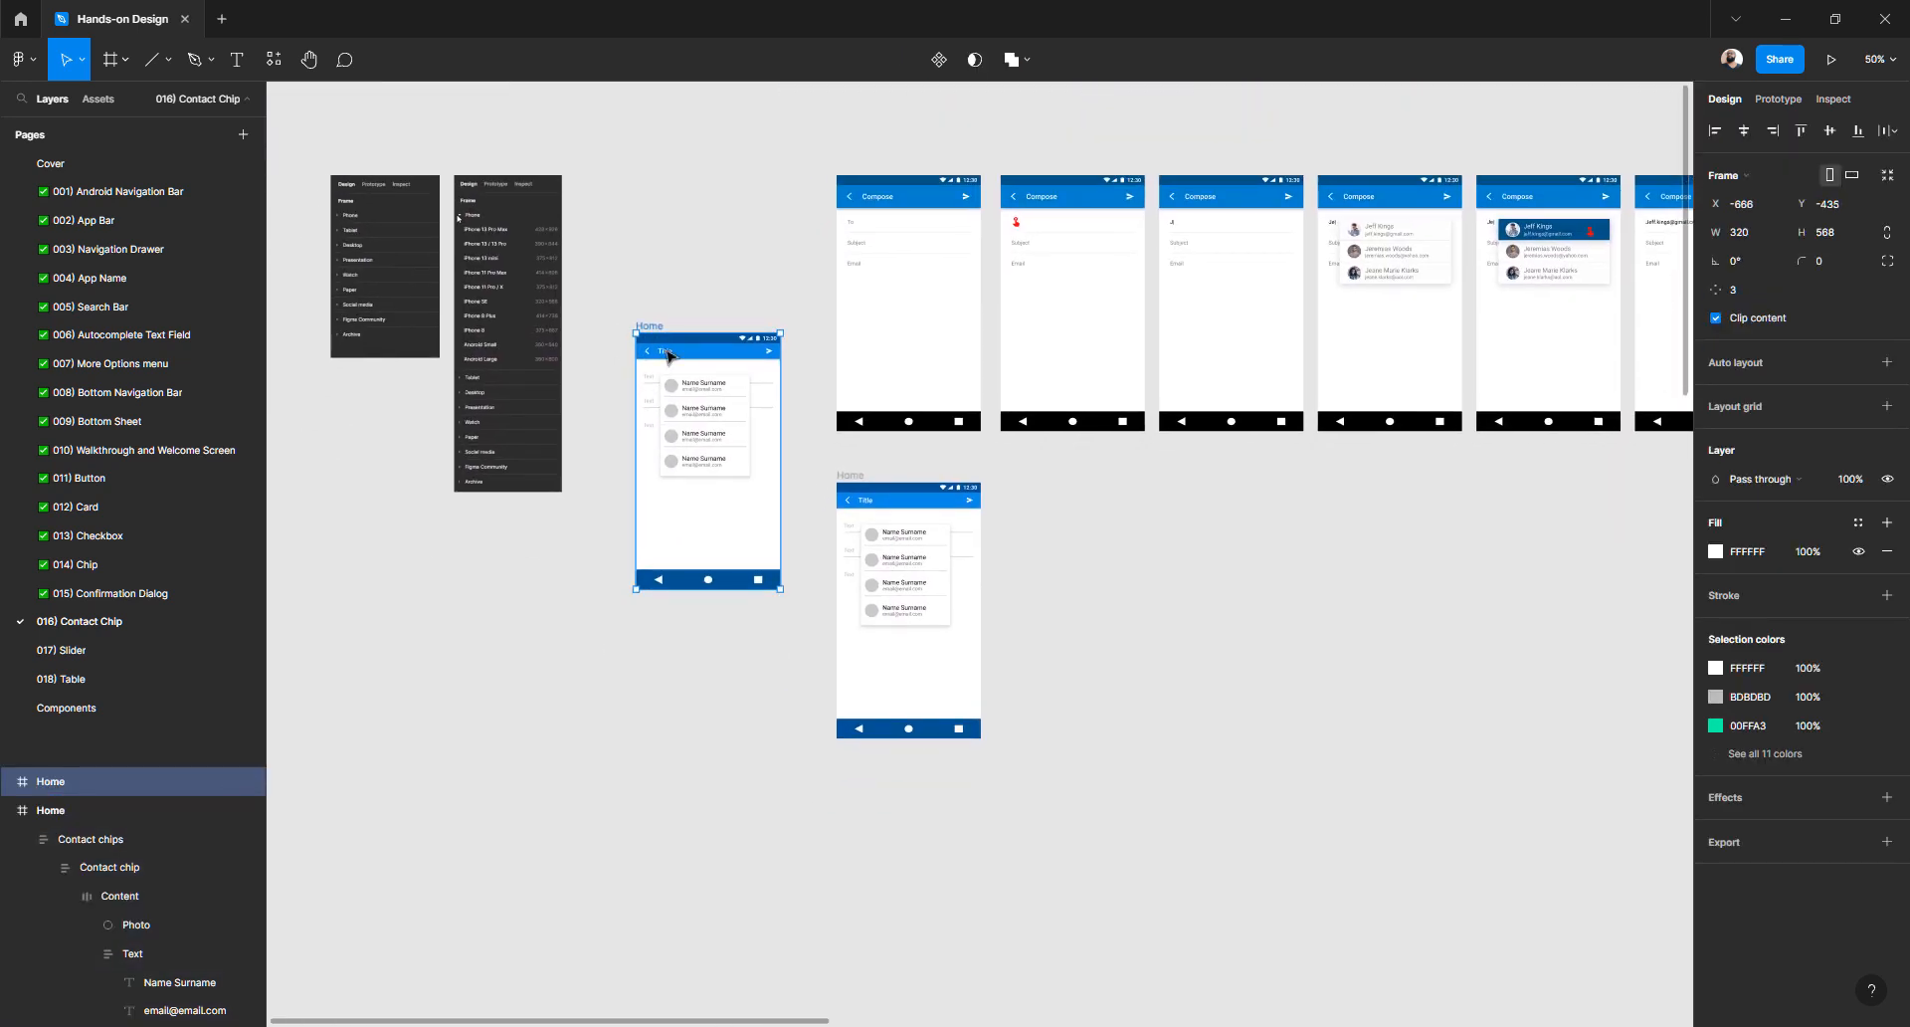
{"action": "left_click_drag", "start_coordinate": [659, 331], "coordinate": [476, 566]}
{"action": "scroll", "coordinate": [861, 506], "scroll_direction": "up", "scroll_amount": 5}
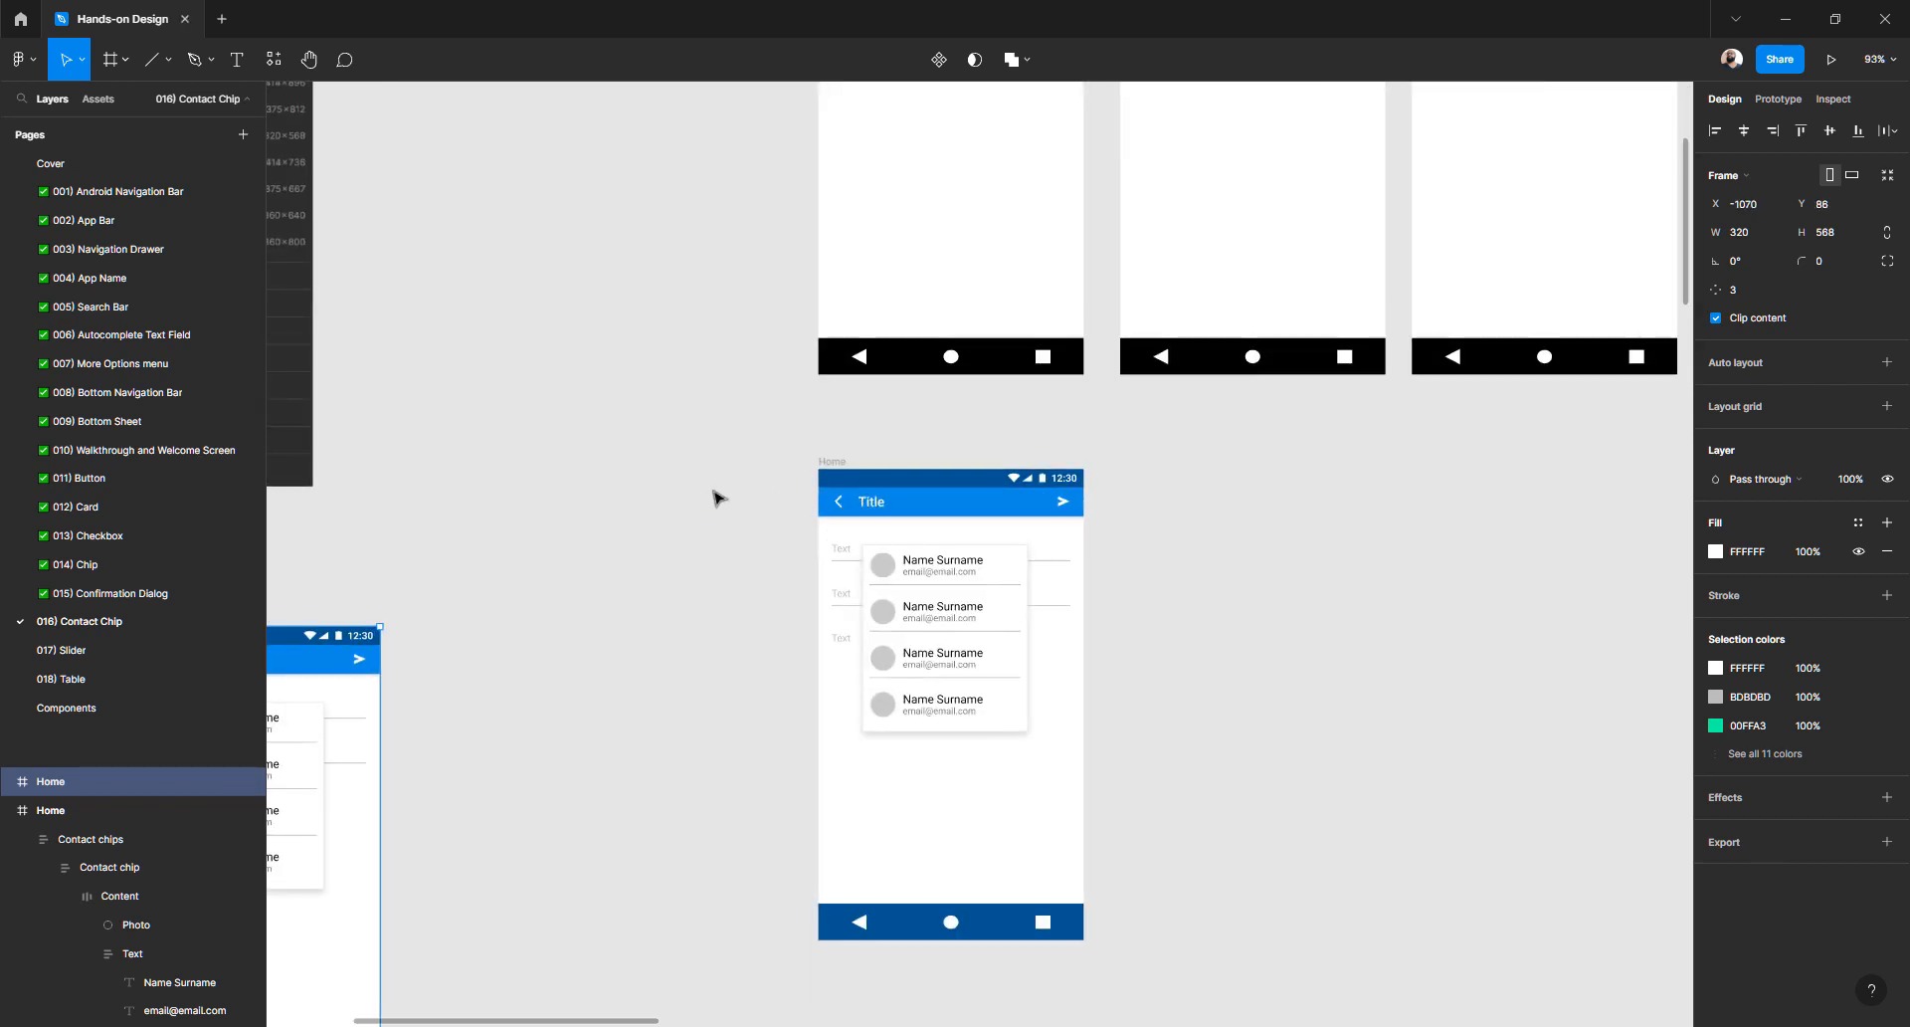
{"action": "left_click", "coordinate": [953, 587]}
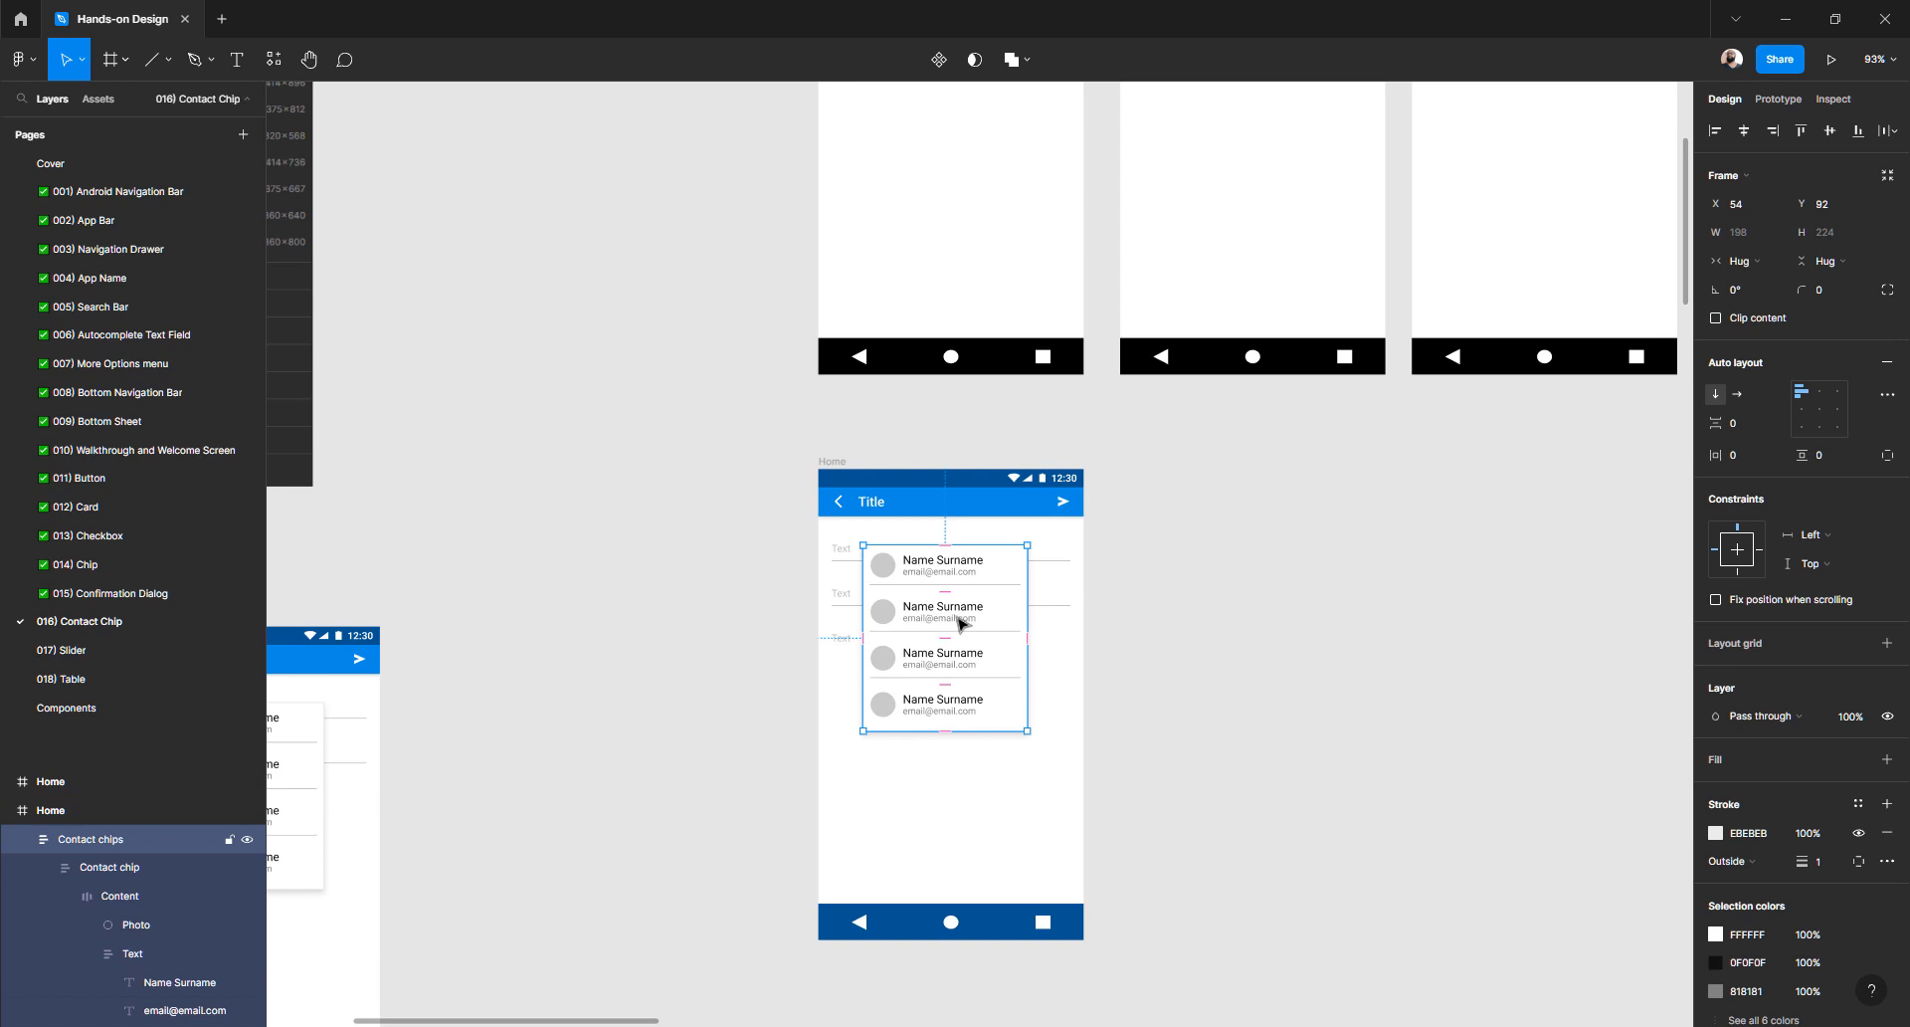
{"action": "key", "text": "Delete"}
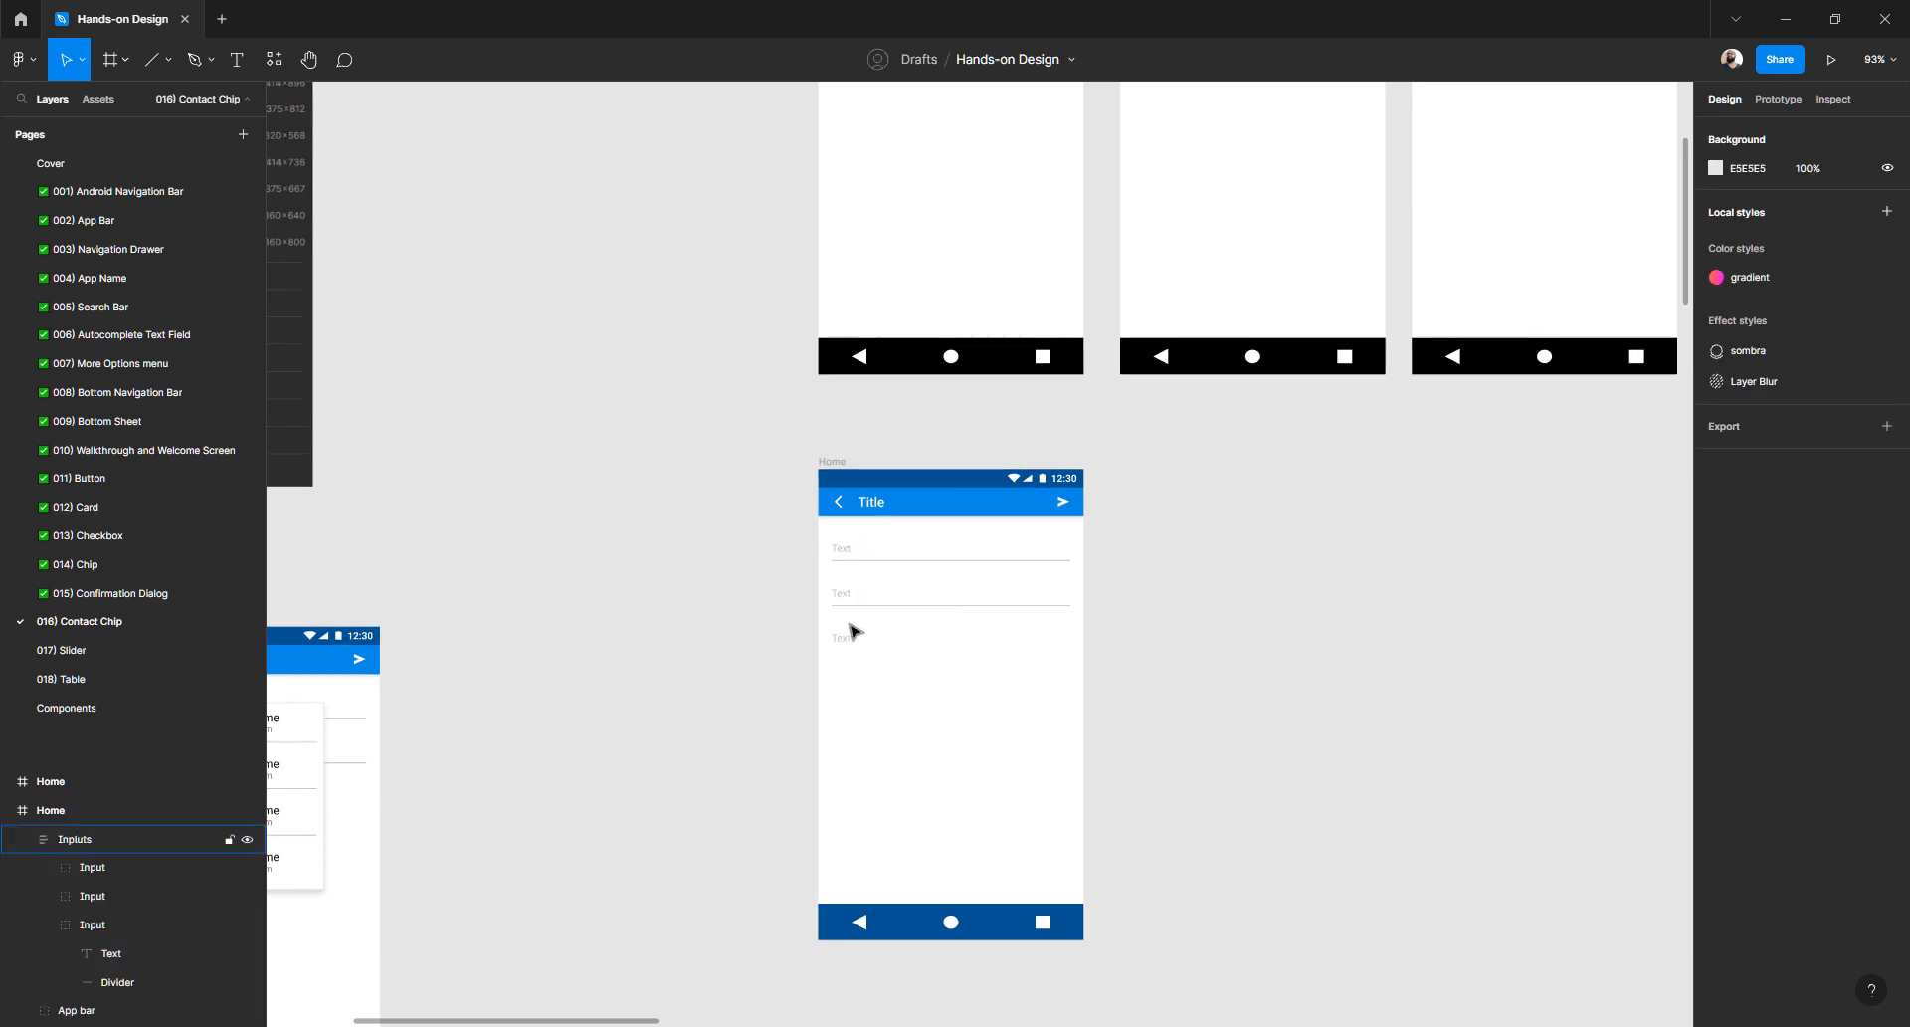
- Alt-drag the chip-free Home frame to copy it alongside, then switch to Chrome
{"action": "scroll", "coordinate": [803, 595], "scroll_direction": "up", "scroll_amount": 3}
{"action": "scroll", "coordinate": [769, 565], "scroll_direction": "up", "scroll_amount": 2}
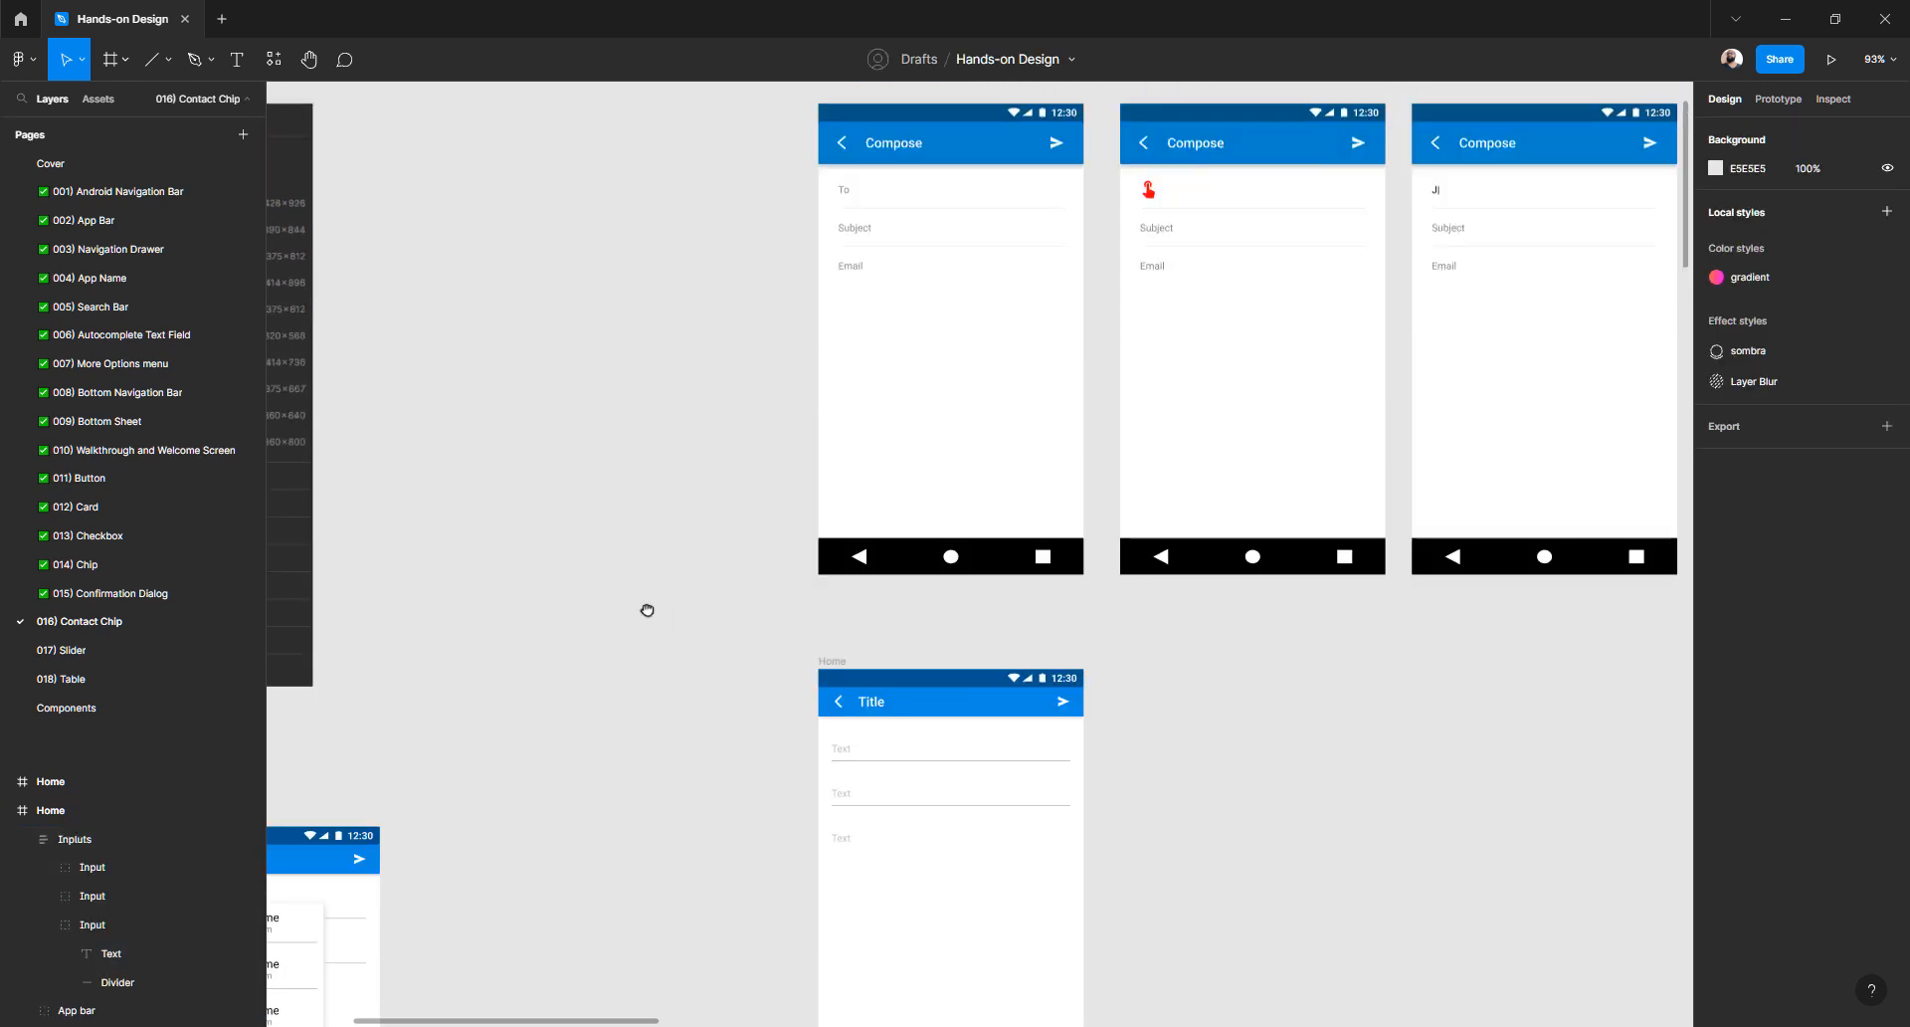
{"action": "scroll", "coordinate": [647, 609], "scroll_direction": "right", "scroll_amount": 3}
{"action": "scroll", "coordinate": [647, 609], "scroll_direction": "down", "scroll_amount": 1}
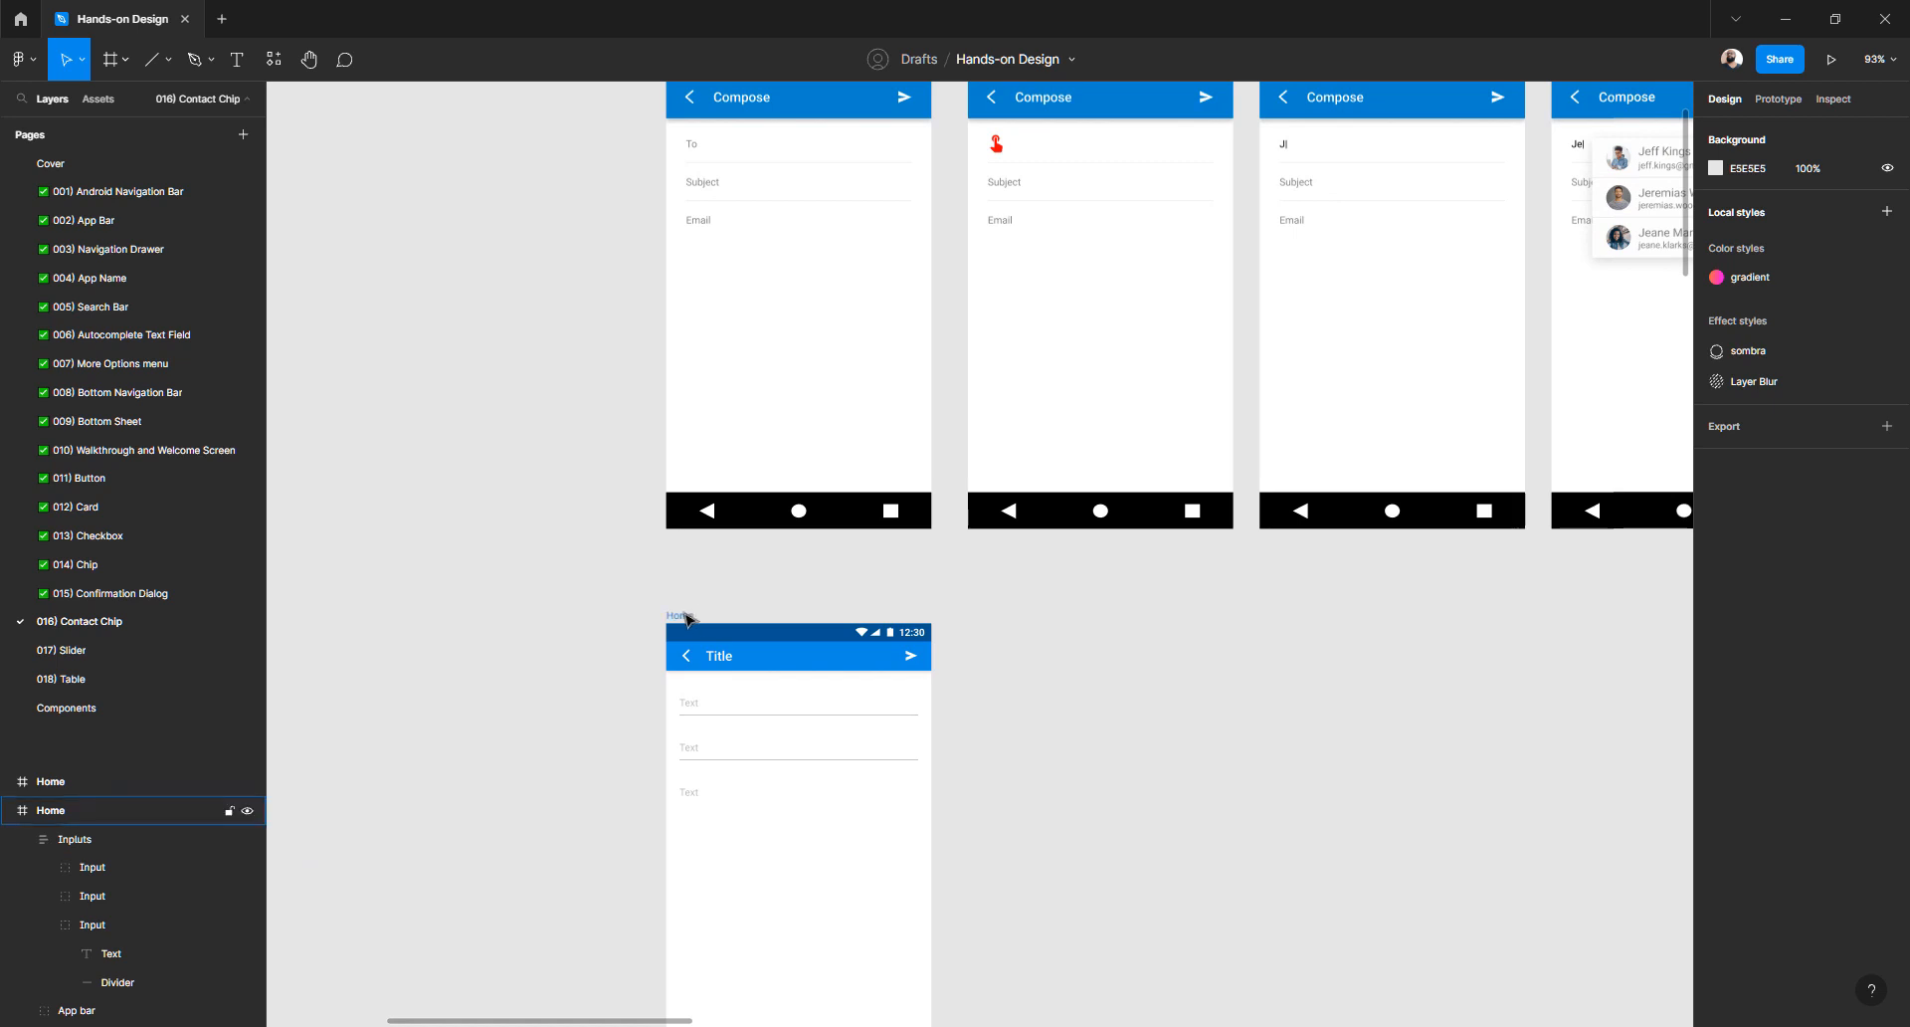
{"action": "left_click_drag", "start_coordinate": [688, 616], "coordinate": [988, 613]}
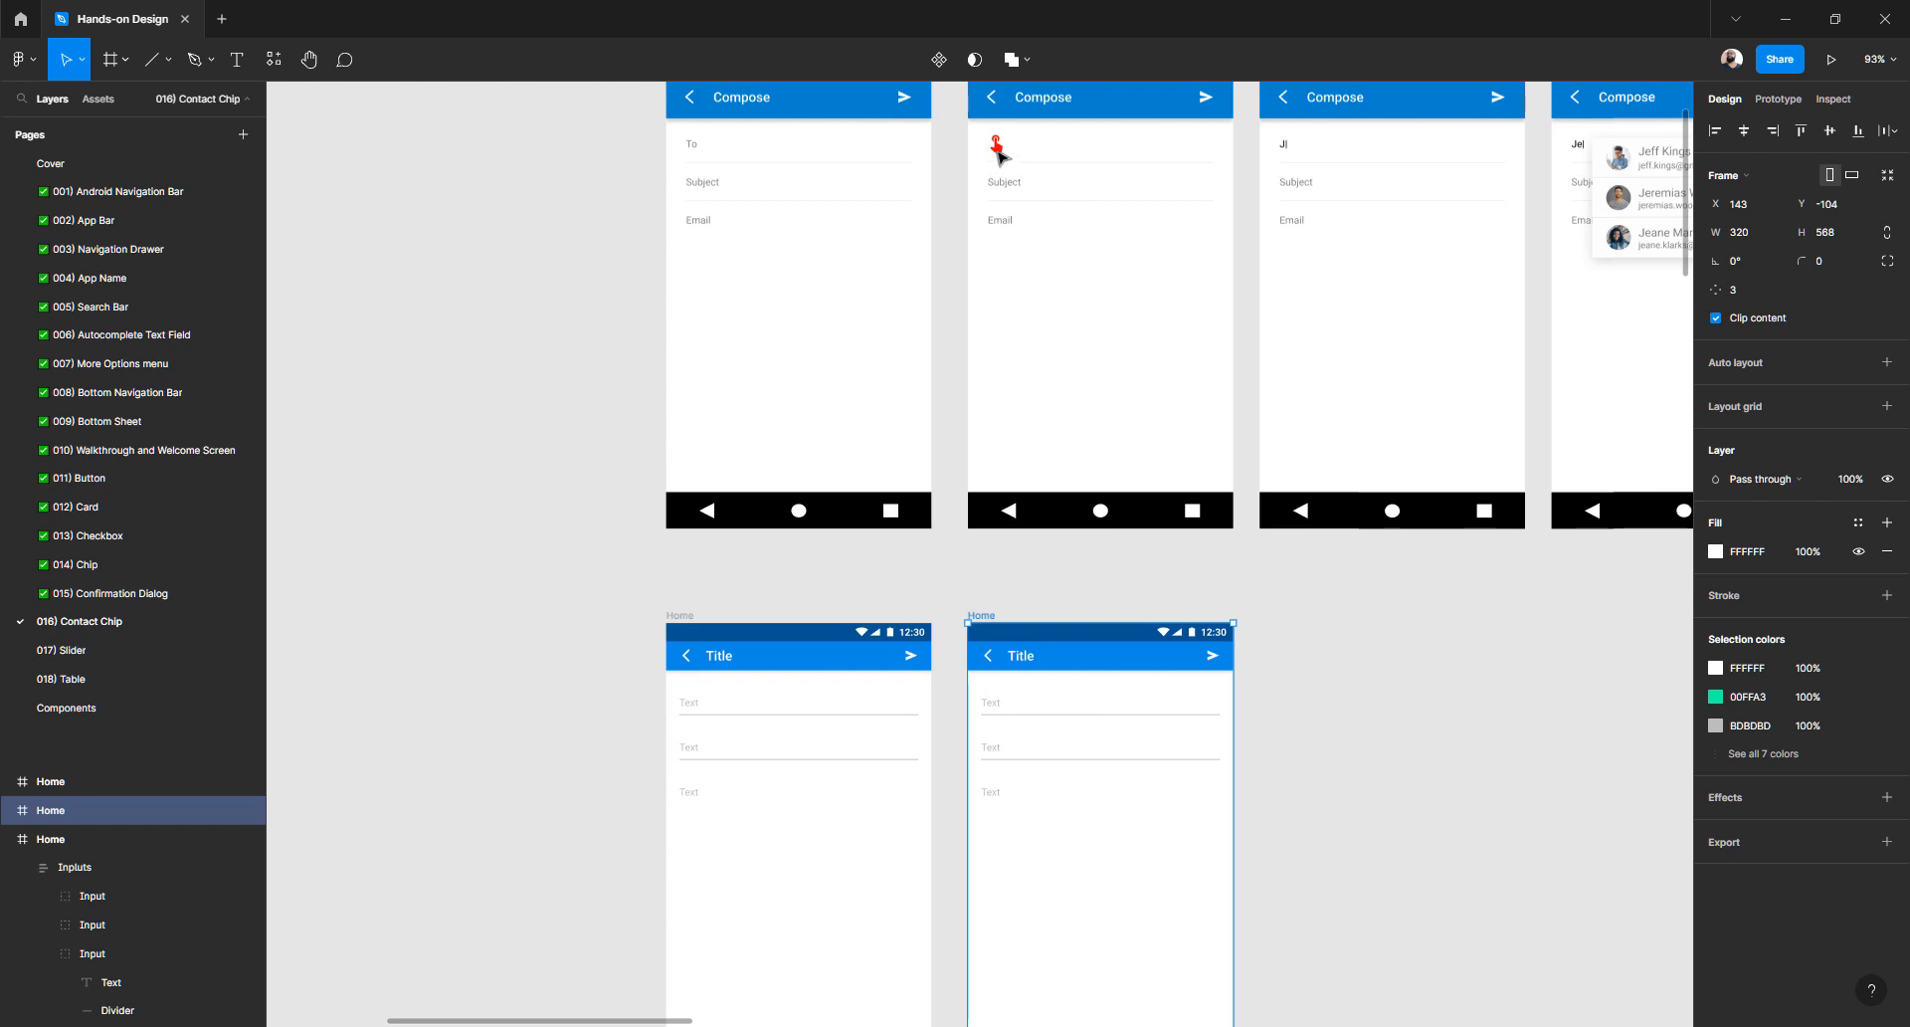
{"action": "key", "text": "alt"}
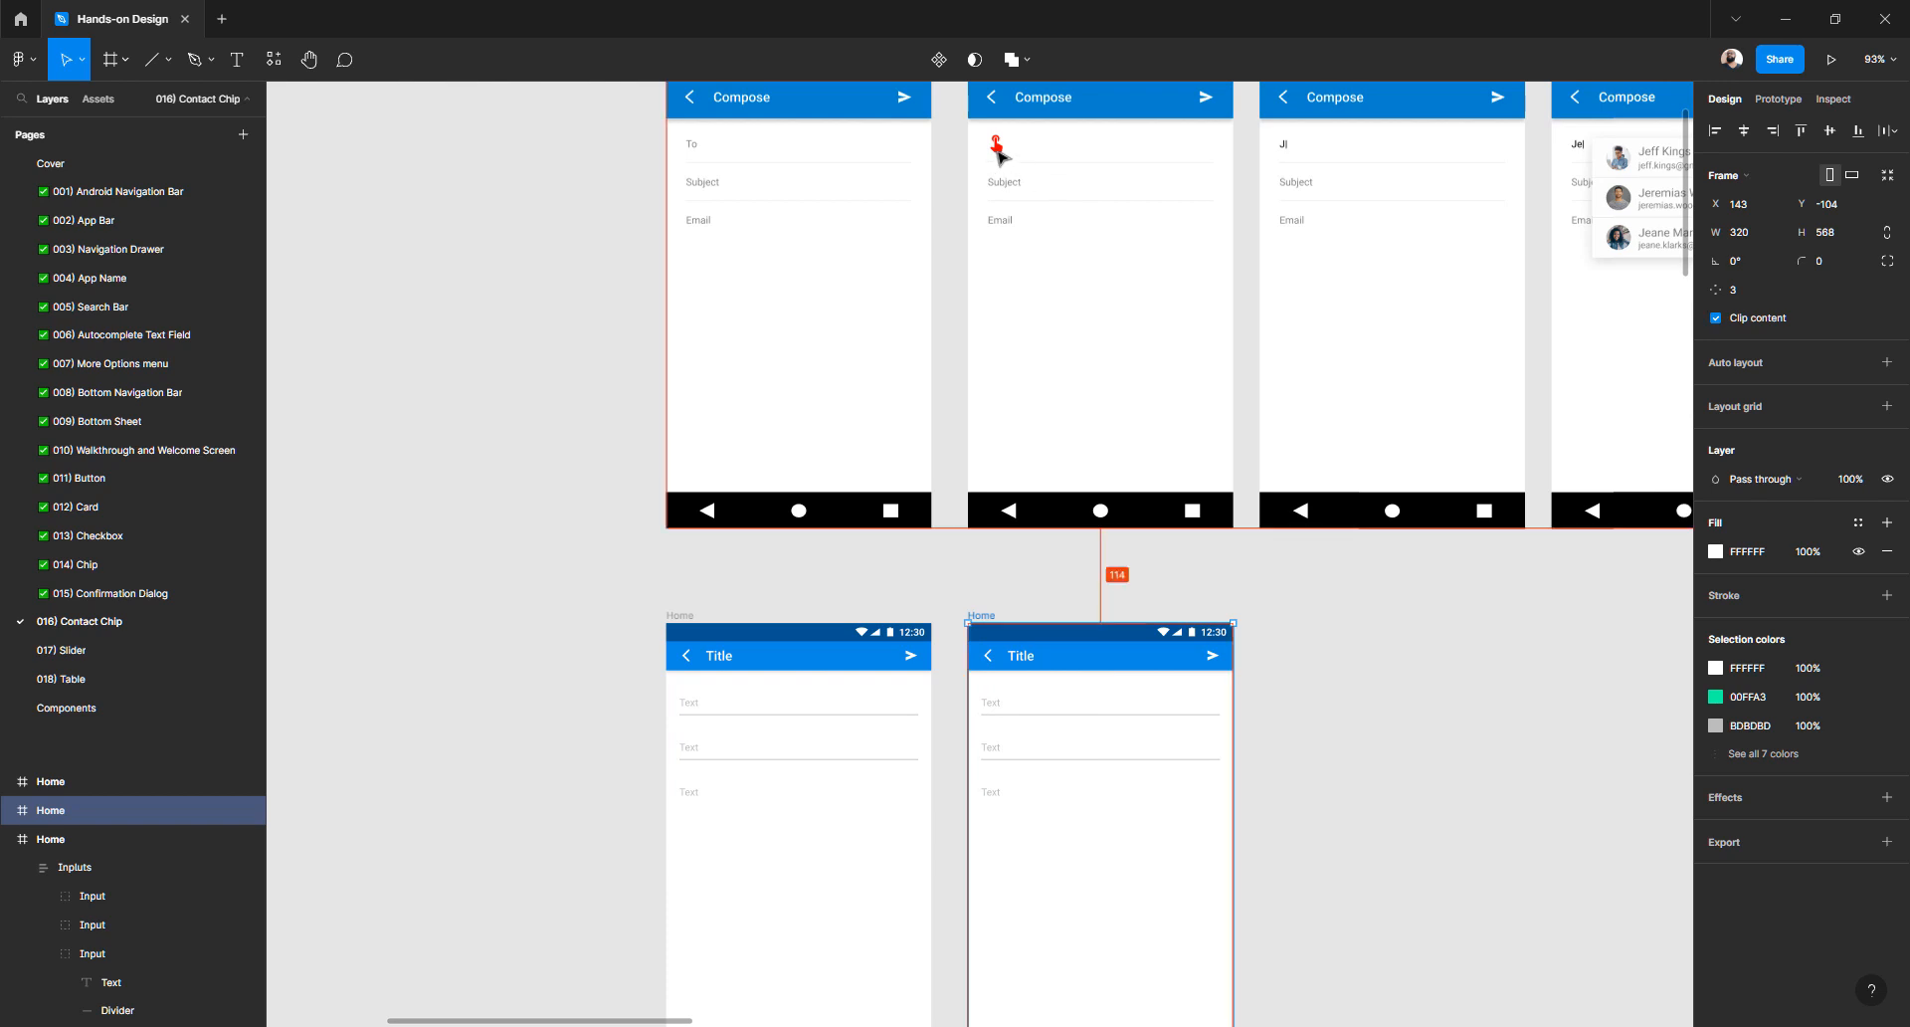
{"action": "key", "text": "alt+Tab"}
{"action": "key", "text": "alt+Tab"}
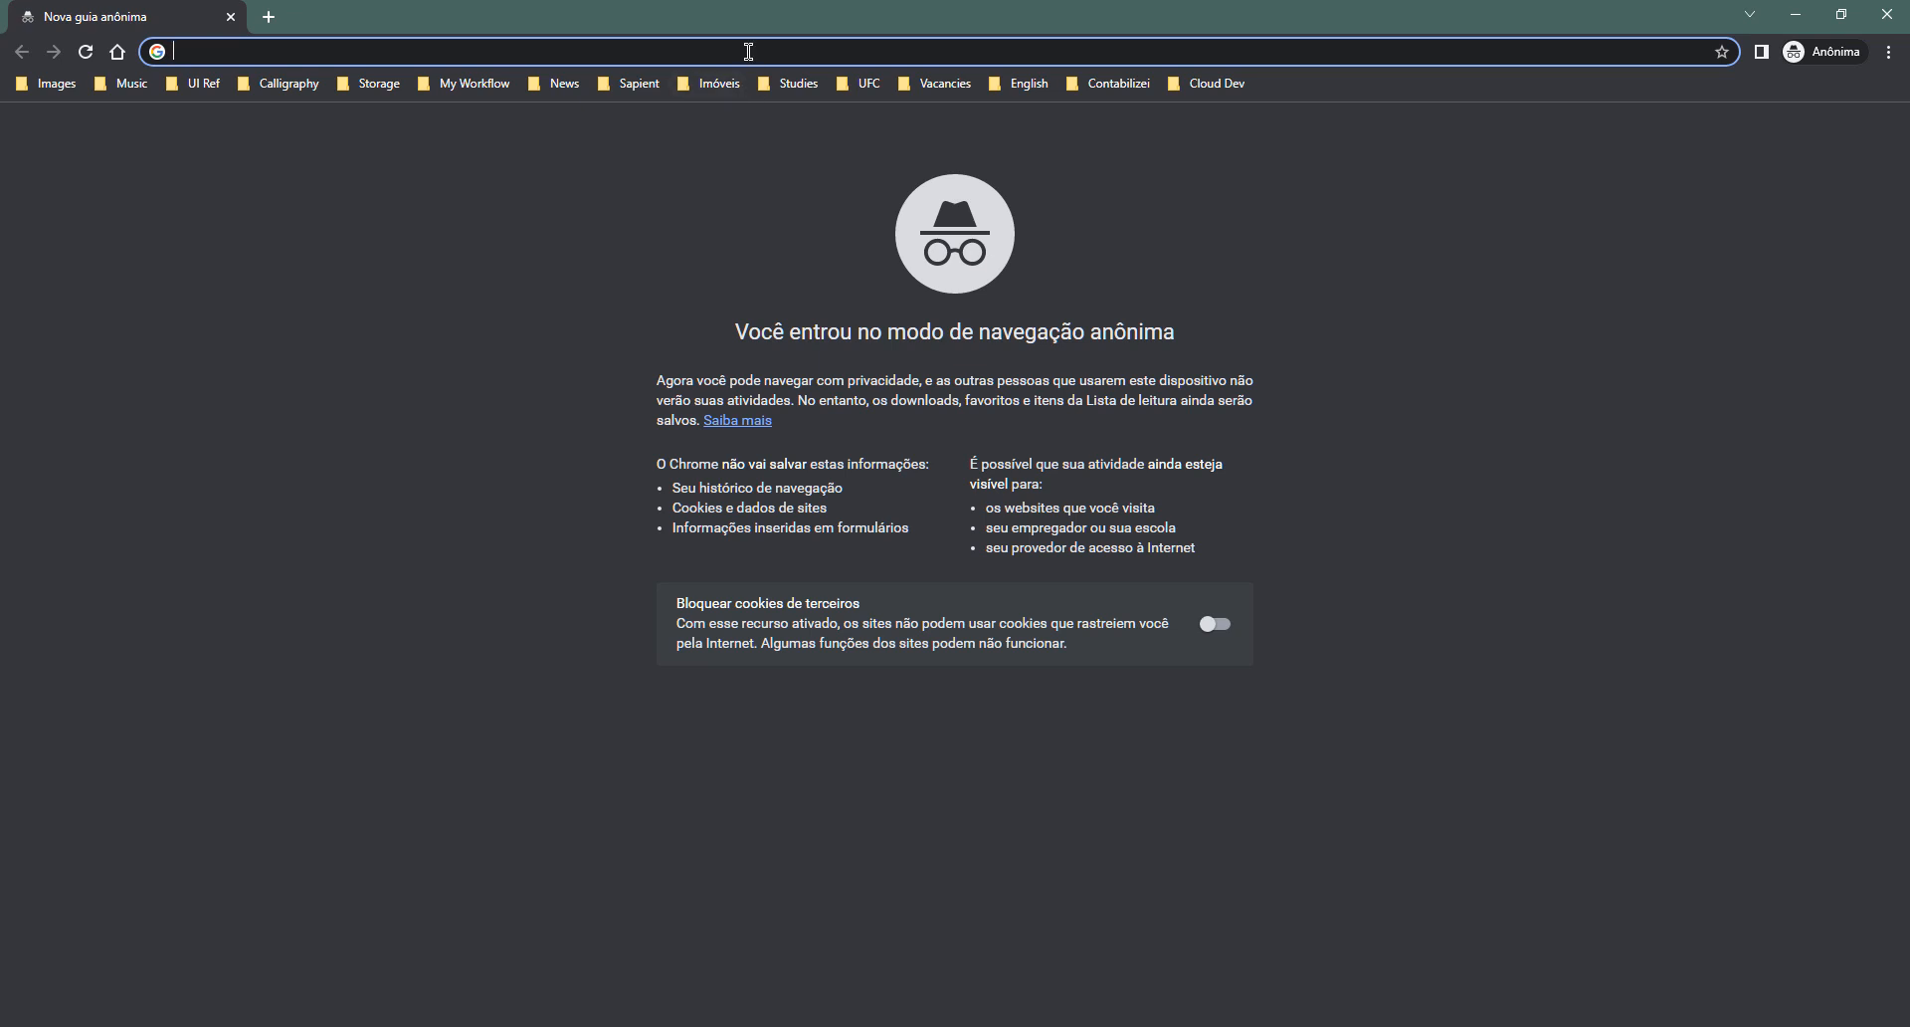
- Search Google for 'hand point' and filter the image results to icons
{"action": "type", "text": "point"}
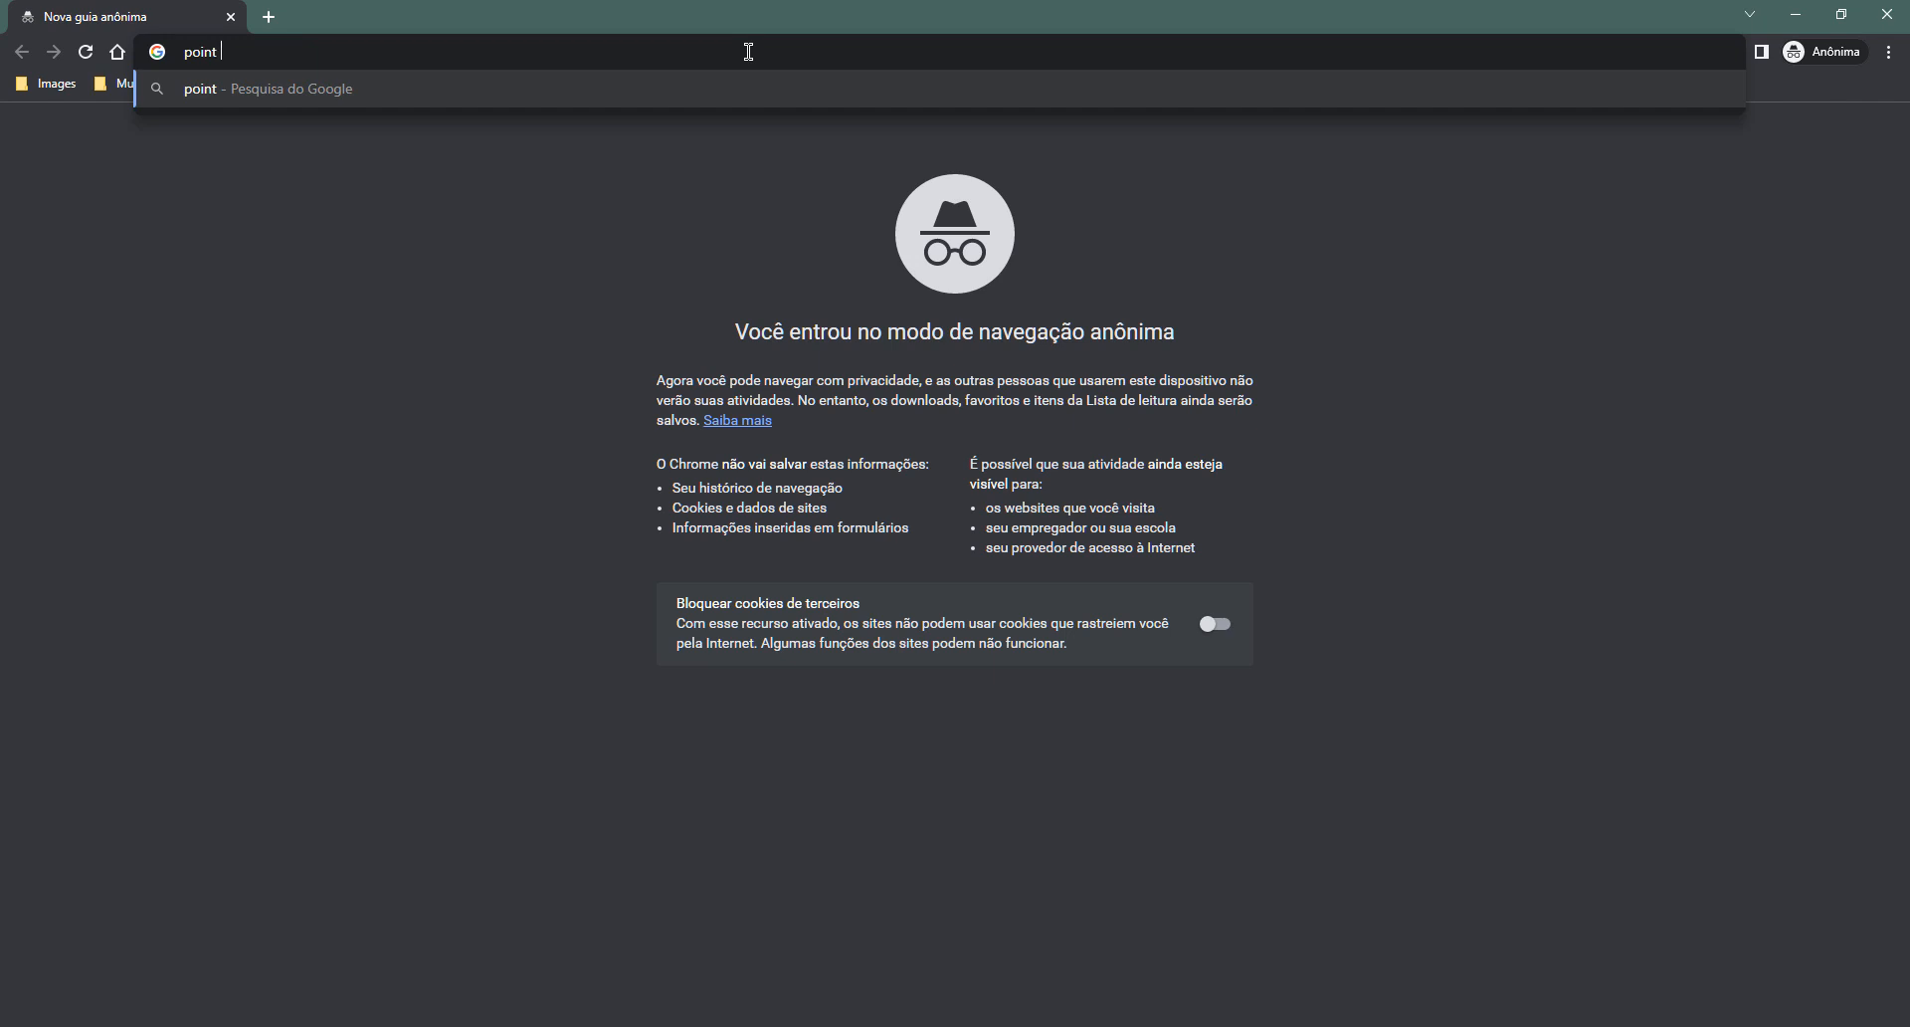
{"action": "key", "text": "BackSpace"}
{"action": "key", "text": "BackSpace"}
{"action": "key", "text": "BackSpace"}
{"action": "key", "text": "BackSpace"}
{"action": "key", "text": "BackSpace"}
{"action": "type", "text": "ha"}
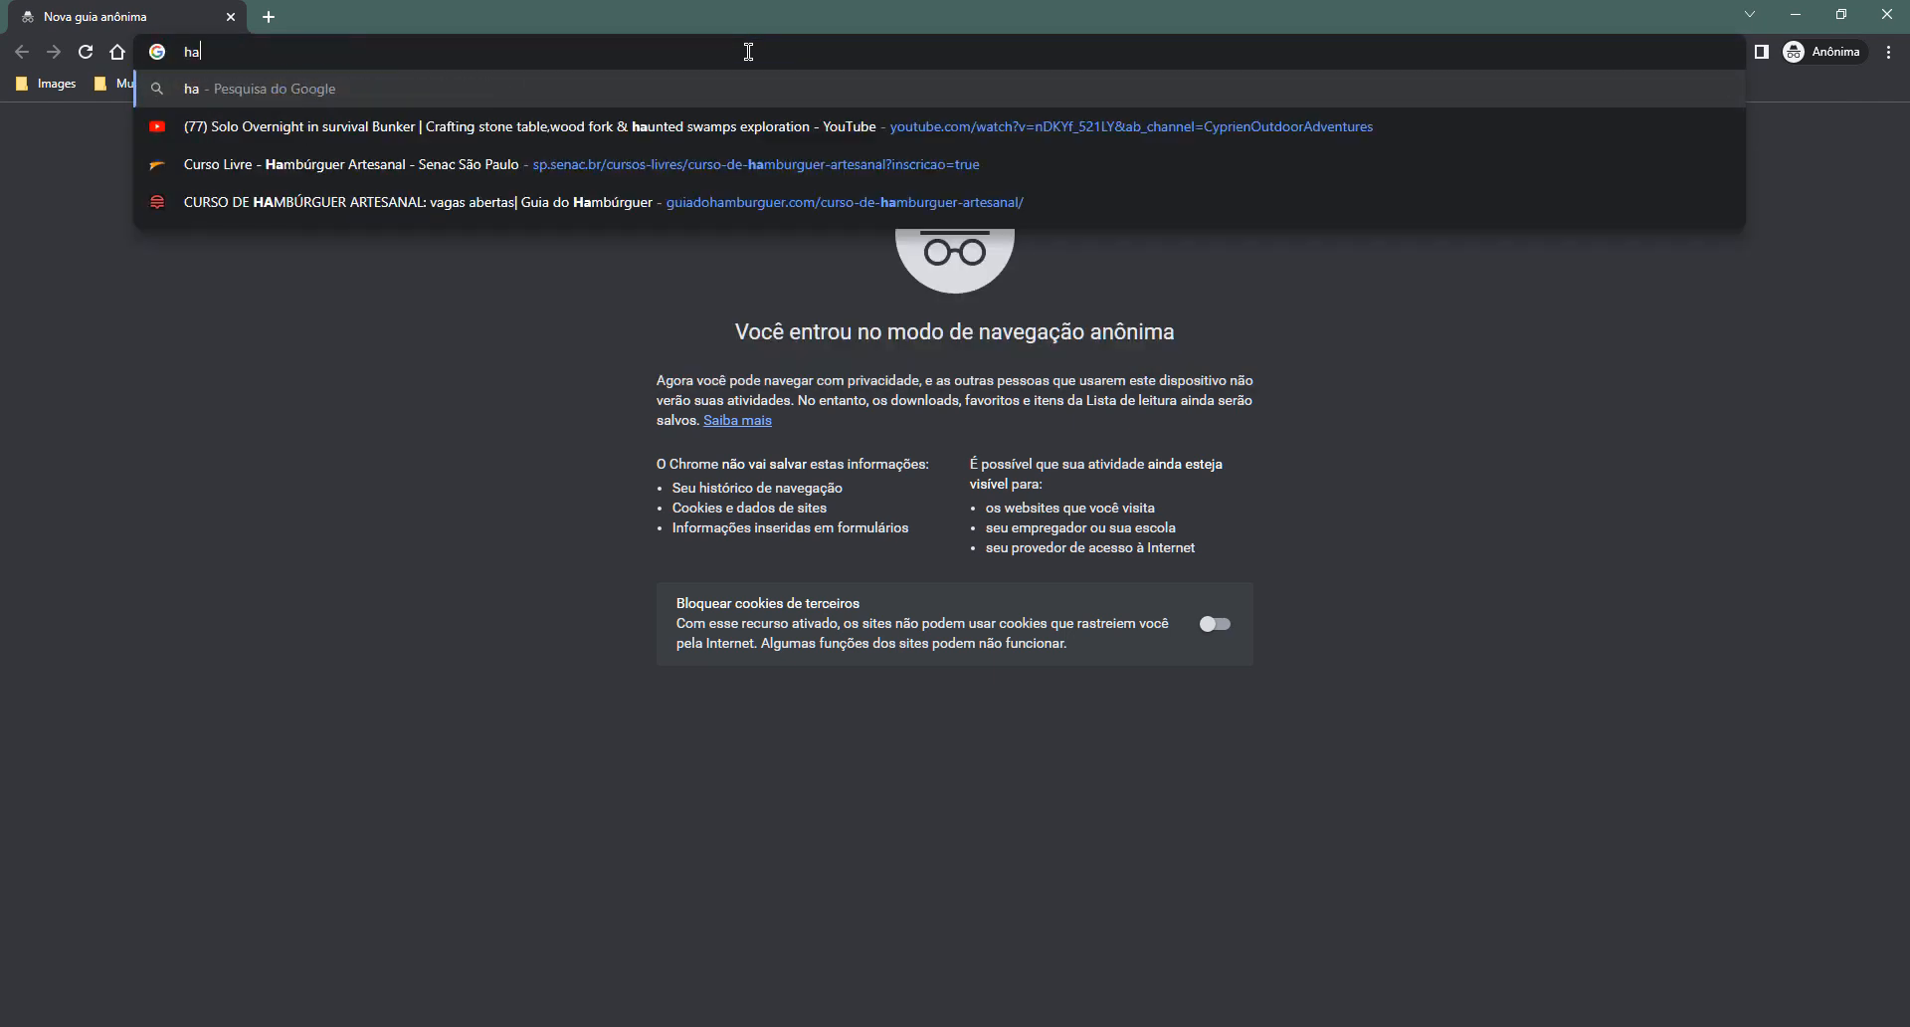
{"action": "type", "text": "nd po"}
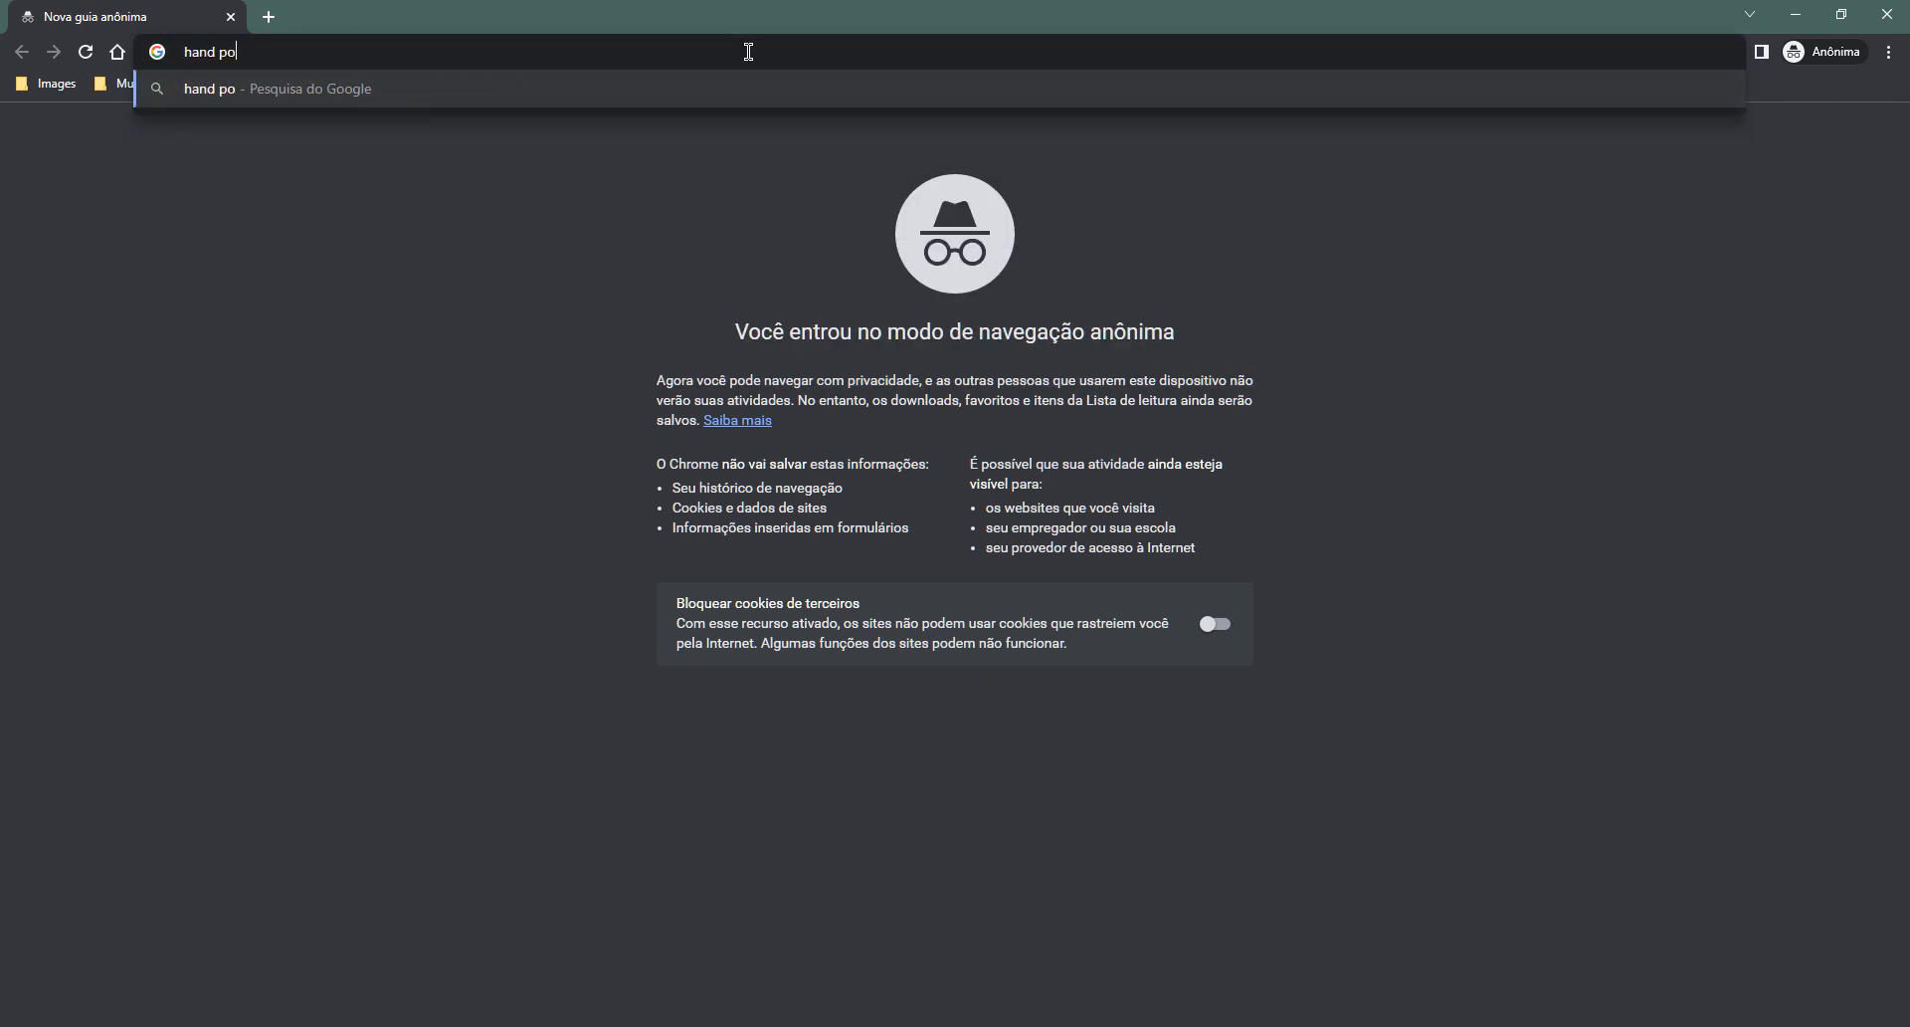
{"action": "type", "text": "int"}
{"action": "key", "text": "Return"}
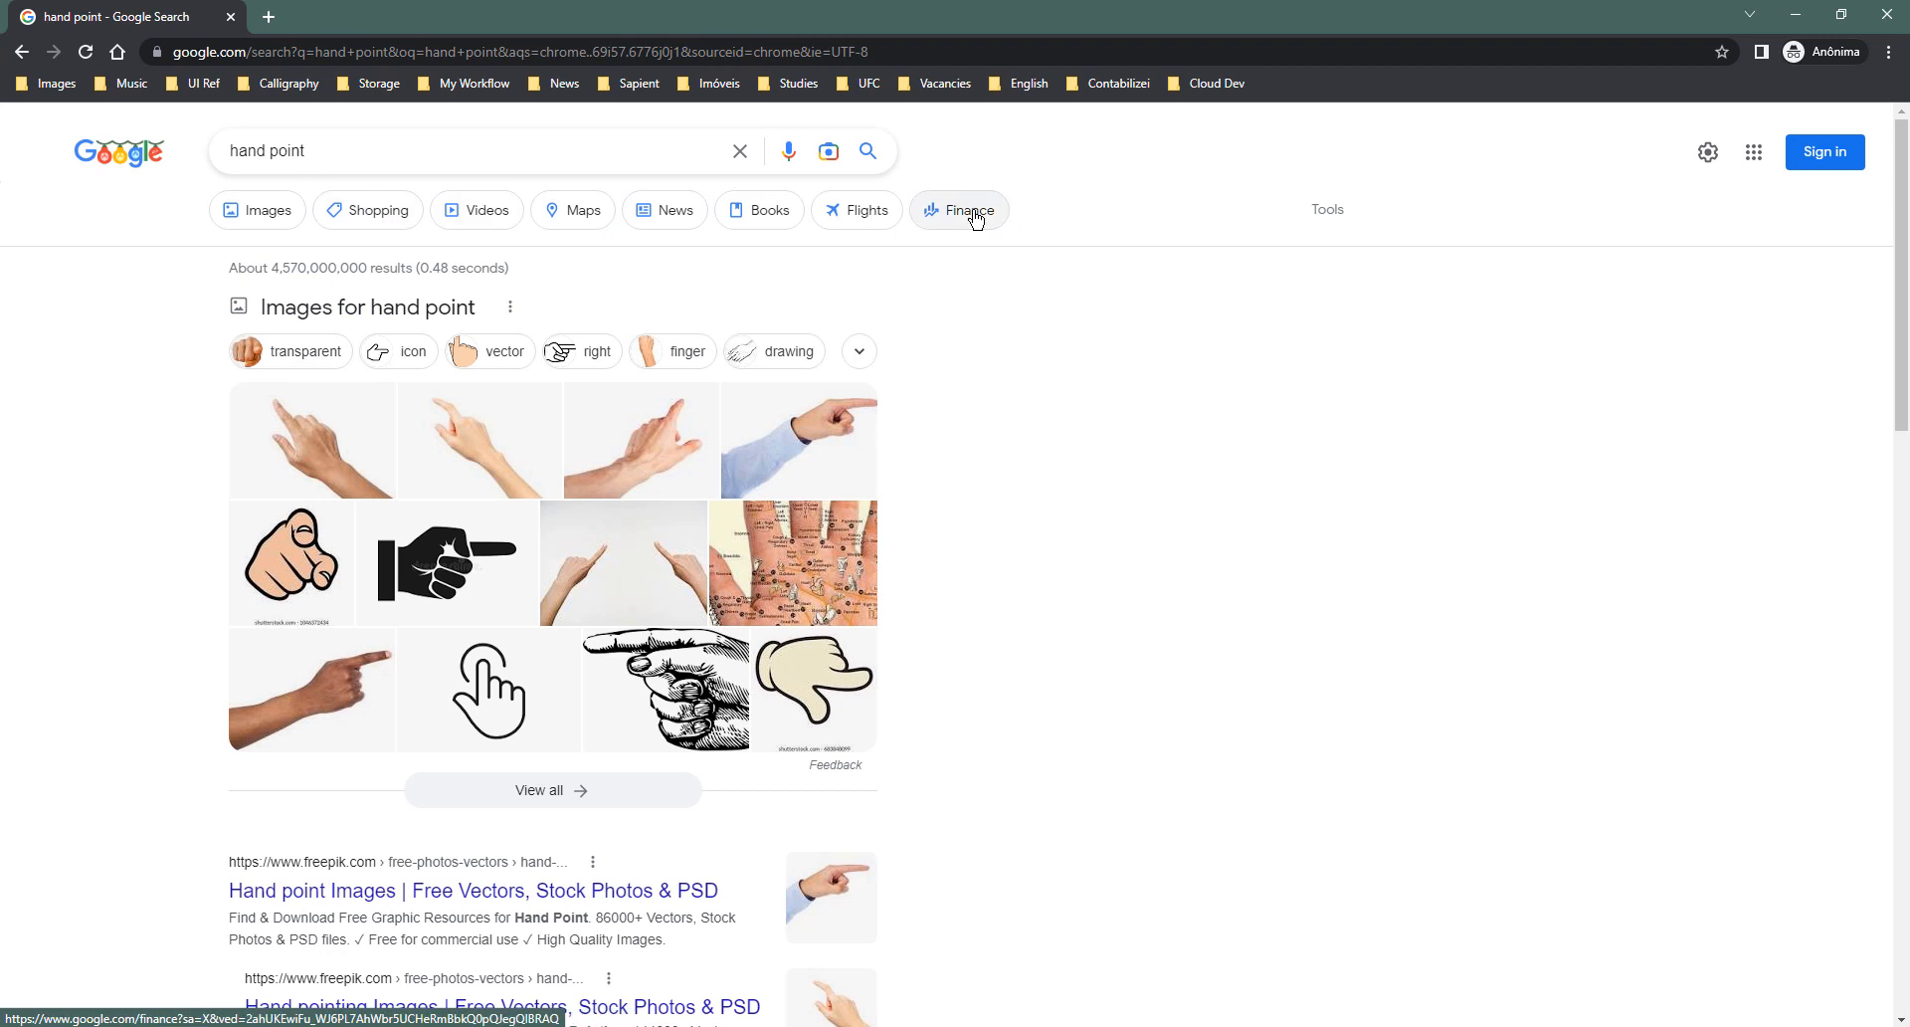
{"action": "left_click", "coordinate": [269, 212]}
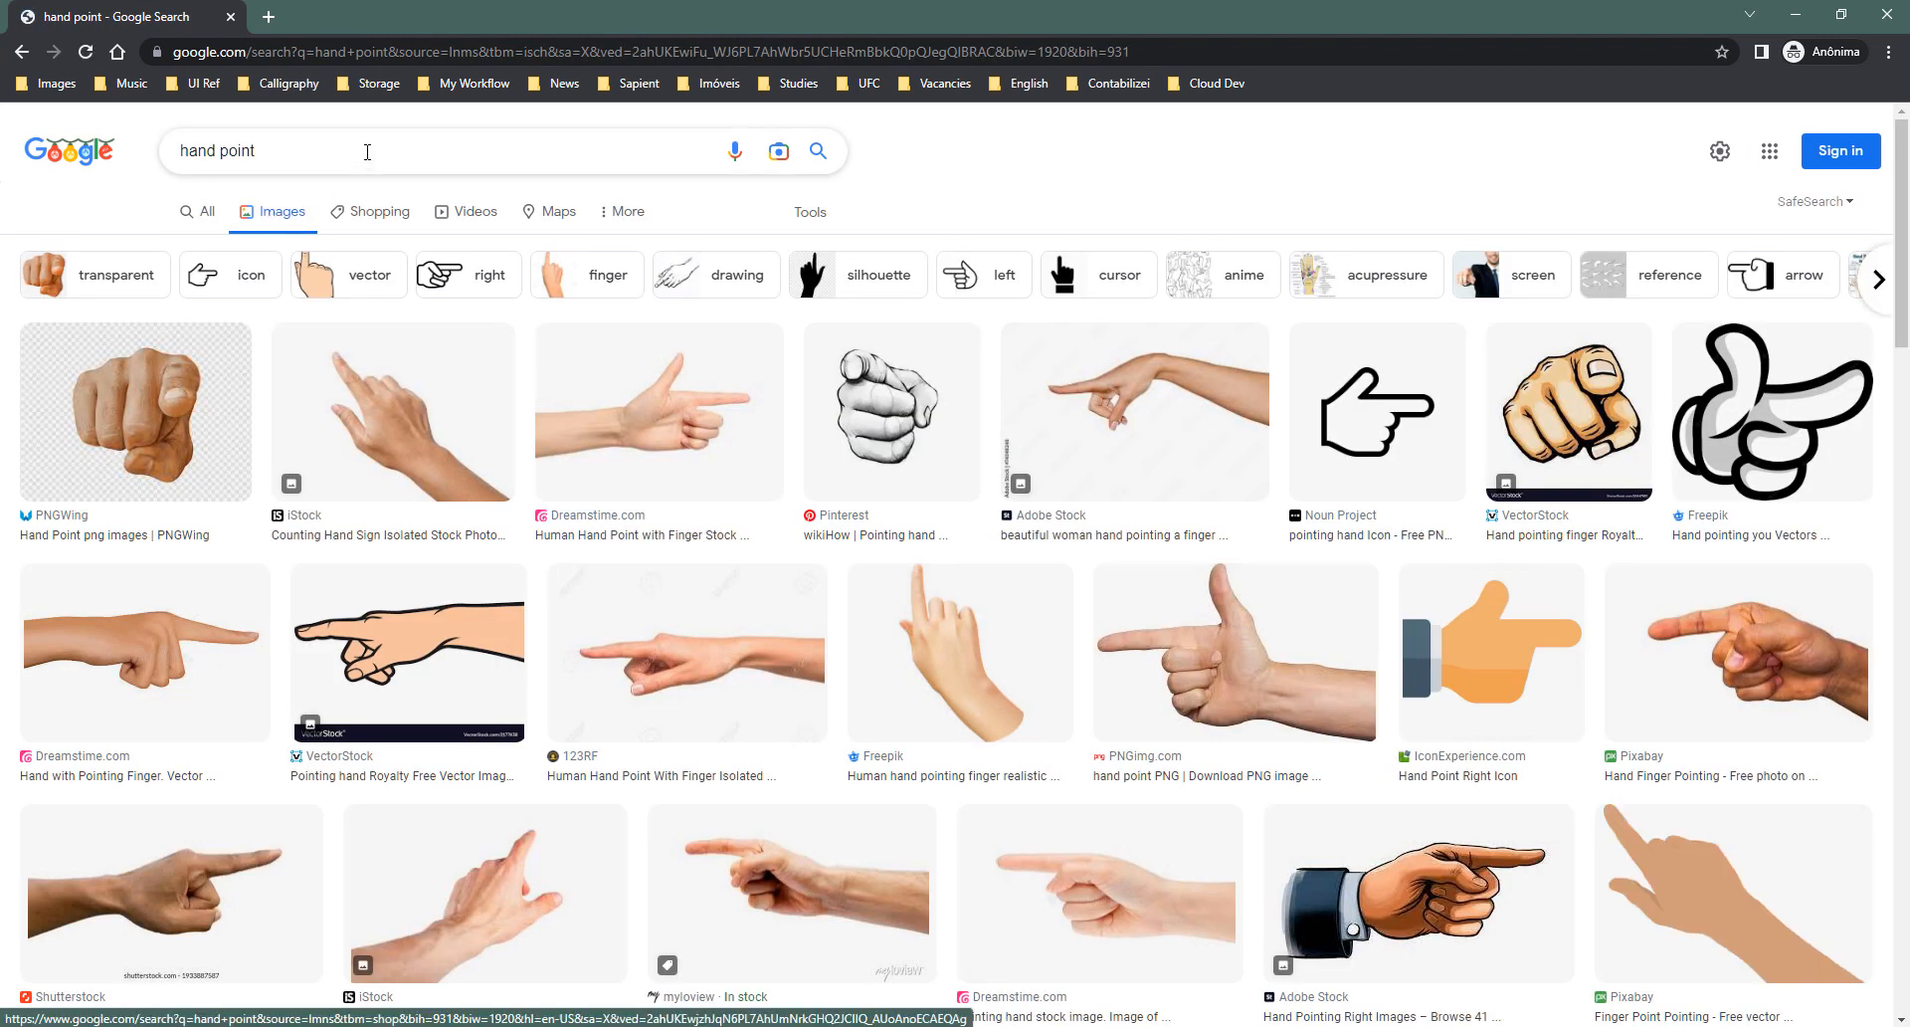
{"action": "left_click", "coordinate": [203, 287]}
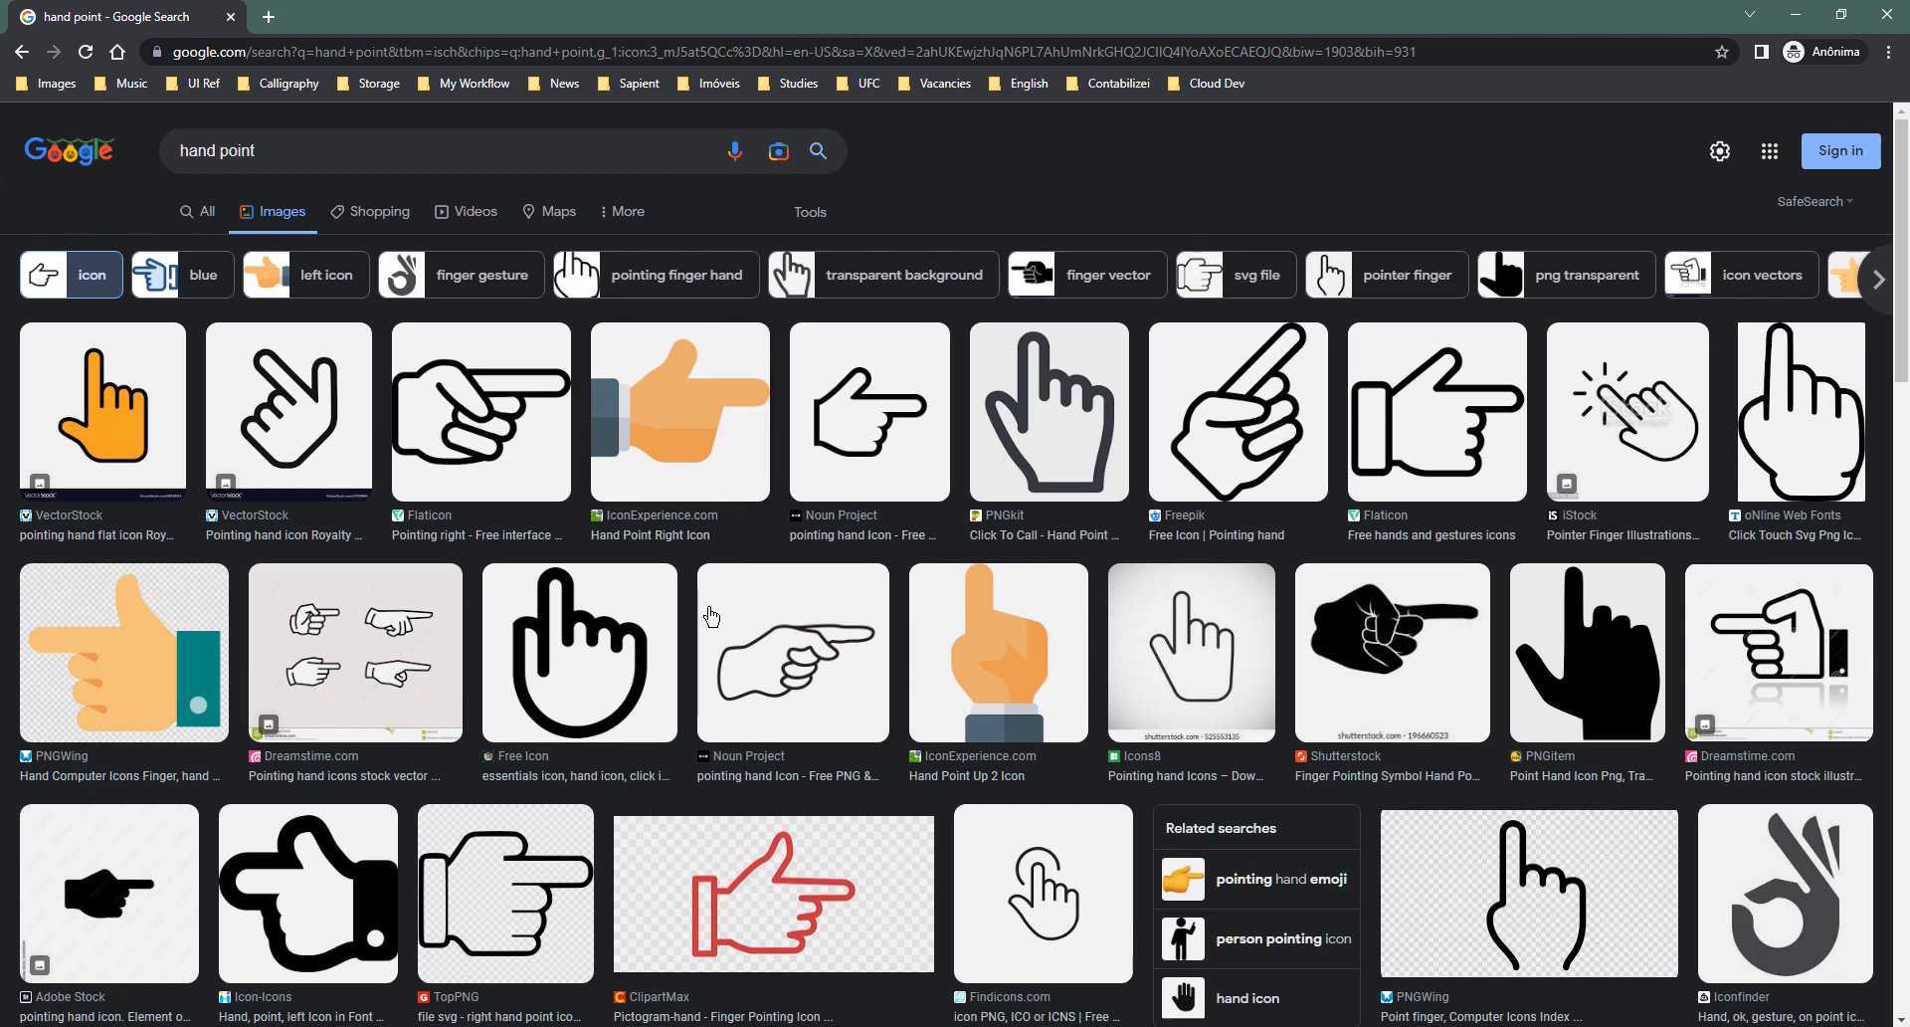
- Preview the Findicons hand-pointer icon, copy the image, and return to Figma
{"action": "scroll", "coordinate": [1020, 748], "scroll_direction": "down", "scroll_amount": 1}
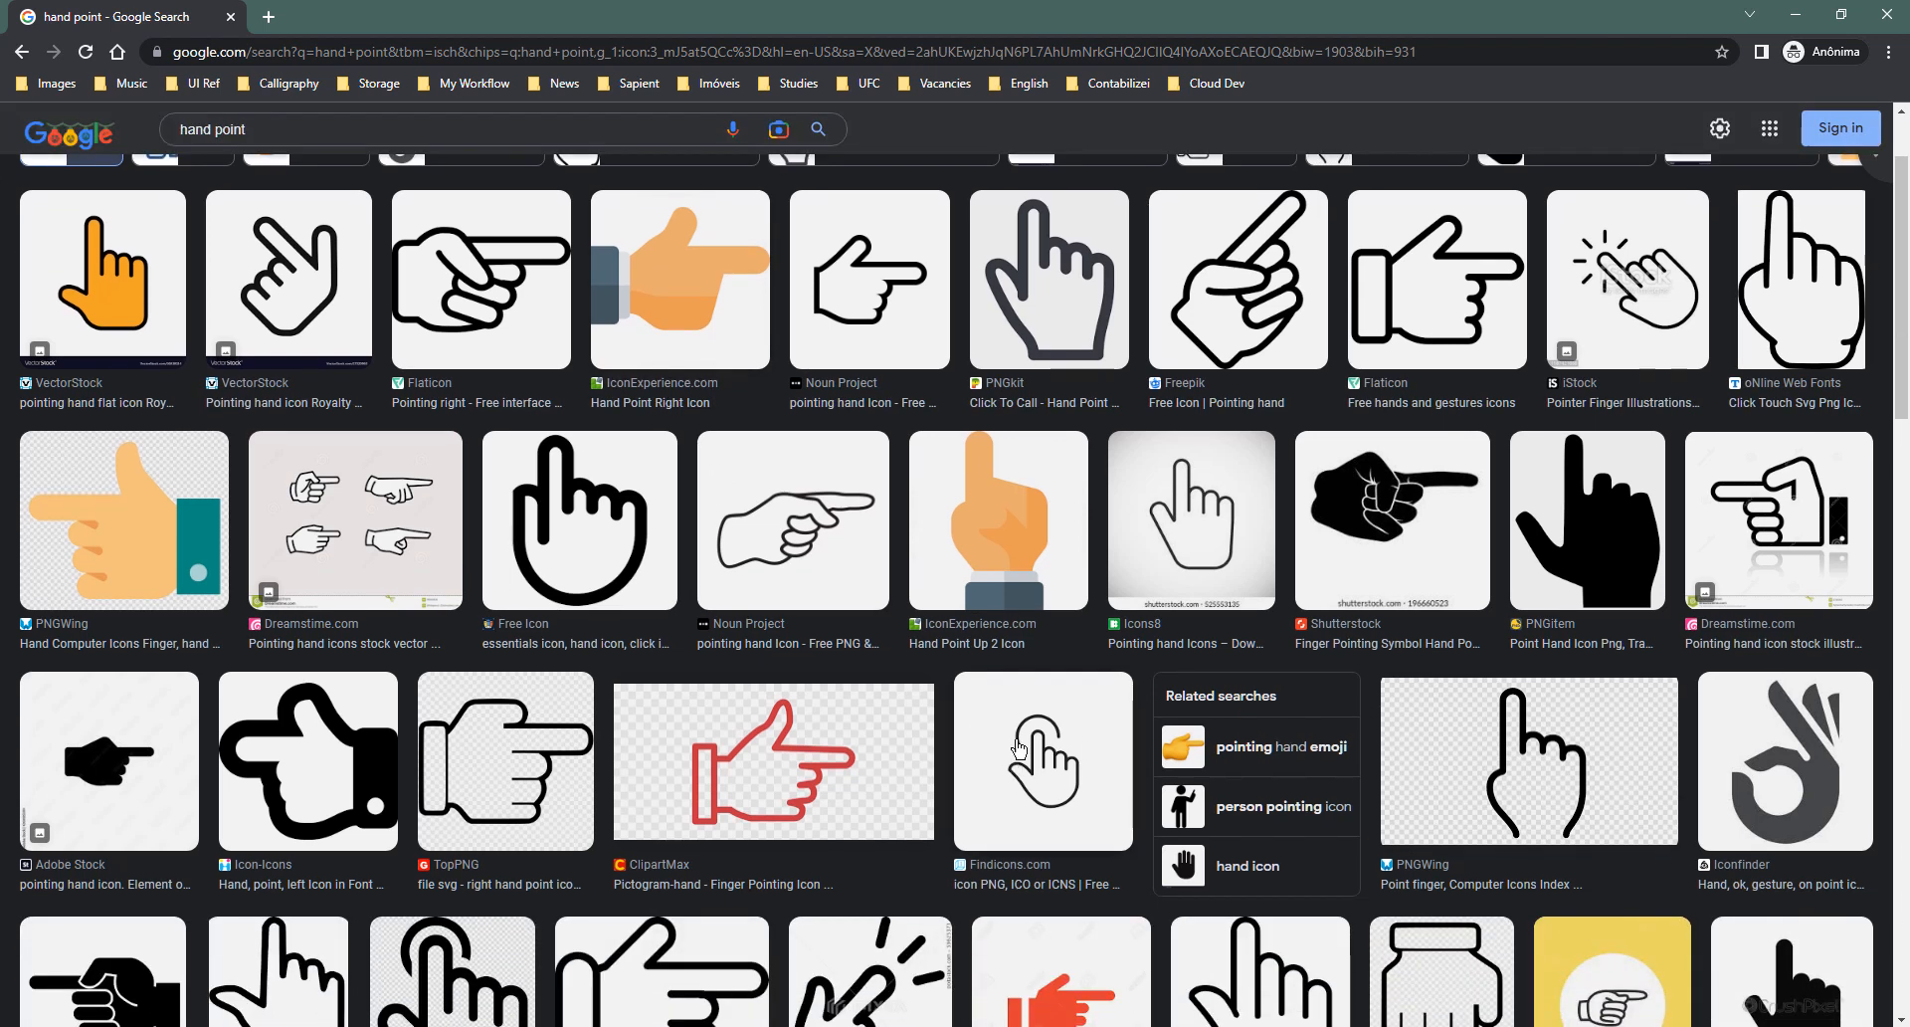
{"action": "left_click", "coordinate": [1020, 748]}
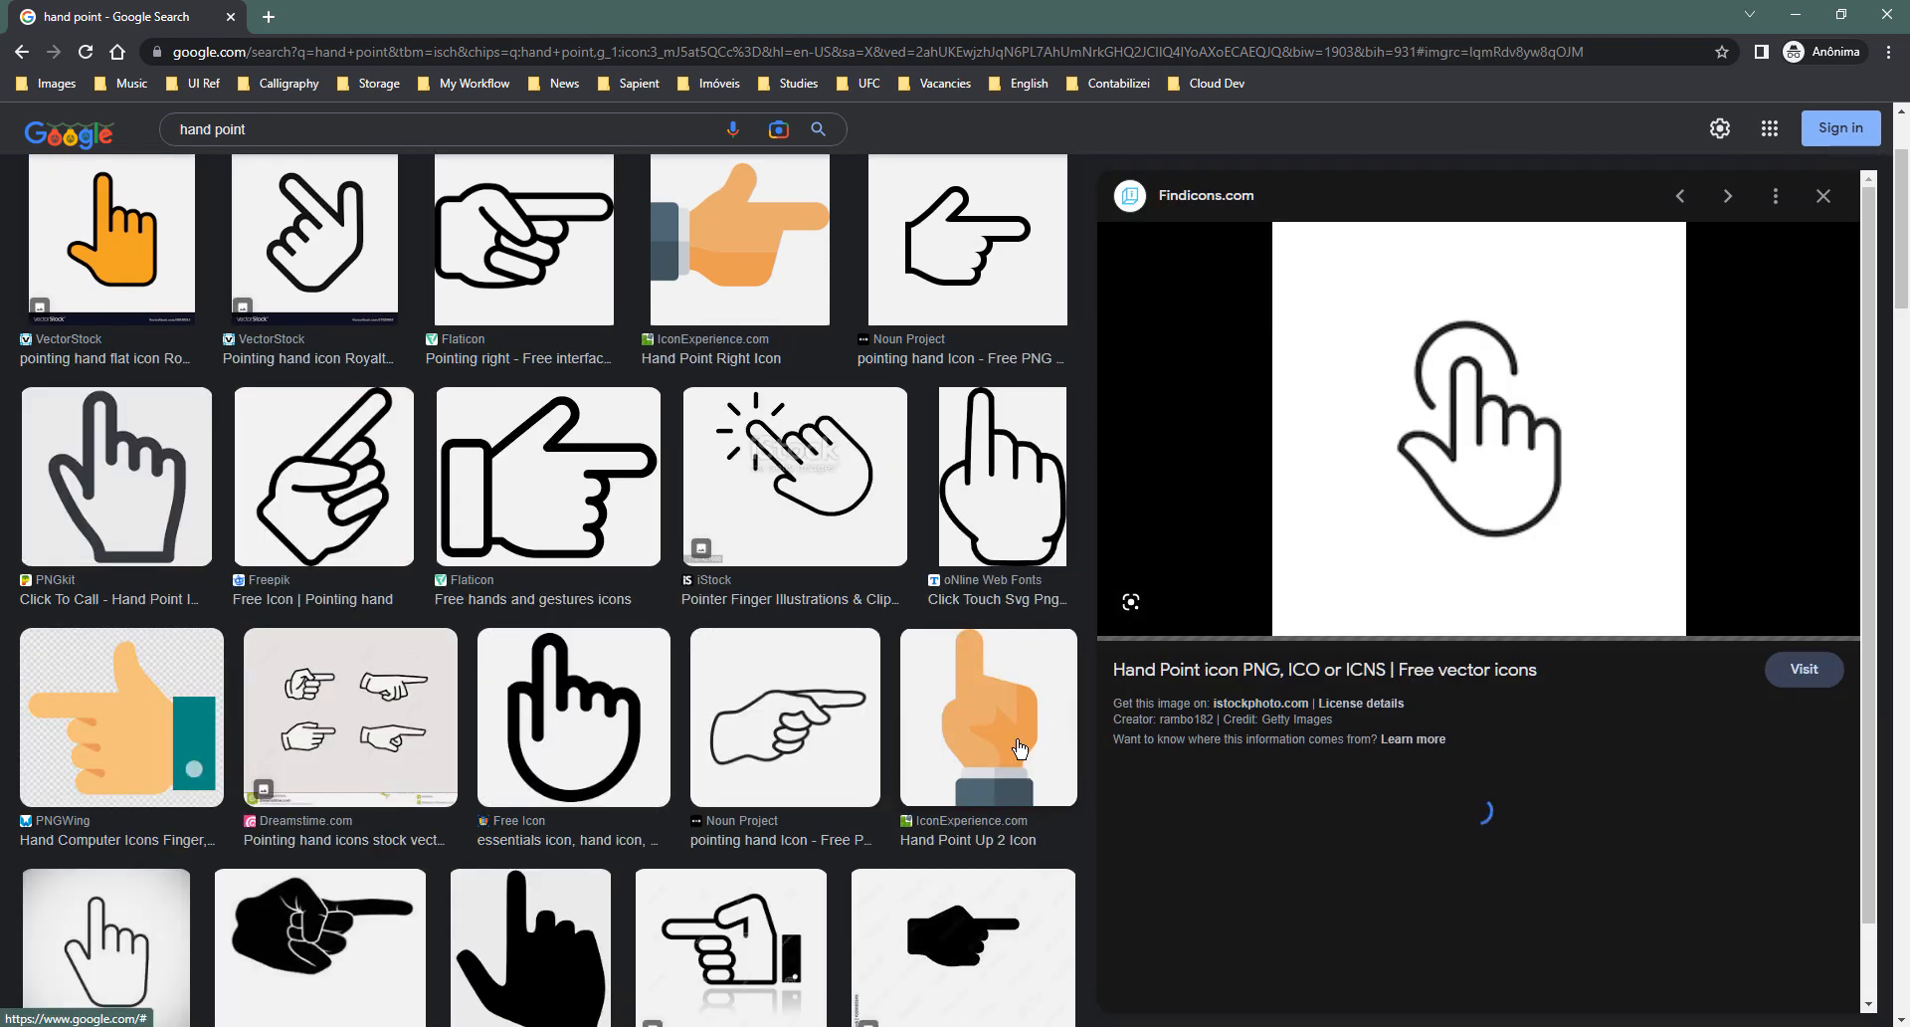
{"action": "right_click", "coordinate": [1494, 435]}
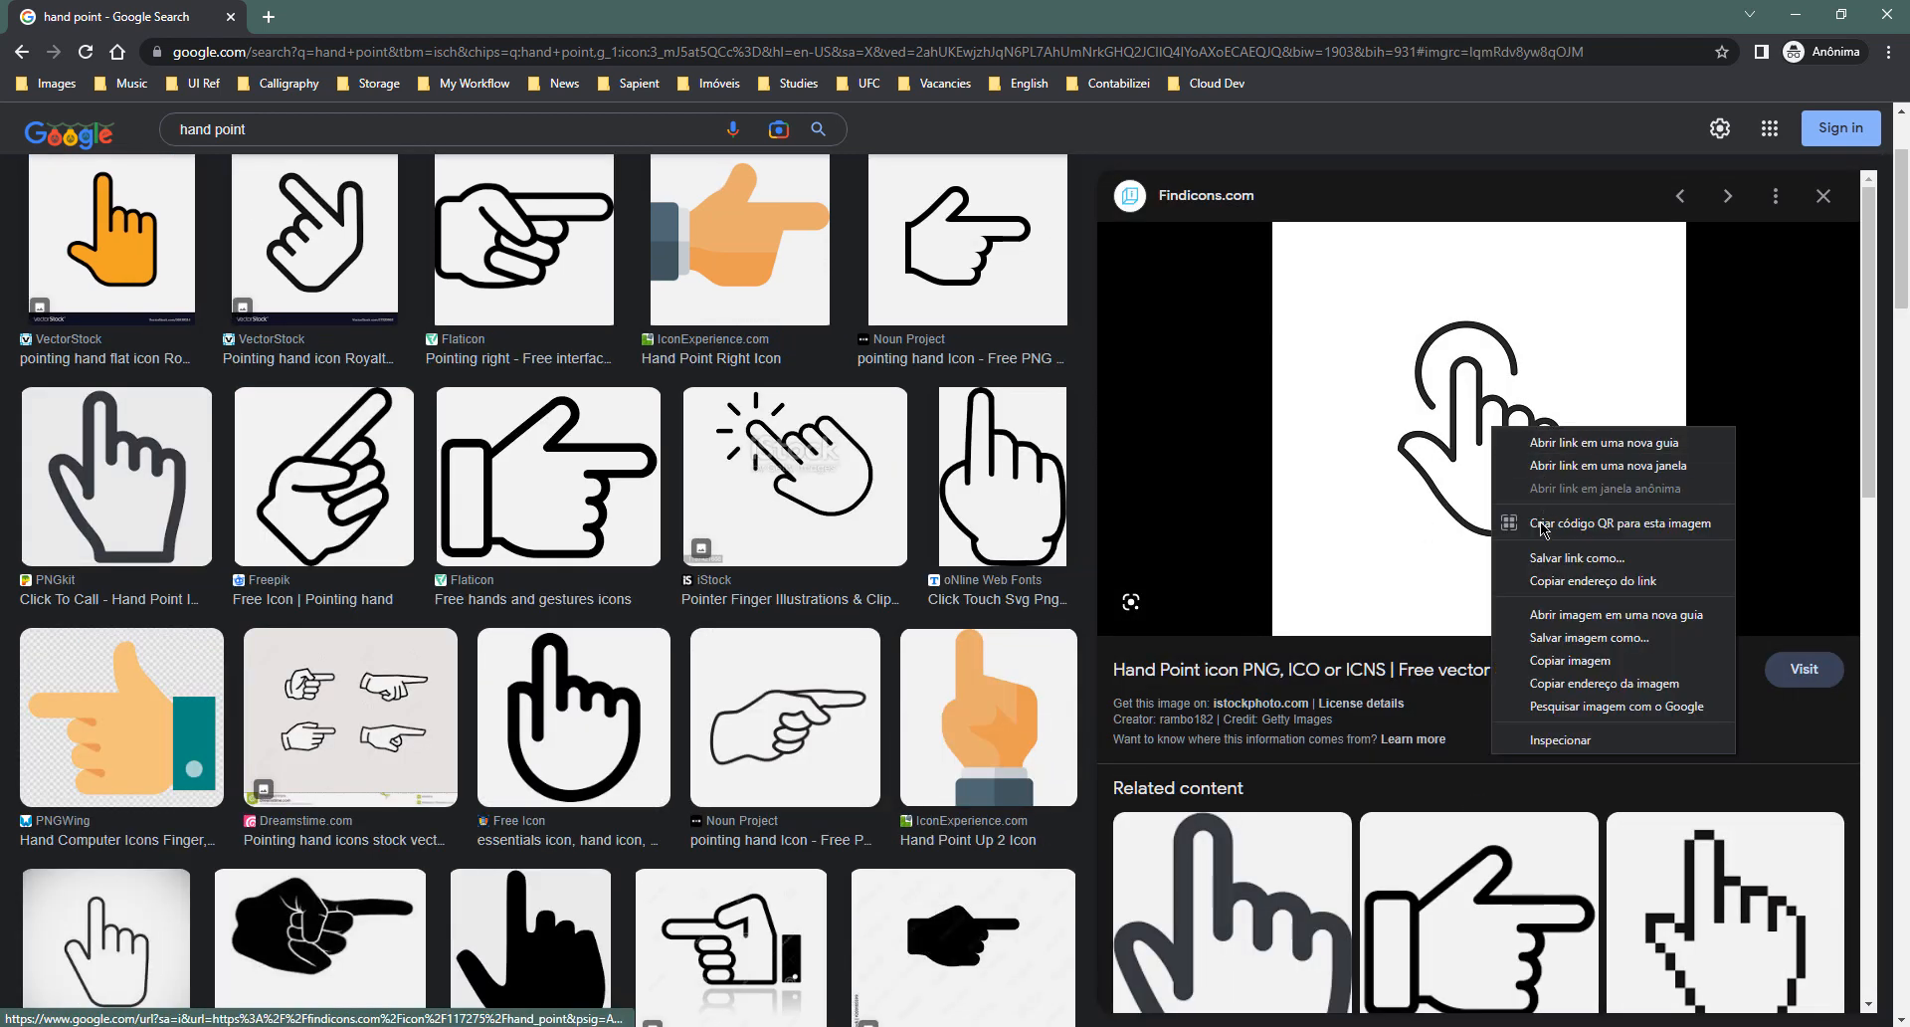
{"action": "left_click", "coordinate": [1543, 663]}
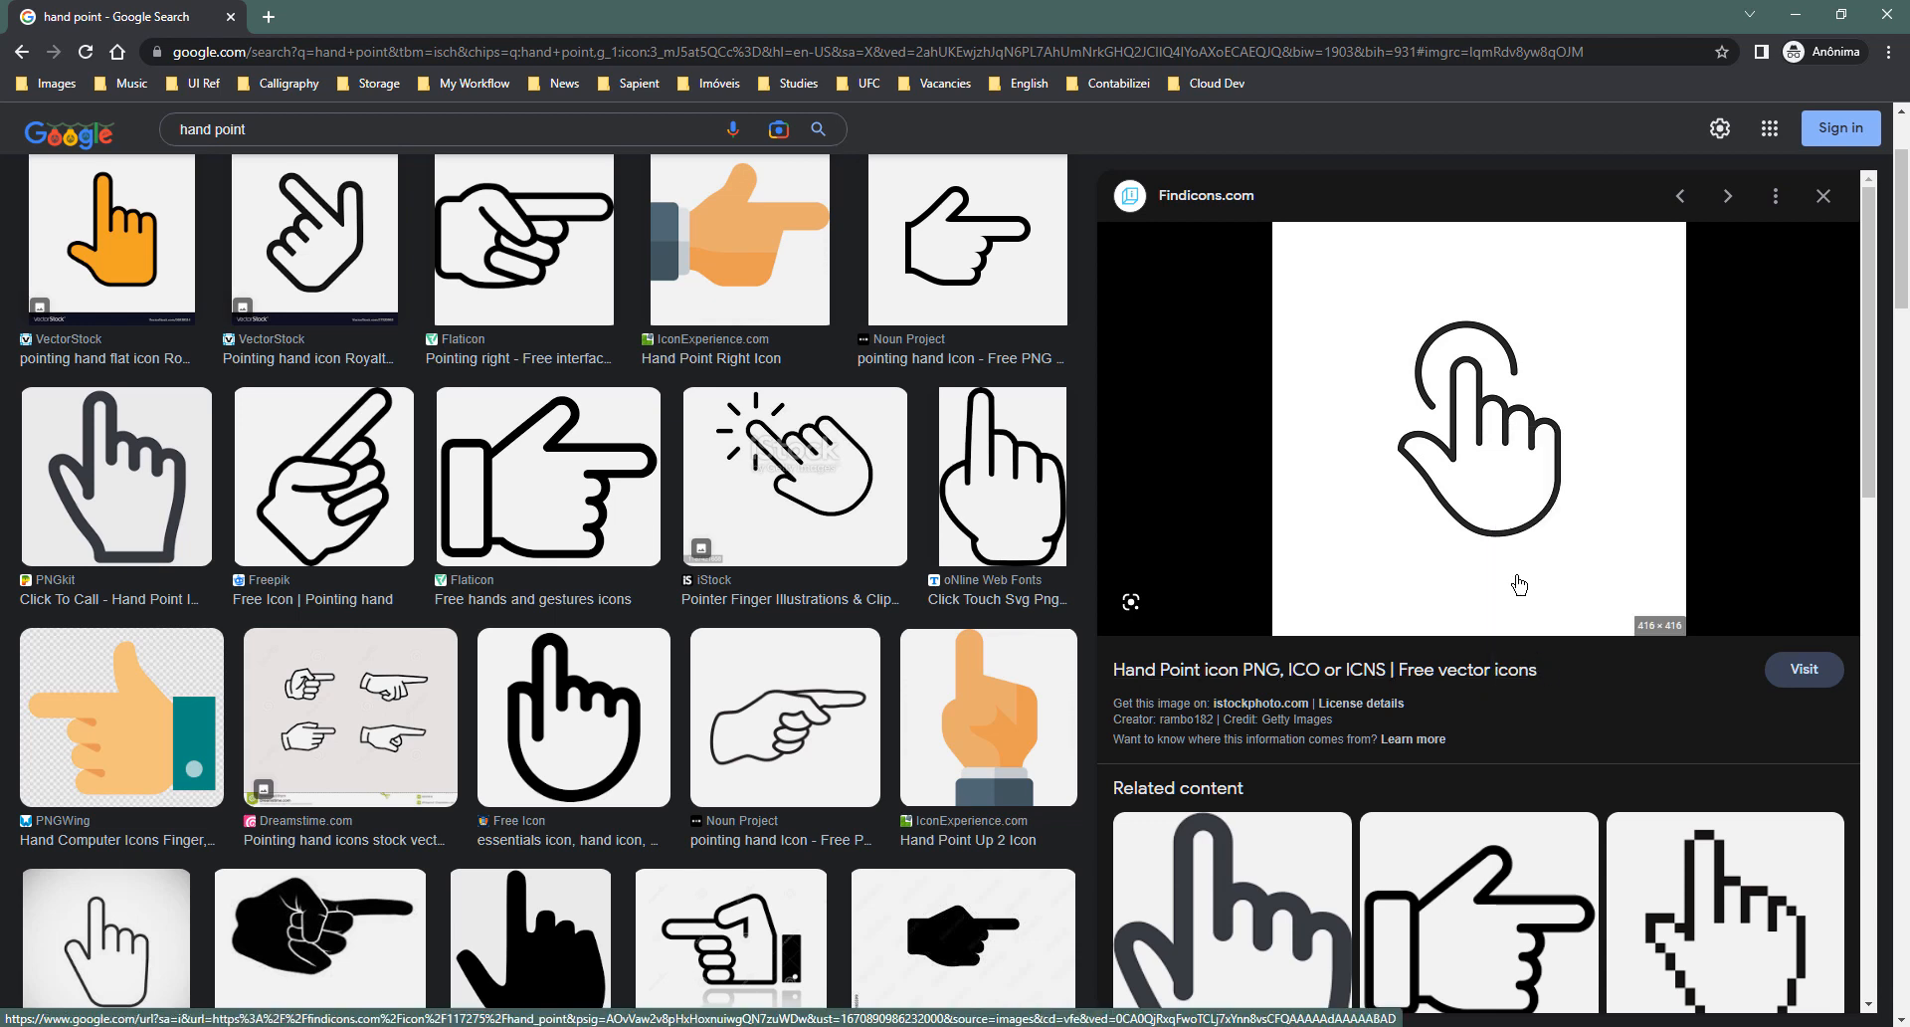
{"action": "scroll", "coordinate": [1519, 587], "scroll_direction": "down", "scroll_amount": 1}
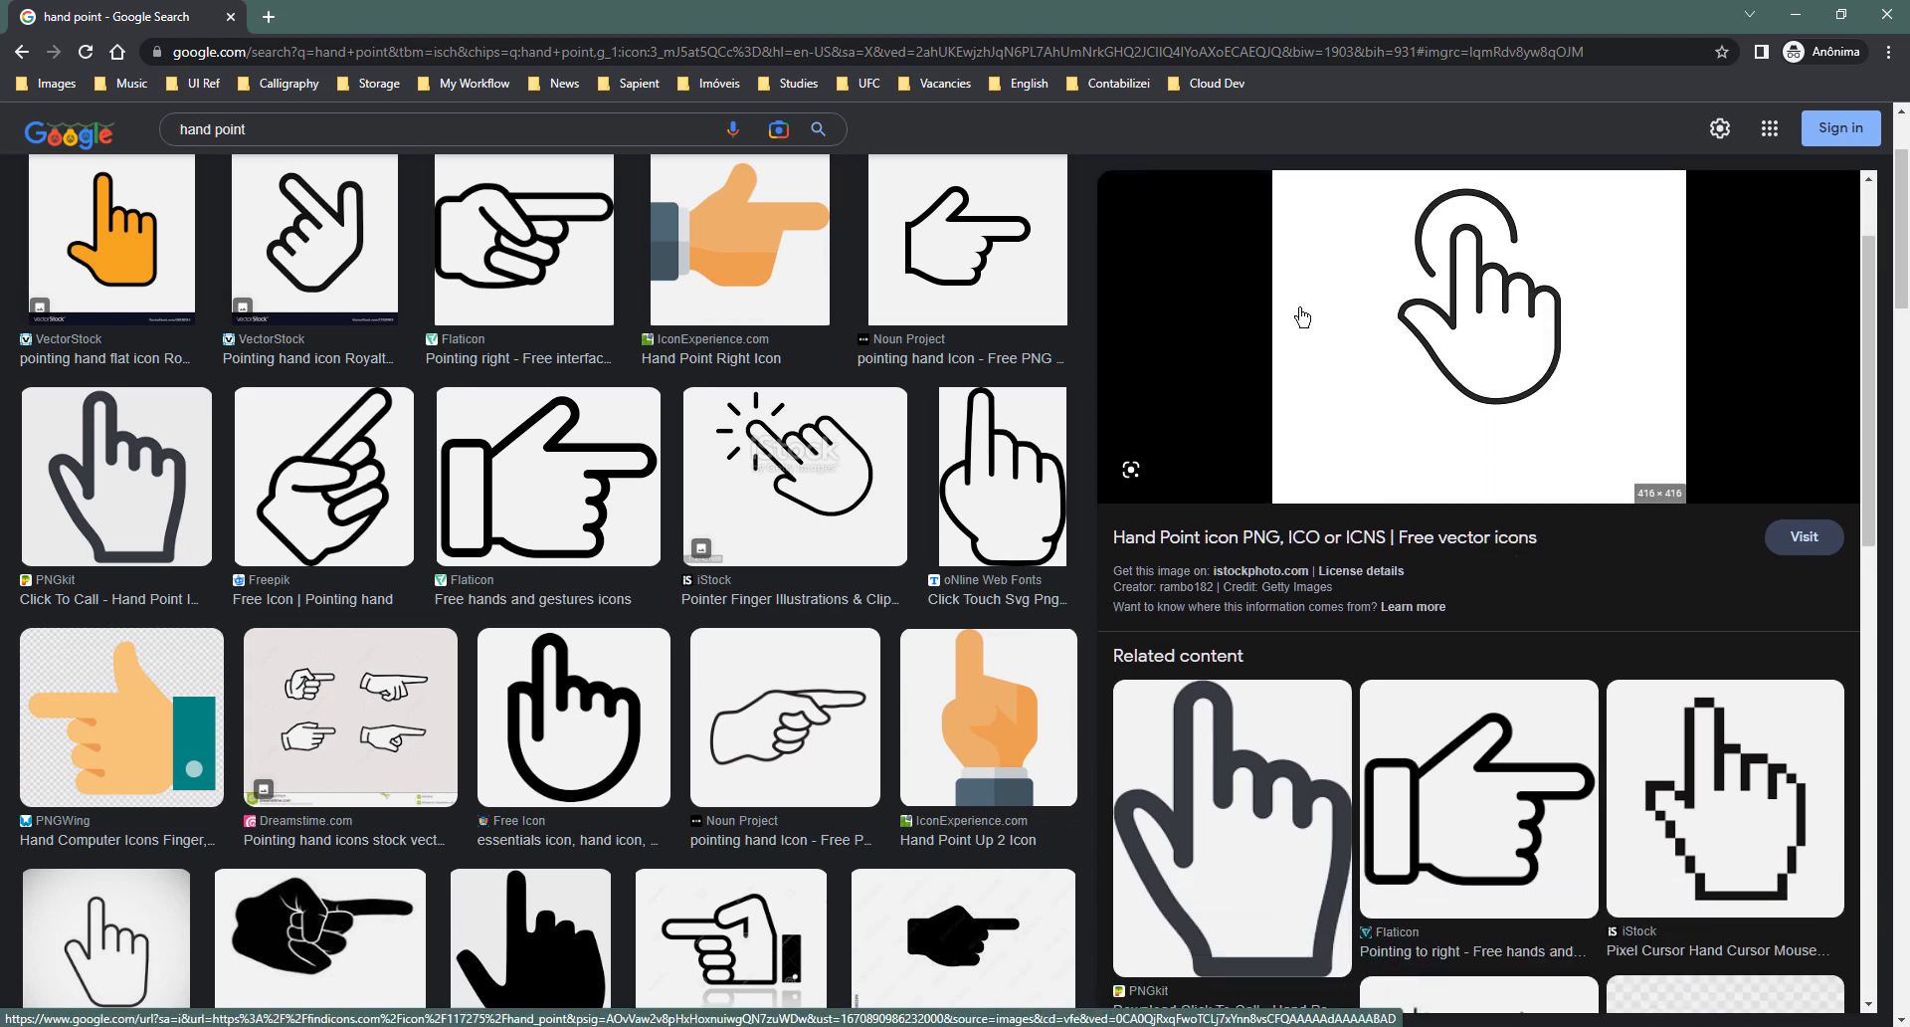
{"action": "key", "text": "alt+Tab"}
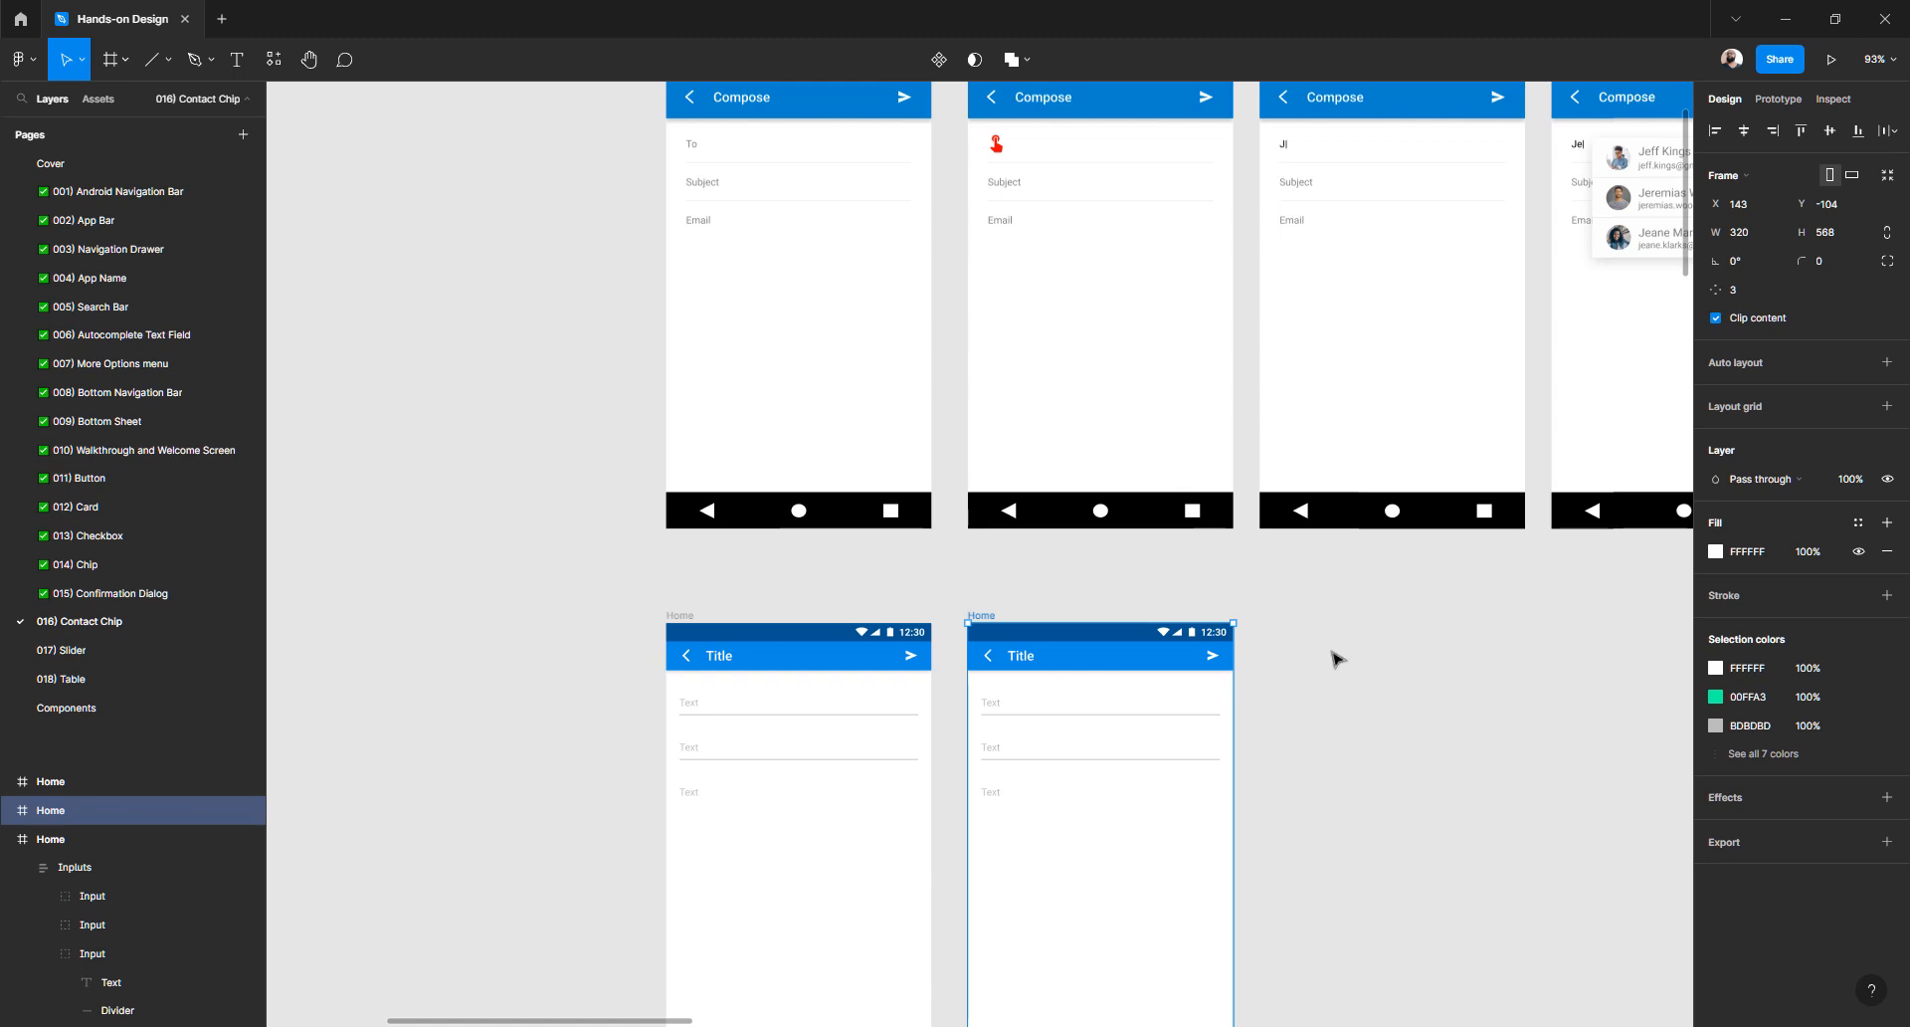
- Paste the copied hand icon into the second Home frame
{"action": "left_click", "coordinate": [1332, 652]}
{"action": "left_click", "coordinate": [988, 619]}
{"action": "scroll", "coordinate": [984, 592], "scroll_direction": "down", "scroll_amount": 3}
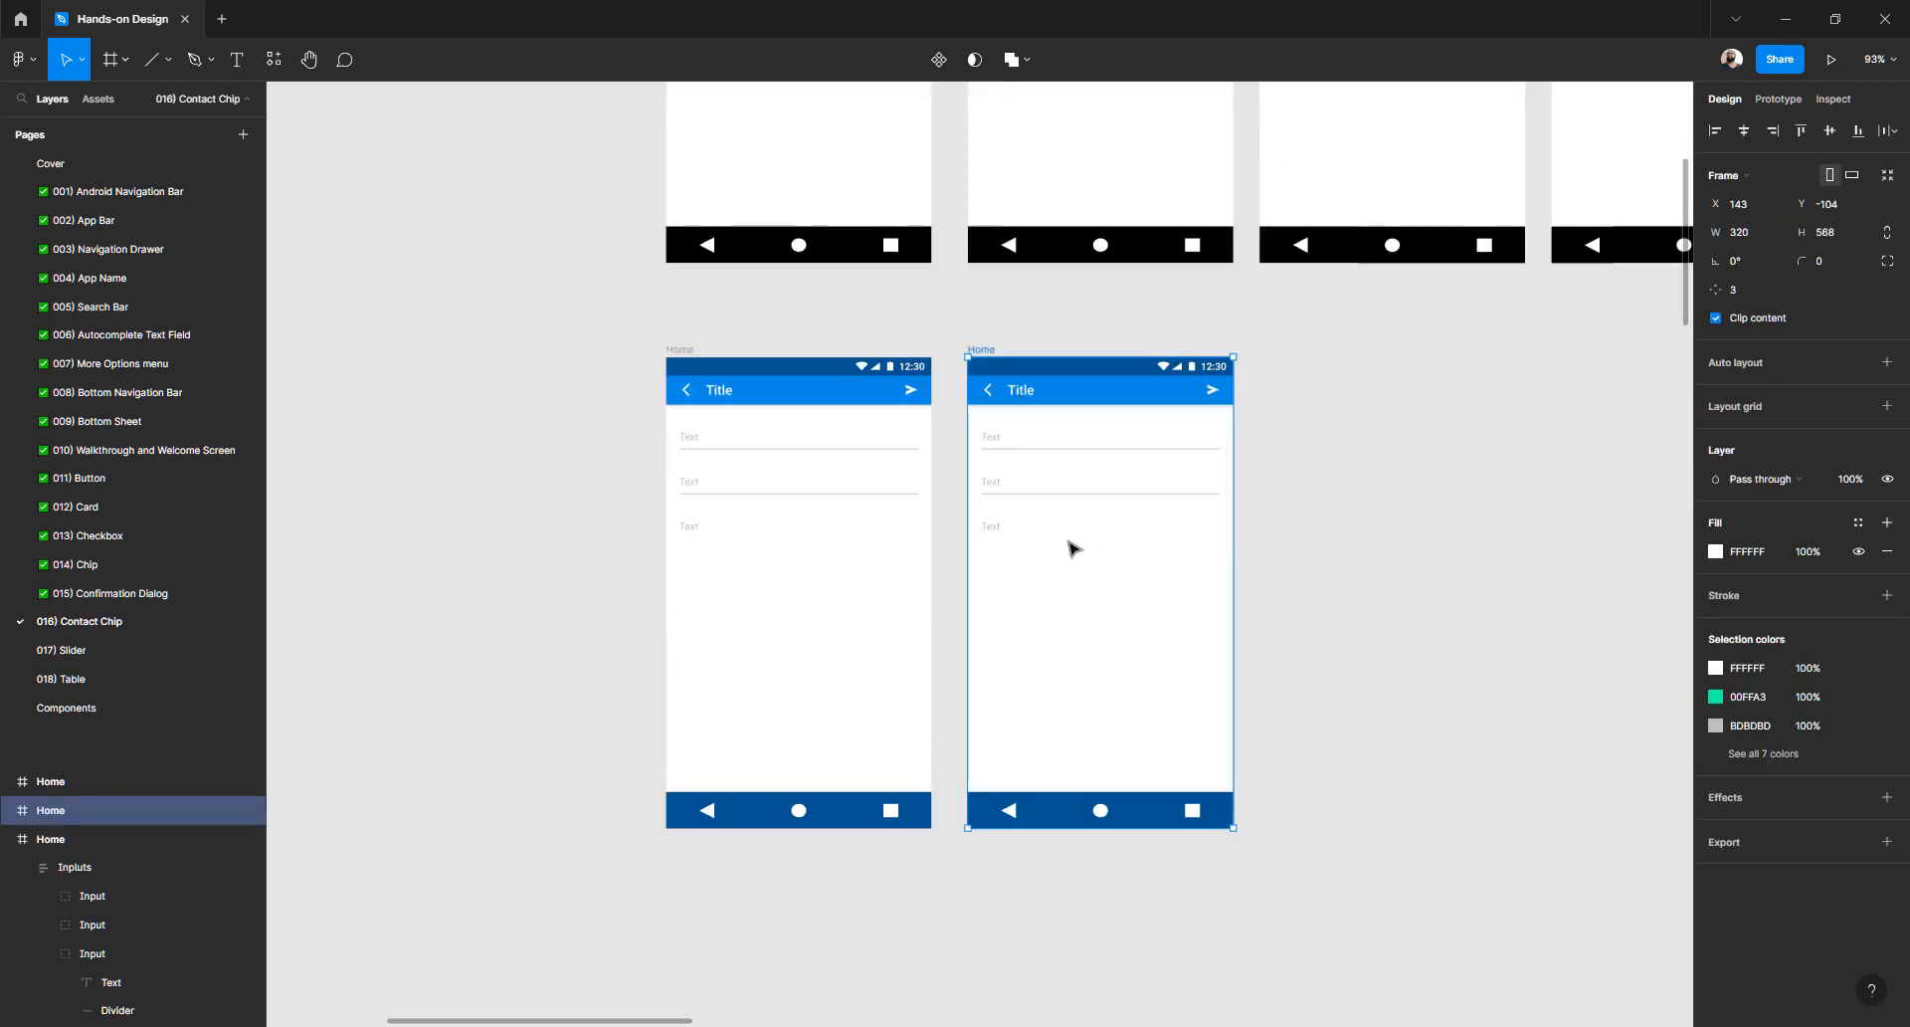
{"action": "key", "text": "ctrl+v"}
- Resize the hand icon to 67×67, set it to Multiply blend, and place it among the inputs
{"action": "scroll", "coordinate": [1118, 546], "scroll_direction": "up", "scroll_amount": 5}
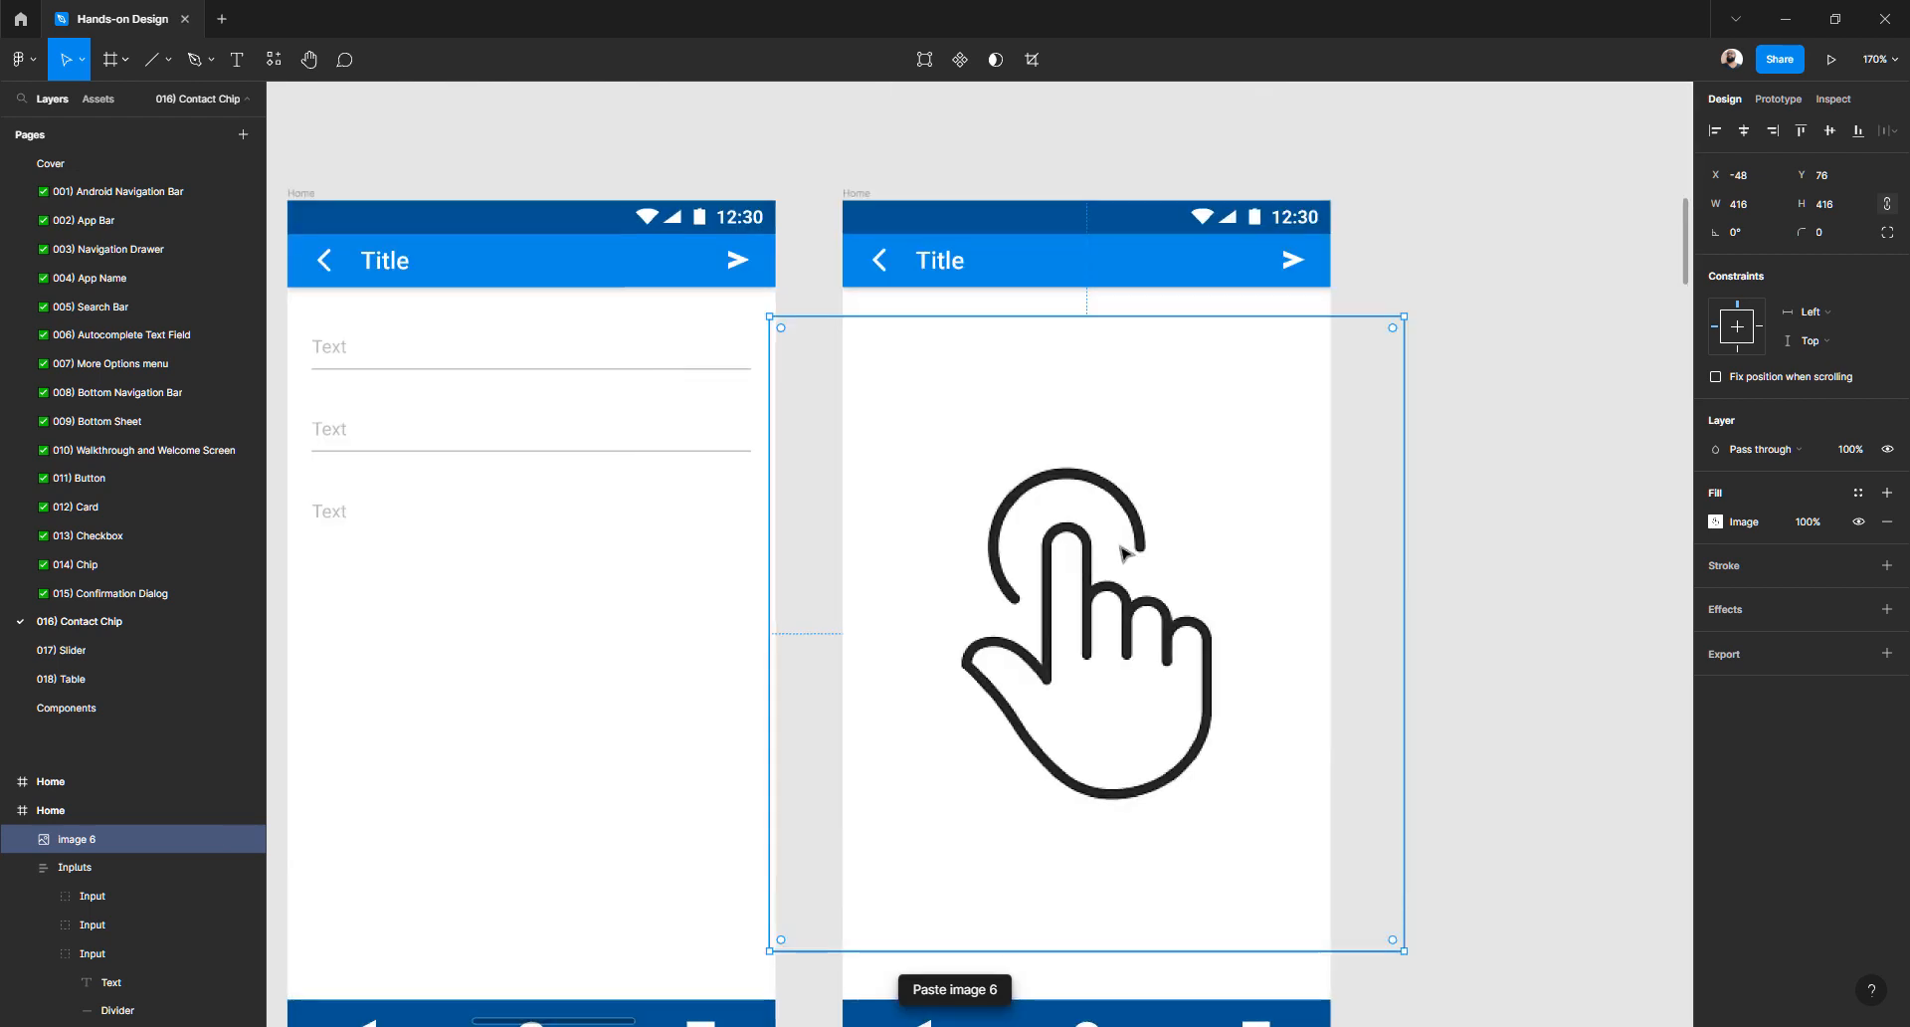
{"action": "left_click_drag", "start_coordinate": [764, 315], "coordinate": [970, 517]}
{"action": "left_click_drag", "start_coordinate": [1074, 604], "coordinate": [1119, 702]}
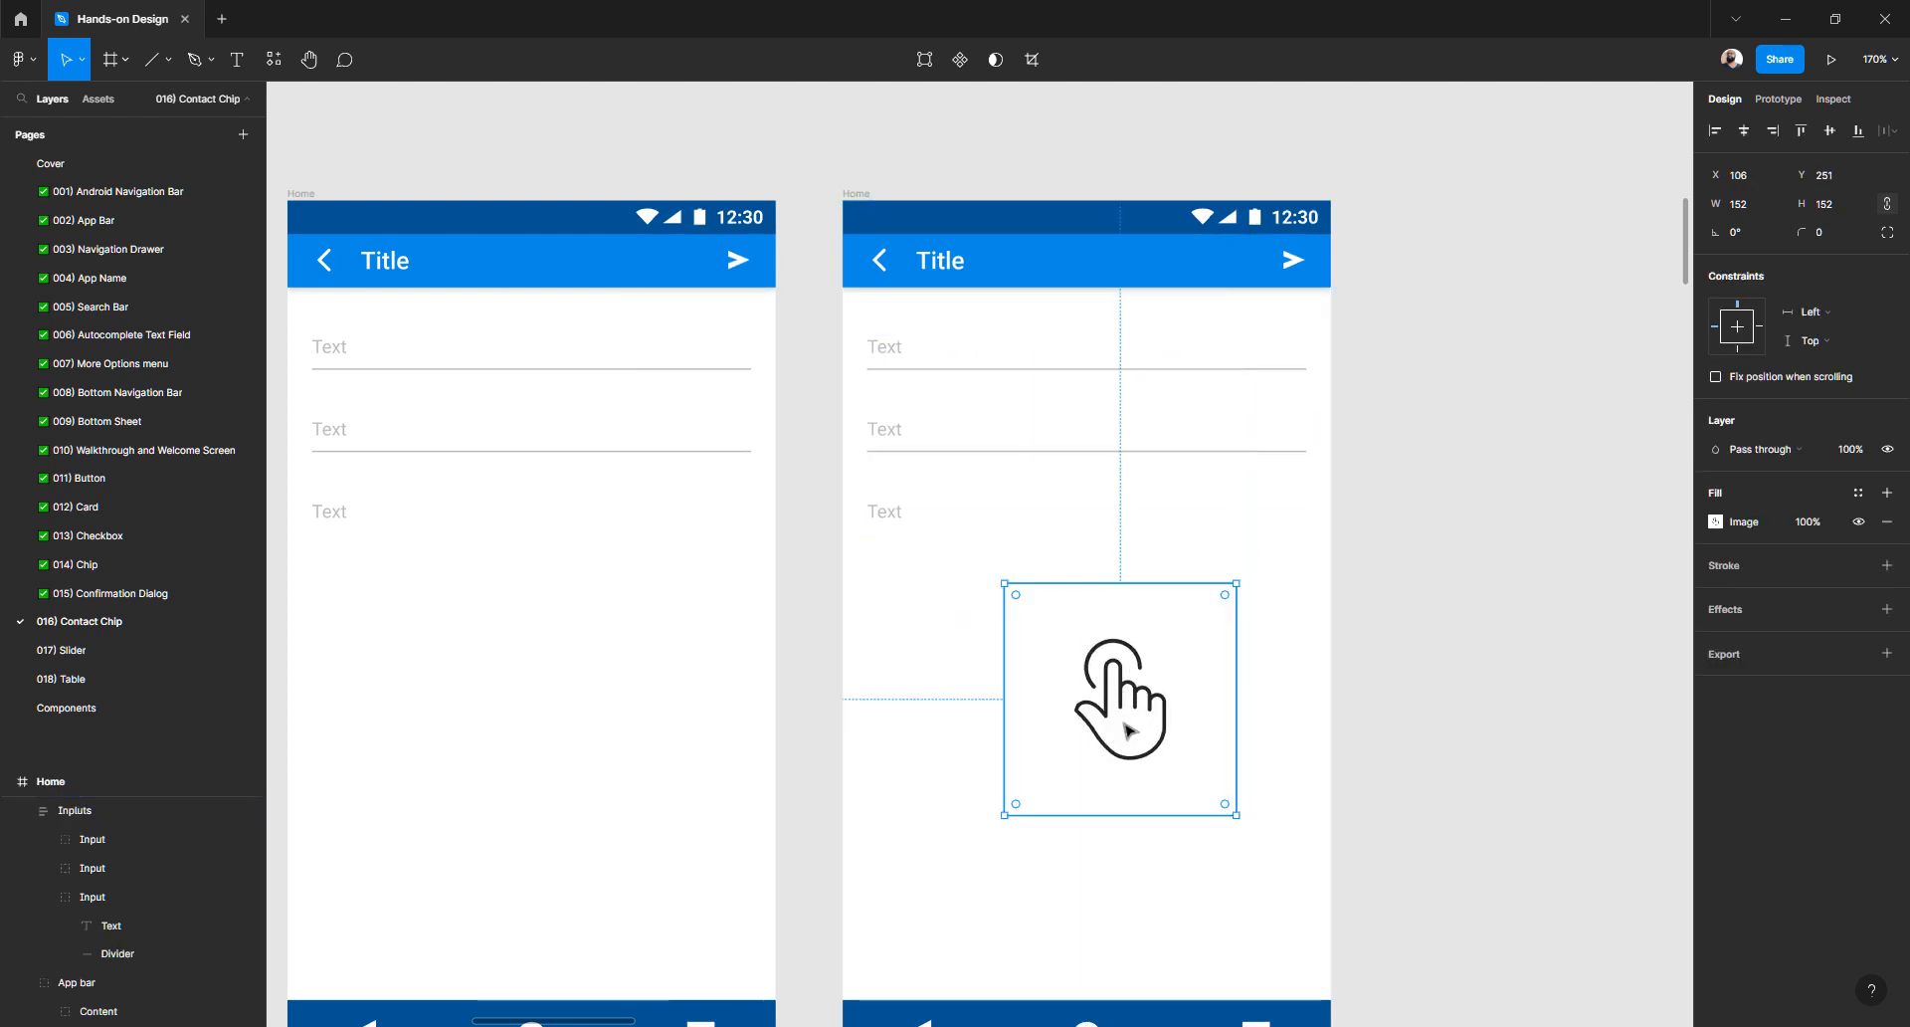
{"action": "left_click_drag", "start_coordinate": [1234, 811], "coordinate": [1106, 680]}
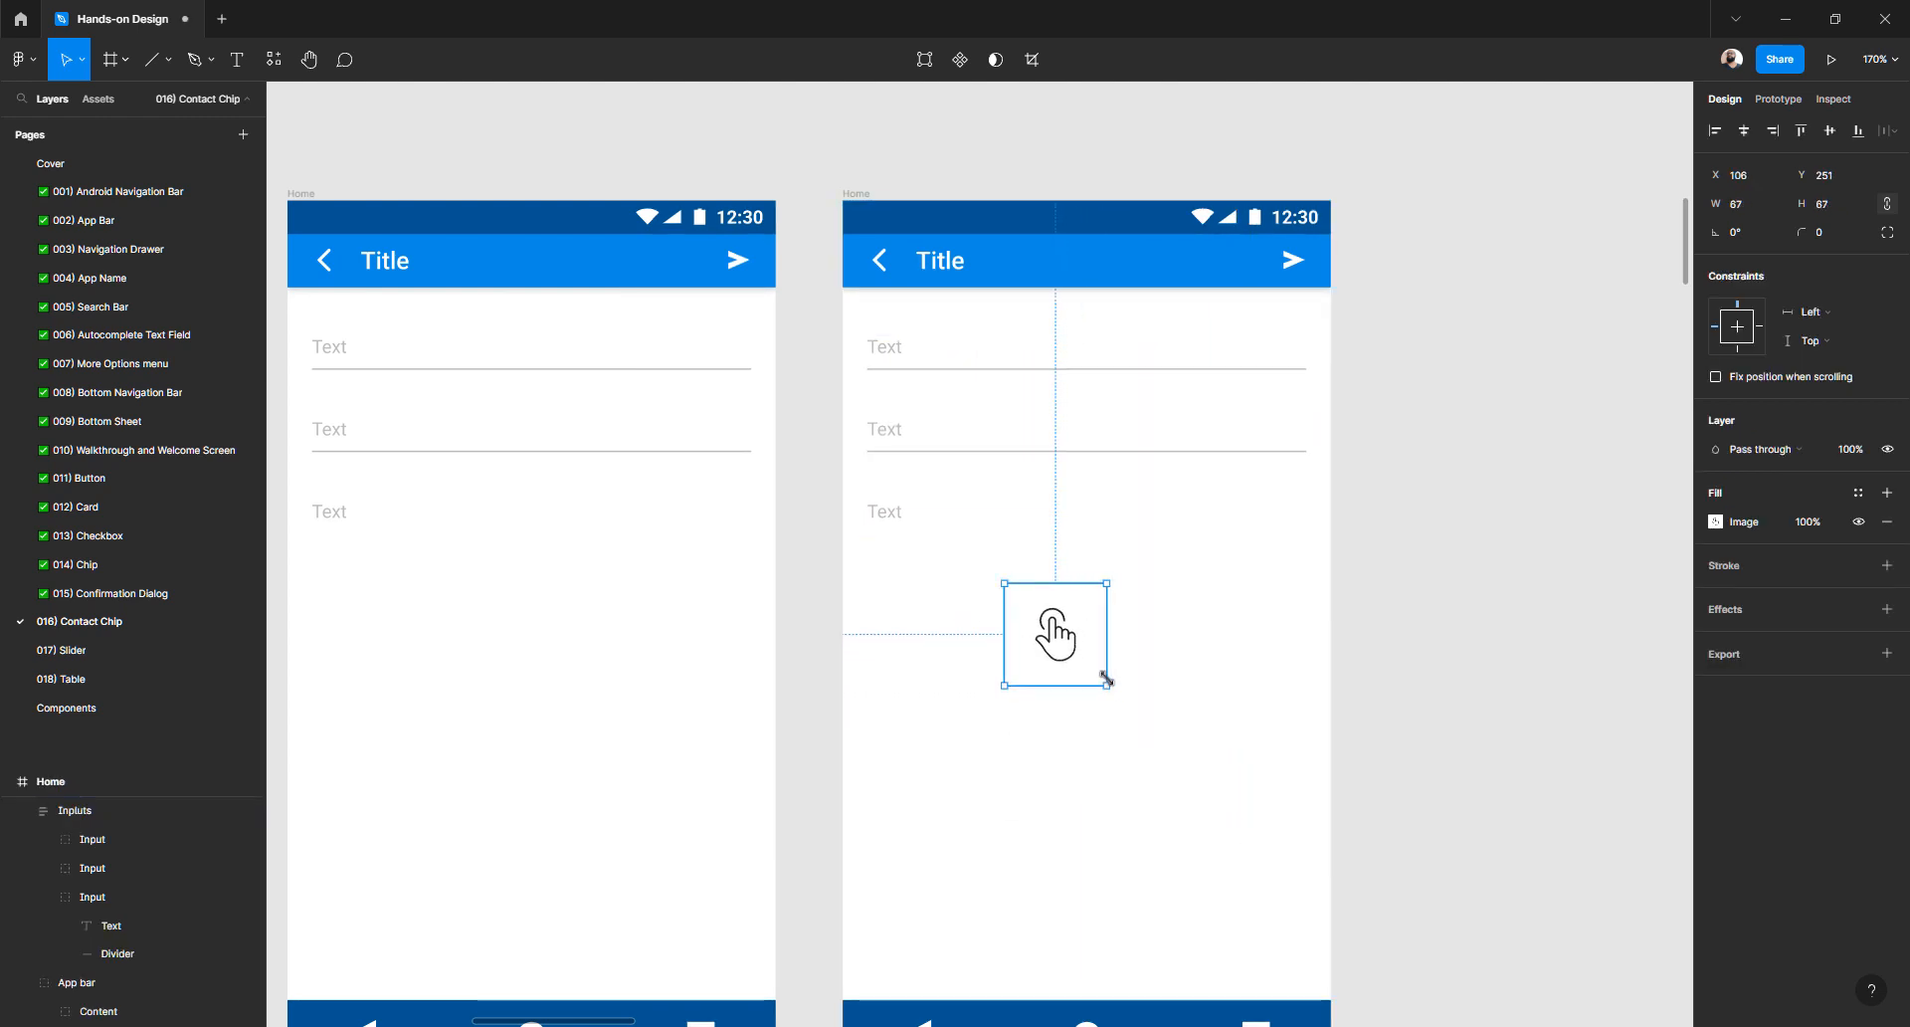
{"action": "left_click", "coordinate": [1797, 461]}
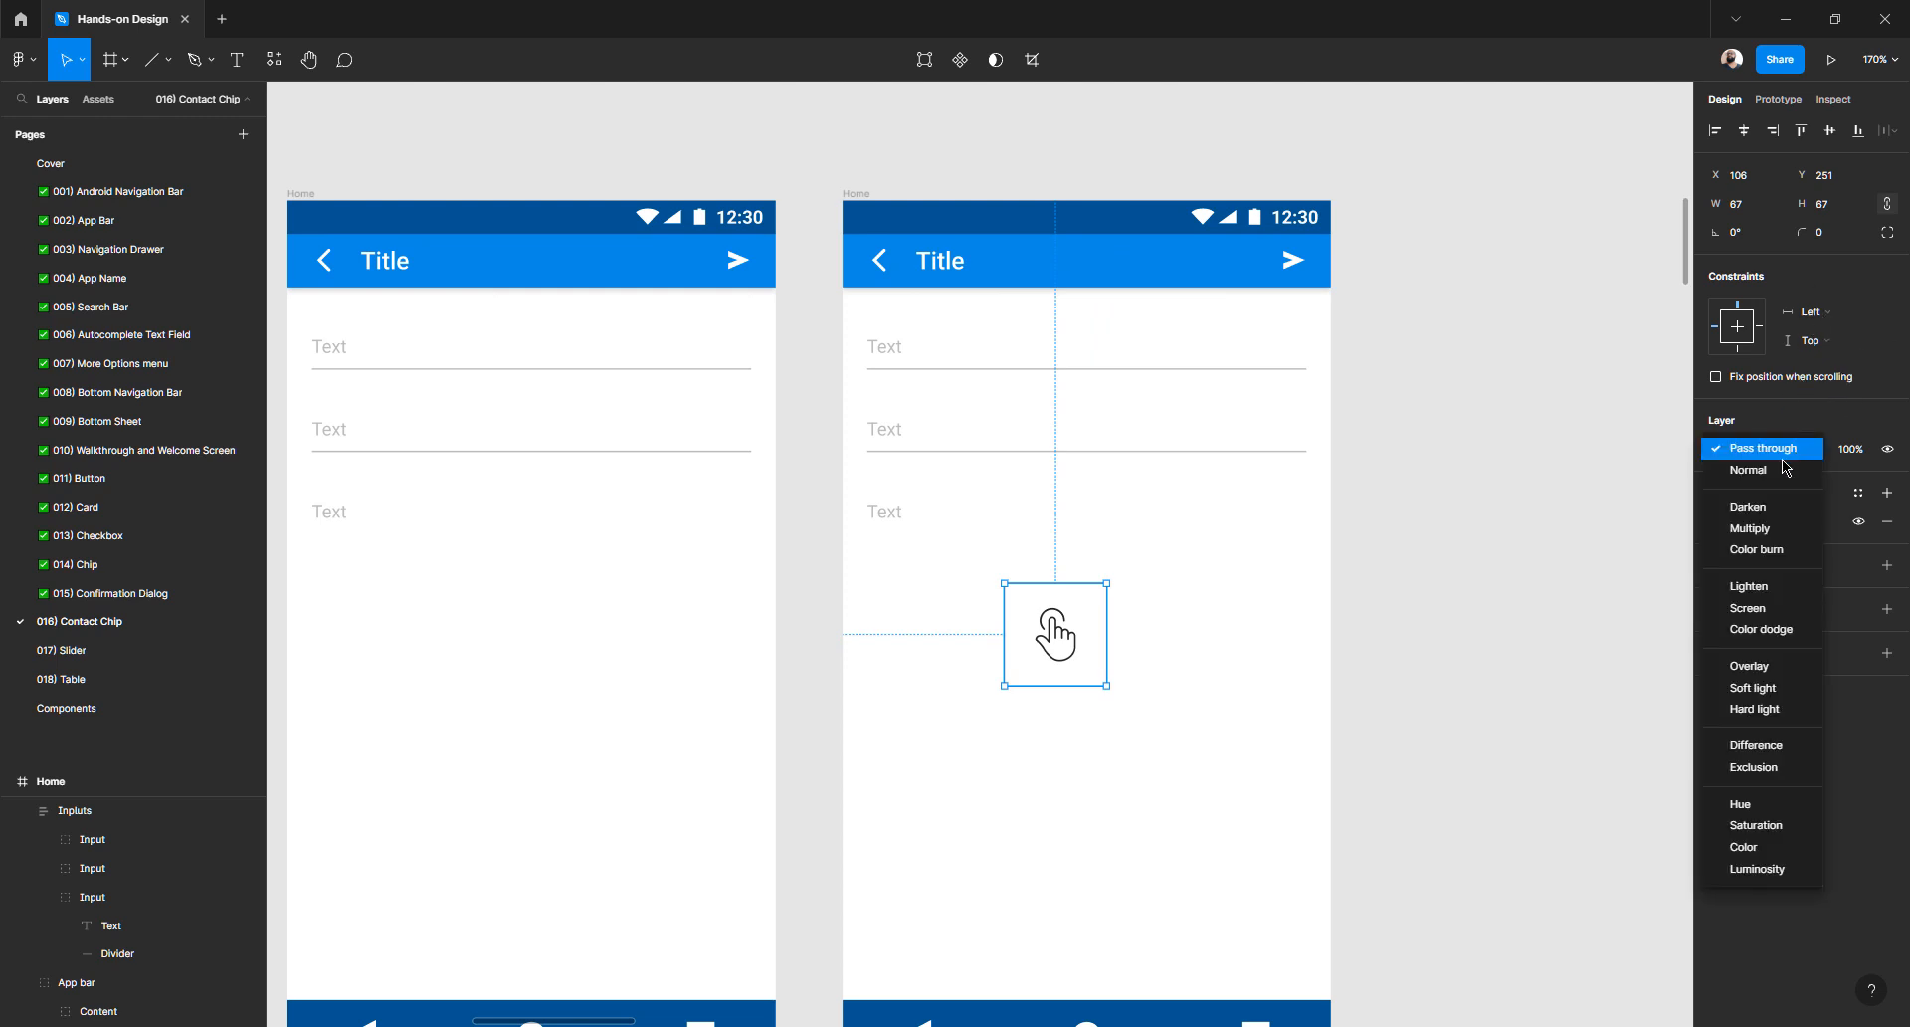
{"action": "left_click", "coordinate": [1767, 537]}
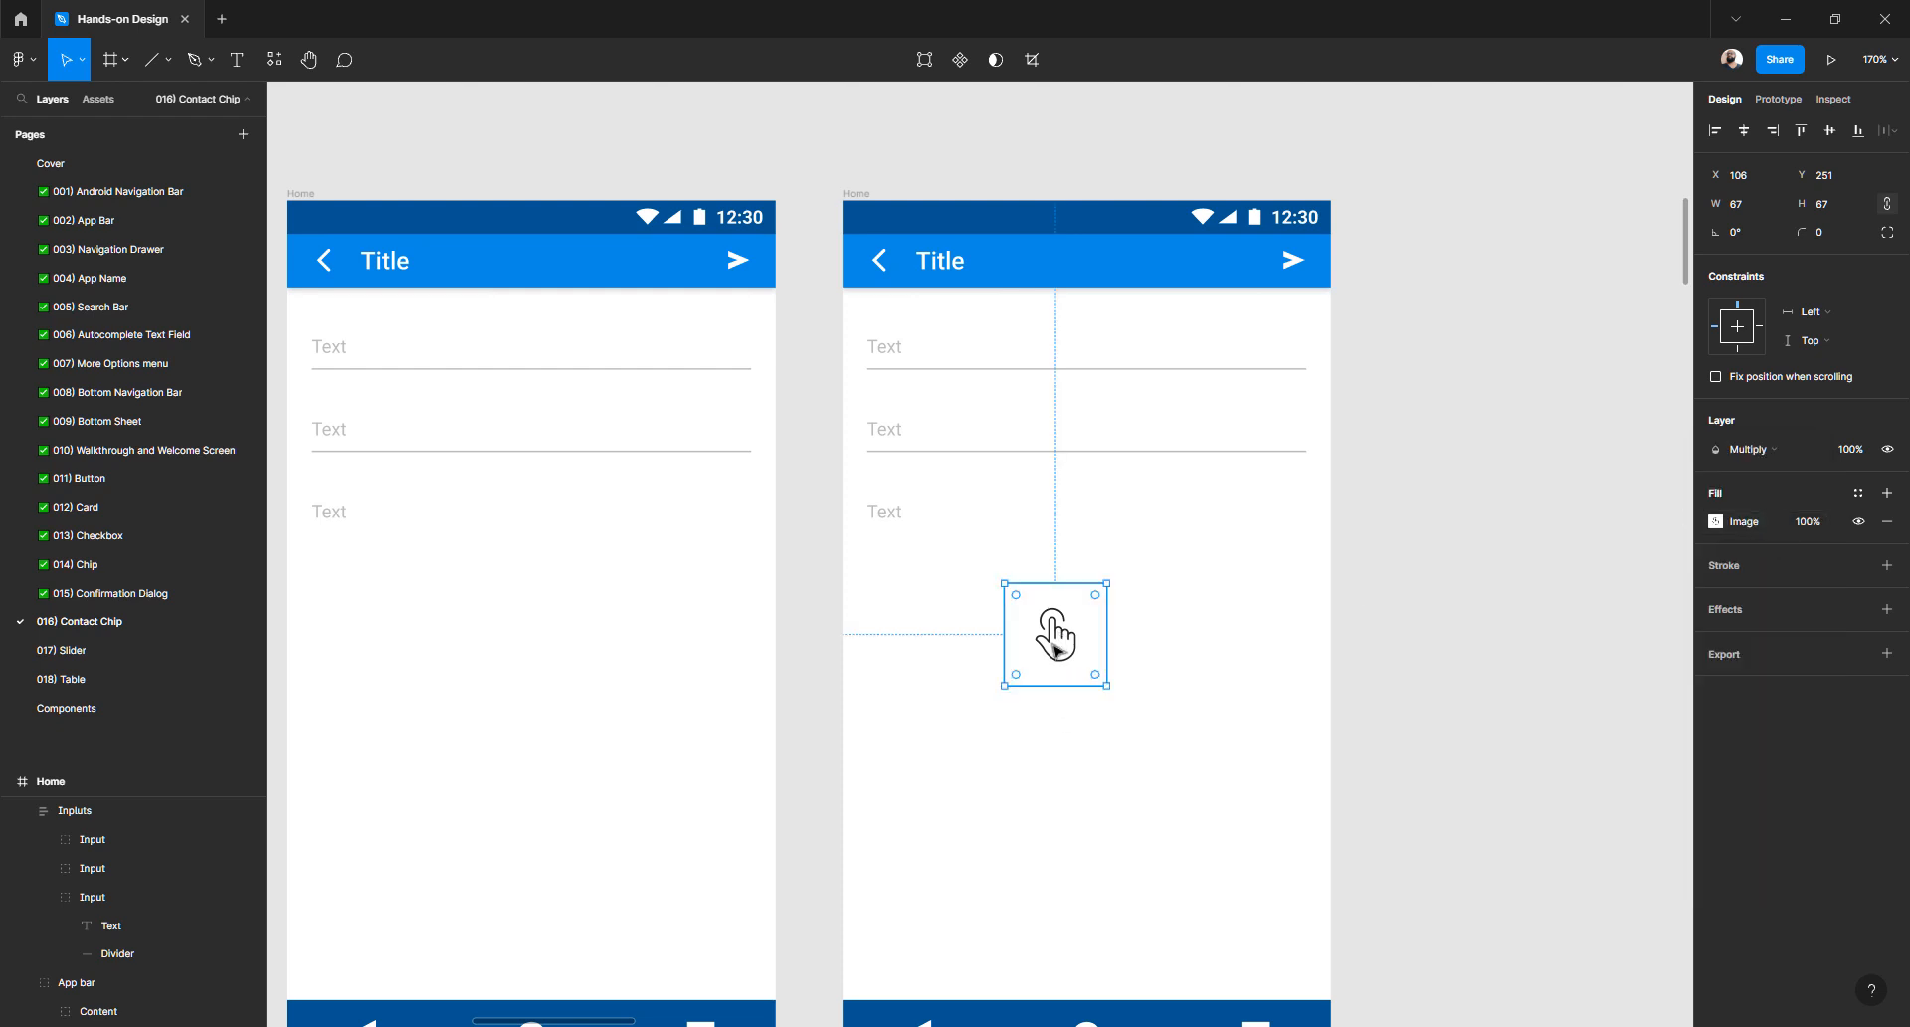
{"action": "left_click_drag", "start_coordinate": [1064, 647], "coordinate": [943, 617]}
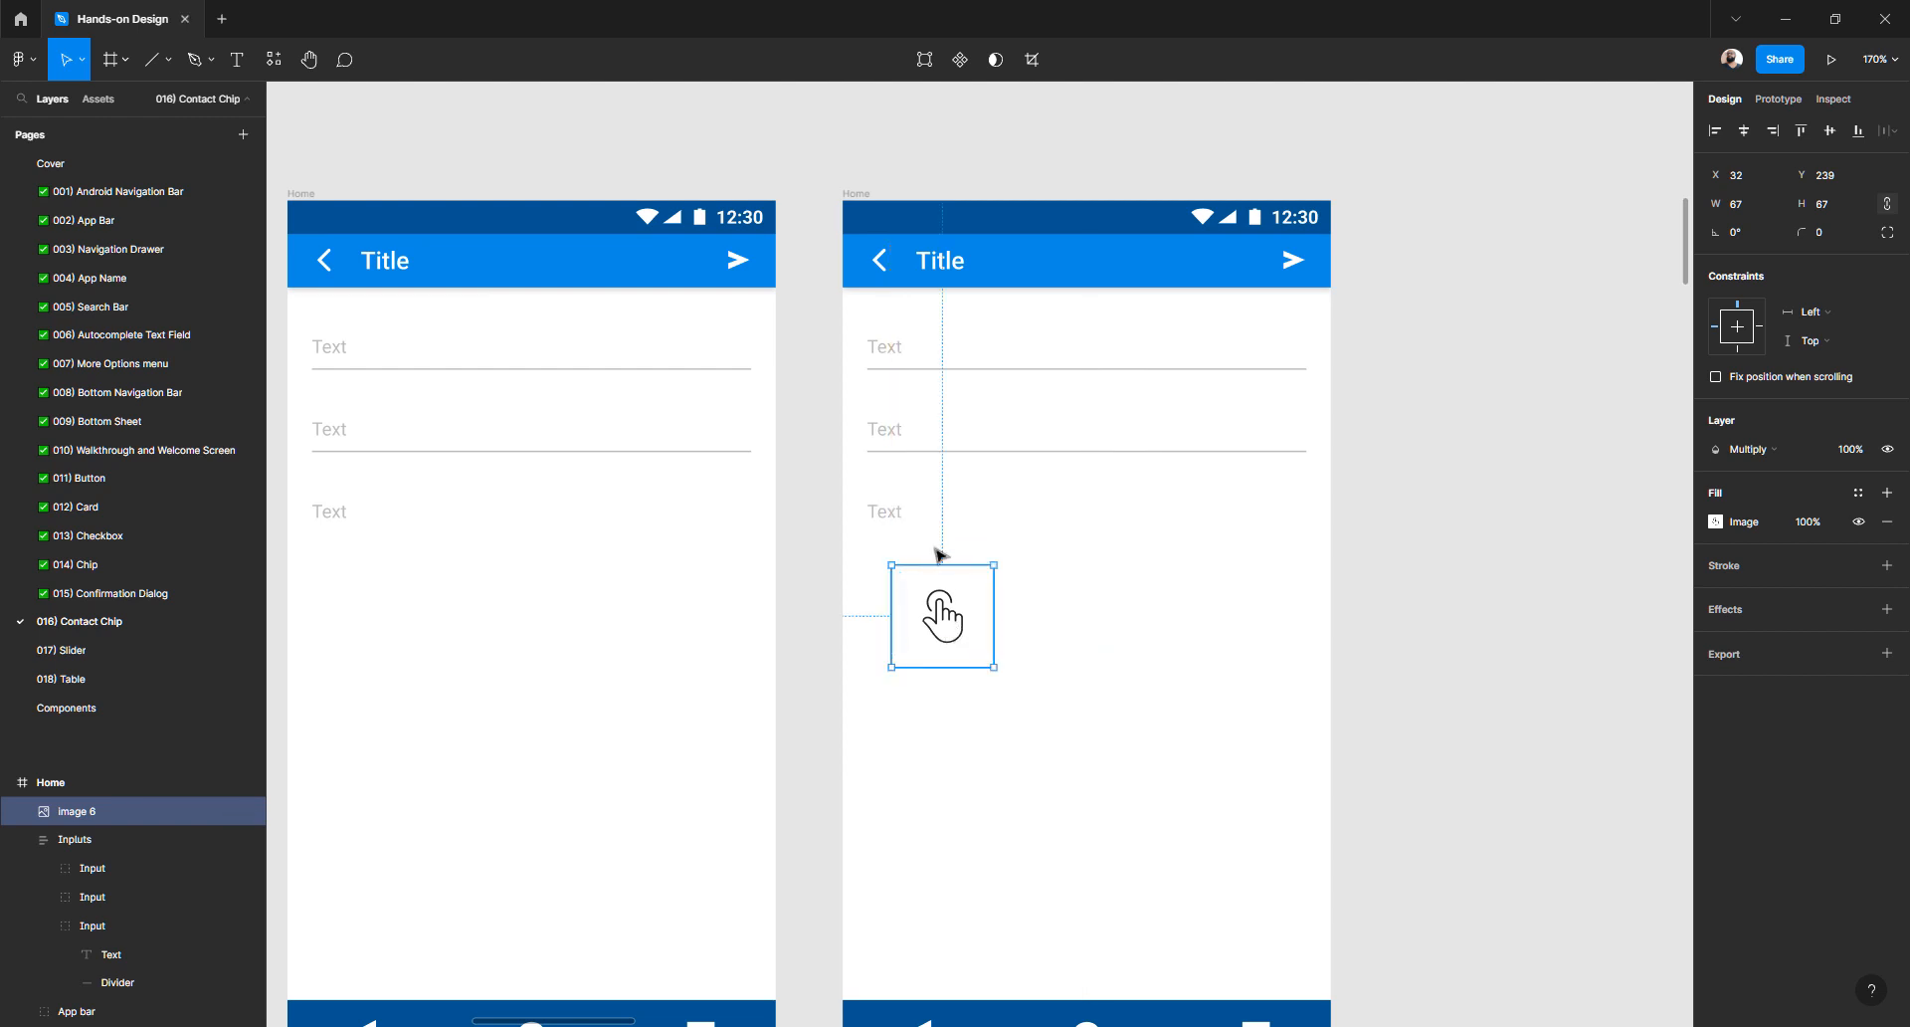
{"action": "left_click_drag", "start_coordinate": [938, 555], "coordinate": [923, 475]}
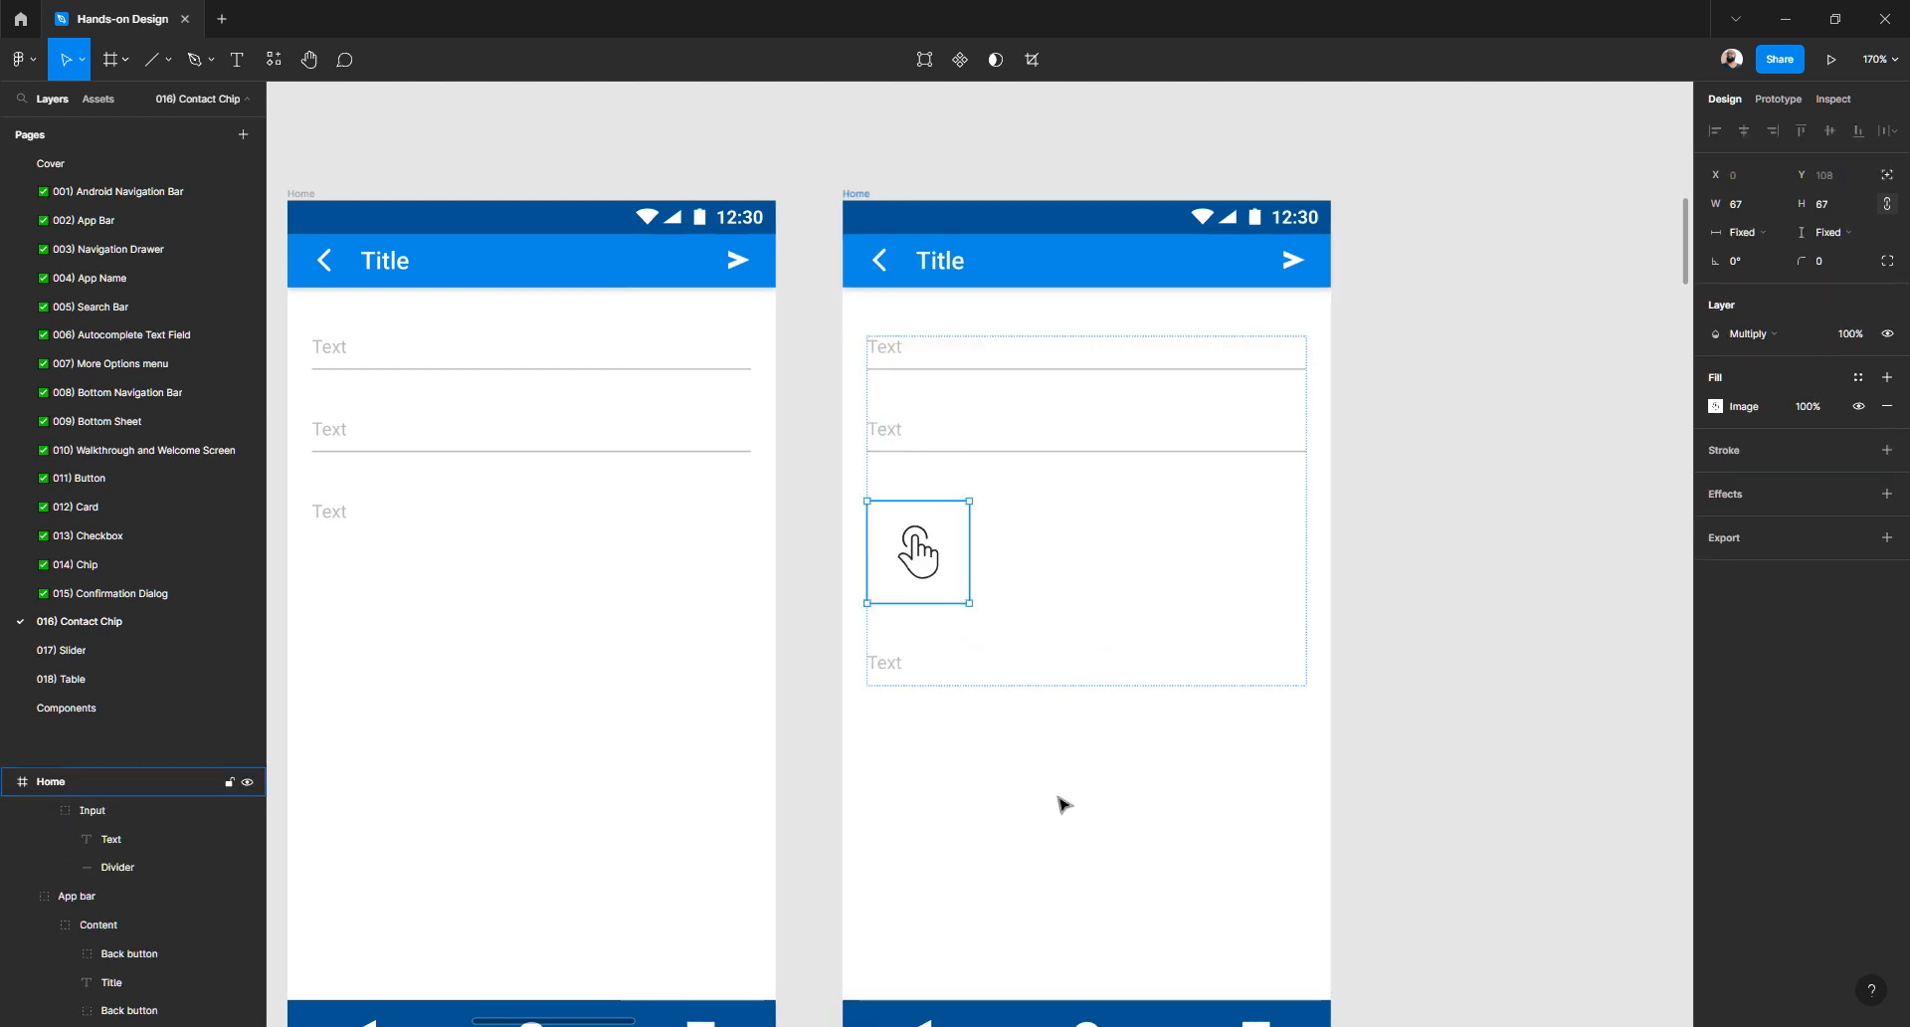
- Undo the icon's placement and pull the hand image out of the Inputs group
{"action": "key", "text": "ctrl+z"}
{"action": "left_click", "coordinate": [995, 723]}
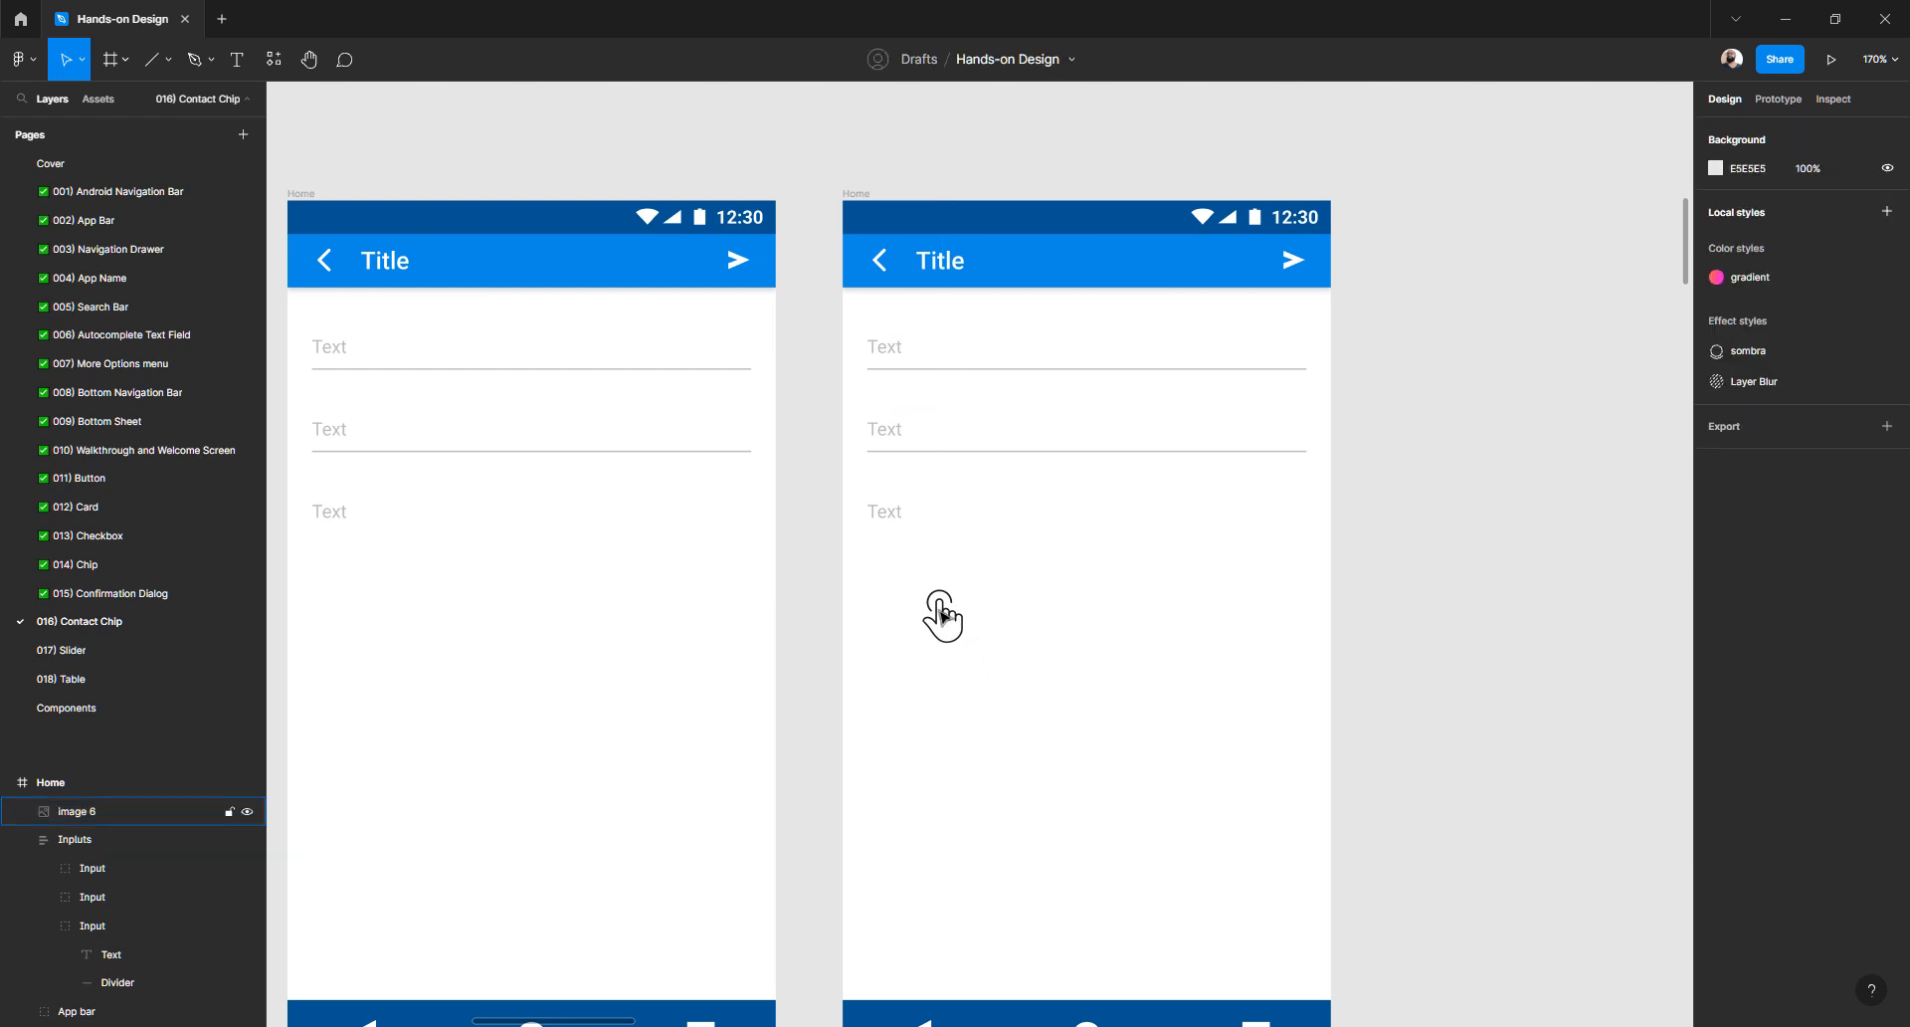
{"action": "left_click", "coordinate": [944, 616]}
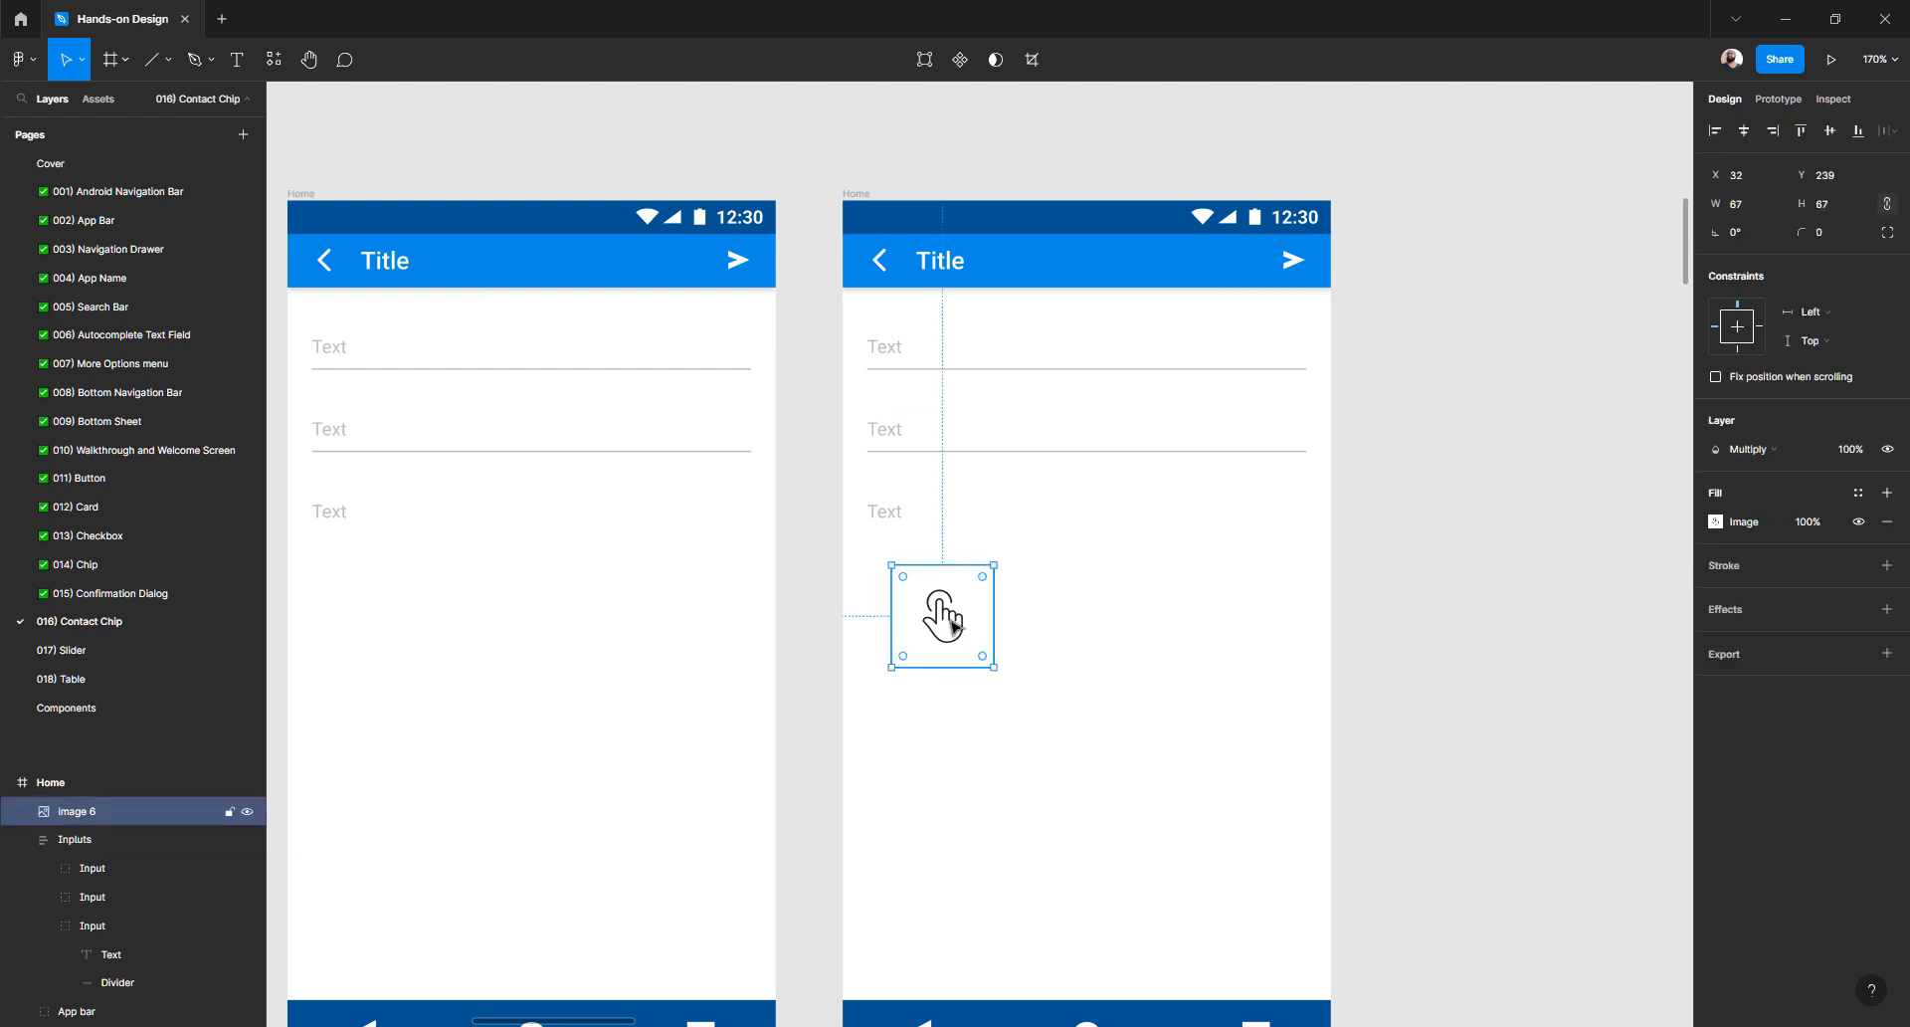
{"action": "key", "text": "Up"}
{"action": "key", "text": "Up"}
{"action": "key", "text": "Up"}
{"action": "key", "text": "Up"}
{"action": "key", "text": "Up"}
{"action": "key", "text": "Up"}
{"action": "key", "text": "Up"}
{"action": "key", "text": "Up"}
{"action": "key", "text": "Up"}
{"action": "key", "text": "Up"}
{"action": "key", "text": "Up"}
{"action": "key", "text": "Up"}
{"action": "key", "text": "Up"}
{"action": "key", "text": "Up"}
{"action": "key", "text": "Up"}
{"action": "key", "text": "Up"}
{"action": "key", "text": "Up"}
{"action": "key", "text": "Up"}
{"action": "key", "text": "Up"}
{"action": "key", "text": "Up"}
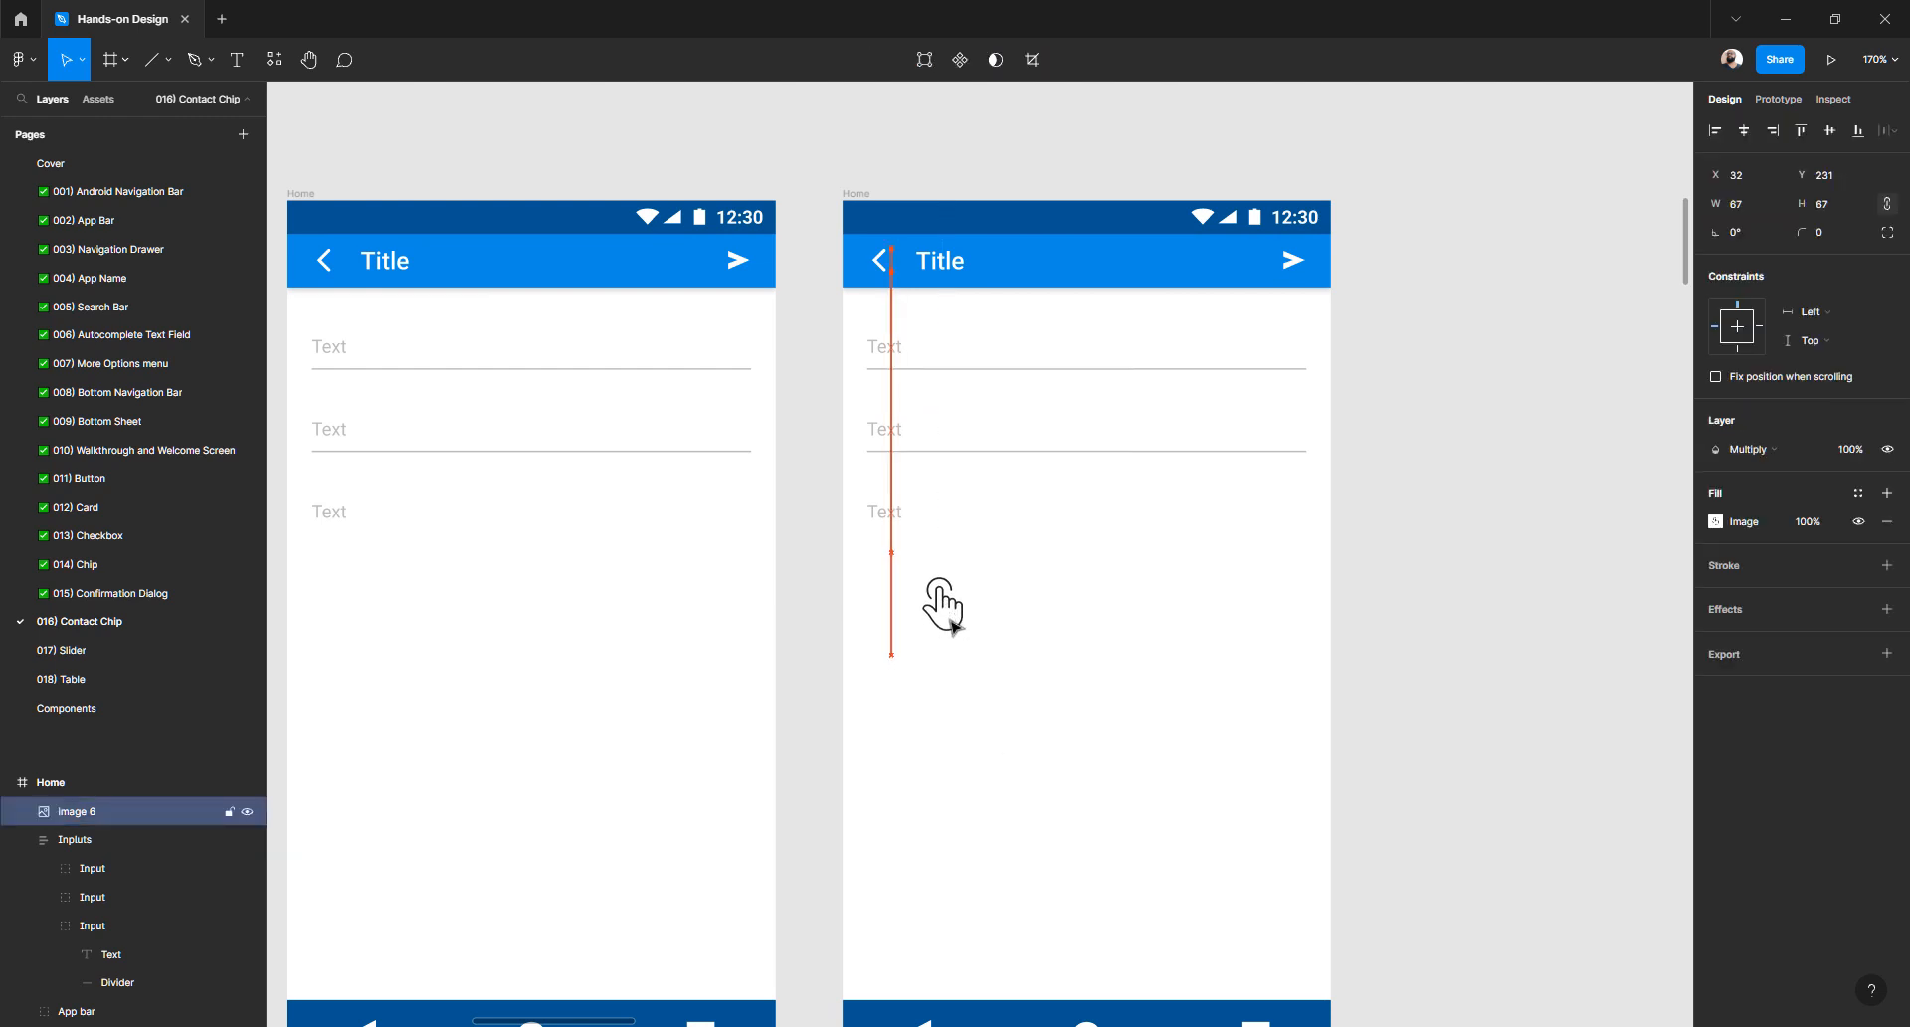
{"action": "key", "text": "Up"}
{"action": "key", "text": "Up"}
{"action": "key", "text": "Up"}
{"action": "key", "text": "Up"}
{"action": "key", "text": "Up"}
{"action": "key", "text": "Up"}
{"action": "key", "text": "Up"}
{"action": "key", "text": "Up"}
{"action": "key", "text": "Up"}
{"action": "key", "text": "Up"}
{"action": "key", "text": "Up"}
{"action": "key", "text": "Up"}
{"action": "key", "text": "Up"}
{"action": "key", "text": "Up"}
{"action": "key", "text": "Up"}
{"action": "key", "text": "Up"}
{"action": "key", "text": "Up"}
{"action": "key", "text": "Up"}
{"action": "key", "text": "Up"}
{"action": "key", "text": "Up"}
{"action": "key", "text": "Up"}
{"action": "key", "text": "Up"}
{"action": "key", "text": "Up"}
{"action": "key", "text": "Up"}
{"action": "key", "text": "Up"}
{"action": "key", "text": "Up"}
{"action": "key", "text": "Up"}
{"action": "key", "text": "Up"}
{"action": "key", "text": "Up"}
{"action": "key", "text": "Up"}
{"action": "key", "text": "Up"}
{"action": "key", "text": "Up"}
{"action": "key", "text": "Up"}
{"action": "key", "text": "Up"}
{"action": "key", "text": "Up"}
{"action": "key", "text": "Up"}
{"action": "key", "text": "Up"}
{"action": "key", "text": "Up"}
{"action": "key", "text": "Up"}
{"action": "key", "text": "Up"}
{"action": "key", "text": "Up"}
{"action": "key", "text": "Up"}
{"action": "key", "text": "Up"}
{"action": "key", "text": "Up"}
{"action": "key", "text": "Up"}
{"action": "key", "text": "Up"}
{"action": "key", "text": "Up"}
{"action": "key", "text": "Up"}
{"action": "key", "text": "Up"}
{"action": "key", "text": "Up"}
{"action": "key", "text": "Up"}
{"action": "key", "text": "Up"}
{"action": "key", "text": "Up"}
{"action": "key", "text": "Up"}
{"action": "key", "text": "Up"}
{"action": "key", "text": "Up"}
{"action": "key", "text": "Up"}
{"action": "key", "text": "Up"}
{"action": "key", "text": "Up"}
{"action": "key", "text": "Up"}
{"action": "key", "text": "Up"}
{"action": "key", "text": "Up"}
{"action": "key", "text": "Up"}
{"action": "key", "text": "Up"}
{"action": "key", "text": "Up"}
{"action": "key", "text": "Up"}
{"action": "key", "text": "Up"}
{"action": "key", "text": "Up"}
{"action": "key", "text": "Up"}
{"action": "key", "text": "Up"}
{"action": "key", "text": "Up"}
{"action": "key", "text": "Up"}
{"action": "key", "text": "Up"}
{"action": "key", "text": "Up"}
{"action": "key", "text": "Up"}
{"action": "key", "text": "Up"}
{"action": "key", "text": "Up"}
{"action": "key", "text": "Up"}
{"action": "key", "text": "Up"}
{"action": "key", "text": "Up"}
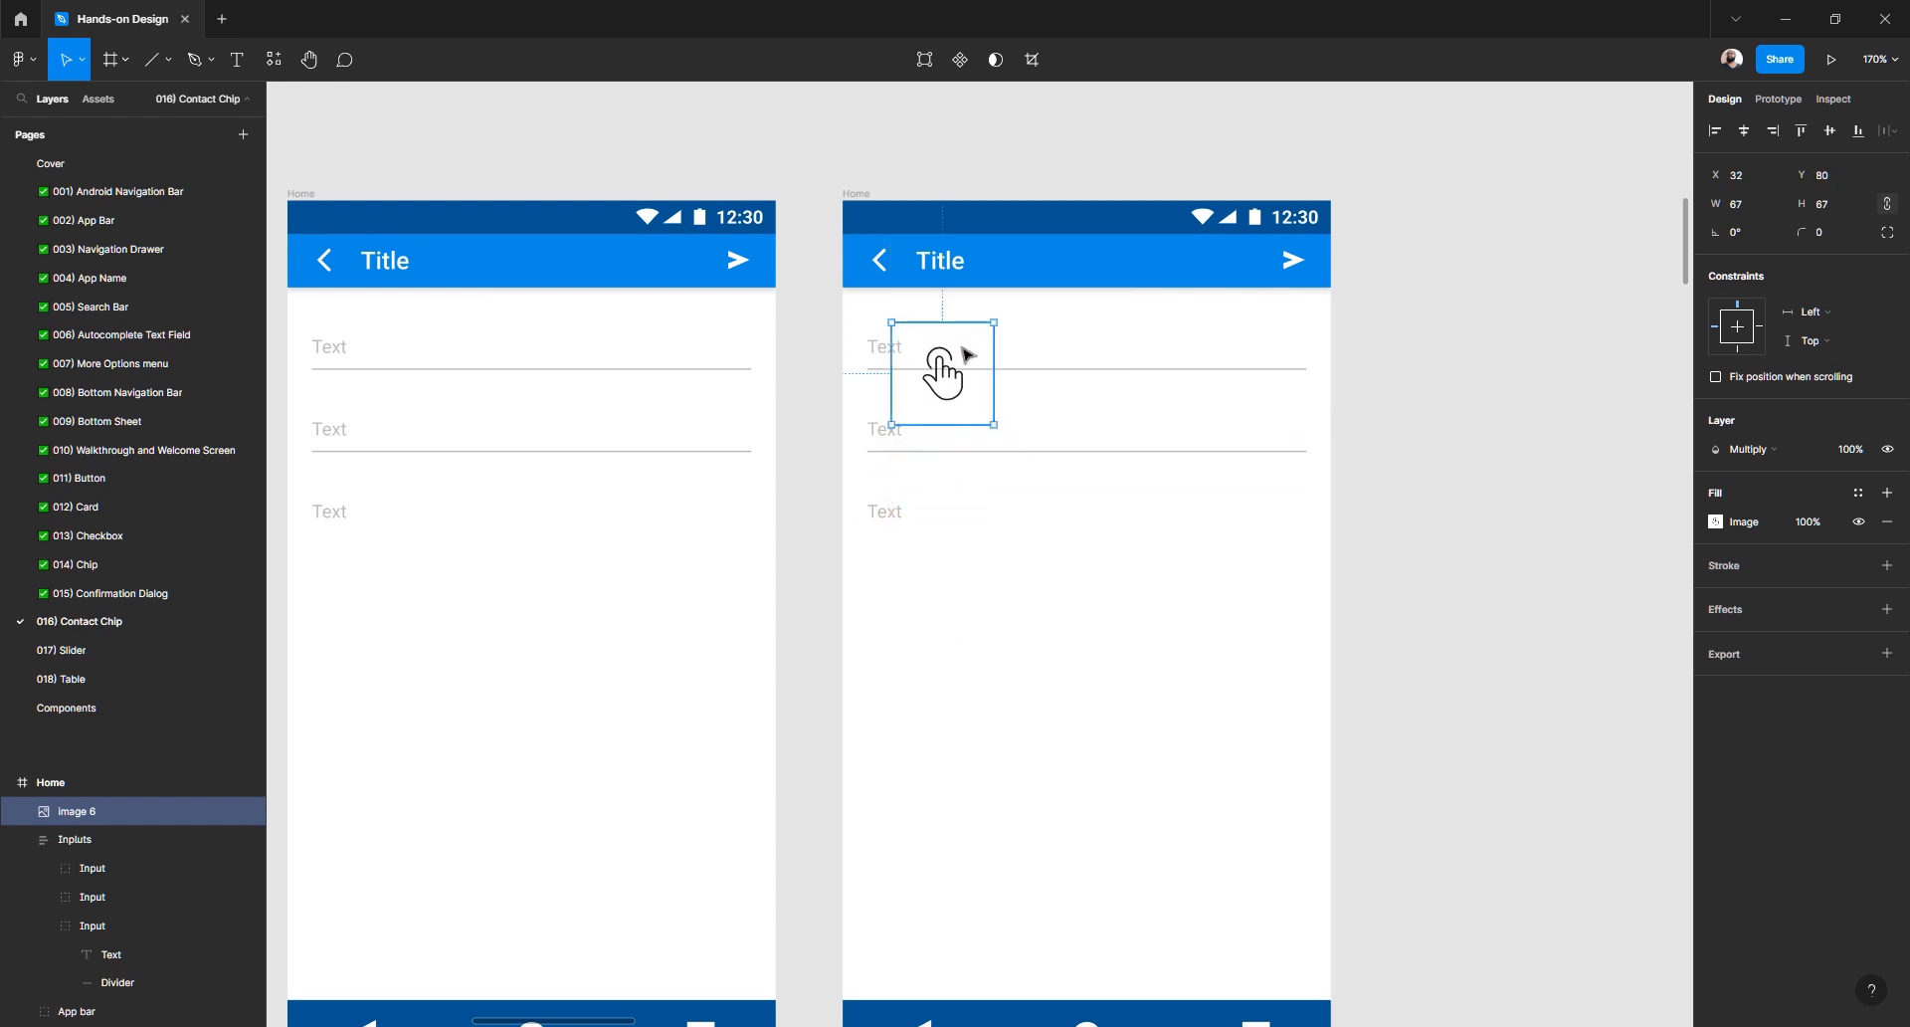
{"action": "left_click_drag", "start_coordinate": [948, 398], "coordinate": [891, 458]}
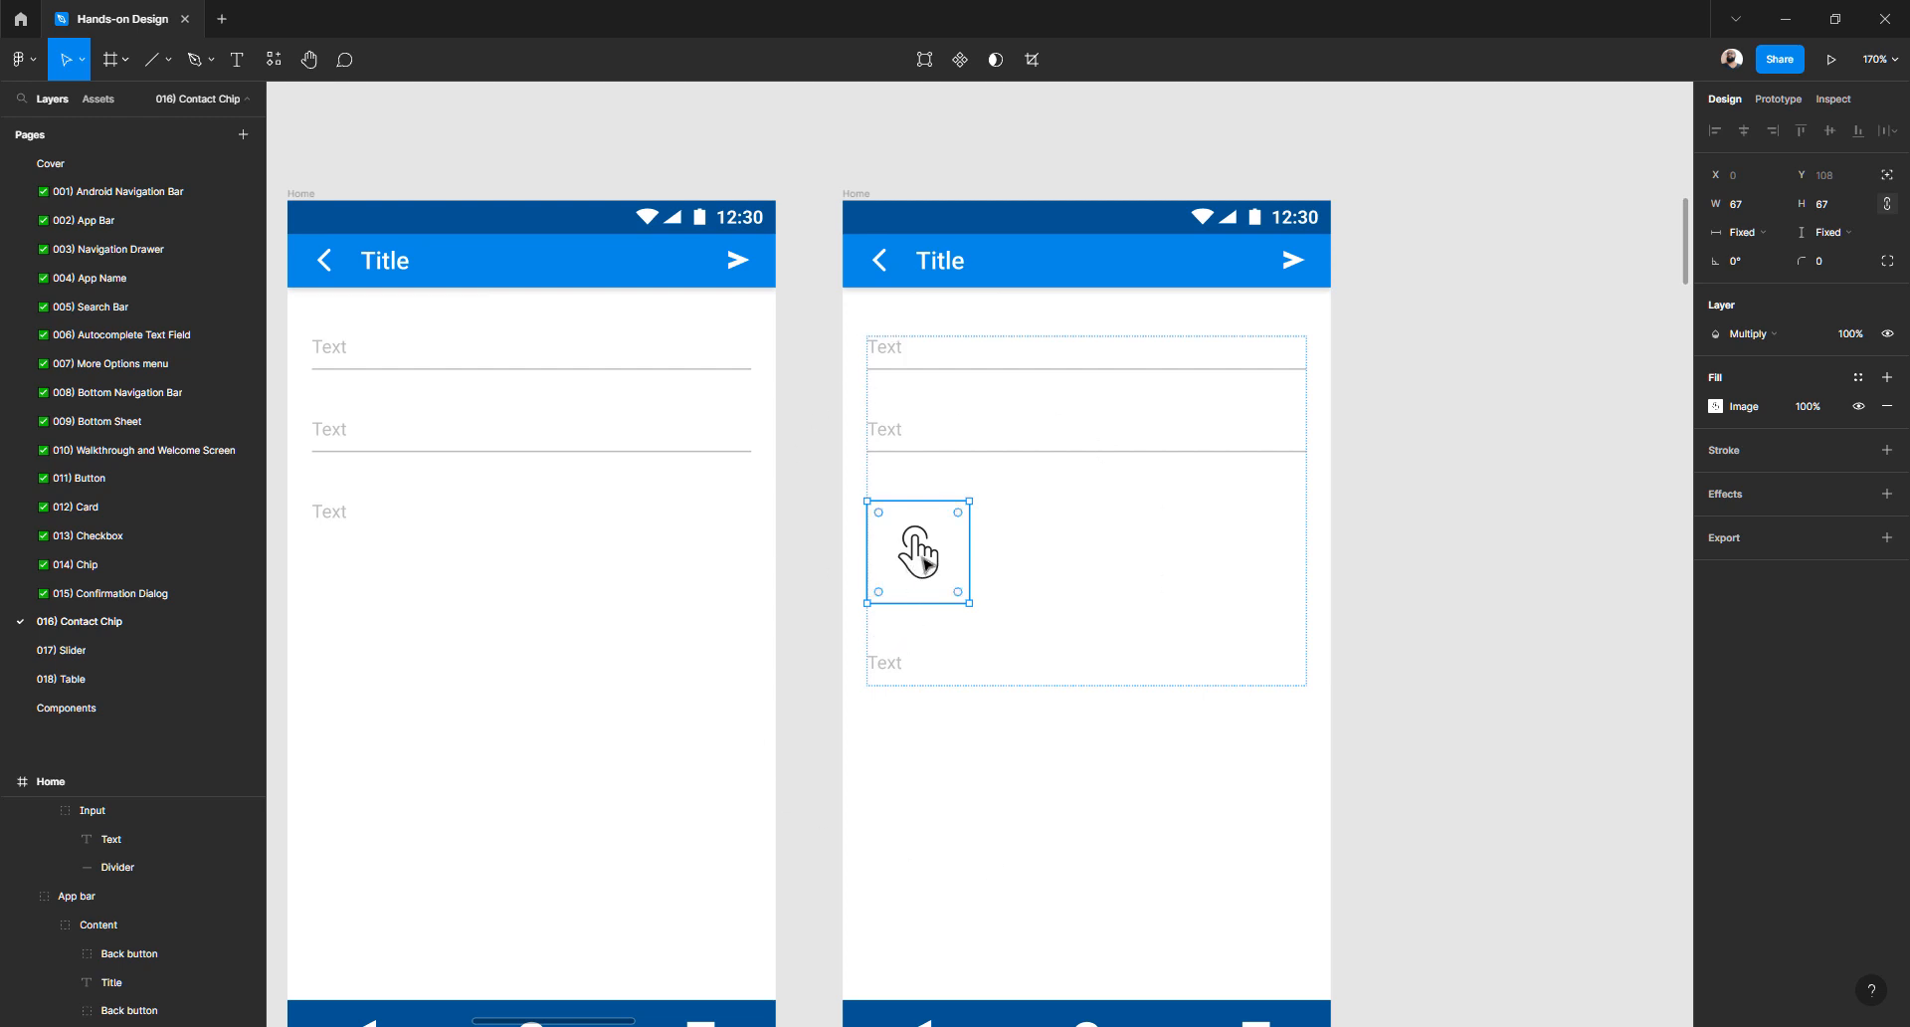
{"action": "mouse_move", "coordinate": [925, 564]}
{"action": "left_mouse_down"}
{"action": "mouse_move", "coordinate": [916, 737]}
{"action": "mouse_move", "coordinate": [921, 589]}
{"action": "left_mouse_up"}
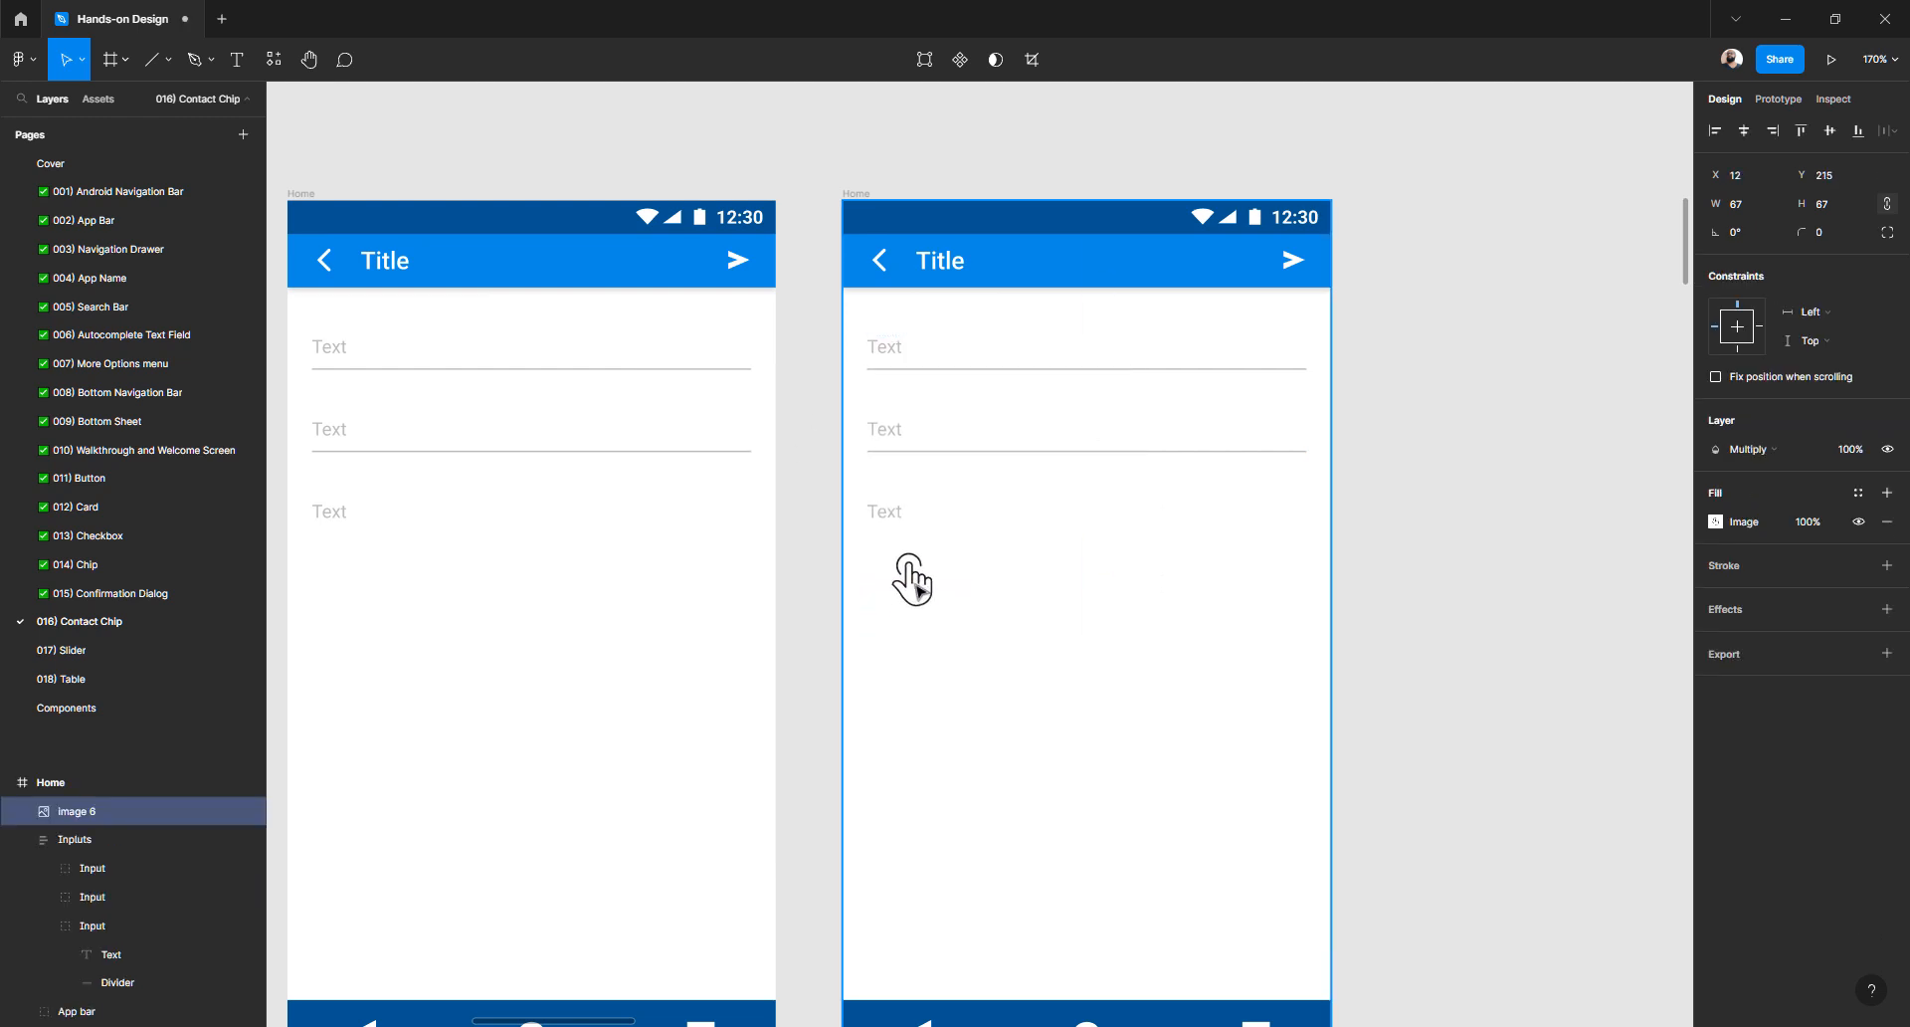
- Lock the Inputs group, move the hand onto the first Text field, then unlock Inputs
{"action": "left_click", "coordinate": [895, 443]}
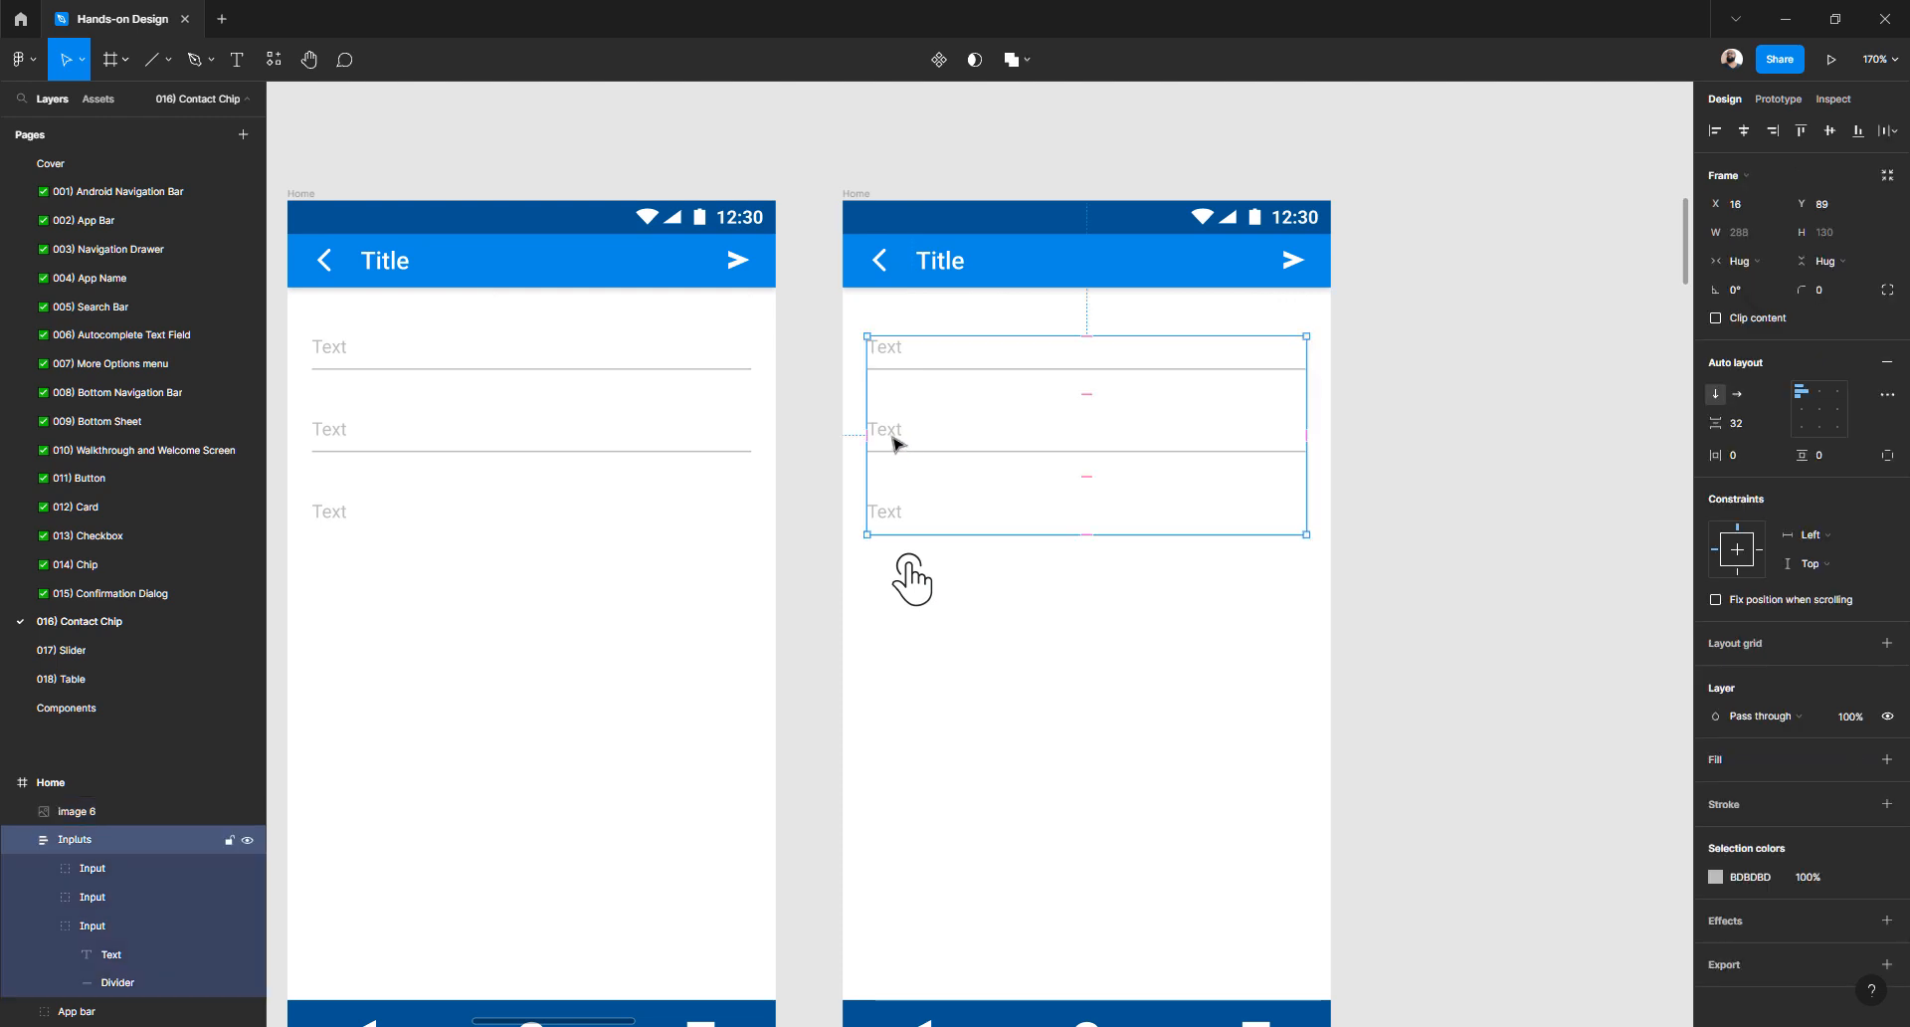
{"action": "left_click", "coordinate": [228, 842]}
{"action": "left_click", "coordinate": [779, 776]}
{"action": "left_click_drag", "start_coordinate": [914, 585], "coordinate": [892, 375]}
{"action": "scroll", "coordinate": [924, 392], "scroll_direction": "up", "scroll_amount": 3}
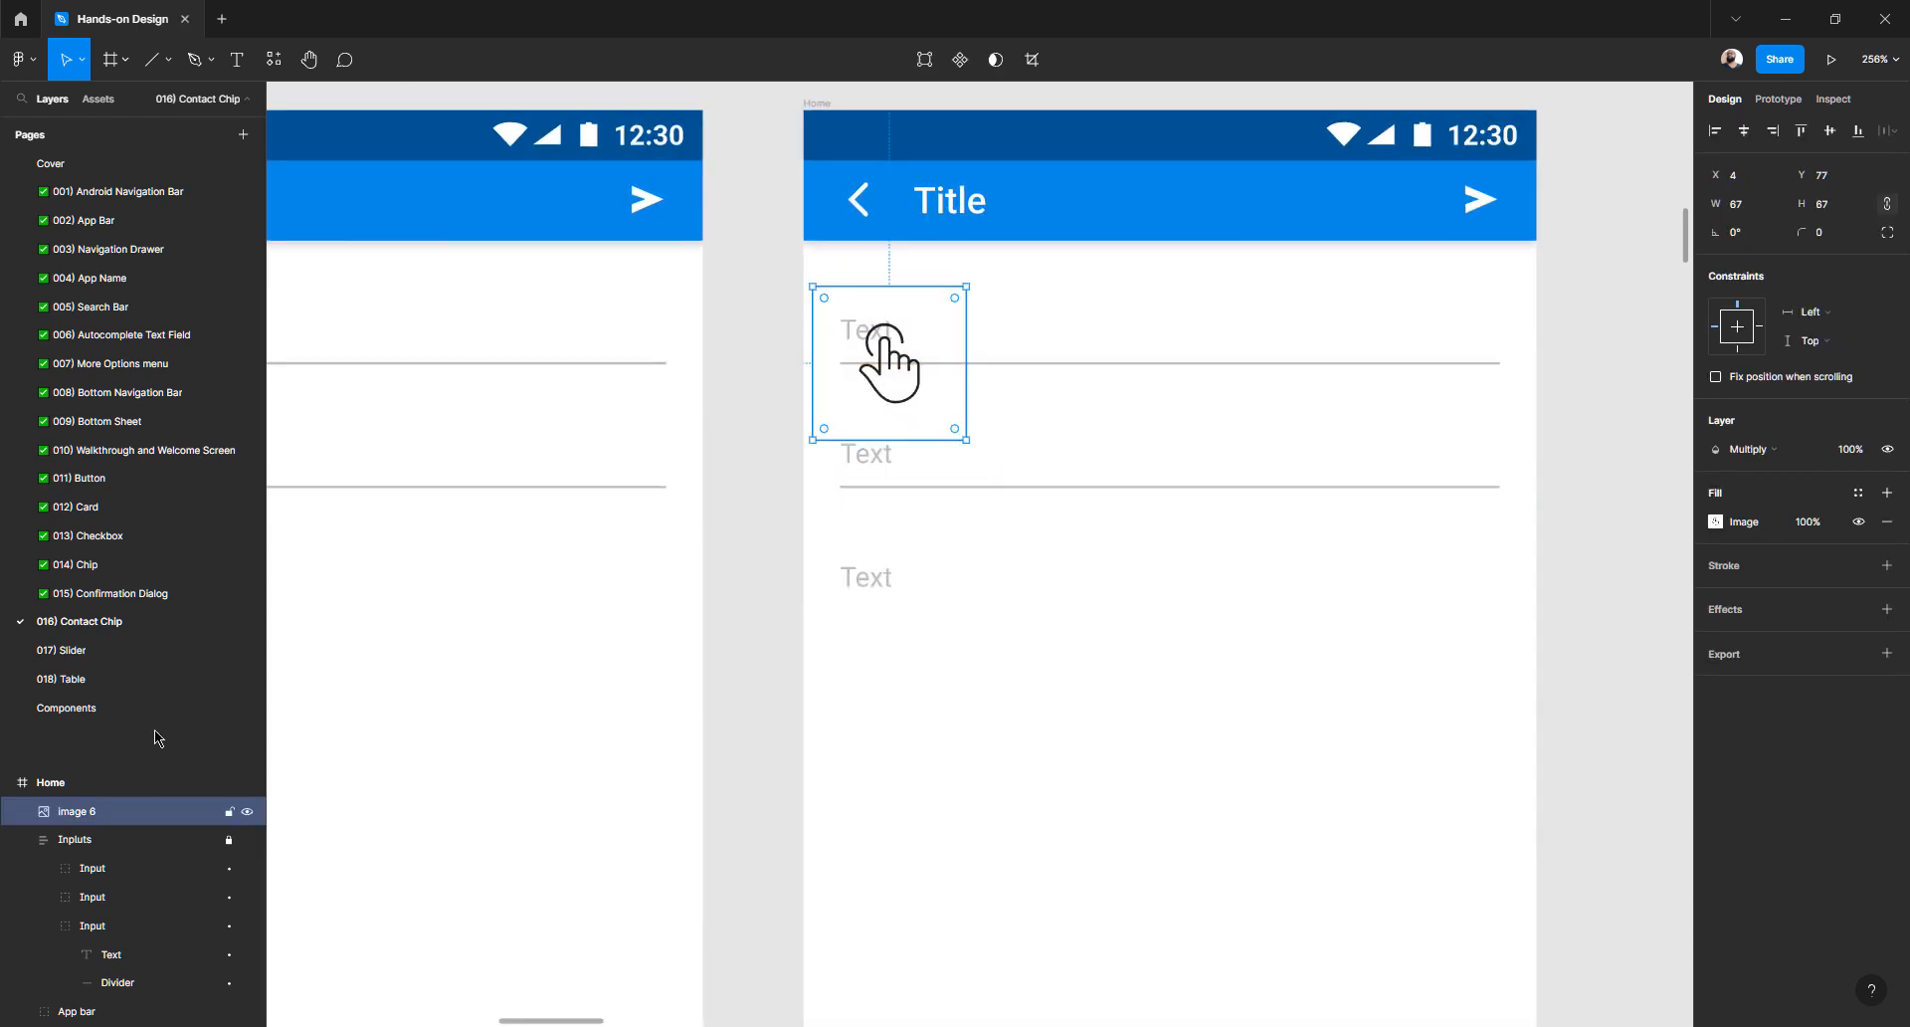
{"action": "left_click", "coordinate": [229, 842]}
{"action": "left_click", "coordinate": [1164, 745]}
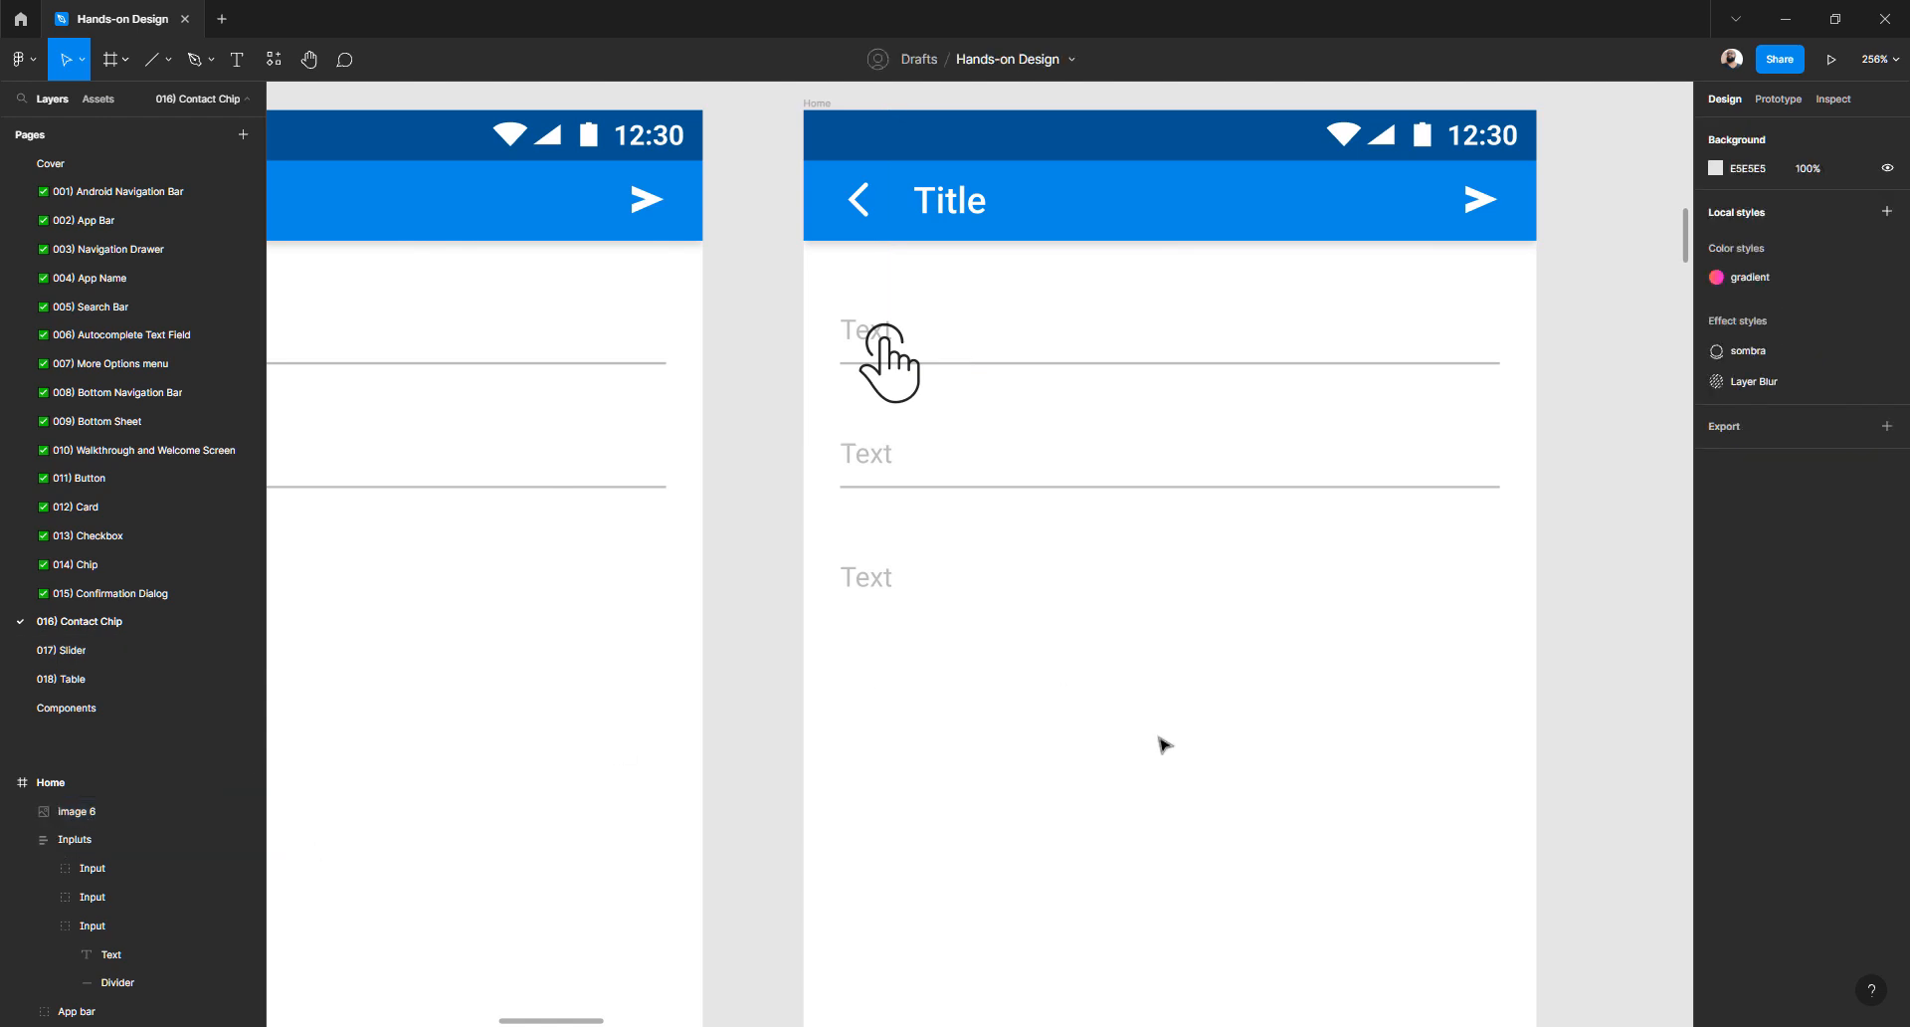
- Rename the Image 6 layer to 'Hand point'
{"action": "double_click", "coordinate": [86, 812]}
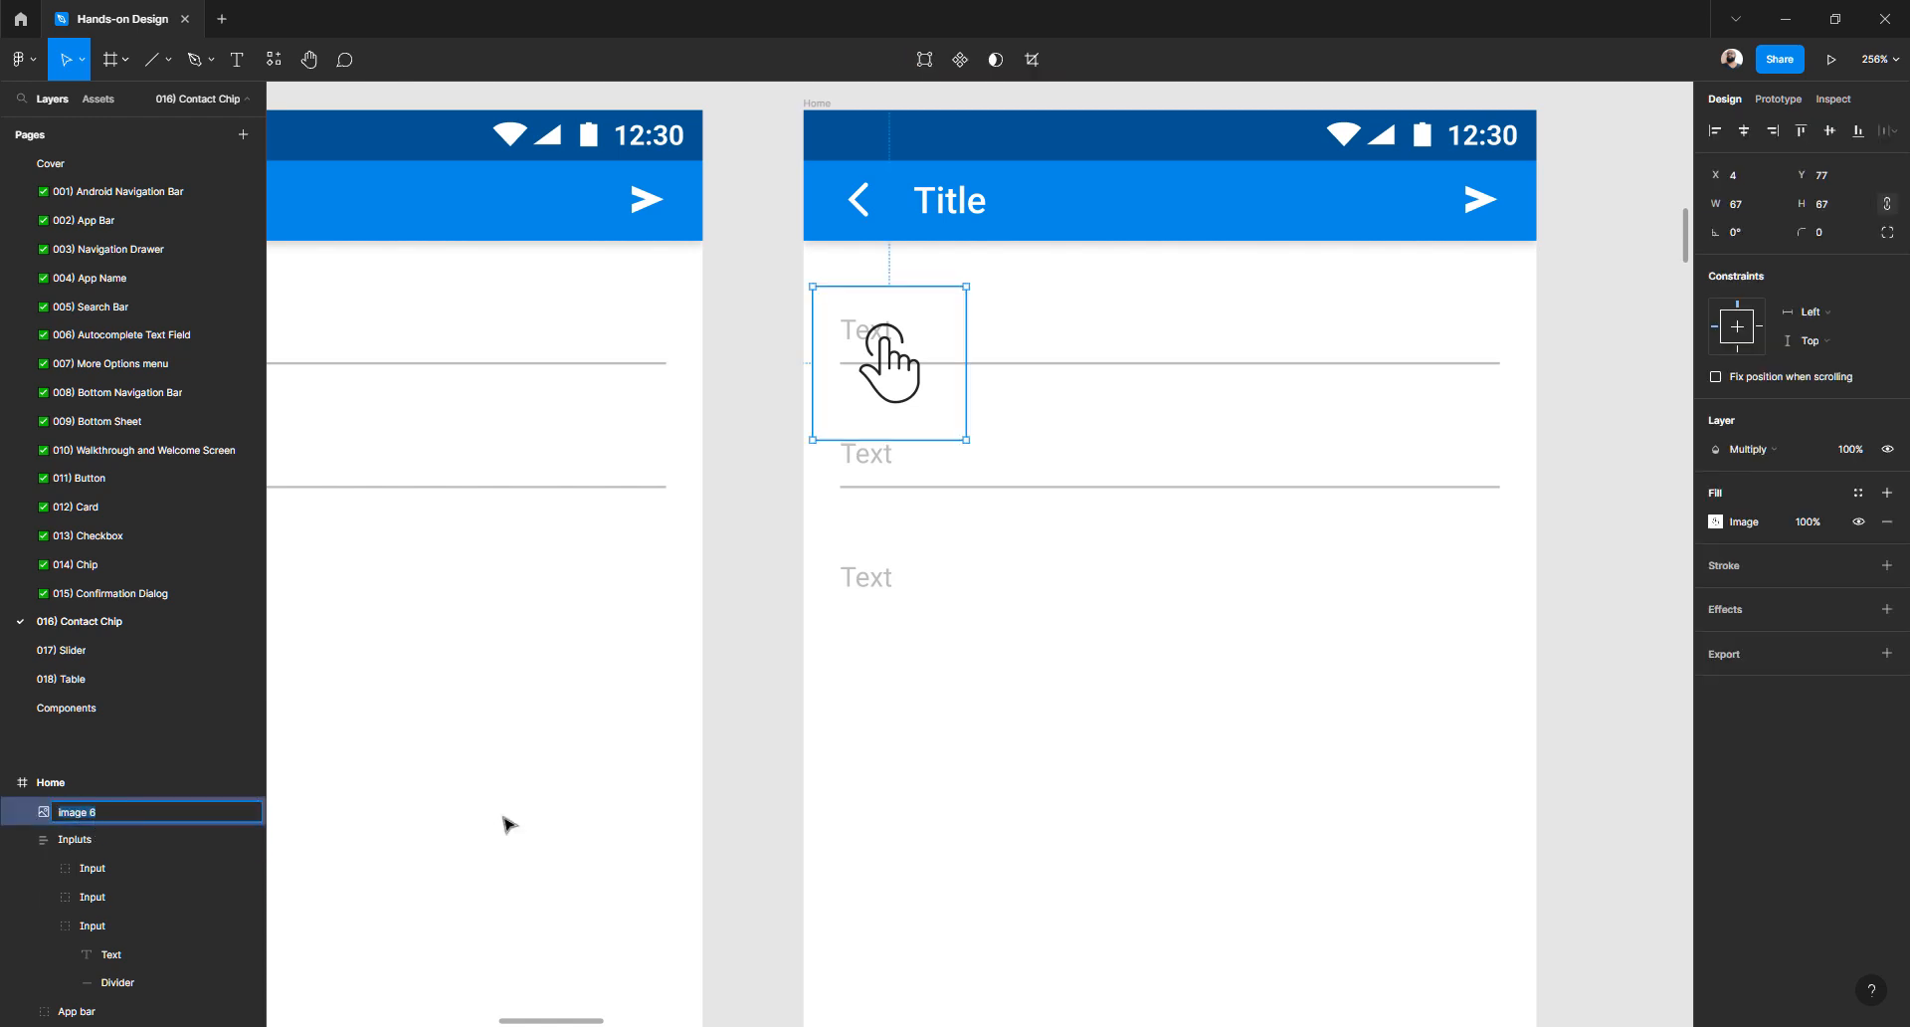
{"action": "type", "text": "Hand point"}
{"action": "key", "text": "Return"}
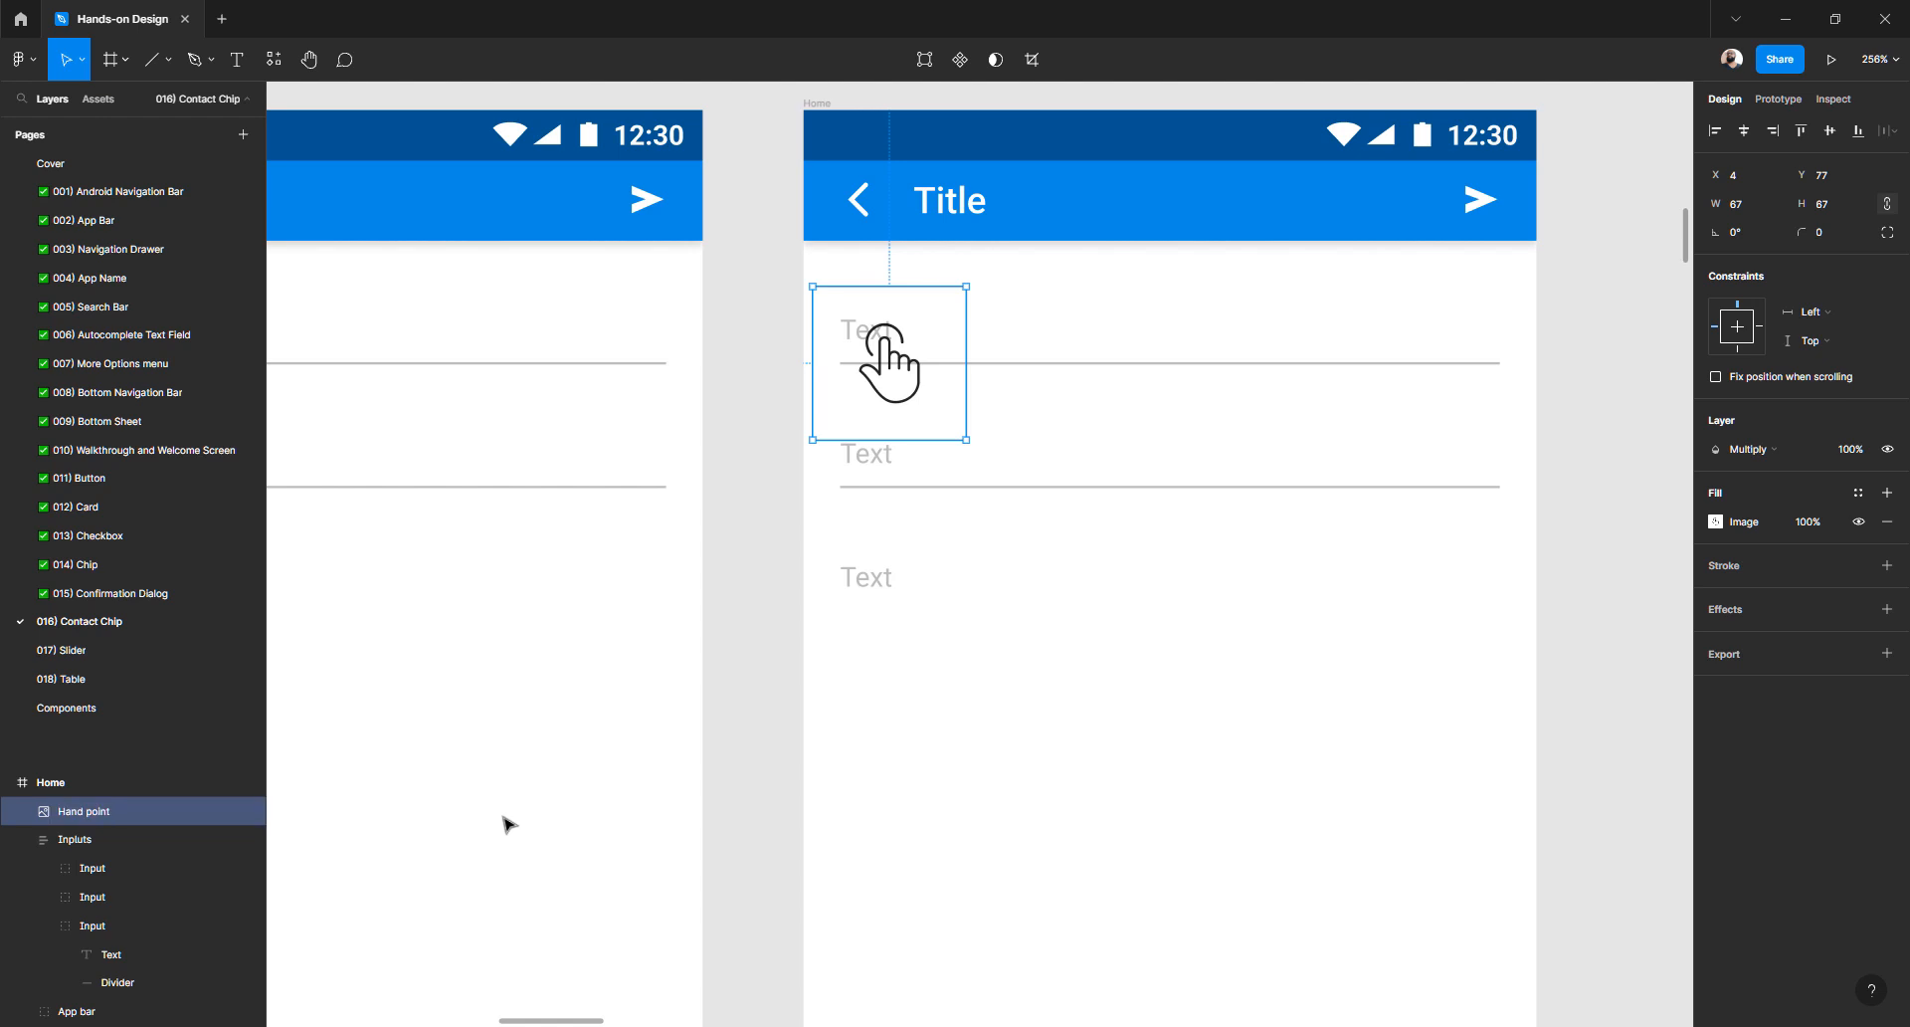
{"action": "left_click", "coordinate": [997, 648]}
- Shrink the Hand point image to 39×39
{"action": "scroll", "coordinate": [992, 437], "scroll_direction": "down", "scroll_amount": 3}
{"action": "scroll", "coordinate": [959, 563], "scroll_direction": "up", "scroll_amount": 10}
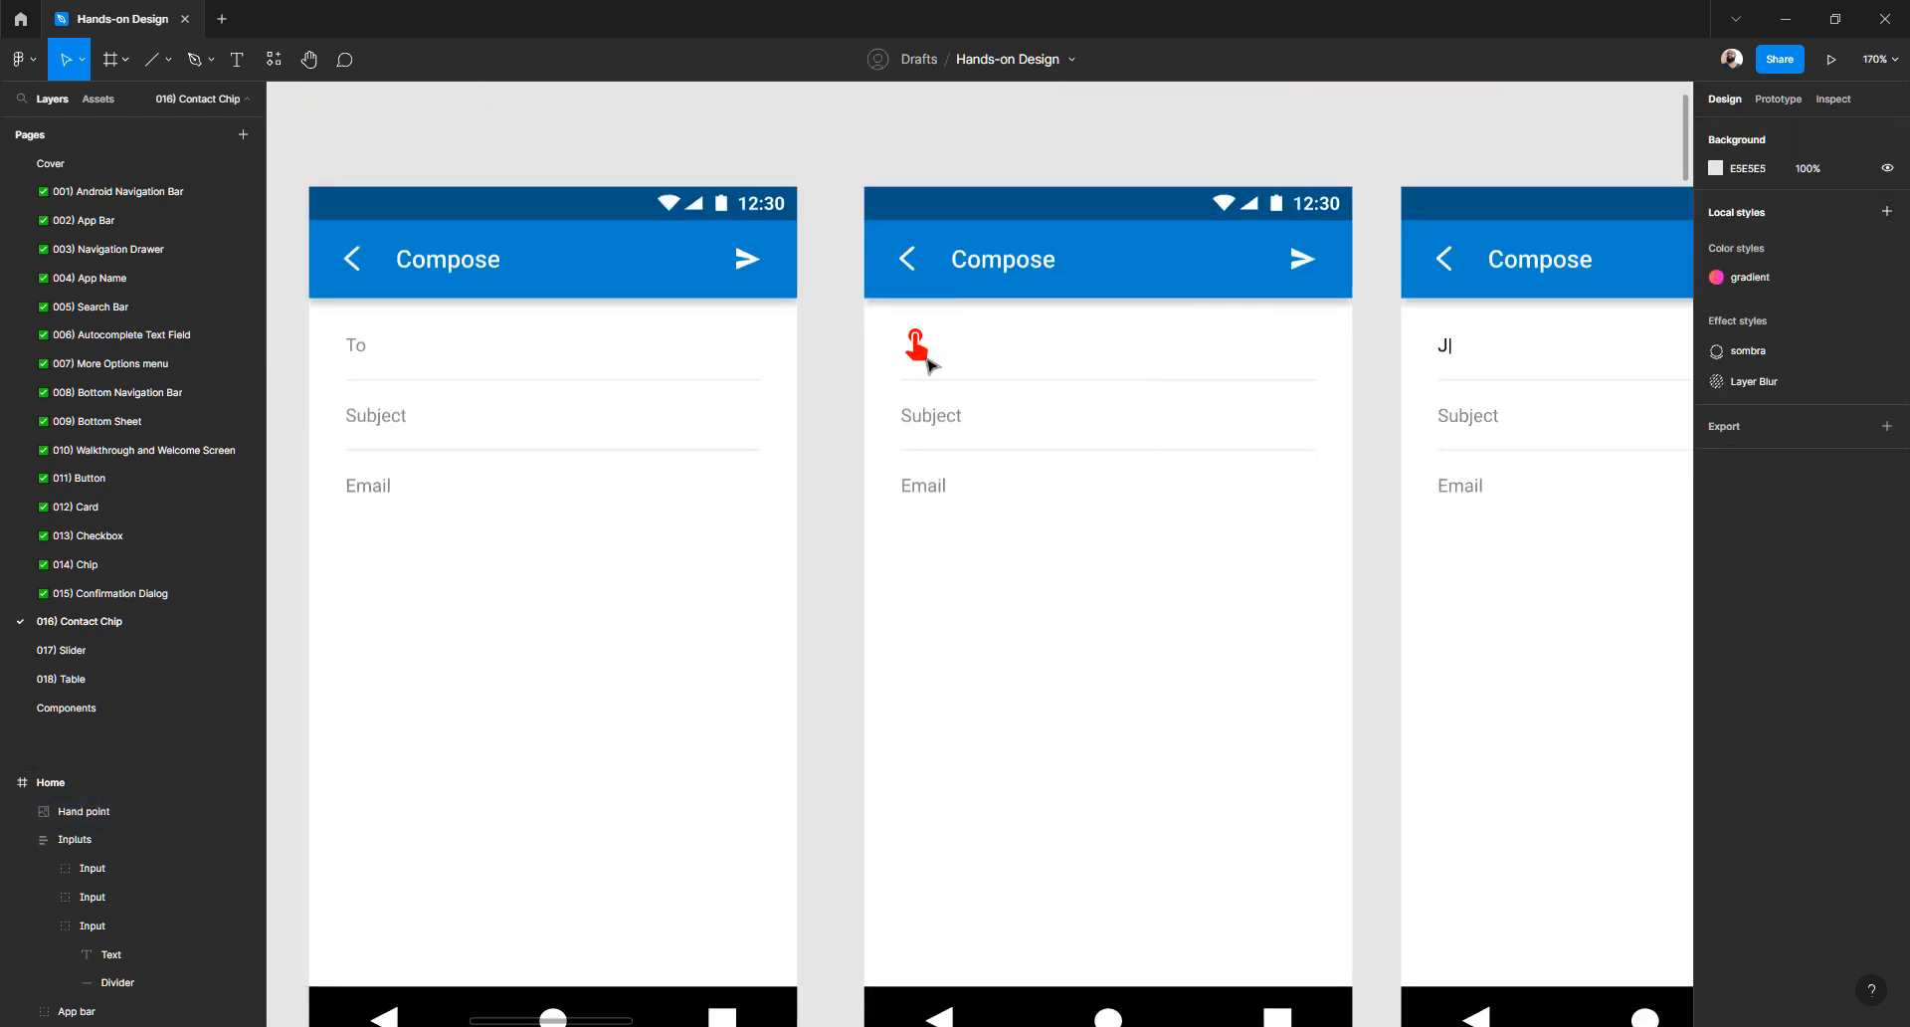
{"action": "scroll", "coordinate": [930, 366], "scroll_direction": "down", "scroll_amount": 8}
{"action": "scroll", "coordinate": [917, 623], "scroll_direction": "up", "scroll_amount": 5}
{"action": "left_click", "coordinate": [938, 672]}
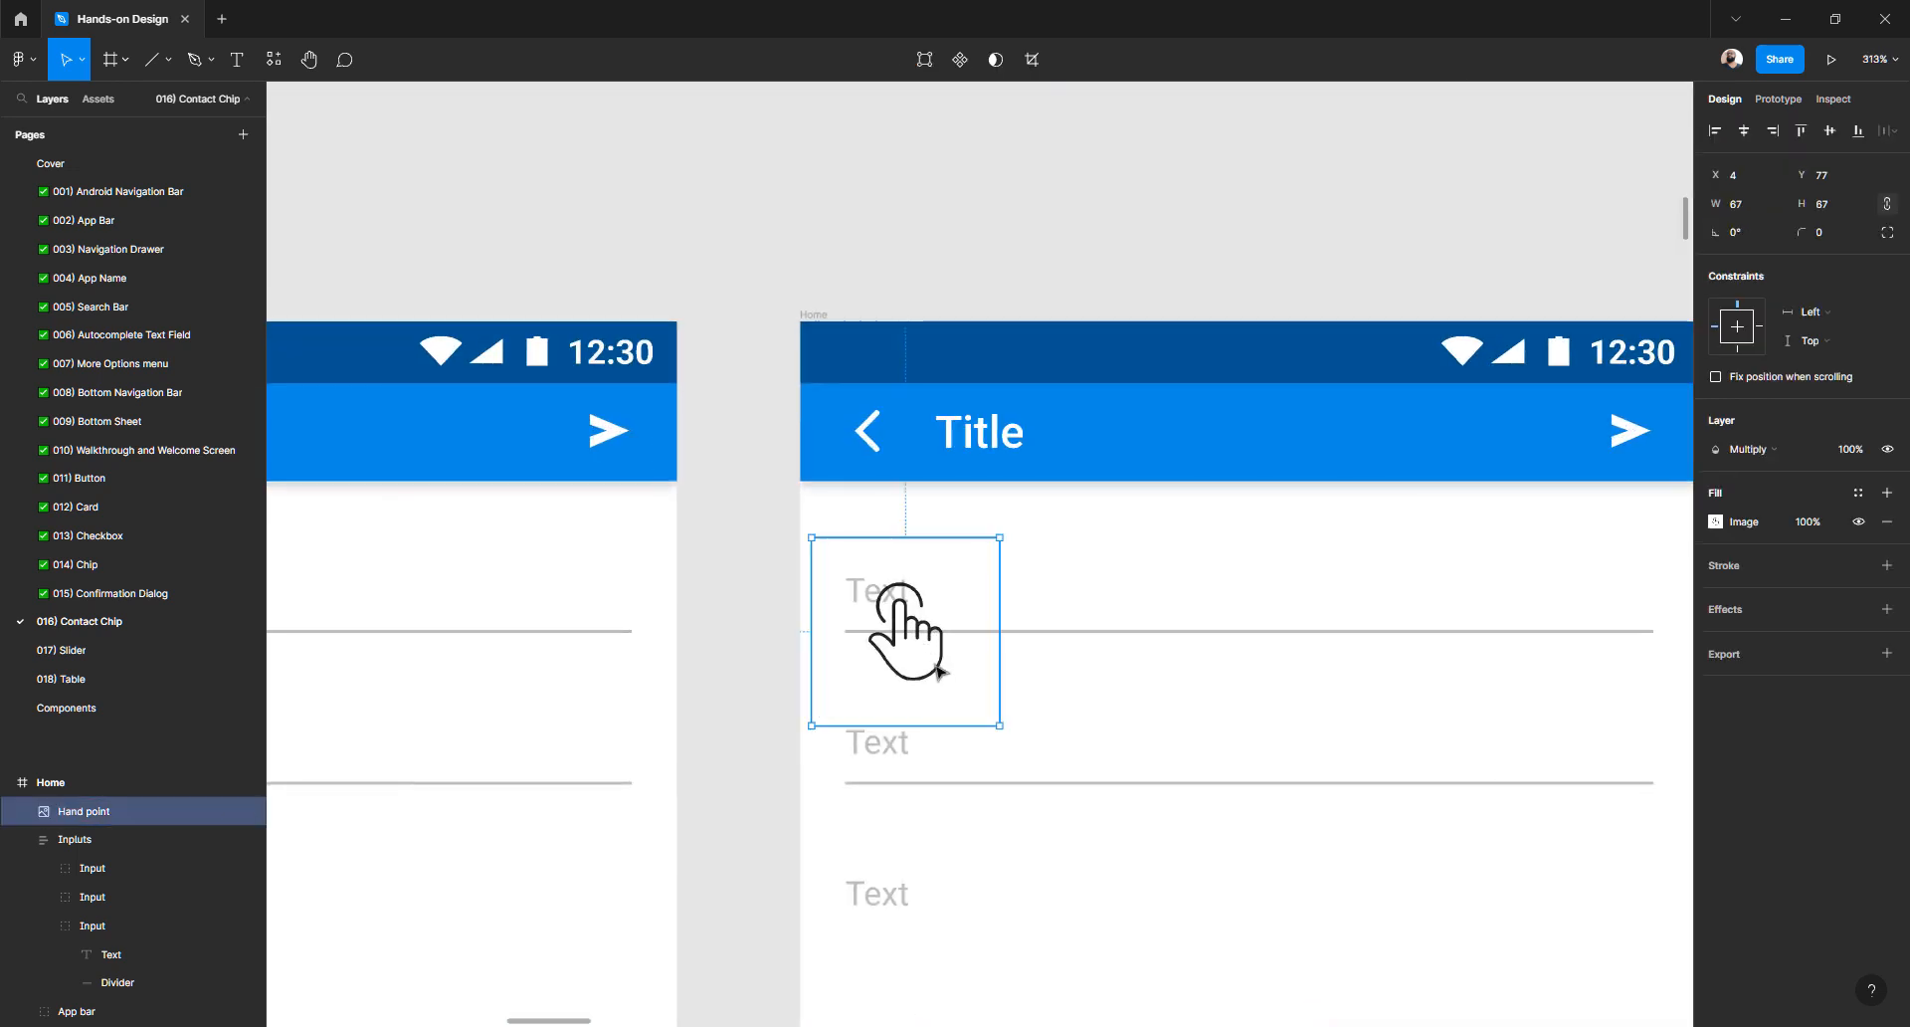
{"action": "left_click_drag", "start_coordinate": [993, 719], "coordinate": [959, 682]}
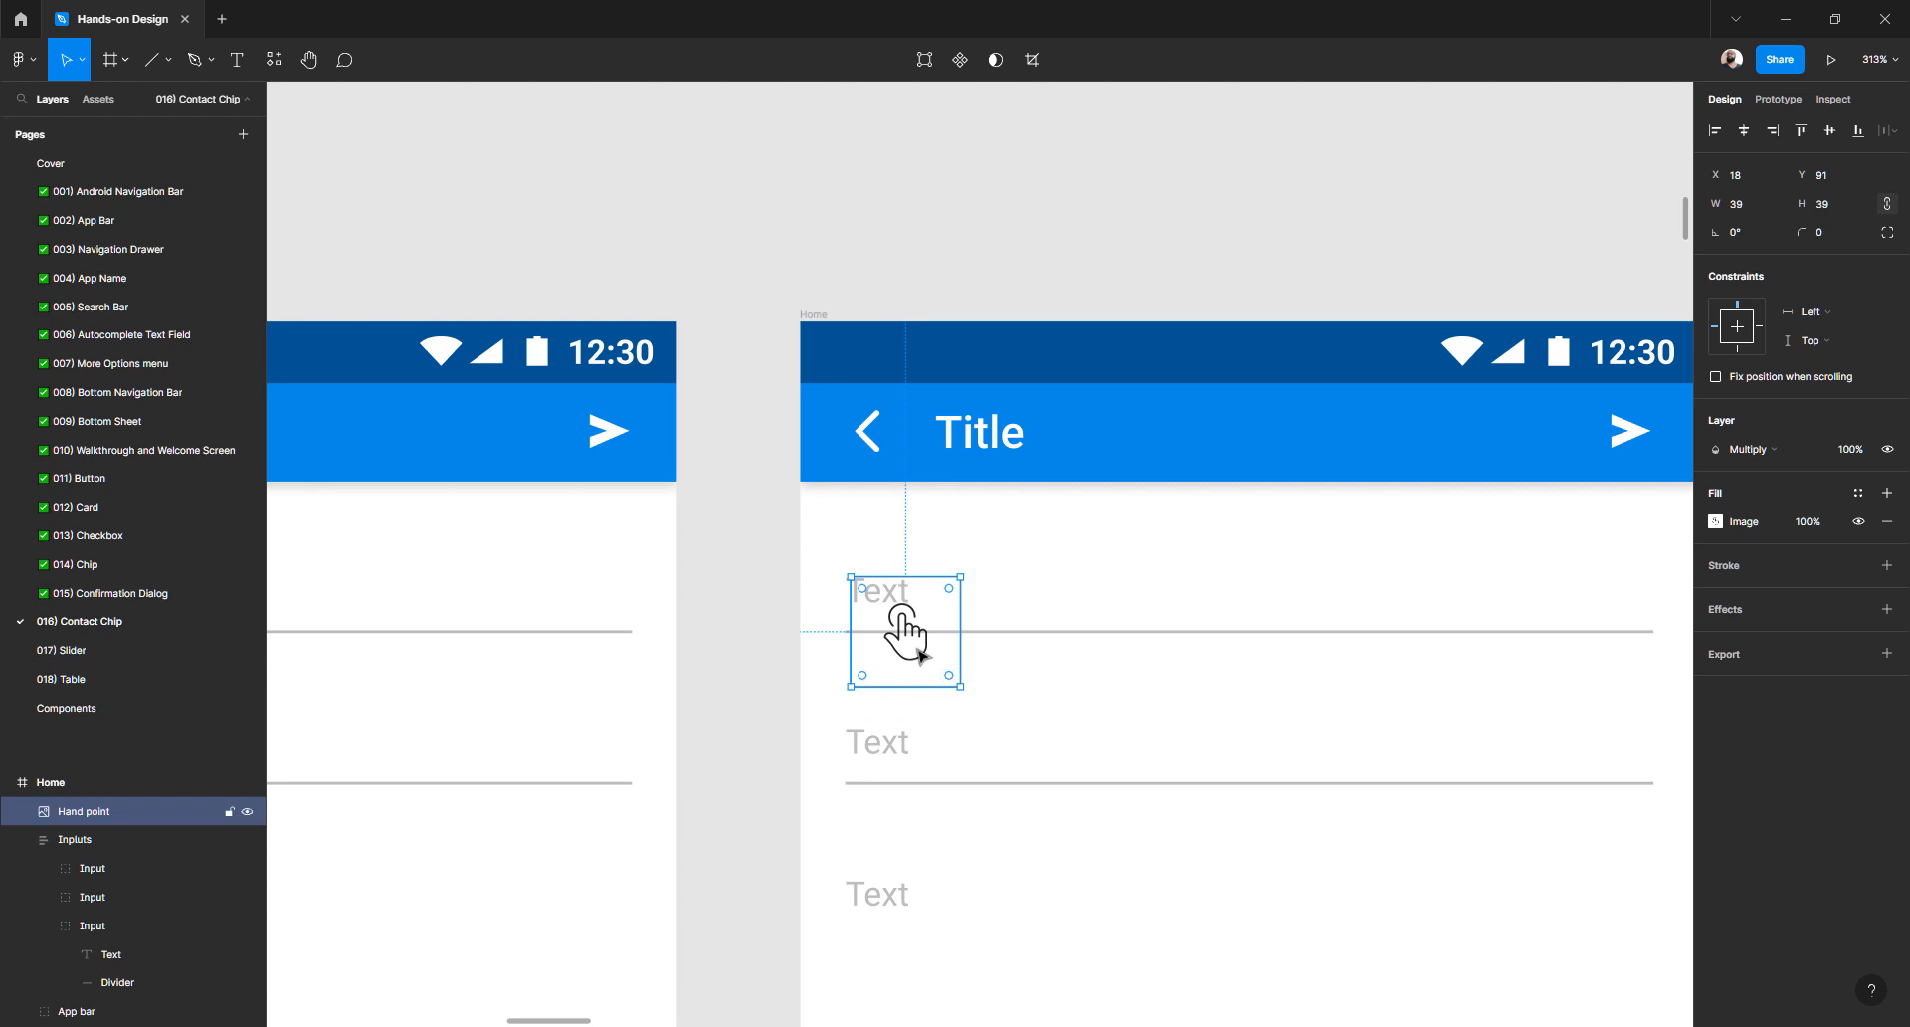
{"action": "scroll", "coordinate": [901, 629], "scroll_direction": "up", "scroll_amount": 5}
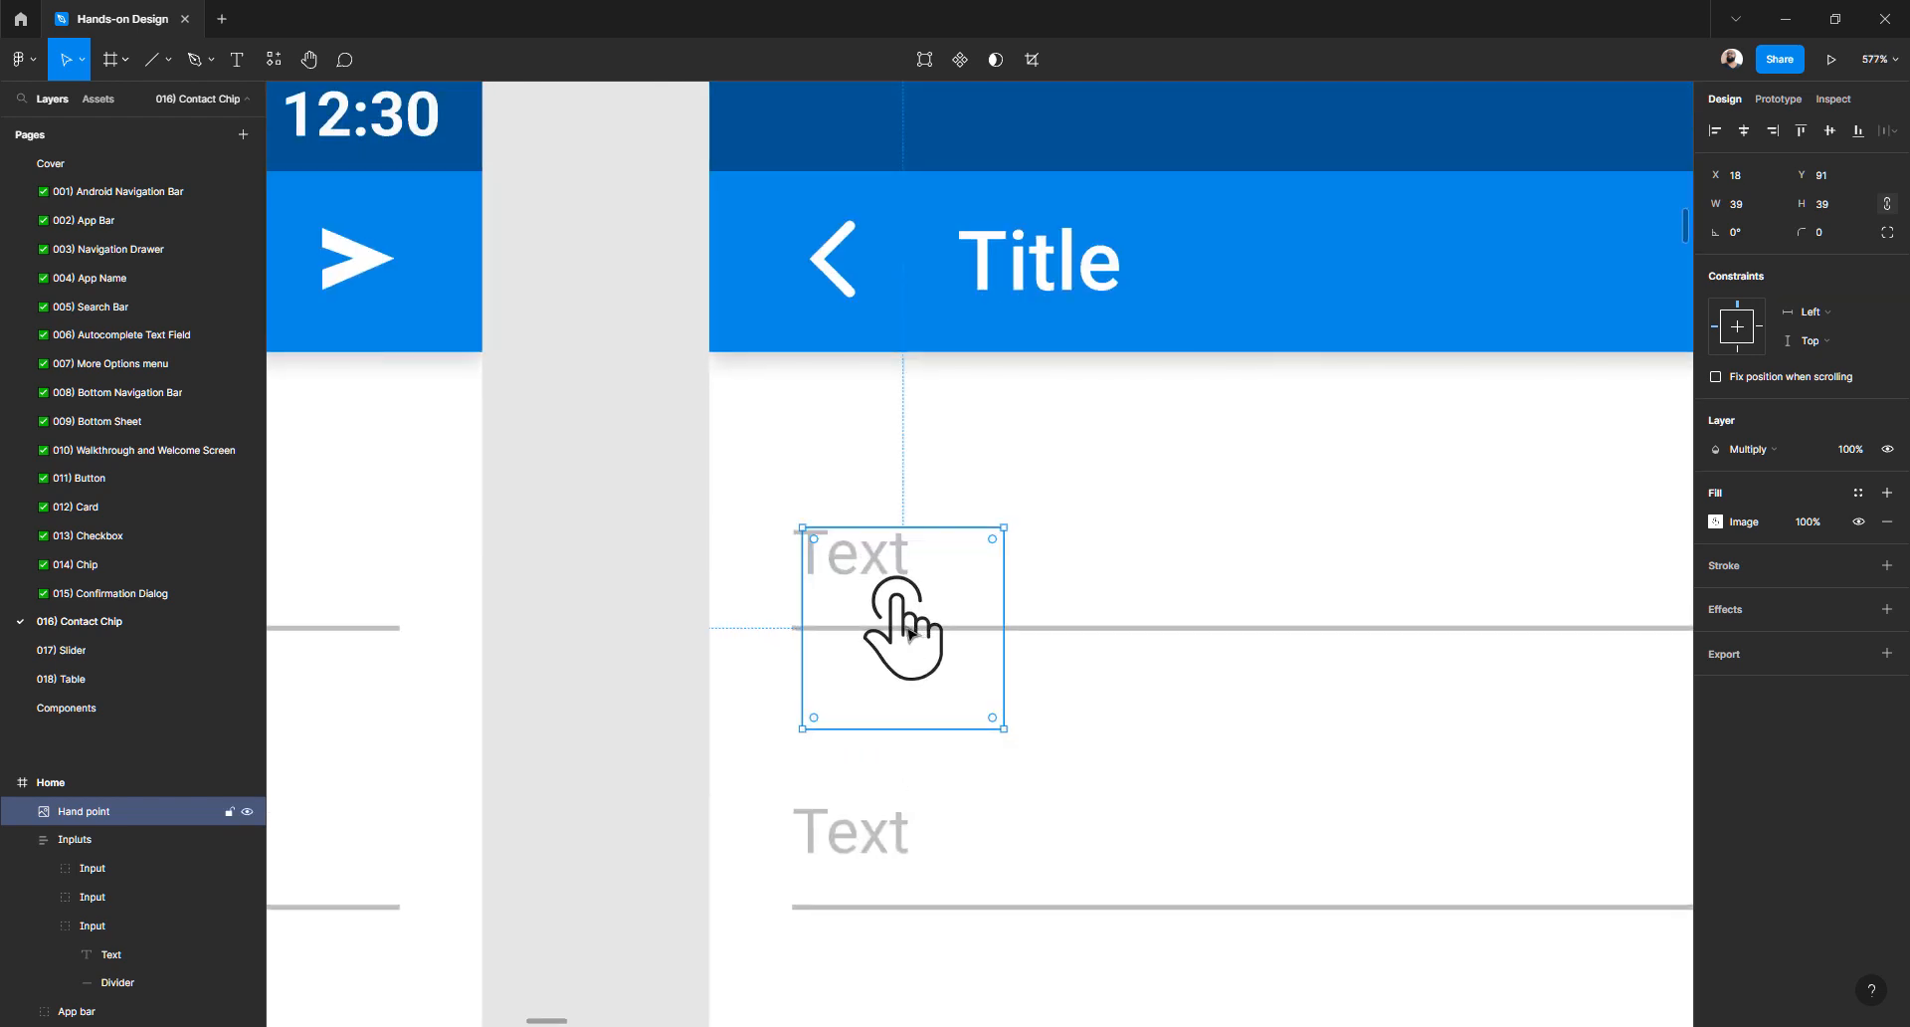
{"action": "scroll", "coordinate": [906, 629], "scroll_direction": "up", "scroll_amount": 6}
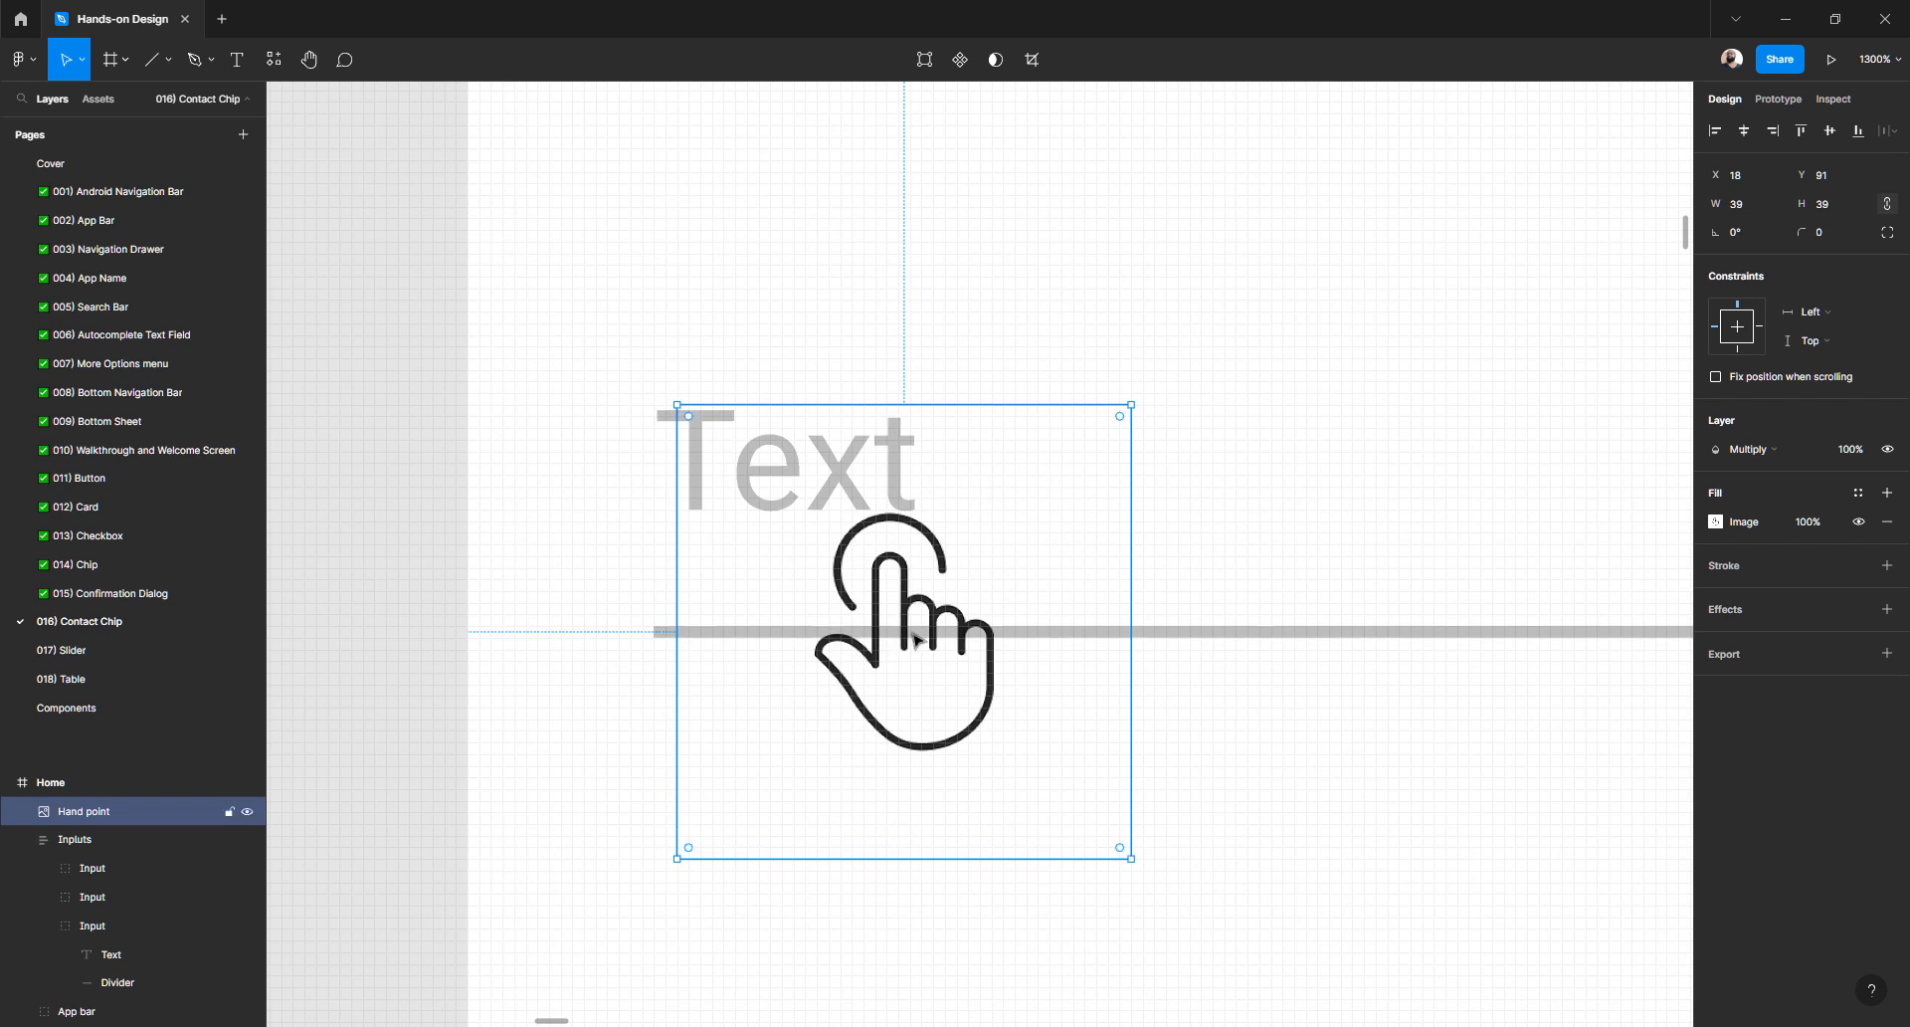
- Nudge the hand icon with arrow keys to X 21, Y 78 over the first placeholder
{"action": "key", "text": "Up"}
{"action": "key", "text": "Up"}
{"action": "key", "text": "Up"}
{"action": "key", "text": "Up"}
{"action": "key", "text": "Up"}
{"action": "key", "text": "Up"}
{"action": "key", "text": "Up"}
{"action": "key", "text": "Up"}
{"action": "key", "text": "Up"}
{"action": "key", "text": "Up"}
{"action": "key", "text": "Up"}
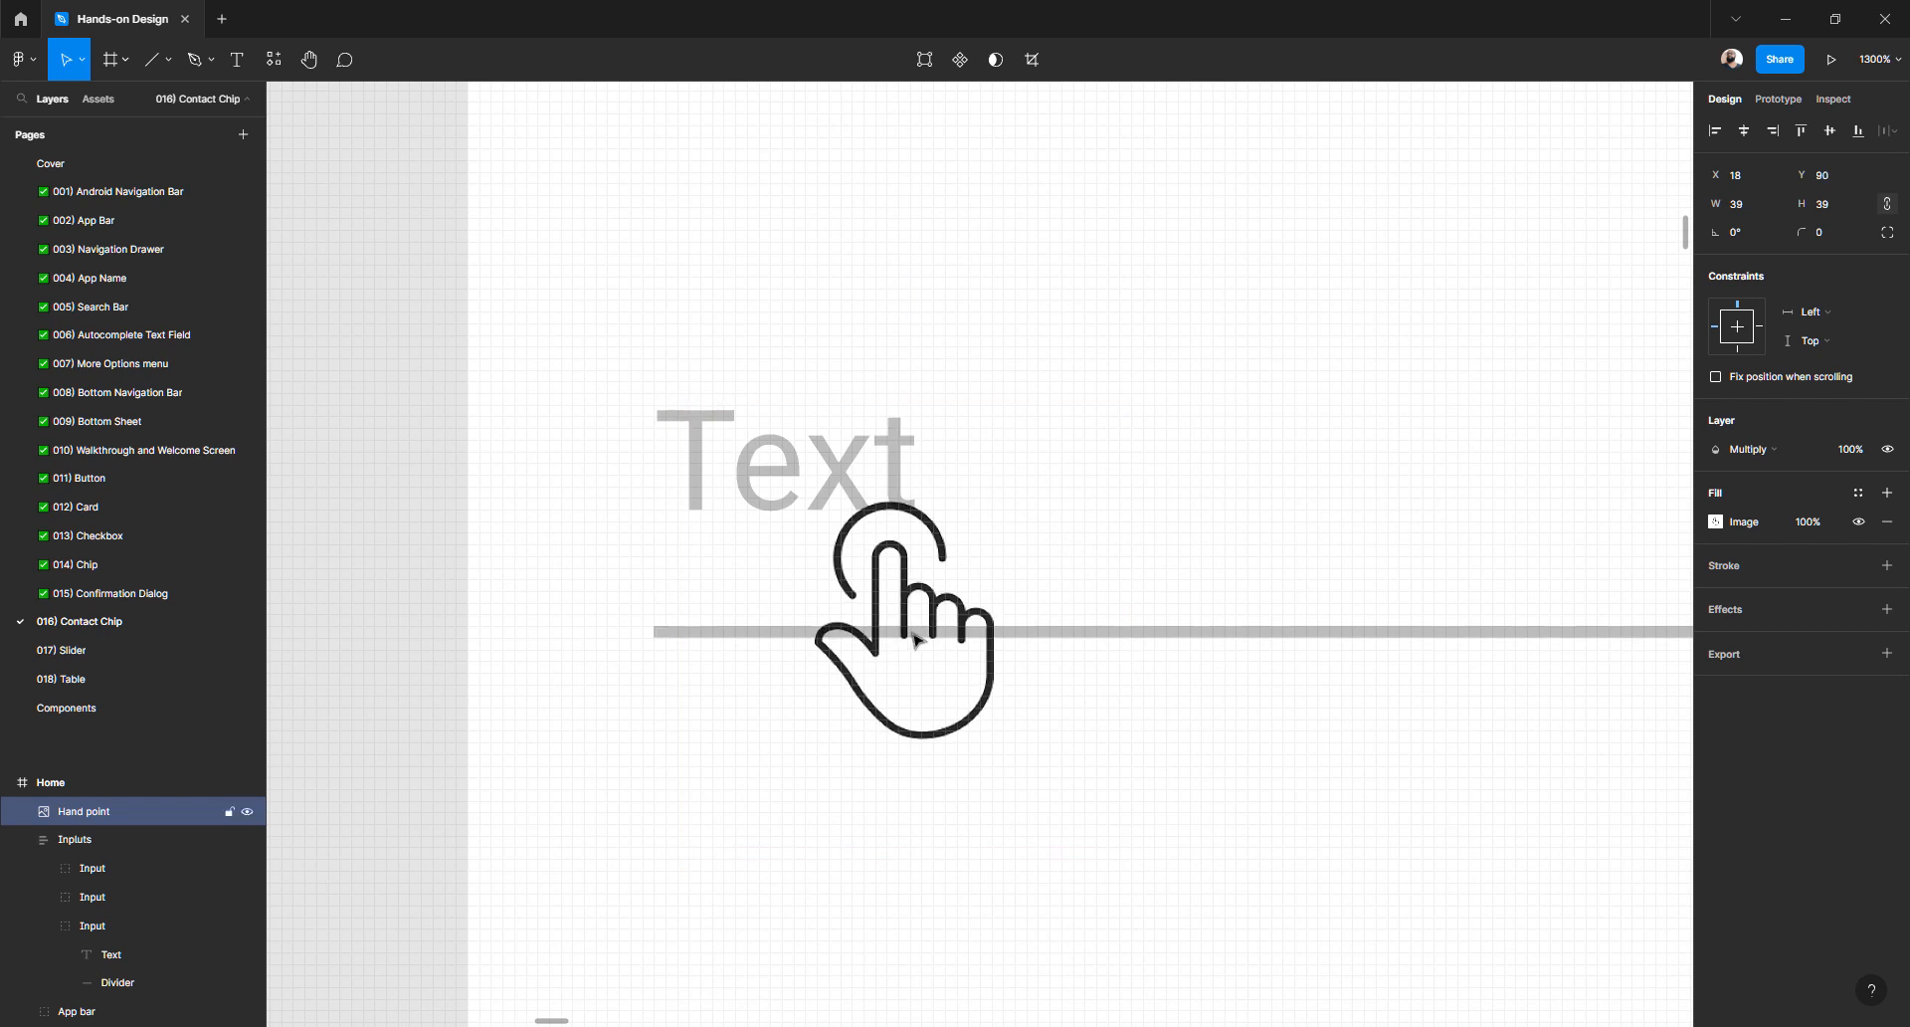
{"action": "key", "text": "Up"}
{"action": "key", "text": "Up"}
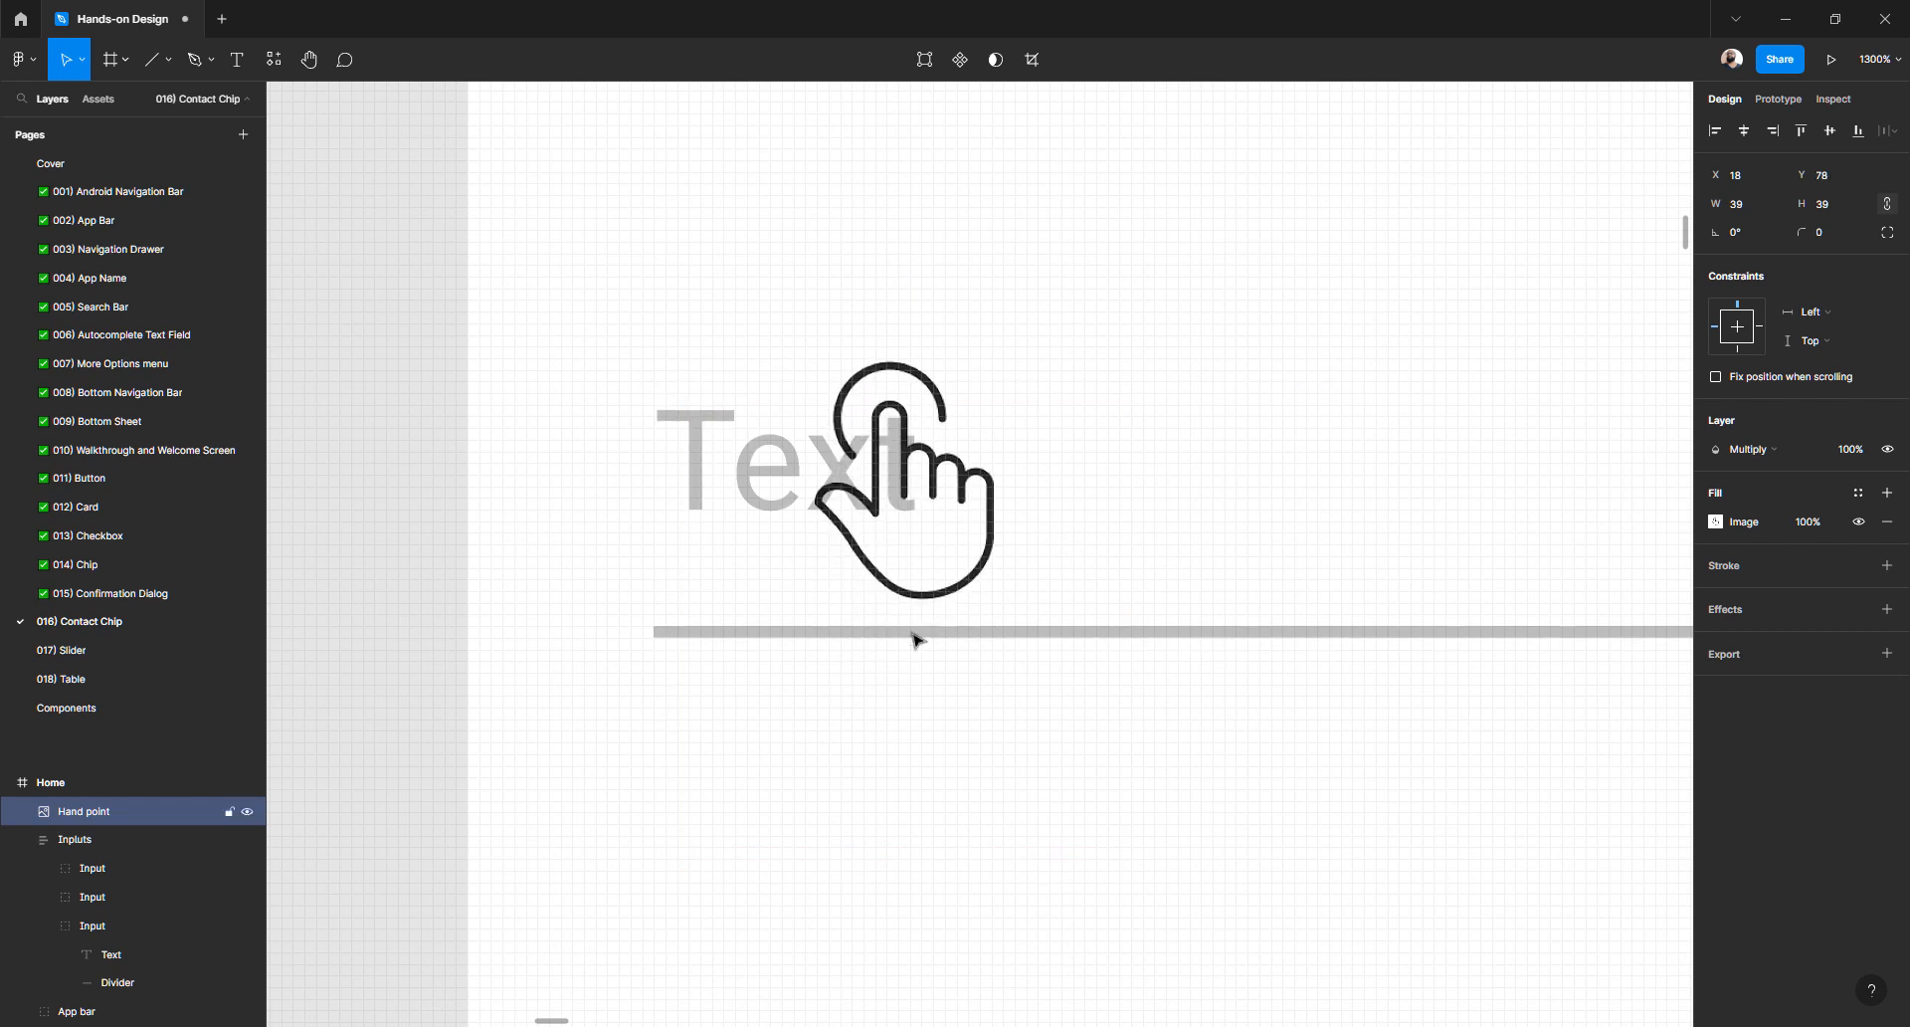
{"action": "key", "text": "Right"}
{"action": "key", "text": "Right"}
{"action": "key", "text": "Right"}
{"action": "key", "text": "Right"}
{"action": "key", "text": "Right"}
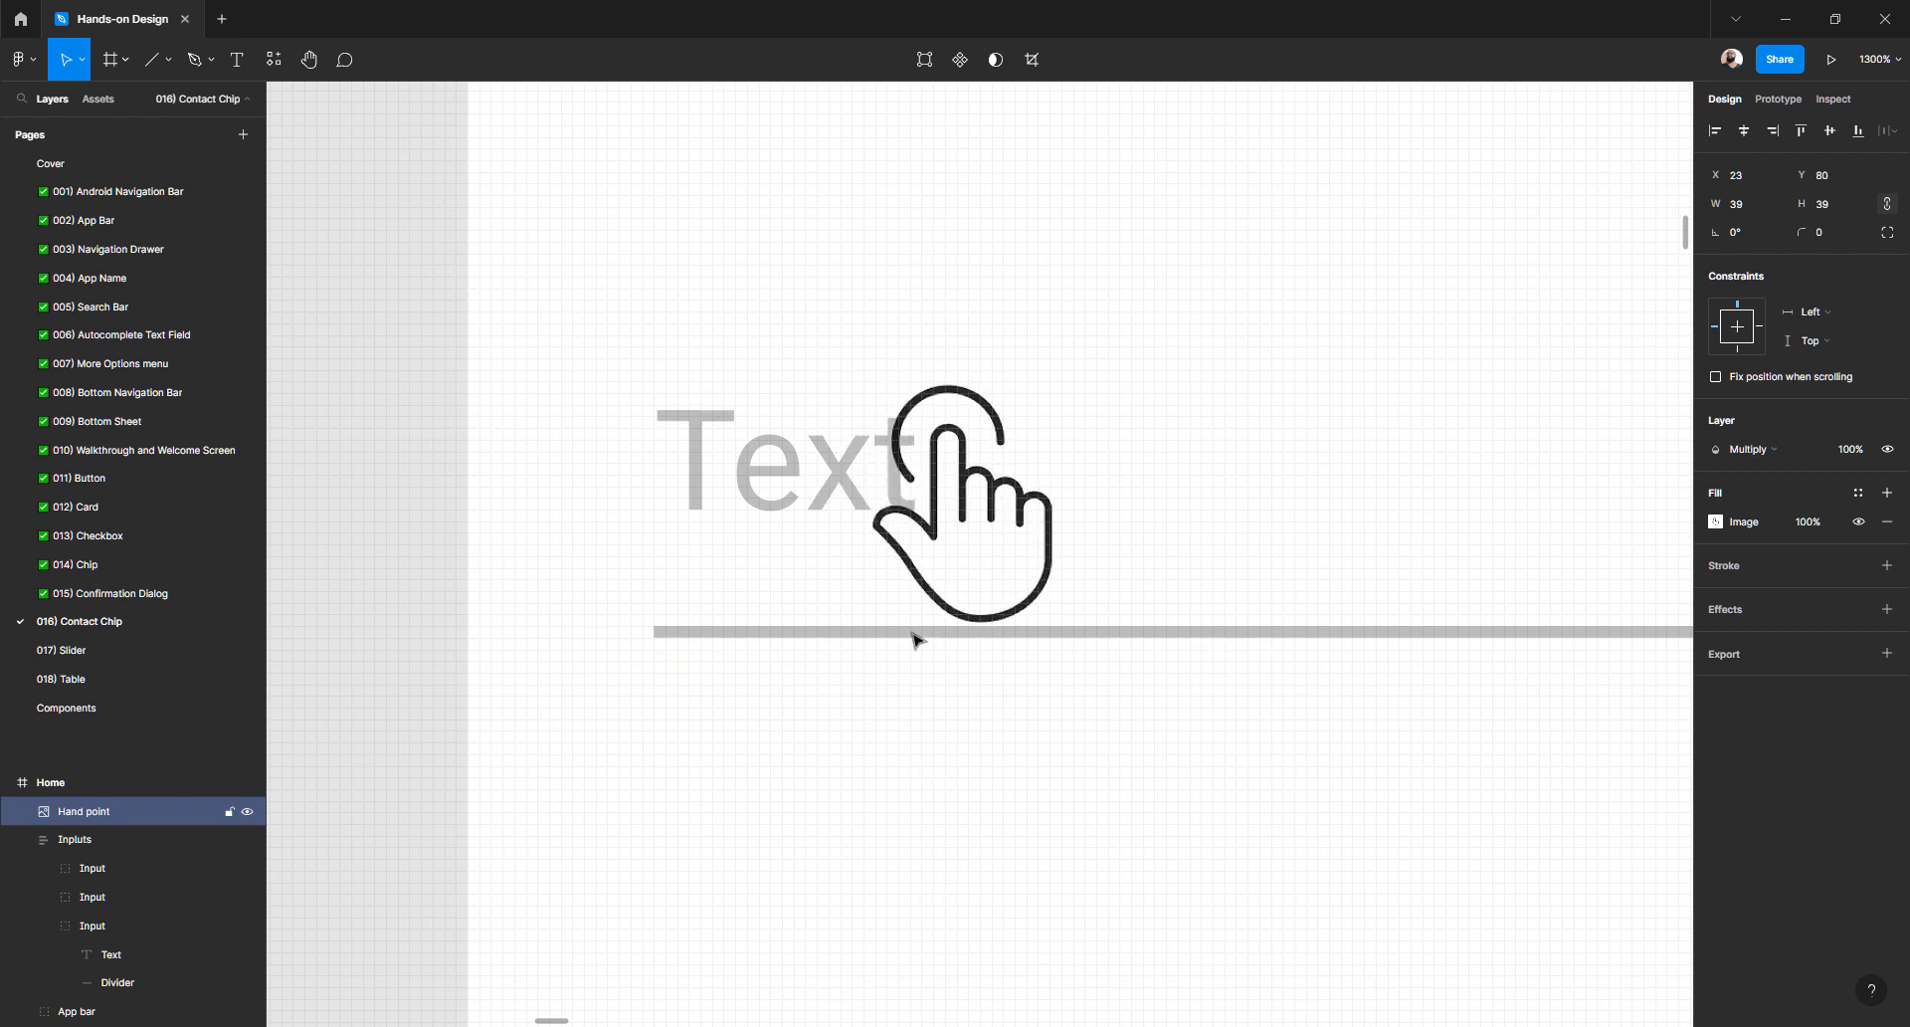
{"action": "key", "text": "Left"}
{"action": "key", "text": "Left"}
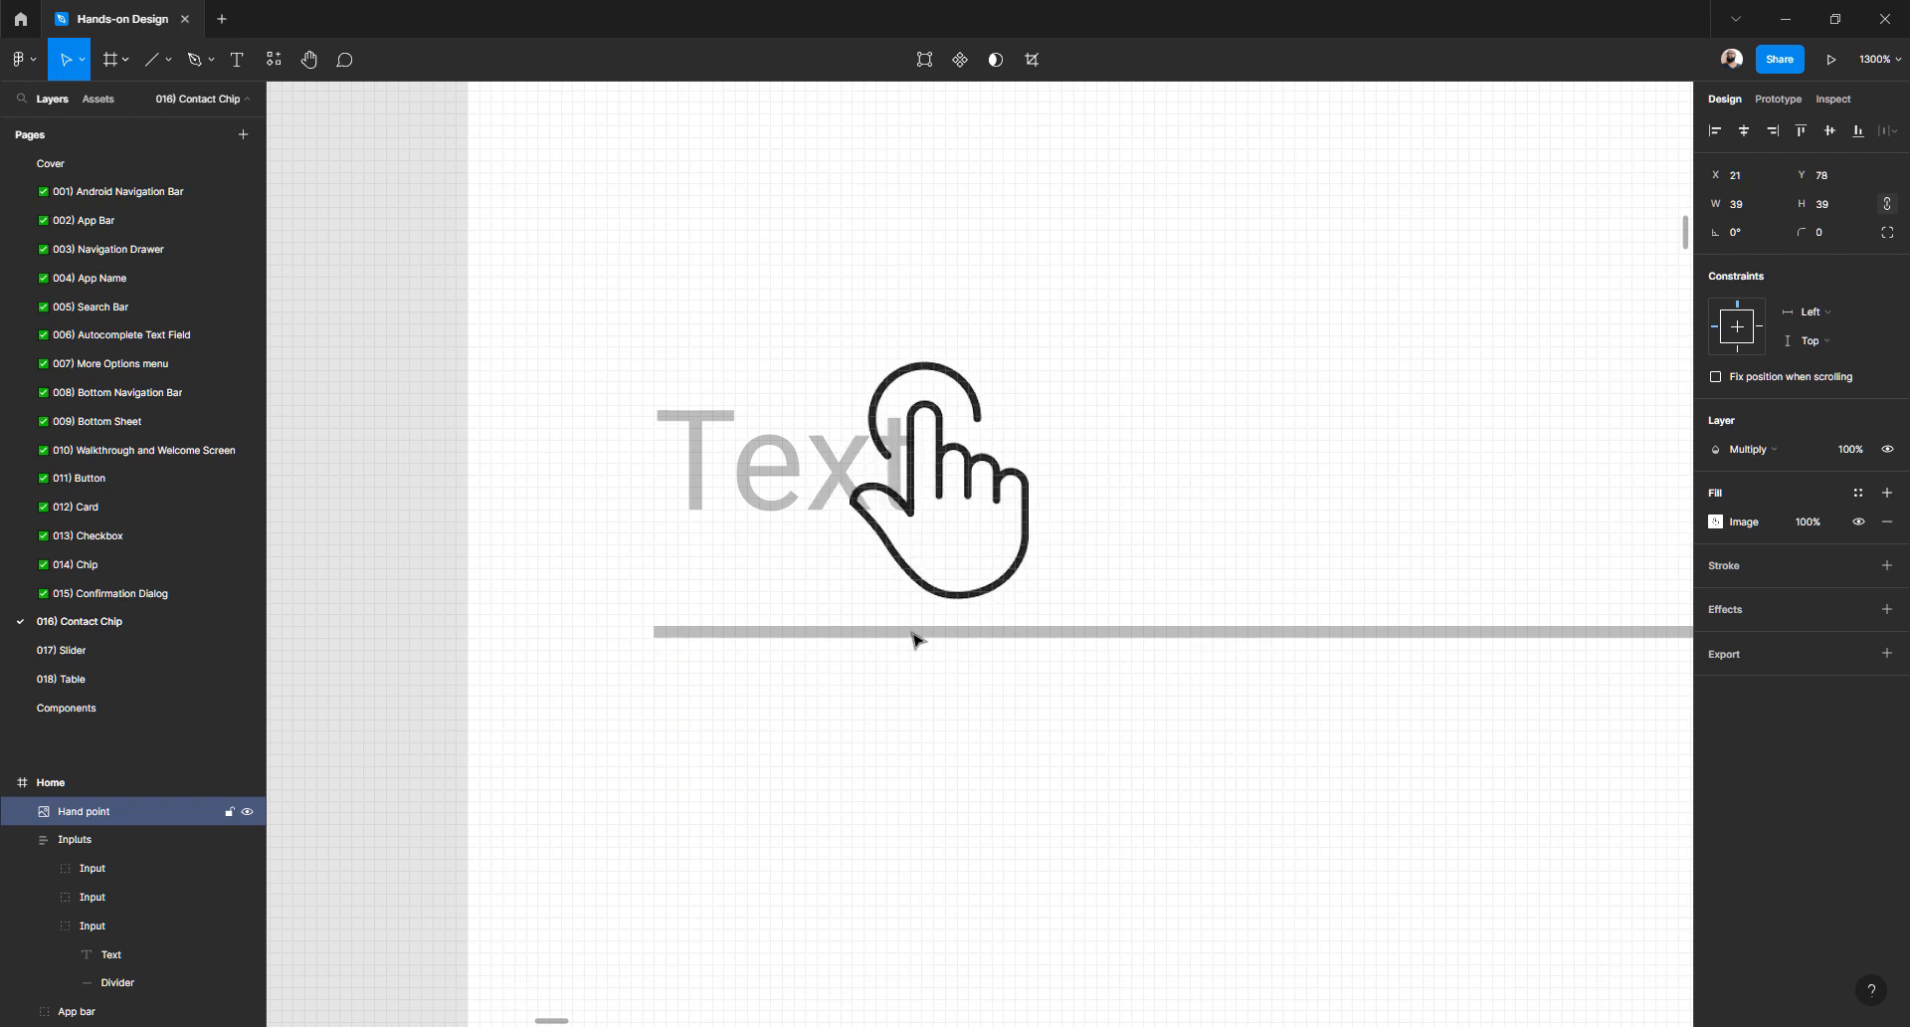
{"action": "scroll", "coordinate": [916, 637], "scroll_direction": "down", "scroll_amount": 5, "text": "ctrl"}
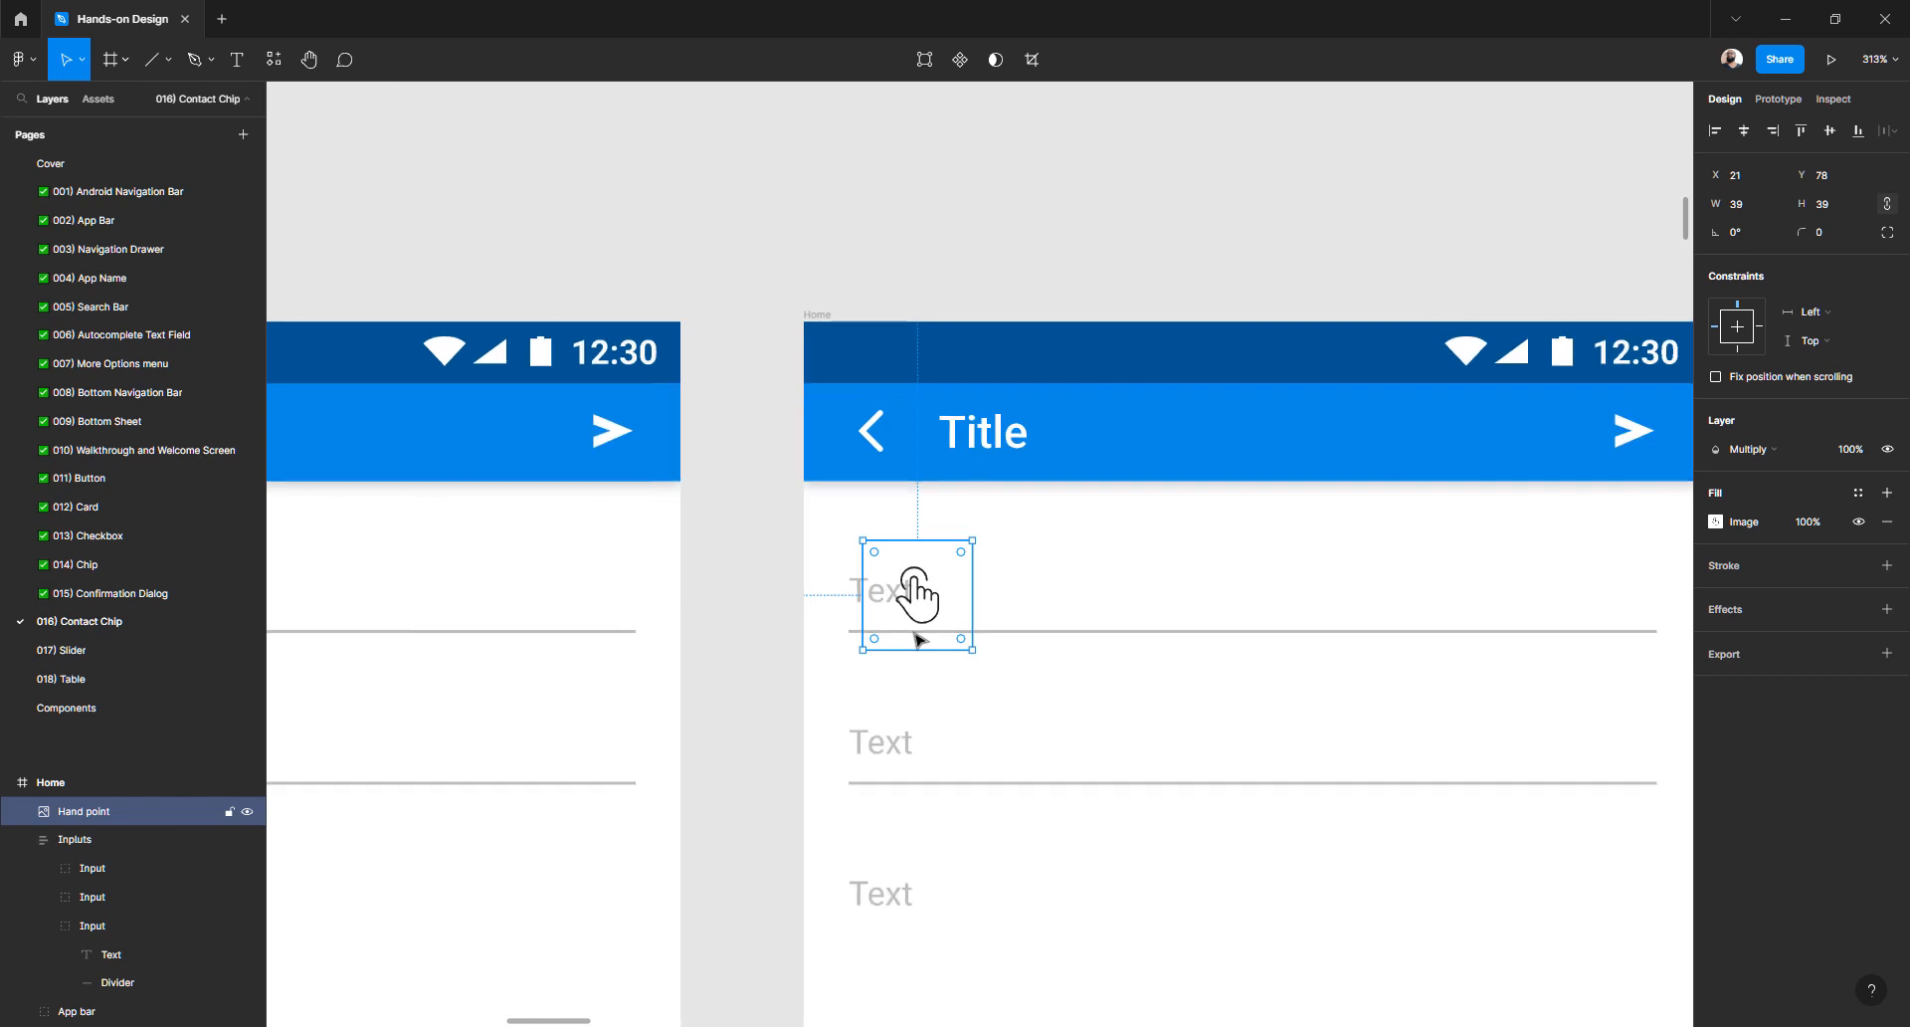
{"action": "scroll", "coordinate": [853, 669], "scroll_direction": "up", "scroll_amount": 3}
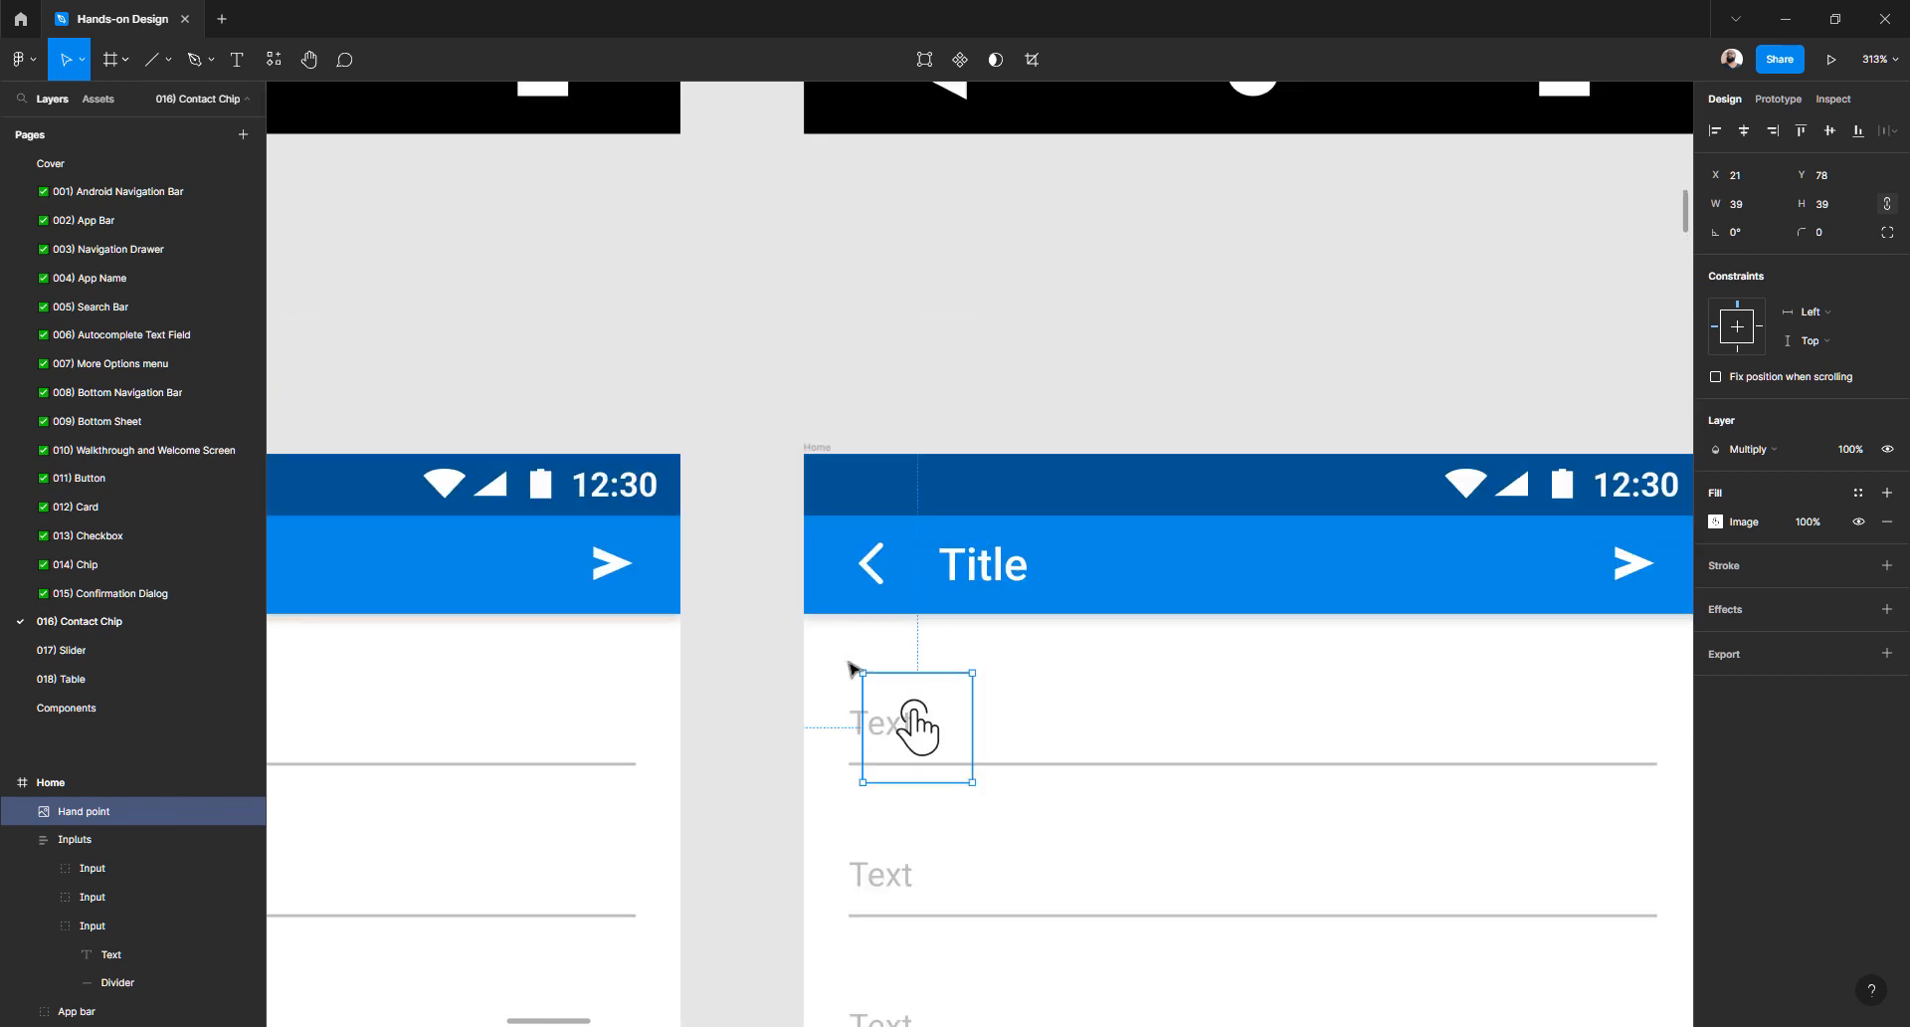
{"action": "scroll", "coordinate": [854, 668], "scroll_direction": "up", "scroll_amount": 20}
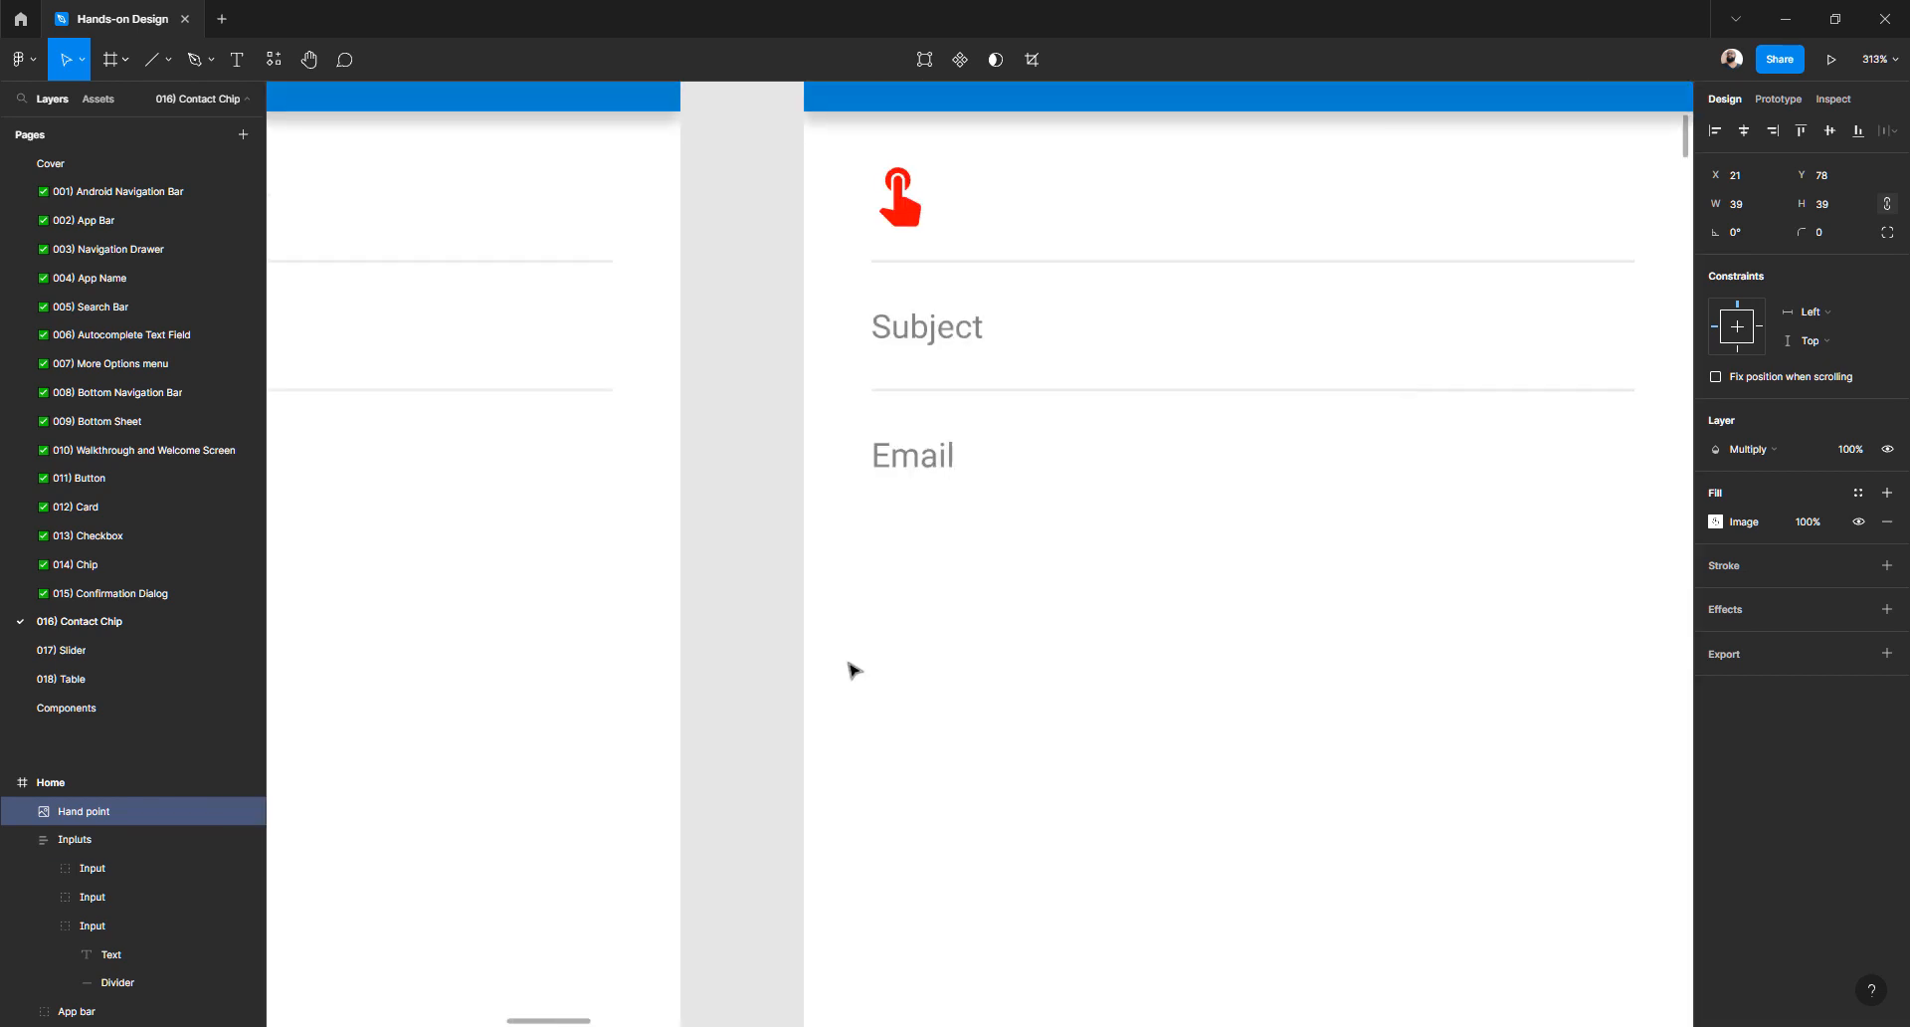
{"action": "scroll", "coordinate": [850, 669], "scroll_direction": "up", "scroll_amount": 6}
{"action": "scroll", "coordinate": [811, 654], "scroll_direction": "down", "scroll_amount": 20}
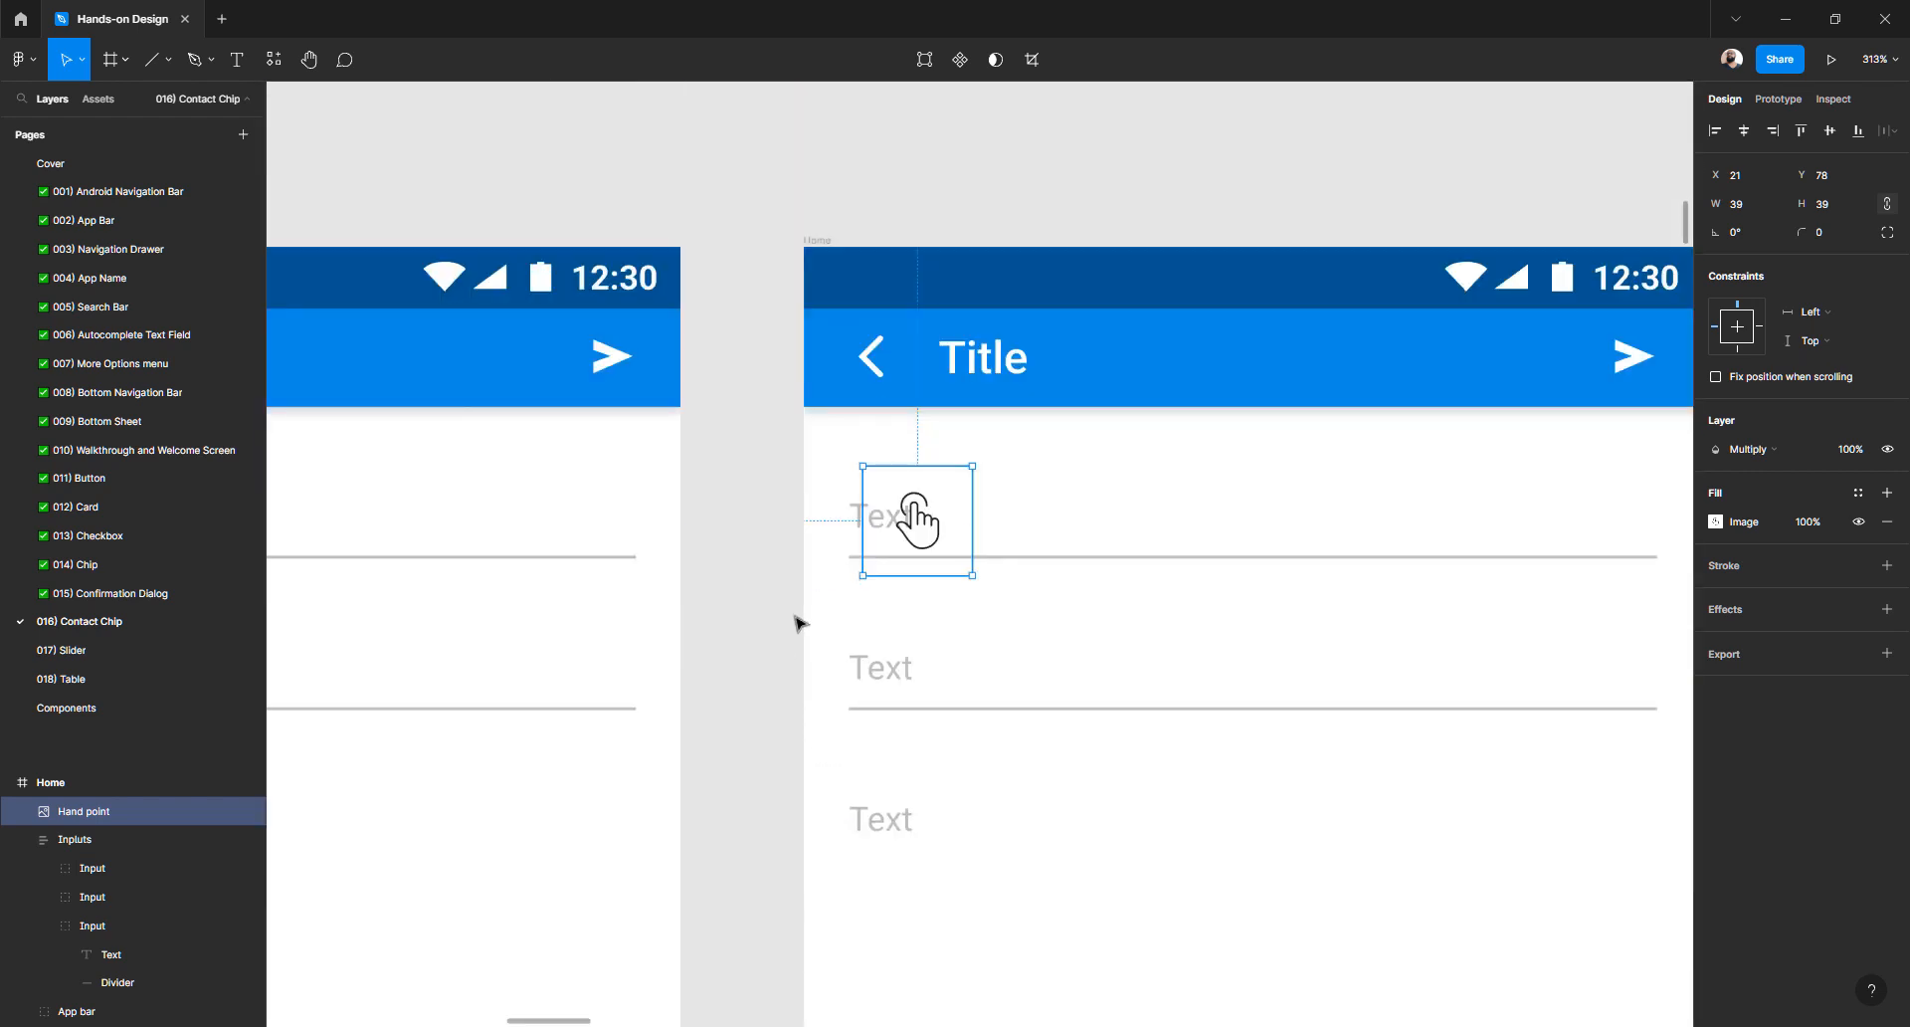
- Deselect the hand icon and select the first input's Text layer
{"action": "left_click", "coordinate": [784, 522]}
{"action": "left_click", "coordinate": [871, 520]}
{"action": "left_click", "coordinate": [823, 529]}
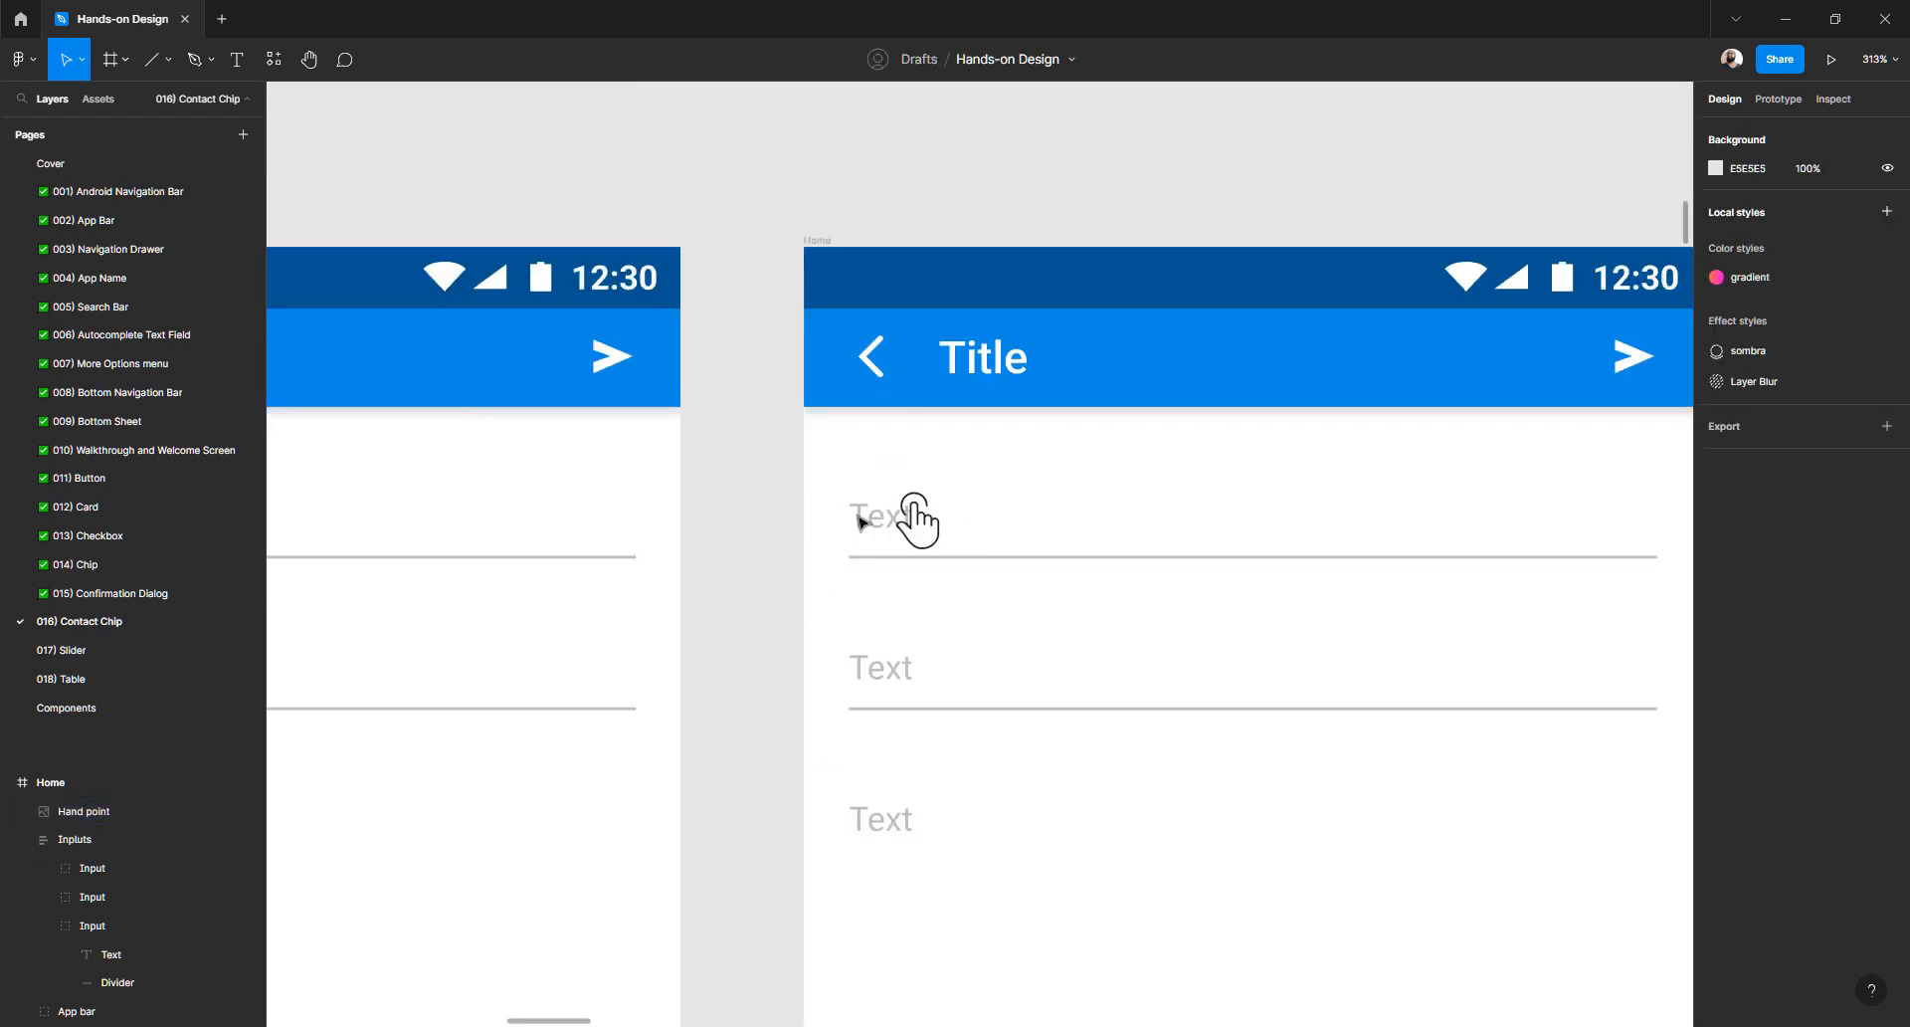
{"action": "scroll", "coordinate": [857, 515], "scroll_direction": "up", "scroll_amount": 5, "text": "ctrl"}
{"action": "left_click", "coordinate": [869, 515], "text": "ctrl"}
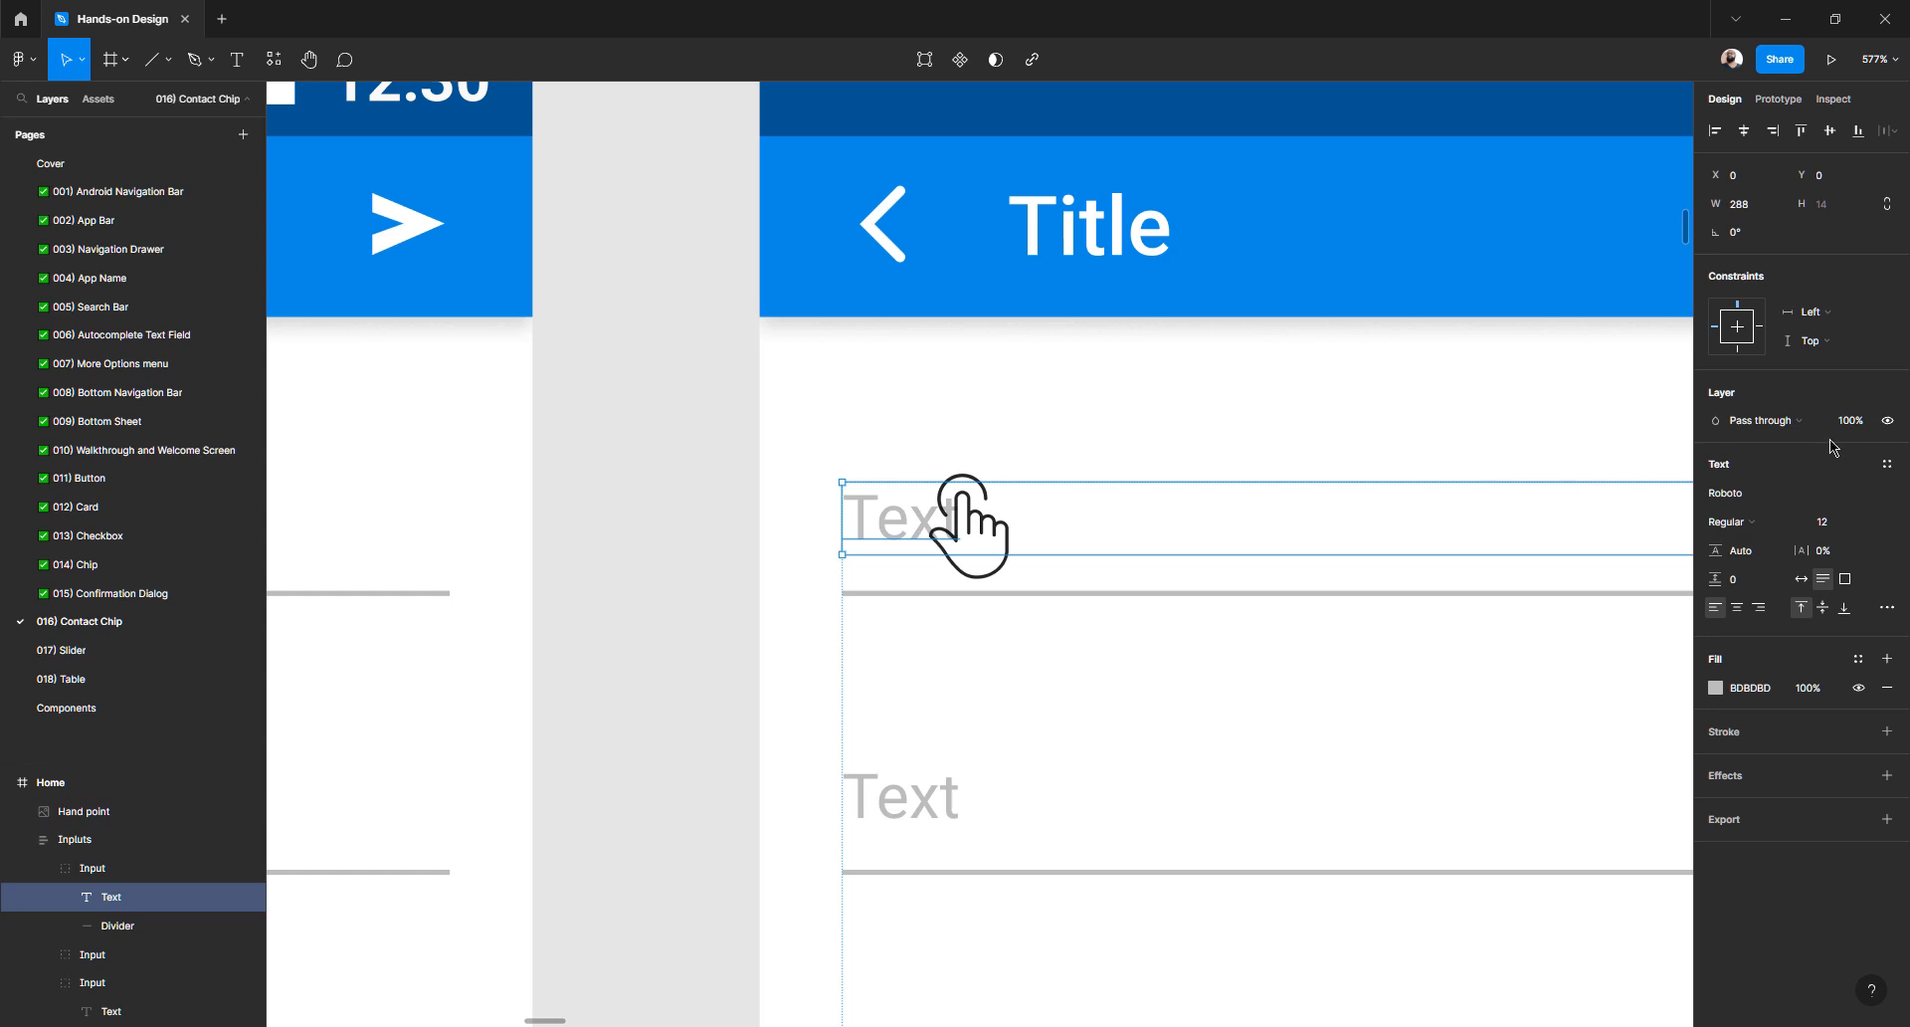
- Set the first input's Text layer opacity to 0%, hiding its placeholder behind the hand icon
{"action": "left_click", "coordinate": [1861, 425]}
{"action": "key", "text": "Return"}
{"action": "scroll", "coordinate": [908, 832], "scroll_direction": "down", "scroll_amount": 5}
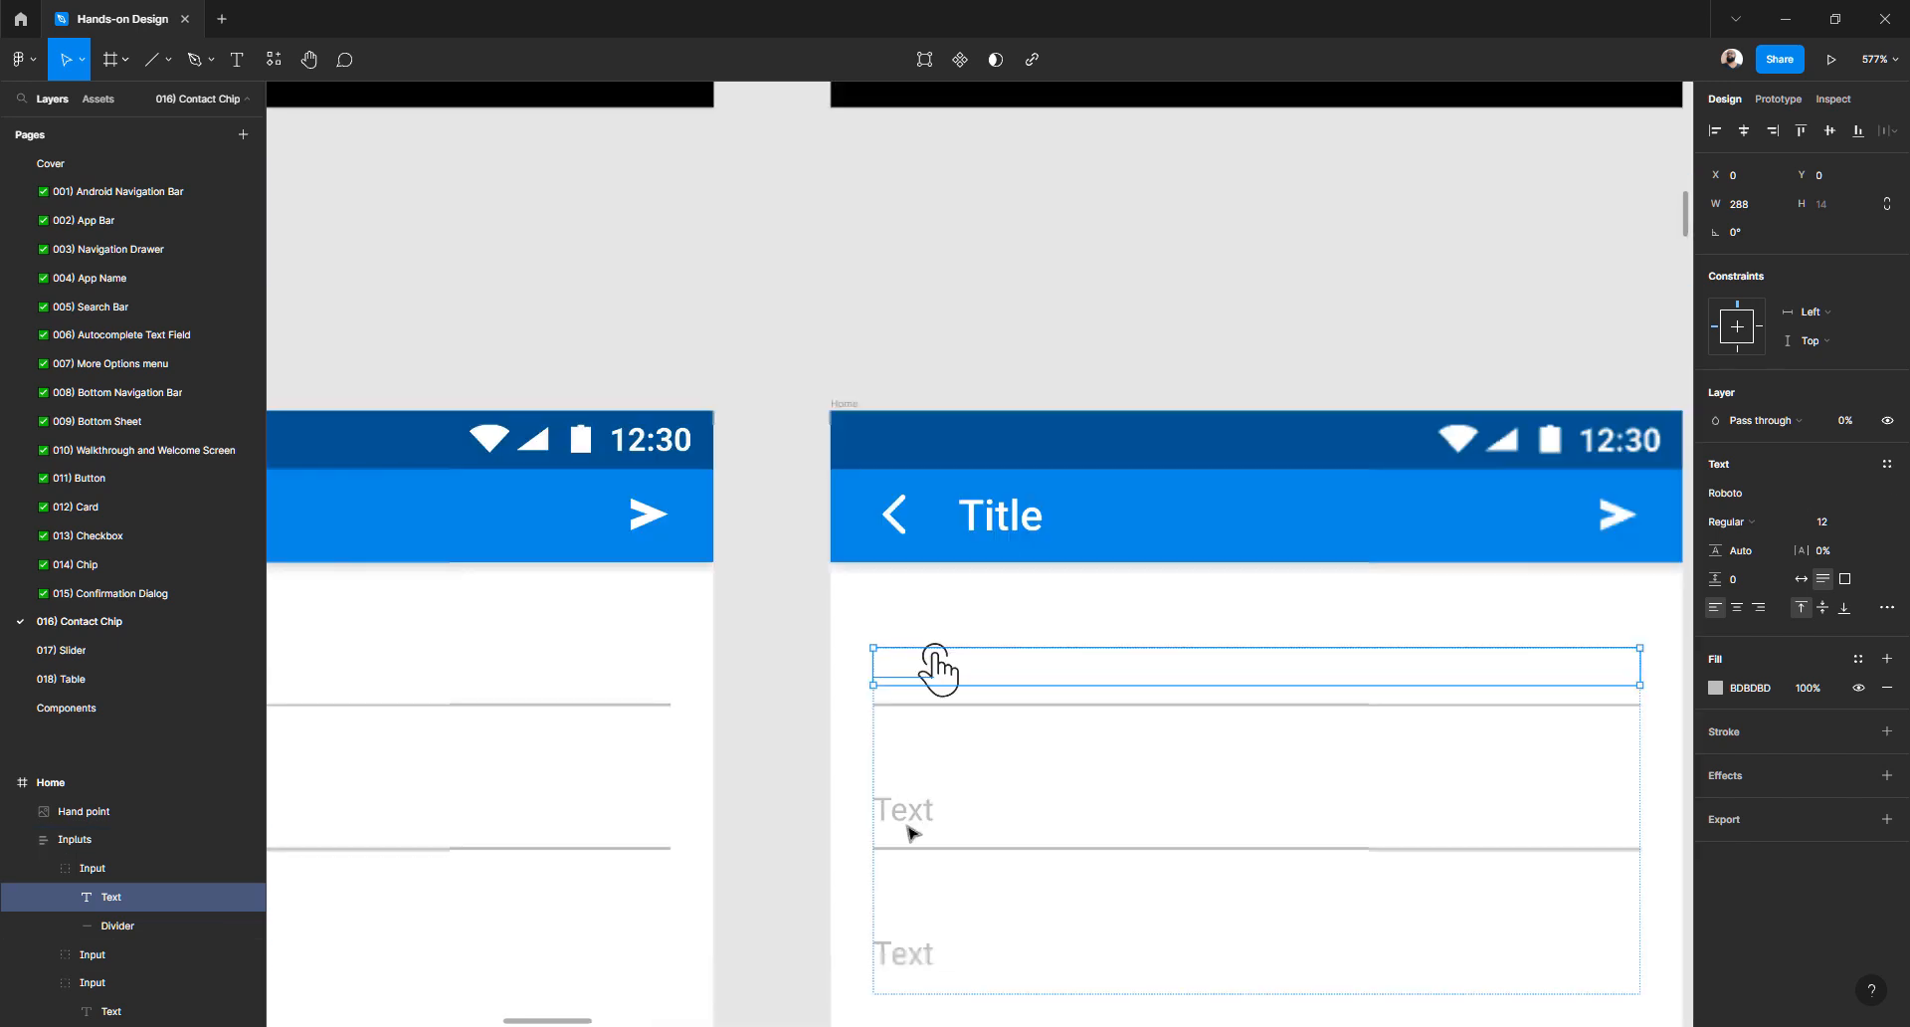
{"action": "scroll", "coordinate": [908, 832], "scroll_direction": "up", "scroll_amount": 3}
{"action": "scroll", "coordinate": [908, 832], "scroll_direction": "up", "scroll_amount": 15}
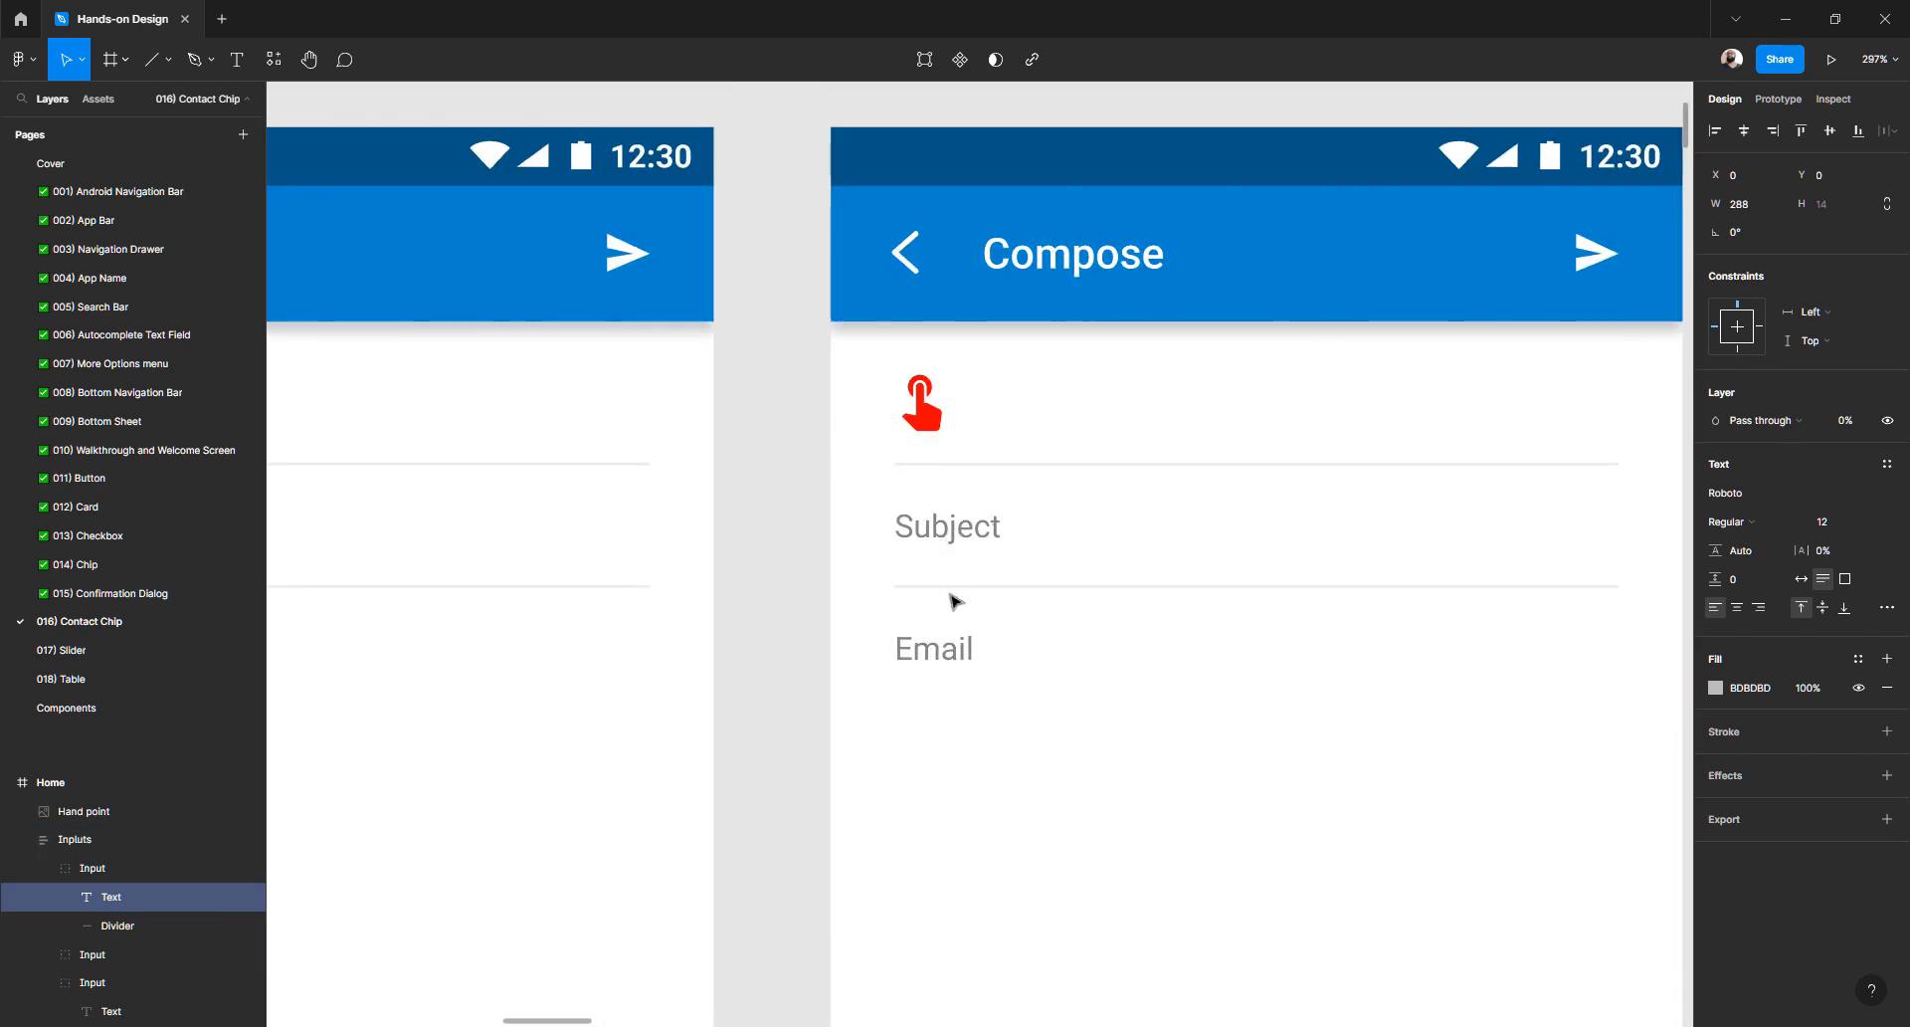
{"action": "scroll", "coordinate": [953, 600], "scroll_direction": "down", "scroll_amount": 3}
{"action": "scroll", "coordinate": [954, 600], "scroll_direction": "down", "scroll_amount": 10}
{"action": "scroll", "coordinate": [952, 602], "scroll_direction": "down", "scroll_amount": 3}
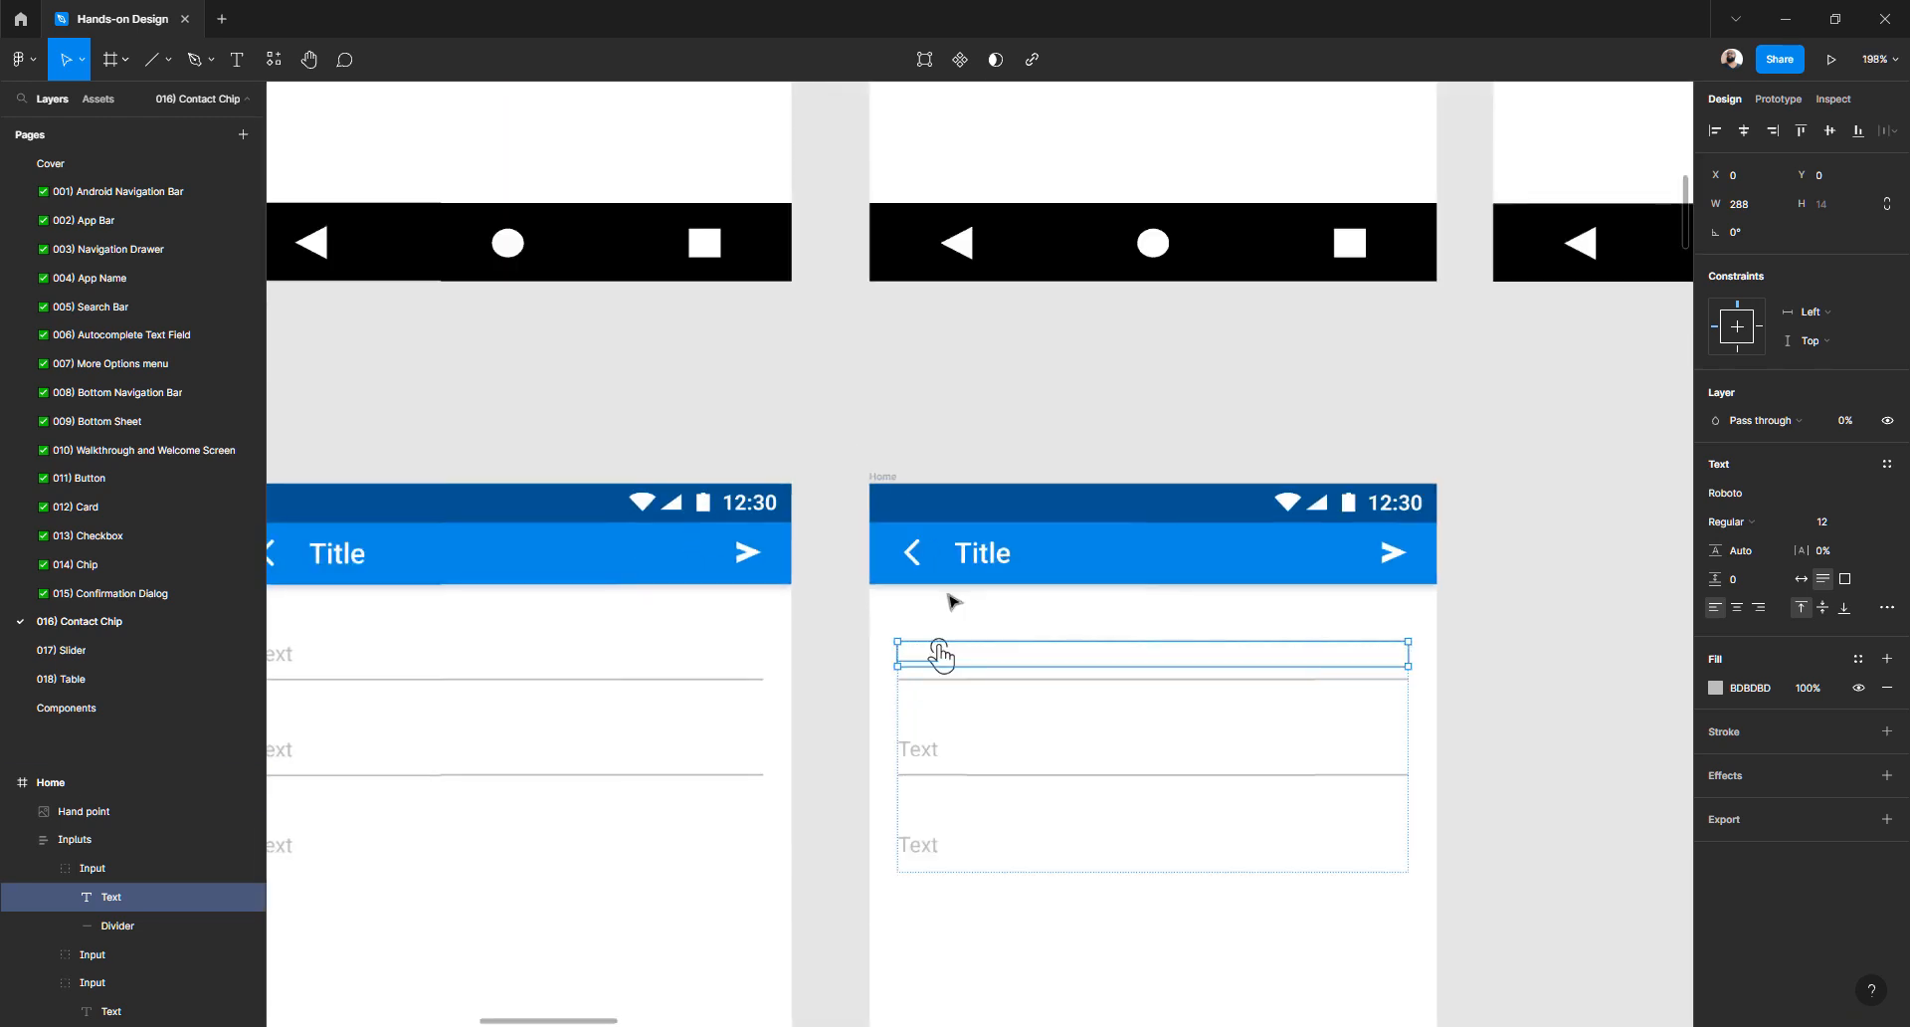
{"action": "scroll", "coordinate": [945, 597], "scroll_direction": "down", "scroll_amount": 2}
{"action": "left_click", "coordinate": [853, 481]}
{"action": "scroll", "coordinate": [846, 493], "scroll_direction": "down", "scroll_amount": 3}
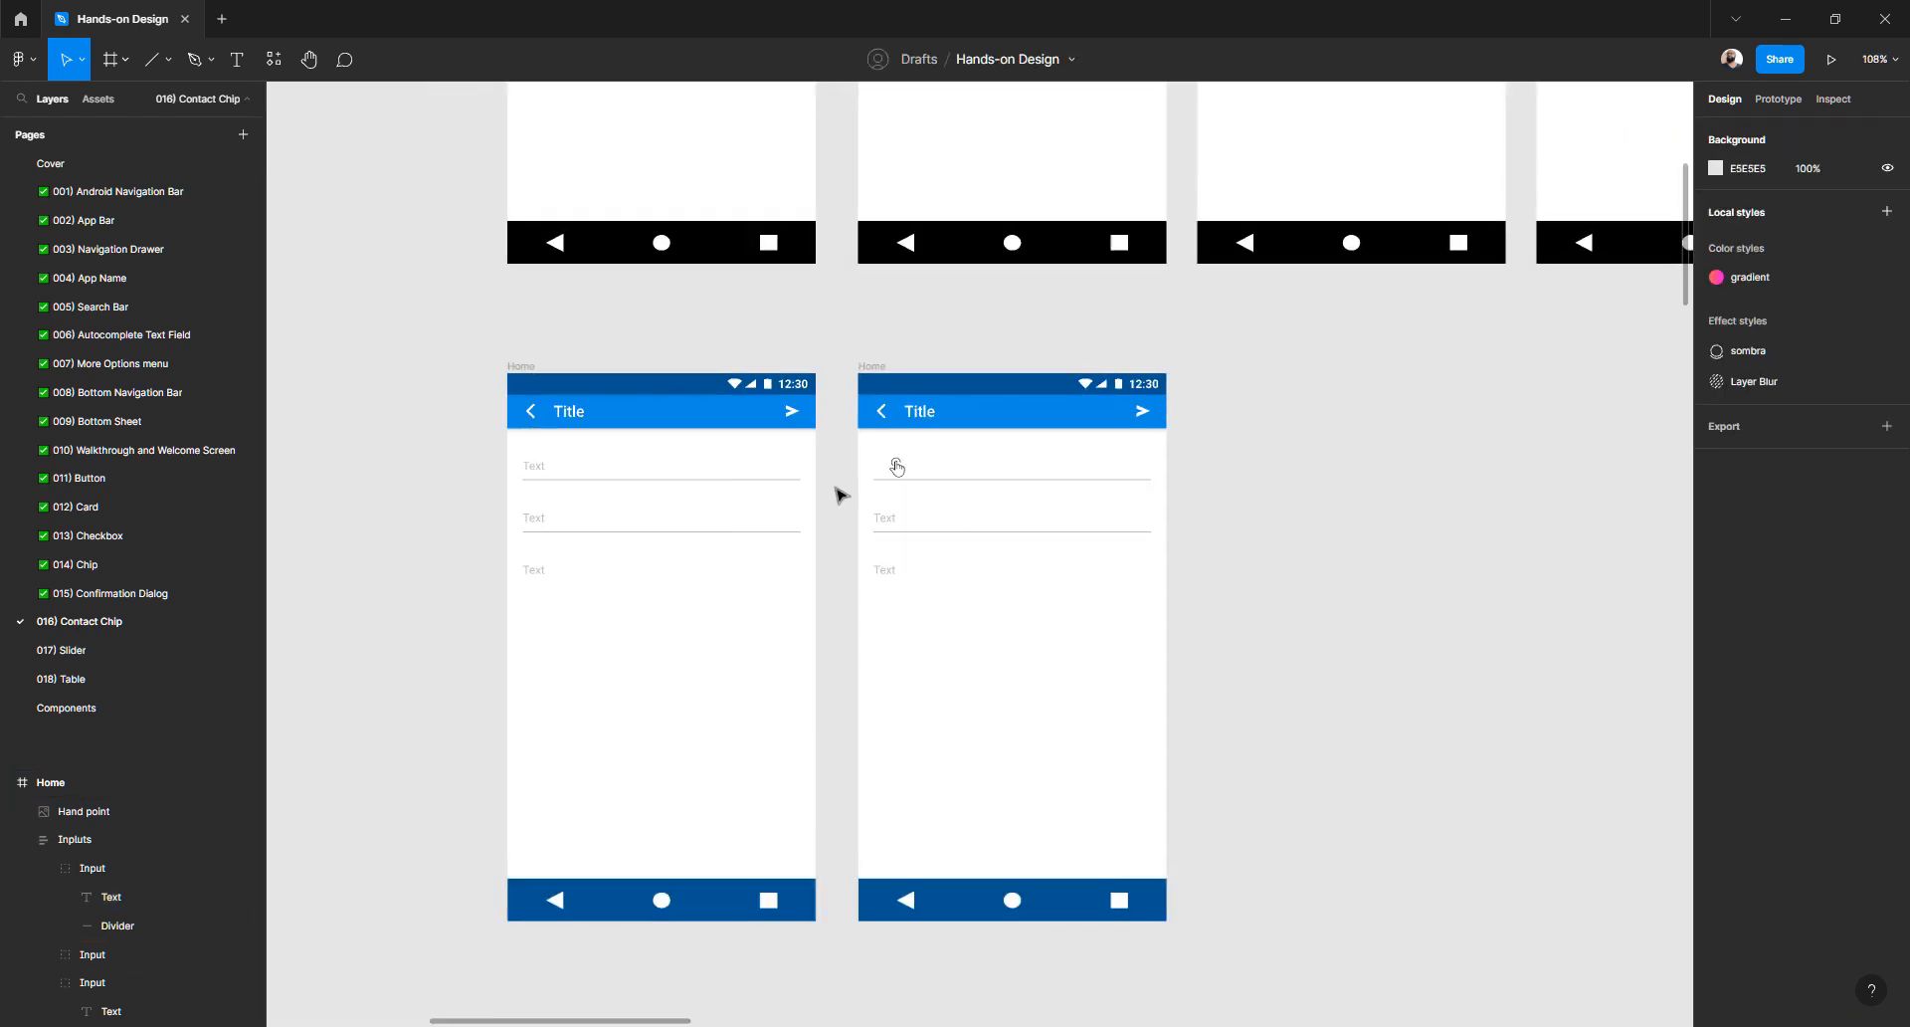
- Duplicate the second Home frame with Ctrl+D, keeping one copy 40 px to its right
{"action": "left_click", "coordinate": [873, 368]}
{"action": "left_click", "coordinate": [873, 341]}
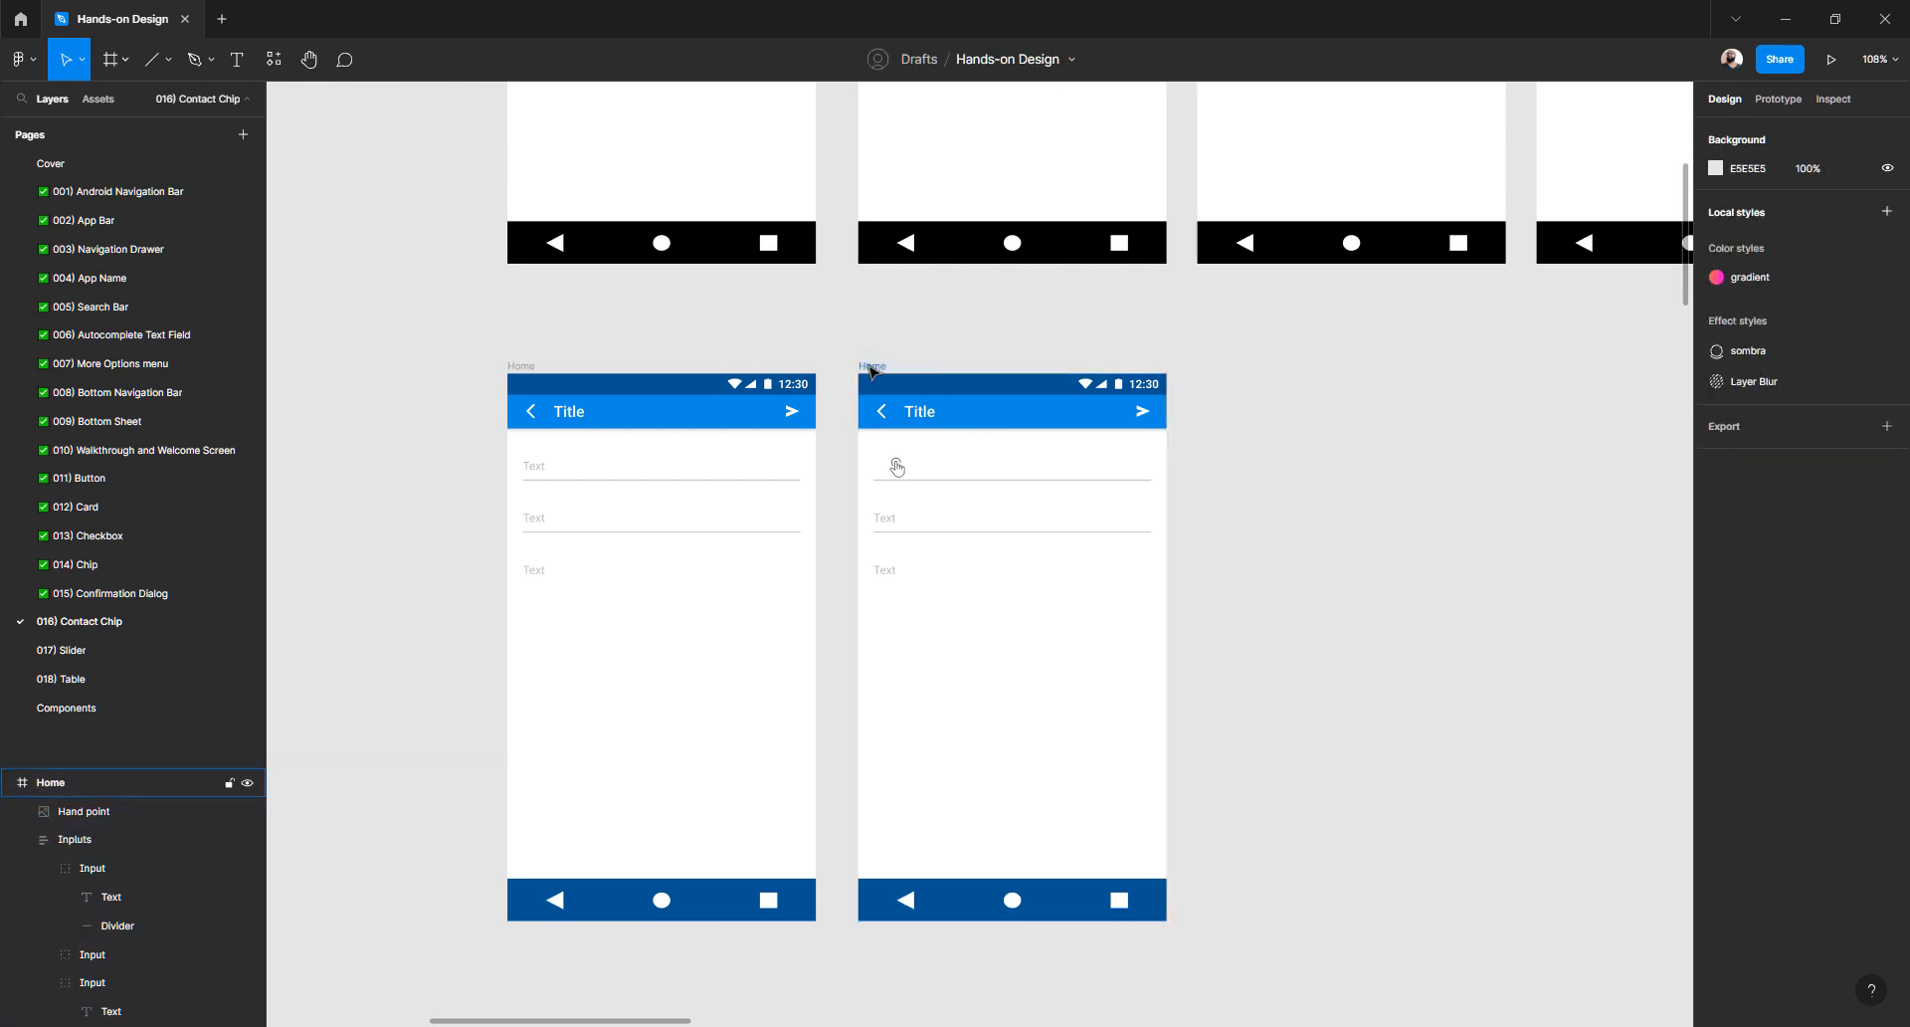
{"action": "left_click", "coordinate": [873, 367]}
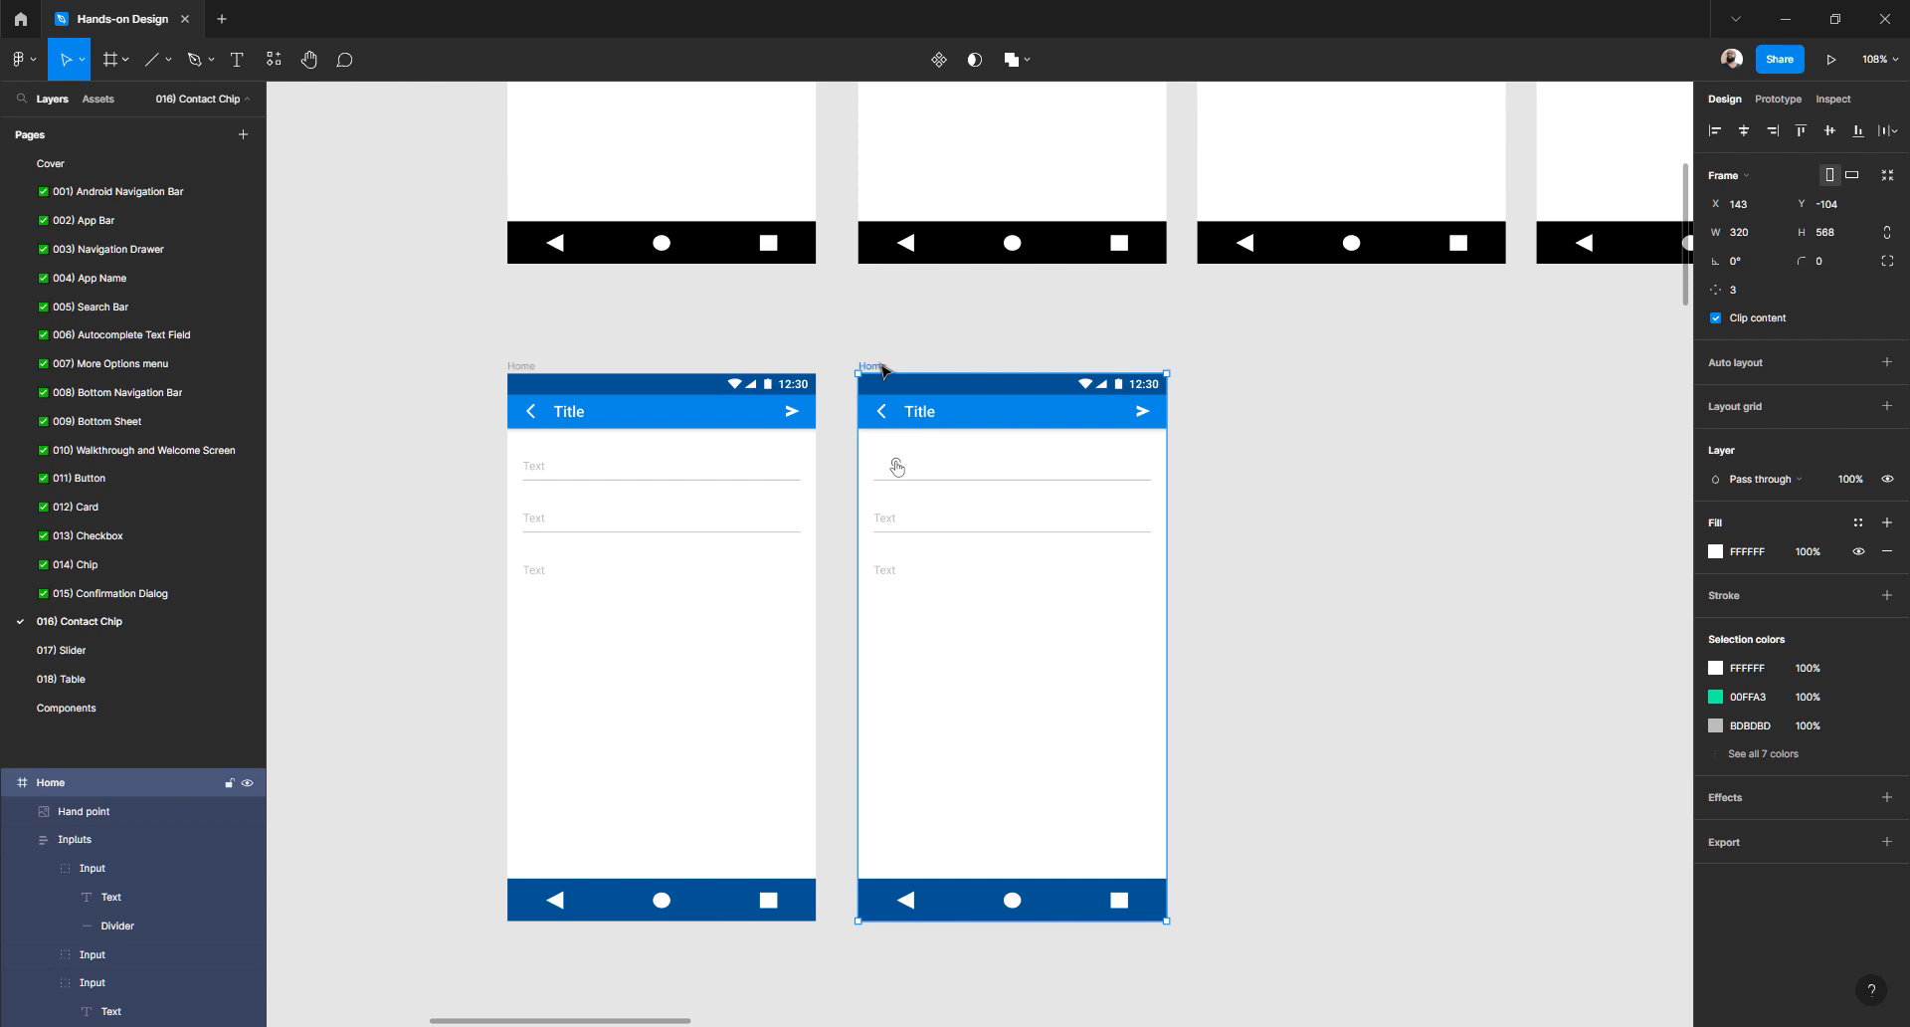
{"action": "key", "text": "ctrl+d"}
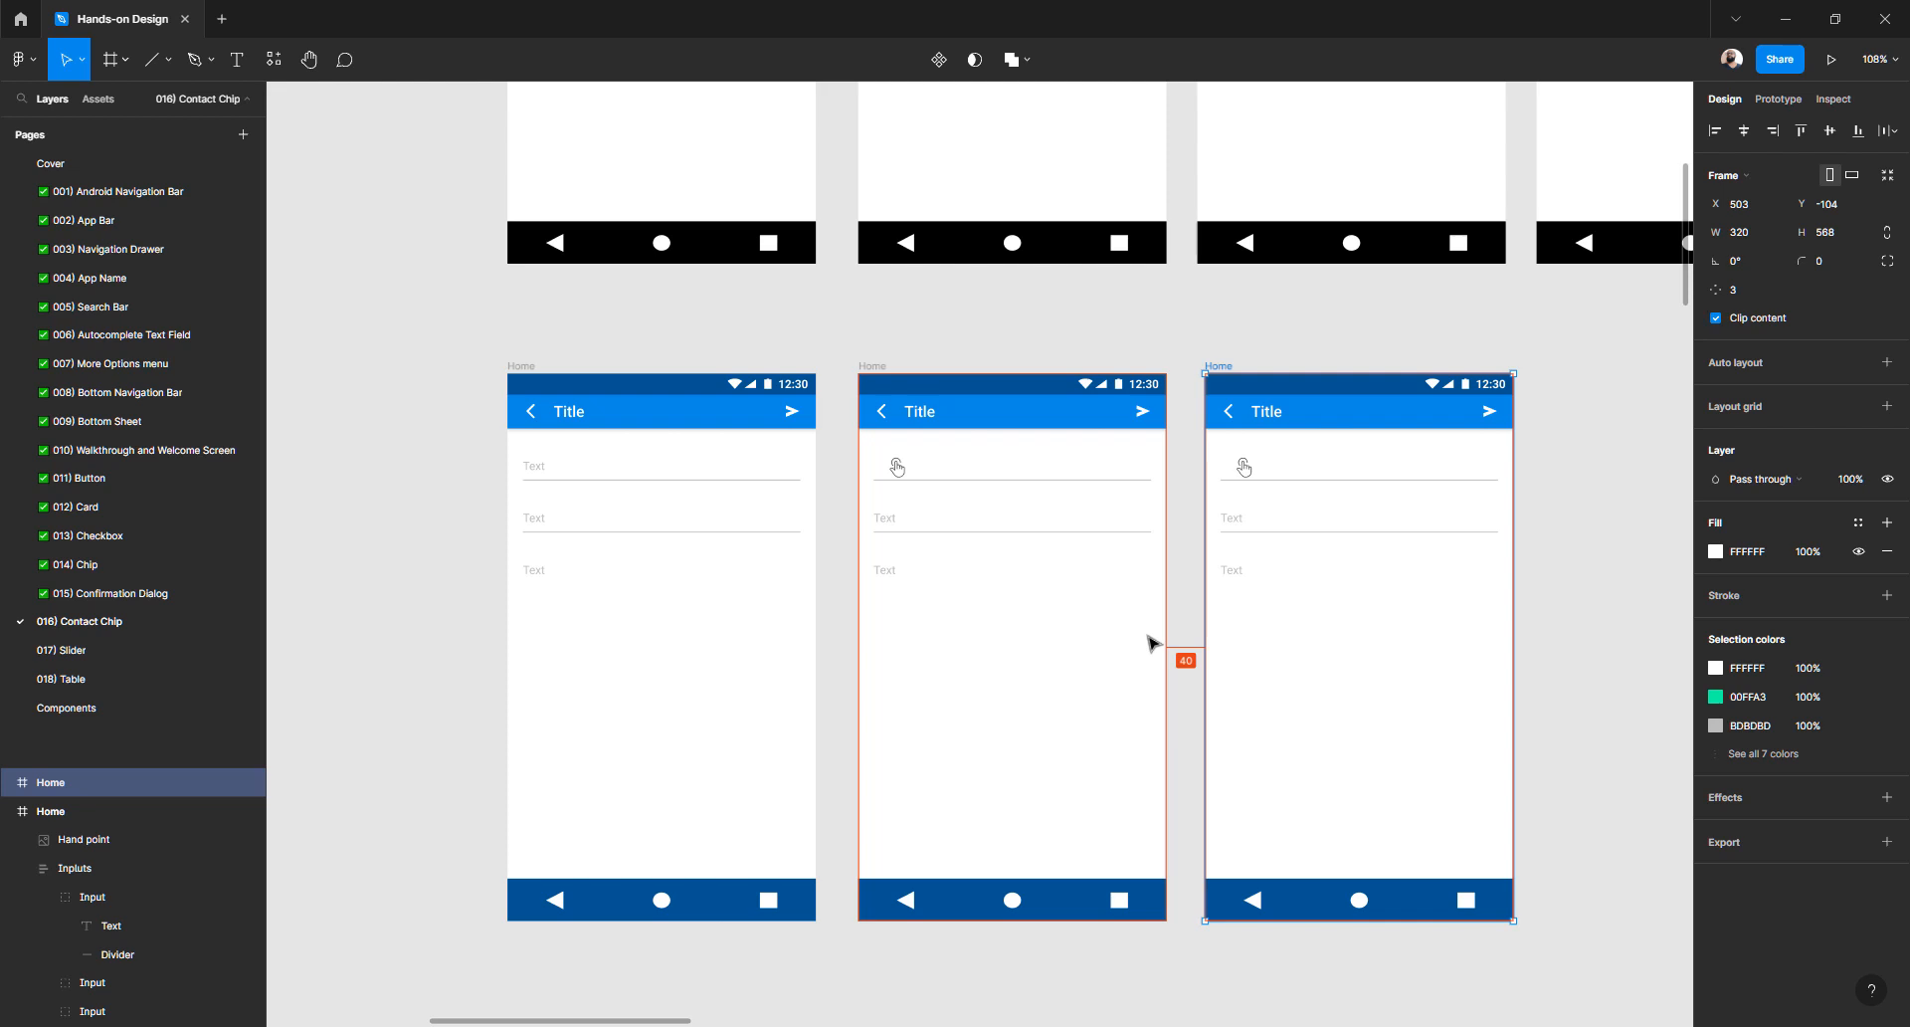
{"action": "key", "text": "ctrl+d"}
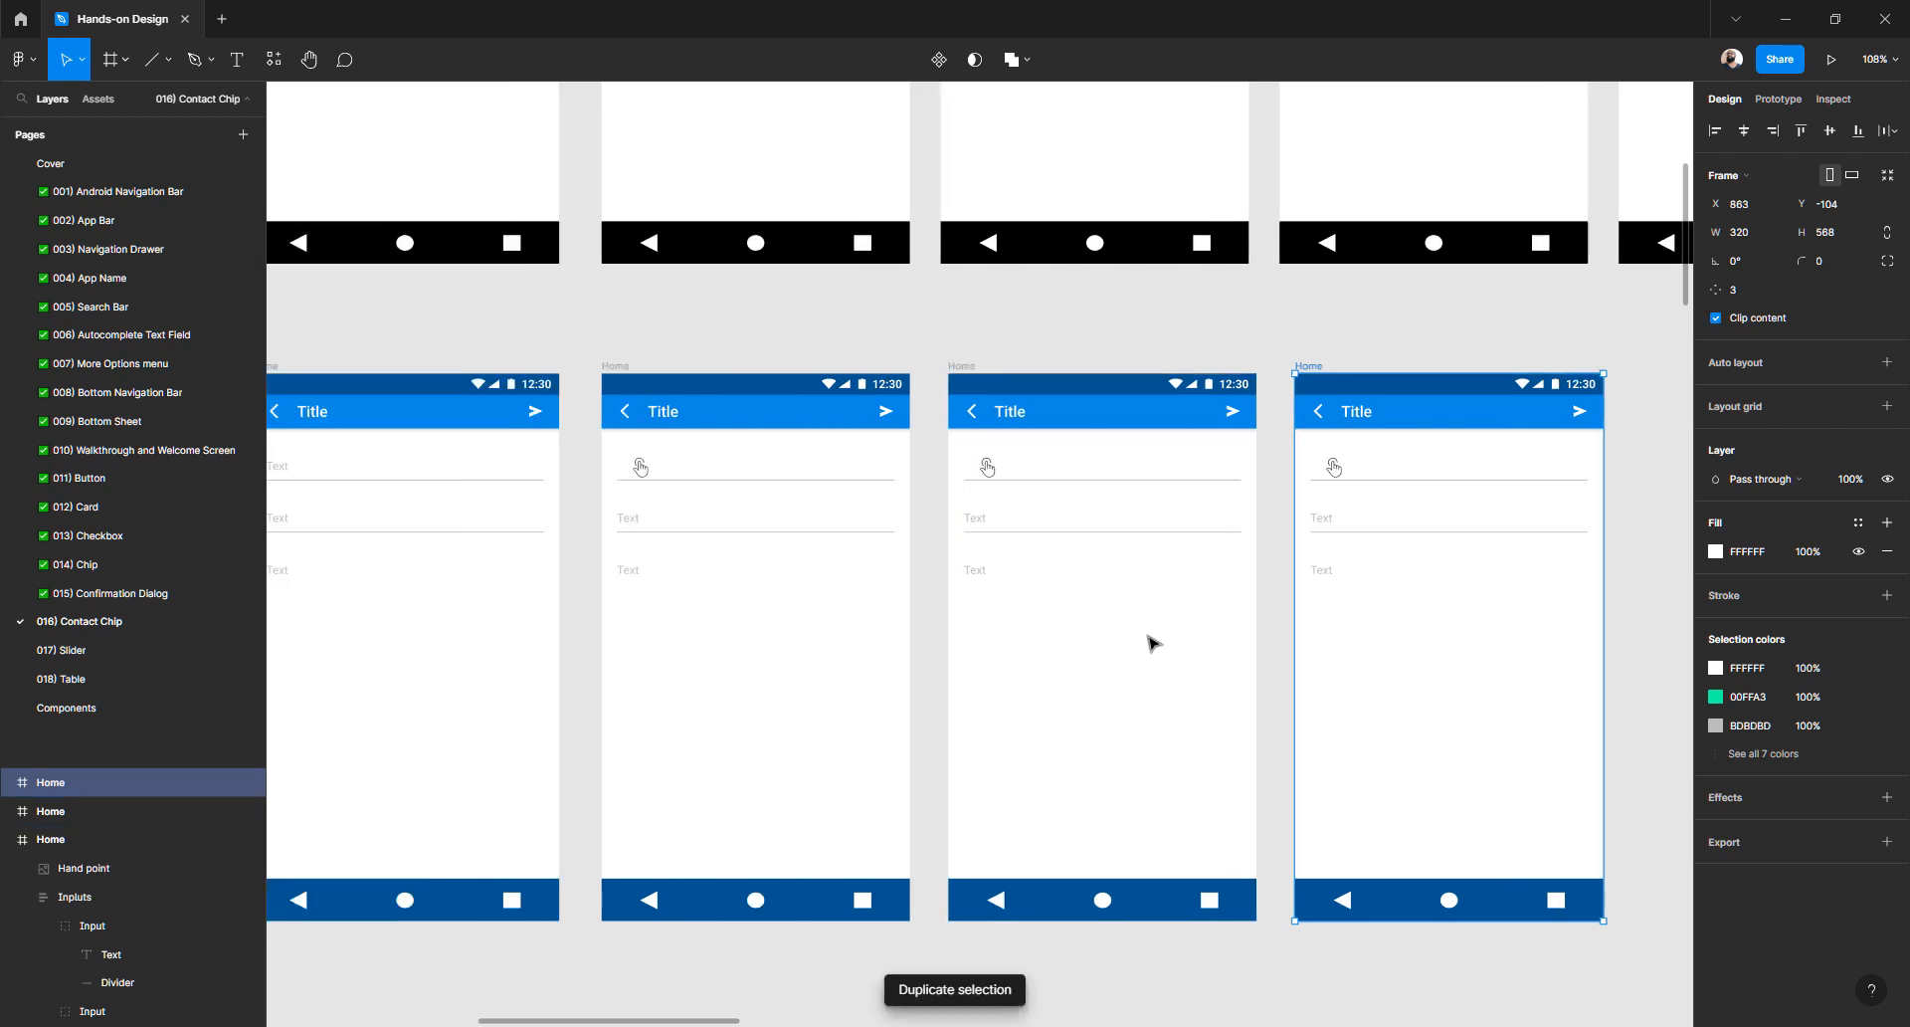
{"action": "key", "text": "alt"}
{"action": "key", "text": "ctrl+z"}
{"action": "scroll", "coordinate": [1015, 540], "scroll_direction": "up", "scroll_amount": 5}
{"action": "scroll", "coordinate": [1014, 540], "scroll_direction": "up", "scroll_amount": 2}
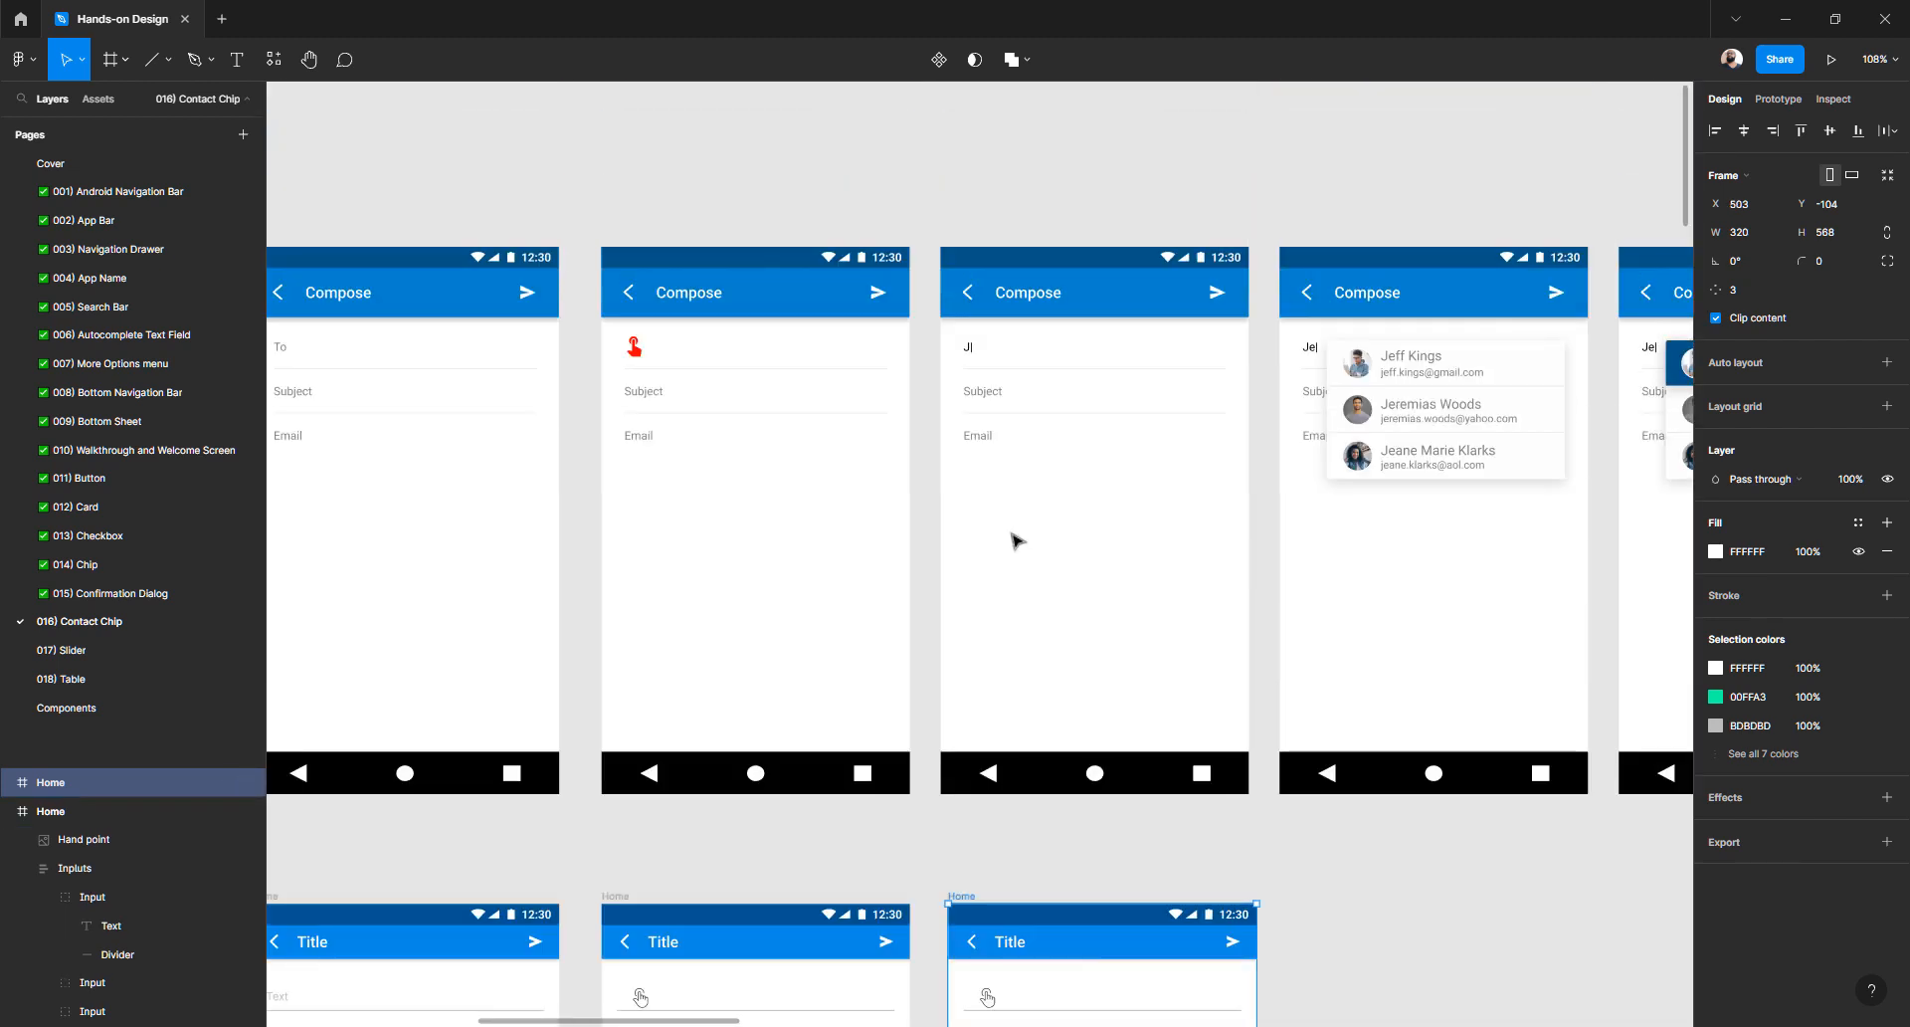
{"action": "scroll", "coordinate": [1014, 540], "scroll_direction": "down", "scroll_amount": 3}
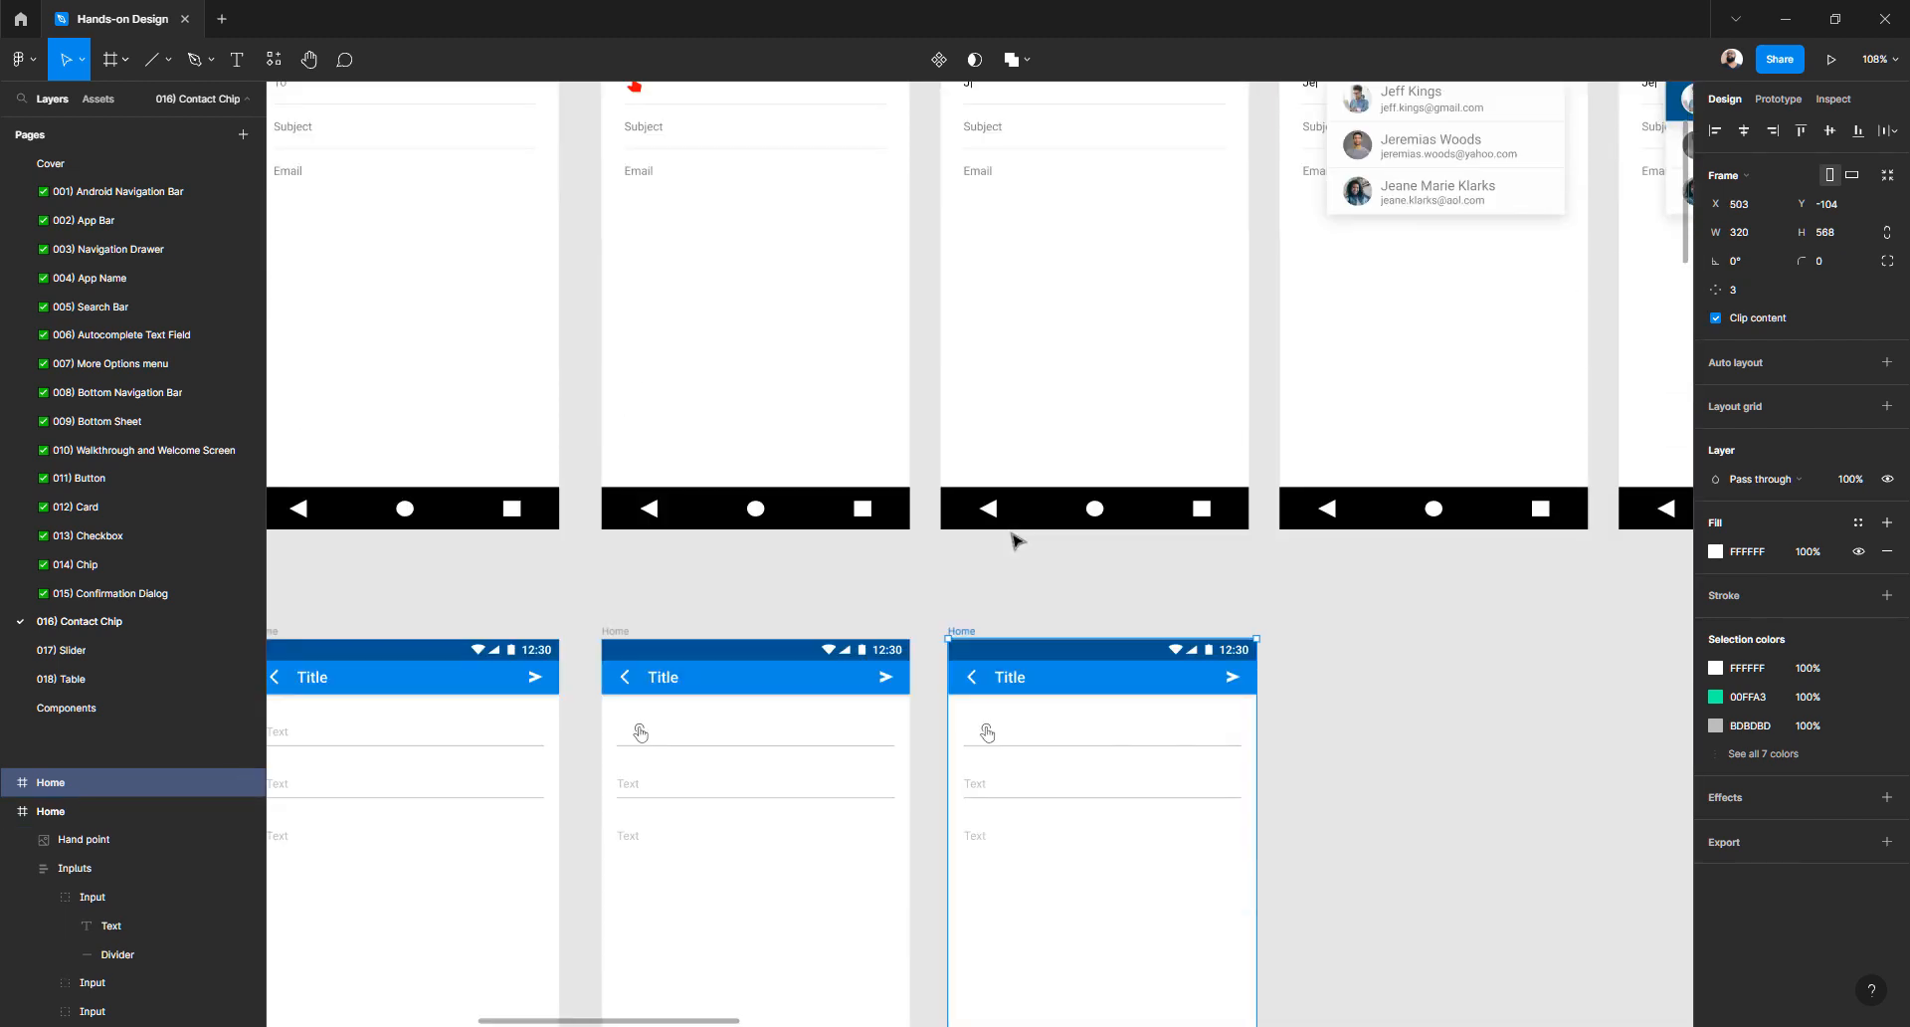
{"action": "scroll", "coordinate": [1015, 540], "scroll_direction": "up", "scroll_amount": 3}
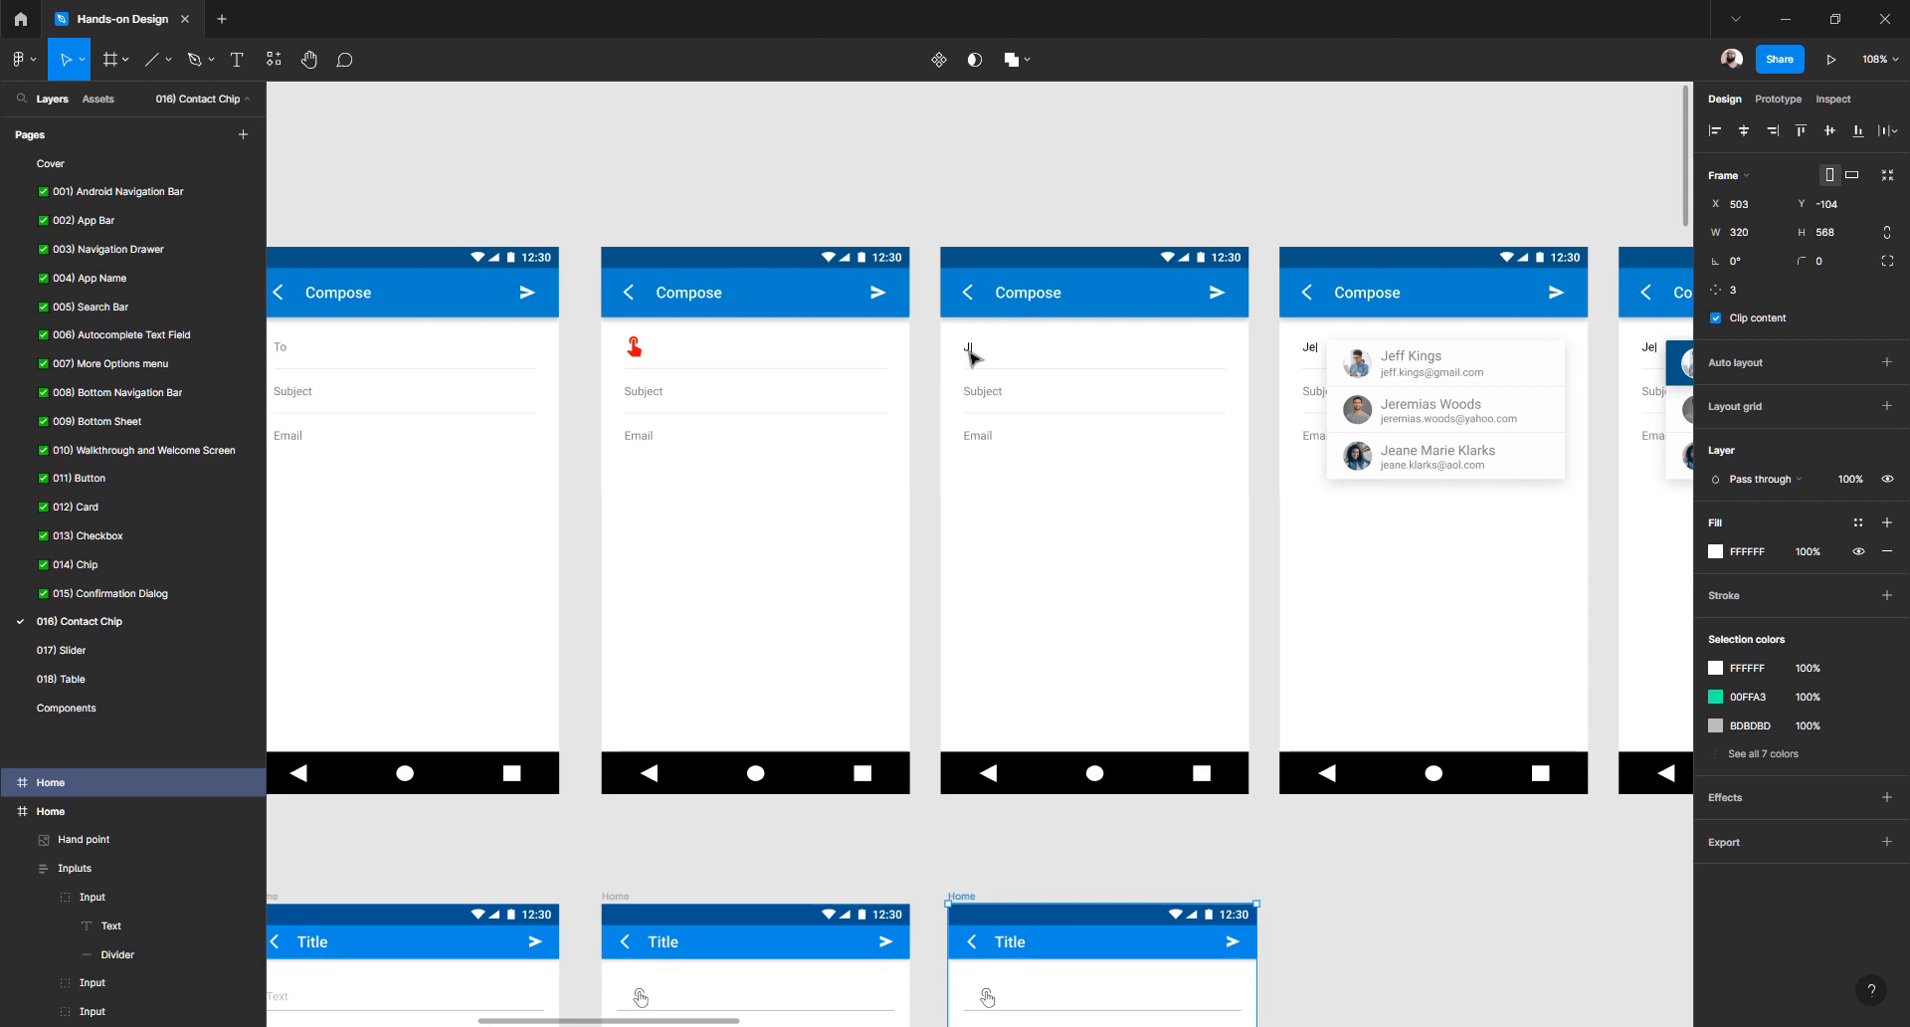
{"action": "scroll", "coordinate": [970, 352], "scroll_direction": "up", "scroll_amount": 6}
{"action": "scroll", "coordinate": [976, 359], "scroll_direction": "down", "scroll_amount": 3}
{"action": "scroll", "coordinate": [976, 360], "scroll_direction": "down", "scroll_amount": 2}
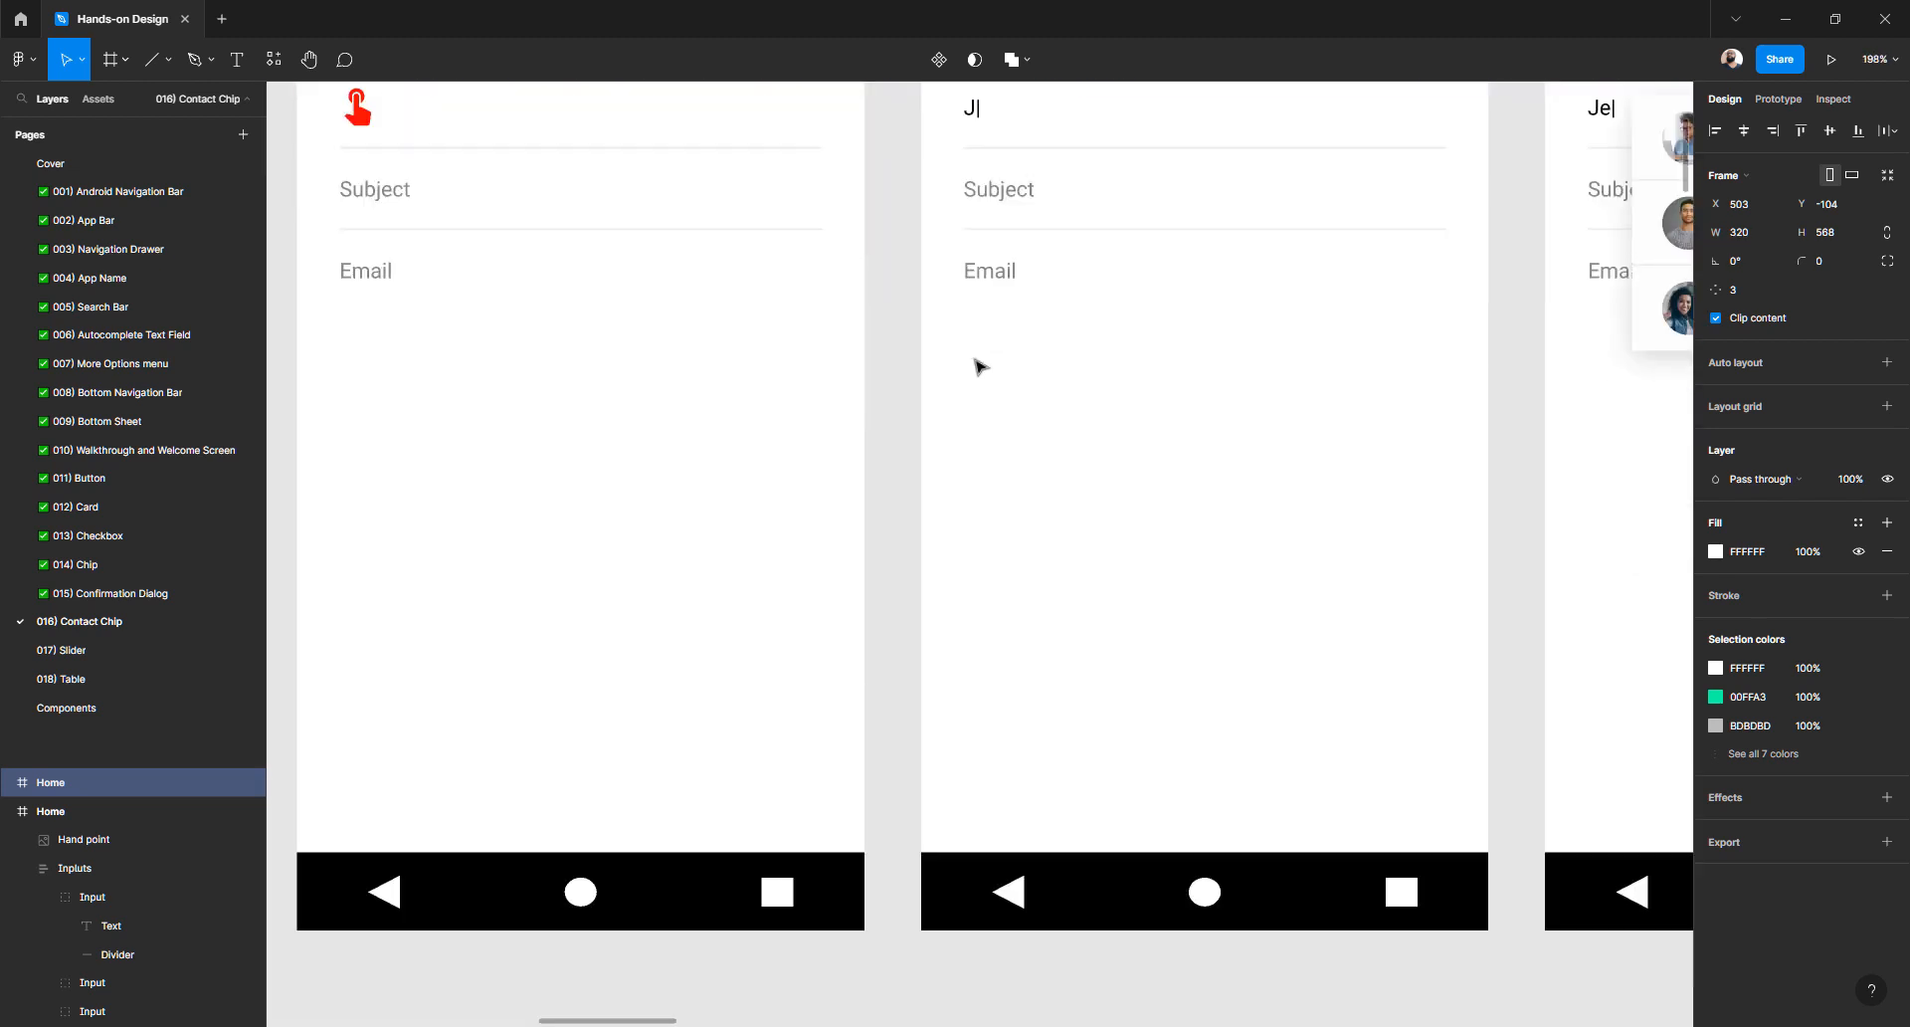
{"action": "scroll", "coordinate": [976, 366], "scroll_direction": "down", "scroll_amount": 6}
{"action": "left_click", "coordinate": [978, 514]}
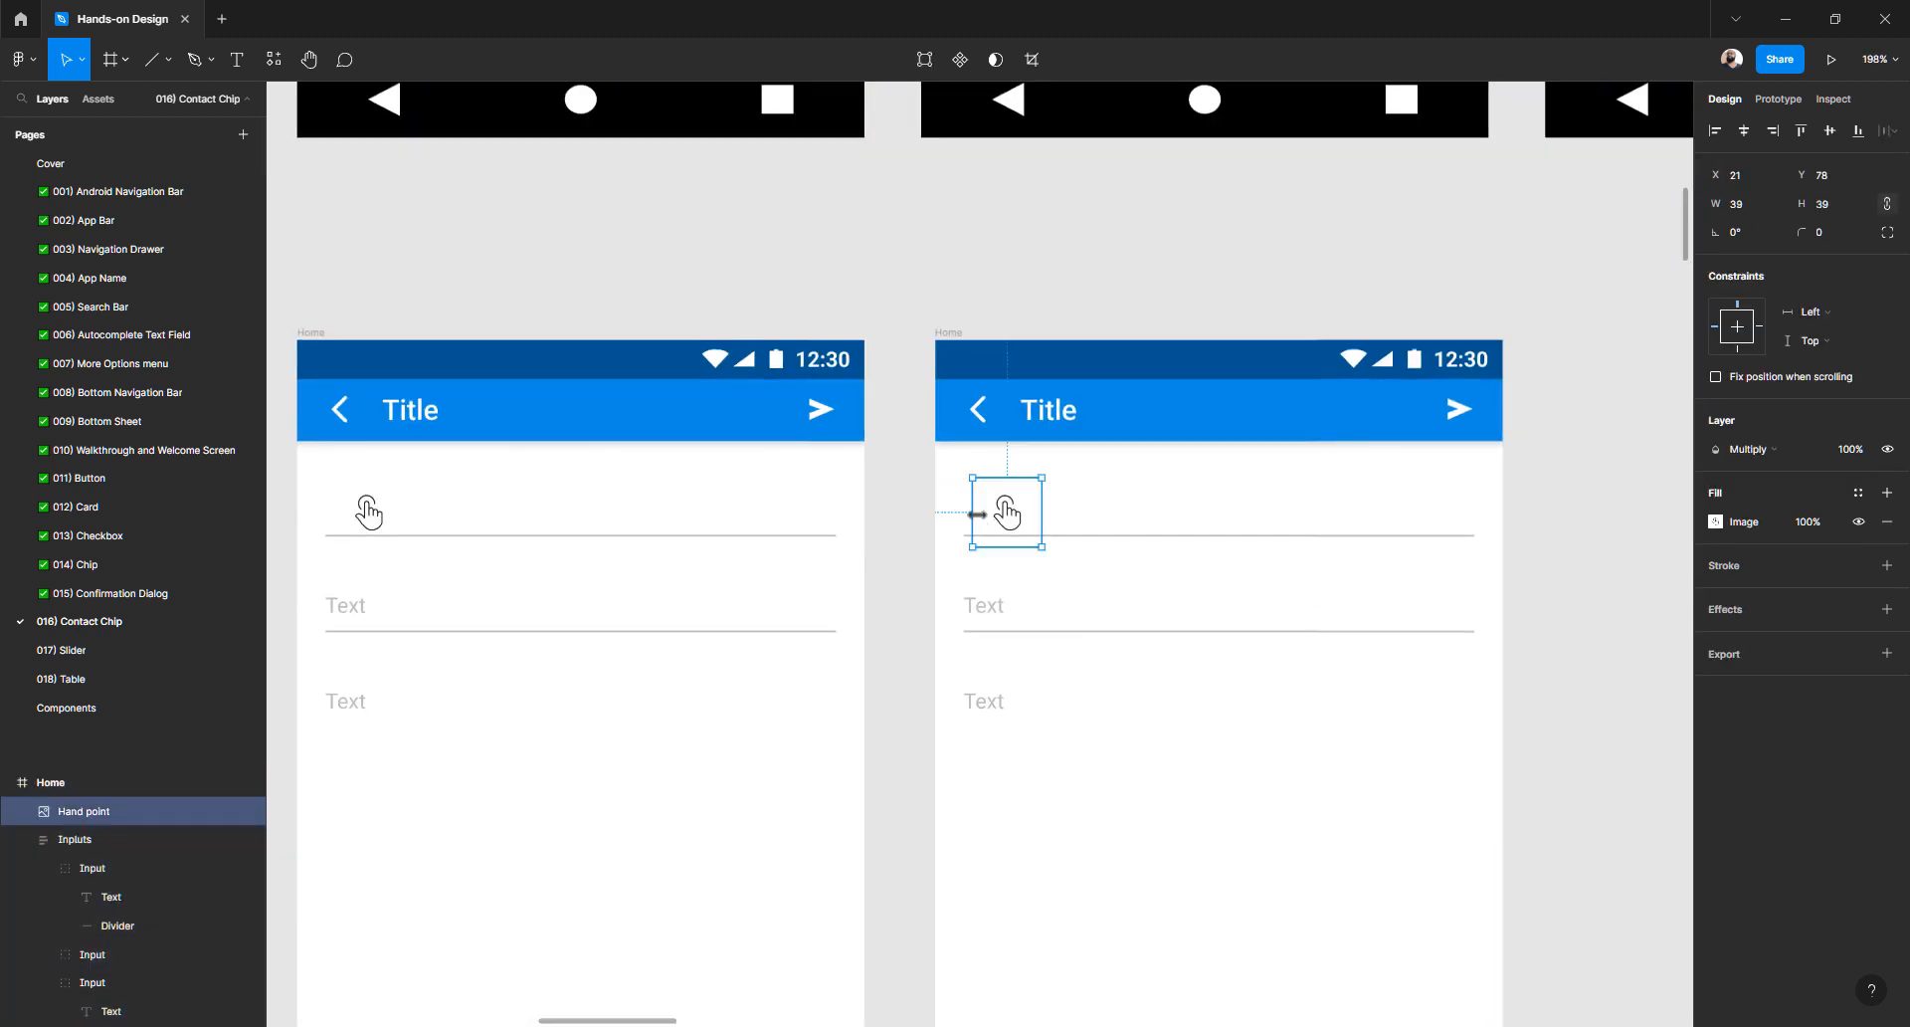
{"action": "left_click", "coordinate": [970, 527]}
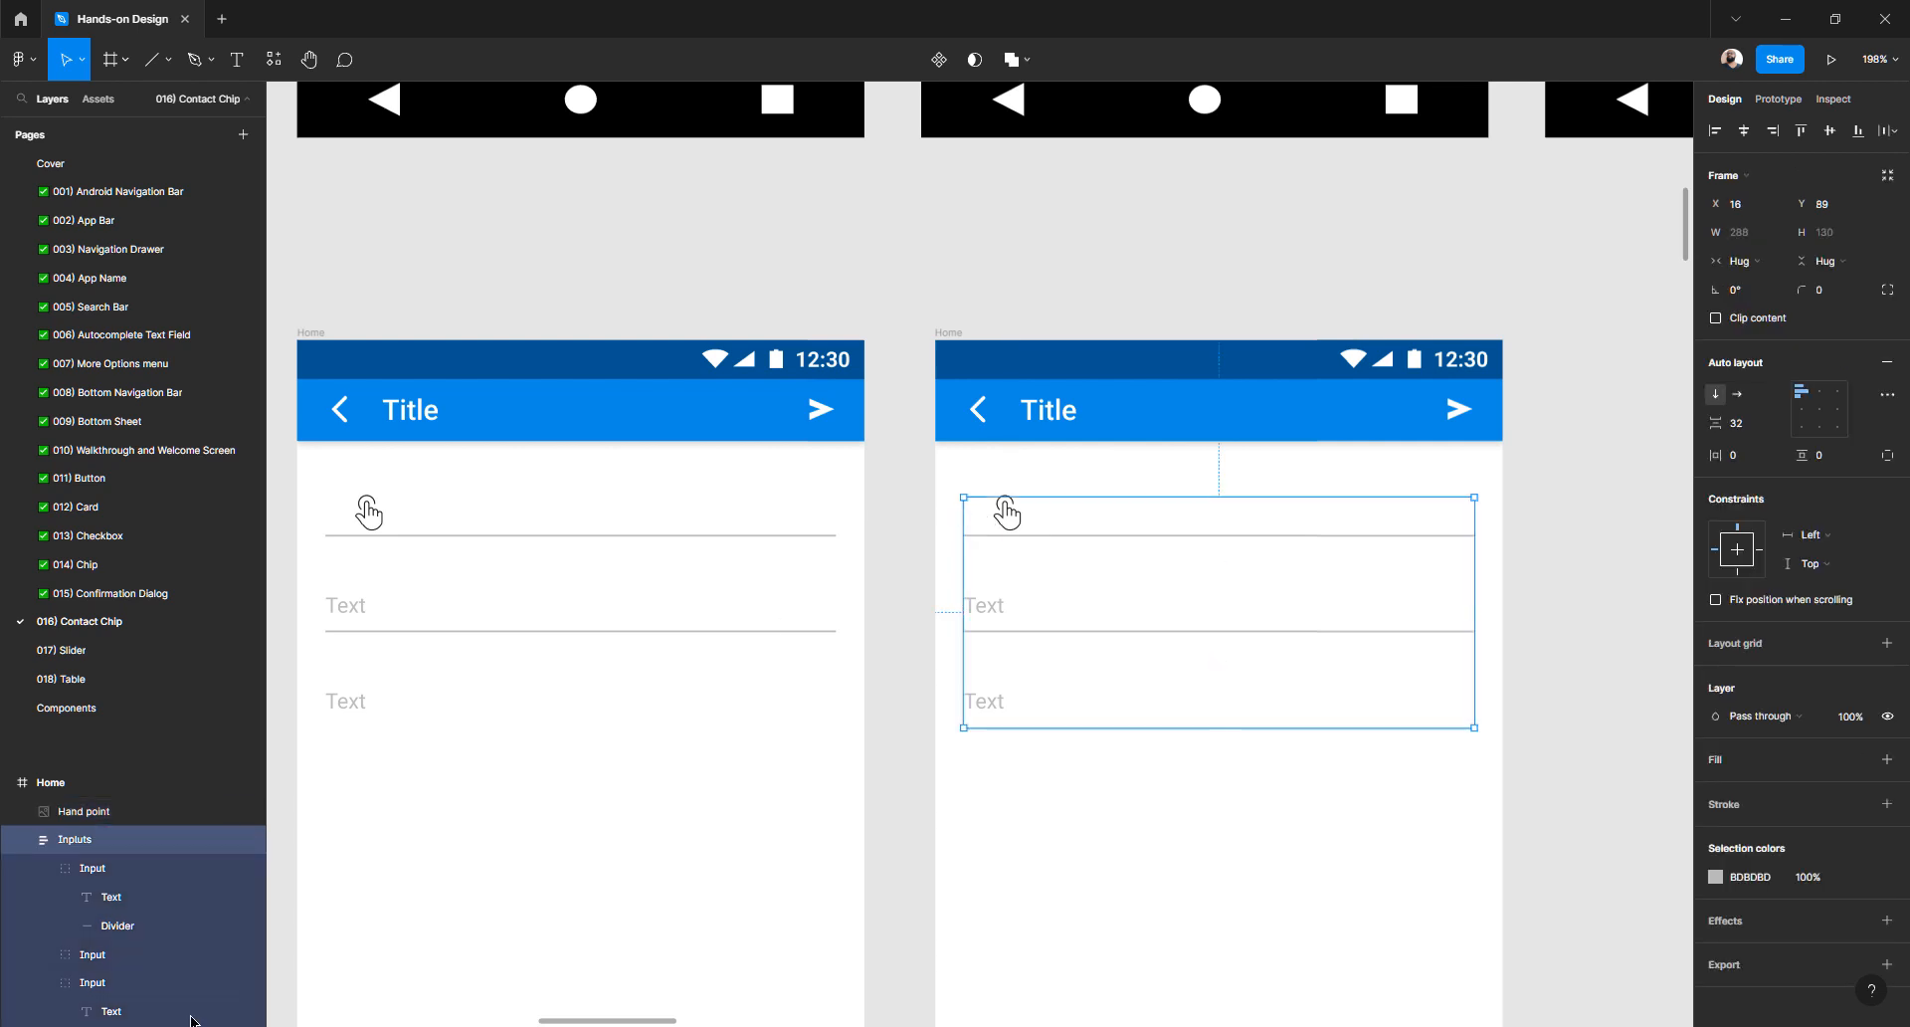
{"action": "scroll", "coordinate": [967, 511], "scroll_direction": "up", "scroll_amount": 3}
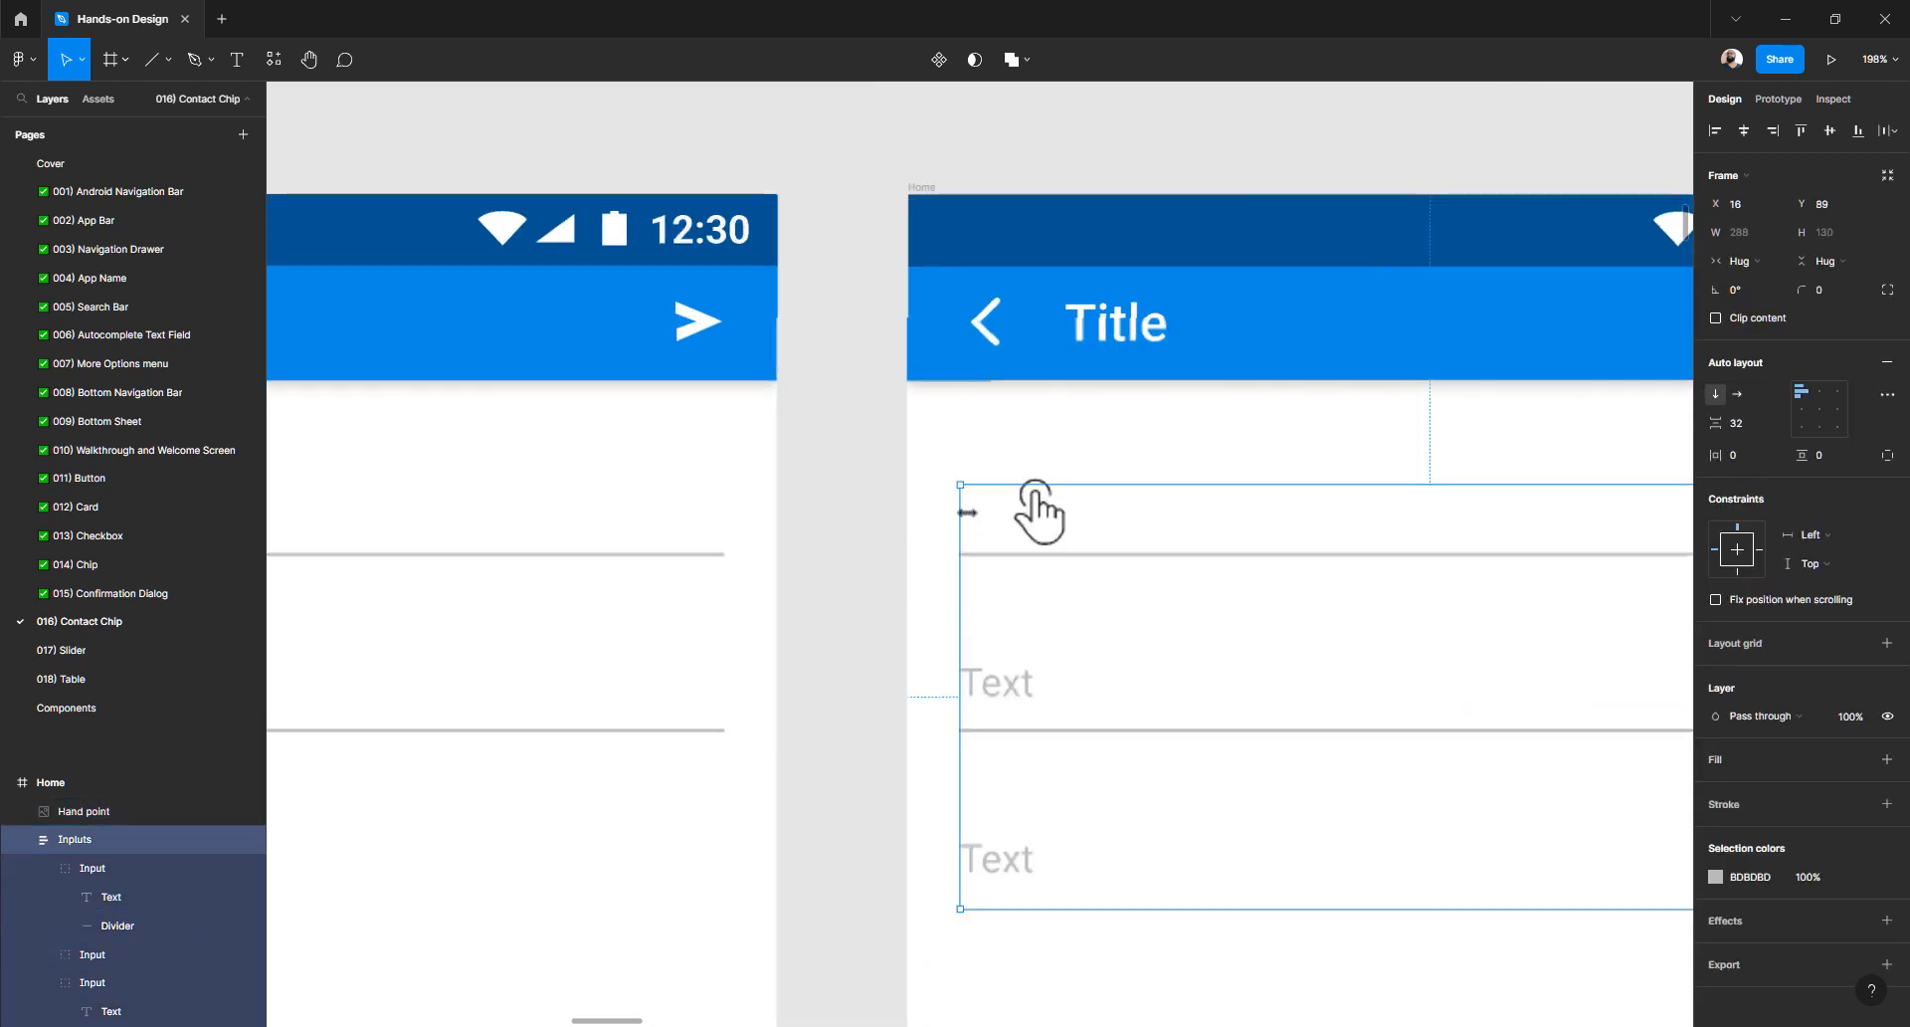
{"action": "scroll", "coordinate": [967, 511], "scroll_direction": "up", "scroll_amount": 5}
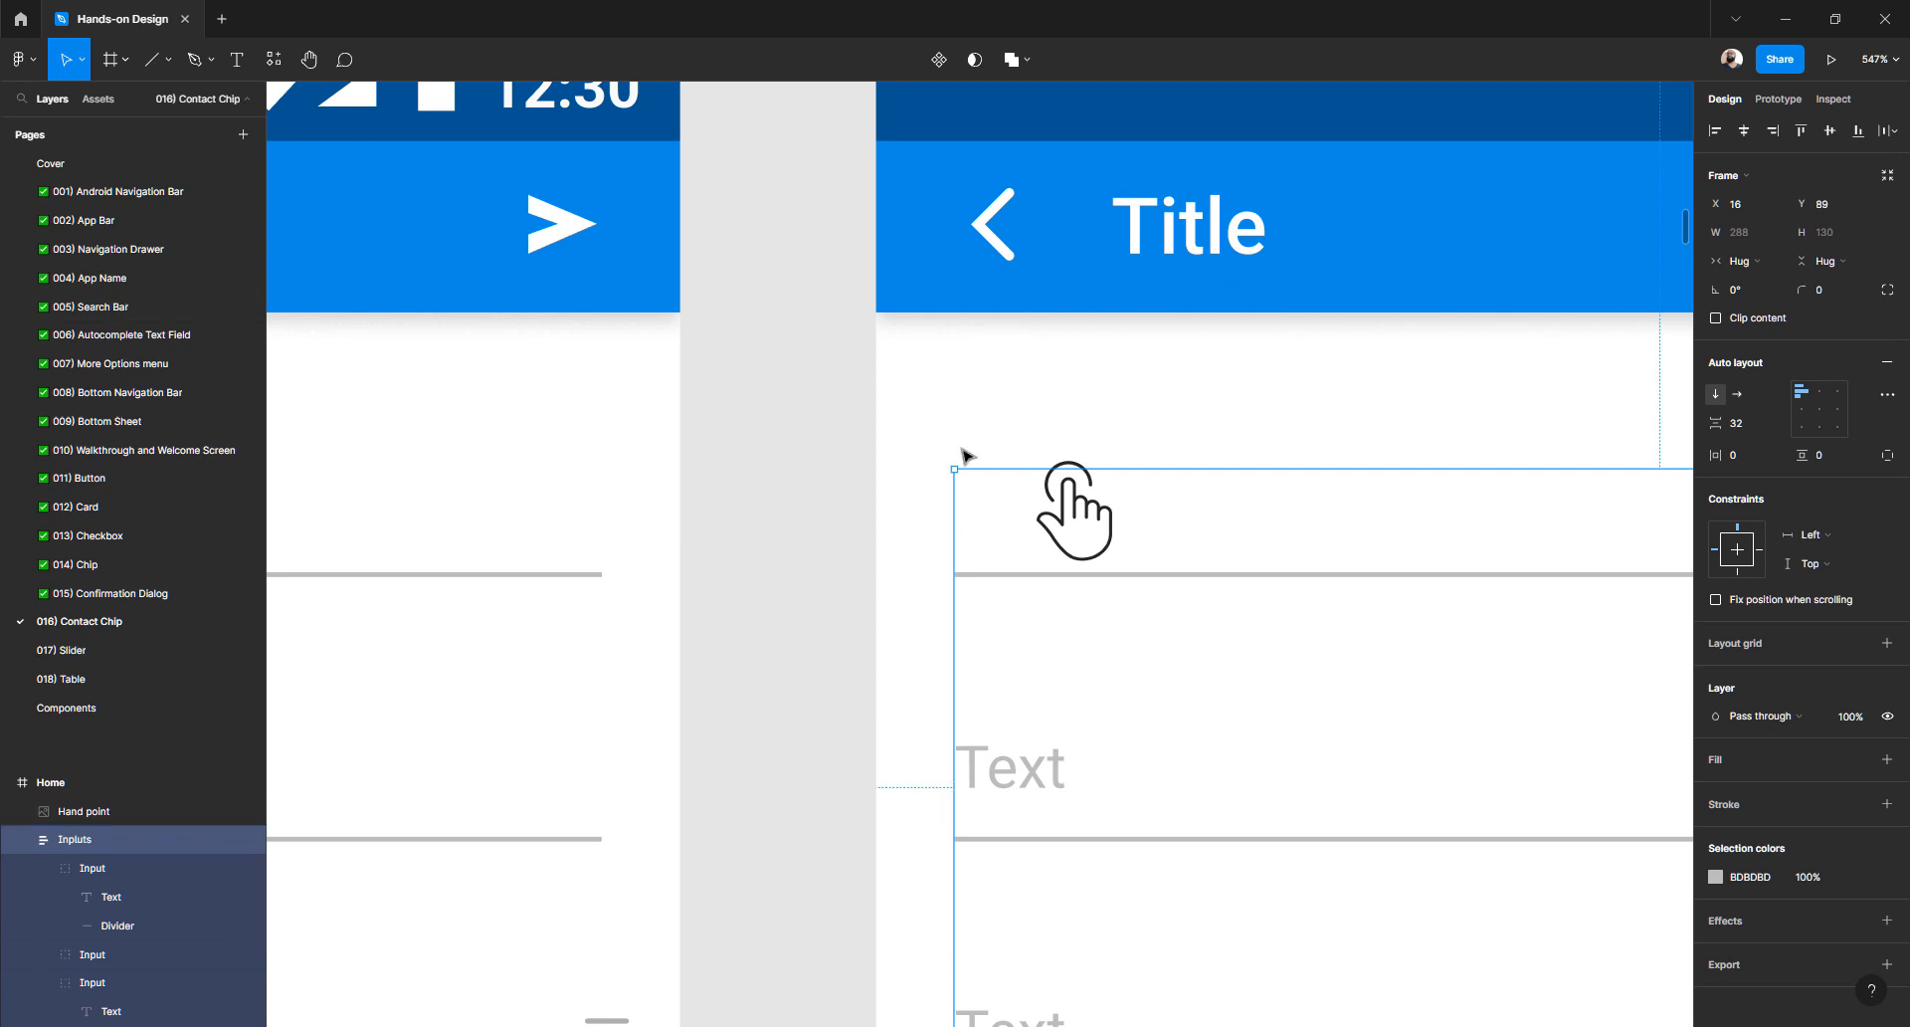
{"action": "left_click", "coordinate": [941, 532], "text": "ctrl"}
{"action": "key", "text": "ctrl+d"}
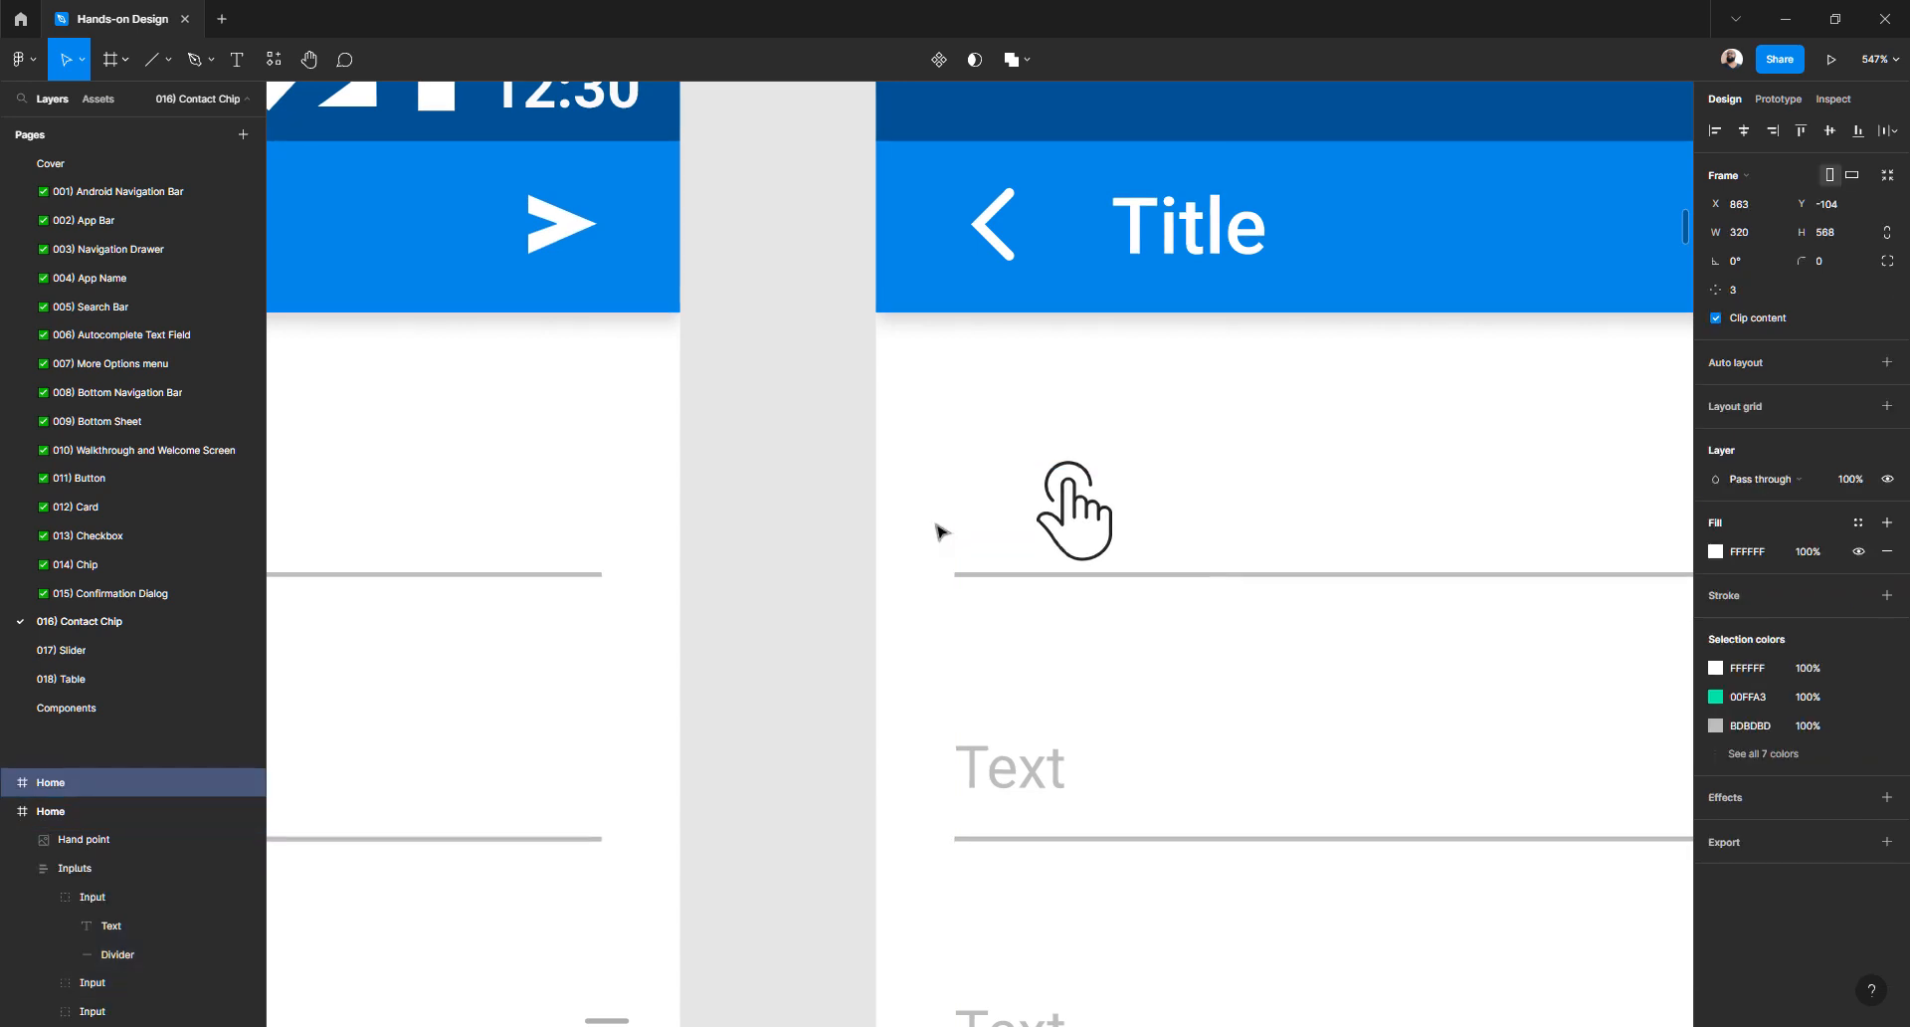
{"action": "key", "text": "ctrl+z"}
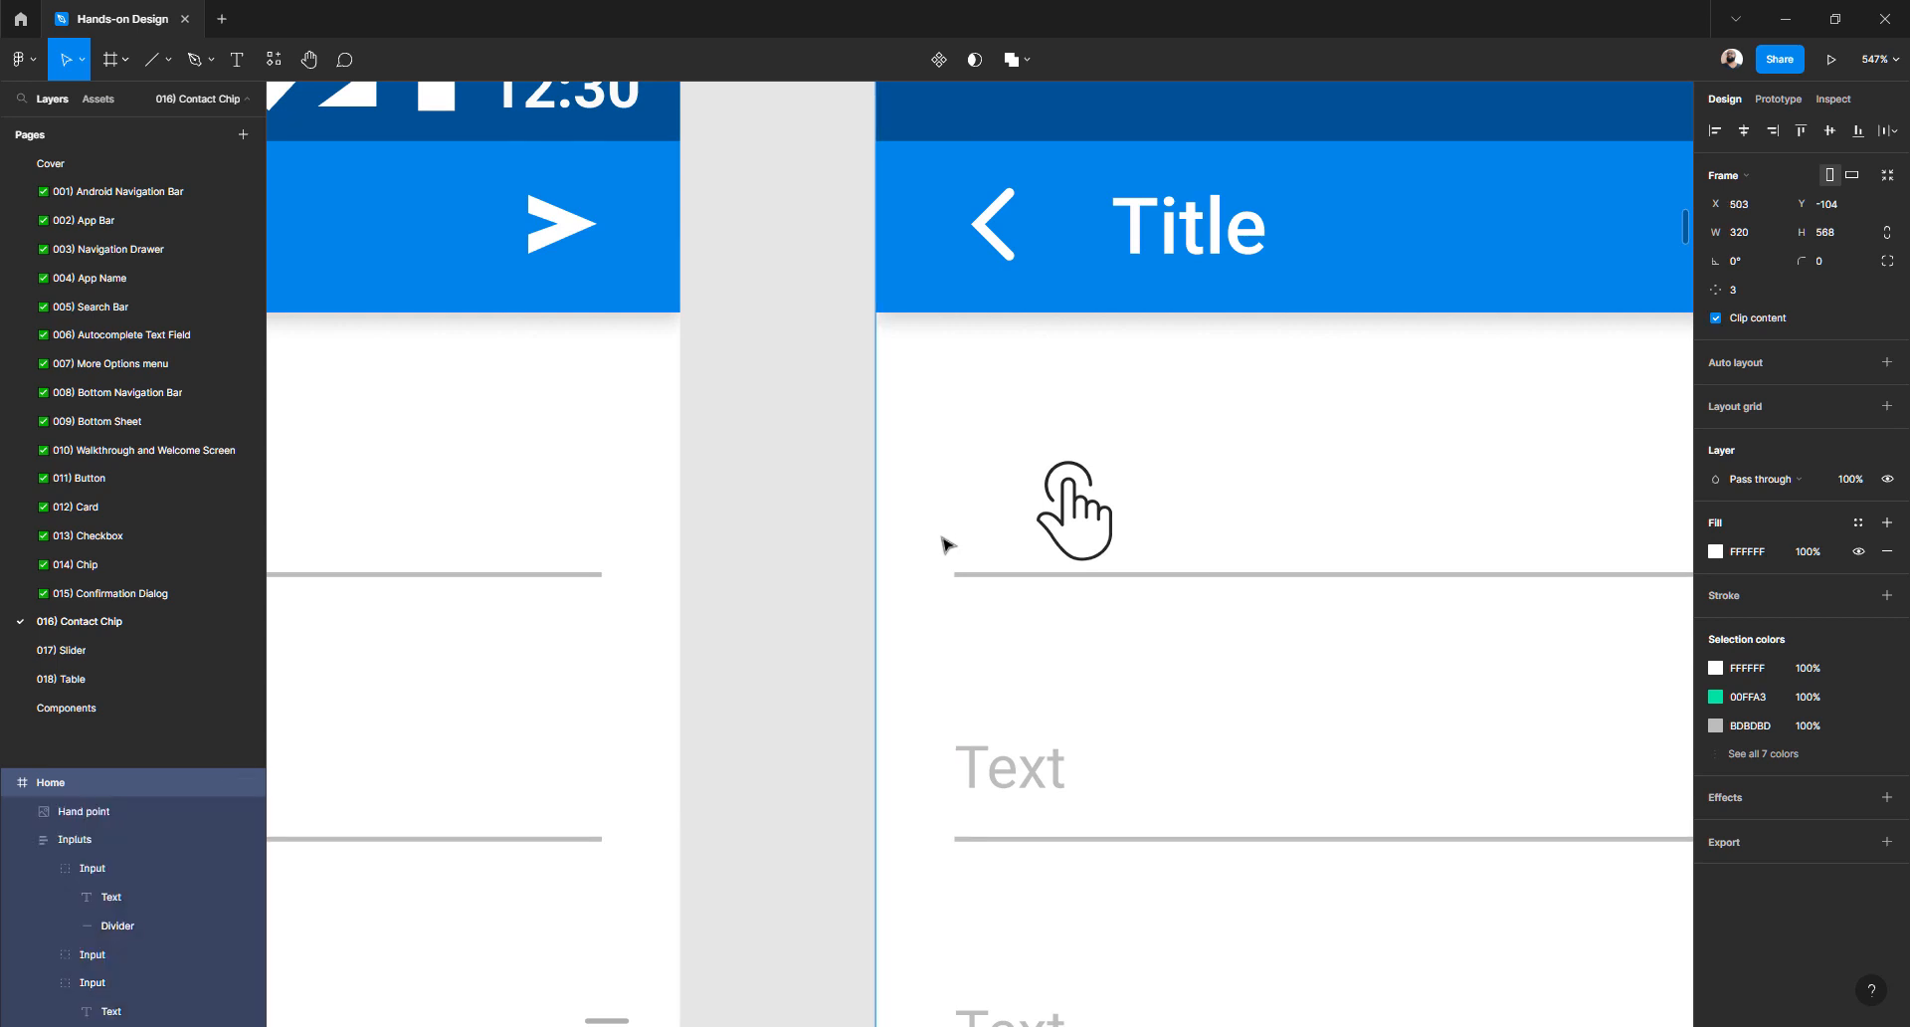
- Turn View > Frame outlines on and then back off
{"action": "left_click", "coordinate": [31, 62]}
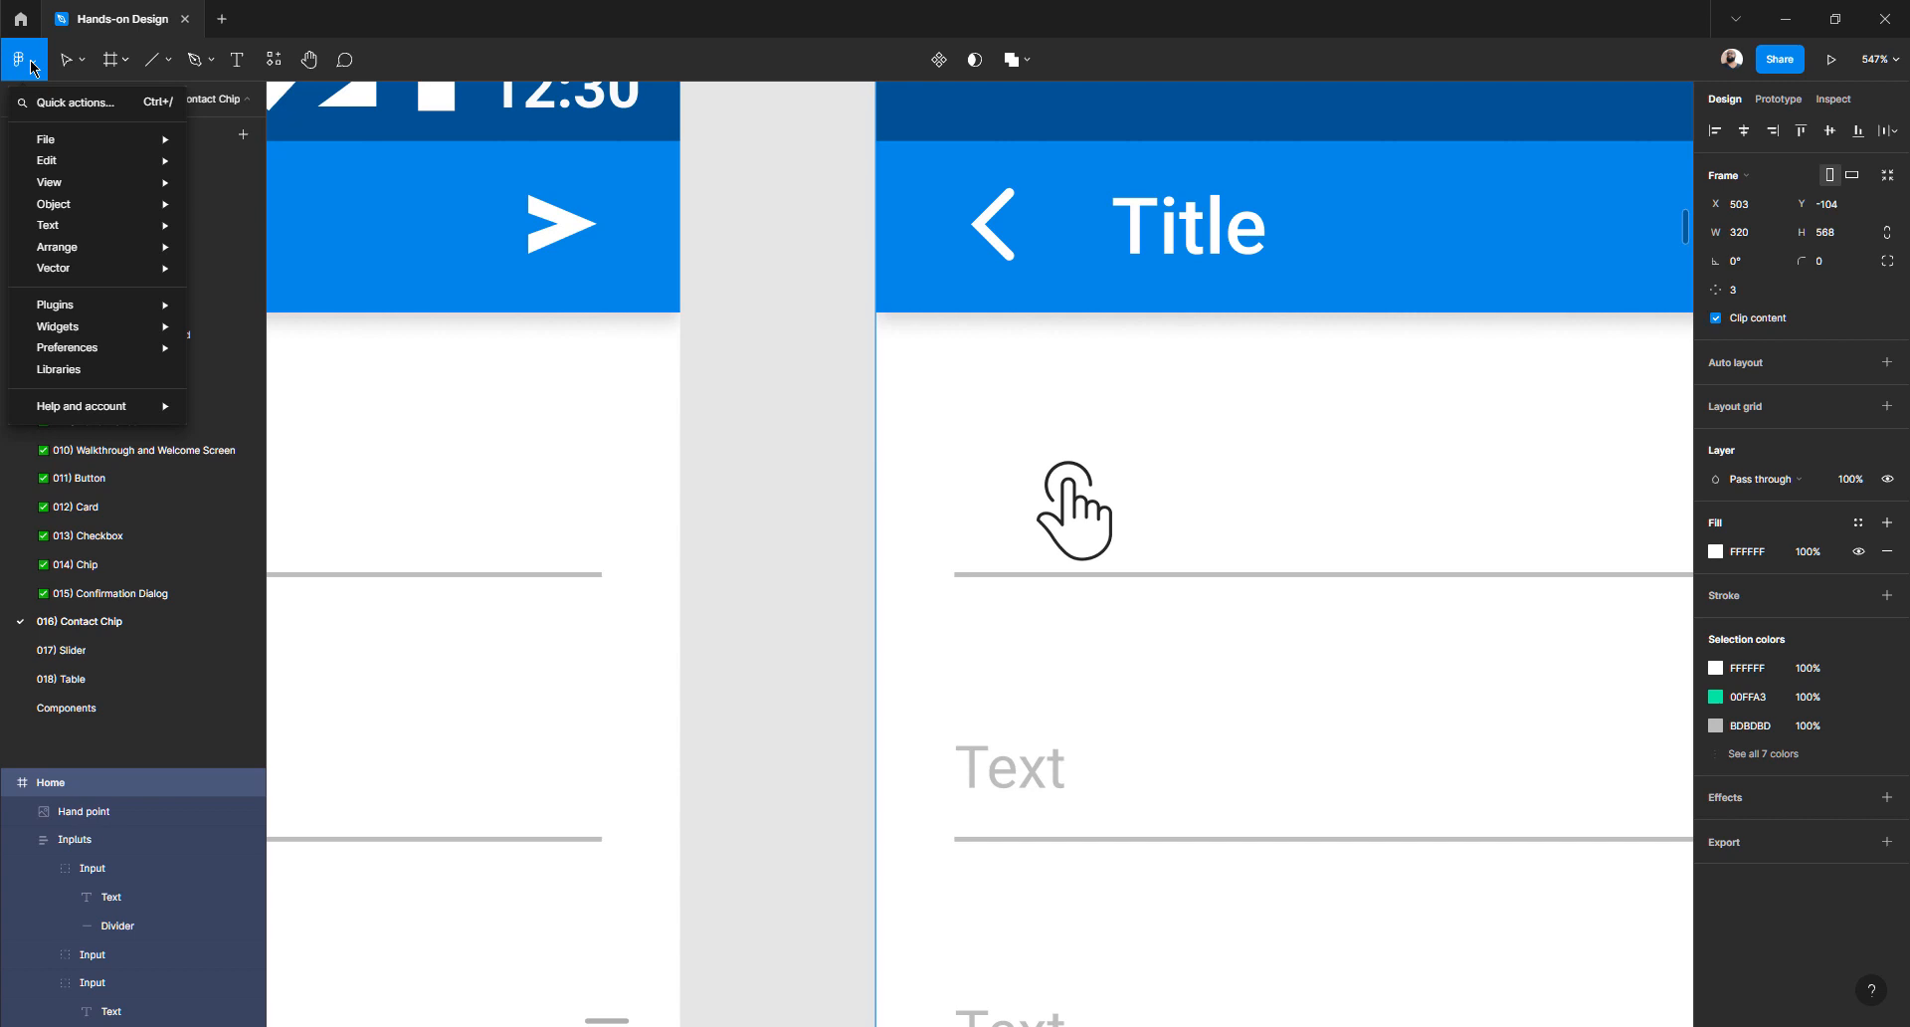
{"action": "mouse_move", "coordinate": [106, 162]}
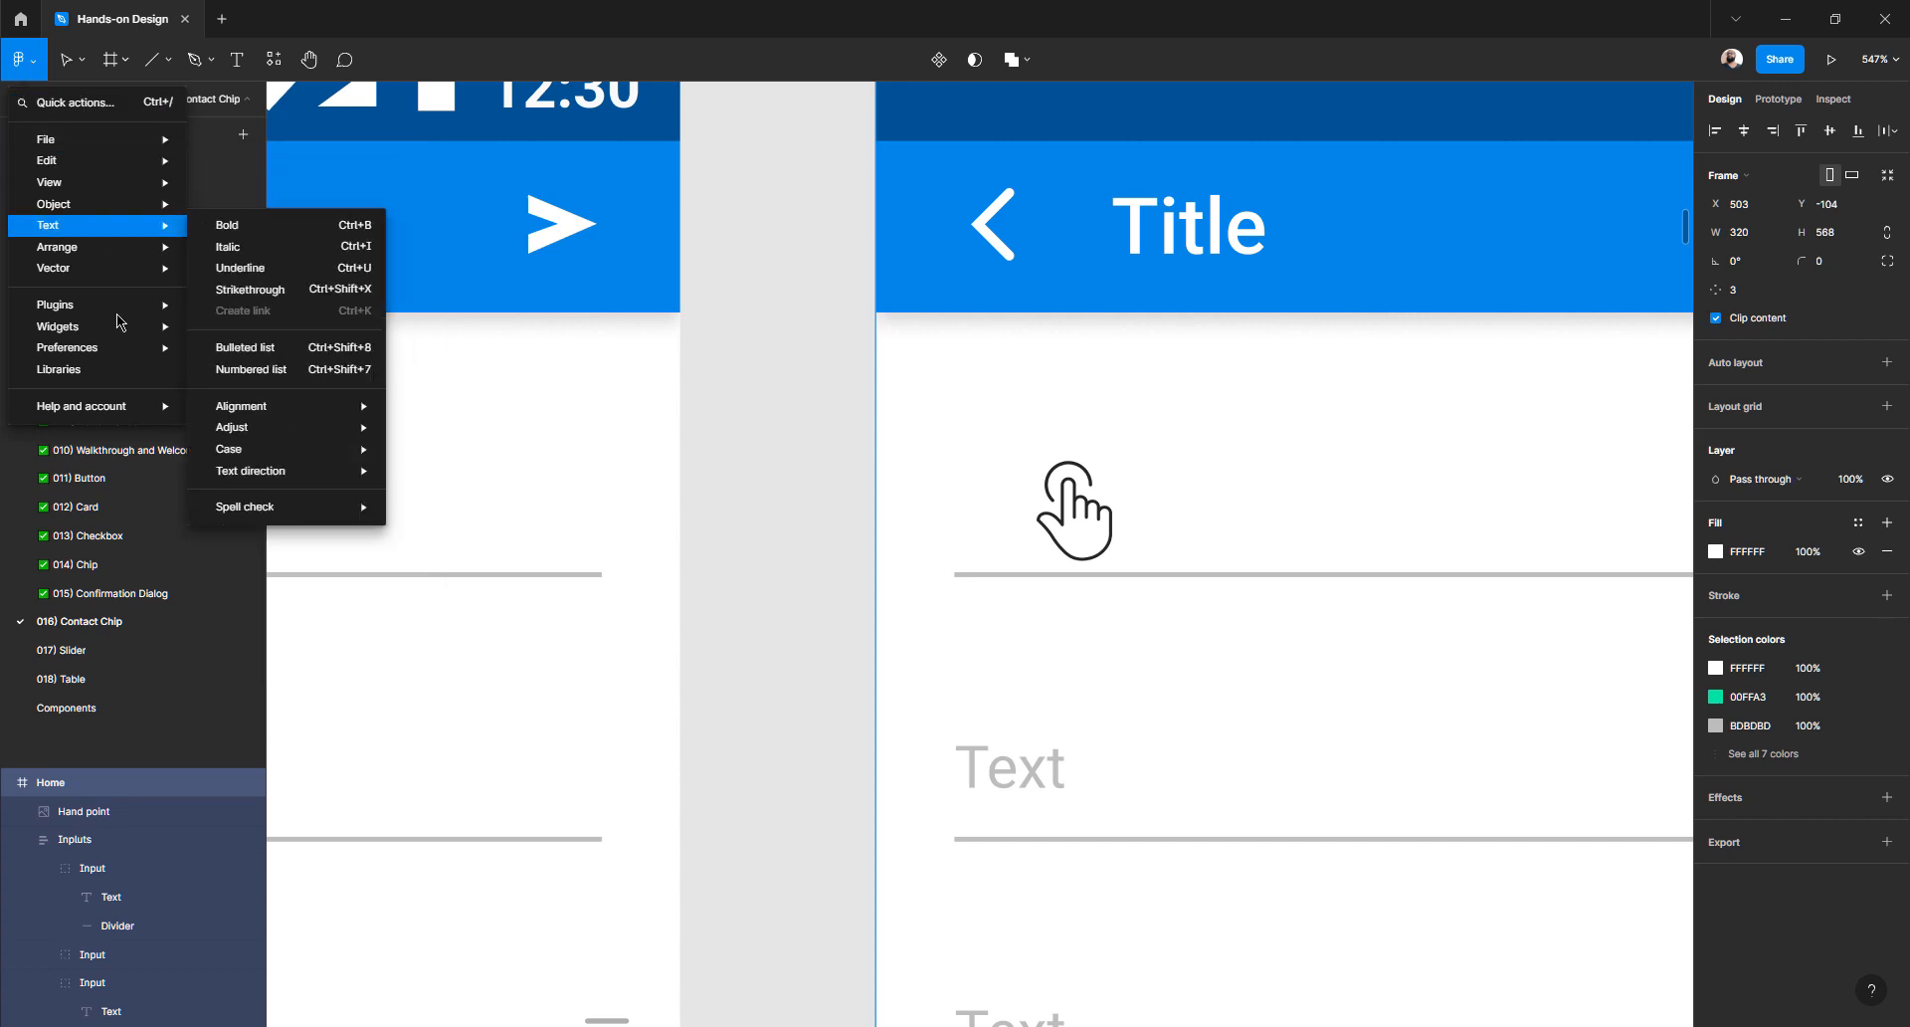
{"action": "mouse_move", "coordinate": [97, 269]}
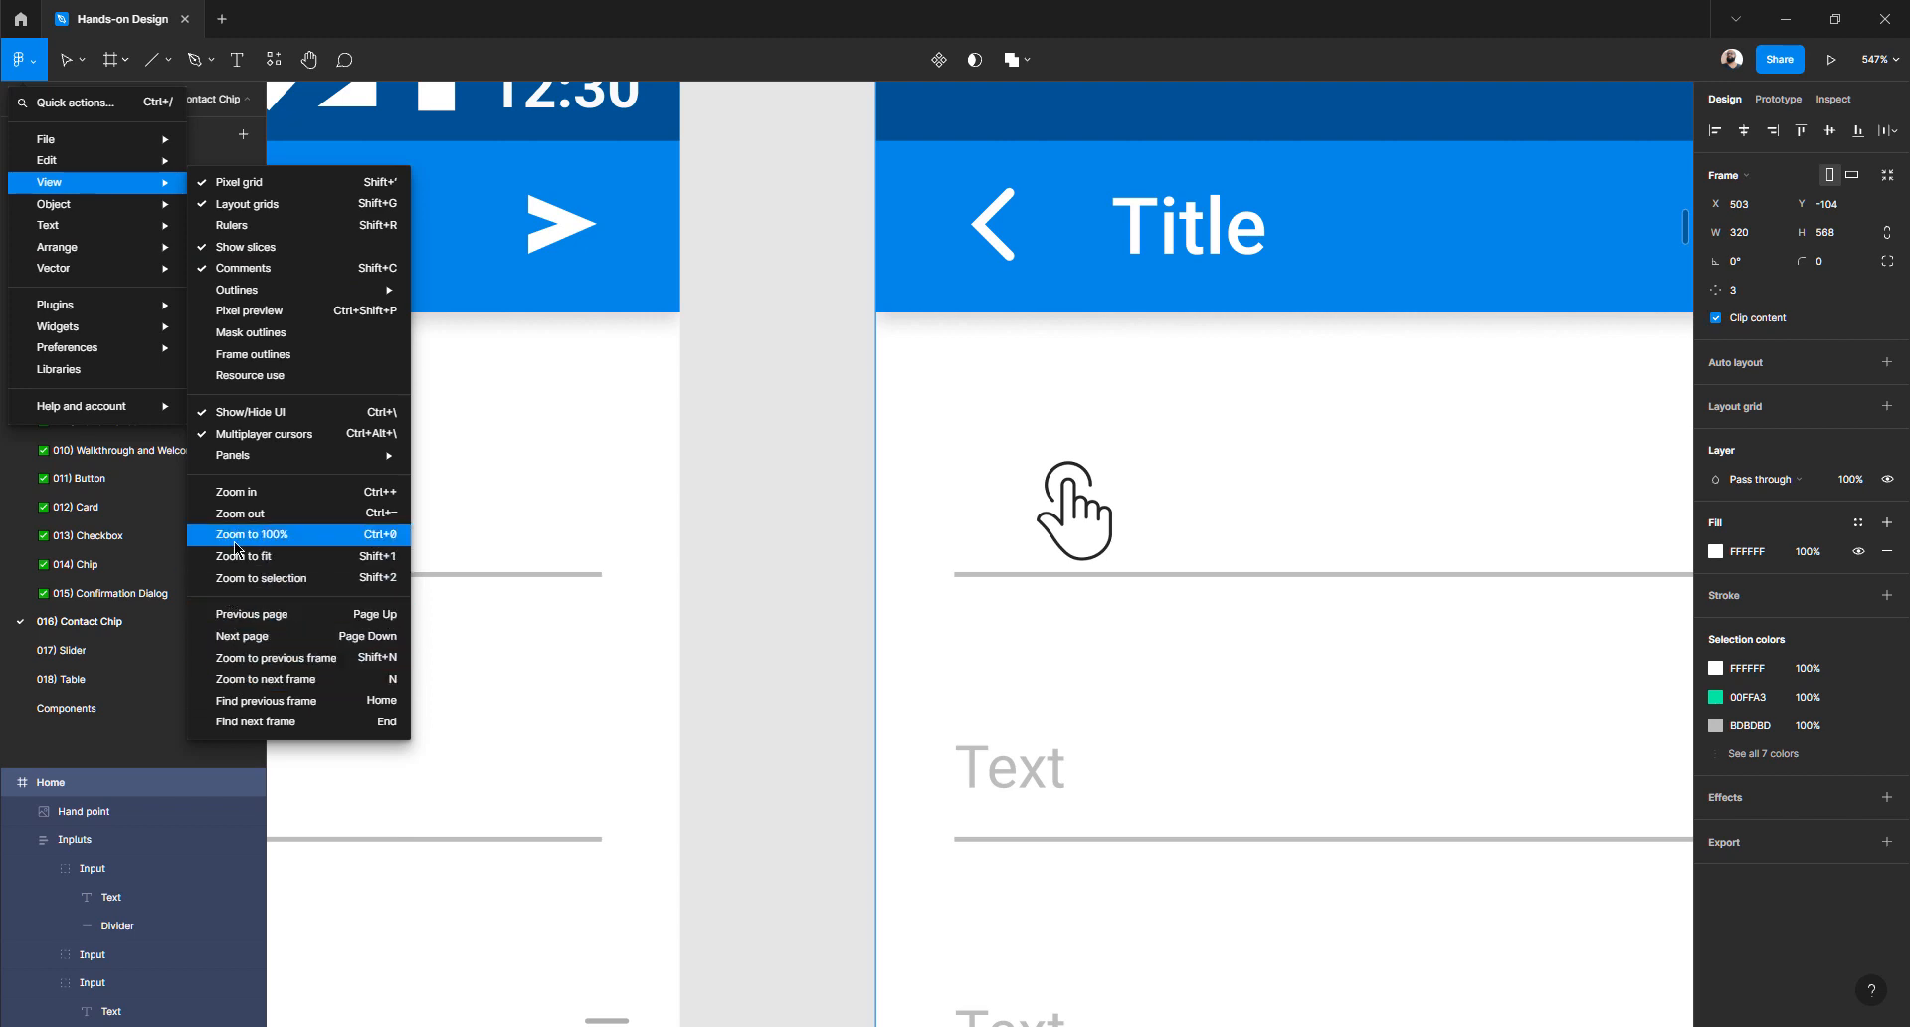
{"action": "left_click", "coordinate": [242, 362]}
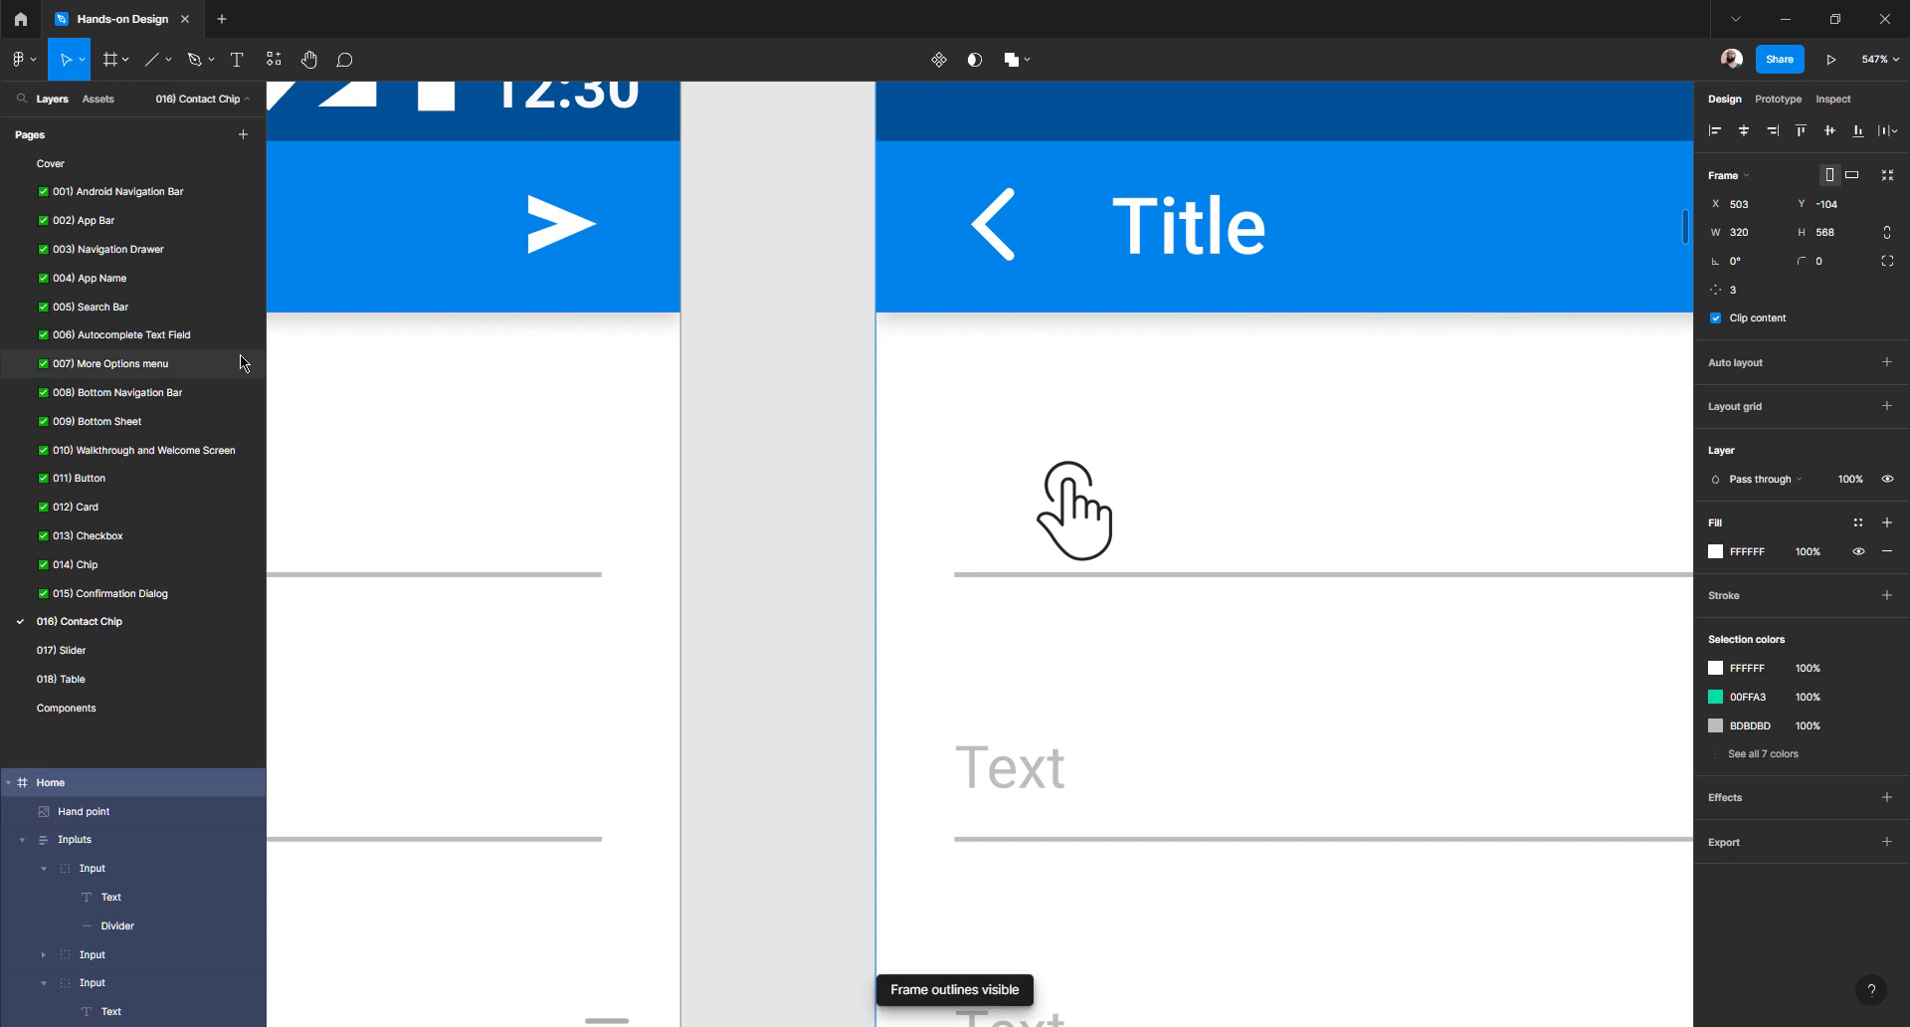
{"action": "left_click", "coordinate": [23, 60]}
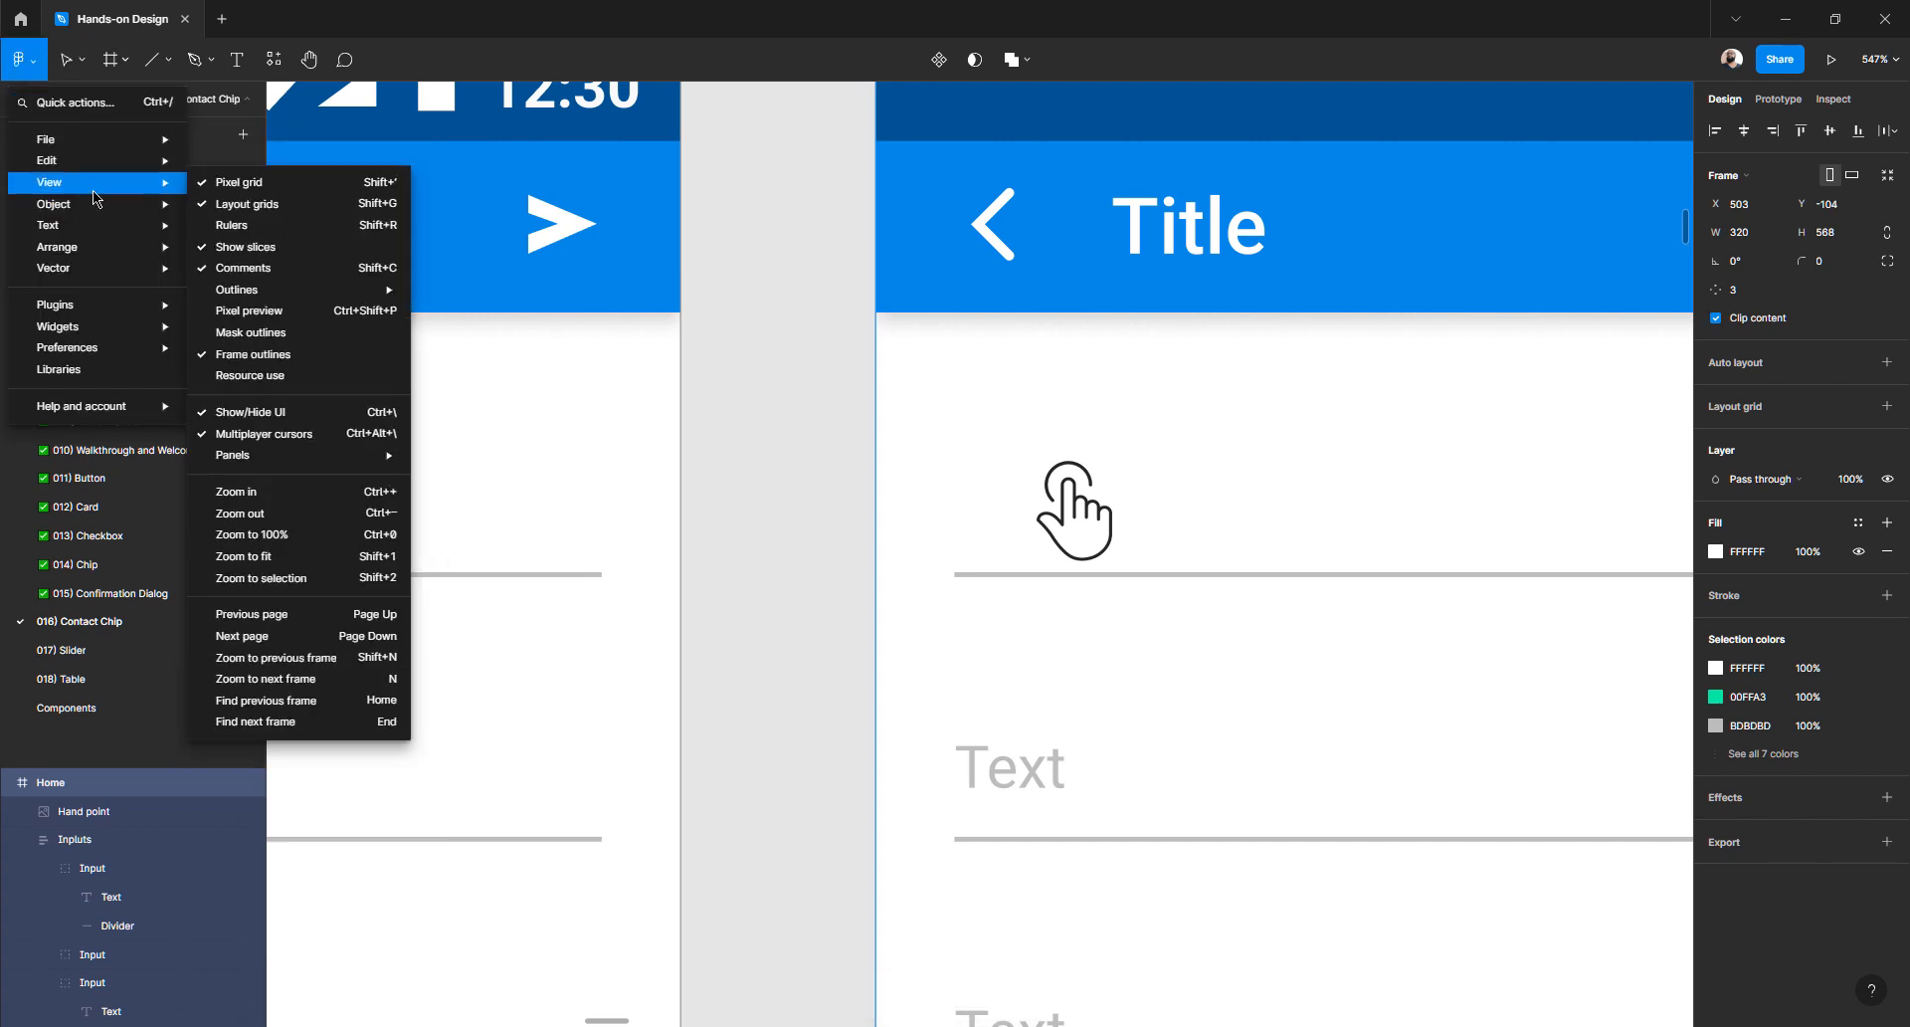
{"action": "mouse_move", "coordinate": [308, 460]}
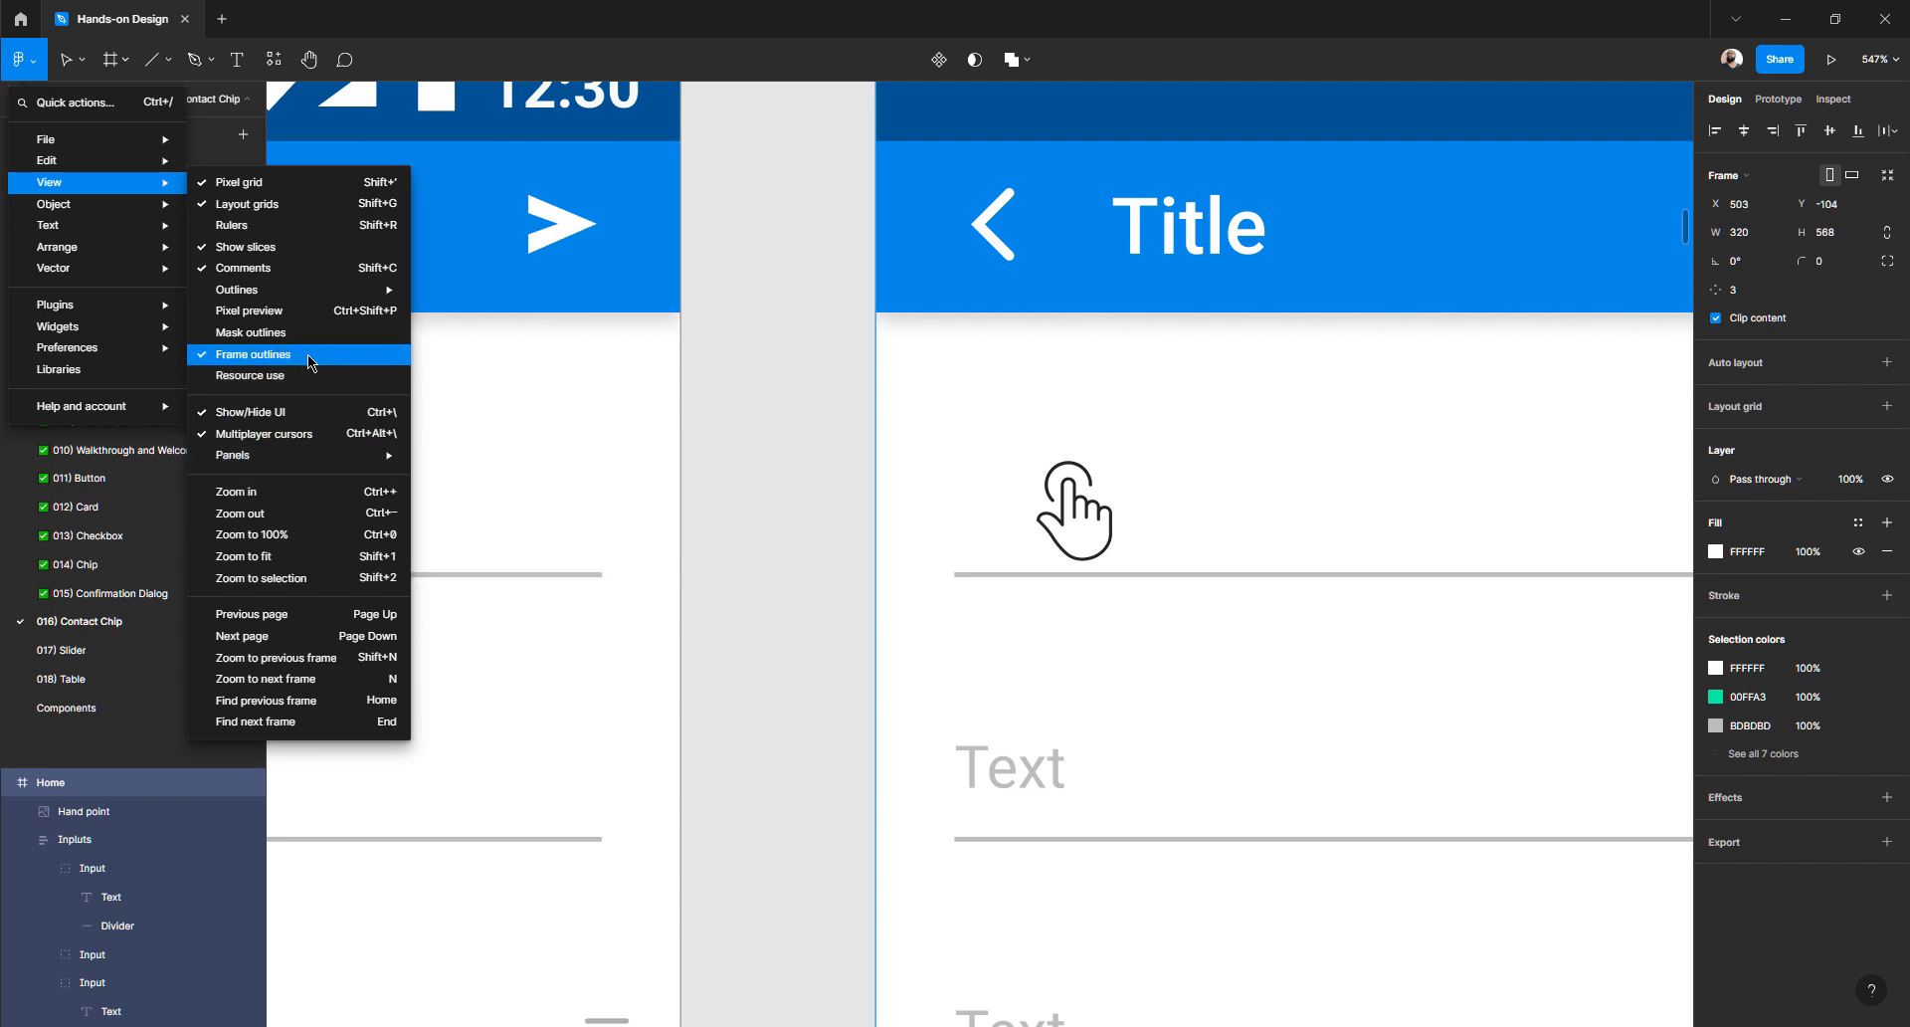
{"action": "mouse_move", "coordinate": [298, 297]}
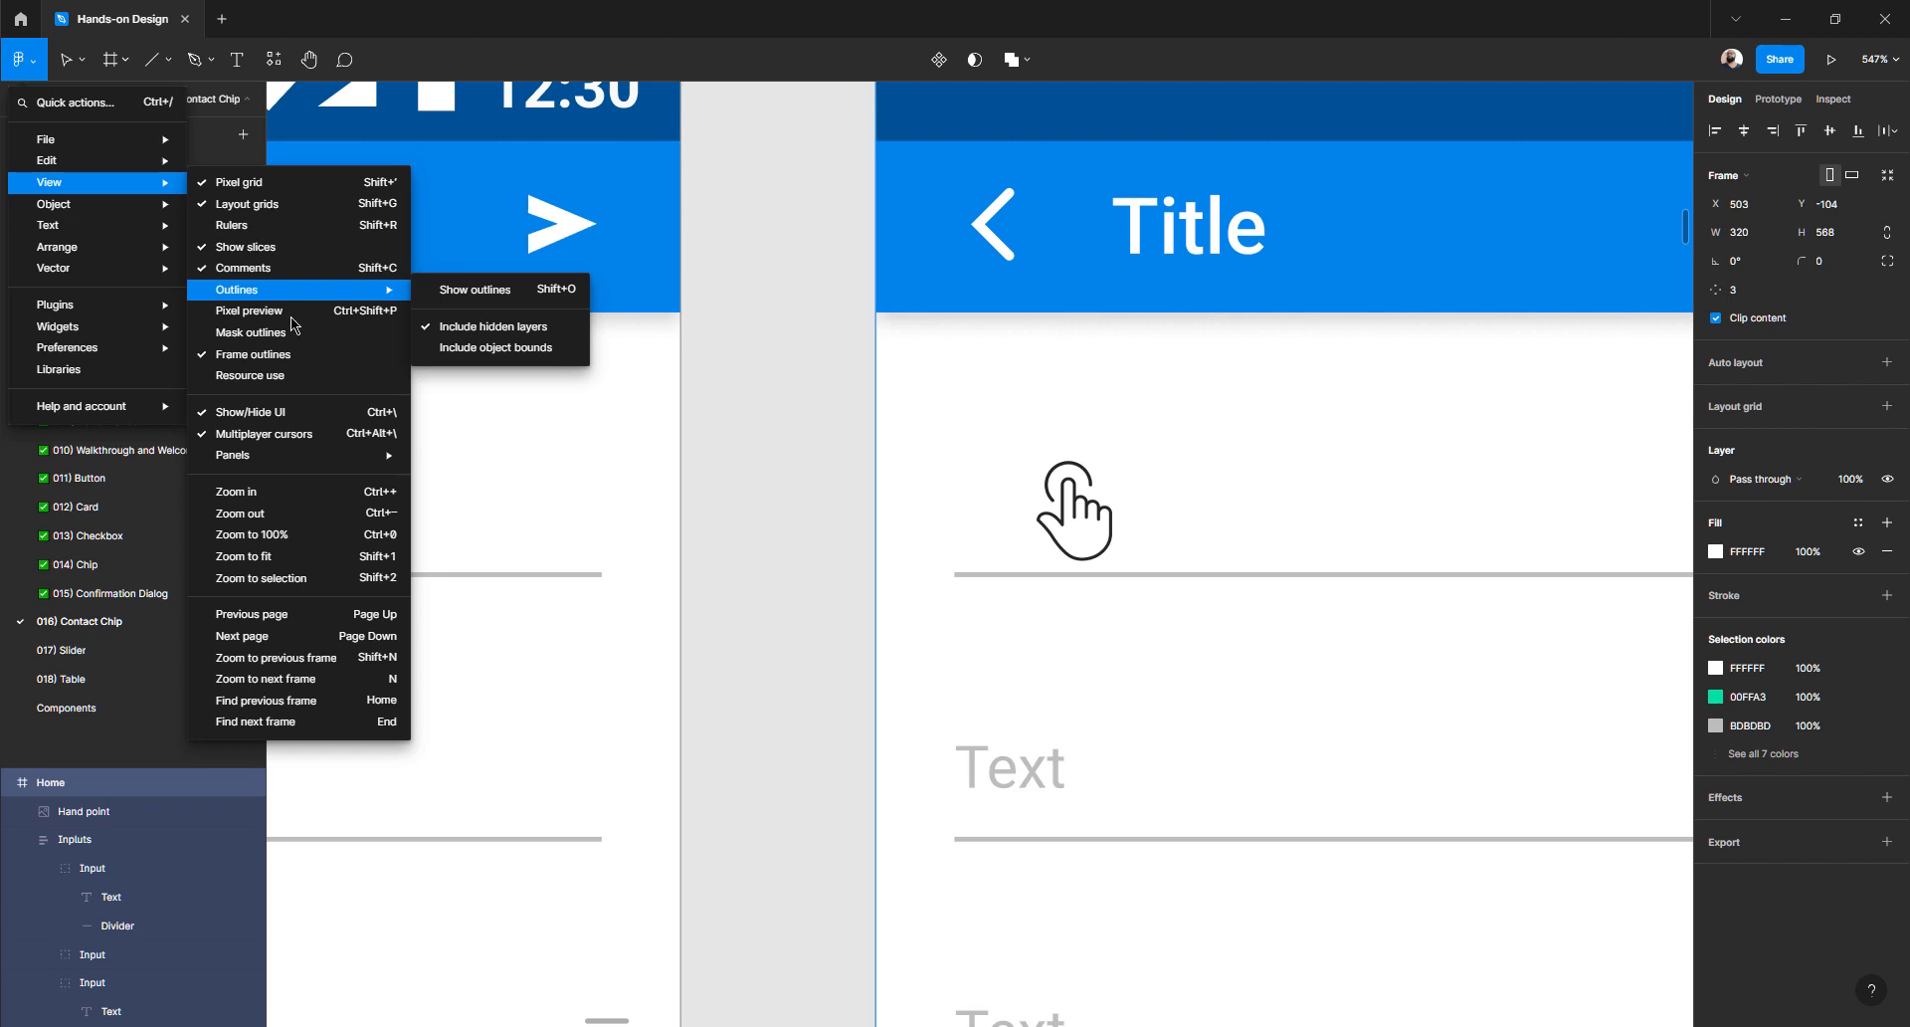
{"action": "left_click", "coordinate": [278, 356]}
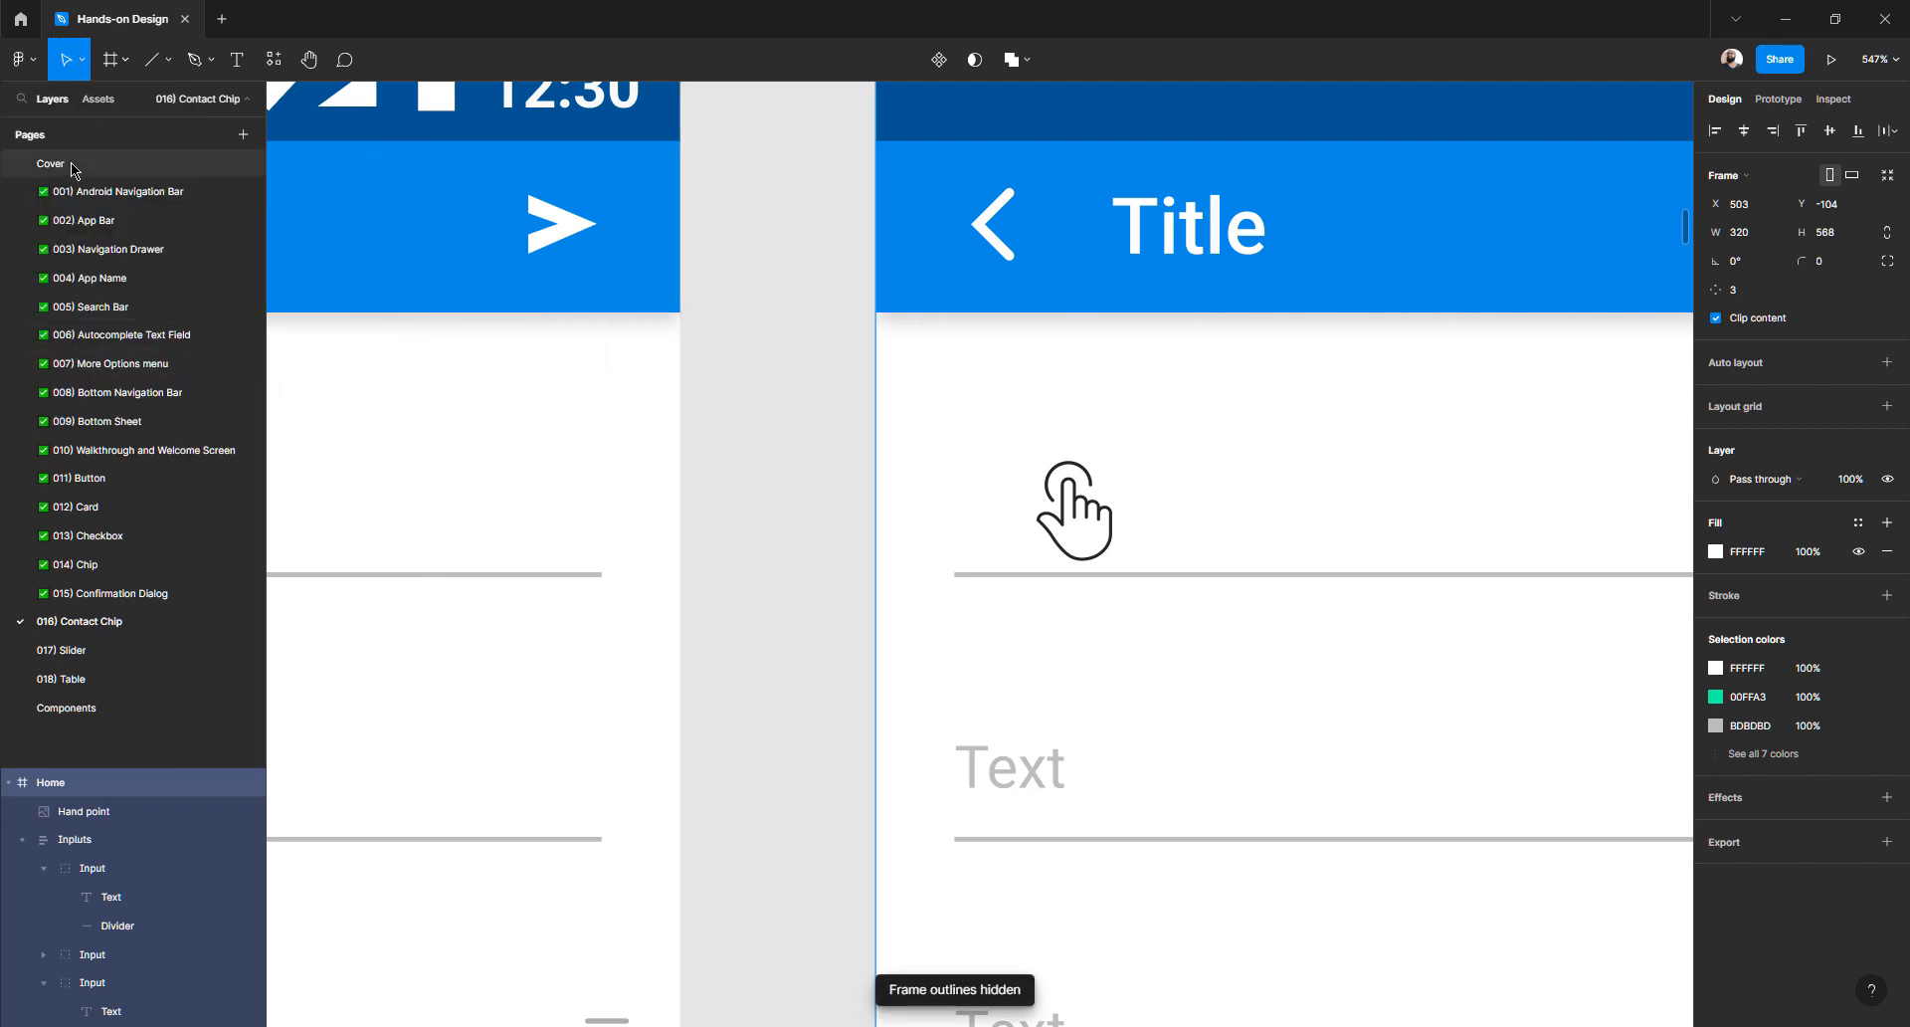
- Enable View > Outlines > Show outlines to display layers as wireframes
{"action": "left_click", "coordinate": [35, 61]}
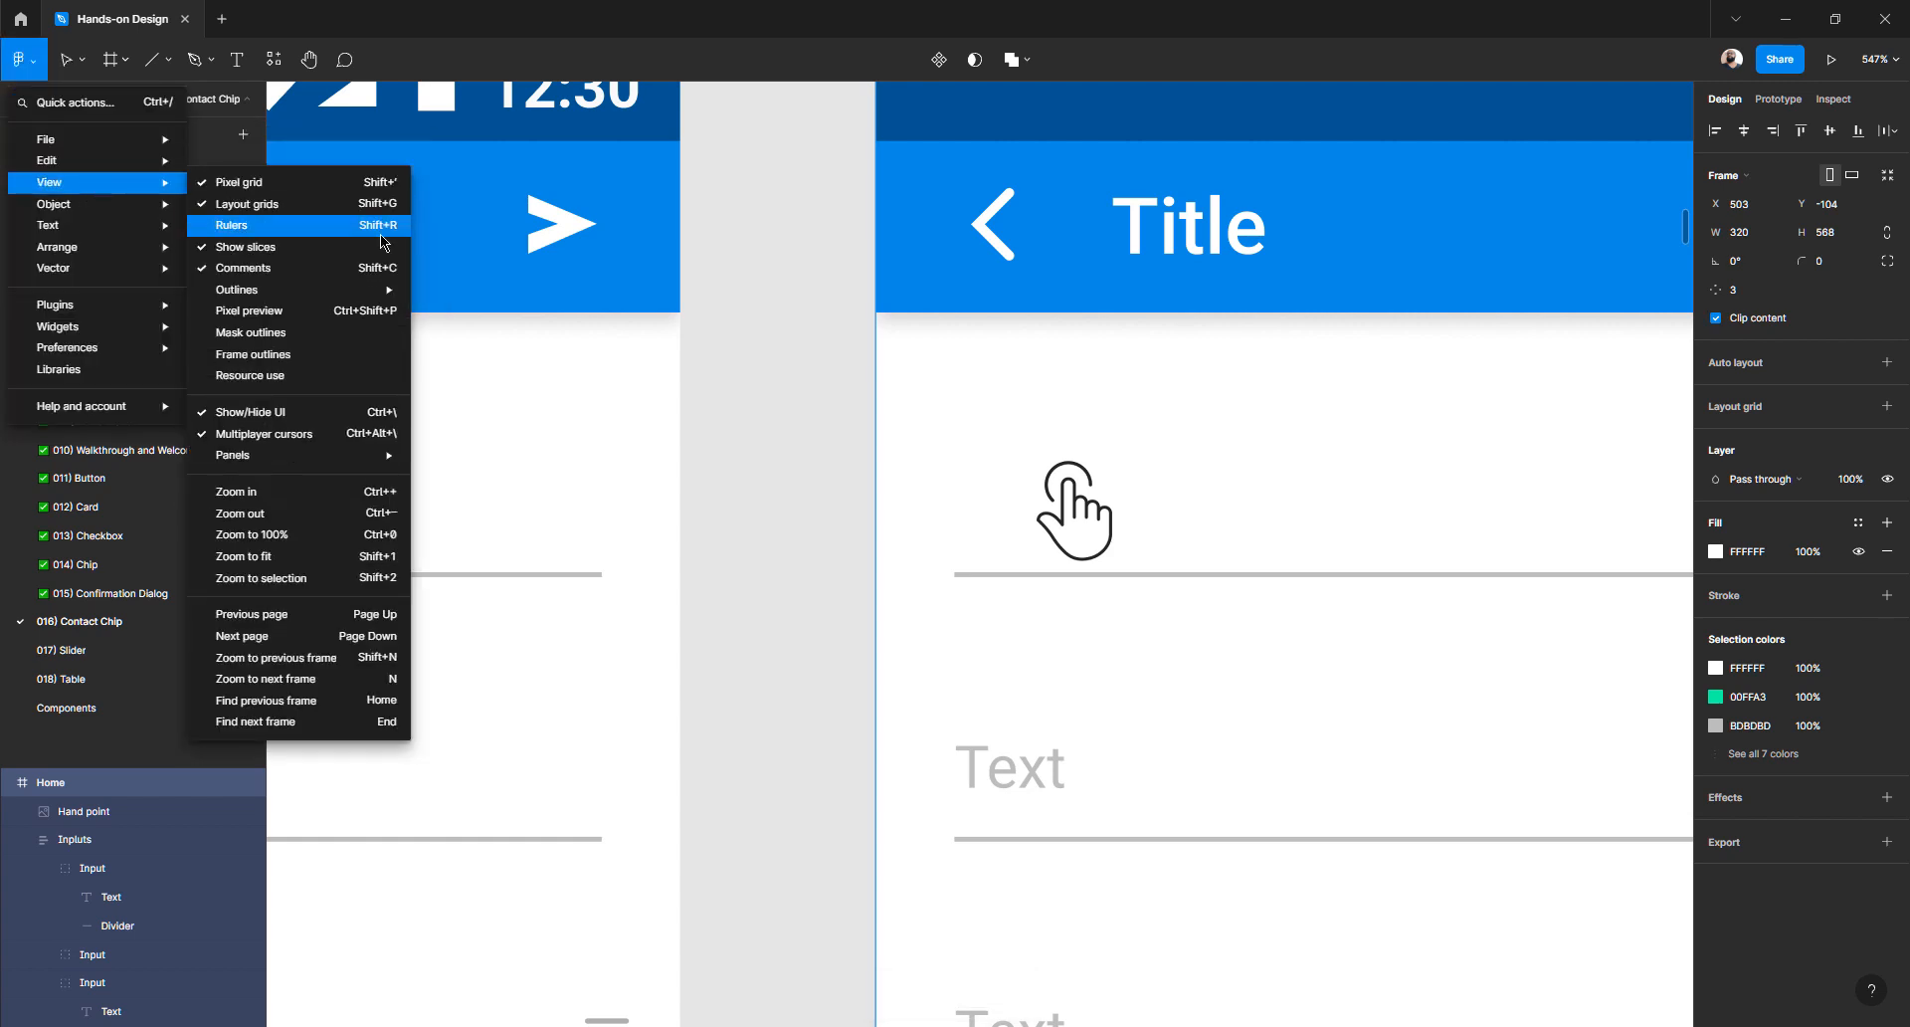
{"action": "mouse_move", "coordinate": [354, 299]}
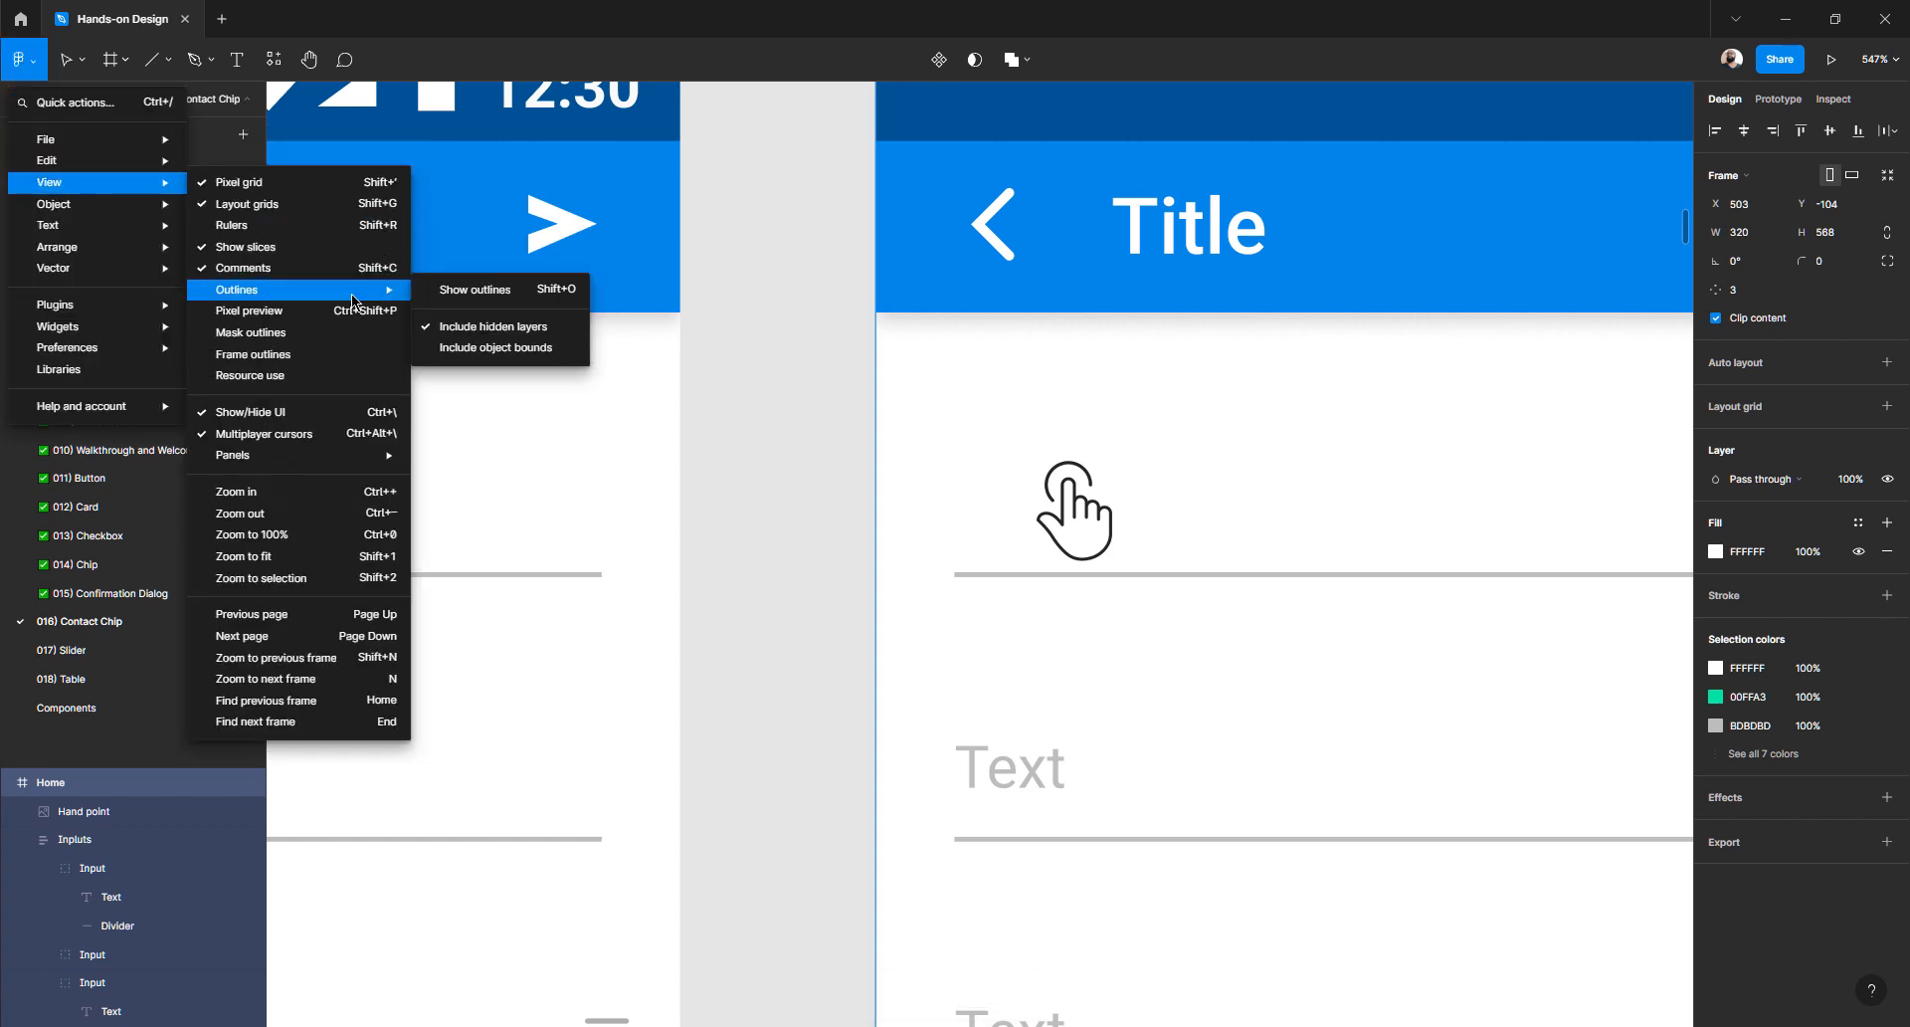
{"action": "left_click", "coordinate": [477, 290]}
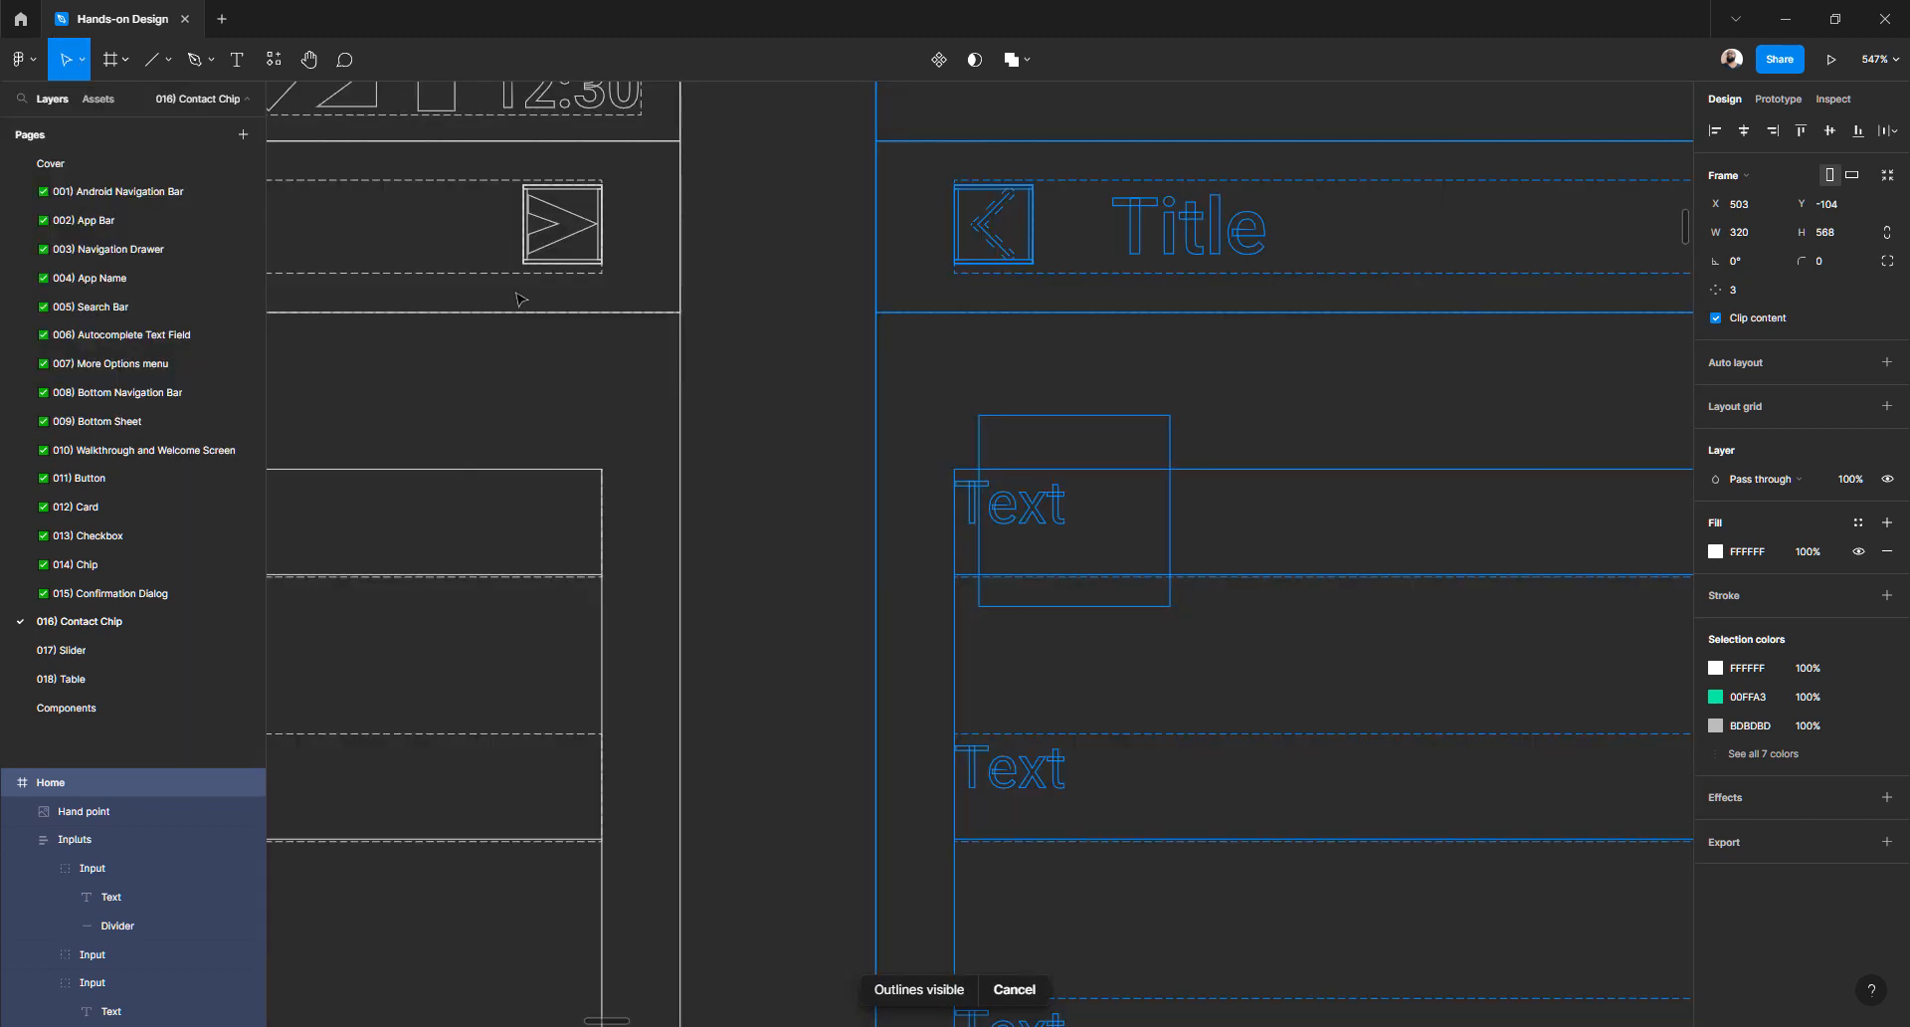
- Overwrite the first input's 'Text' placeholder with 'Jl', then briefly visit Home and return to the file
{"action": "left_click", "coordinate": [783, 519]}
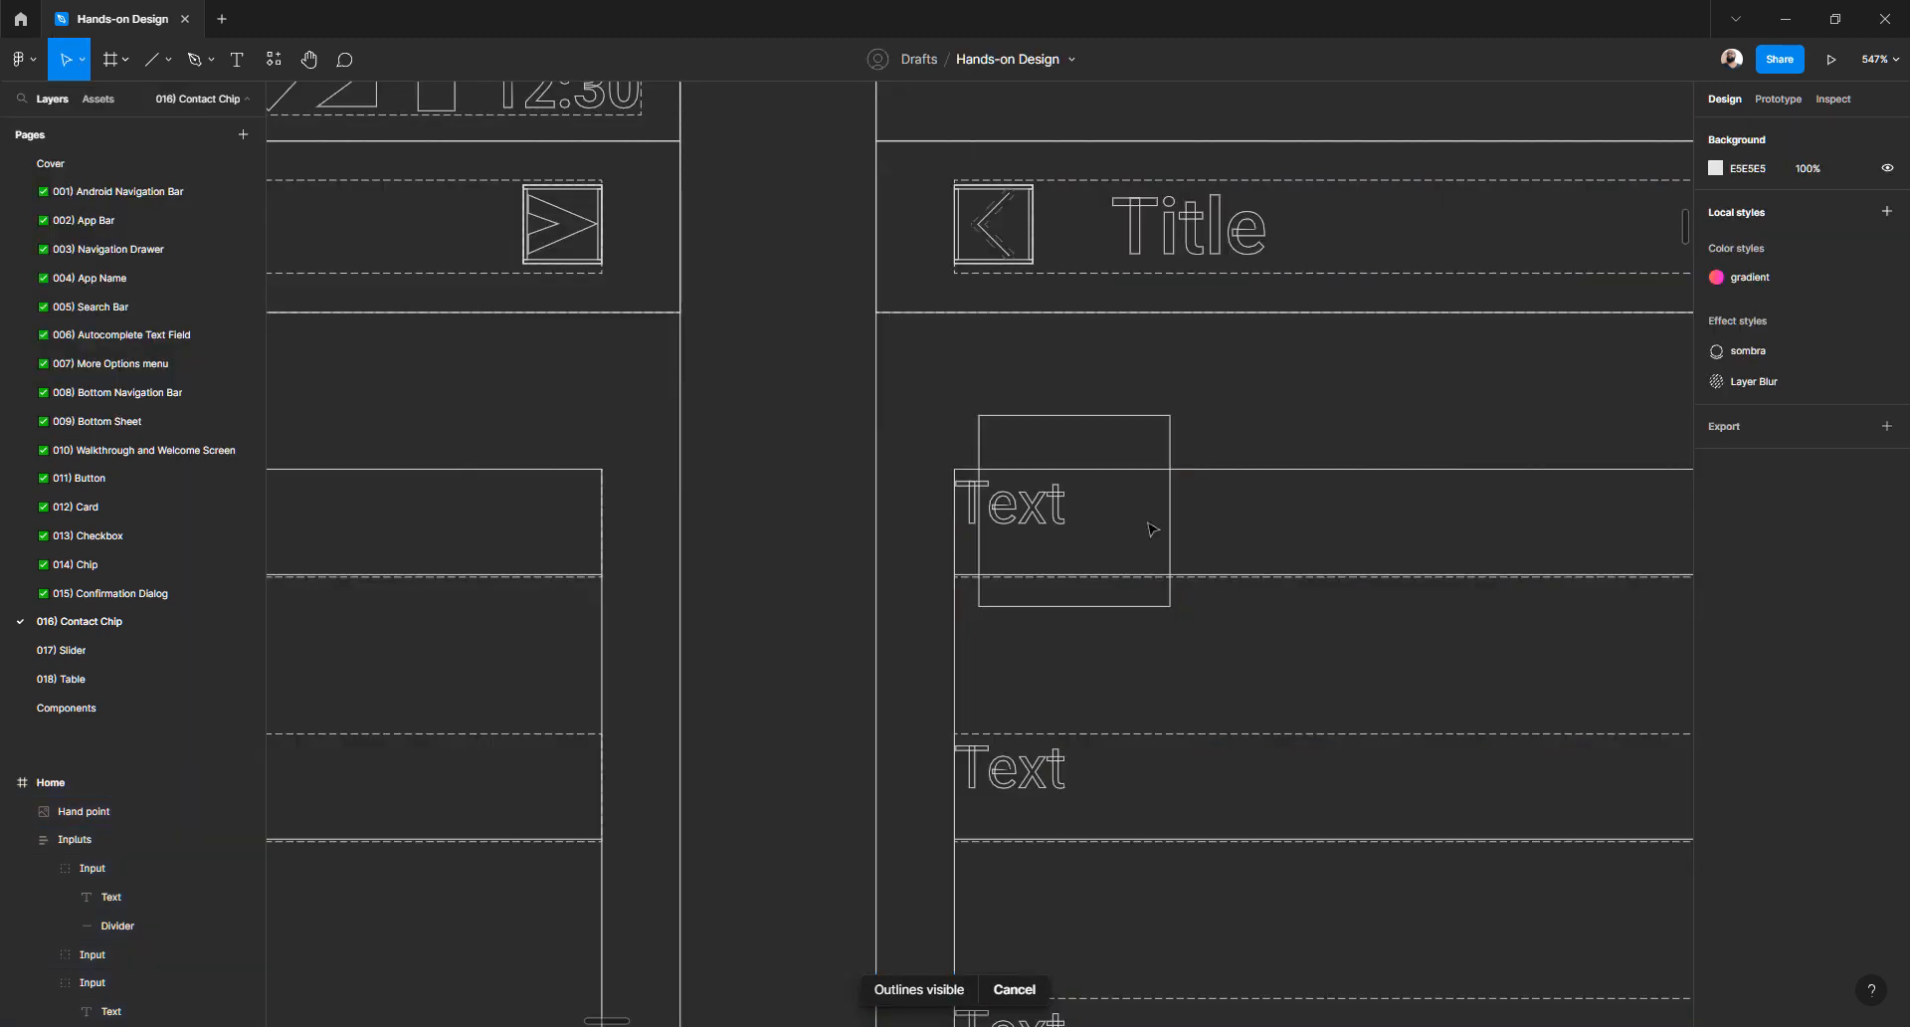
{"action": "double_click", "coordinate": [978, 500]}
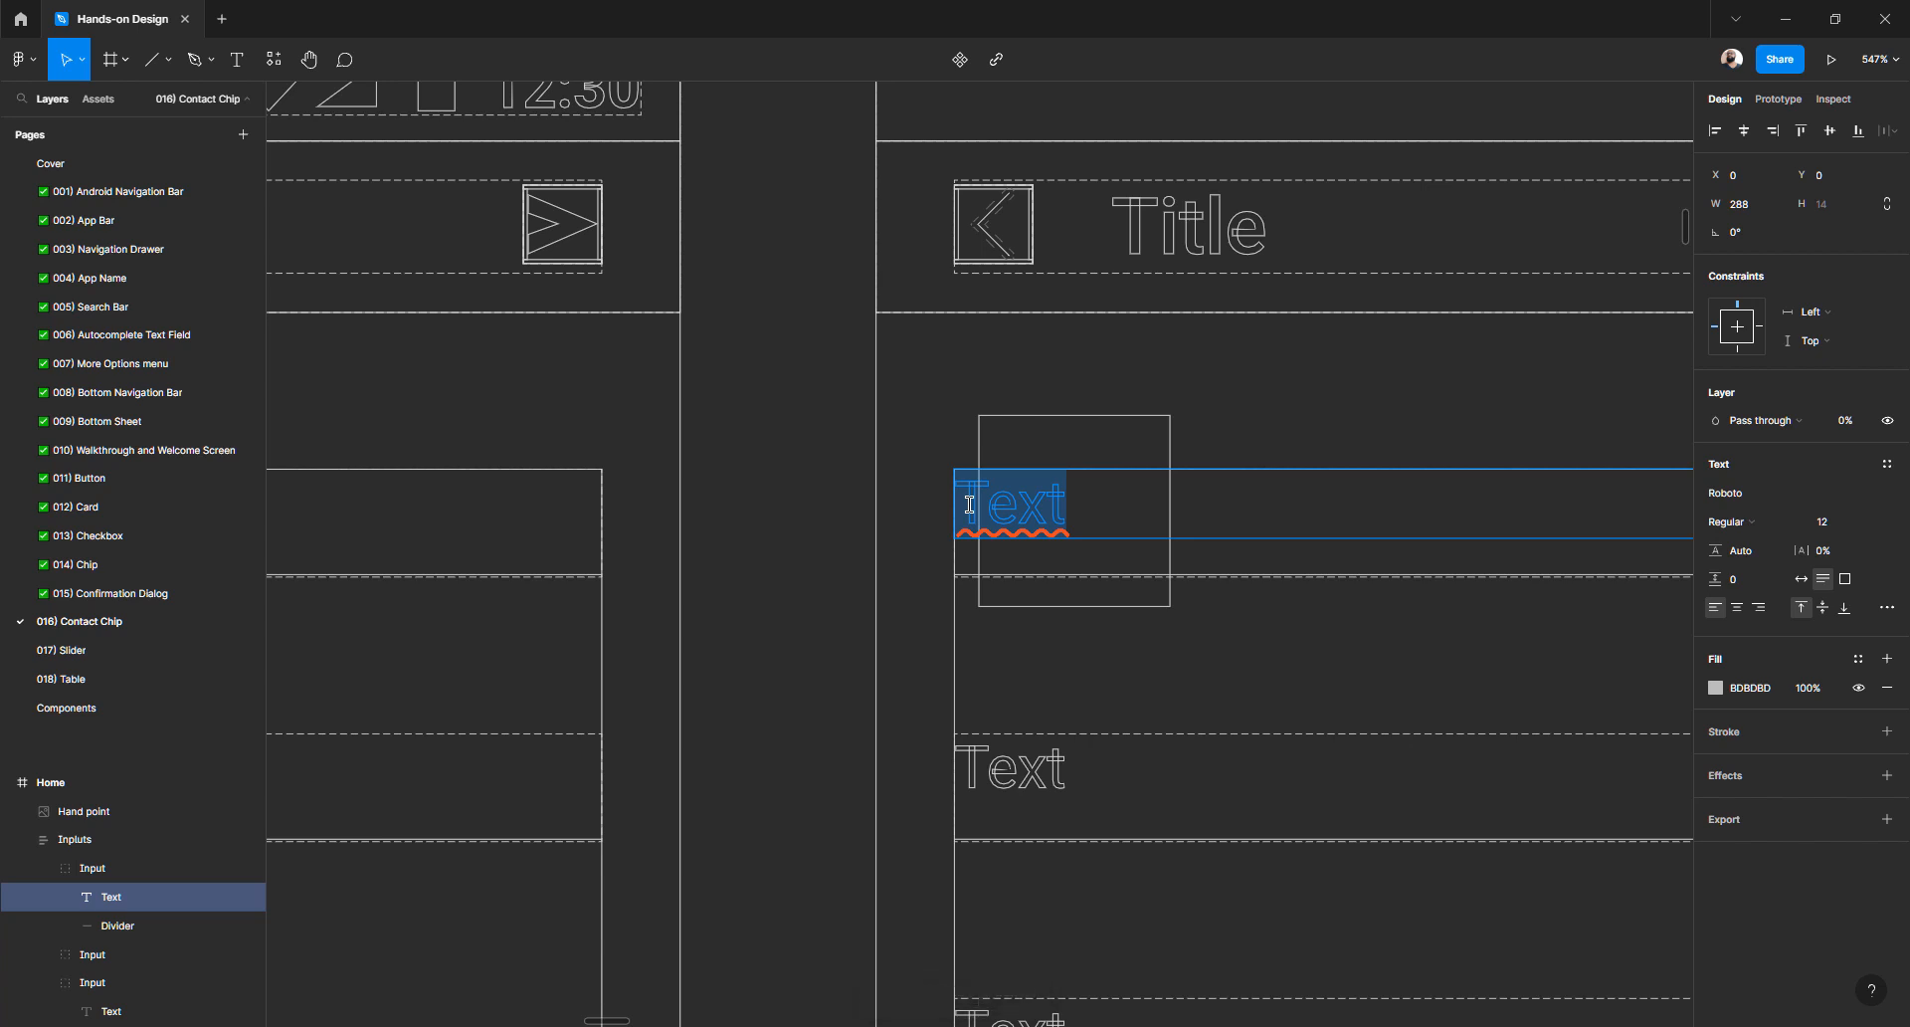
{"action": "type", "text": "J"}
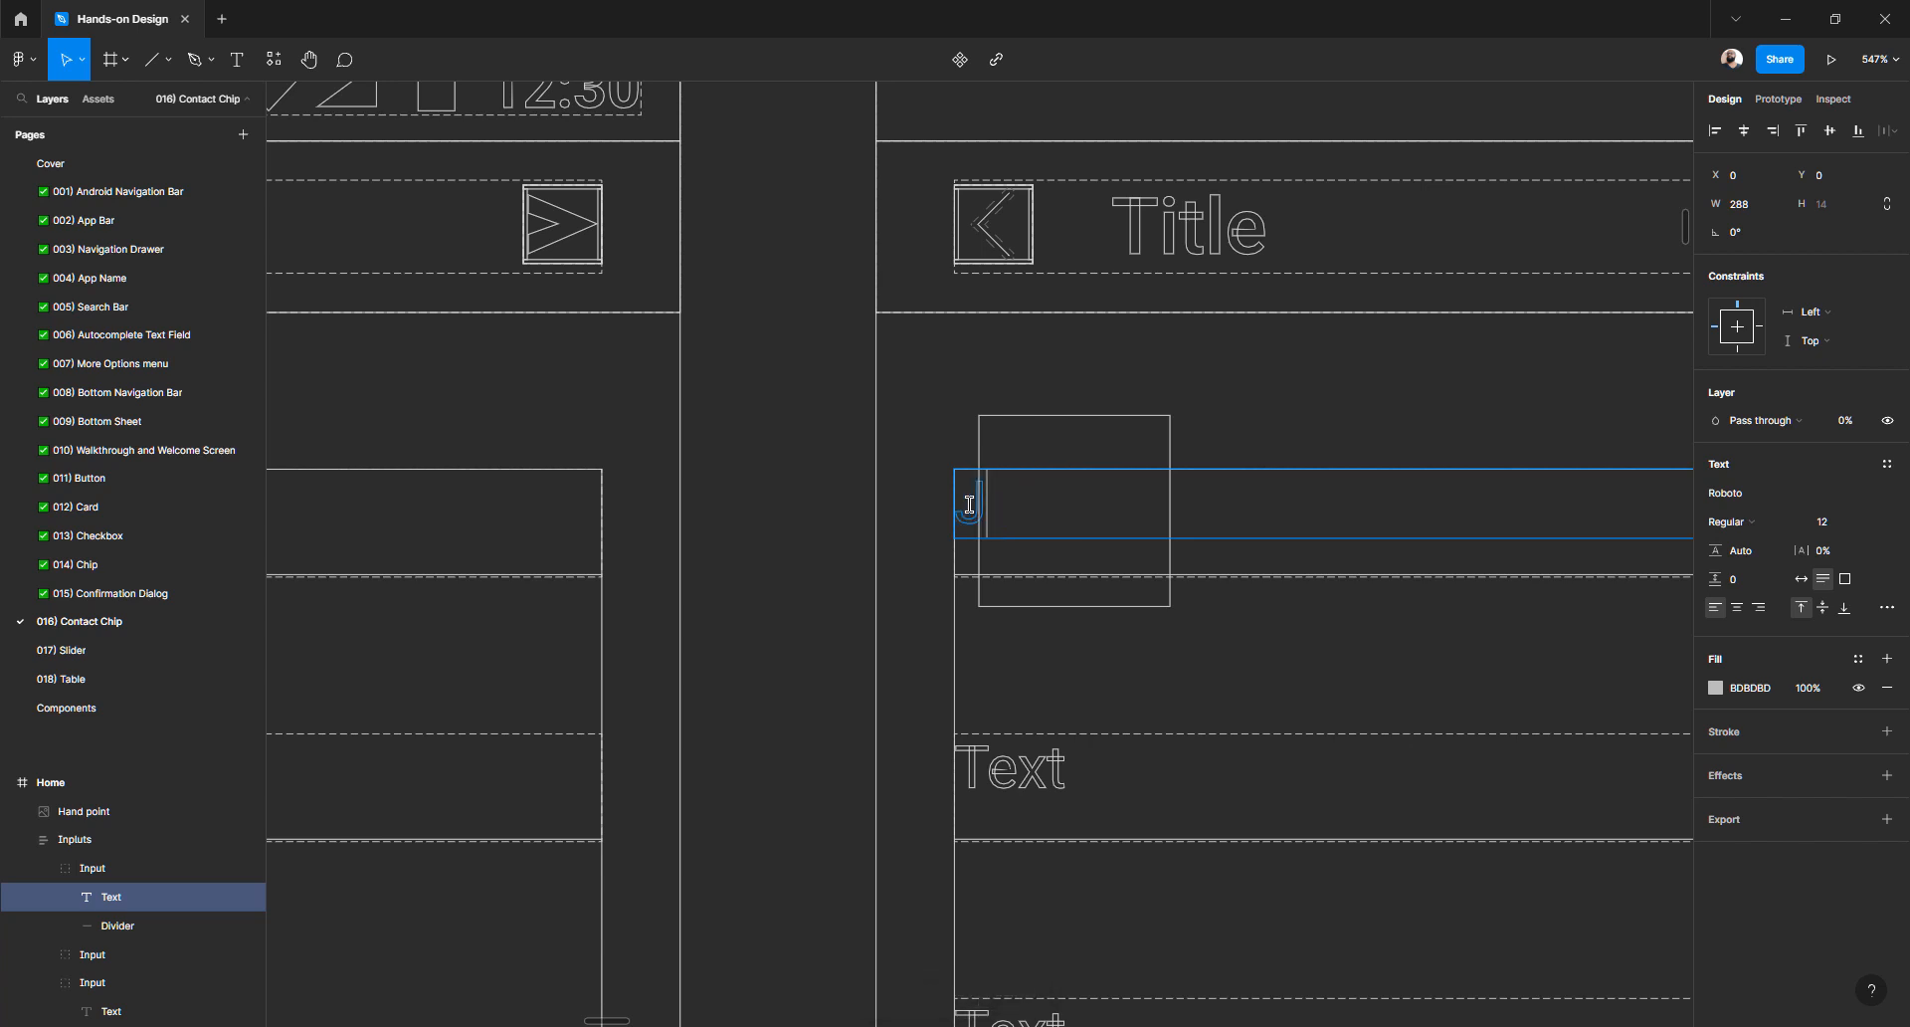
{"action": "type", "text": "l"}
{"action": "key", "text": "Escape"}
{"action": "key", "text": "ctrl+Tab"}
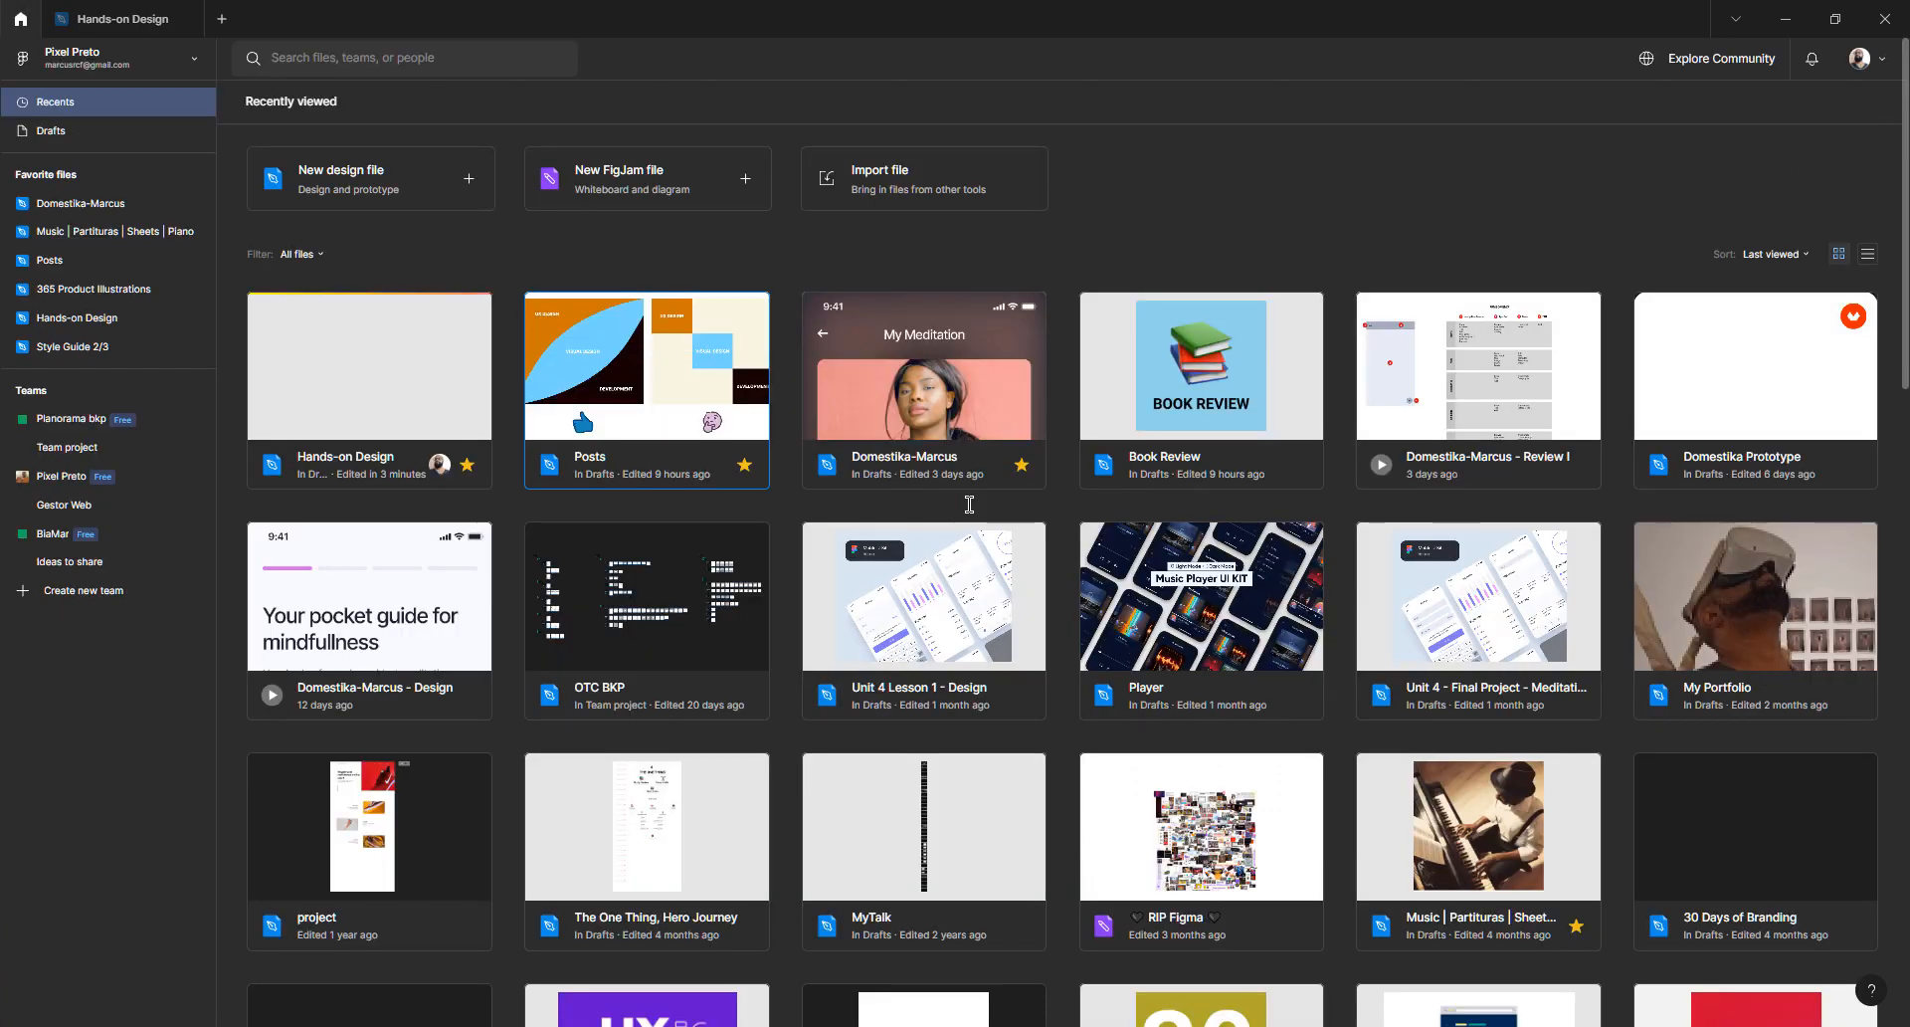
{"action": "left_click", "coordinate": [134, 16]}
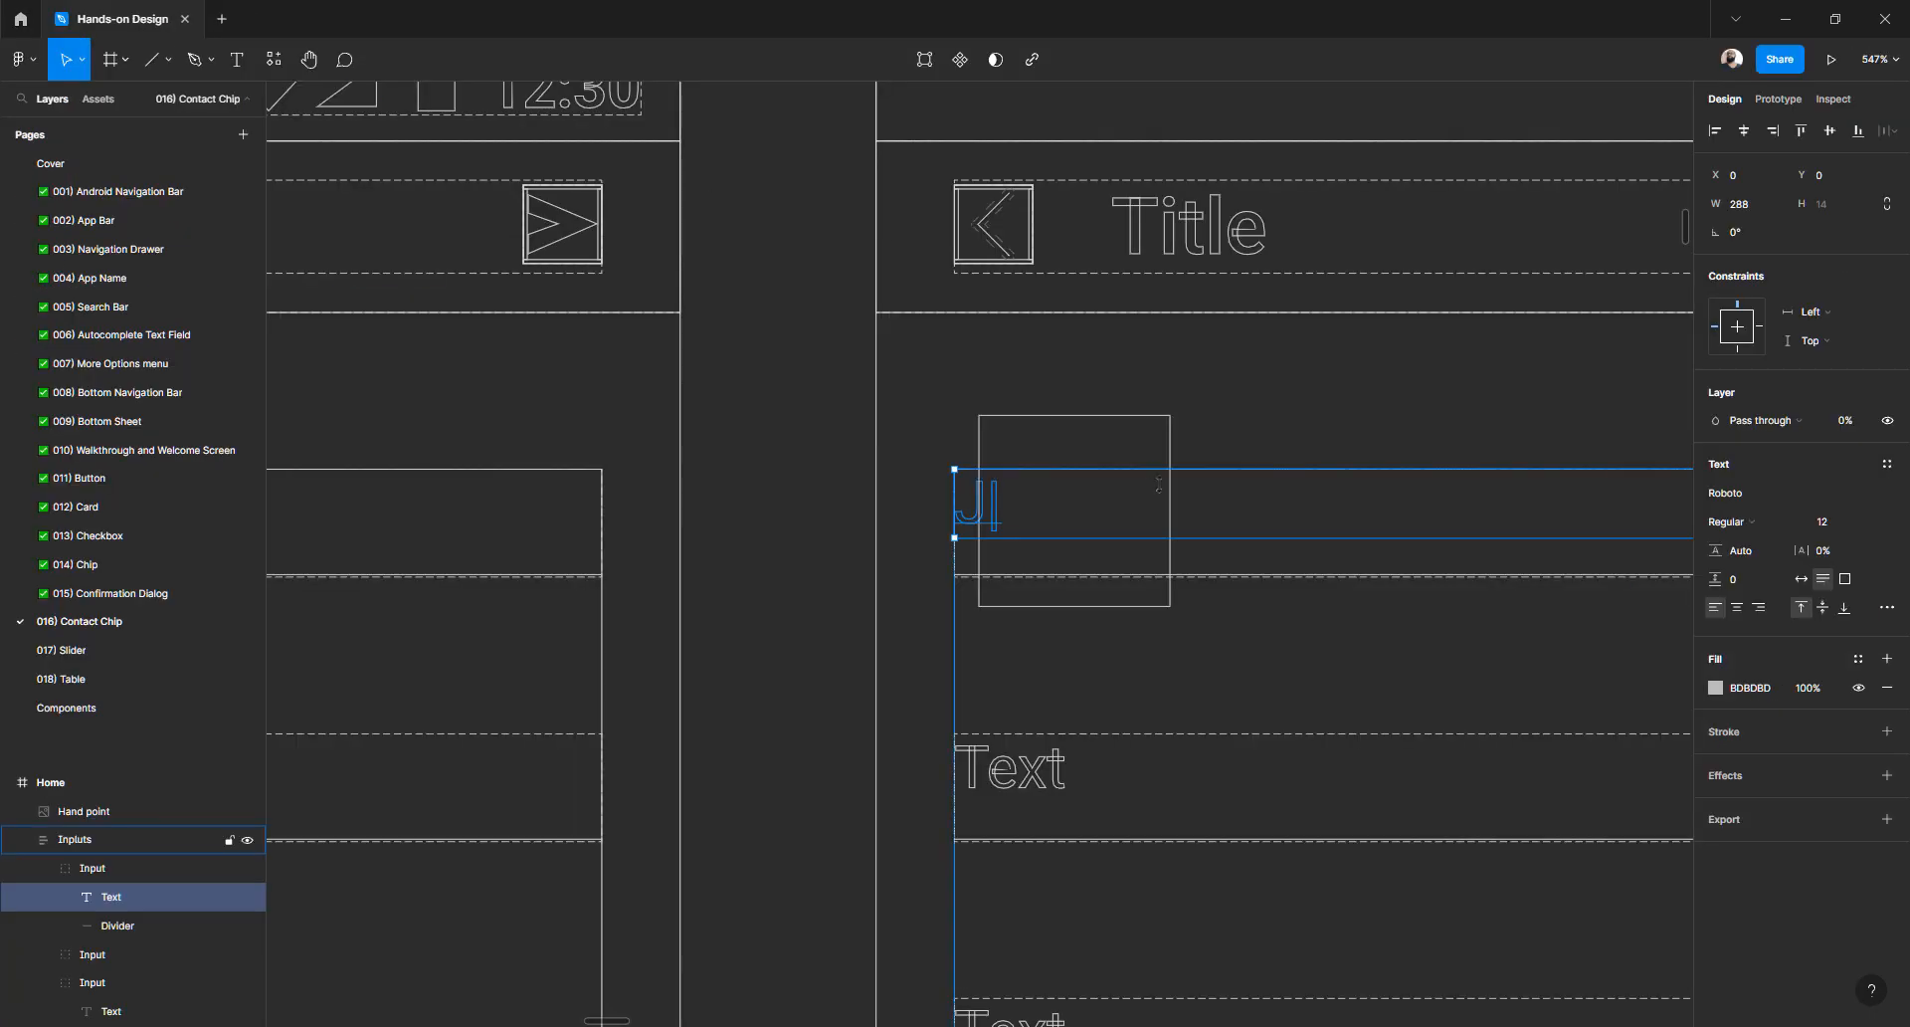
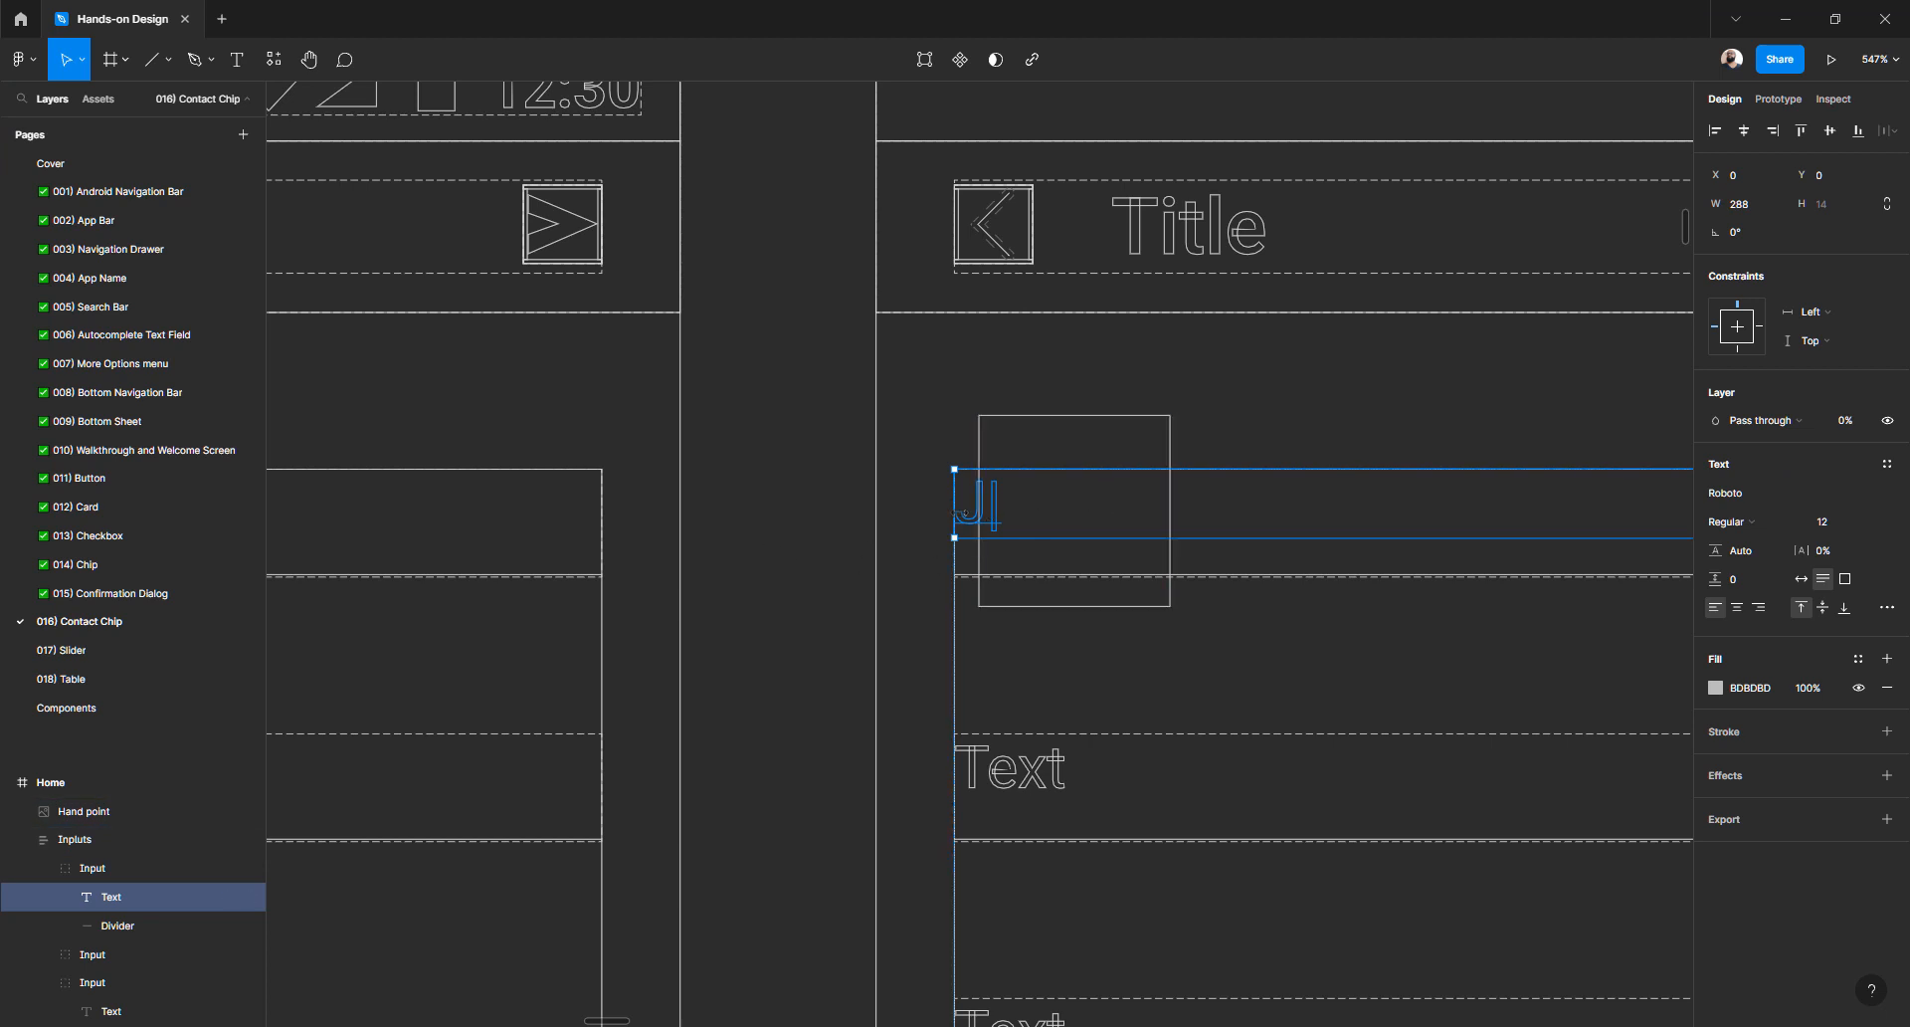
- Turn off outline view with Ctrl+Y so the Home frames render in full colour
{"action": "key", "text": "shift+0"}
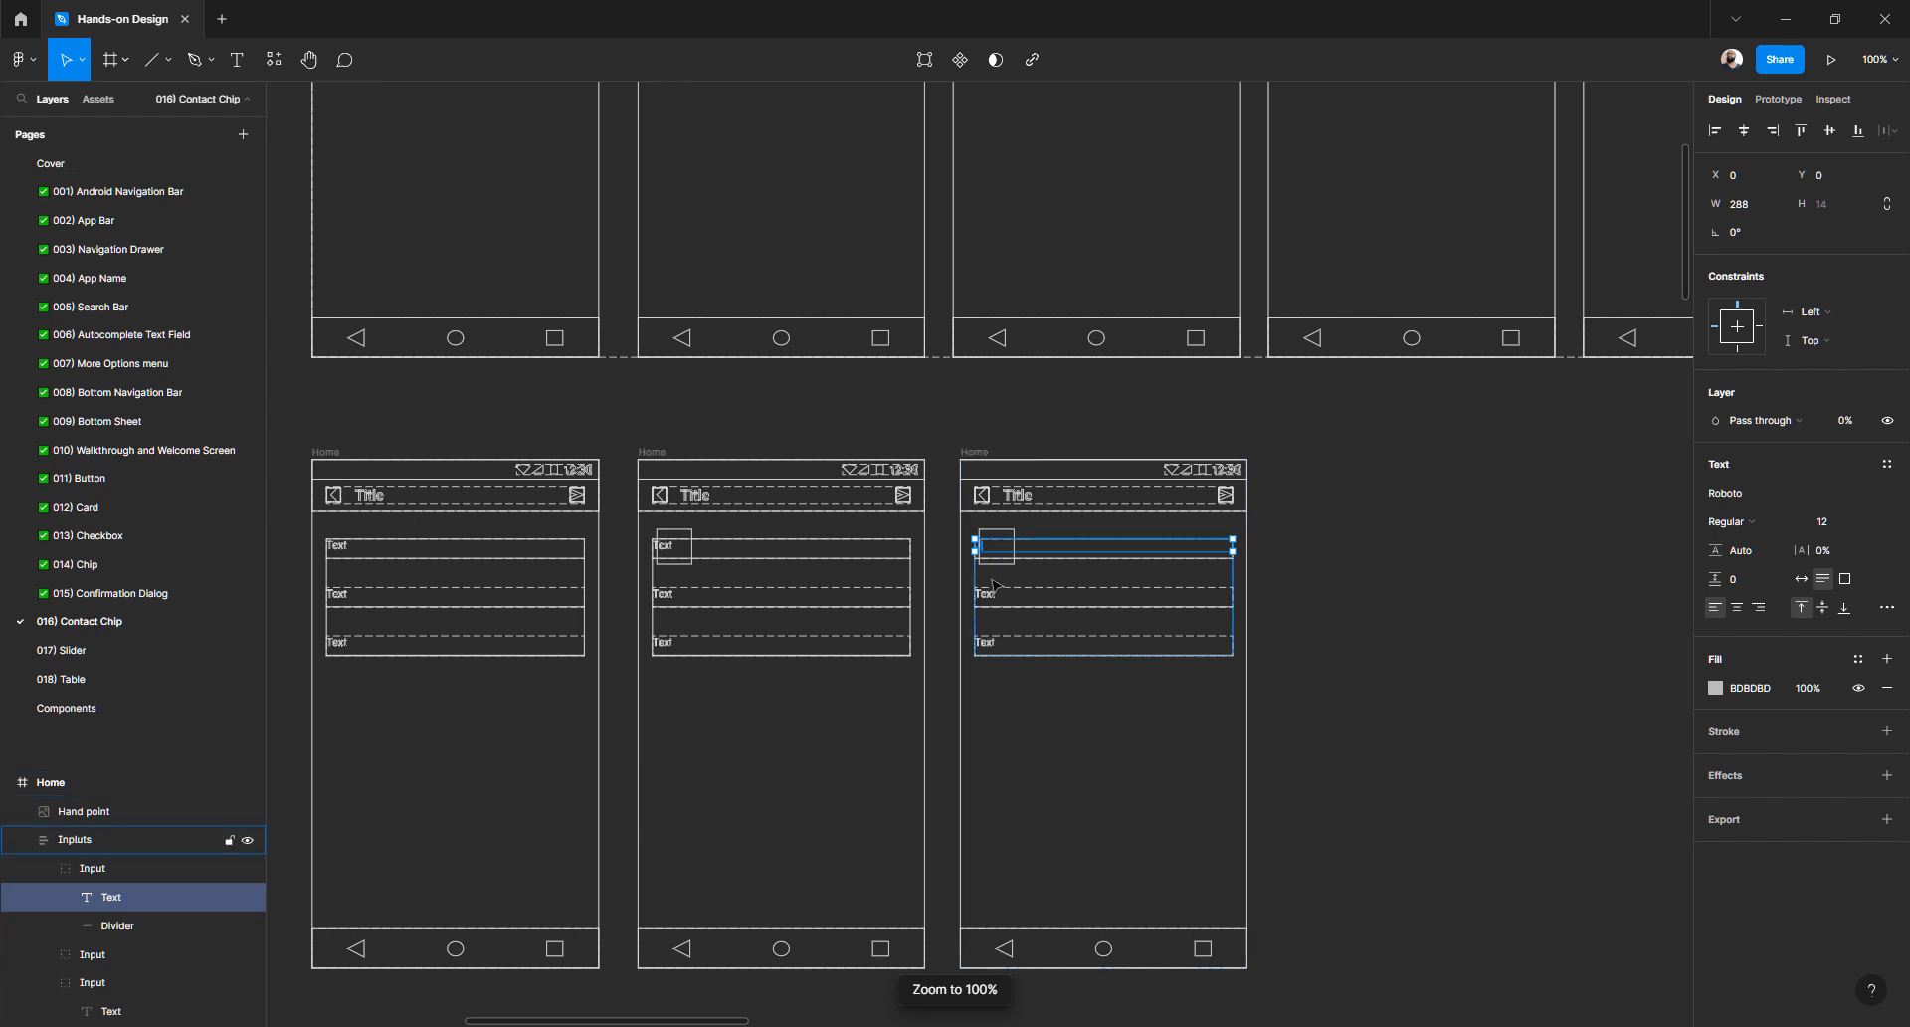
{"action": "scroll", "coordinate": [989, 576], "scroll_direction": "up", "scroll_amount": 5, "text": "ctrl"}
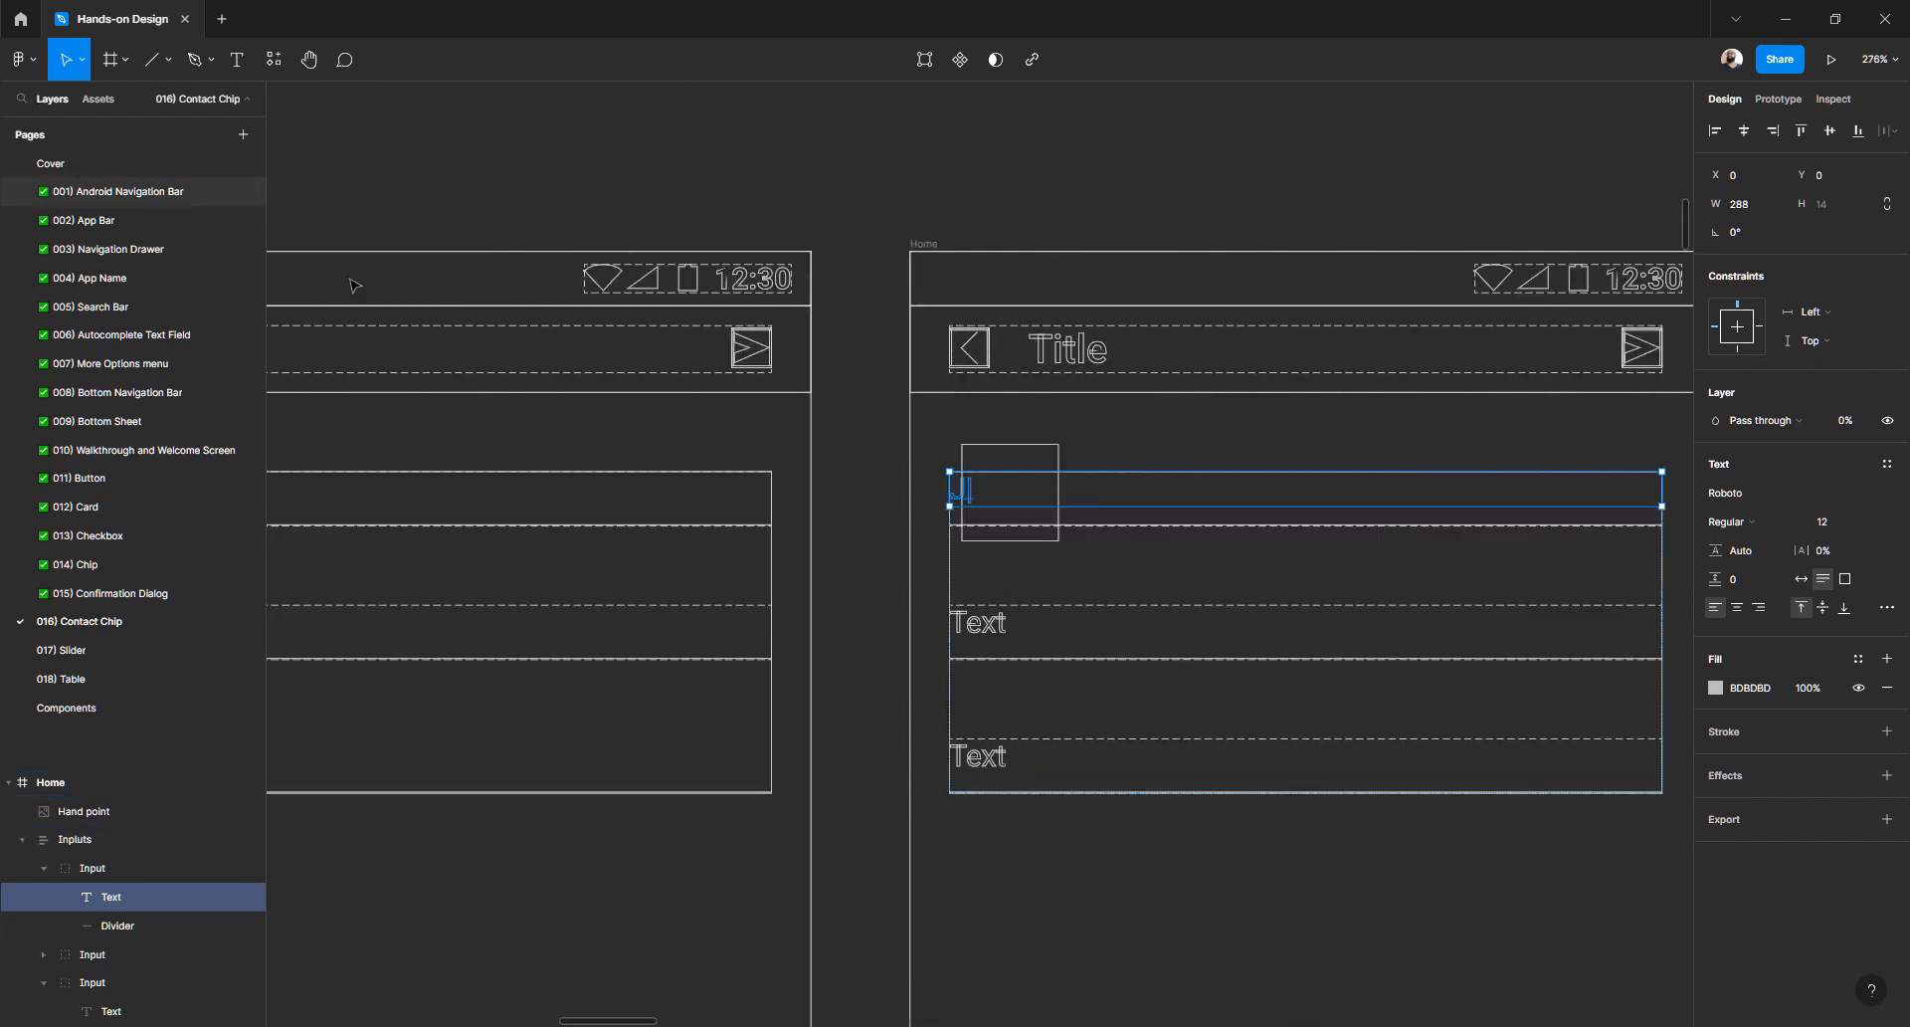
{"action": "left_click", "coordinate": [35, 65]}
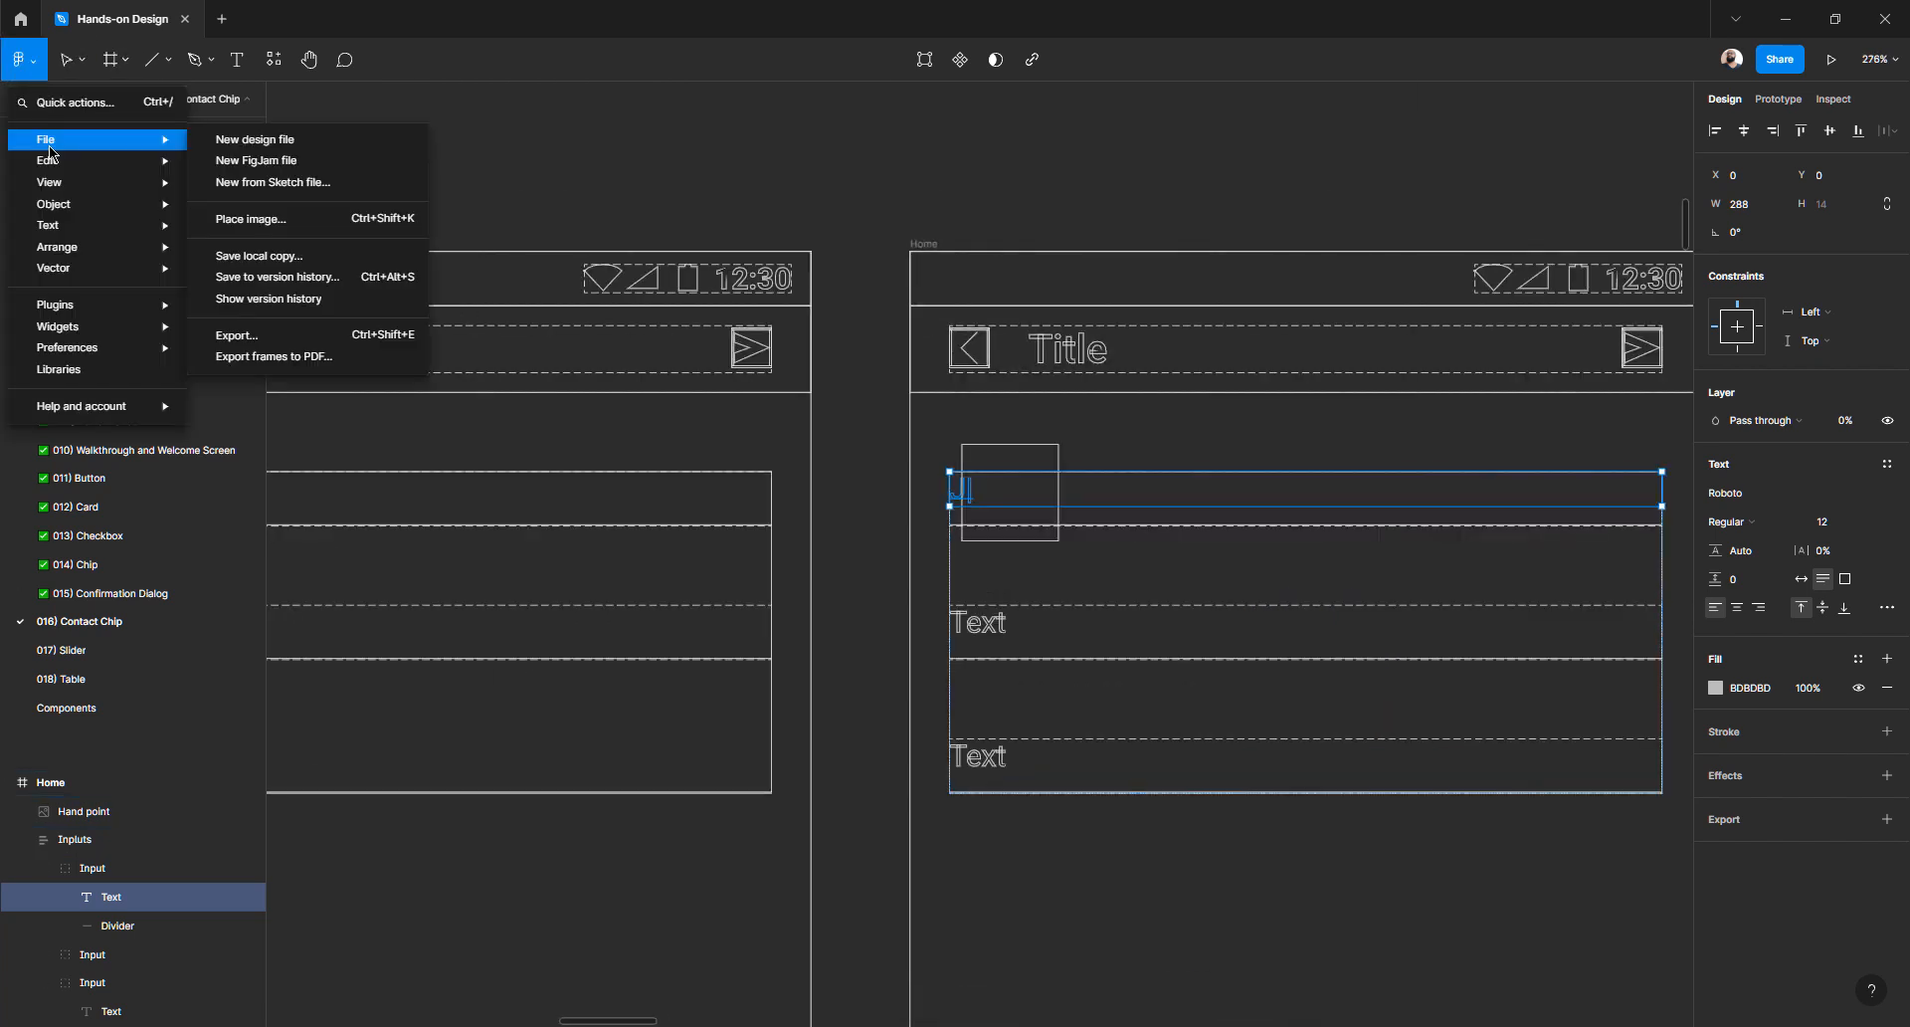
{"action": "mouse_move", "coordinate": [51, 187]}
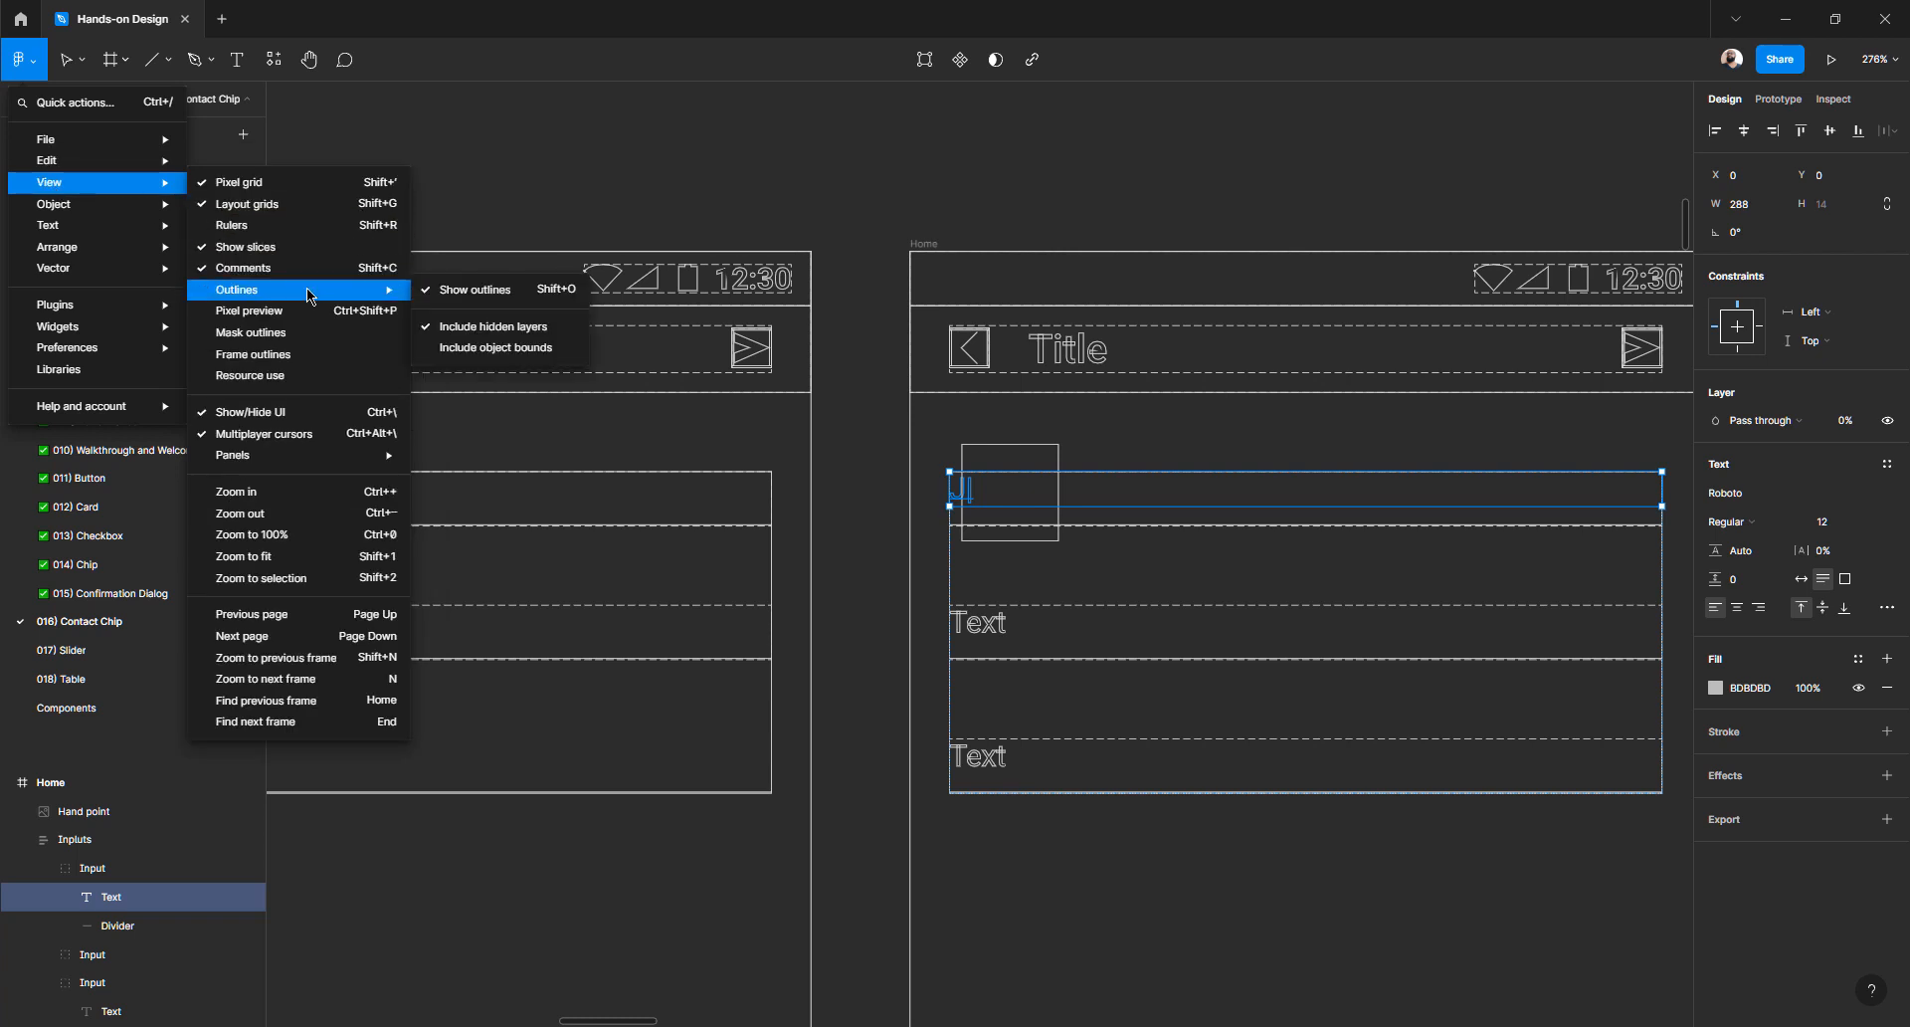
{"action": "mouse_move", "coordinate": [328, 290]}
{"action": "key", "text": "Escape"}
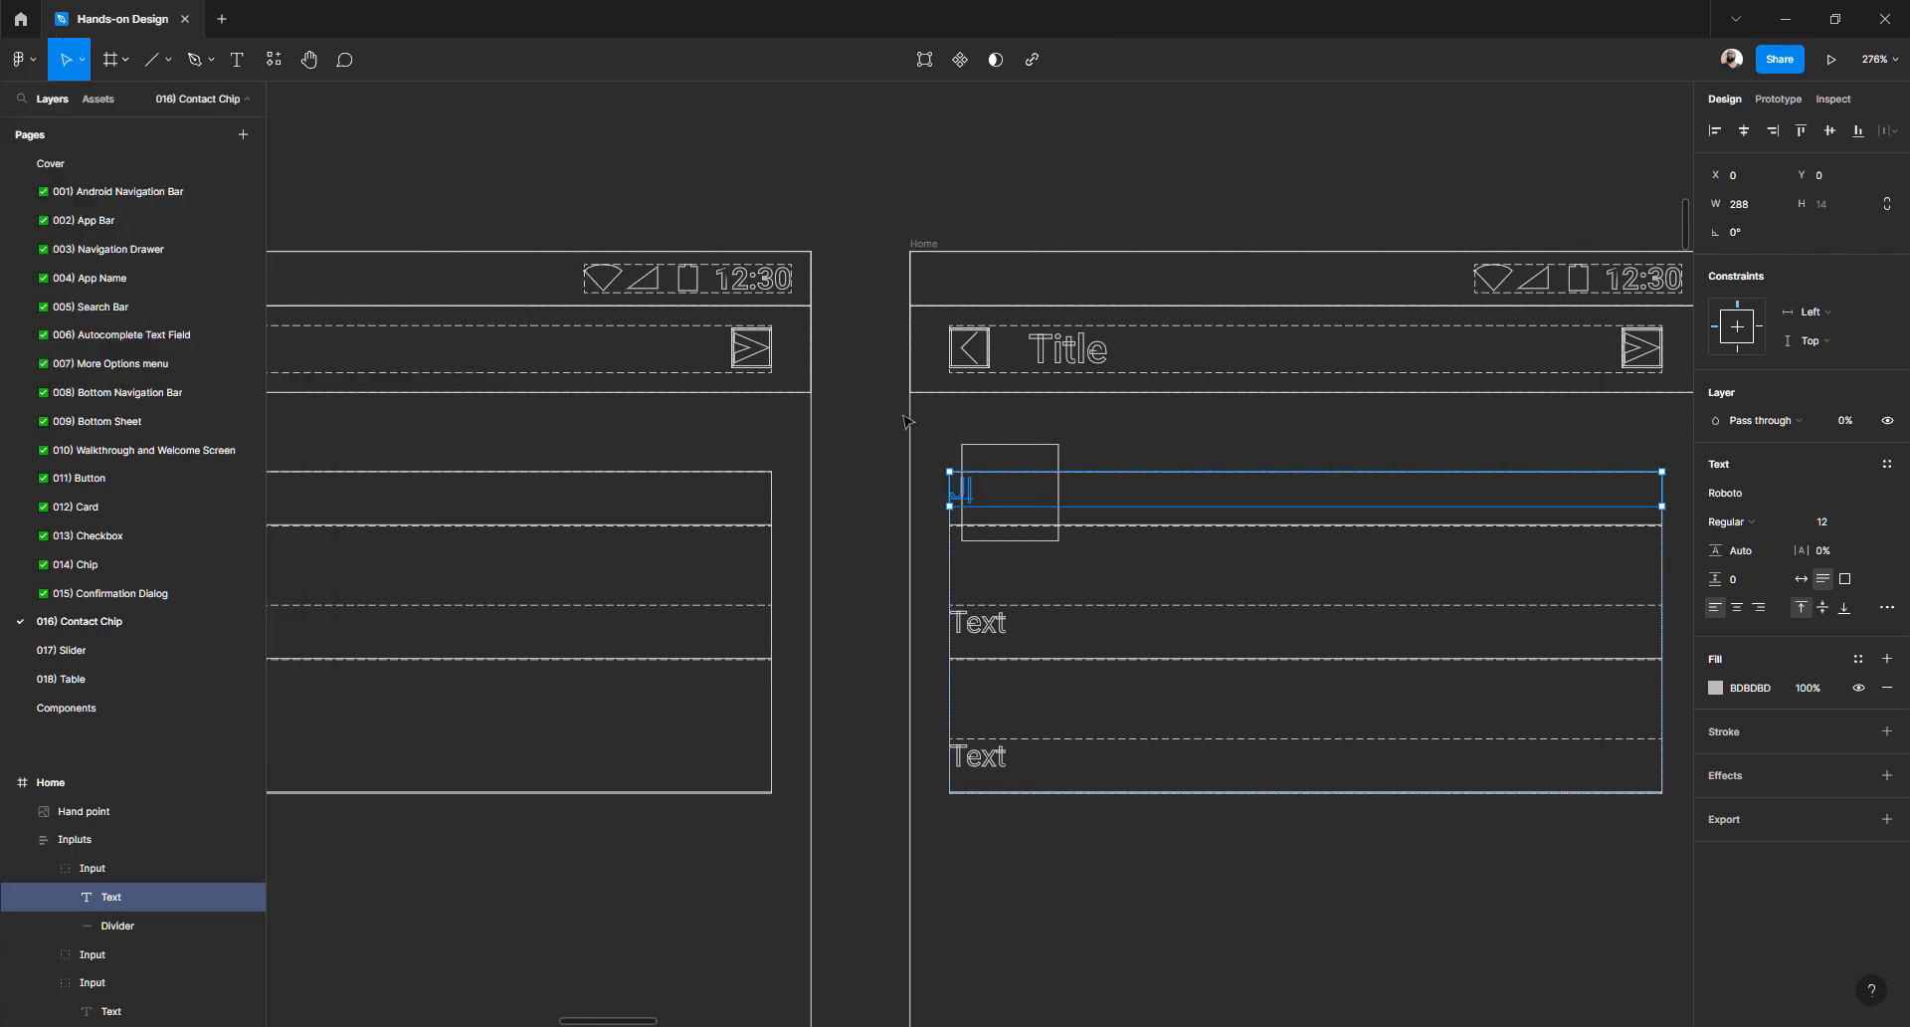
{"action": "key", "text": "ctrl+y"}
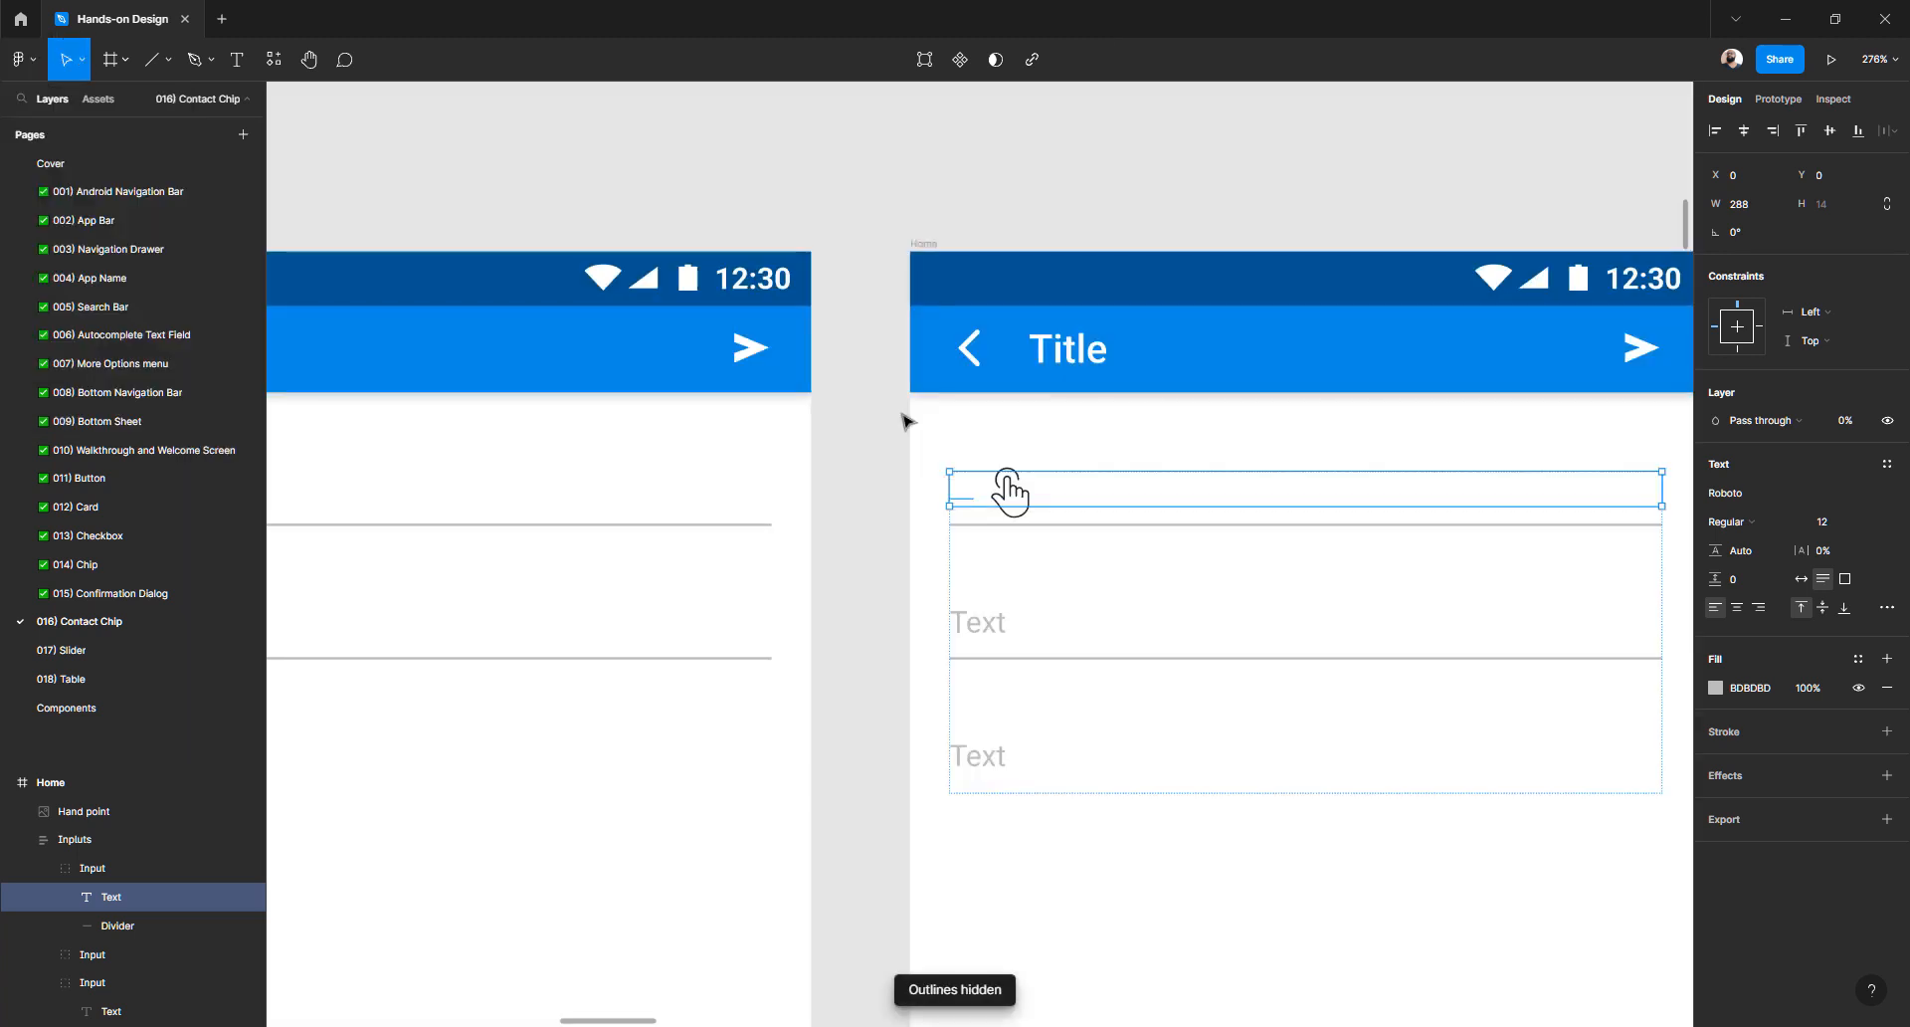
- Set the J| text fill to black and its layer opacity to 100%
{"action": "left_click", "coordinate": [1744, 698]}
{"action": "left_click", "coordinate": [1720, 688]}
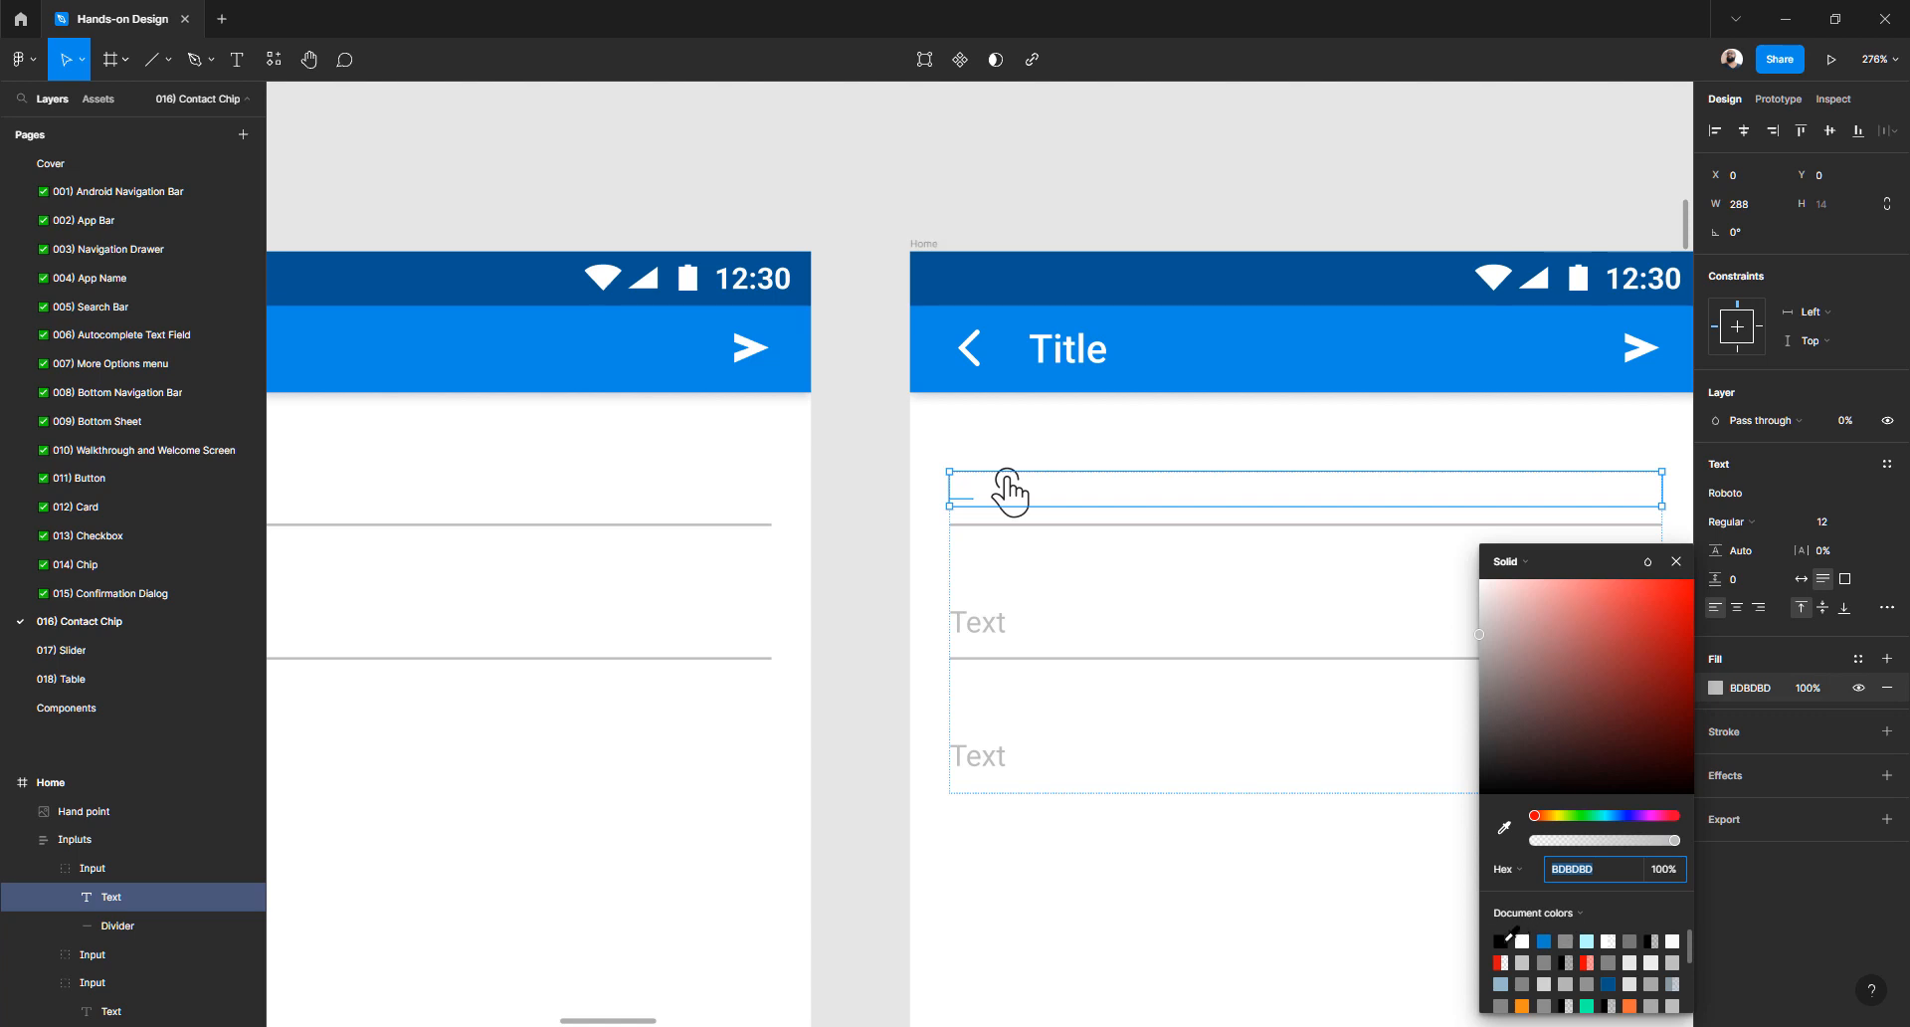
{"action": "left_click", "coordinate": [1507, 937]}
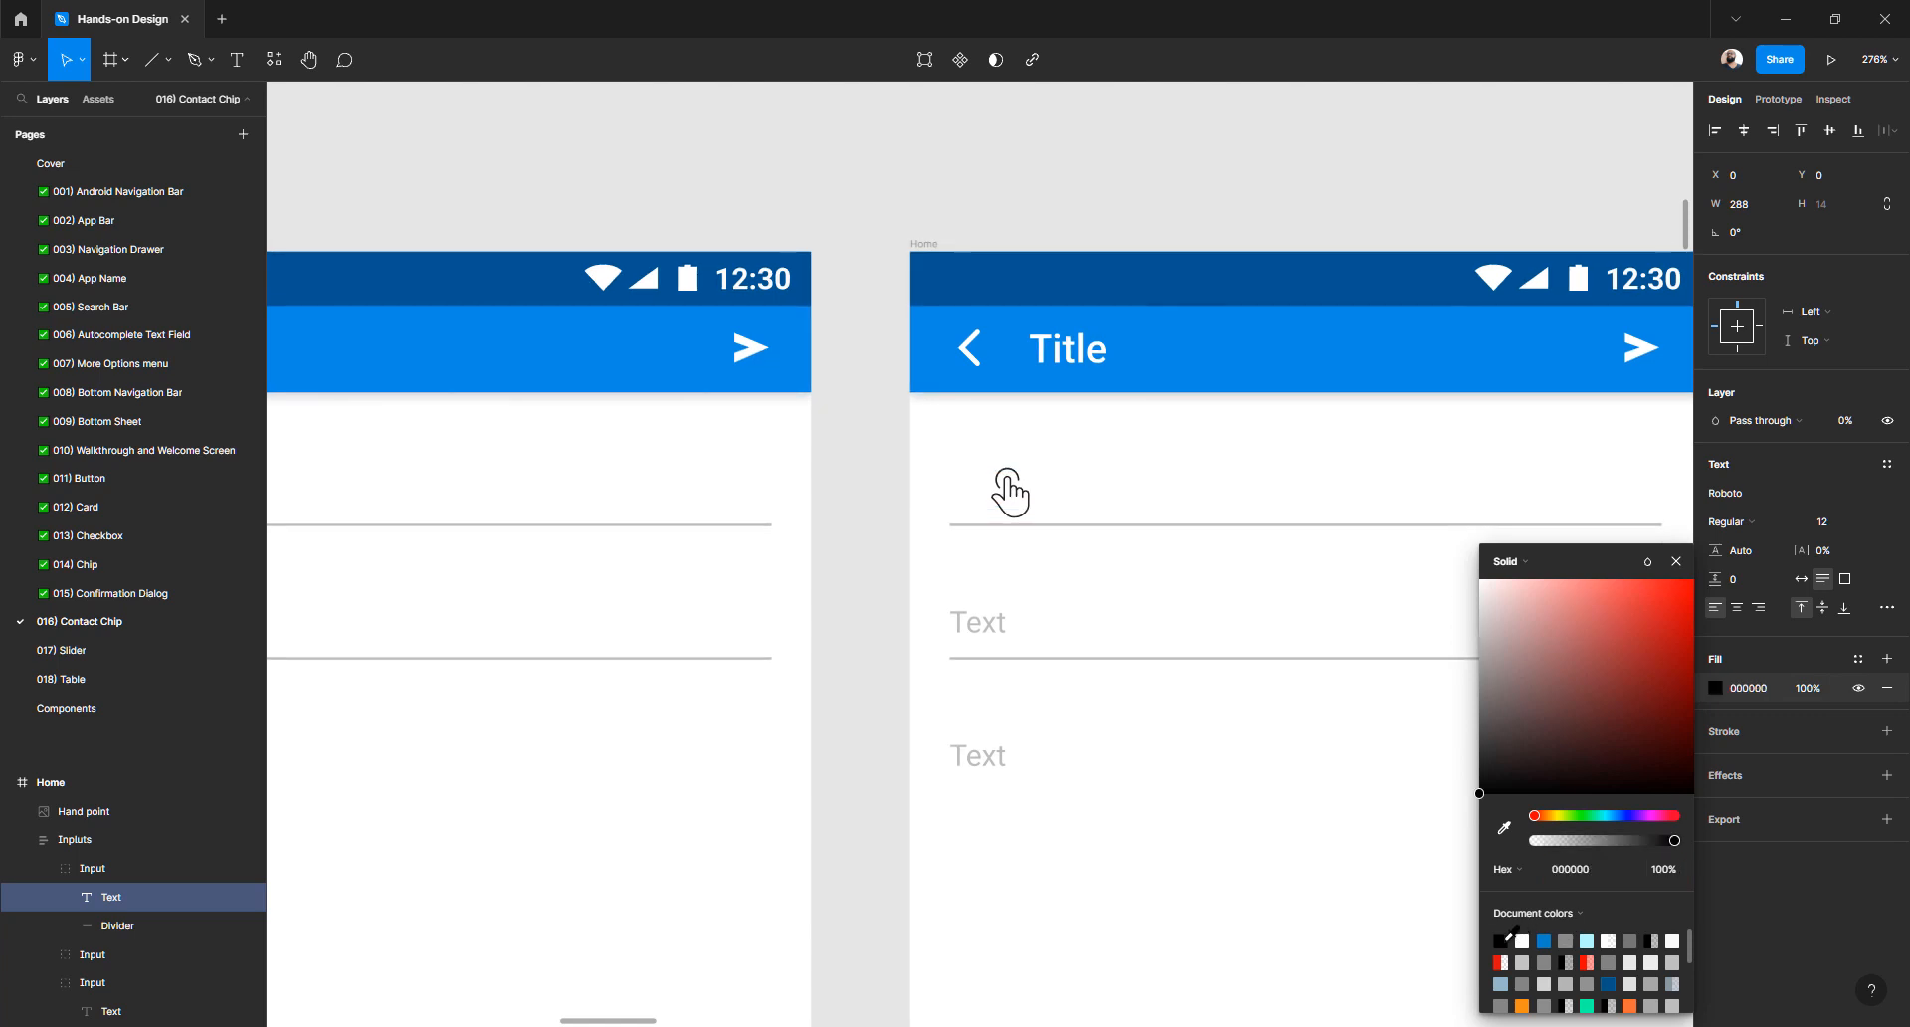
{"action": "left_click", "coordinate": [1863, 423]}
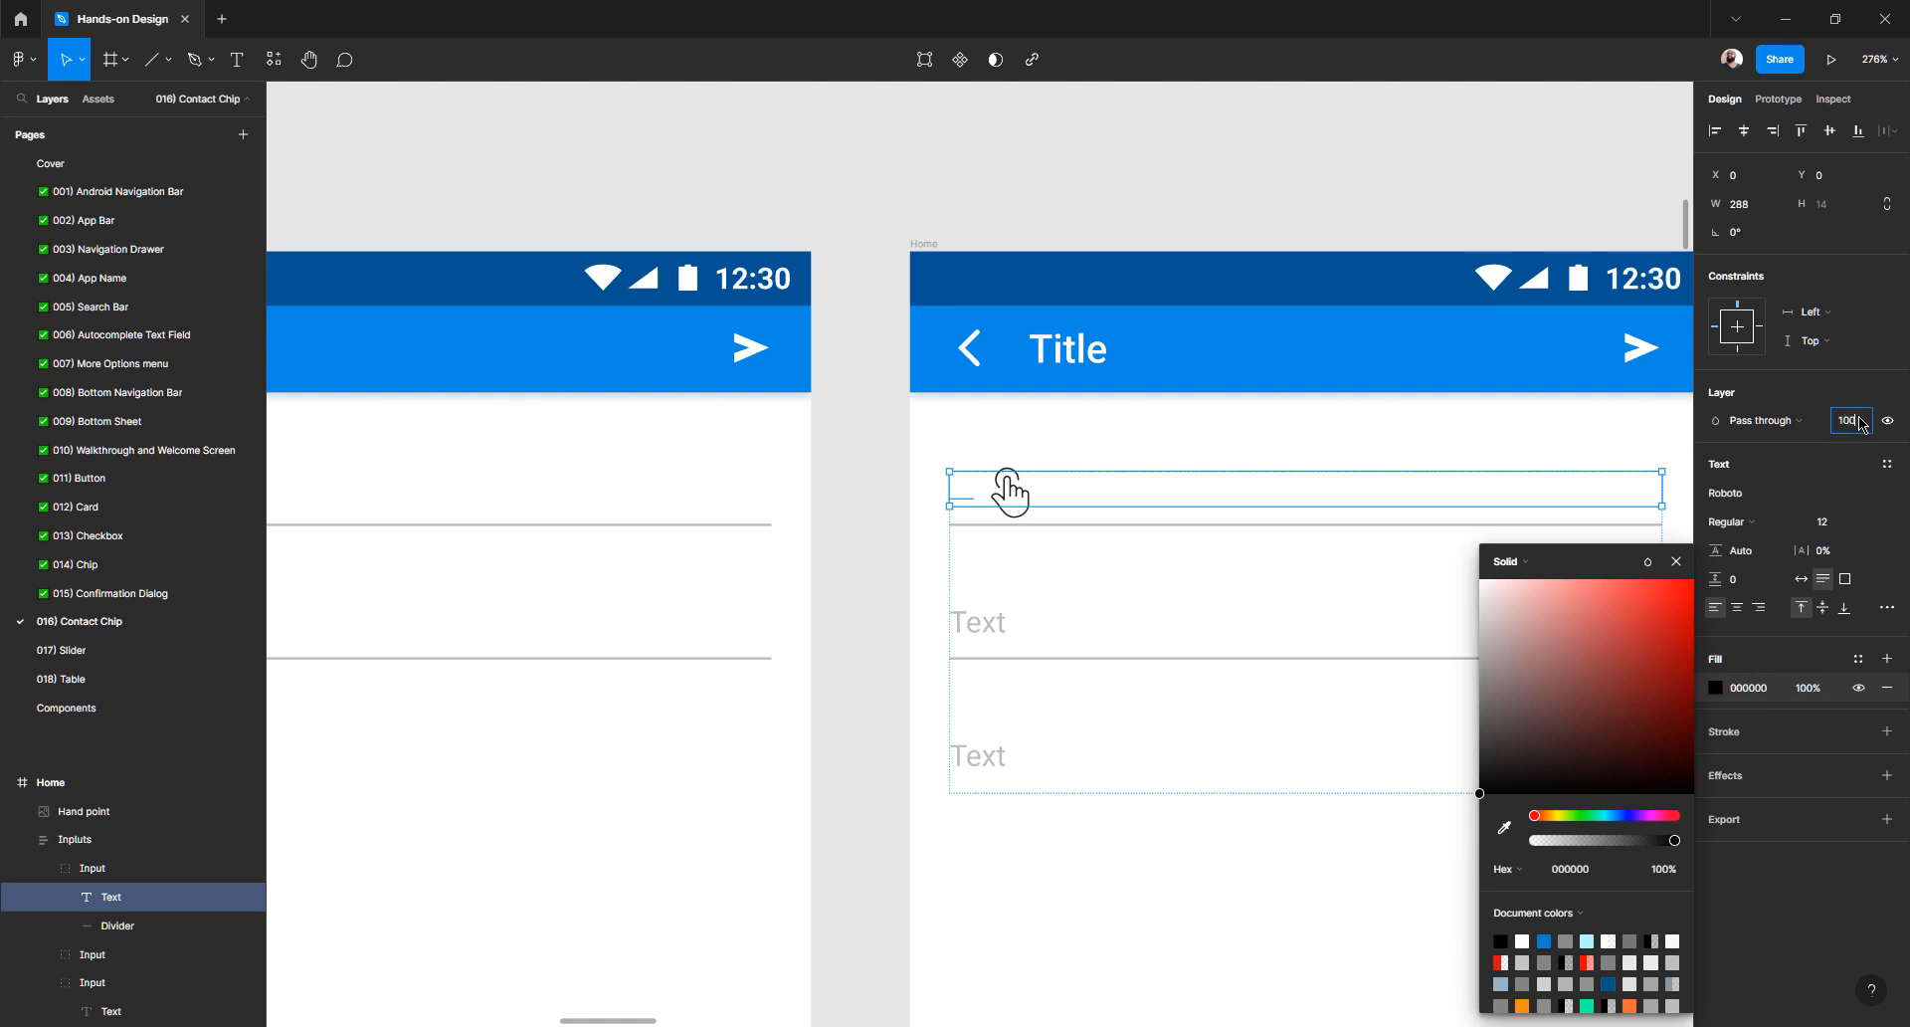
{"action": "key", "text": "Return"}
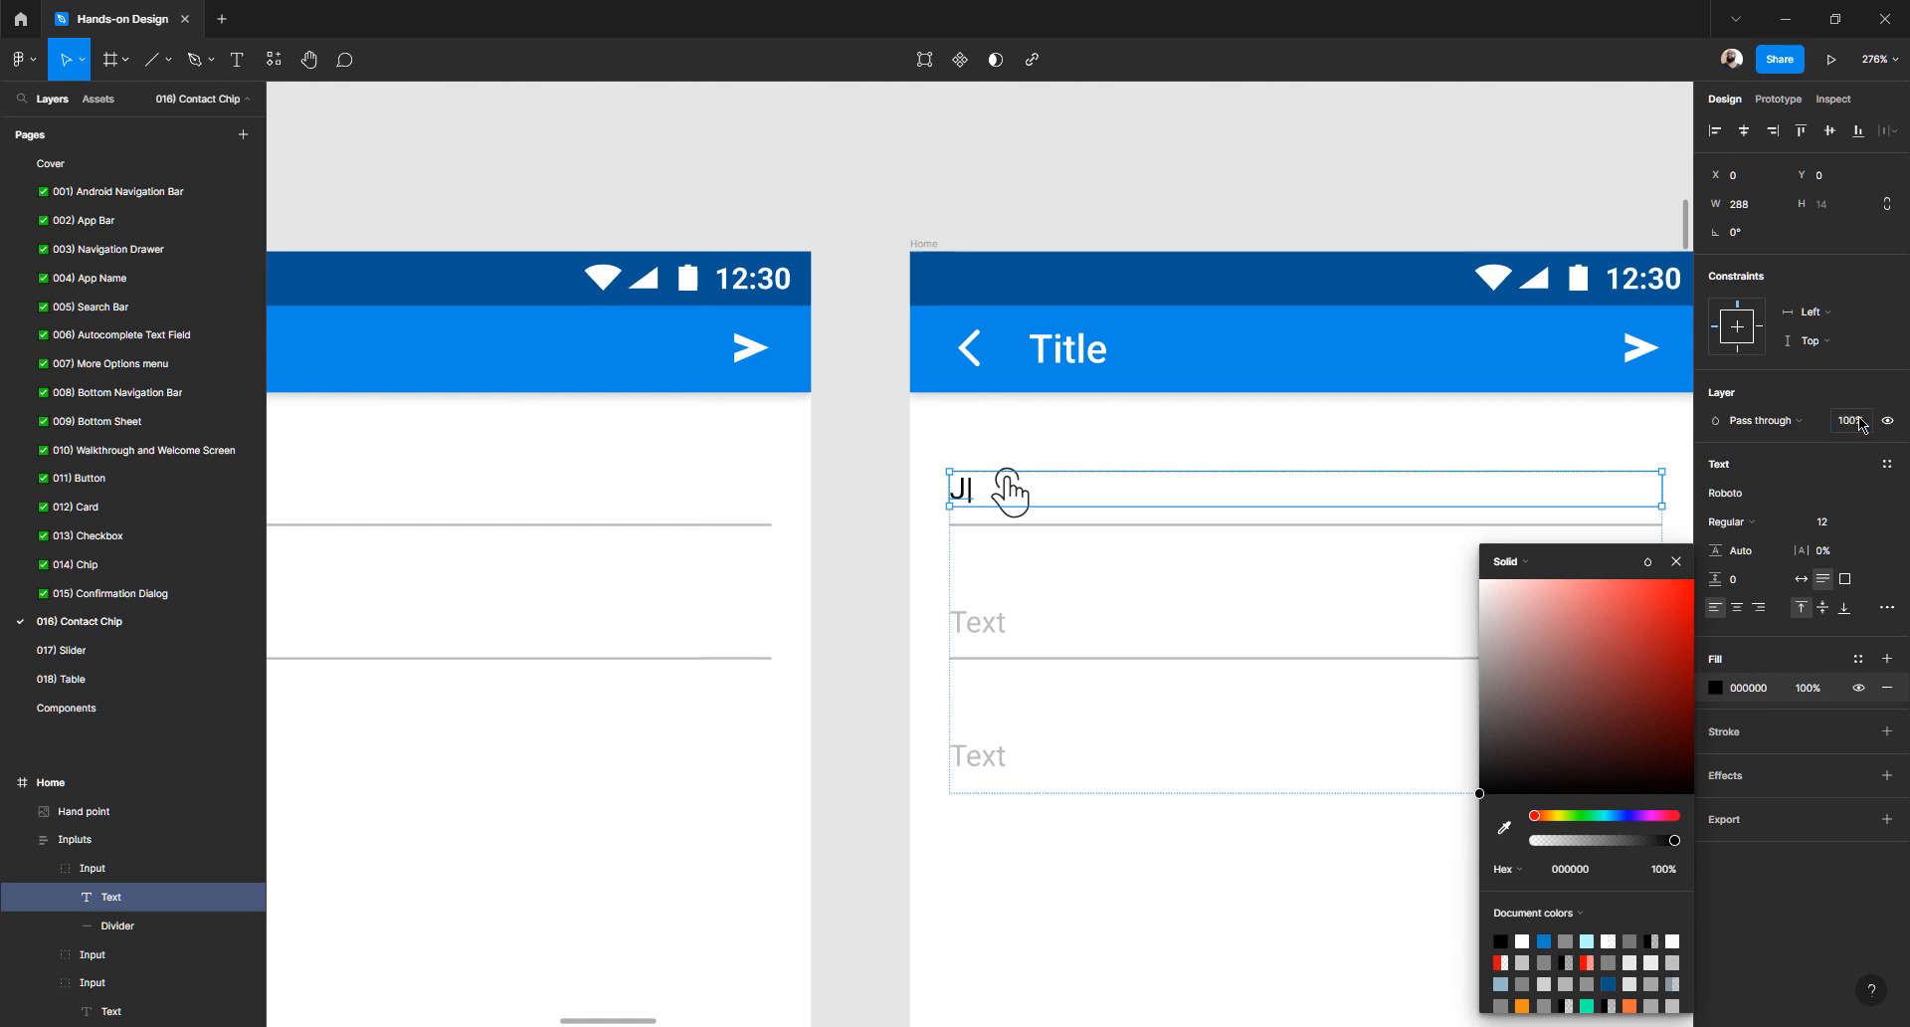
{"action": "left_click", "coordinate": [884, 437]}
- Inspect the Hand point image in the third Home frame, then deselect it
{"action": "scroll", "coordinate": [885, 437], "scroll_direction": "down", "scroll_amount": 5}
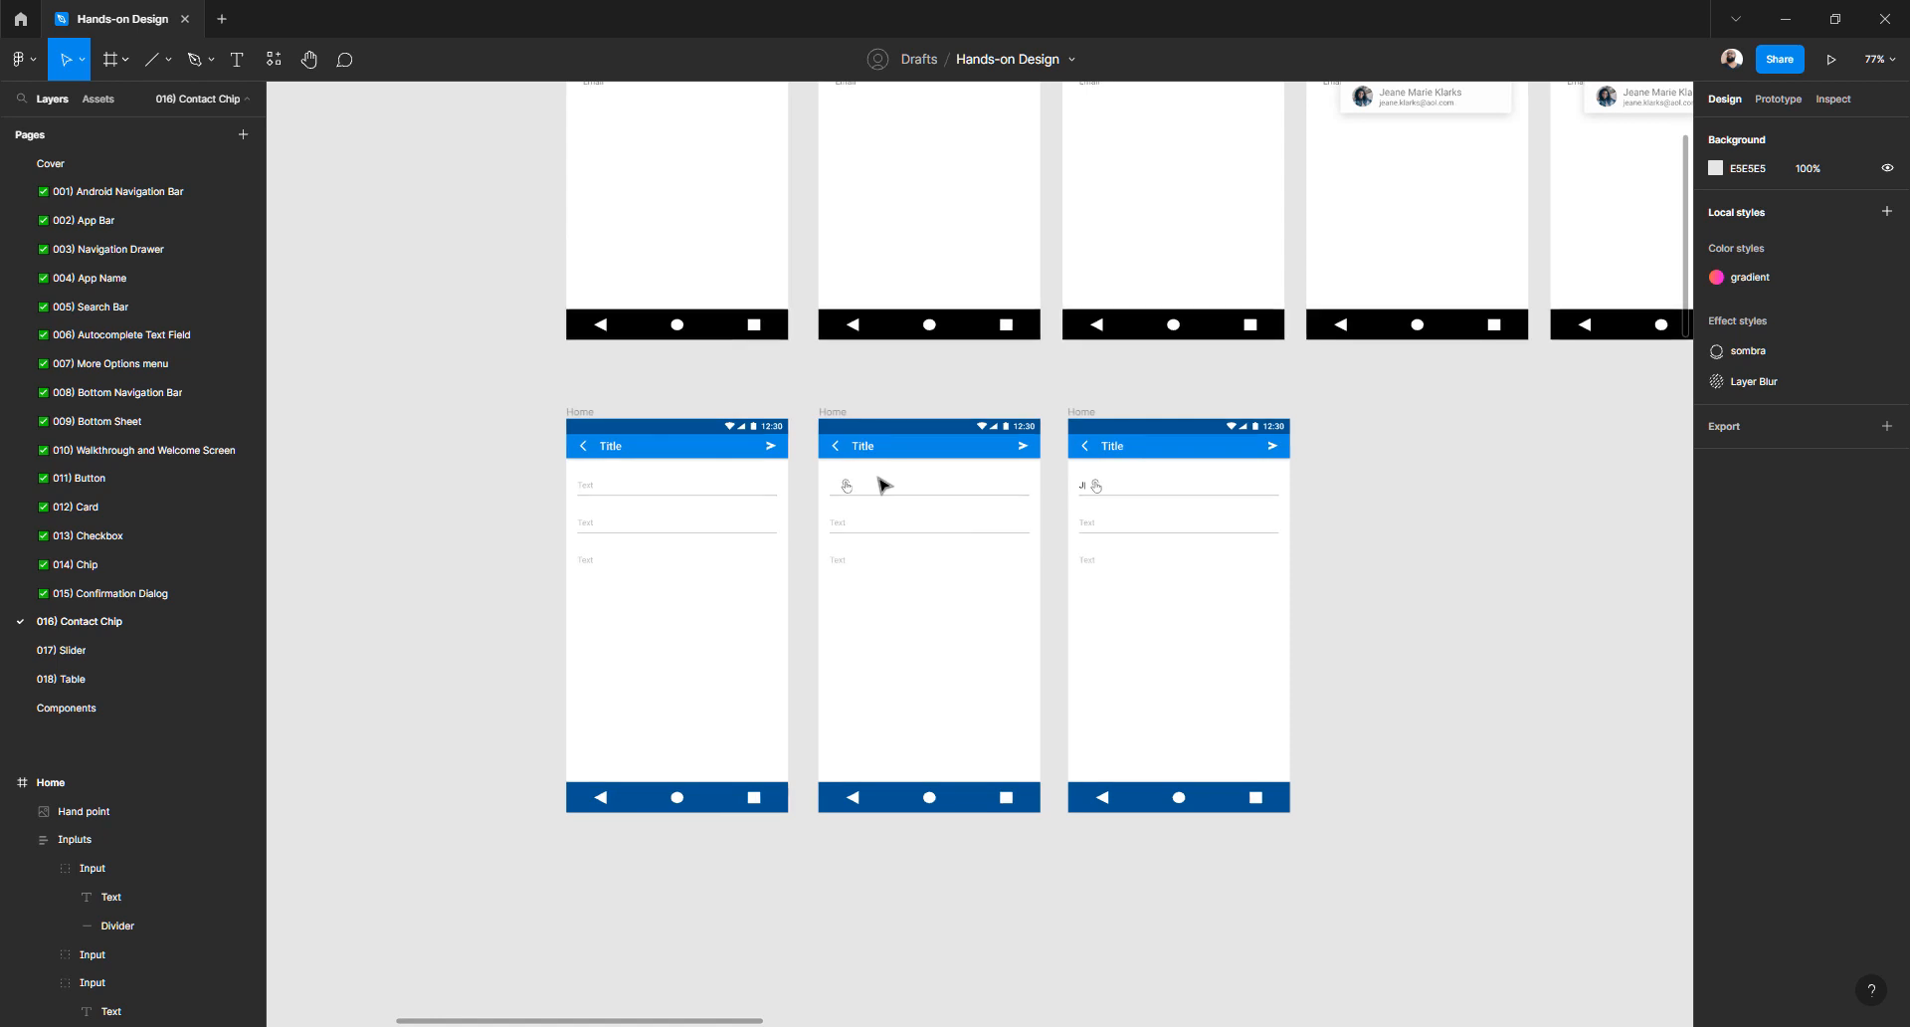
{"action": "scroll", "coordinate": [885, 485], "scroll_direction": "up", "scroll_amount": 4}
{"action": "scroll", "coordinate": [885, 485], "scroll_direction": "down", "scroll_amount": 5}
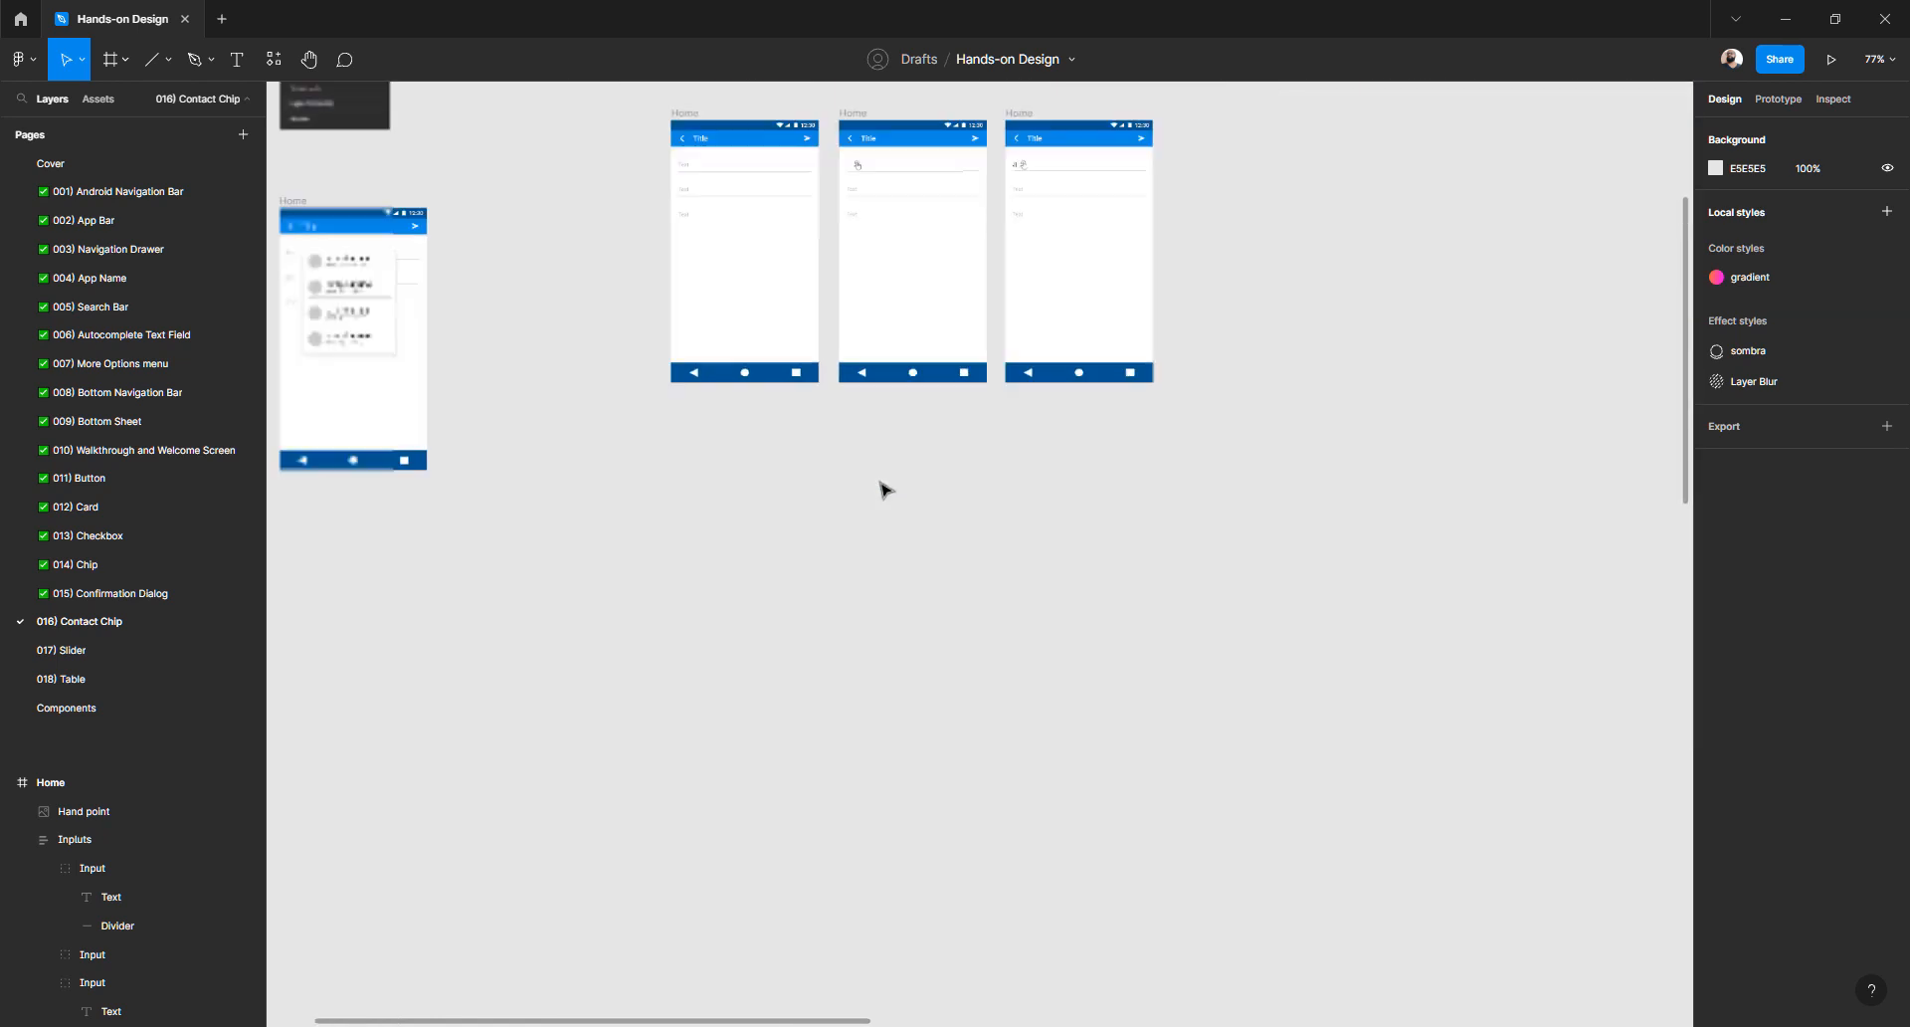
{"action": "scroll", "coordinate": [503, 308], "scroll_direction": "up", "scroll_amount": 5}
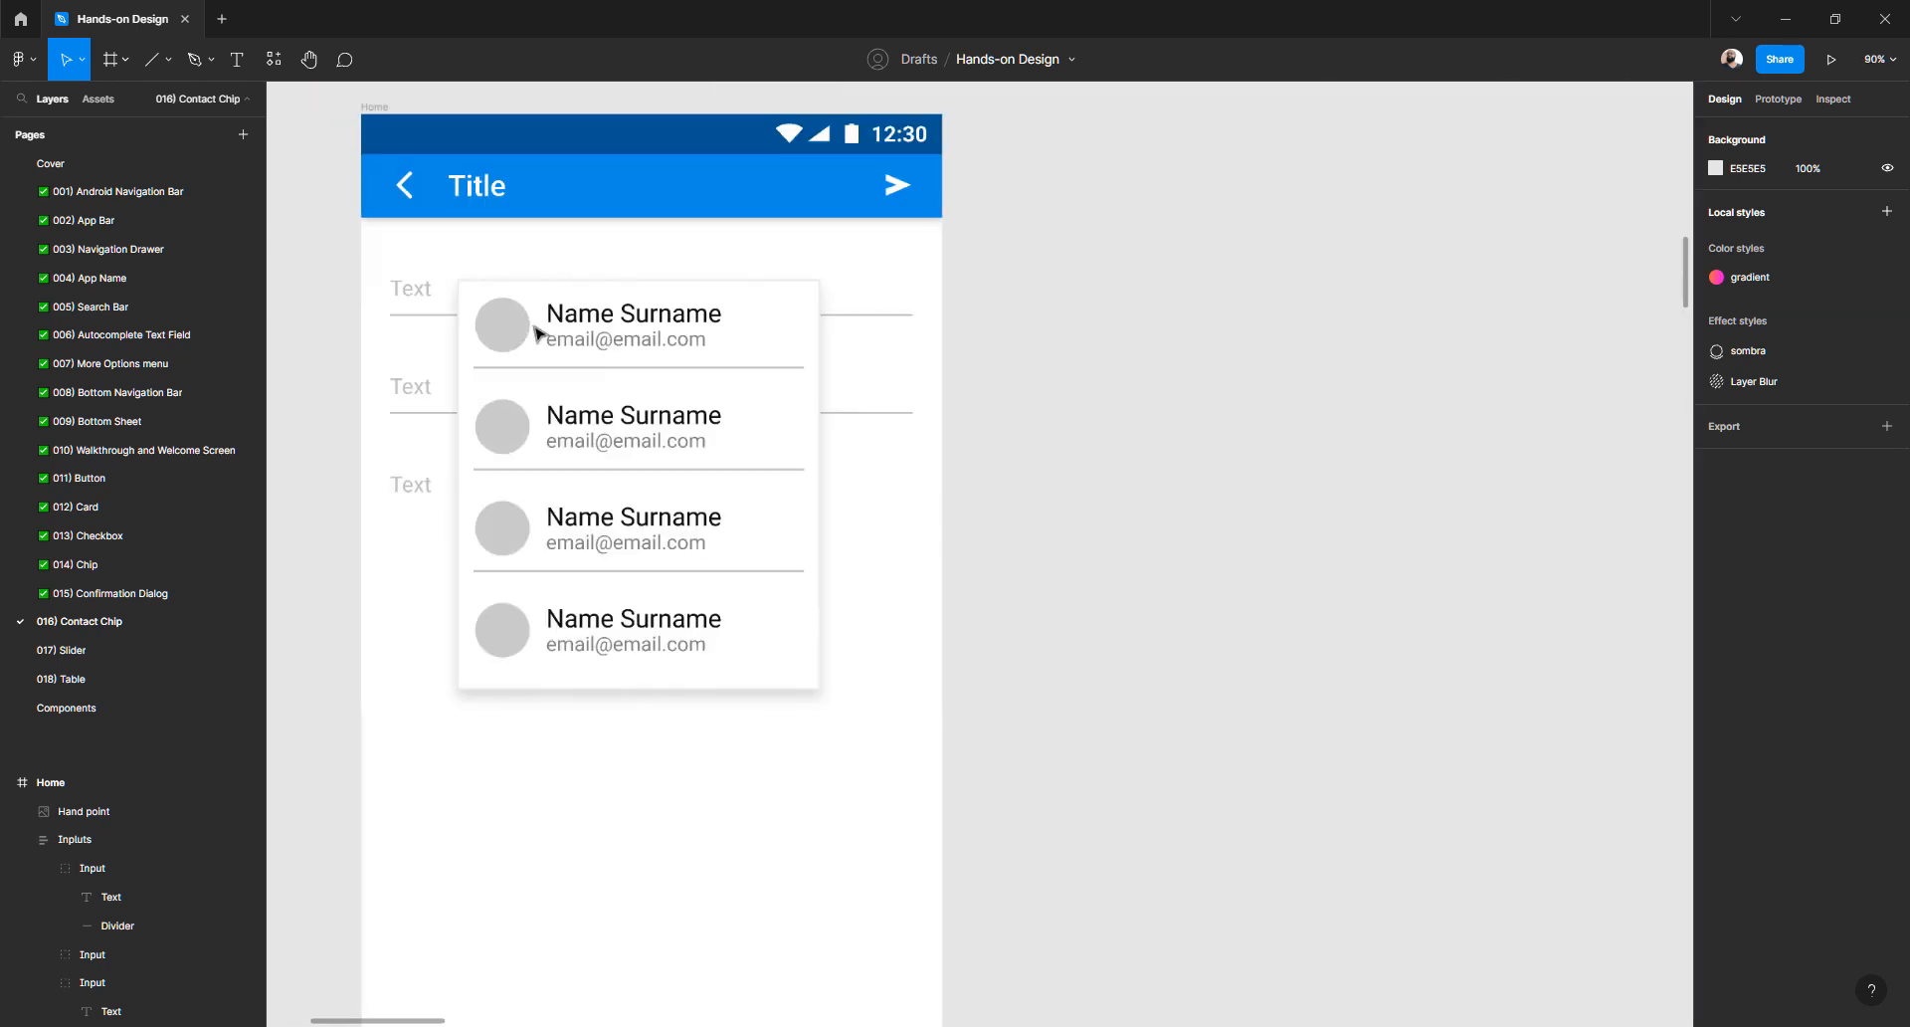
{"action": "scroll", "coordinate": [528, 328], "scroll_direction": "down", "scroll_amount": 5}
{"action": "scroll", "coordinate": [793, 384], "scroll_direction": "down", "scroll_amount": 8}
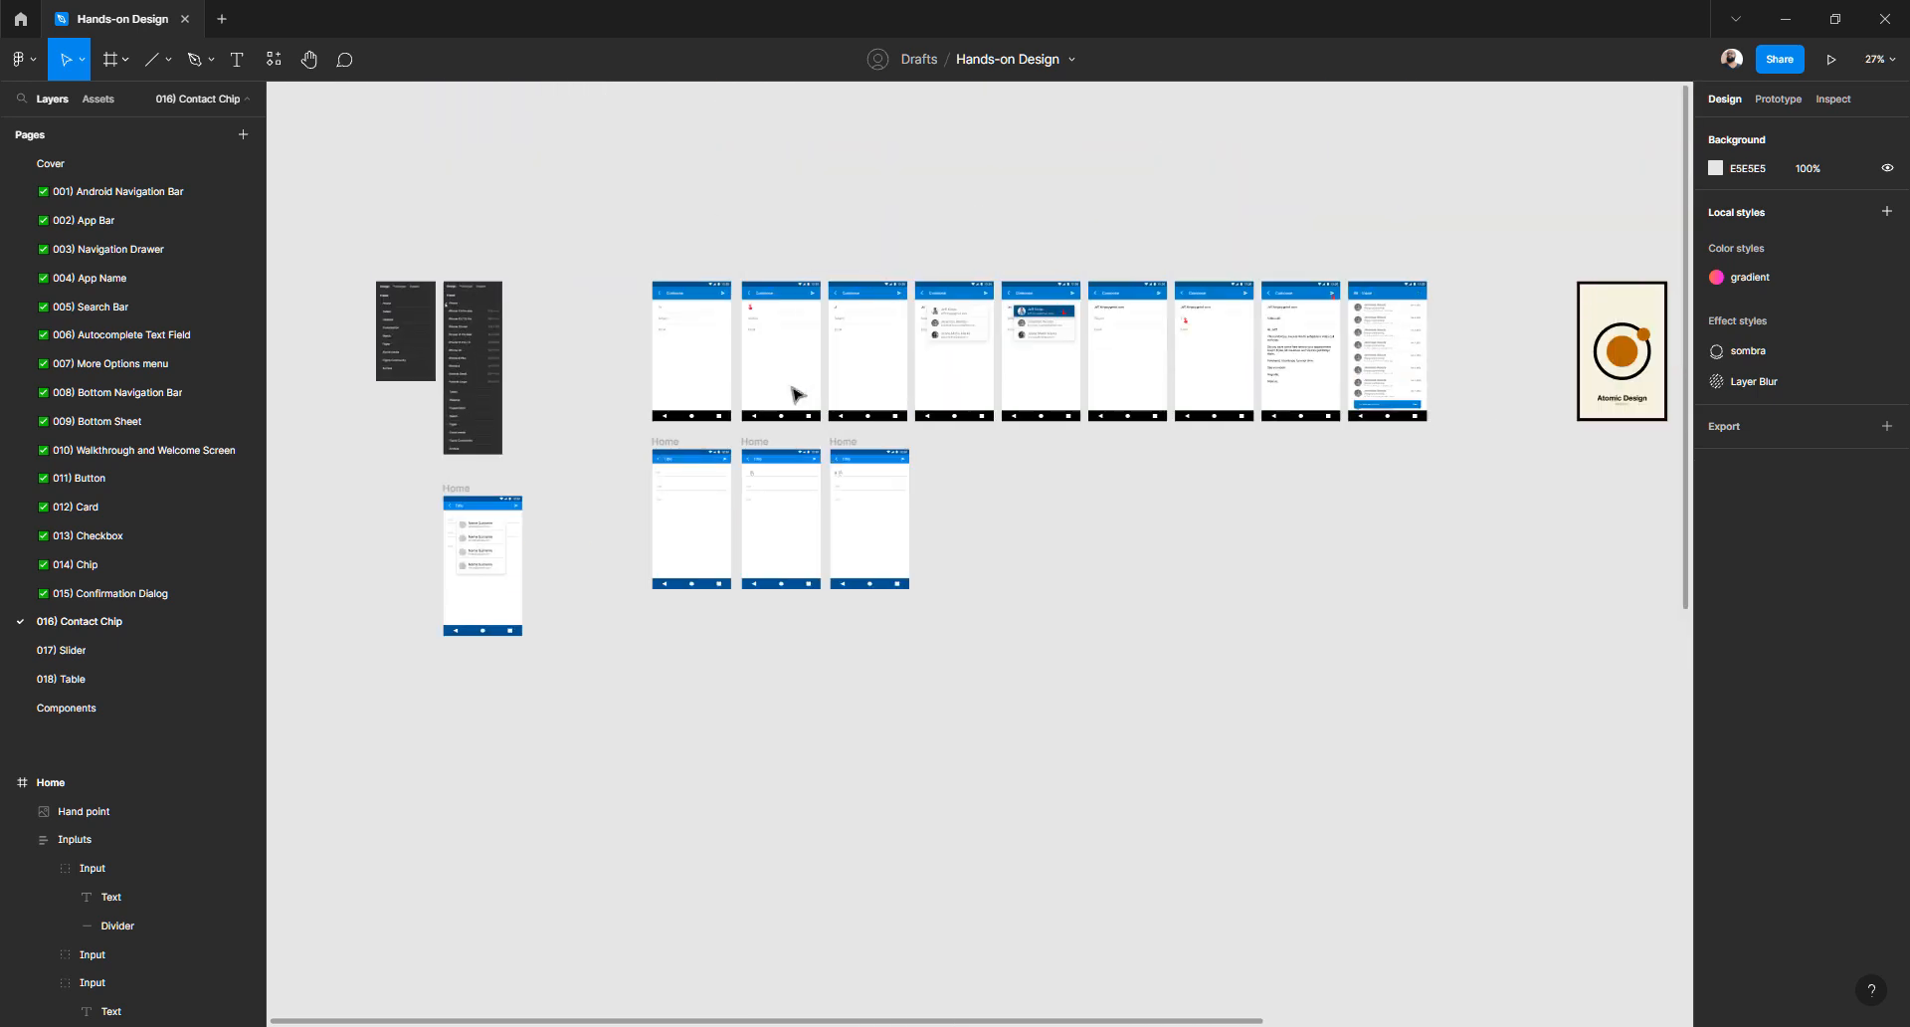
{"action": "scroll", "coordinate": [796, 395], "scroll_direction": "down", "scroll_amount": 2}
{"action": "scroll", "coordinate": [1172, 425], "scroll_direction": "up", "scroll_amount": 1}
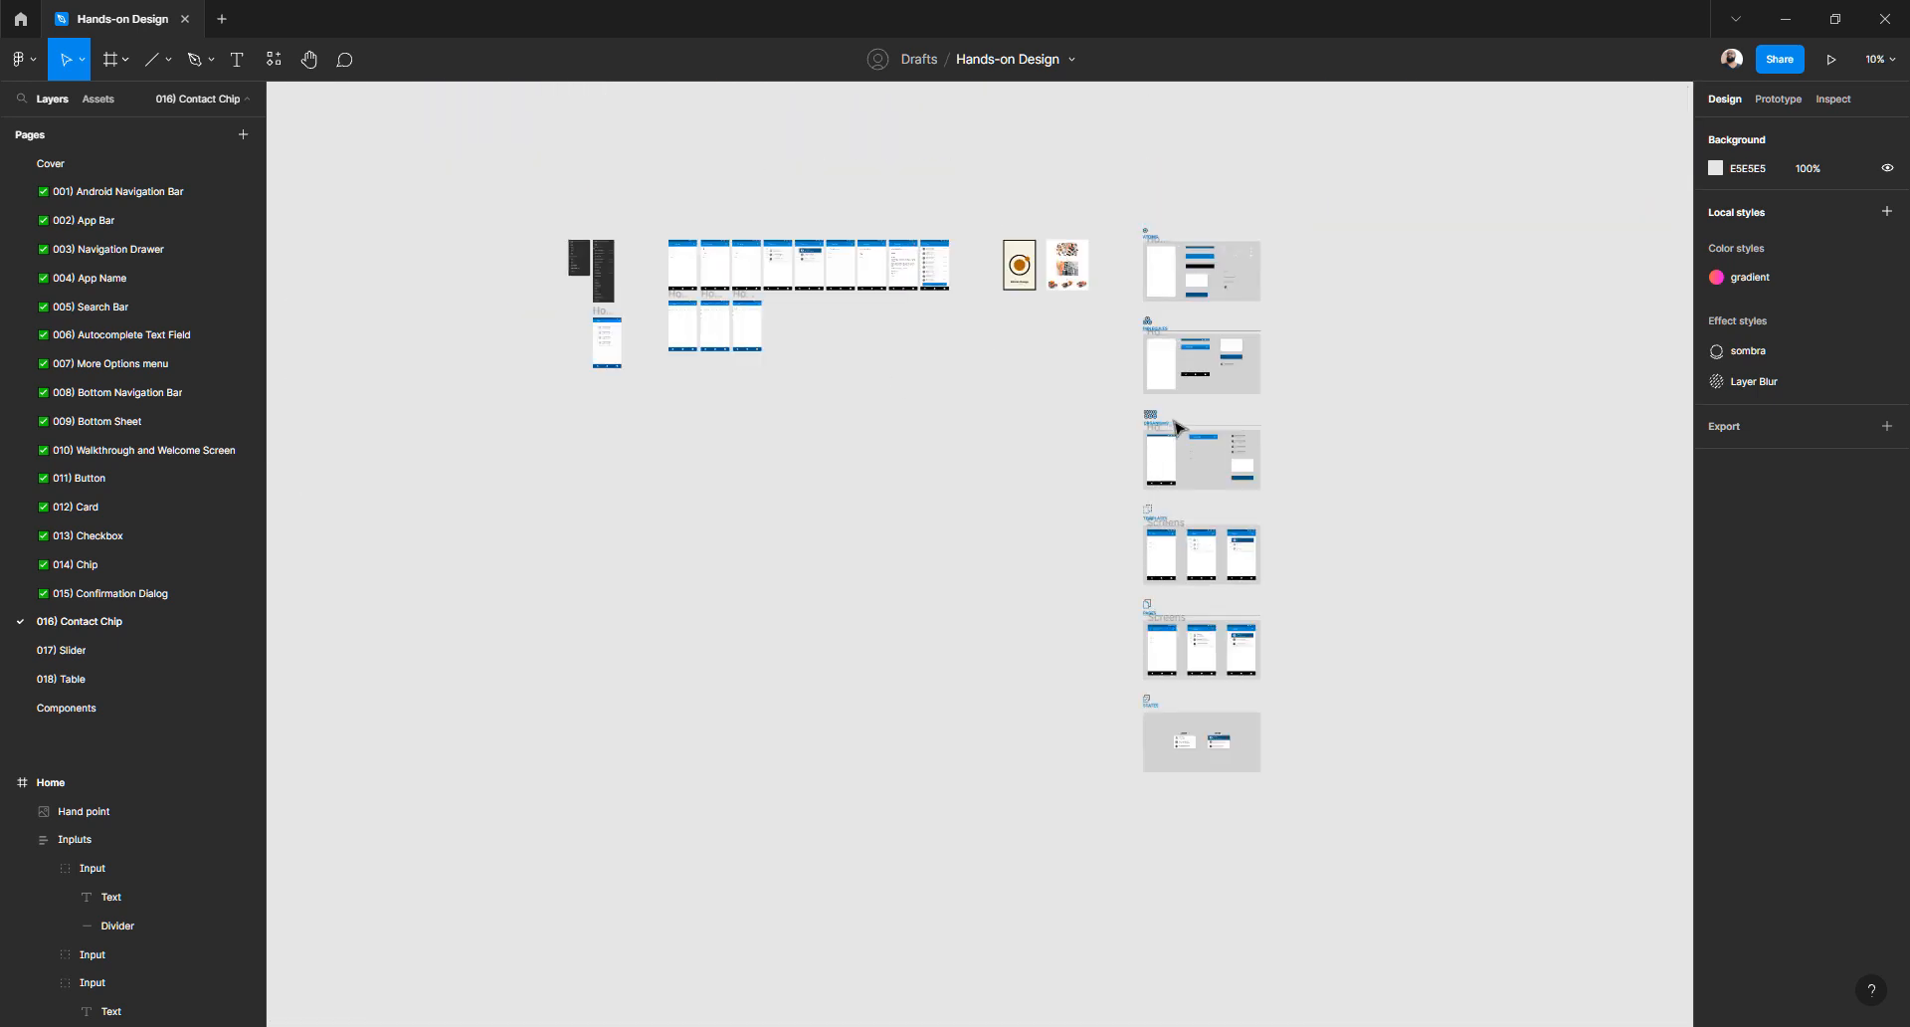
{"action": "scroll", "coordinate": [1172, 424], "scroll_direction": "up", "scroll_amount": 1}
{"action": "scroll", "coordinate": [842, 309], "scroll_direction": "left", "scroll_amount": 1}
{"action": "scroll", "coordinate": [843, 309], "scroll_direction": "up", "scroll_amount": 6}
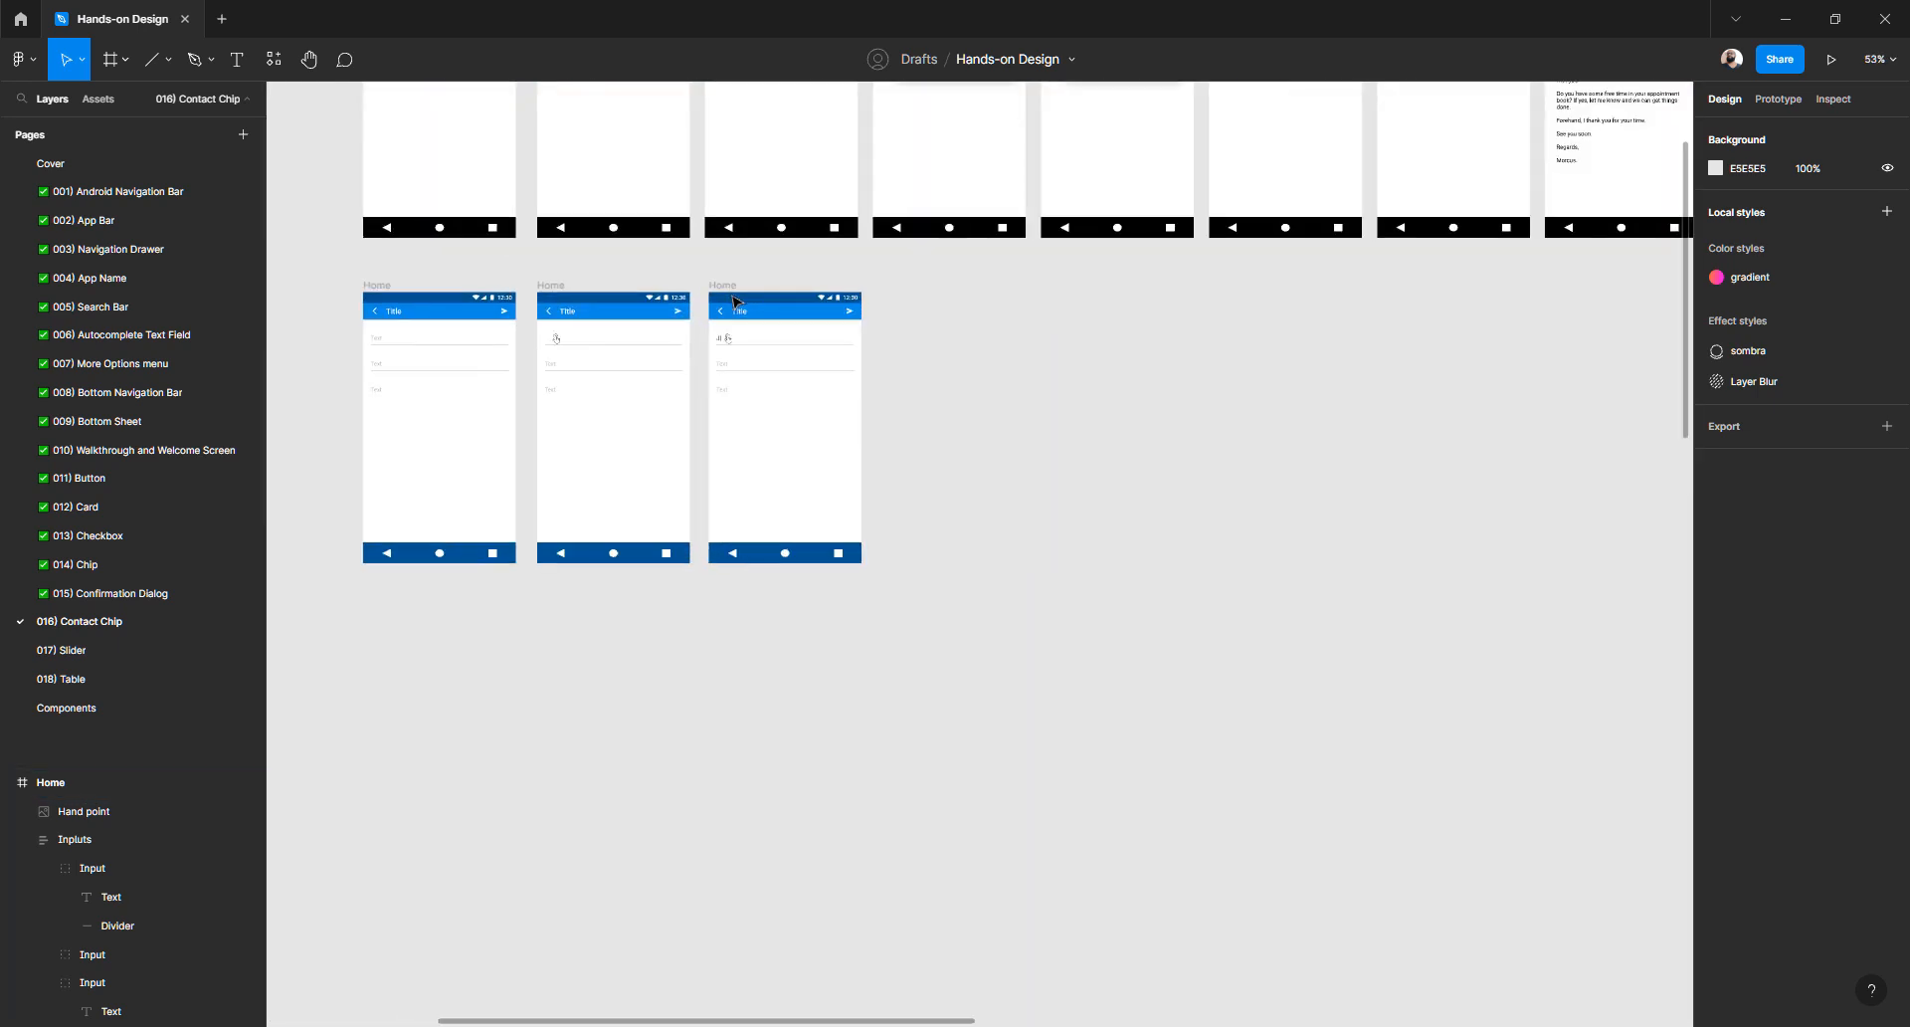
{"action": "scroll", "coordinate": [917, 363], "scroll_direction": "left", "scroll_amount": 1}
{"action": "scroll", "coordinate": [935, 353], "scroll_direction": "up", "scroll_amount": 4}
{"action": "scroll", "coordinate": [995, 323], "scroll_direction": "up", "scroll_amount": 5}
{"action": "double_click", "coordinate": [1197, 289]}
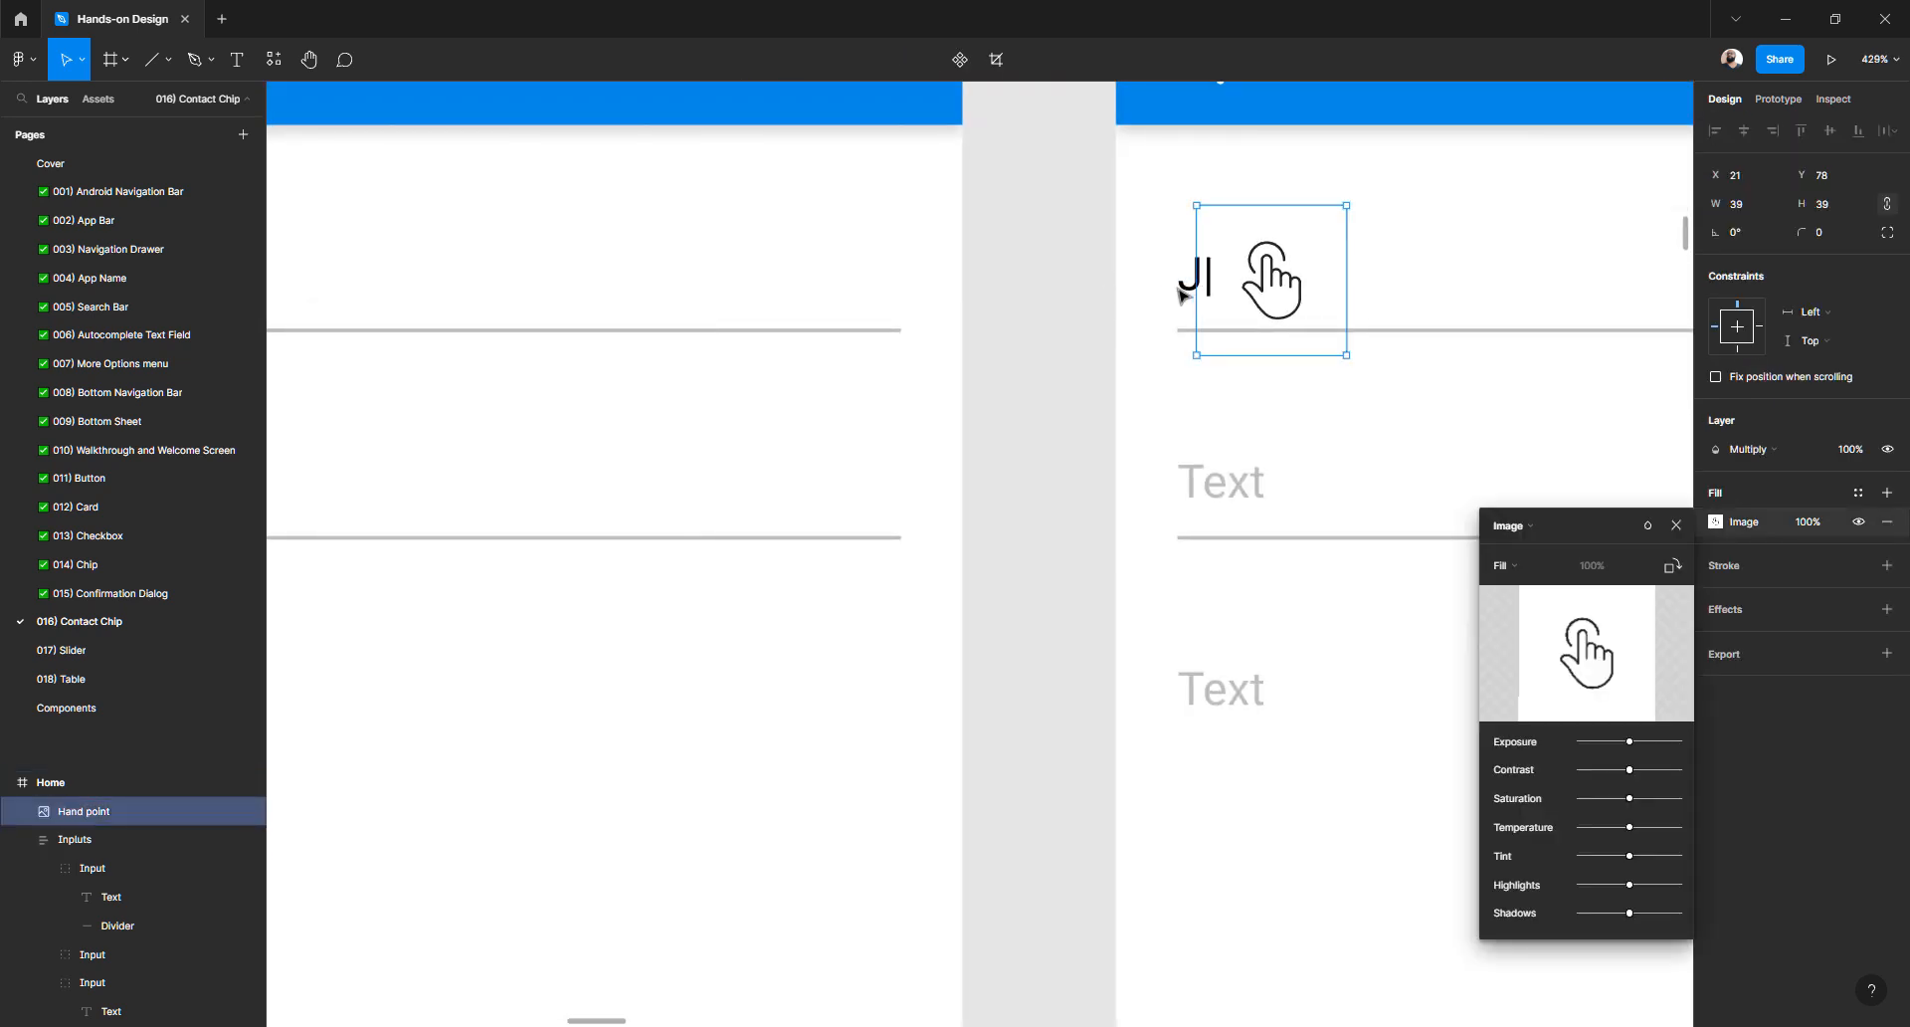
{"action": "key", "text": "Escape"}
{"action": "left_click", "coordinate": [980, 298]}
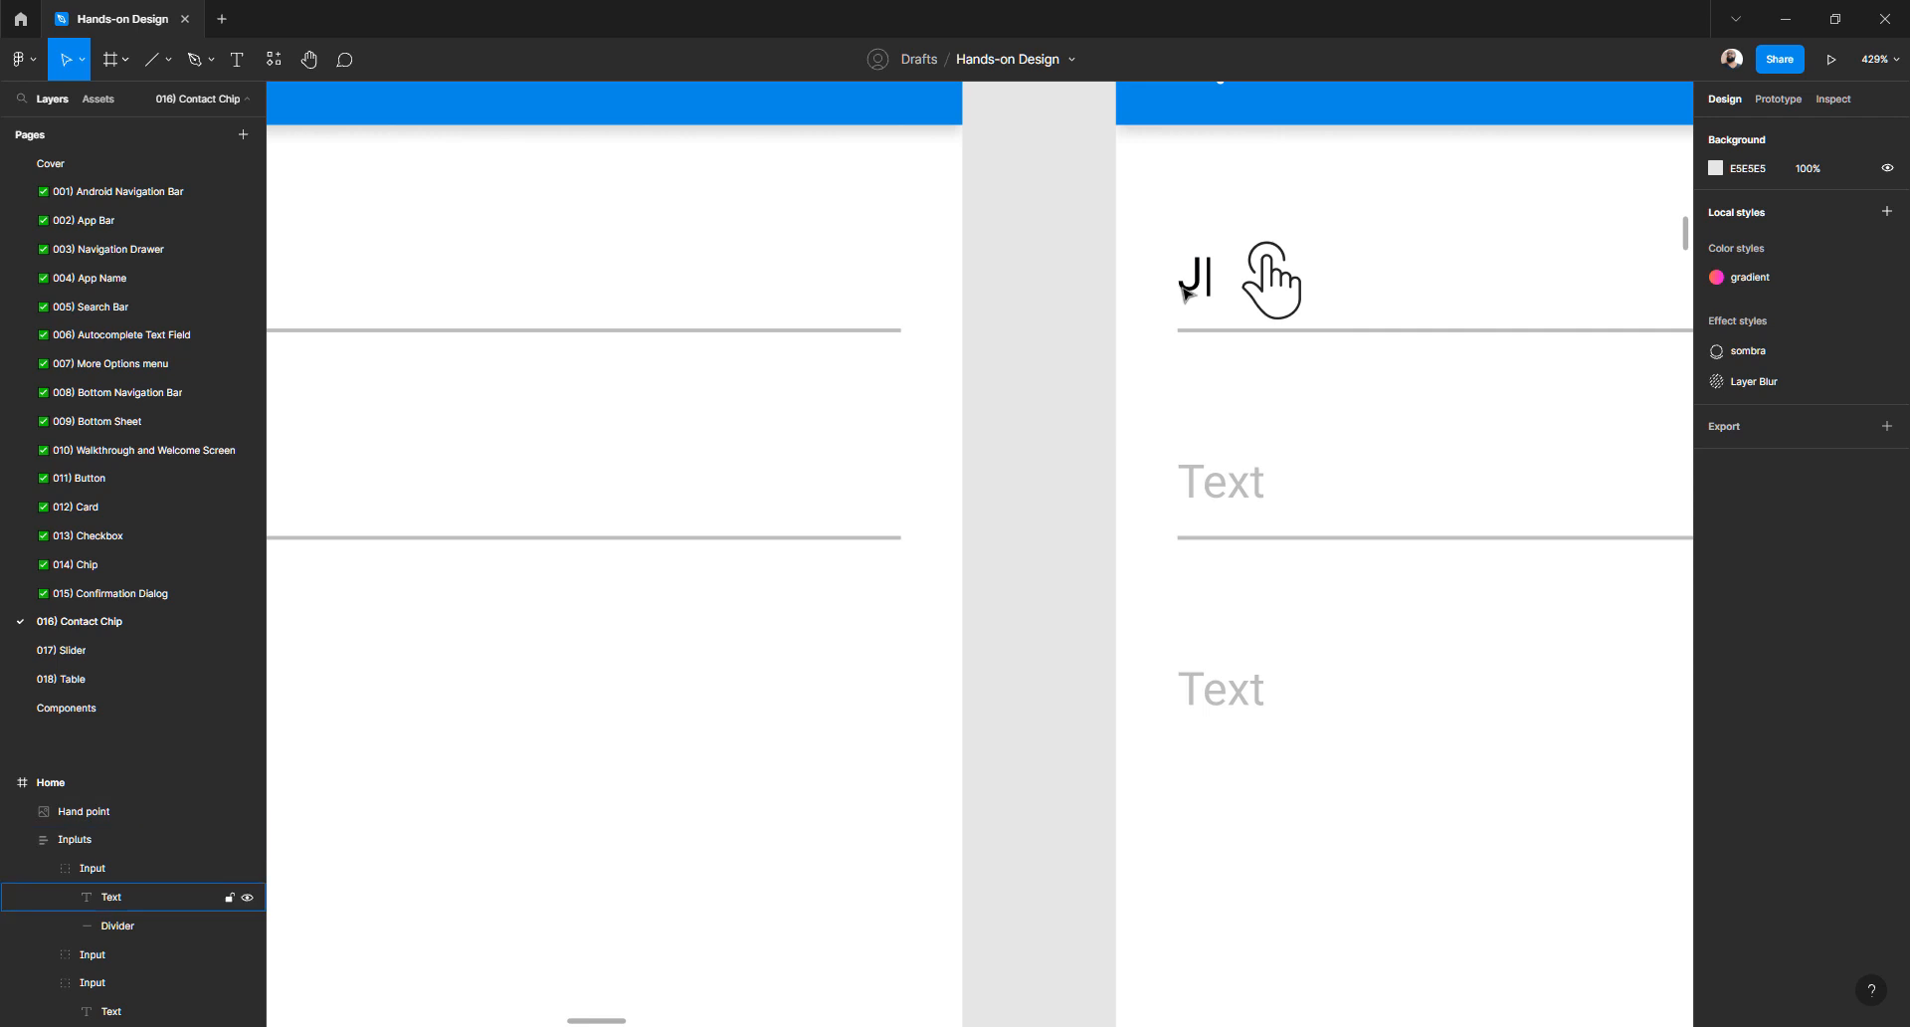
- Re-pick the J| text fill in the colour picker as dark grey #292929
{"action": "double_click", "coordinate": [1191, 286]}
{"action": "key", "text": "ctrl+a"}
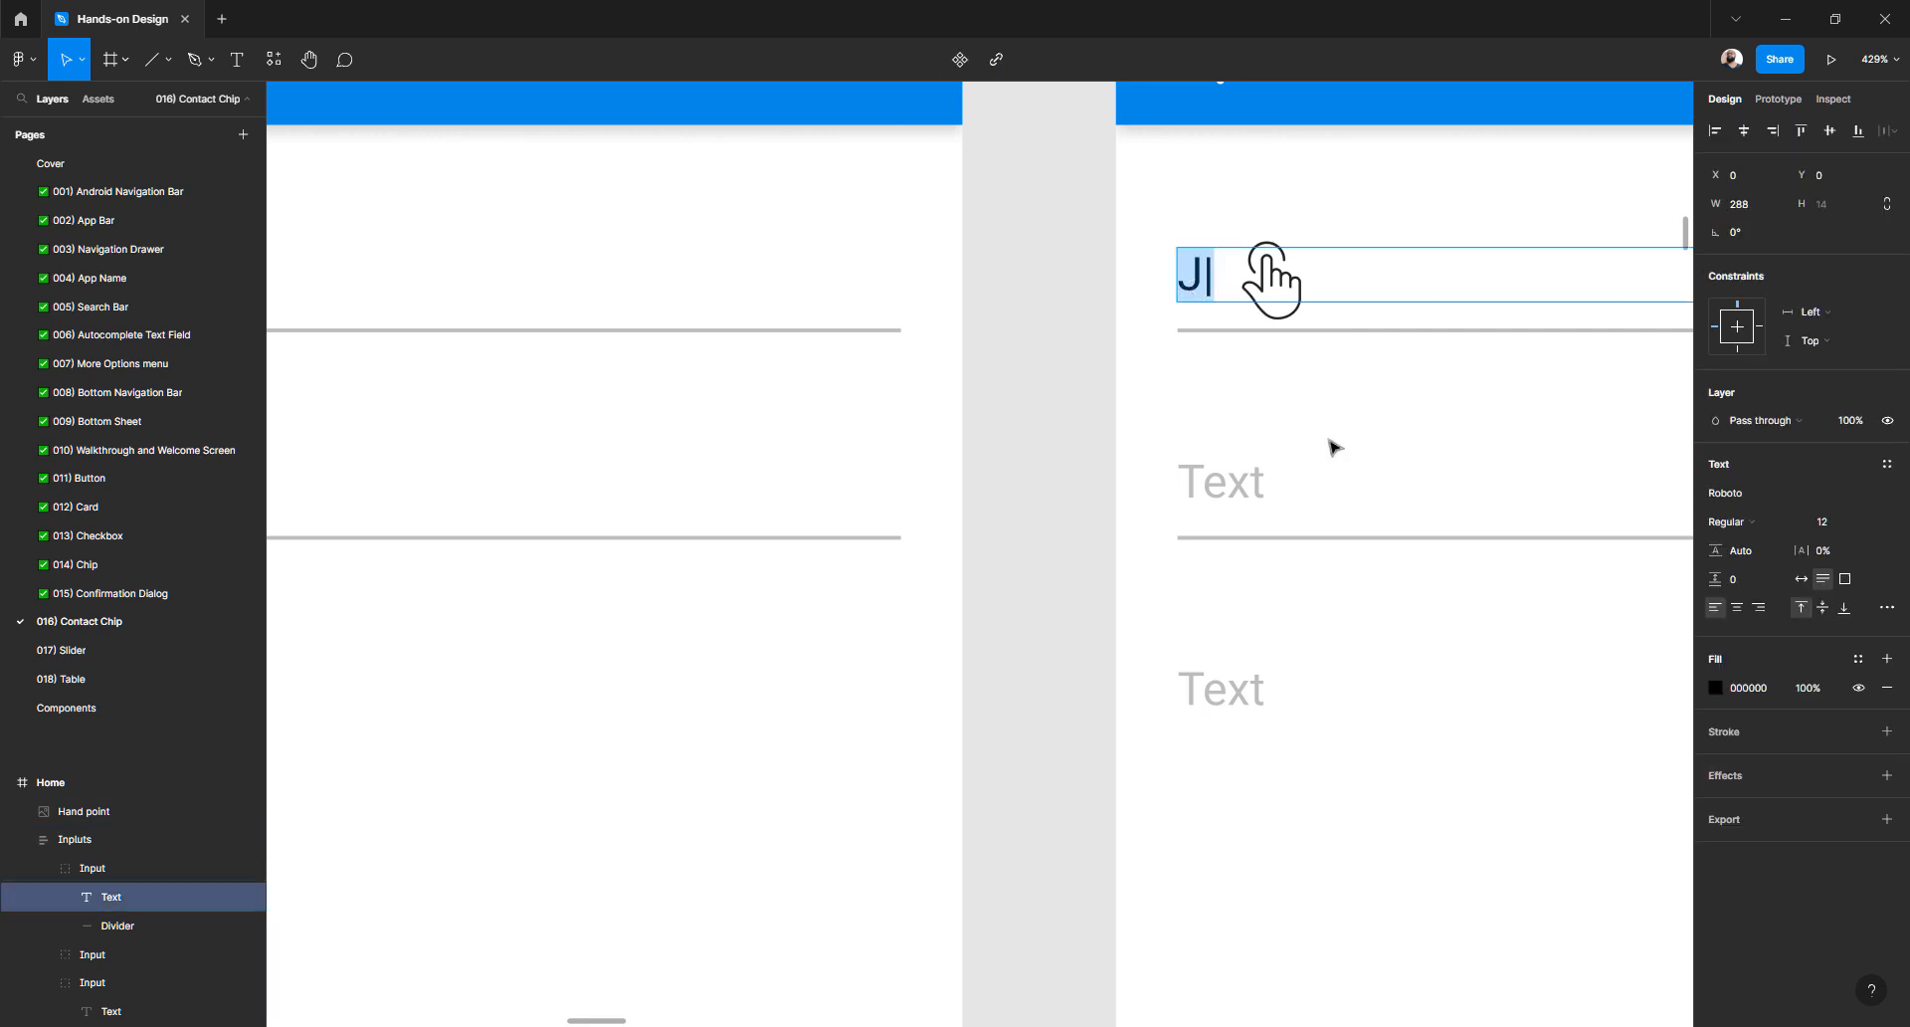
{"action": "left_click", "coordinate": [1716, 686]}
{"action": "left_click_drag", "start_coordinate": [1520, 648], "coordinate": [1460, 612]}
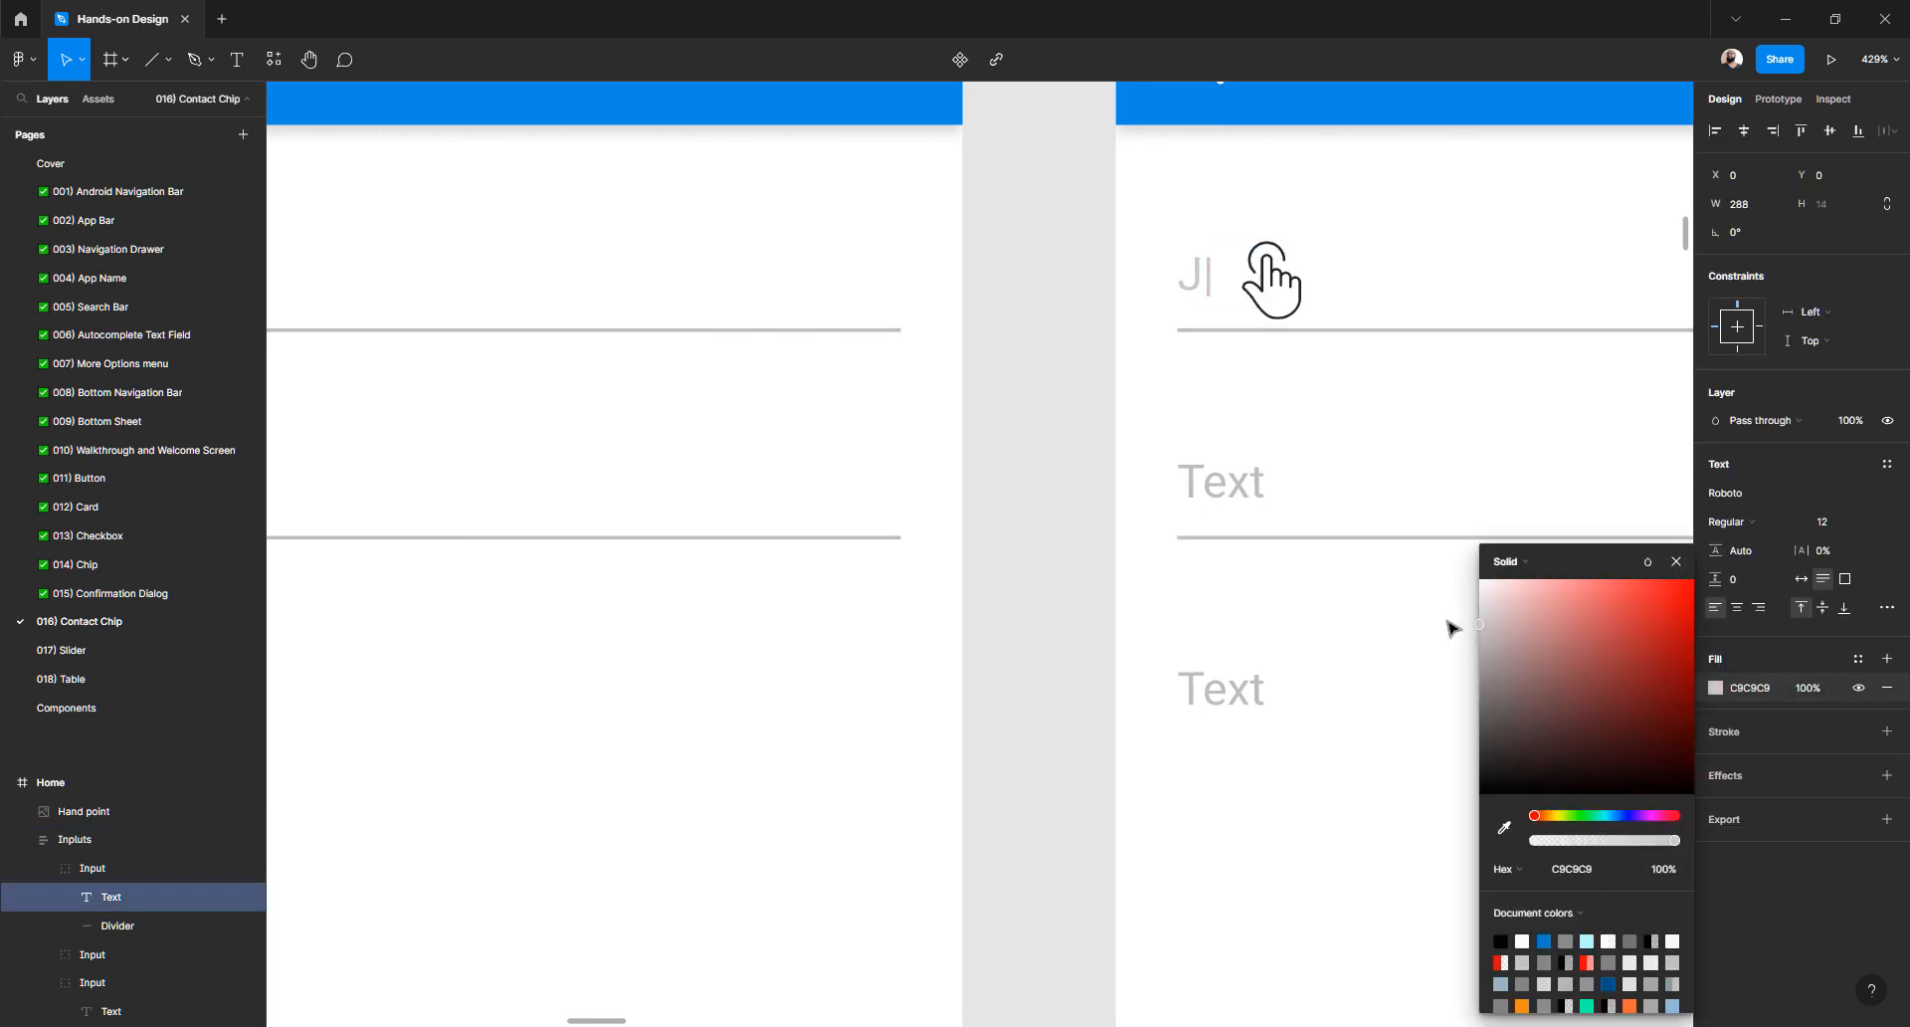
{"action": "left_click_drag", "start_coordinate": [1449, 675], "coordinate": [1442, 771]}
{"action": "left_click", "coordinate": [1066, 452]}
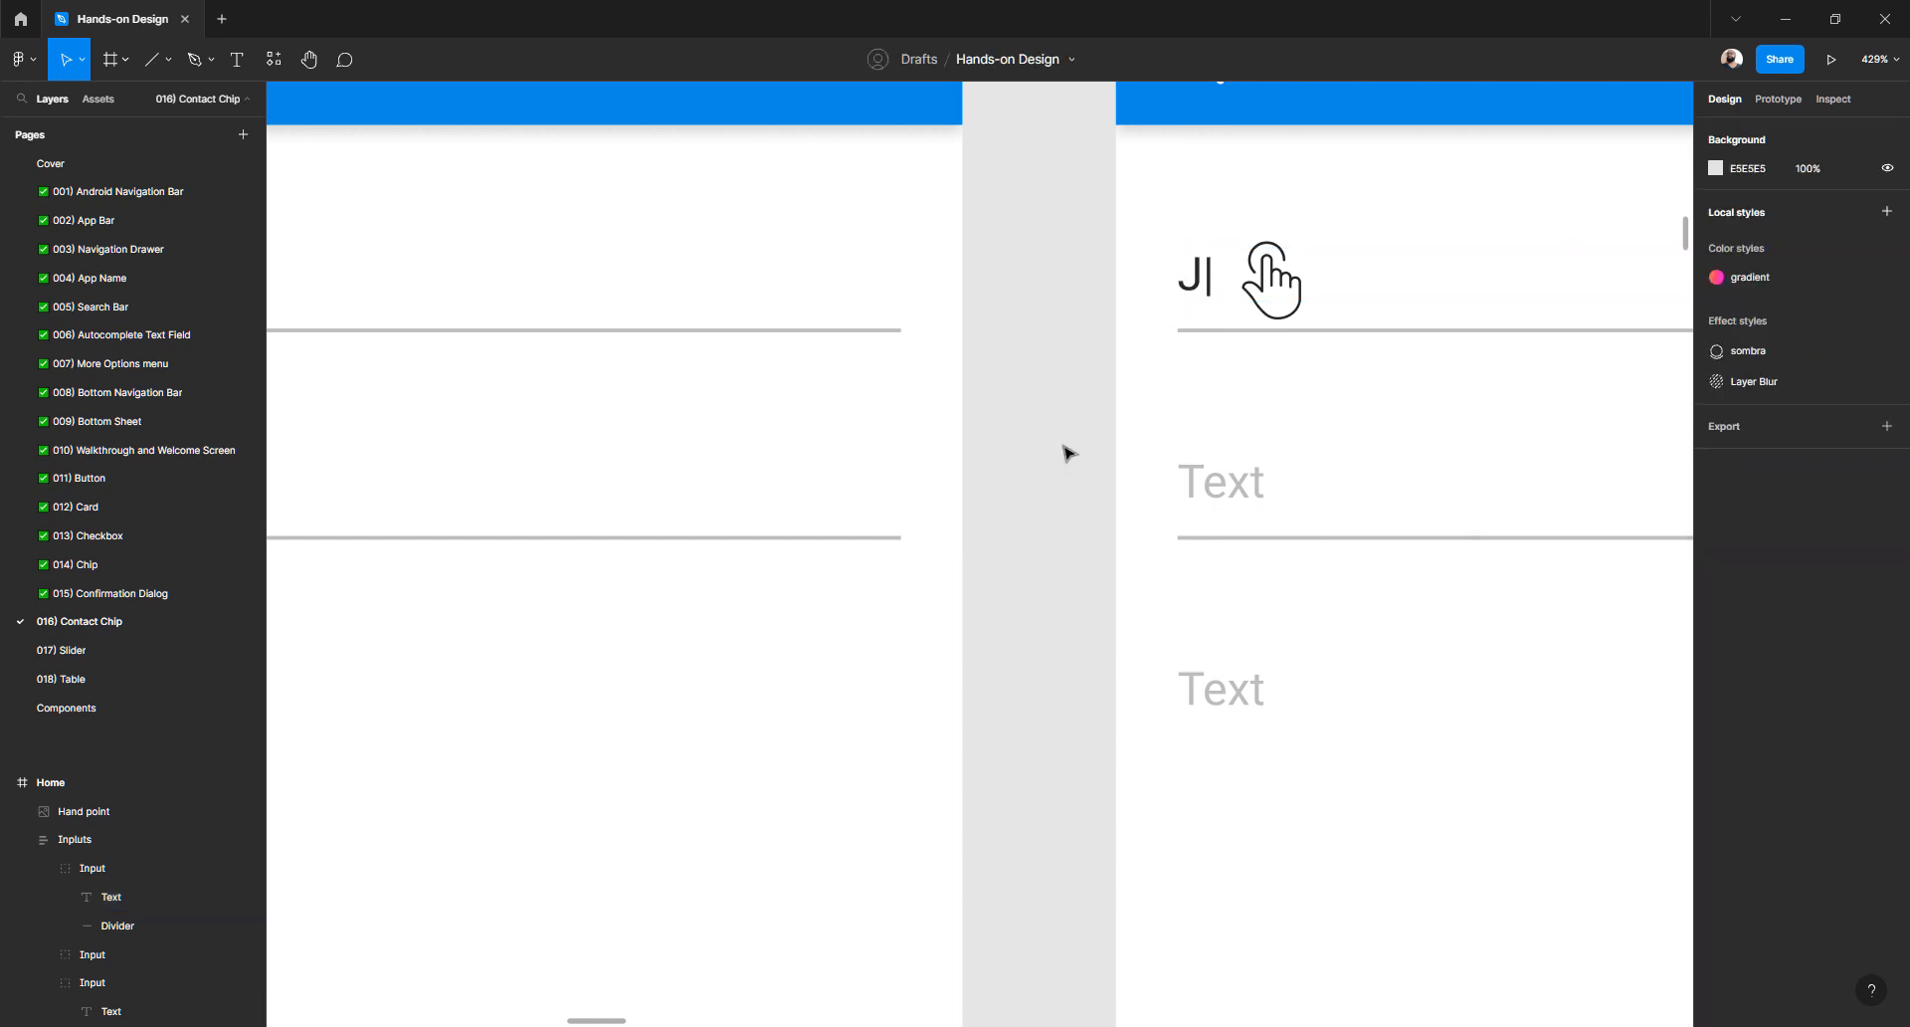
{"action": "scroll", "coordinate": [1043, 439], "scroll_direction": "down", "scroll_amount": 3}
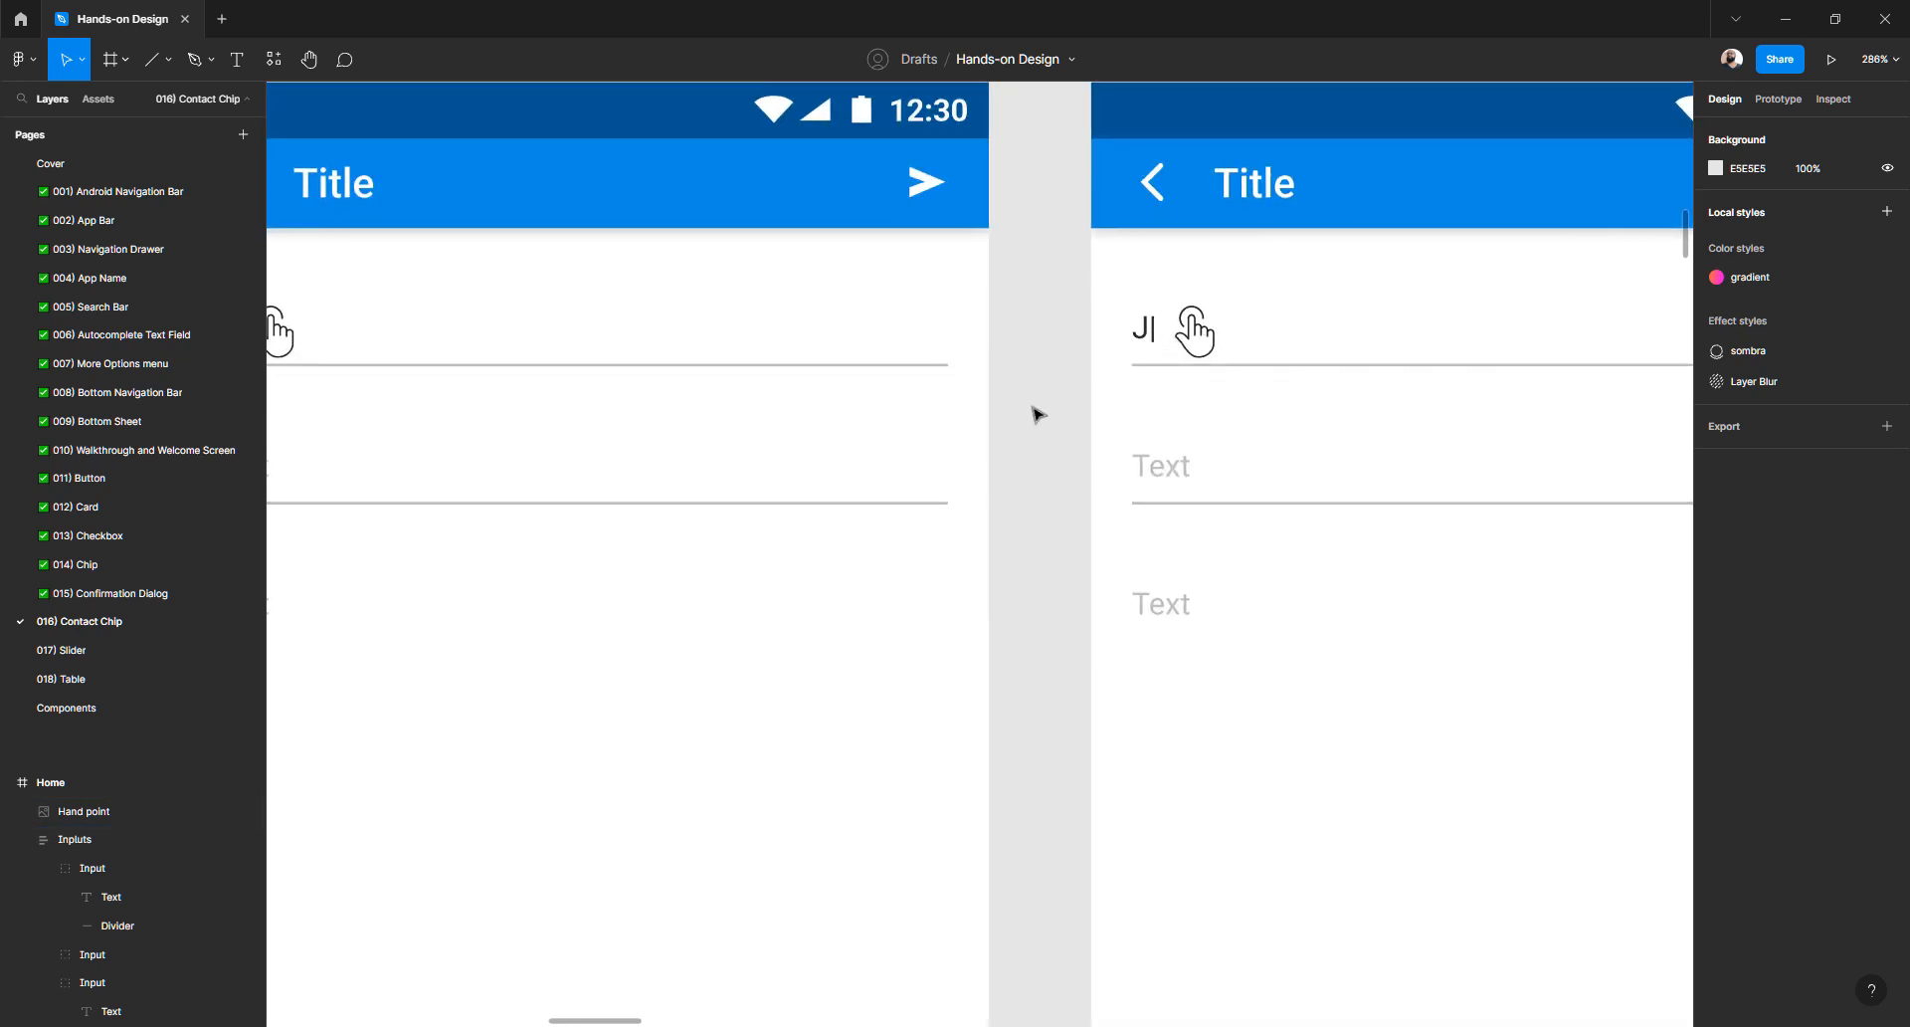
{"action": "scroll", "coordinate": [1031, 414], "scroll_direction": "down", "scroll_amount": 10}
{"action": "scroll", "coordinate": [1027, 413], "scroll_direction": "right", "scroll_amount": 5}
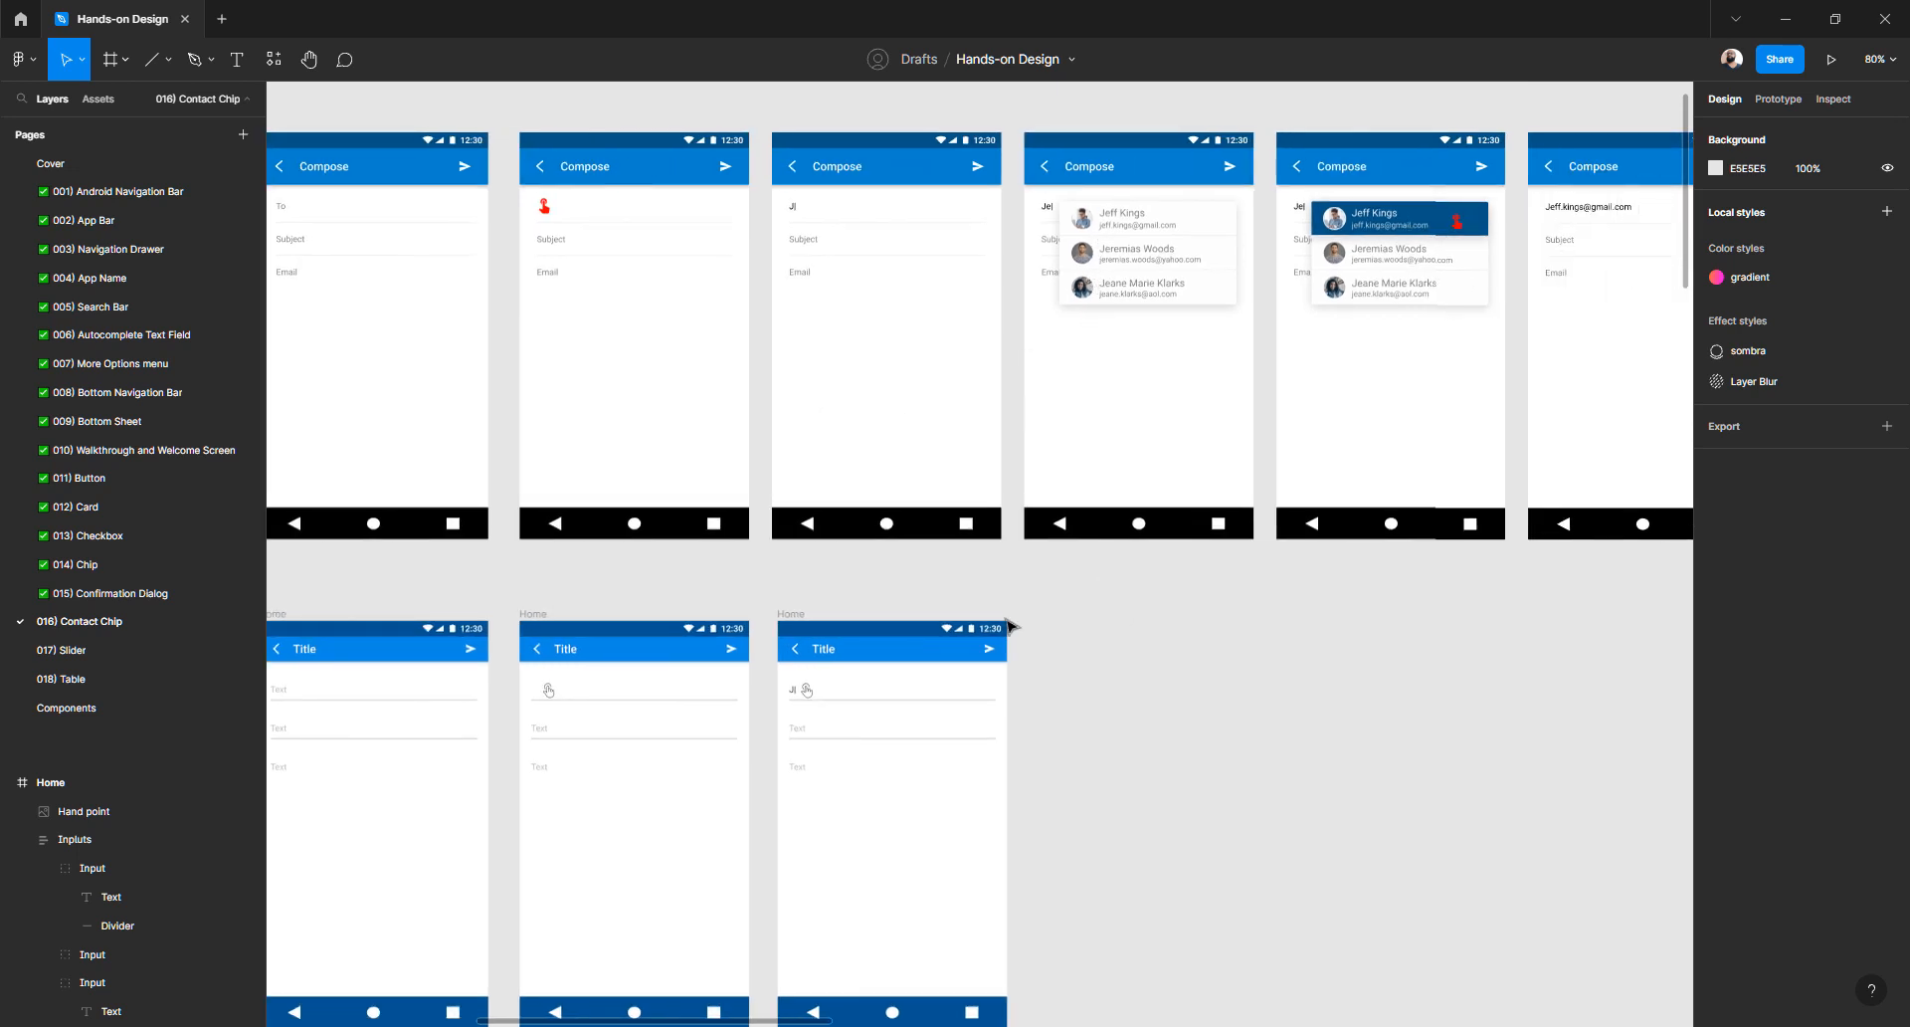
- Duplicate the third Home frame to its right and delete the hand icon from the copy
{"action": "left_click", "coordinate": [793, 615]}
{"action": "left_click_drag", "start_coordinate": [794, 619], "coordinate": [1037, 625]}
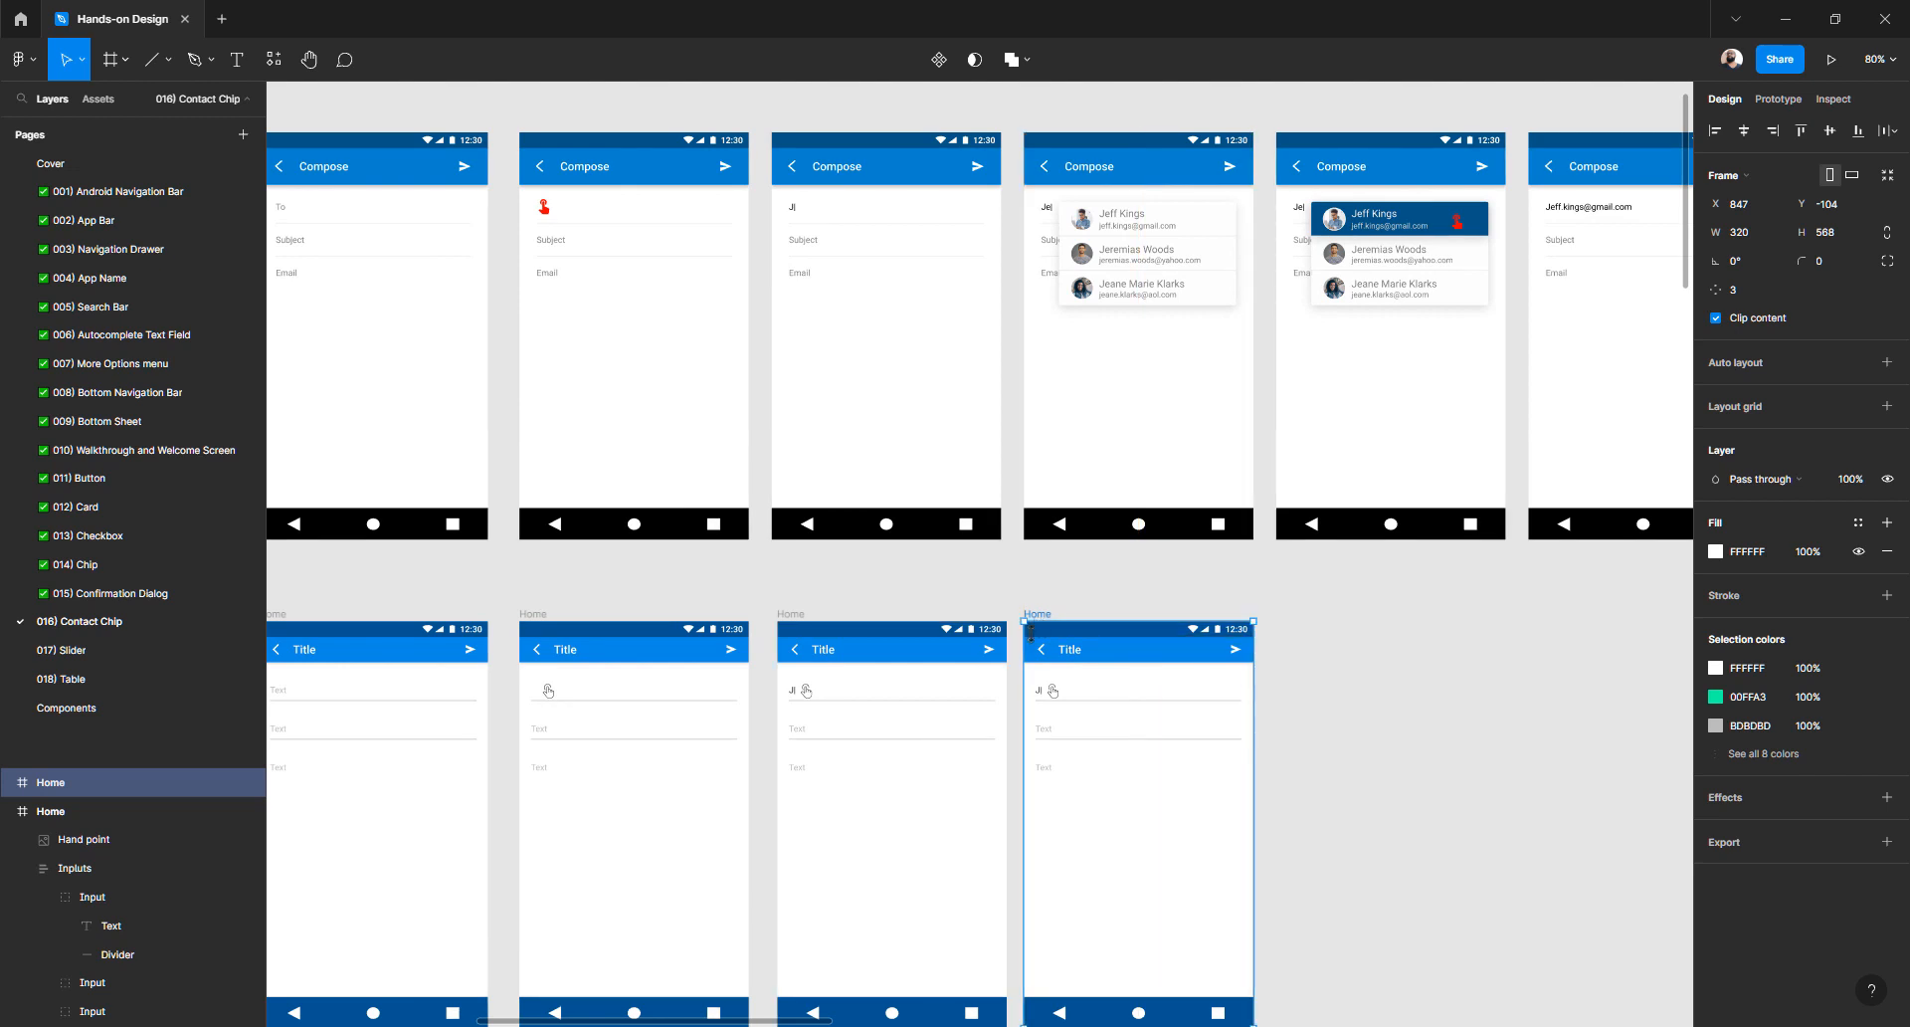
{"action": "left_click", "coordinate": [1445, 706]}
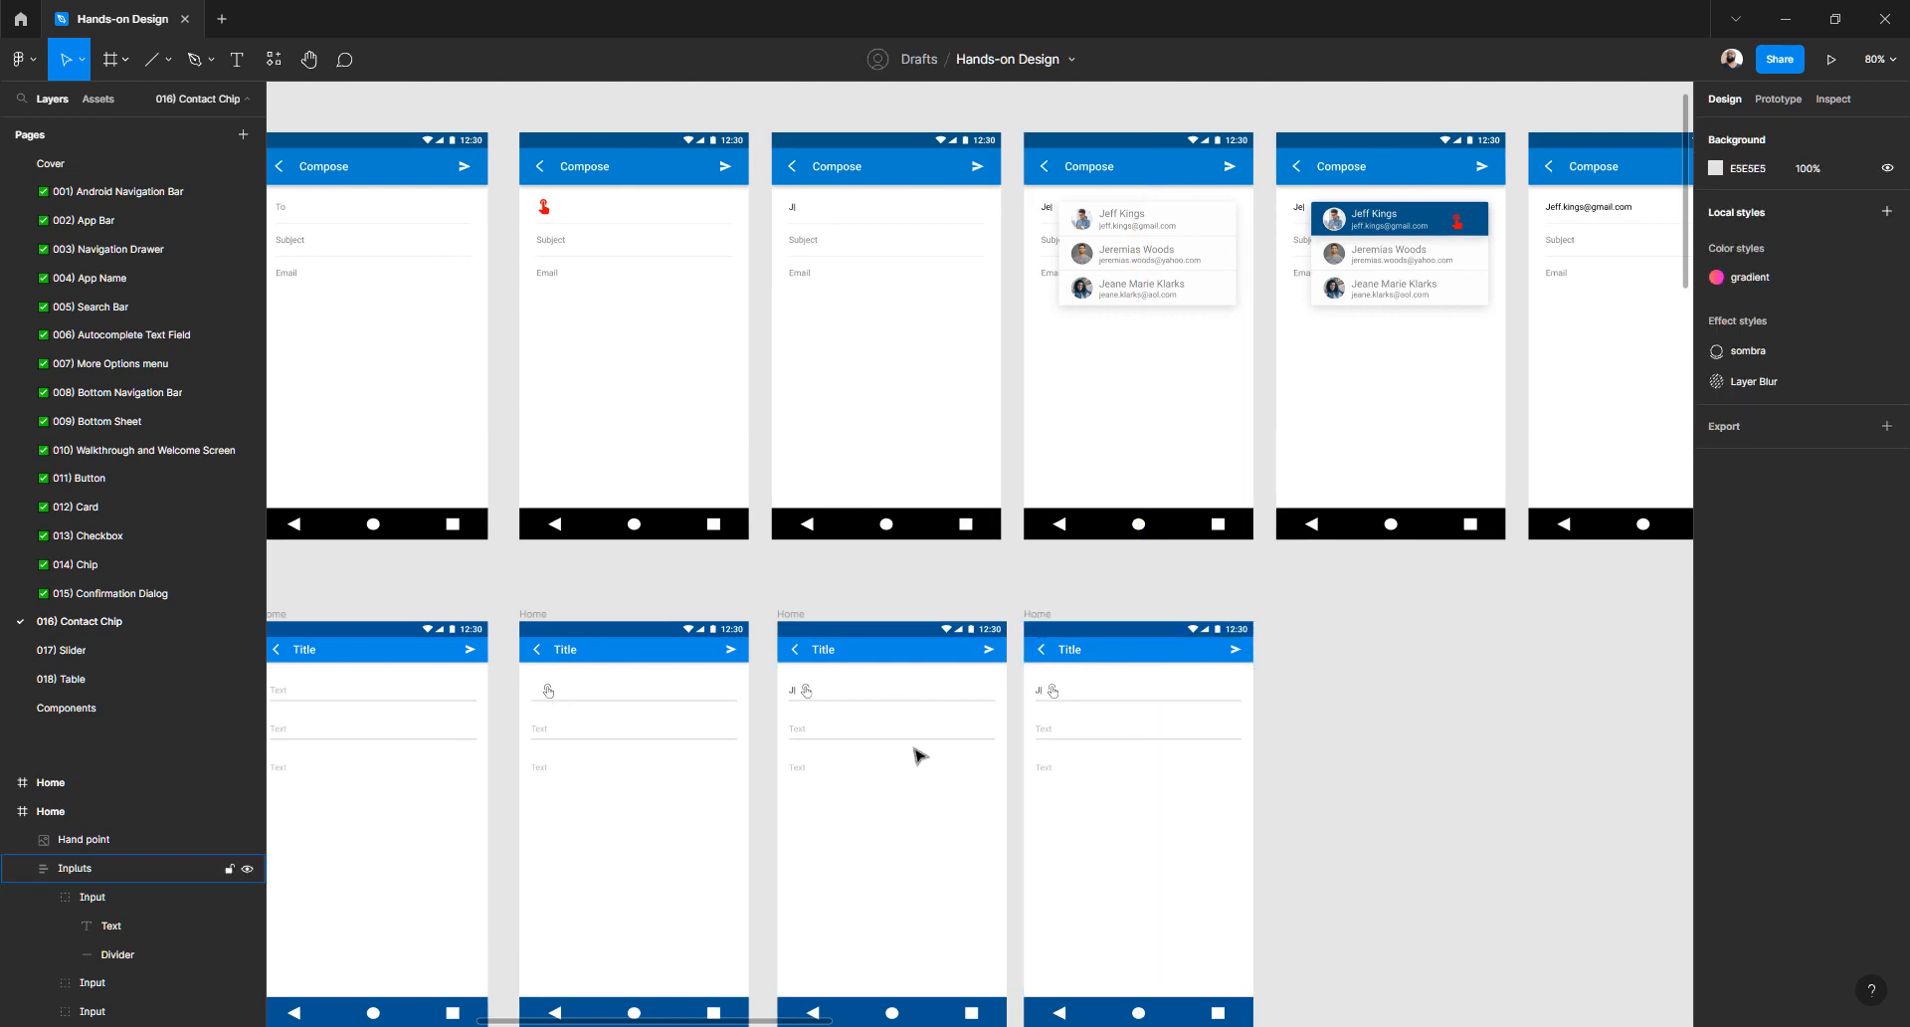
{"action": "left_click", "coordinate": [1054, 693]}
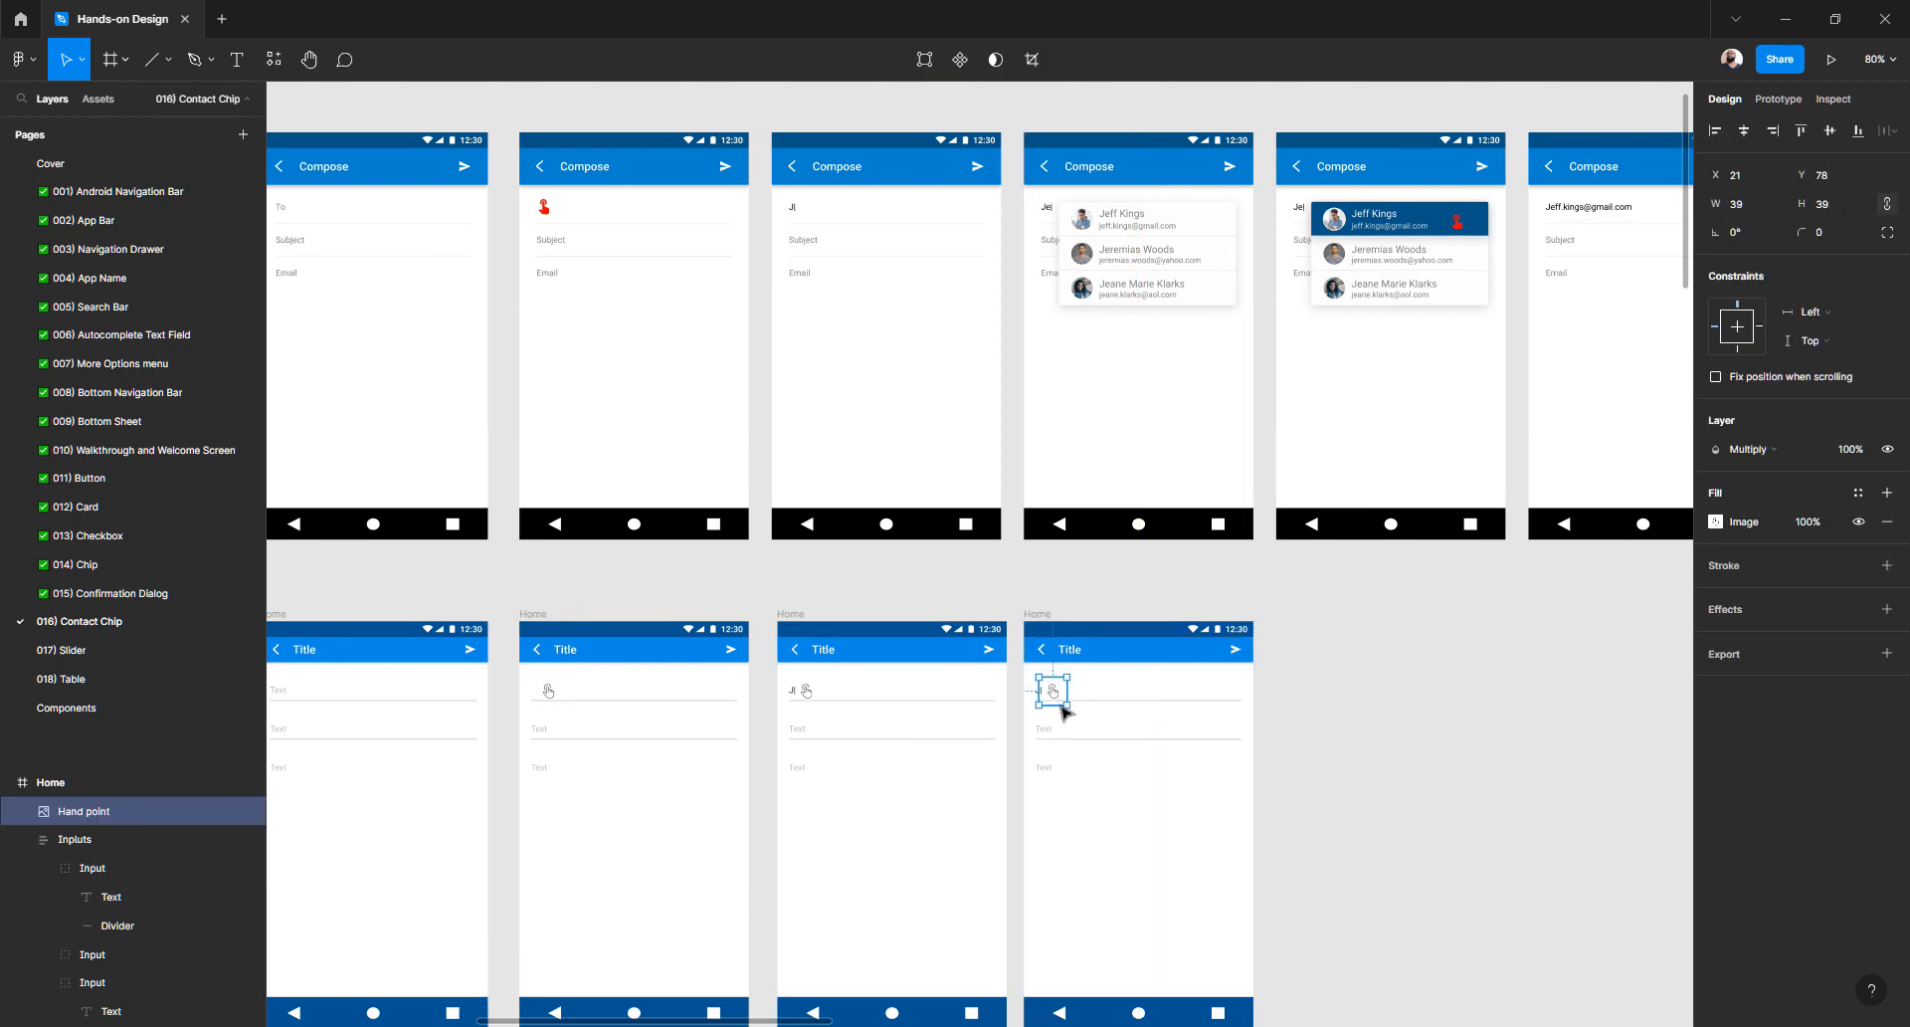
{"action": "key", "text": "Delete"}
- Delete the tap hand icon from the third Home frame as well
{"action": "scroll", "coordinate": [1060, 711], "scroll_direction": "up", "scroll_amount": 3}
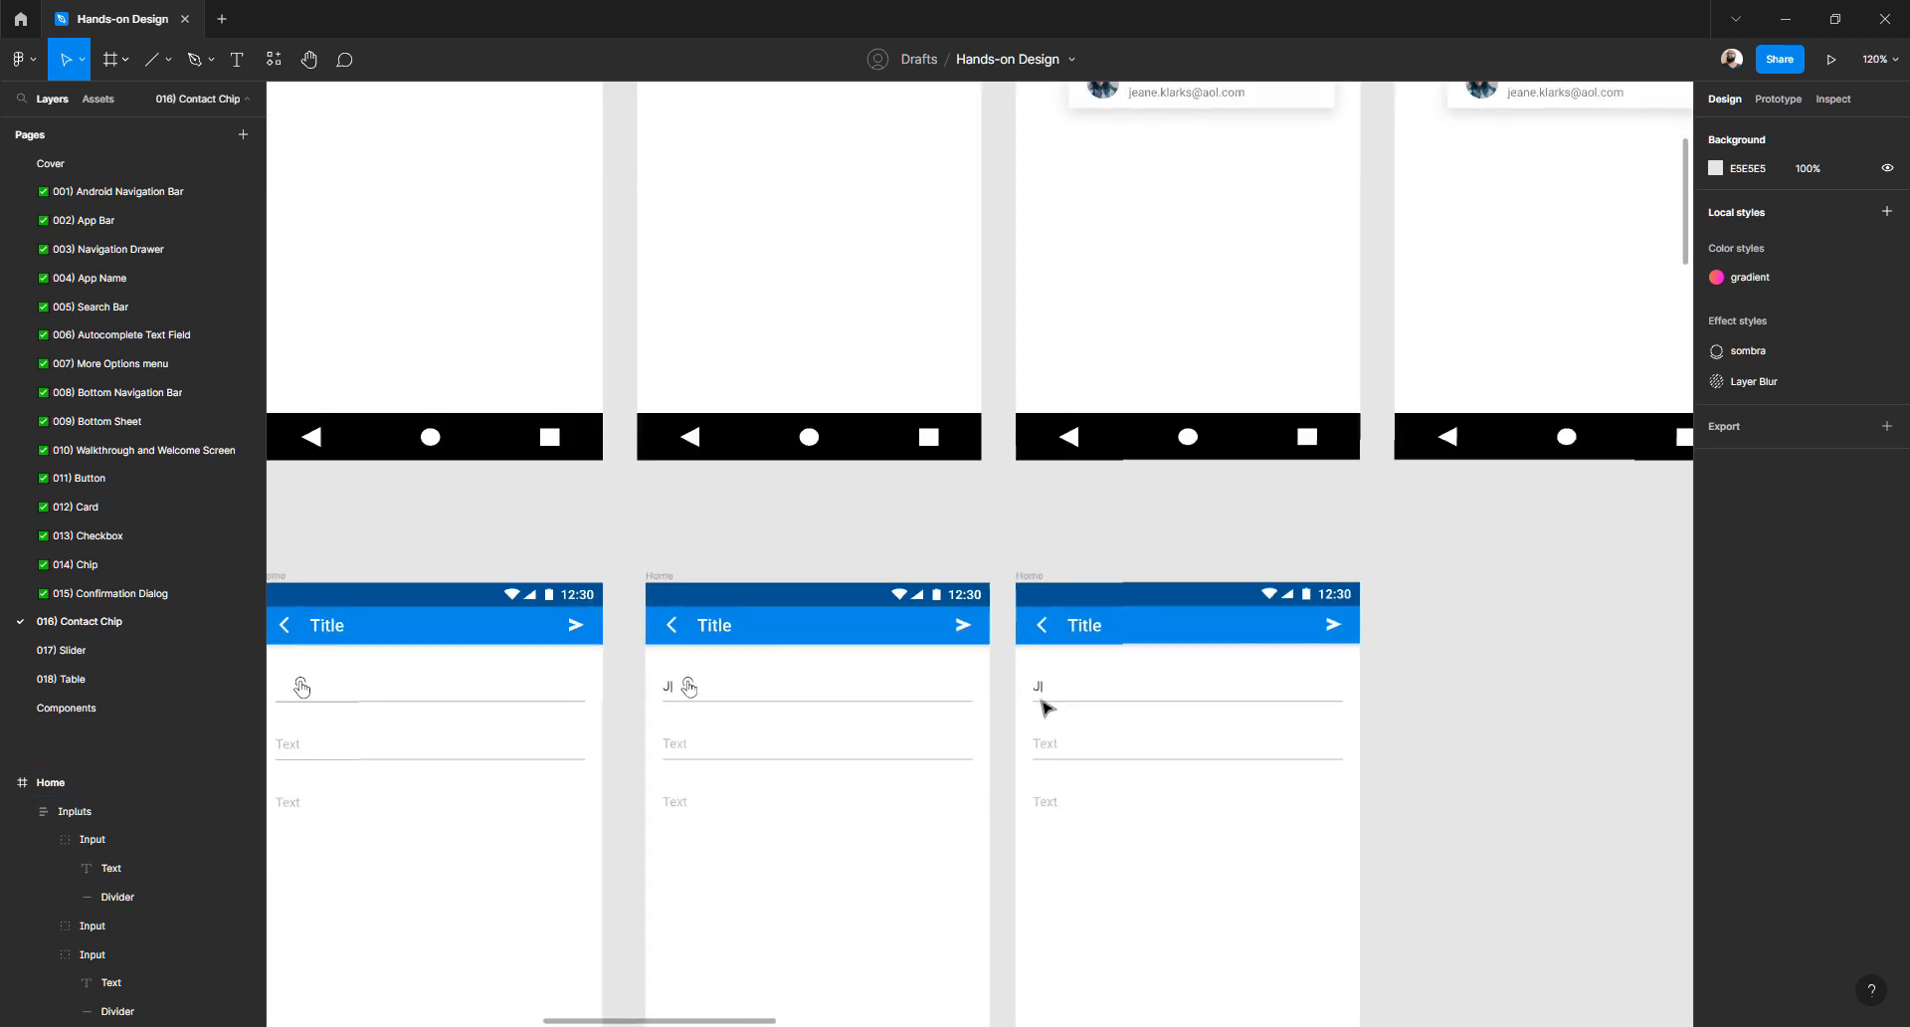
{"action": "scroll", "coordinate": [737, 717], "scroll_direction": "left", "scroll_amount": 3}
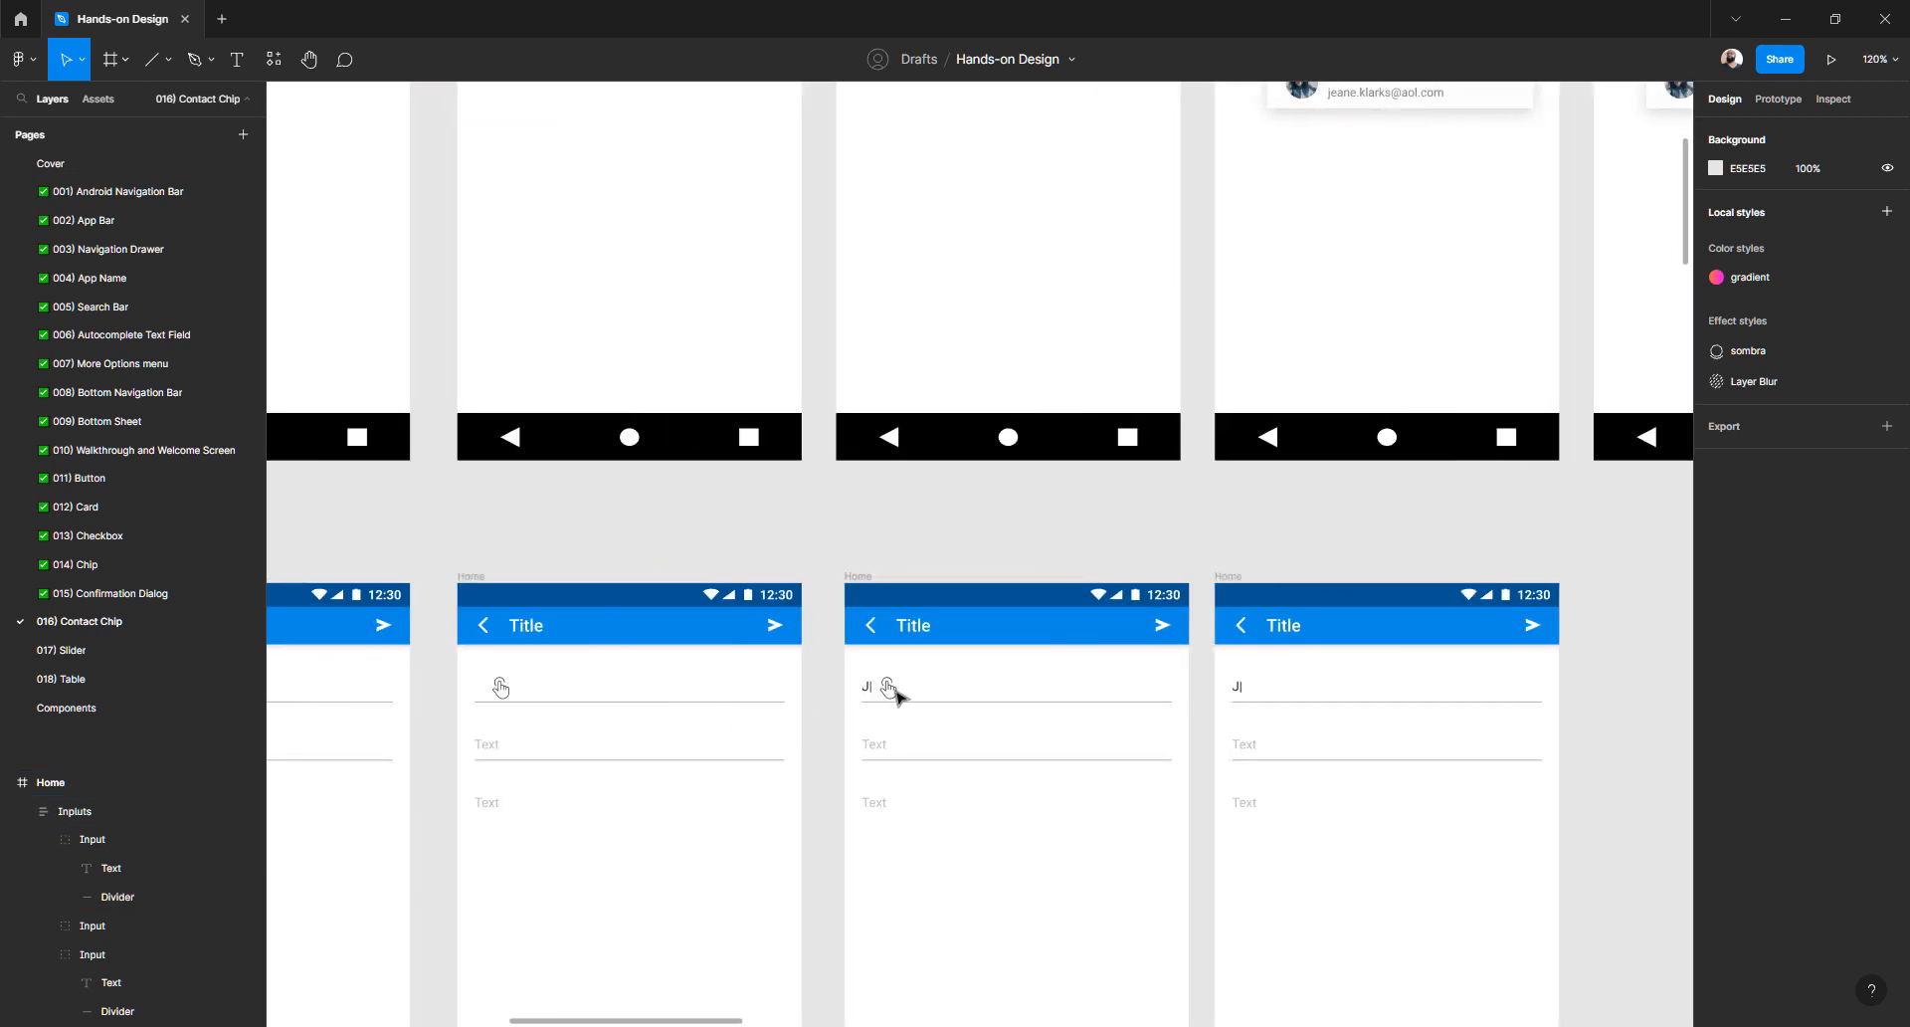
{"action": "left_click", "coordinate": [895, 694]}
{"action": "key", "text": "Delete"}
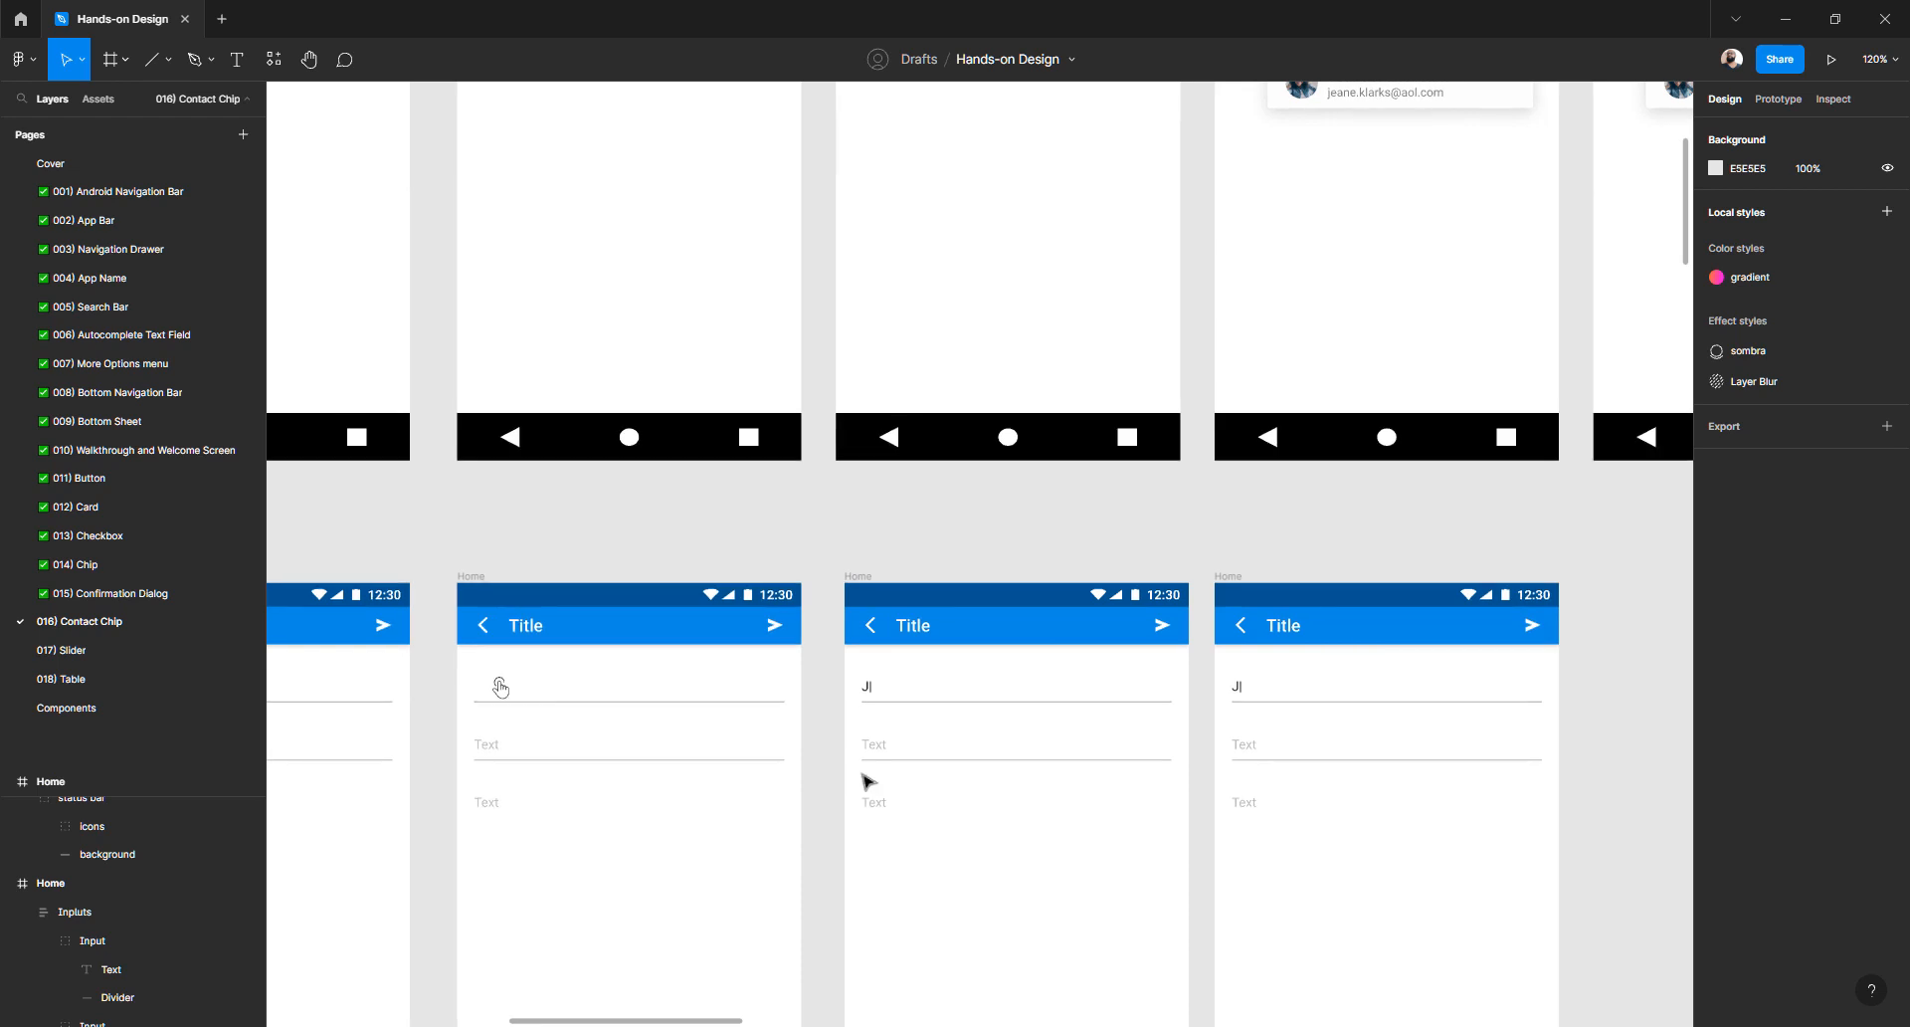
{"action": "scroll", "coordinate": [1229, 686], "scroll_direction": "up", "scroll_amount": 3}
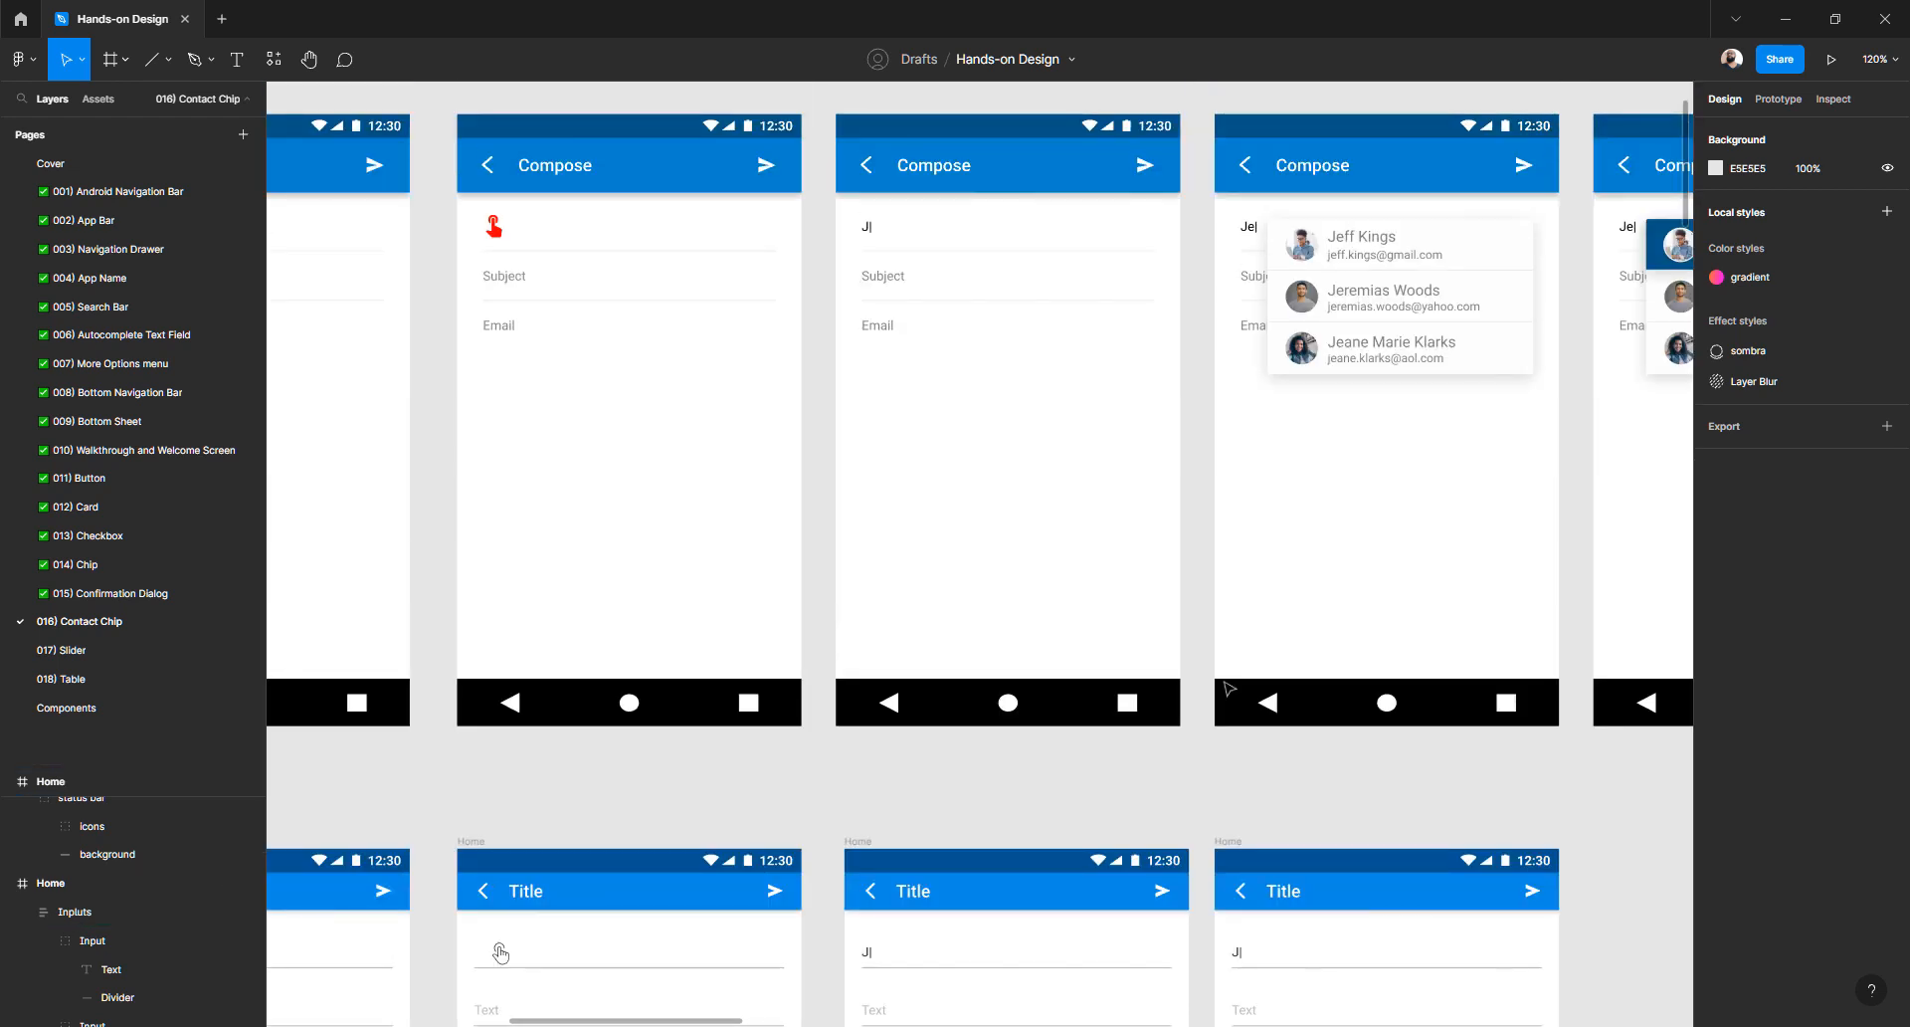
{"action": "scroll", "coordinate": [1225, 686], "scroll_direction": "down", "scroll_amount": 3}
{"action": "scroll", "coordinate": [1224, 686], "scroll_direction": "down", "scroll_amount": 5, "text": "ctrl"}
{"action": "scroll", "coordinate": [840, 780], "scroll_direction": "left", "scroll_amount": 2}
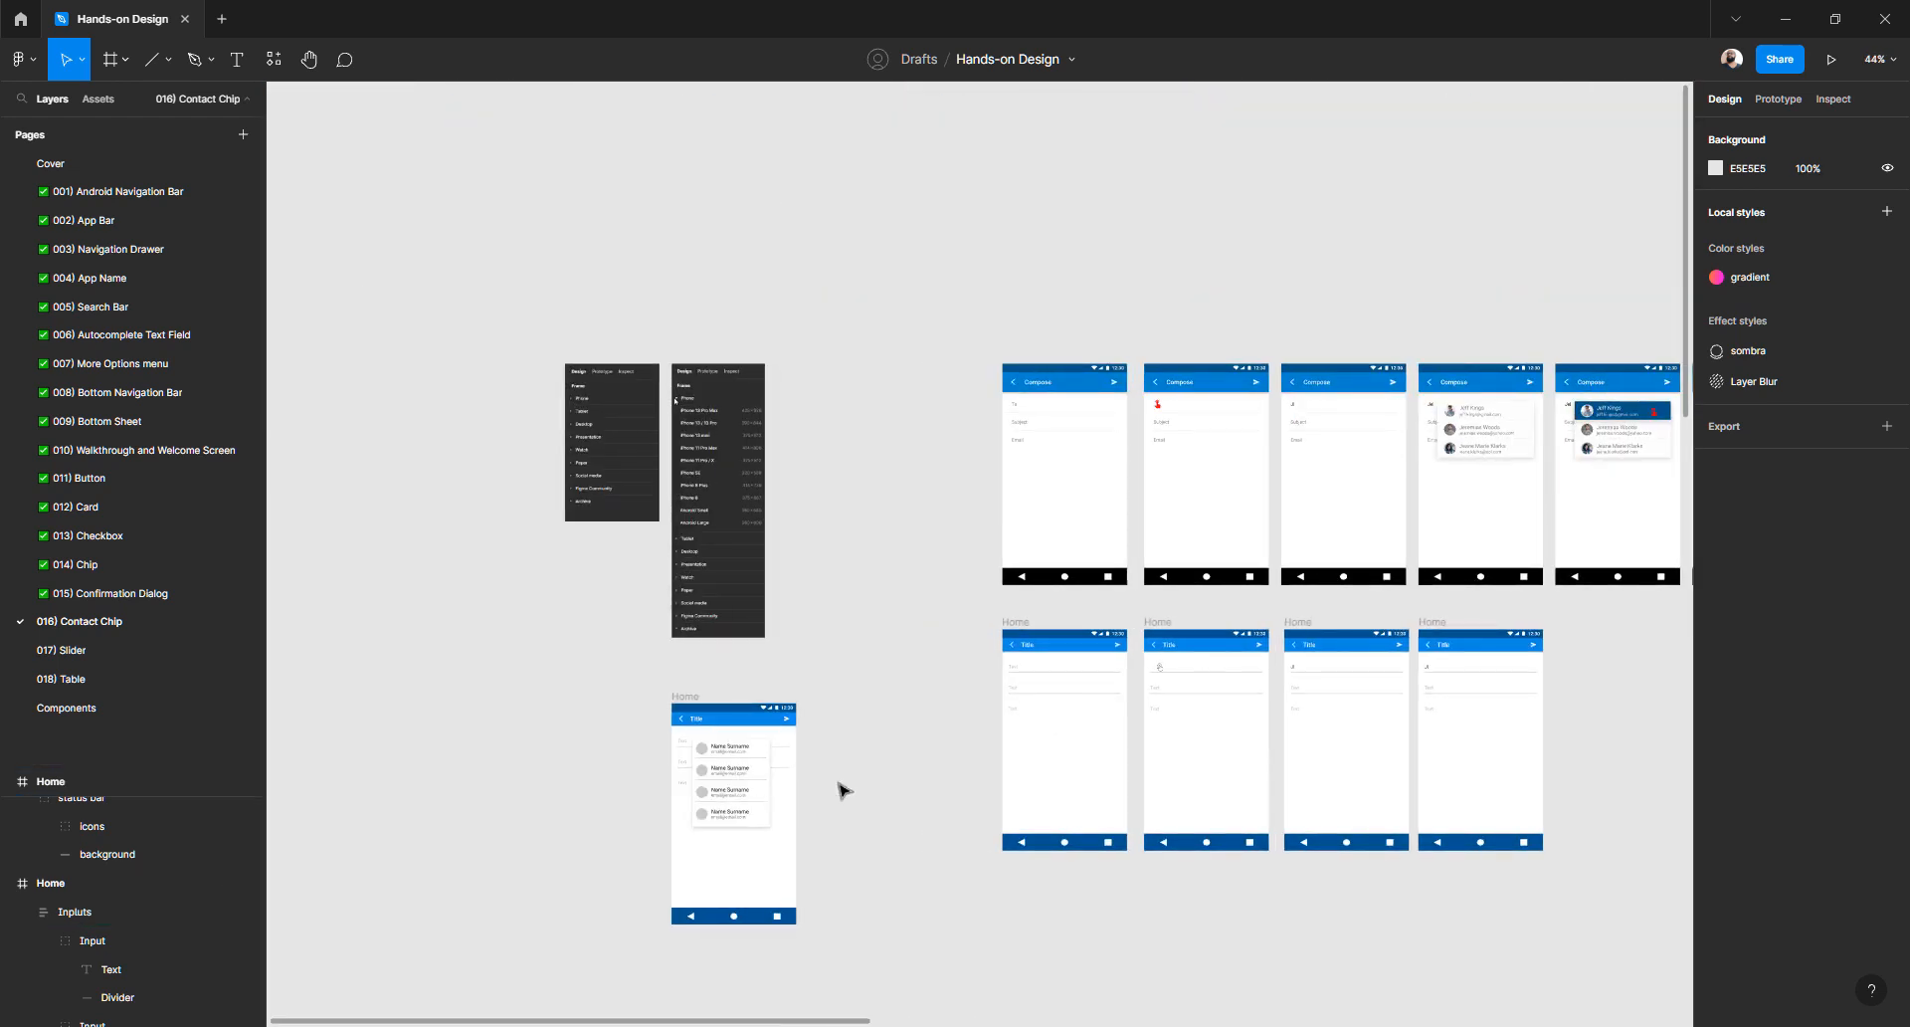
- Paste a copy of the Contact chips list into the fourth Home frame
{"action": "left_click", "coordinate": [758, 772]}
{"action": "scroll", "coordinate": [843, 756], "scroll_direction": "down", "scroll_amount": 3}
{"action": "scroll", "coordinate": [843, 755], "scroll_direction": "right", "scroll_amount": 5}
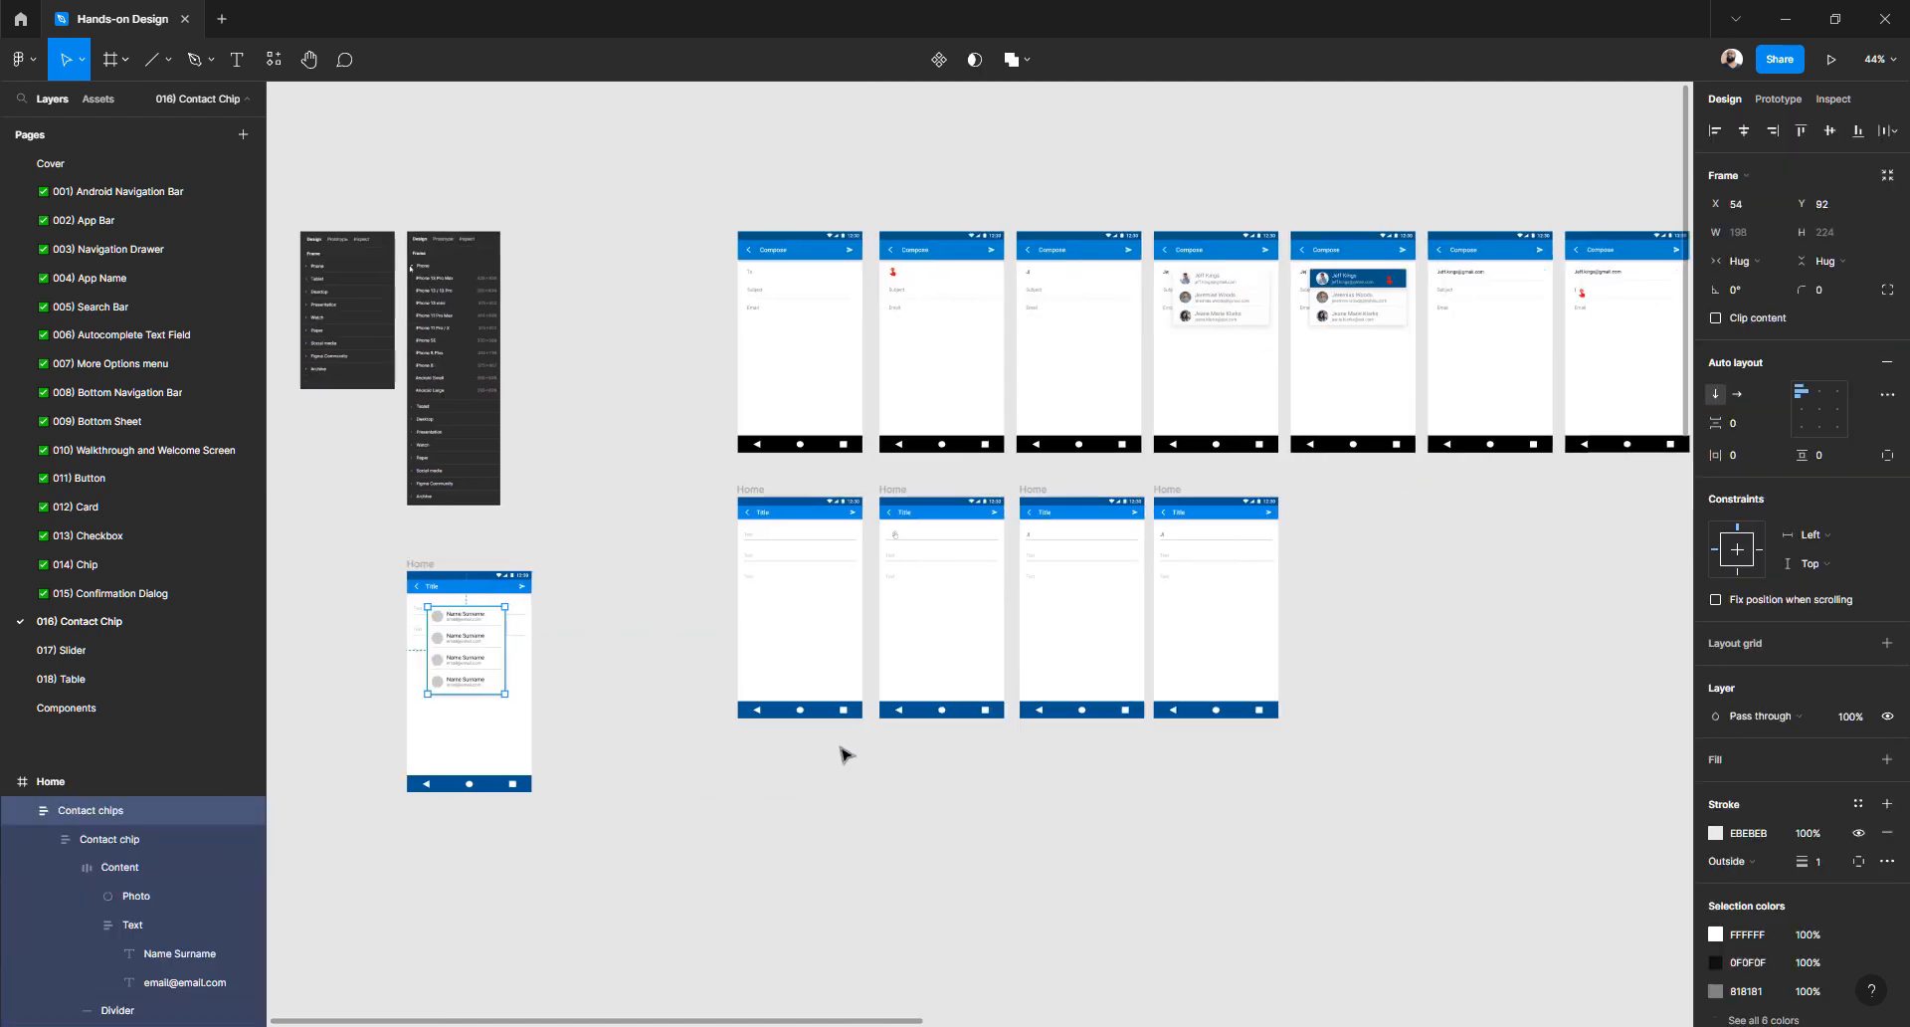
{"action": "left_click", "coordinate": [1169, 491]}
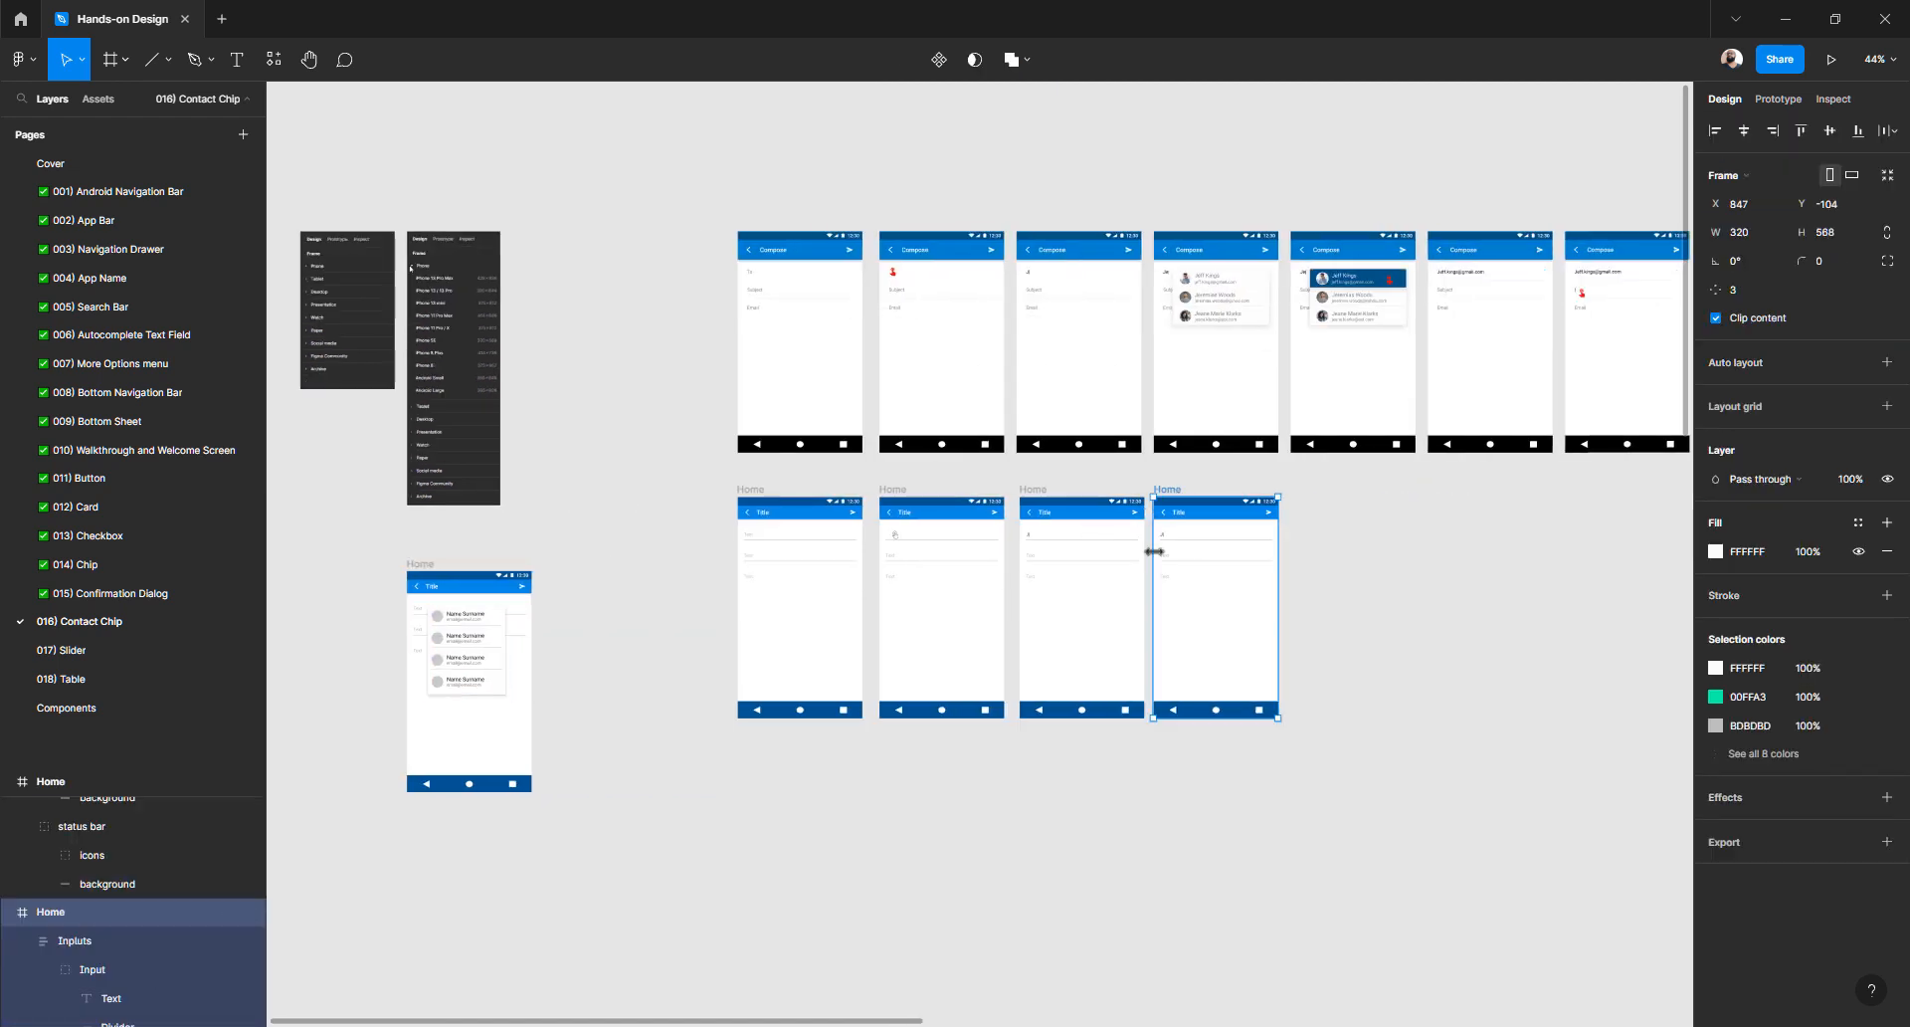
{"action": "key", "text": "ctrl+v"}
{"action": "scroll", "coordinate": [1174, 557], "scroll_direction": "up", "scroll_amount": 10, "text": "ctrl"}
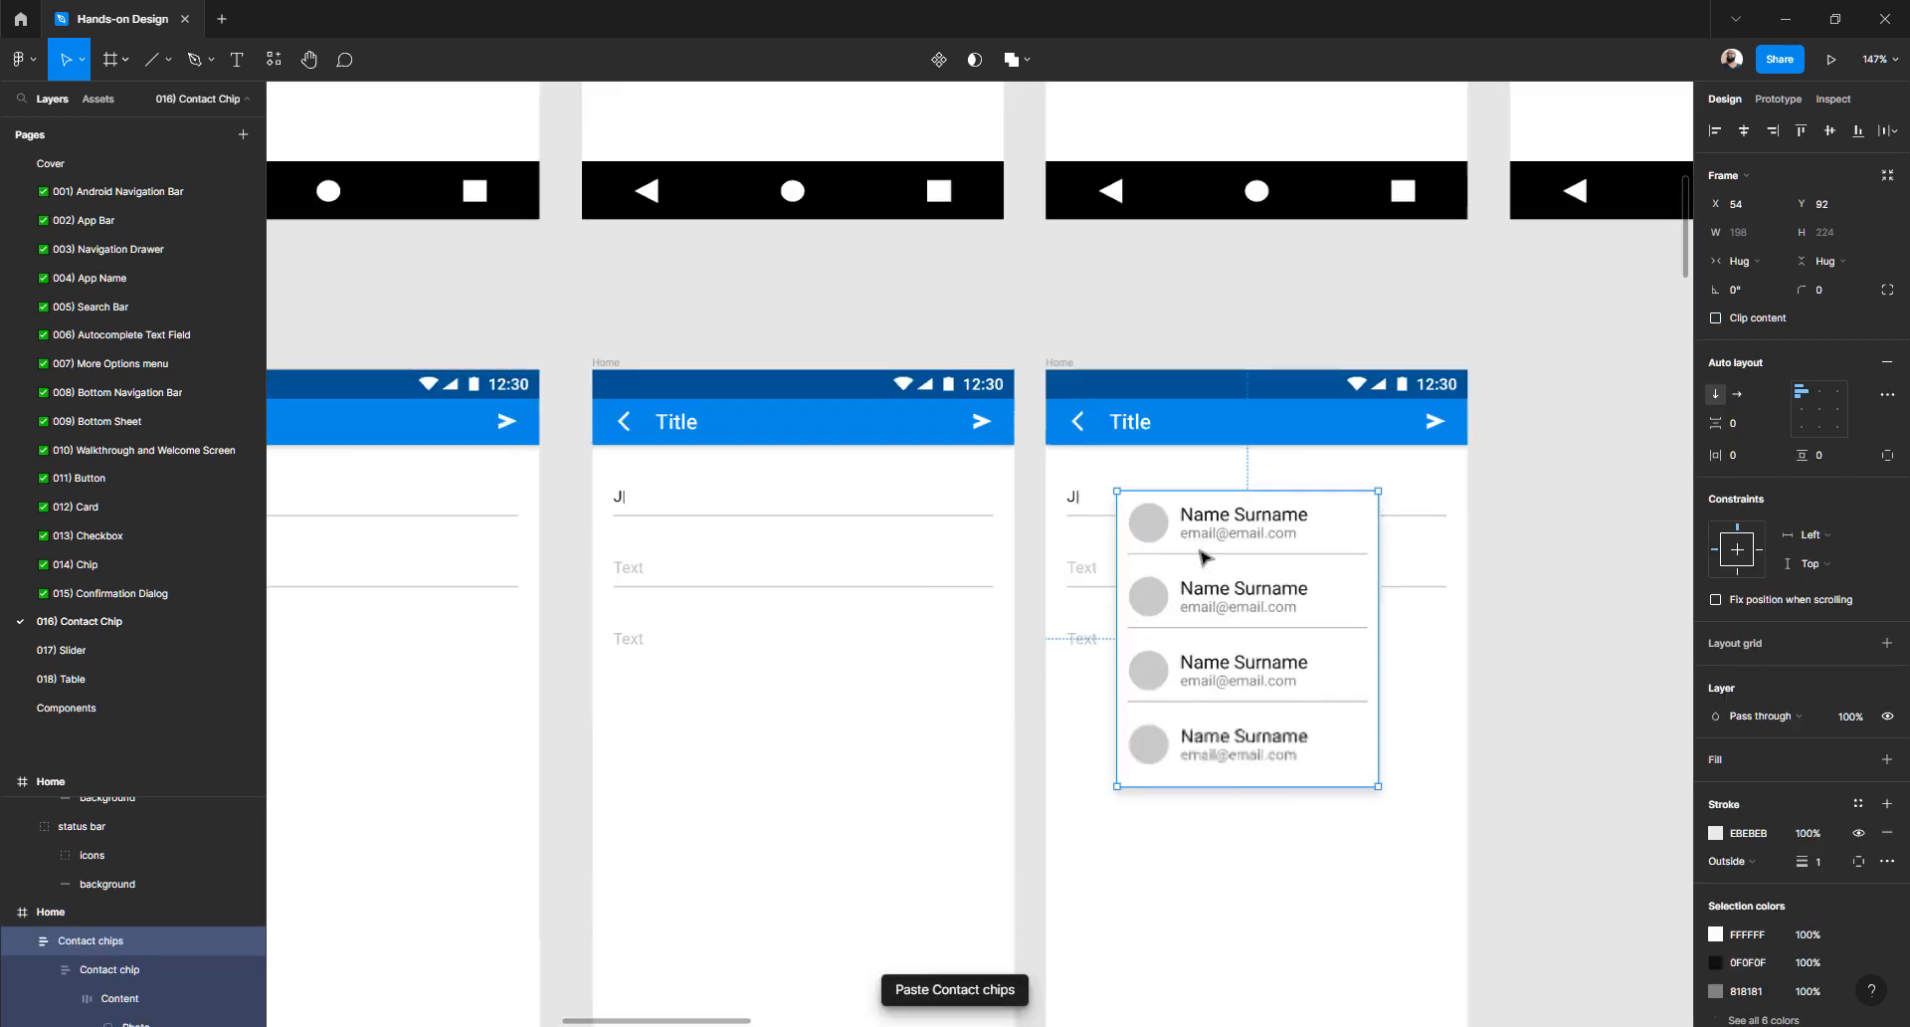
{"action": "scroll", "coordinate": [1142, 554], "scroll_direction": "down", "scroll_amount": 4, "text": "ctrl"}
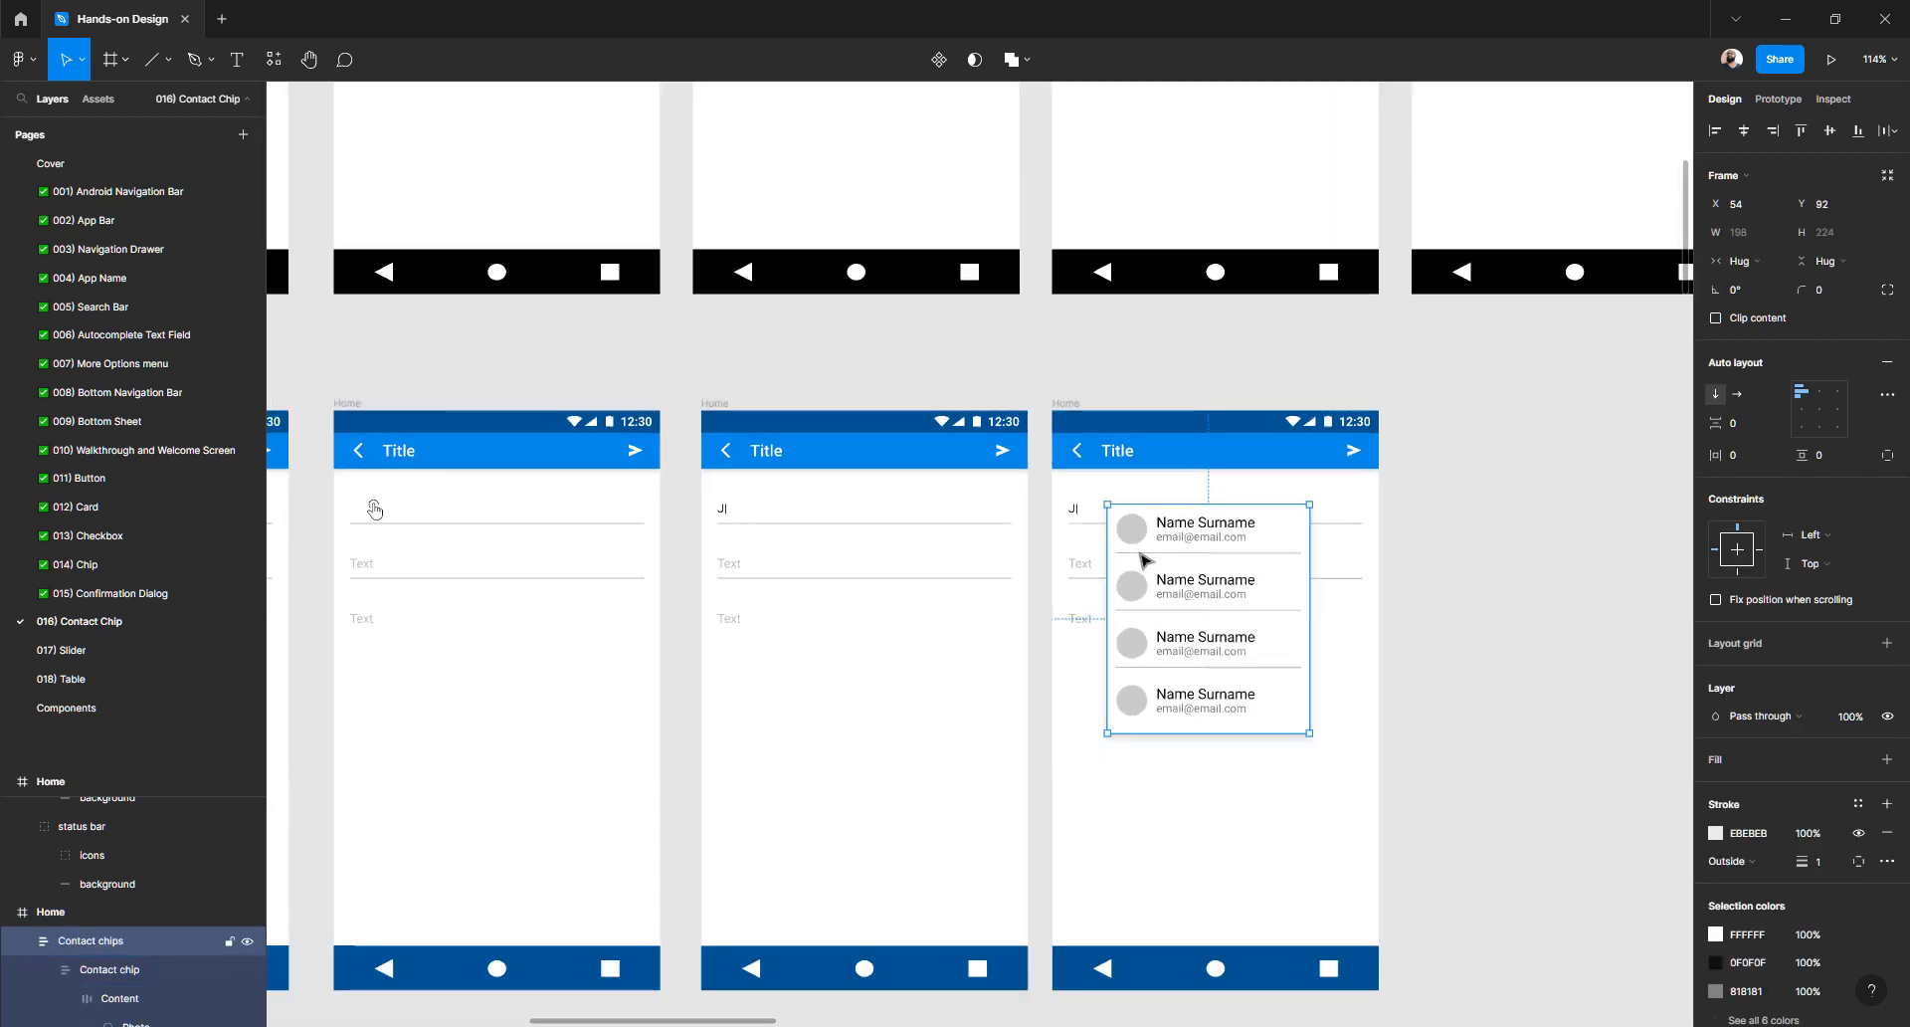
{"action": "scroll", "coordinate": [1142, 557], "scroll_direction": "up", "scroll_amount": 3}
{"action": "scroll", "coordinate": [1142, 555], "scroll_direction": "up", "scroll_amount": 2}
{"action": "scroll", "coordinate": [1158, 659], "scroll_direction": "down", "scroll_amount": 5, "text": "ctrl"}
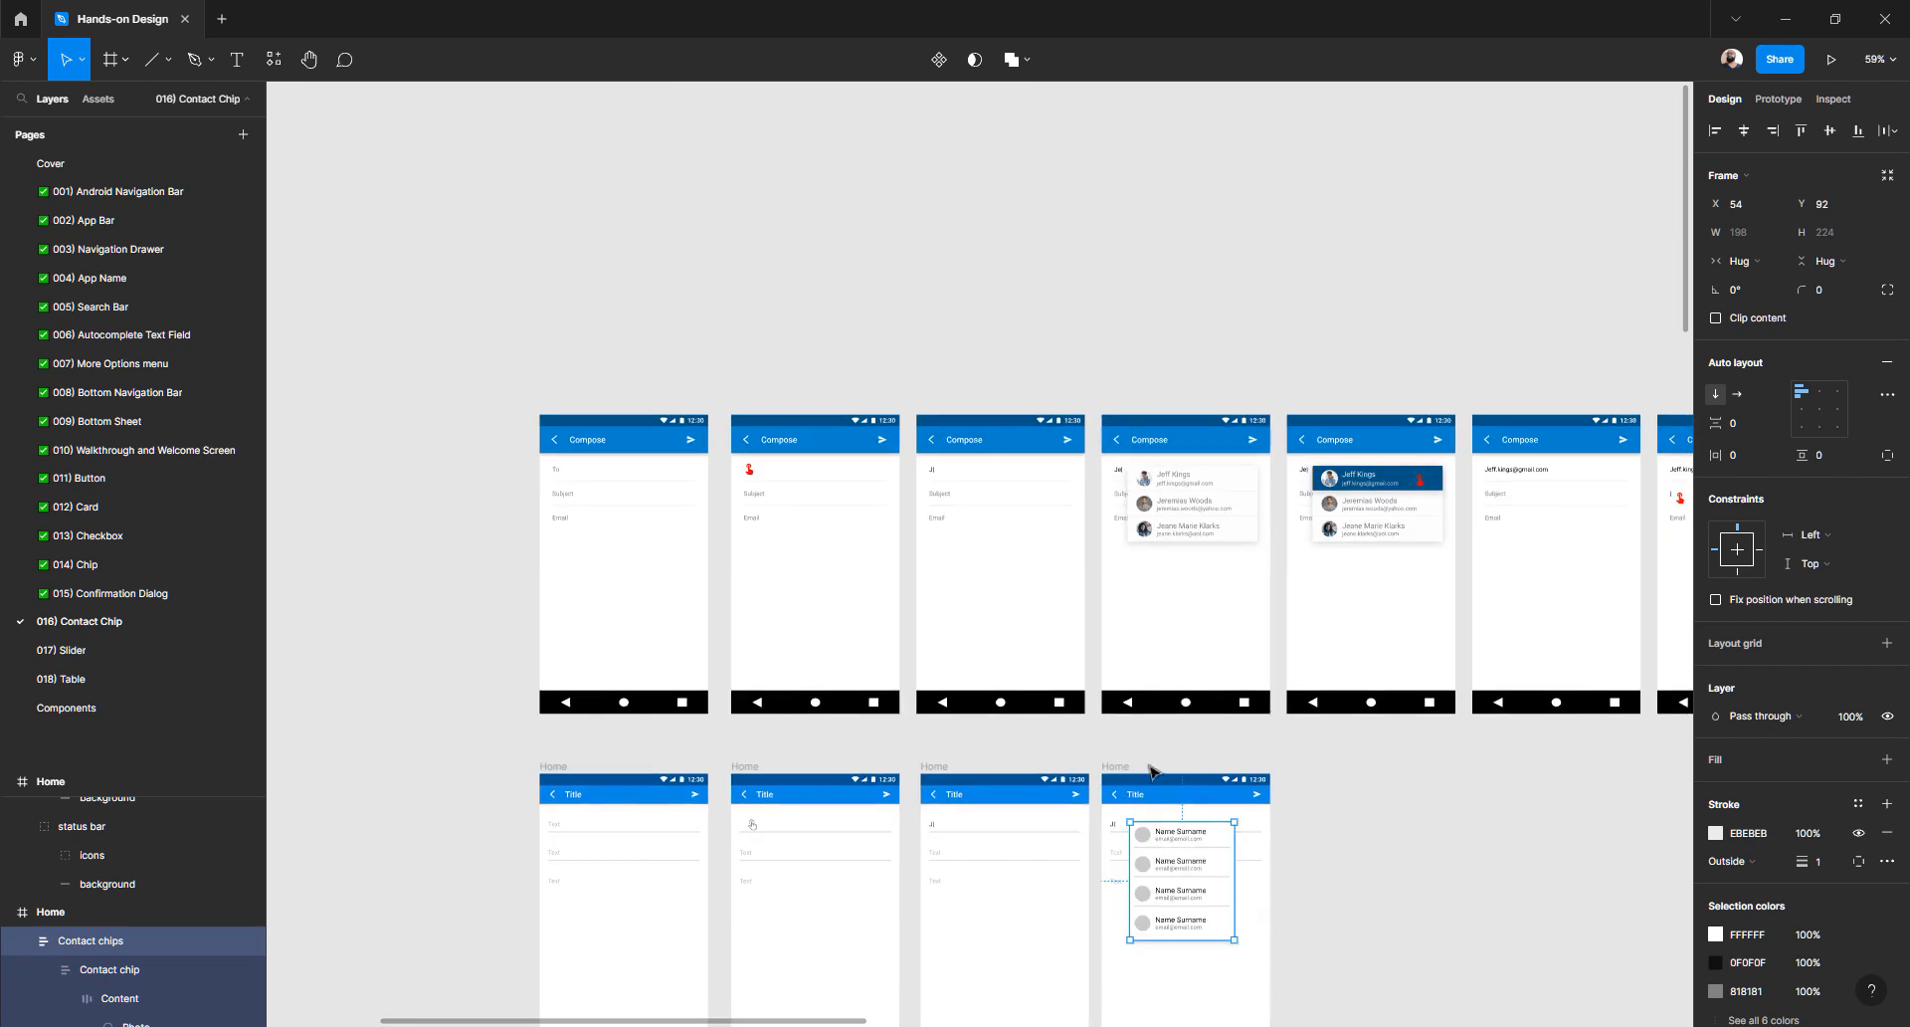
{"action": "scroll", "coordinate": [1157, 474], "scroll_direction": "up", "scroll_amount": 5, "text": "ctrl"}
{"action": "scroll", "coordinate": [1157, 480], "scroll_direction": "up", "scroll_amount": 4, "text": "ctrl"}
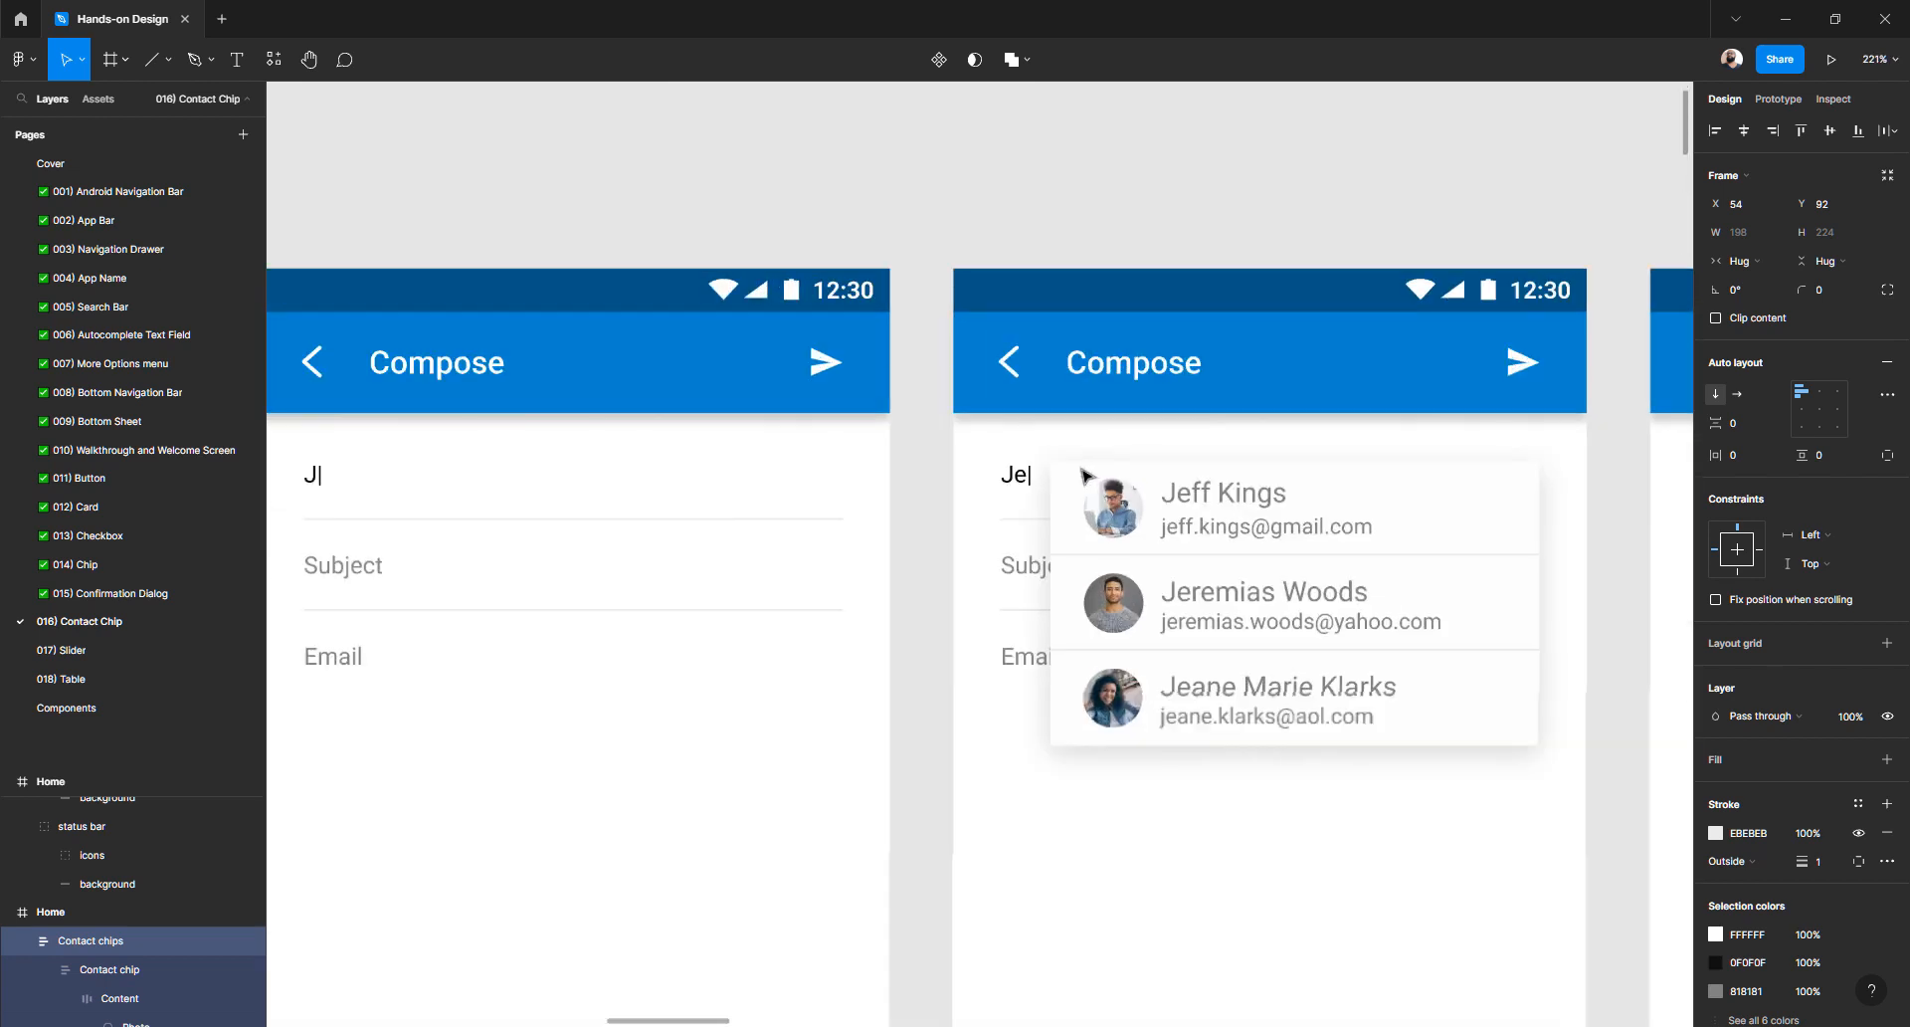
- Inspect the pasted suggestion card, then select its first contact chip
{"action": "left_click", "coordinate": [1062, 744]}
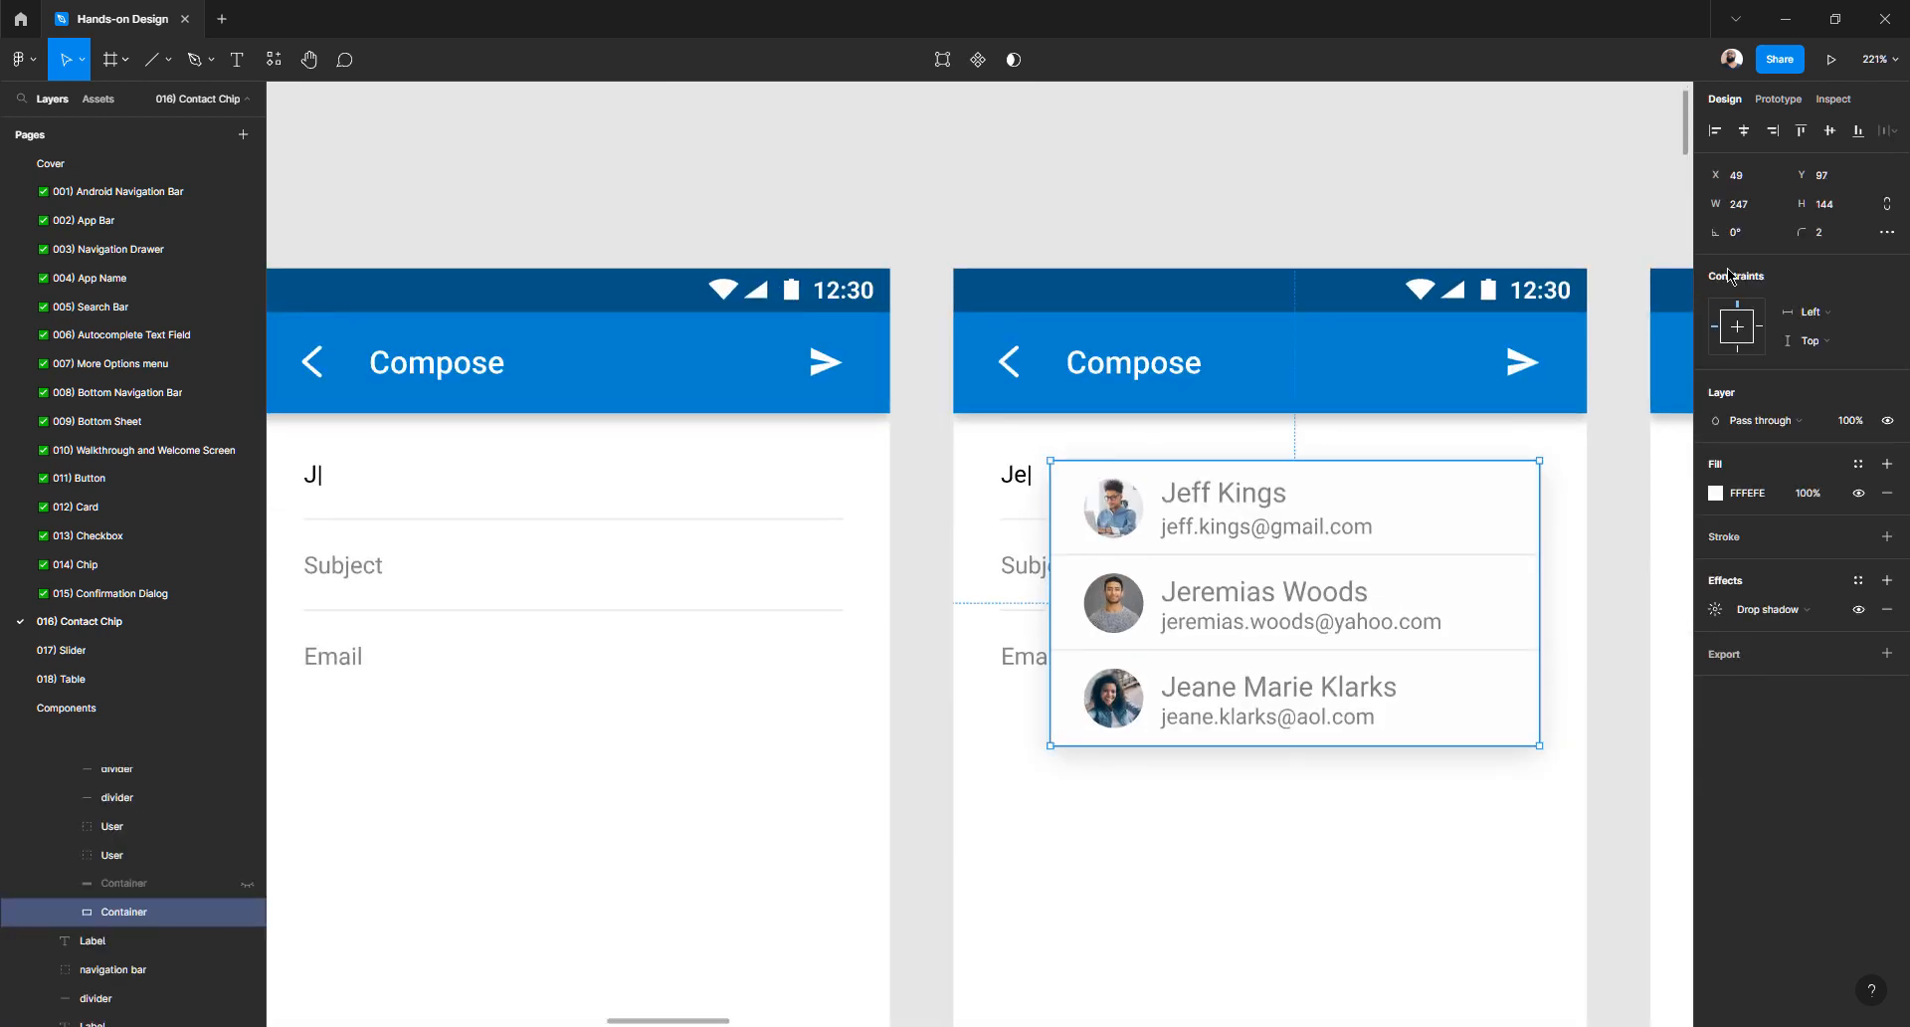
{"action": "scroll", "coordinate": [1144, 636], "scroll_direction": "down", "scroll_amount": 3}
{"action": "scroll", "coordinate": [1143, 568], "scroll_direction": "down", "scroll_amount": 8}
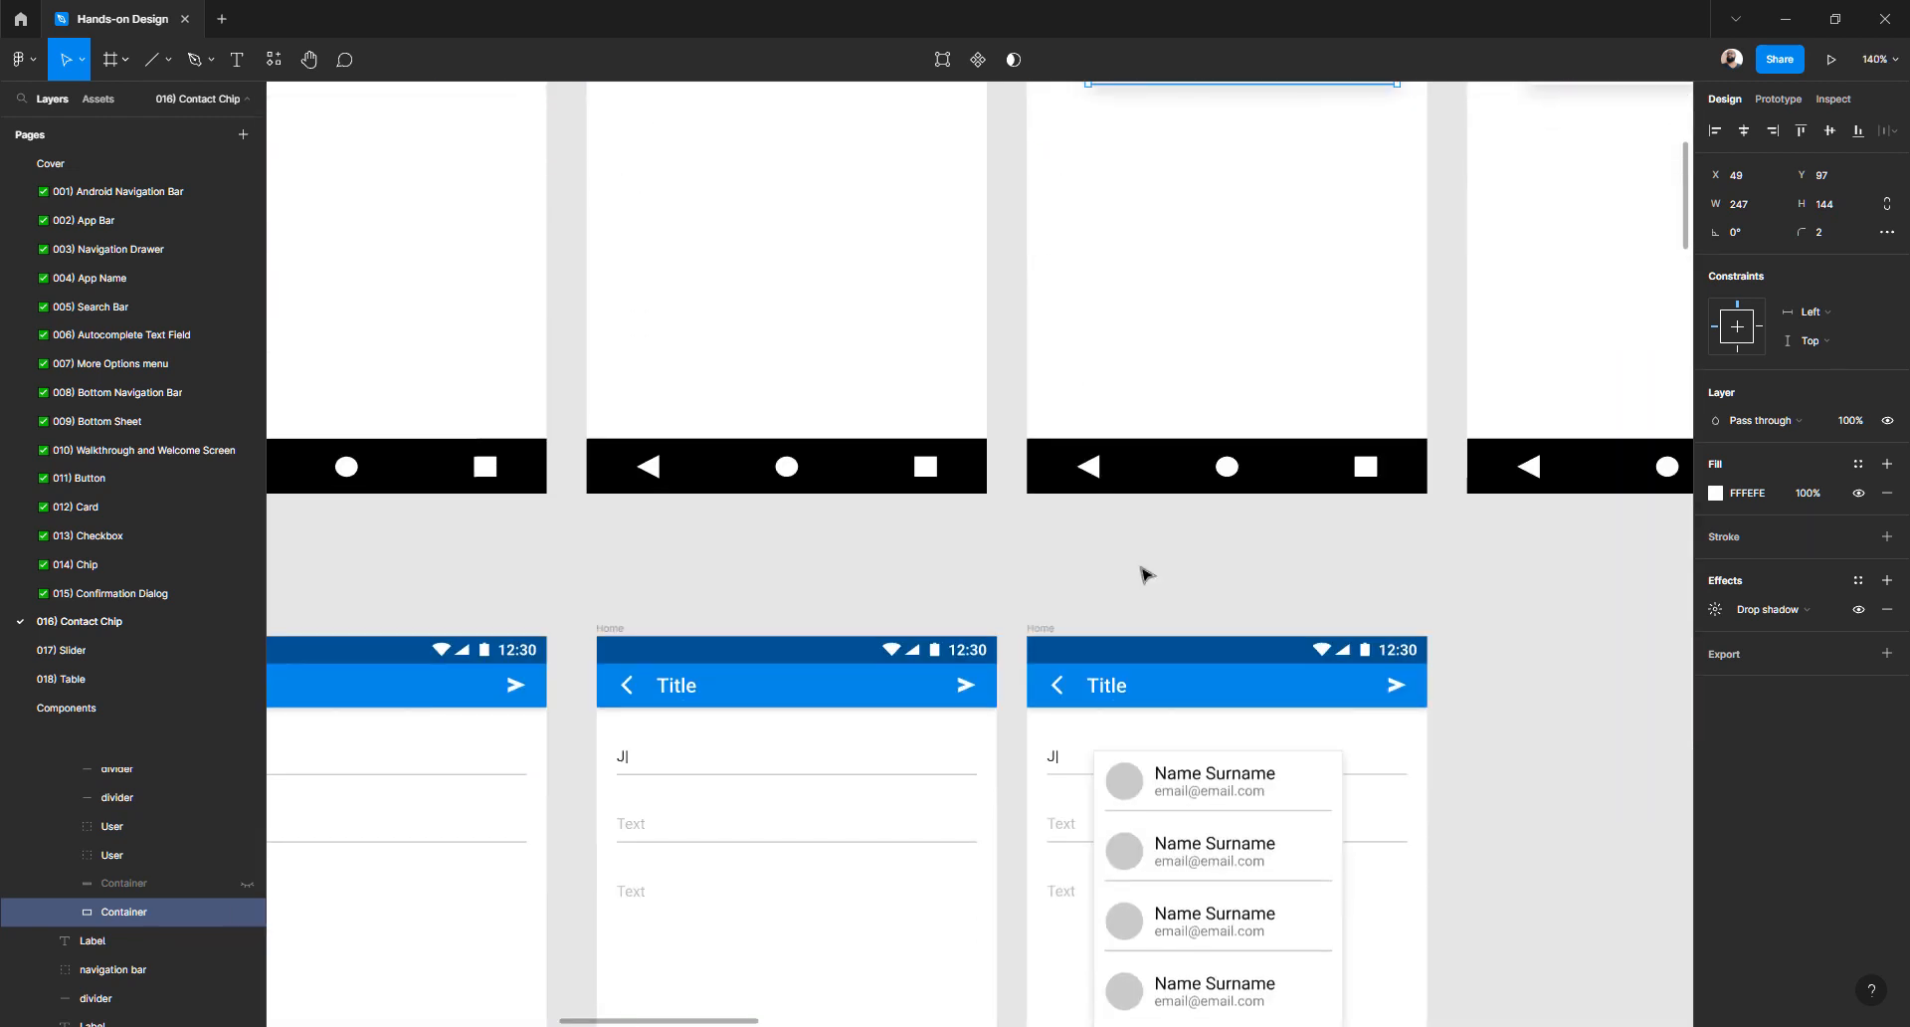
{"action": "scroll", "coordinate": [1139, 403], "scroll_direction": "up", "scroll_amount": 3, "text": "ctrl"}
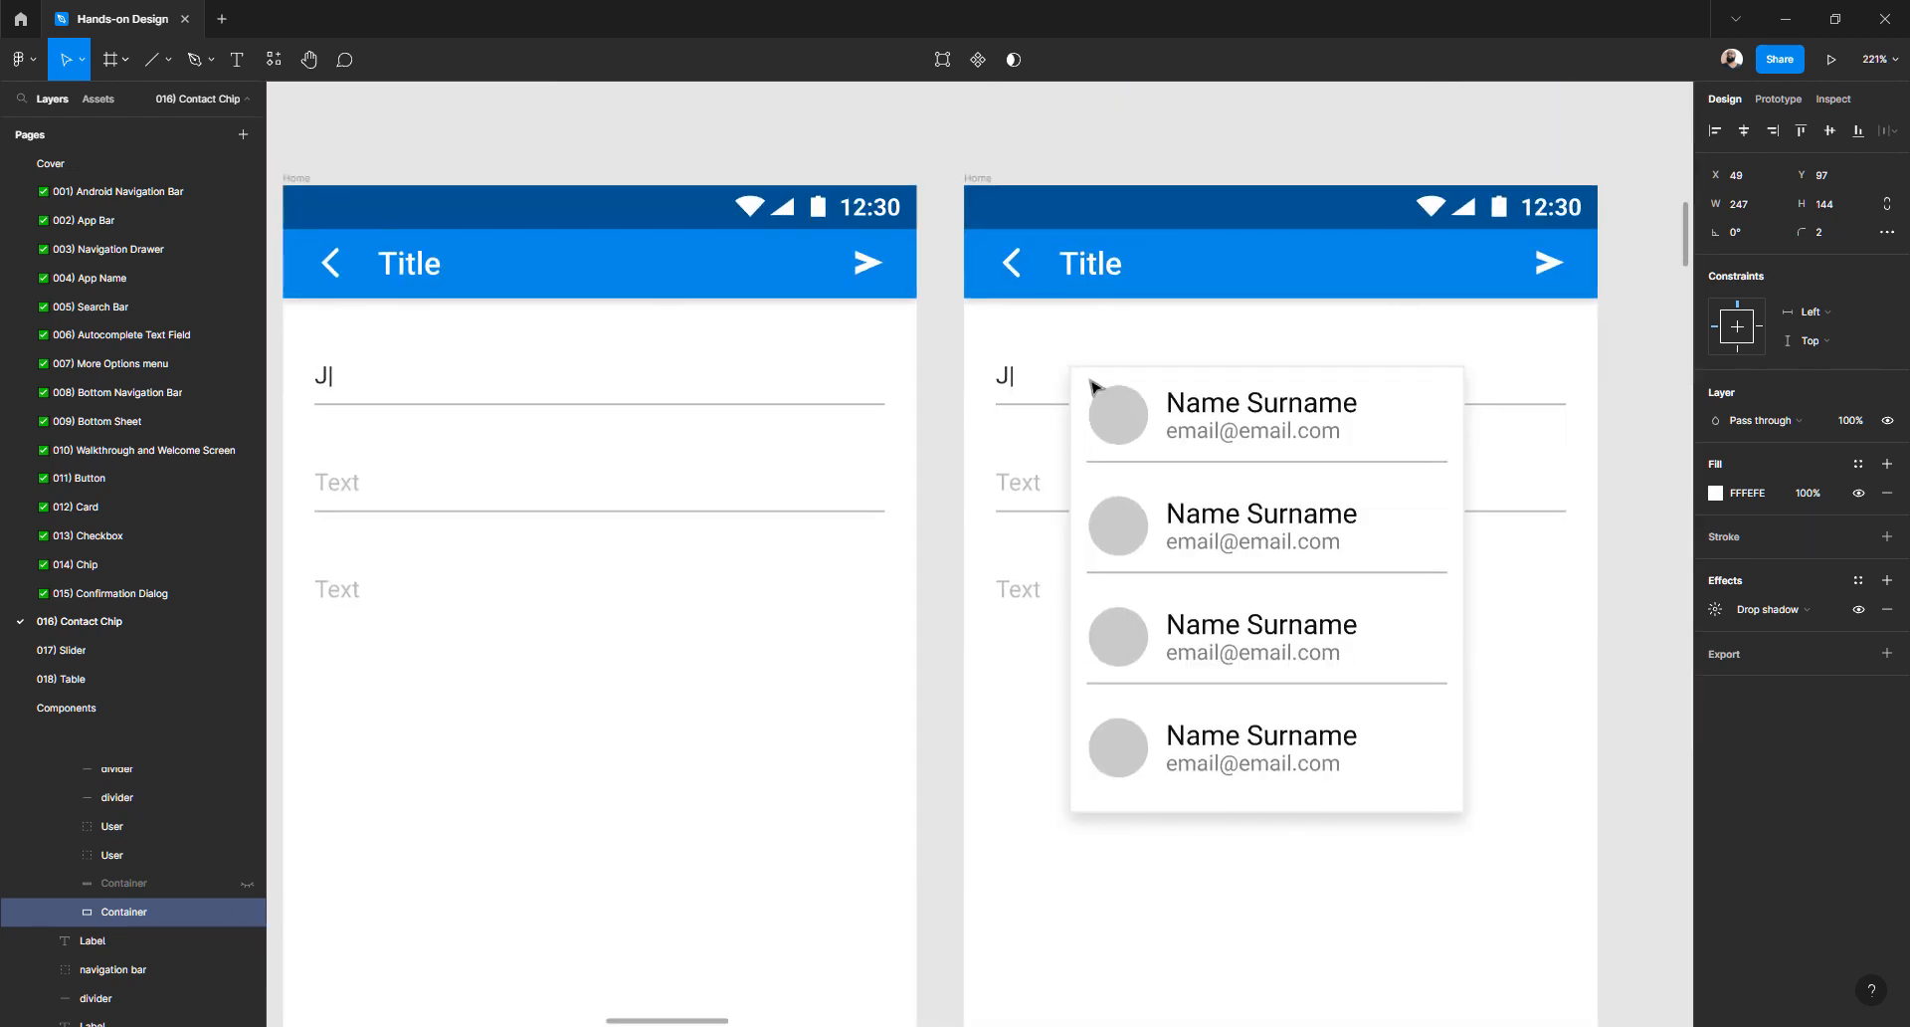
{"action": "left_click", "coordinate": [1090, 396]}
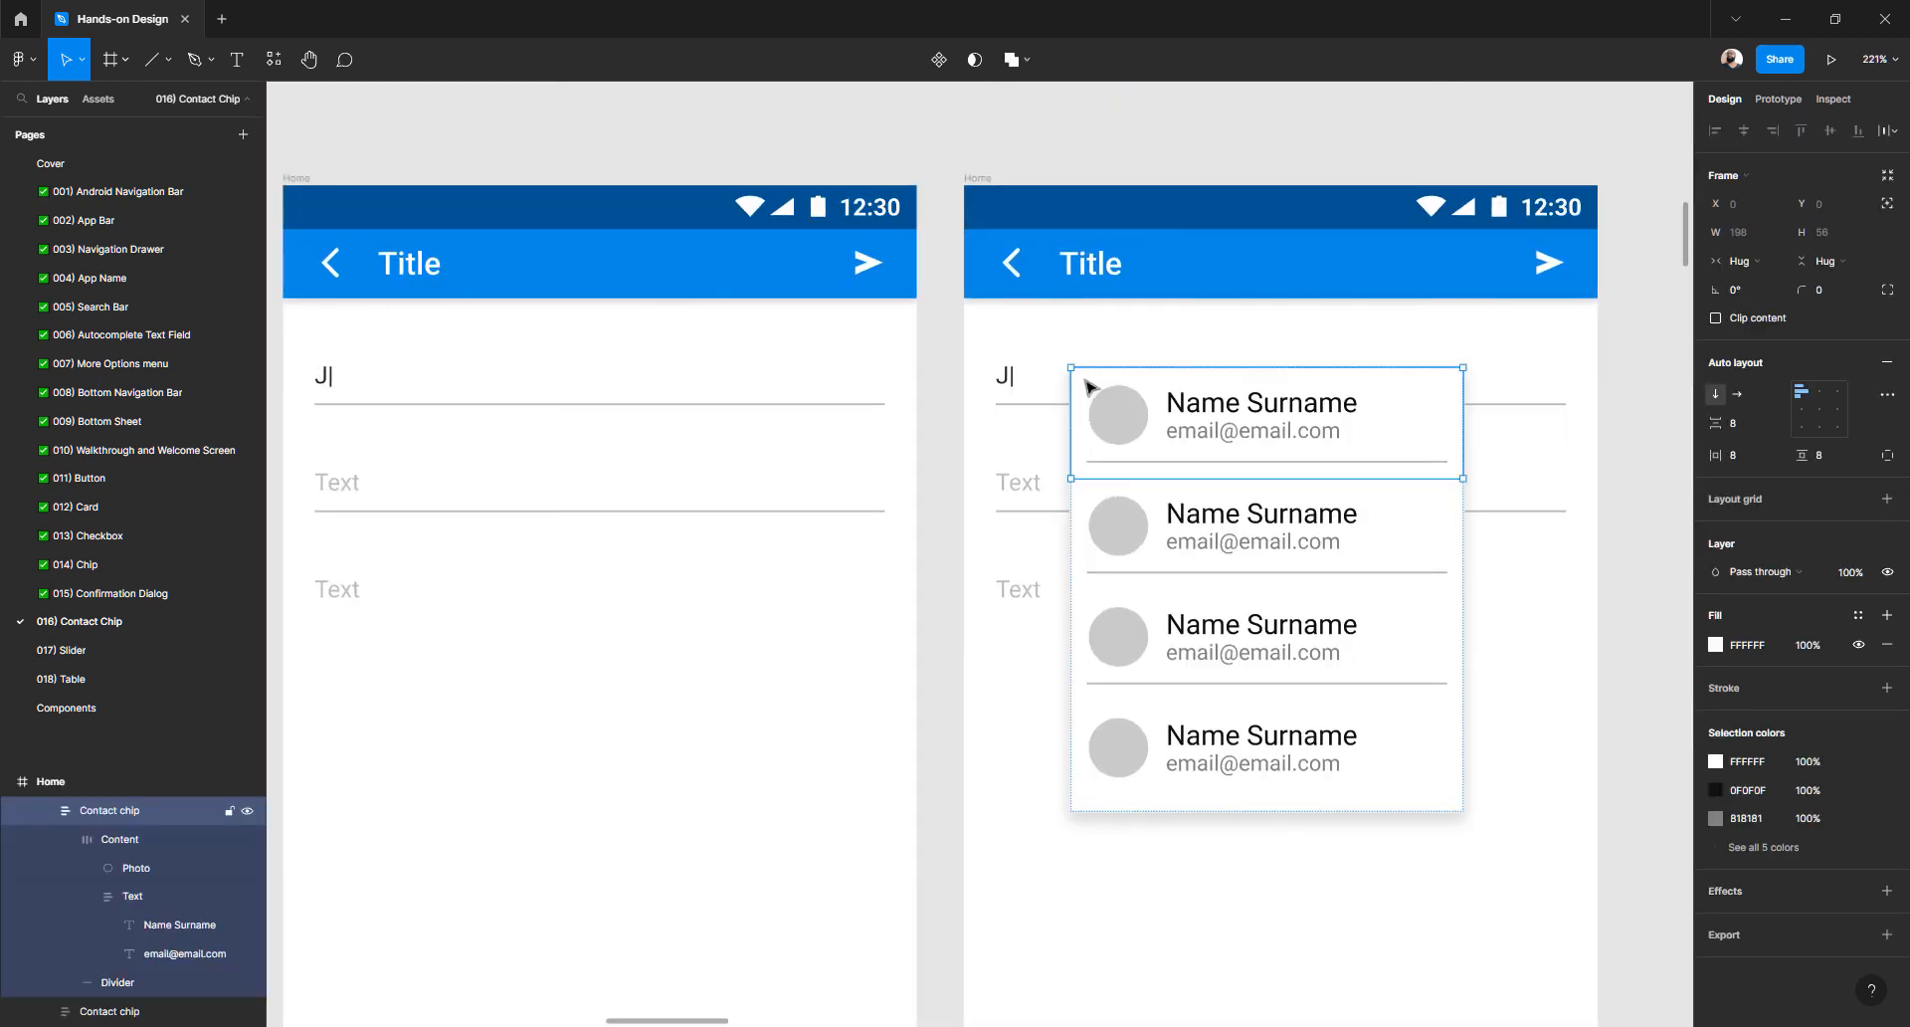
{"action": "left_click", "coordinate": [946, 534]}
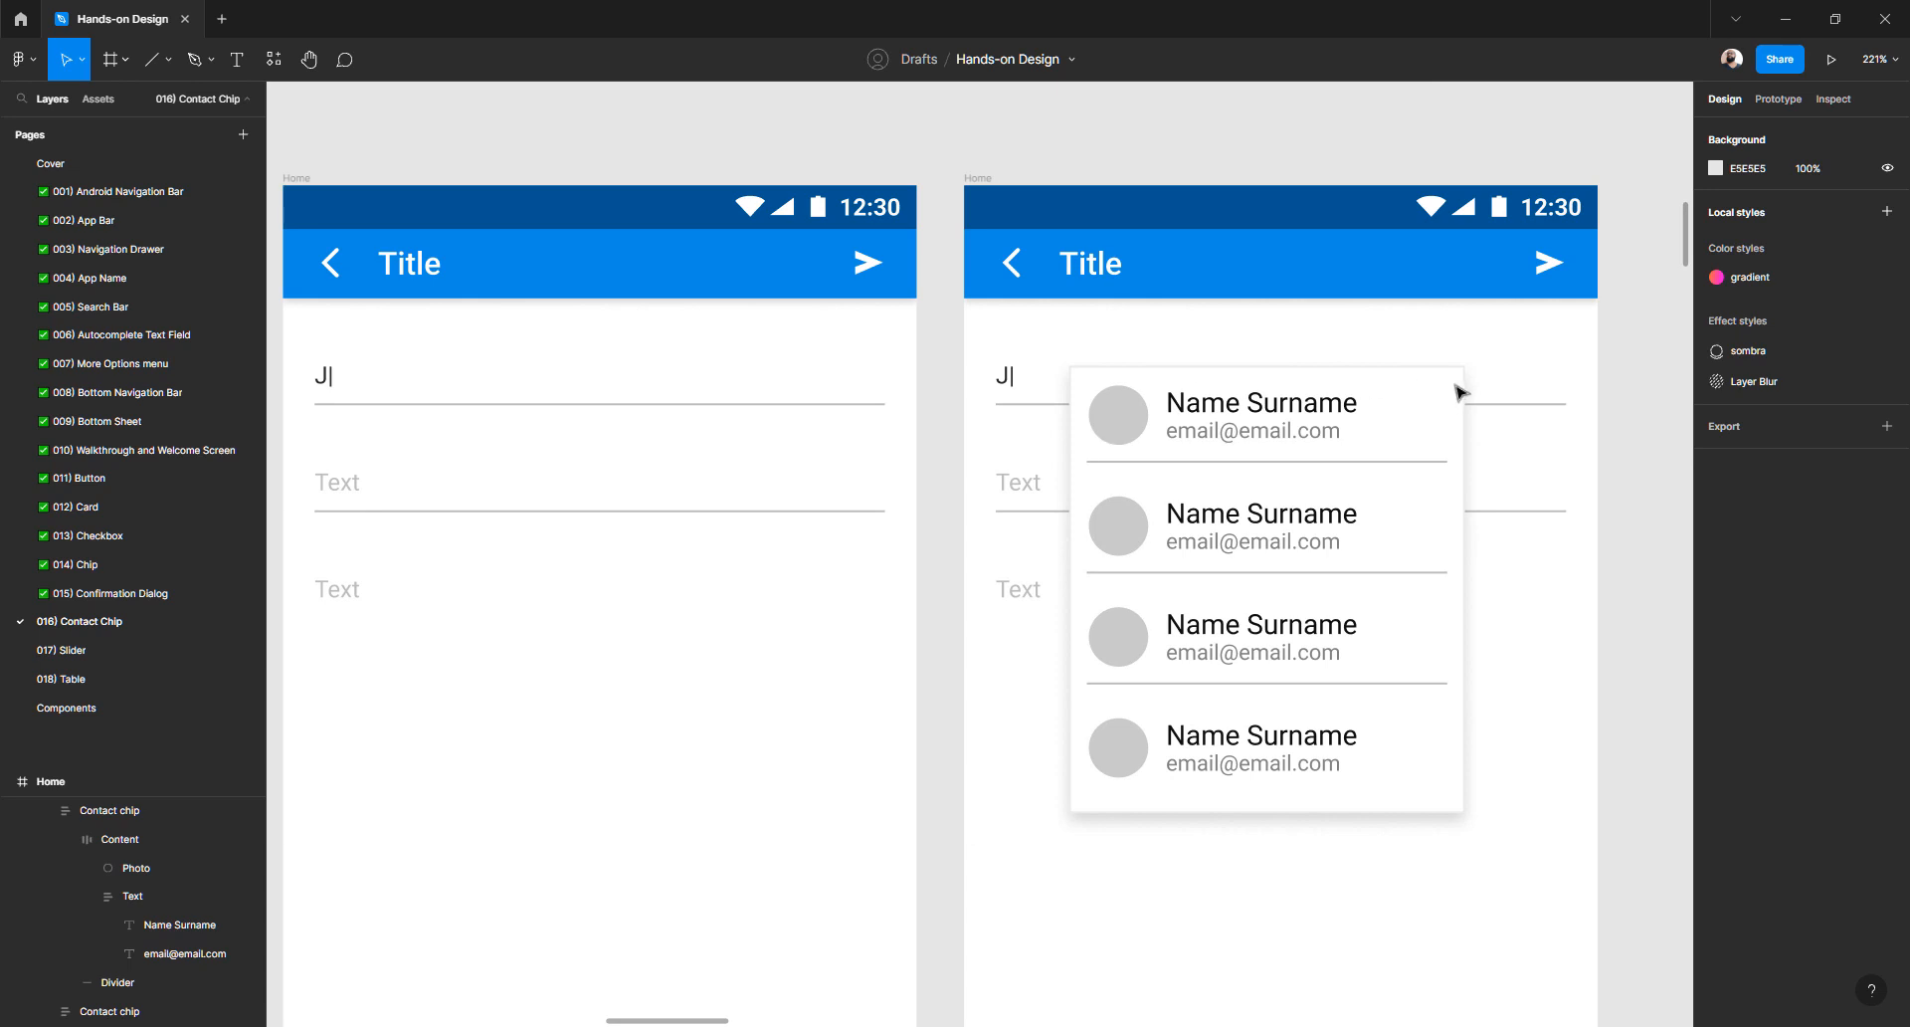
{"action": "left_click", "coordinate": [1457, 391]}
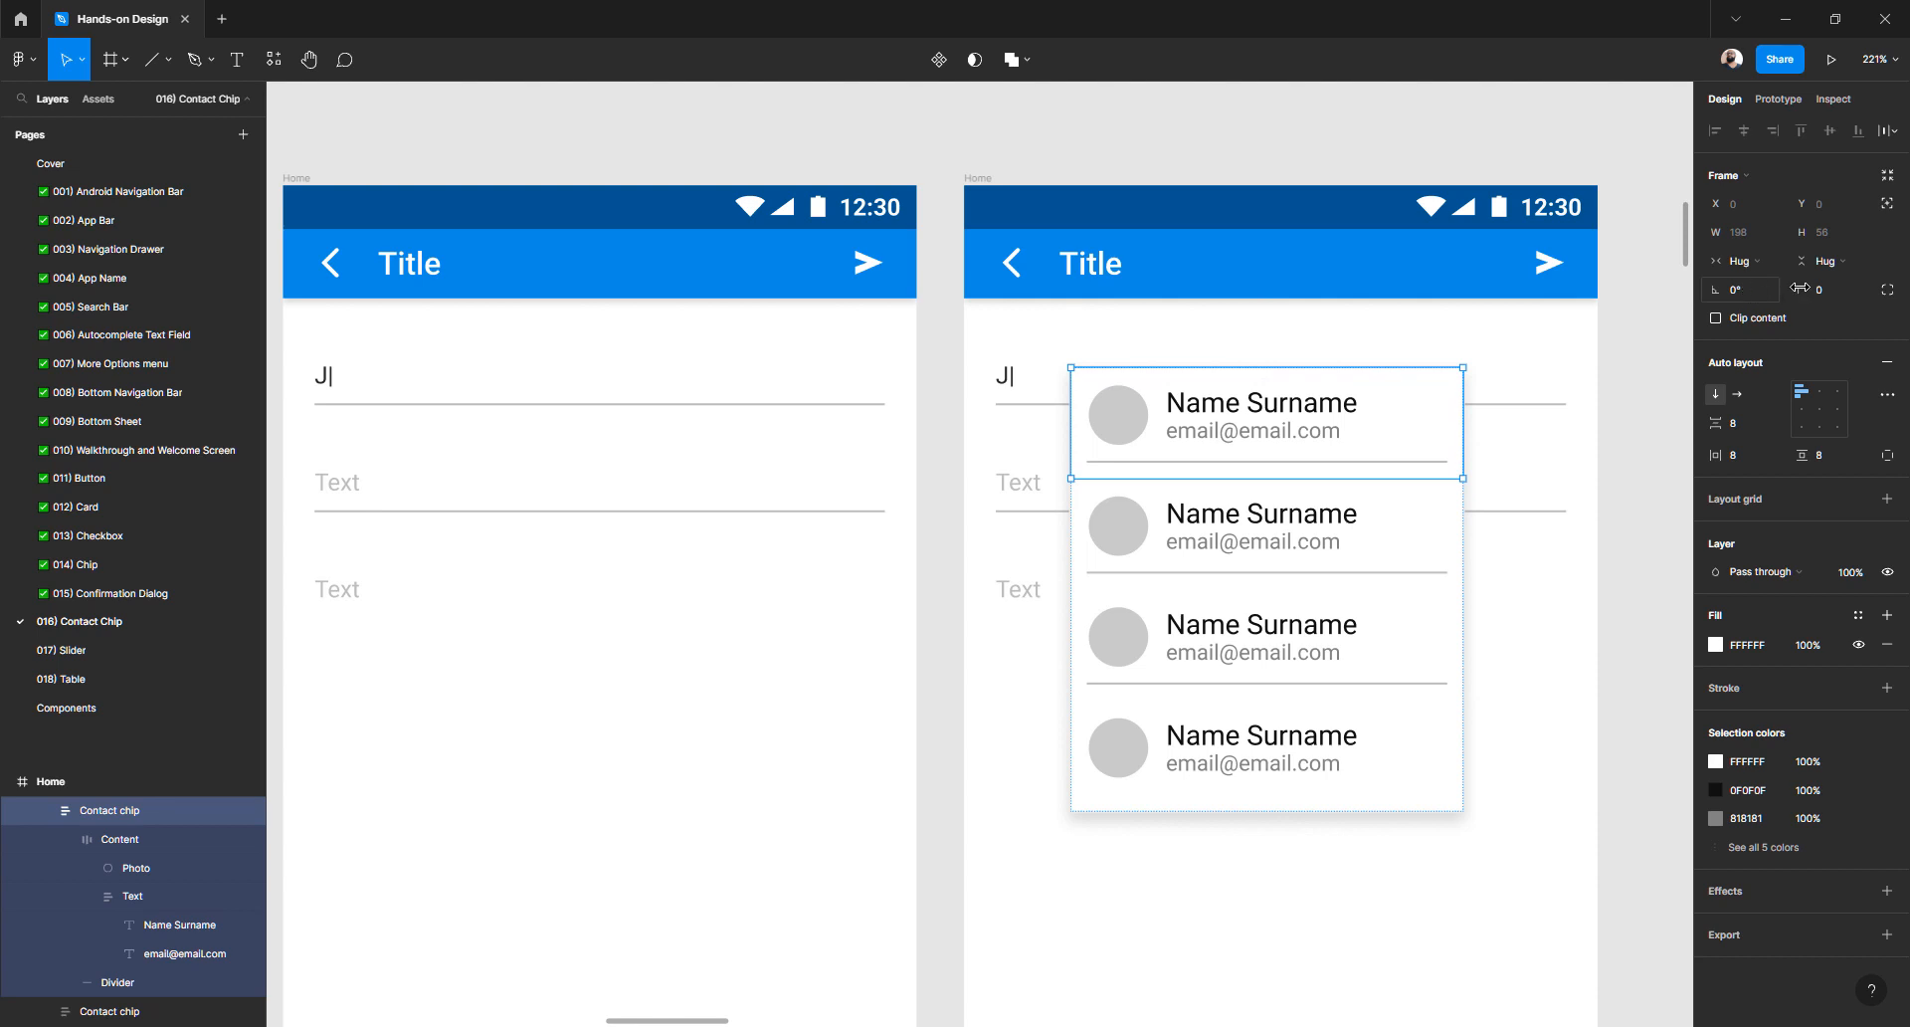
- Switch the first contact chip to independent corners and set its top-left radius to 2
{"action": "left_click", "coordinate": [1886, 295]}
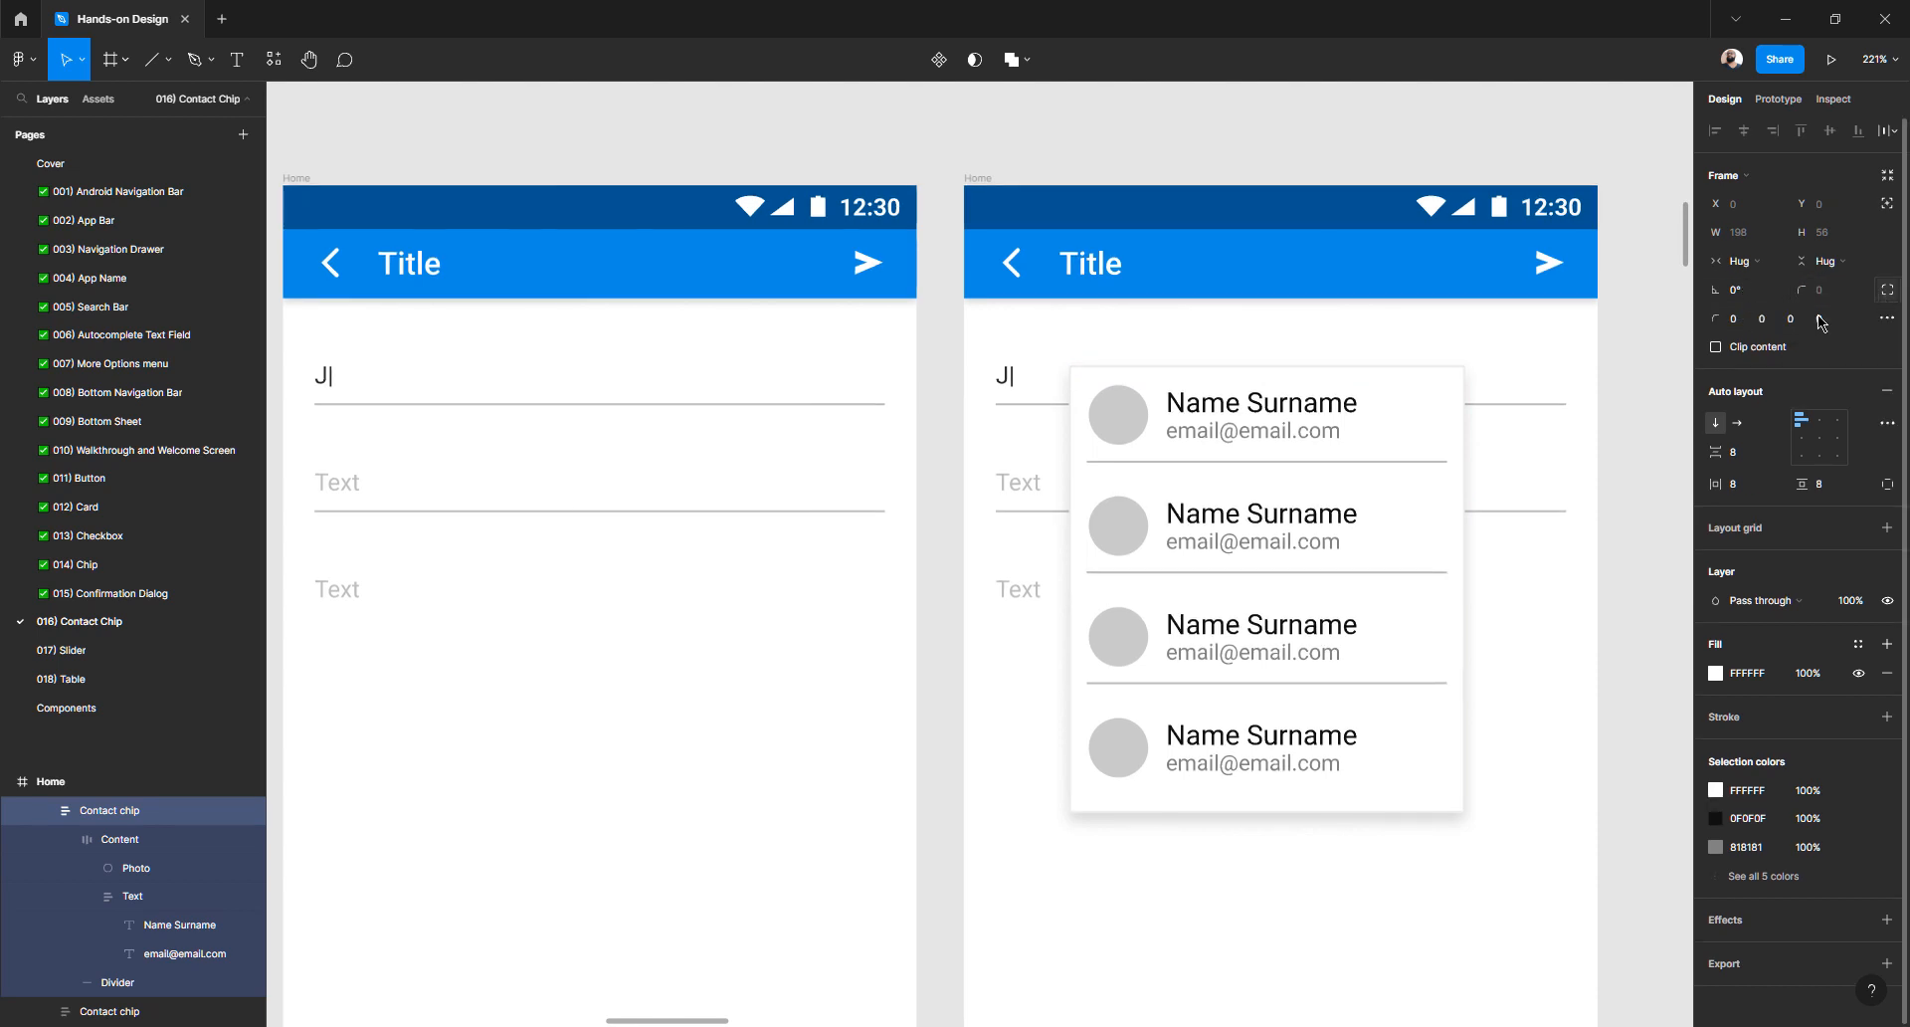
{"action": "left_click", "coordinate": [1733, 321]}
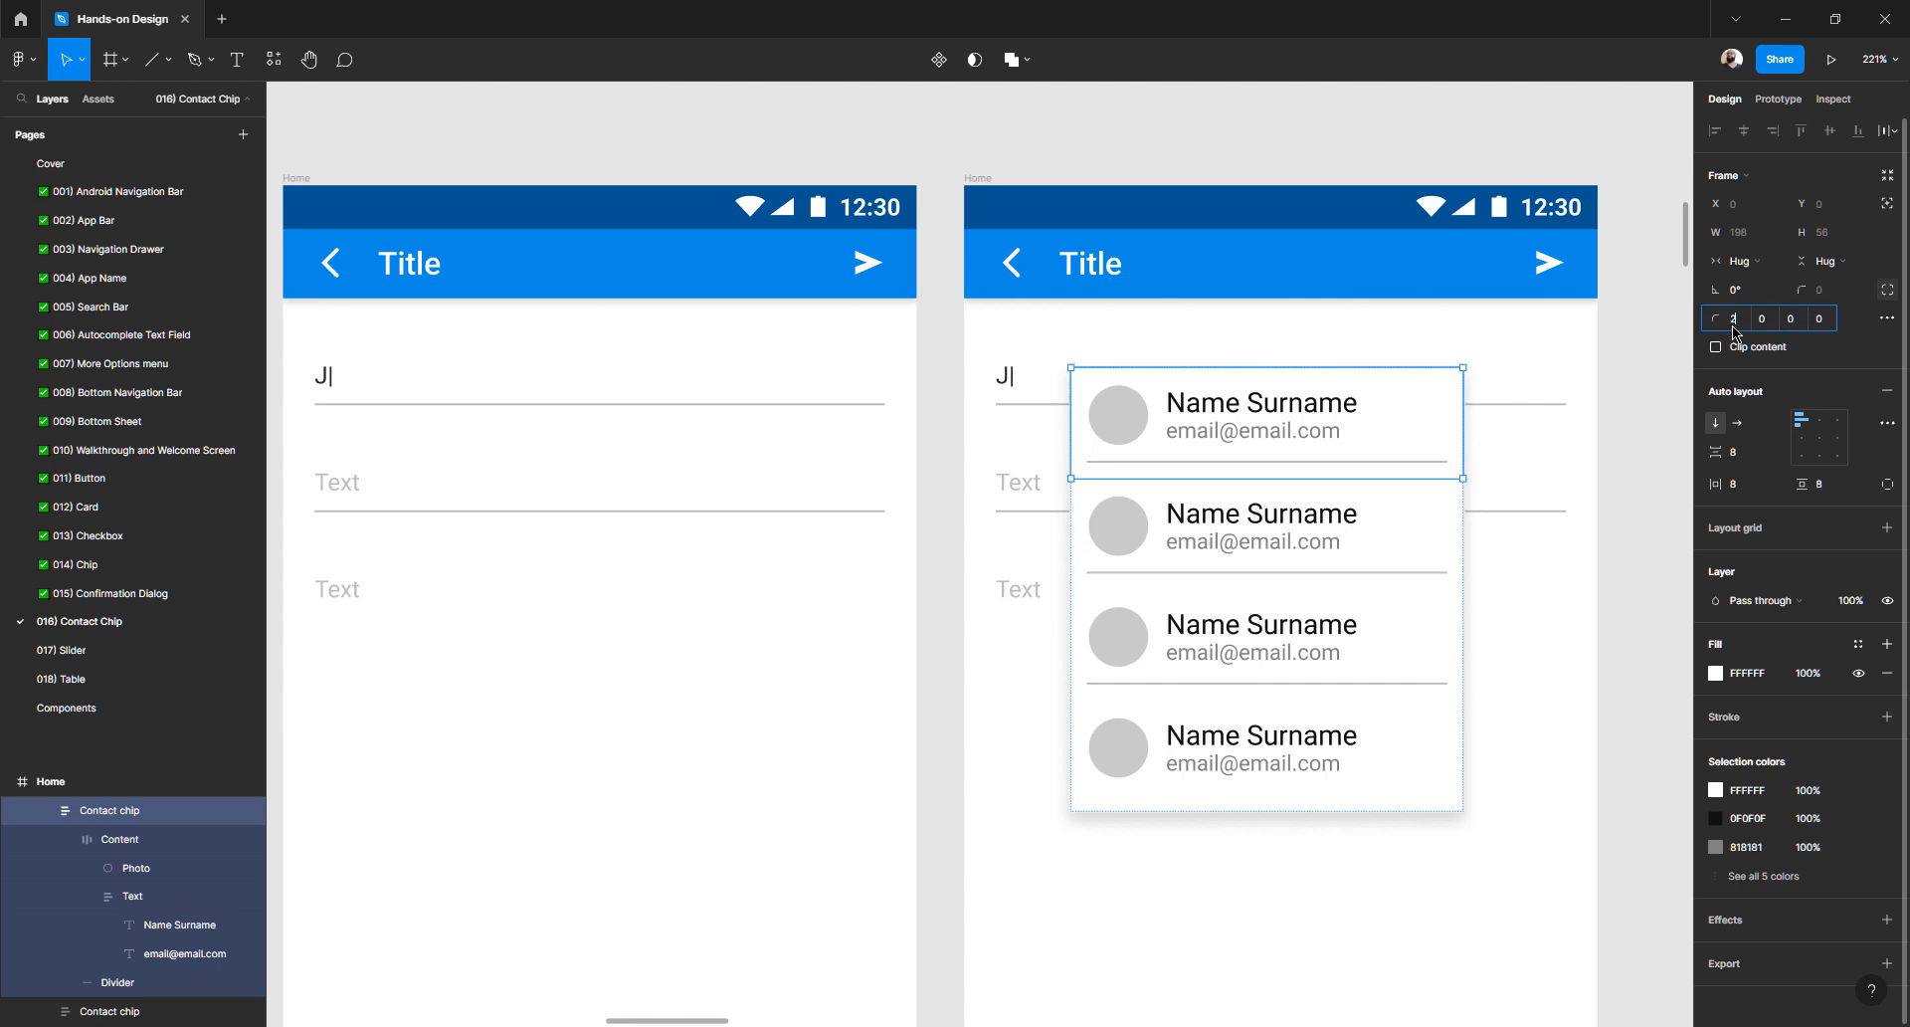
{"action": "type", "text": "2"}
{"action": "left_click", "coordinate": [1753, 327]}
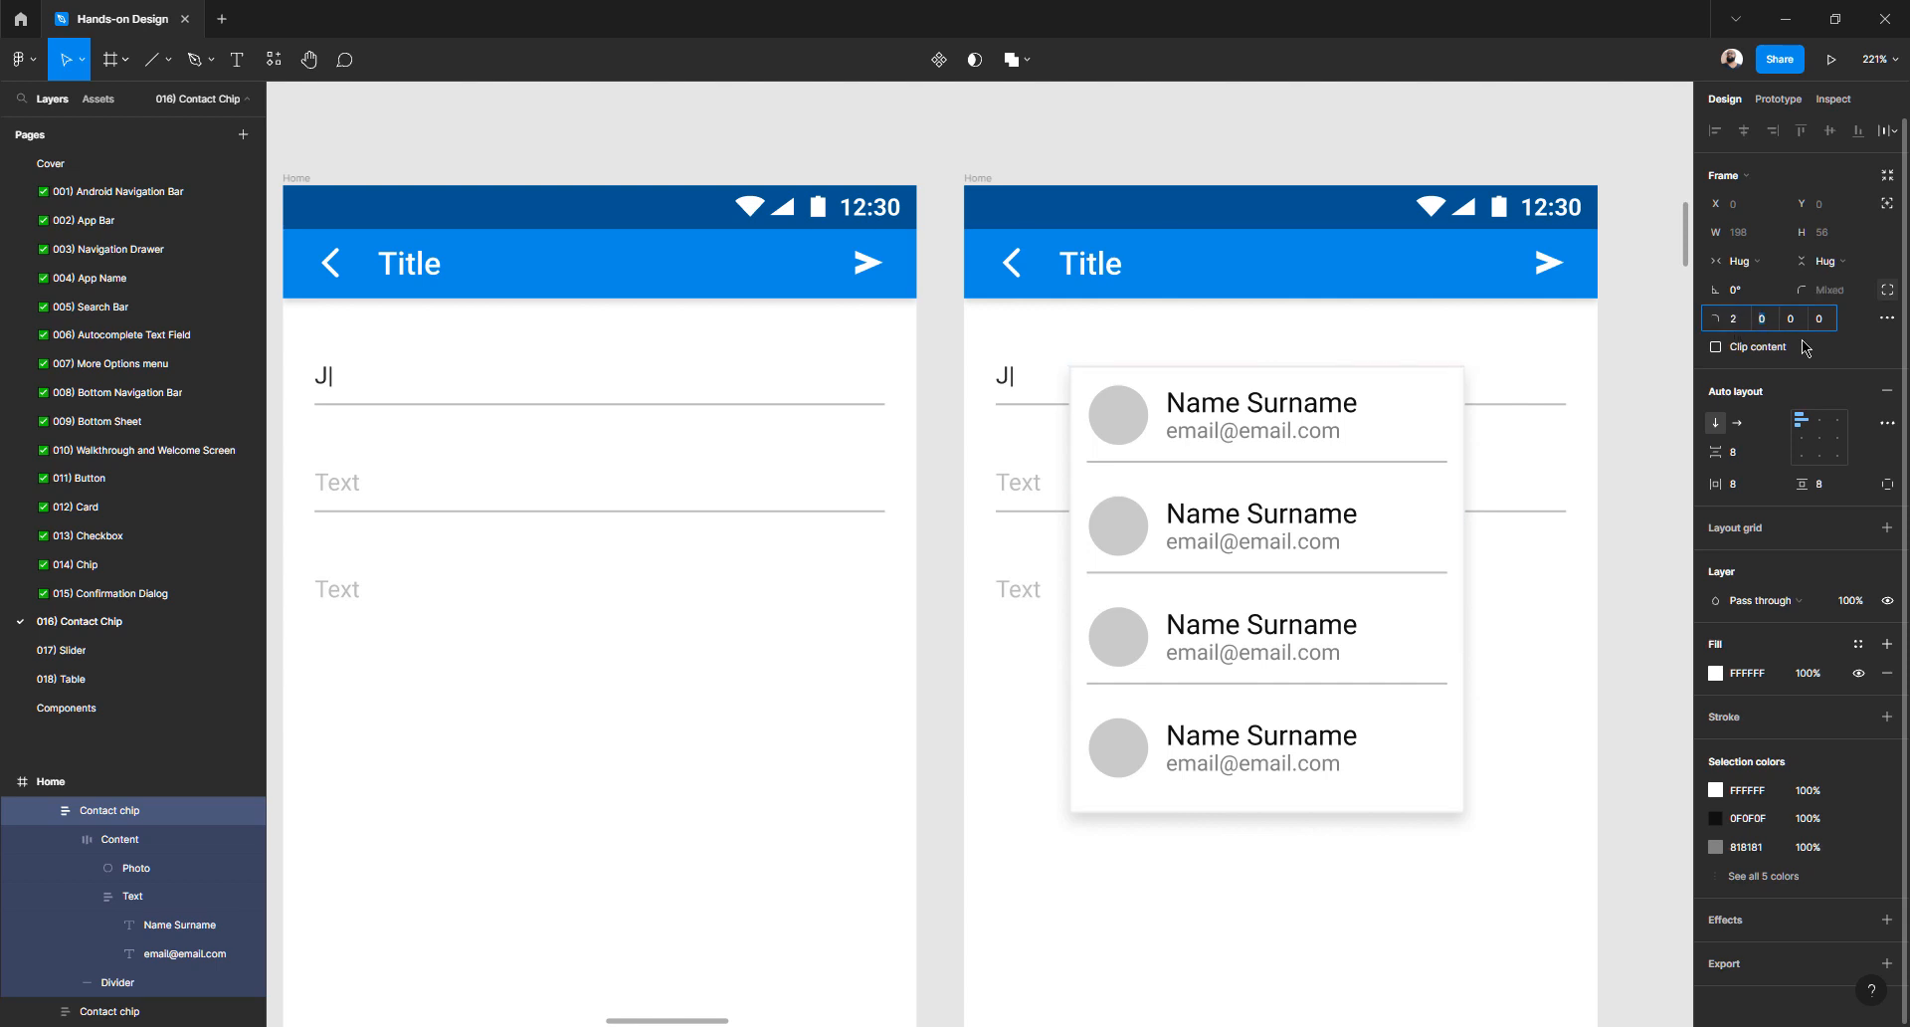
{"action": "left_click", "coordinate": [1628, 386]}
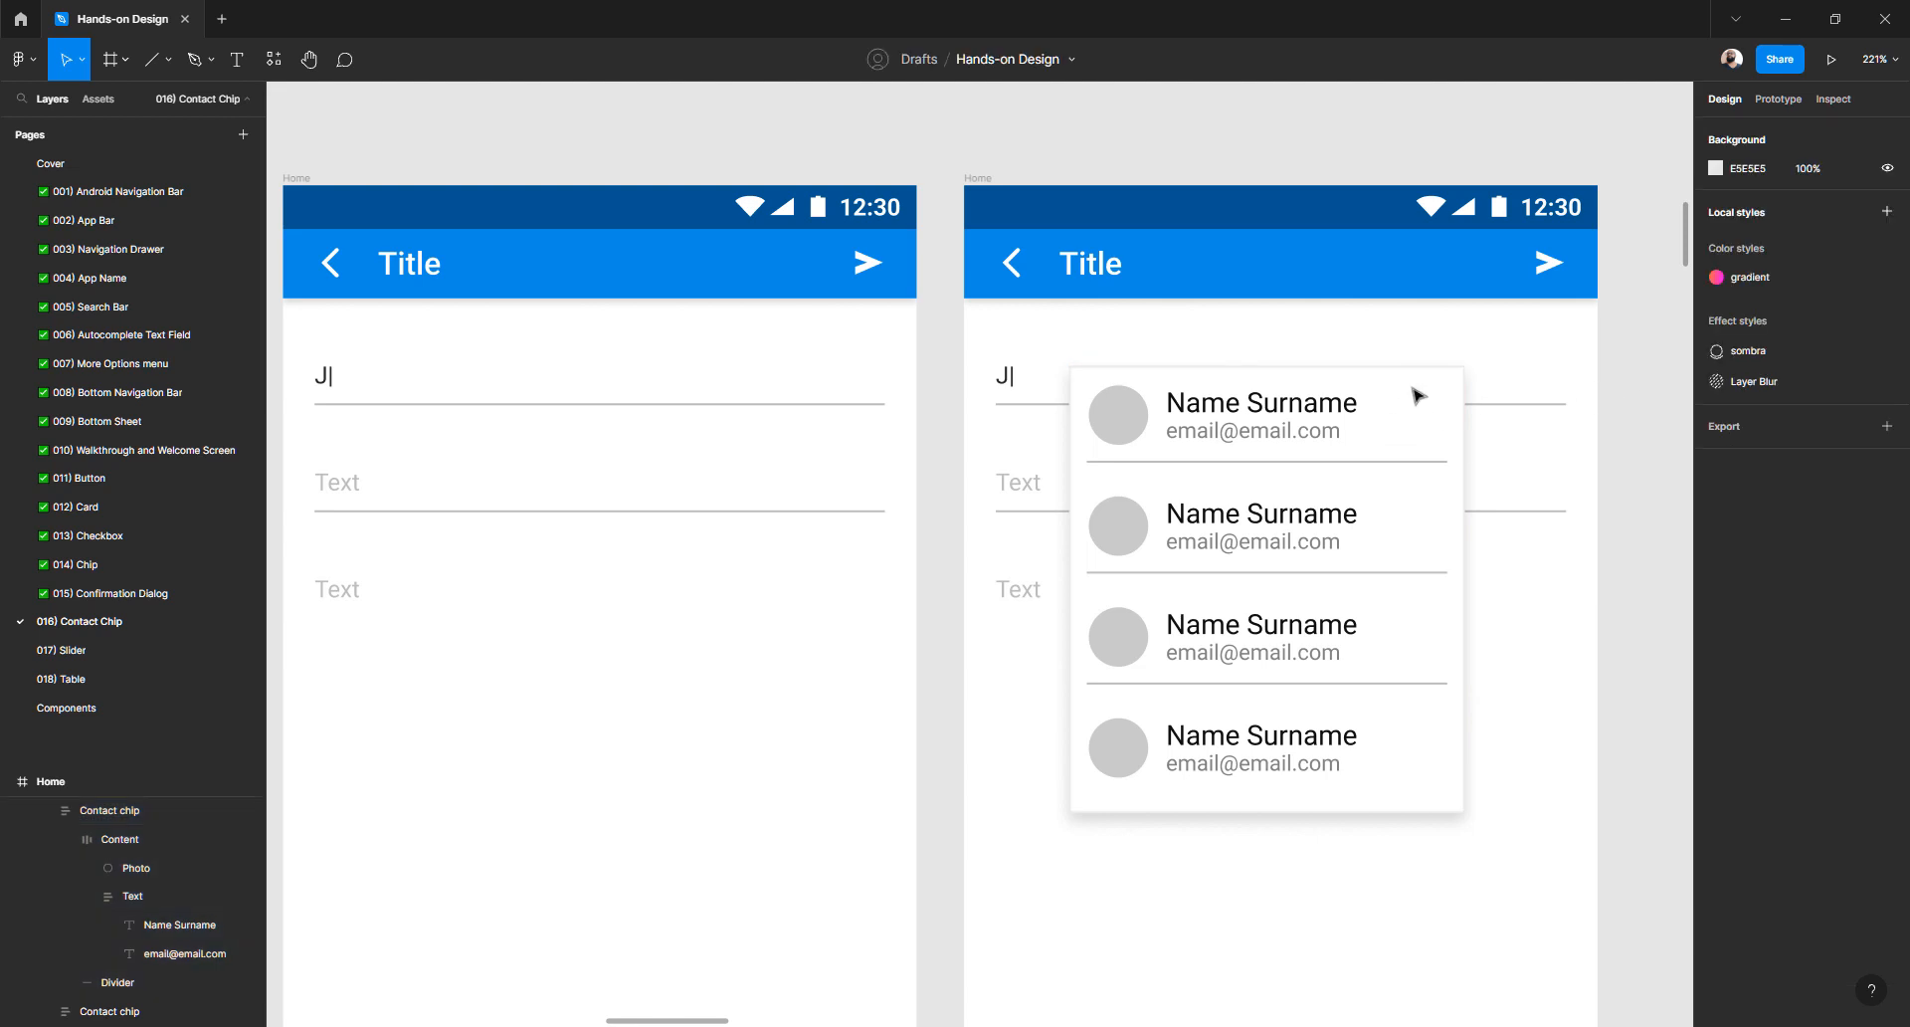
- Set the chip's remaining corner radii to 2, then select the whole Contact chips list
{"action": "scroll", "coordinate": [1417, 393], "scroll_direction": "up", "scroll_amount": 5}
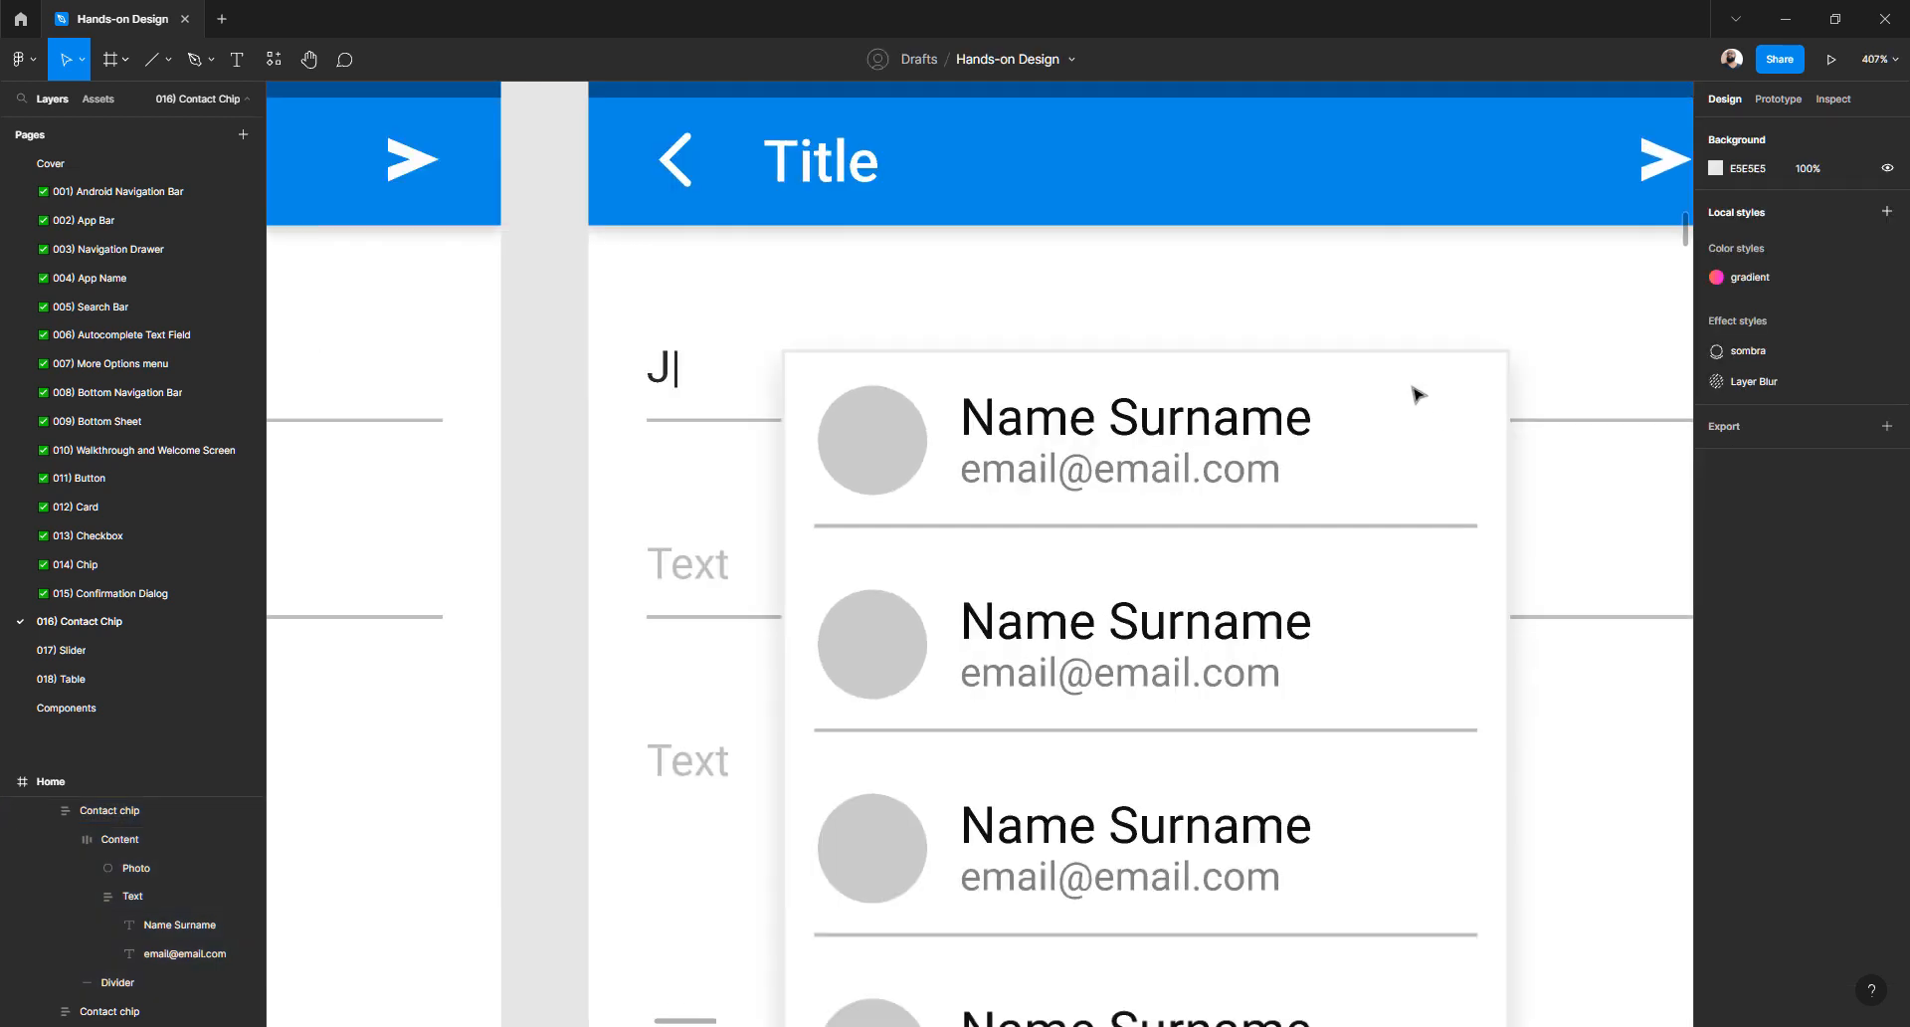
{"action": "left_click", "coordinate": [809, 370]}
{"action": "left_click", "coordinate": [1790, 320]}
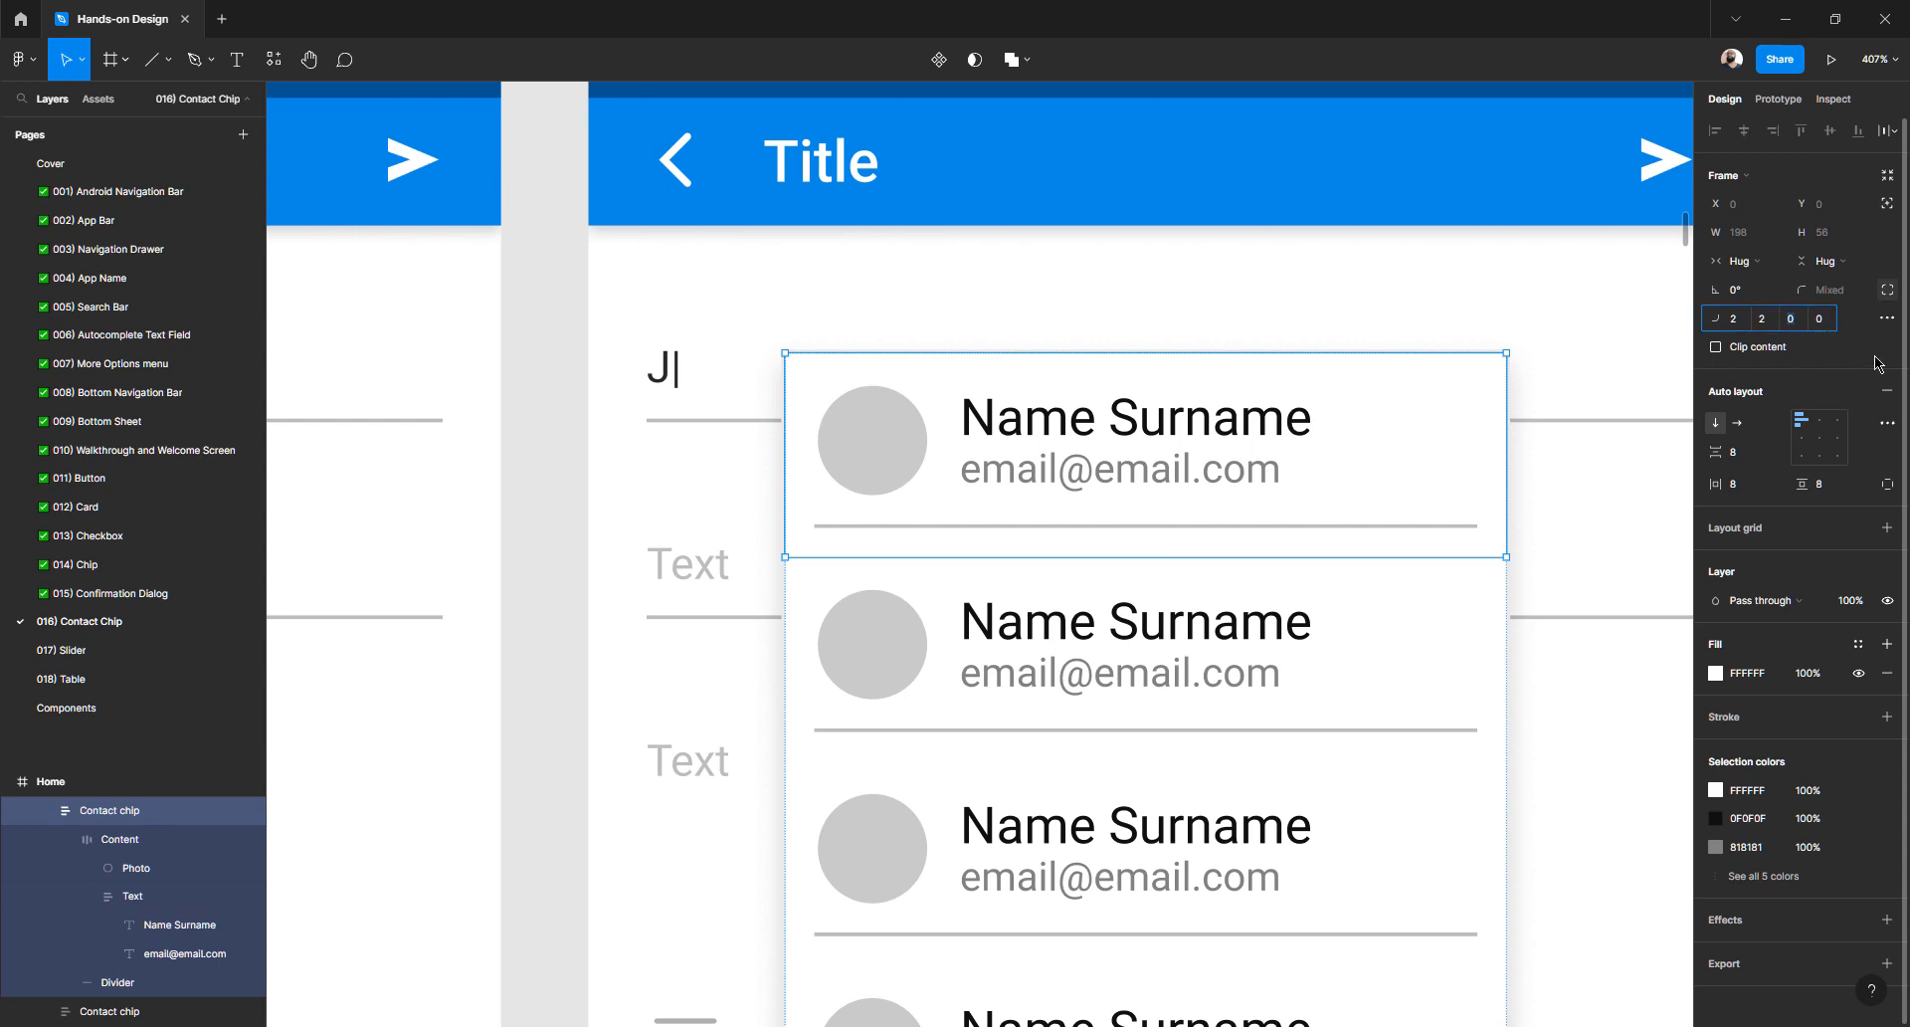
{"action": "type", "text": "2"}
{"action": "key", "text": "Tab"}
{"action": "type", "text": "2"}
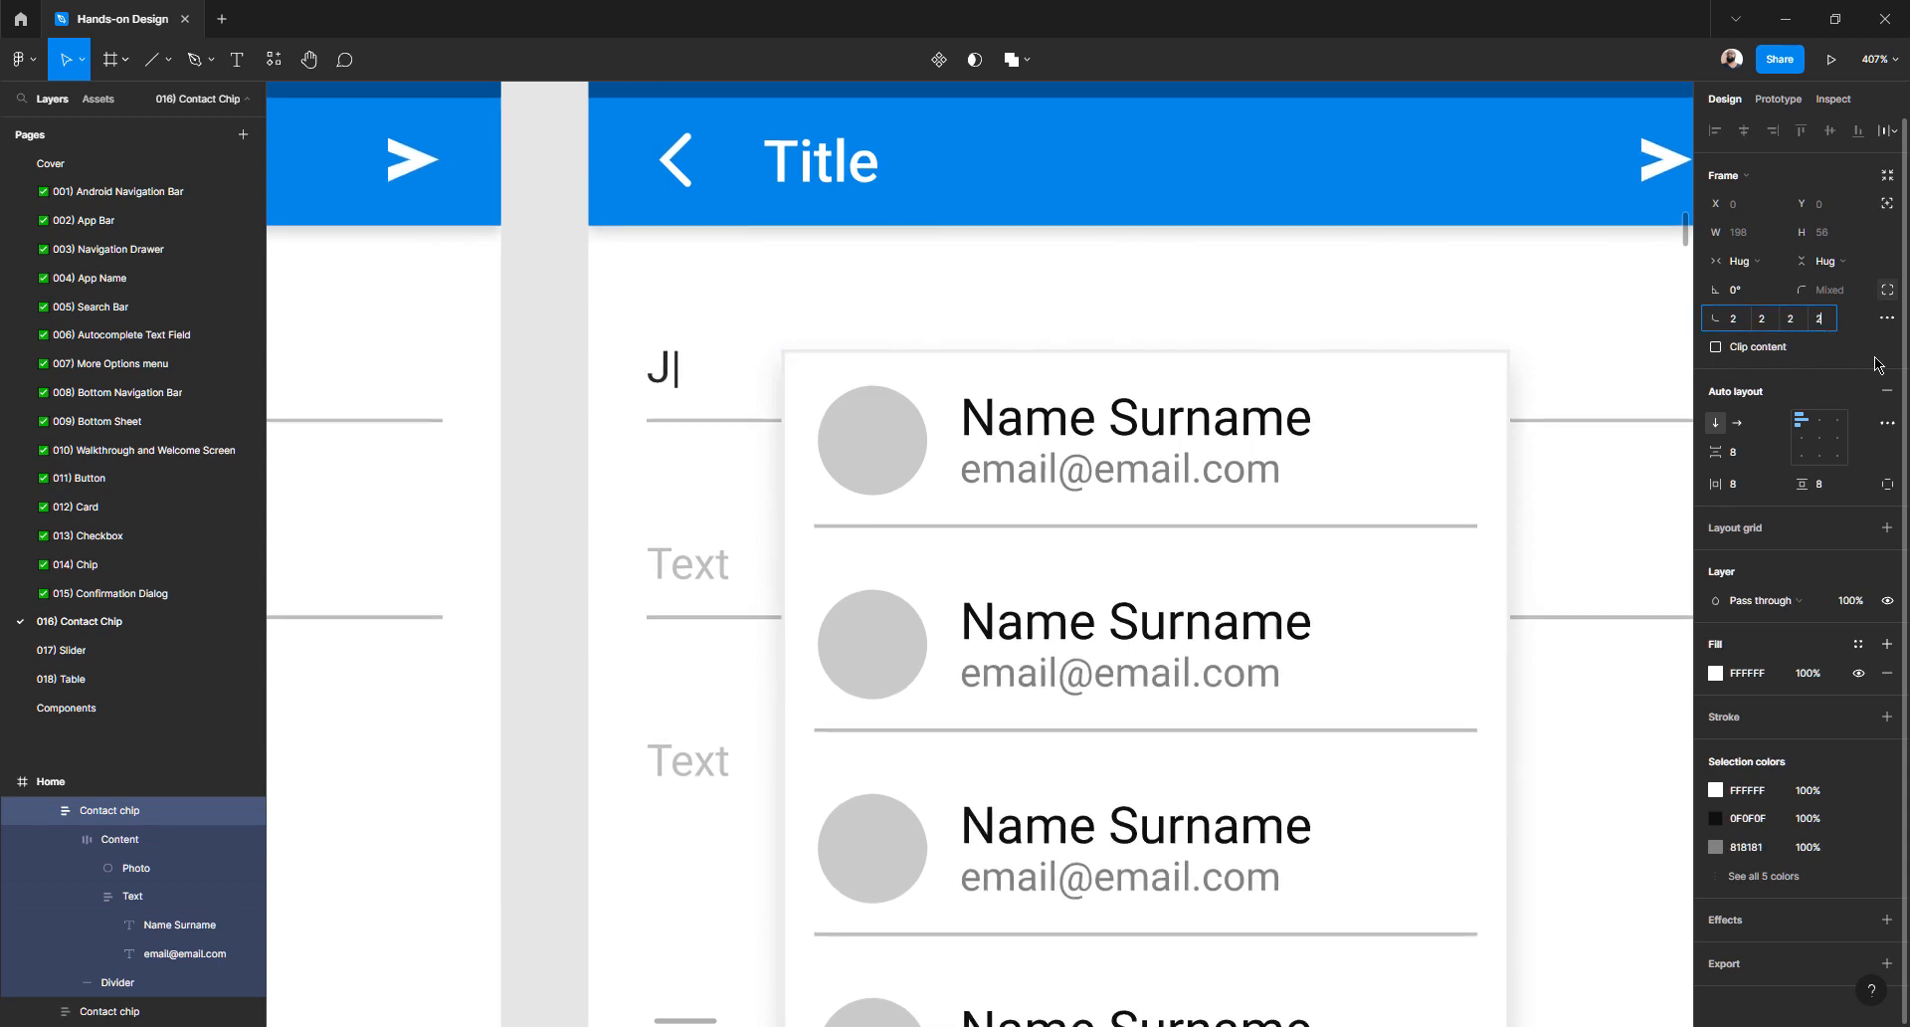
{"action": "key", "text": "Tab"}
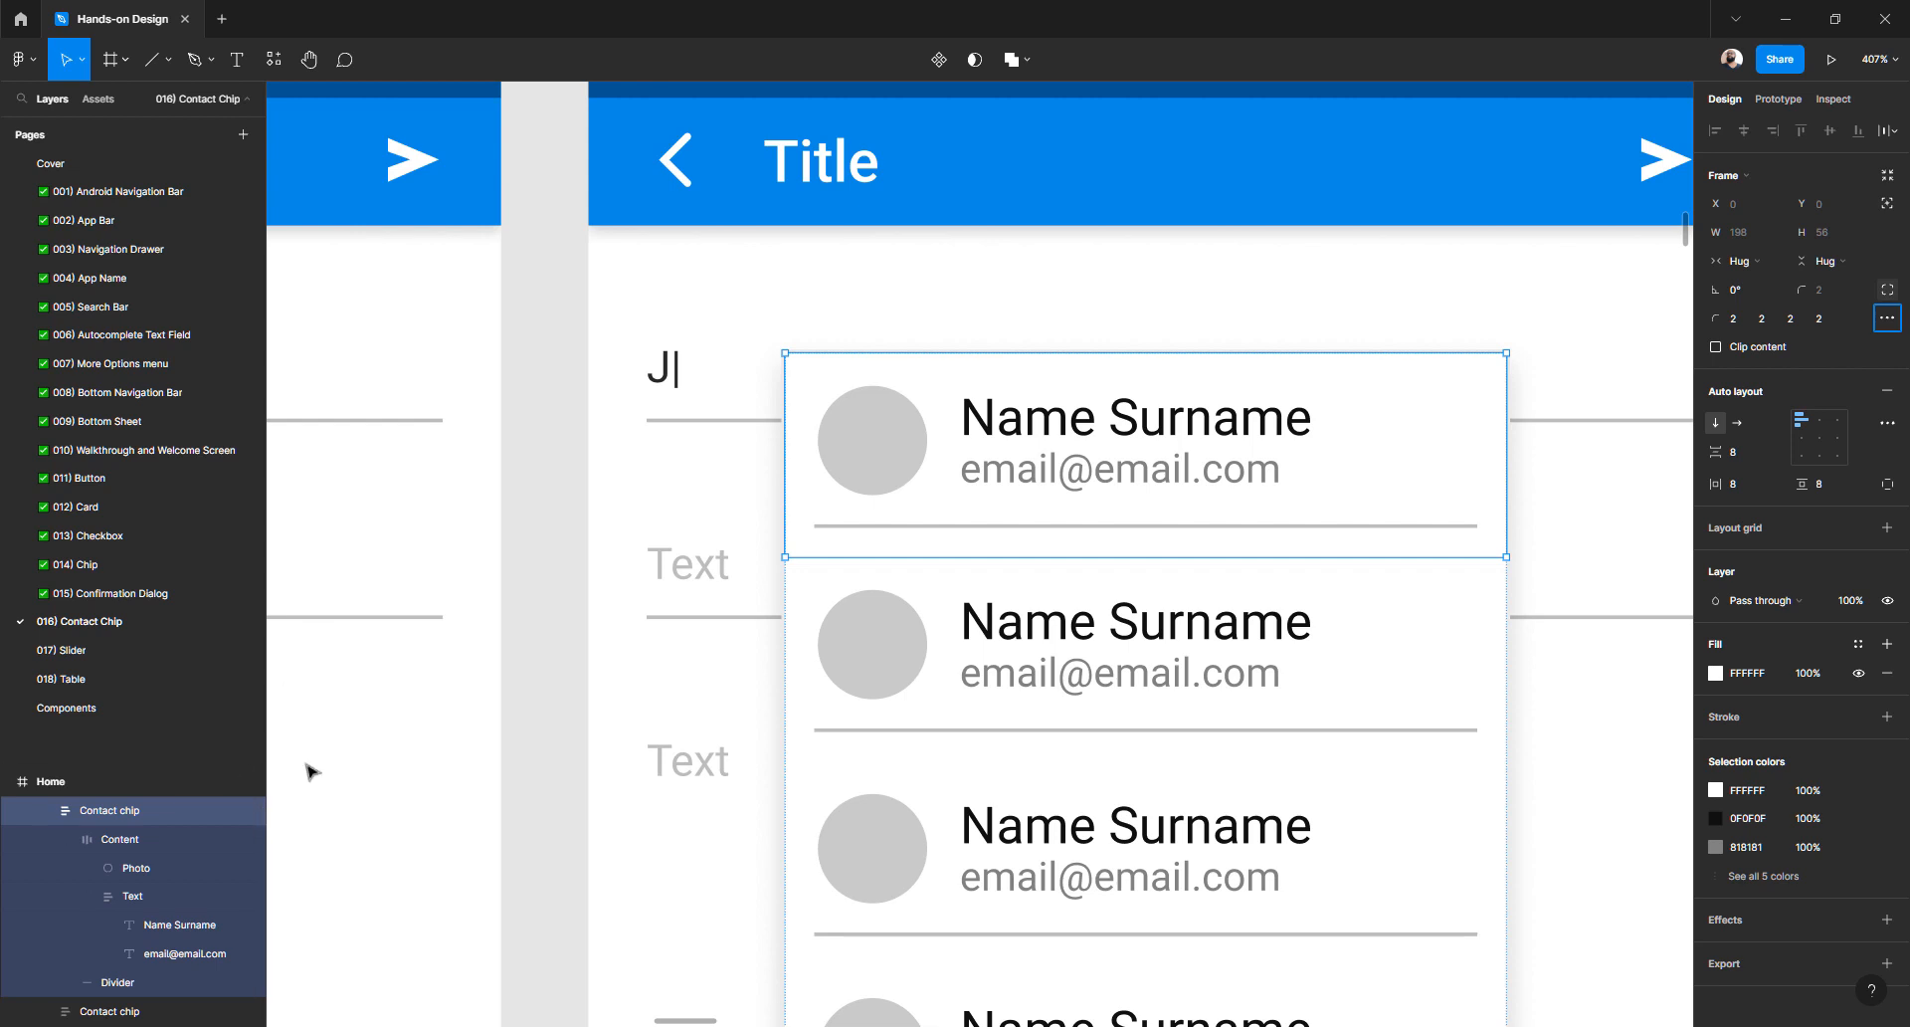
{"action": "scroll", "coordinate": [182, 822], "scroll_direction": "up", "scroll_amount": 1}
{"action": "scroll", "coordinate": [183, 822], "scroll_direction": "up", "scroll_amount": 1}
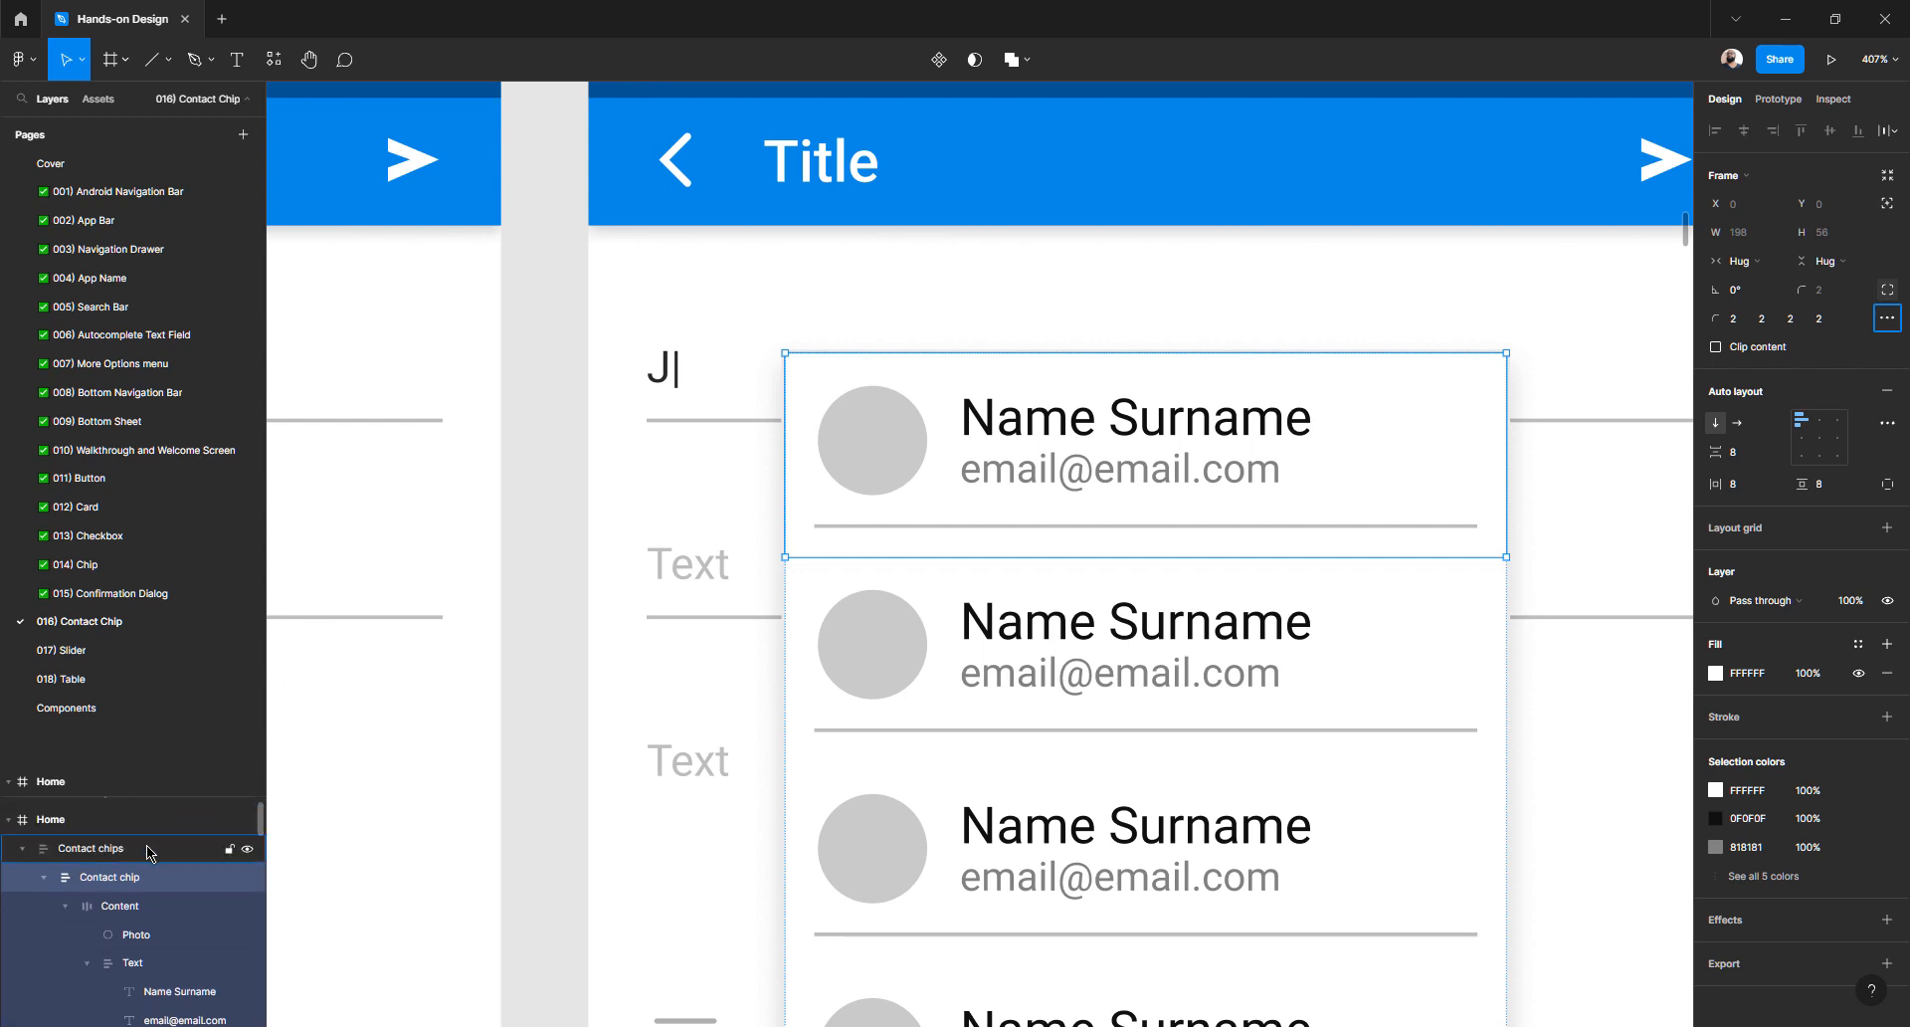
{"action": "left_click", "coordinate": [116, 852]}
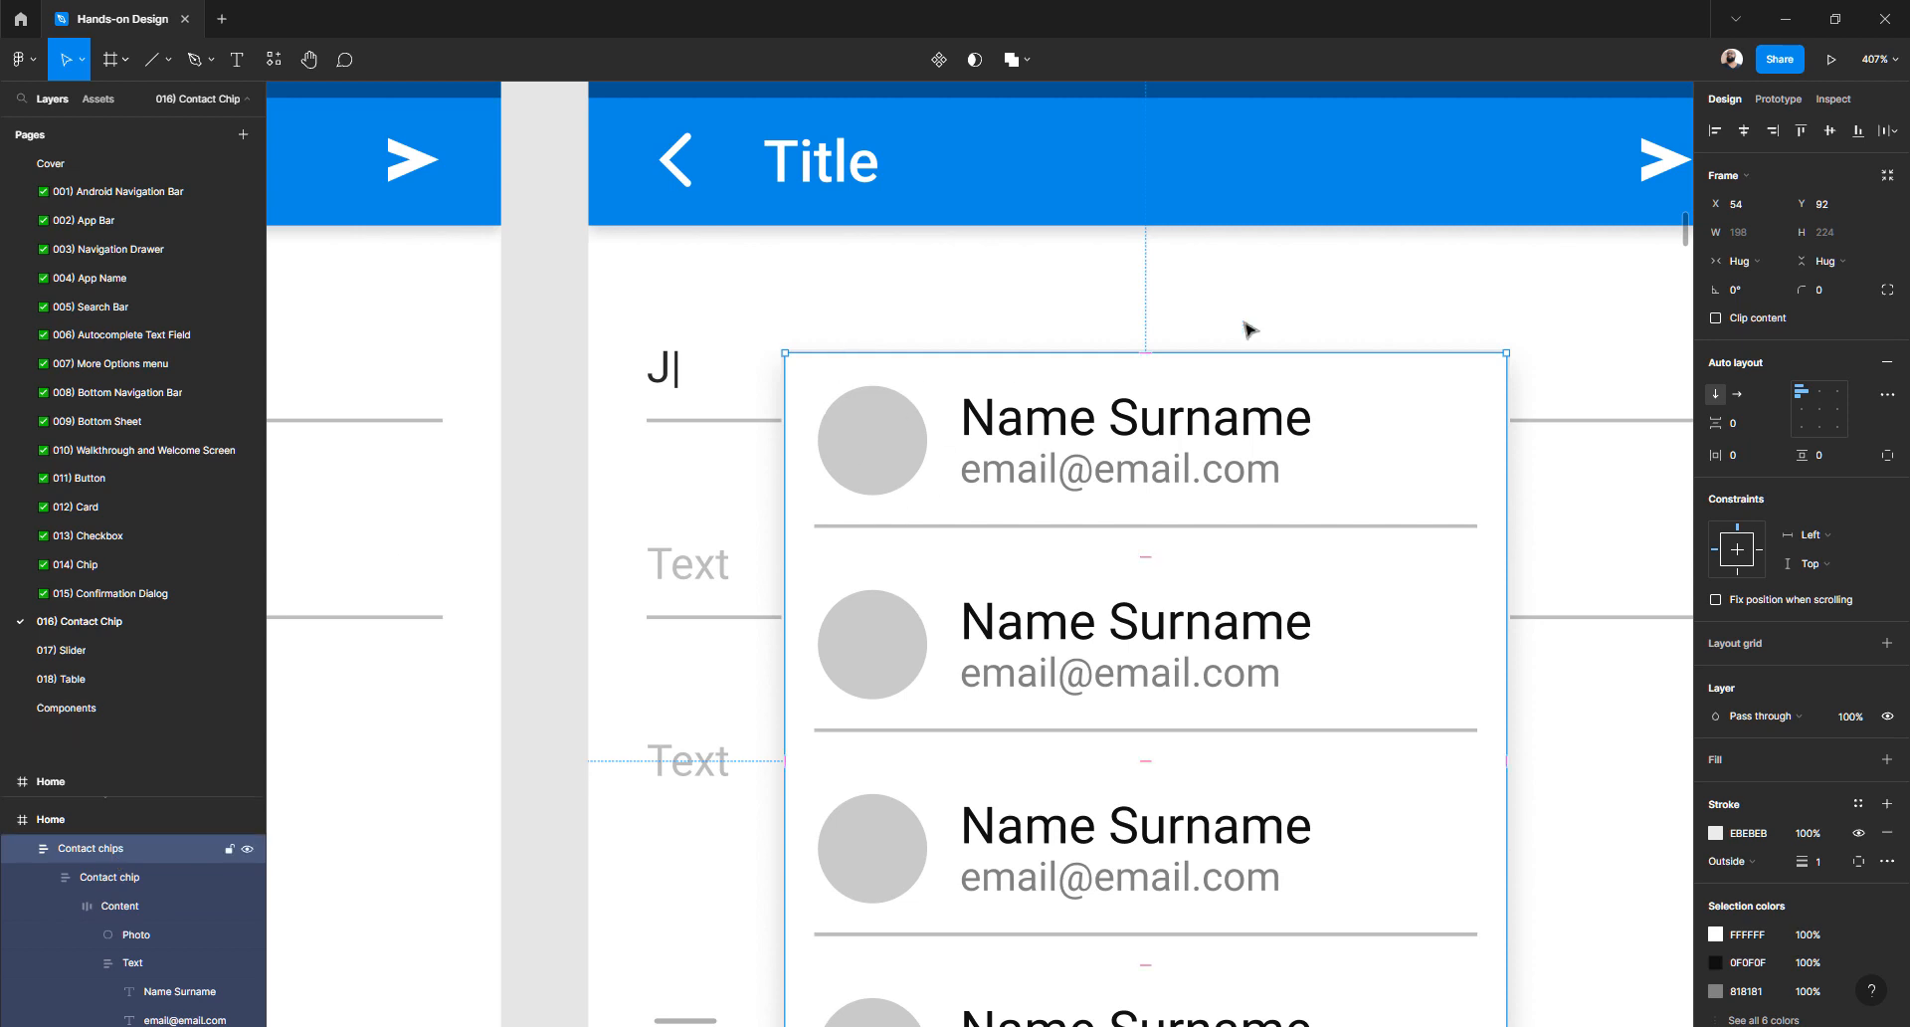
{"action": "left_click", "coordinate": [1829, 295]}
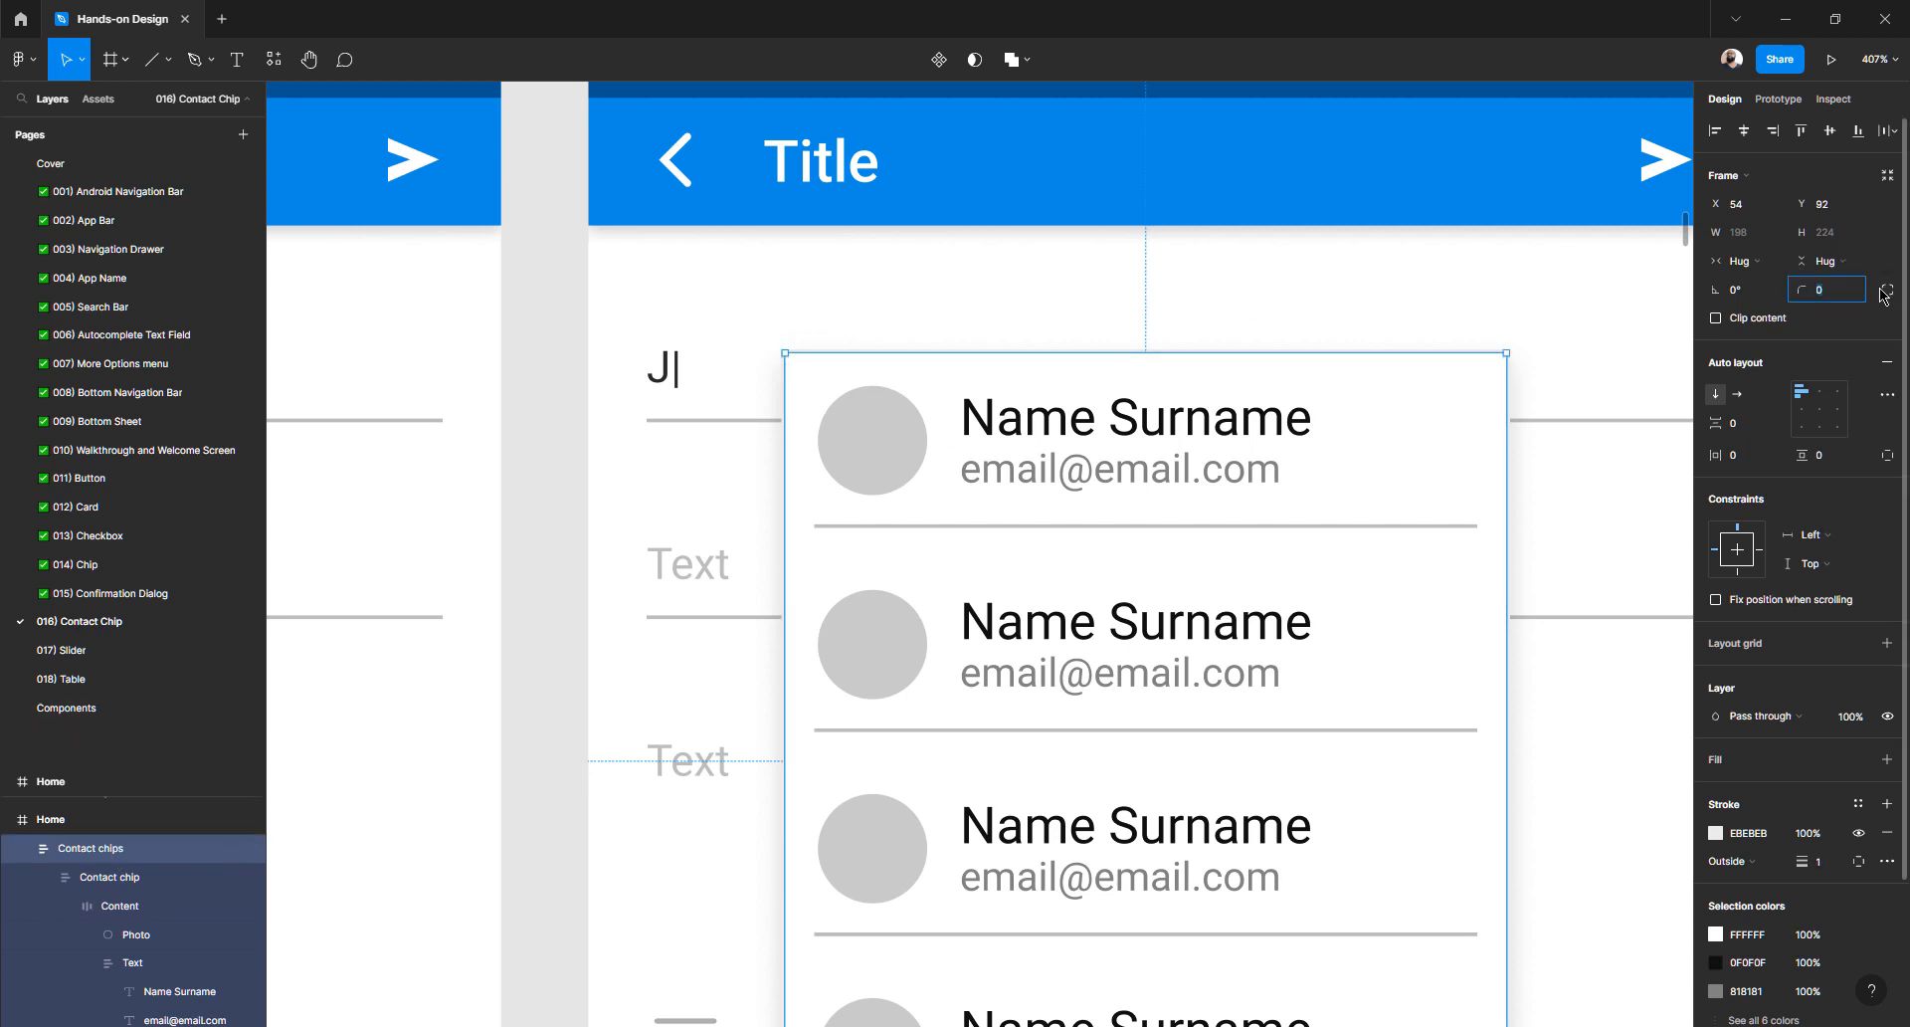
{"action": "left_click", "coordinate": [1886, 294]}
{"action": "left_click", "coordinate": [1743, 323]}
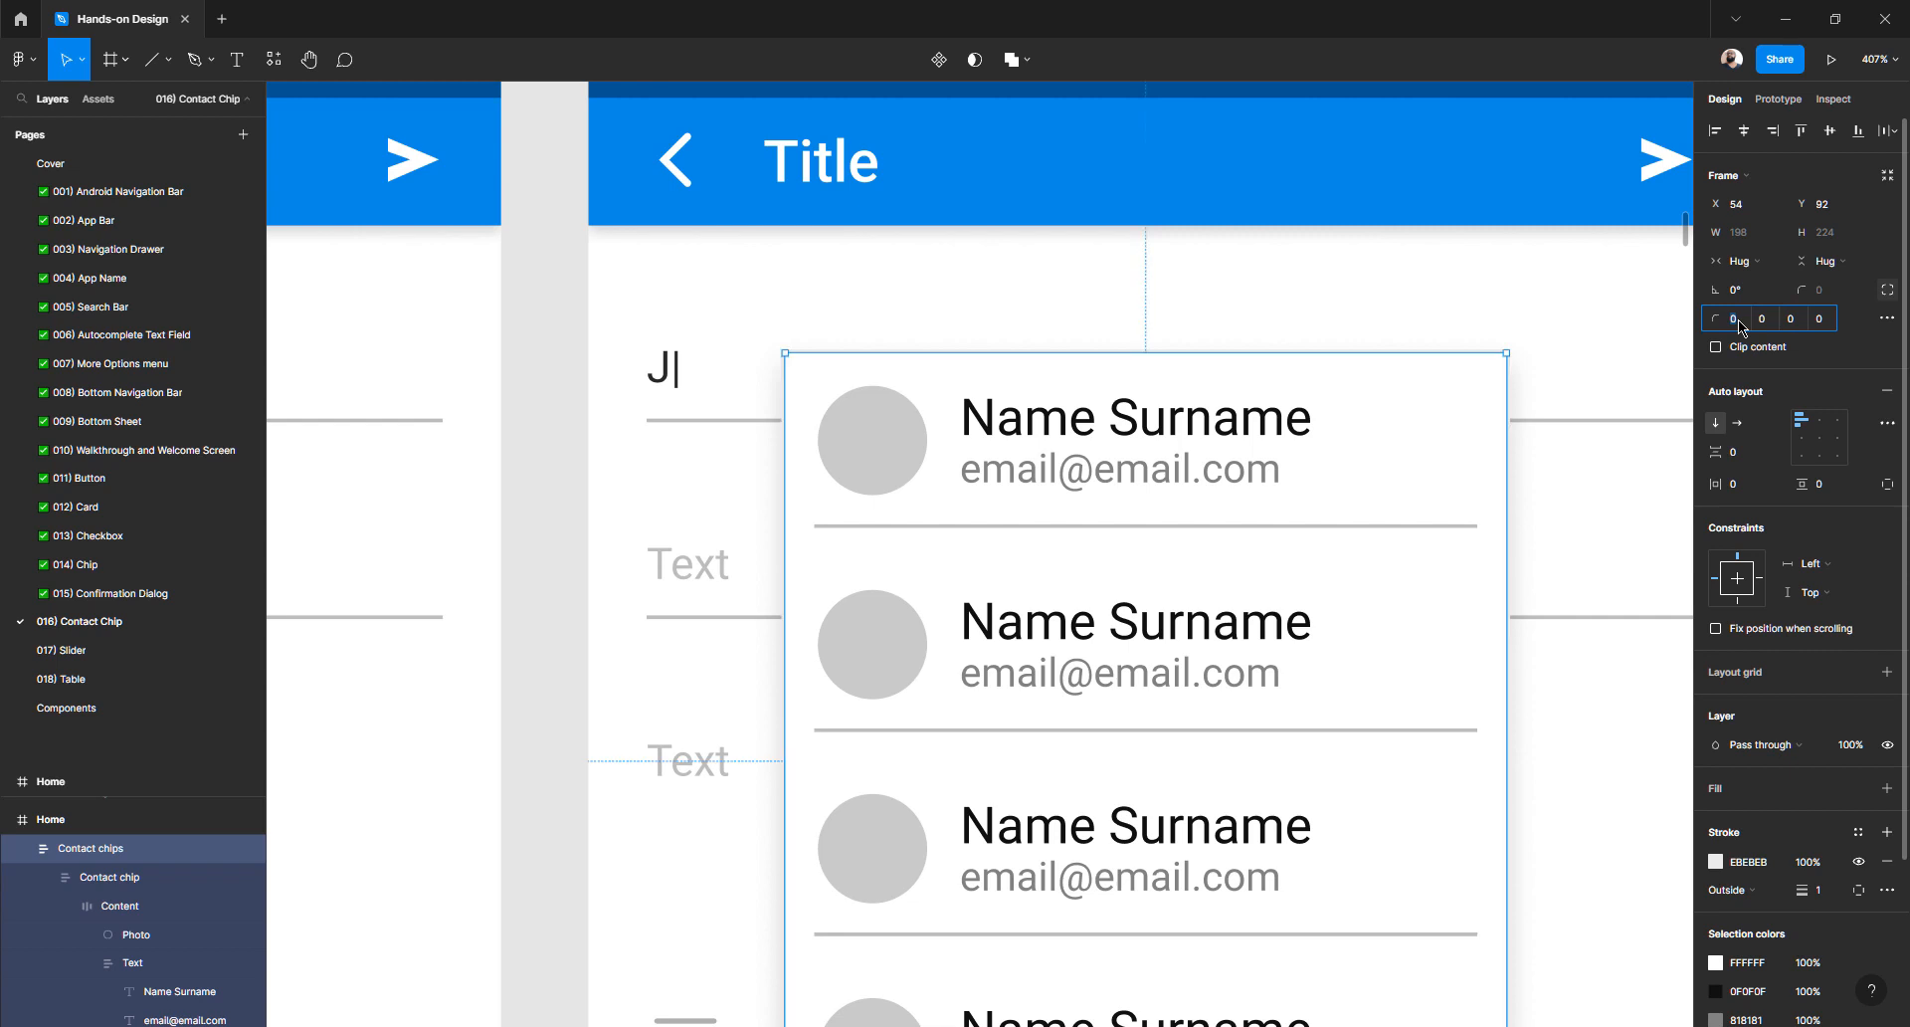
{"action": "key", "text": "Return"}
{"action": "type", "text": "2"}
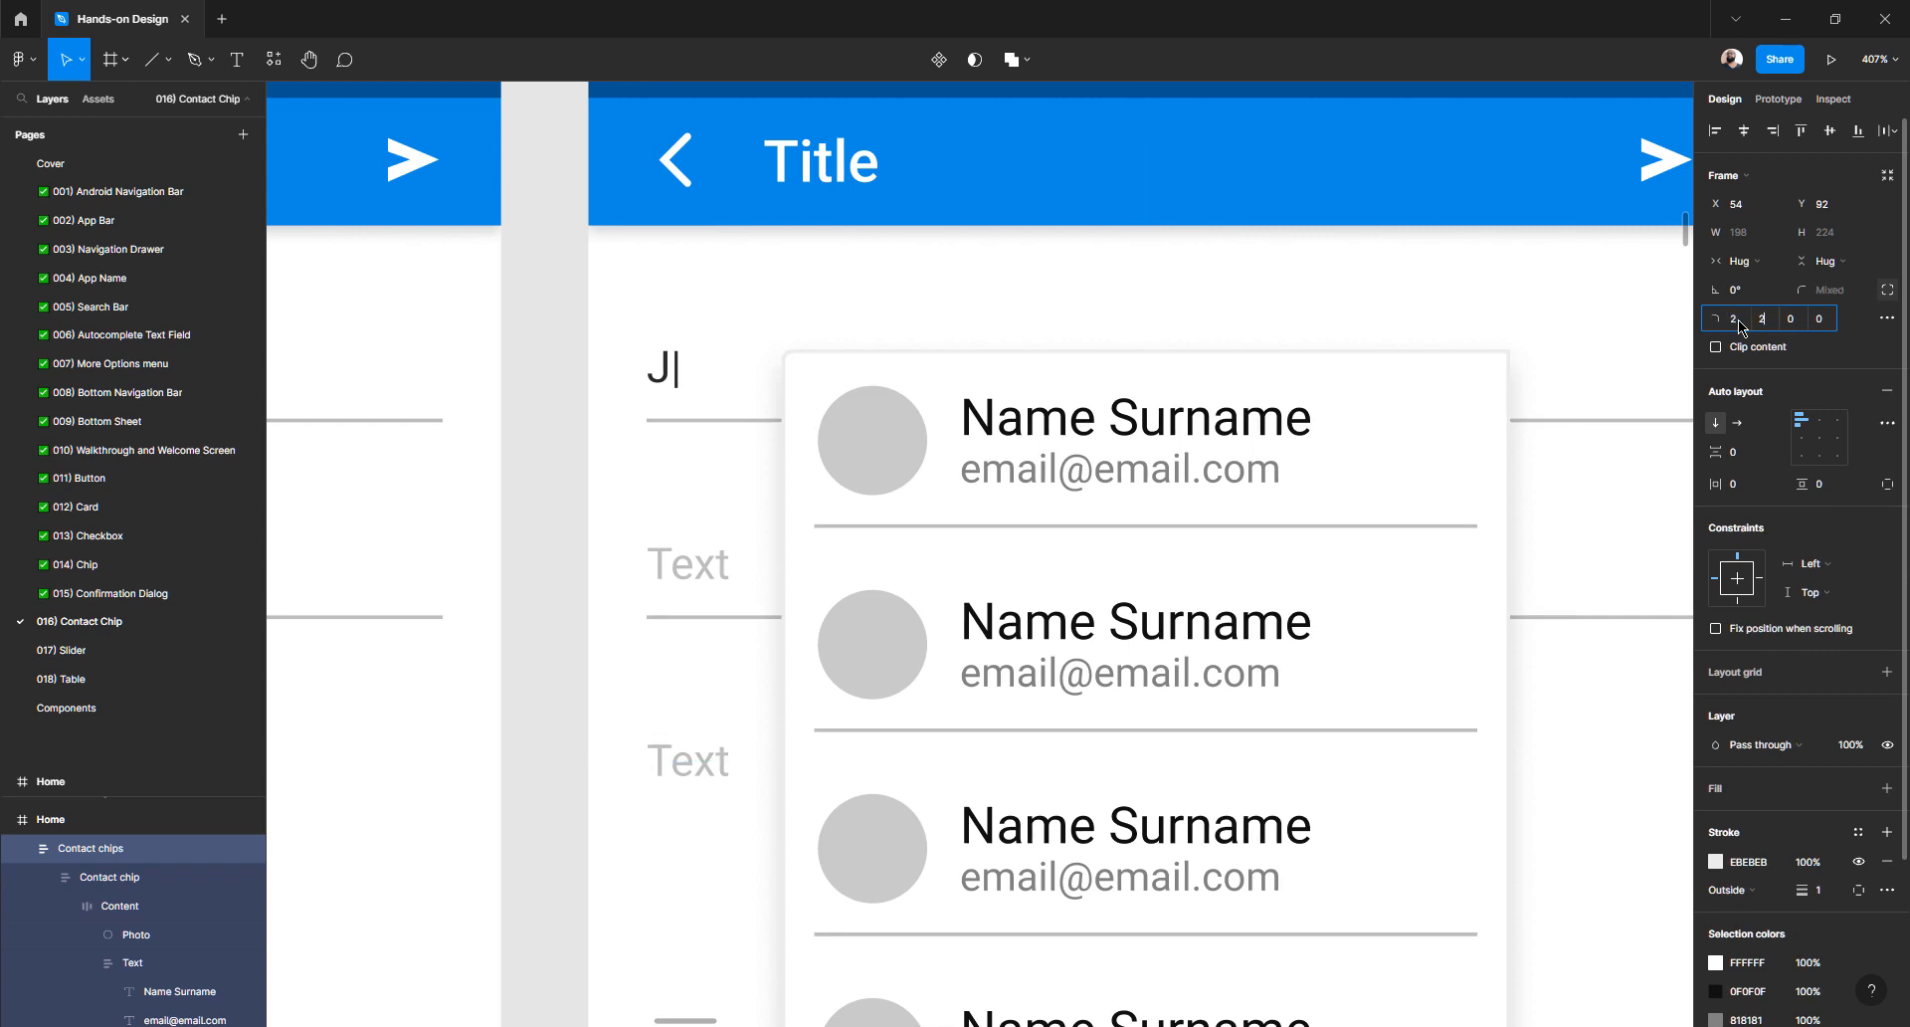
{"action": "key", "text": "Tab"}
{"action": "type", "text": "2"}
{"action": "key", "text": "Tab"}
{"action": "type", "text": "2"}
{"action": "key", "text": "Tab"}
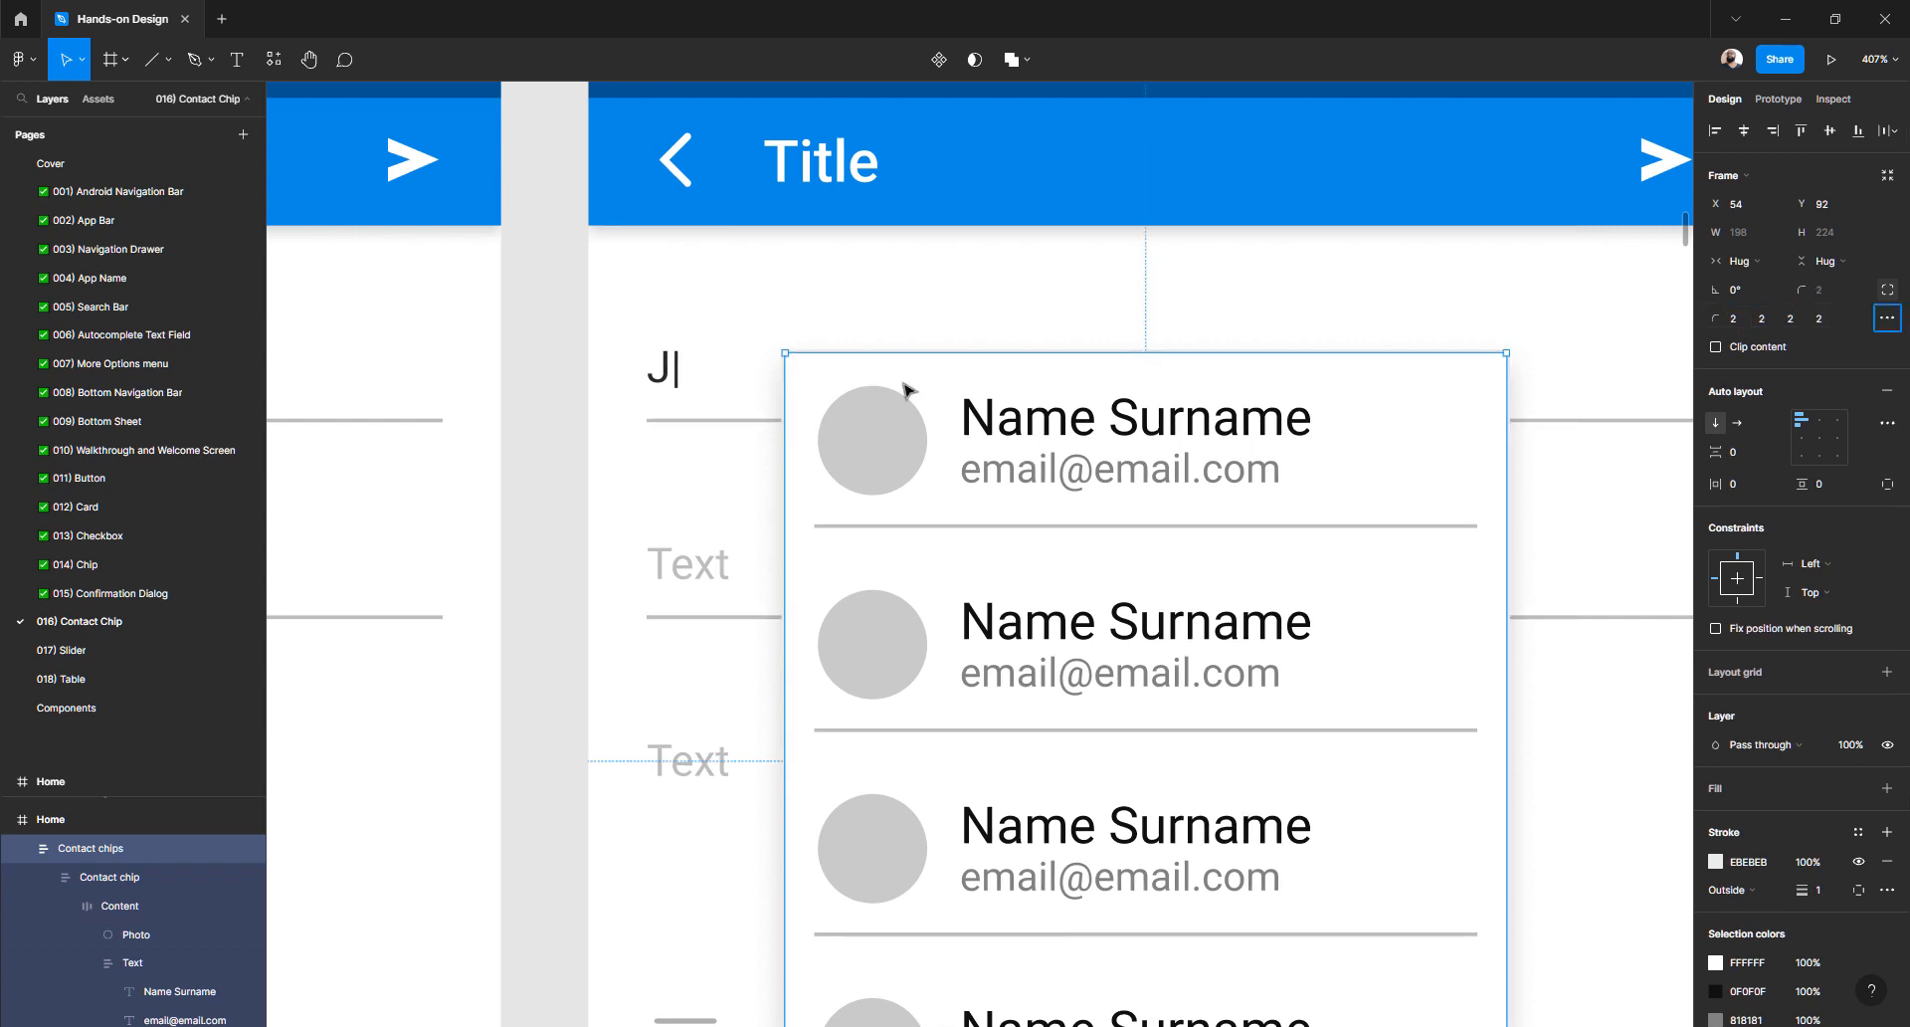
{"action": "left_click", "coordinate": [568, 461]}
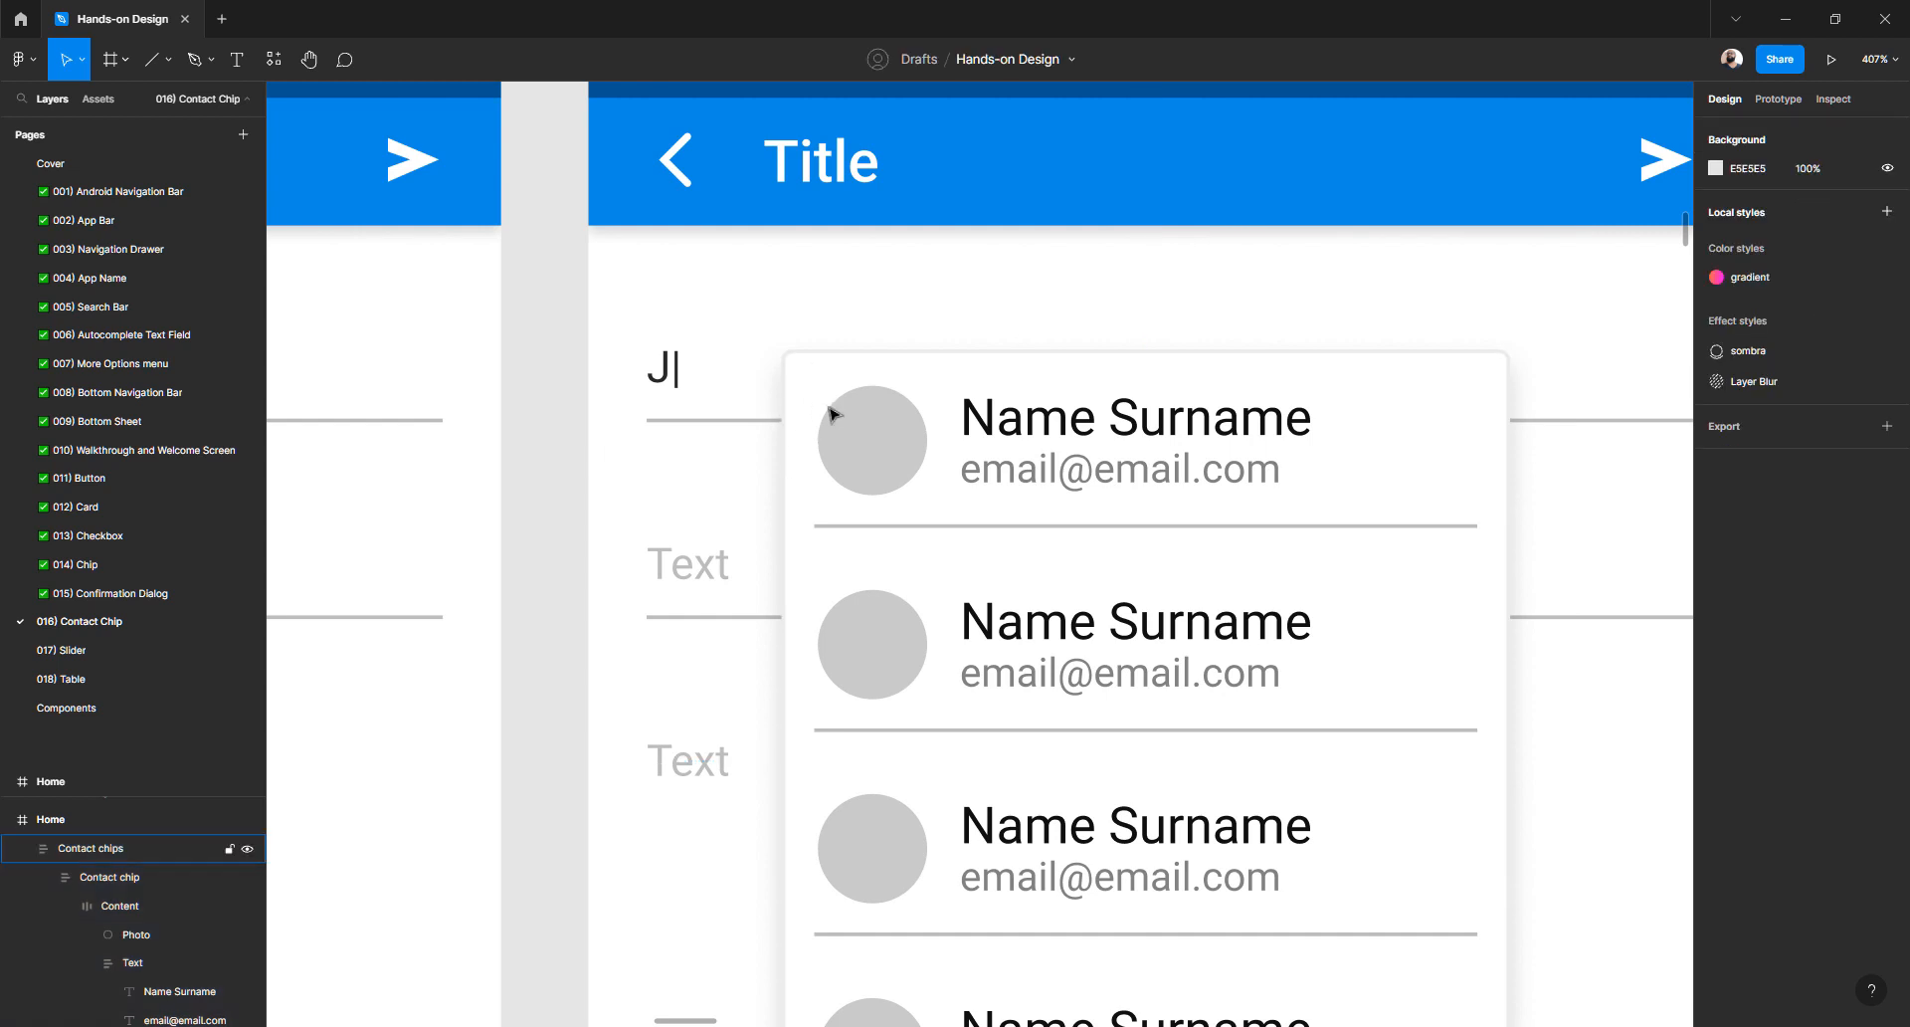
{"action": "scroll", "coordinate": [840, 584], "scroll_direction": "down", "scroll_amount": 5}
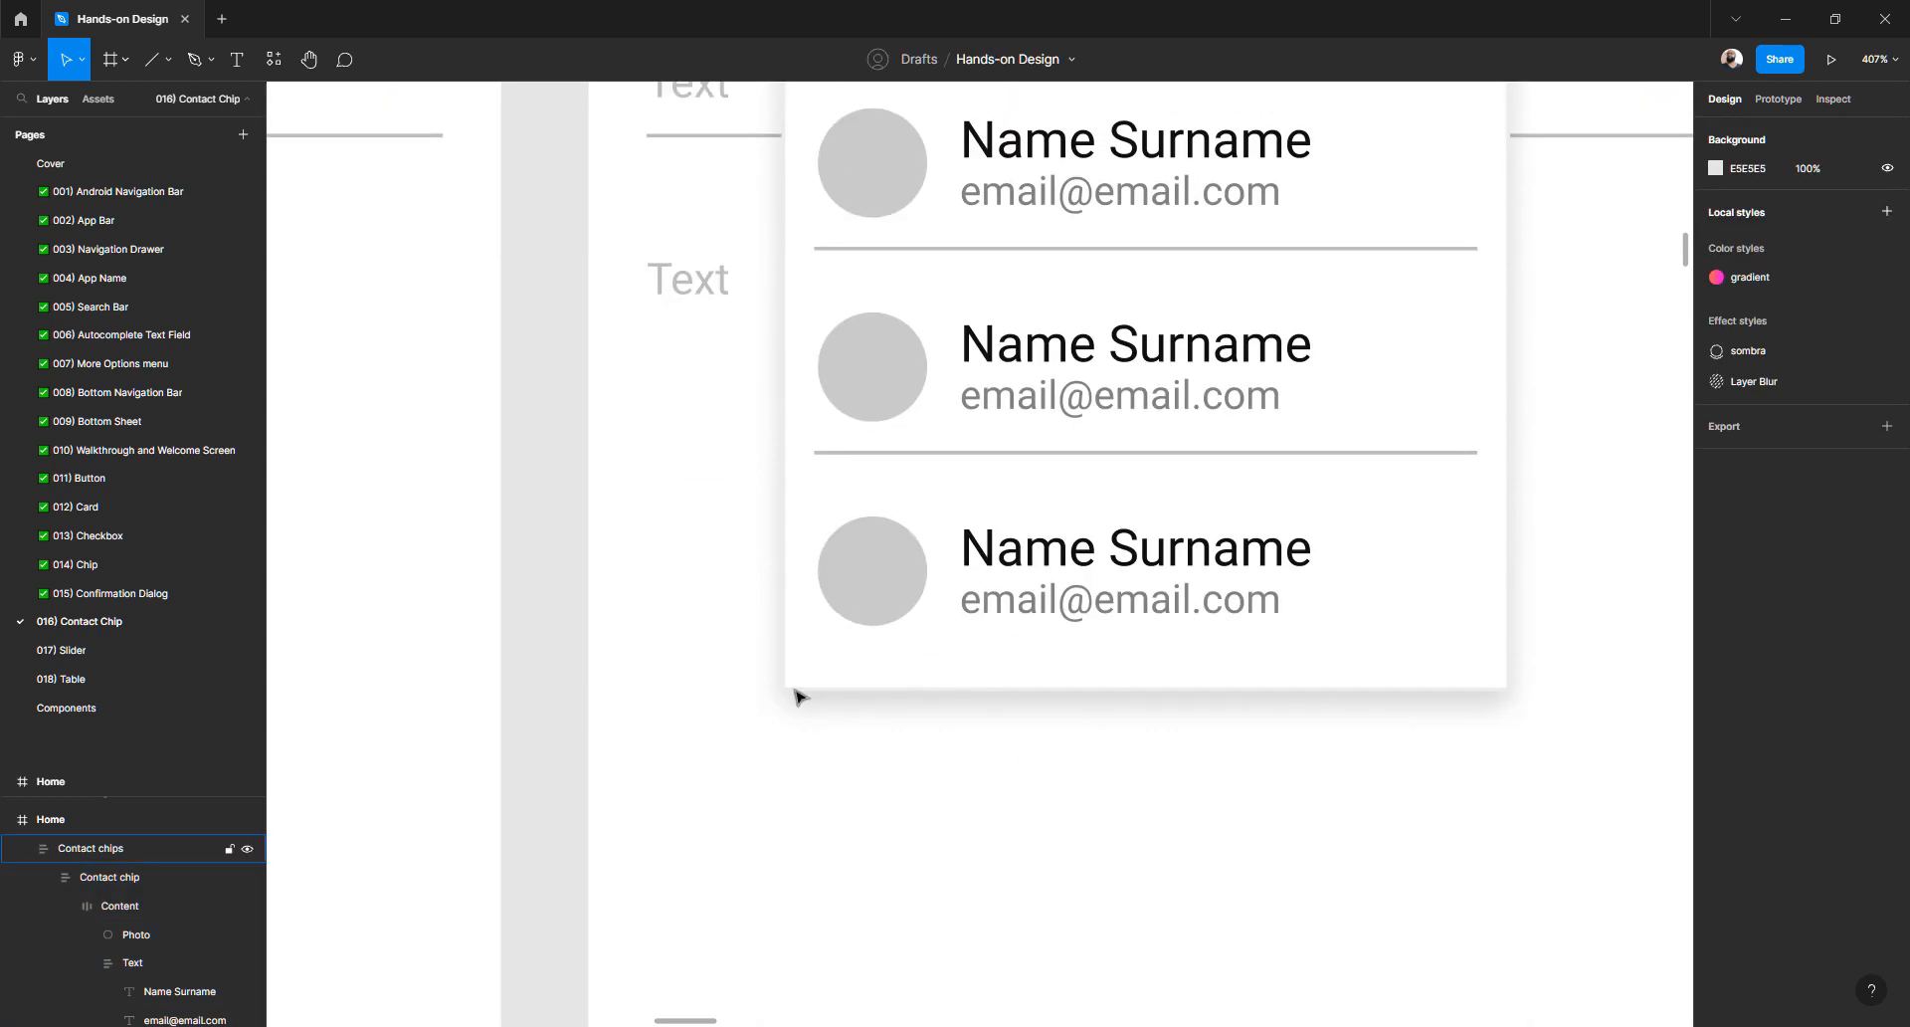
{"action": "left_click", "coordinate": [802, 686]}
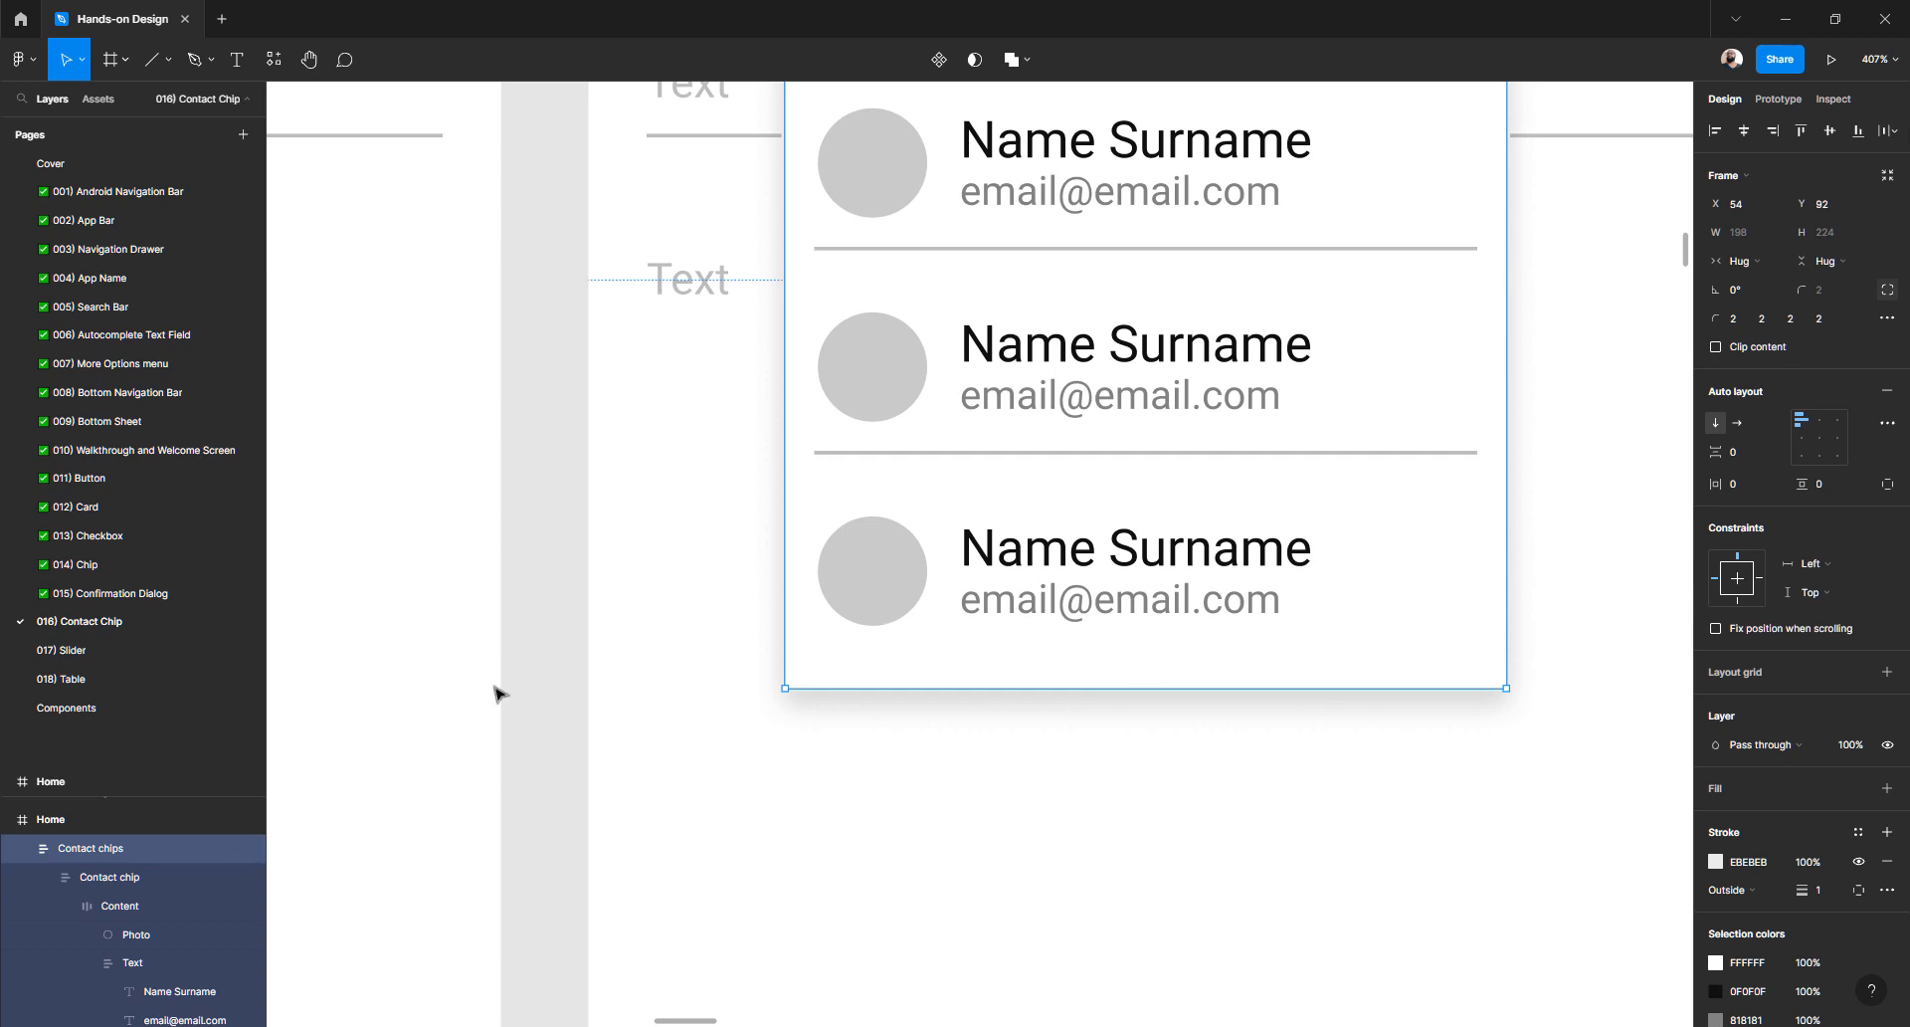
{"action": "scroll", "coordinate": [497, 693], "scroll_direction": "up", "scroll_amount": 5}
{"action": "scroll", "coordinate": [164, 875], "scroll_direction": "up", "scroll_amount": 1}
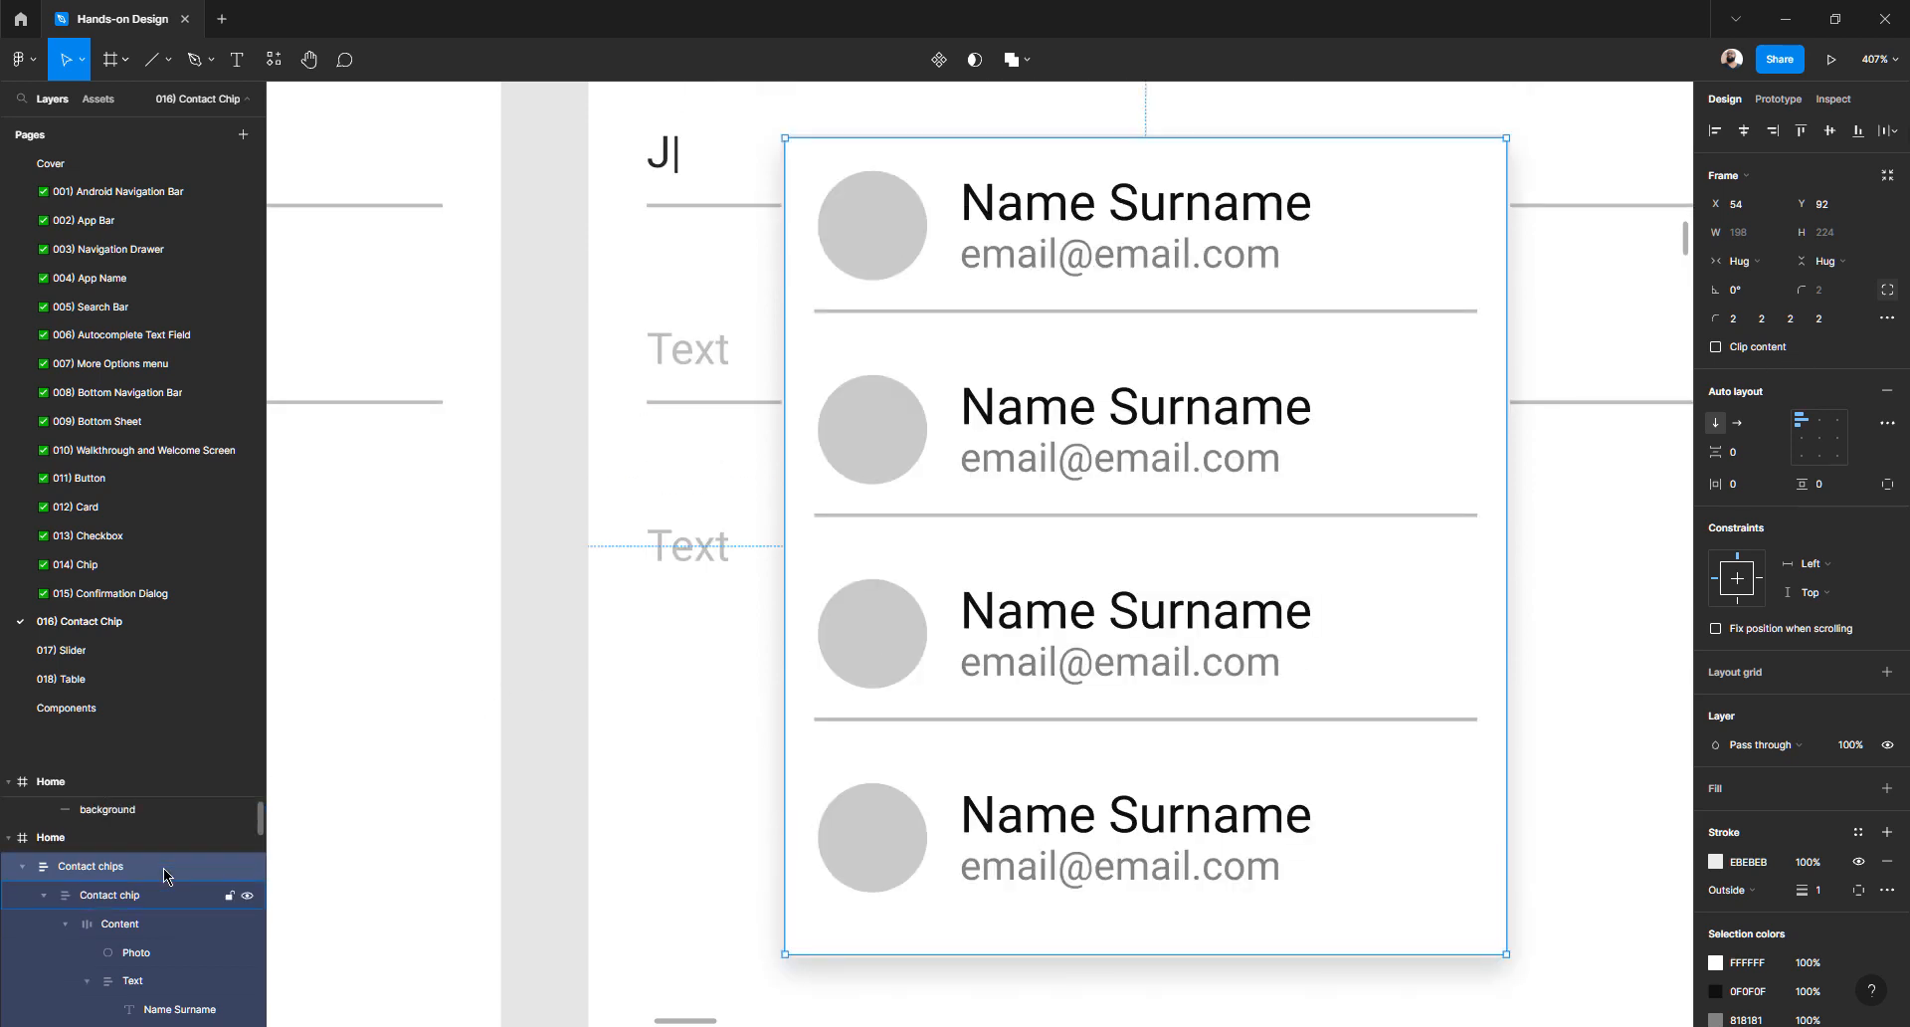
{"action": "scroll", "coordinate": [165, 875], "scroll_direction": "up", "scroll_amount": 2}
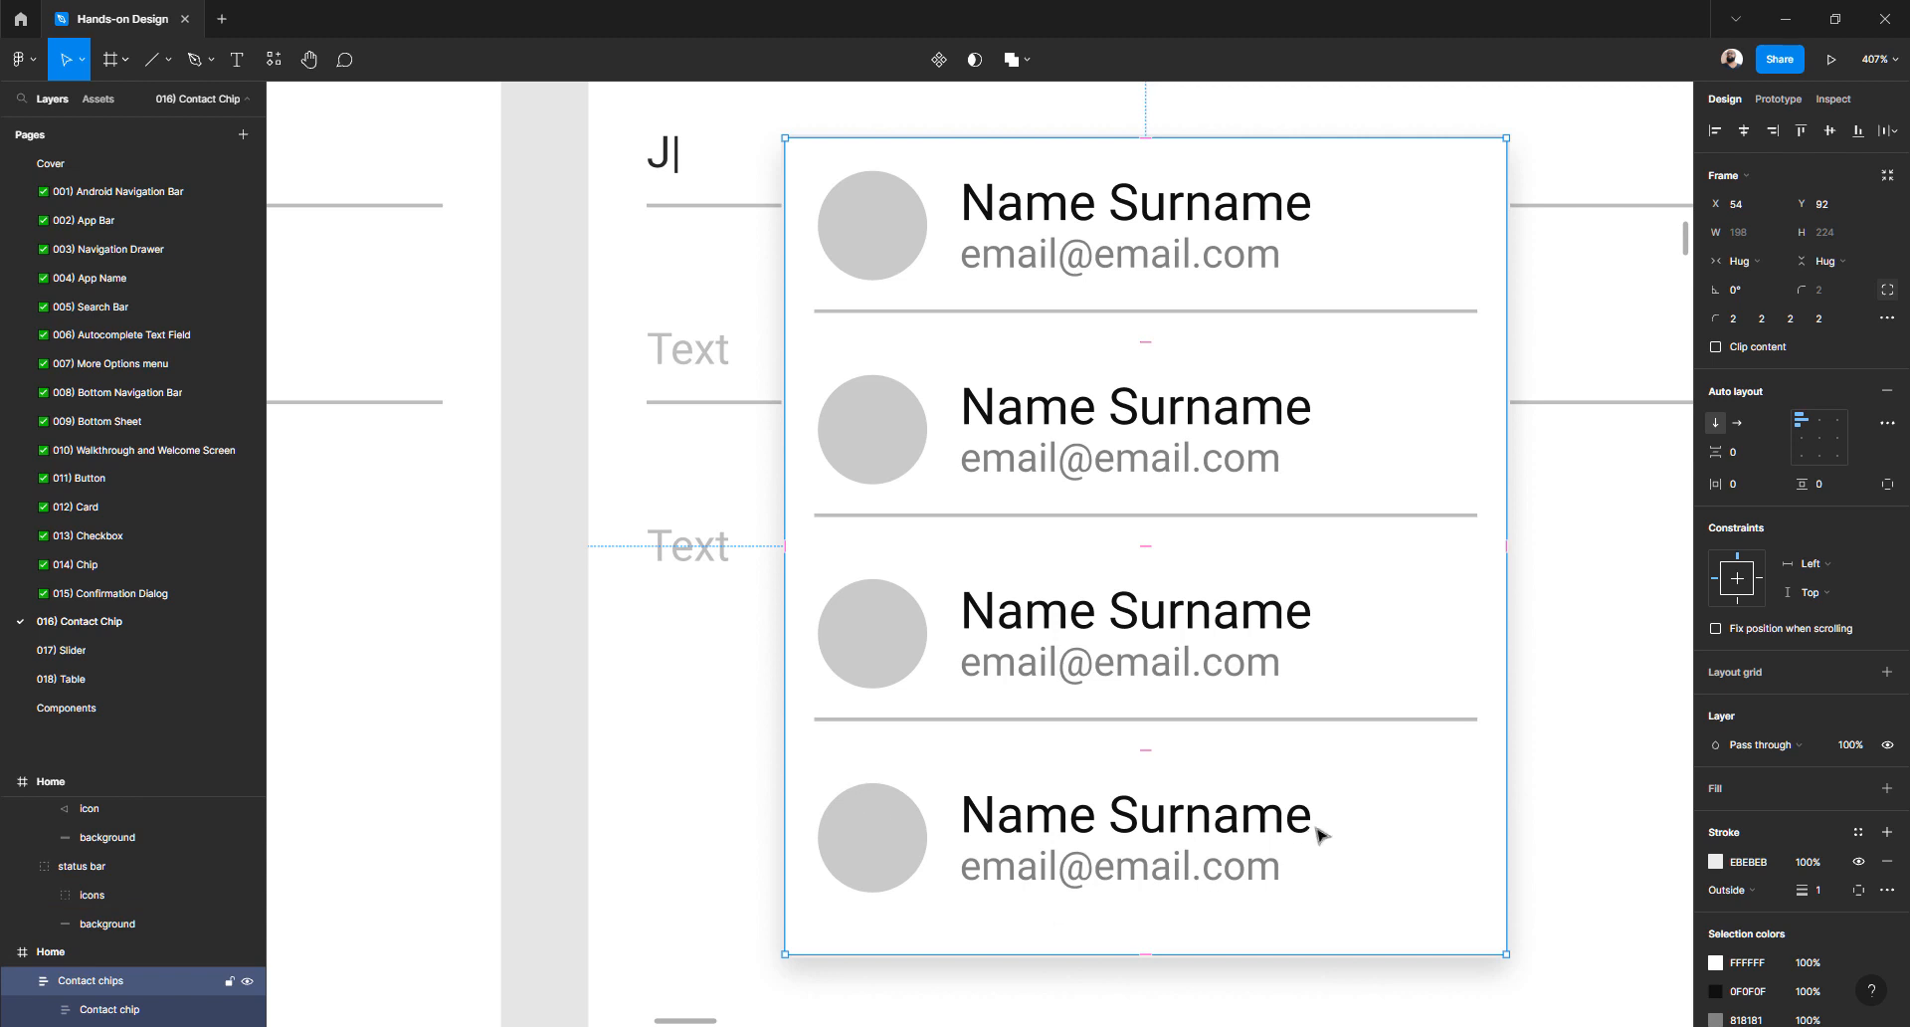
{"action": "left_click", "coordinate": [1888, 294]}
{"action": "left_click", "coordinate": [1824, 299]}
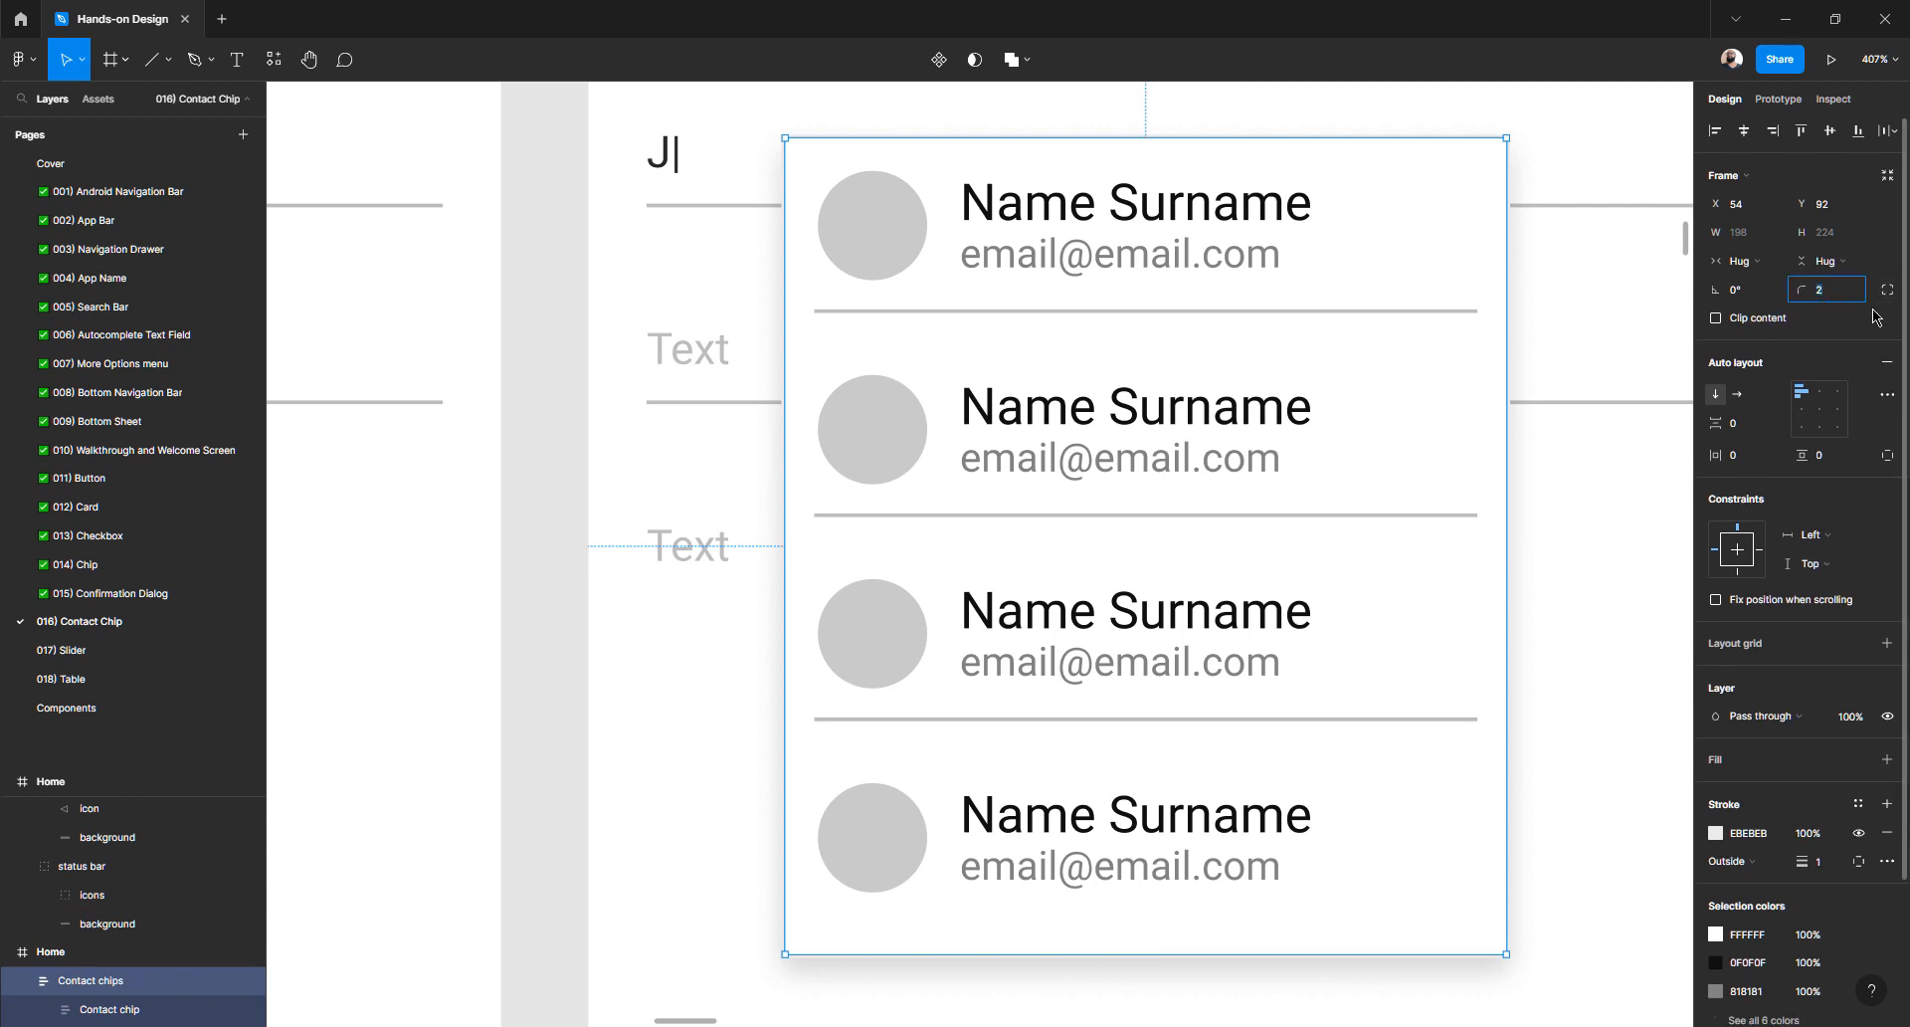
{"action": "type", "text": "8"}
{"action": "key", "text": "Return"}
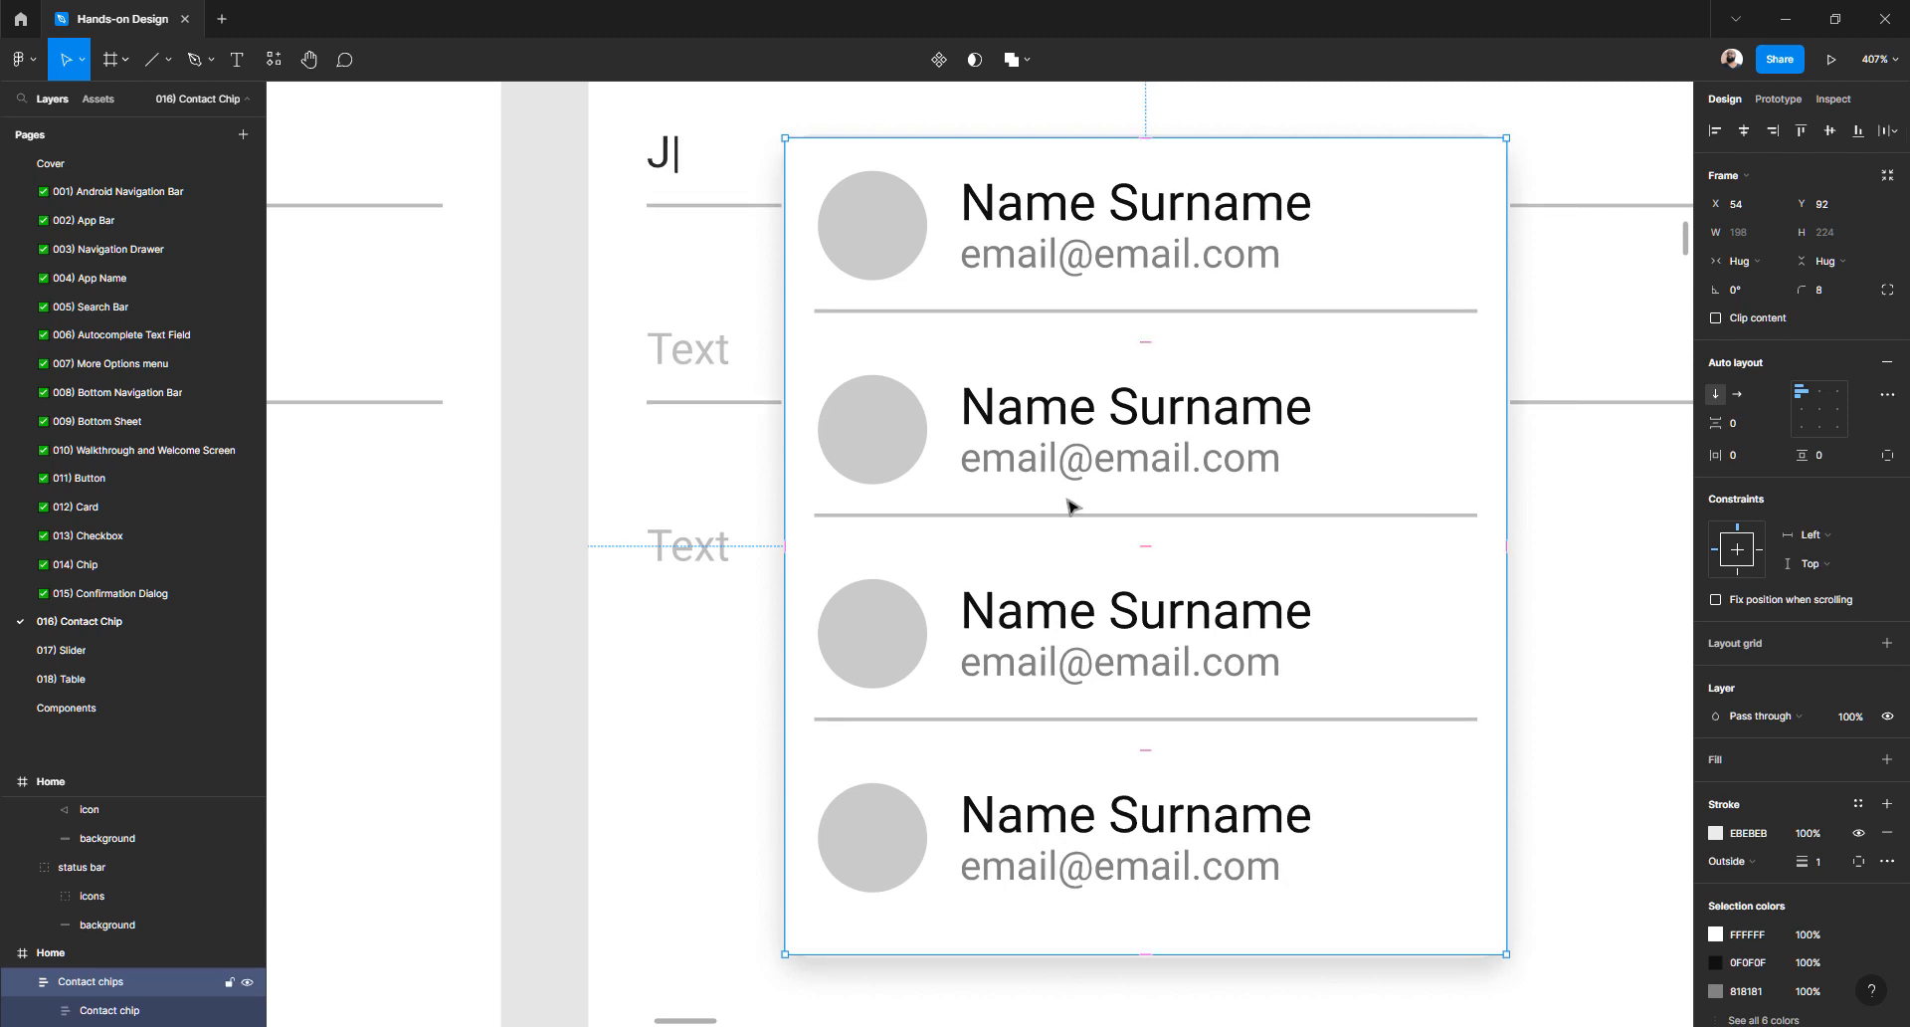
{"action": "scroll", "coordinate": [531, 458], "scroll_direction": "up", "scroll_amount": 1}
{"action": "left_click", "coordinate": [532, 456]}
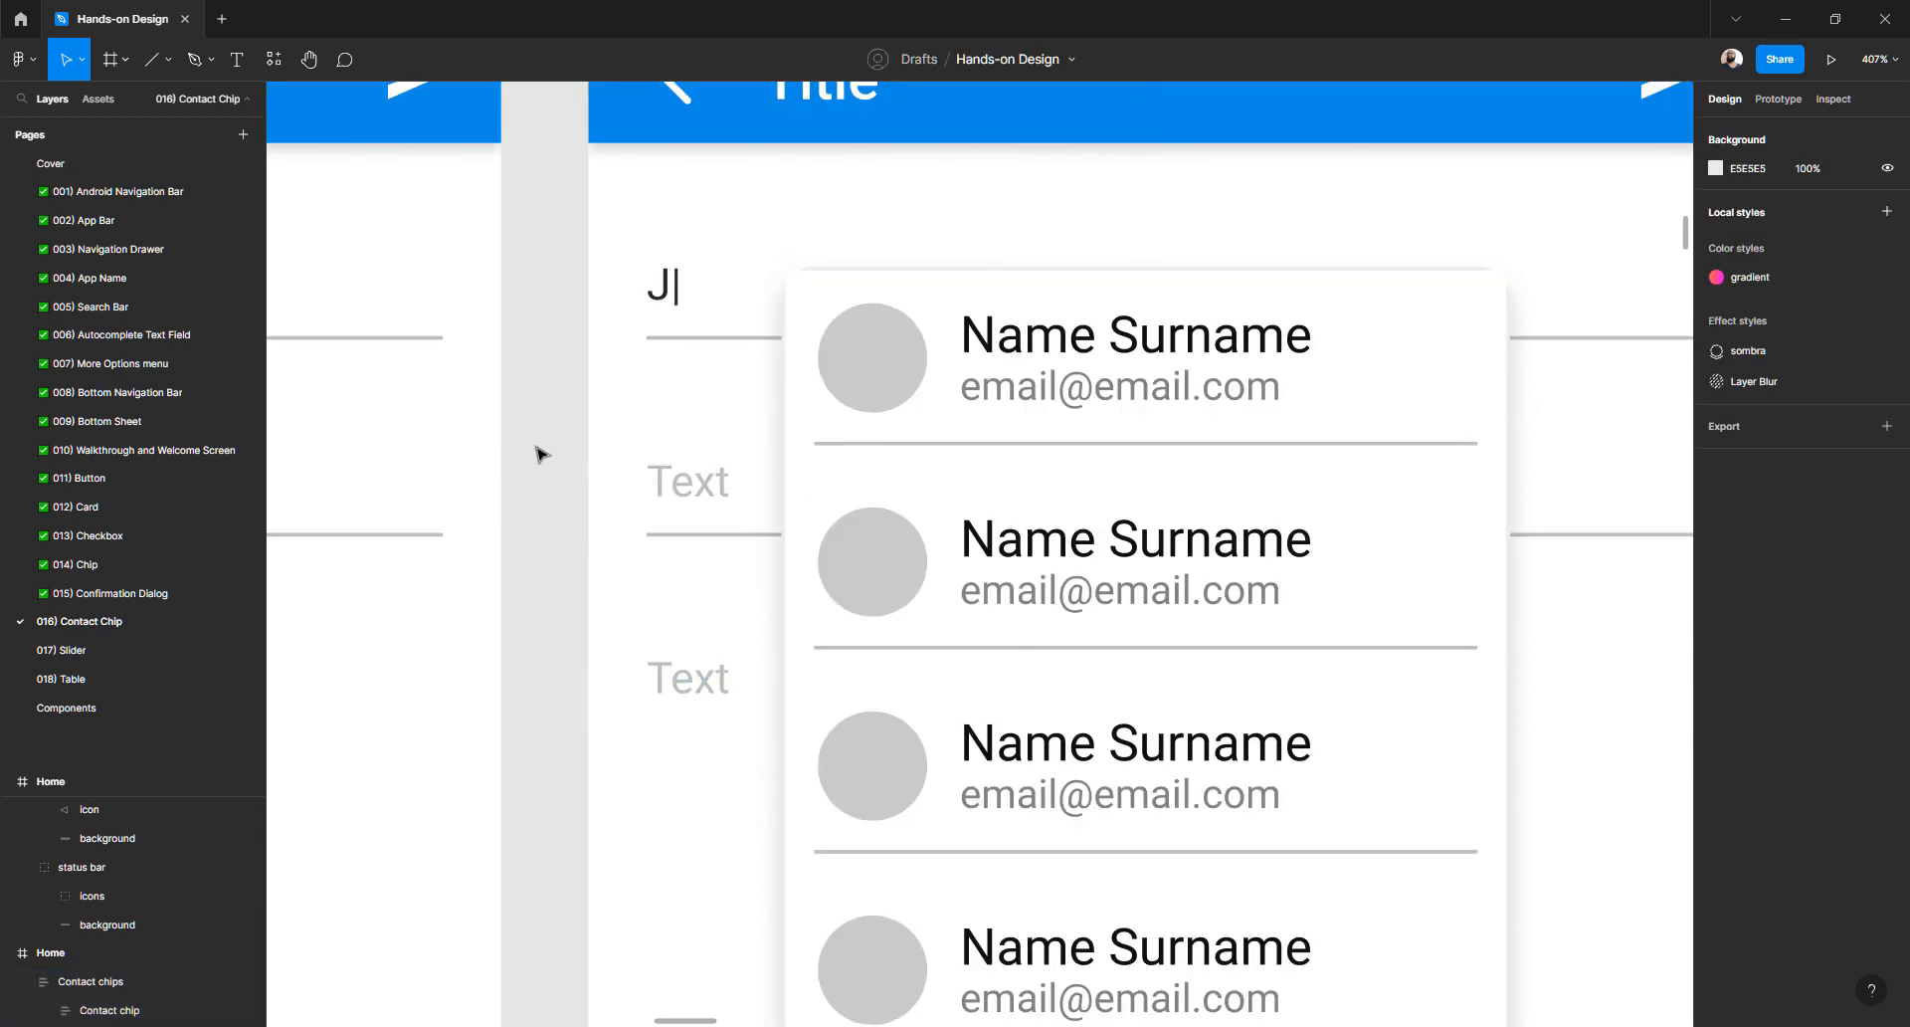
{"action": "left_click", "coordinate": [823, 284]}
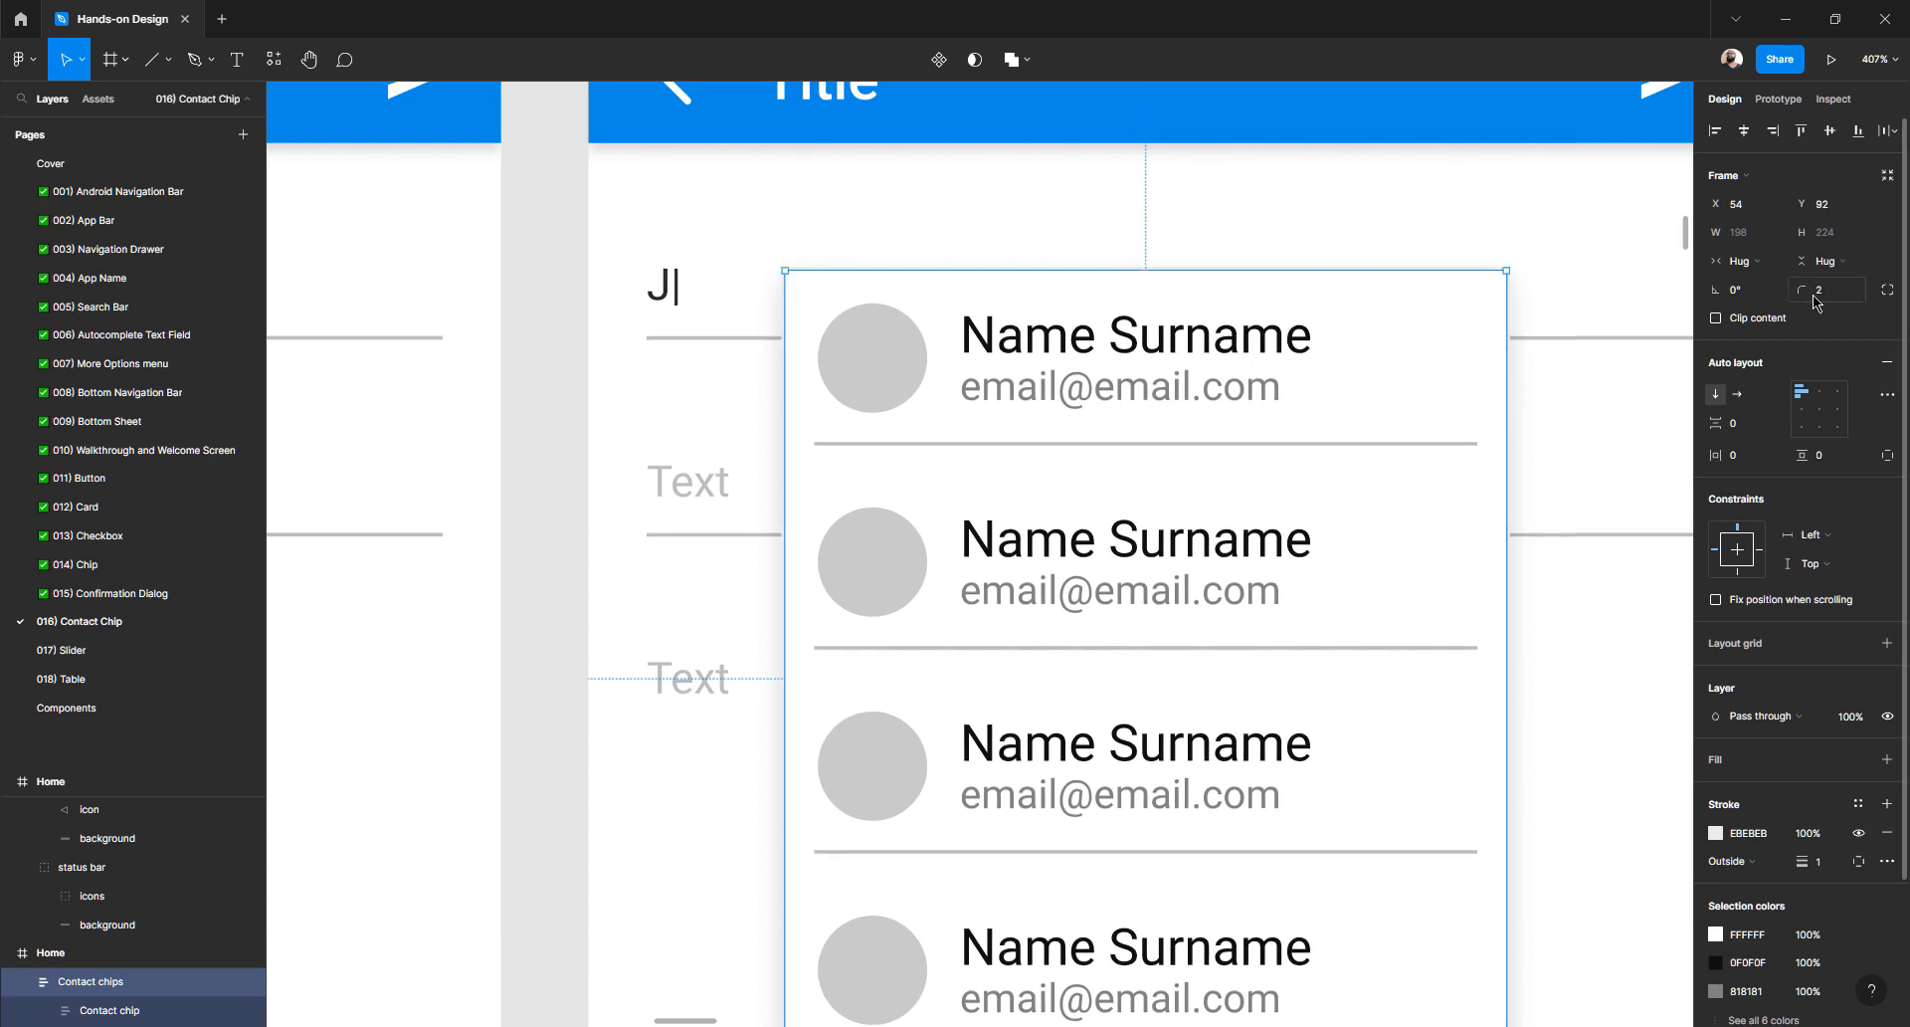
{"action": "left_click", "coordinate": [518, 479]}
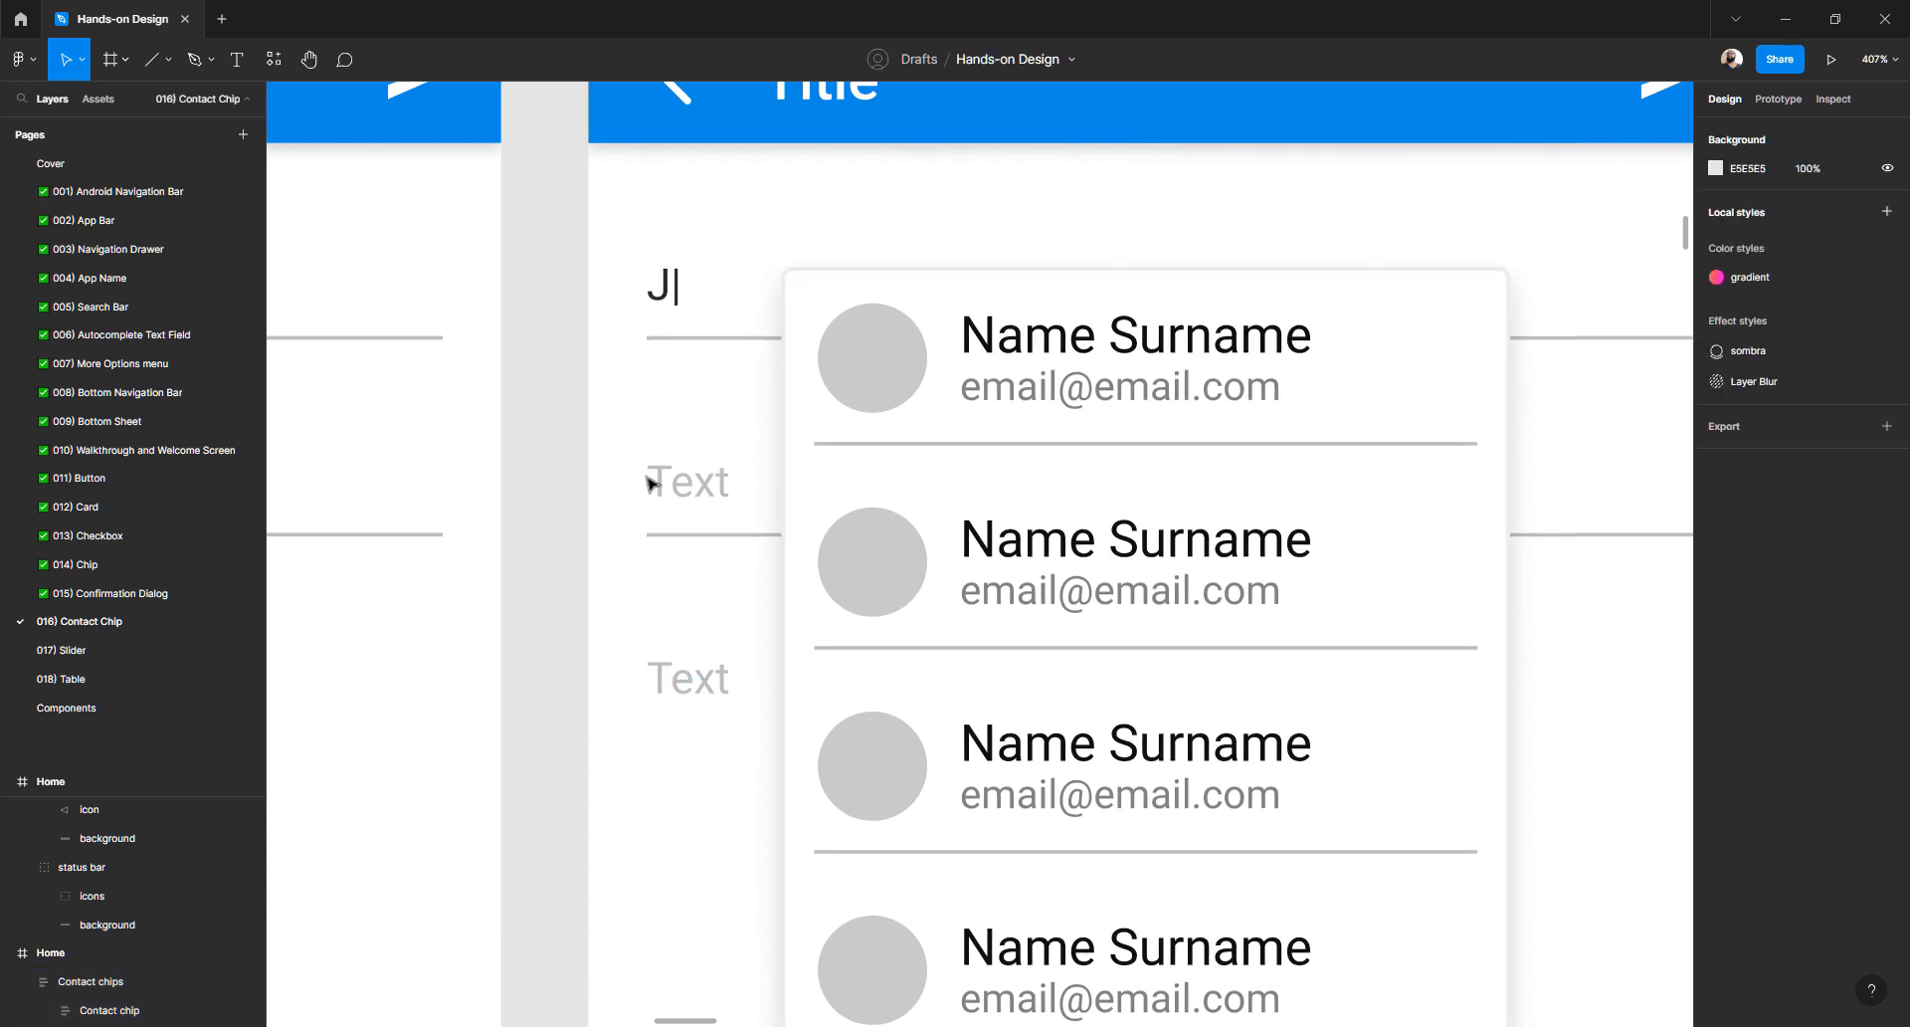
{"action": "scroll", "coordinate": [793, 494], "scroll_direction": "down", "scroll_amount": 5}
{"action": "left_click", "coordinate": [816, 566]}
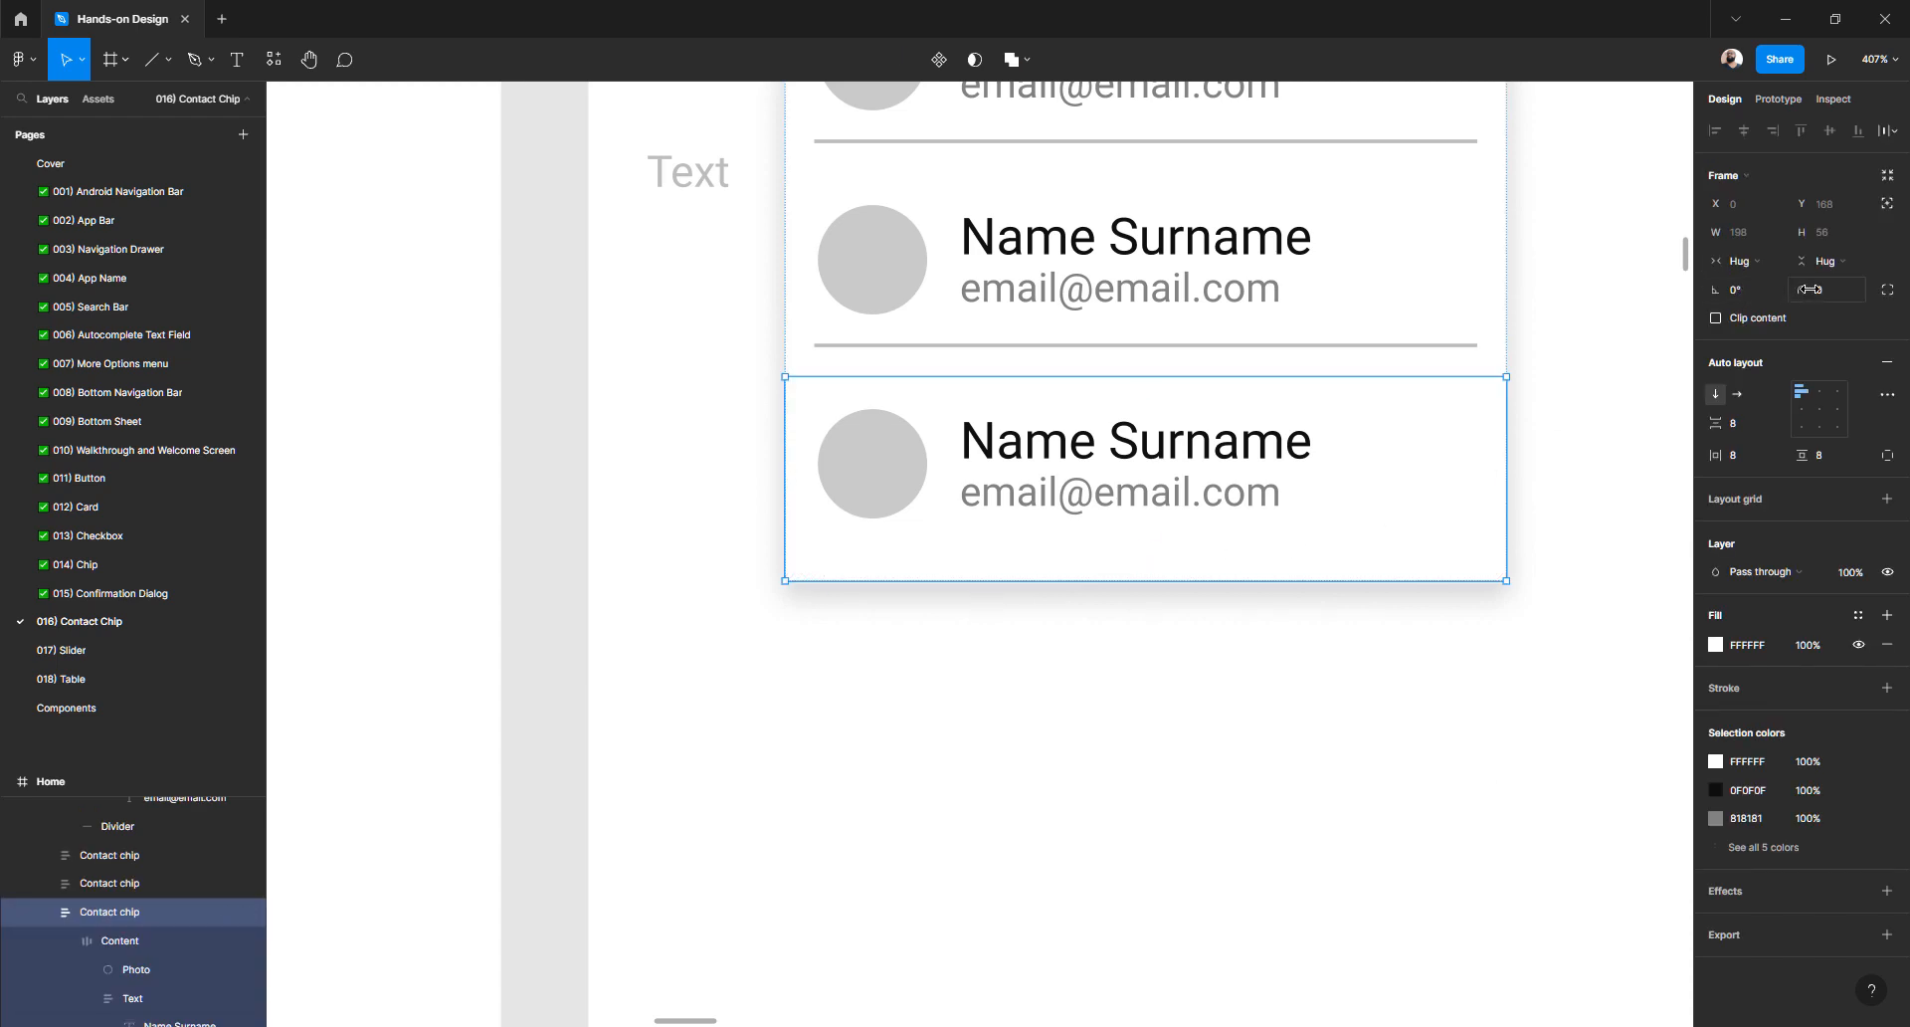
- Give the last contact chip corner radii of 0, 0, 2, 2, rounding only its bottom
{"action": "left_click", "coordinate": [1887, 290]}
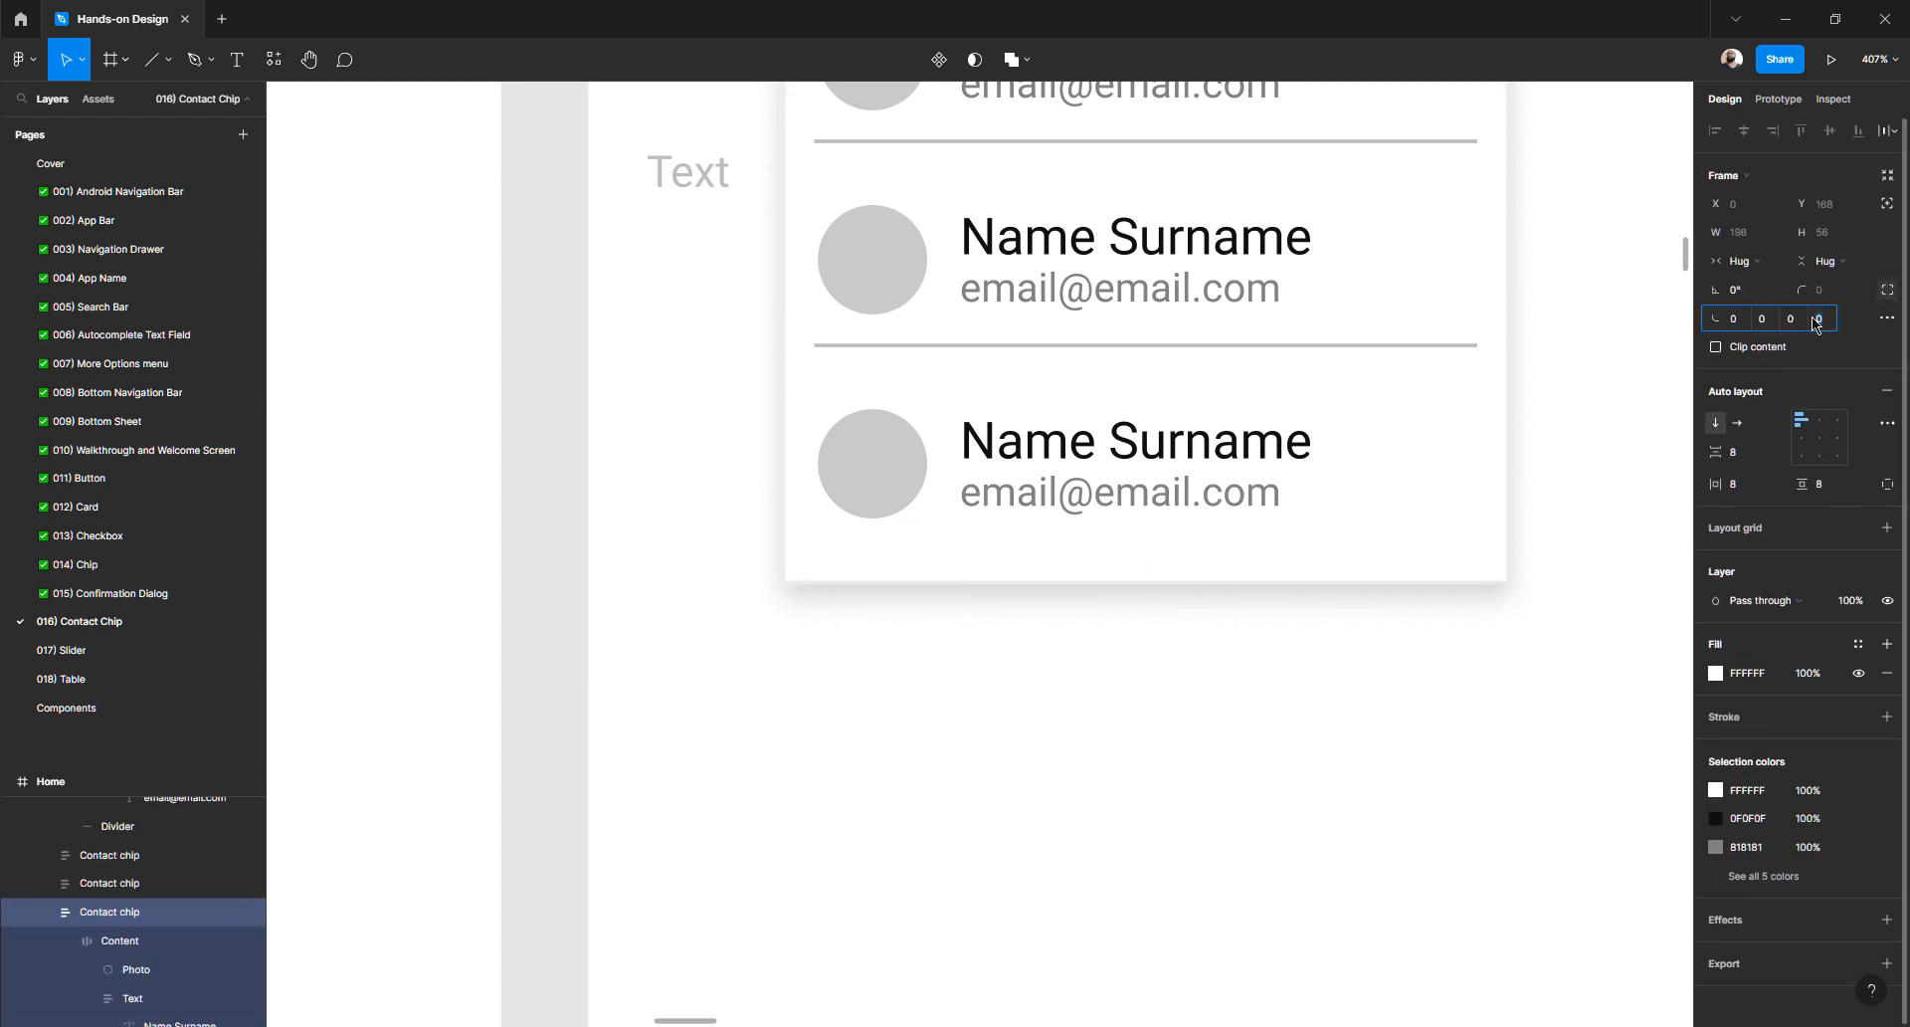
{"action": "type", "text": "2"}
{"action": "key", "text": "Tab"}
{"action": "type", "text": "2"}
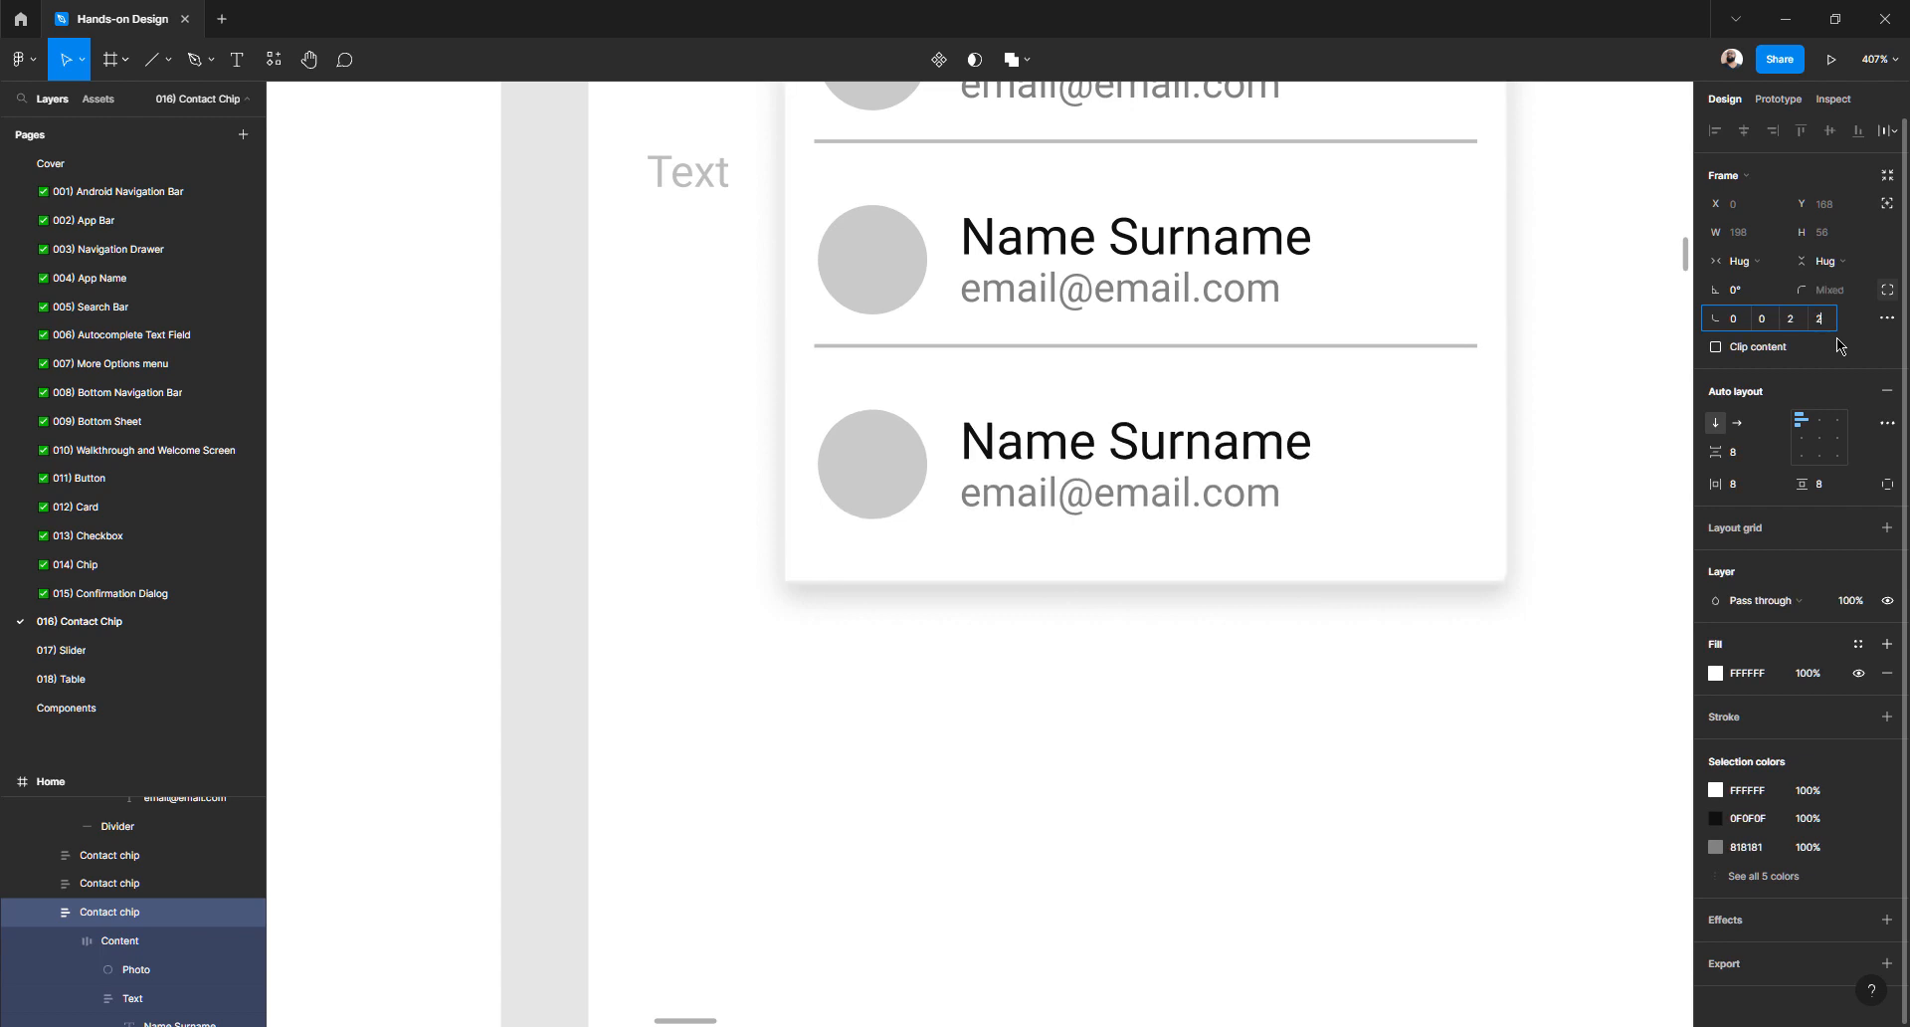
{"action": "key", "text": "Tab"}
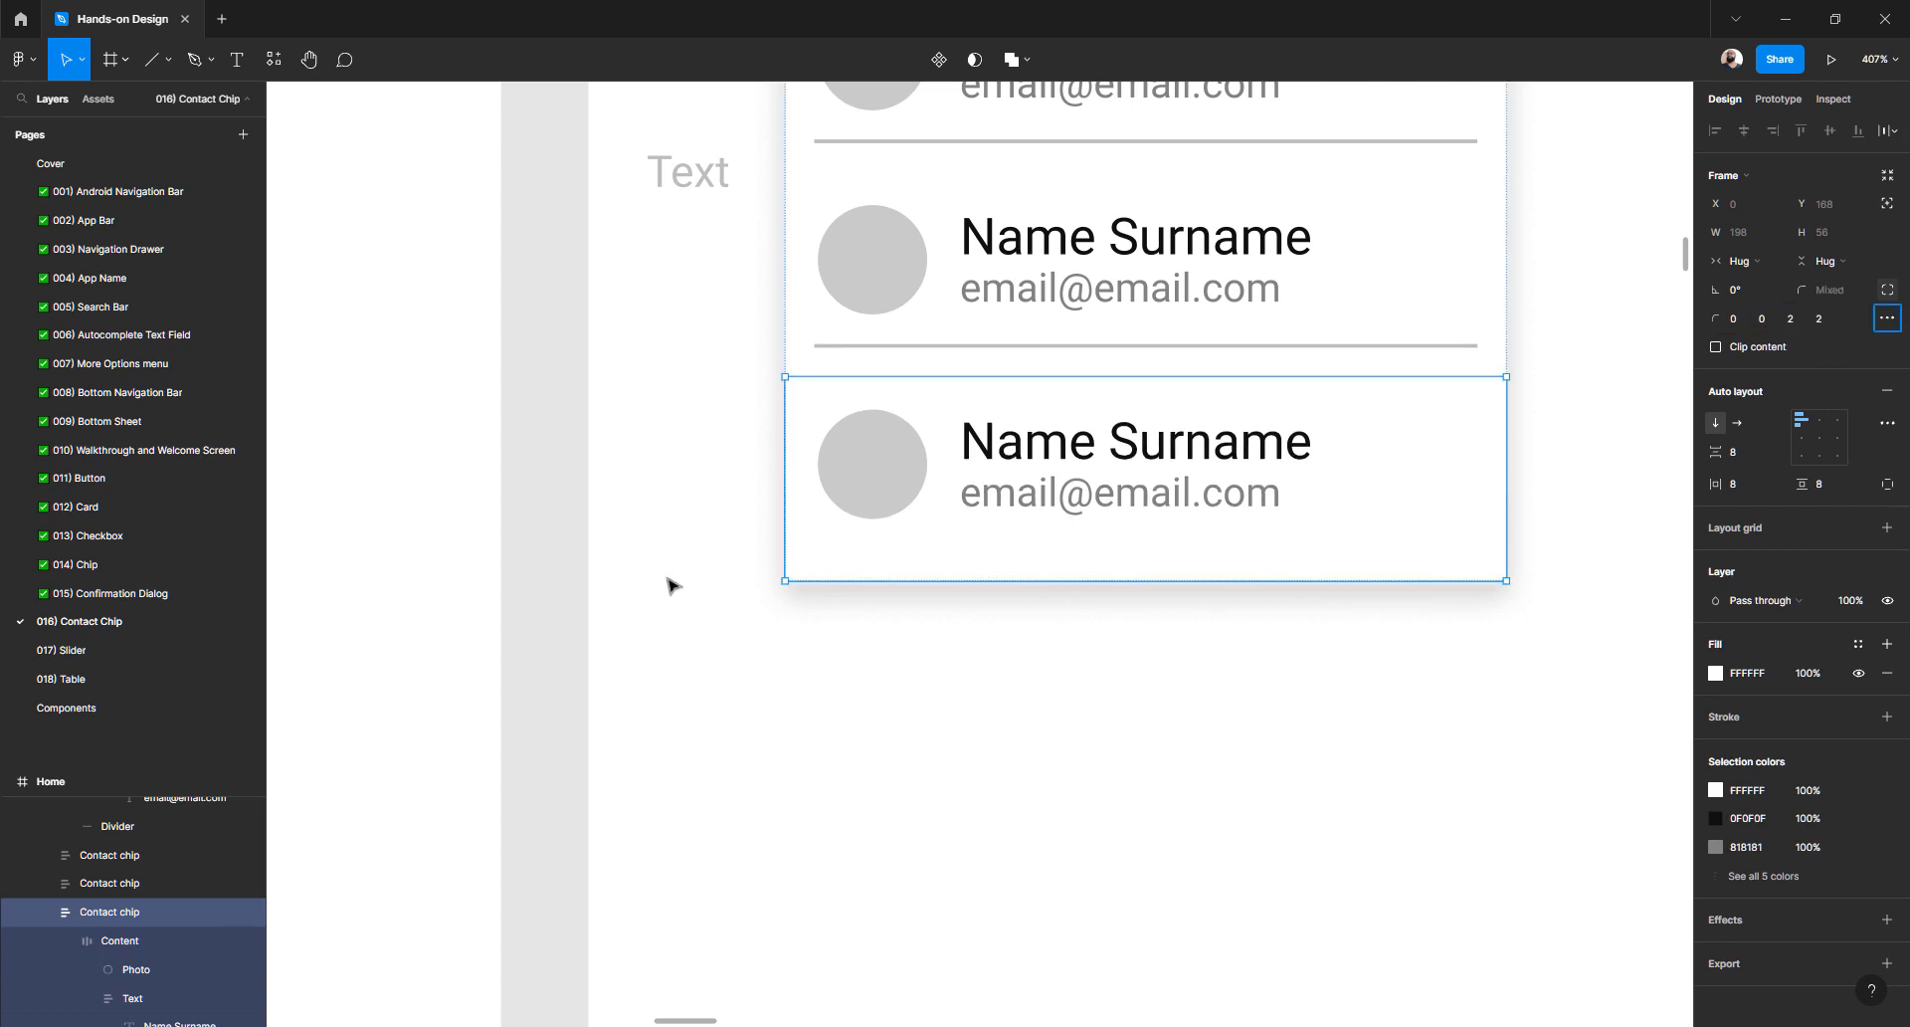
{"action": "left_click", "coordinate": [567, 569]}
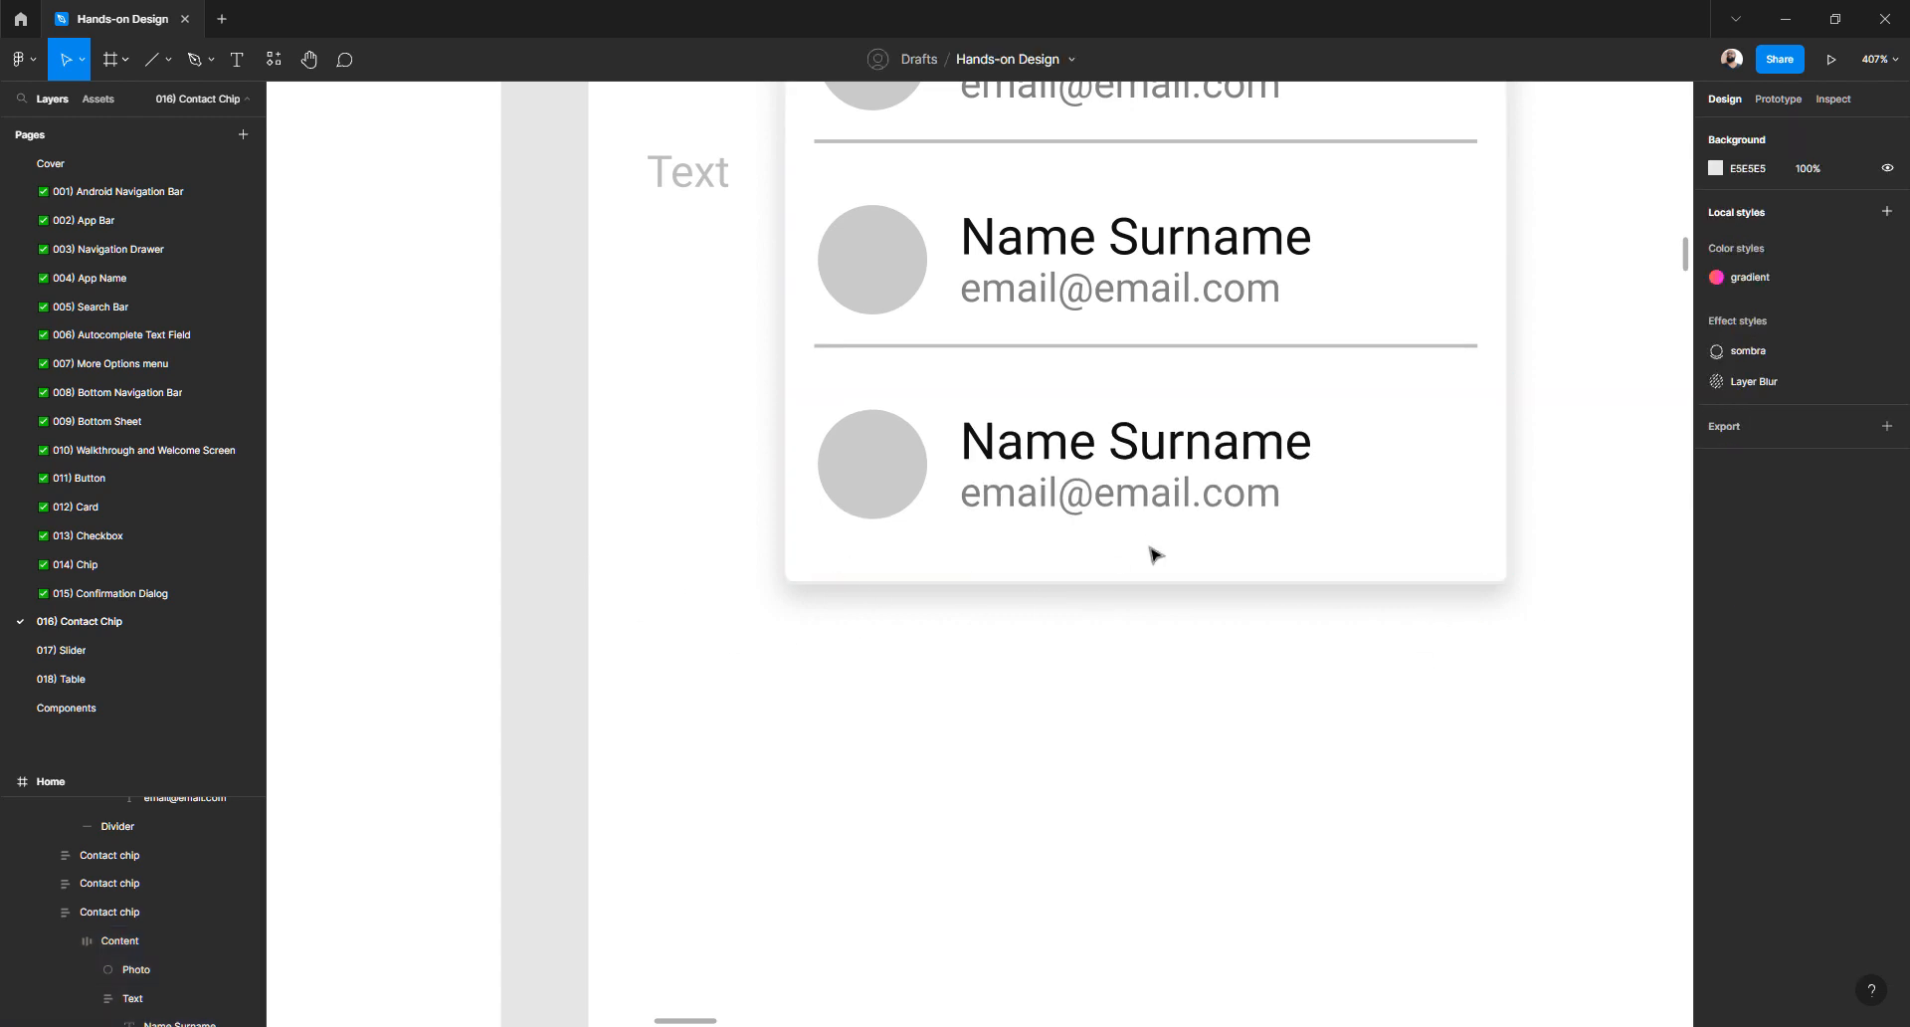
- Set the first contact chip's corner radii to 2, 2, 0, 0, rounding only its top
{"action": "scroll", "coordinate": [1154, 554], "scroll_direction": "up", "scroll_amount": 4}
{"action": "left_click", "coordinate": [1445, 391]}
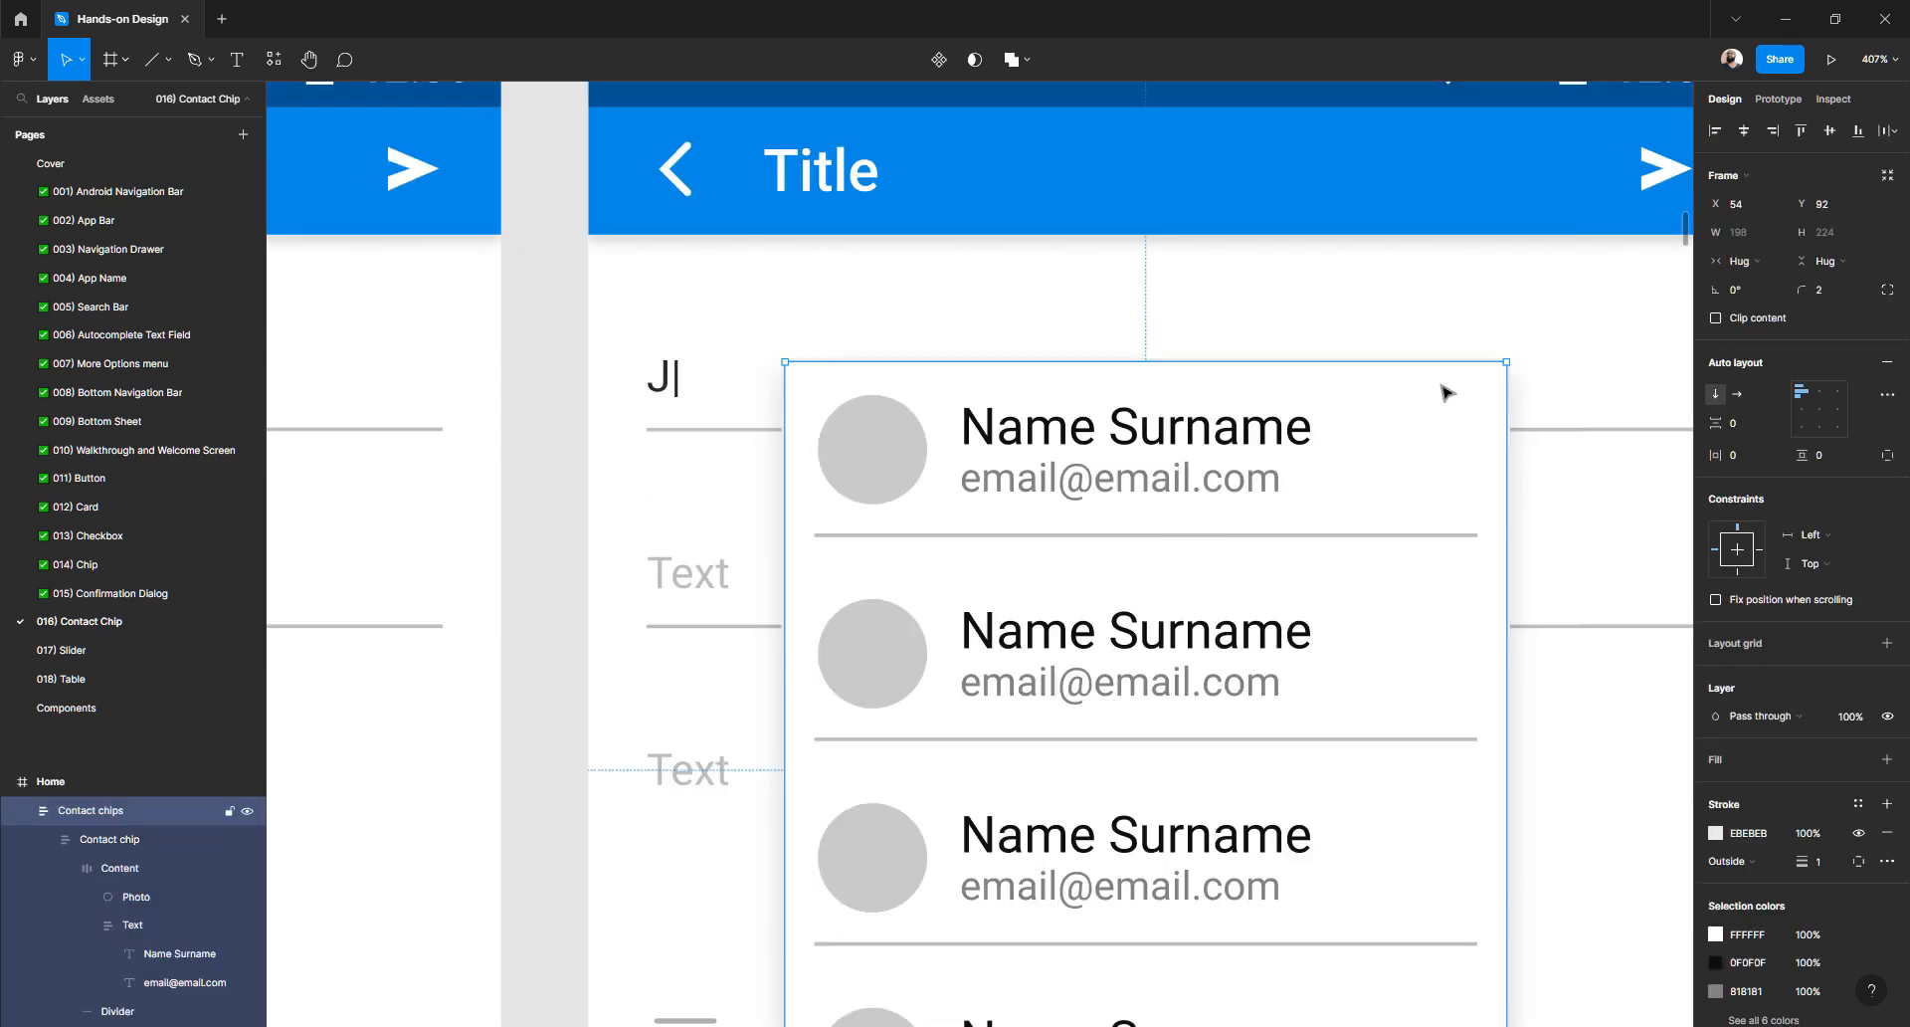
{"action": "double_click", "coordinate": [1459, 409]}
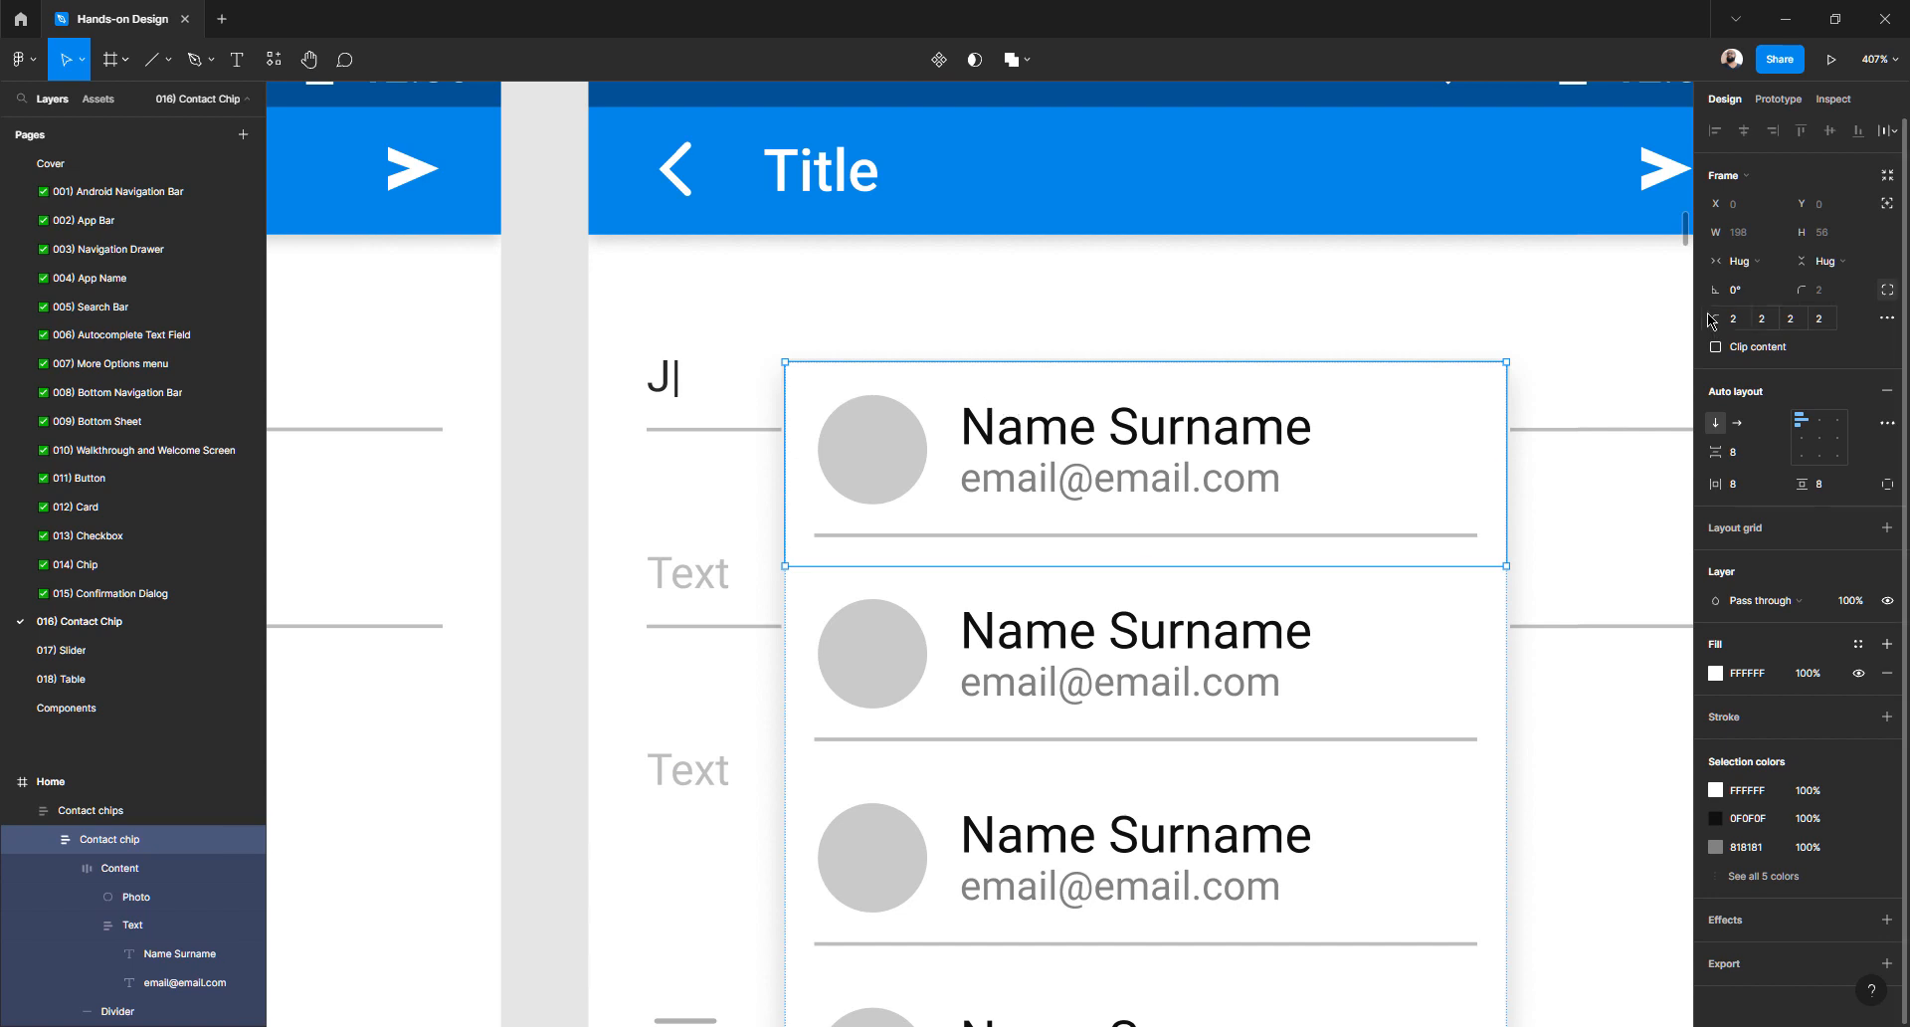
{"action": "scroll", "coordinate": [1279, 498], "scroll_direction": "down", "scroll_amount": 4}
{"action": "left_click", "coordinate": [1389, 554]}
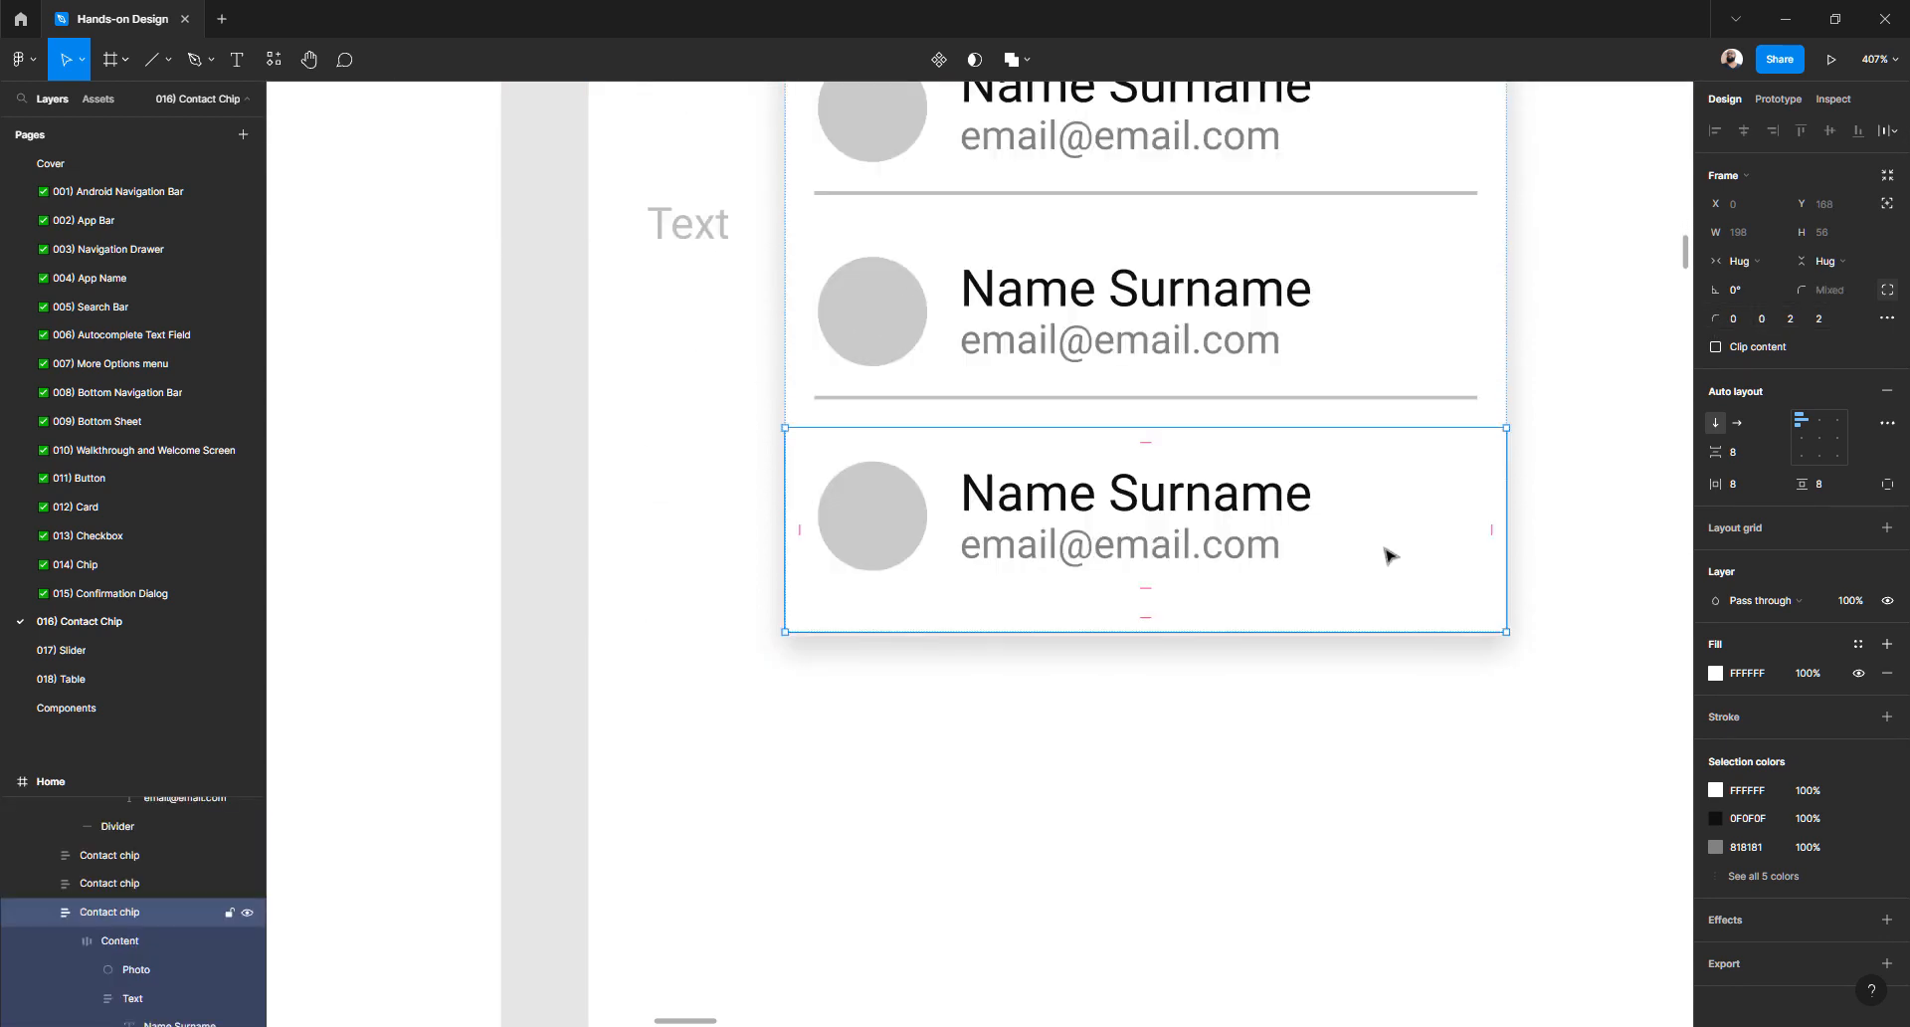
{"action": "left_click", "coordinate": [1791, 319]}
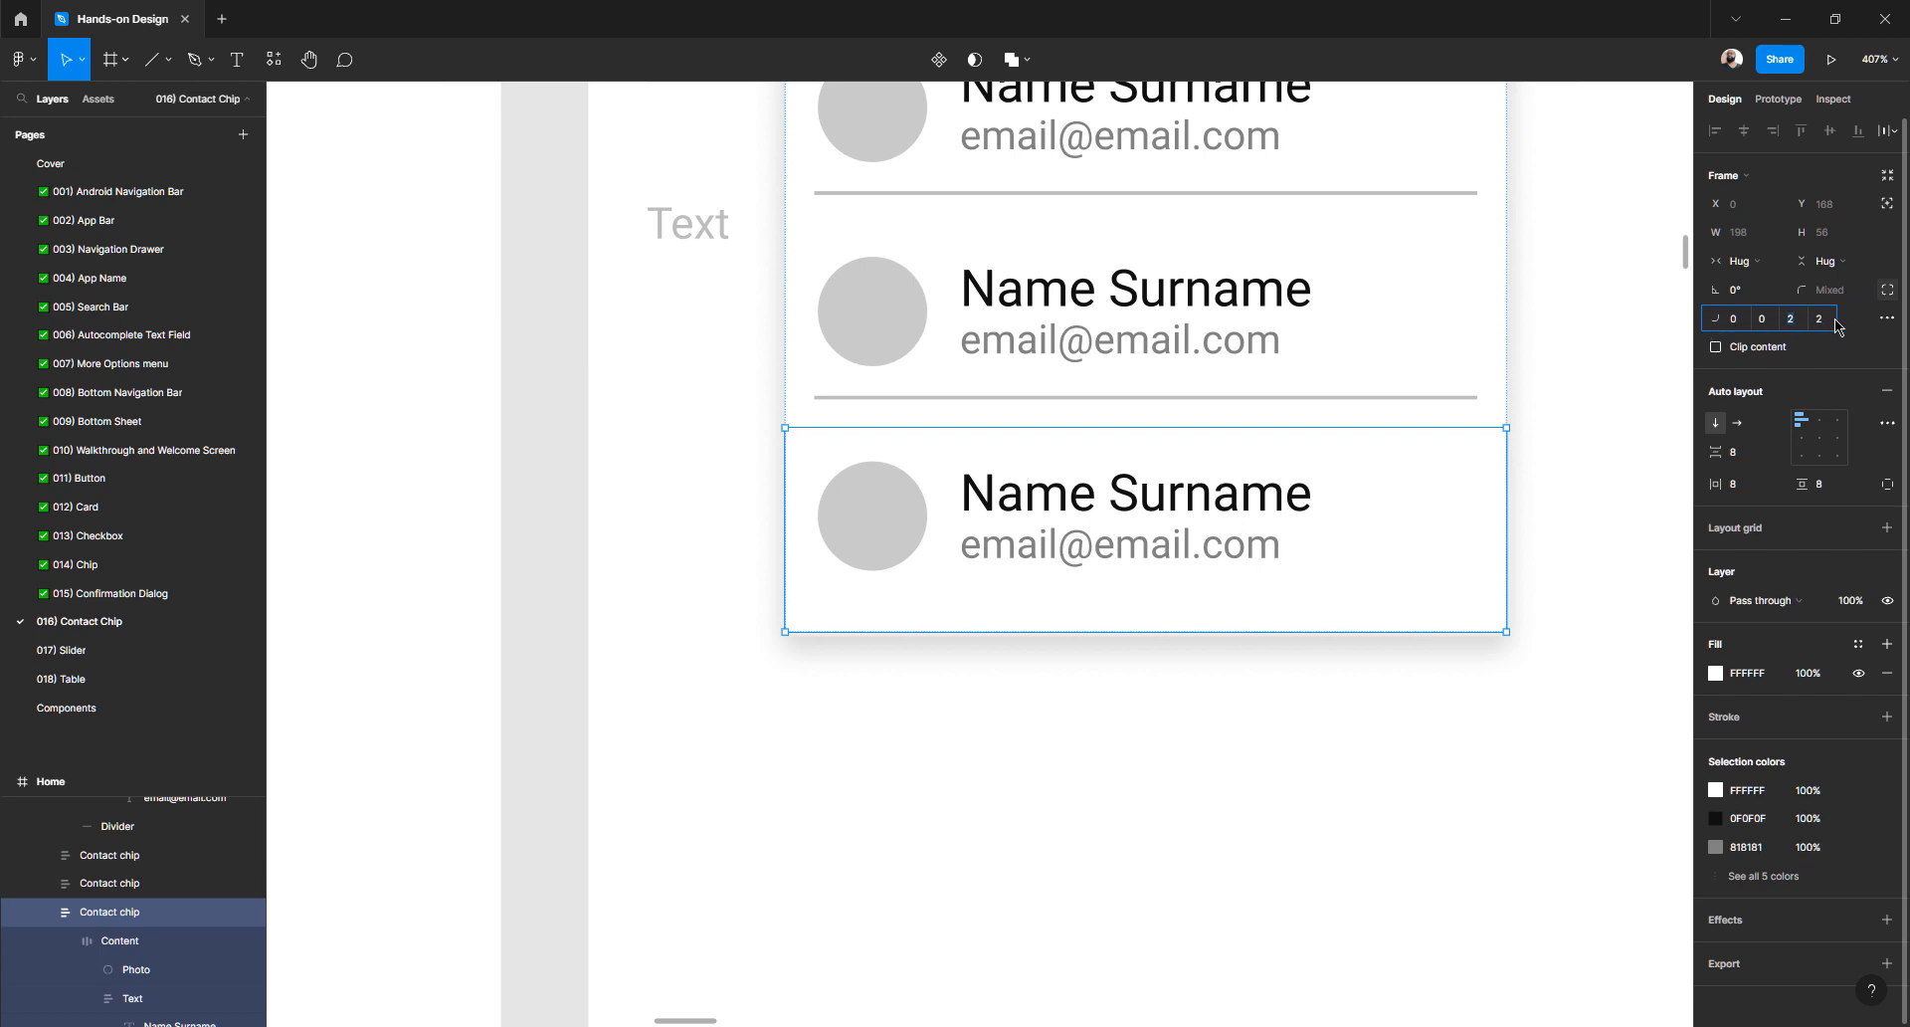
{"action": "key", "text": "shift+Tab"}
{"action": "scroll", "coordinate": [1232, 384], "scroll_direction": "up", "scroll_amount": 5}
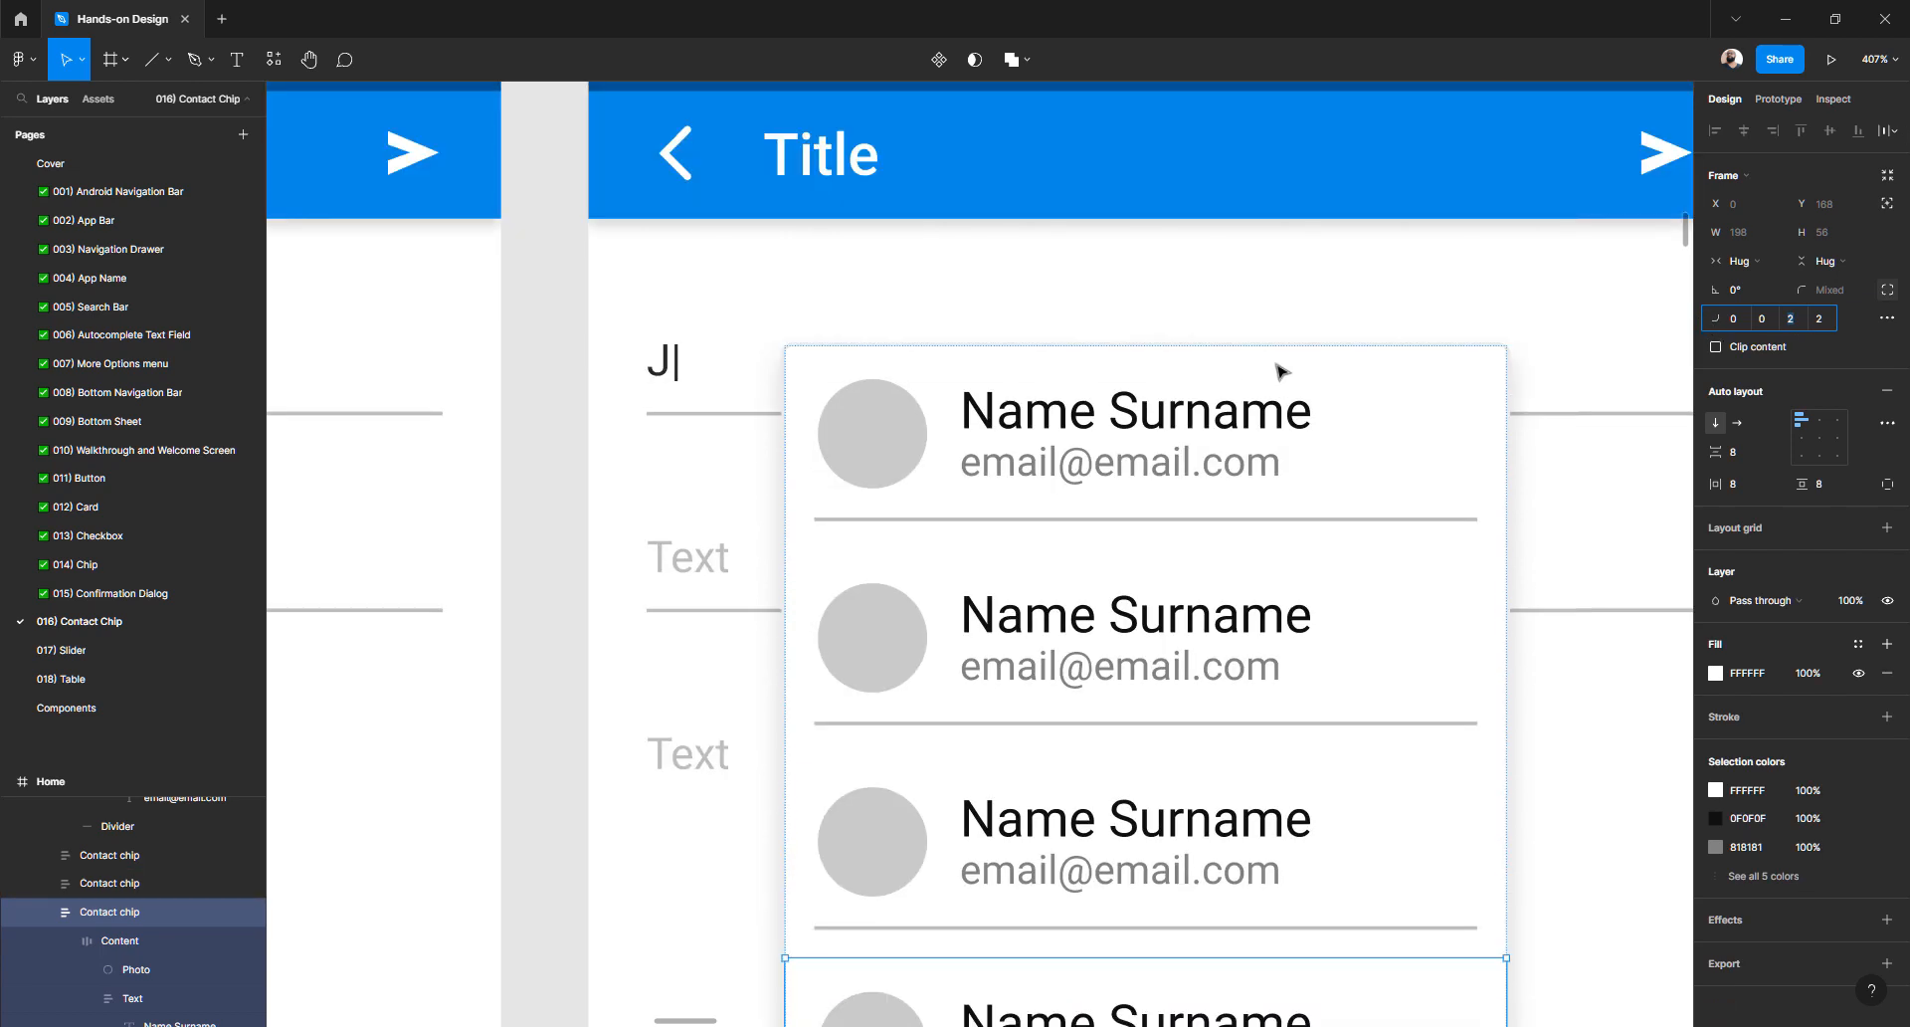
{"action": "left_click", "coordinate": [1418, 398]}
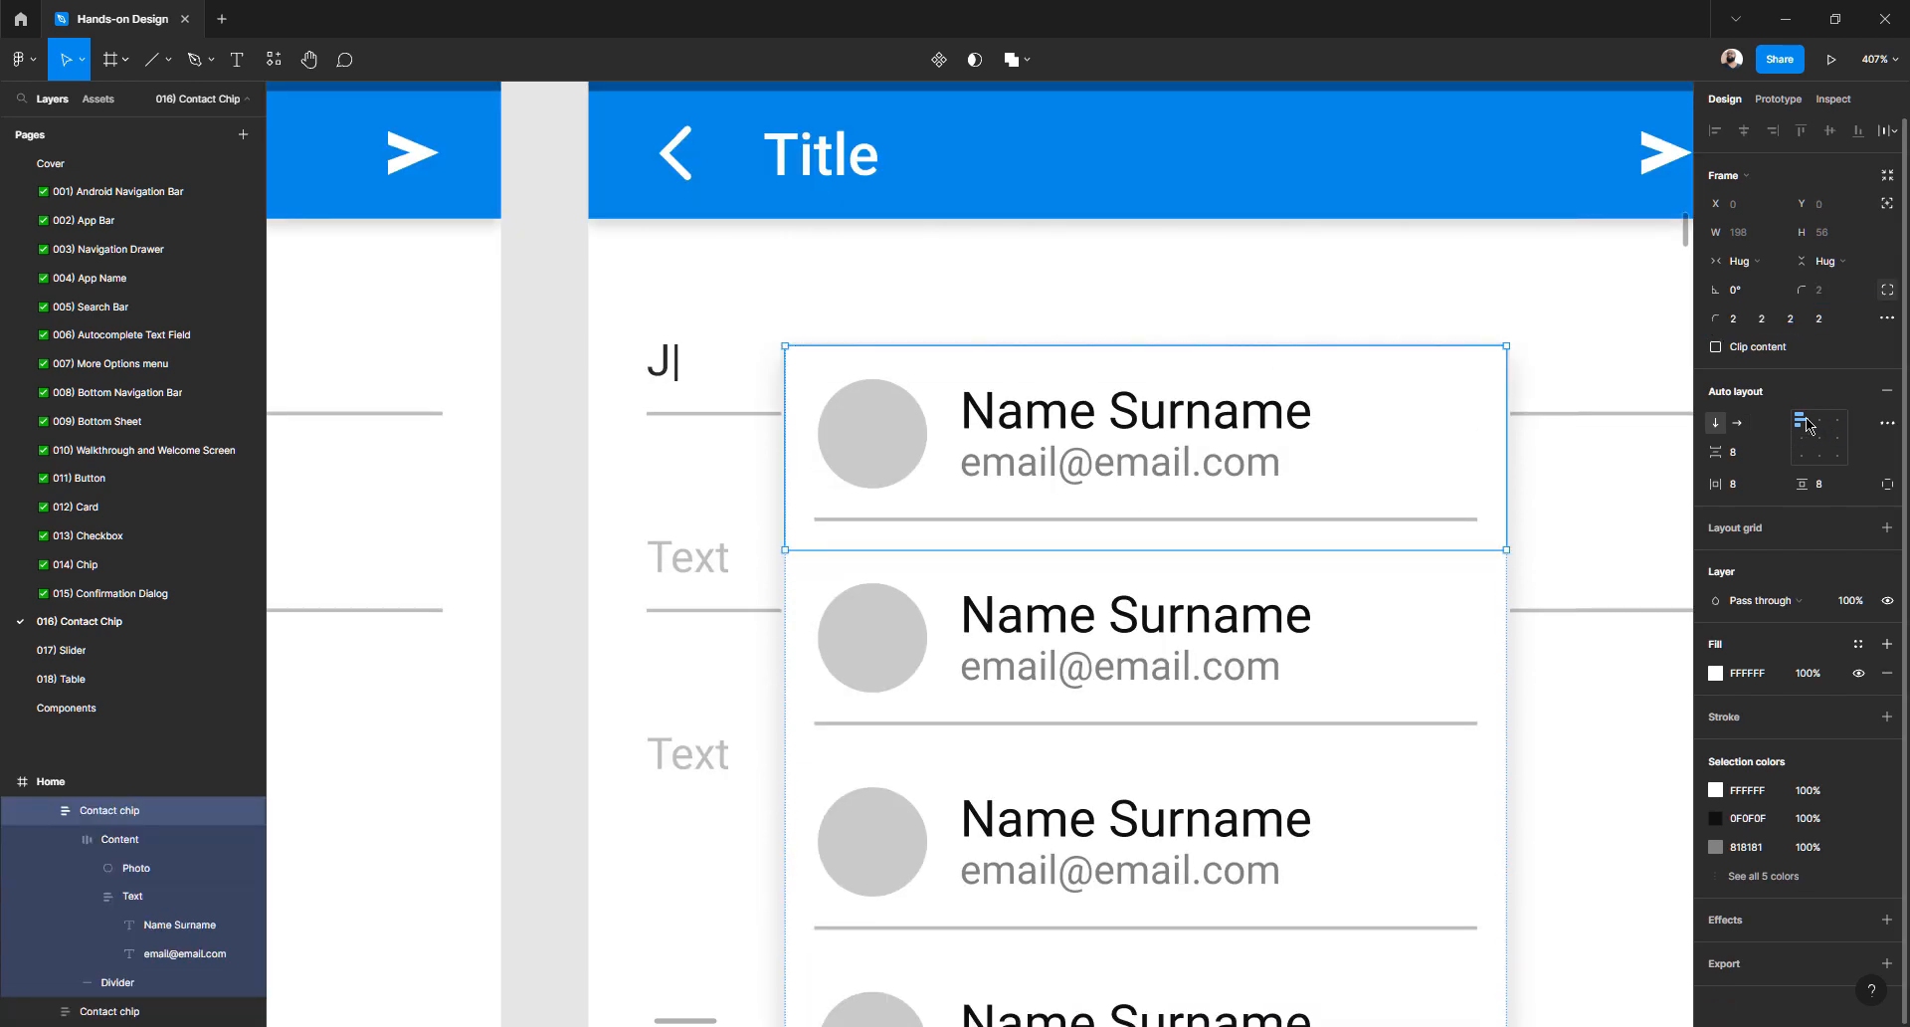
{"action": "left_click", "coordinate": [1741, 324]}
{"action": "key", "text": "Tab"}
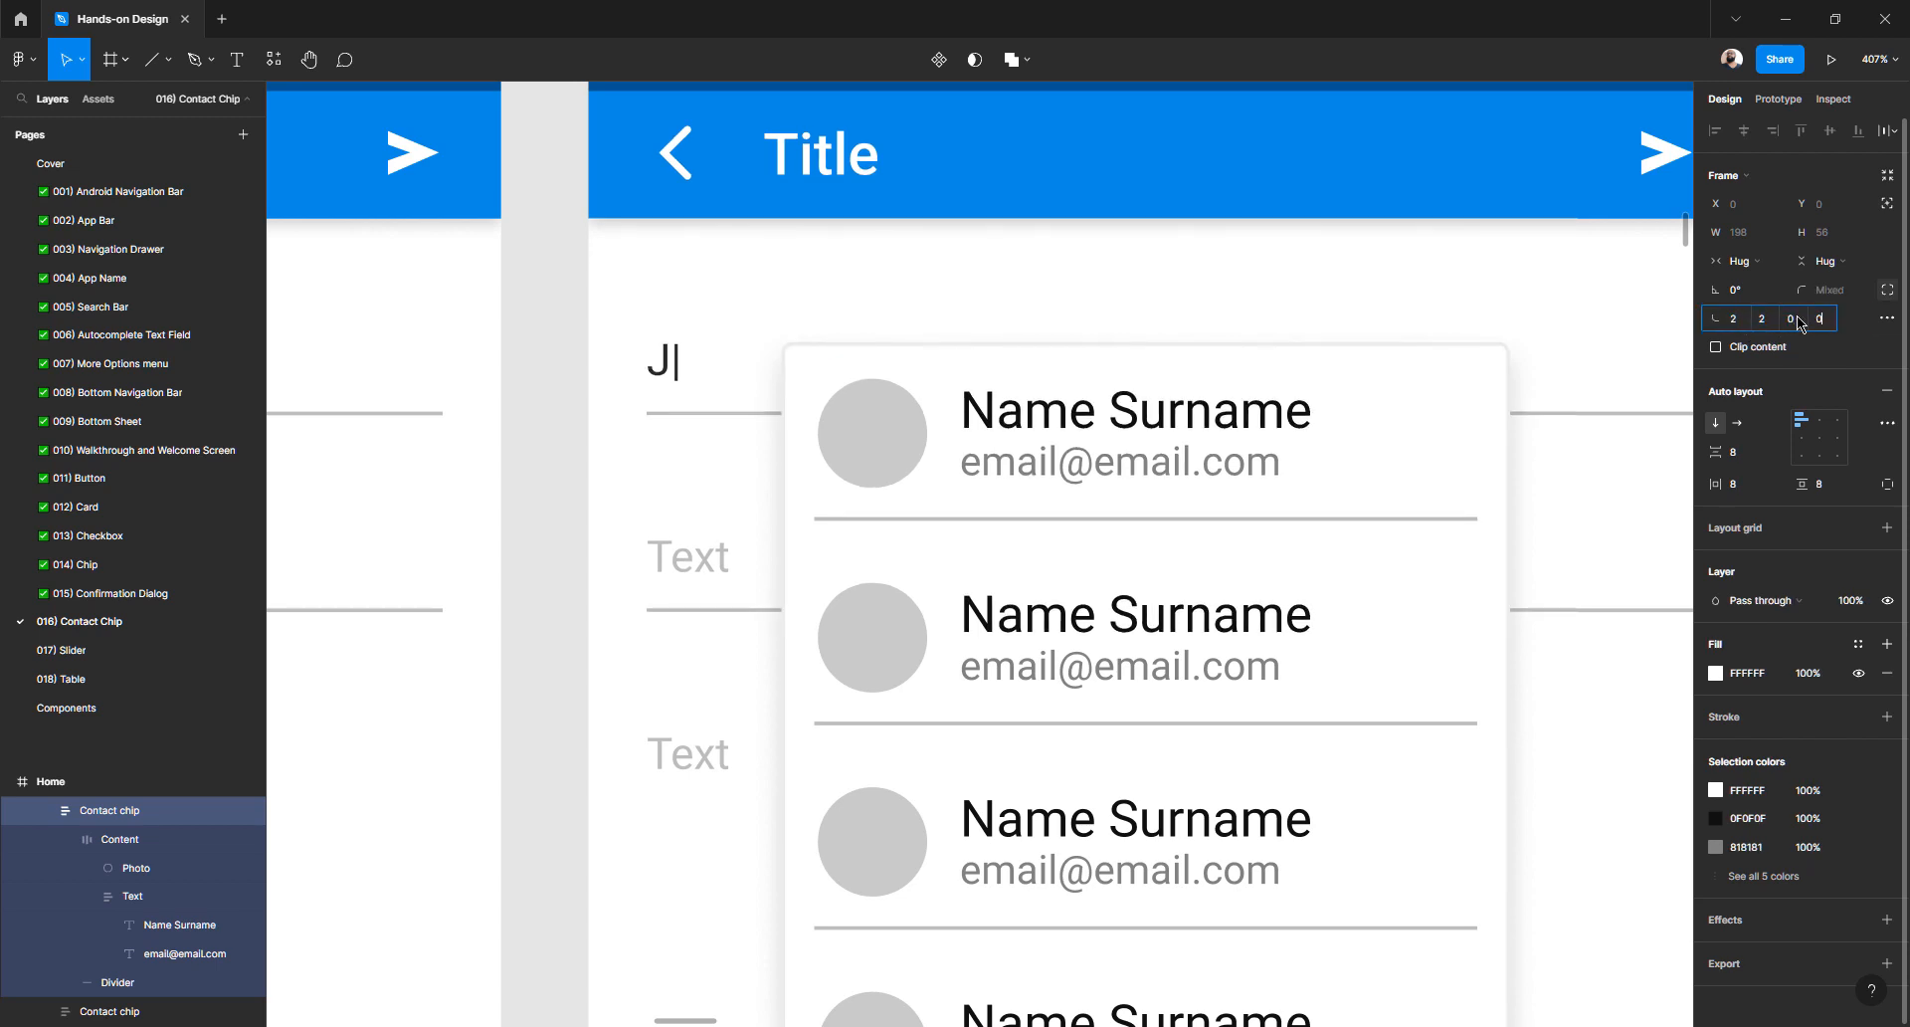
{"action": "key", "text": "Tab"}
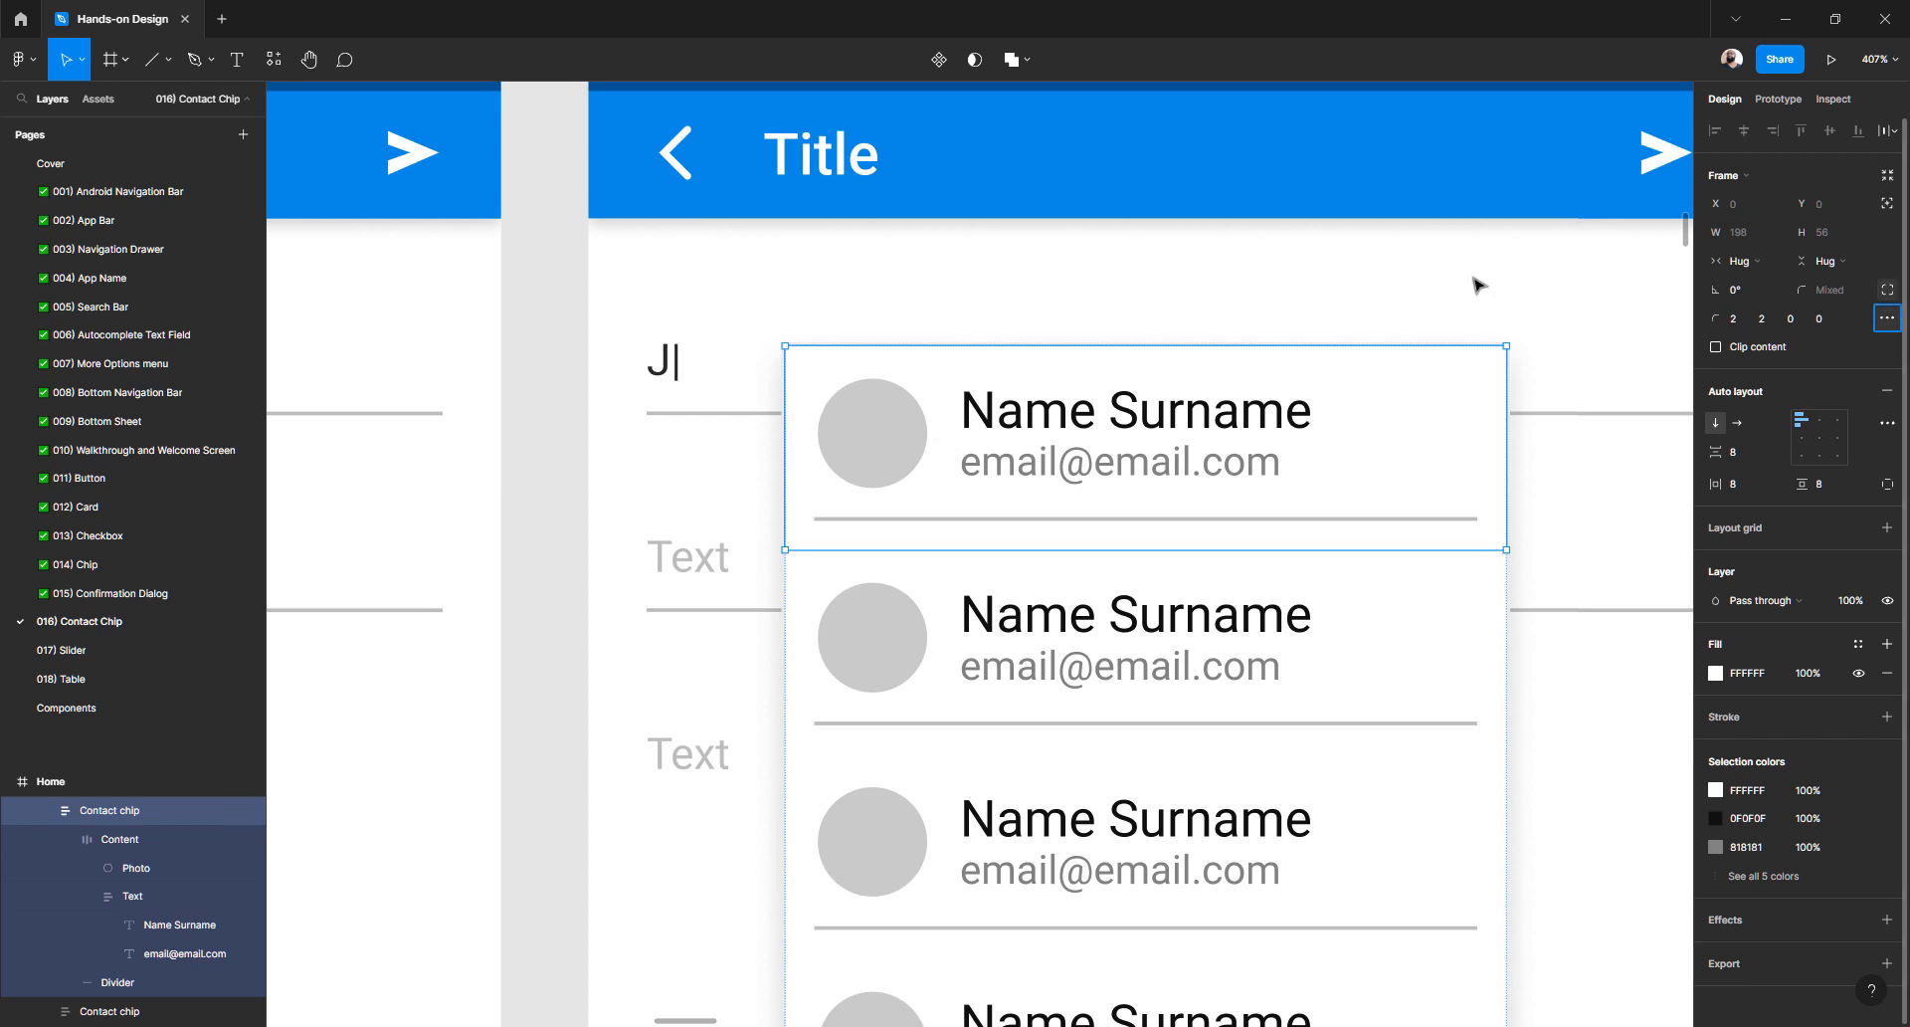
{"action": "left_click", "coordinate": [585, 398]}
- Inspect the Contact chips list frame's four individual corner radii
{"action": "left_click", "coordinate": [1345, 420]}
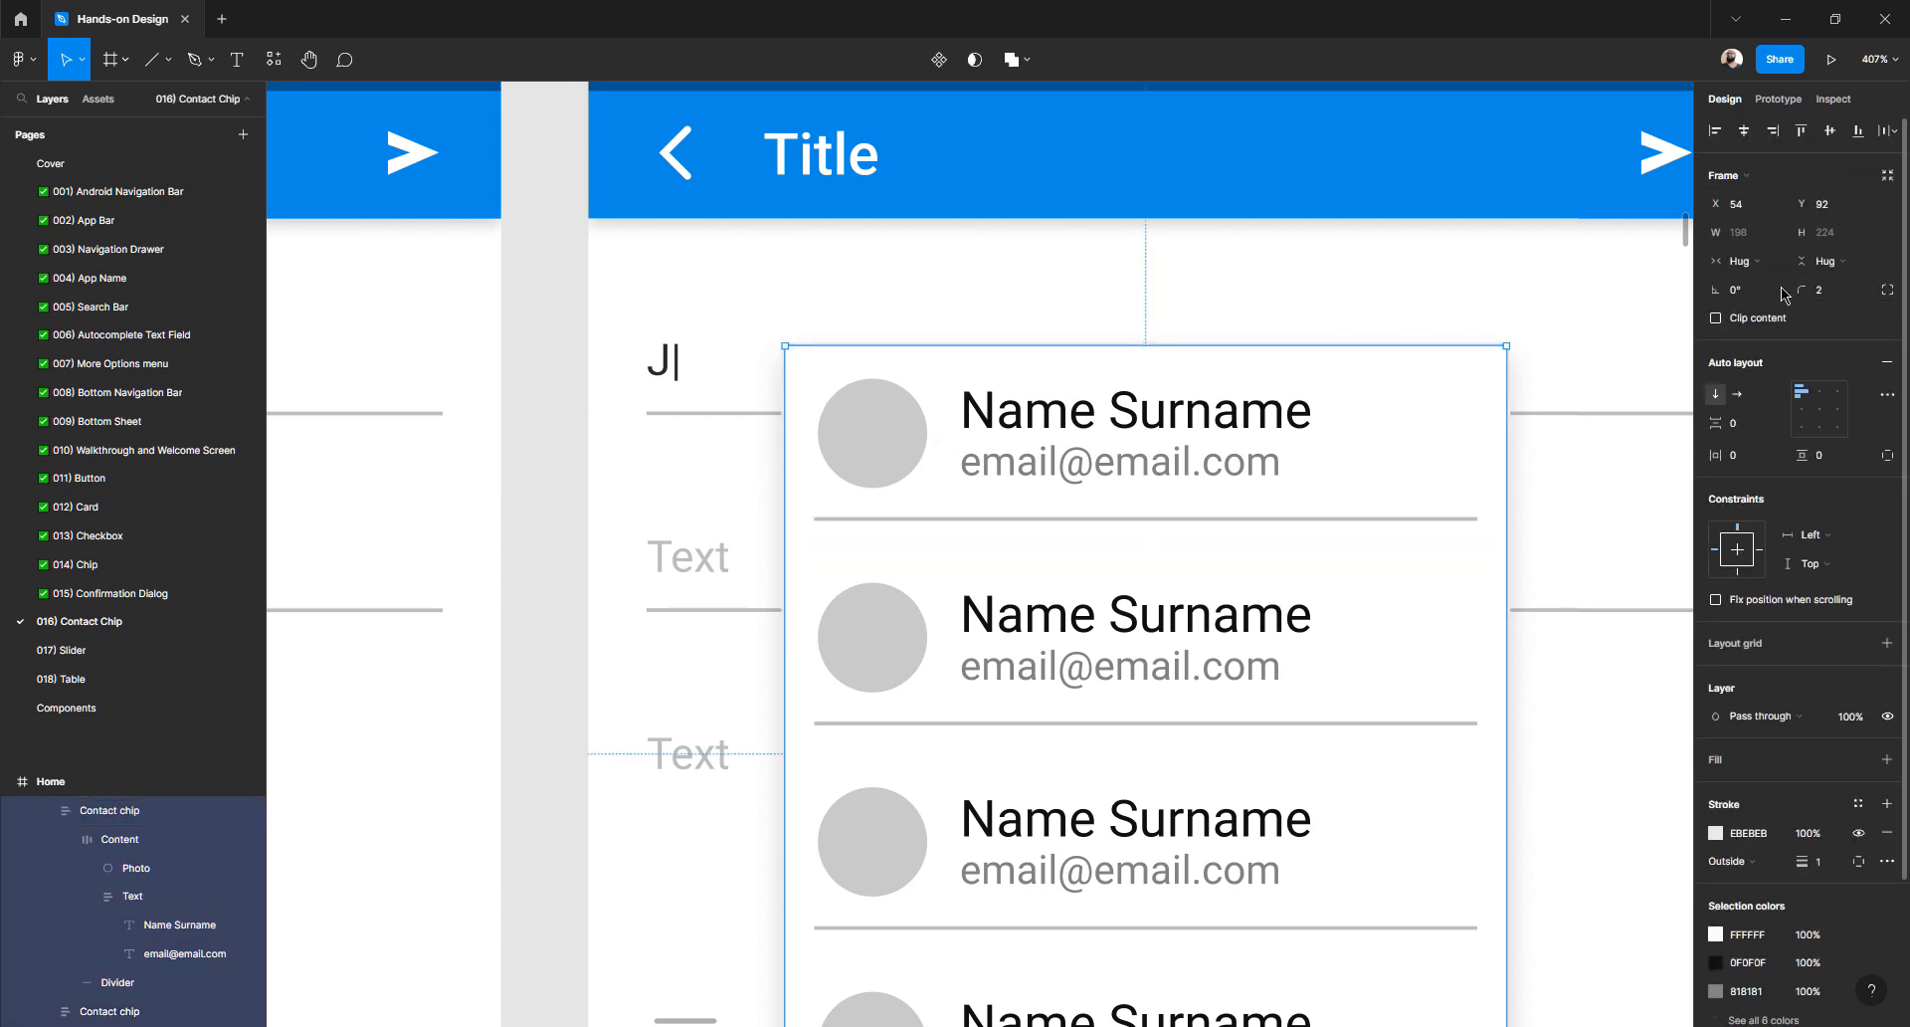
{"action": "left_click", "coordinate": [1836, 298]}
{"action": "left_click", "coordinate": [1890, 296]}
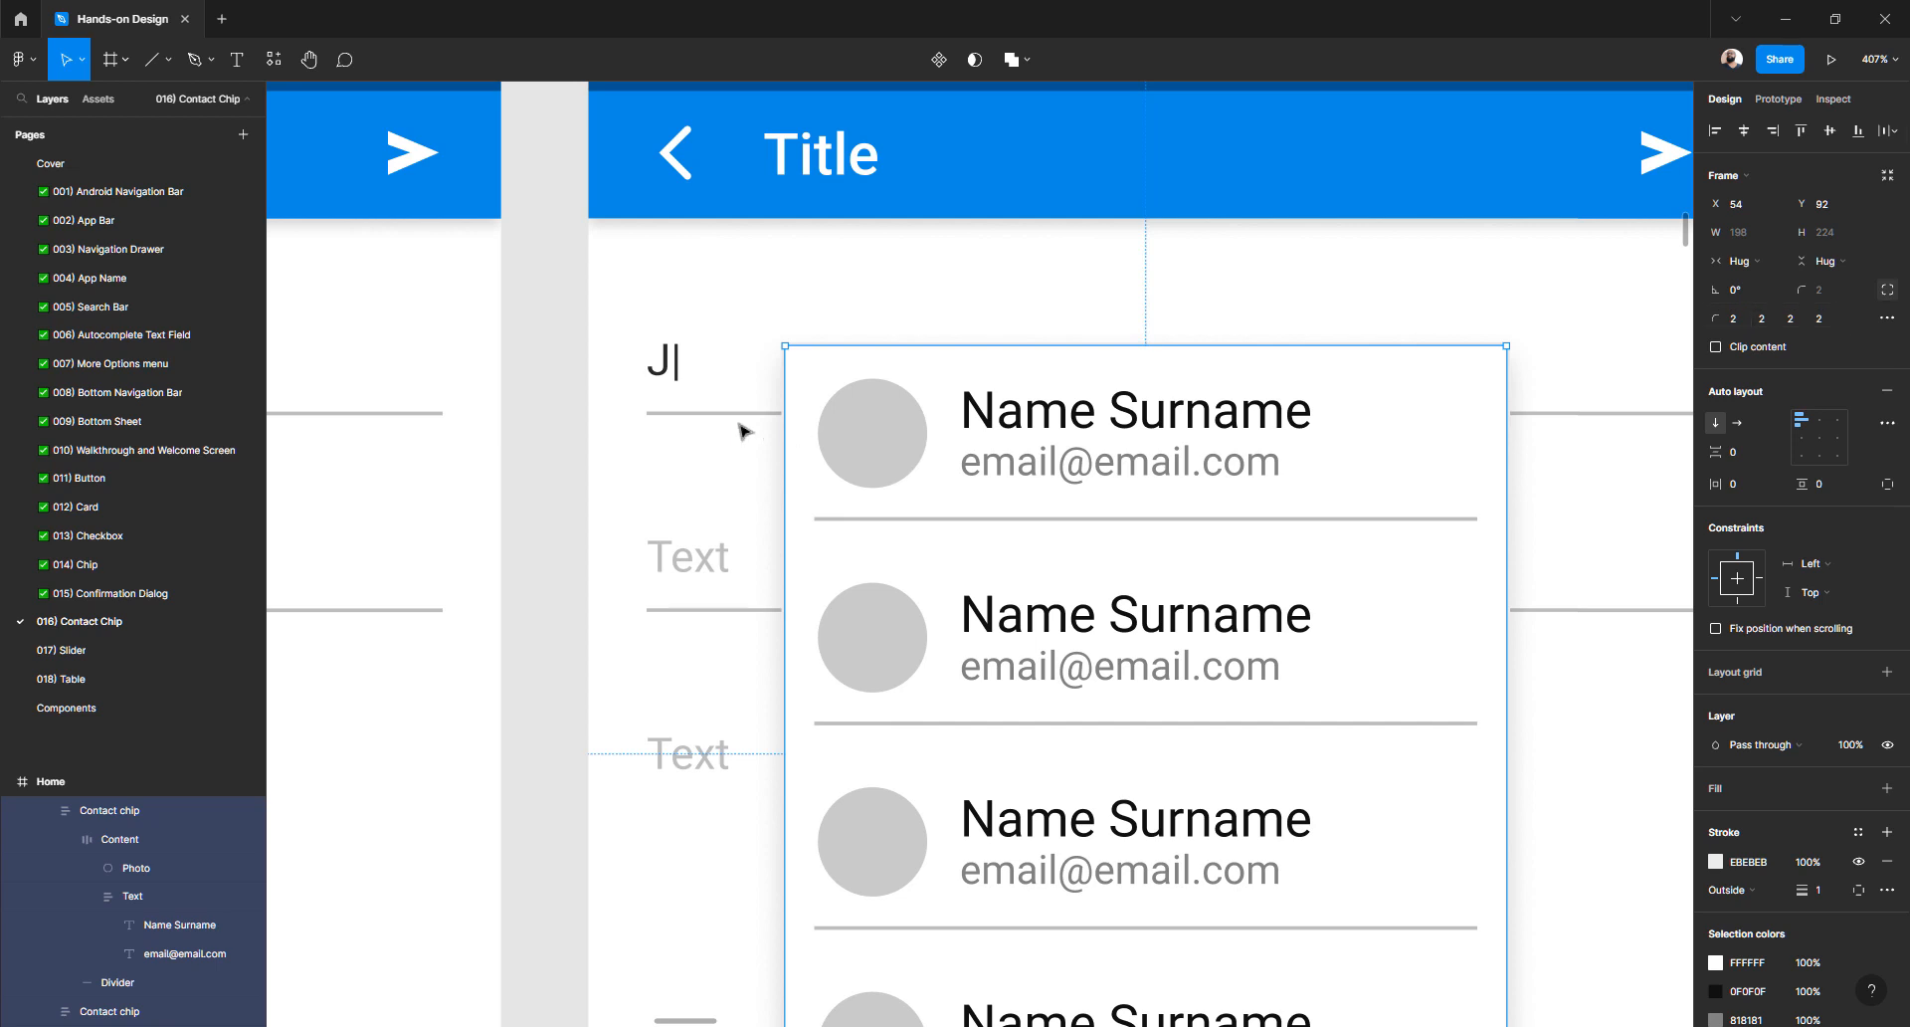
{"action": "left_click", "coordinate": [594, 446]}
{"action": "scroll", "coordinate": [891, 375], "scroll_direction": "down", "scroll_amount": 3}
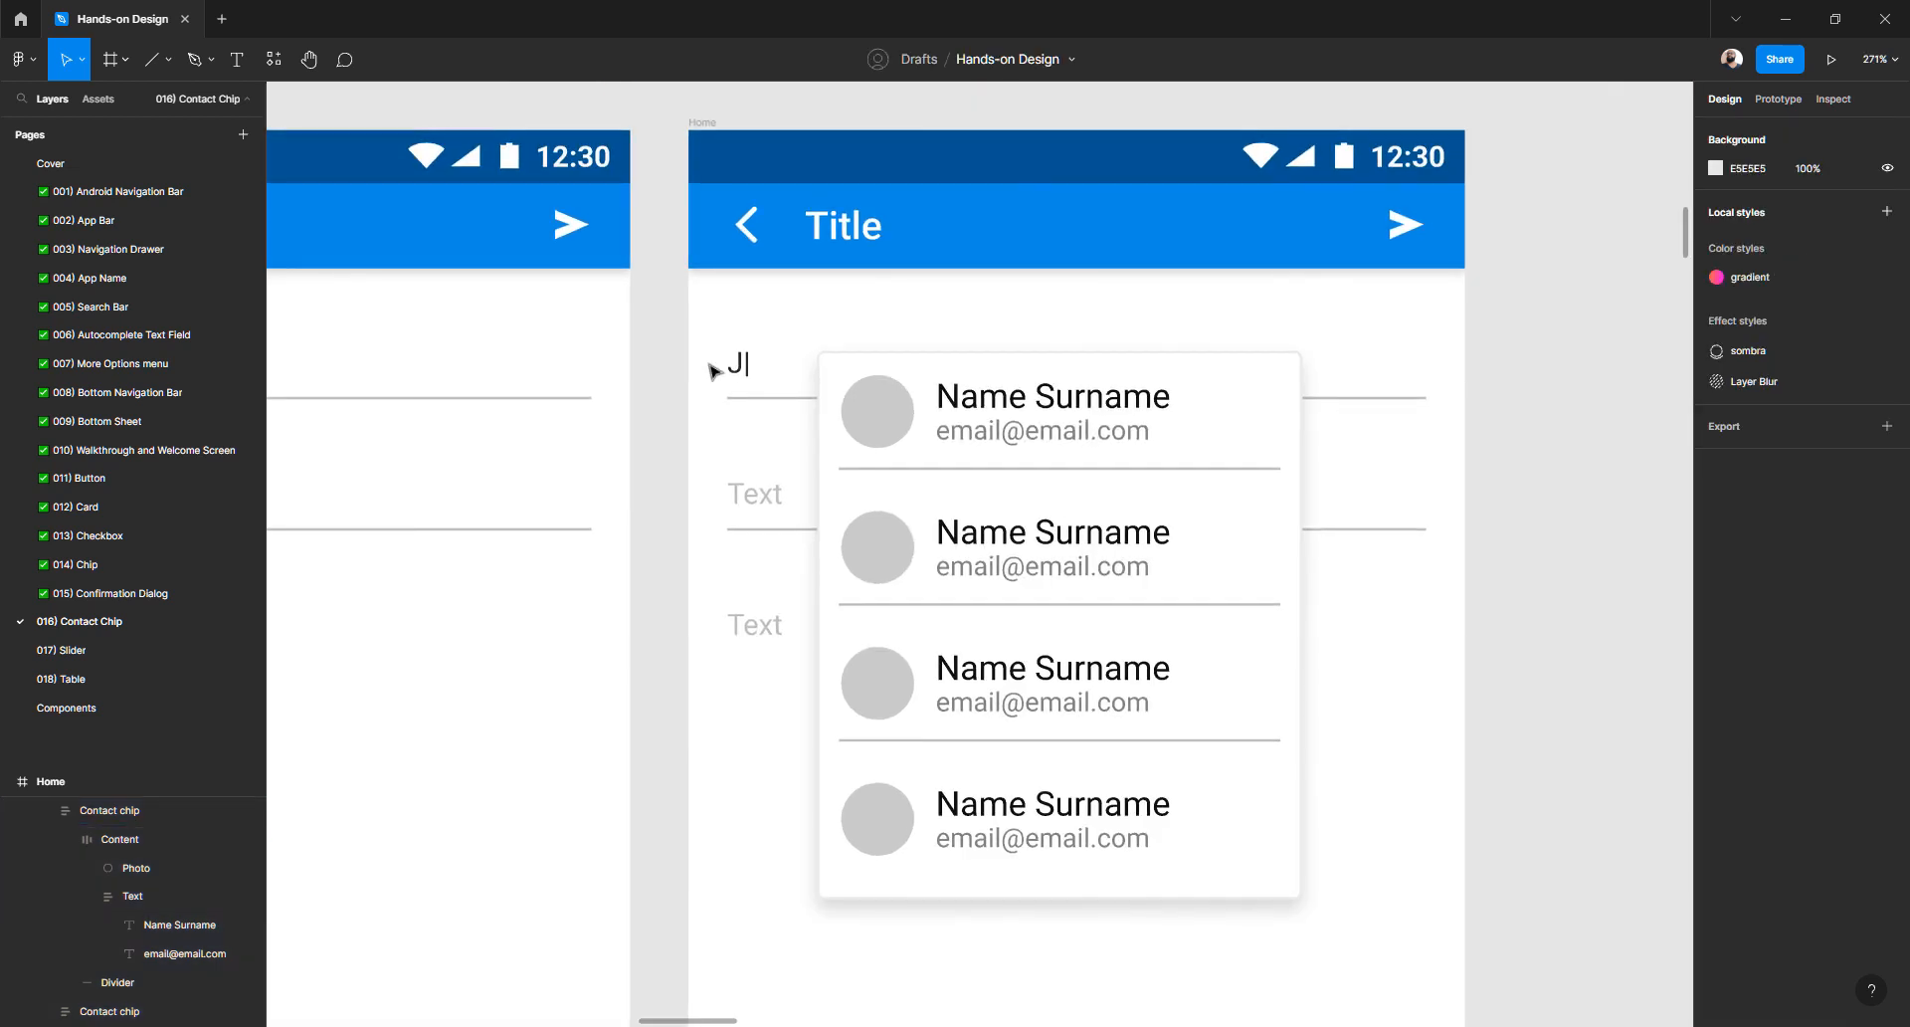
- Change the fourth Home frame's input text to 'Na'
{"action": "double_click", "coordinate": [741, 366]}
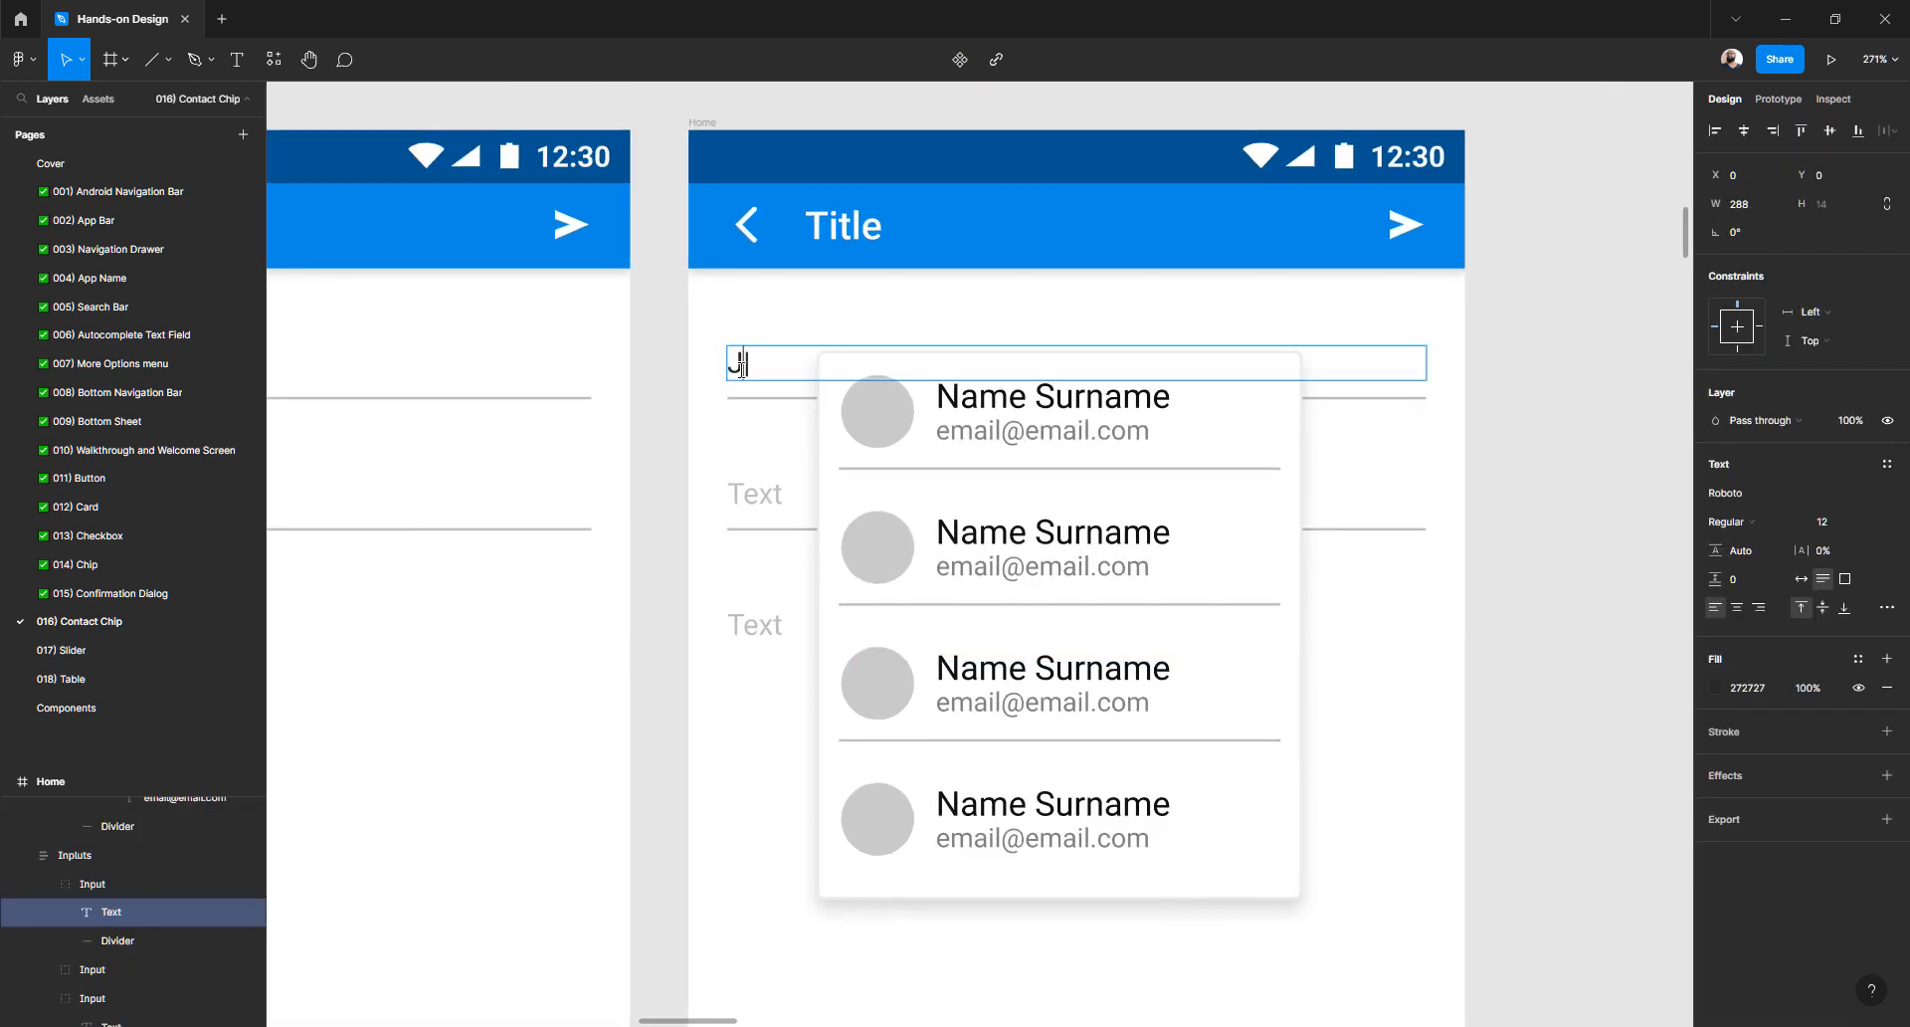
{"action": "type", "text": "Na"}
{"action": "left_click", "coordinate": [714, 376]}
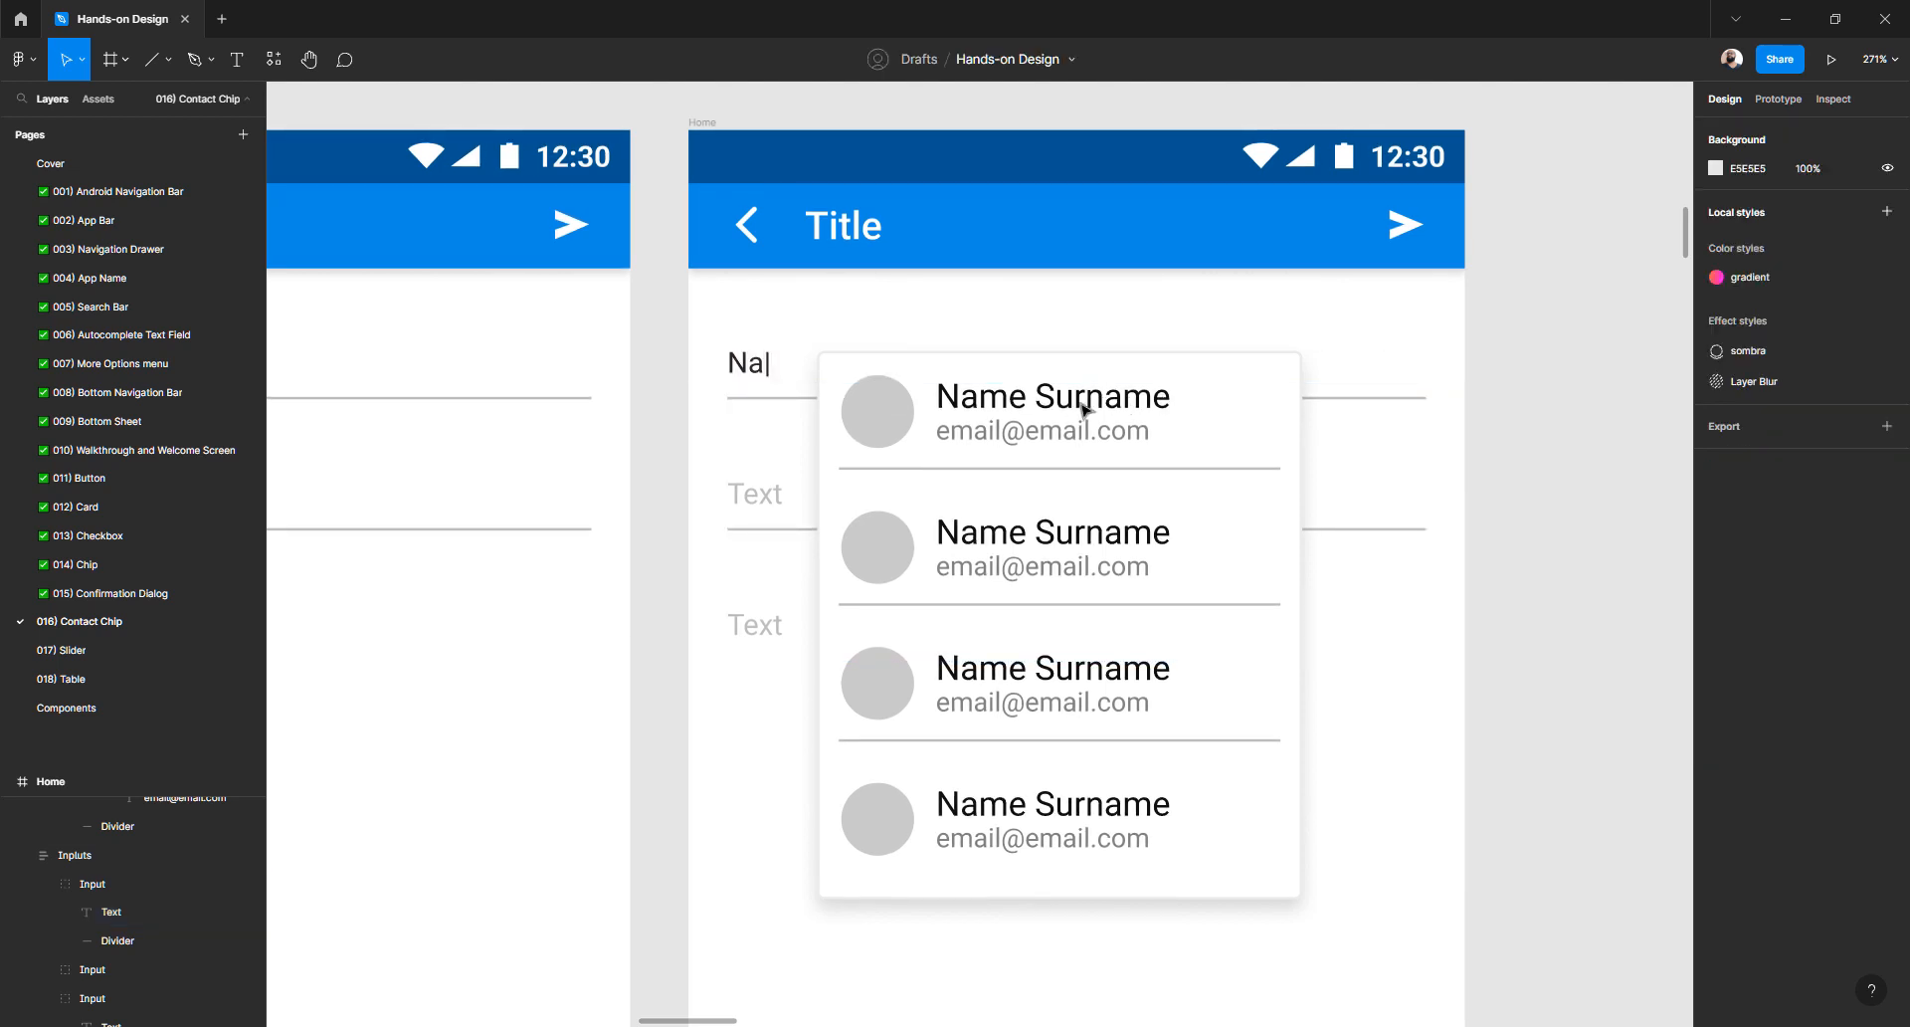
- Replace the J in the third Home frame's input with 'N'
{"action": "scroll", "coordinate": [1119, 412], "scroll_direction": "left", "scroll_amount": 10}
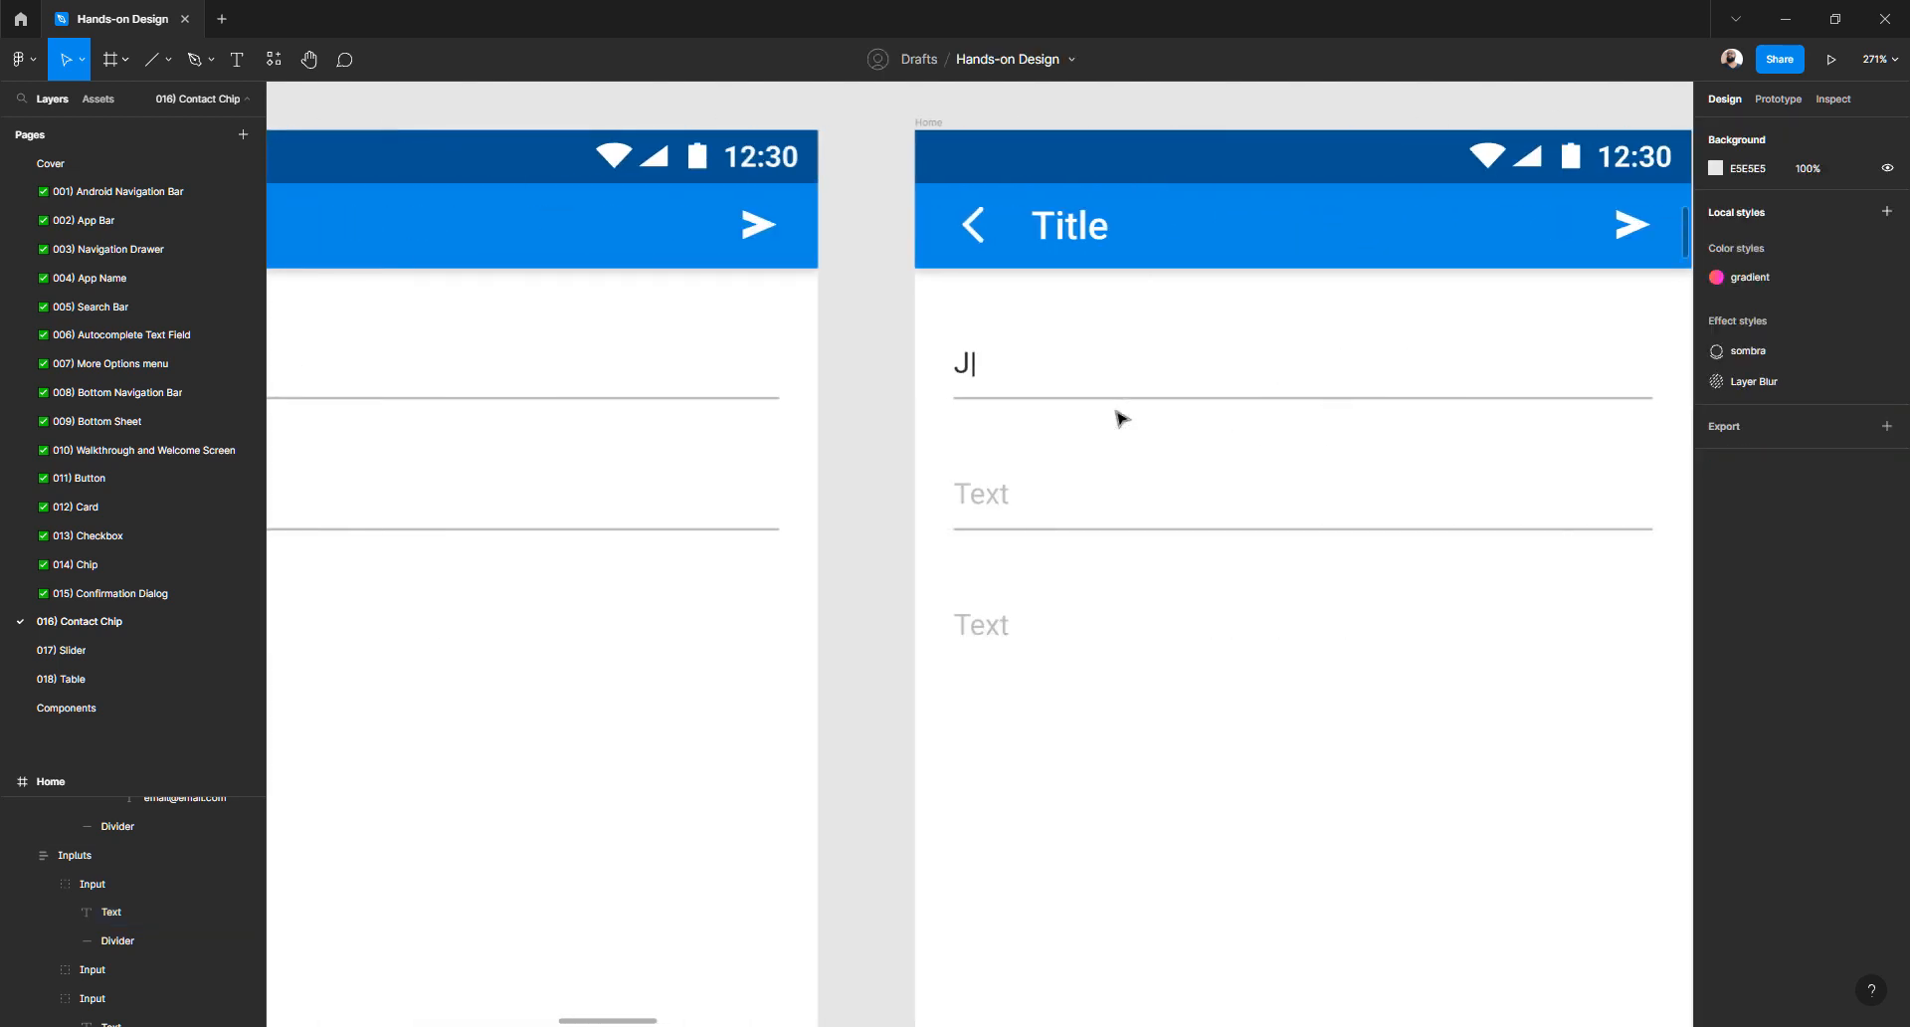
{"action": "double_click", "coordinate": [1234, 368]}
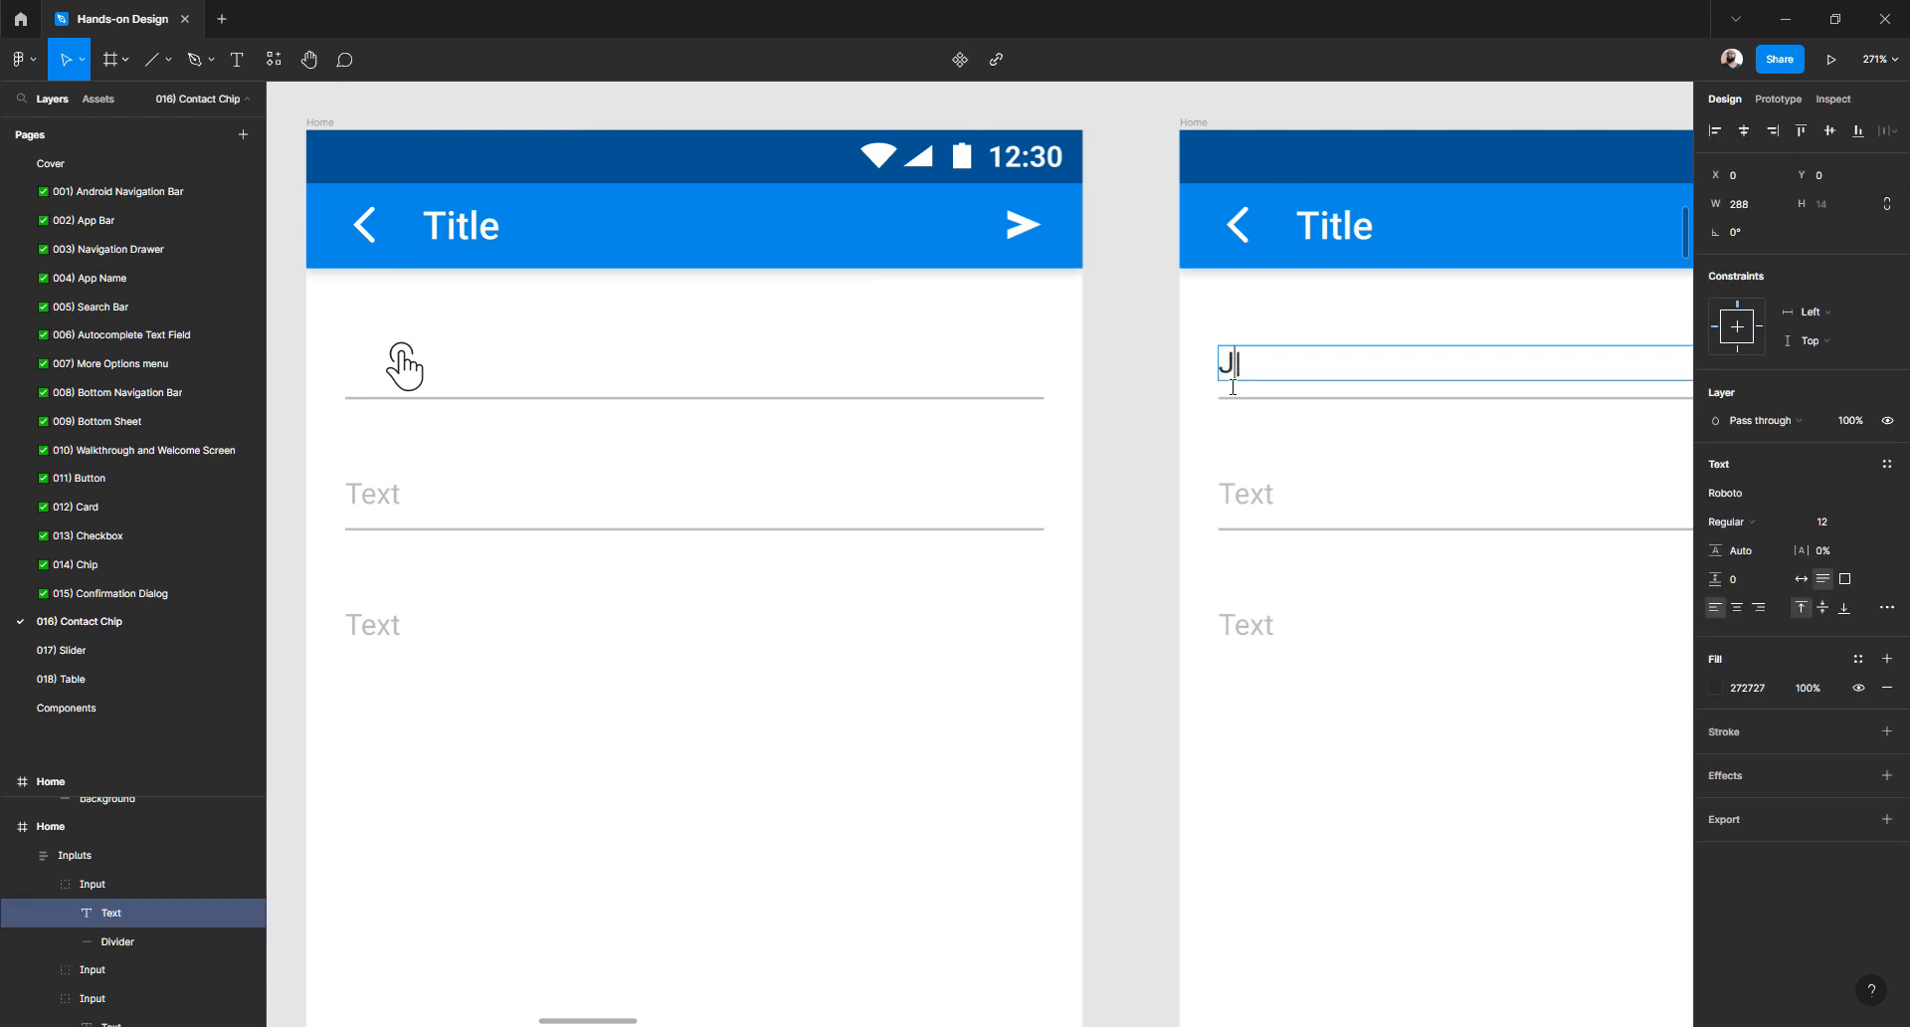
{"action": "key", "text": "BackSpace"}
{"action": "type", "text": "N"}
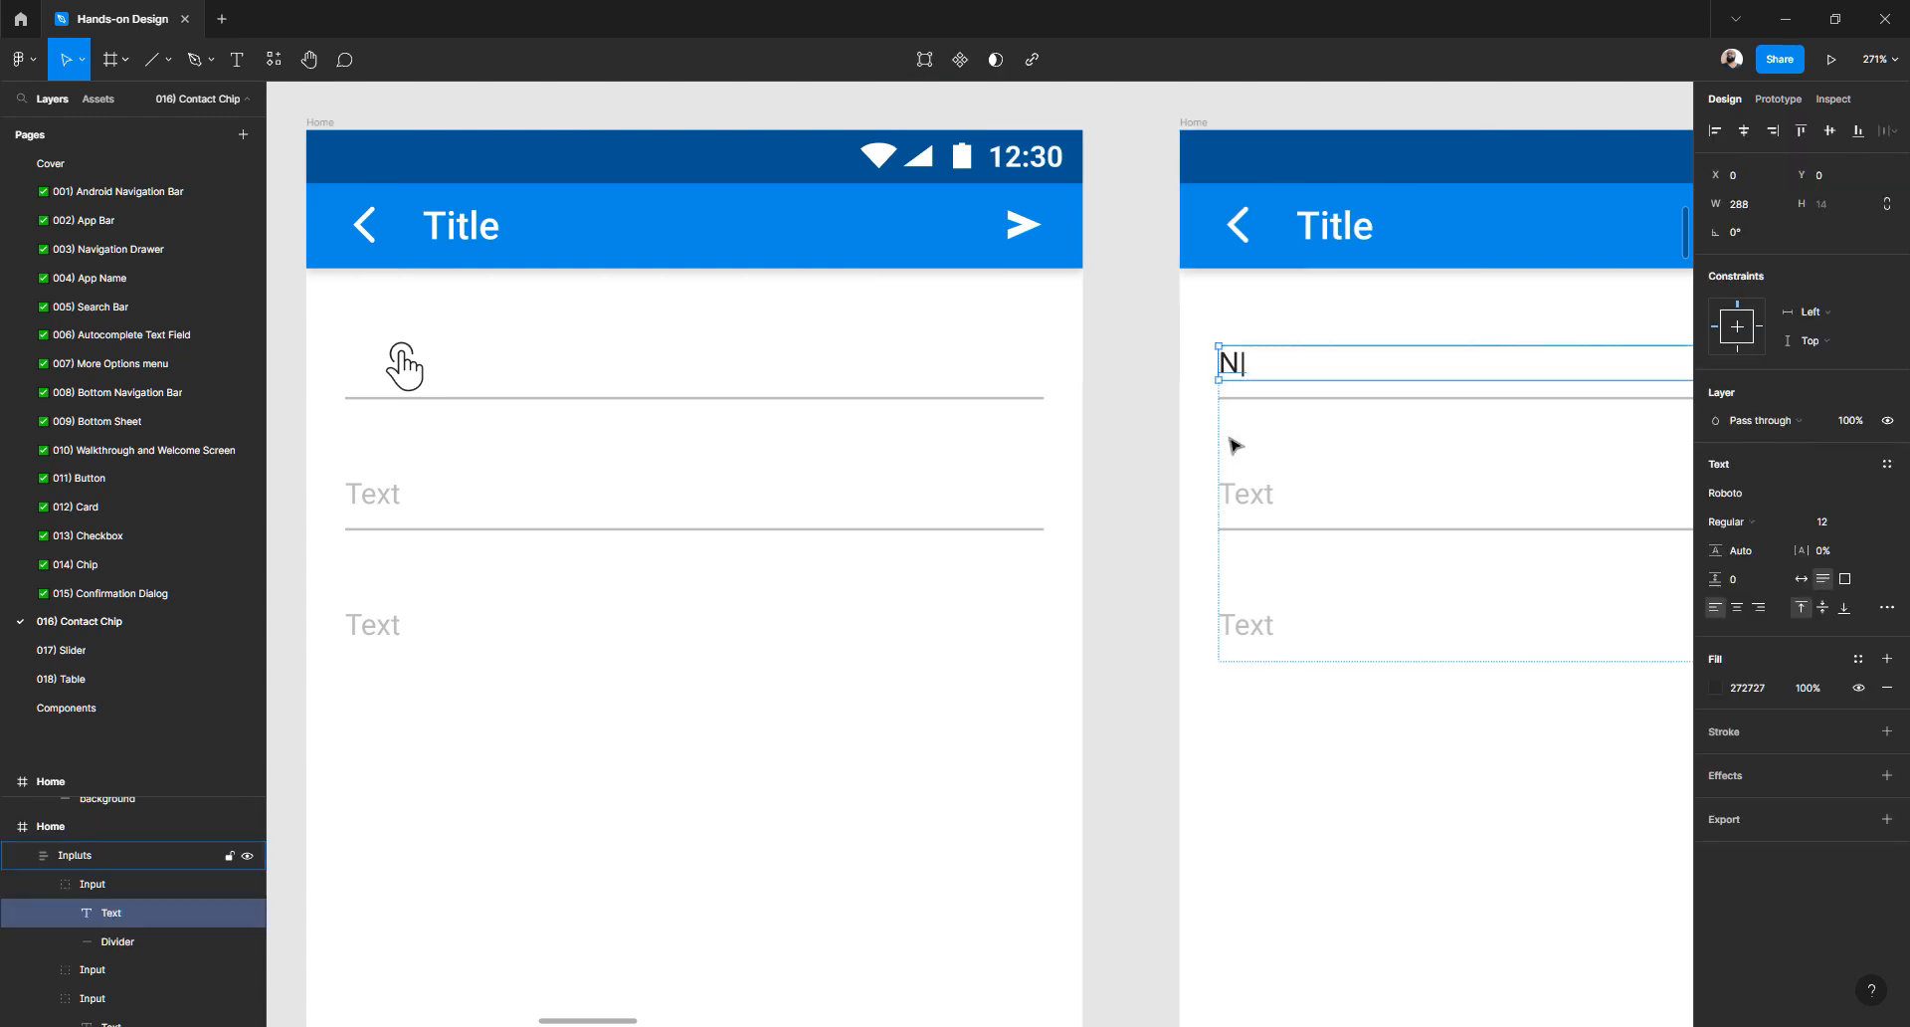
{"action": "left_click", "coordinate": [1107, 433]}
{"action": "scroll", "coordinate": [1108, 433], "scroll_direction": "down", "scroll_amount": 6}
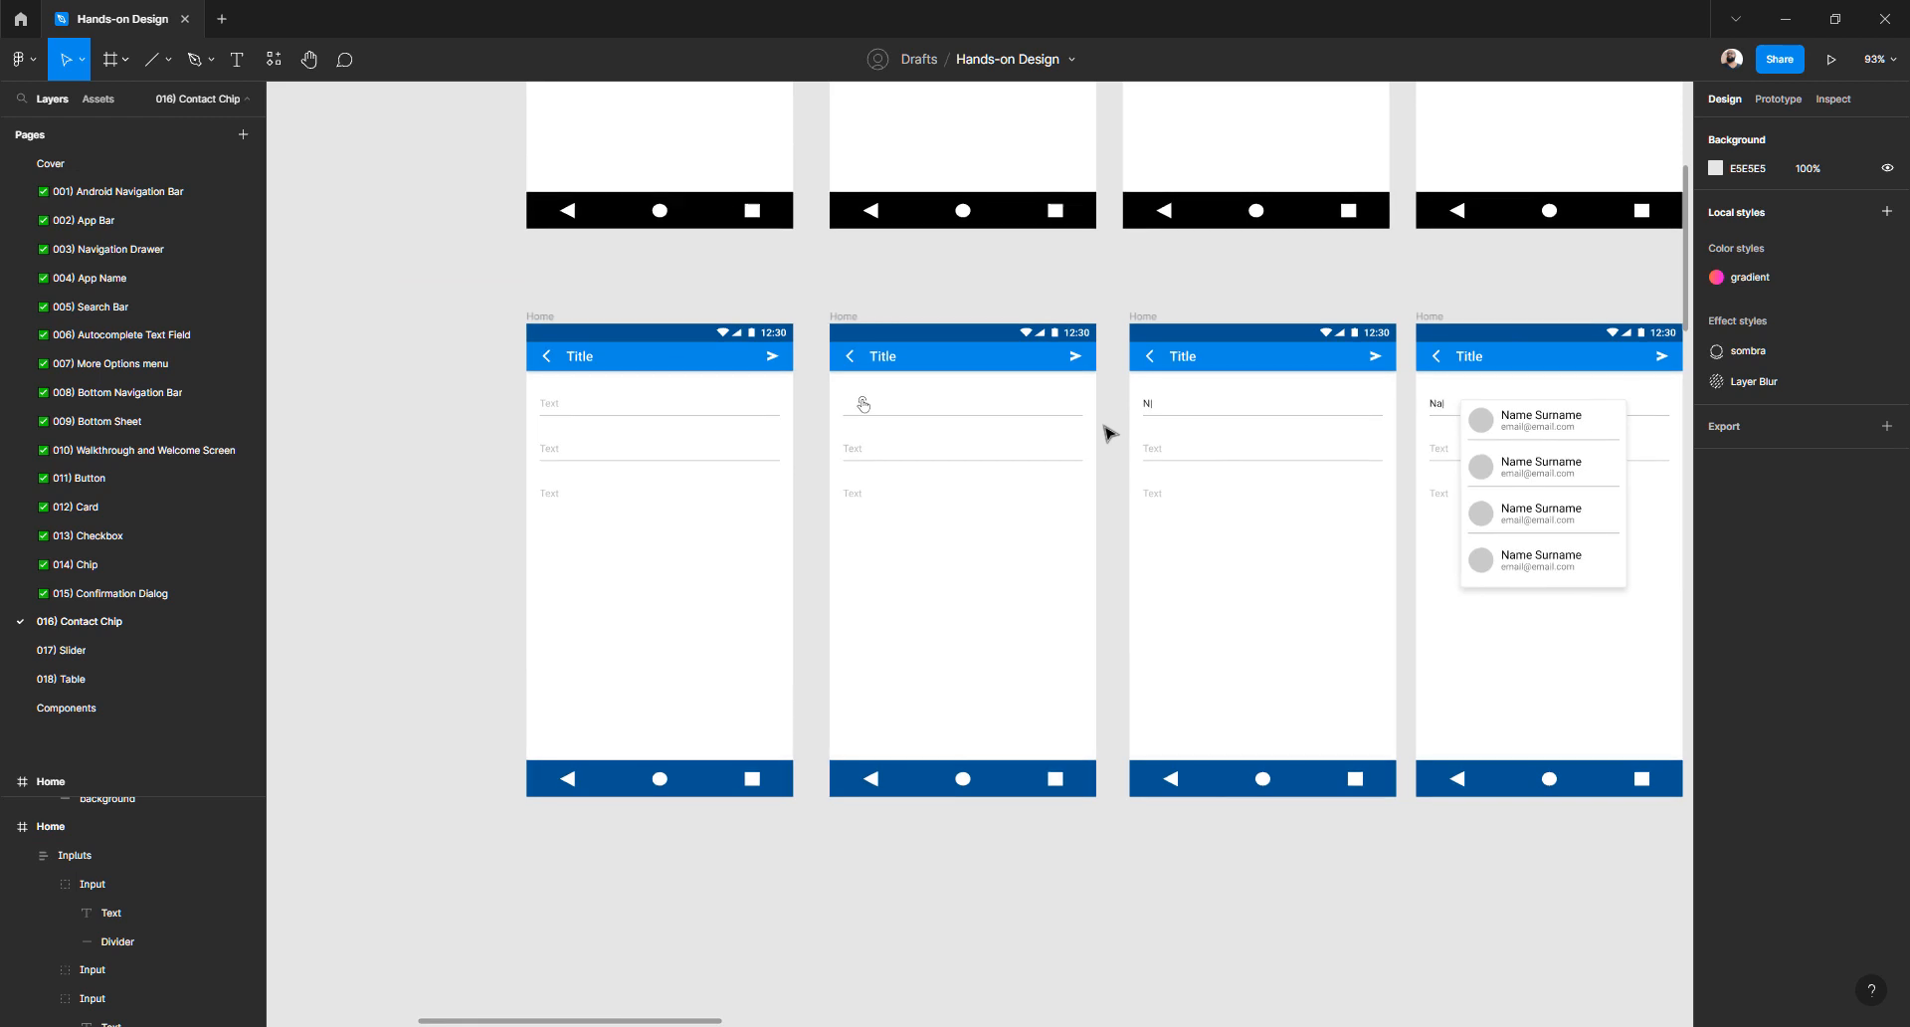
{"action": "scroll", "coordinate": [1107, 433], "scroll_direction": "right", "scroll_amount": 4}
{"action": "scroll", "coordinate": [1108, 432], "scroll_direction": "up", "scroll_amount": 3}
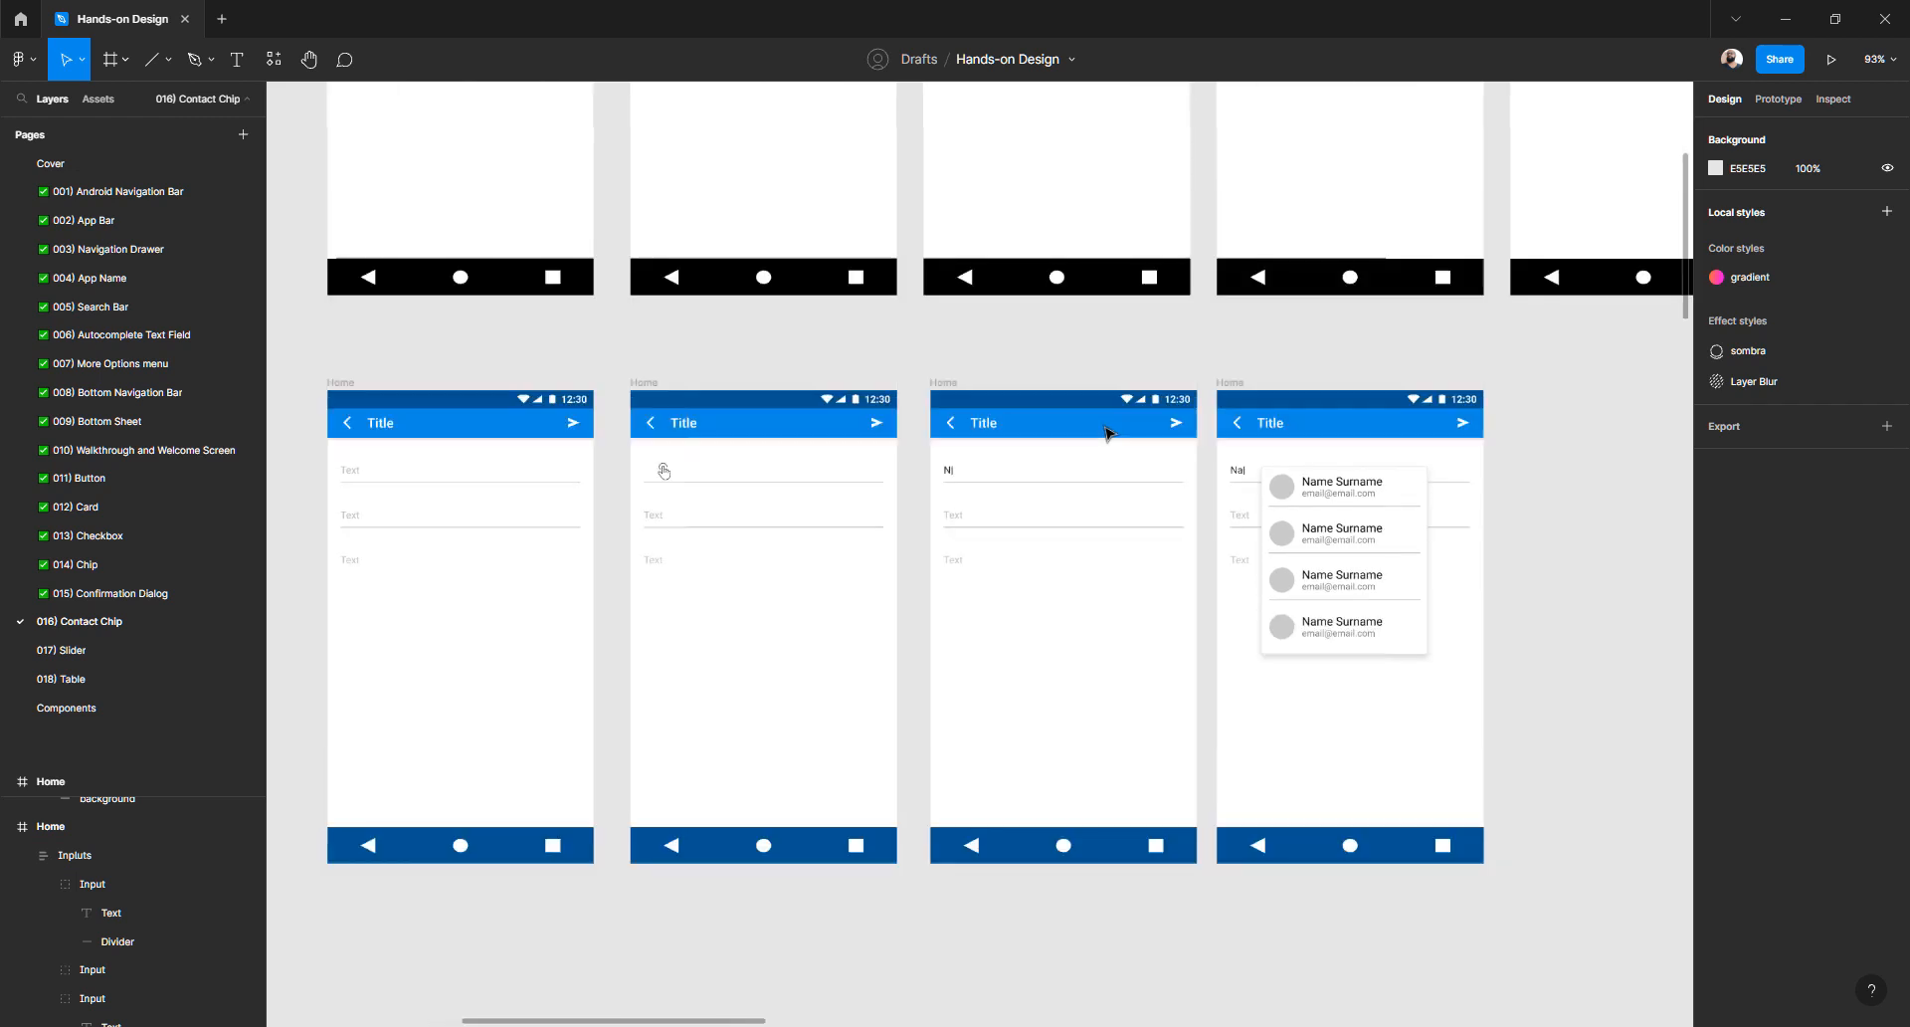
{"action": "scroll", "coordinate": [1107, 433], "scroll_direction": "up", "scroll_amount": 2}
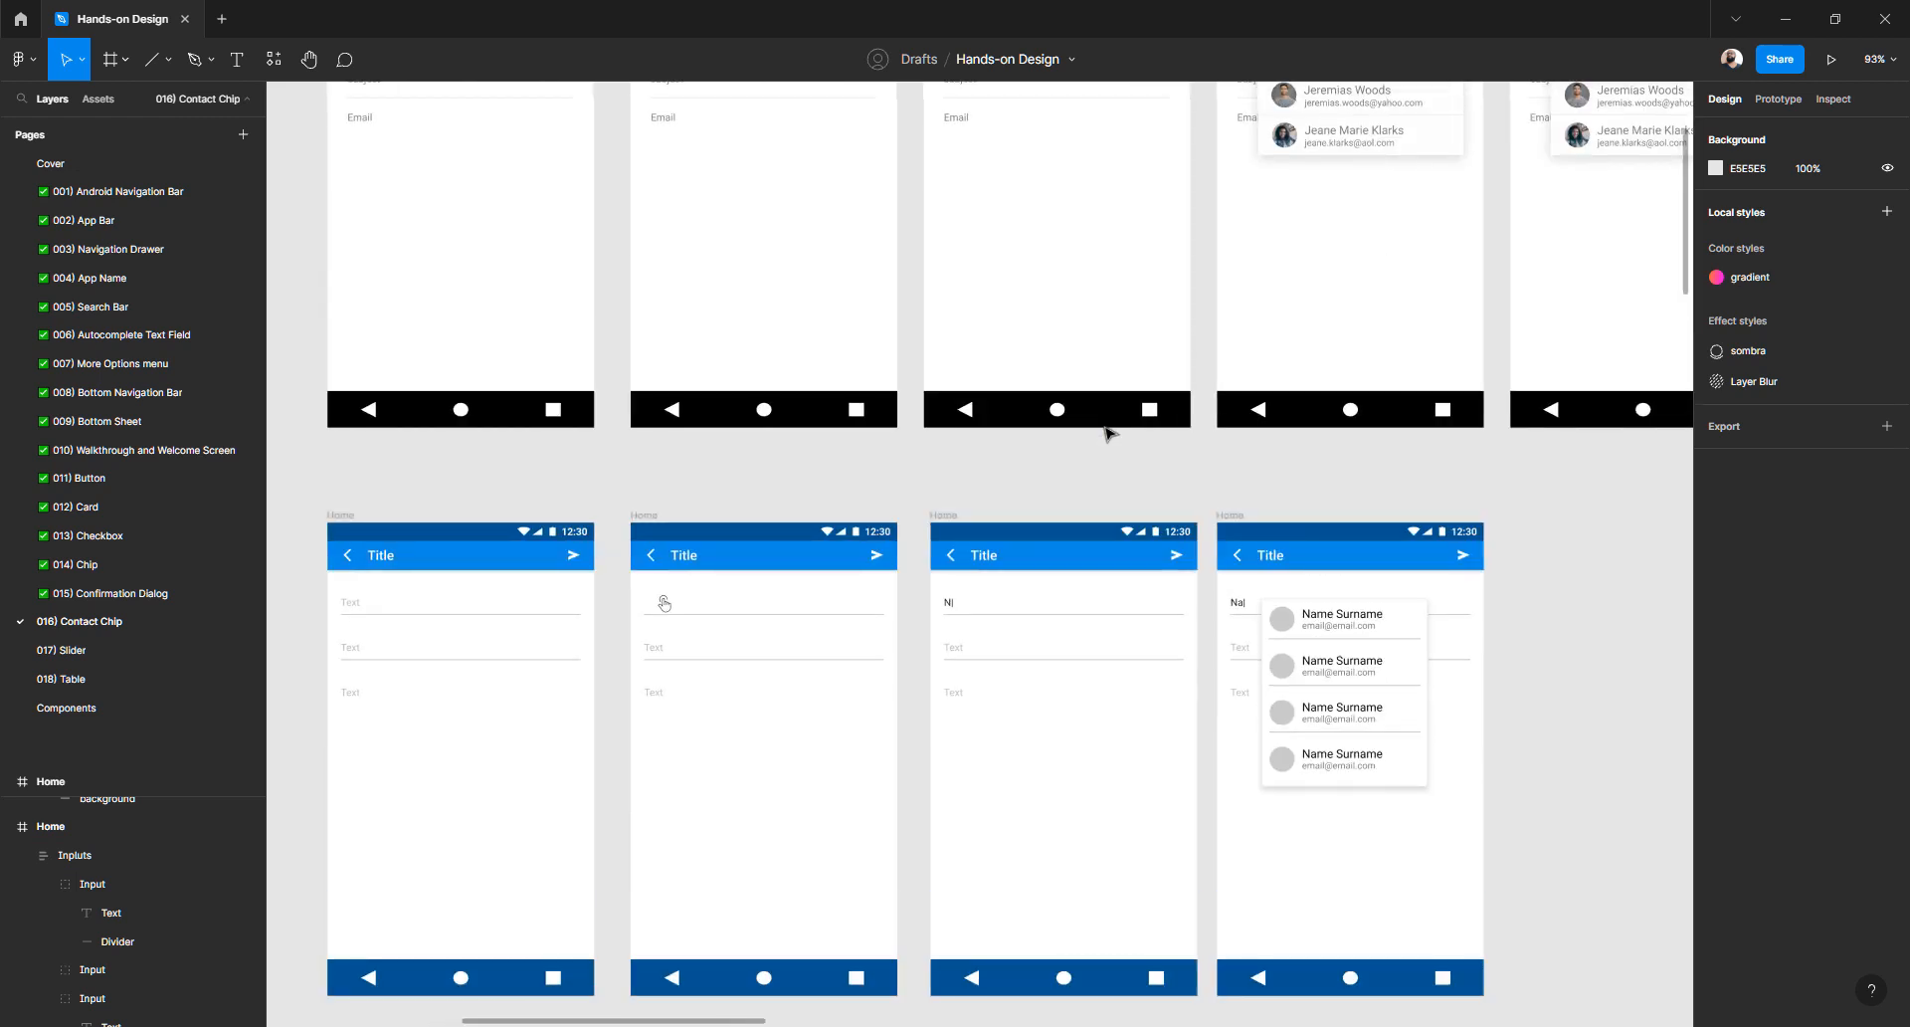
{"action": "scroll", "coordinate": [1107, 433], "scroll_direction": "down", "scroll_amount": 3}
{"action": "scroll", "coordinate": [1108, 432], "scroll_direction": "up", "scroll_amount": 5}
{"action": "scroll", "coordinate": [1107, 433], "scroll_direction": "right", "scroll_amount": 7}
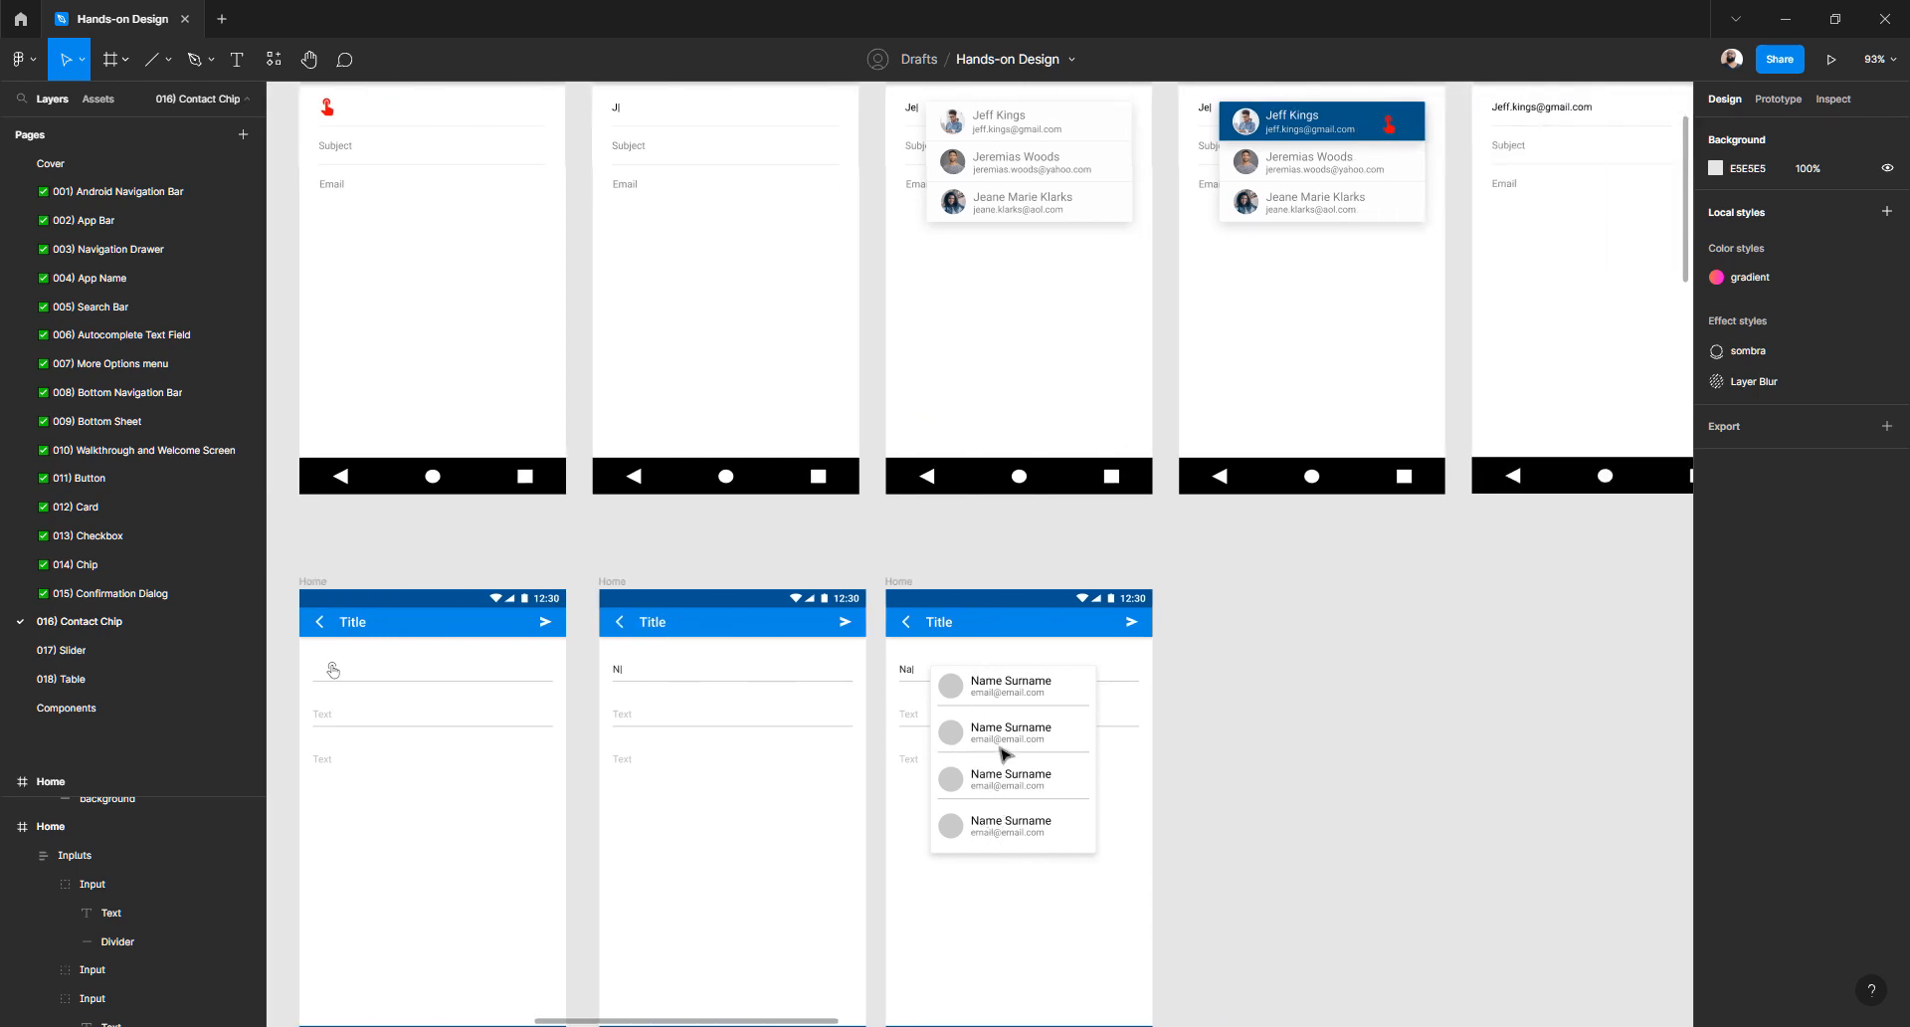
{"action": "scroll", "coordinate": [1007, 652], "scroll_direction": "up", "scroll_amount": 5}
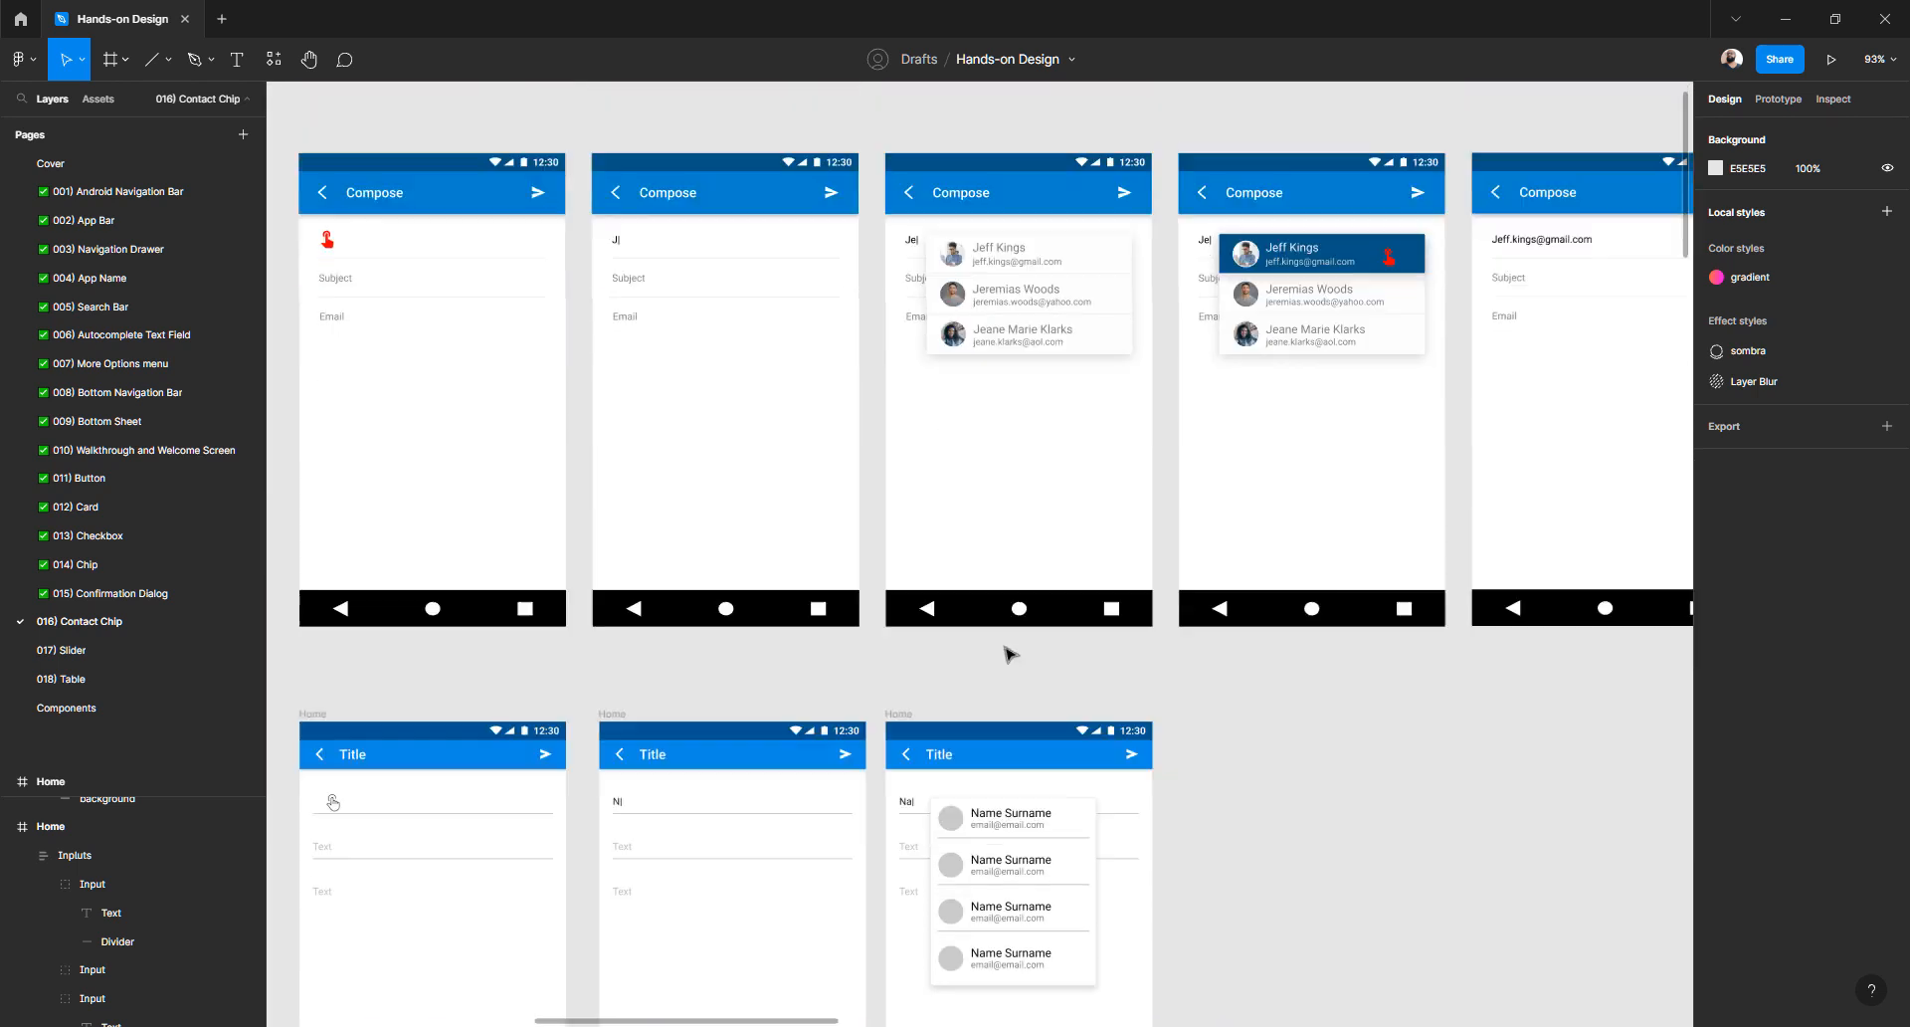
{"action": "scroll", "coordinate": [1008, 651], "scroll_direction": "down", "scroll_amount": 5}
- Alt-drag the Home frame with the contact list to make a copy to its right
{"action": "left_click", "coordinate": [901, 584]}
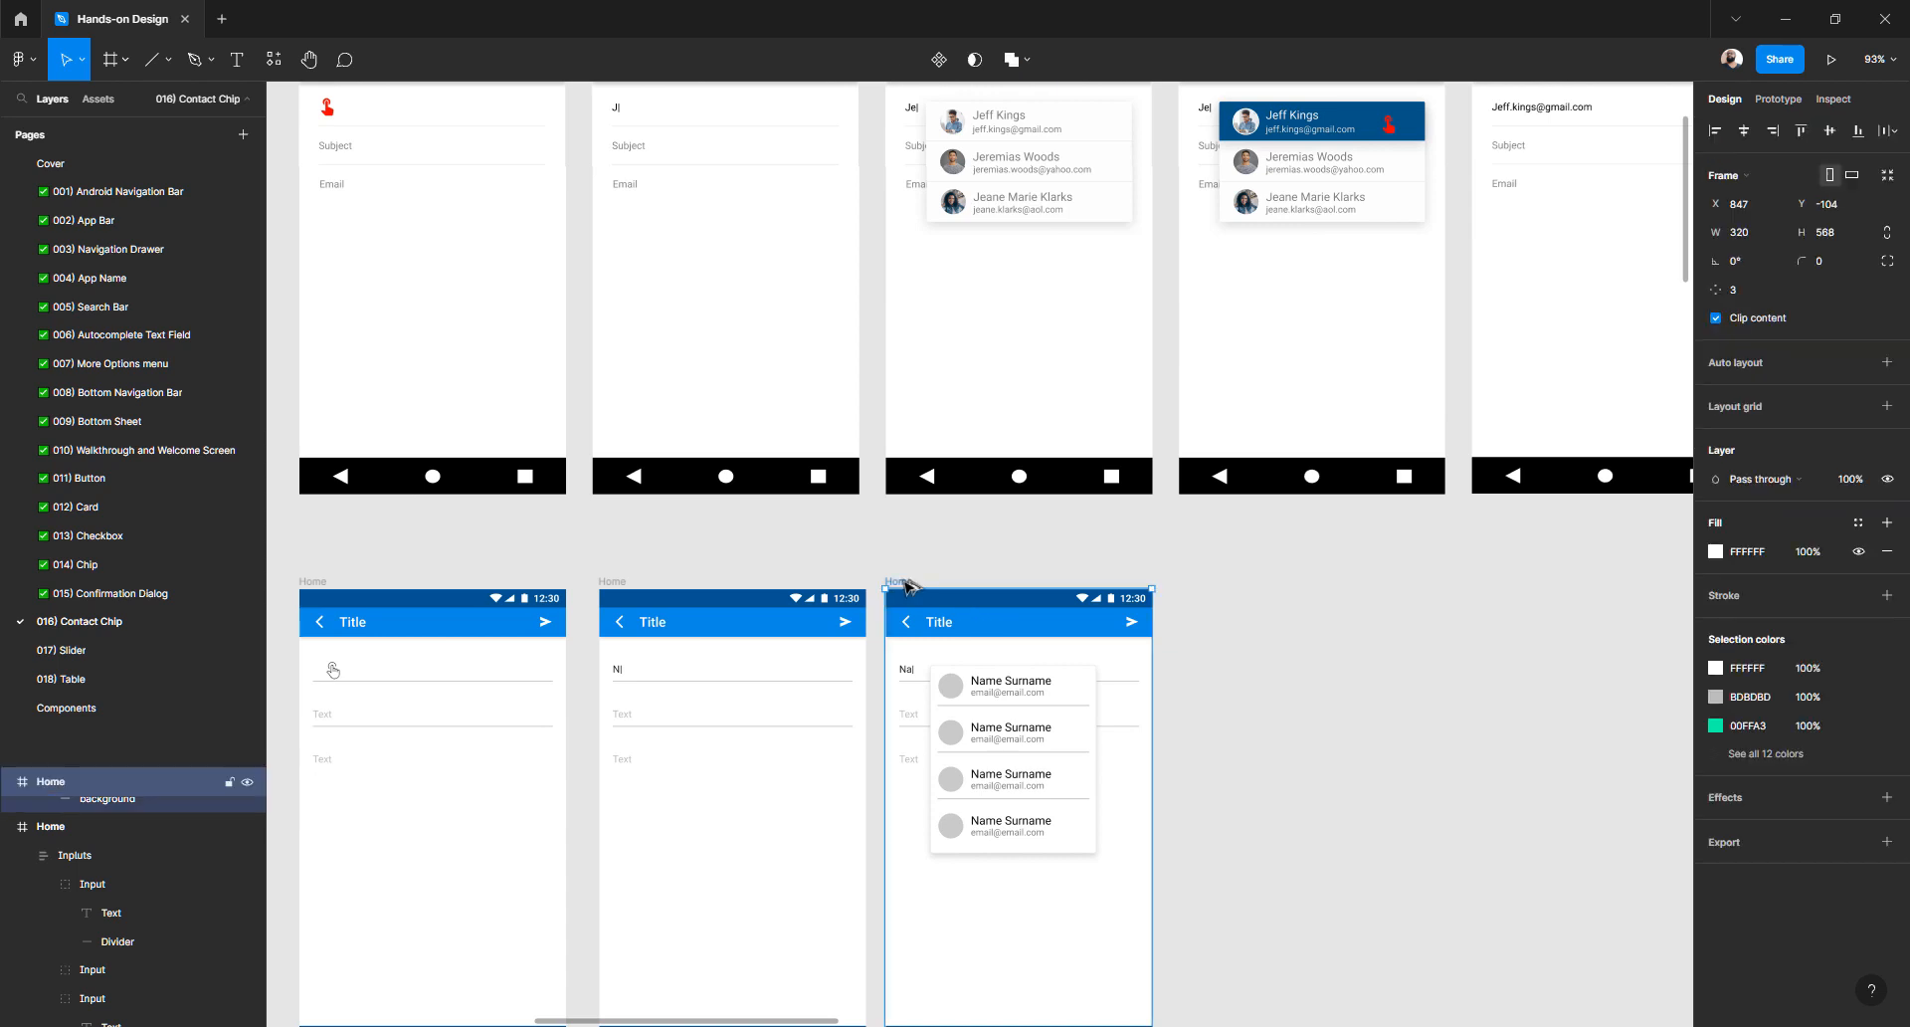
{"action": "left_click_drag", "start_coordinate": [905, 585], "coordinate": [1199, 584]}
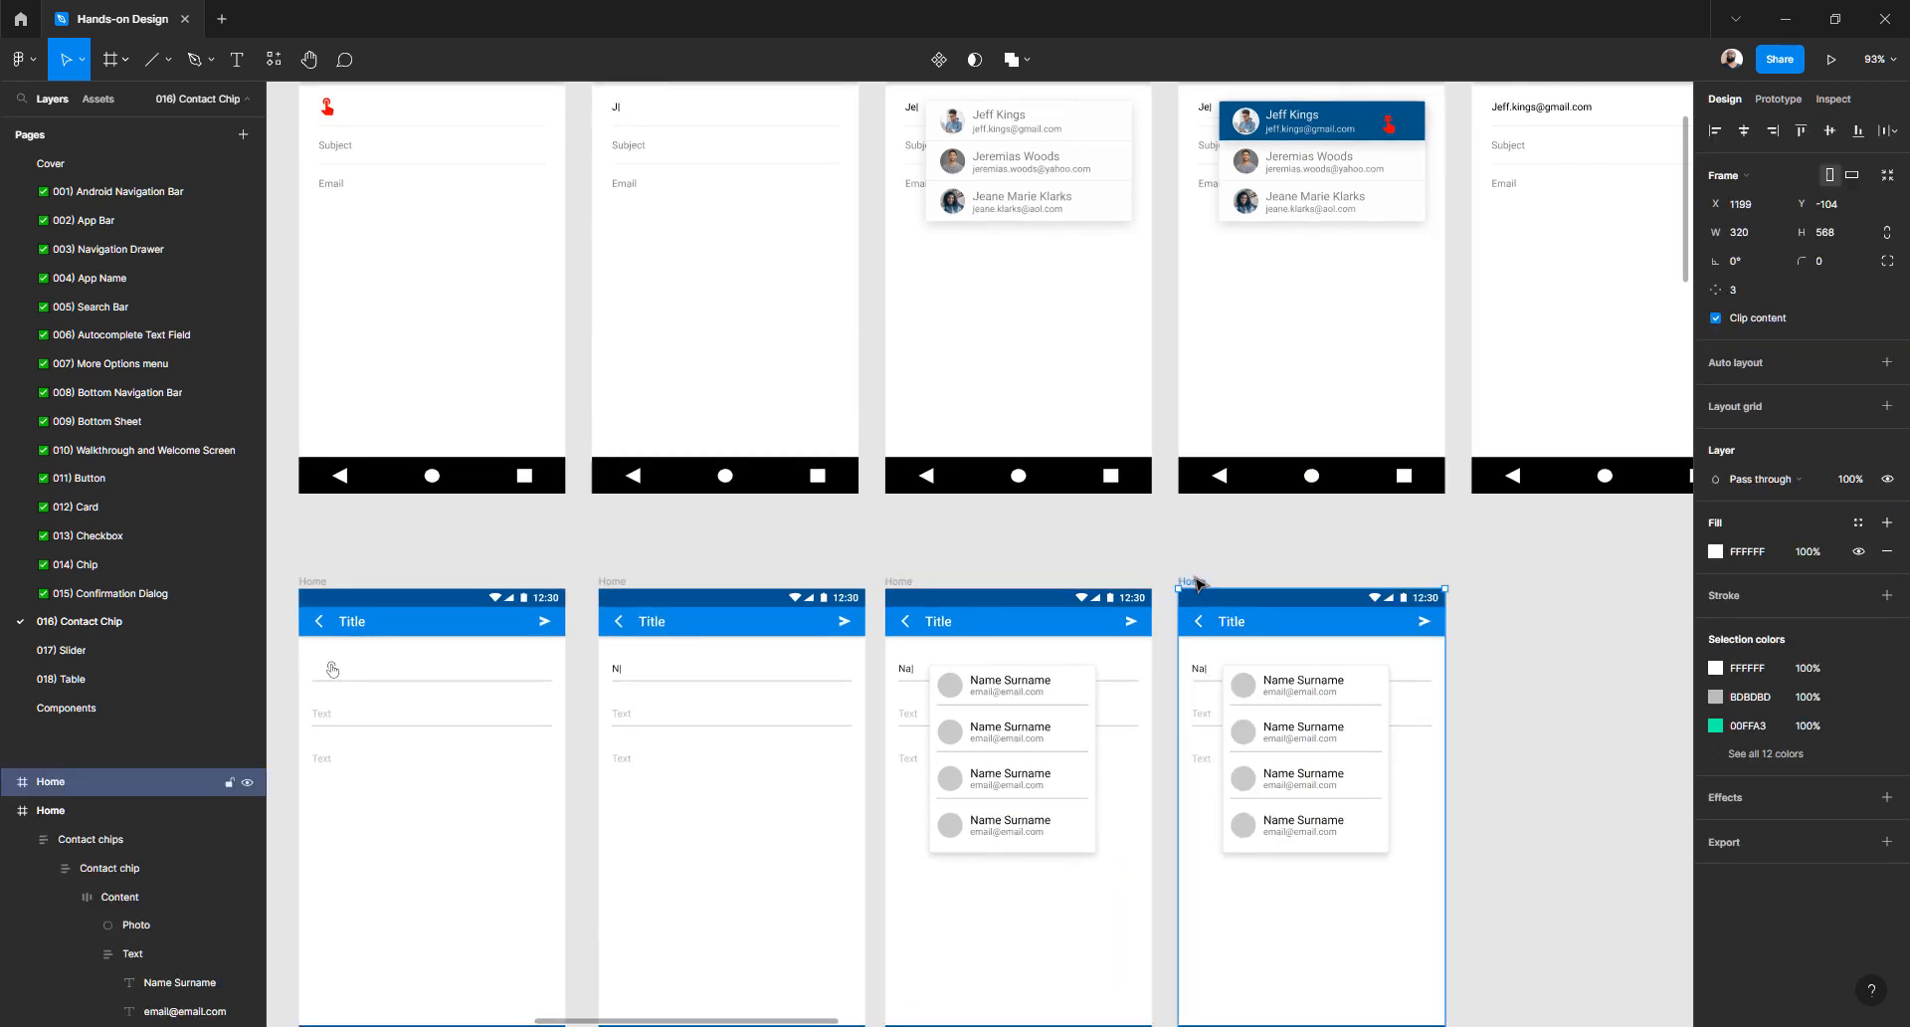
{"action": "scroll", "coordinate": [1200, 589], "scroll_direction": "right", "scroll_amount": 3}
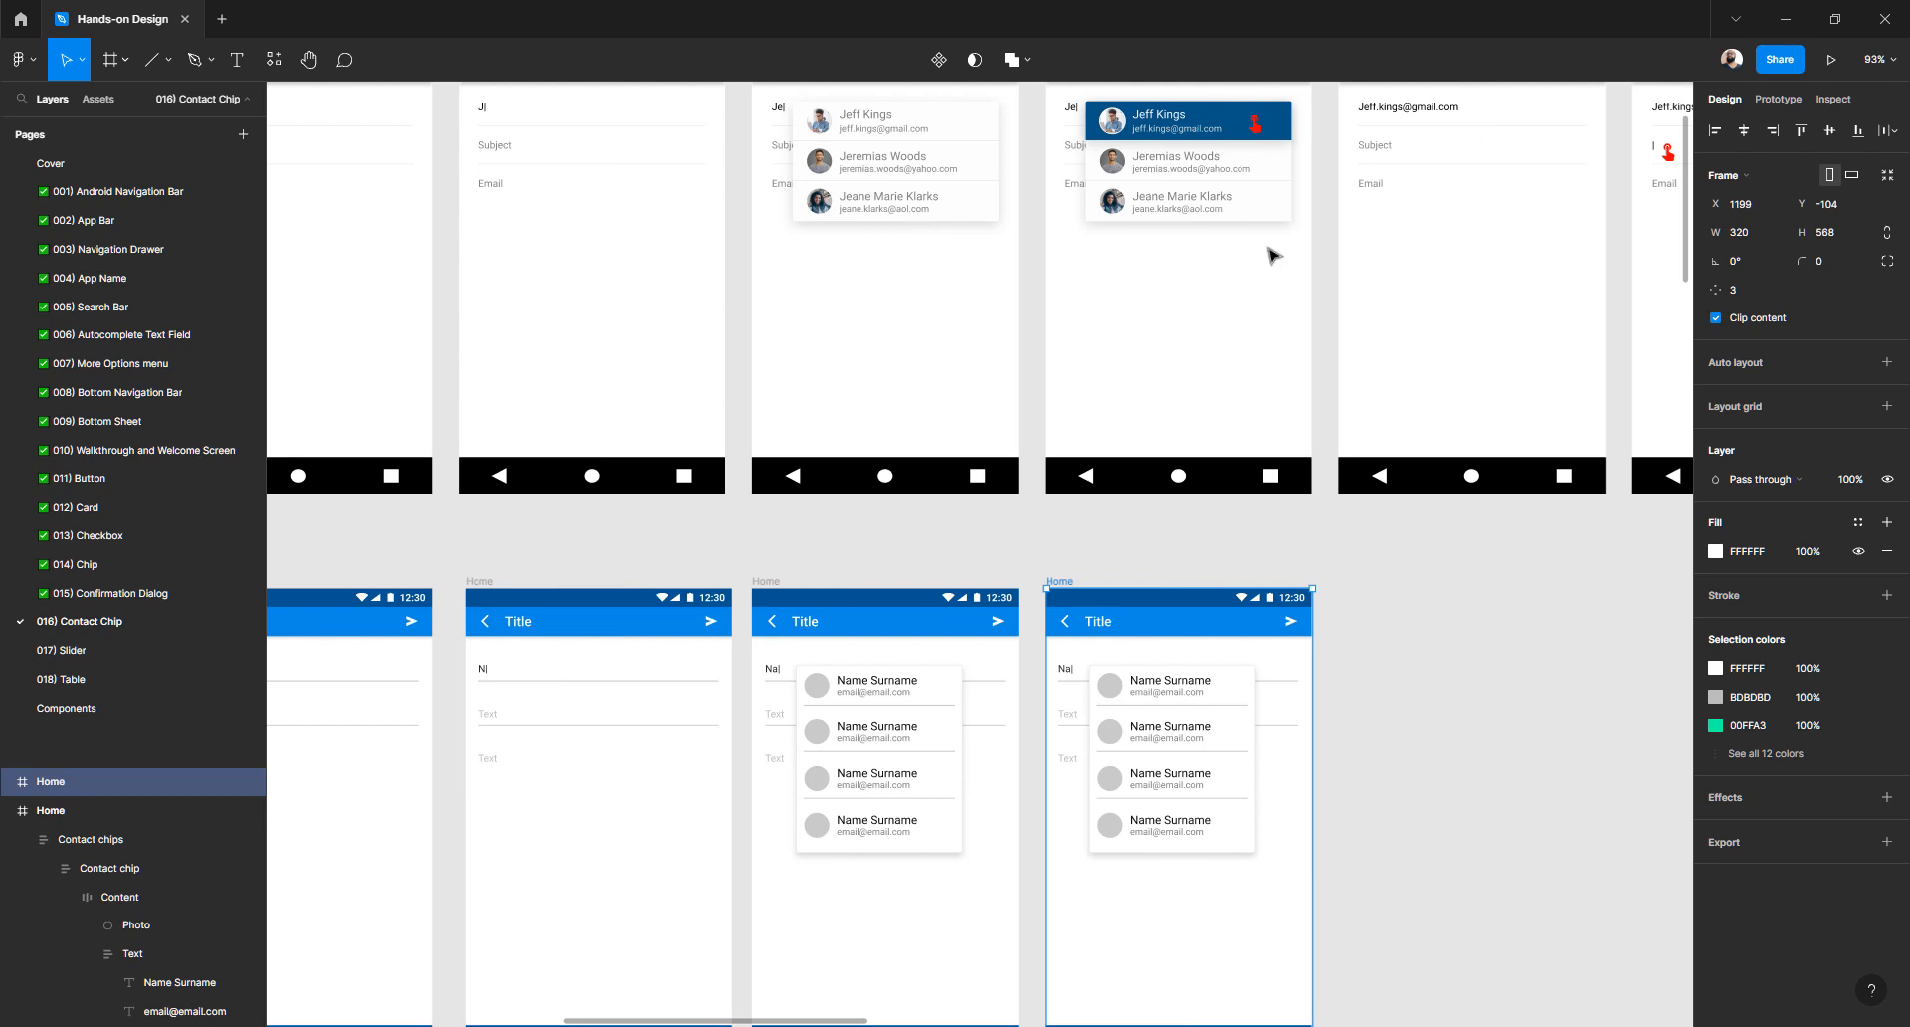
{"action": "scroll", "coordinate": [1238, 258], "scroll_direction": "down", "scroll_amount": 2}
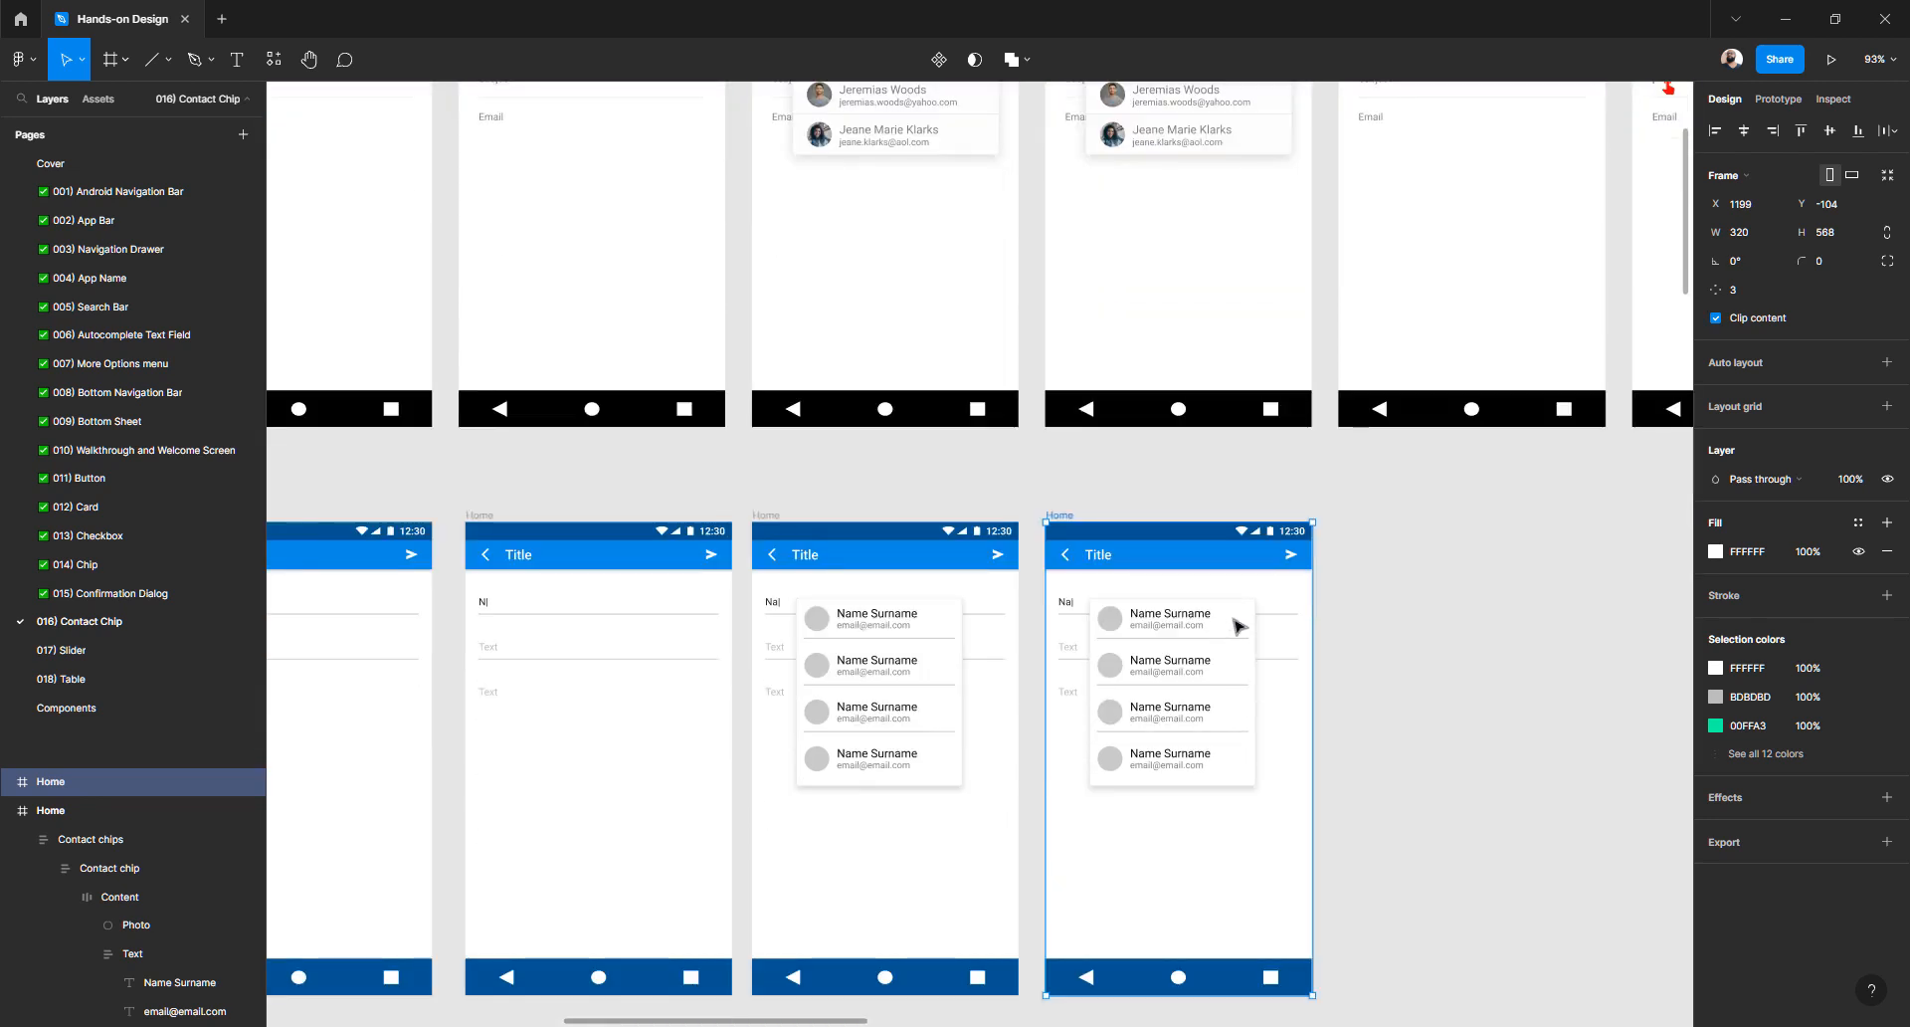
- Give the copy's first contact chip a dark blue #005592 fill using the eyedropper
{"action": "double_click", "coordinate": [1238, 625]}
{"action": "left_click", "coordinate": [1715, 674]}
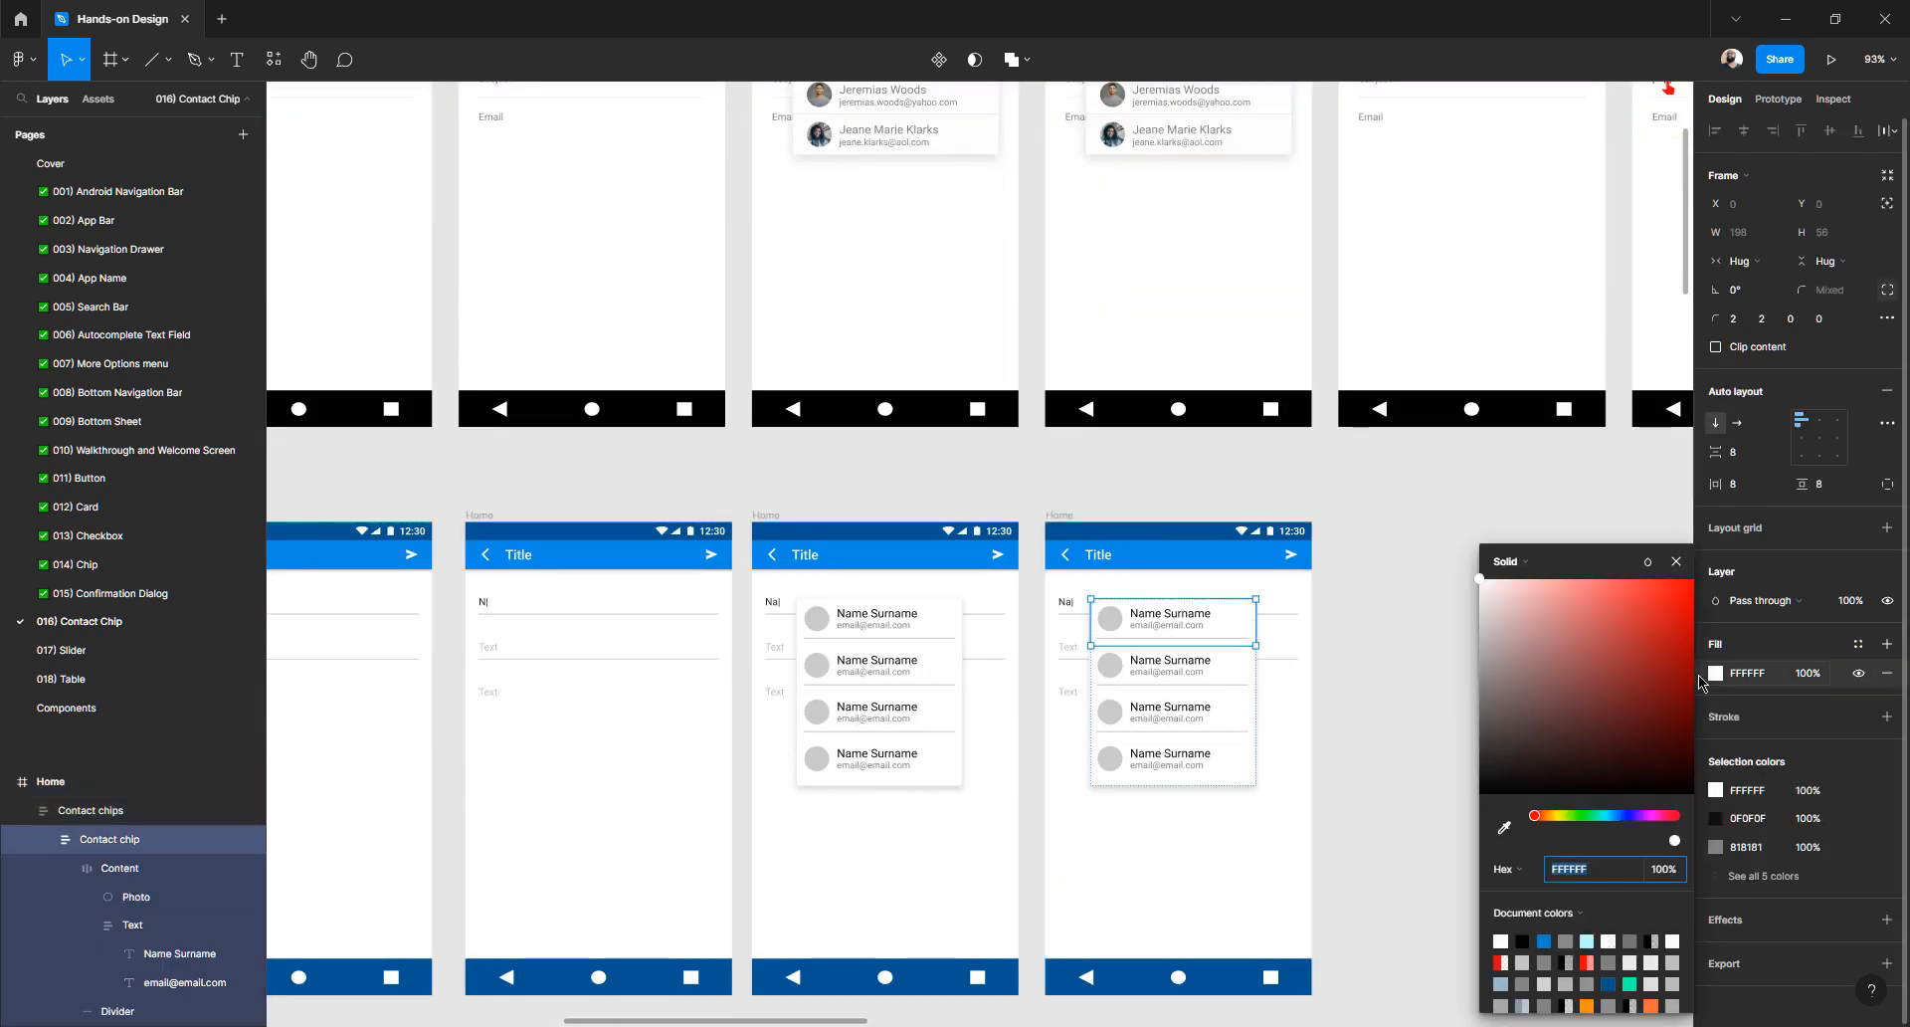
{"action": "left_click", "coordinate": [1504, 826]}
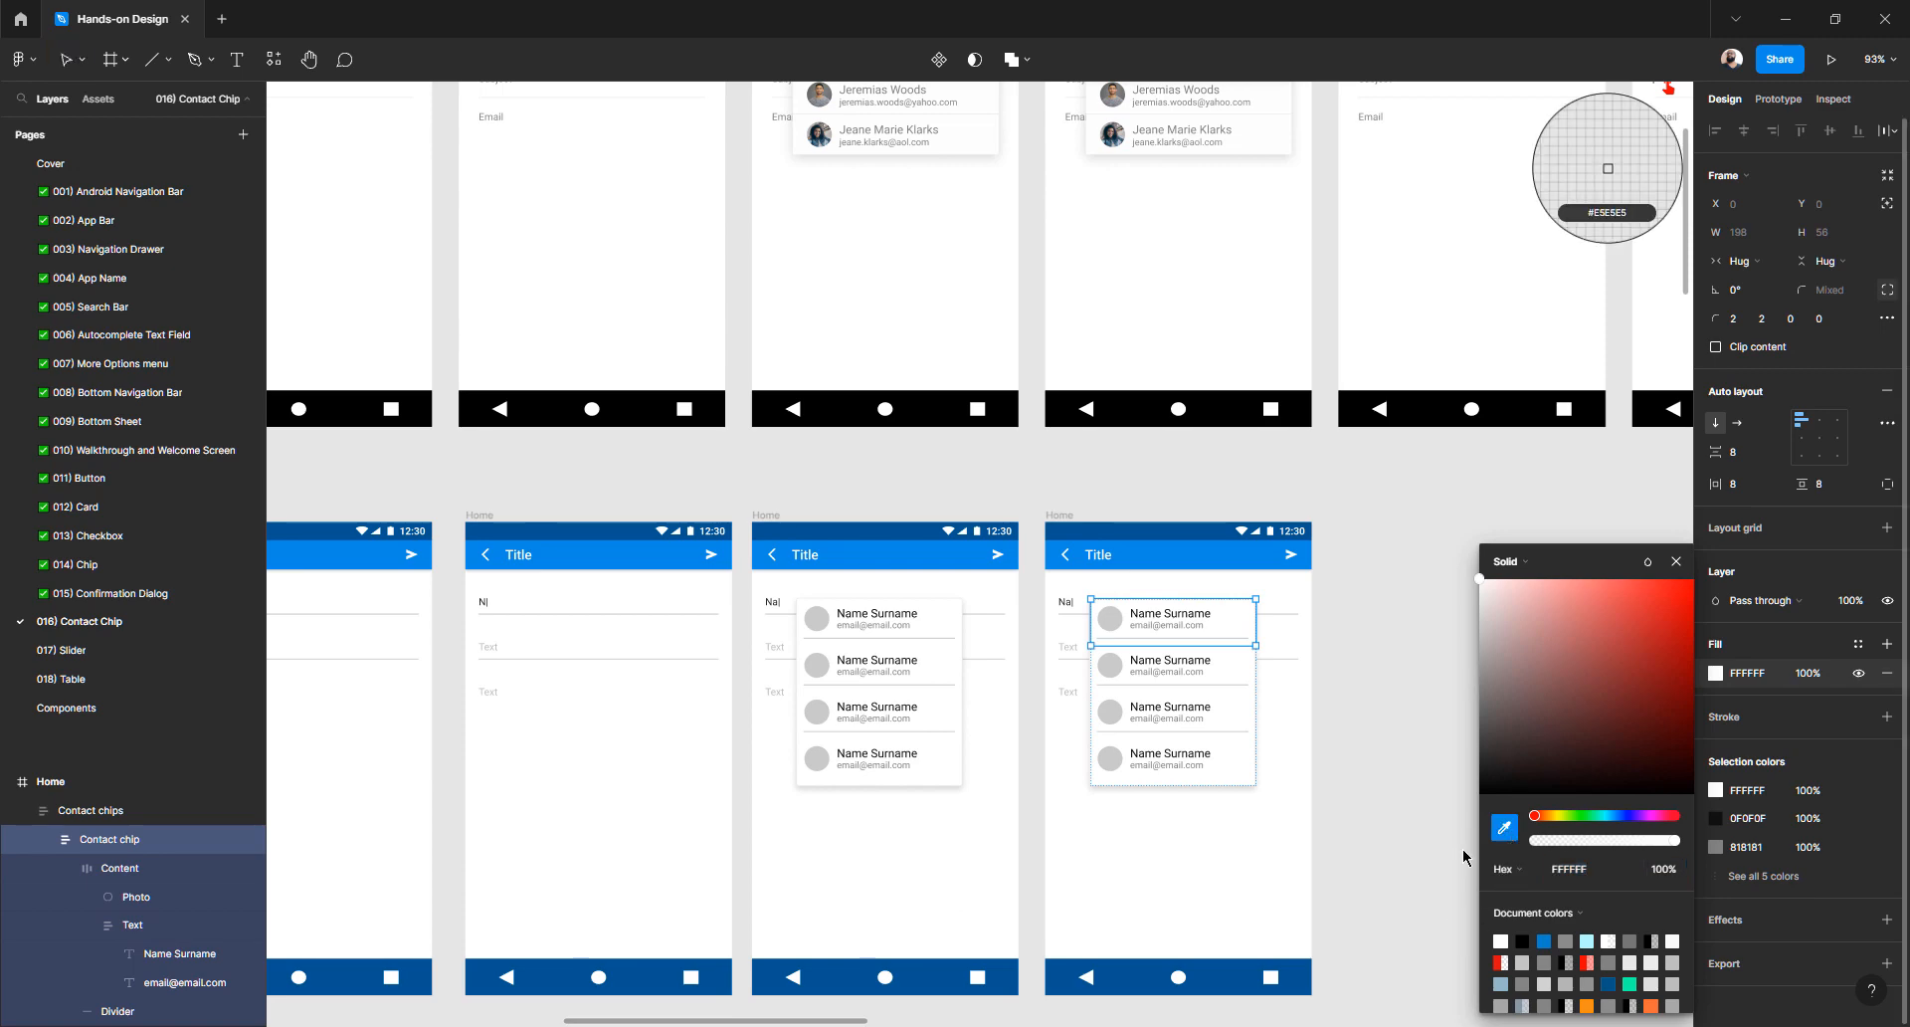
{"action": "left_click", "coordinate": [1255, 972]}
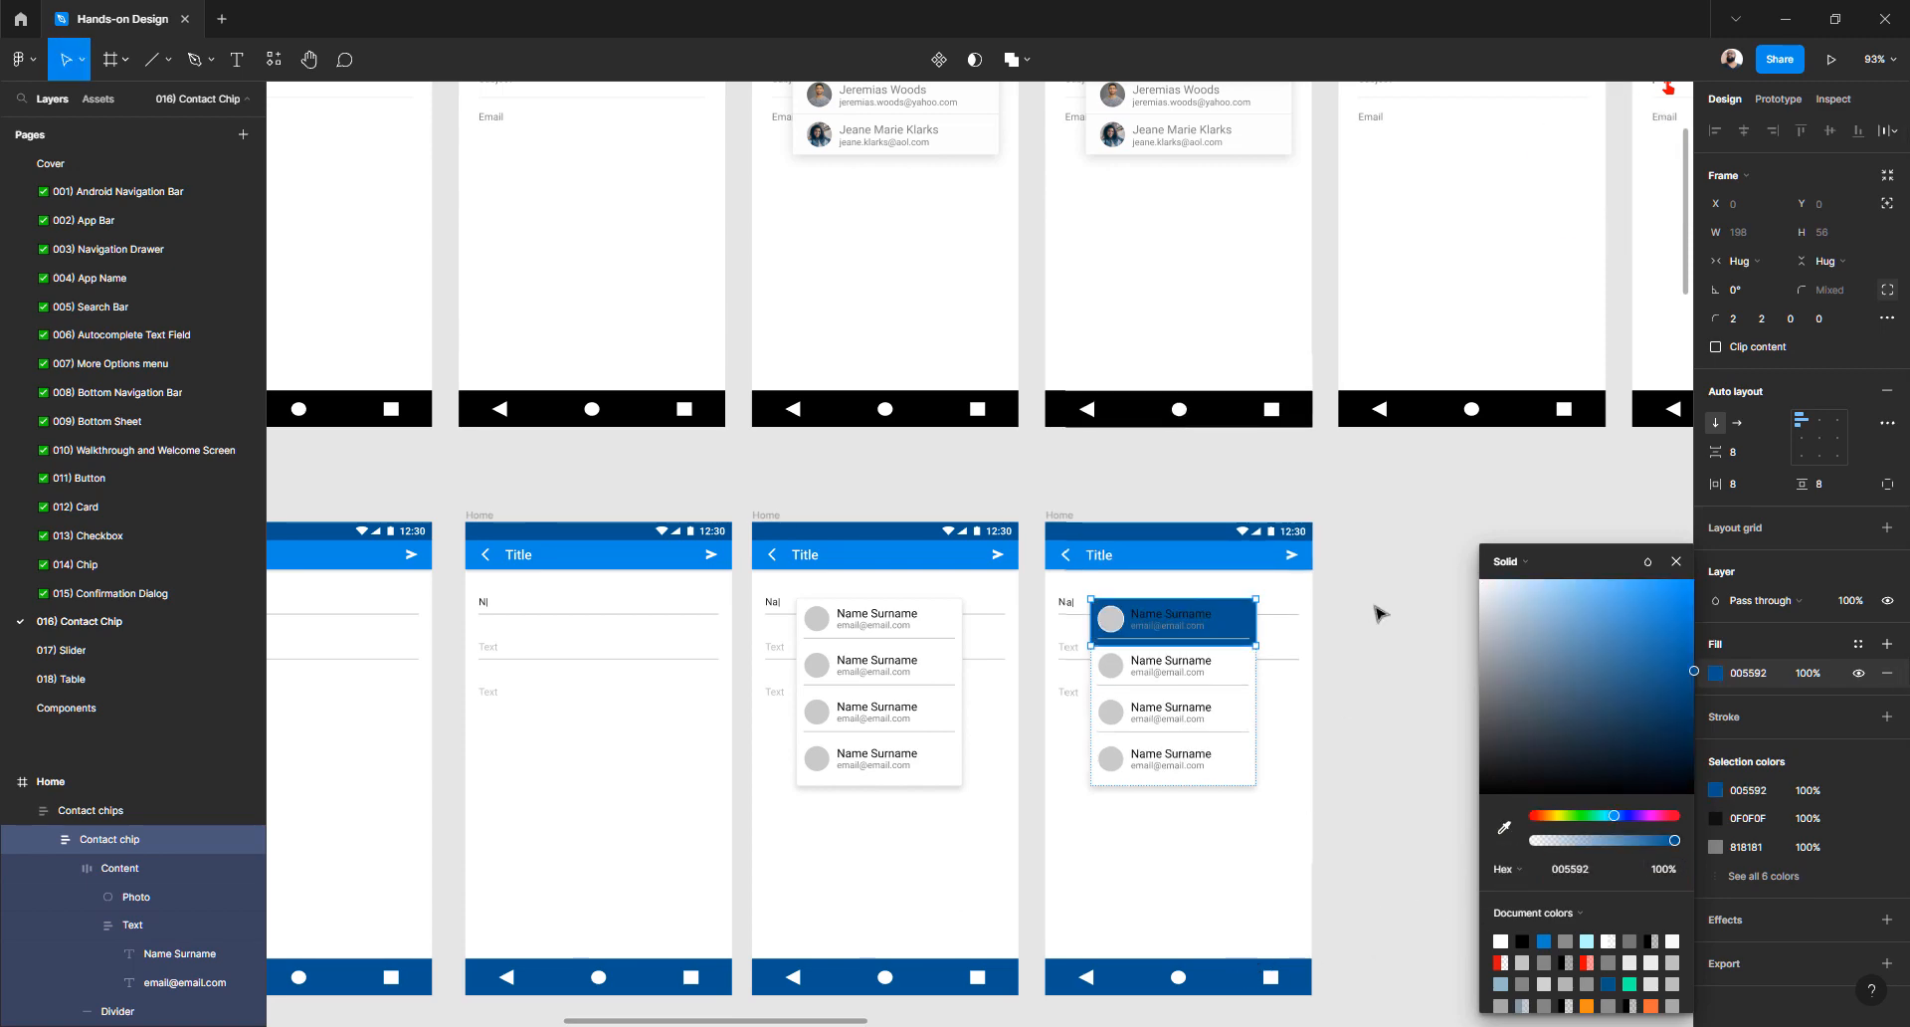
{"action": "left_click", "coordinate": [1376, 612]}
{"action": "scroll", "coordinate": [1302, 612], "scroll_direction": "up", "scroll_amount": 5}
{"action": "scroll", "coordinate": [1301, 612], "scroll_direction": "down", "scroll_amount": 5}
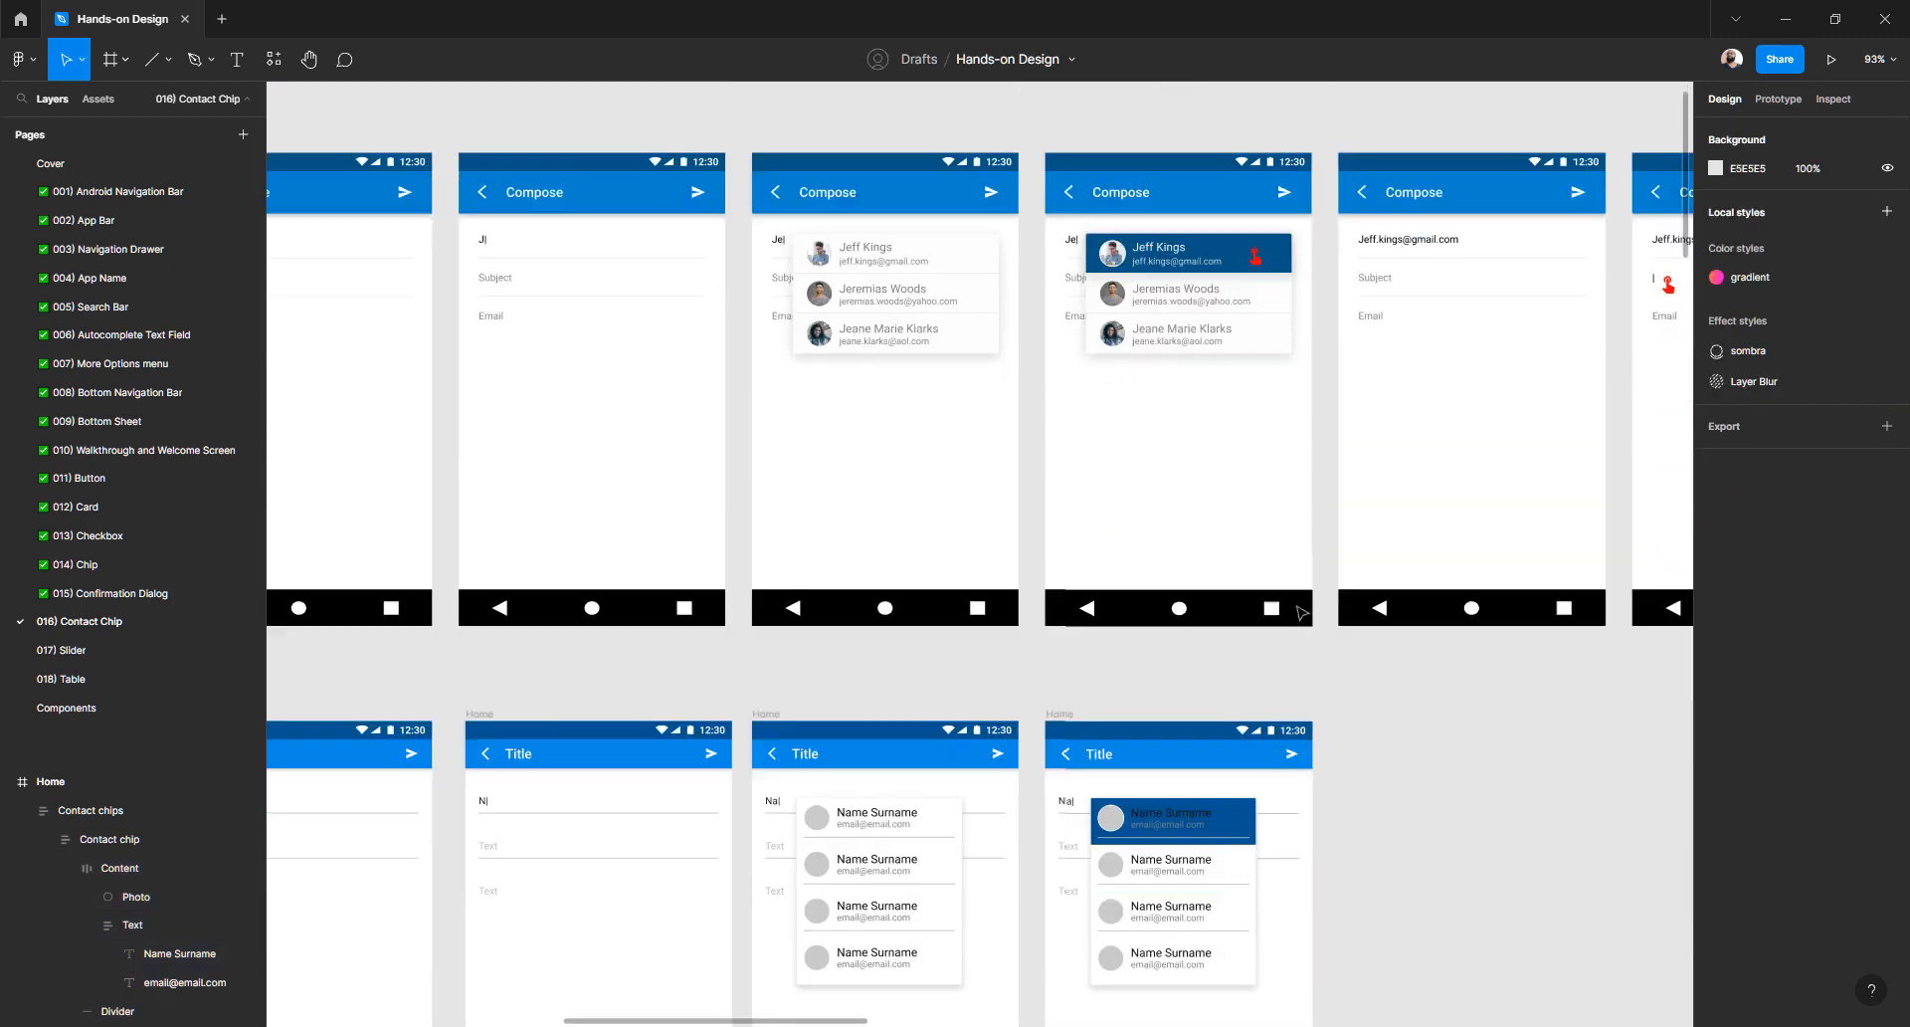
{"action": "scroll", "coordinate": [1097, 718], "scroll_direction": "down", "scroll_amount": 3}
{"action": "scroll", "coordinate": [1214, 567], "scroll_direction": "up", "scroll_amount": 5}
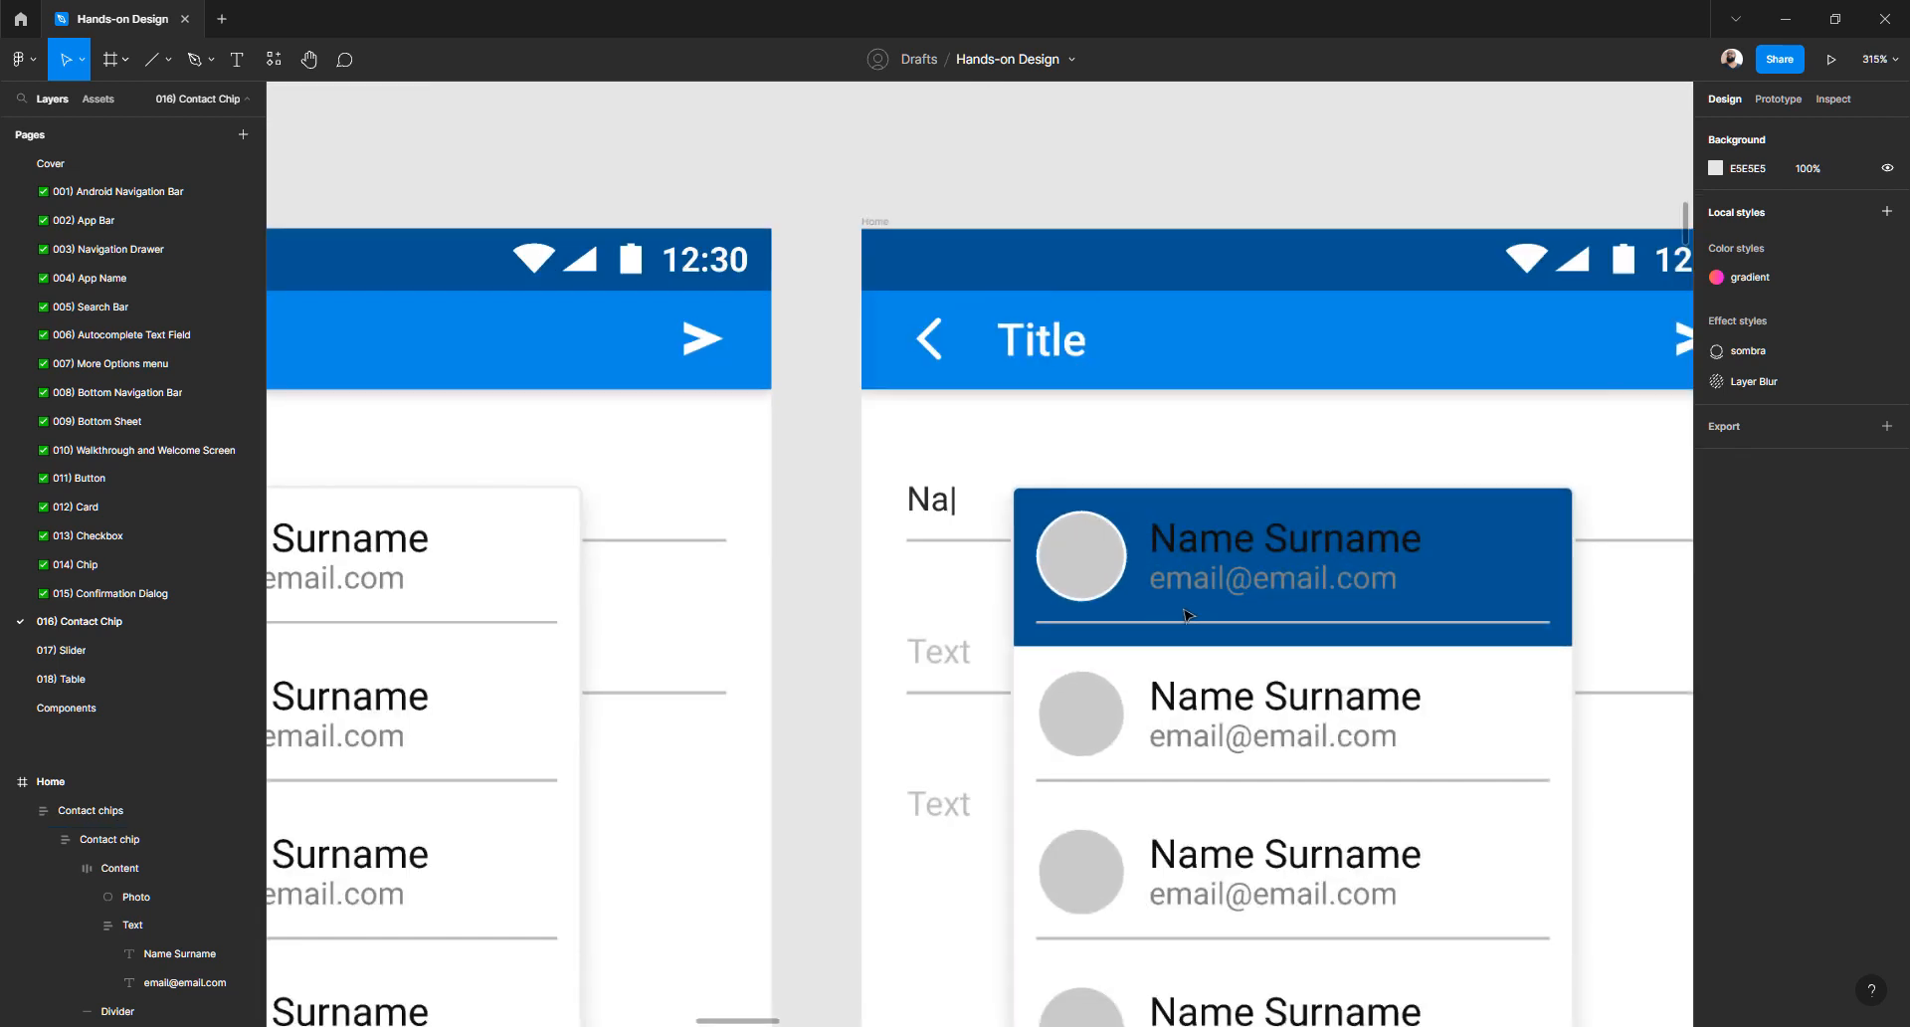
- Make the chip's name text white and its email text light grey (C6C6C6)
{"action": "left_click", "coordinate": [1218, 551], "text": "ctrl"}
{"action": "left_click", "coordinate": [1222, 577], "text": "shift"}
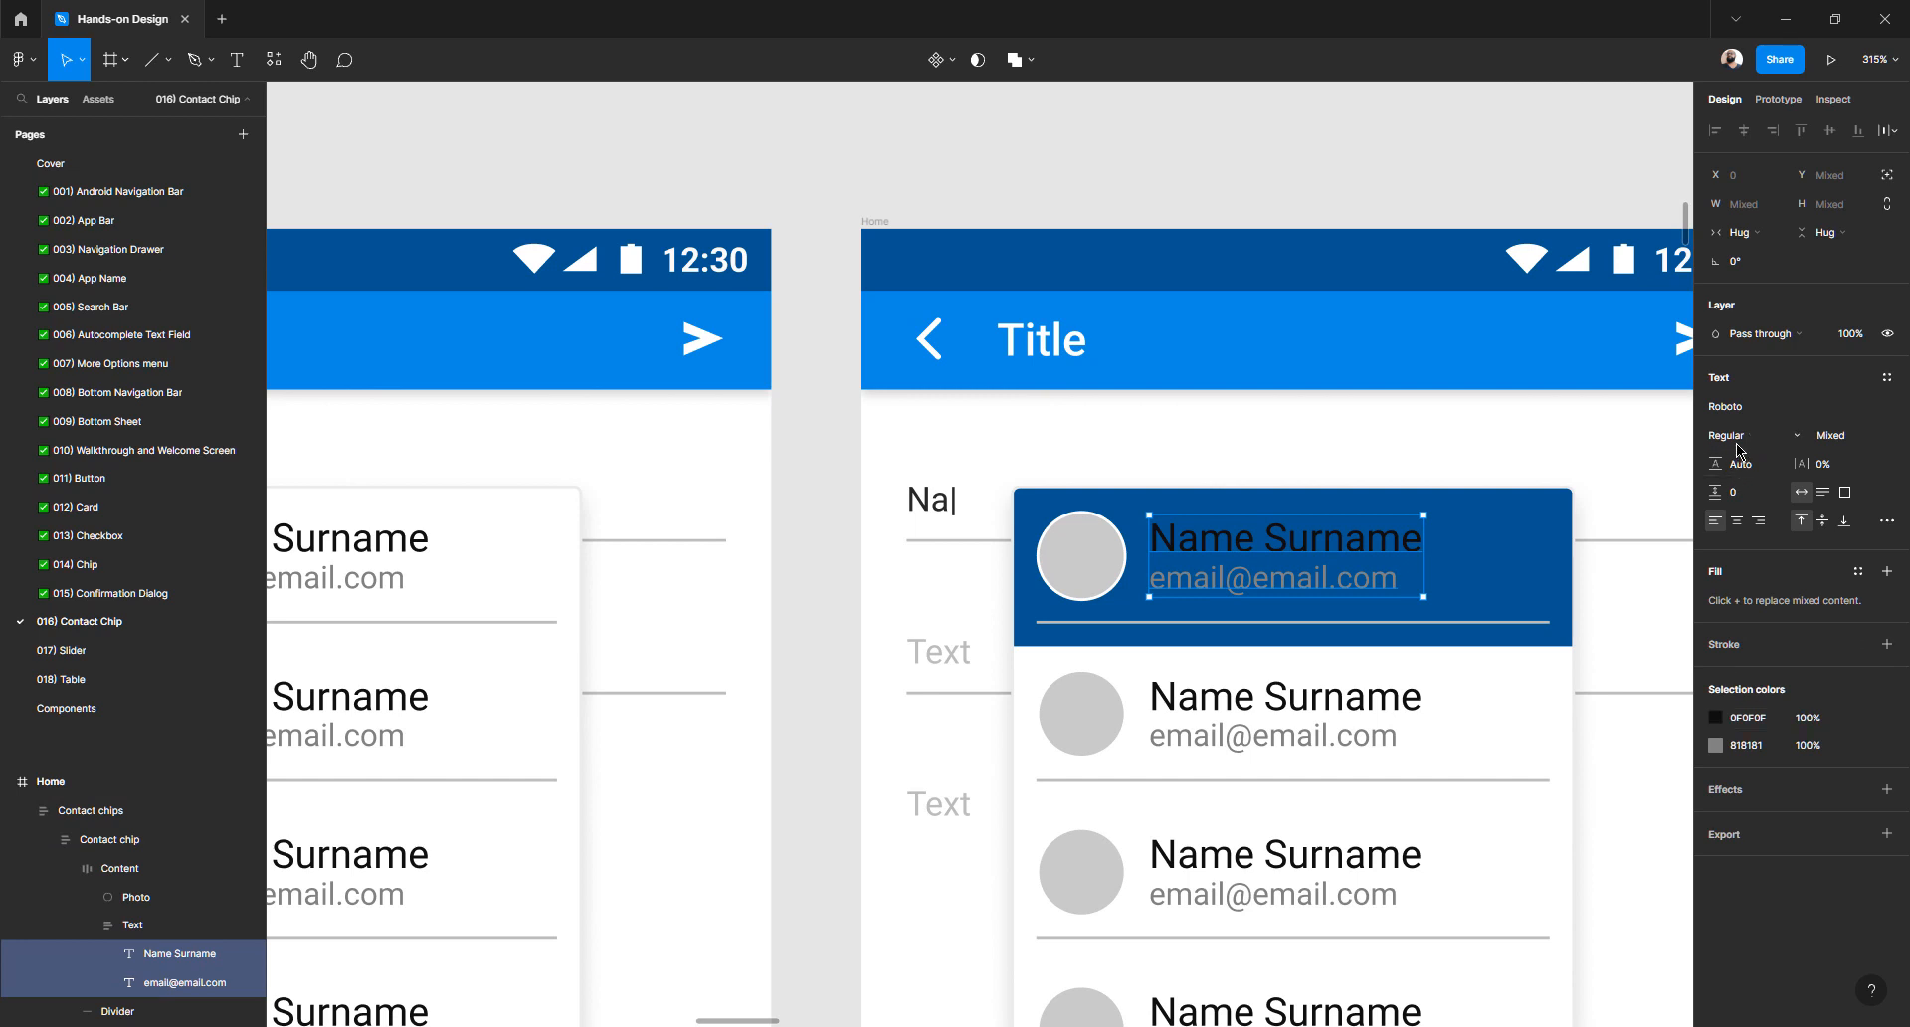
{"action": "left_click", "coordinate": [1716, 724]}
{"action": "left_click_drag", "start_coordinate": [1543, 676], "coordinate": [1379, 536]}
{"action": "left_click", "coordinate": [1314, 582]}
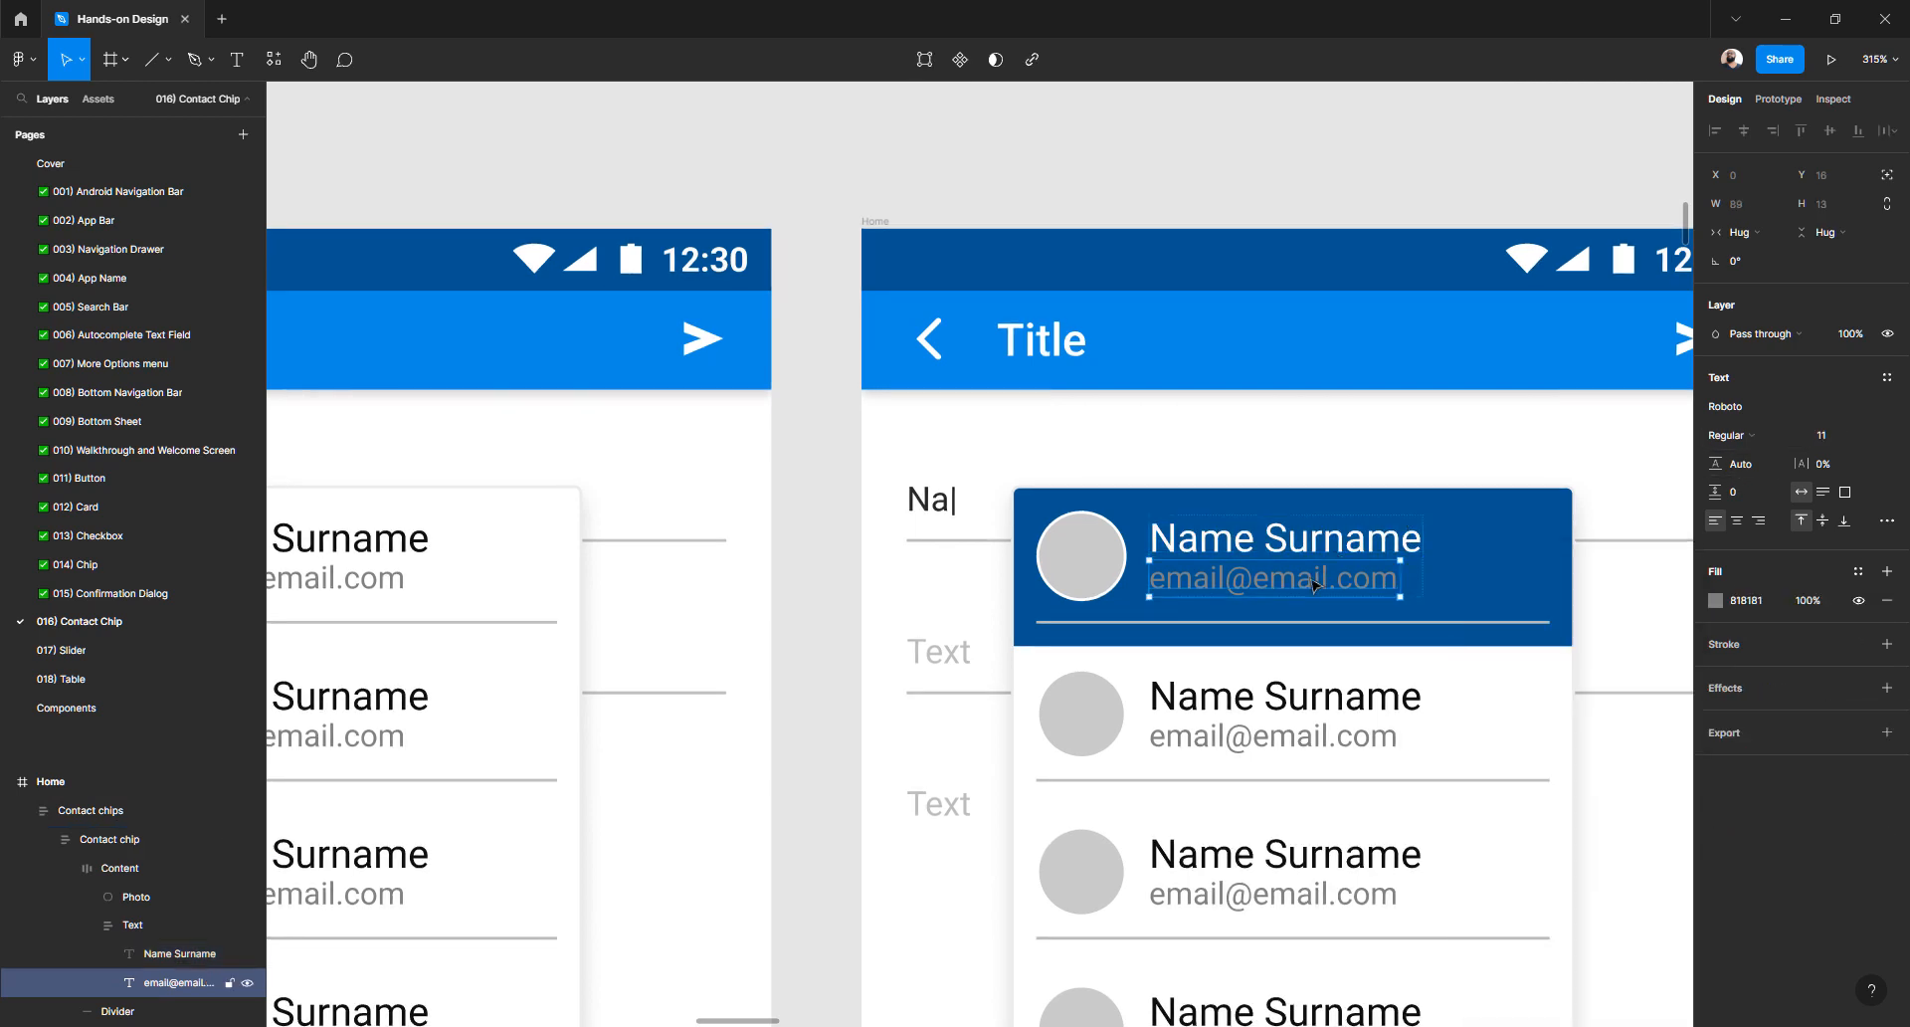
{"action": "left_click", "coordinate": [1716, 600]}
{"action": "left_click_drag", "start_coordinate": [1479, 685], "coordinate": [1457, 641]}
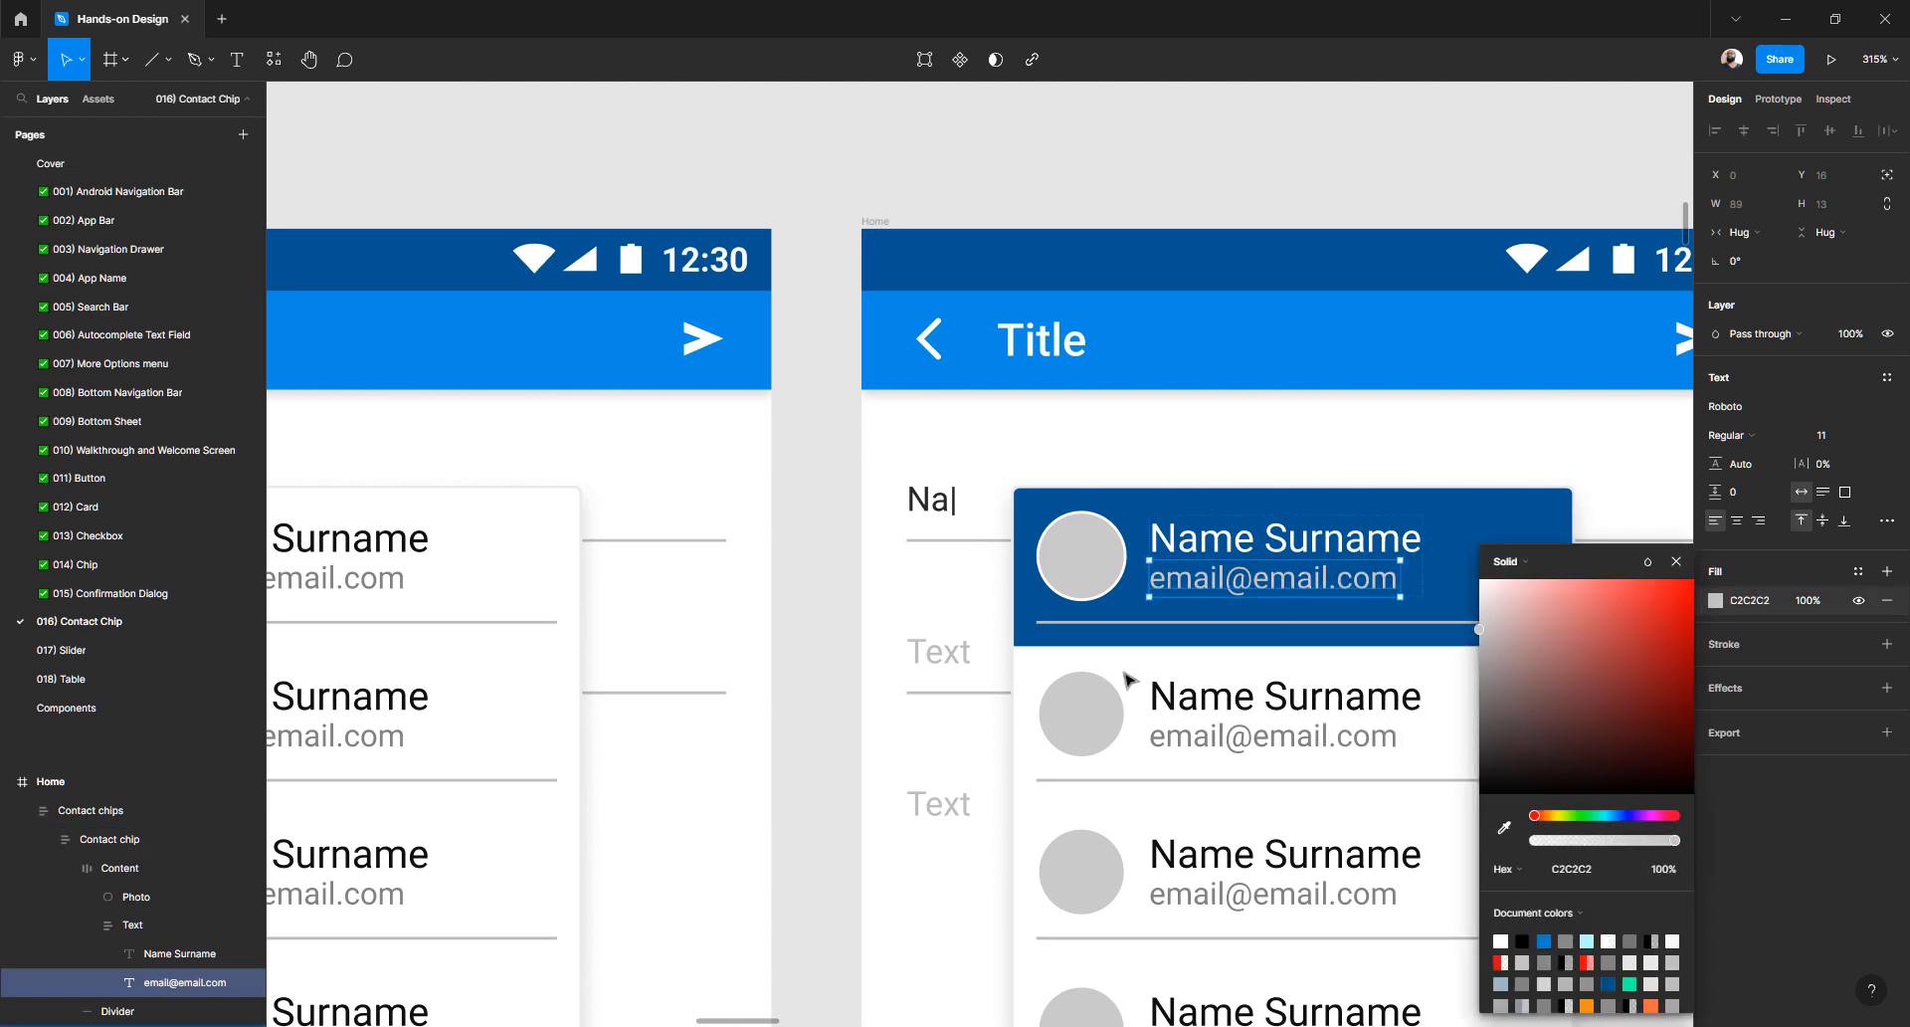
{"action": "left_click", "coordinate": [805, 635]}
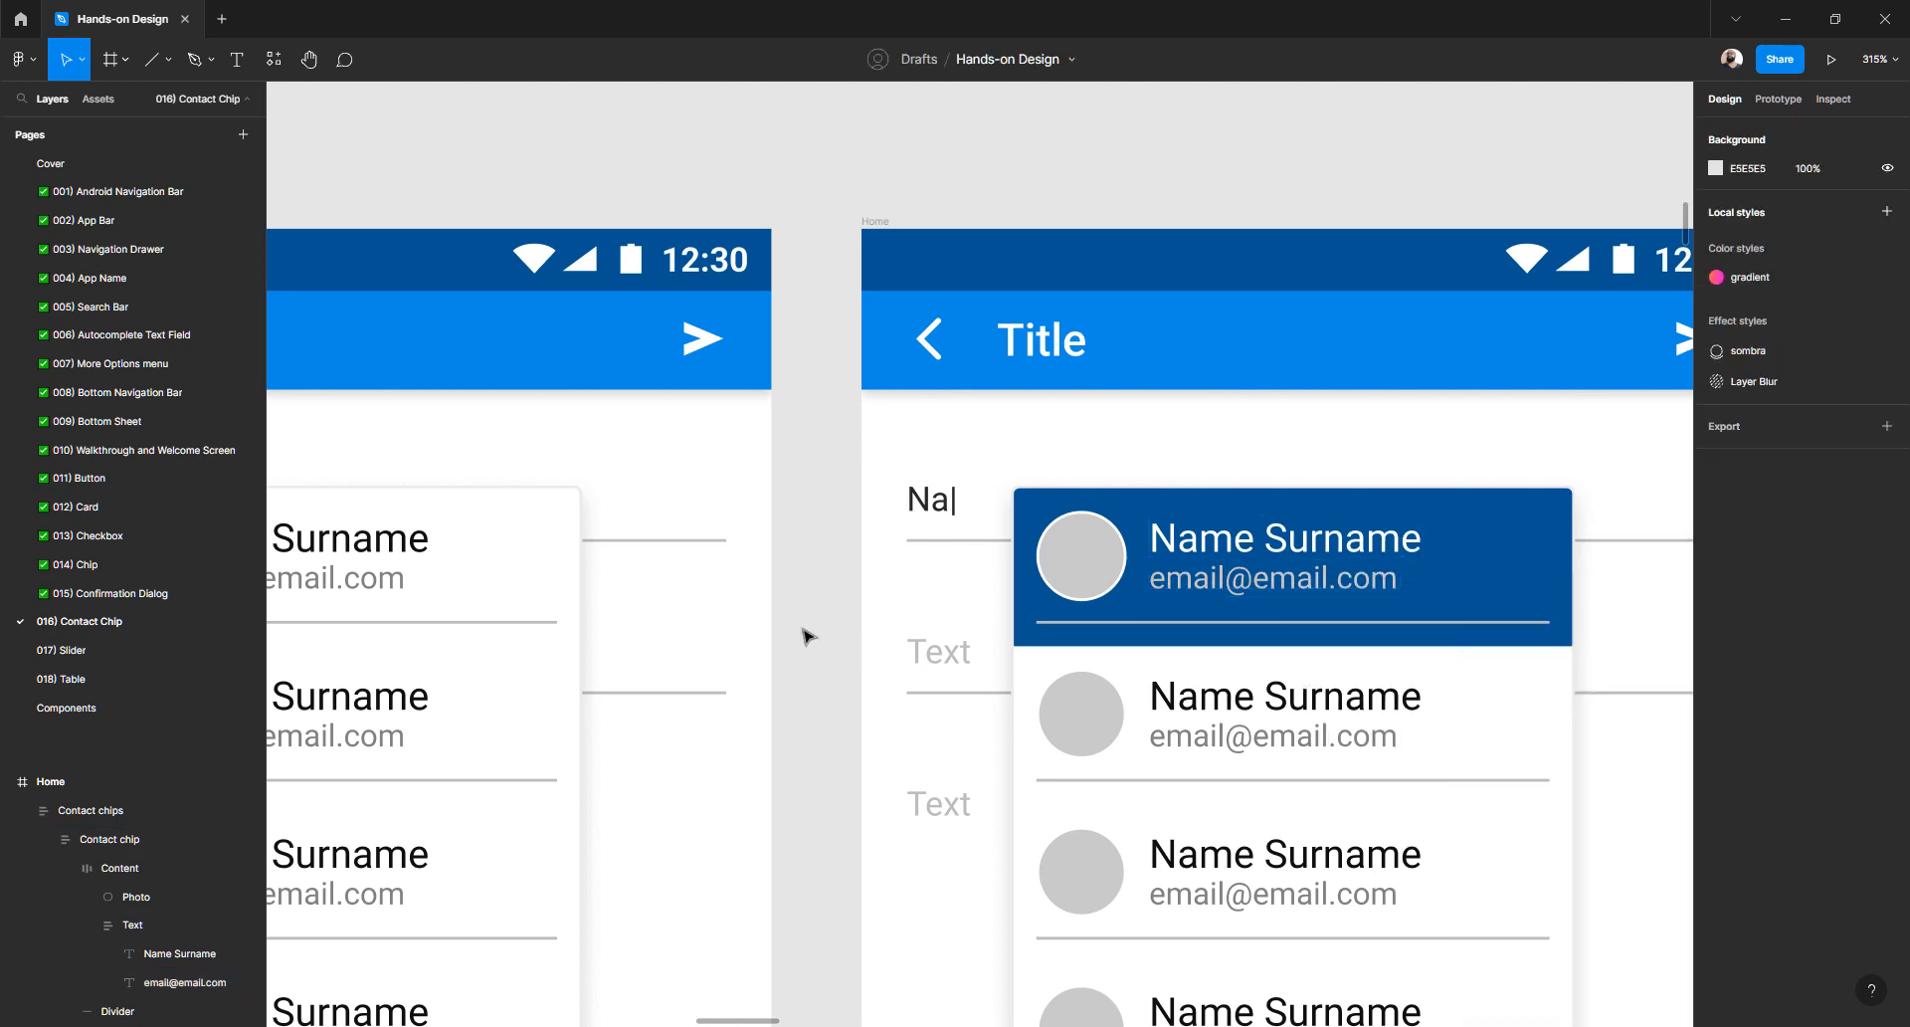
{"action": "scroll", "coordinate": [808, 636], "scroll_direction": "right", "scroll_amount": 3}
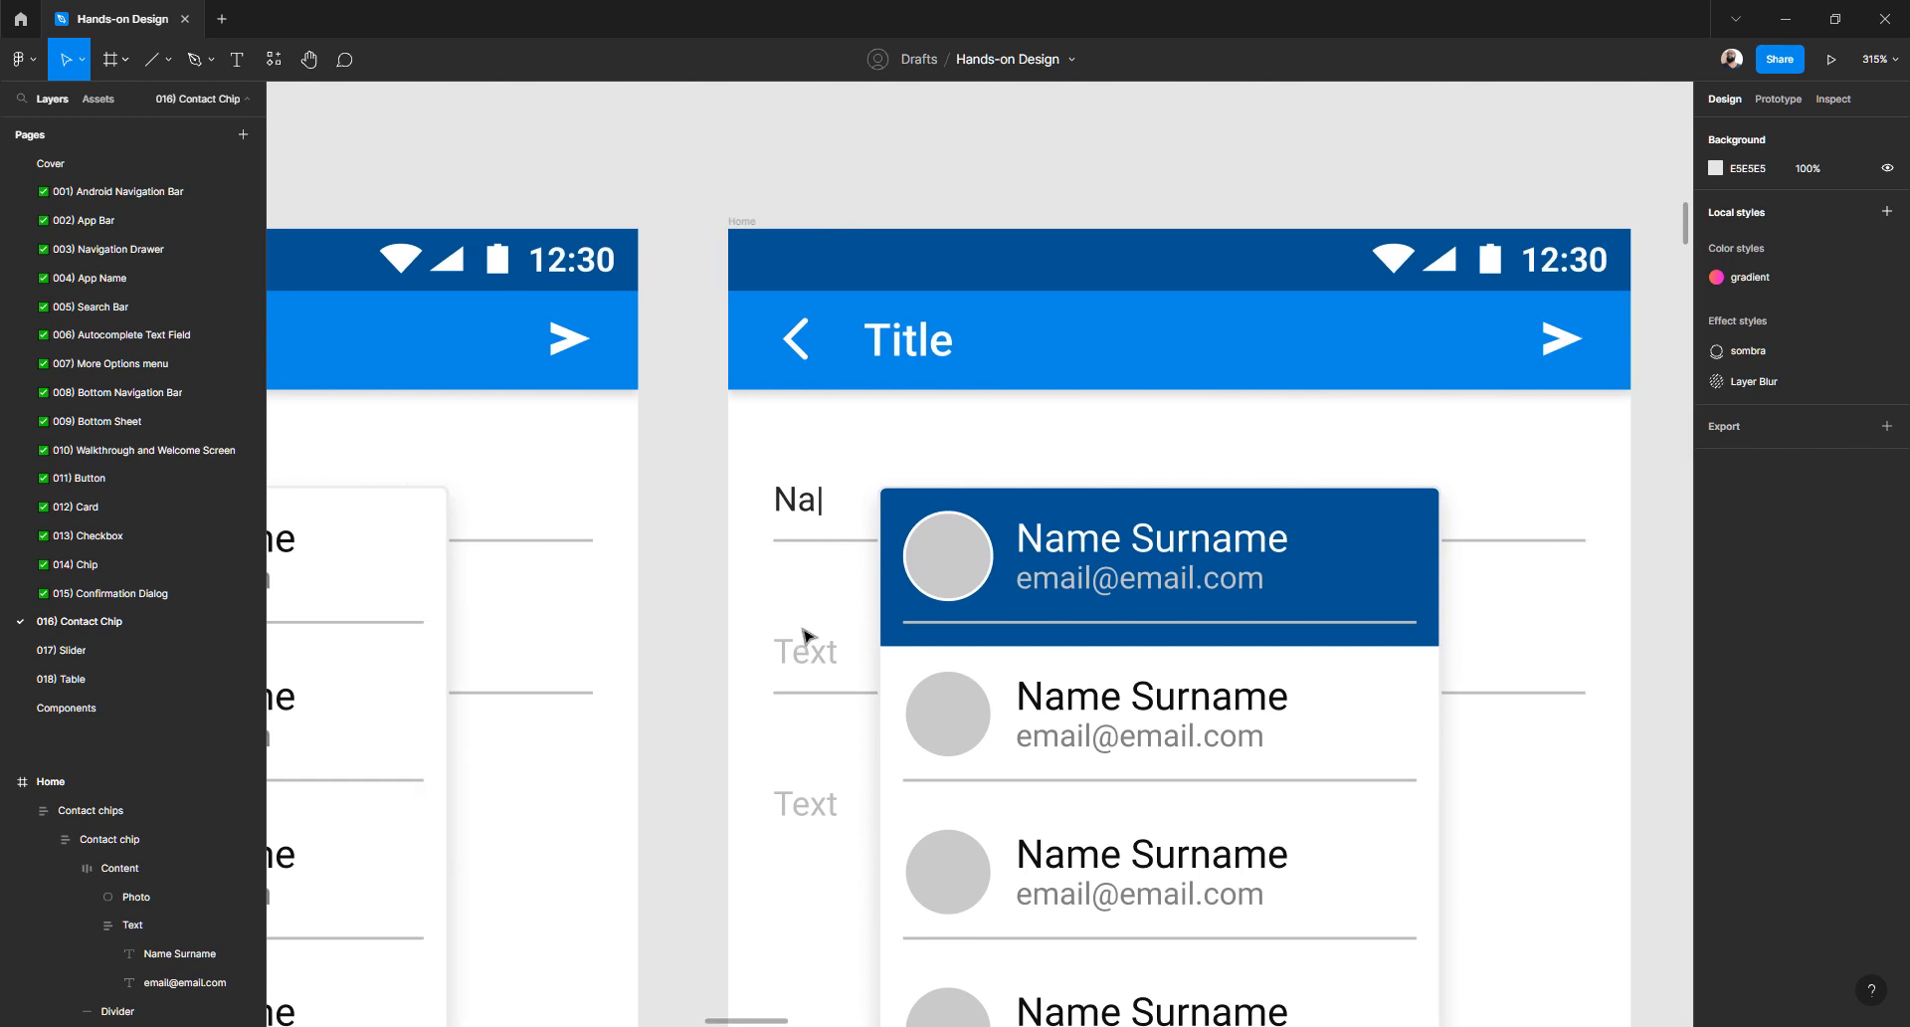
- Select the first contact chip, trying height and spacing tweaks, then reverting spacing to 8
{"action": "left_click", "coordinate": [1014, 628]}
{"action": "scroll", "coordinate": [1015, 629], "scroll_direction": "down", "scroll_amount": 3}
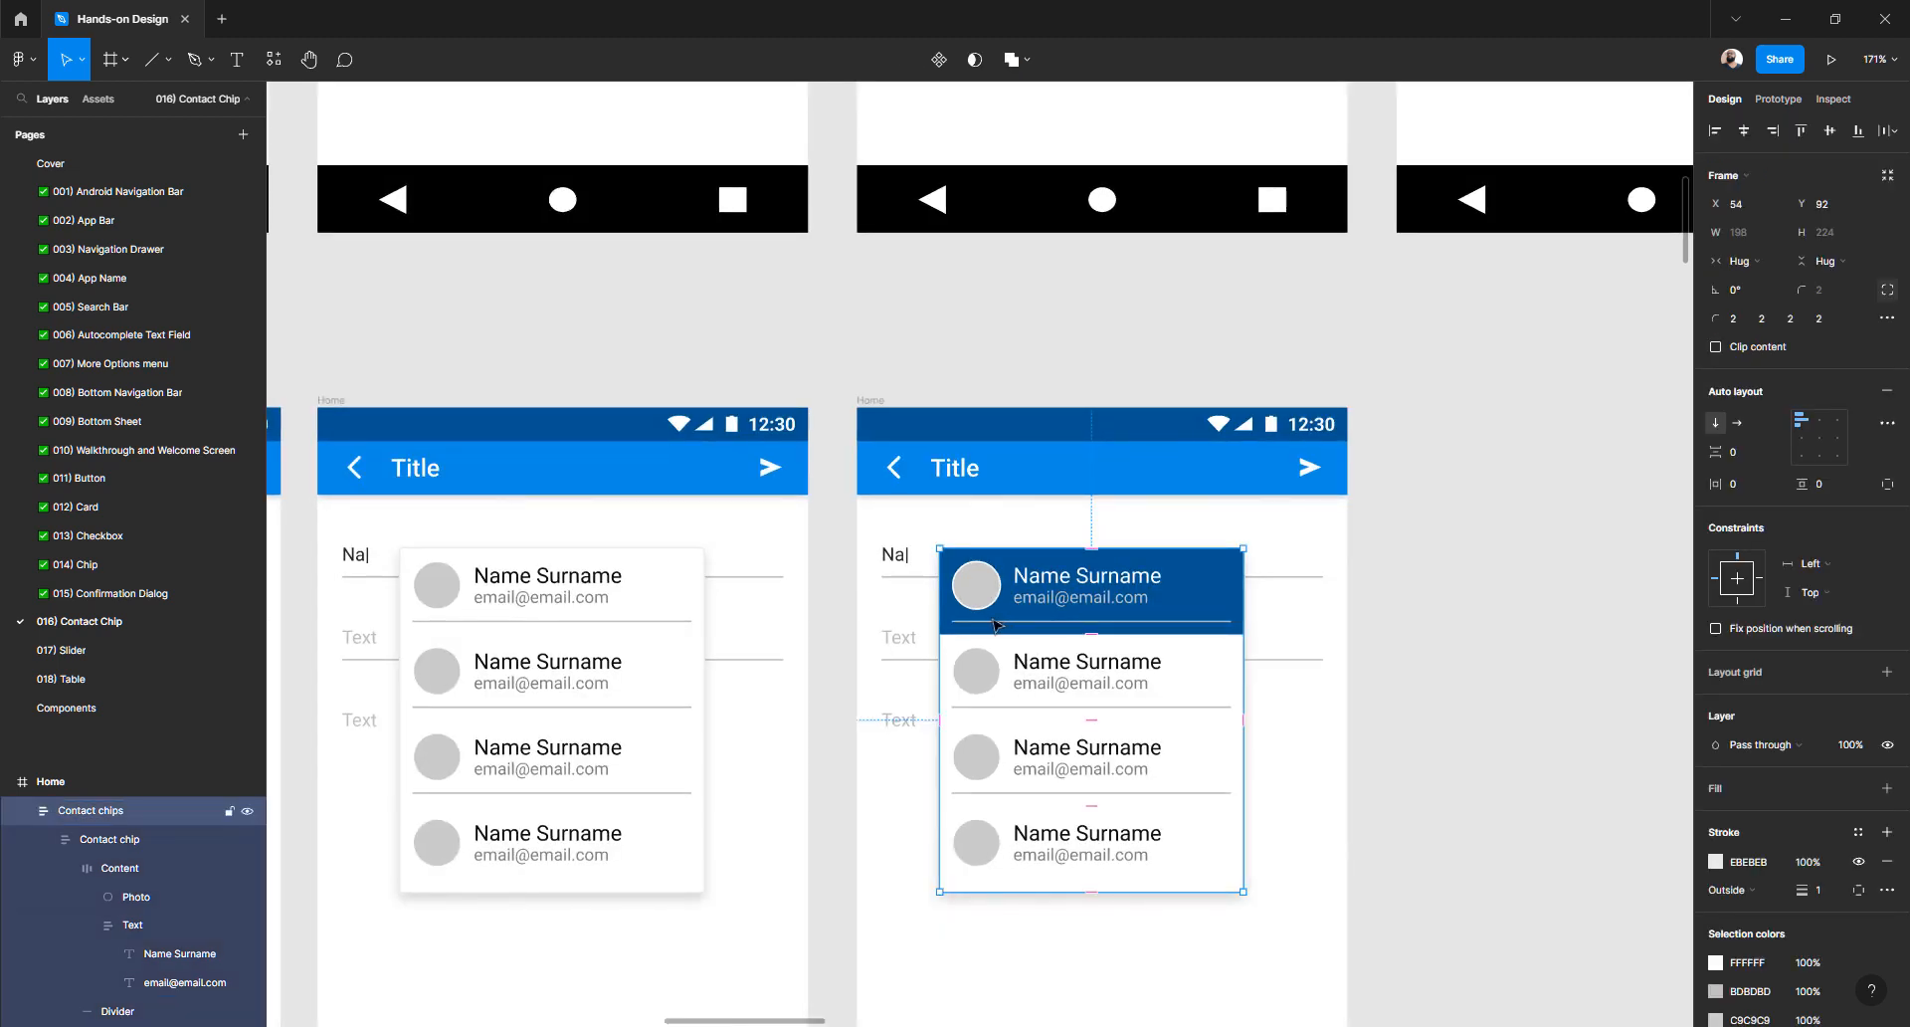
{"action": "left_click", "coordinate": [1204, 602]}
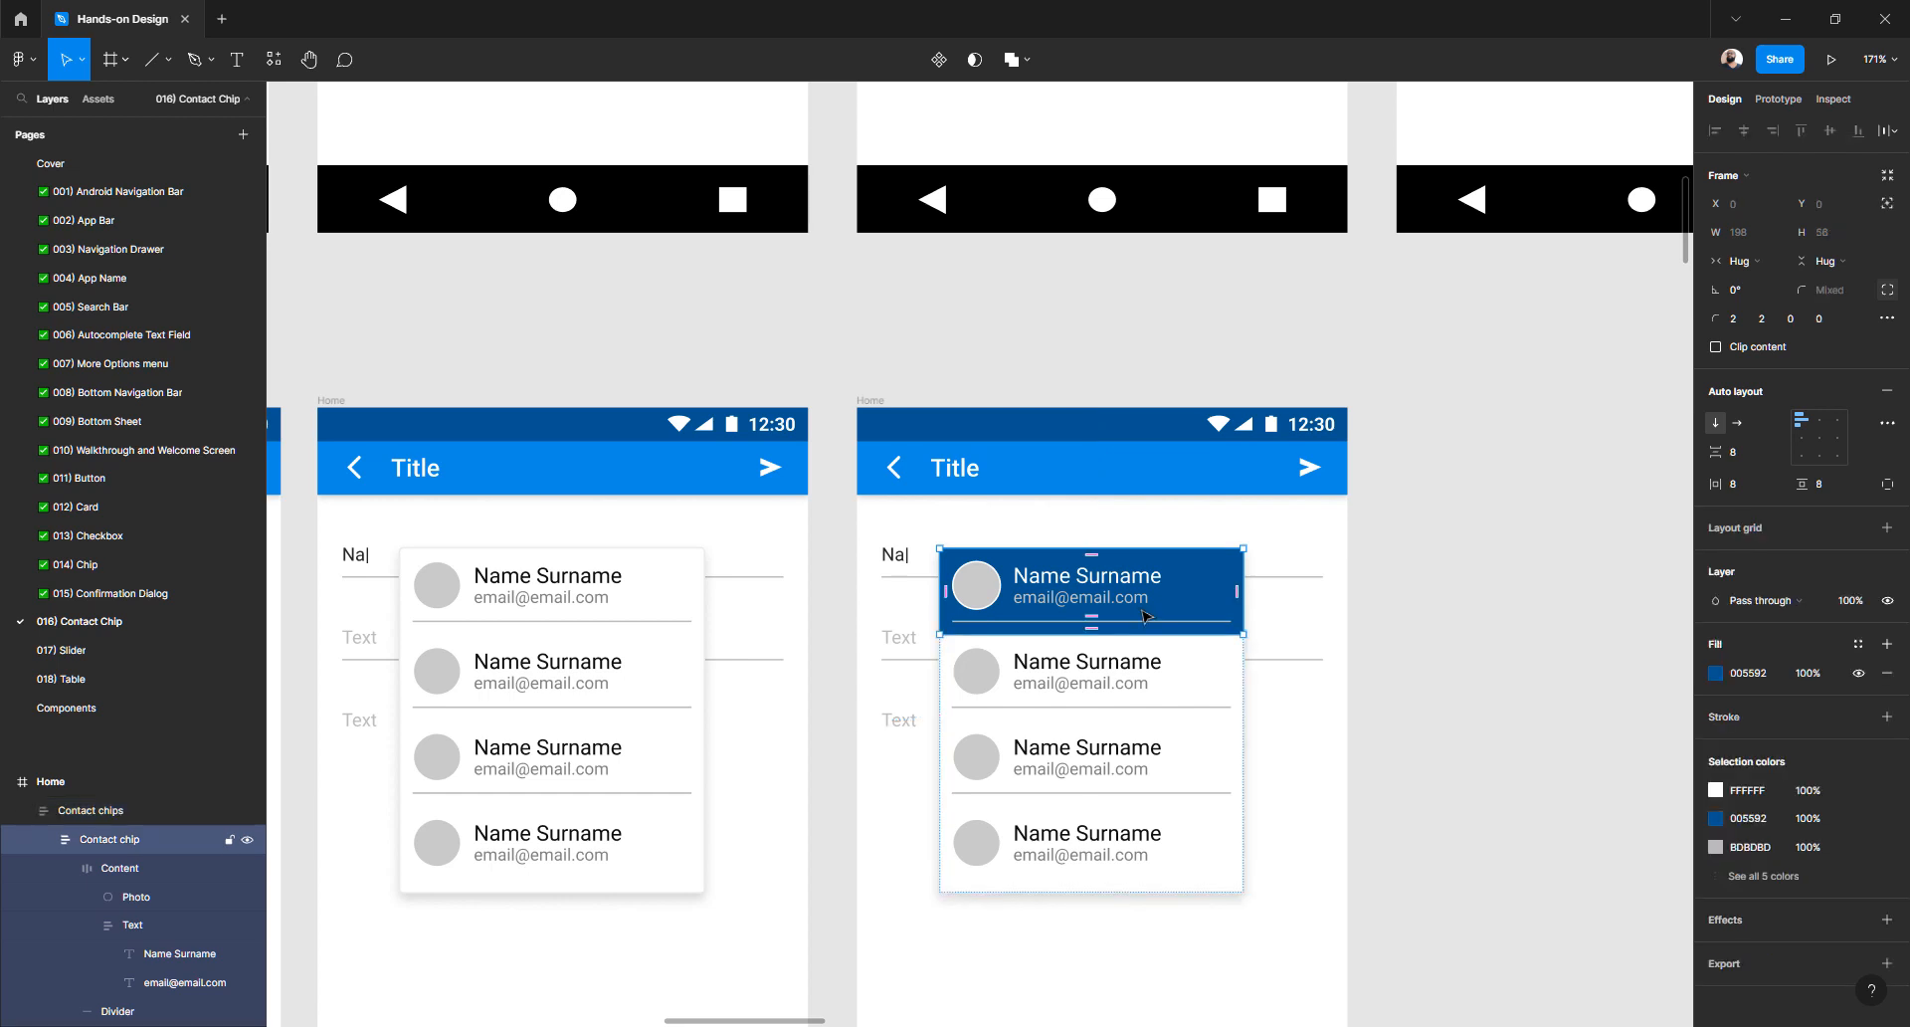
{"action": "scroll", "coordinate": [1074, 632], "scroll_direction": "up", "scroll_amount": 3}
{"action": "left_click_drag", "start_coordinate": [1075, 633], "coordinate": [1079, 610]}
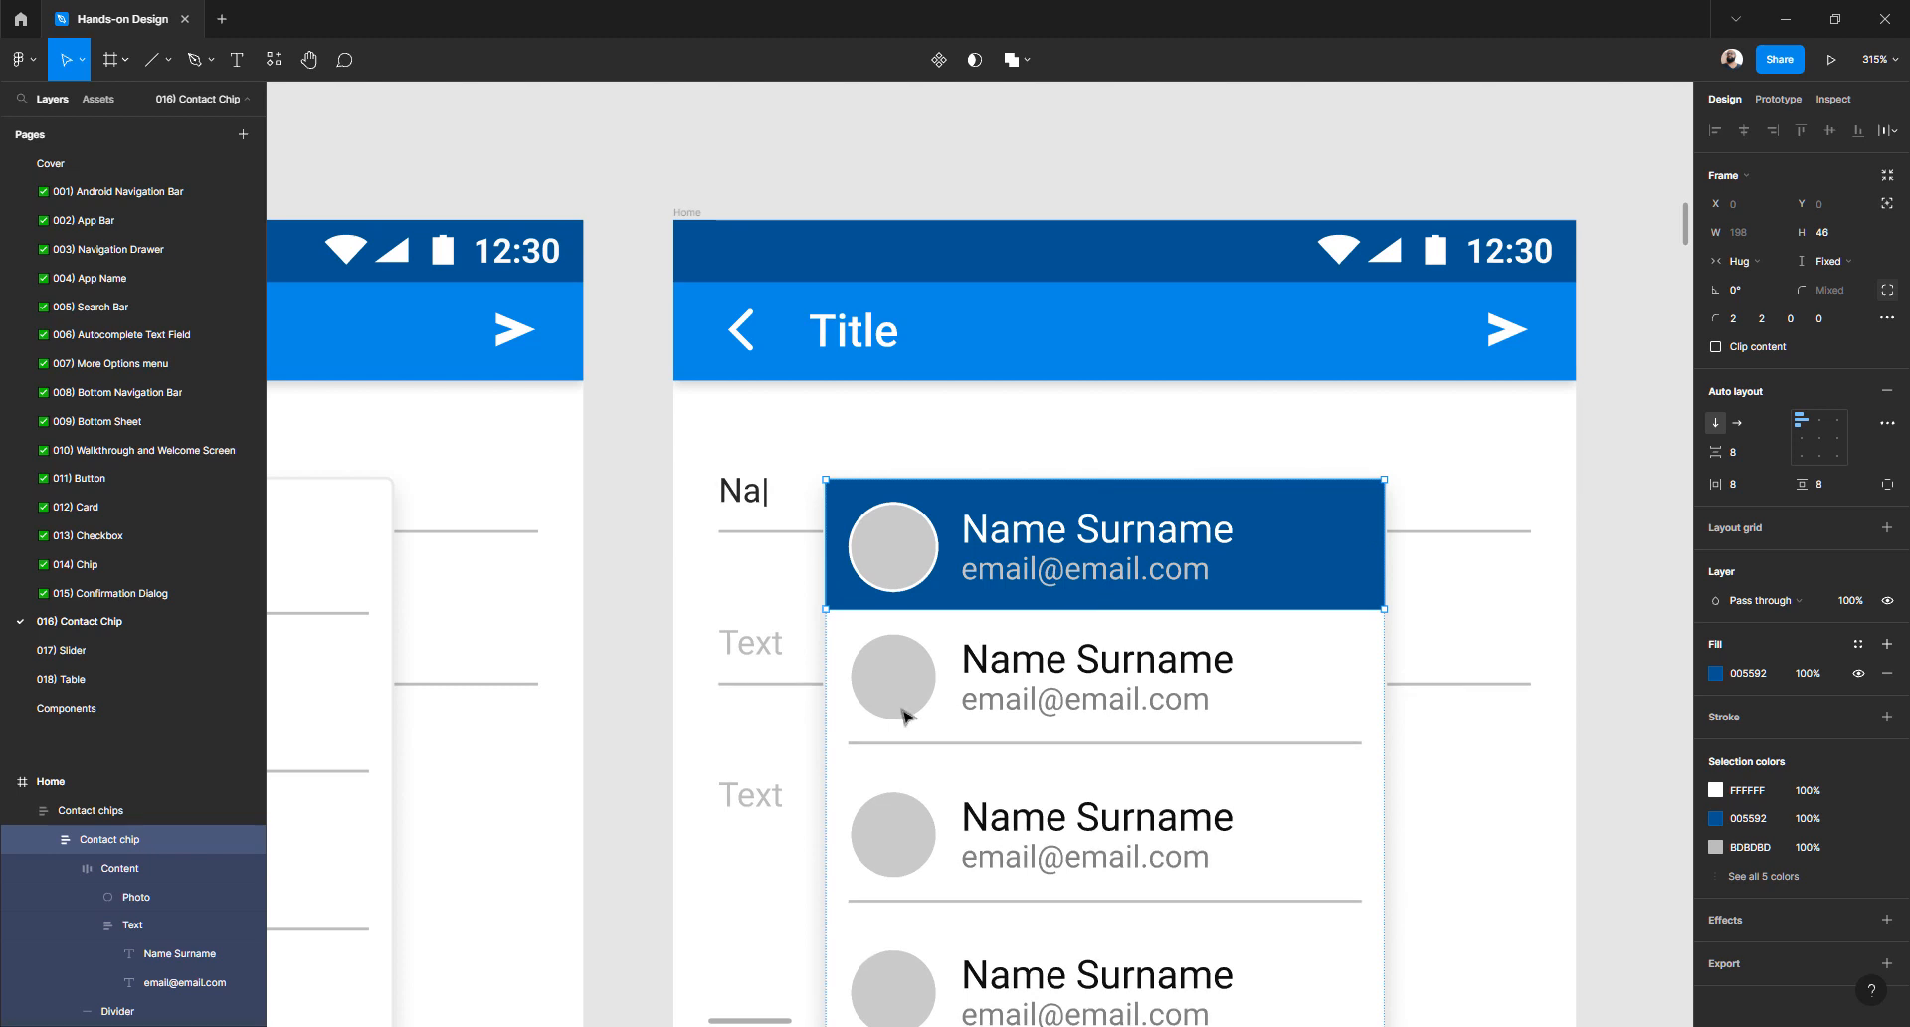
{"action": "key", "text": "ctrl+z"}
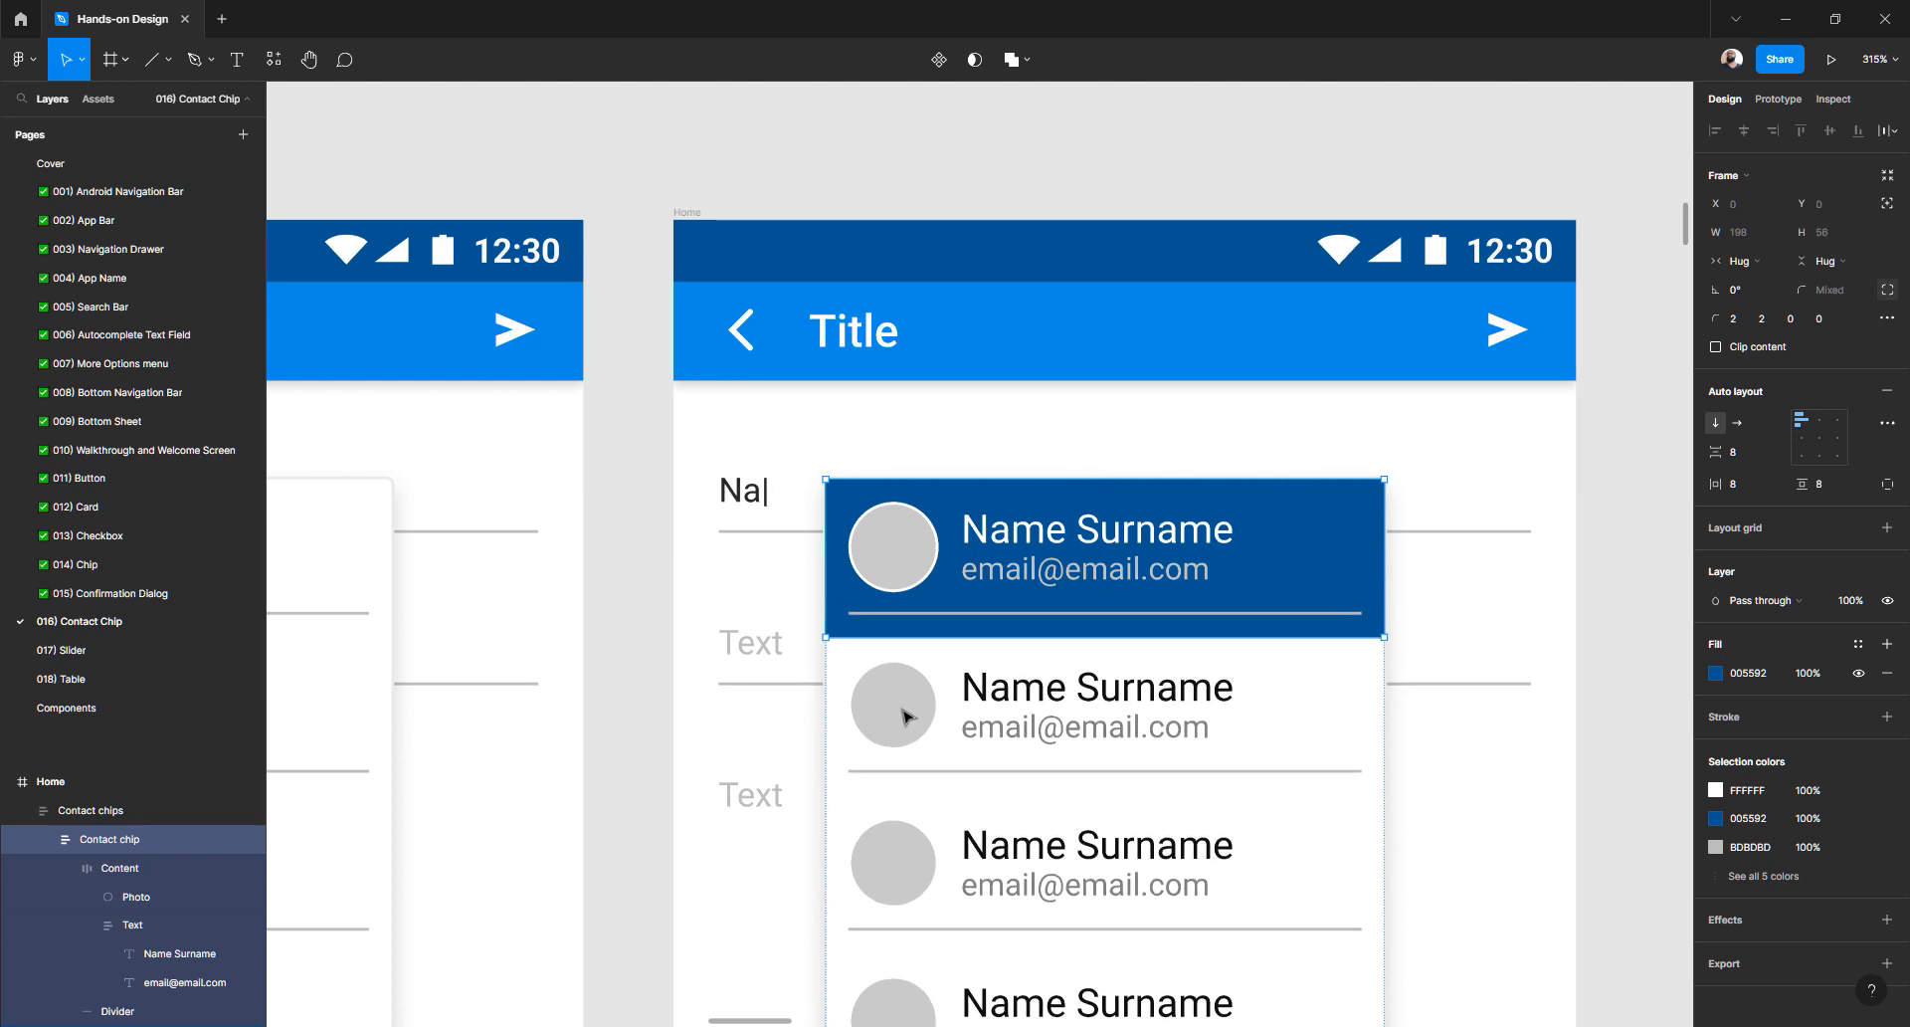
{"action": "left_click", "coordinate": [1584, 595]}
{"action": "left_click", "coordinate": [1269, 575]}
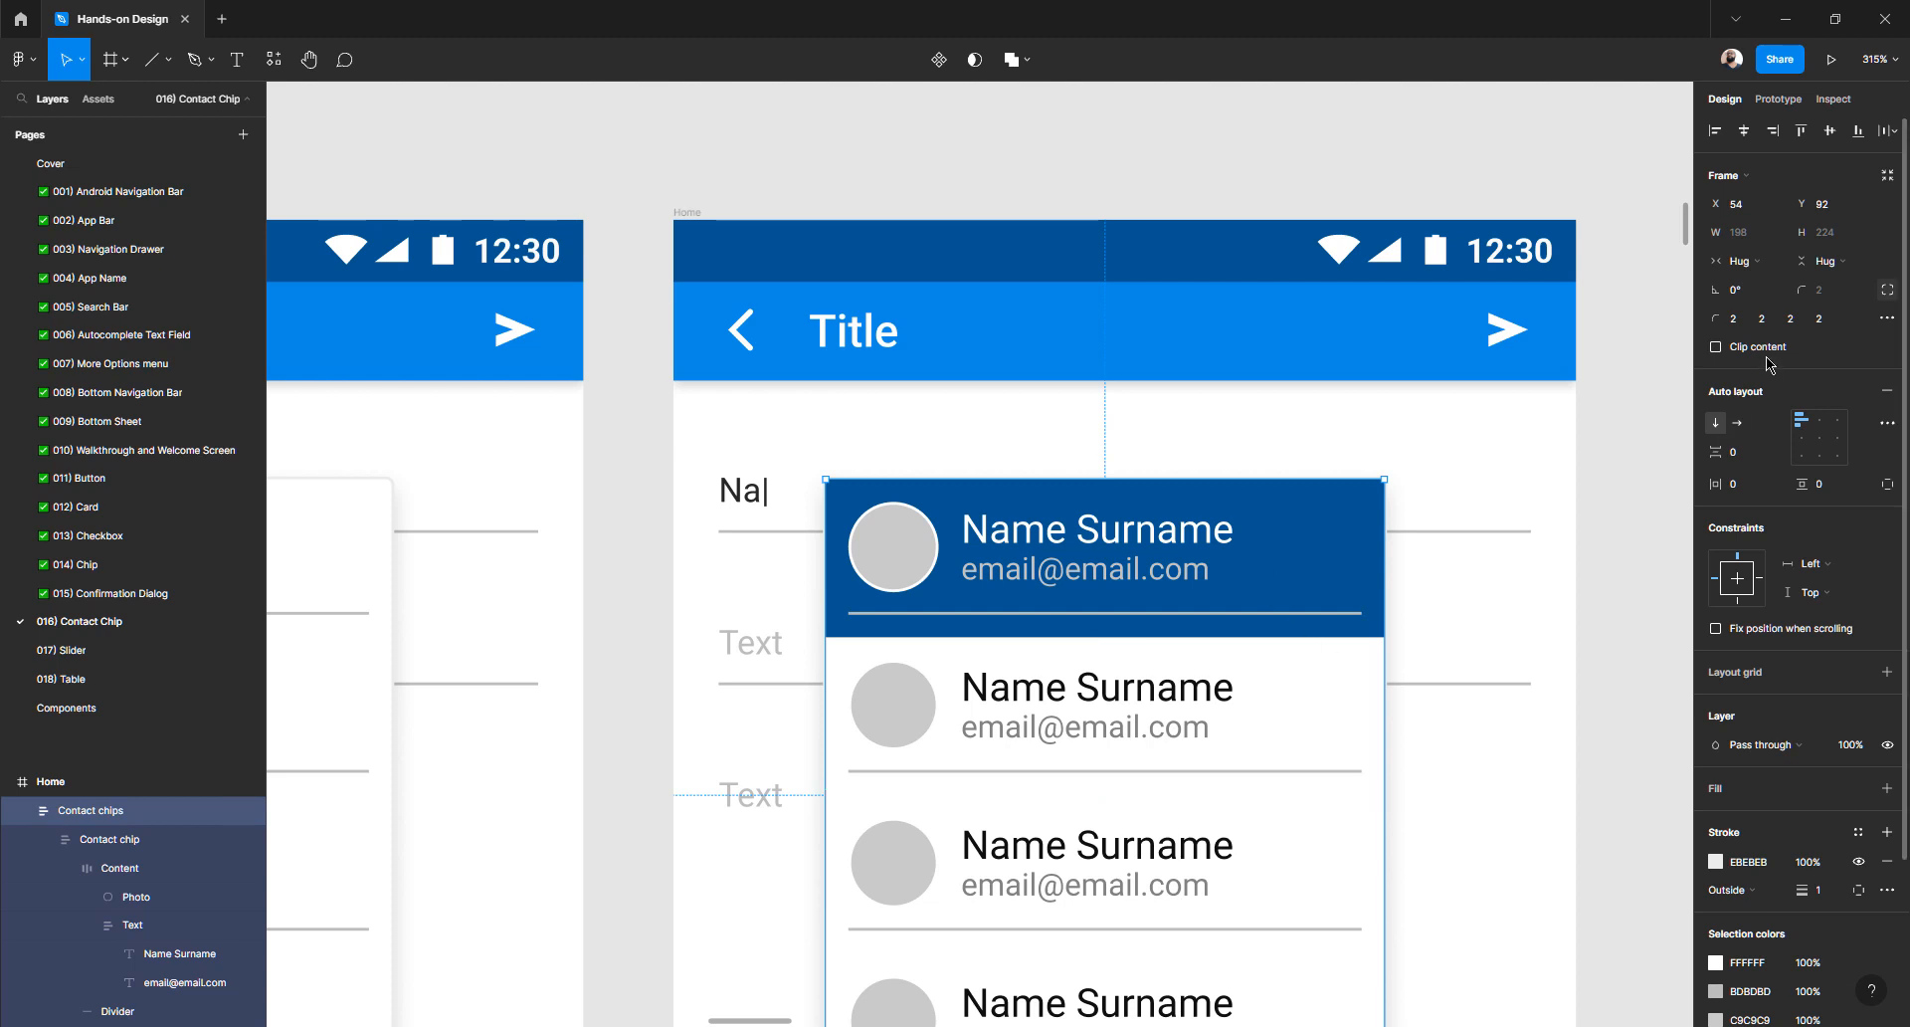
{"action": "double_click", "coordinate": [1309, 539]}
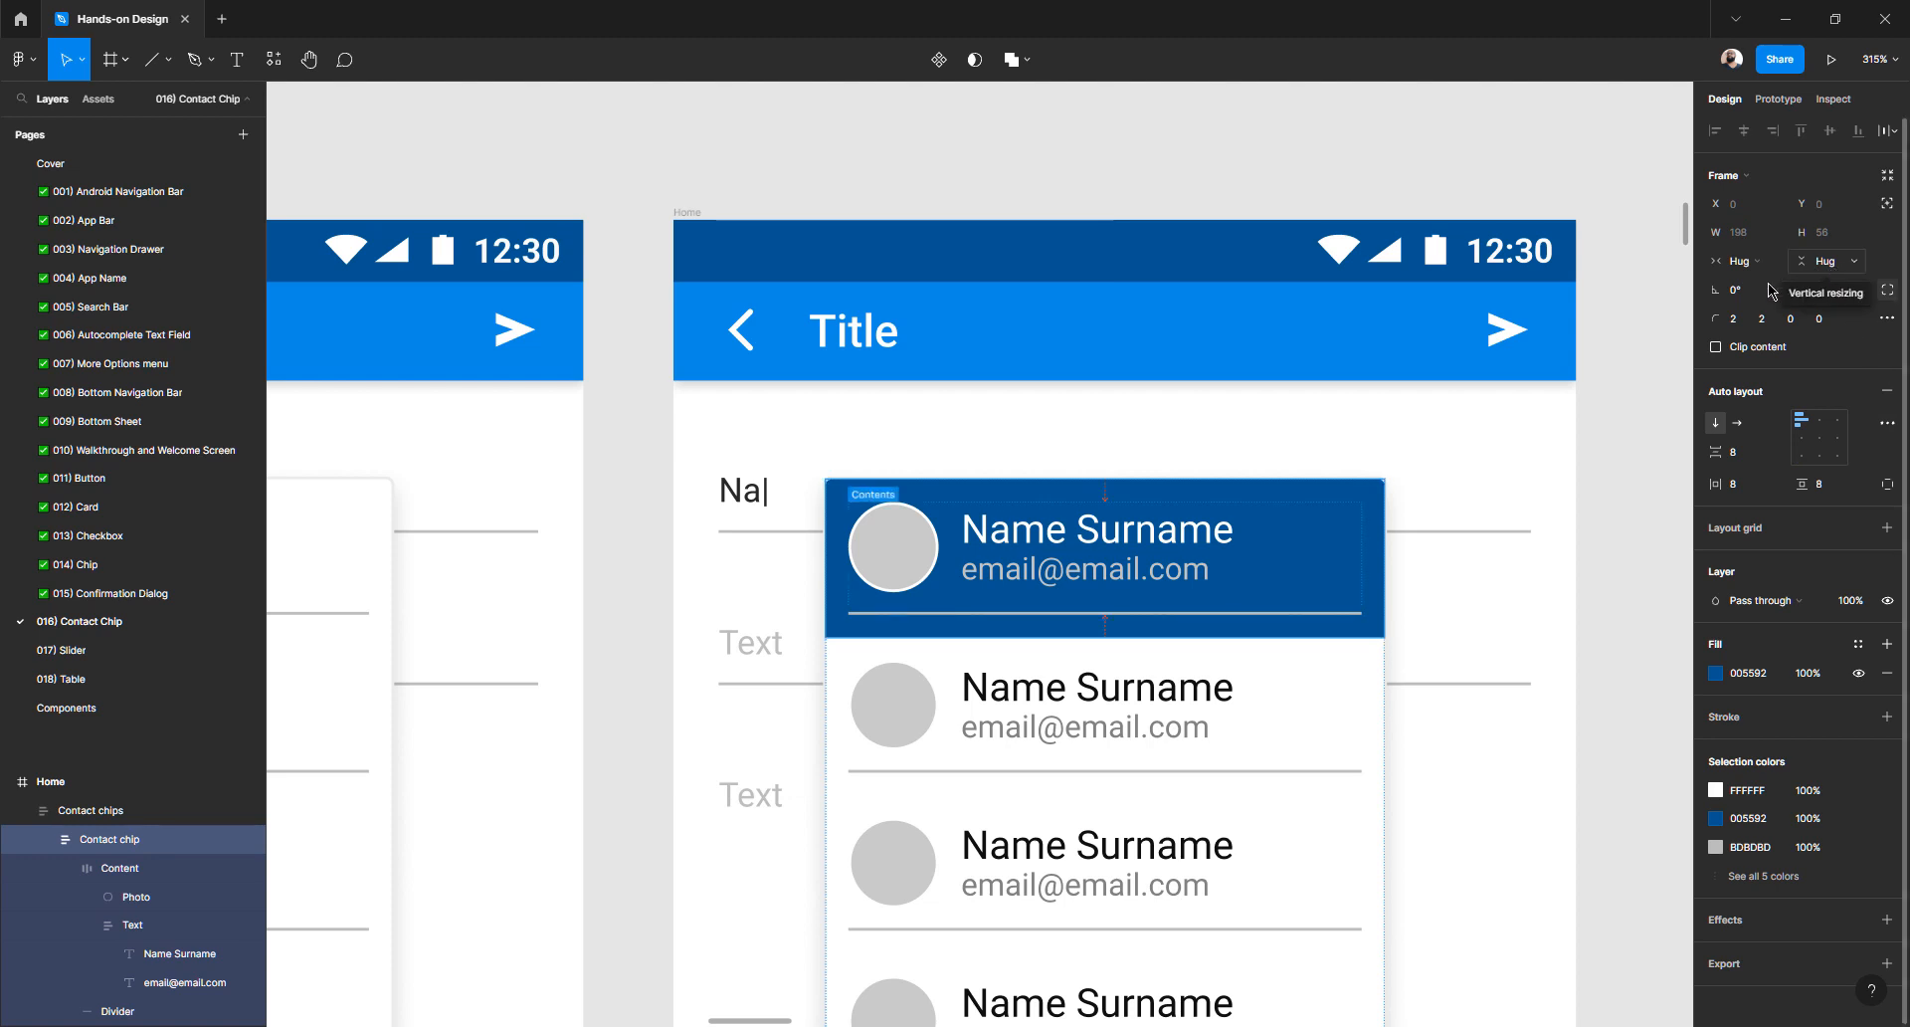
{"action": "left_click", "coordinate": [1376, 521]}
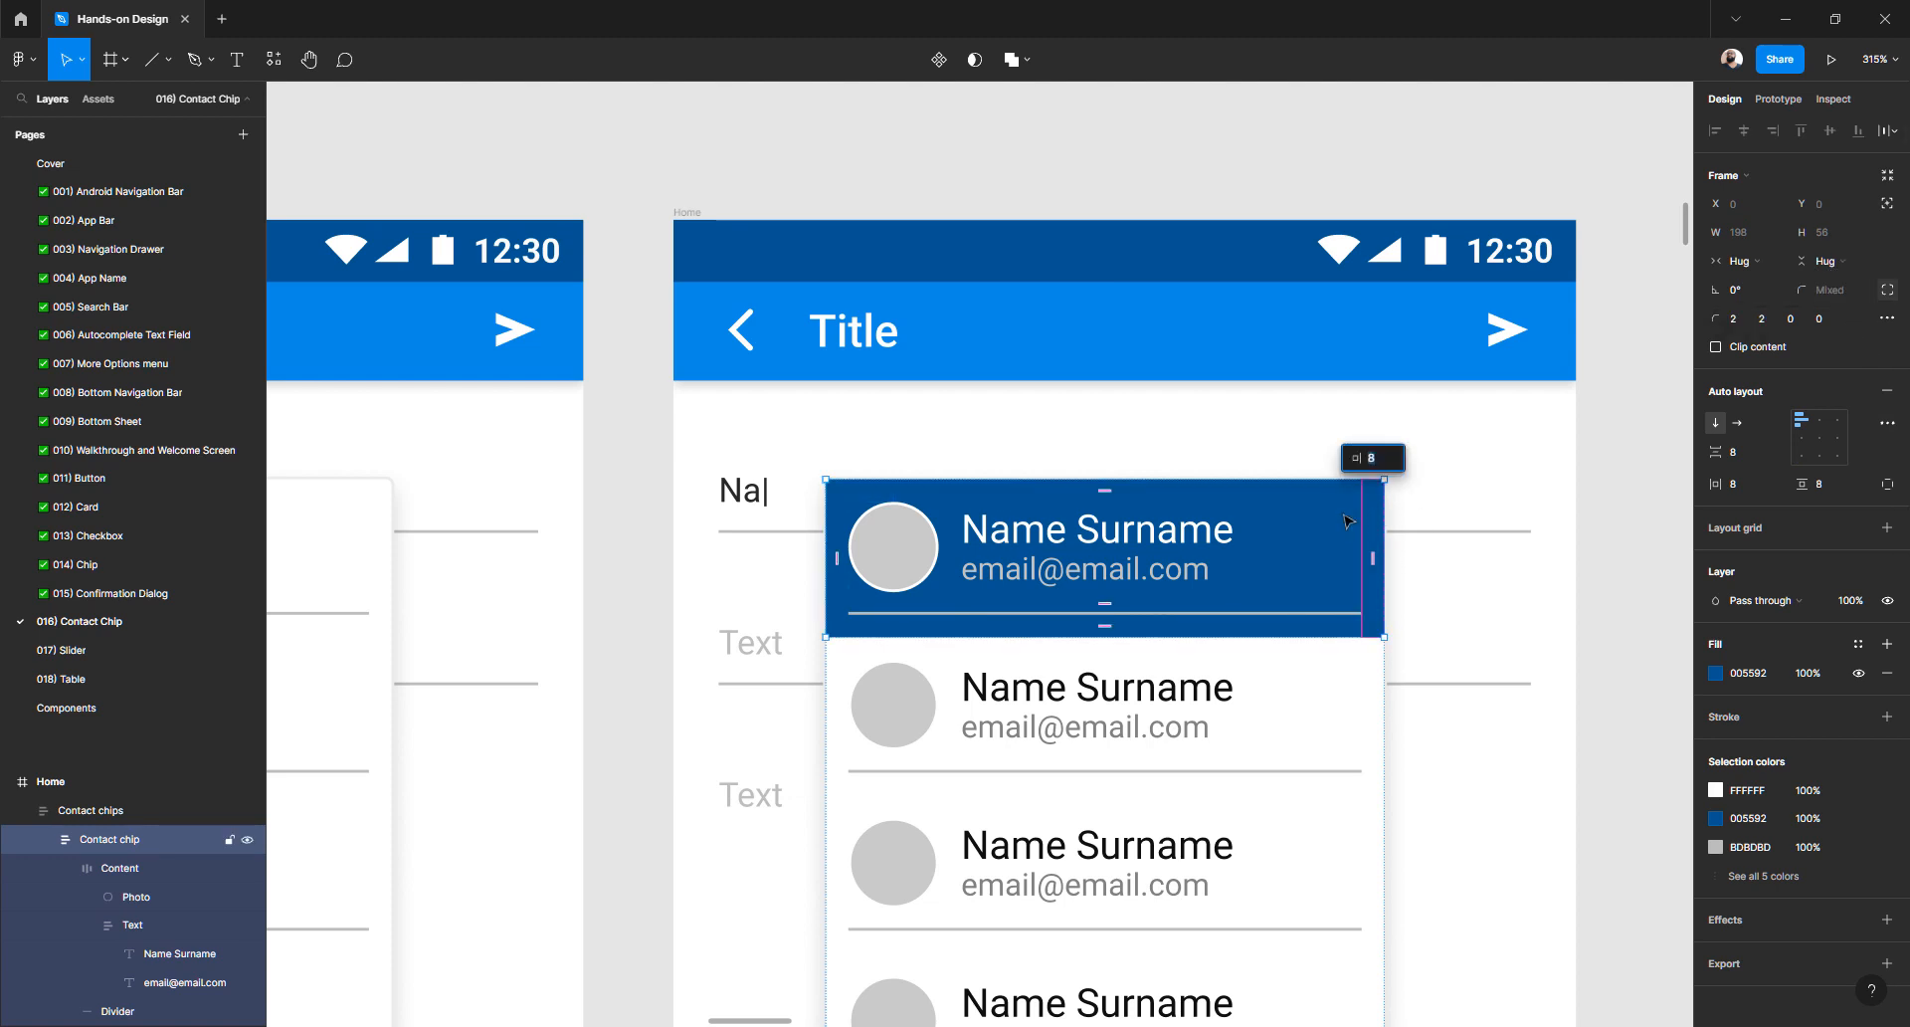
{"action": "key", "text": "Escape"}
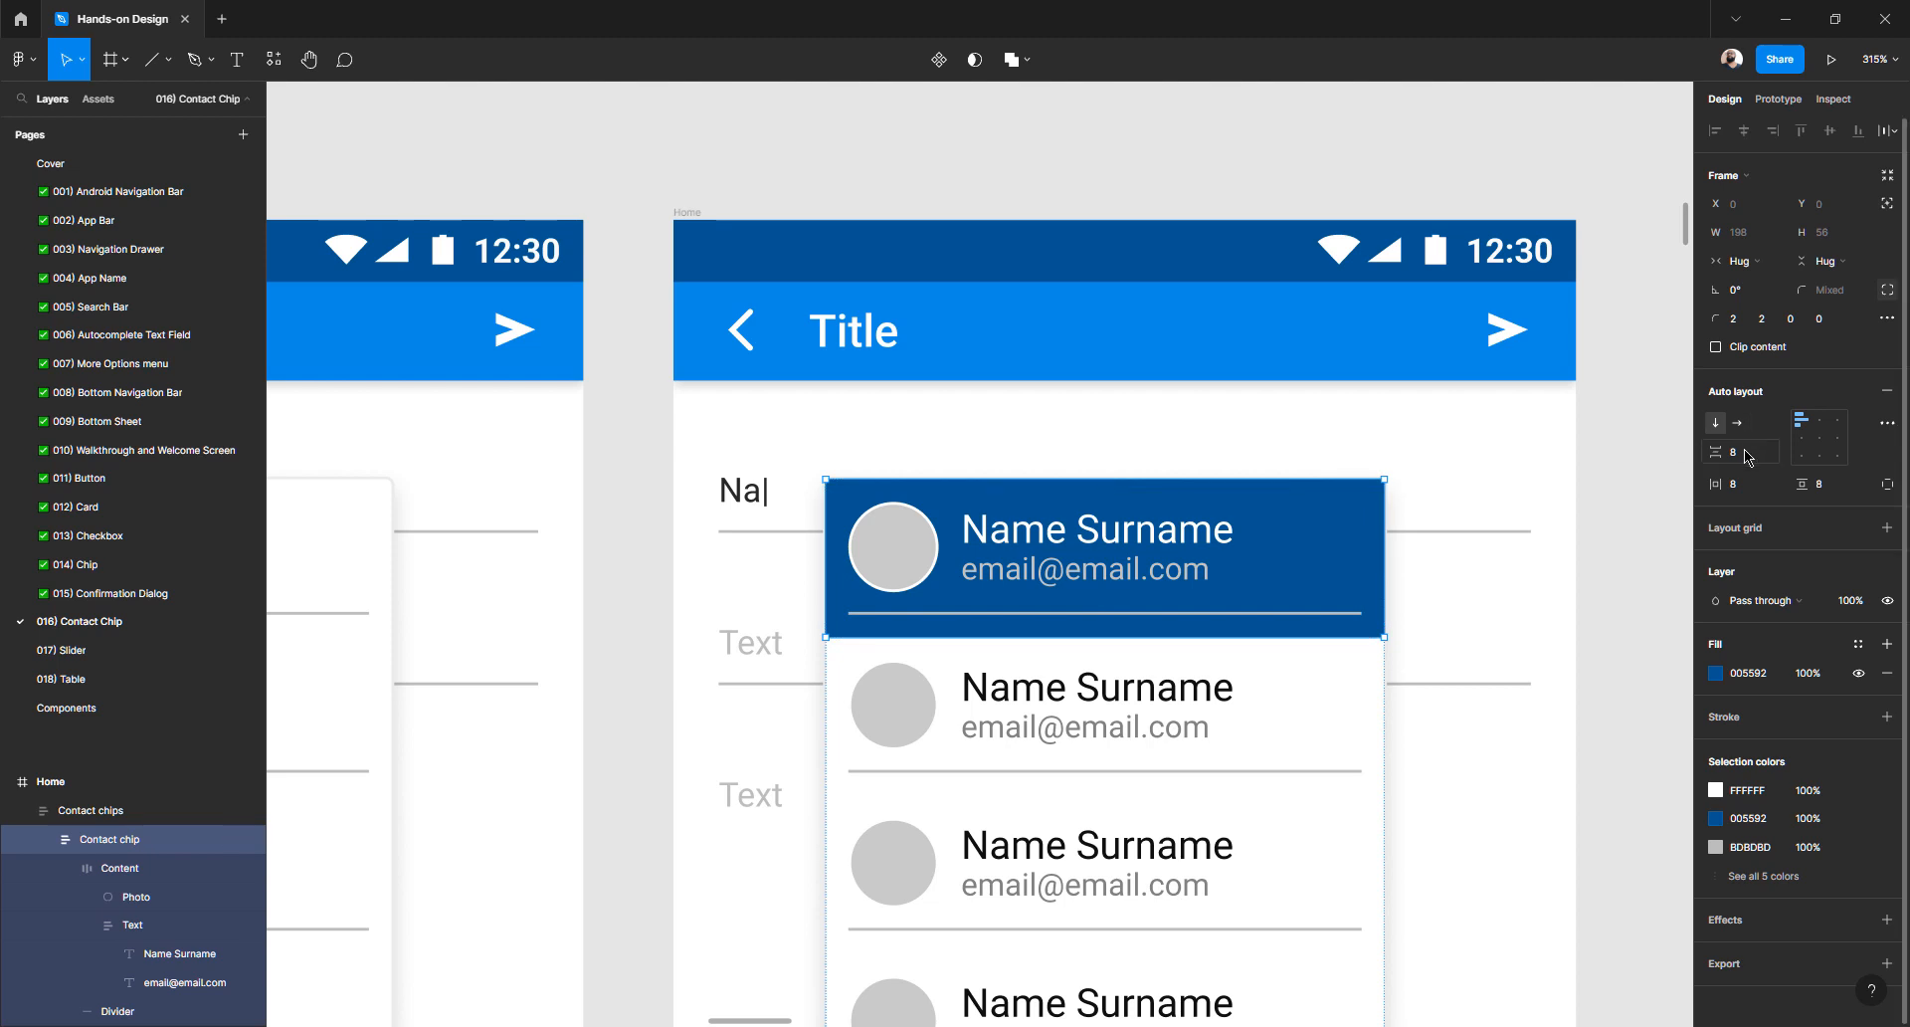
{"action": "key", "text": "Down"}
{"action": "key", "text": "Down"}
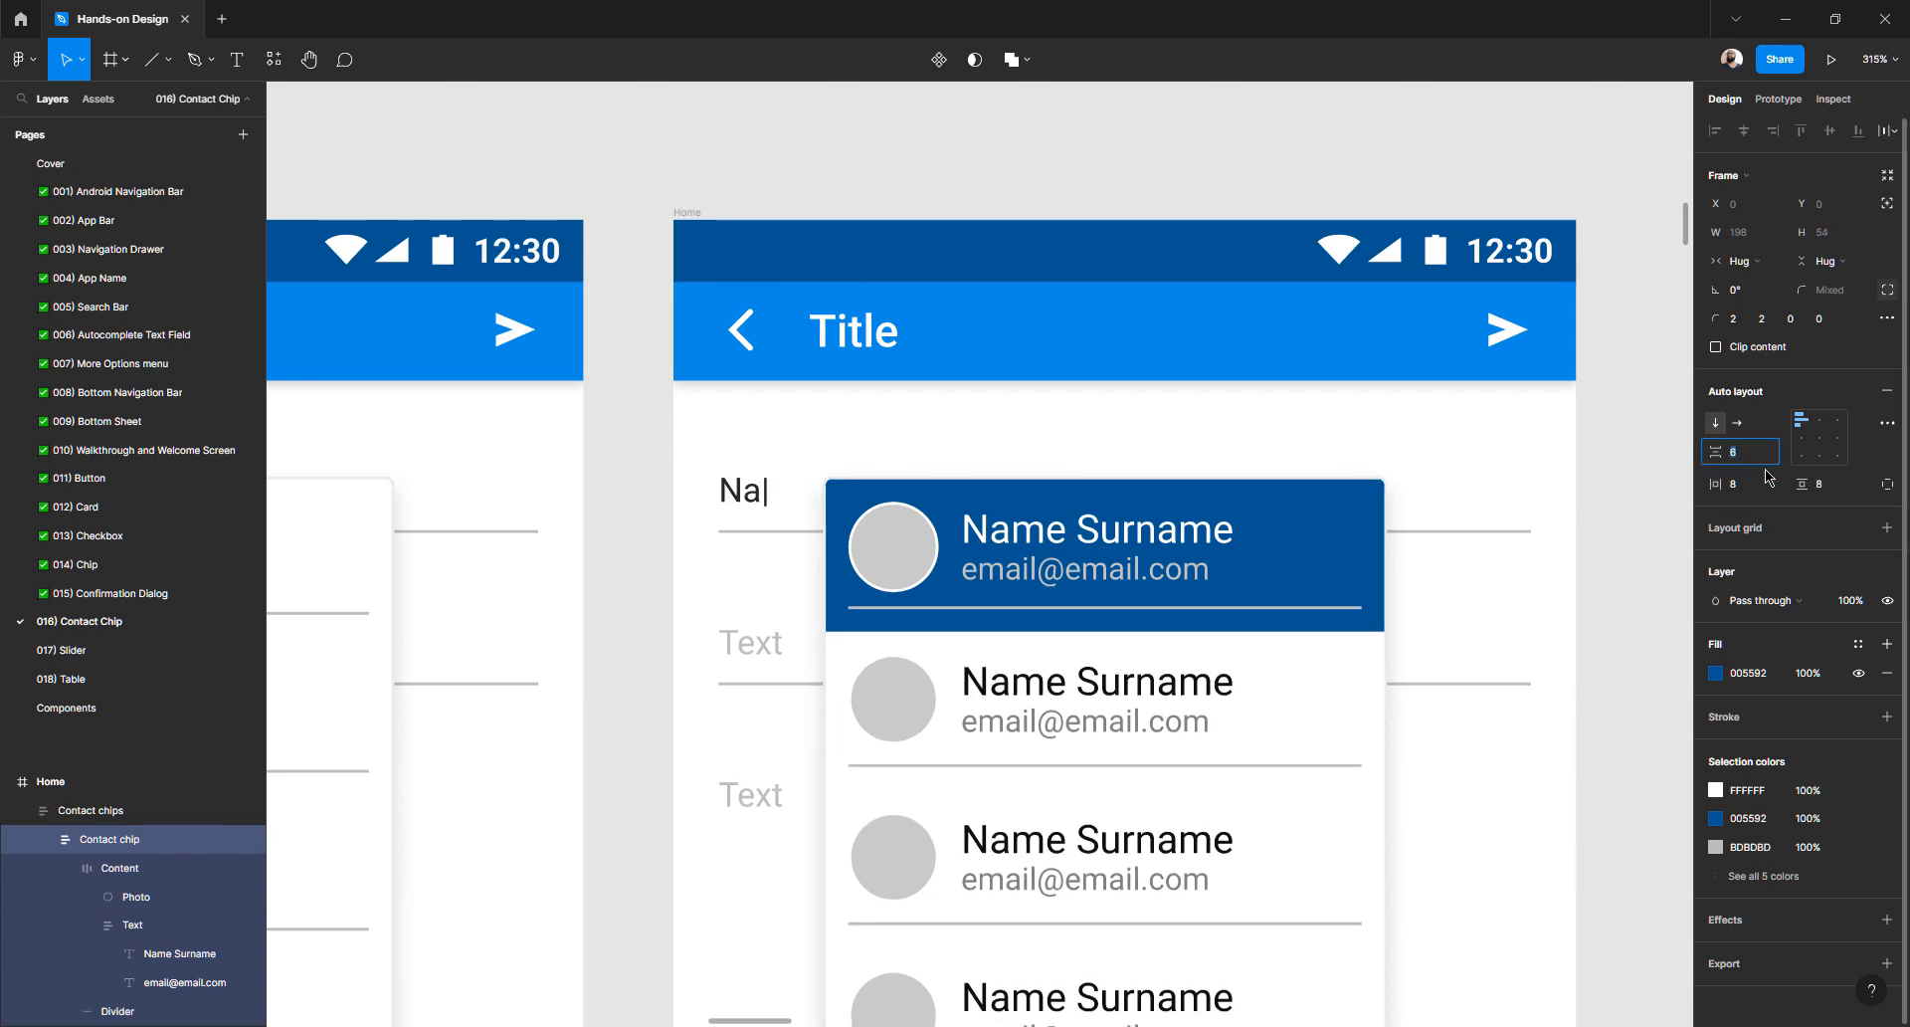
{"action": "key", "text": "Up"}
{"action": "key", "text": "Up"}
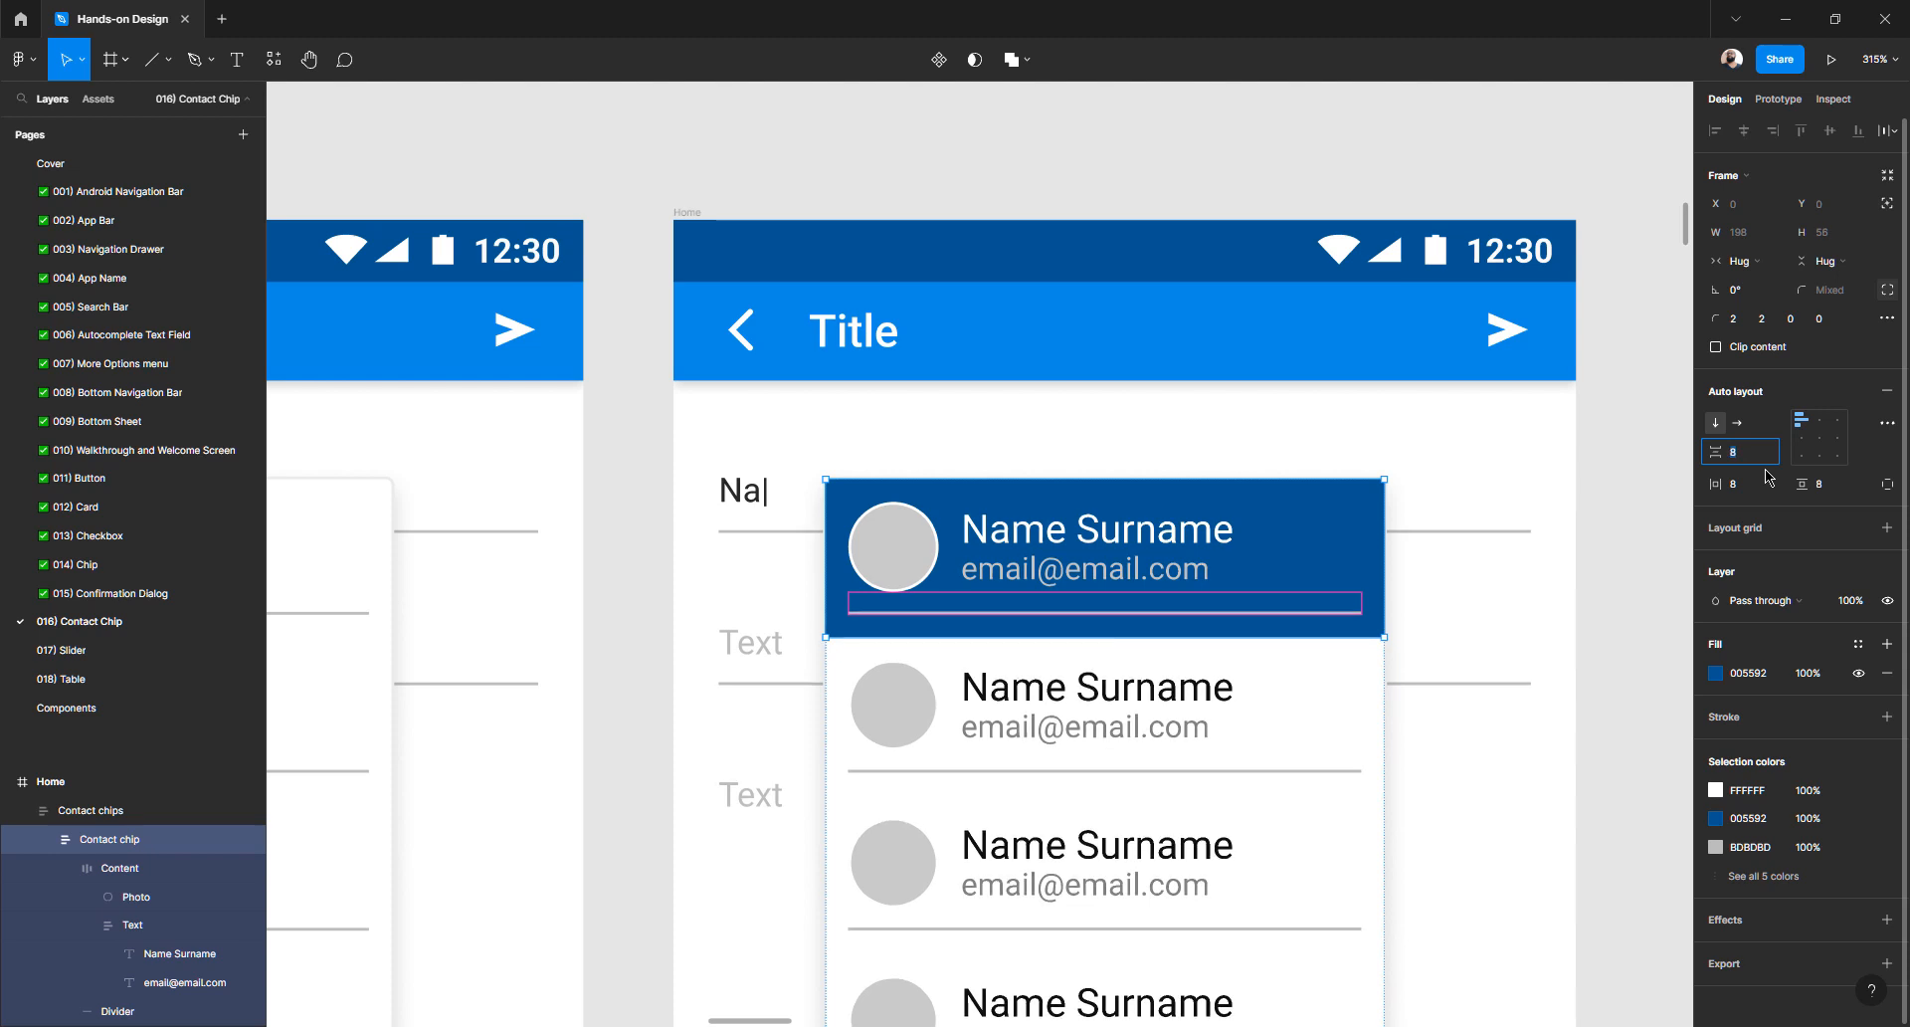
- Give the first contact chip a fixed height of 48
{"action": "left_click", "coordinate": [1833, 261]}
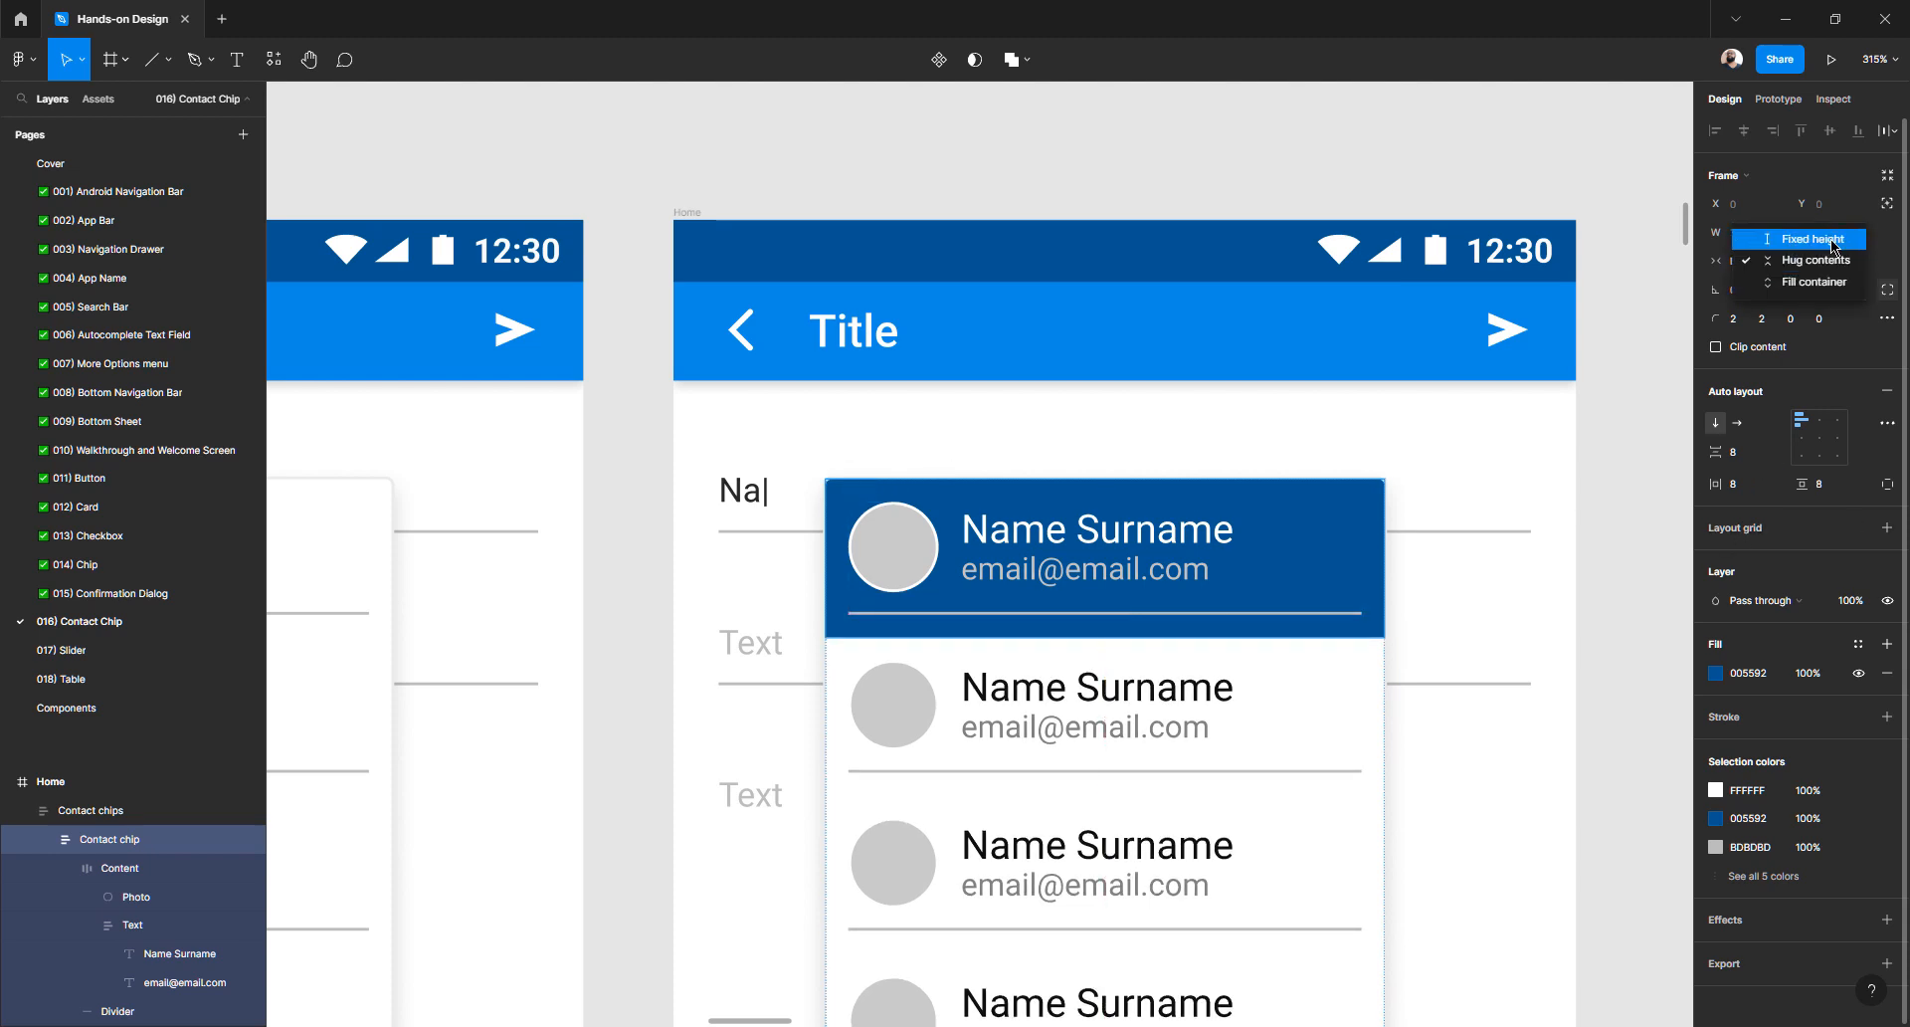
{"action": "left_click", "coordinate": [1834, 241]}
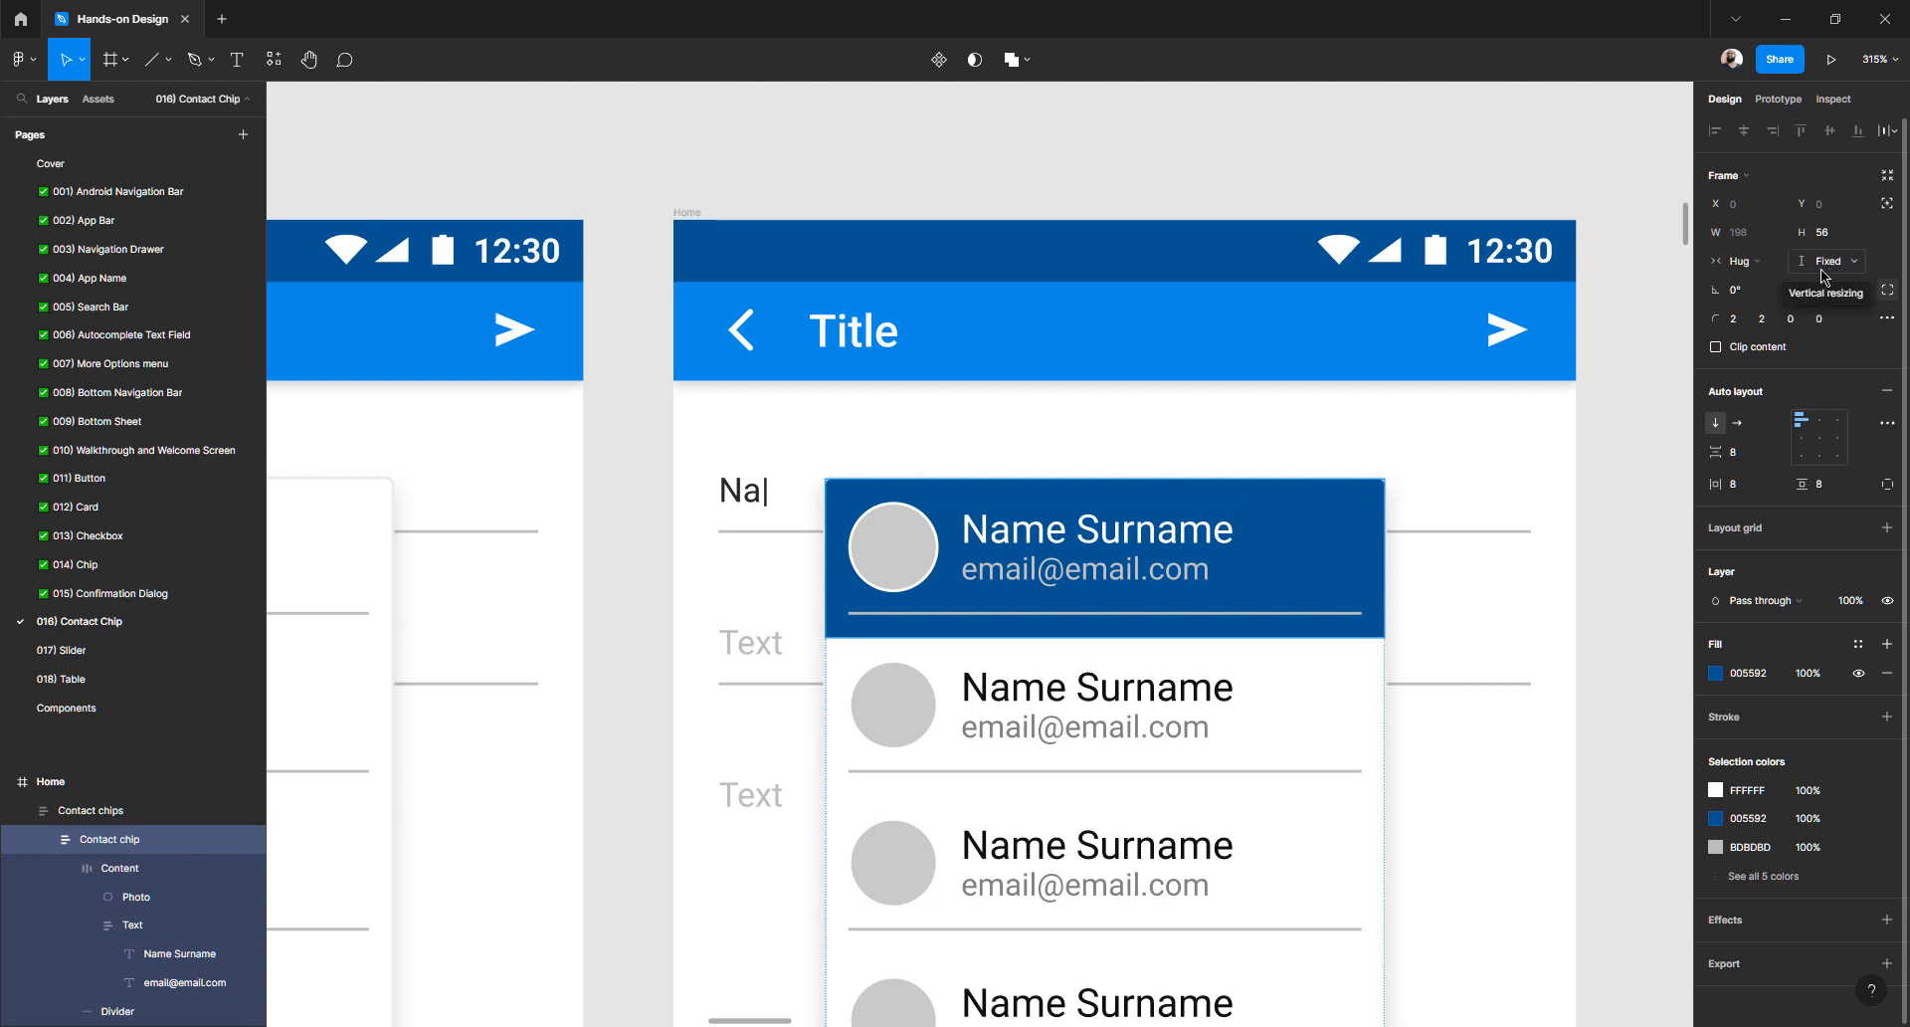
{"action": "left_click", "coordinate": [1821, 231]}
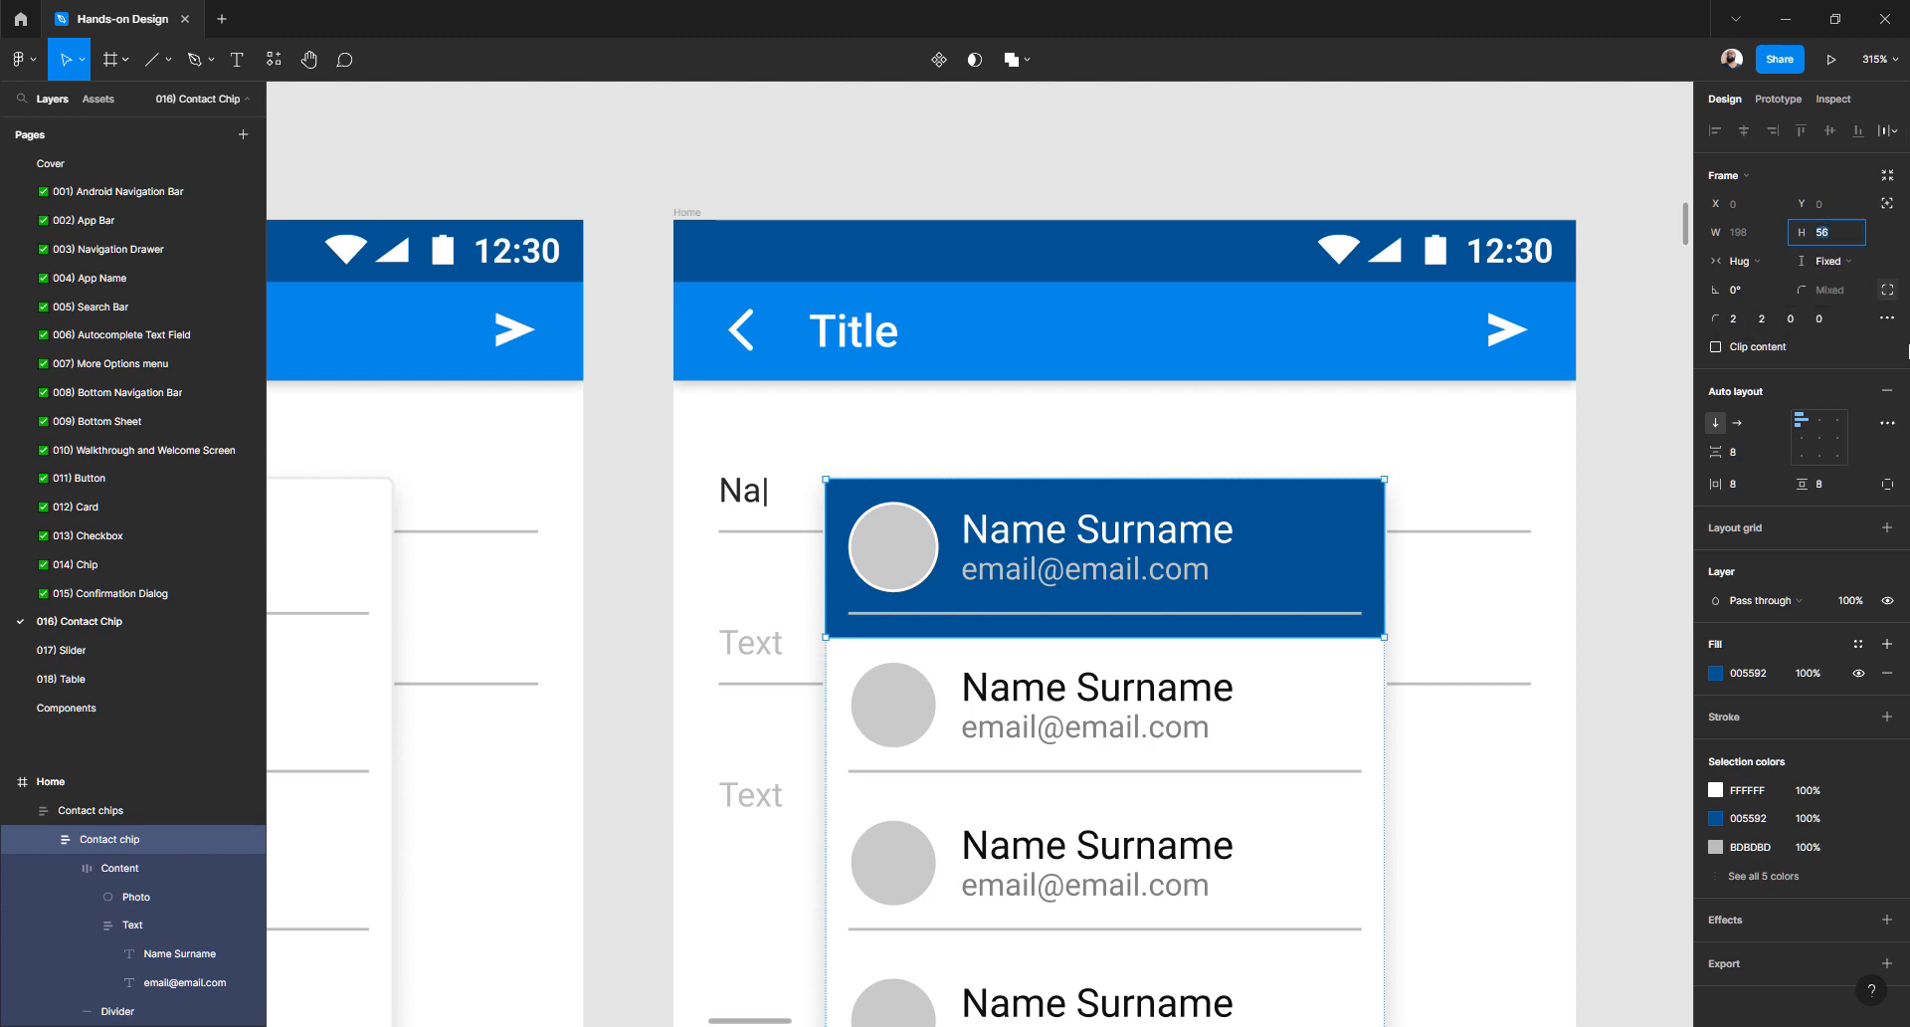
{"action": "key", "text": "Down"}
{"action": "key", "text": "Down"}
{"action": "key", "text": "Down"}
{"action": "key", "text": "Down"}
{"action": "key", "text": "Down"}
{"action": "key", "text": "Down"}
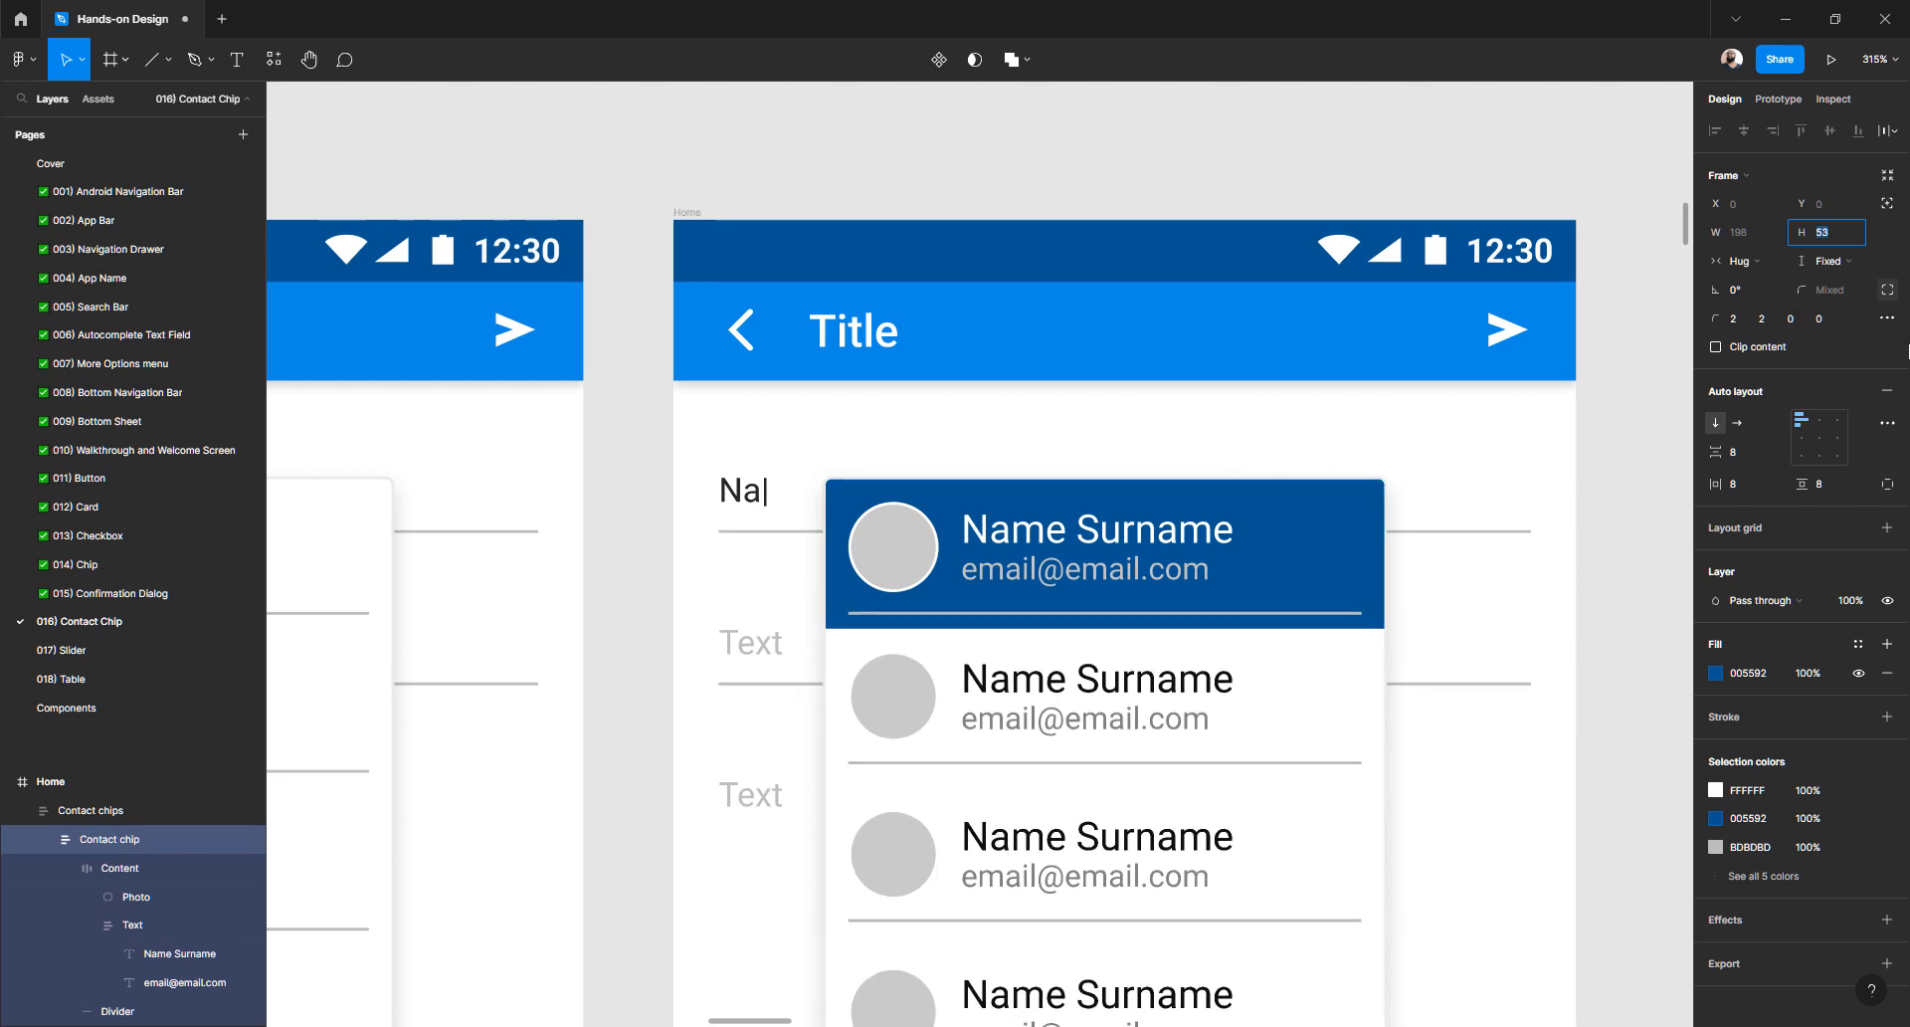
{"action": "key", "text": "Down"}
{"action": "key", "text": "Down"}
{"action": "key", "text": "Down"}
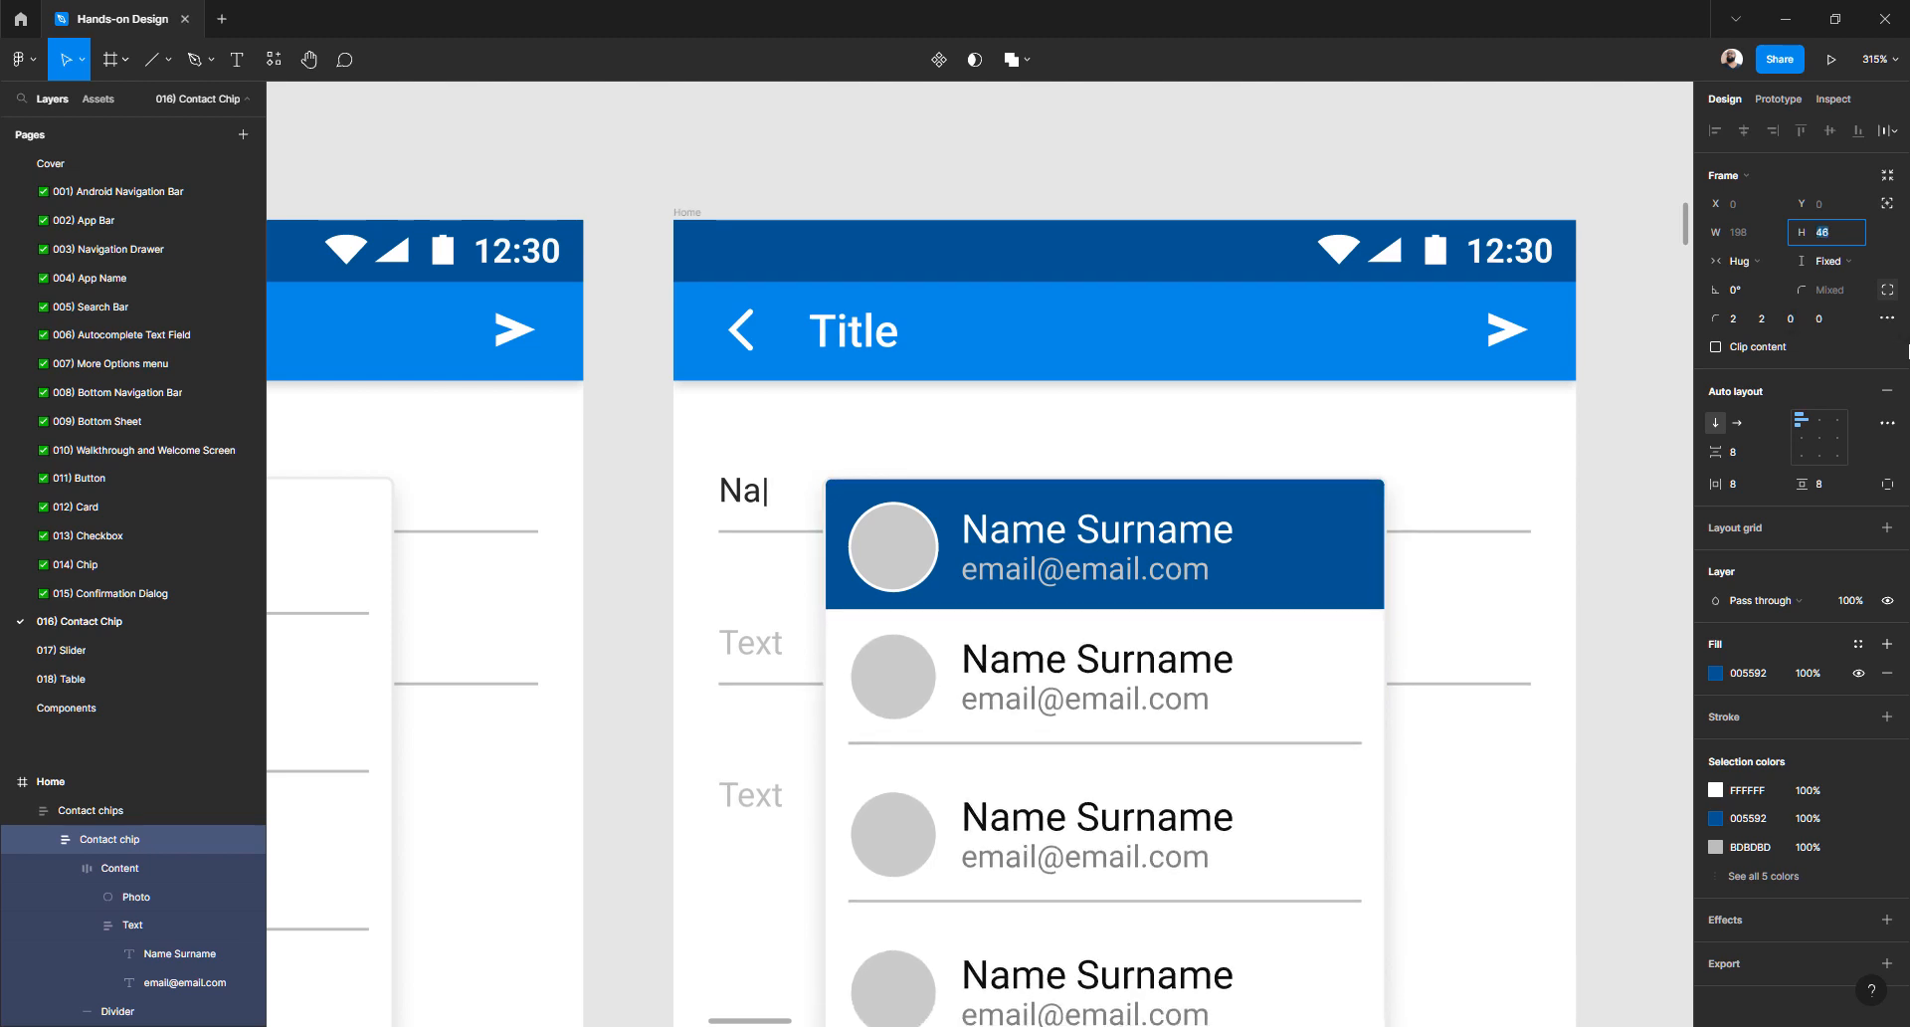
{"action": "key", "text": "Up"}
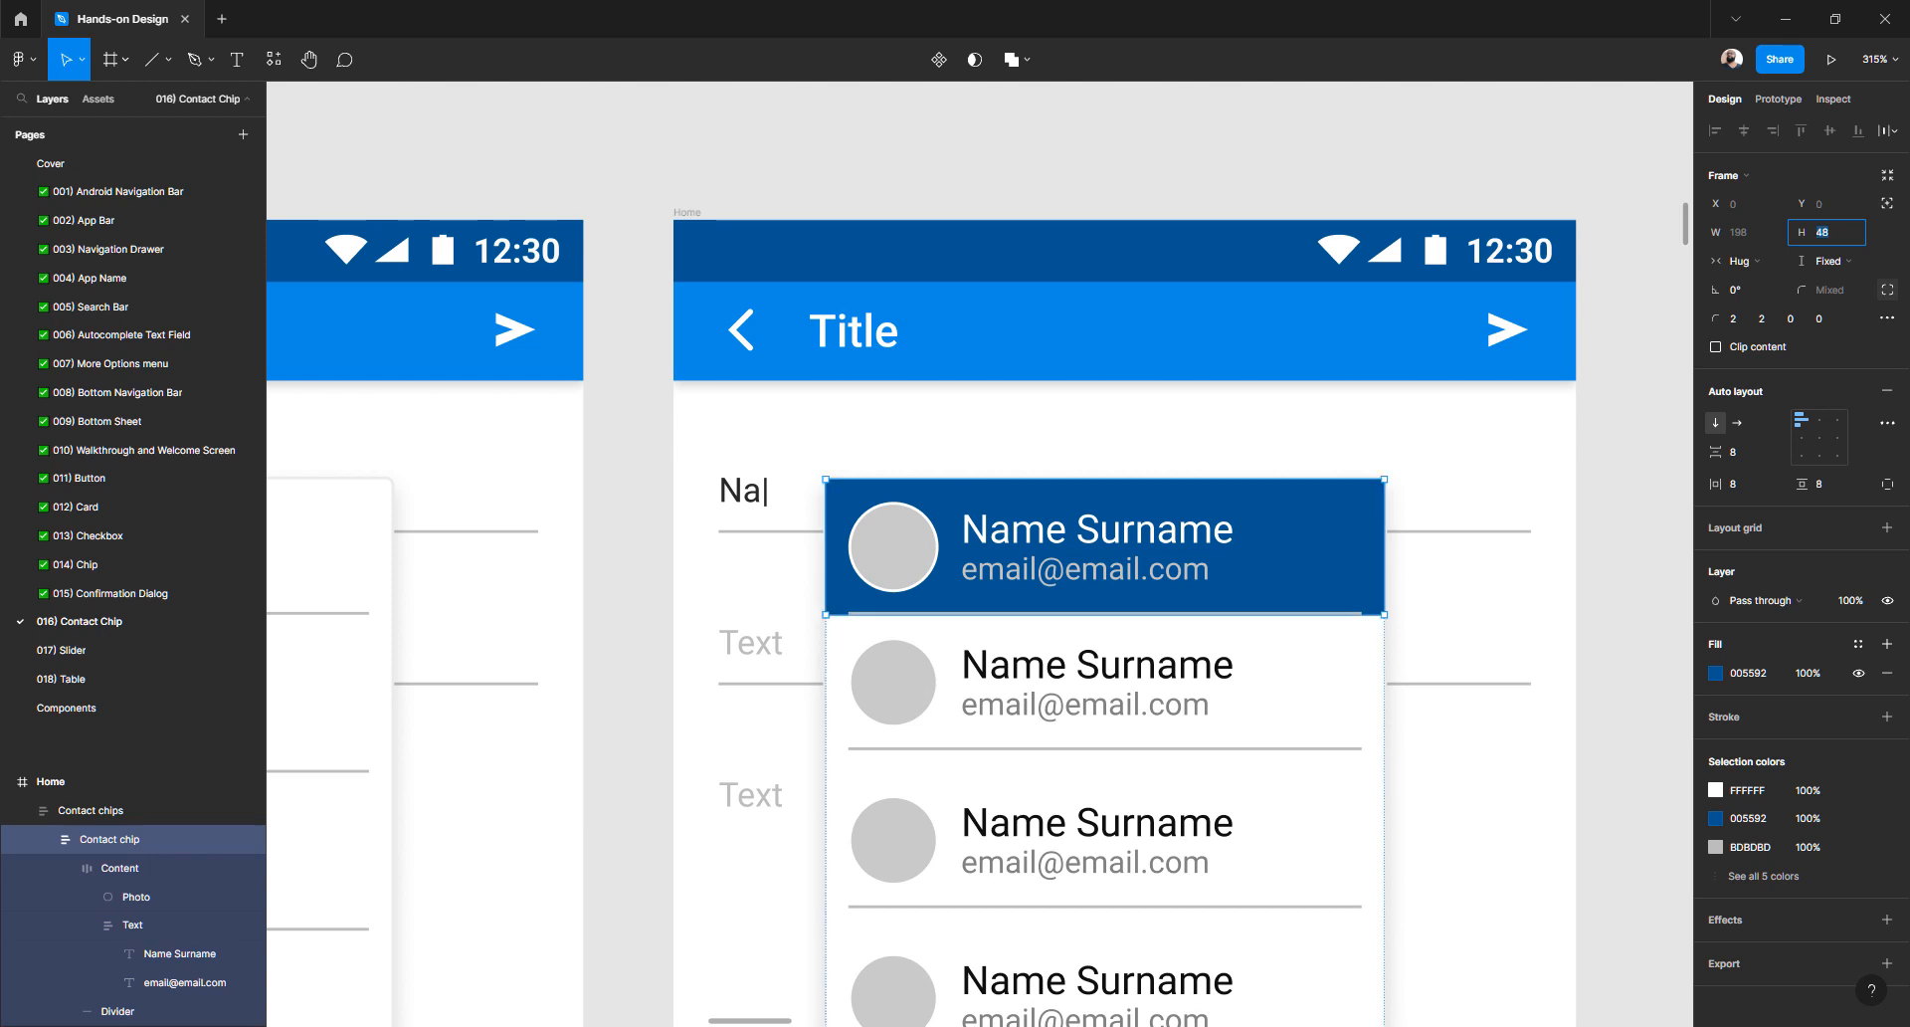
- Set the second contact chip to a fixed height of 48
{"action": "left_click", "coordinate": [1345, 682]}
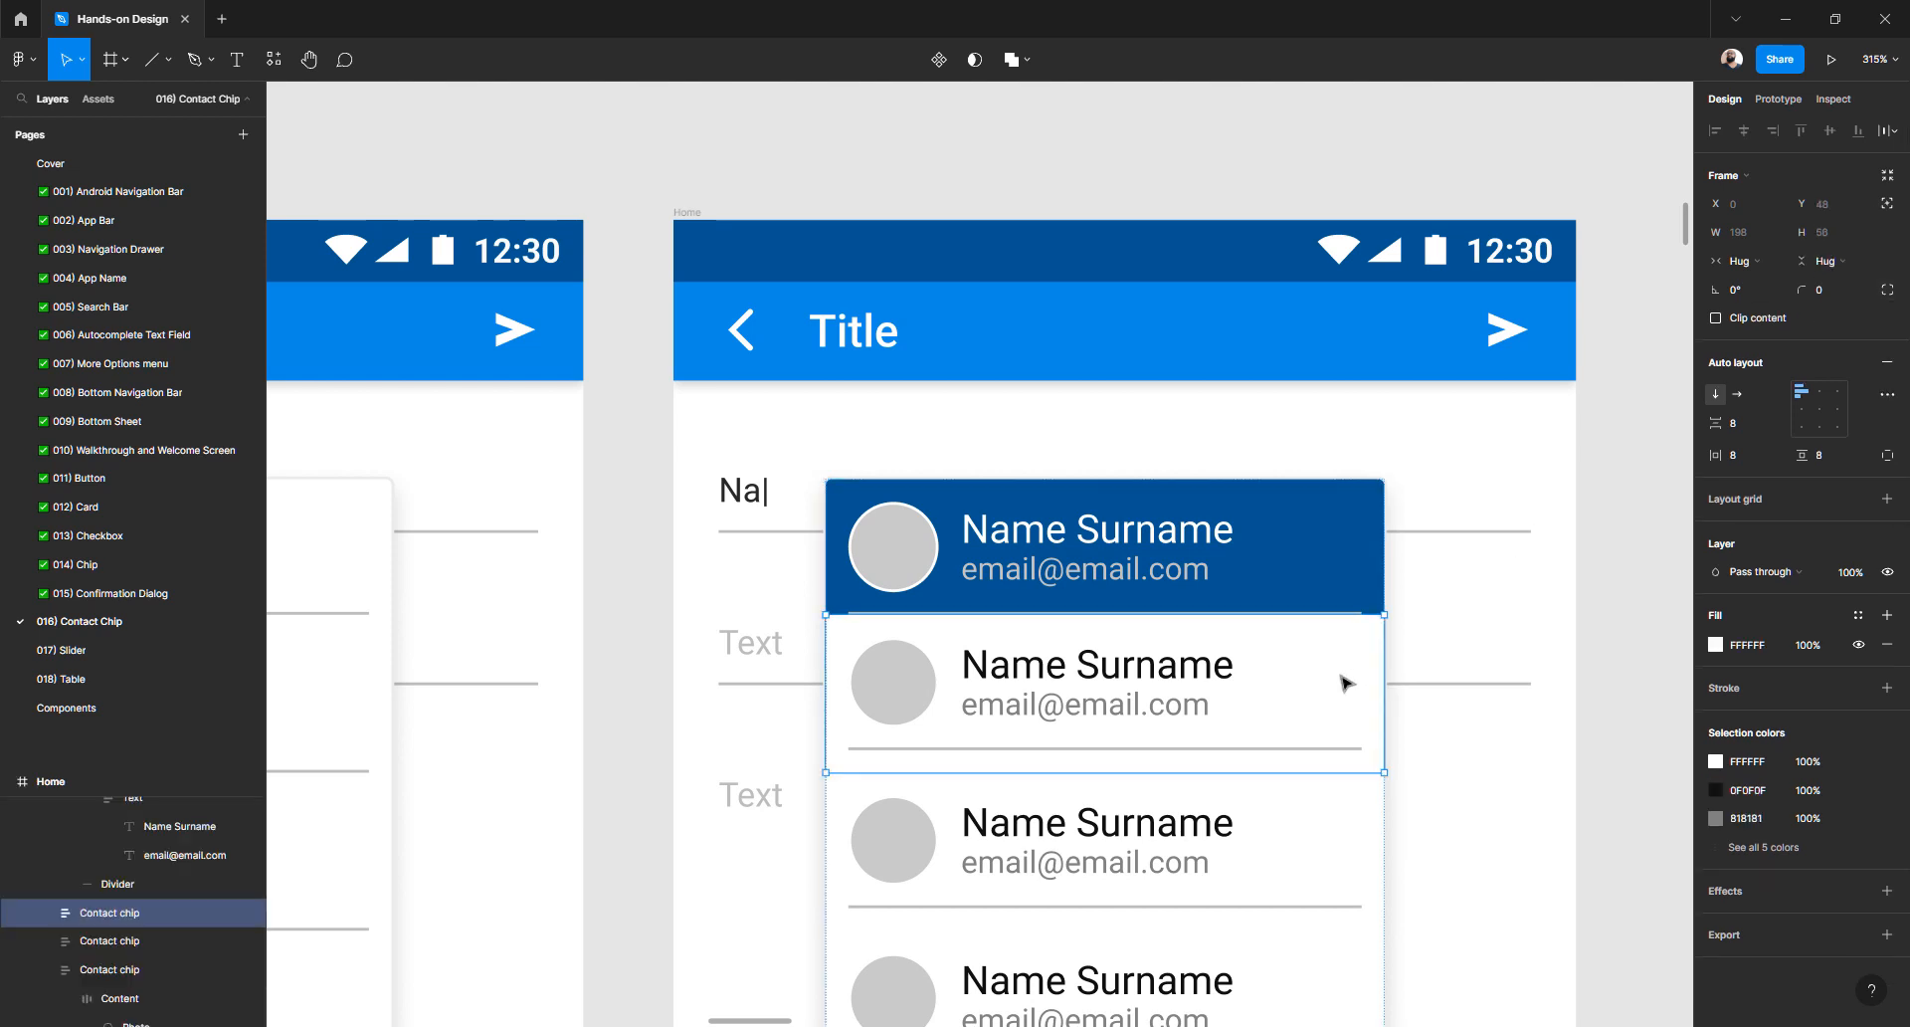
{"action": "left_click", "coordinate": [1827, 261]}
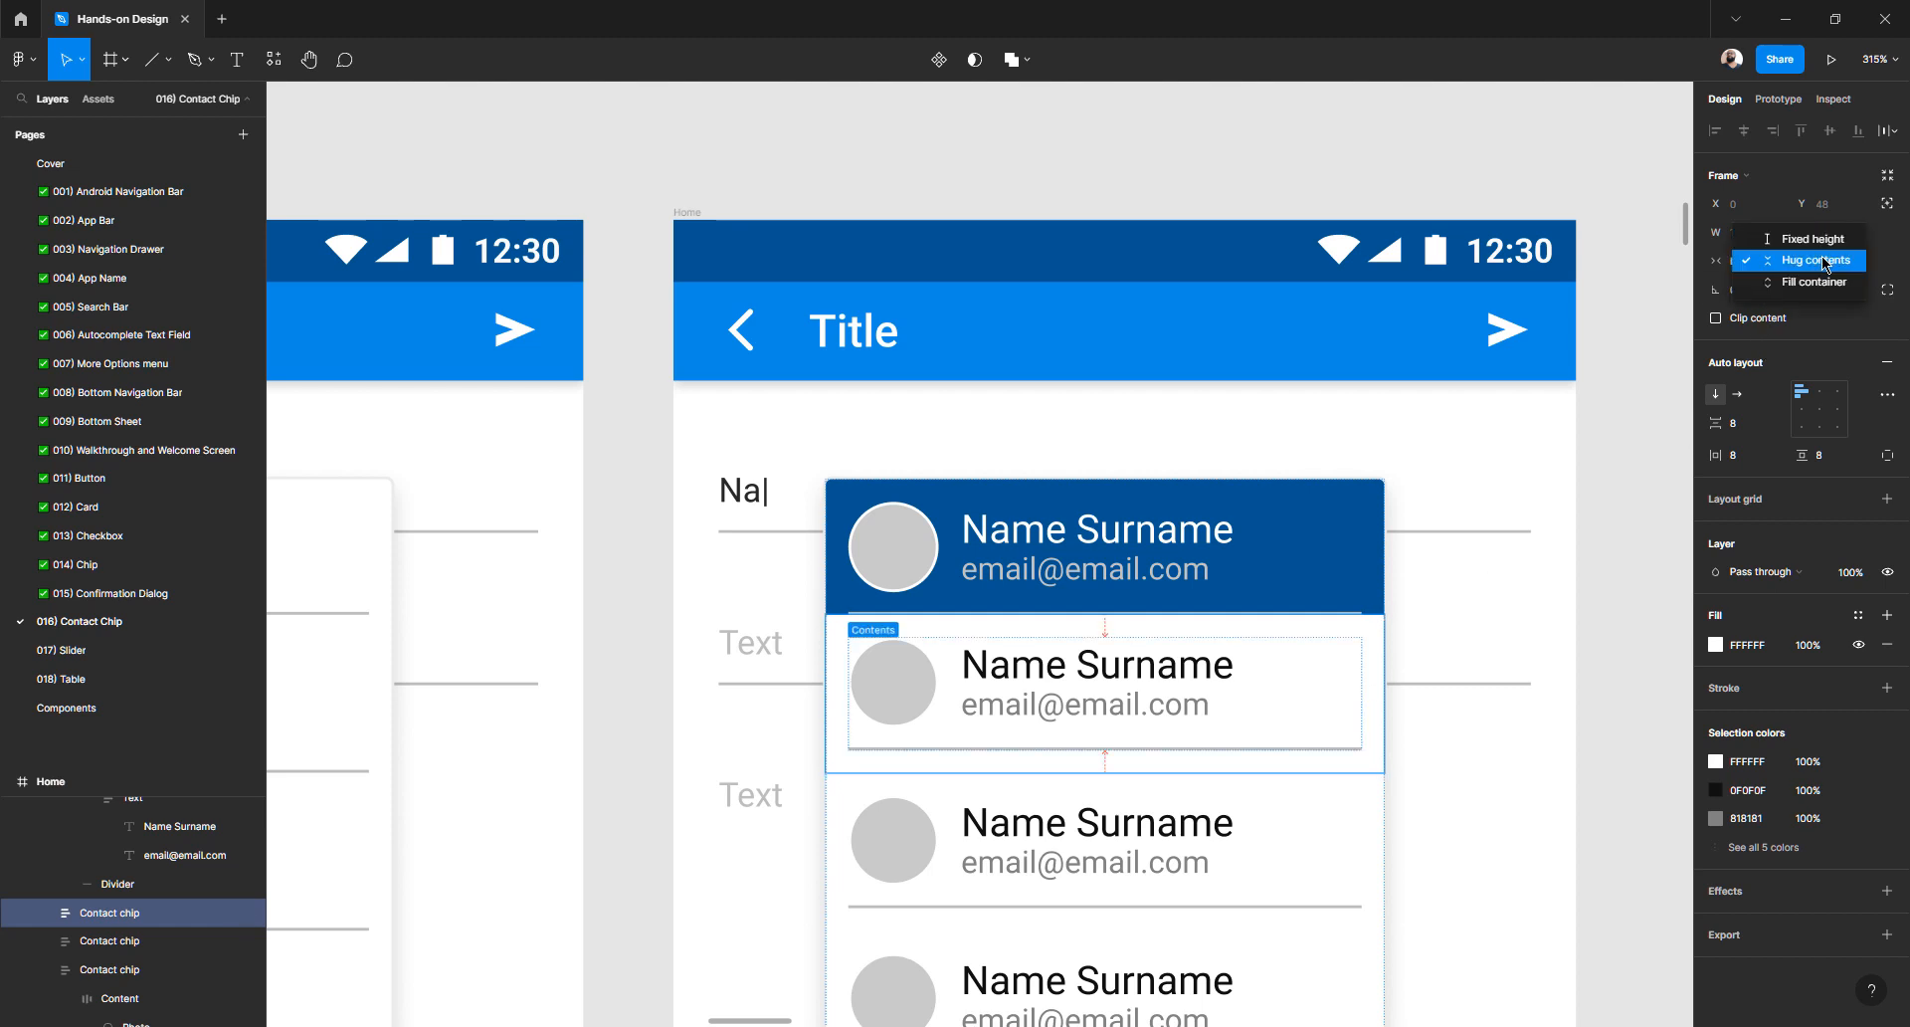
{"action": "left_click", "coordinate": [1828, 242]}
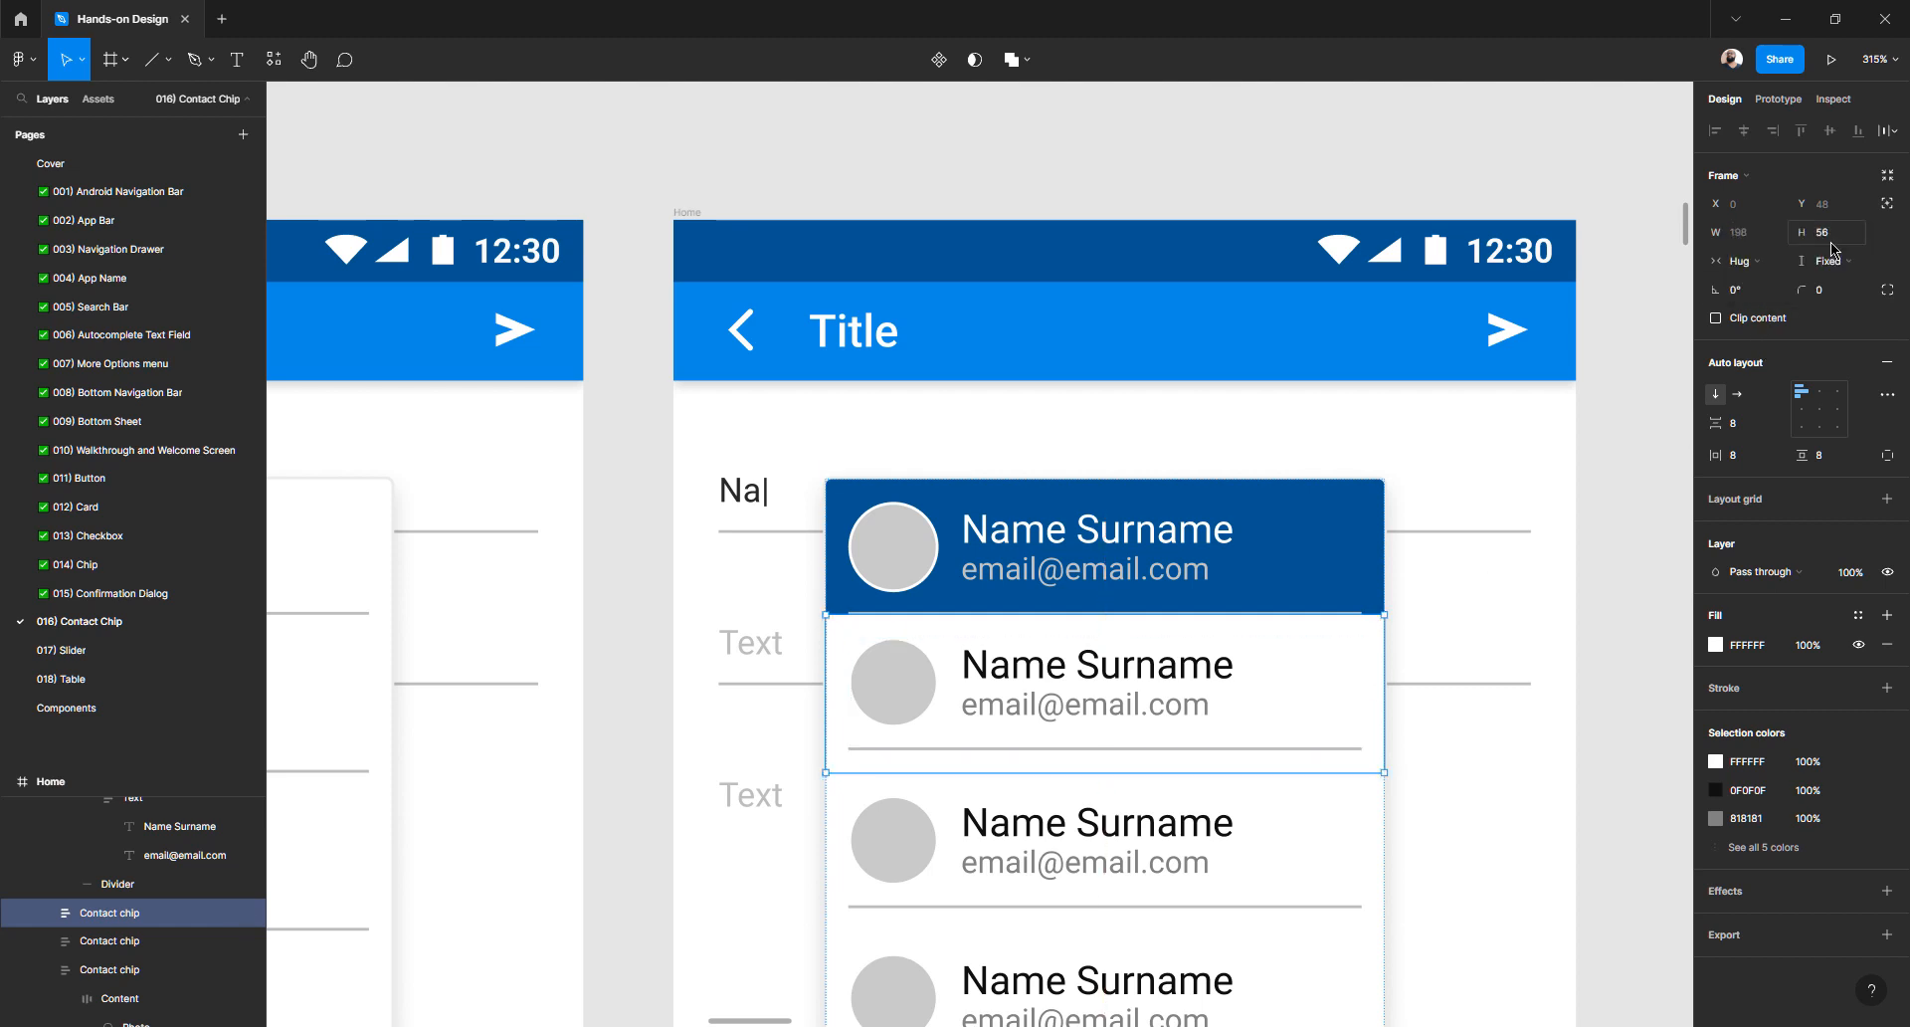
{"action": "left_click", "coordinate": [1833, 237]}
{"action": "type", "text": "48"}
{"action": "key", "text": "Return"}
- Set the third contact chip to a fixed height of 48
{"action": "left_click", "coordinate": [1314, 839]}
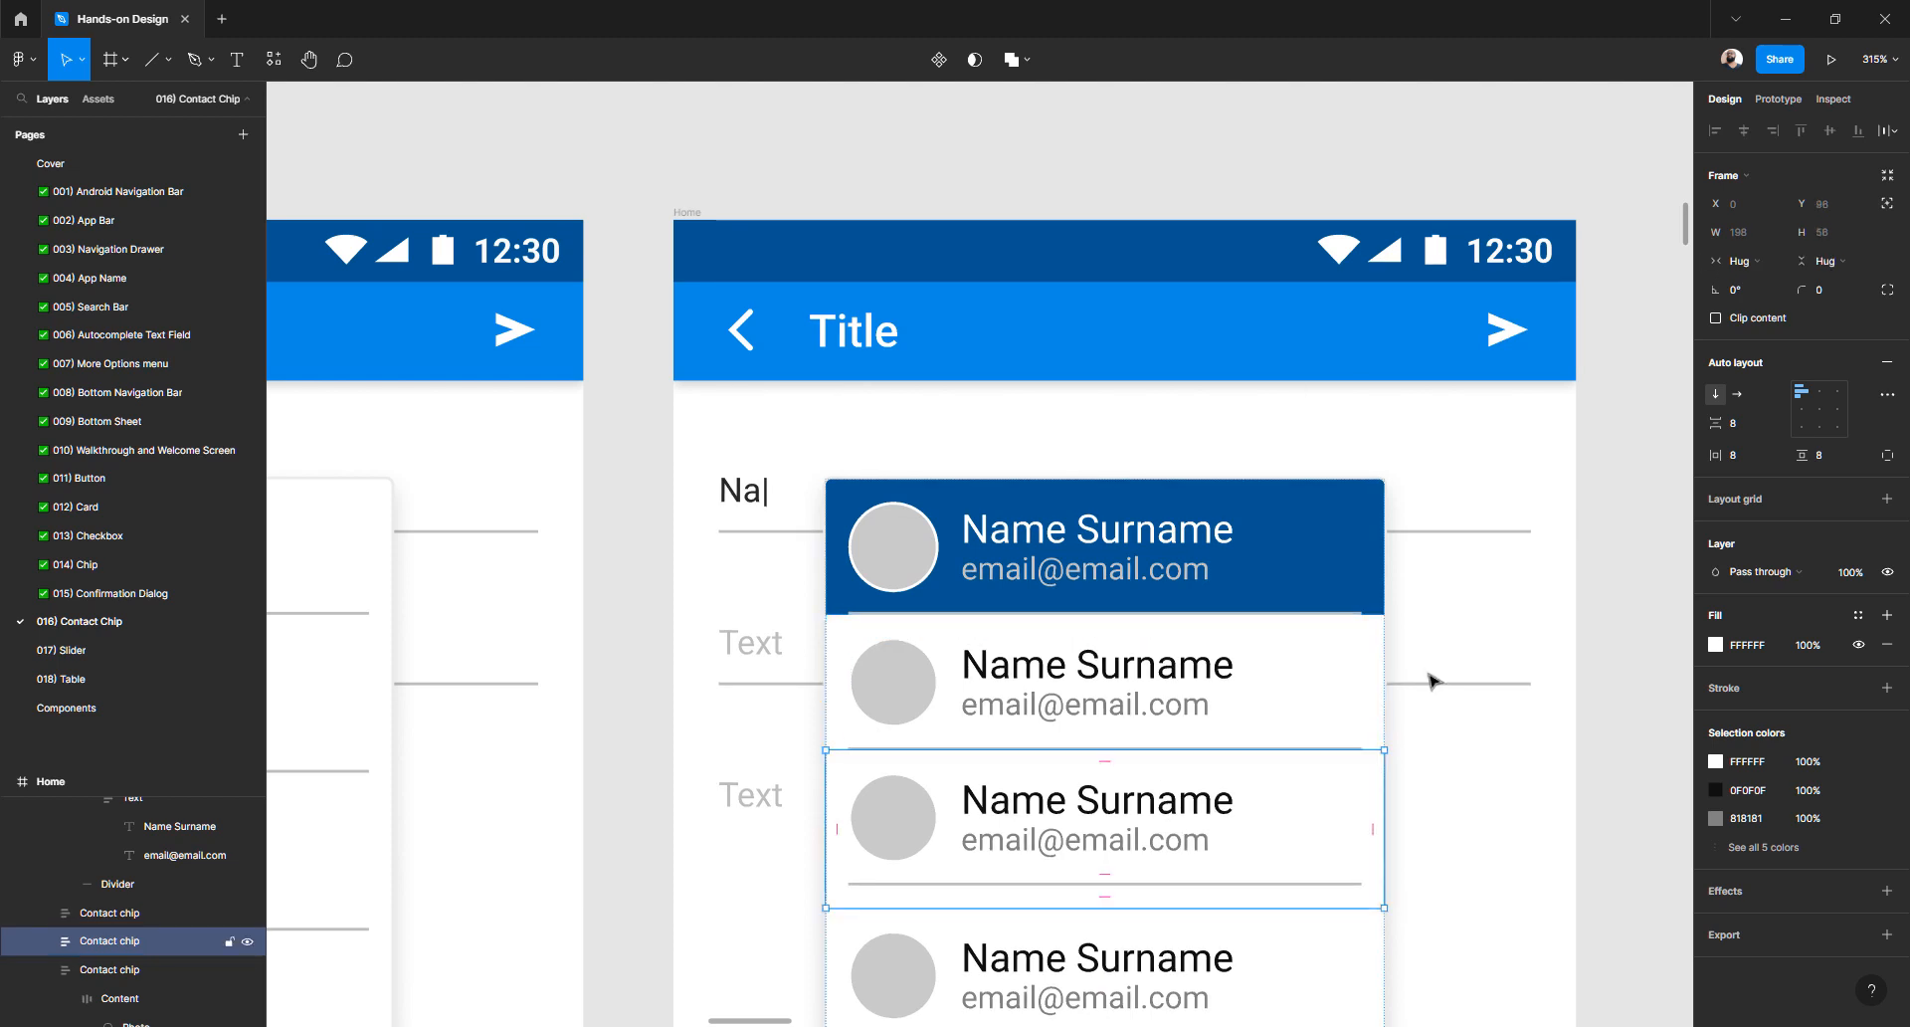
{"action": "left_click", "coordinate": [1831, 262]}
{"action": "left_click", "coordinate": [1827, 240]}
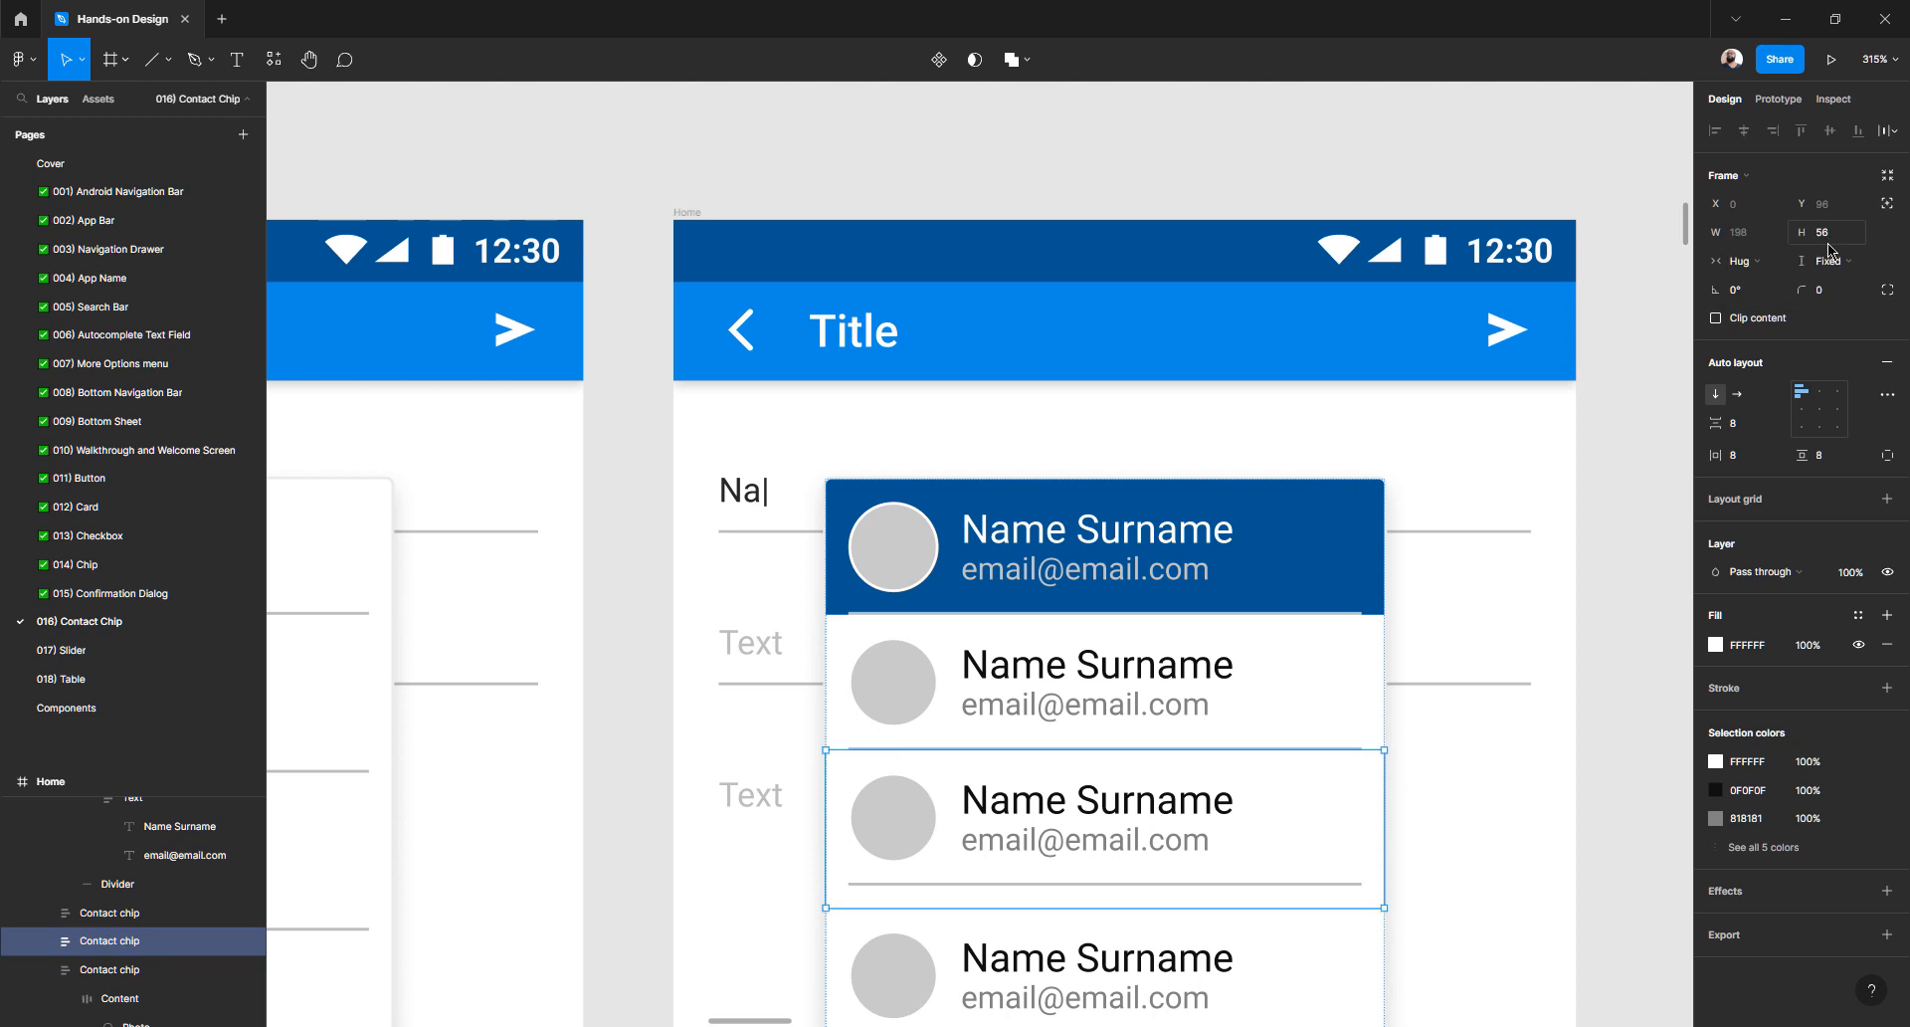
{"action": "left_click", "coordinate": [1827, 242]}
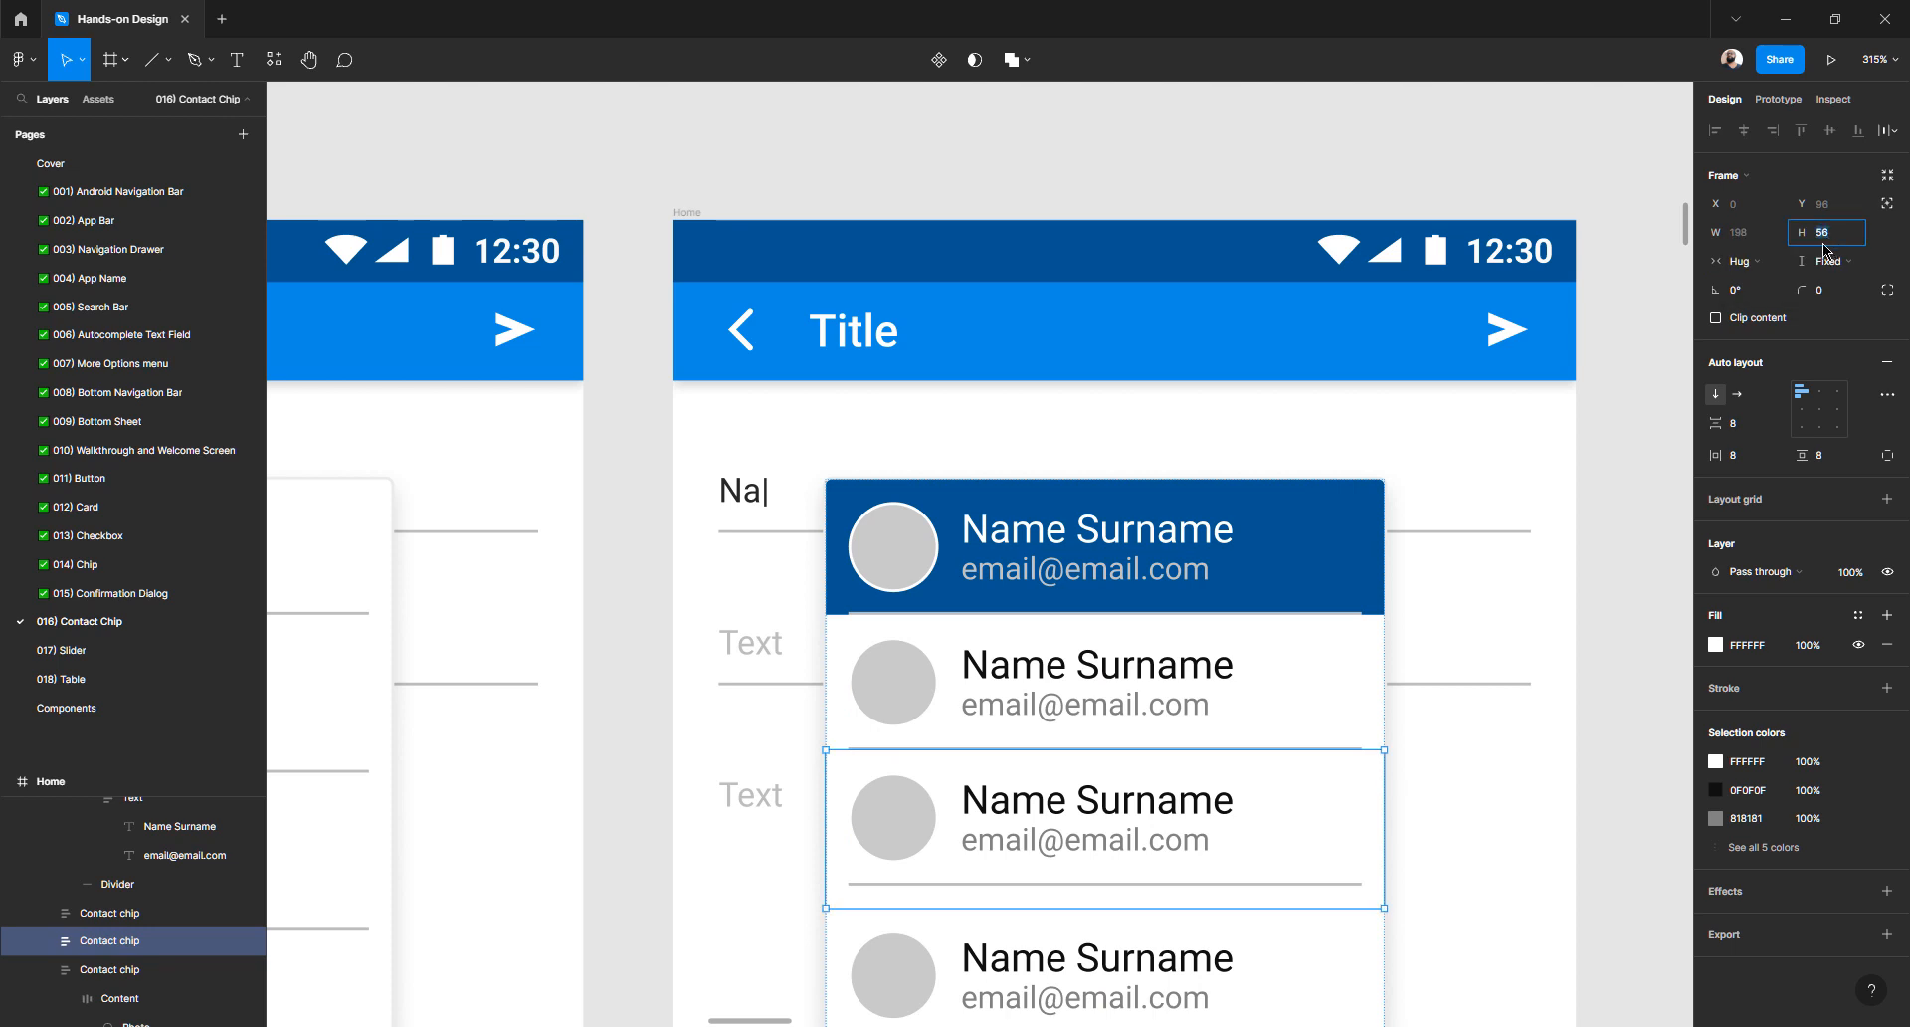
{"action": "key", "text": "shift+Up"}
{"action": "key", "text": "shift+Up"}
{"action": "key", "text": "shift+Up"}
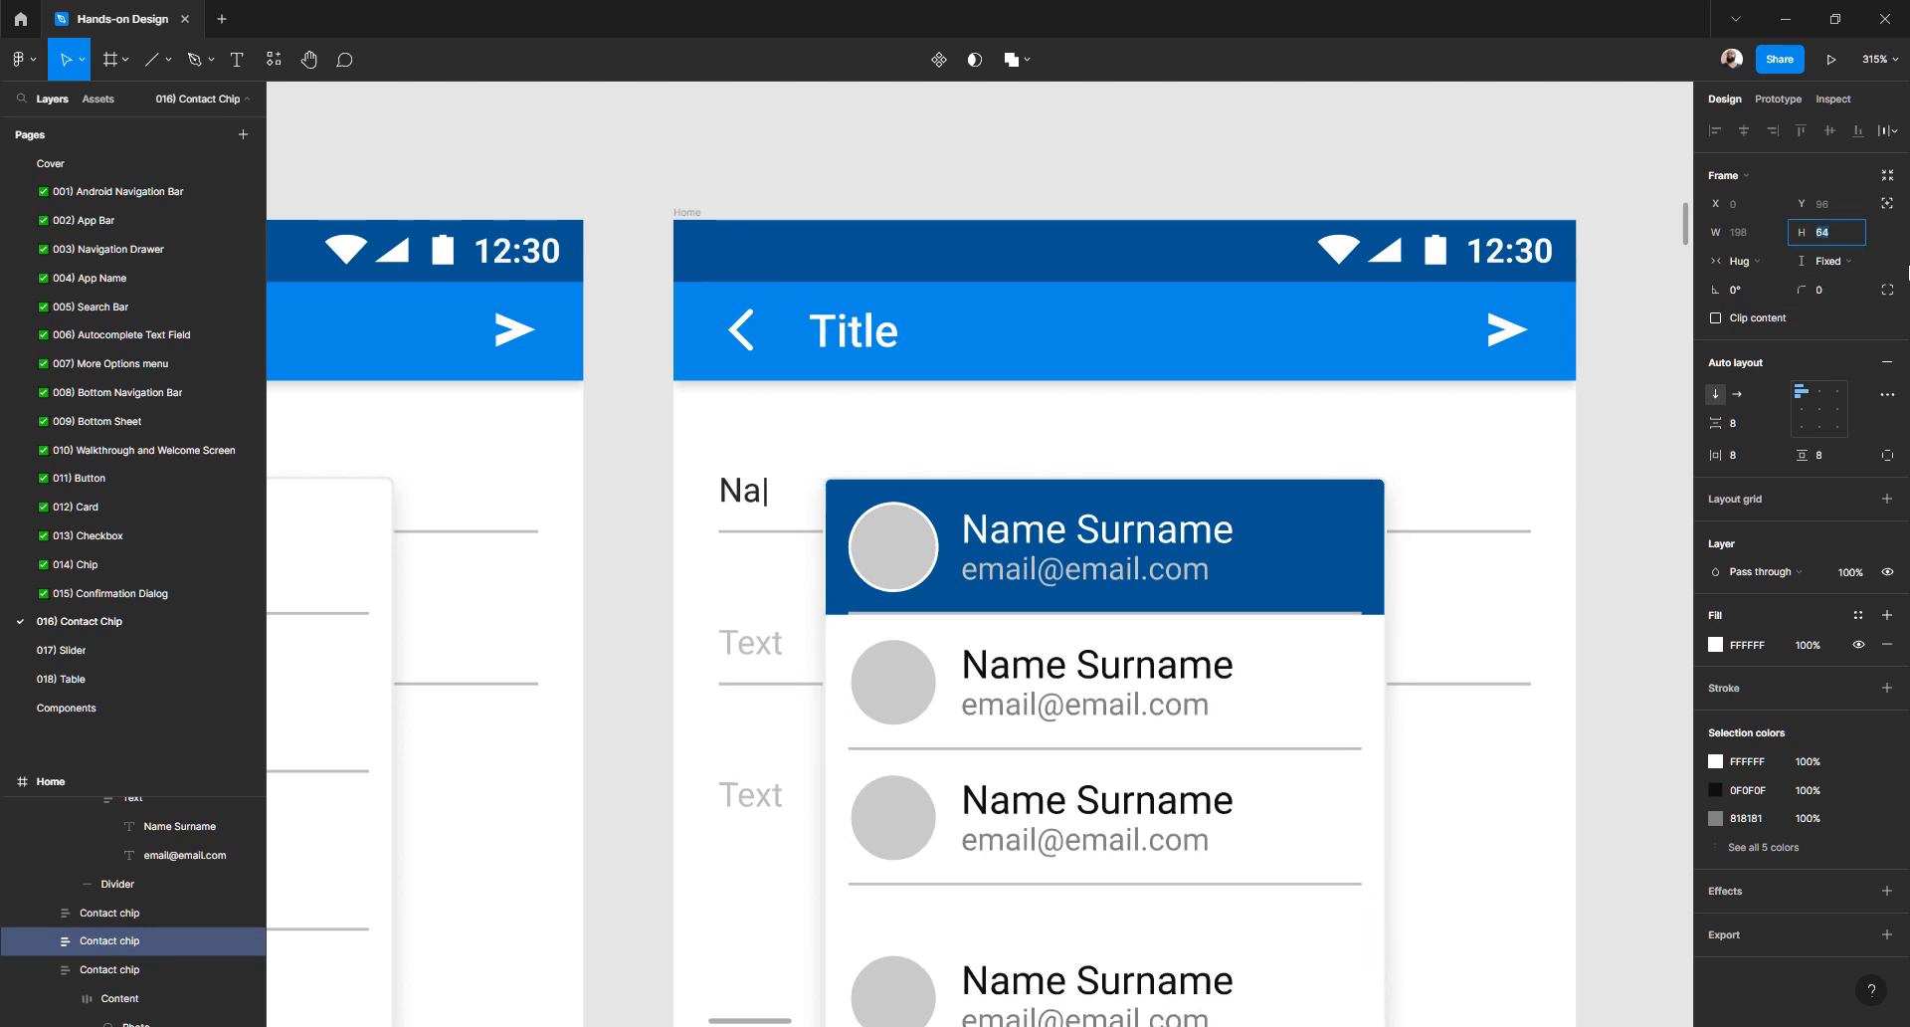
{"action": "key", "text": "shift+Down"}
{"action": "key", "text": "shift+Down"}
{"action": "key", "text": "shift+Down"}
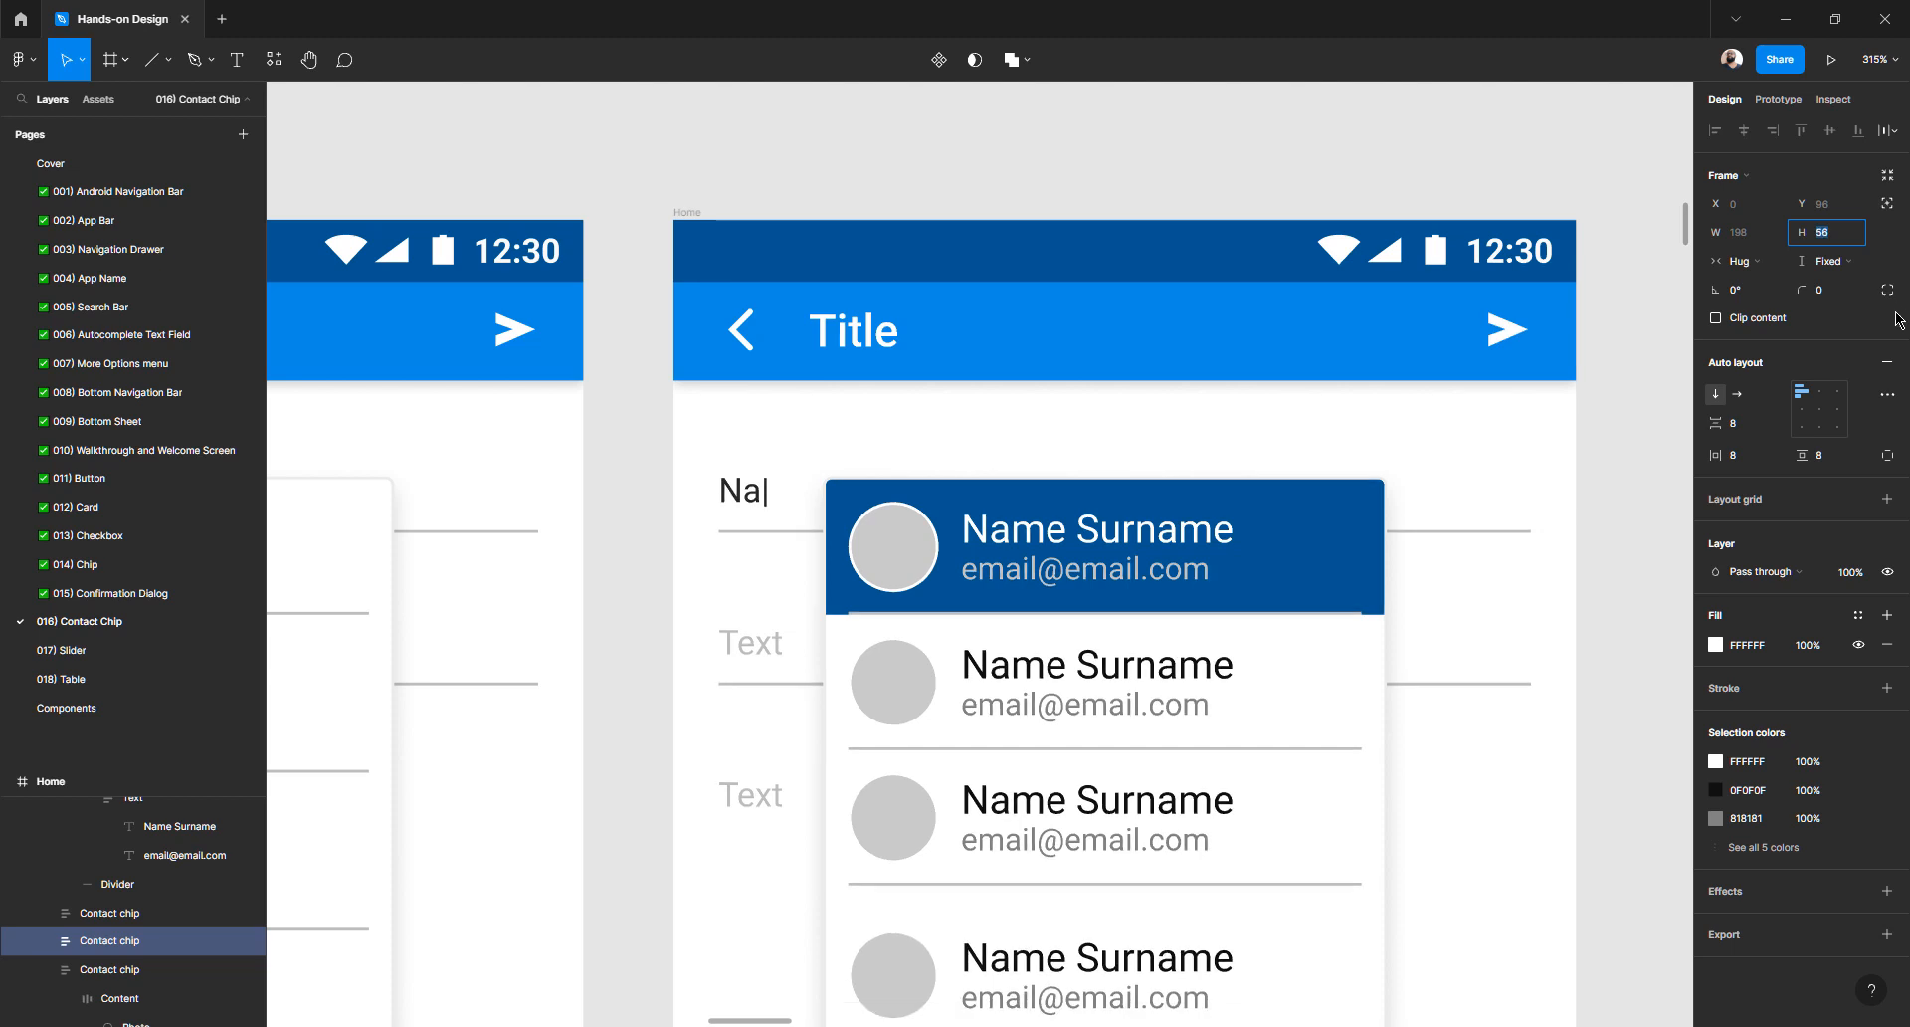
{"action": "type", "text": "48"}
{"action": "key", "text": "Return"}
- Set the fourth contact chip to a fixed height of 48, then deselect and zoom out
{"action": "scroll", "coordinate": [1303, 687], "scroll_direction": "down", "scroll_amount": 4}
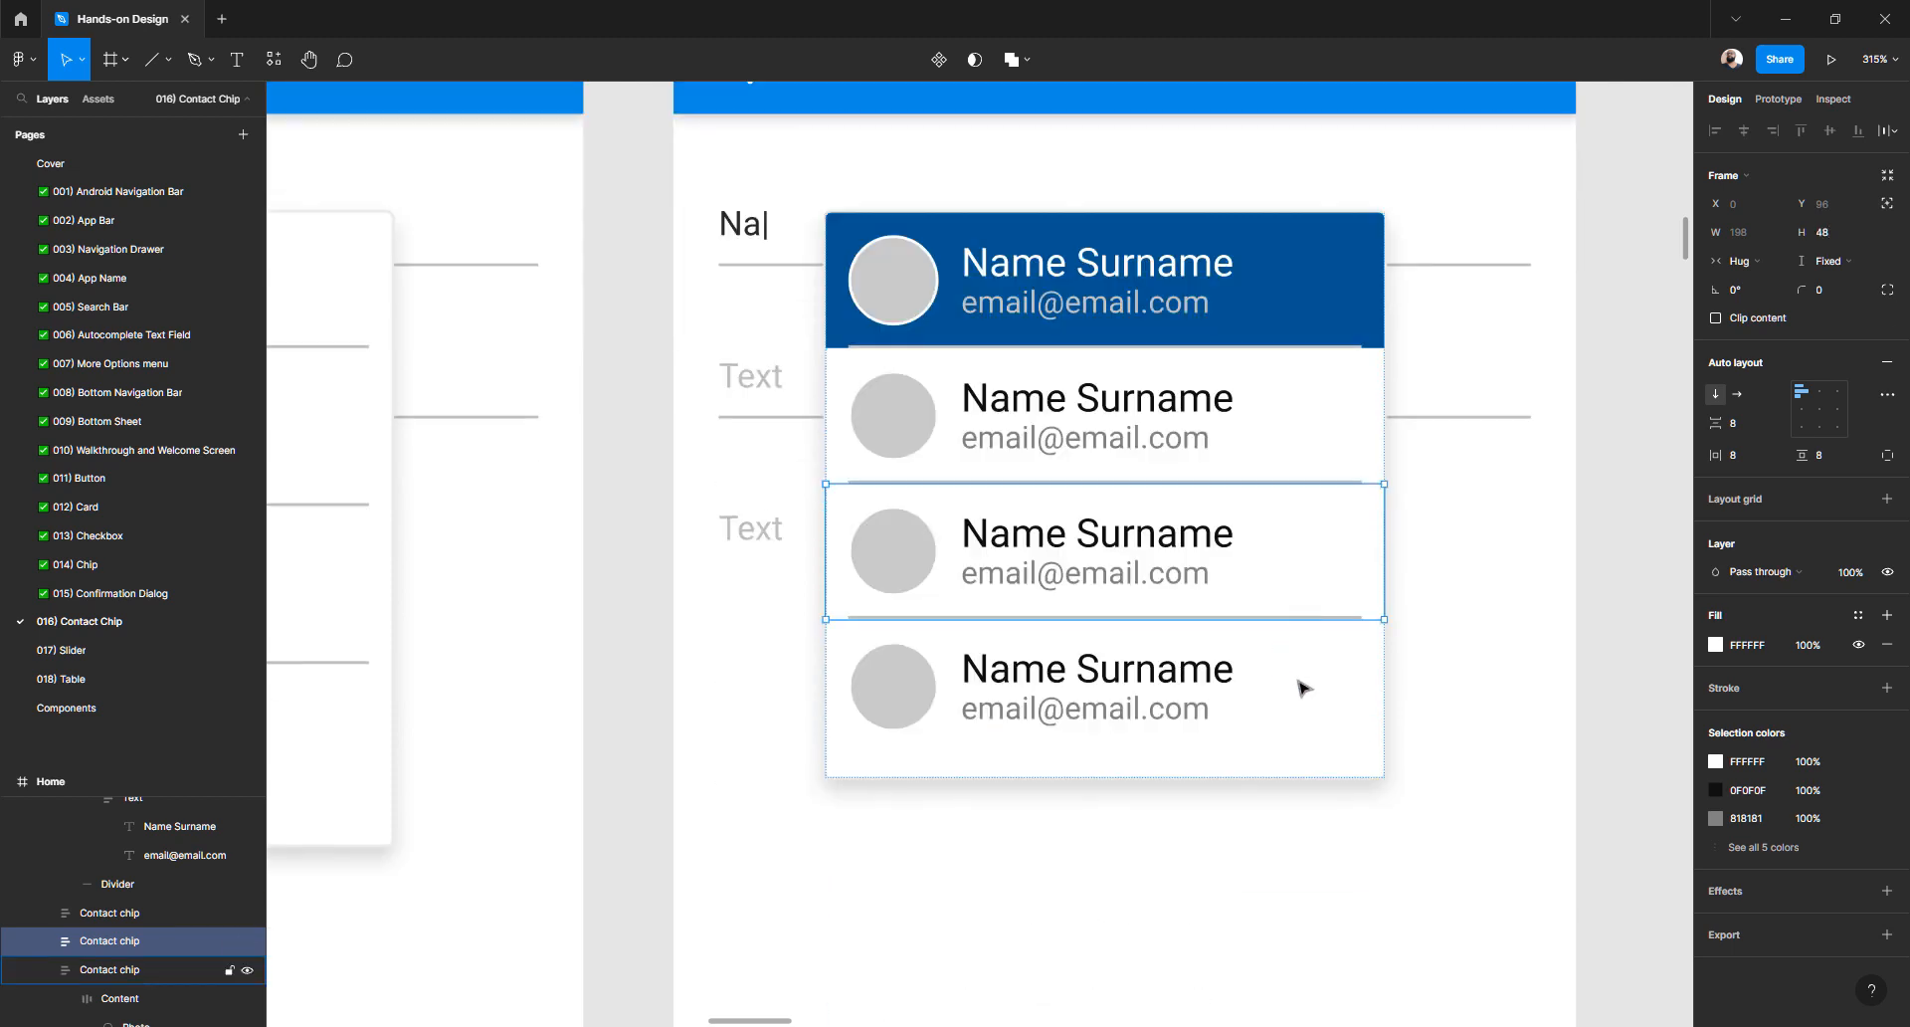
{"action": "left_click", "coordinate": [1303, 687]}
{"action": "left_click", "coordinate": [1830, 261]}
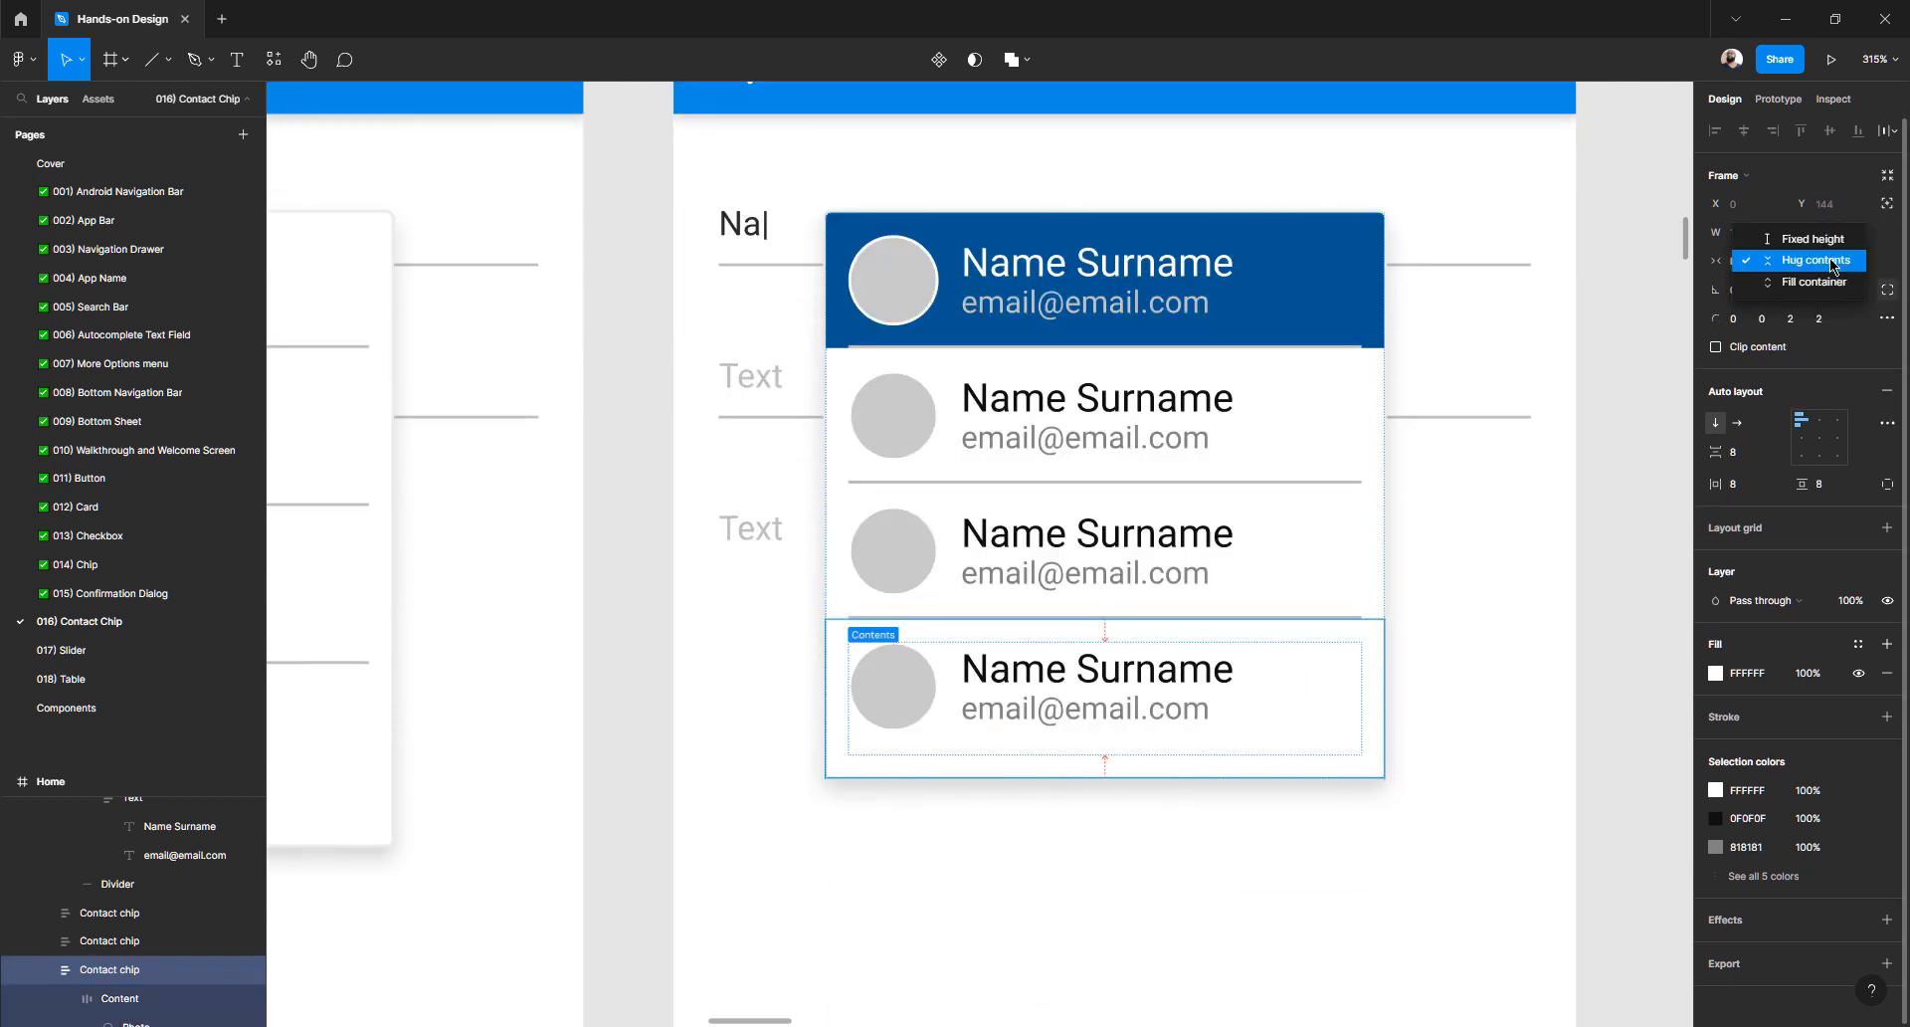
{"action": "left_click", "coordinate": [1812, 239]}
{"action": "left_click", "coordinate": [1835, 233]}
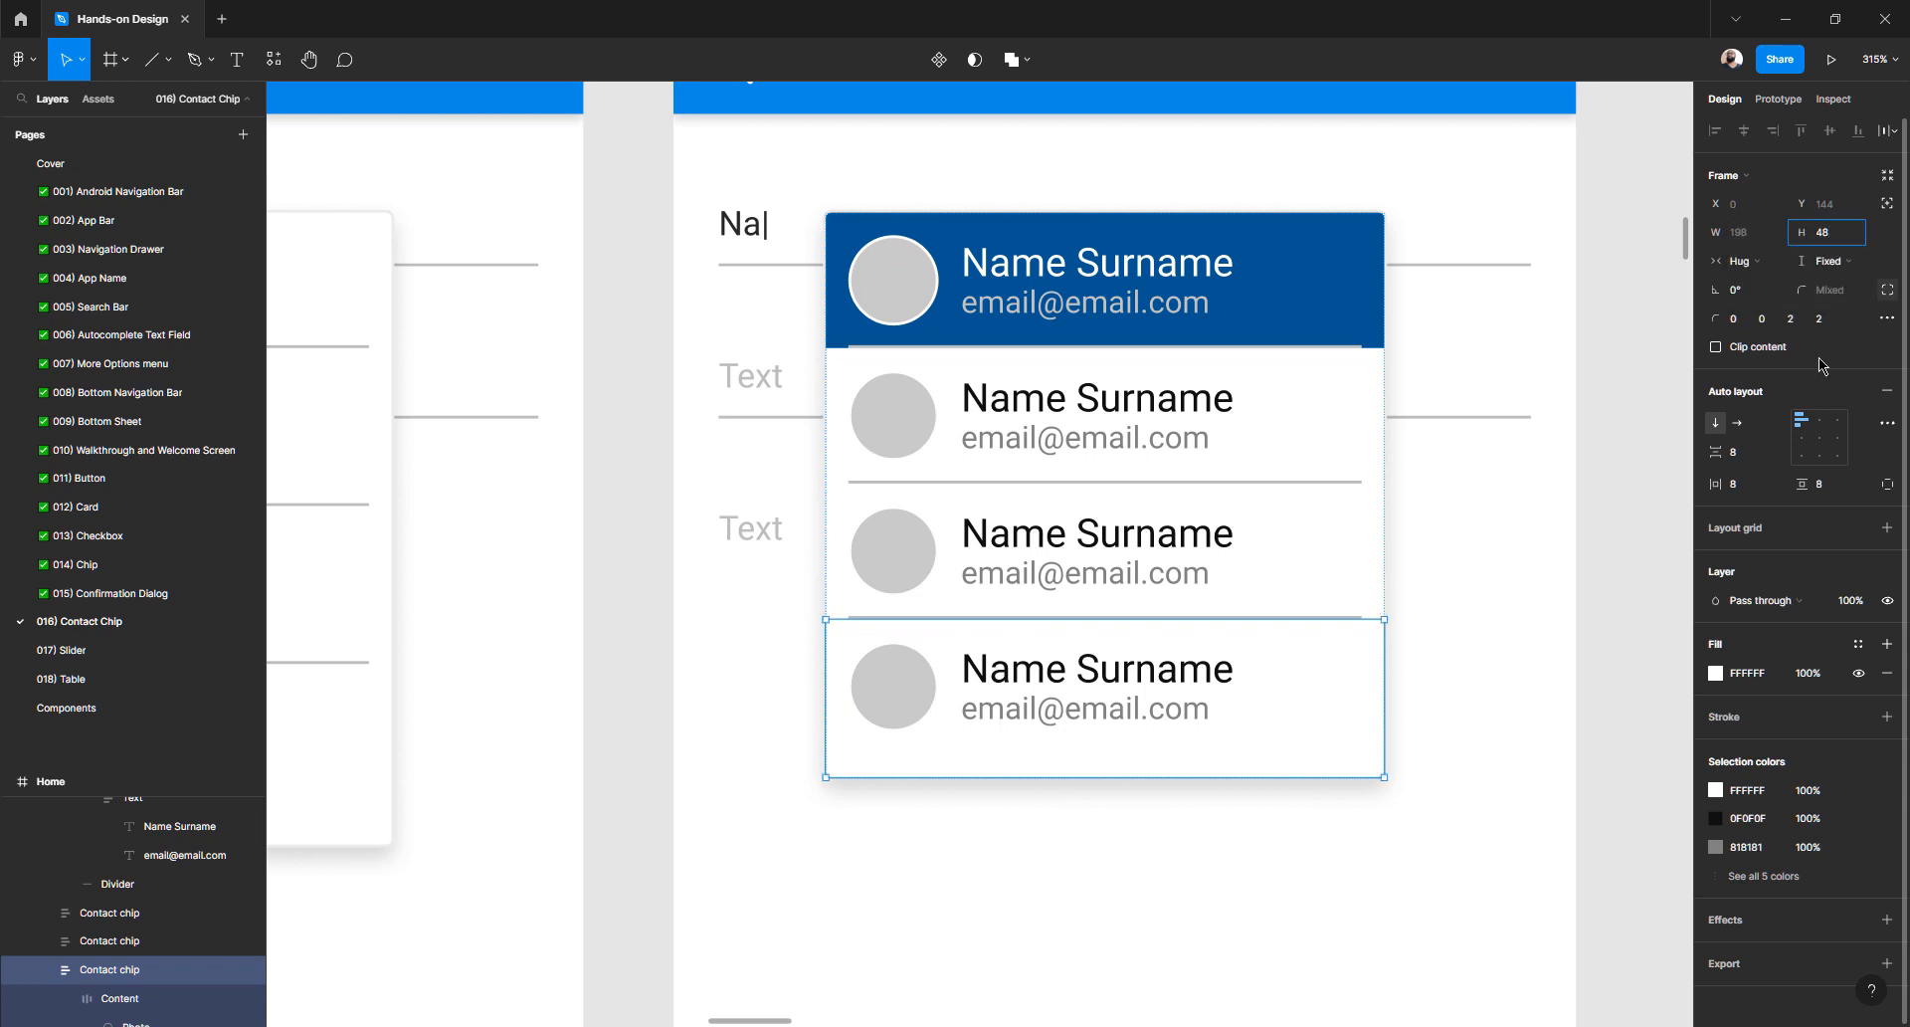
{"action": "key", "text": "Return"}
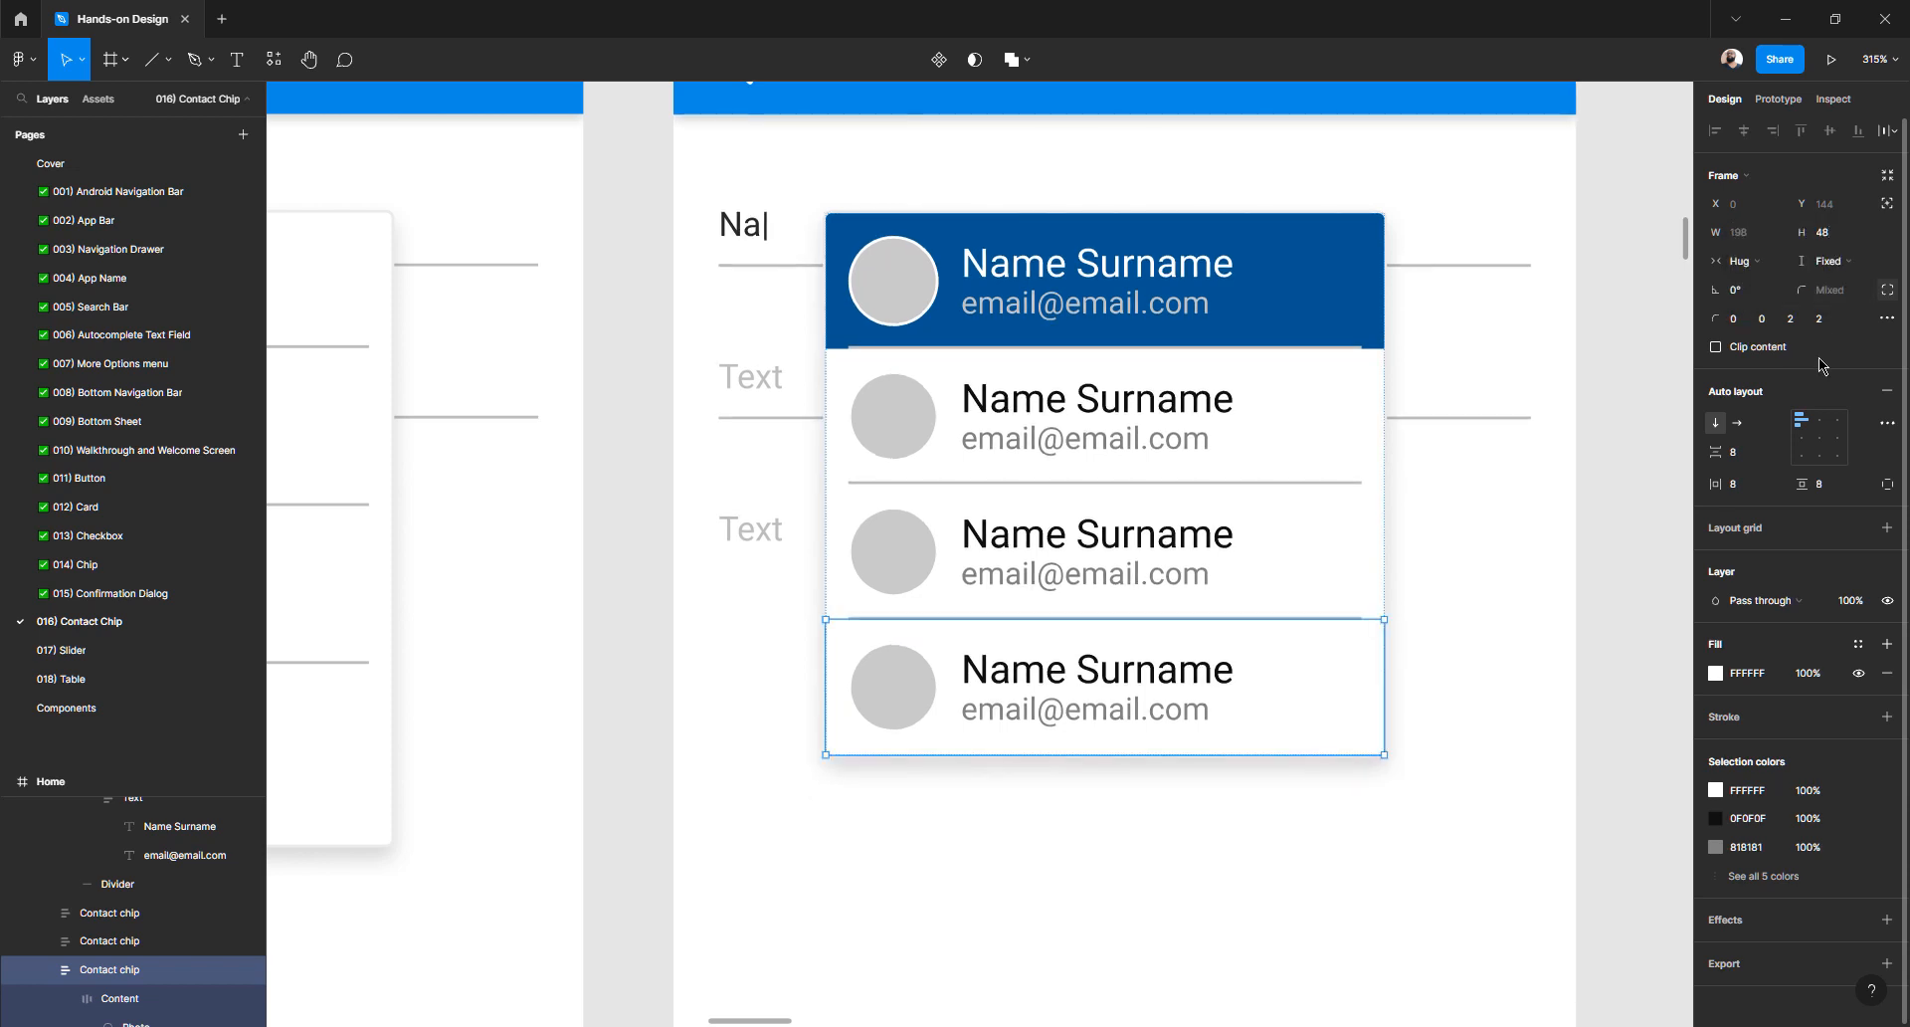
{"action": "left_click", "coordinate": [1617, 648]}
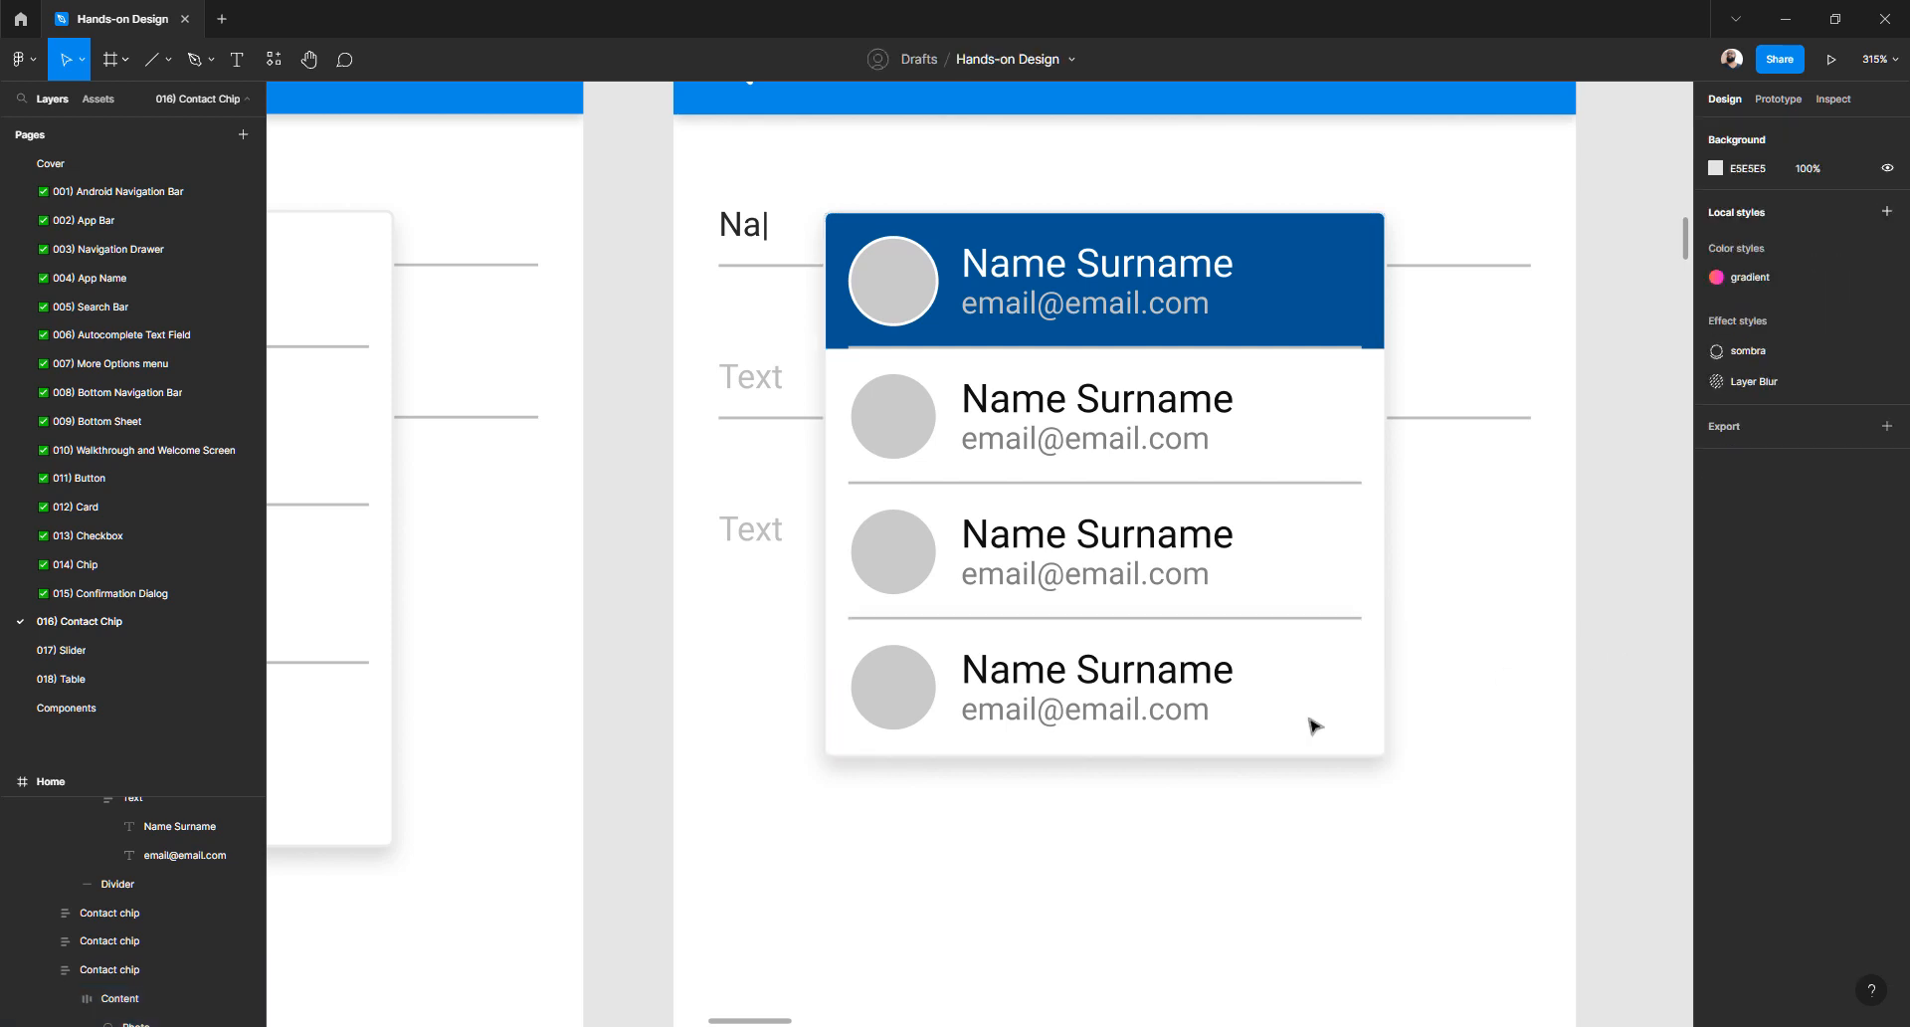
{"action": "scroll", "coordinate": [1313, 724], "scroll_direction": "down", "scroll_amount": 3}
{"action": "scroll", "coordinate": [1270, 677], "scroll_direction": "left", "scroll_amount": 3}
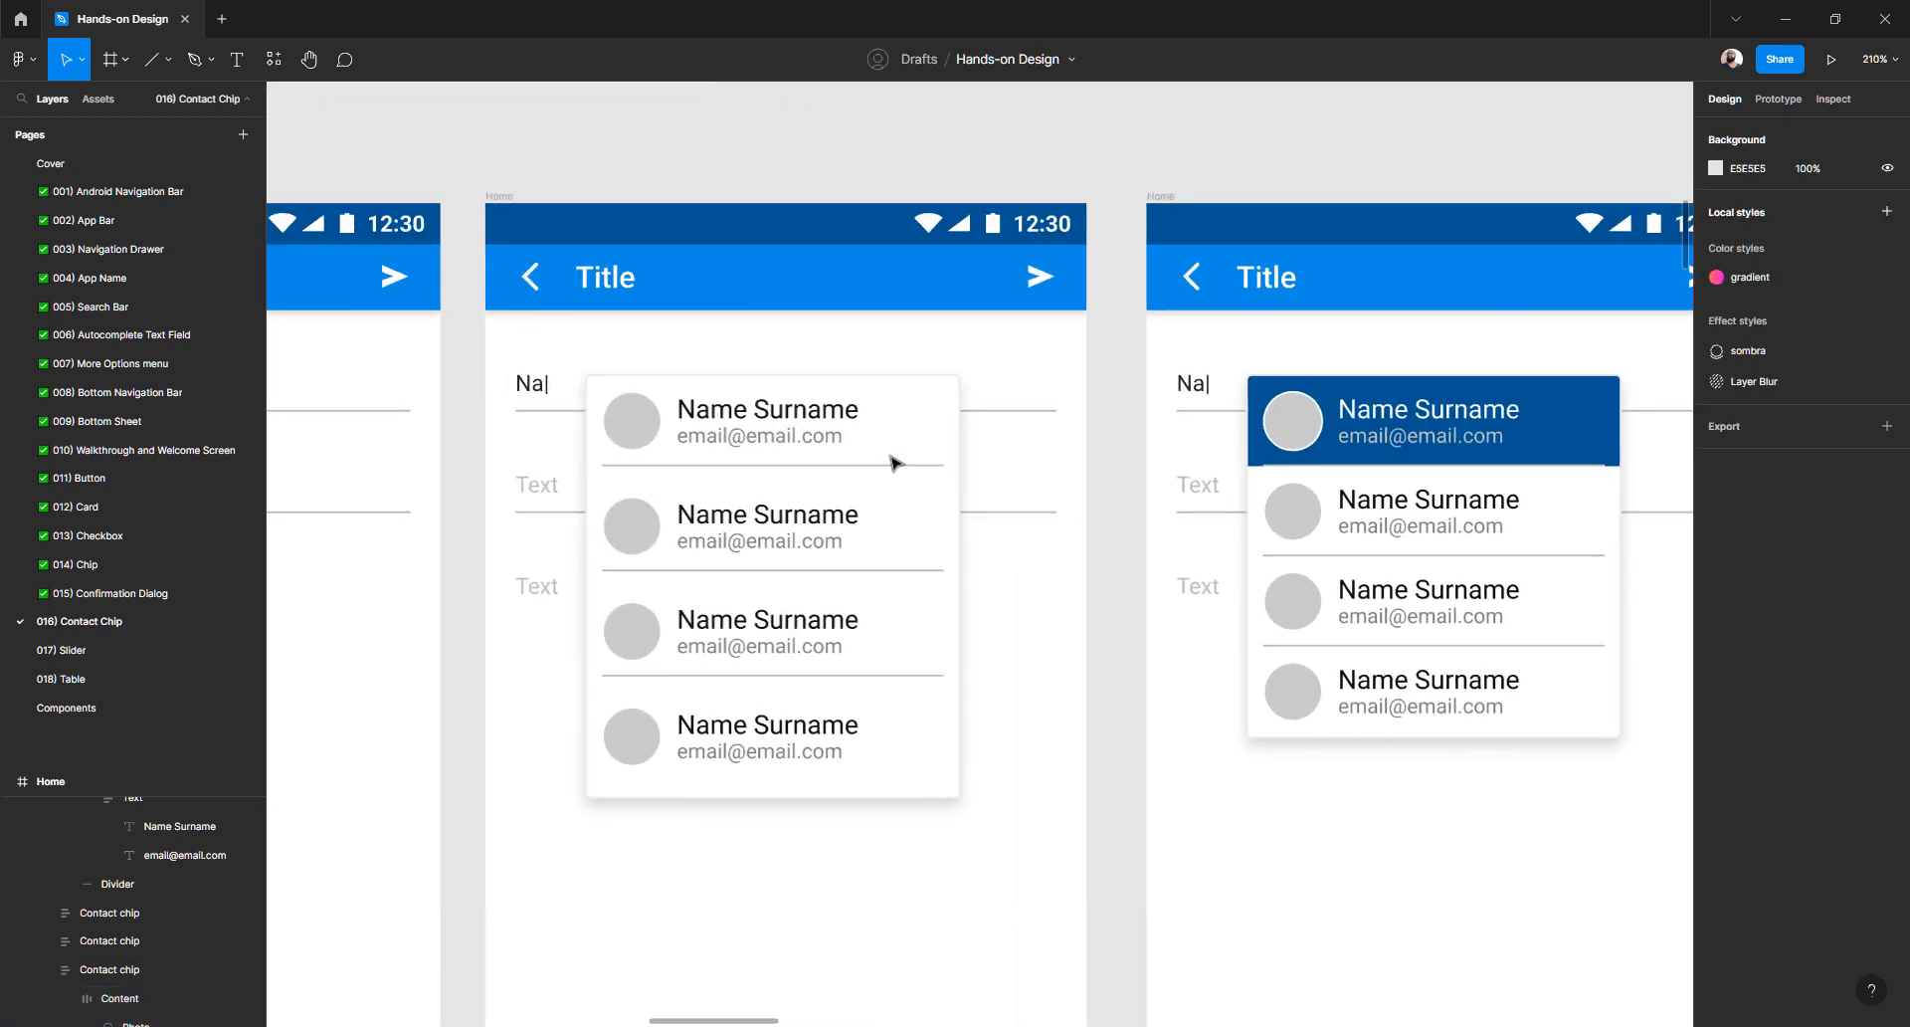
- Shift-select the left frame's four contact chips and give them all a fixed height of 48
{"action": "left_click", "coordinate": [894, 463]}
{"action": "double_click", "coordinate": [893, 463]}
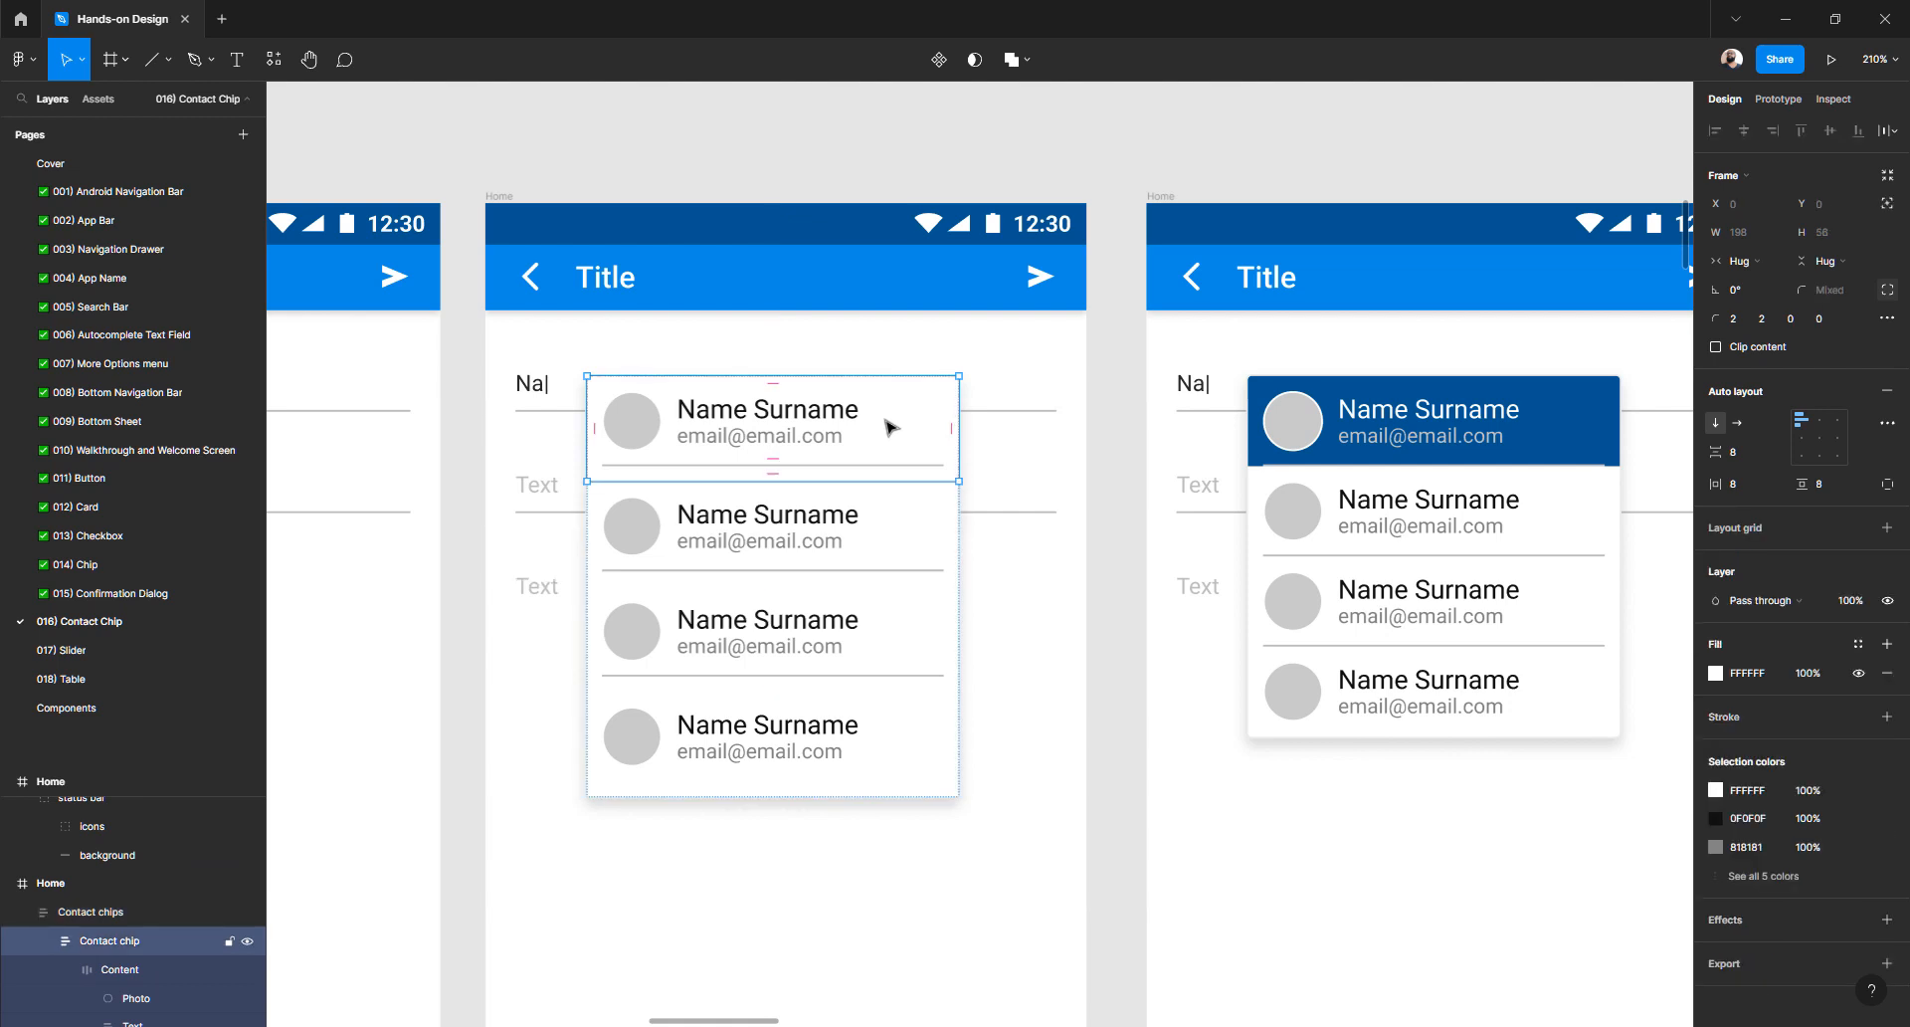
{"action": "left_click", "coordinate": [1085, 466]}
{"action": "left_click", "coordinate": [920, 439]}
{"action": "double_click", "coordinate": [920, 438]}
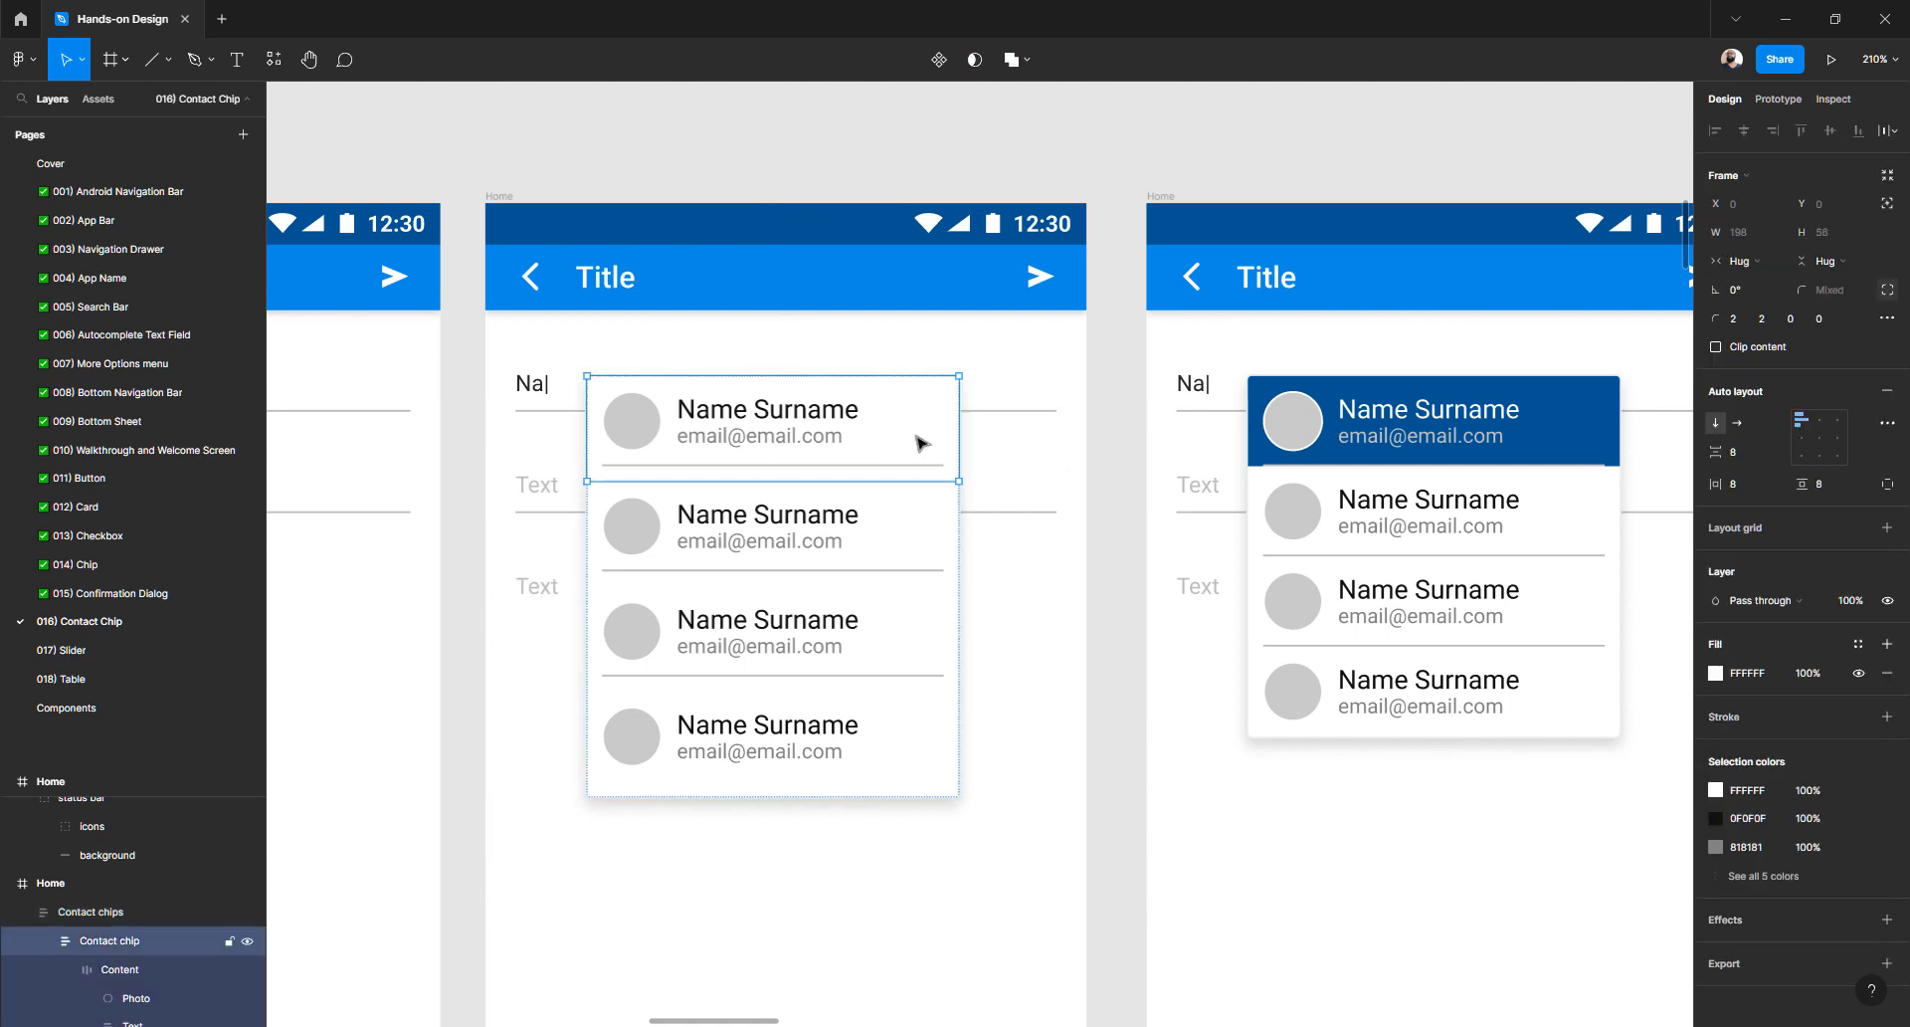
{"action": "left_click", "coordinate": [911, 519], "text": "shift"}
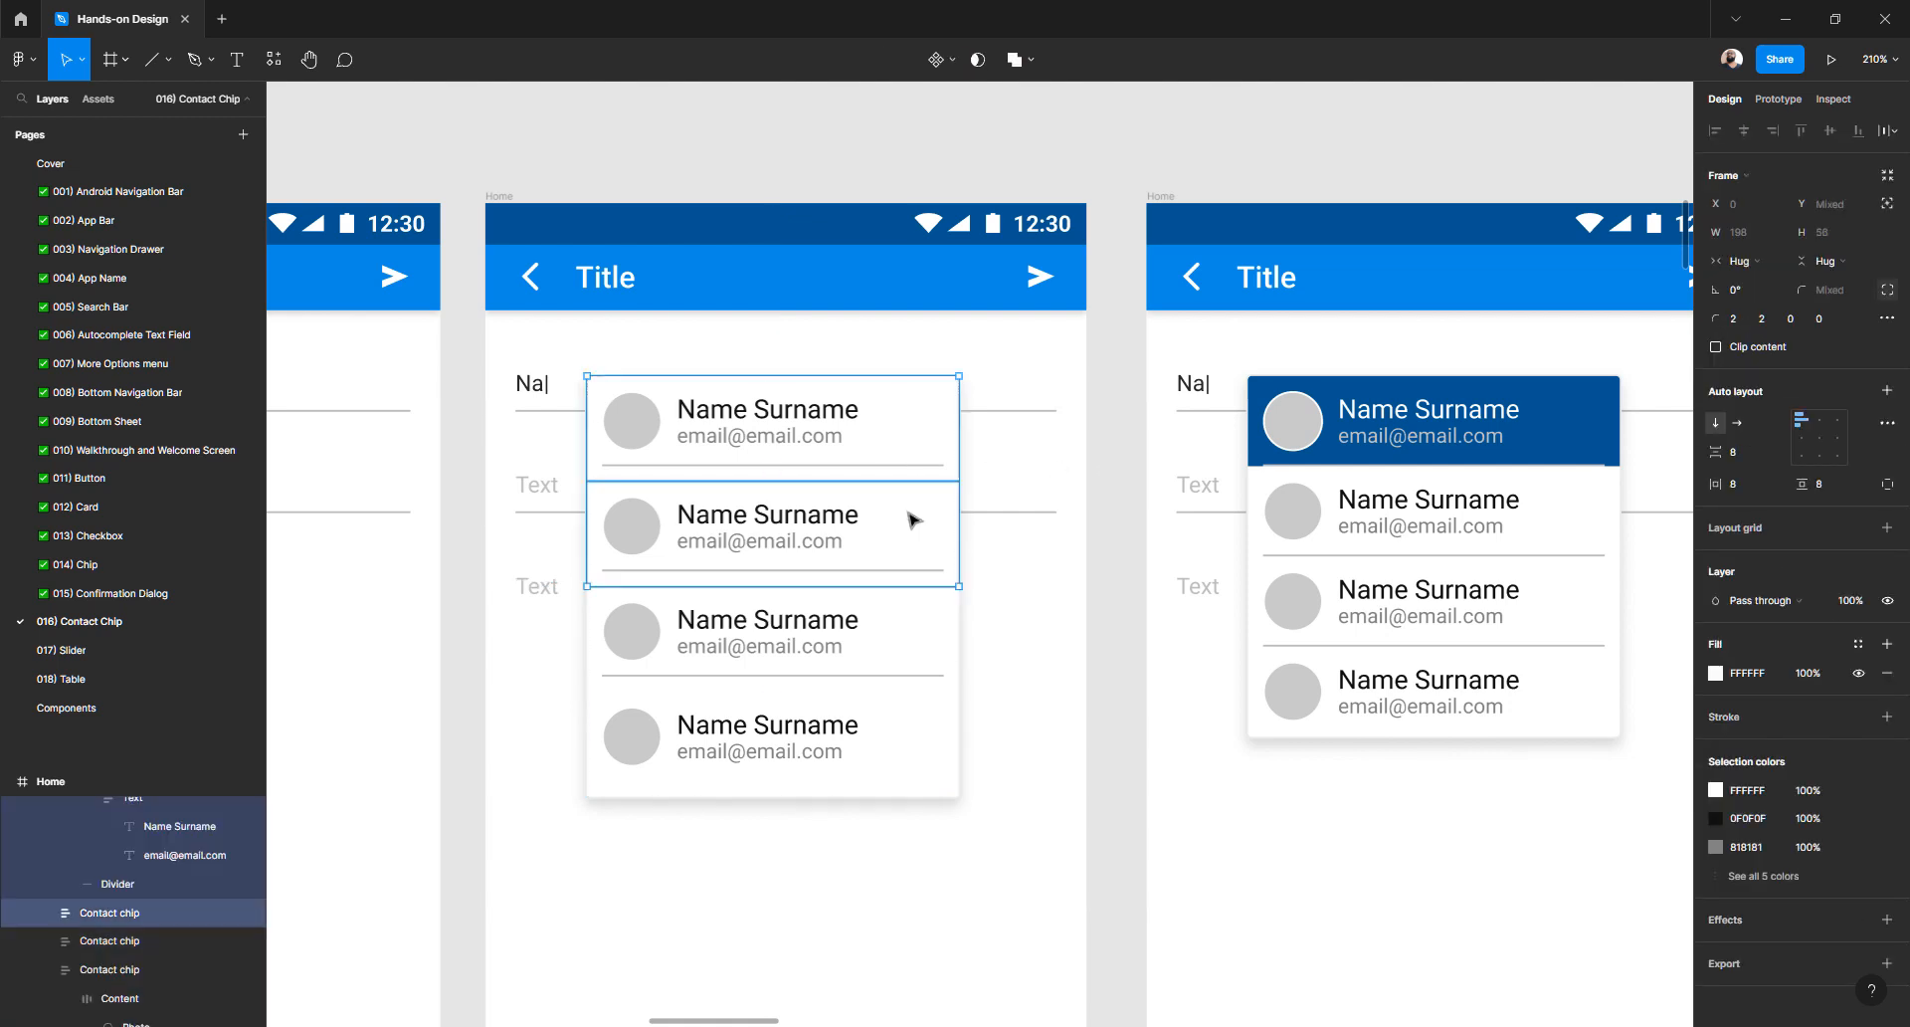
{"action": "left_click", "coordinate": [917, 611], "text": "shift"}
{"action": "left_click", "coordinate": [920, 729], "text": "shift"}
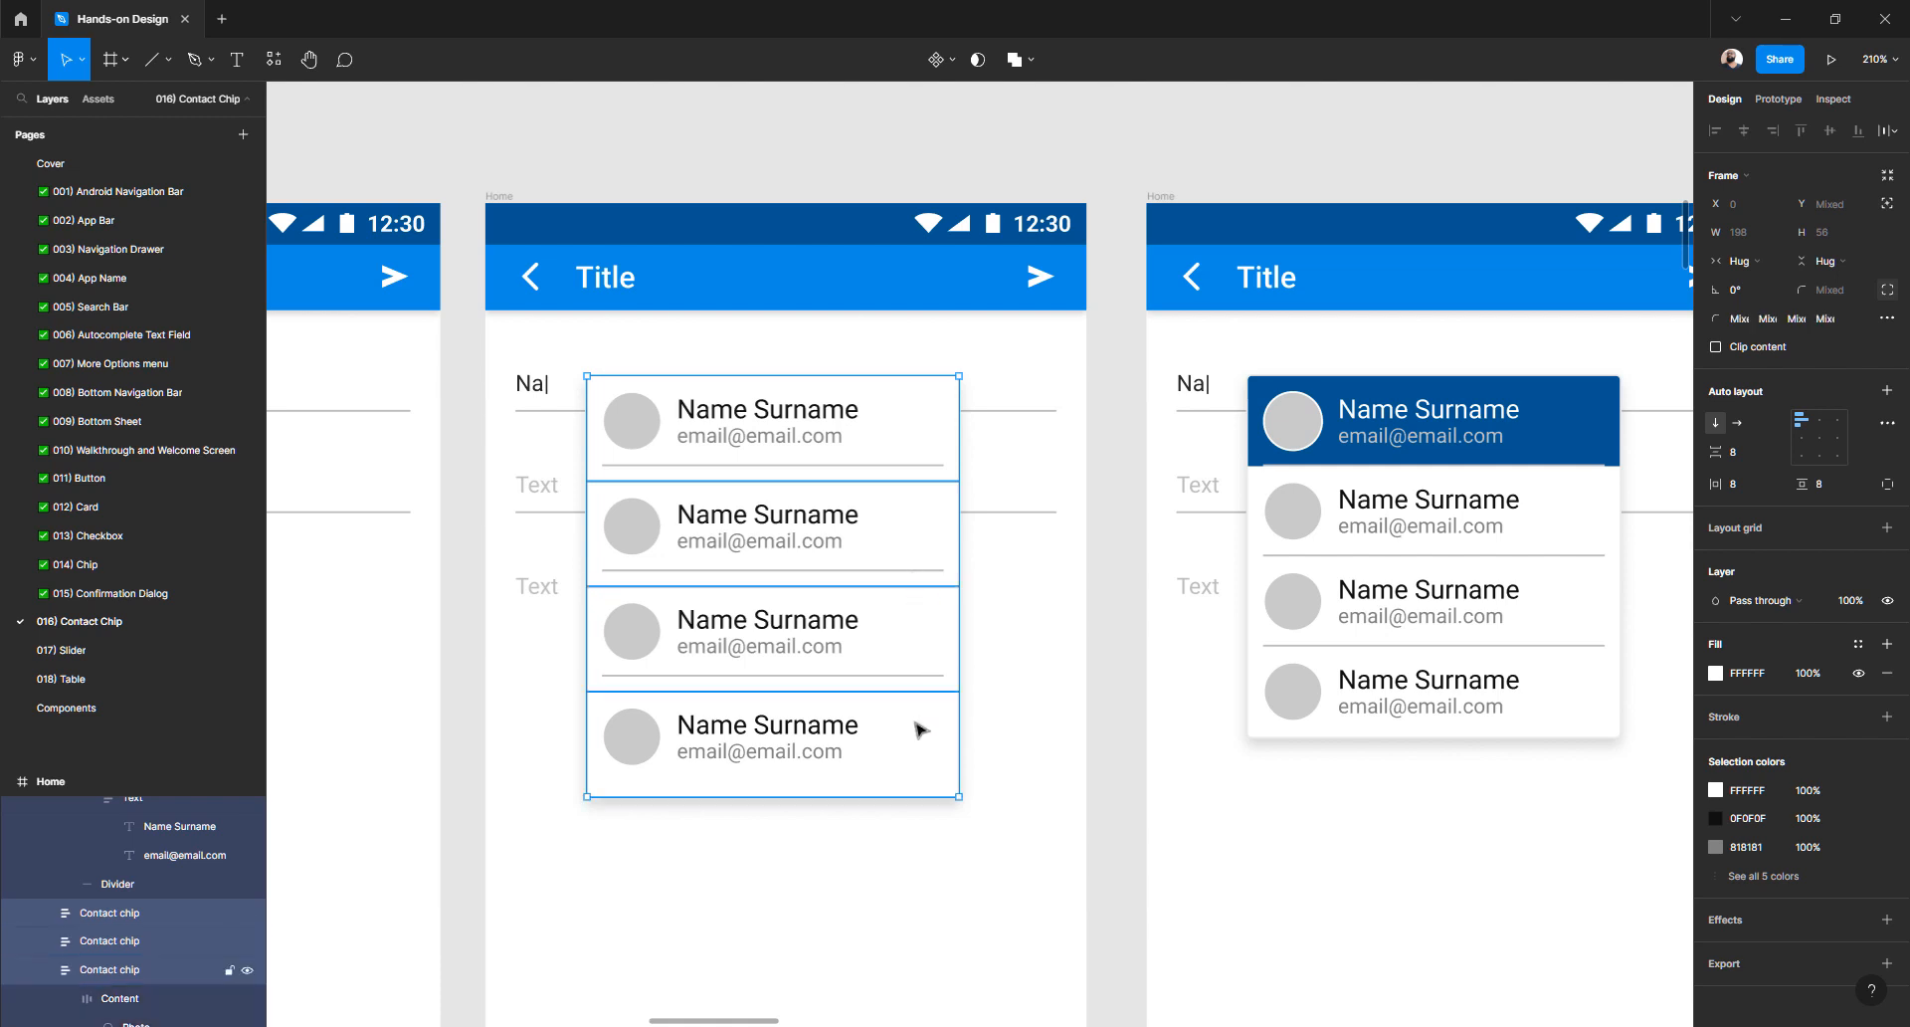
{"action": "left_click", "coordinate": [1849, 264]}
{"action": "left_click", "coordinate": [1811, 239]}
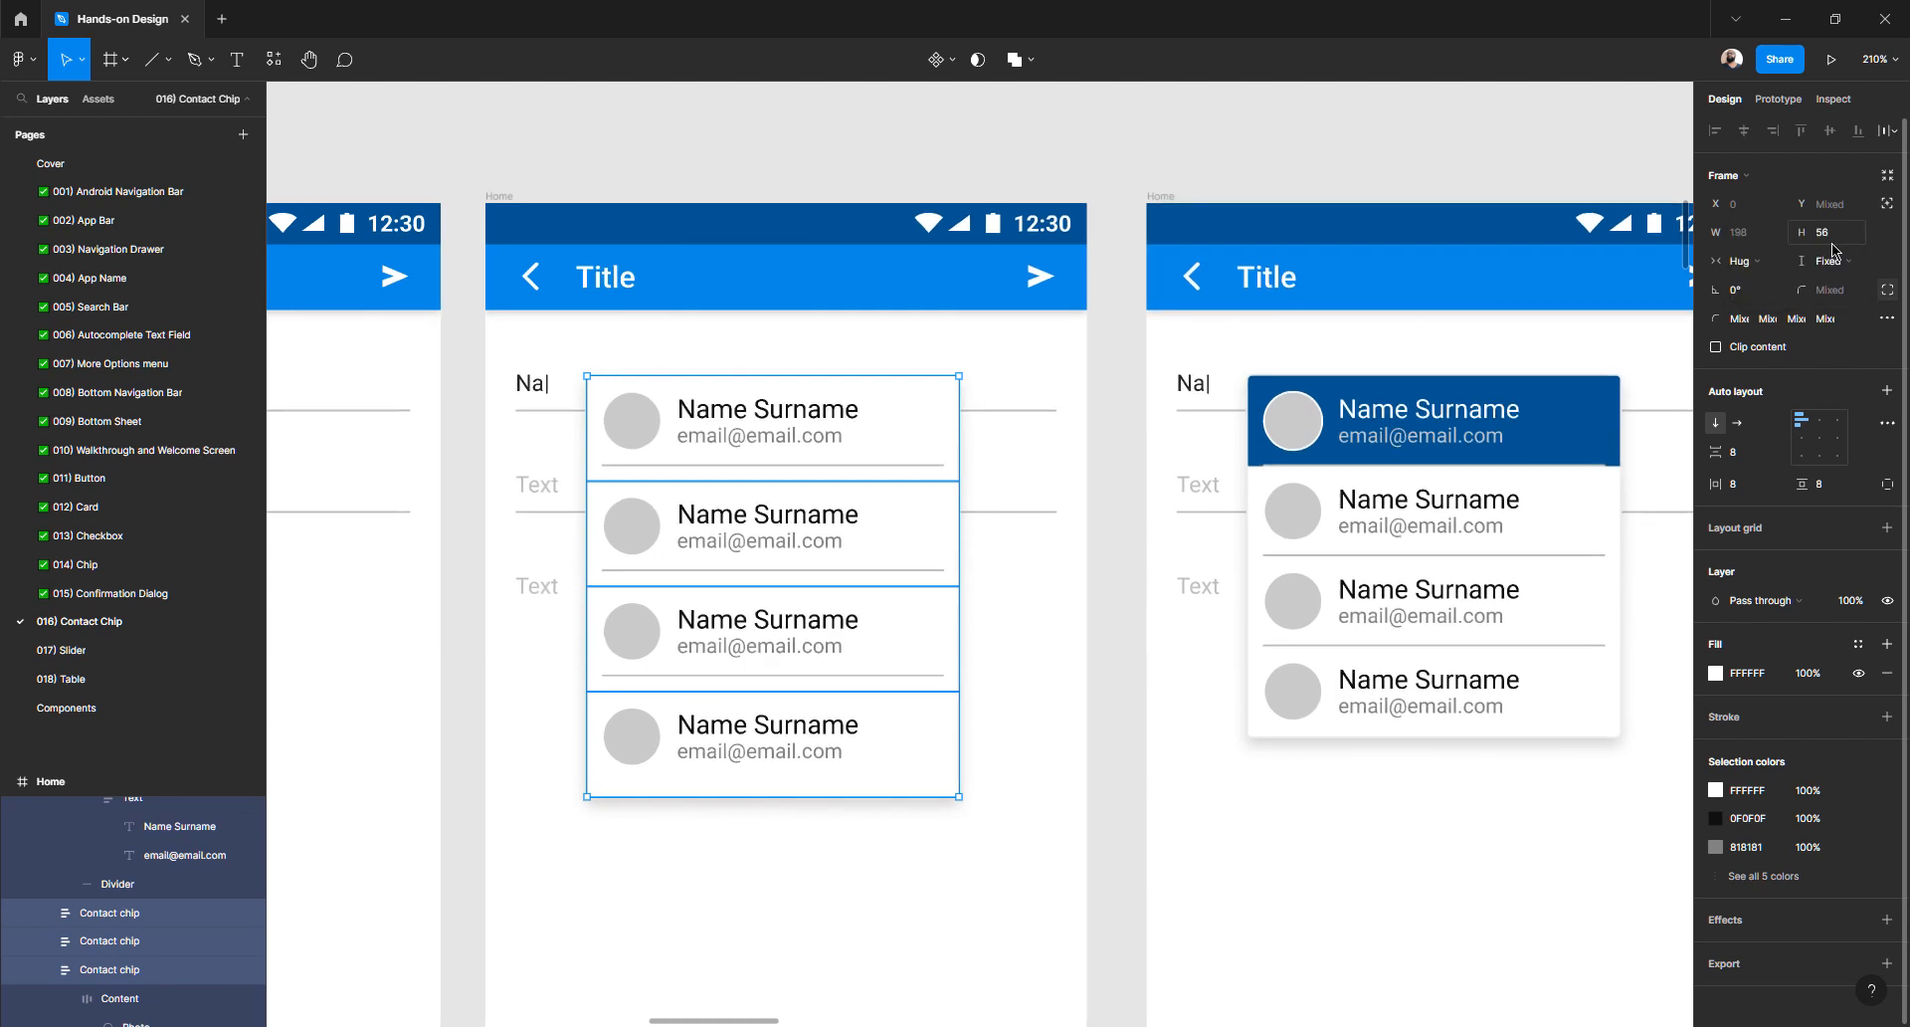
{"action": "left_click", "coordinate": [1836, 234]}
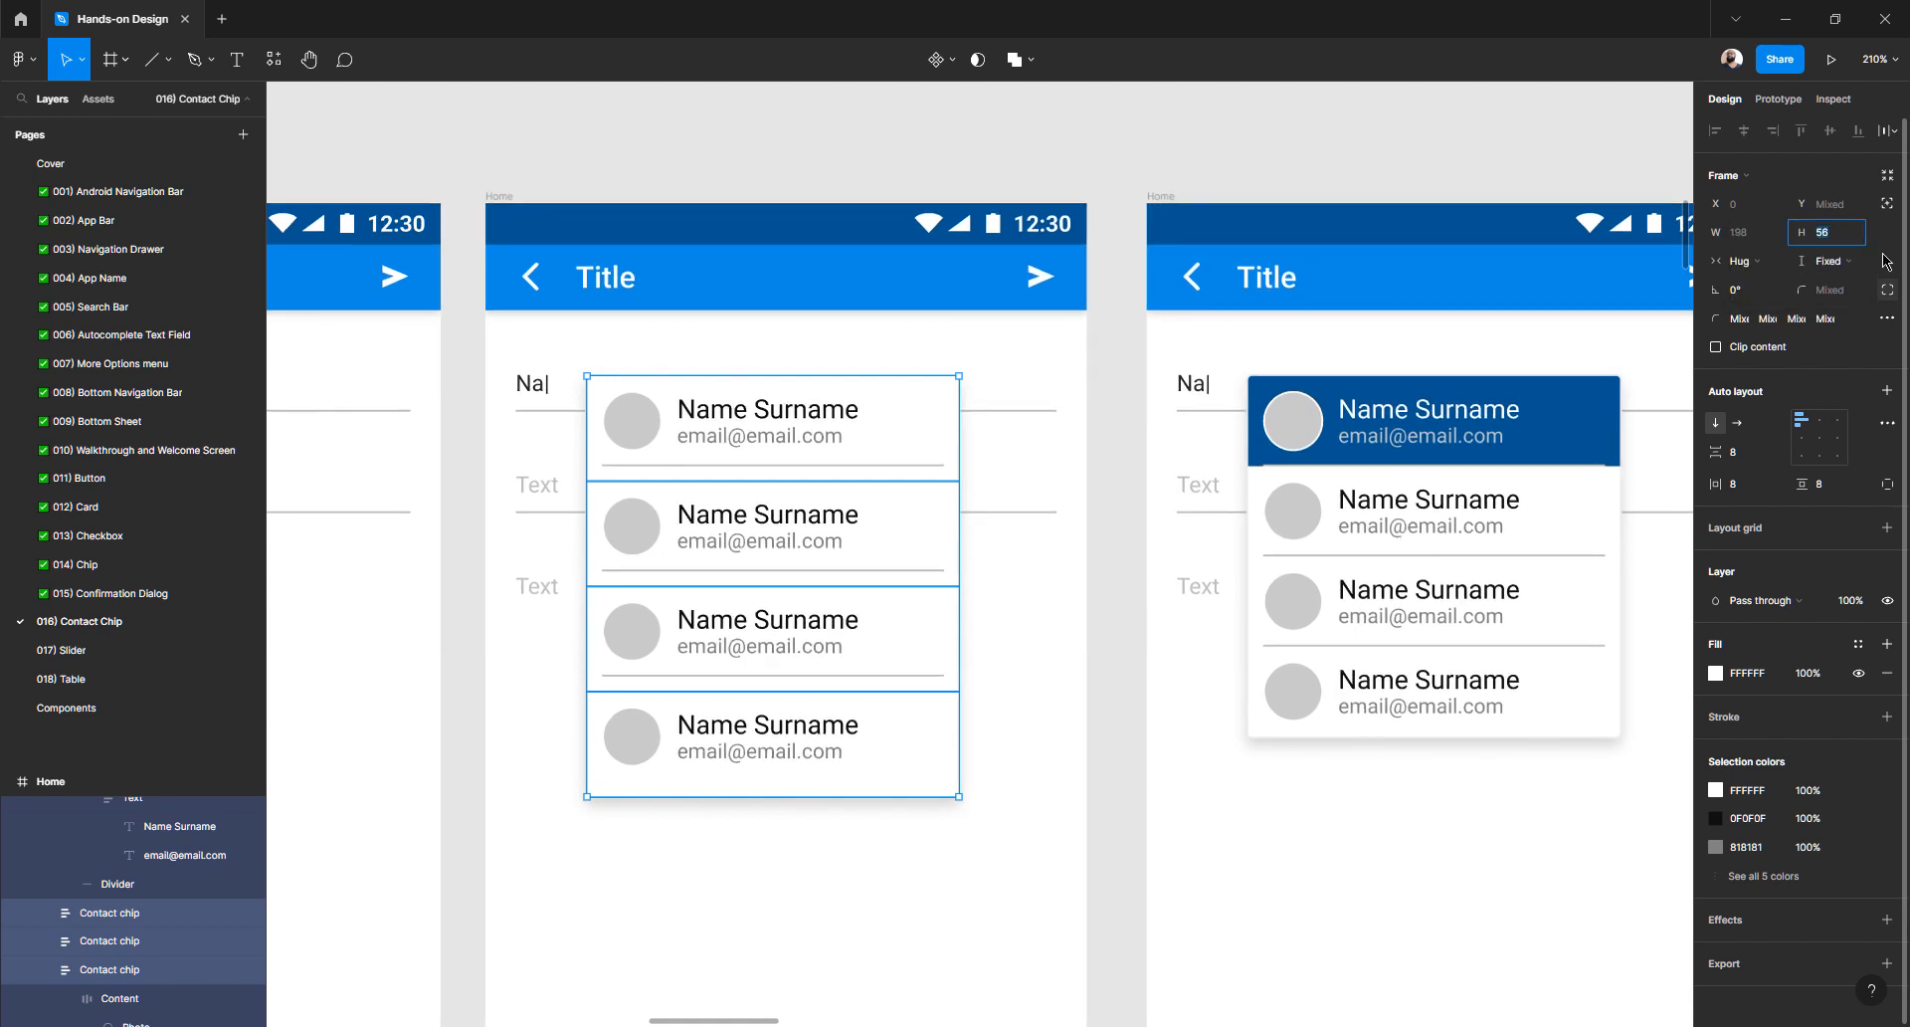
{"action": "key", "text": "Return"}
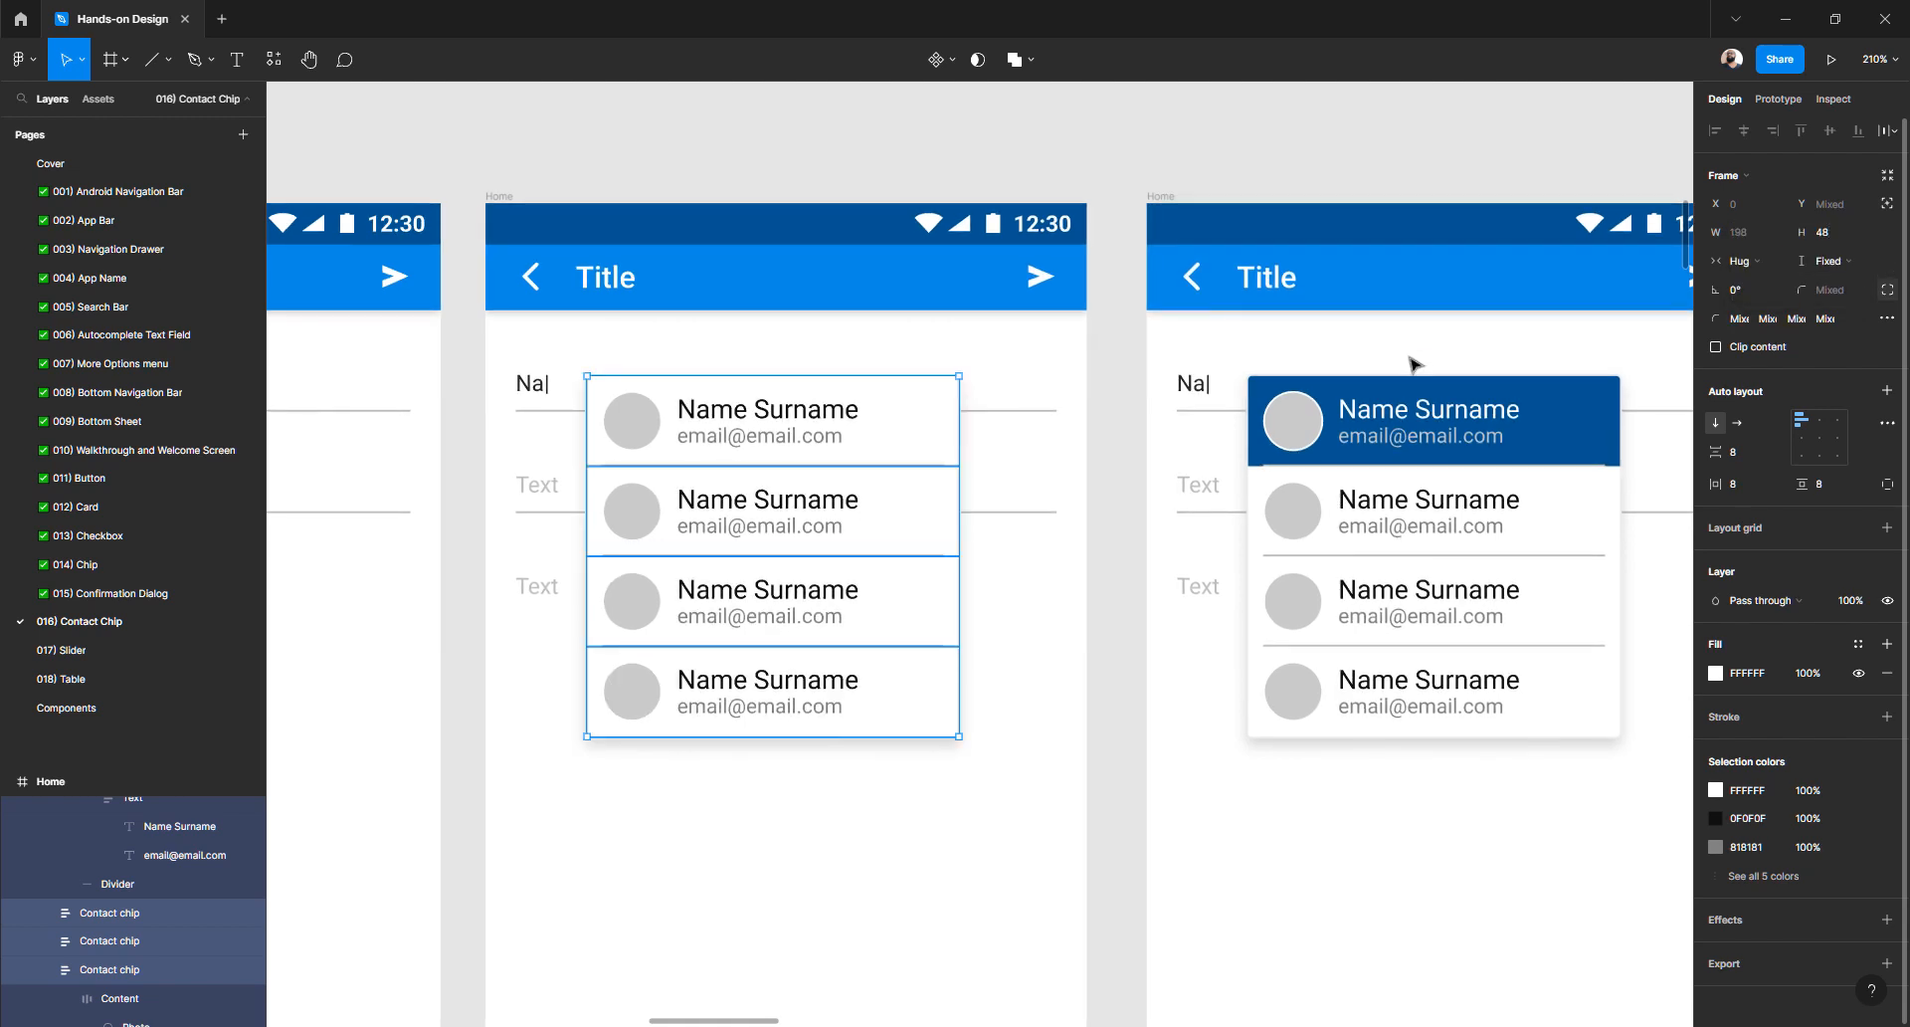
{"action": "left_click", "coordinate": [1094, 534]}
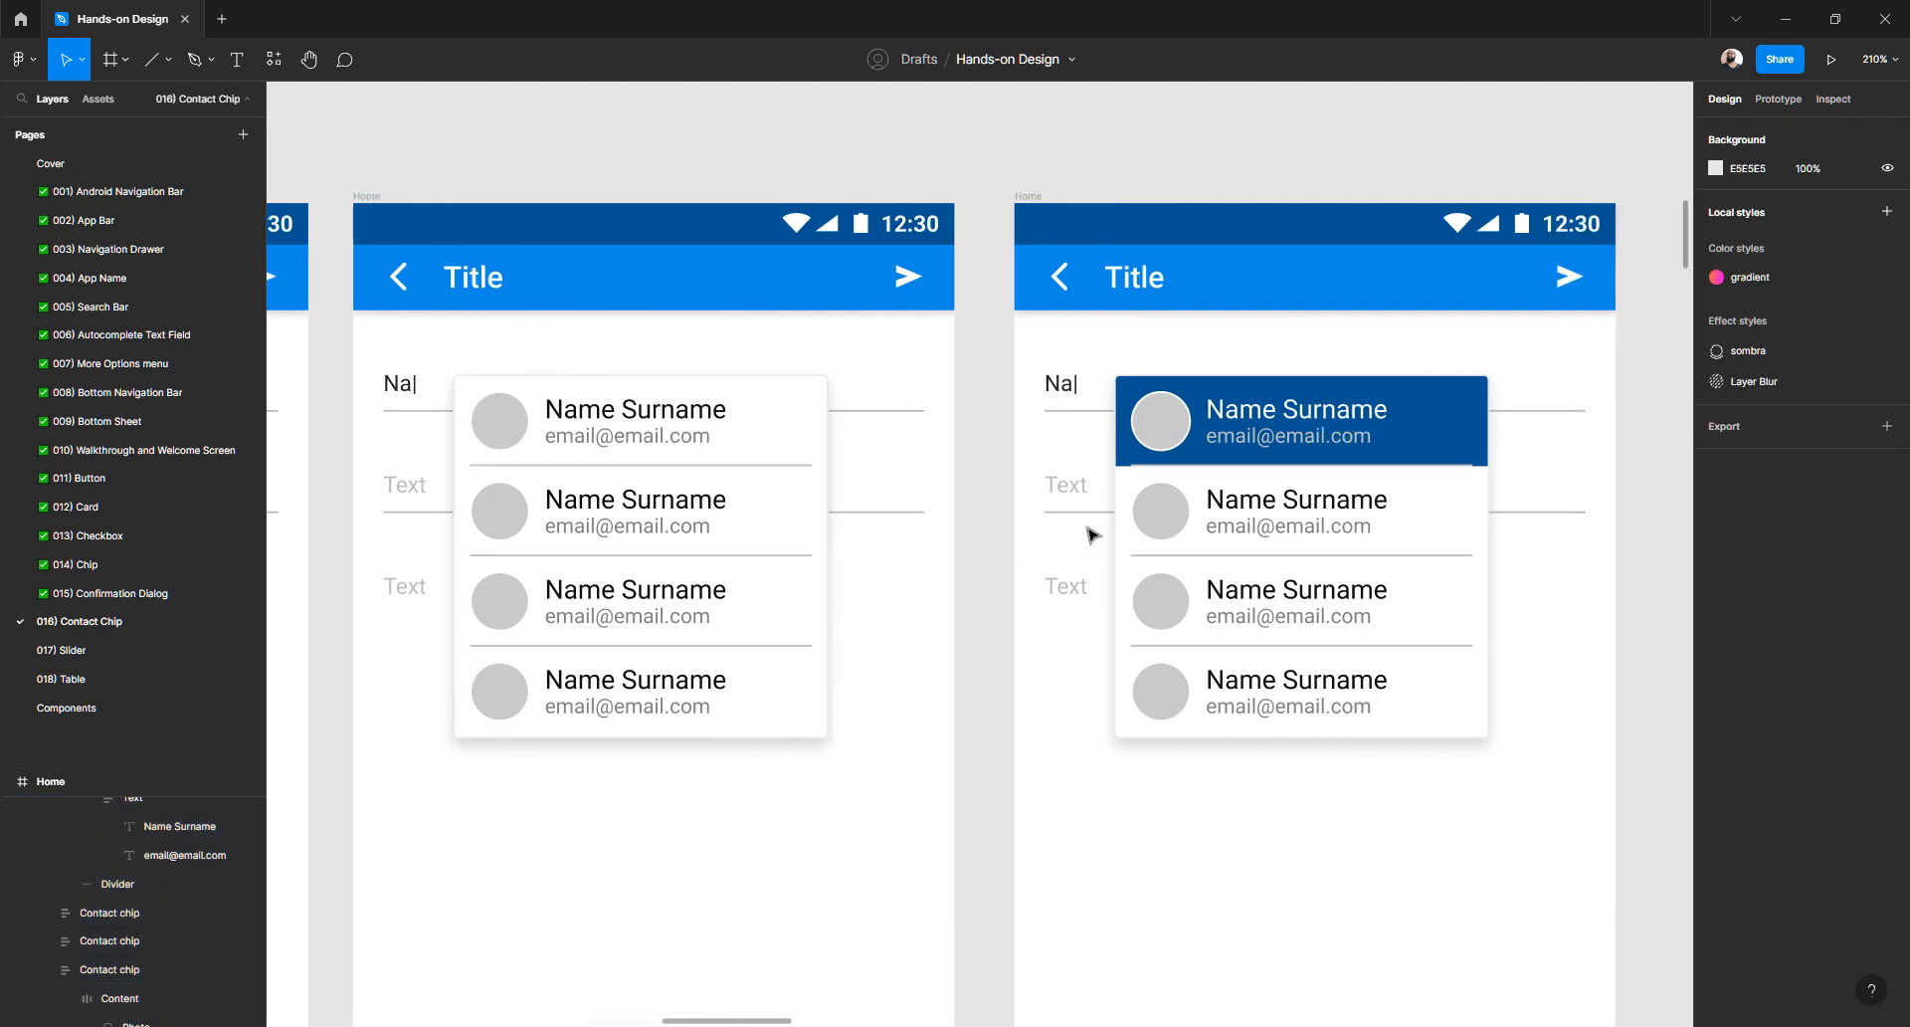
- Drag the Divider layer out of the first contact chip group in the highlighted frame
{"action": "scroll", "coordinate": [1241, 438], "scroll_direction": "up", "scroll_amount": 5}
{"action": "scroll", "coordinate": [1029, 451], "scroll_direction": "up", "scroll_amount": 8}
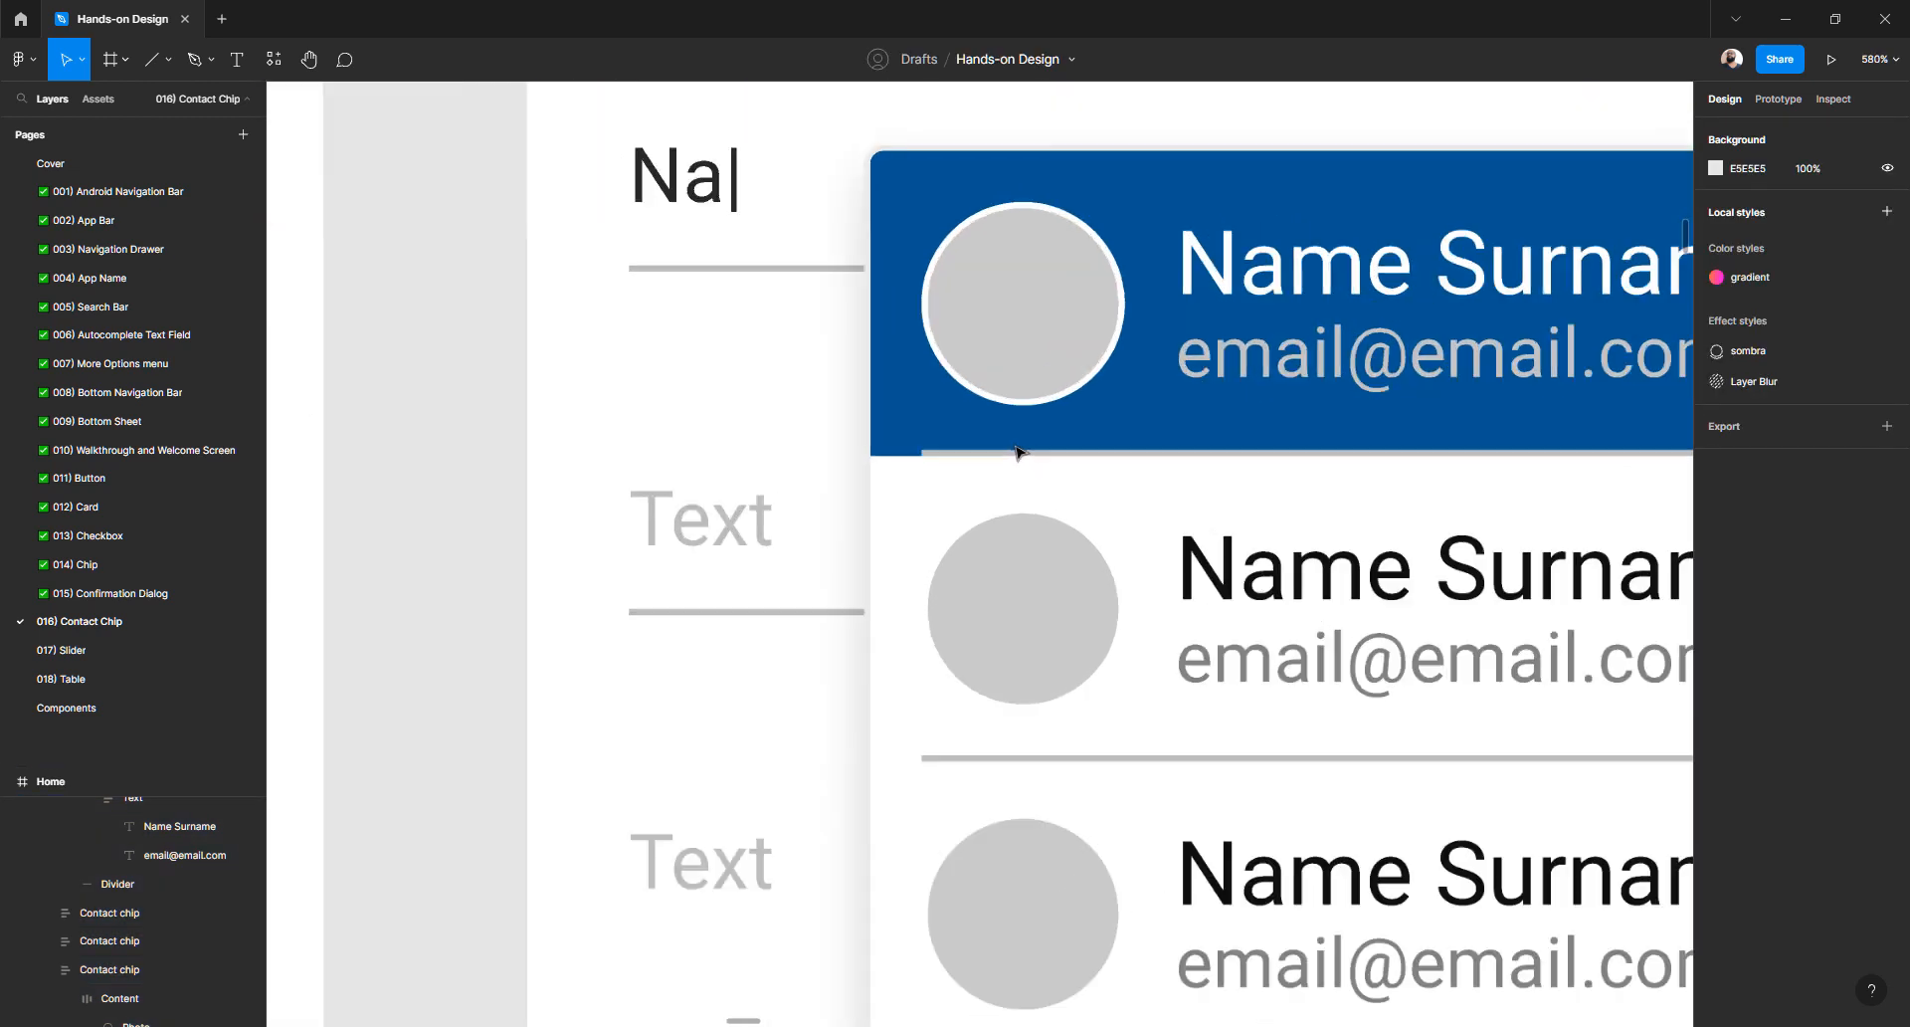
{"action": "scroll", "coordinate": [869, 467], "scroll_direction": "up", "scroll_amount": 8}
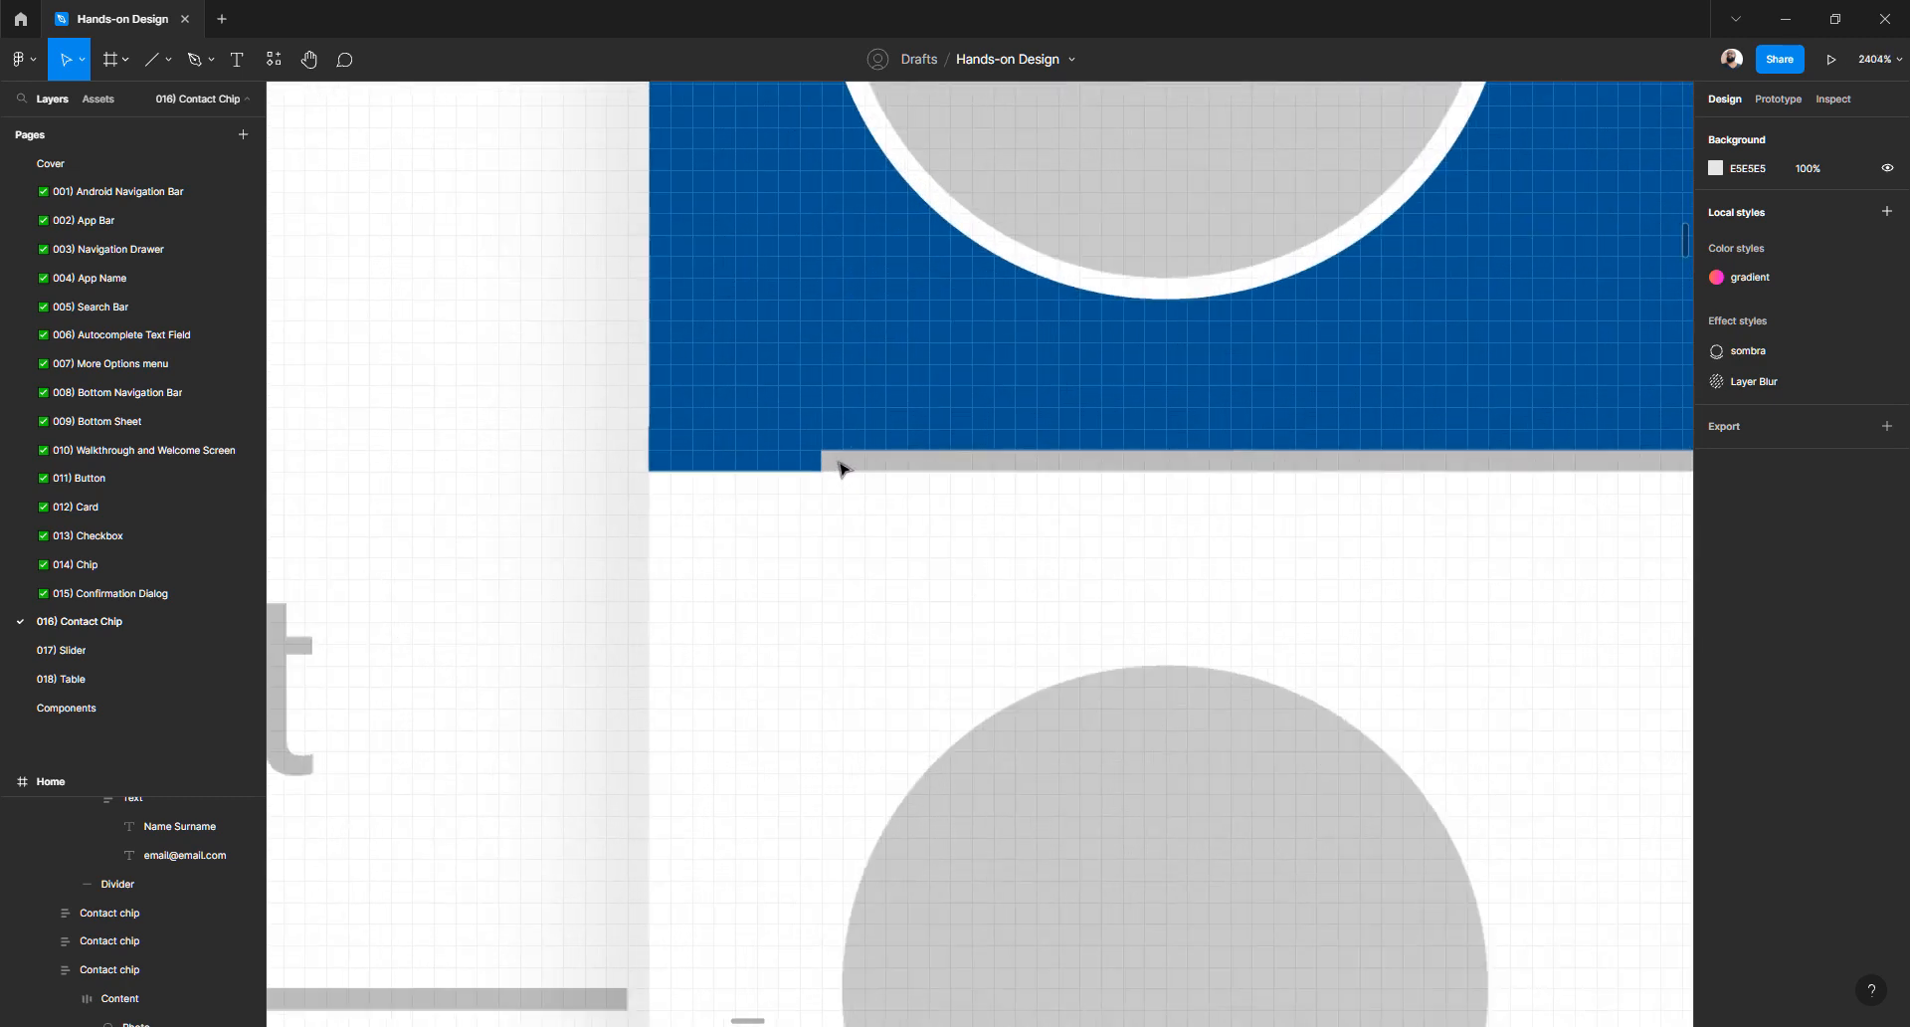
{"action": "left_click", "coordinate": [818, 465]}
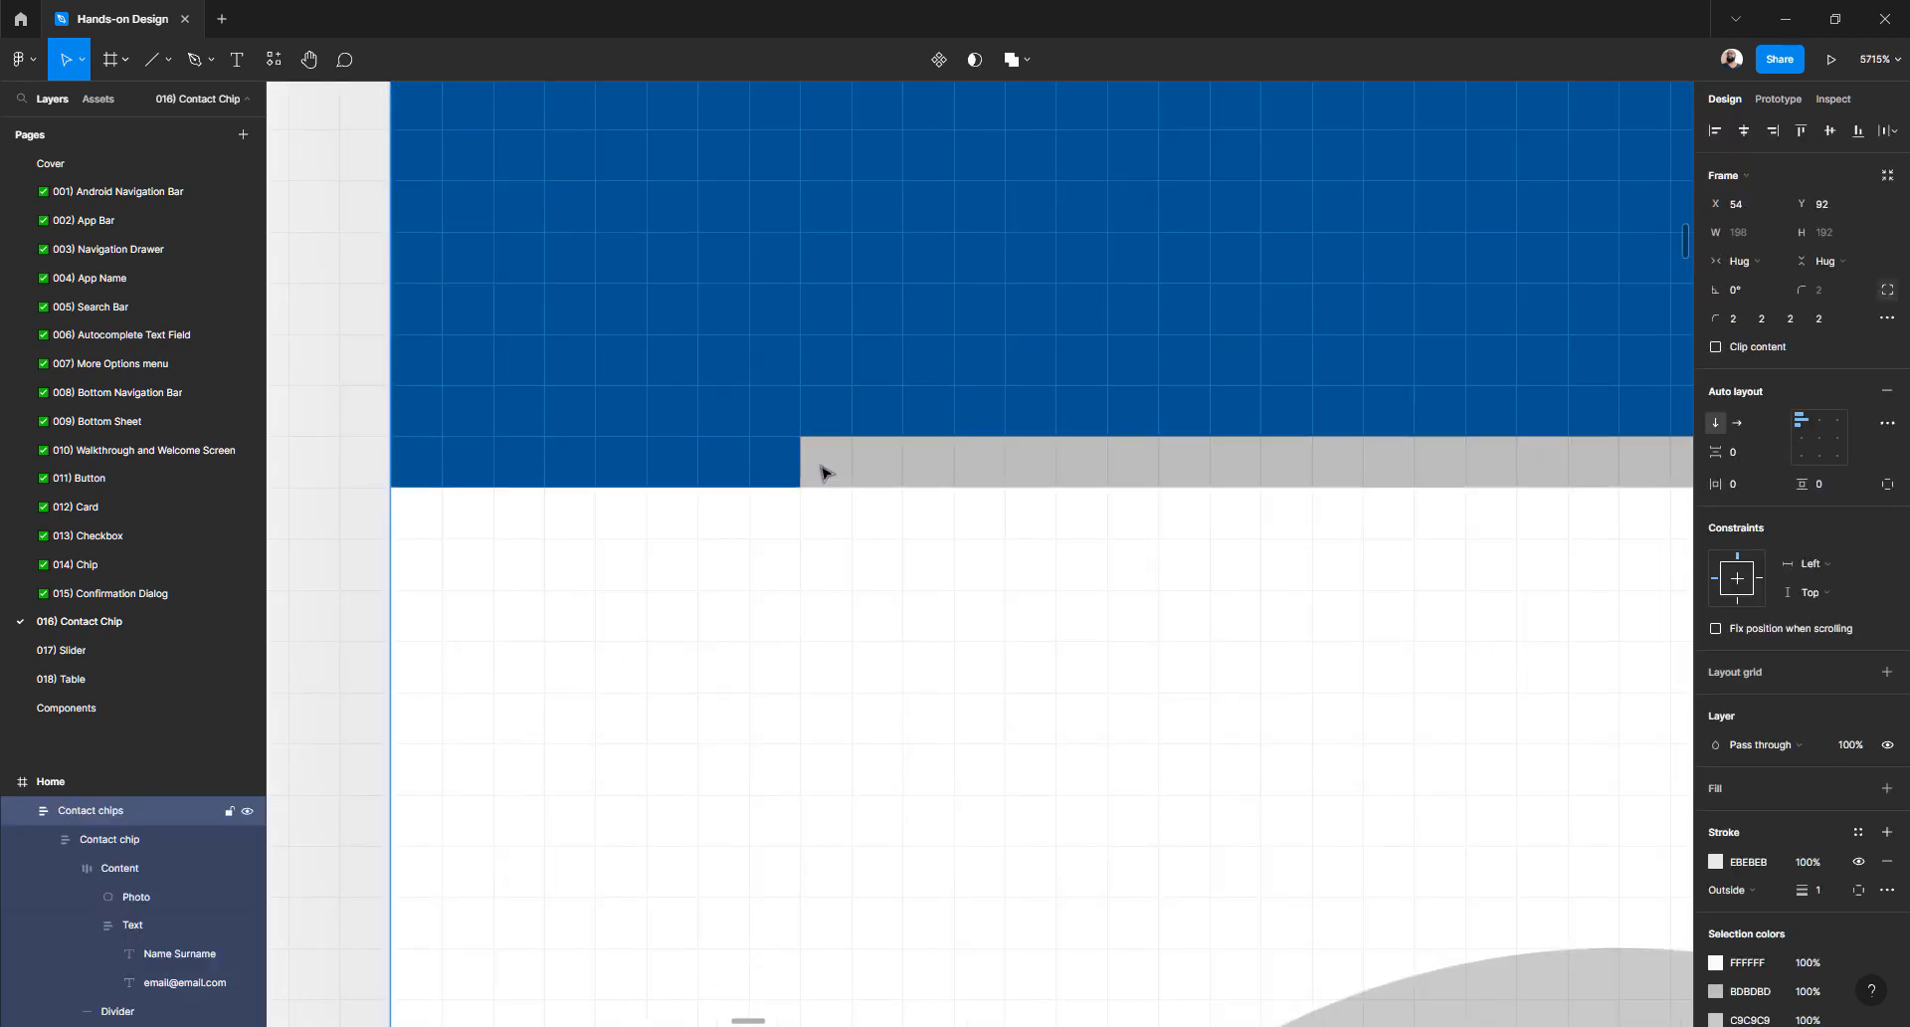
{"action": "double_click", "coordinate": [820, 465]}
{"action": "double_click", "coordinate": [836, 469]}
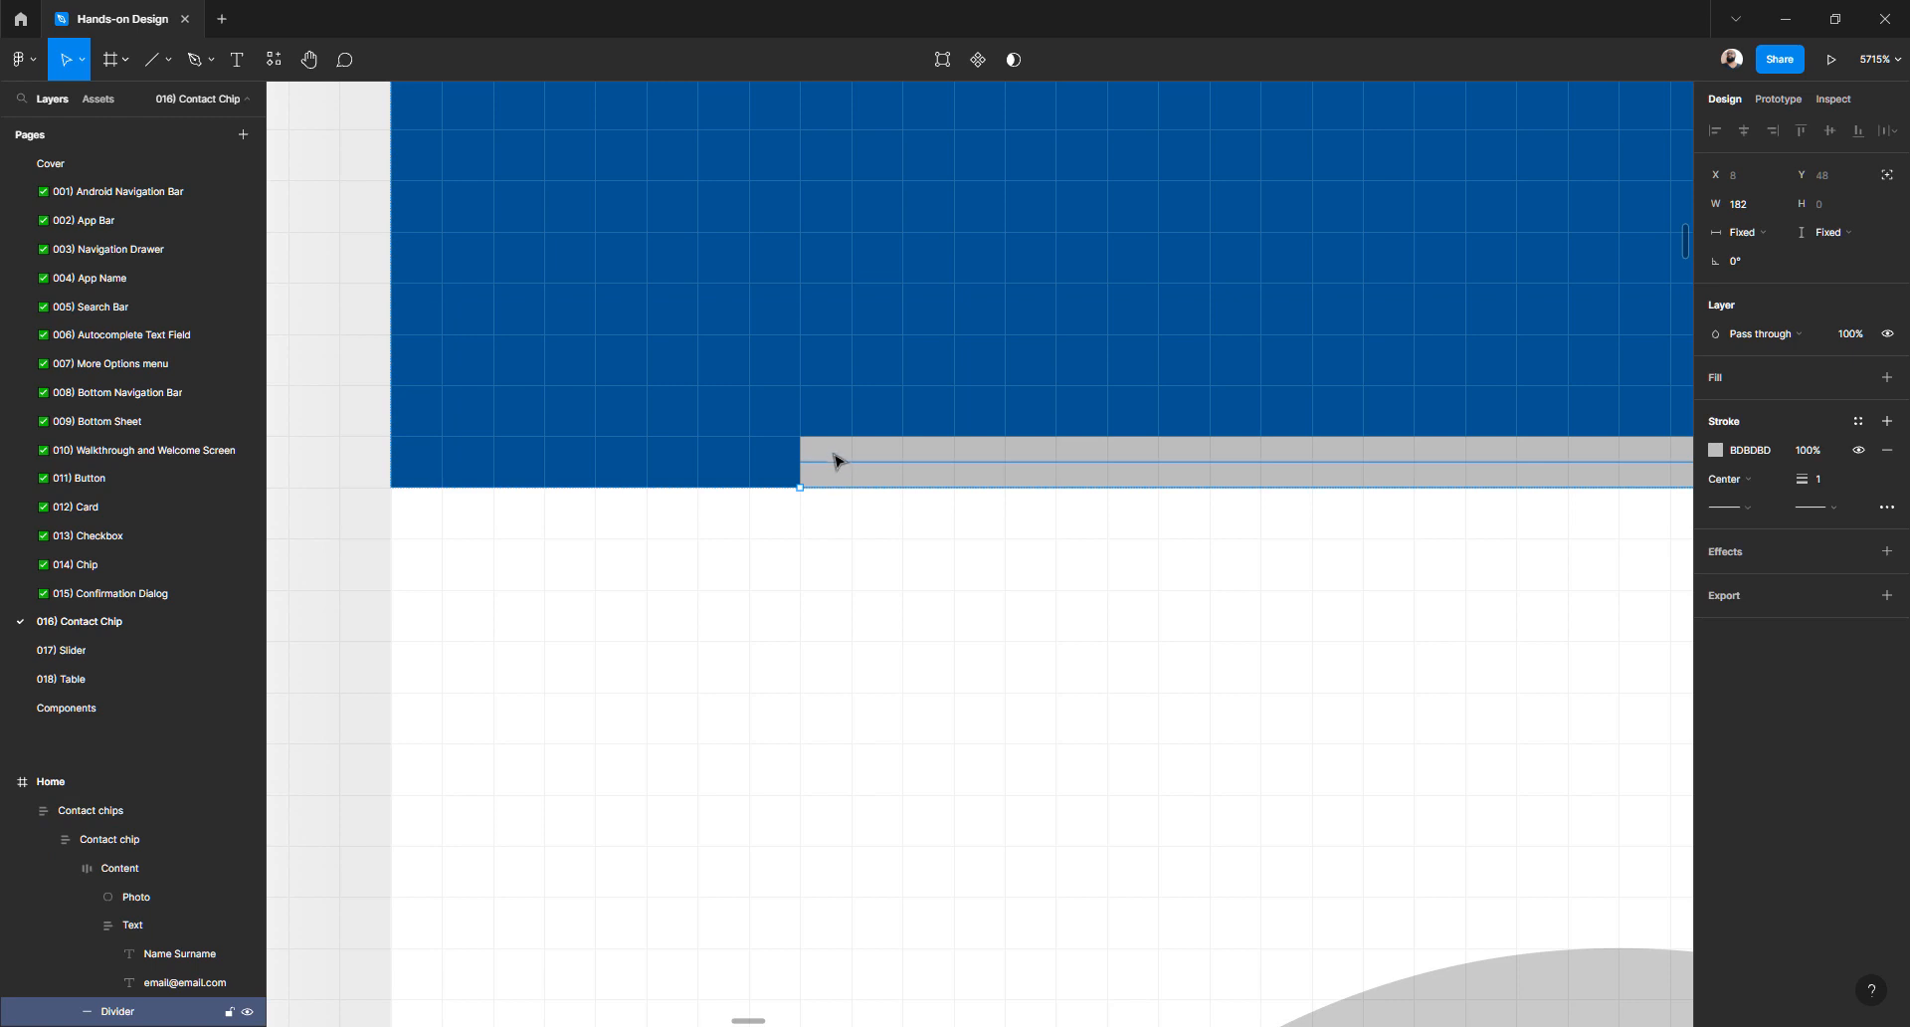
{"action": "mouse_move", "coordinate": [829, 459]}
{"action": "left_mouse_down"}
{"action": "mouse_move", "coordinate": [832, 516]}
{"action": "mouse_move", "coordinate": [835, 463]}
{"action": "left_mouse_up"}
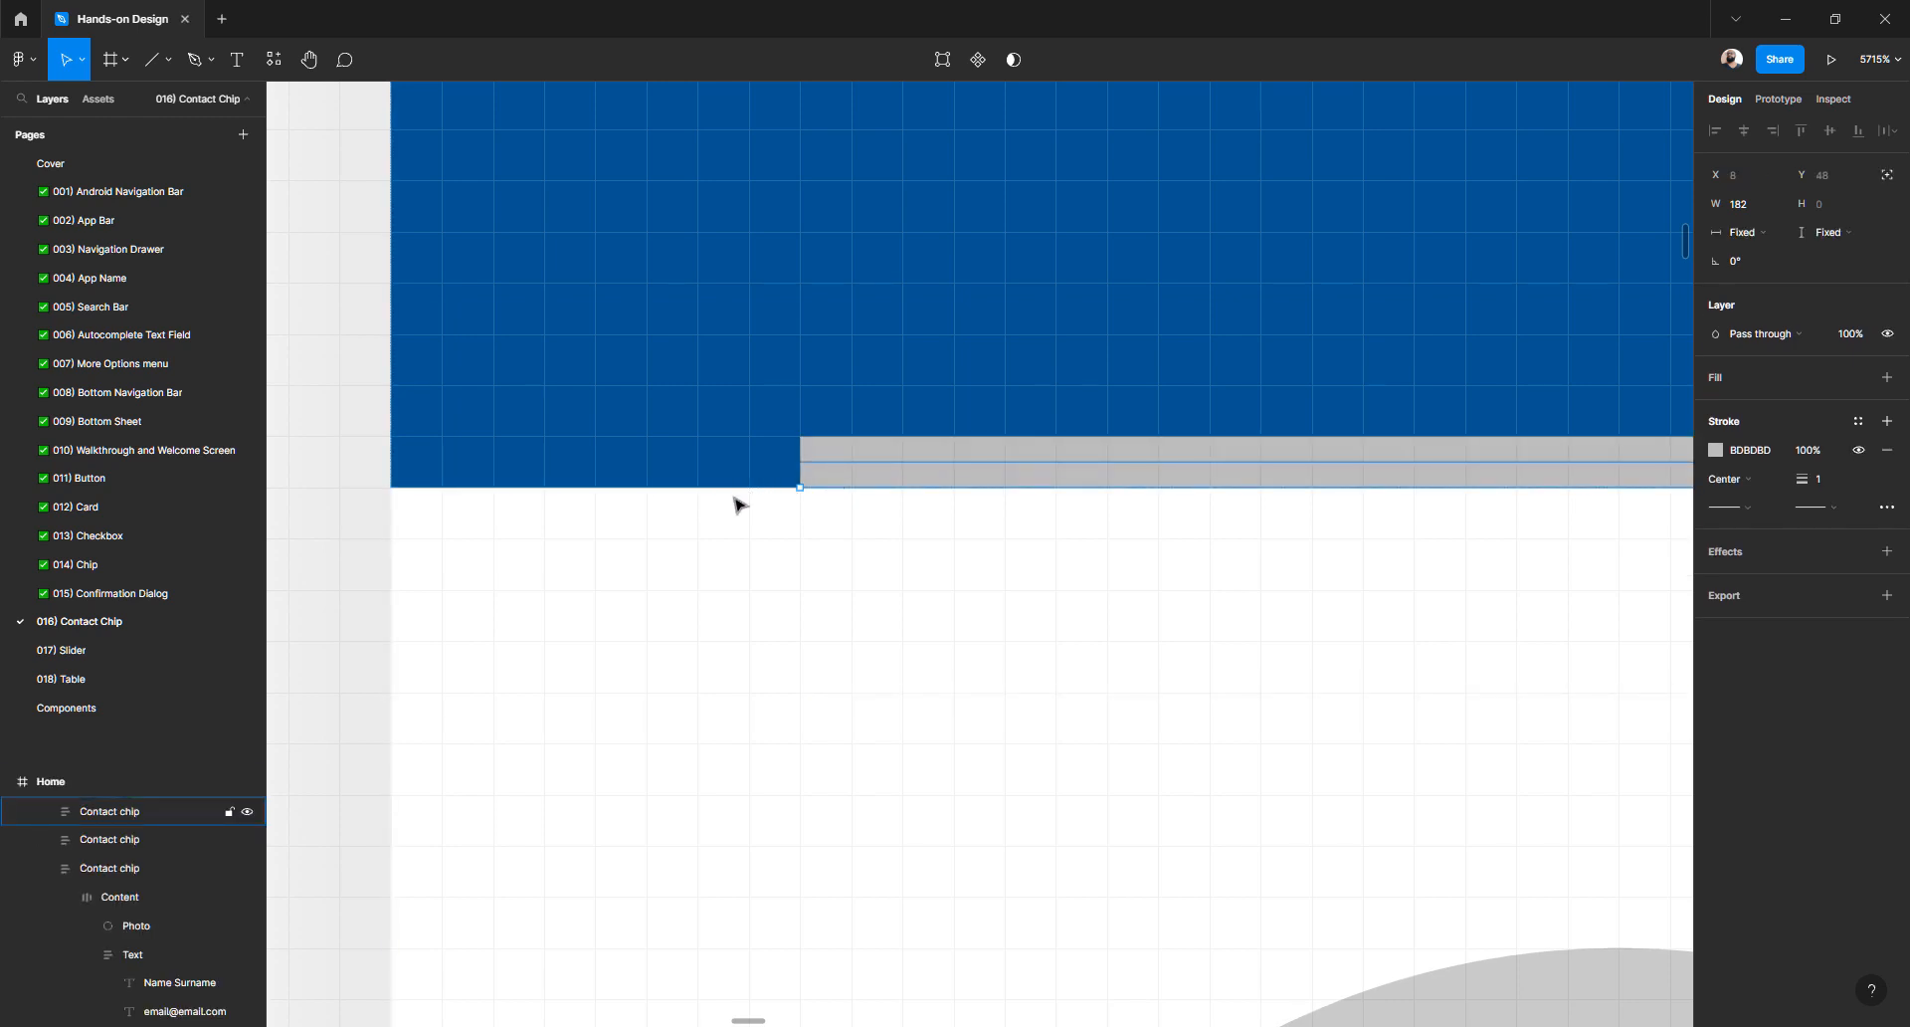
{"action": "scroll", "coordinate": [793, 487], "scroll_direction": "down", "scroll_amount": 15}
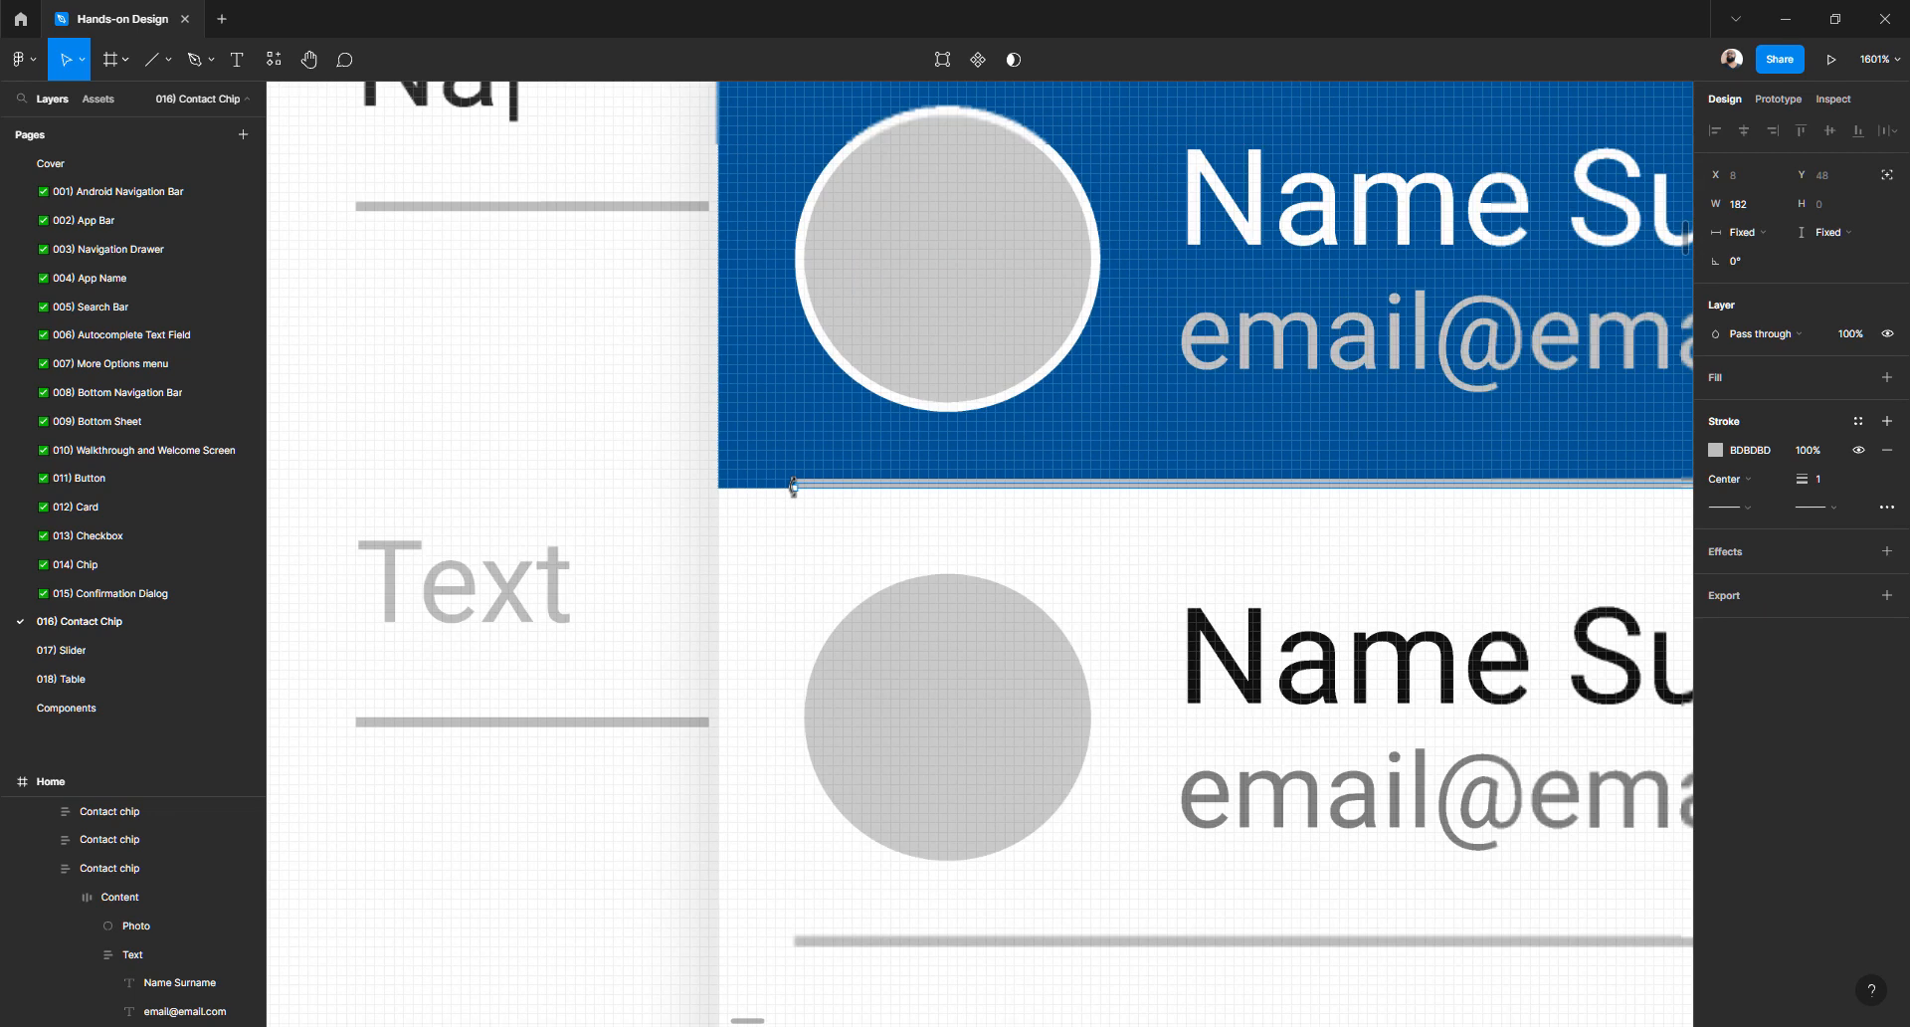
{"action": "scroll", "coordinate": [793, 487], "scroll_direction": "down", "scroll_amount": 5}
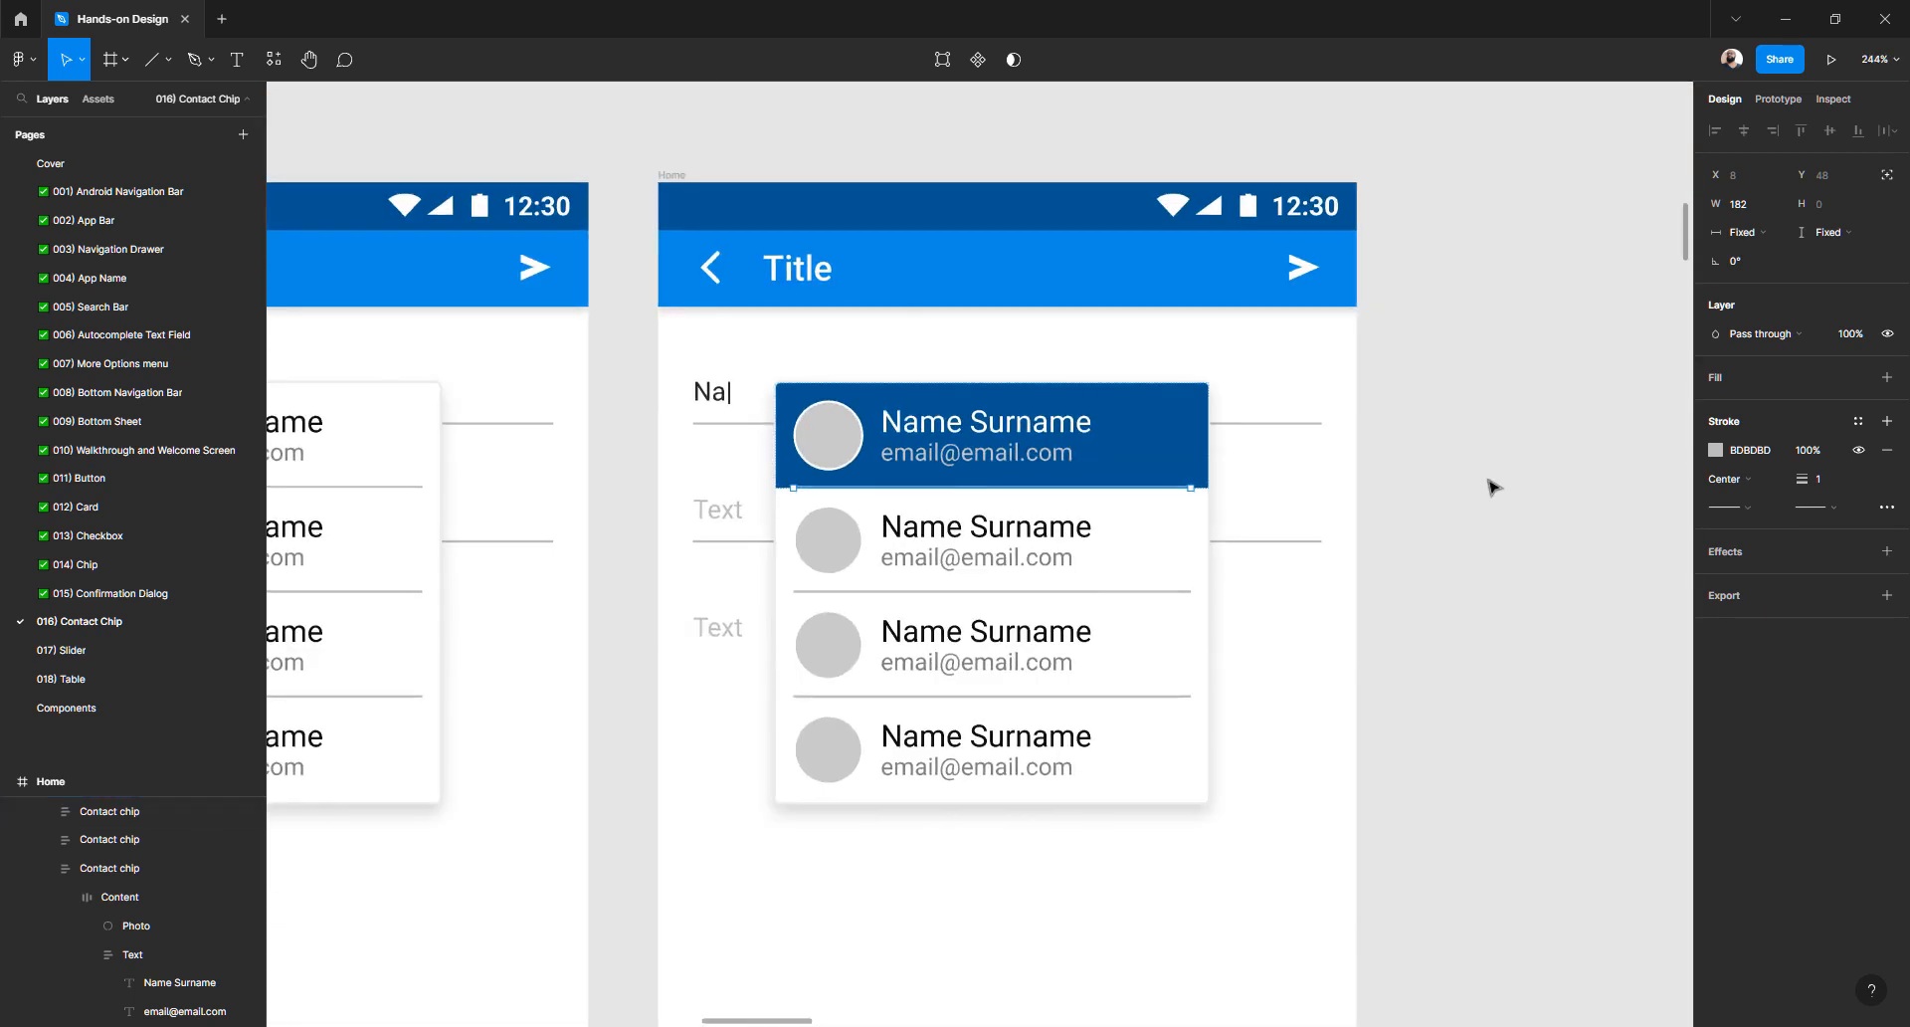
{"action": "left_click", "coordinate": [1492, 486]}
{"action": "scroll", "coordinate": [1074, 458], "scroll_direction": "down", "scroll_amount": 3}
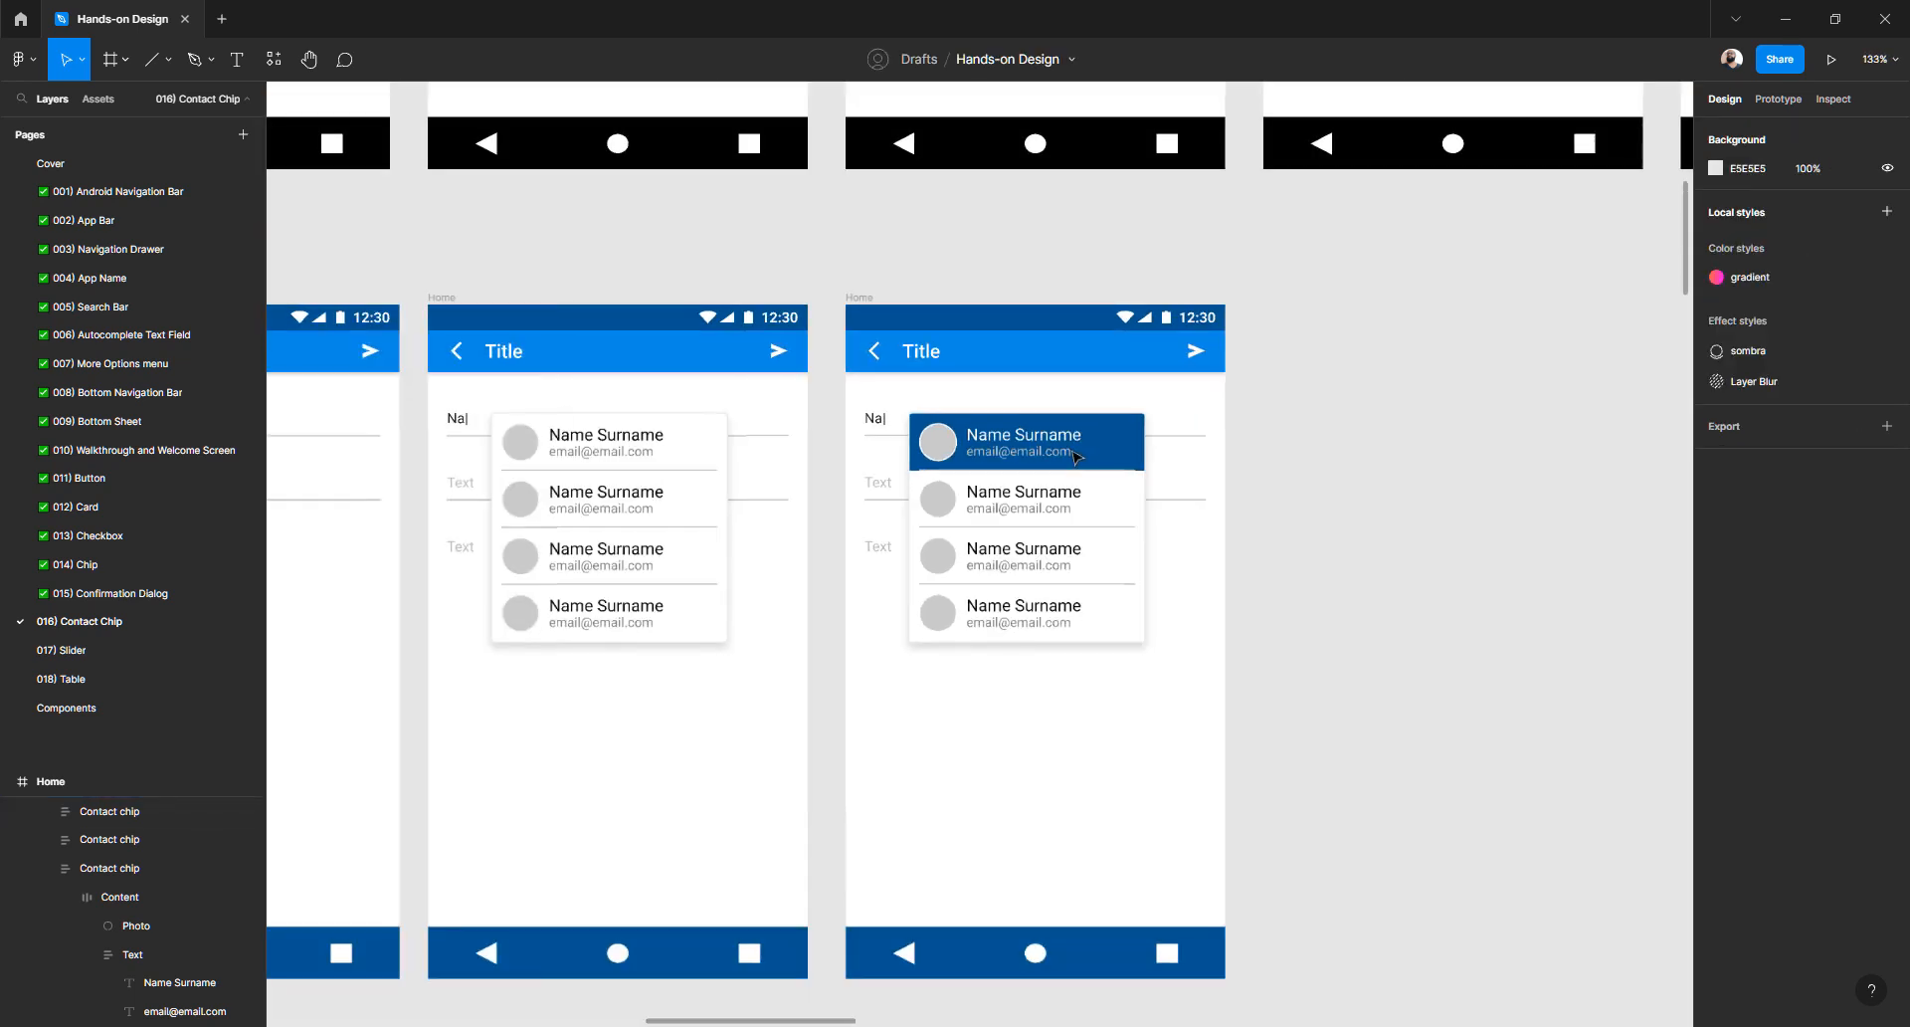
{"action": "scroll", "coordinate": [609, 484], "scroll_direction": "left", "scroll_amount": 4}
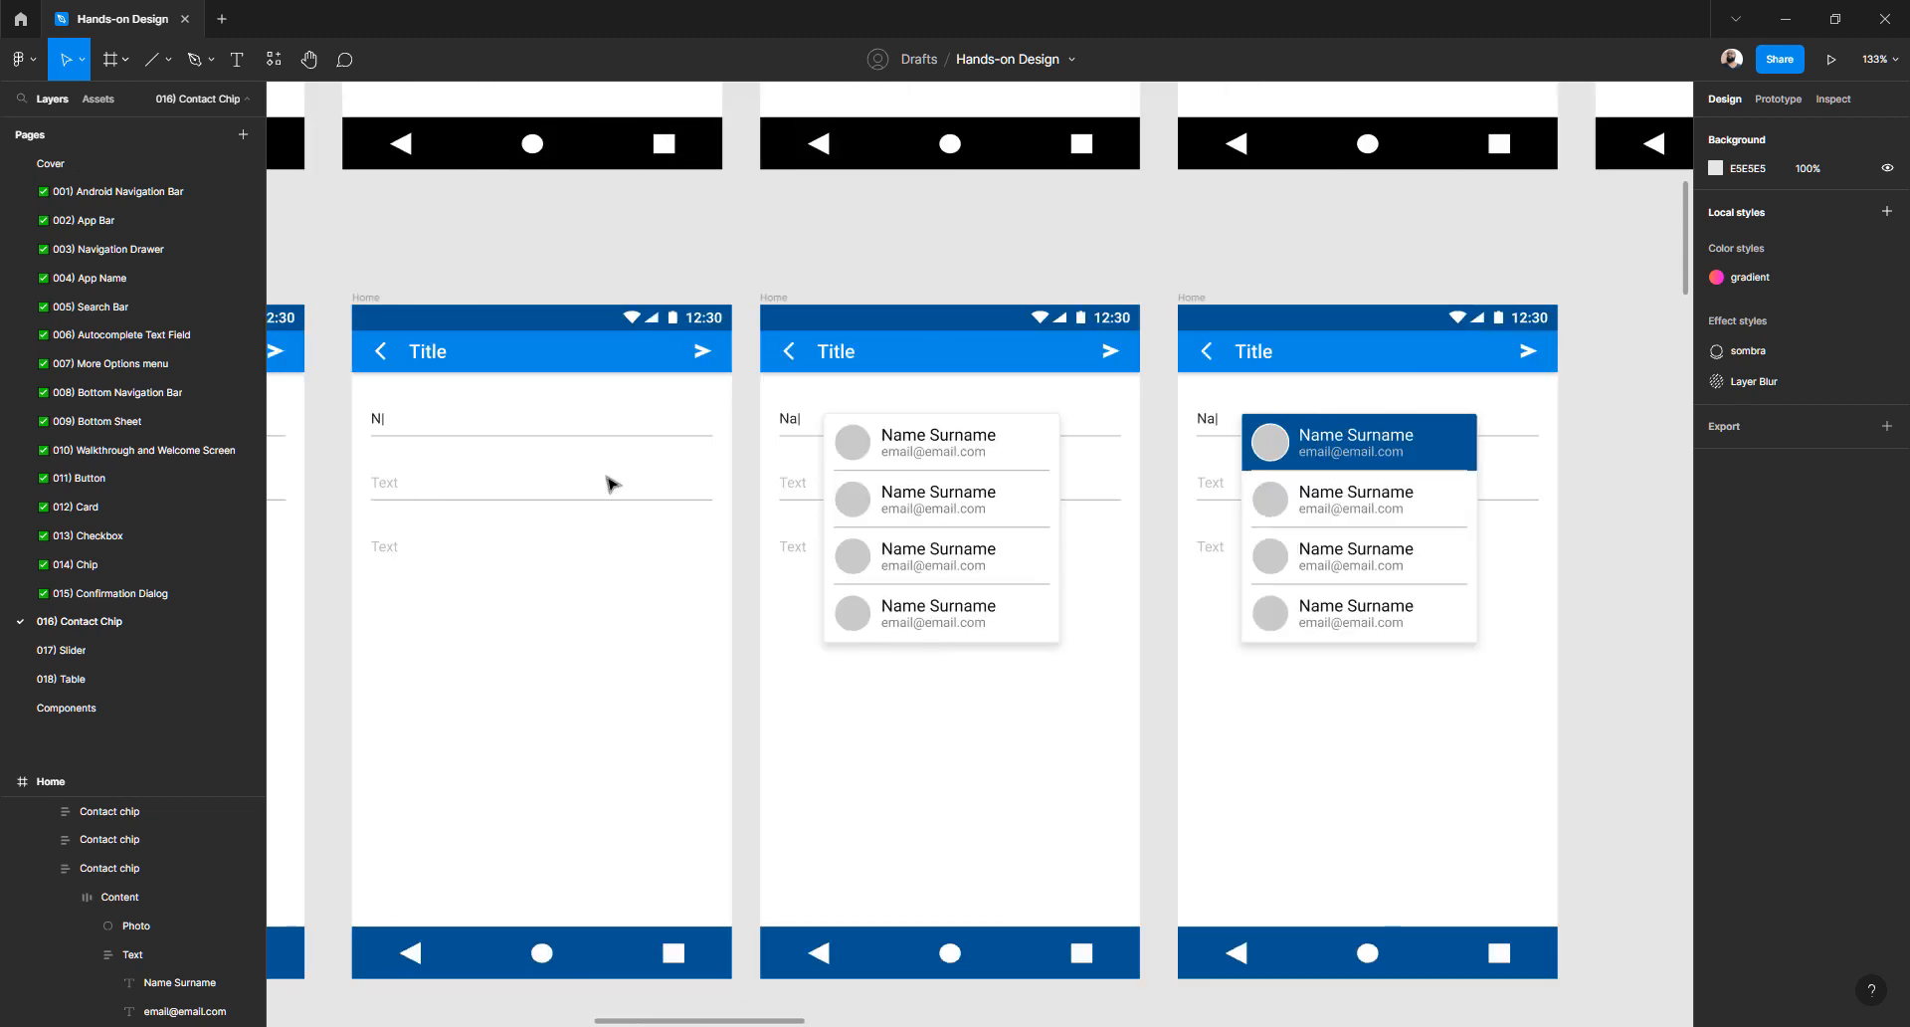
{"action": "scroll", "coordinate": [637, 497], "scroll_direction": "left", "scroll_amount": 5}
{"action": "scroll", "coordinate": [716, 527], "scroll_direction": "up", "scroll_amount": 5}
{"action": "scroll", "coordinate": [786, 552], "scroll_direction": "down", "scroll_amount": 2}
{"action": "scroll", "coordinate": [786, 552], "scroll_direction": "left", "scroll_amount": 1}
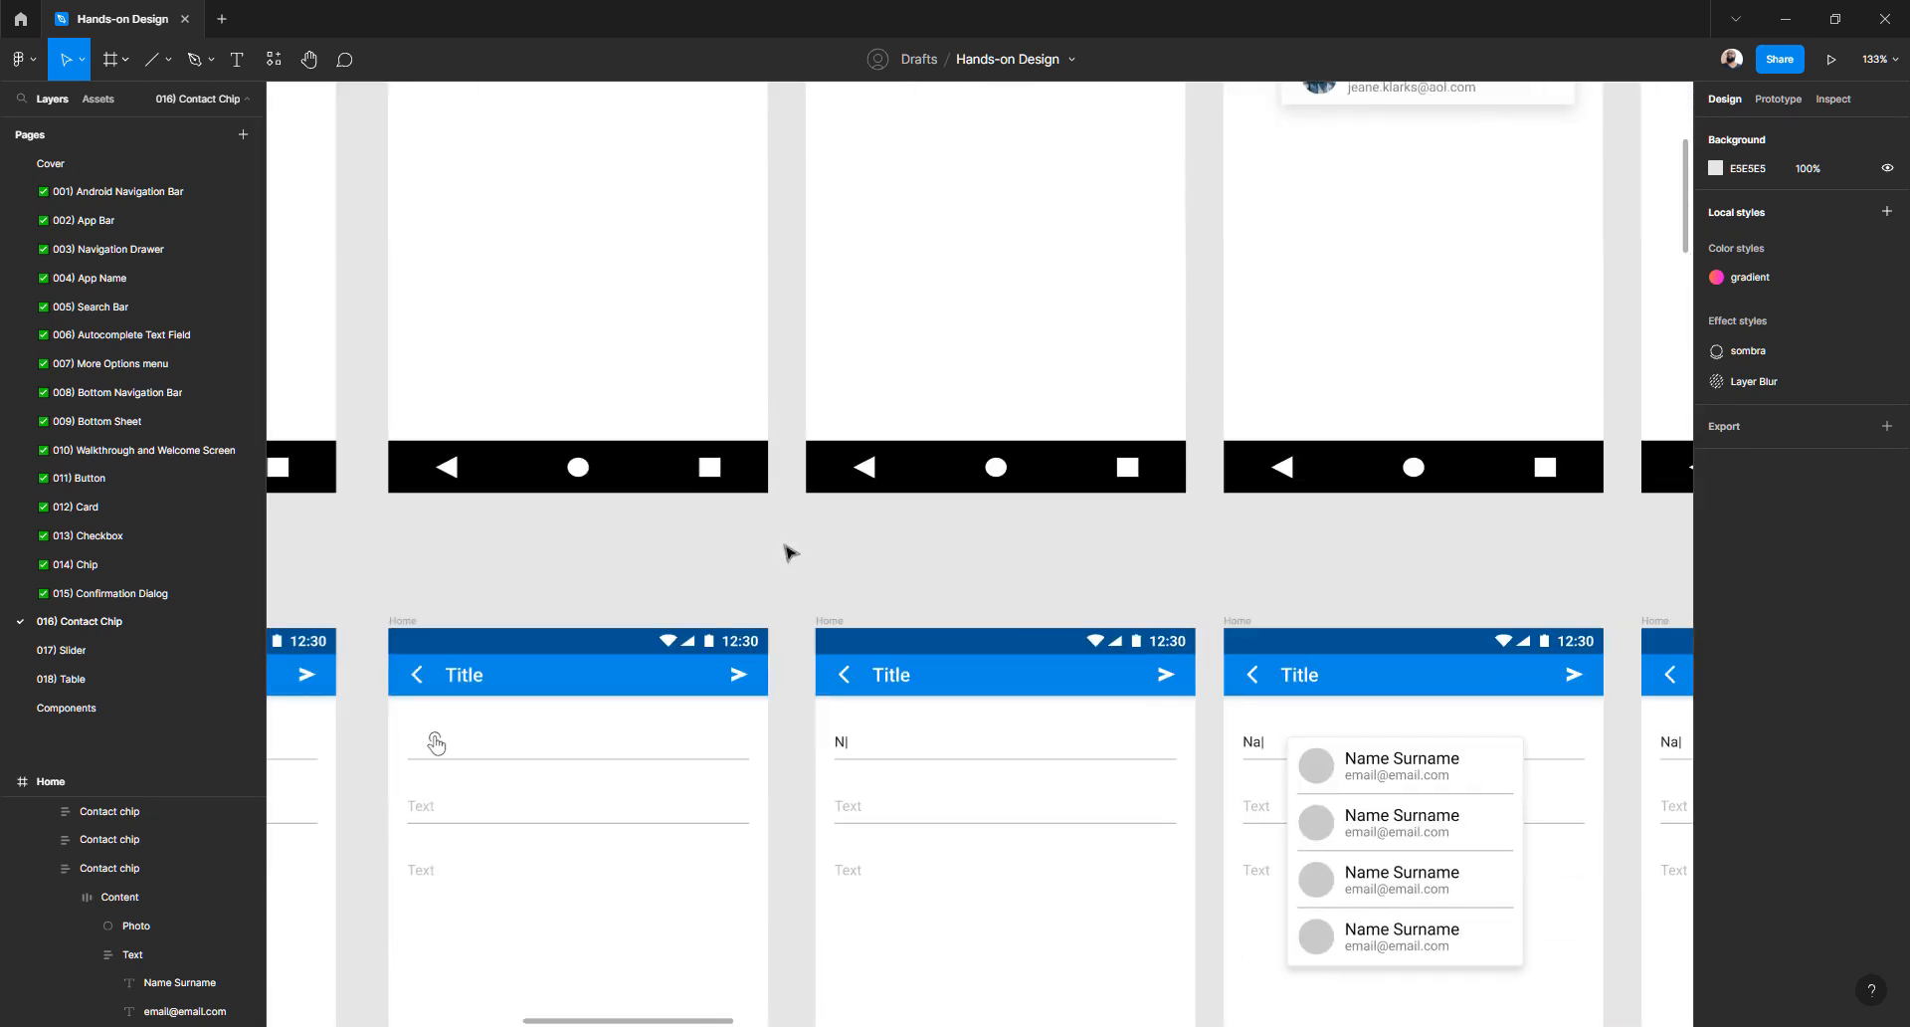
{"action": "scroll", "coordinate": [786, 552], "scroll_direction": "left", "scroll_amount": 2}
{"action": "left_click", "coordinate": [636, 746]}
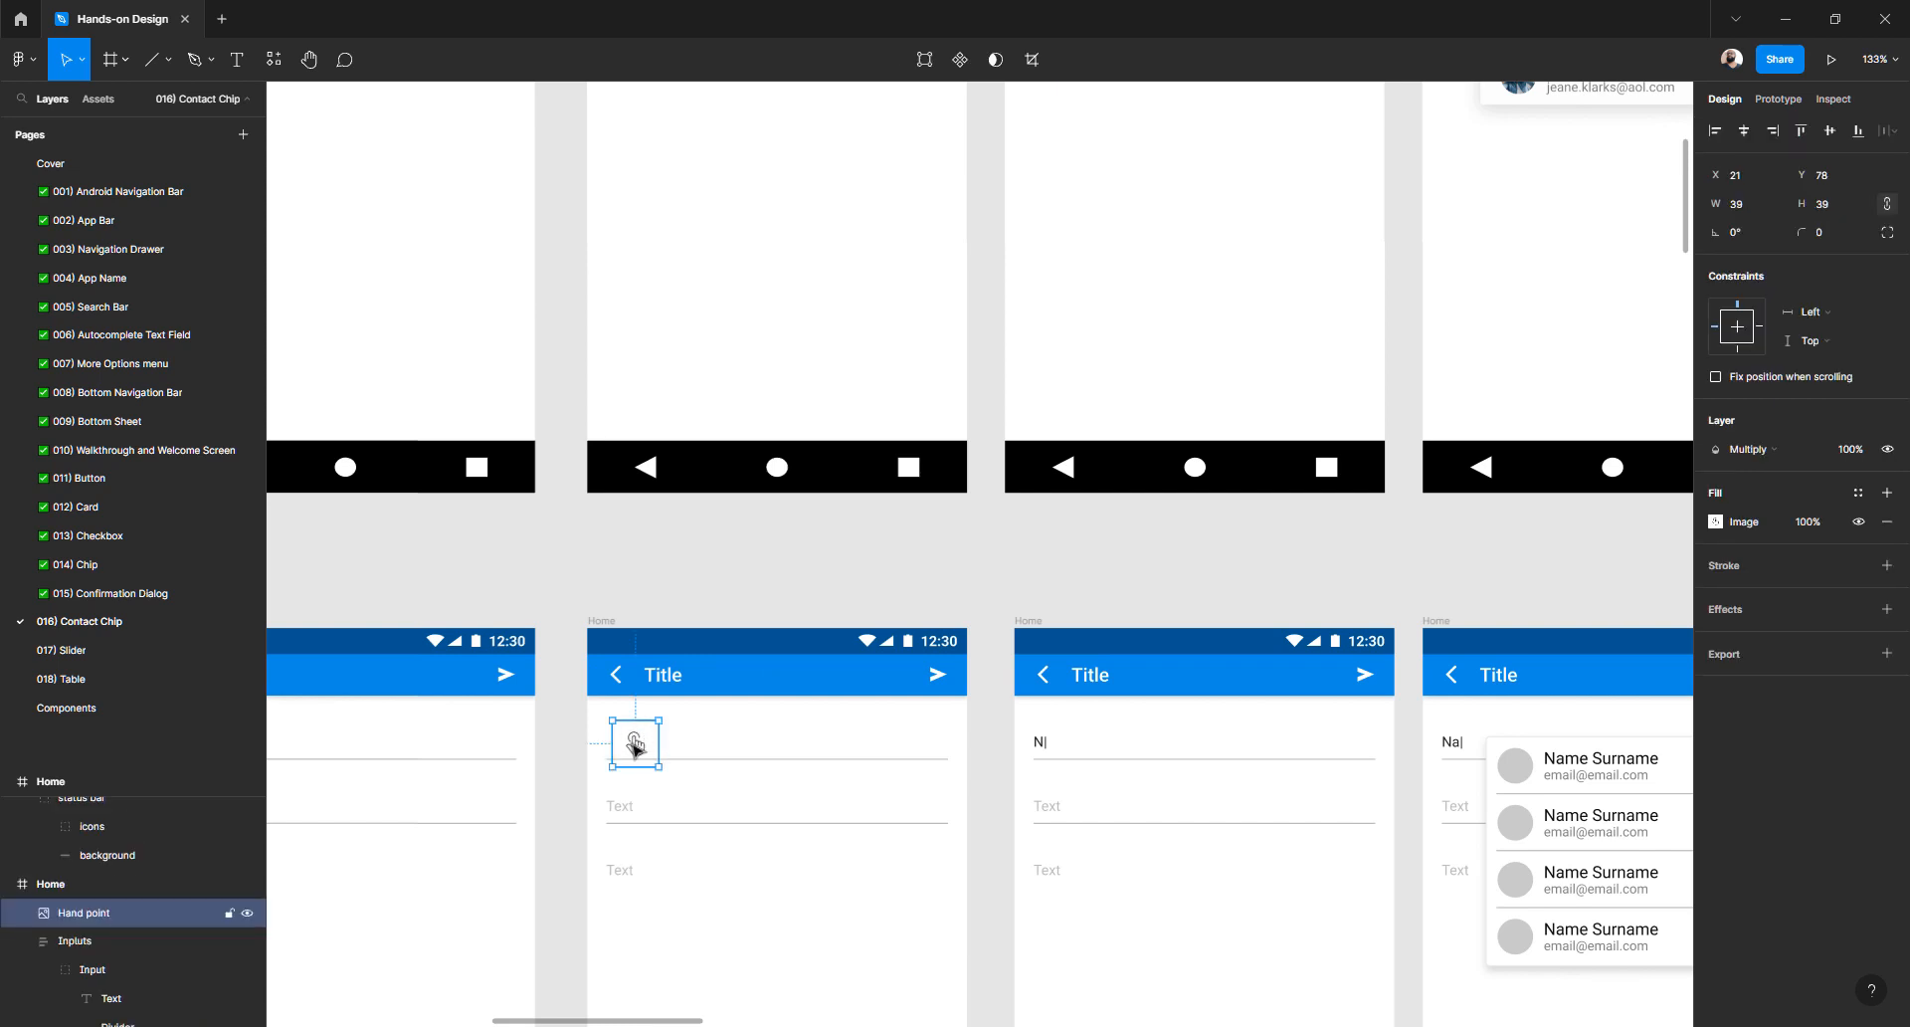
{"action": "scroll", "coordinate": [637, 746], "scroll_direction": "right", "scroll_amount": 8}
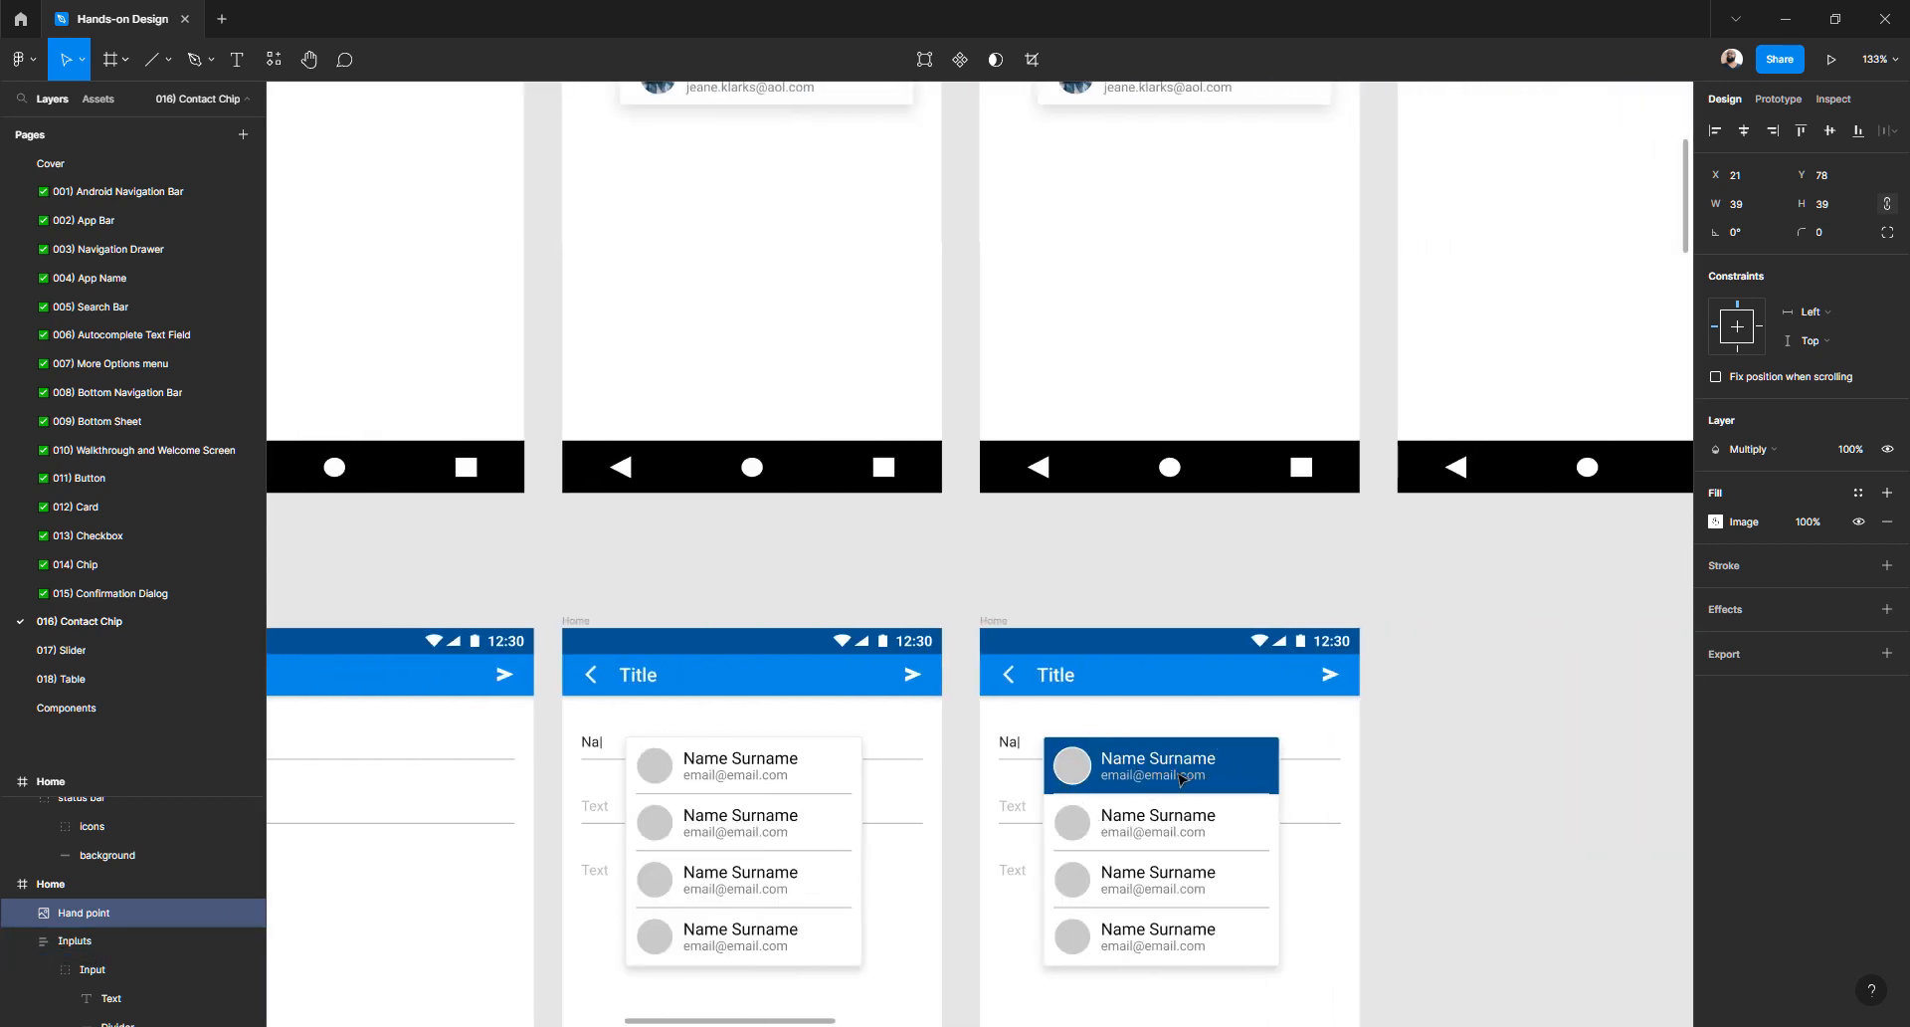
{"action": "scroll", "coordinate": [1091, 765], "scroll_direction": "up", "scroll_amount": 5}
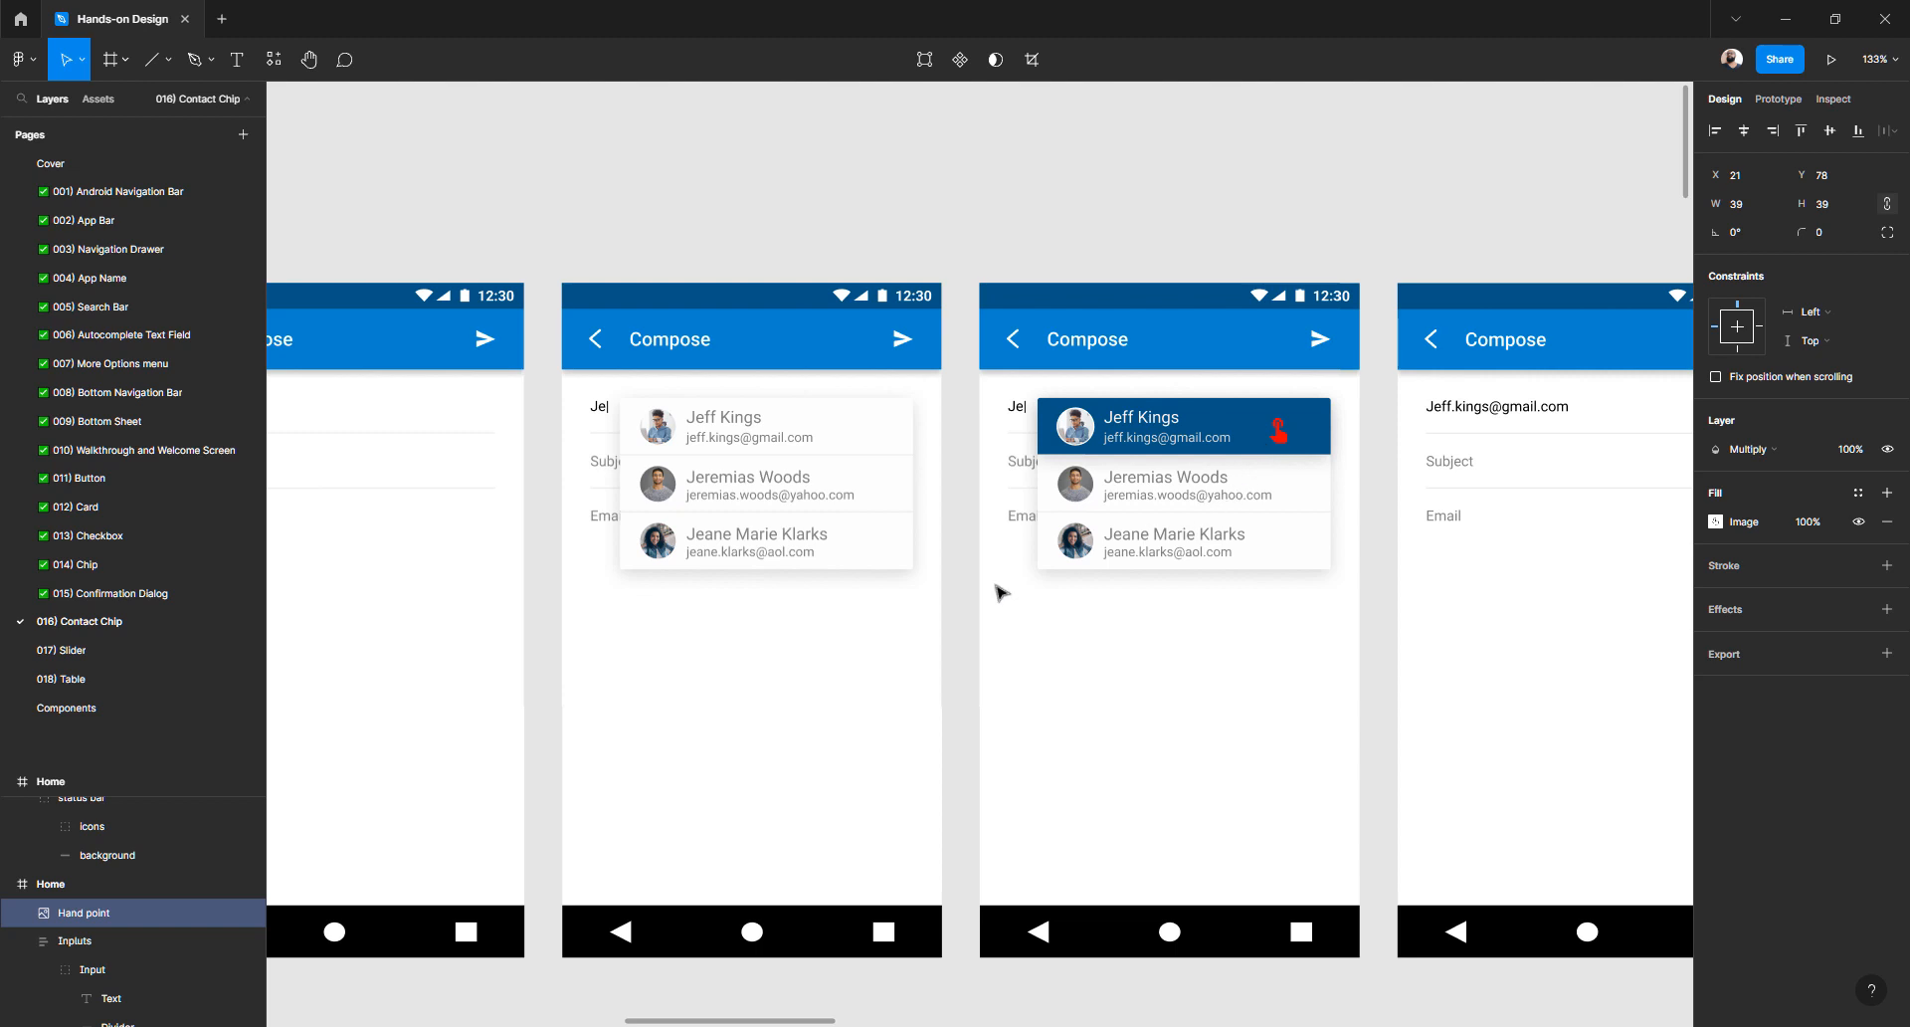
- In Chrome, refine the image search to 'hand point svg no background'
{"action": "key", "text": "alt+Tab"}
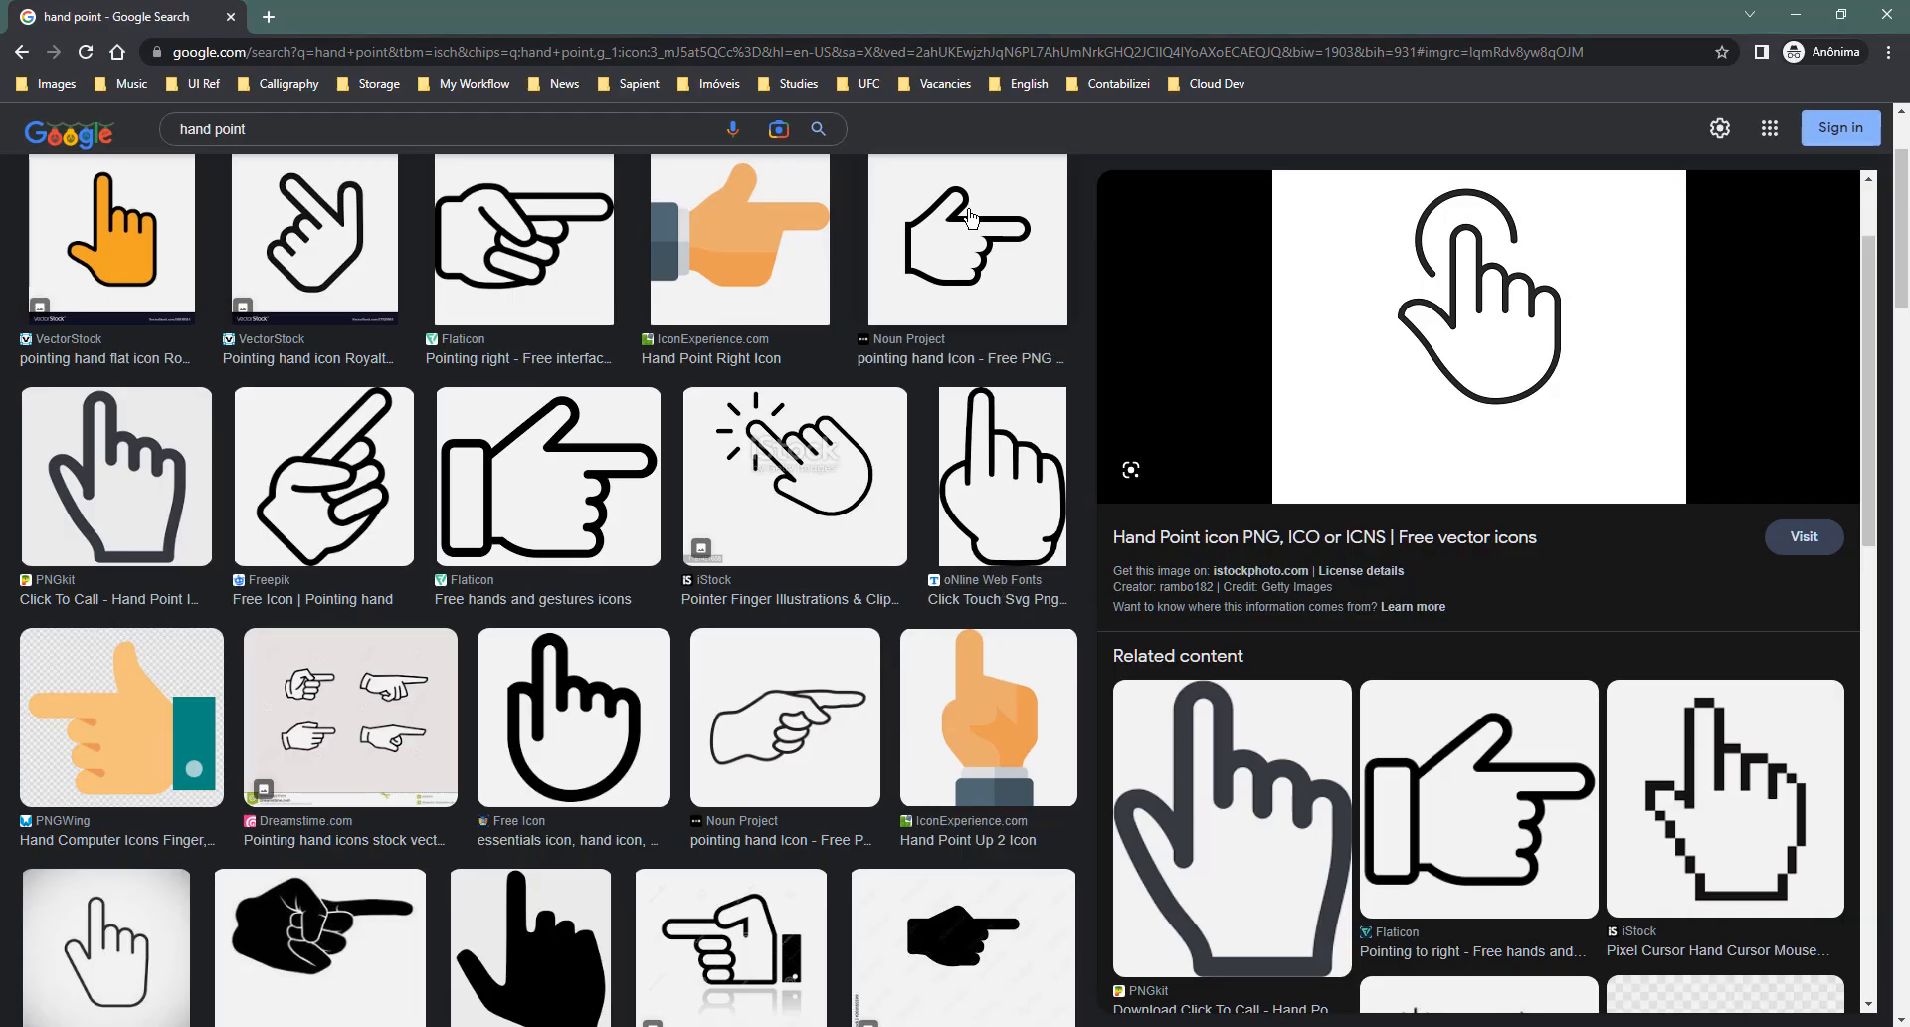
{"action": "left_click", "coordinate": [290, 137]}
{"action": "type", "text": "svg"}
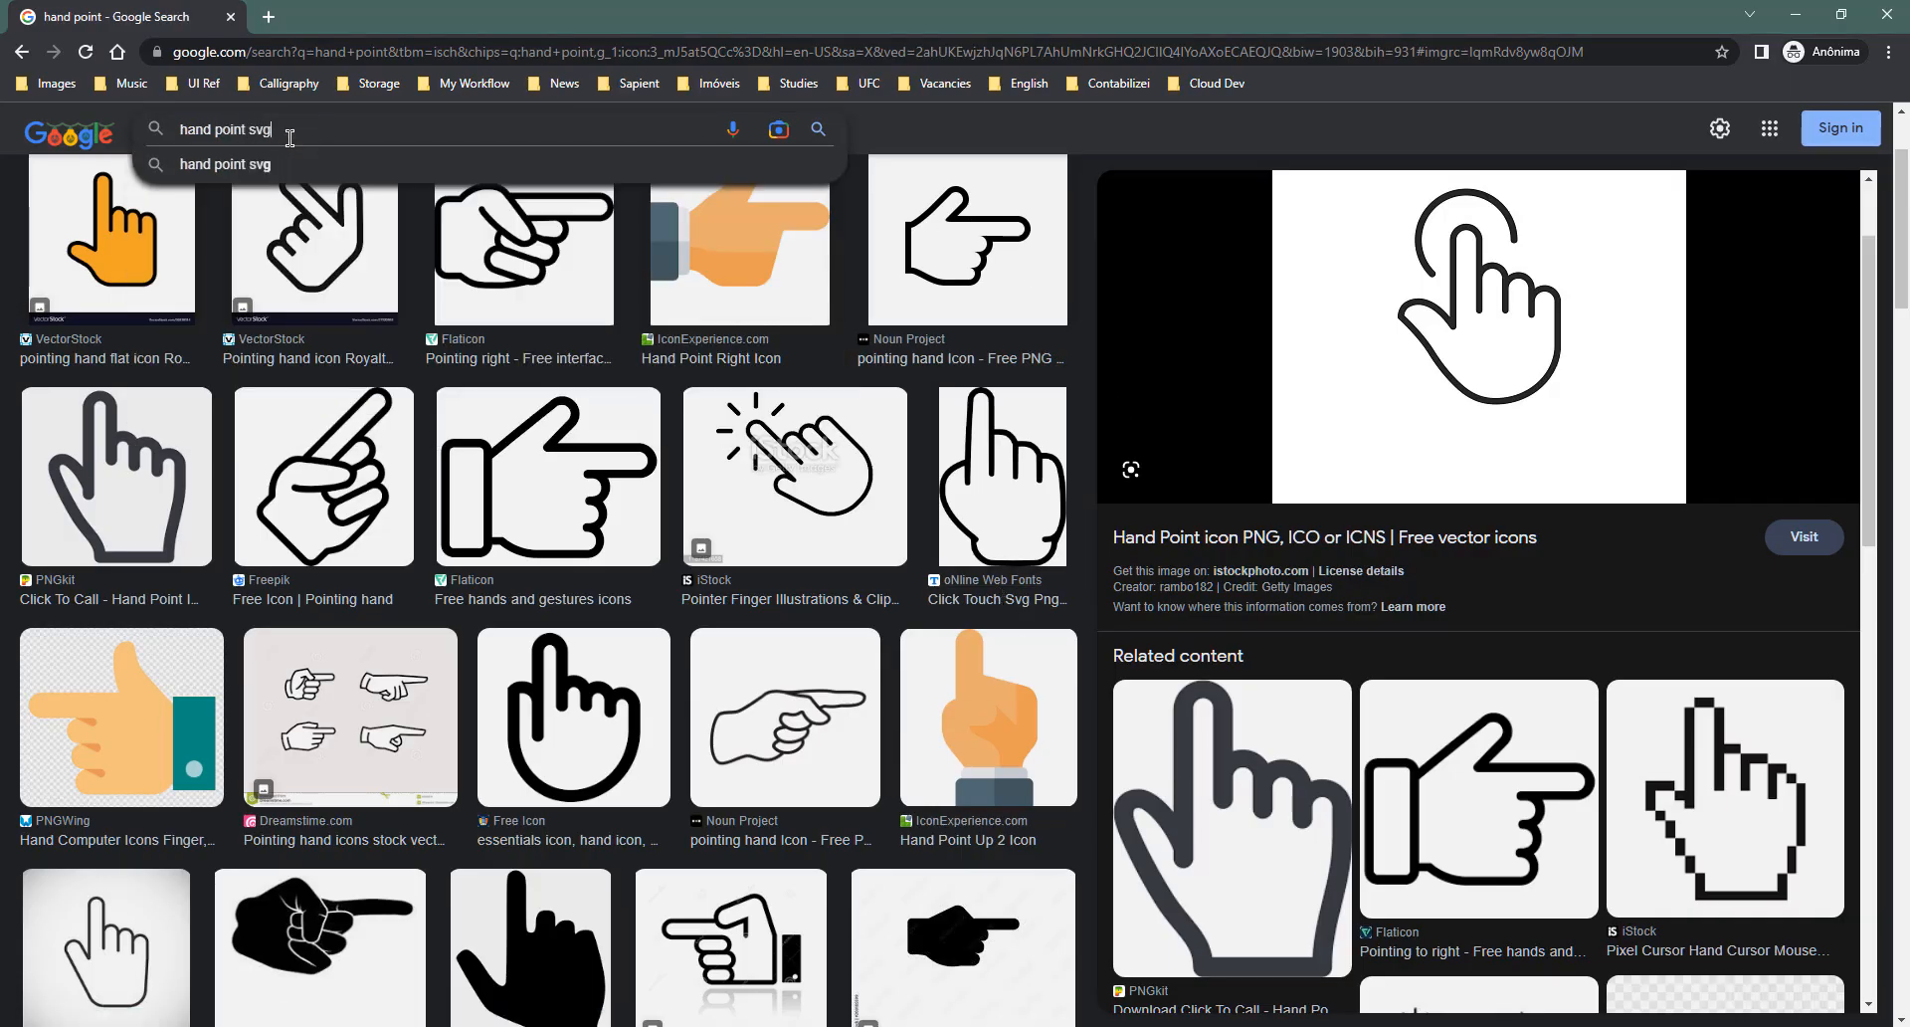
{"action": "key", "text": "Return"}
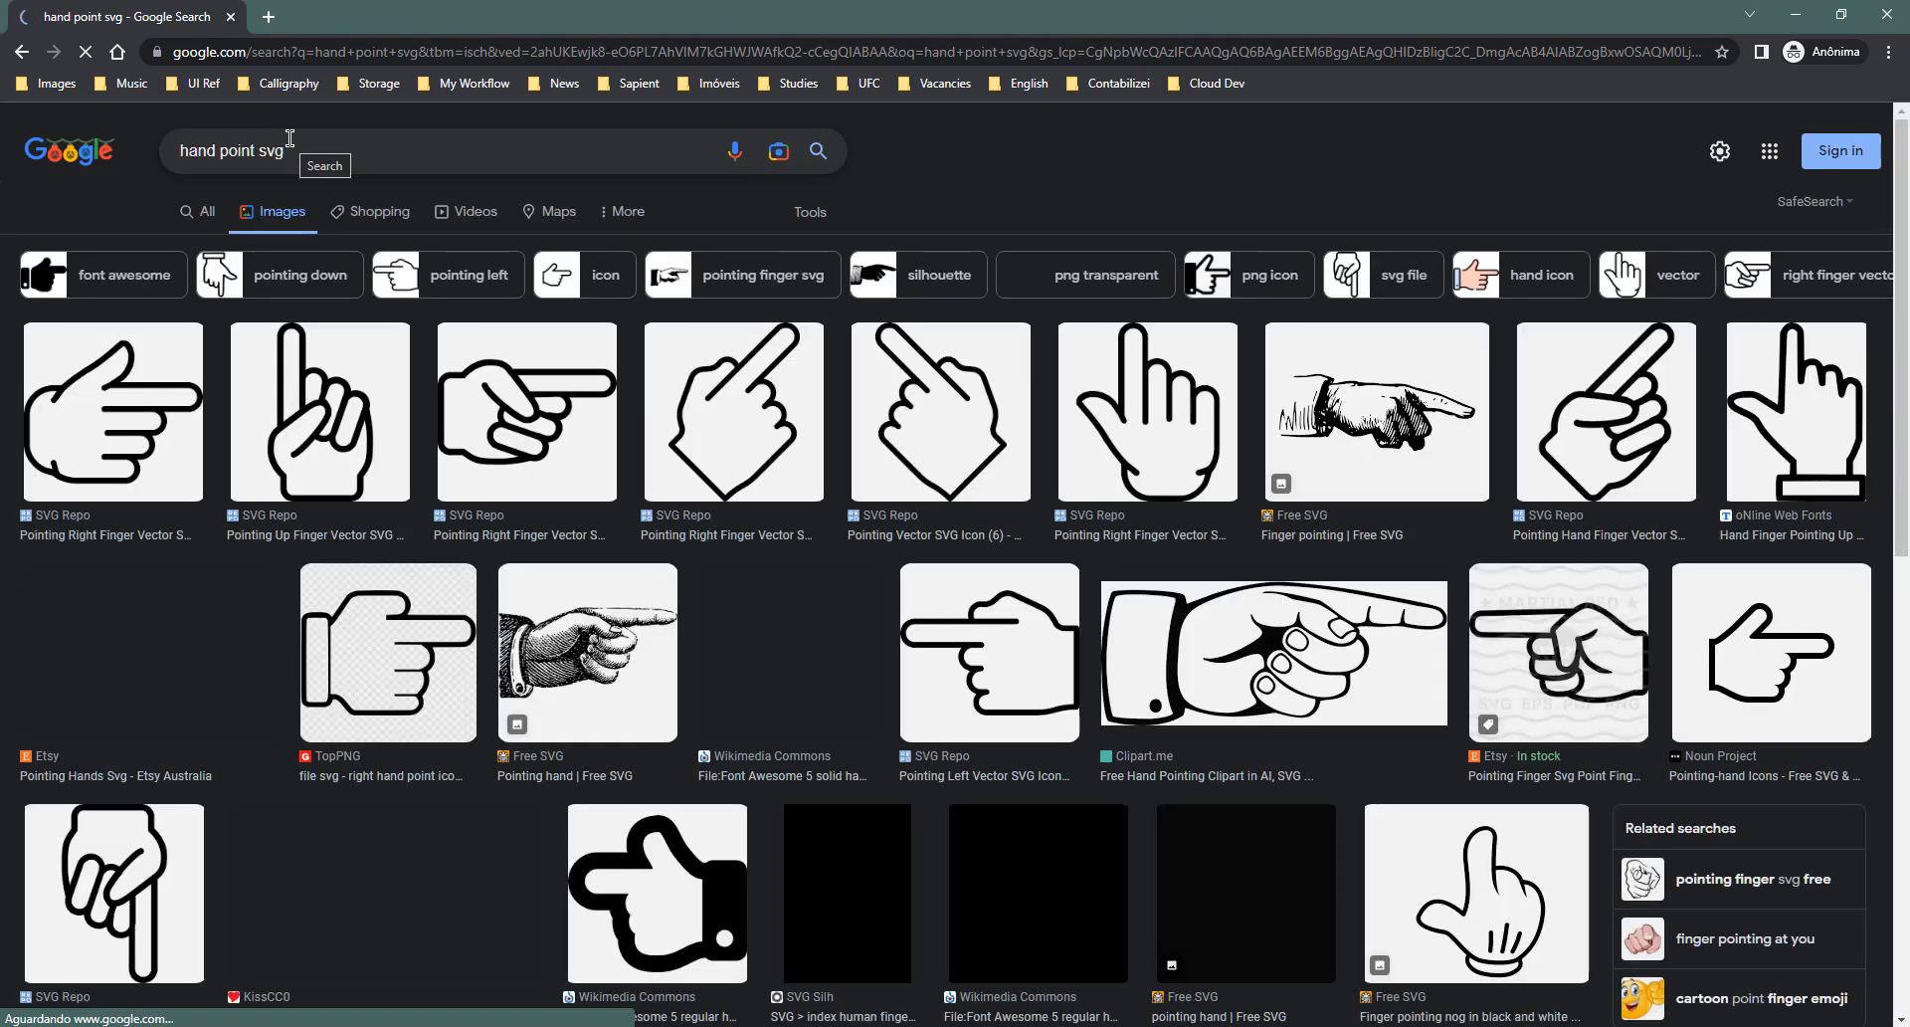
{"action": "left_click", "coordinate": [333, 154]}
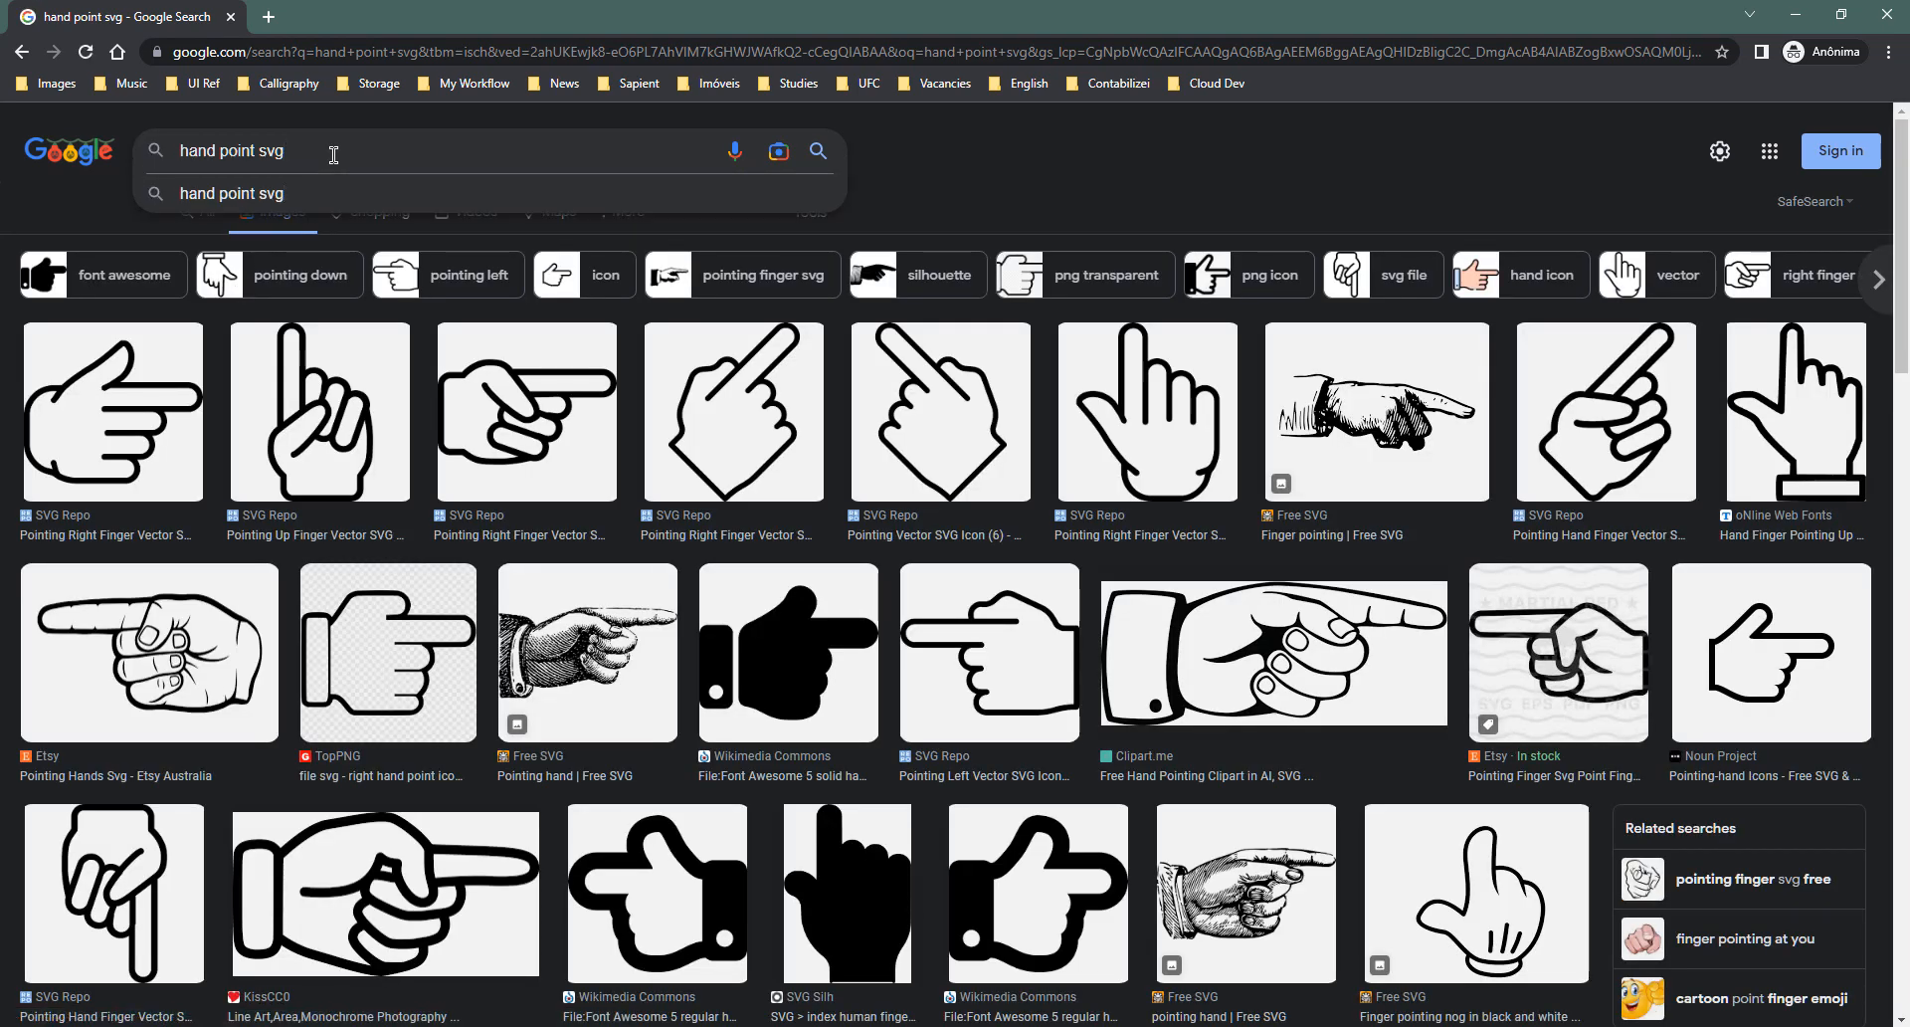
{"action": "type", "text": "no backgroun"}
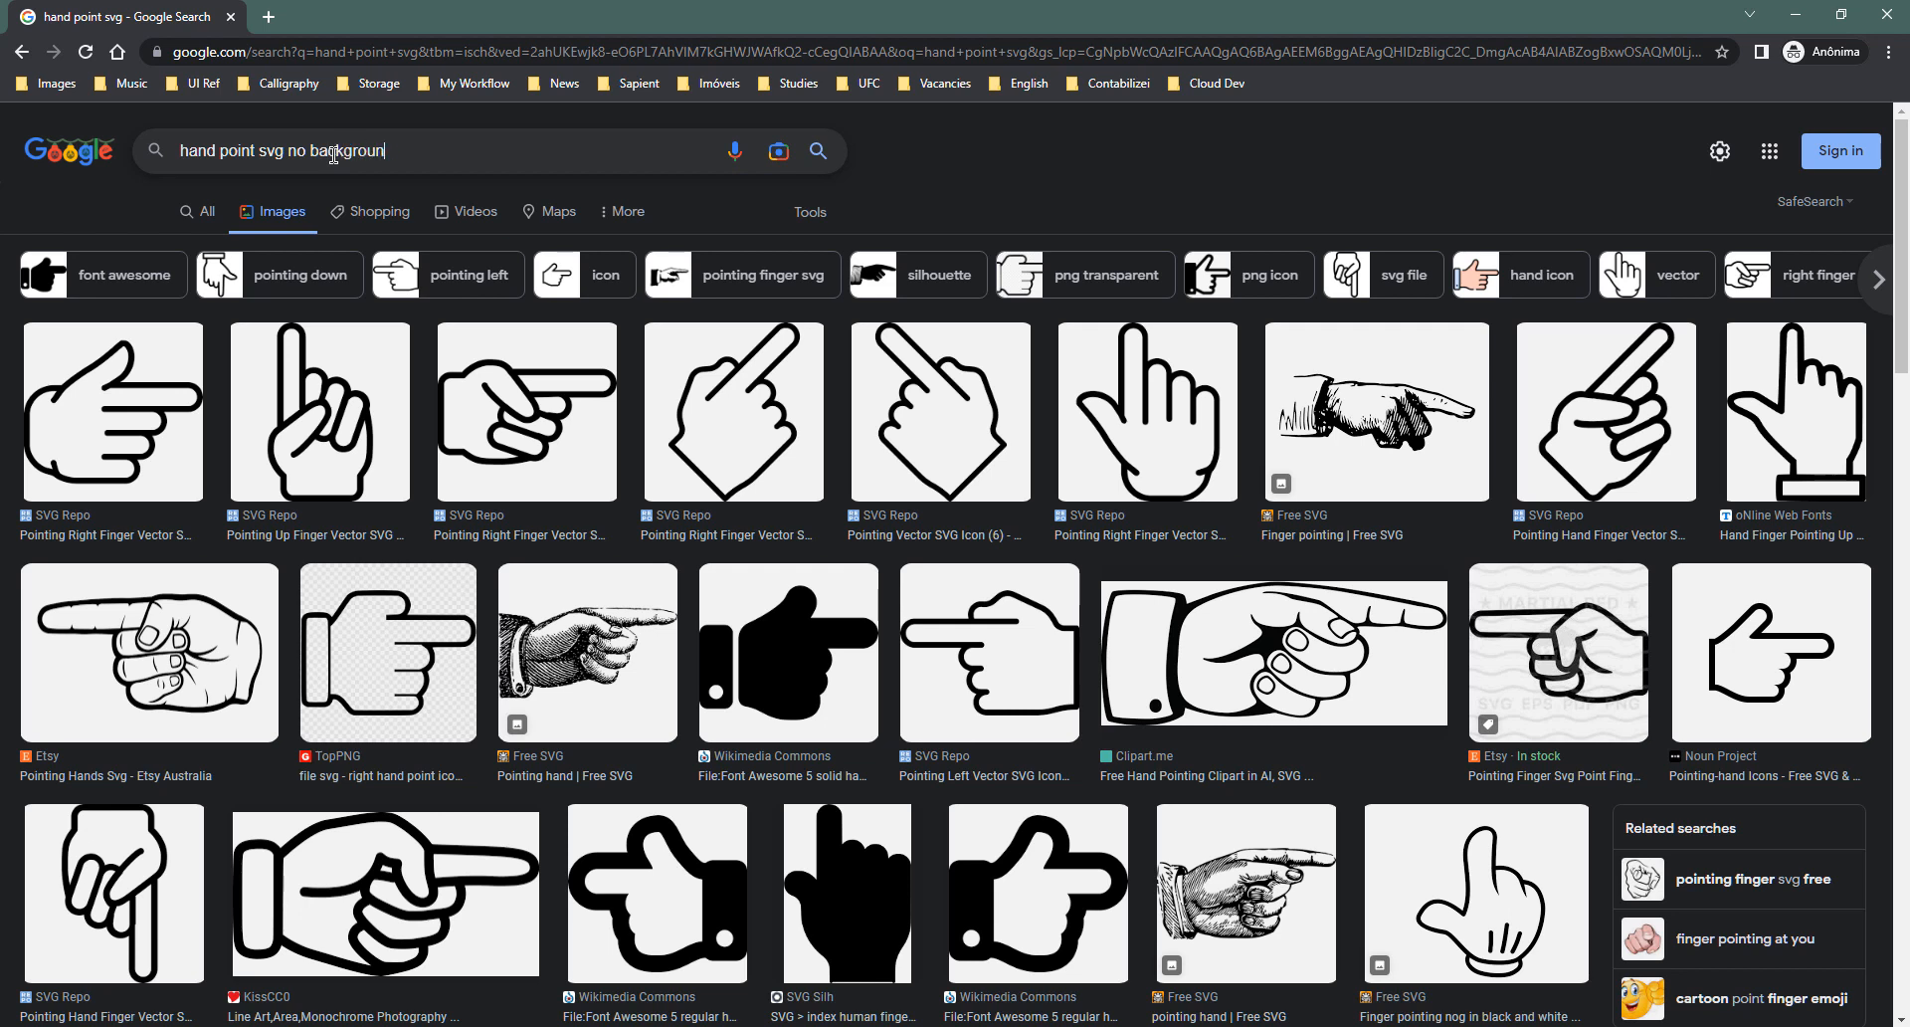
{"action": "type", "text": "d"}
{"action": "key", "text": "Return"}
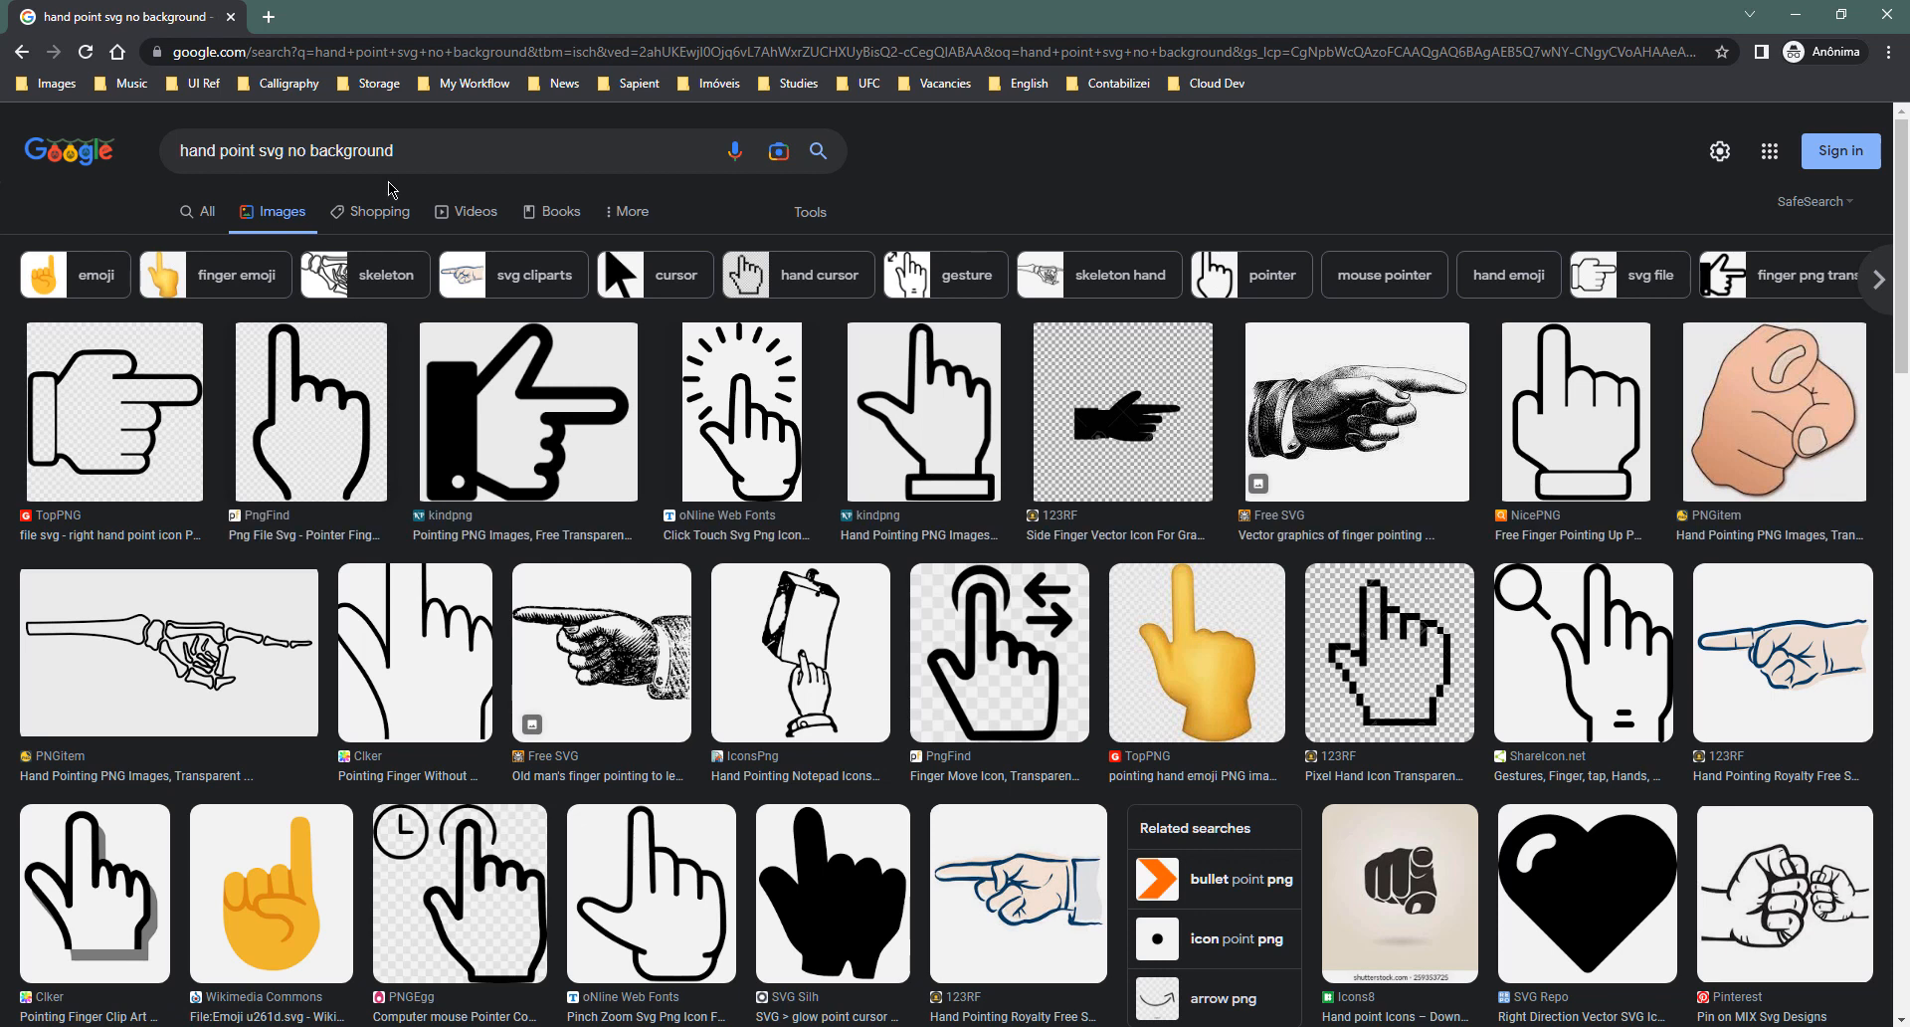
- Search 'material symbols and icons' and open the Google Fonts result
{"action": "left_click", "coordinate": [324, 53]}
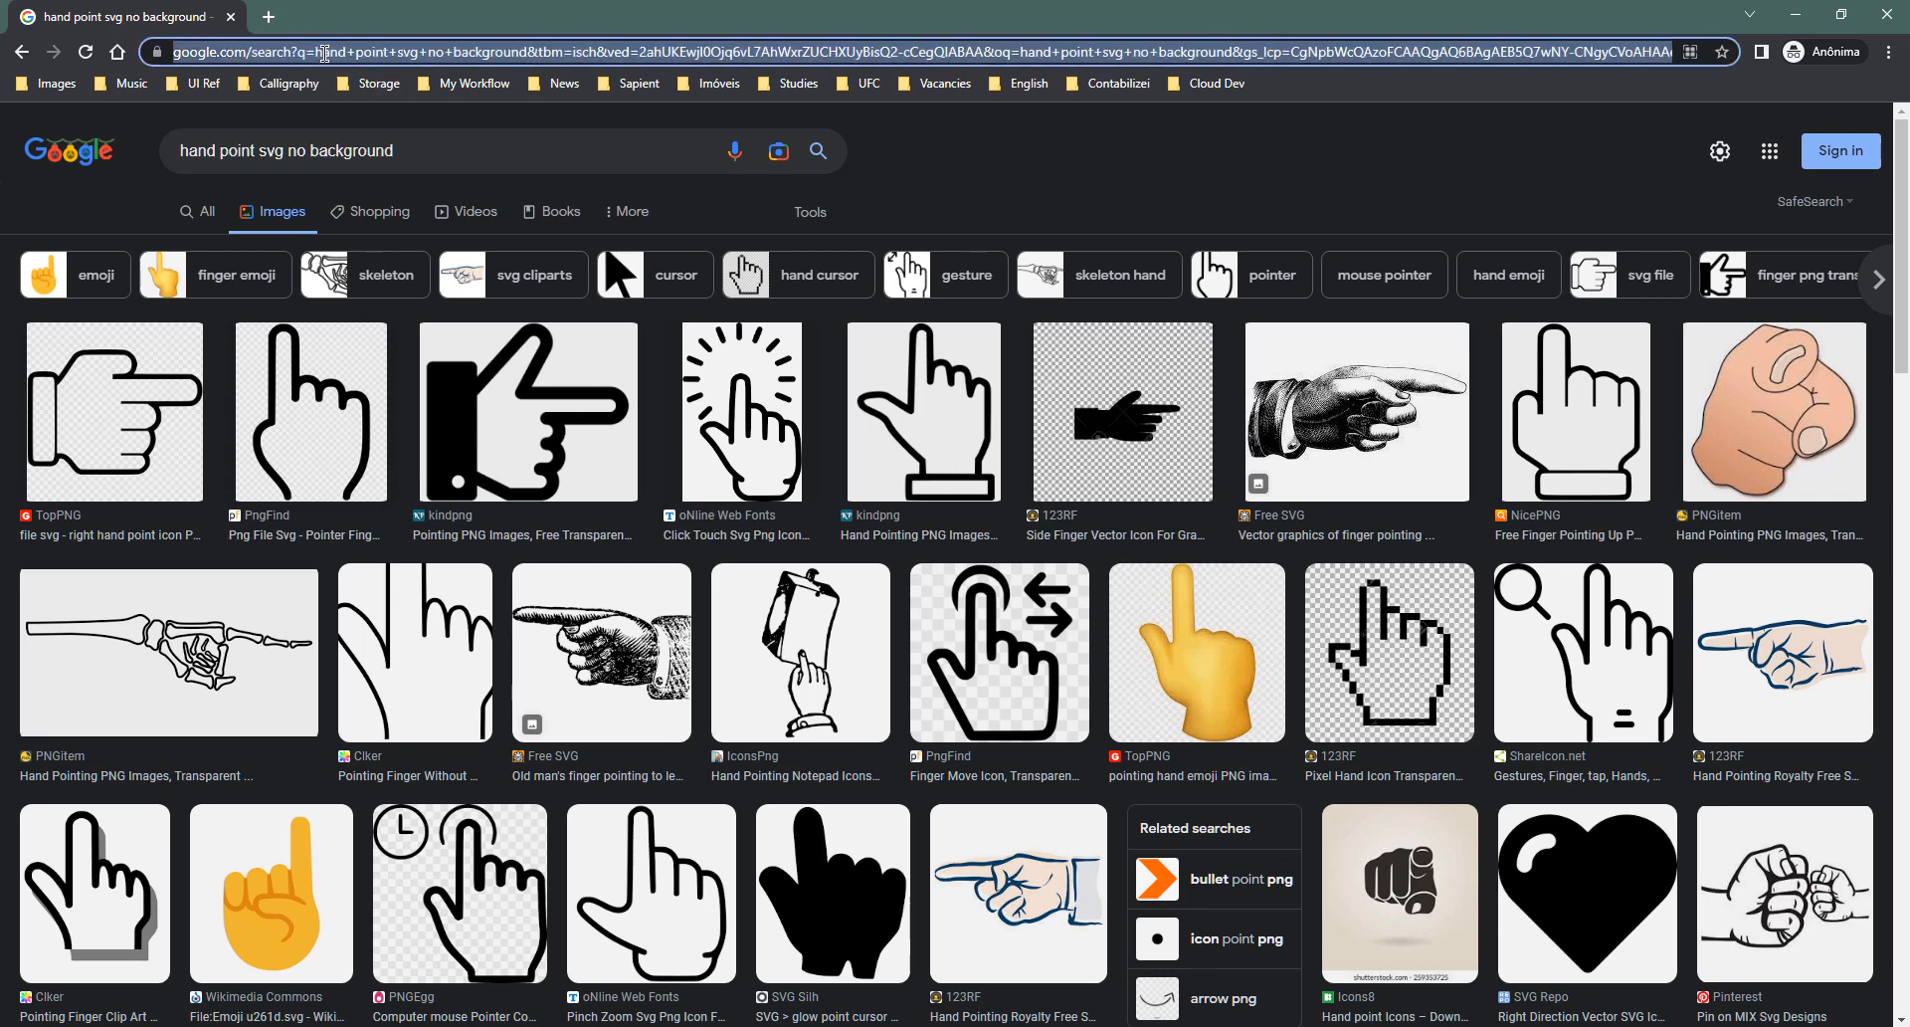
{"action": "type", "text": "goo"}
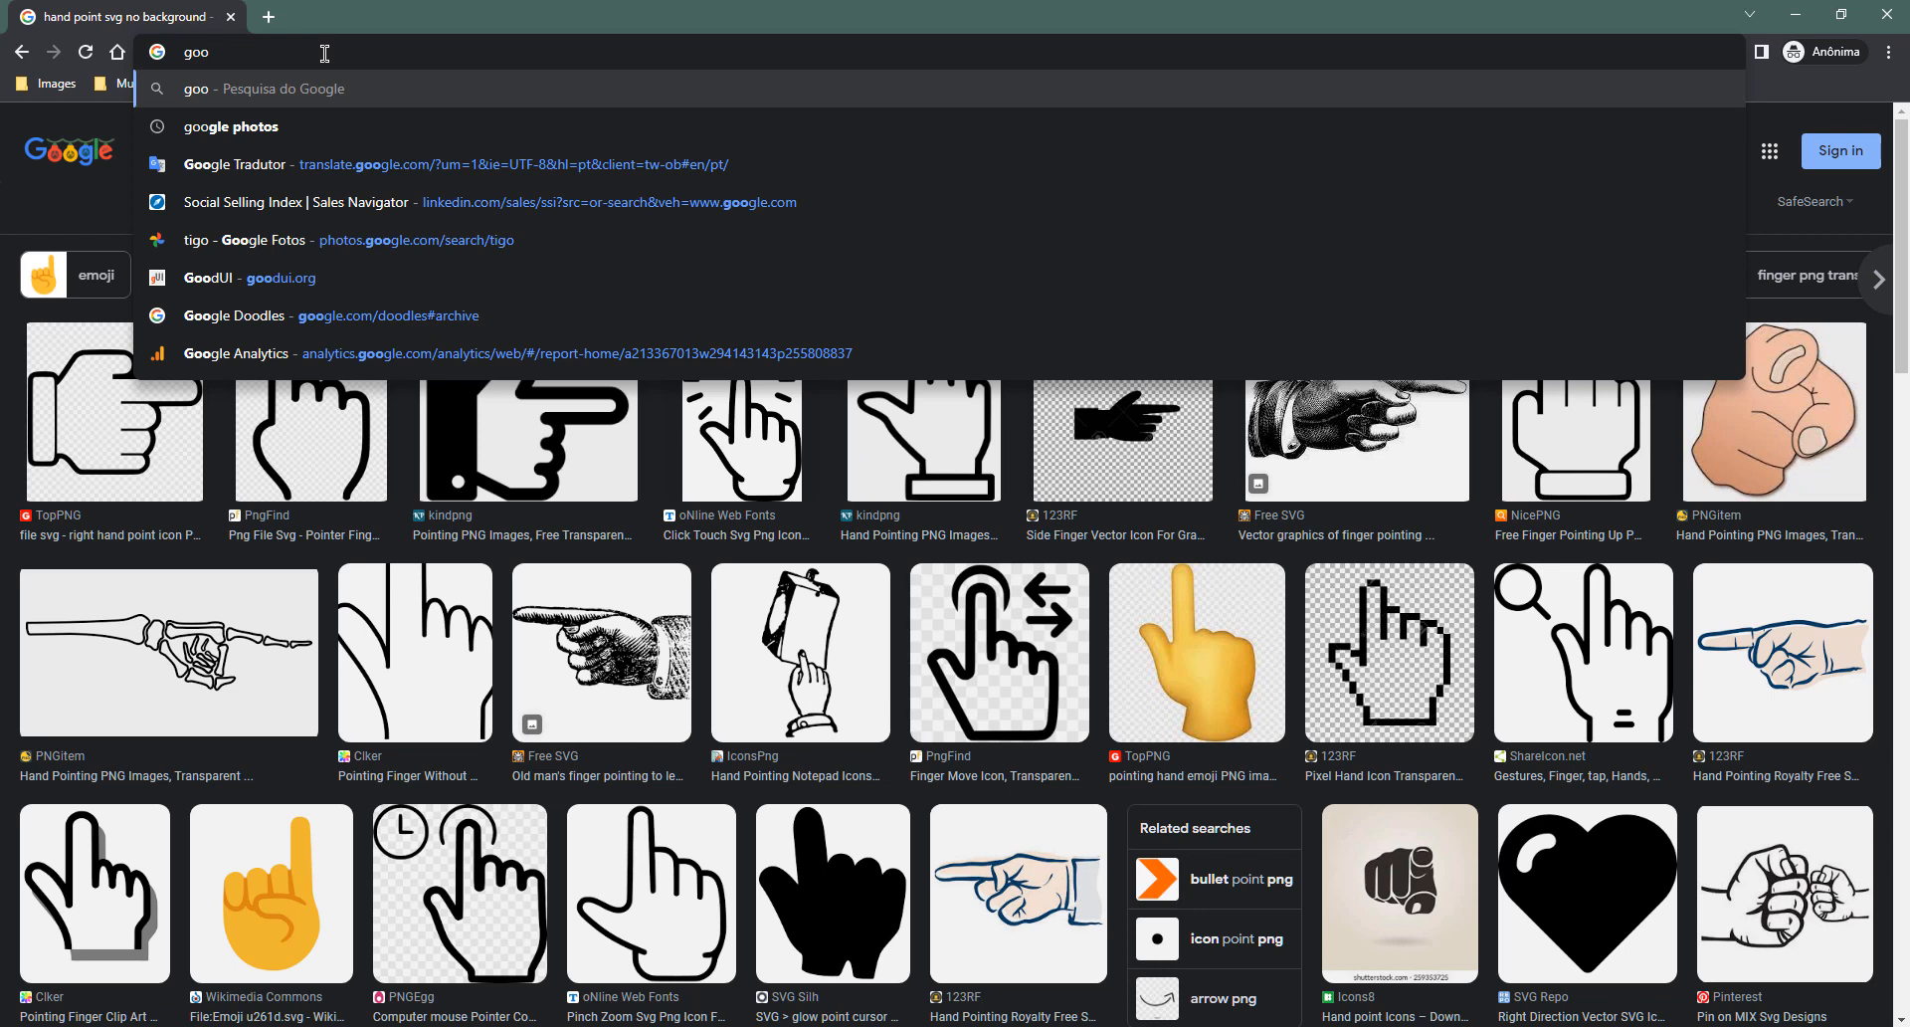
{"action": "type", "text": "gle"}
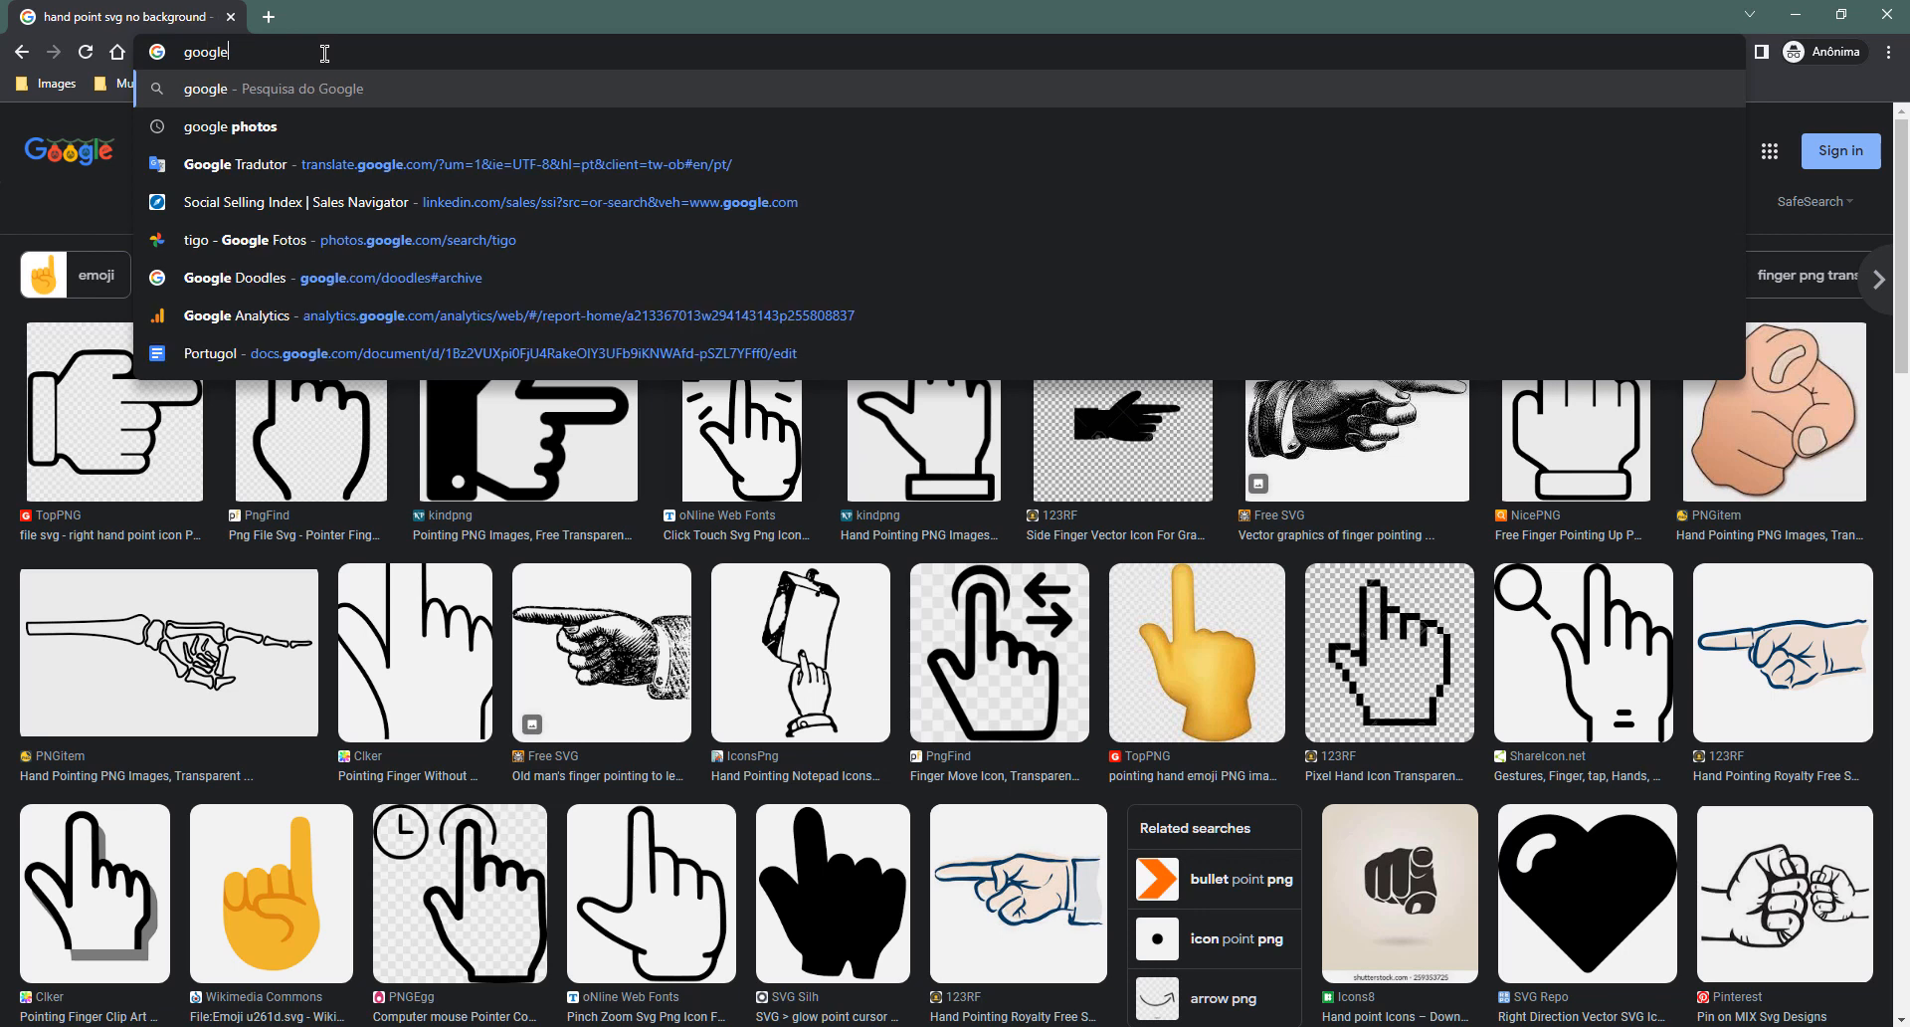
{"action": "type", "text": " fonts"}
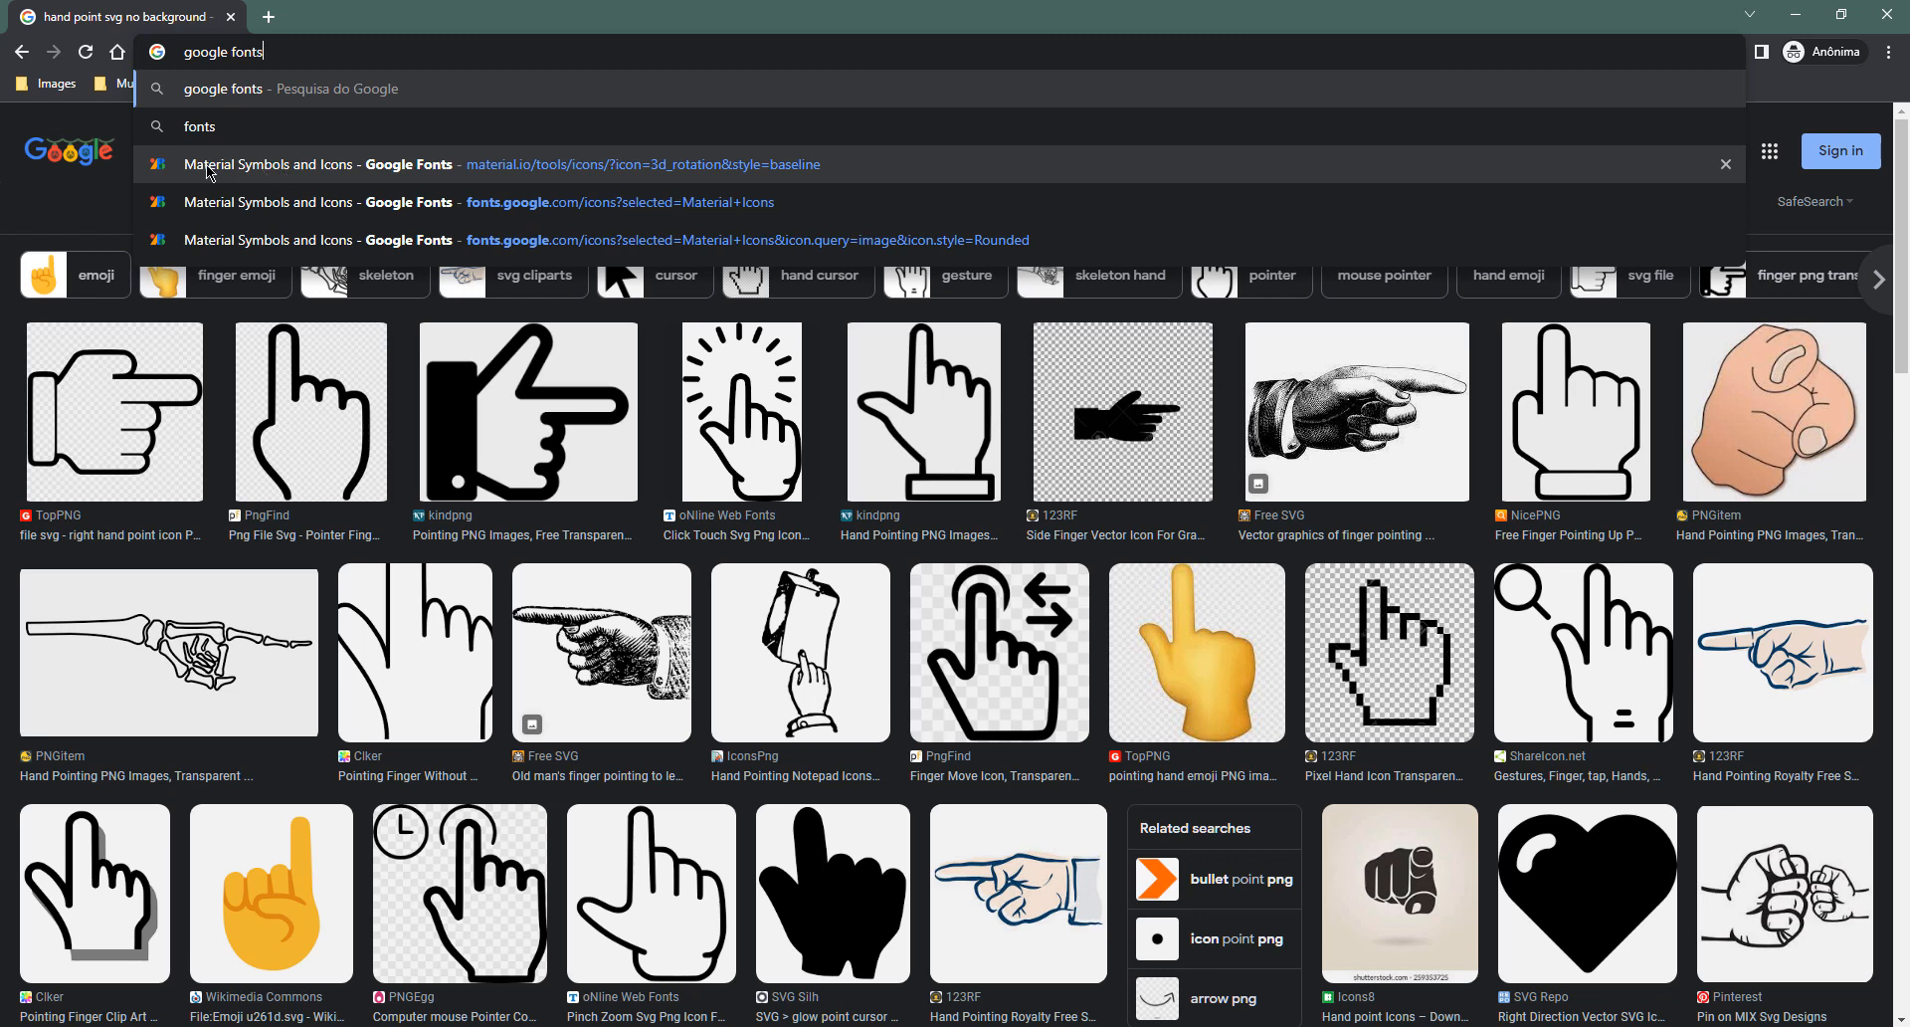
{"action": "left_click_drag", "start_coordinate": [299, 50], "coordinate": [45, 44]}
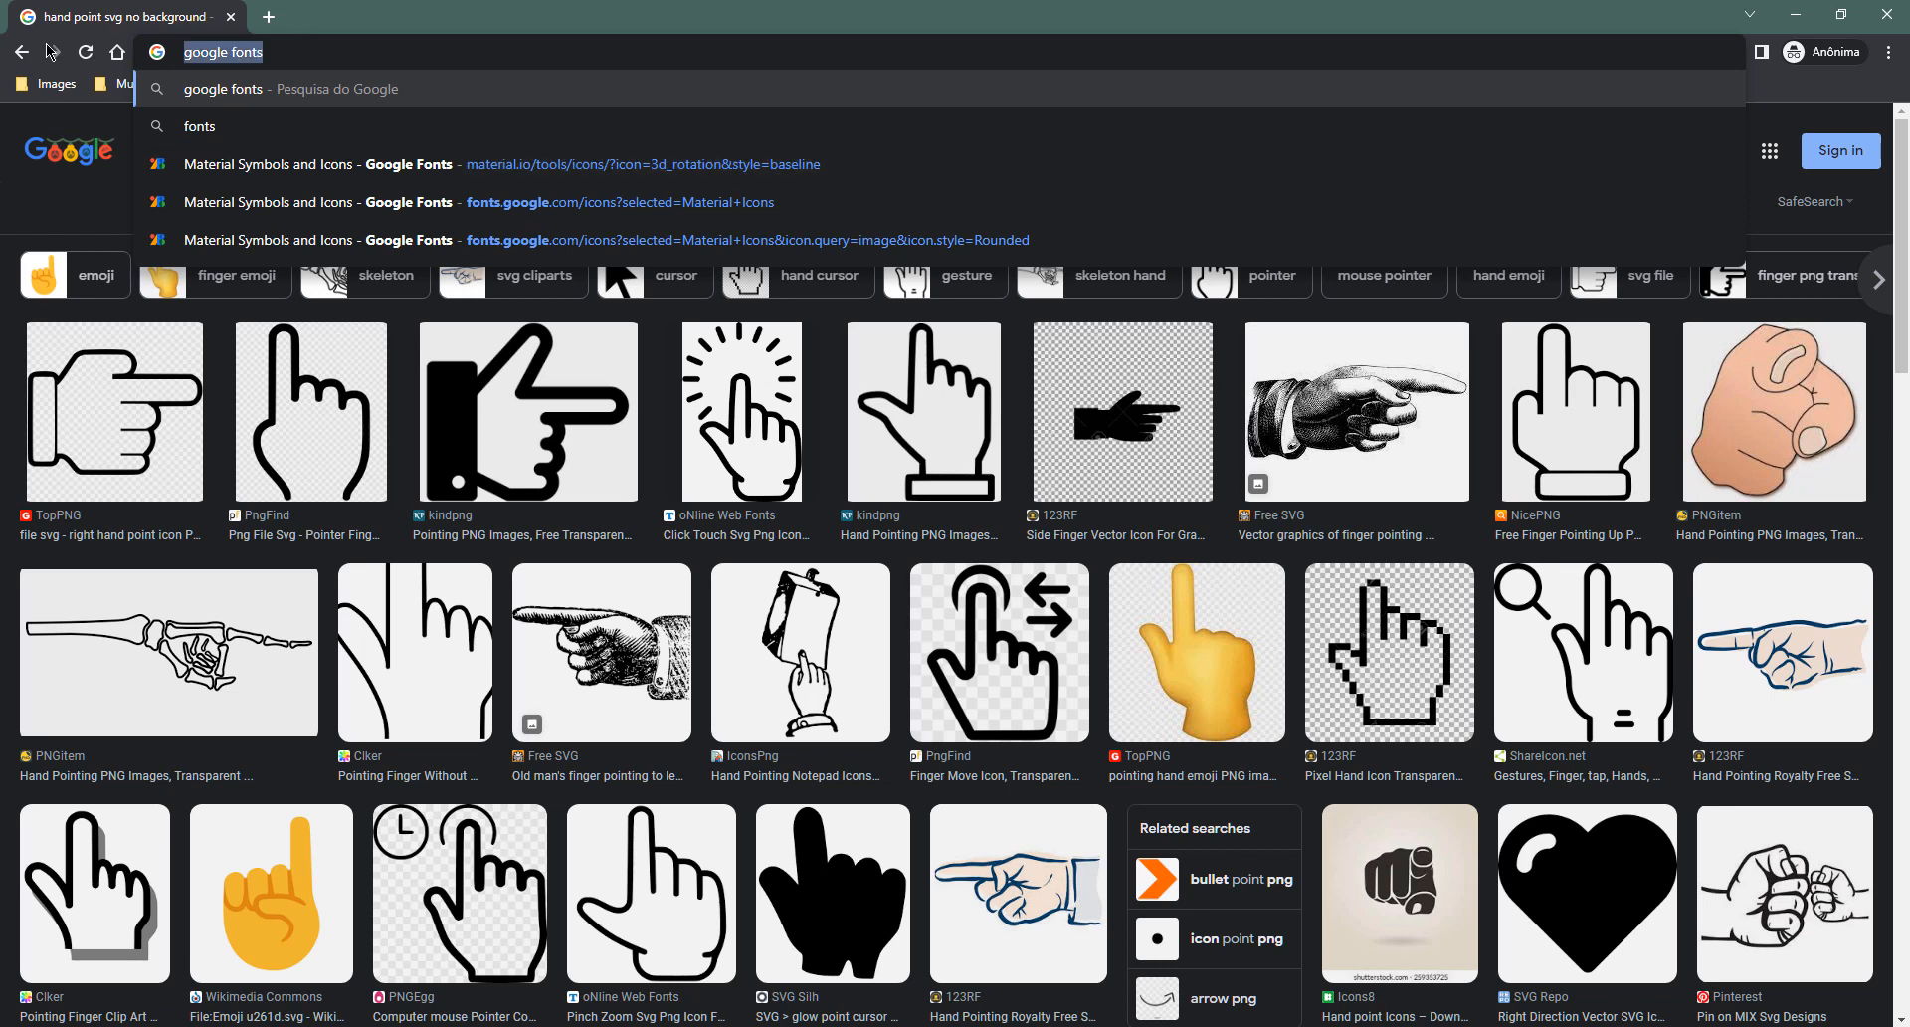
{"action": "type", "text": "material si"}
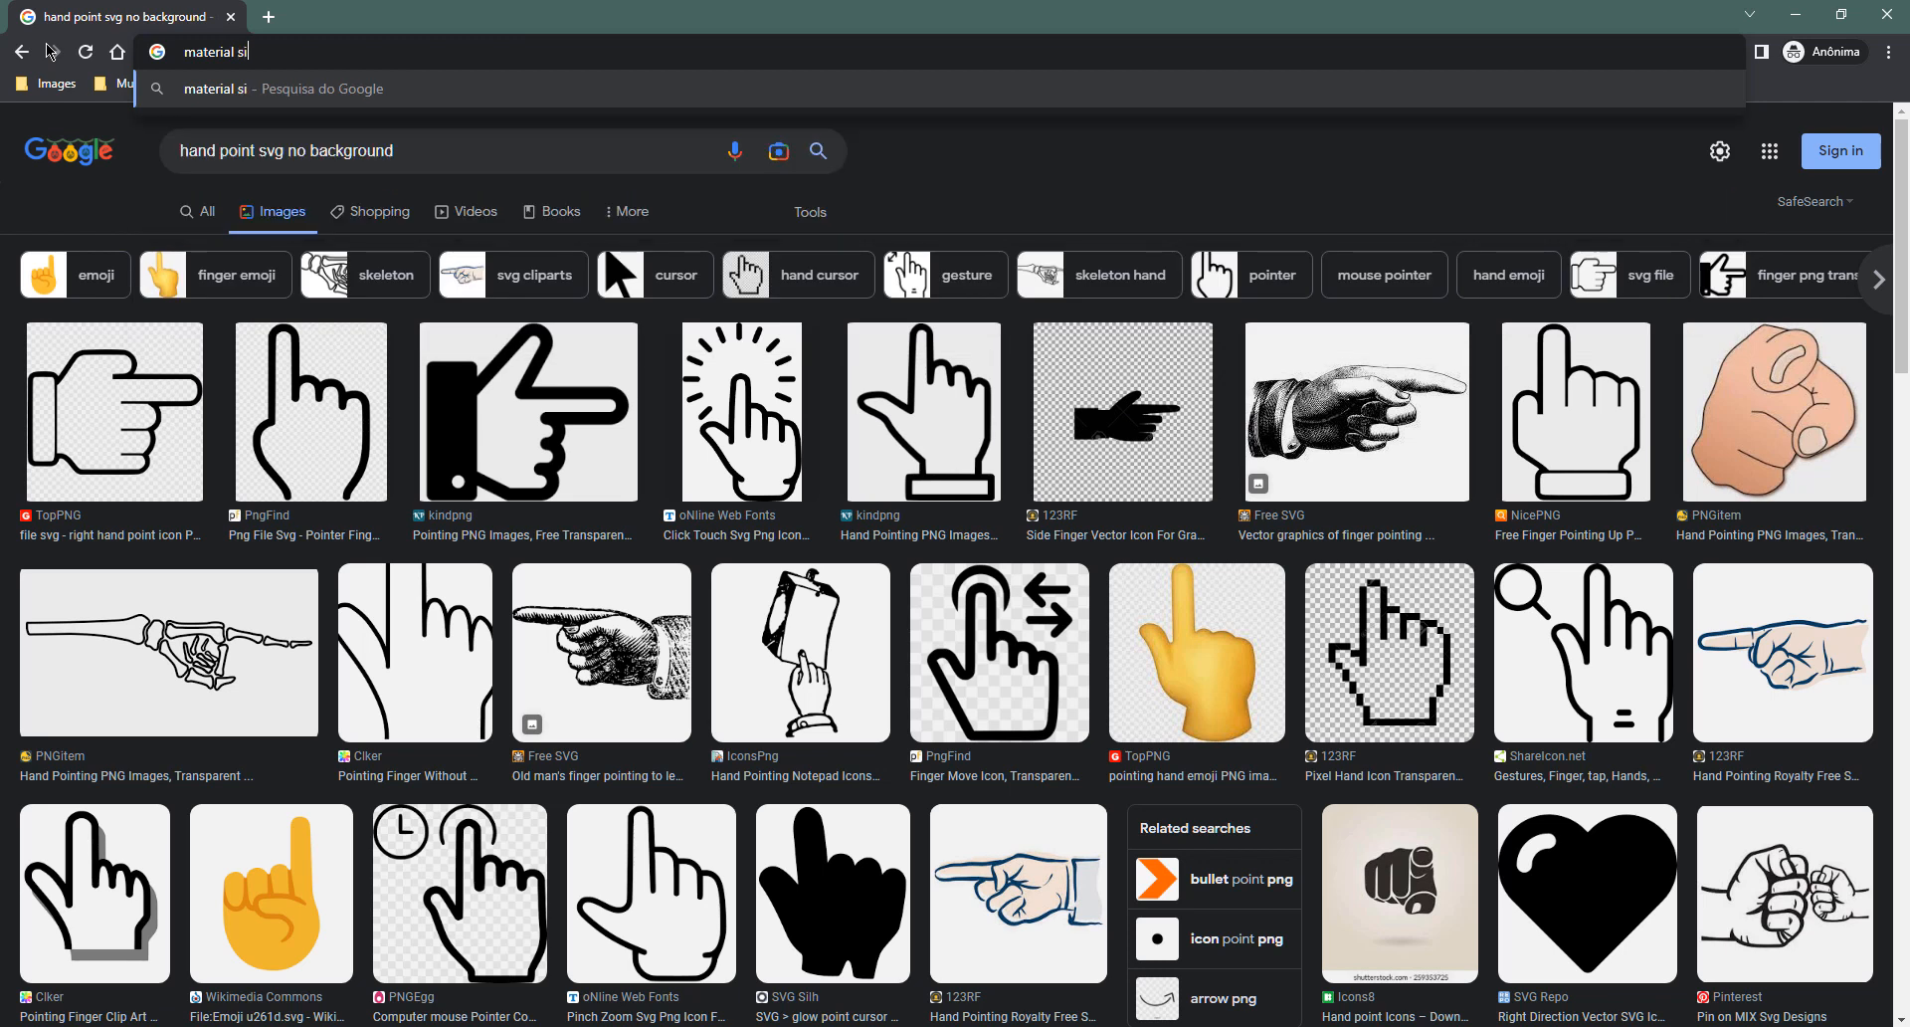
{"action": "key", "text": "BackSpace"}
{"action": "type", "text": "ymbols and icons"}
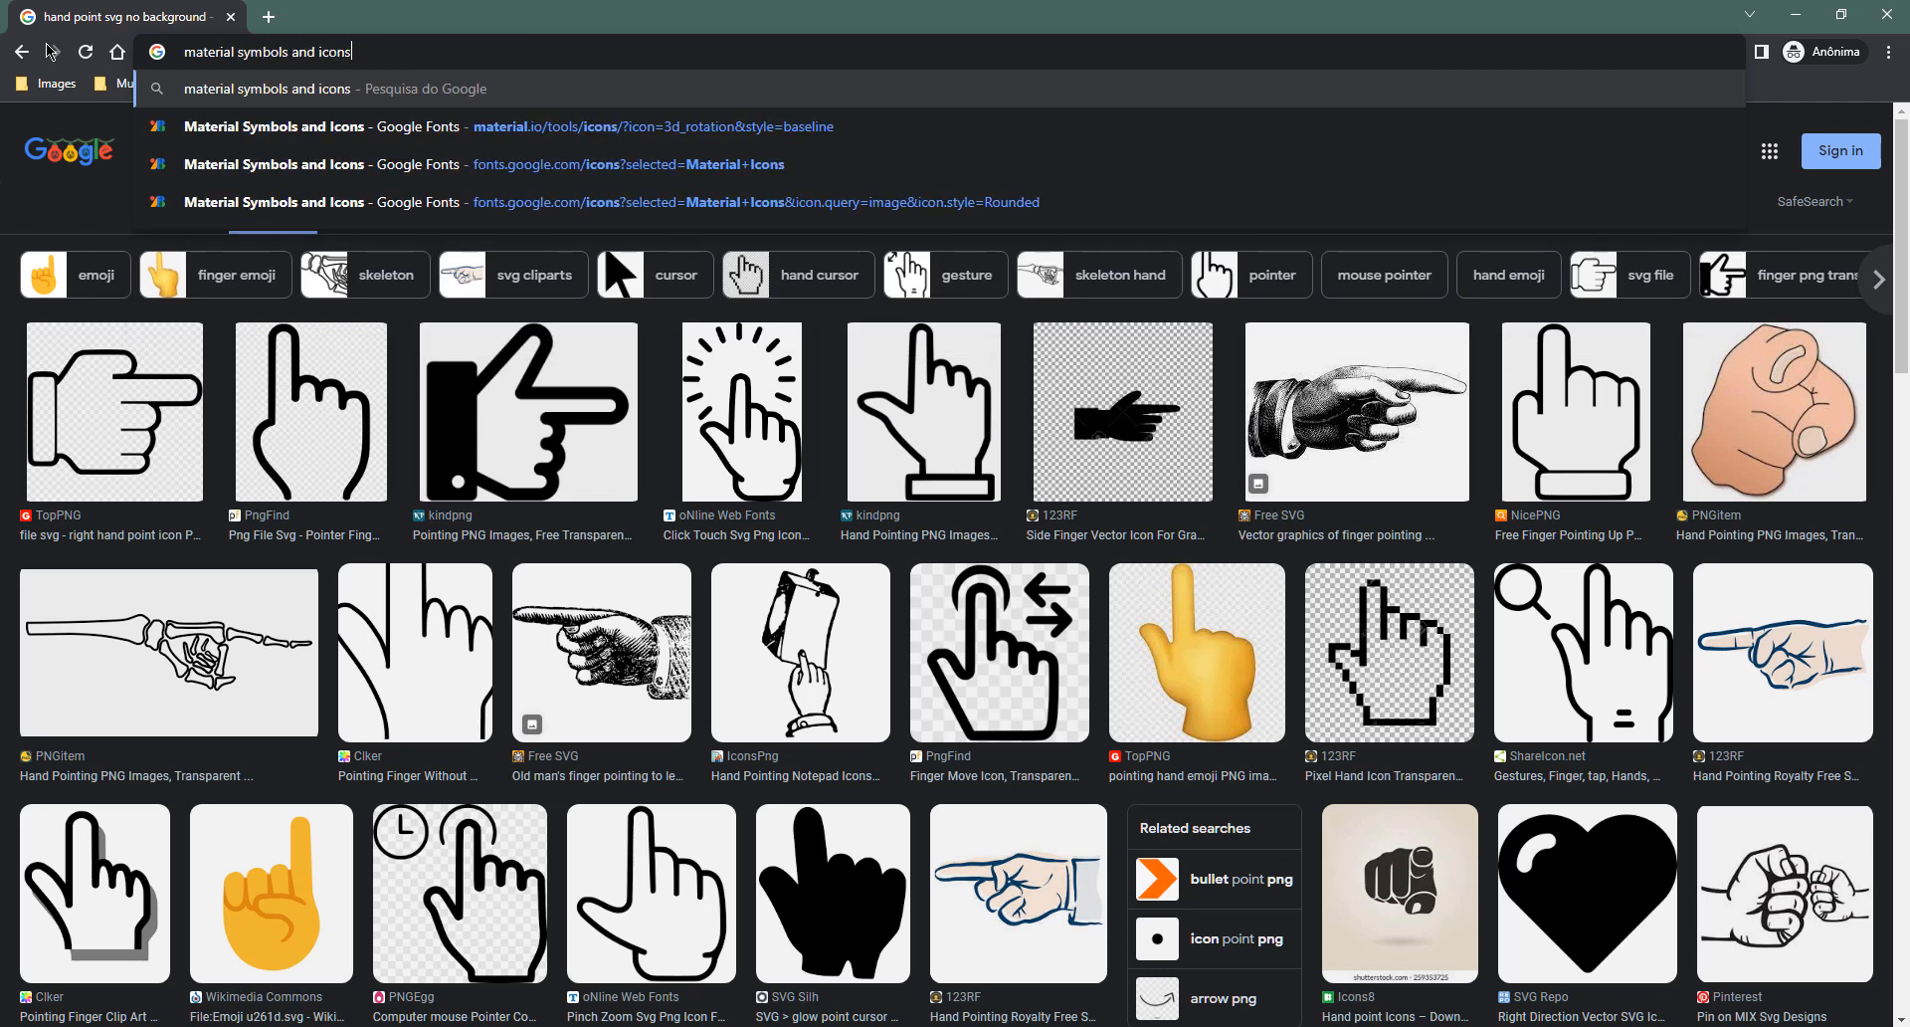
{"action": "key", "text": "BackSpace"}
{"action": "key", "text": "Return"}
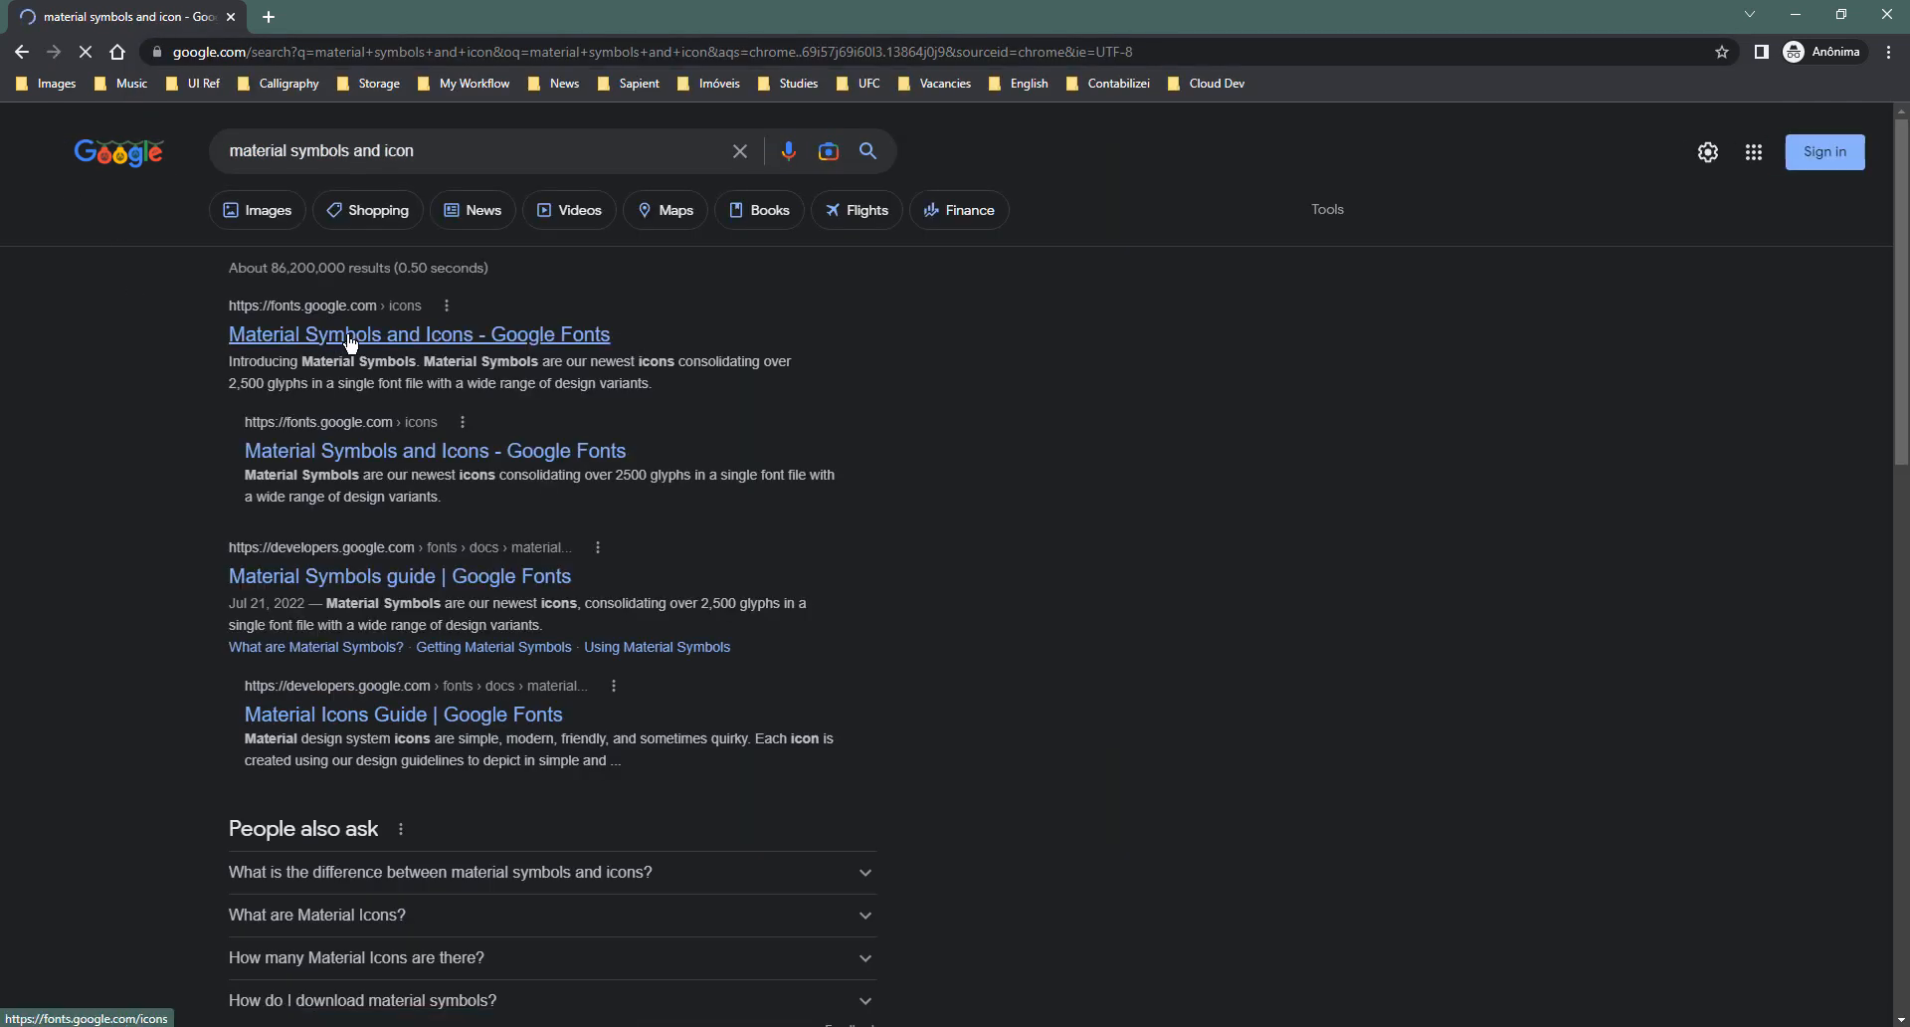
{"action": "left_click", "coordinate": [348, 338]}
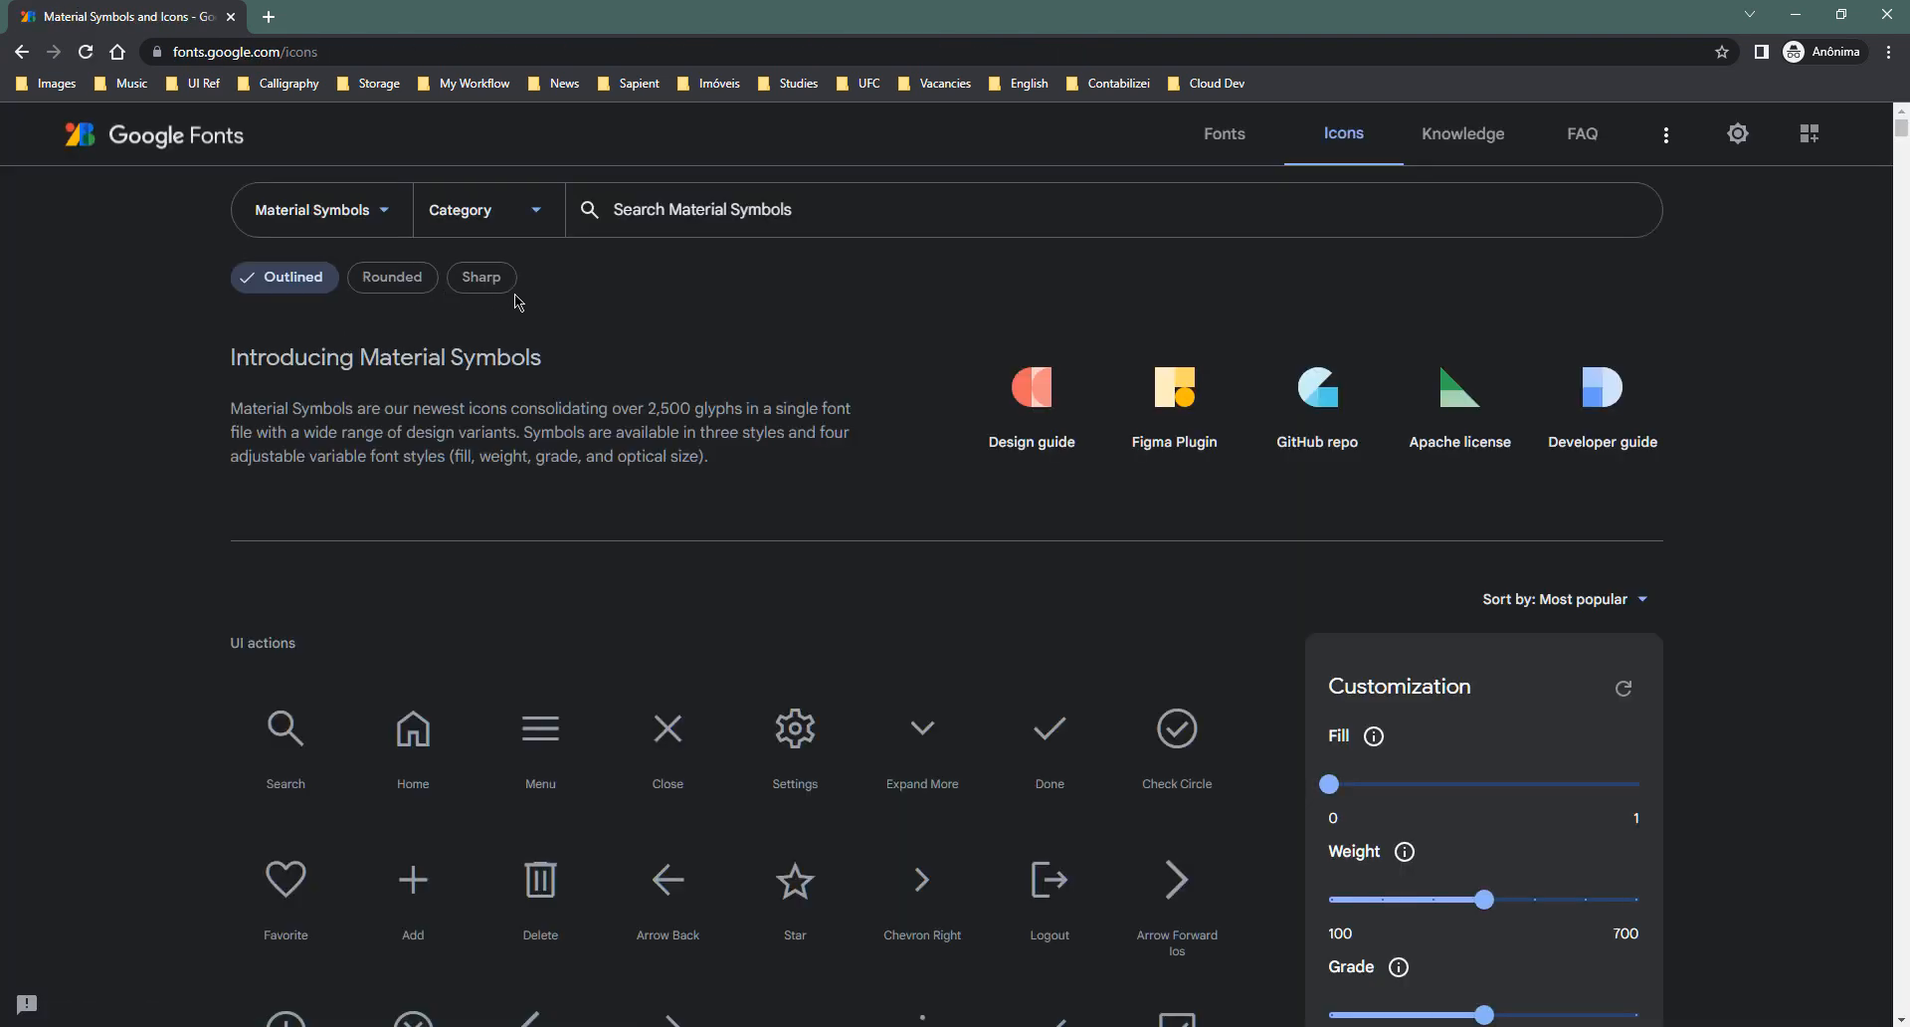
- Search the icons for 'hand' and switch to the Material Icons set in Filled style
{"action": "left_click", "coordinate": [718, 206]}
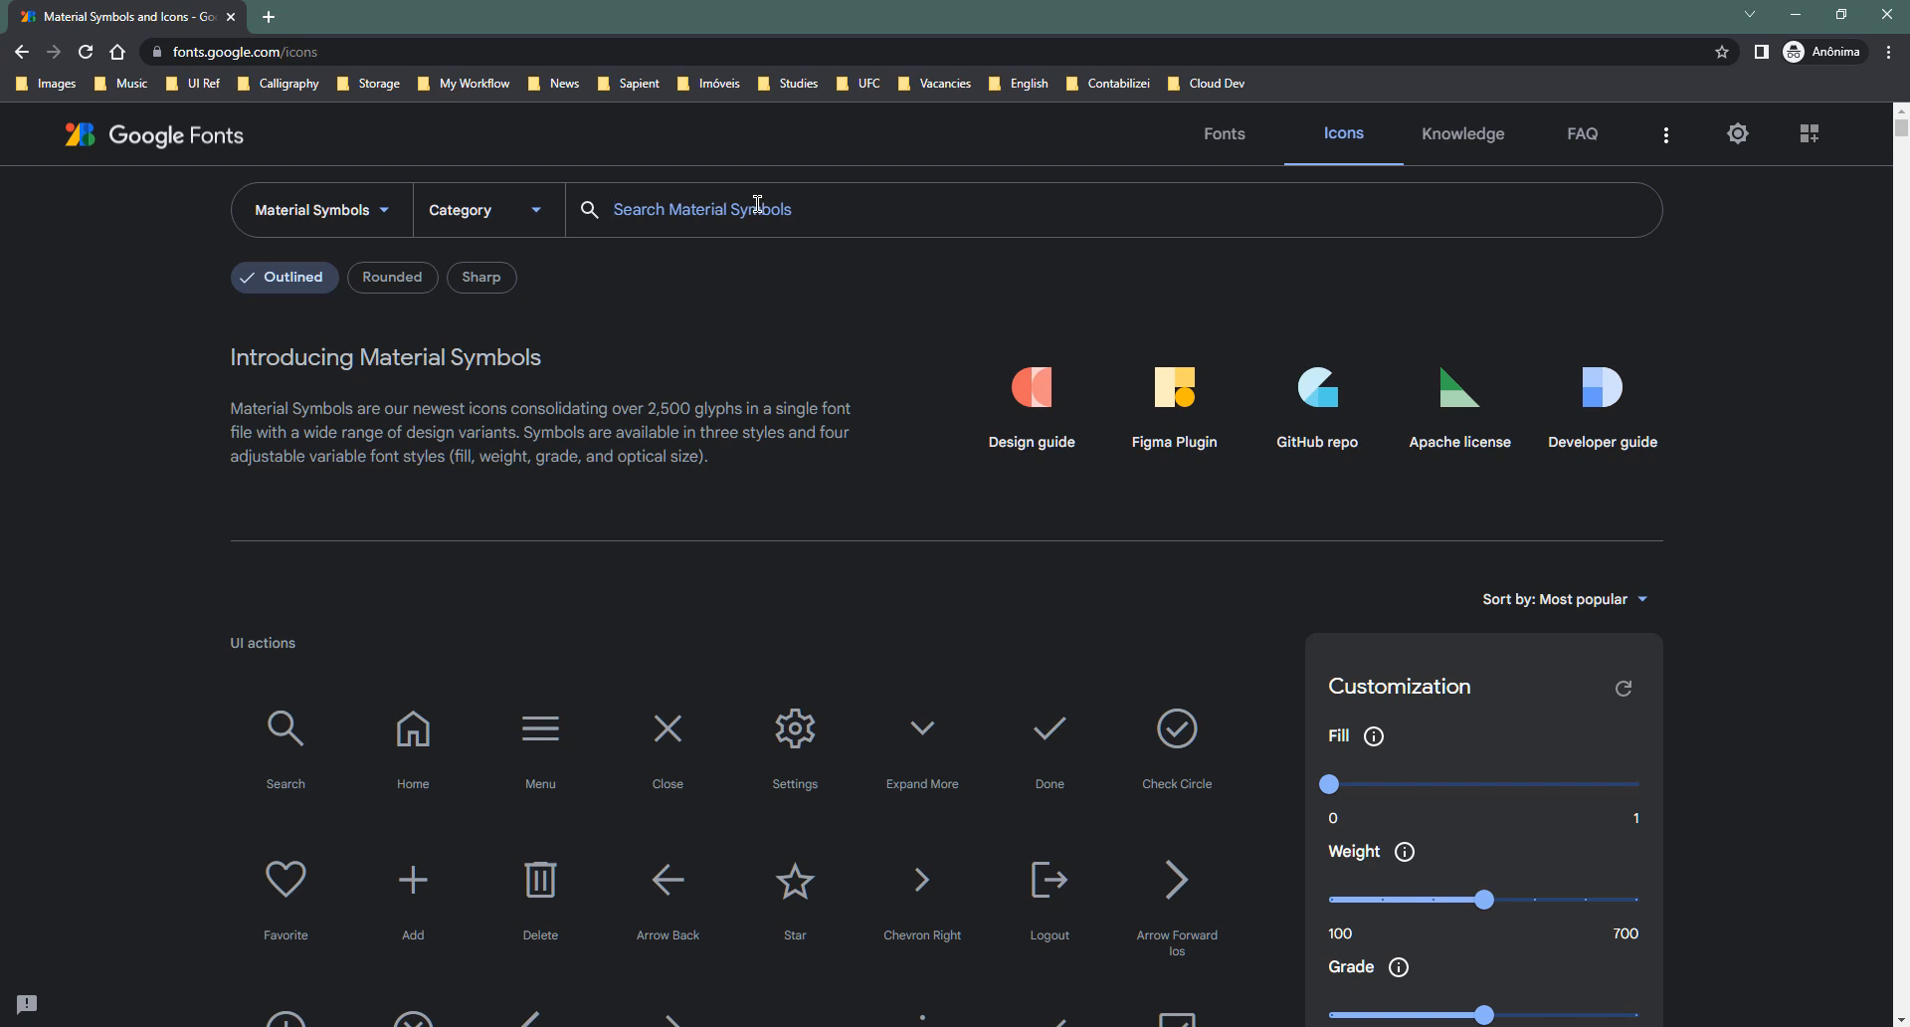
{"action": "type", "text": "hand"}
{"action": "key", "text": "Return"}
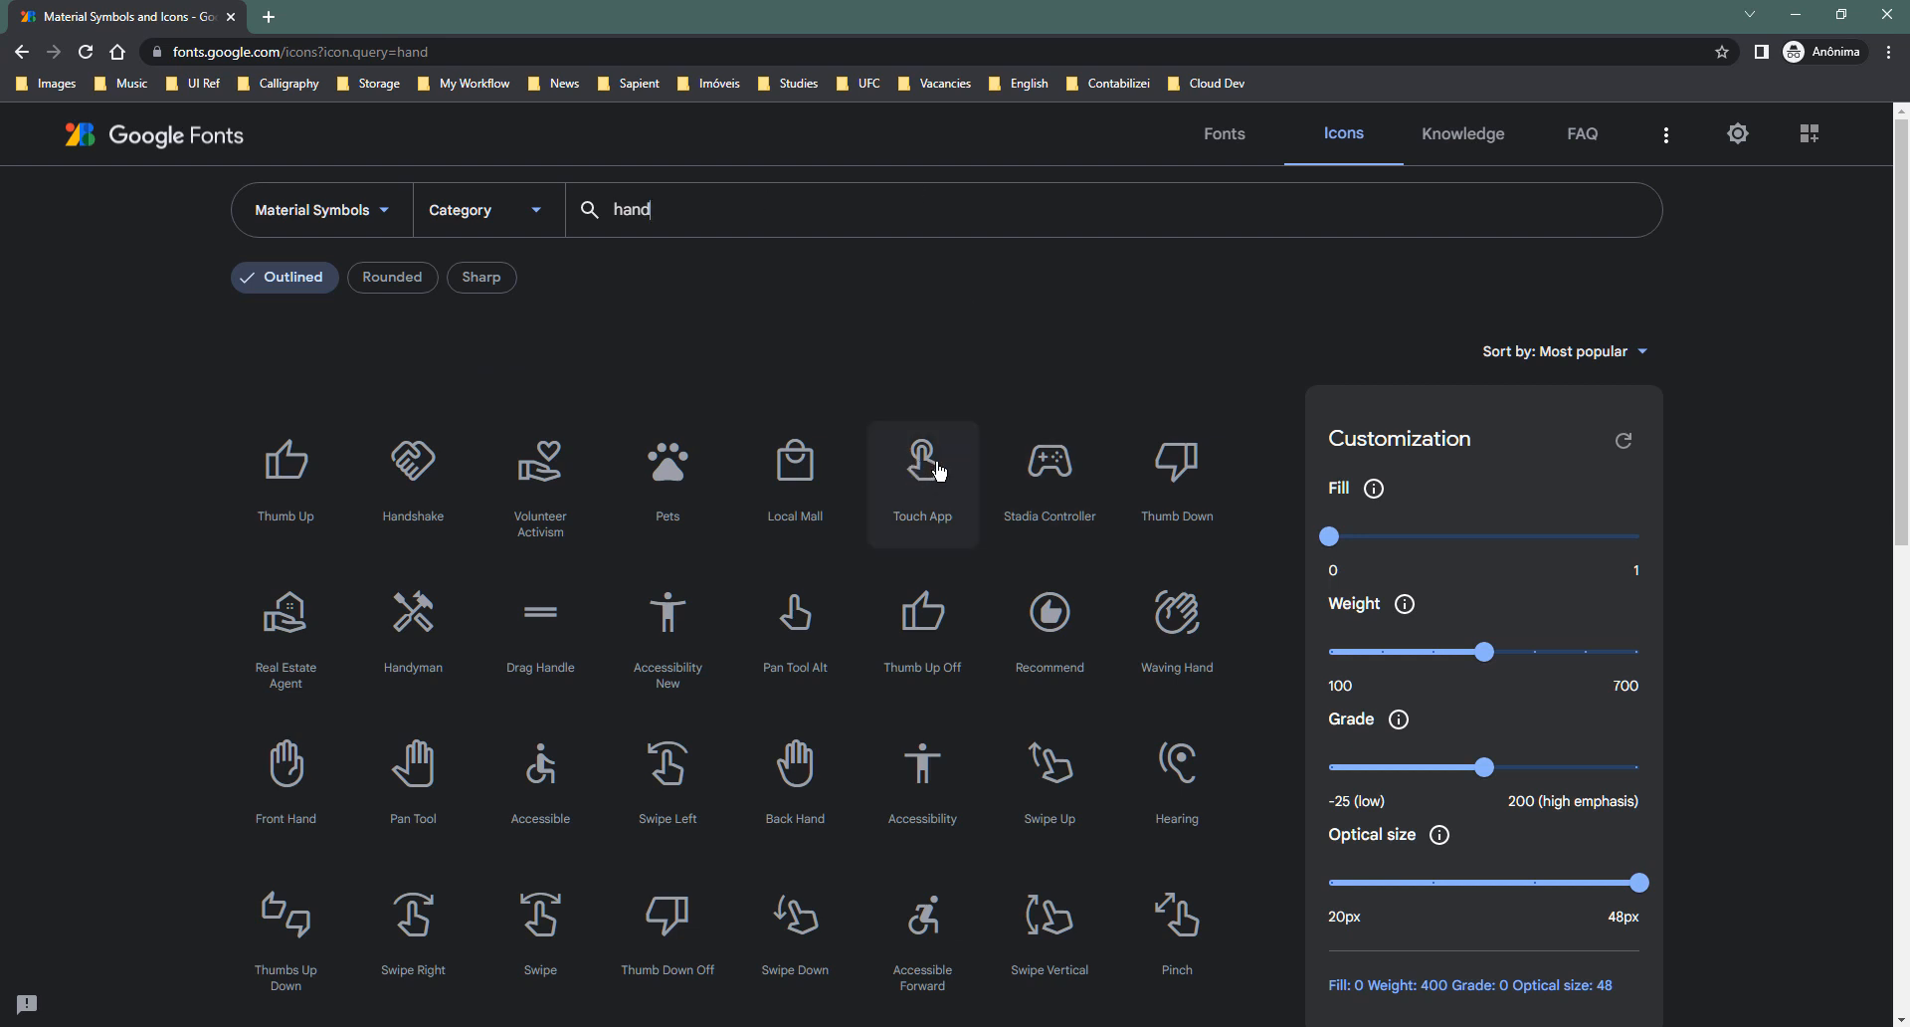
{"action": "left_click", "coordinate": [518, 223]}
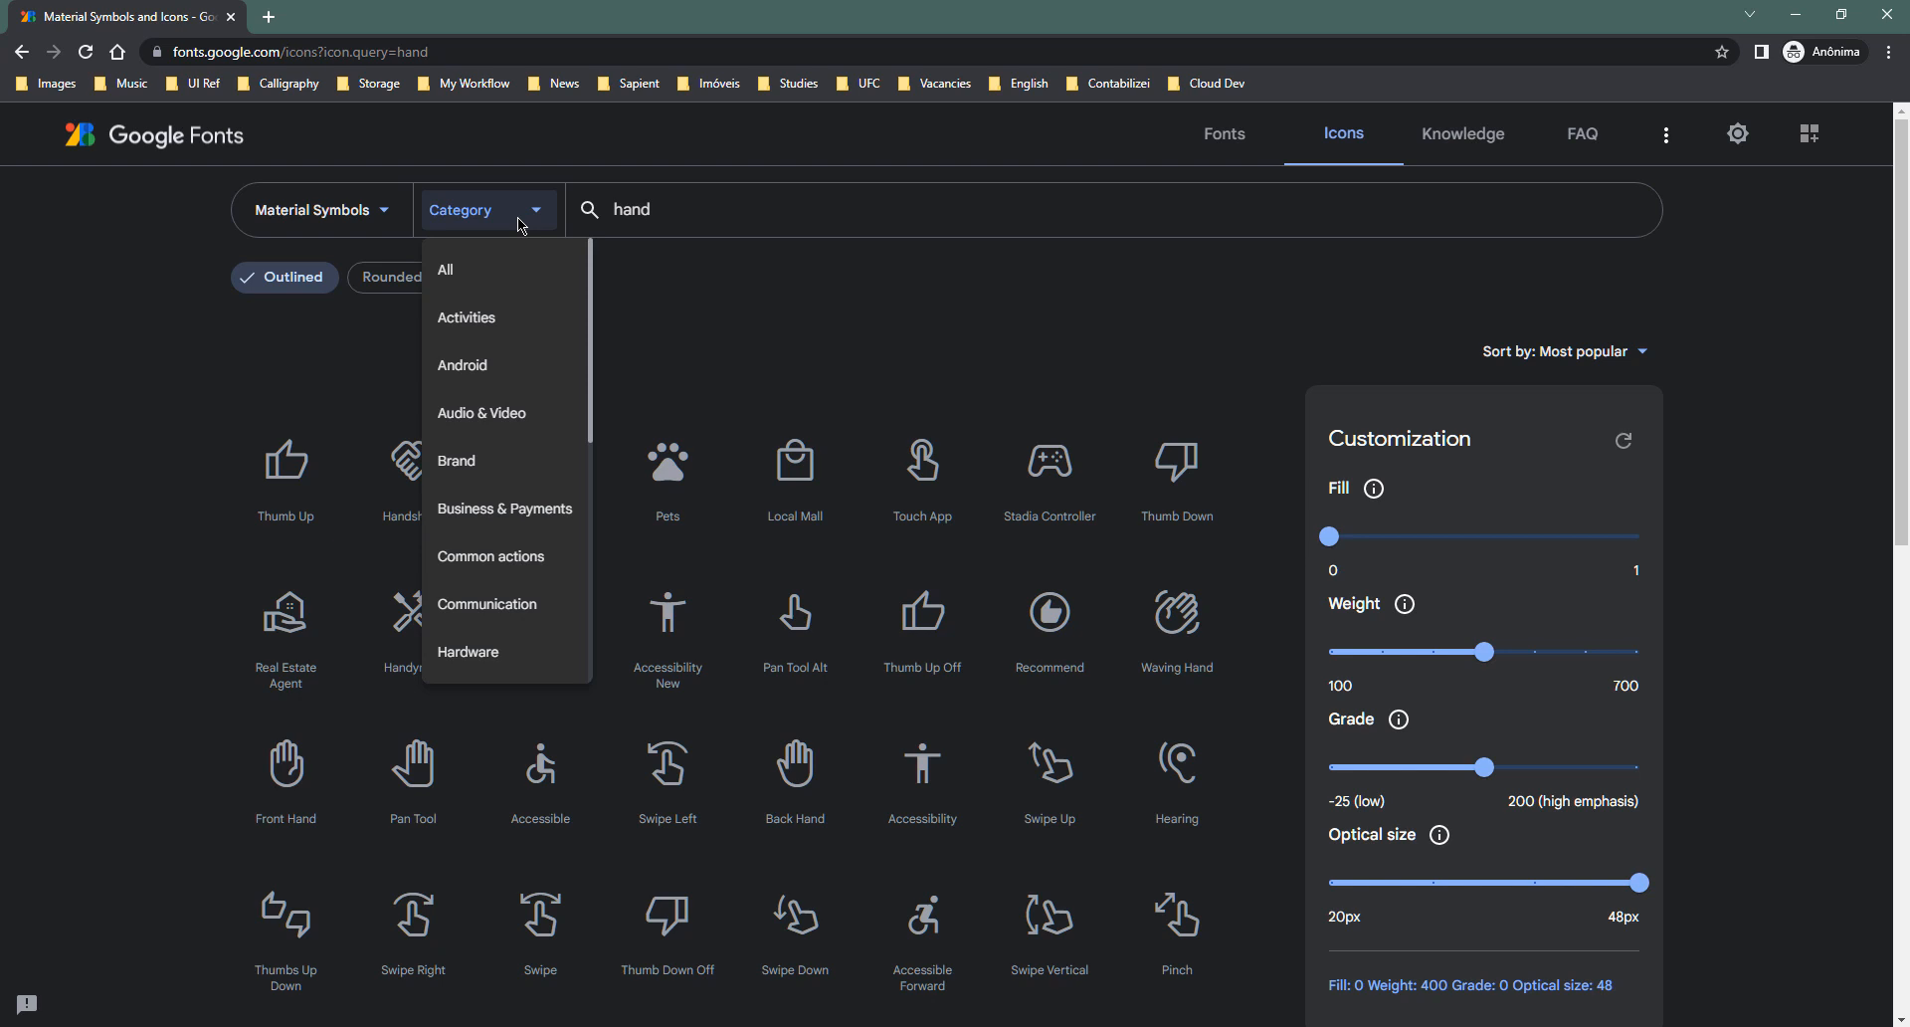
{"action": "left_click", "coordinate": [364, 228]}
{"action": "left_click", "coordinate": [377, 211]}
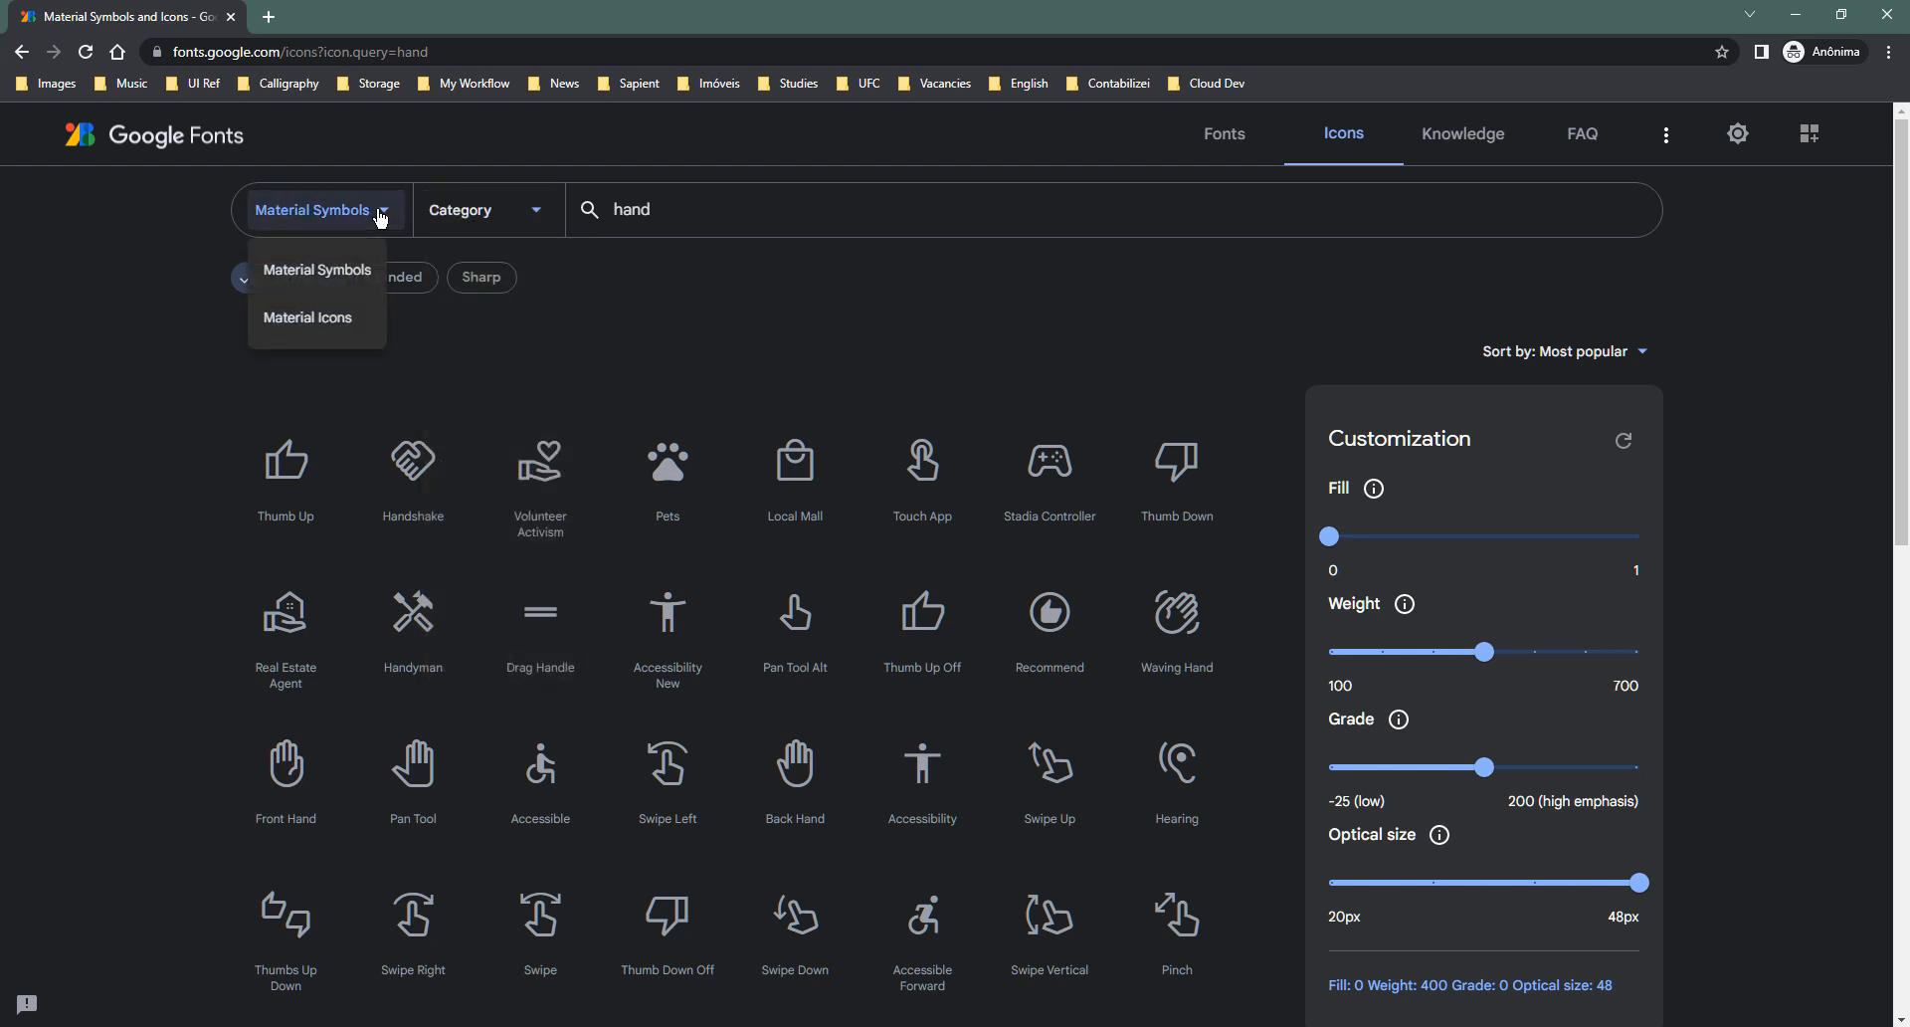
{"action": "left_click", "coordinate": [316, 320]}
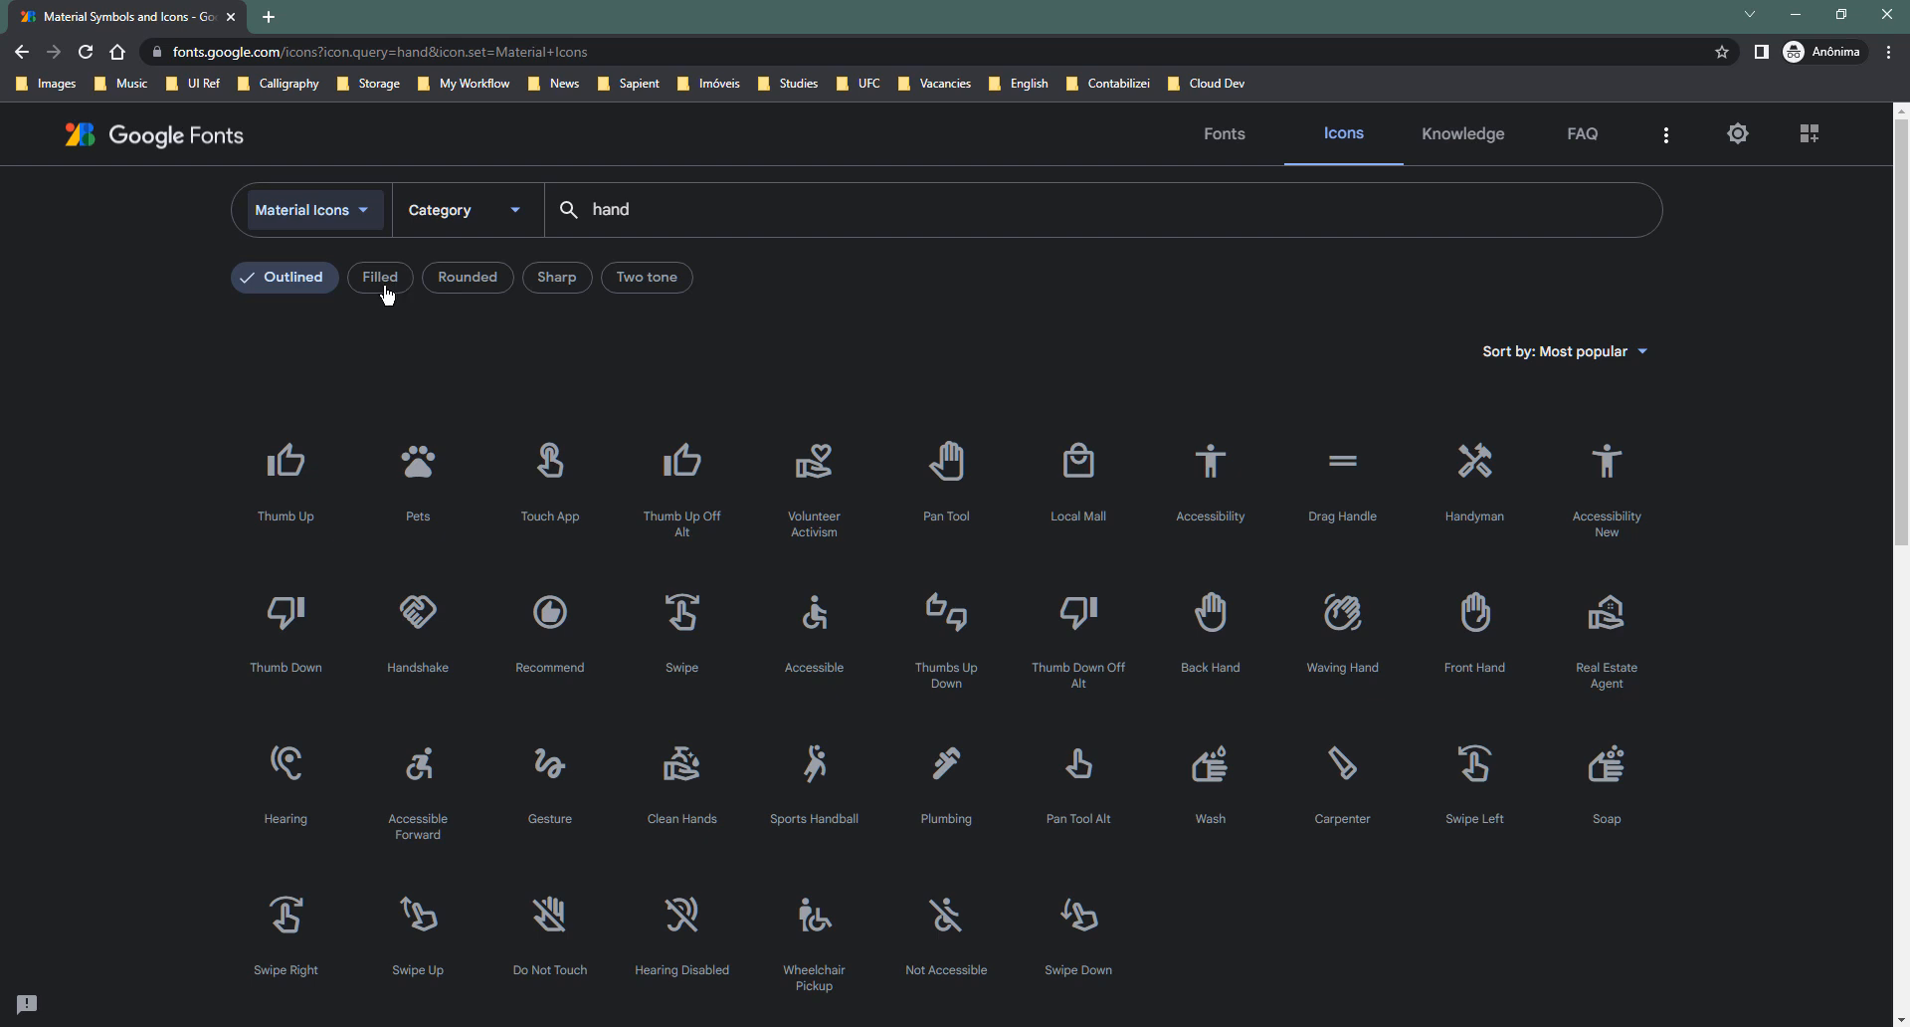
{"action": "left_click", "coordinate": [387, 291]}
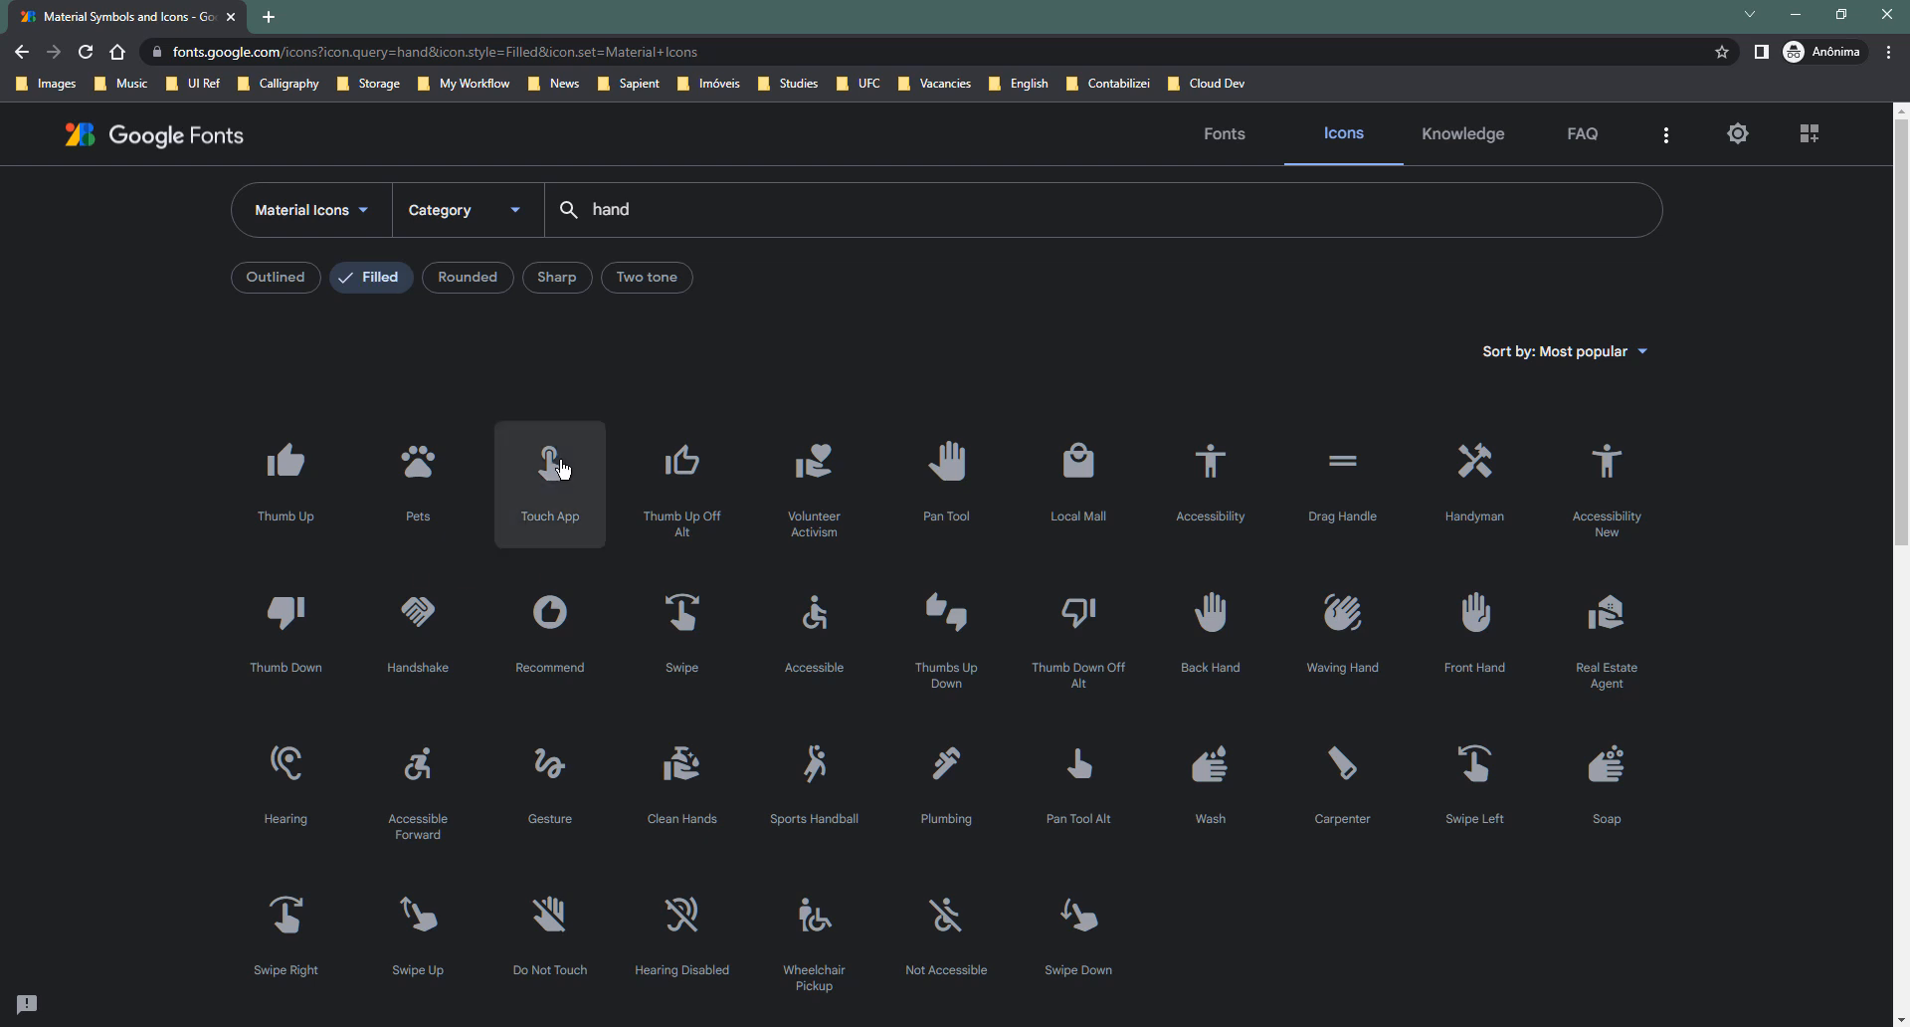
- Download the Touch App icon as a PNG
{"action": "left_click", "coordinate": [548, 459]}
{"action": "scroll", "coordinate": [1766, 853], "scroll_direction": "down", "scroll_amount": 1}
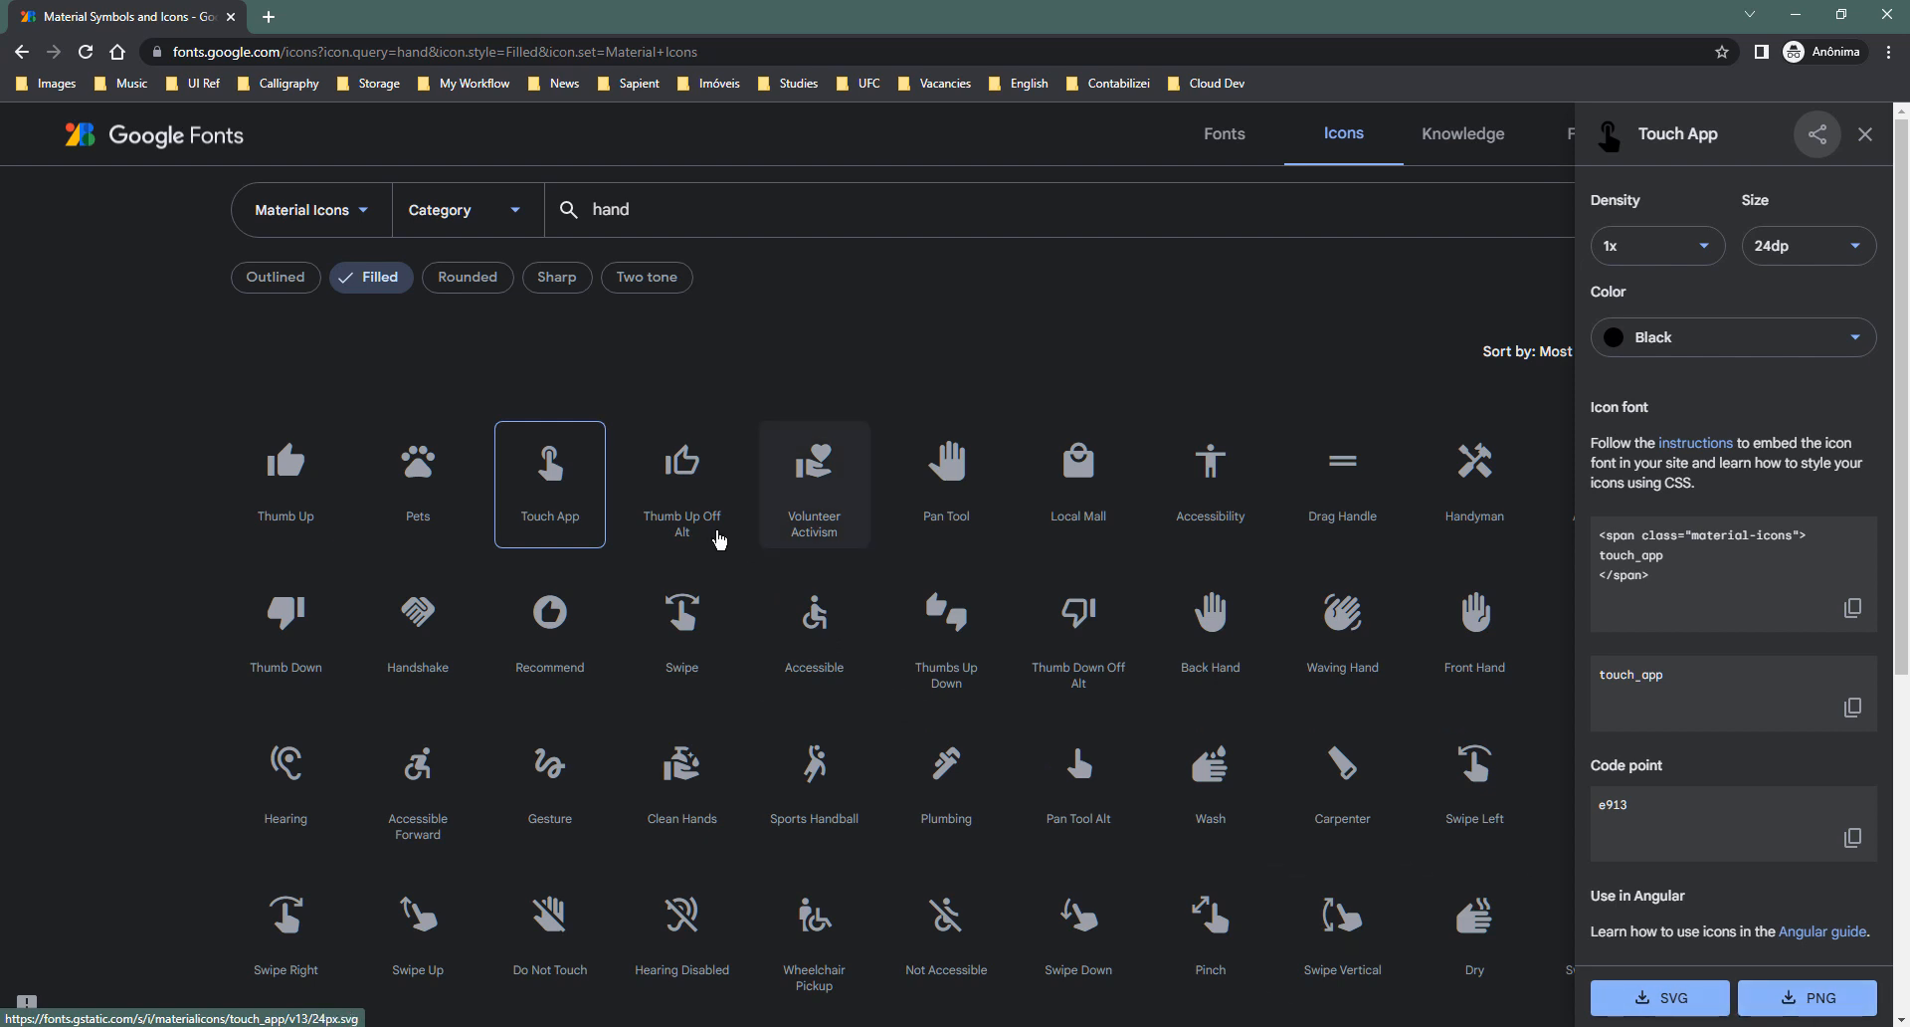
{"action": "right_click", "coordinate": [552, 479]}
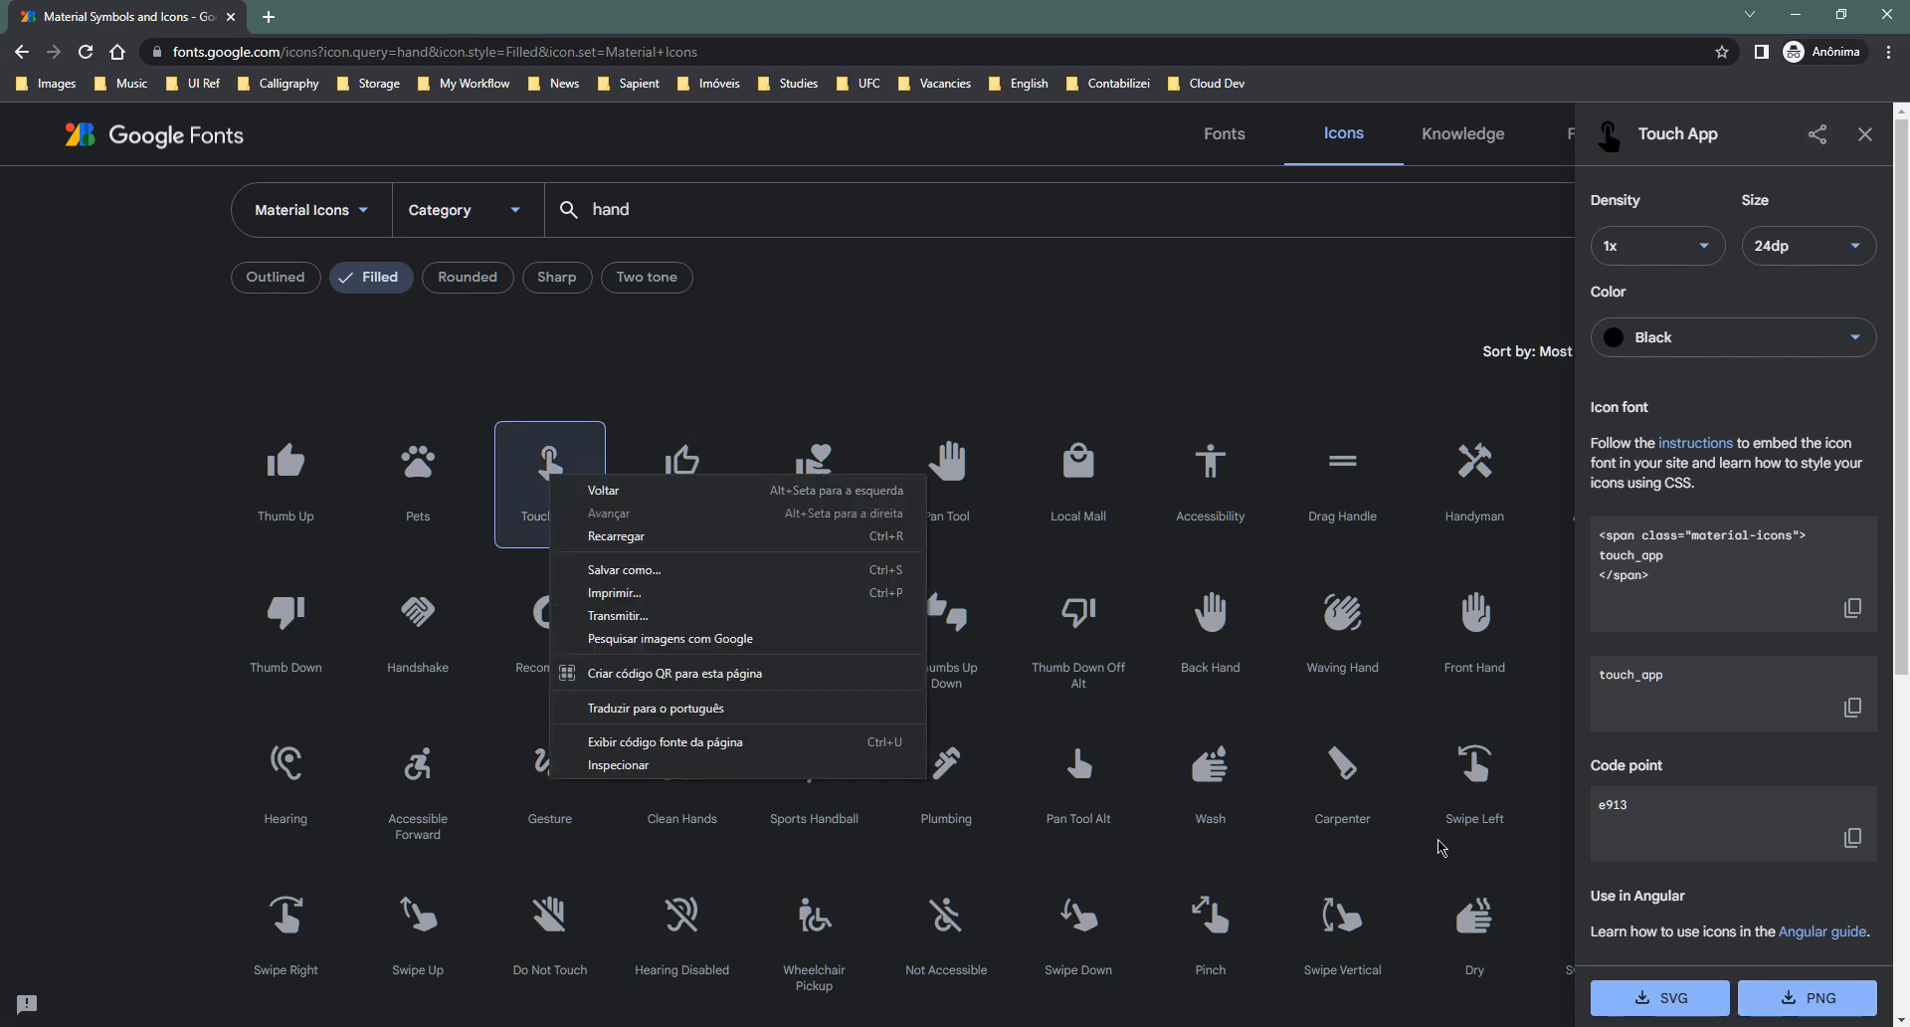
{"action": "left_click", "coordinate": [1781, 1012]}
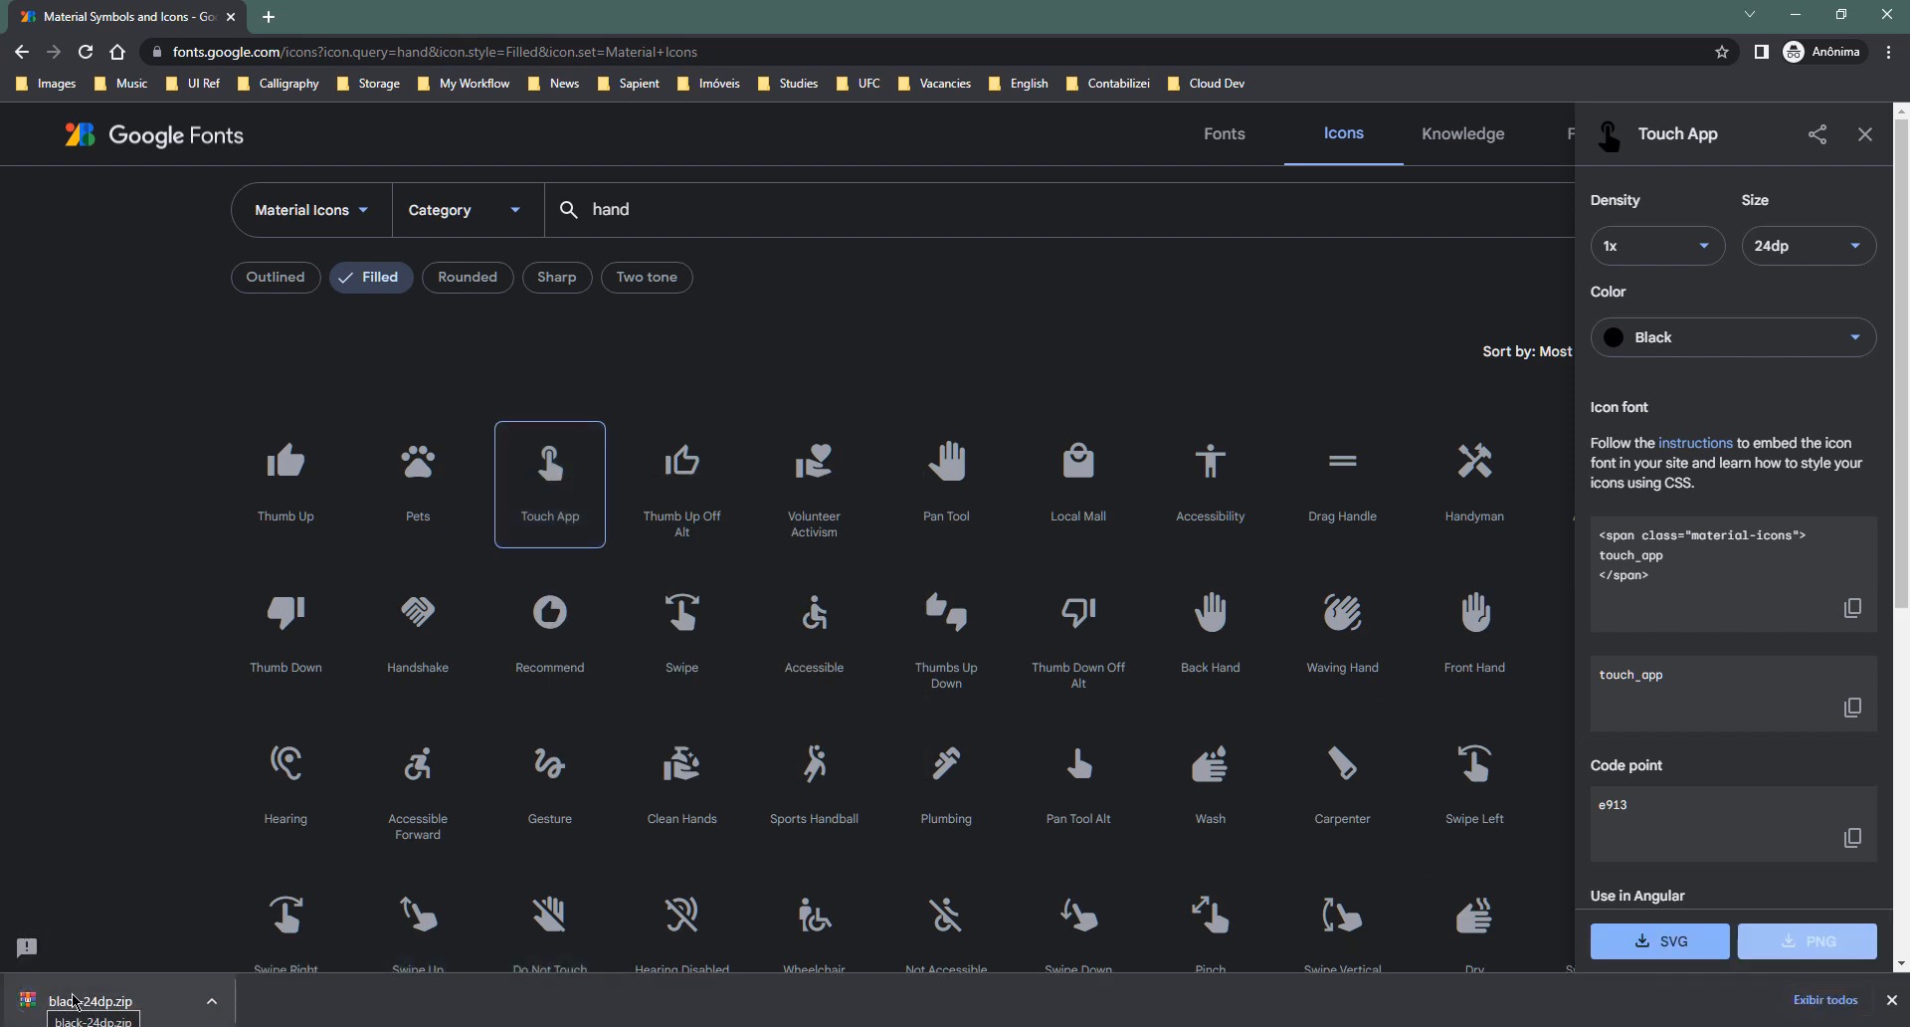
- Inspect the 1x folder of black-24dp.zip in WinRAR, try dropping the PNG, then close WinRAR
{"action": "left_click", "coordinate": [74, 1000]}
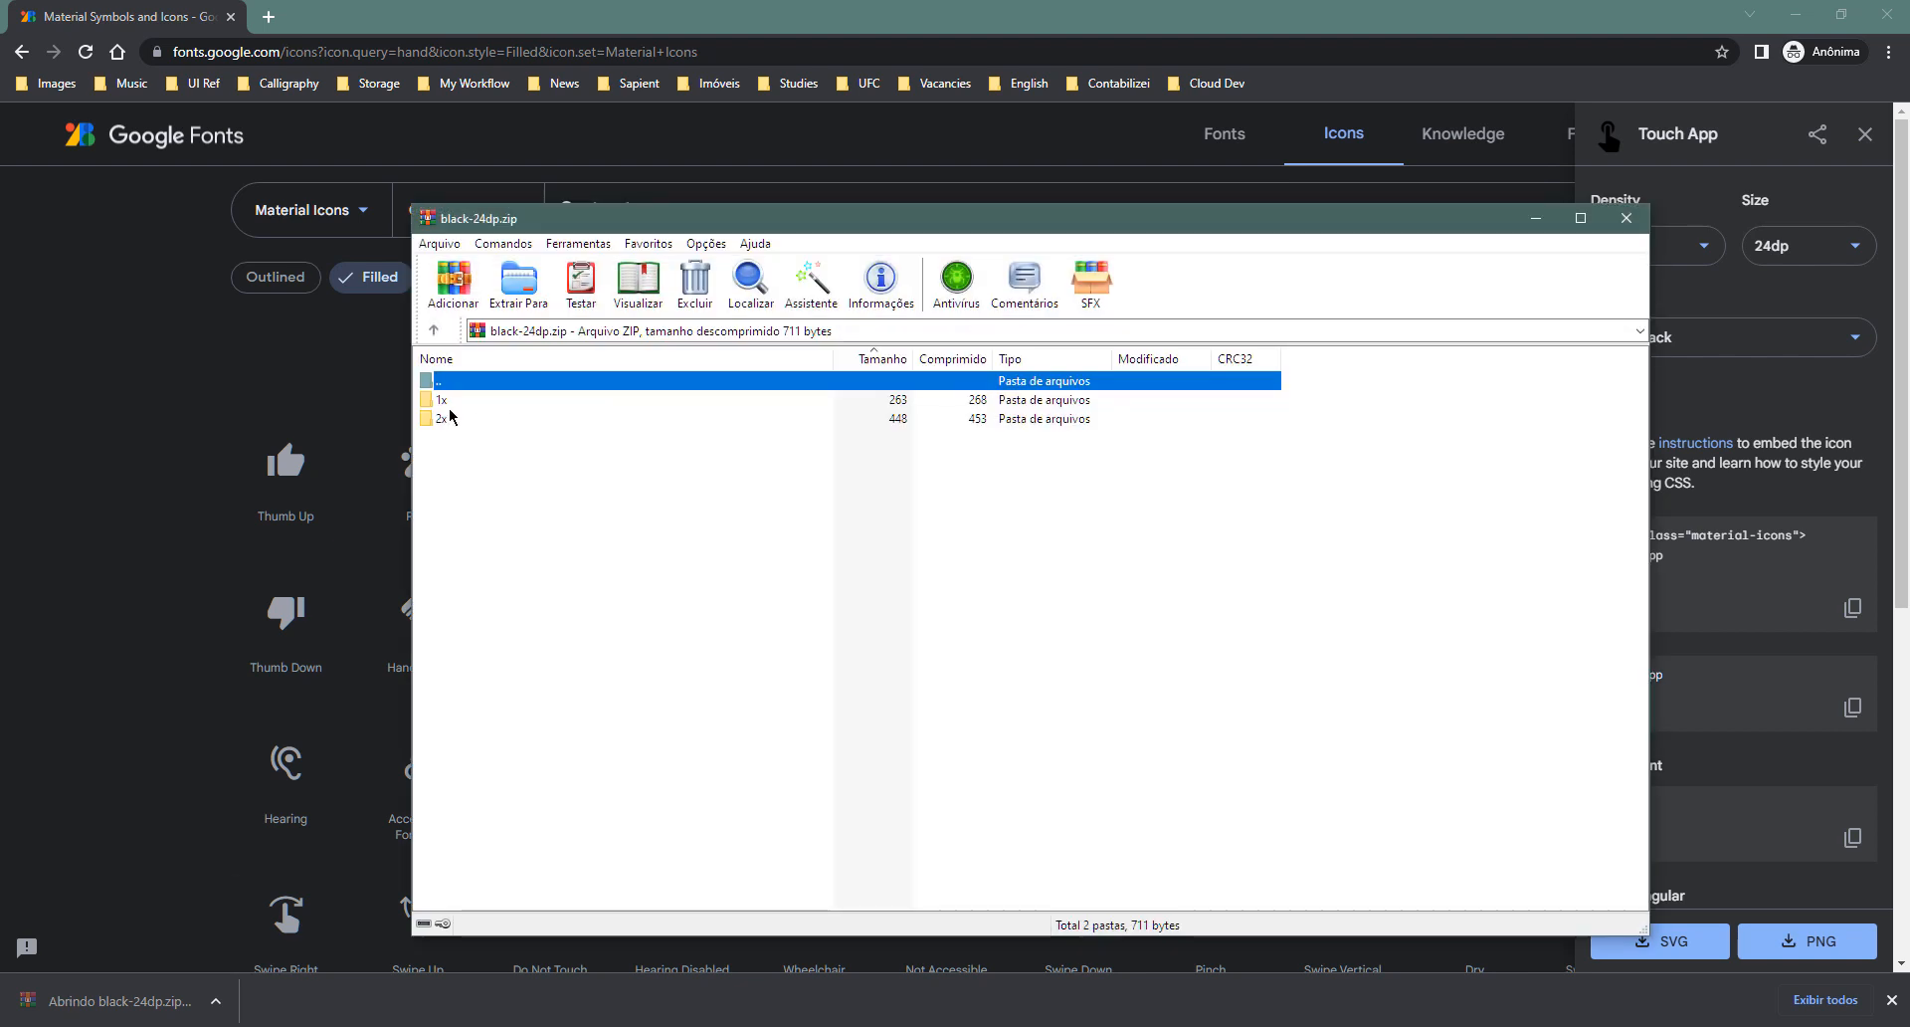
{"action": "double_click", "coordinate": [442, 402]}
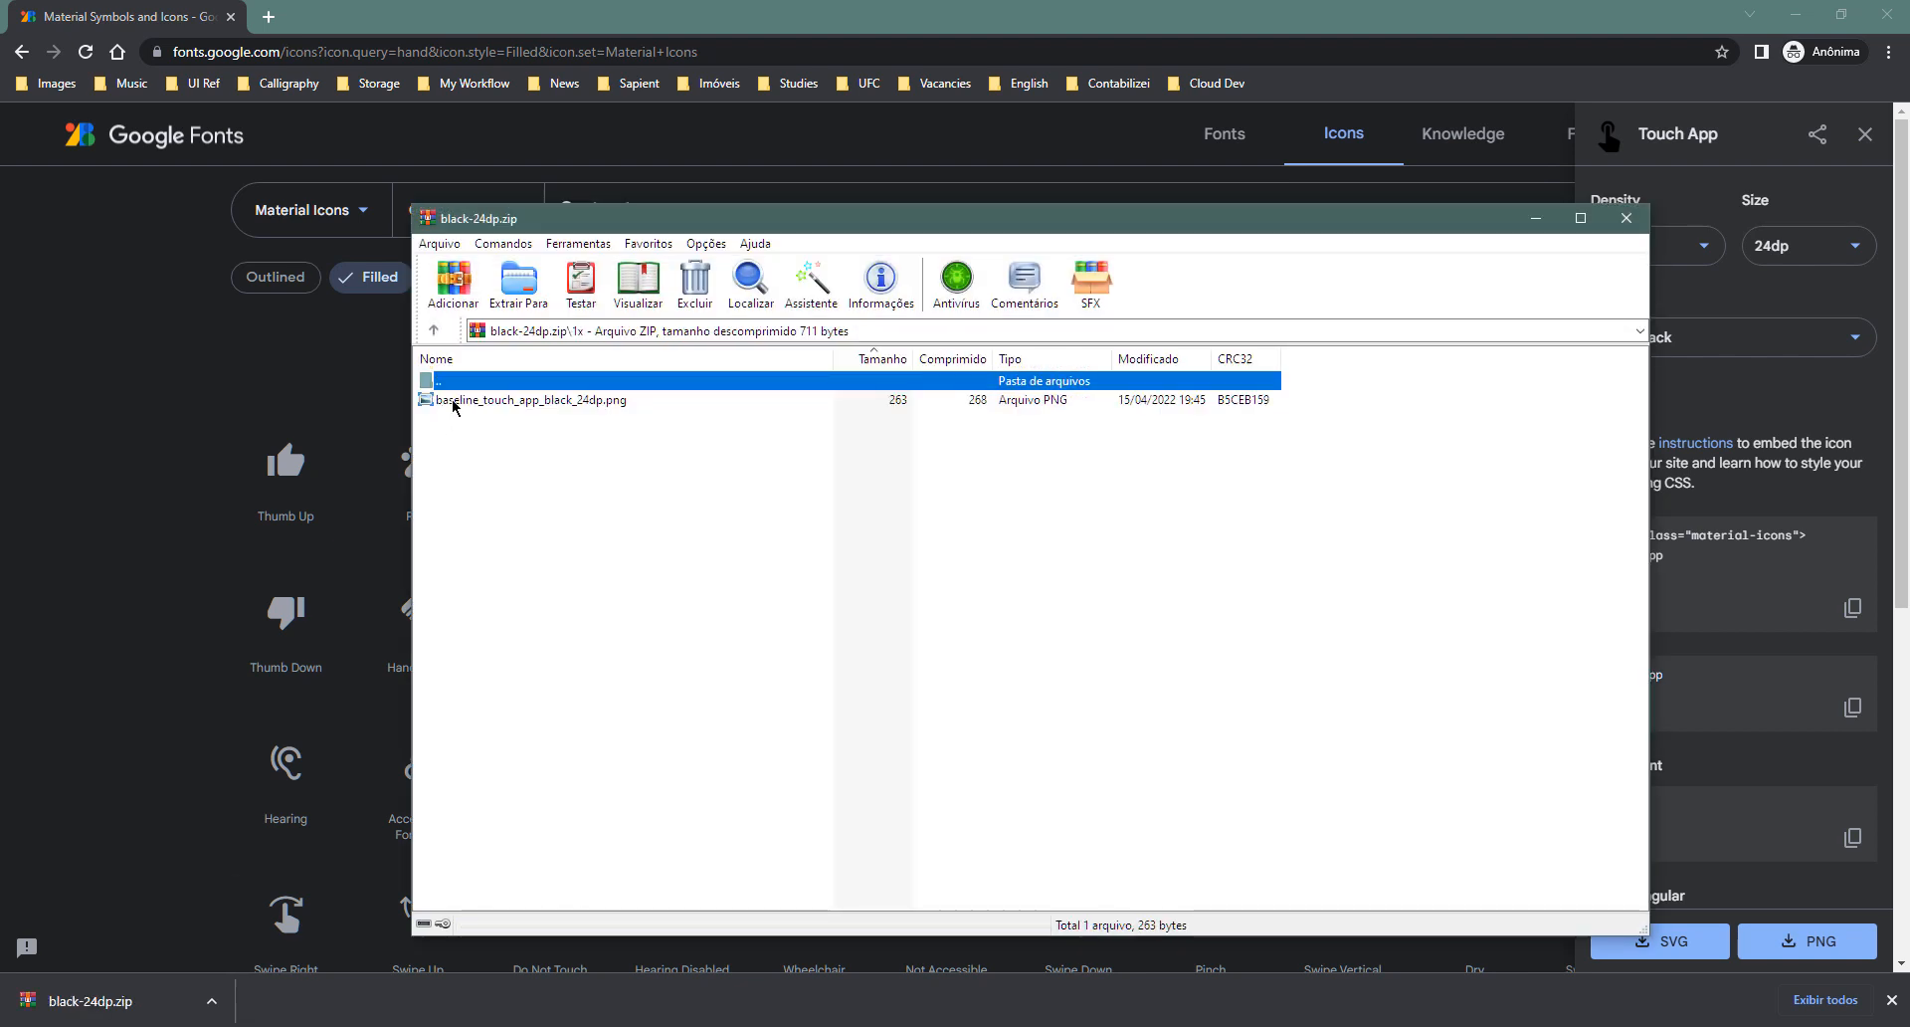
{"action": "left_click_drag", "start_coordinate": [453, 405], "coordinate": [945, 203]}
{"action": "key", "text": "alt+Tab"}
{"action": "key", "text": "alt+Tab"}
{"action": "left_click", "coordinate": [966, 252]}
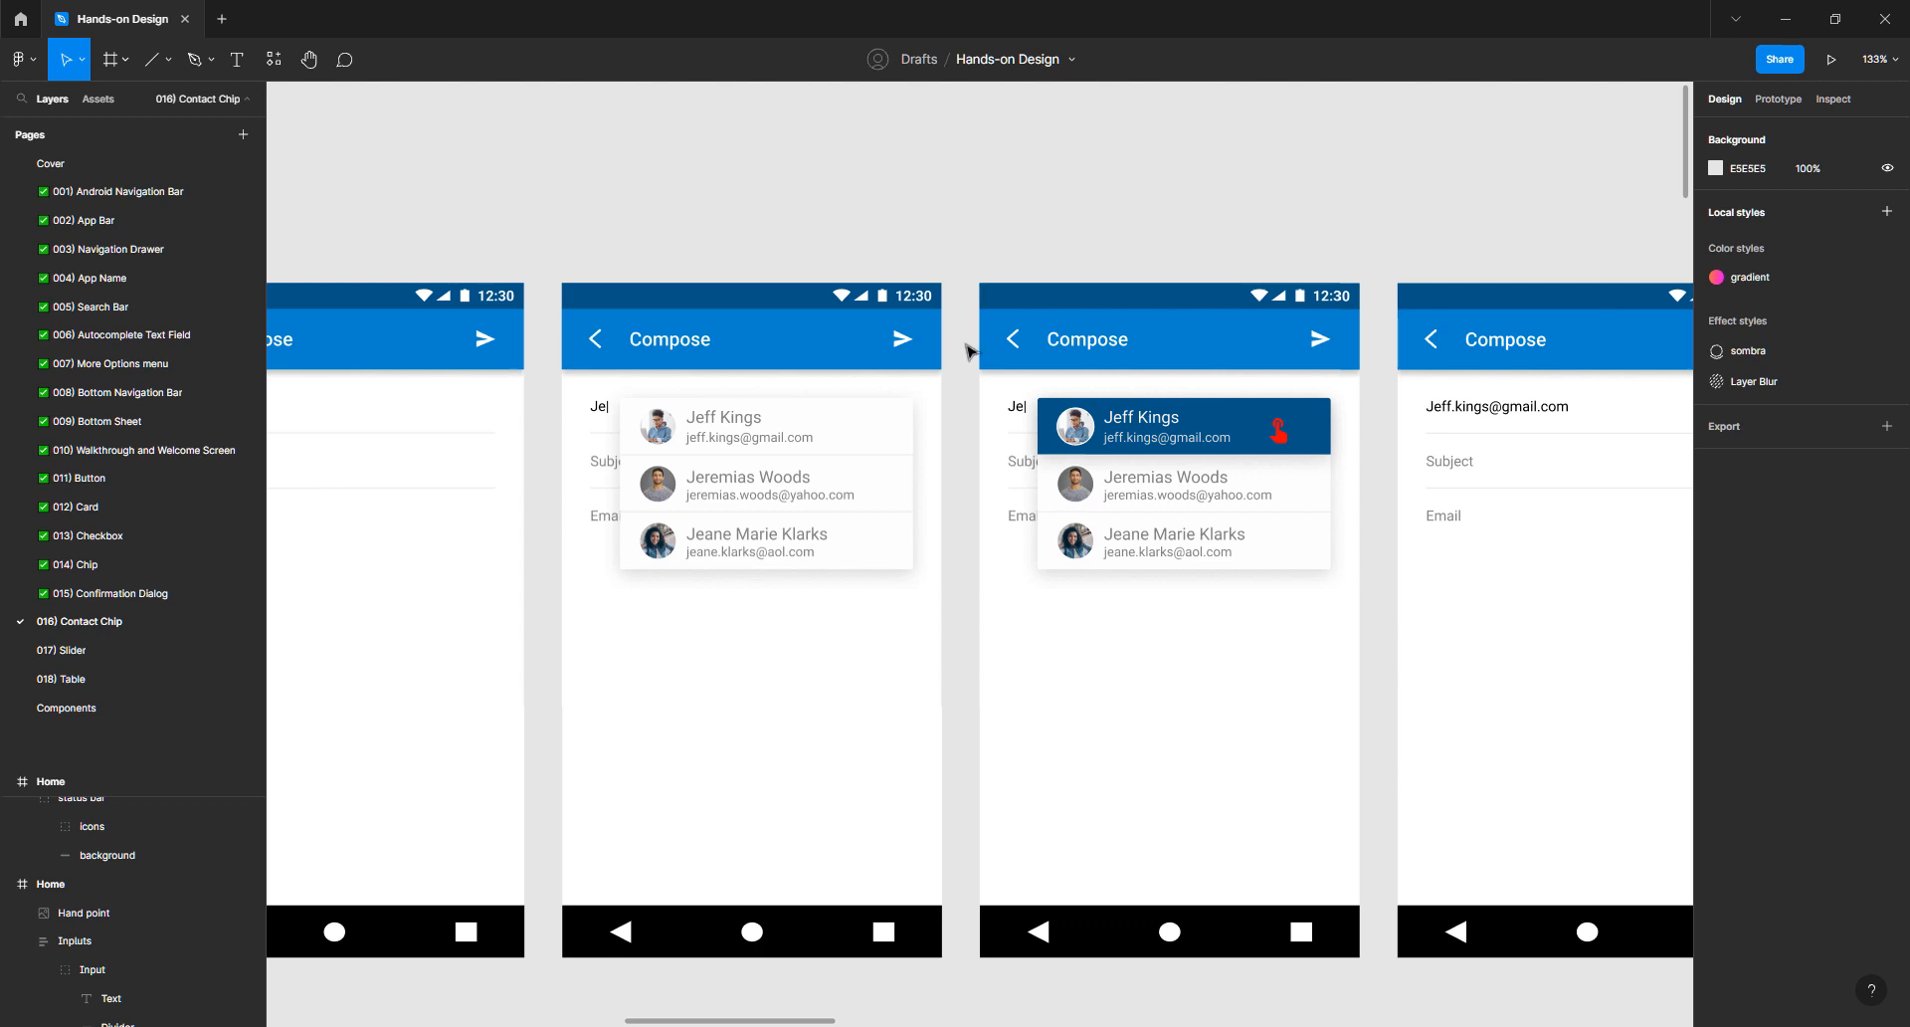
{"action": "scroll", "coordinate": [966, 350], "scroll_direction": "down", "scroll_amount": 4}
{"action": "key", "text": "alt+Tab"}
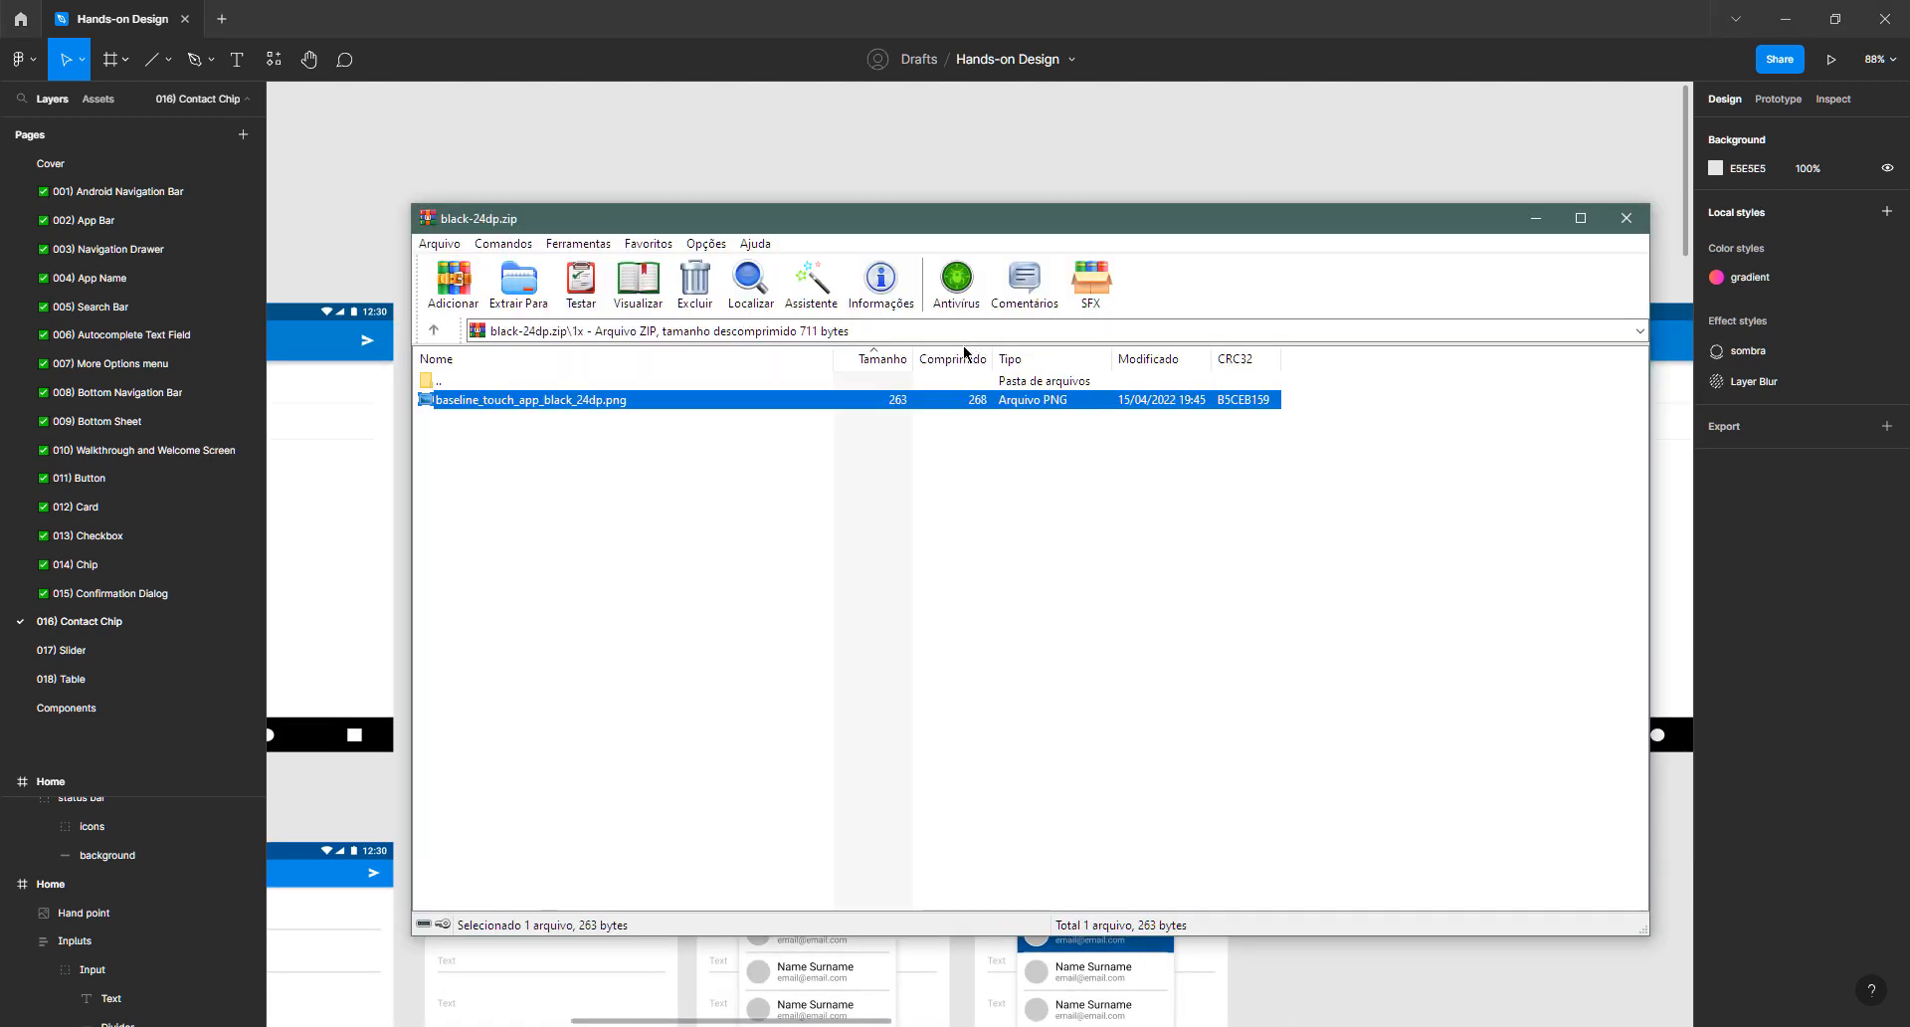
{"action": "left_click", "coordinate": [1628, 221]}
- Download the Touch App icon as SVG and drag it onto the Figma canvas
{"action": "key", "text": "alt+Tab"}
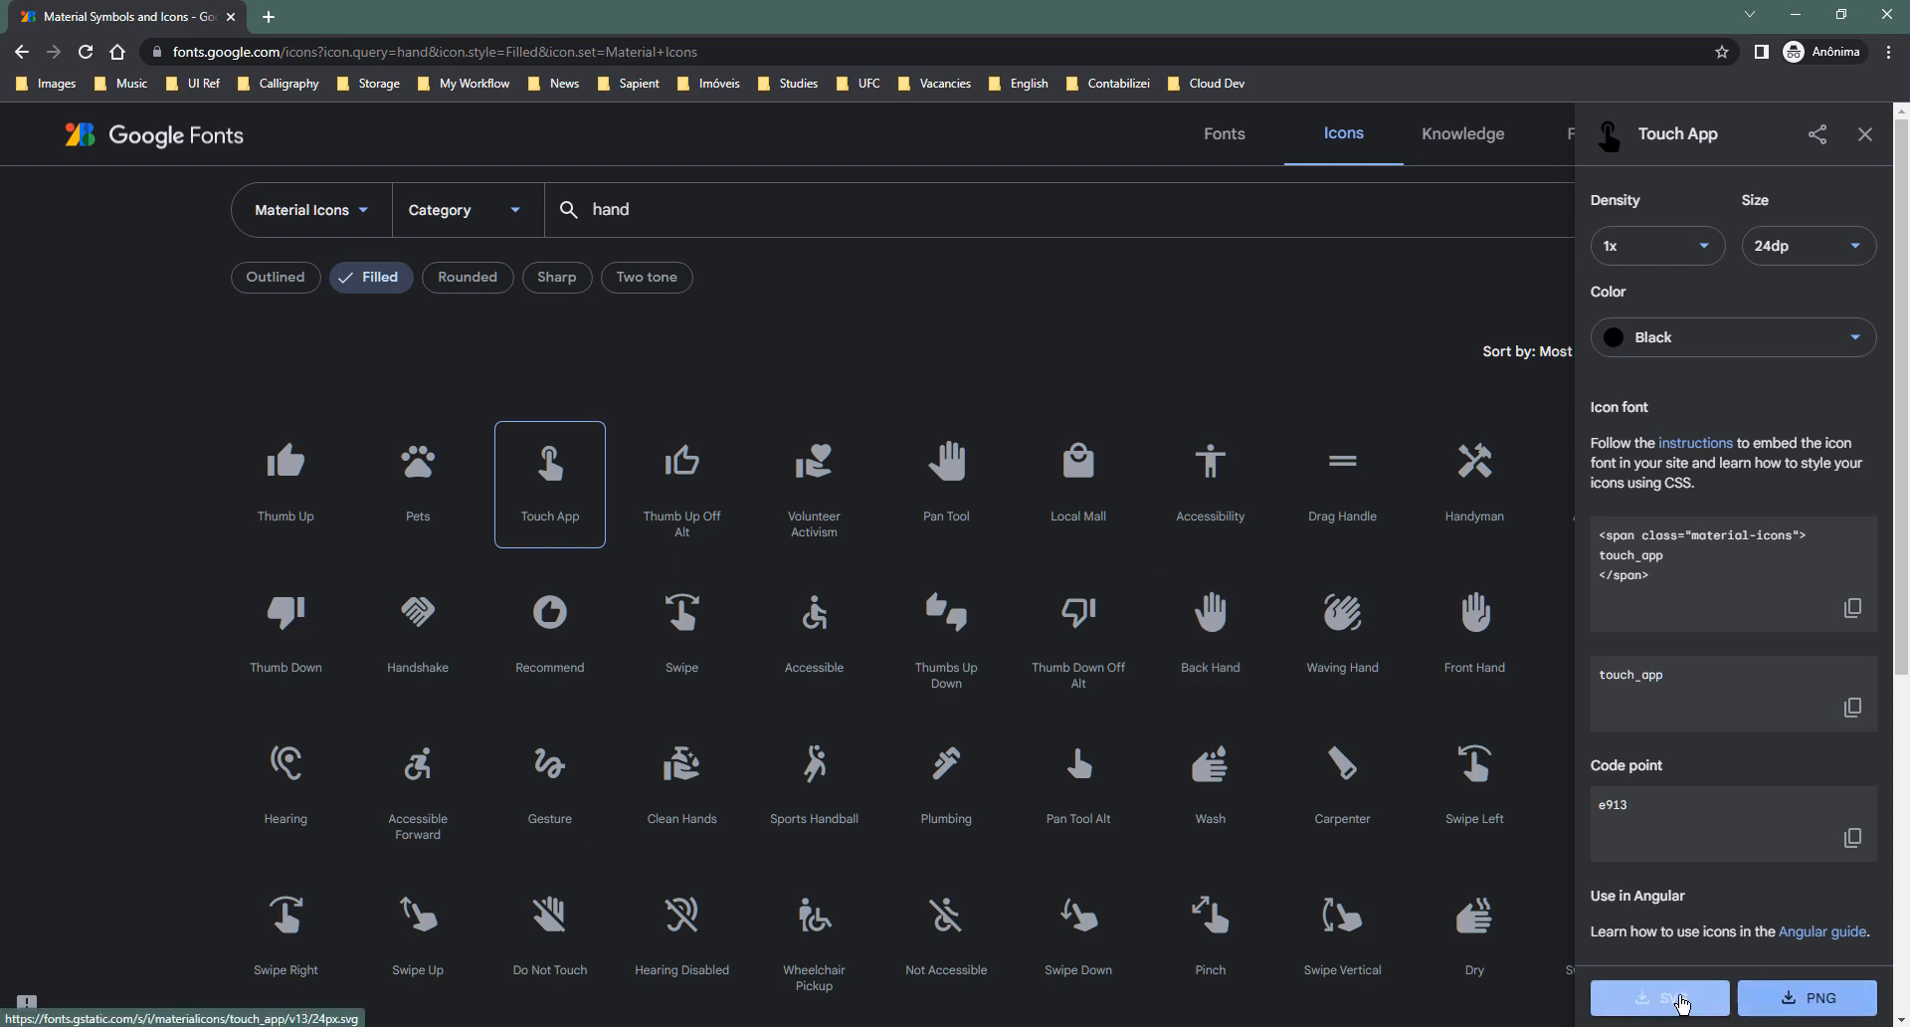
{"action": "left_click", "coordinate": [1681, 1000]}
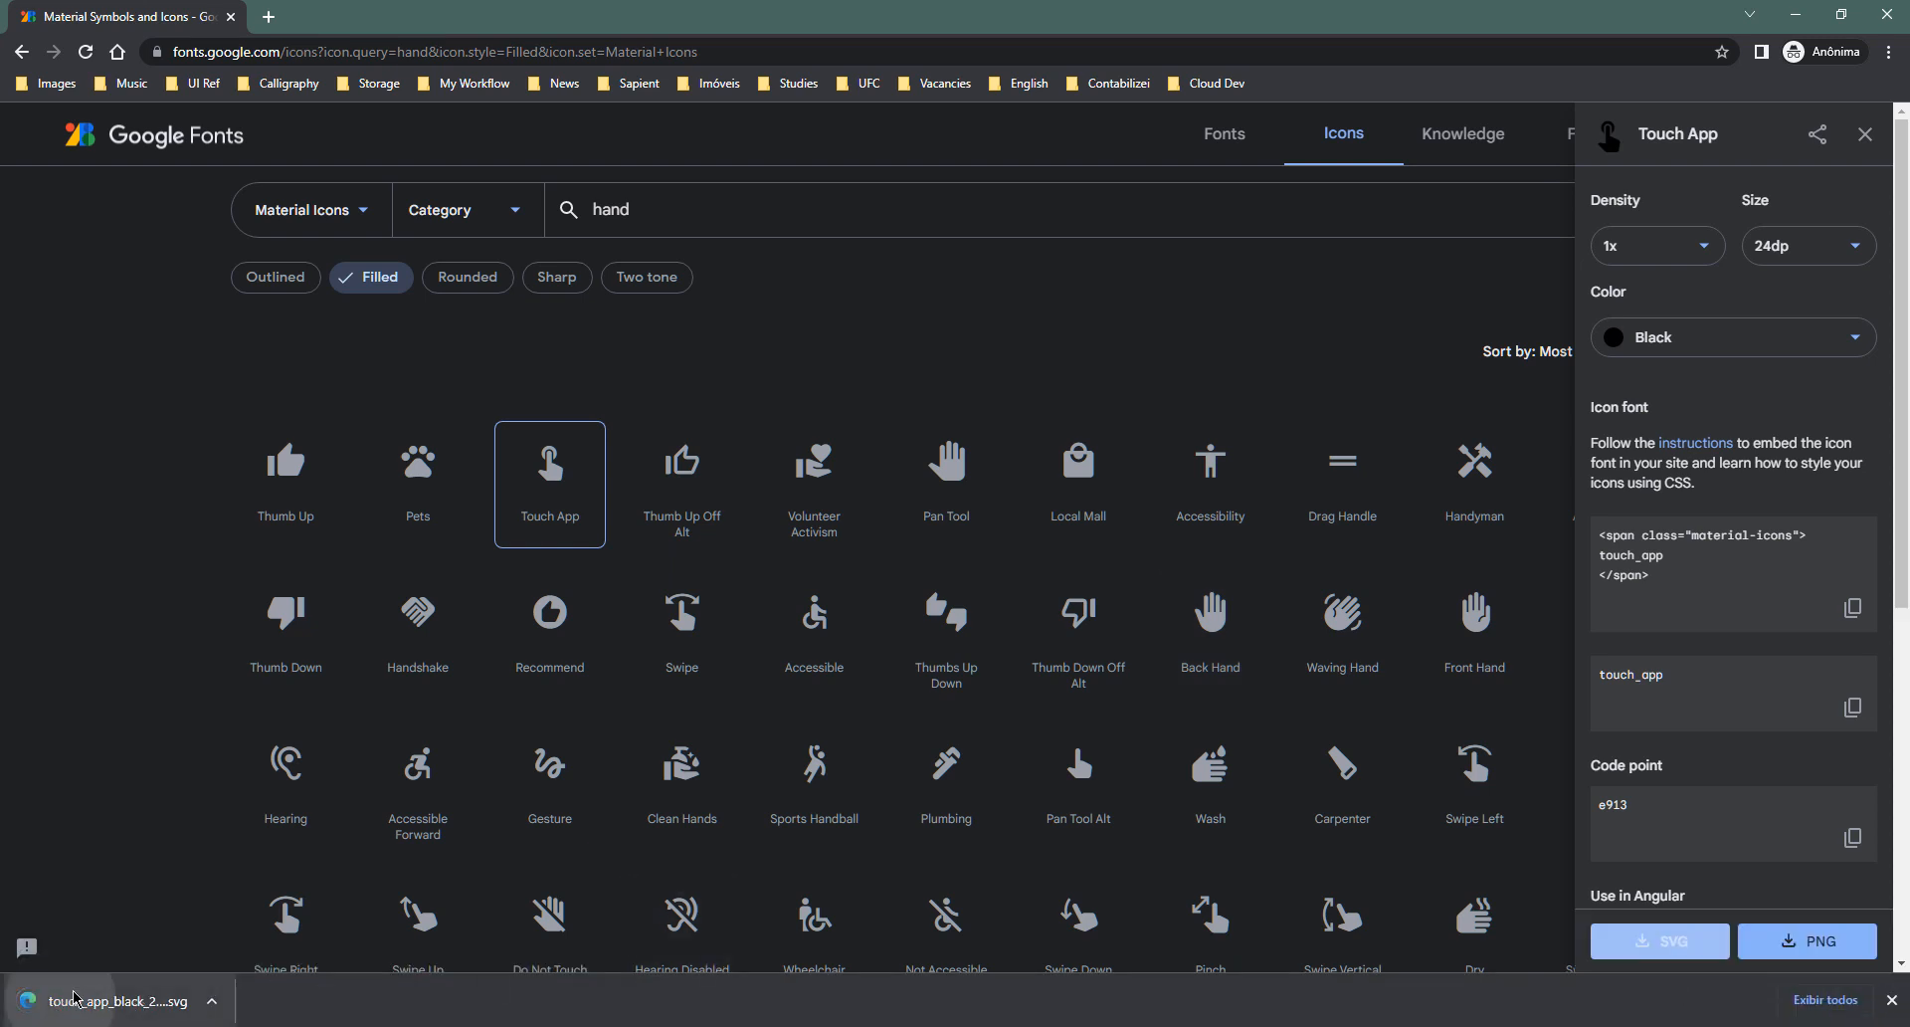
{"action": "left_click_drag", "start_coordinate": [110, 1000], "coordinate": [908, 169]}
{"action": "key", "text": "alt+Tab"}
{"action": "scroll", "coordinate": [902, 167], "scroll_direction": "up", "scroll_amount": 5}
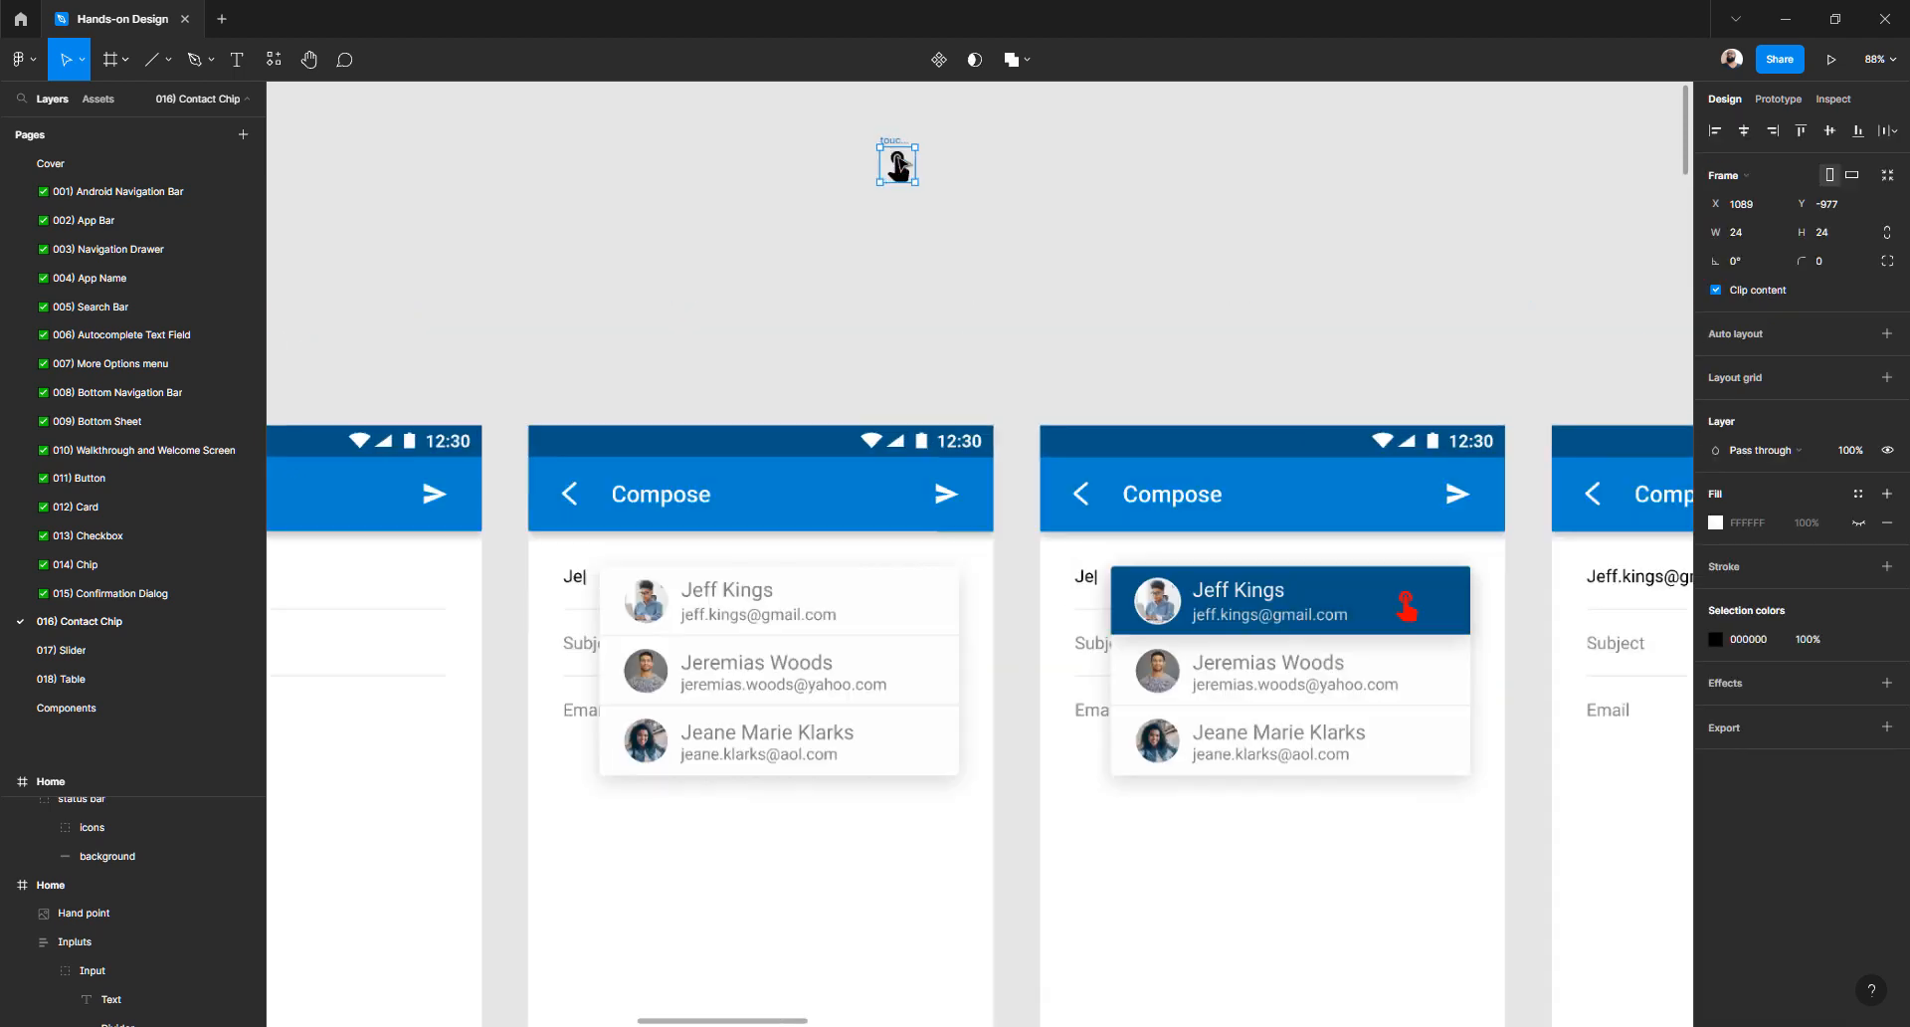
- Pull the hand shape out of the touch_app icon frame and delete the empty 24×24 frame
{"action": "scroll", "coordinate": [899, 167], "scroll_direction": "up", "scroll_amount": 3}
{"action": "scroll", "coordinate": [889, 266], "scroll_direction": "up", "scroll_amount": 5}
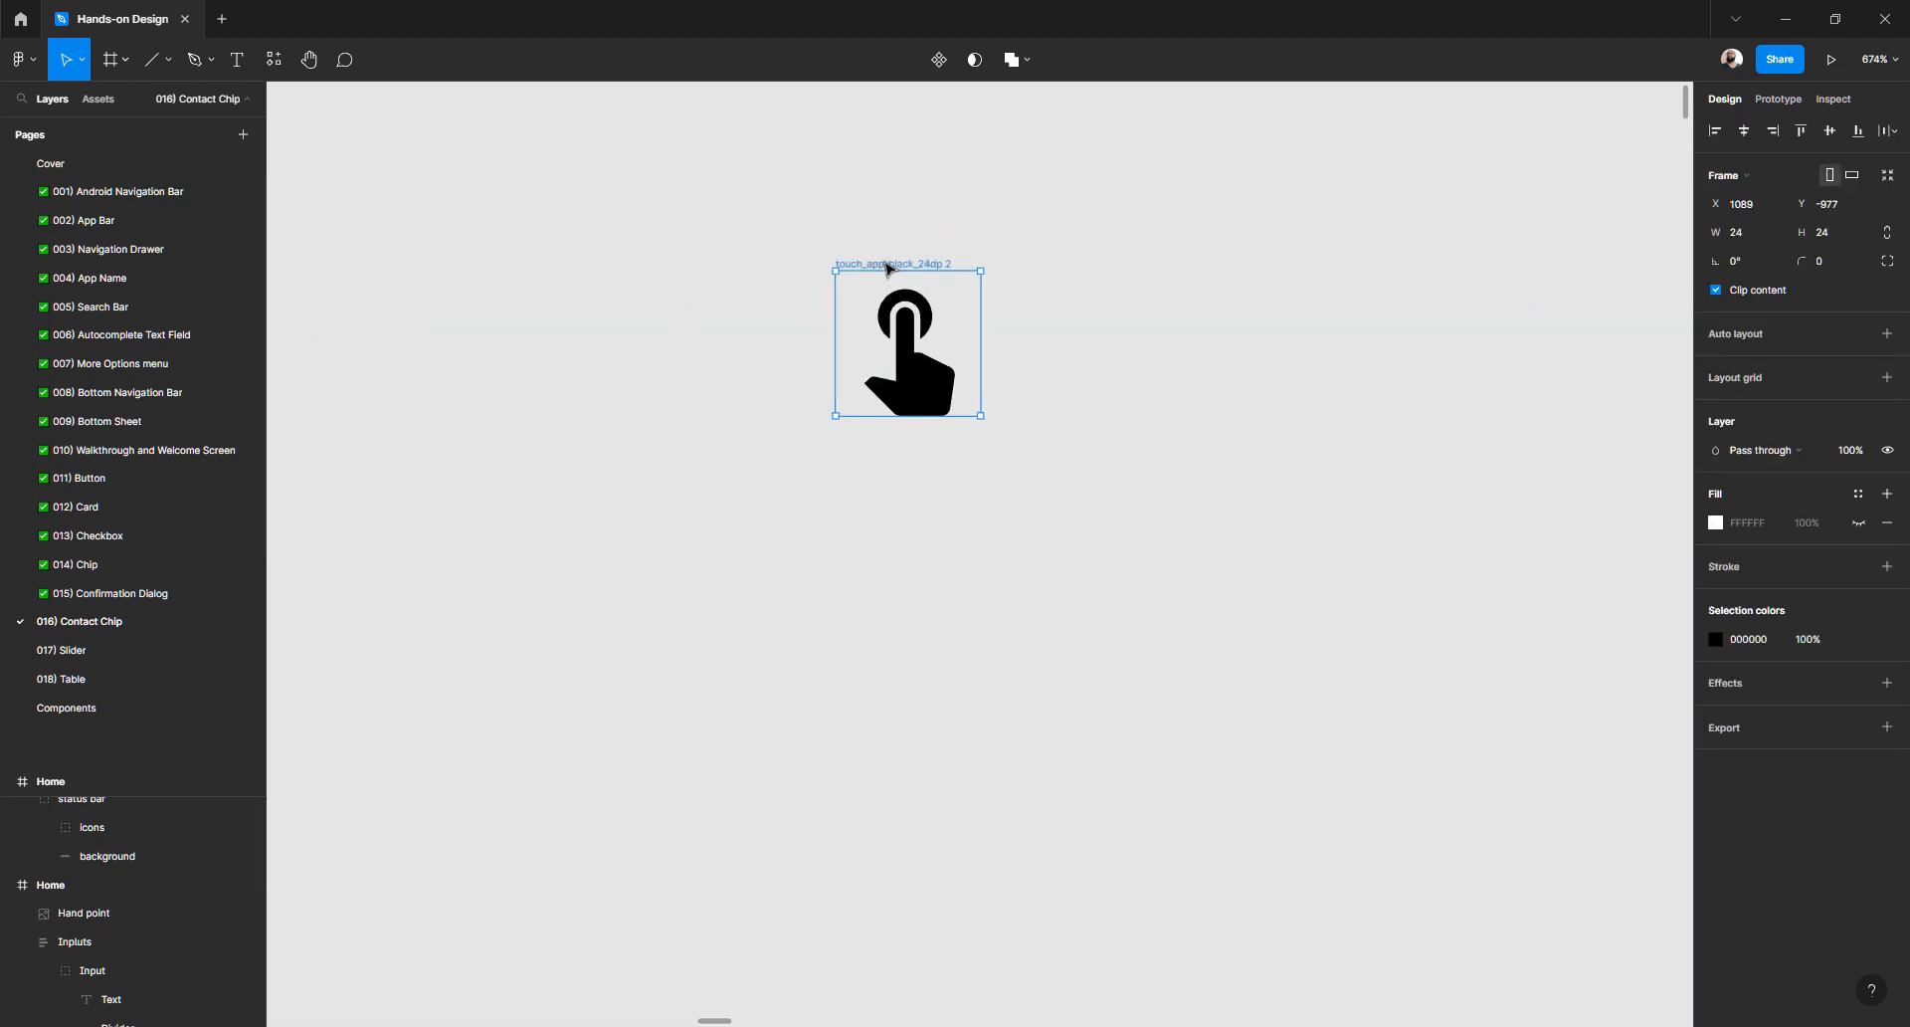
{"action": "left_click", "coordinate": [806, 271]}
{"action": "left_click", "coordinate": [910, 358]}
{"action": "left_click", "coordinate": [831, 321]}
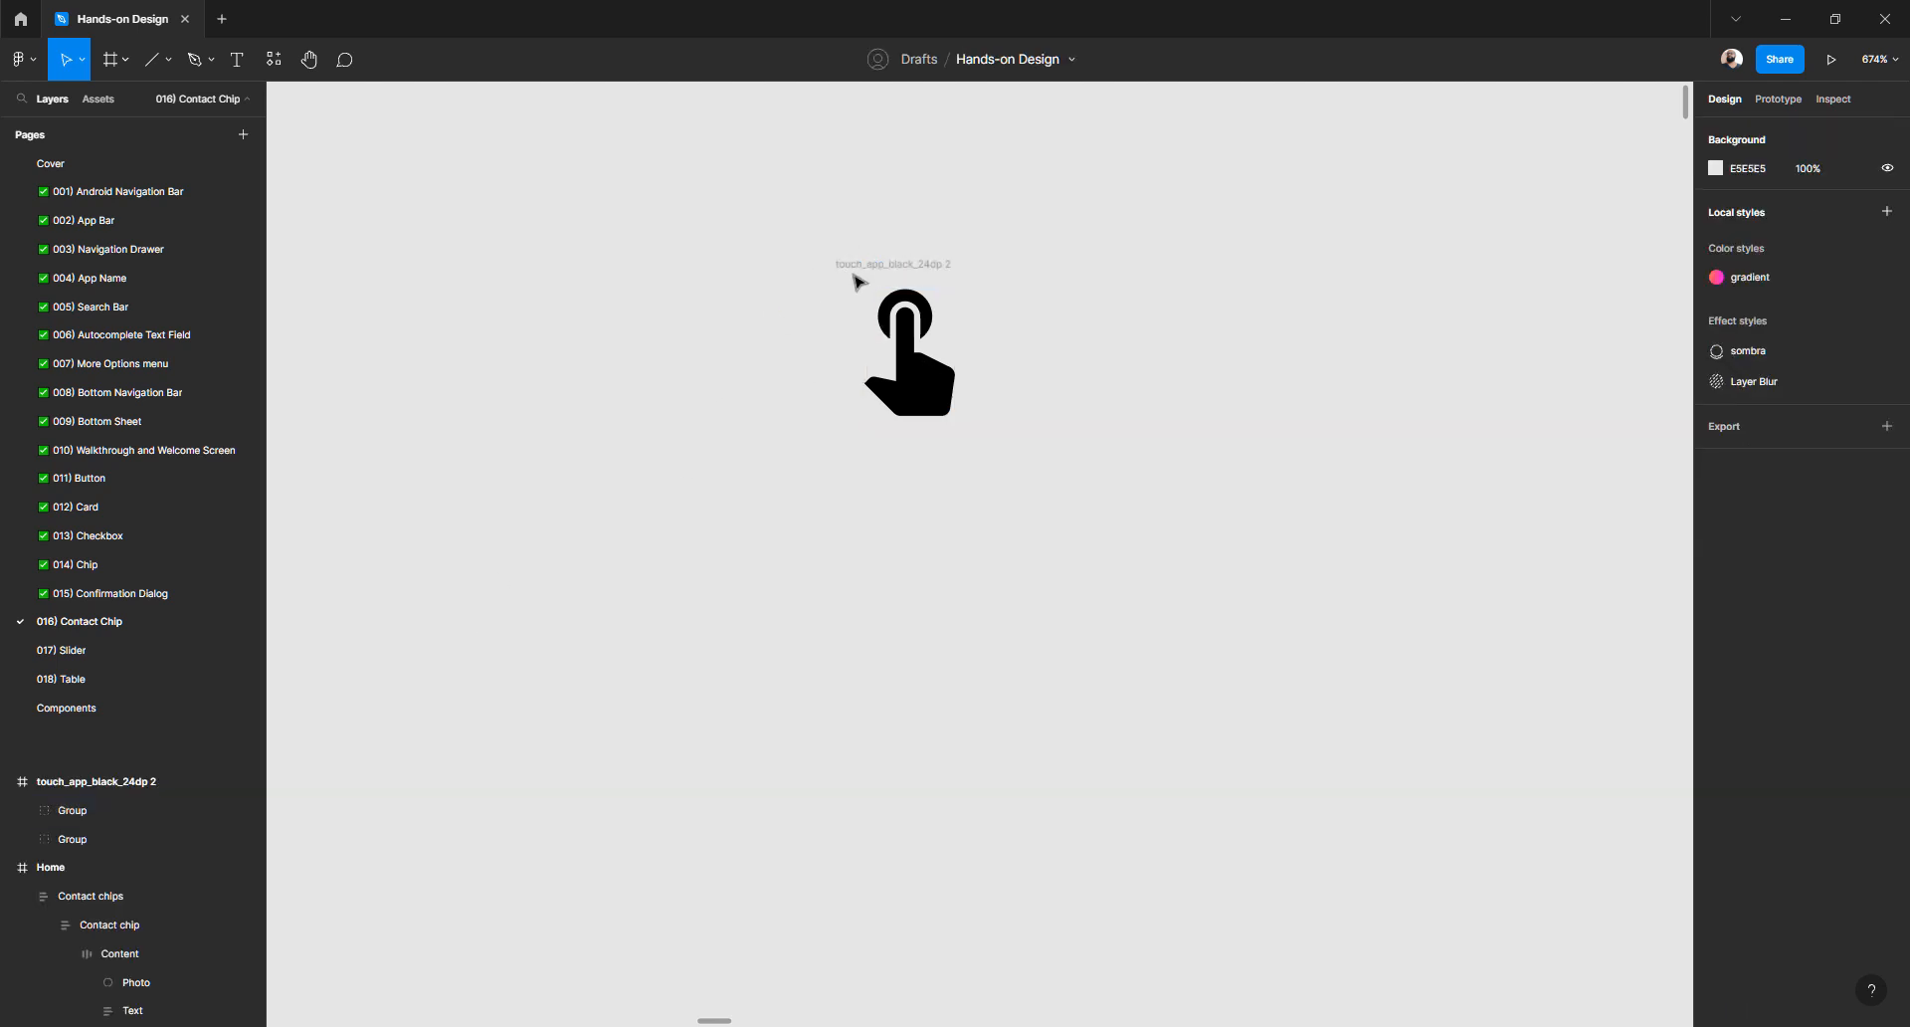
{"action": "left_click", "coordinate": [853, 263]}
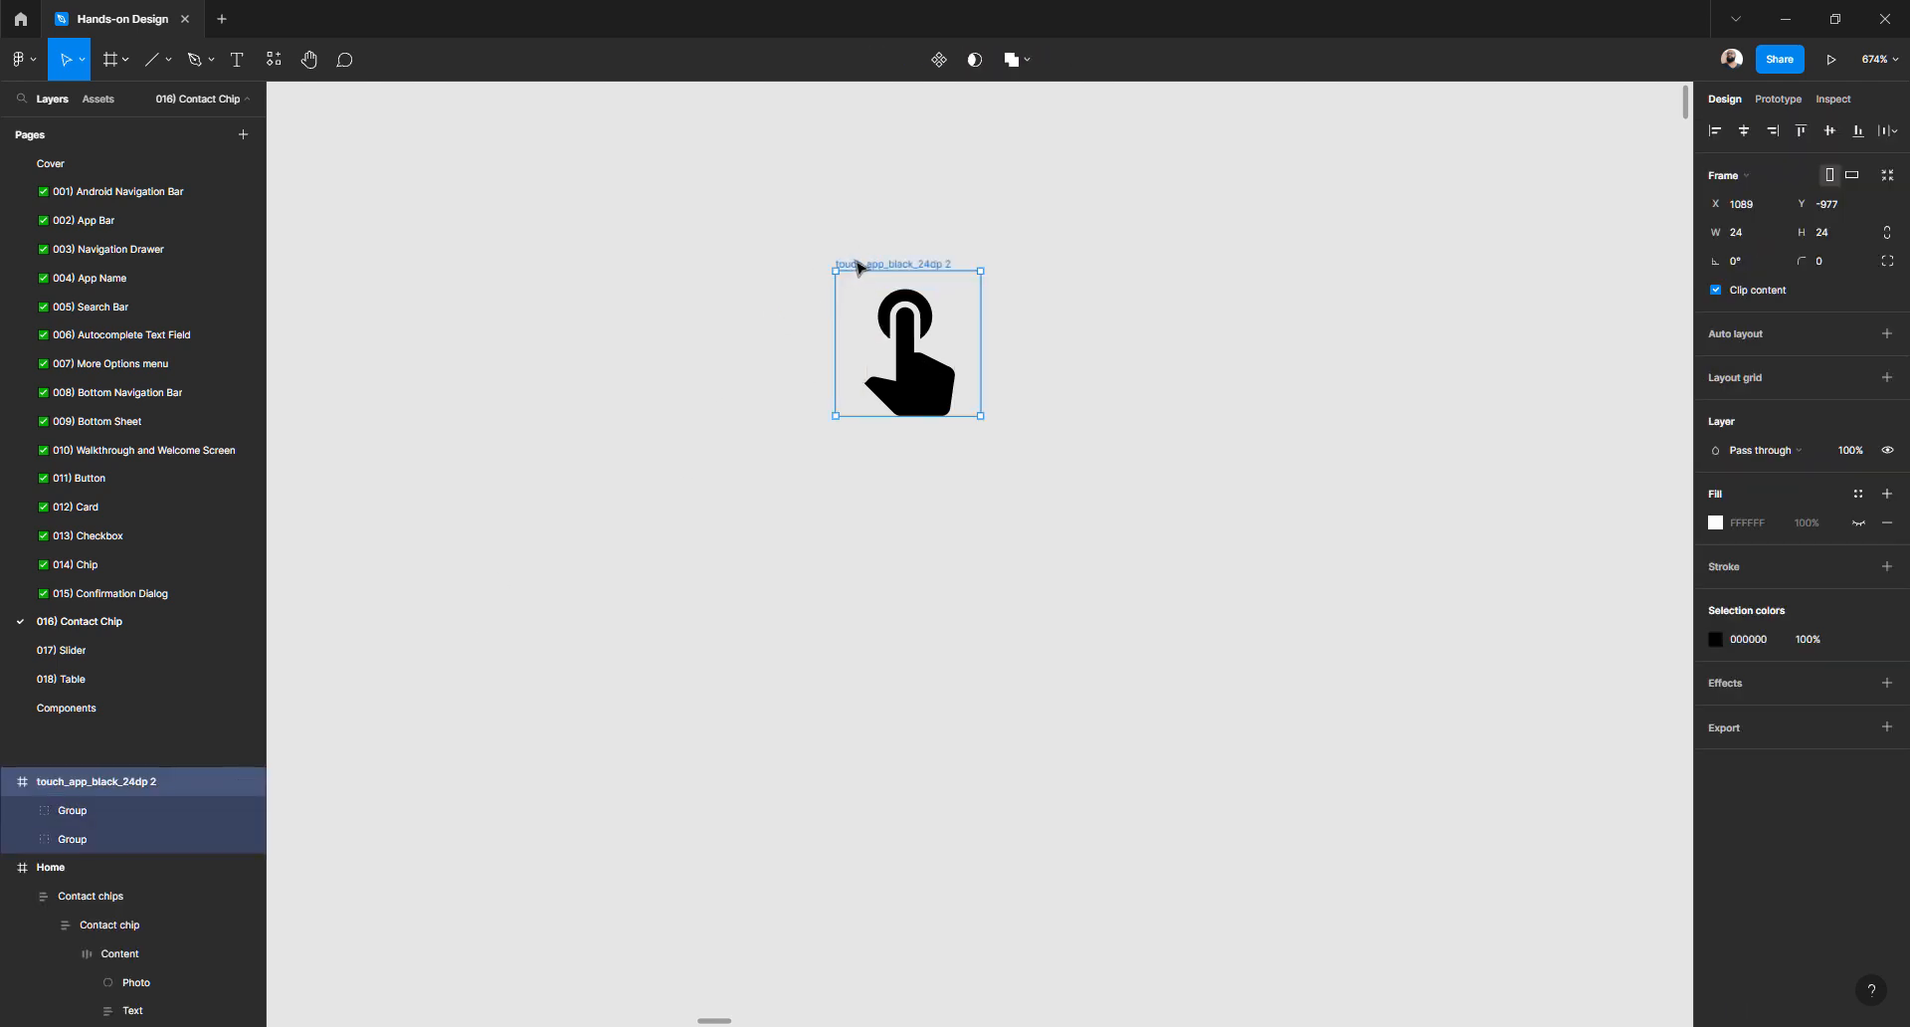
{"action": "left_click_drag", "start_coordinate": [853, 264], "coordinate": [898, 277]}
{"action": "left_click", "coordinate": [853, 265]}
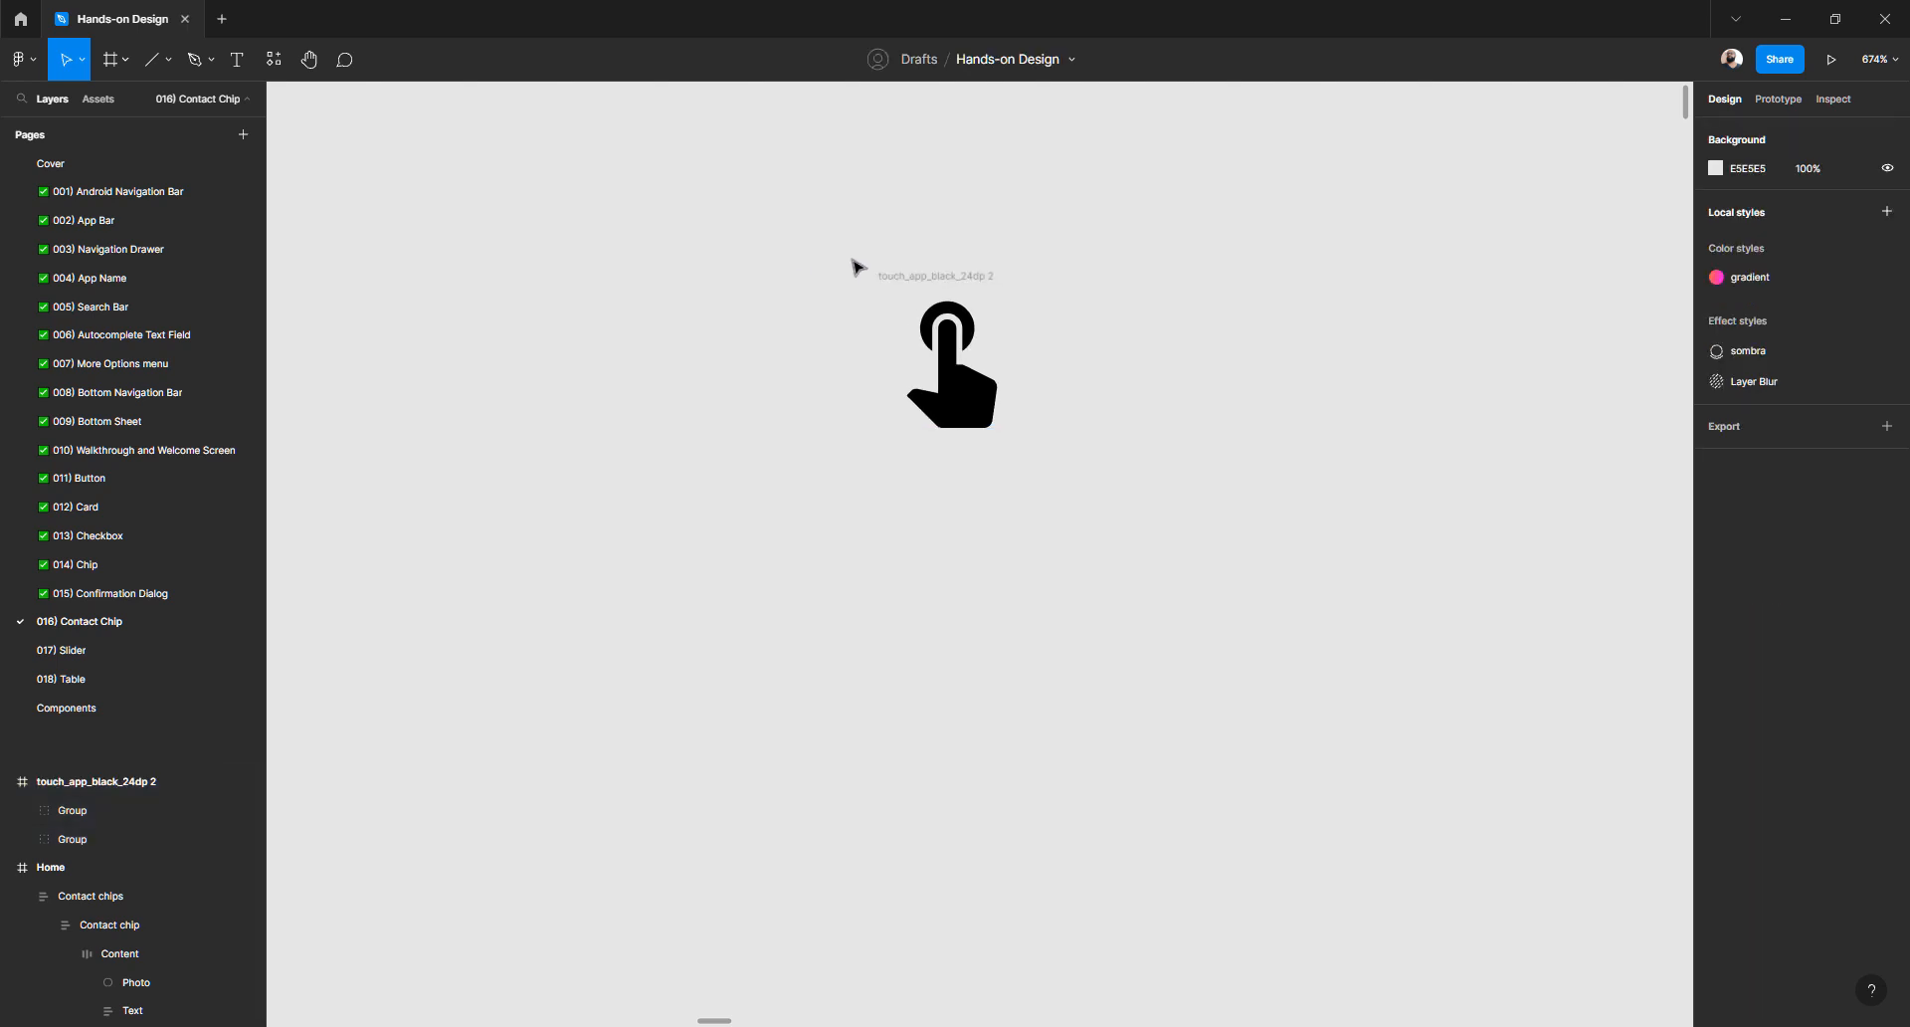
{"action": "left_click", "coordinate": [955, 416]}
{"action": "left_click_drag", "start_coordinate": [955, 416], "coordinate": [1371, 384]}
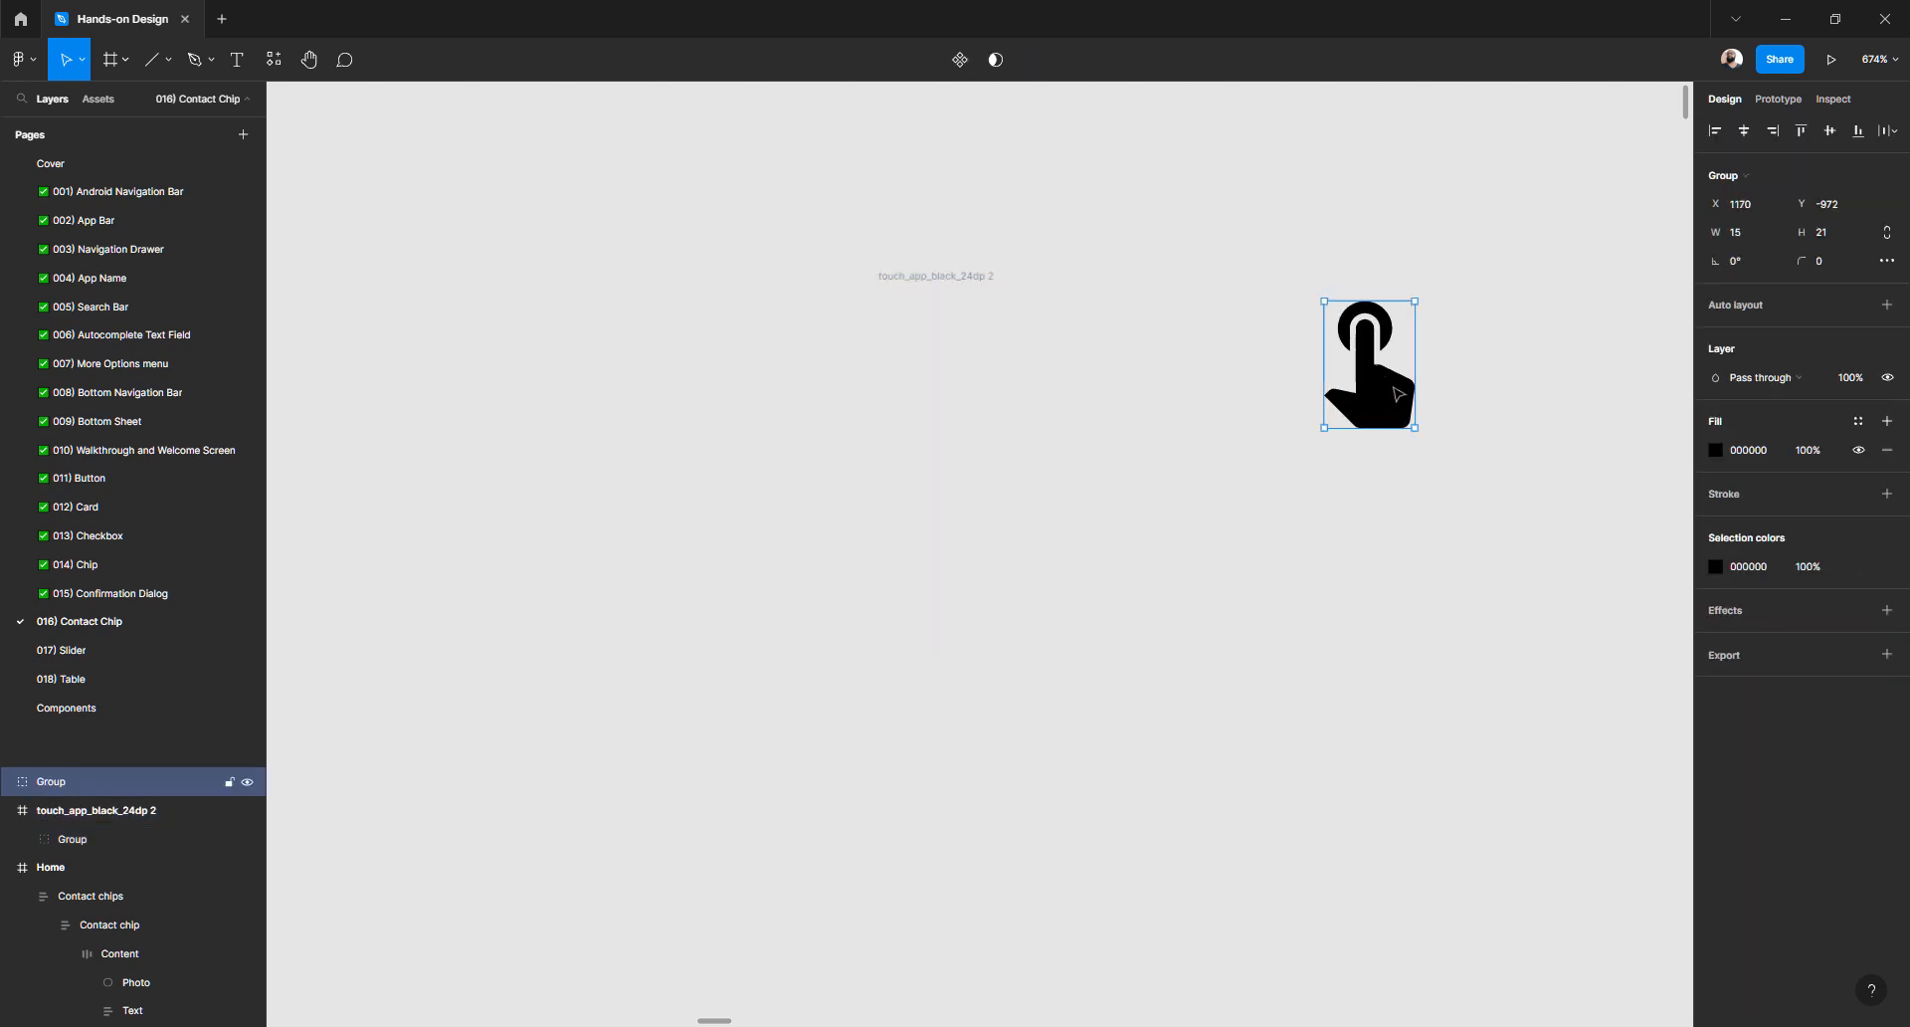
{"action": "left_click", "coordinate": [948, 279]}
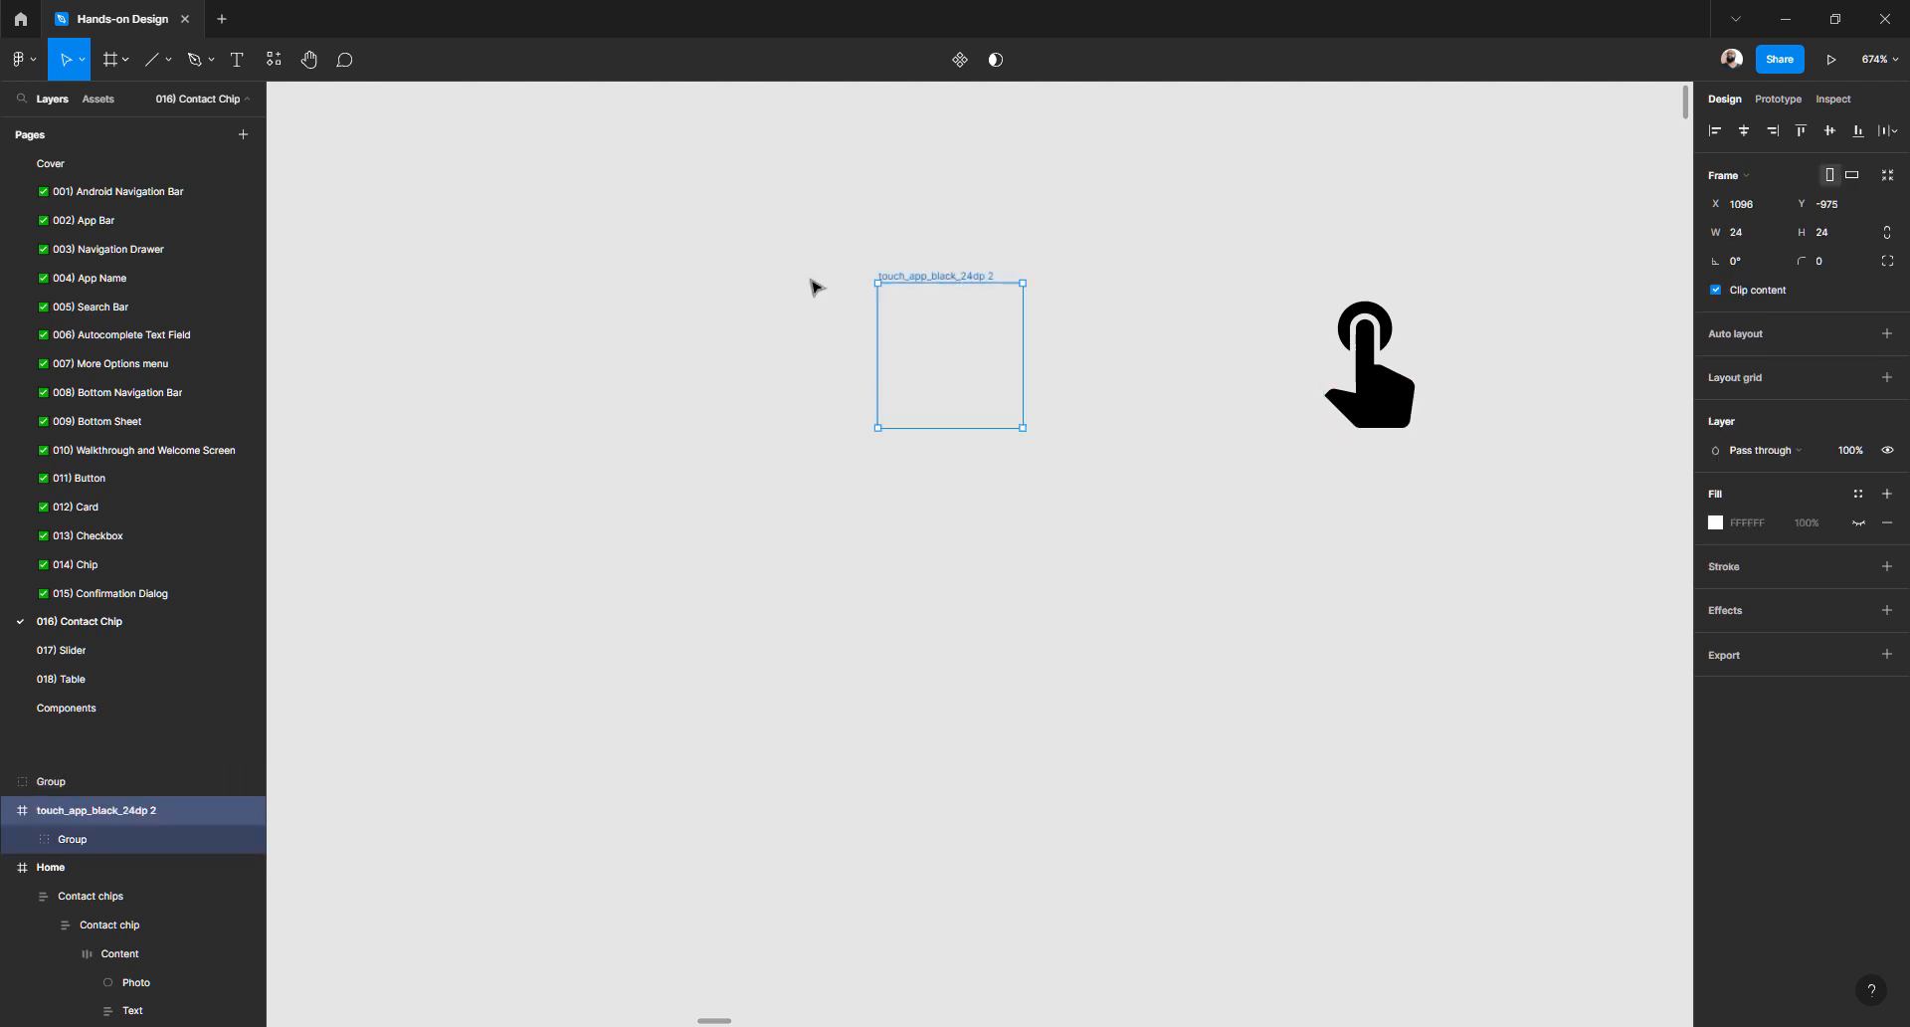
{"action": "left_click_drag", "start_coordinate": [709, 165], "coordinate": [1126, 543]}
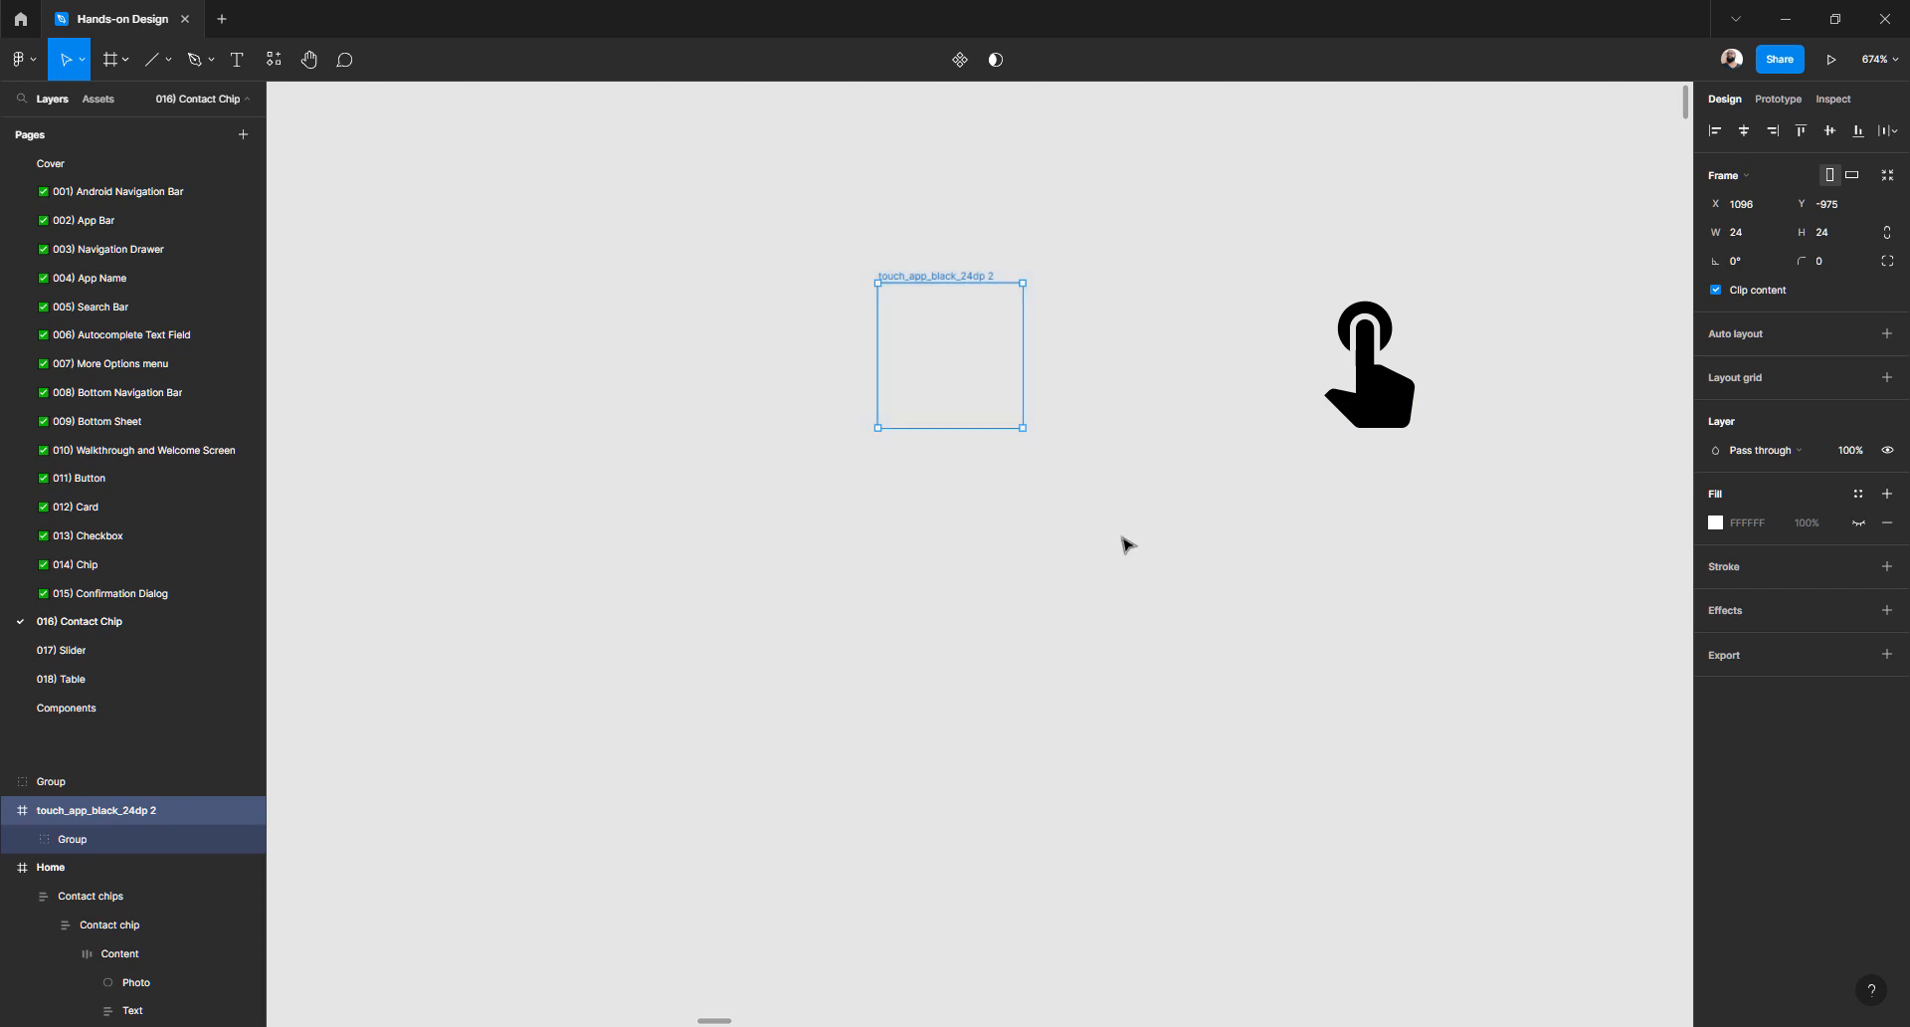
{"action": "key", "text": "Delete"}
- Rename the hand group 'Hand point' and cut it for reuse
{"action": "left_click", "coordinate": [1355, 350]}
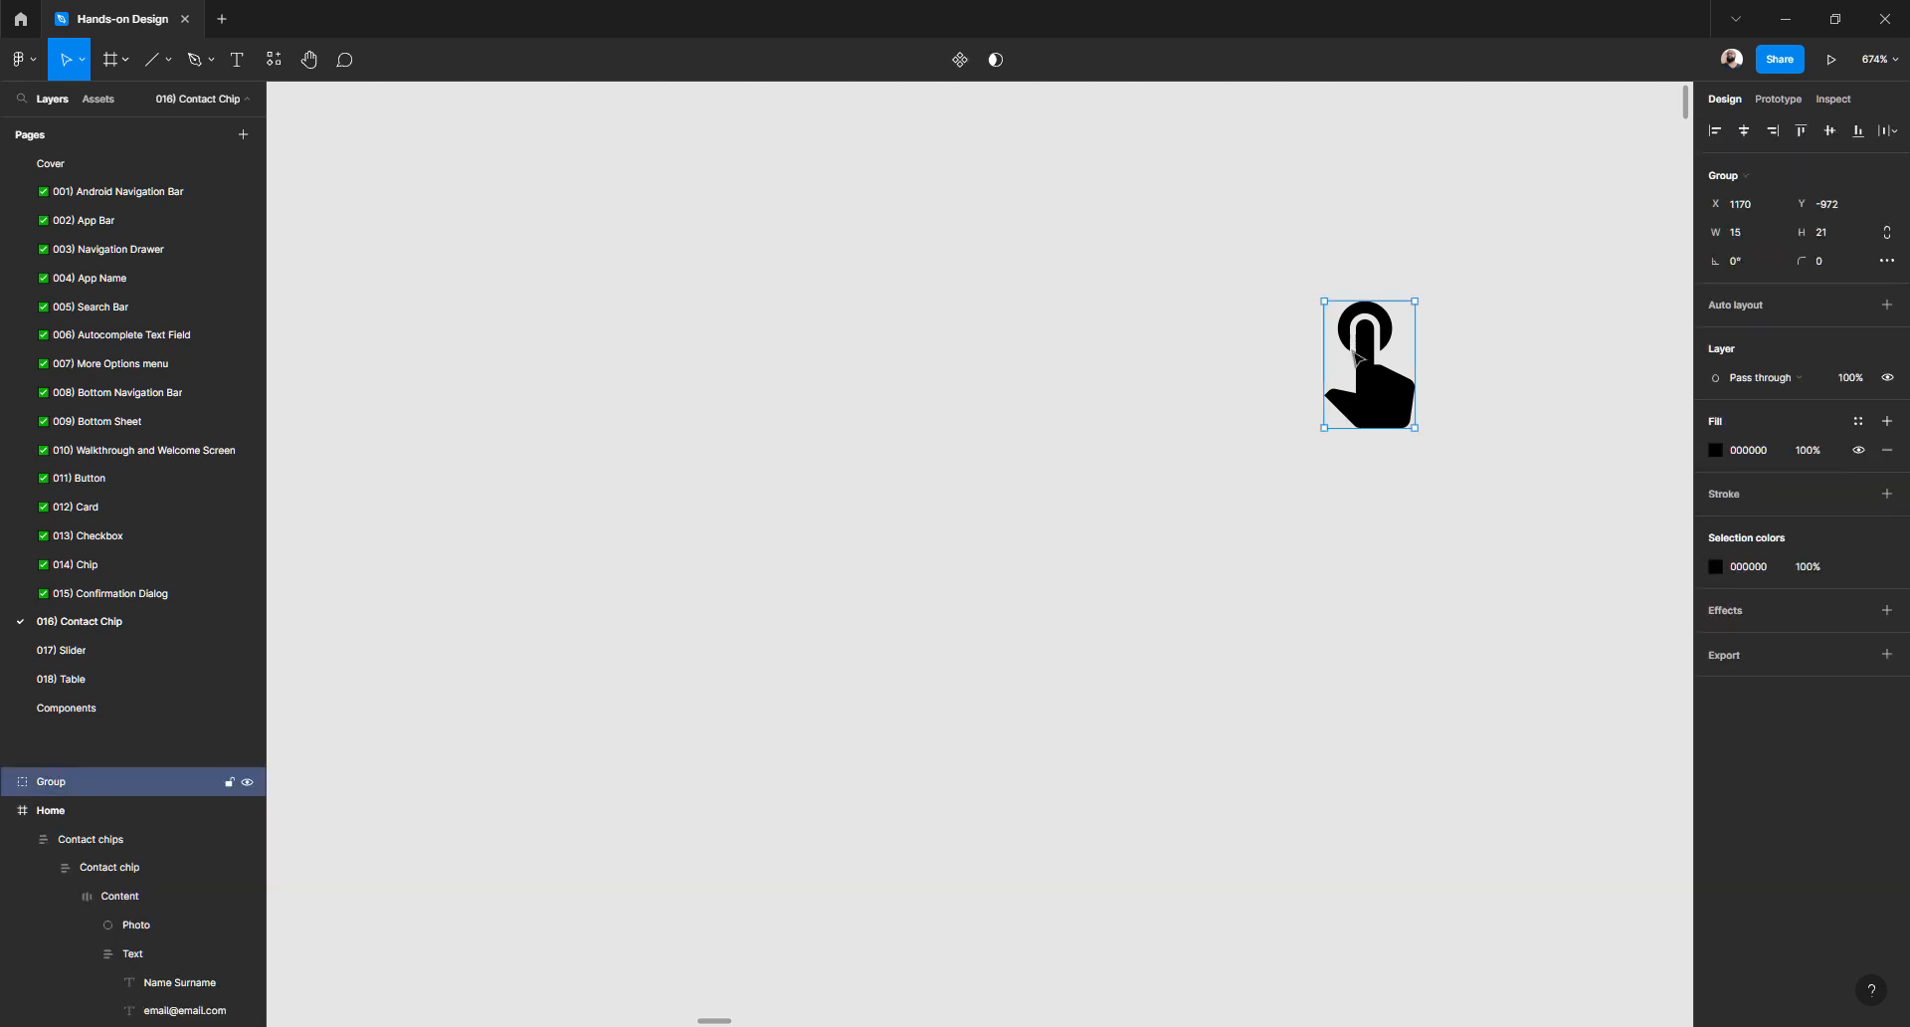
{"action": "double_click", "coordinate": [167, 786]}
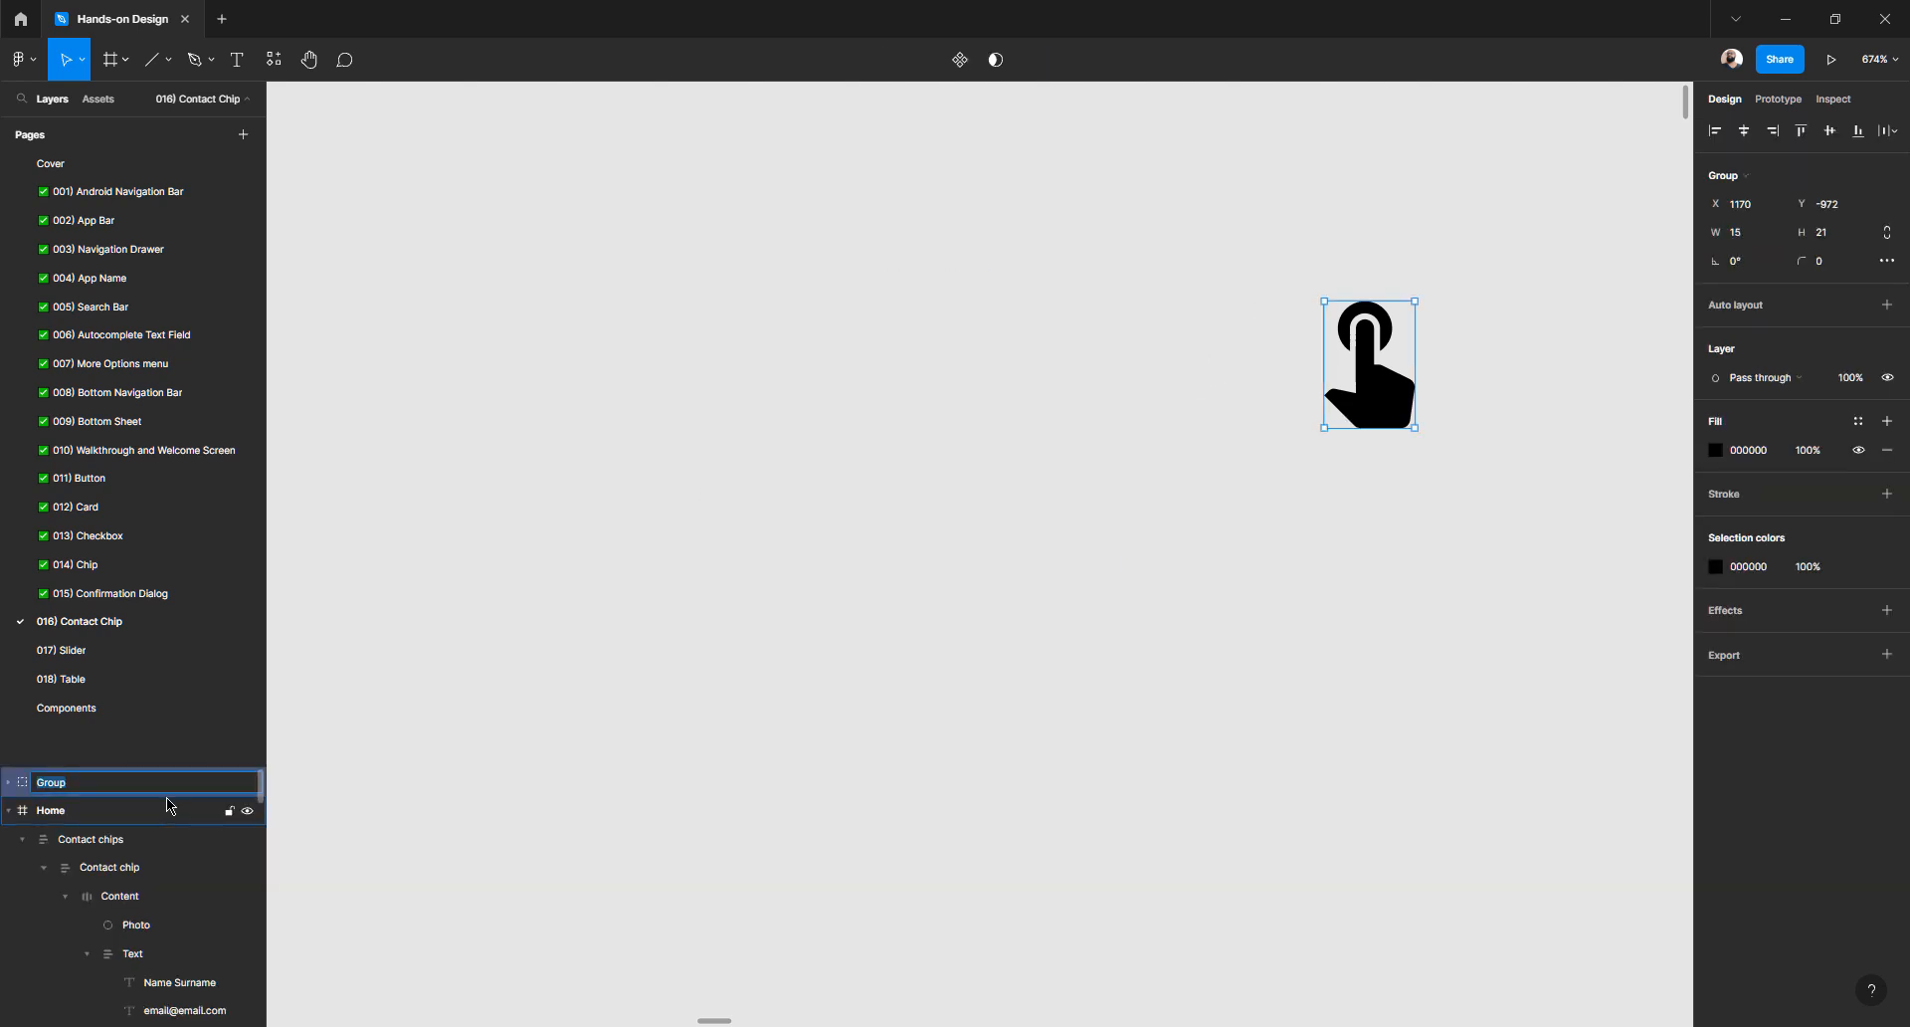
{"action": "type", "text": "Hand point"}
{"action": "key", "text": "Return"}
{"action": "left_click", "coordinate": [1361, 505]}
{"action": "left_click", "coordinate": [1374, 415]}
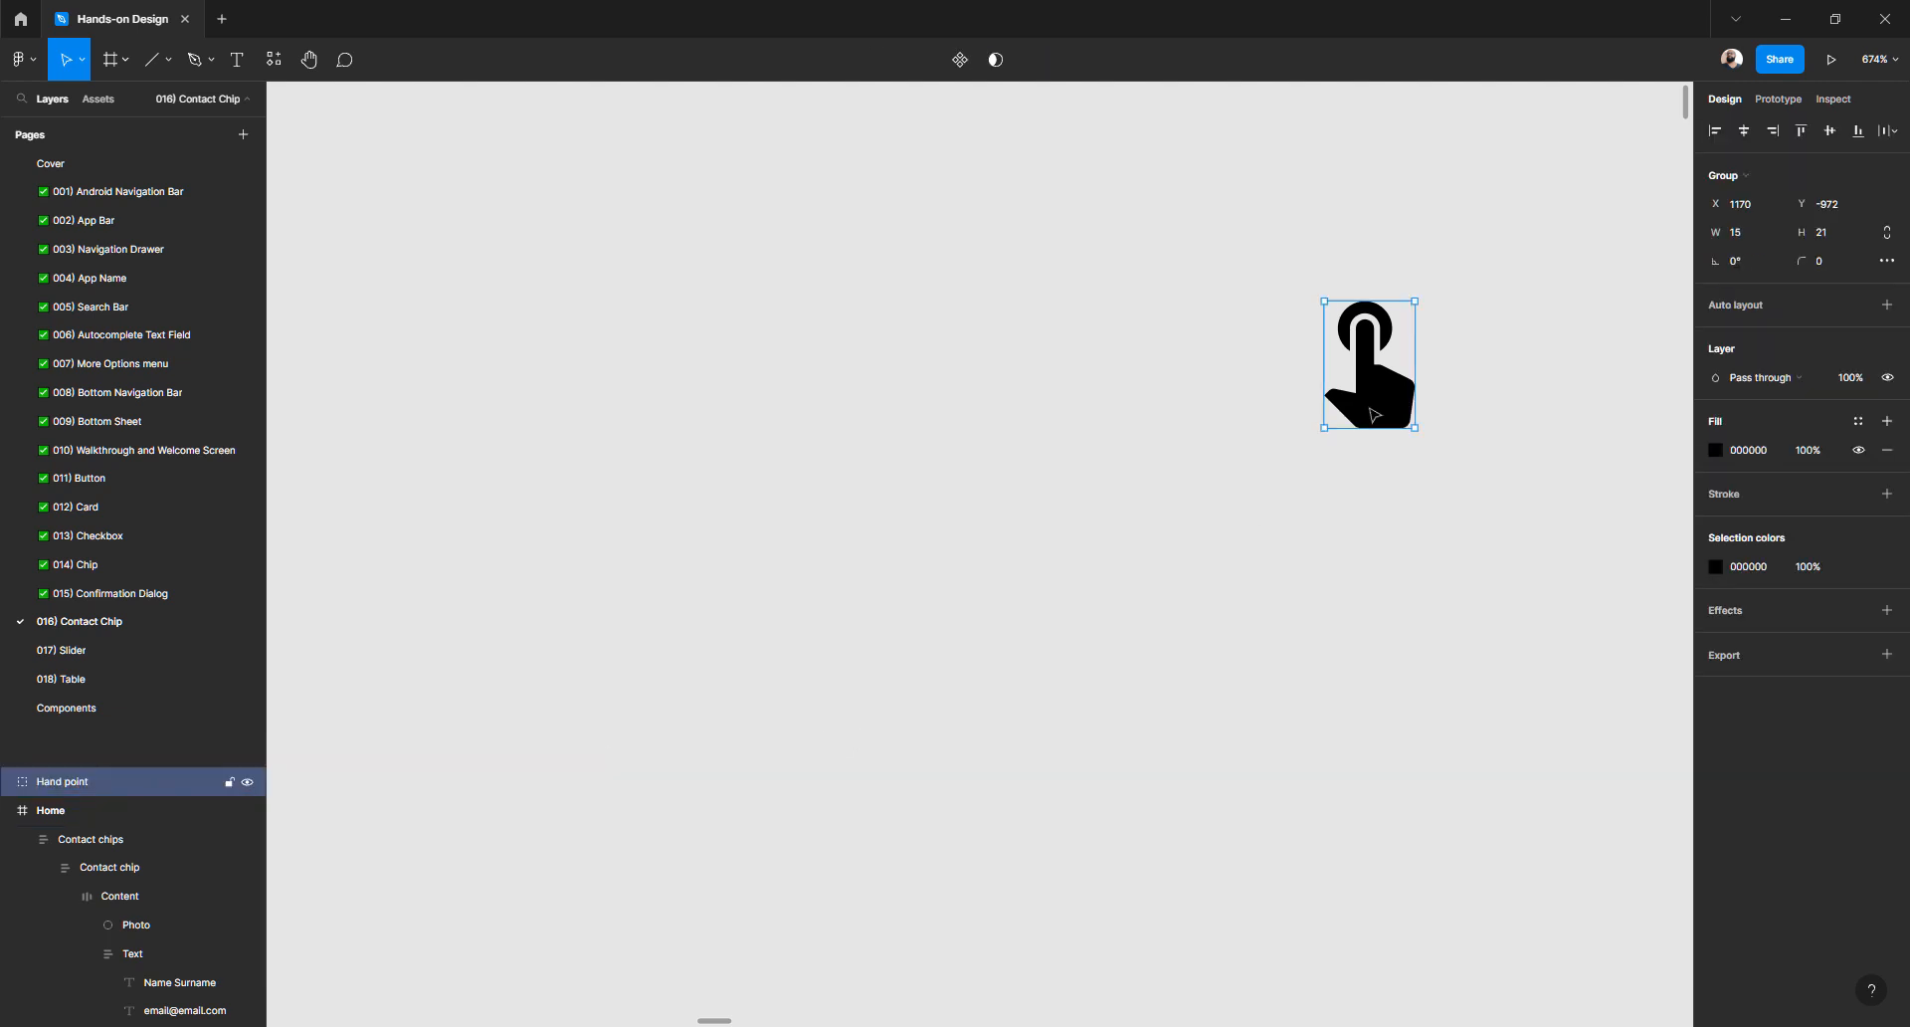
{"action": "scroll", "coordinate": [1374, 415], "scroll_direction": "down", "scroll_amount": 8}
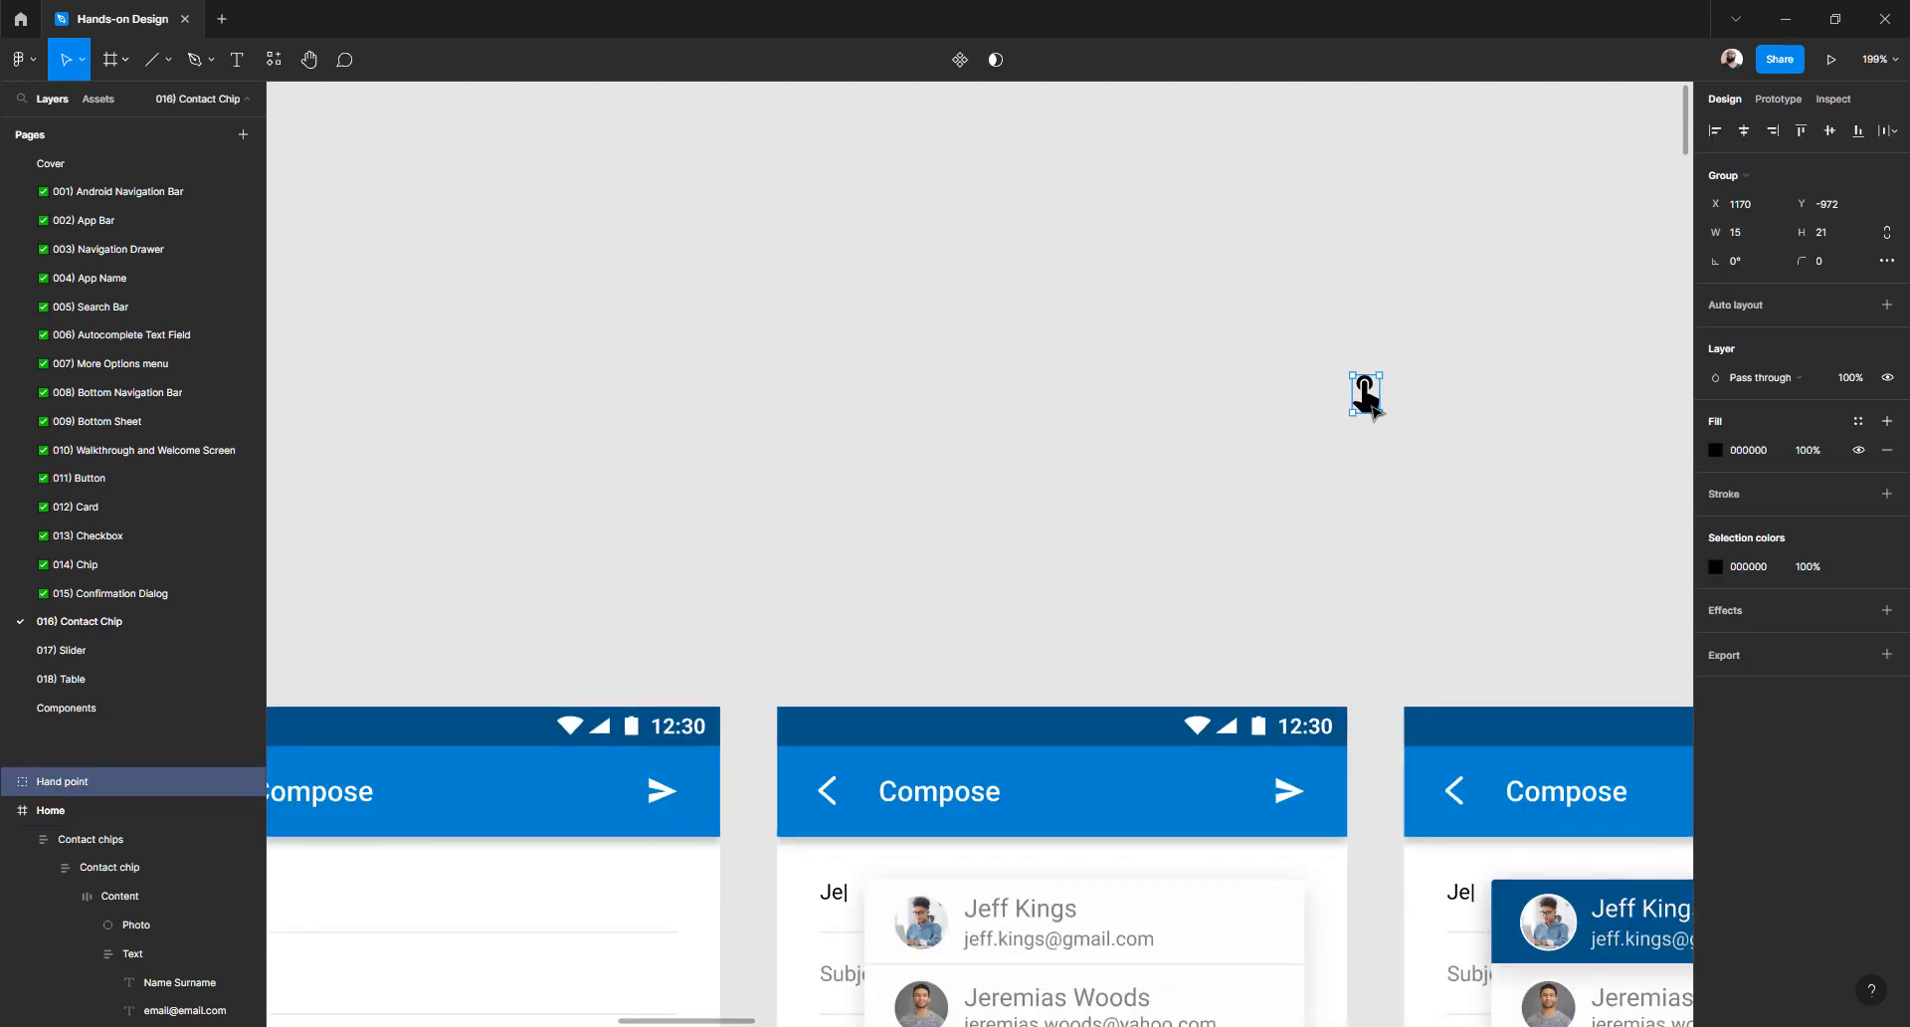
{"action": "key", "text": "Delete"}
- Paste the Hand point icon onto the Home screen's second input field
{"action": "scroll", "coordinate": [1227, 474], "scroll_direction": "down", "scroll_amount": 5}
{"action": "scroll", "coordinate": [1228, 474], "scroll_direction": "down", "scroll_amount": 5}
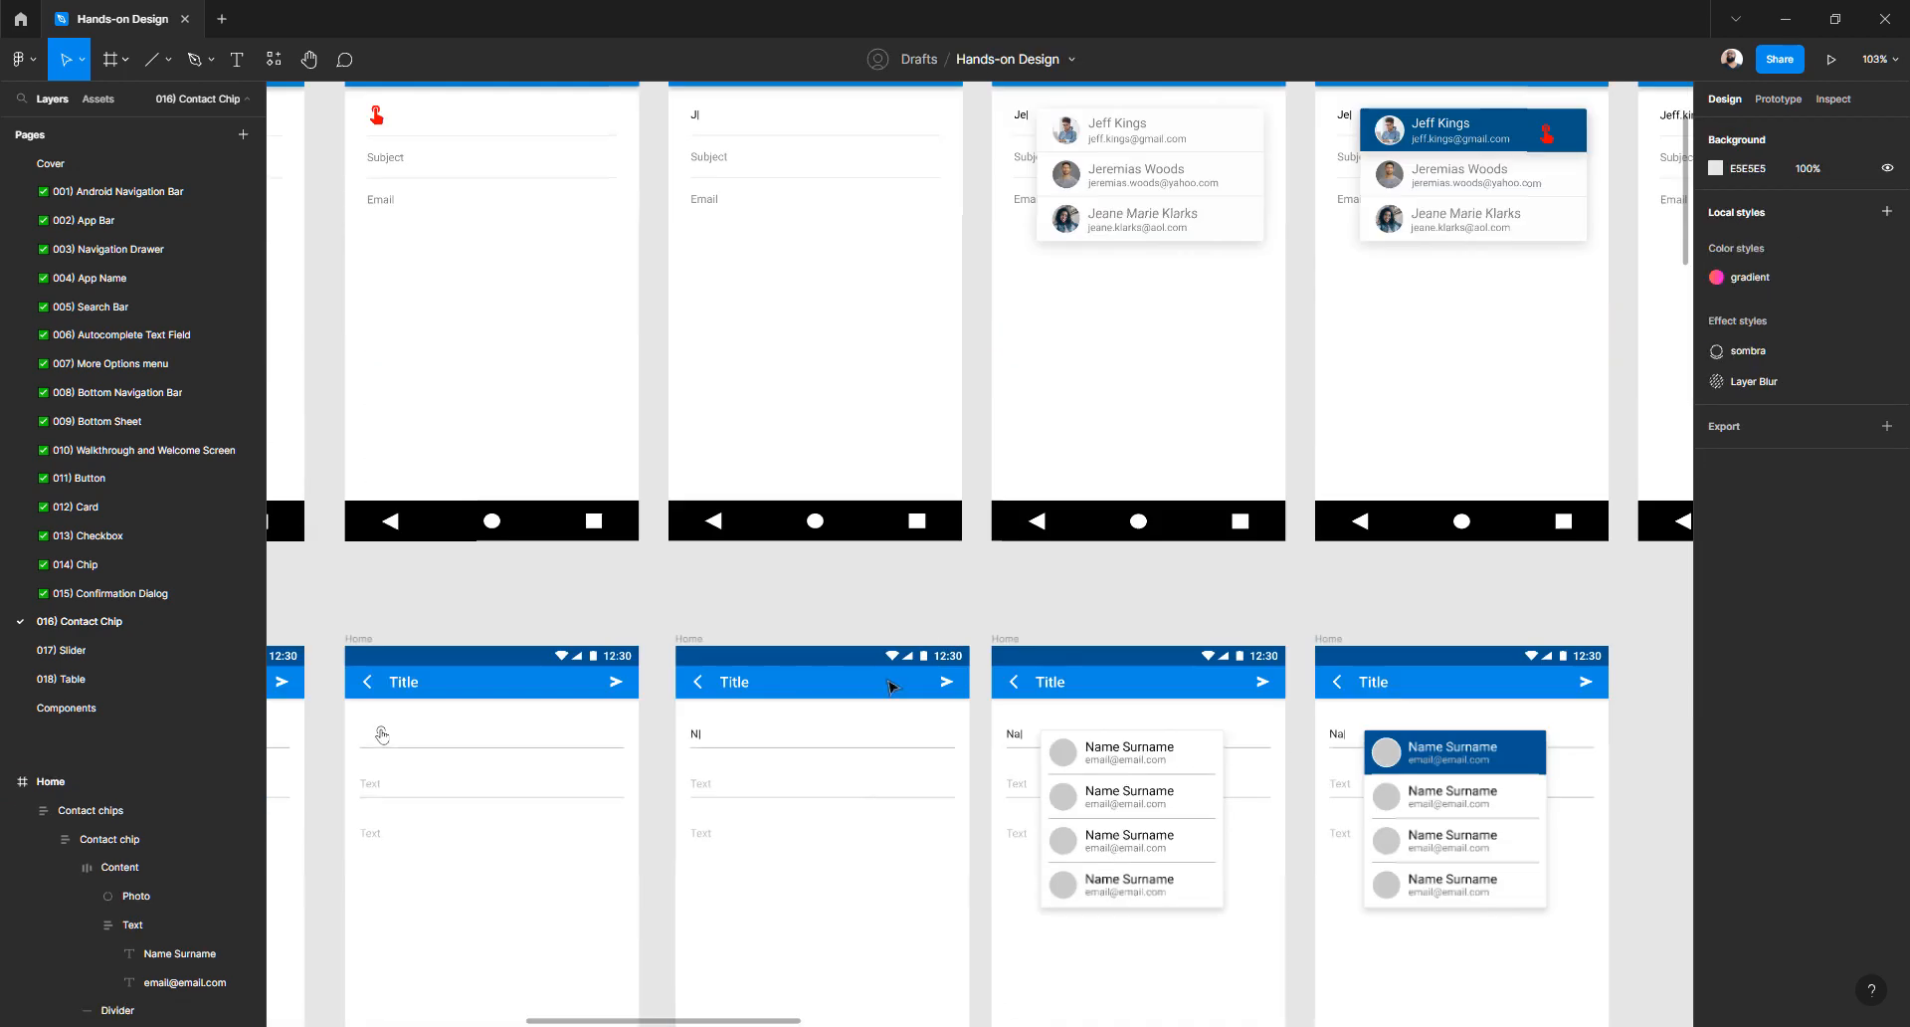
{"action": "scroll", "coordinate": [839, 652], "scroll_direction": "up", "scroll_amount": 1}
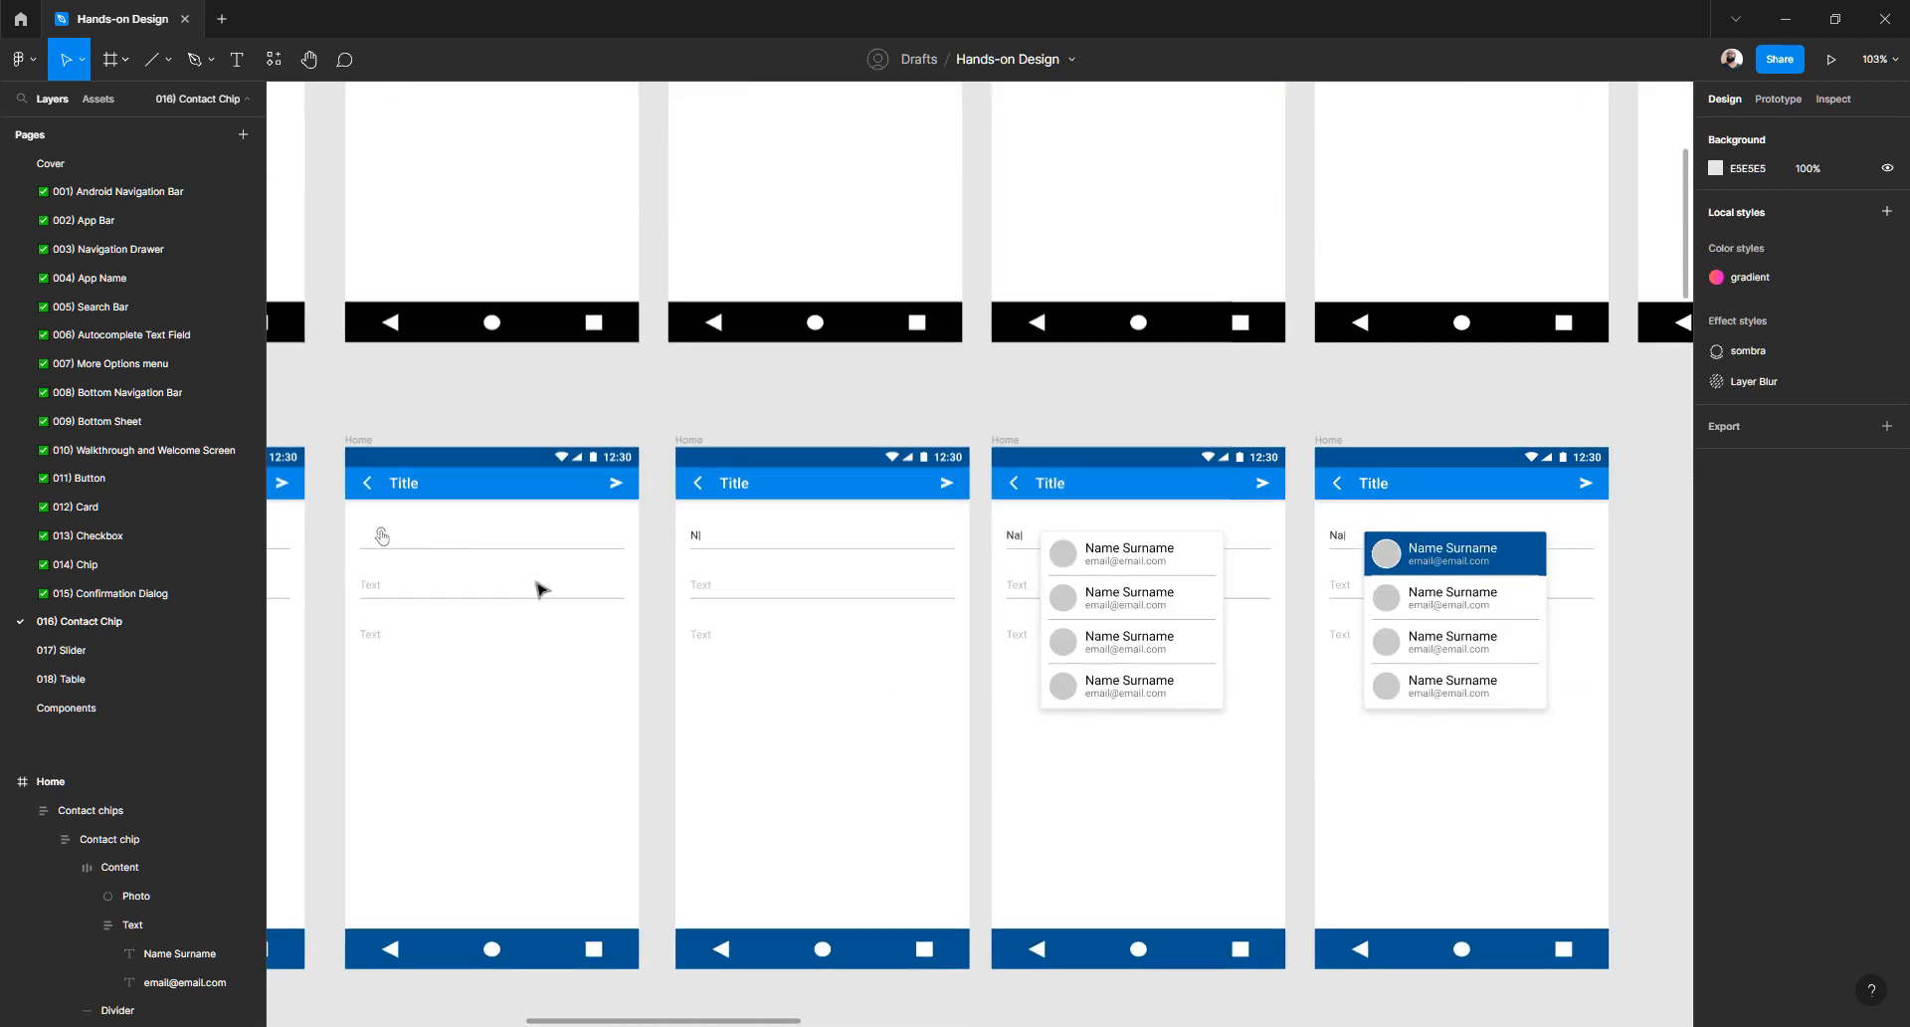
{"action": "scroll", "coordinate": [498, 404], "scroll_direction": "up", "scroll_amount": 3}
{"action": "left_click", "coordinate": [490, 399]}
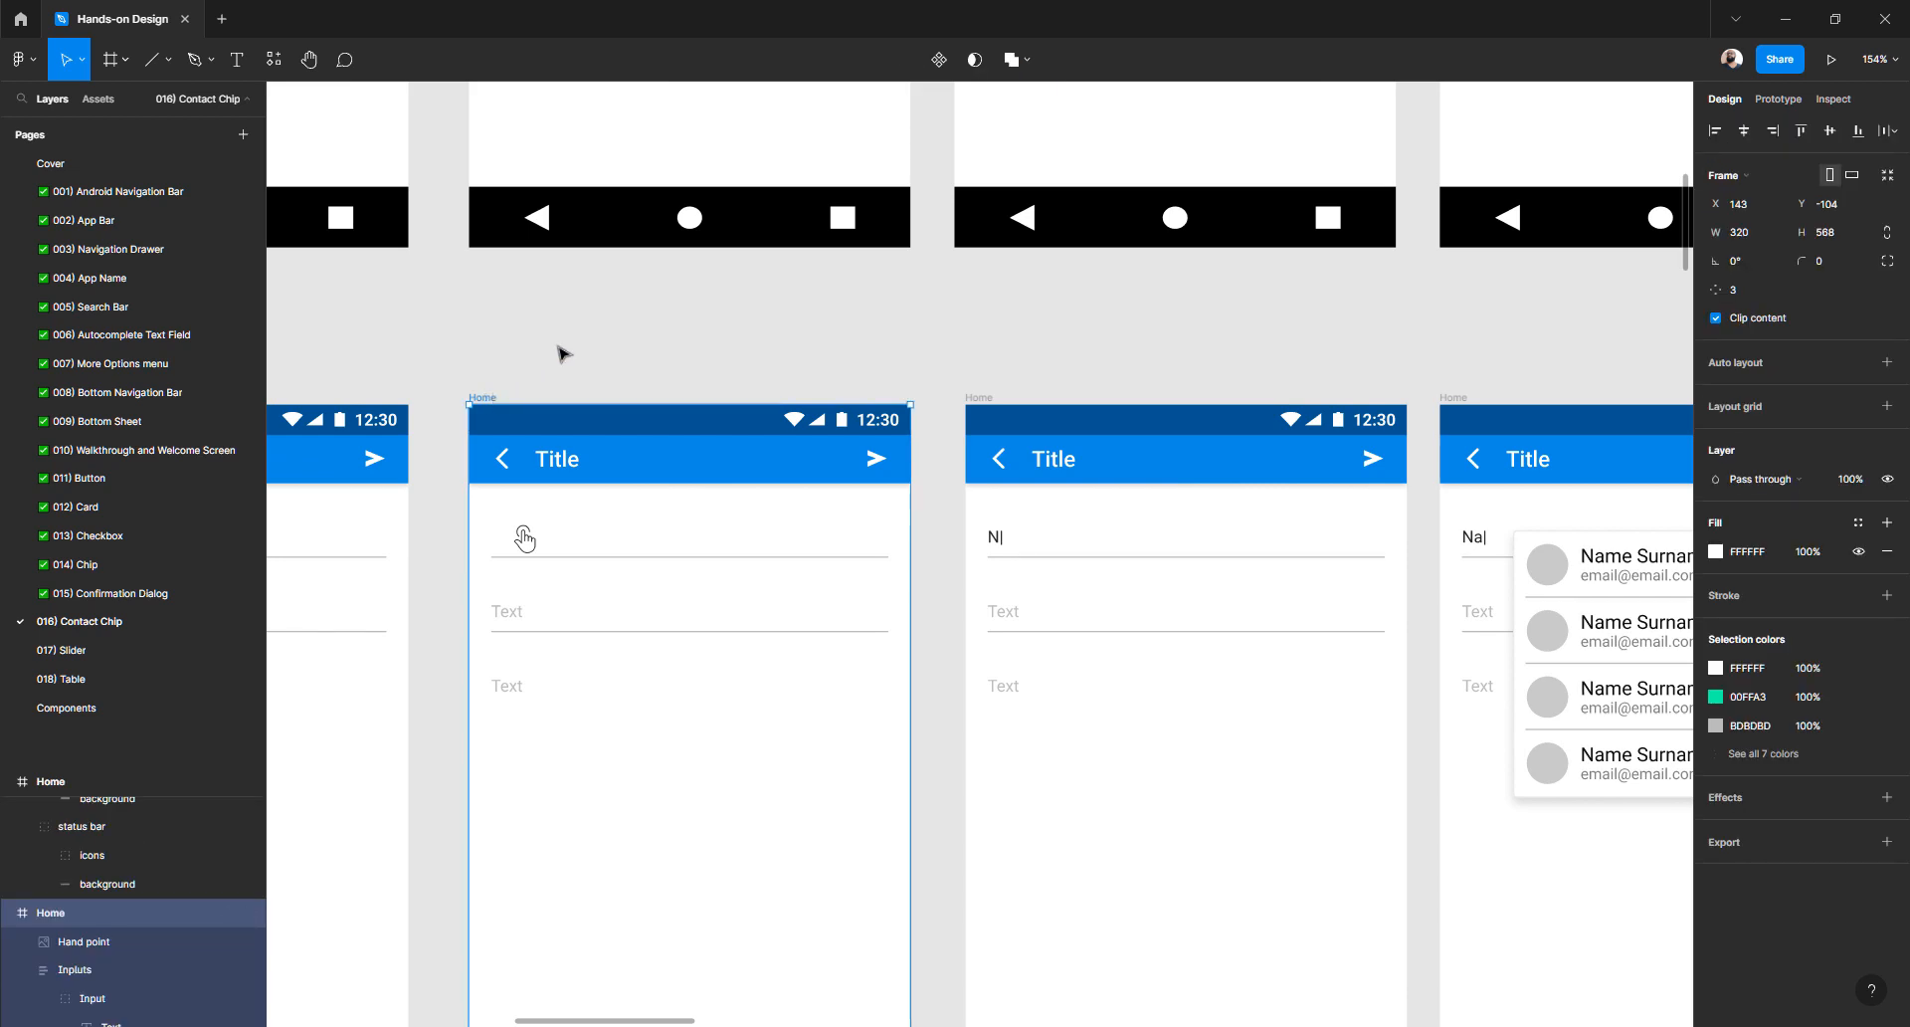
{"action": "left_click", "coordinate": [560, 349]}
{"action": "left_click_drag", "start_coordinate": [498, 358], "coordinate": [689, 337]}
{"action": "scroll", "coordinate": [690, 352], "scroll_direction": "up", "scroll_amount": 2}
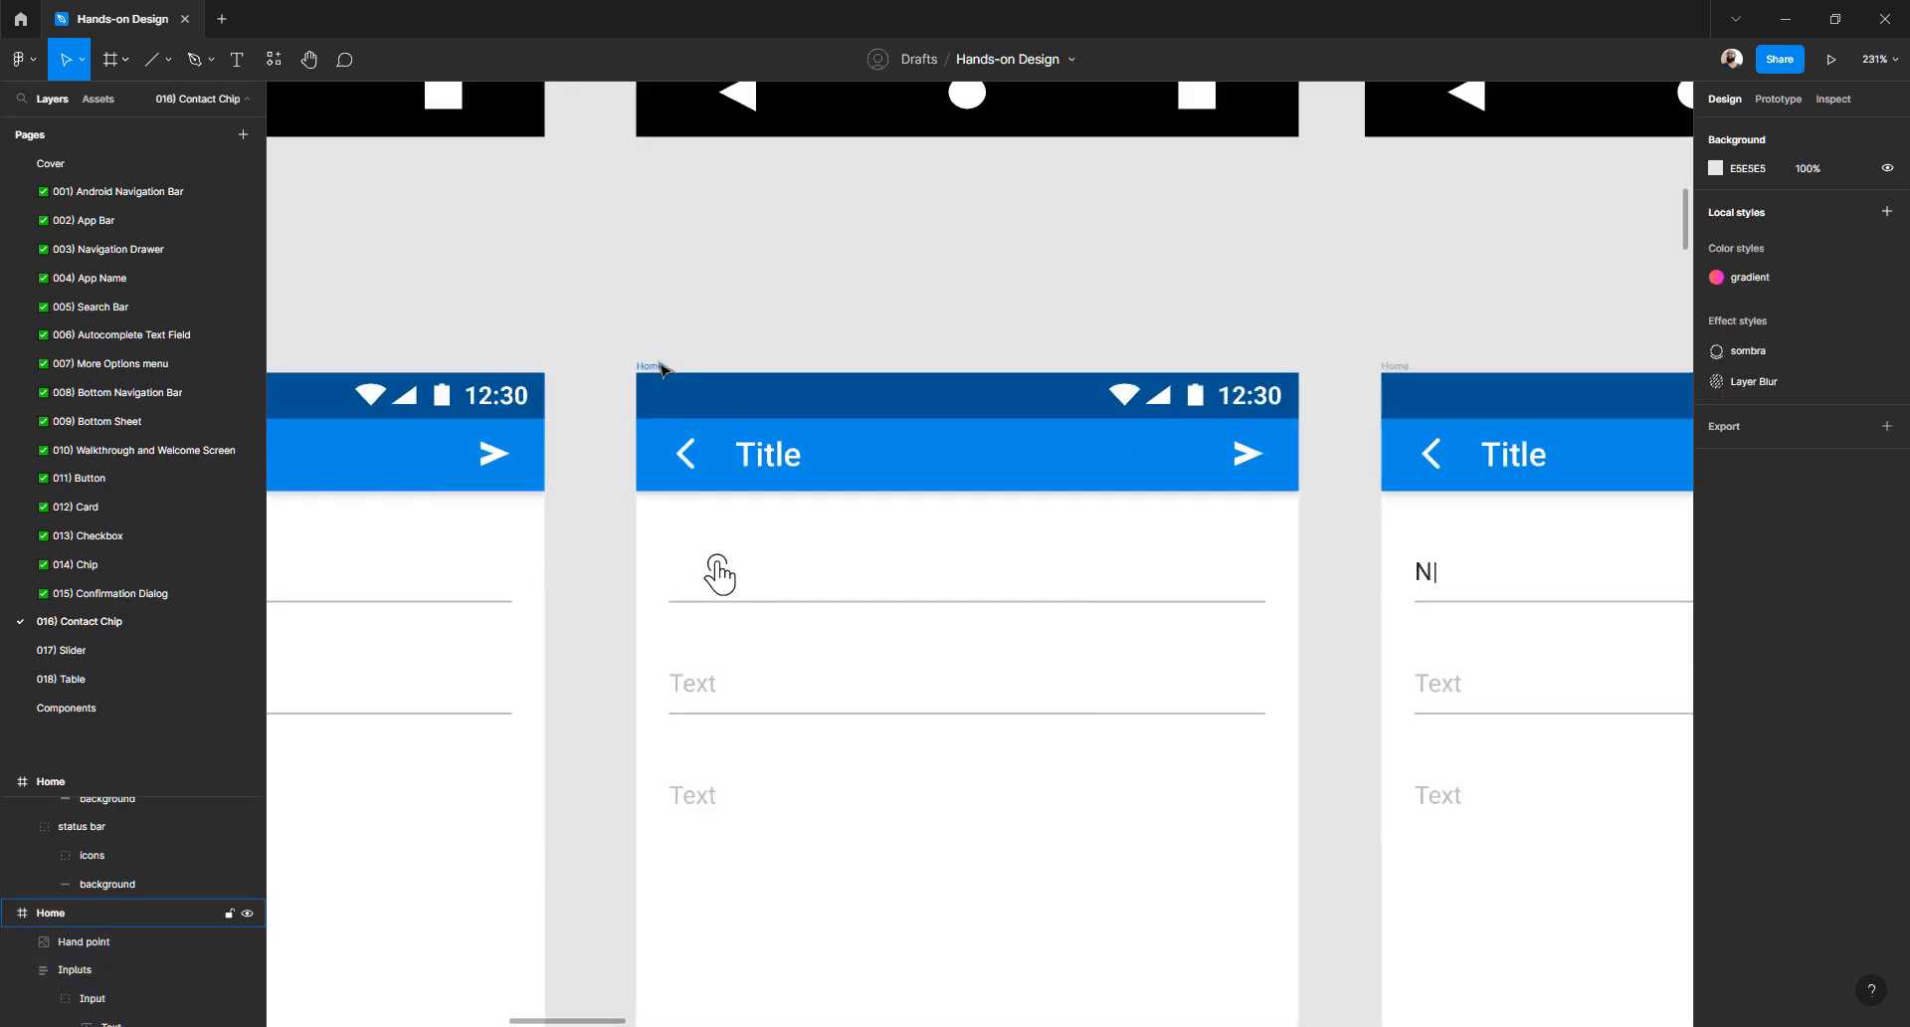
{"action": "key", "text": "ctrl+v"}
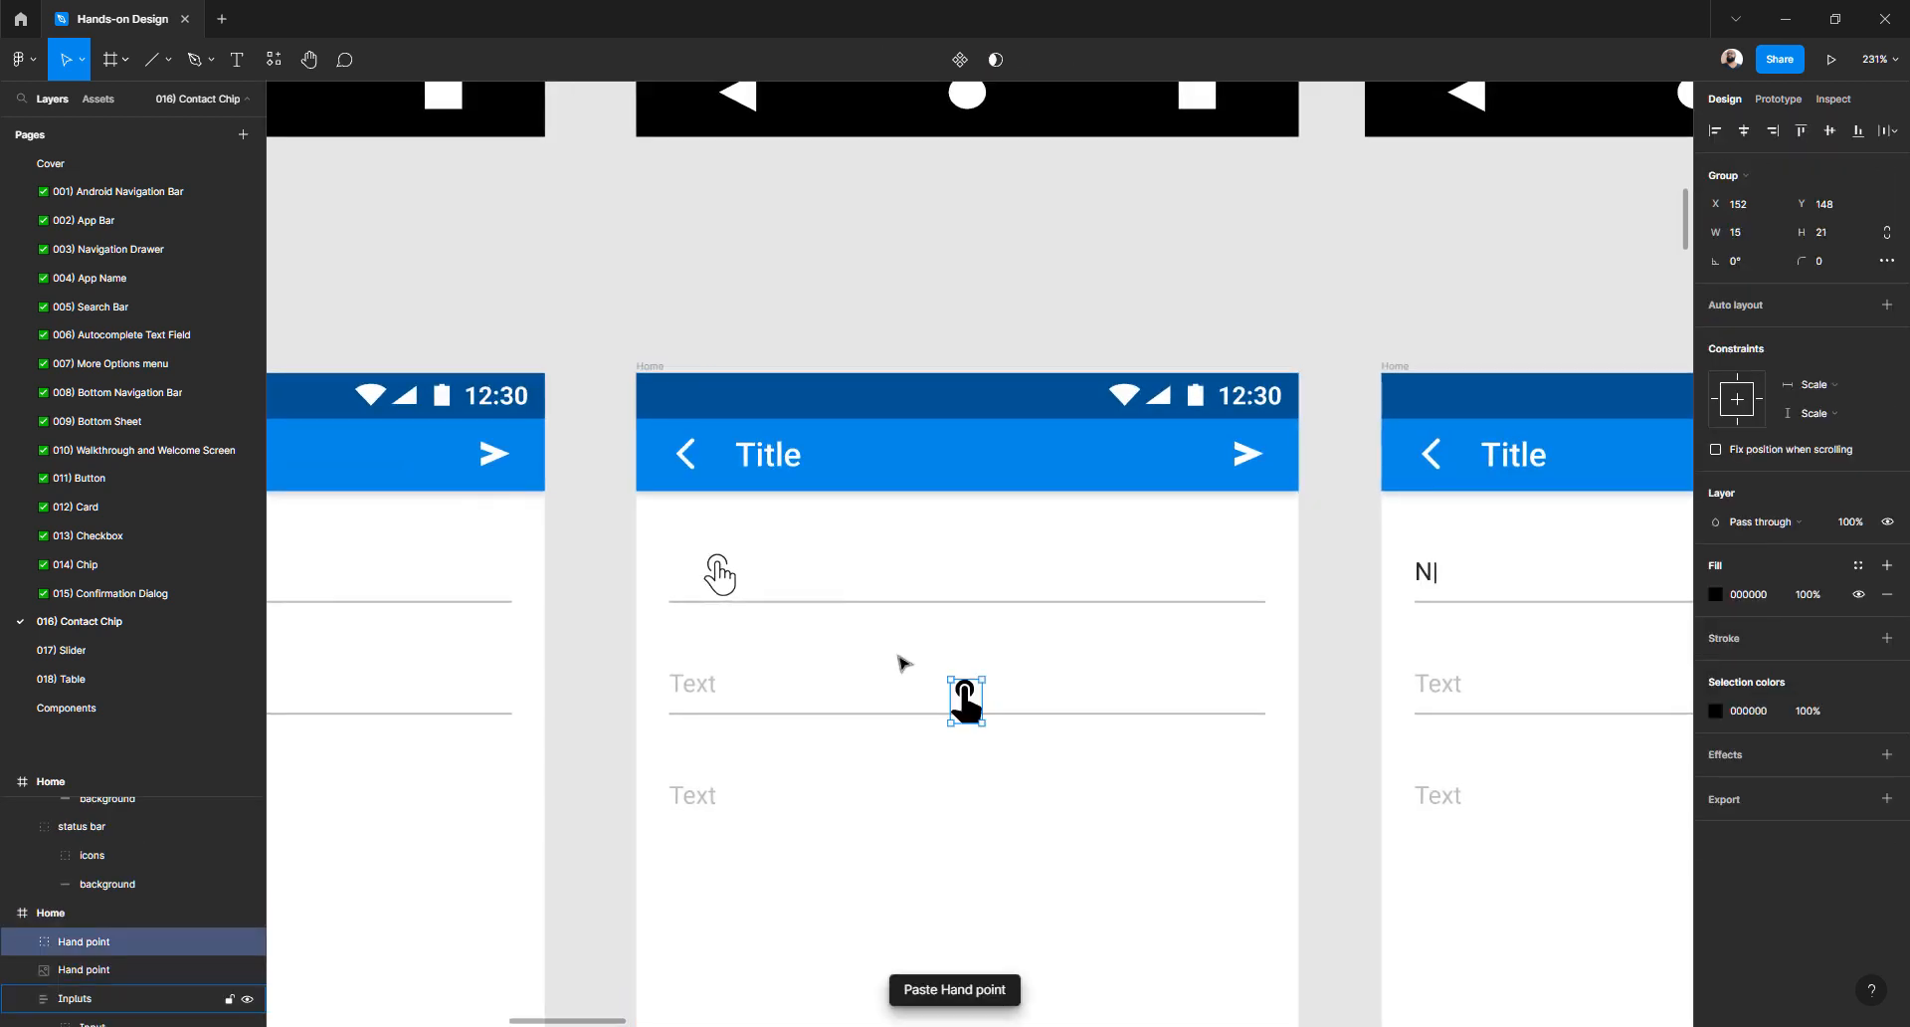
- Change the hand icon's fill from black to orange #F66C38
{"action": "left_click", "coordinate": [1717, 597]}
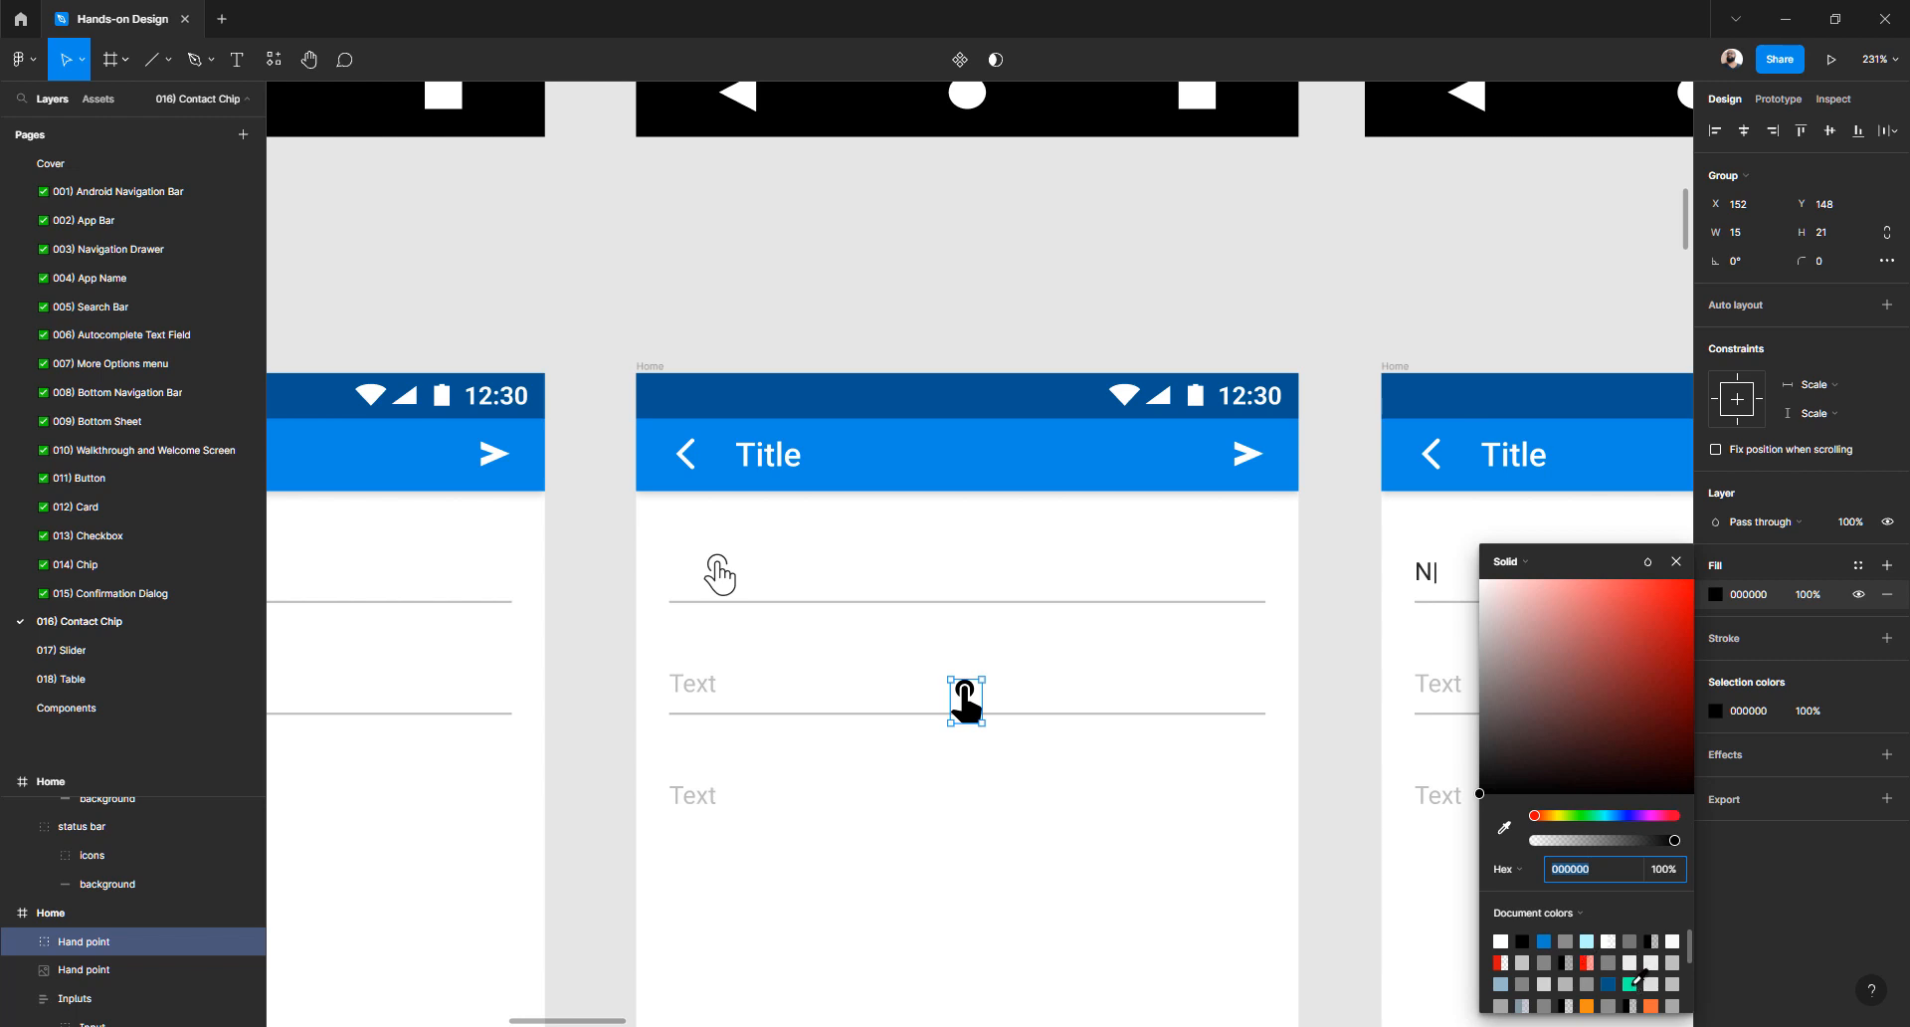
{"action": "left_click", "coordinate": [1632, 983]}
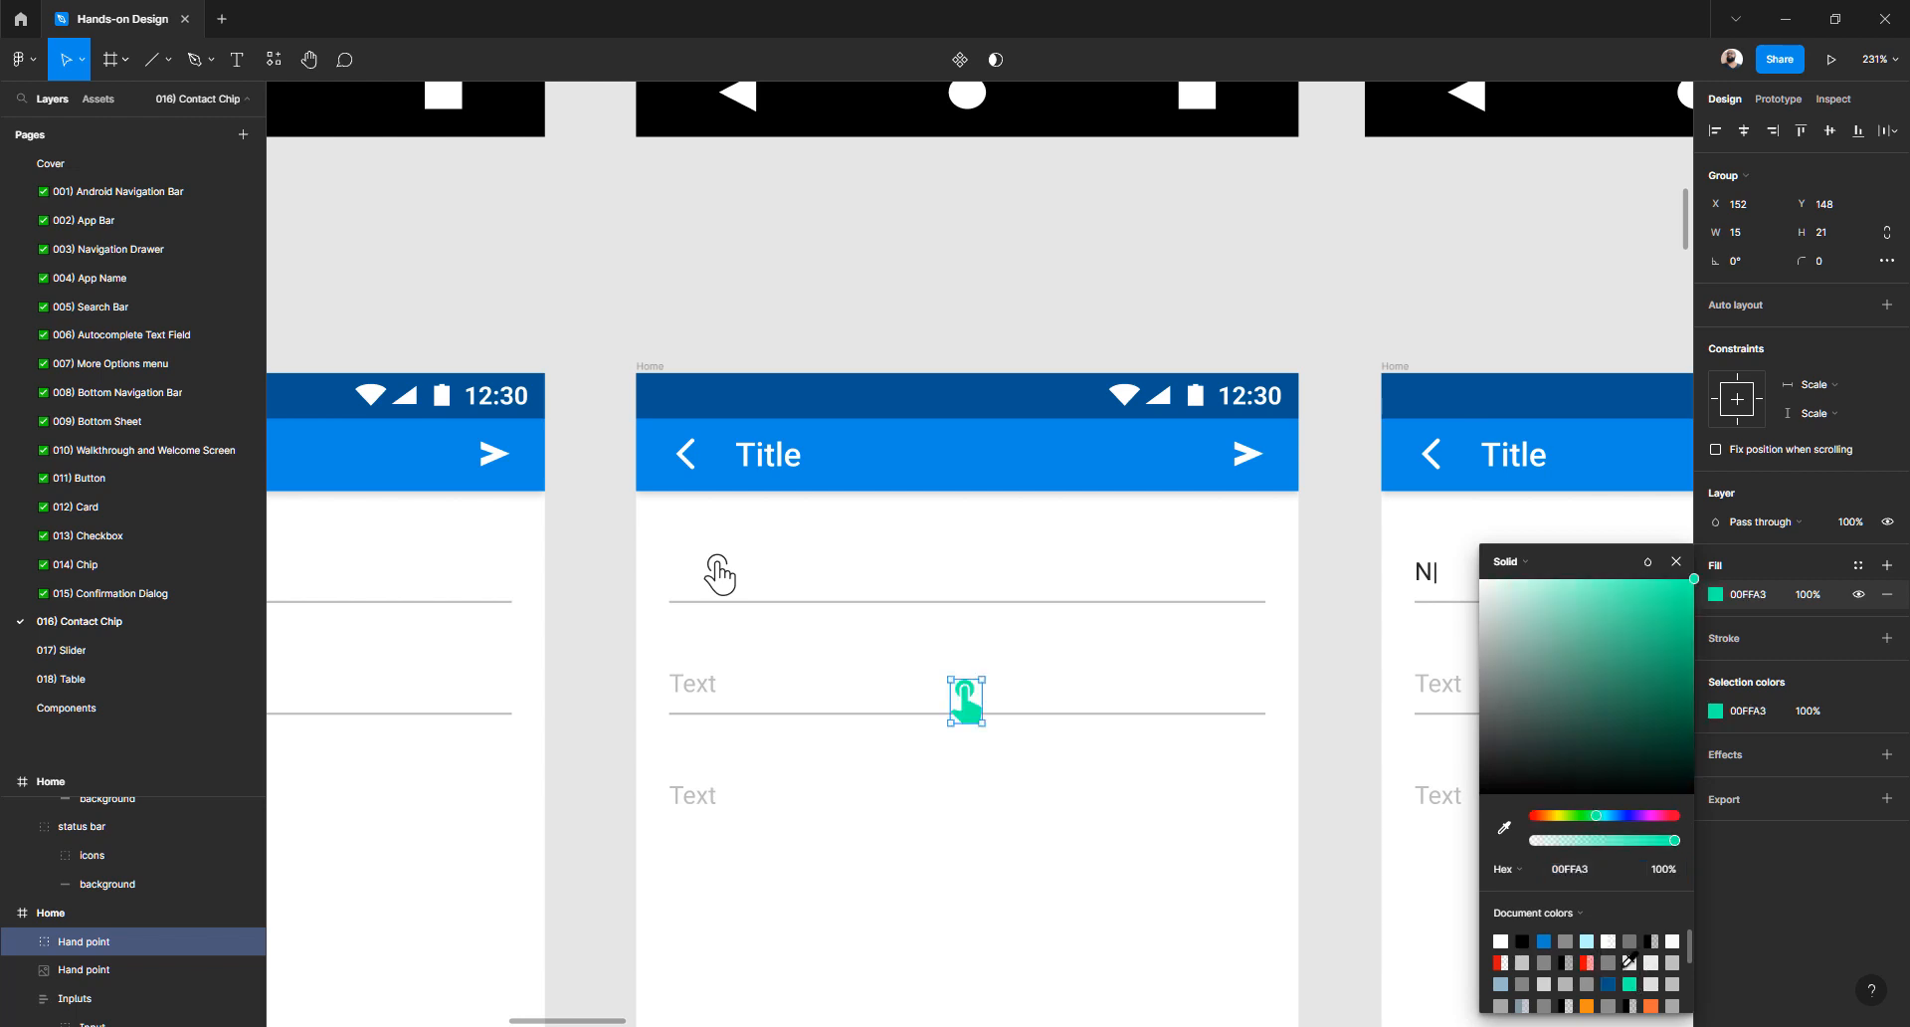
{"action": "scroll", "coordinate": [1630, 961], "scroll_direction": "down", "scroll_amount": 2}
{"action": "left_click", "coordinate": [1652, 939]}
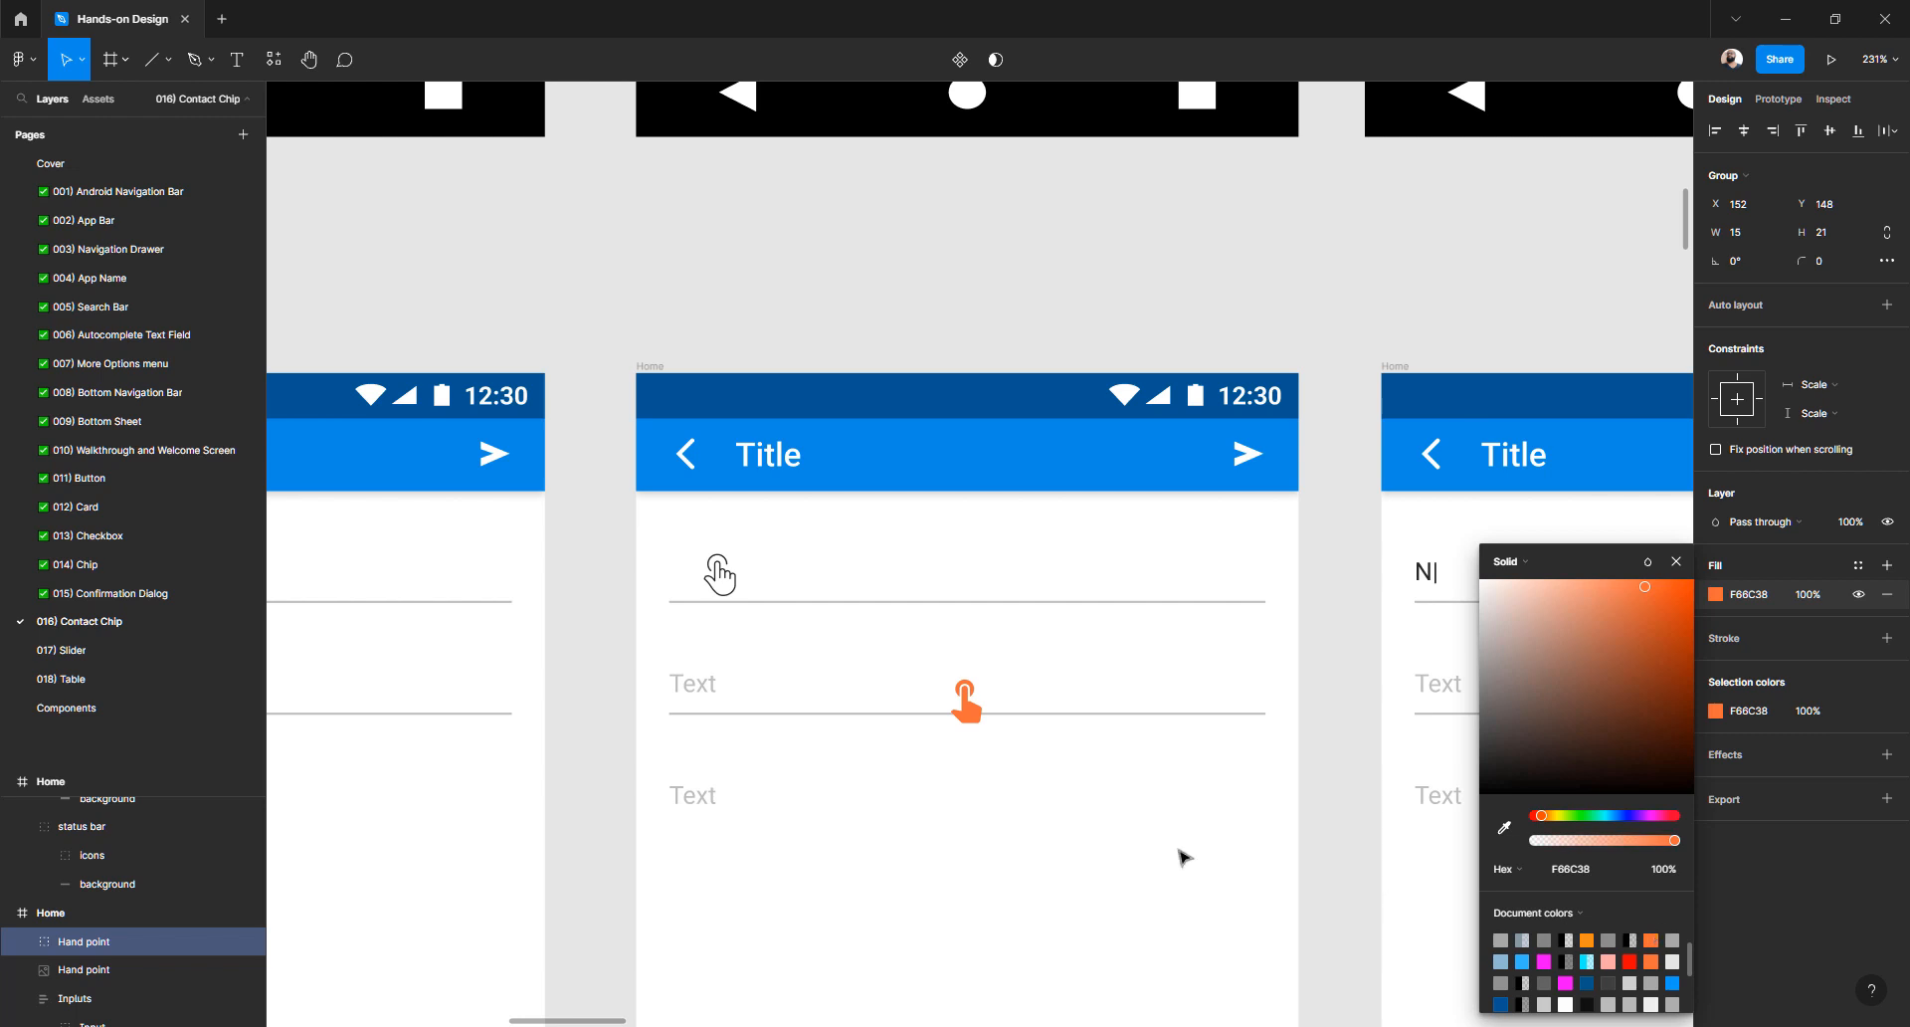
{"action": "left_click", "coordinate": [734, 589]}
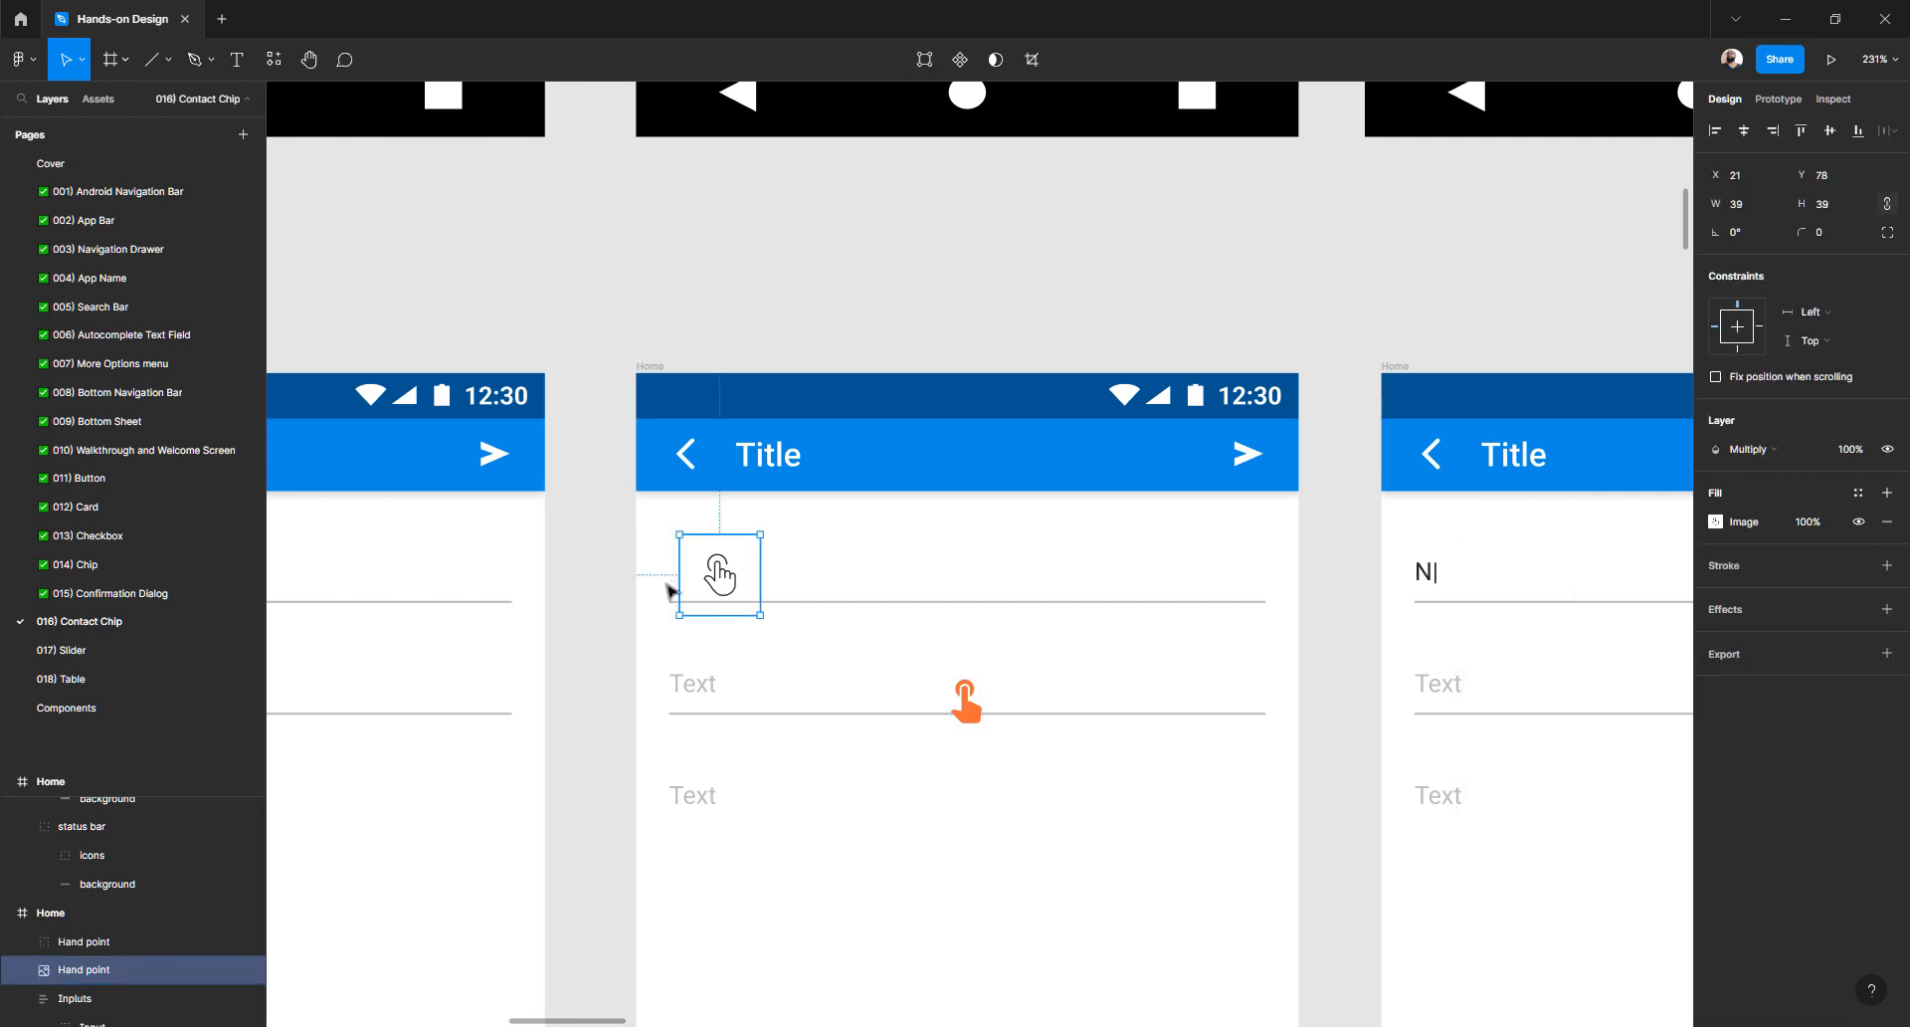
- Delete the old hand cursor image and move the orange tap icon up into the first field
{"action": "key", "text": "Delete"}
{"action": "left_click_drag", "start_coordinate": [970, 708], "coordinate": [702, 609]}
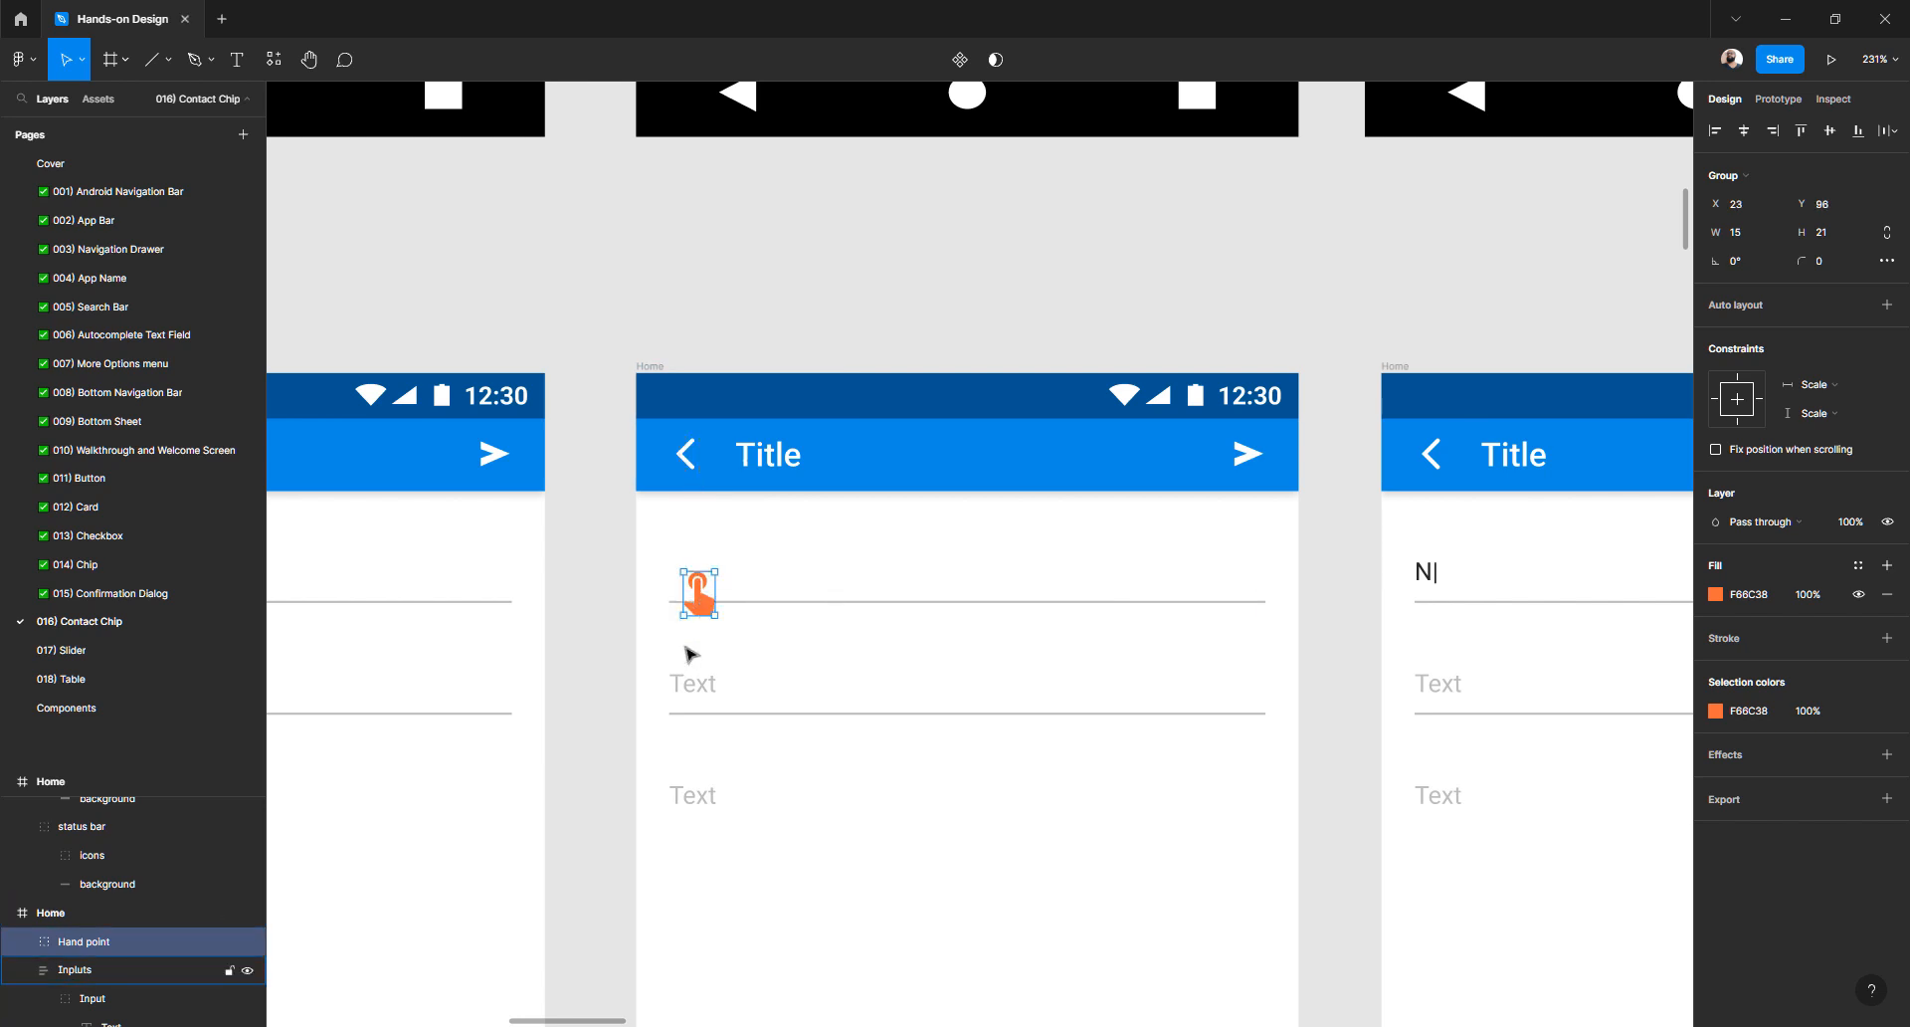
{"action": "scroll", "coordinate": [686, 649], "scroll_direction": "right", "scroll_amount": 10}
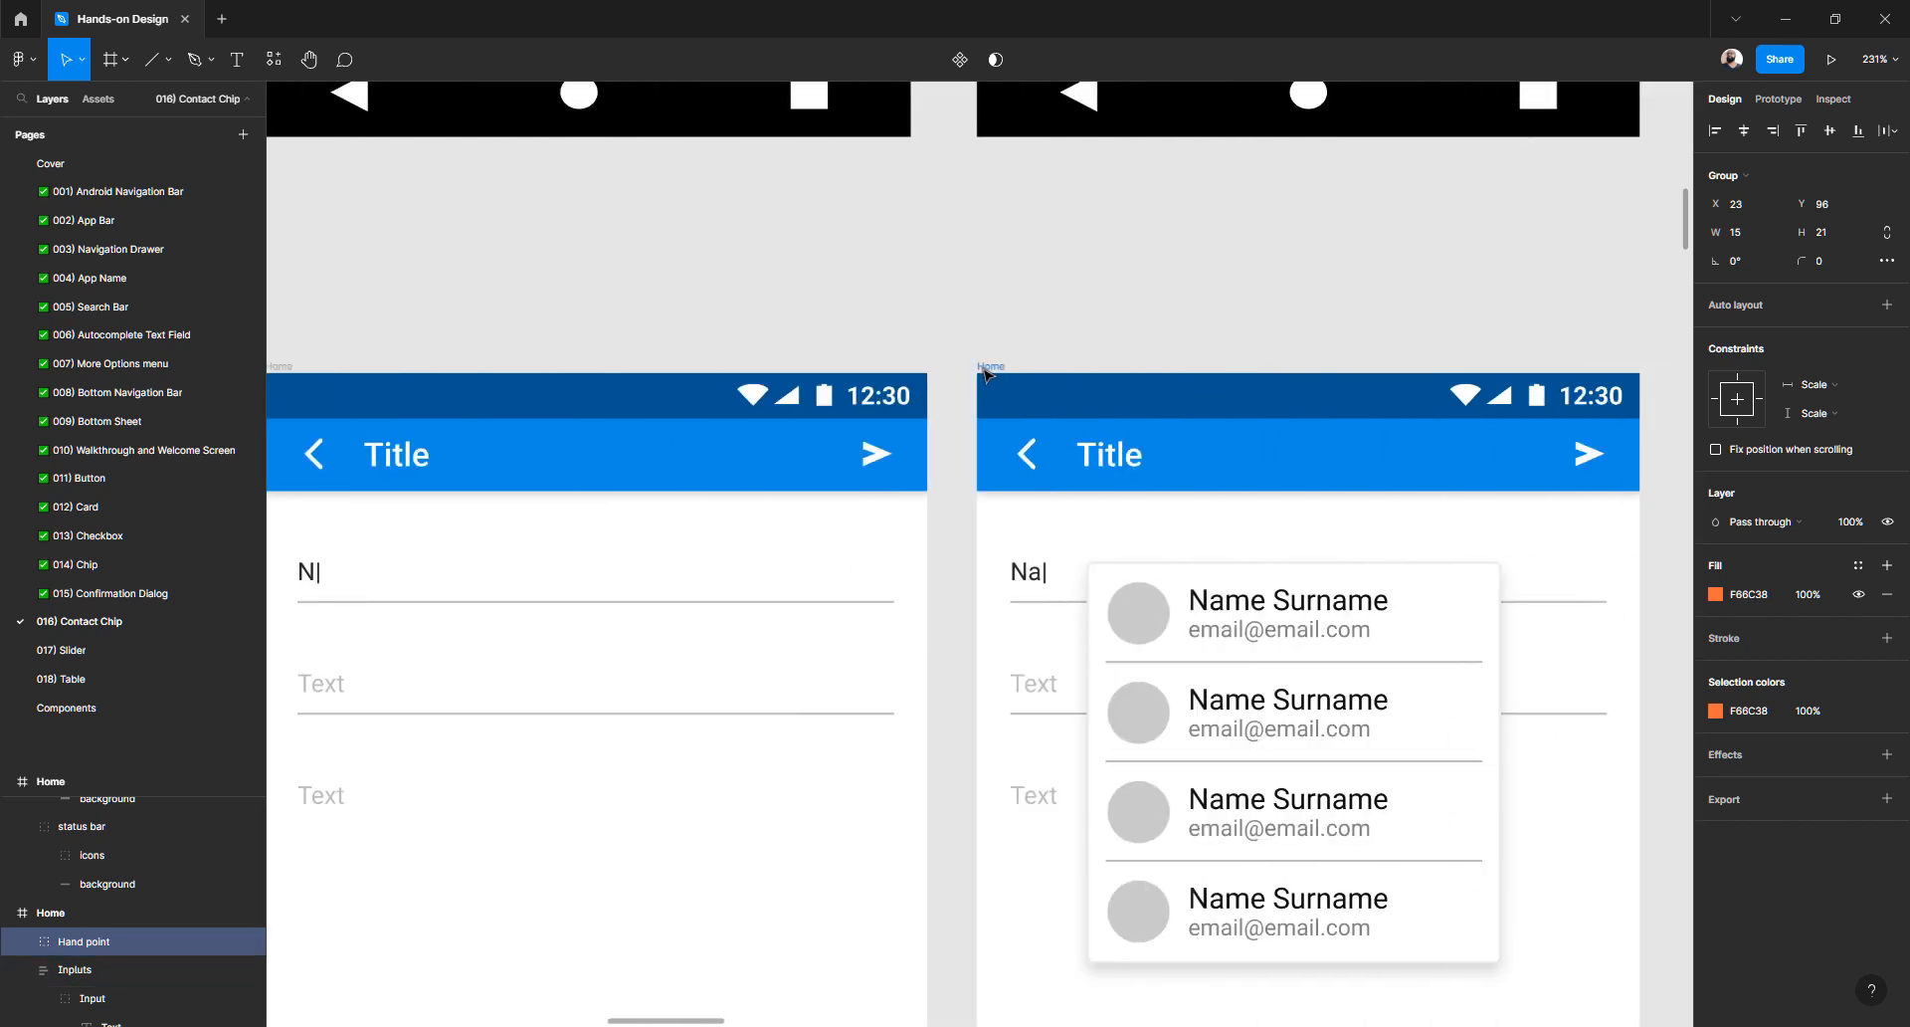
- Paste the orange tap icon into the contact-suggestions frame and nudge it onto the first chip
{"action": "left_click", "coordinate": [986, 368]}
{"action": "scroll", "coordinate": [950, 403], "scroll_direction": "right", "scroll_amount": 8}
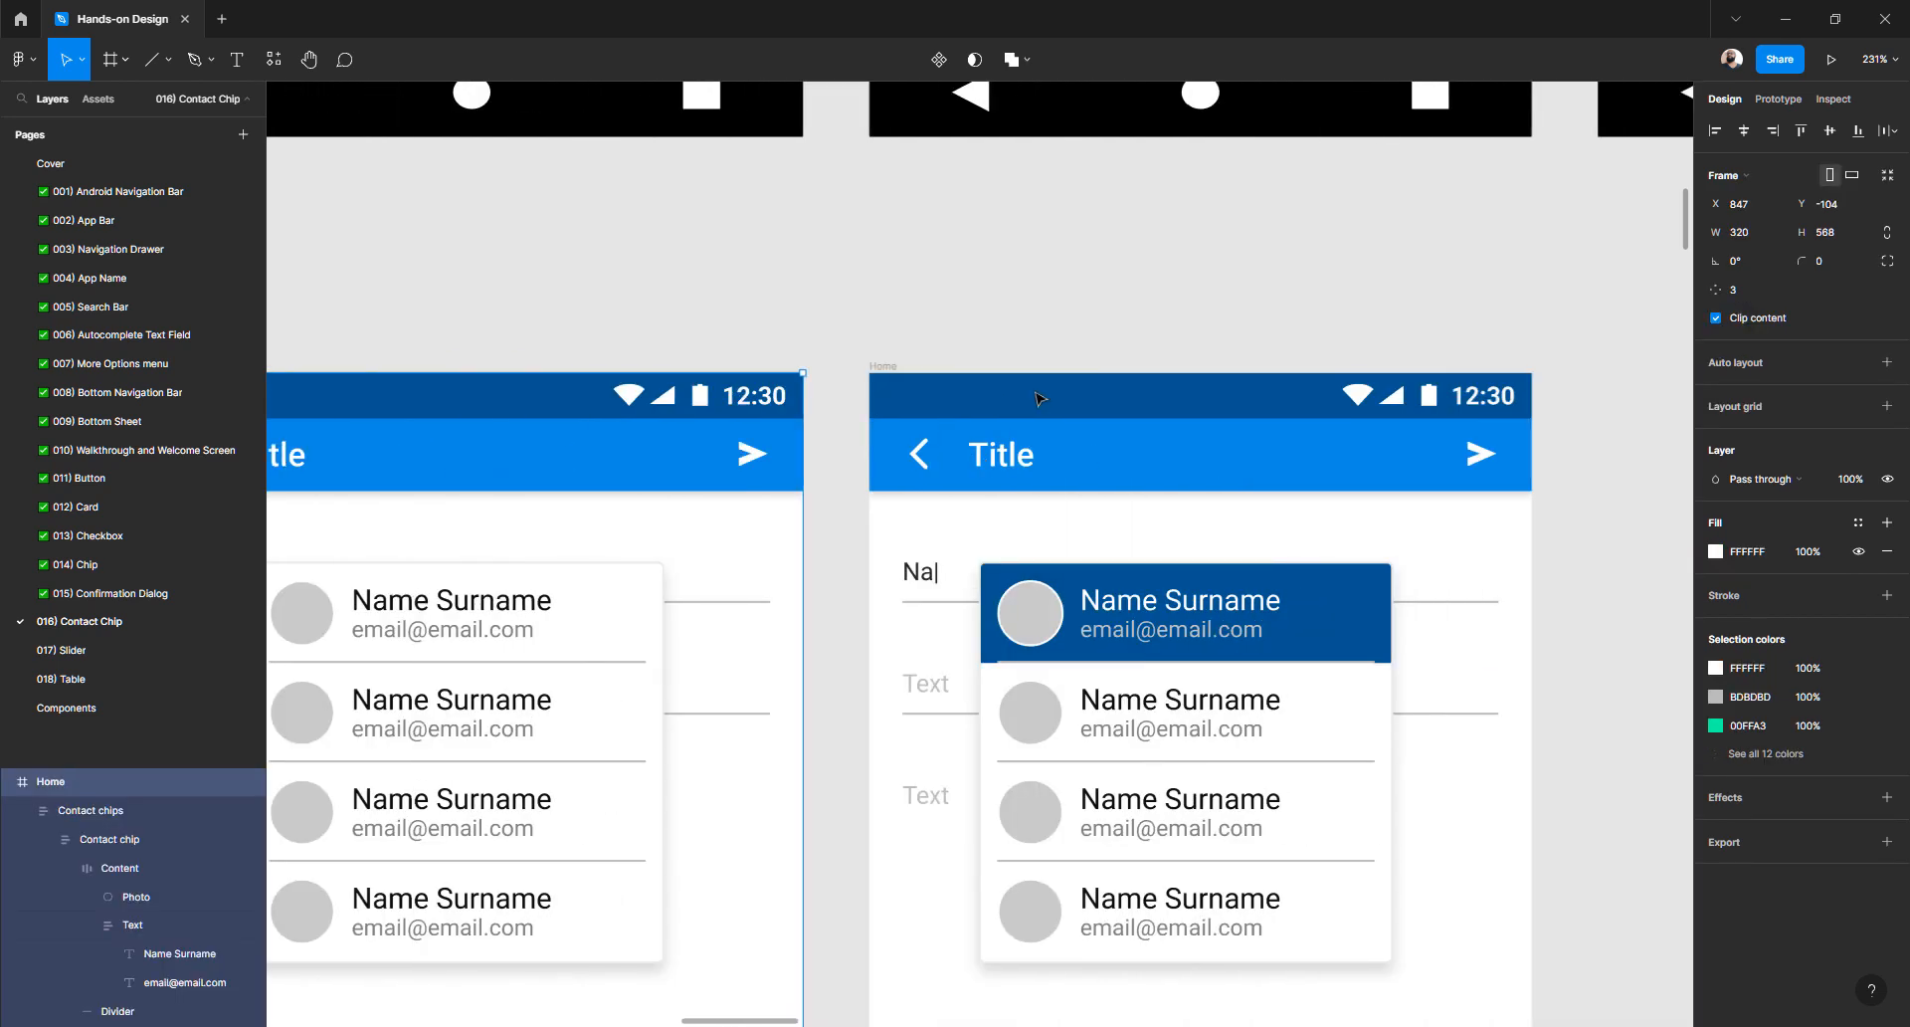
{"action": "left_click", "coordinate": [899, 368]}
{"action": "key", "text": "ctrl+v"}
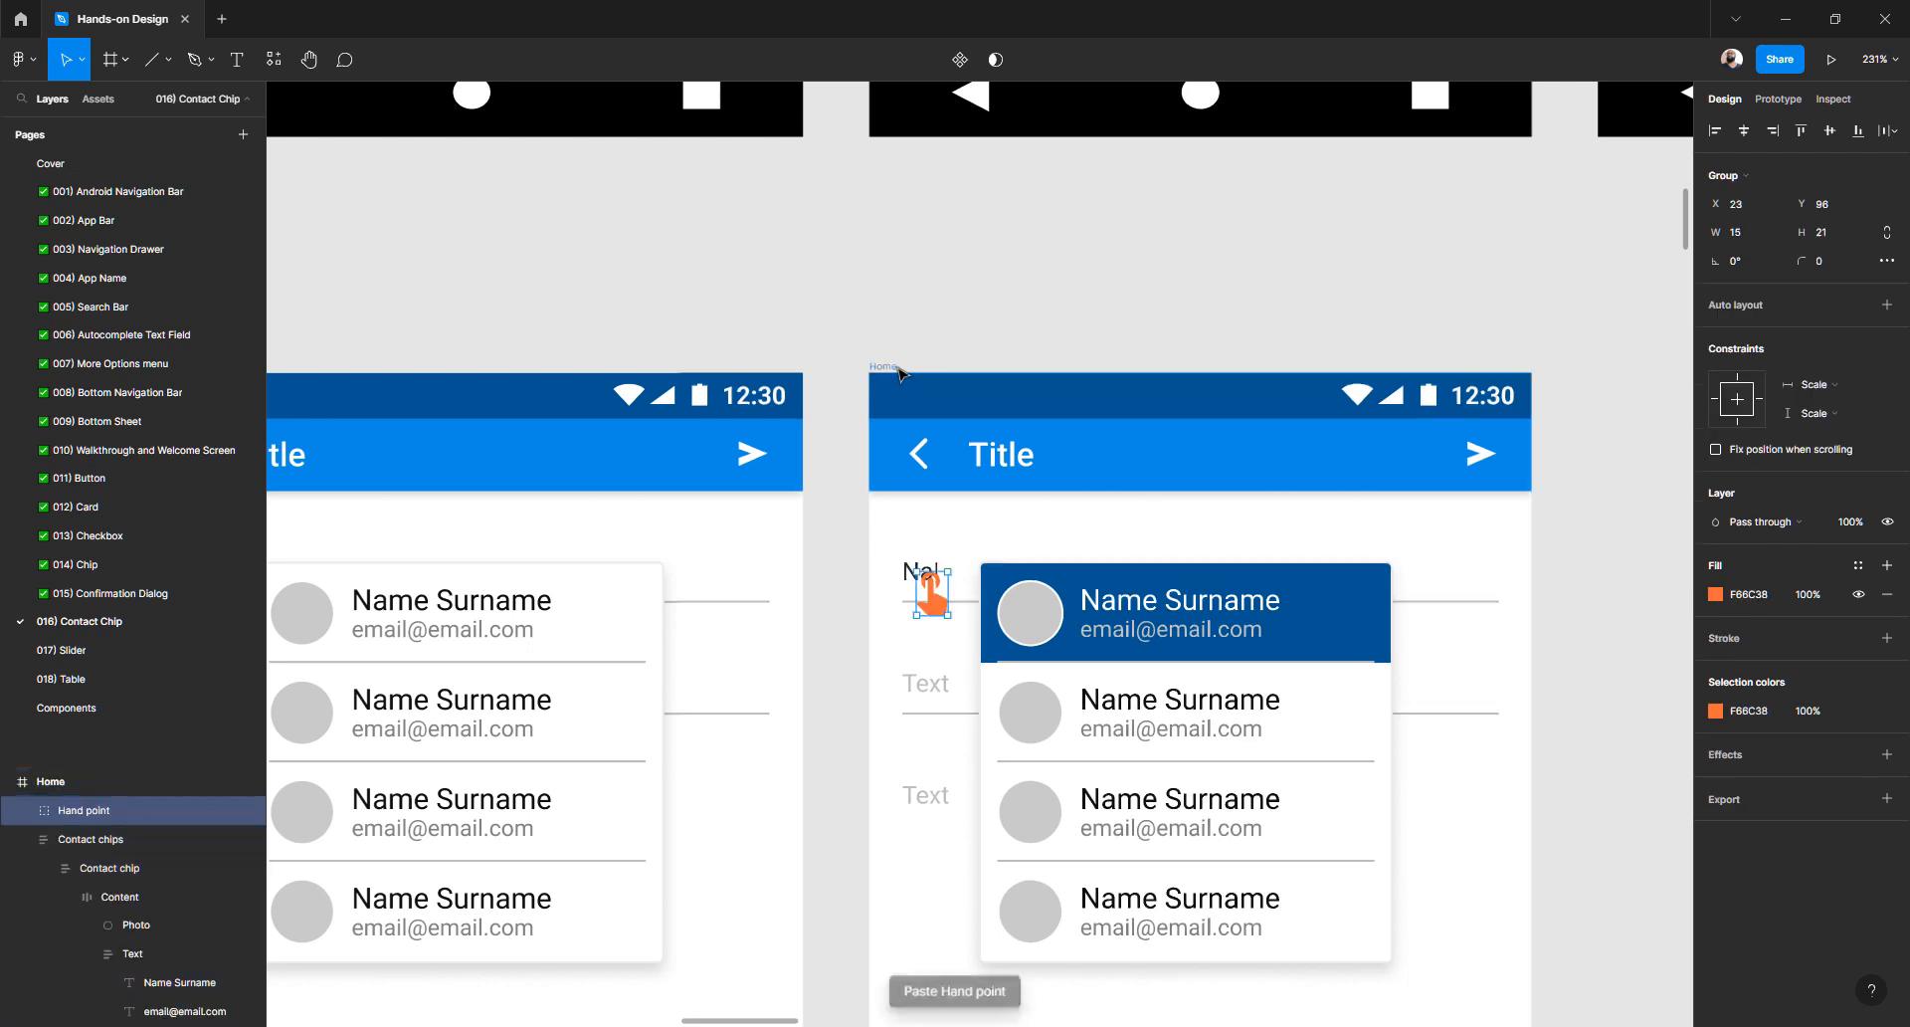
{"action": "key", "text": "shift+Right"}
{"action": "key", "text": "shift+Right"}
{"action": "key", "text": "shift+Right"}
{"action": "key", "text": "shift+Right"}
{"action": "key", "text": "shift+Right"}
{"action": "key", "text": "shift+Right"}
{"action": "key", "text": "shift+Right"}
{"action": "key", "text": "shift+Right"}
{"action": "key", "text": "shift+Right"}
{"action": "key", "text": "shift+Right"}
{"action": "key", "text": "shift+Right"}
{"action": "key", "text": "shift+Right"}
{"action": "key", "text": "shift+Right"}
{"action": "key", "text": "shift+Right"}
{"action": "key", "text": "shift+Right"}
{"action": "key", "text": "shift+Right"}
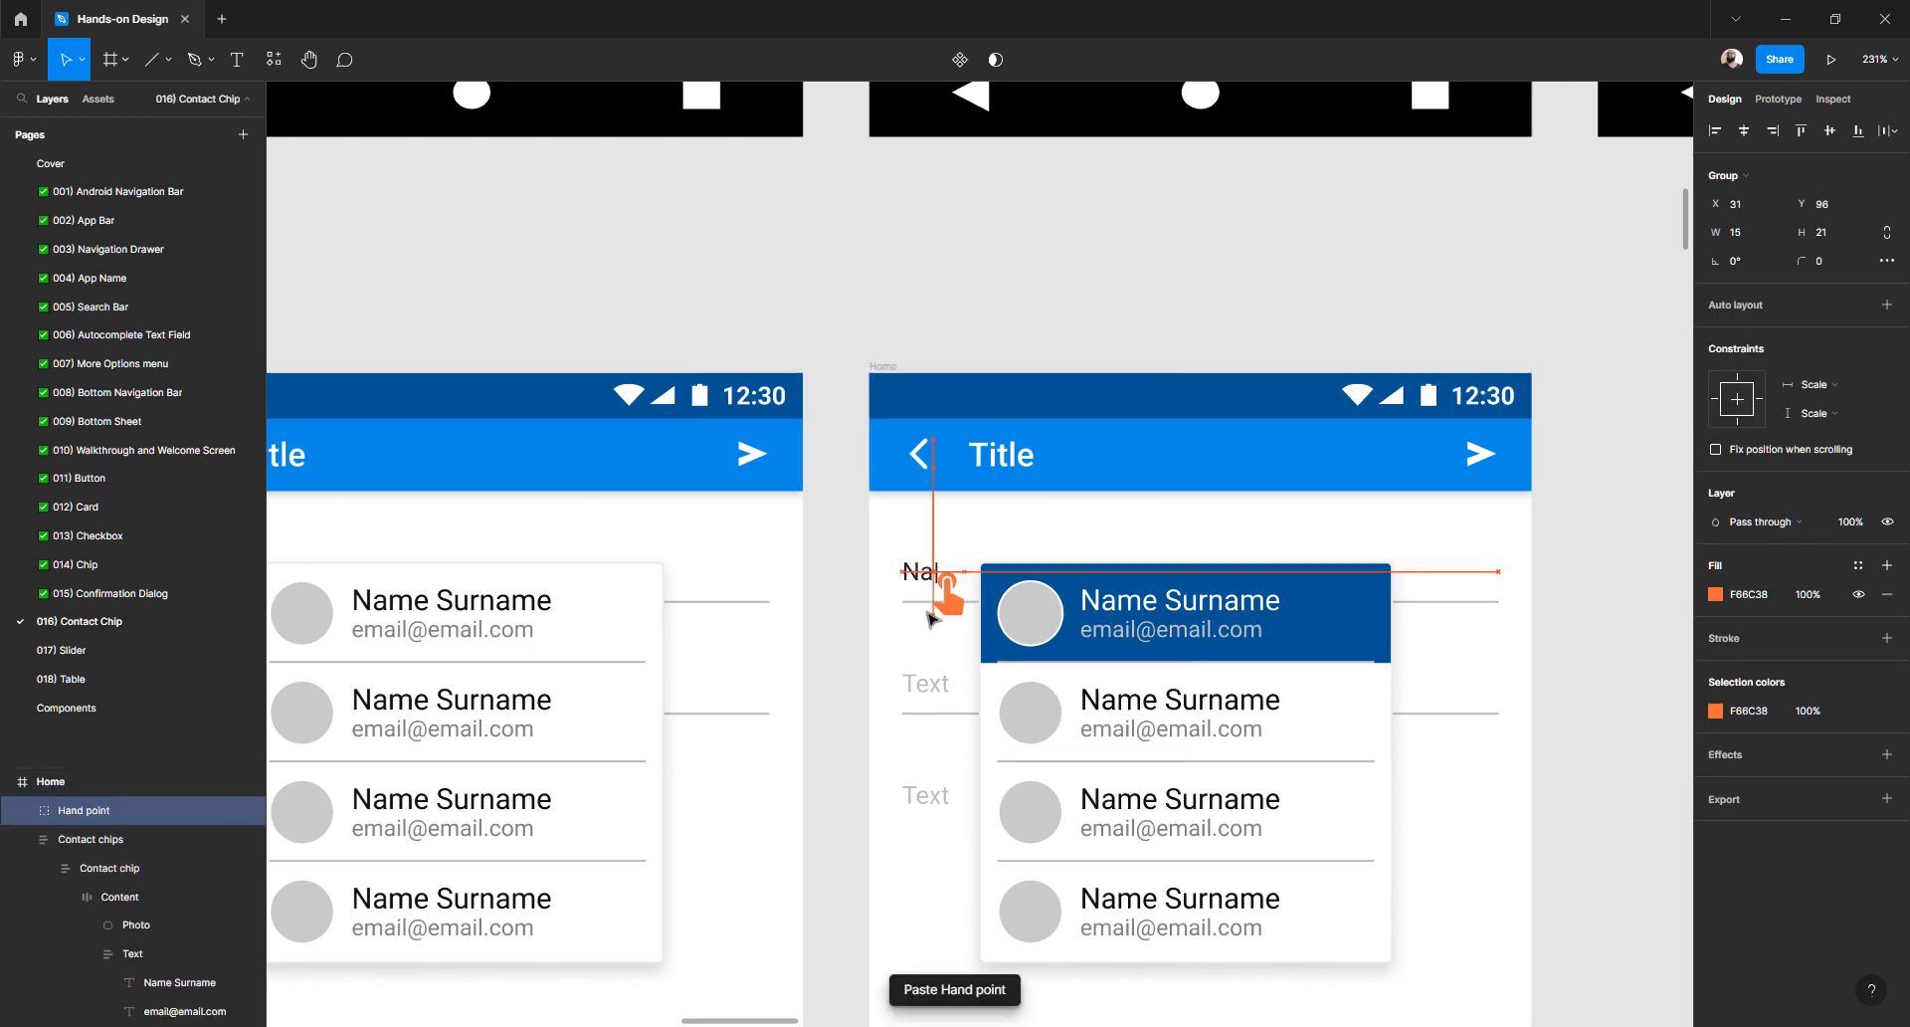
{"action": "key", "text": "shift+Right"}
{"action": "key", "text": "shift+Right"}
{"action": "key", "text": "shift+Right"}
{"action": "key", "text": "shift+Right"}
{"action": "key", "text": "shift+Right"}
{"action": "key", "text": "shift+Right"}
{"action": "key", "text": "Down"}
{"action": "key", "text": "Down"}
{"action": "key", "text": "Down"}
{"action": "key", "text": "Down"}
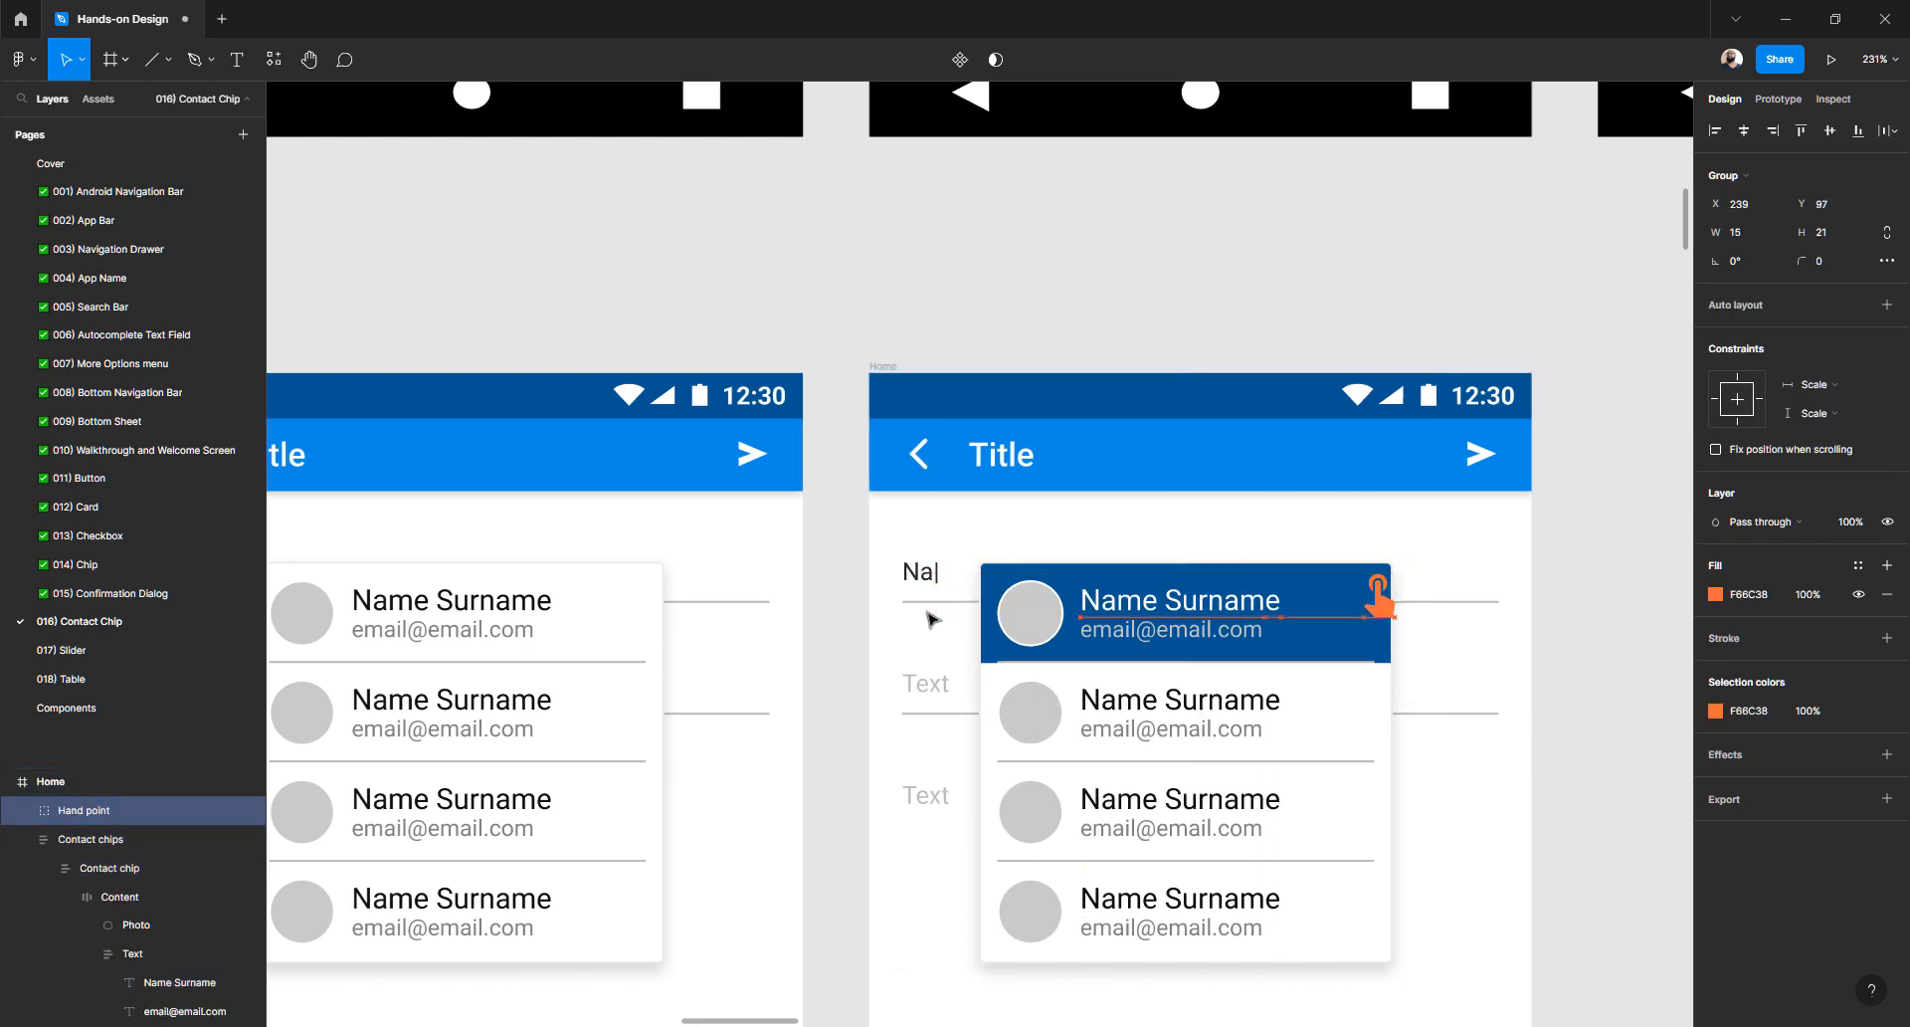
{"action": "key", "text": "Left"}
{"action": "key", "text": "Left"}
{"action": "key", "text": "Left"}
{"action": "key", "text": "Left"}
{"action": "key", "text": "Left"}
{"action": "key", "text": "Left"}
{"action": "key", "text": "Left"}
{"action": "key", "text": "Left"}
{"action": "key", "text": "Left"}
{"action": "key", "text": "Left"}
{"action": "key", "text": "Left"}
{"action": "key", "text": "Left"}
{"action": "key", "text": "Left"}
{"action": "key", "text": "Left"}
{"action": "key", "text": "Left"}
{"action": "key", "text": "Left"}
{"action": "key", "text": "Left"}
{"action": "key", "text": "Left"}
{"action": "key", "text": "Left"}
{"action": "key", "text": "Left"}
{"action": "key", "text": "Left"}
{"action": "key", "text": "Down"}
{"action": "key", "text": "Down"}
{"action": "key", "text": "Down"}
{"action": "key", "text": "Down"}
{"action": "key", "text": "Down"}
{"action": "key", "text": "Down"}
{"action": "key", "text": "Down"}
{"action": "key", "text": "Down"}
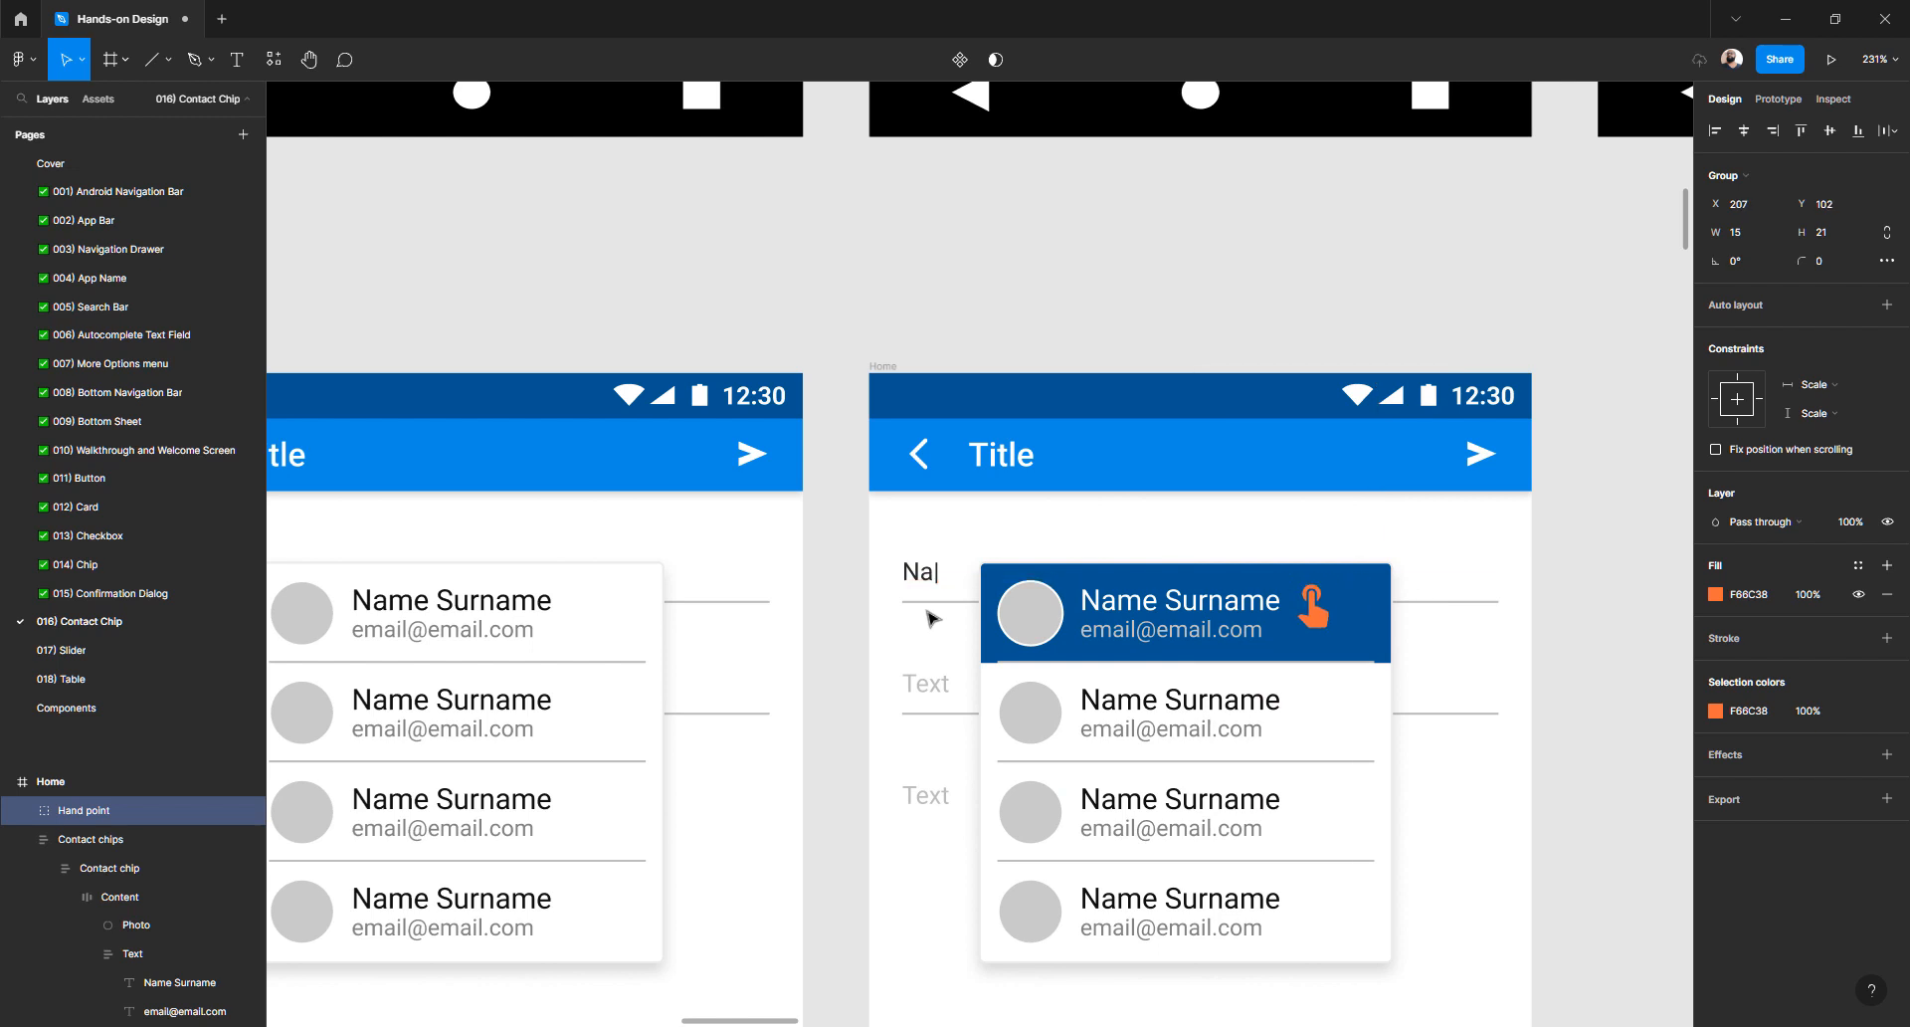
{"action": "key", "text": "Up"}
{"action": "key", "text": "Up"}
{"action": "key", "text": "Up"}
- Duplicate the frame with the tapped first contact chip to its right
{"action": "left_click", "coordinate": [1620, 669]}
{"action": "scroll", "coordinate": [1522, 580], "scroll_direction": "down", "scroll_amount": 3}
{"action": "scroll", "coordinate": [1522, 580], "scroll_direction": "right", "scroll_amount": 2}
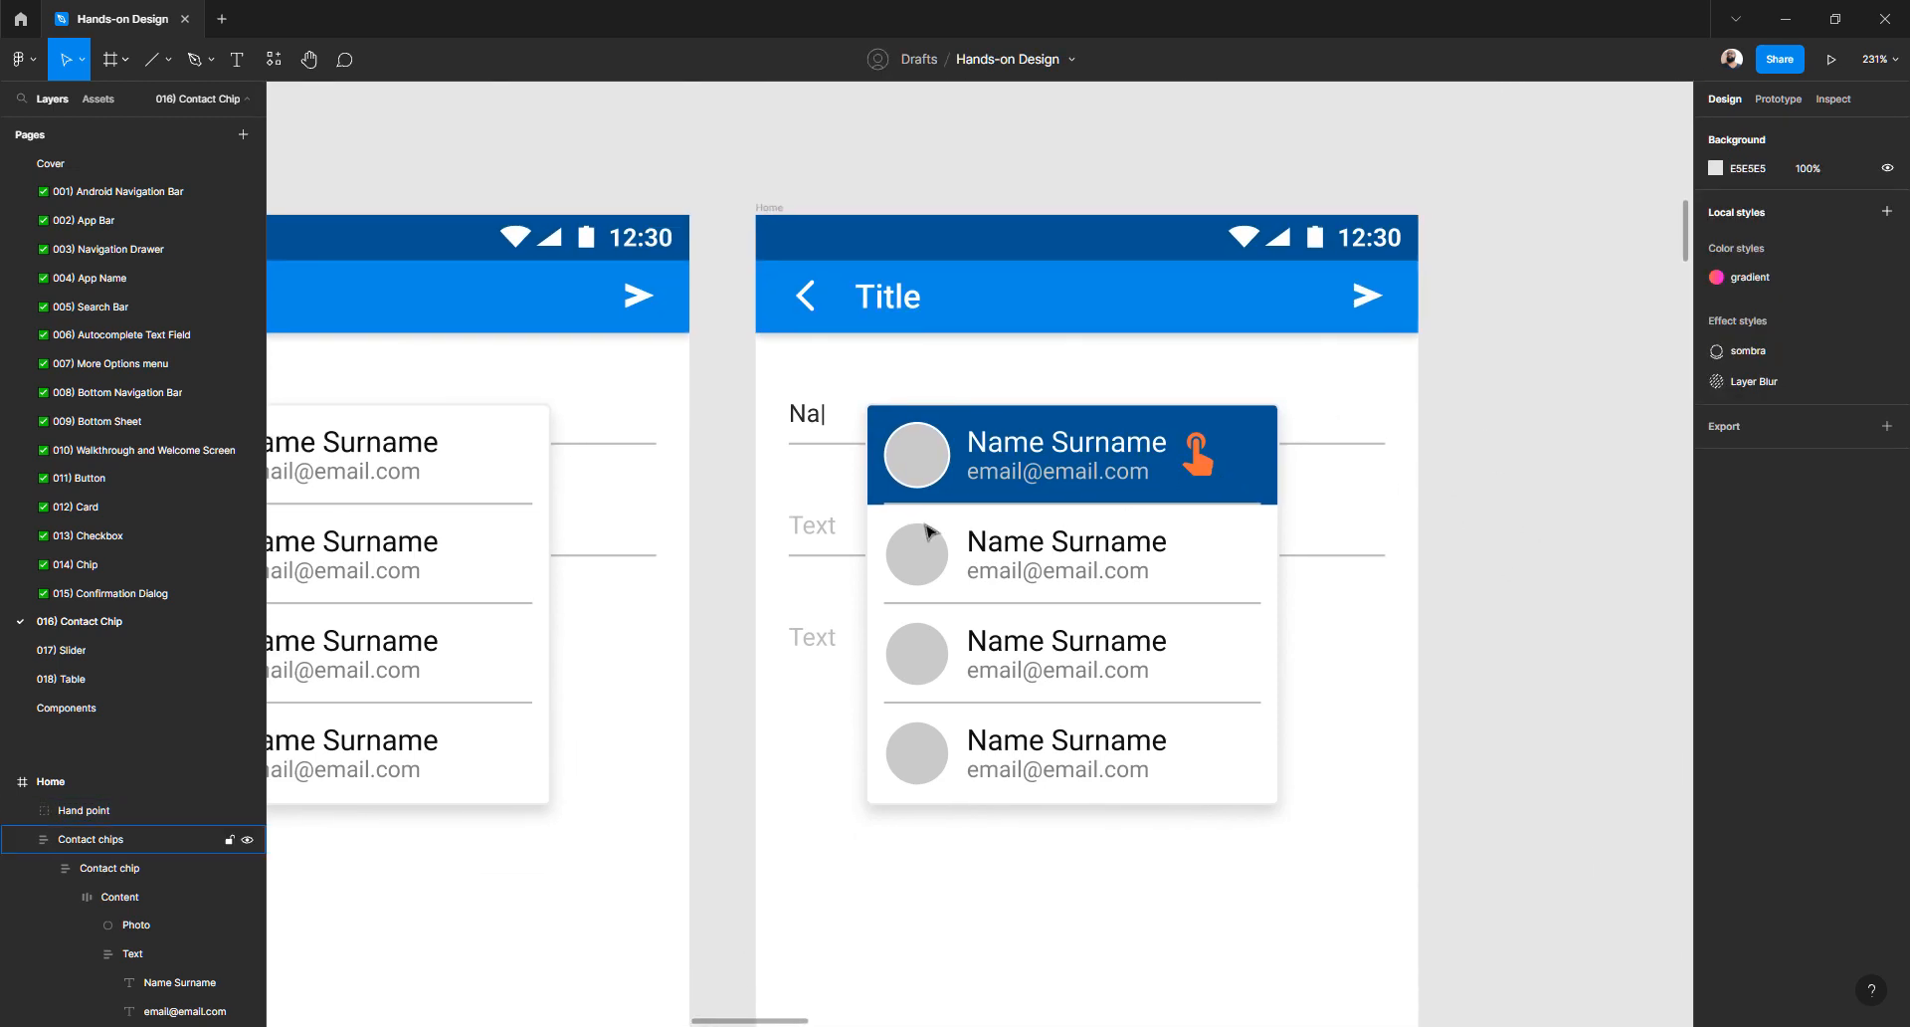
{"action": "scroll", "coordinate": [930, 532], "scroll_direction": "down", "scroll_amount": 3}
{"action": "scroll", "coordinate": [930, 532], "scroll_direction": "down", "scroll_amount": 3}
{"action": "scroll", "coordinate": [930, 532], "scroll_direction": "up", "scroll_amount": 6}
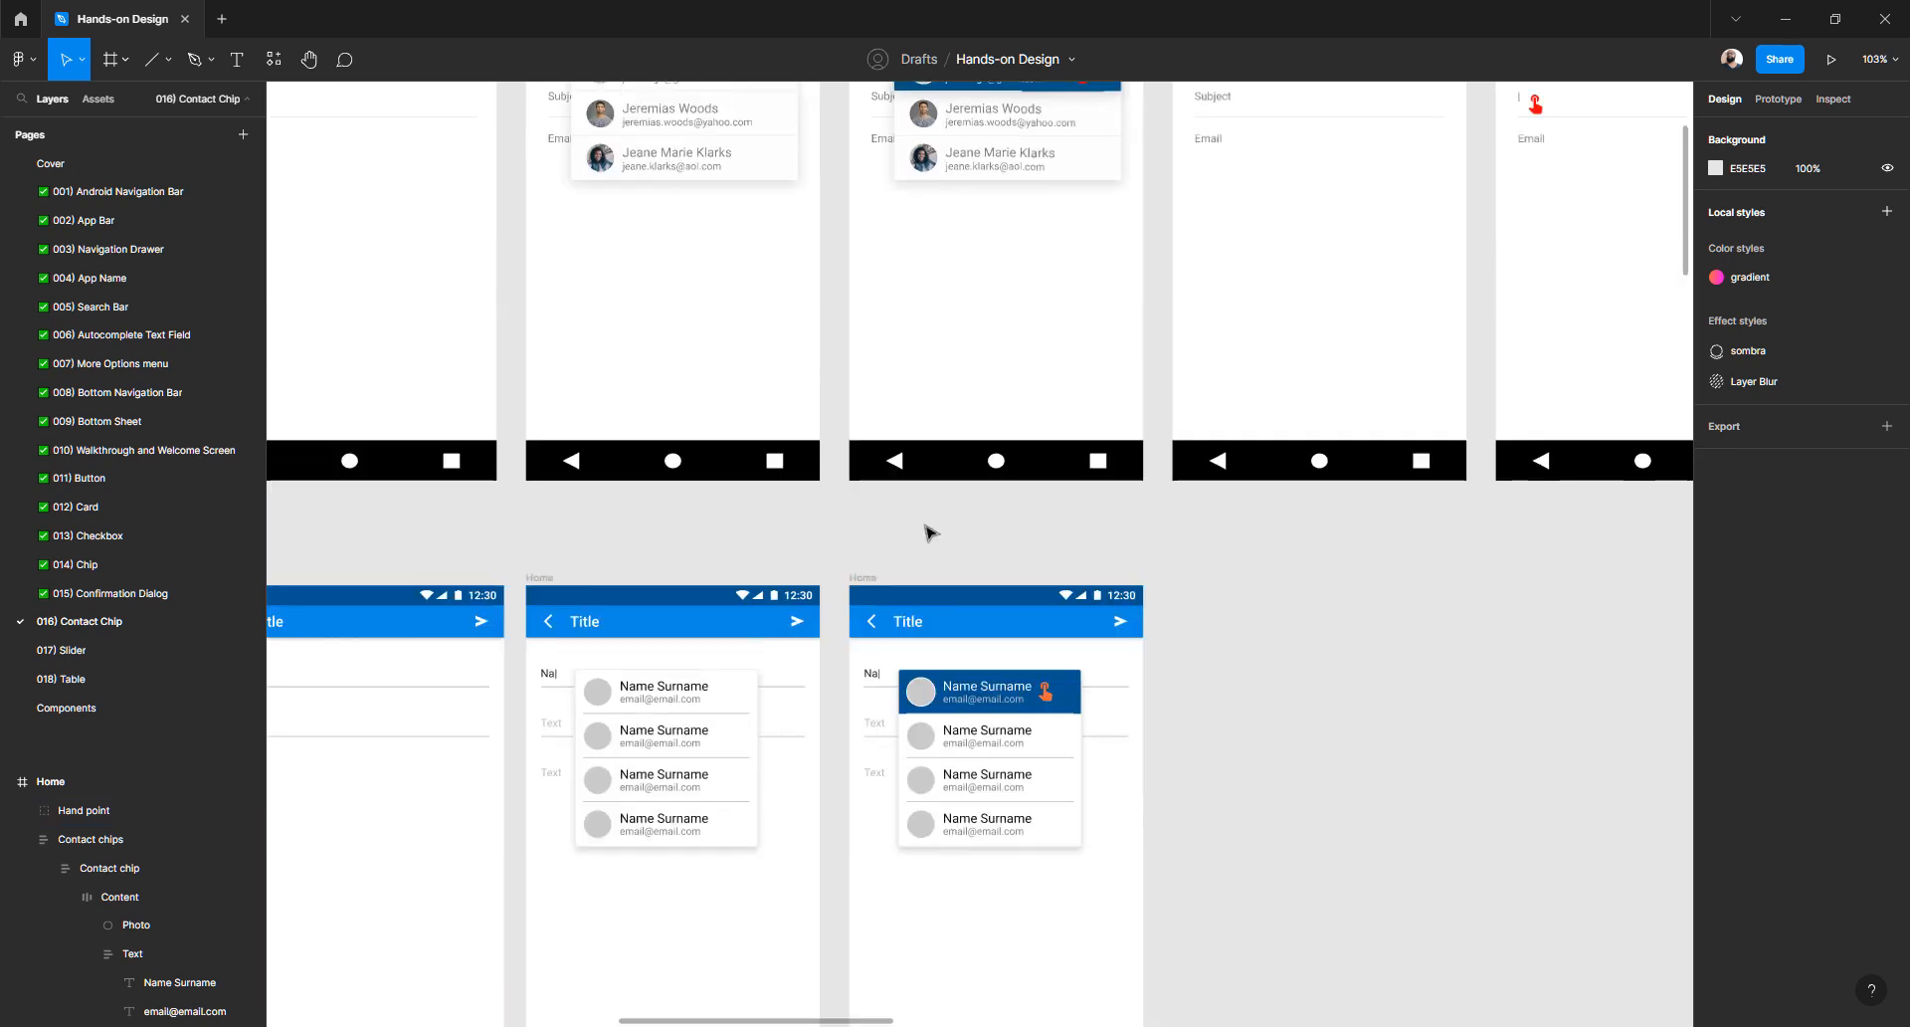
{"action": "scroll", "coordinate": [930, 532], "scroll_direction": "up", "scroll_amount": 2}
{"action": "scroll", "coordinate": [931, 532], "scroll_direction": "down", "scroll_amount": 3}
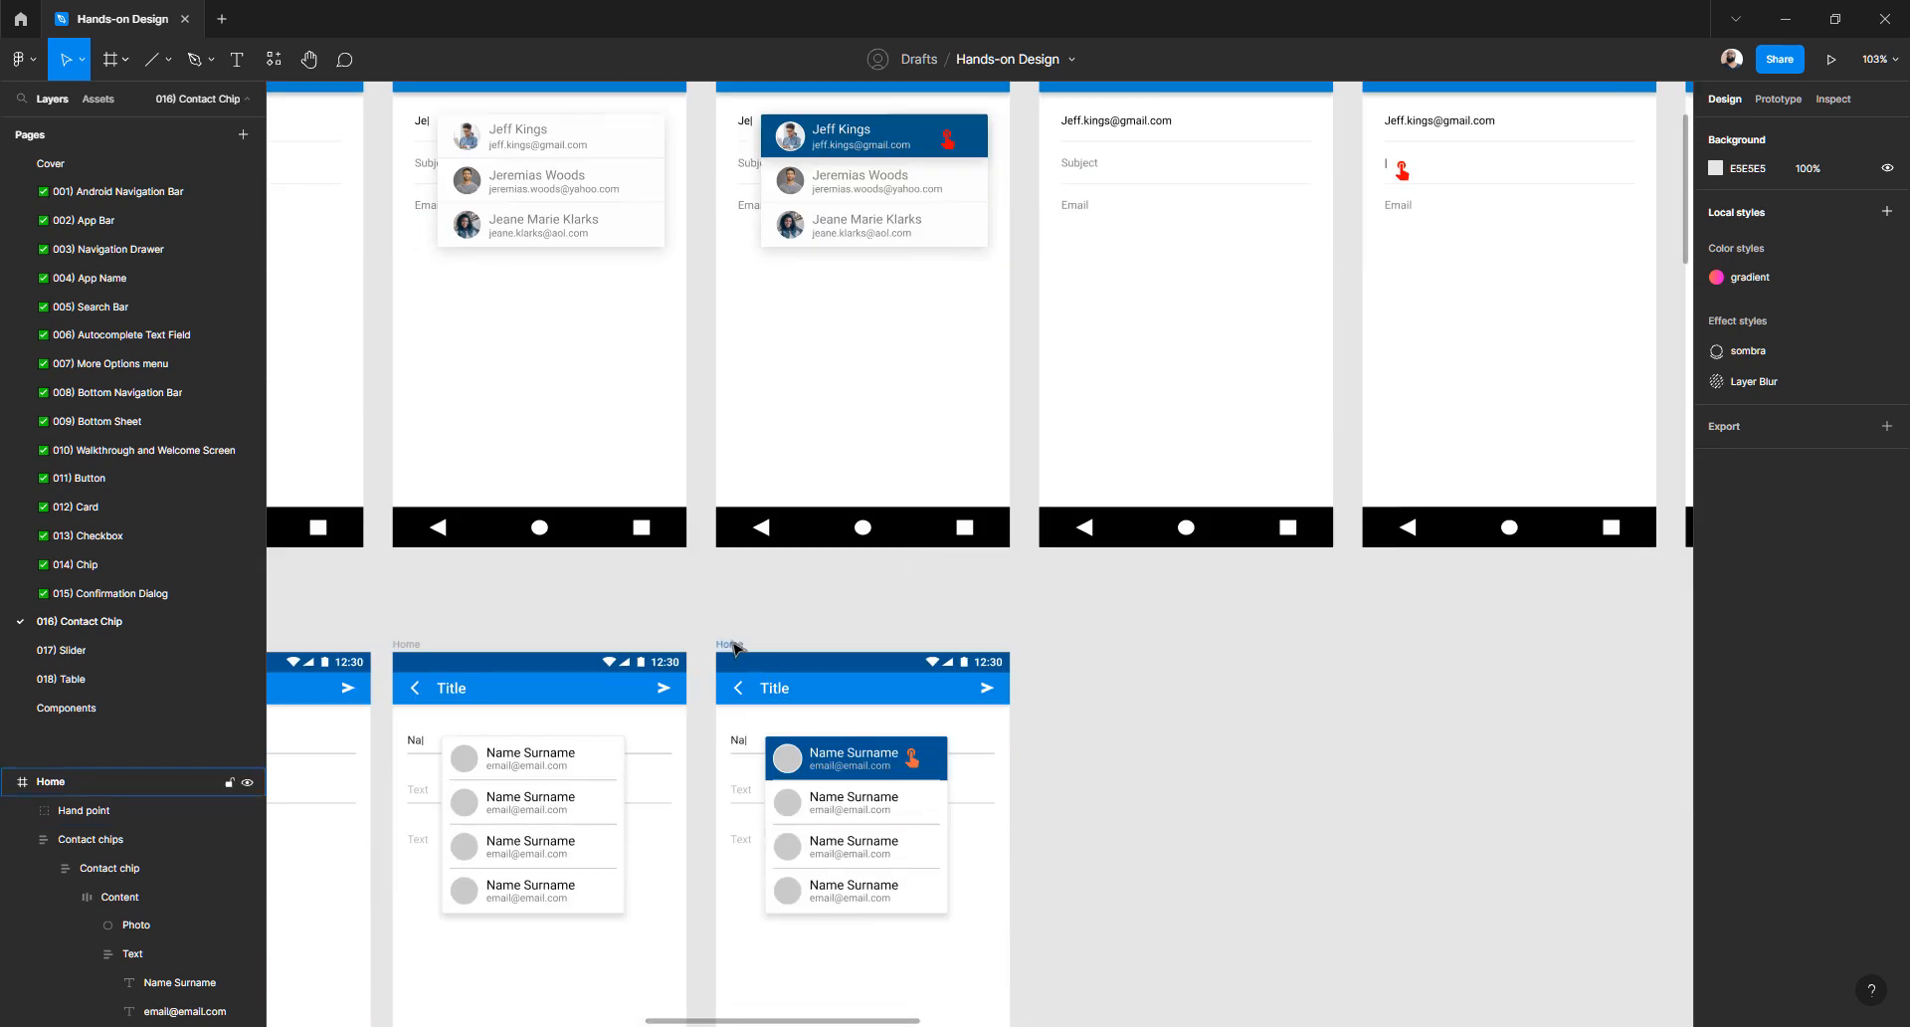
{"action": "left_click", "coordinate": [738, 648]}
{"action": "scroll", "coordinate": [799, 637], "scroll_direction": "down", "scroll_amount": 1}
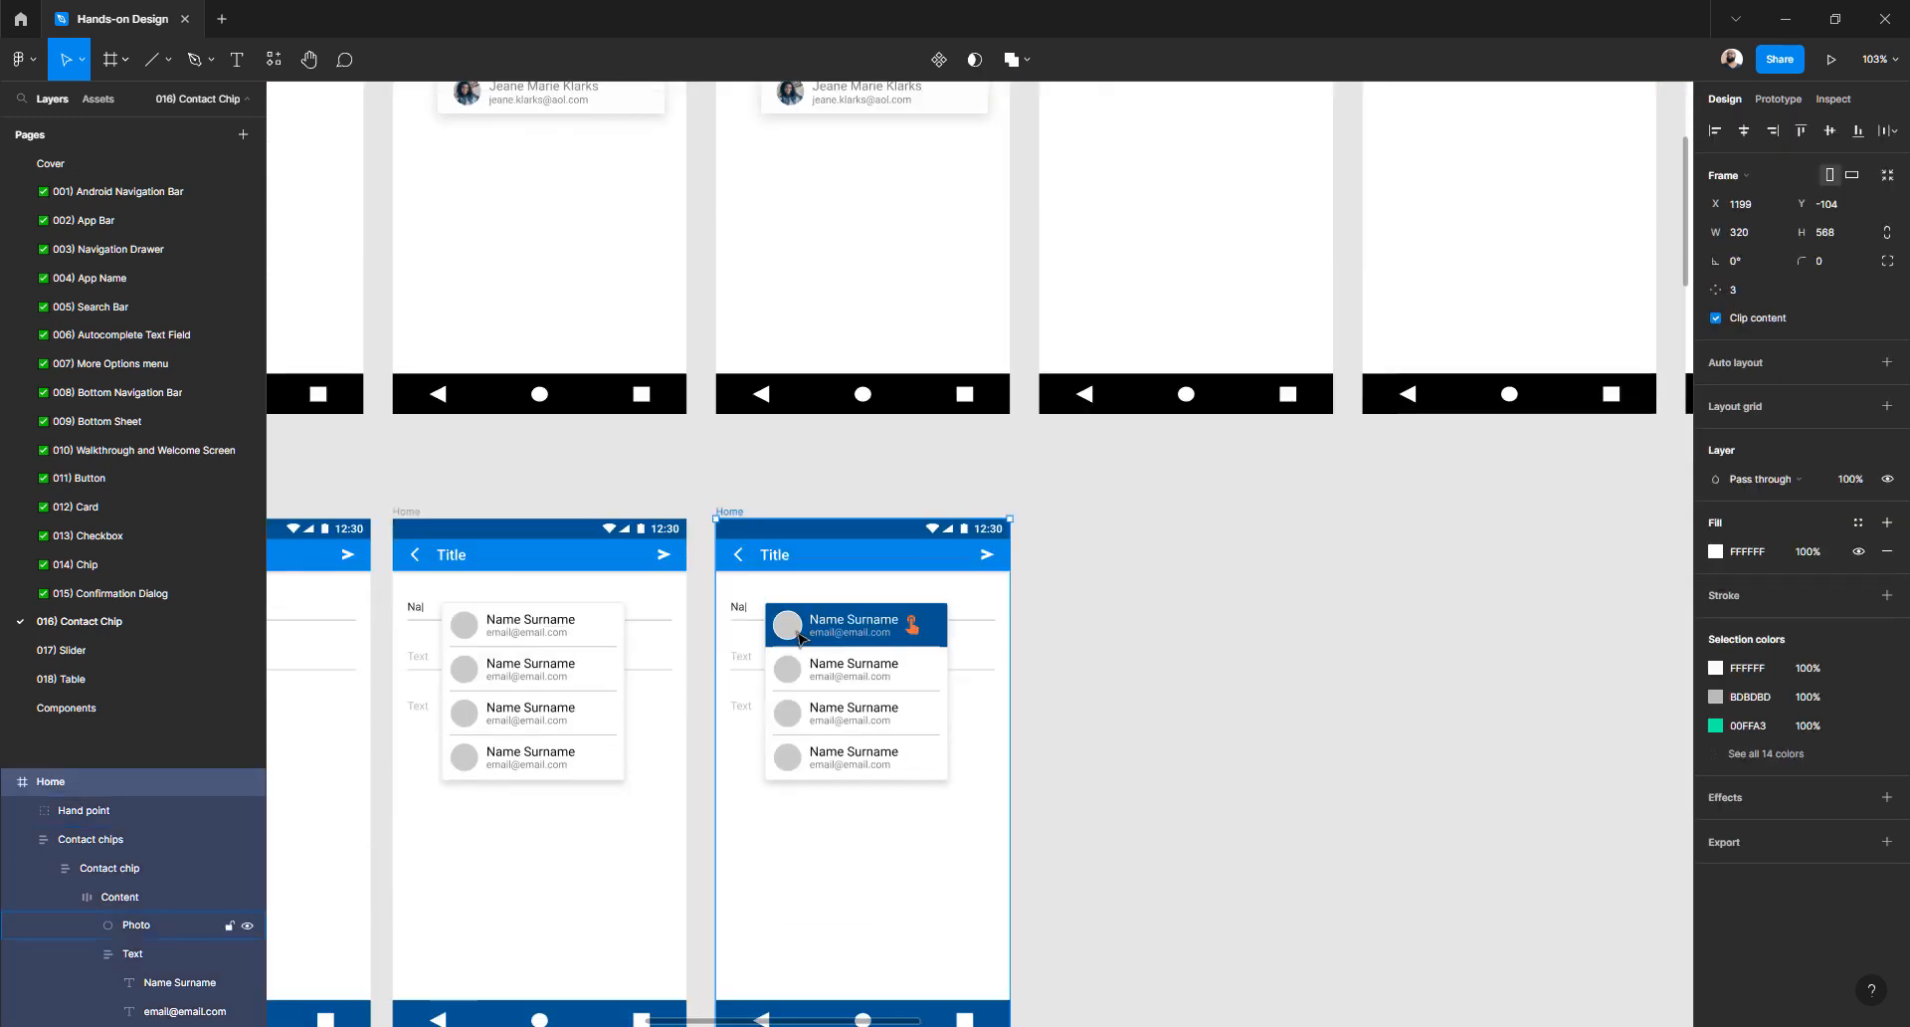
{"action": "key", "text": "ctrl+d"}
{"action": "scroll", "coordinate": [1221, 631], "scroll_direction": "down", "scroll_amount": 1}
{"action": "scroll", "coordinate": [1221, 631], "scroll_direction": "up", "scroll_amount": 1}
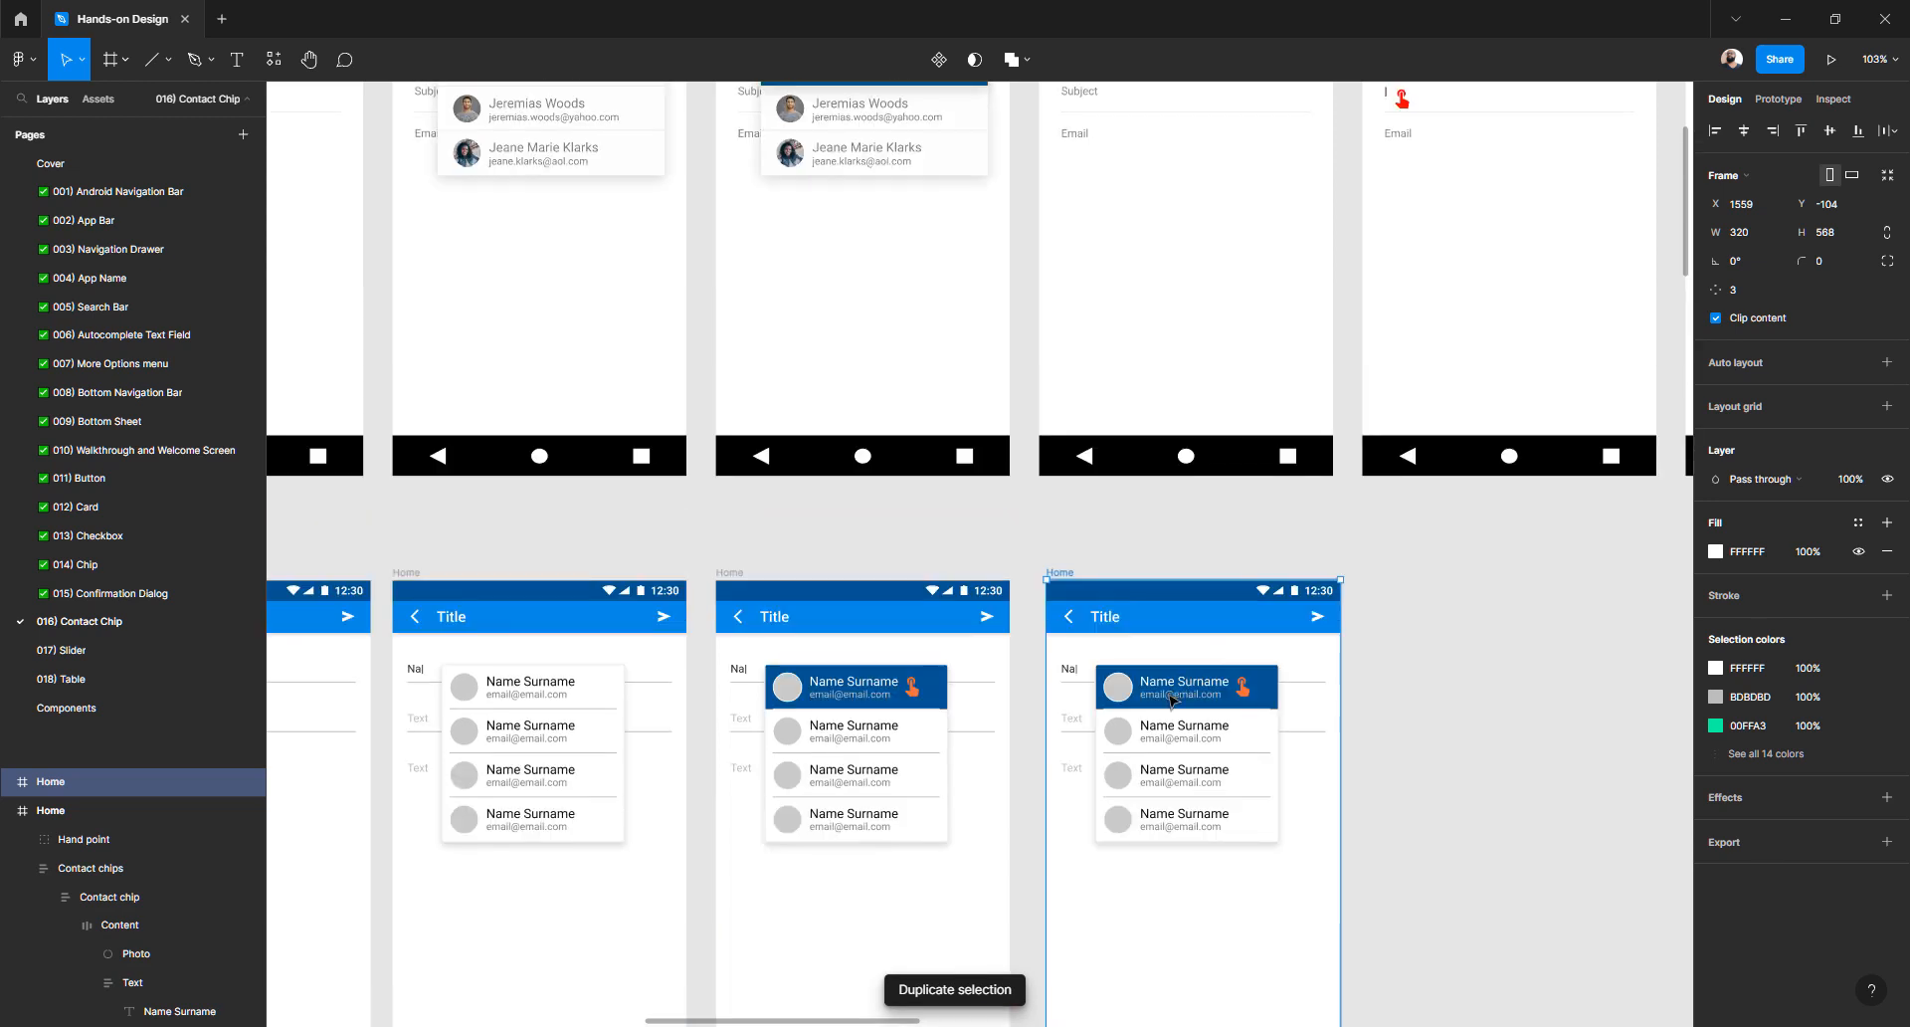
- Delete the contact suggestion list and the Hand point icon from the copied frame
{"action": "left_click", "coordinate": [1172, 700]}
{"action": "key", "text": "Delete"}
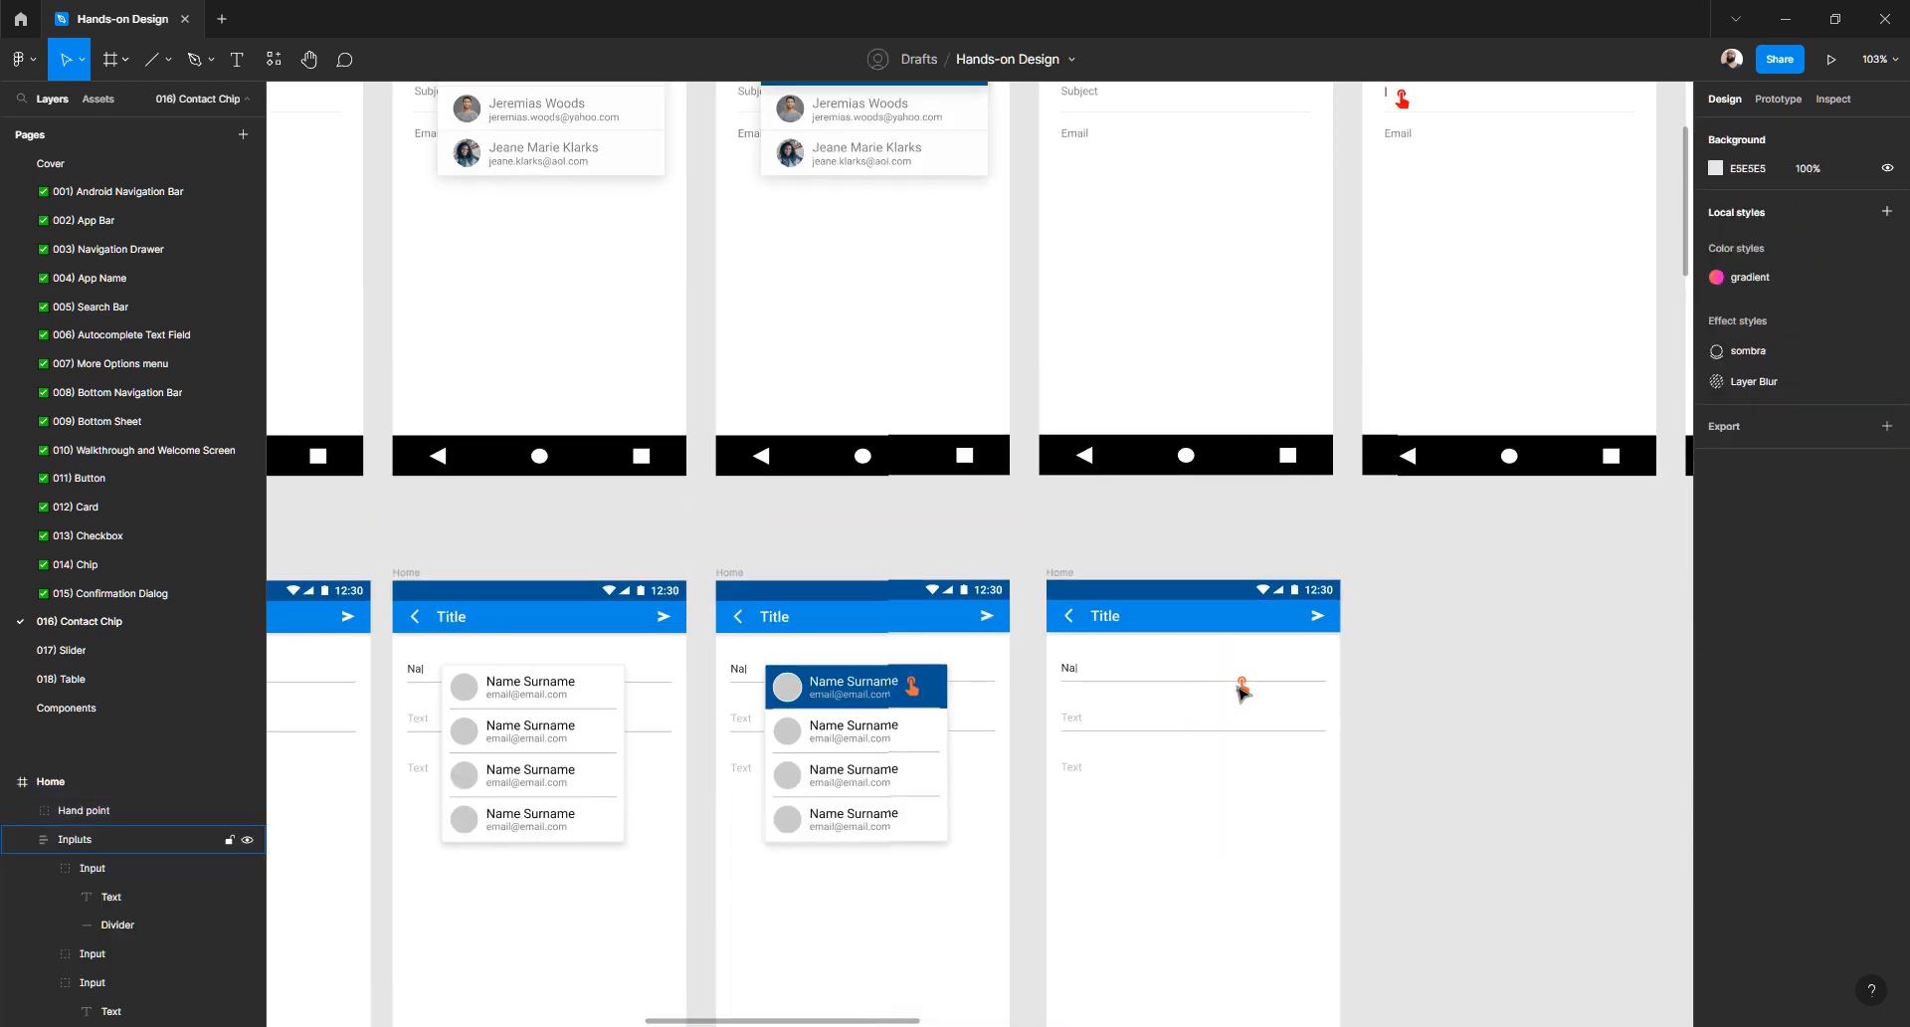
{"action": "left_click", "coordinate": [1242, 686]}
{"action": "key", "text": "Delete"}
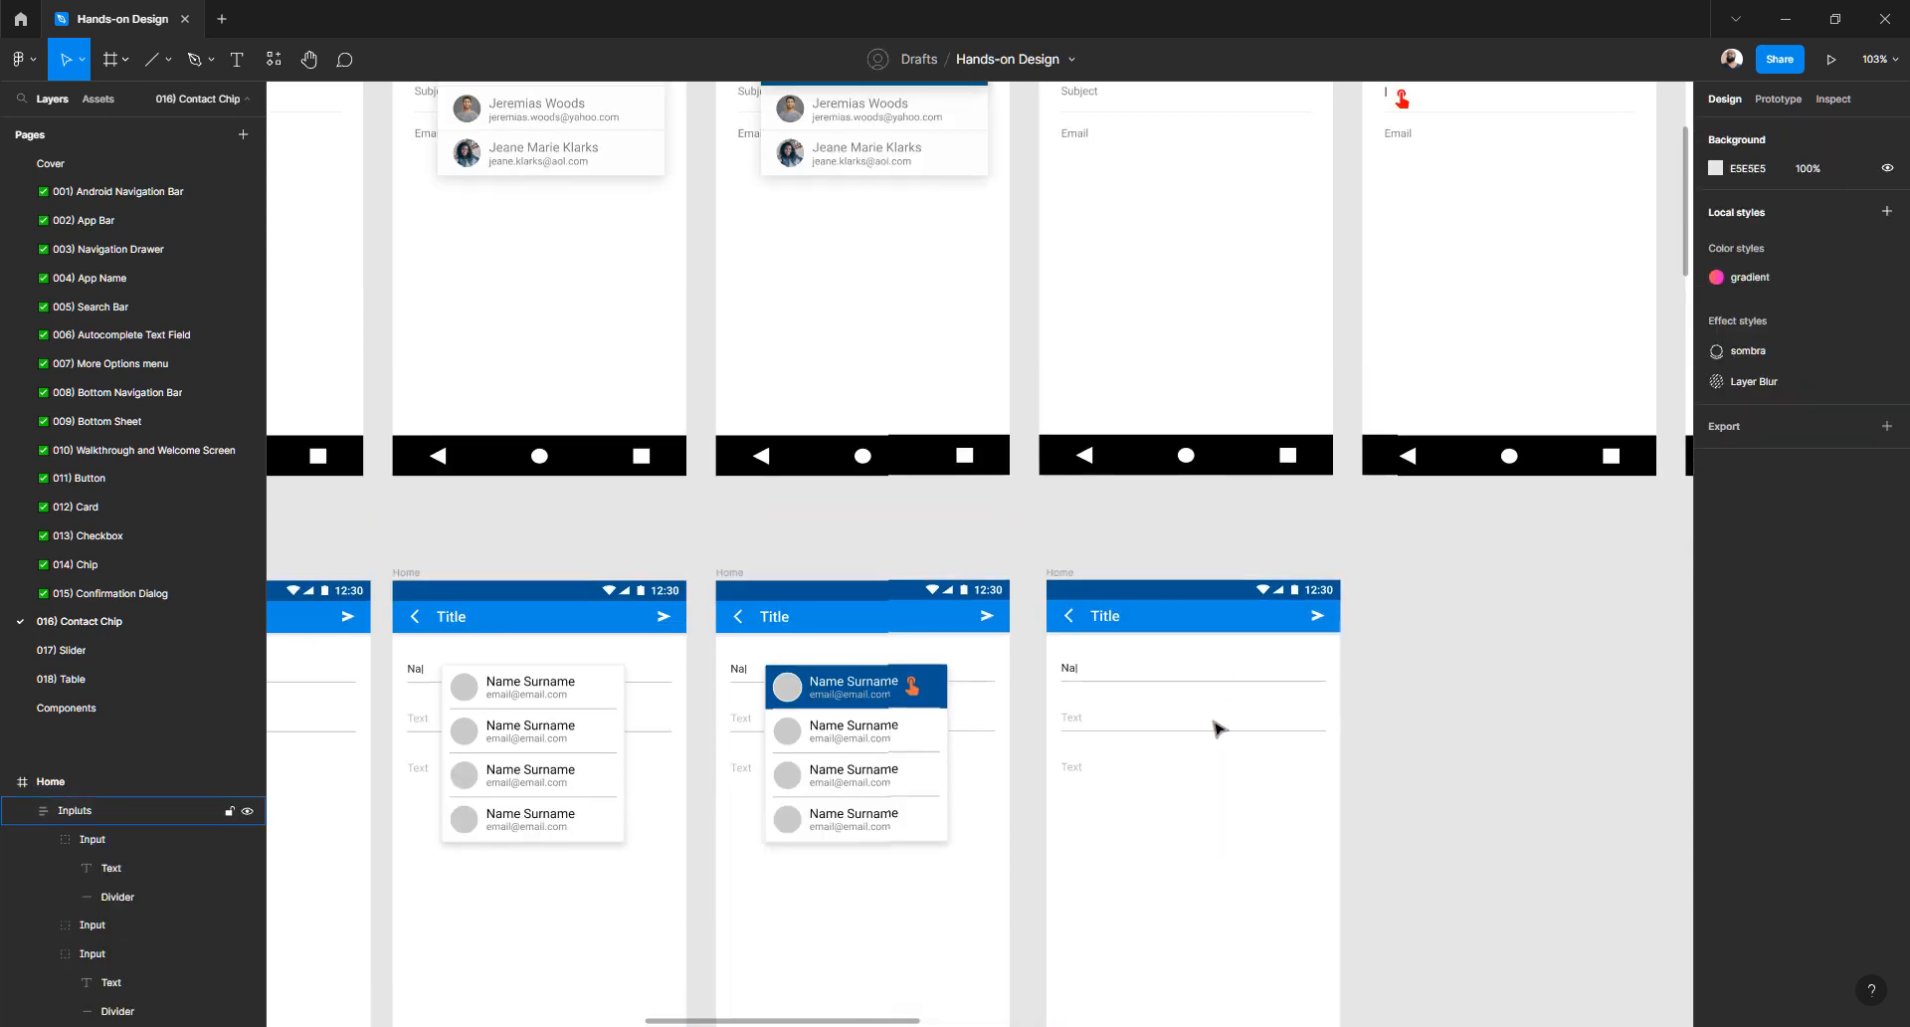
{"action": "scroll", "coordinate": [1214, 731], "scroll_direction": "up", "scroll_amount": 2}
{"action": "scroll", "coordinate": [1215, 737], "scroll_direction": "down", "scroll_amount": 3}
{"action": "scroll", "coordinate": [1079, 617], "scroll_direction": "down", "scroll_amount": 1}
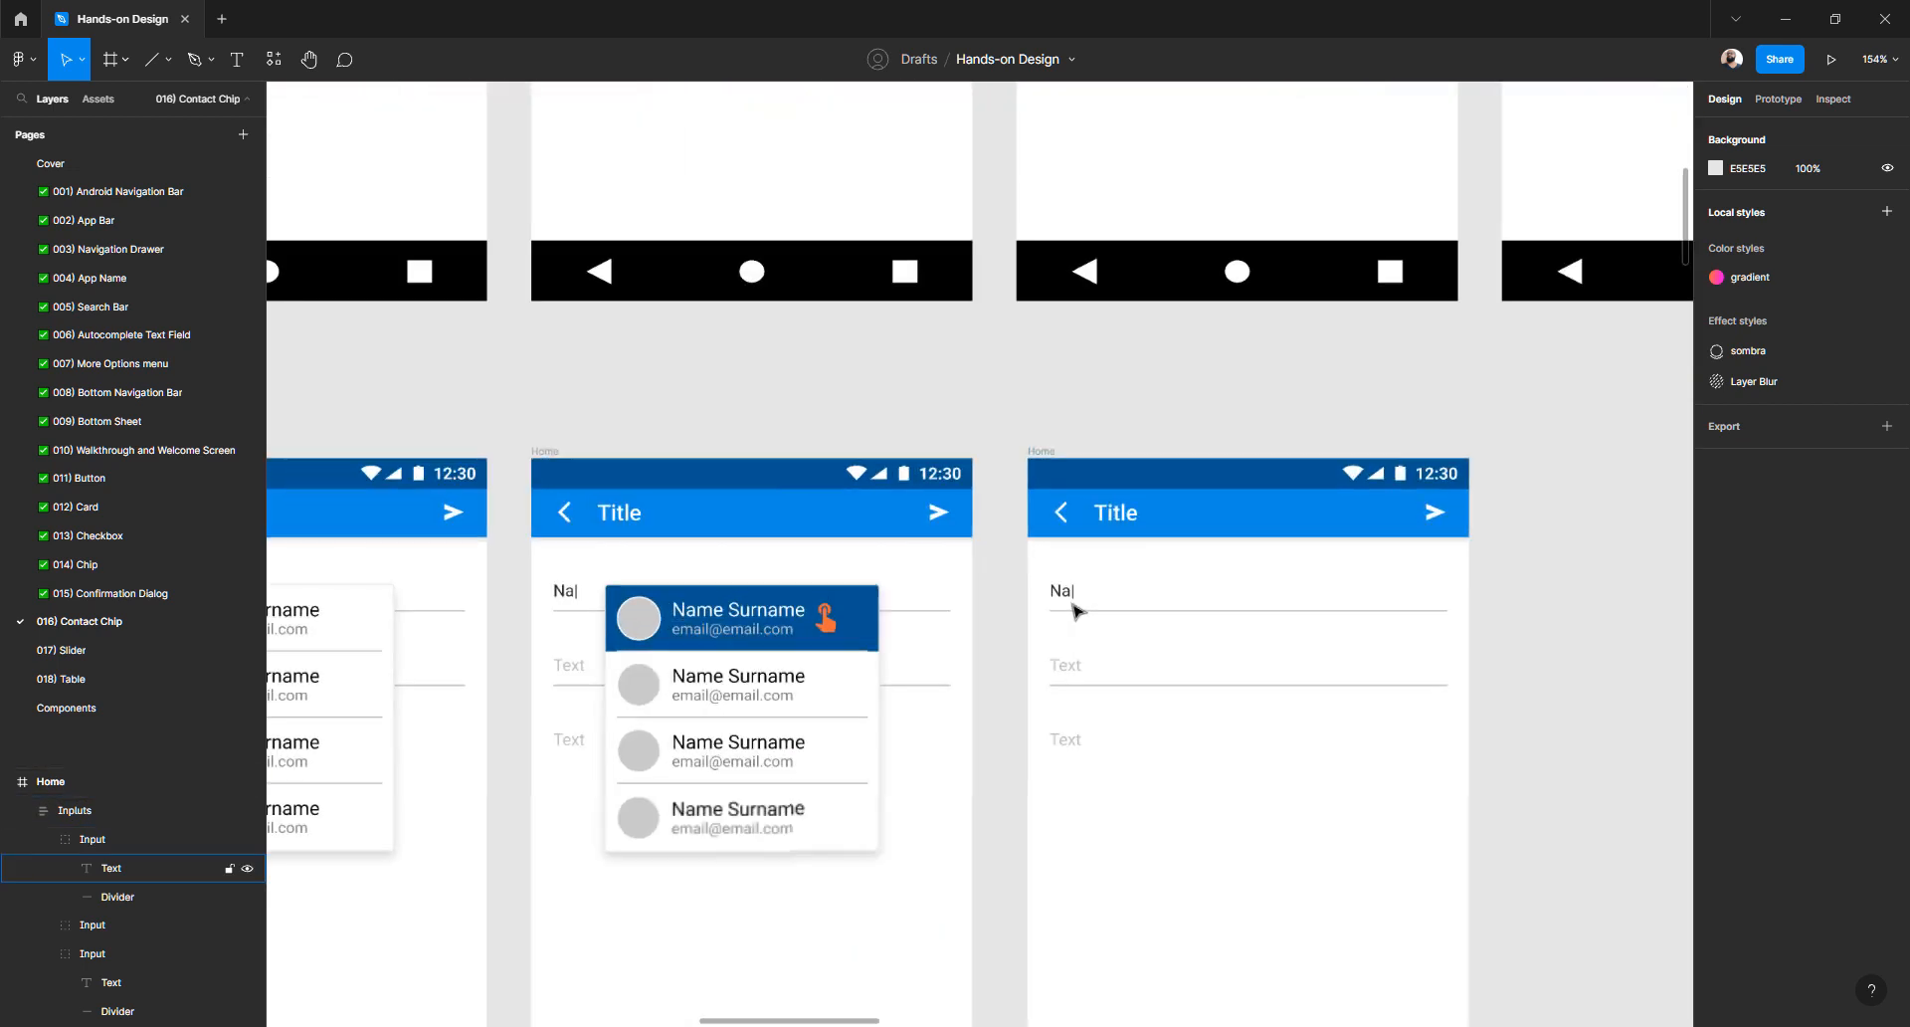
{"action": "scroll", "coordinate": [1066, 596], "scroll_direction": "up", "scroll_amount": 5}
{"action": "left_click", "coordinate": [1063, 595]}
{"action": "double_click", "coordinate": [1063, 595]}
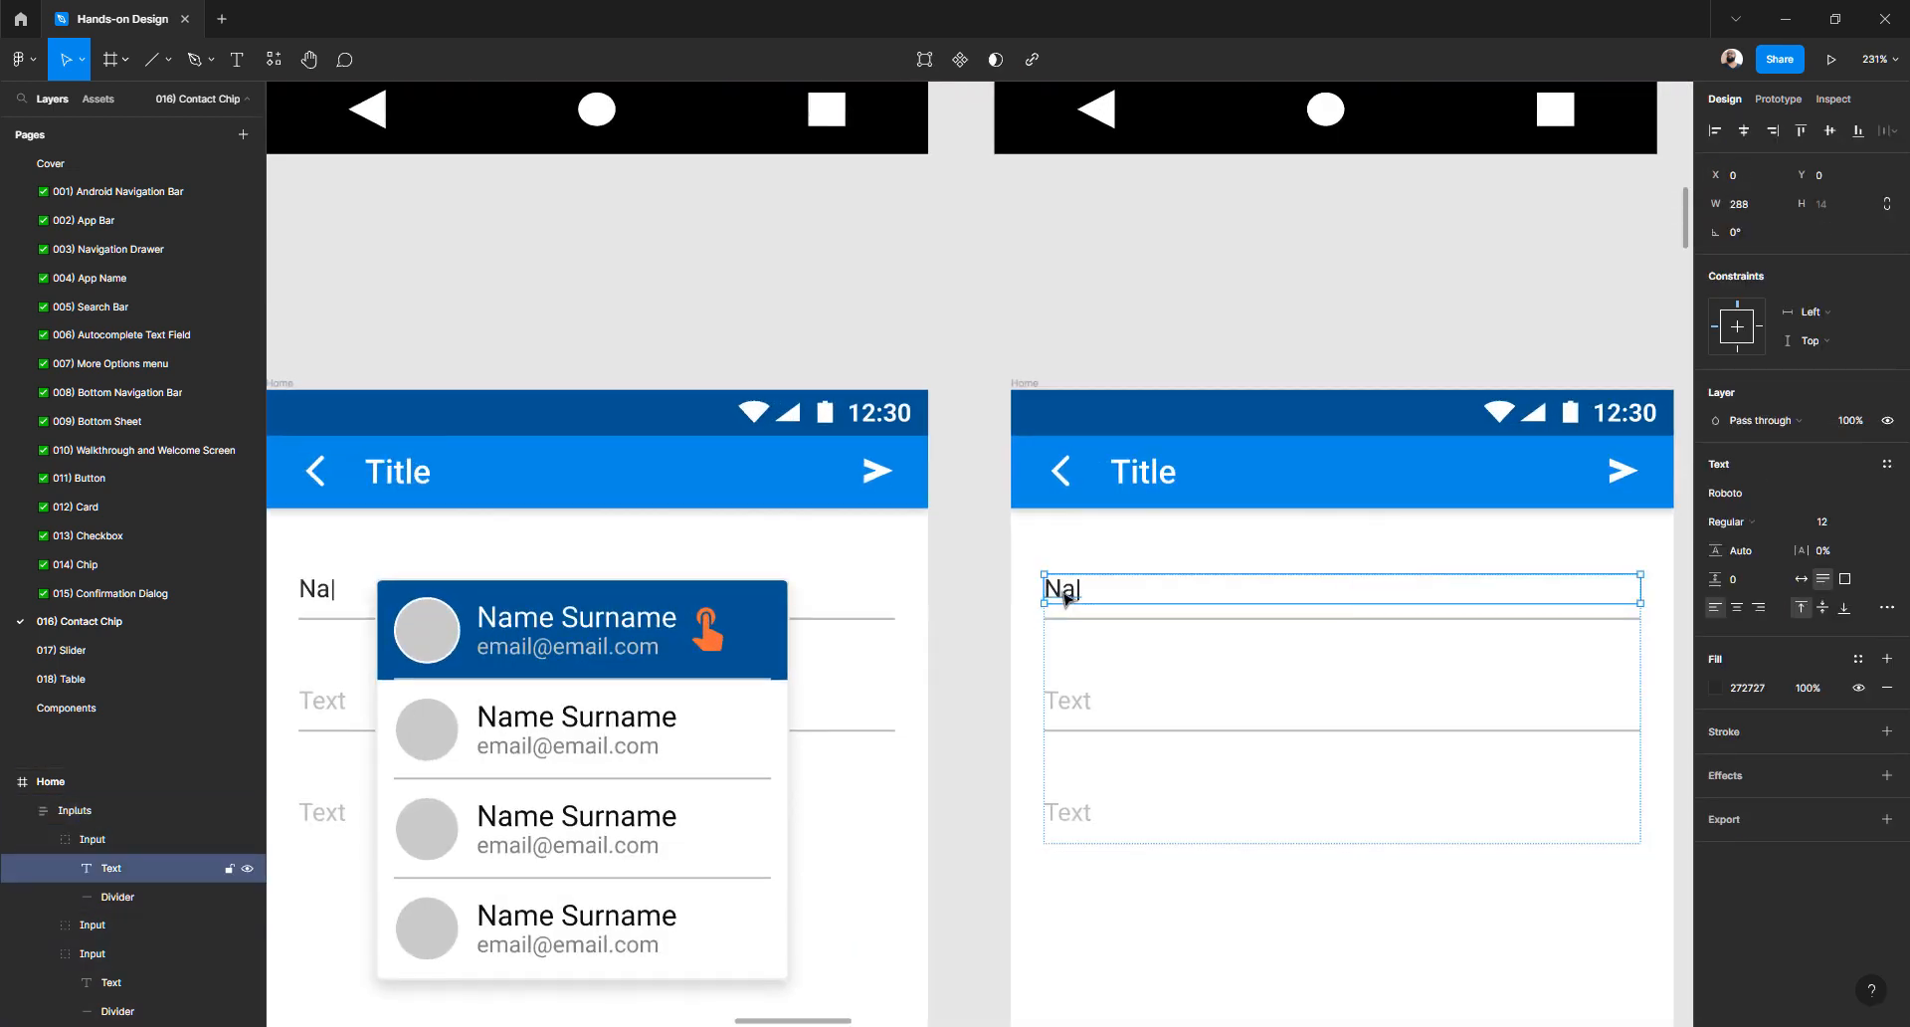
{"action": "double_click", "coordinate": [1064, 596]}
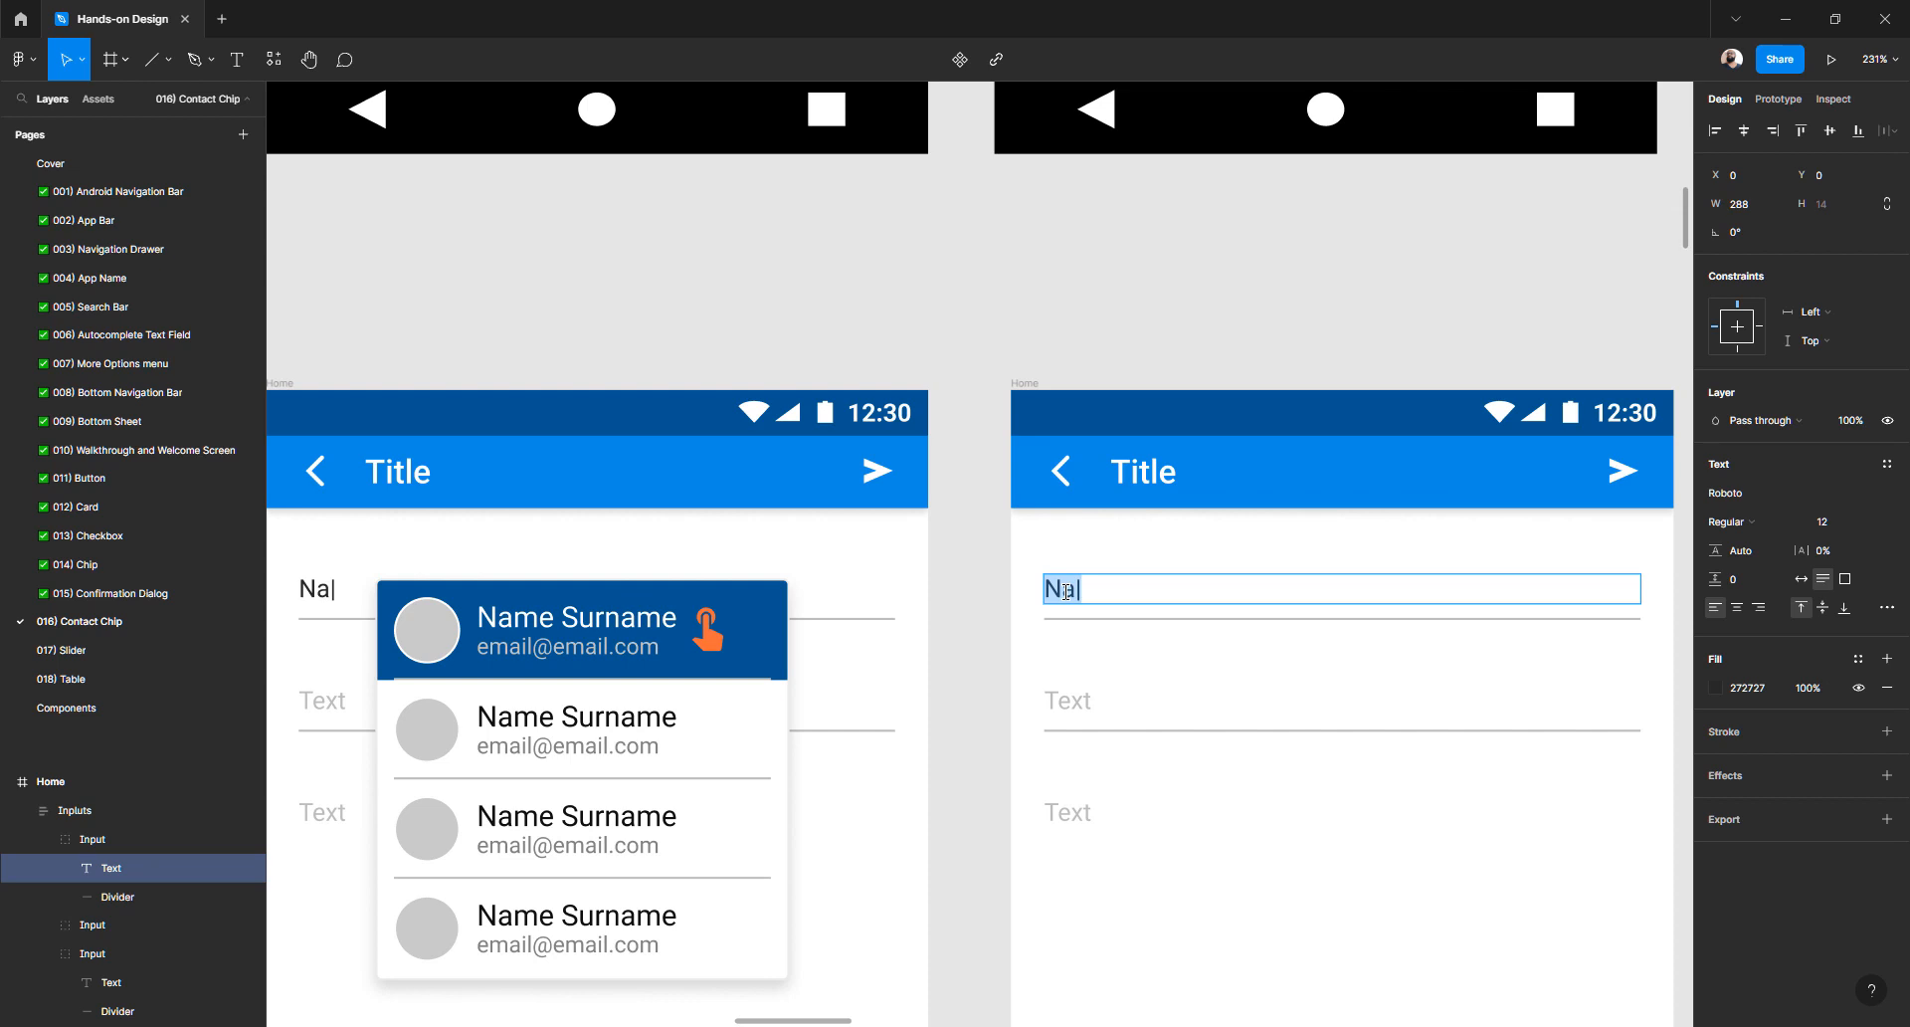
{"action": "type", "text": "email@e"}
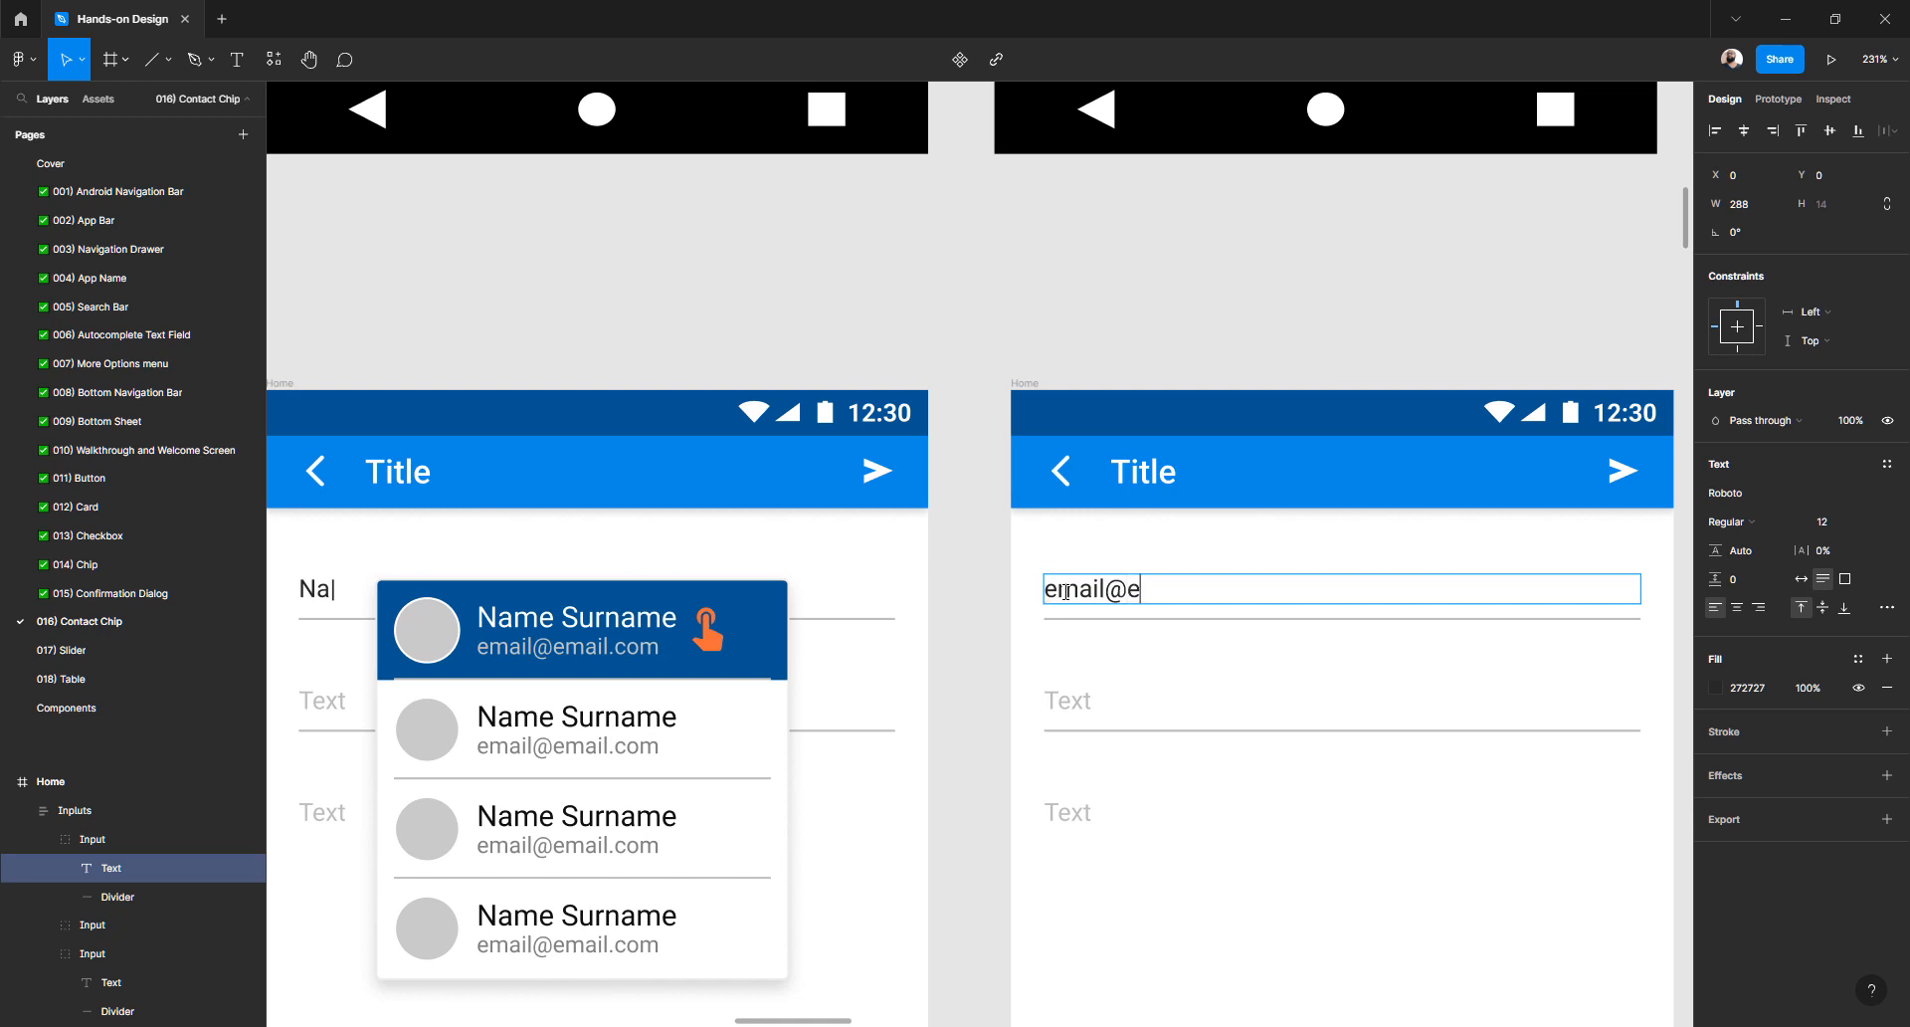
{"action": "key", "text": "BackSpace"}
{"action": "key", "text": "BackSpace"}
{"action": "type", "text": "@email.com"}
{"action": "key", "text": "Escape"}
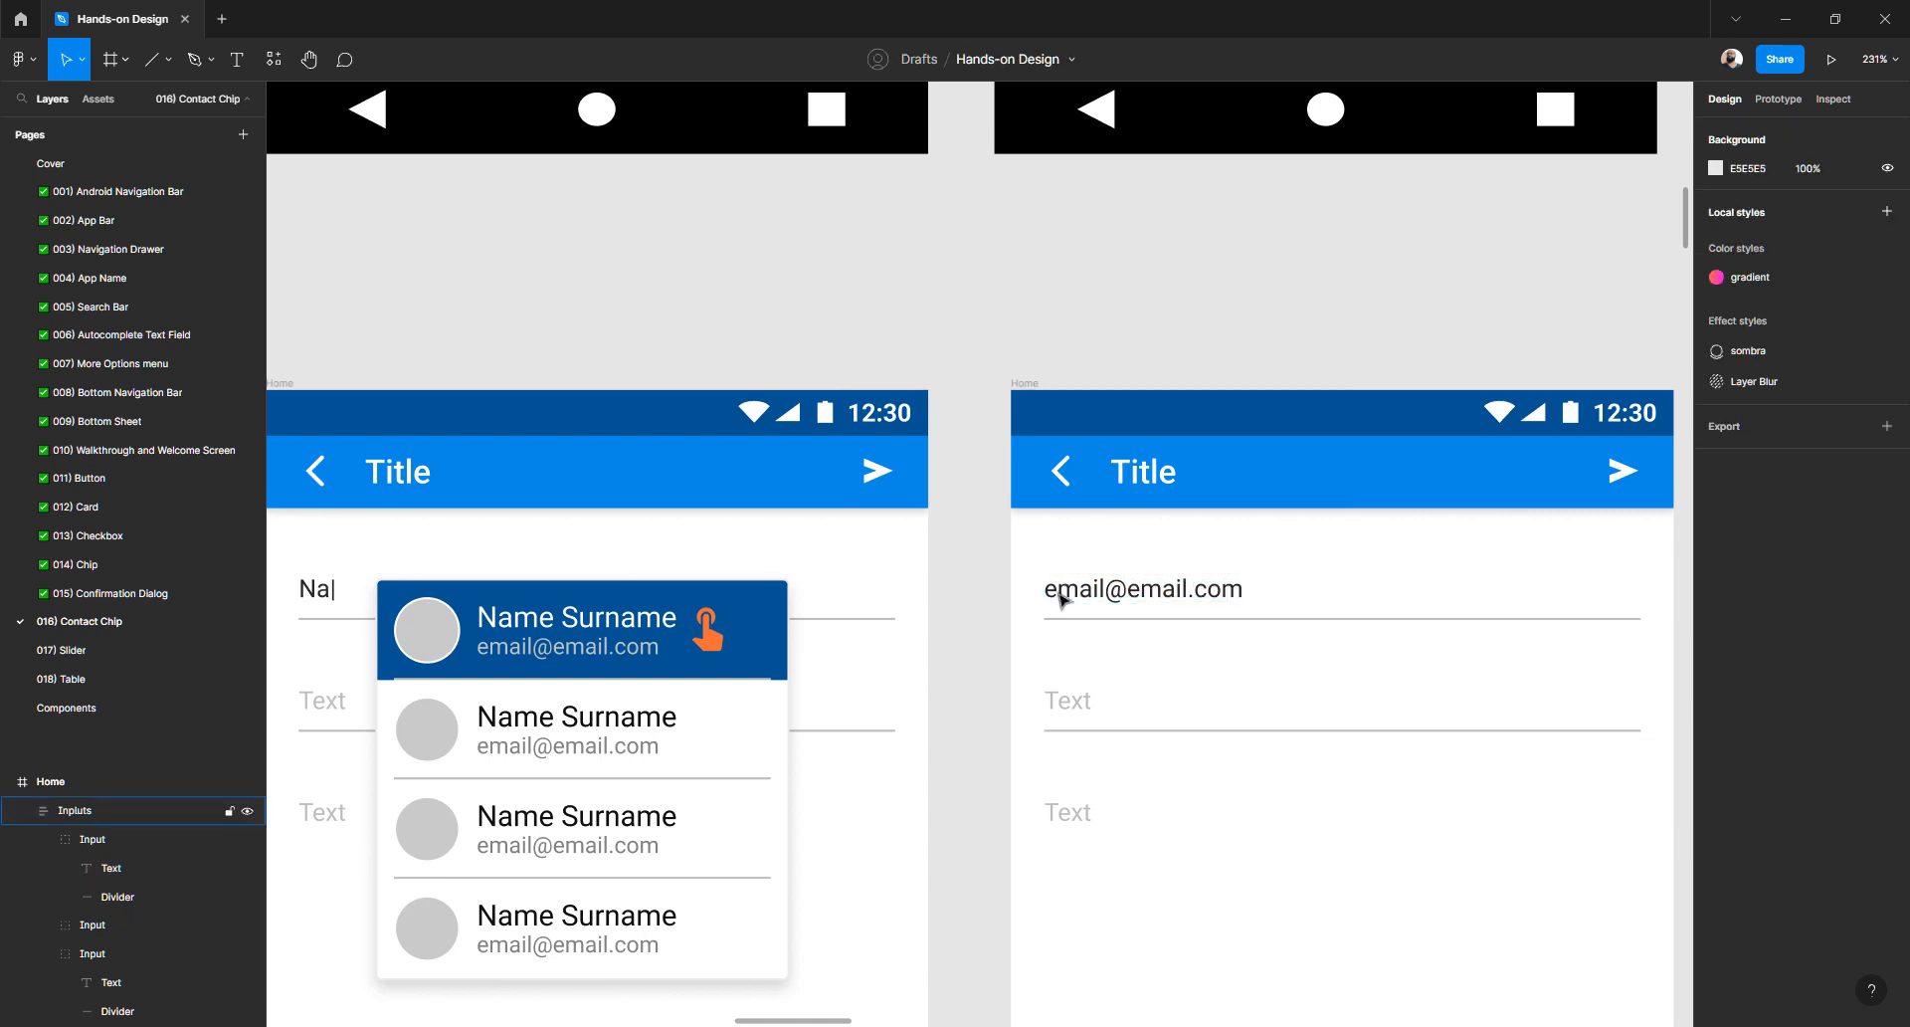
{"action": "scroll", "coordinate": [1060, 598], "scroll_direction": "down", "scroll_amount": 3}
{"action": "scroll", "coordinate": [981, 623], "scroll_direction": "up", "scroll_amount": 5}
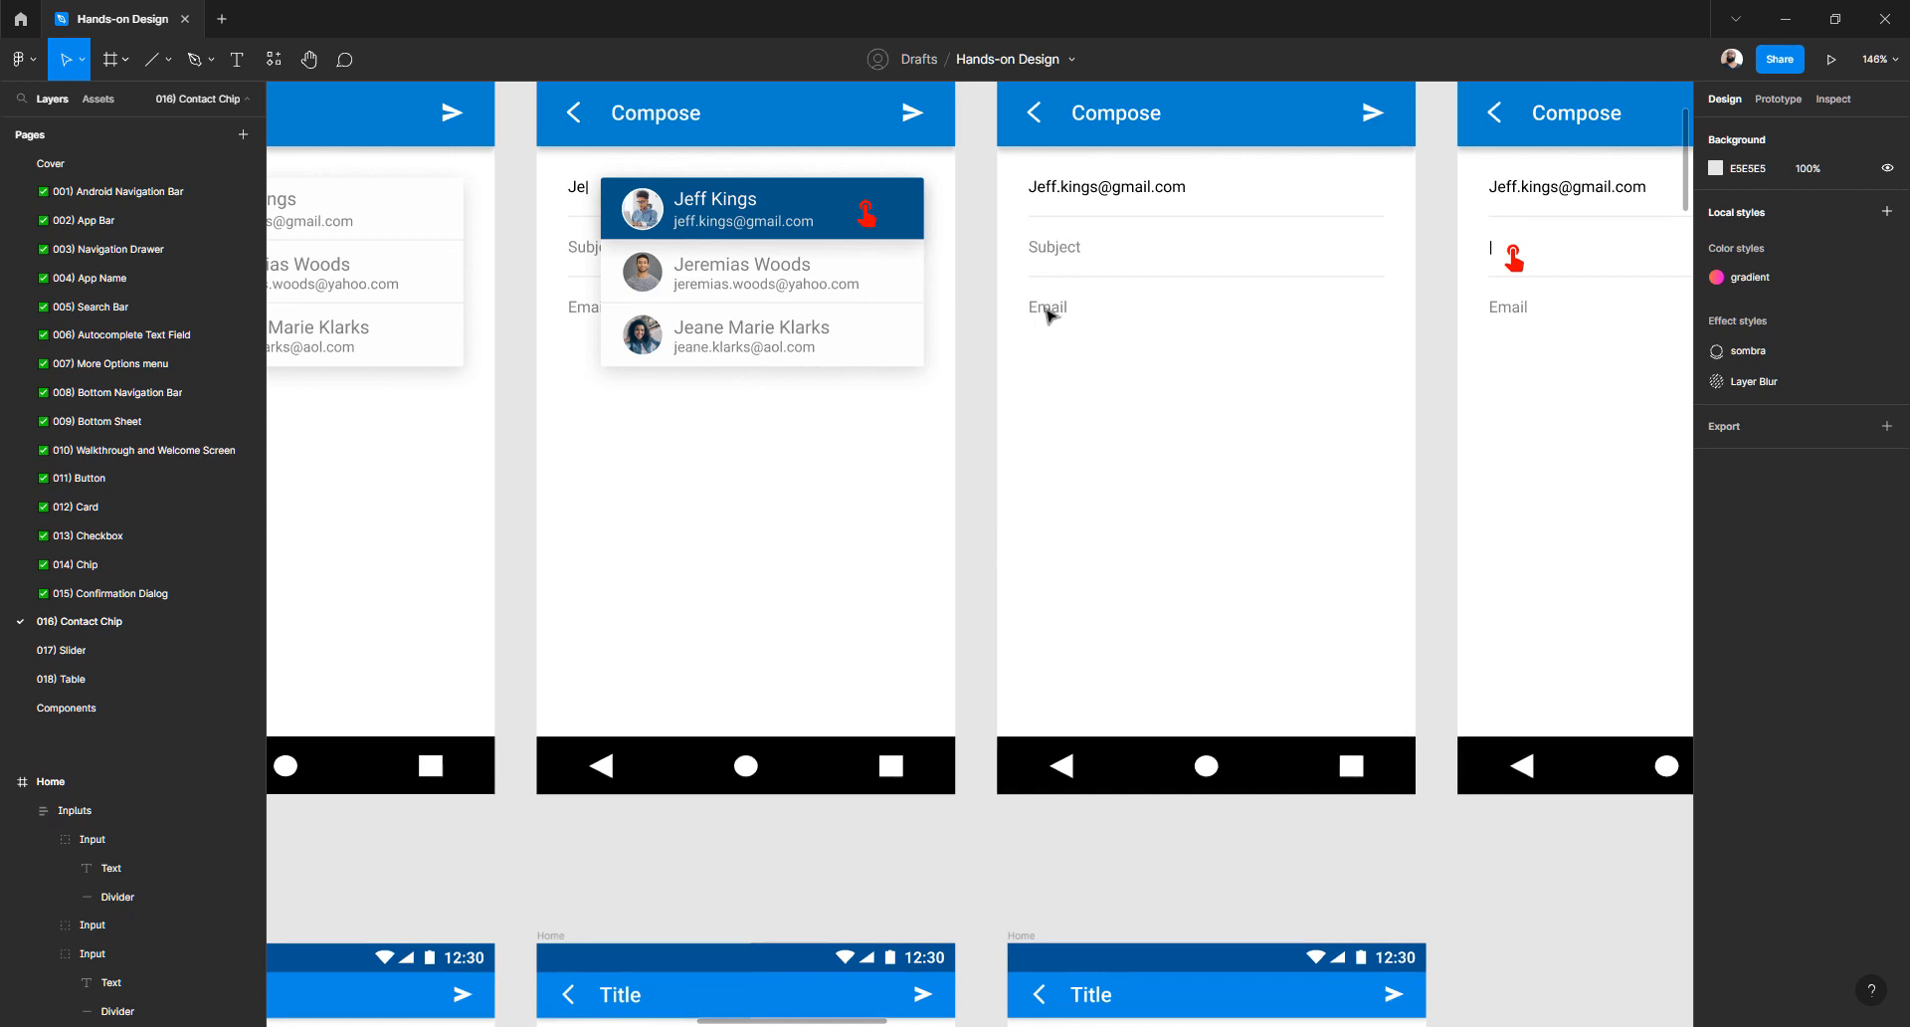
{"action": "scroll", "coordinate": [1010, 409], "scroll_direction": "right", "scroll_amount": 3}
{"action": "scroll", "coordinate": [1011, 409], "scroll_direction": "down", "scroll_amount": 5}
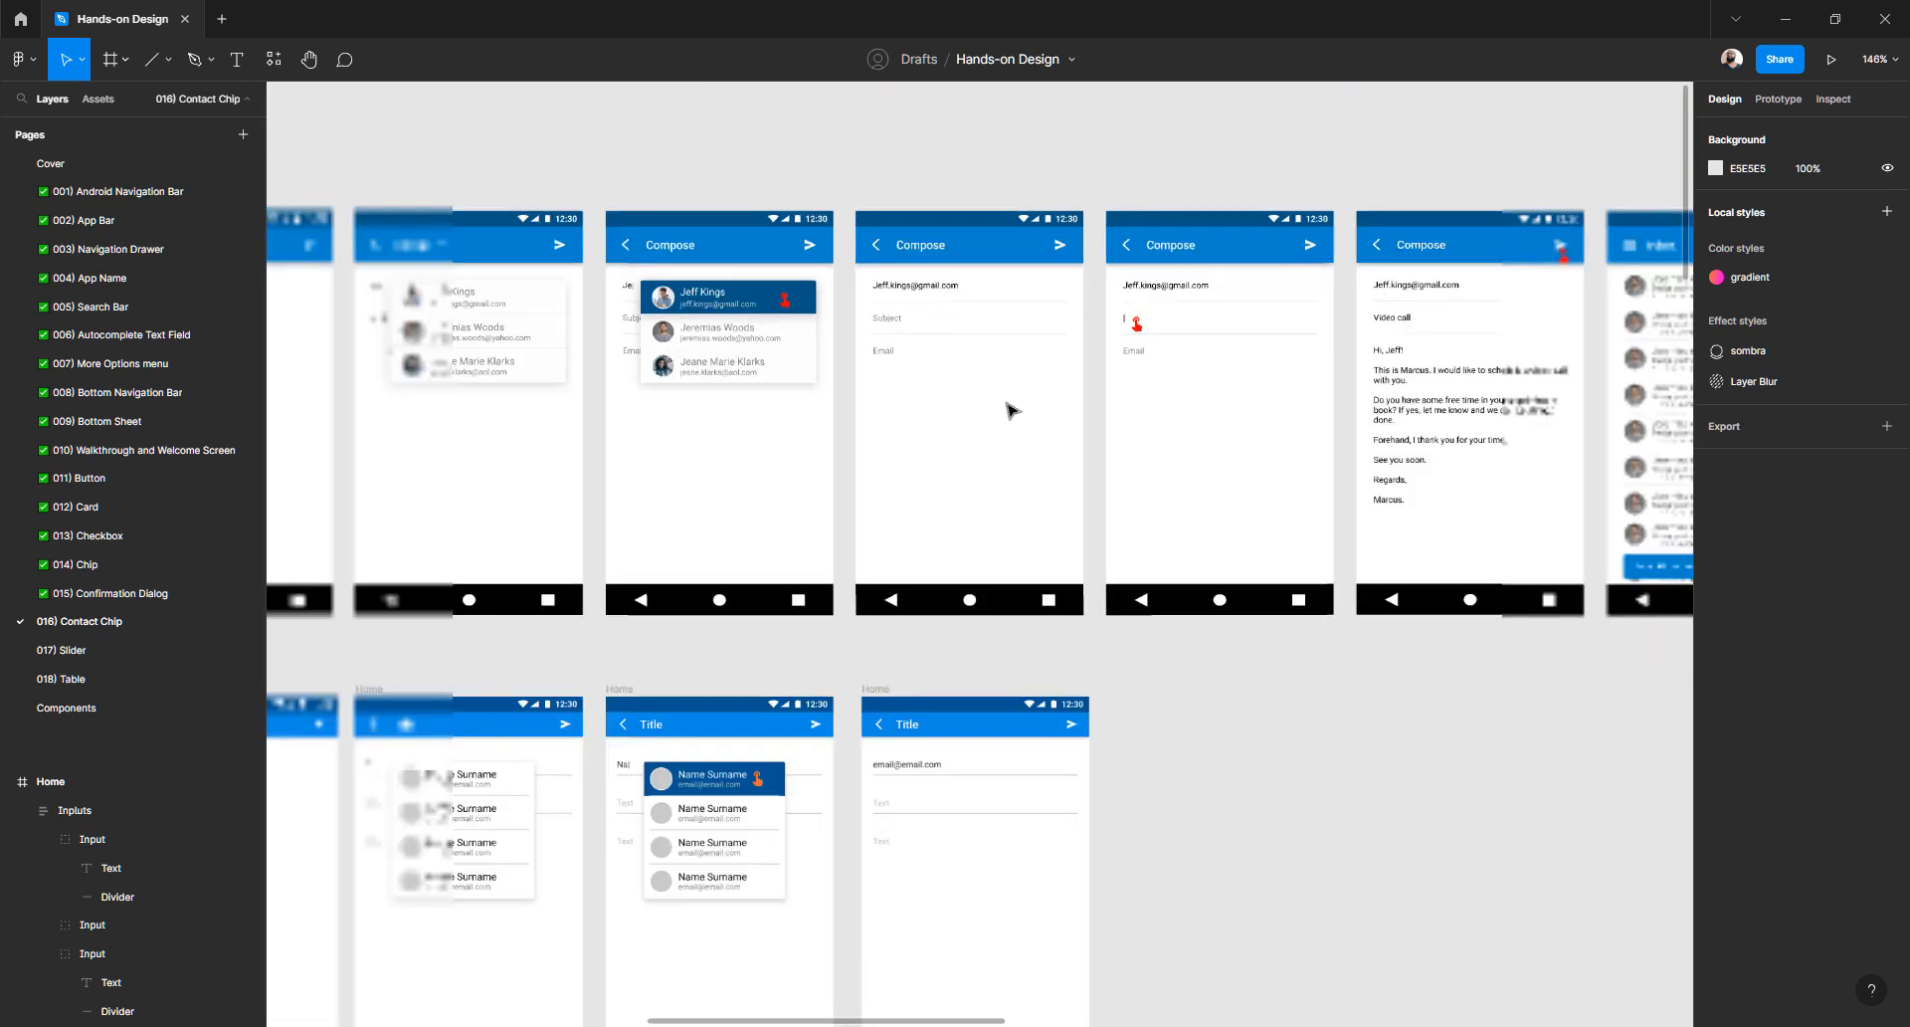
{"action": "scroll", "coordinate": [1011, 409], "scroll_direction": "right", "scroll_amount": 3}
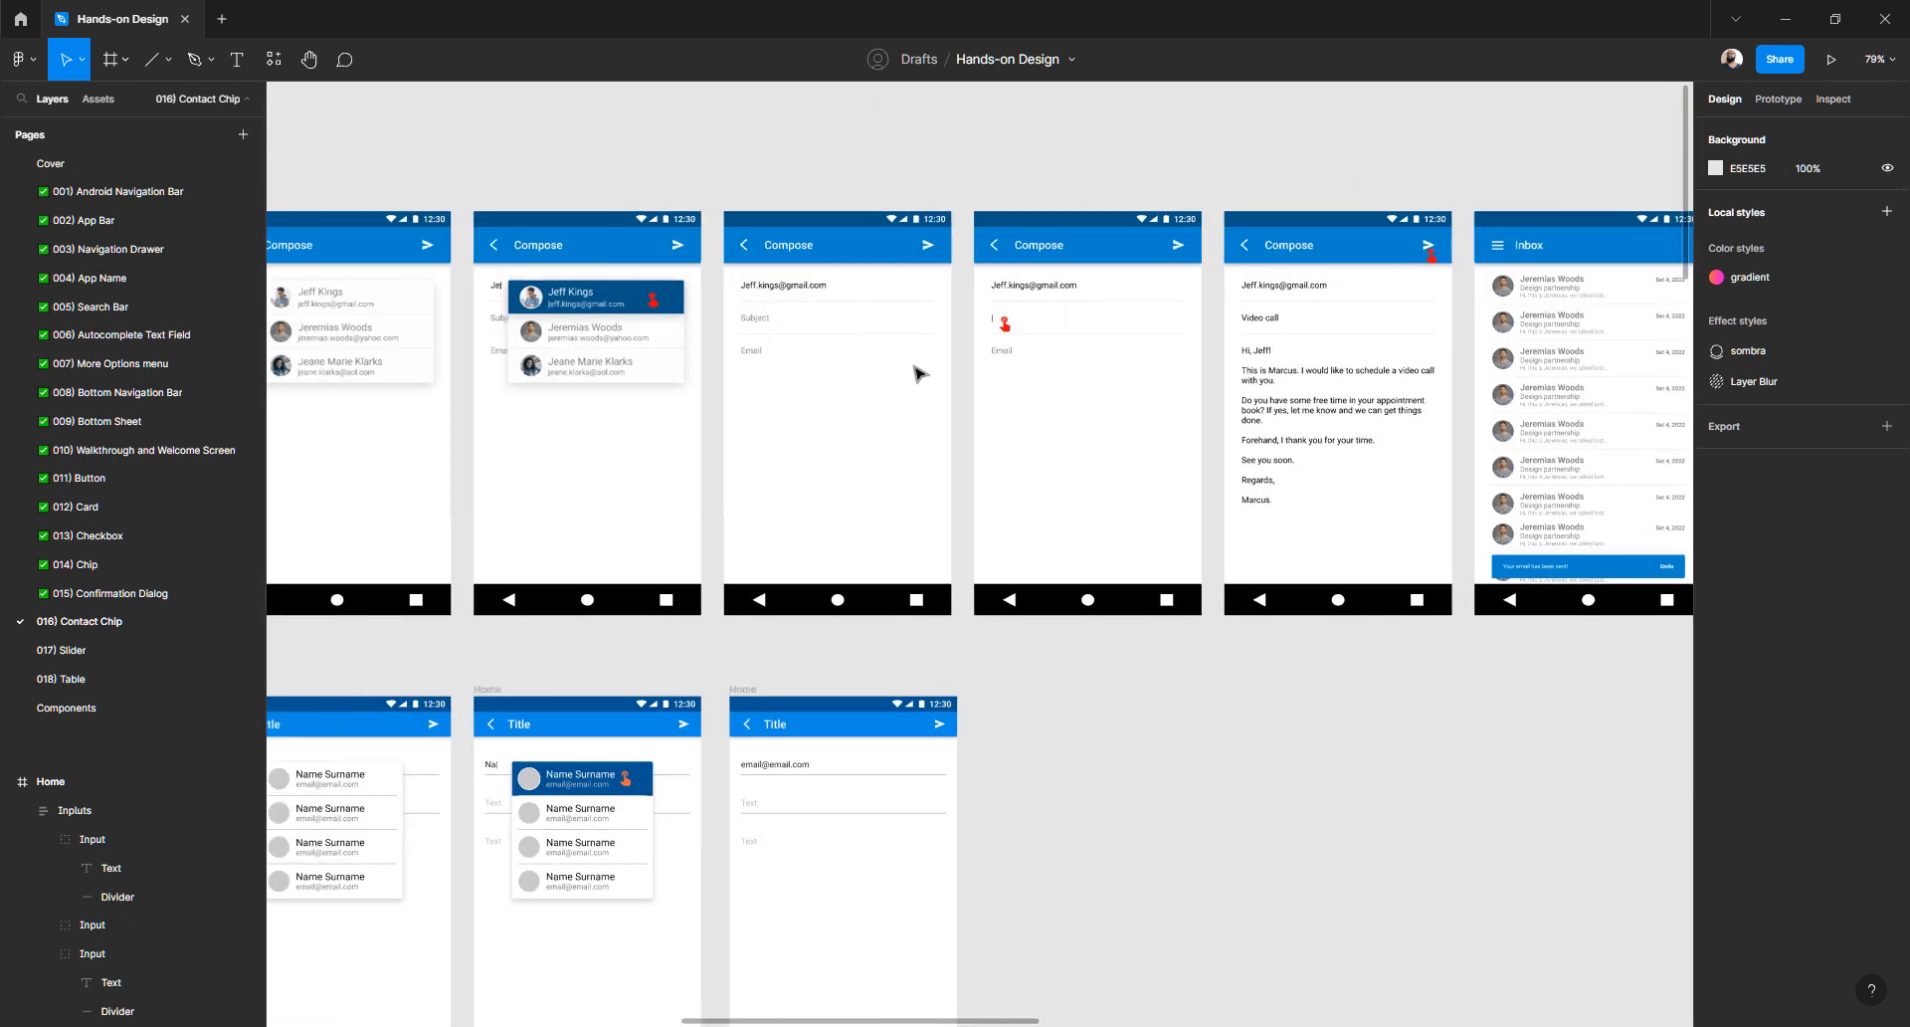
- Duplicate the Home frame with the filled-in email
{"action": "left_click", "coordinate": [754, 691]}
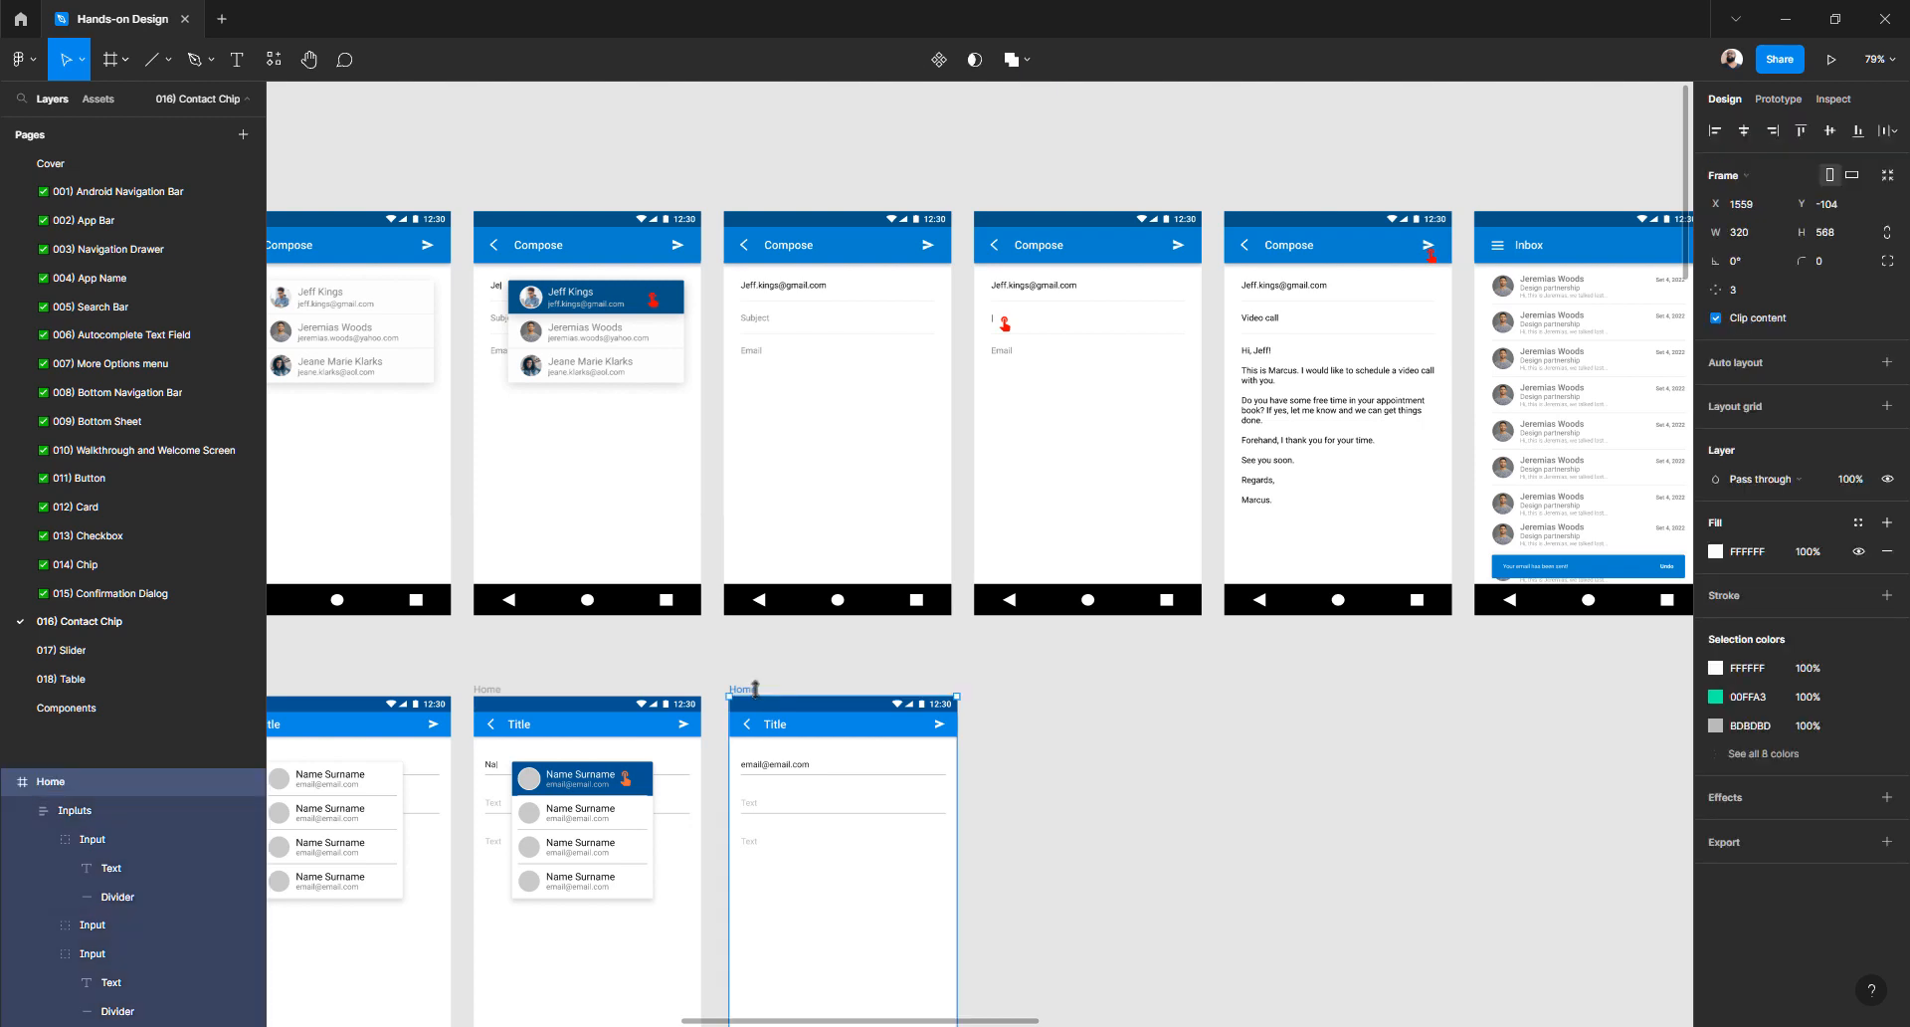
{"action": "key", "text": "ctrl+d"}
{"action": "scroll", "coordinate": [977, 666], "scroll_direction": "up", "scroll_amount": 5}
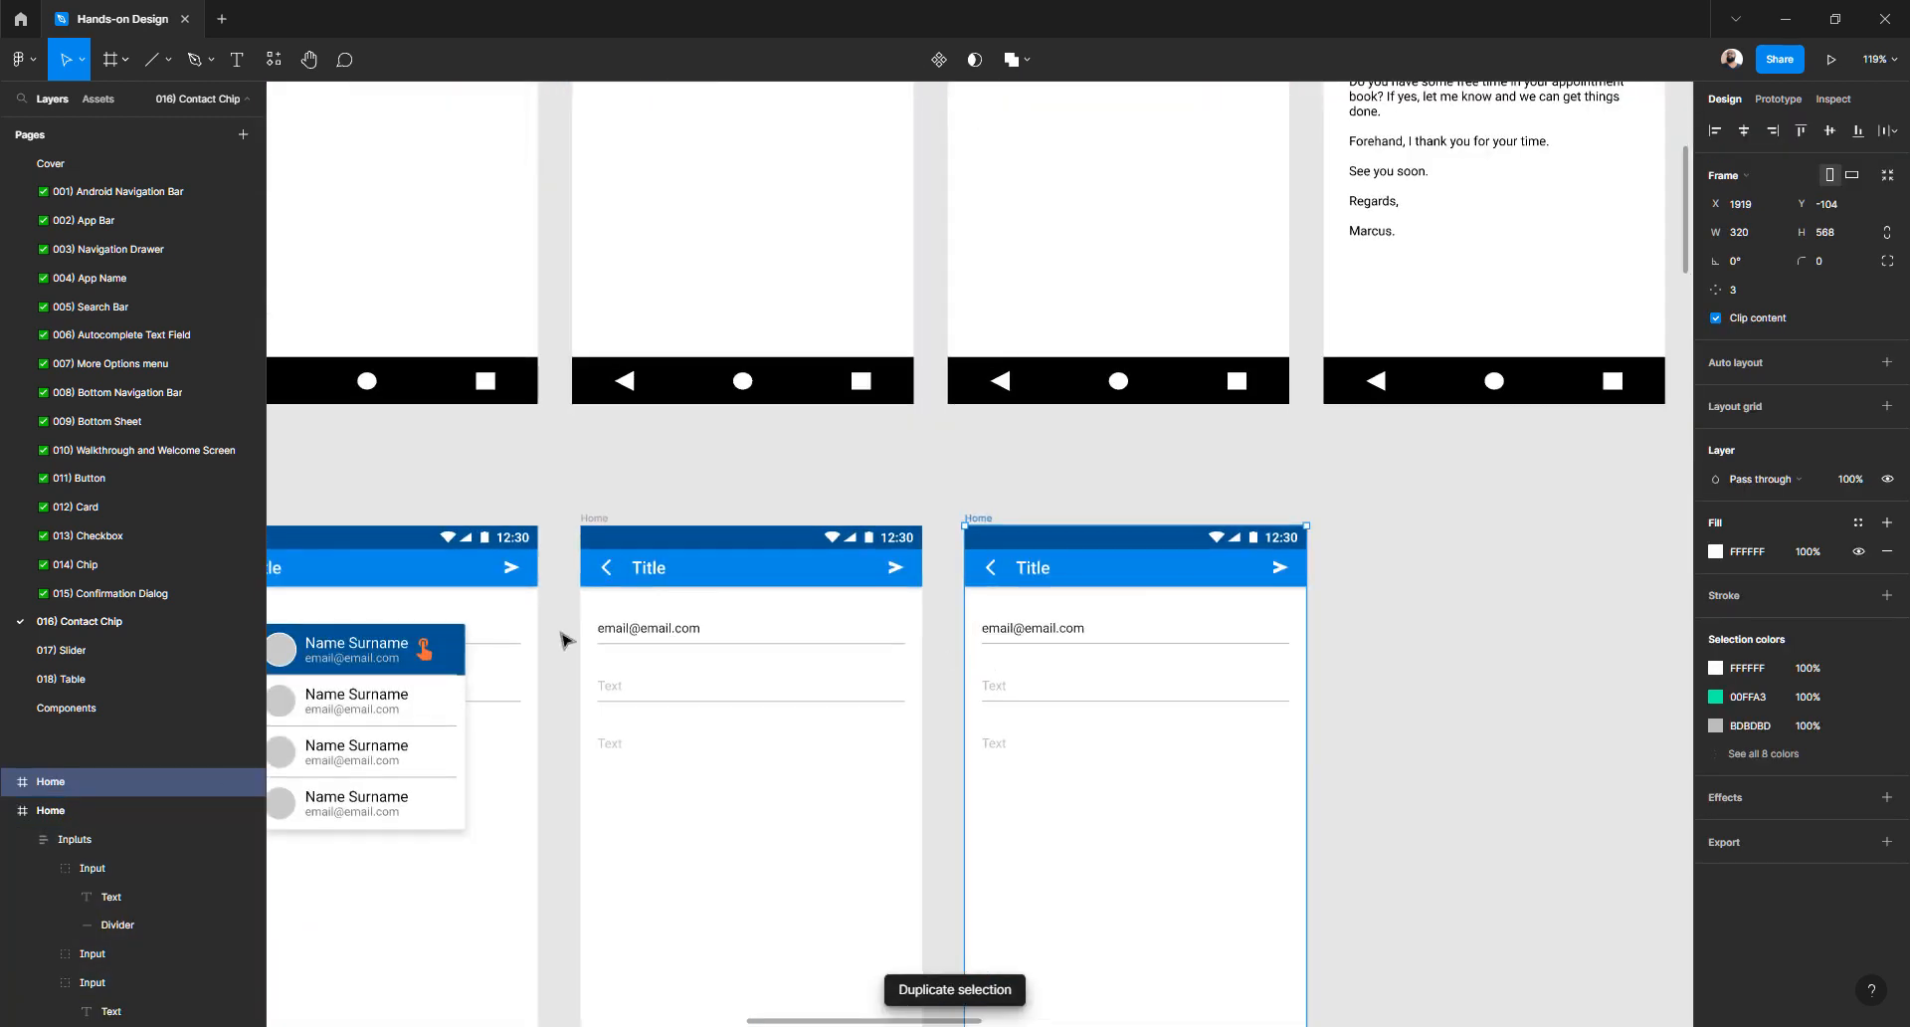
{"action": "scroll", "coordinate": [562, 640], "scroll_direction": "left", "scroll_amount": 4}
- Paste the orange tap icon into the rightmost Home frame, positioned over the second field's Text
{"action": "left_click", "coordinate": [624, 649]}
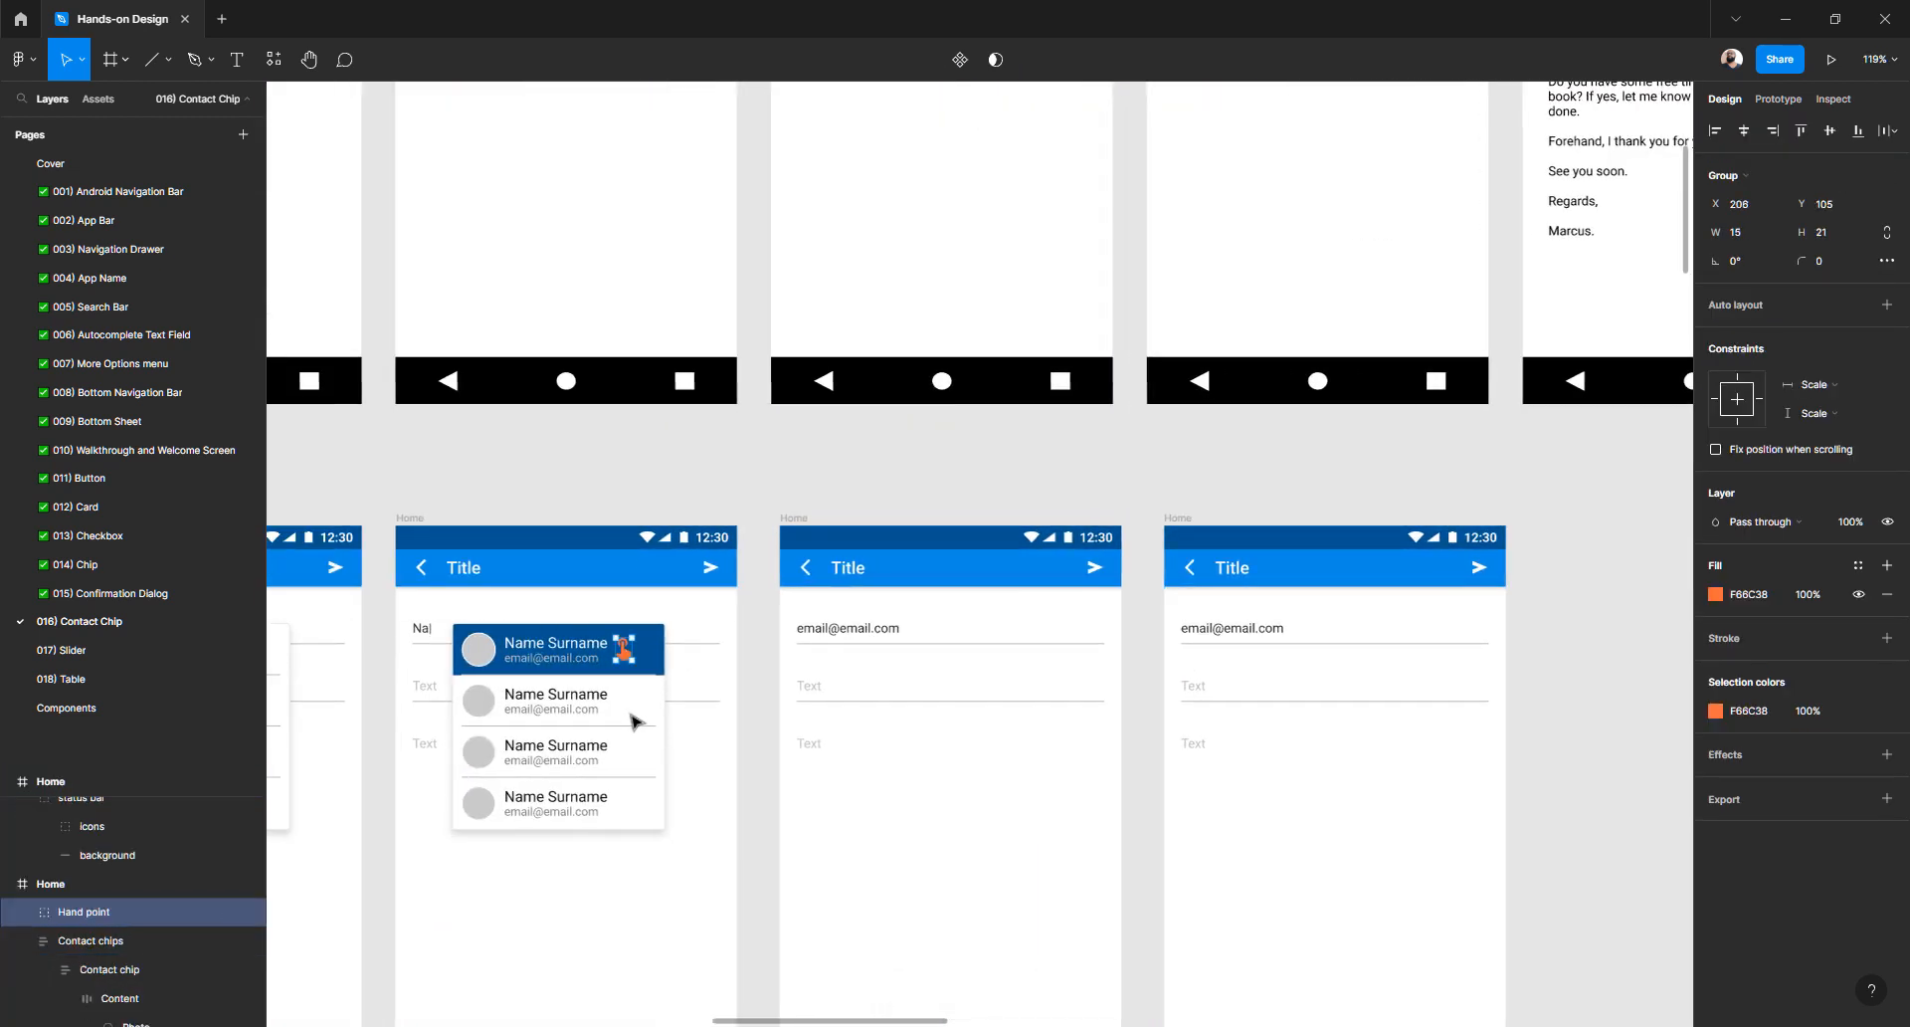
{"action": "left_click", "coordinate": [1177, 518]}
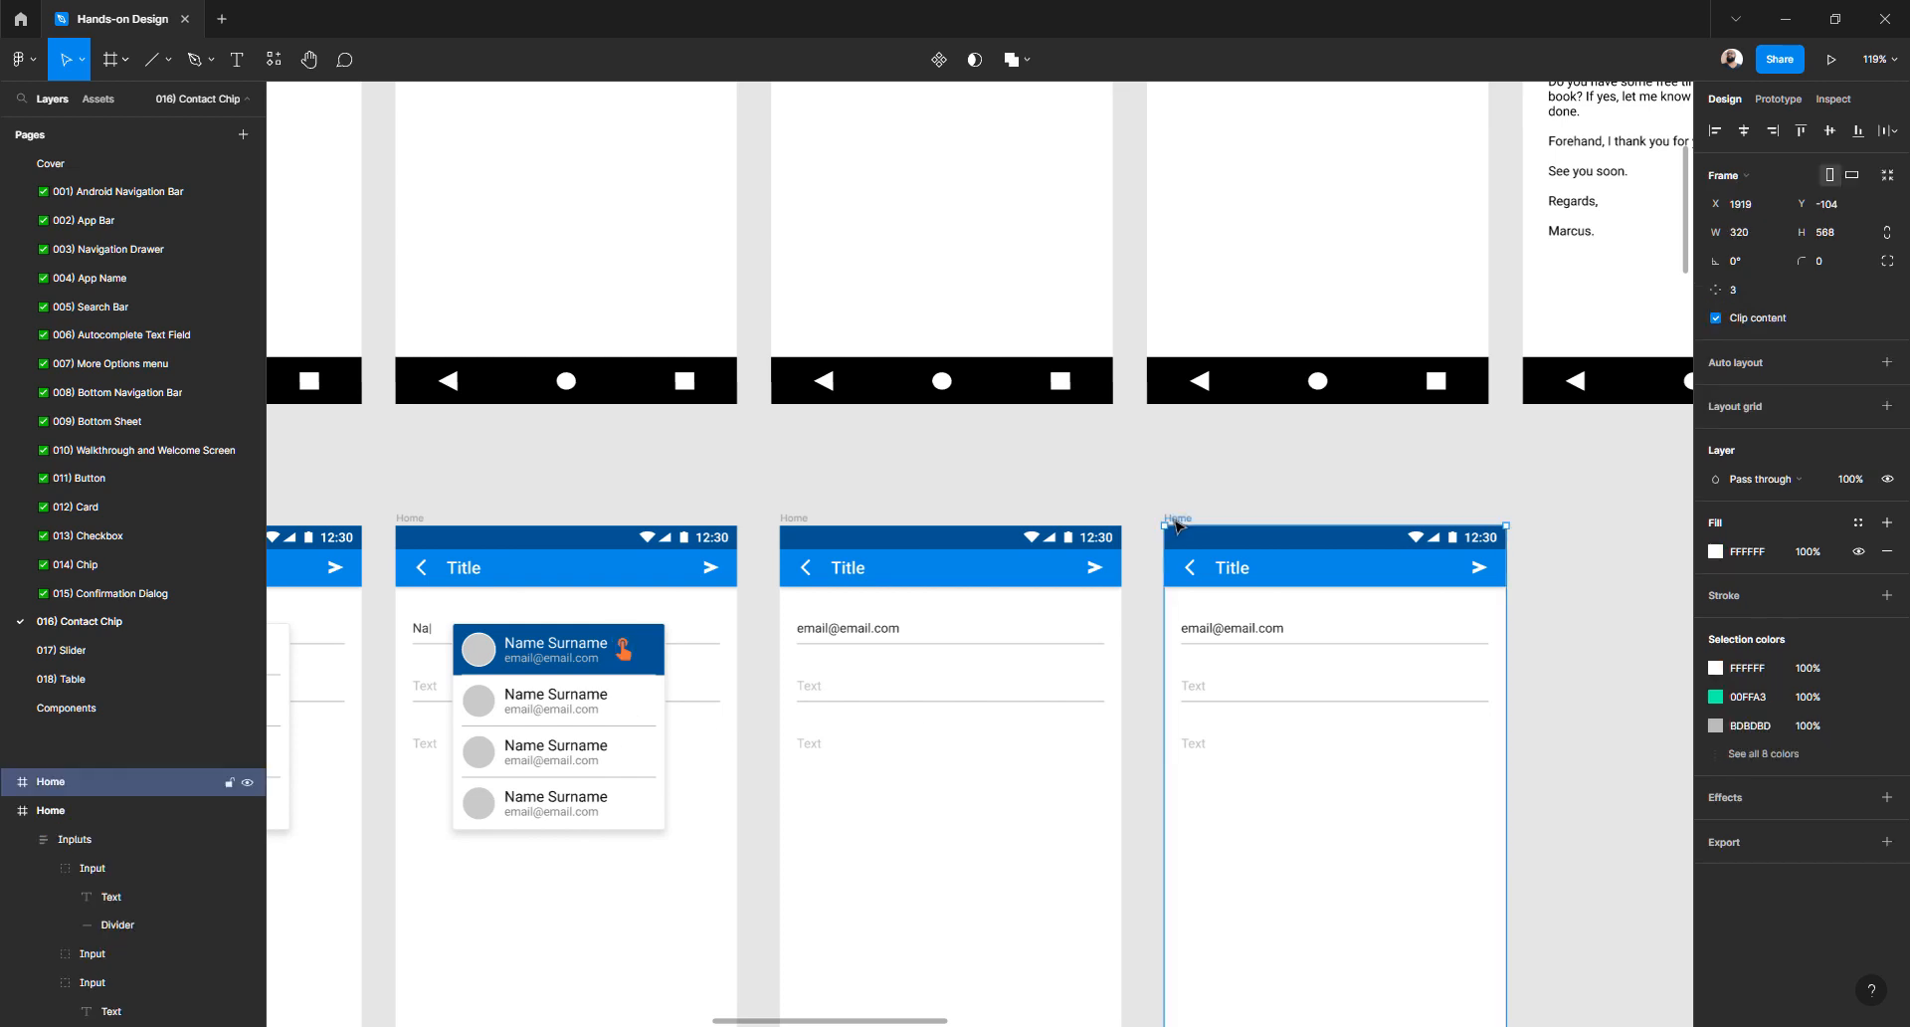
{"action": "key", "text": "ctrl+v"}
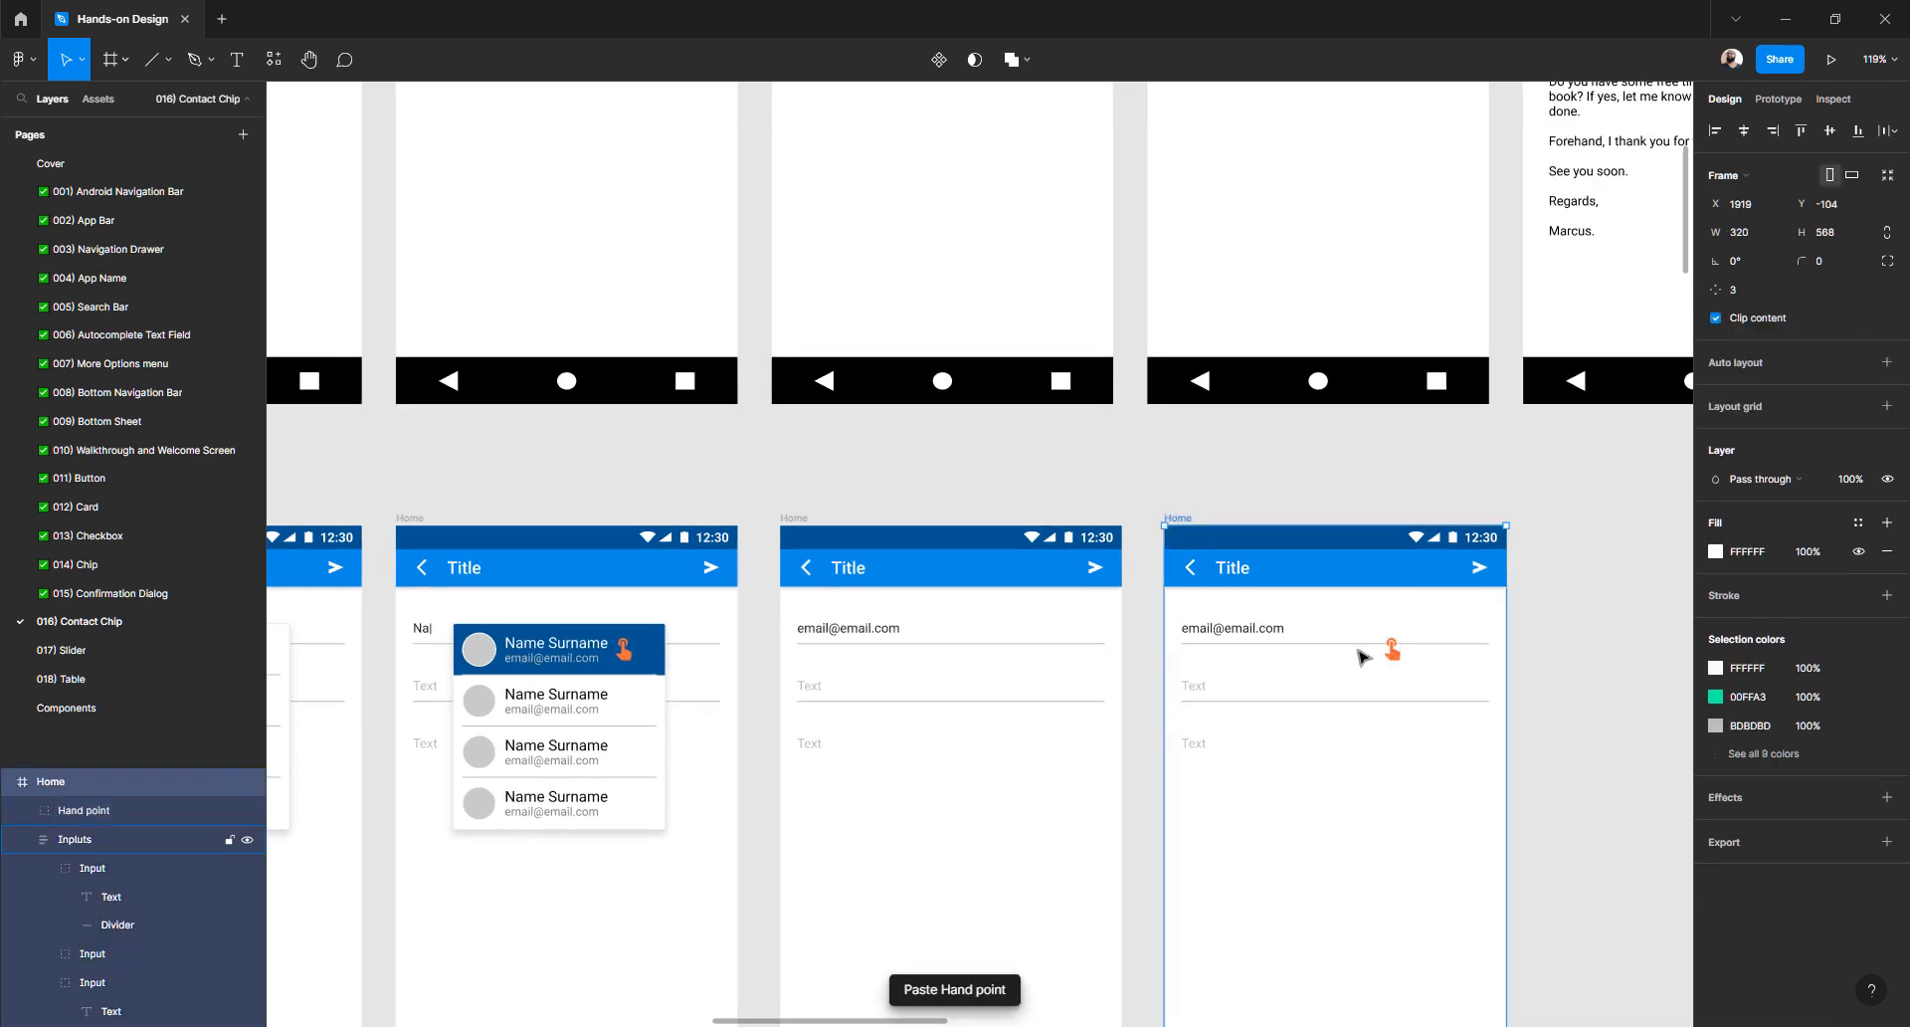
{"action": "left_click", "coordinate": [1393, 651]}
{"action": "key", "text": "shift+Left"}
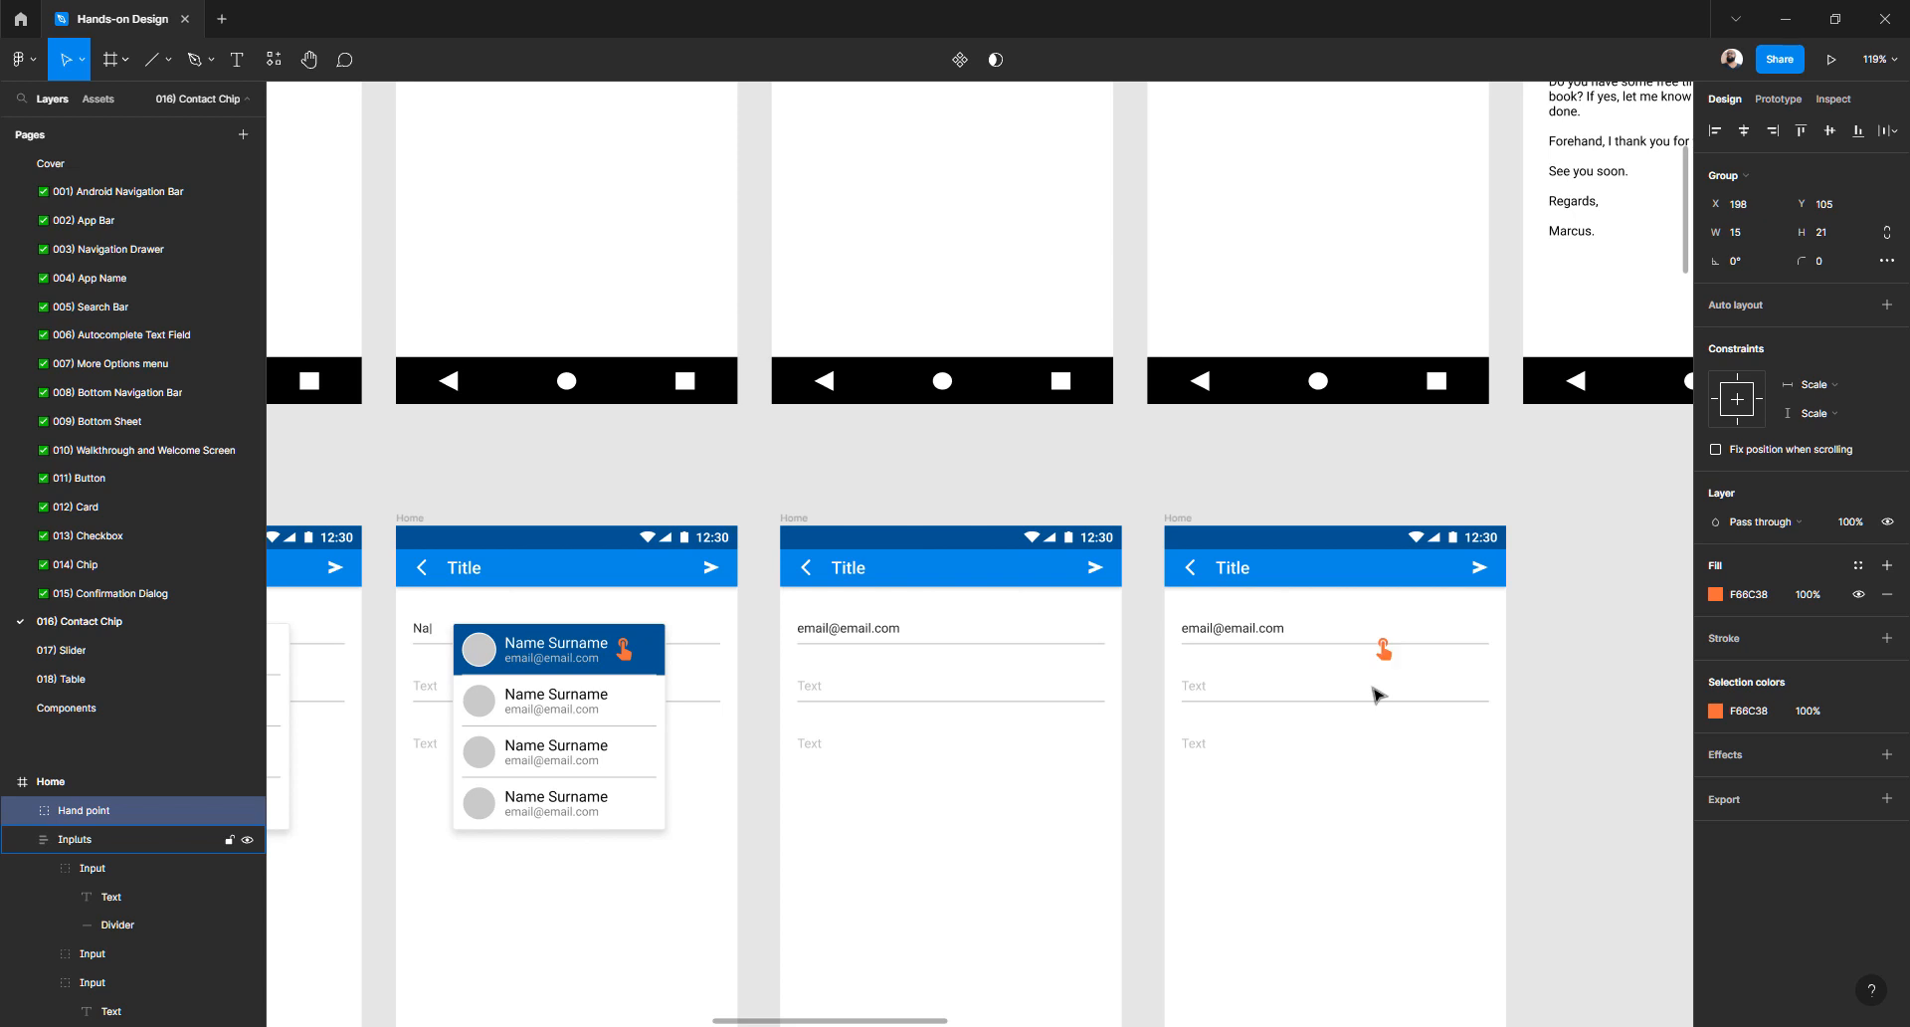
{"action": "key", "text": "shift+Left"}
{"action": "key", "text": "shift+Left"}
{"action": "key", "text": "shift+Left"}
{"action": "key", "text": "shift+Left"}
{"action": "key", "text": "shift+Left"}
{"action": "key", "text": "shift+Left"}
{"action": "key", "text": "shift+Left"}
{"action": "key", "text": "shift+Left"}
{"action": "key", "text": "shift+Left"}
{"action": "key", "text": "shift+Left"}
{"action": "key", "text": "shift+Left"}
{"action": "key", "text": "shift+Left"}
{"action": "key", "text": "shift+Left"}
{"action": "key", "text": "shift+Left"}
{"action": "key", "text": "shift+Down"}
{"action": "key", "text": "shift+Down"}
{"action": "key", "text": "shift+Down"}
{"action": "key", "text": "shift+Down"}
{"action": "key", "text": "shift+Left"}
{"action": "key", "text": "Left"}
{"action": "key", "text": "Left"}
{"action": "key", "text": "Left"}
{"action": "key", "text": "Left"}
{"action": "key", "text": "Left"}
{"action": "key", "text": "Left"}
{"action": "scroll", "coordinate": [1291, 711], "scroll_direction": "up", "scroll_amount": 5}
{"action": "scroll", "coordinate": [1292, 711], "scroll_direction": "down", "scroll_amount": 6}
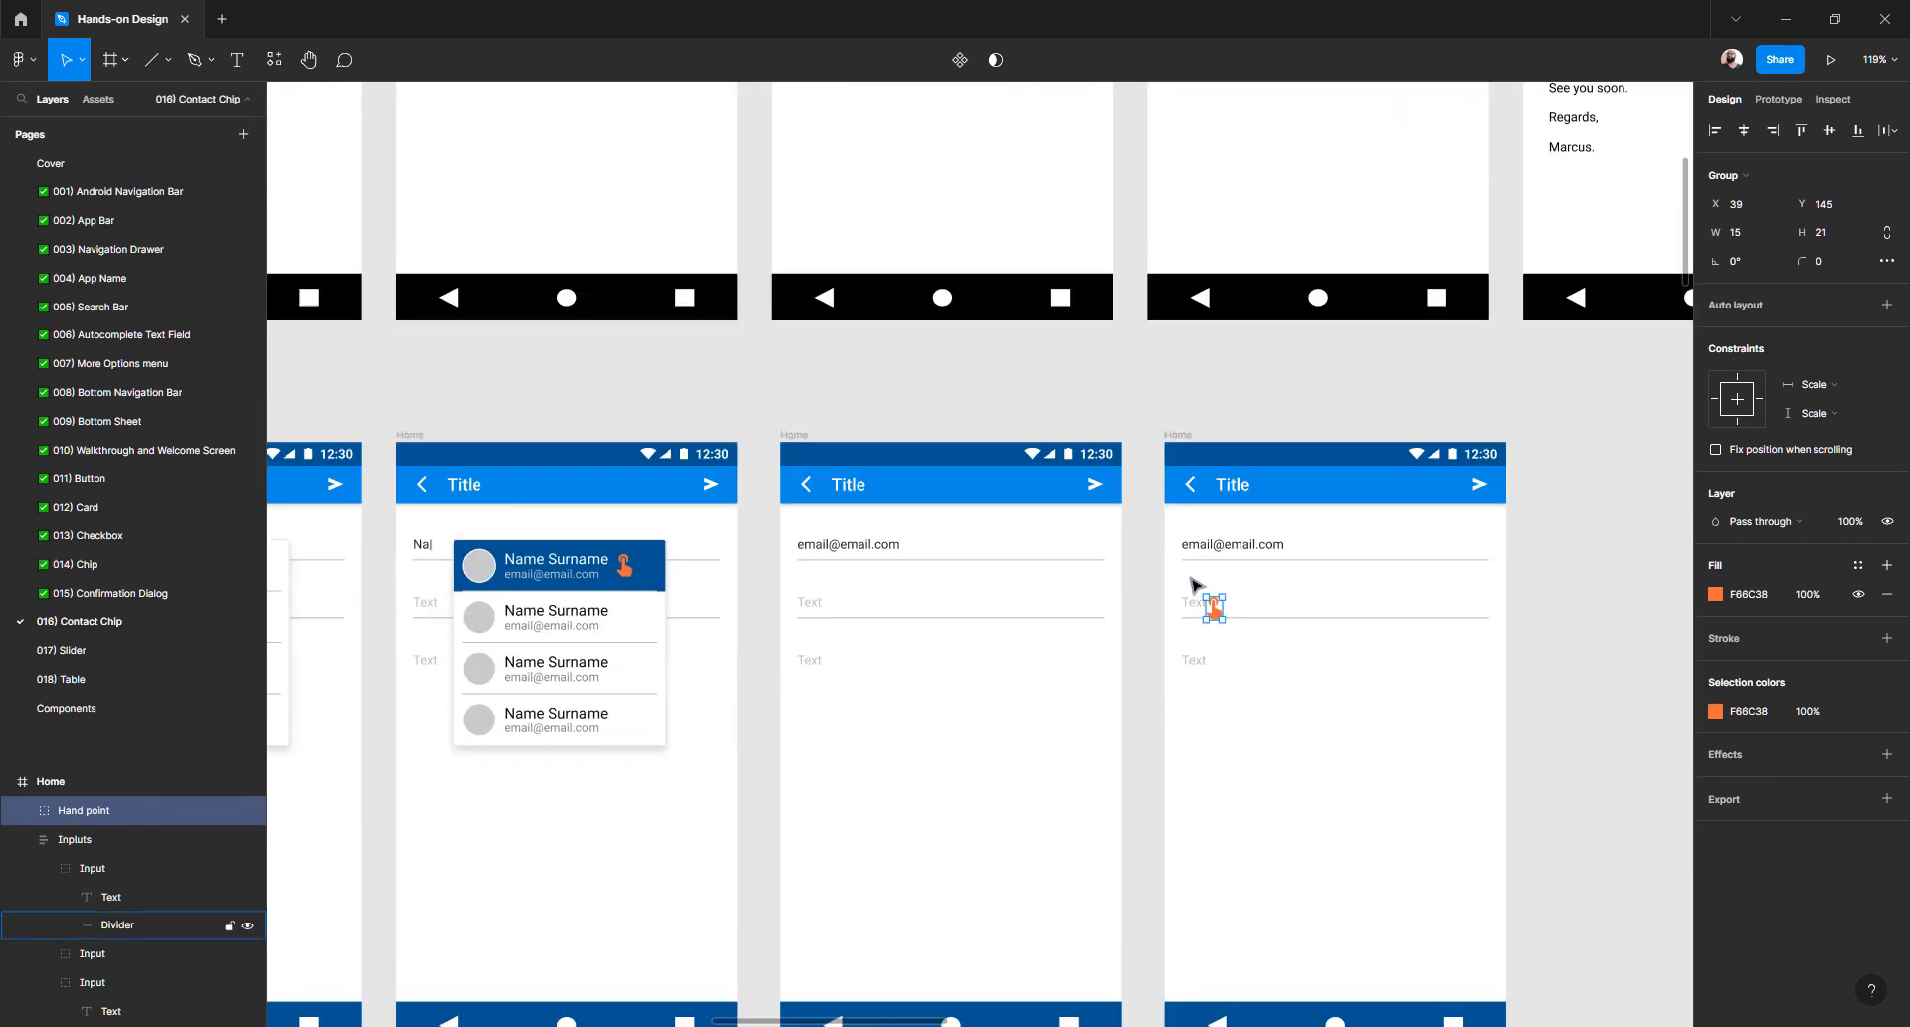
{"action": "scroll", "coordinate": [1191, 578], "scroll_direction": "up", "scroll_amount": 4}
- Recolour the second field's Text placeholder to dark #272727
{"action": "left_click", "coordinate": [1209, 506], "text": "ctrl"}
{"action": "double_click", "coordinate": [1210, 505]}
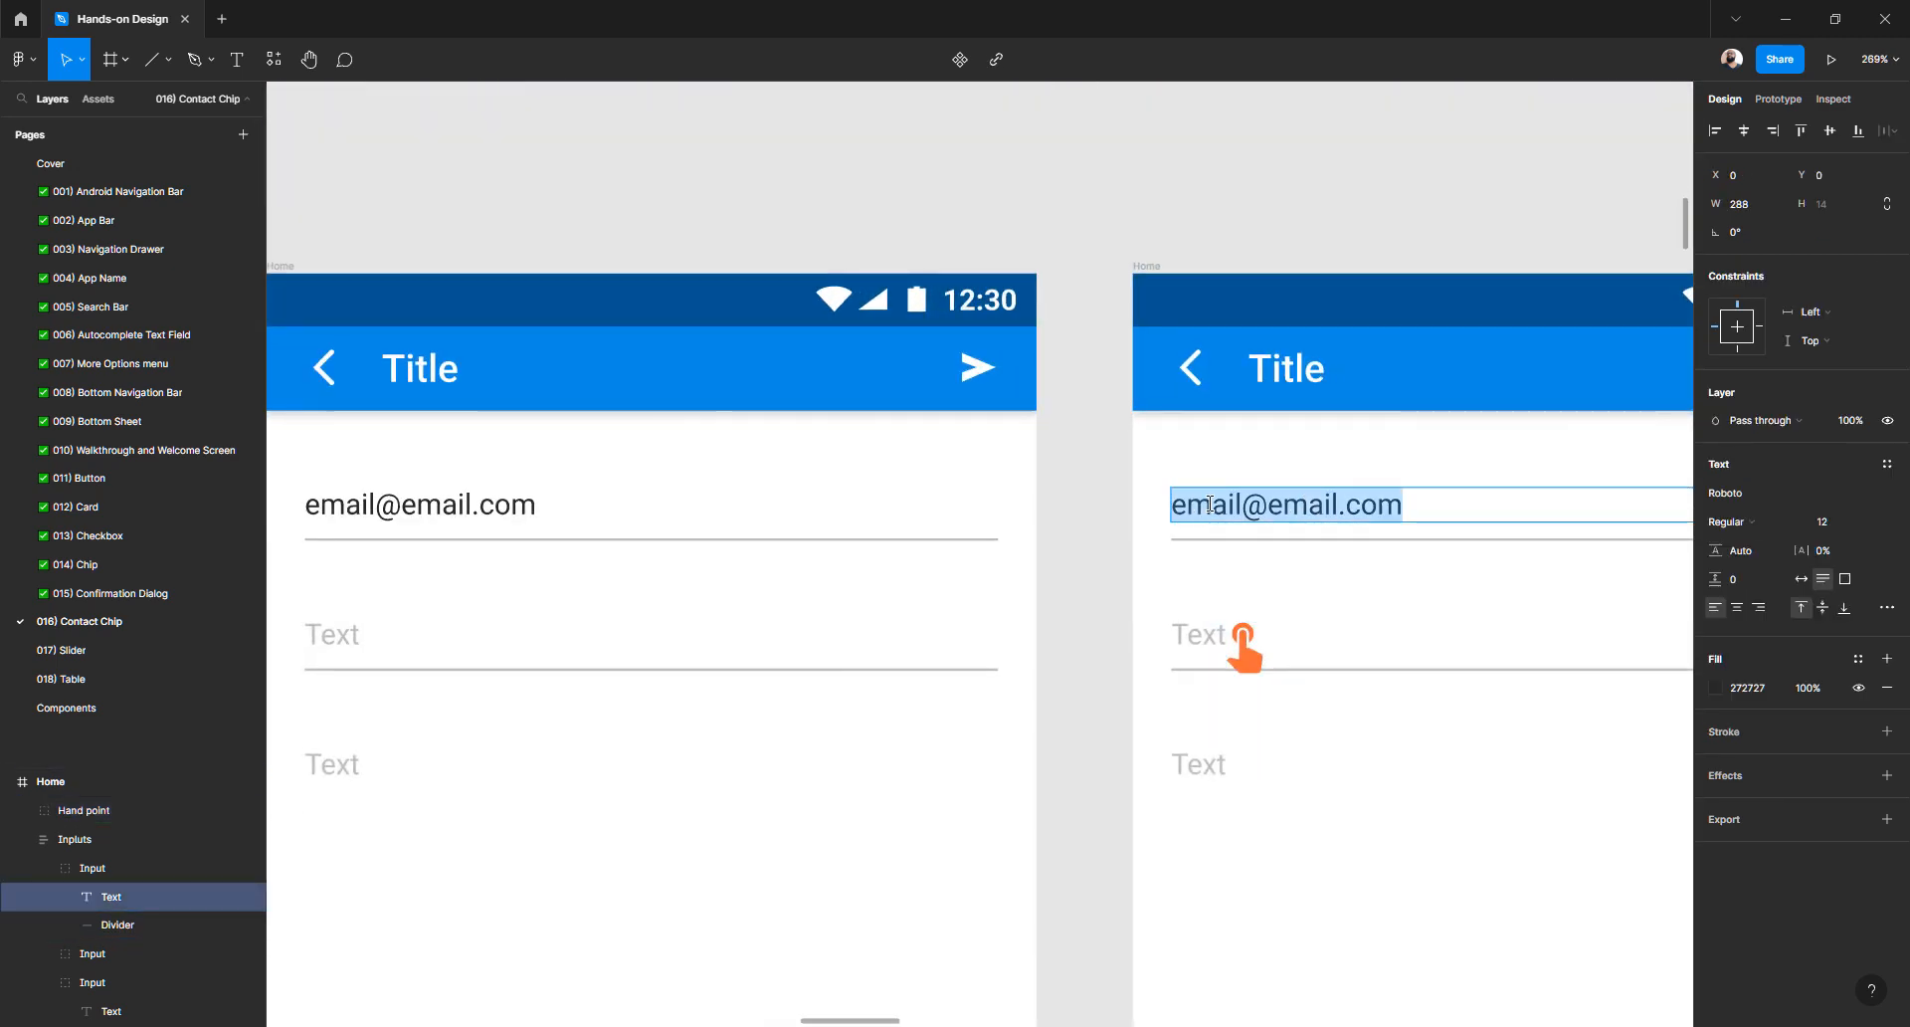
{"action": "double_click", "coordinate": [1194, 639]}
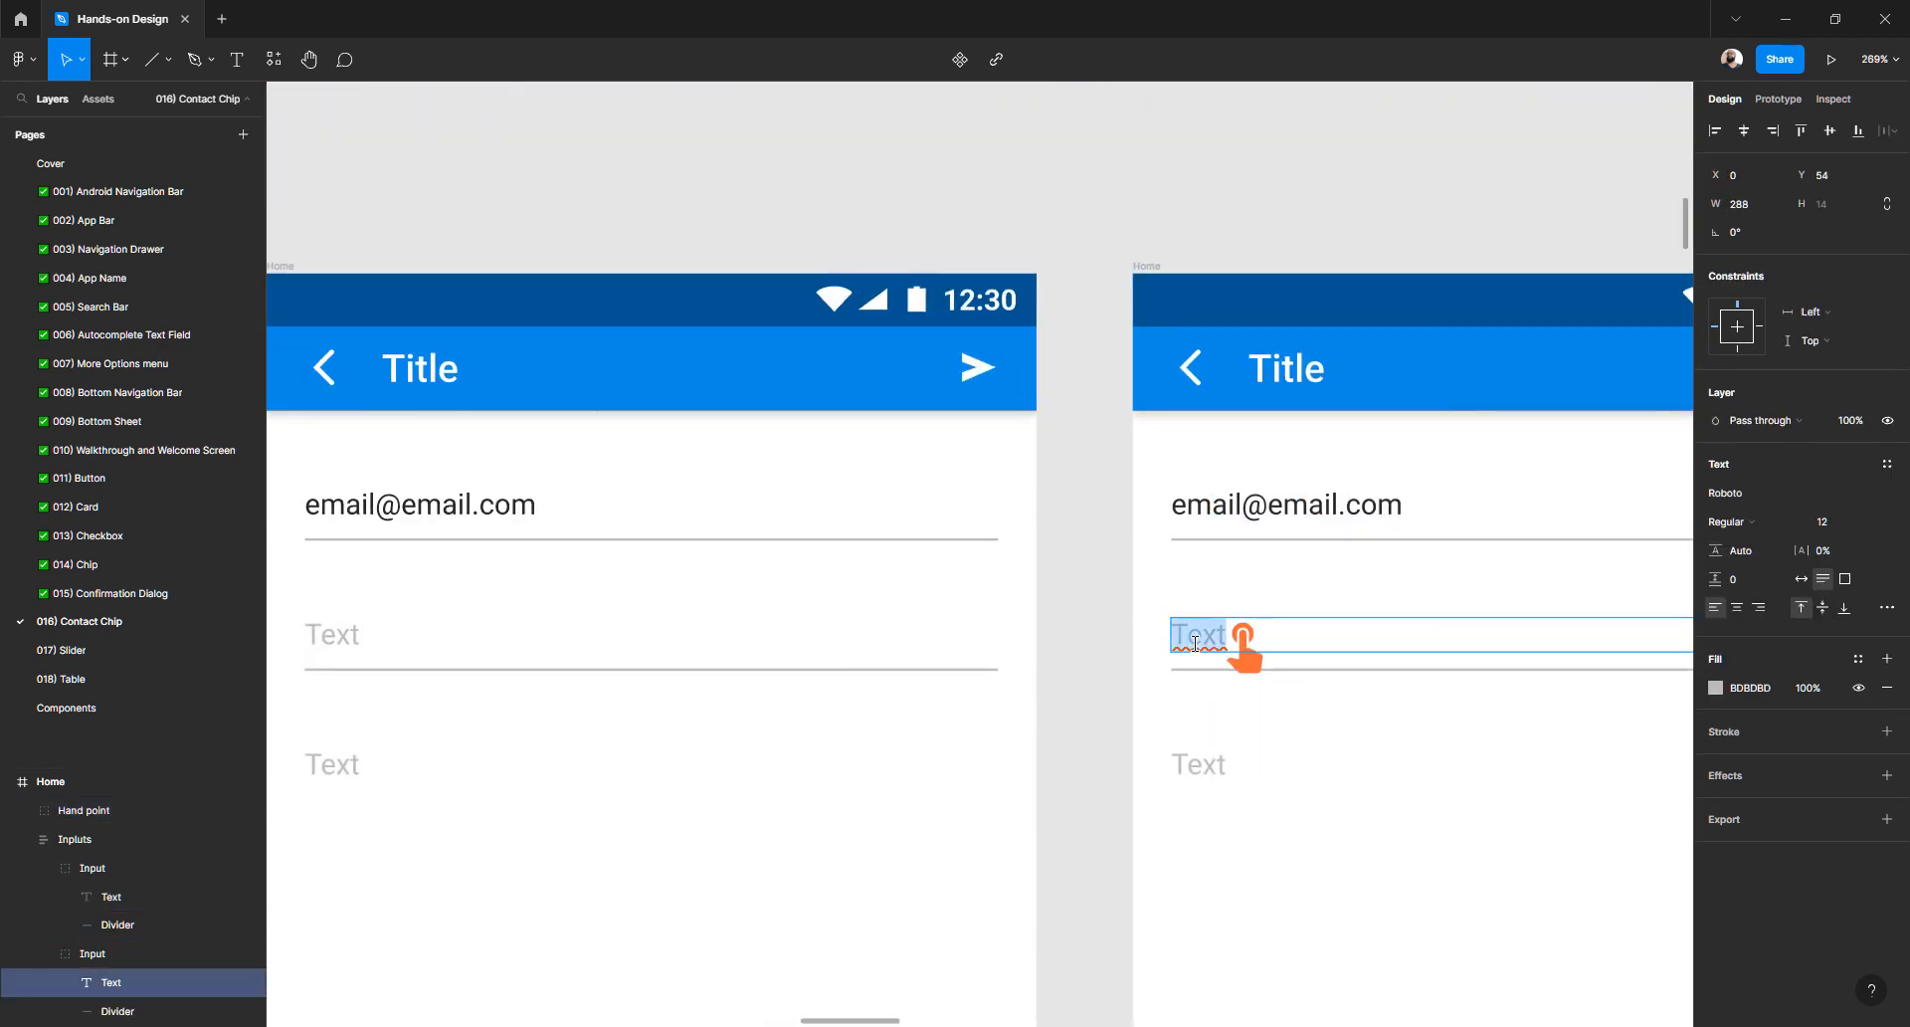
{"action": "key", "text": "ctrl+v"}
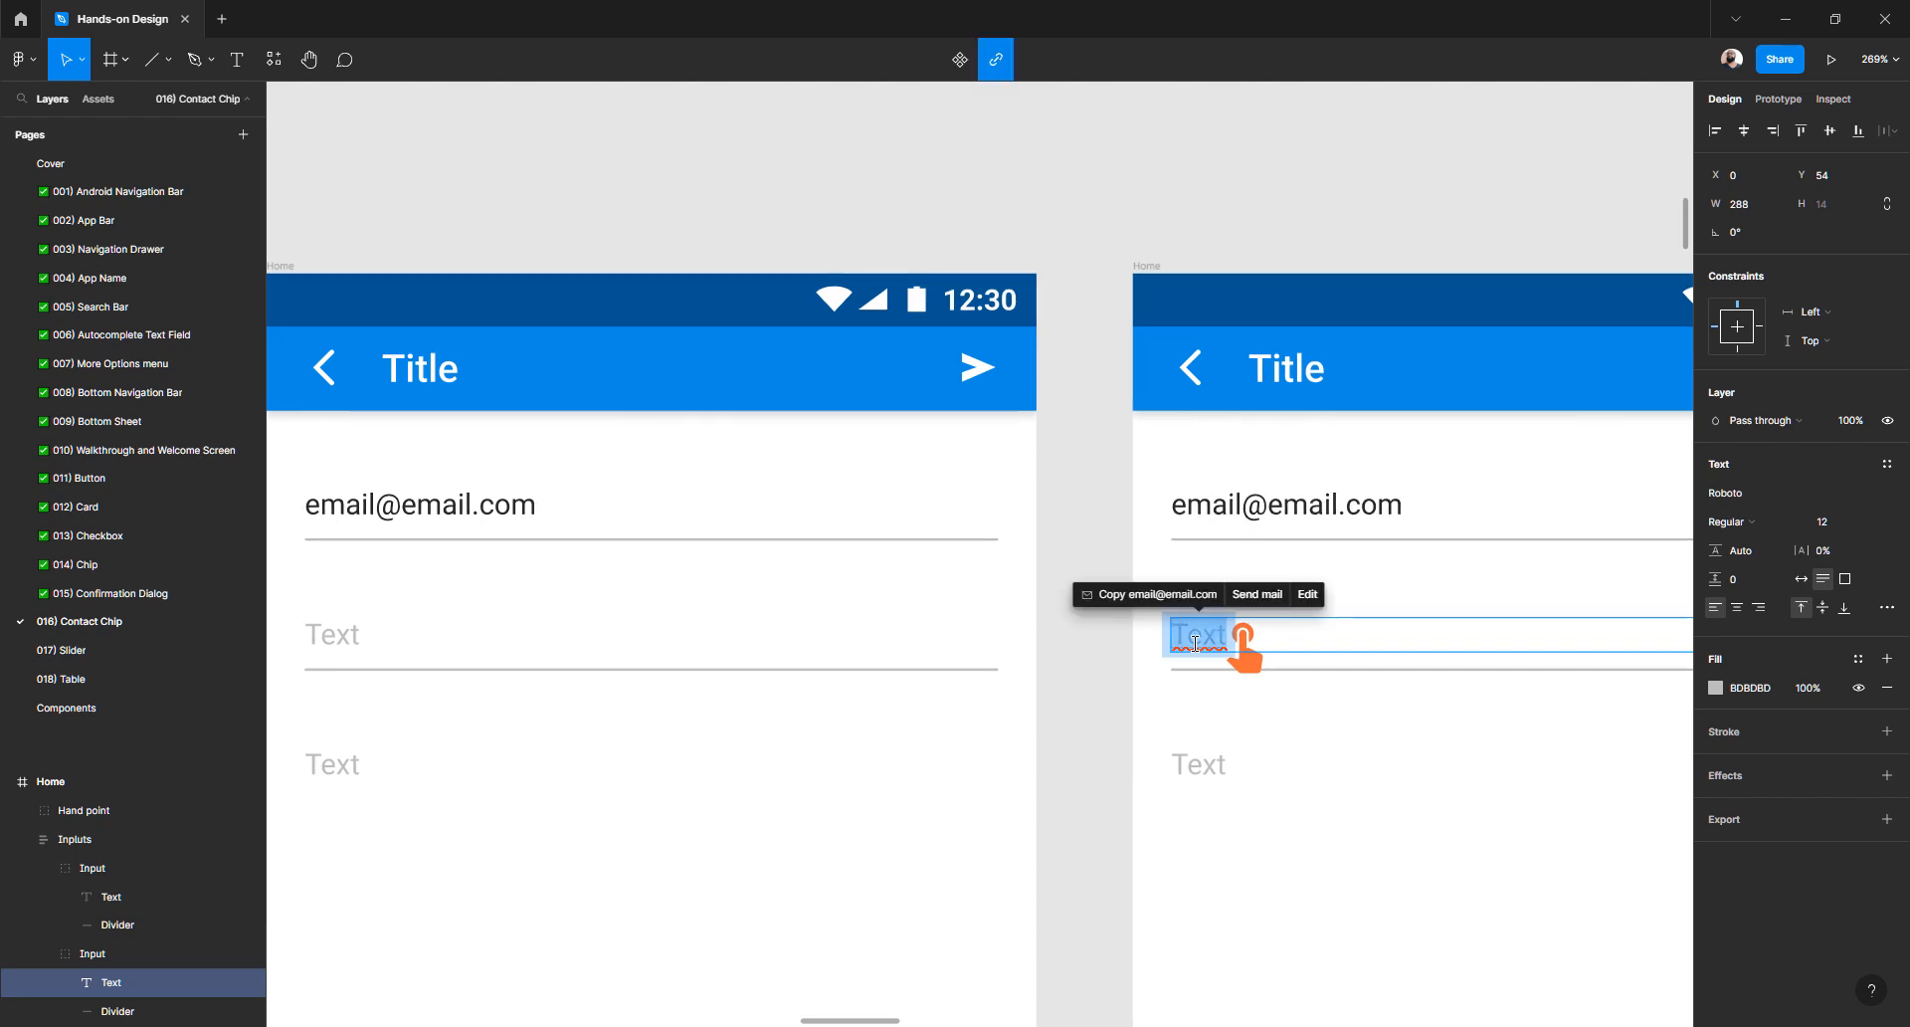
{"action": "key", "text": "ctrl+z"}
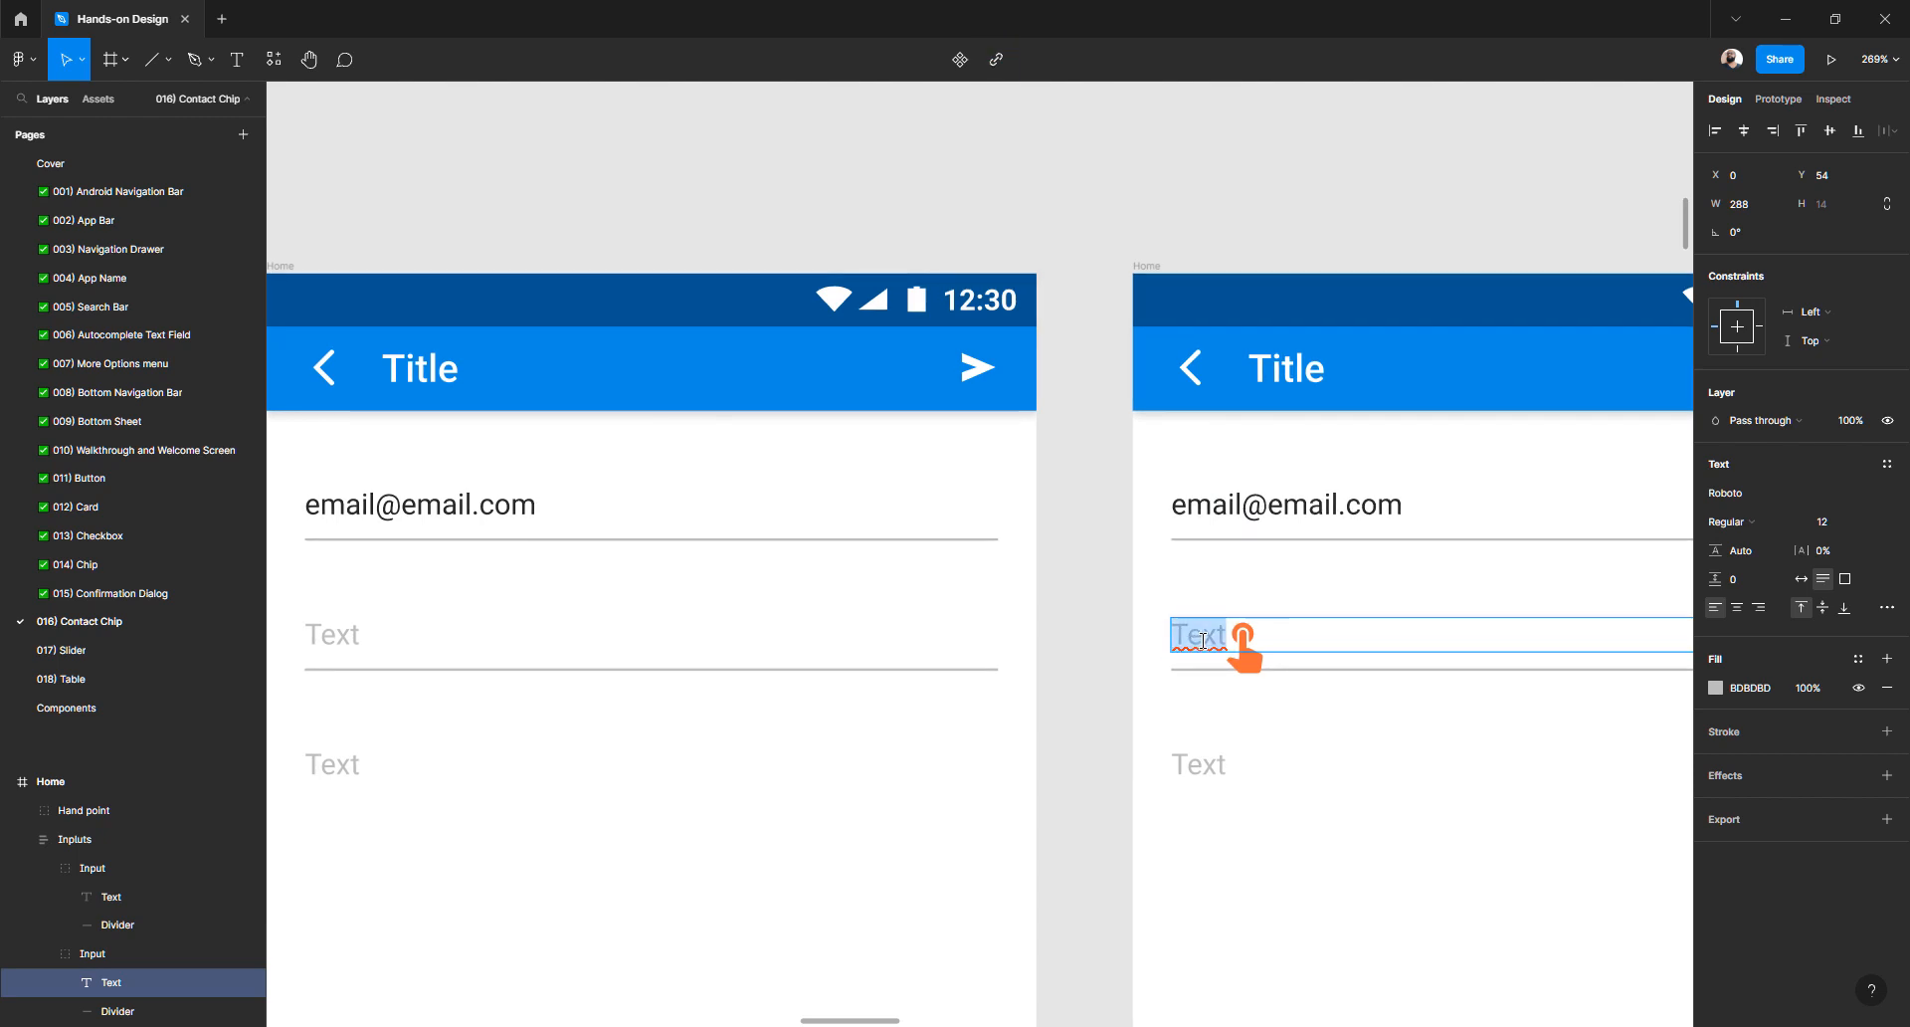
{"action": "key", "text": "ctrl+z"}
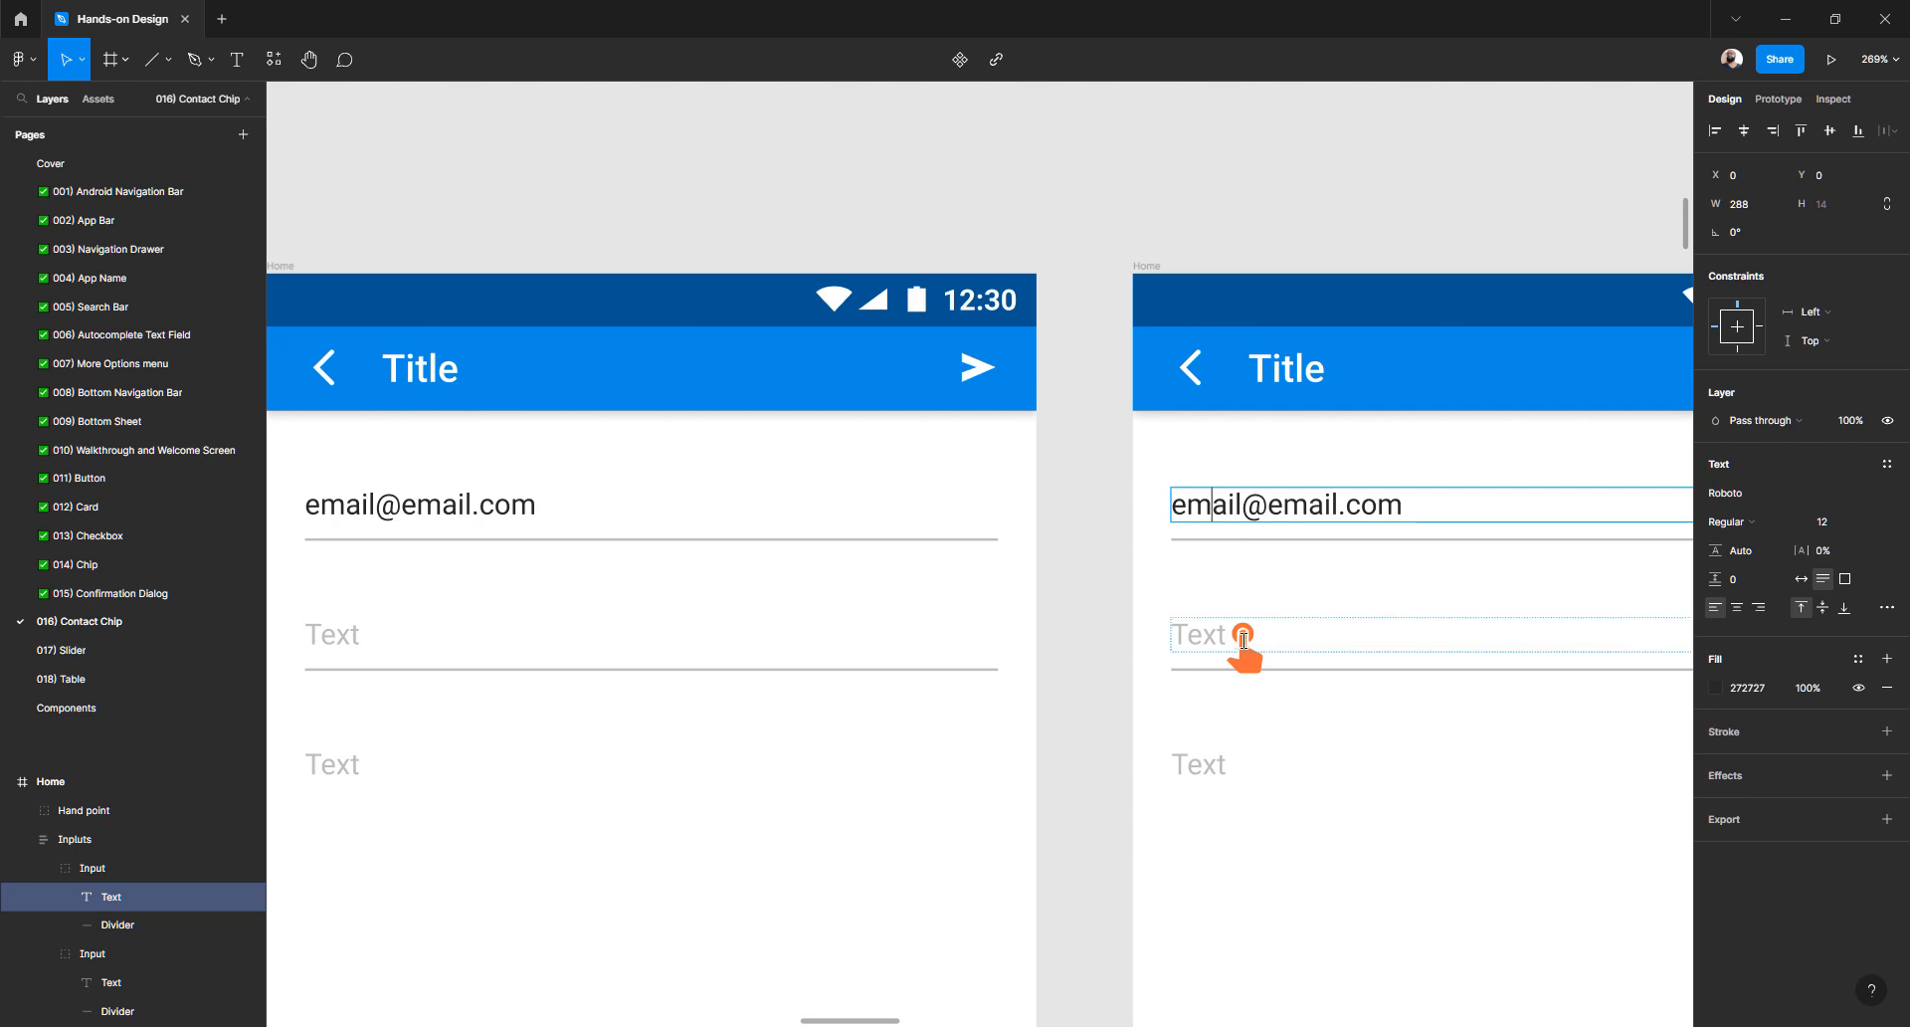
{"action": "double_click", "coordinate": [1224, 635]}
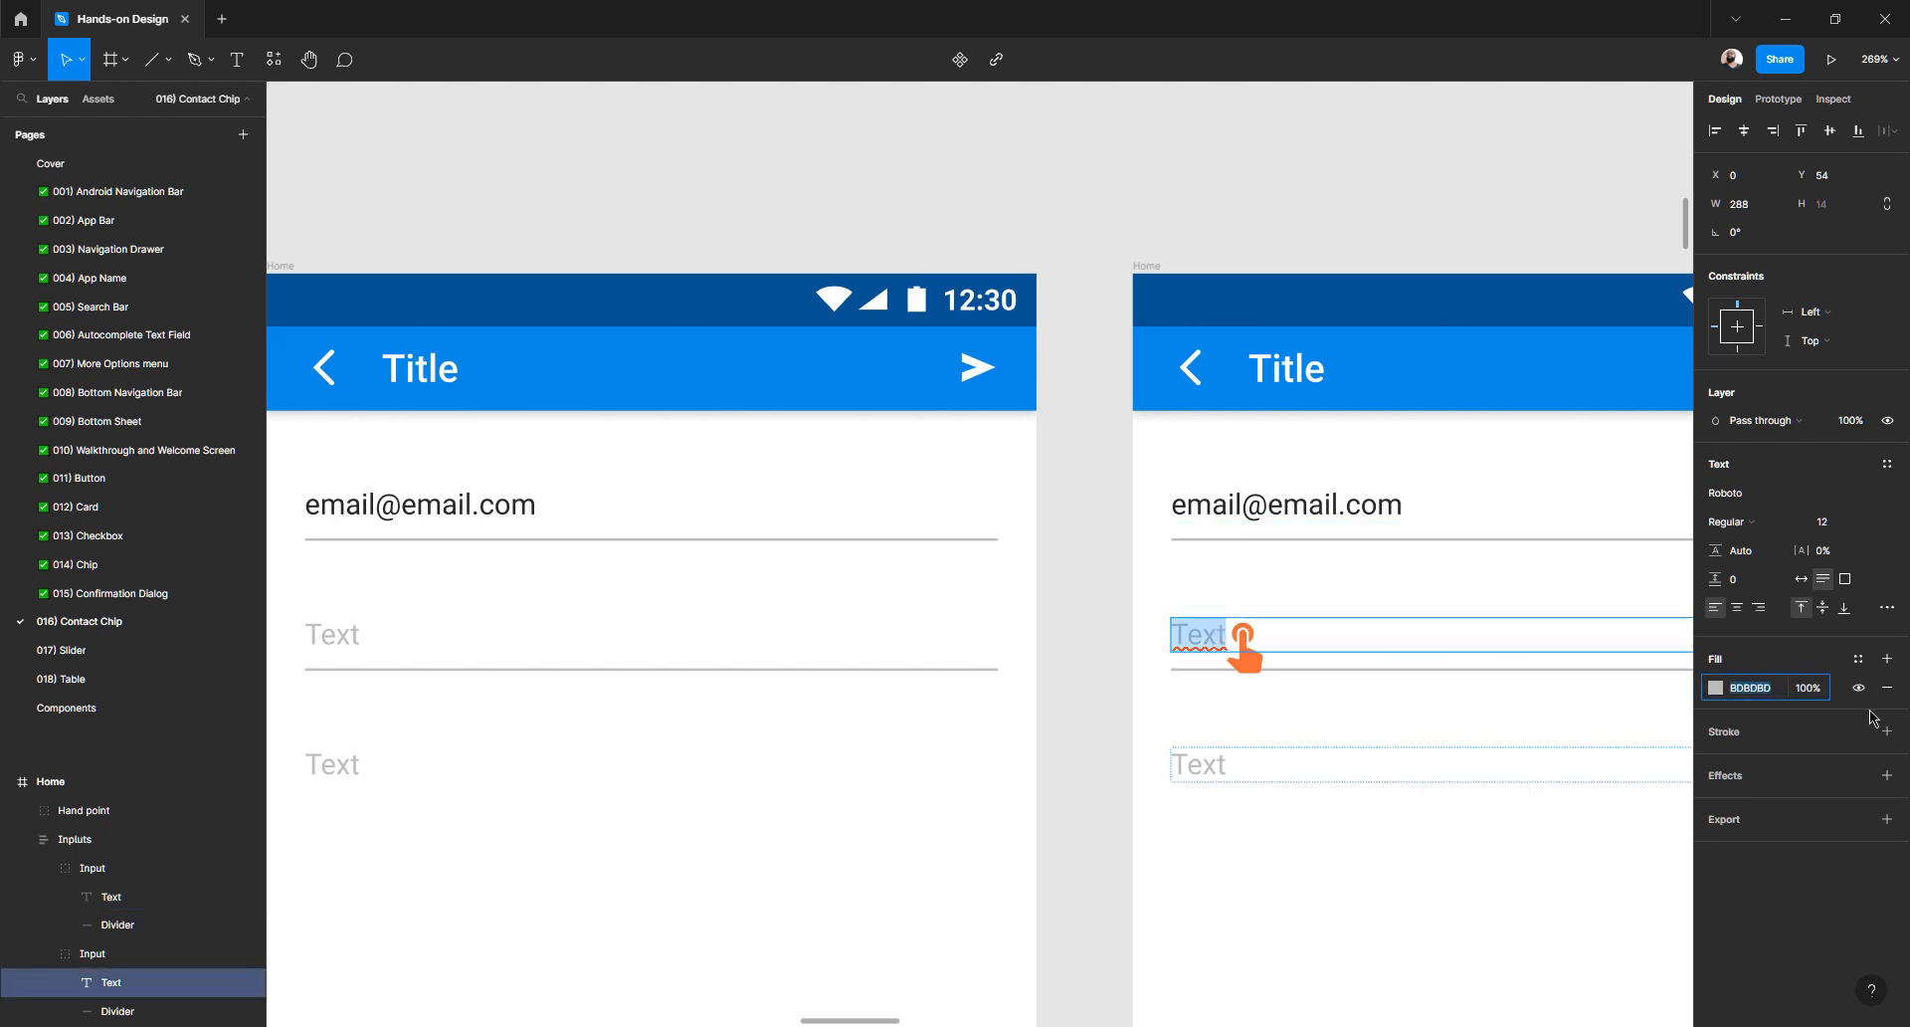
{"action": "type", "text": "272727"}
{"action": "key", "text": "Return"}
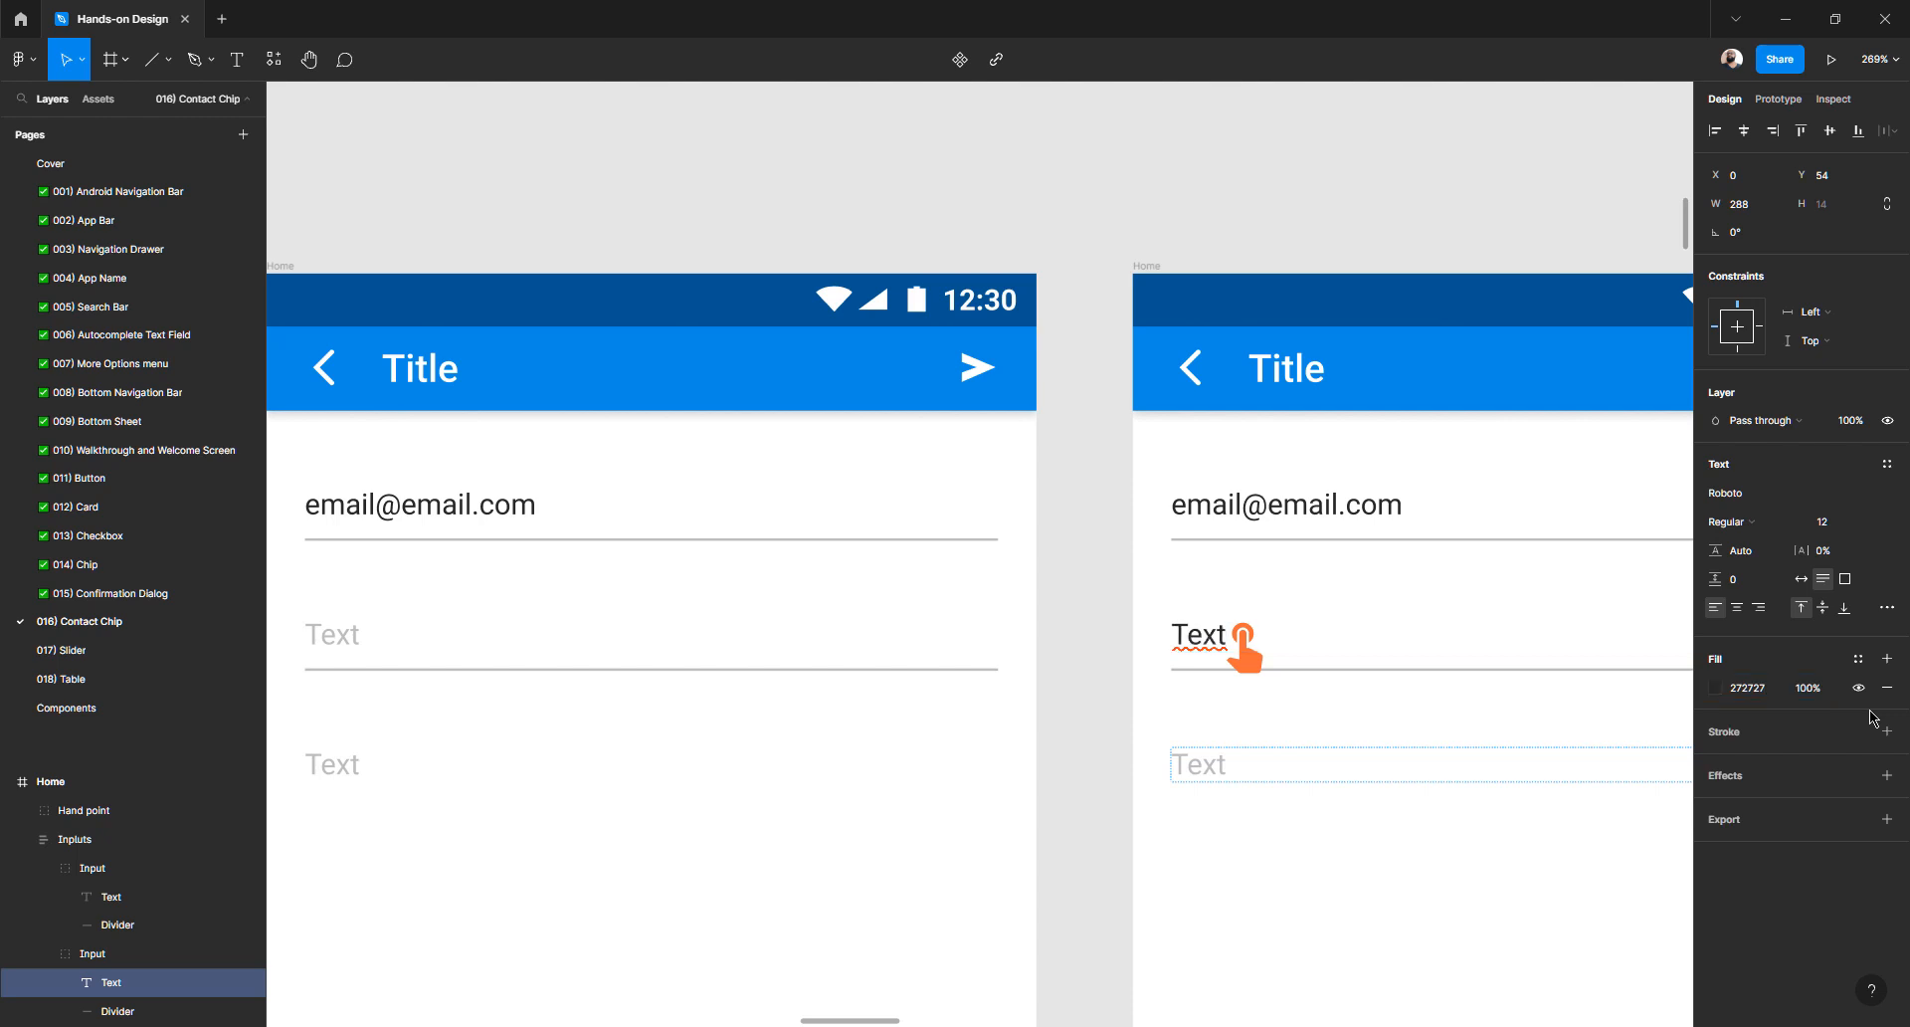
- Replace the second field's Text placeholder with an insertion bar '|'
{"action": "scroll", "coordinate": [1181, 661], "scroll_direction": "down", "scroll_amount": 15}
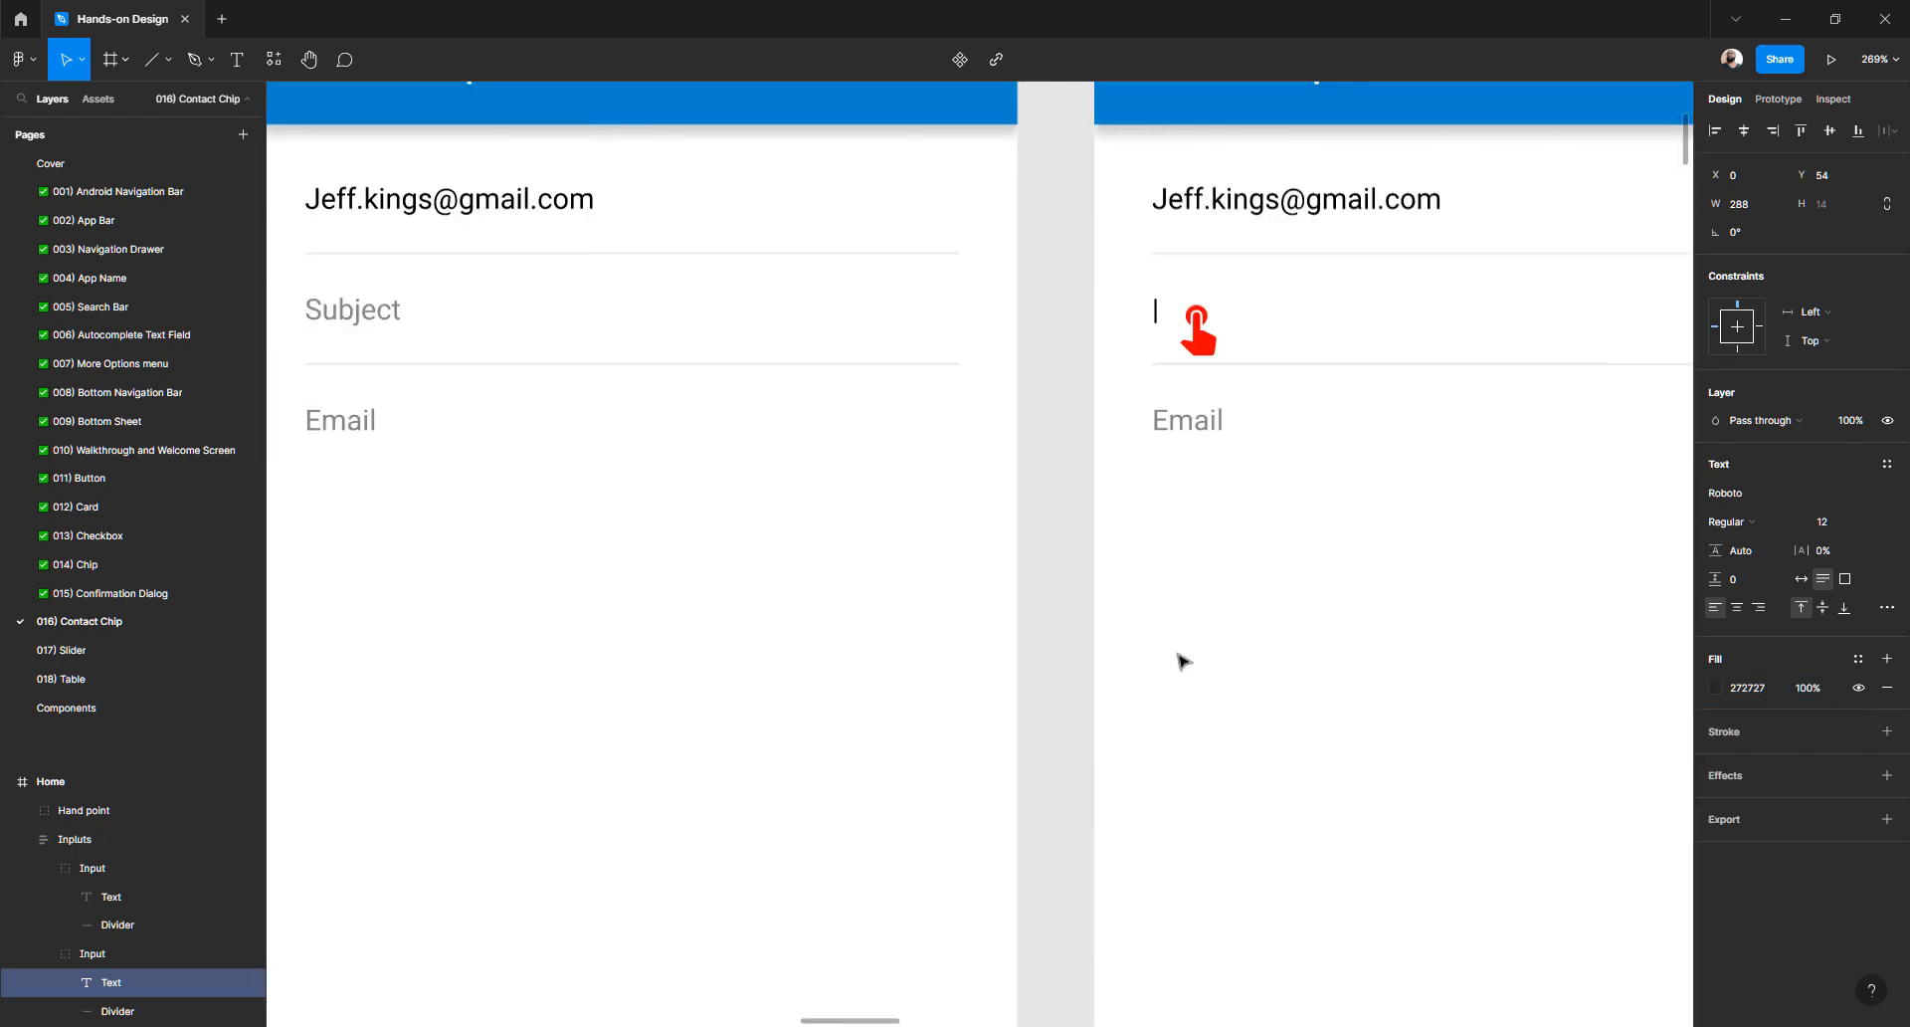
{"action": "scroll", "coordinate": [1181, 660], "scroll_direction": "up", "scroll_amount": 15}
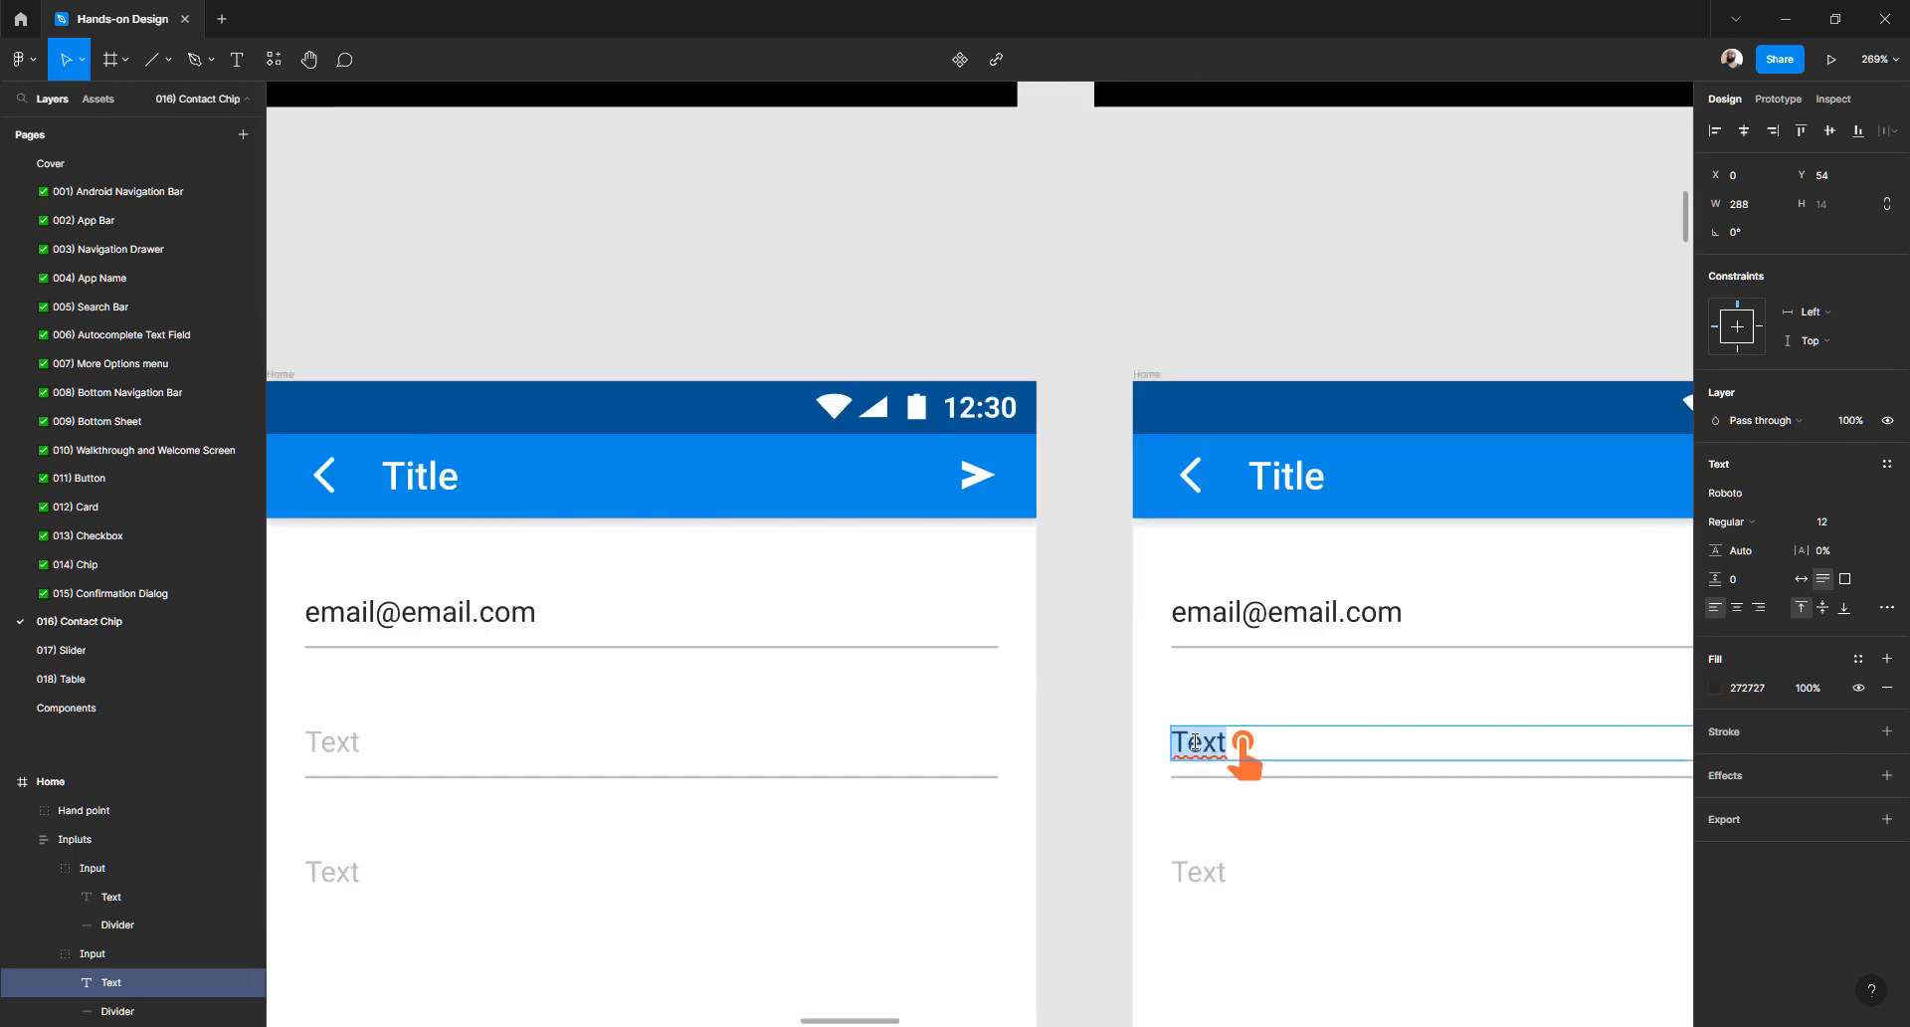
{"action": "type", "text": "!"}
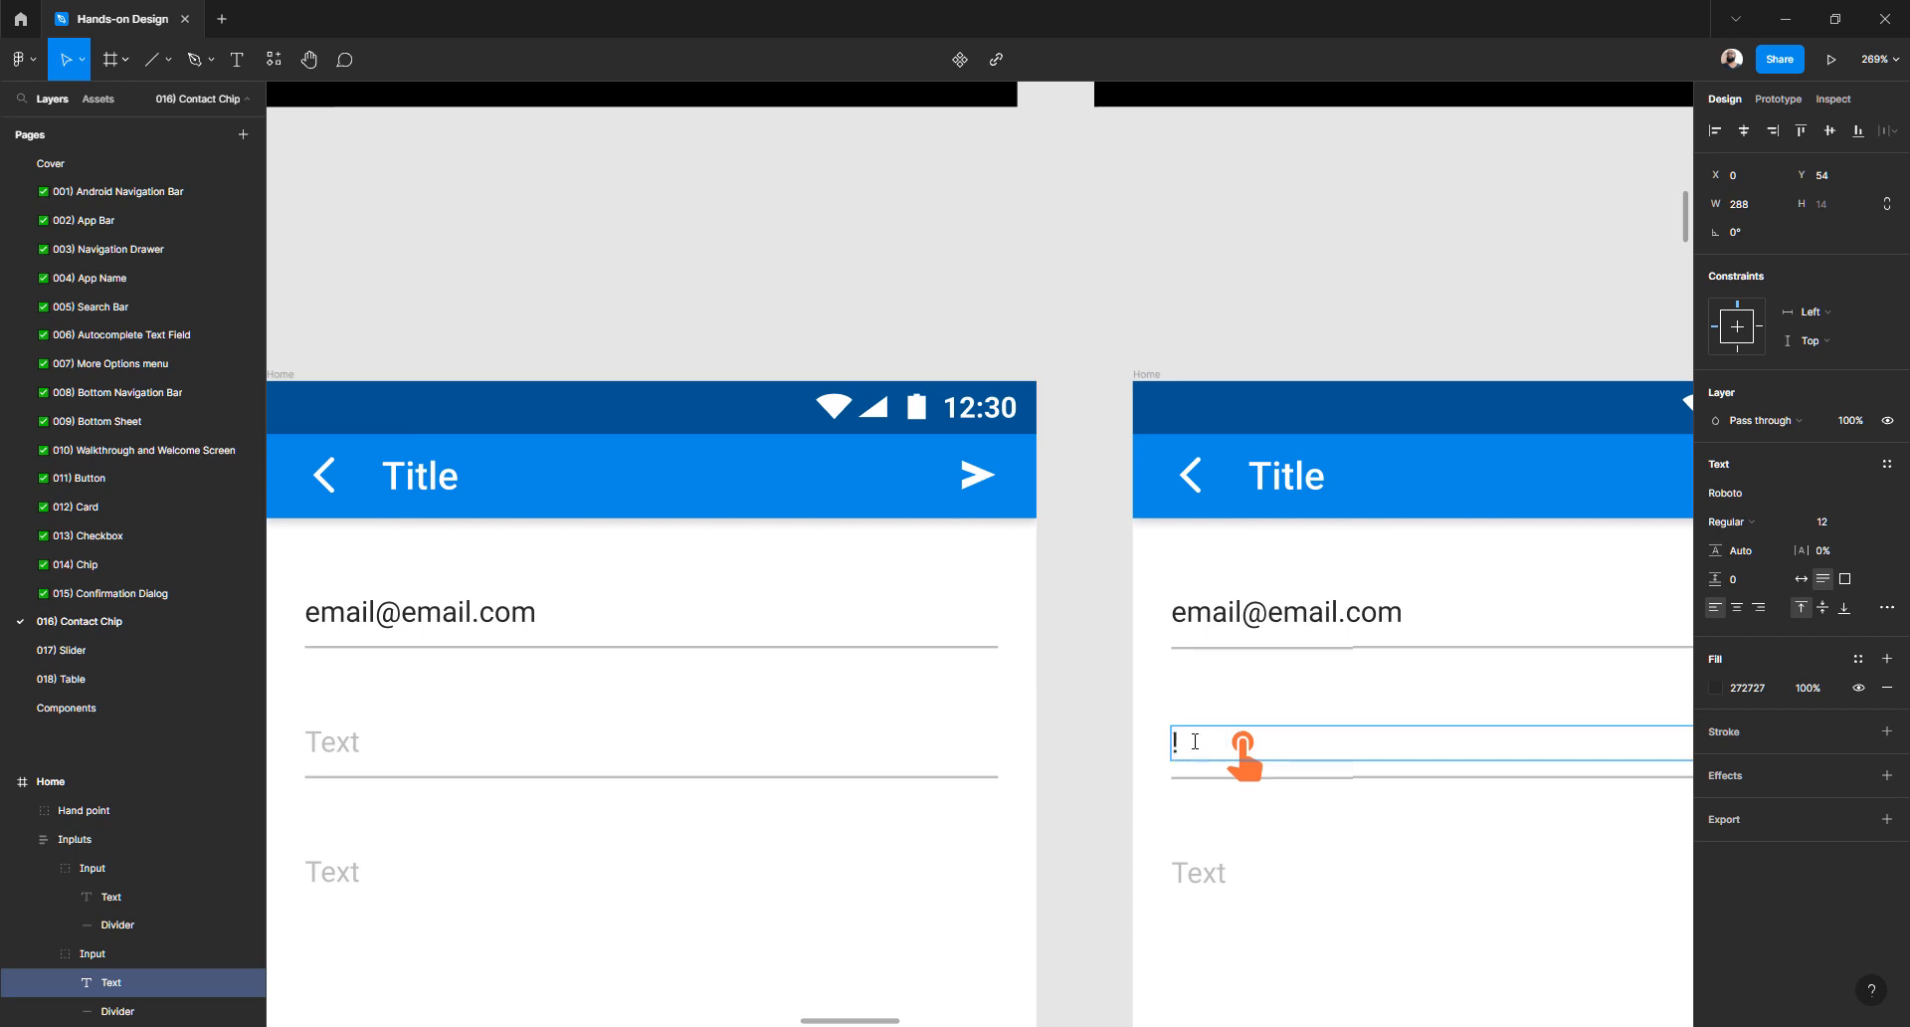
{"action": "key", "text": "BackSpace"}
{"action": "type", "text": "|"}
{"action": "key", "text": "Escape"}
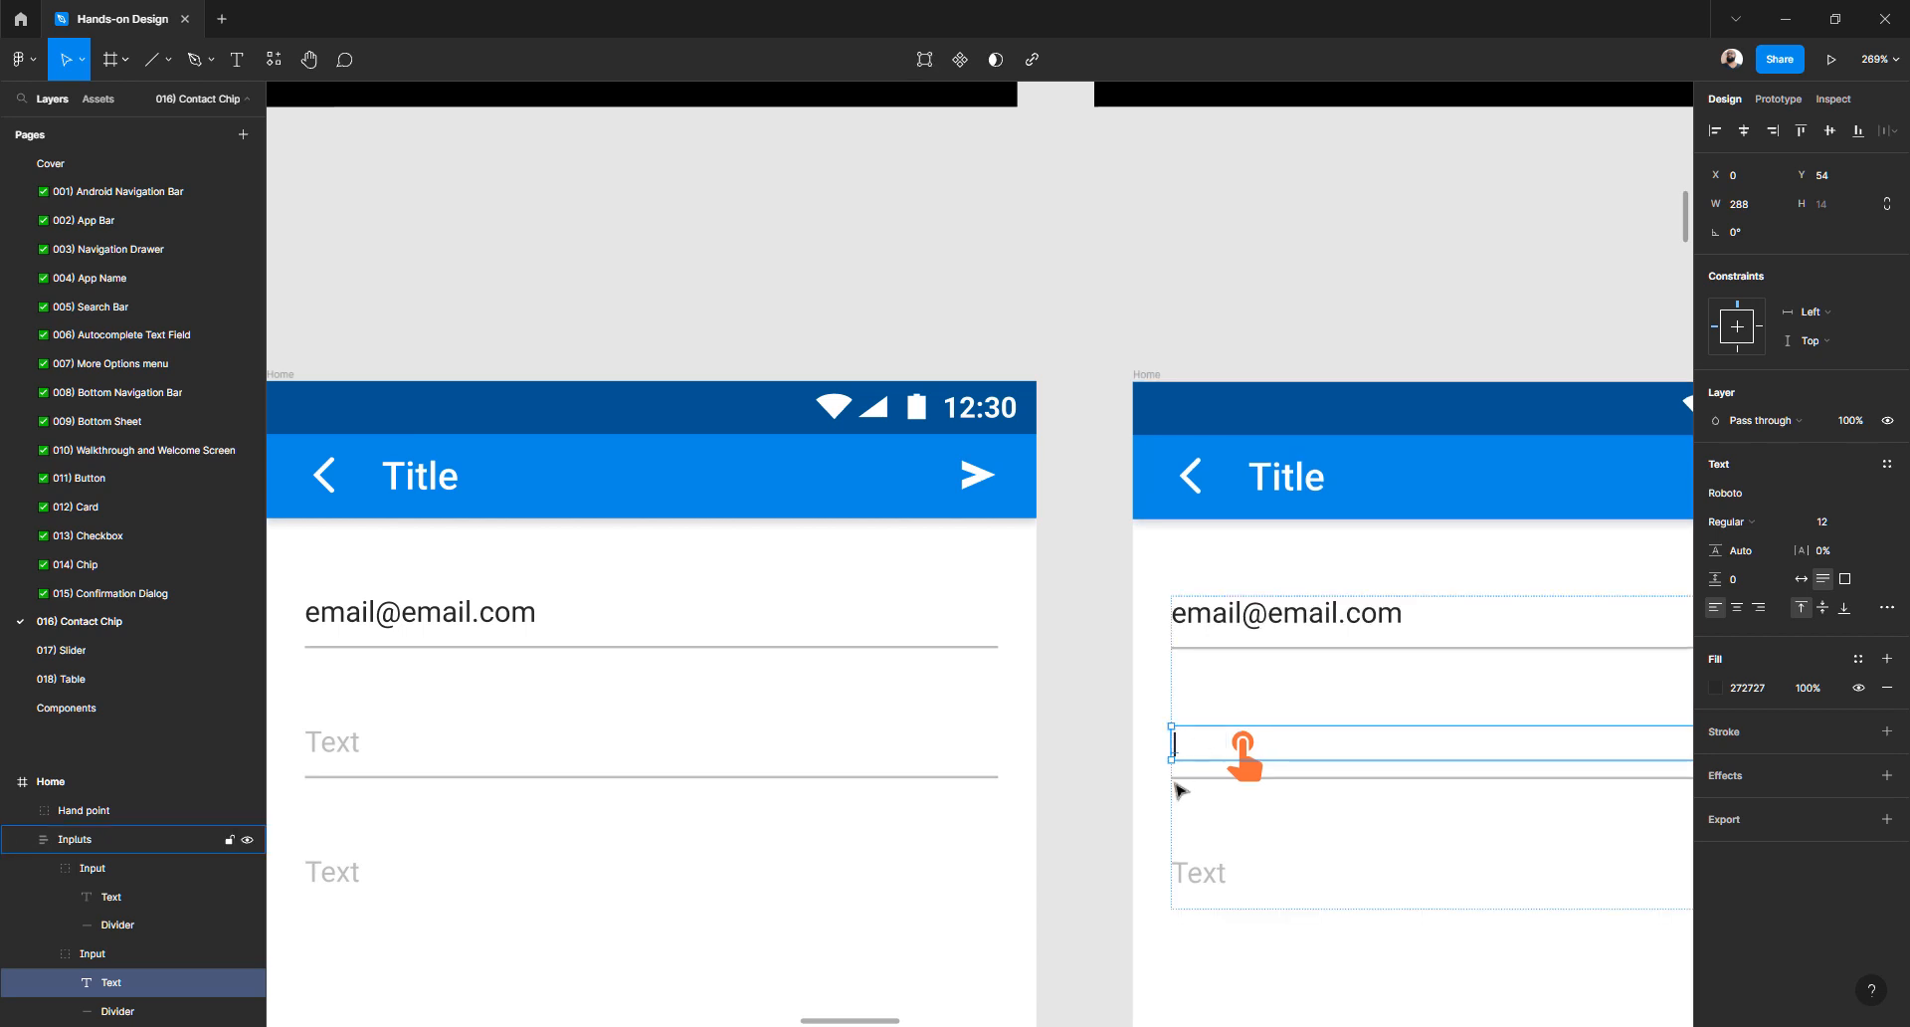
{"action": "key", "text": "Escape"}
- Duplicate the insertion-bar Home frame and delete the tap icon from the copy
{"action": "scroll", "coordinate": [1134, 756], "scroll_direction": "down", "scroll_amount": 5}
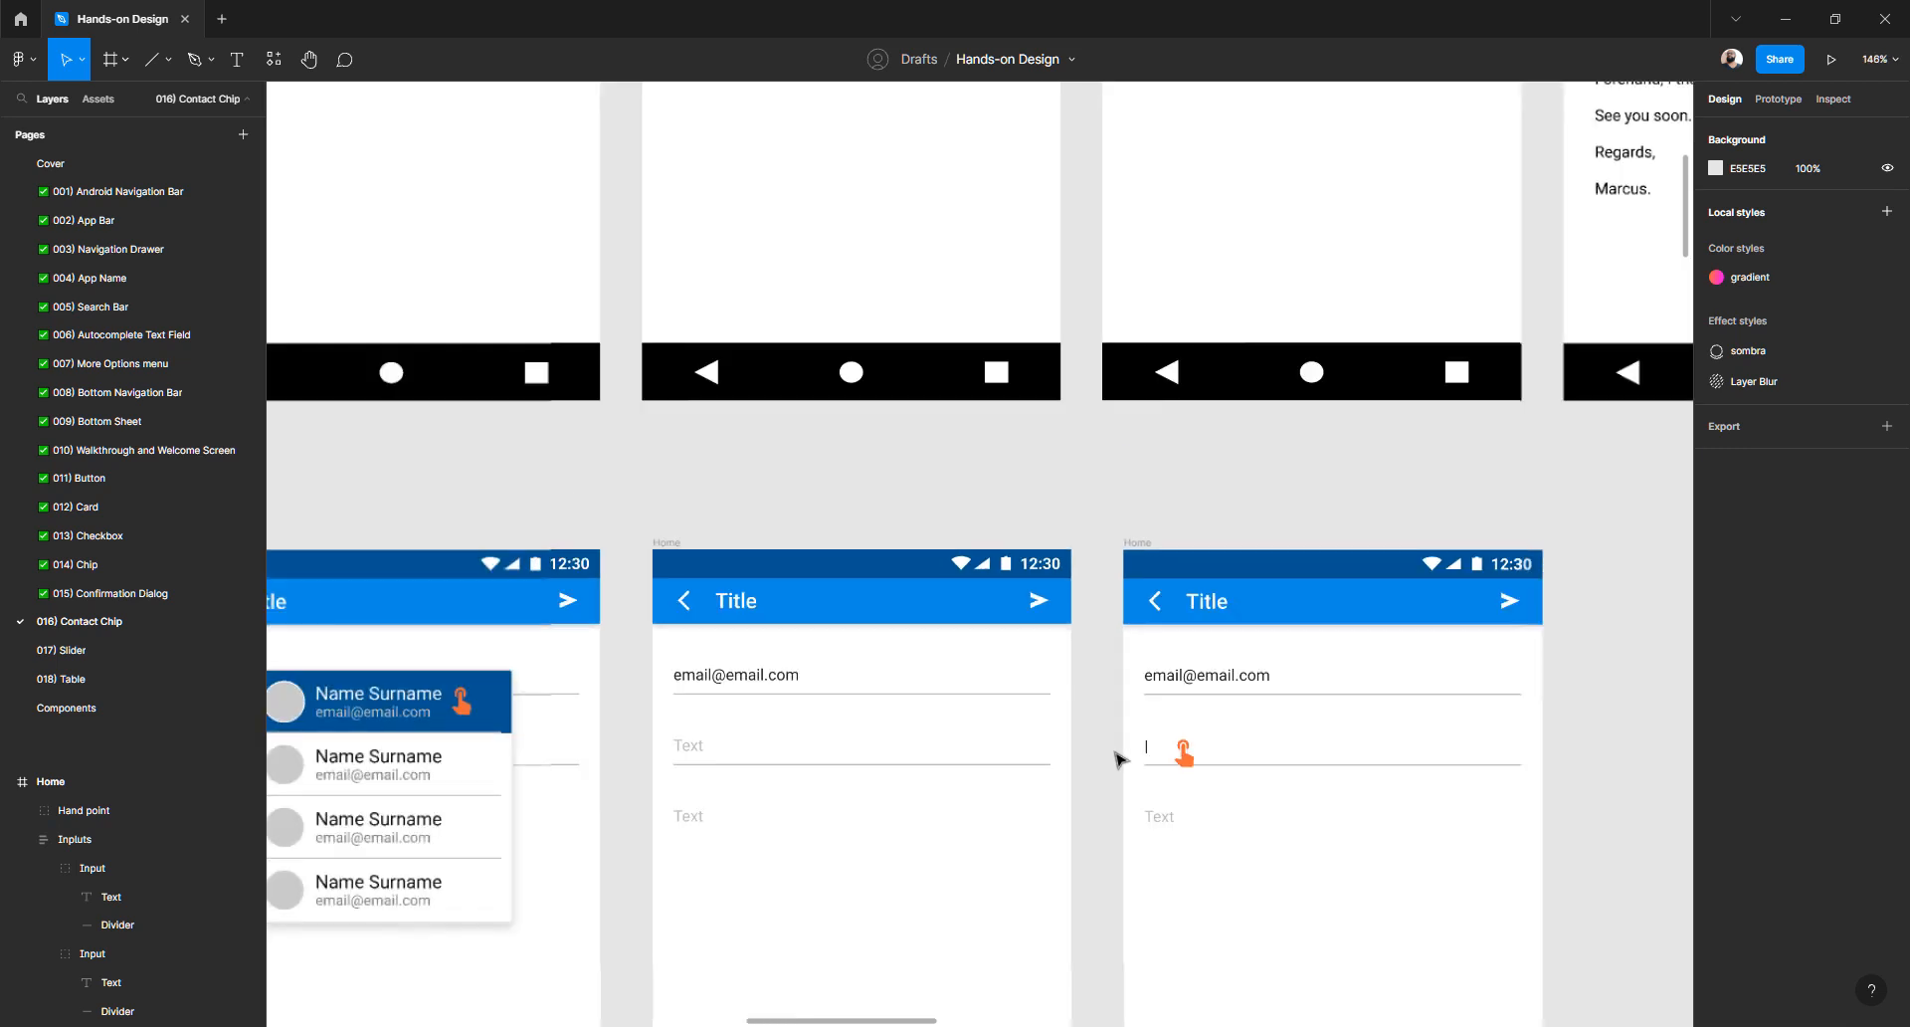
{"action": "scroll", "coordinate": [1121, 759], "scroll_direction": "up", "scroll_amount": 3}
{"action": "scroll", "coordinate": [1121, 759], "scroll_direction": "up", "scroll_amount": 2}
{"action": "scroll", "coordinate": [1122, 760], "scroll_direction": "down", "scroll_amount": 5}
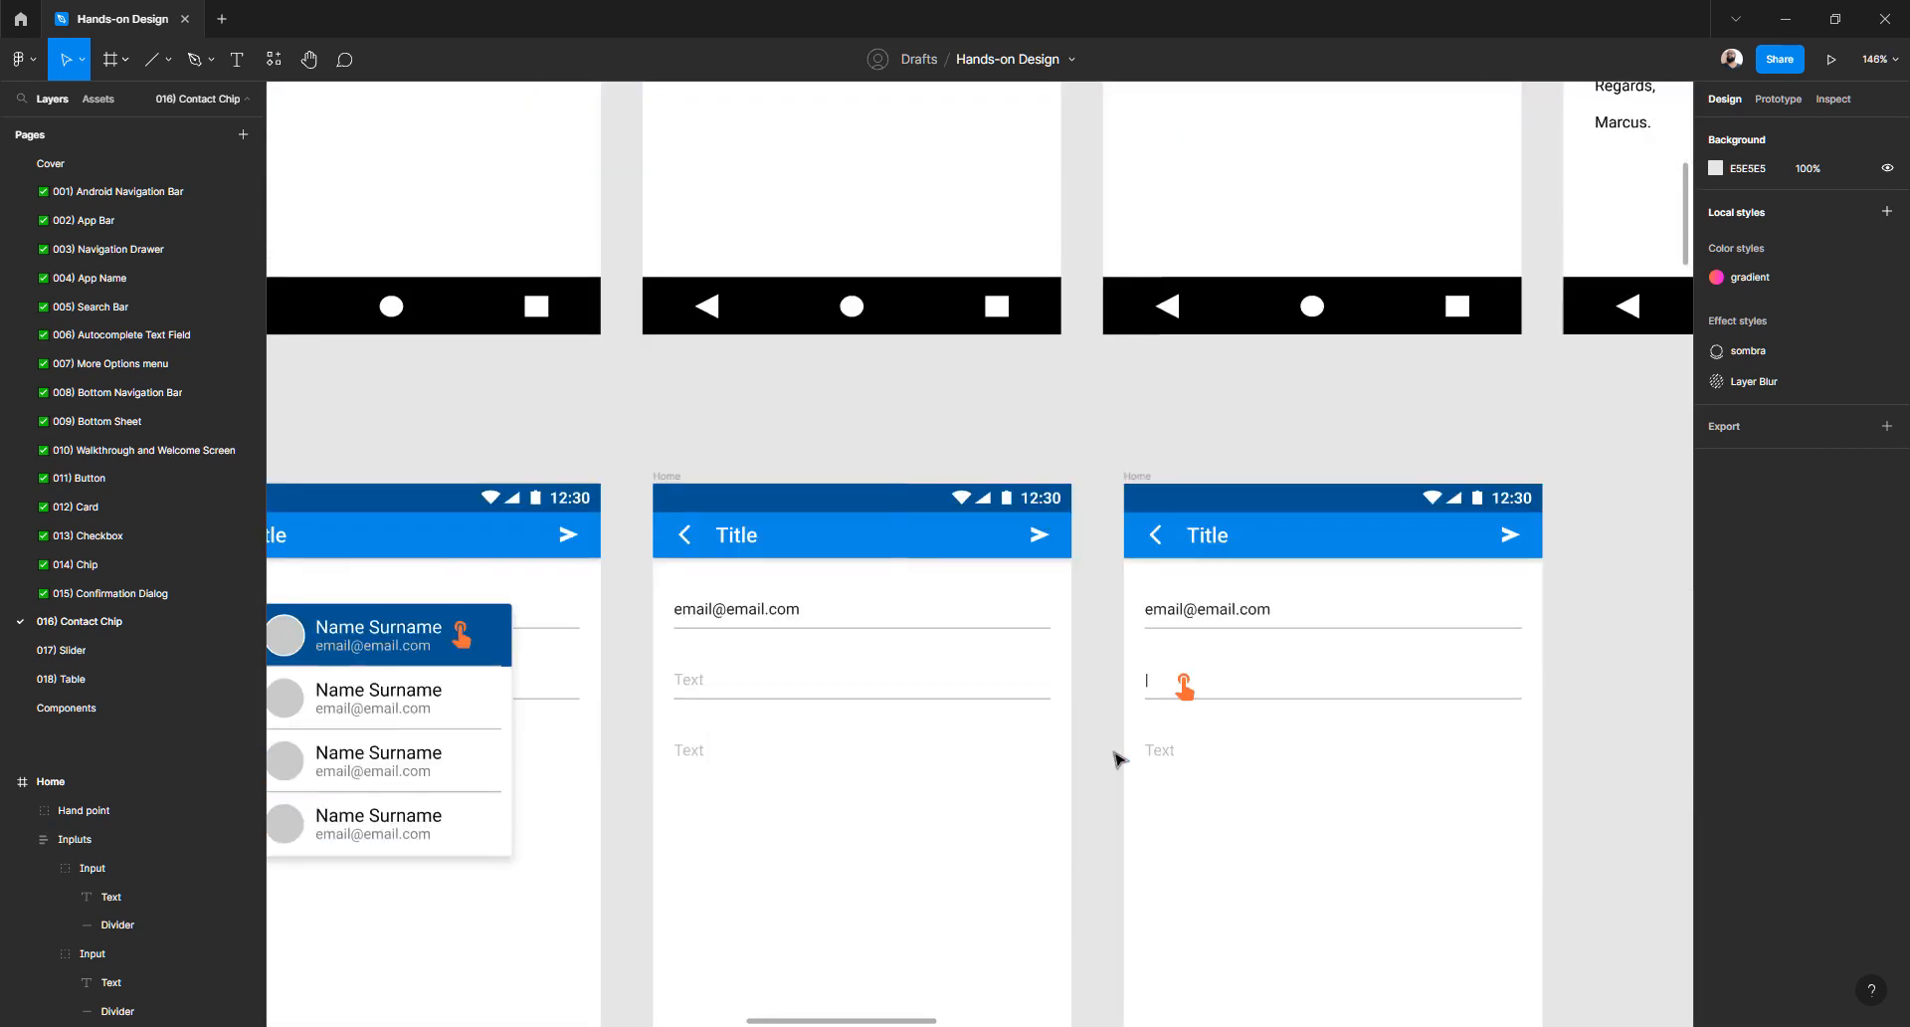
{"action": "scroll", "coordinate": [1105, 758], "scroll_direction": "down", "scroll_amount": 3}
{"action": "left_click", "coordinate": [985, 570]}
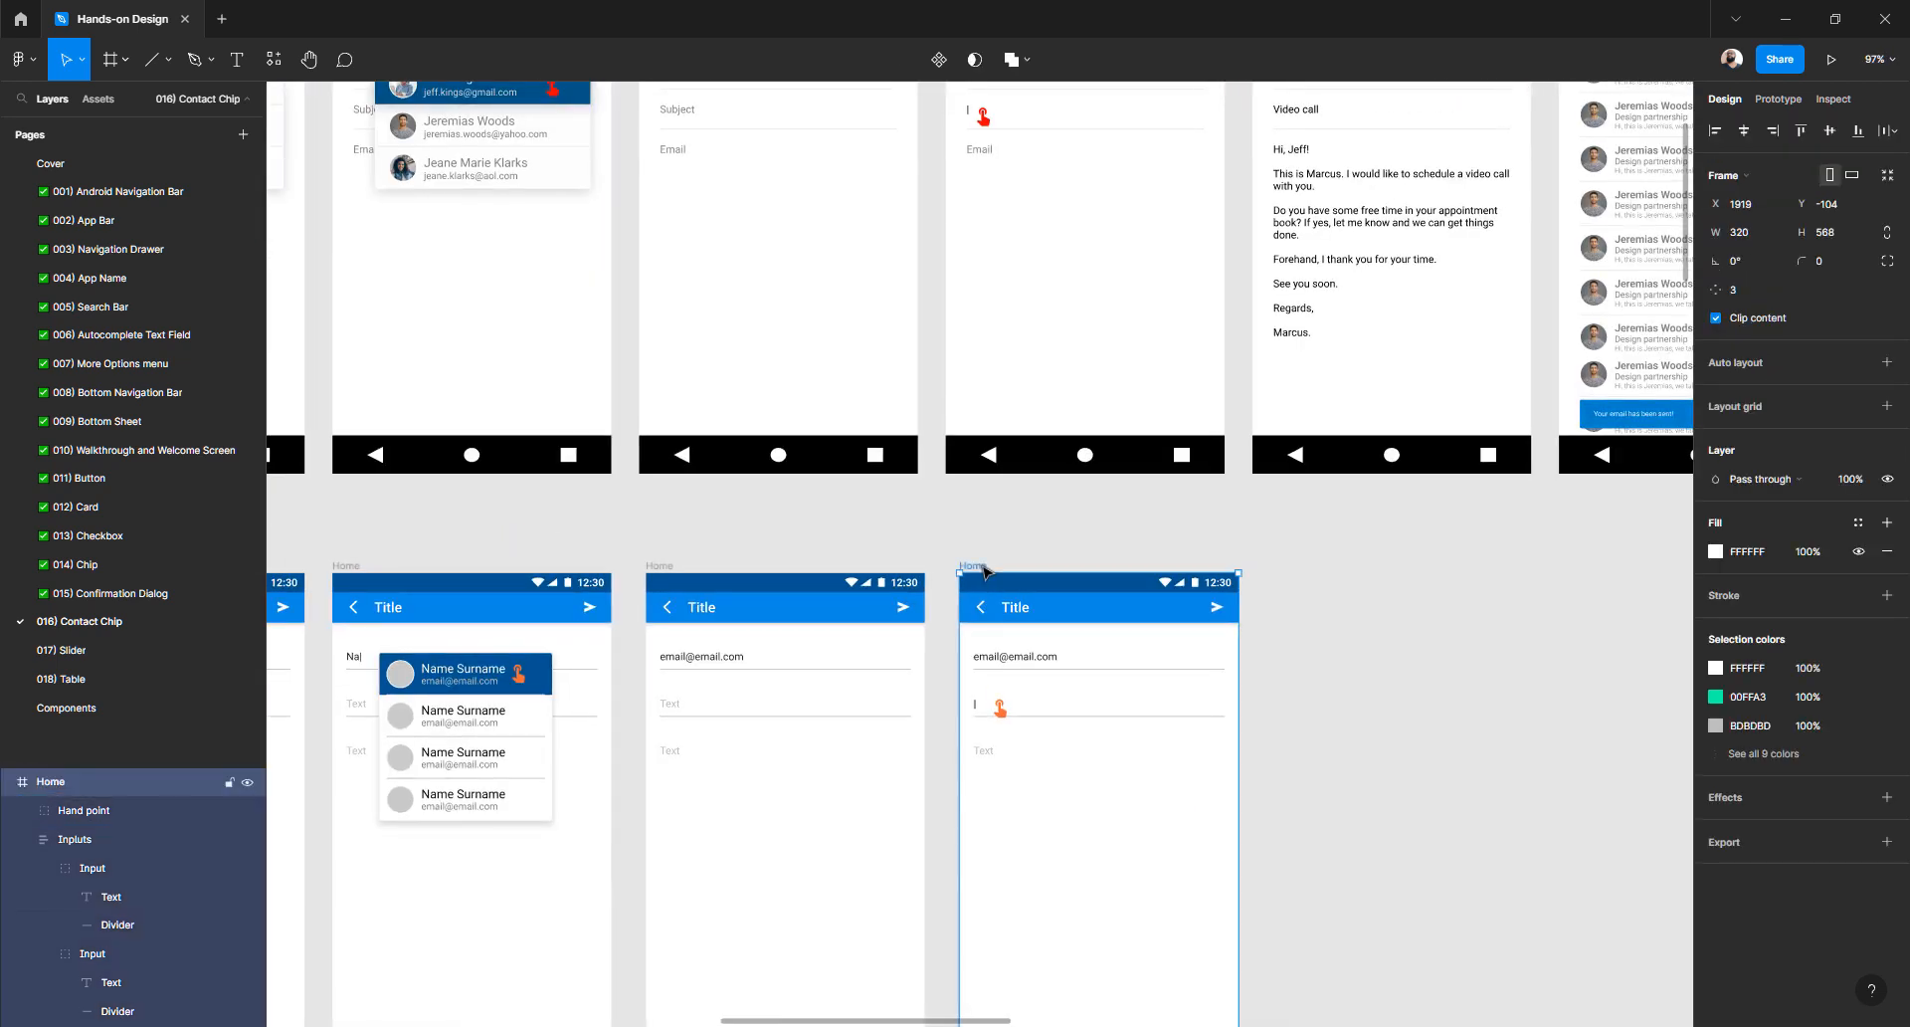
{"action": "key", "text": "ctrl+d"}
{"action": "scroll", "coordinate": [1005, 647], "scroll_direction": "right", "scroll_amount": 4}
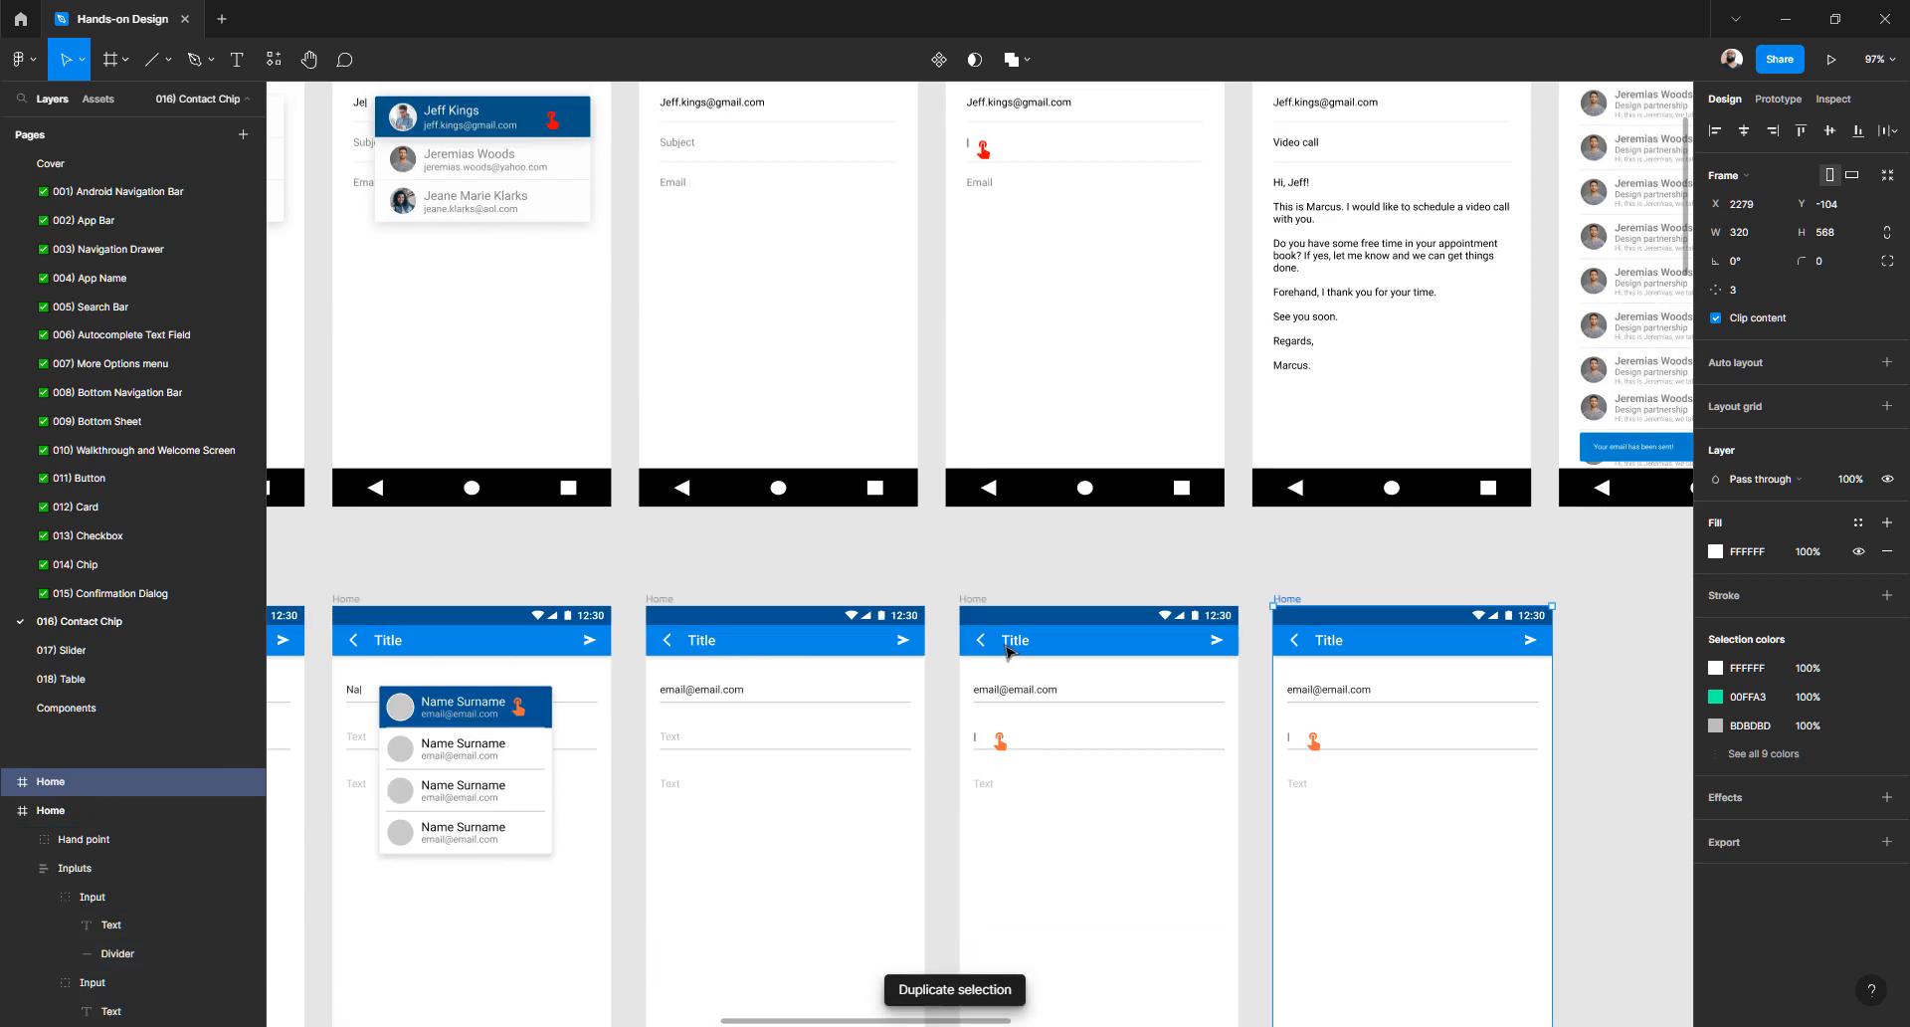
{"action": "left_click", "coordinate": [1117, 743]}
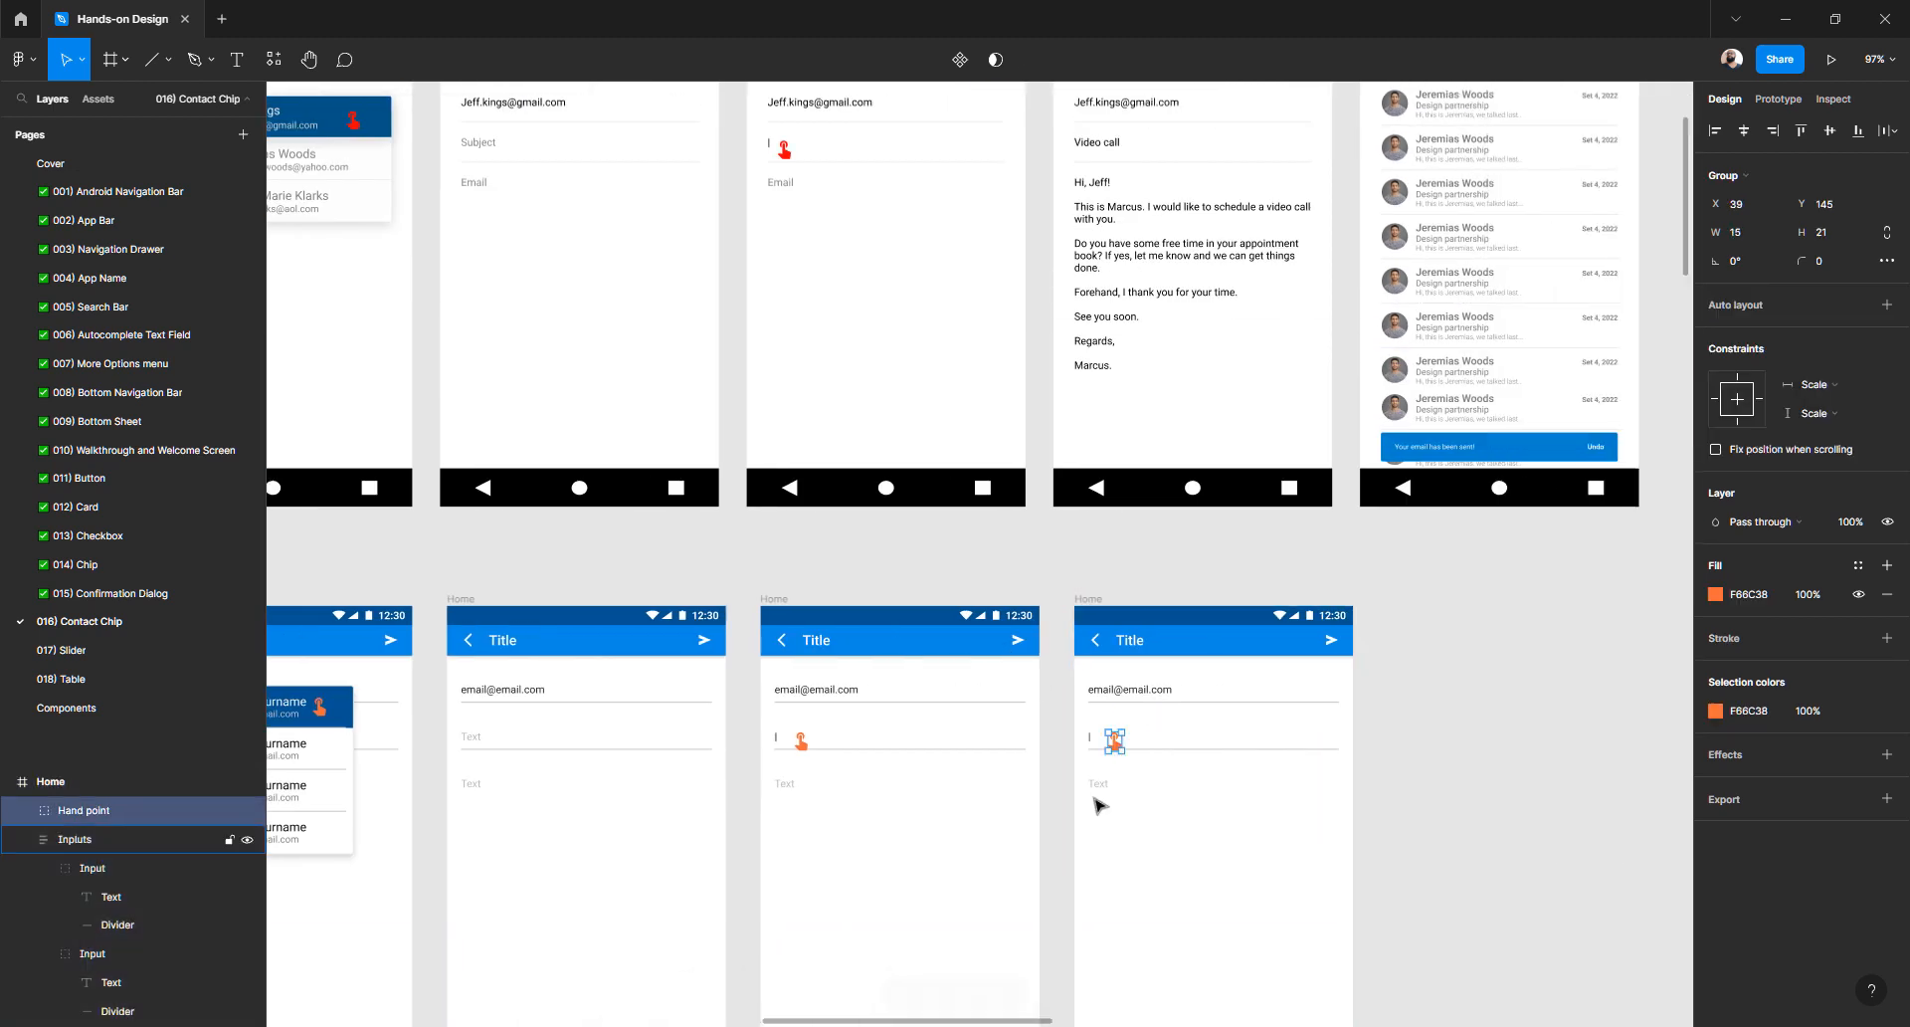
{"action": "key", "text": "Delete"}
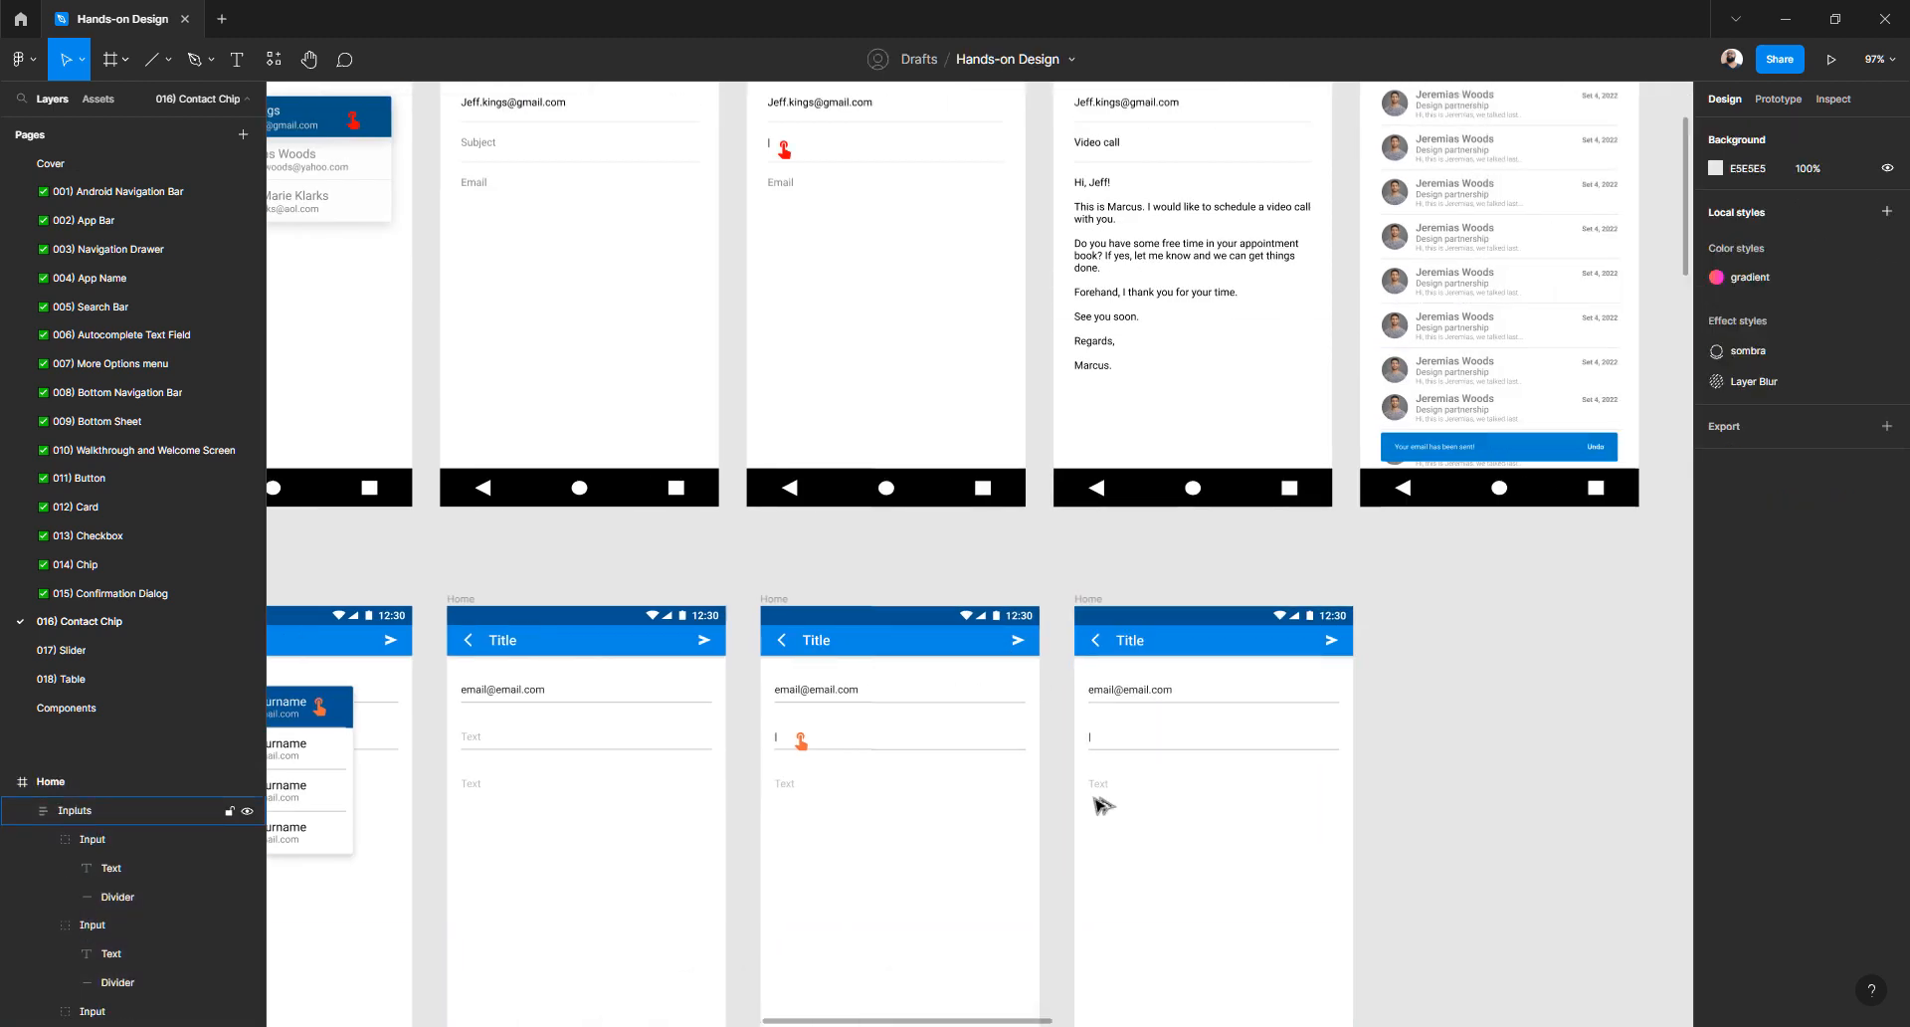
{"action": "key", "text": "alt+Tab"}
- Search Google for 'lorem ipsum', accepting the correction of the misspelled 'lorem ipsun'
{"action": "left_click", "coordinate": [417, 53]}
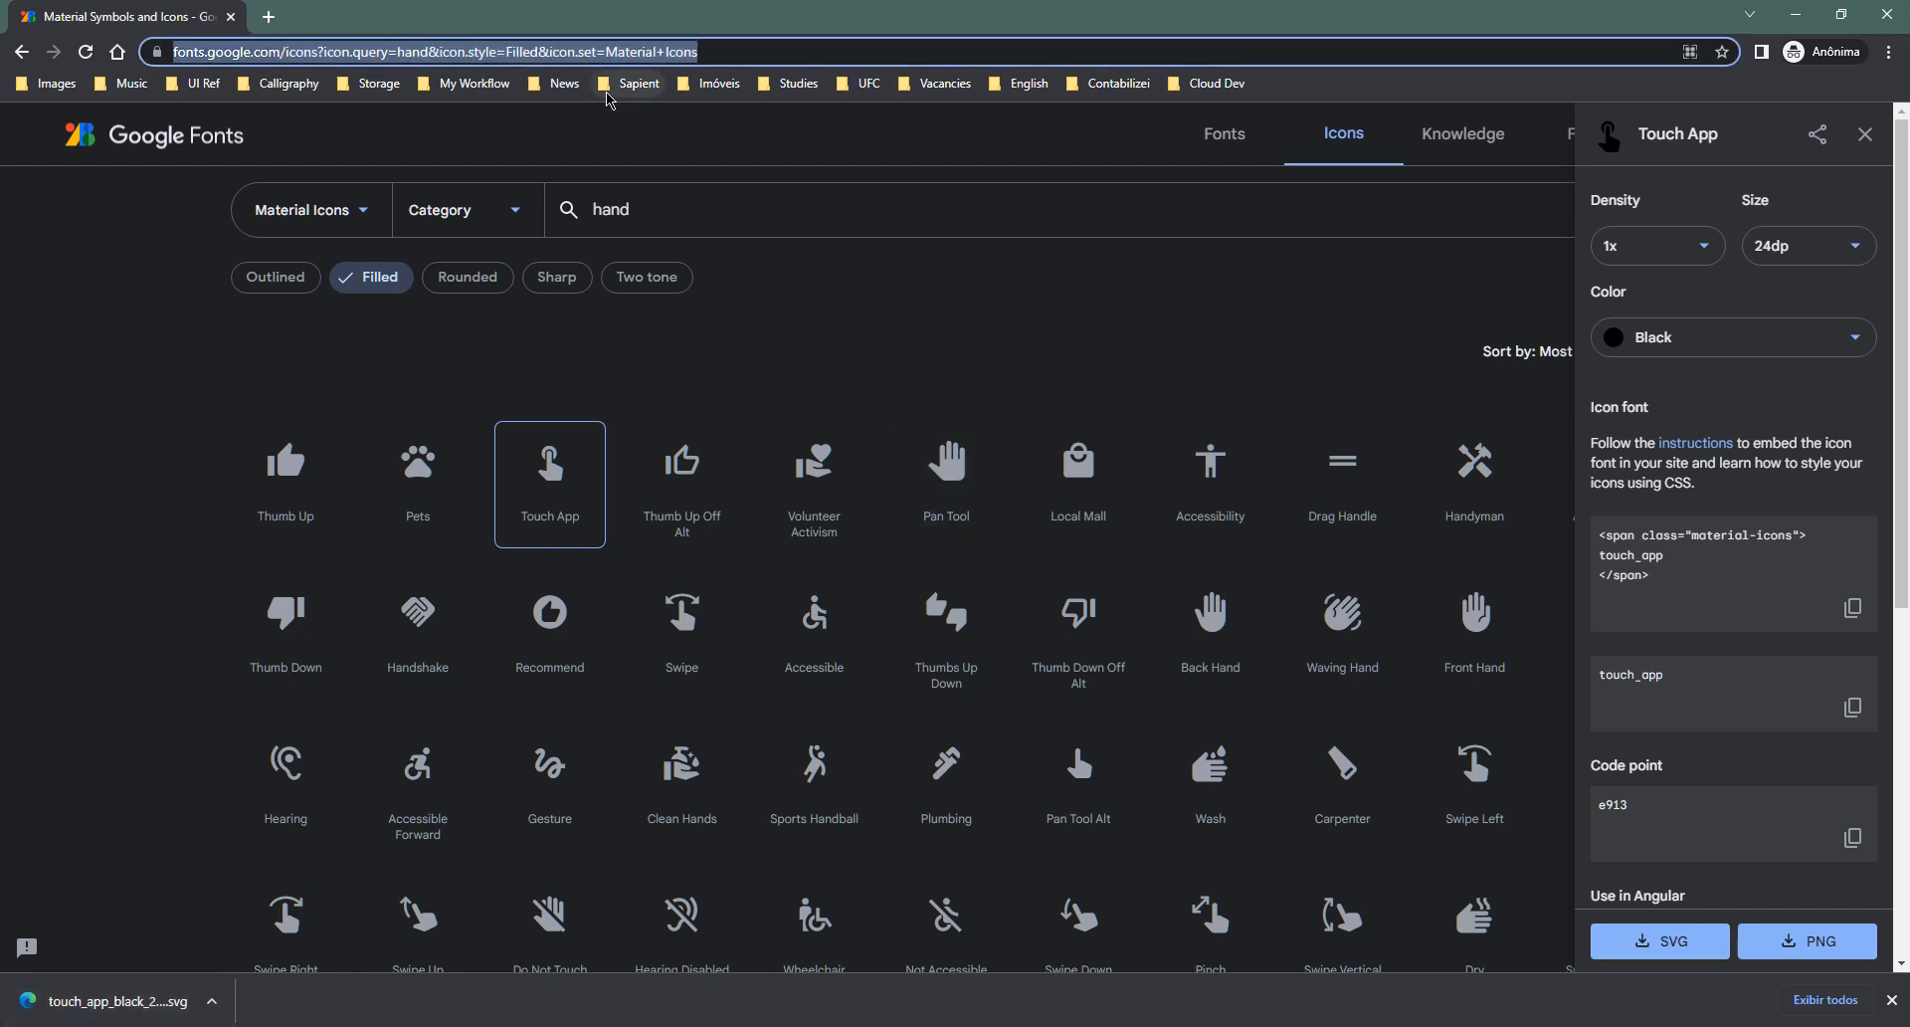
{"action": "type", "text": "lorem"}
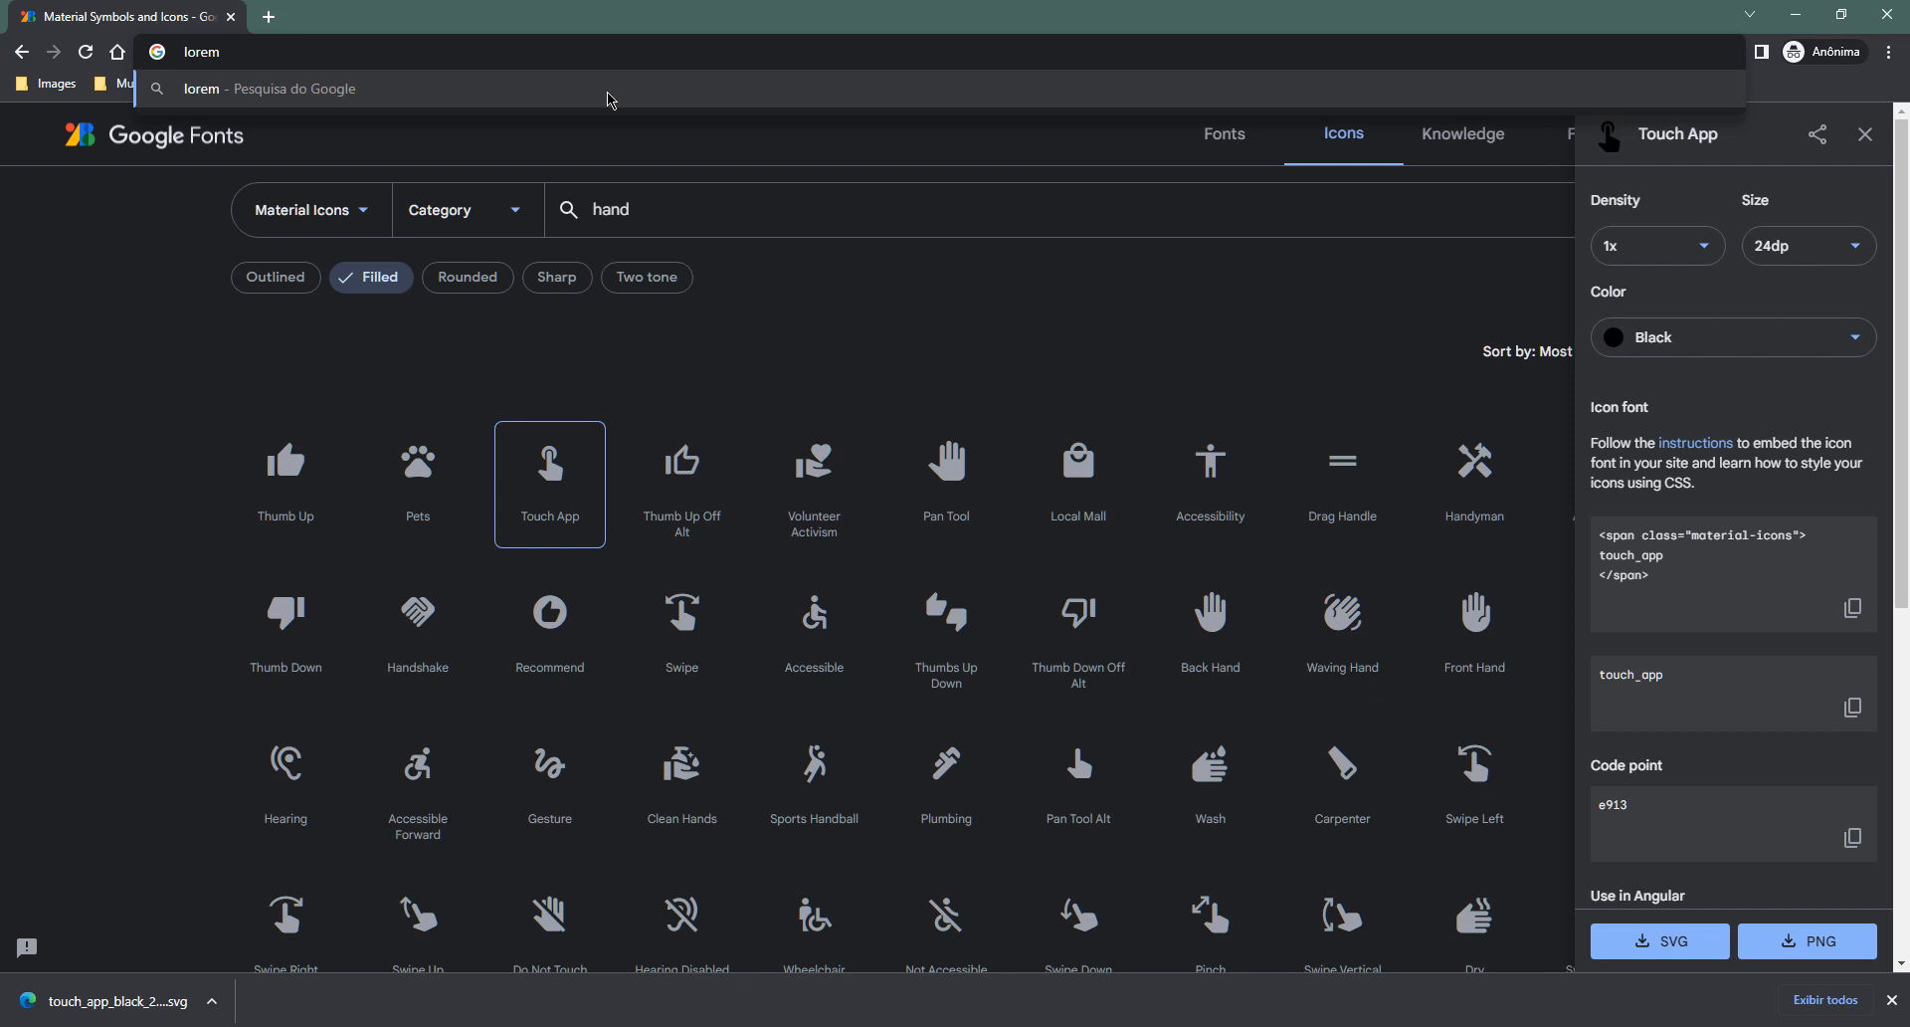
{"action": "type", "text": "ipsun"}
{"action": "key", "text": "Return"}
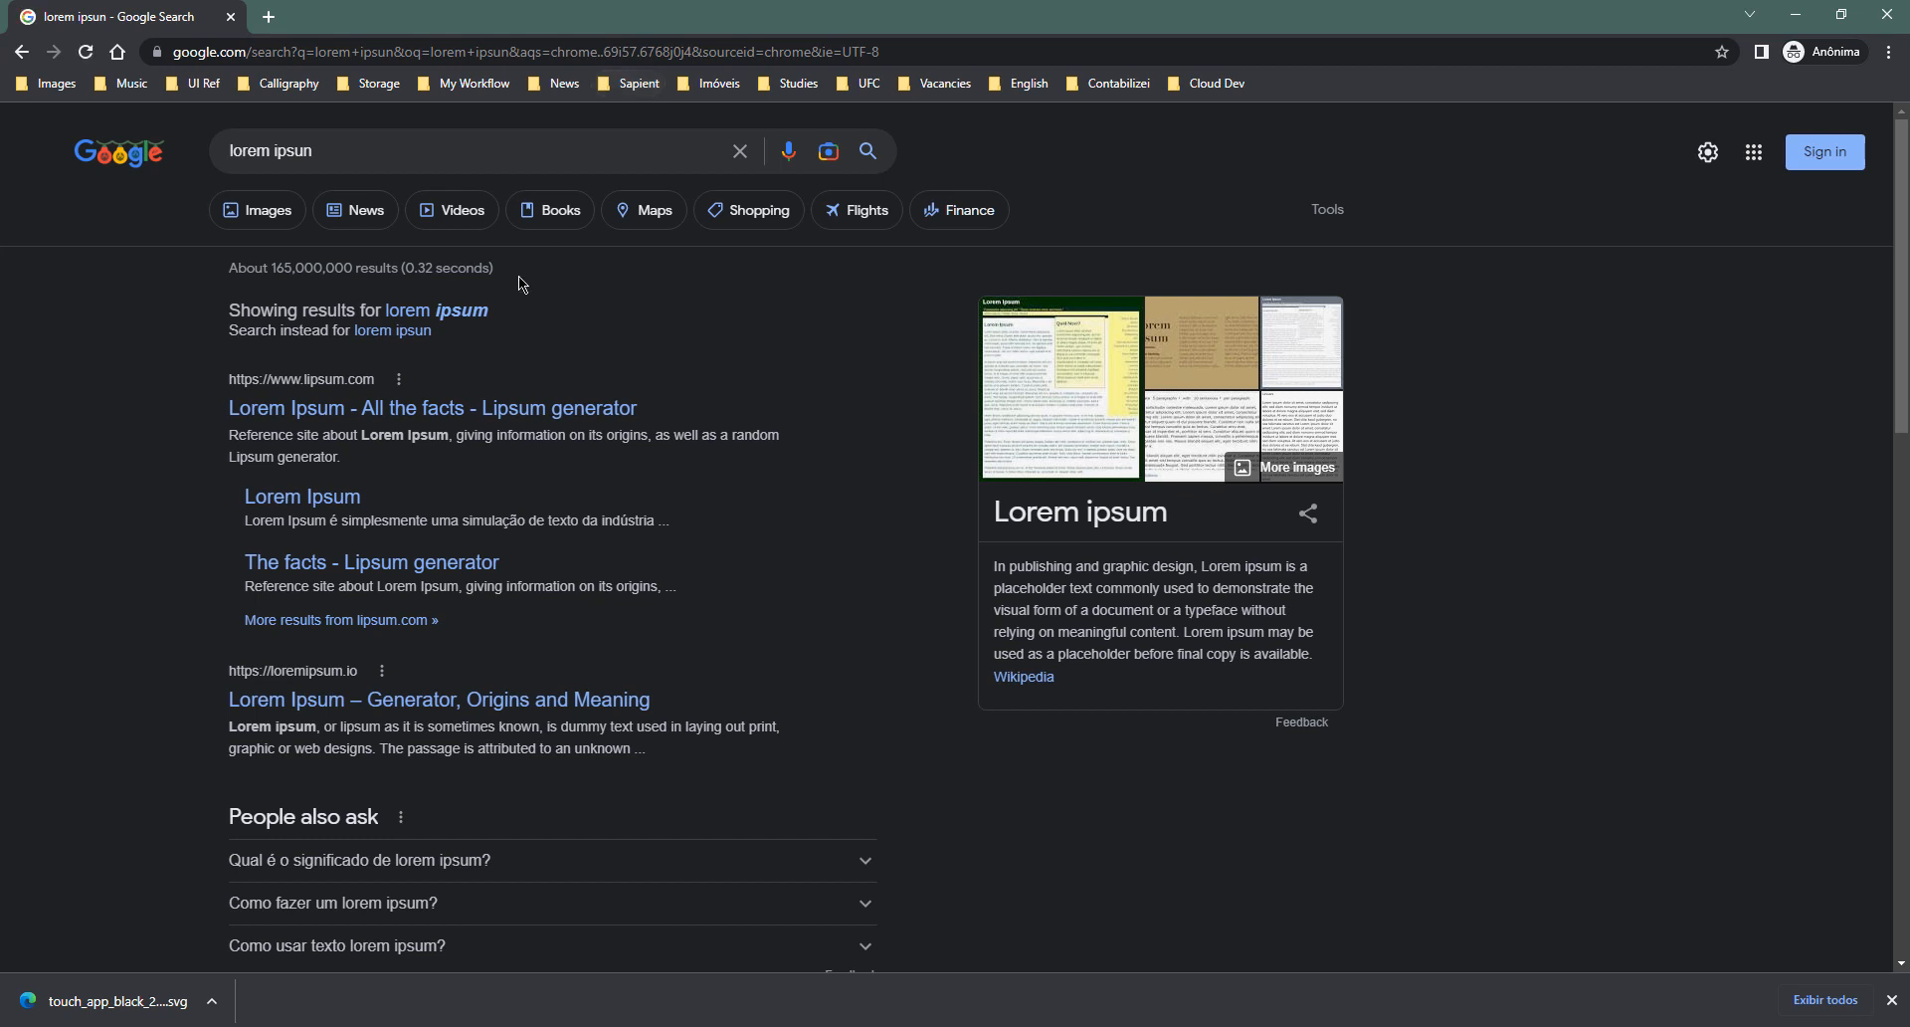
{"action": "left_click", "coordinate": [476, 315]}
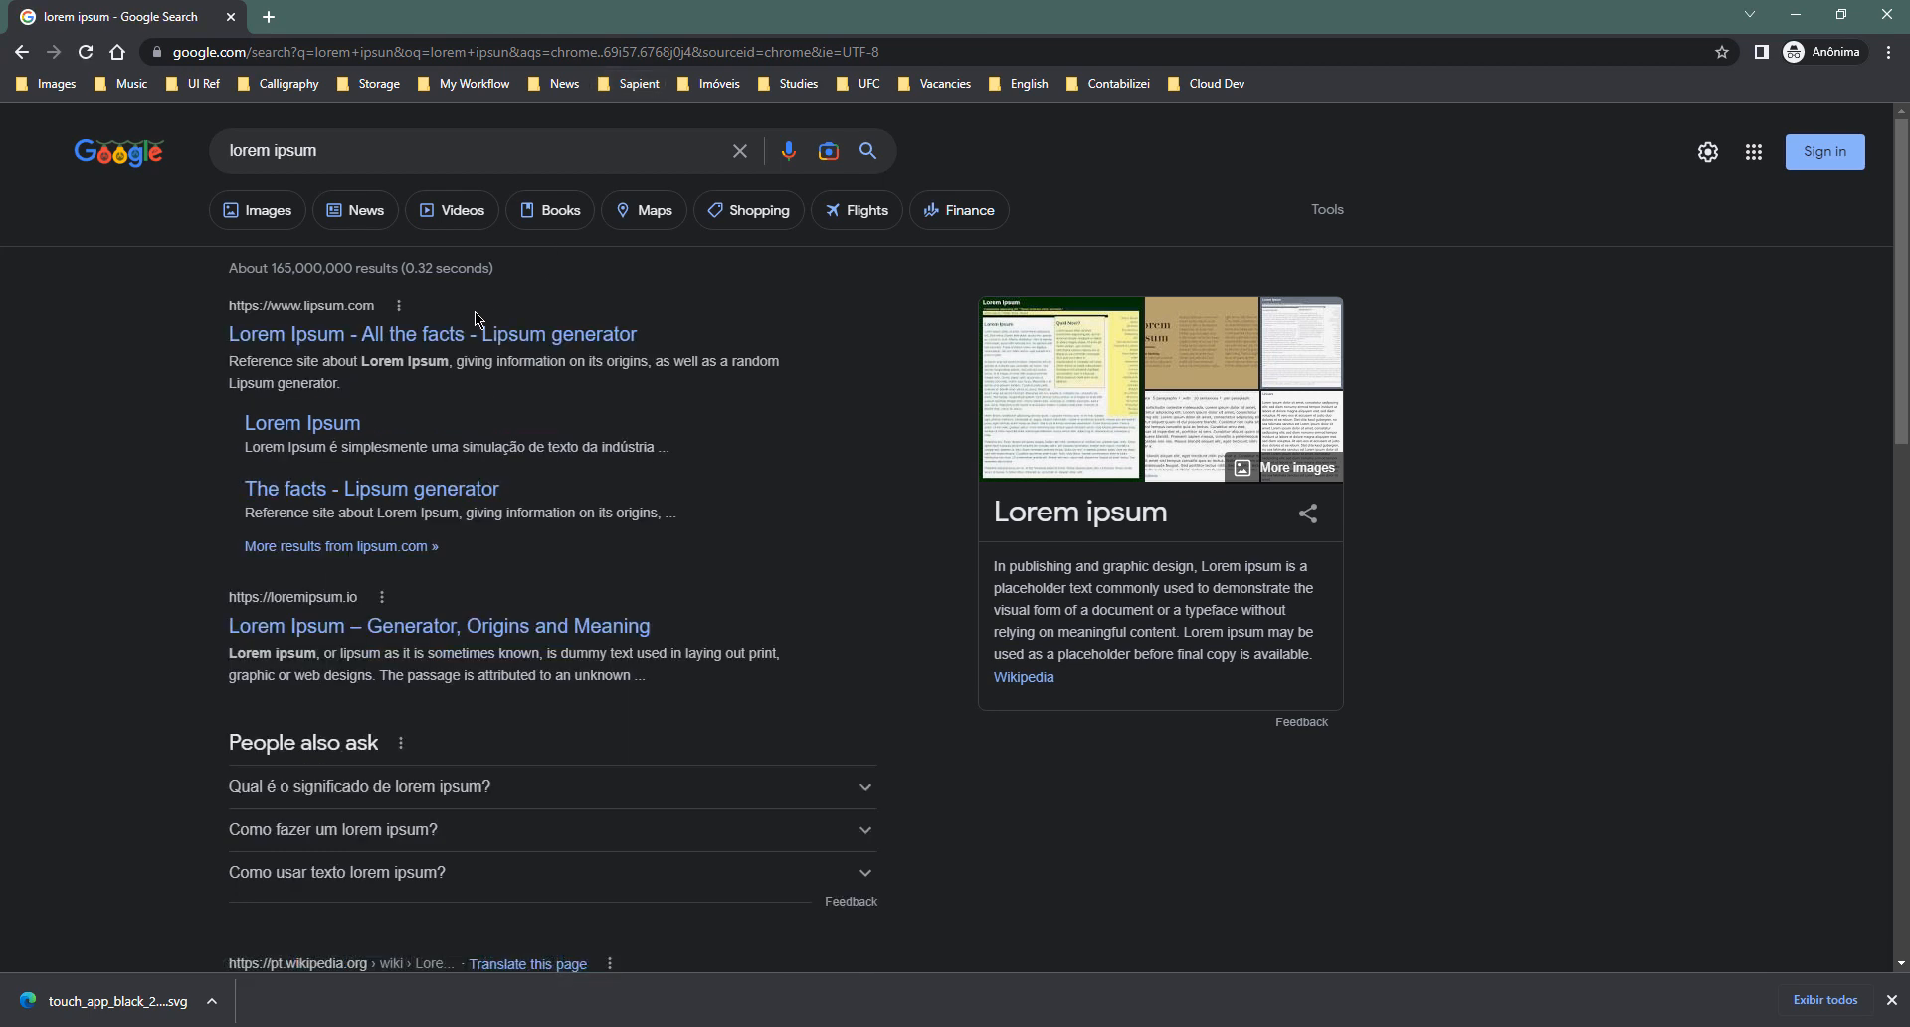
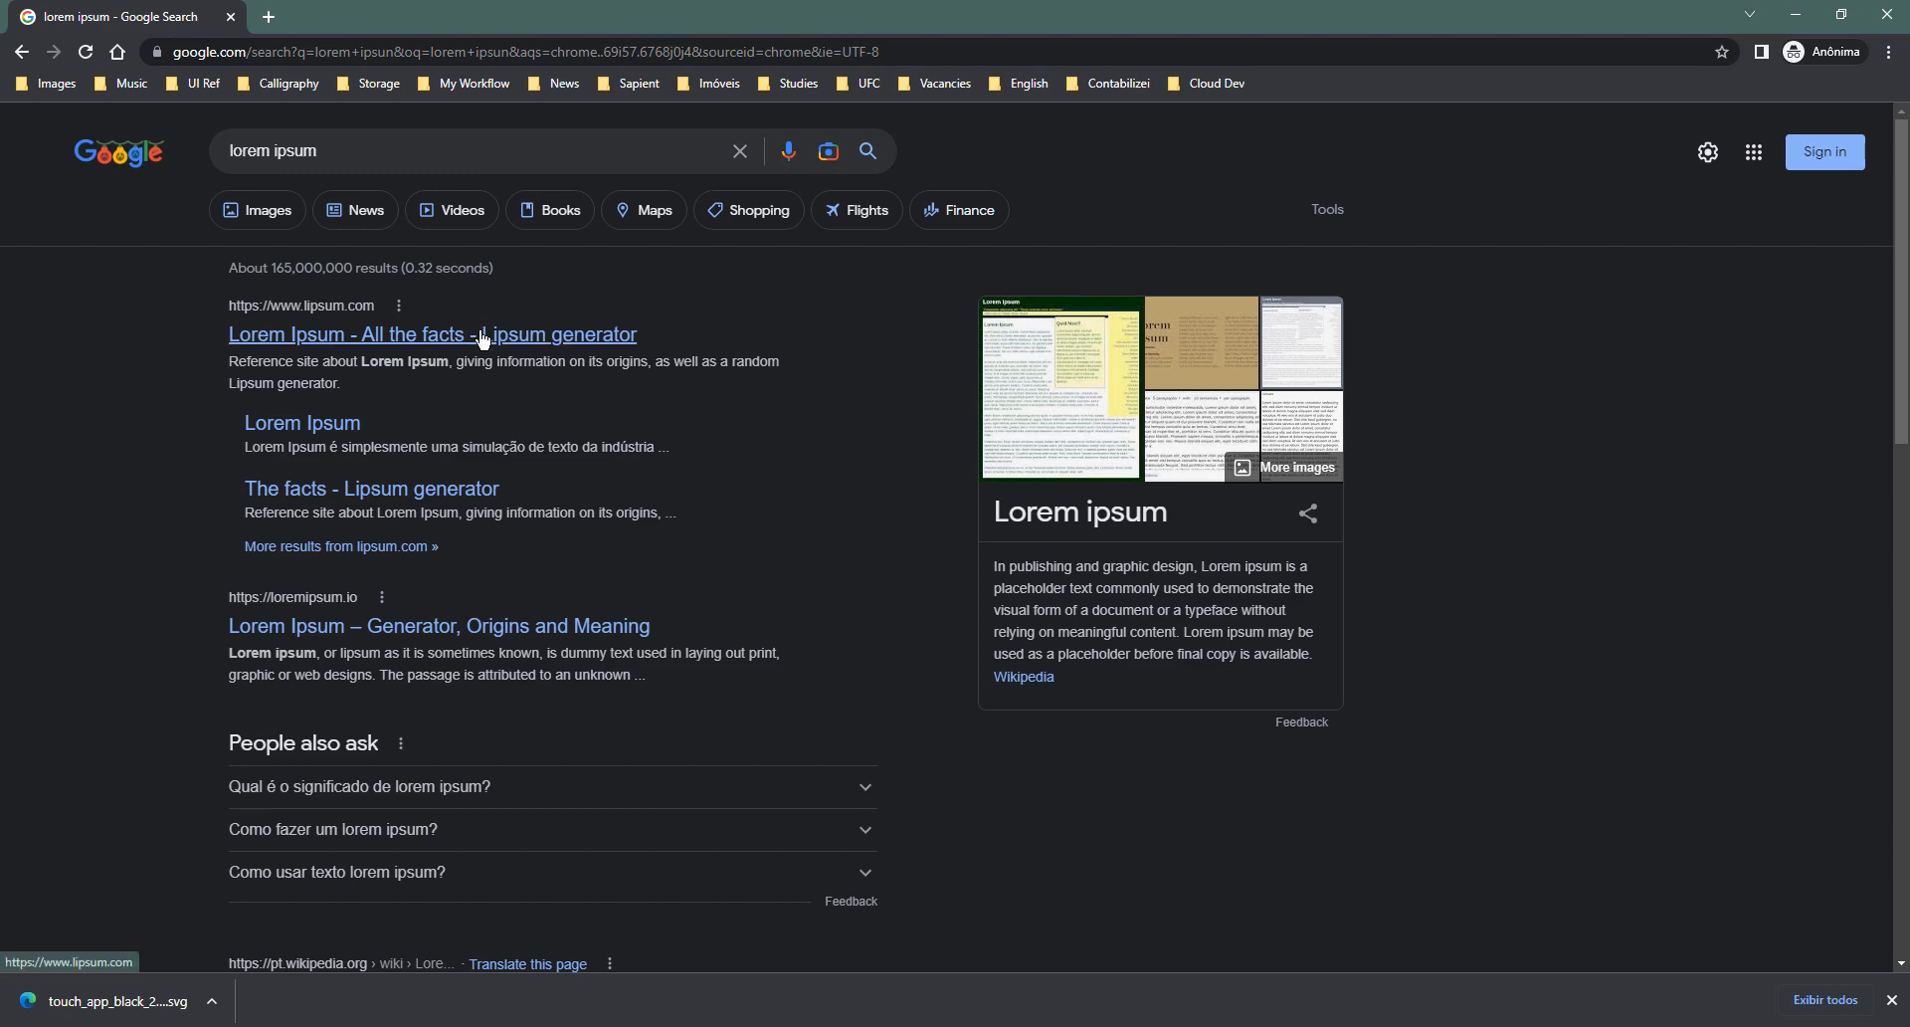
- Generate Lorem Ipsum on lipsum.com and copy the phrase 'Nam ultricies lobortis ligula'
{"action": "left_click", "coordinate": [479, 335]}
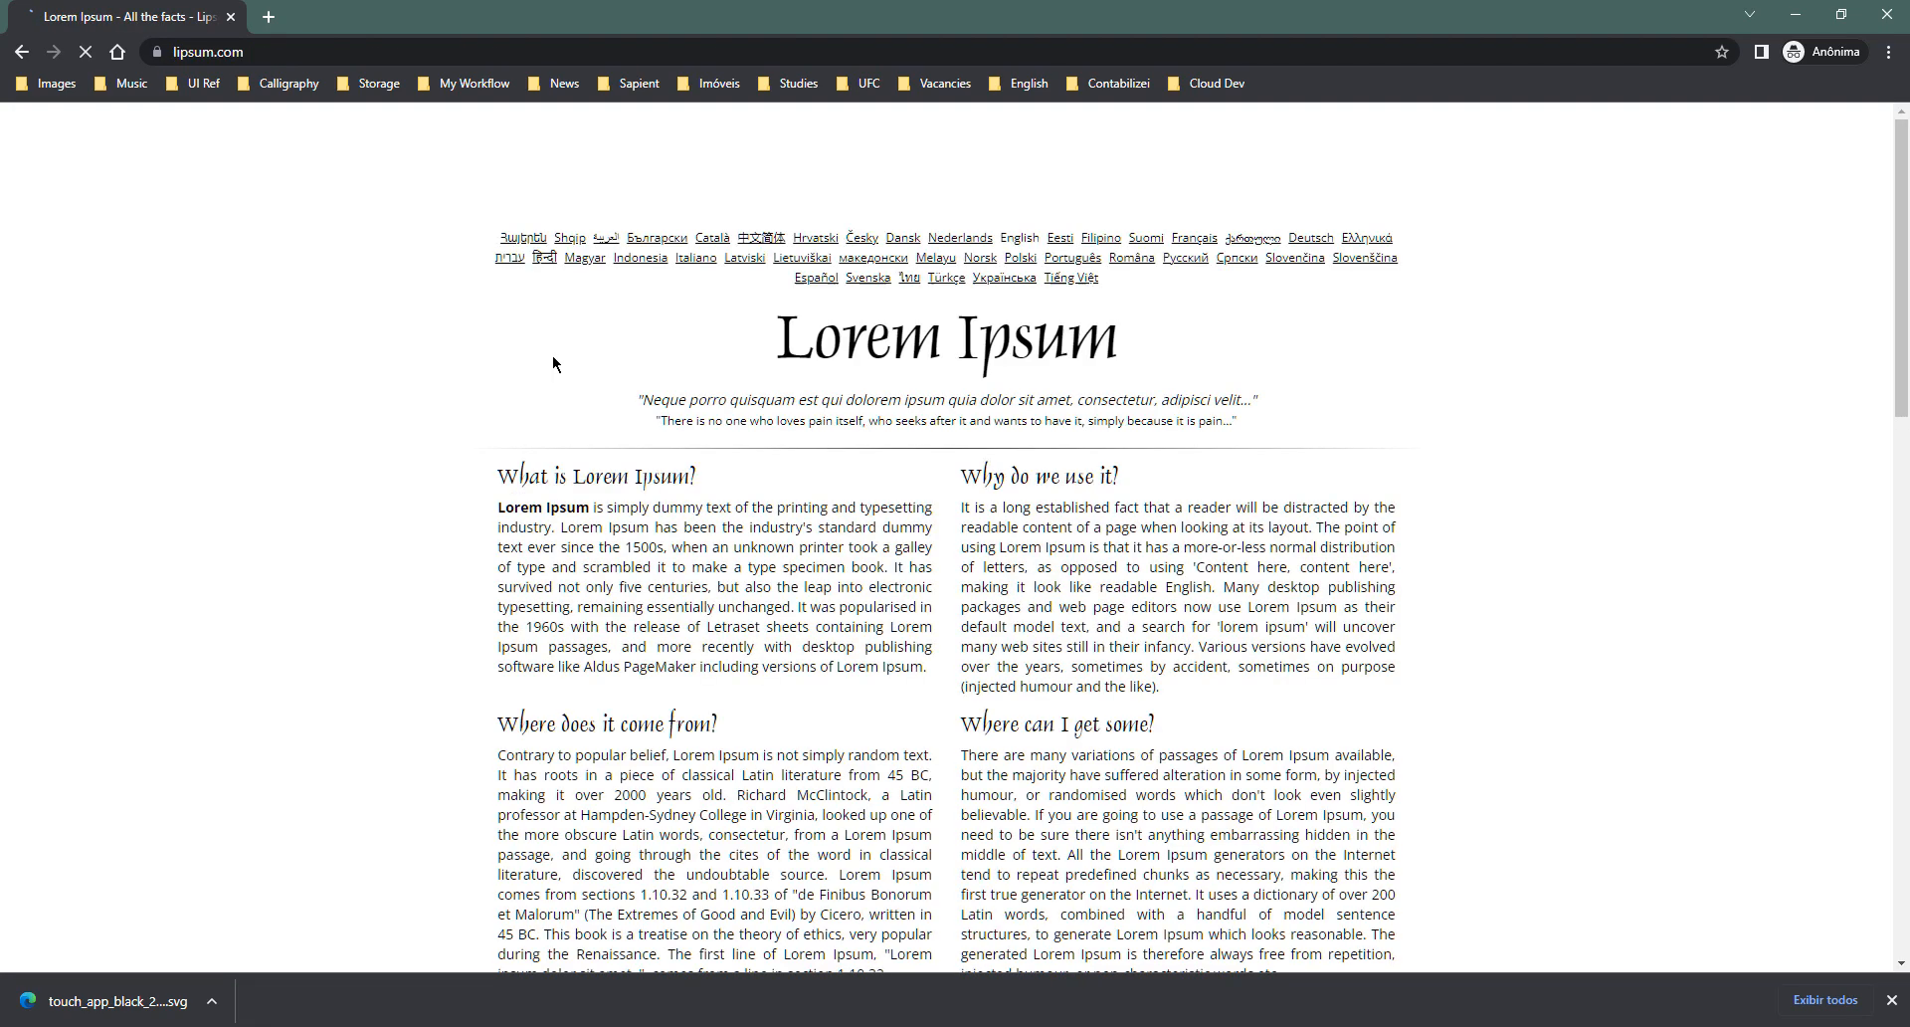
{"action": "scroll", "coordinate": [926, 400], "scroll_direction": "down", "scroll_amount": 9}
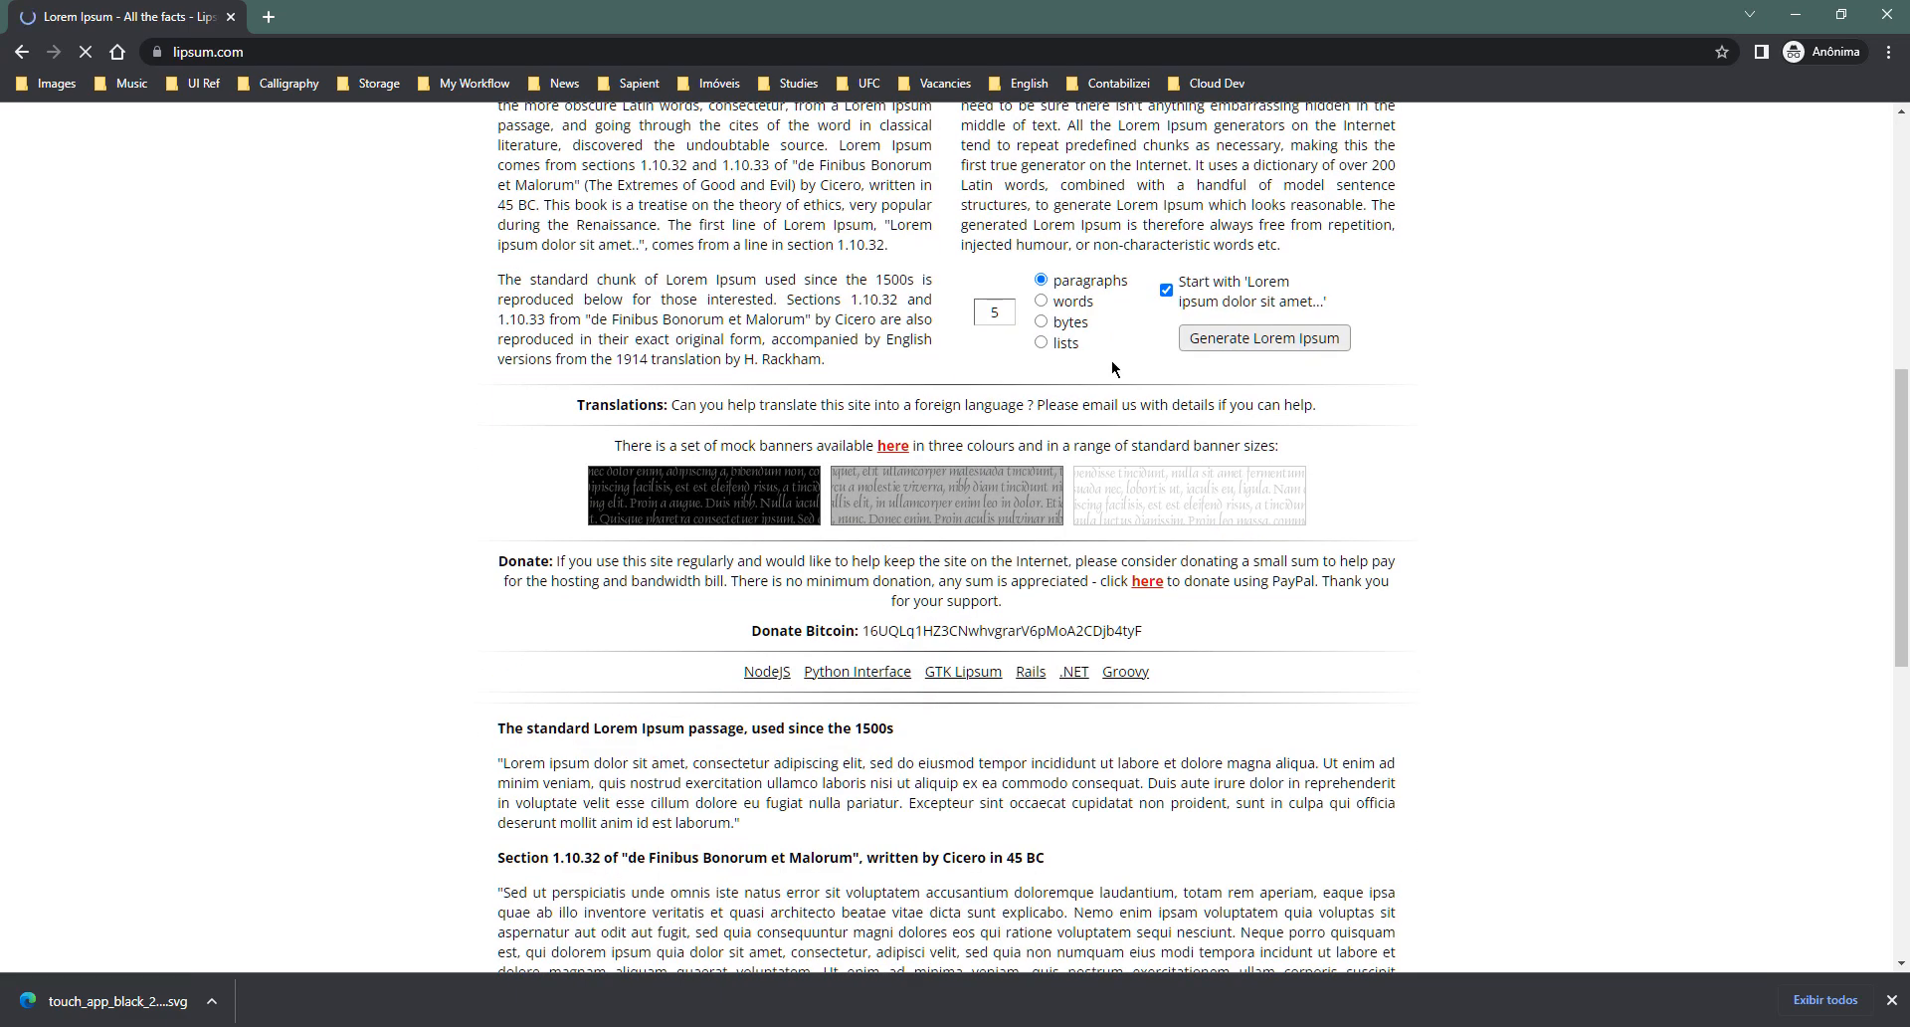
{"action": "left_click", "coordinate": [1256, 339]}
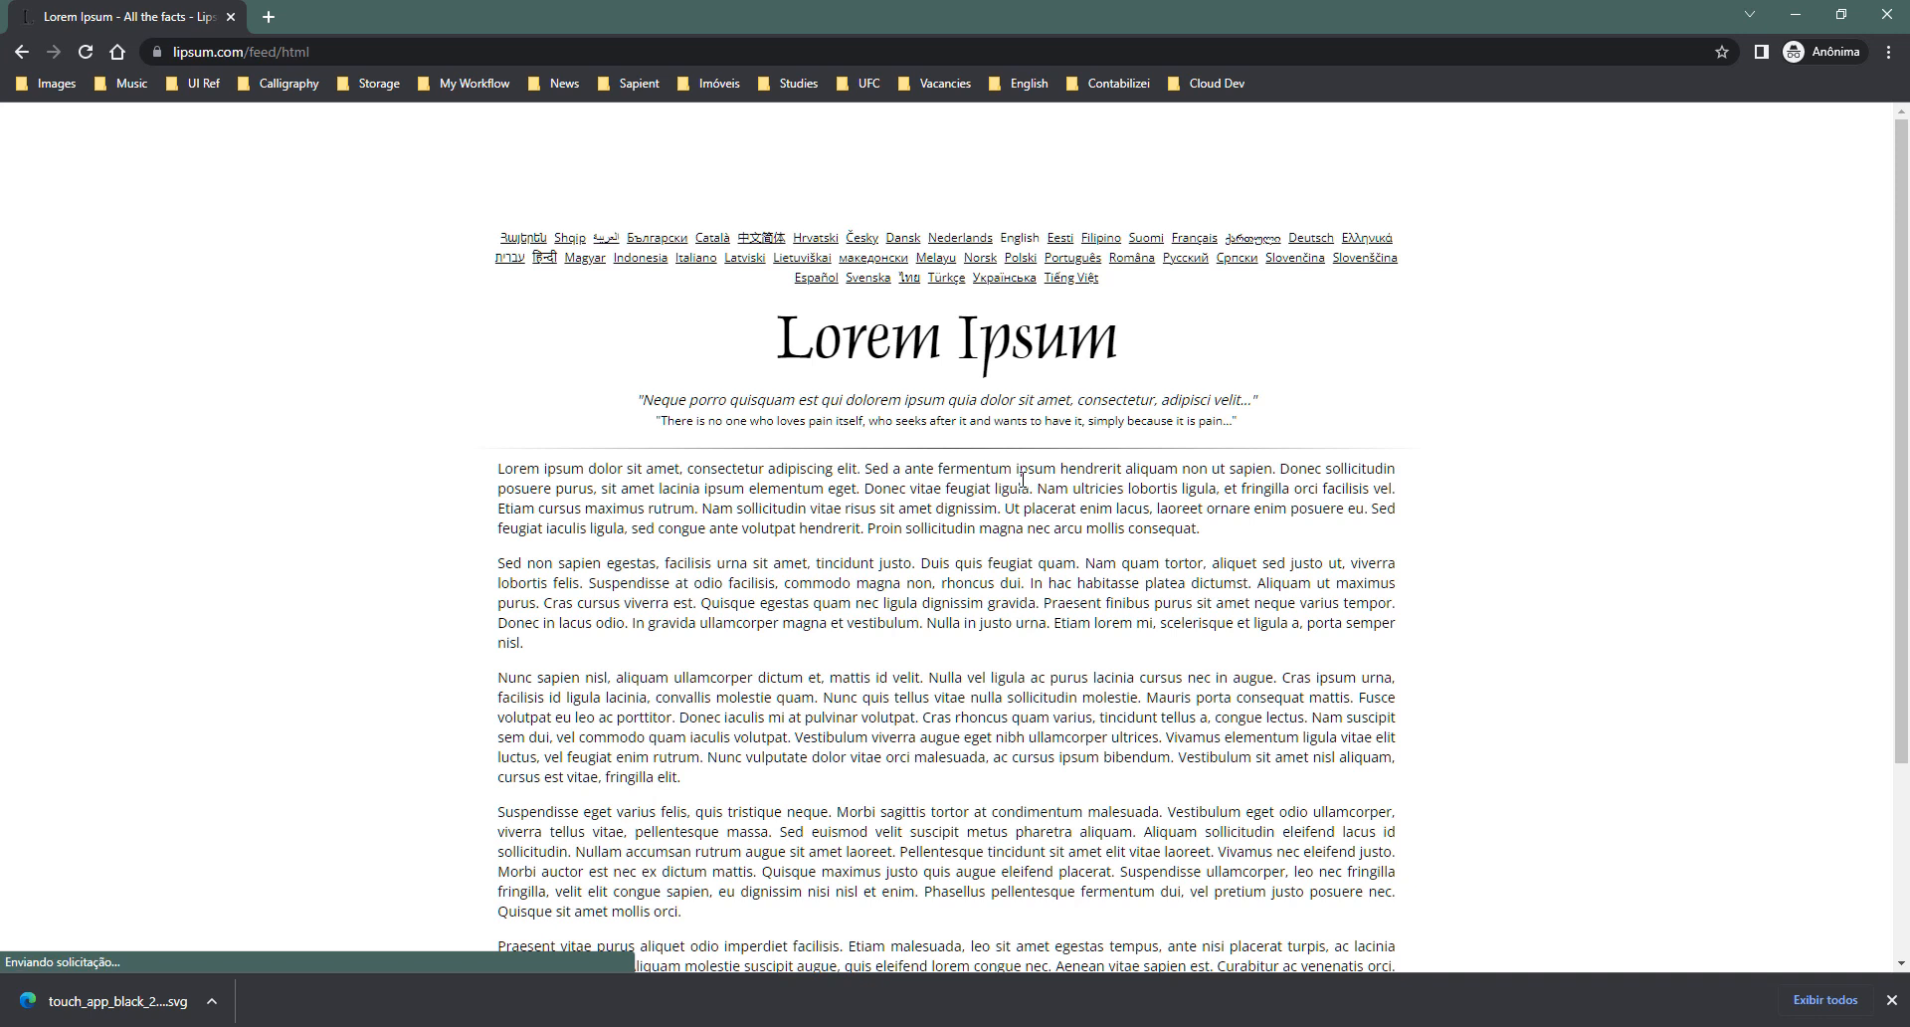
{"action": "left_click_drag", "start_coordinate": [1036, 487], "coordinate": [1202, 487]}
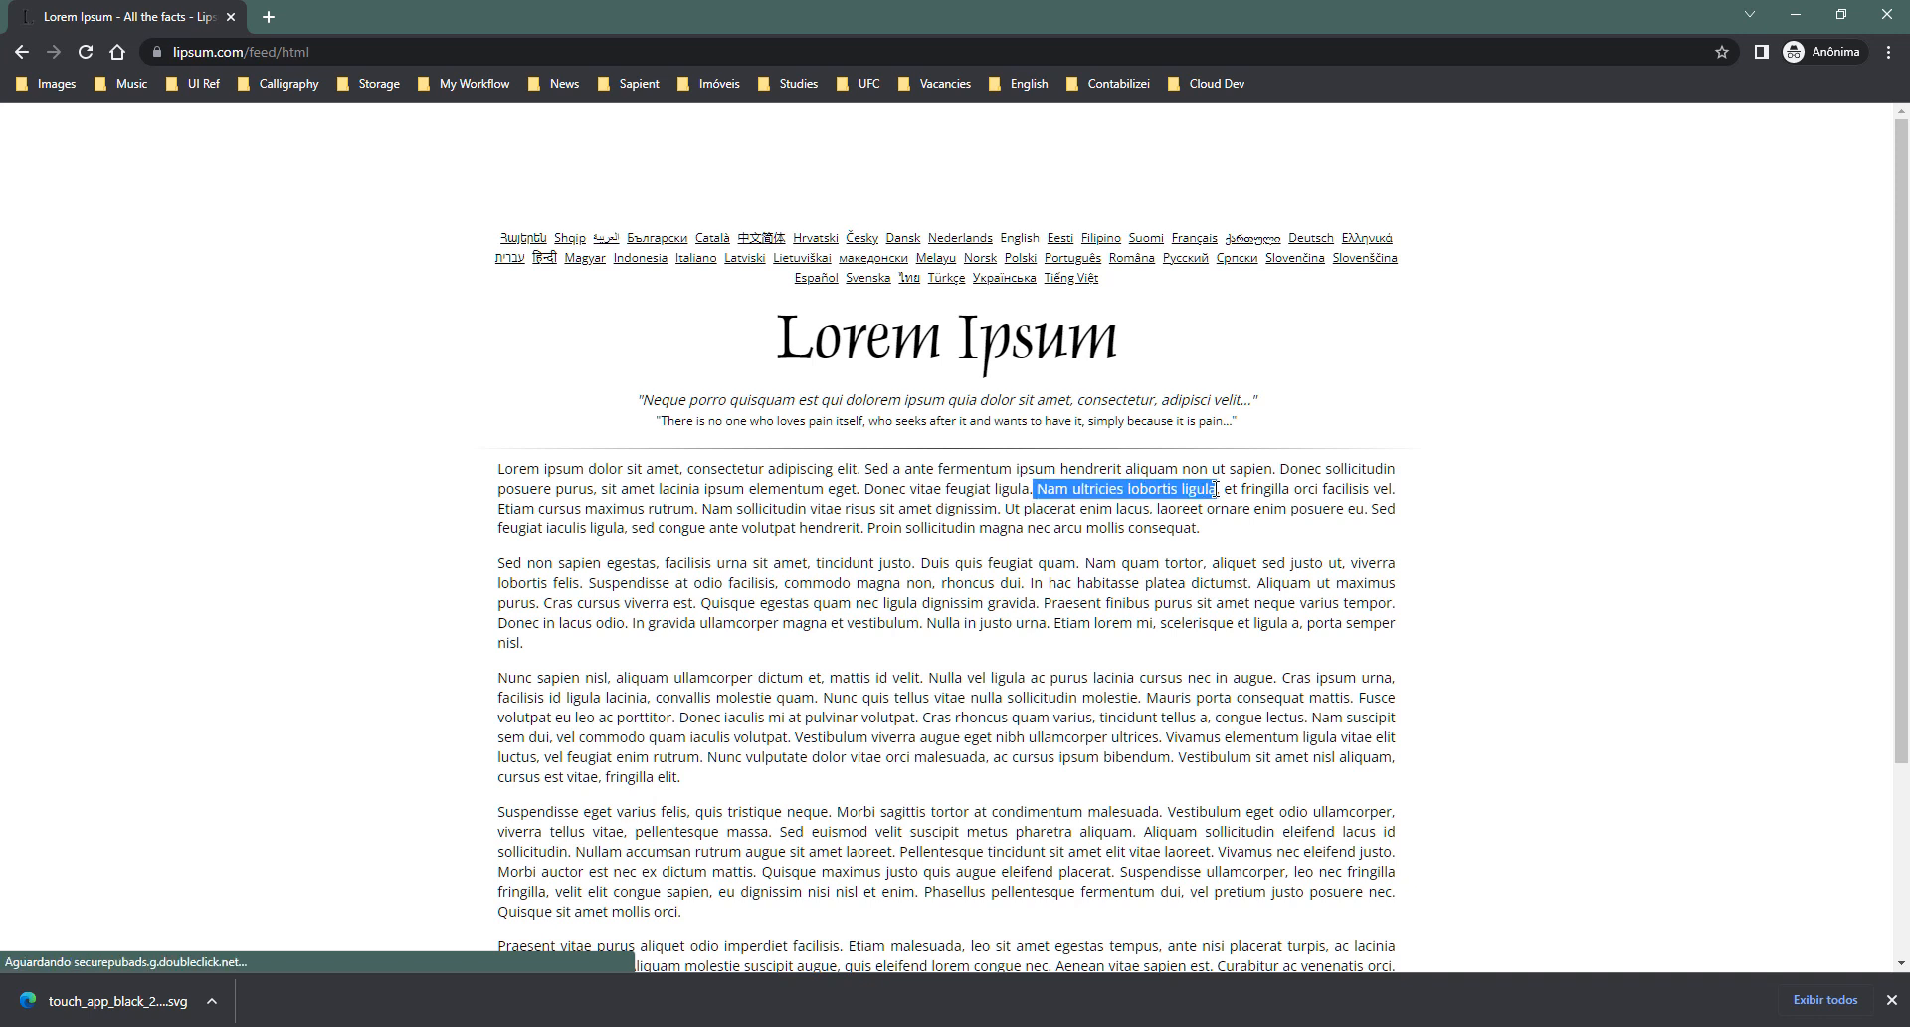
{"action": "key", "text": "alt+Tab"}
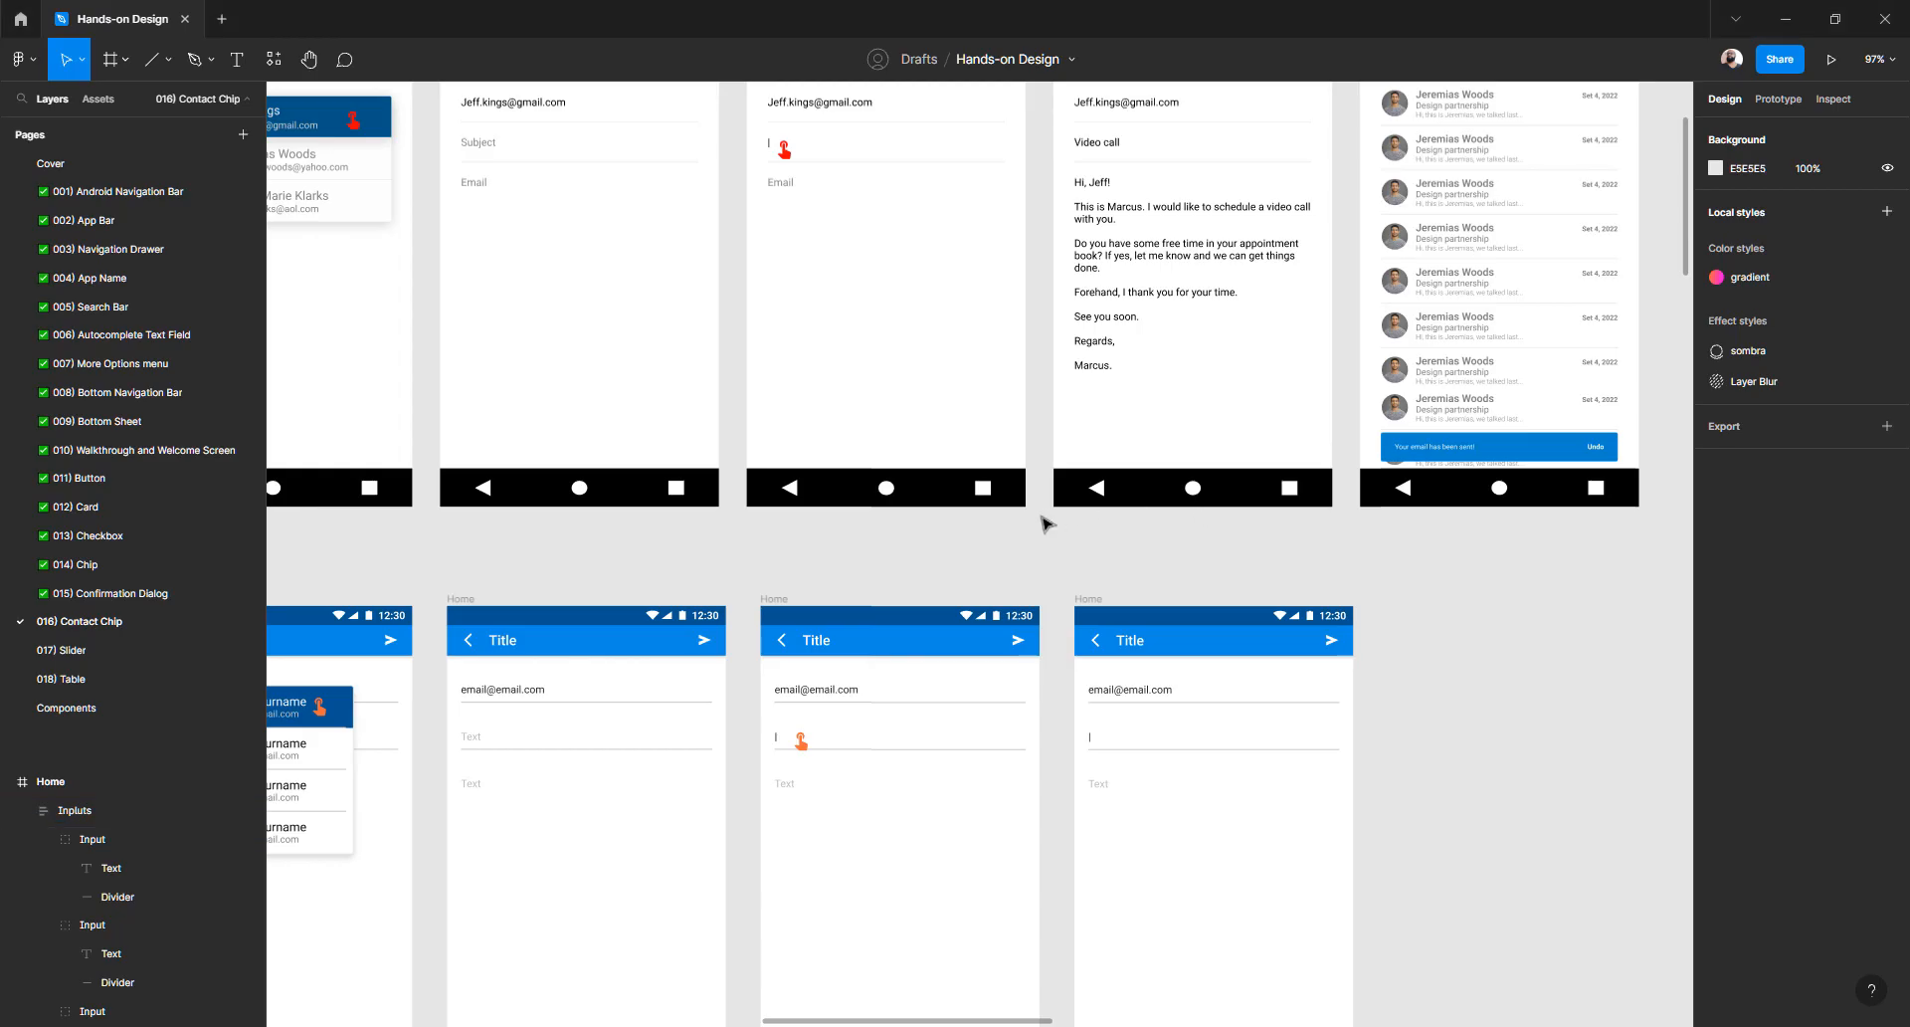
- Paste 'Nam ultricies lobortis ligula' into the second input field's text
{"action": "scroll", "coordinate": [871, 439], "scroll_direction": "up", "scroll_amount": 2}
{"action": "scroll", "coordinate": [870, 440], "scroll_direction": "down", "scroll_amount": 3}
{"action": "scroll", "coordinate": [1150, 663], "scroll_direction": "up", "scroll_amount": 5}
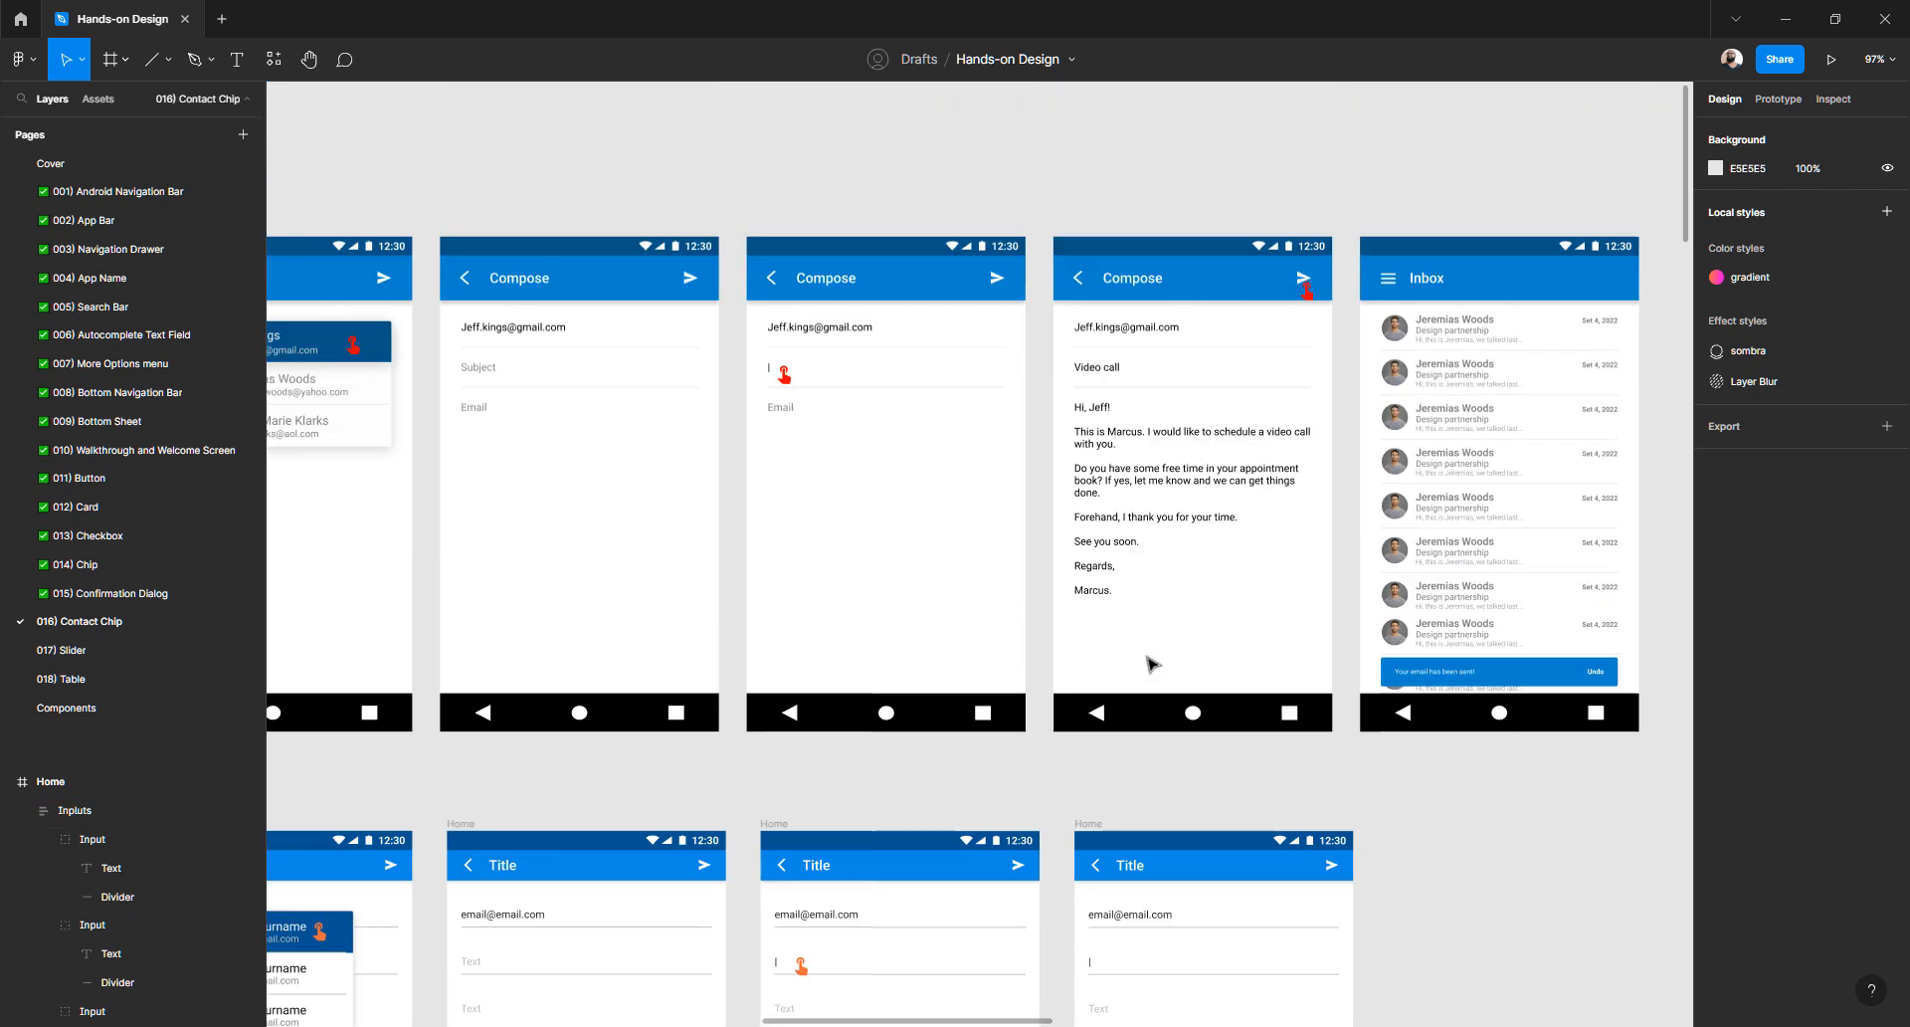
{"action": "scroll", "coordinate": [1094, 702], "scroll_direction": "down", "scroll_amount": 3}
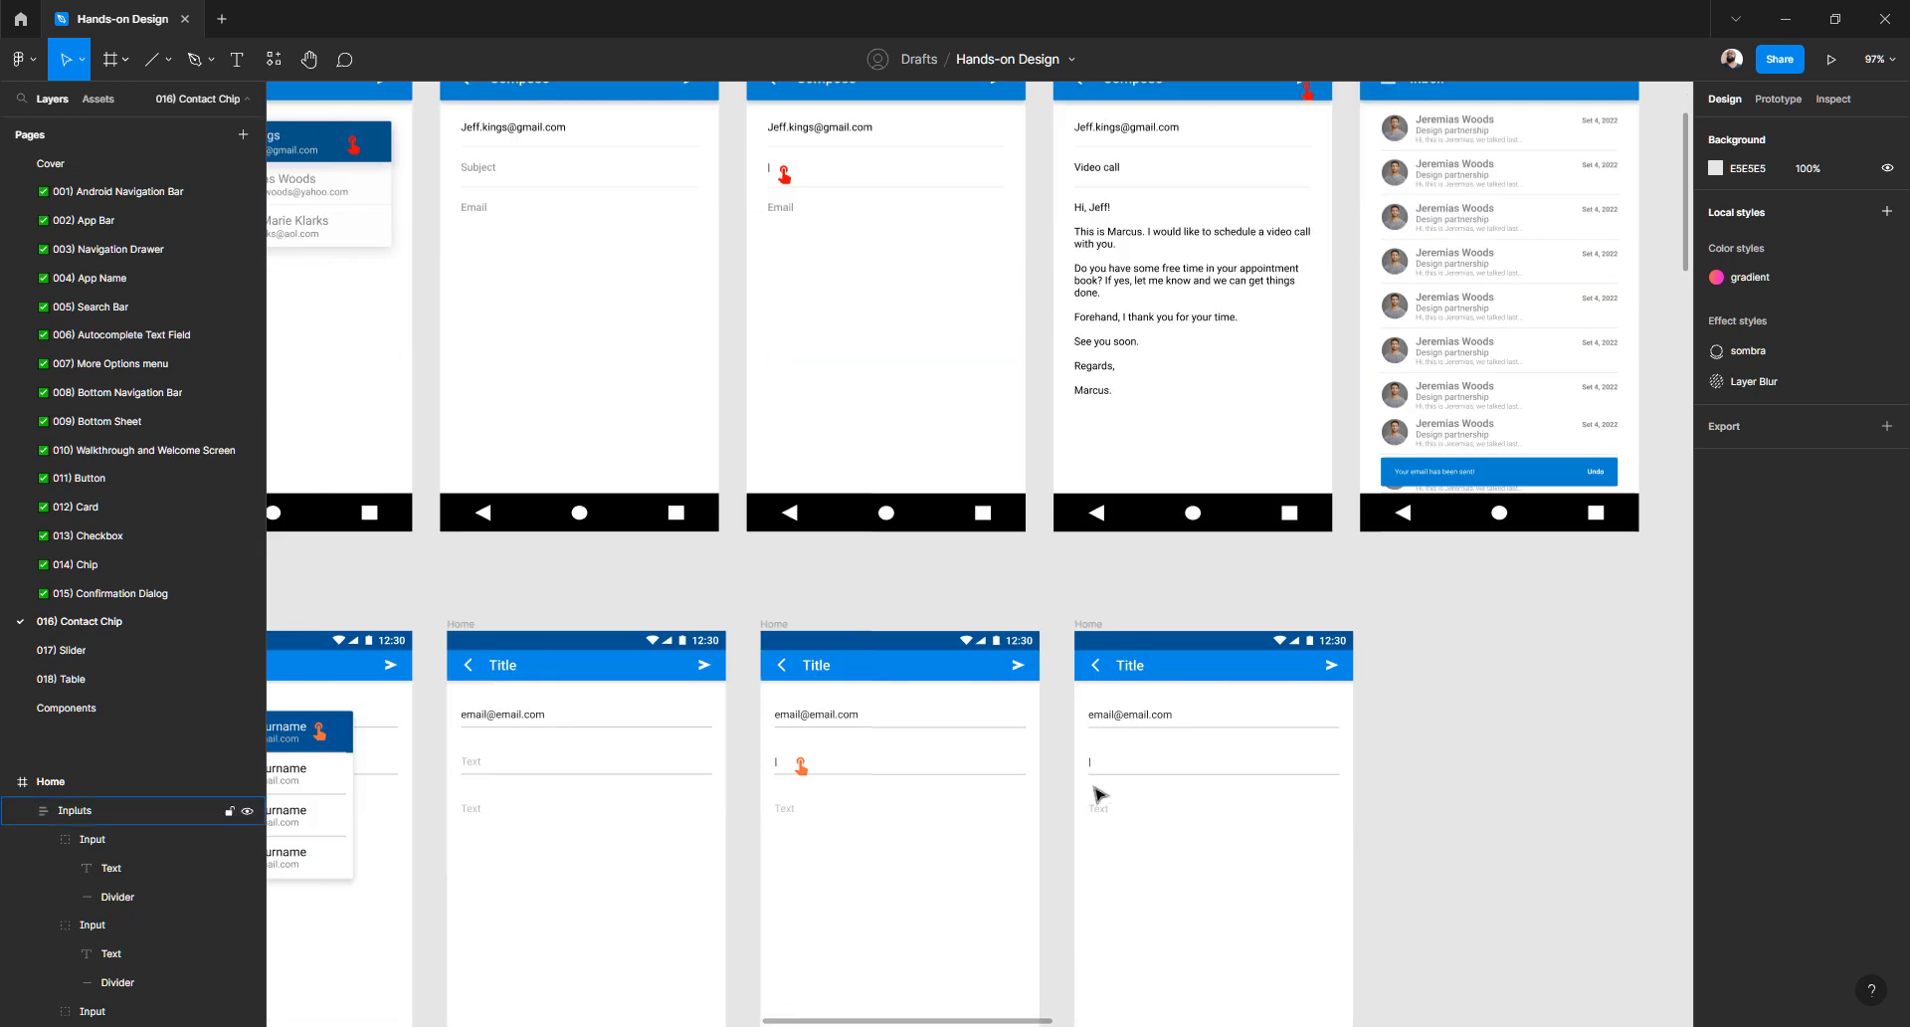
{"action": "scroll", "coordinate": [1096, 767], "scroll_direction": "up", "scroll_amount": 3}
{"action": "left_click", "coordinate": [1099, 754]}
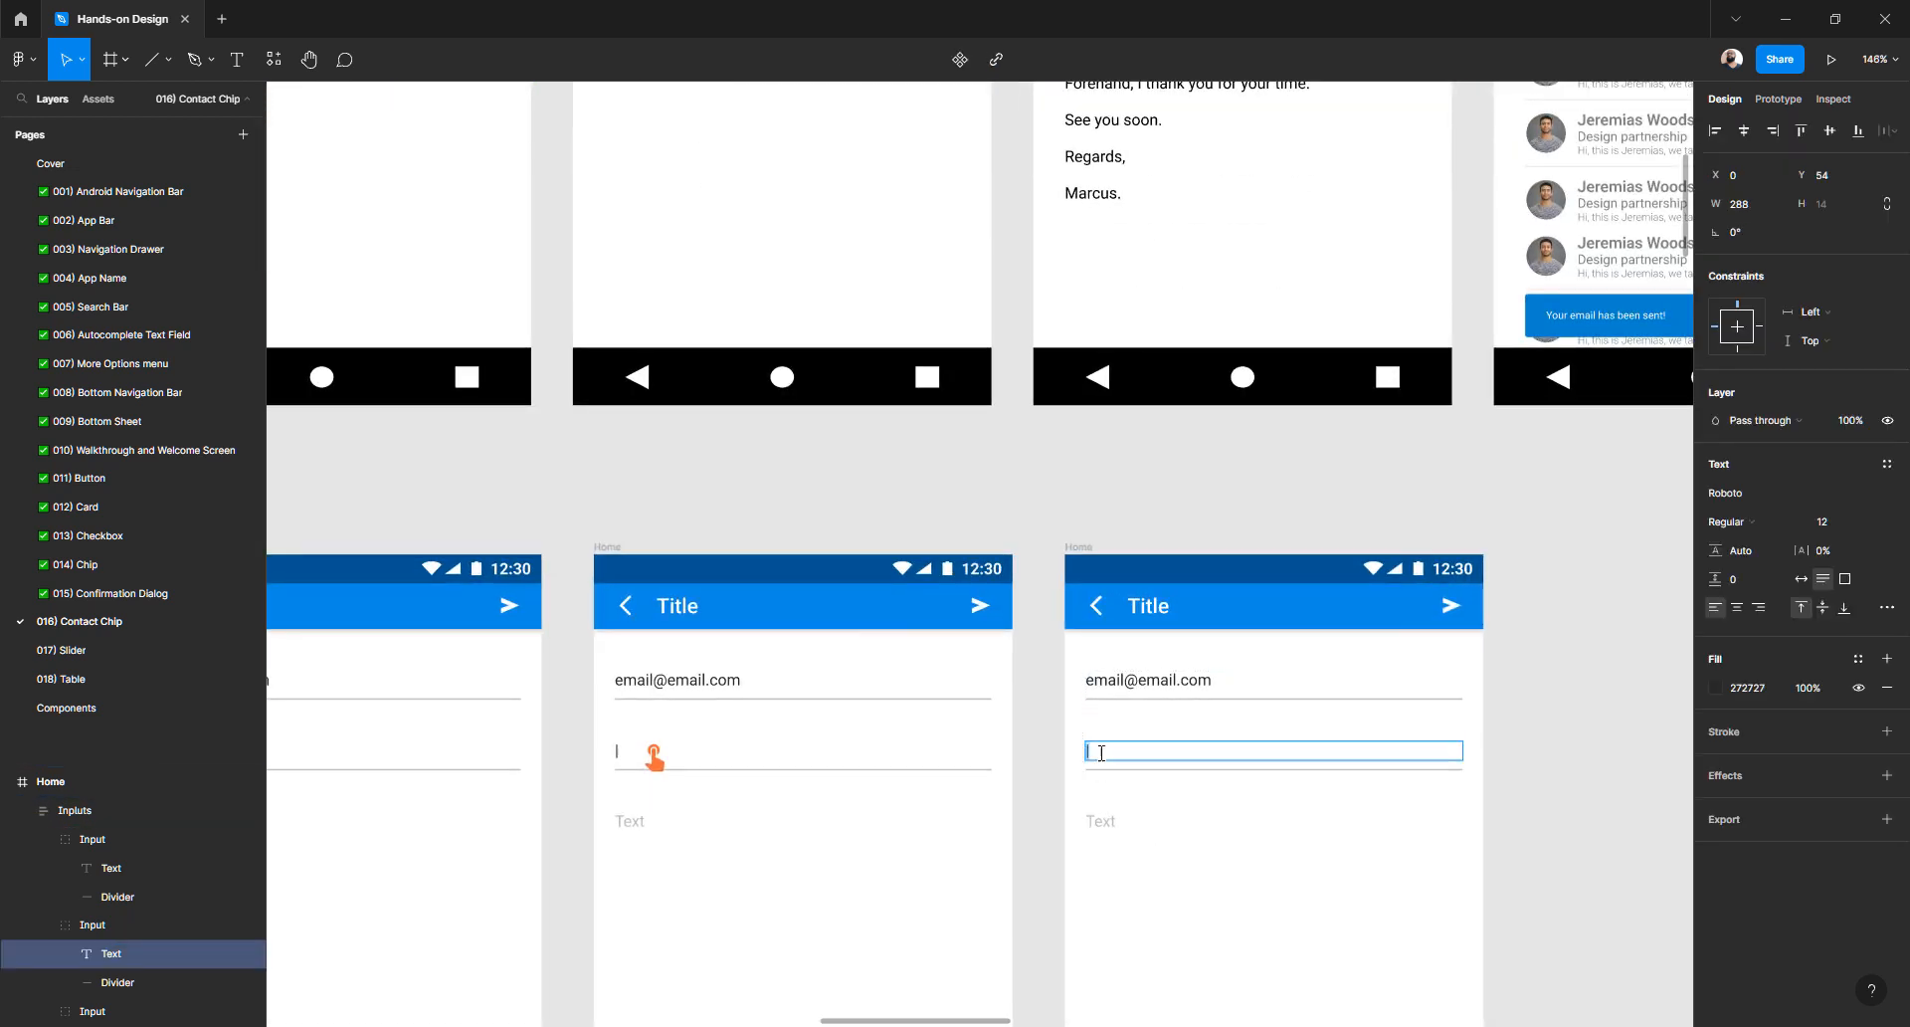
{"action": "type", "text": "Nam ultricies lobortis ligula"}
{"action": "key", "text": "Escape"}
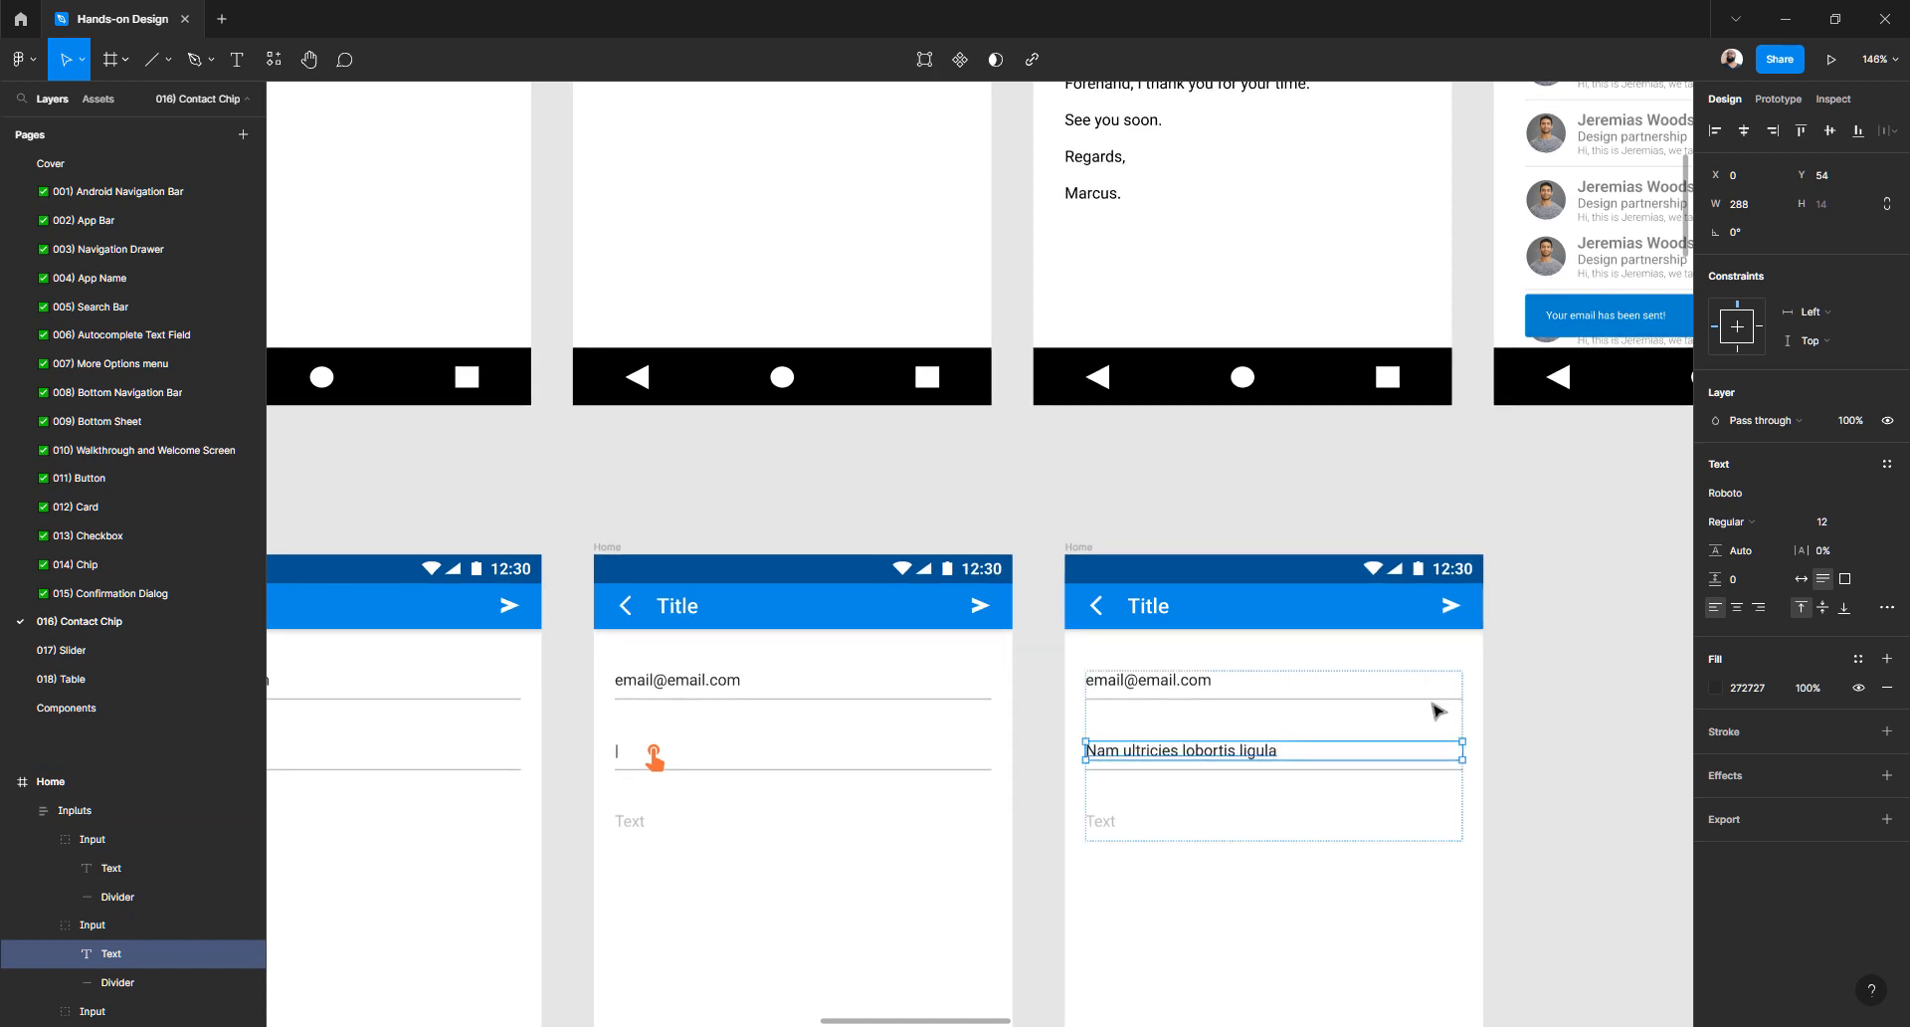
- Set the third input group's text colour to 272727
{"action": "scroll", "coordinate": [1179, 716], "scroll_direction": "down", "scroll_amount": 2}
{"action": "left_click", "coordinate": [1112, 630]}
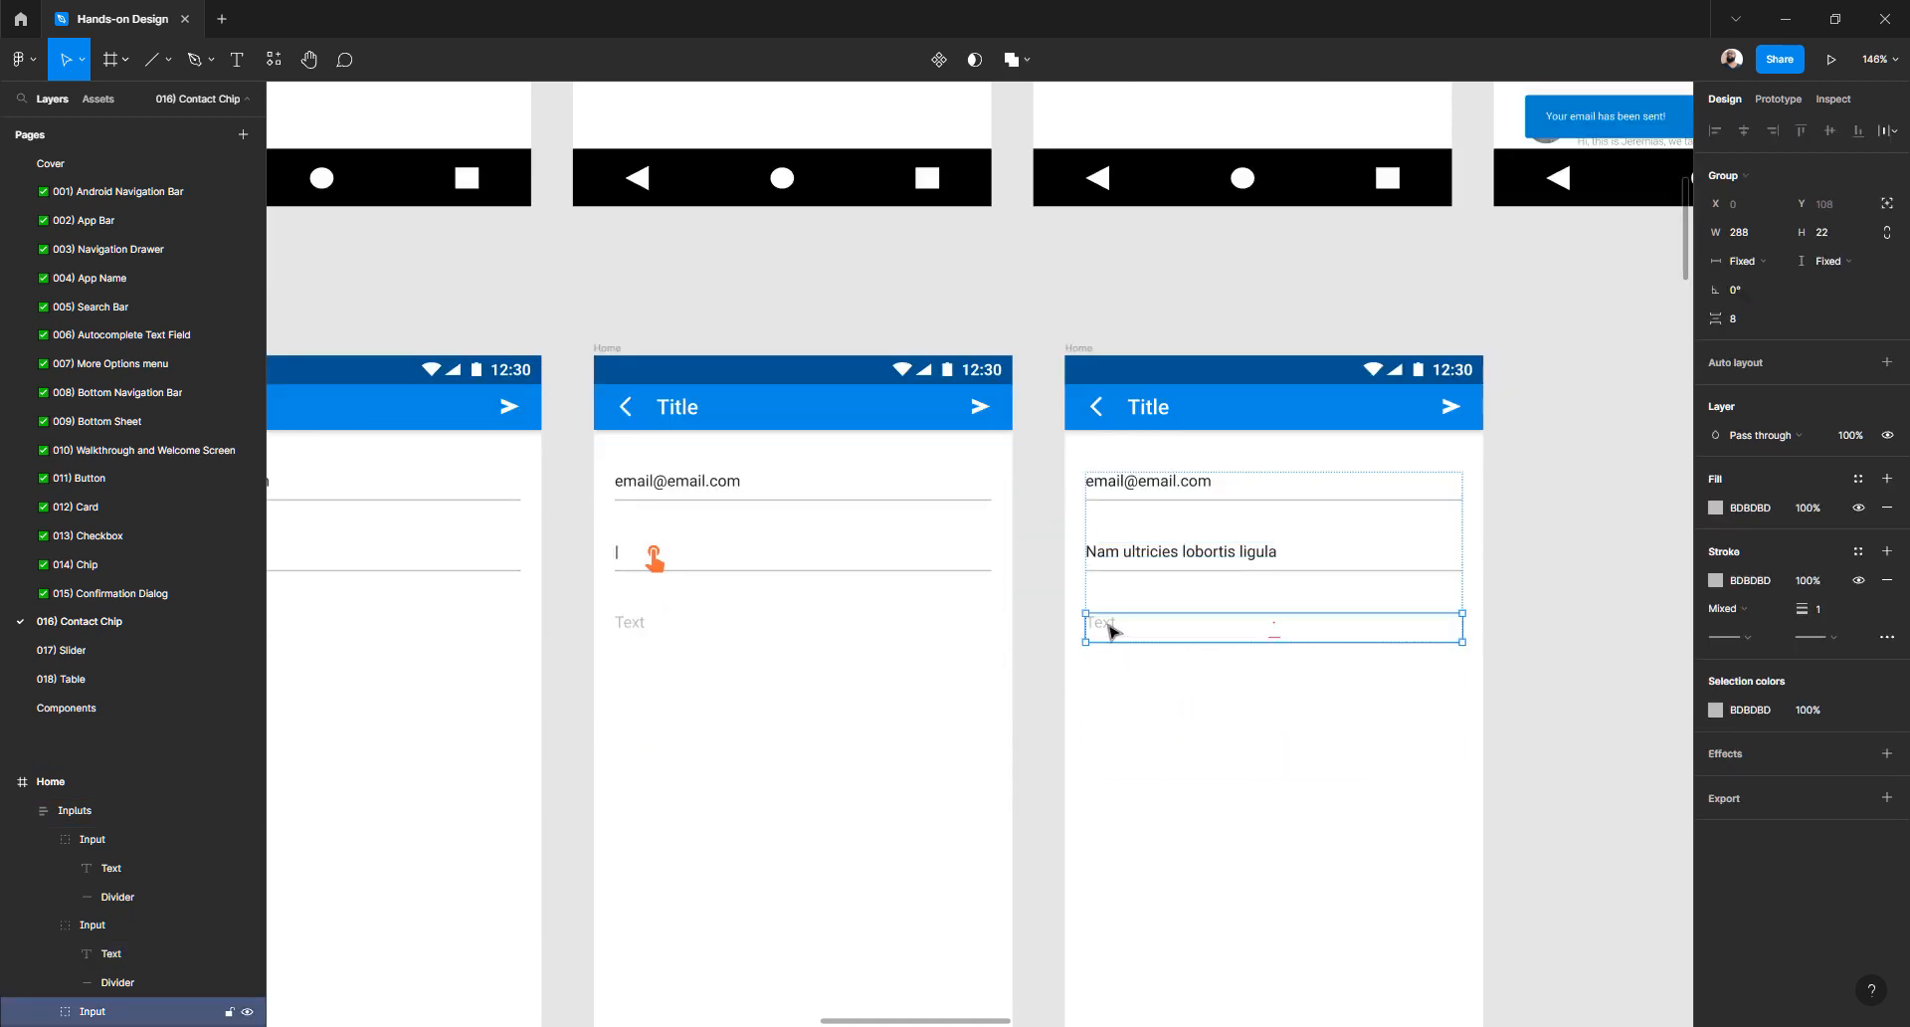
{"action": "left_click", "coordinate": [1769, 716]}
{"action": "type", "text": "272727"}
{"action": "key", "text": "Return"}
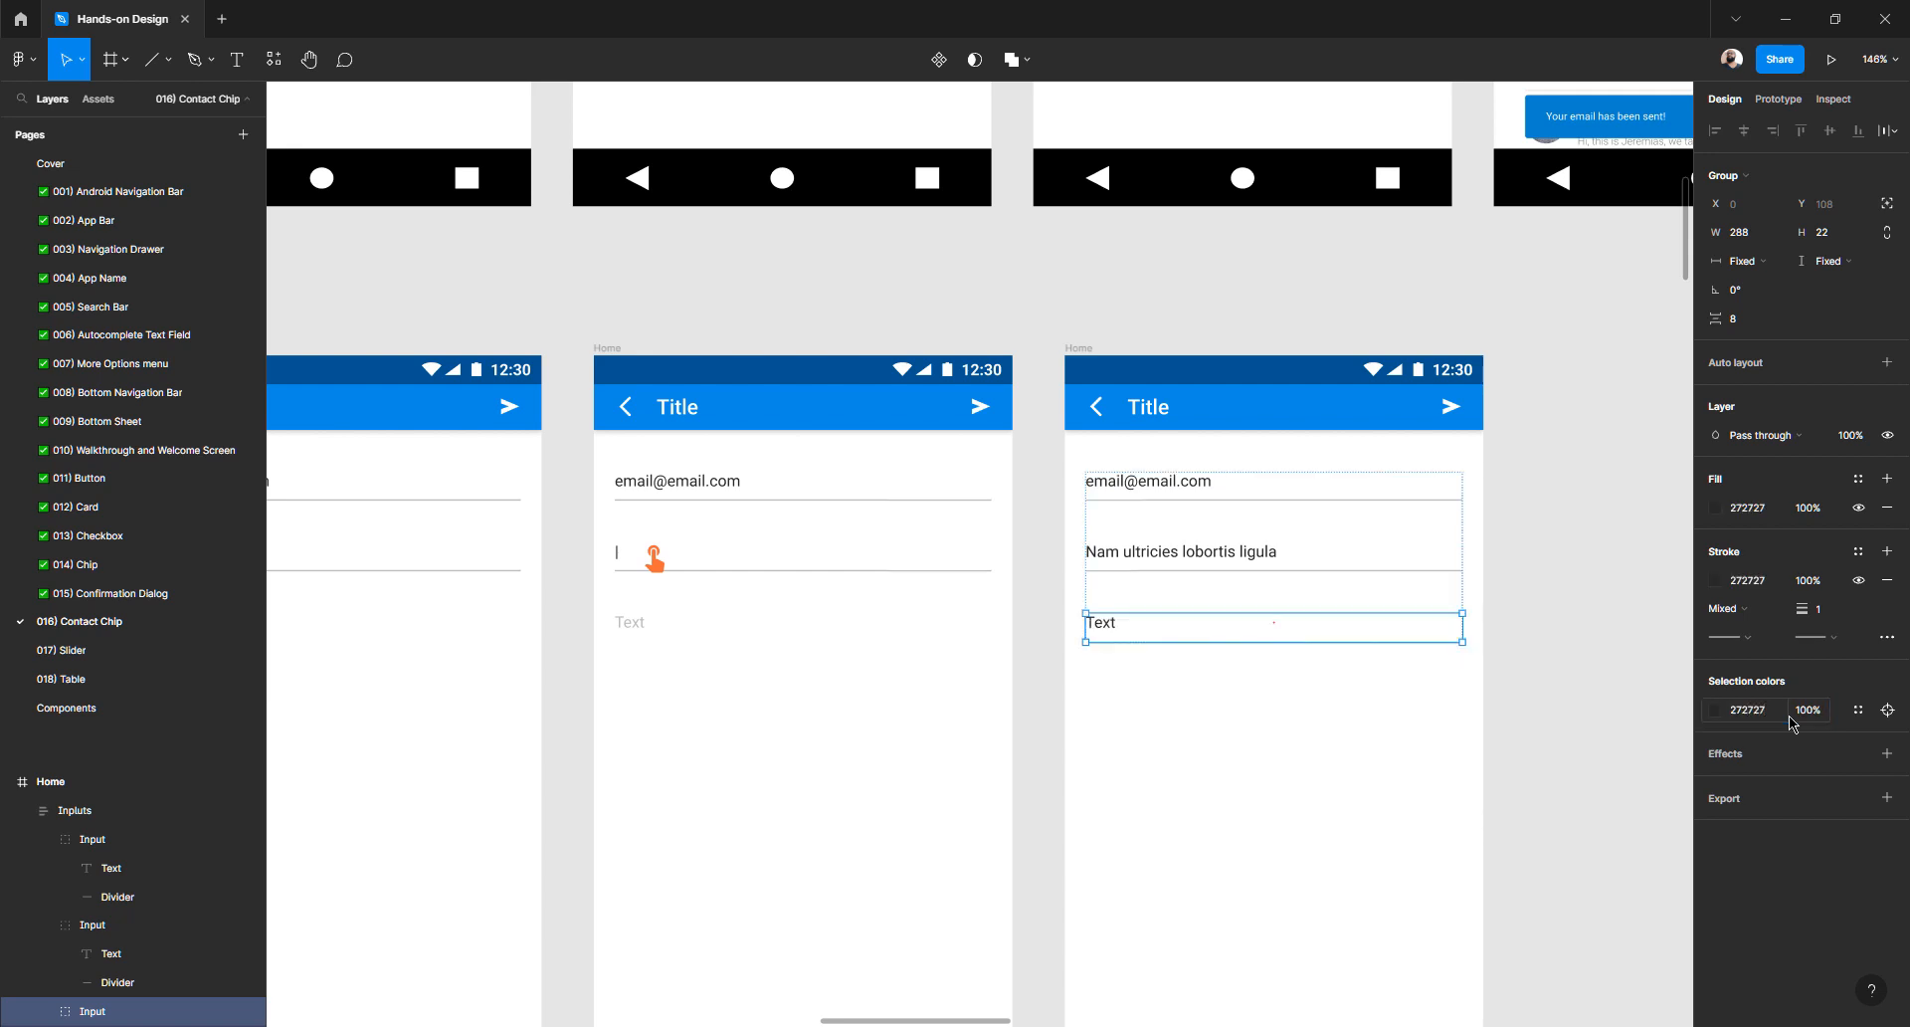
{"action": "key", "text": "alt+Tab"}
{"action": "left_click", "coordinate": [1077, 563]}
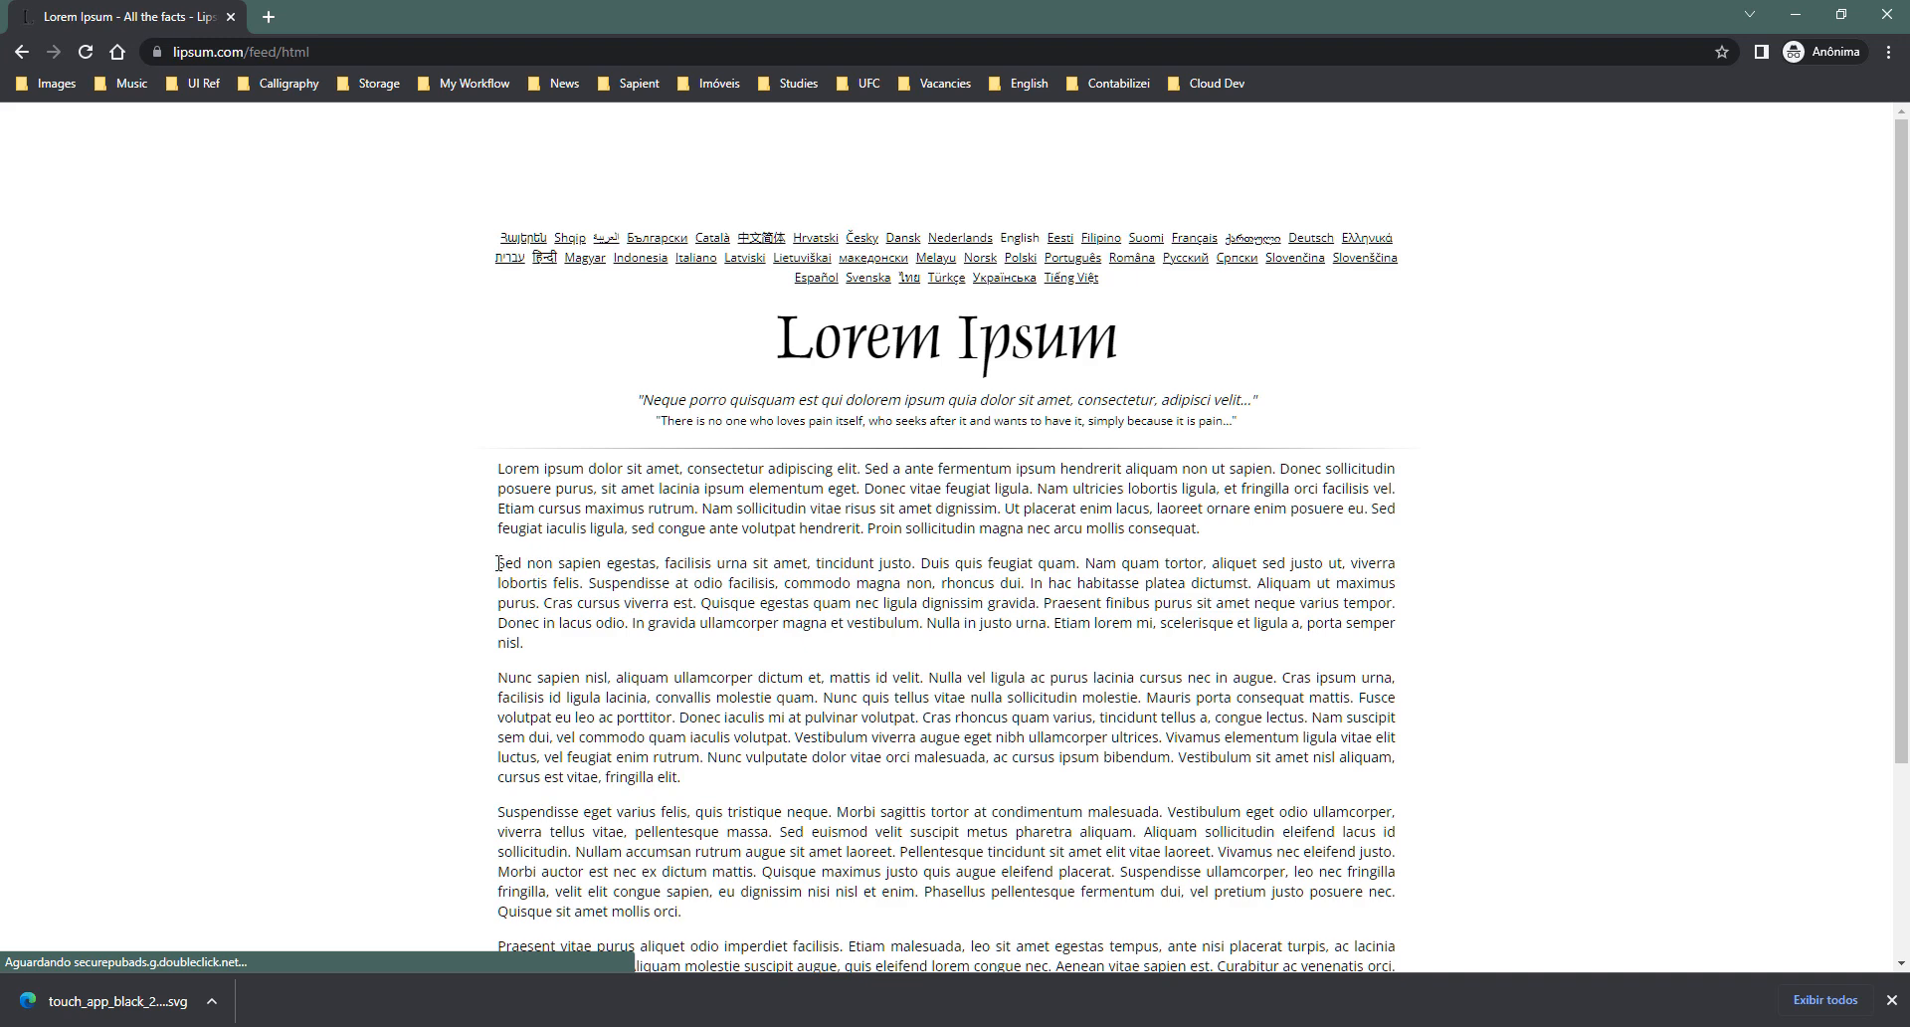
- Paste a Lorem Ipsum paragraph over the third input's placeholder, breaking after 'tincidunt justo.'
{"action": "left_click_drag", "start_coordinate": [498, 563], "coordinate": [974, 604]}
{"action": "left_click_drag", "start_coordinate": [1056, 587], "coordinate": [1032, 588]}
{"action": "key", "text": "ctrl+c"}
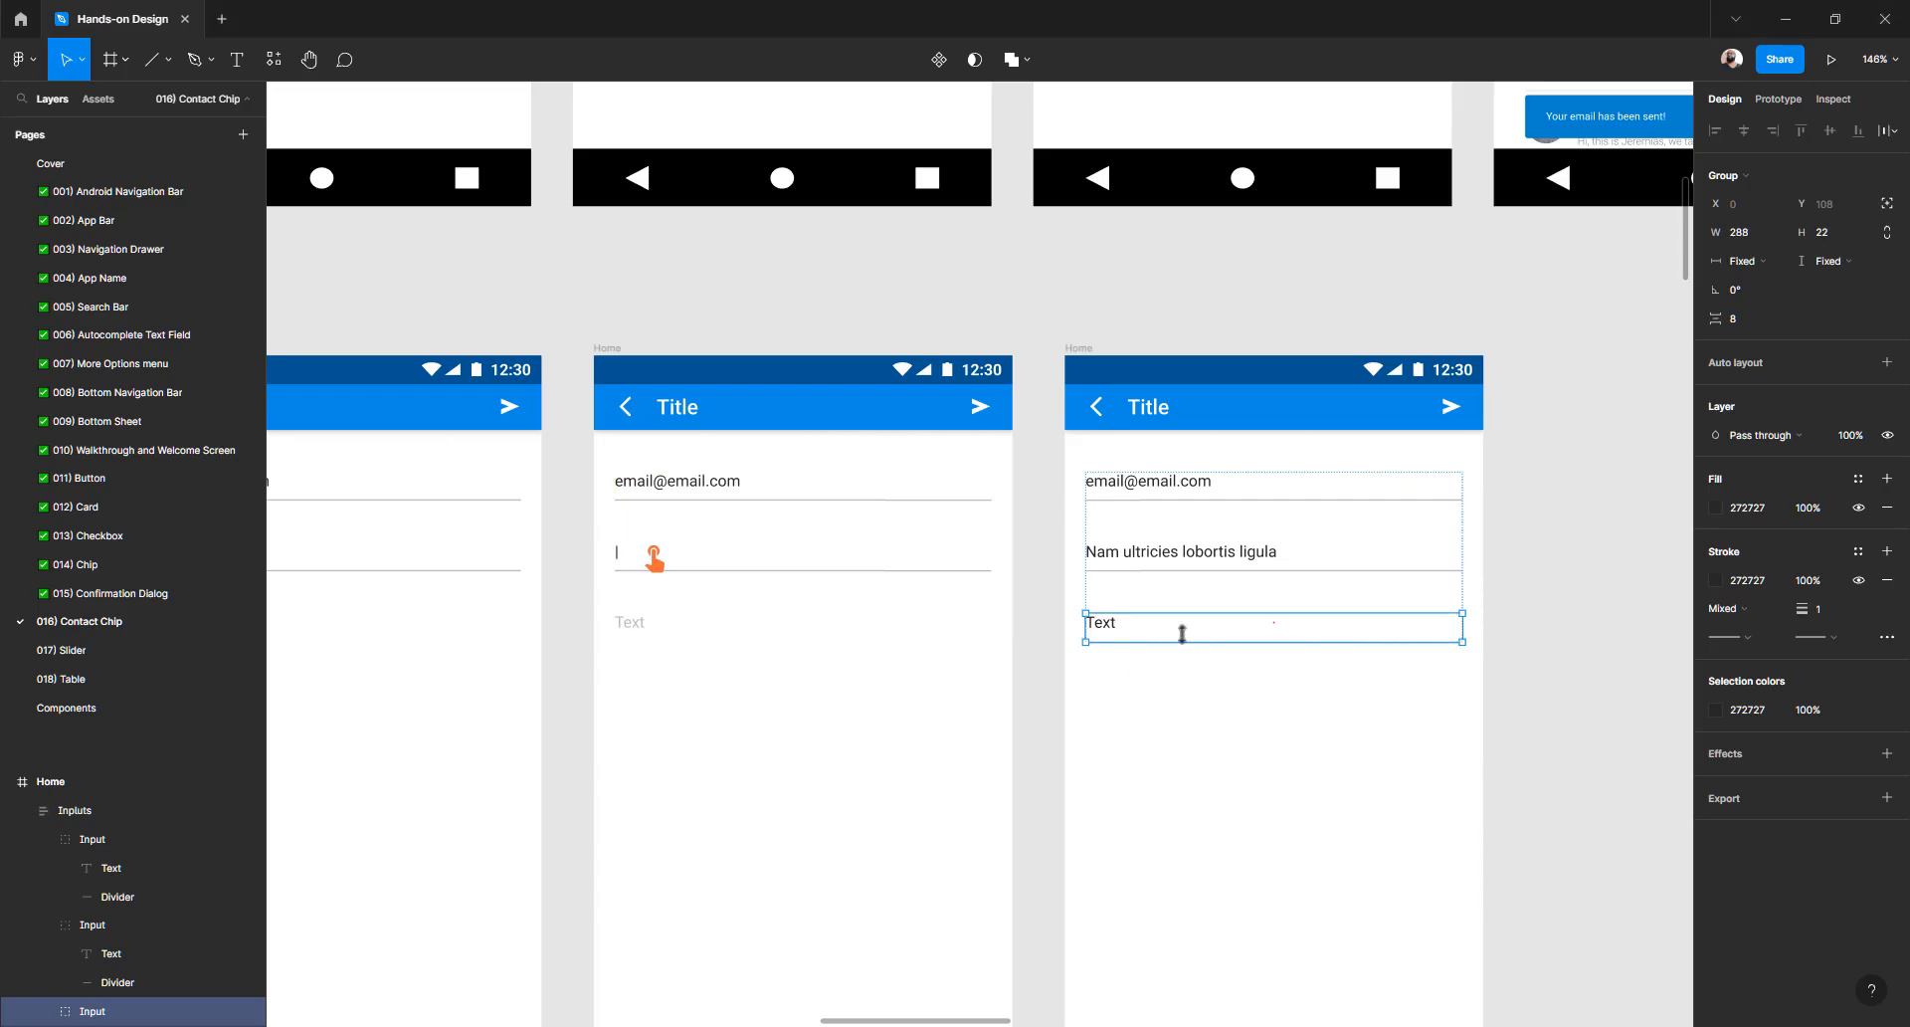
{"action": "double_click", "coordinate": [1112, 630]}
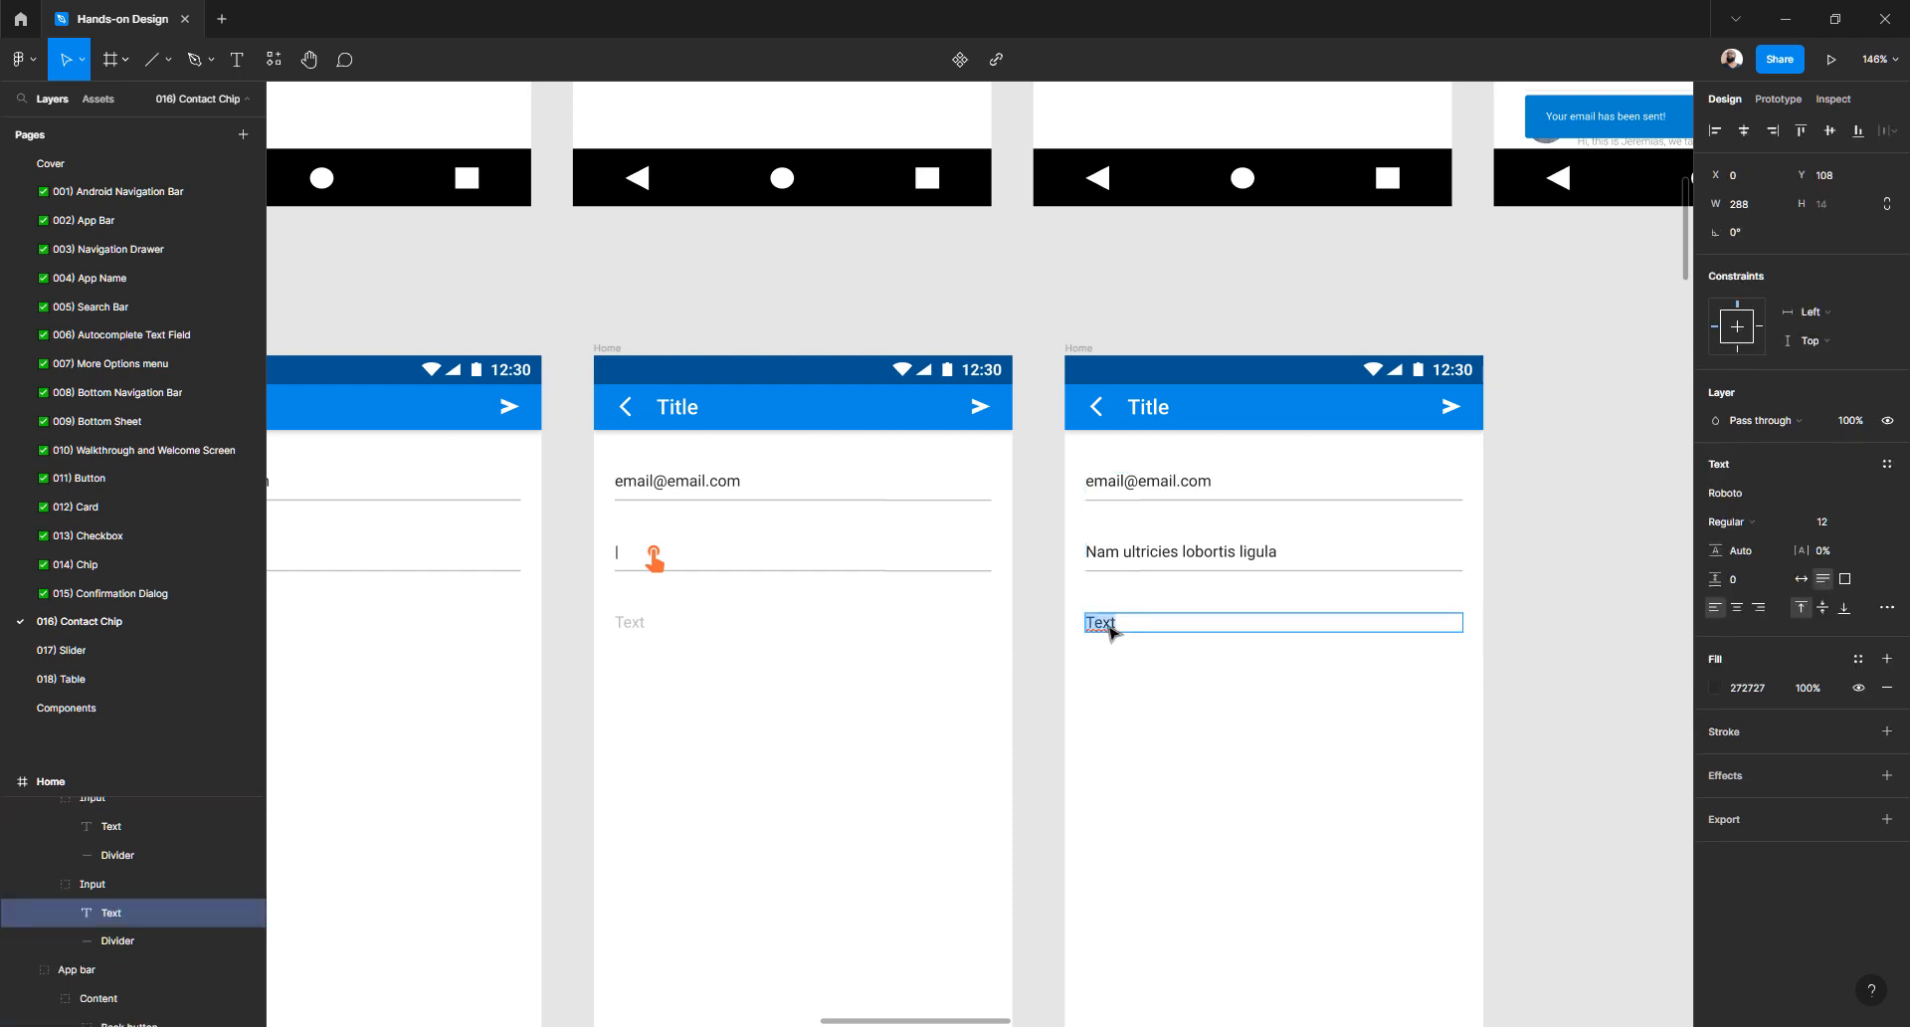
{"action": "key", "text": "ctrl+v"}
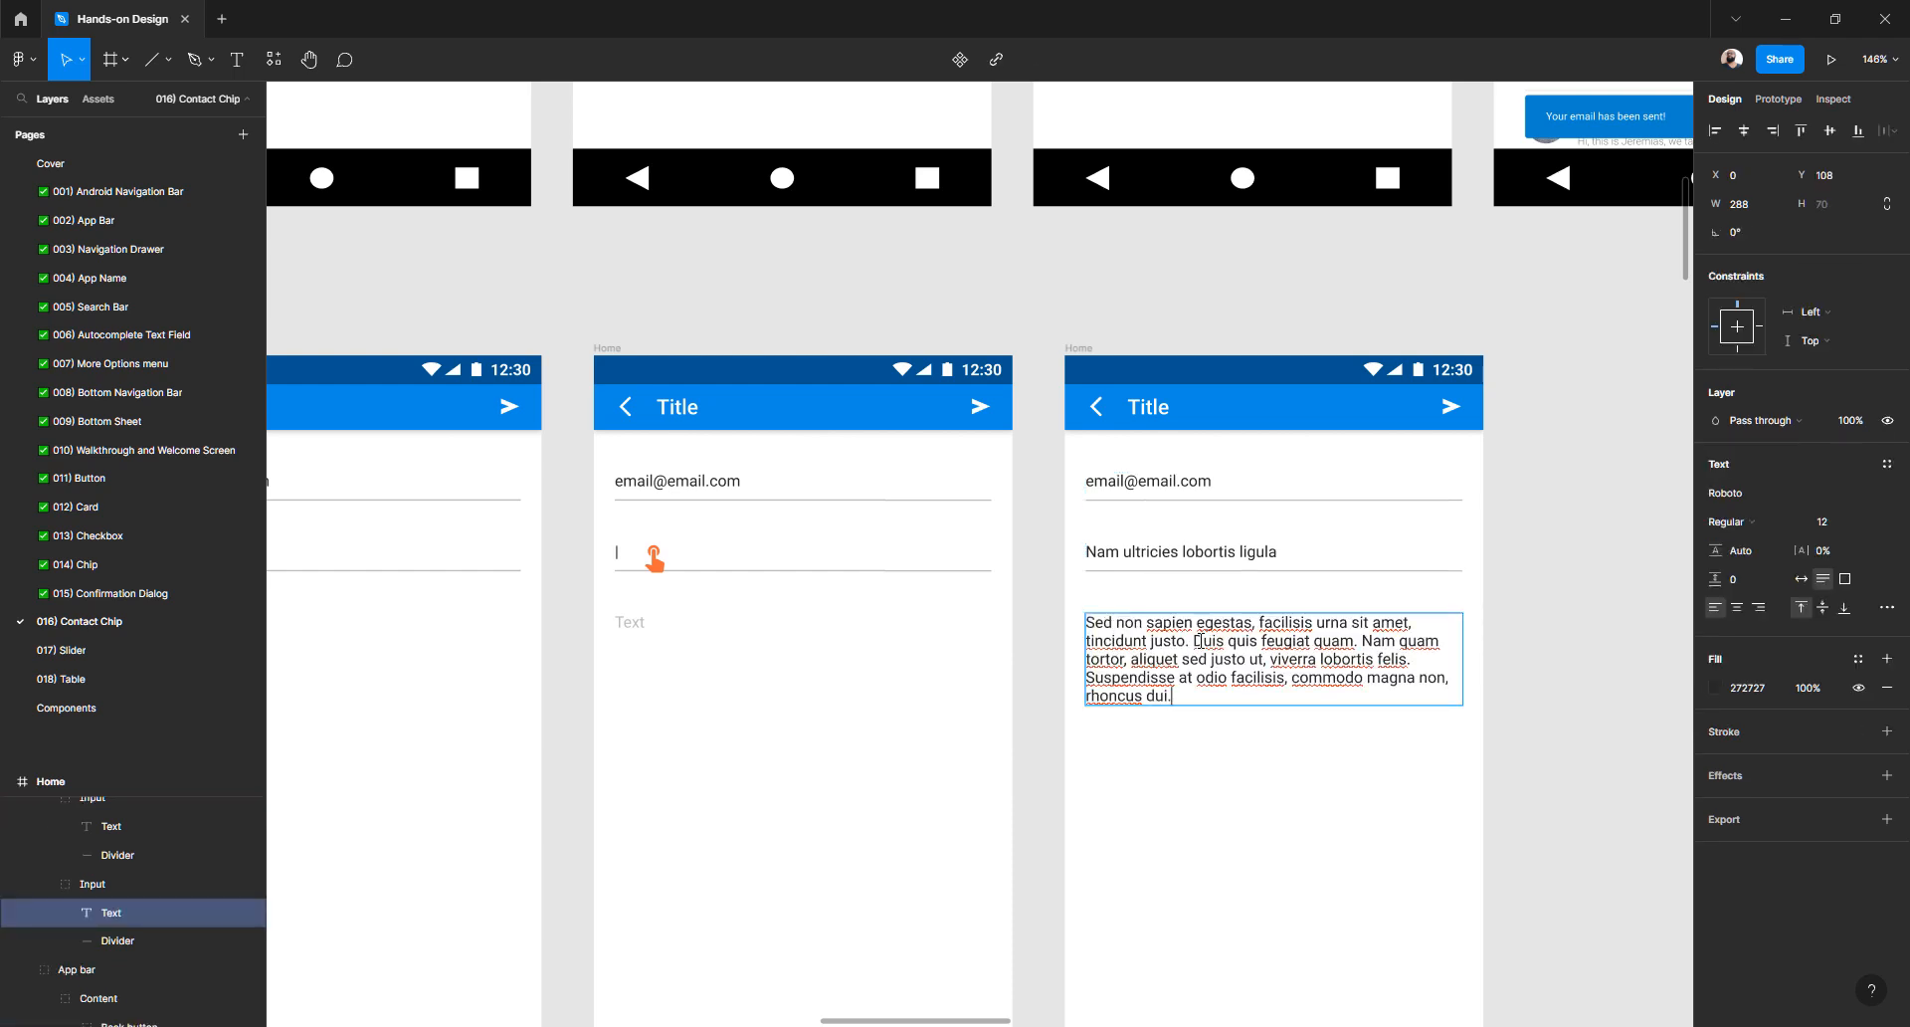
{"action": "key", "text": "Return"}
{"action": "key", "text": "Return"}
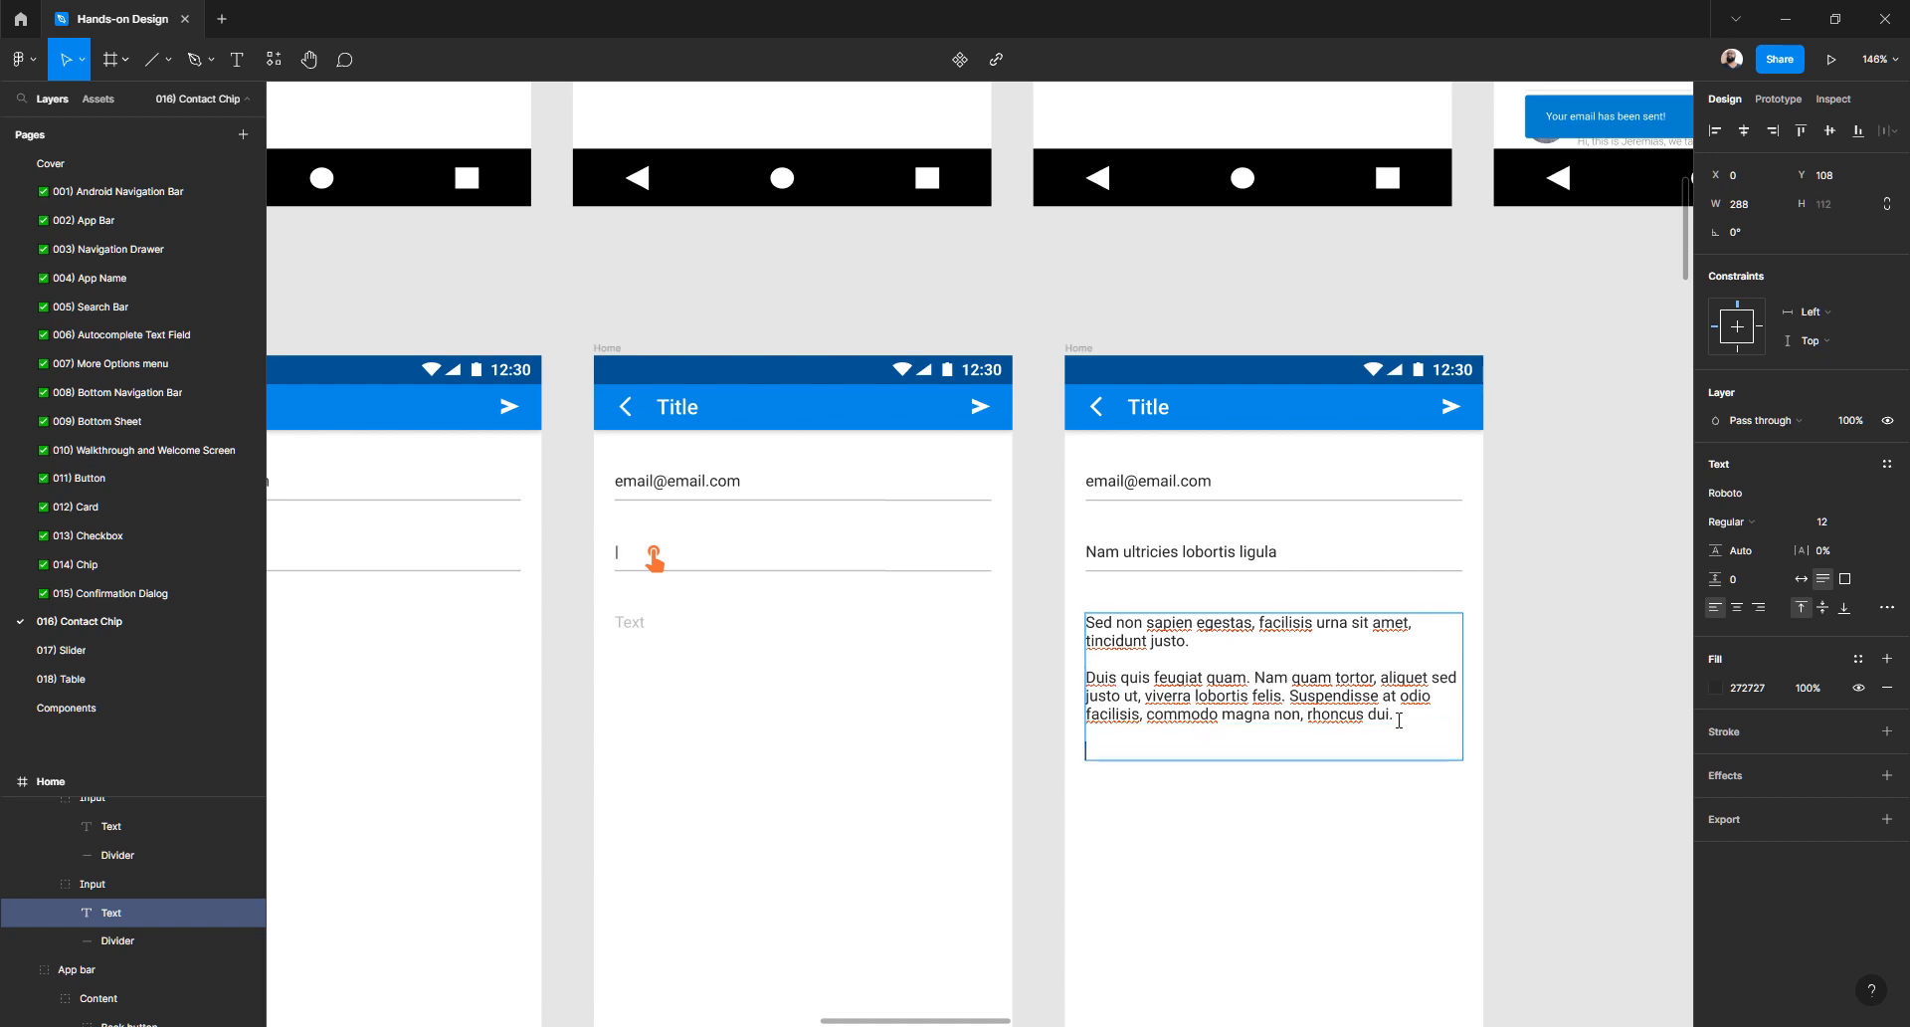
- Add the 'In hac habitasse…nisl.' paragraph, starting a new paragraph at 'Praesent'
{"action": "key", "text": "alt+Tab"}
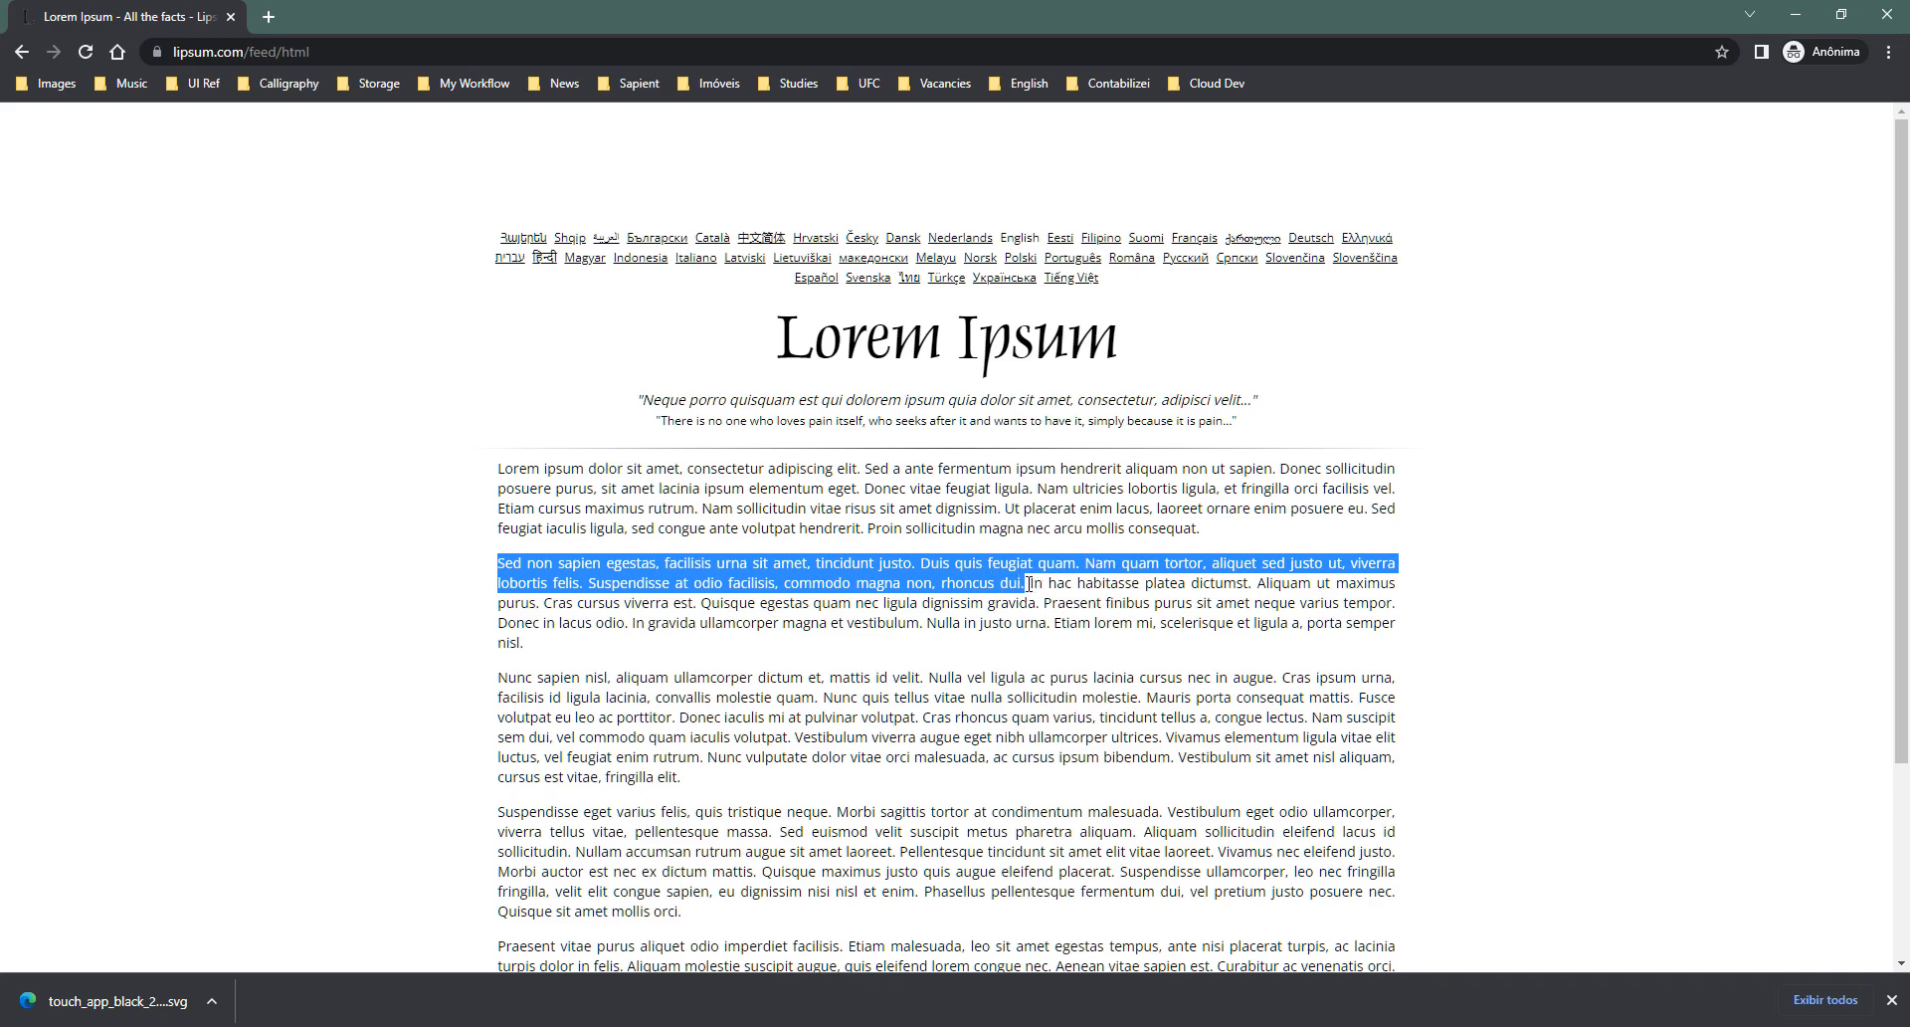
{"action": "left_click_drag", "start_coordinate": [1029, 583], "coordinate": [1033, 645]}
{"action": "key", "text": "ctrl+c"}
{"action": "key", "text": "alt+Tab"}
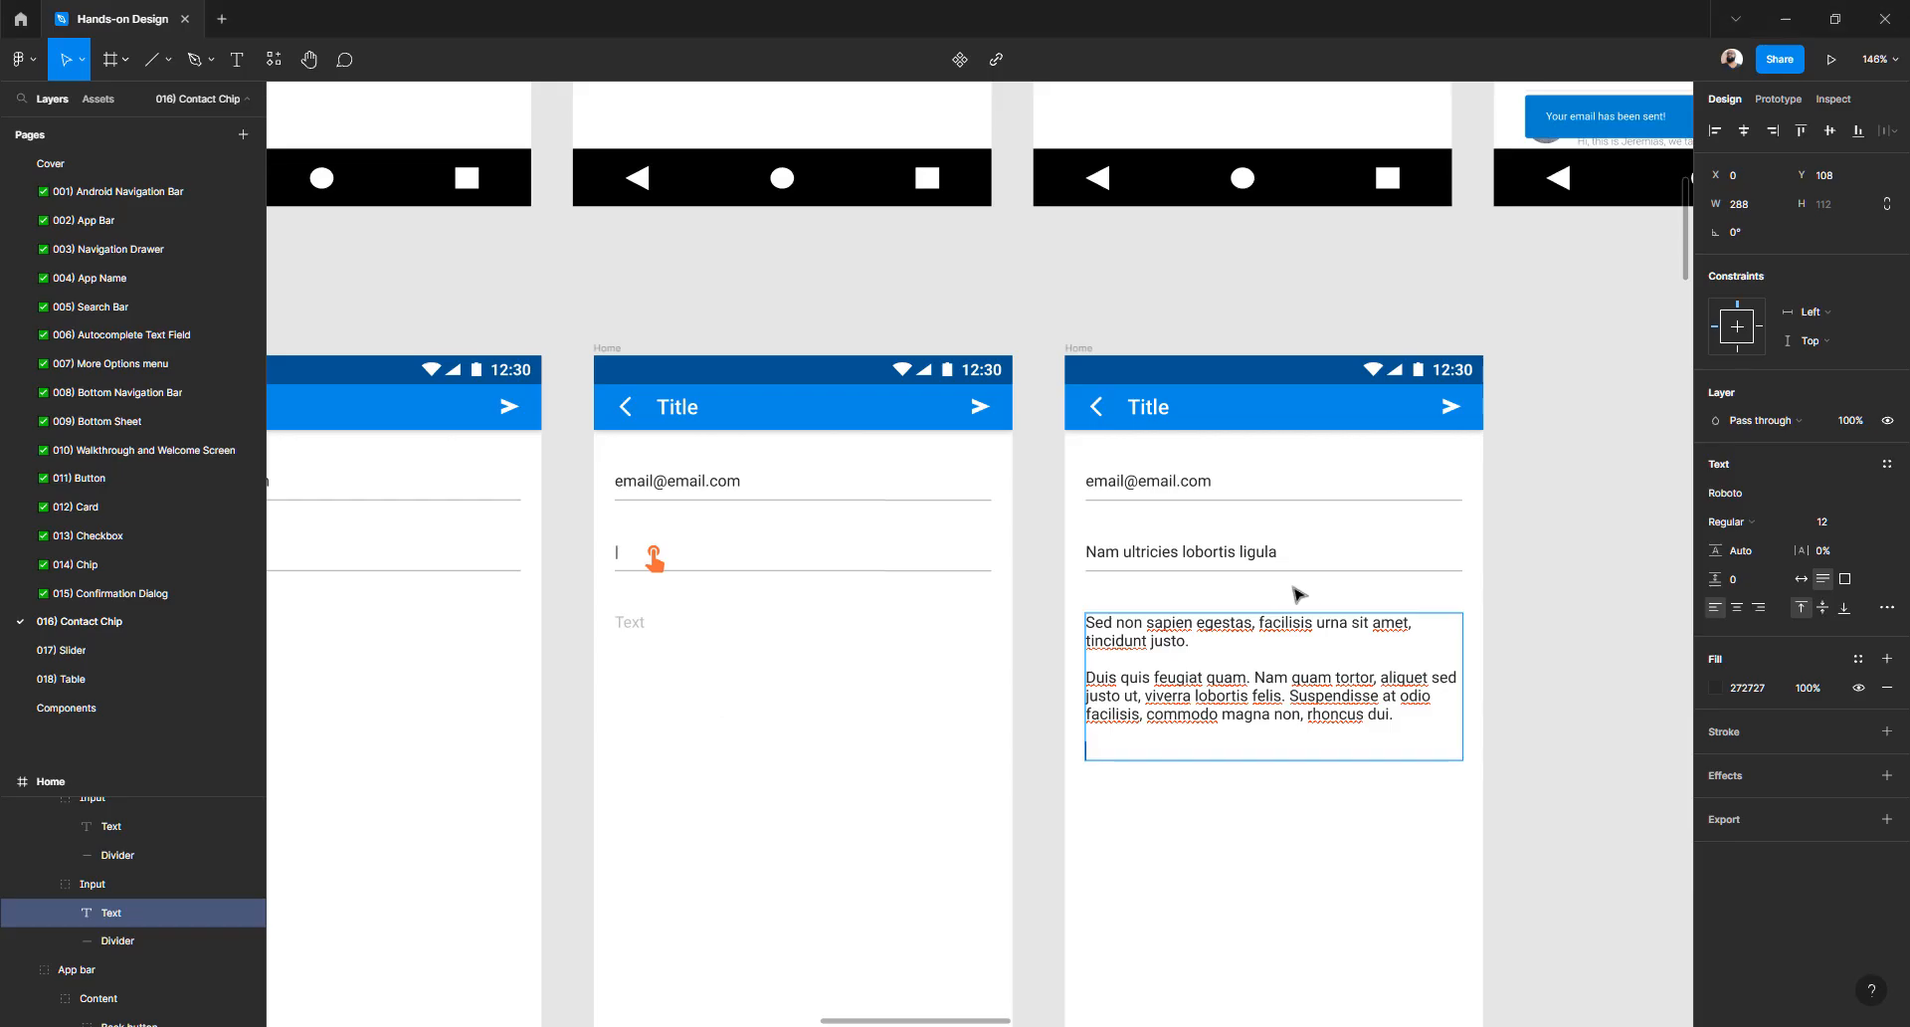
{"action": "key", "text": "ctrl+v"}
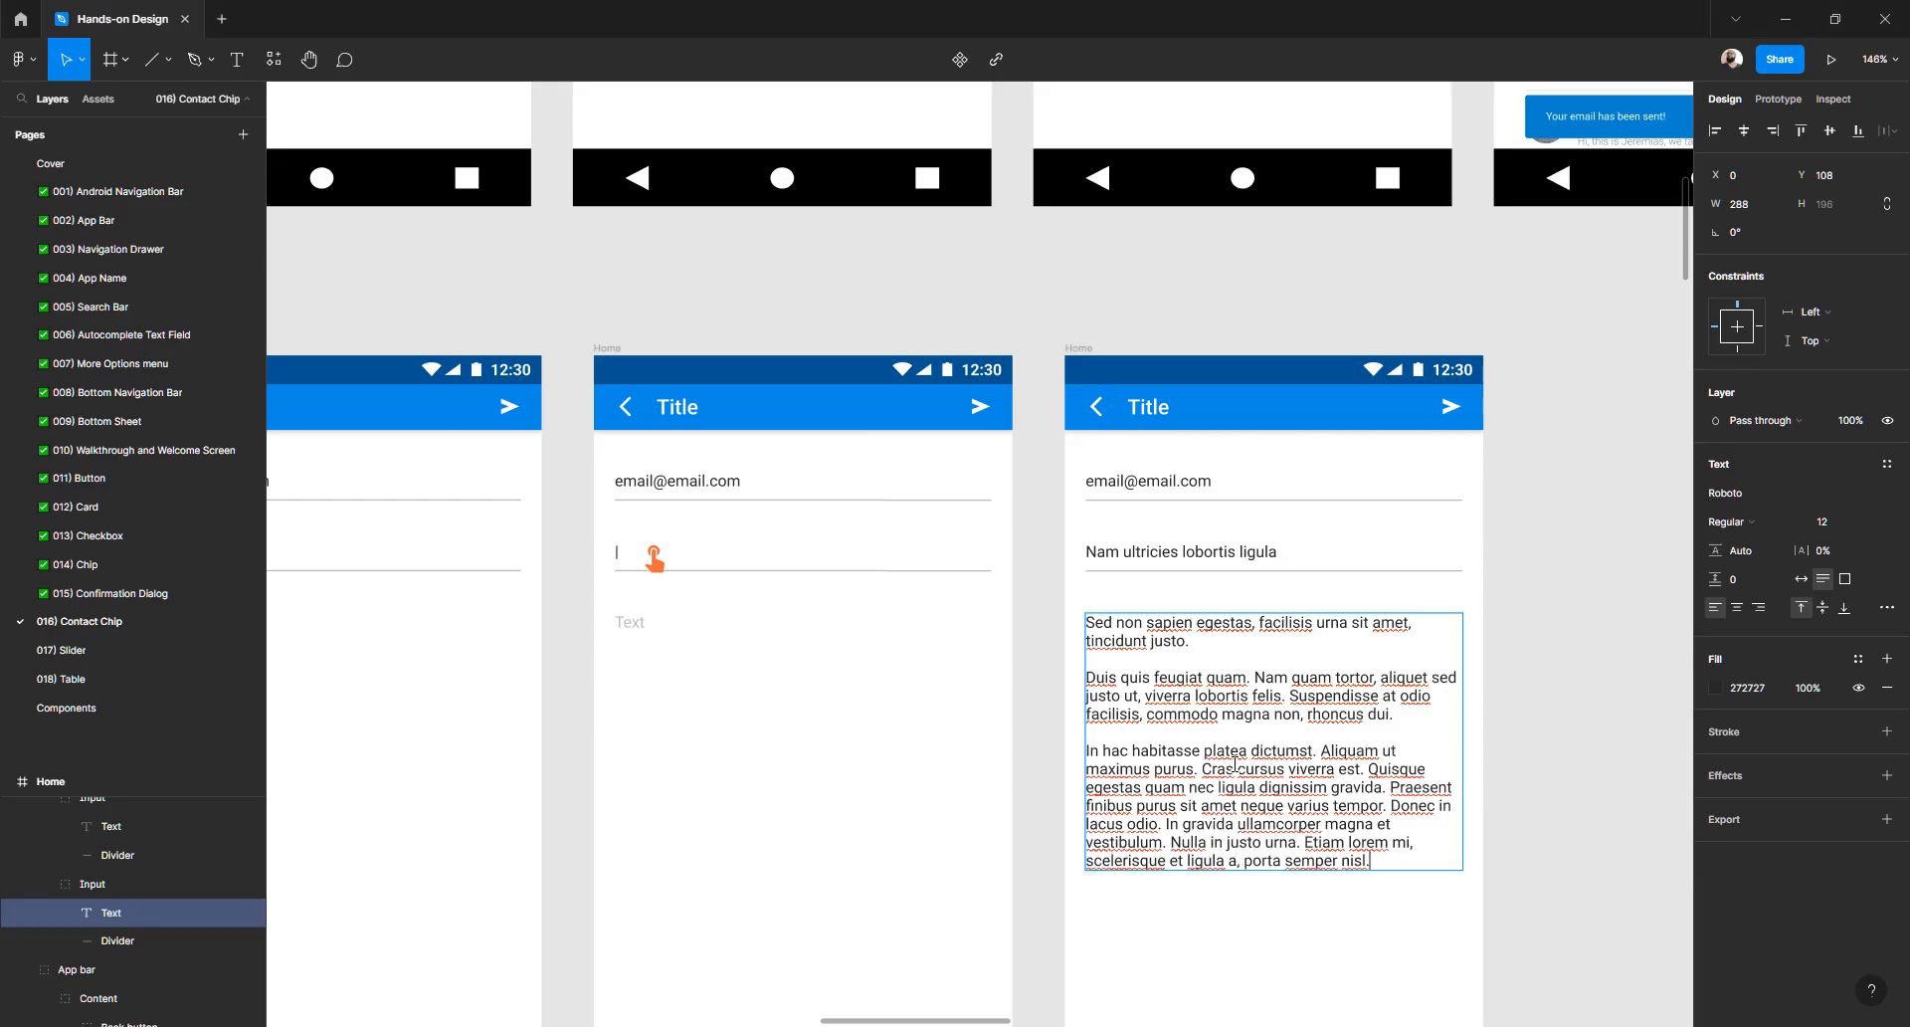
{"action": "key", "text": "Return"}
{"action": "key", "text": "Return"}
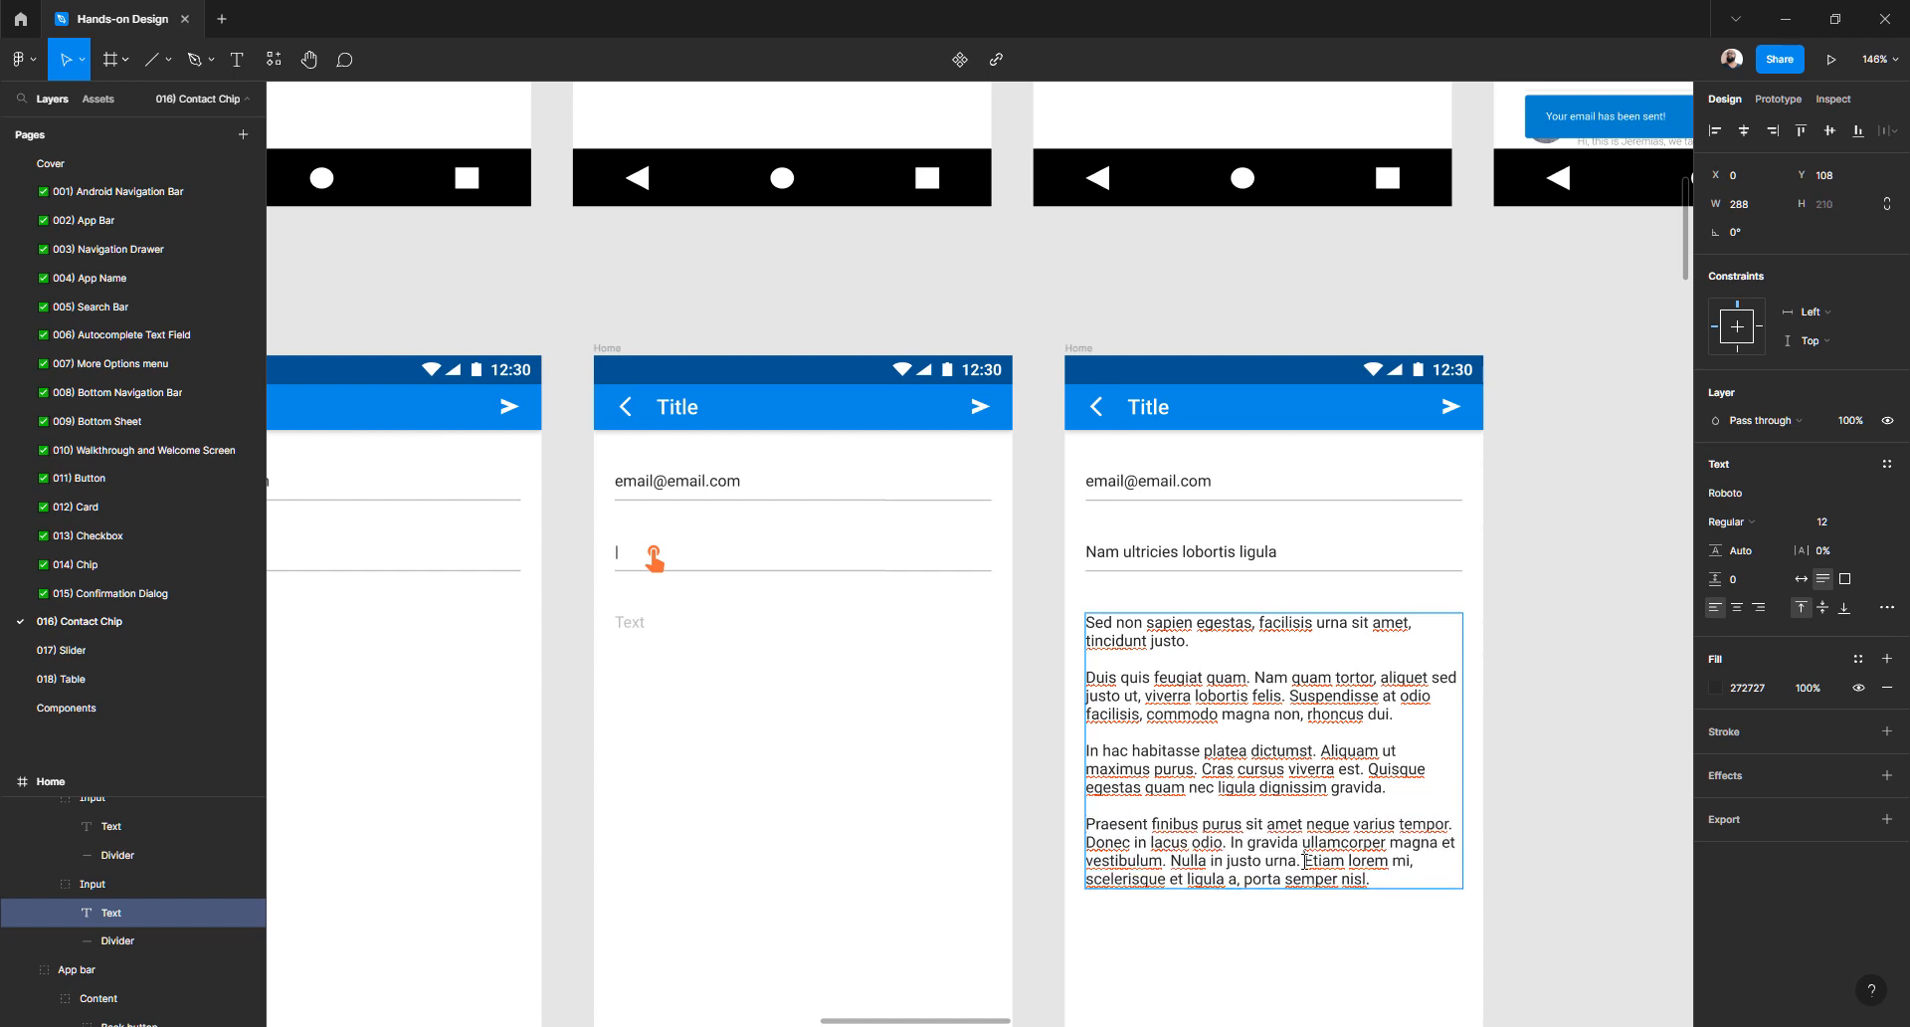
{"action": "key", "text": "Return"}
{"action": "key", "text": "Return"}
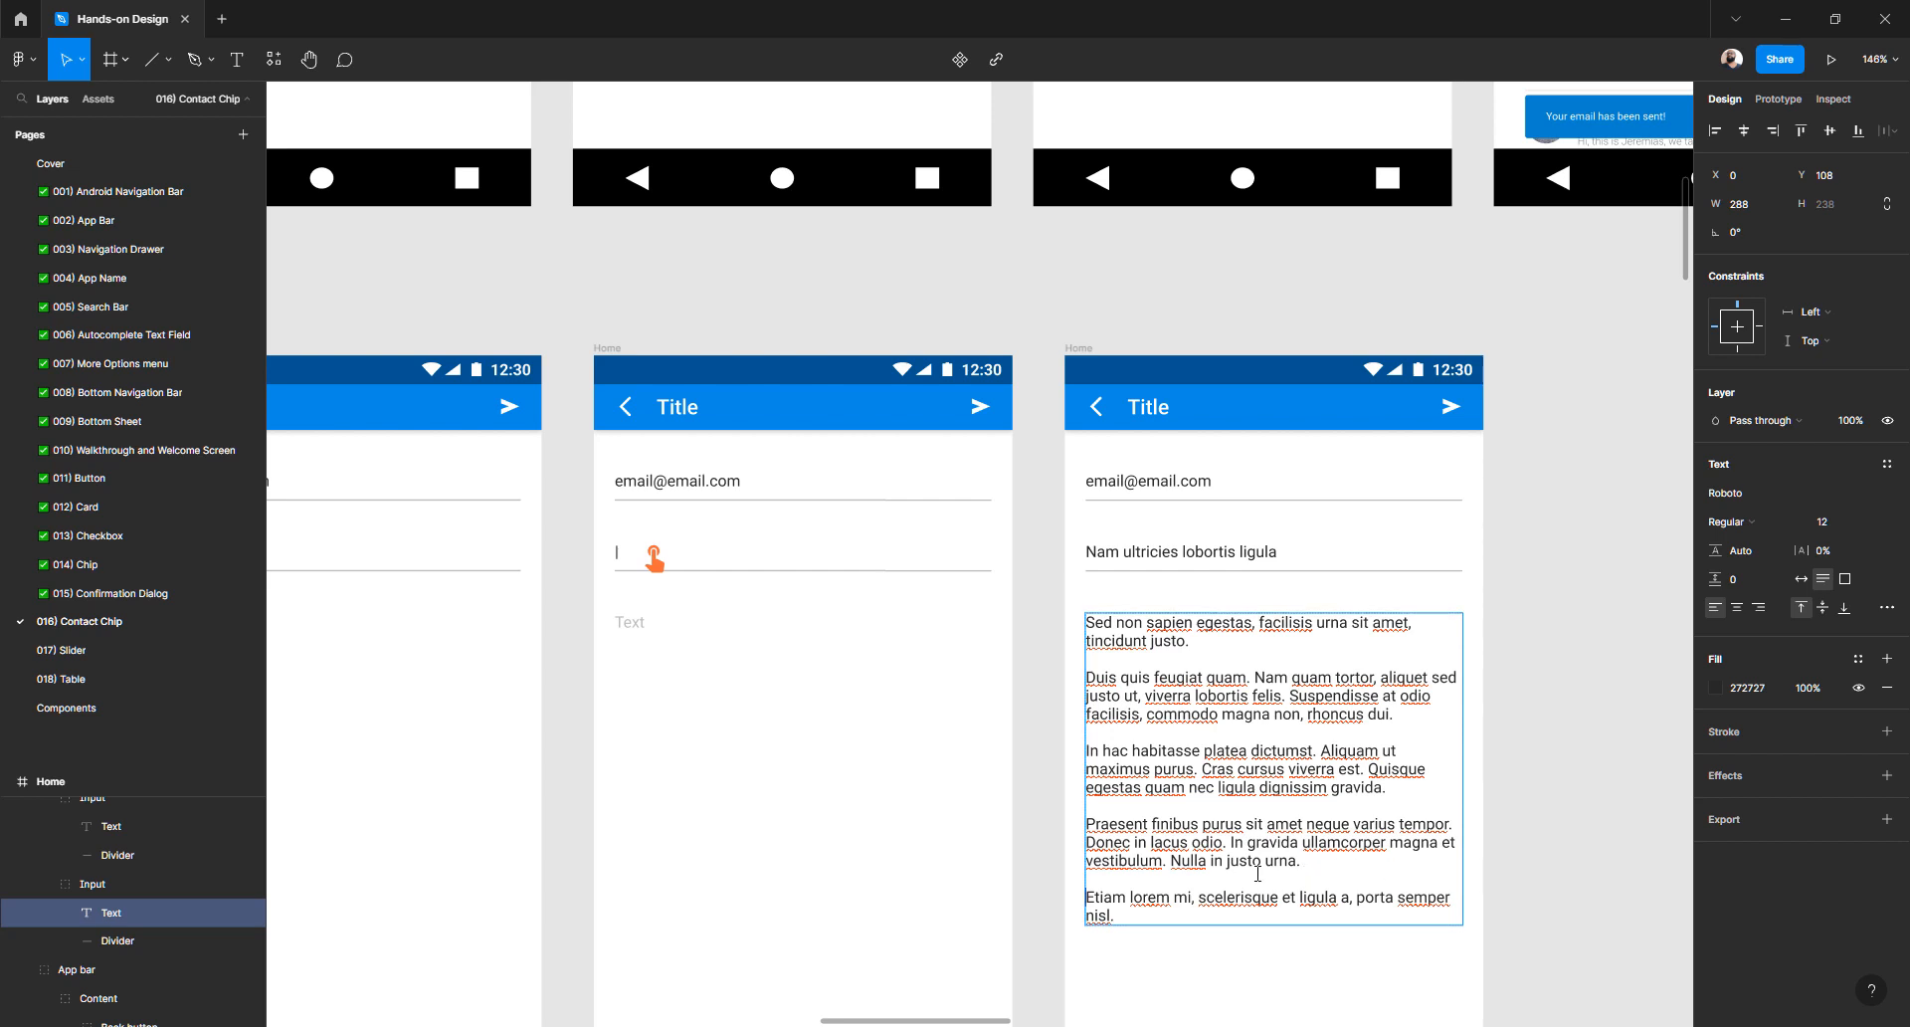
{"action": "key", "text": "BackSpace"}
{"action": "key", "text": "BackSpace"}
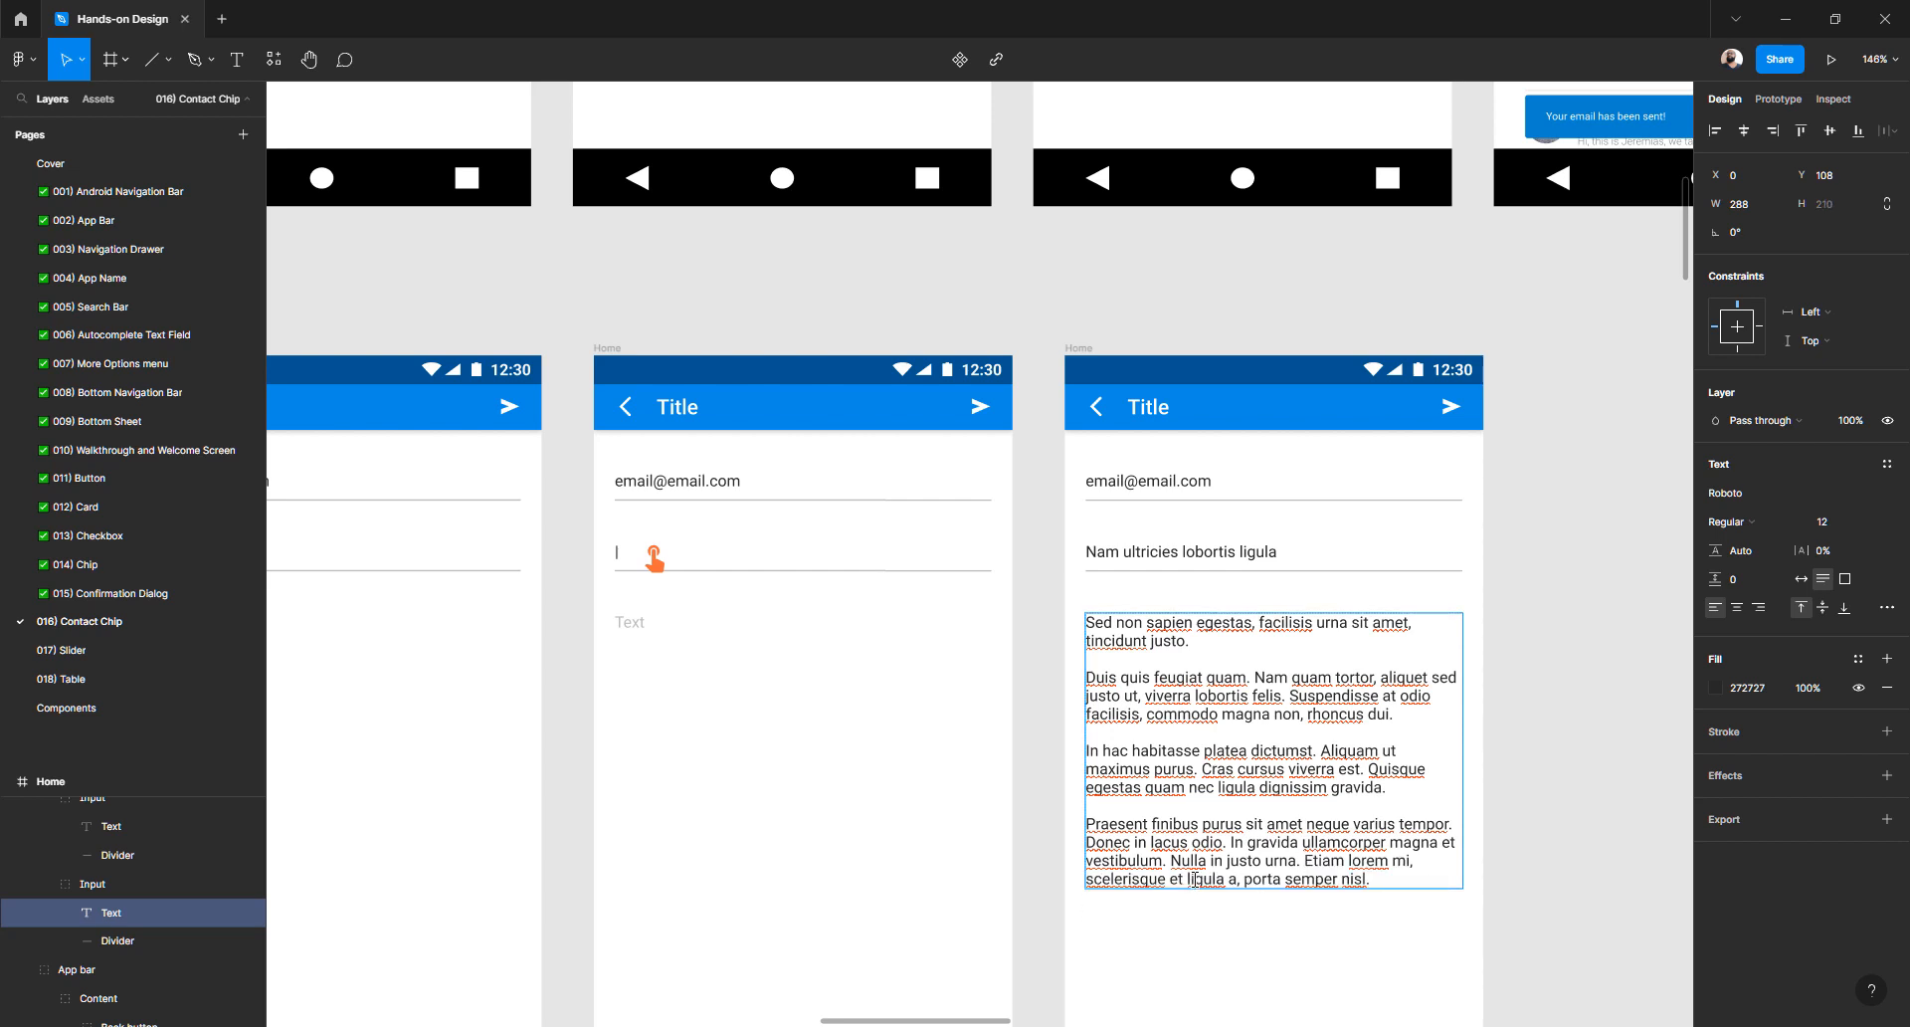
{"action": "left_click_drag", "start_coordinate": [1304, 862], "coordinate": [1385, 873]}
- Duplicate the edited Home frame beside the original
{"action": "left_click", "coordinate": [1554, 766]}
{"action": "scroll", "coordinate": [1236, 715], "scroll_direction": "up", "scroll_amount": 5}
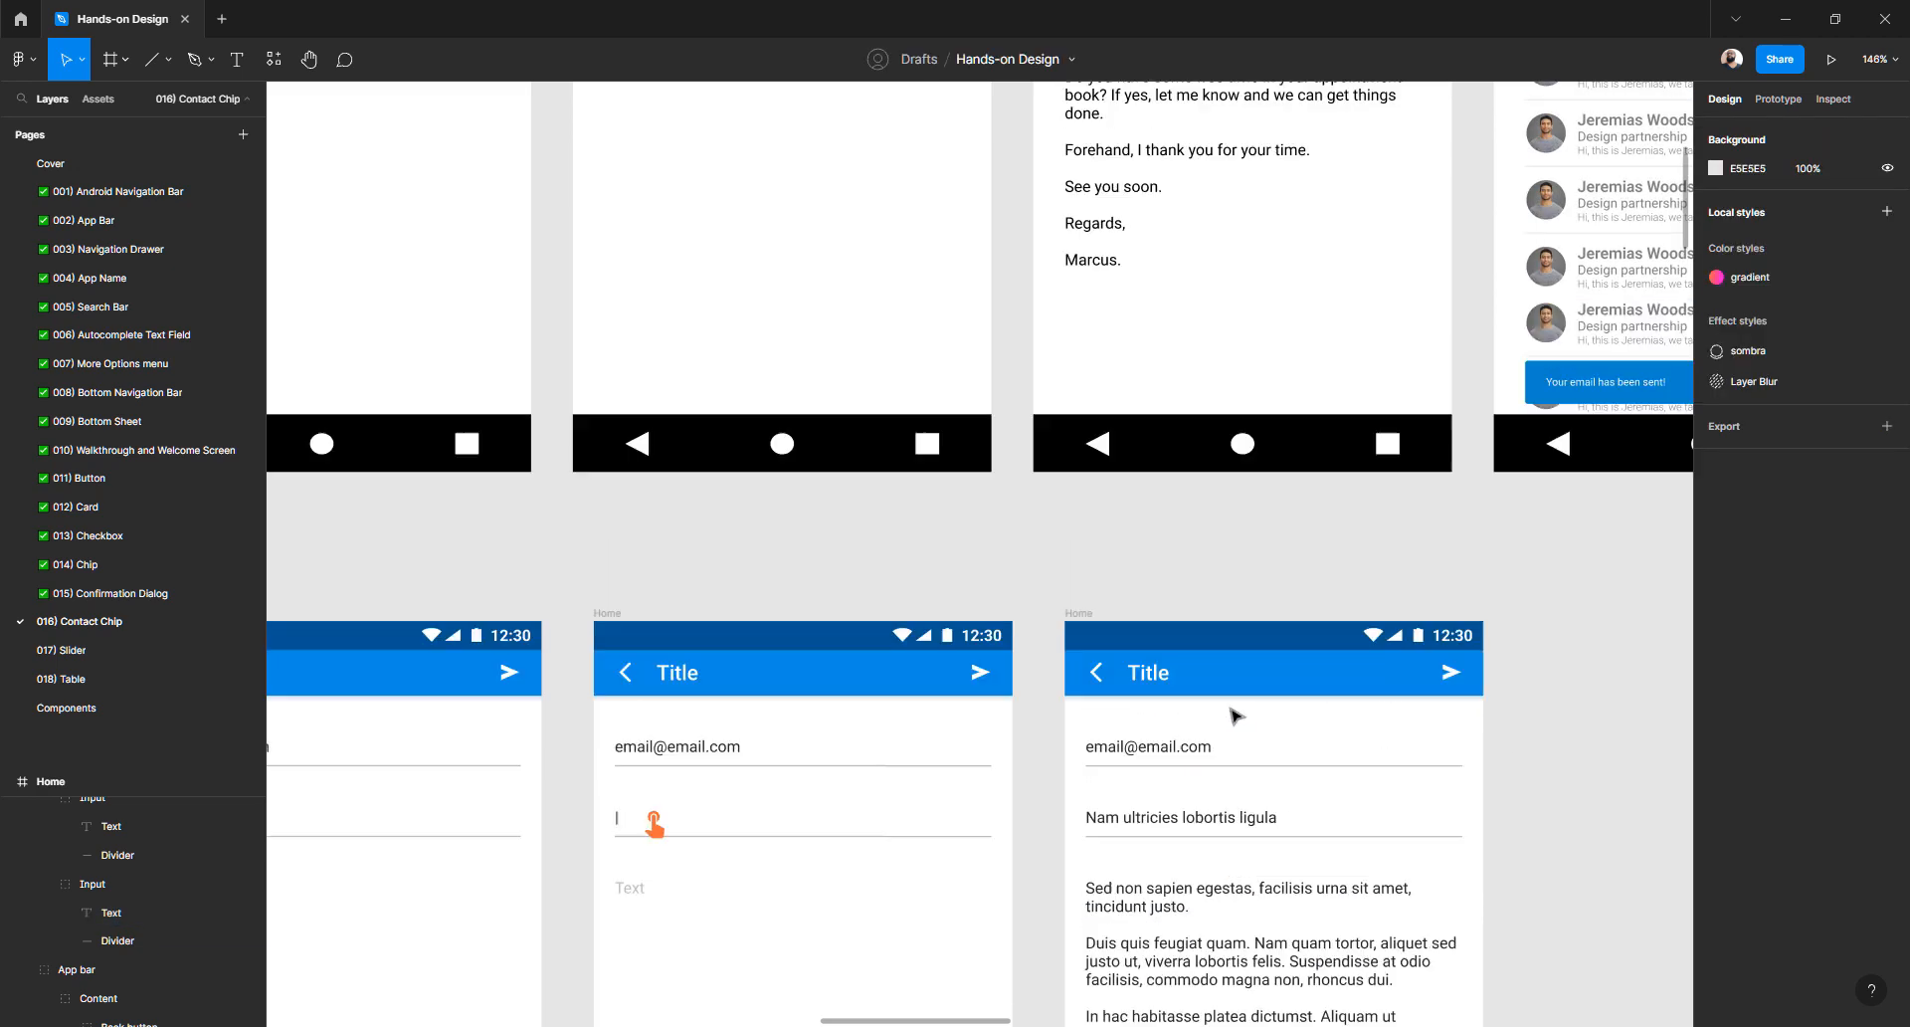
{"action": "scroll", "coordinate": [1234, 714], "scroll_direction": "down", "scroll_amount": 7}
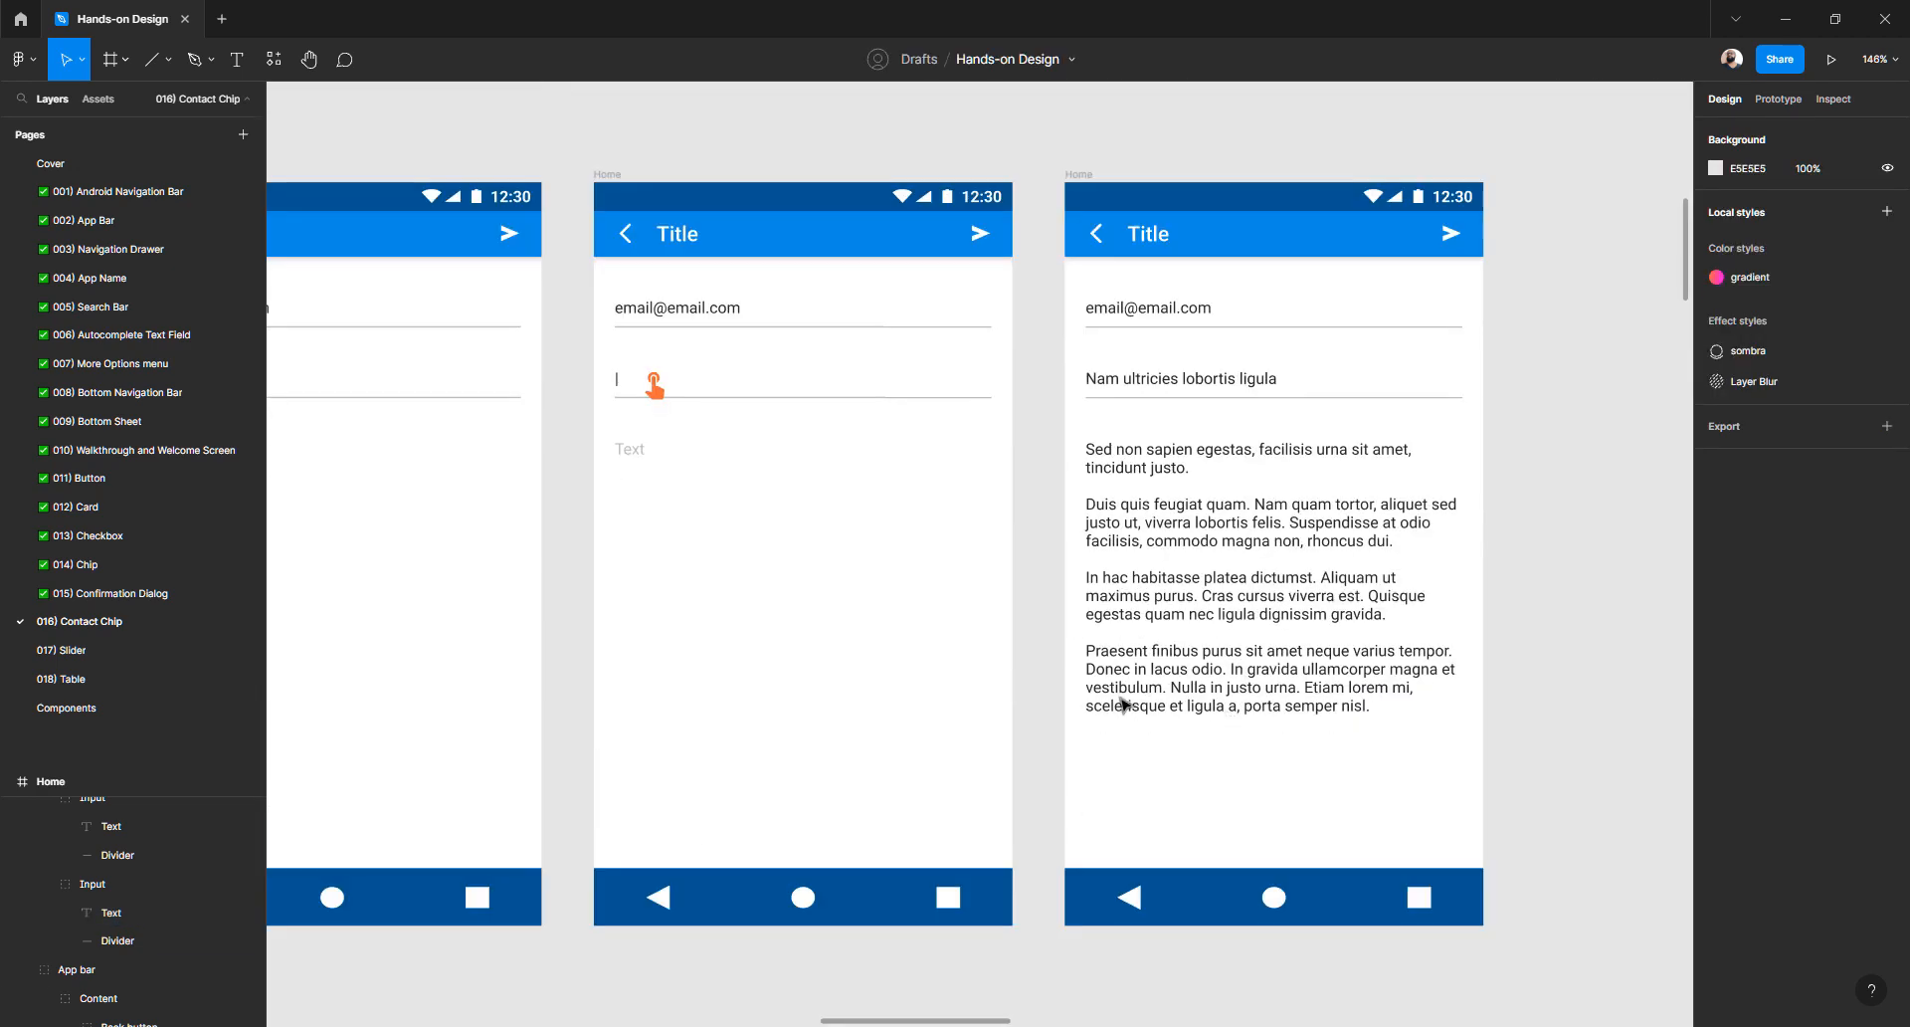
{"action": "scroll", "coordinate": [1121, 704], "scroll_direction": "down", "scroll_amount": 5}
{"action": "scroll", "coordinate": [1122, 703], "scroll_direction": "right", "scroll_amount": 2}
{"action": "scroll", "coordinate": [995, 597], "scroll_direction": "up", "scroll_amount": 2}
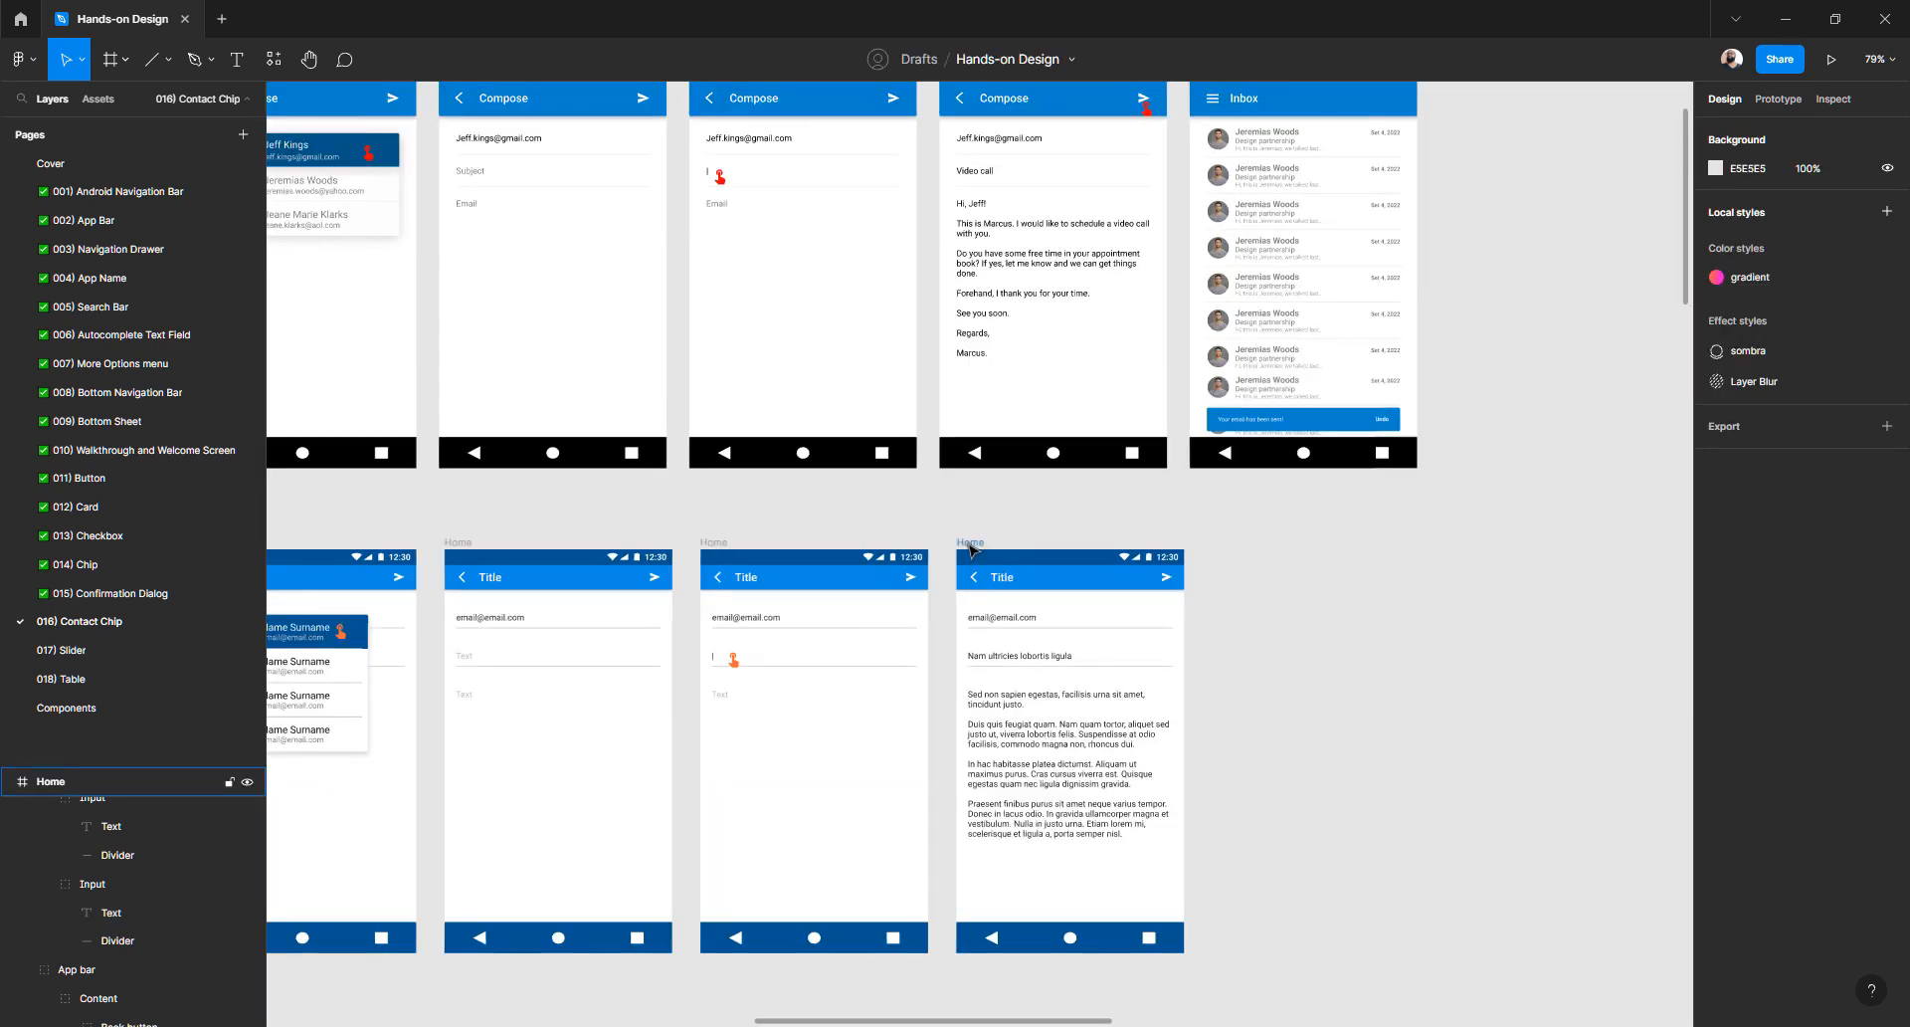
{"action": "left_click", "coordinate": [945, 624]}
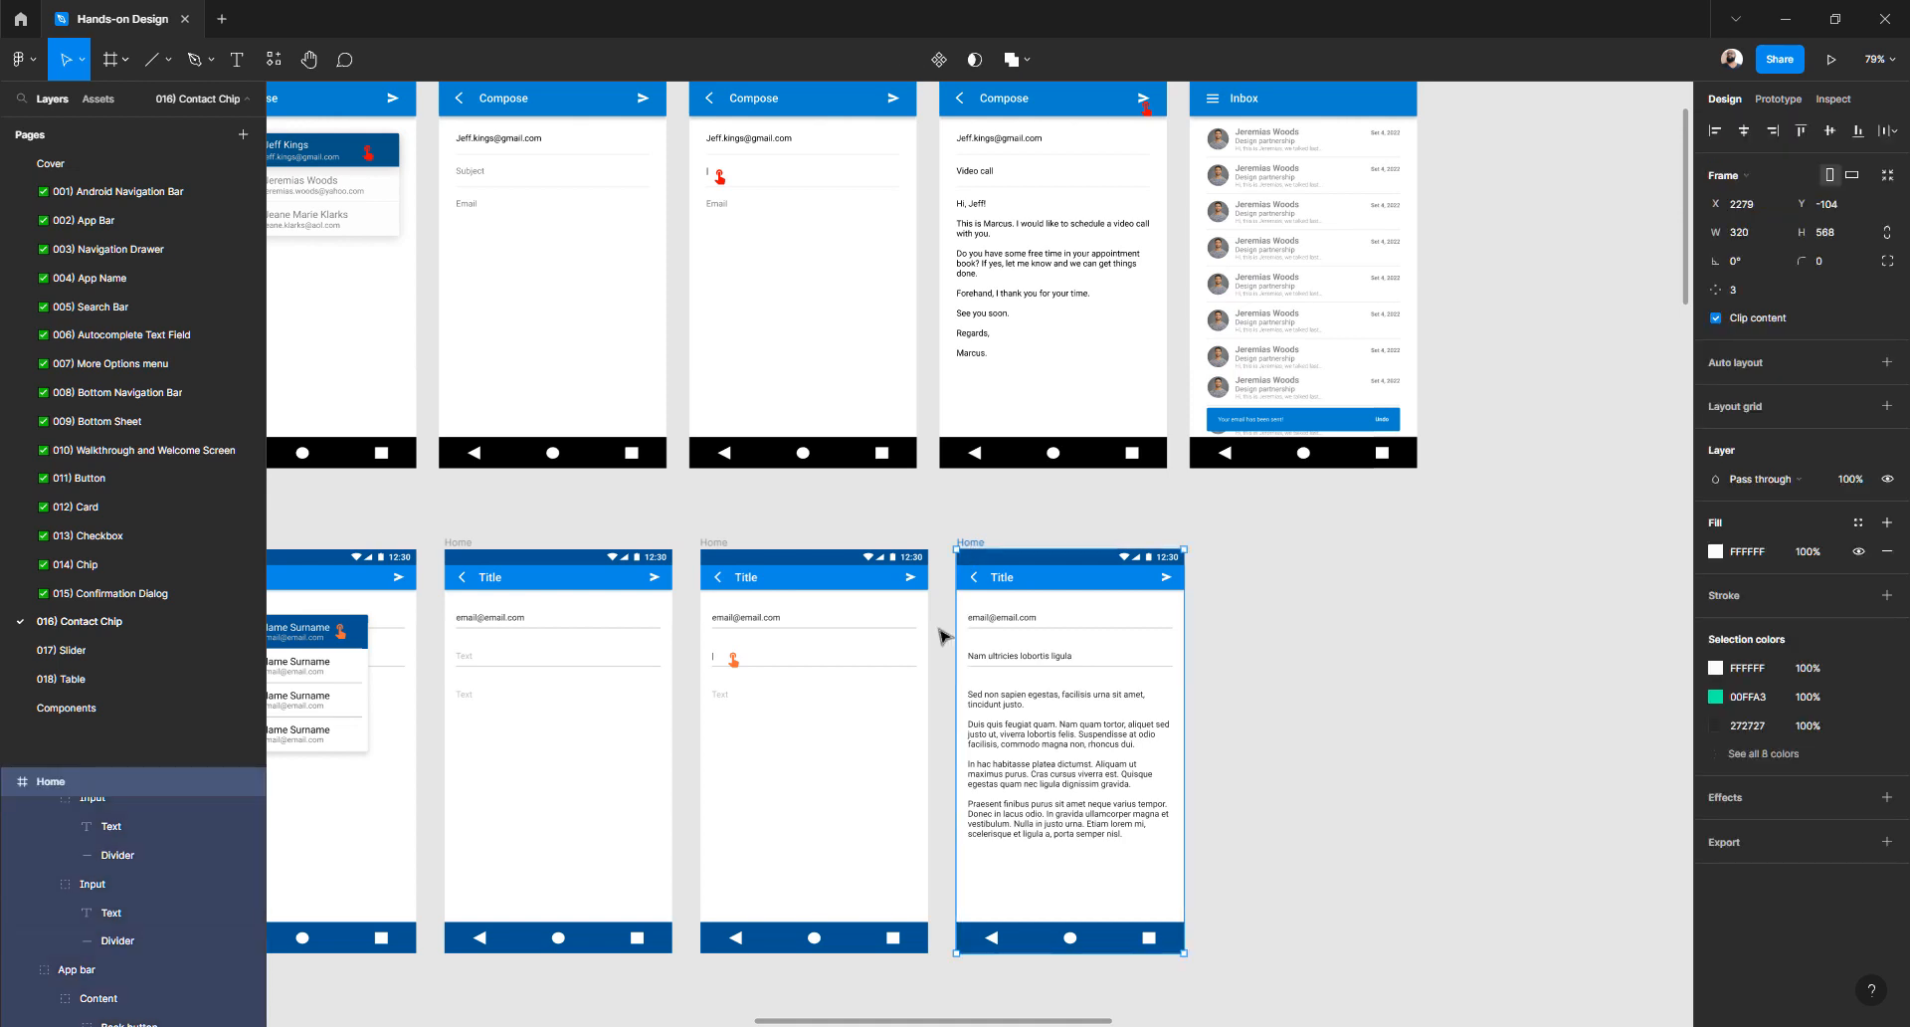
{"action": "key", "text": "ctrl+d"}
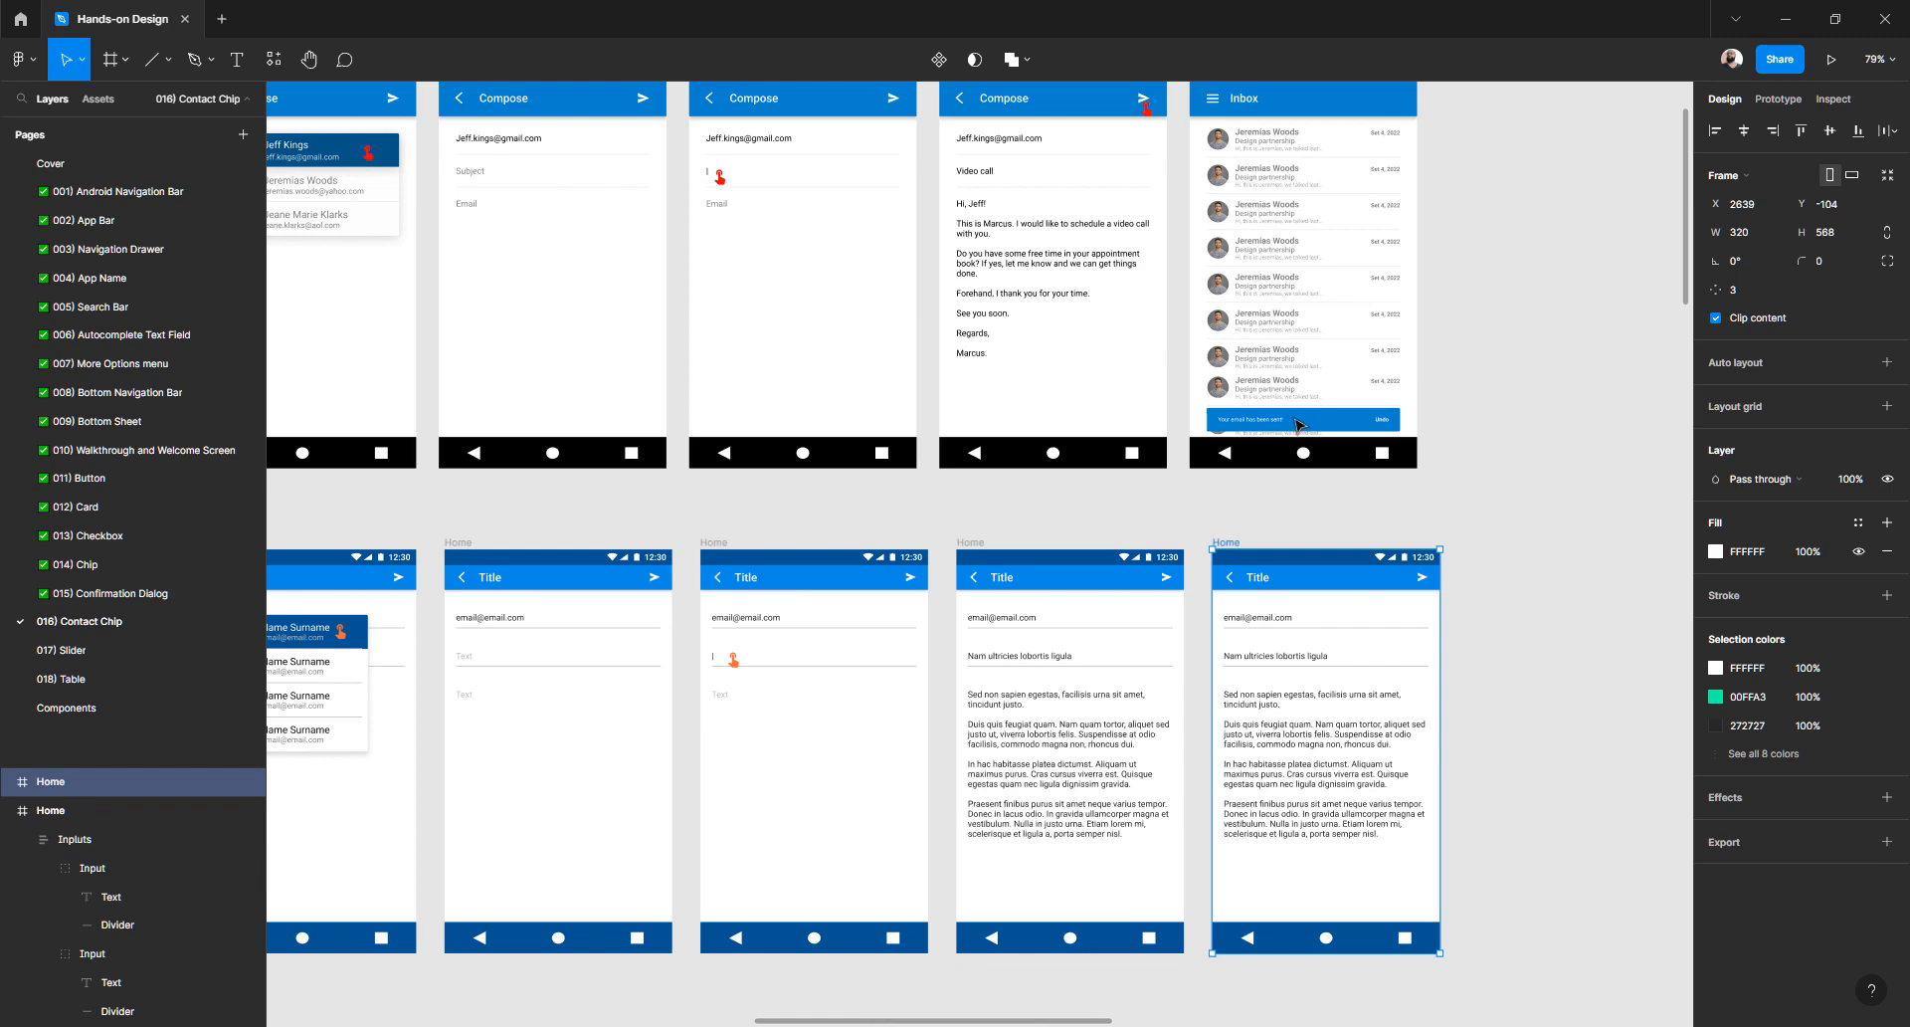
- Delete the input fields group from the rightmost Home frame
{"action": "scroll", "coordinate": [1243, 573], "scroll_direction": "up", "scroll_amount": 3}
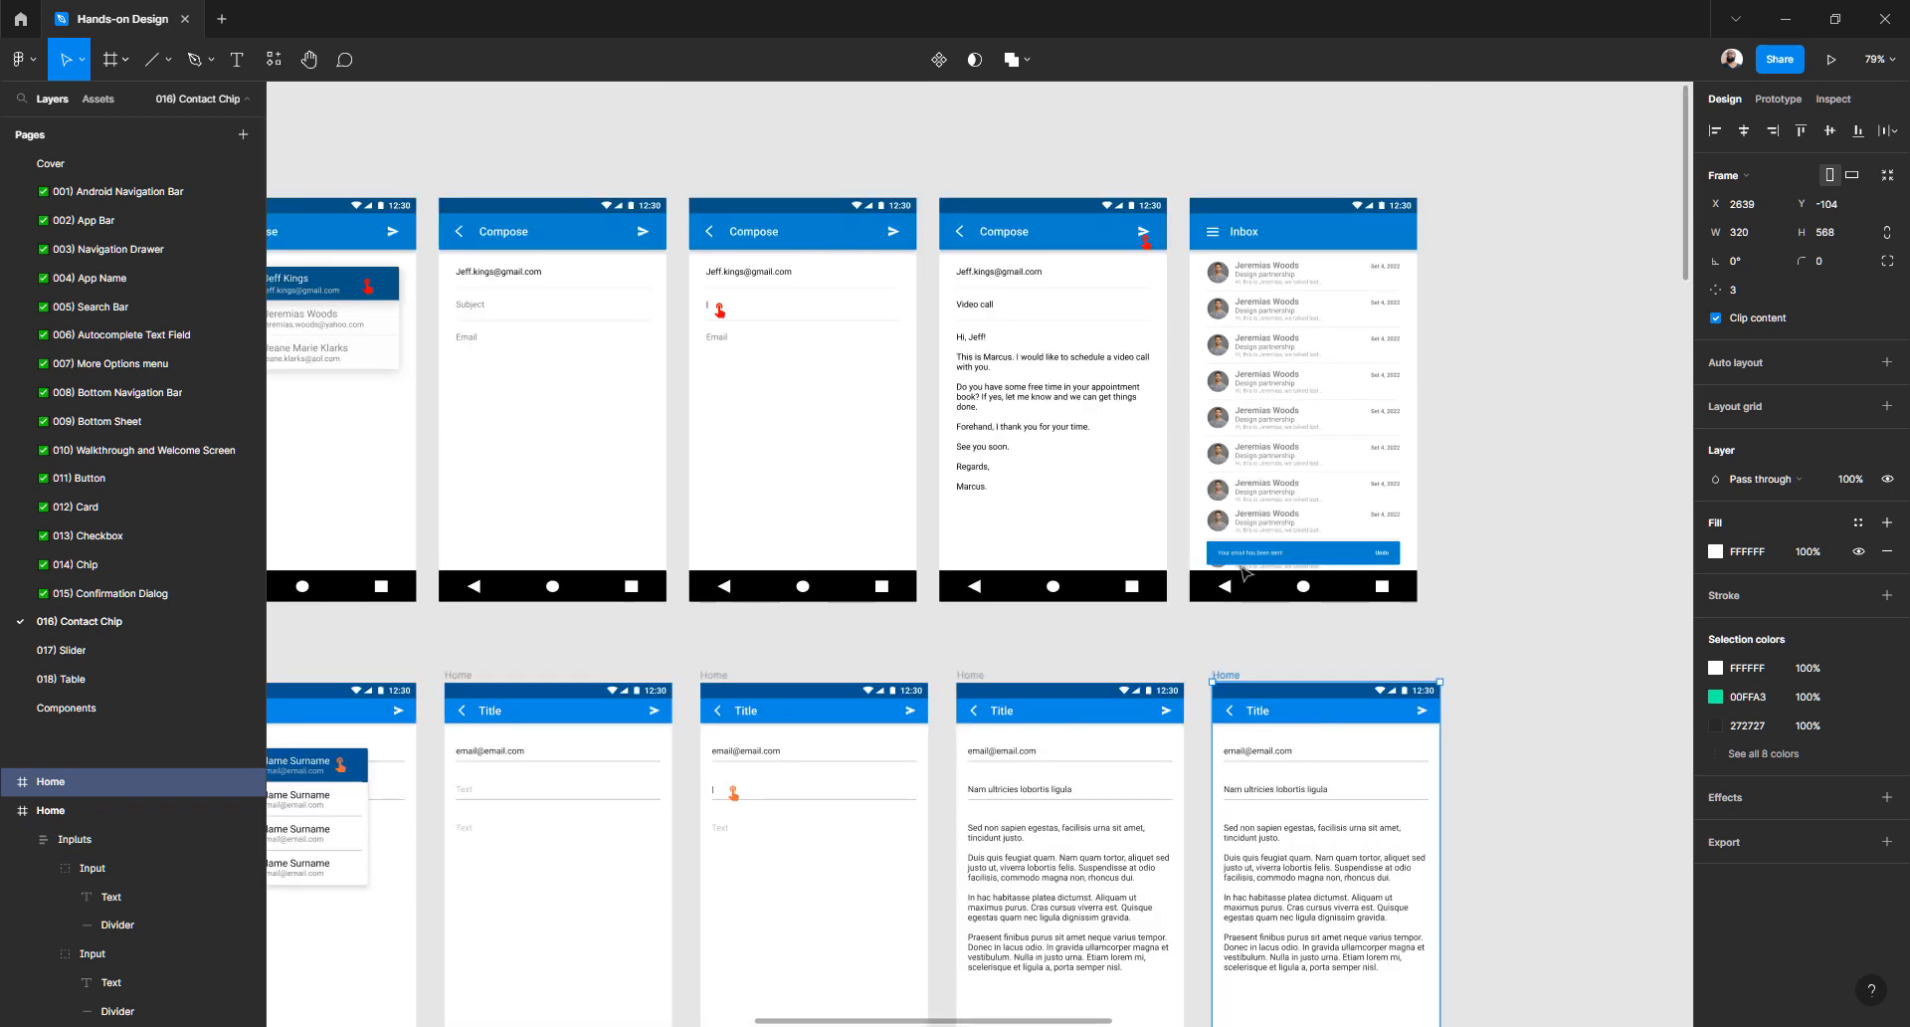
{"action": "scroll", "coordinate": [1246, 238], "scroll_direction": "up", "scroll_amount": 5, "text": "ctrl"}
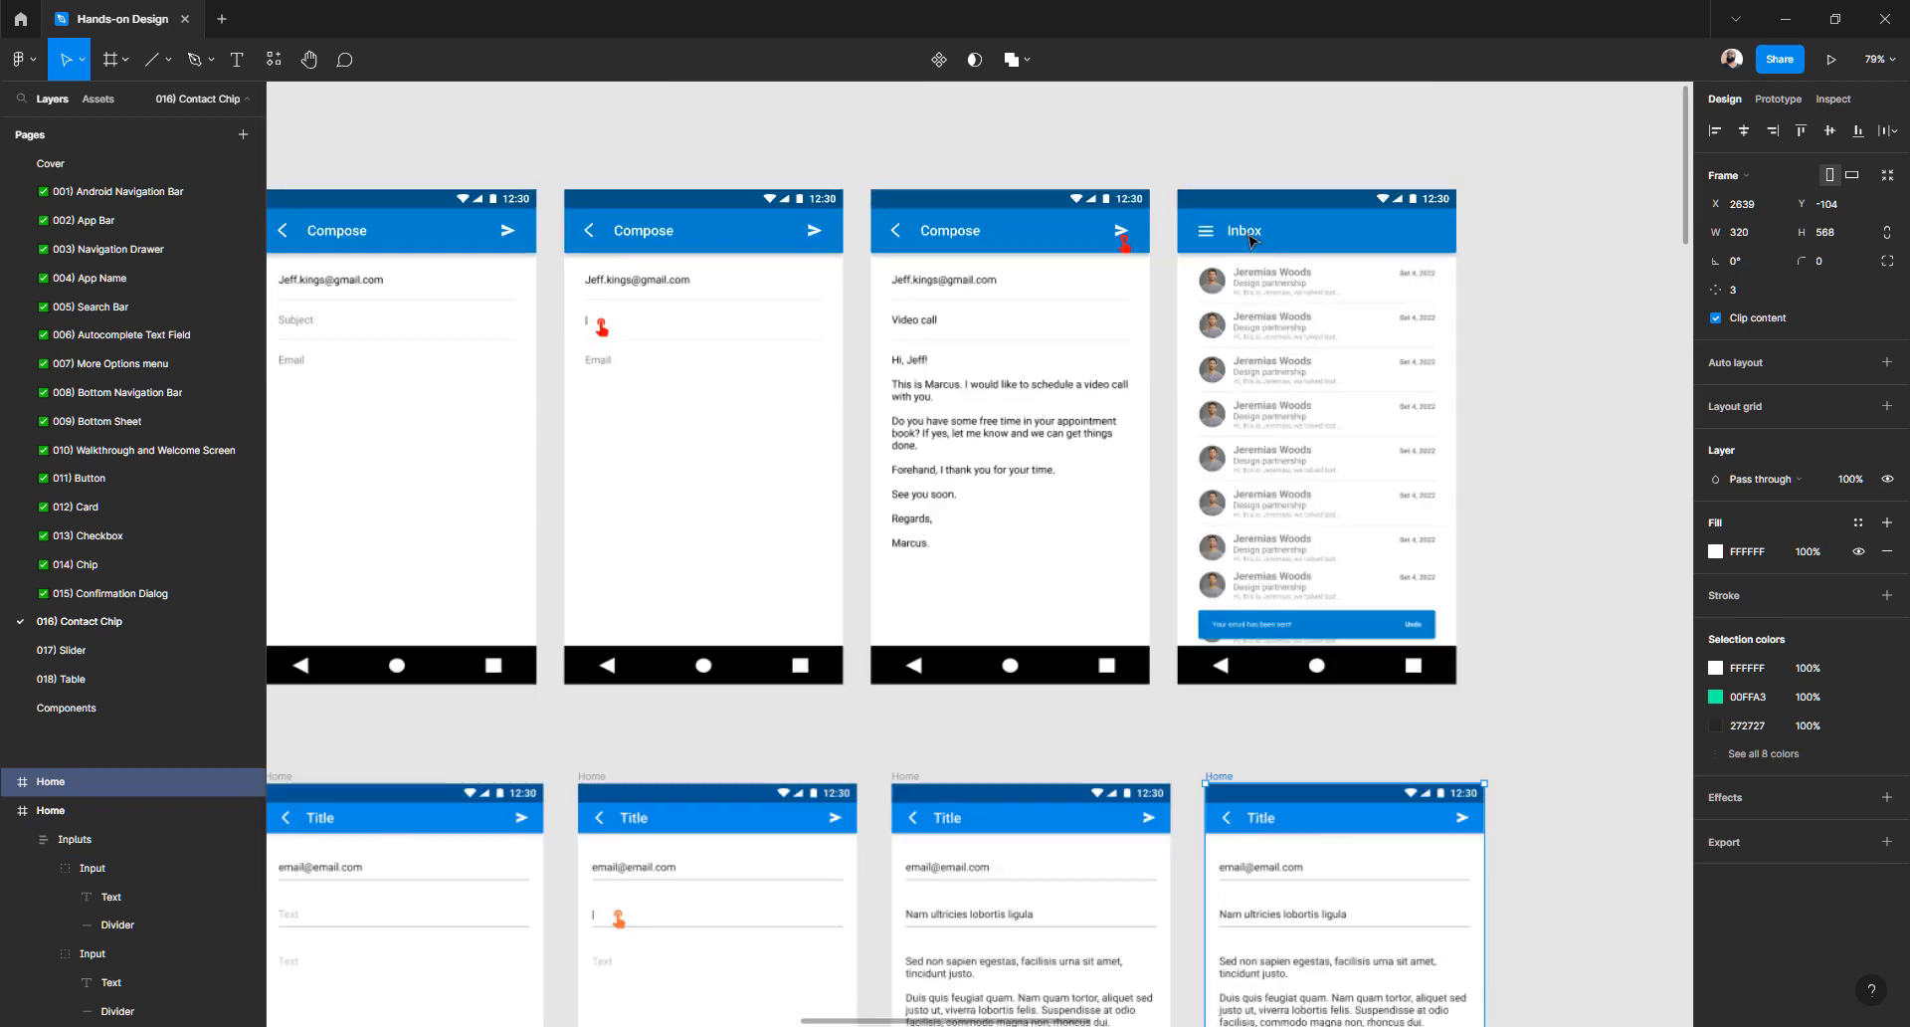
{"action": "scroll", "coordinate": [1197, 343], "scroll_direction": "down", "scroll_amount": 10, "text": "ctrl"}
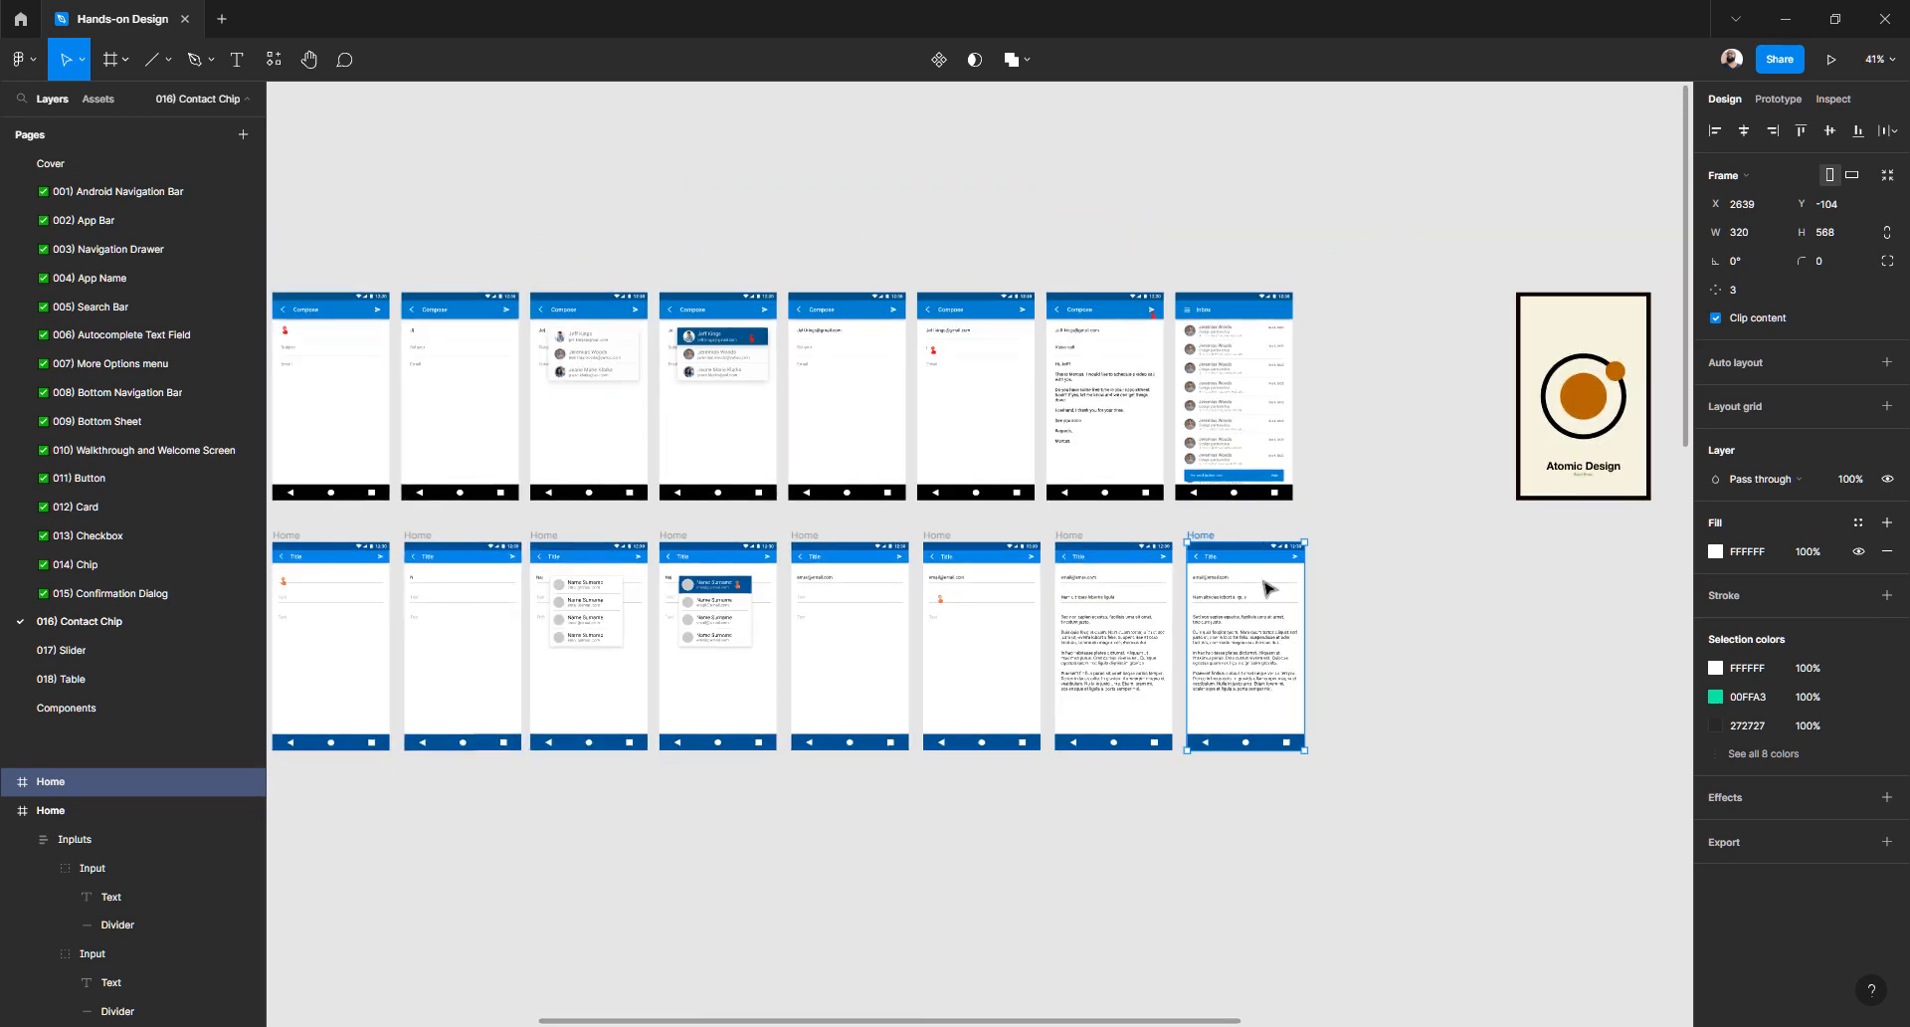
{"action": "scroll", "coordinate": [1241, 583], "scroll_direction": "up", "scroll_amount": 5, "text": "ctrl"}
{"action": "scroll", "coordinate": [1242, 583], "scroll_direction": "up", "scroll_amount": 5, "text": "ctrl"}
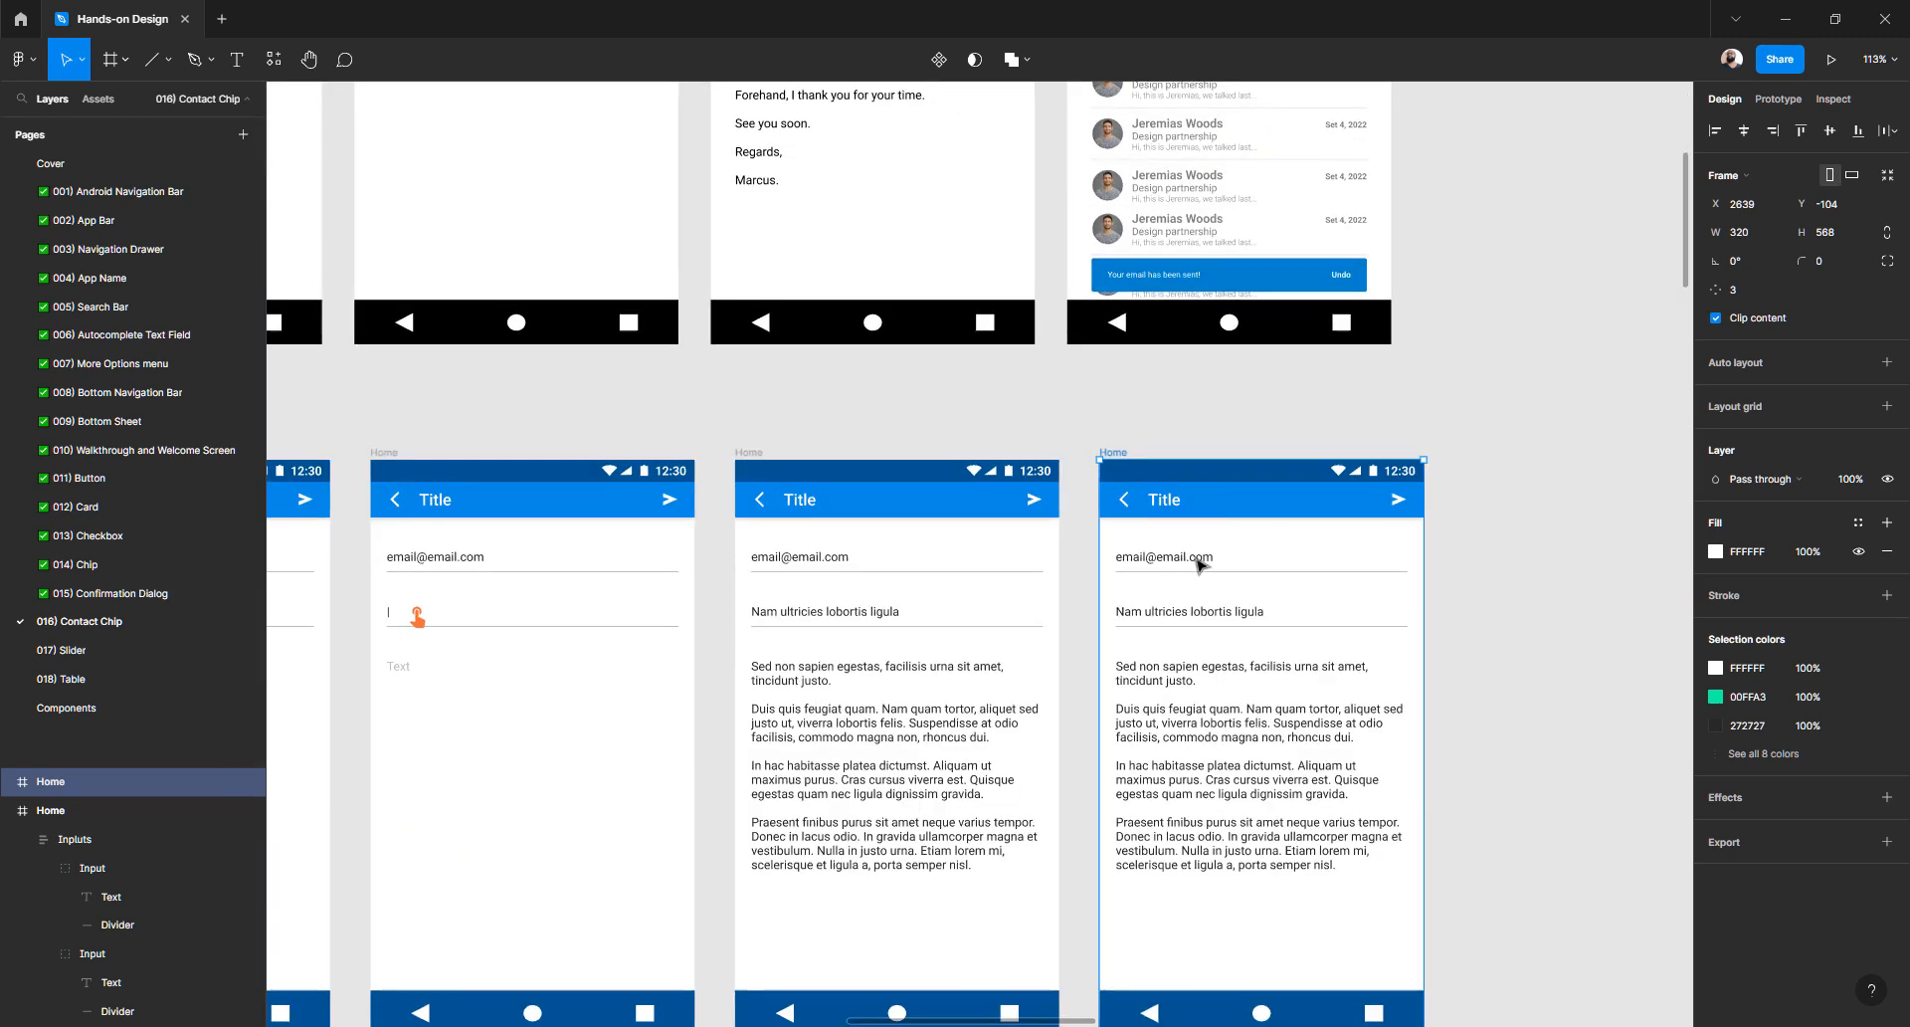
{"action": "left_click", "coordinate": [1195, 556]}
{"action": "key", "text": "Delete"}
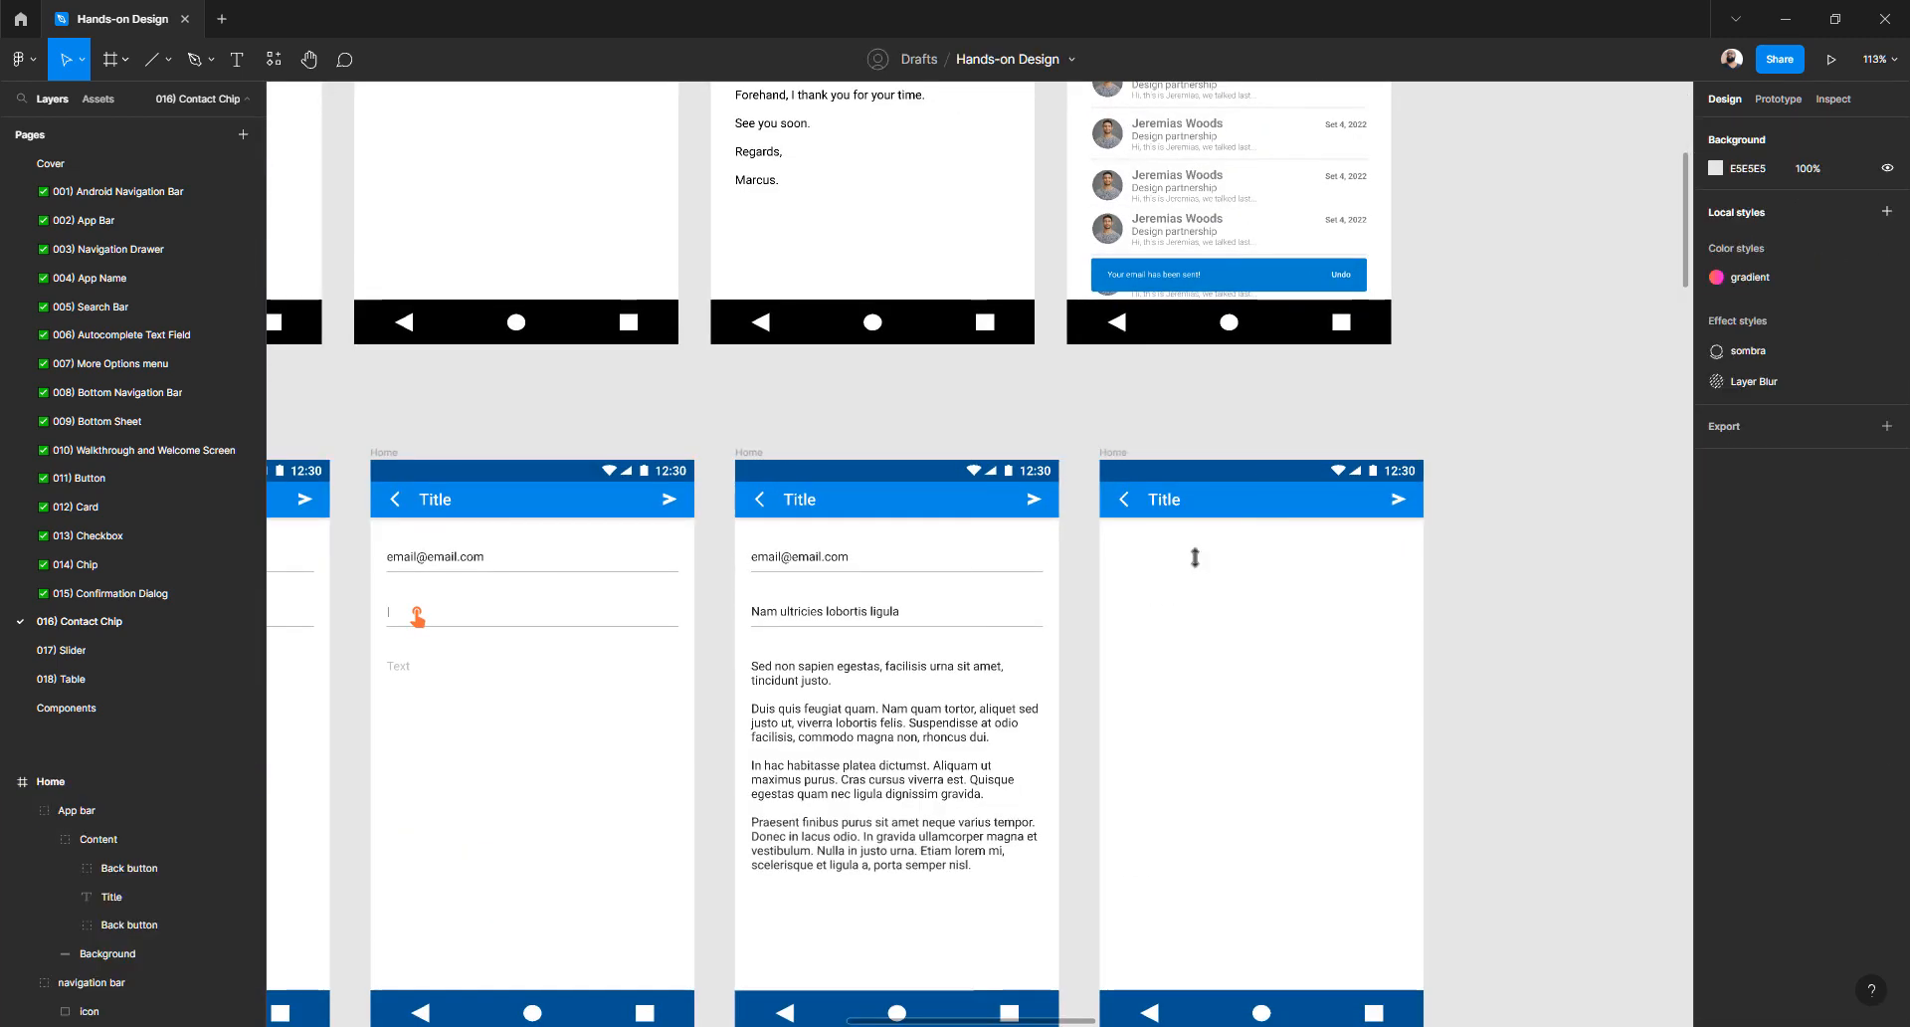
- Paste the contact chips list into the empty rightmost Home frame and shift it left
{"action": "scroll", "coordinate": [1082, 559], "scroll_direction": "left", "scroll_amount": 3}
{"action": "scroll", "coordinate": [1078, 554], "scroll_direction": "left", "scroll_amount": 6}
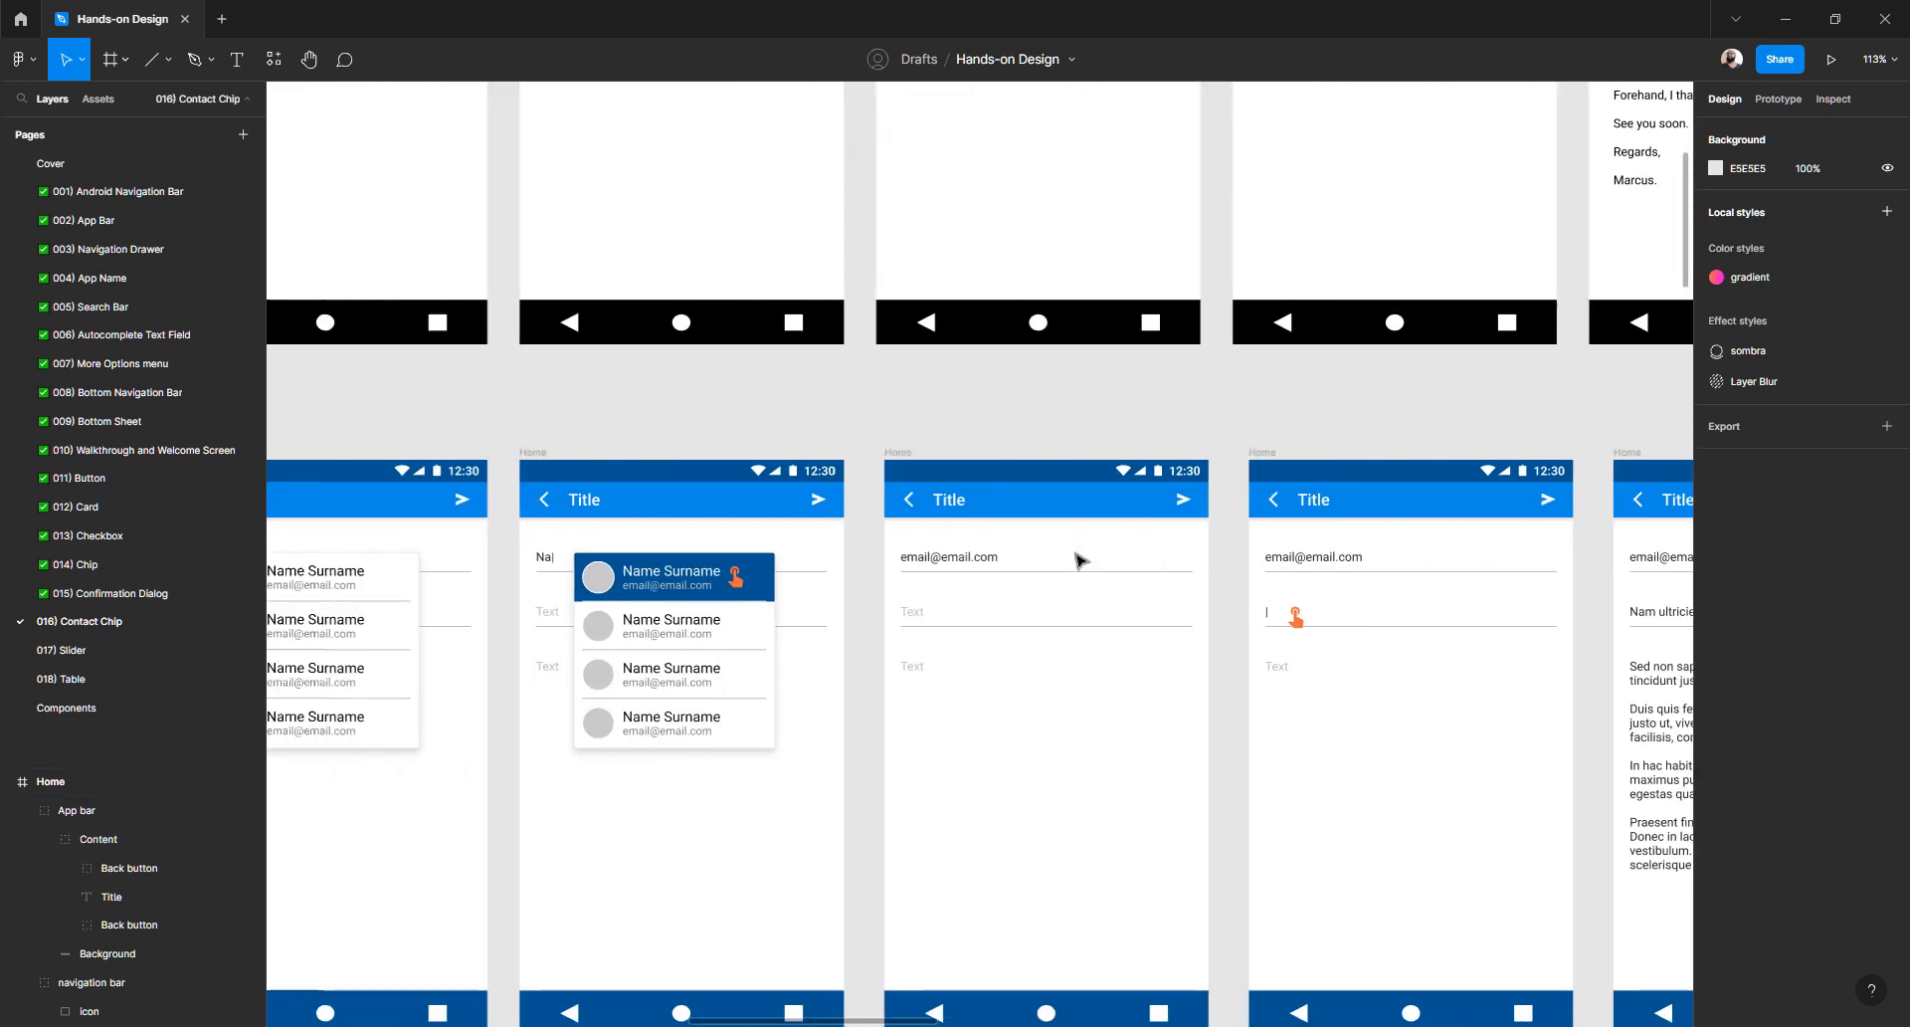
{"action": "left_click", "coordinate": [772, 554]}
{"action": "left_click", "coordinate": [434, 651]}
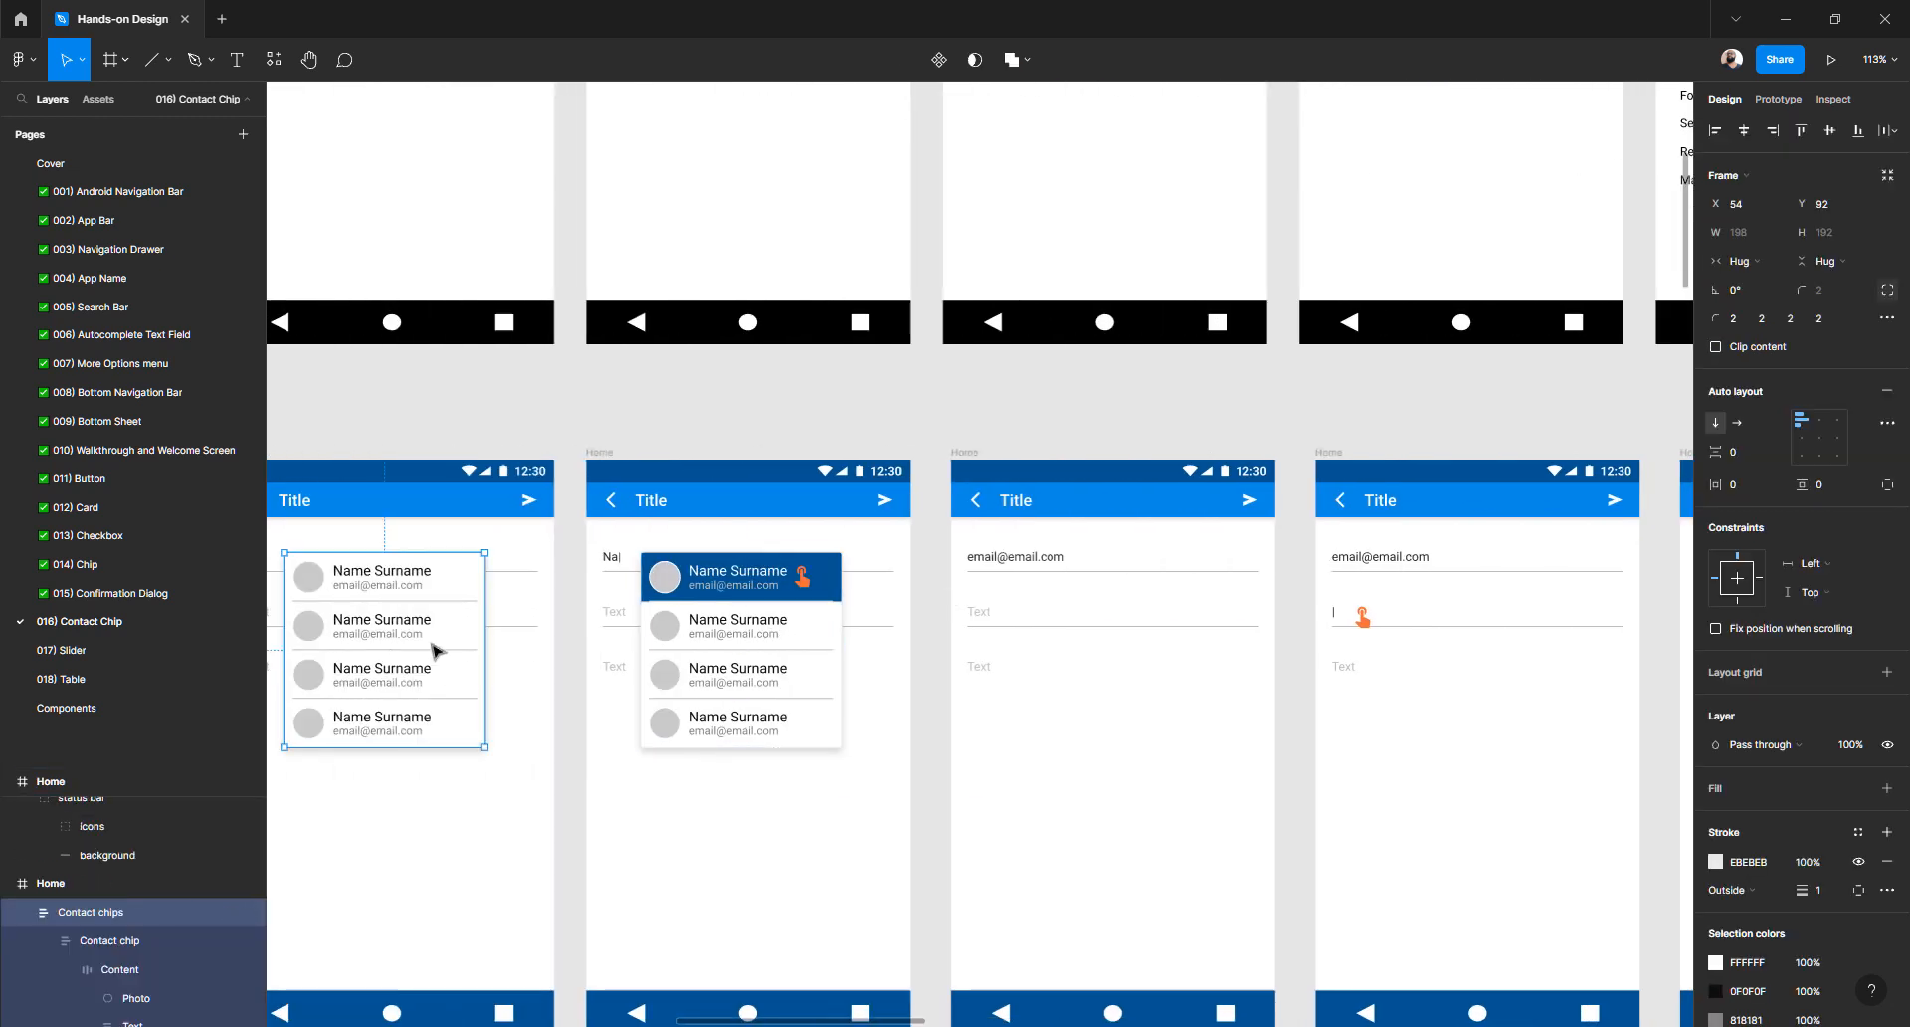
{"action": "scroll", "coordinate": [435, 651], "scroll_direction": "down", "scroll_amount": 5}
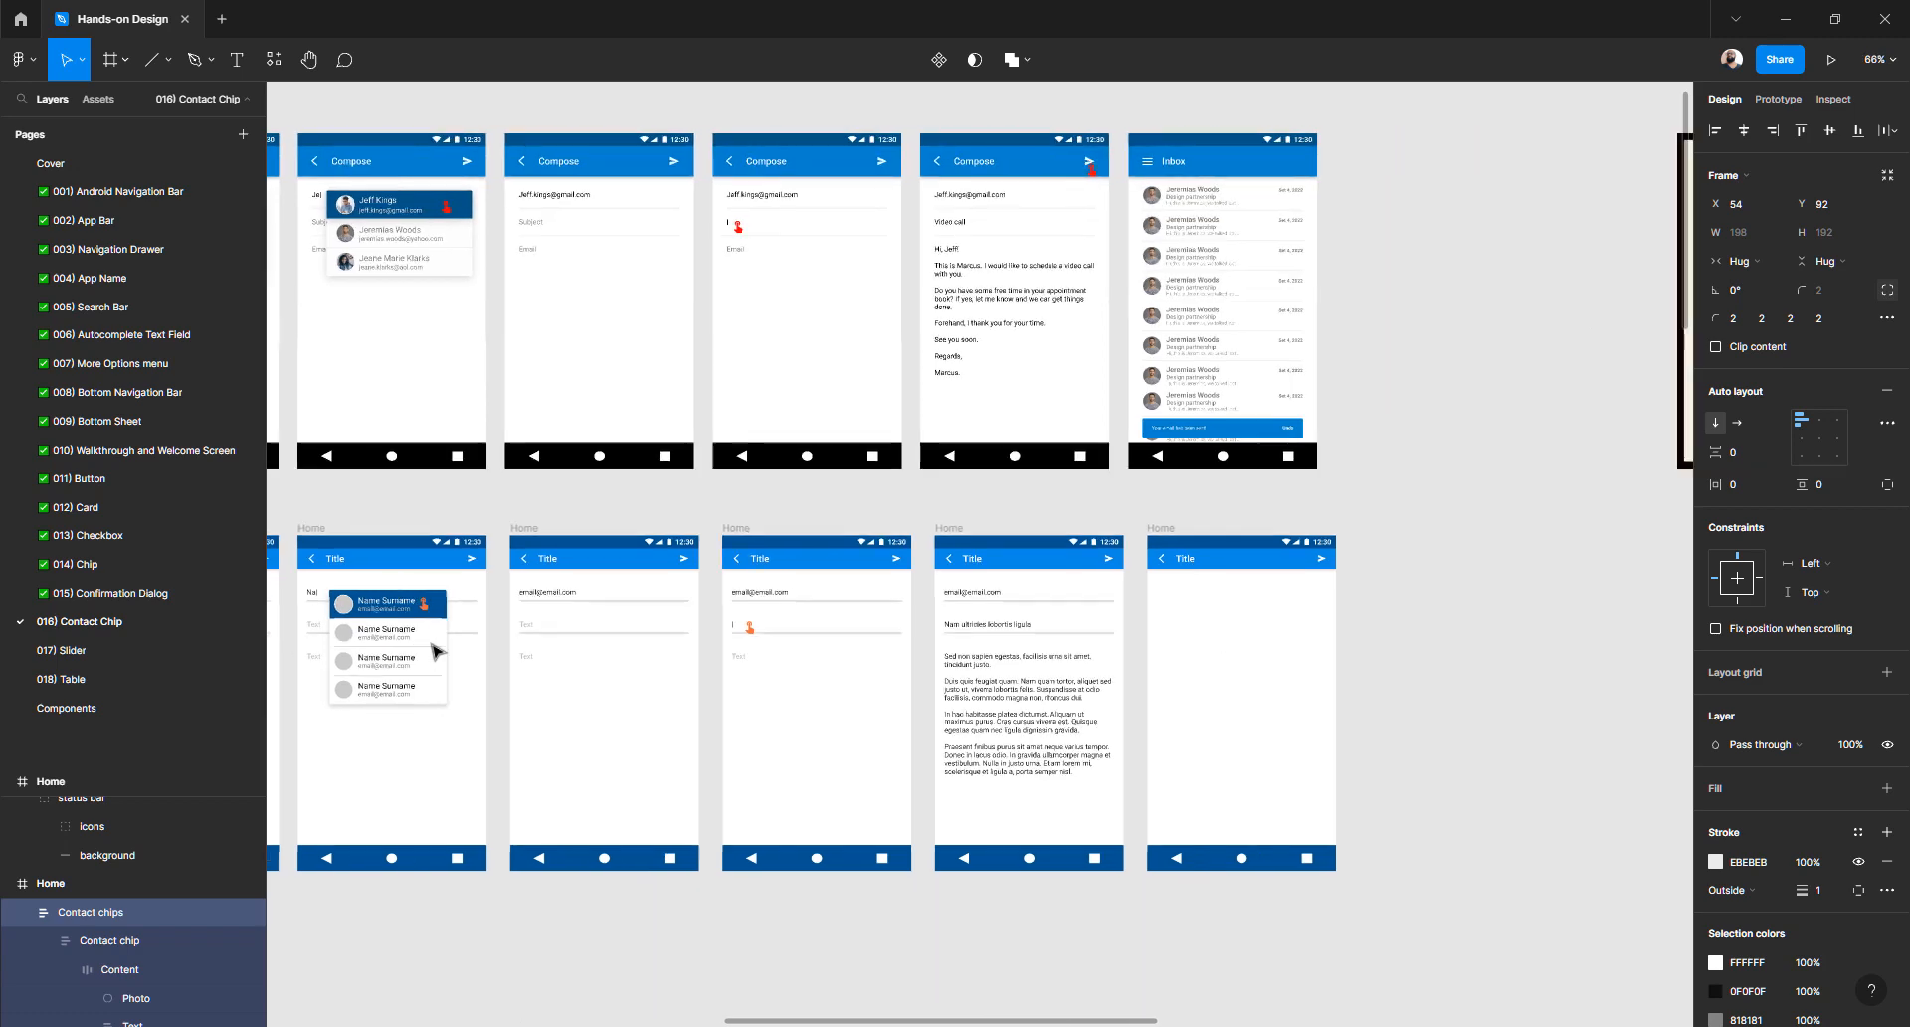
{"action": "left_click", "coordinate": [1159, 528]}
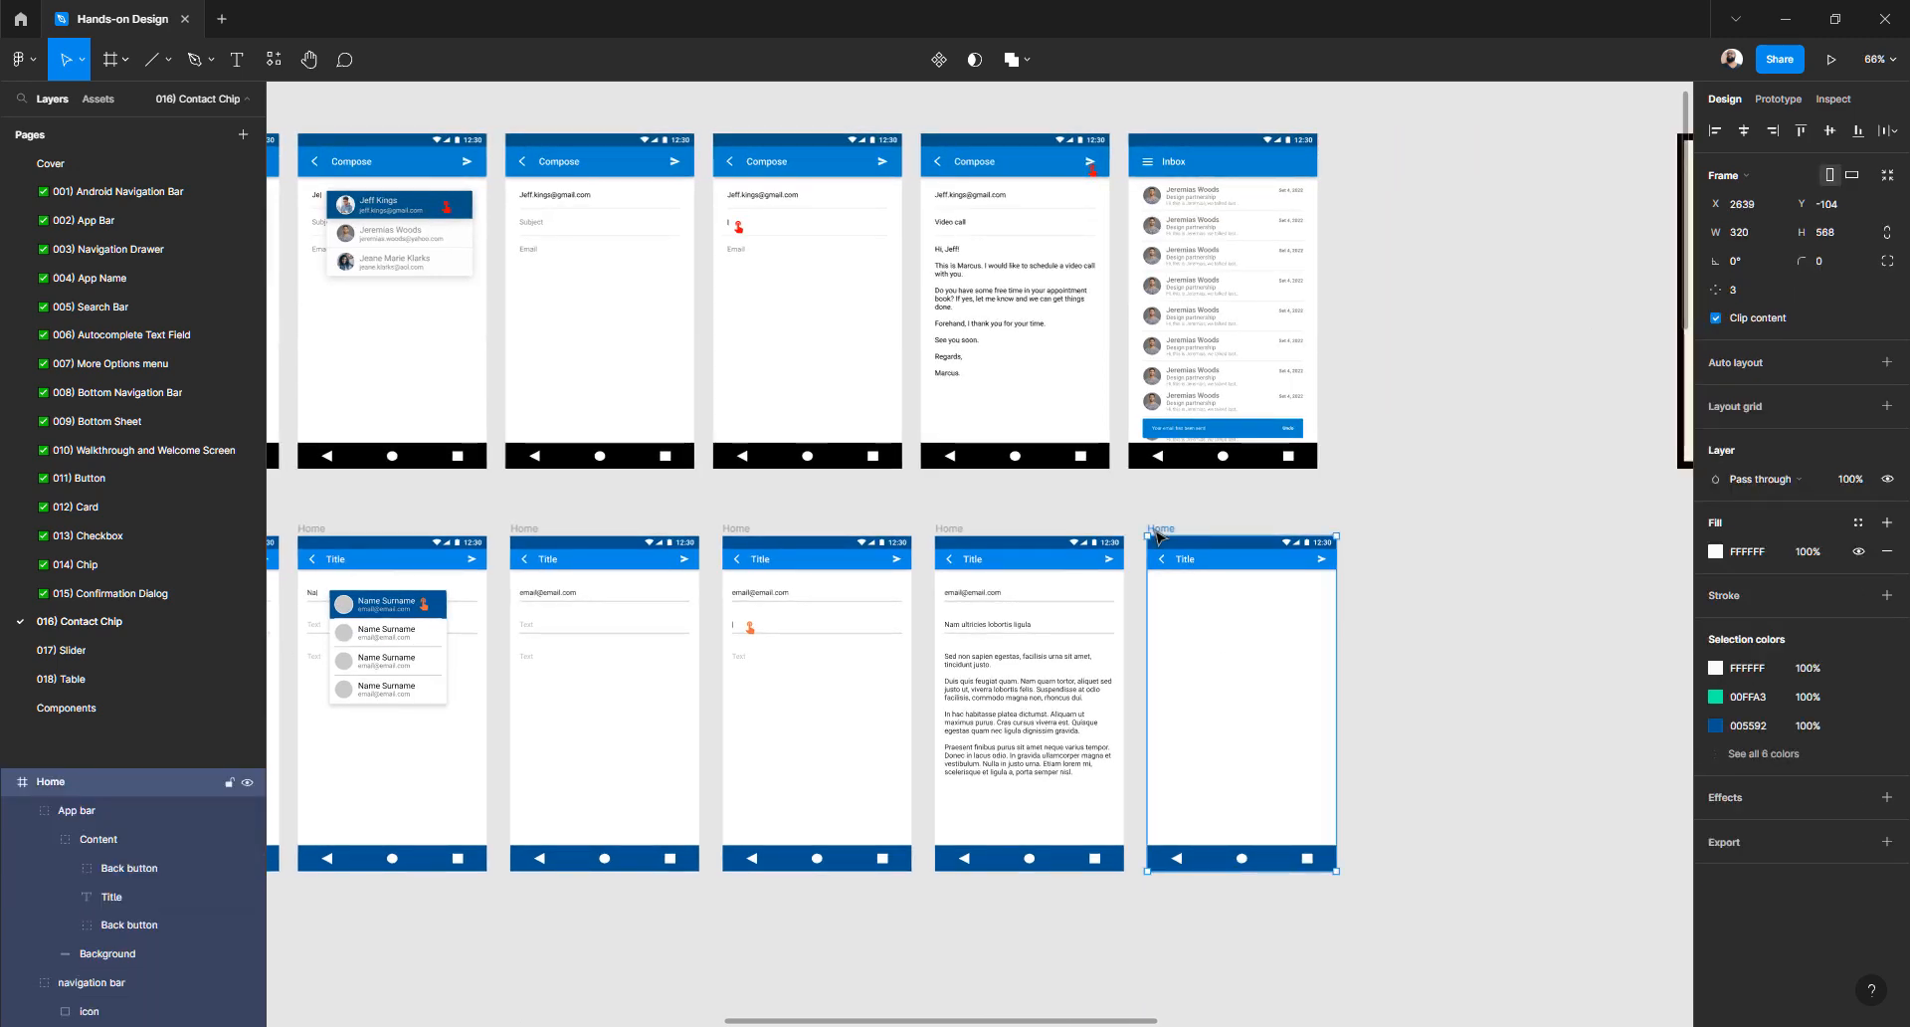
{"action": "key", "text": "ctrl+v"}
{"action": "scroll", "coordinate": [1239, 597], "scroll_direction": "up", "scroll_amount": 2, "text": "ctrl"}
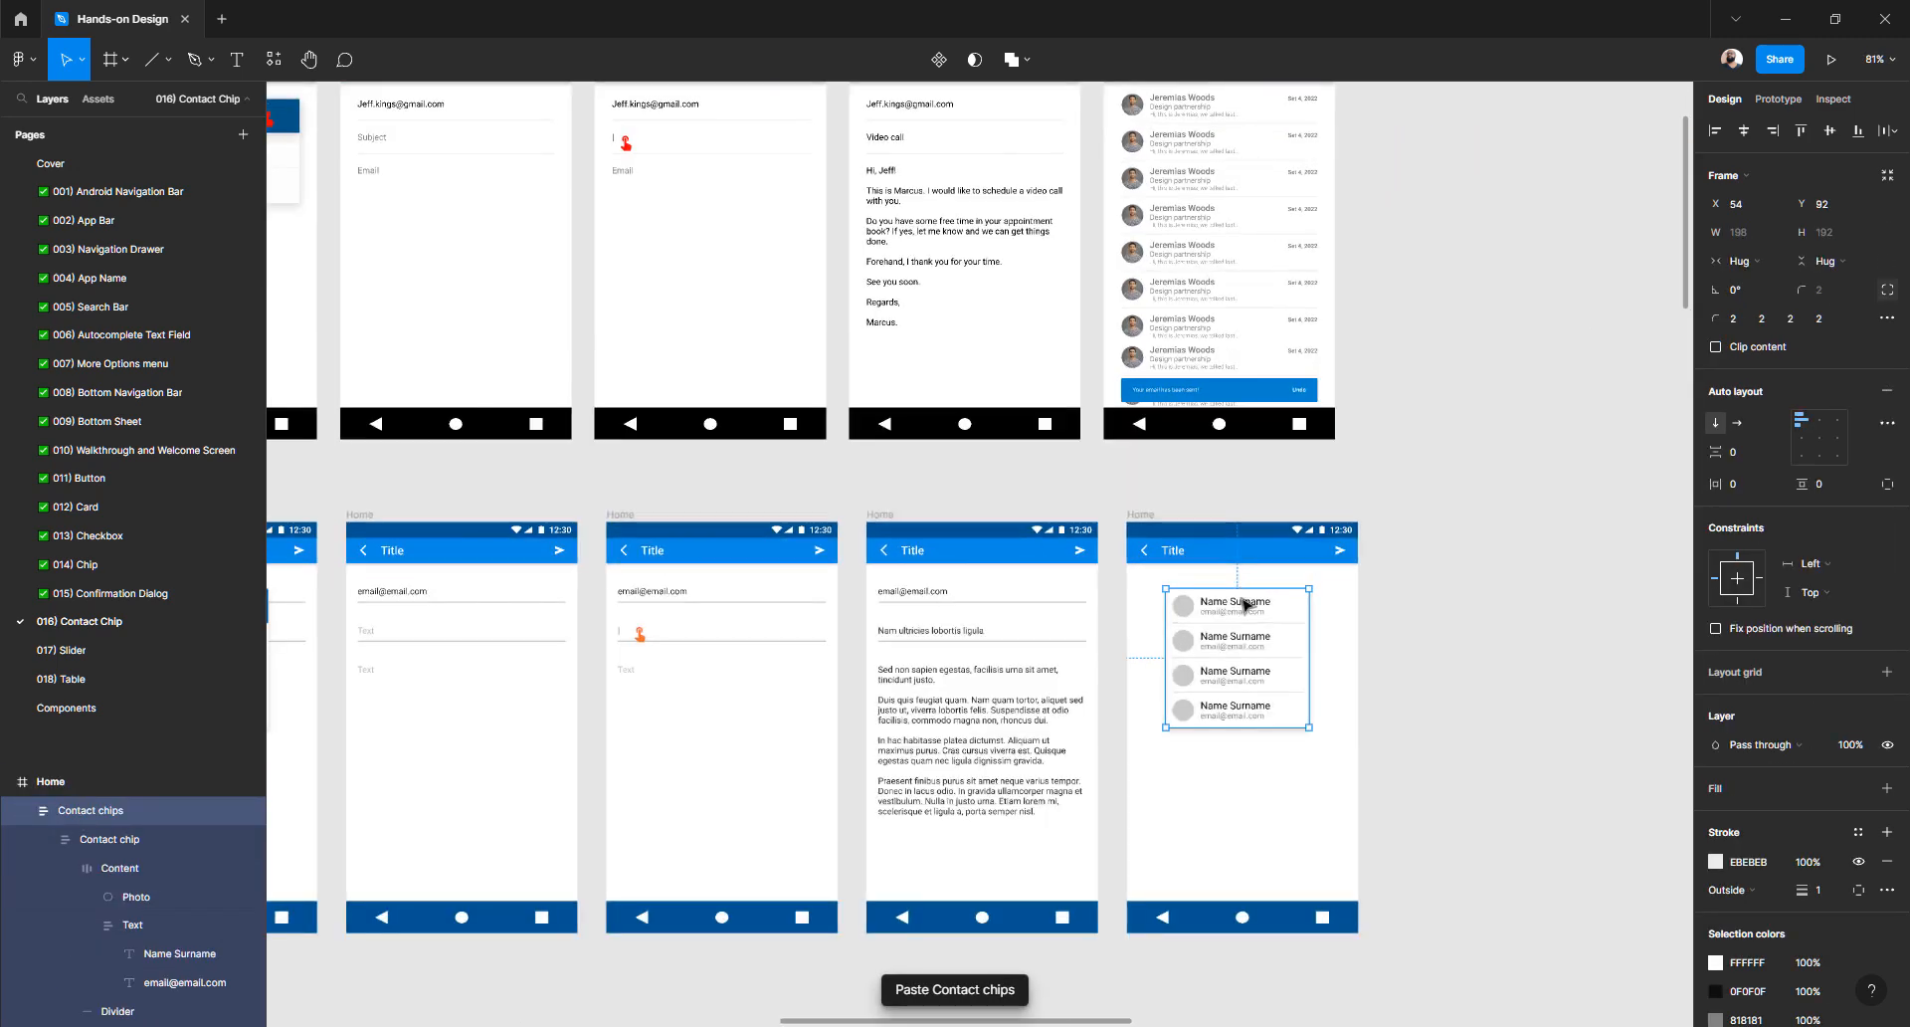
{"action": "scroll", "coordinate": [1228, 627], "scroll_direction": "up", "scroll_amount": 1}
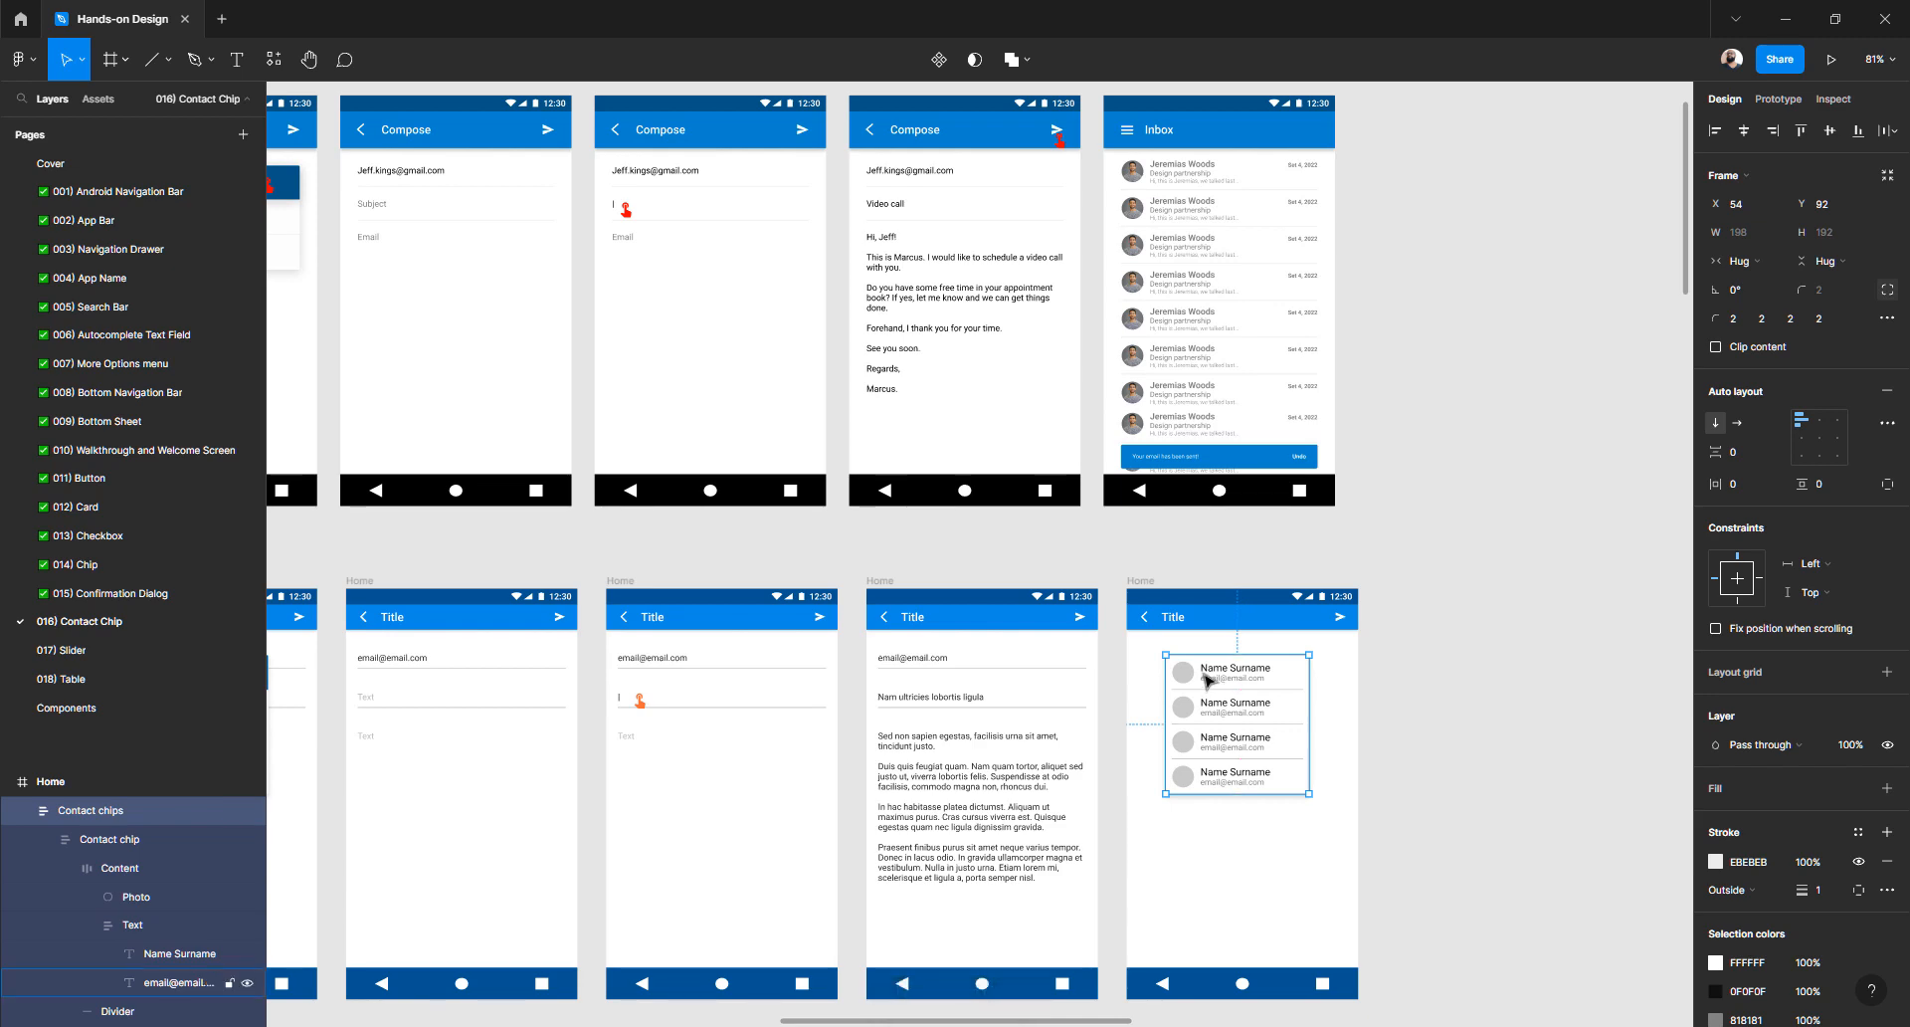
{"action": "scroll", "coordinate": [1208, 679], "scroll_direction": "up", "scroll_amount": 5, "text": "ctrl"}
{"action": "left_click_drag", "start_coordinate": [1151, 674], "coordinate": [1095, 670]}
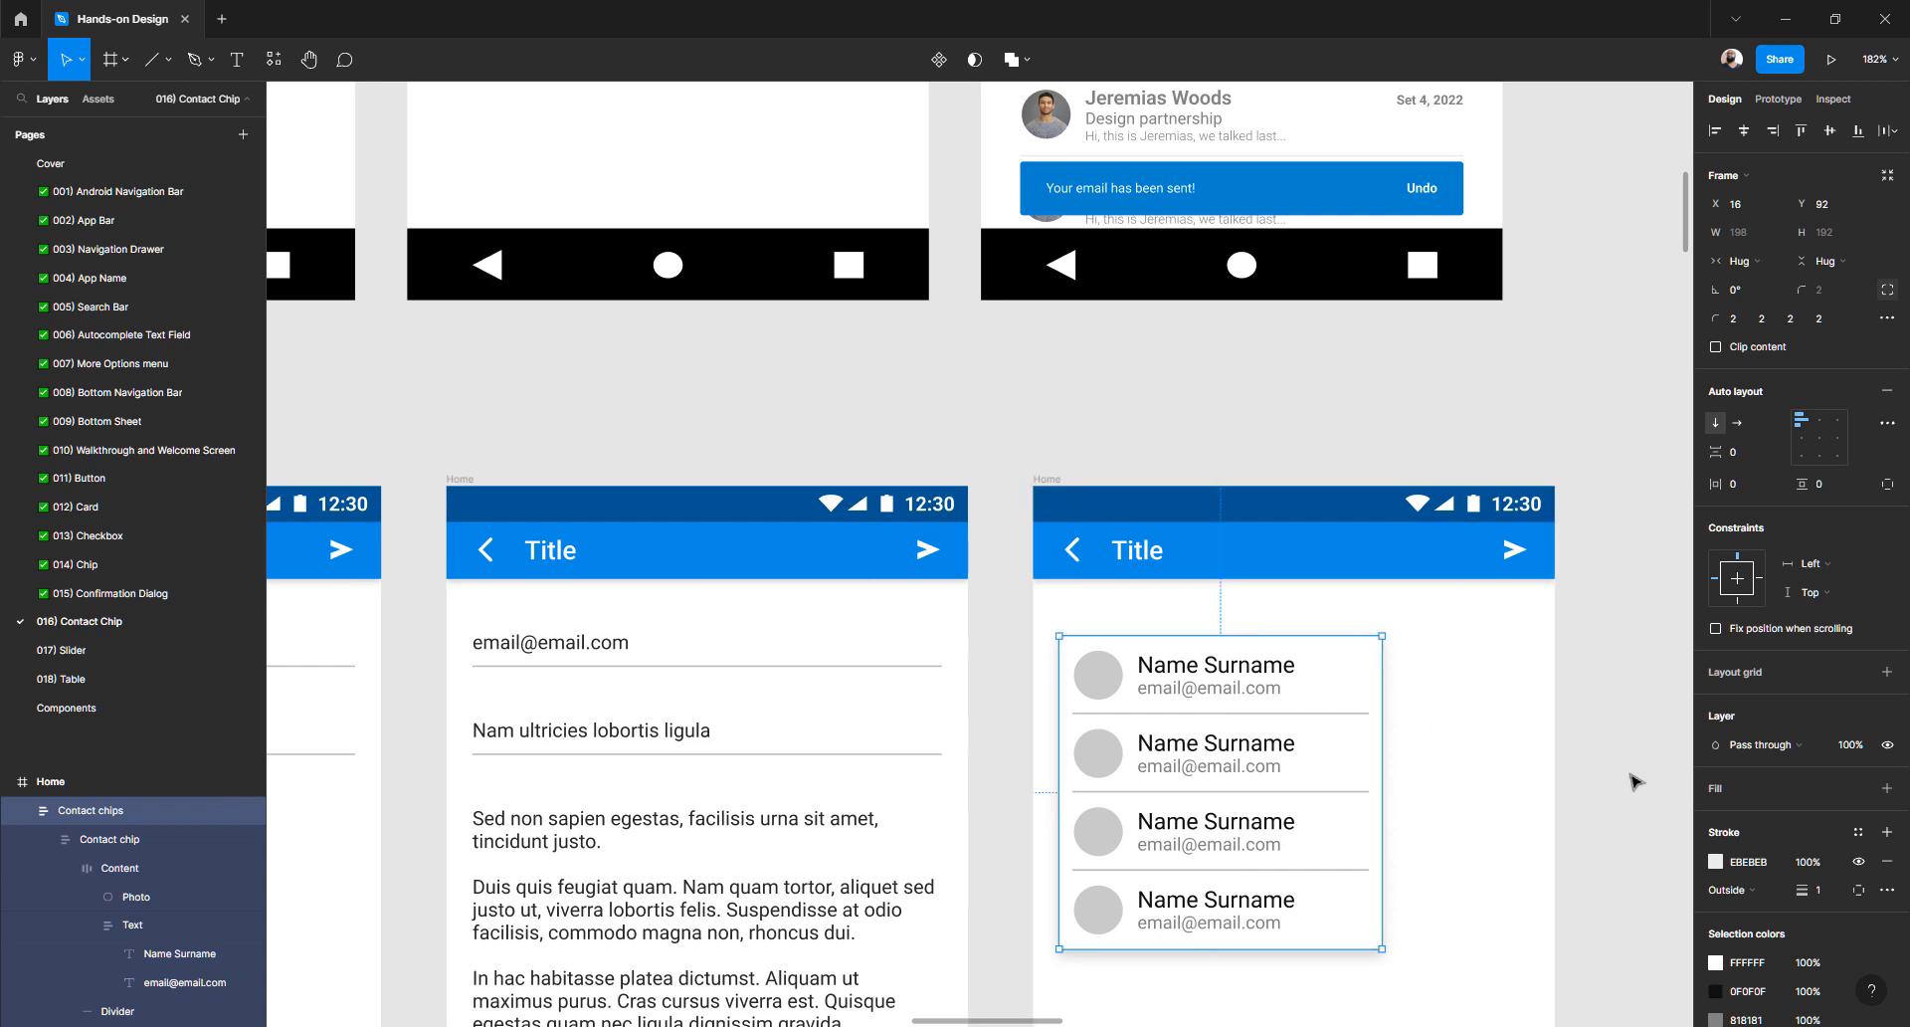
- Remove the drop shadow and grey stroke from the pasted contact chips list
{"action": "scroll", "coordinate": [1711, 836], "scroll_direction": "down", "scroll_amount": 3}
{"action": "scroll", "coordinate": [1740, 866], "scroll_direction": "down", "scroll_amount": 2}
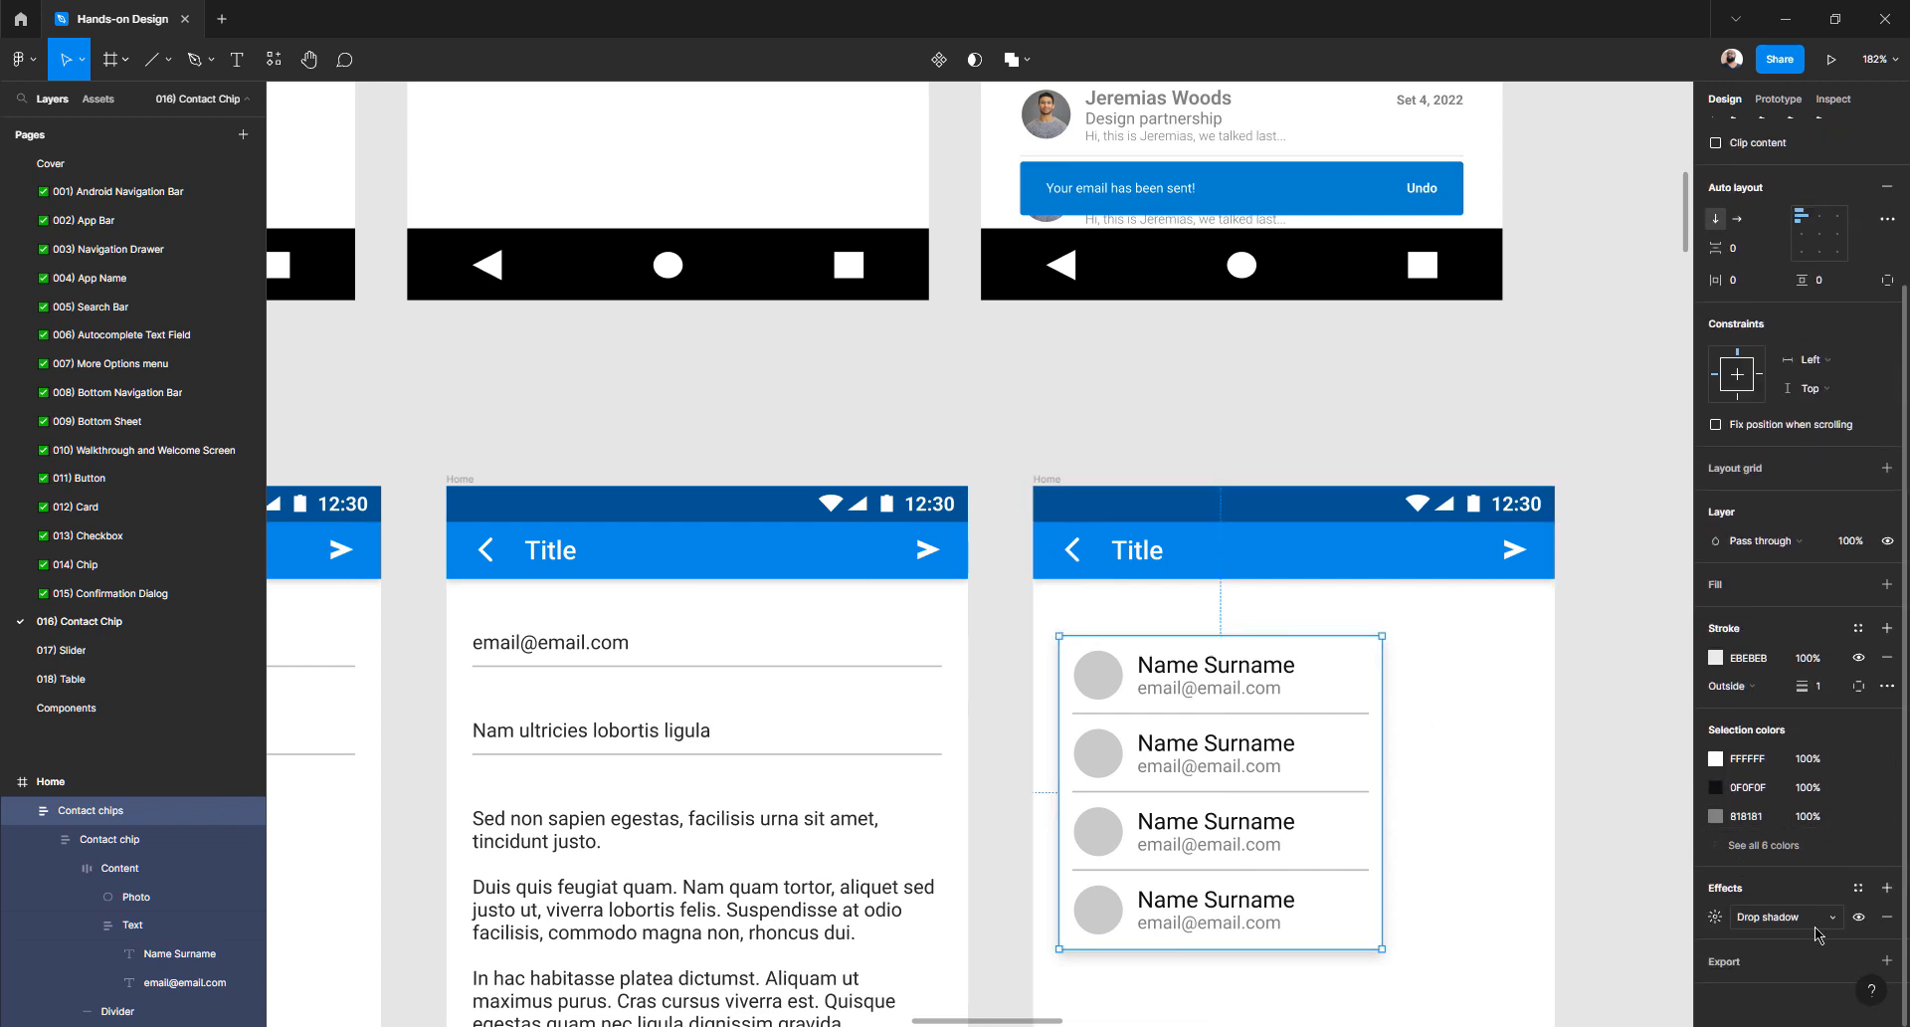
{"action": "left_click", "coordinate": [1887, 920]}
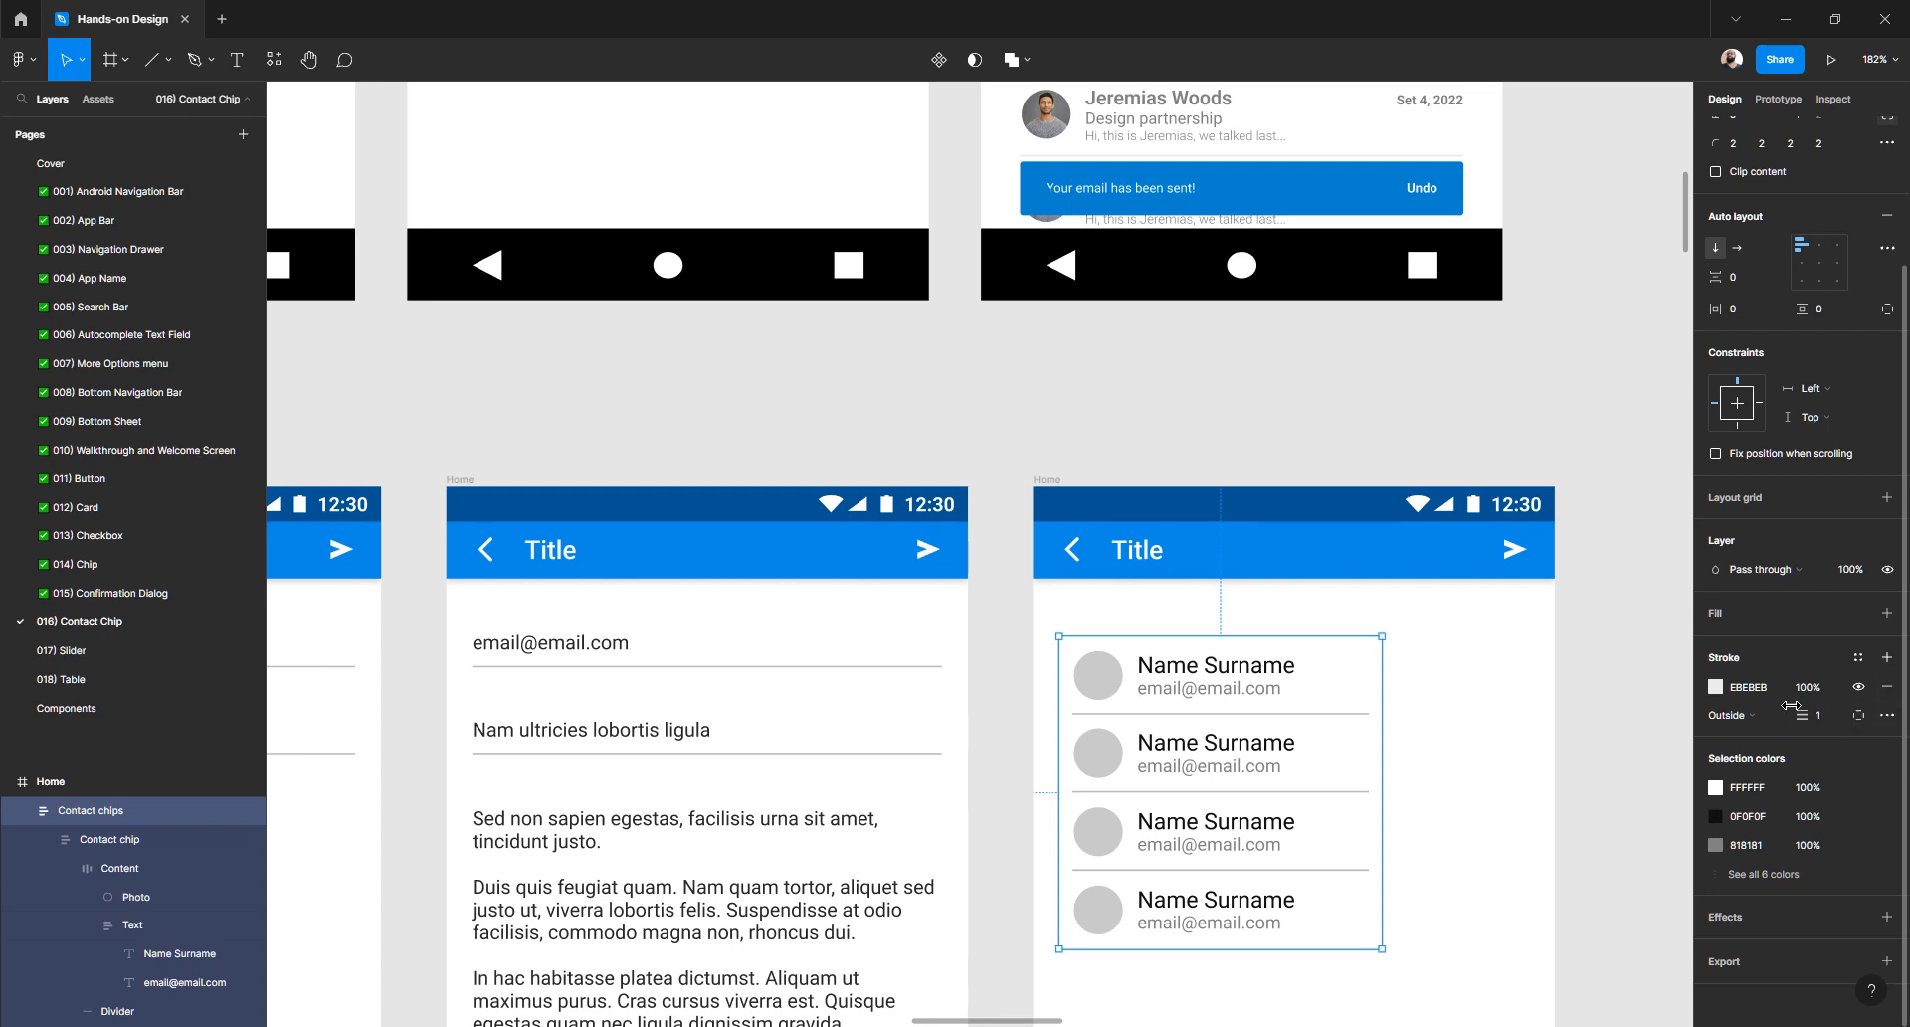
{"action": "left_click", "coordinate": [1823, 718]}
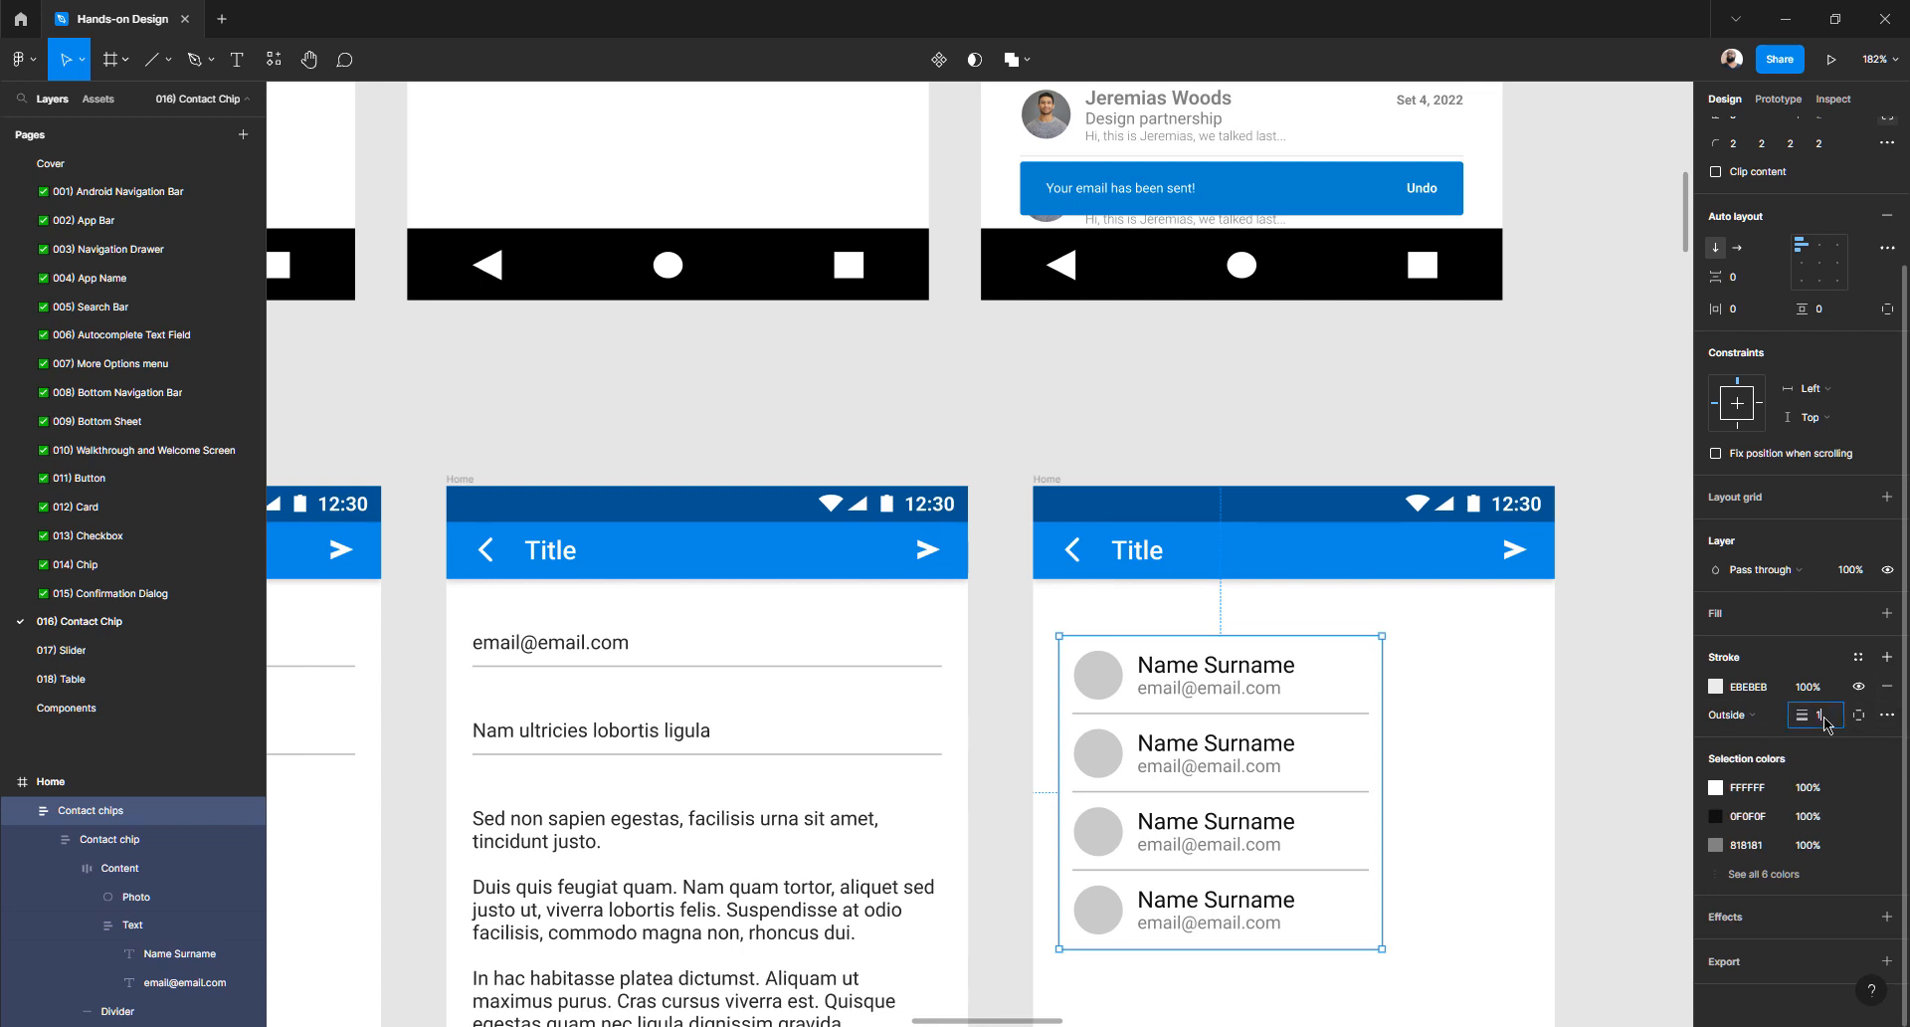
{"action": "left_click", "coordinate": [1887, 686]}
{"action": "left_click", "coordinate": [1595, 696]}
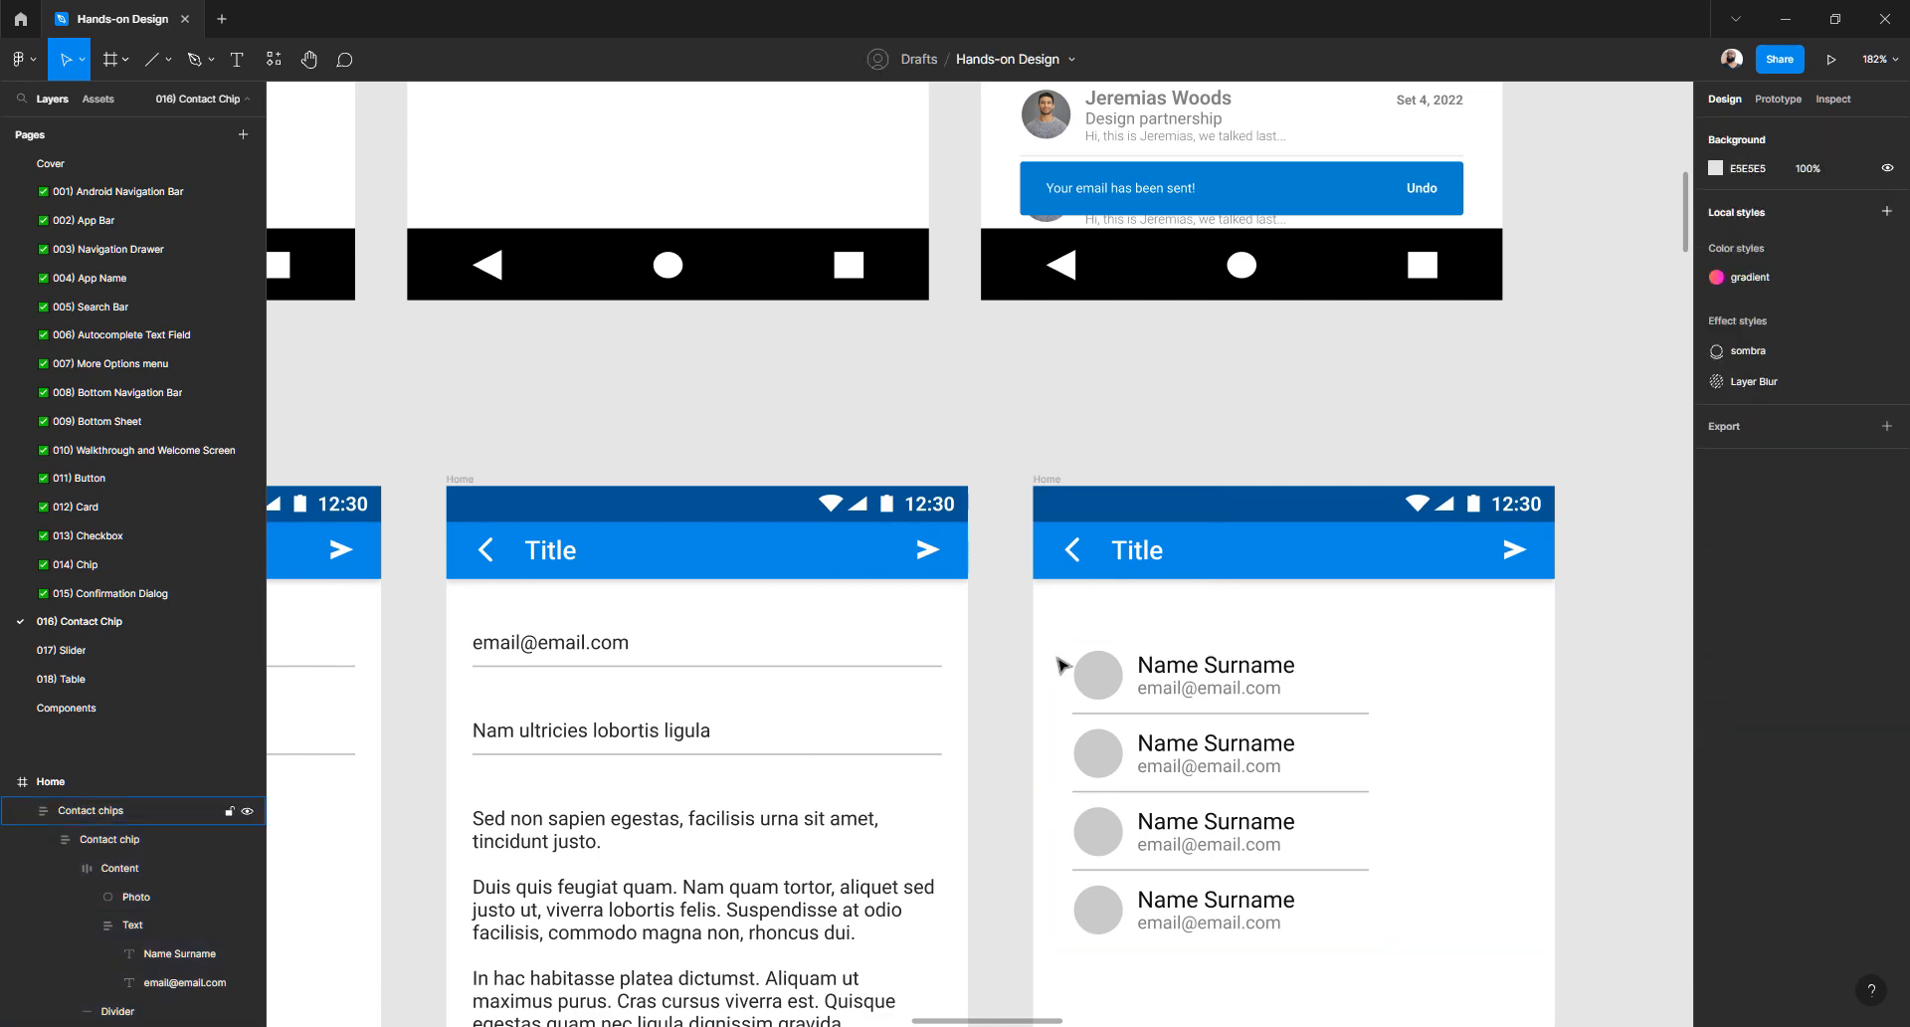
{"action": "scroll", "coordinate": [1062, 660], "scroll_direction": "up", "scroll_amount": 10}
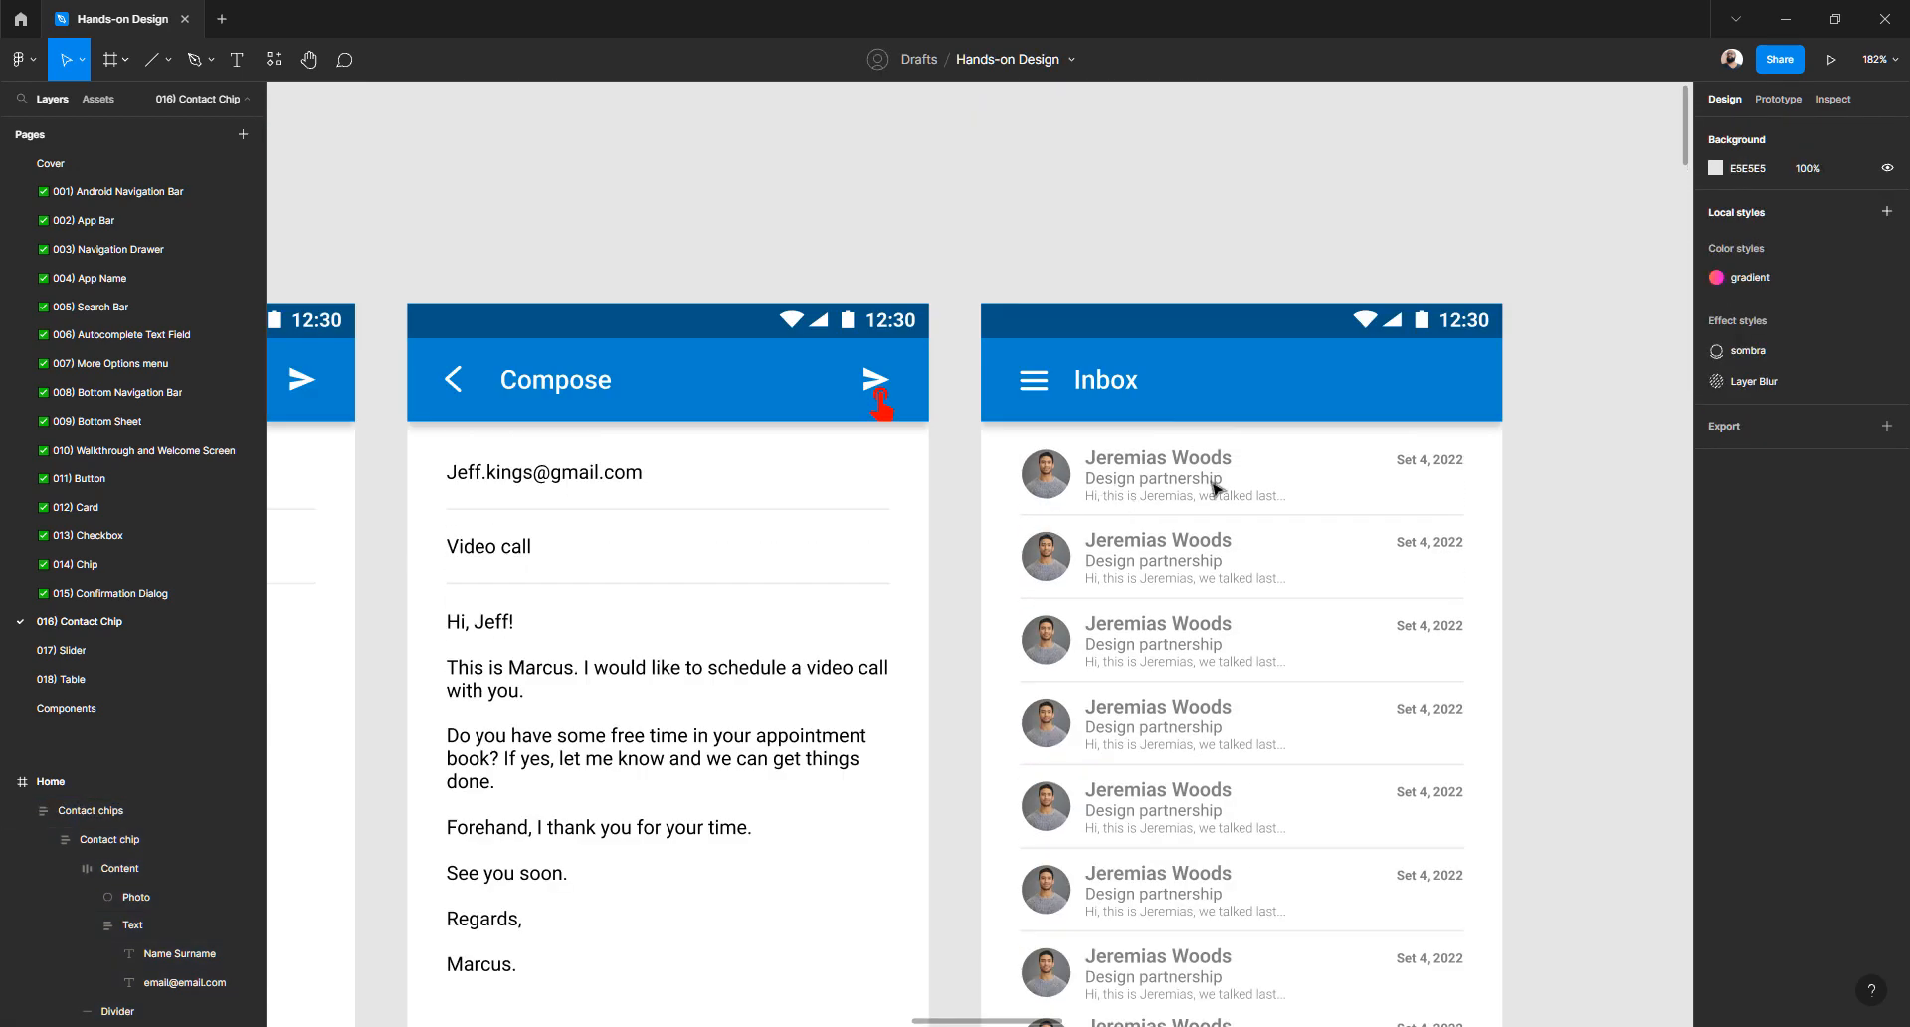
- Duplicate the first contact chip's email text line beneath the original
{"action": "scroll", "coordinate": [1063, 606], "scroll_direction": "down", "scroll_amount": 7}
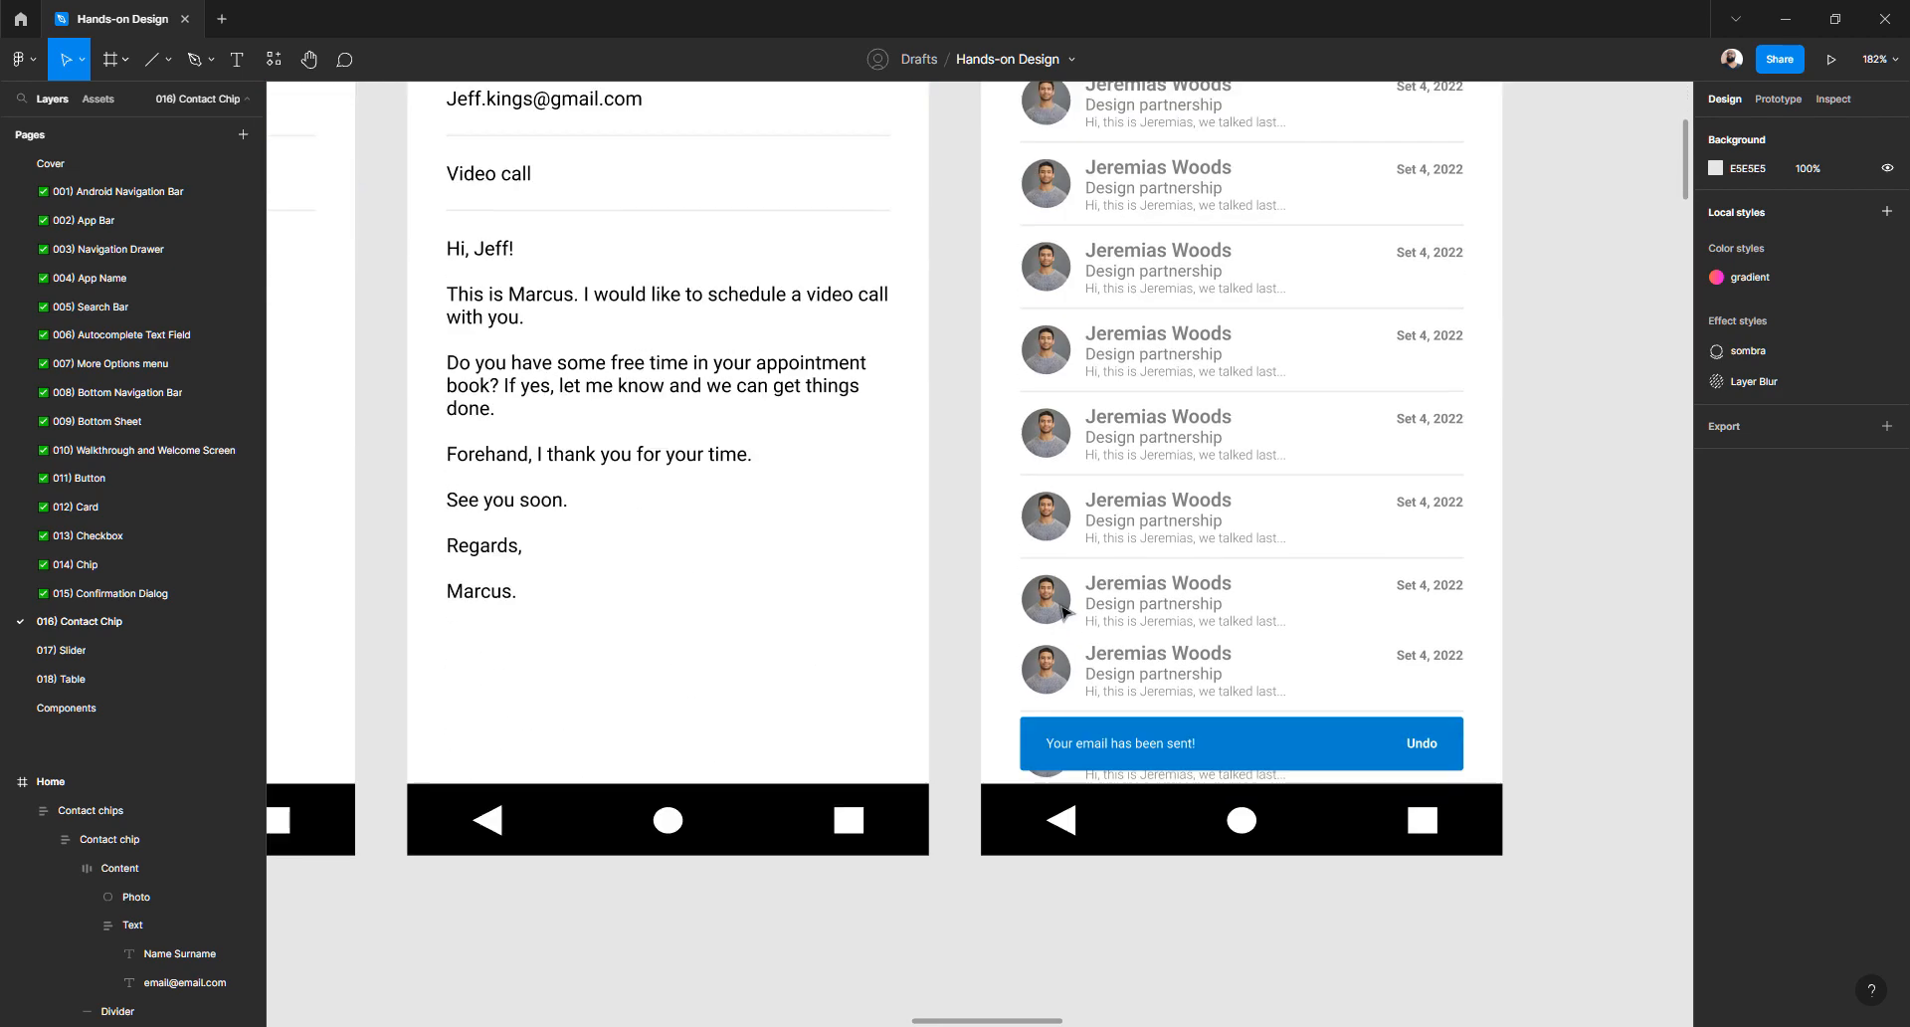
{"action": "scroll", "coordinate": [1062, 611], "scroll_direction": "down", "scroll_amount": 3}
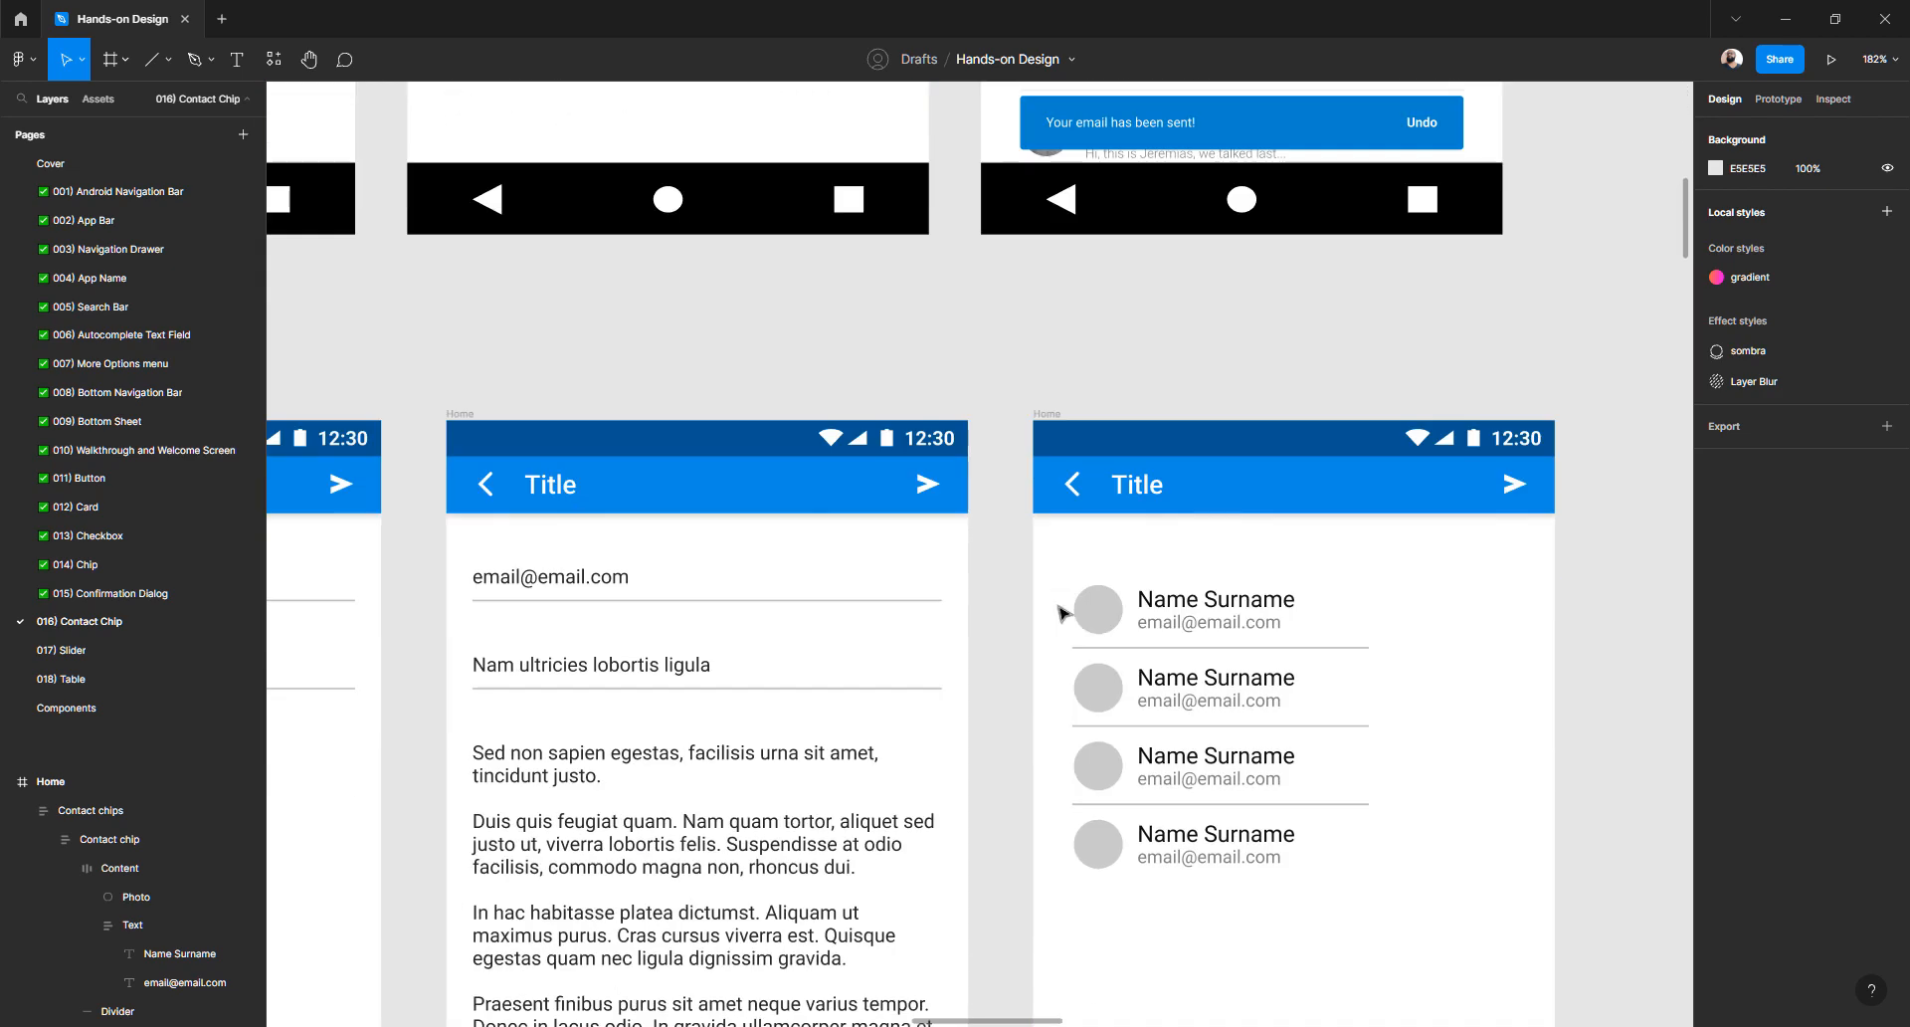
{"action": "left_click", "coordinate": [1251, 633]}
{"action": "double_click", "coordinate": [1252, 633]}
{"action": "double_click", "coordinate": [1252, 633]}
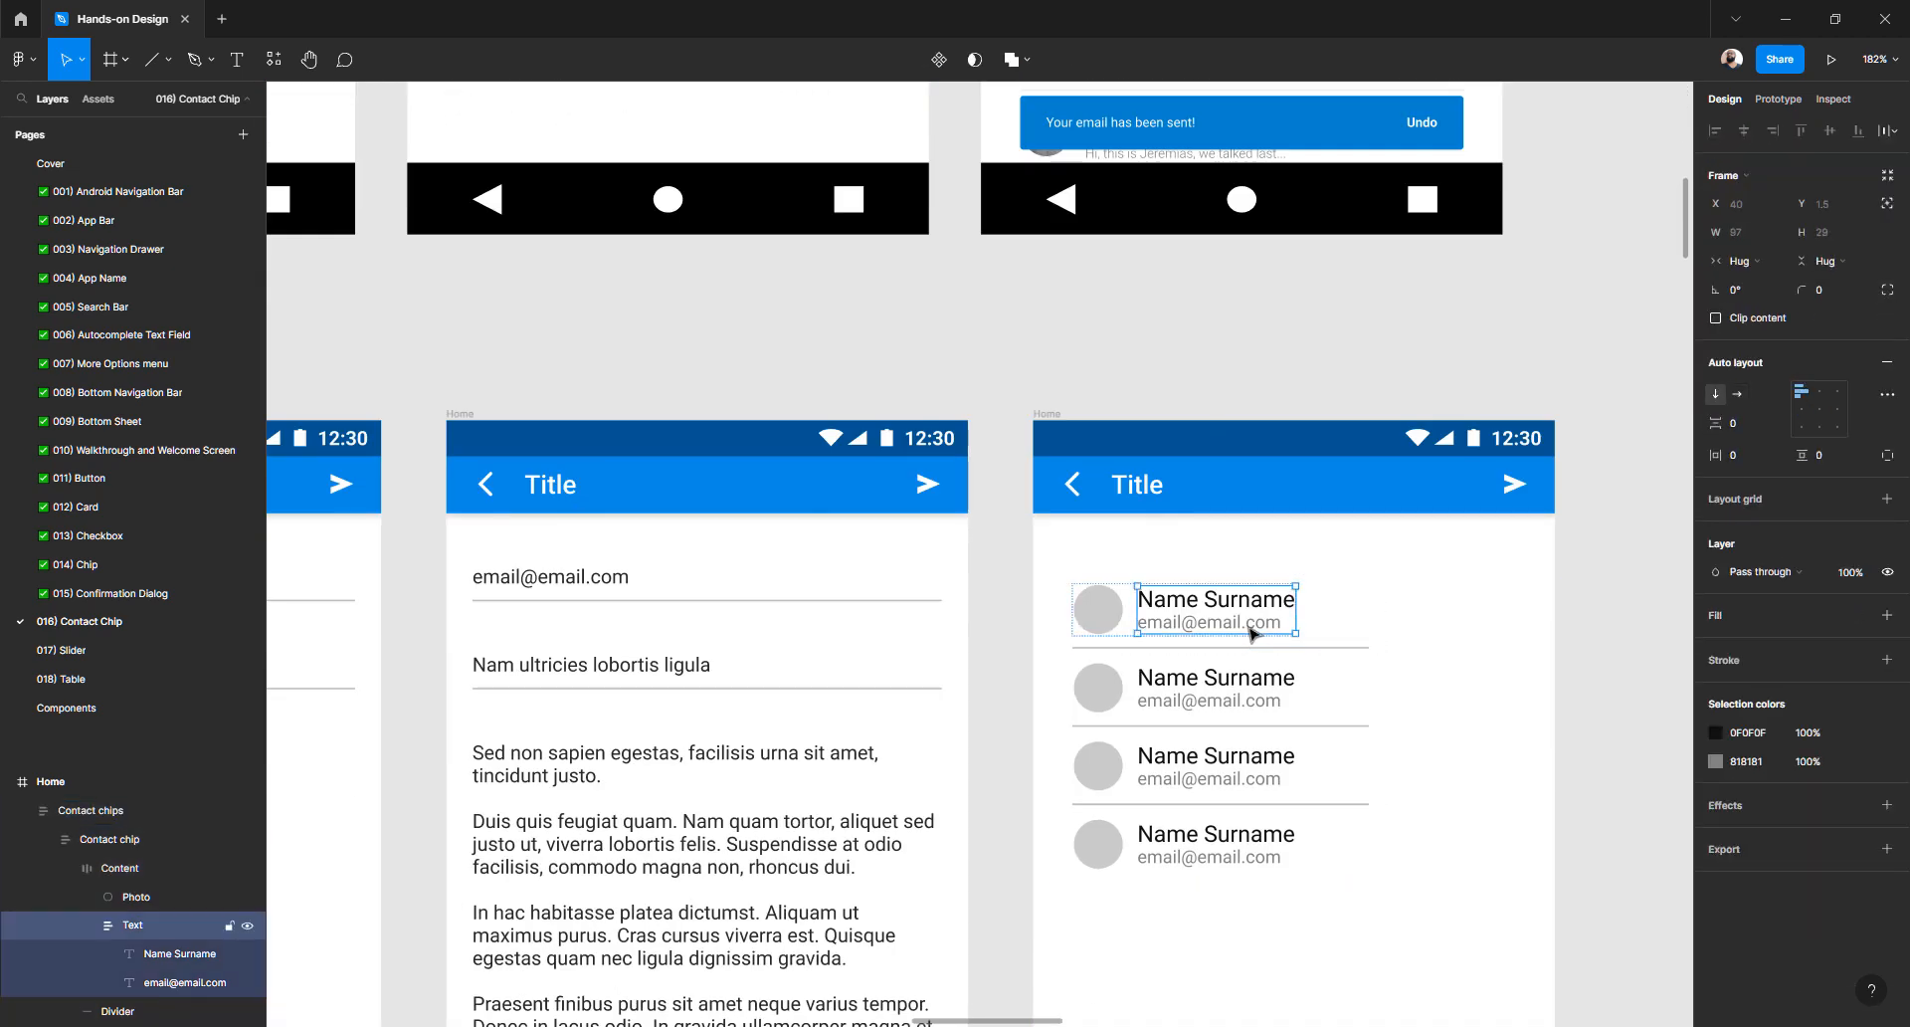
{"action": "double_click", "coordinate": [1251, 633]}
{"action": "key", "text": "ctrl+d"}
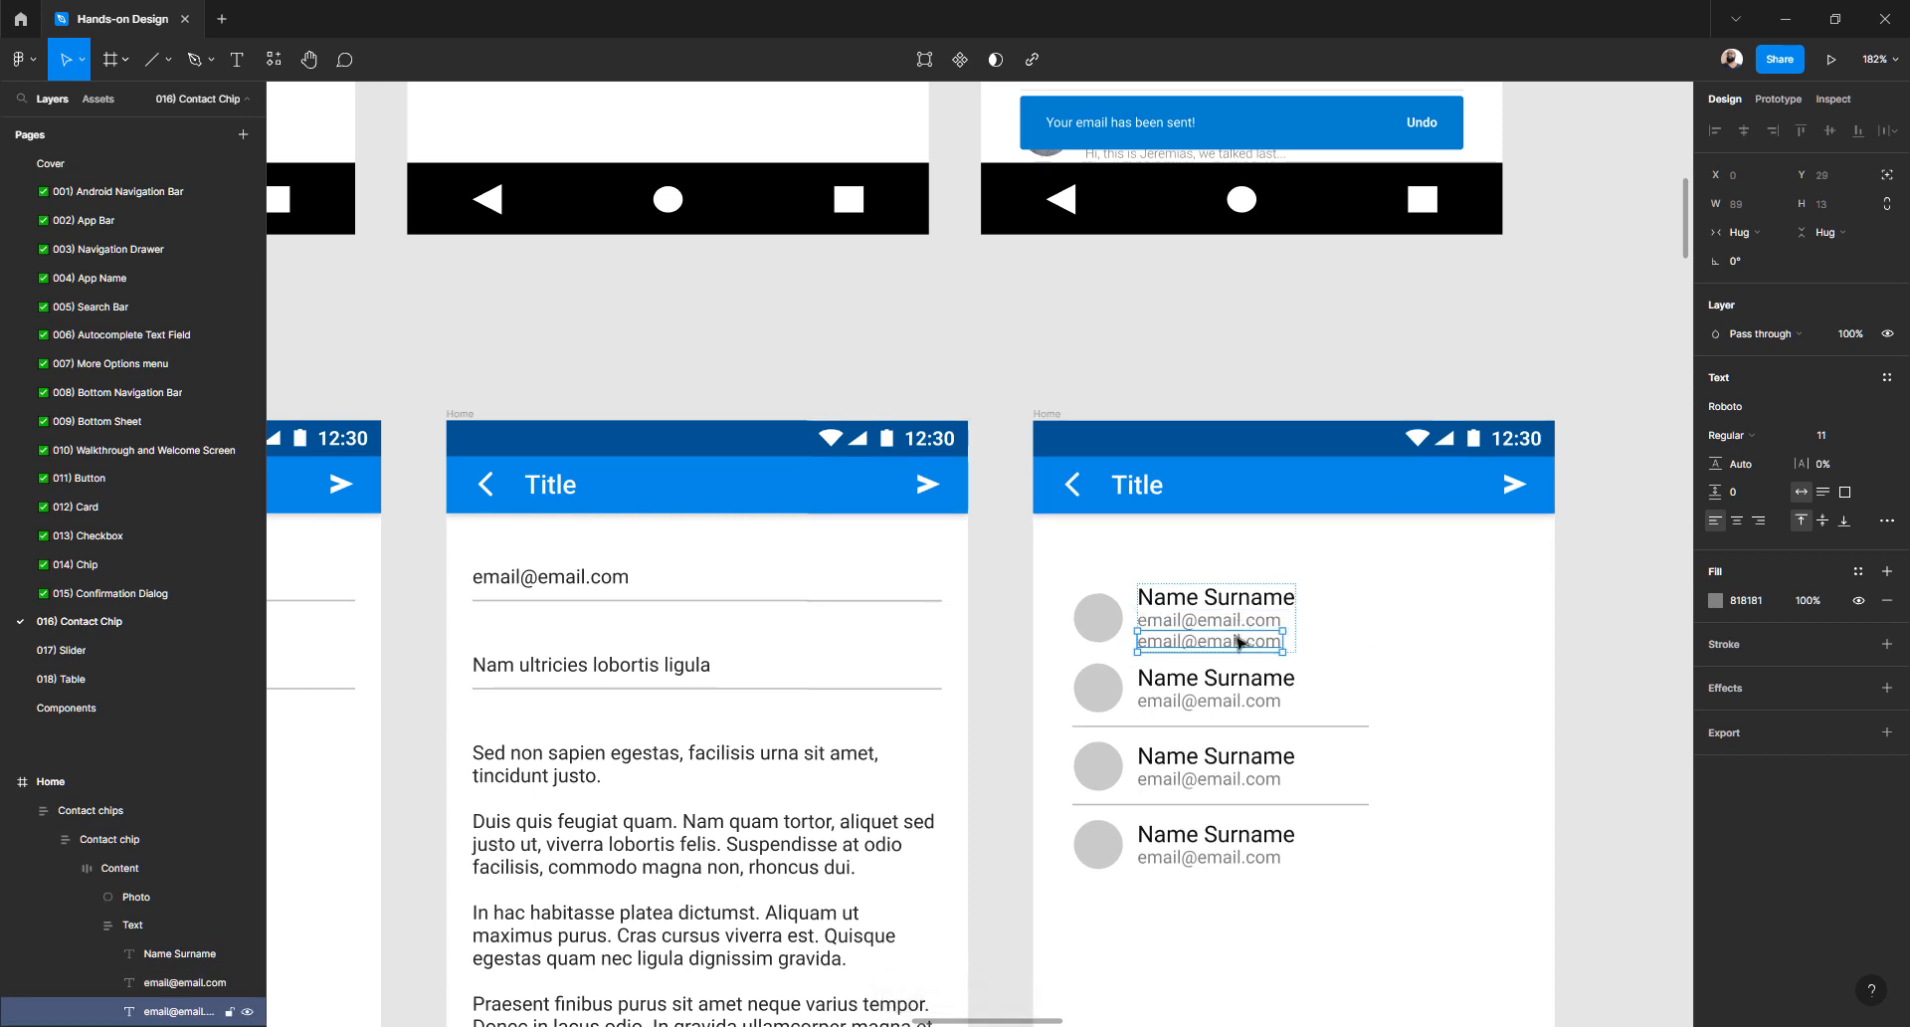
- Select the words 'Nam ultricies' in the subject line text
{"action": "scroll", "coordinate": [1226, 648], "scroll_direction": "up", "scroll_amount": 4}
{"action": "scroll", "coordinate": [1226, 653], "scroll_direction": "up", "scroll_amount": 6}
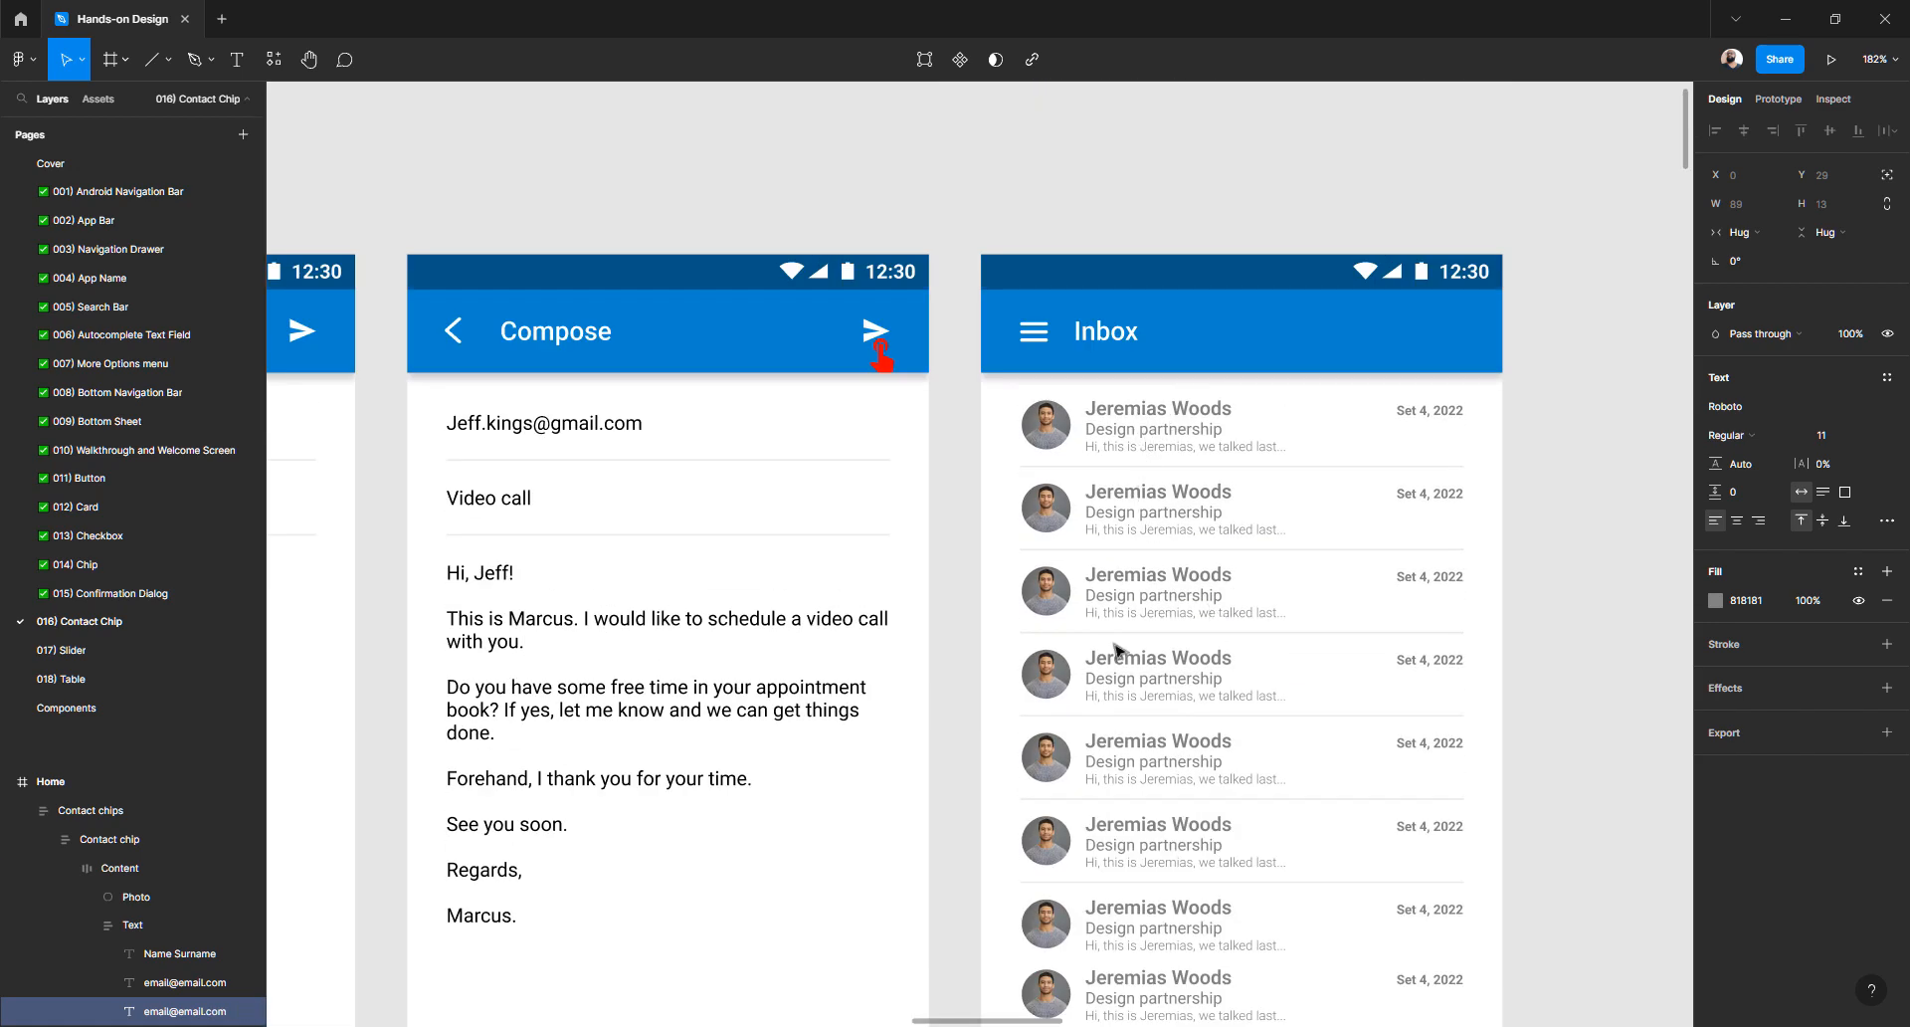
{"action": "scroll", "coordinate": [1110, 657], "scroll_direction": "down", "scroll_amount": 3}
{"action": "scroll", "coordinate": [1107, 688], "scroll_direction": "down", "scroll_amount": 7}
{"action": "scroll", "coordinate": [781, 579], "scroll_direction": "left", "scroll_amount": 2}
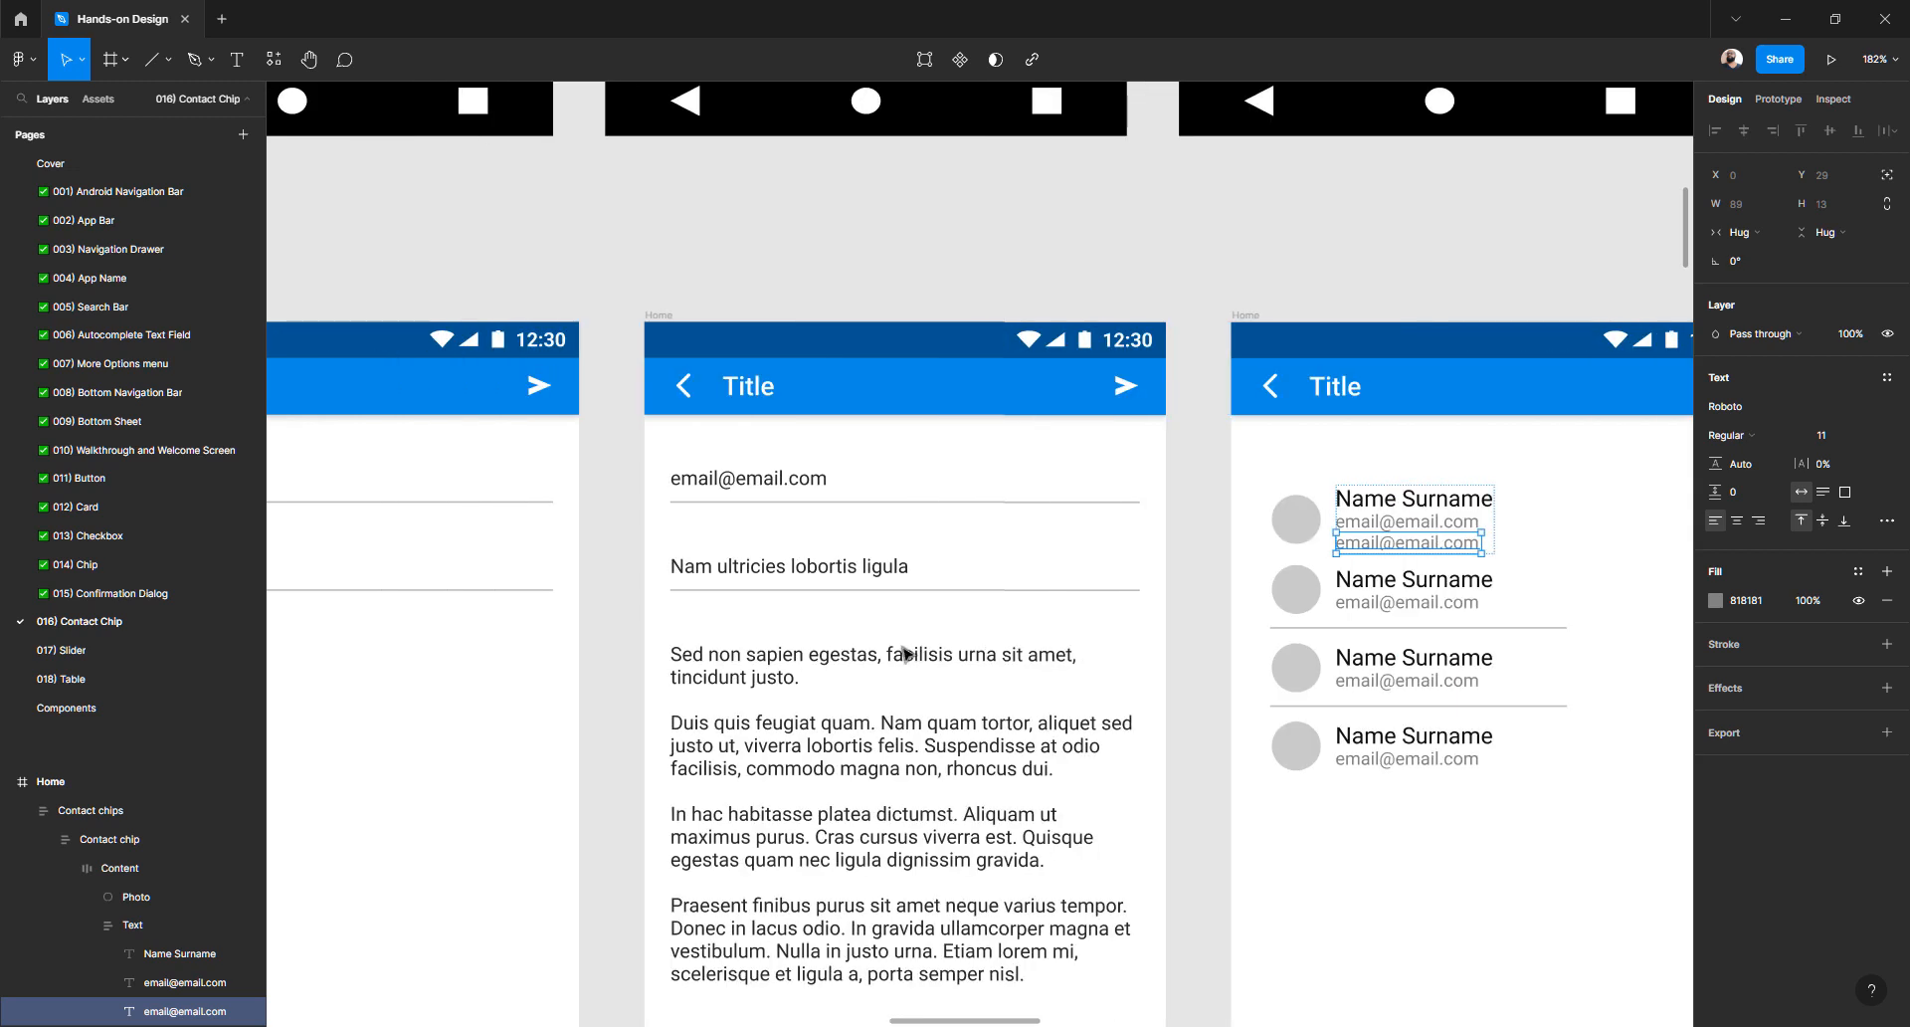
{"action": "double_click", "coordinate": [780, 572]}
{"action": "left_click_drag", "start_coordinate": [789, 568], "coordinate": [572, 577]}
{"action": "key", "text": "ctrl+c"}
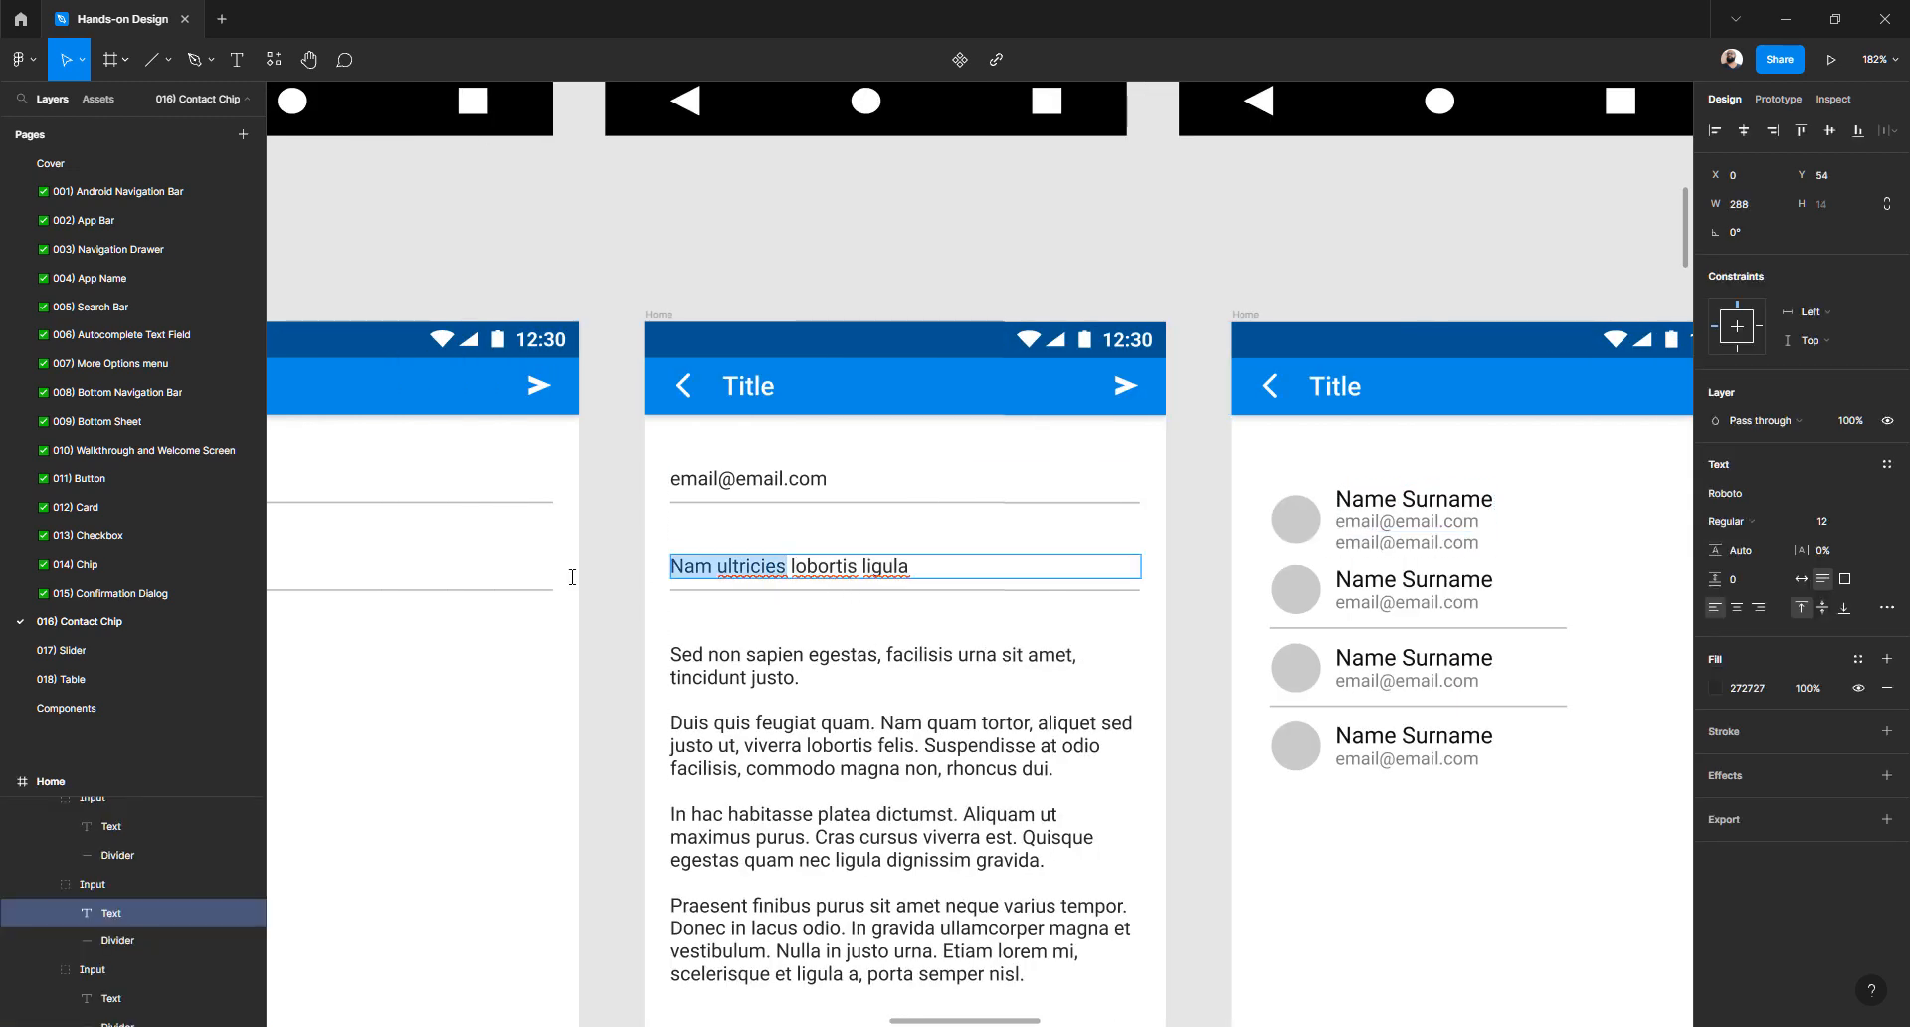
- Replace the first chip's name and both email lines with 'Nam ultricies'
{"action": "double_click", "coordinate": [1406, 500]}
{"action": "key", "text": "ctrl+v"}
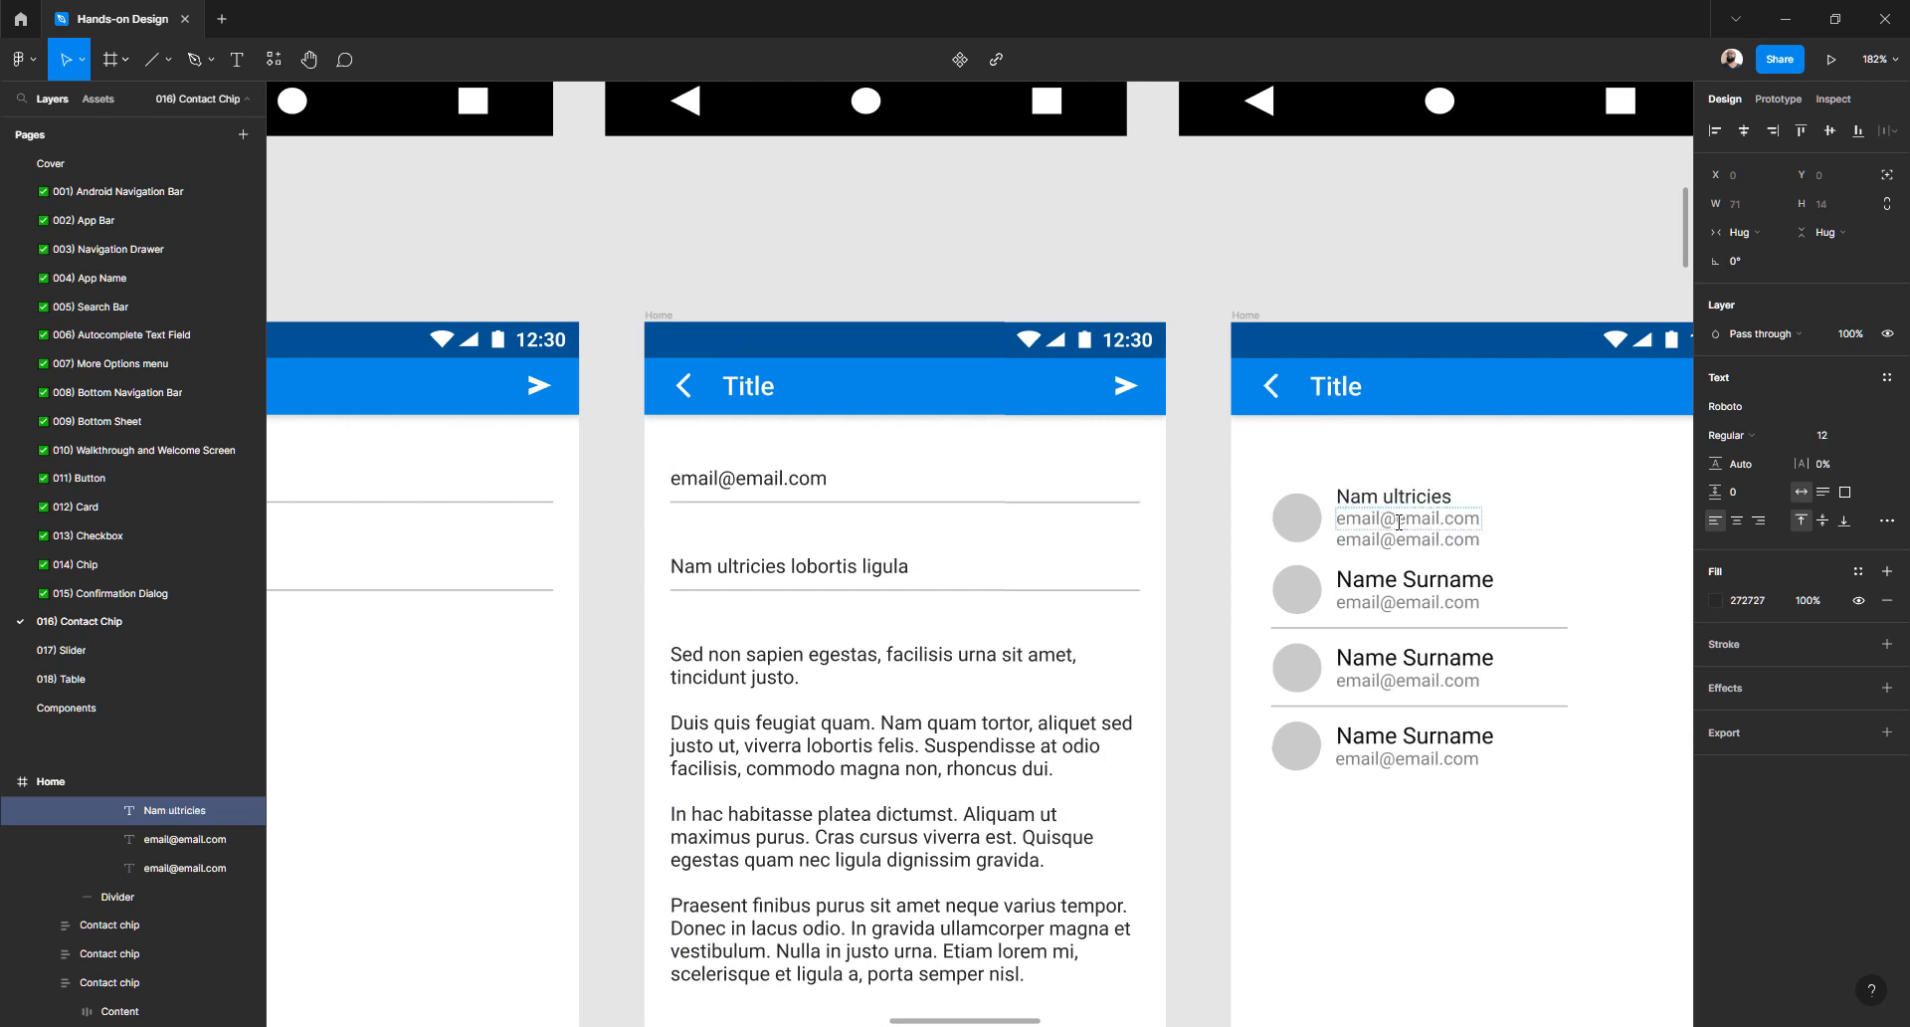
{"action": "key", "text": "Escape"}
{"action": "double_click", "coordinate": [1393, 515]}
{"action": "key", "text": "ctrl+v"}
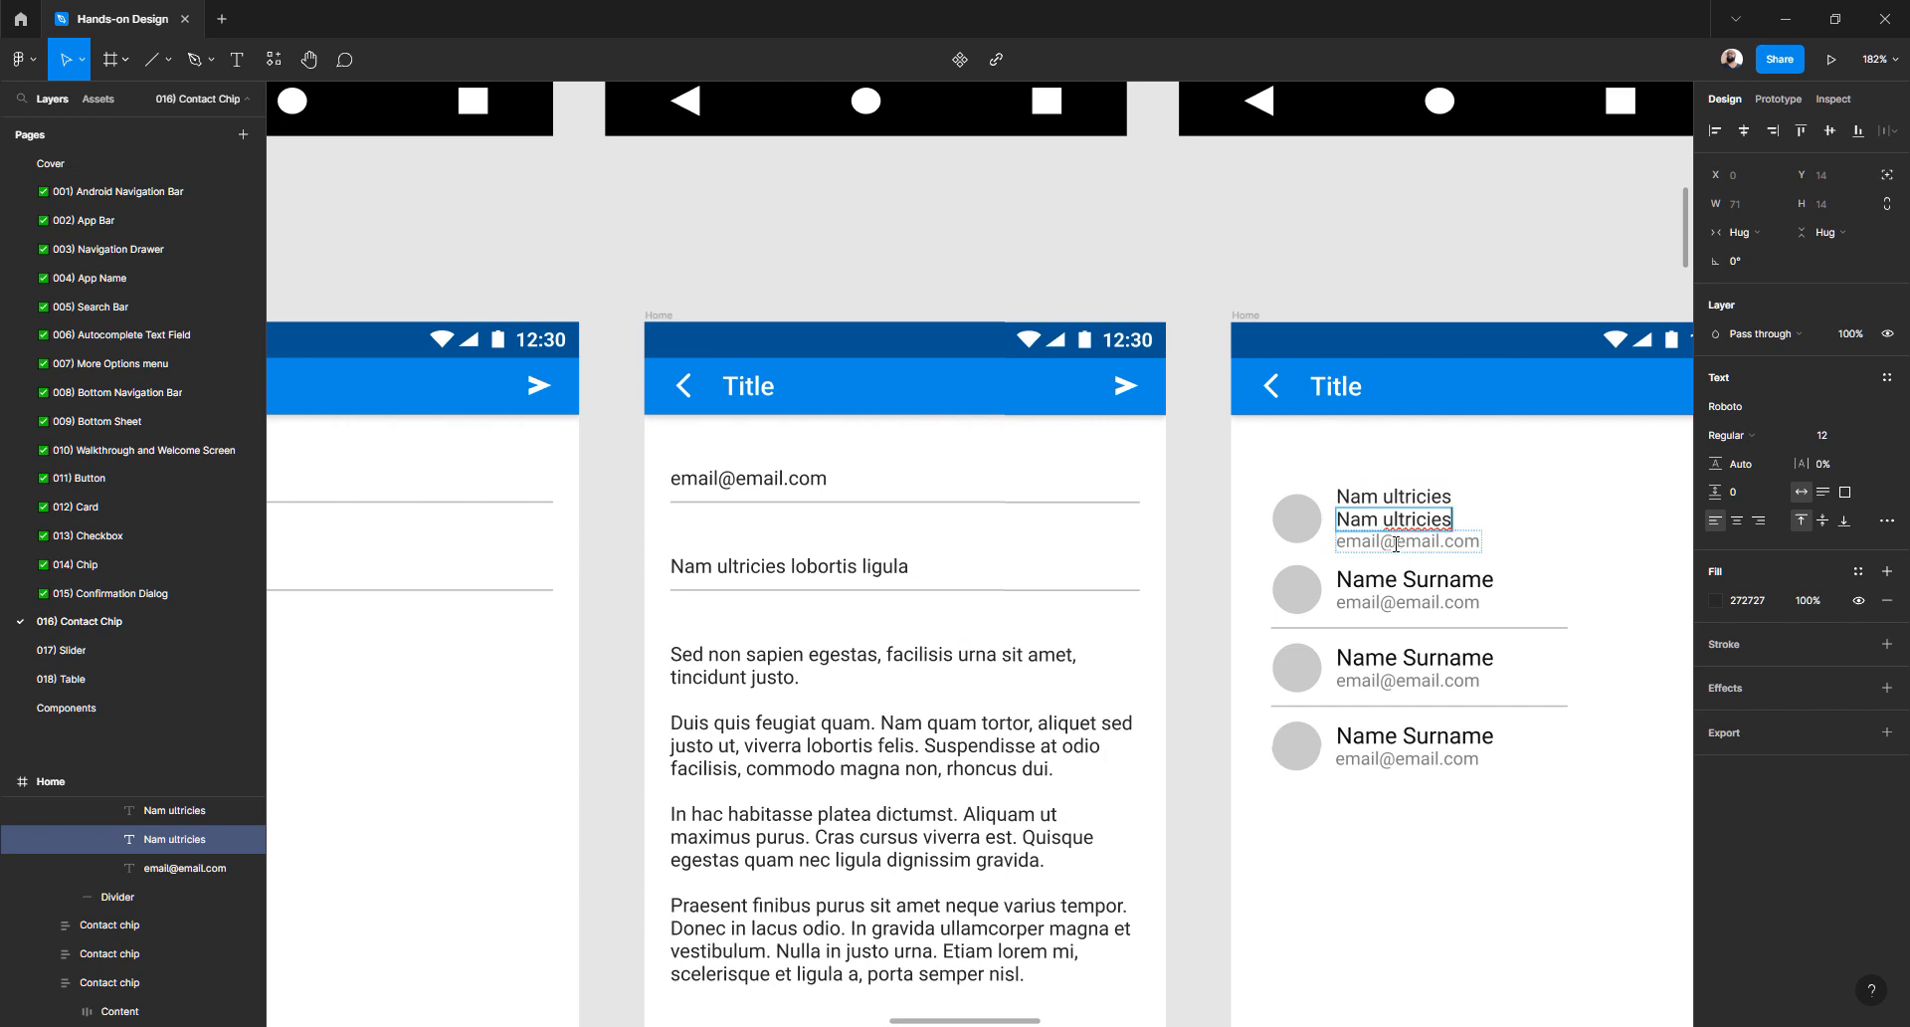
{"action": "double_click", "coordinate": [1396, 543]}
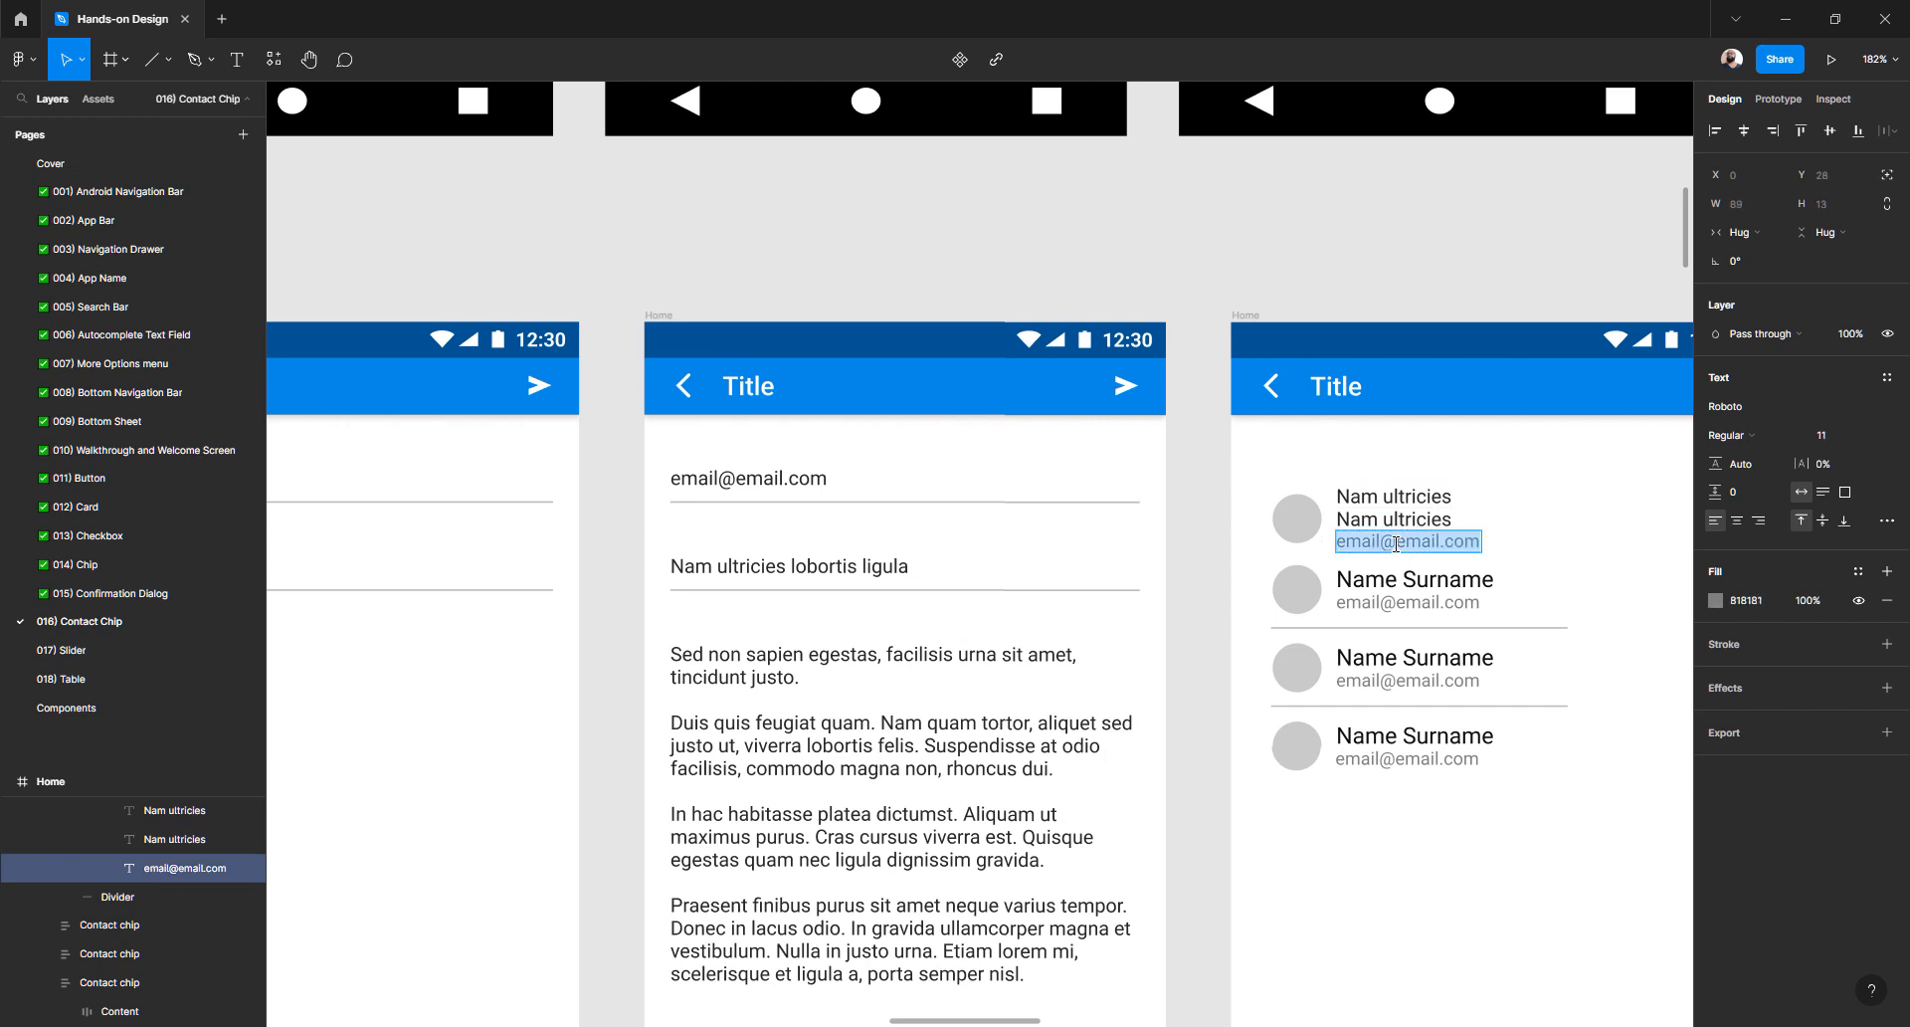
{"action": "key", "text": "ctrl+v"}
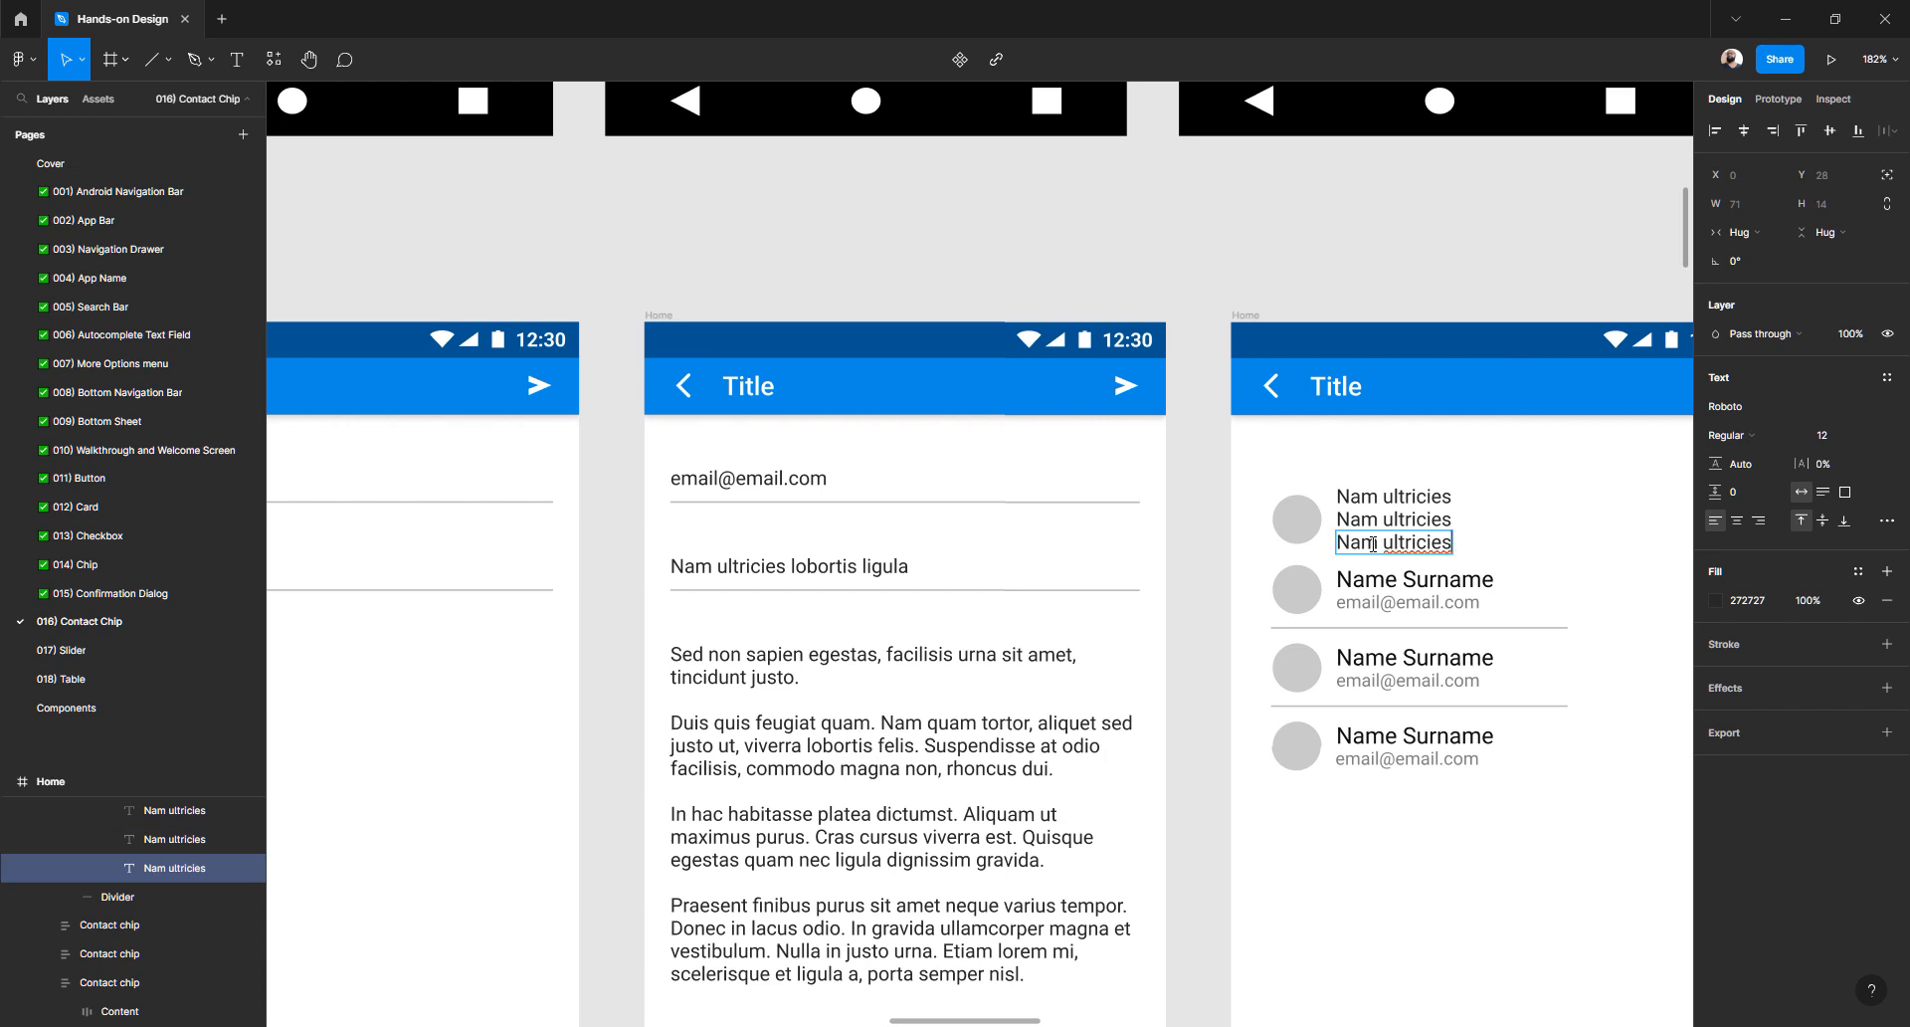
- Set the top 'Nam ultricies' line's font size to 14
{"action": "double_click", "coordinate": [1373, 544]}
{"action": "left_click", "coordinate": [1833, 438]}
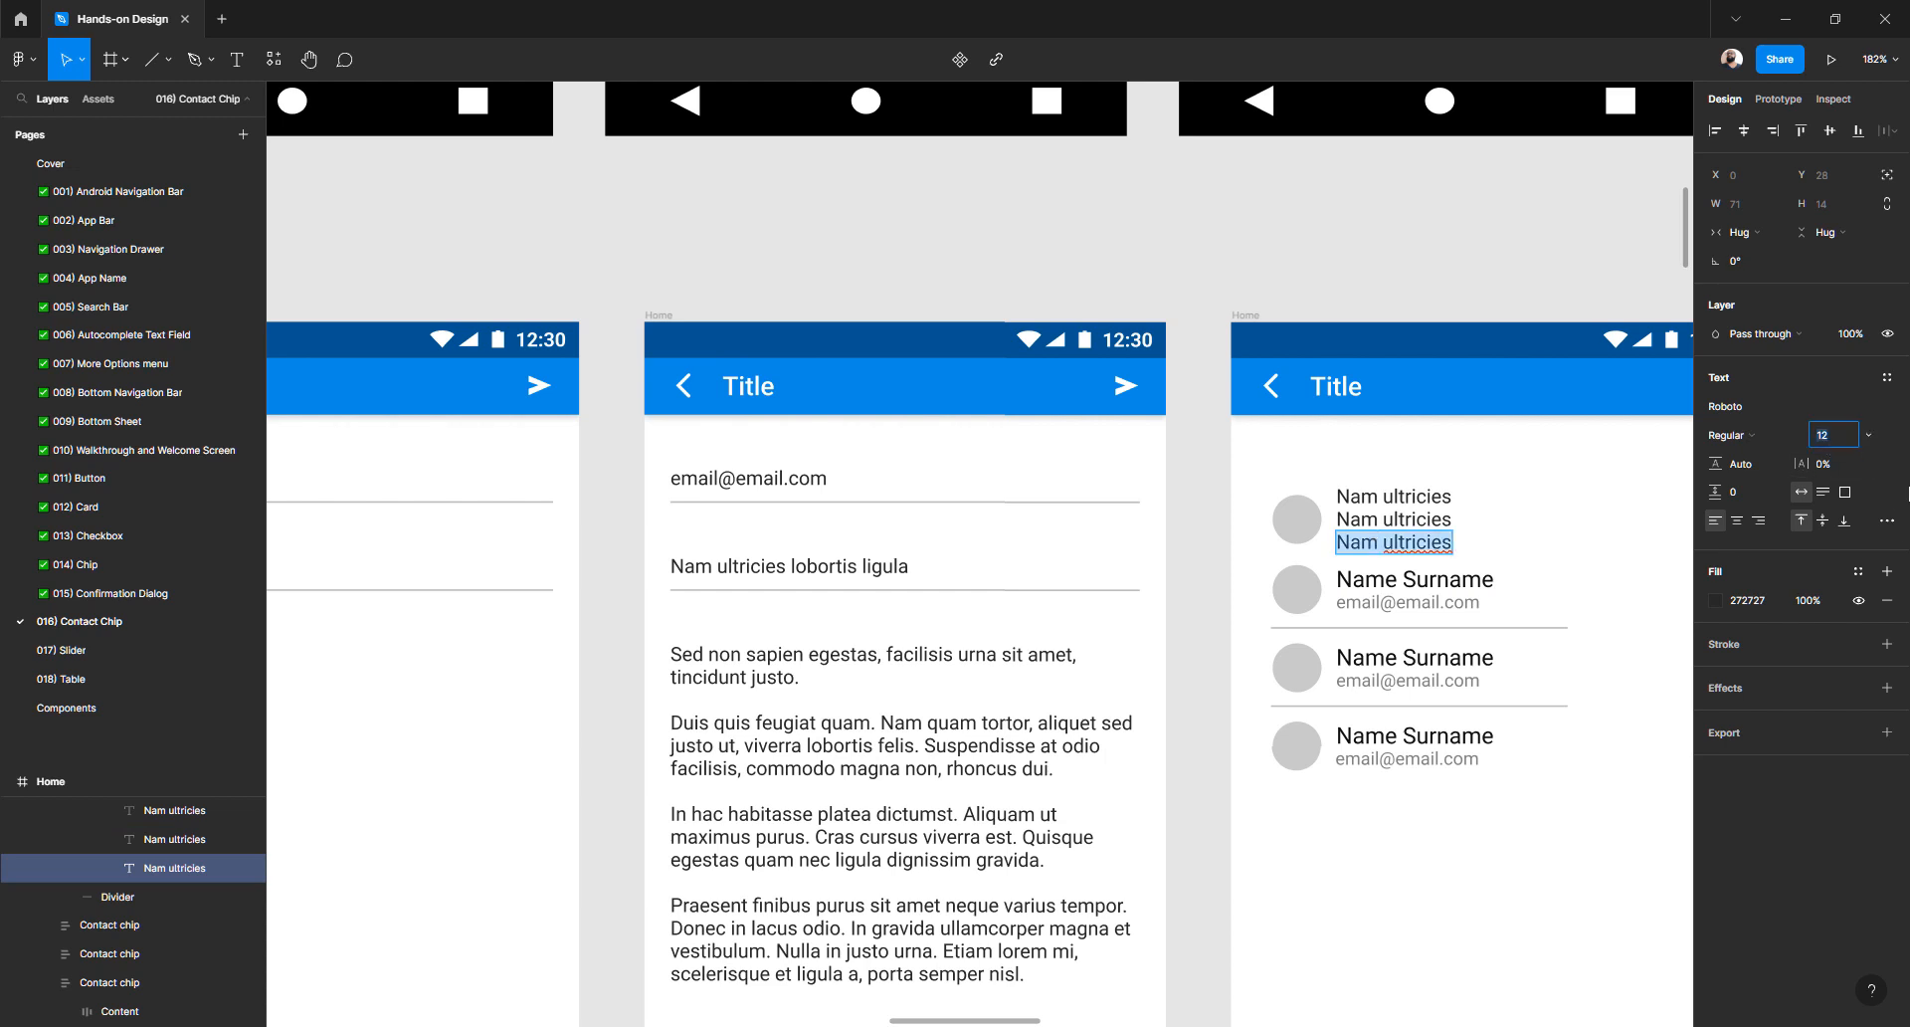
{"action": "triple_click", "coordinate": [1355, 495]}
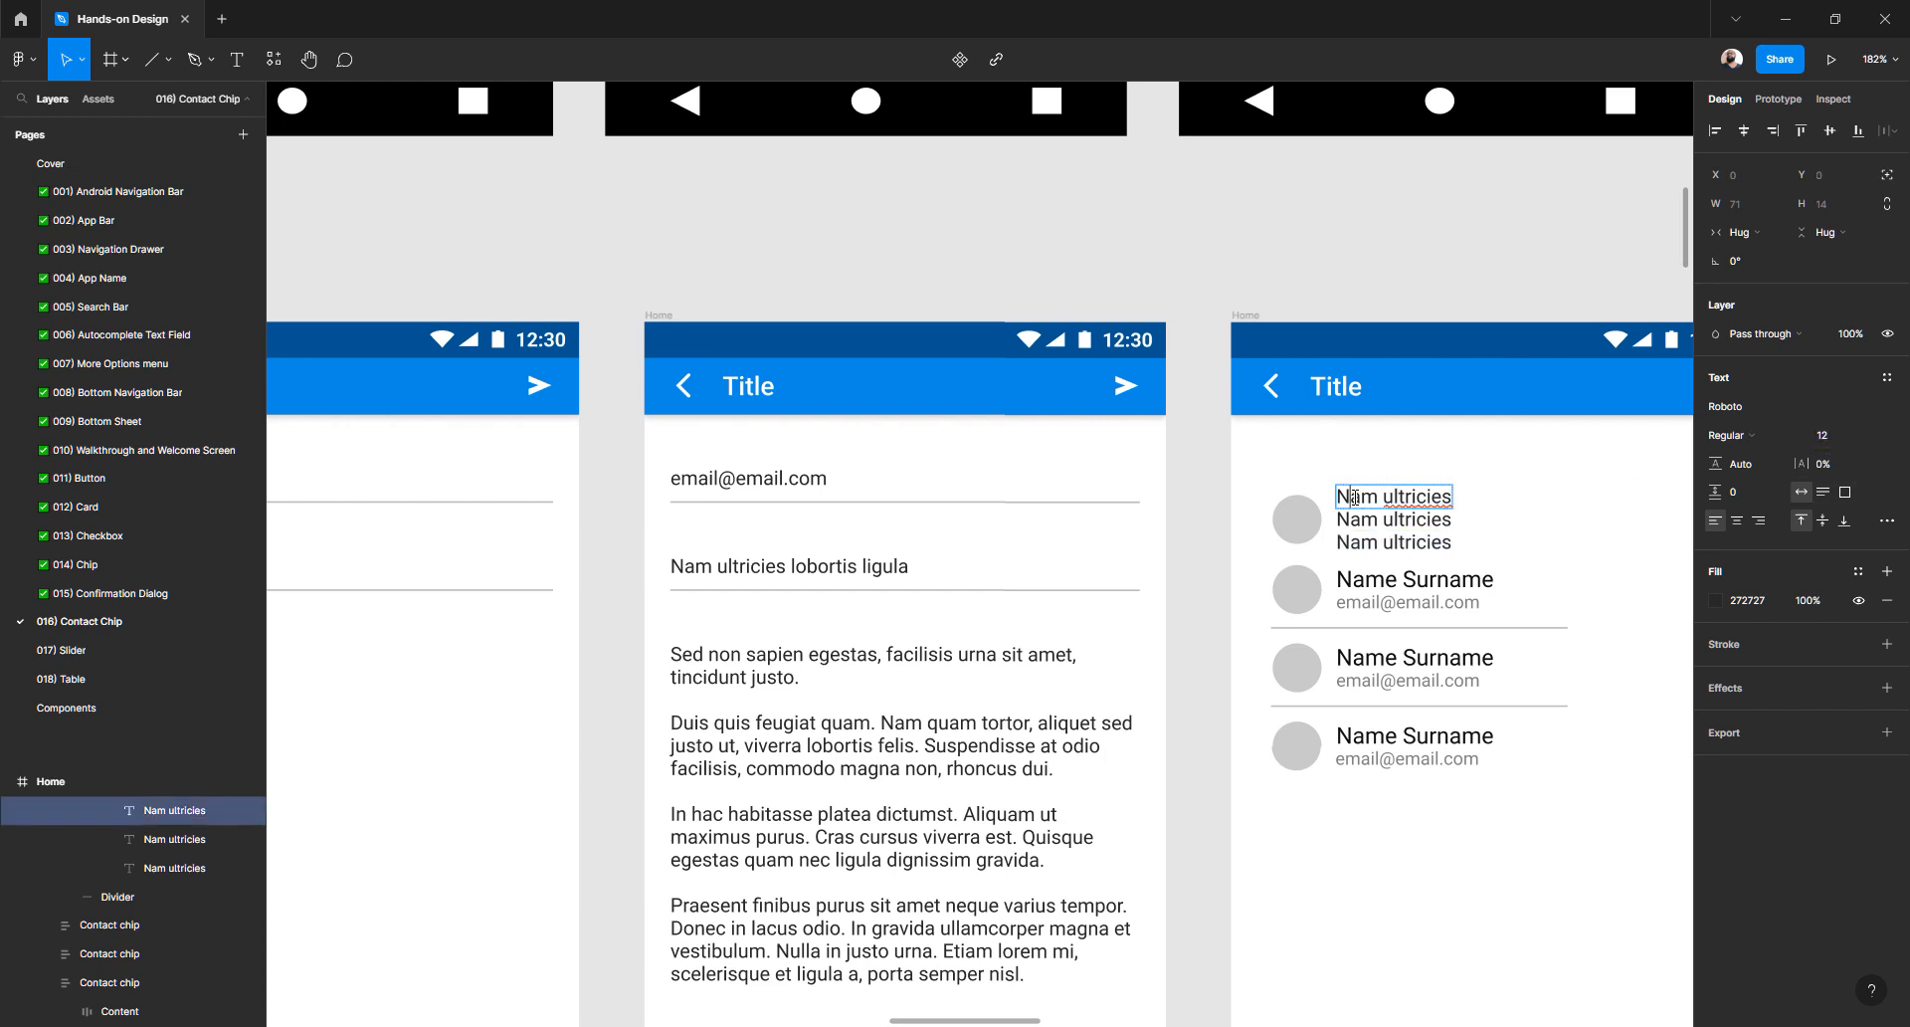
{"action": "left_click", "coordinate": [1822, 438]}
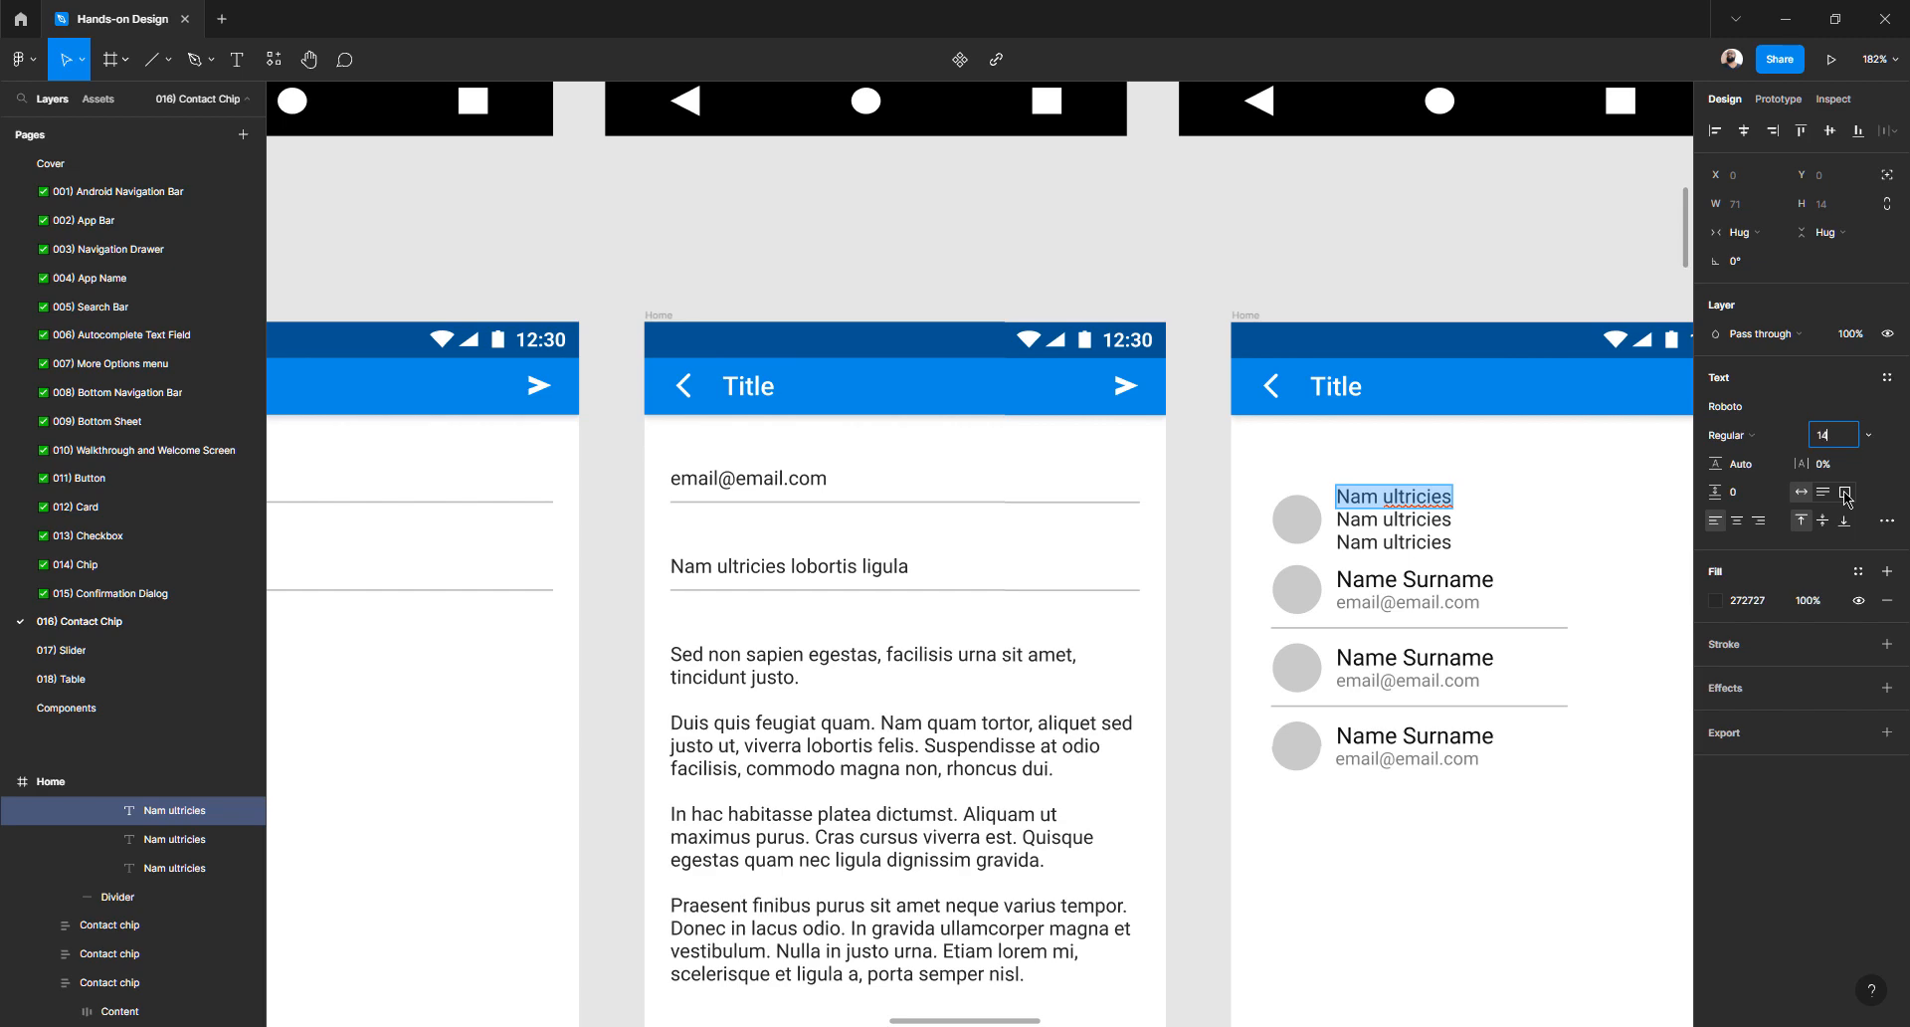
{"action": "key", "text": "Return"}
- Make the chip's top line SemiBold at font size 12
{"action": "scroll", "coordinate": [1256, 589], "scroll_direction": "up", "scroll_amount": 1}
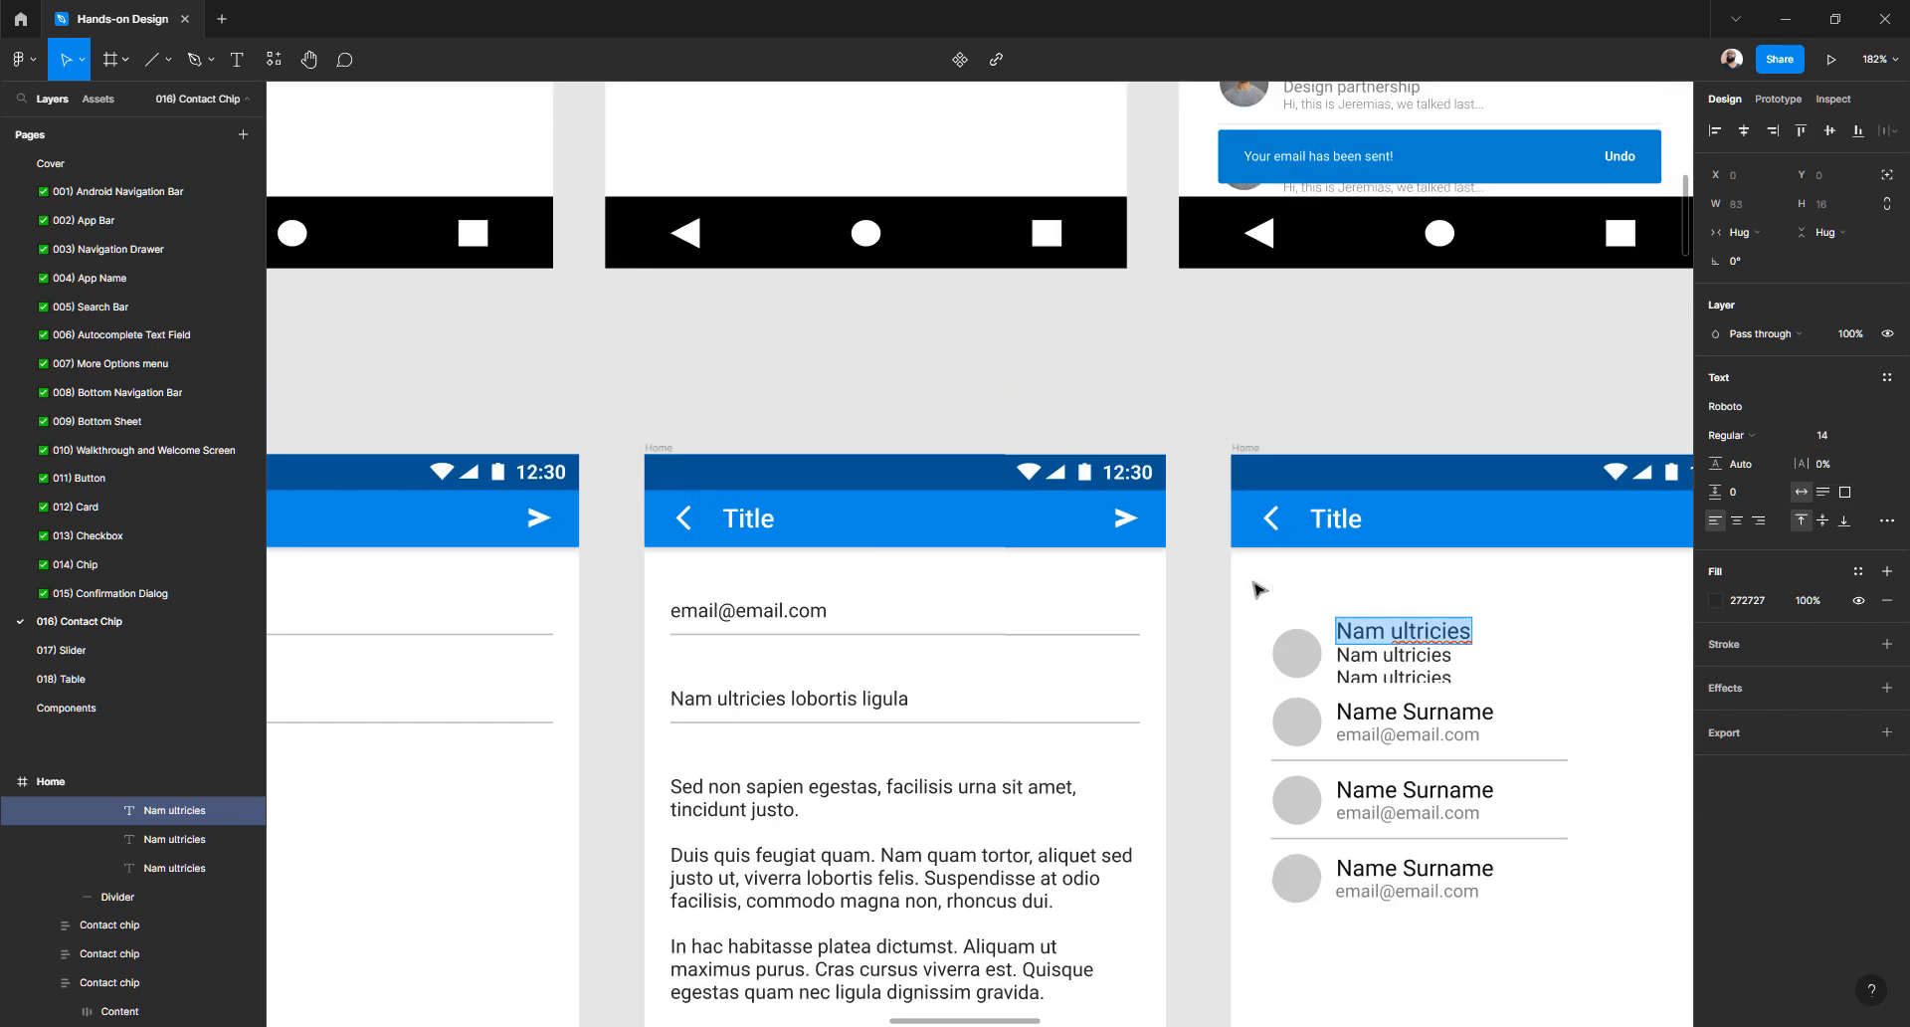
{"action": "scroll", "coordinate": [1256, 589], "scroll_direction": "right", "scroll_amount": 3}
{"action": "scroll", "coordinate": [1256, 589], "scroll_direction": "up", "scroll_amount": 5}
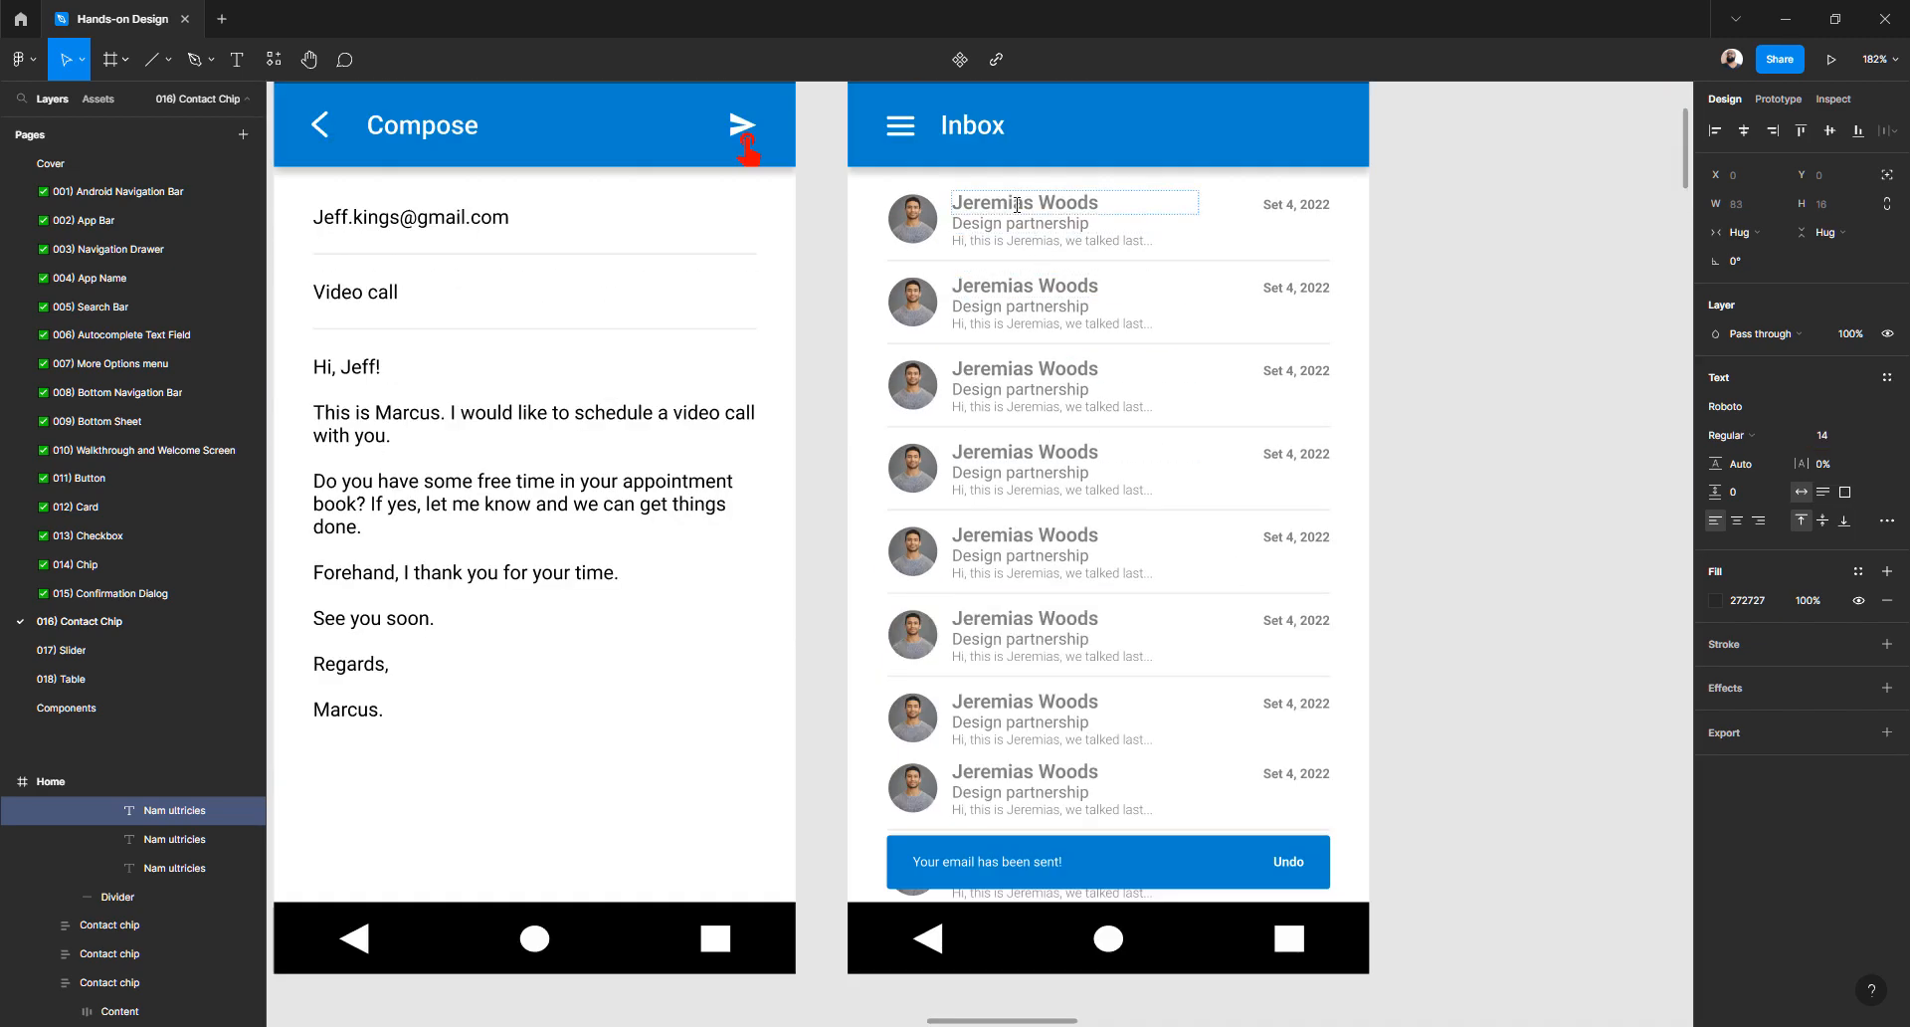
{"action": "left_click", "coordinate": [1016, 204]}
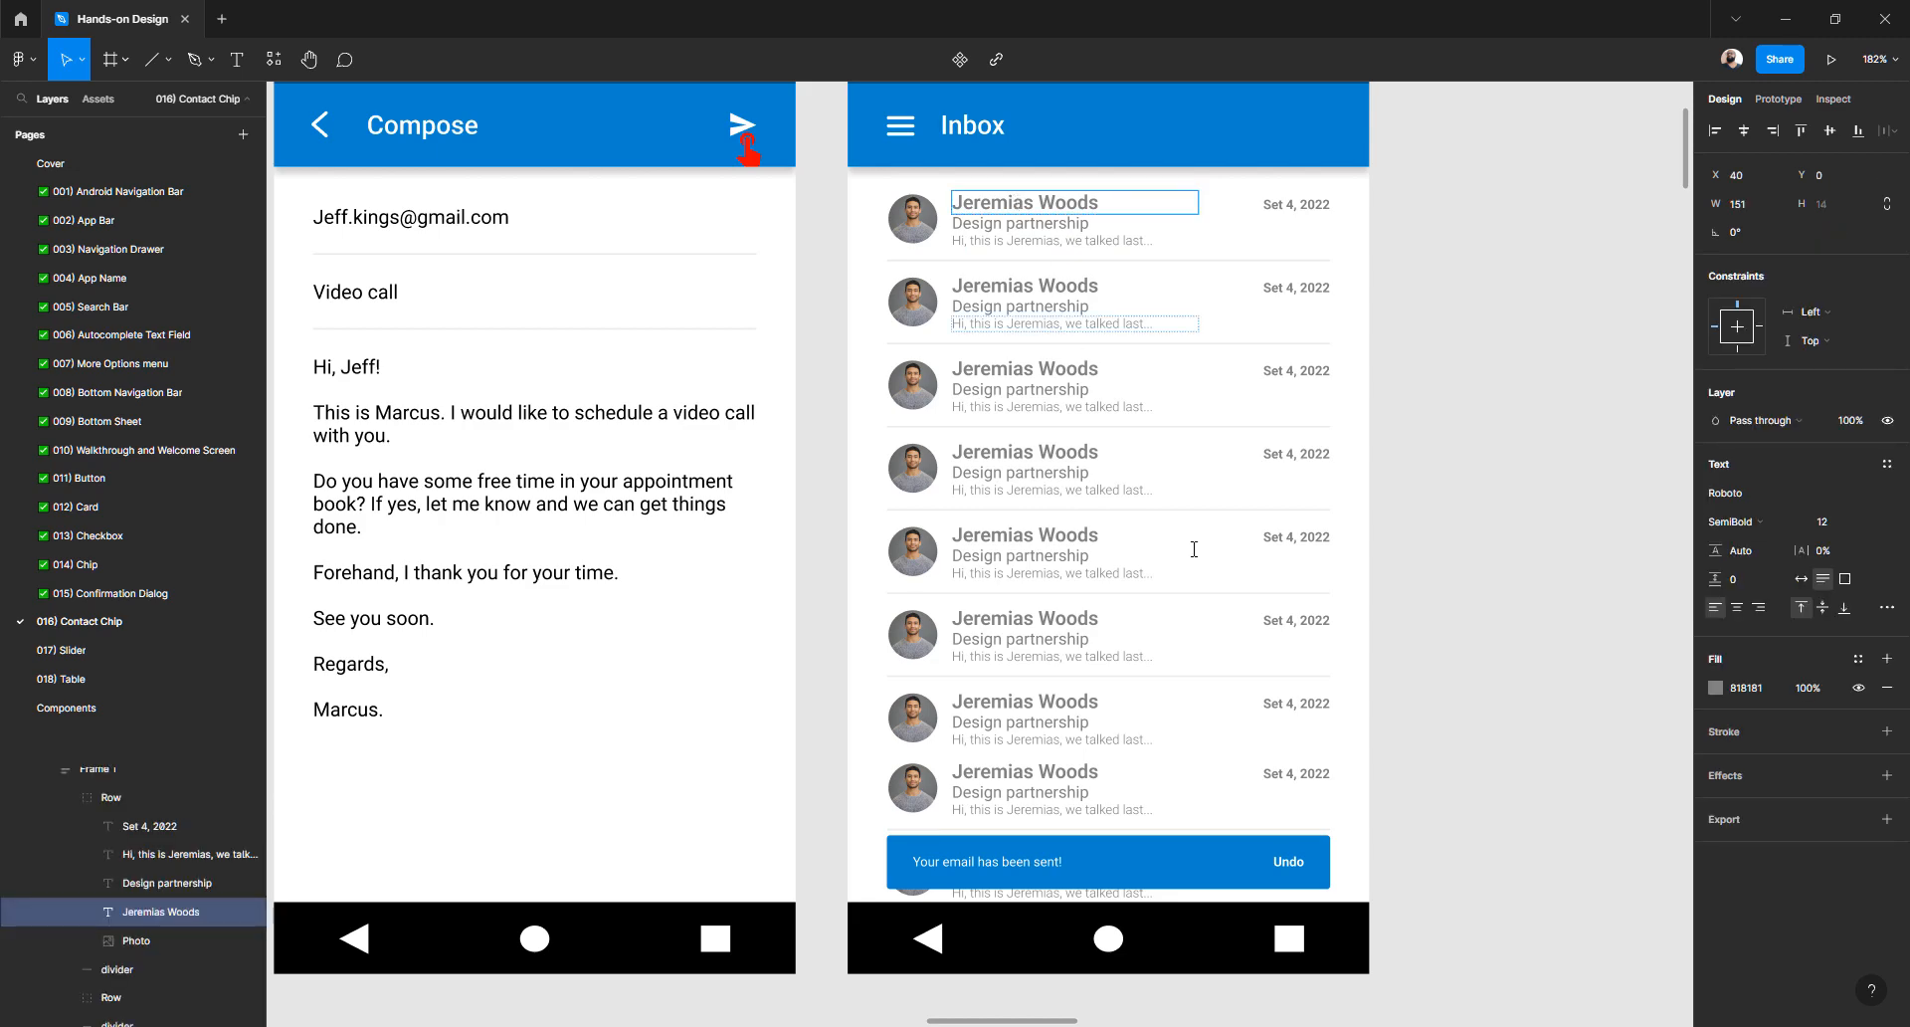
{"action": "scroll", "coordinate": [1194, 557], "scroll_direction": "down", "scroll_amount": 10}
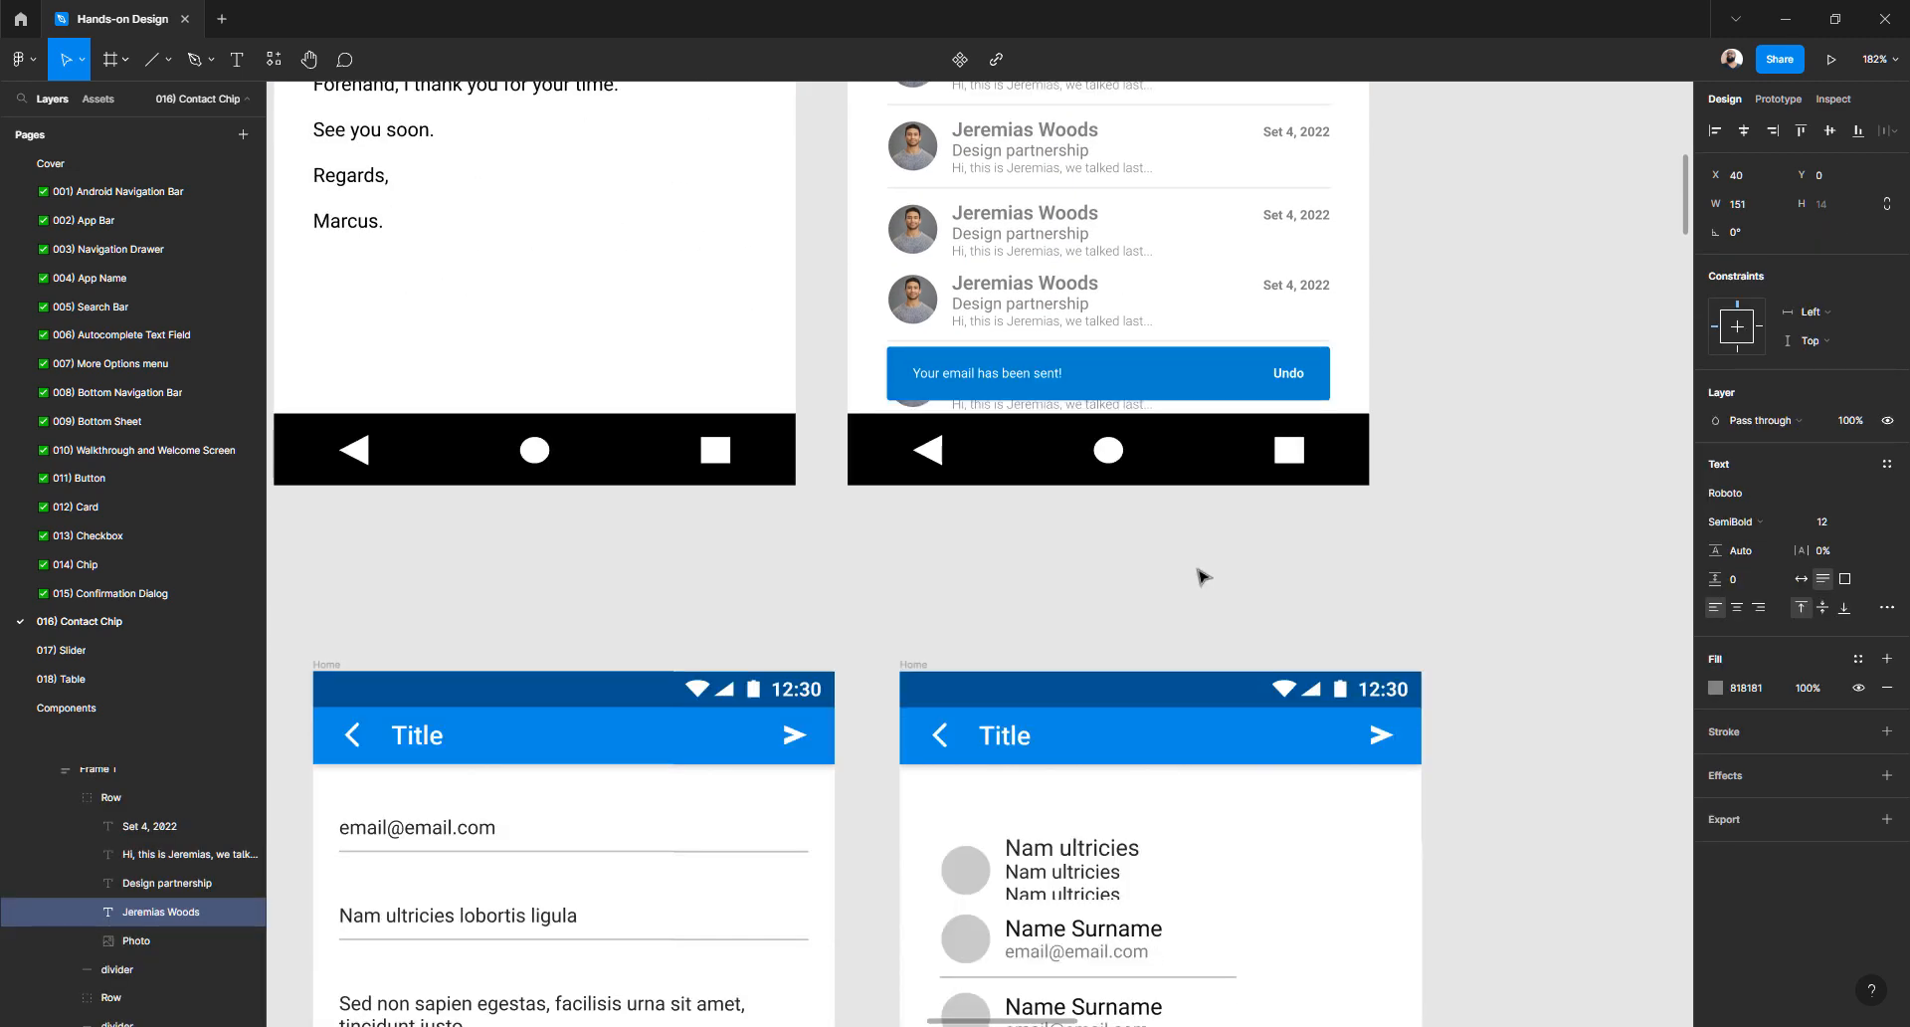
{"action": "double_click", "coordinate": [1076, 384]}
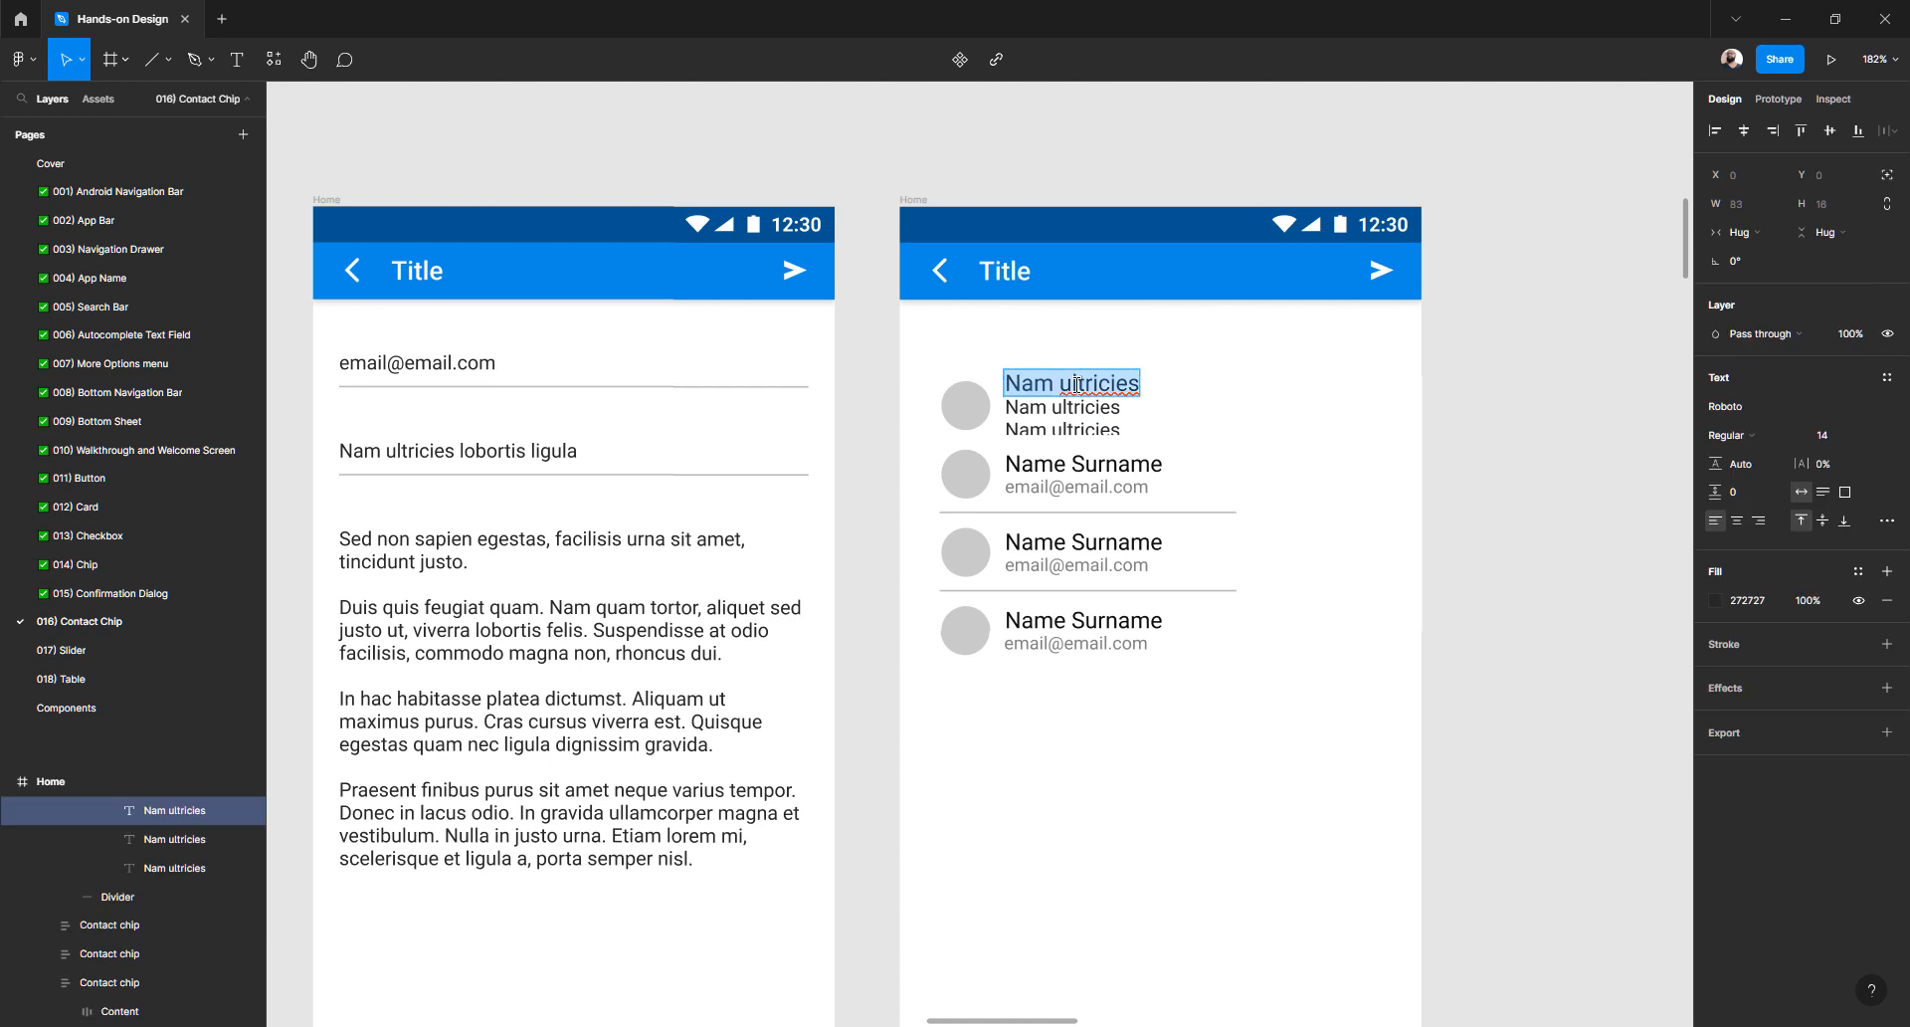
{"action": "left_click", "coordinate": [1834, 435]}
{"action": "type", "text": "12"}
{"action": "key", "text": "Return"}
{"action": "left_click", "coordinate": [1729, 434]}
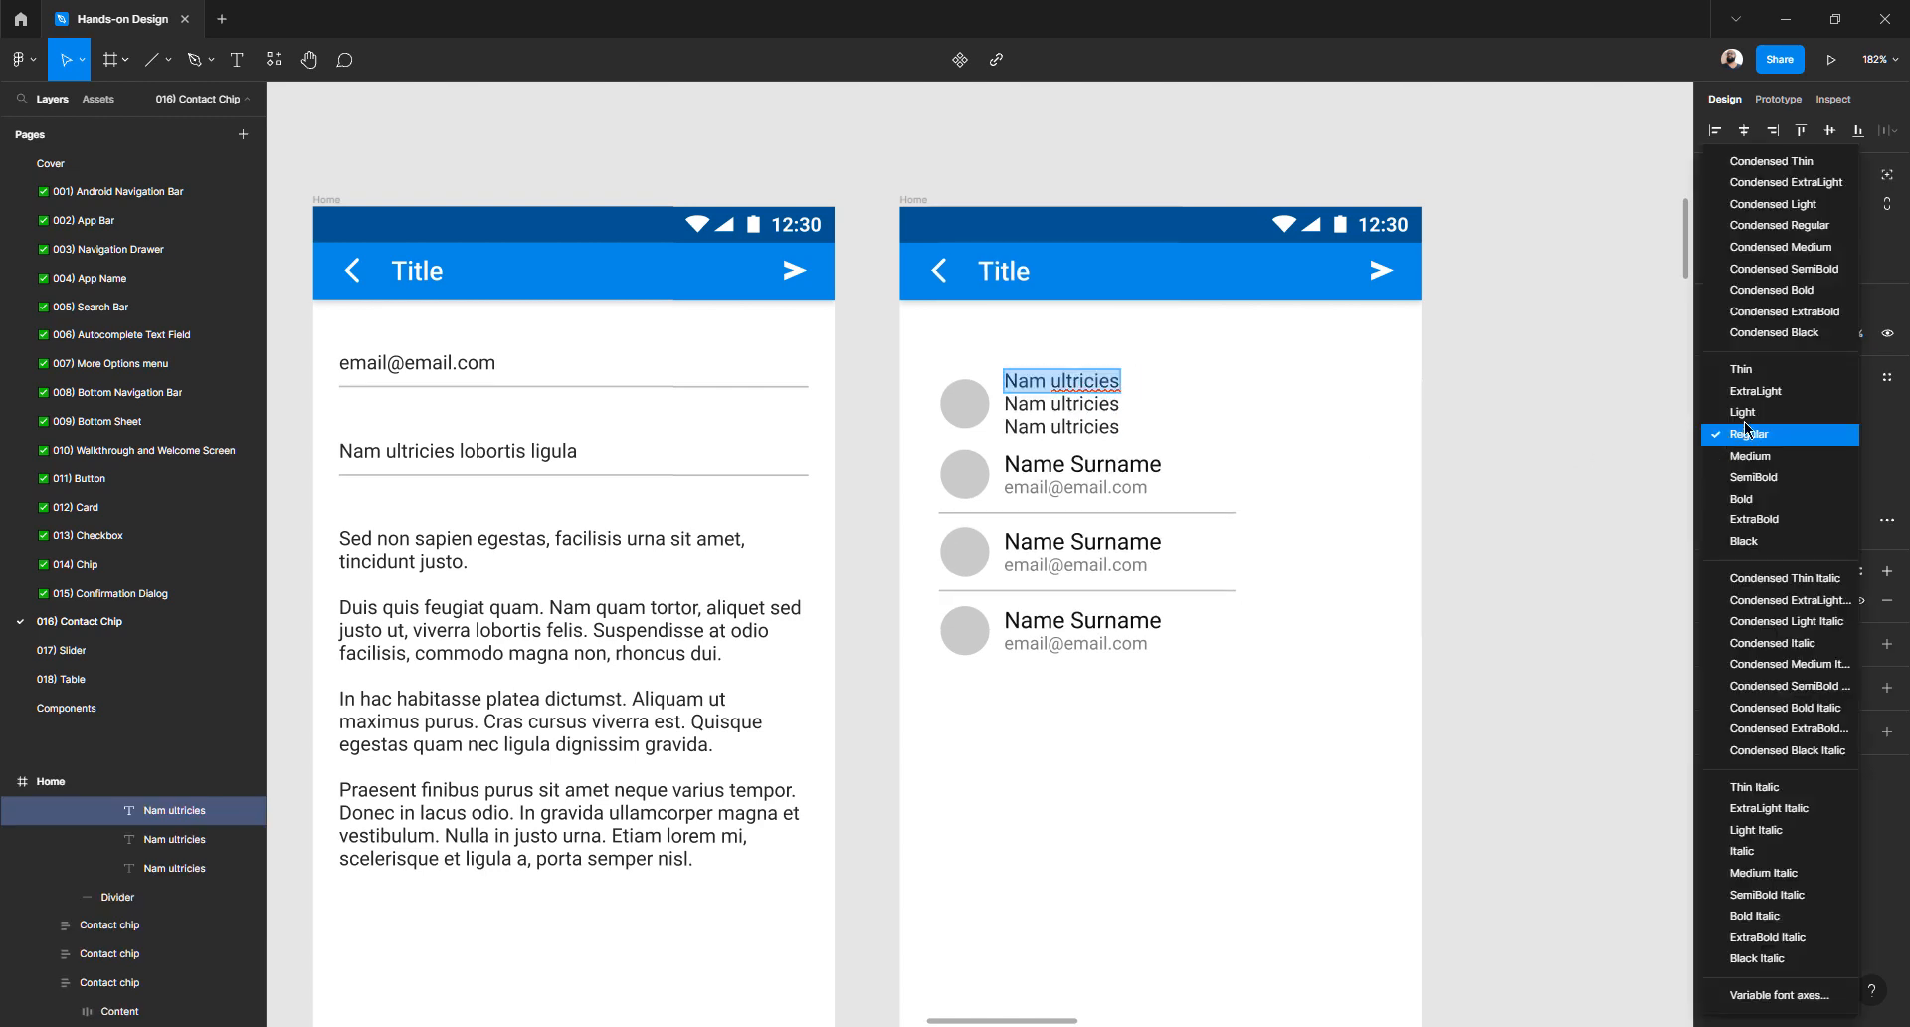
{"action": "left_click", "coordinate": [1753, 477]}
- Set the second 'Nam ultricies' line to font size 10
{"action": "scroll", "coordinate": [1282, 559], "scroll_direction": "up", "scroll_amount": 8}
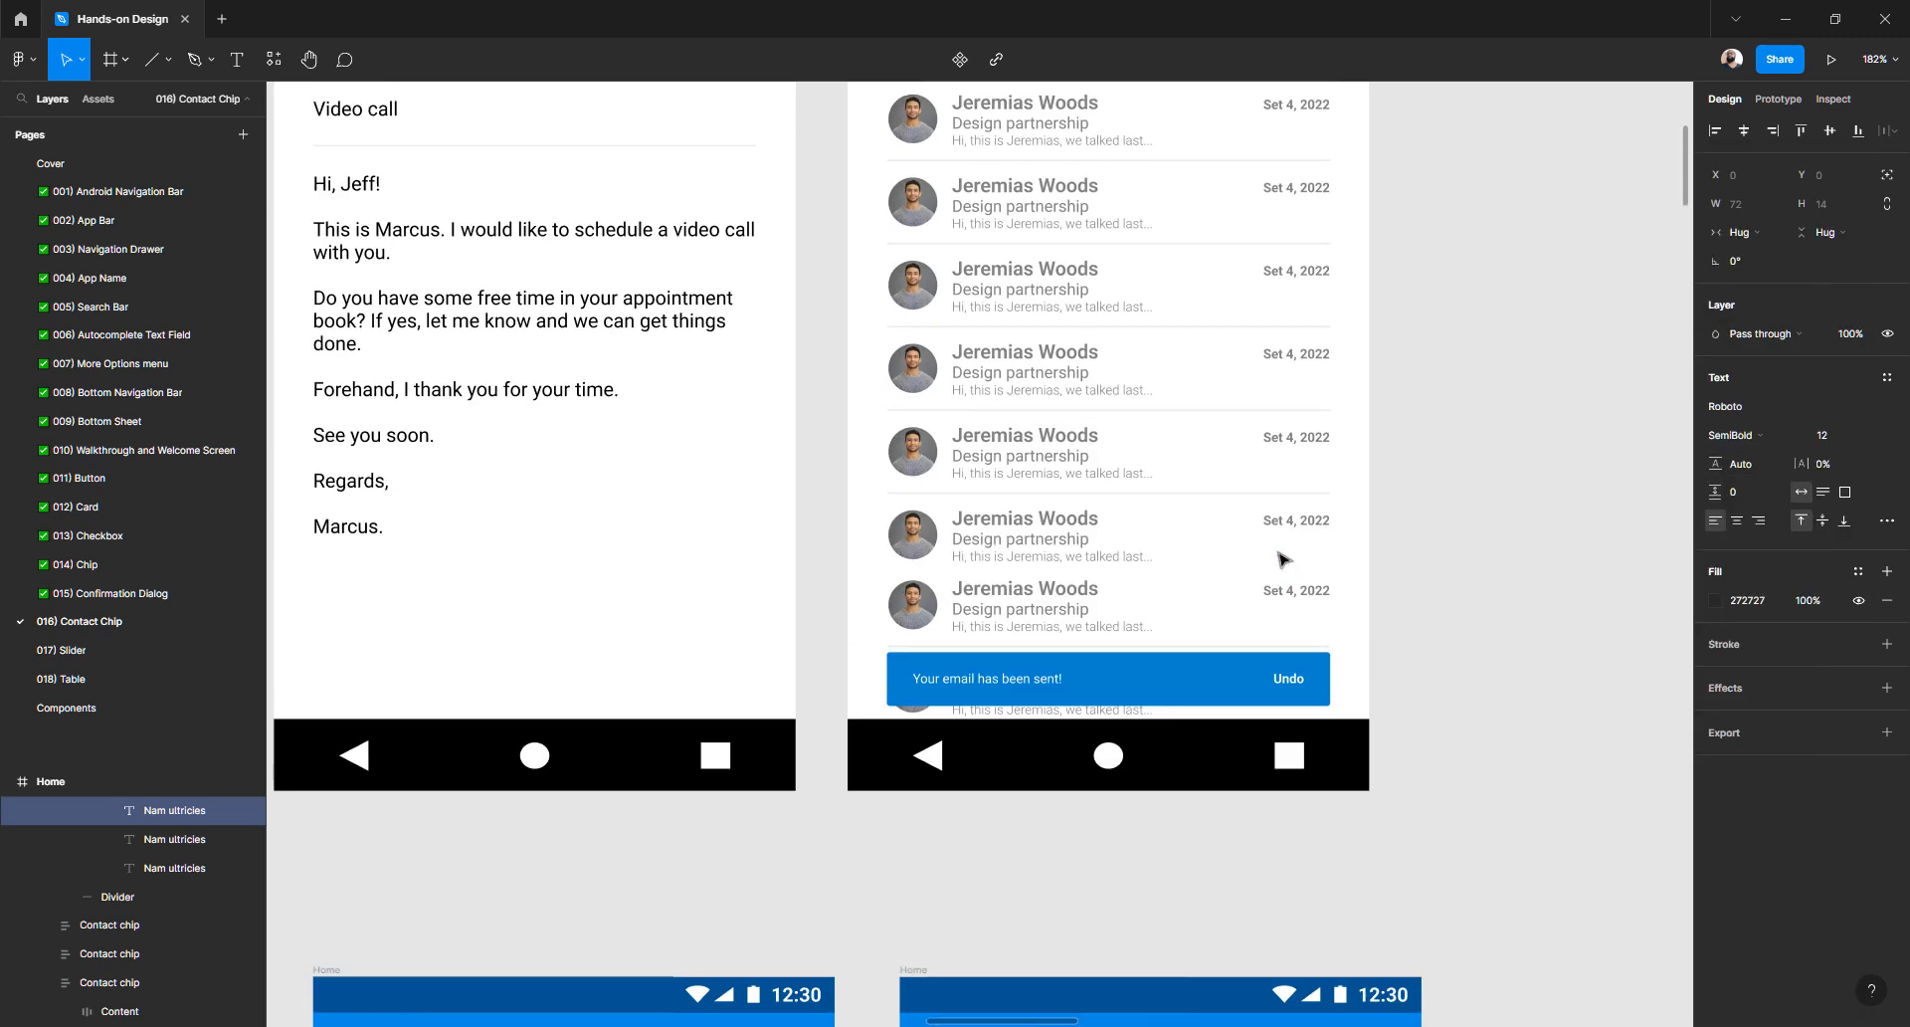
{"action": "scroll", "coordinate": [1283, 559], "scroll_direction": "up", "scroll_amount": 3}
{"action": "double_click", "coordinate": [1017, 371]}
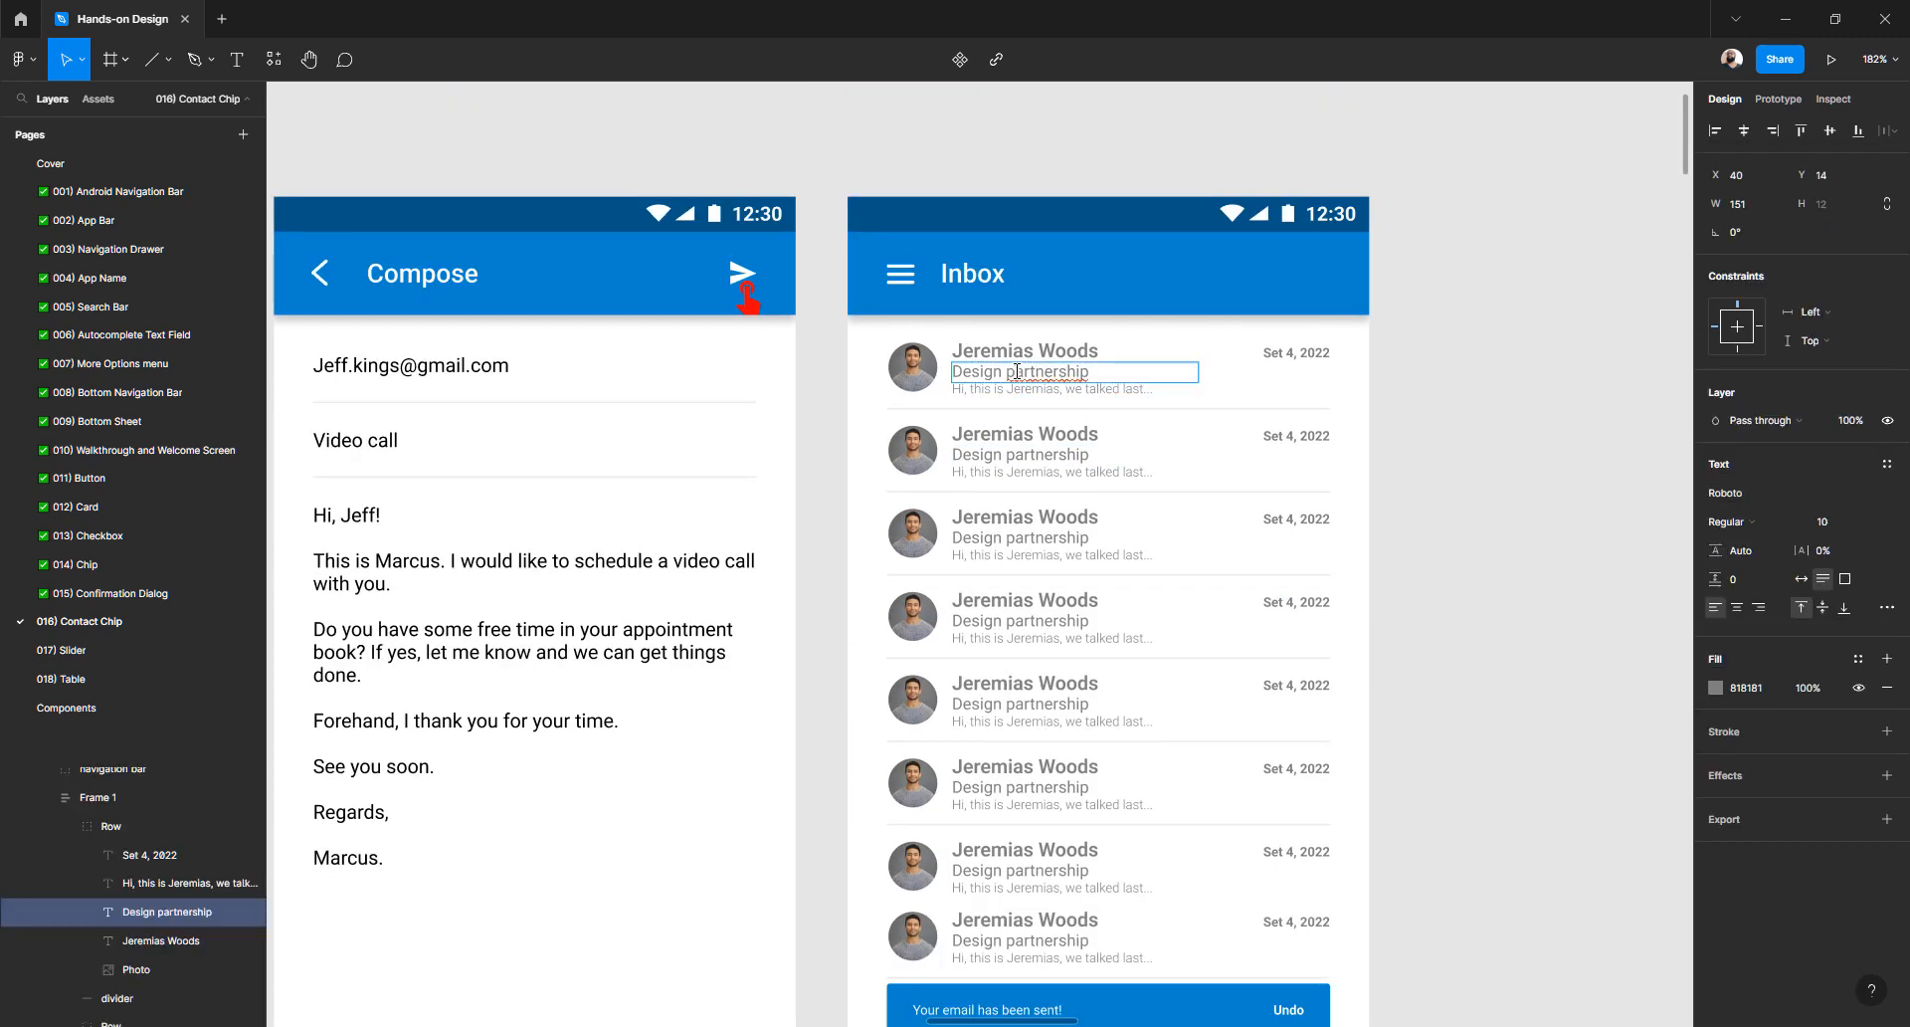
{"action": "scroll", "coordinate": [1098, 502], "scroll_direction": "down", "scroll_amount": 10}
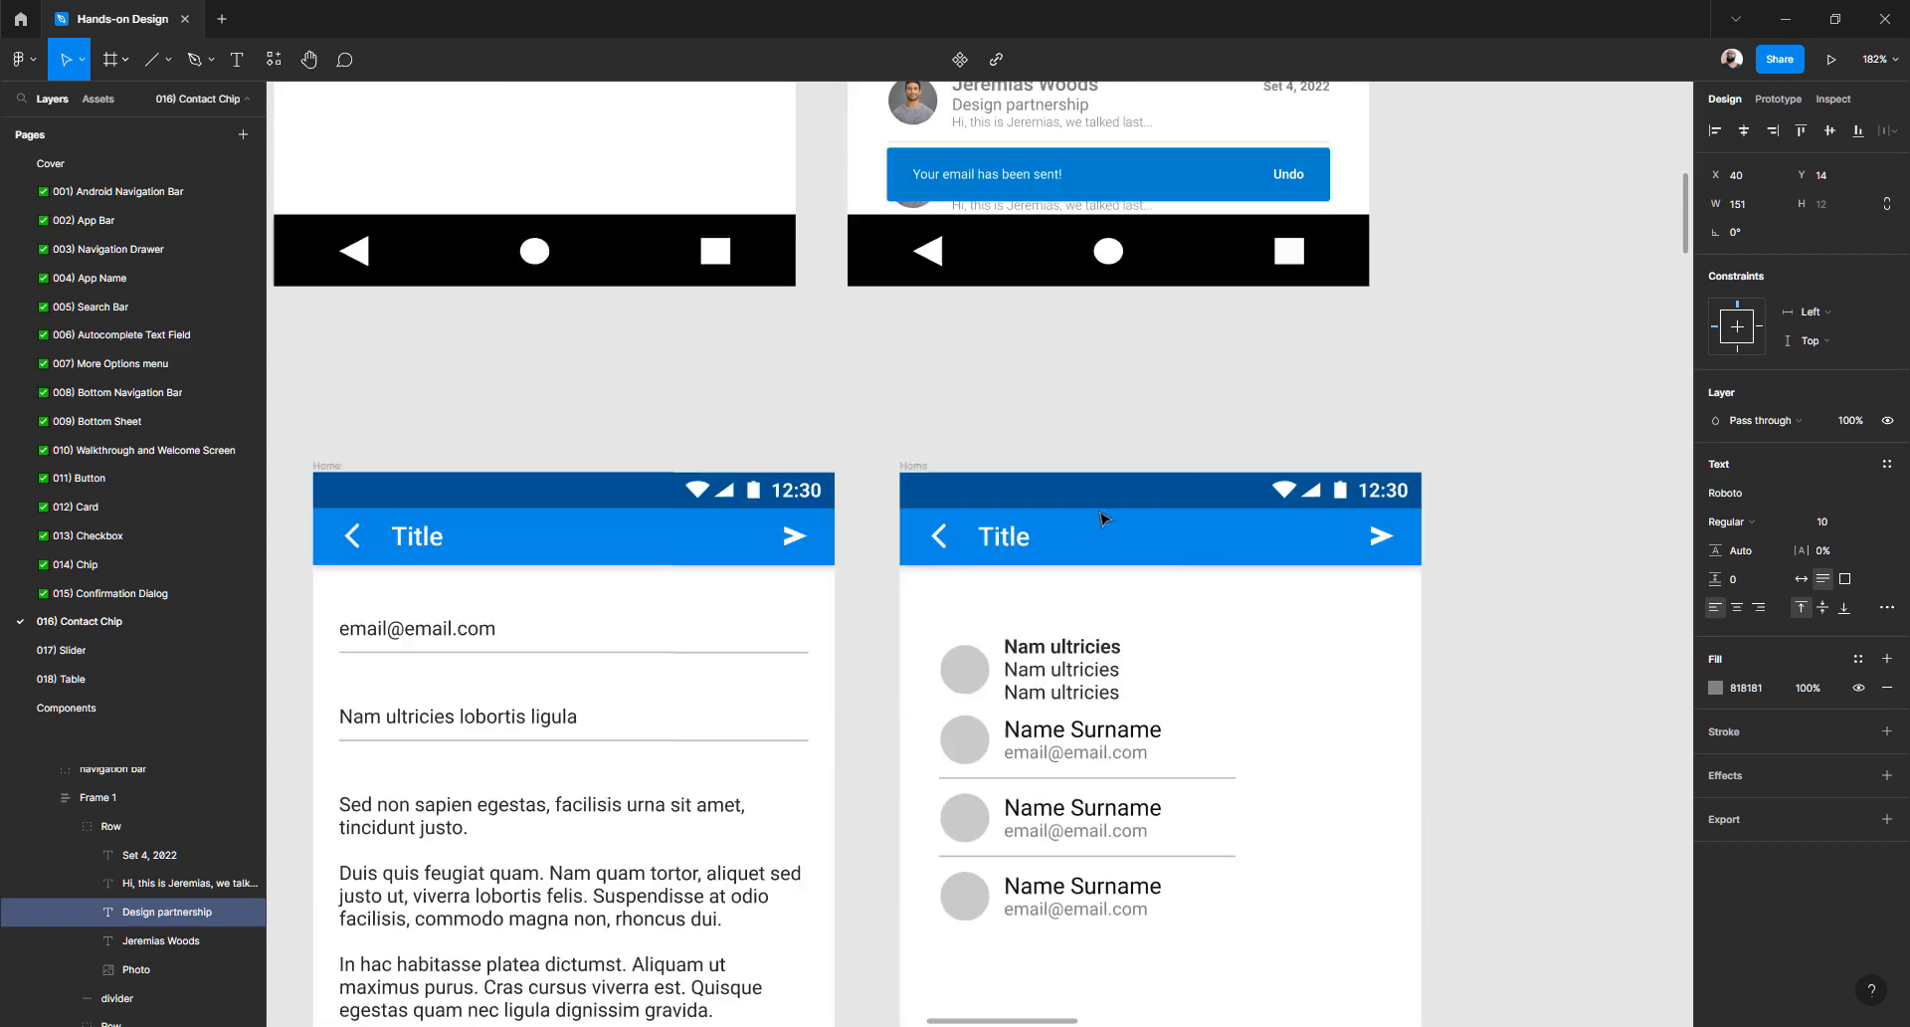
{"action": "double_click", "coordinate": [1052, 407]}
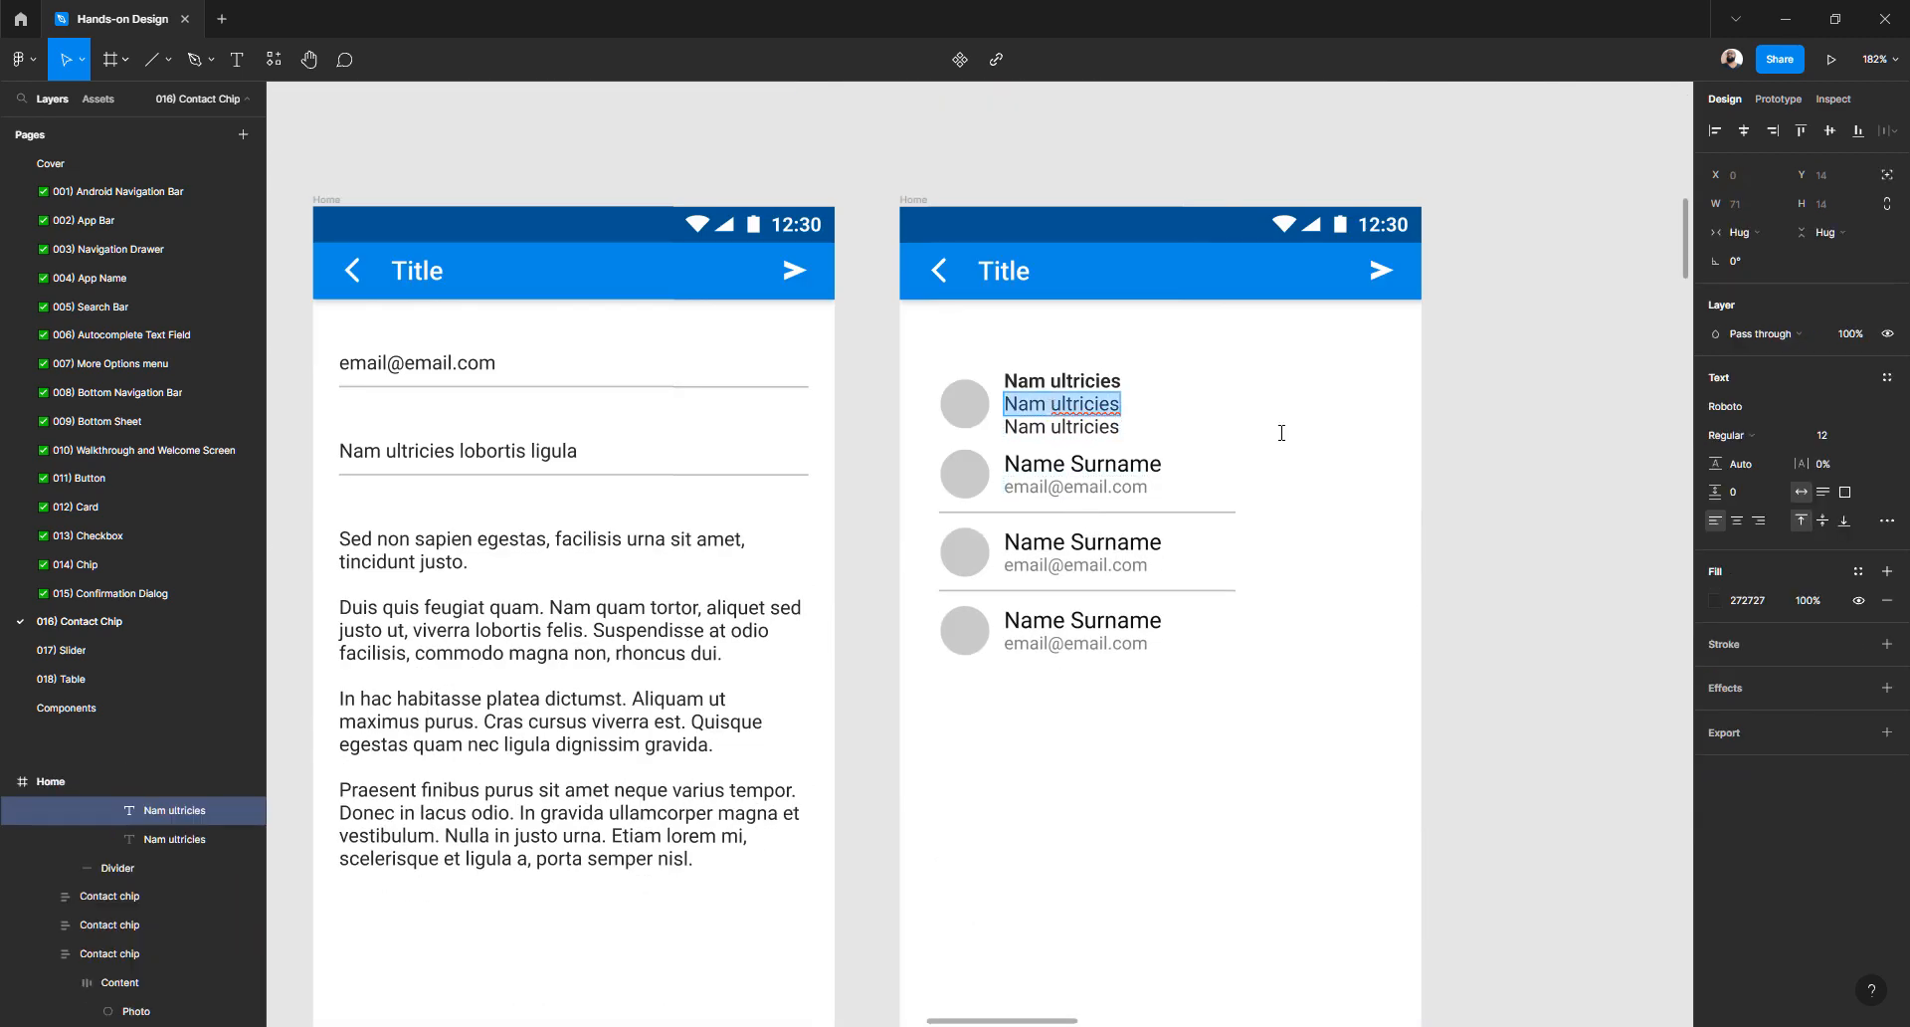
{"action": "left_click", "coordinate": [1849, 435]}
{"action": "type", "text": "10"}
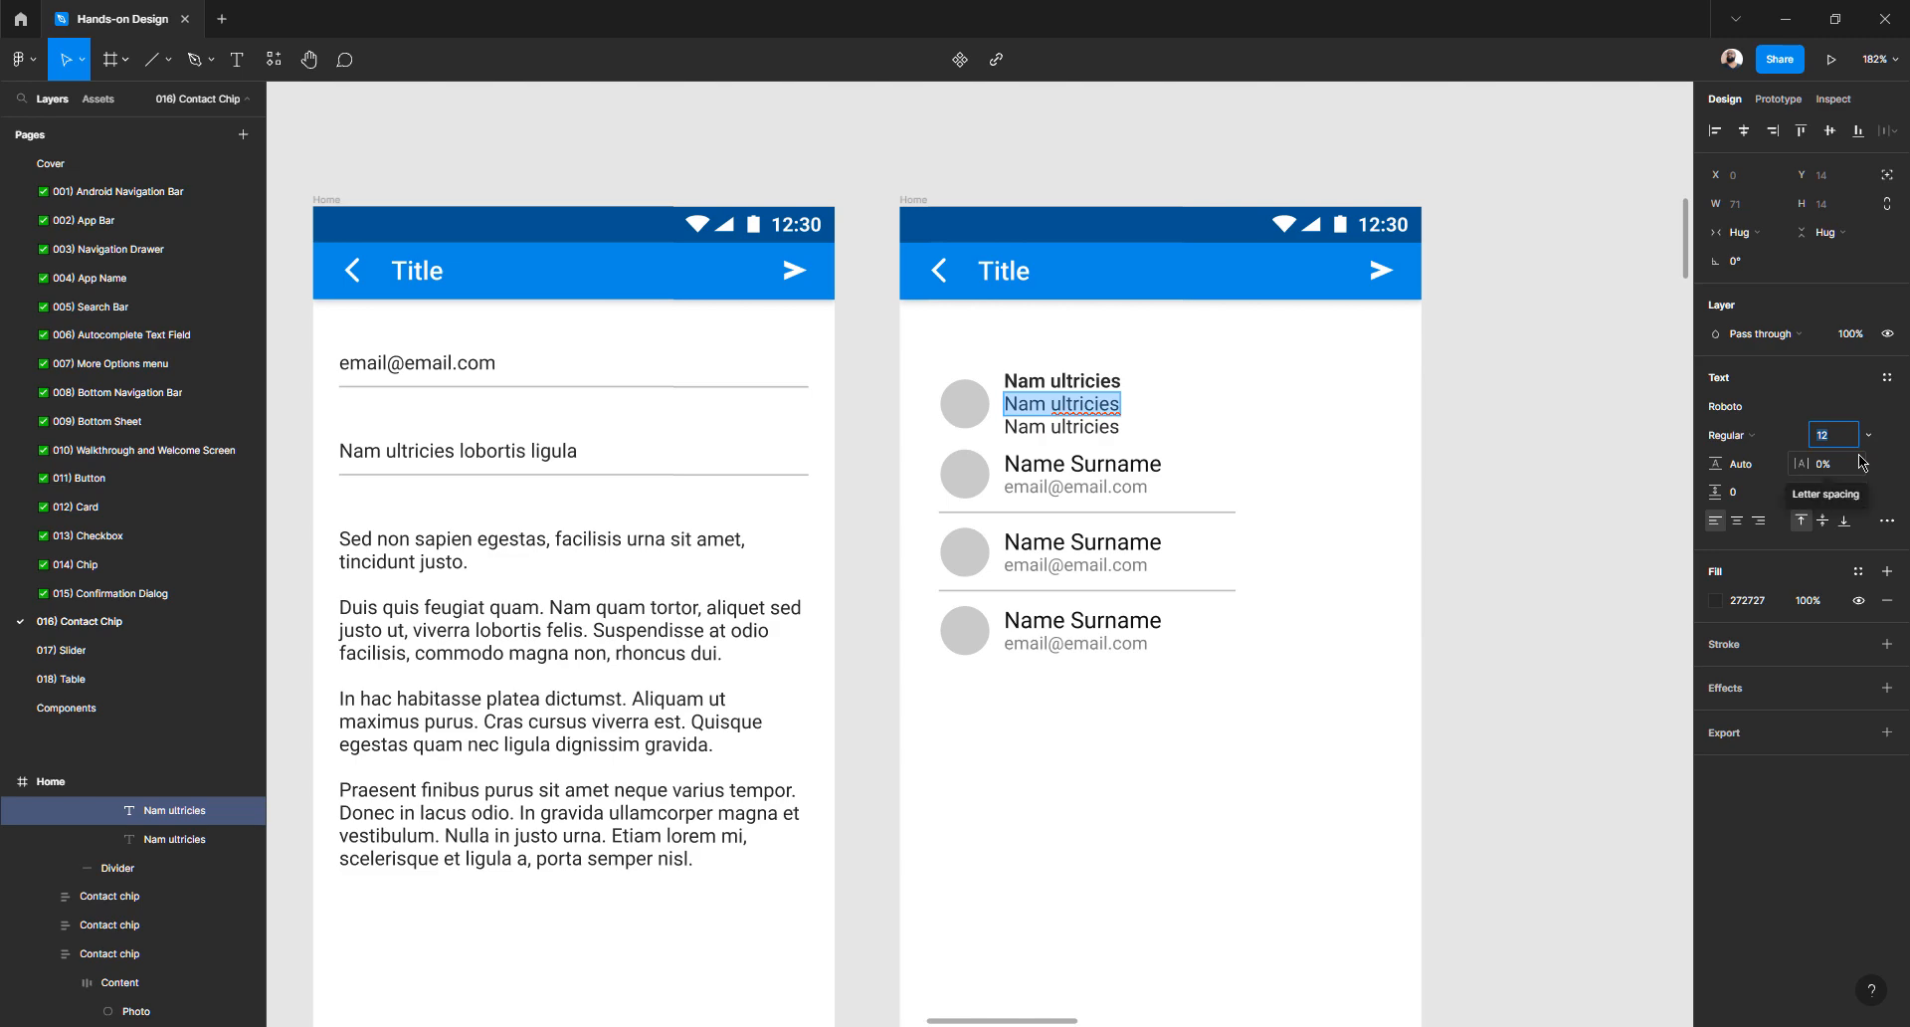
{"action": "key", "text": "Return"}
- Set the third line to Light weight at font size 8
{"action": "scroll", "coordinate": [1301, 433], "scroll_direction": "up", "scroll_amount": 10}
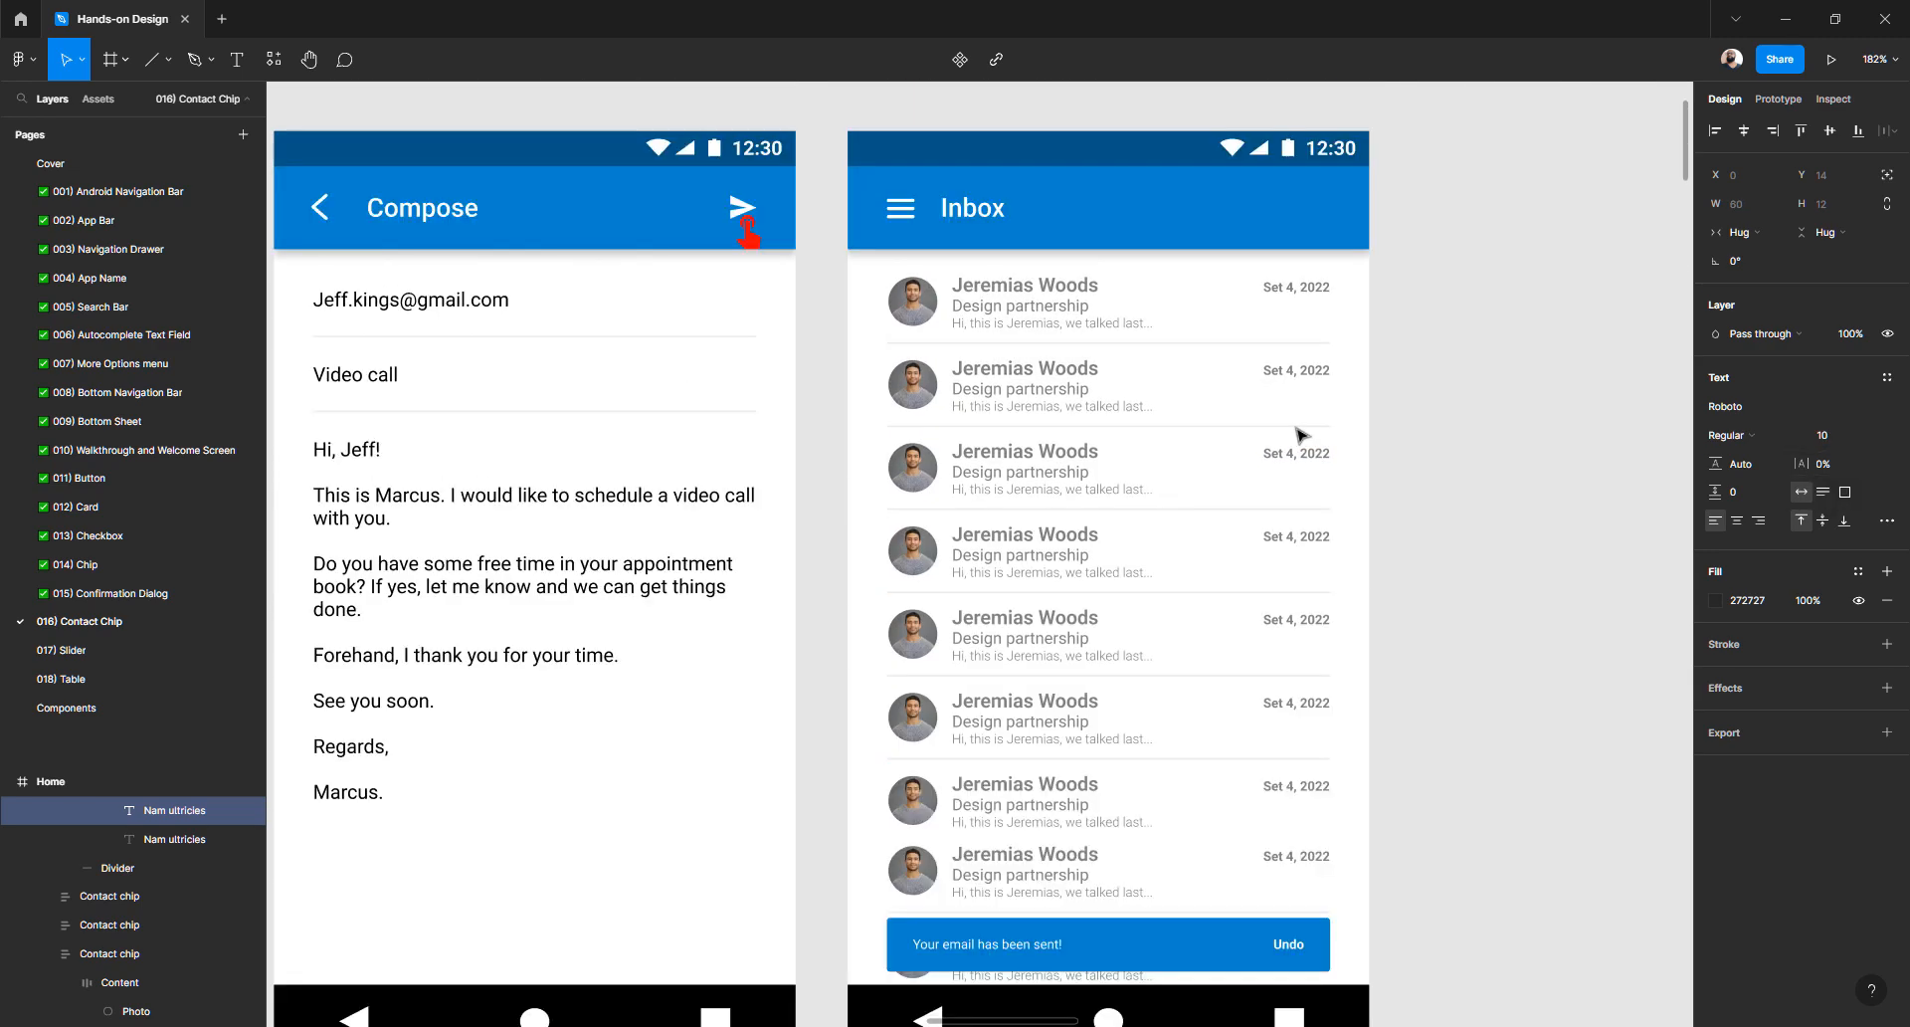
{"action": "left_click", "coordinate": [1040, 327]}
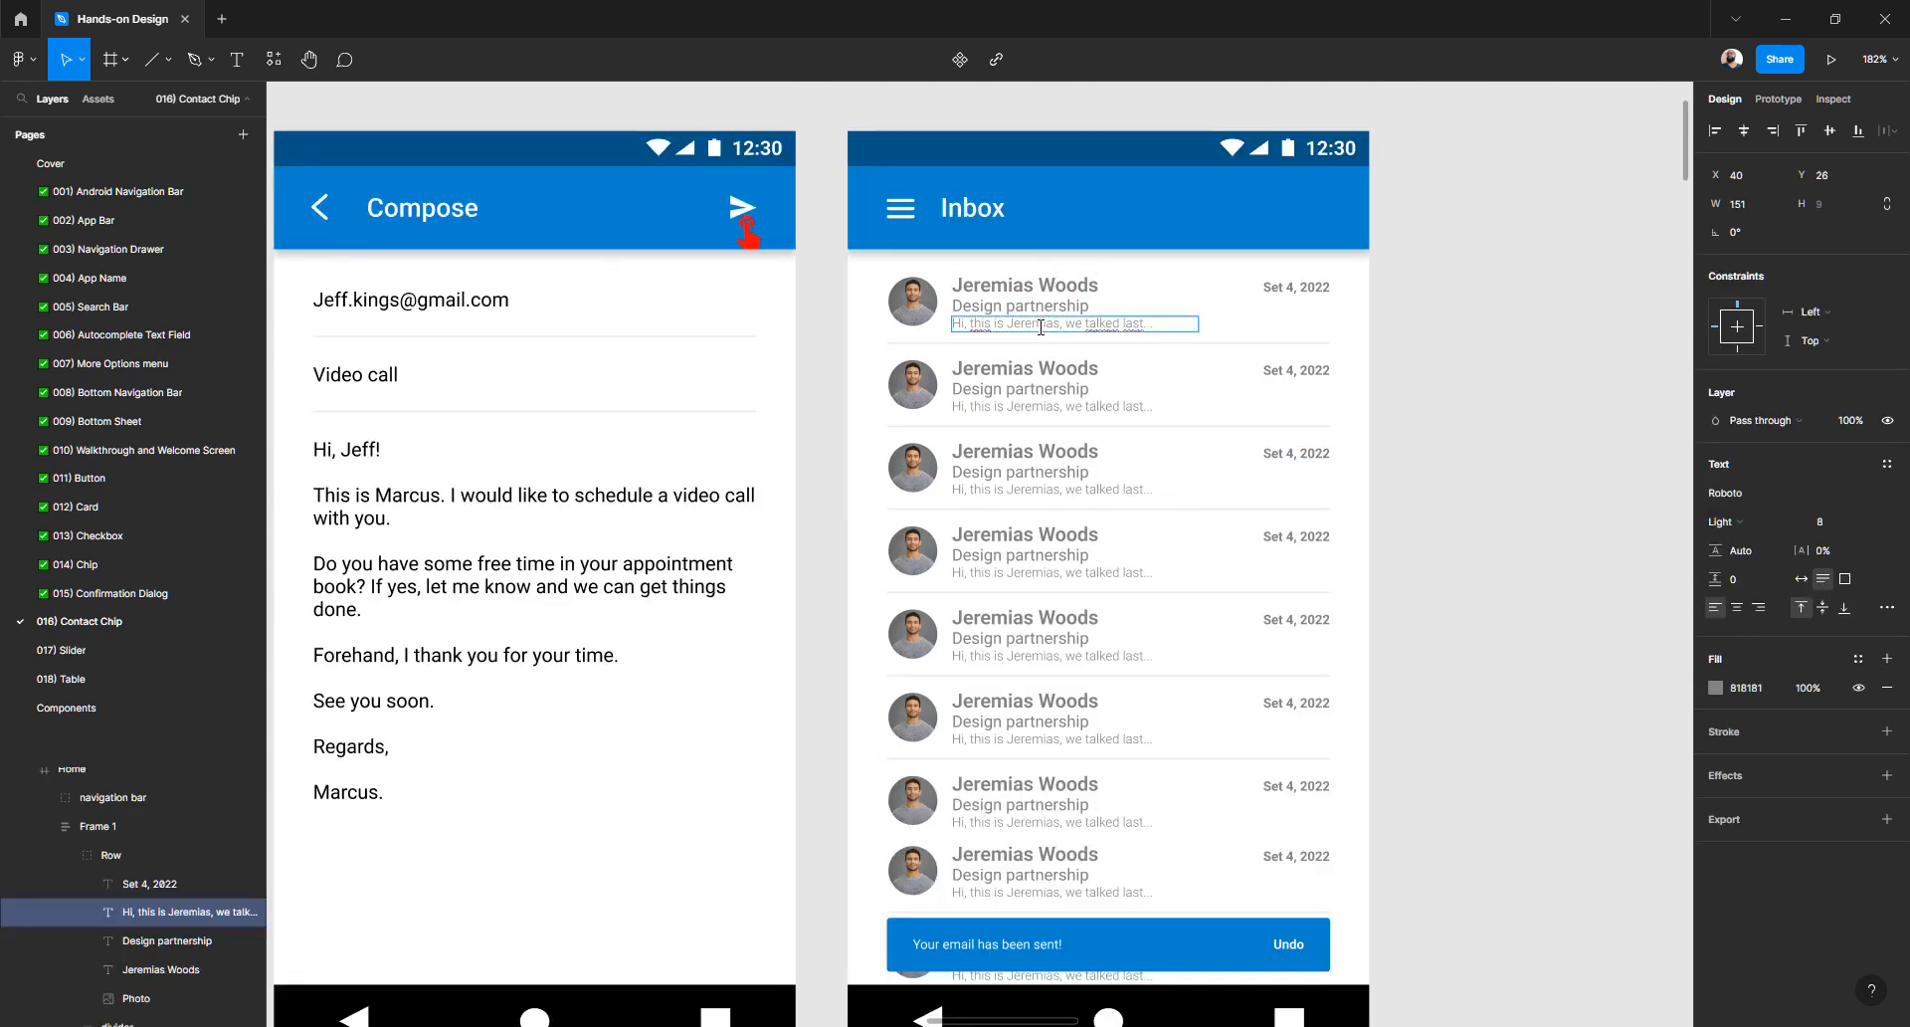
{"action": "scroll", "coordinate": [1040, 326], "scroll_direction": "down", "scroll_amount": 10}
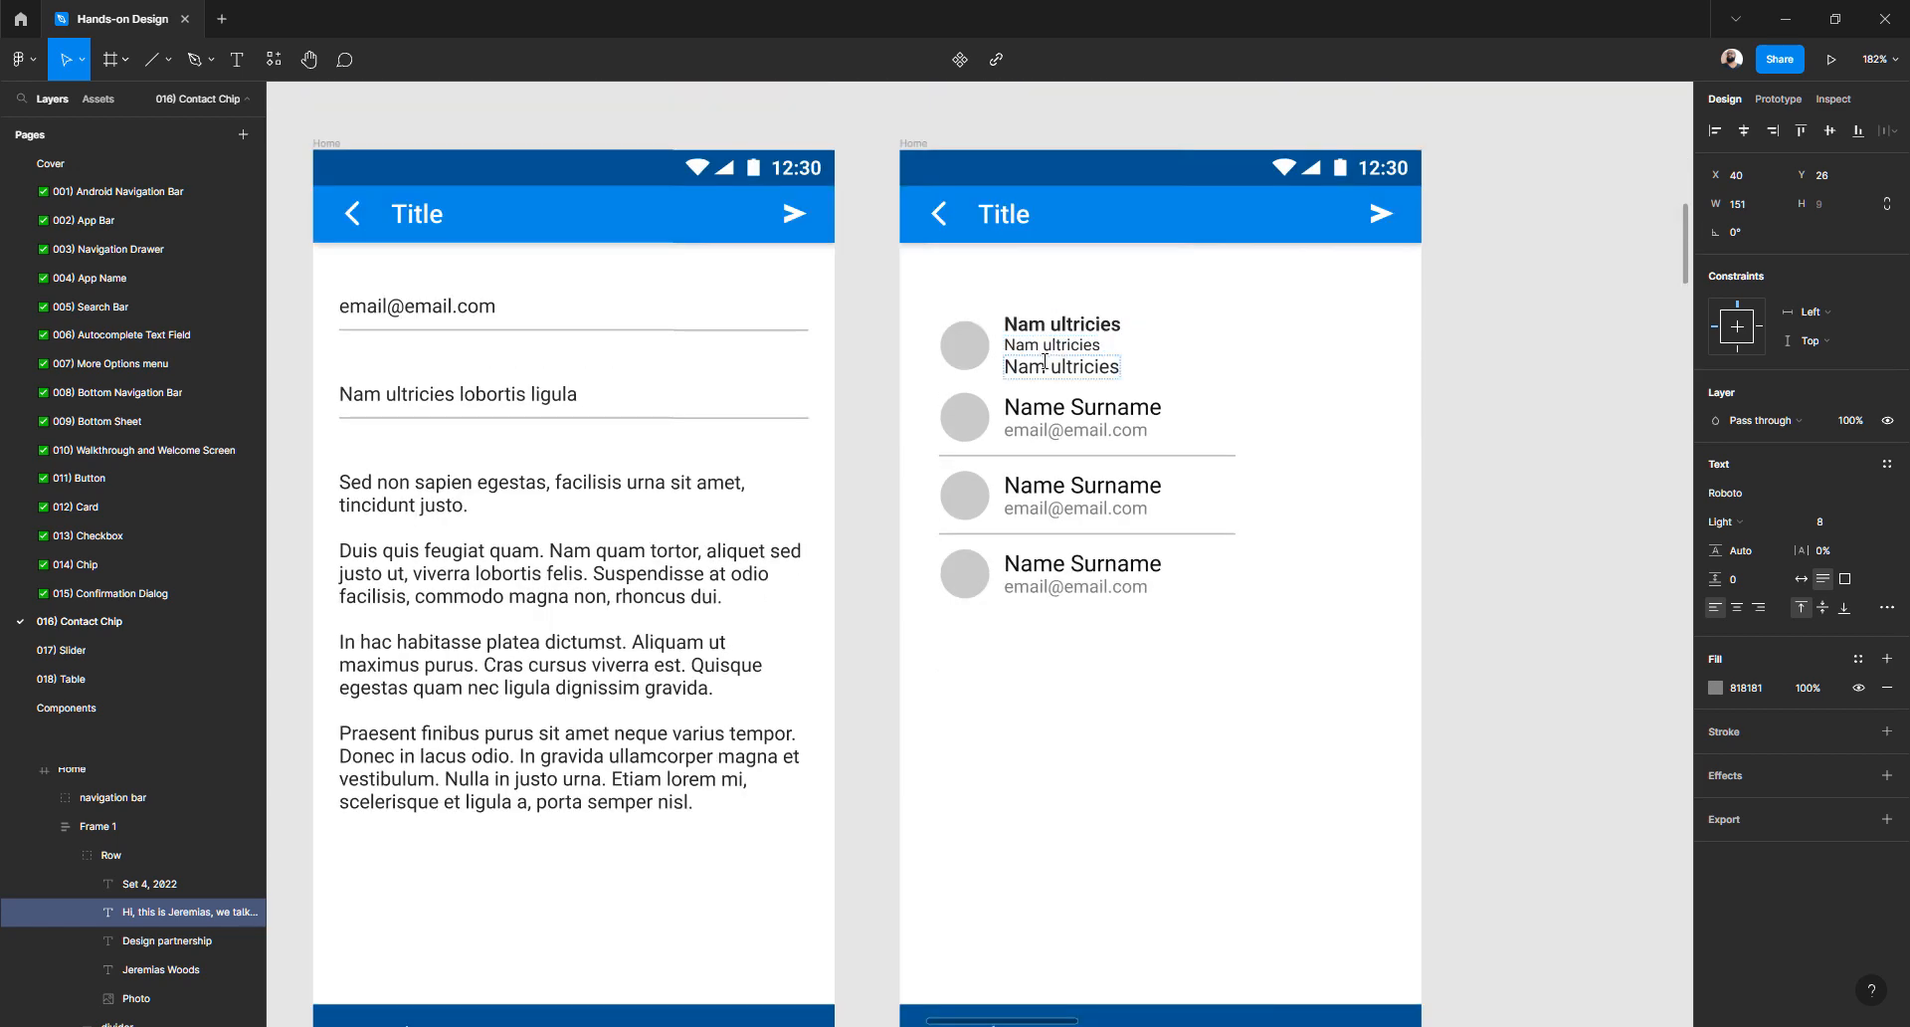
{"action": "double_click", "coordinate": [1045, 366]}
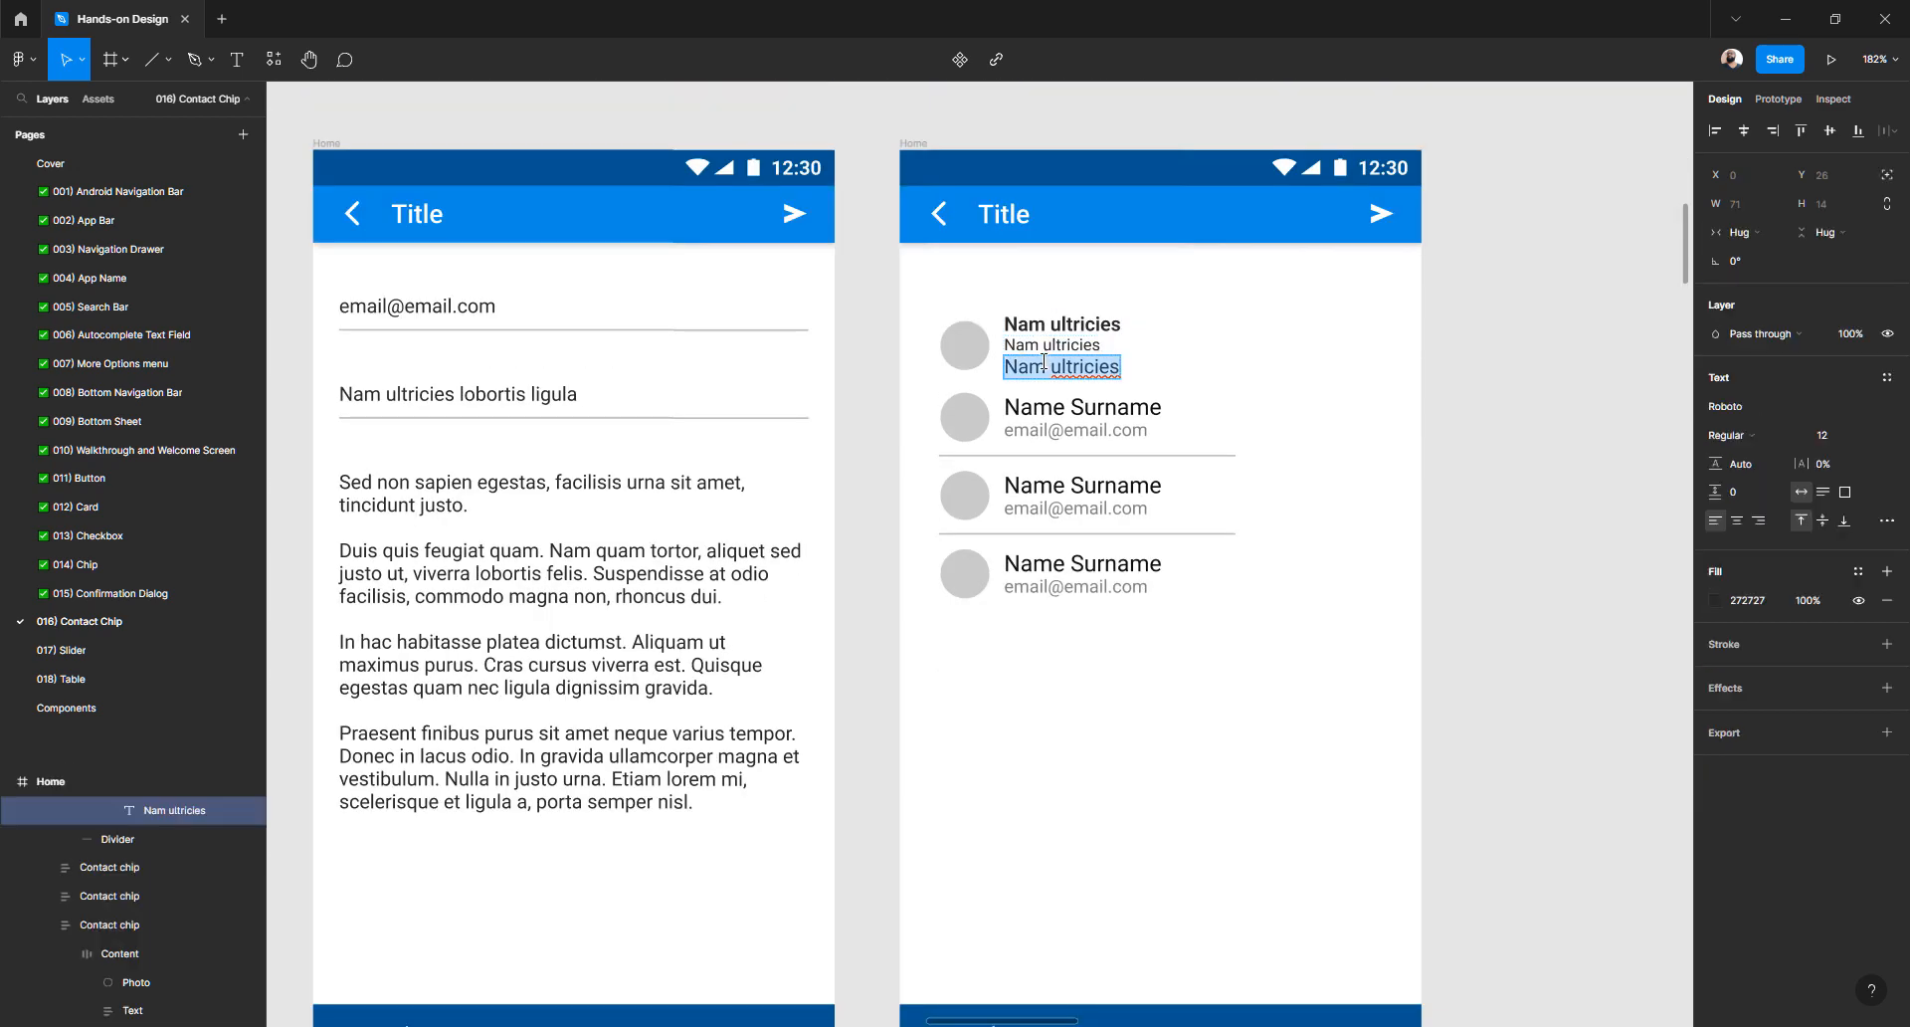
{"action": "left_click", "coordinate": [1757, 438]}
{"action": "left_click", "coordinate": [1768, 423]}
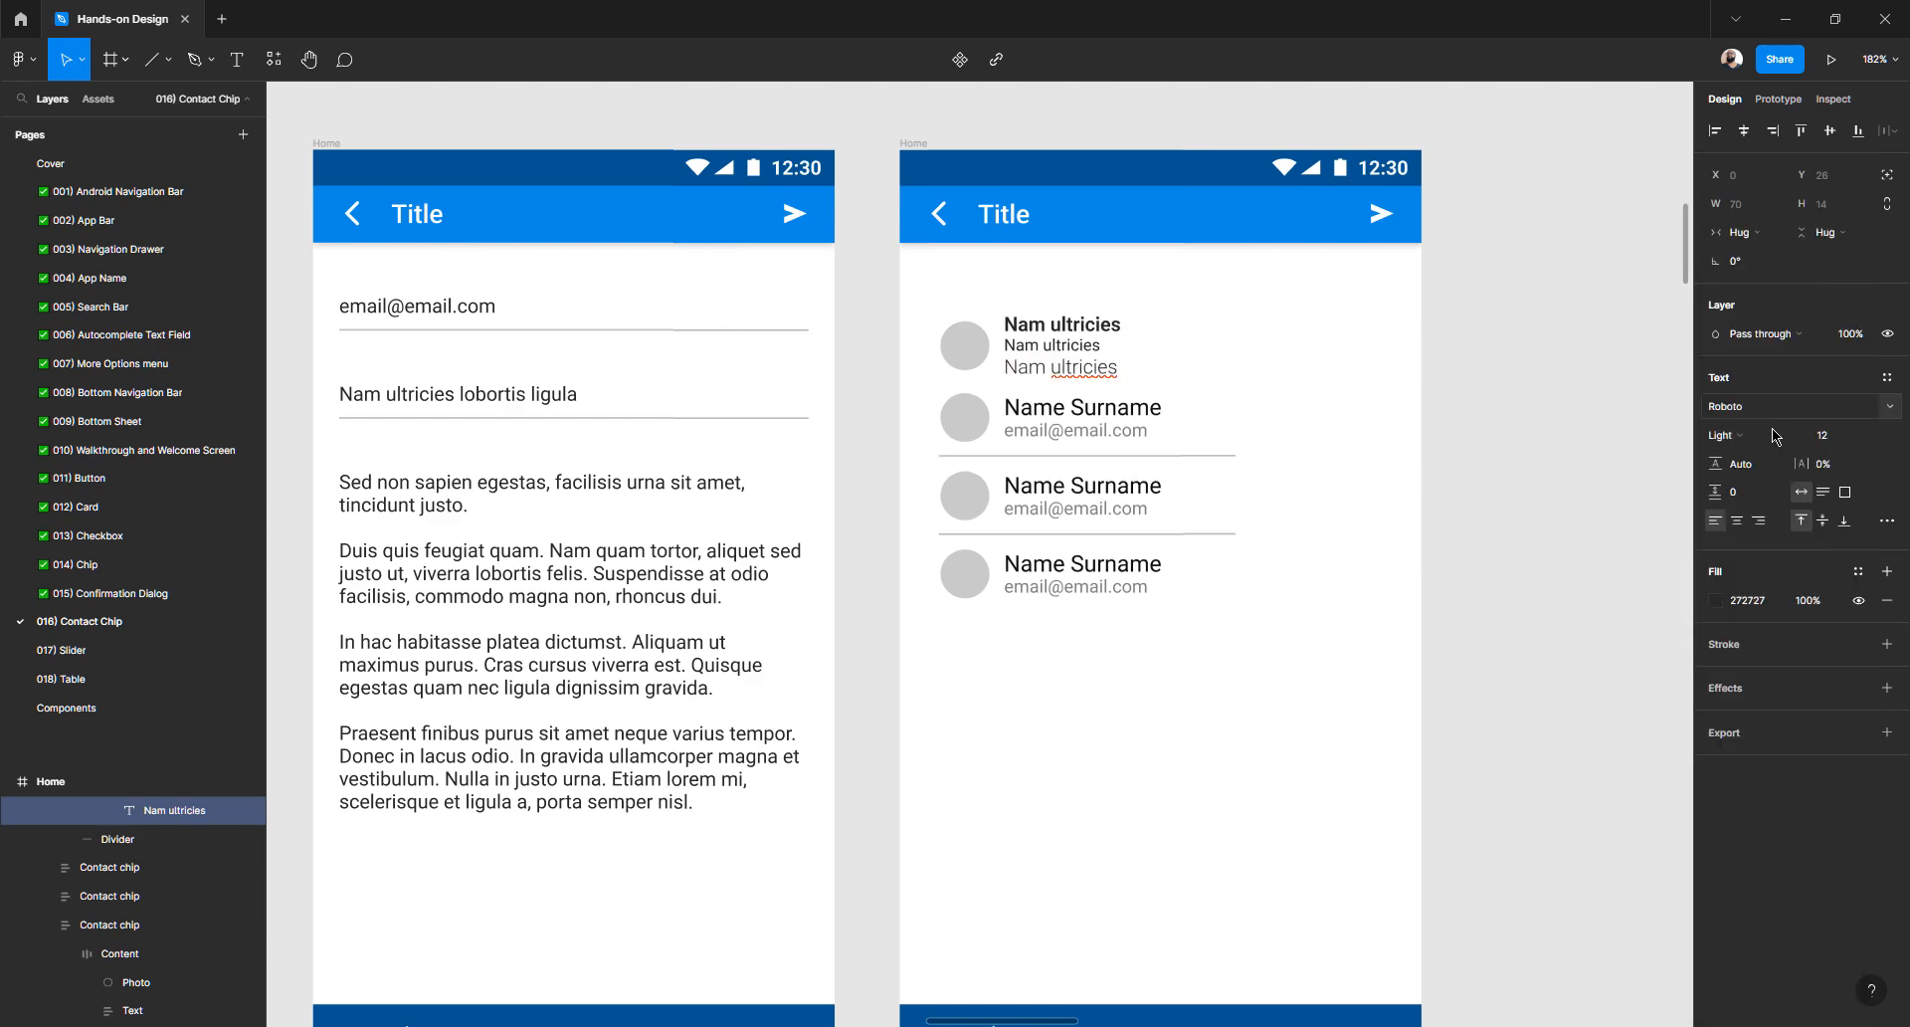
{"action": "left_click", "coordinate": [1845, 439]}
{"action": "key", "text": "BackSpace"}
{"action": "key", "text": "BackSpace"}
{"action": "type", "text": "8"}
{"action": "key", "text": "Return"}
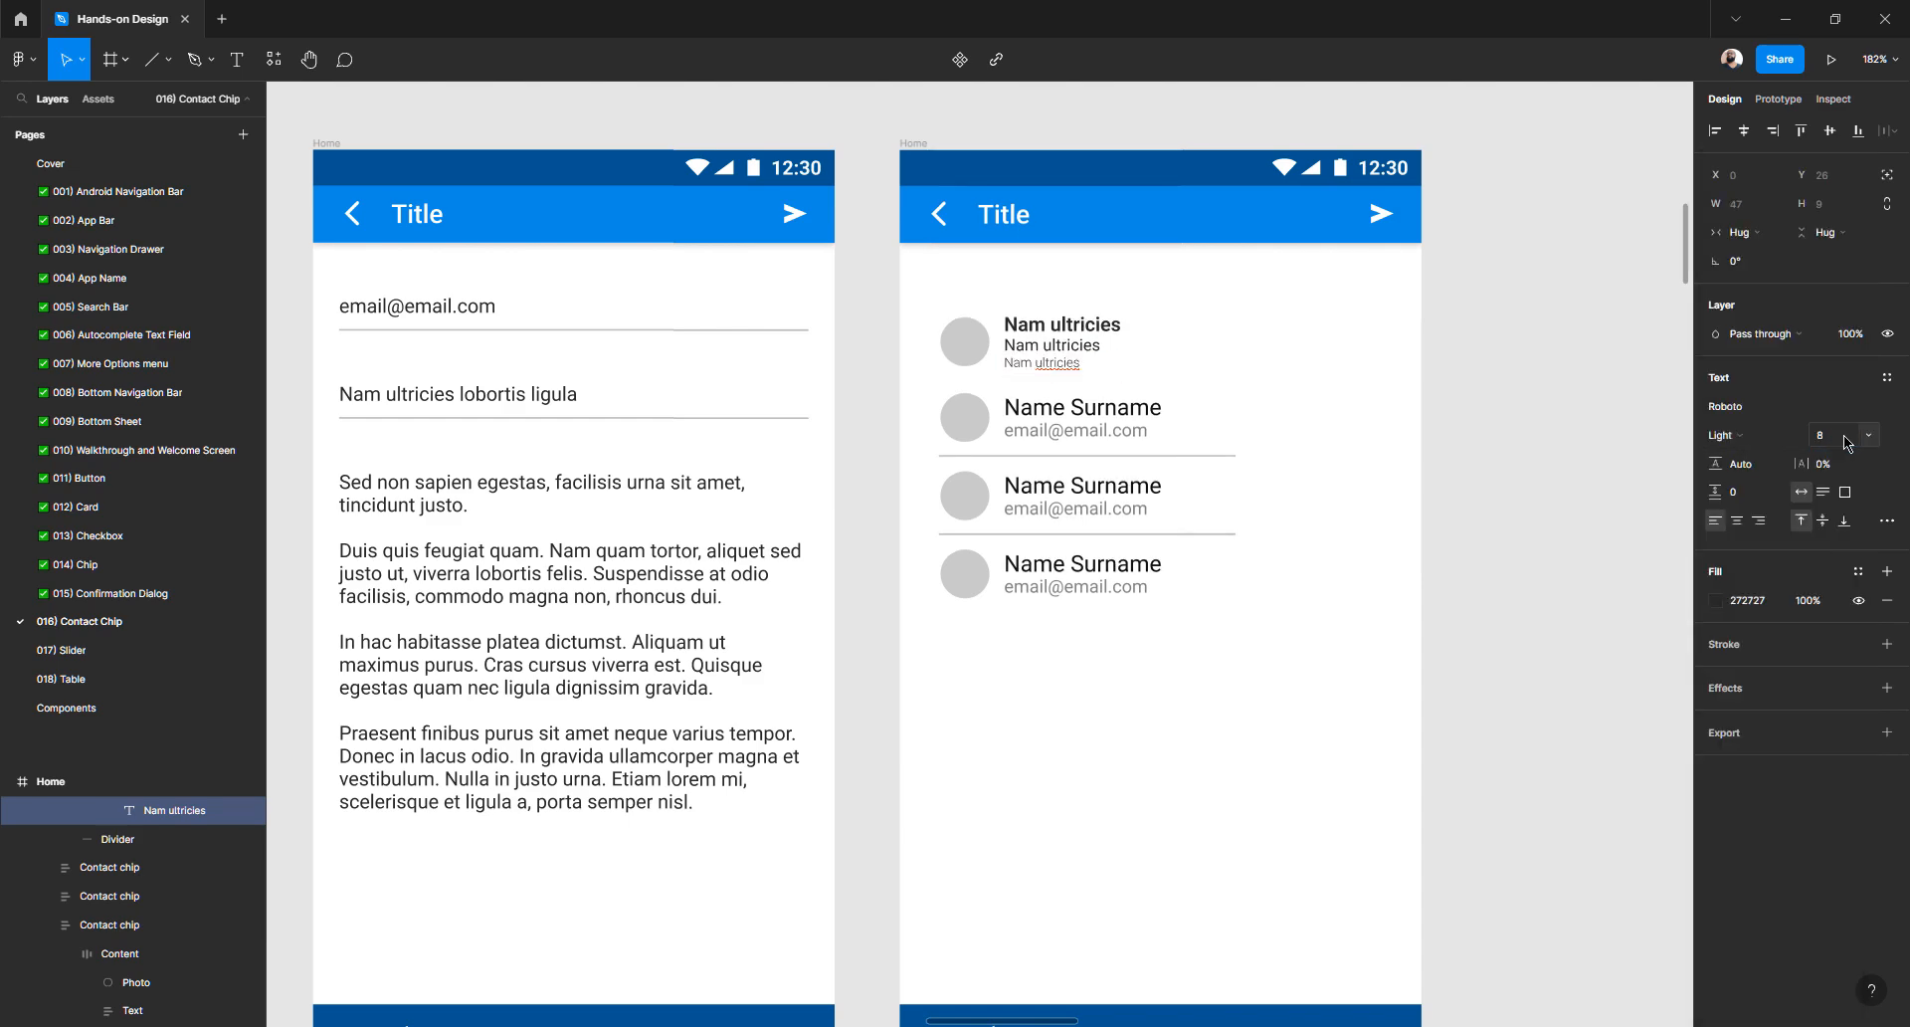
{"action": "scroll", "coordinate": [1280, 537], "scroll_direction": "up", "scroll_amount": 5}
{"action": "scroll", "coordinate": [1279, 537], "scroll_direction": "up", "scroll_amount": 5}
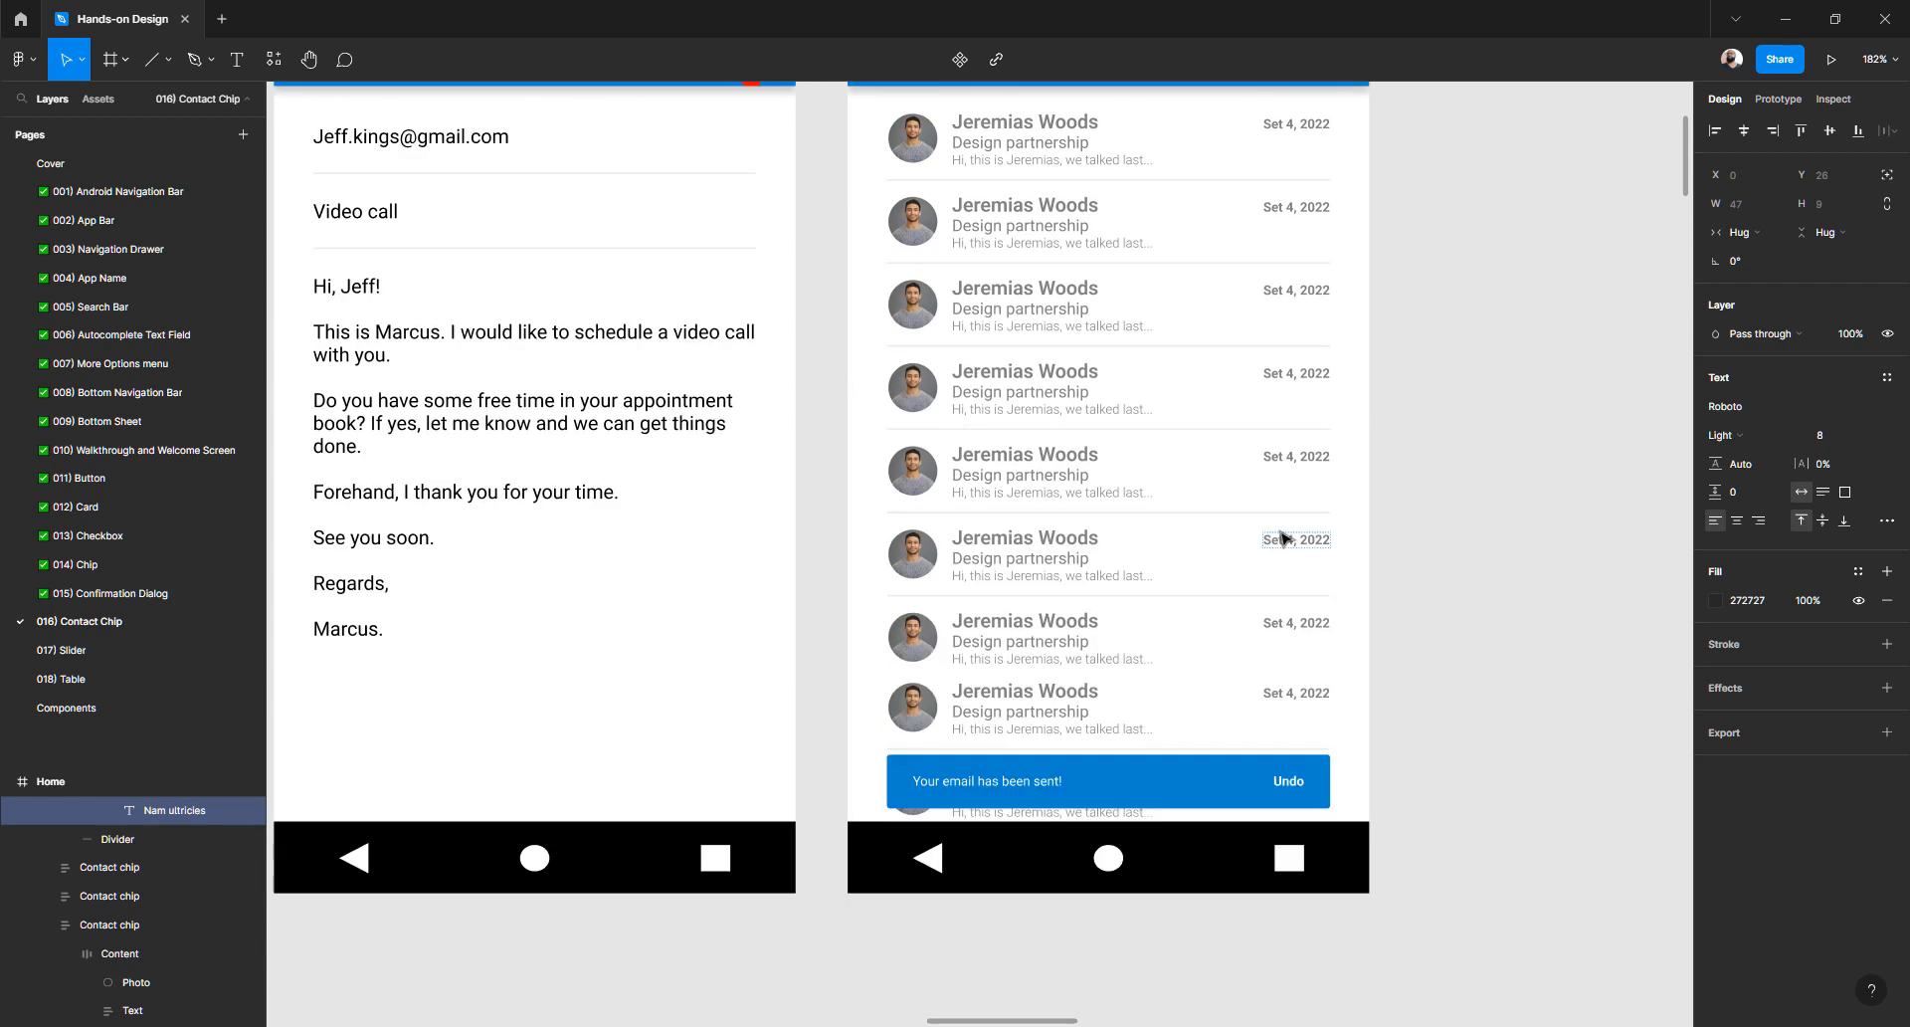
{"action": "scroll", "coordinate": [1280, 537], "scroll_direction": "down", "scroll_amount": 2}
{"action": "scroll", "coordinate": [1282, 539], "scroll_direction": "down", "scroll_amount": 6}
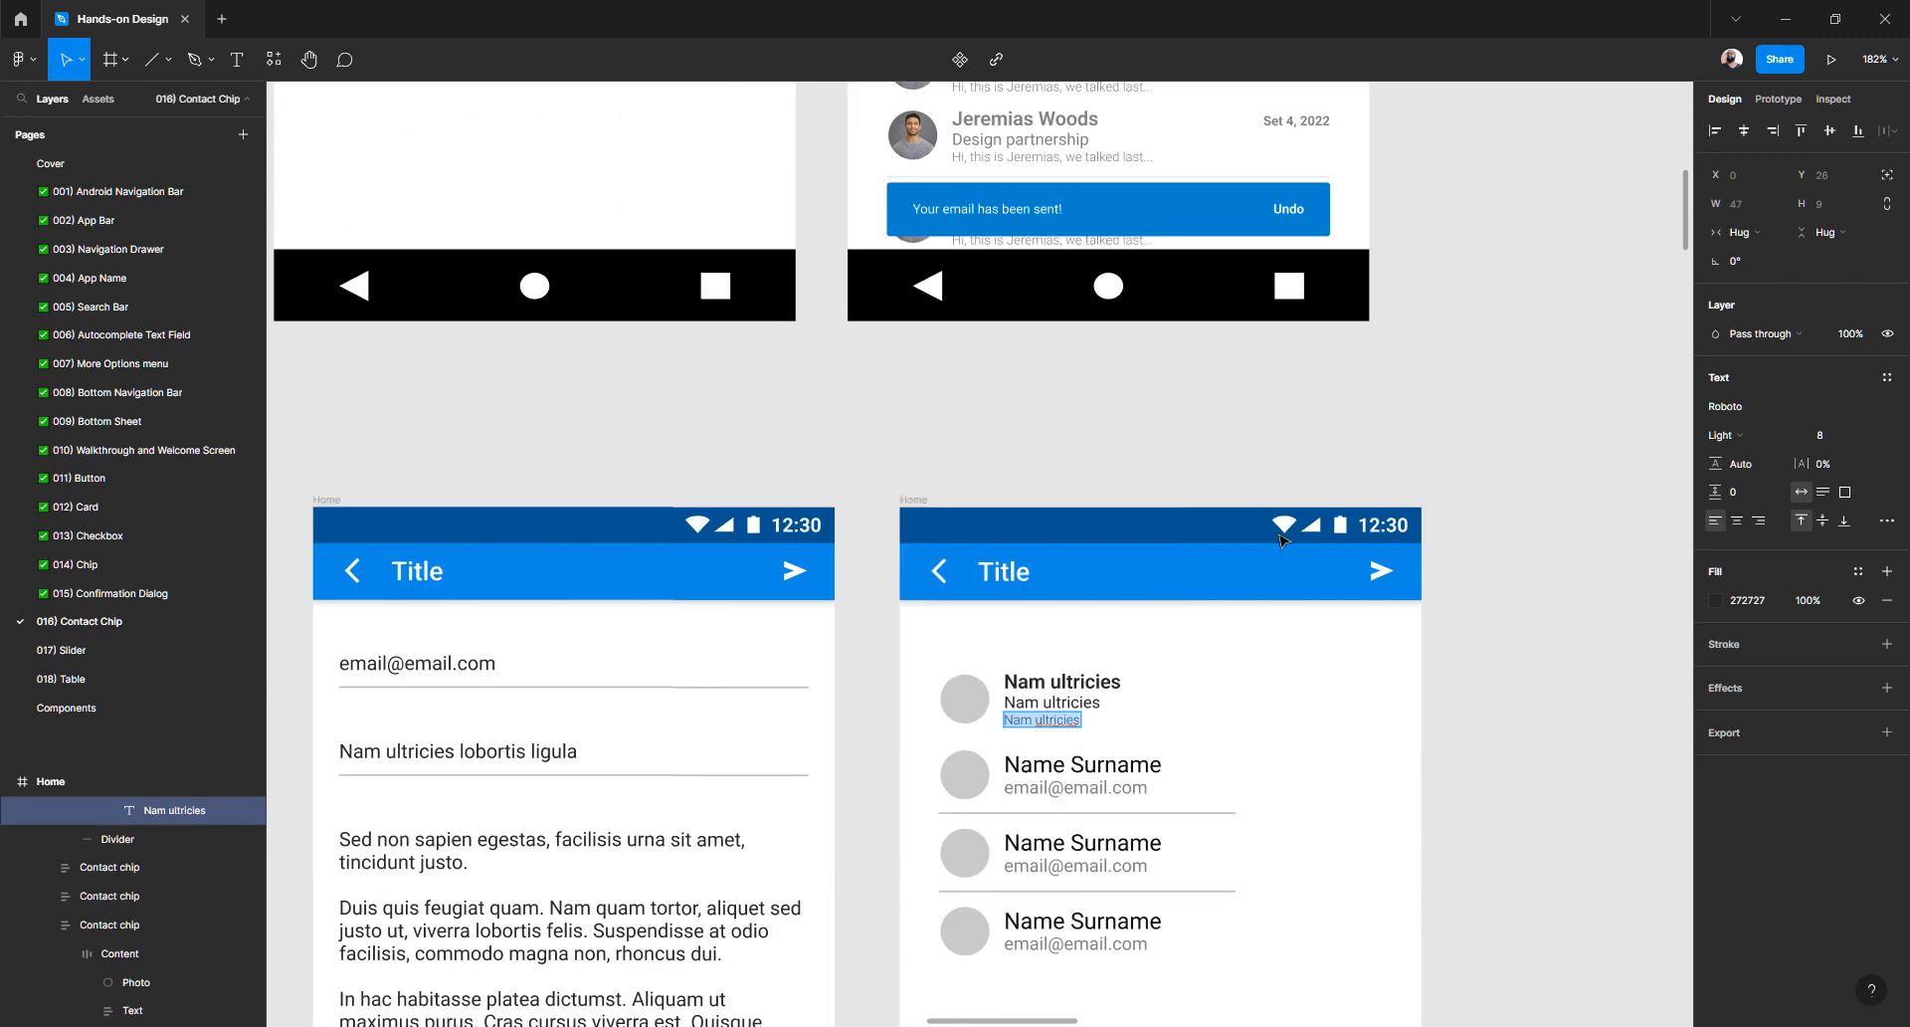
{"action": "left_click", "coordinate": [1463, 669]}
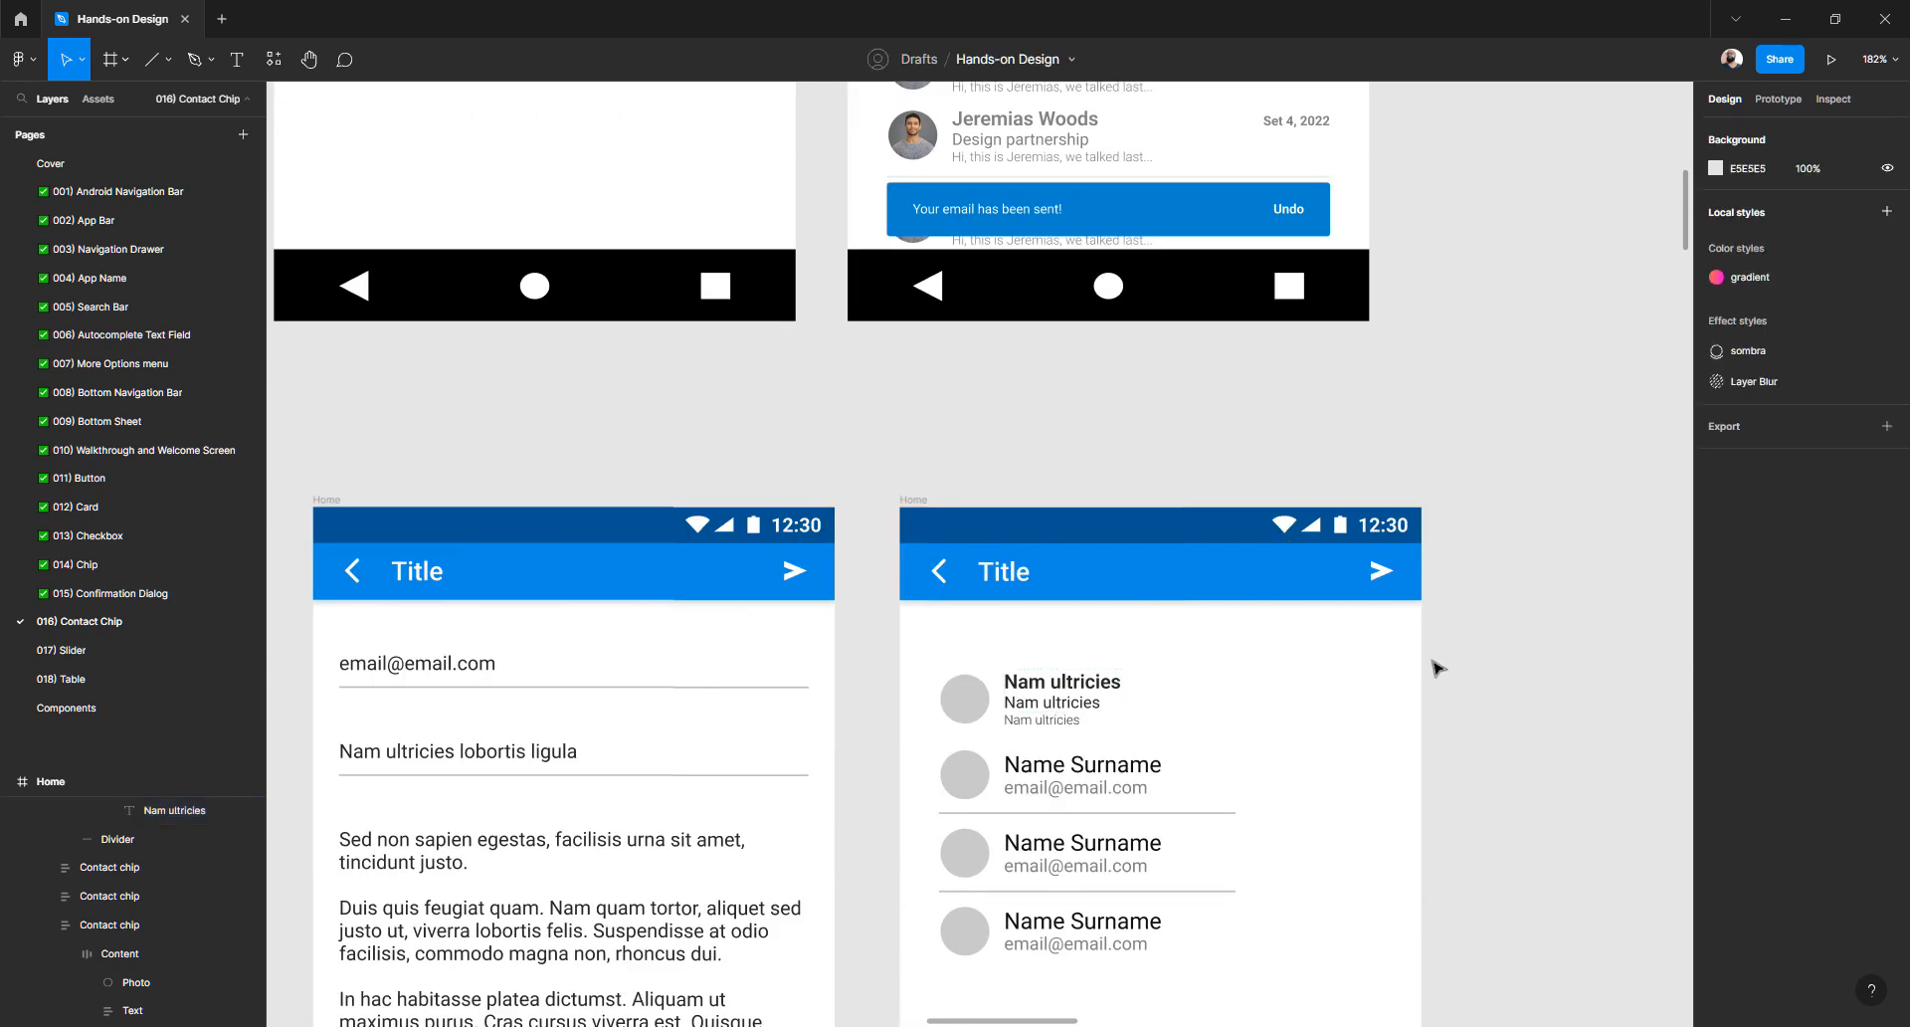
- Set the restyled contact chip's height sizing to Hug contents
{"action": "left_click", "coordinate": [1079, 704]}
{"action": "left_click", "coordinate": [1079, 703]}
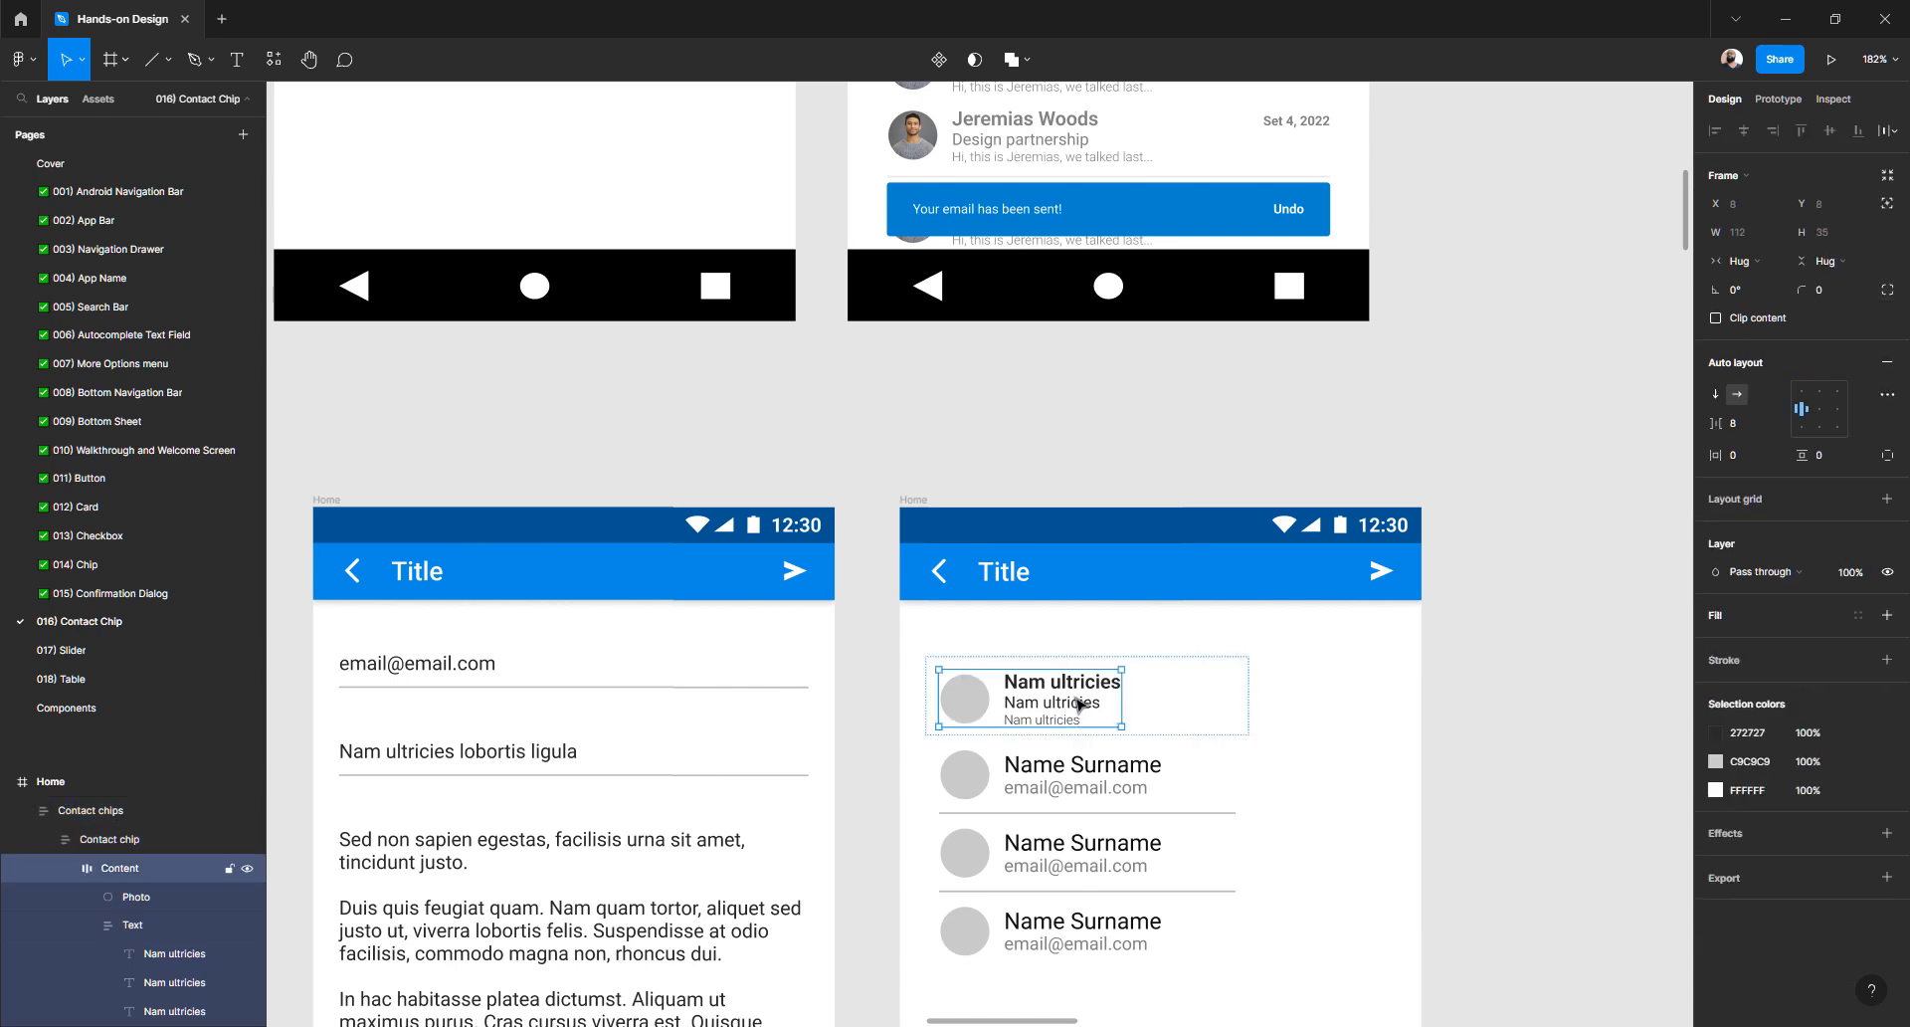
{"action": "left_click", "coordinate": [1402, 711]}
{"action": "left_click", "coordinate": [1179, 707]}
{"action": "left_click", "coordinate": [1179, 707]}
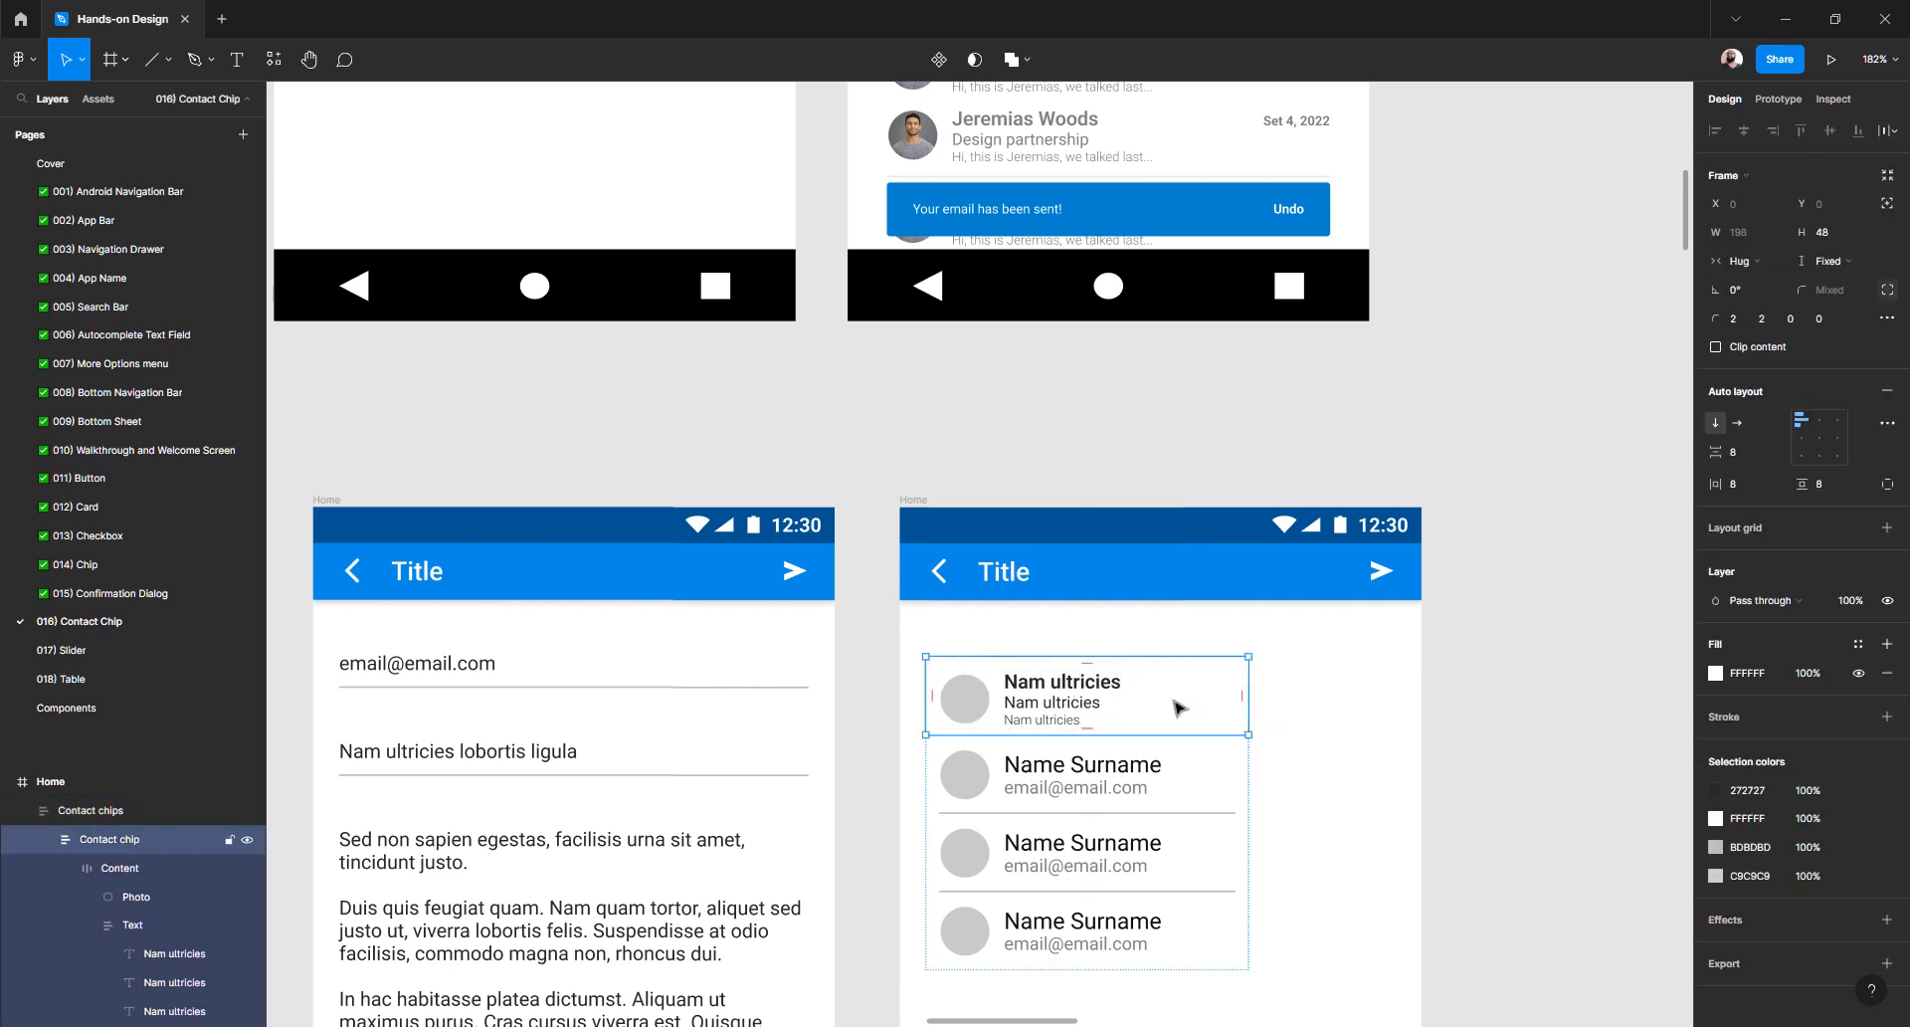
{"action": "left_click", "coordinate": [1840, 262]}
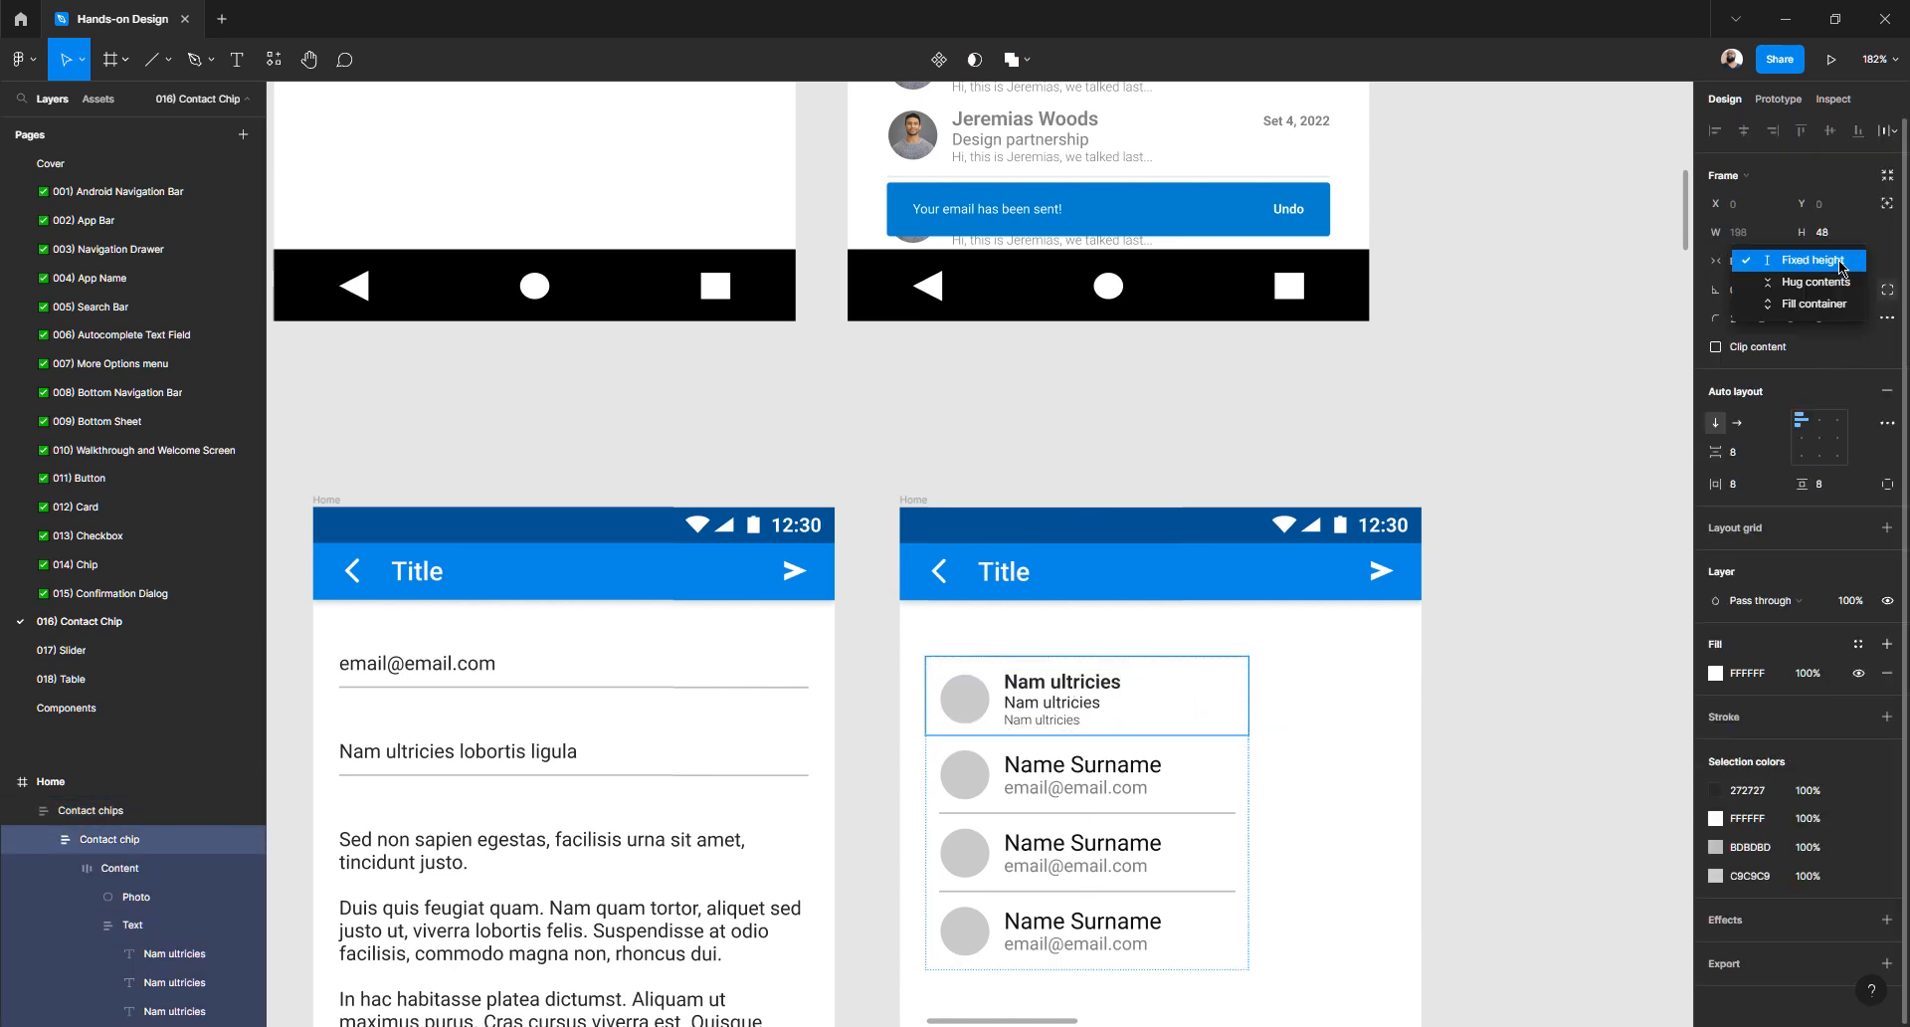
{"action": "left_click", "coordinate": [1833, 311]}
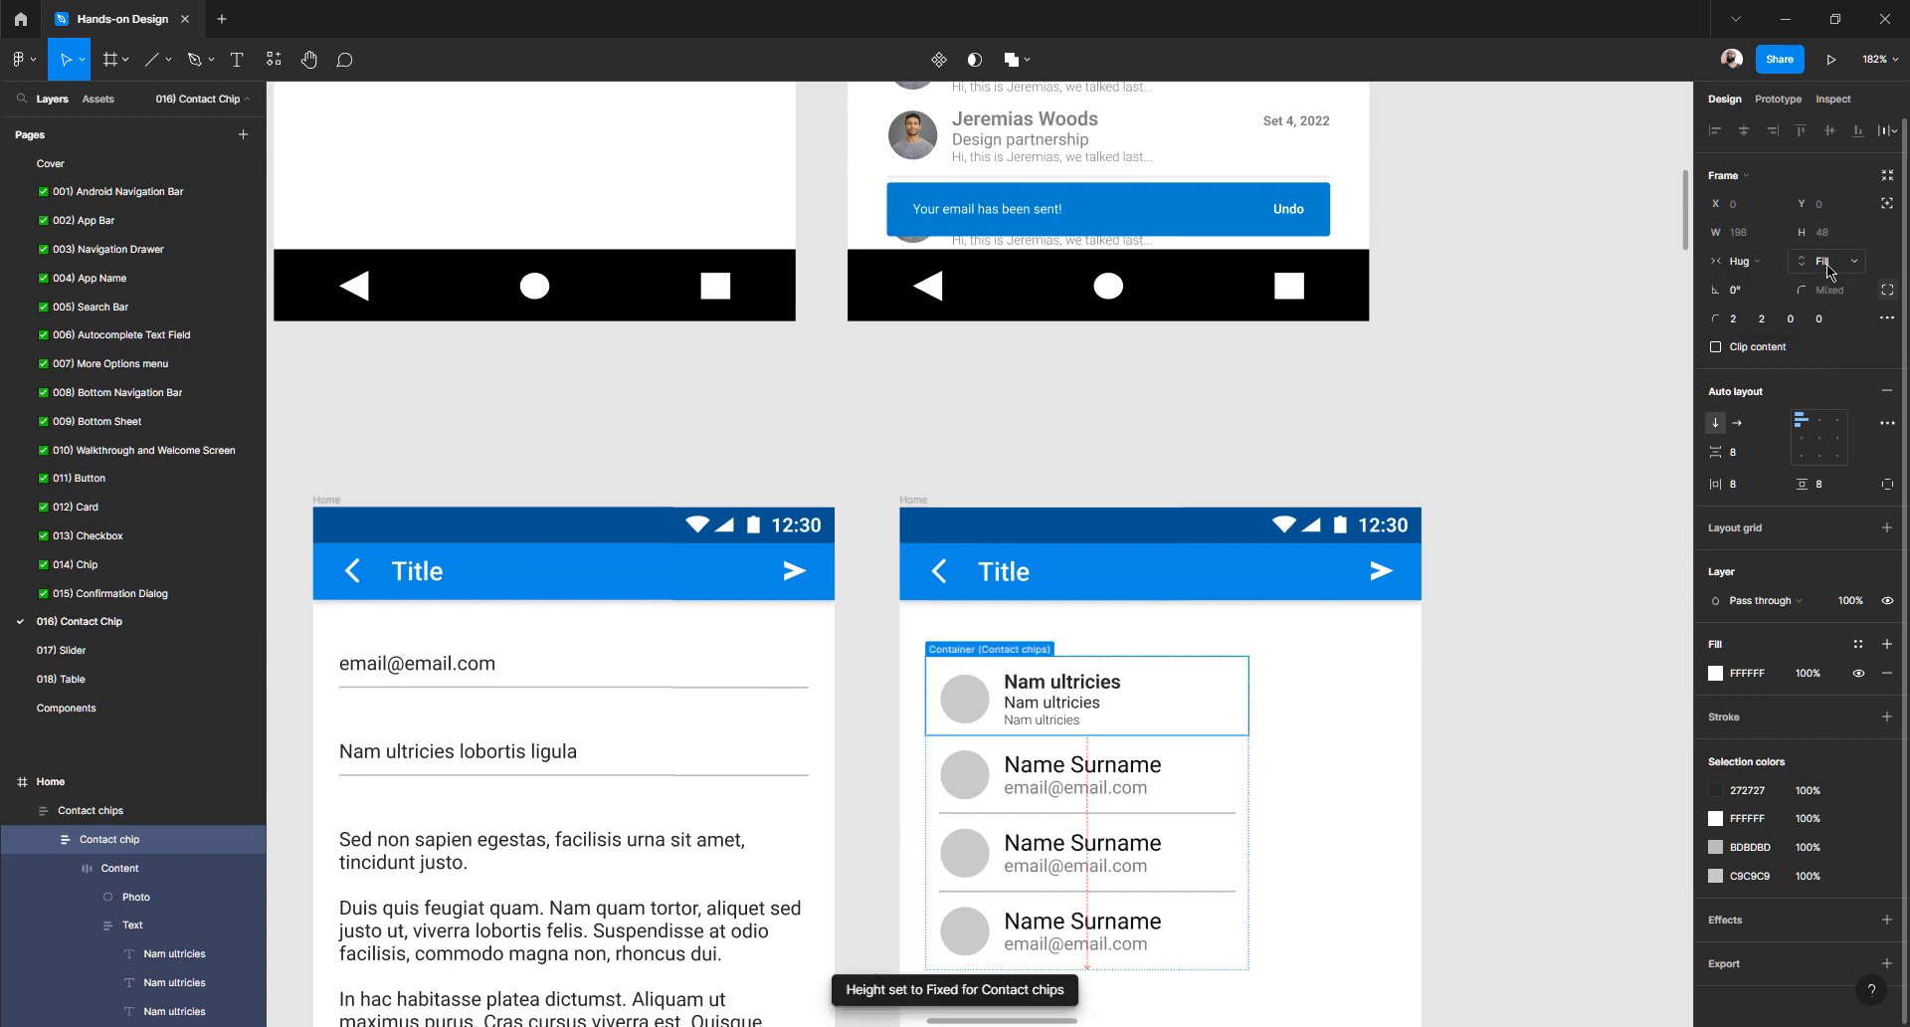
{"action": "left_click", "coordinate": [1831, 265]}
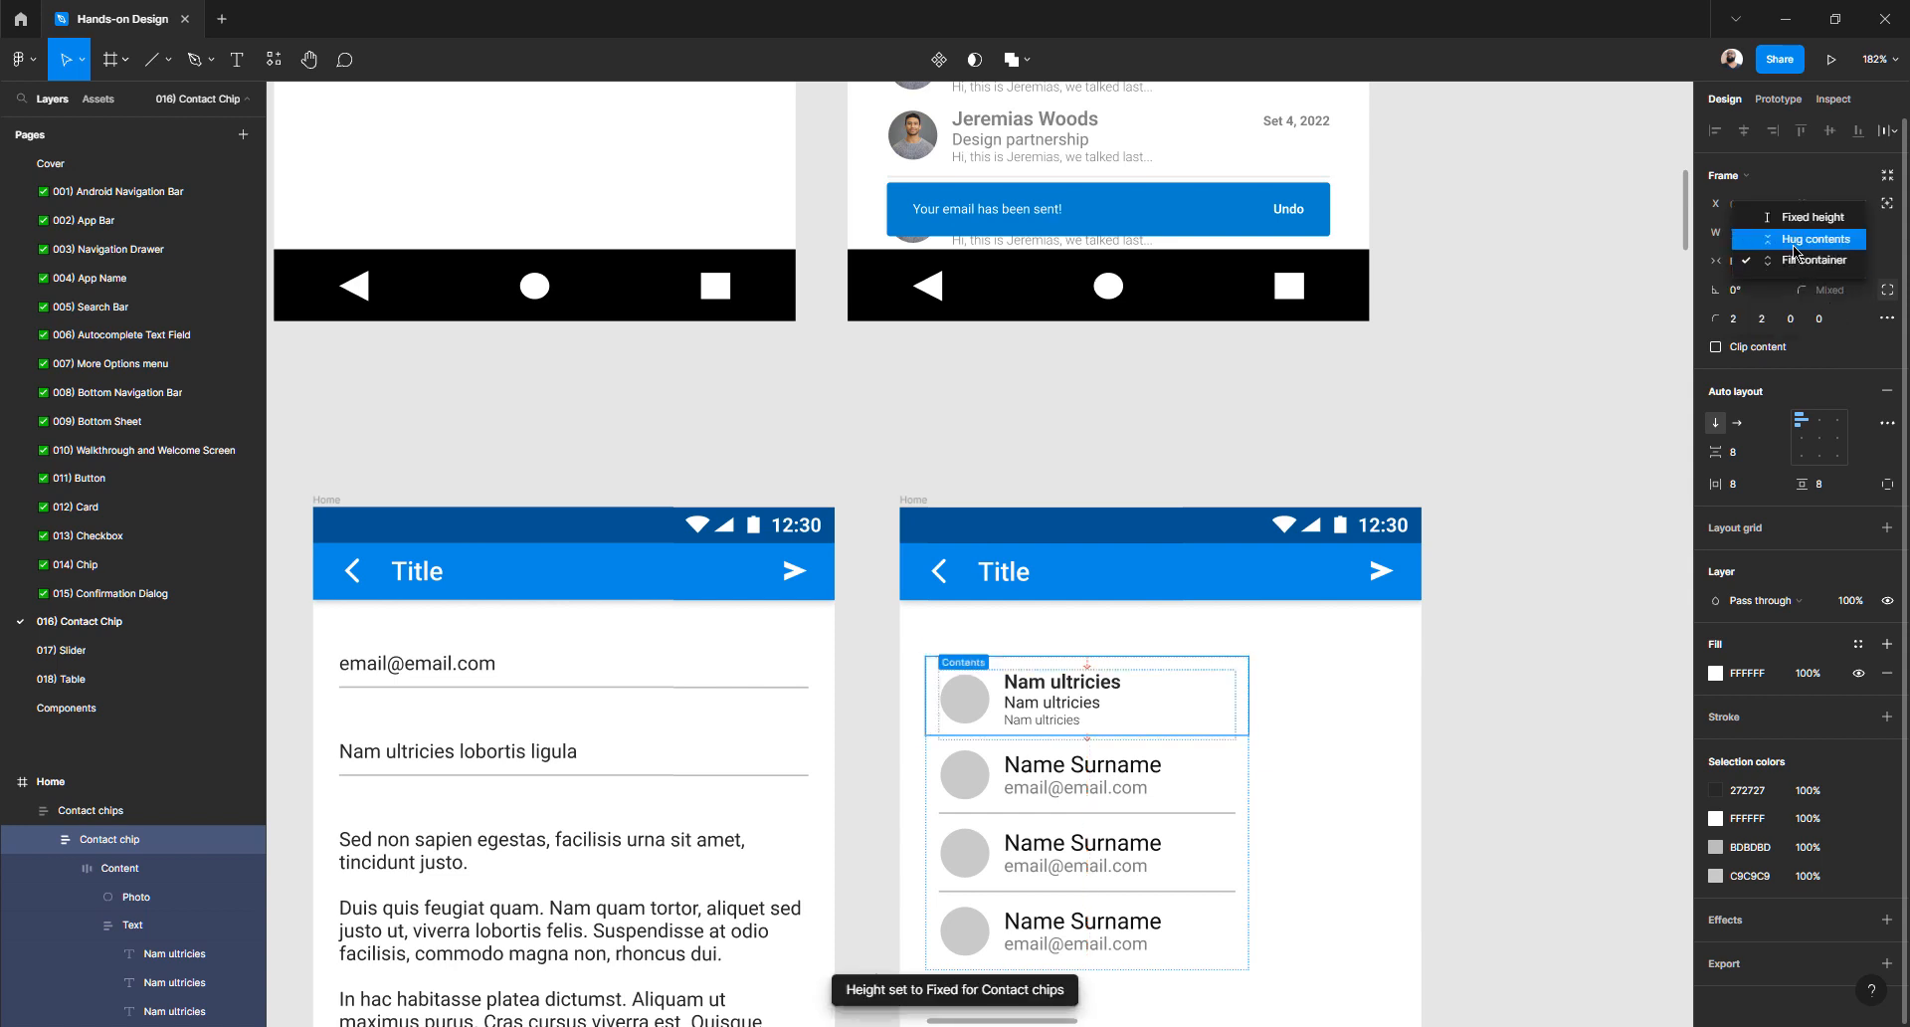
{"action": "left_click", "coordinate": [1793, 245]}
{"action": "left_click", "coordinate": [1527, 553]}
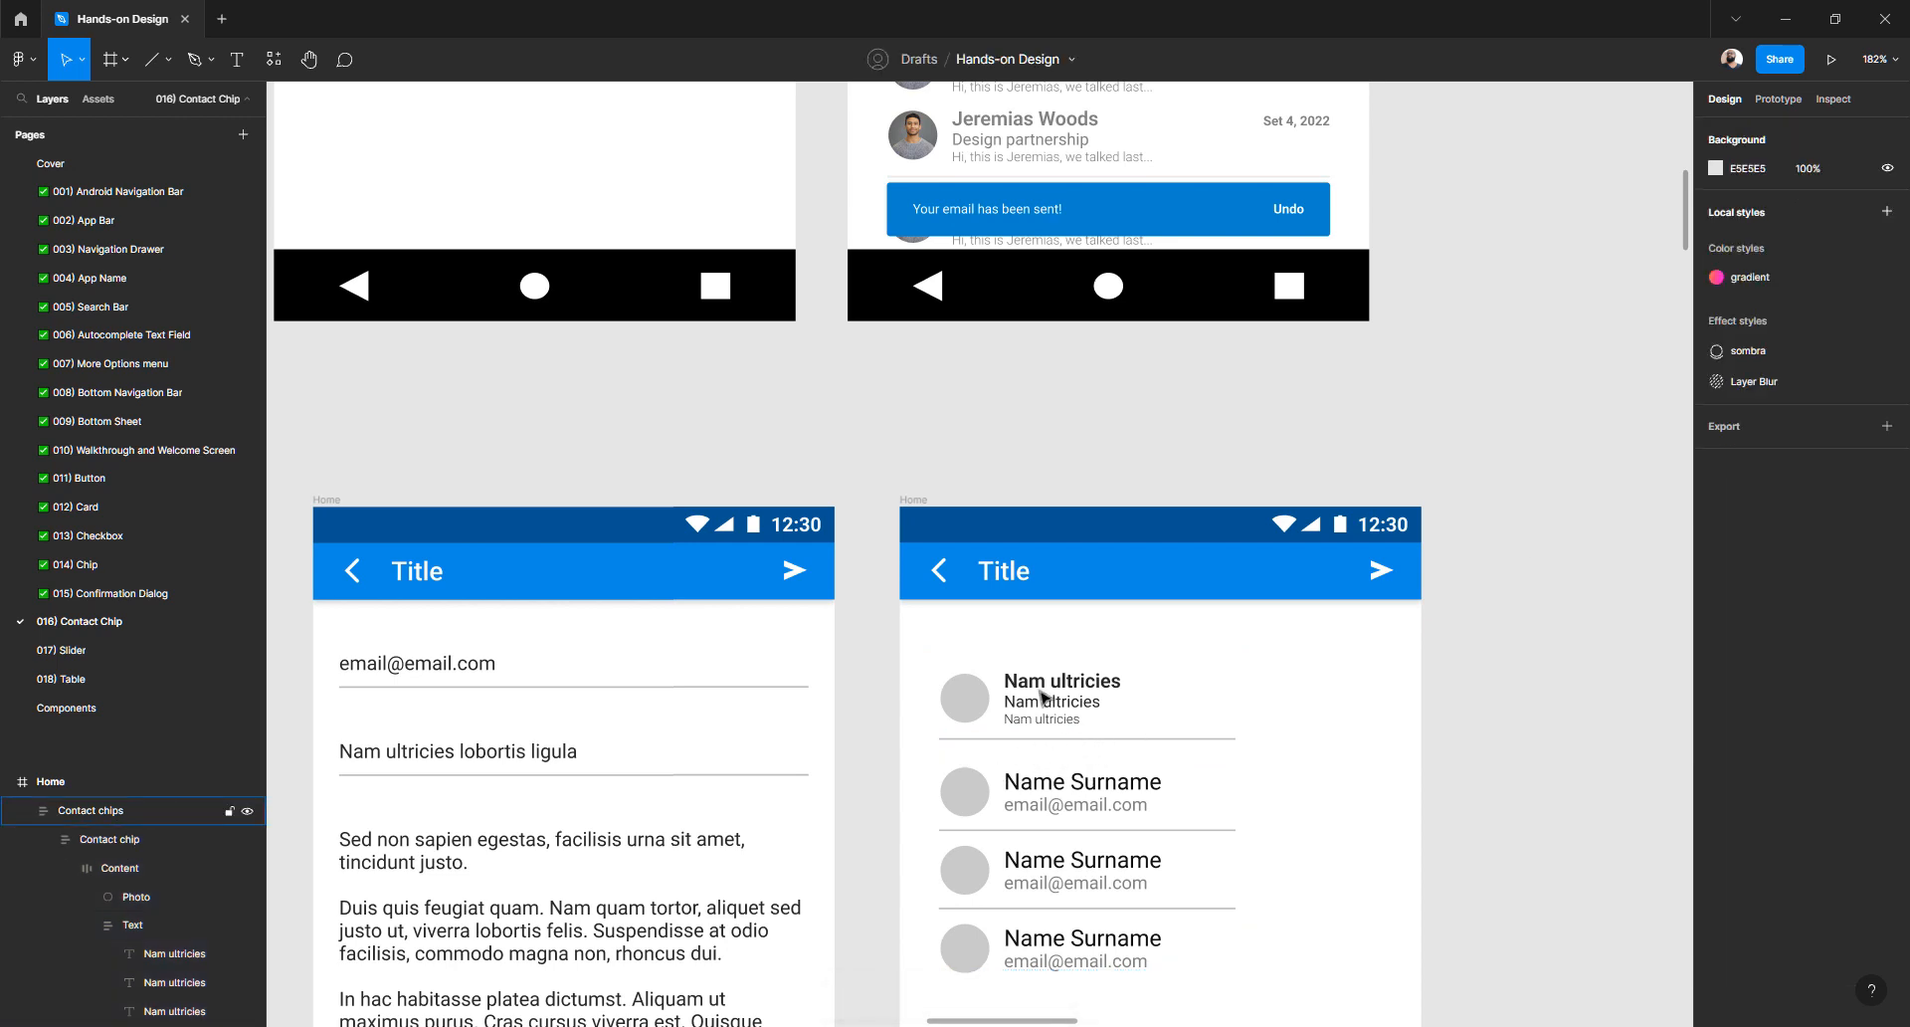
- Duplicate the restyled chip and delete the three old Name Surname chips
{"action": "scroll", "coordinate": [1052, 681], "scroll_direction": "down", "scroll_amount": 2}
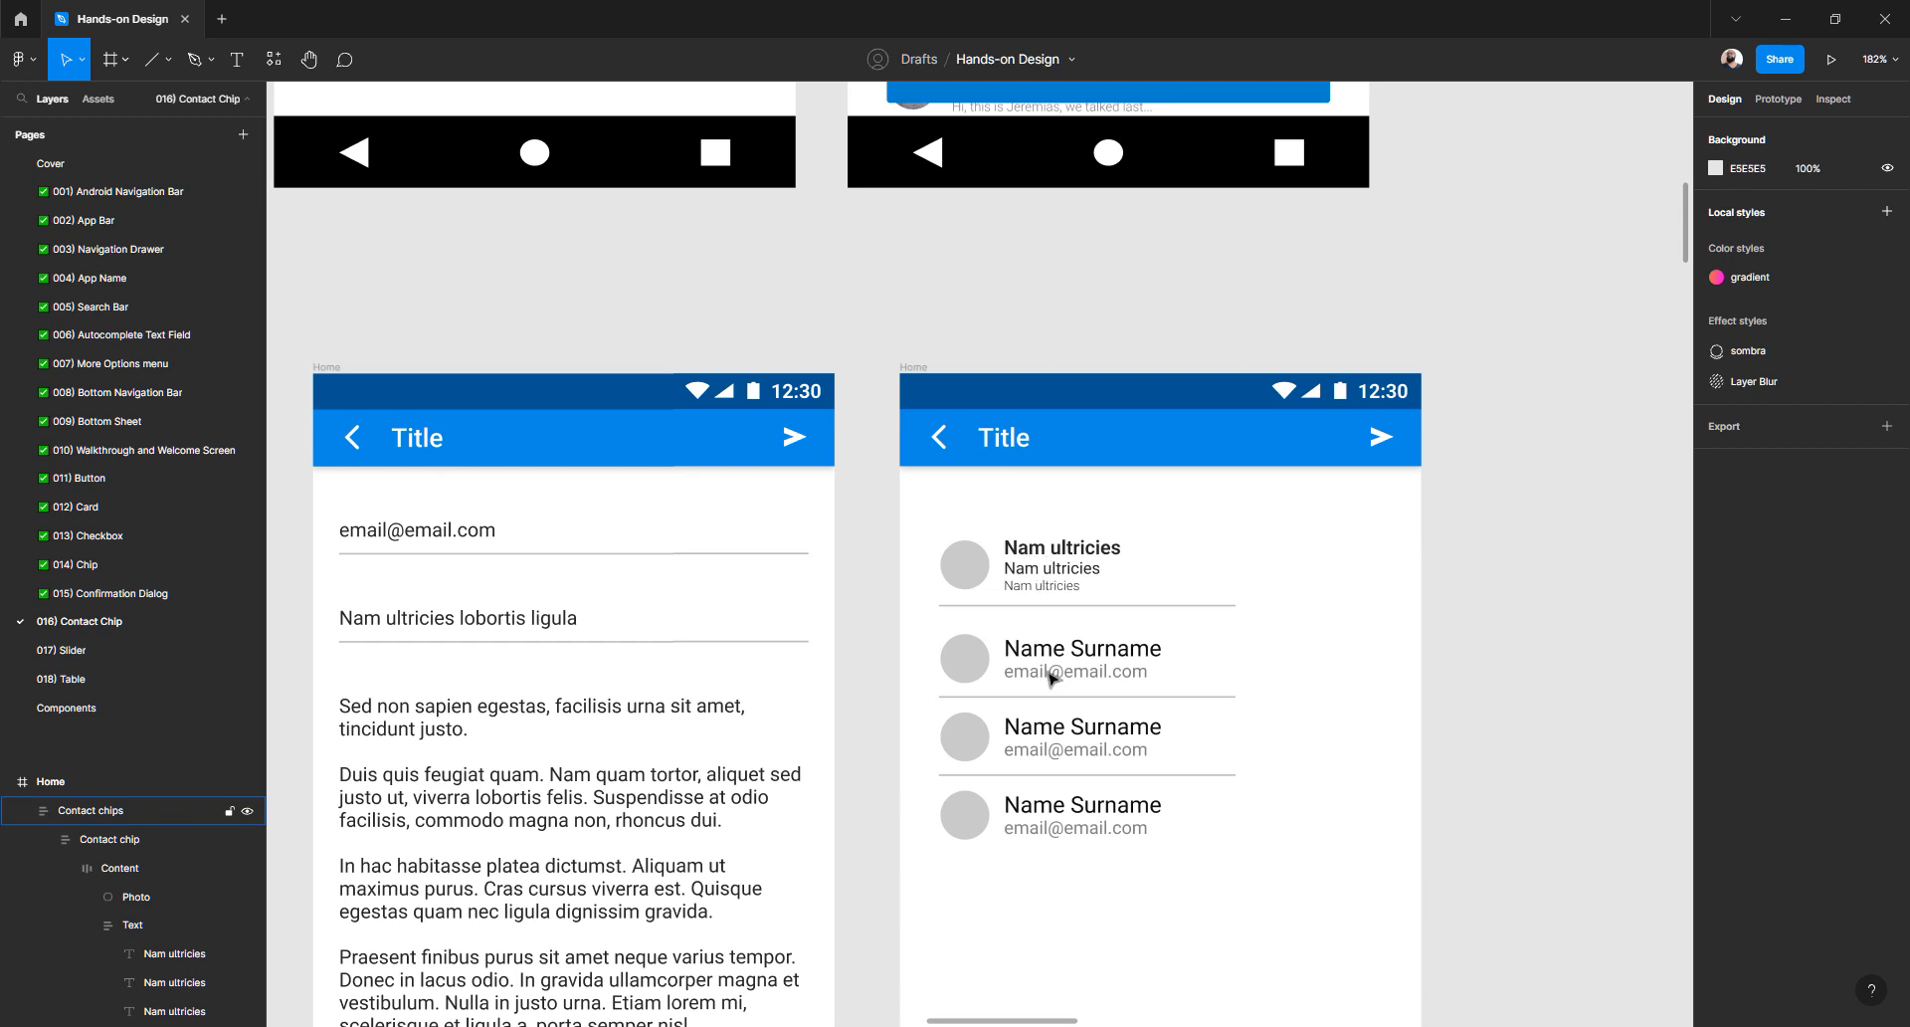
{"action": "double_click", "coordinate": [1062, 577]}
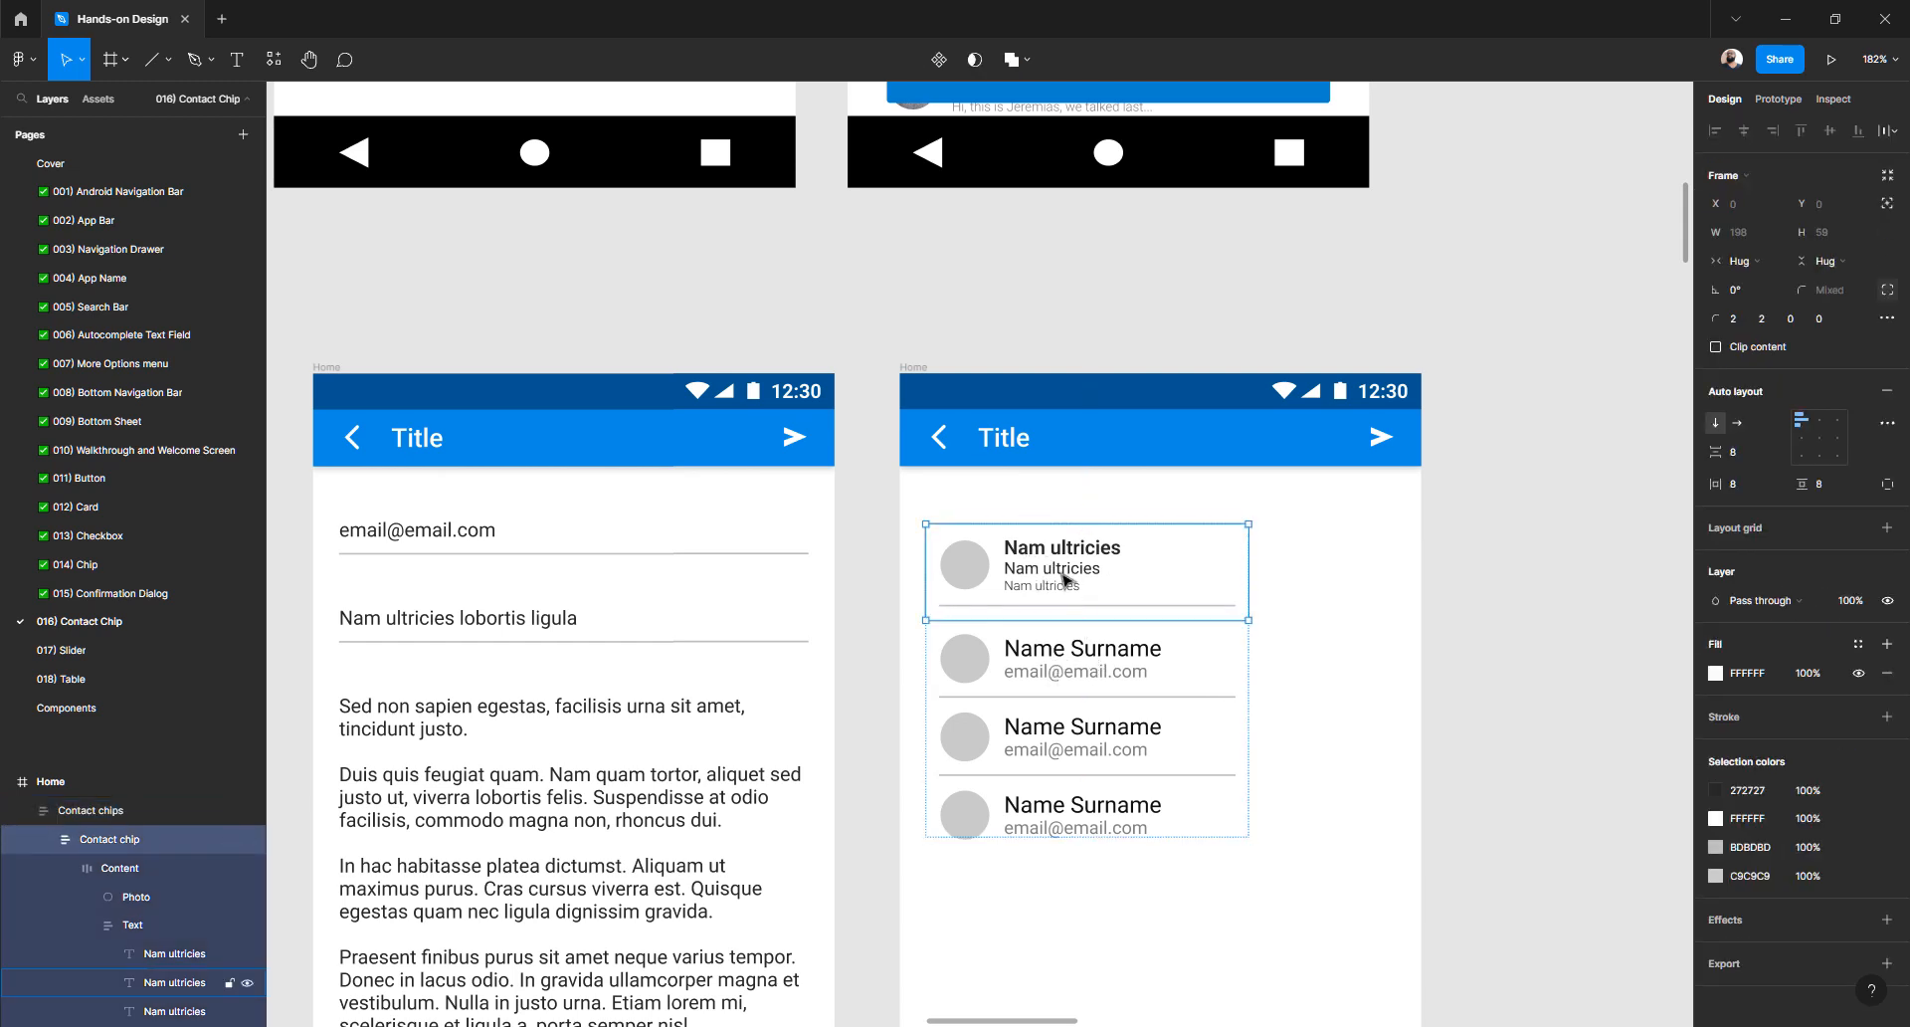
{"action": "key", "text": "ctrl+d"}
{"action": "key", "text": "ctrl+d"}
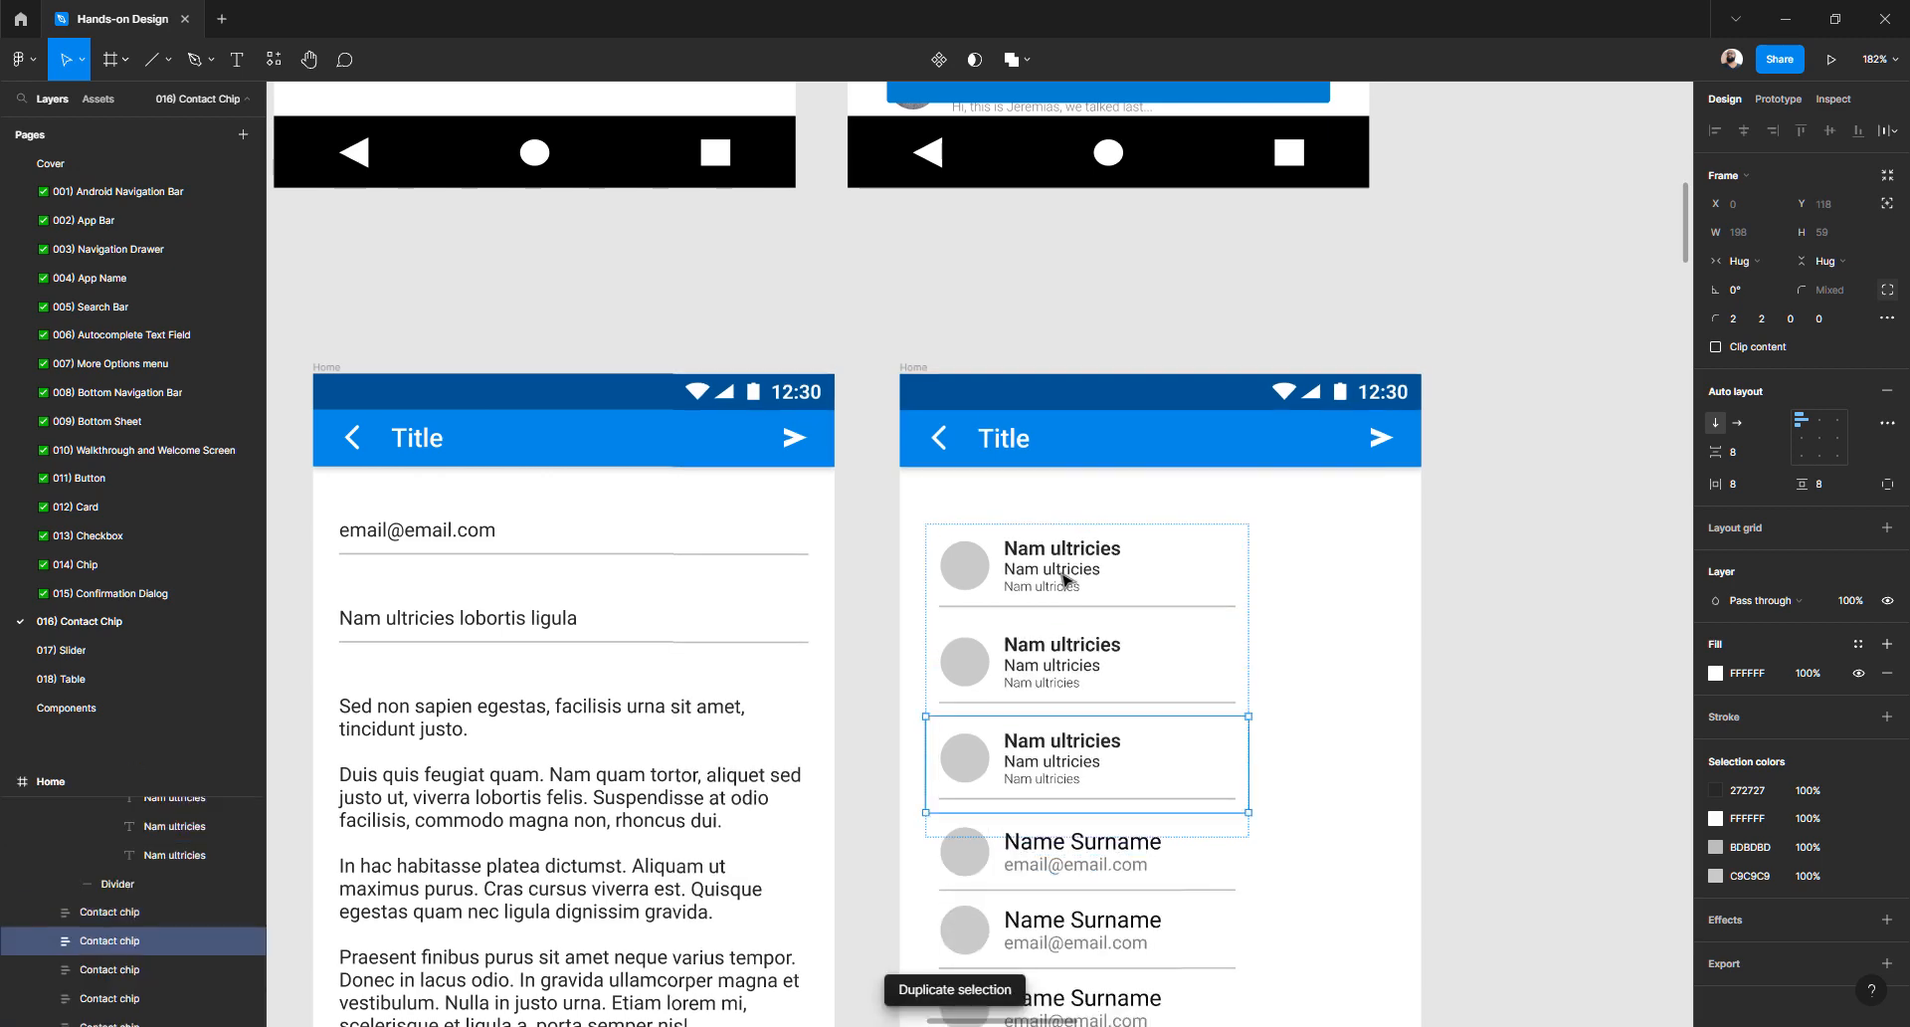
{"action": "scroll", "coordinate": [1157, 656], "scroll_direction": "down", "scroll_amount": 3}
{"action": "left_click", "coordinate": [1134, 631]}
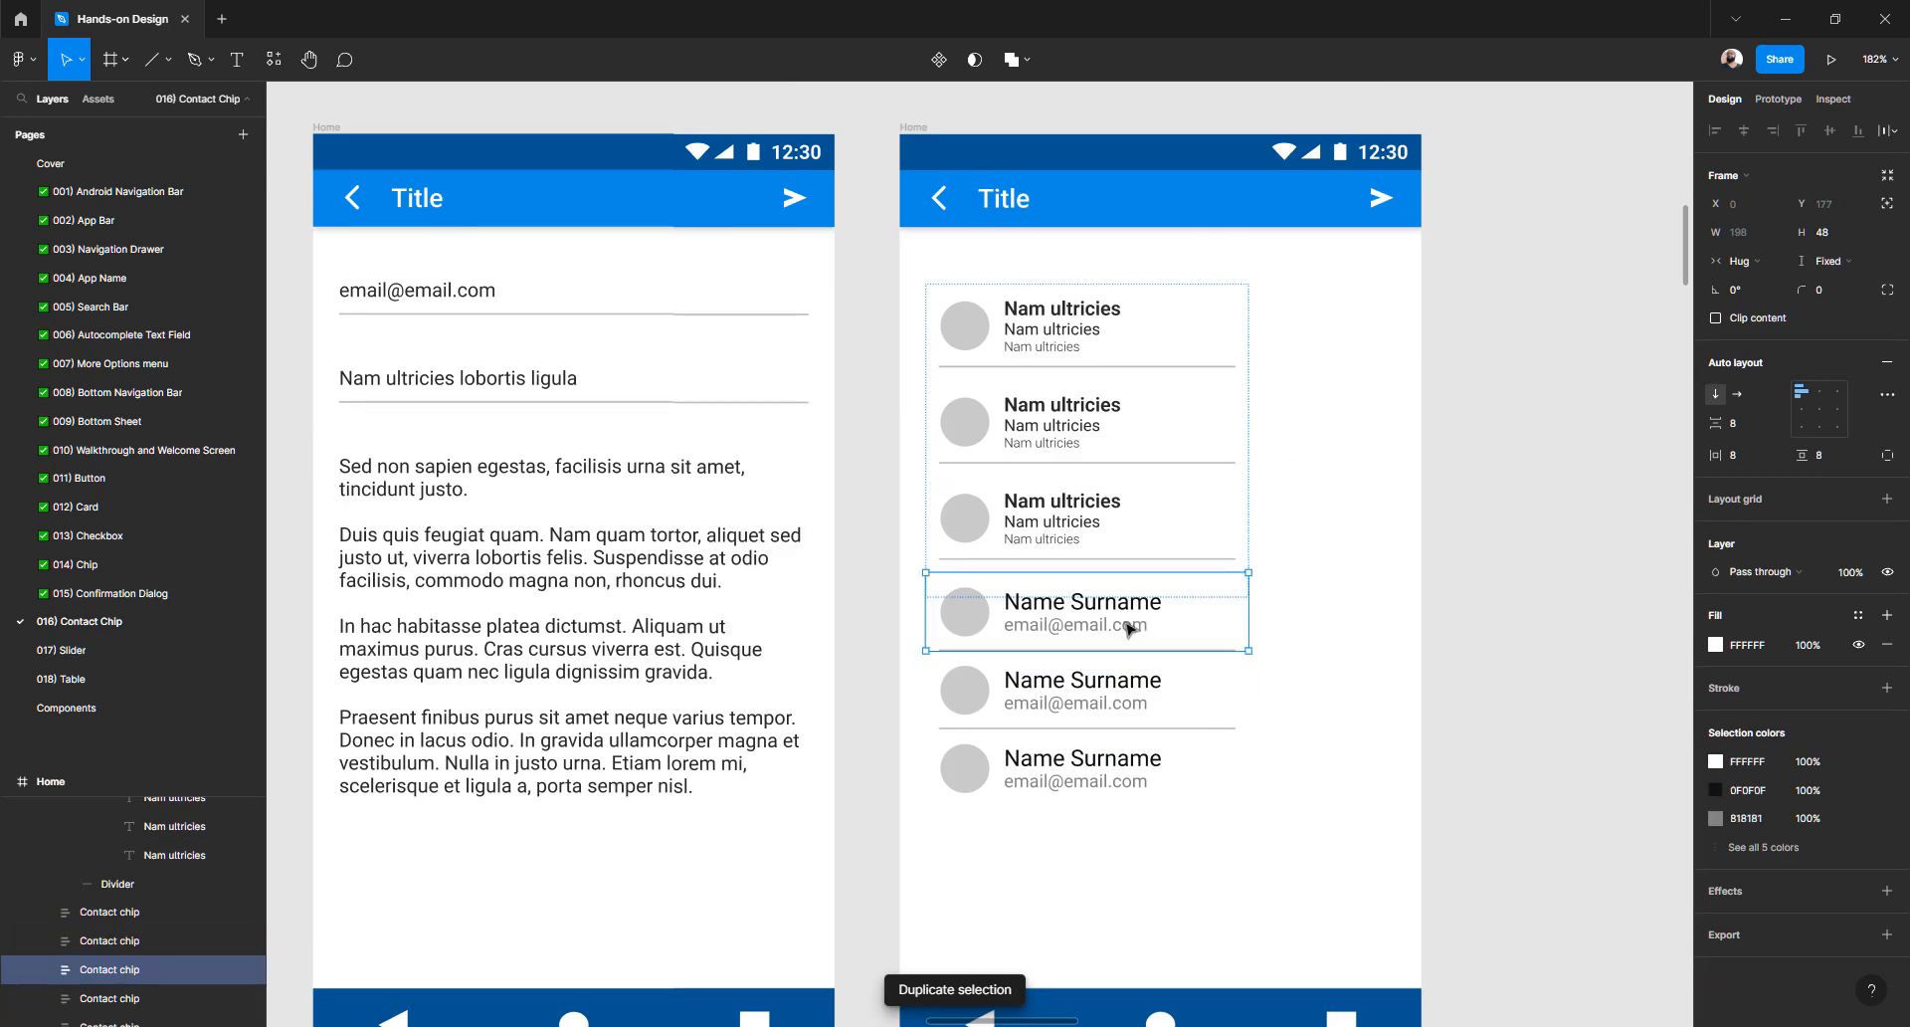
{"action": "left_click", "coordinate": [1106, 687], "text": "shift"}
{"action": "left_click", "coordinate": [1074, 762], "text": "shift"}
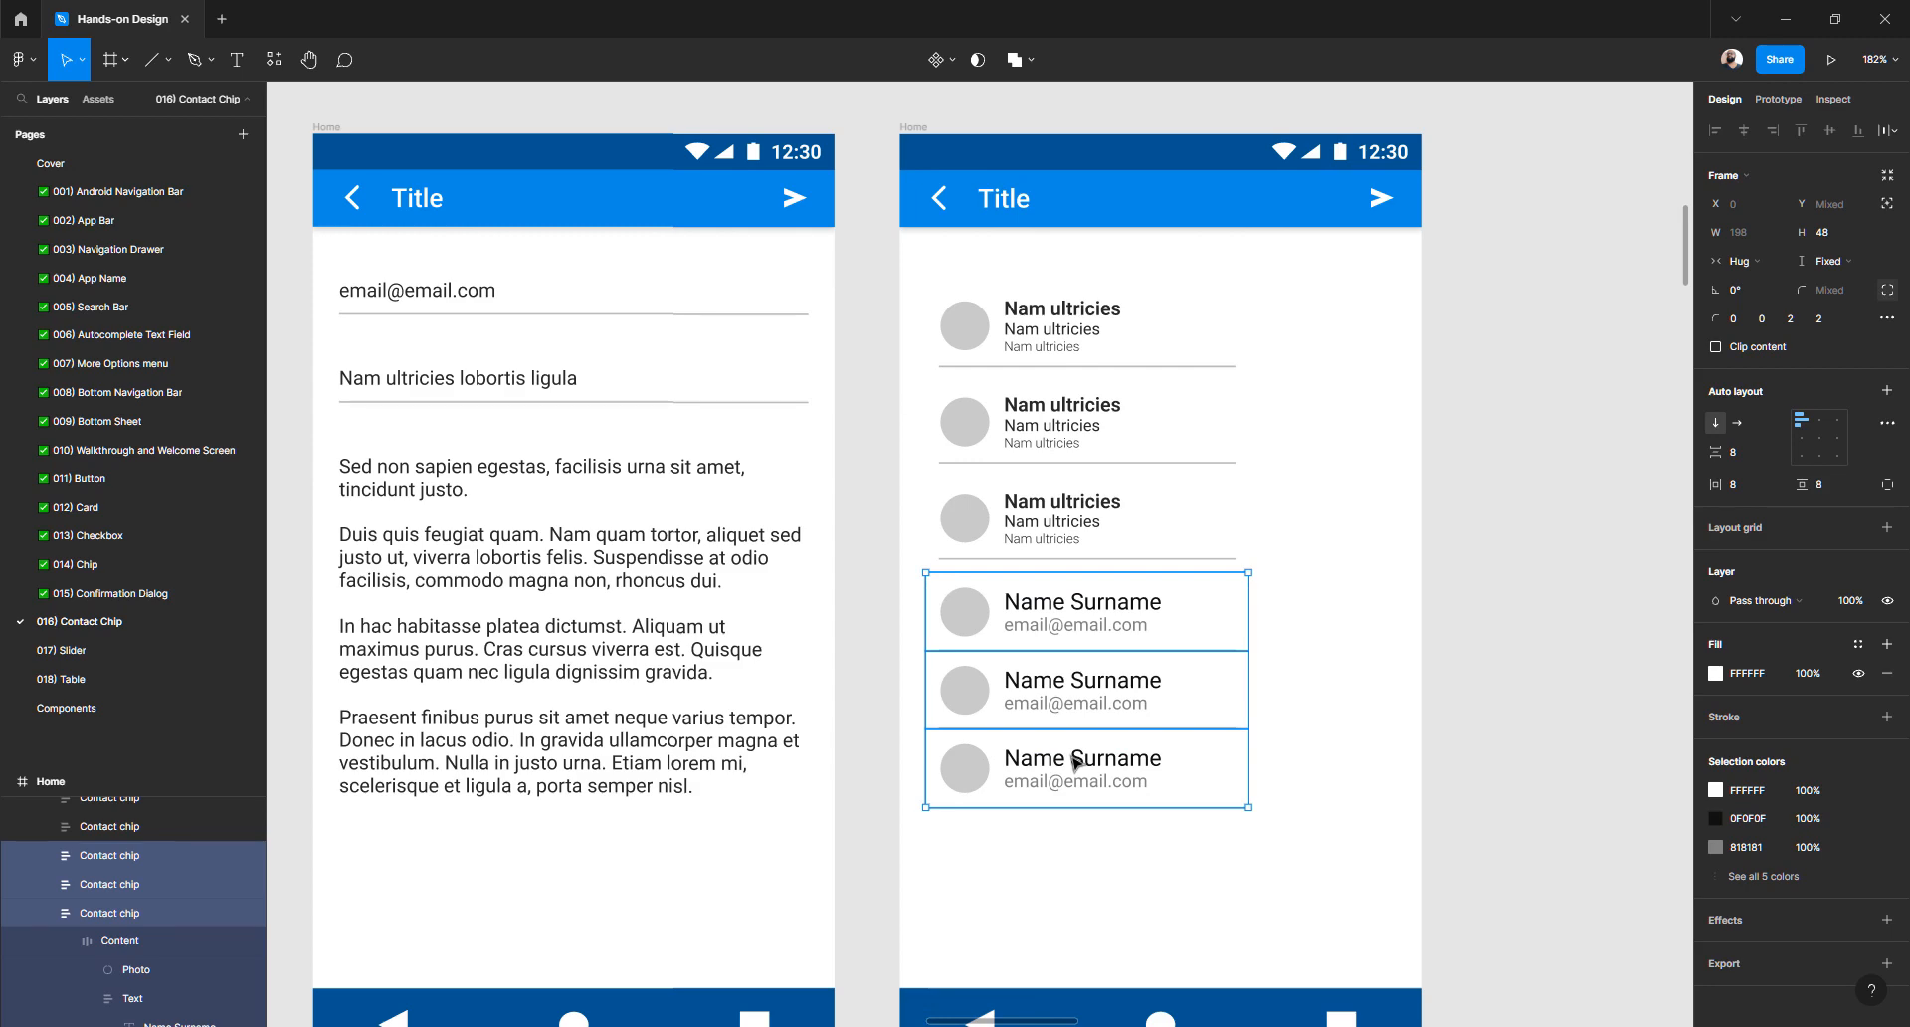
{"action": "key", "text": "Delete"}
{"action": "scroll", "coordinate": [1074, 756], "scroll_direction": "up", "scroll_amount": 5}
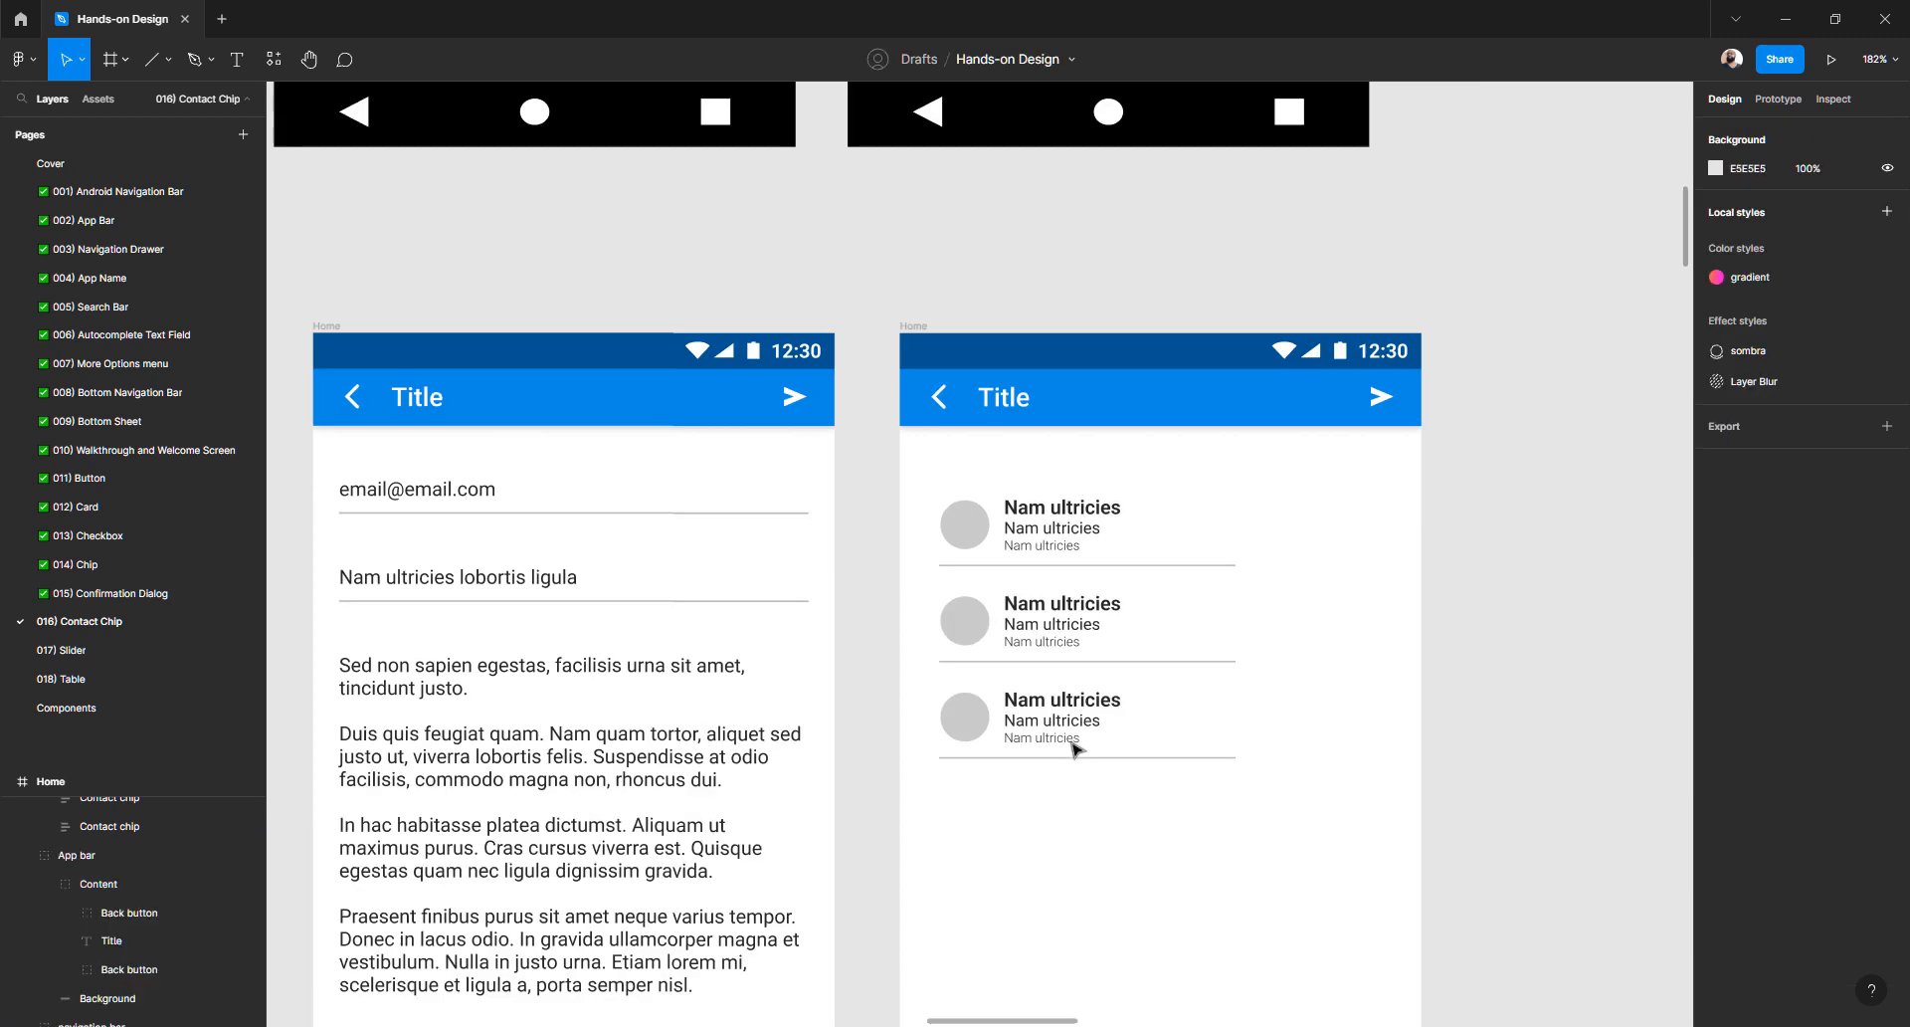
{"action": "scroll", "coordinate": [988, 735], "scroll_direction": "down", "scroll_amount": 2}
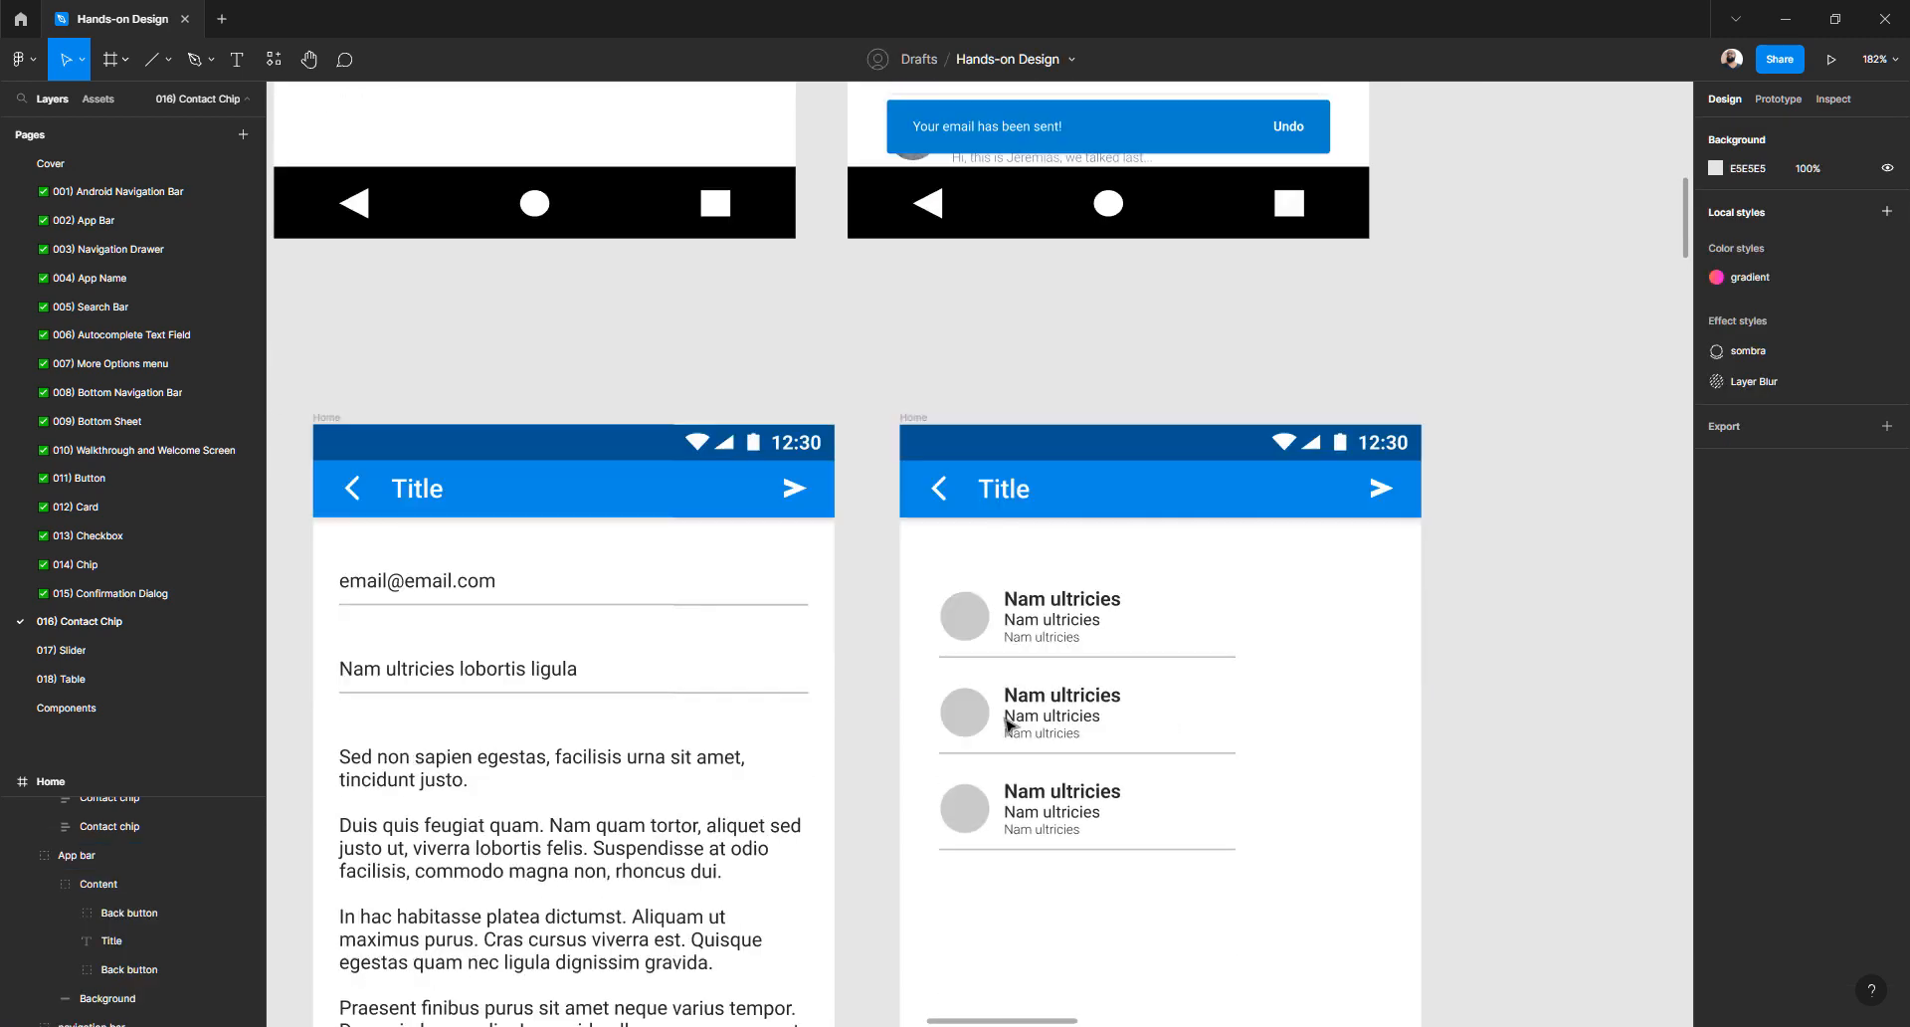
- Widen the Contact chips list to a width of 288
{"action": "left_click", "coordinate": [1050, 609]}
{"action": "left_click_drag", "start_coordinate": [1246, 684], "coordinate": [1393, 671]}
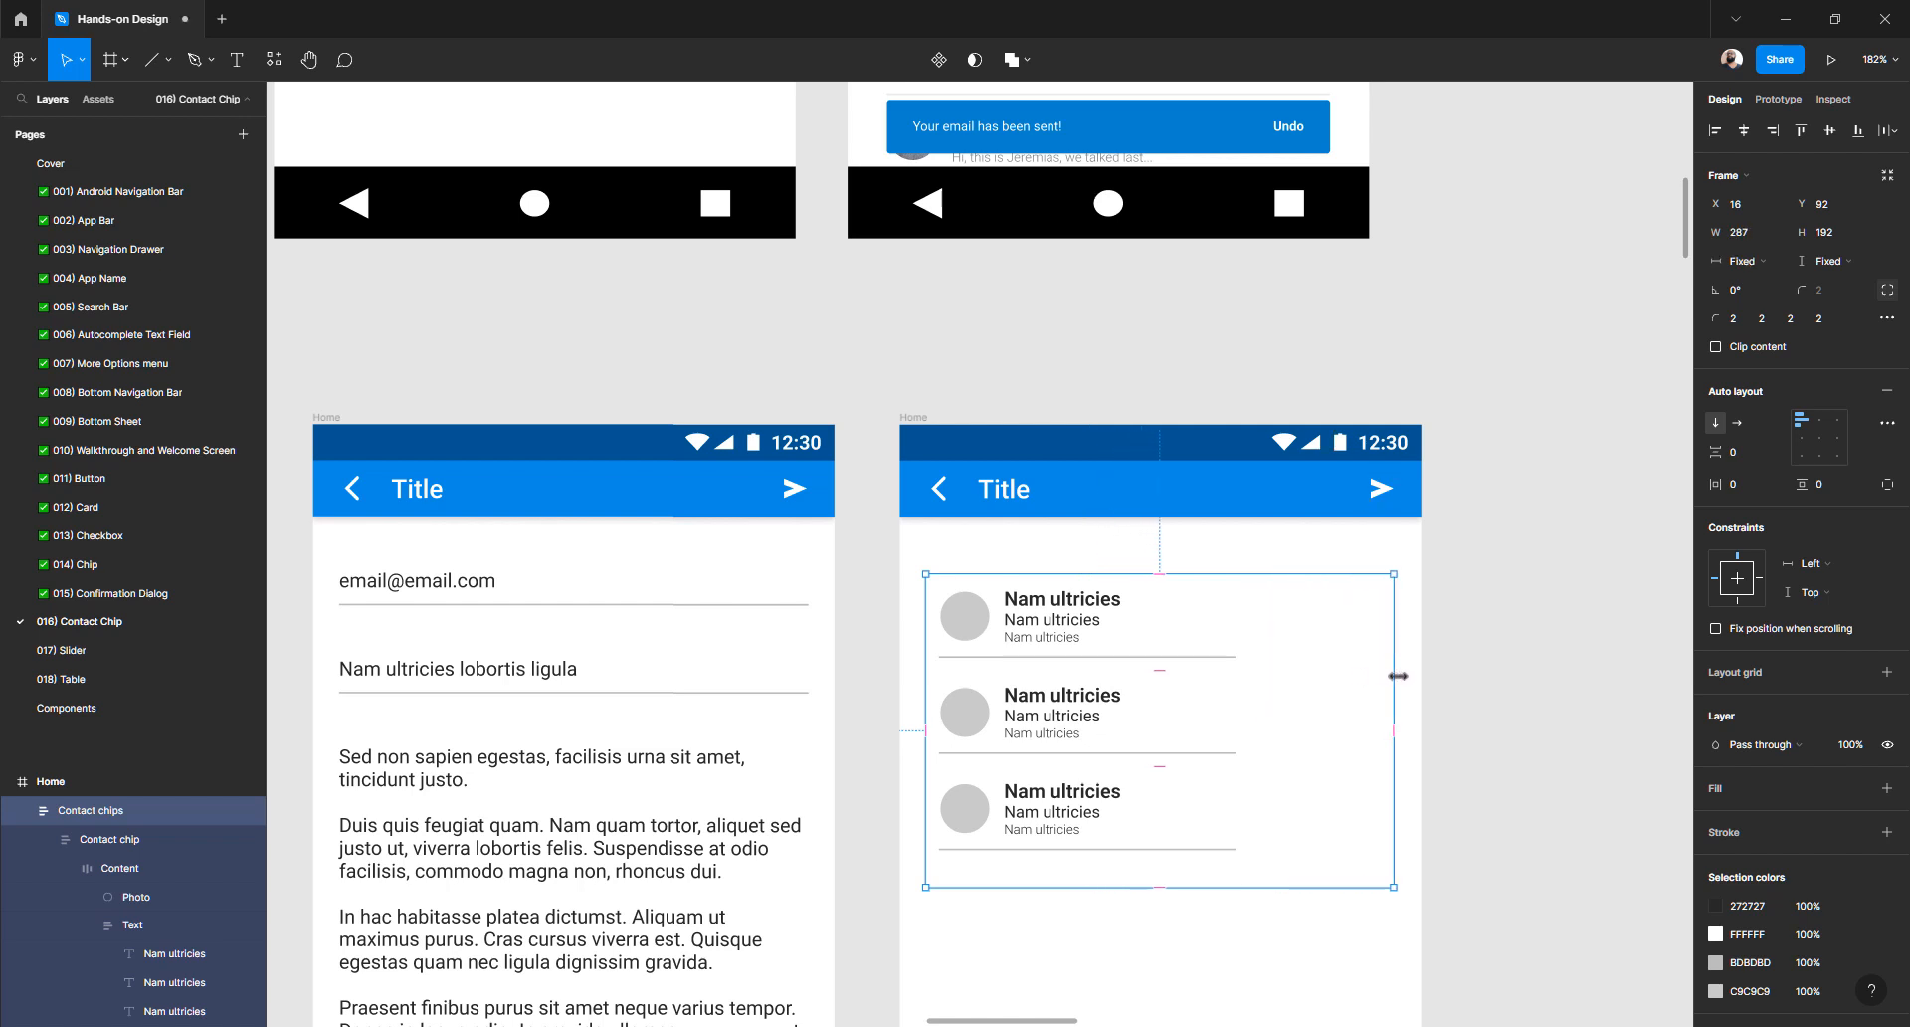
{"action": "key", "text": "alt"}
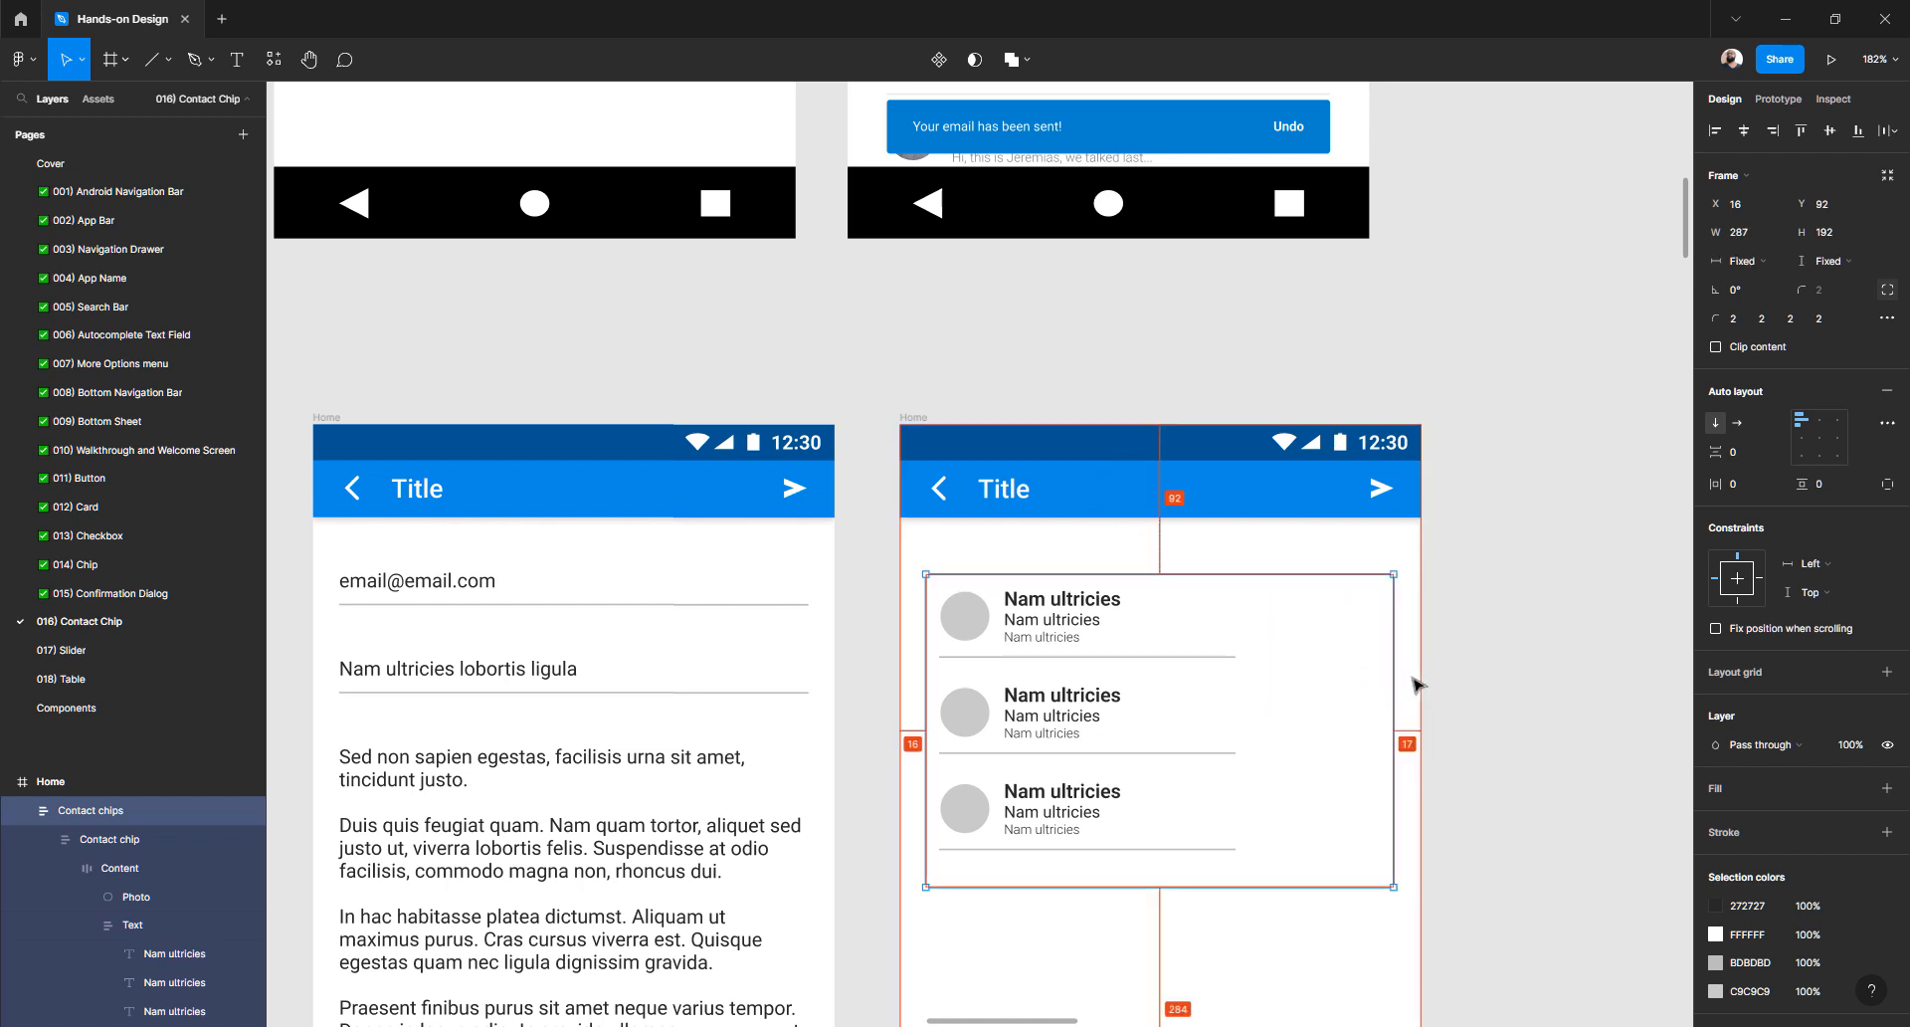
{"action": "left_click", "coordinate": [1761, 239]}
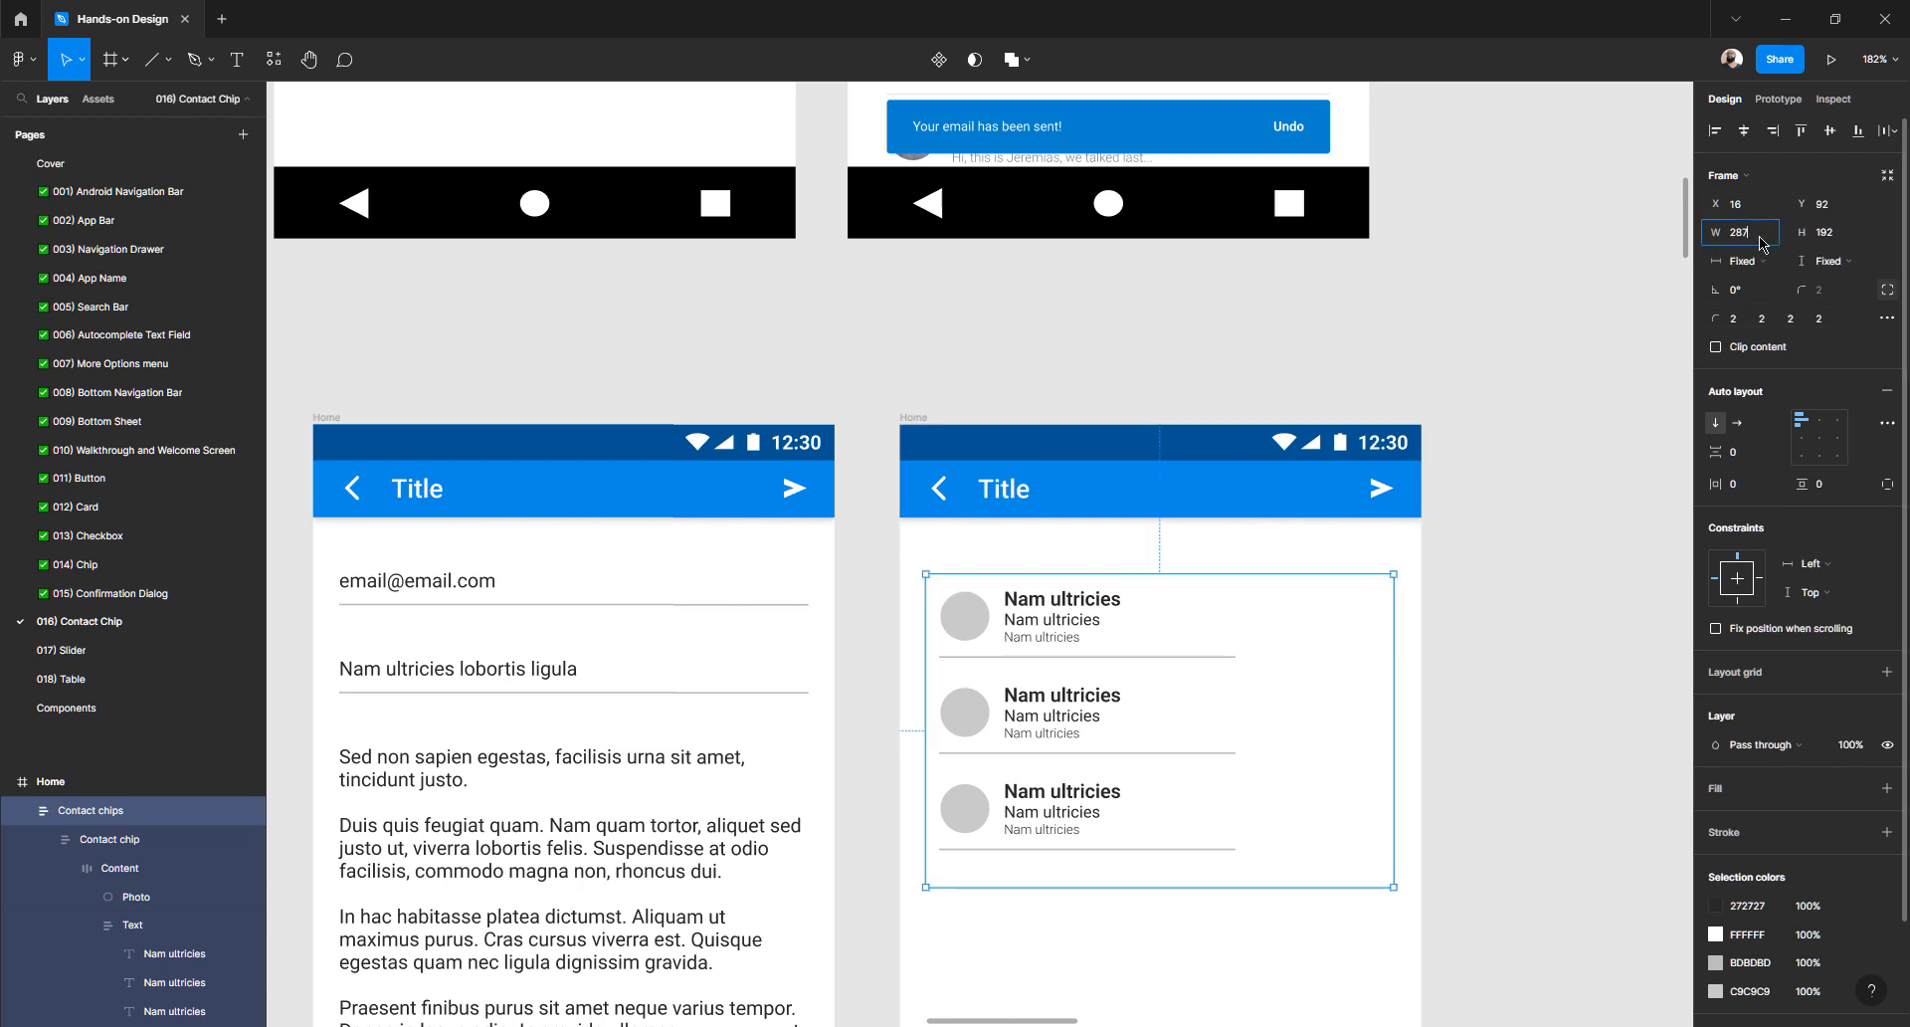
{"action": "key", "text": "Up"}
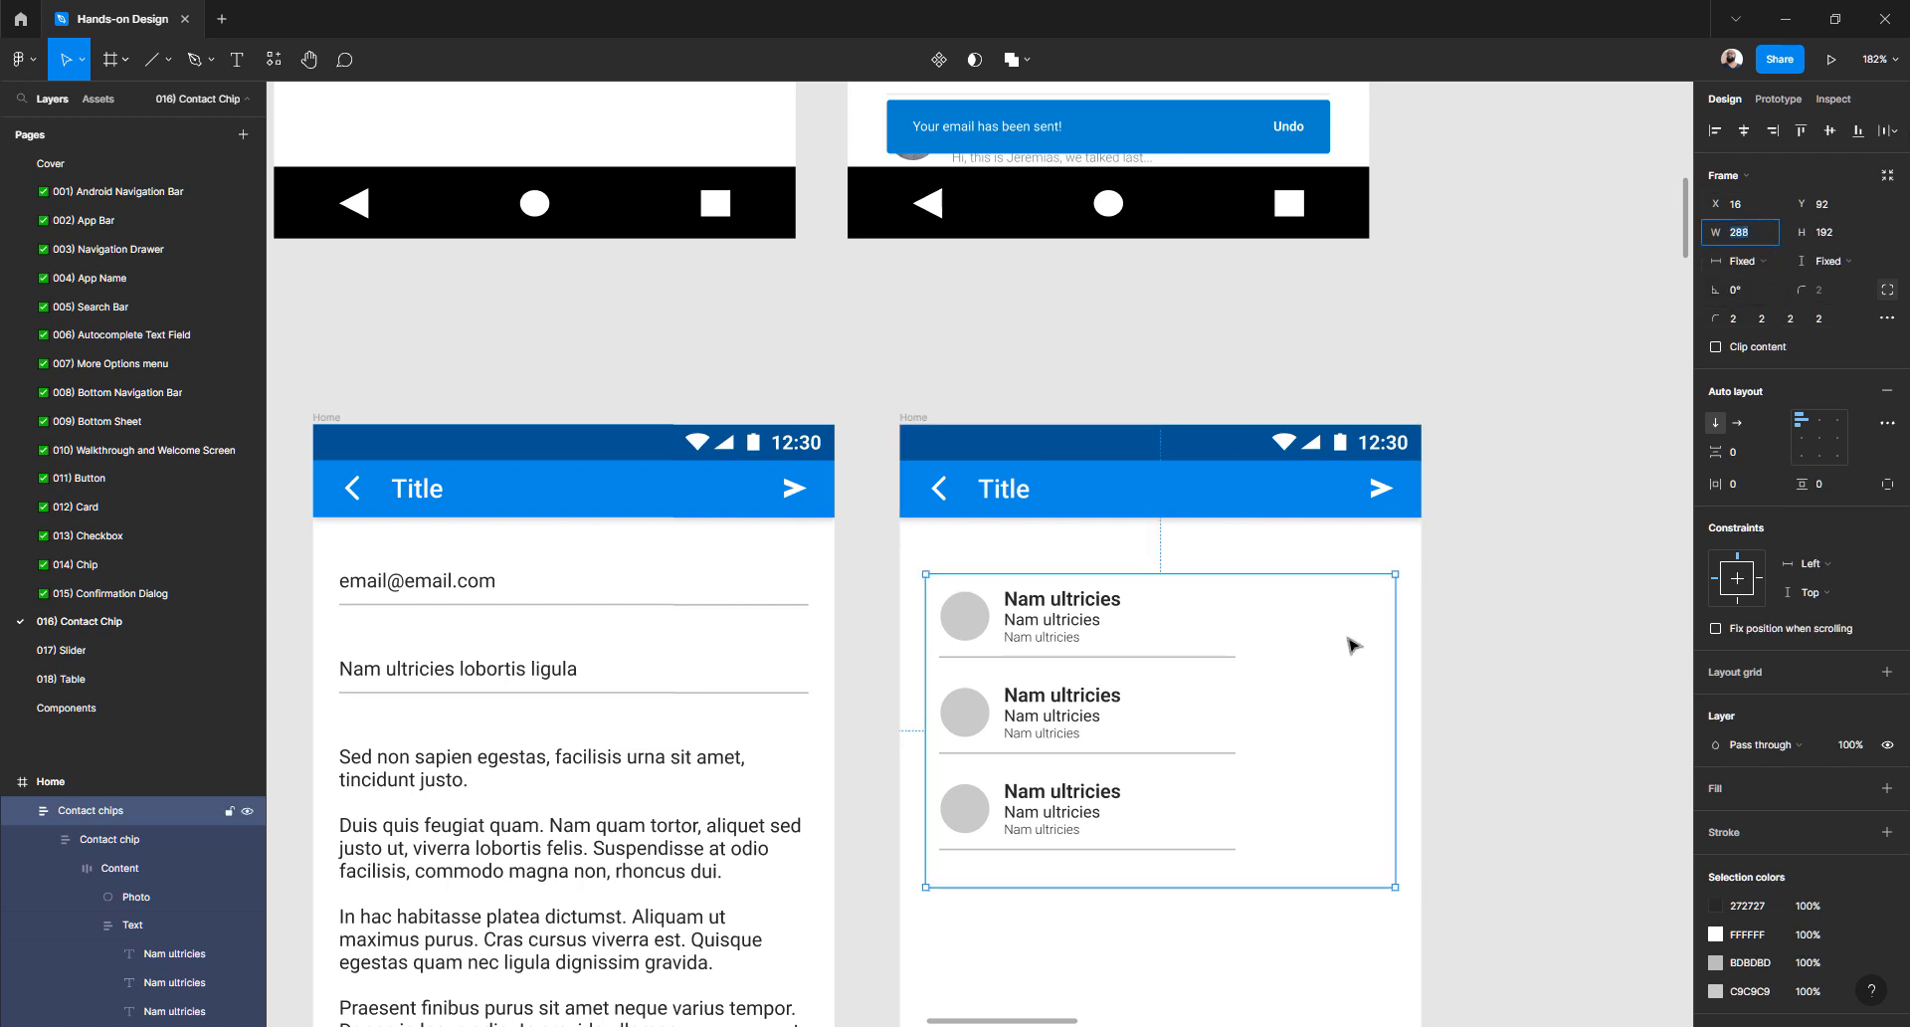
{"action": "key", "text": "alt"}
{"action": "left_click", "coordinate": [1149, 660]}
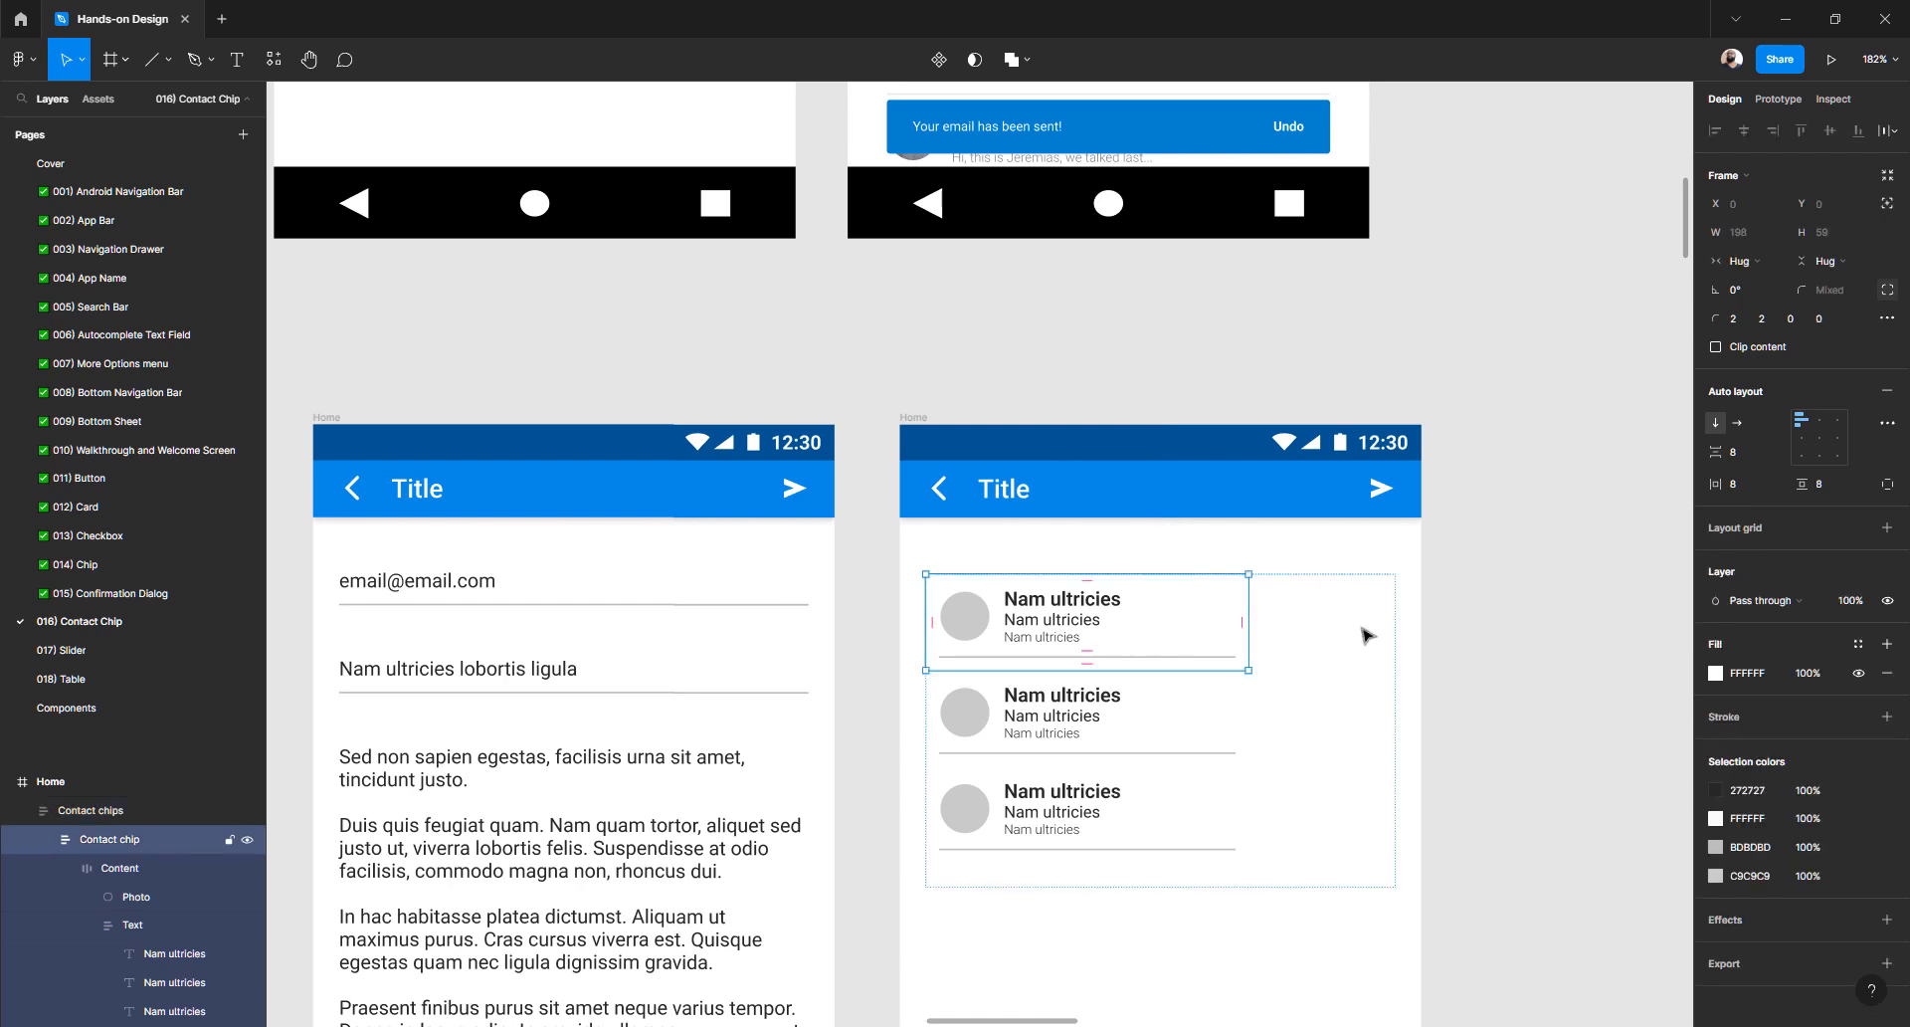
{"action": "left_click", "coordinate": [1532, 583]}
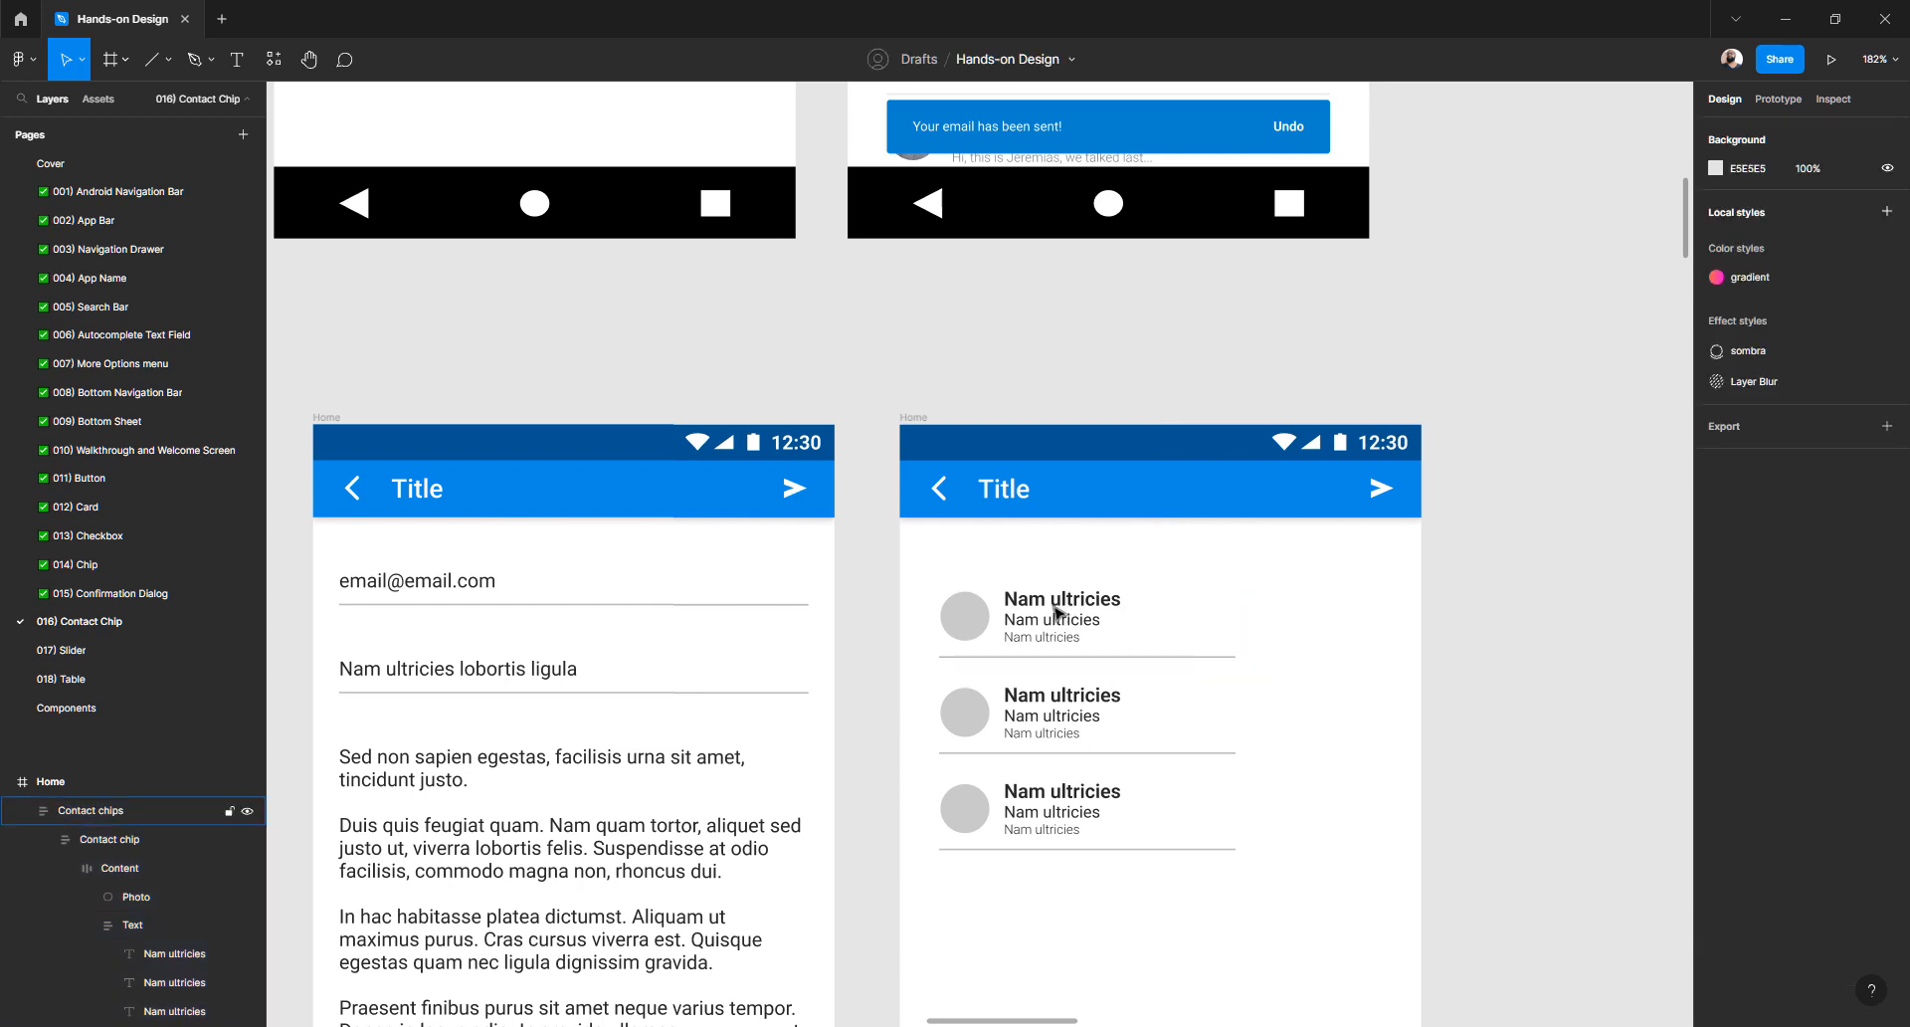
- Set the first contact chip and its divider line to Fill container width
{"action": "scroll", "coordinate": [1056, 611], "scroll_direction": "down", "scroll_amount": 3}
{"action": "double_click", "coordinate": [1037, 422]}
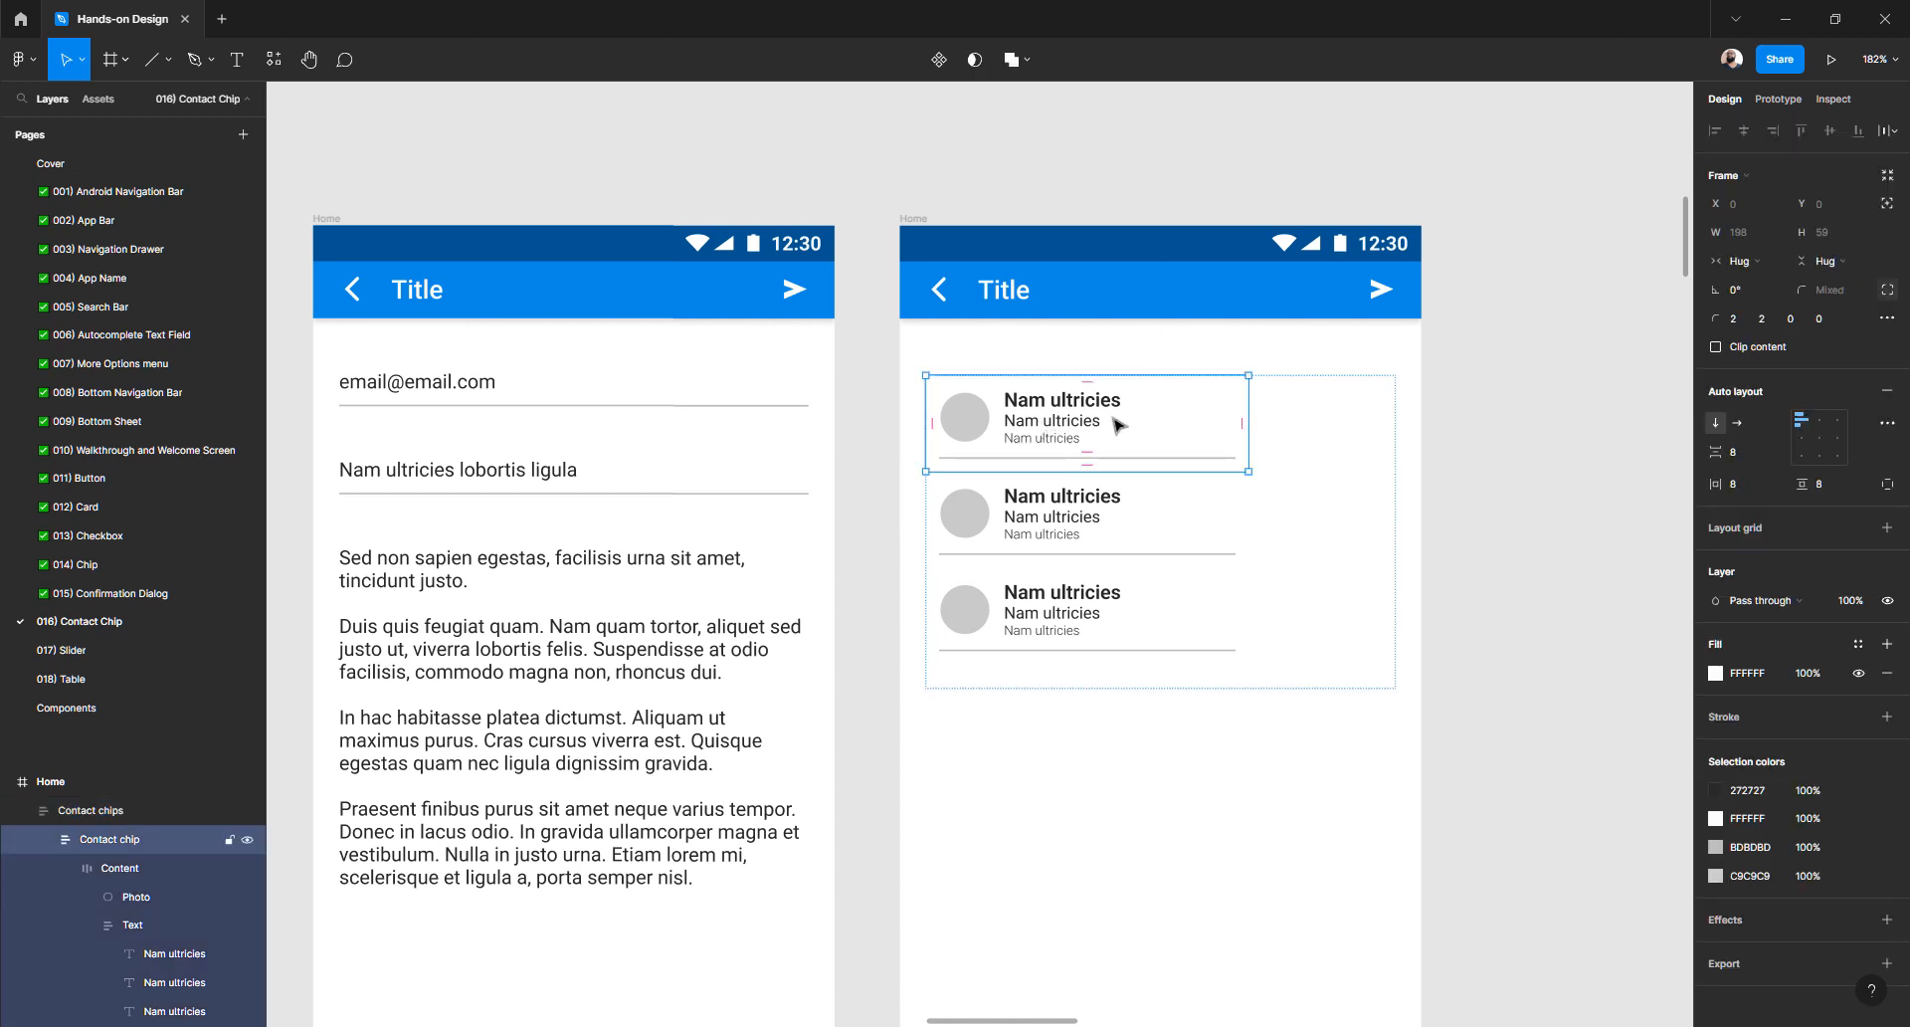
{"action": "left_click", "coordinate": [1754, 265]}
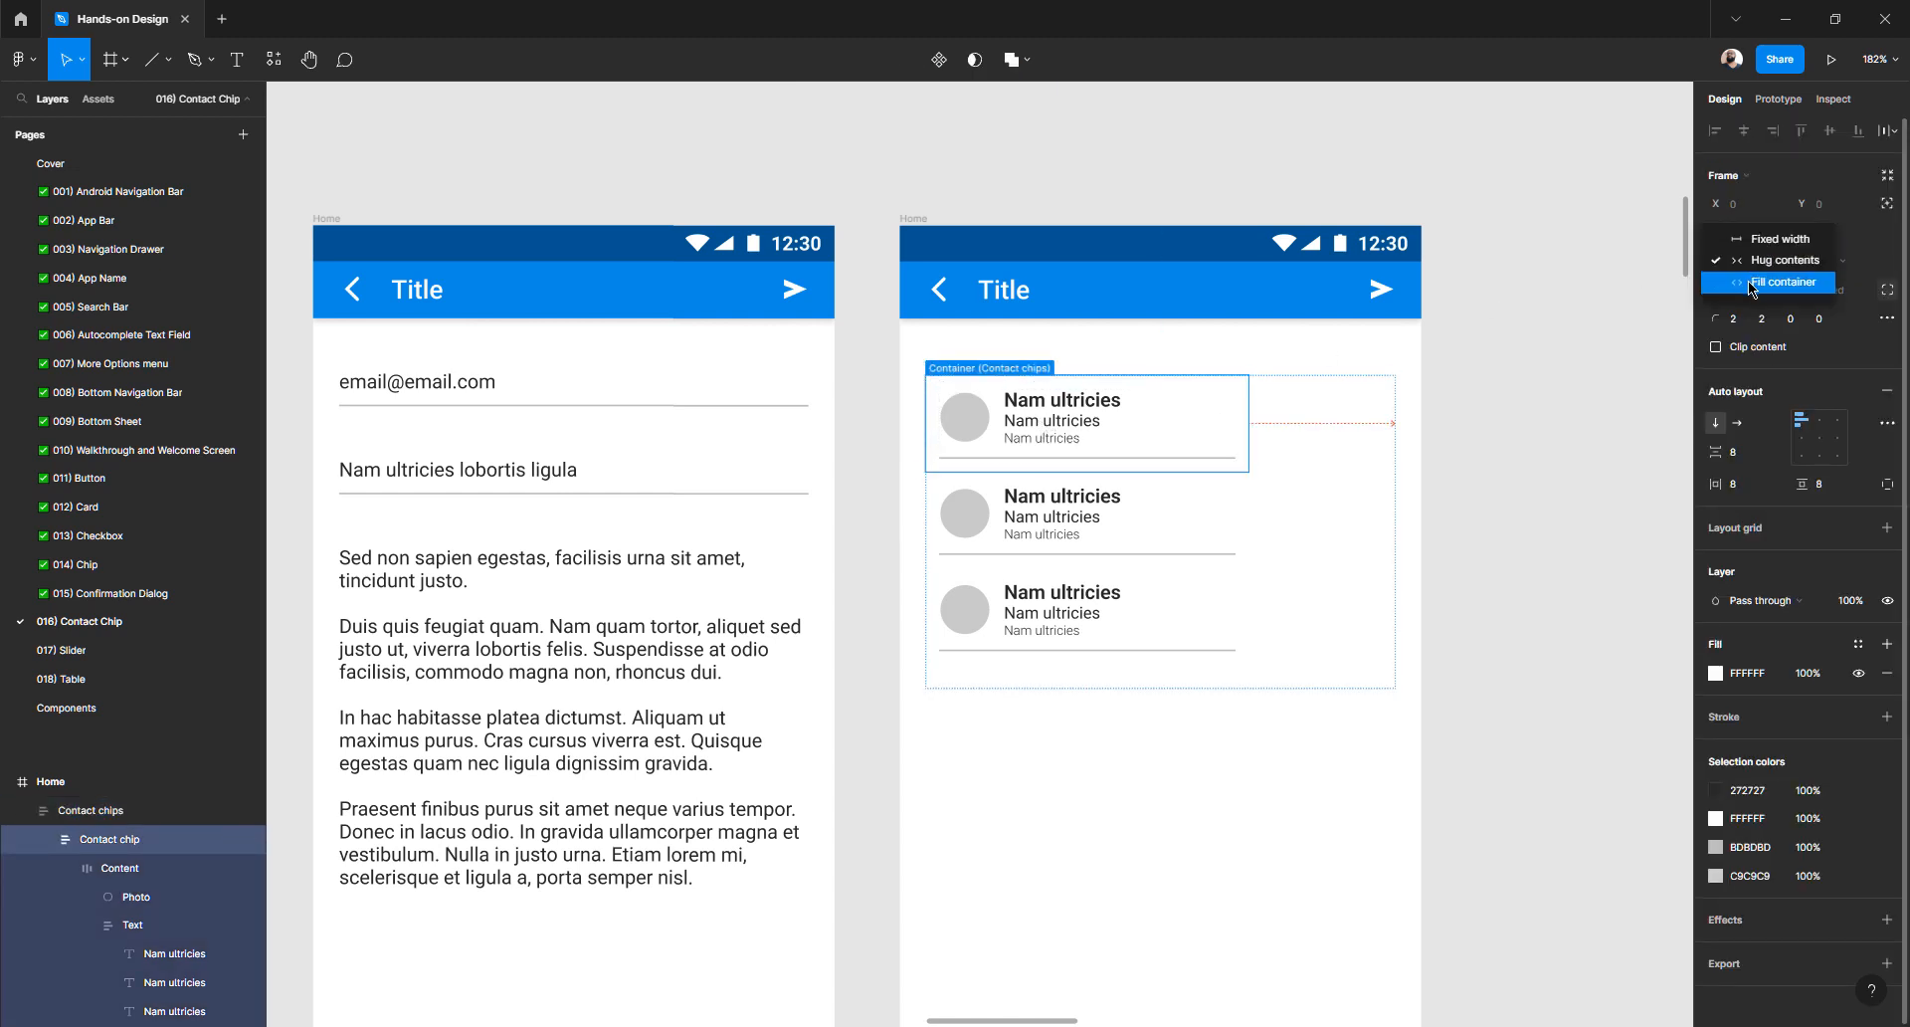
{"action": "left_click", "coordinate": [1752, 286]}
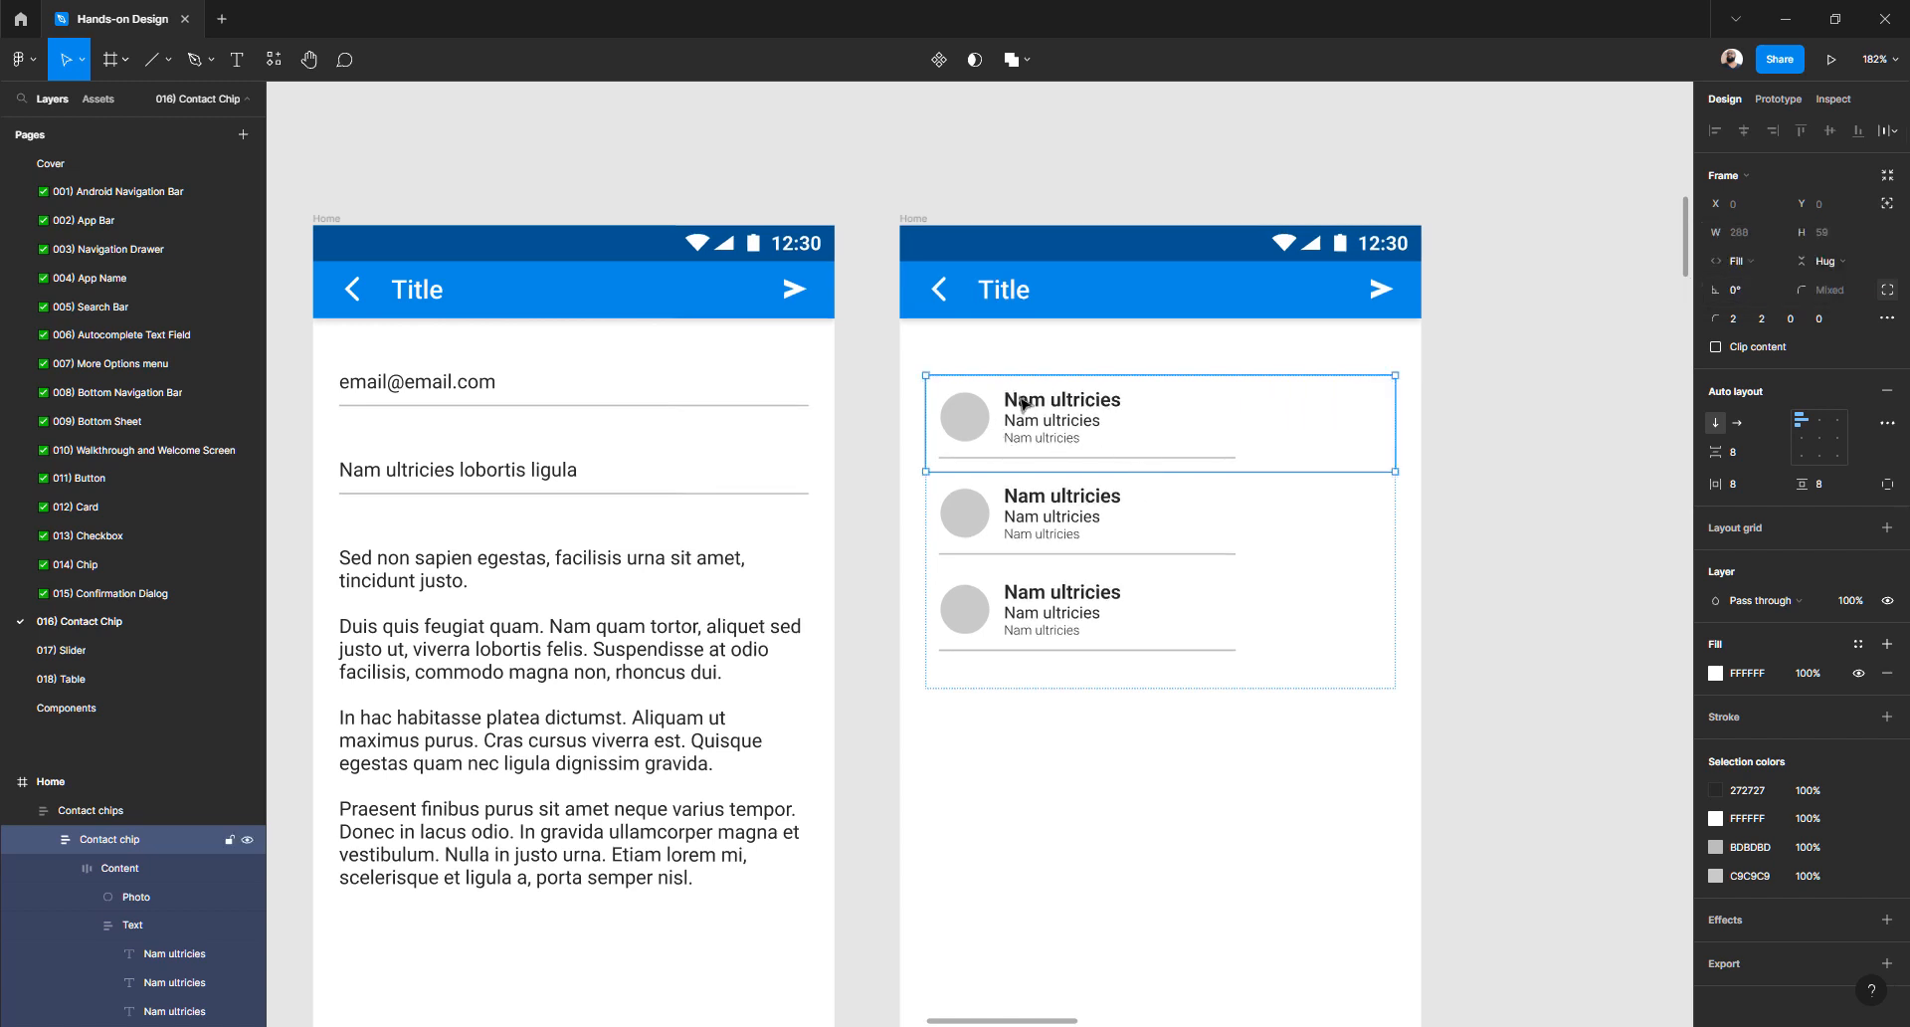
{"action": "left_click", "coordinate": [1213, 463]}
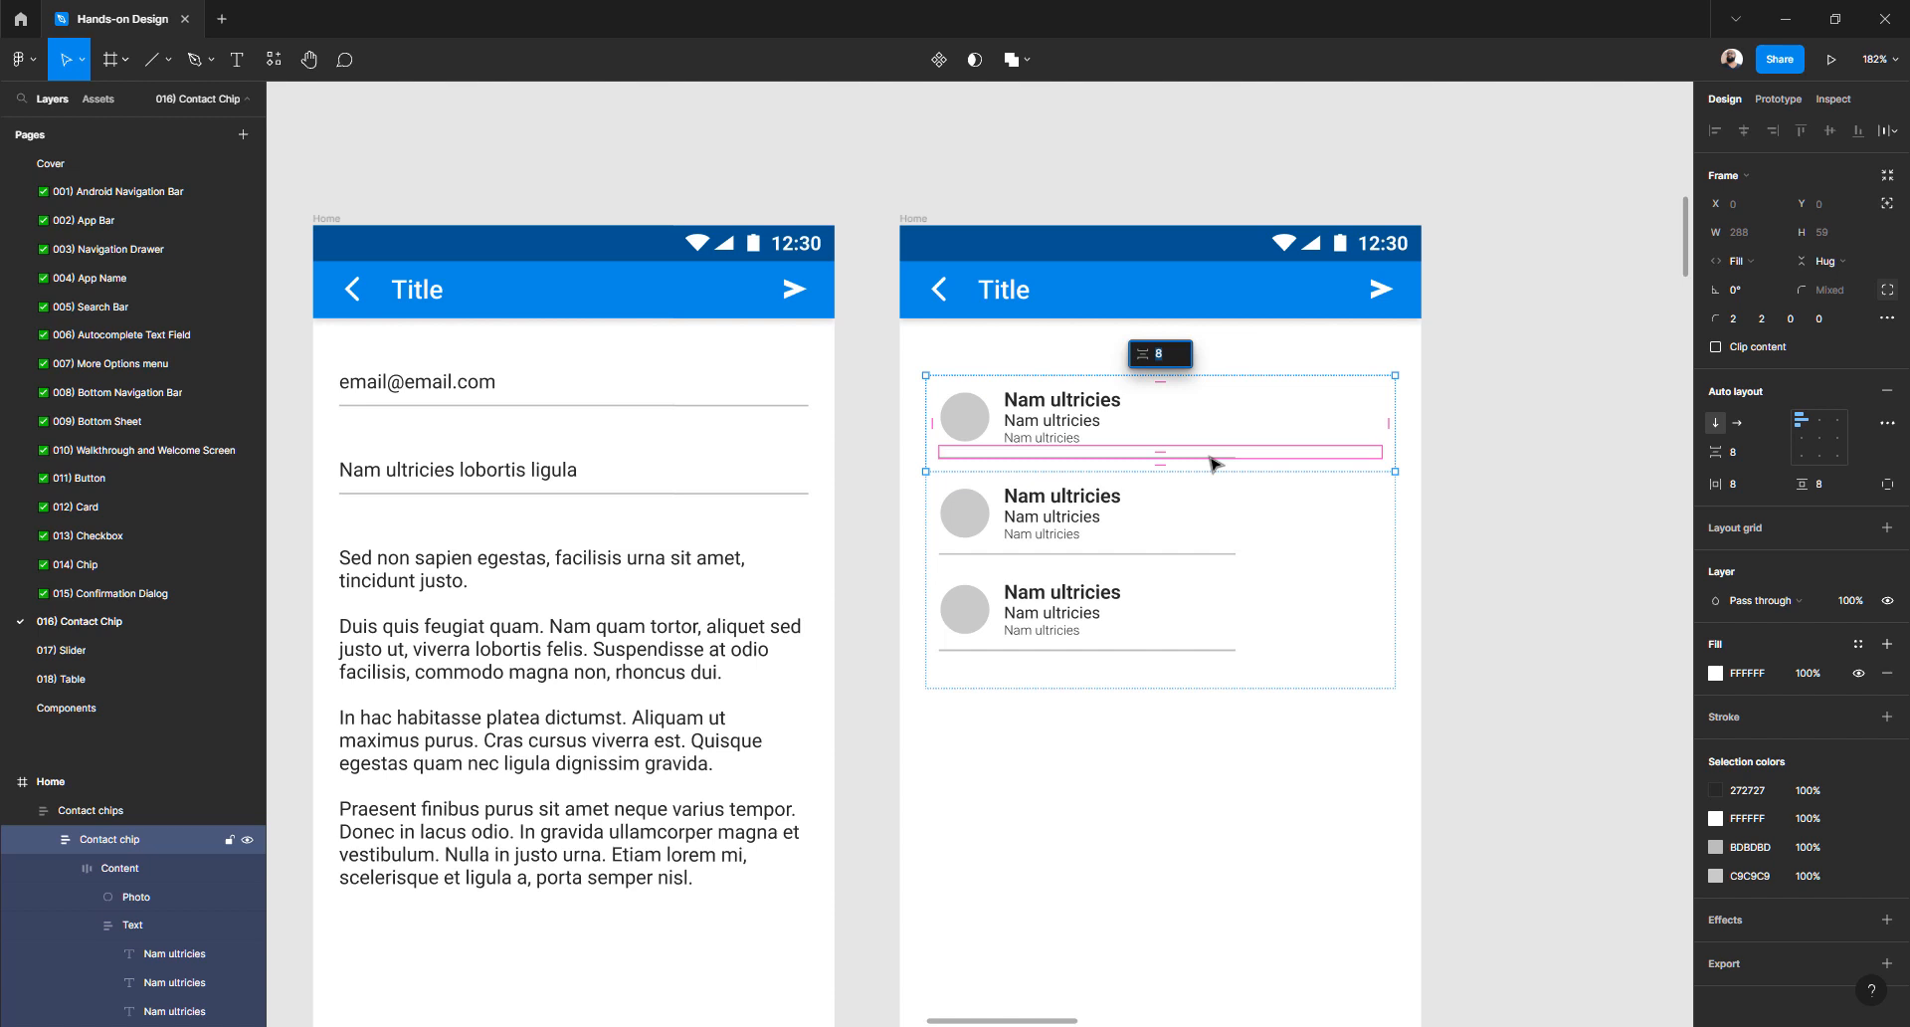
{"action": "left_click", "coordinate": [1214, 459]}
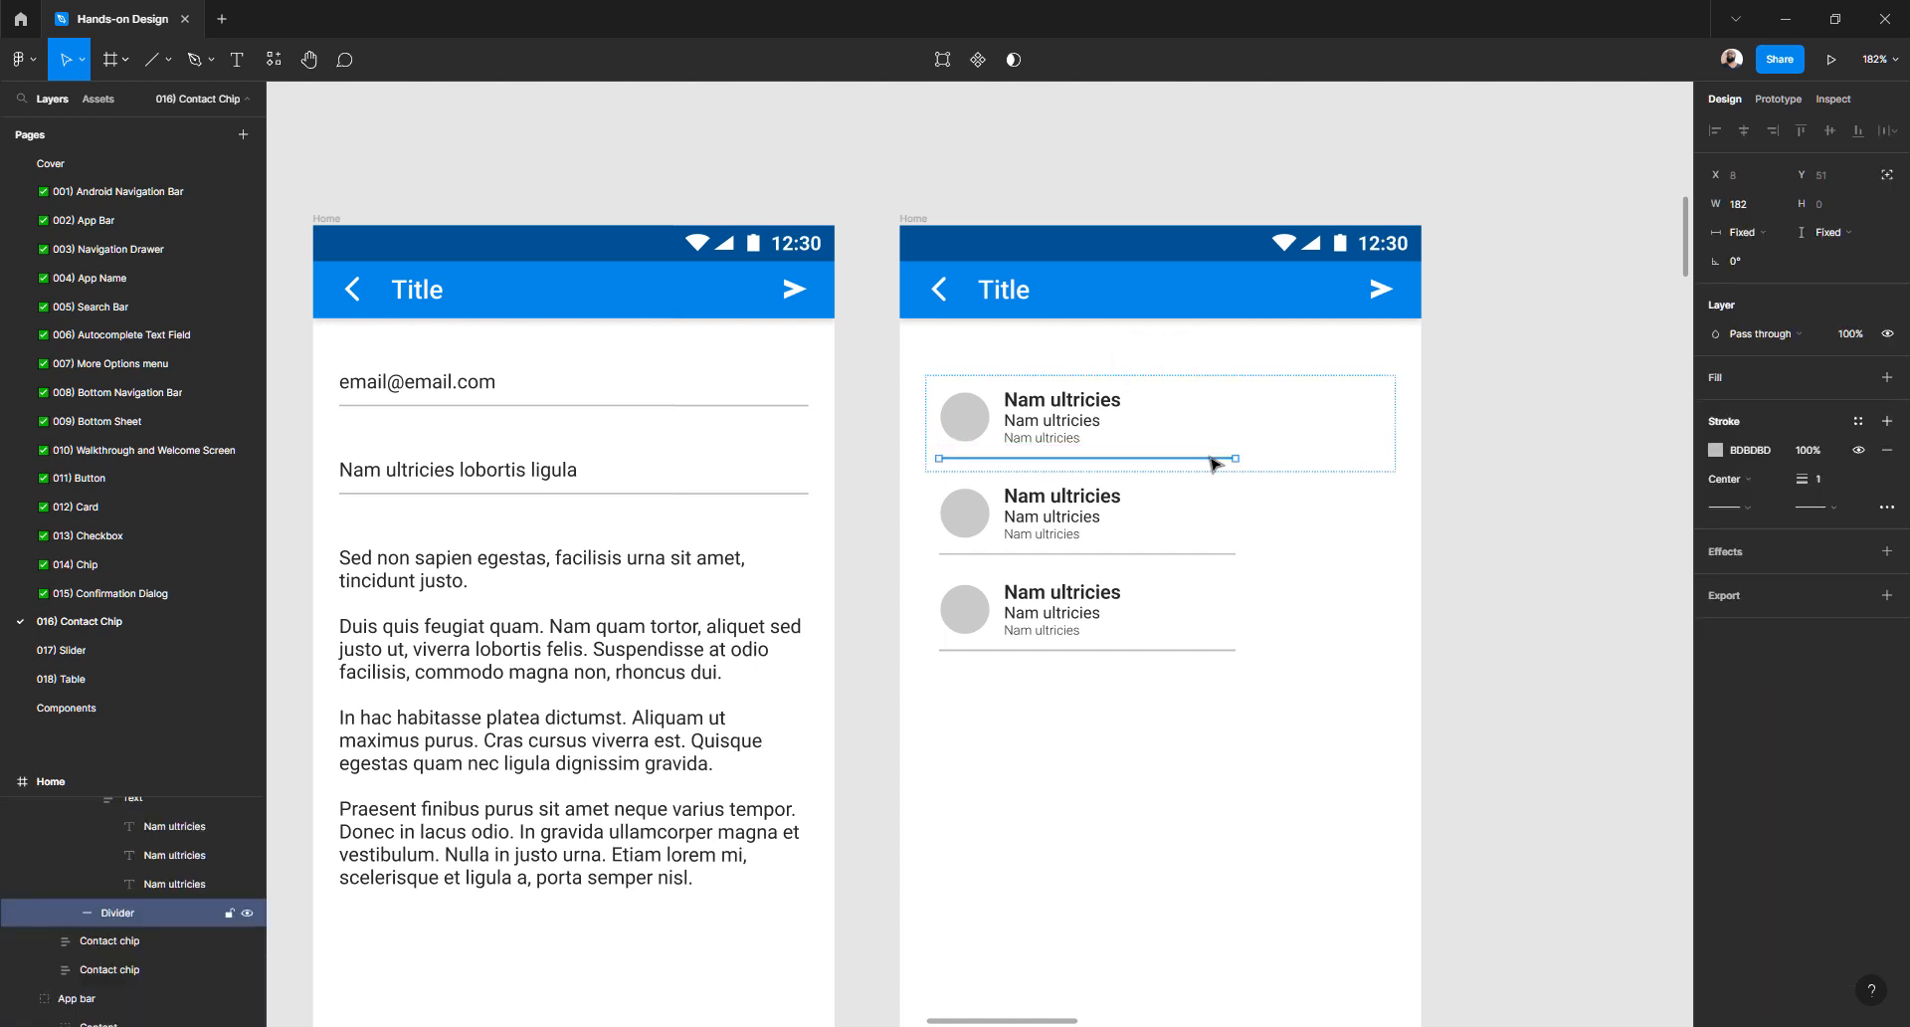
{"action": "left_click", "coordinate": [1766, 238]}
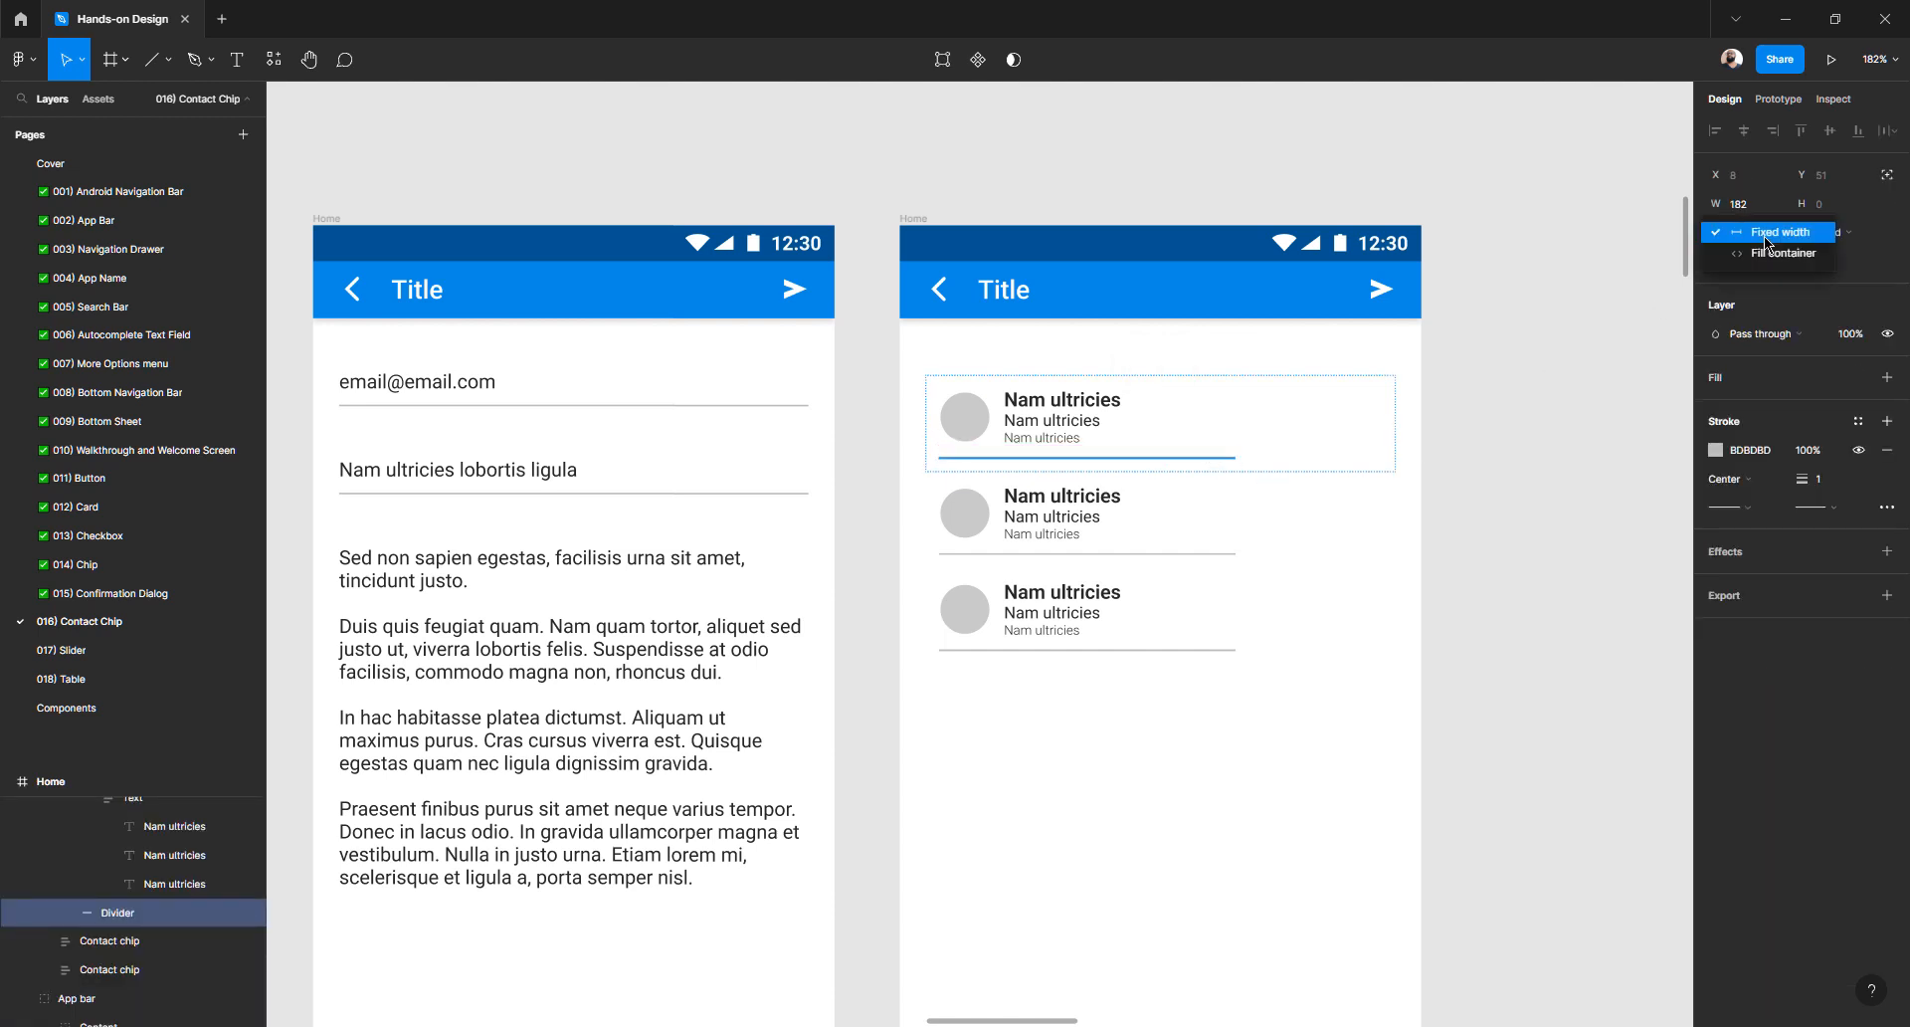
{"action": "left_click", "coordinate": [1773, 253]}
{"action": "left_click", "coordinate": [1551, 428]}
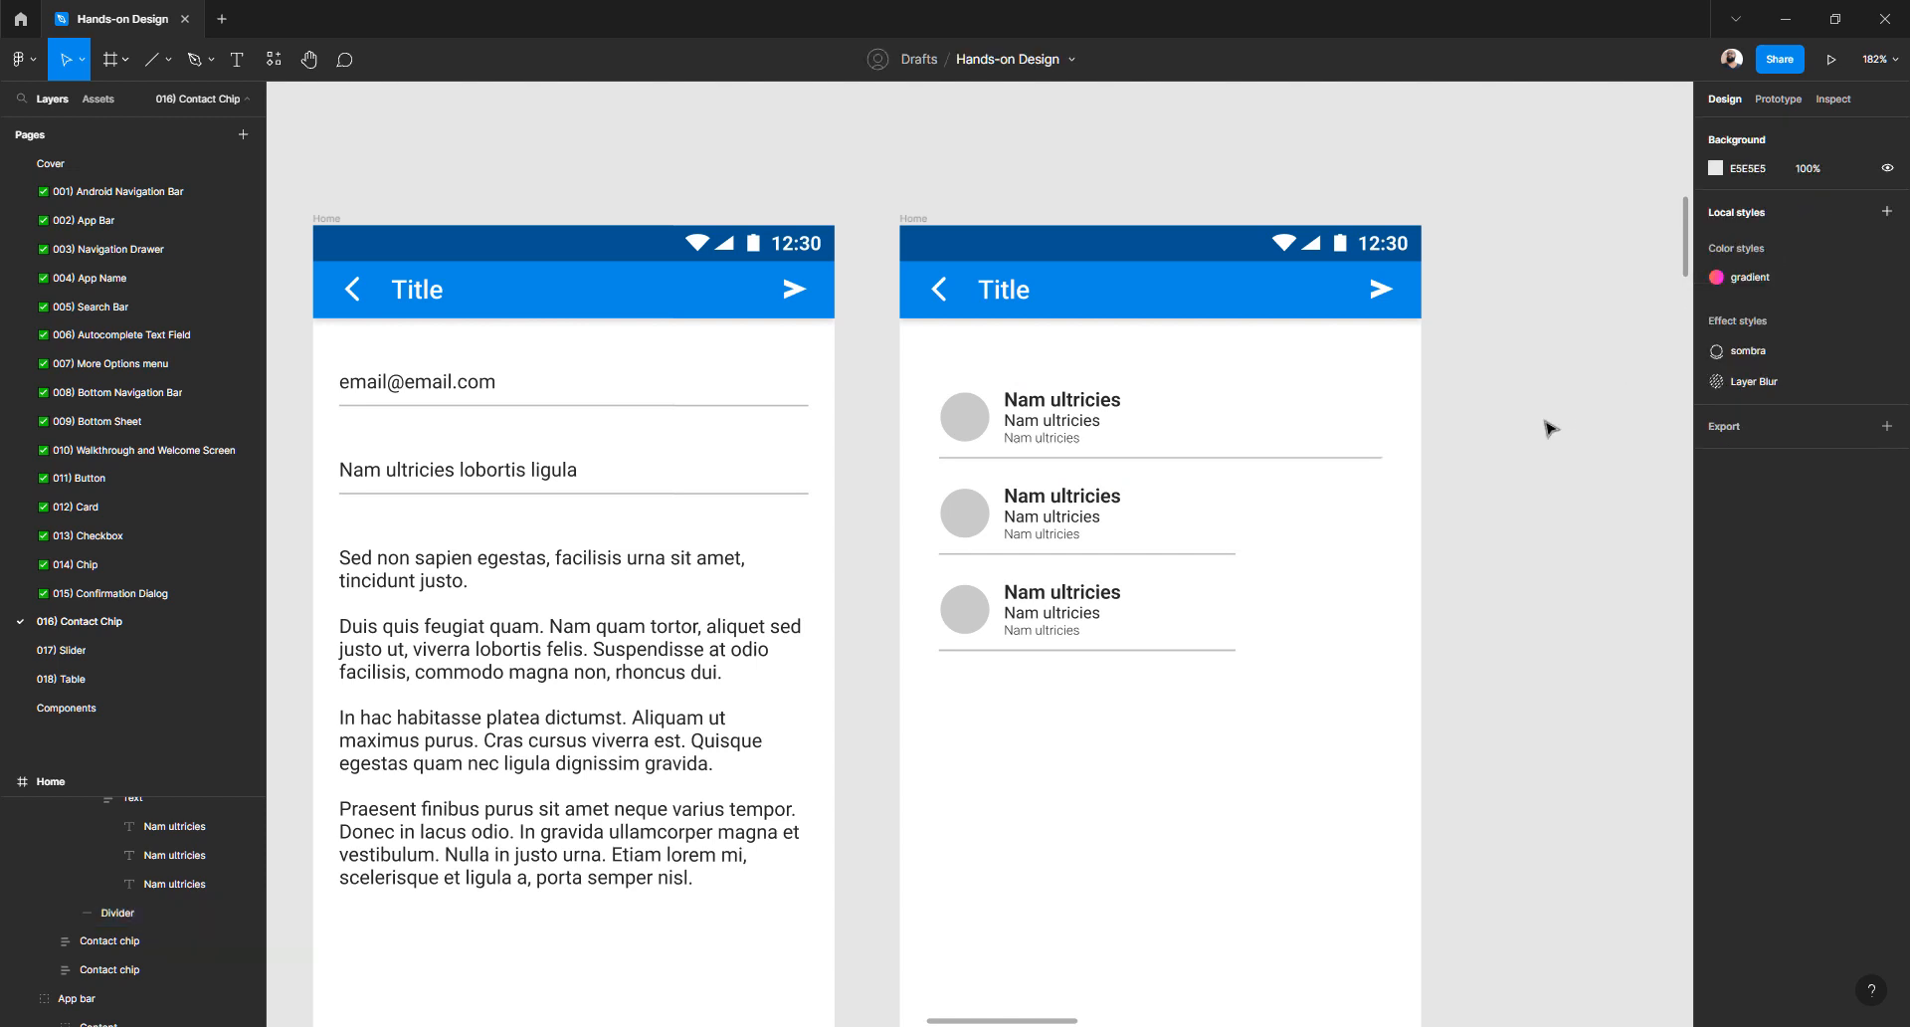
{"action": "left_click", "coordinate": [1369, 386]}
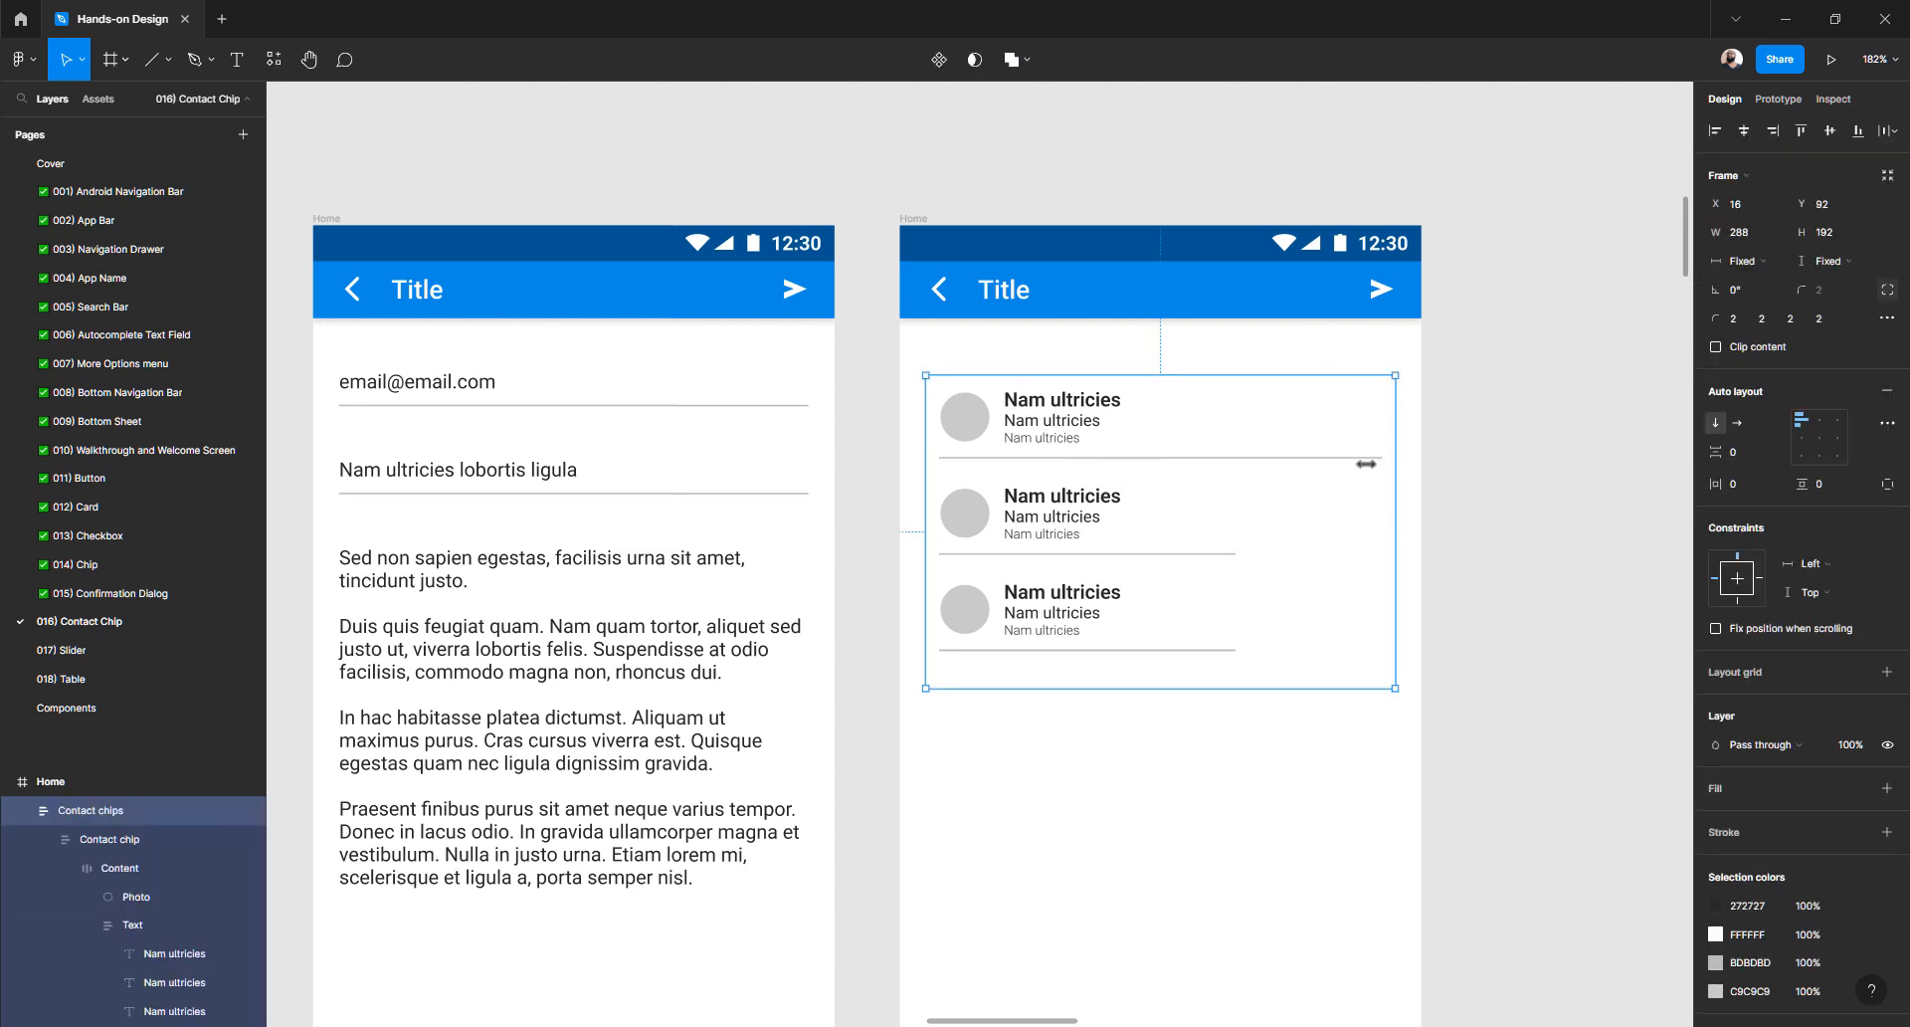
{"action": "left_click", "coordinate": [1487, 466]}
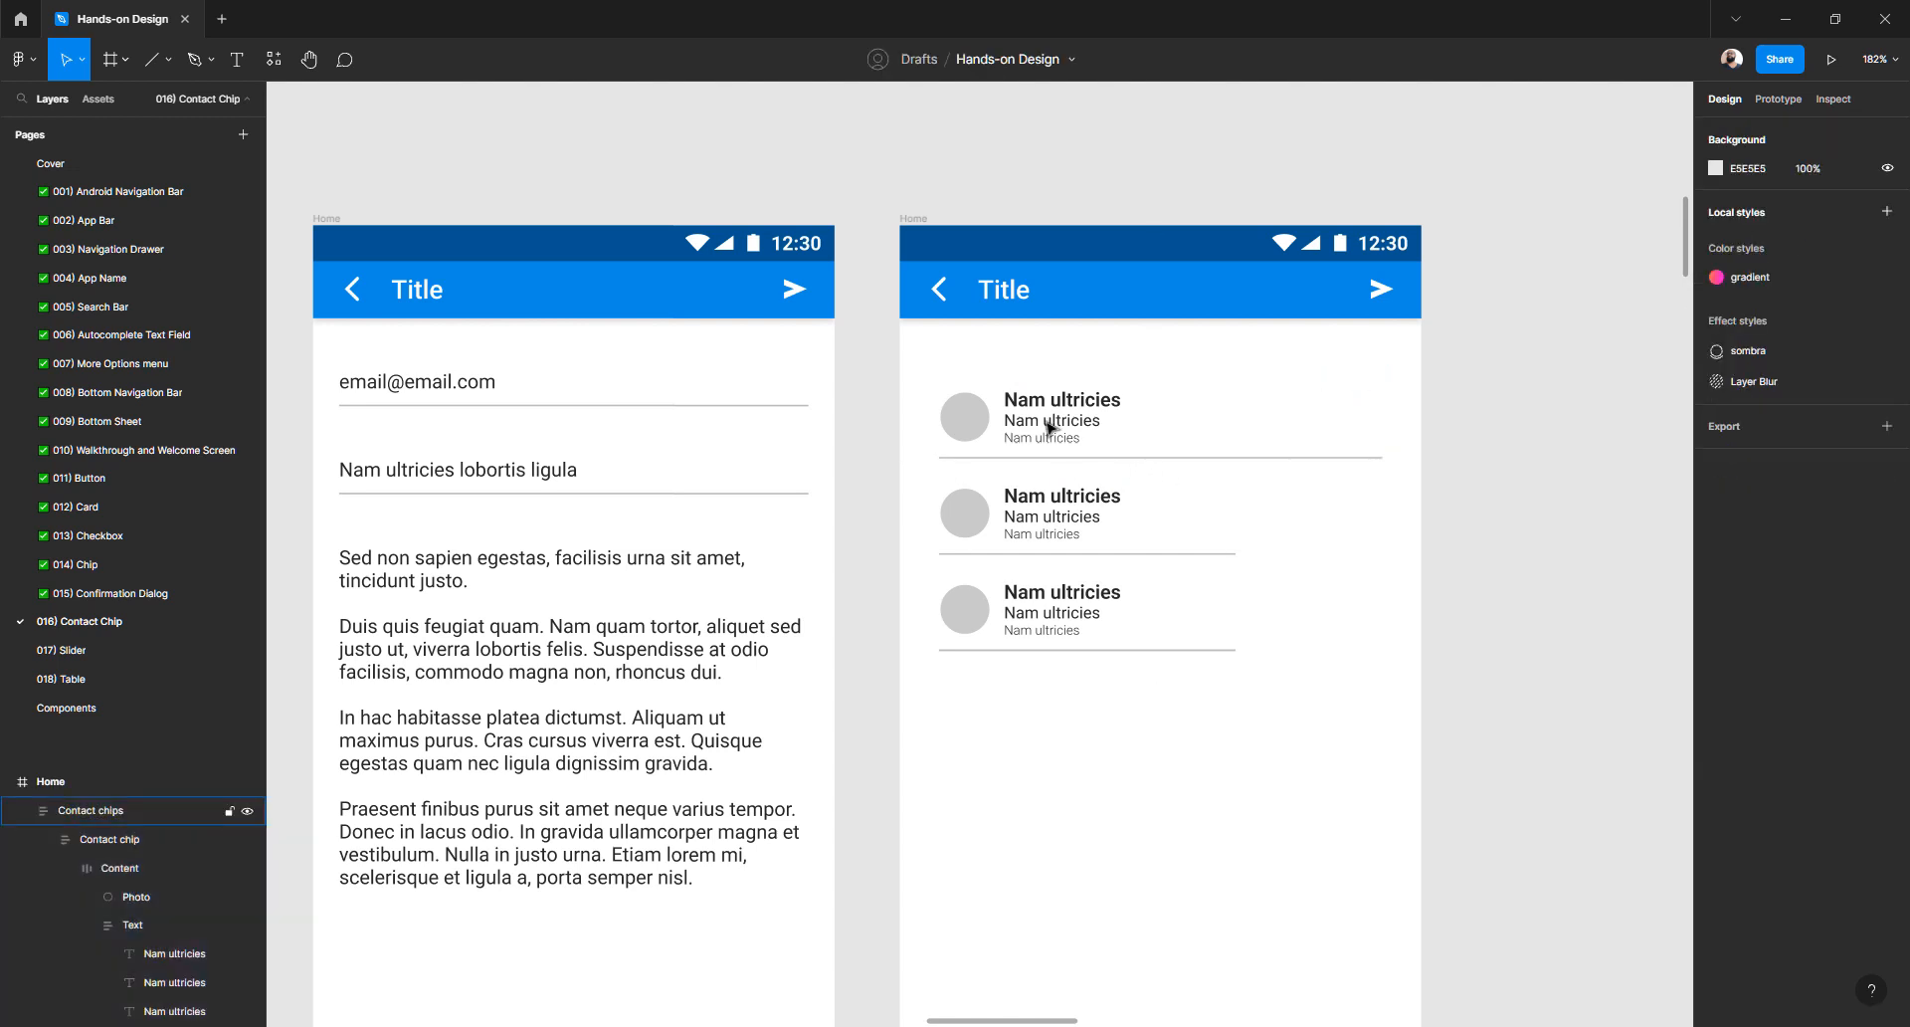
{"action": "scroll", "coordinate": [1073, 556], "scroll_direction": "up", "scroll_amount": 10}
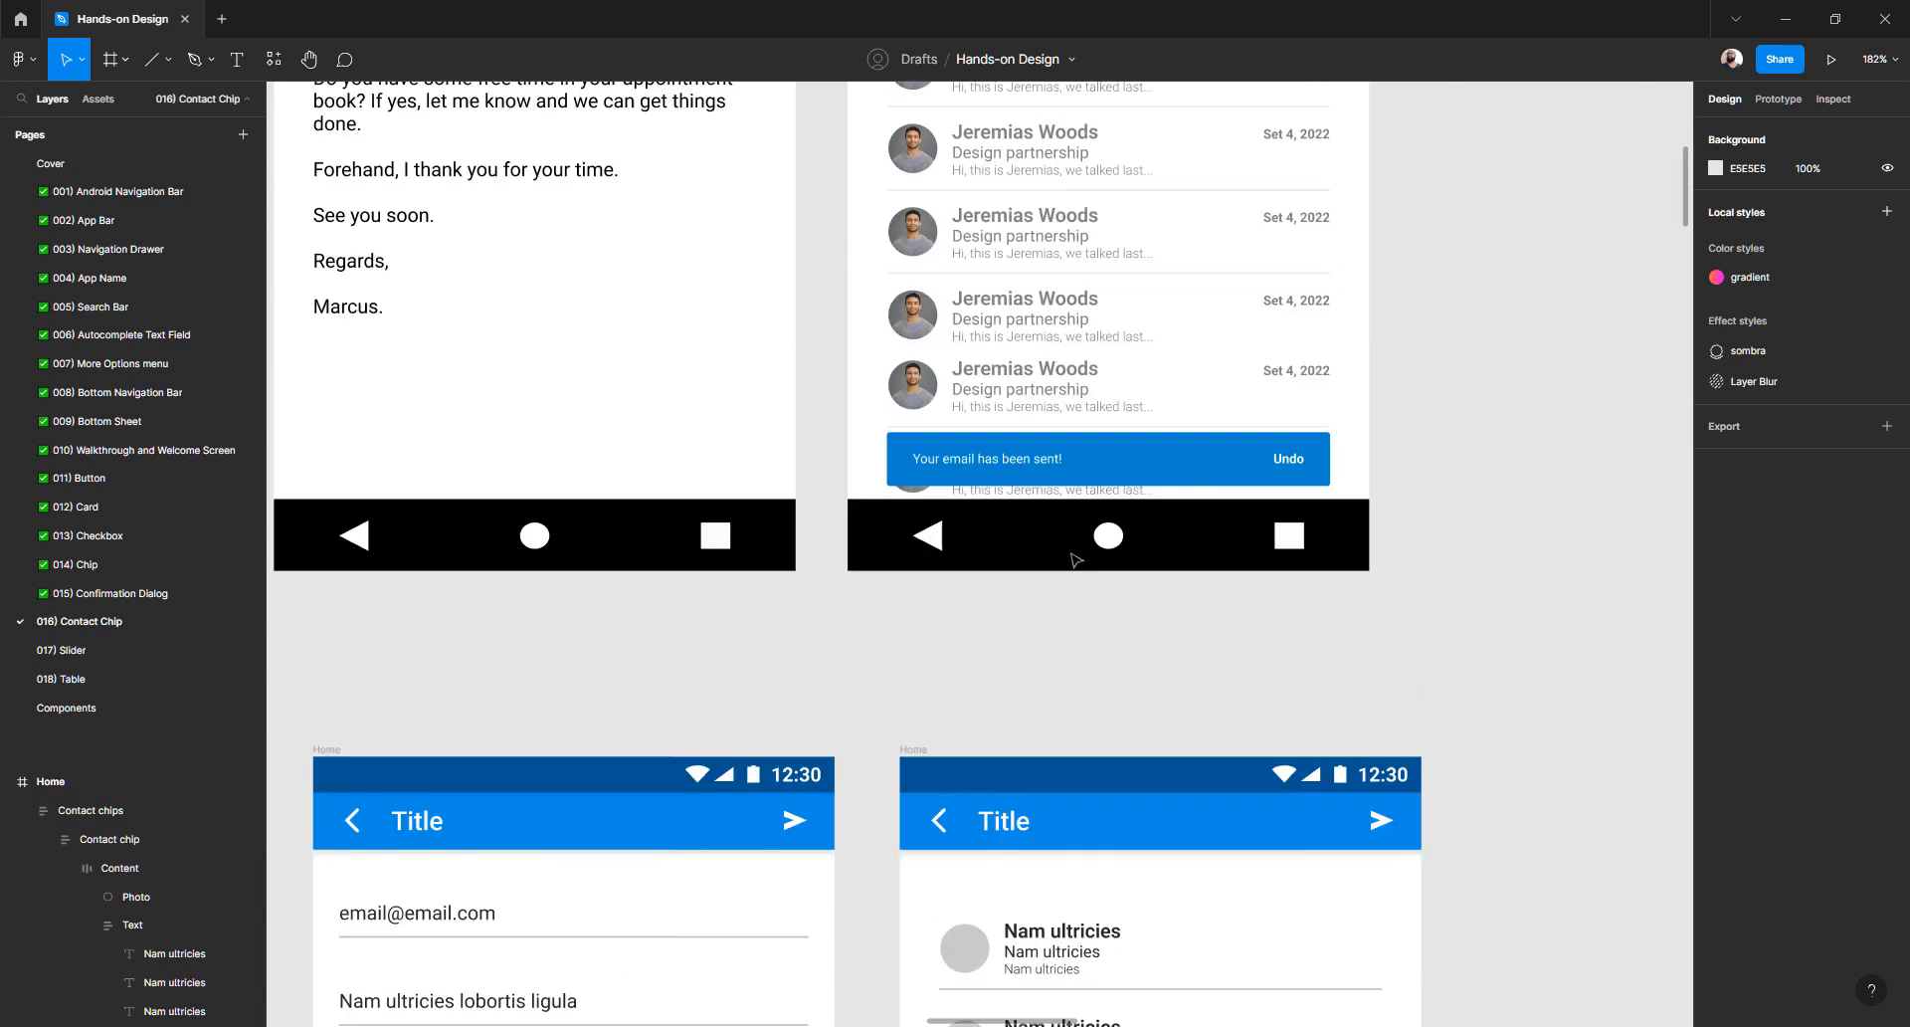
{"action": "scroll", "coordinate": [1072, 555], "scroll_direction": "up", "scroll_amount": 2}
{"action": "scroll", "coordinate": [1080, 552], "scroll_direction": "down", "scroll_amount": 8}
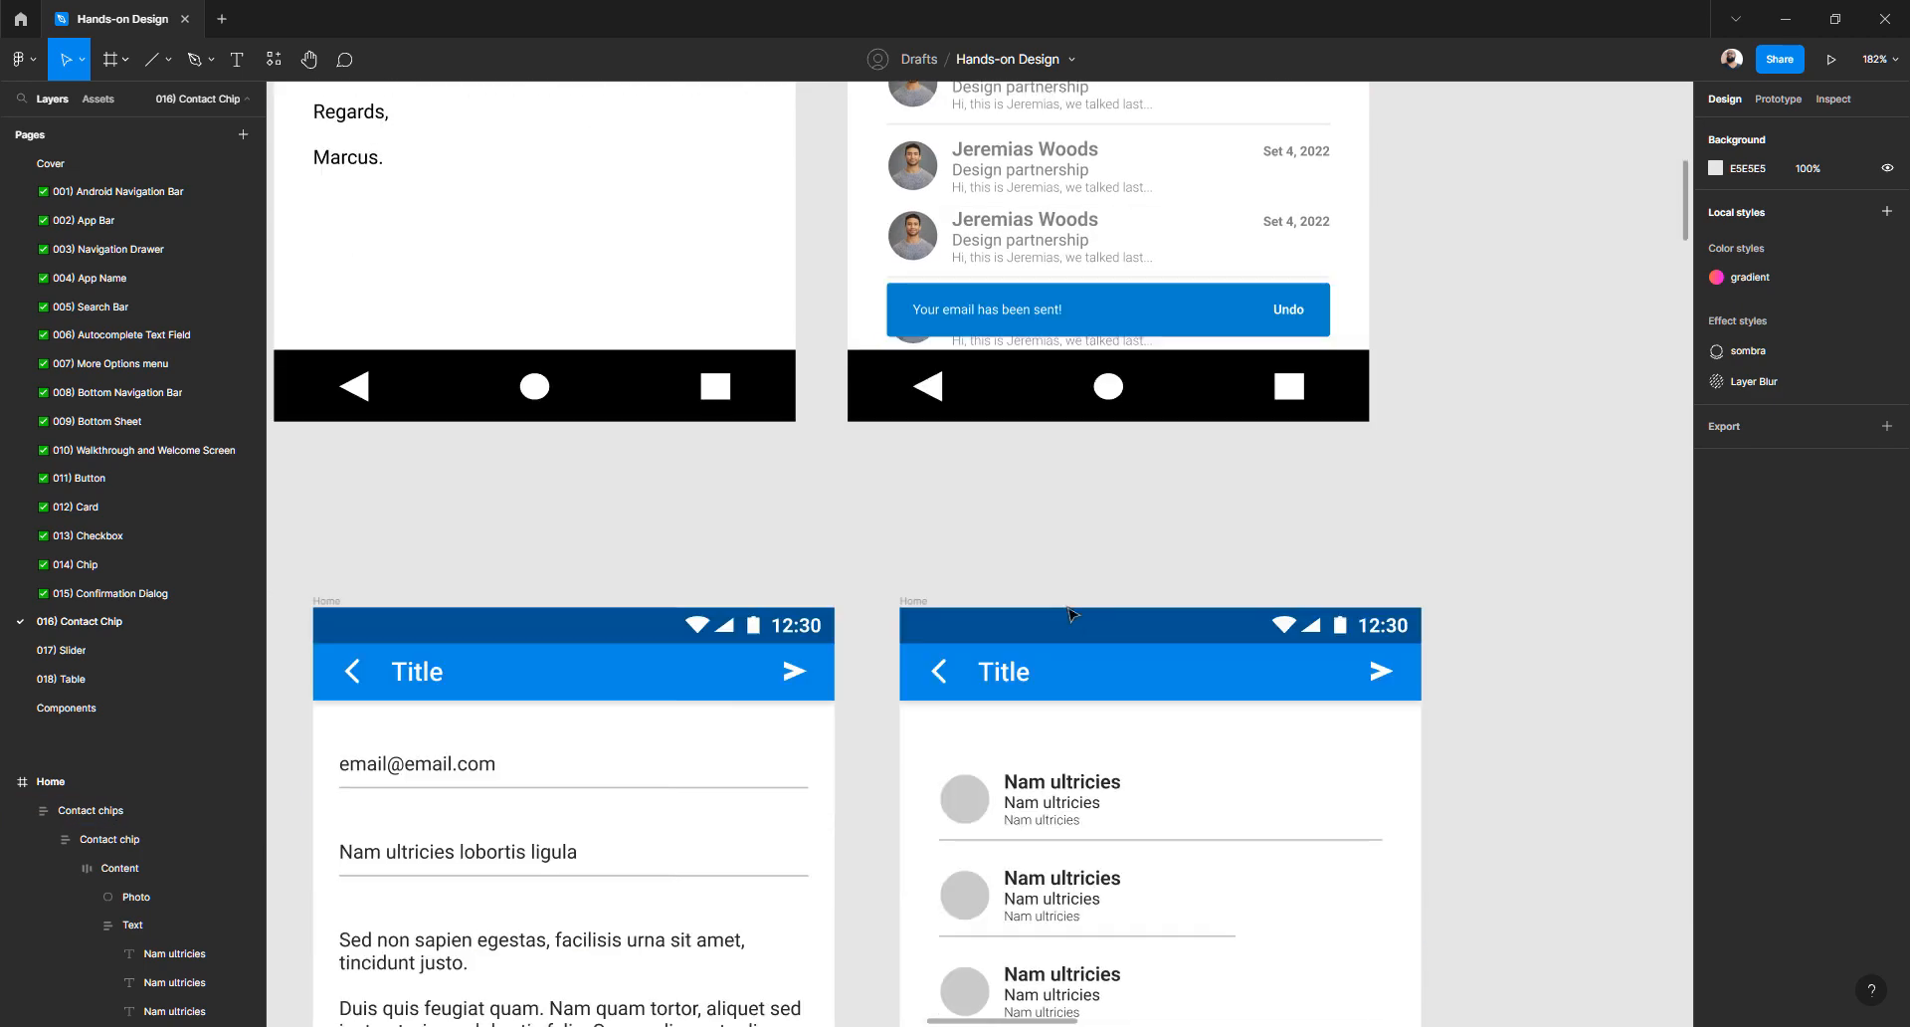
{"action": "scroll", "coordinate": [1079, 769], "scroll_direction": "down", "scroll_amount": 2}
{"action": "double_click", "coordinate": [1048, 582]}
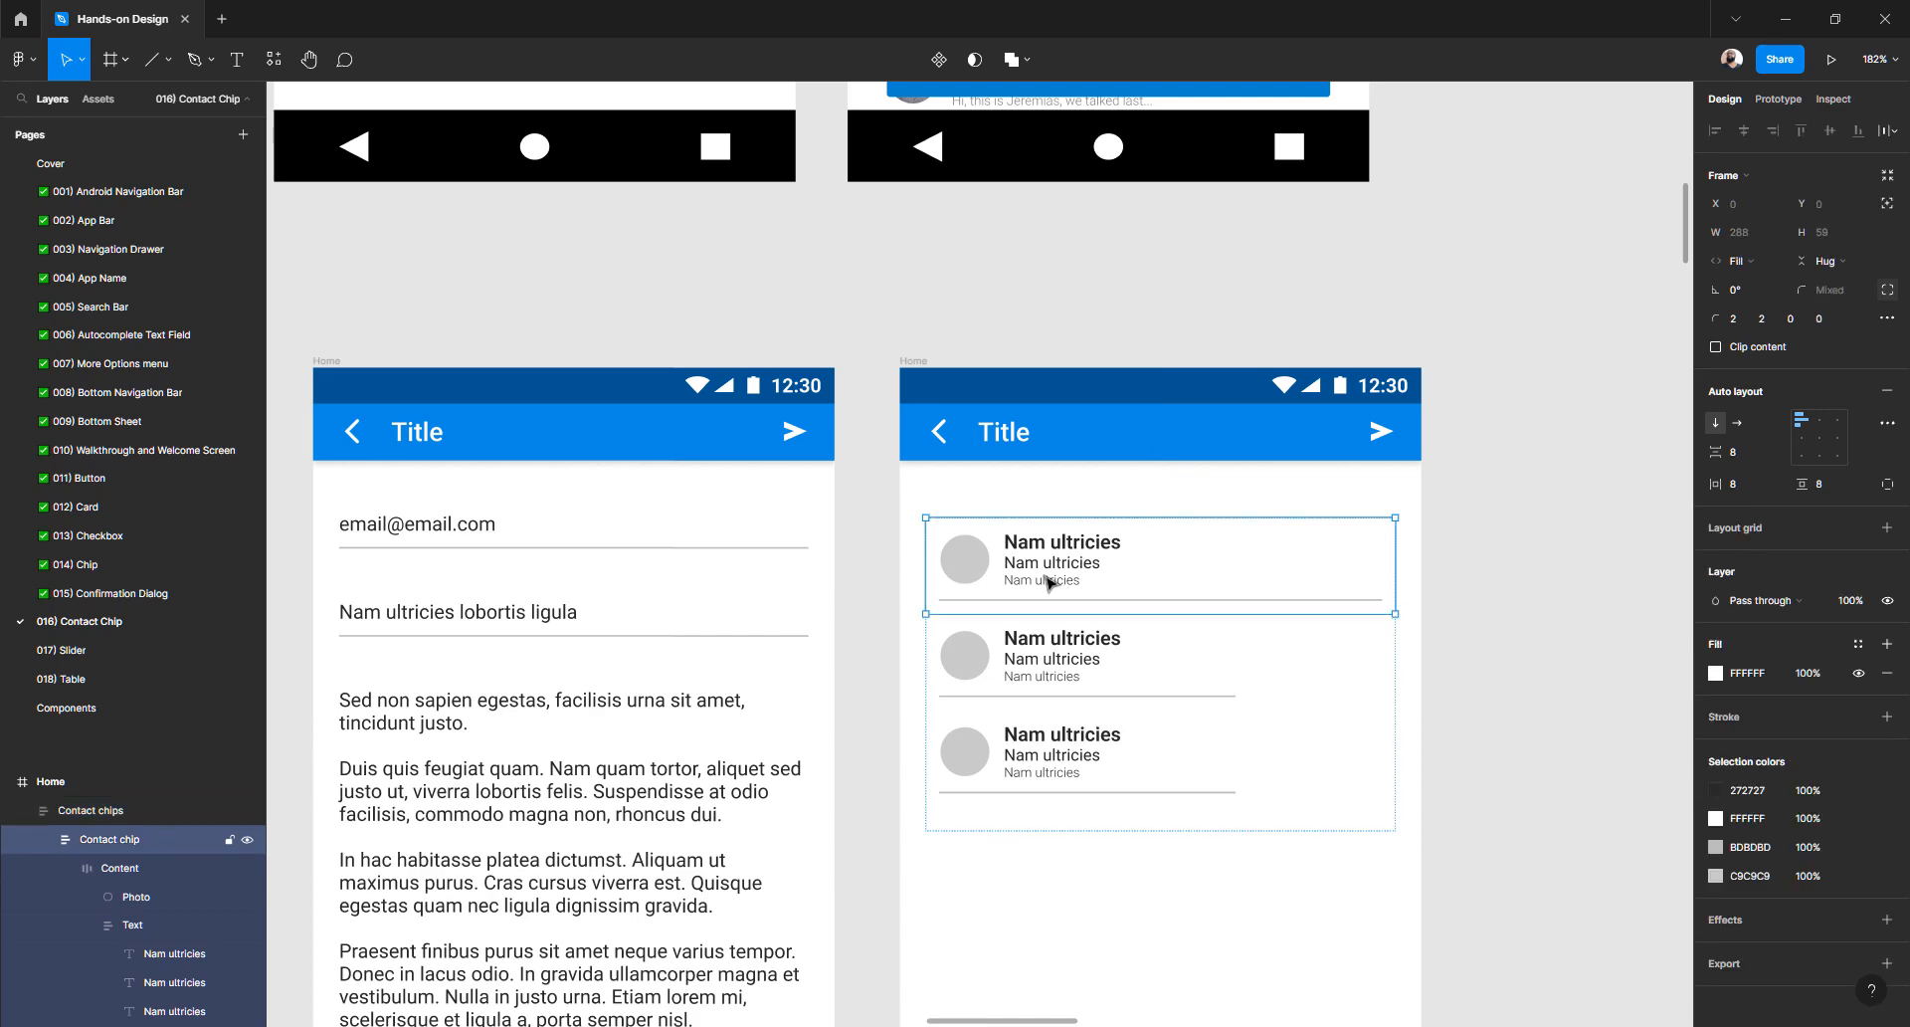
{"action": "scroll", "coordinate": [1103, 651], "scroll_direction": "up", "scroll_amount": 9}
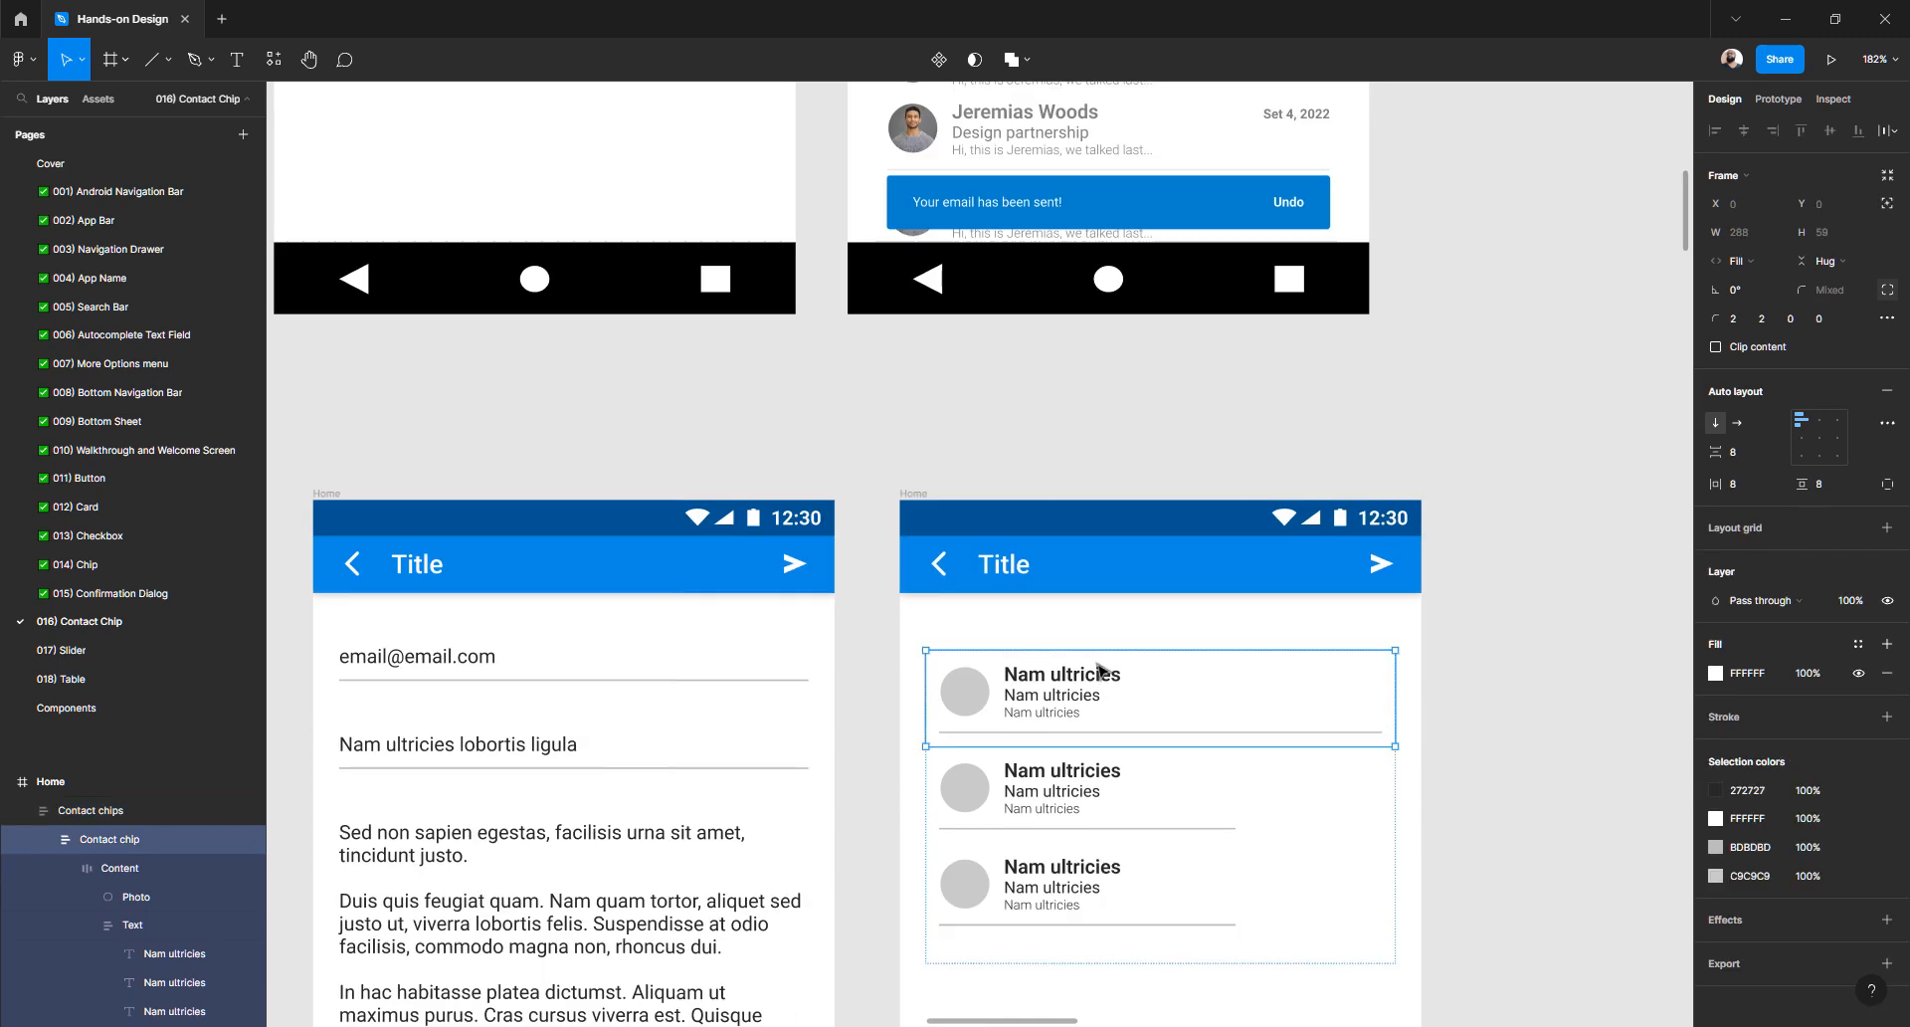
{"action": "scroll", "coordinate": [1284, 393], "scroll_direction": "up", "scroll_amount": 6}
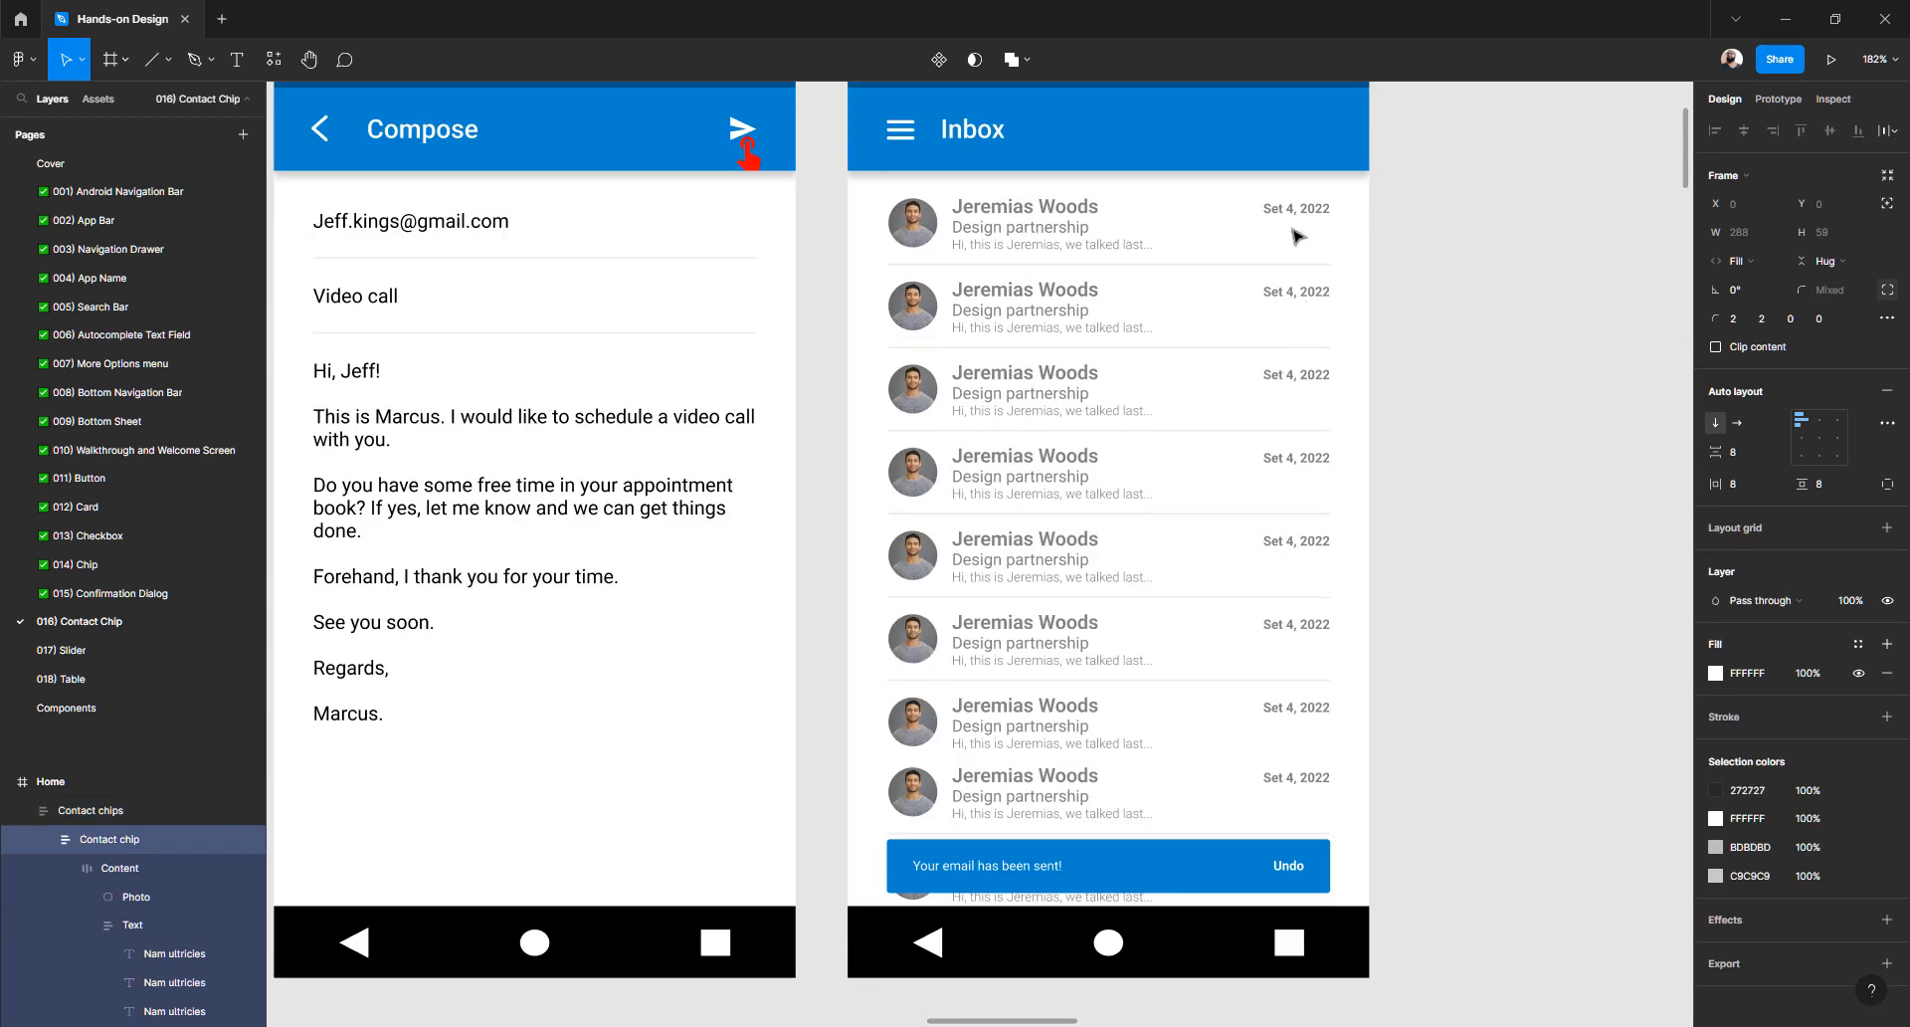
{"action": "left_click", "coordinate": [1289, 219], "text": "ctrl"}
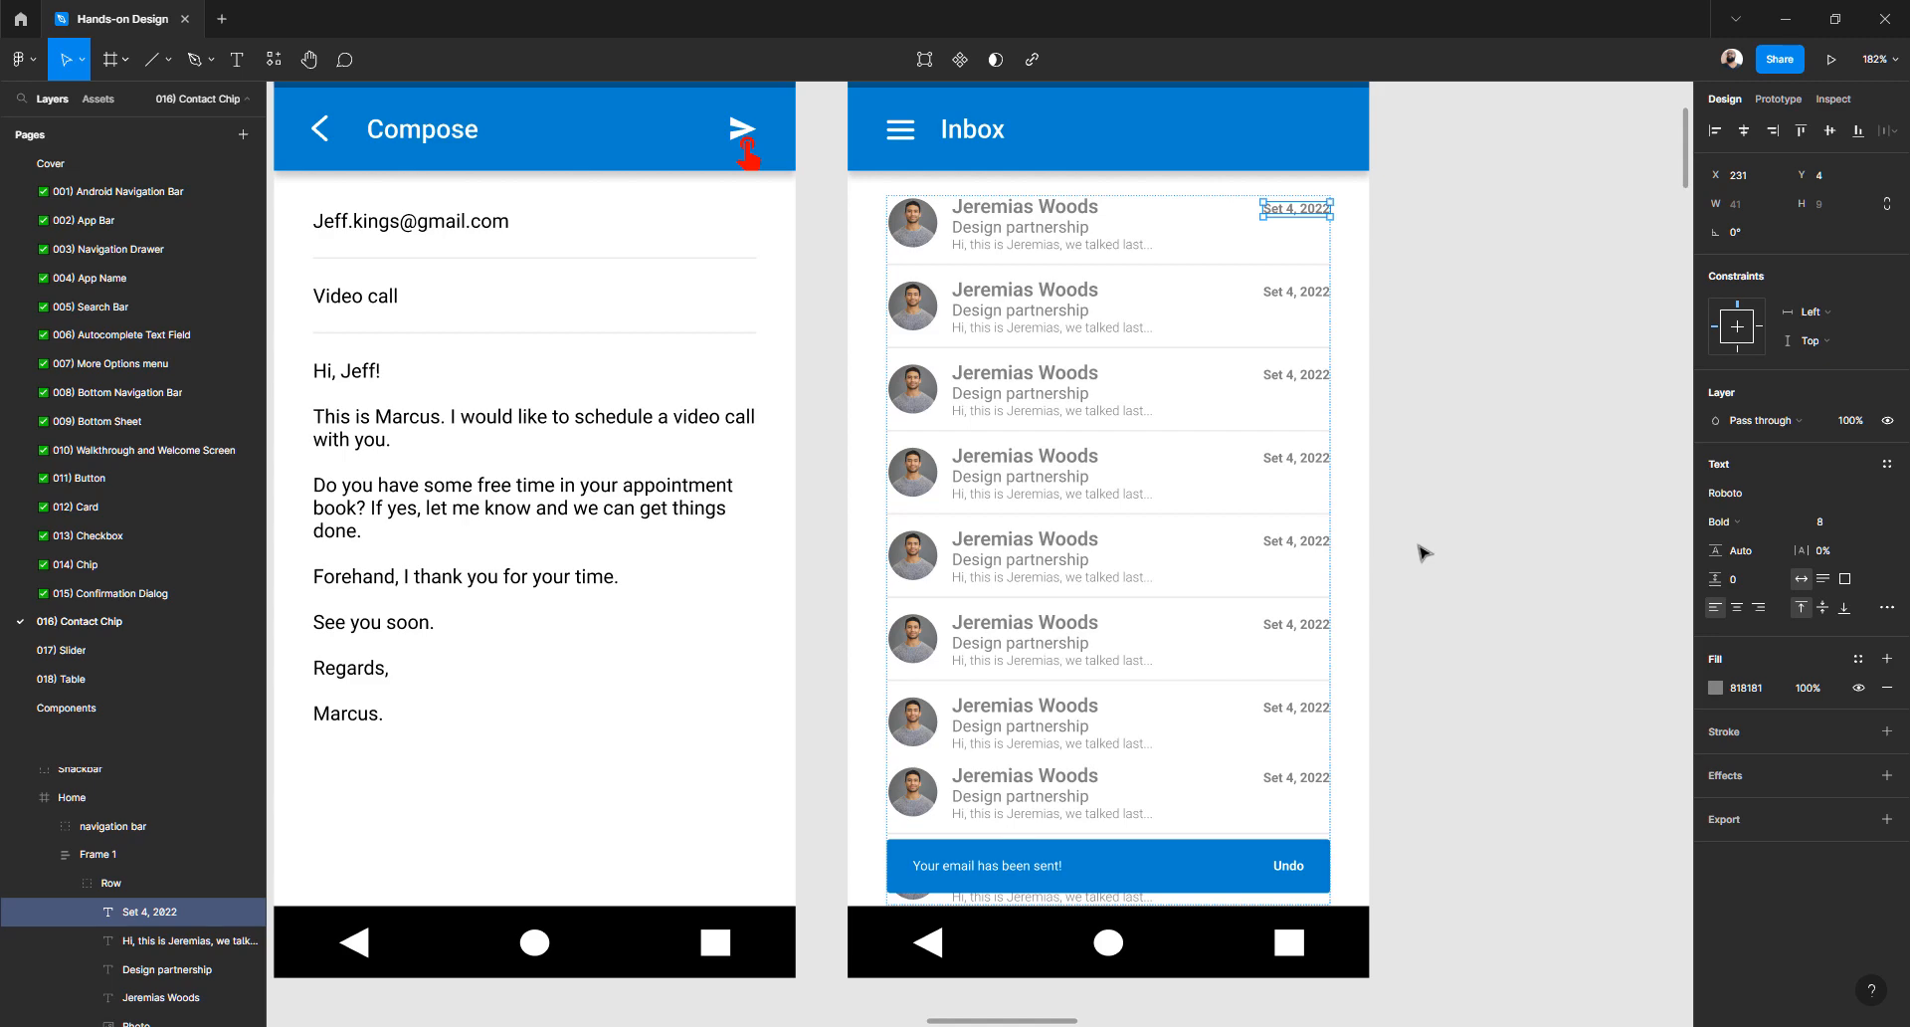
{"action": "scroll", "coordinate": [1282, 209], "scroll_direction": "up", "scroll_amount": 2}
{"action": "scroll", "coordinate": [1281, 211], "scroll_direction": "up", "scroll_amount": 2}
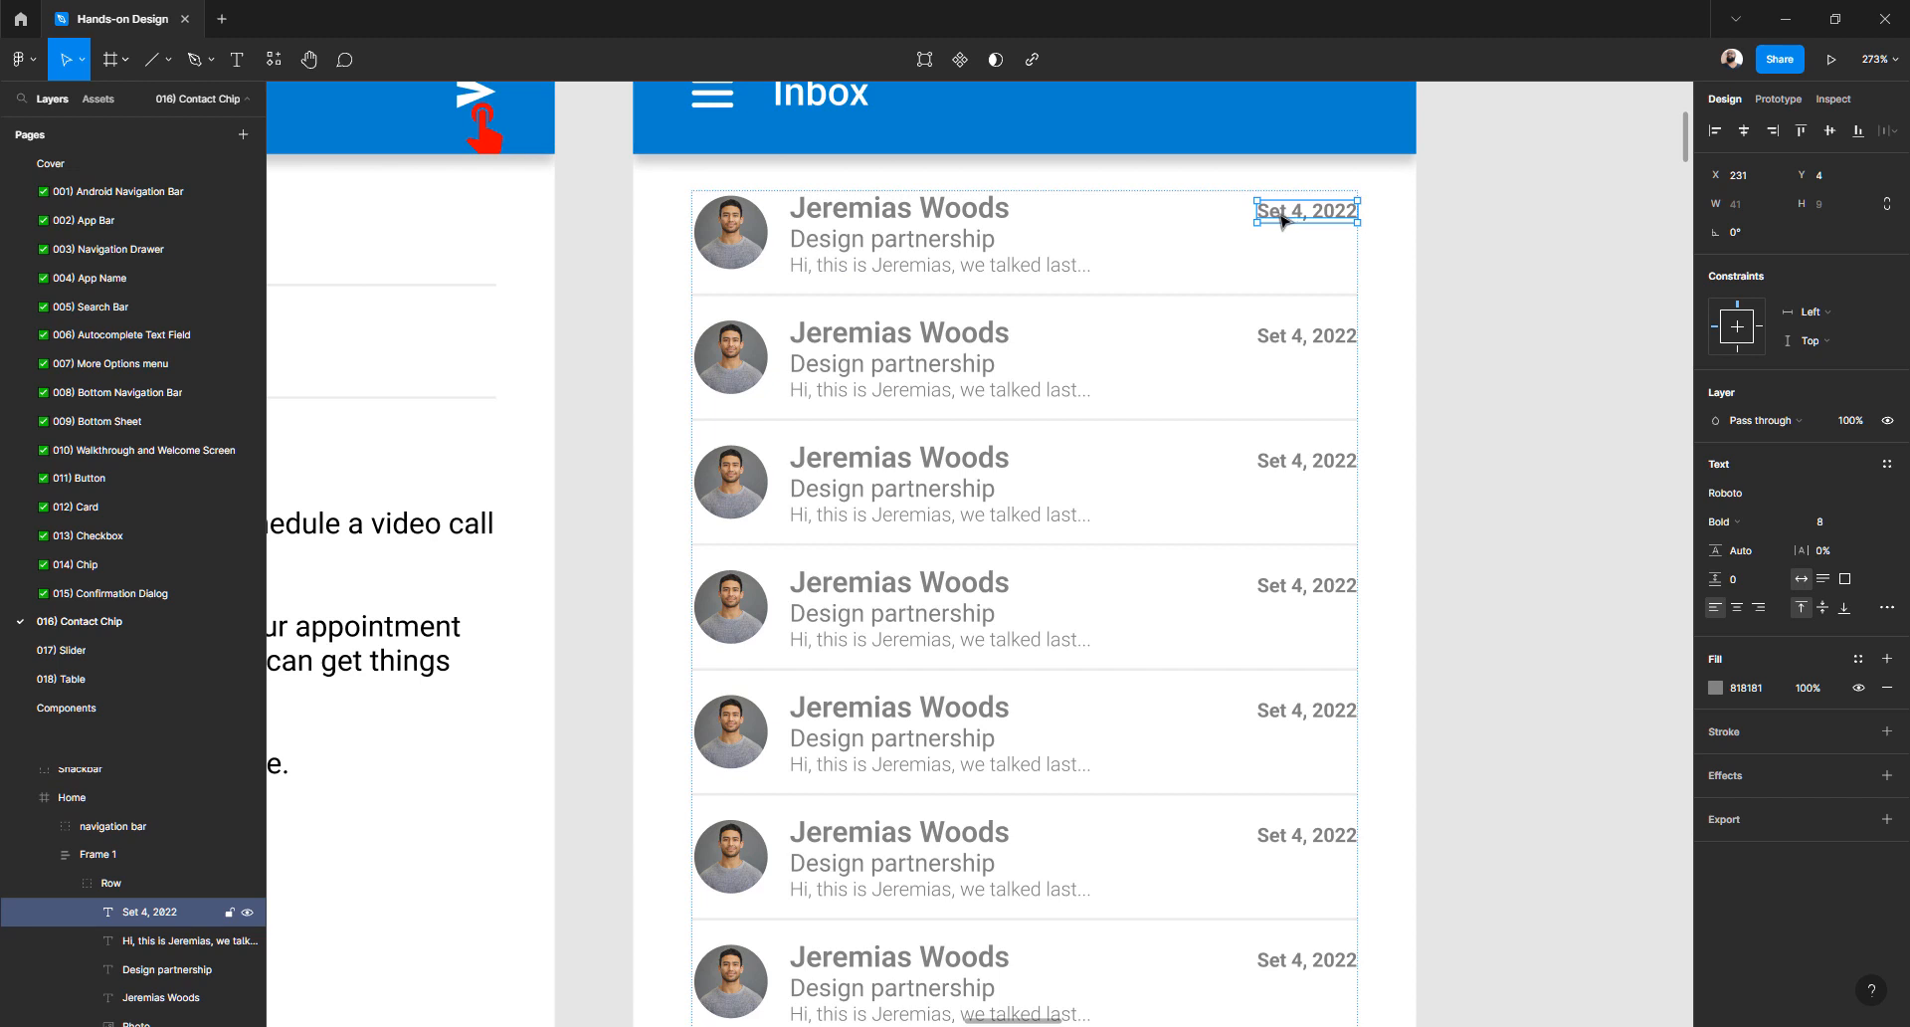
{"action": "double_click", "coordinate": [1282, 219]}
{"action": "left_click", "coordinate": [1284, 210]}
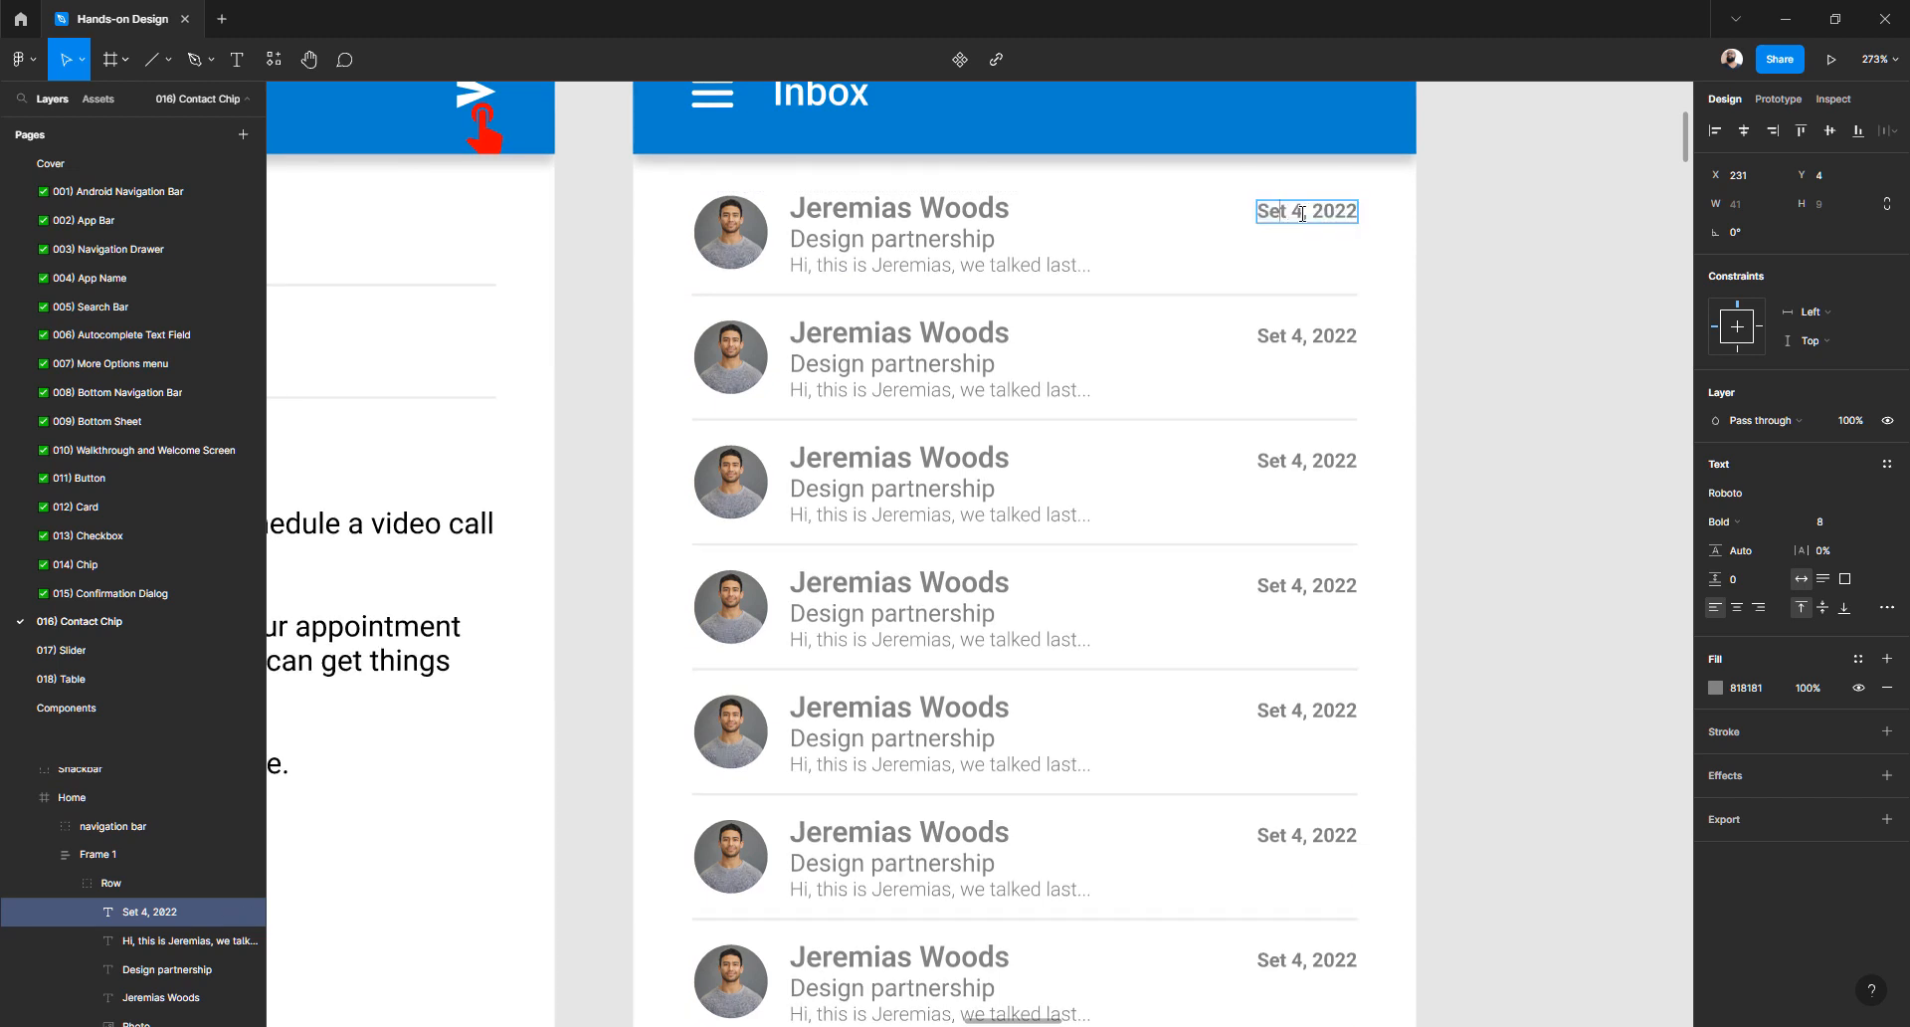
{"action": "type", "text": "p"}
{"action": "key", "text": "ctrl+z"}
{"action": "key", "text": "Escape"}
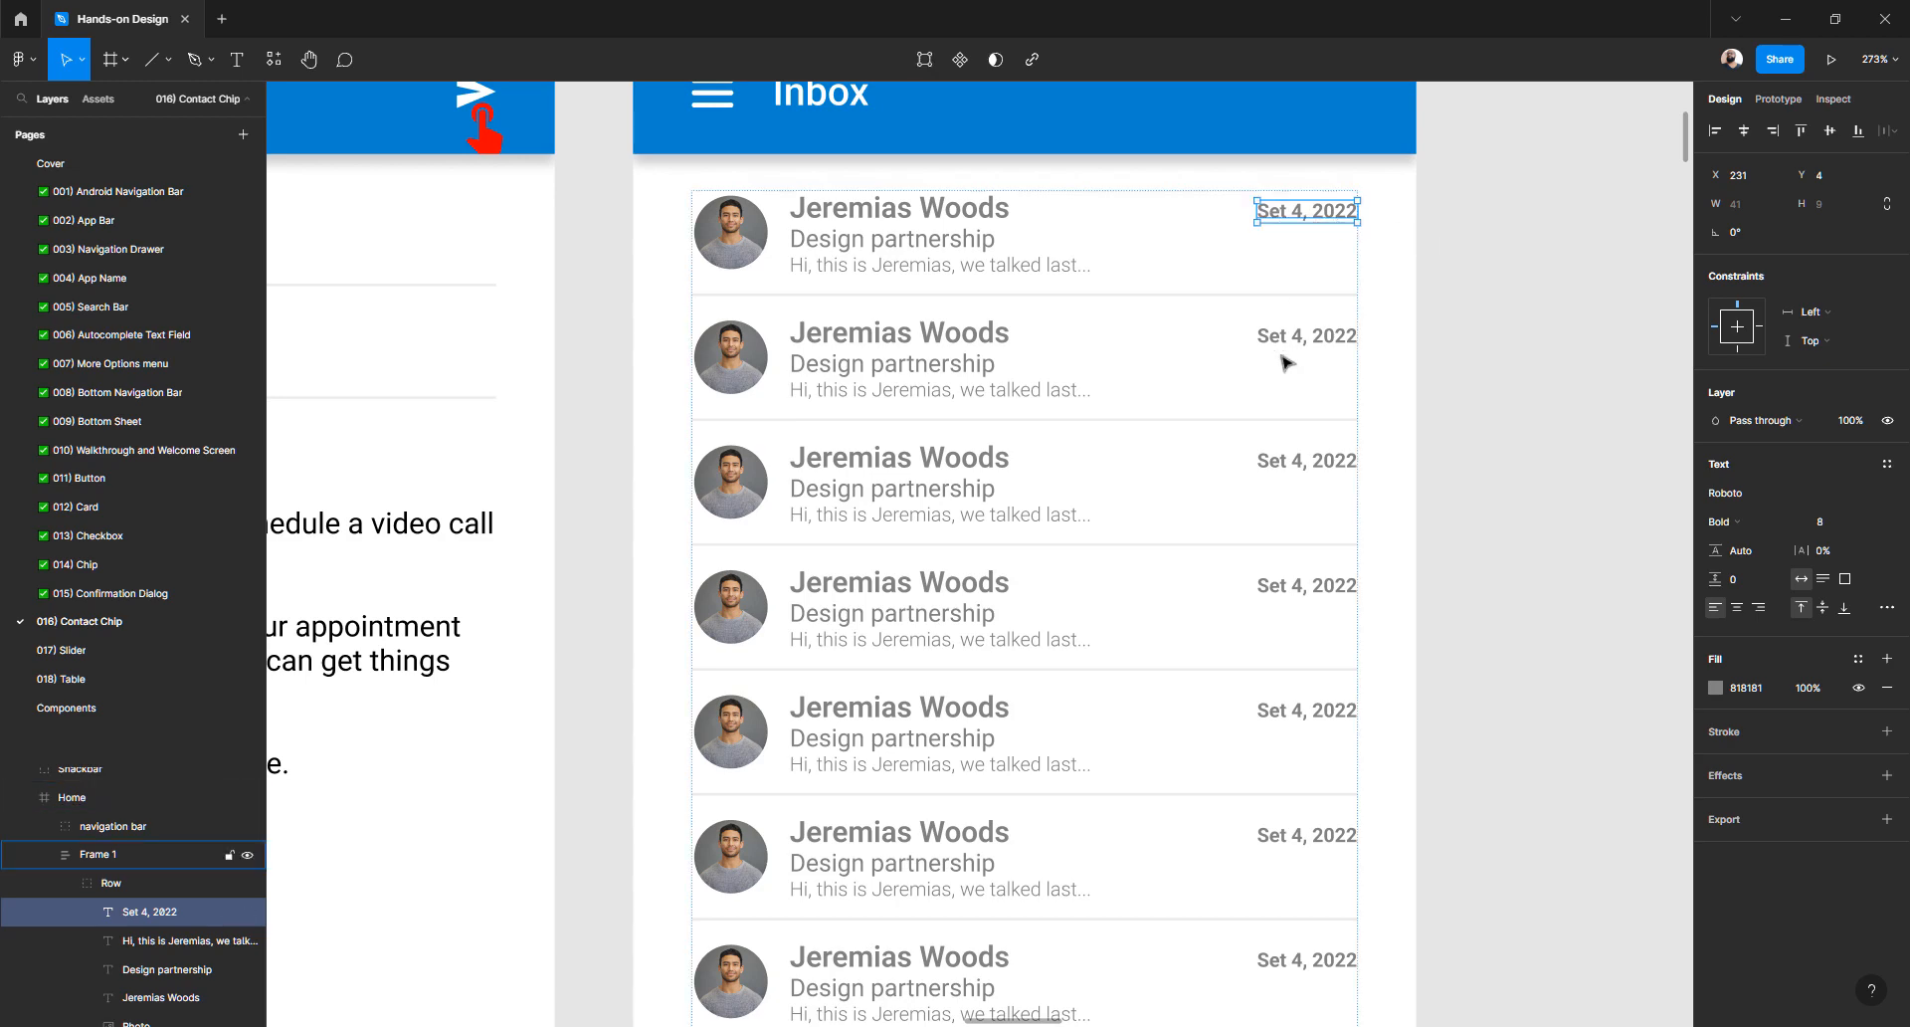
{"action": "scroll", "coordinate": [1287, 362], "scroll_direction": "down", "scroll_amount": 10}
{"action": "scroll", "coordinate": [1287, 362], "scroll_direction": "down", "scroll_amount": 5}
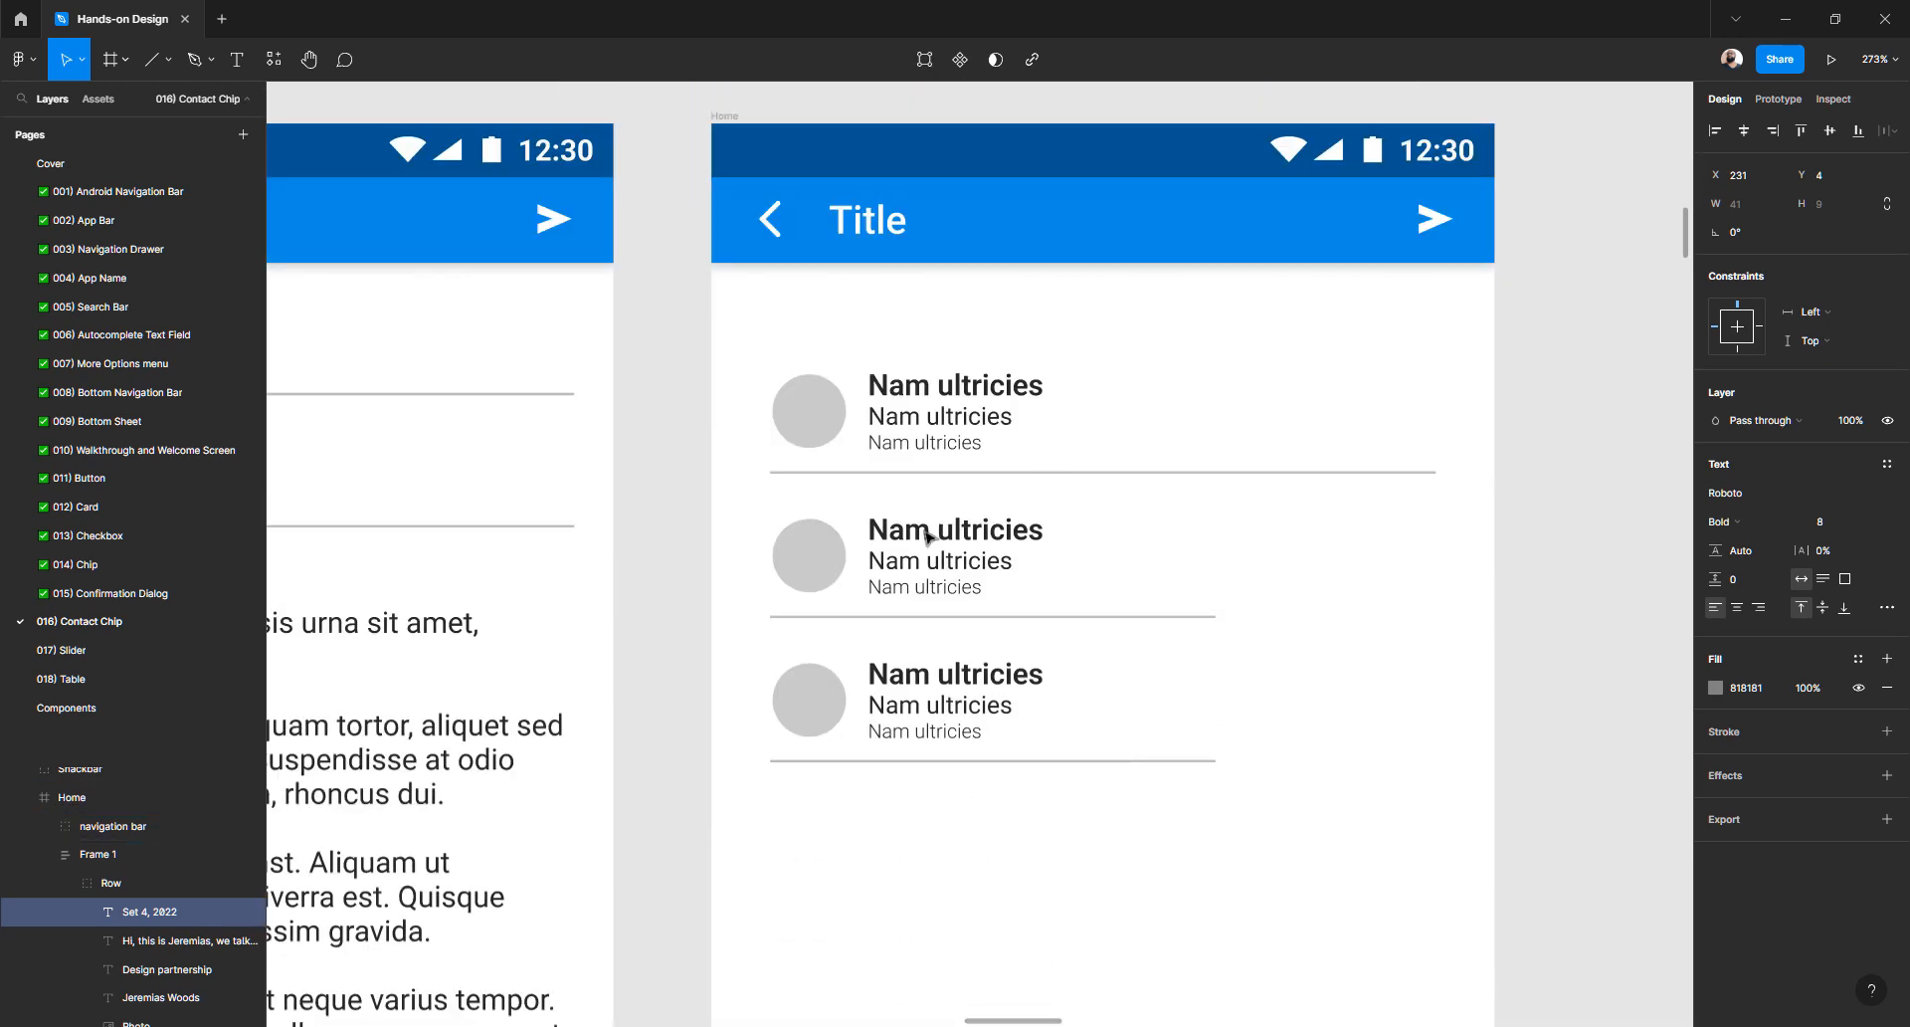
- Duplicate the first chip's three-line Nam ultricies text block with Ctrl+D
{"action": "left_click", "coordinate": [945, 432]}
{"action": "double_click", "coordinate": [945, 431]}
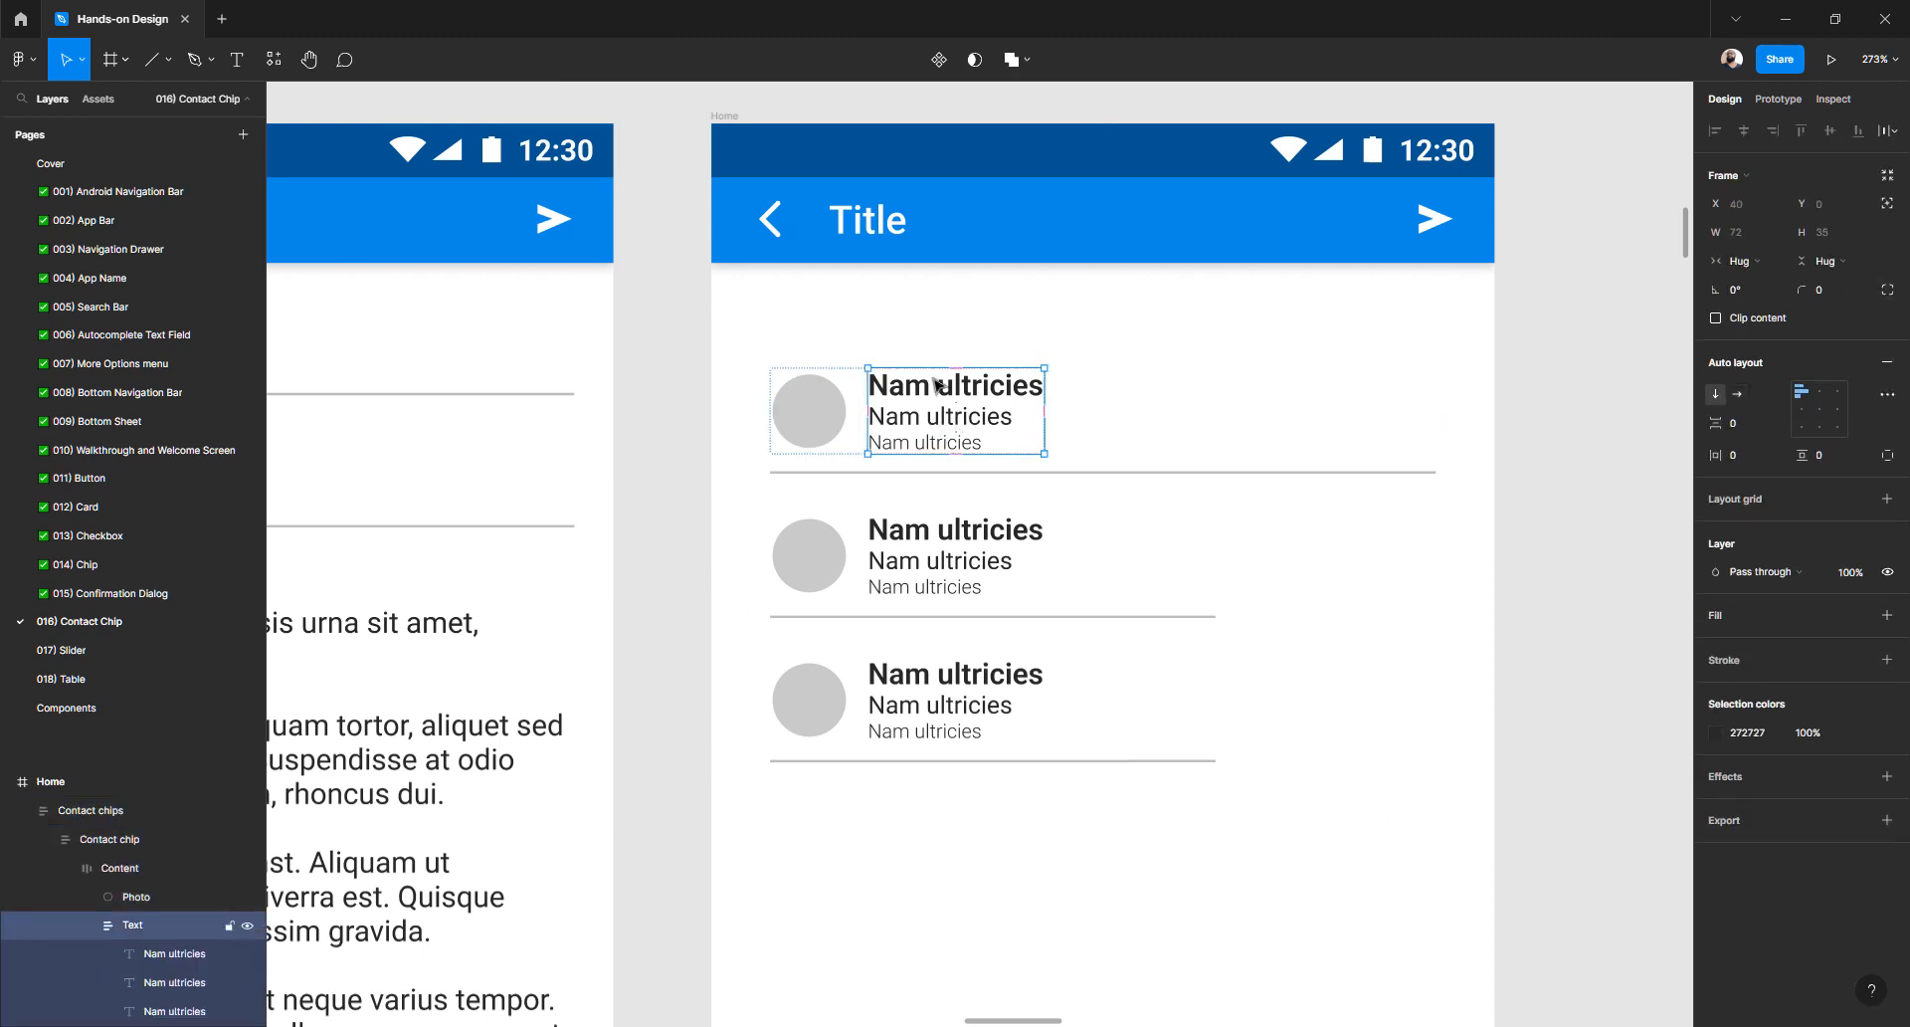
{"action": "left_click", "coordinate": [985, 426]}
{"action": "left_click", "coordinate": [1457, 435]}
{"action": "double_click", "coordinate": [985, 401]}
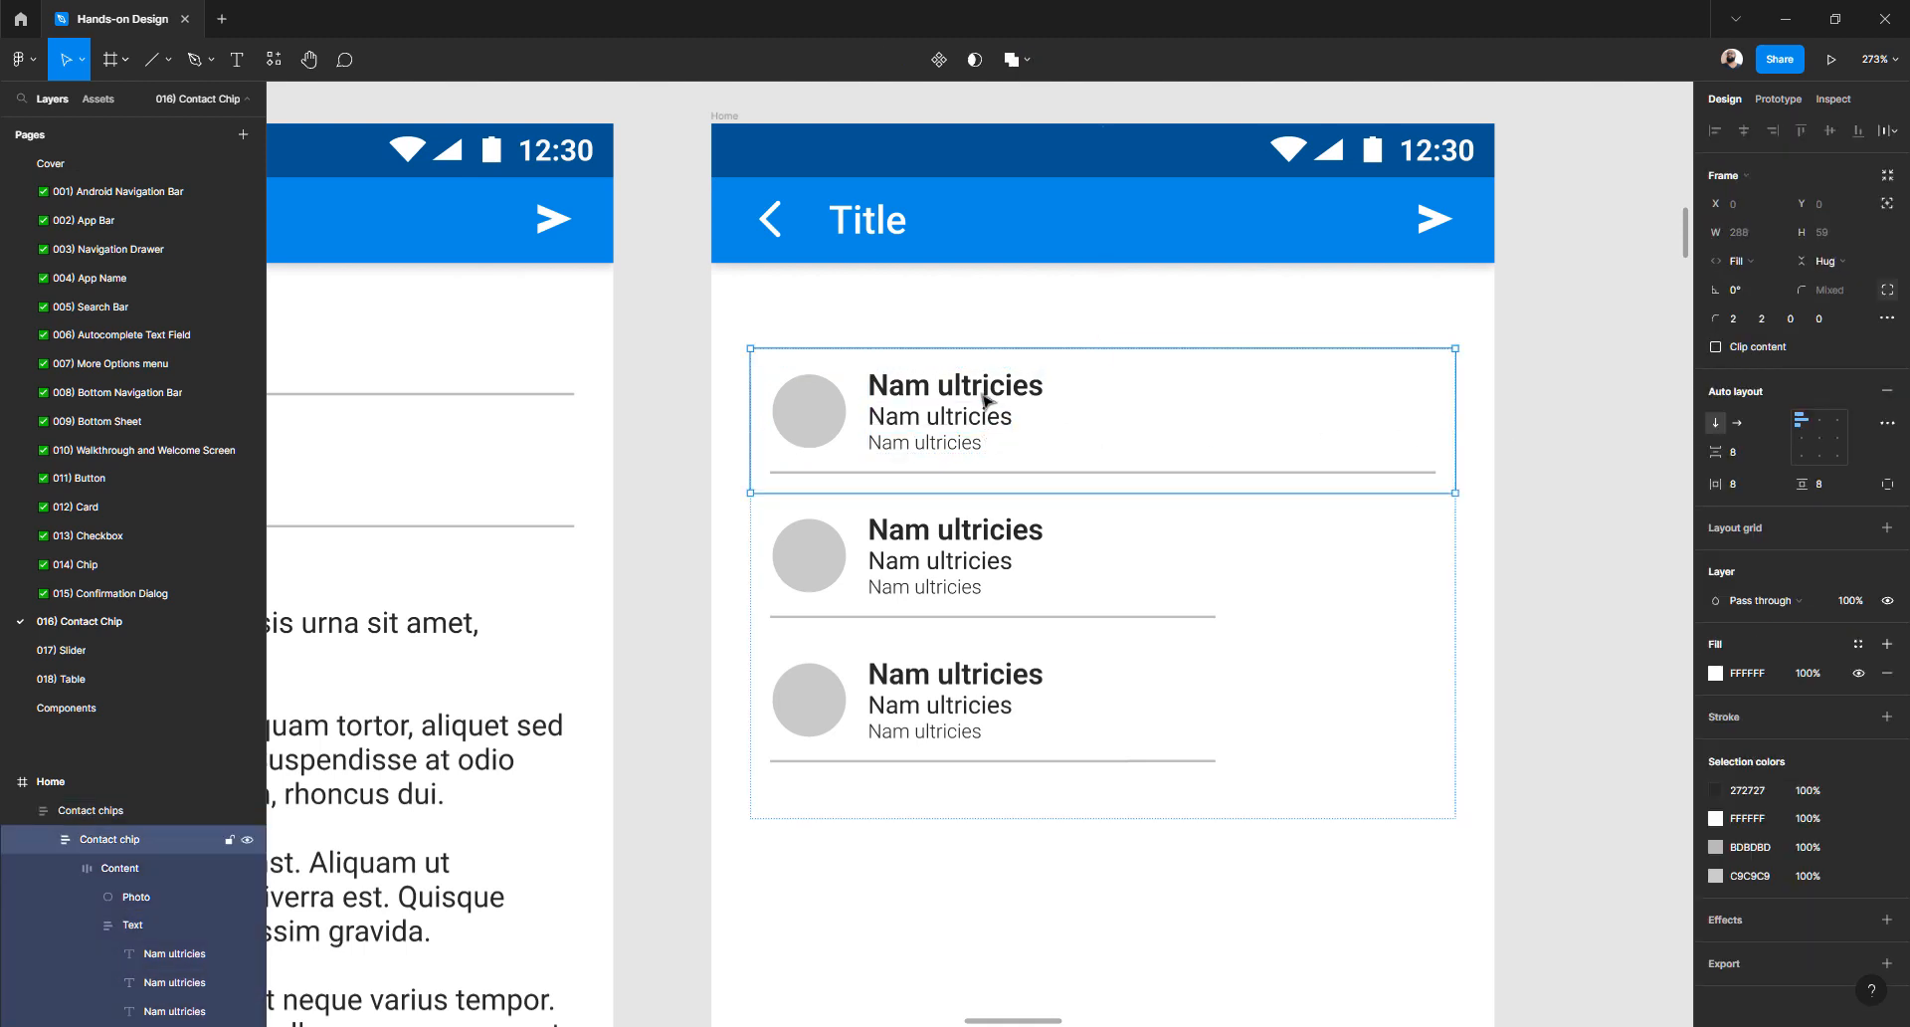
{"action": "double_click", "coordinate": [985, 401]}
{"action": "double_click", "coordinate": [985, 401]}
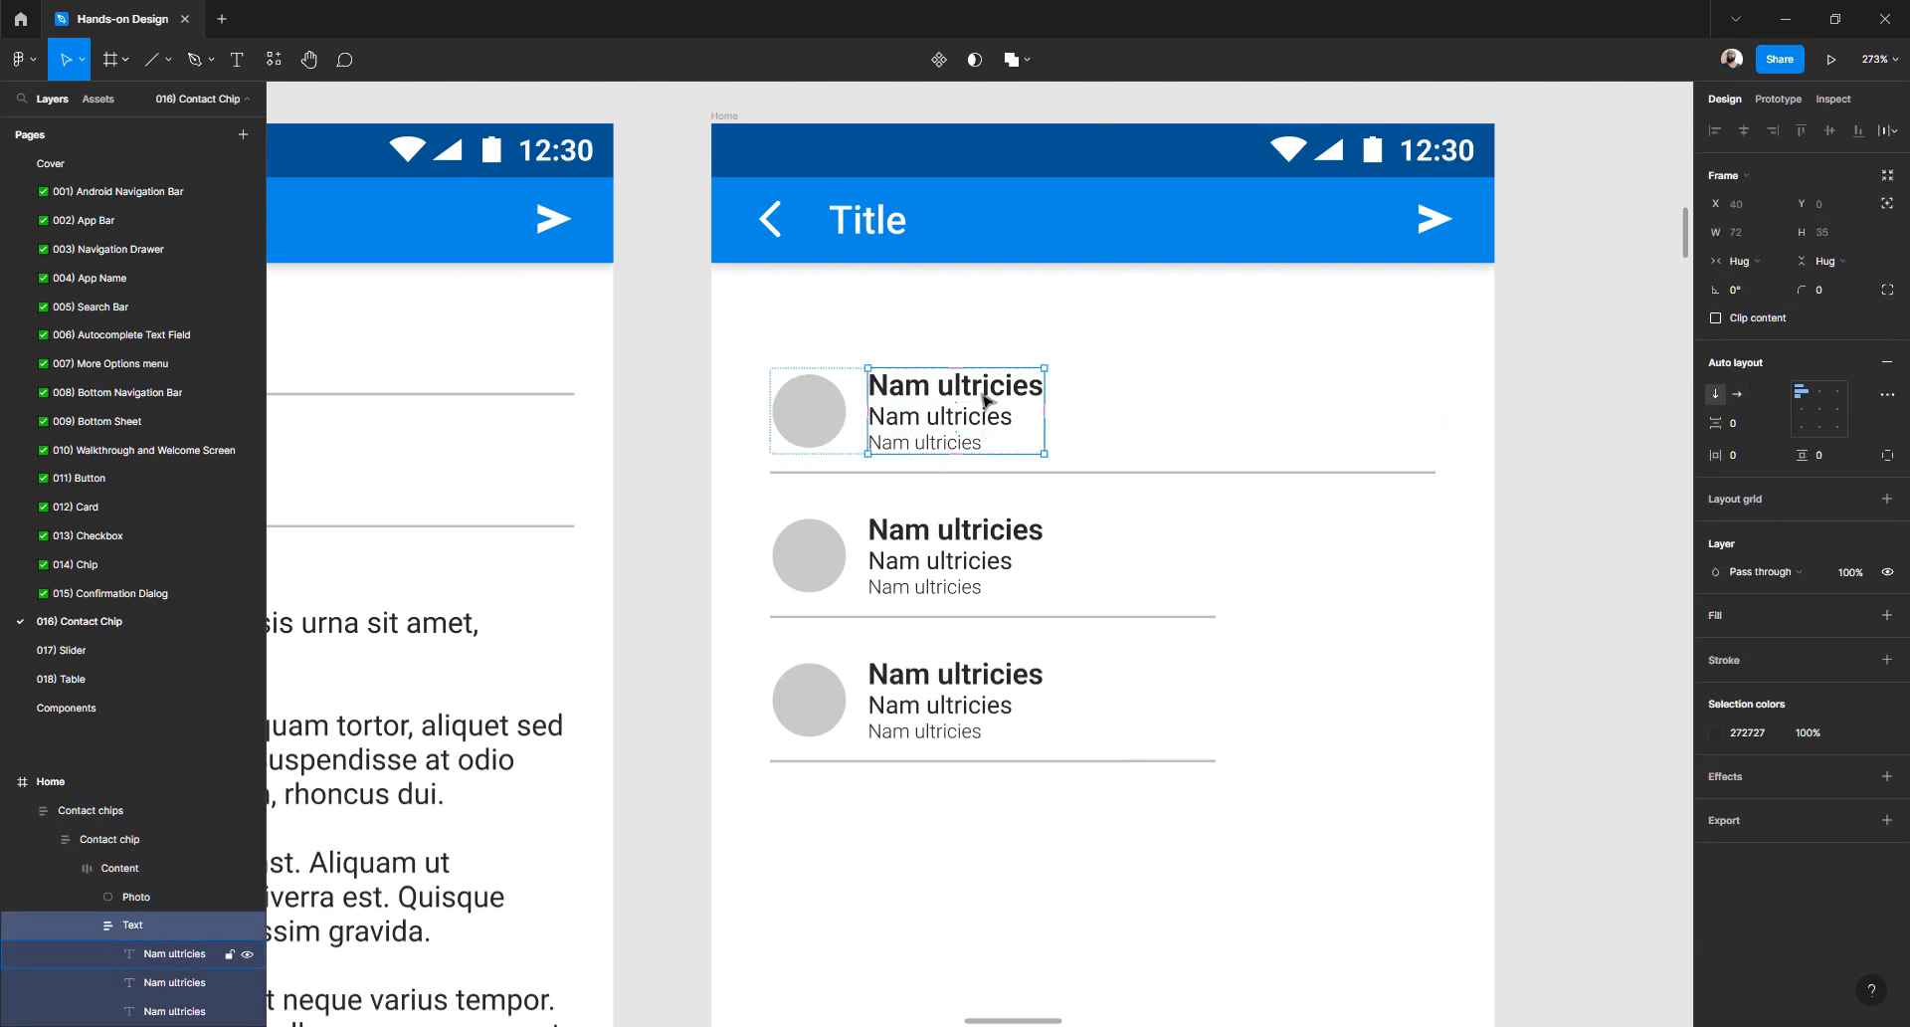
{"action": "key", "text": "ctrl+d"}
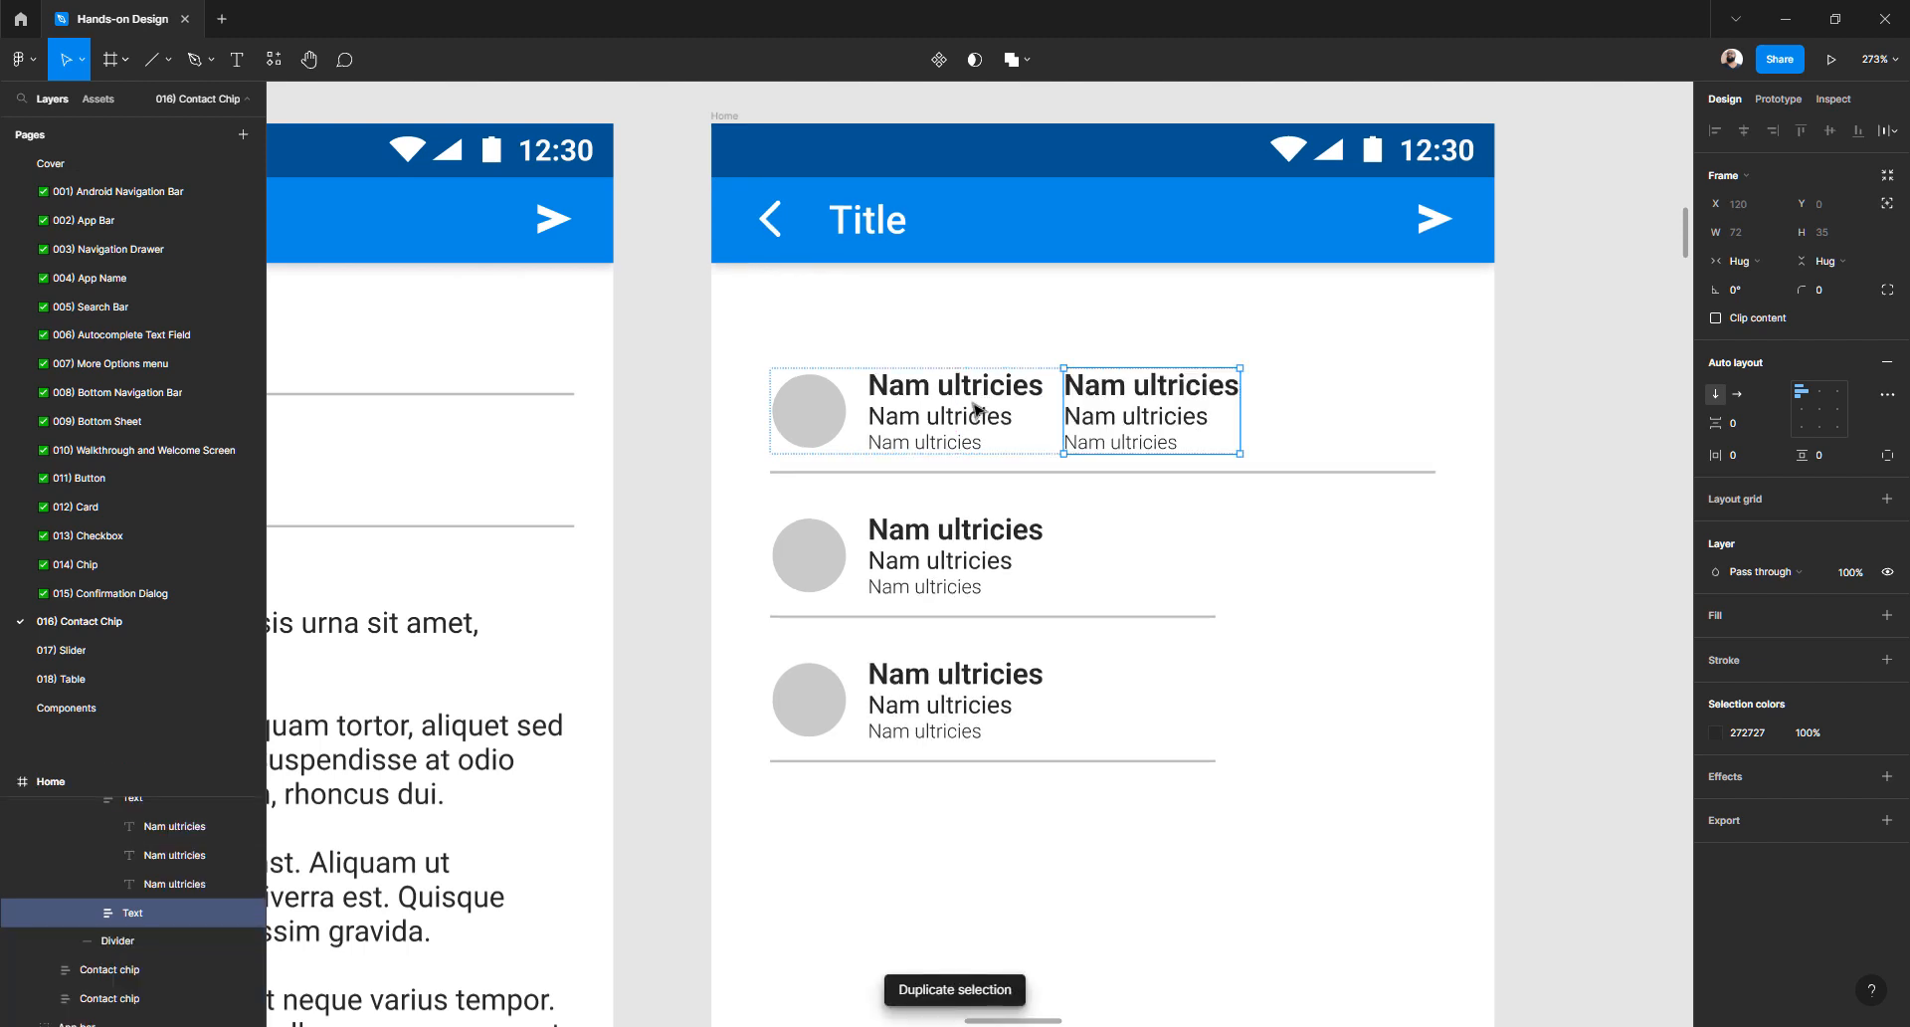
- Select both the original and the duplicate text blocks together
{"action": "left_click", "coordinate": [1003, 400]}
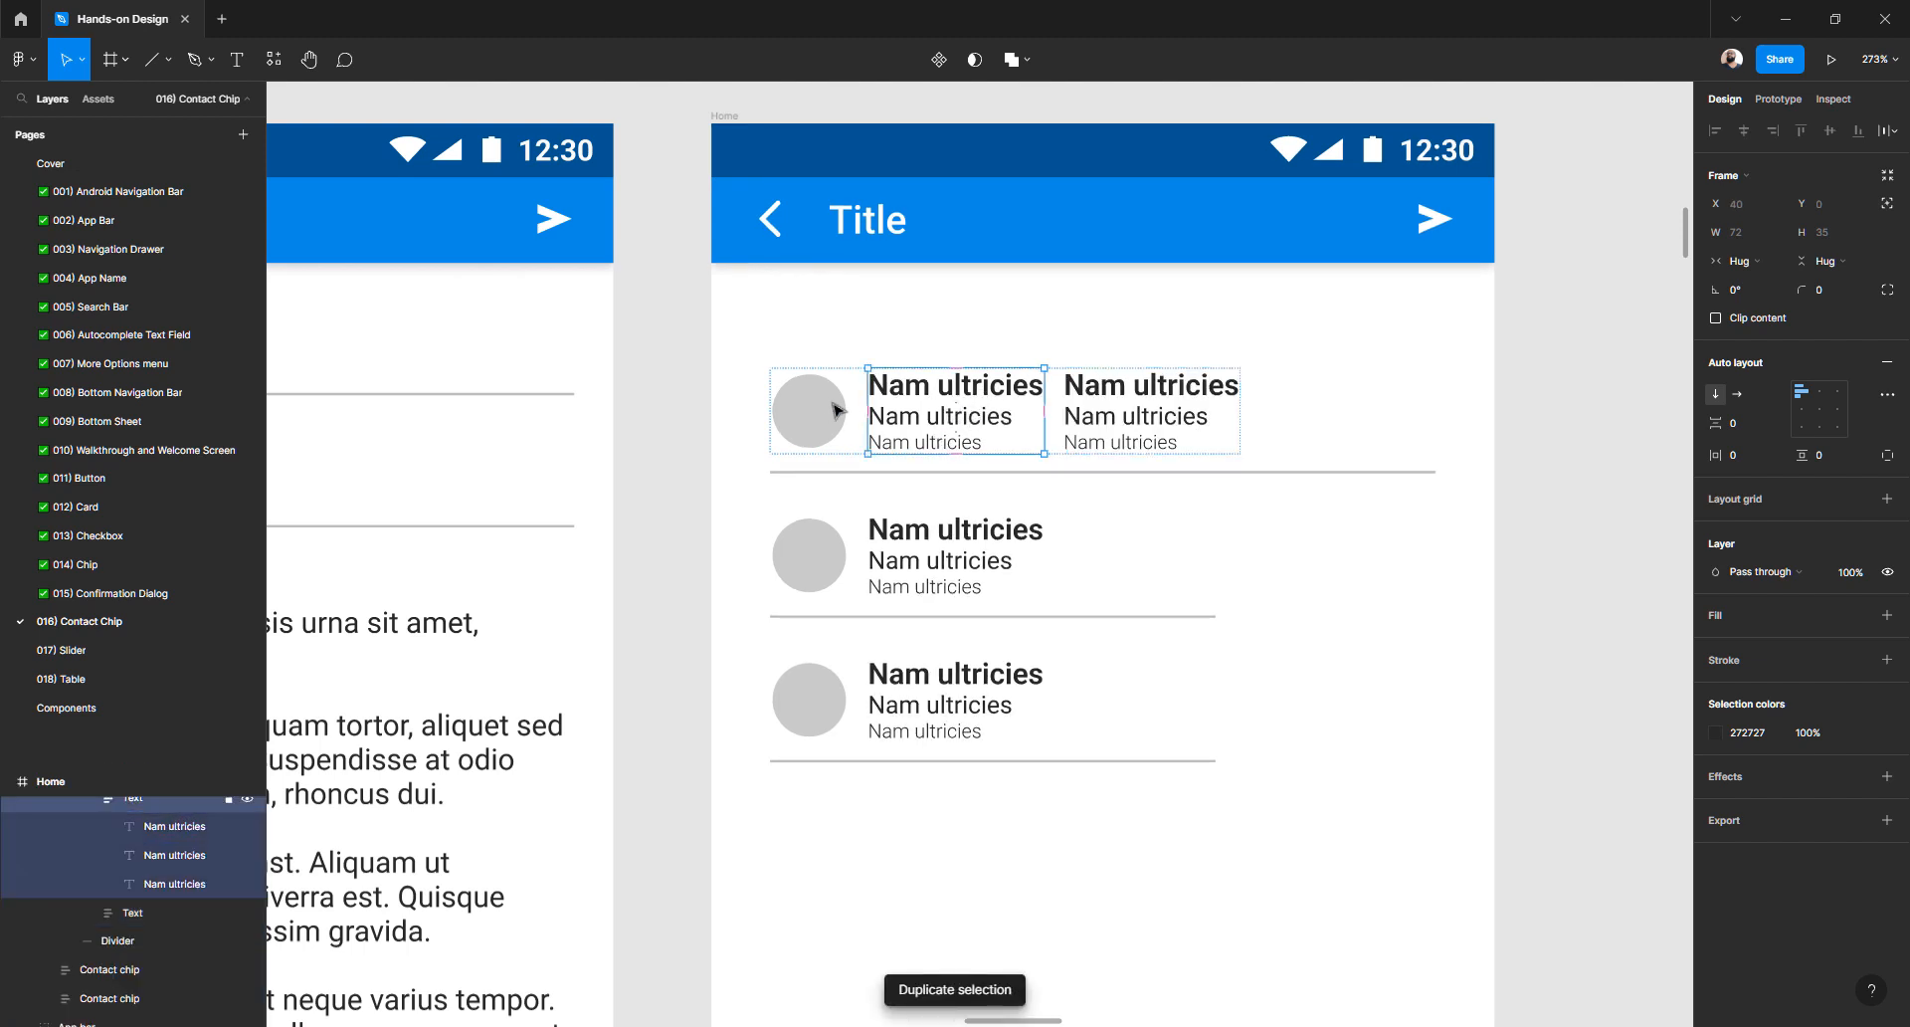
{"action": "left_click", "coordinate": [825, 410]}
{"action": "left_click", "coordinate": [905, 422]}
{"action": "left_click", "coordinate": [1075, 425]}
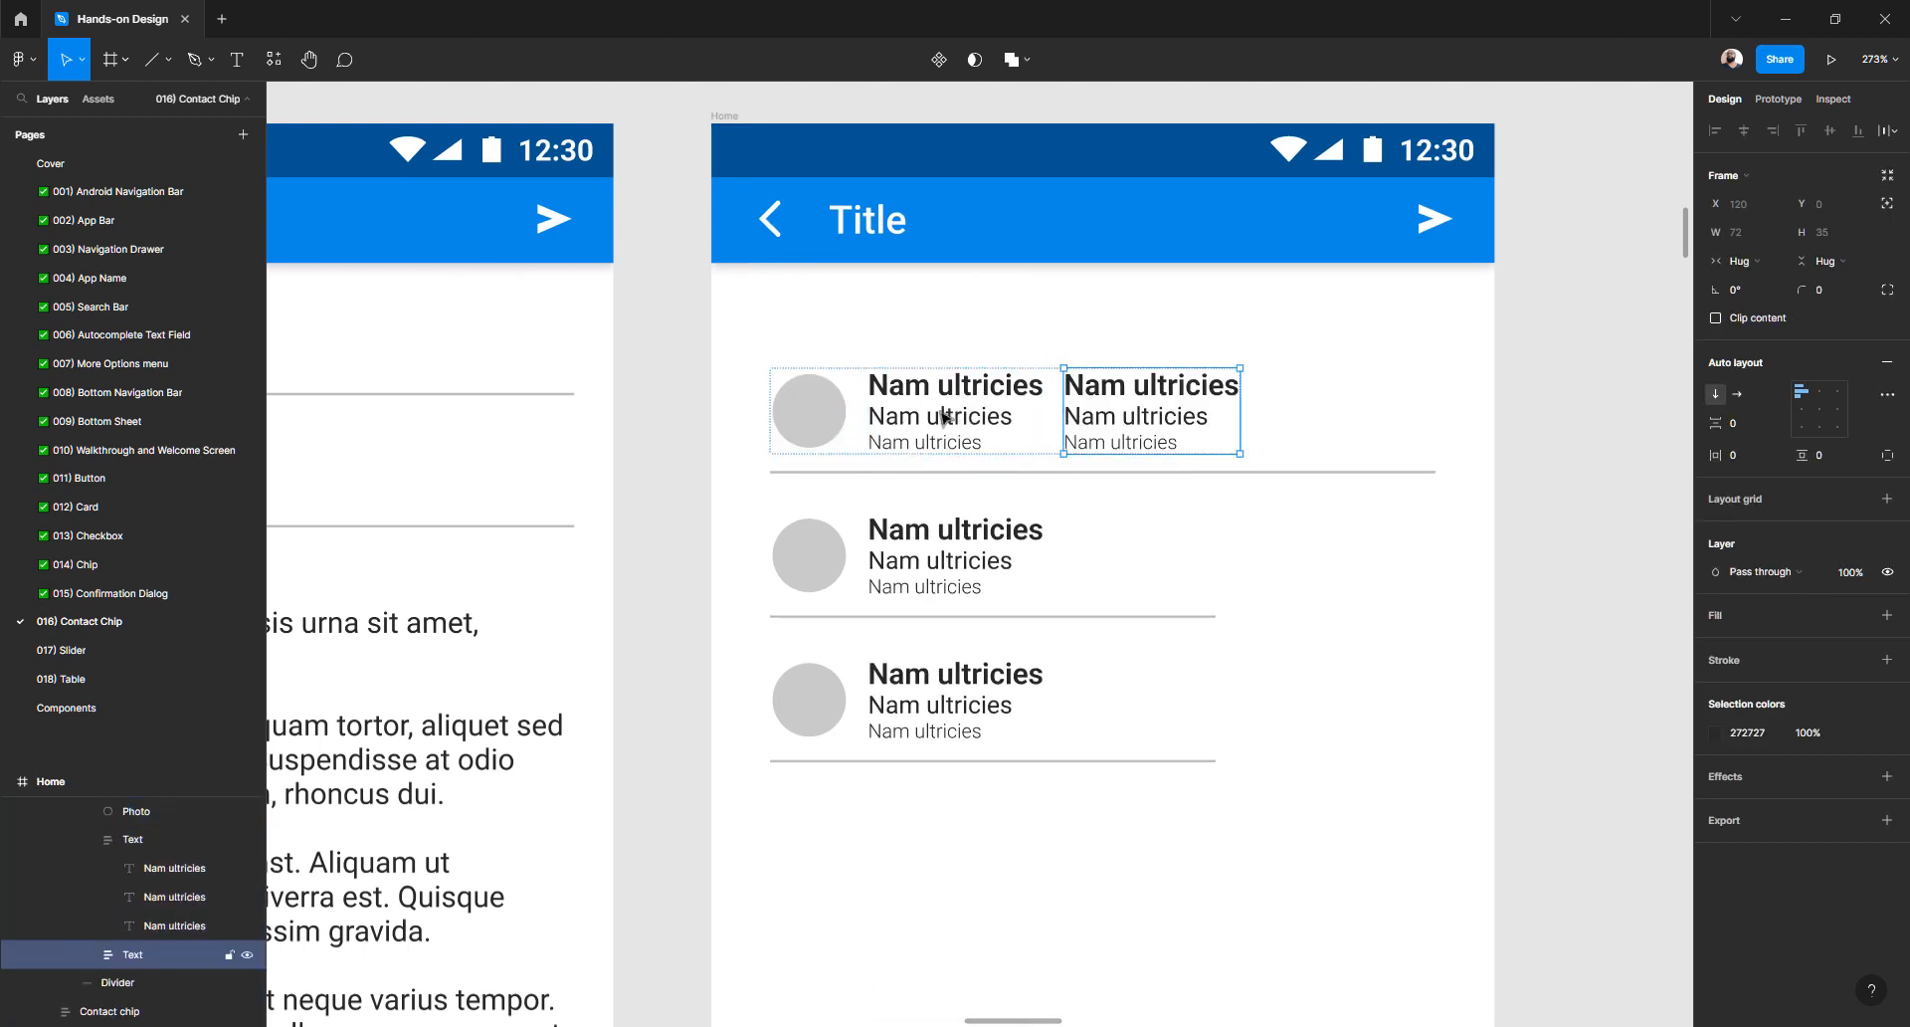
{"action": "left_click", "coordinate": [945, 418]}
{"action": "left_click", "coordinate": [1127, 414]}
{"action": "left_click", "coordinate": [975, 424]}
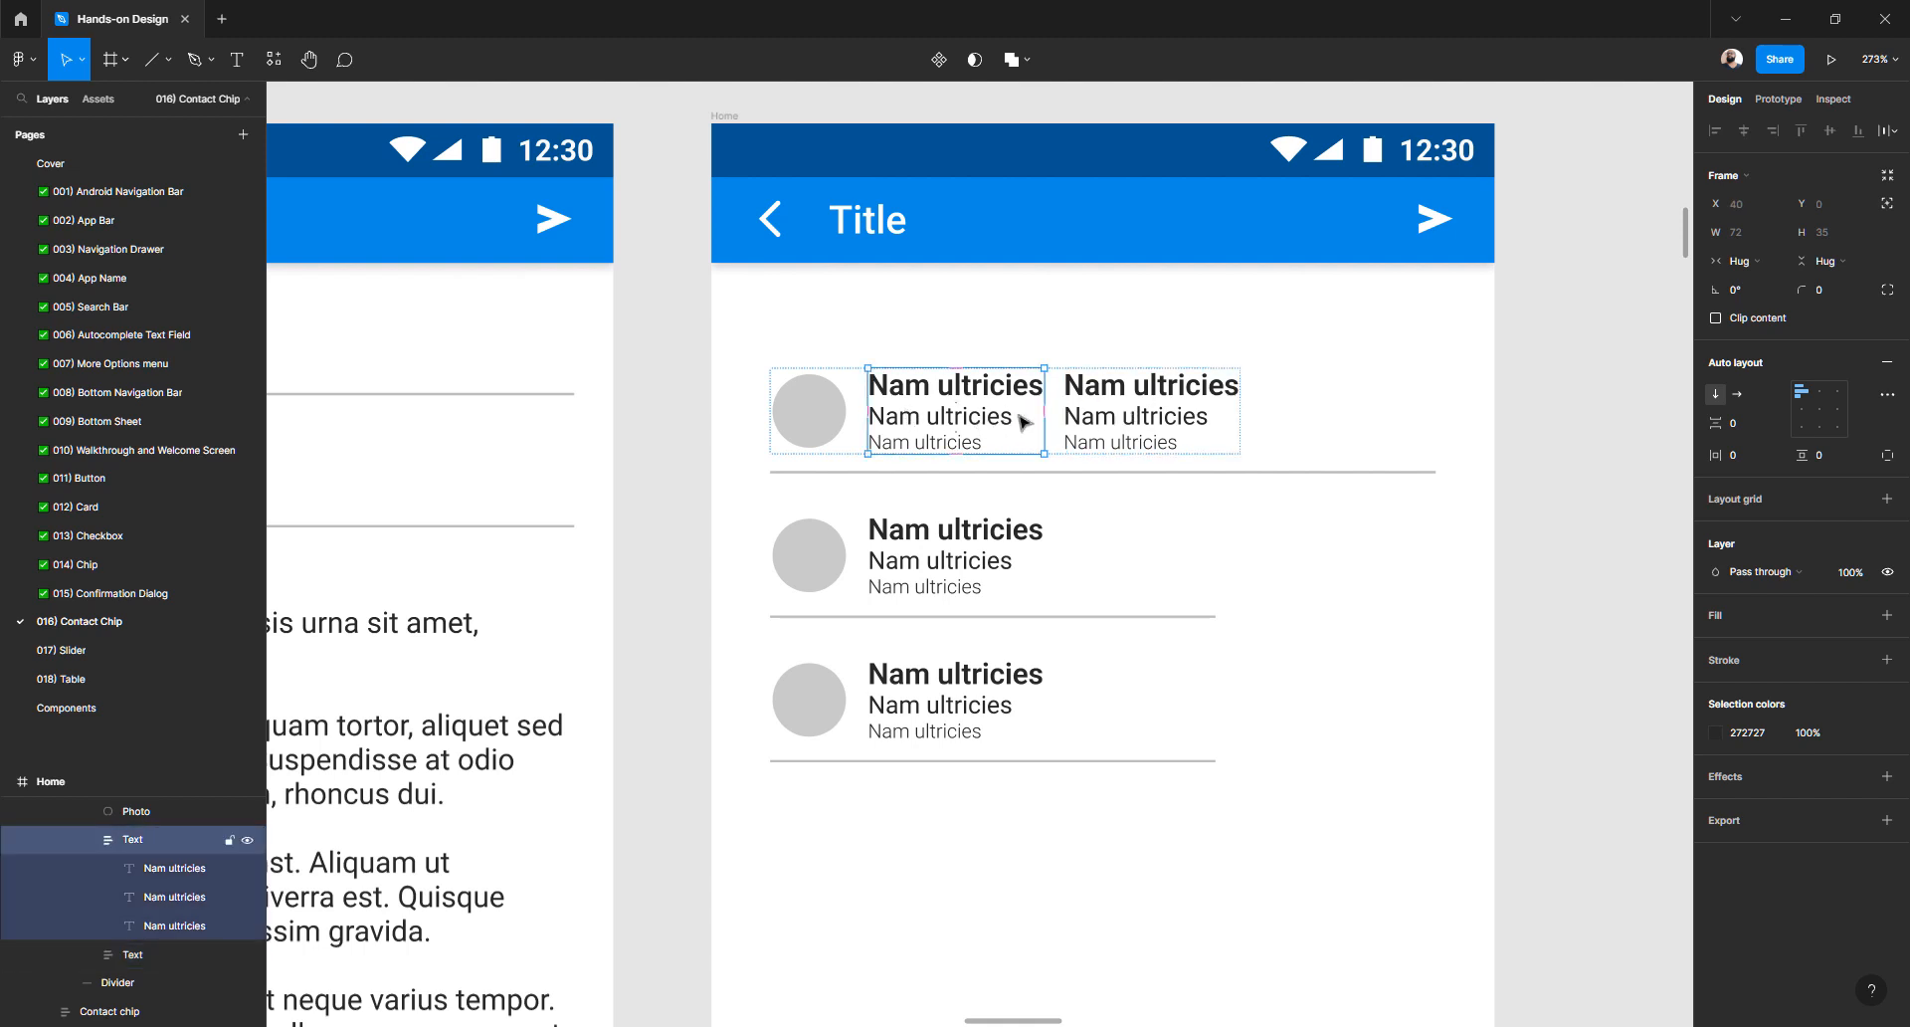
{"action": "left_click", "coordinate": [1114, 430]}
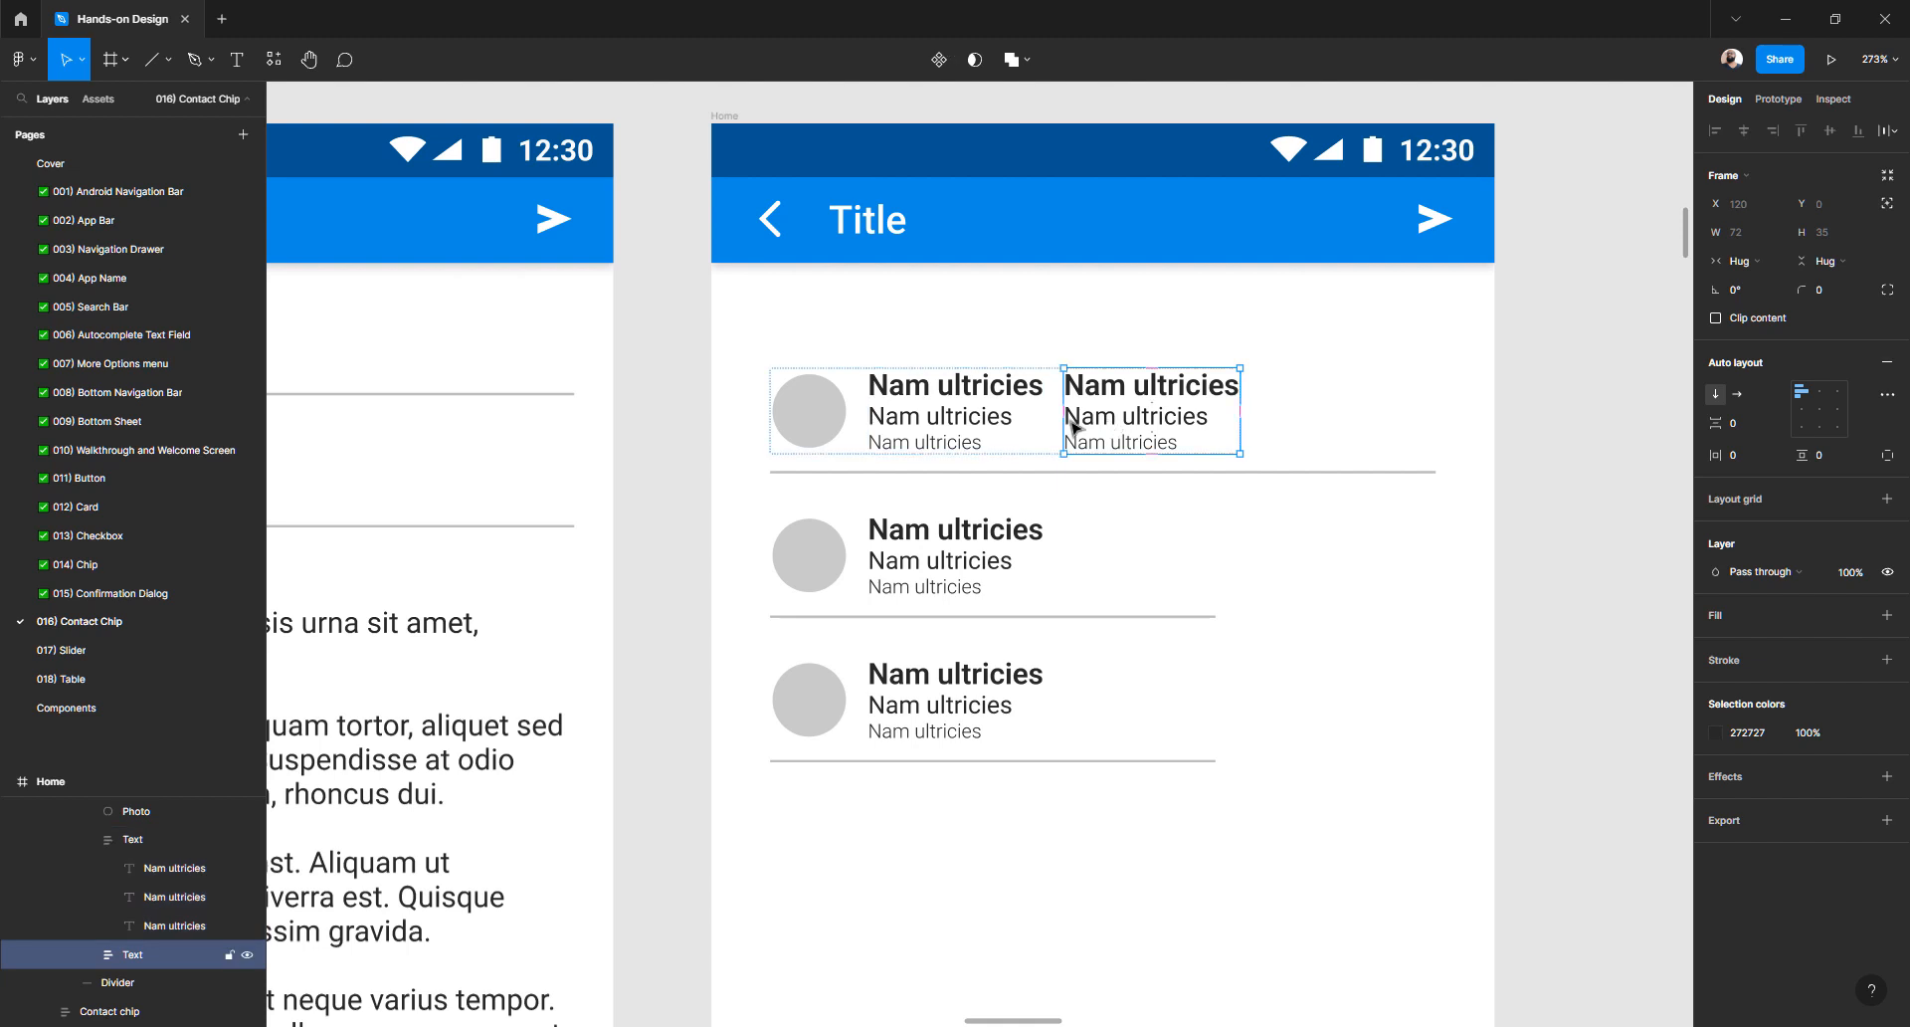
{"action": "left_click", "coordinate": [980, 418], "text": "shift"}
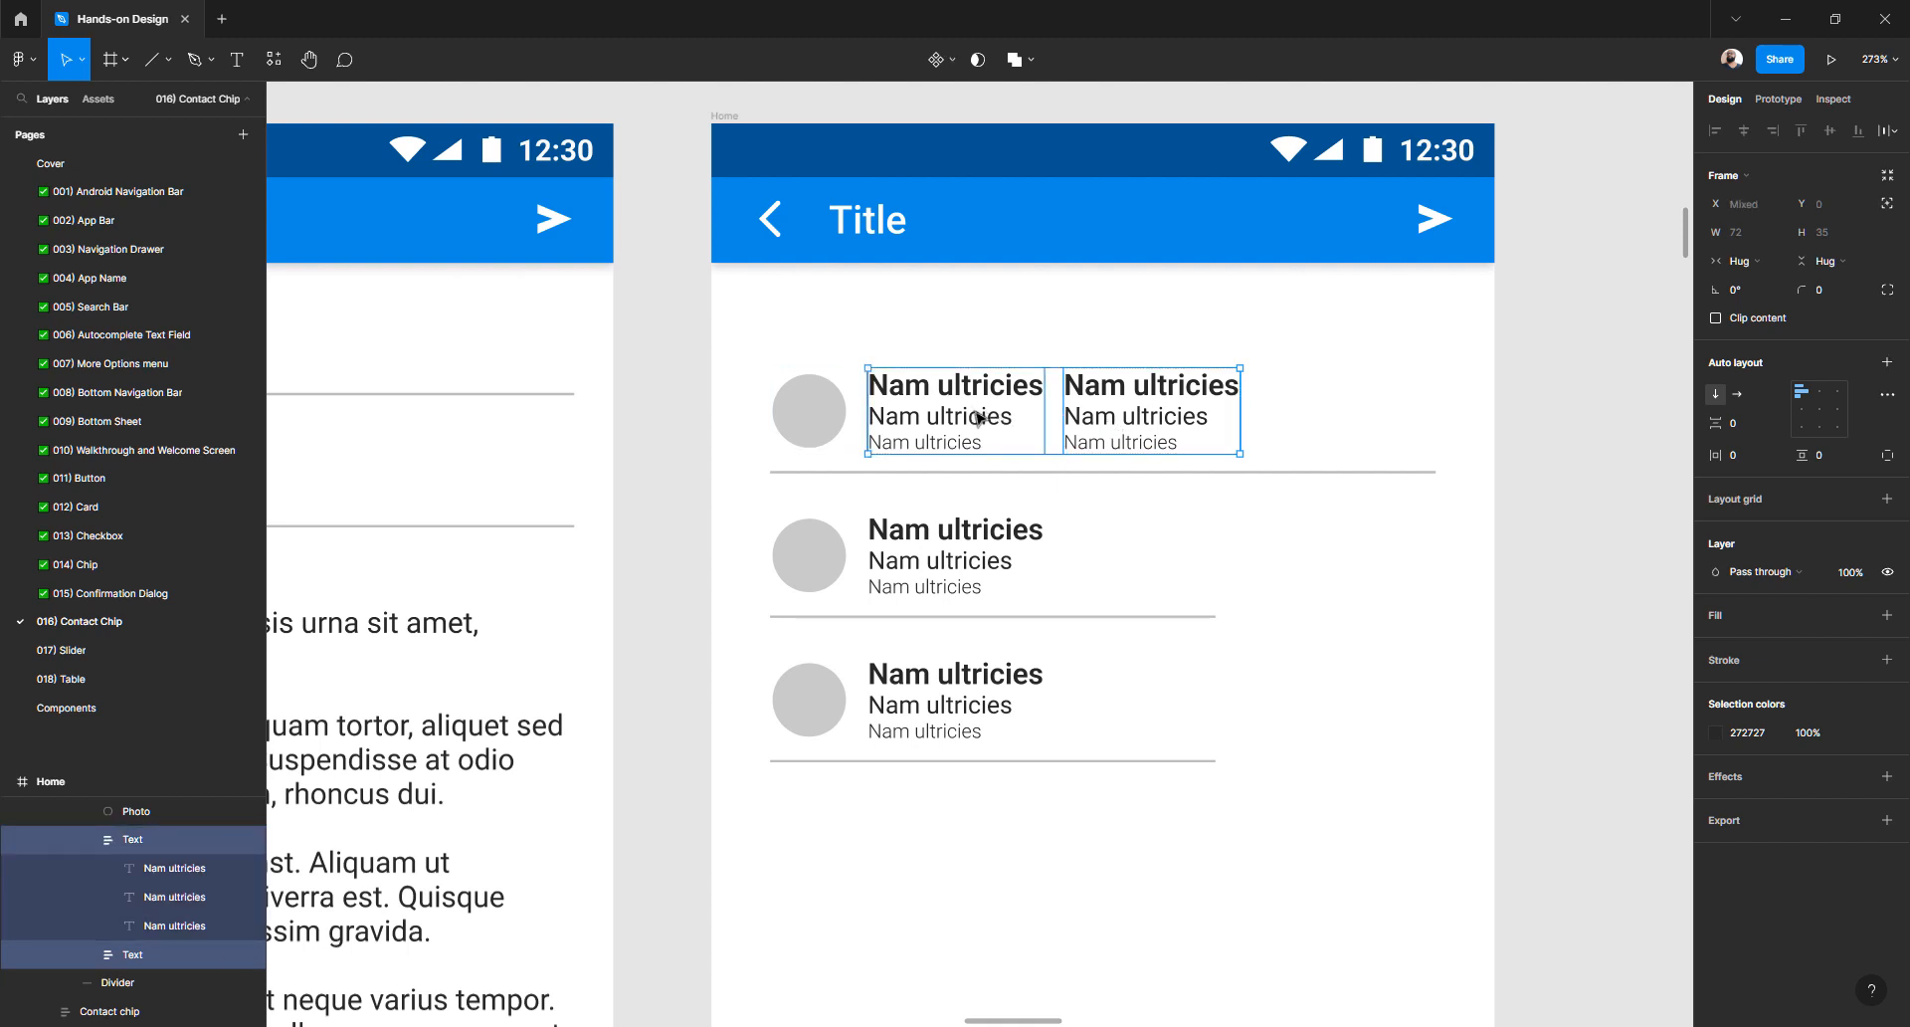
- Wrap both text blocks in a top-right aligned auto layout and right-align the second stack's lines
{"action": "left_click", "coordinate": [1888, 363]}
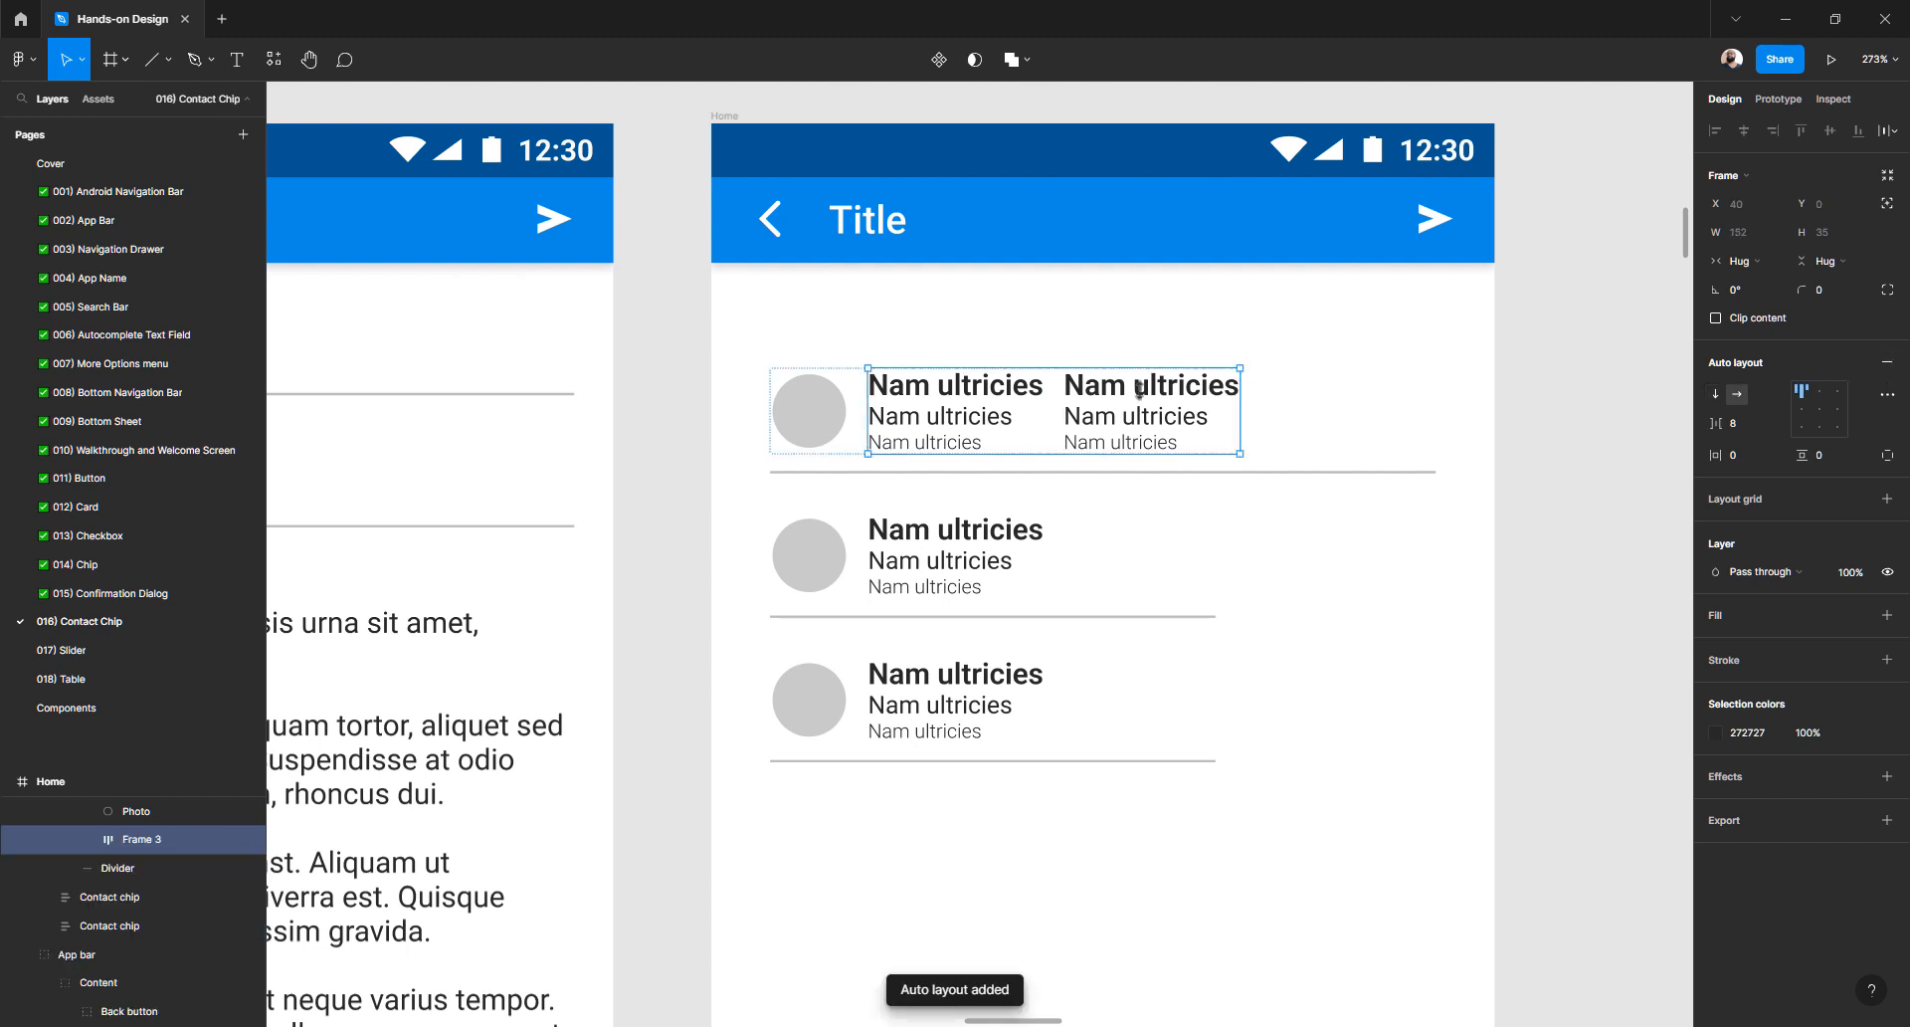
{"action": "left_click", "coordinate": [1839, 394]}
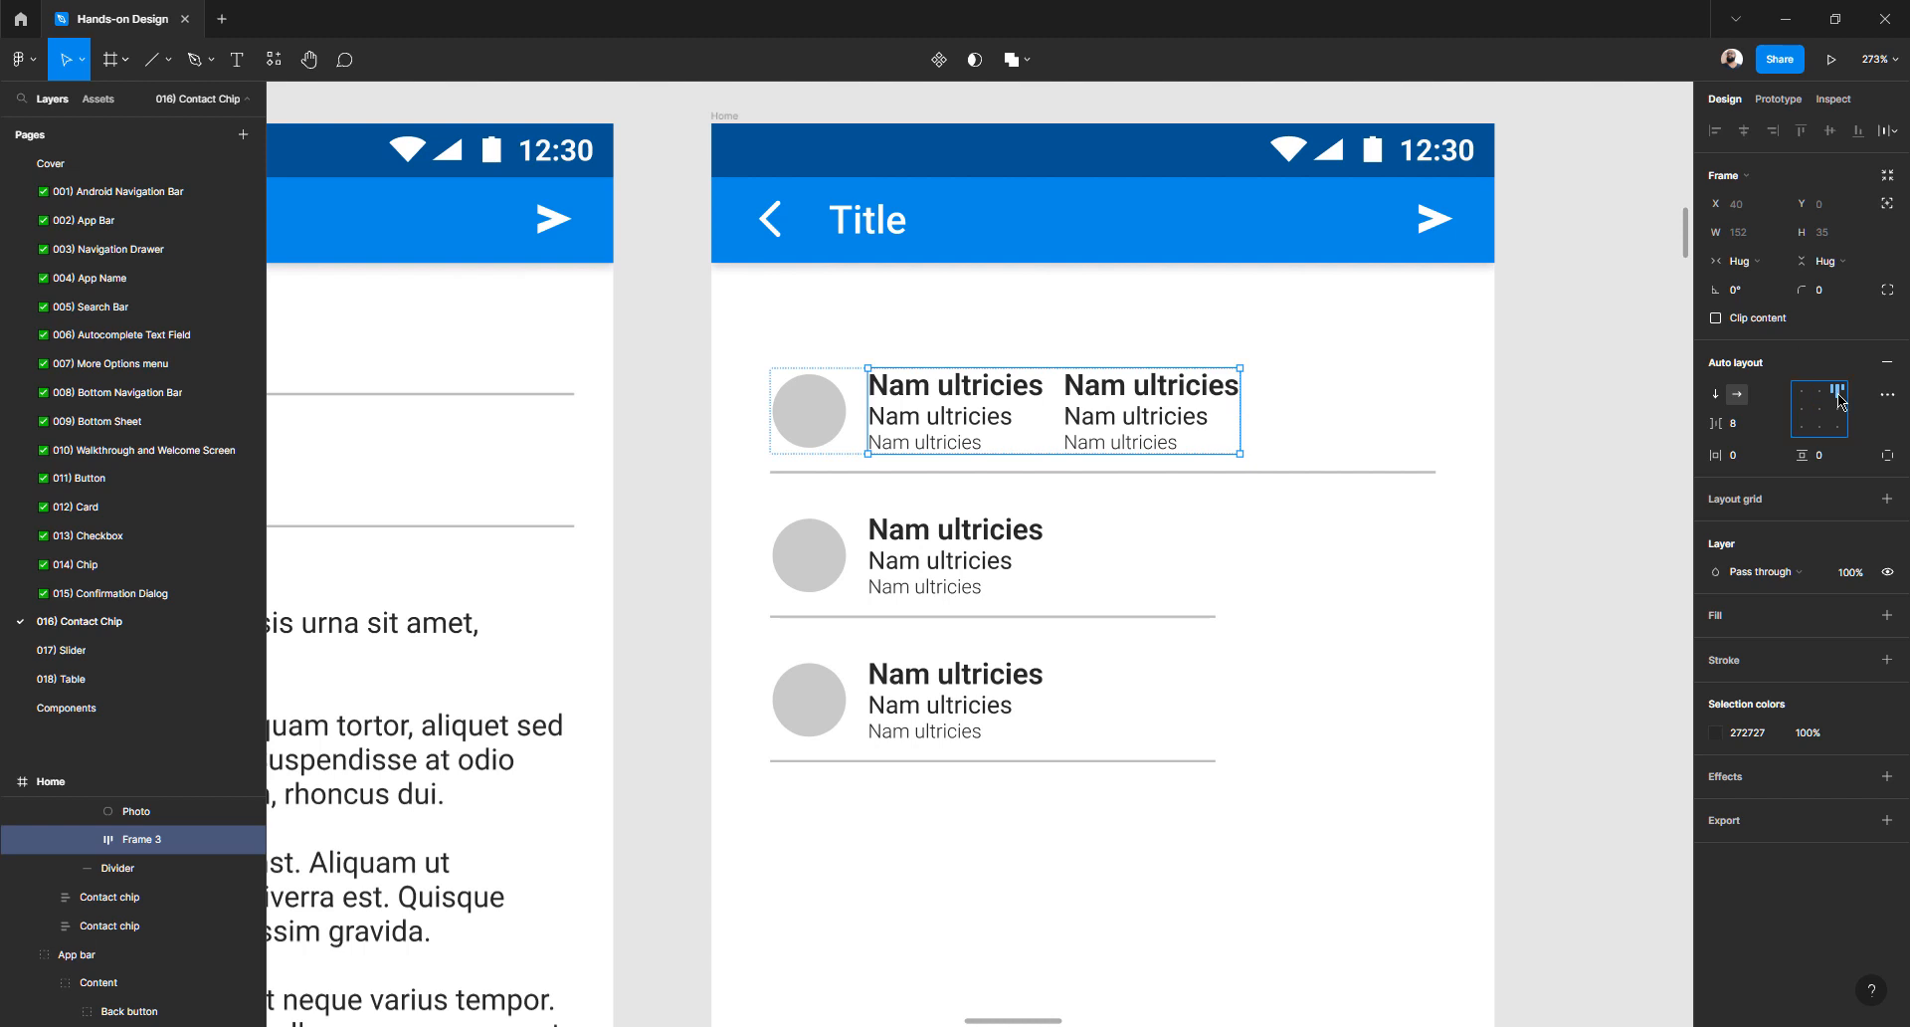
{"action": "left_click", "coordinate": [1161, 428]}
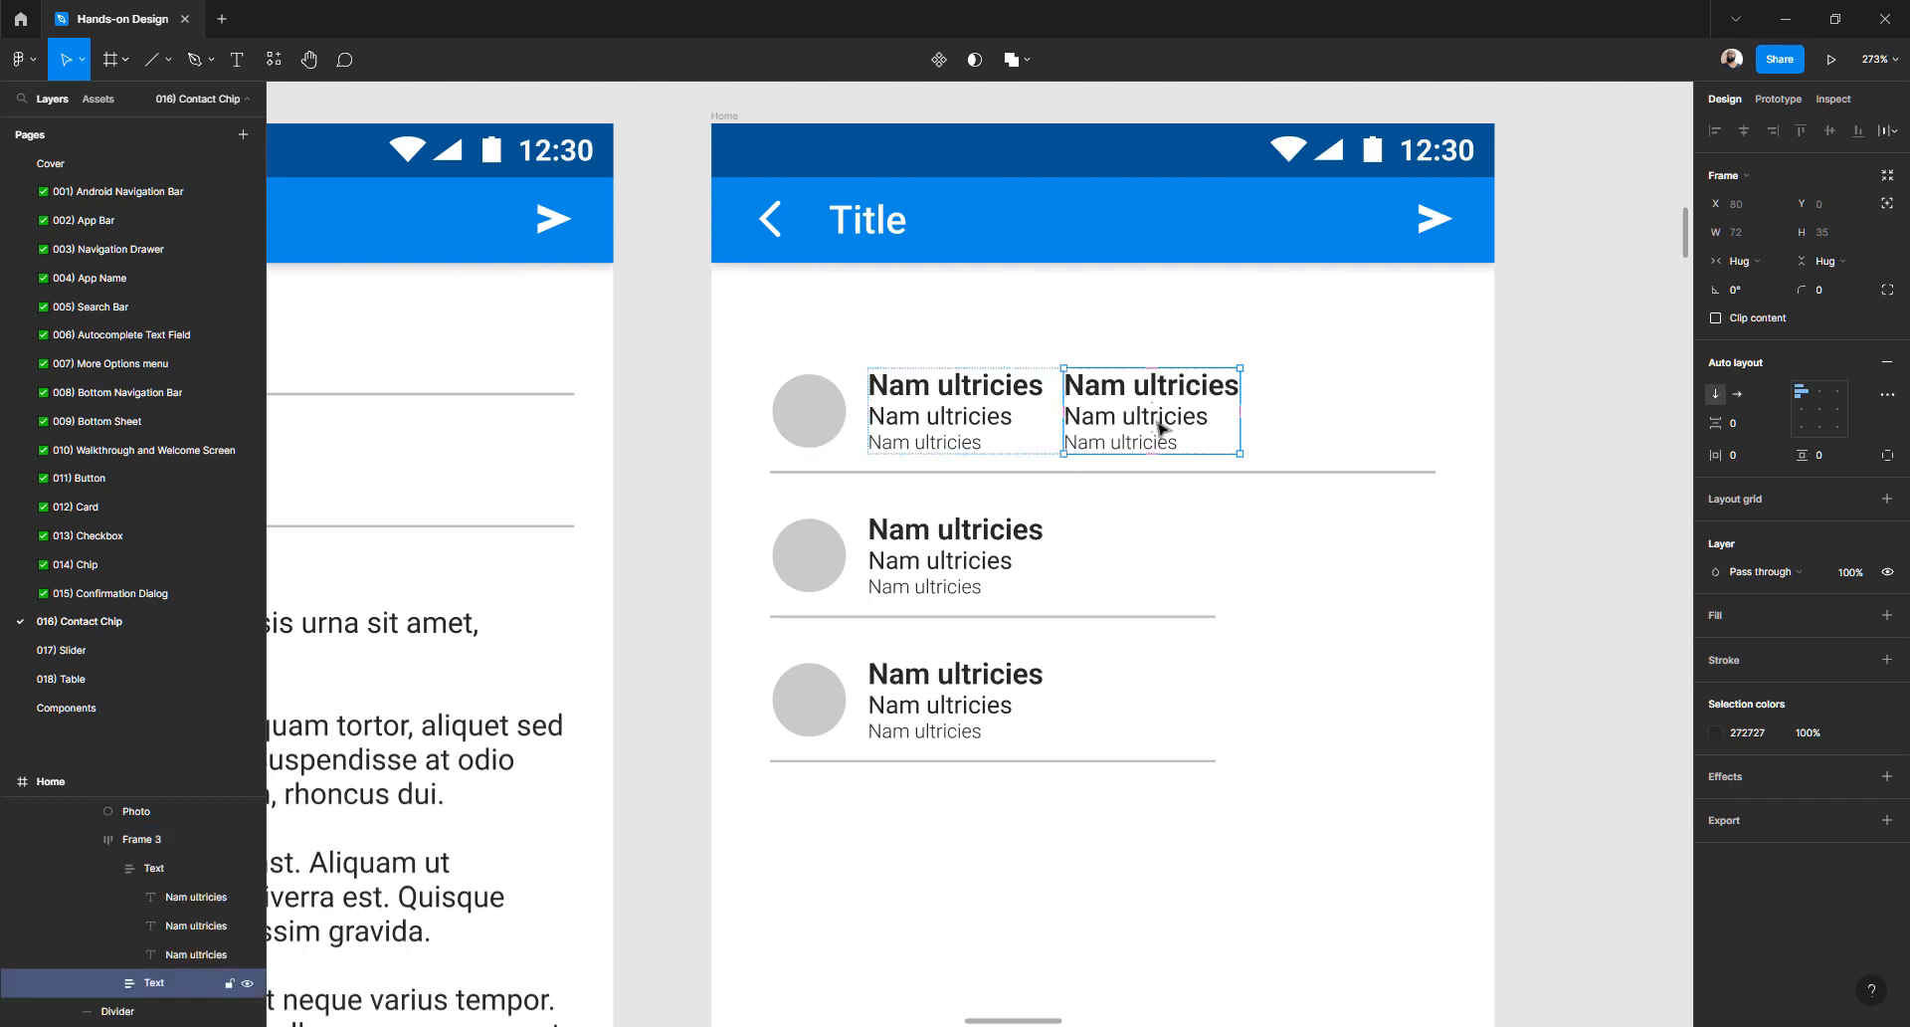
{"action": "left_click", "coordinate": [1150, 418]}
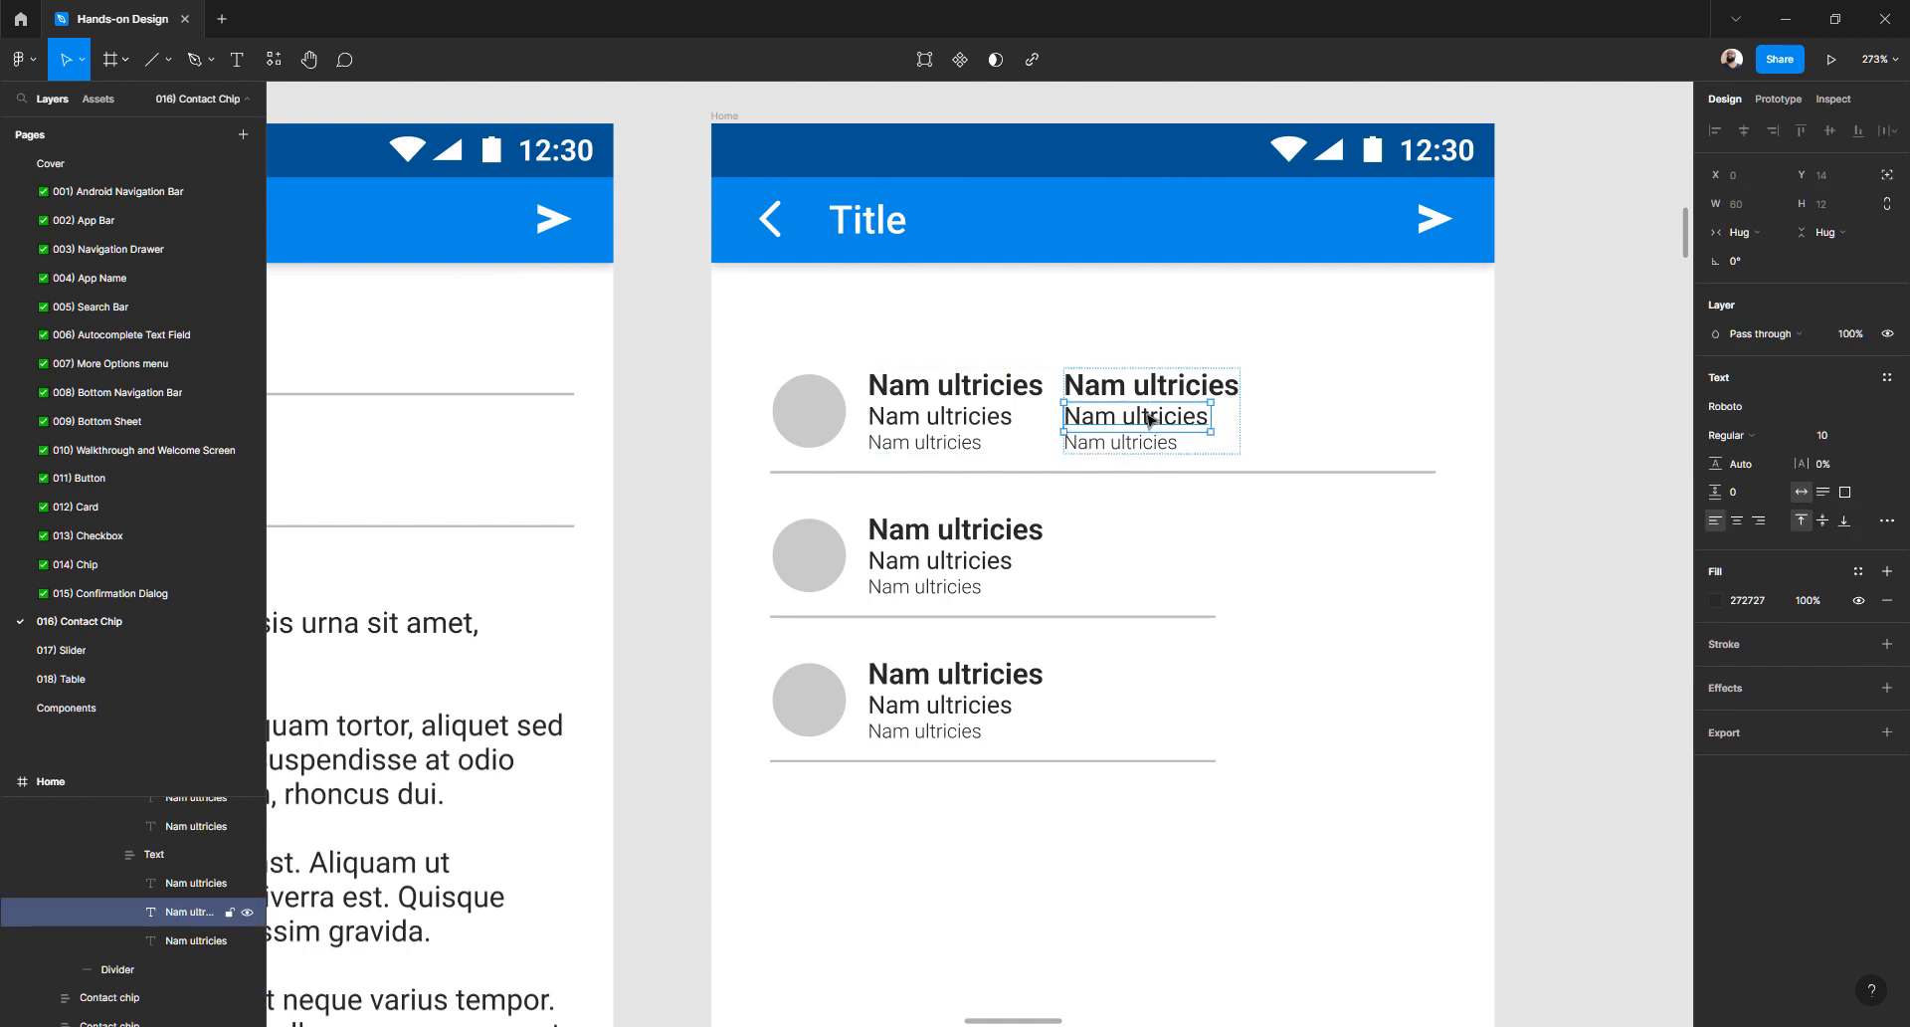
{"action": "left_click", "coordinate": [1134, 443], "text": "shift"}
{"action": "left_click", "coordinate": [1144, 384], "text": "shift"}
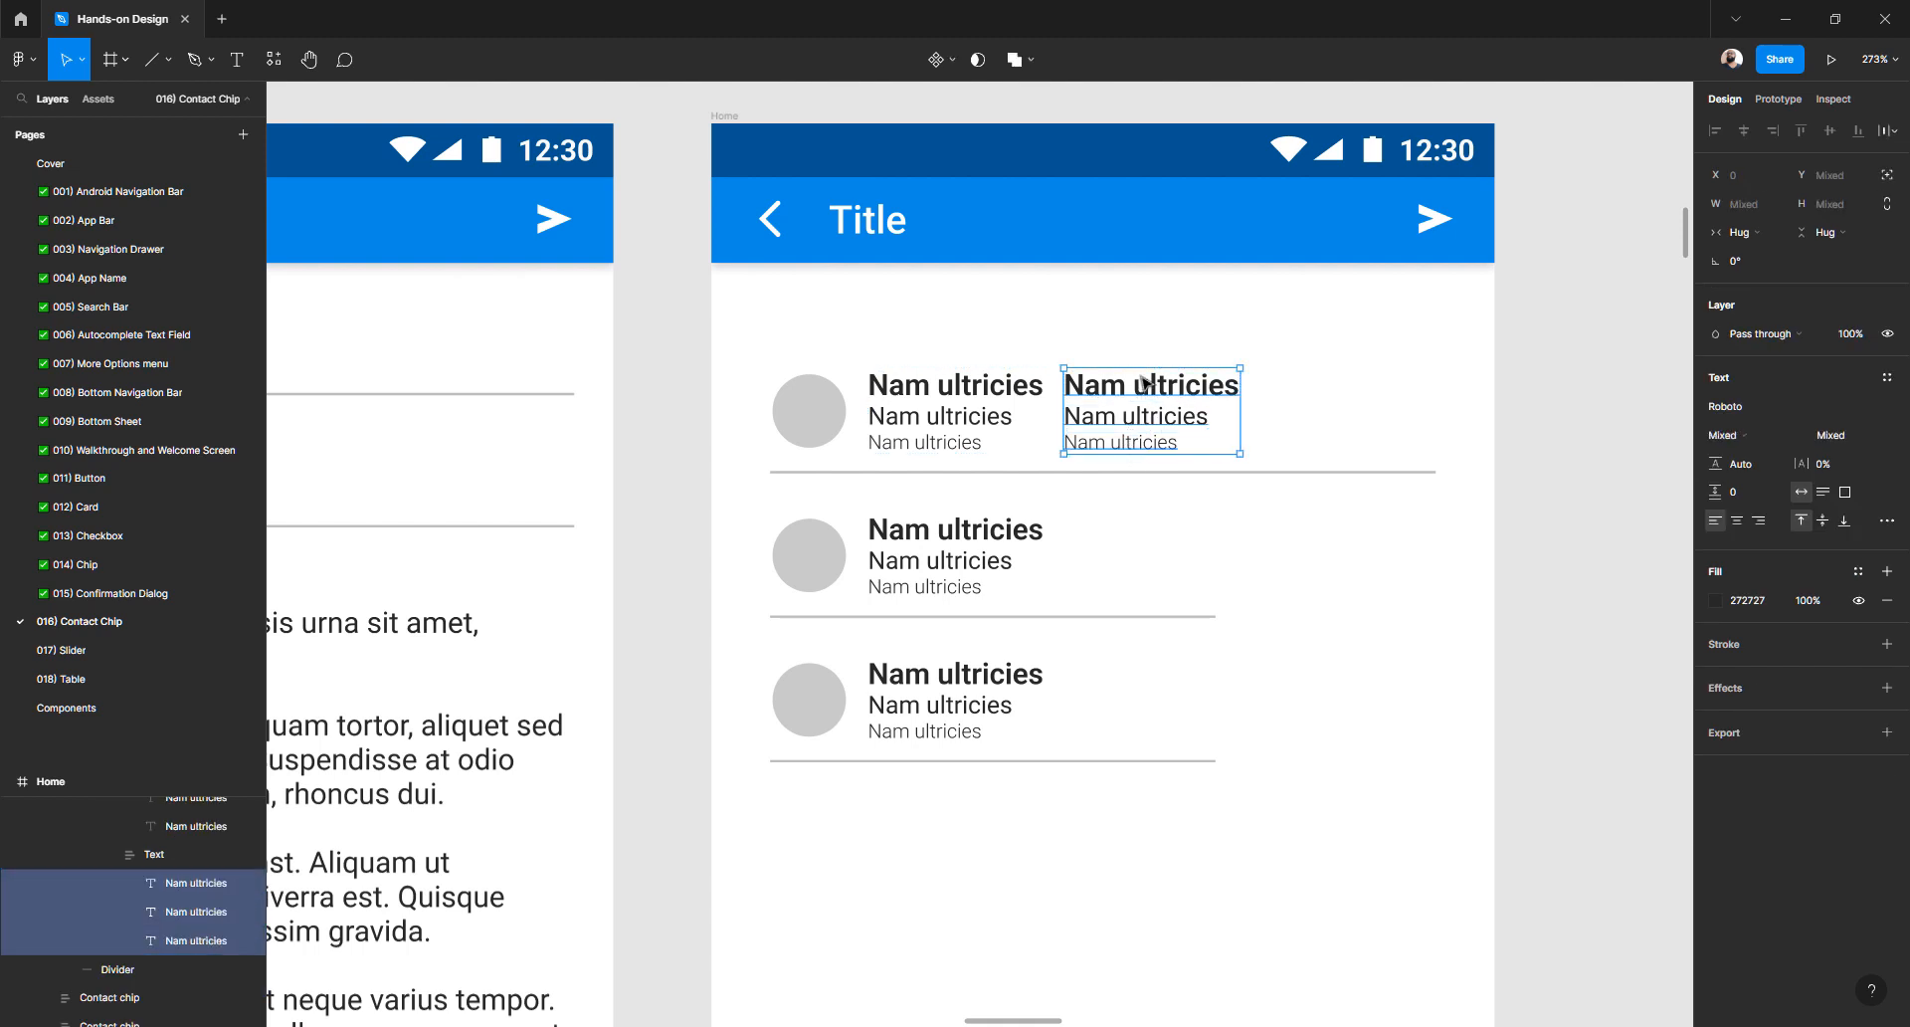
{"action": "left_click", "coordinate": [1760, 521]}
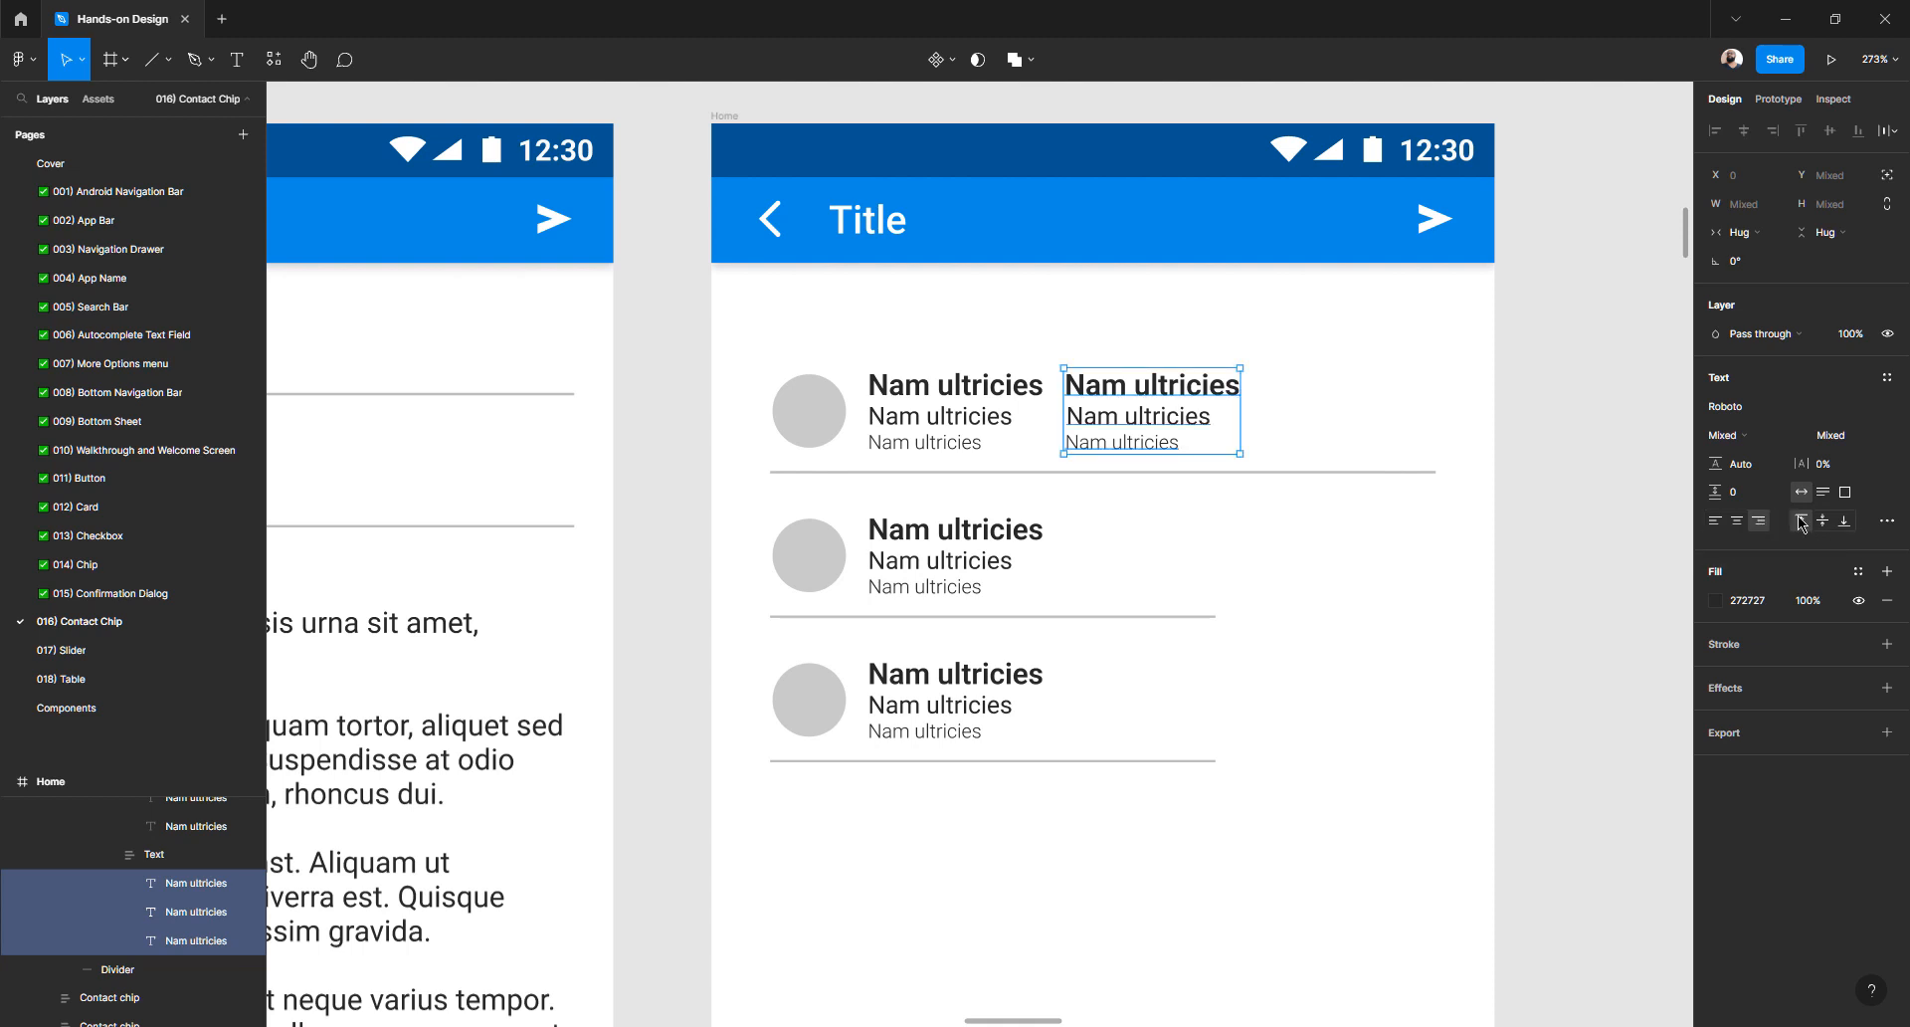
- Set the middle and bottom Nam ultricies lines to Fill container width
{"action": "left_click", "coordinate": [1131, 413]}
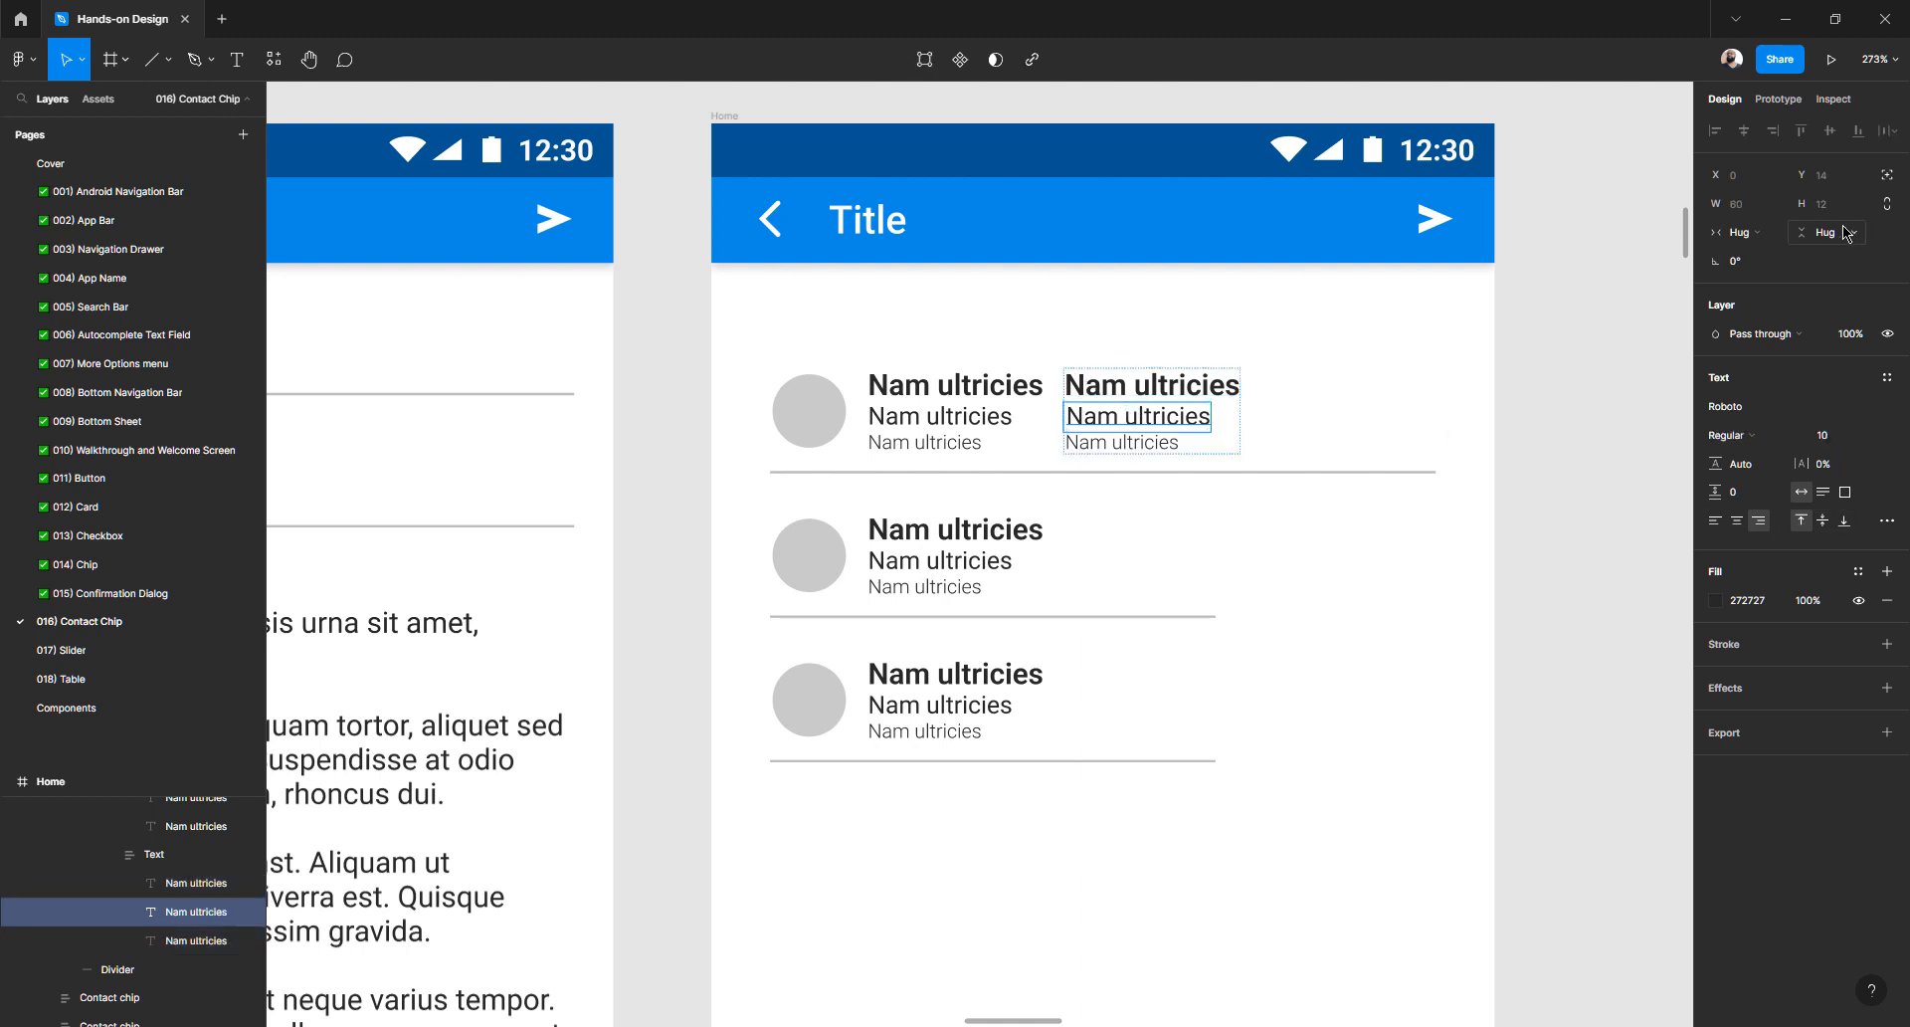
{"action": "left_click", "coordinate": [1739, 235]}
{"action": "left_click", "coordinate": [1783, 253]}
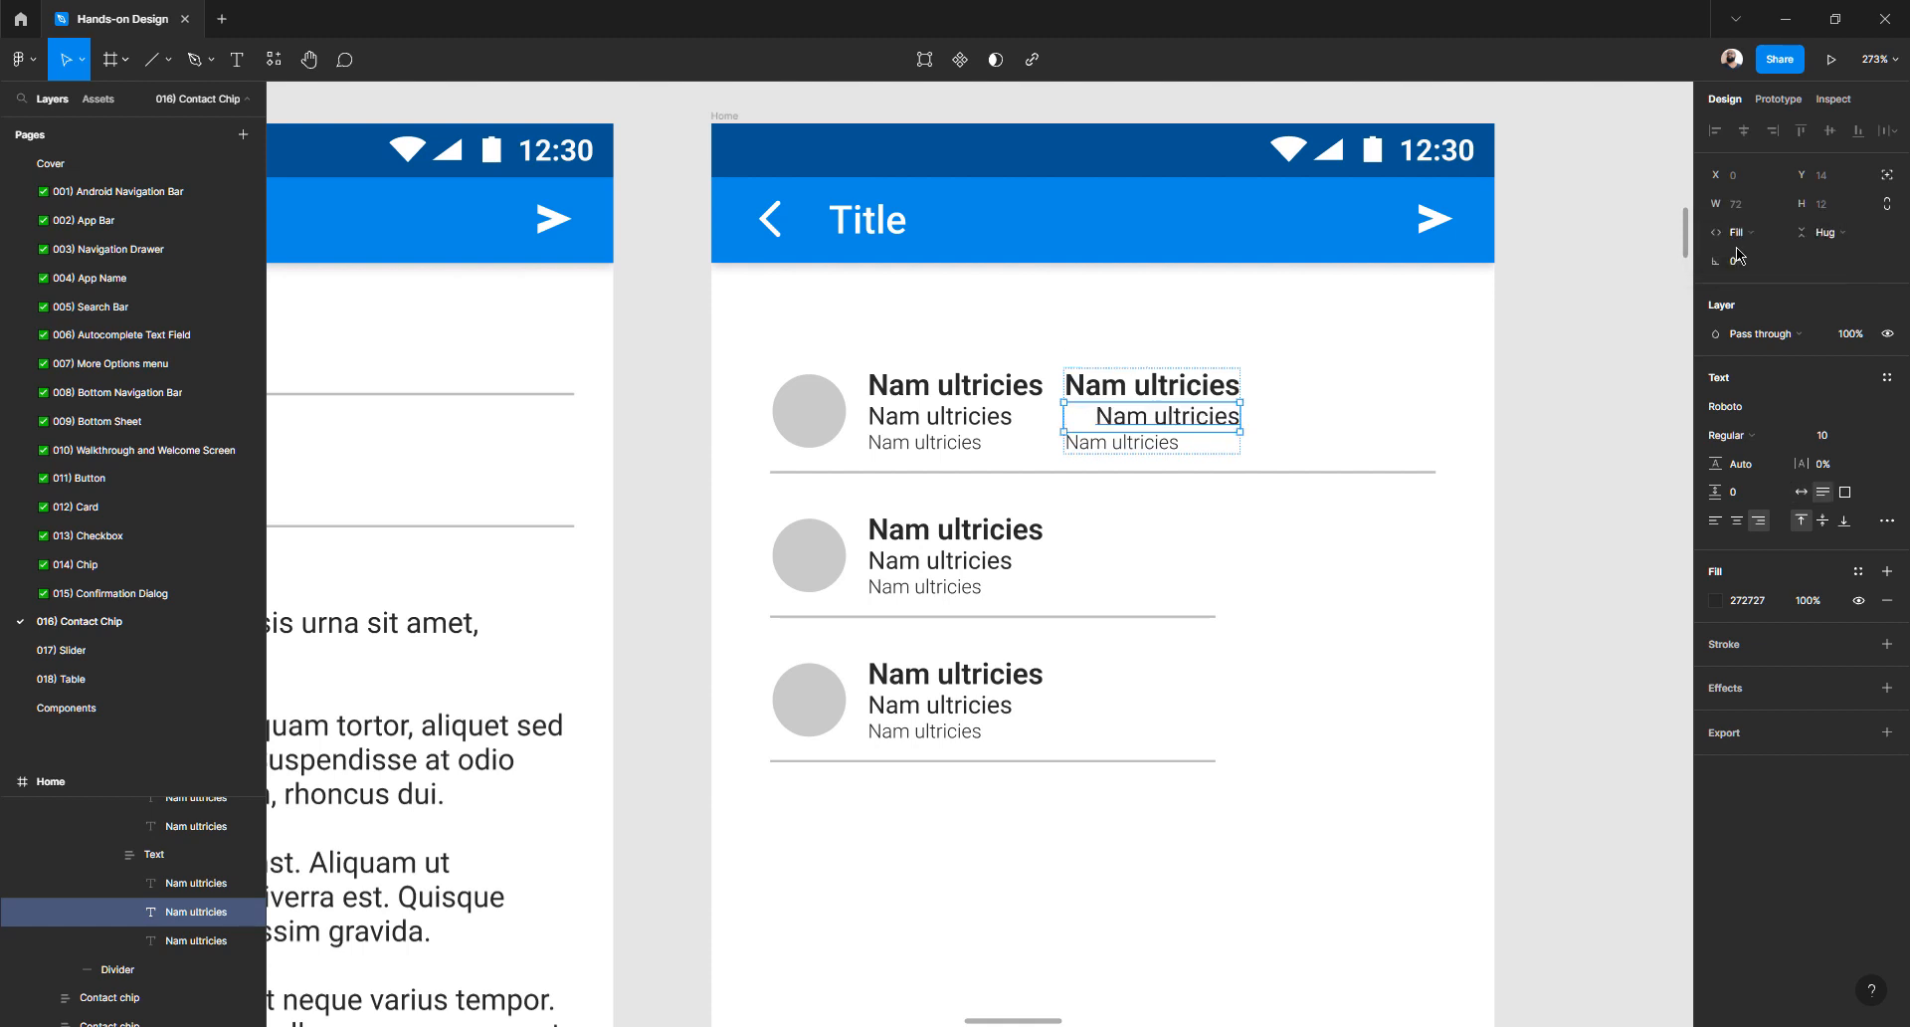
{"action": "left_click", "coordinate": [1146, 452]}
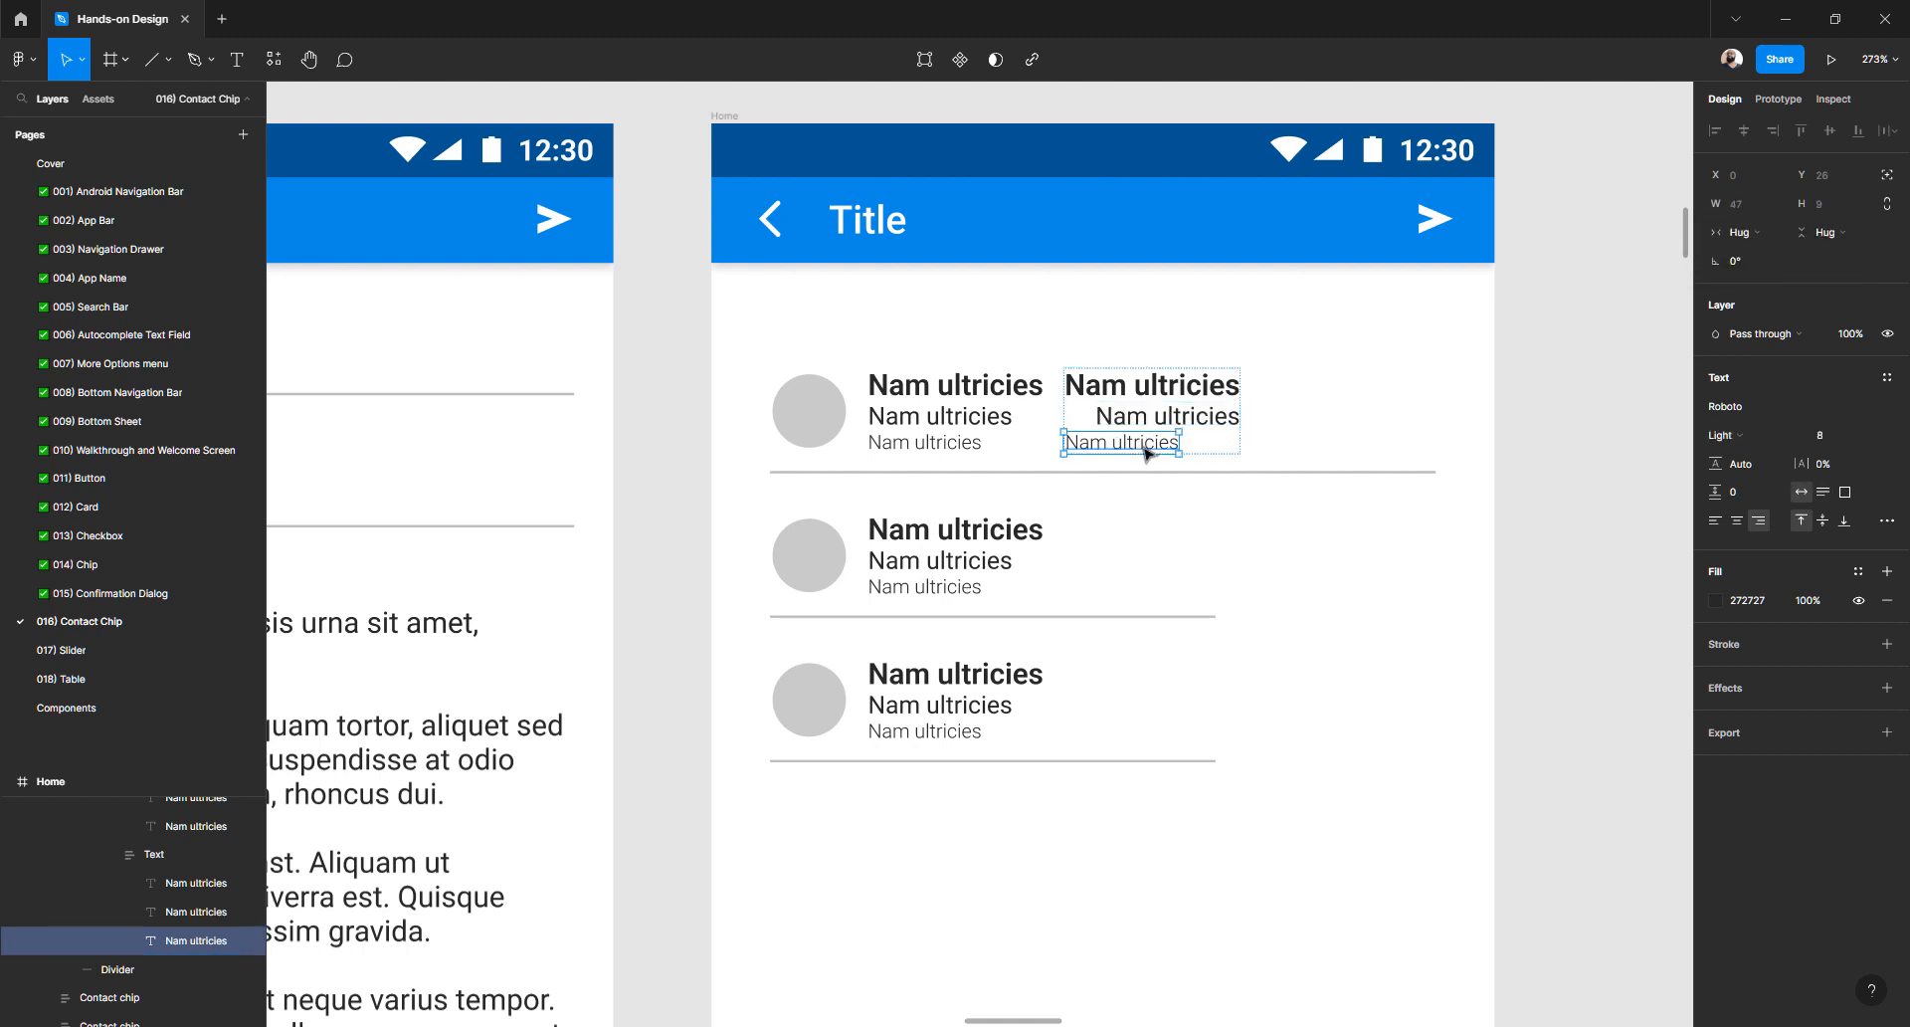
{"action": "left_click", "coordinate": [1739, 235]}
{"action": "left_click", "coordinate": [1783, 253]}
{"action": "left_click", "coordinate": [1180, 397]}
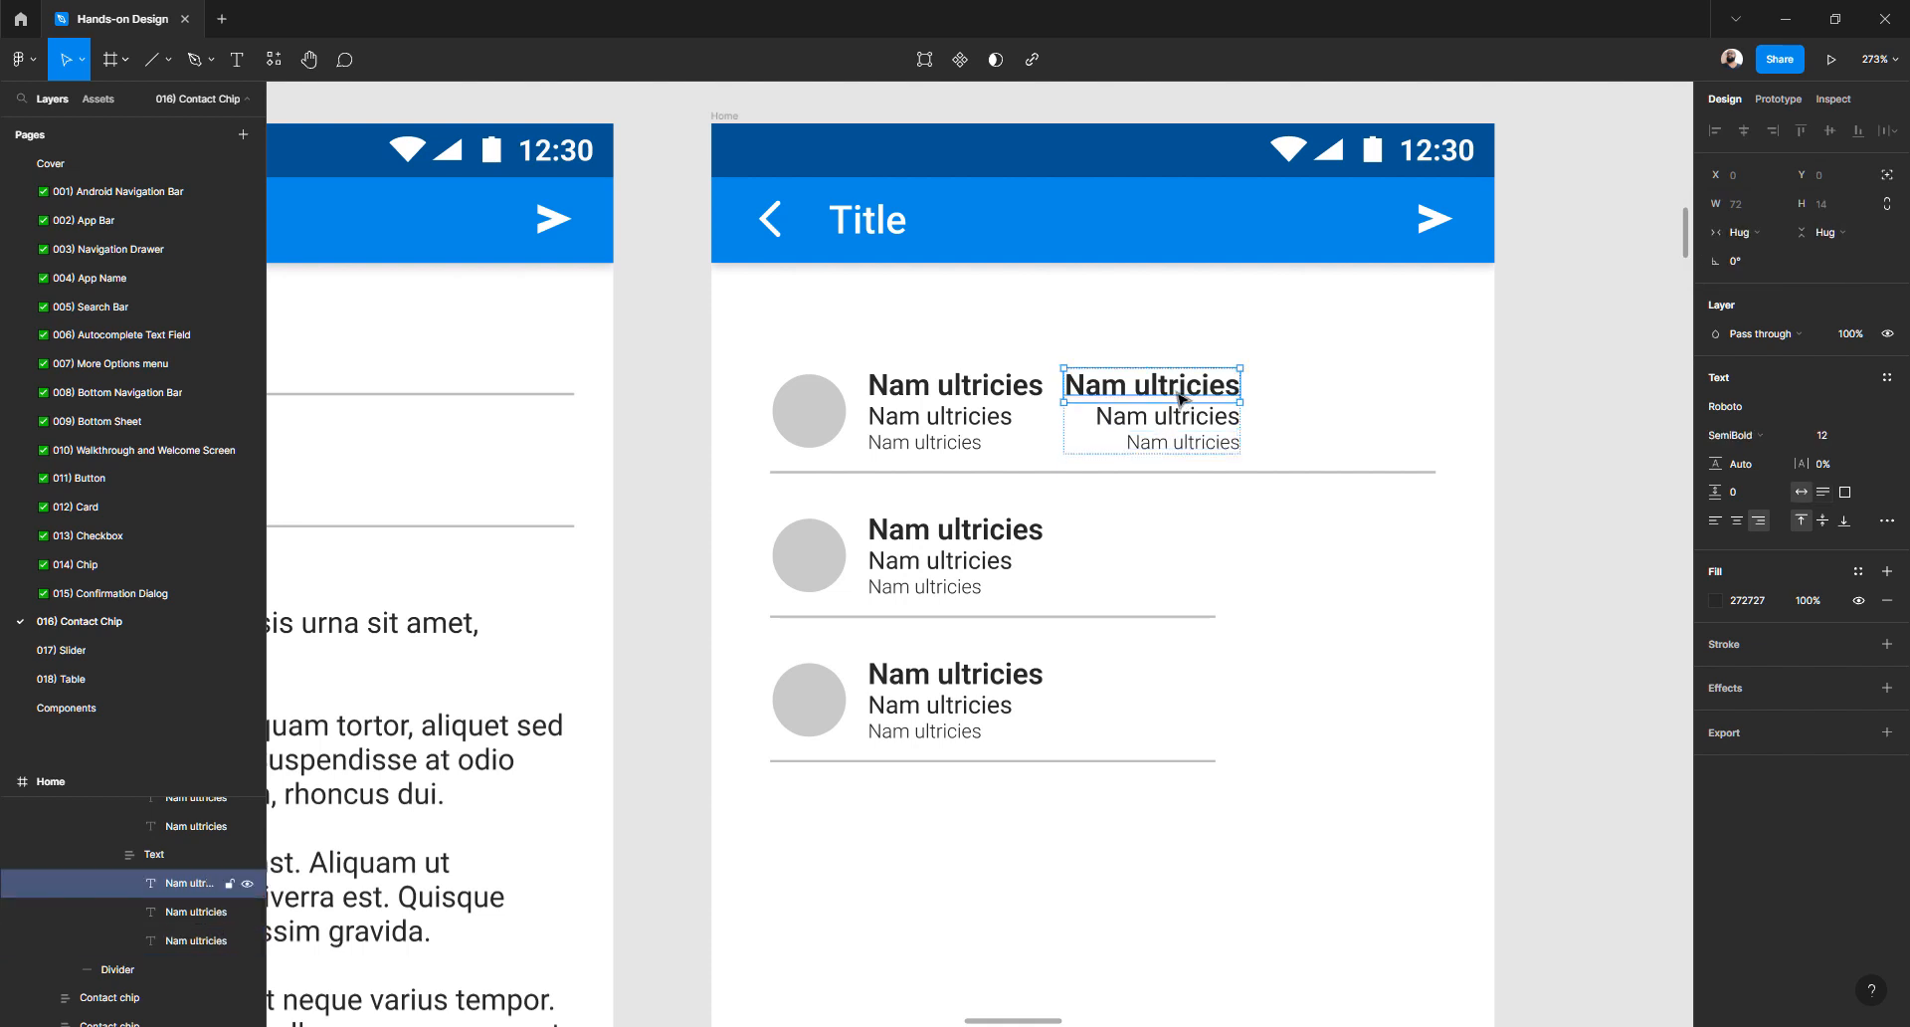
{"action": "left_click", "coordinate": [1646, 386]}
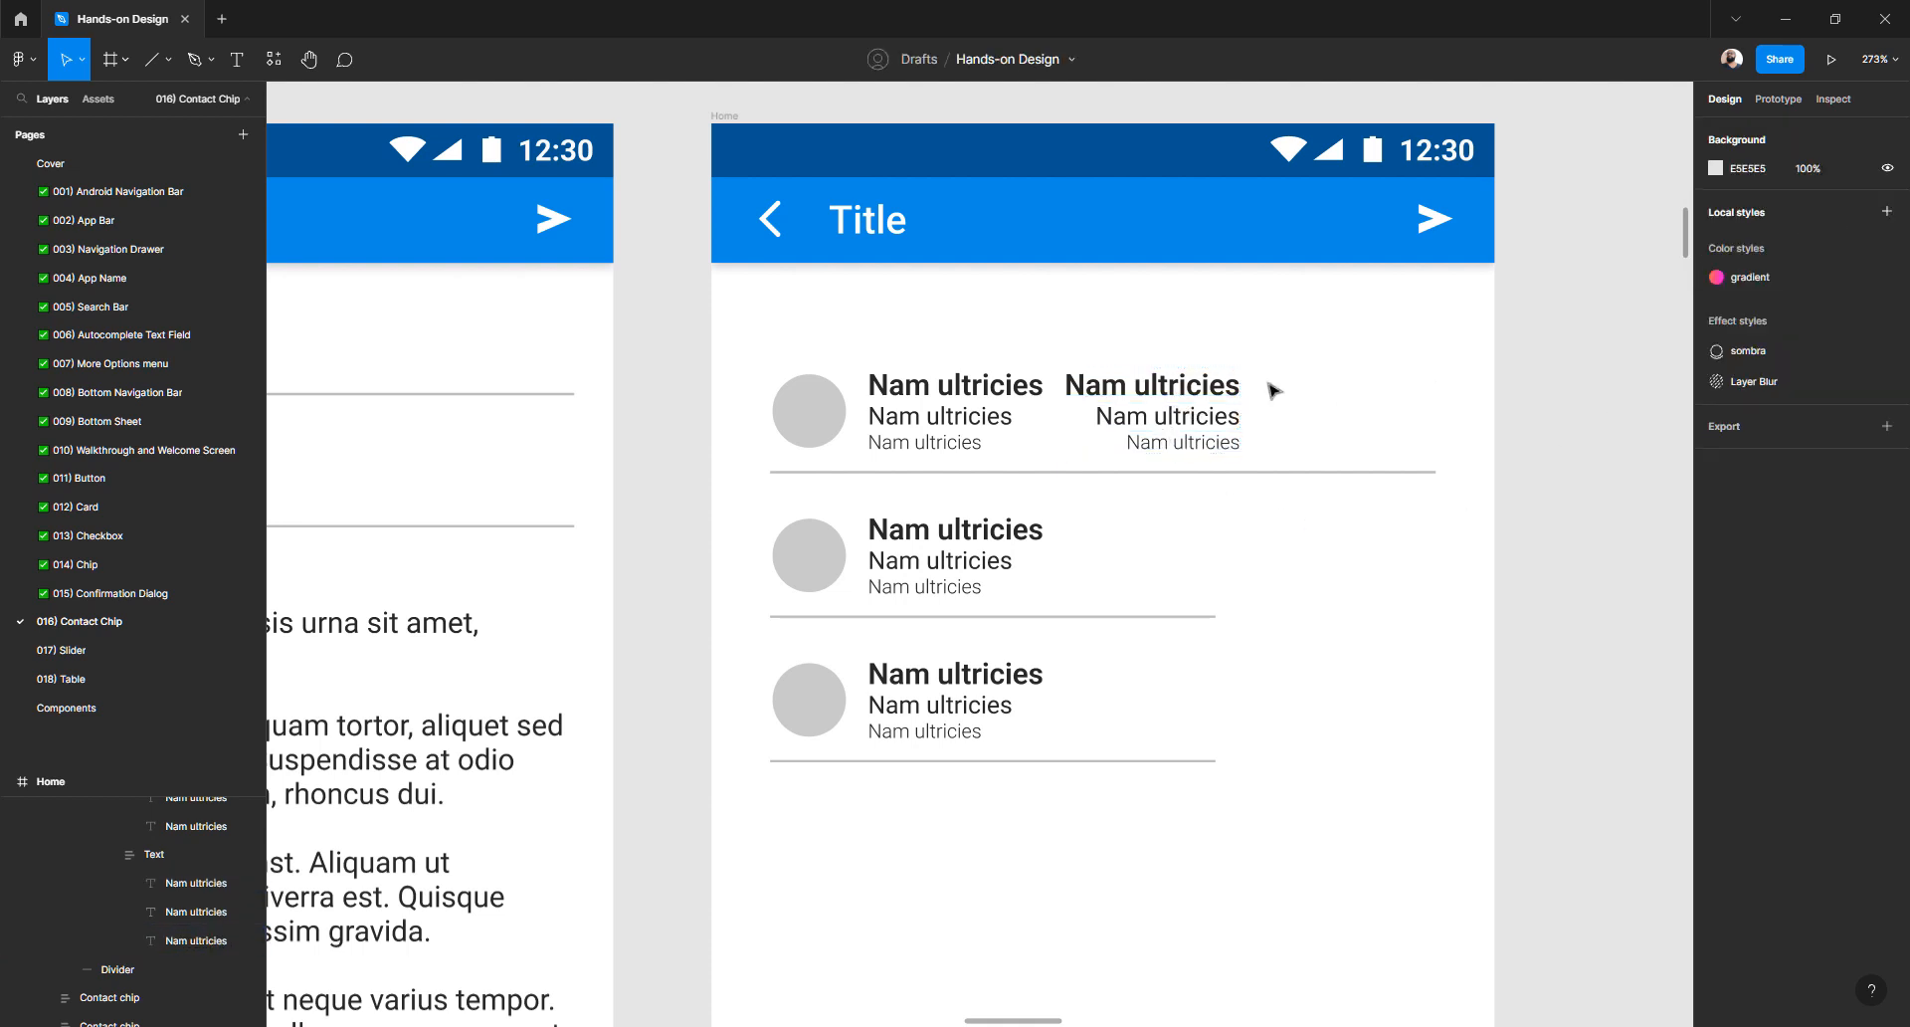
{"action": "left_click", "coordinate": [1166, 420]}
{"action": "double_click", "coordinate": [1166, 420]}
{"action": "double_click", "coordinate": [1166, 419]}
{"action": "double_click", "coordinate": [1166, 420]}
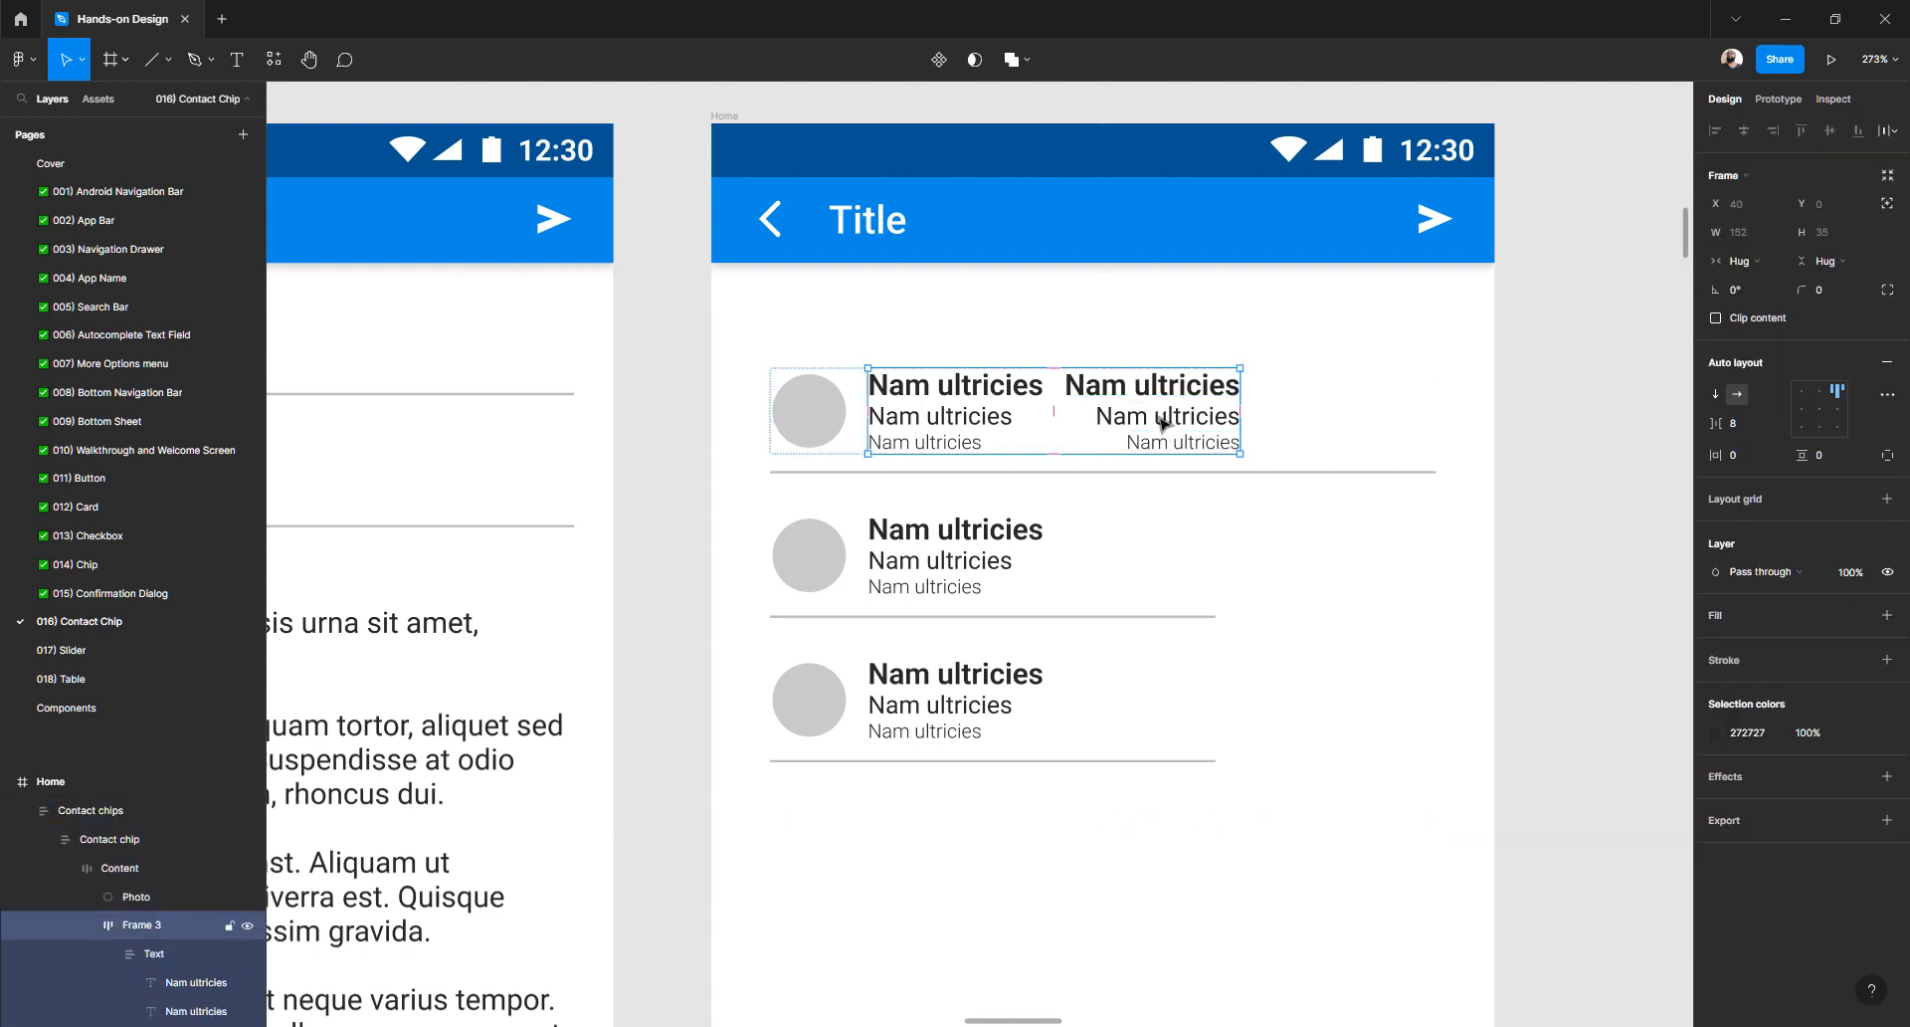
{"action": "double_click", "coordinate": [1166, 420]}
- Wrap both text columns in auto layout and increase the gap between them
{"action": "left_click", "coordinate": [970, 420], "text": "shift"}
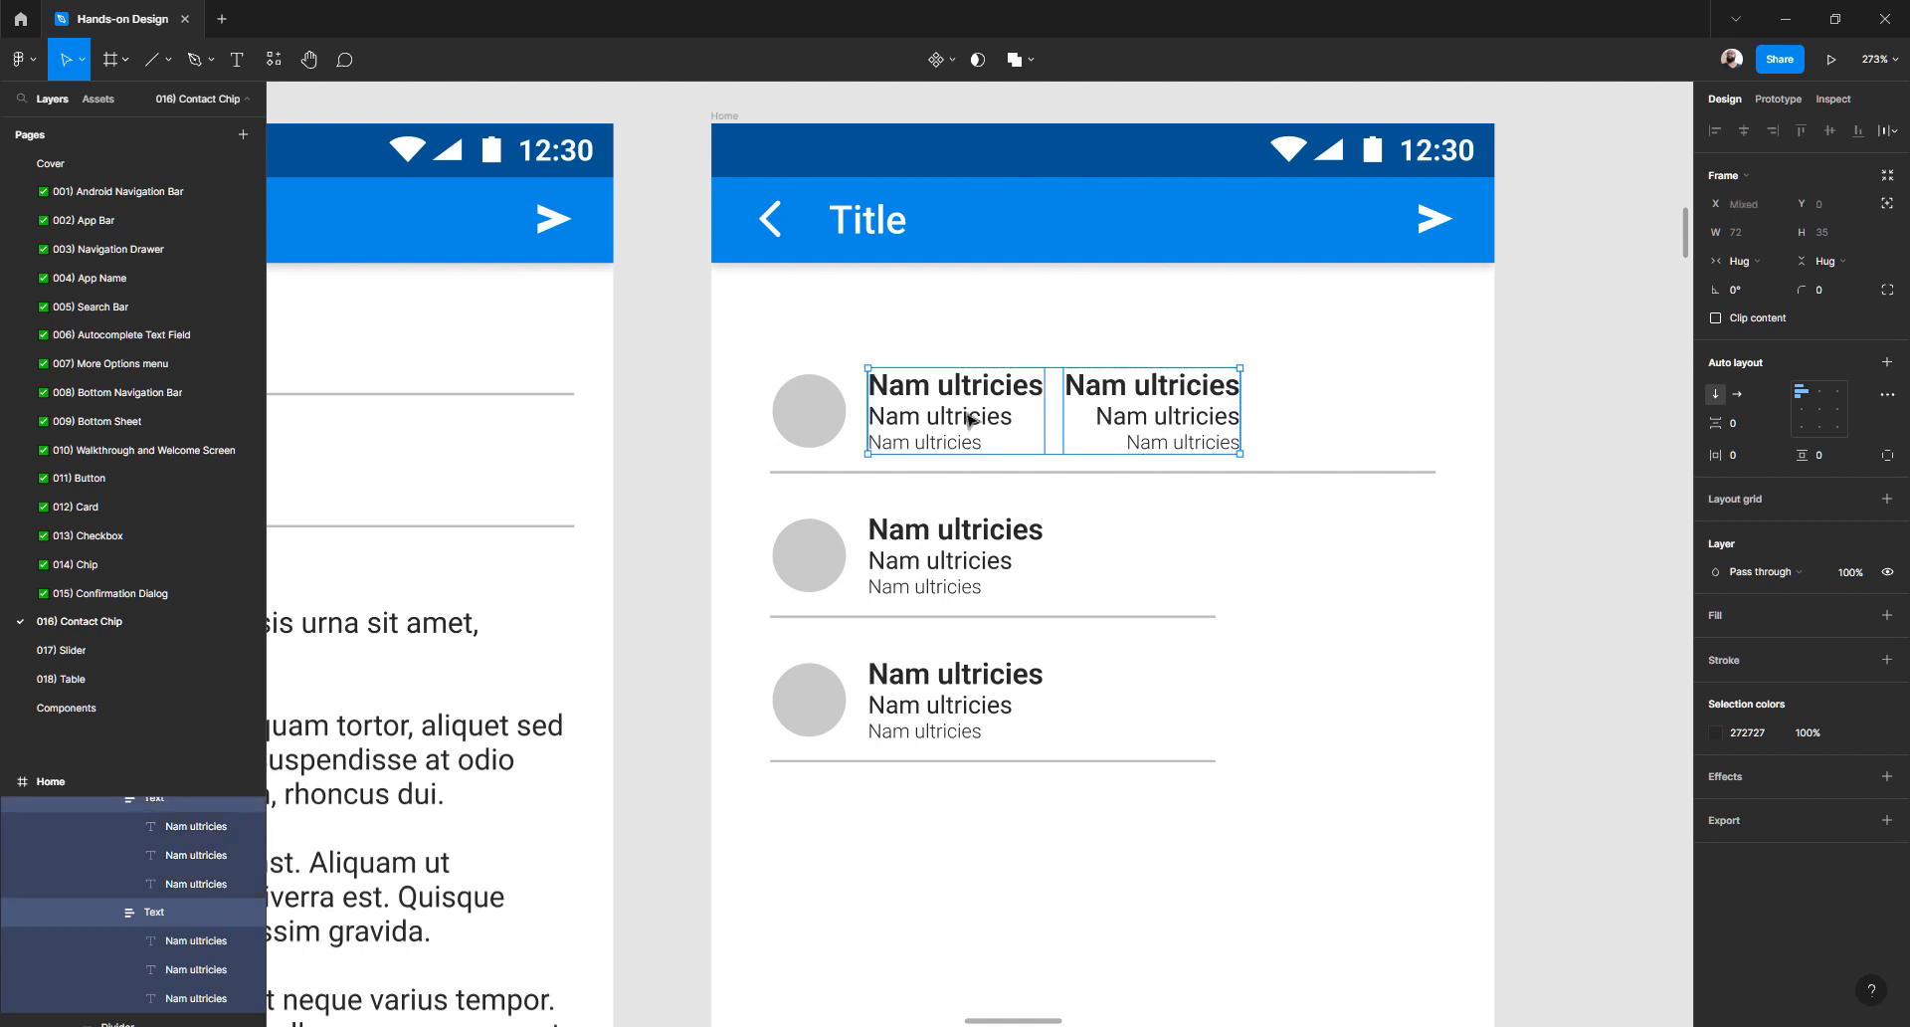
{"action": "left_click", "coordinate": [1887, 363]}
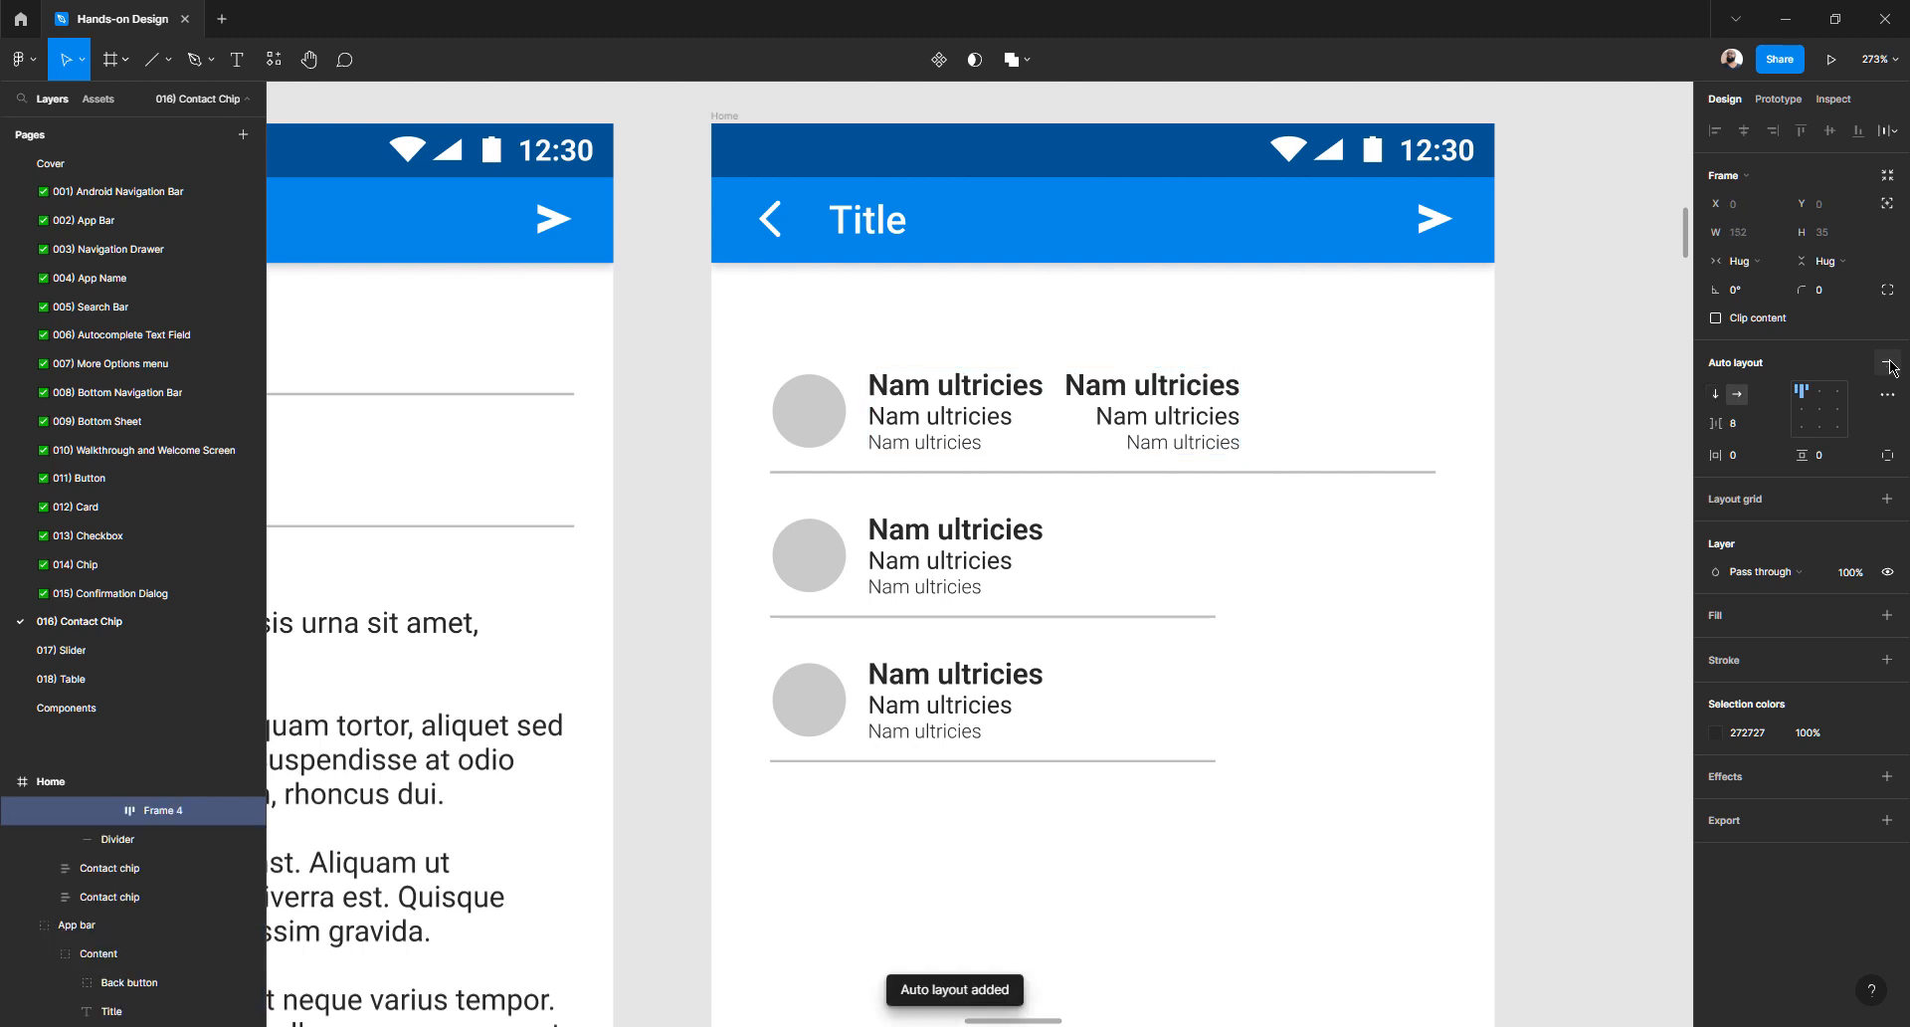
{"action": "left_click", "coordinate": [1741, 420]}
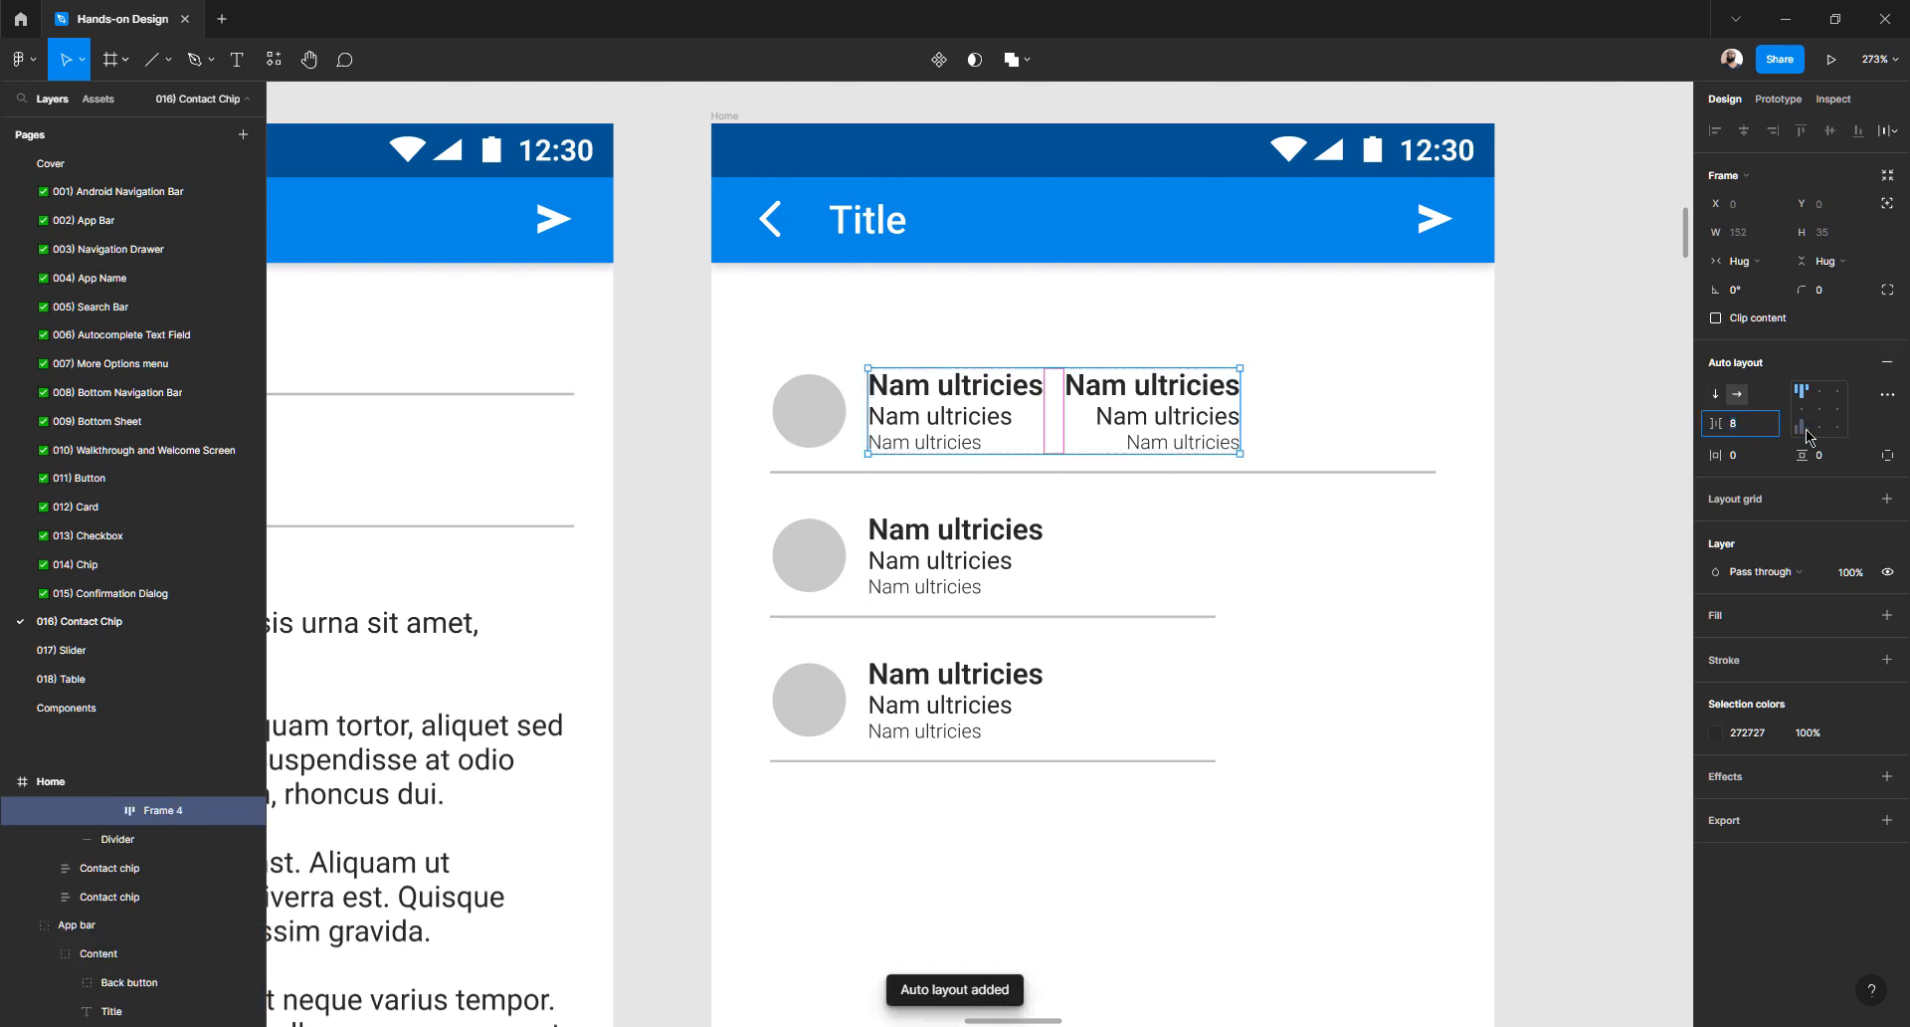
{"action": "left_click", "coordinate": [1746, 260]}
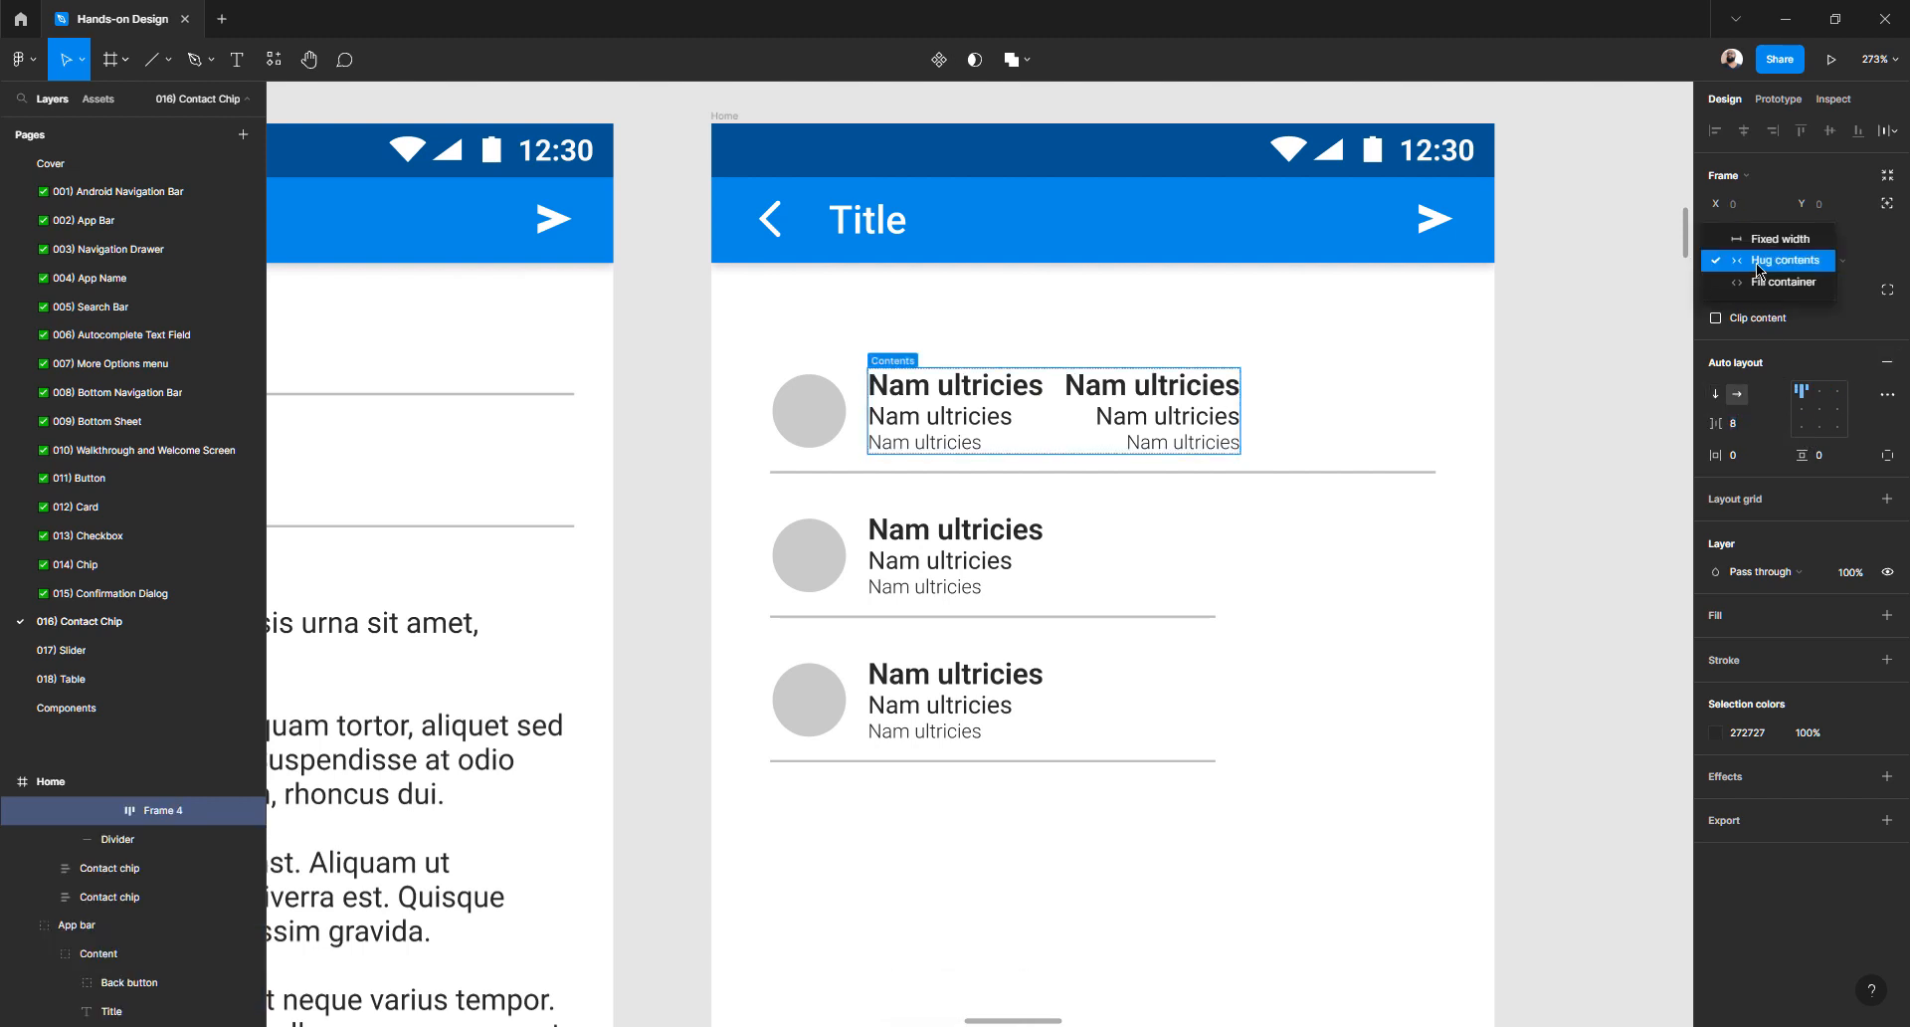
{"action": "left_click", "coordinate": [1715, 426]}
{"action": "left_click", "coordinate": [1743, 430]}
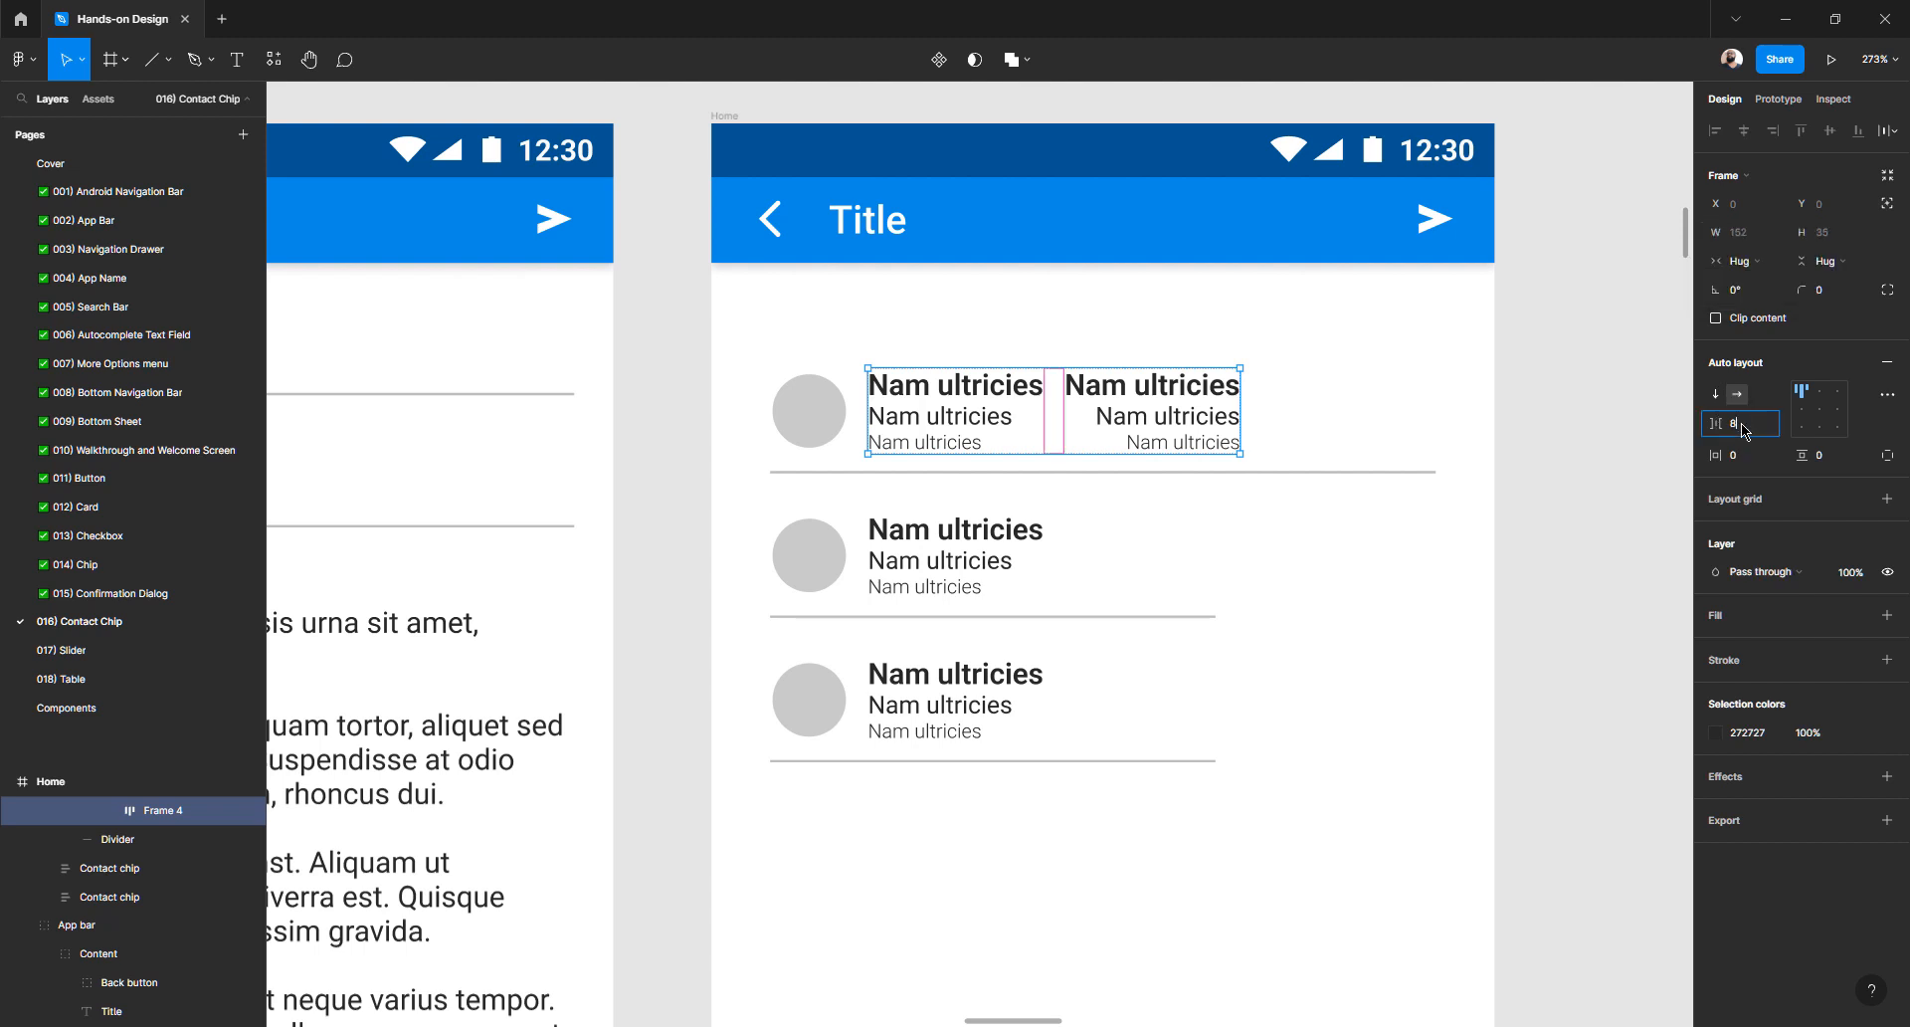
{"action": "key", "text": "Up"}
{"action": "key", "text": "Up"}
{"action": "key", "text": "Up"}
{"action": "key", "text": "Up"}
{"action": "key", "text": "Up"}
{"action": "key", "text": "Up"}
{"action": "key", "text": "Up"}
{"action": "key", "text": "Up"}
{"action": "key", "text": "Up"}
{"action": "key", "text": "Up"}
{"action": "key", "text": "Up"}
{"action": "key", "text": "Up"}
{"action": "key", "text": "Up"}
{"action": "key", "text": "Up"}
{"action": "key", "text": "Up"}
{"action": "key", "text": "Up"}
{"action": "key", "text": "Up"}
{"action": "key", "text": "Up"}
{"action": "key", "text": "Up"}
{"action": "key", "text": "Up"}
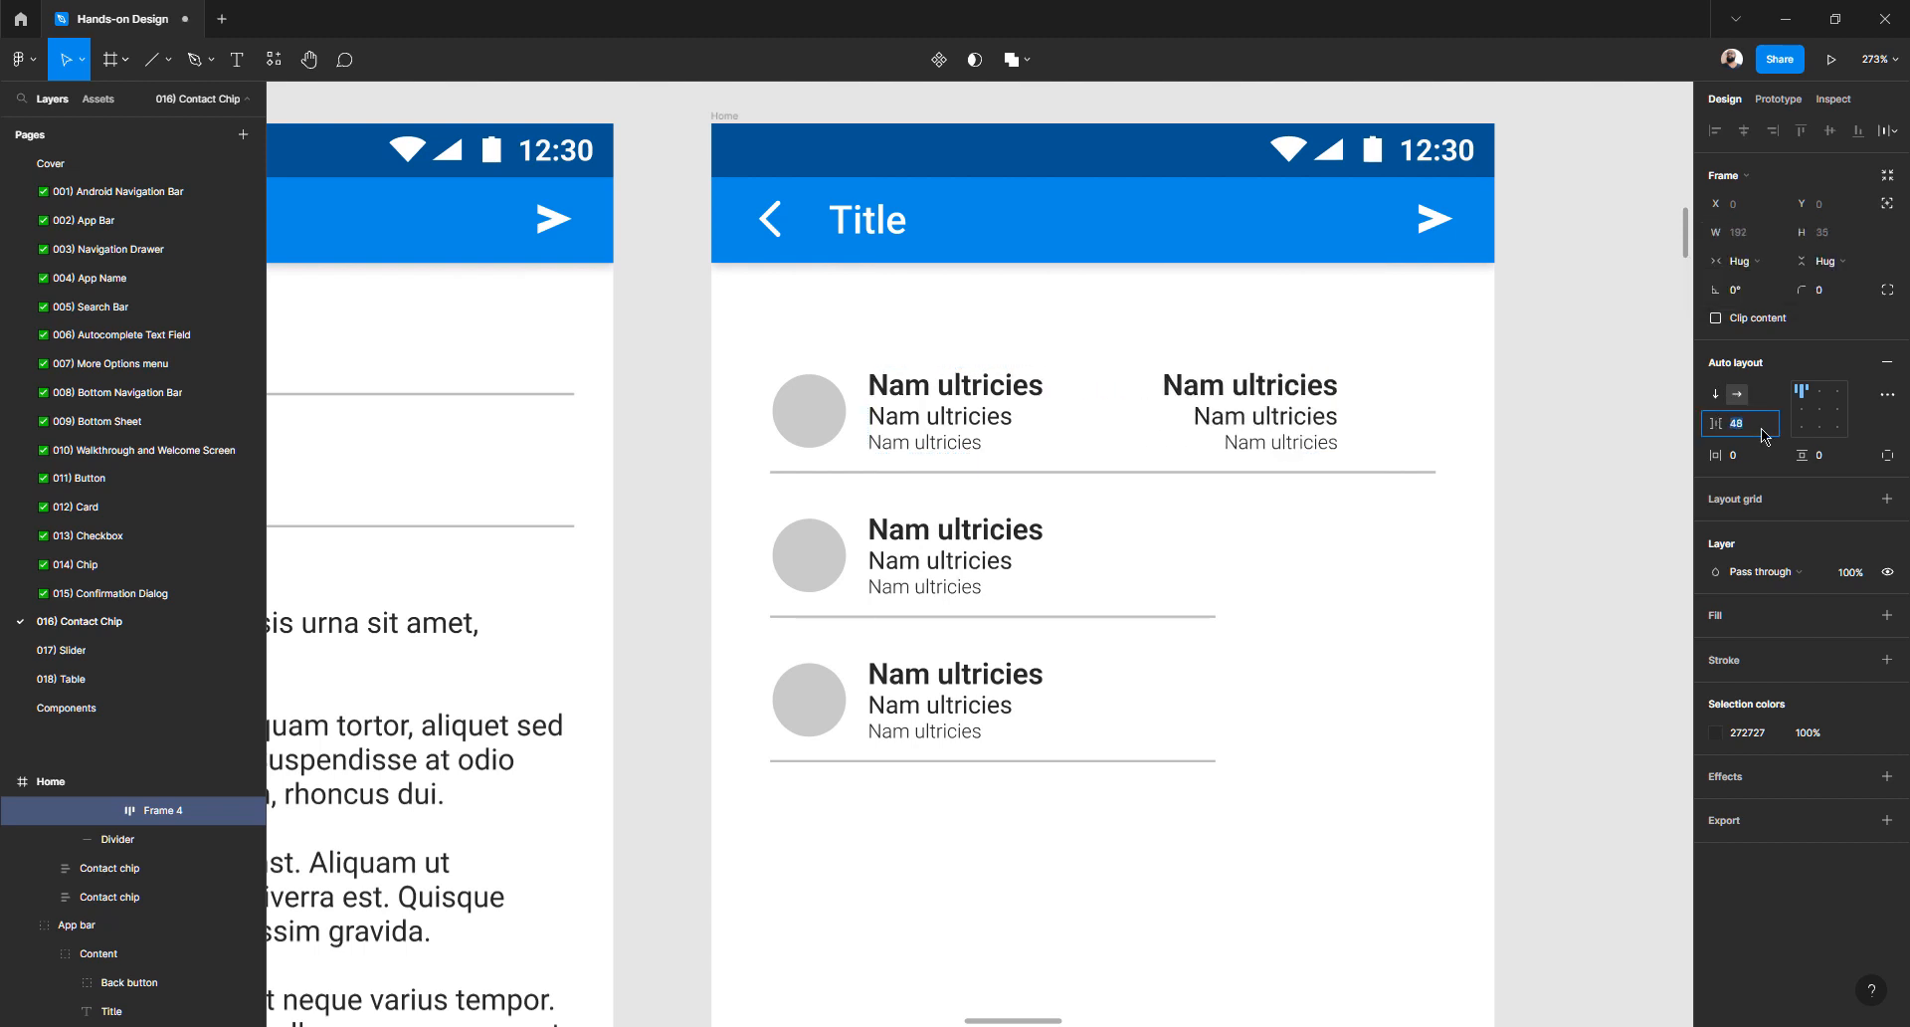
{"action": "key", "text": "Up"}
{"action": "key", "text": "Up"}
{"action": "key", "text": "Up"}
{"action": "key", "text": "Up"}
{"action": "key", "text": "Up"}
{"action": "key", "text": "Up"}
{"action": "key", "text": "Up"}
{"action": "key", "text": "Up"}
{"action": "key", "text": "Up"}
{"action": "key", "text": "Up"}
{"action": "key", "text": "Up"}
{"action": "key", "text": "Up"}
{"action": "key", "text": "Up"}
{"action": "key", "text": "Up"}
{"action": "key", "text": "Up"}
{"action": "key", "text": "Up"}
{"action": "key", "text": "Up"}
{"action": "key", "text": "Up"}
{"action": "key", "text": "Up"}
{"action": "key", "text": "Up"}
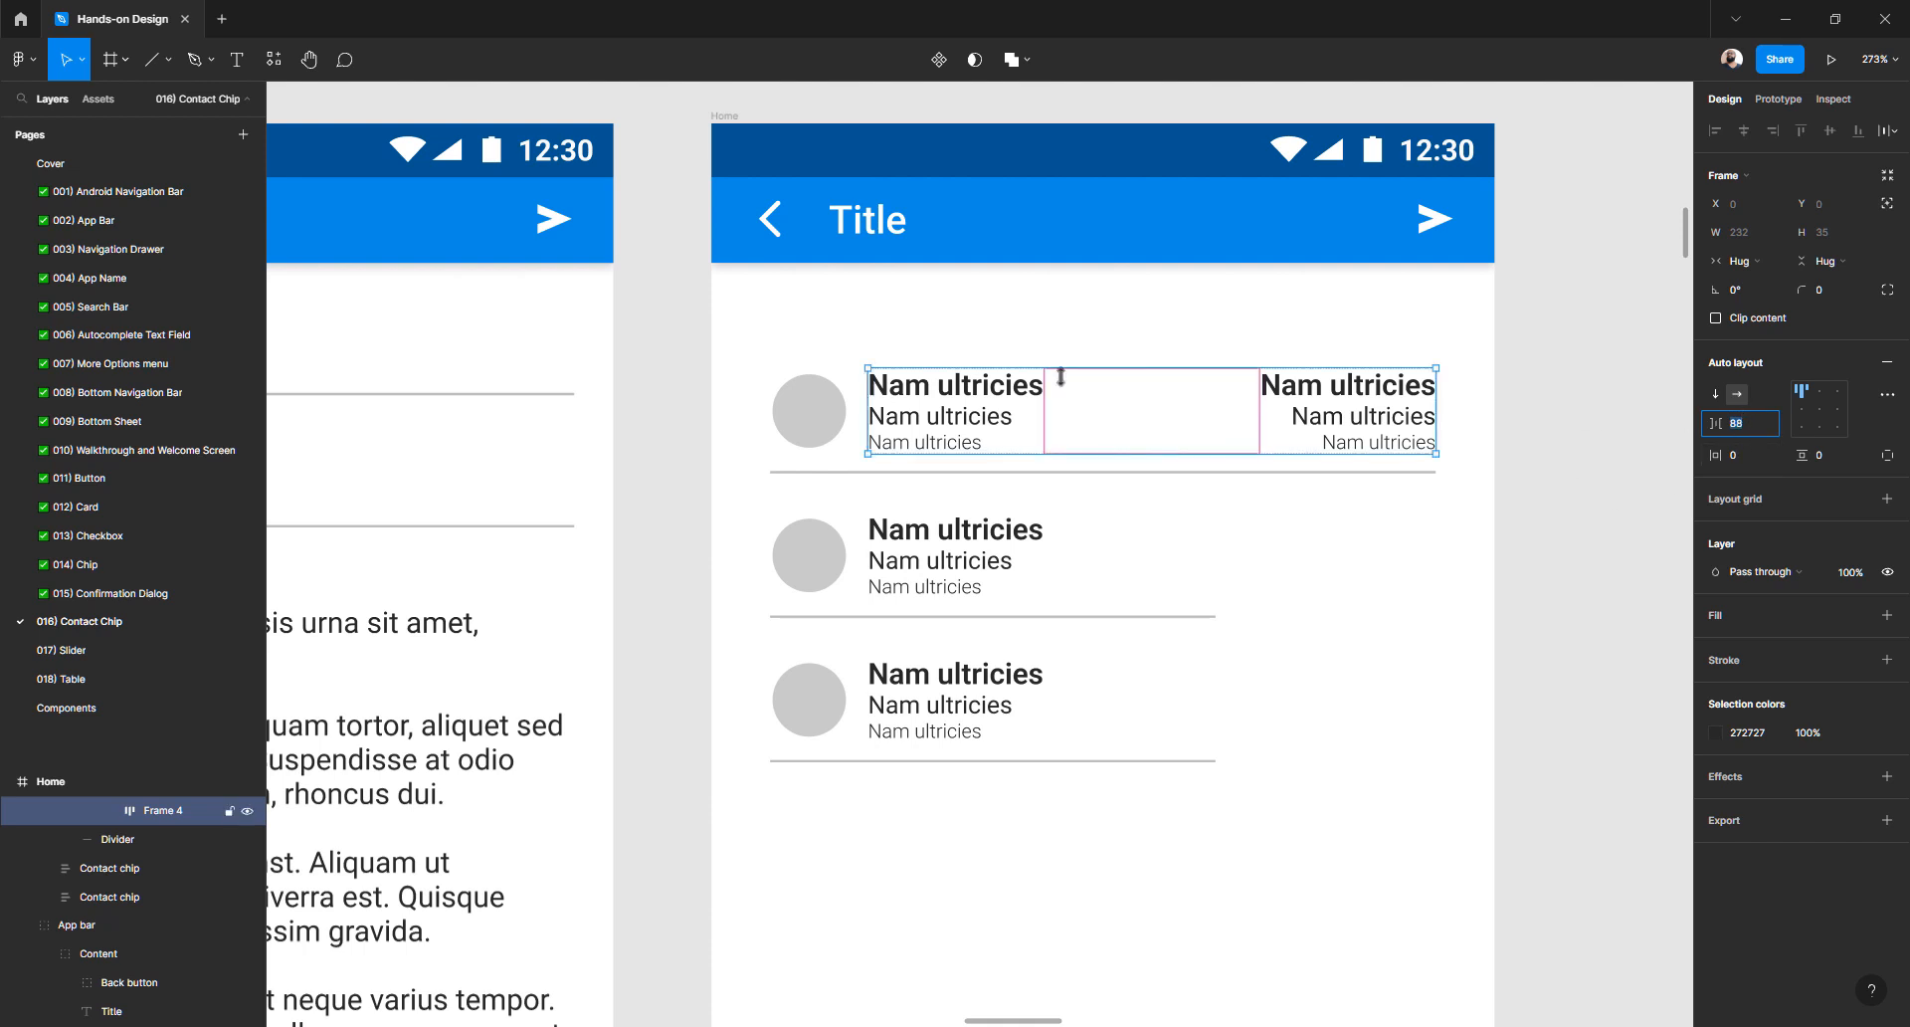
{"action": "left_click", "coordinate": [977, 396]}
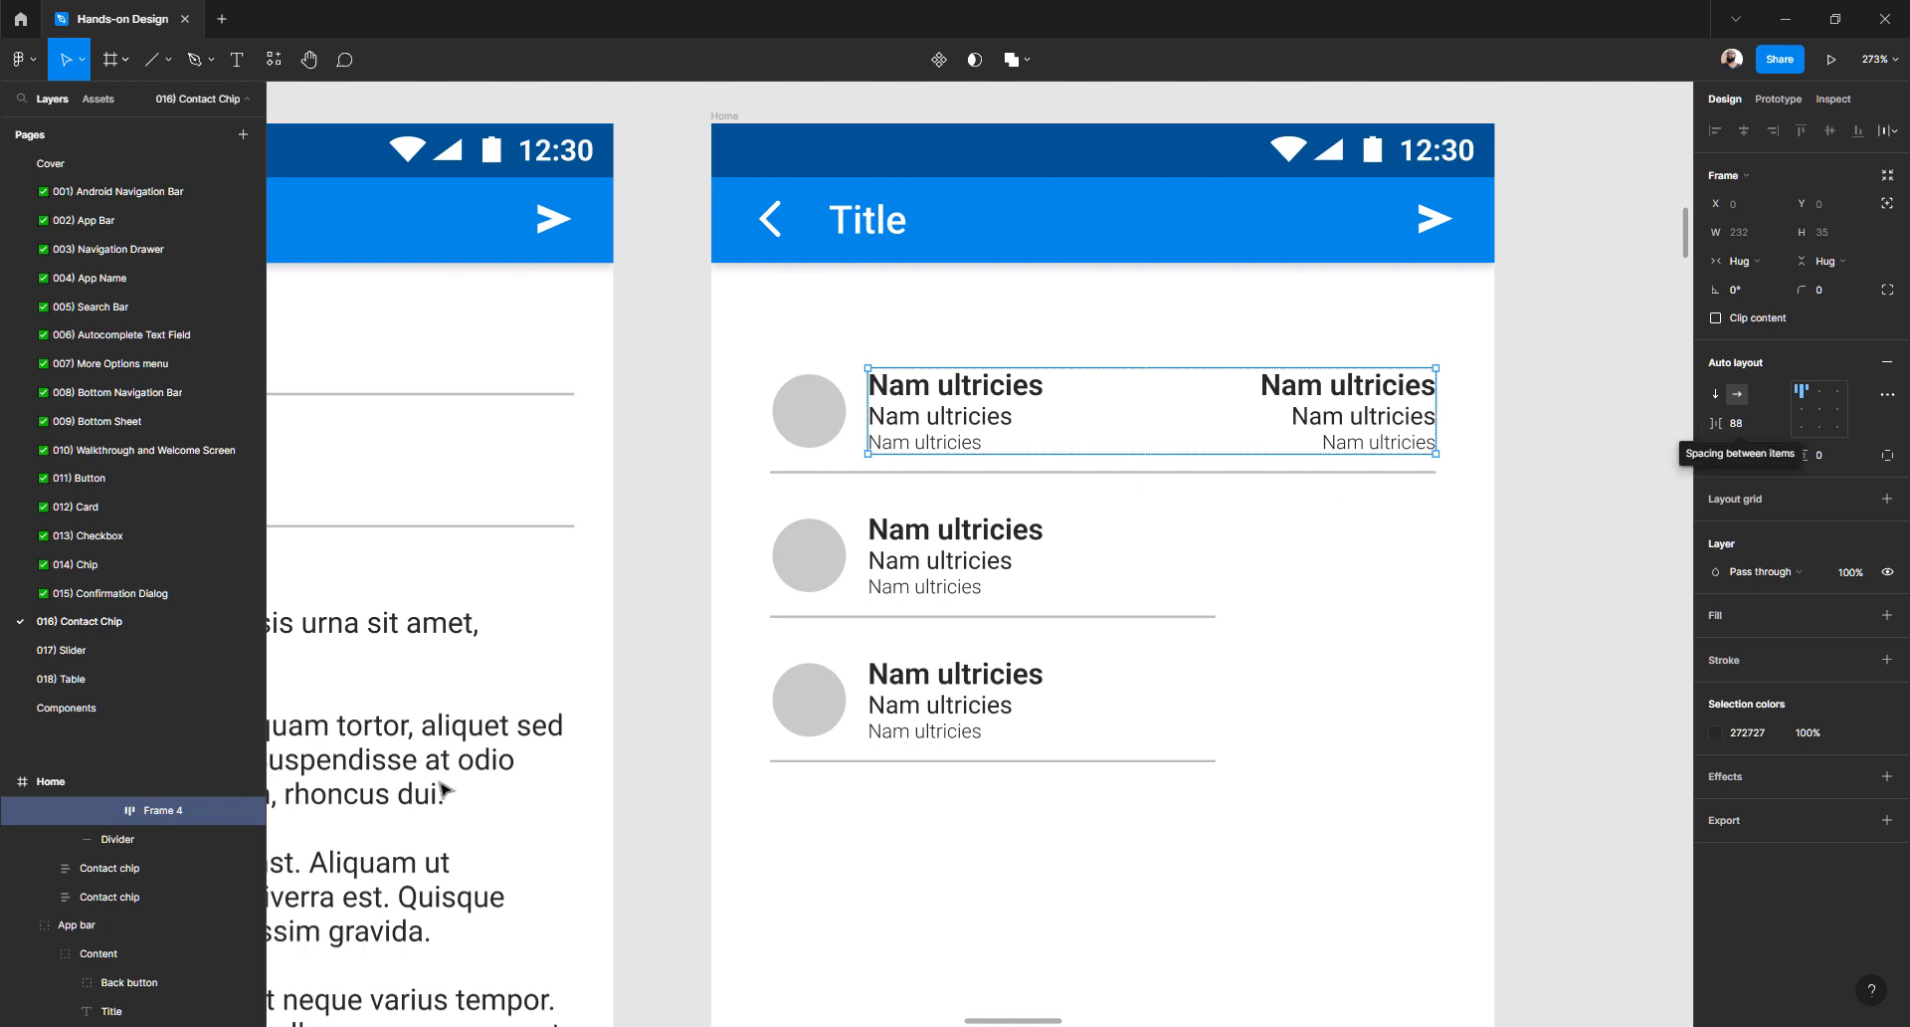
- Rename the Frame 3 layer to Text
{"action": "left_click", "coordinate": [1525, 416]}
{"action": "left_click", "coordinate": [1379, 417]}
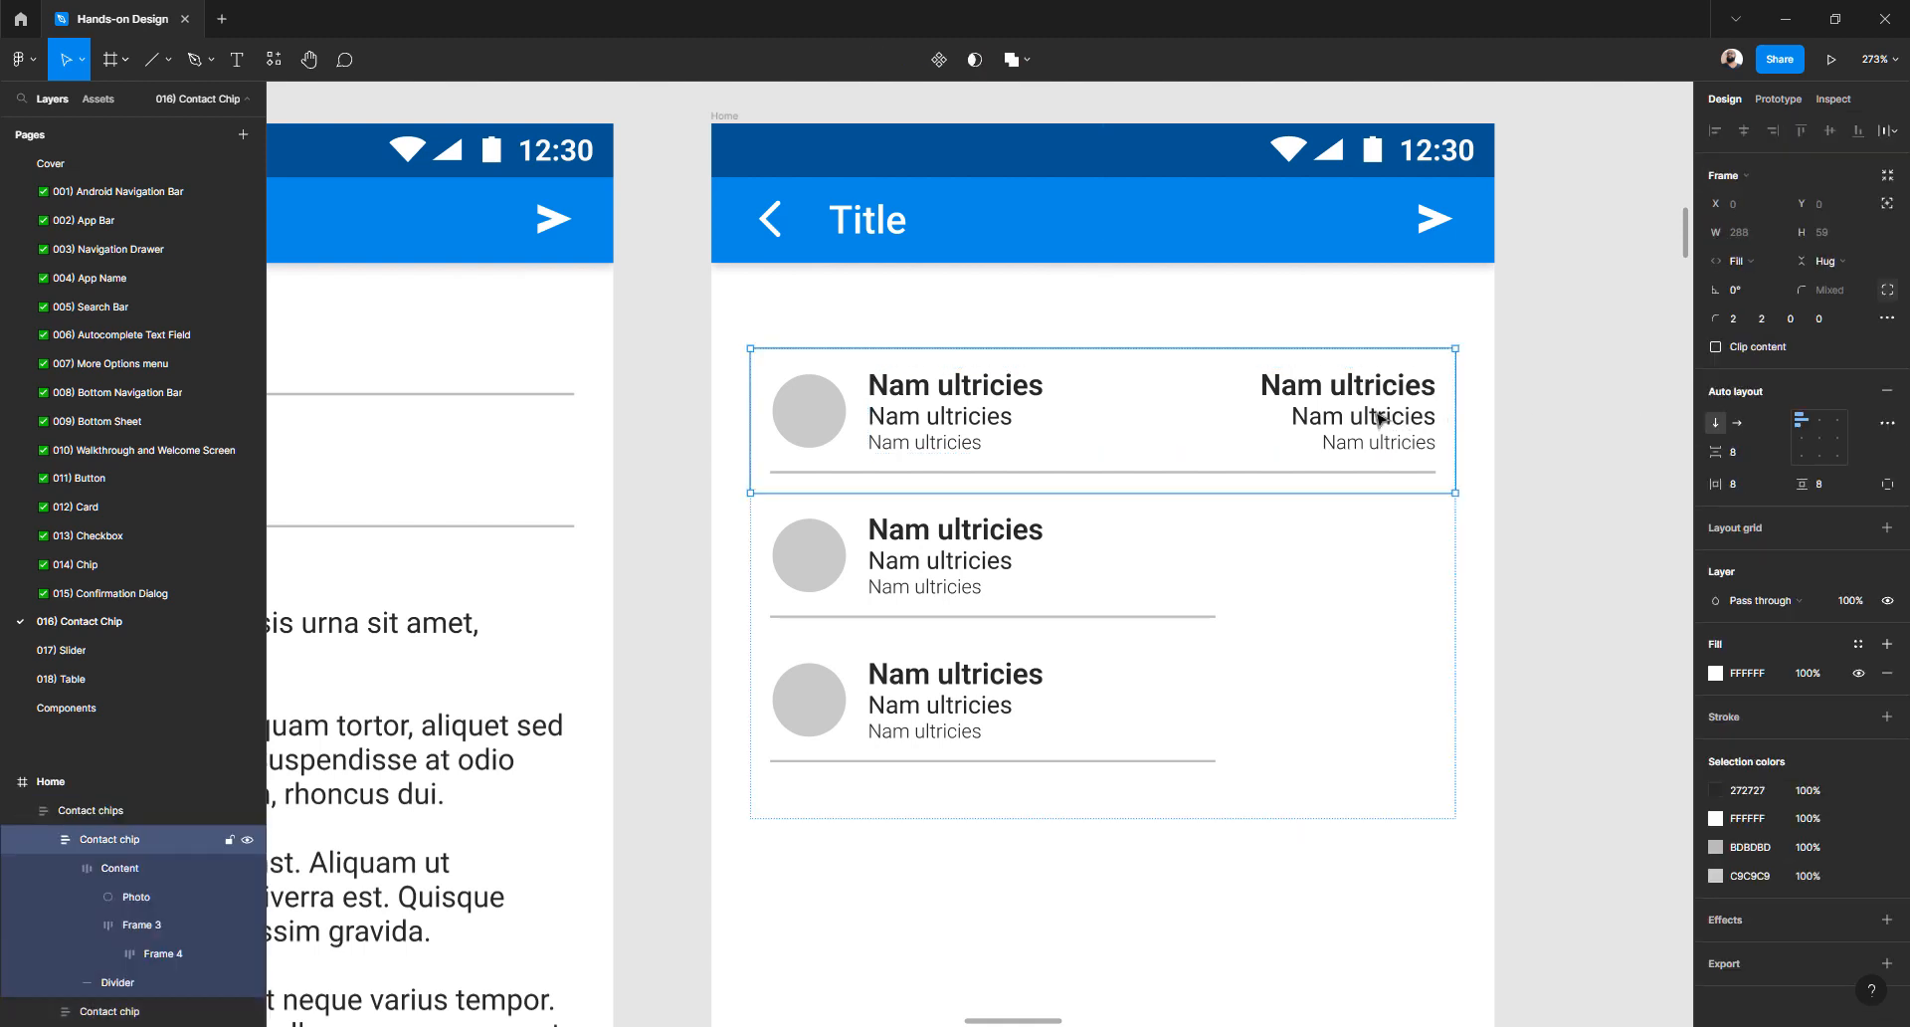
{"action": "double_click", "coordinate": [1379, 418]}
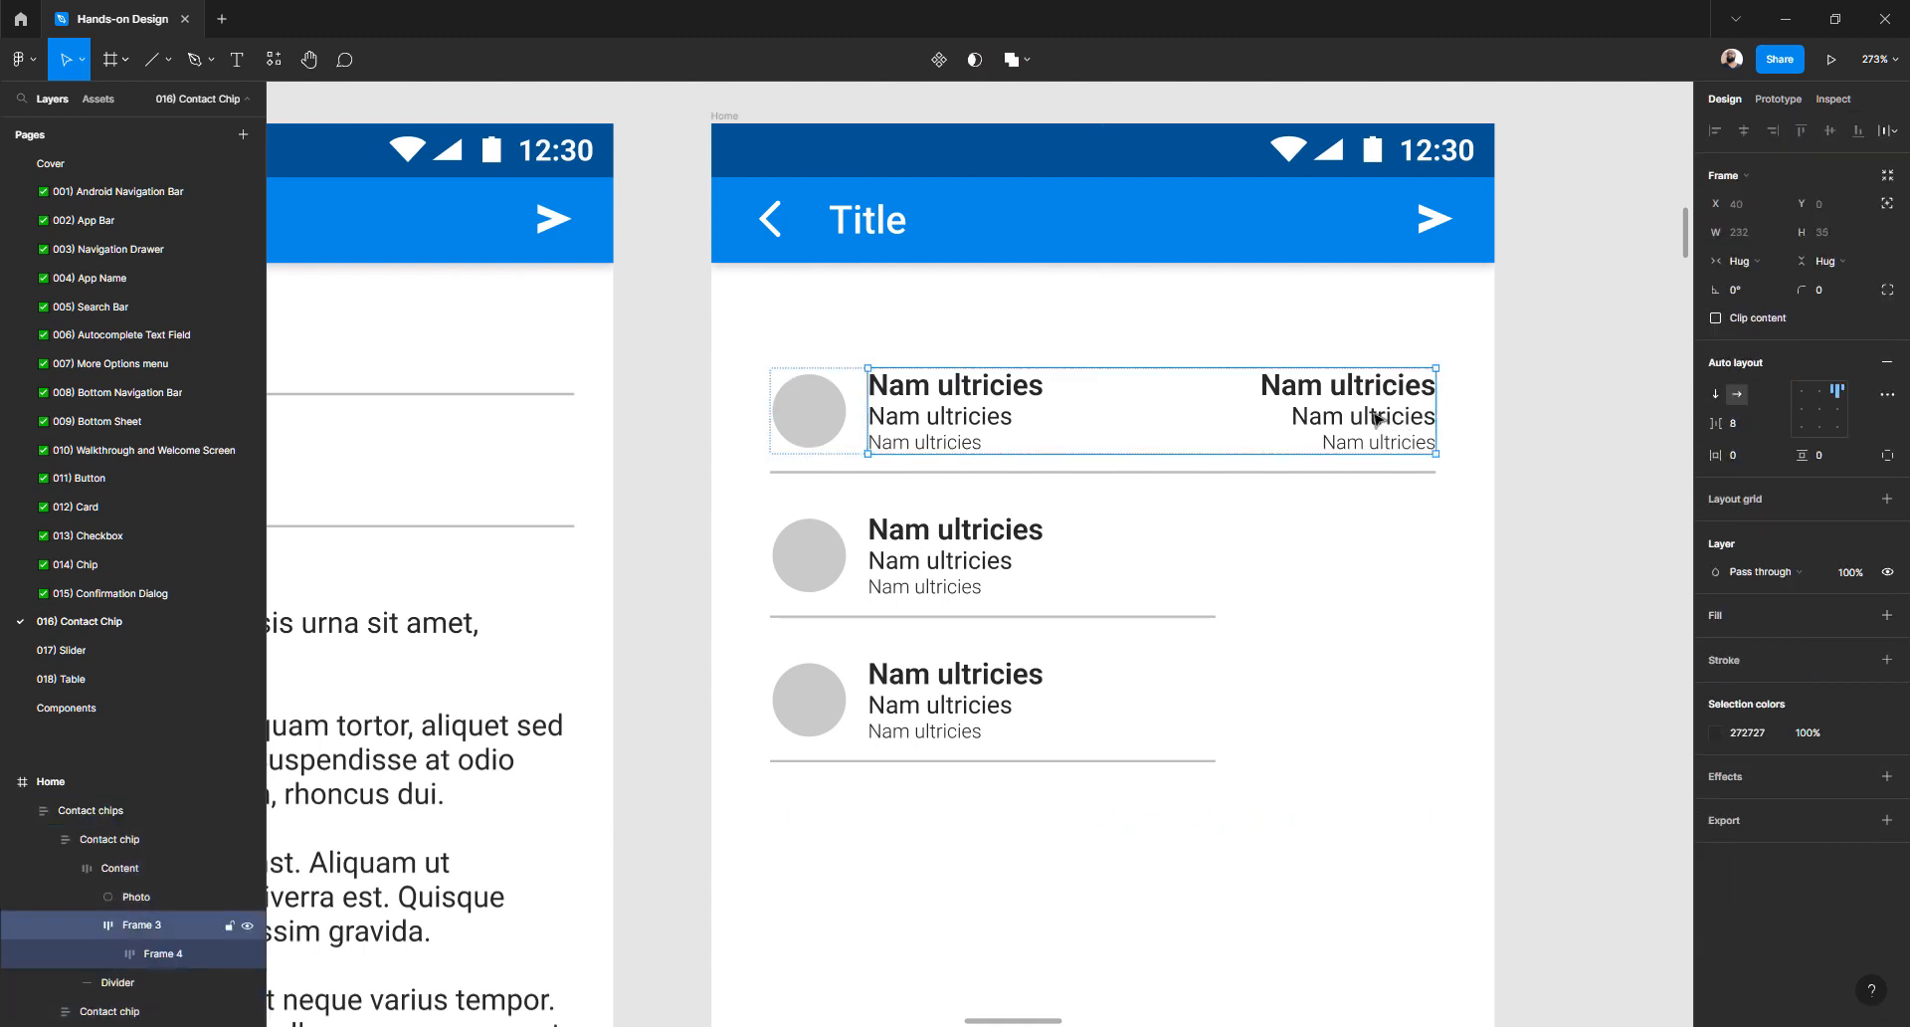
{"action": "double_click", "coordinate": [154, 930]}
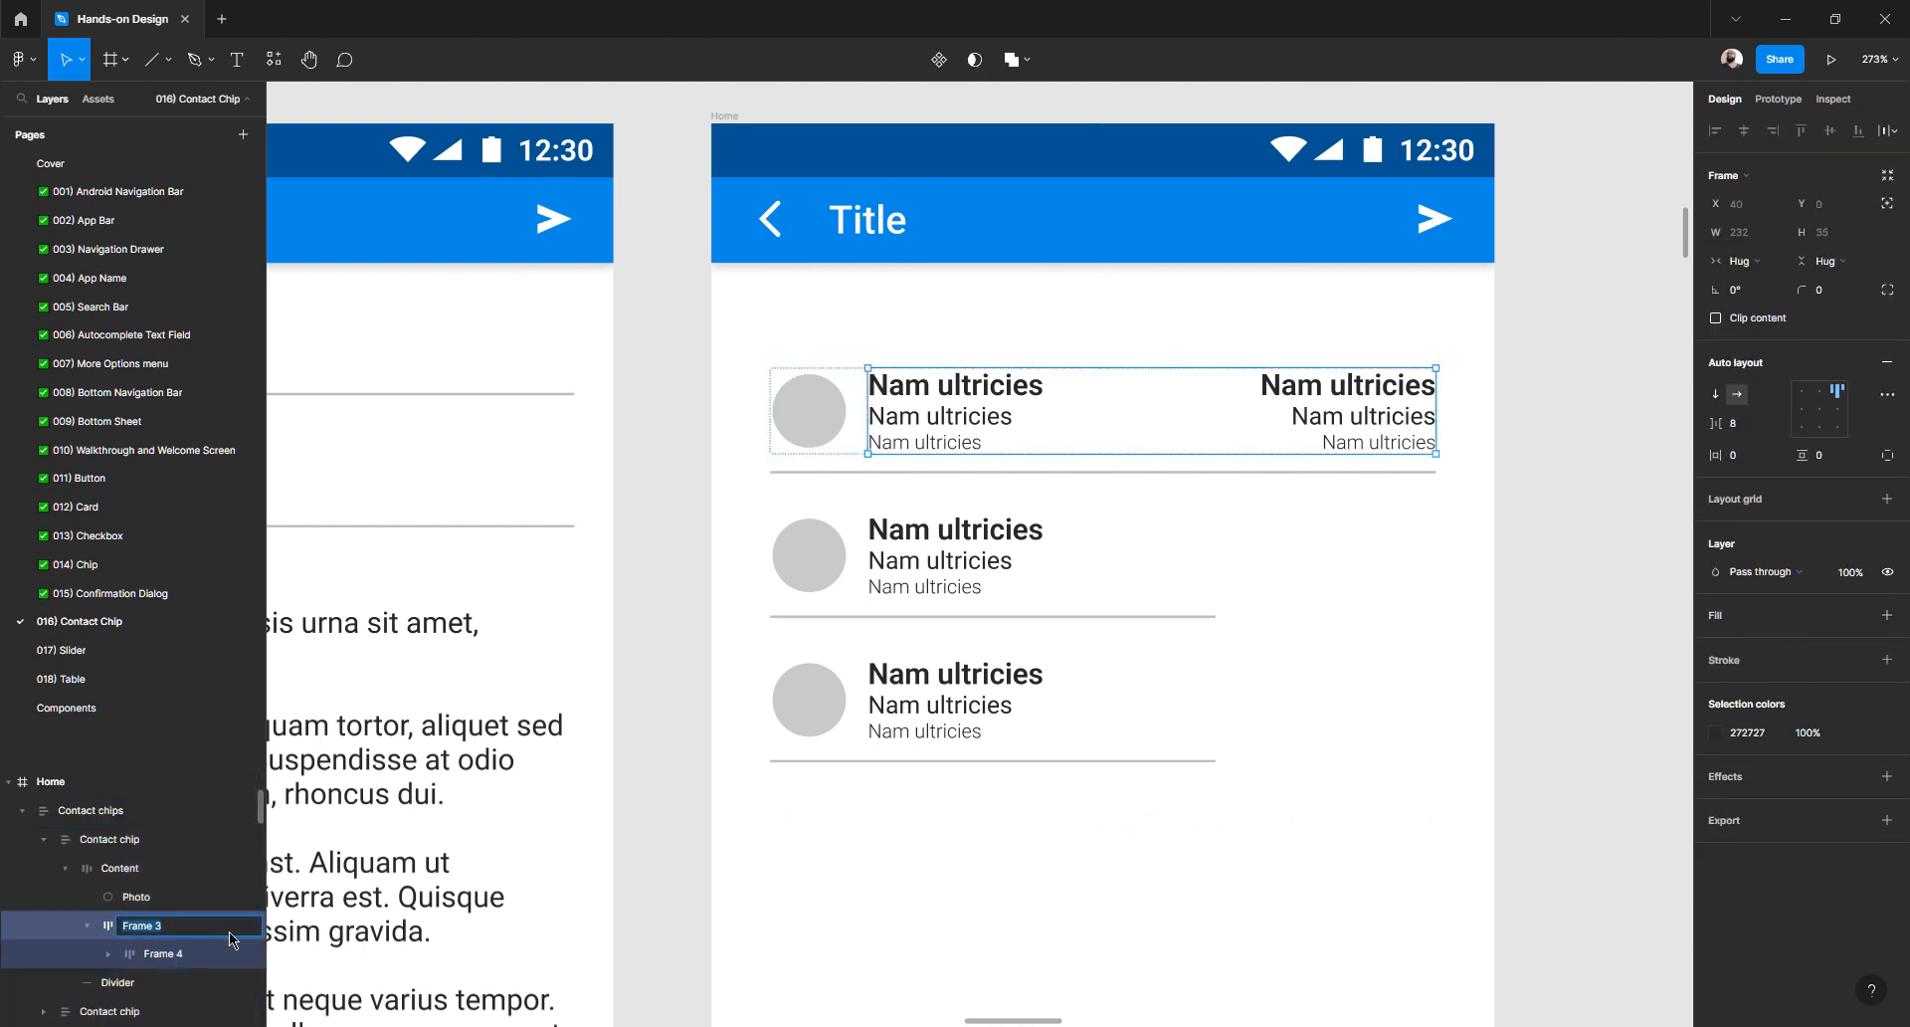
{"action": "type", "text": "Text"}
{"action": "key", "text": "Return"}
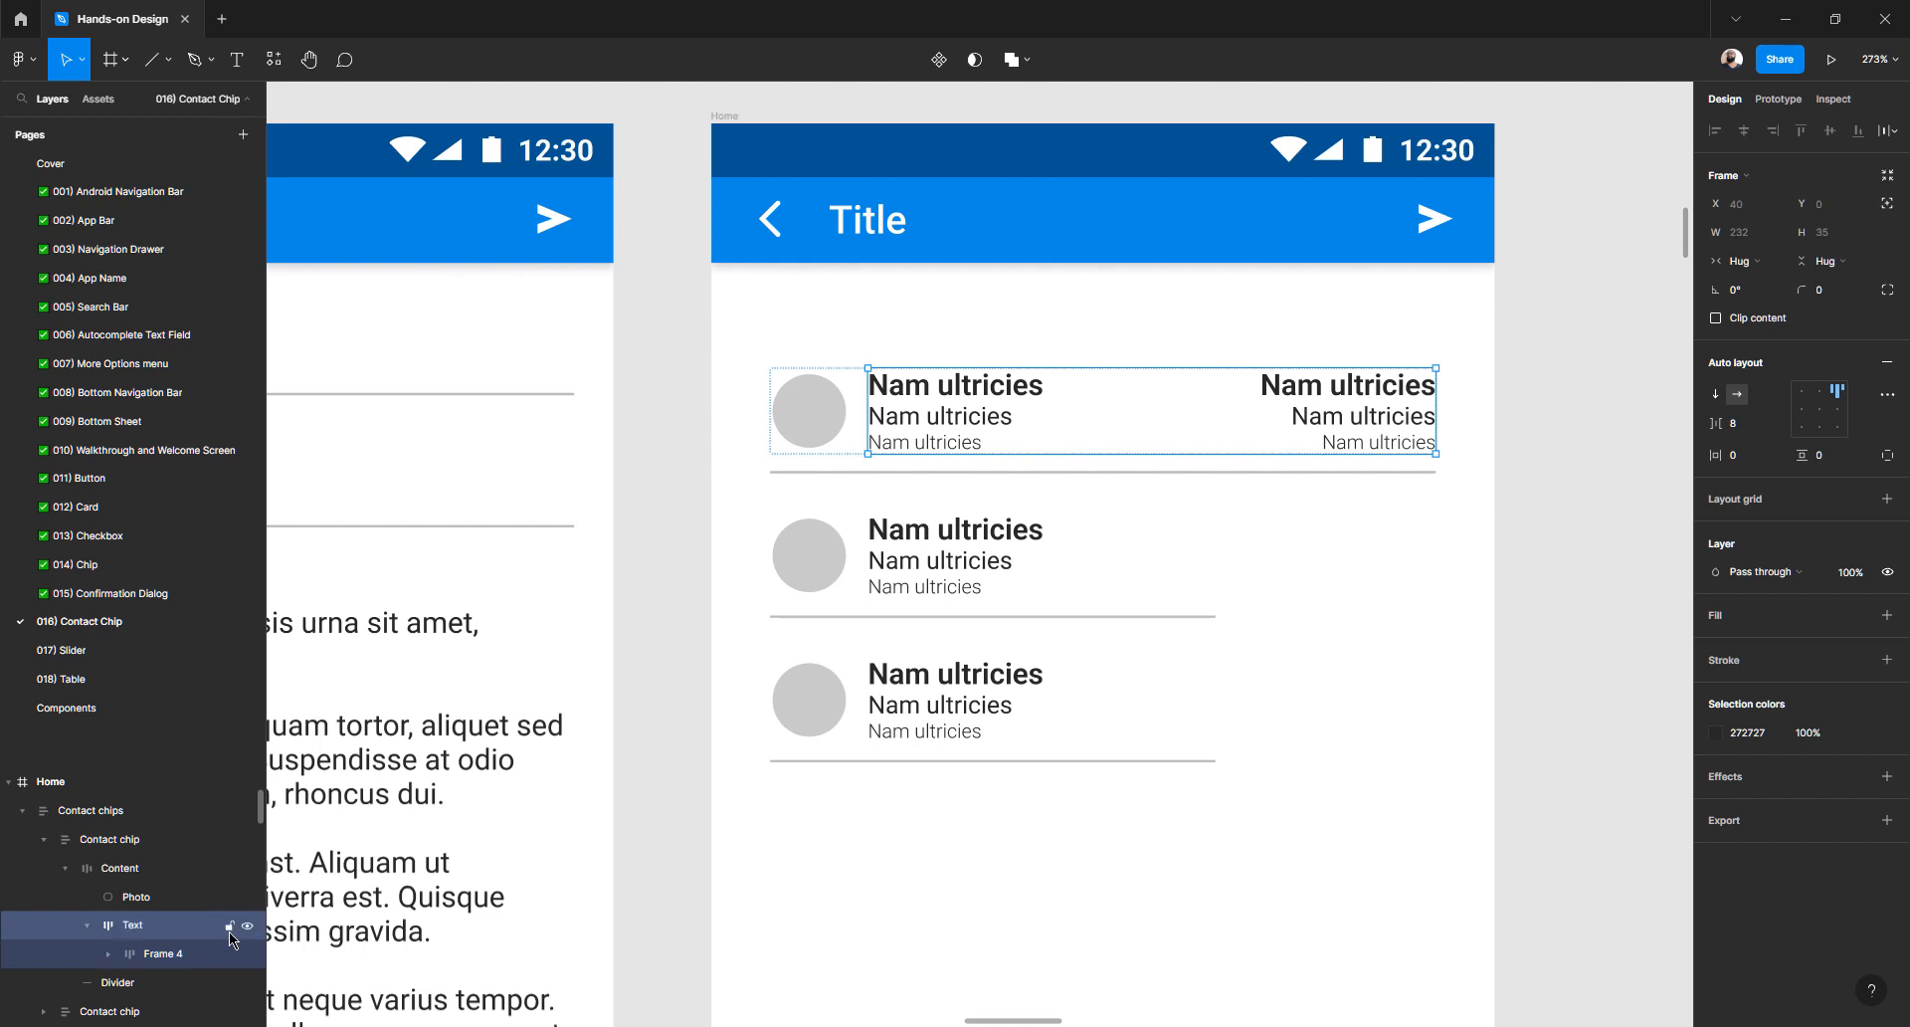
- Remove the extra Frame 4 wrapper while keeping both text columns
{"action": "left_click", "coordinate": [109, 955]}
{"action": "left_click", "coordinate": [166, 957]}
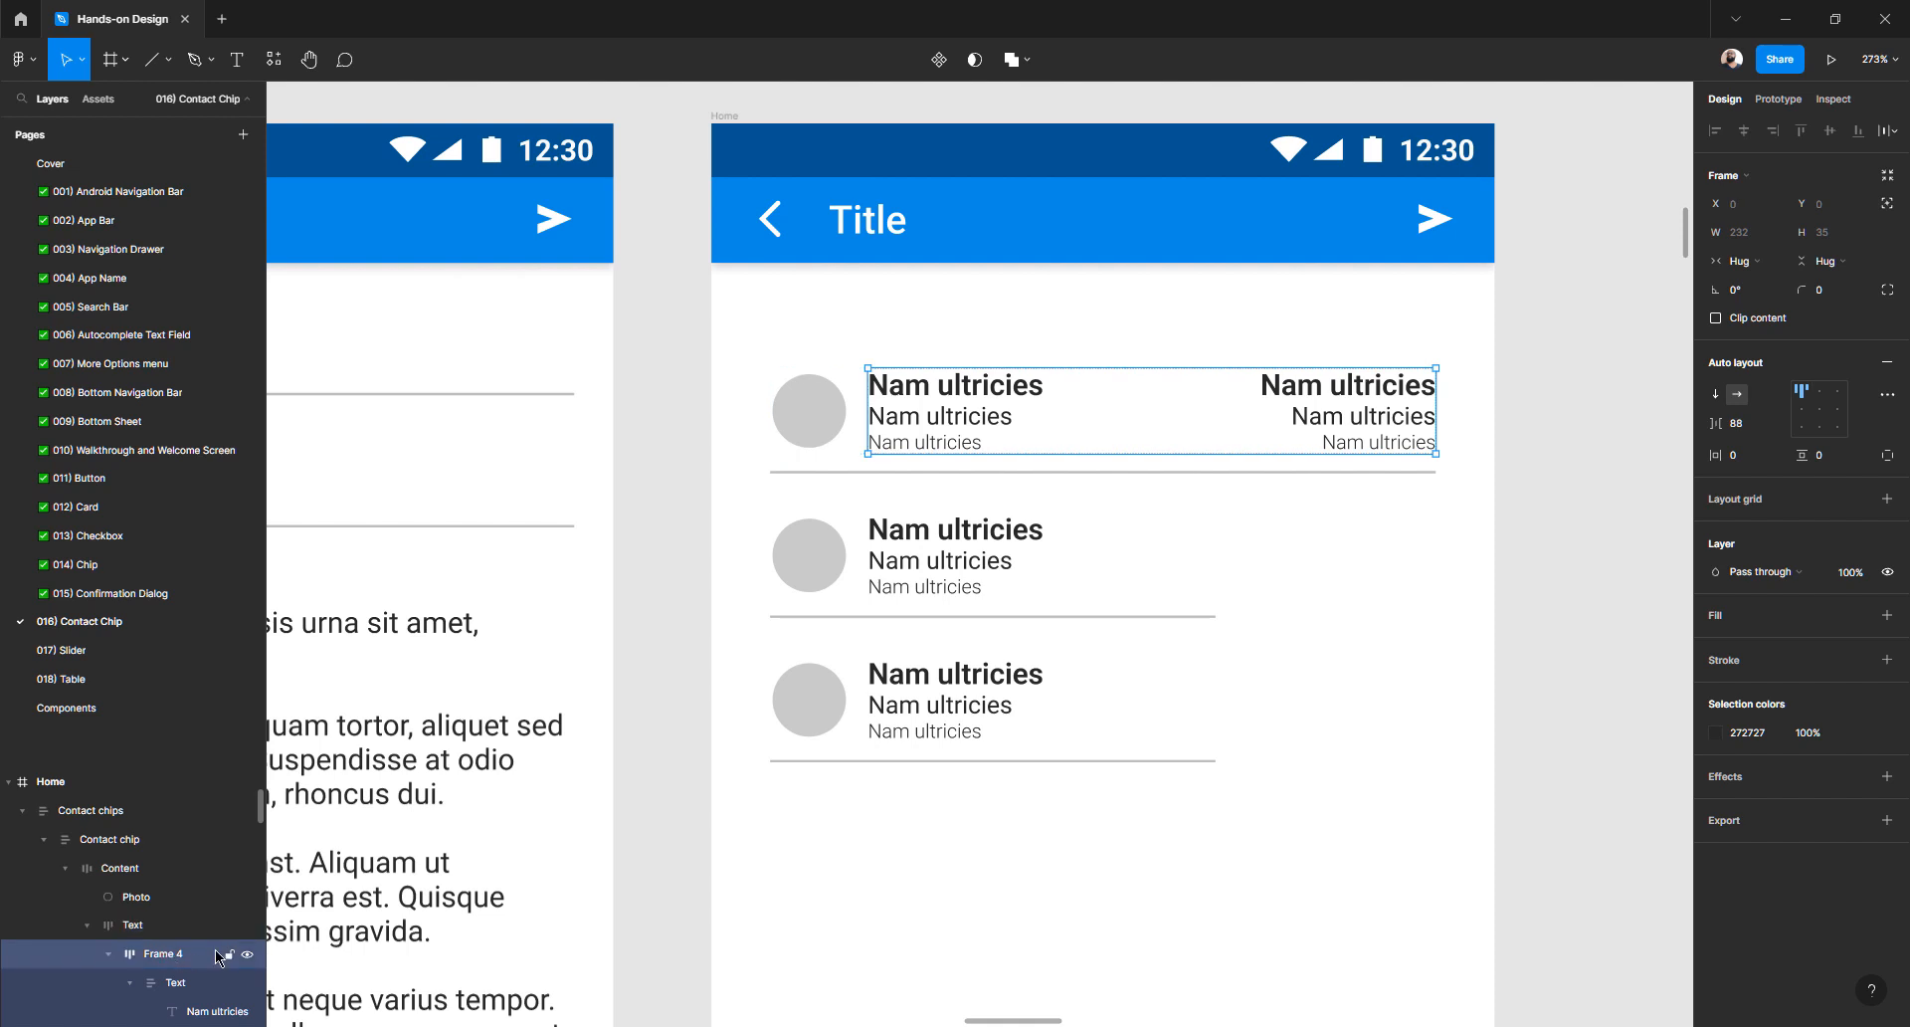
{"action": "left_click", "coordinate": [247, 955]}
{"action": "left_click", "coordinate": [246, 955]}
{"action": "key", "text": "ctrl+shift+g"}
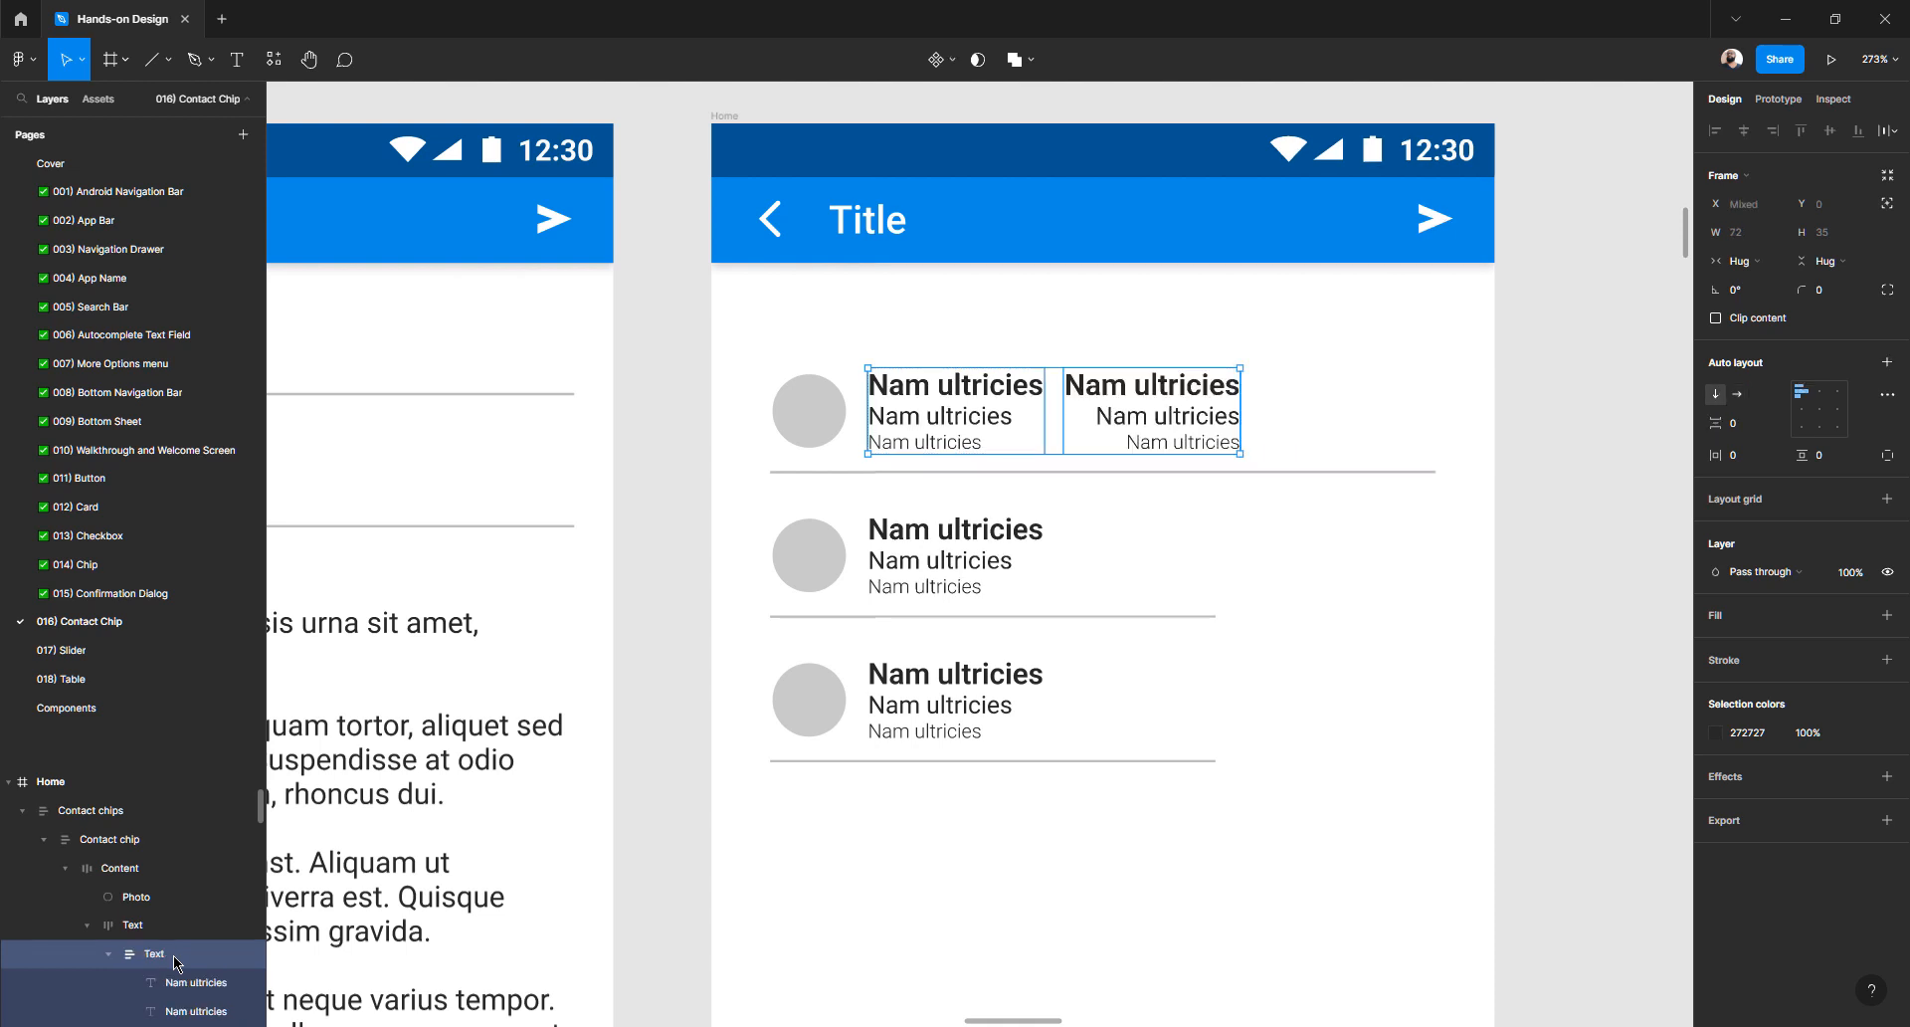
{"action": "left_click", "coordinate": [167, 934]}
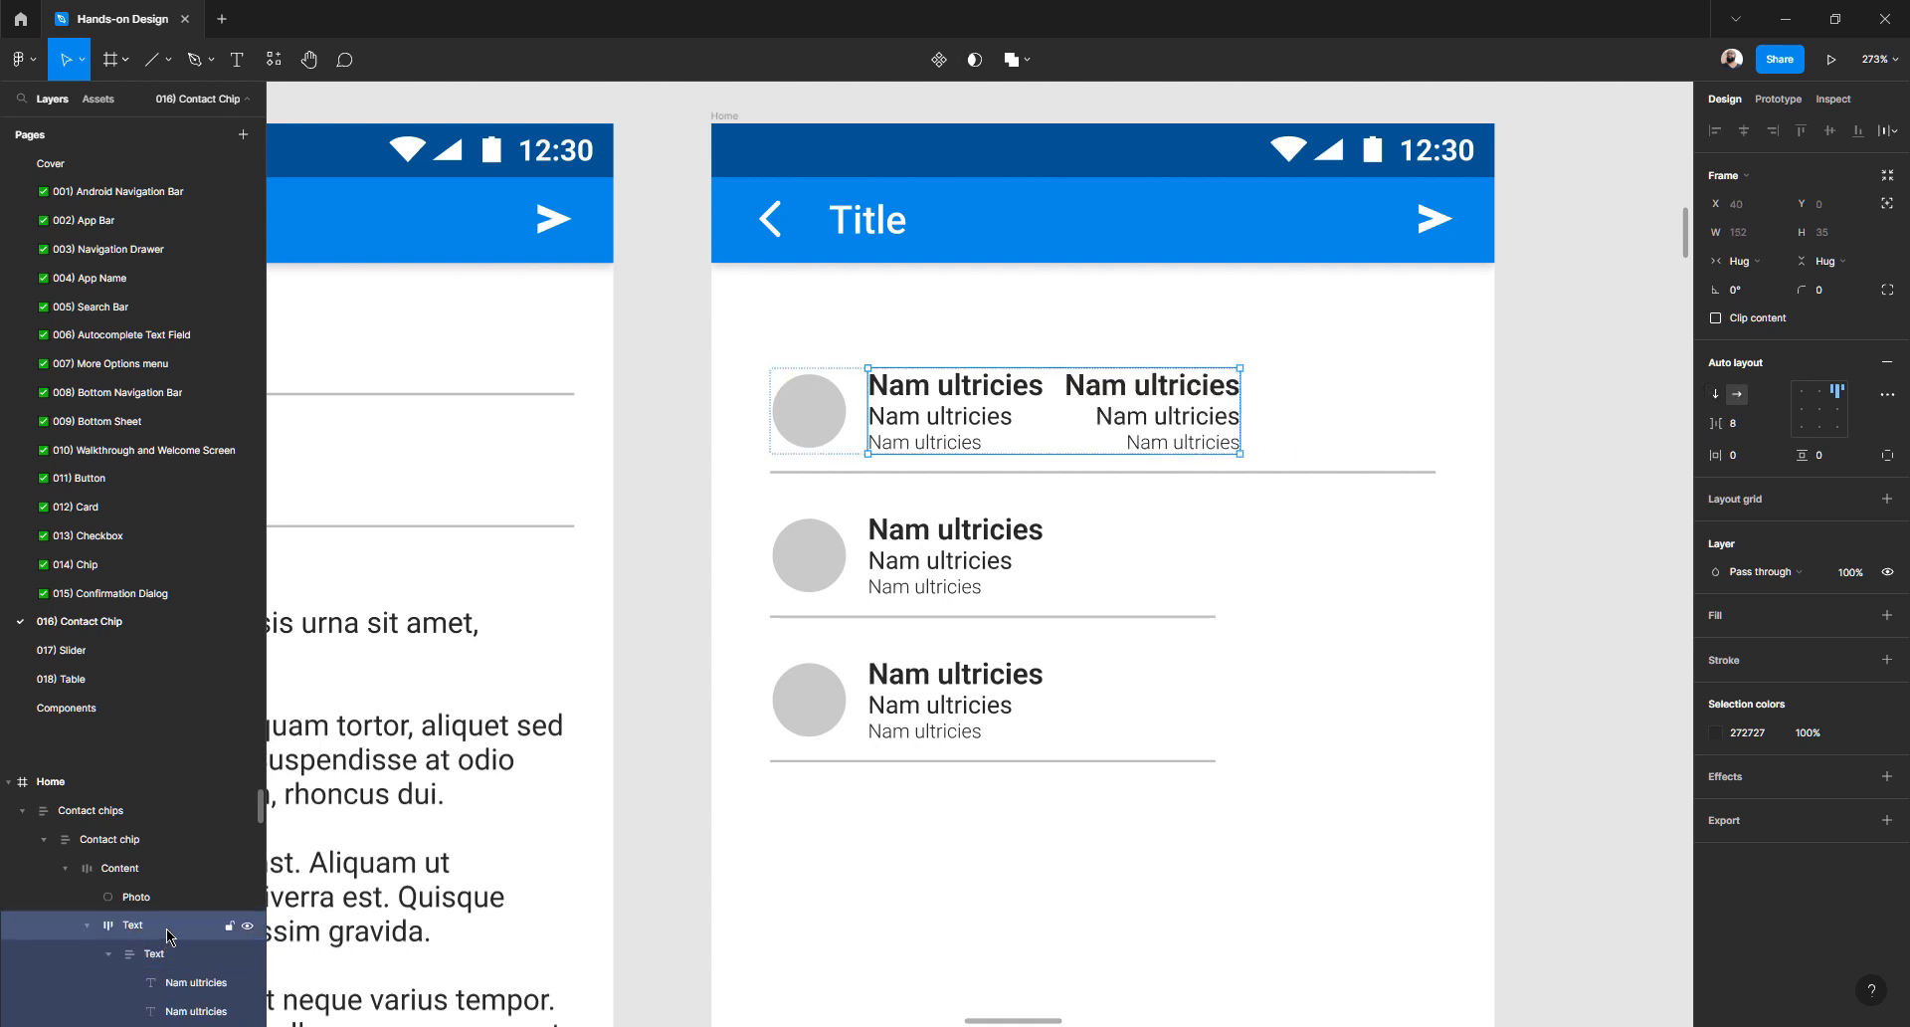
- Set the gap between the two text columns to 88 and check the spacing
{"action": "left_click", "coordinate": [1751, 433]}
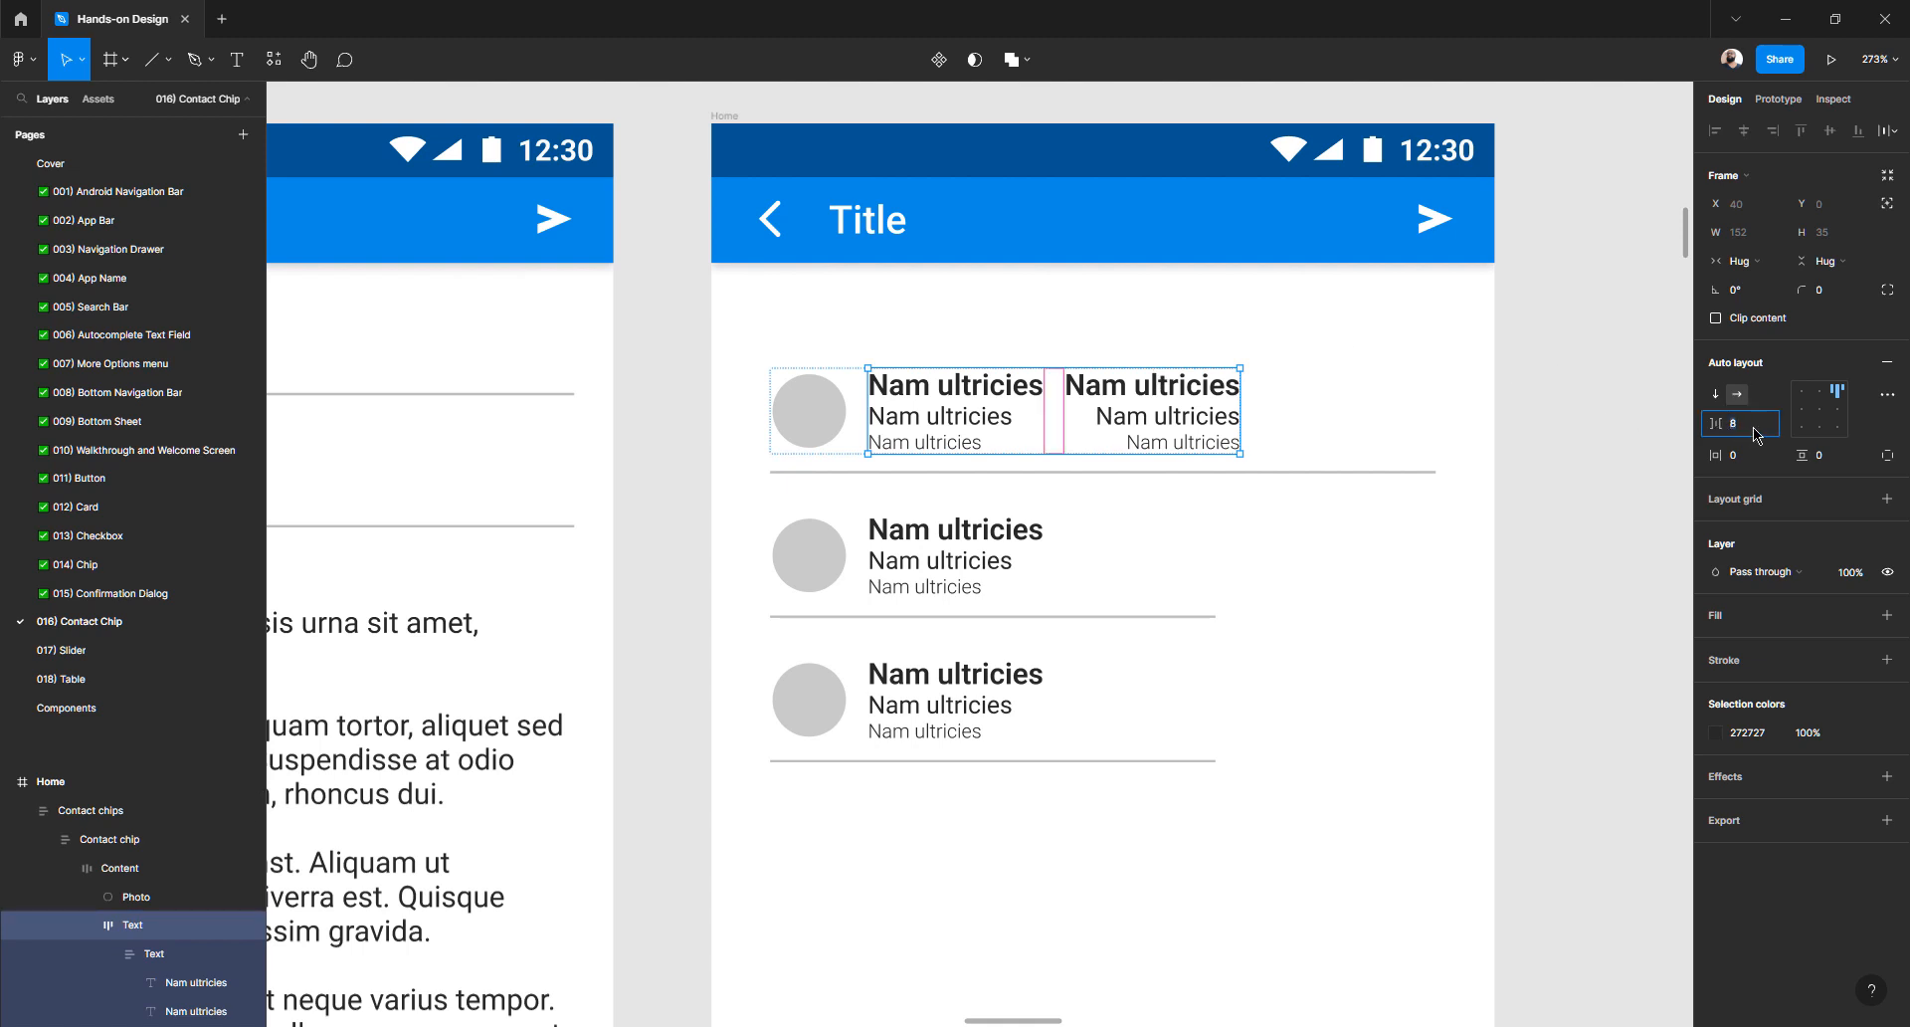
{"action": "key", "text": "shift+Up"}
{"action": "key", "text": "shift+Up"}
{"action": "key", "text": "shift+Up"}
{"action": "key", "text": "shift+Up"}
{"action": "key", "text": "shift+Up"}
{"action": "key", "text": "shift+Up"}
{"action": "key", "text": "shift+Up"}
{"action": "key", "text": "shift+Up"}
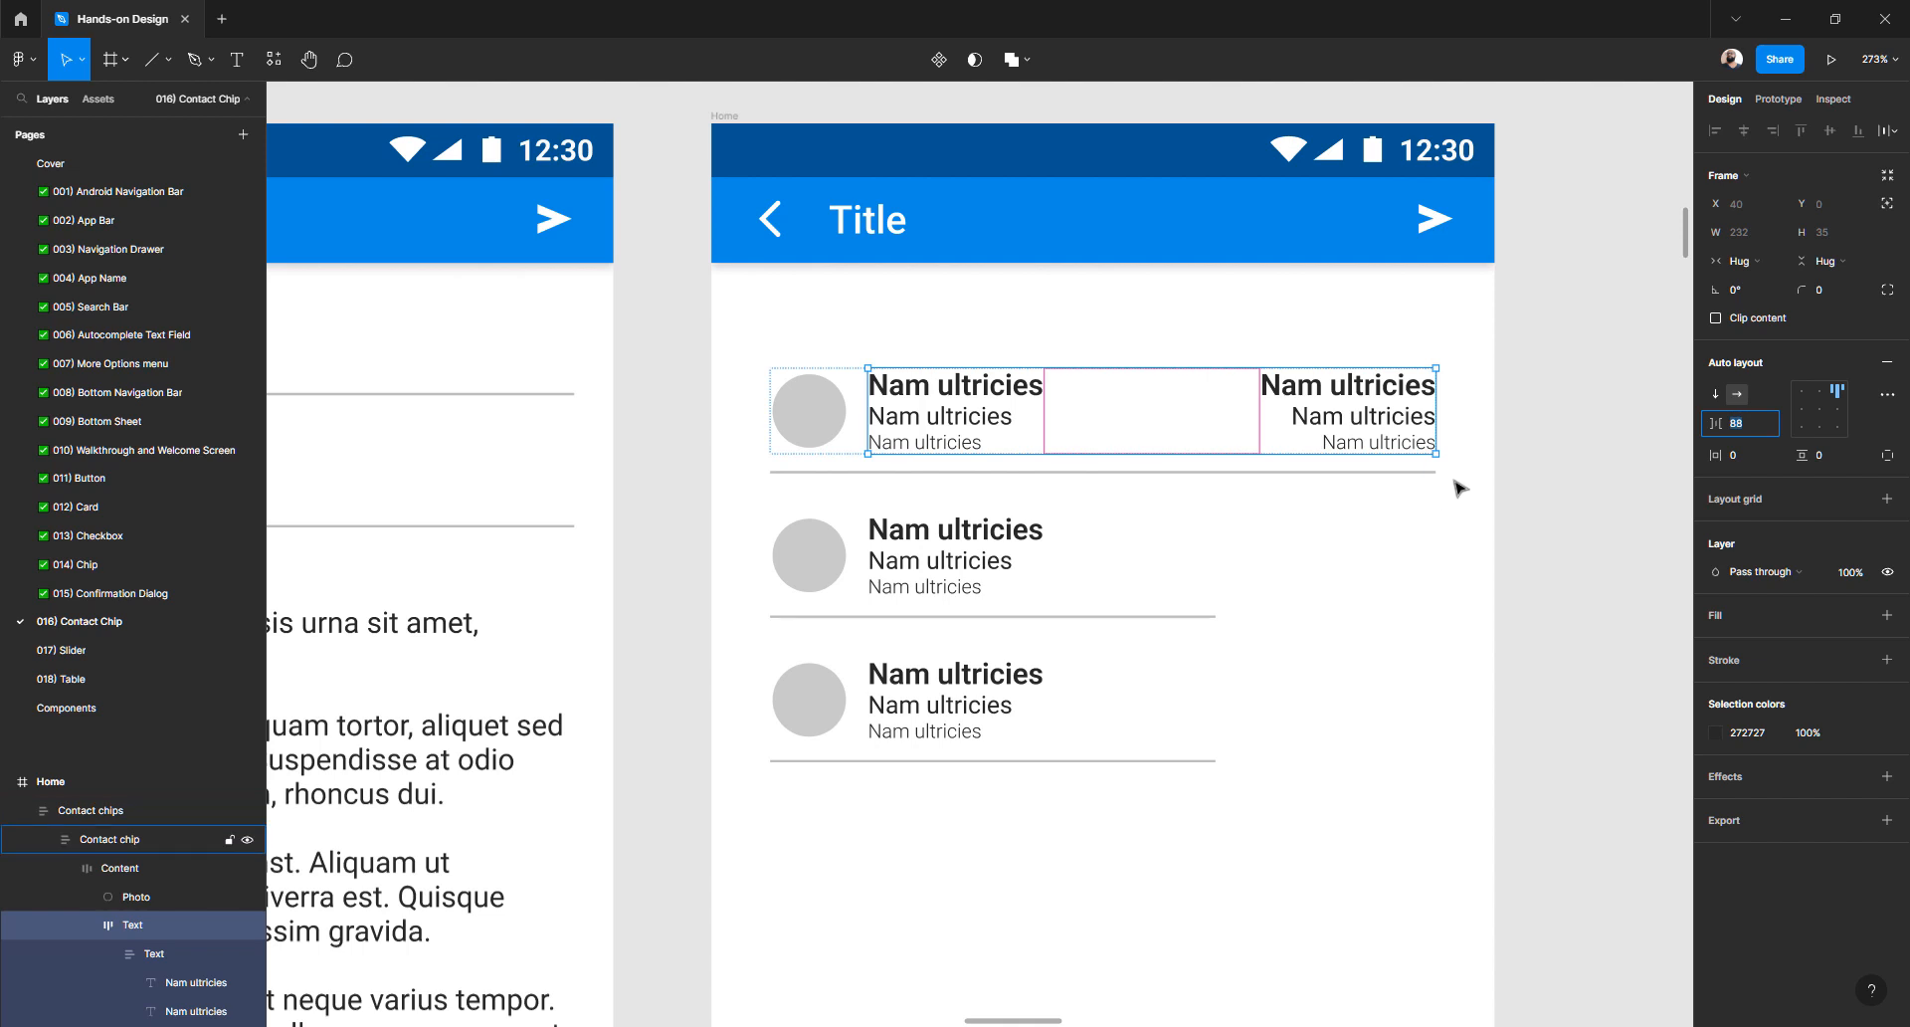
{"action": "key", "text": "alt"}
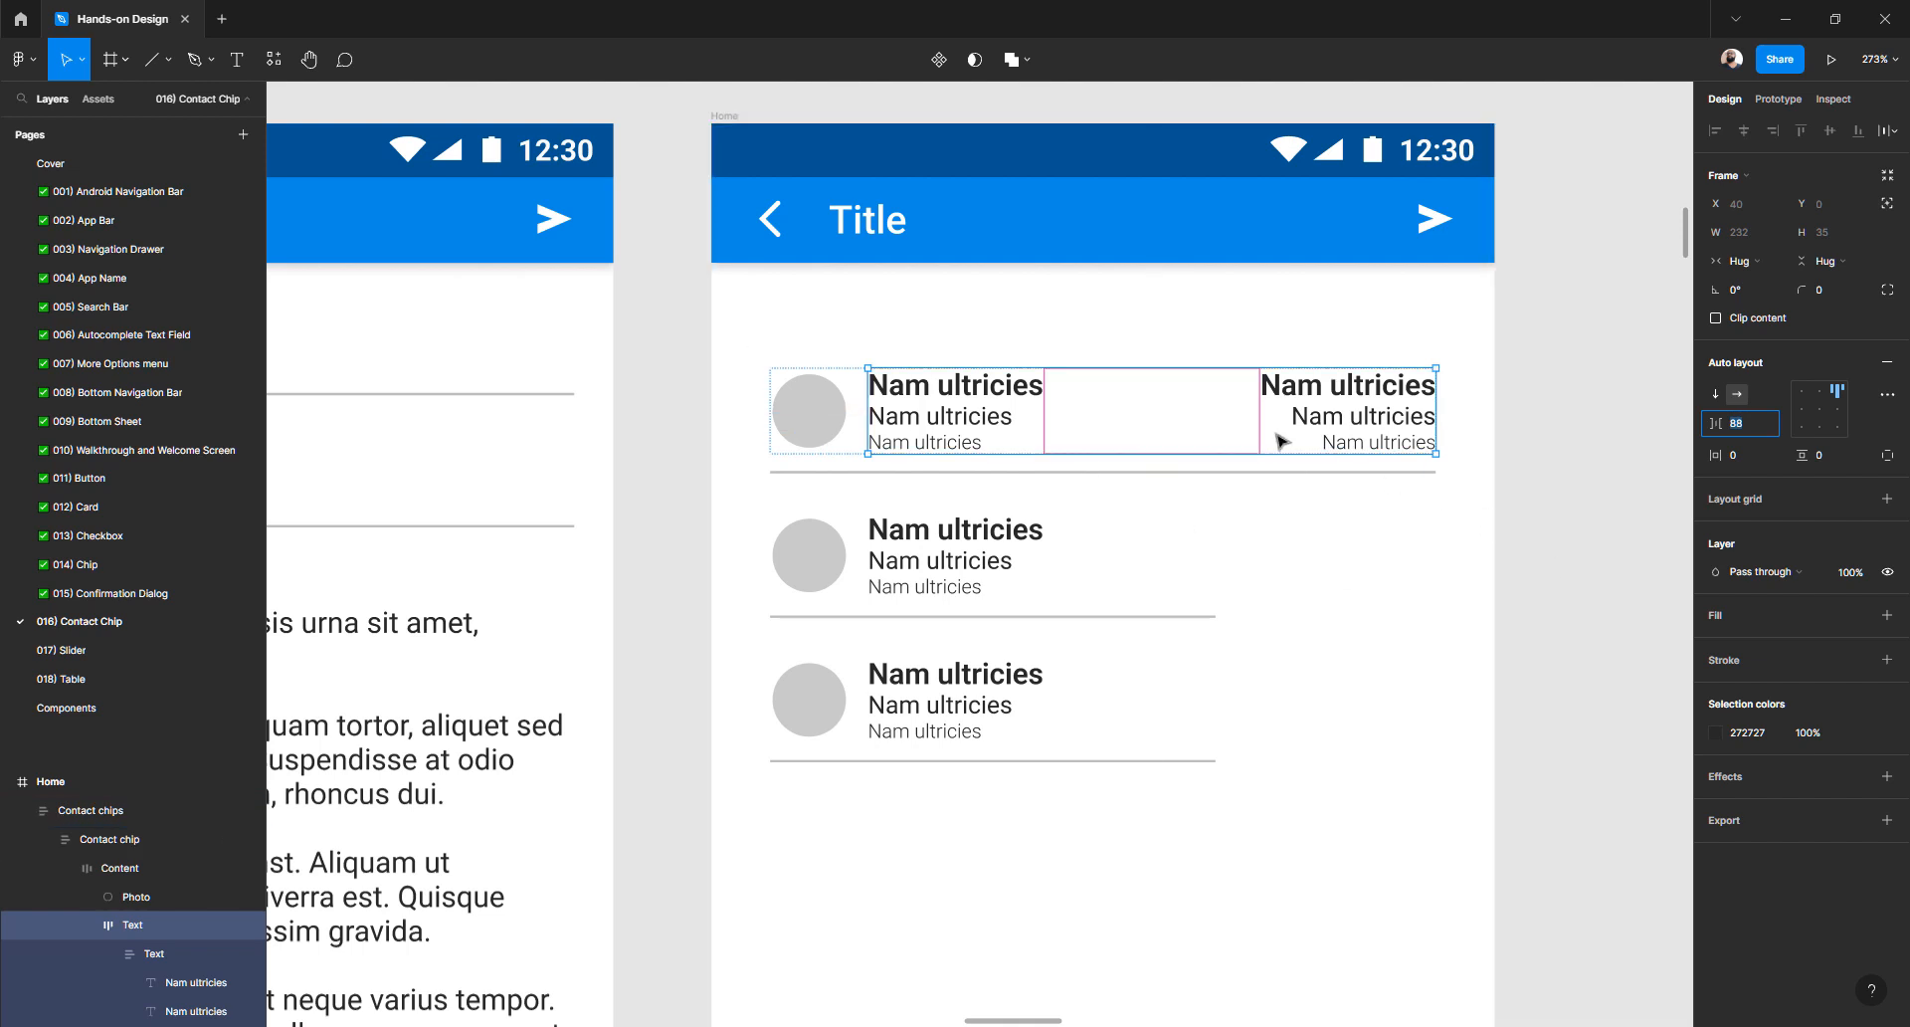
{"action": "key", "text": "Escape"}
{"action": "left_click", "coordinate": [890, 423]}
{"action": "key", "text": "alt"}
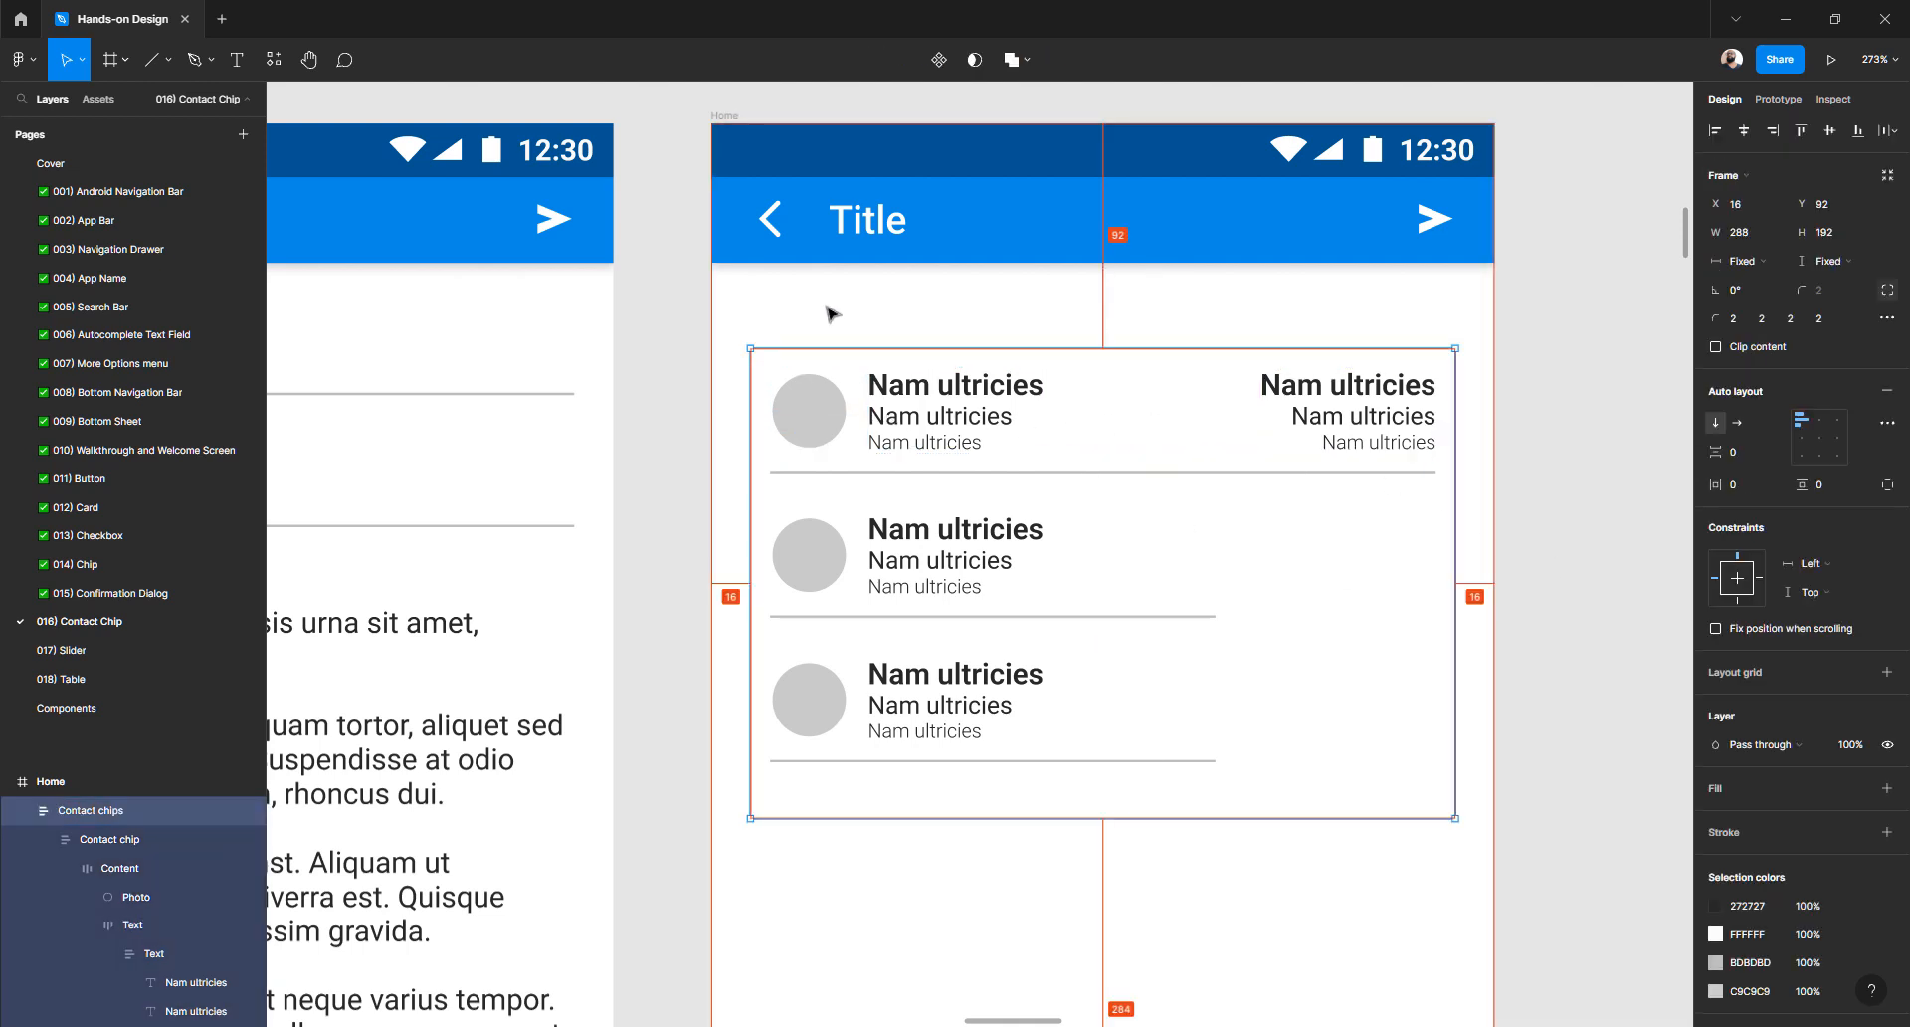
- Scroll from the Inbox frames down to the Home frame and select the contact chip list
{"action": "left_click", "coordinate": [1568, 384]}
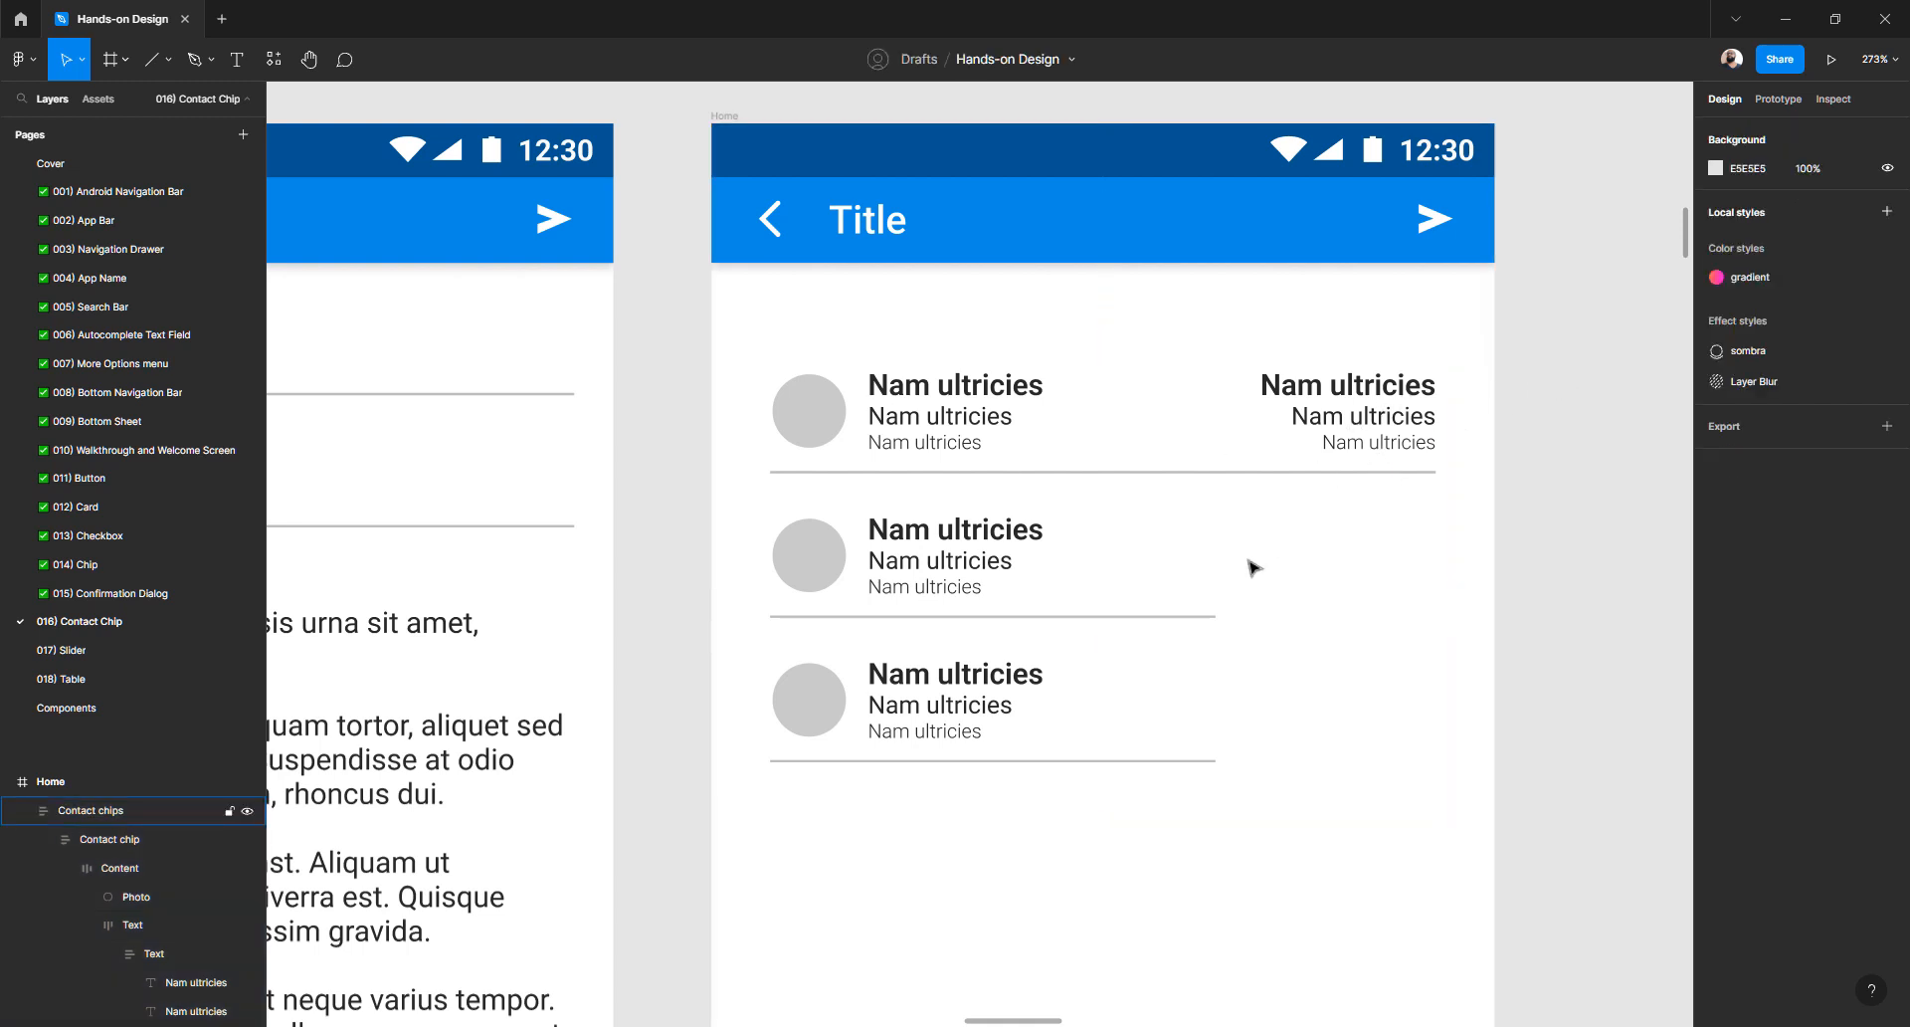
{"action": "scroll", "coordinate": [1251, 564], "scroll_direction": "up", "scroll_amount": 3}
{"action": "scroll", "coordinate": [1252, 567], "scroll_direction": "up", "scroll_amount": 15}
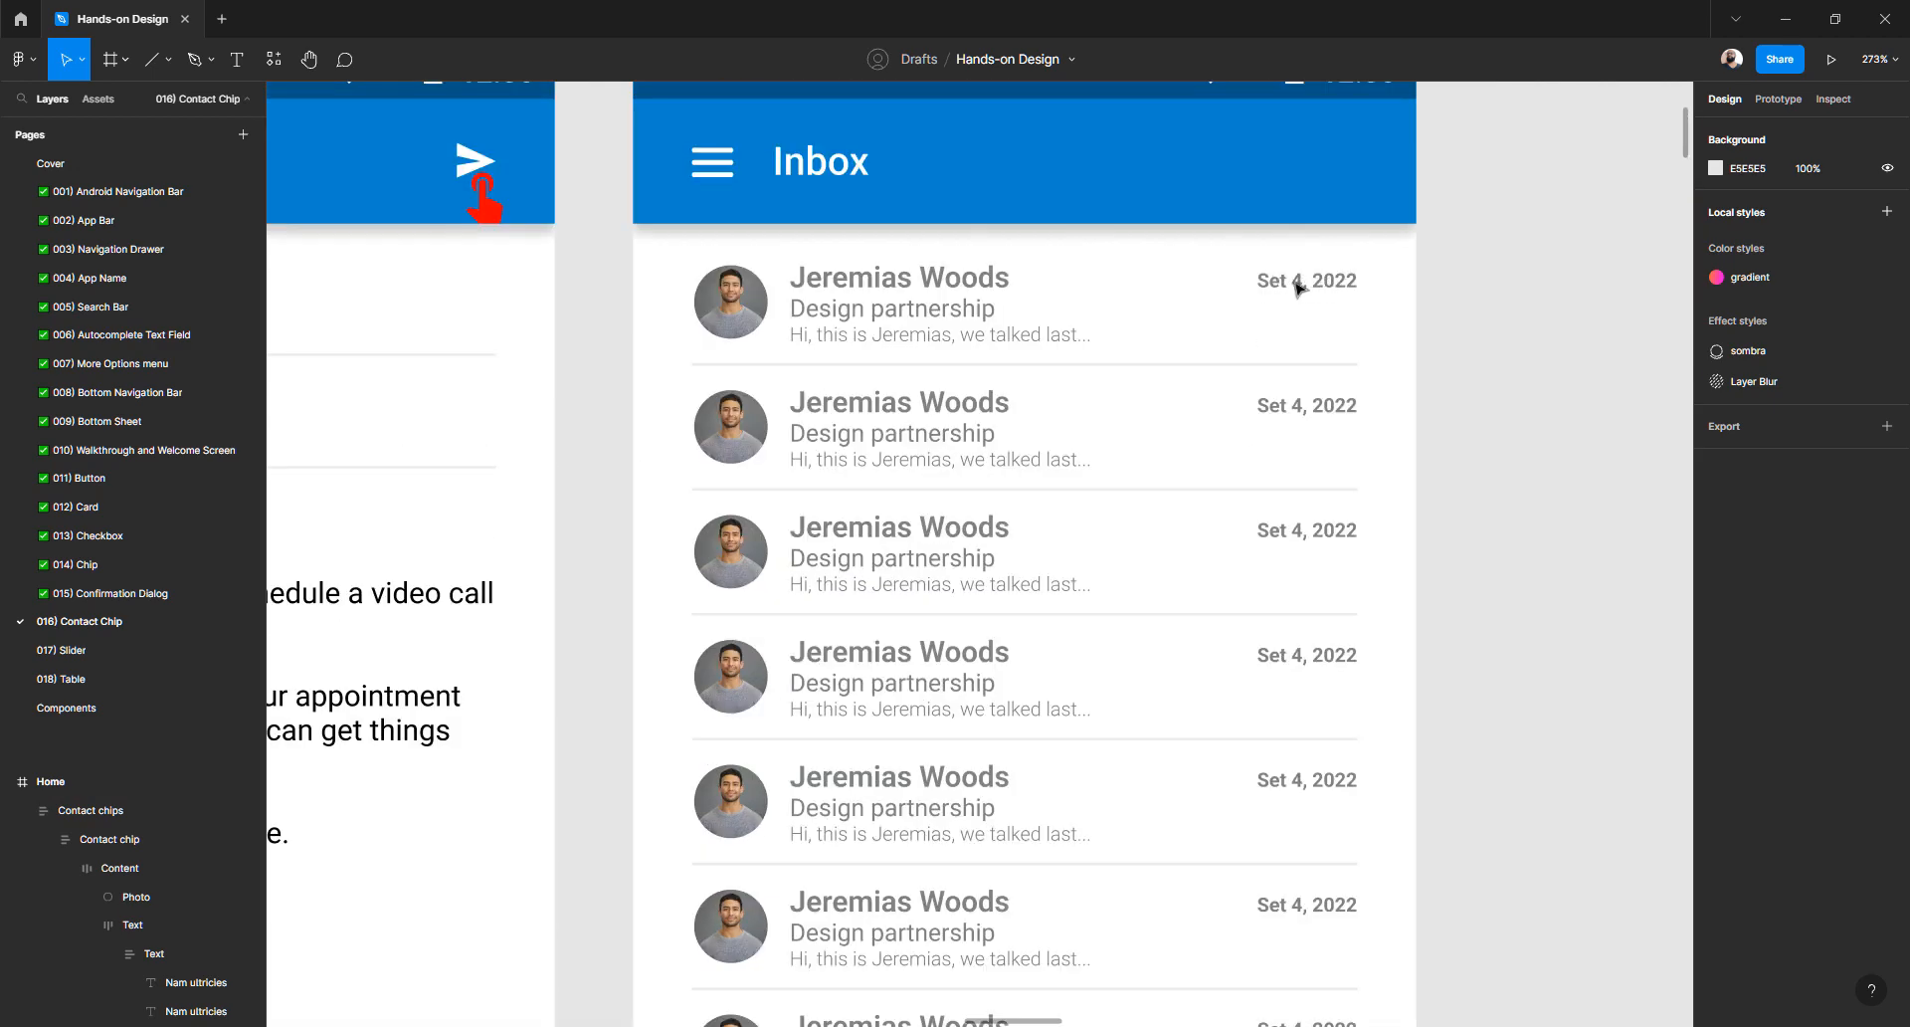
{"action": "scroll", "coordinate": [1310, 287], "scroll_direction": "down", "scroll_amount": 15}
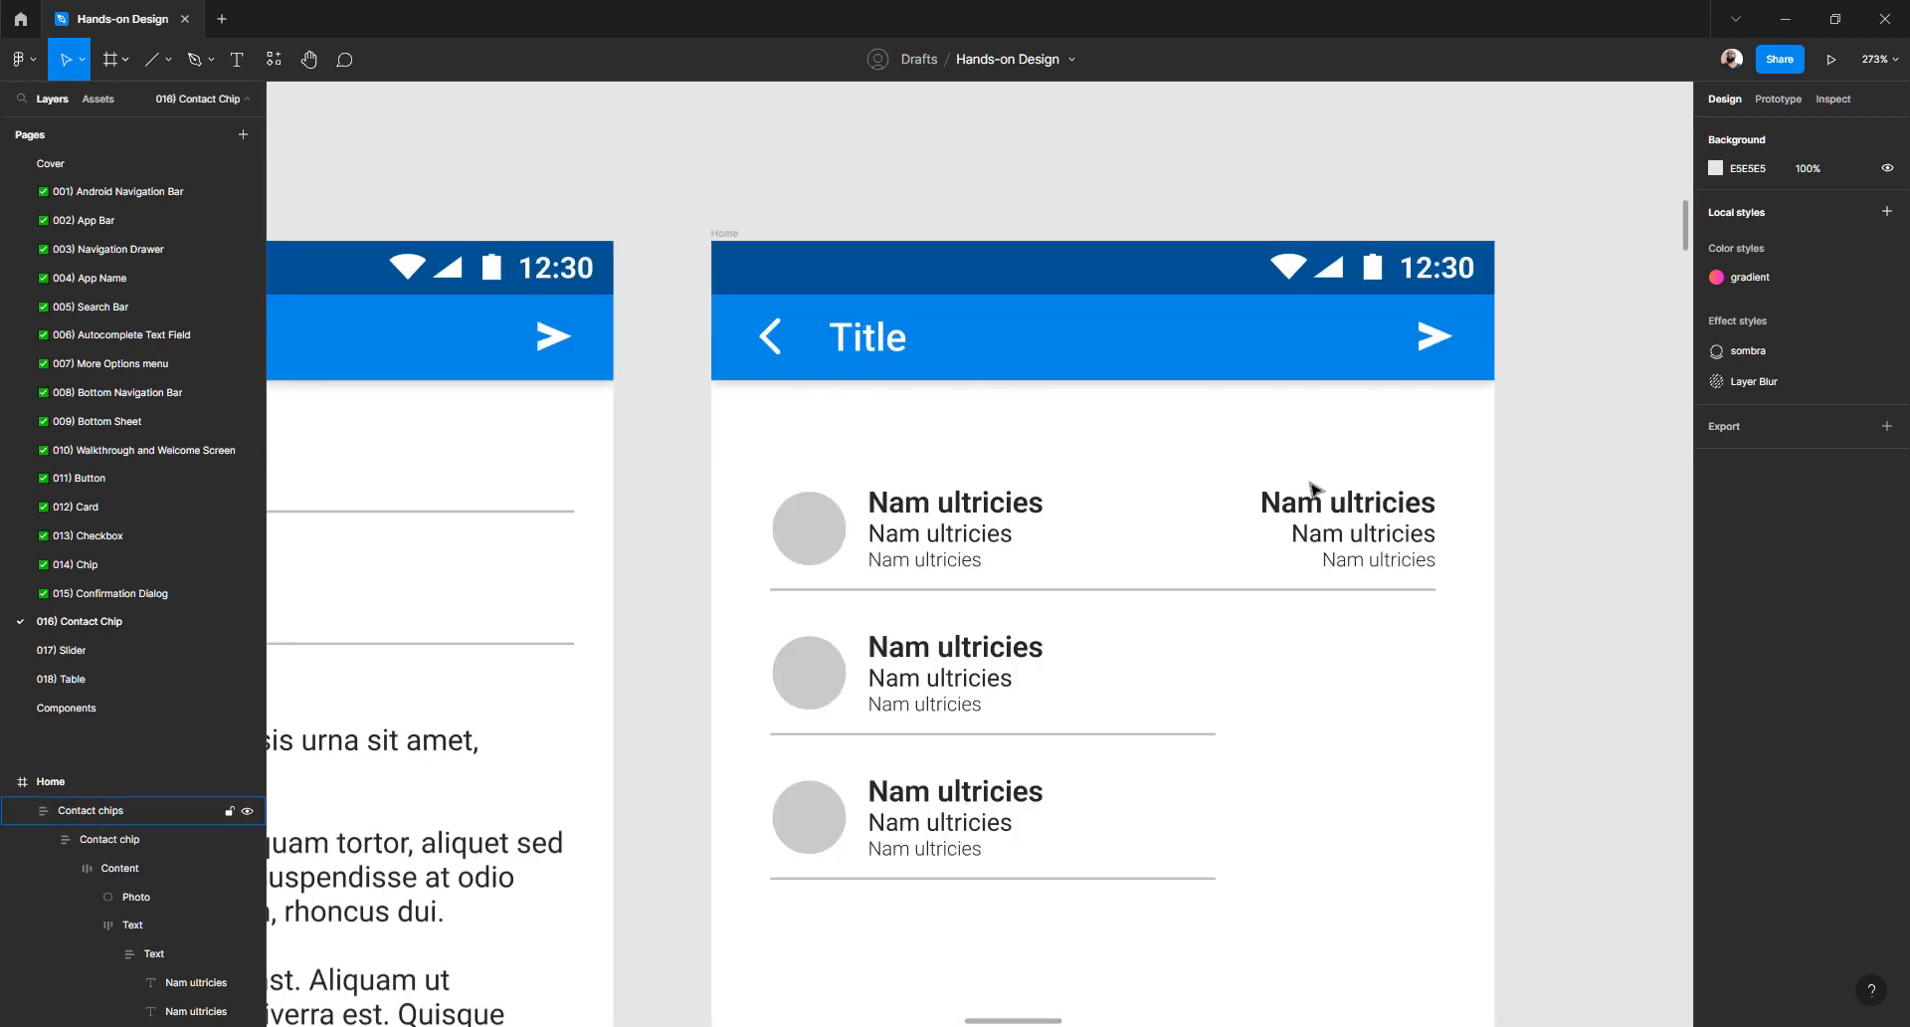
{"action": "left_click", "coordinate": [1342, 514]}
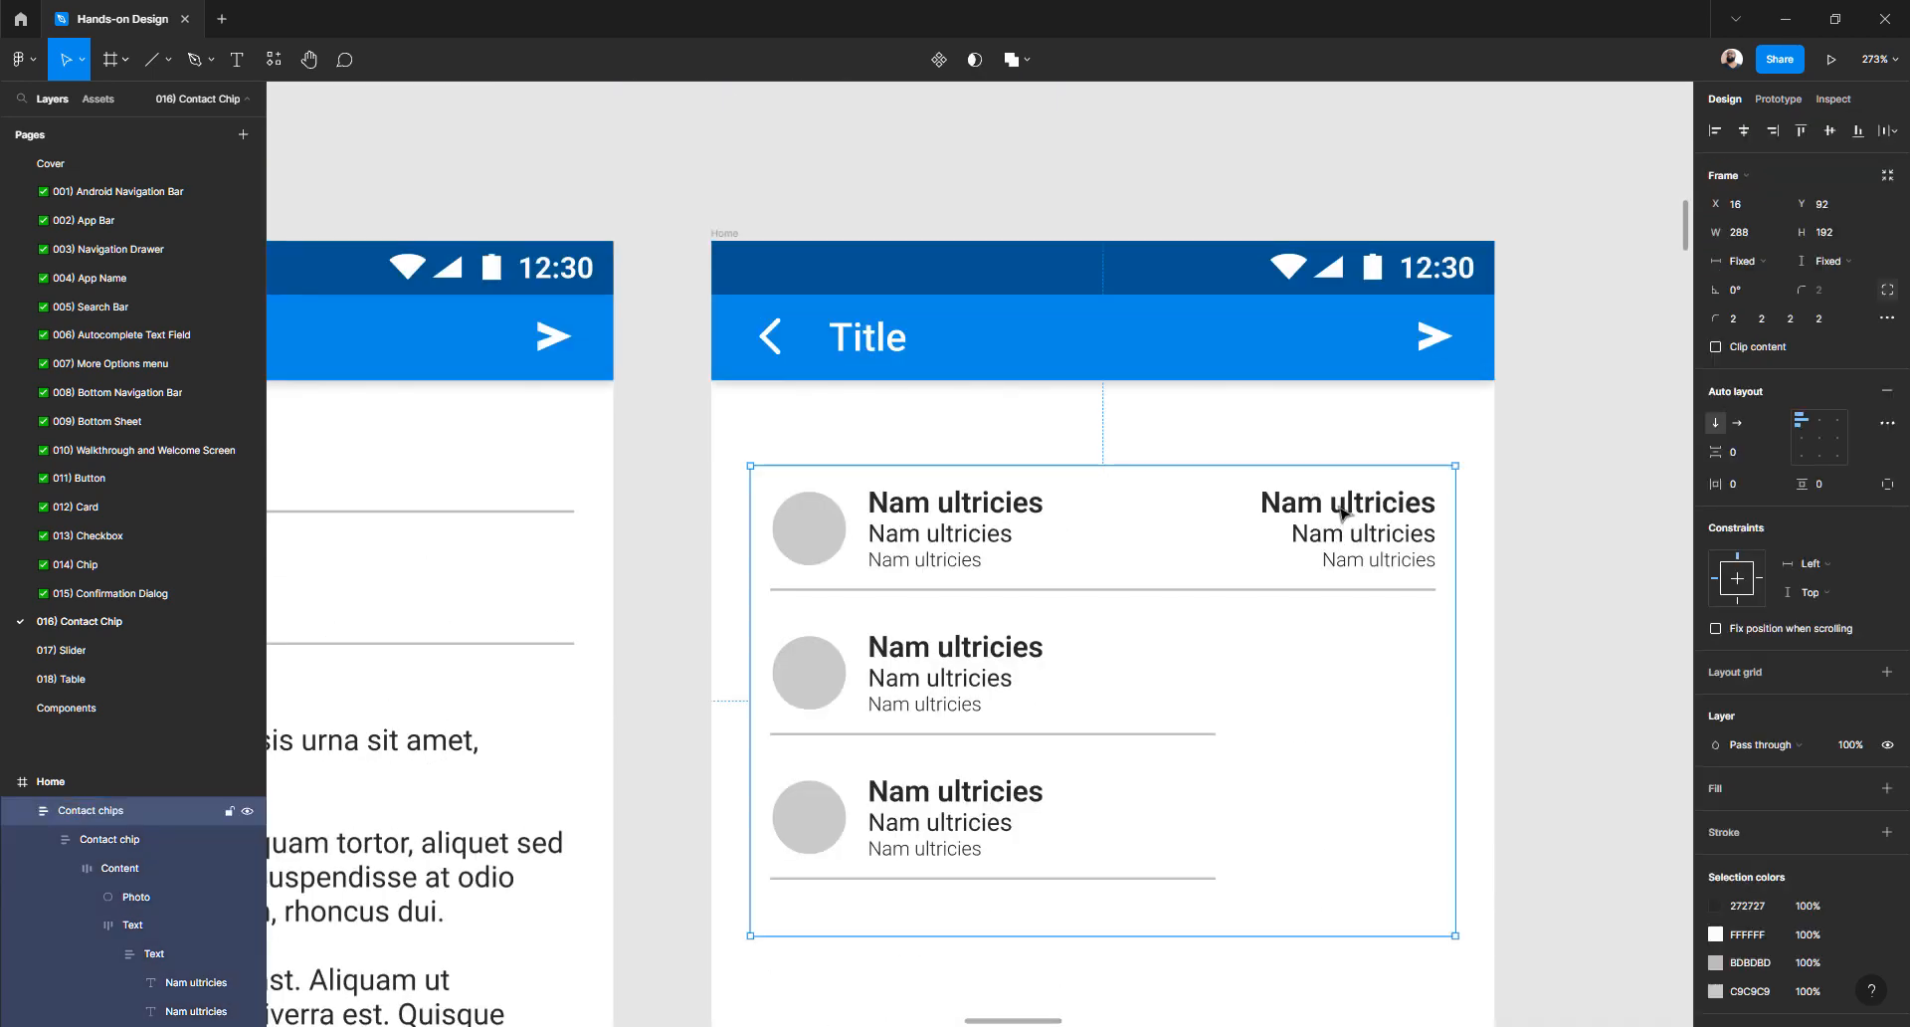
- Delete the bold top line and the small grey bottom line from the right text column
{"action": "double_click", "coordinate": [1342, 513]}
{"action": "double_click", "coordinate": [1342, 513]}
{"action": "double_click", "coordinate": [1342, 513]}
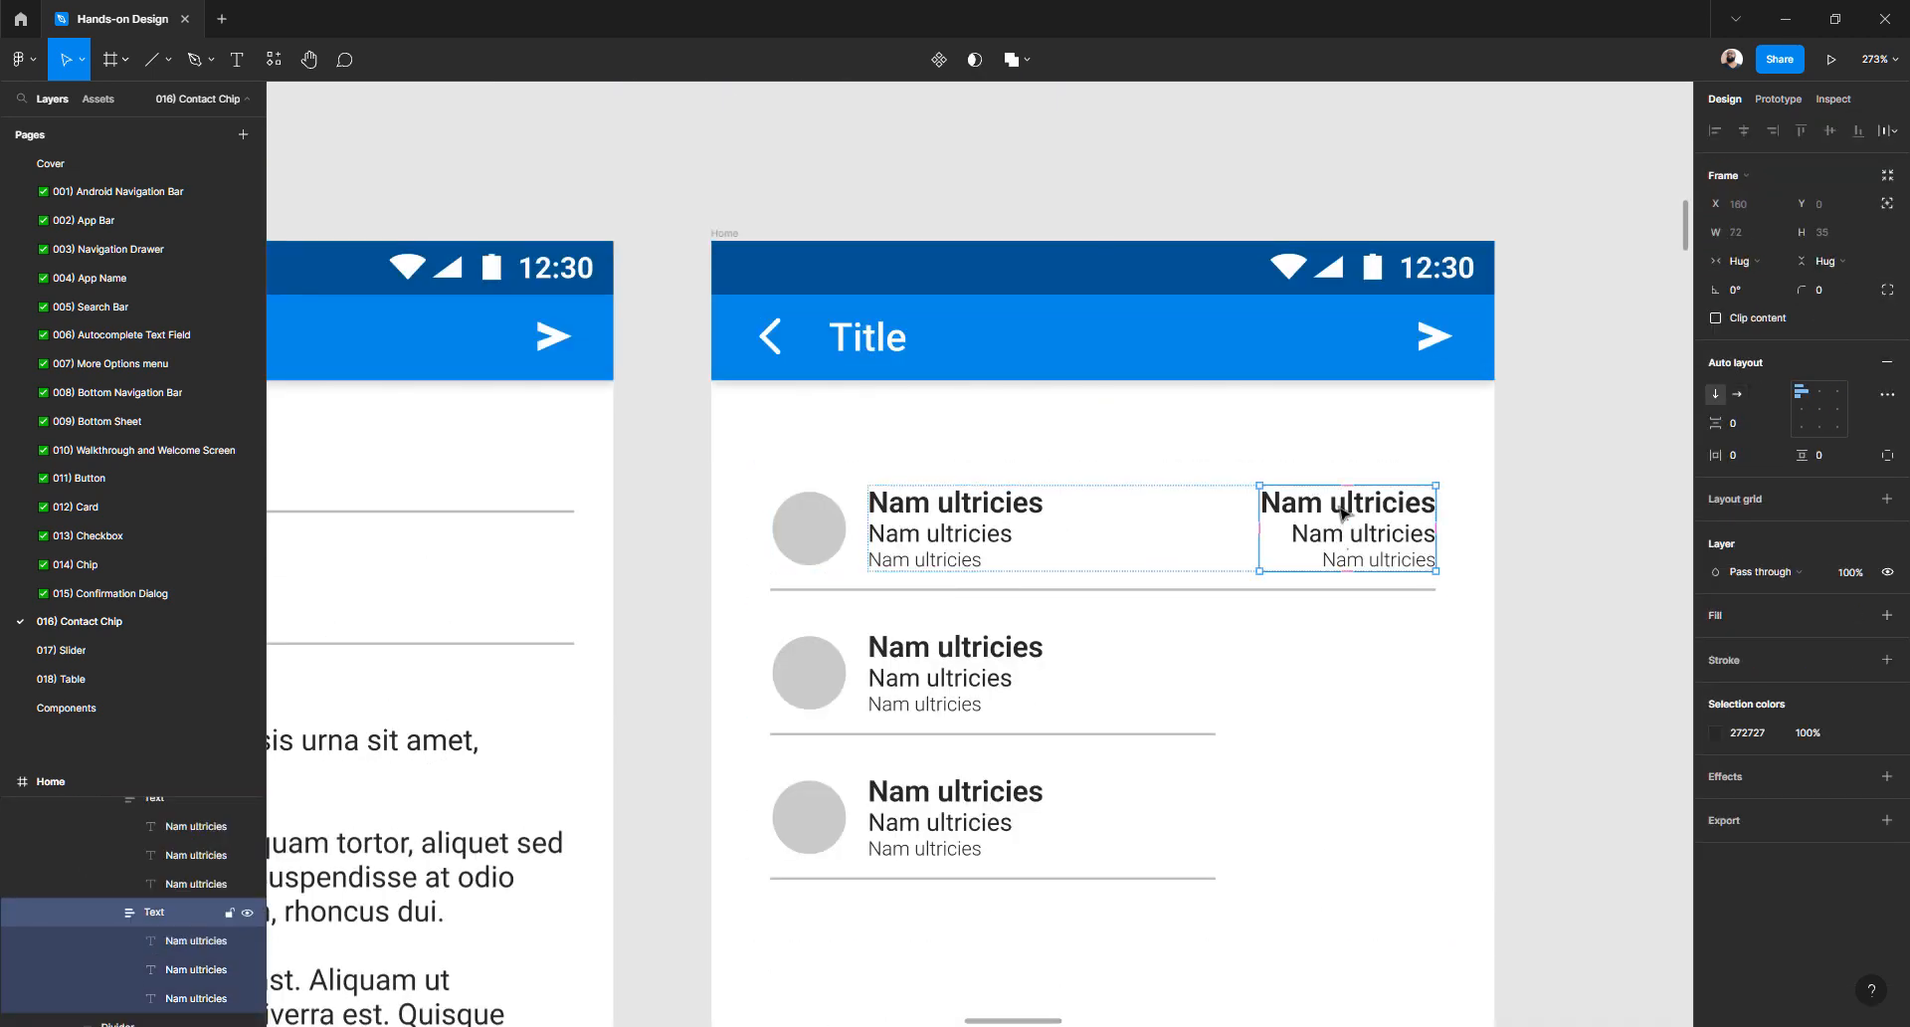
{"action": "double_click", "coordinate": [1343, 513]}
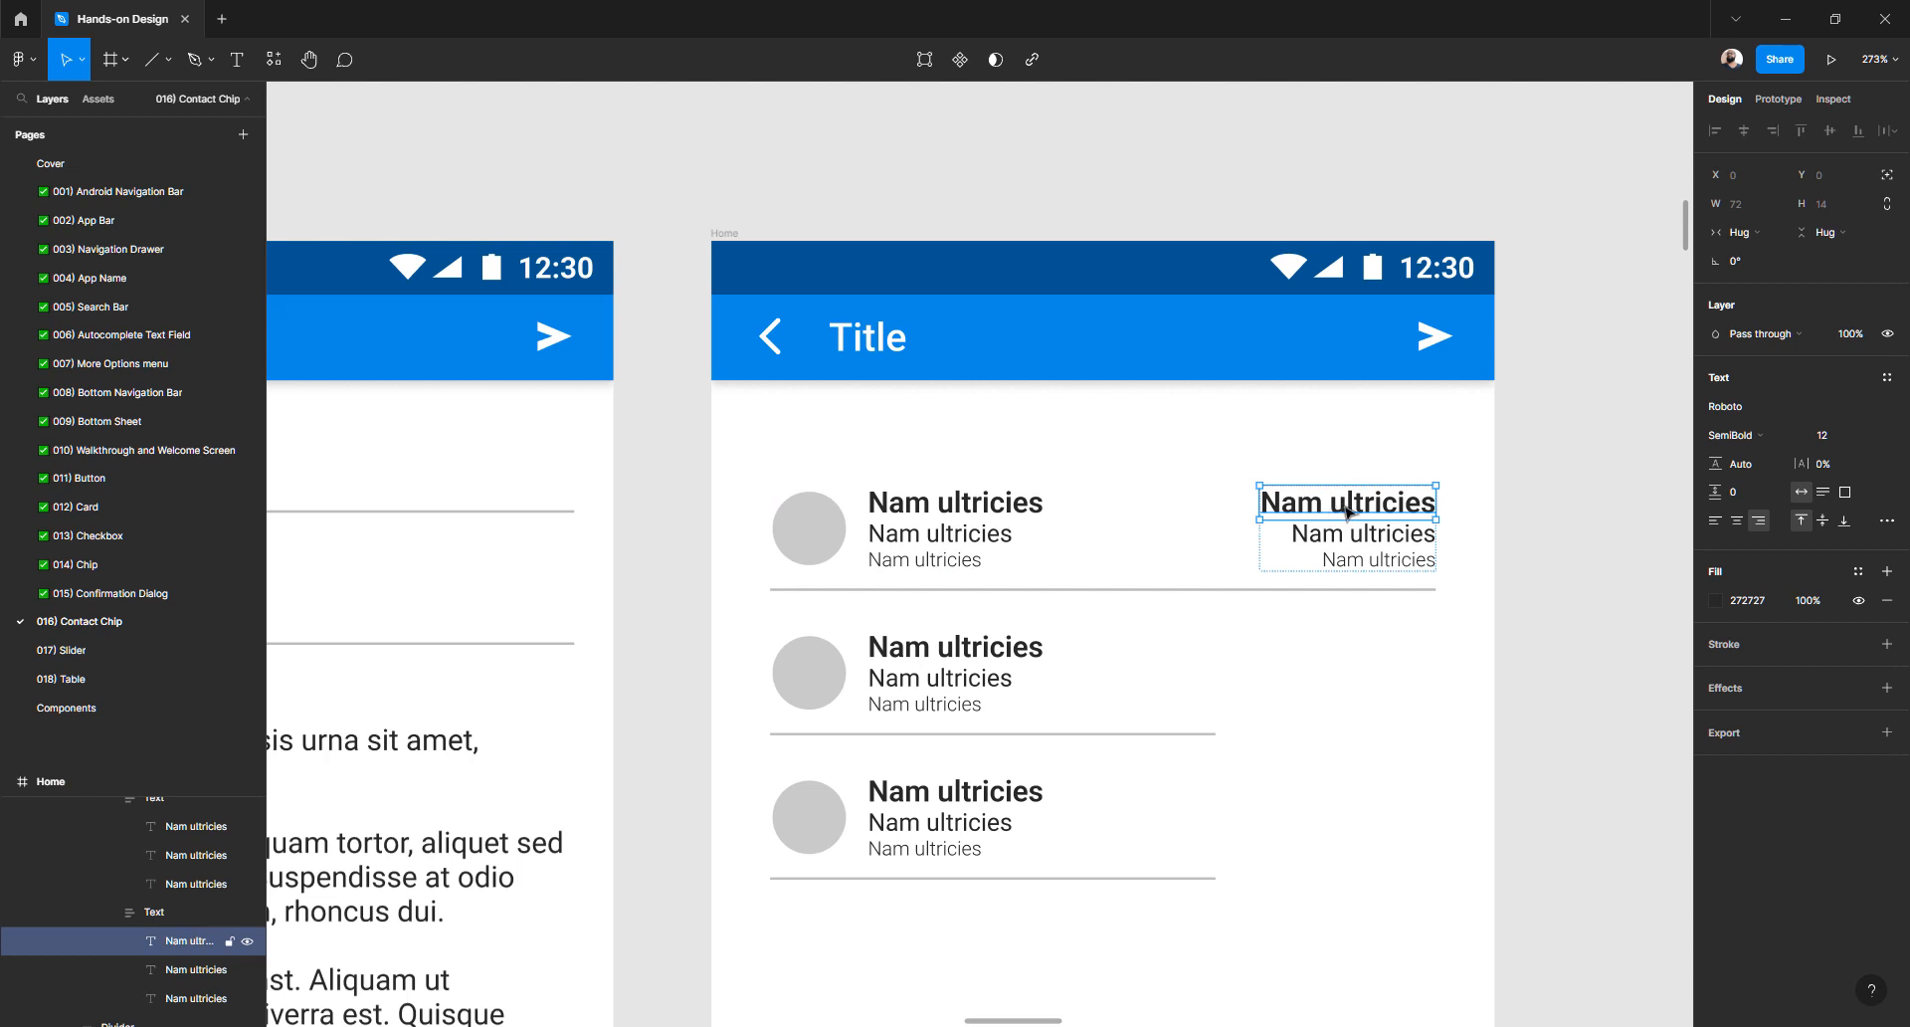
{"action": "key", "text": "Delete"}
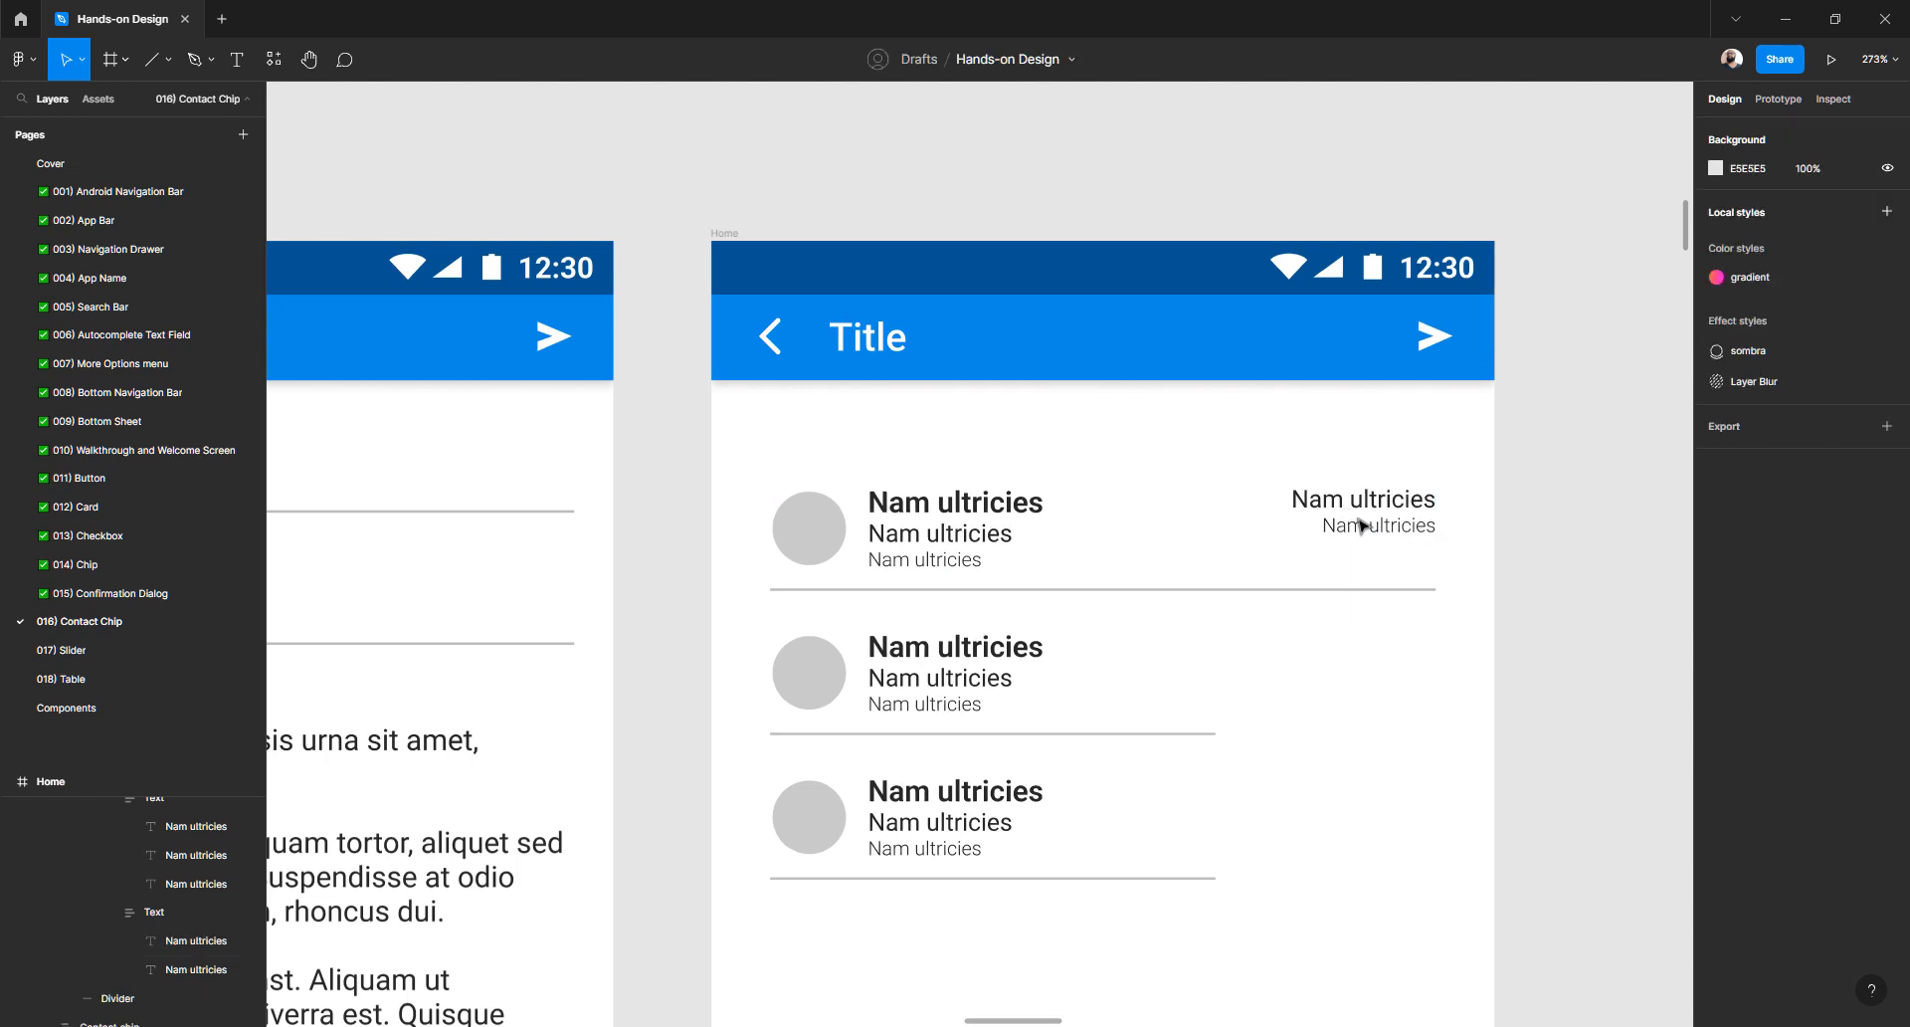
{"action": "left_click", "coordinate": [1359, 530]}
{"action": "double_click", "coordinate": [1363, 530]}
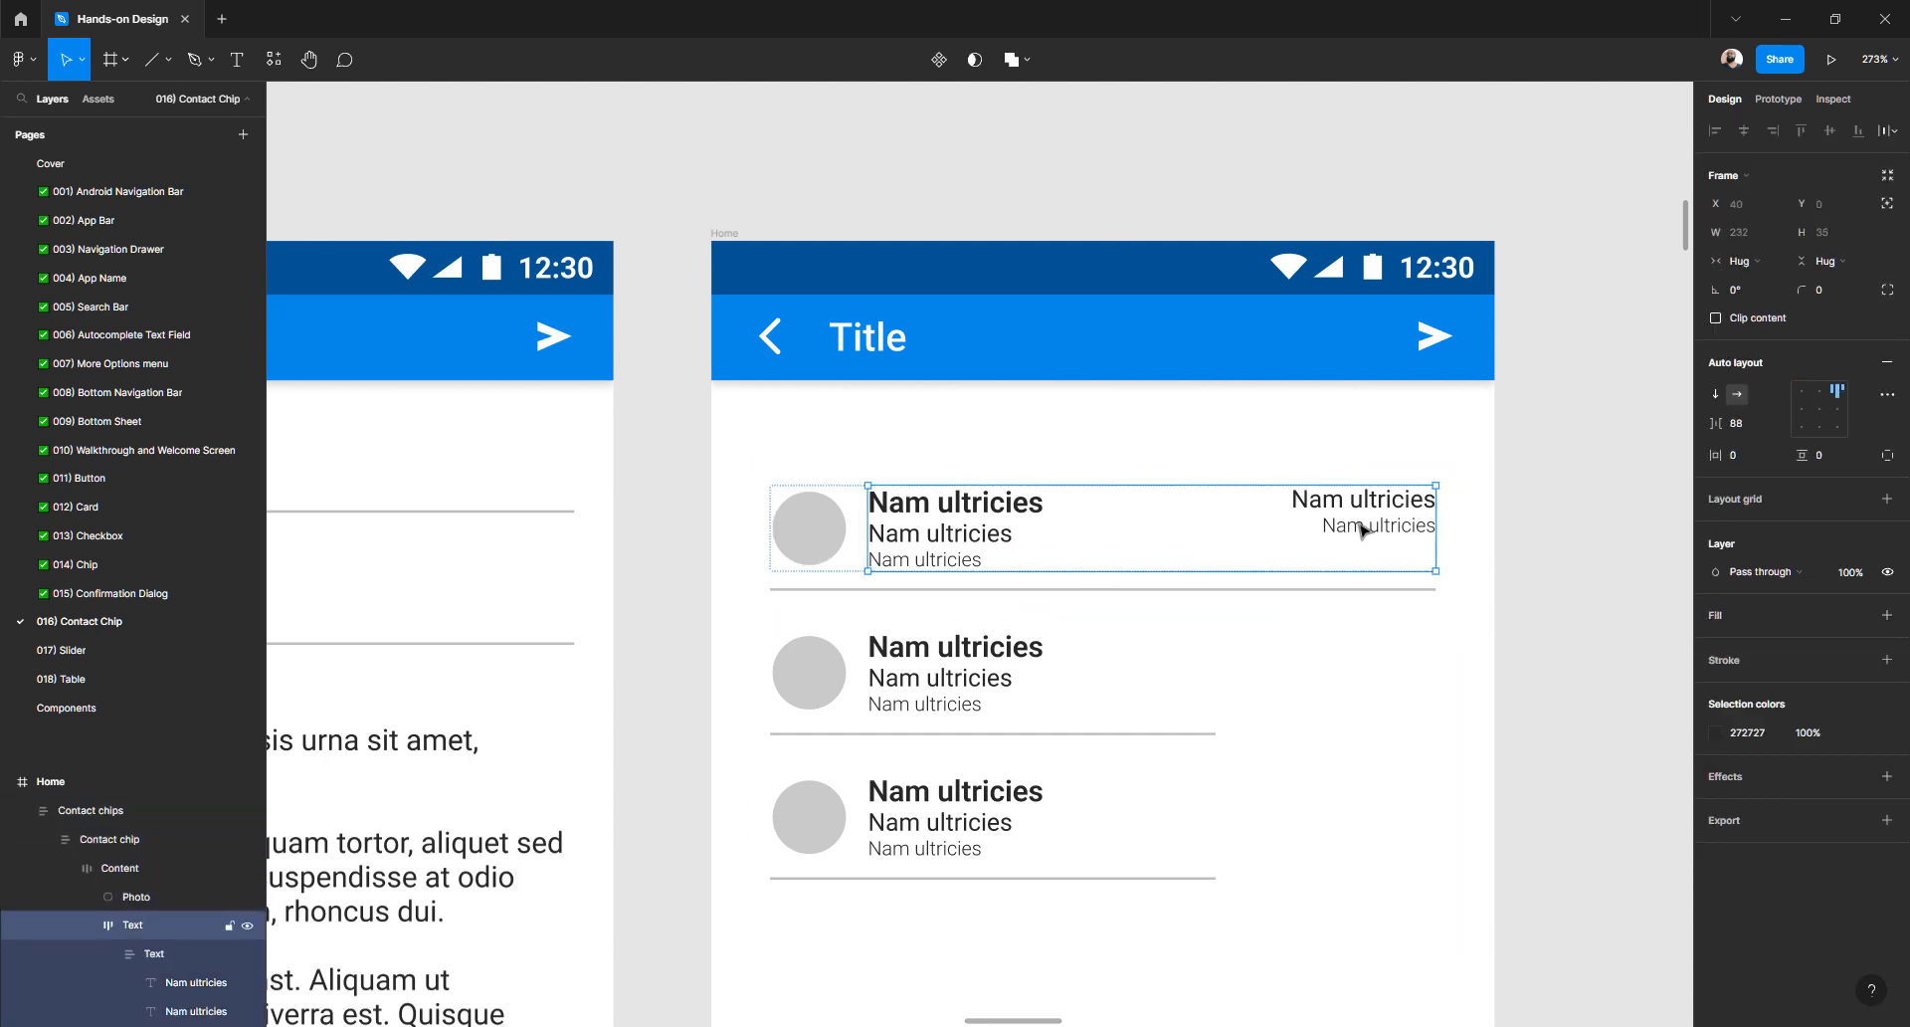
{"action": "double_click", "coordinate": [1363, 531]}
{"action": "key", "text": "Delete"}
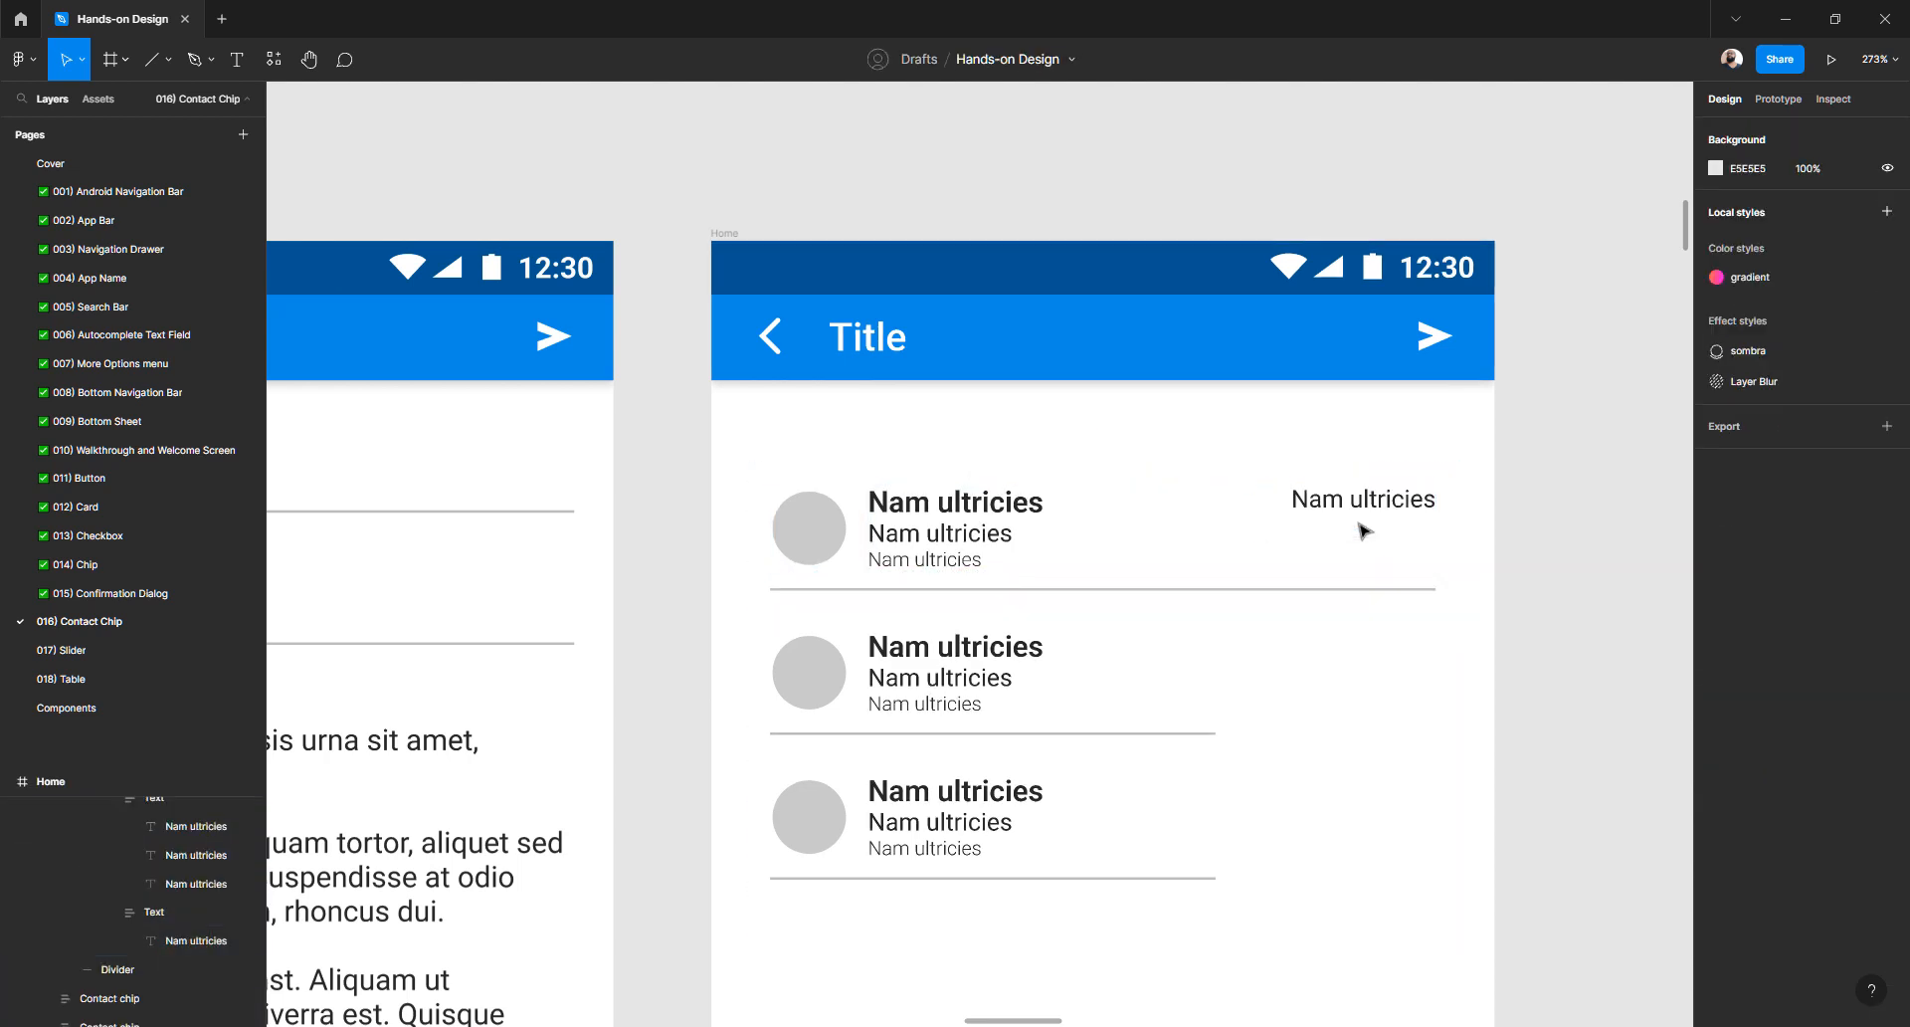
- Align the row's auto layout center-right so the remaining line is vertically centred
{"action": "left_click", "coordinate": [1359, 509]}
{"action": "double_click", "coordinate": [1359, 509]}
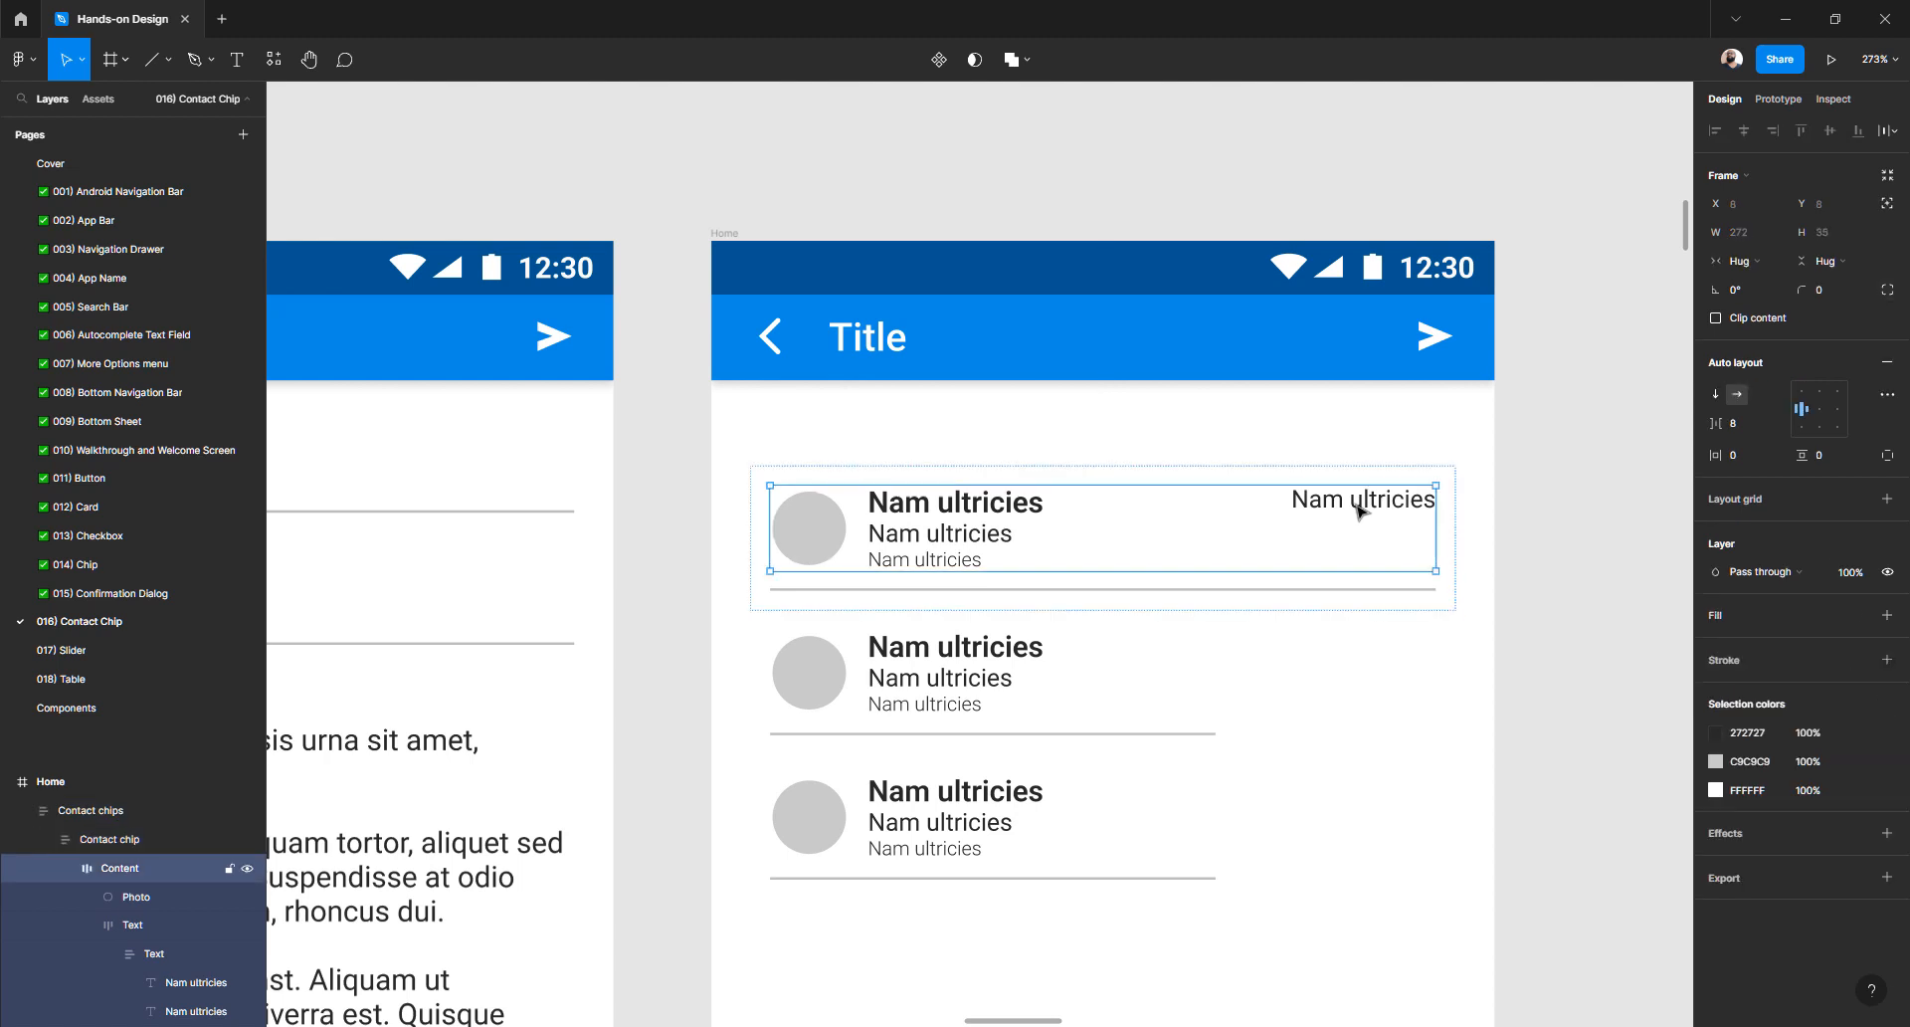
{"action": "double_click", "coordinate": [1359, 510]}
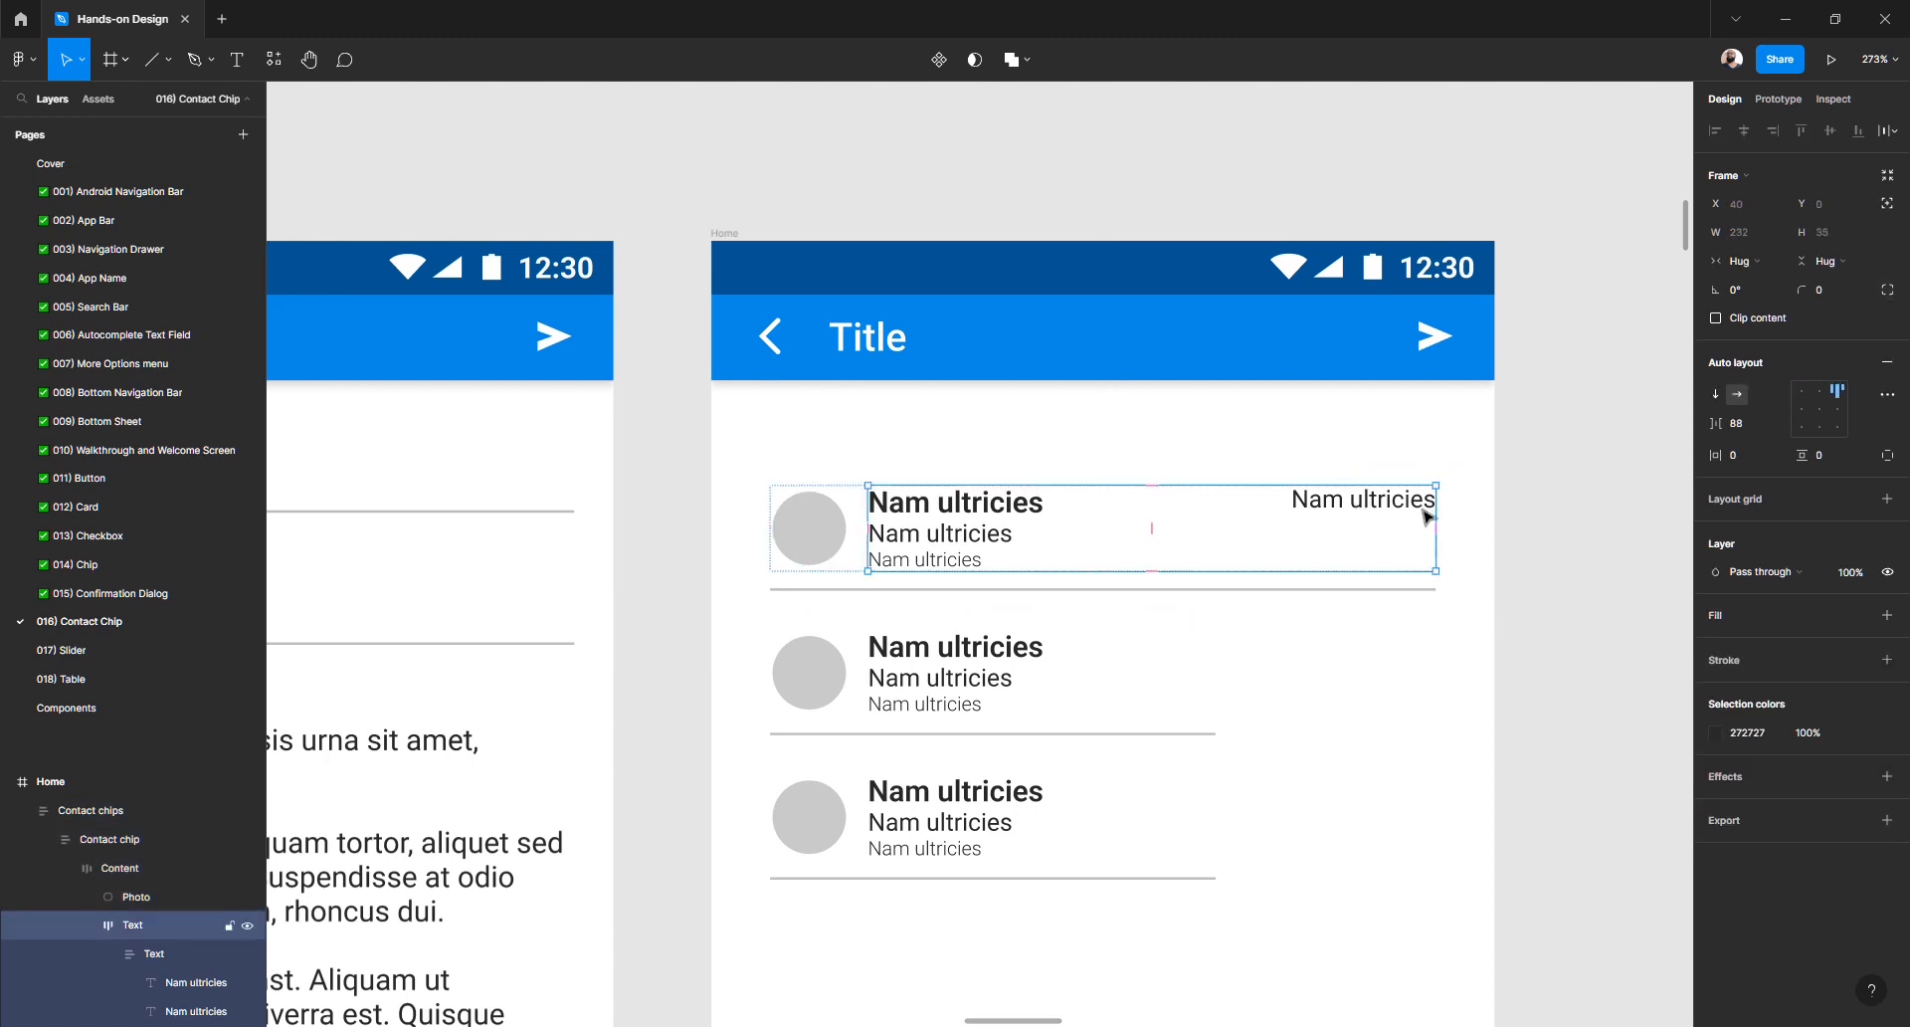
{"action": "left_click", "coordinate": [1836, 411]}
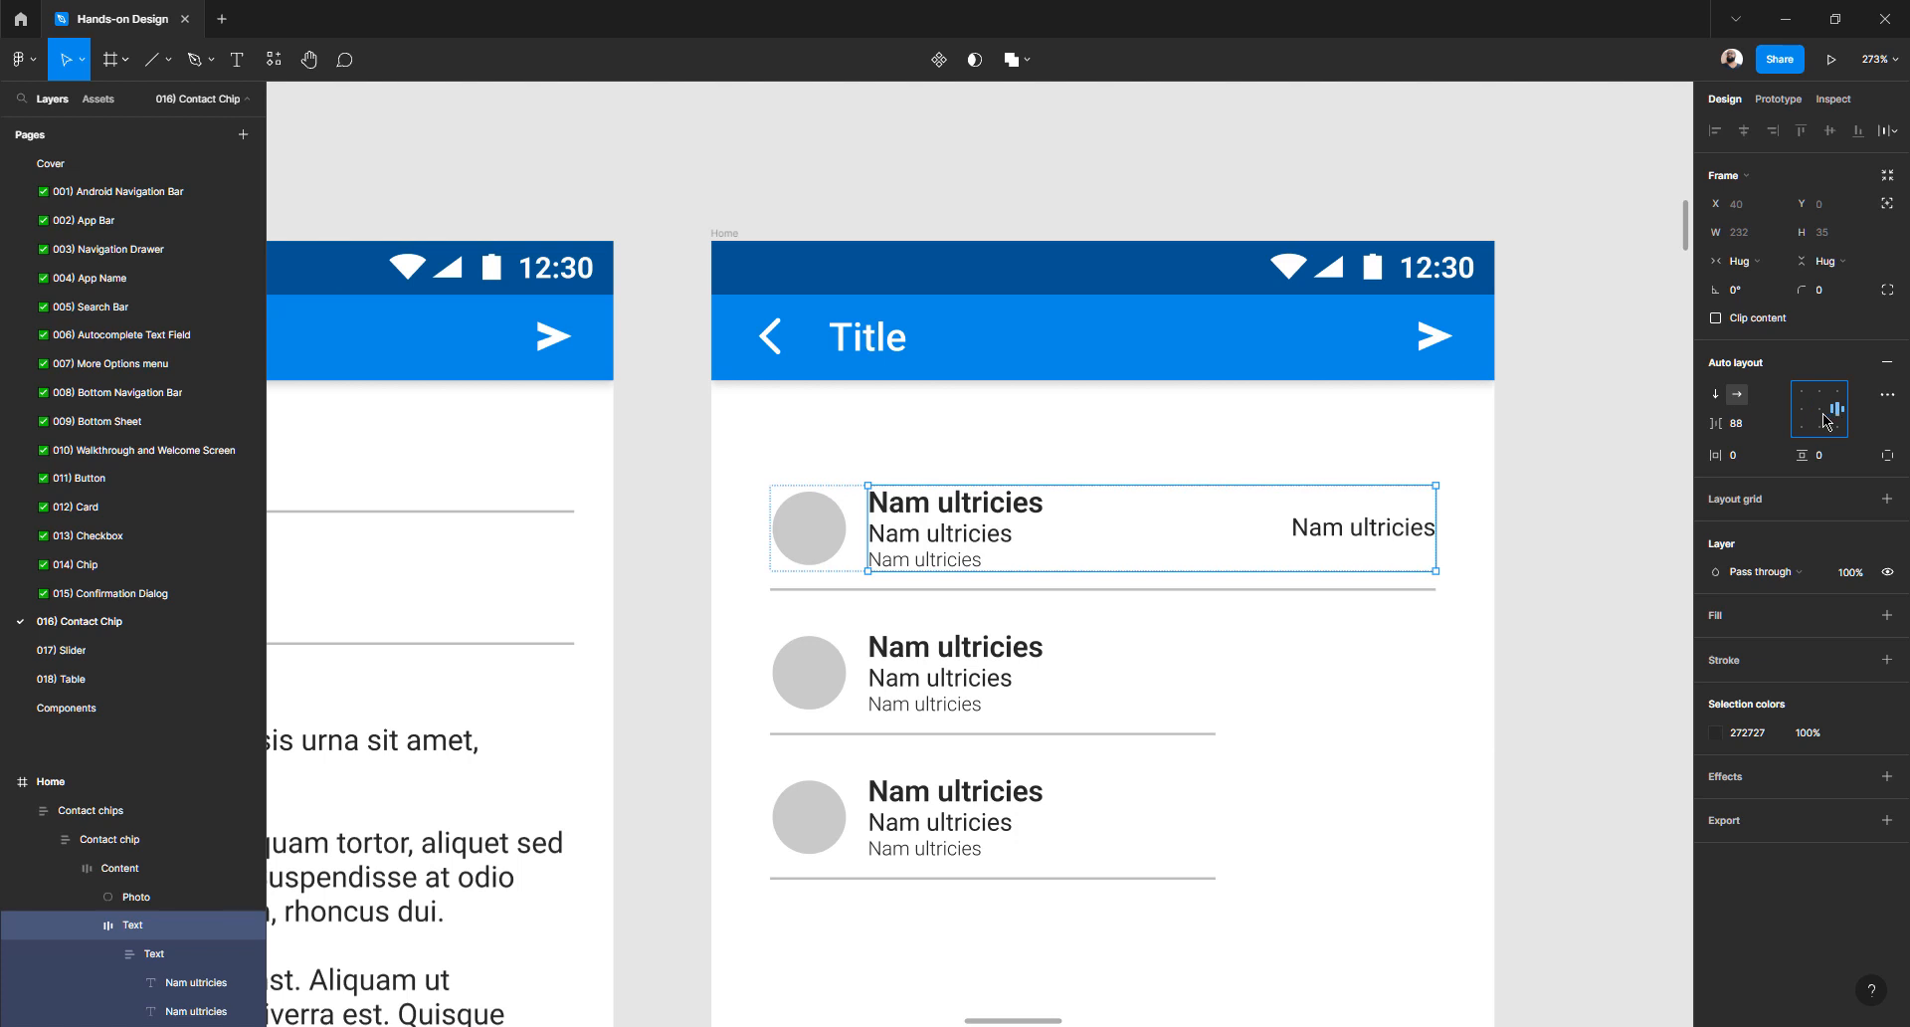
{"action": "left_click", "coordinate": [1585, 507]}
{"action": "left_click", "coordinate": [1368, 538]}
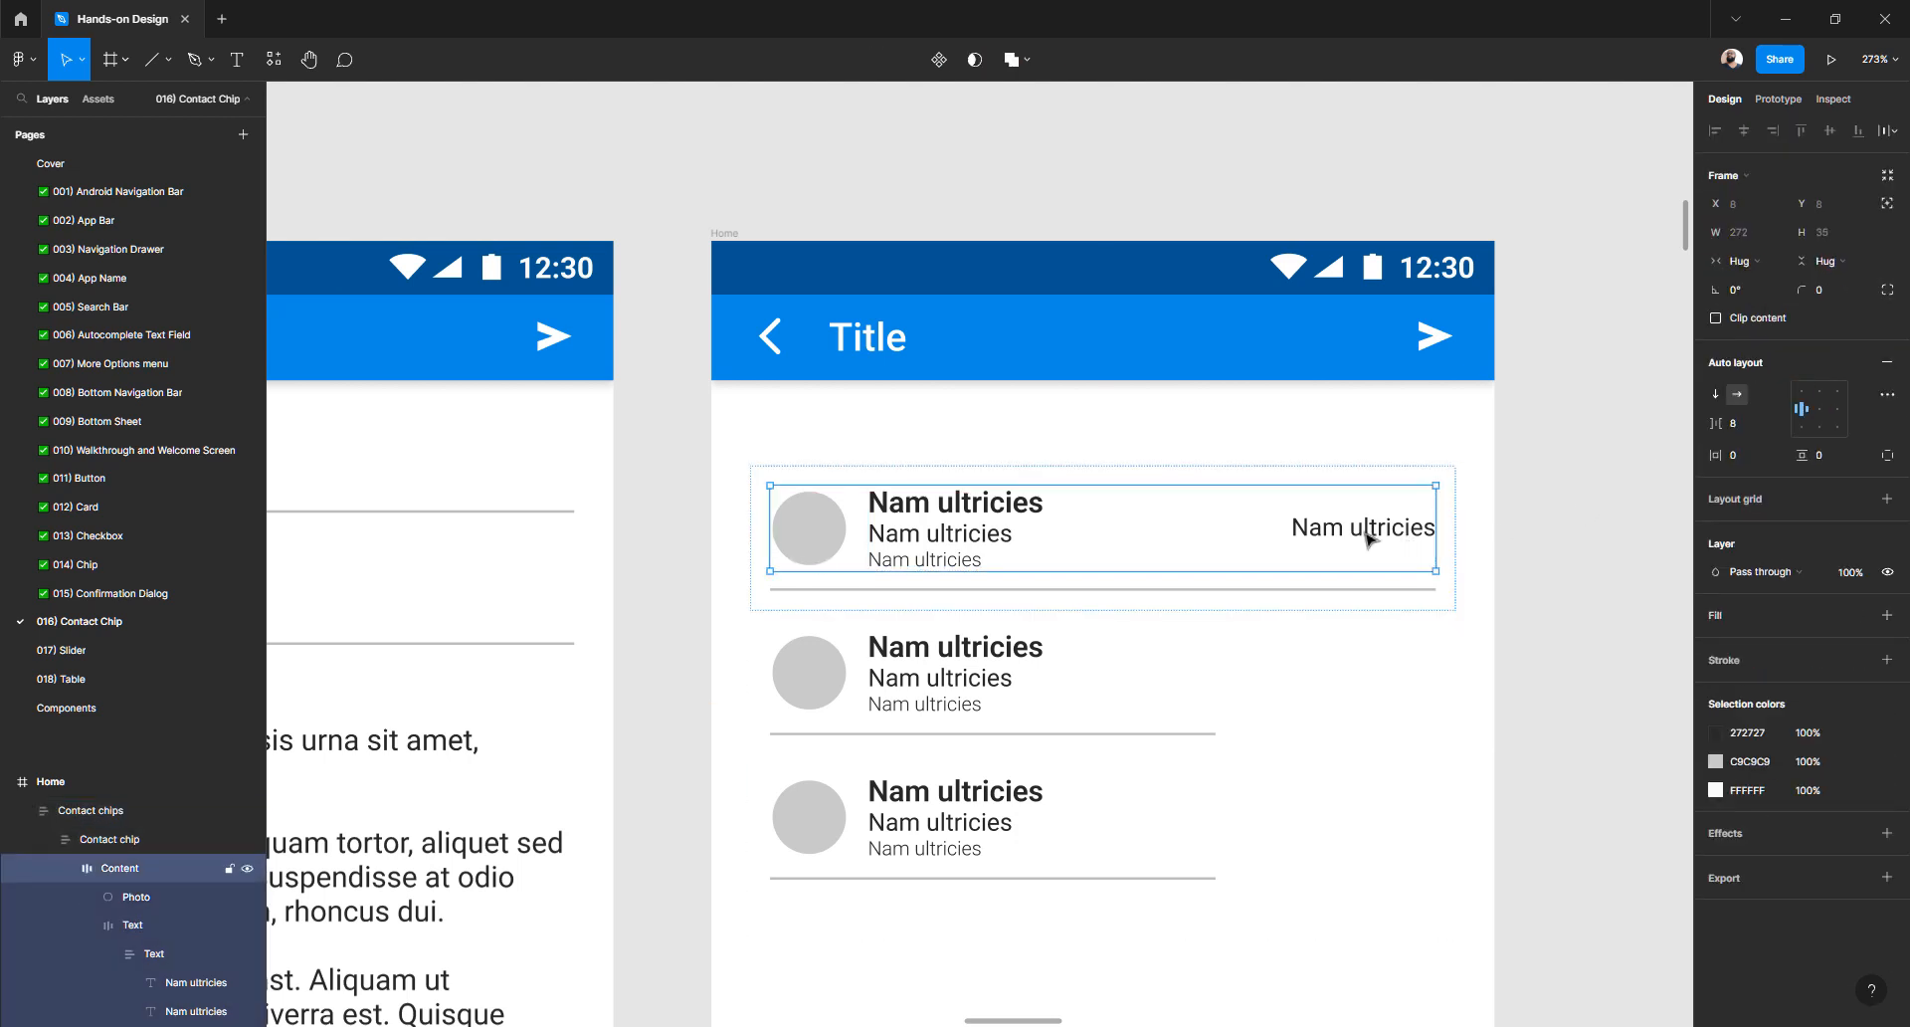
{"action": "double_click", "coordinate": [1368, 539]}
{"action": "double_click", "coordinate": [1368, 539]}
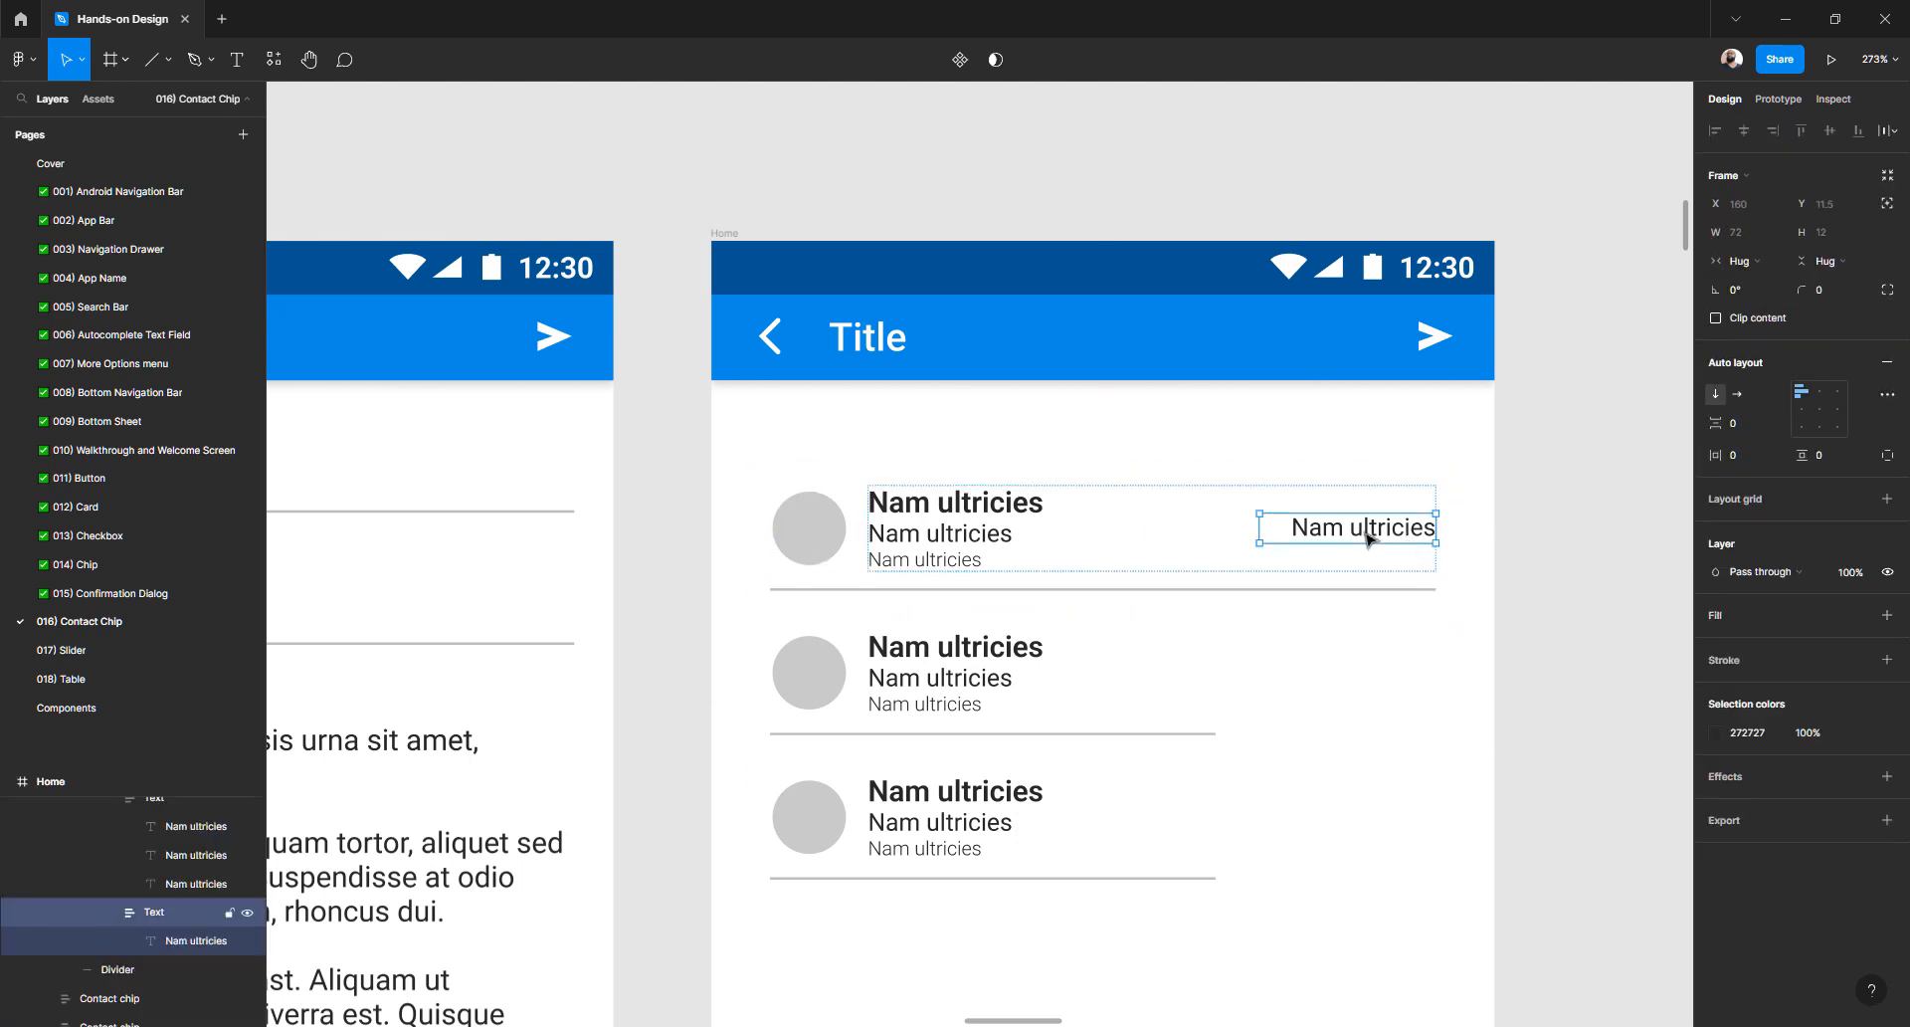
- Replace the right-hand text with the date 'Dec, 11, 2022'
{"action": "double_click", "coordinate": [1368, 539]}
{"action": "key", "text": "Return"}
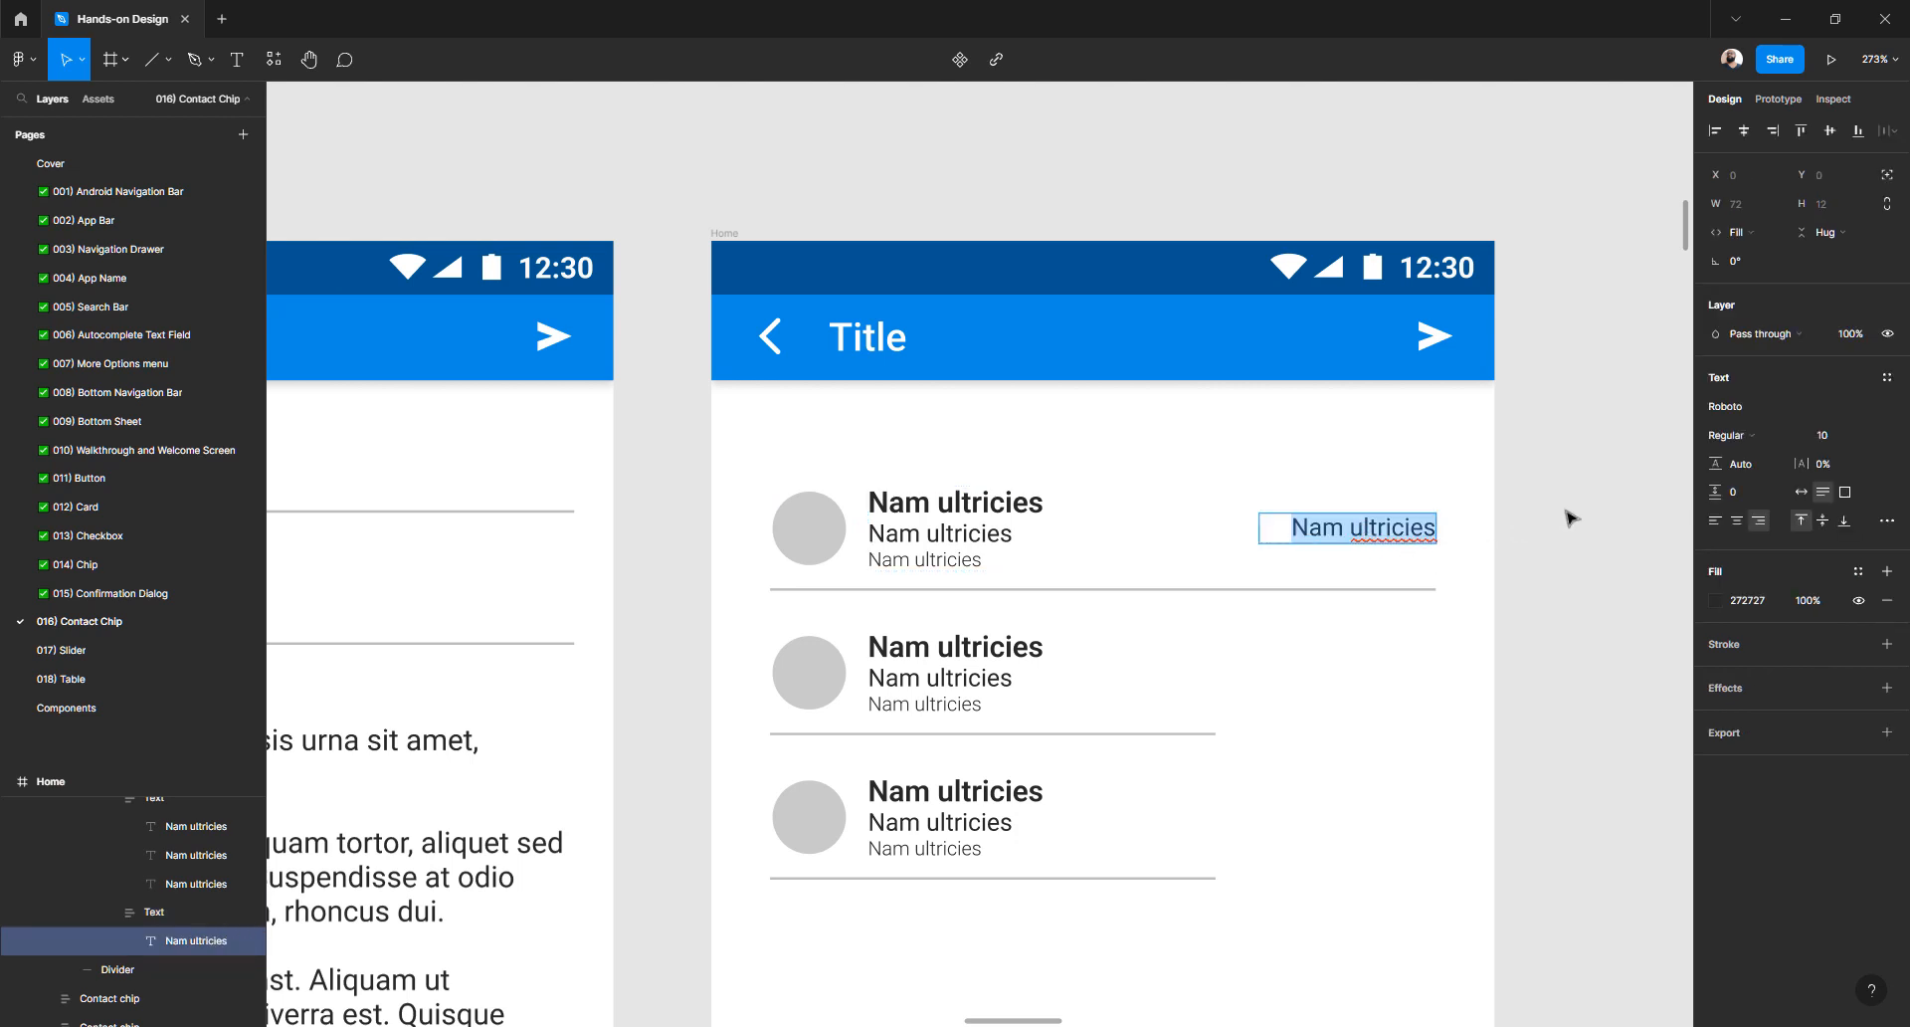
{"action": "key", "text": "Escape"}
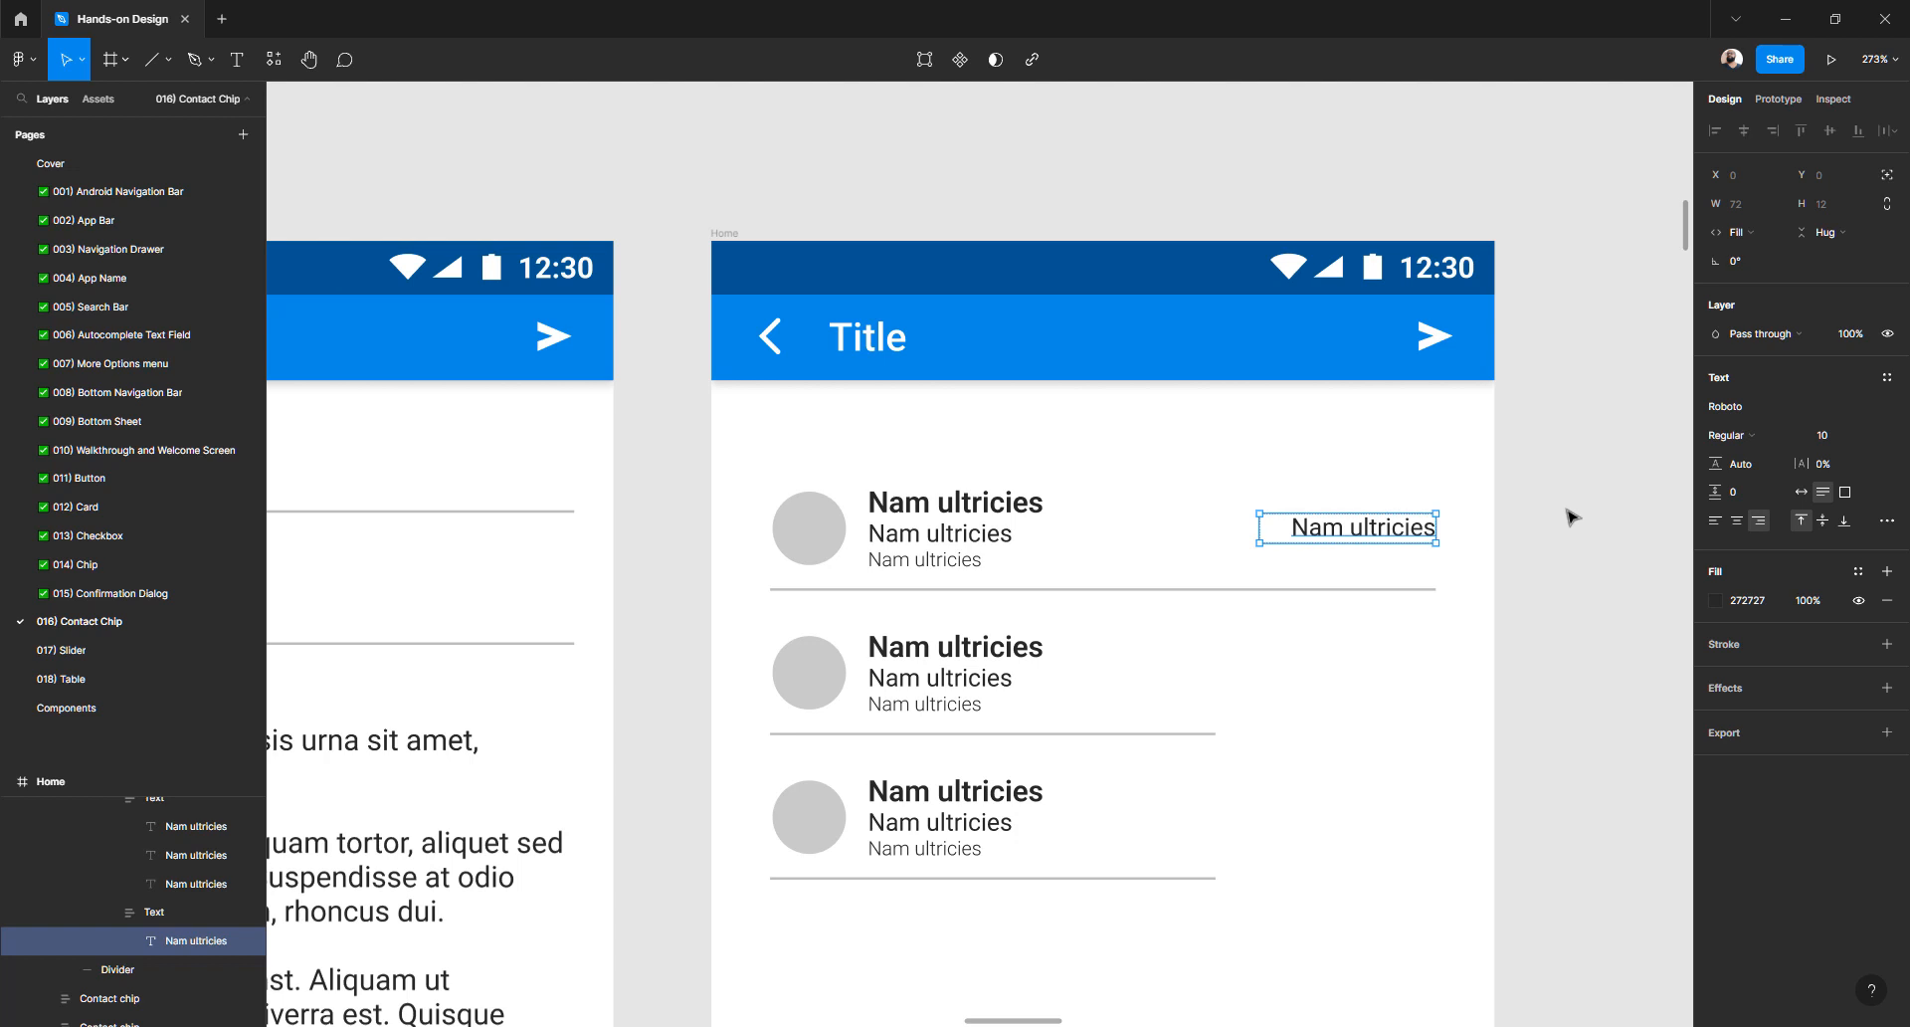
{"action": "double_click", "coordinate": [1374, 526]}
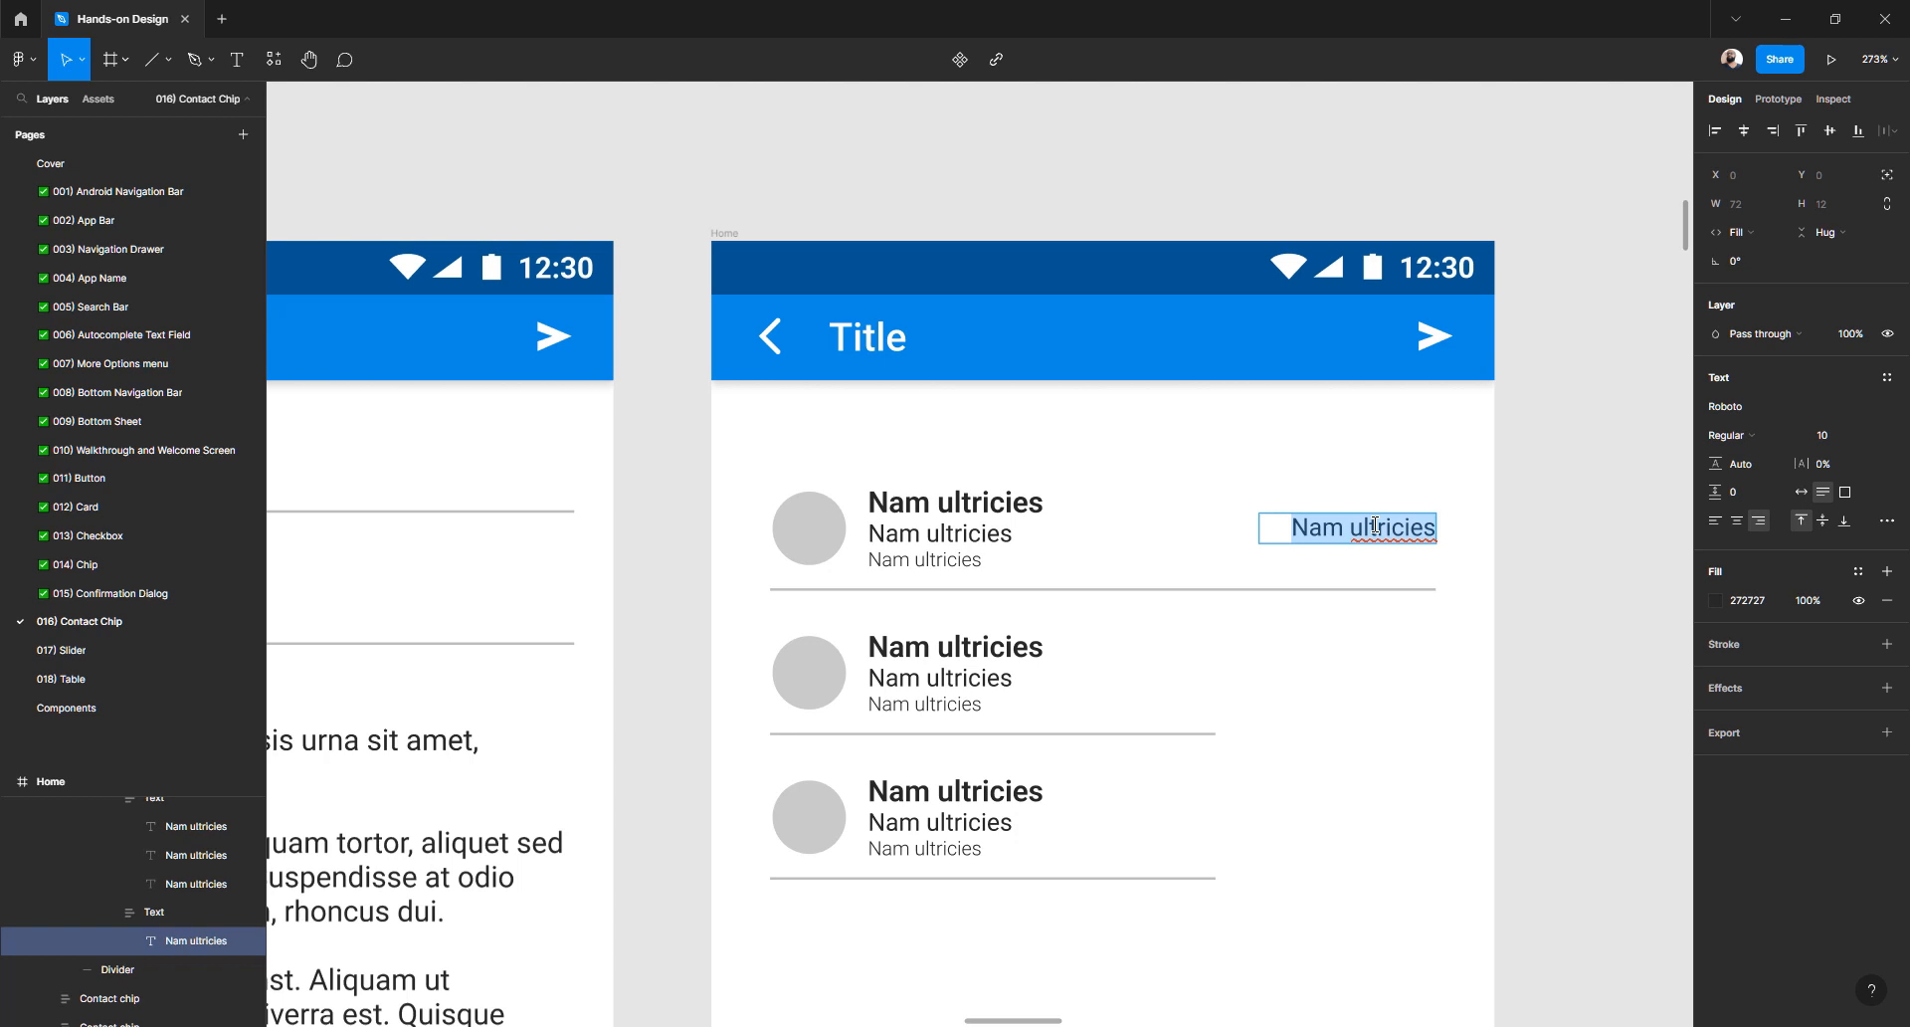
{"action": "type", "text": "Dec,"}
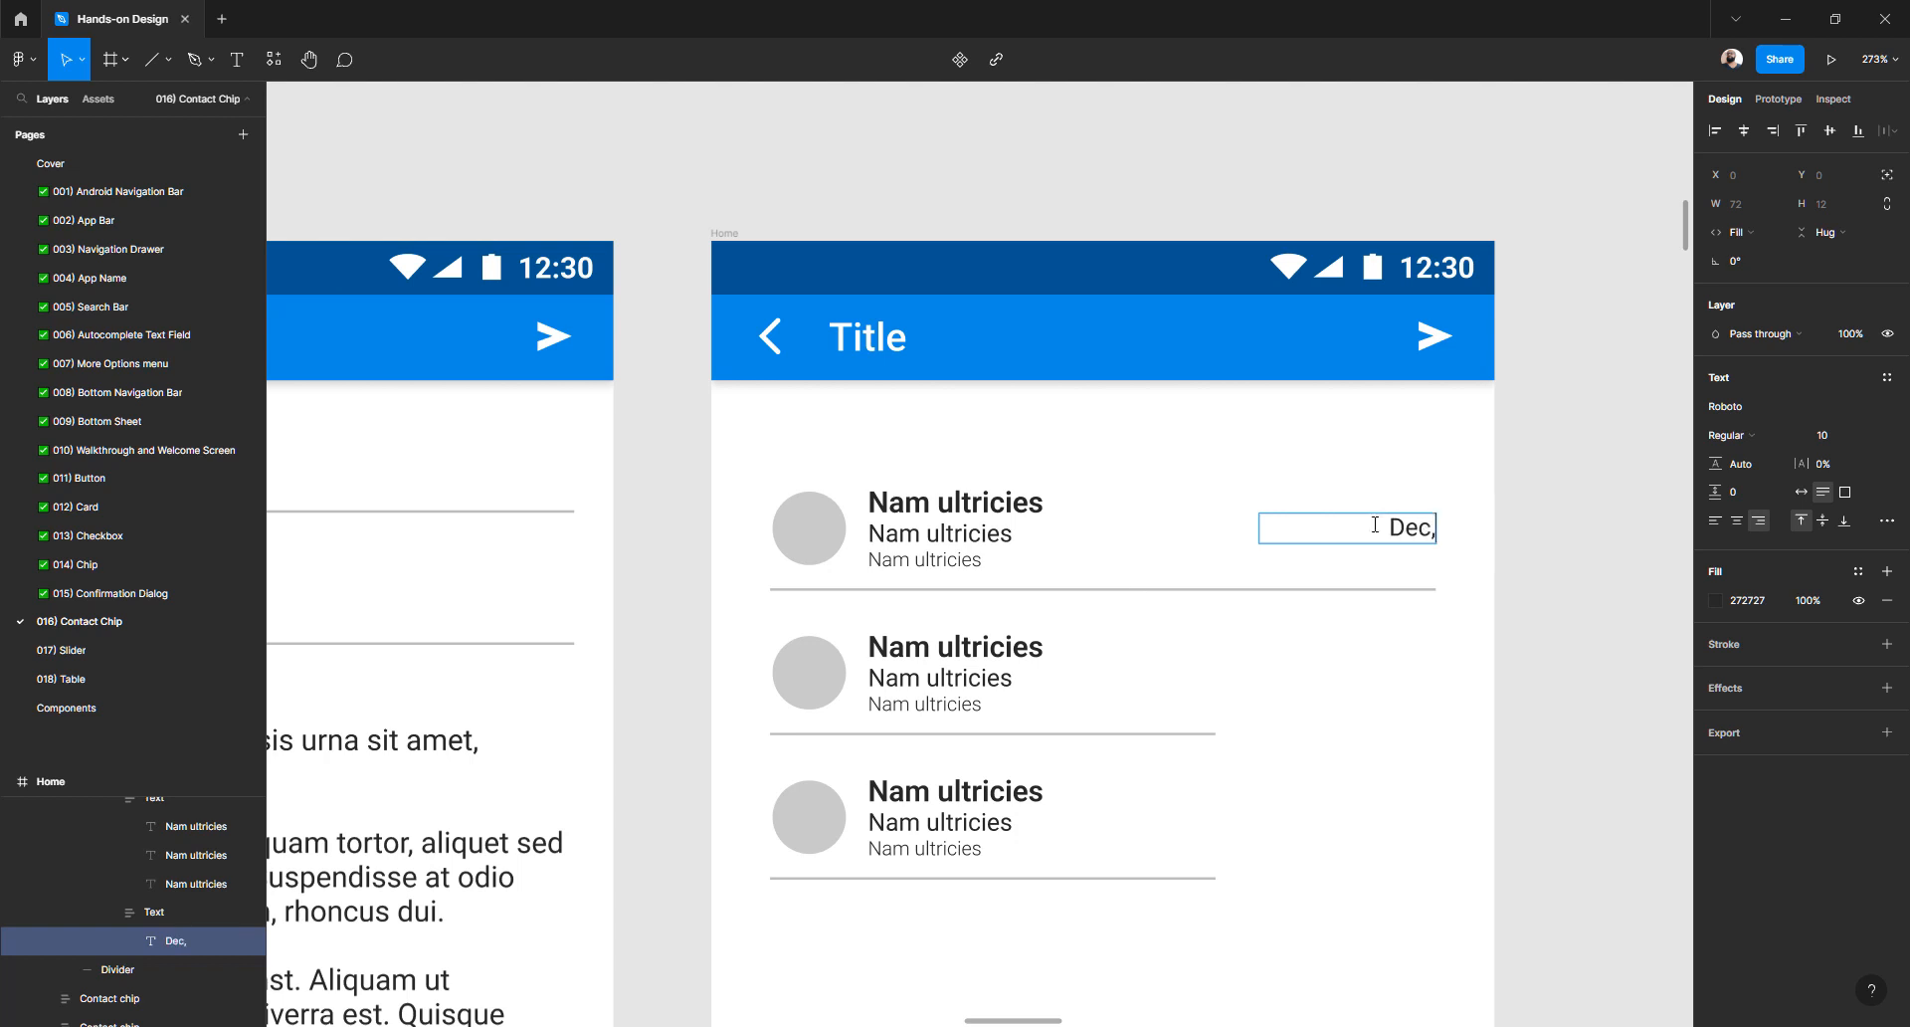
{"action": "type", "text": " 11, 2022"}
{"action": "key", "text": "Escape"}
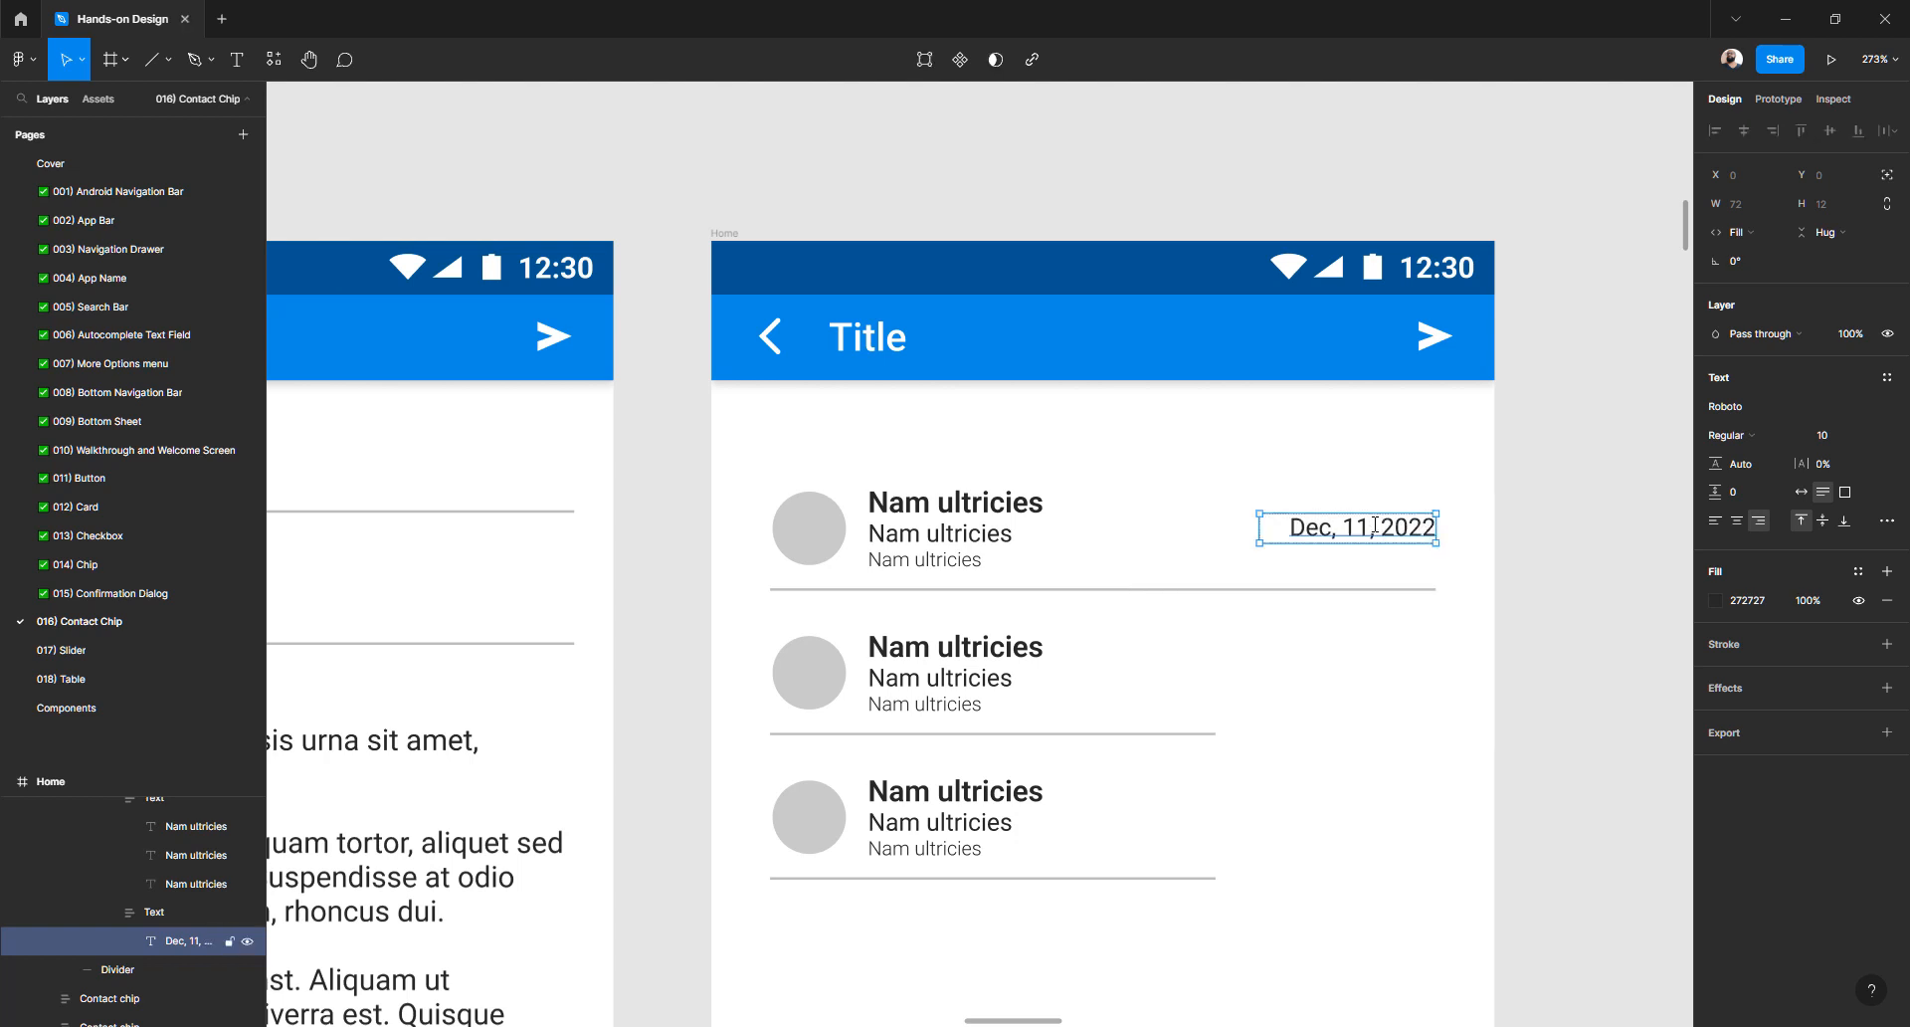
- Set the date text to font size 8 and Bold weight
{"action": "left_click", "coordinate": [1850, 443]}
{"action": "key", "text": "Return"}
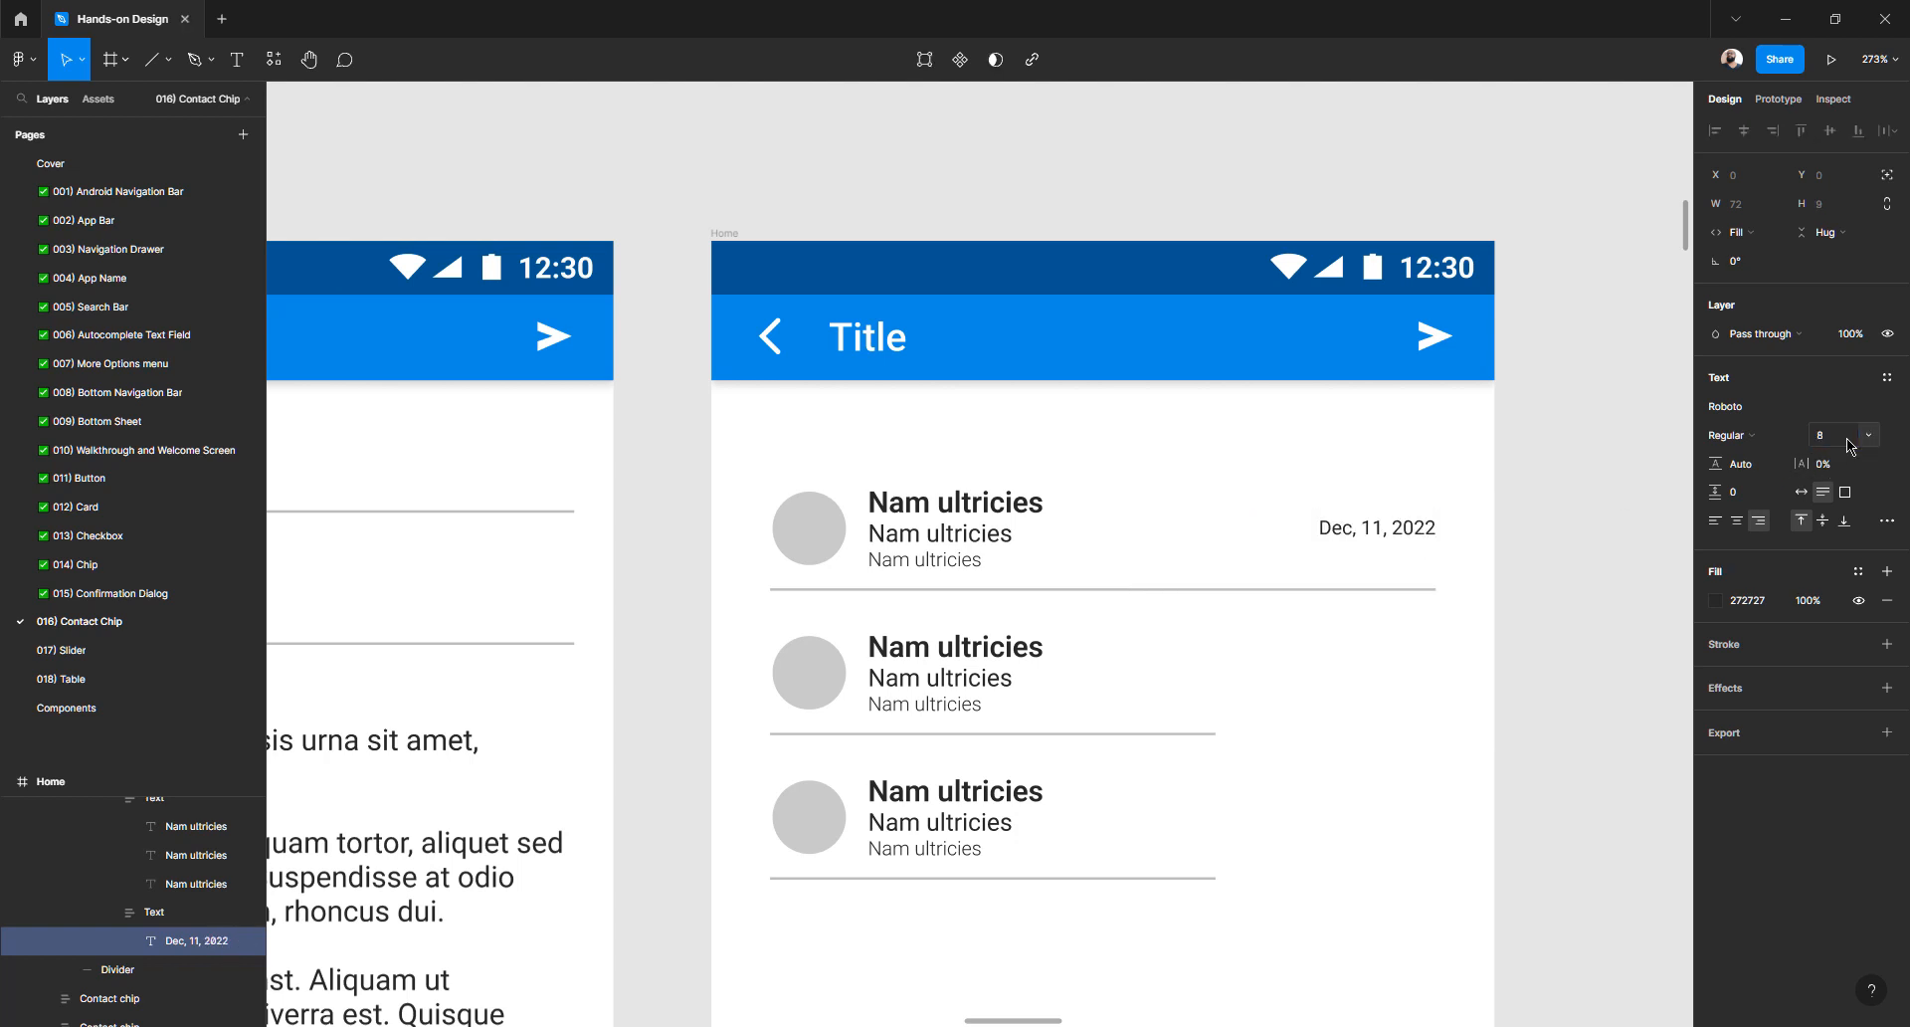
{"action": "left_click", "coordinate": [1775, 438]}
{"action": "left_click", "coordinate": [1767, 498]}
{"action": "left_click", "coordinate": [1531, 533]}
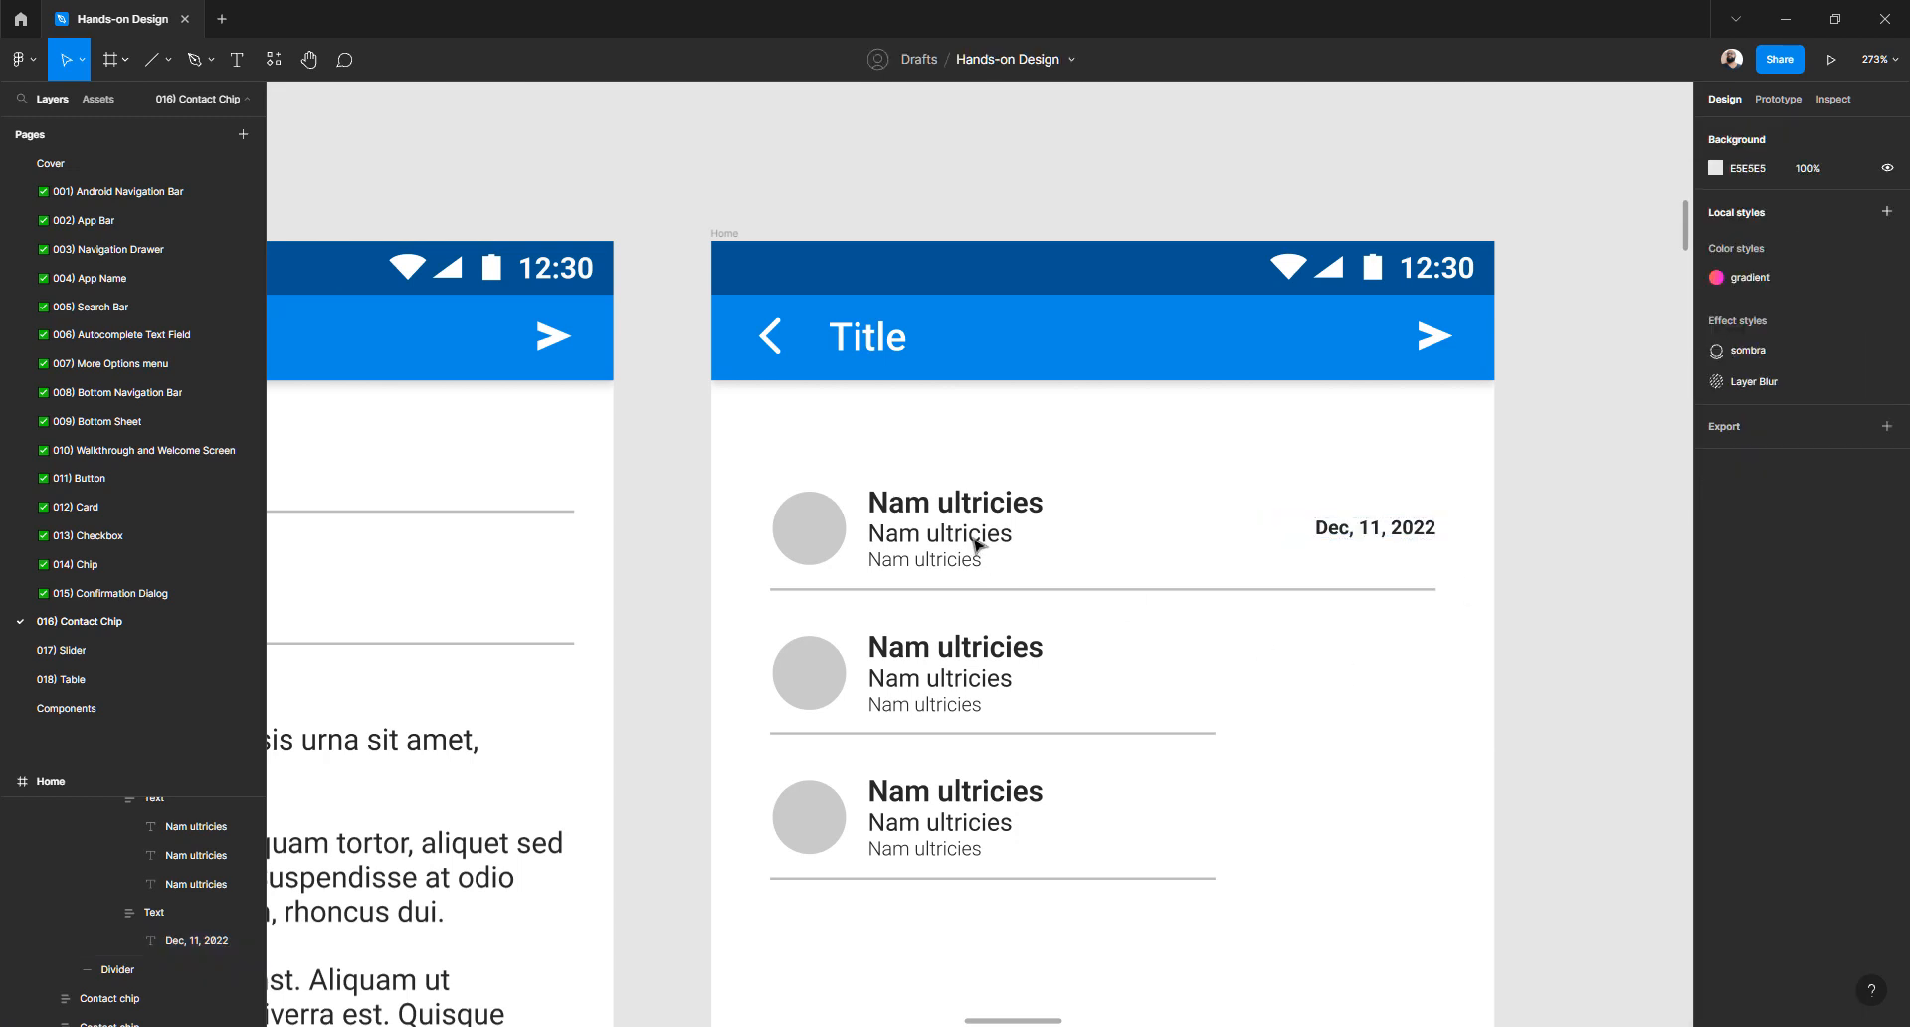
- Duplicate the dated contact chip twice and delete the two leftover undated chips
{"action": "left_click", "coordinate": [974, 538]}
{"action": "double_click", "coordinate": [974, 539]}
{"action": "double_click", "coordinate": [974, 538]}
{"action": "left_click", "coordinate": [1562, 525]}
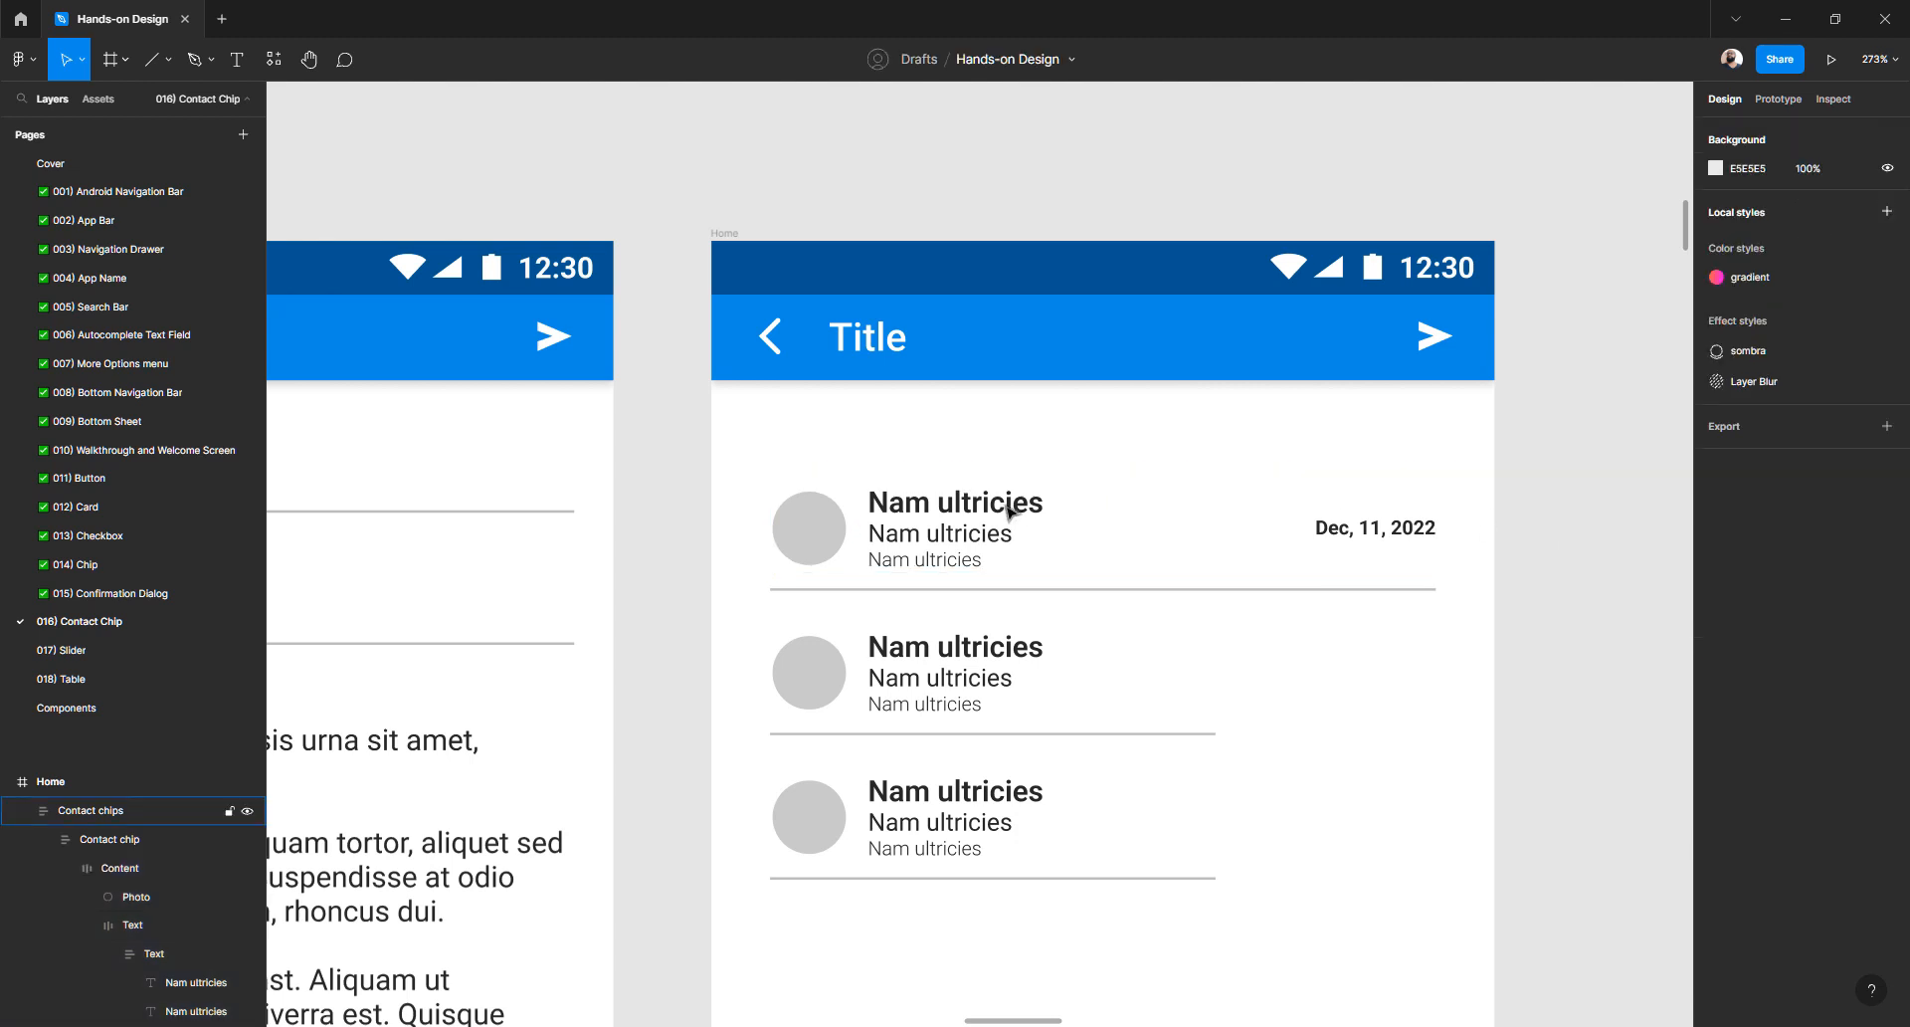
{"action": "left_click", "coordinate": [1005, 513]}
{"action": "double_click", "coordinate": [1005, 512]}
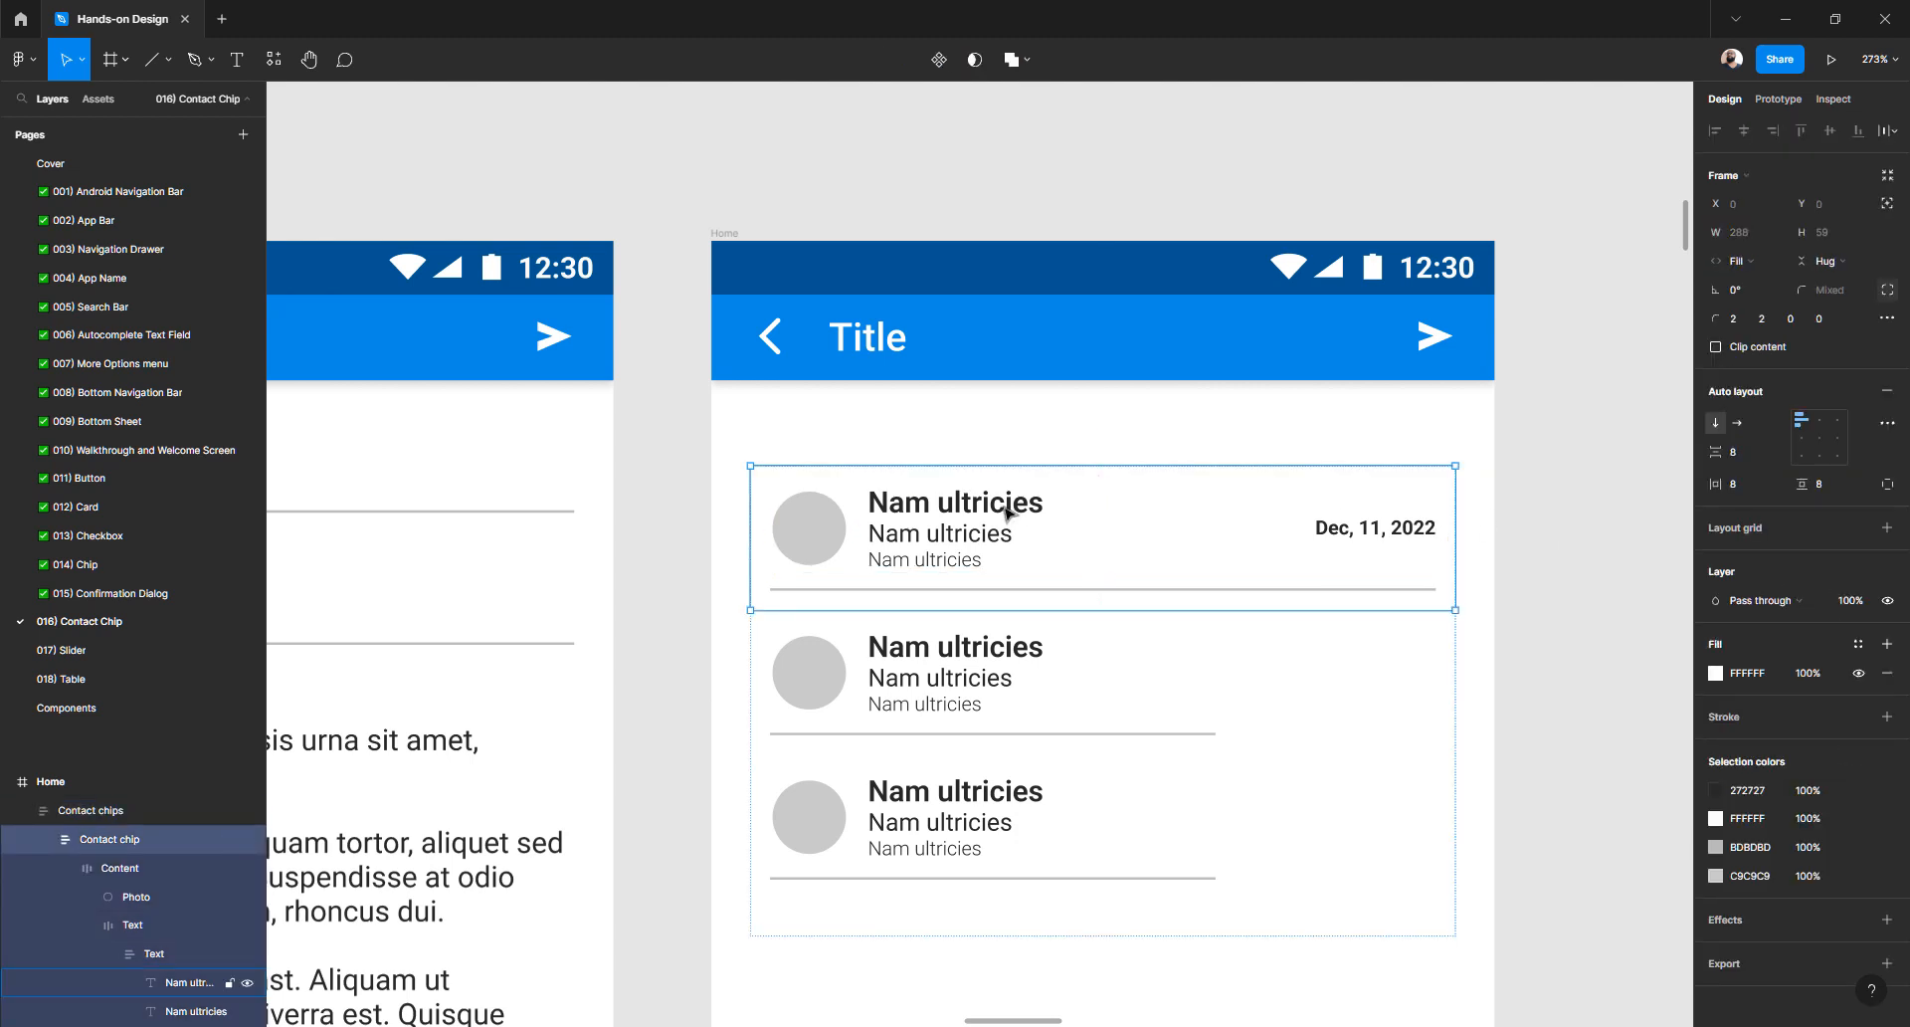
{"action": "key", "text": "ctrl+d"}
{"action": "key", "text": "ctrl+d"}
{"action": "key", "text": "ctrl+d"}
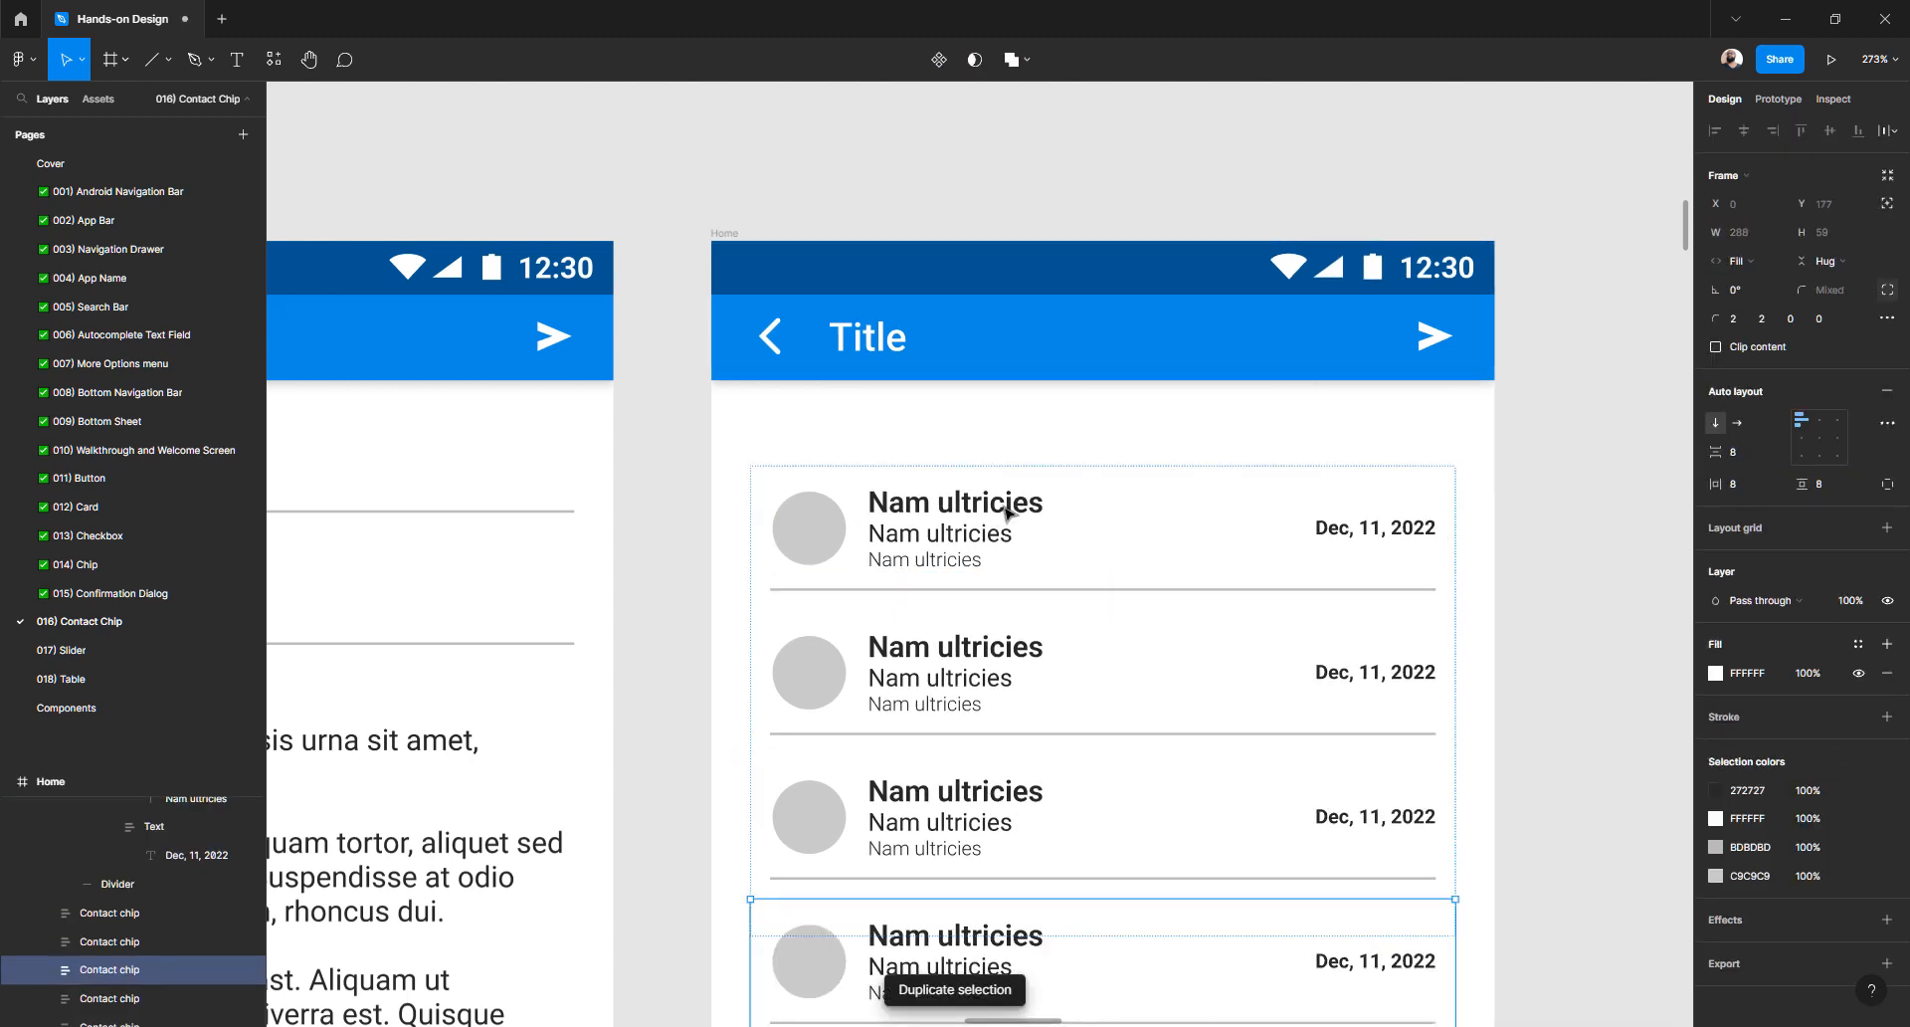
{"action": "key", "text": "ctrl+d"}
{"action": "scroll", "coordinate": [1005, 512], "scroll_direction": "down", "scroll_amount": 8}
{"action": "left_click", "coordinate": [925, 488]}
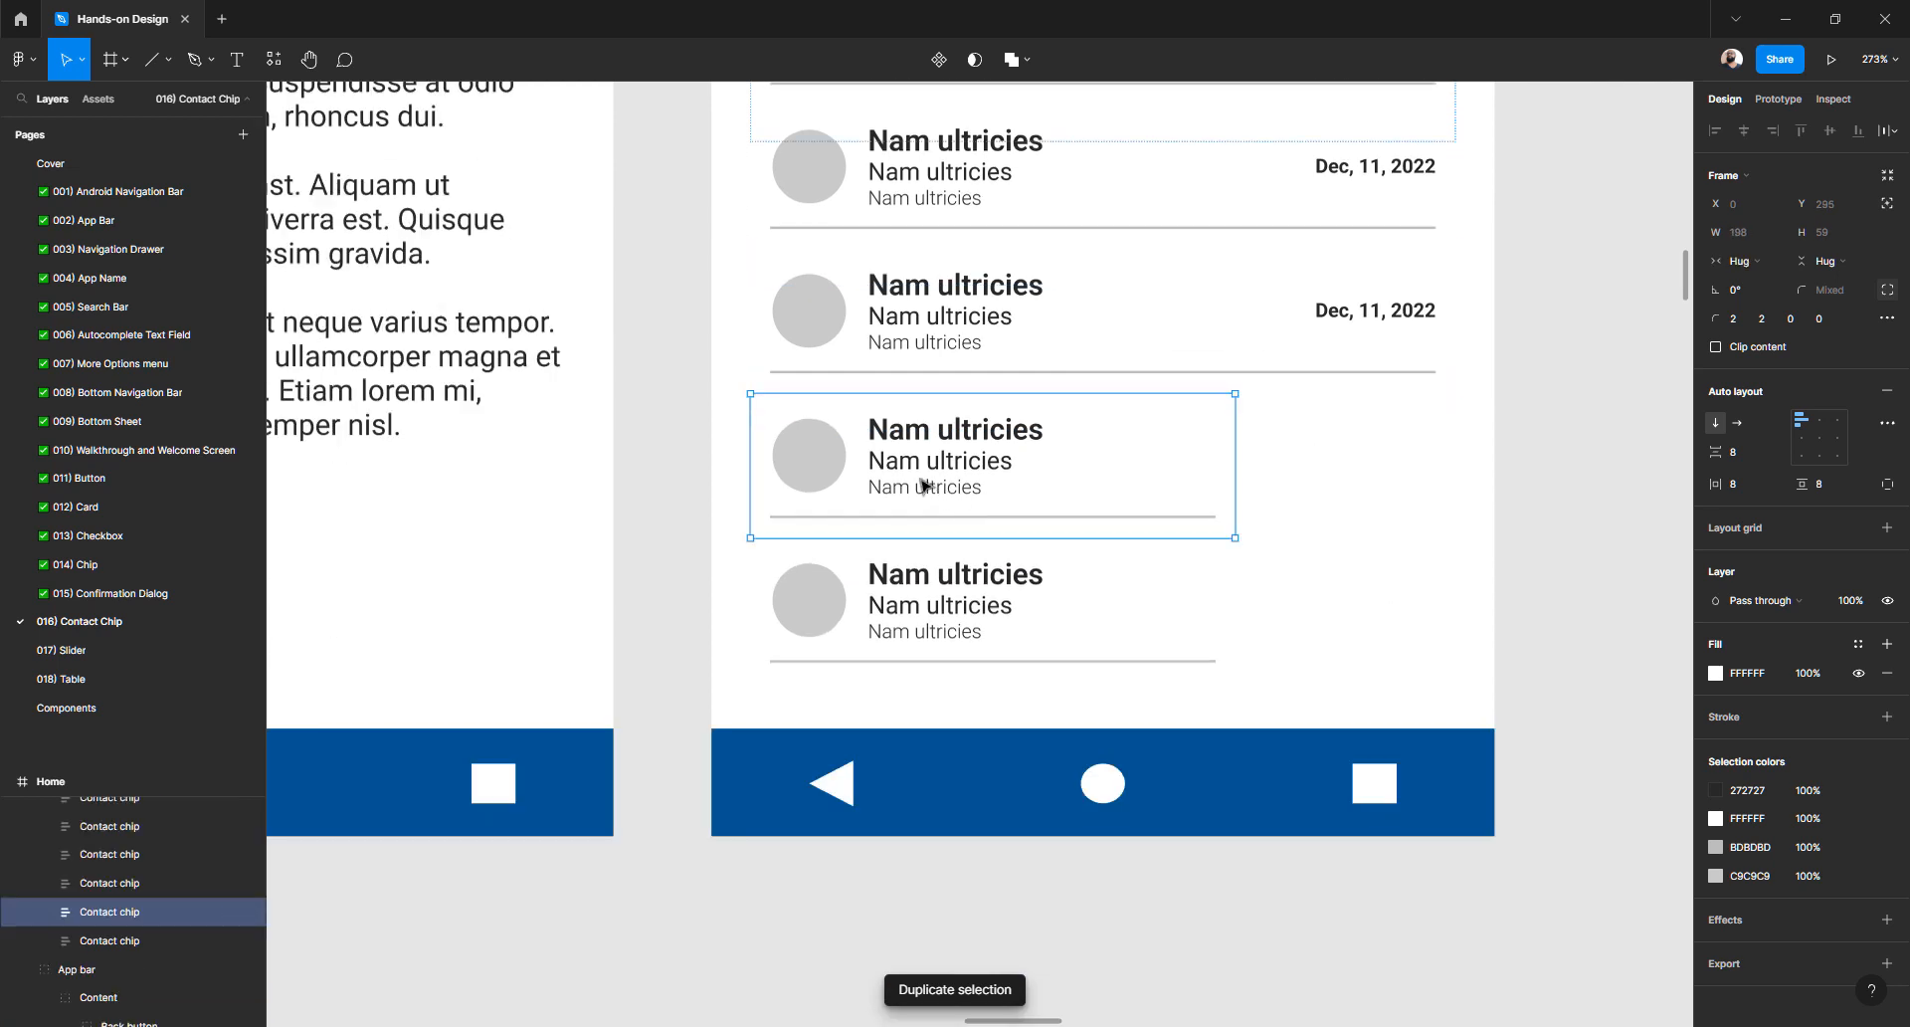
{"action": "left_click", "coordinate": [920, 574], "text": "shift"}
{"action": "key", "text": "Delete"}
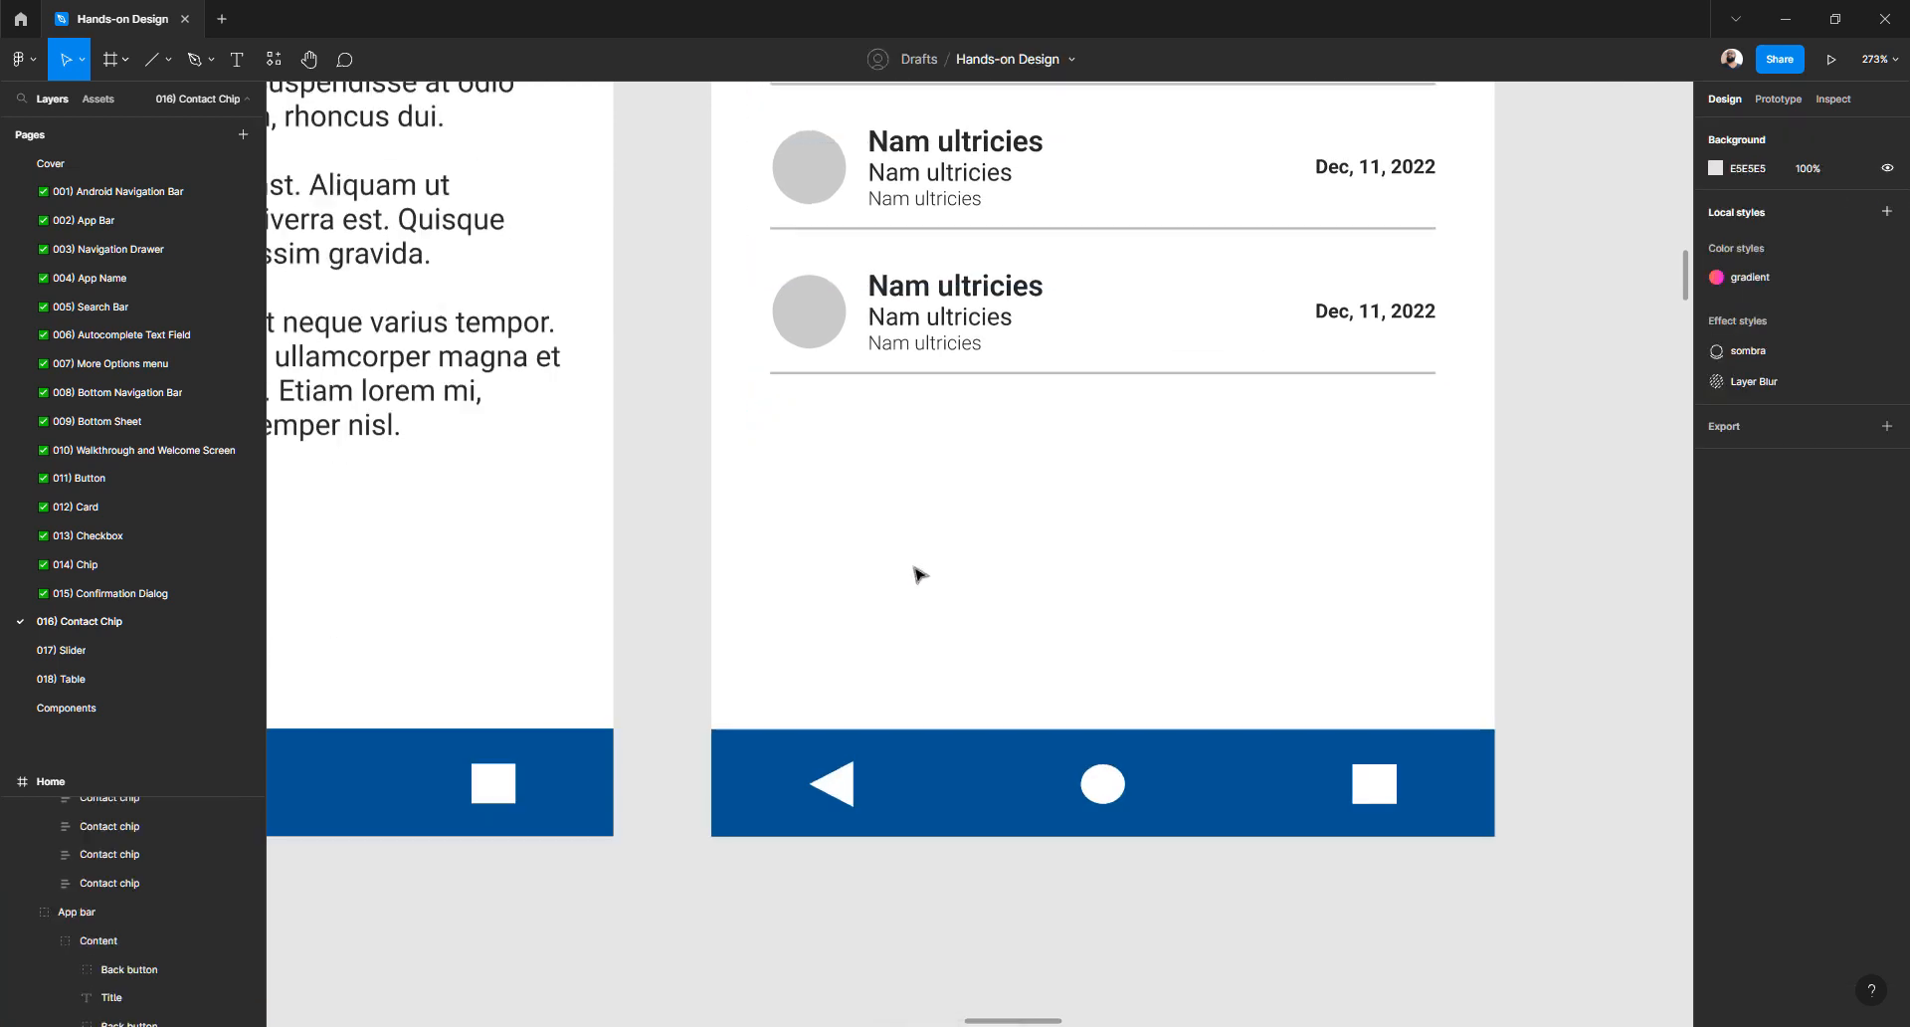
- Duplicate the last dated contact chip twice more to reach seven rows
{"action": "double_click", "coordinate": [911, 350]}
{"action": "left_click", "coordinate": [1141, 502]}
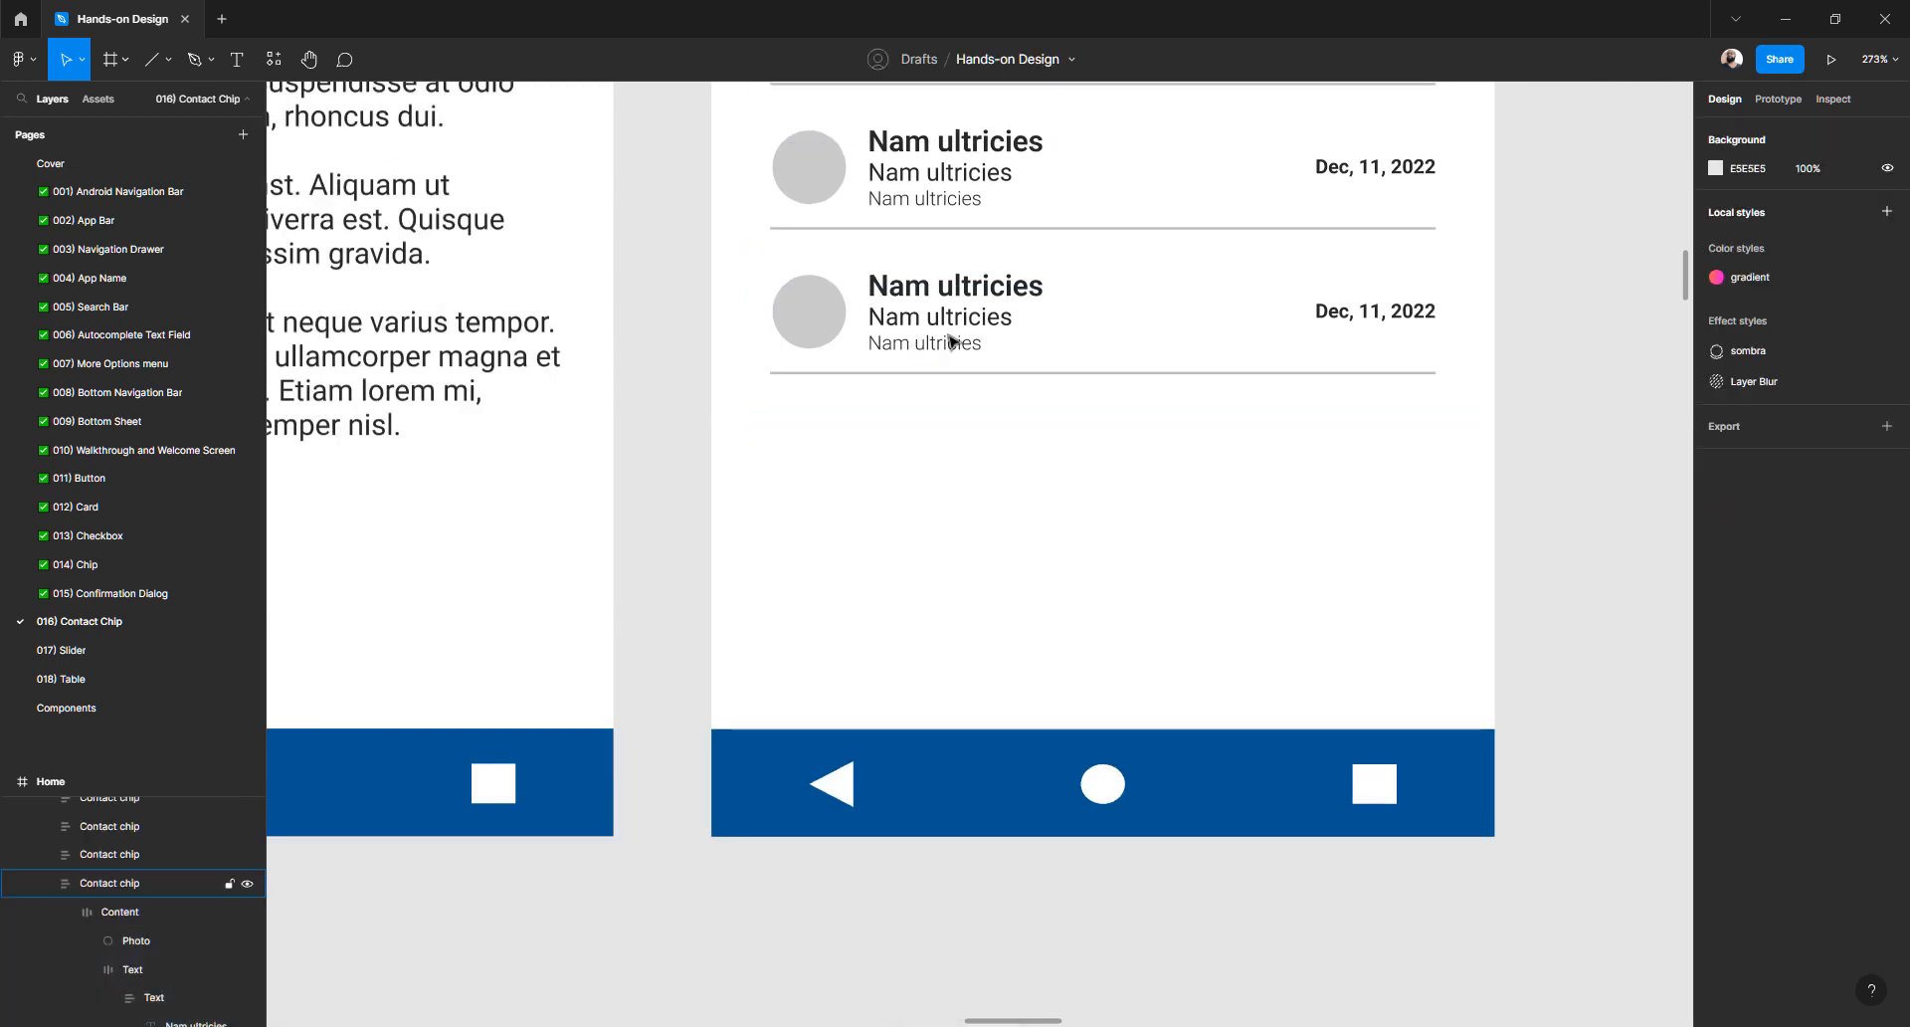
{"action": "left_click", "coordinate": [950, 342]}
{"action": "key", "text": "ctrl+d"}
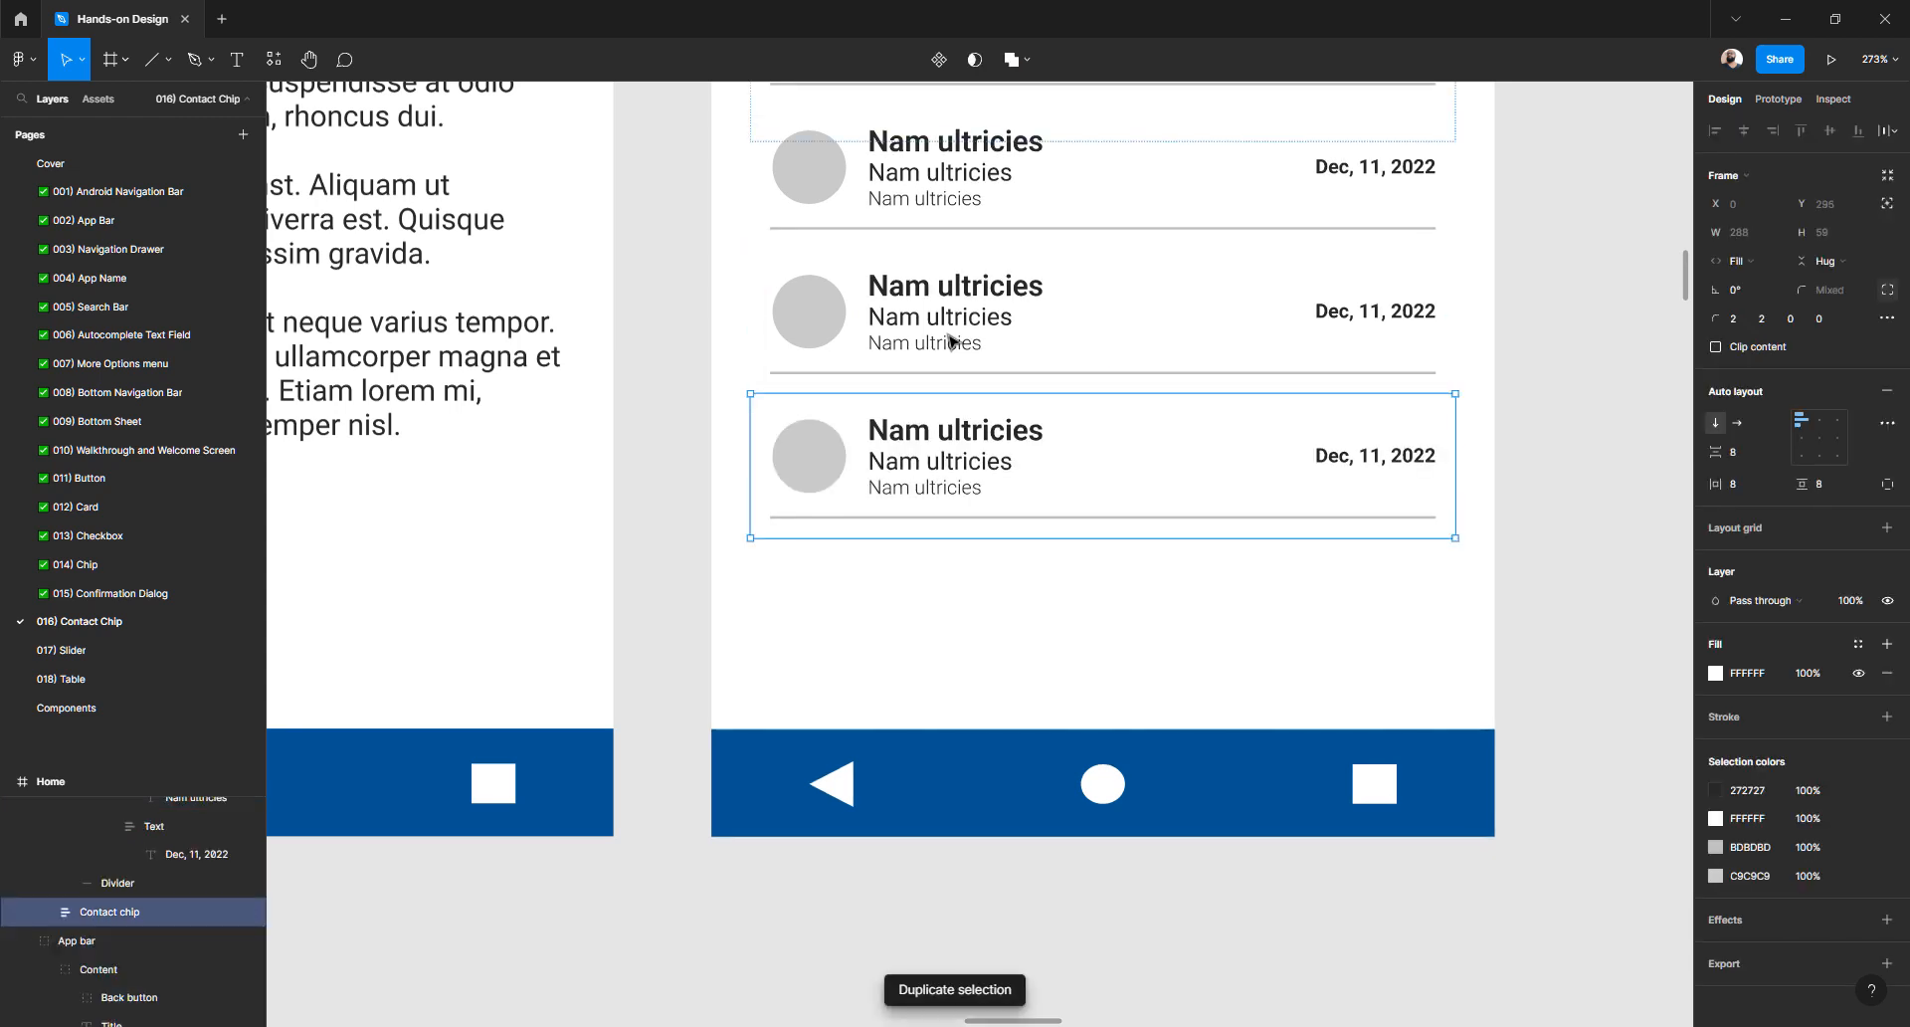
{"action": "key", "text": "ctrl+d"}
{"action": "key", "text": "Escape"}
{"action": "scroll", "coordinate": [1243, 493], "scroll_direction": "down", "scroll_amount": 3}
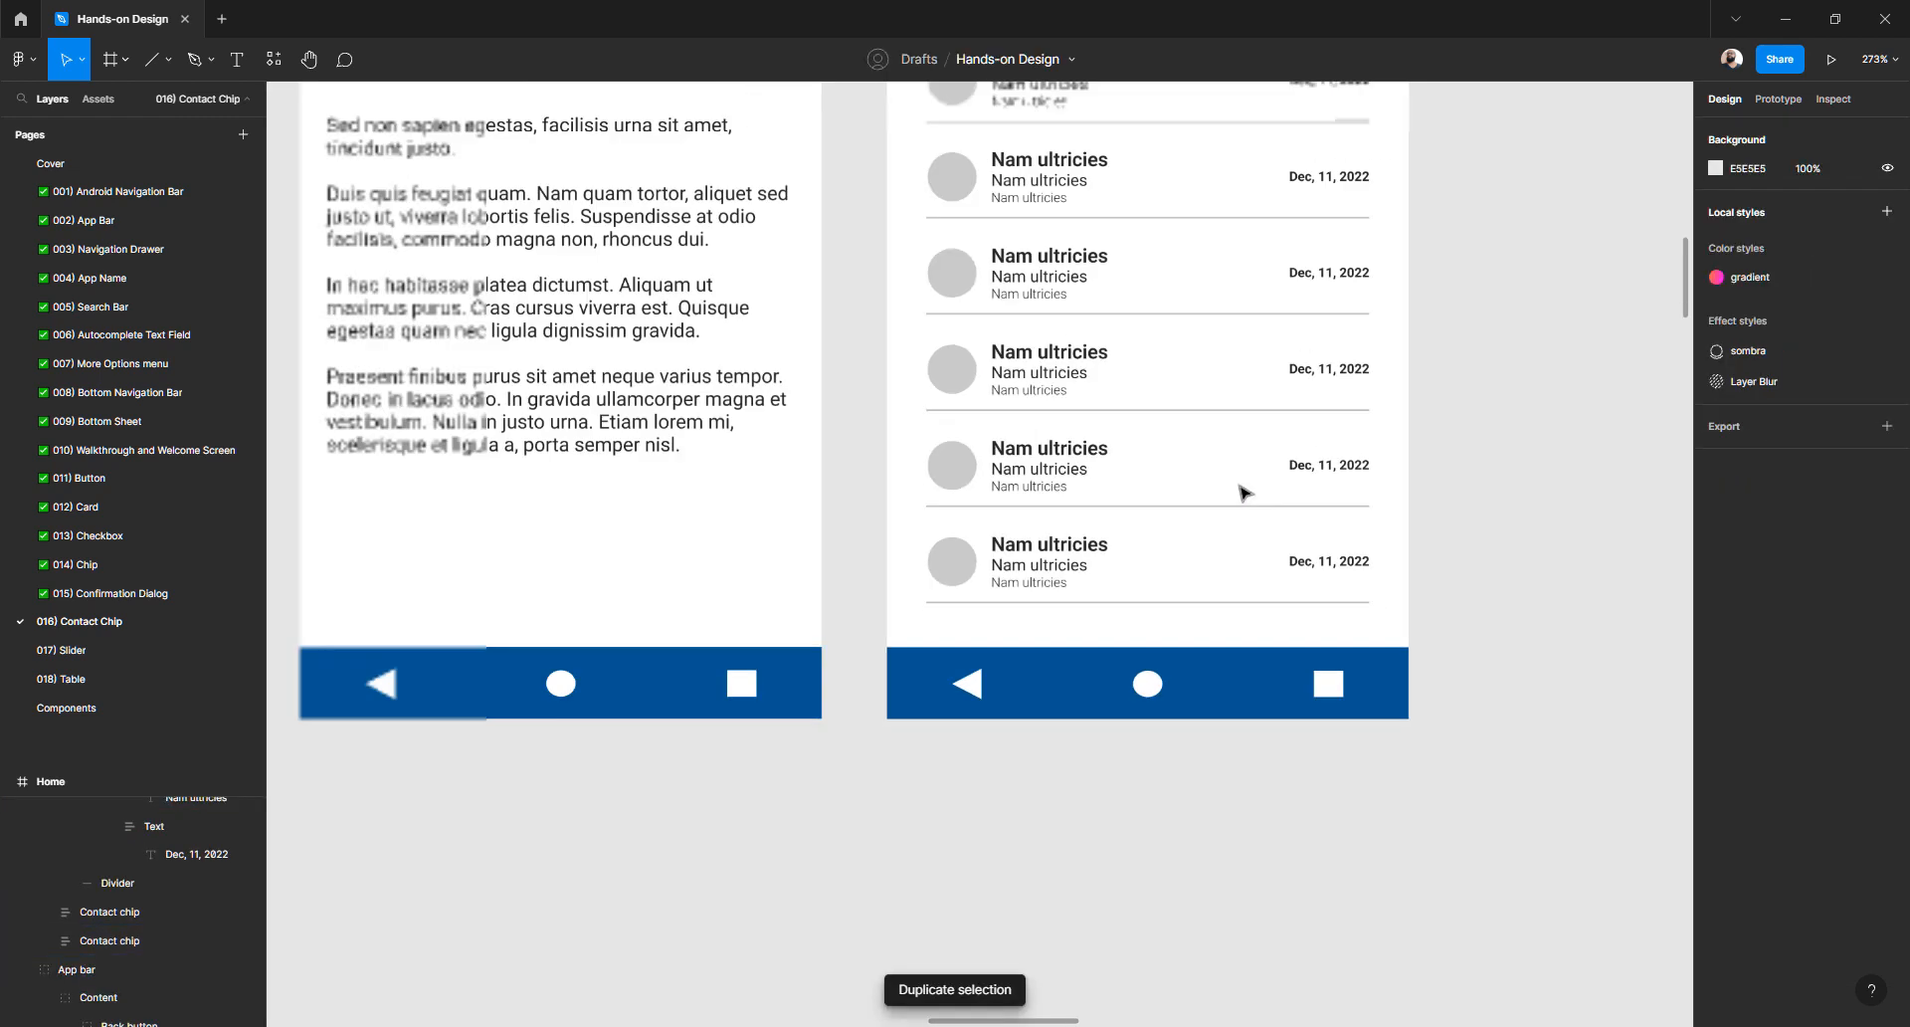
{"action": "scroll", "coordinate": [1244, 492], "scroll_direction": "up", "scroll_amount": 3}
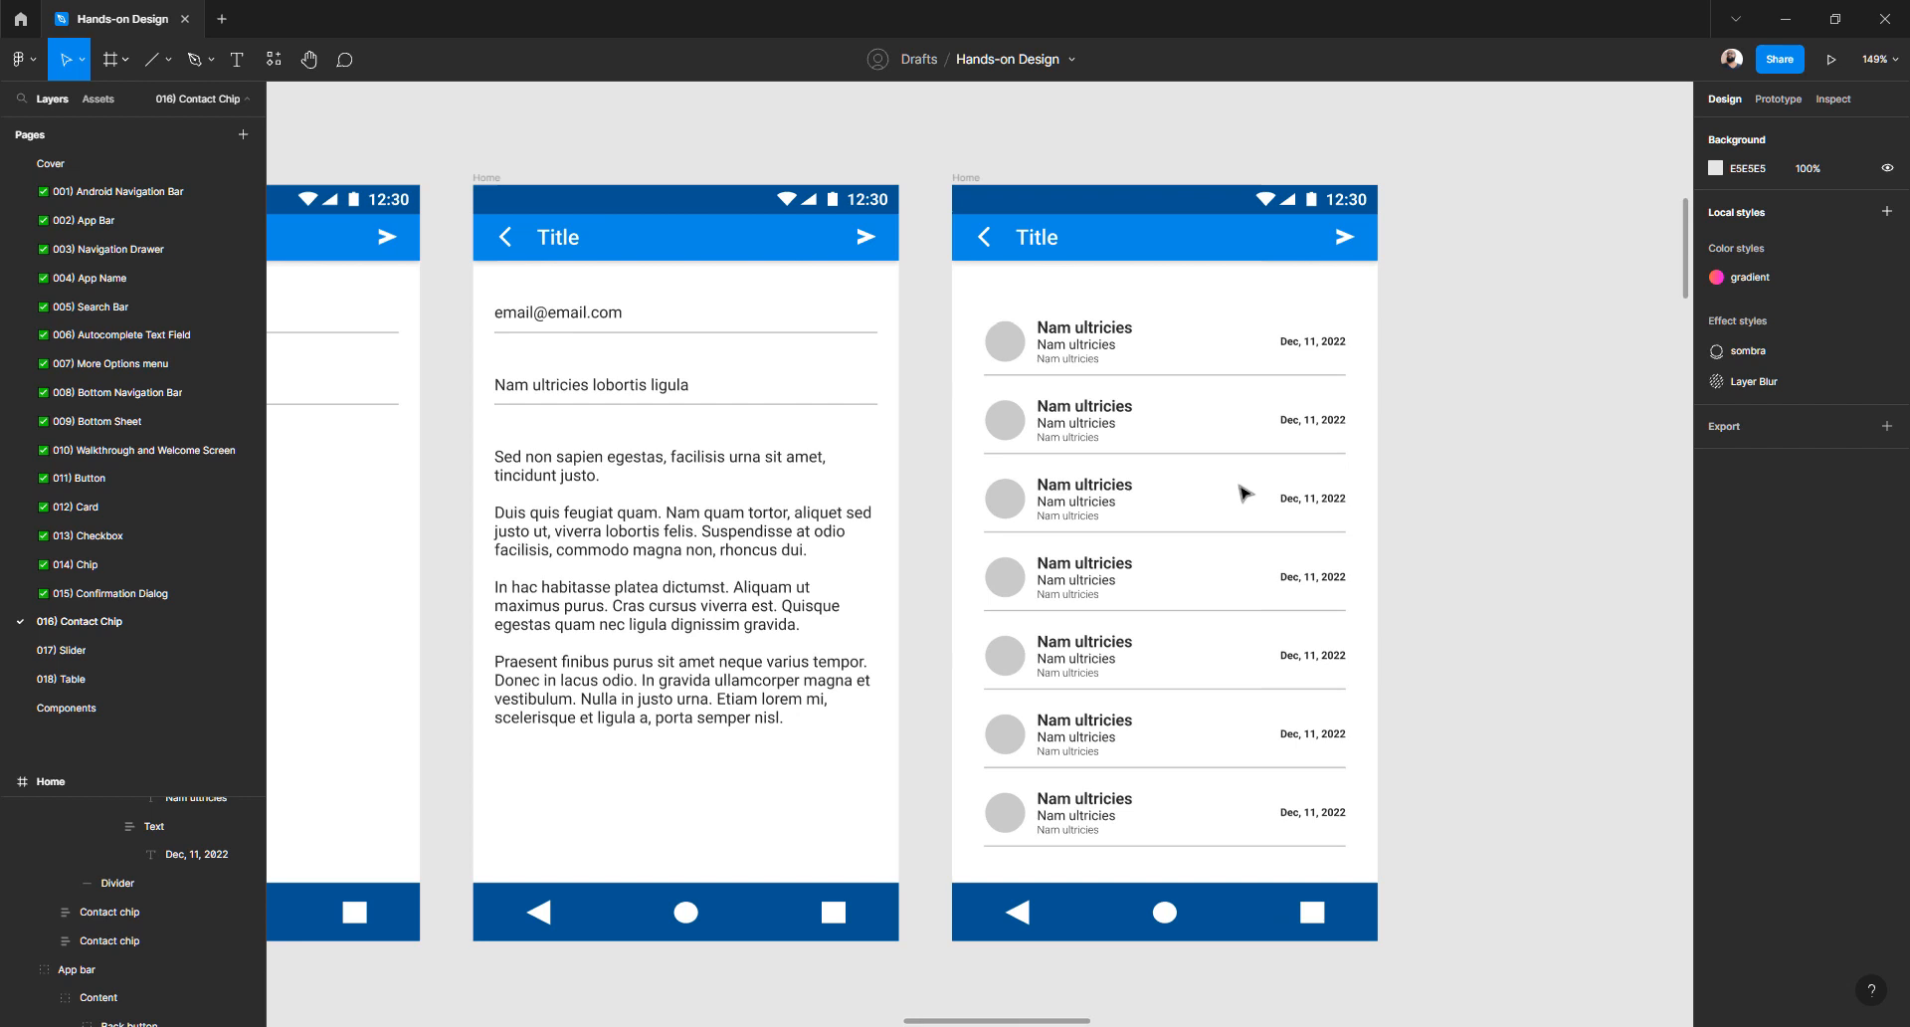
- Set the contact list's vertical resizing to Hug contents
{"action": "left_click", "coordinate": [1063, 356]}
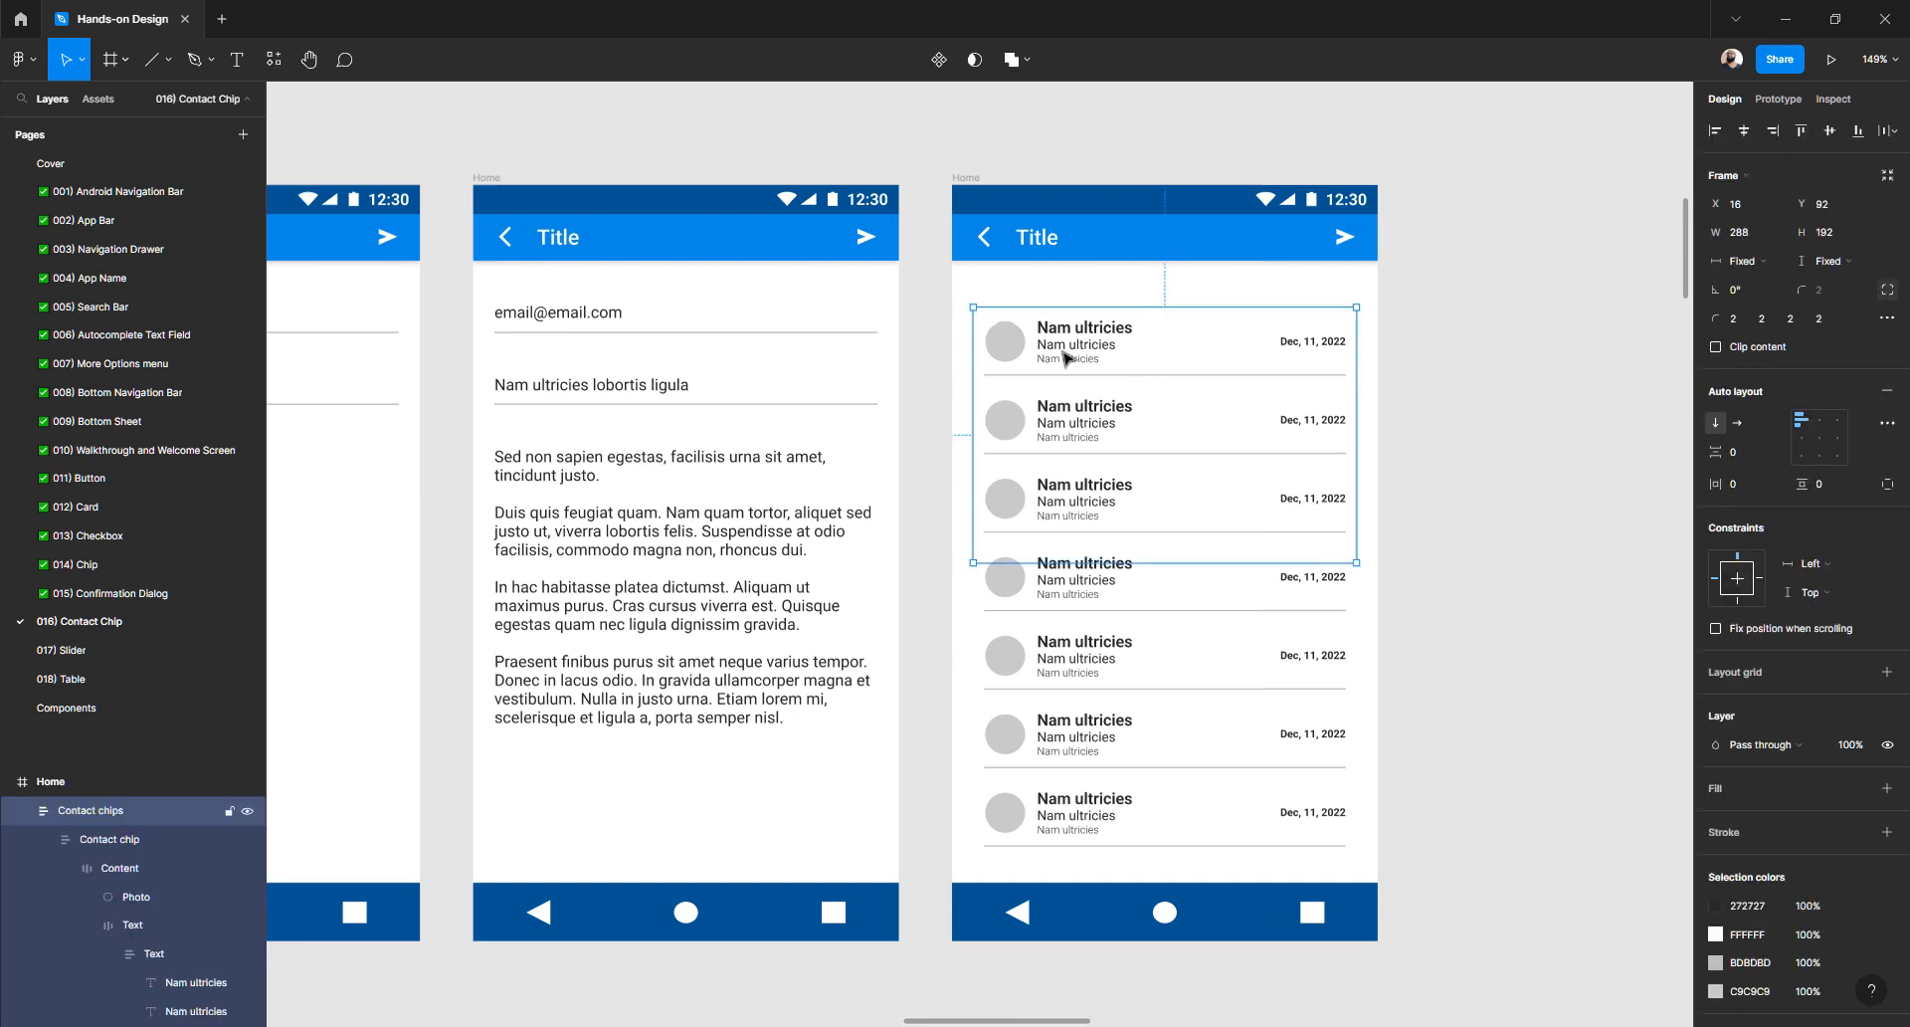
{"action": "left_click", "coordinate": [1480, 339]}
{"action": "left_click", "coordinate": [1099, 343]}
{"action": "left_click", "coordinate": [1846, 262]}
{"action": "left_click", "coordinate": [1825, 281]}
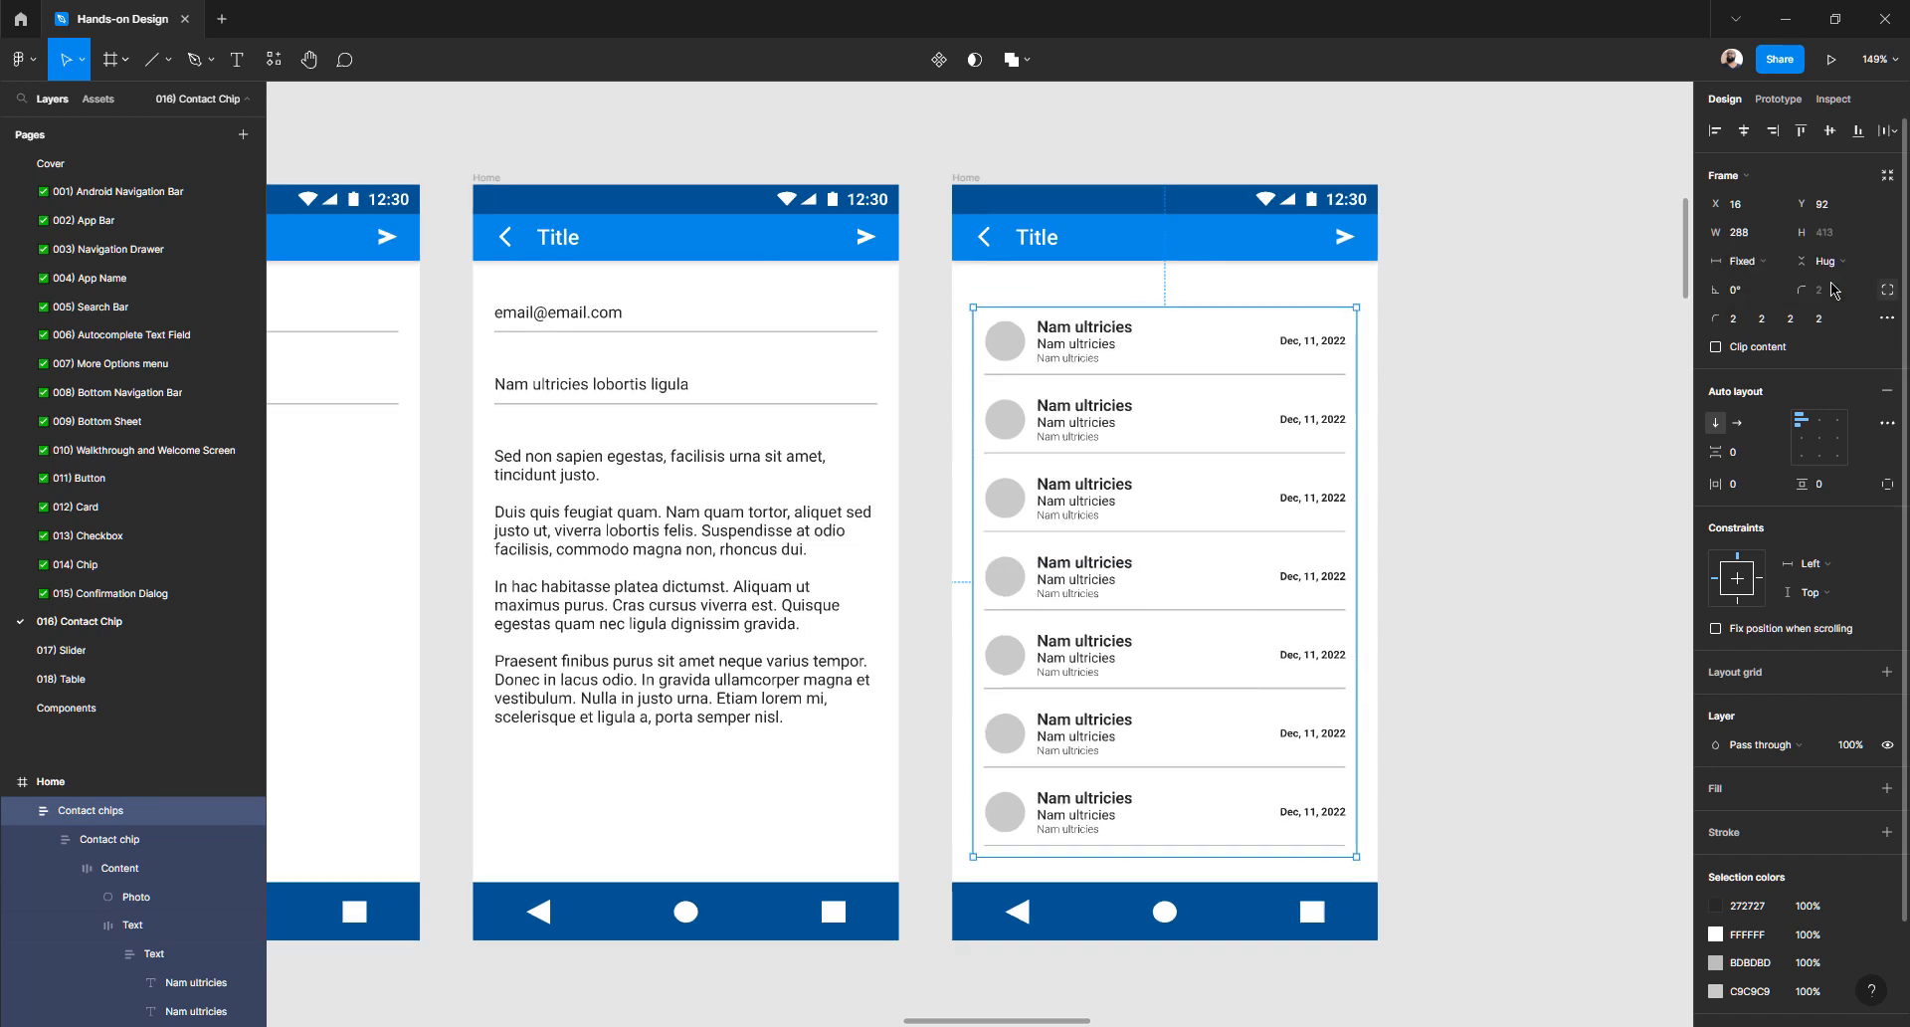
- Position the contact list just below the app bar at Y 73
{"action": "left_click", "coordinate": [1610, 519]}
{"action": "left_click", "coordinate": [1086, 336]}
{"action": "key", "text": "alt"}
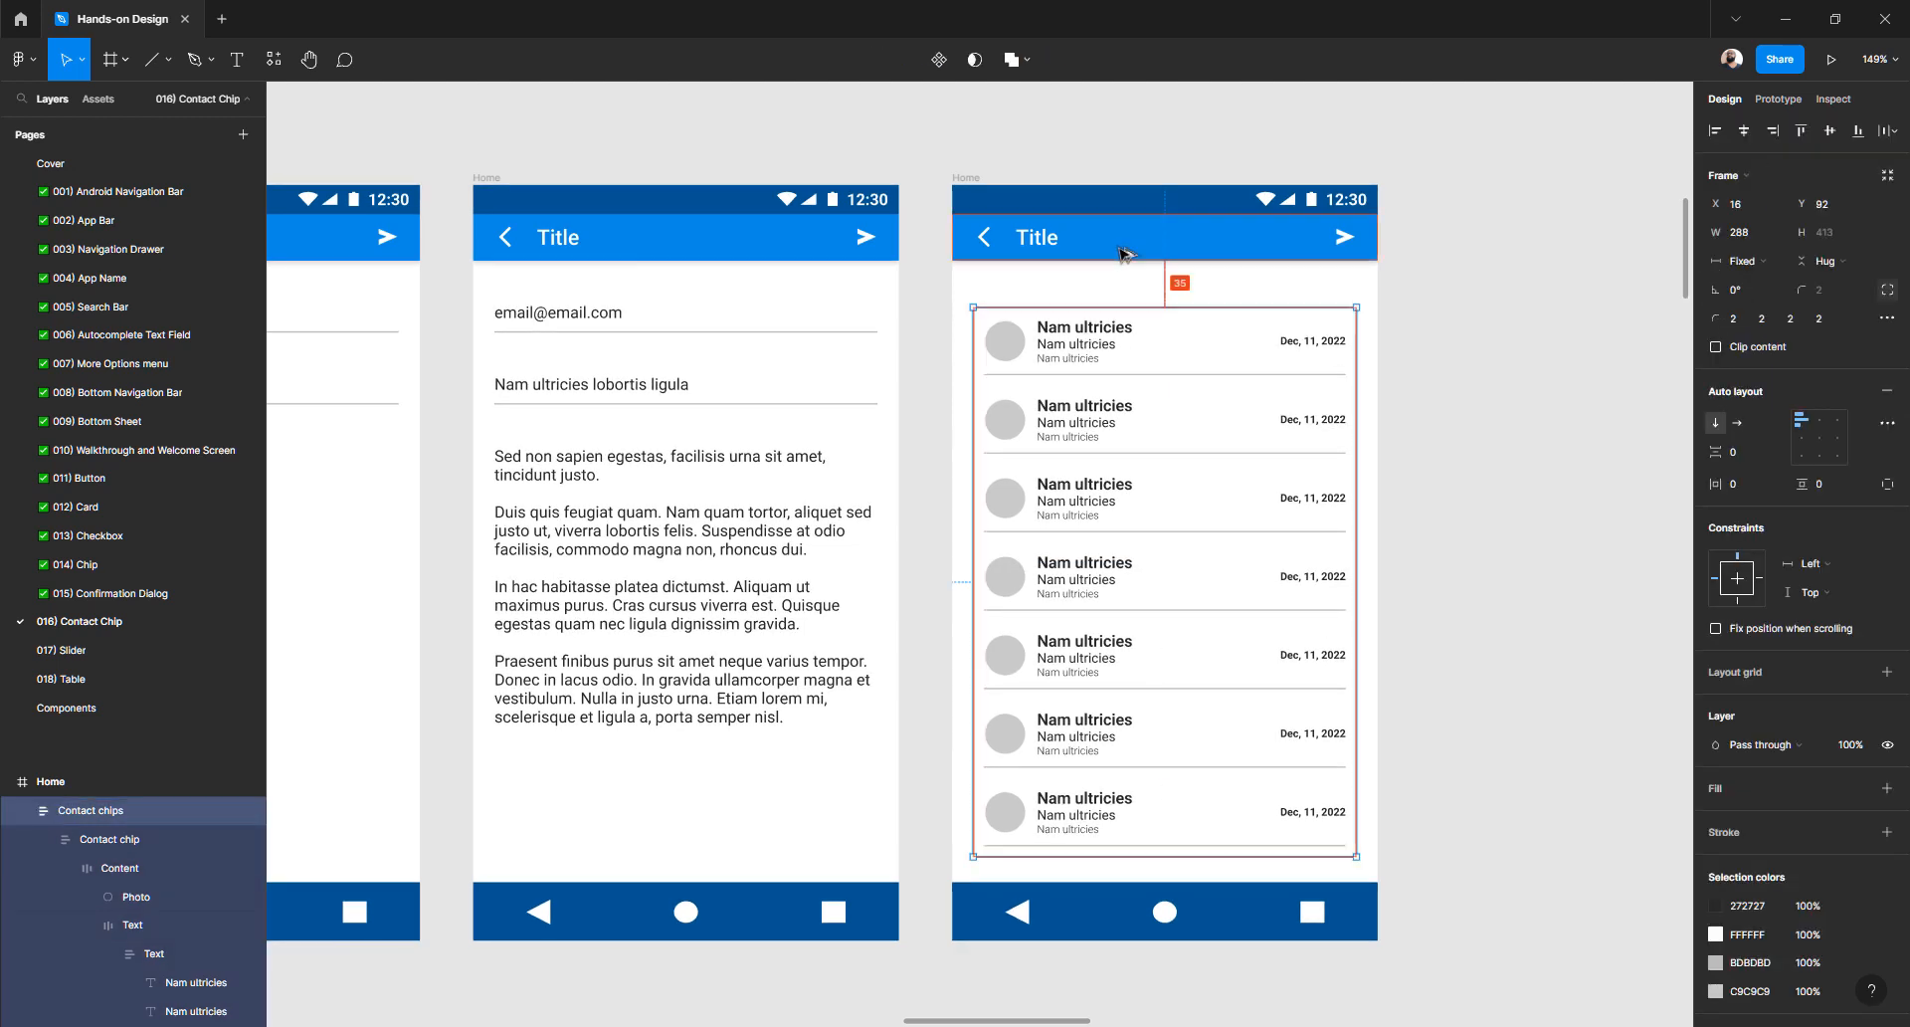
{"action": "key", "text": "shift+Up"}
{"action": "key", "text": "shift+Up"}
{"action": "key", "text": "alt"}
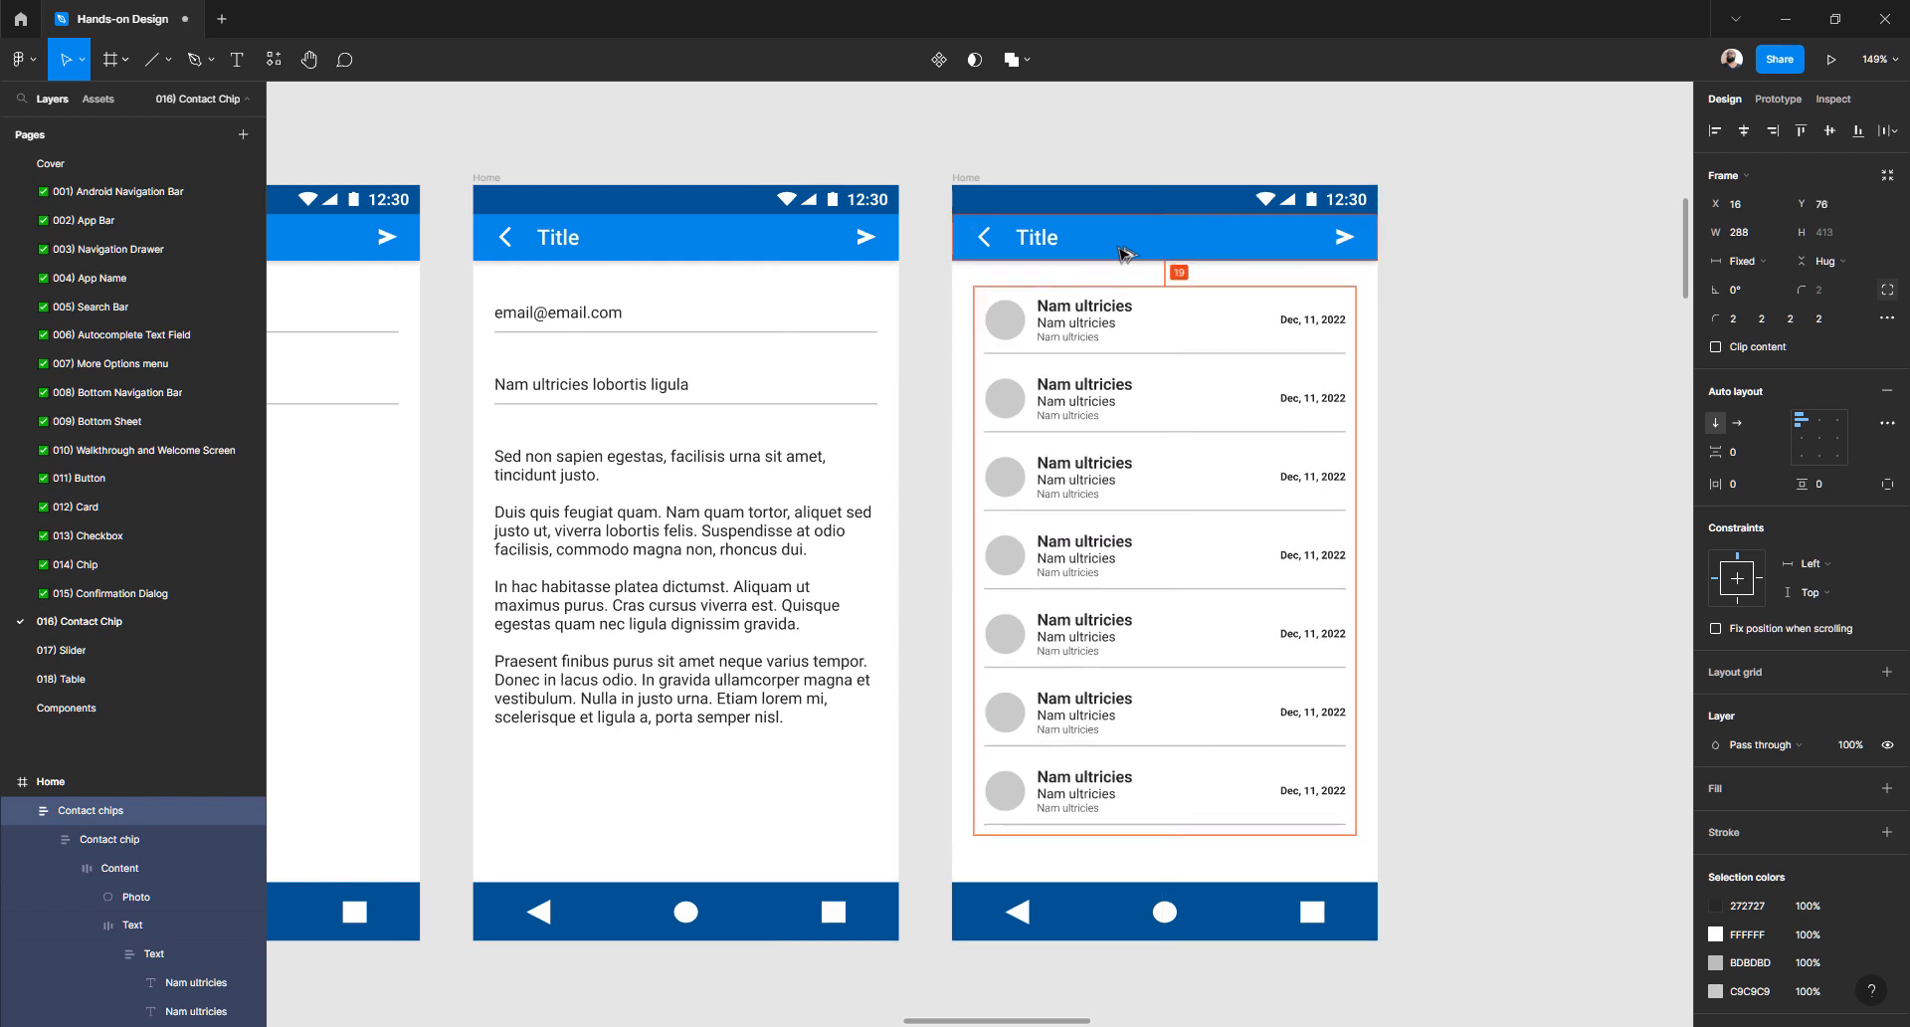
{"action": "key", "text": "Down"}
{"action": "key", "text": "Down"}
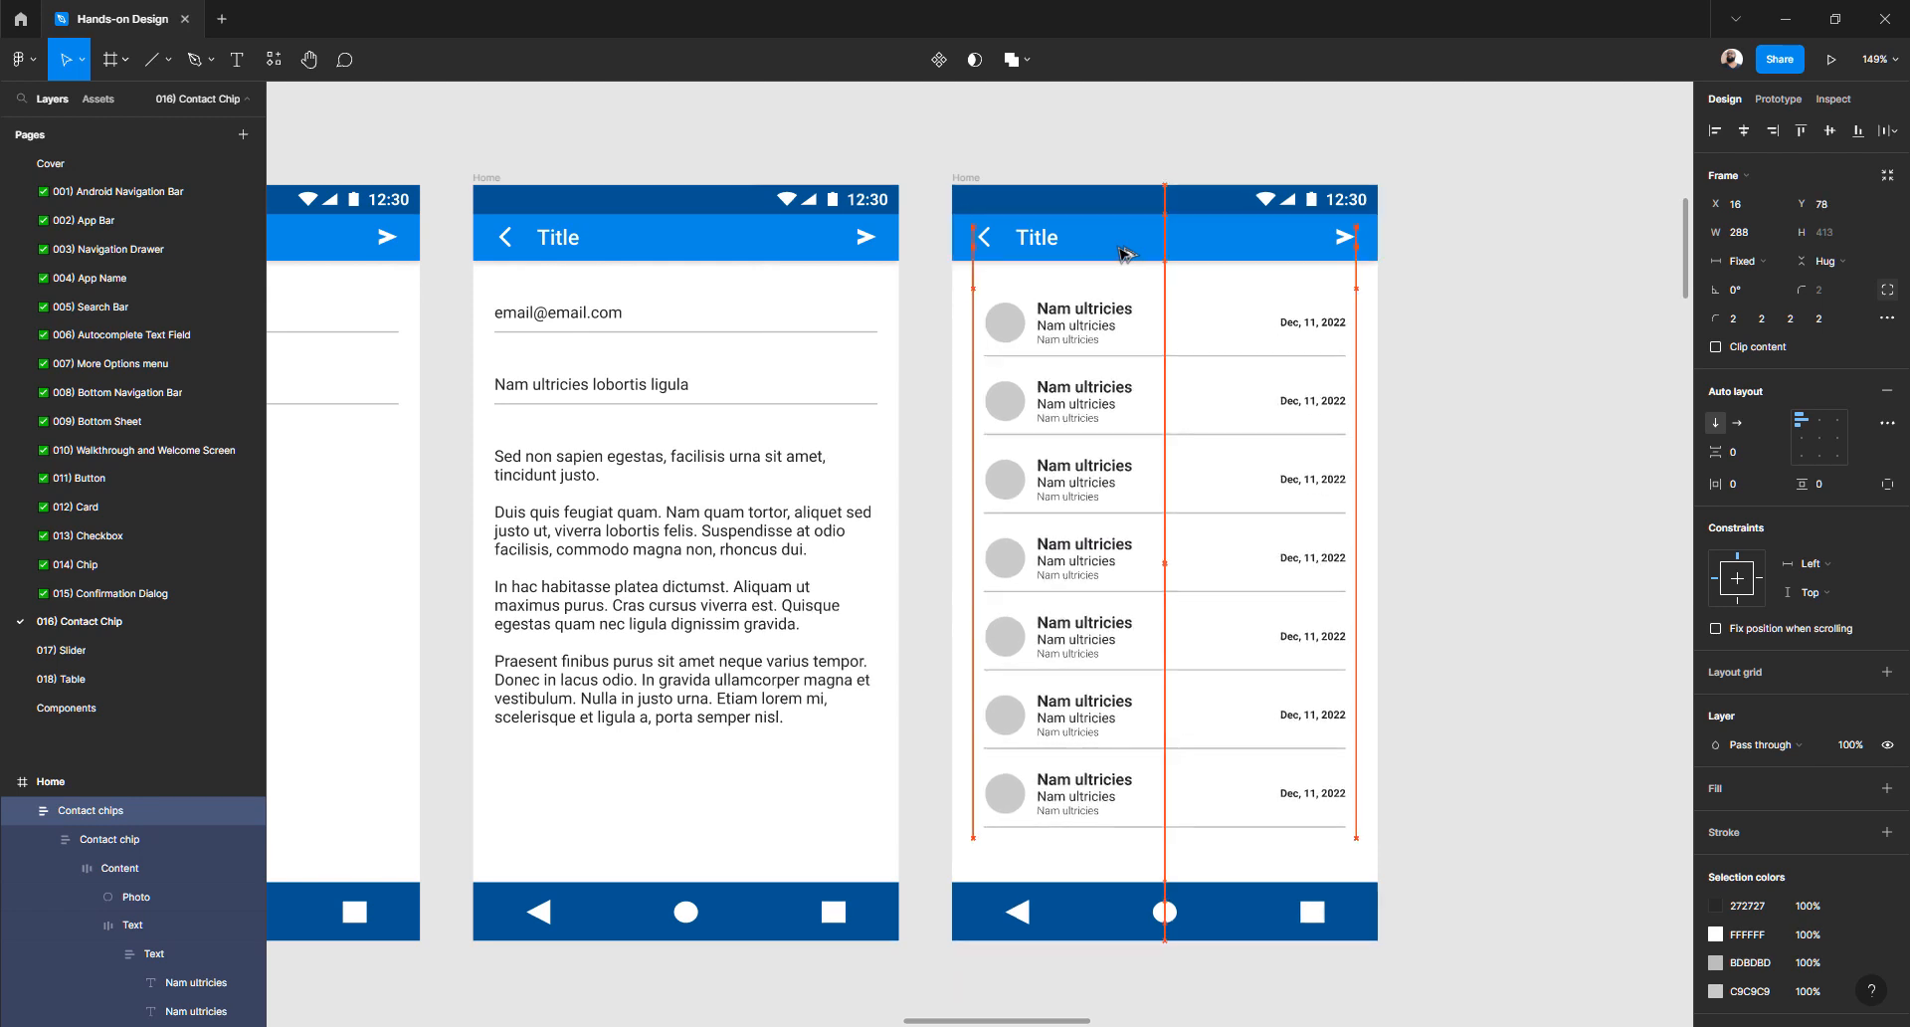
{"action": "key", "text": "alt"}
{"action": "key", "text": "Down"}
{"action": "key", "text": "Down"}
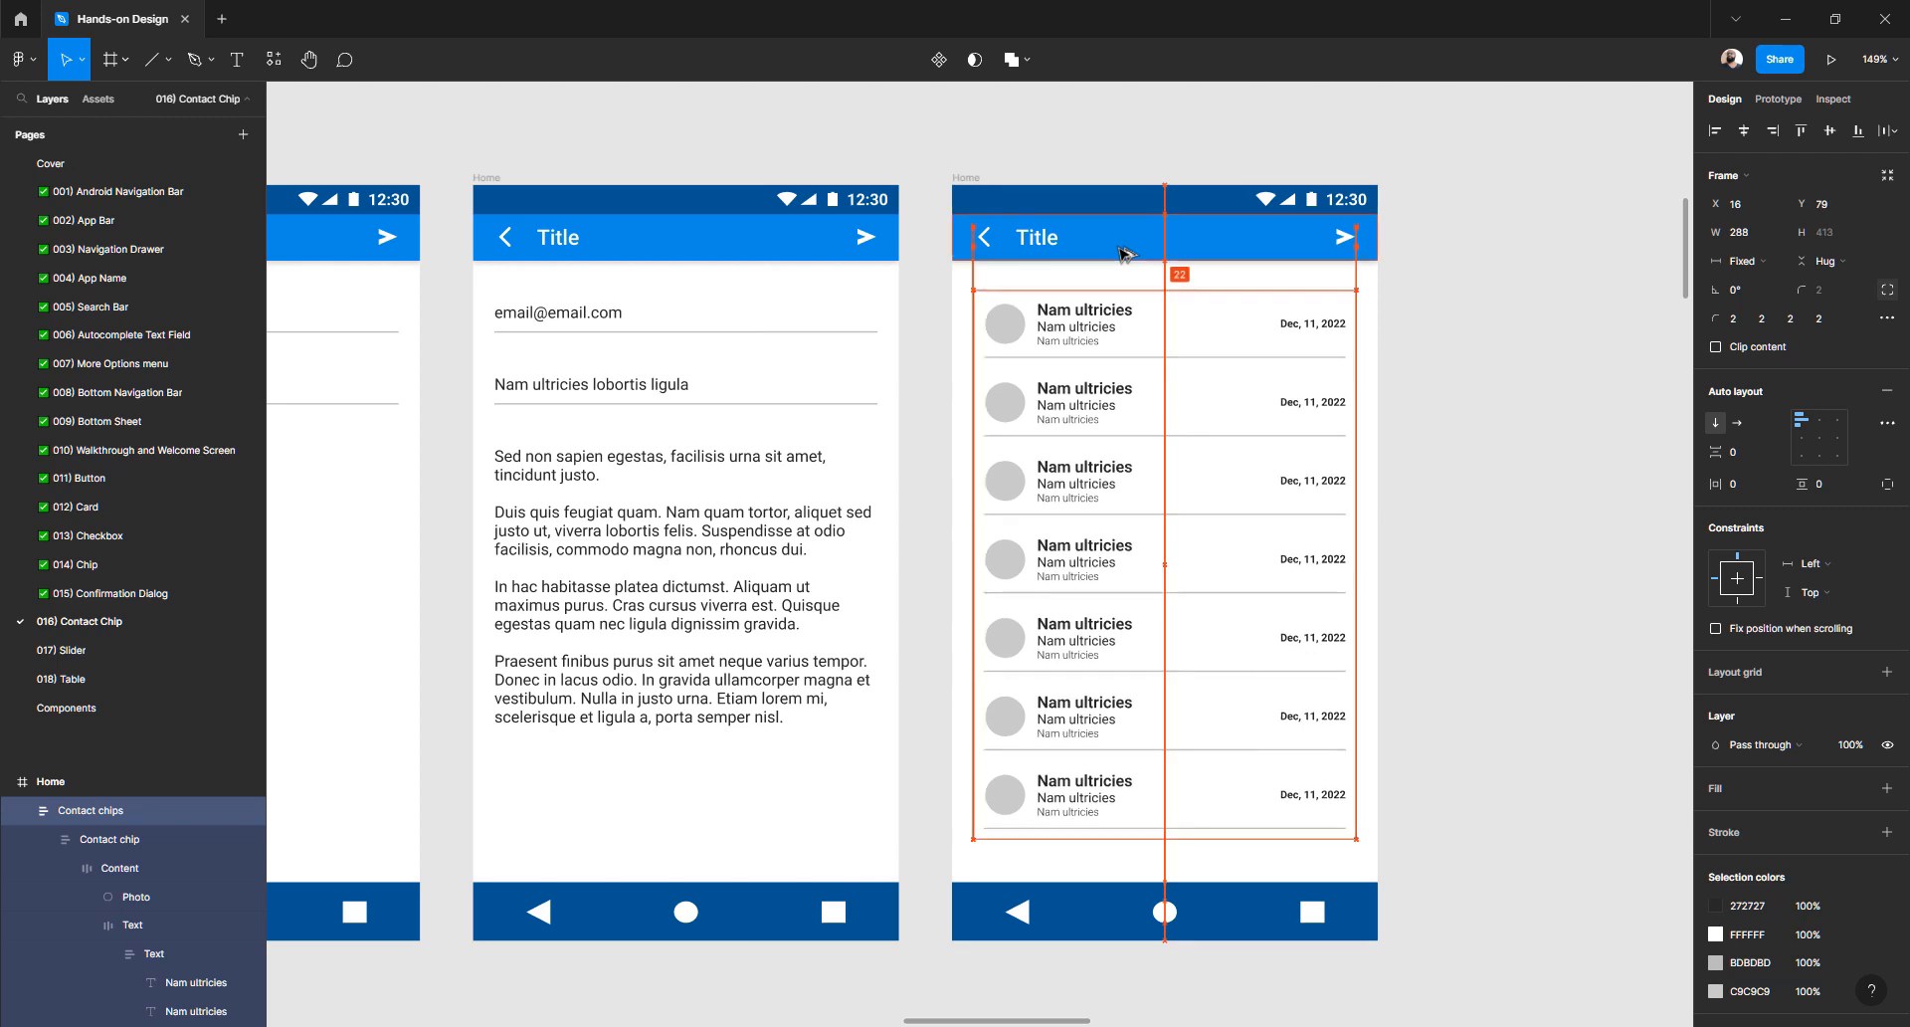
{"action": "key", "text": "Down"}
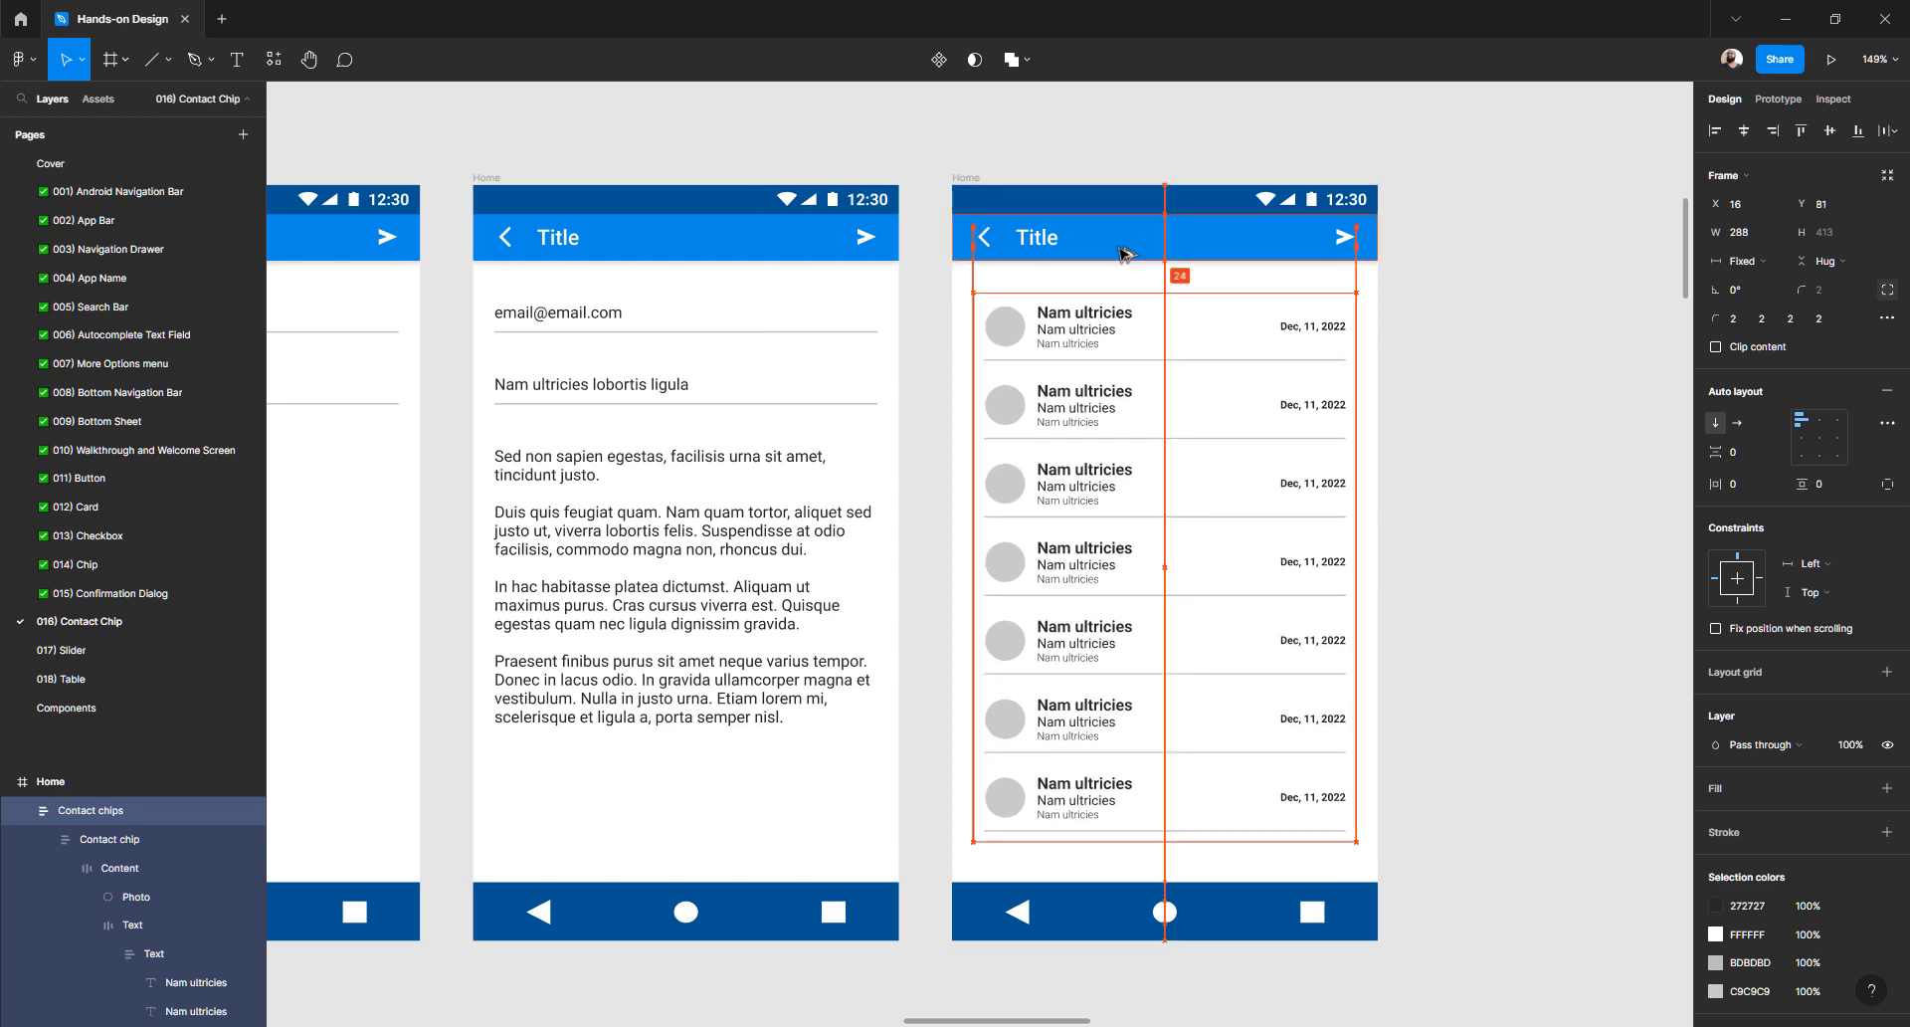
{"action": "key", "text": "Up"}
{"action": "key", "text": "Up"}
{"action": "key", "text": "Up"}
{"action": "key", "text": "Up"}
{"action": "key", "text": "Up"}
{"action": "key", "text": "Up"}
{"action": "key", "text": "Up"}
{"action": "key", "text": "Up"}
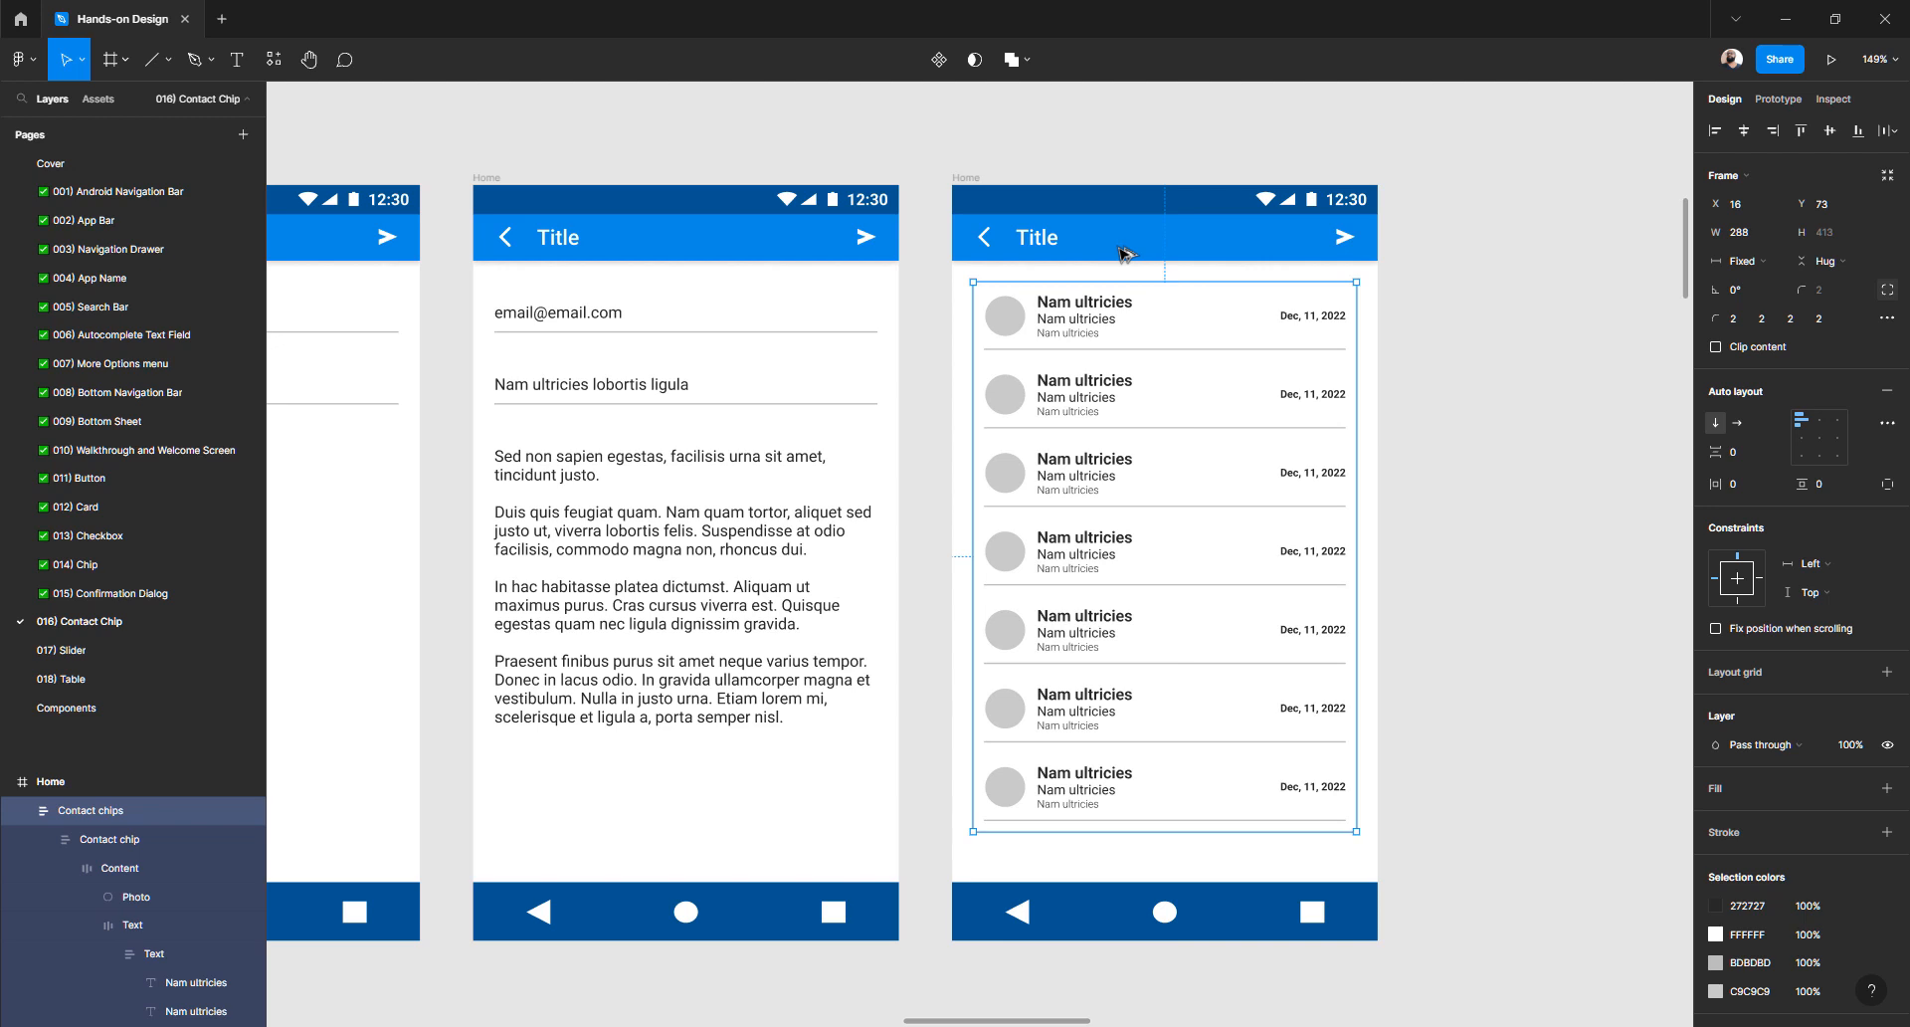
- Duplicate the last contact row to add an eighth row
{"action": "left_click", "coordinate": [1428, 648]}
{"action": "scroll", "coordinate": [1413, 662], "scroll_direction": "up", "scroll_amount": 5}
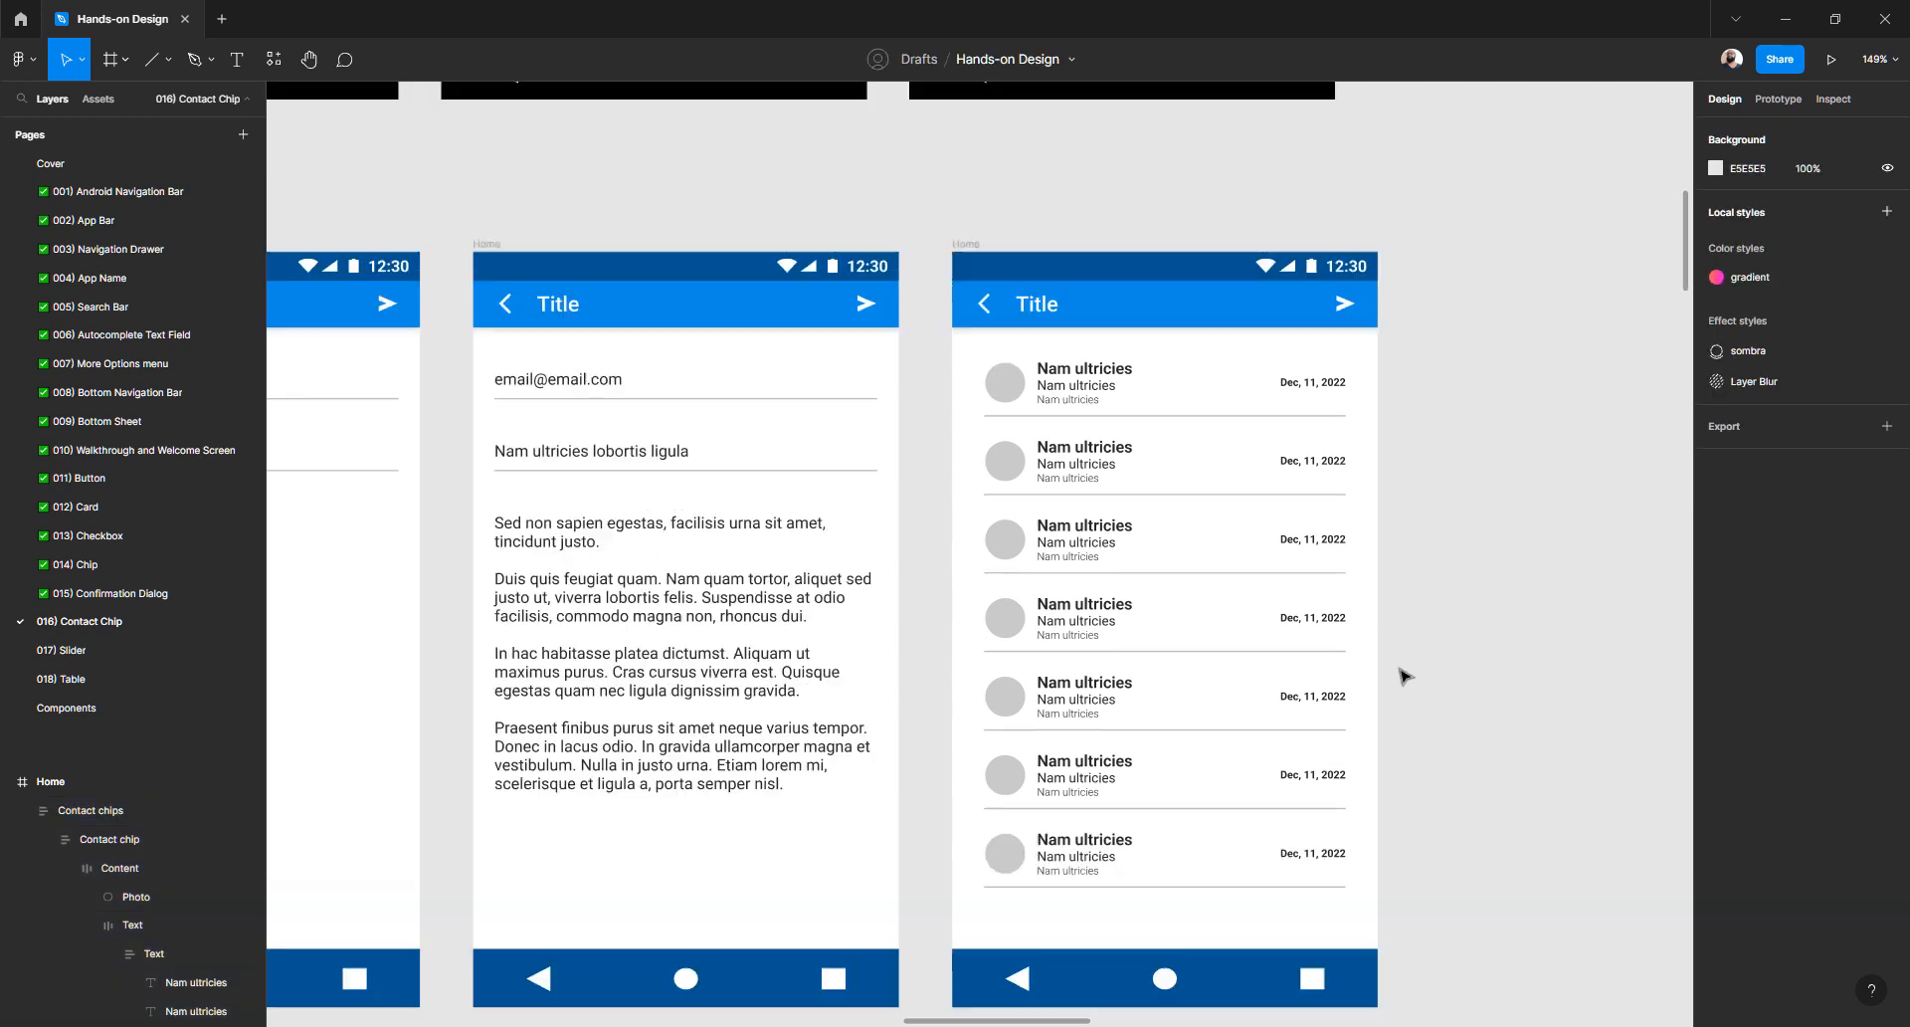
{"action": "scroll", "coordinate": [1402, 671], "scroll_direction": "down", "scroll_amount": 5}
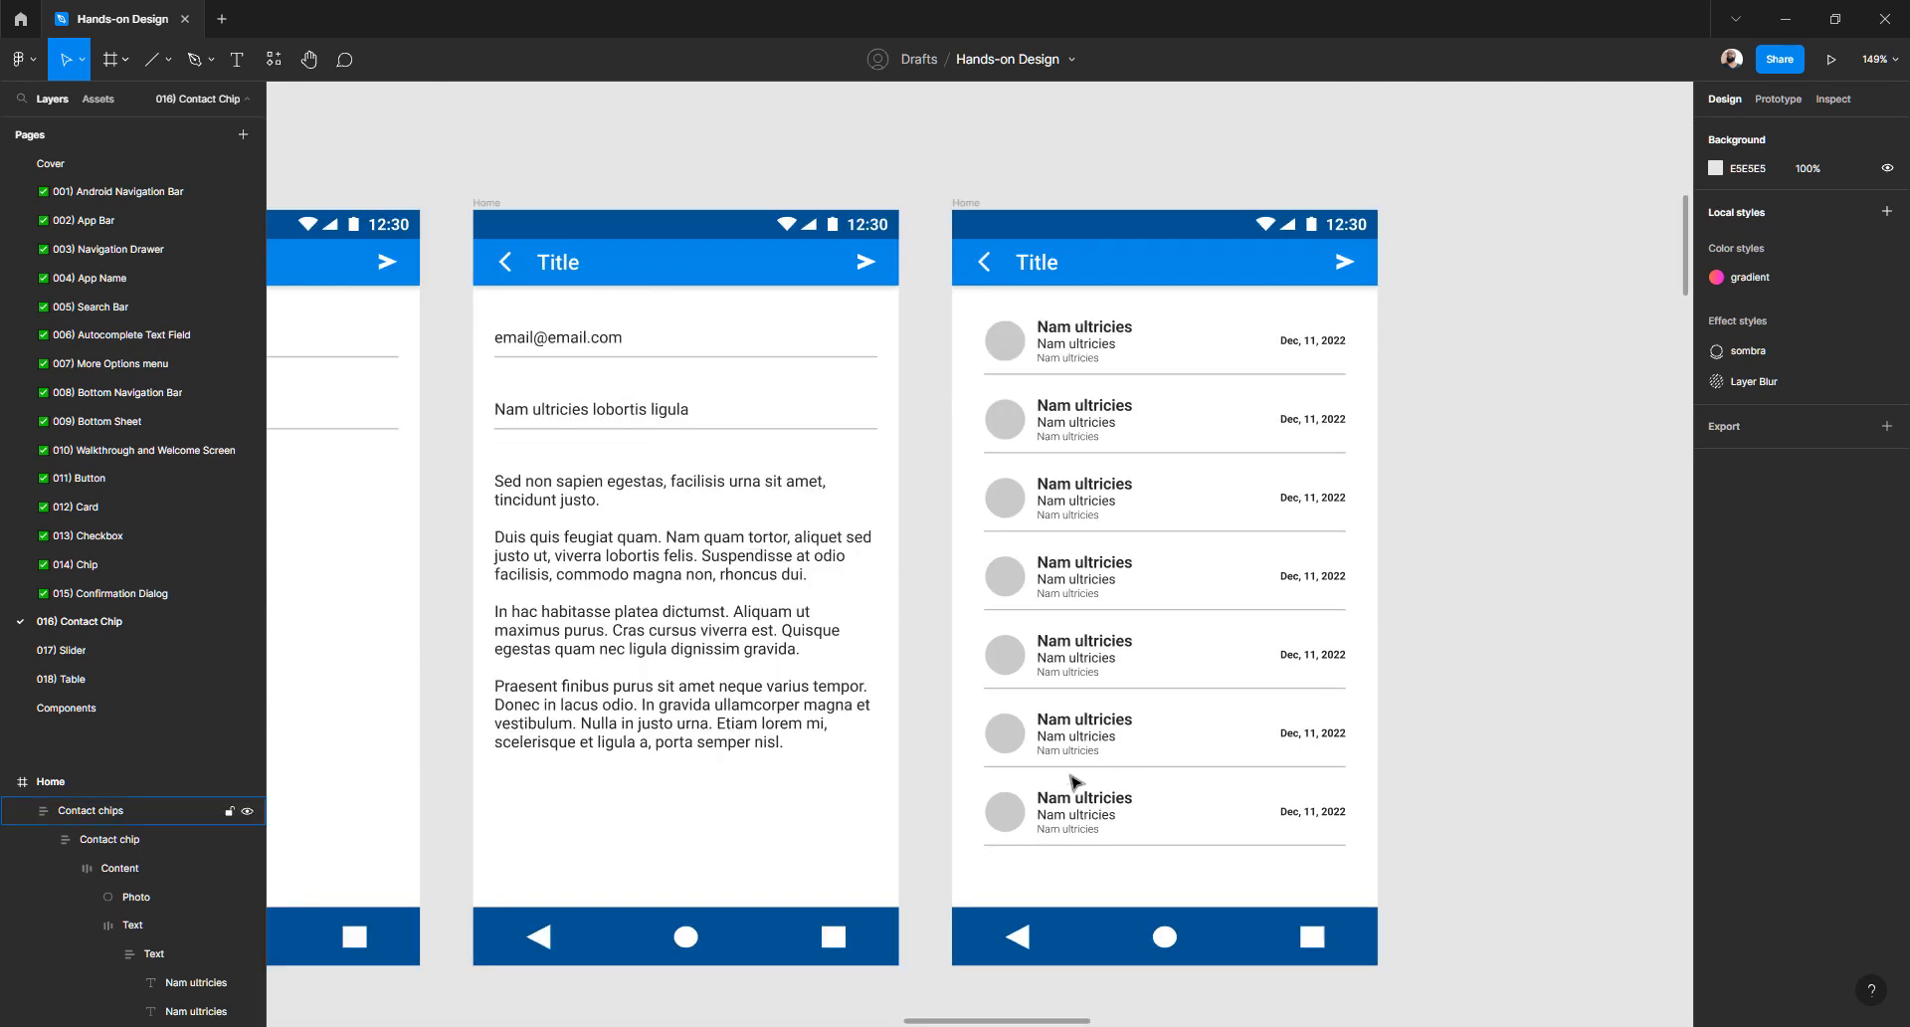
{"action": "double_click", "coordinate": [1021, 820]}
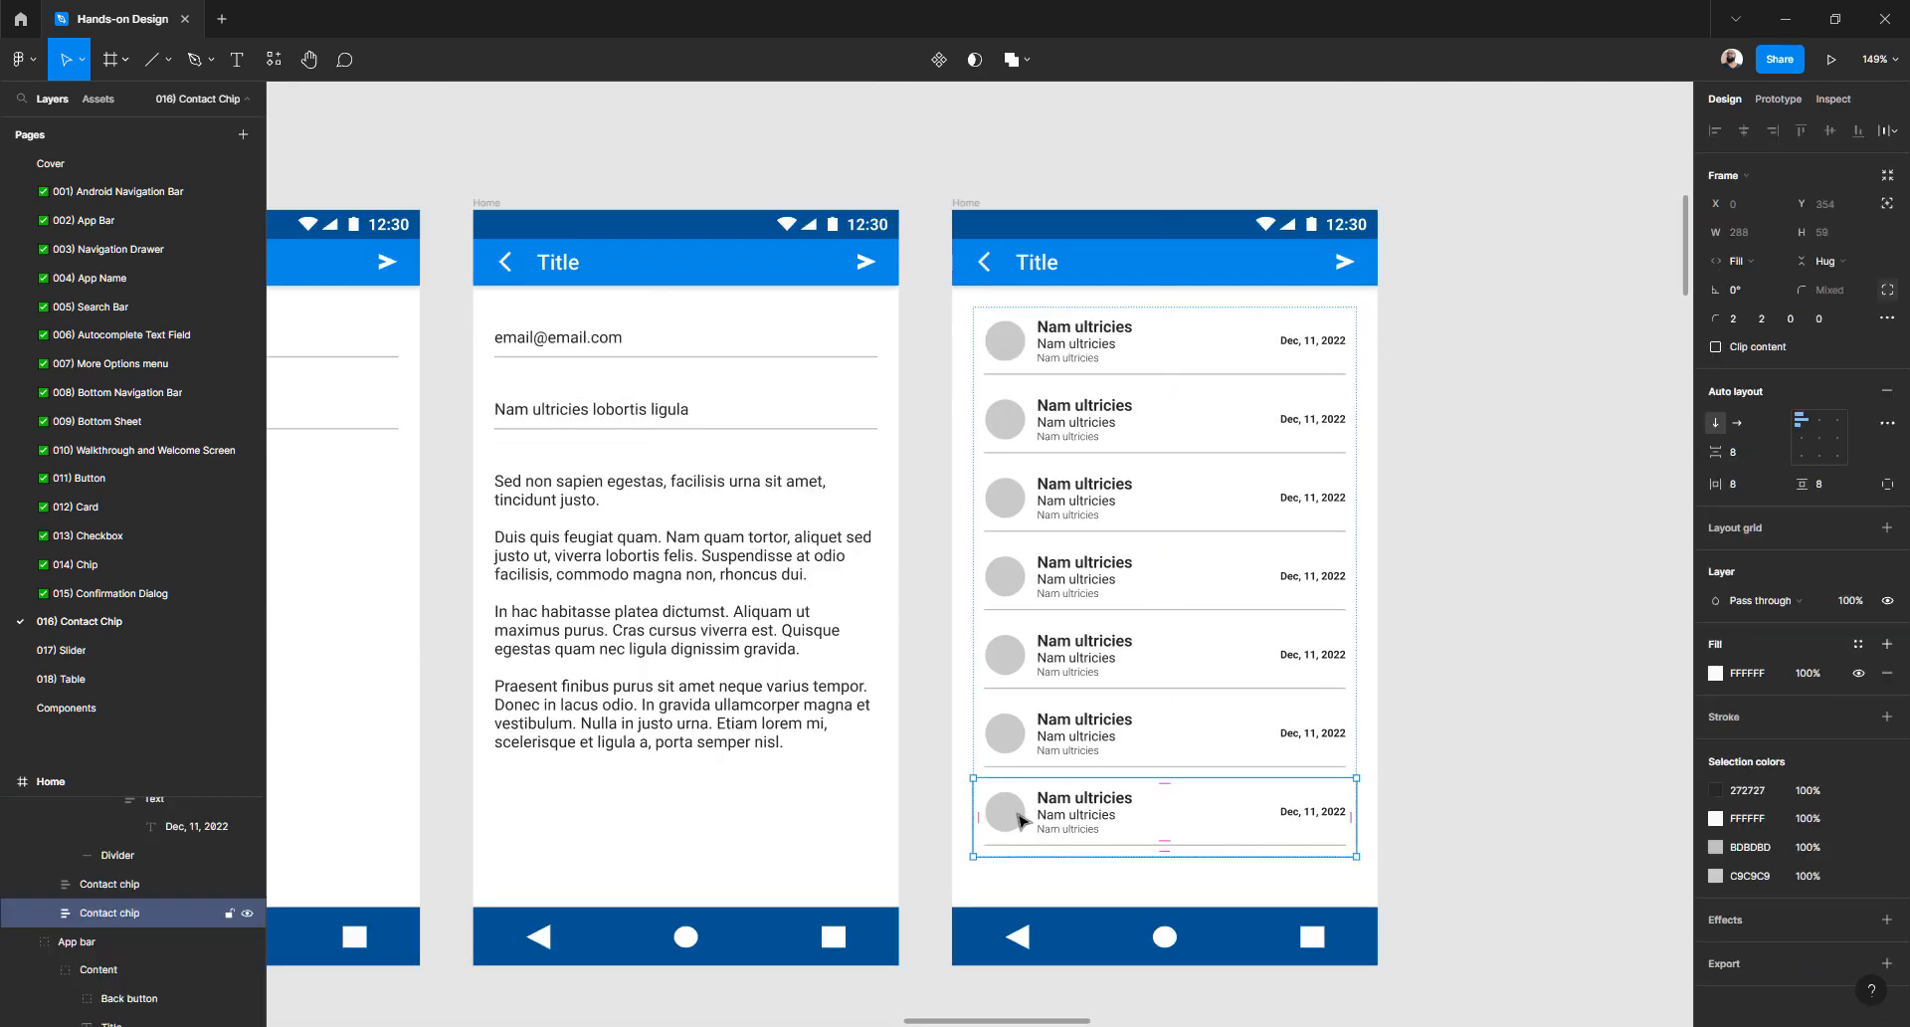
{"action": "key", "text": "ctrl+d"}
{"action": "left_click", "coordinate": [1562, 895]}
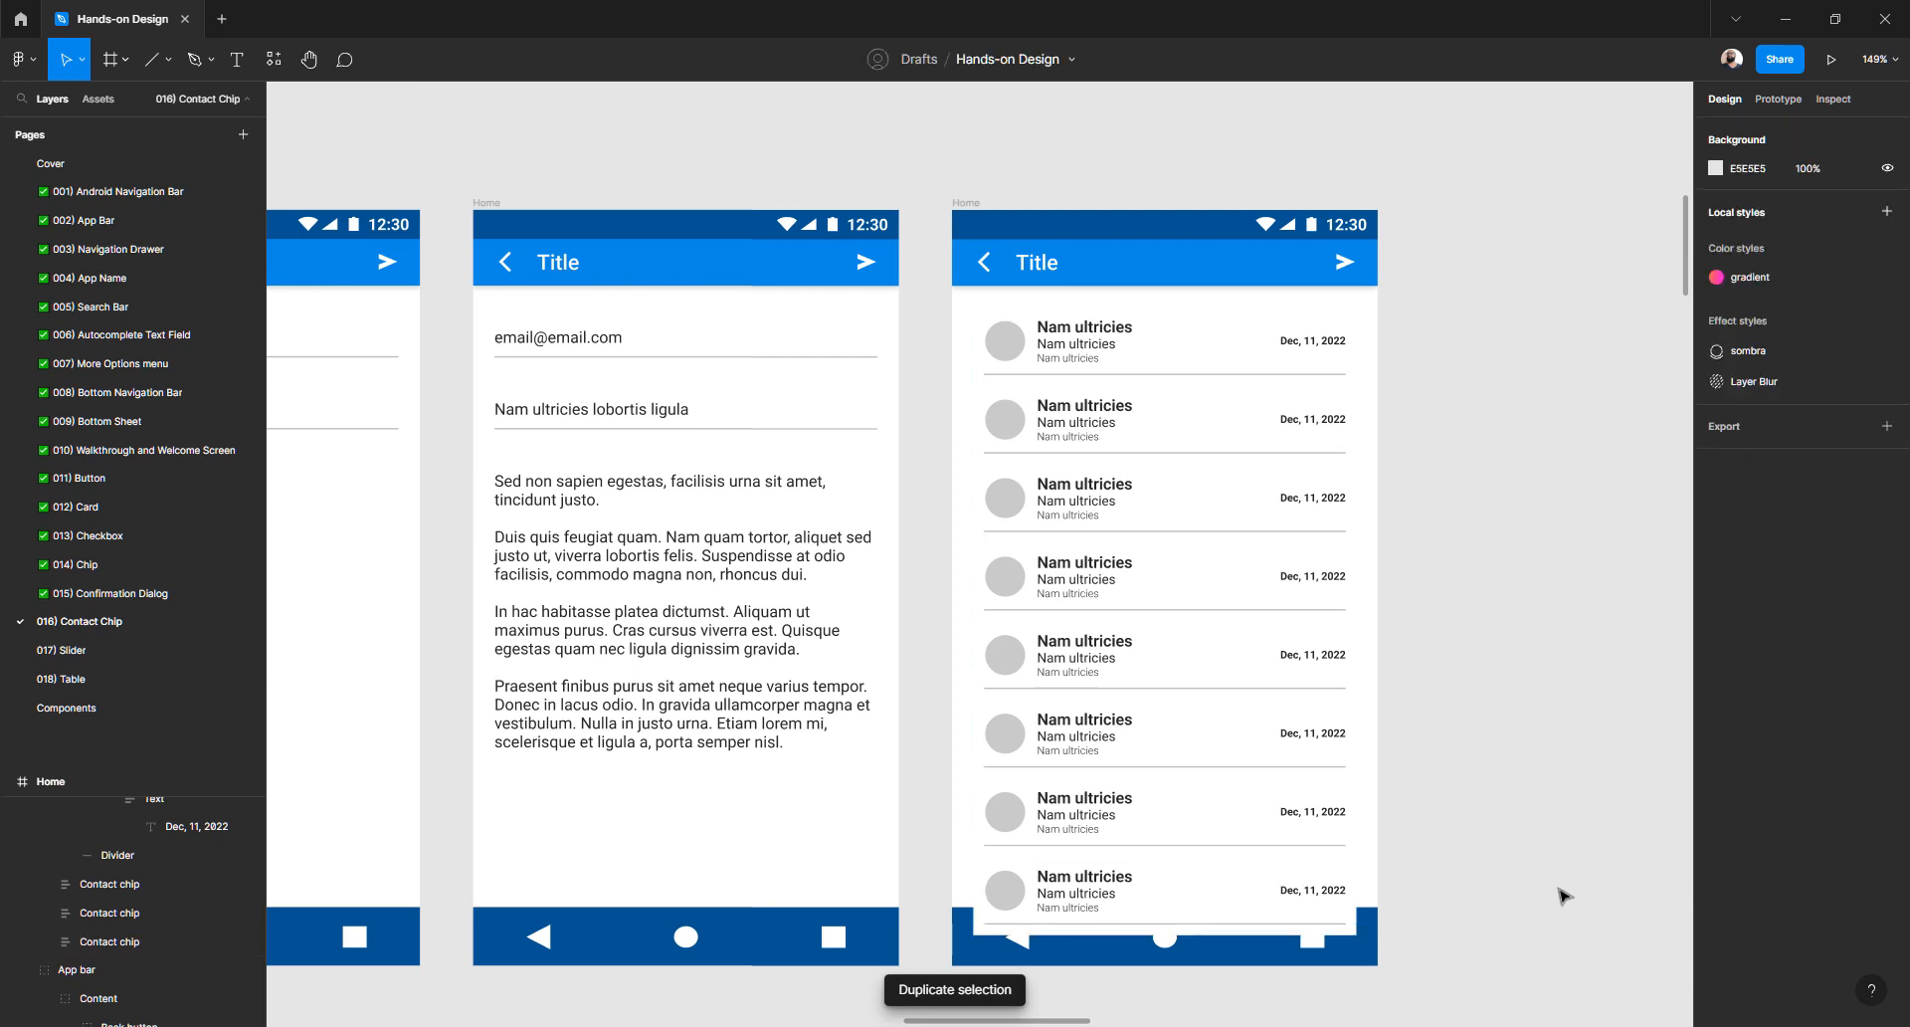
- Cut and re-paste the navigation bar so it sits in front of the list
{"action": "scroll", "coordinate": [1383, 835], "scroll_direction": "down", "scroll_amount": 3}
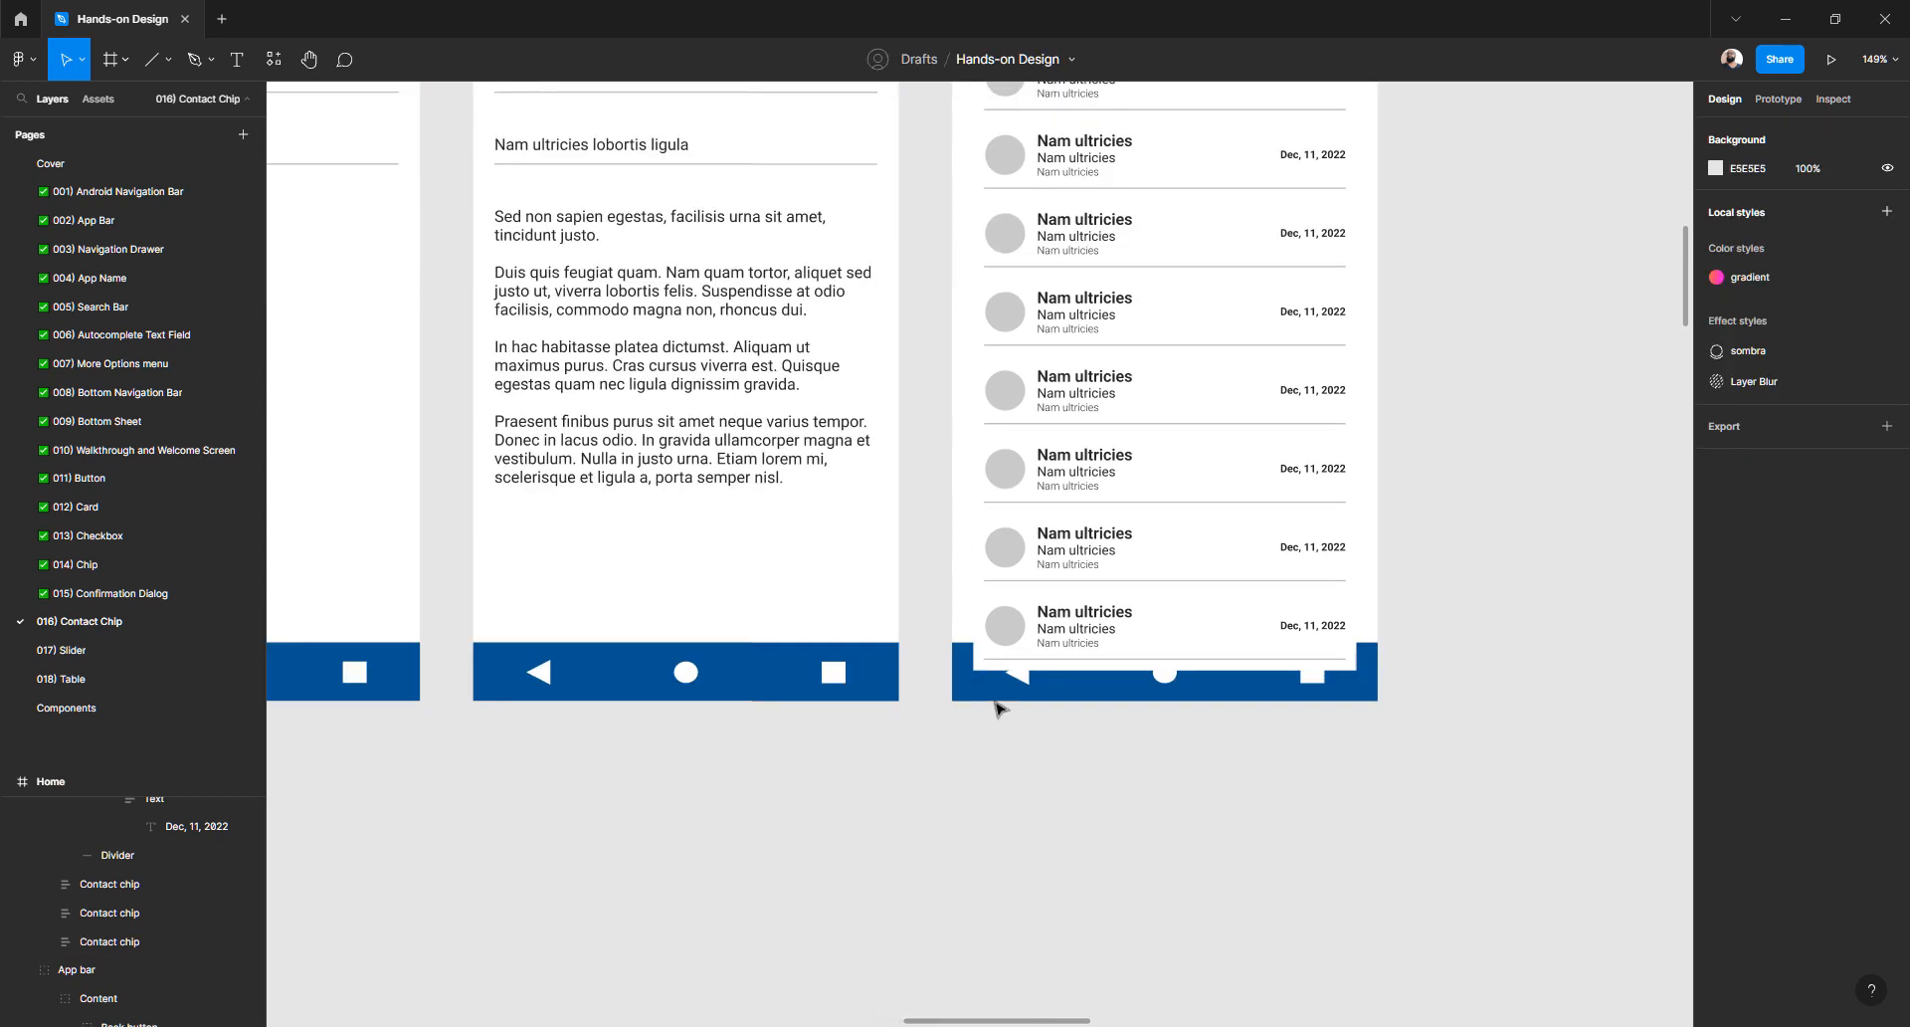
{"action": "left_click", "coordinate": [980, 688]}
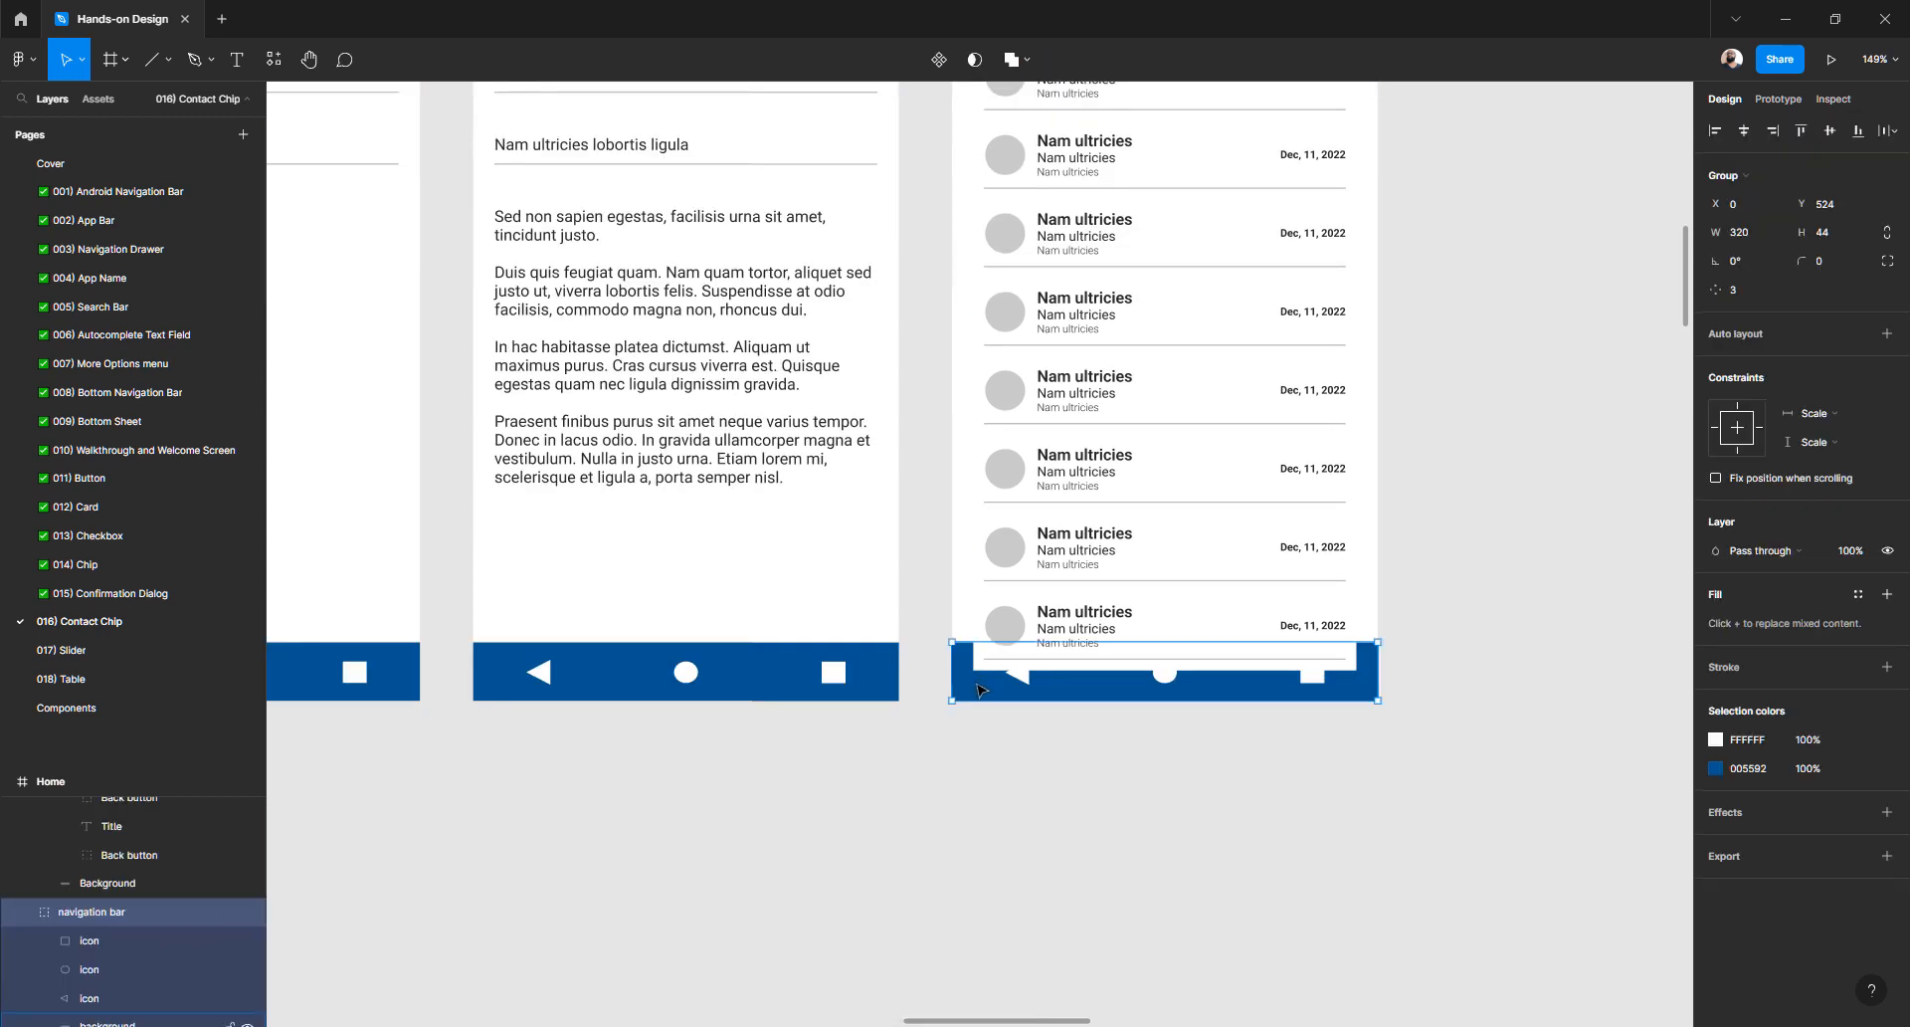
{"action": "key", "text": "ctrl+x"}
{"action": "key", "text": "ctrl+v"}
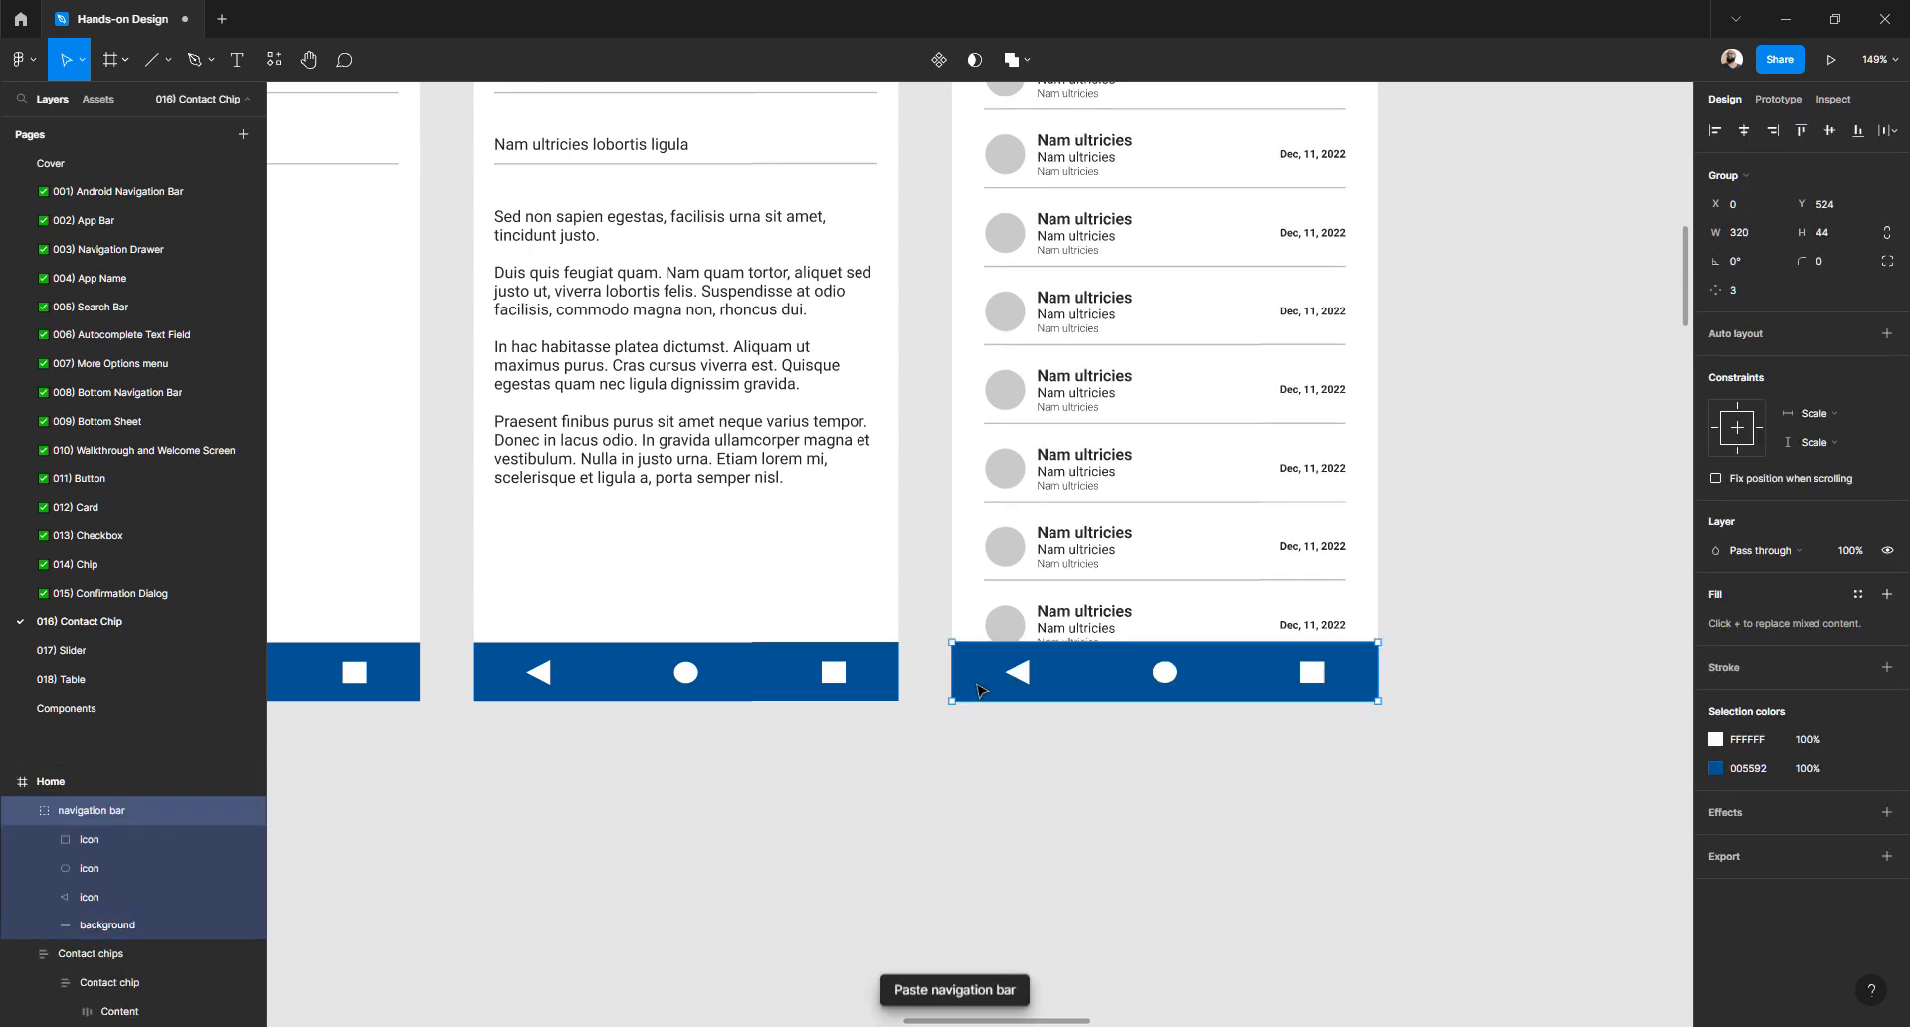
- Realign the Contact chips frame at Y 73 below the app bar
{"action": "scroll", "coordinate": [1233, 597], "scroll_direction": "up", "scroll_amount": 2}
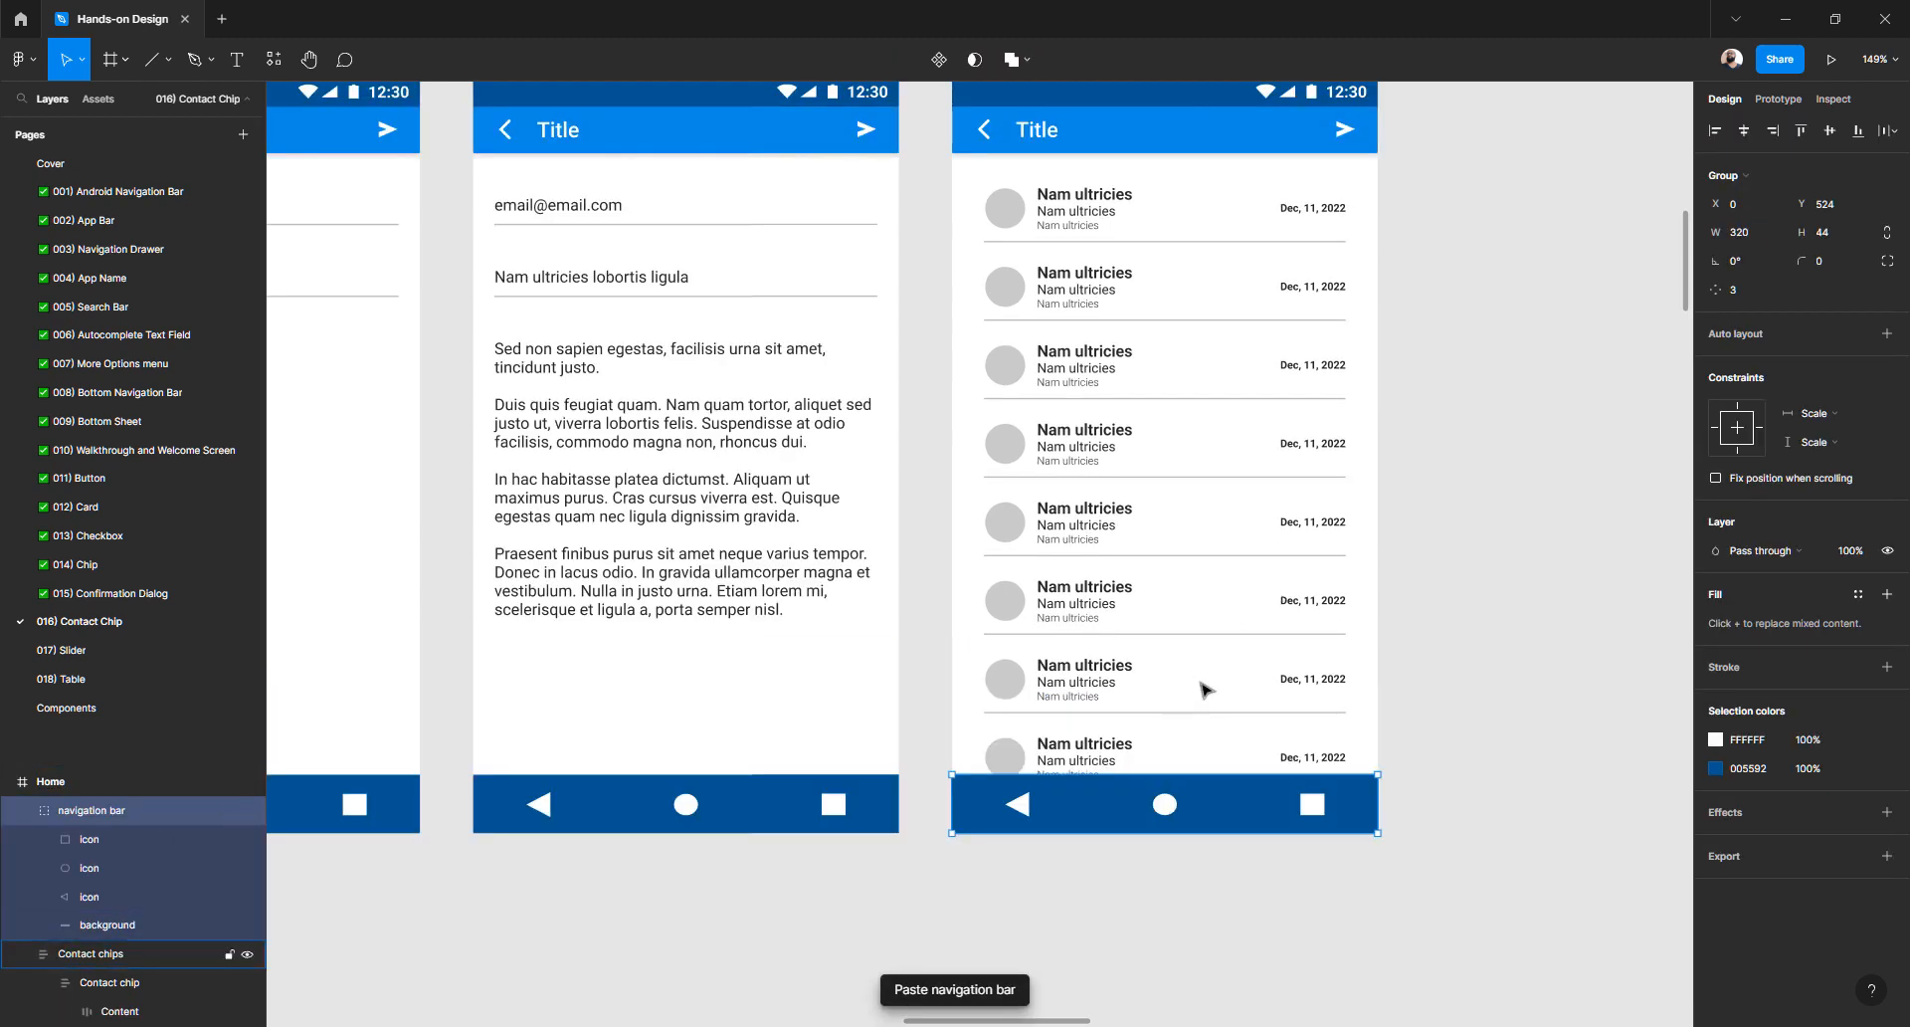
{"action": "left_click", "coordinate": [1105, 308]}
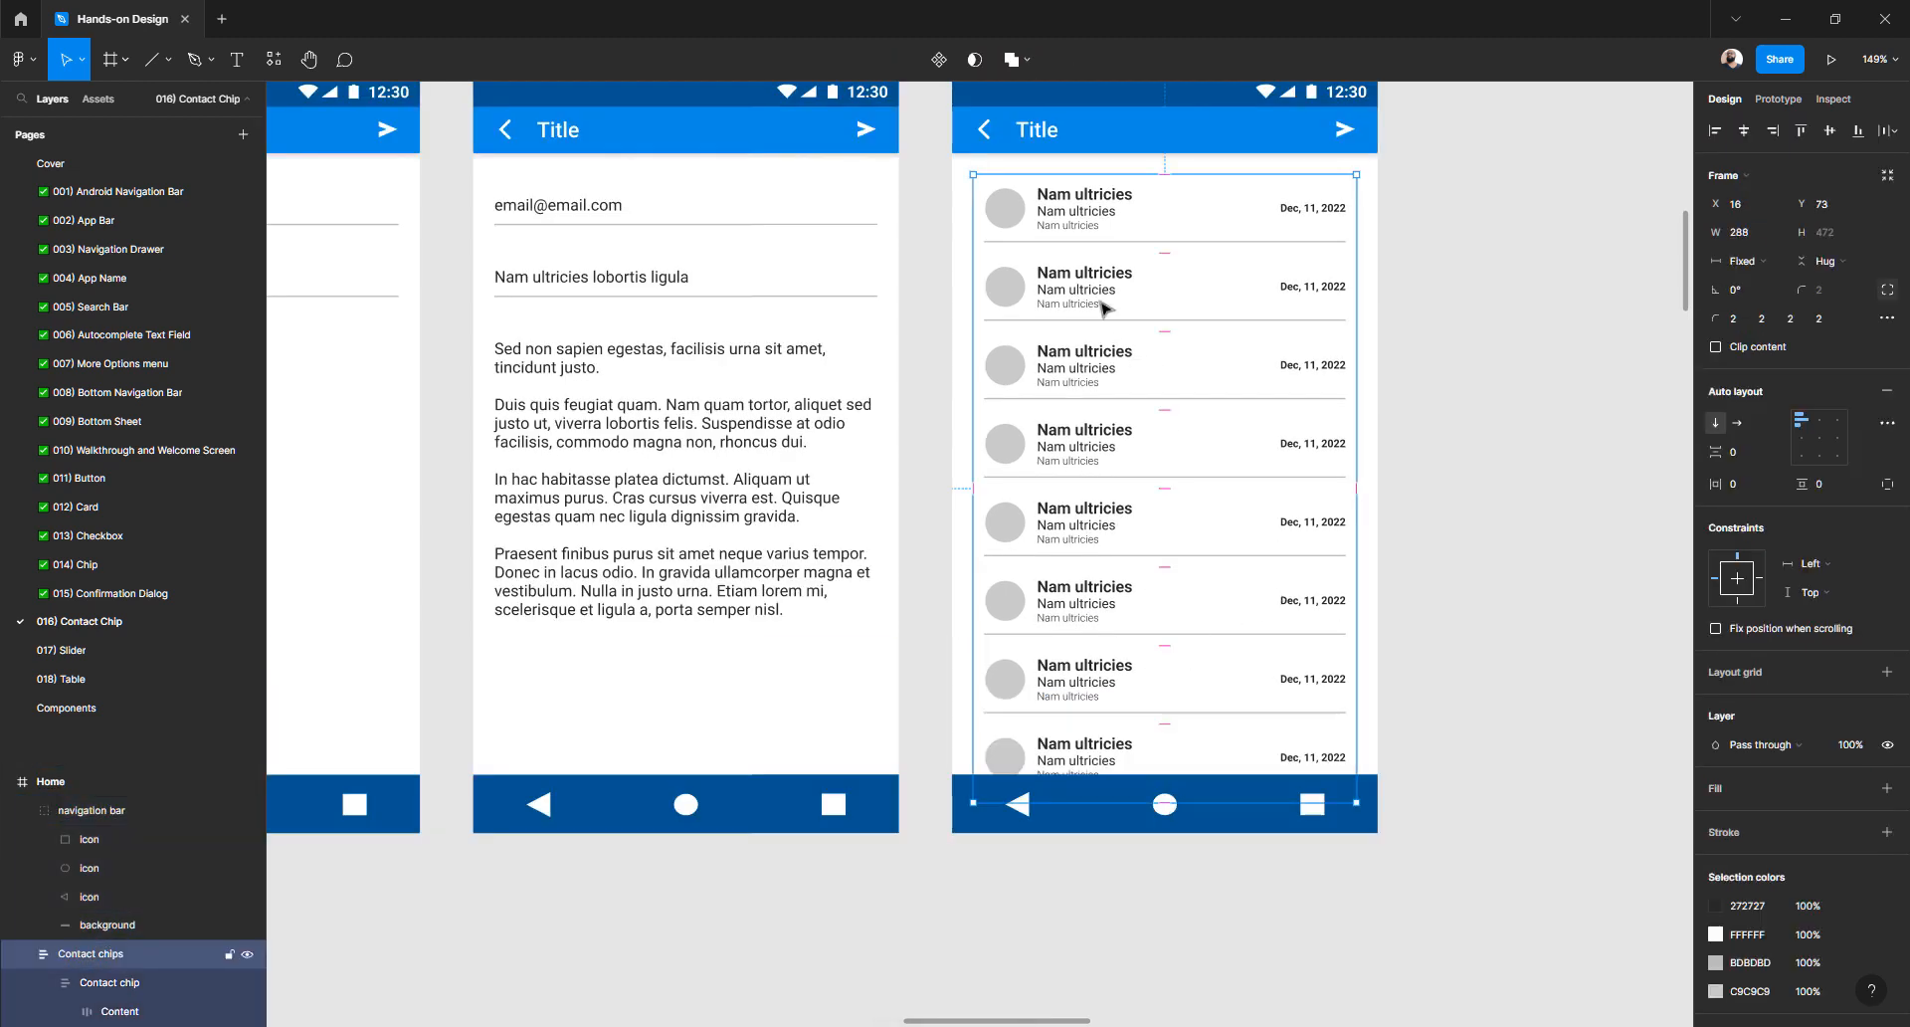
{"action": "left_click_drag", "start_coordinate": [1104, 309], "coordinate": [1105, 319]}
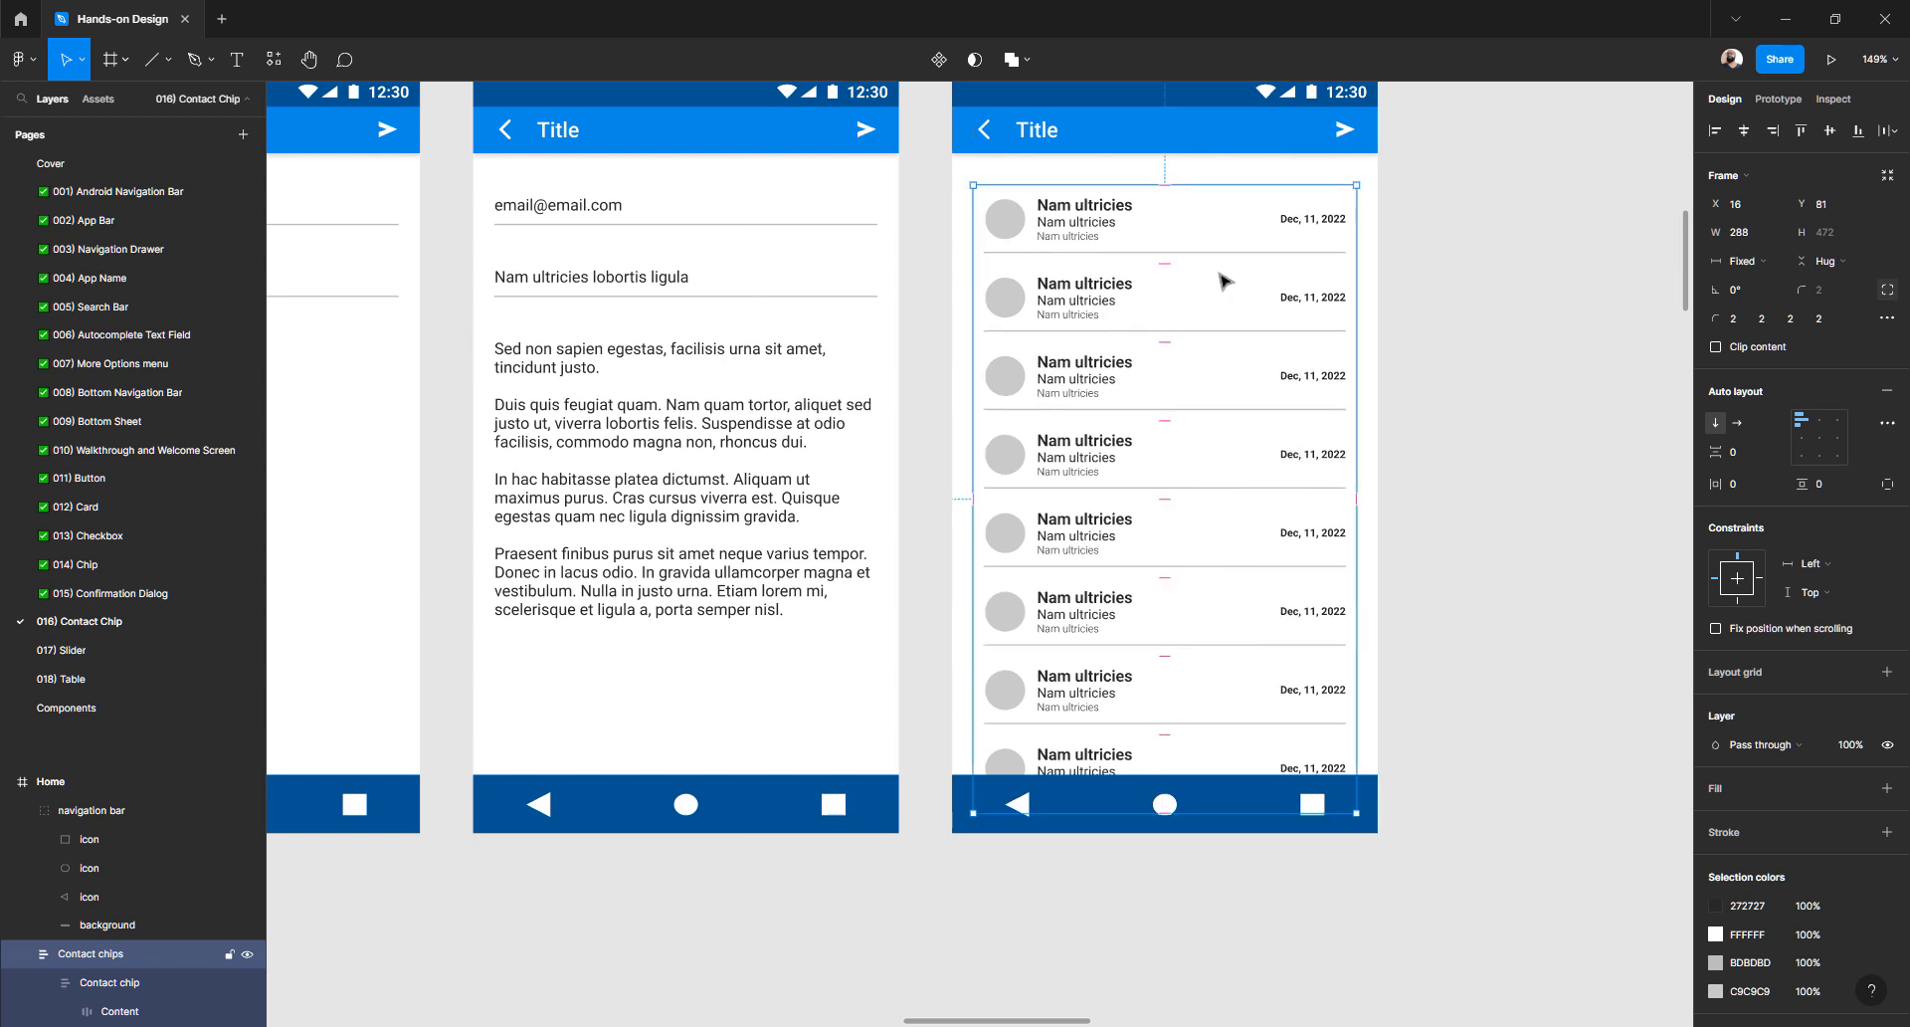
{"action": "key", "text": "alt"}
{"action": "key", "text": "shift+Up"}
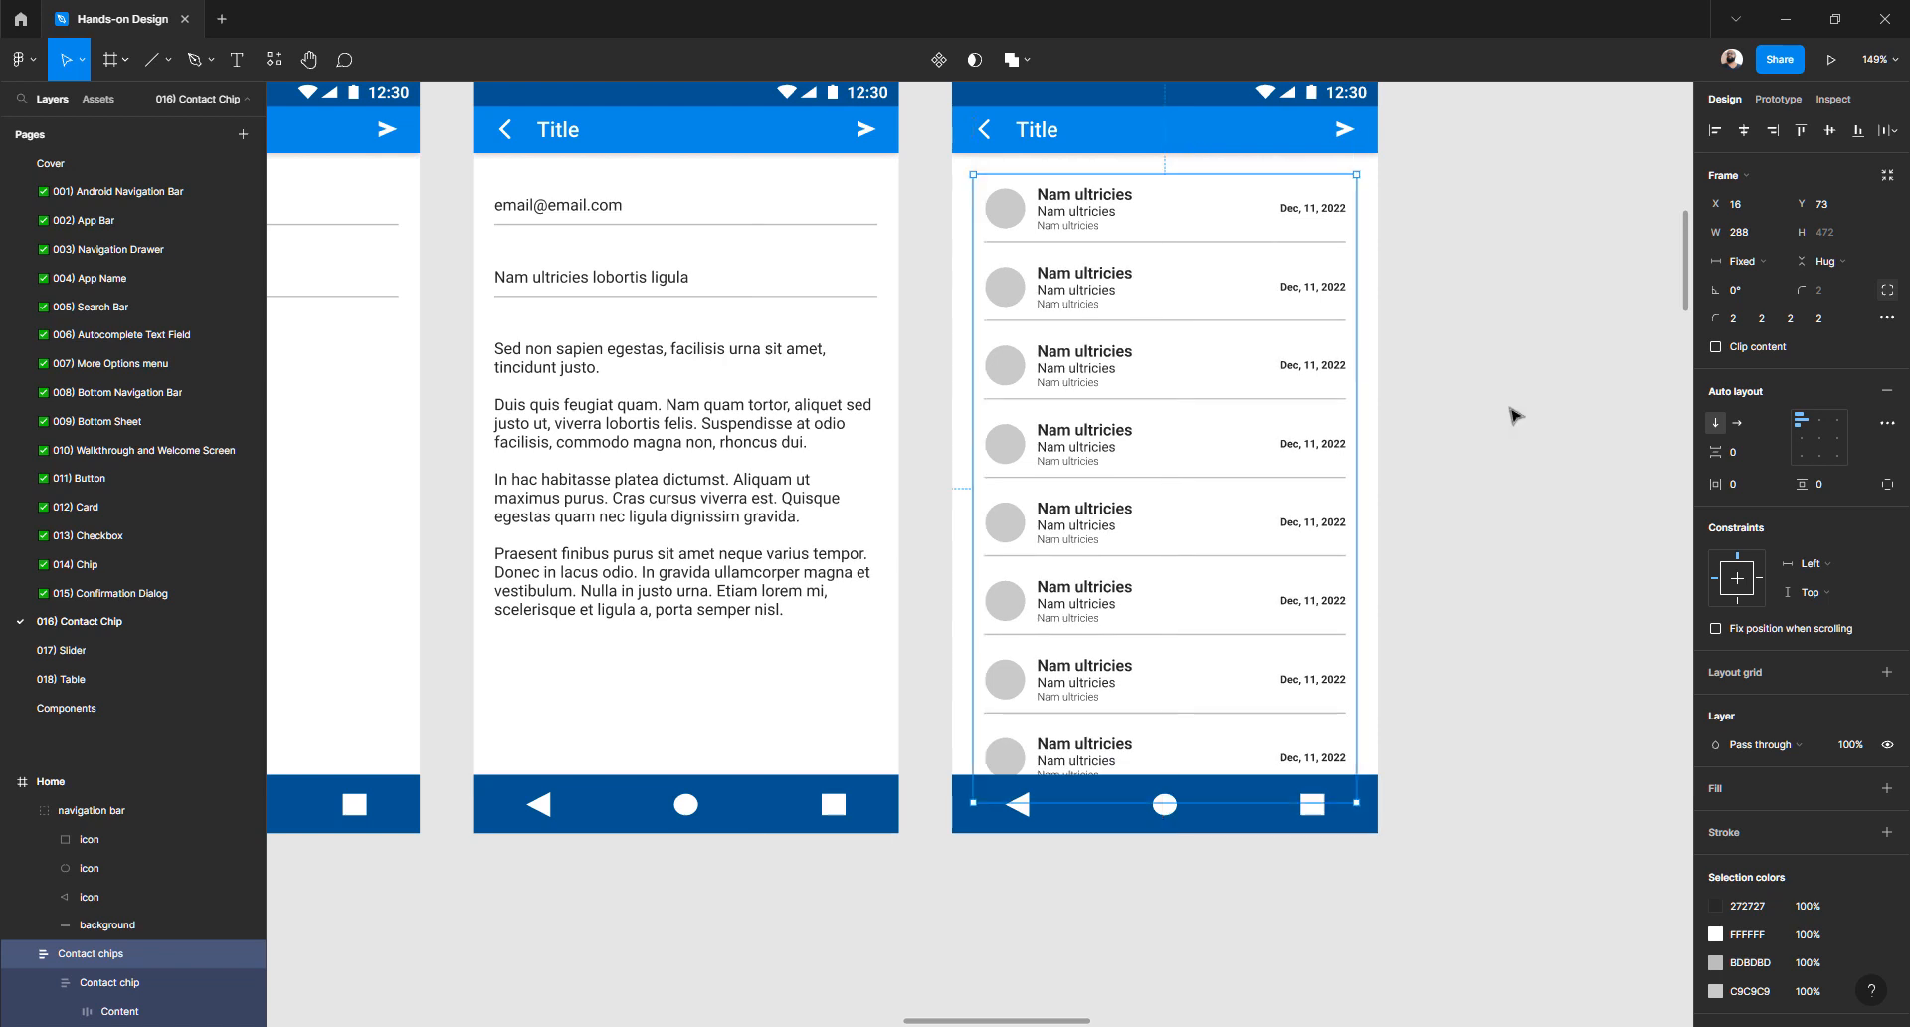
{"action": "left_click", "coordinate": [1567, 396]}
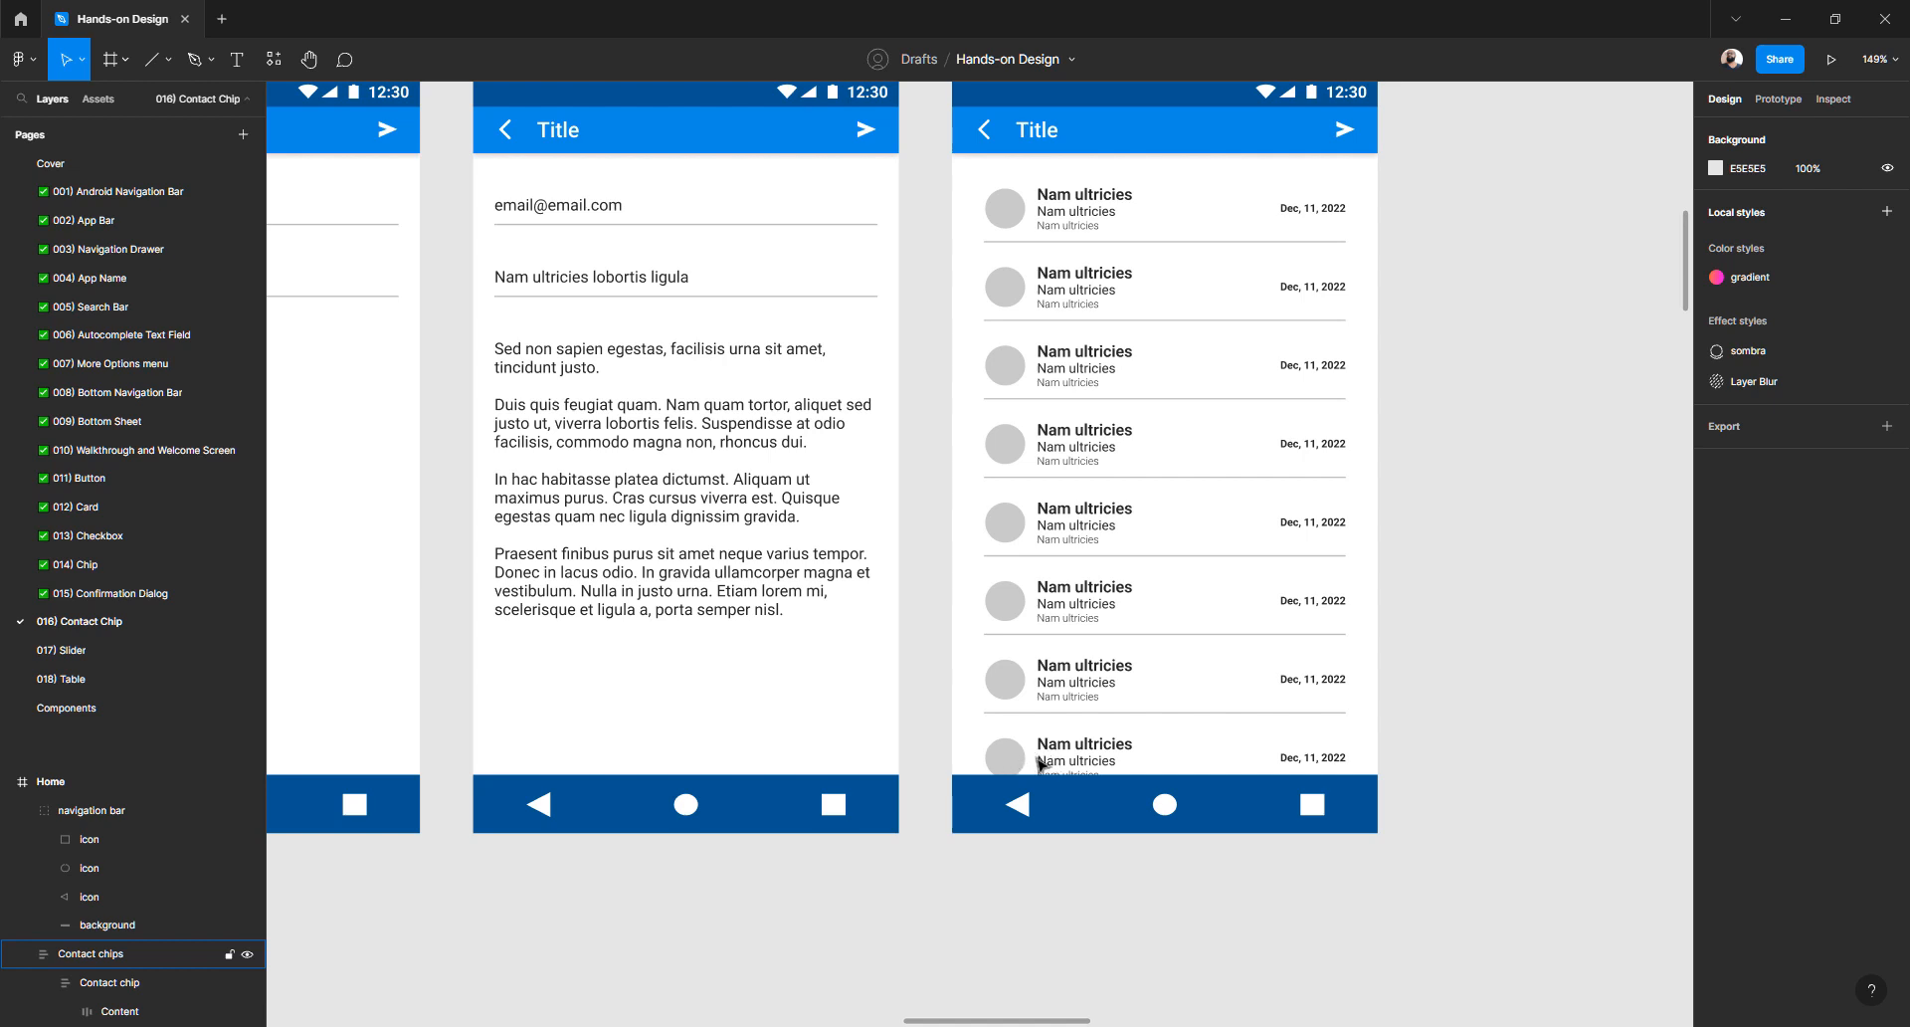
- Delete the Undo label inside the Inbox screen's Snackbar group, keeping 'Your email has been sent!'
{"action": "scroll", "coordinate": [1040, 764], "scroll_direction": "up", "scroll_amount": 10}
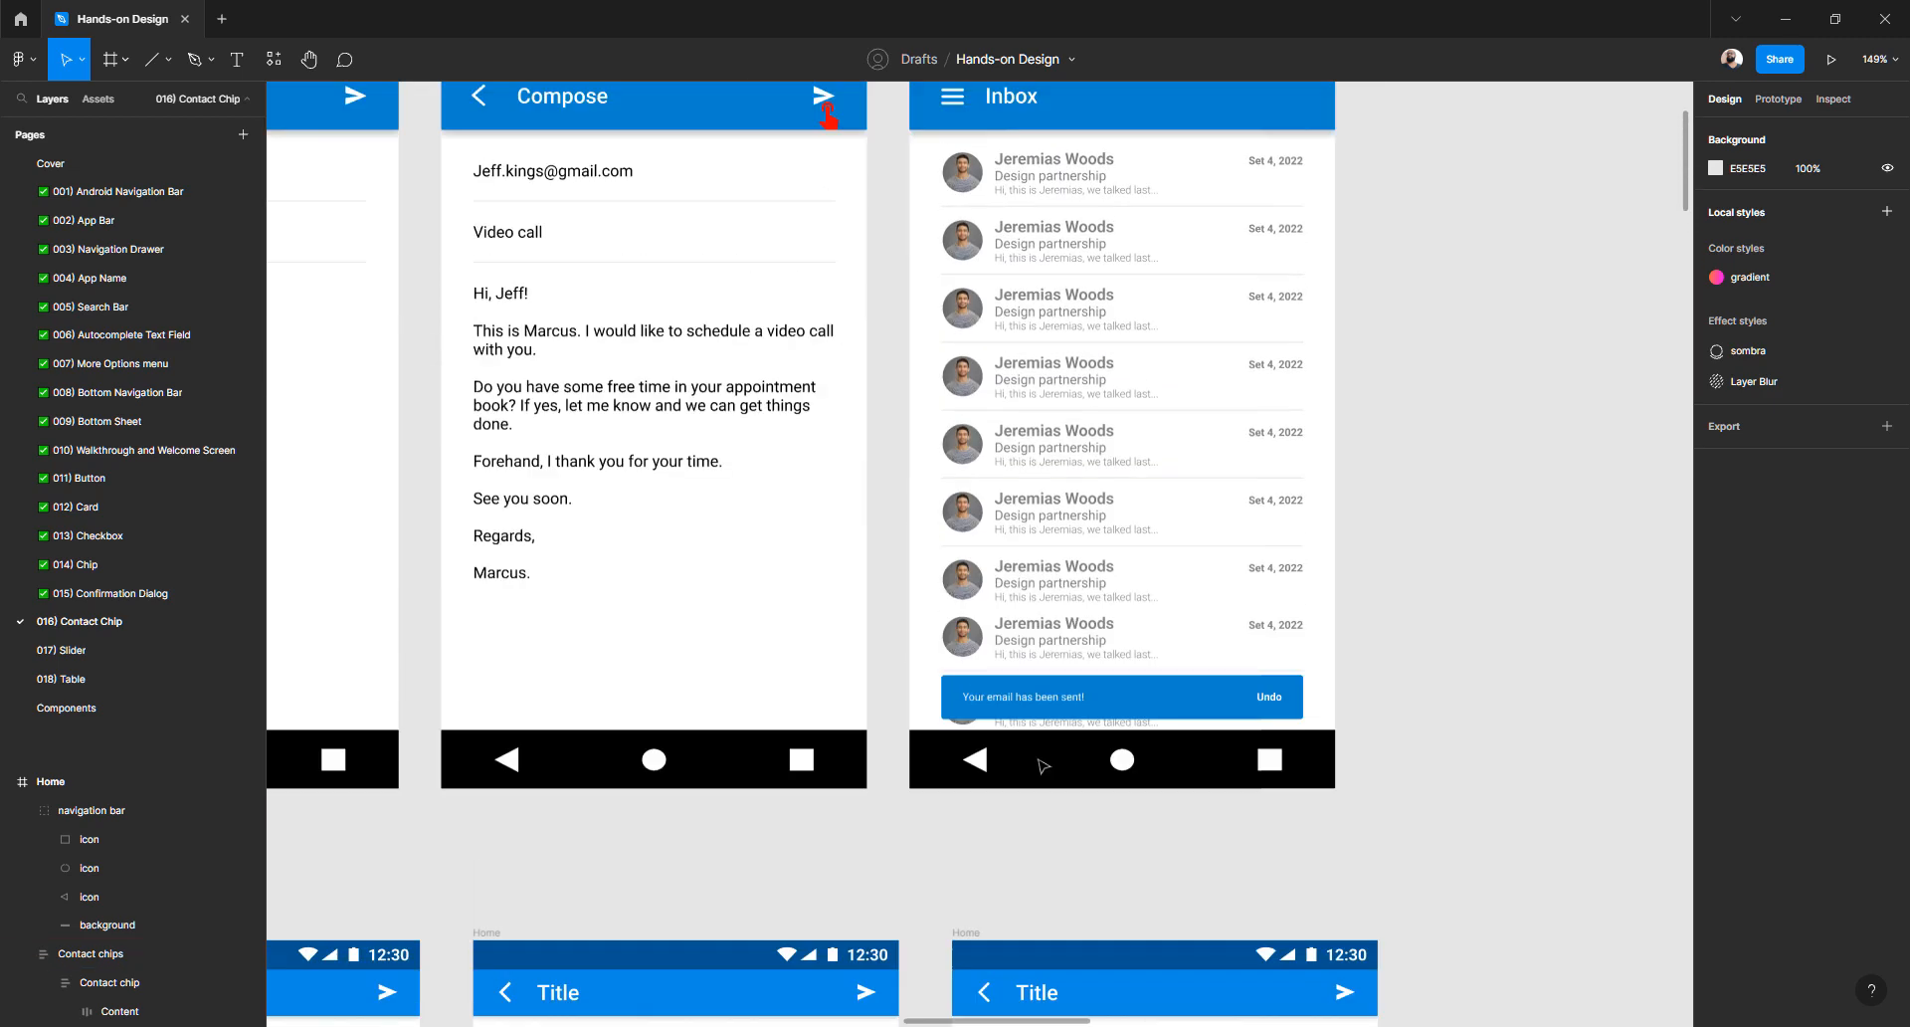
{"action": "scroll", "coordinate": [1041, 764], "scroll_direction": "down", "scroll_amount": 5}
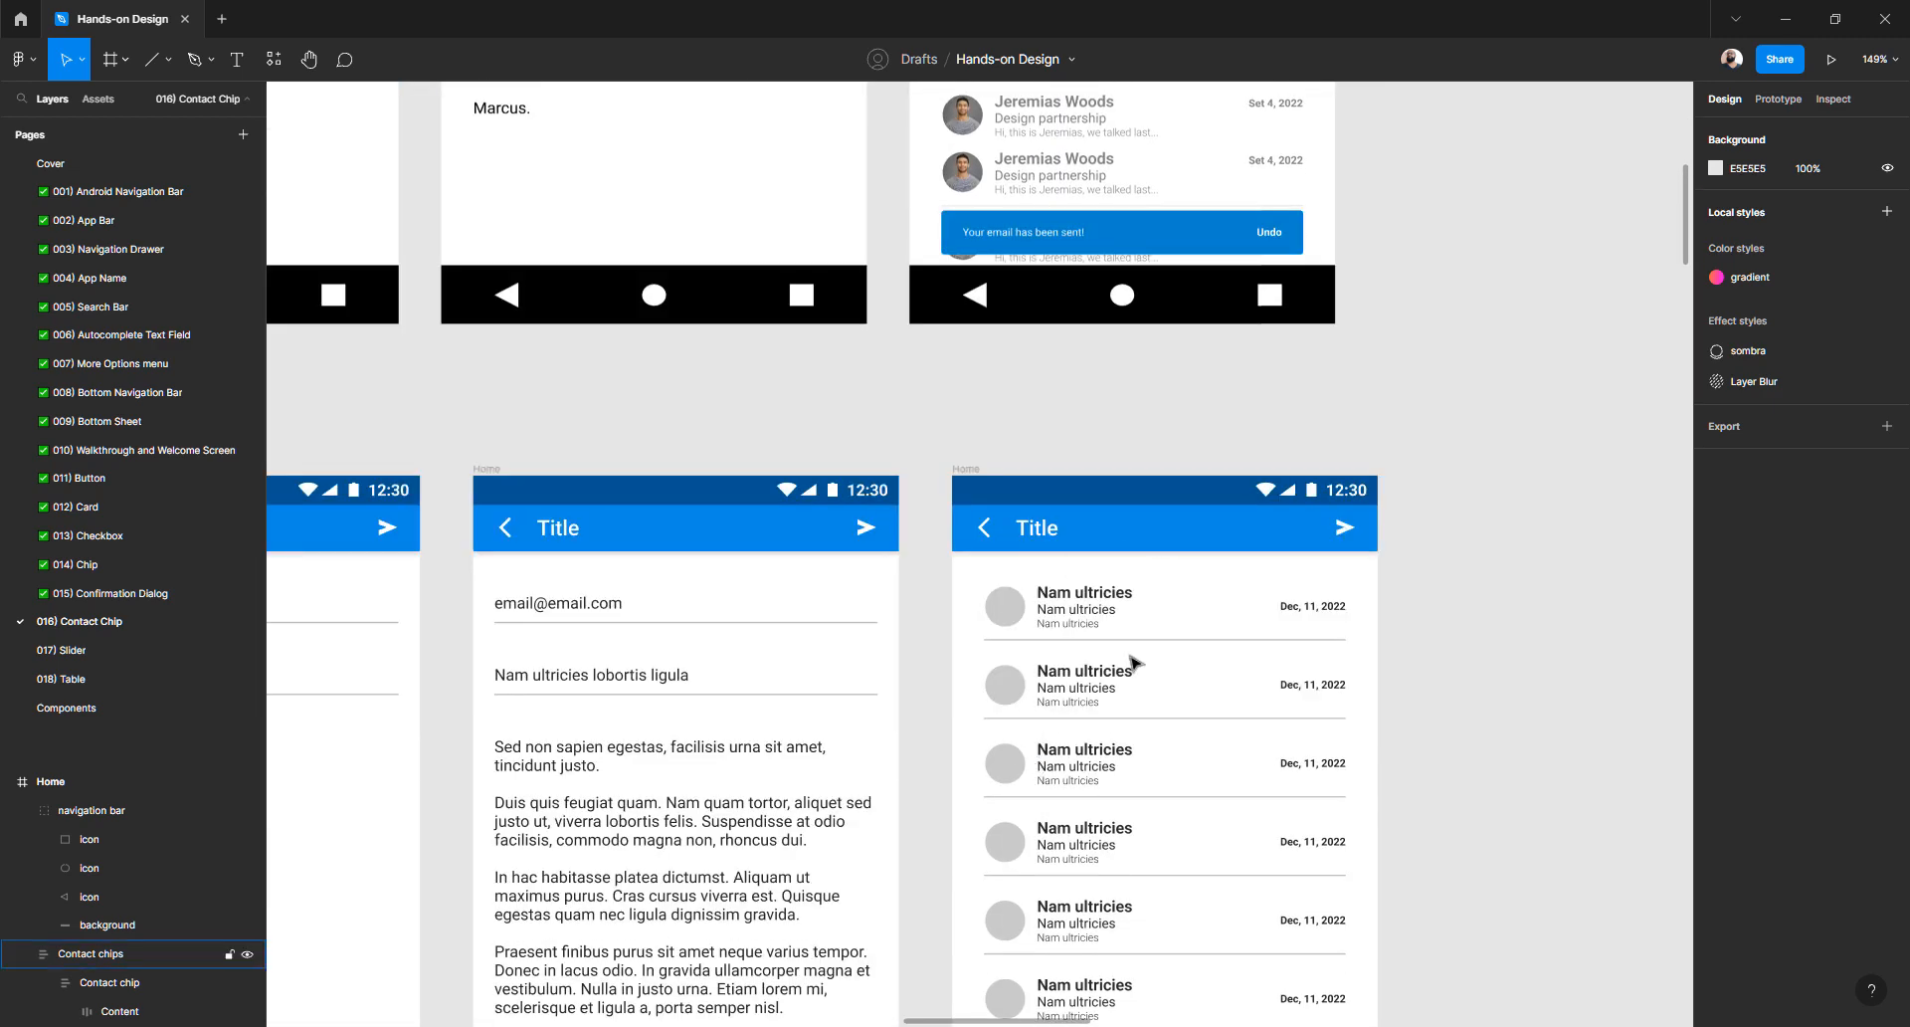
{"action": "scroll", "coordinate": [1156, 617], "scroll_direction": "up", "scroll_amount": 3}
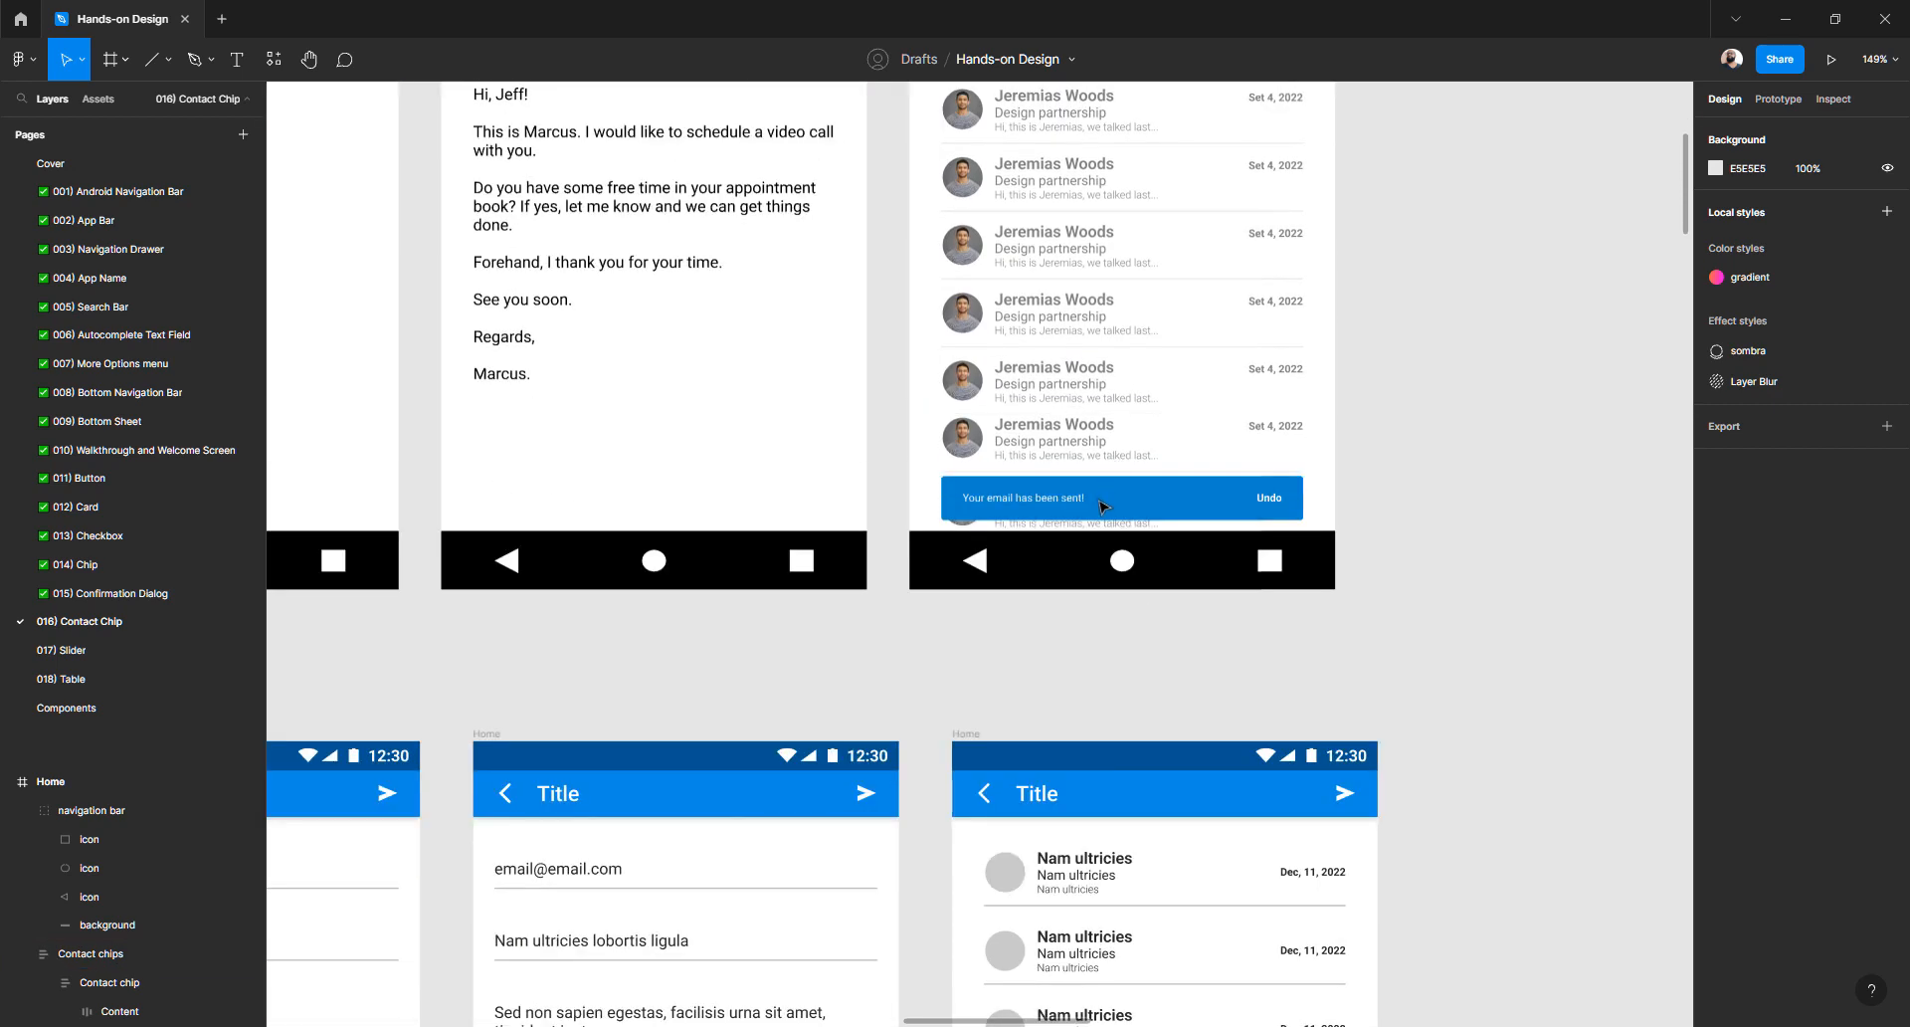
{"action": "left_click", "coordinate": [1100, 502]}
{"action": "double_click", "coordinate": [1101, 502]}
{"action": "double_click", "coordinate": [1100, 503]}
{"action": "left_click", "coordinate": [1360, 485]}
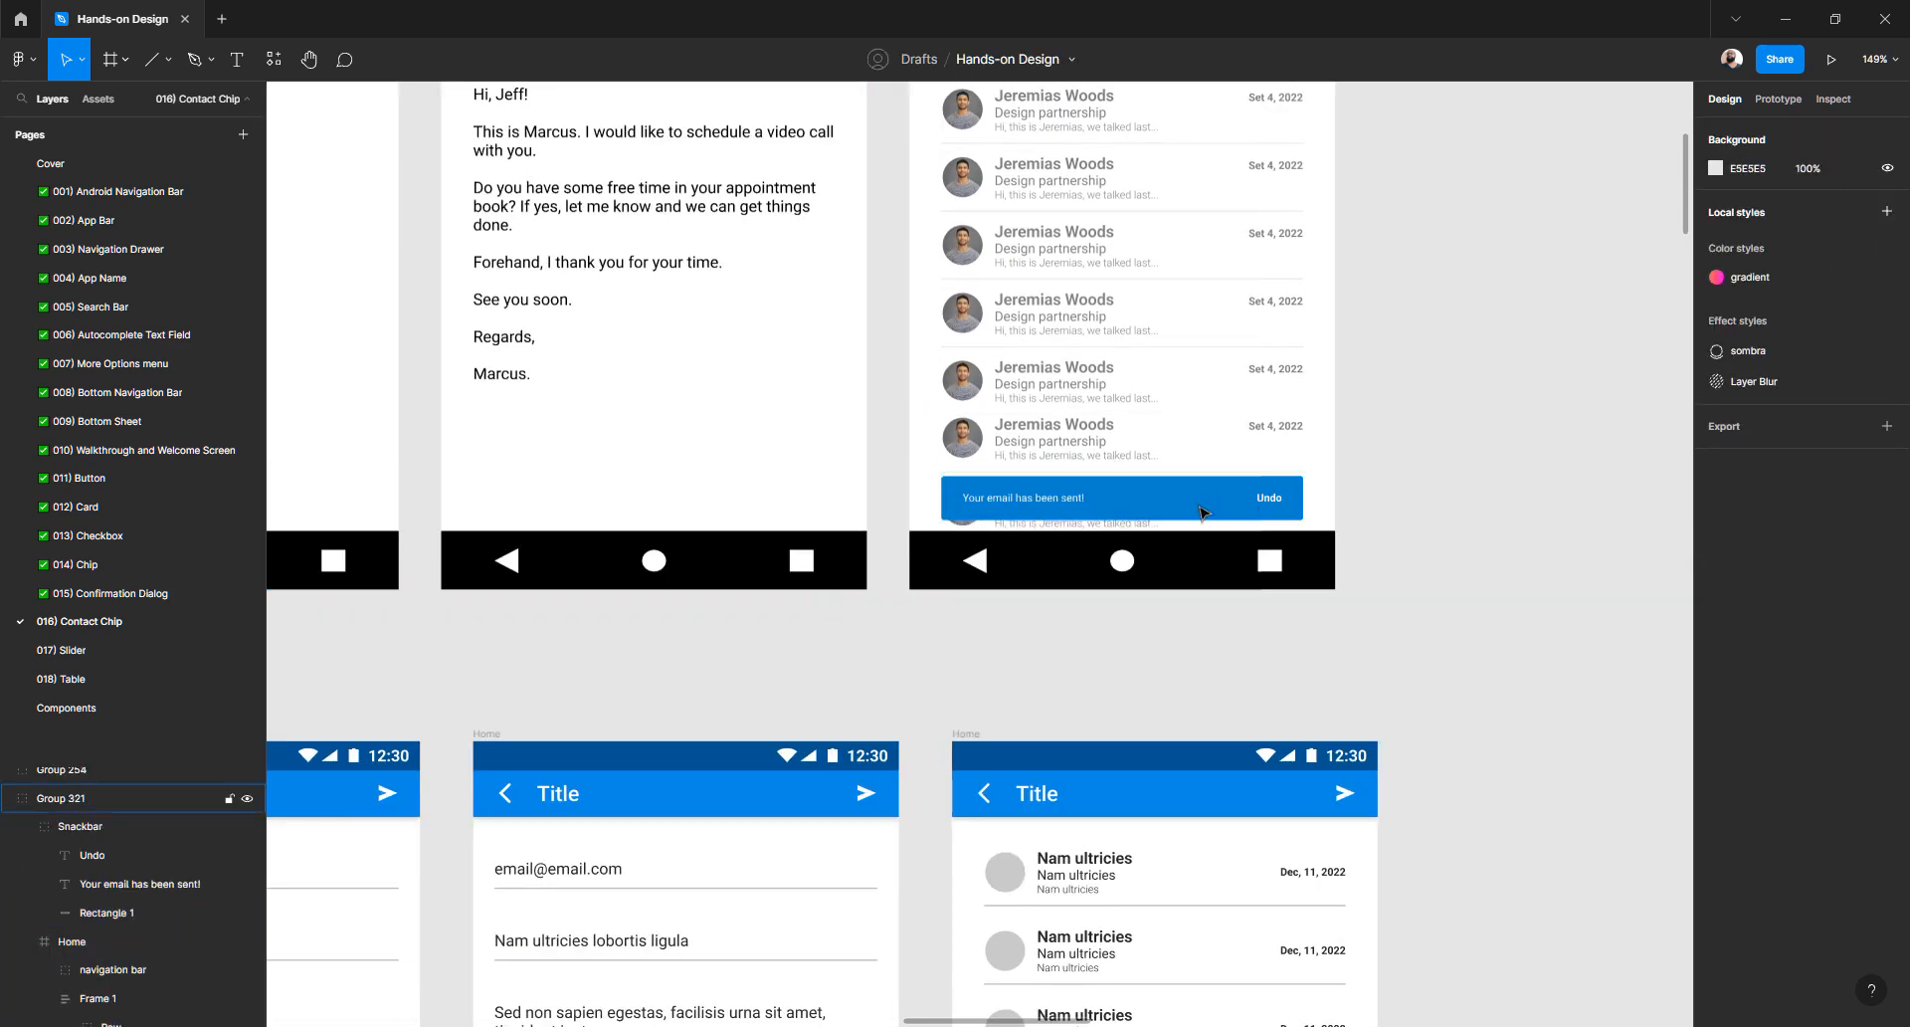
{"action": "double_click", "coordinate": [1201, 514]}
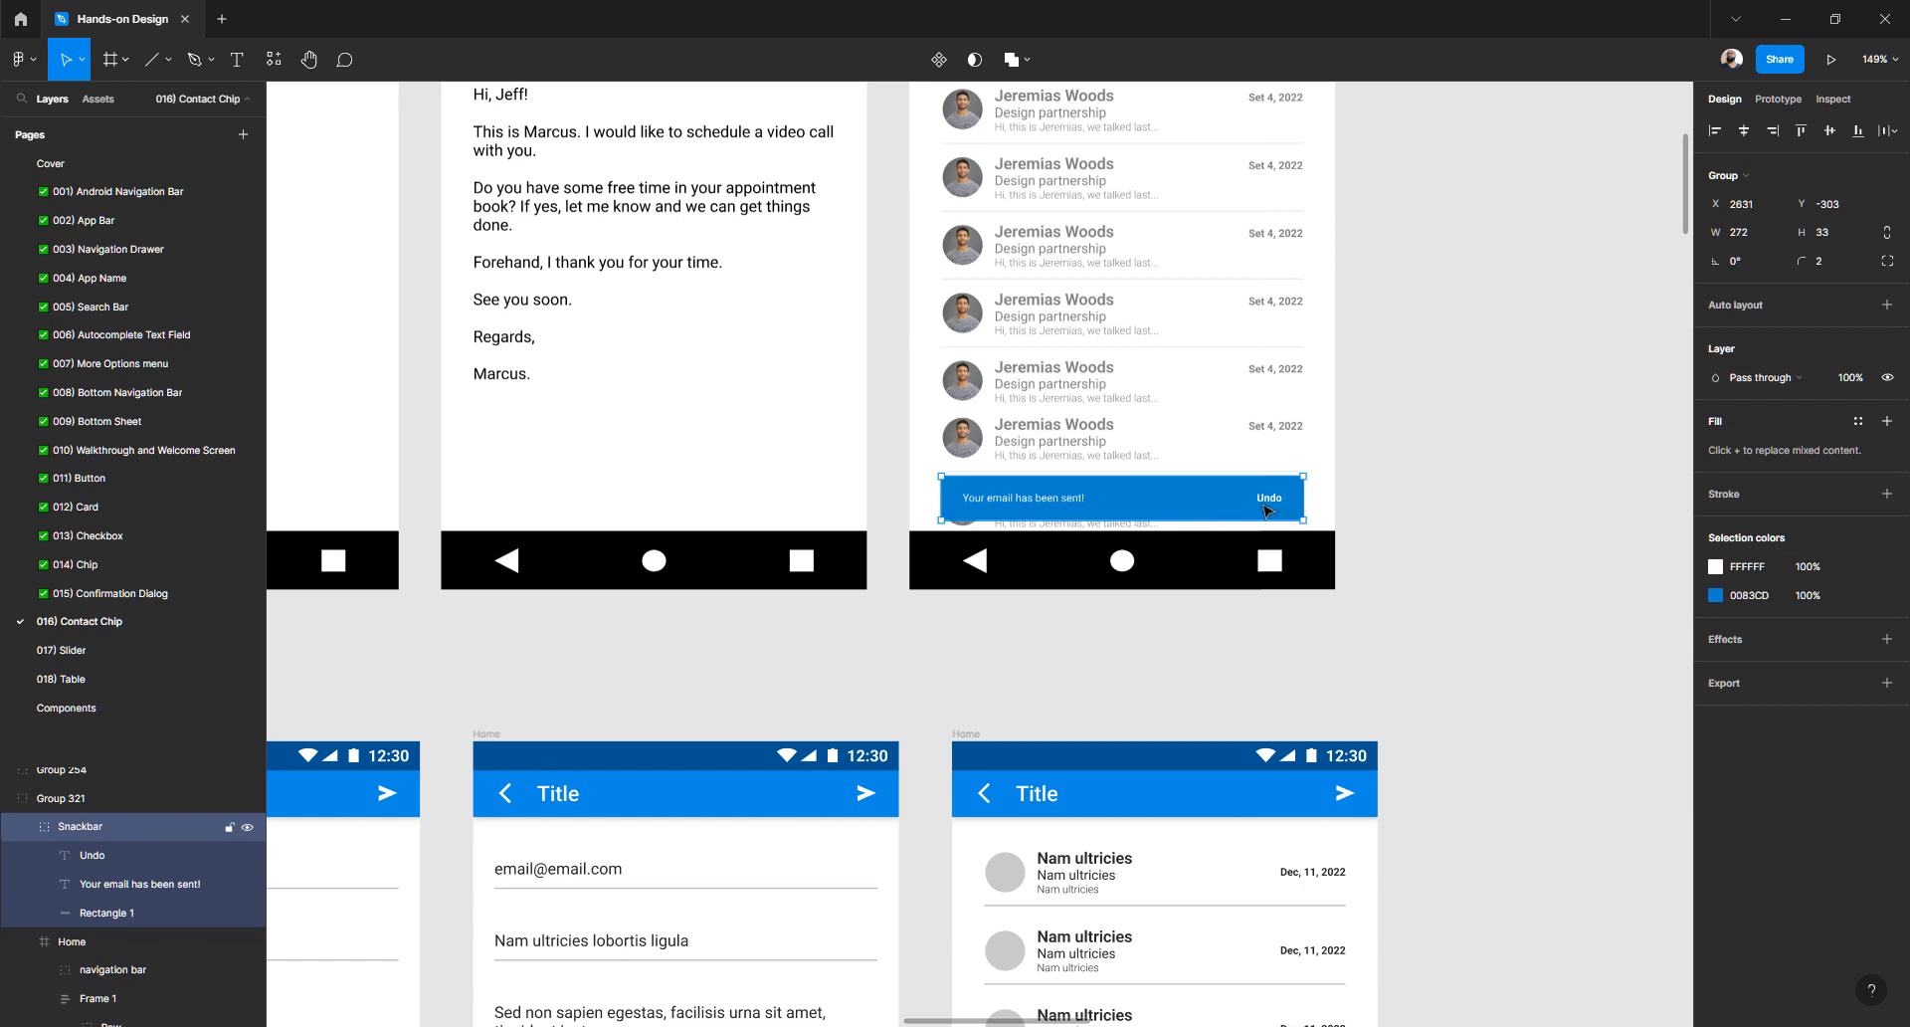
{"action": "scroll", "coordinate": [1265, 510], "scroll_direction": "up", "scroll_amount": 5}
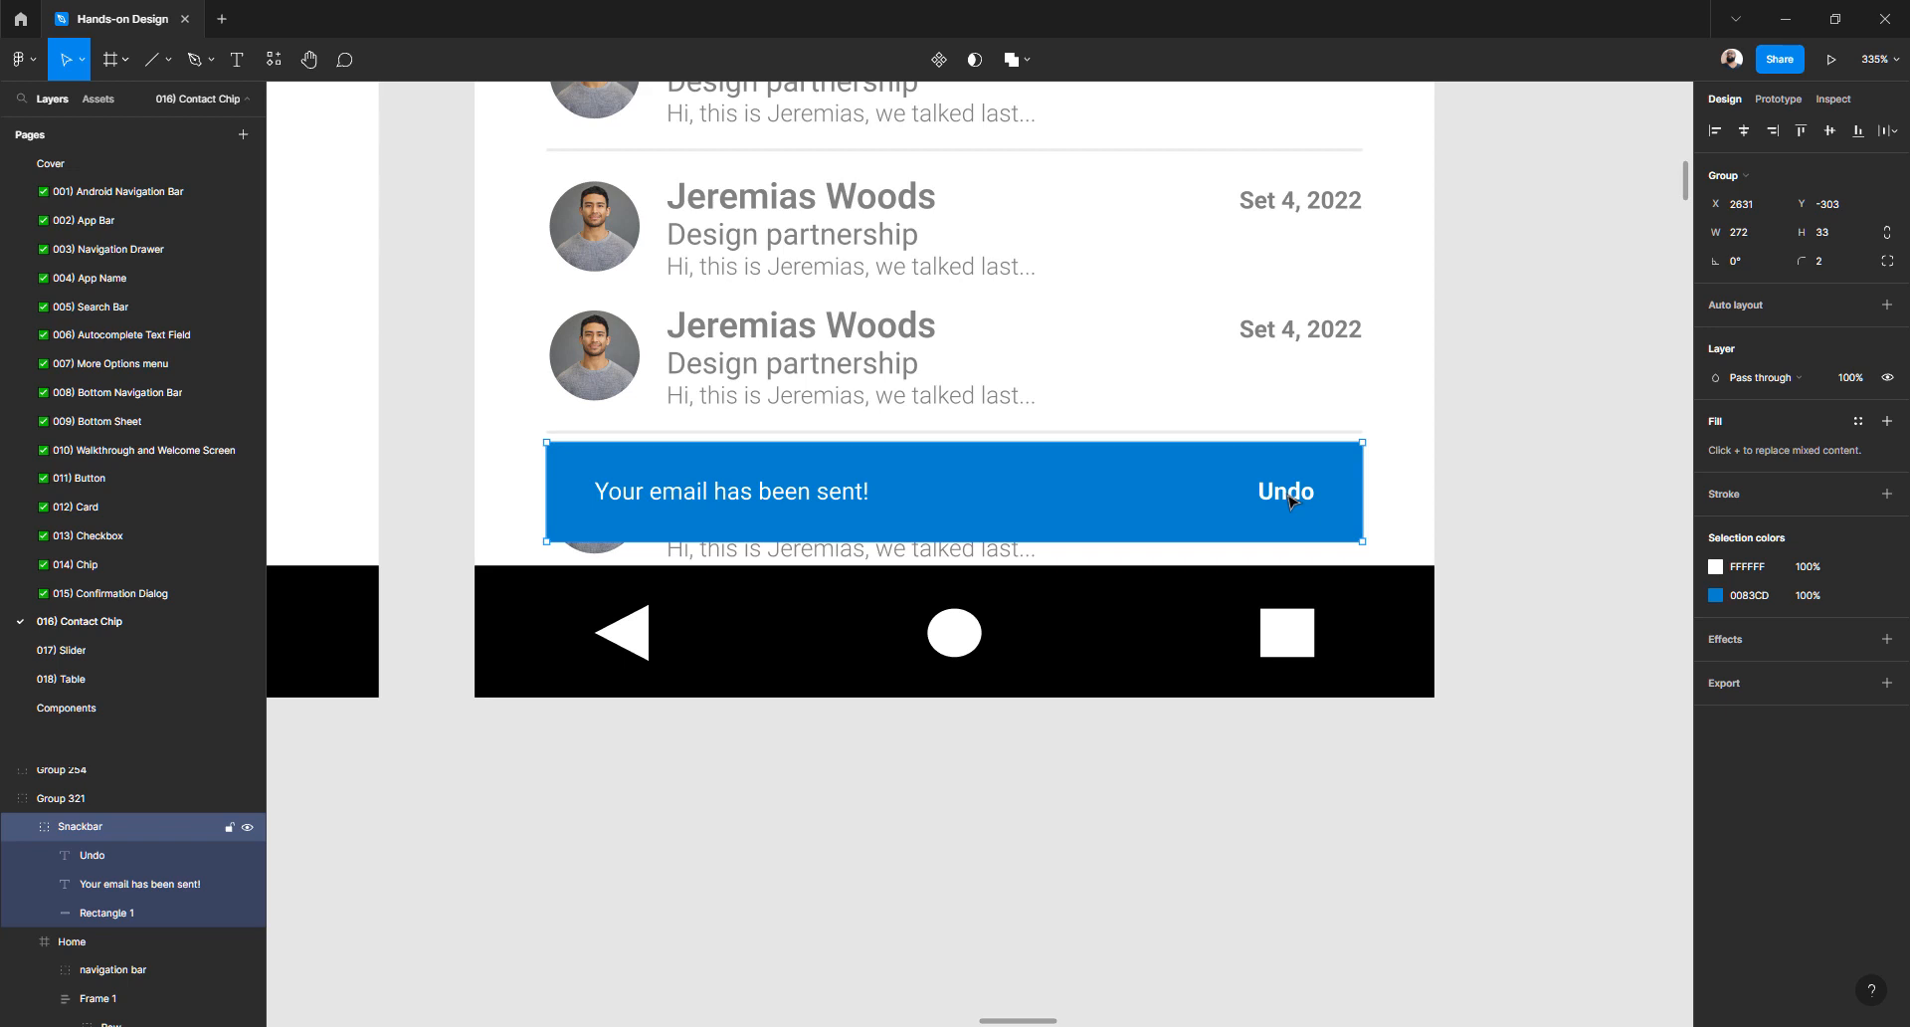
{"action": "double_click", "coordinate": [1285, 501]}
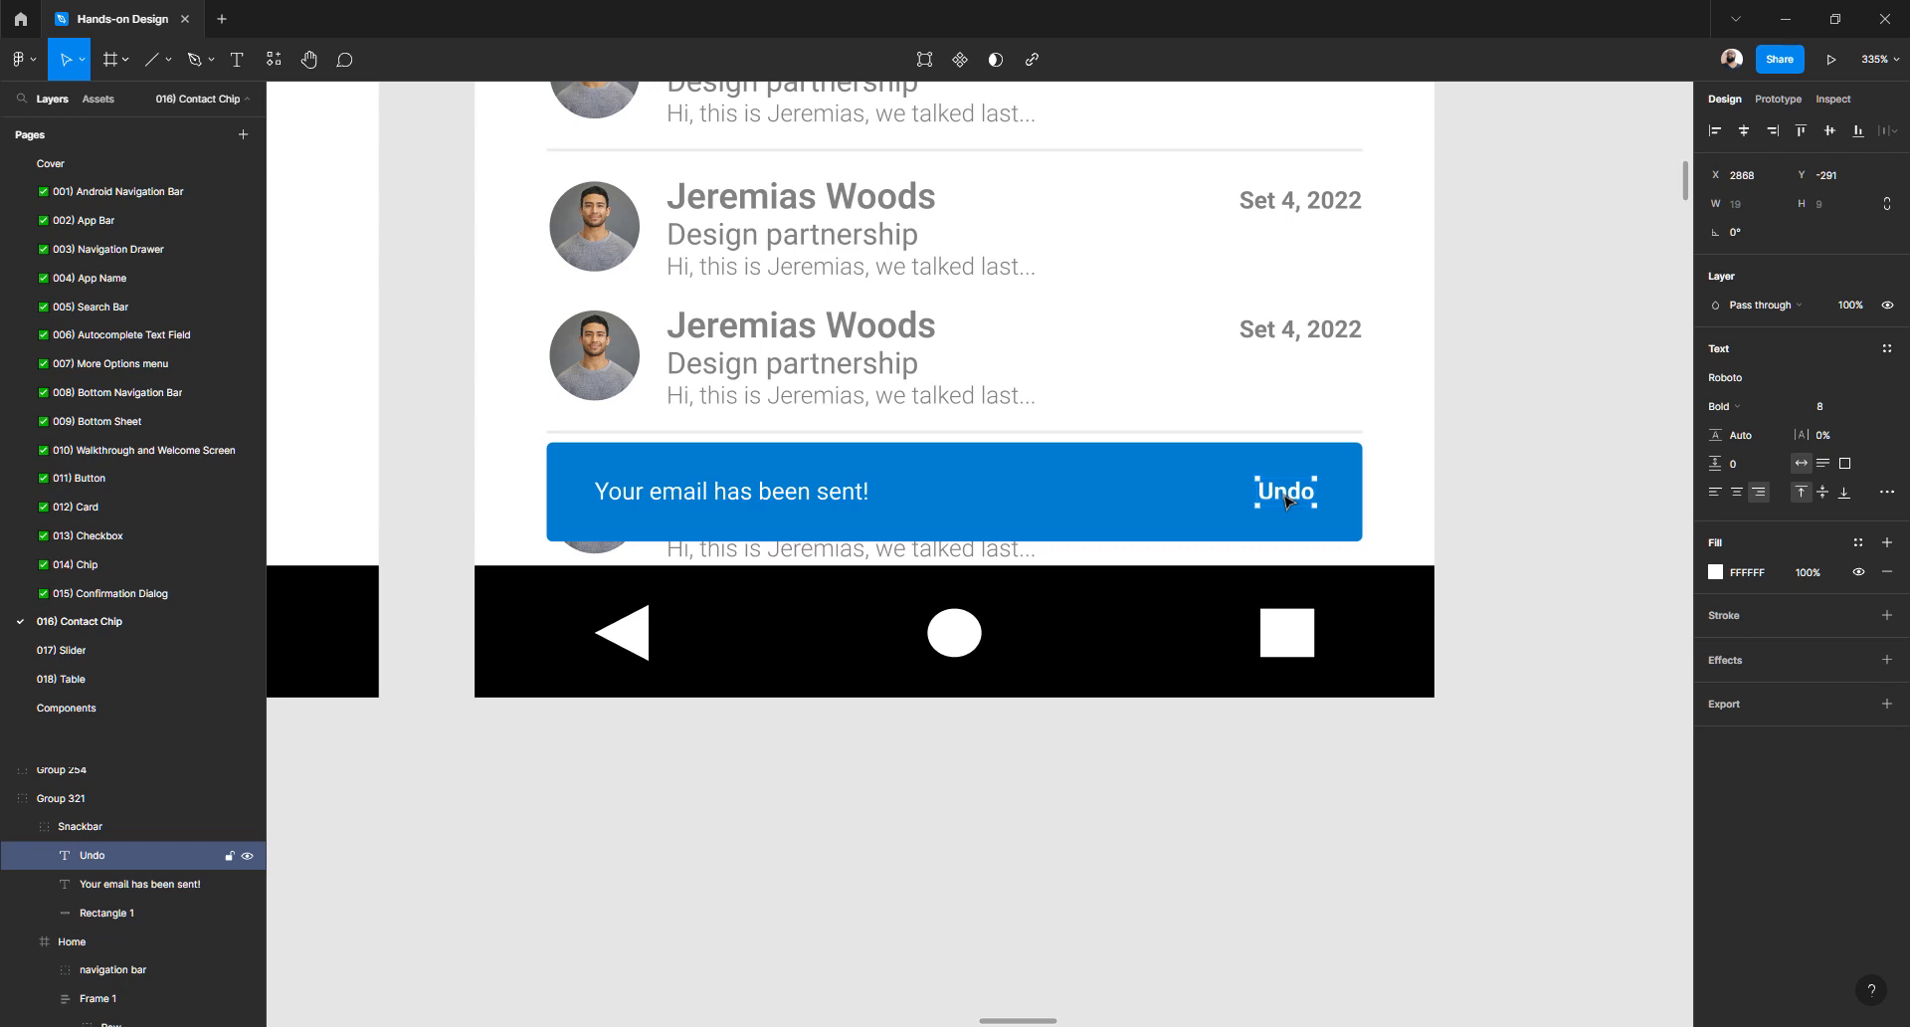
{"action": "key", "text": "BackSpace"}
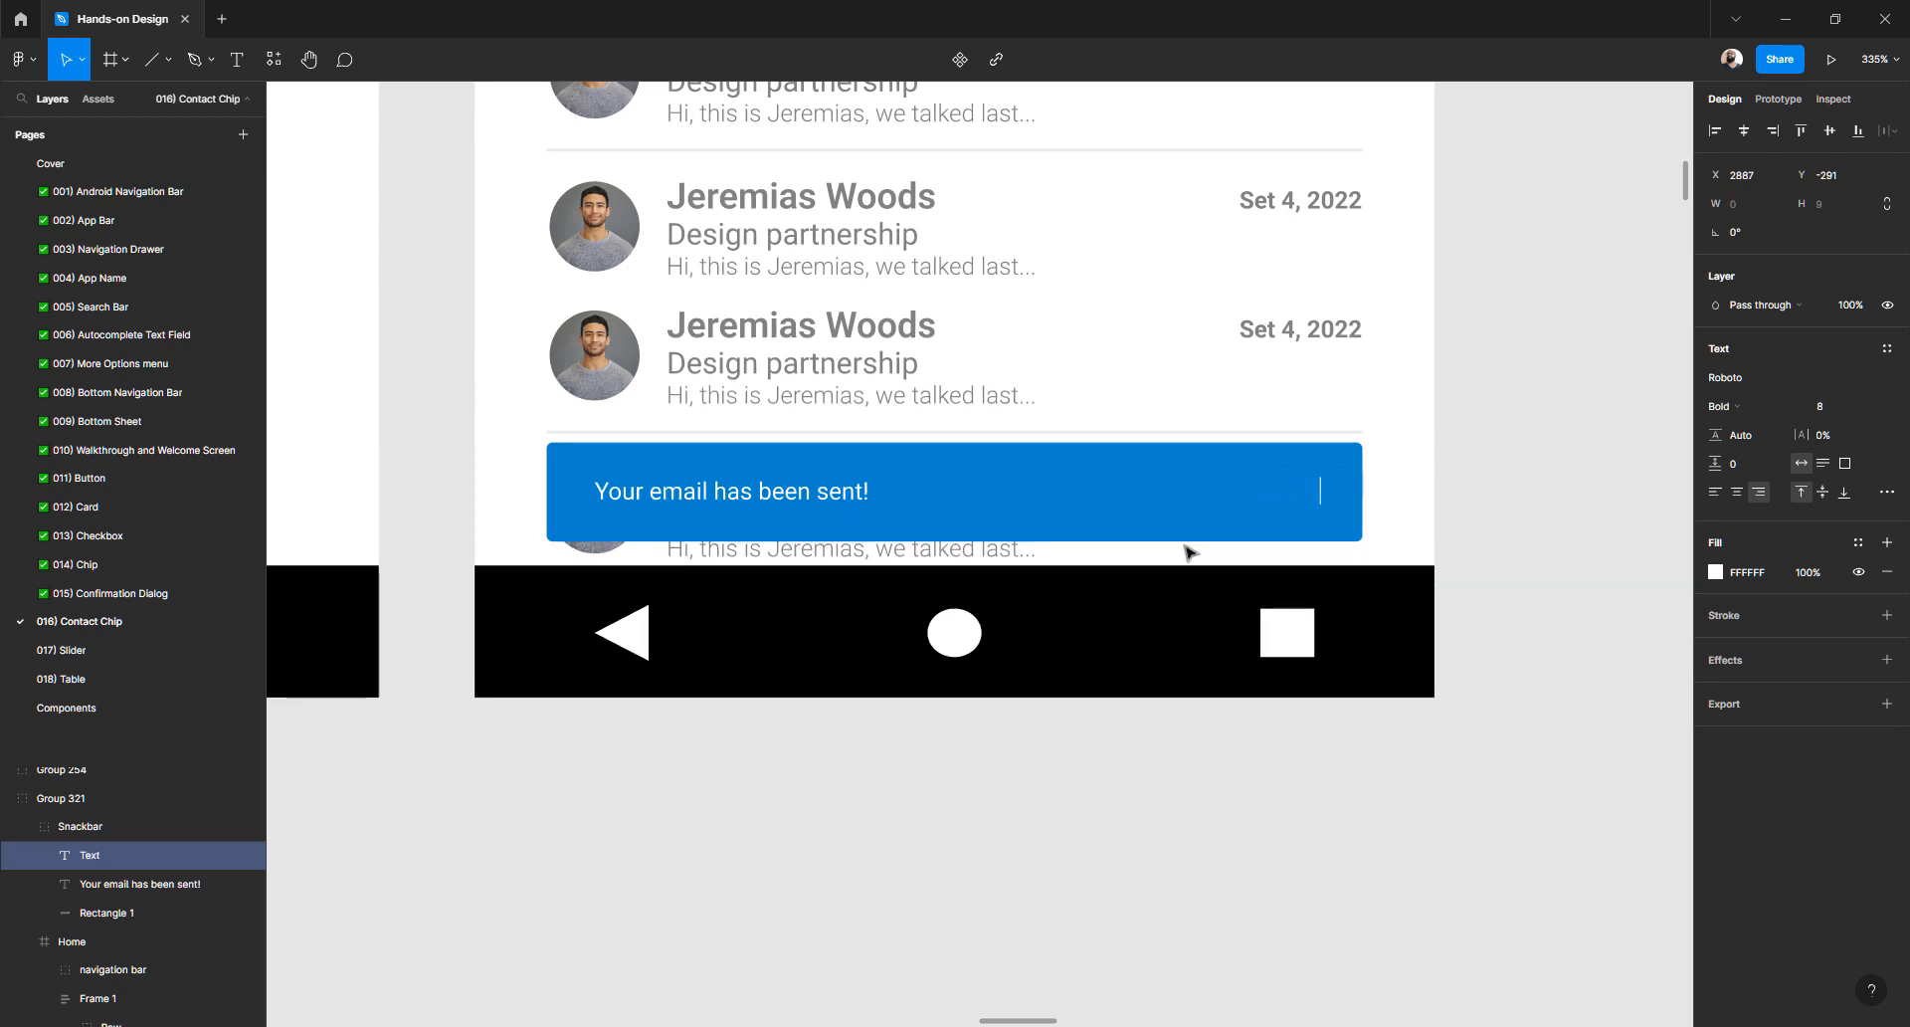
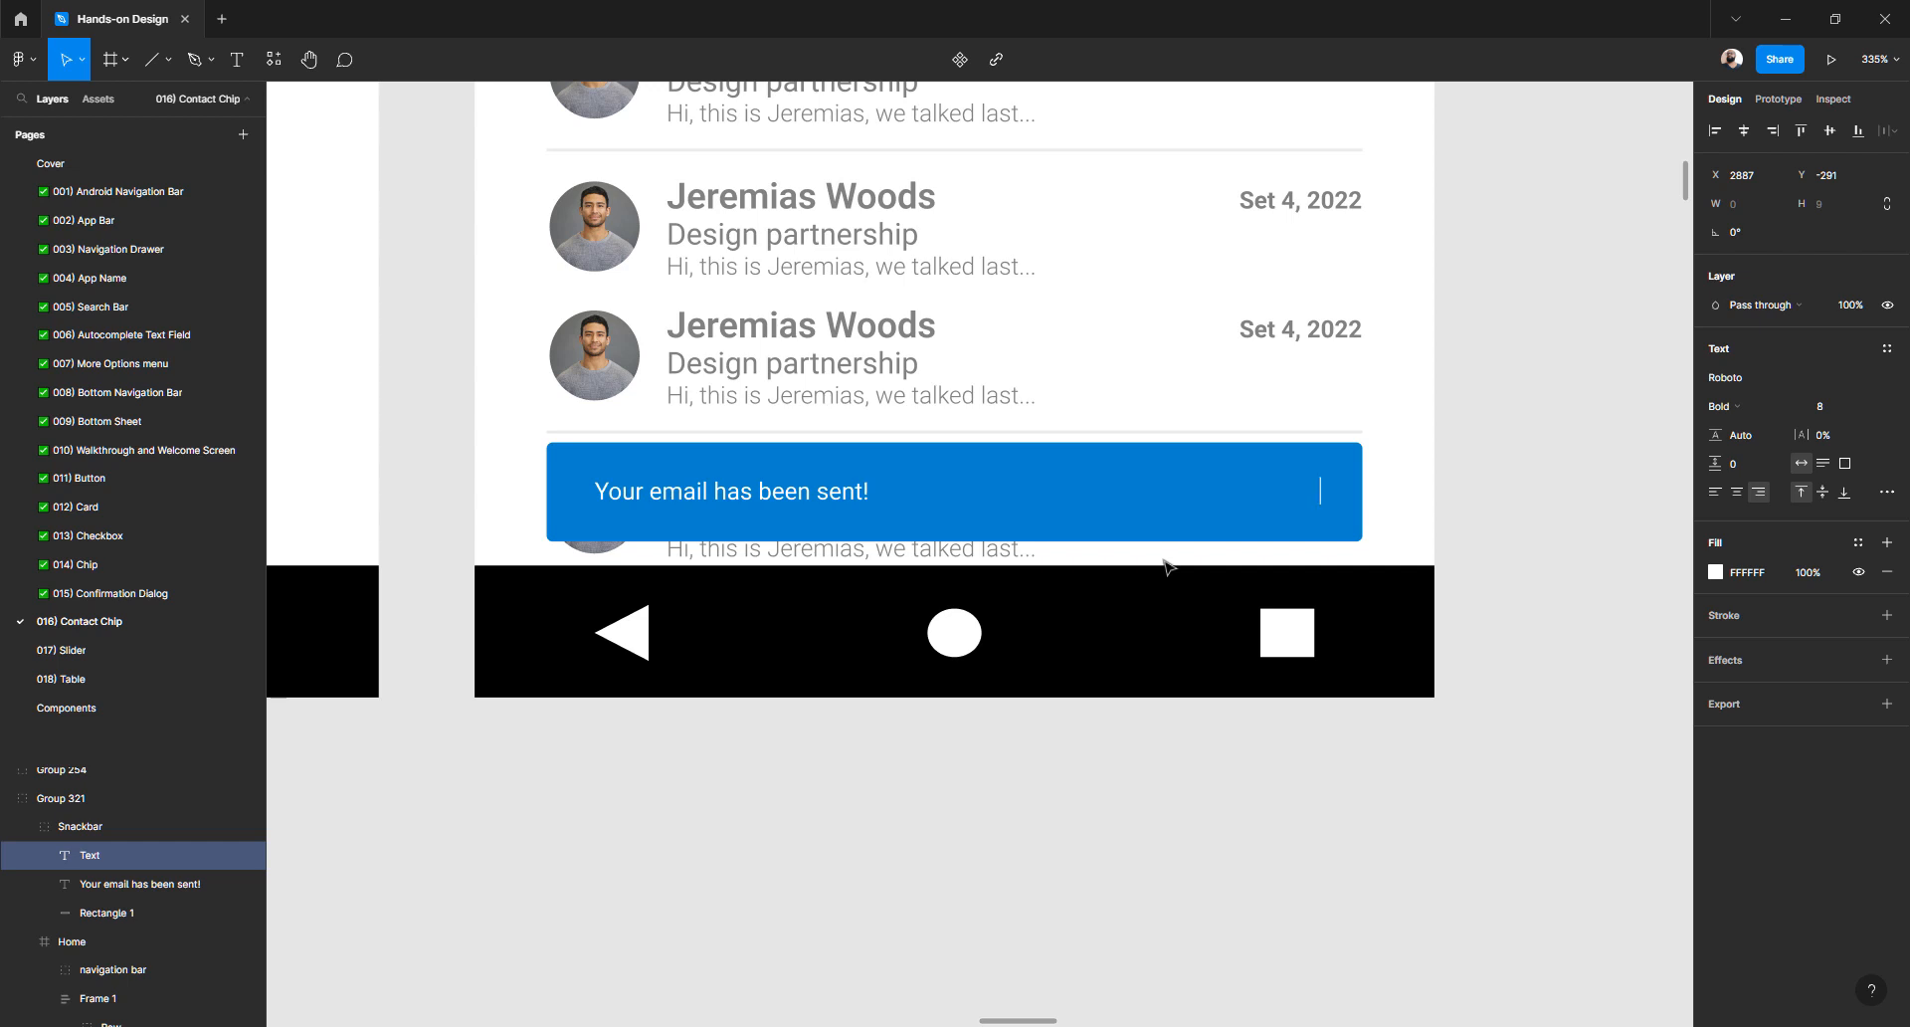
- Restore the deleted Undo label and select the whole Snackbar group
{"action": "key", "text": "ctrl+z"}
{"action": "left_click", "coordinate": [1488, 478]}
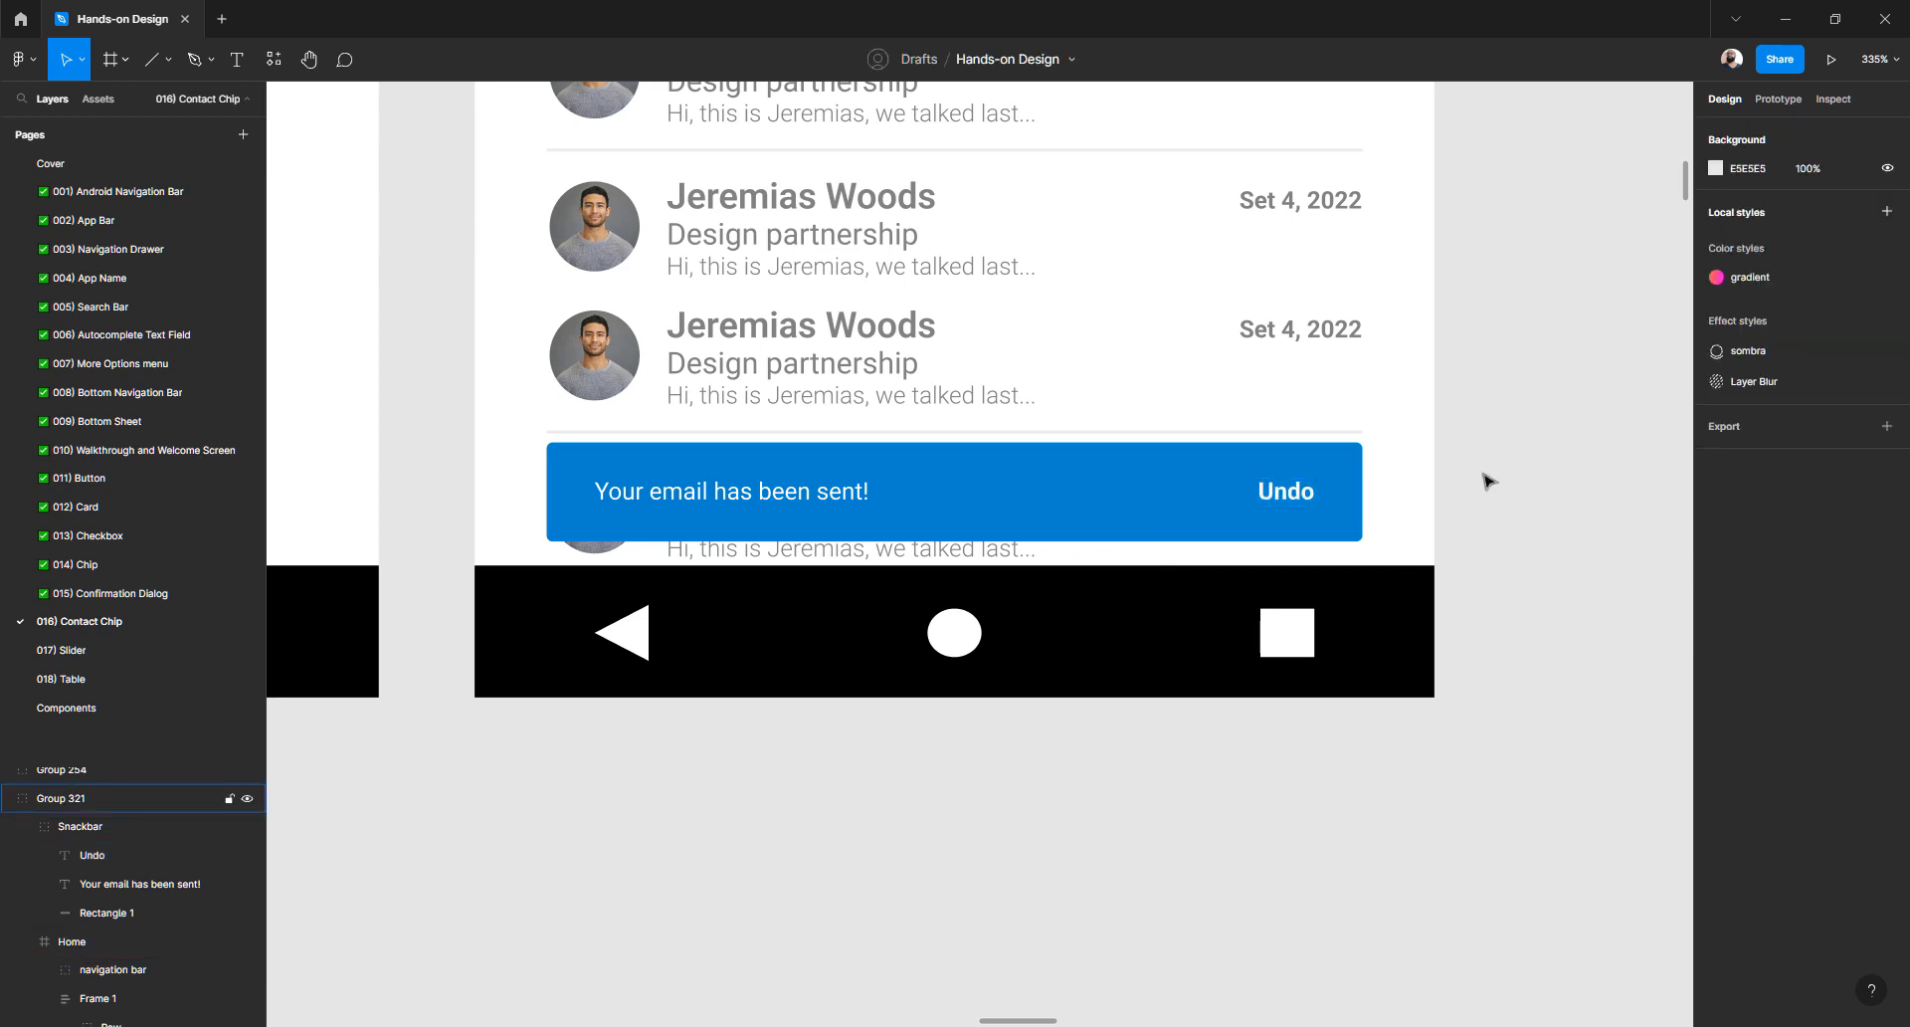
{"action": "left_click", "coordinate": [1041, 505]}
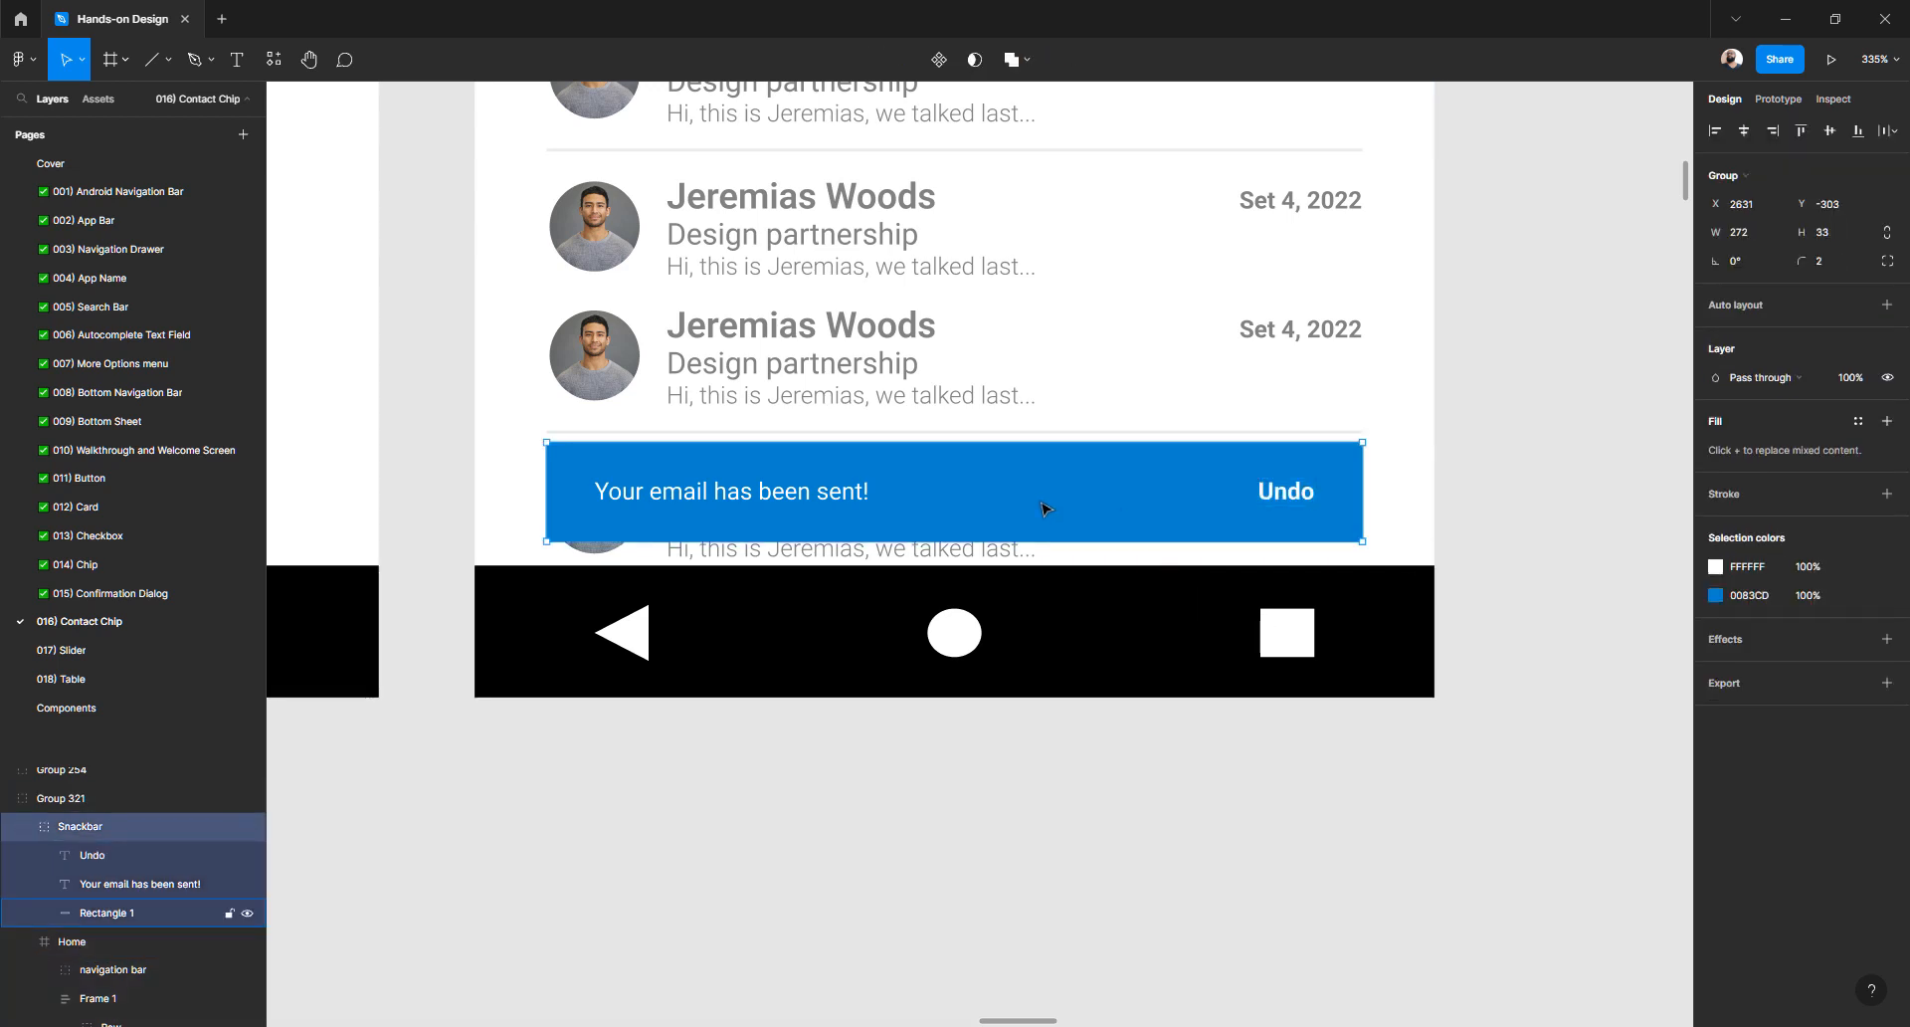
{"action": "scroll", "coordinate": [981, 522], "scroll_direction": "down", "scroll_amount": 6}
{"action": "scroll", "coordinate": [982, 523], "scroll_direction": "down", "scroll_amount": 3}
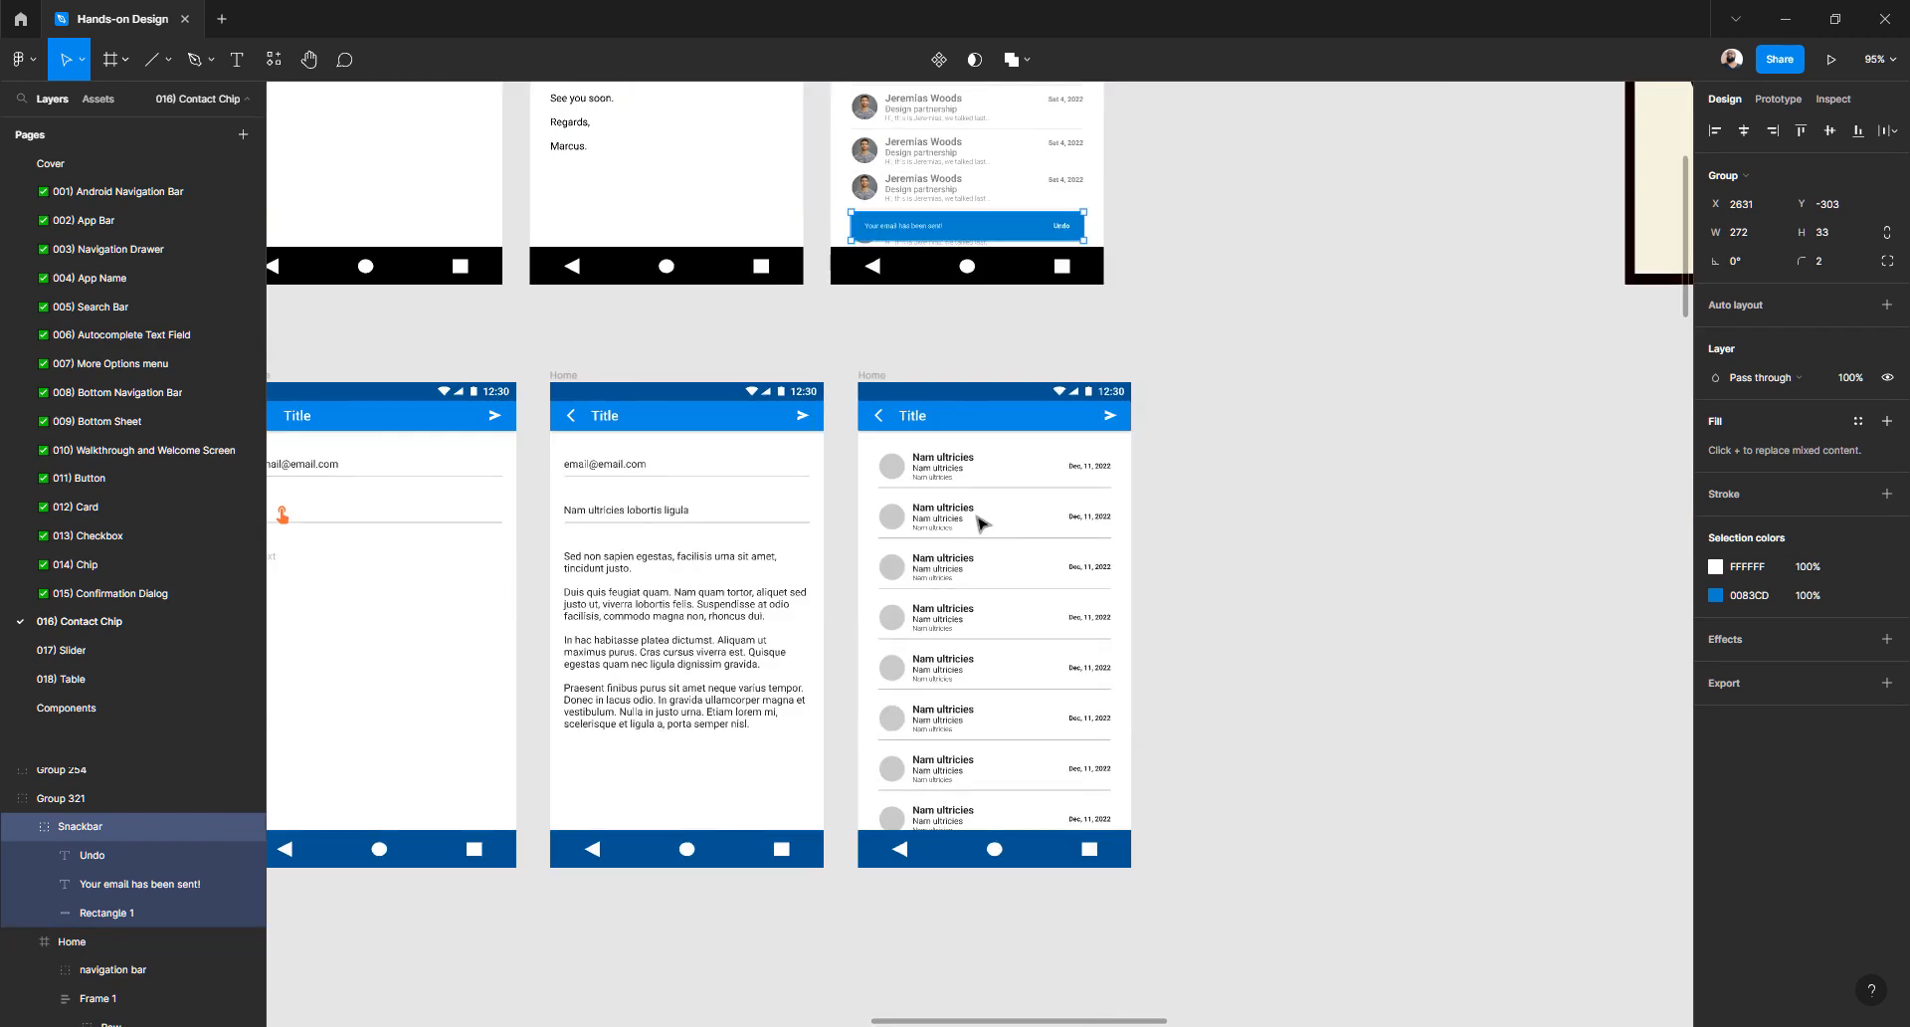
- Paste the snackbar copy into the lower Home frame and drag it beside the list mockup
{"action": "left_click", "coordinate": [868, 378]}
{"action": "key", "text": "ctrl+v"}
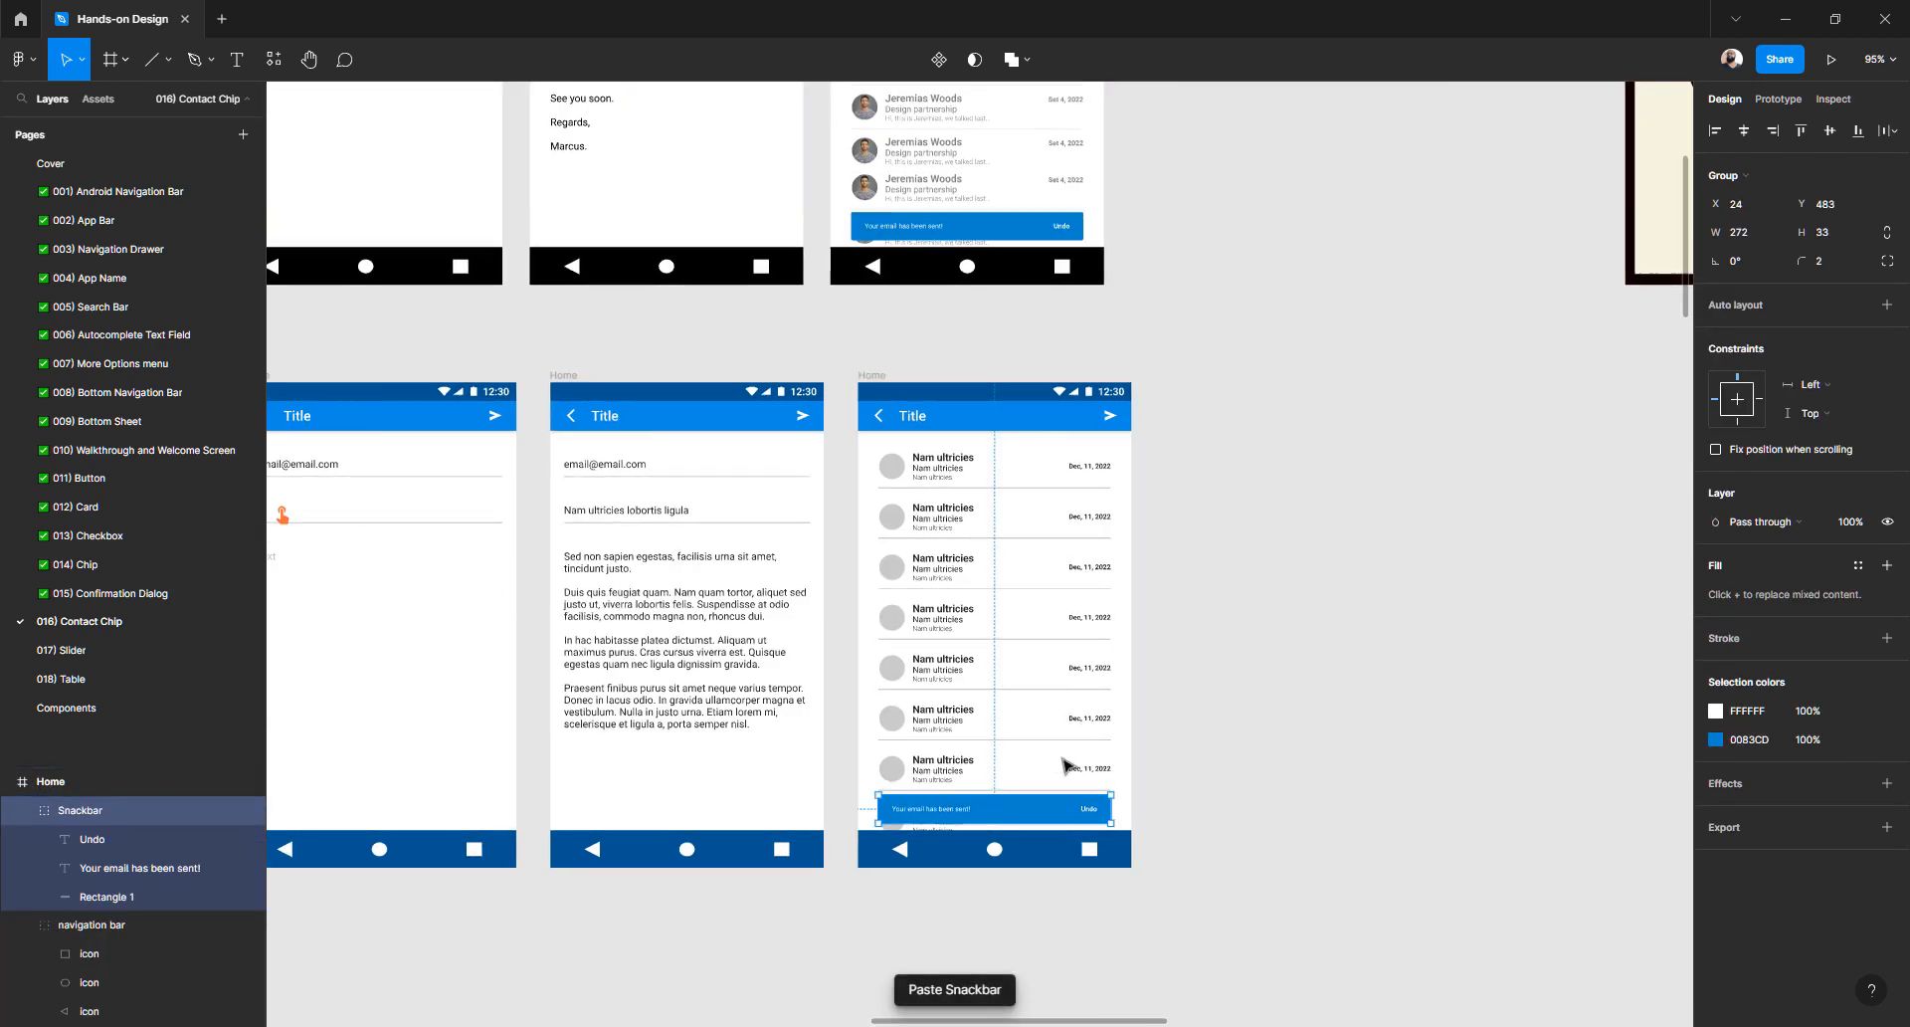
{"action": "scroll", "coordinate": [1057, 784], "scroll_direction": "up", "scroll_amount": 10}
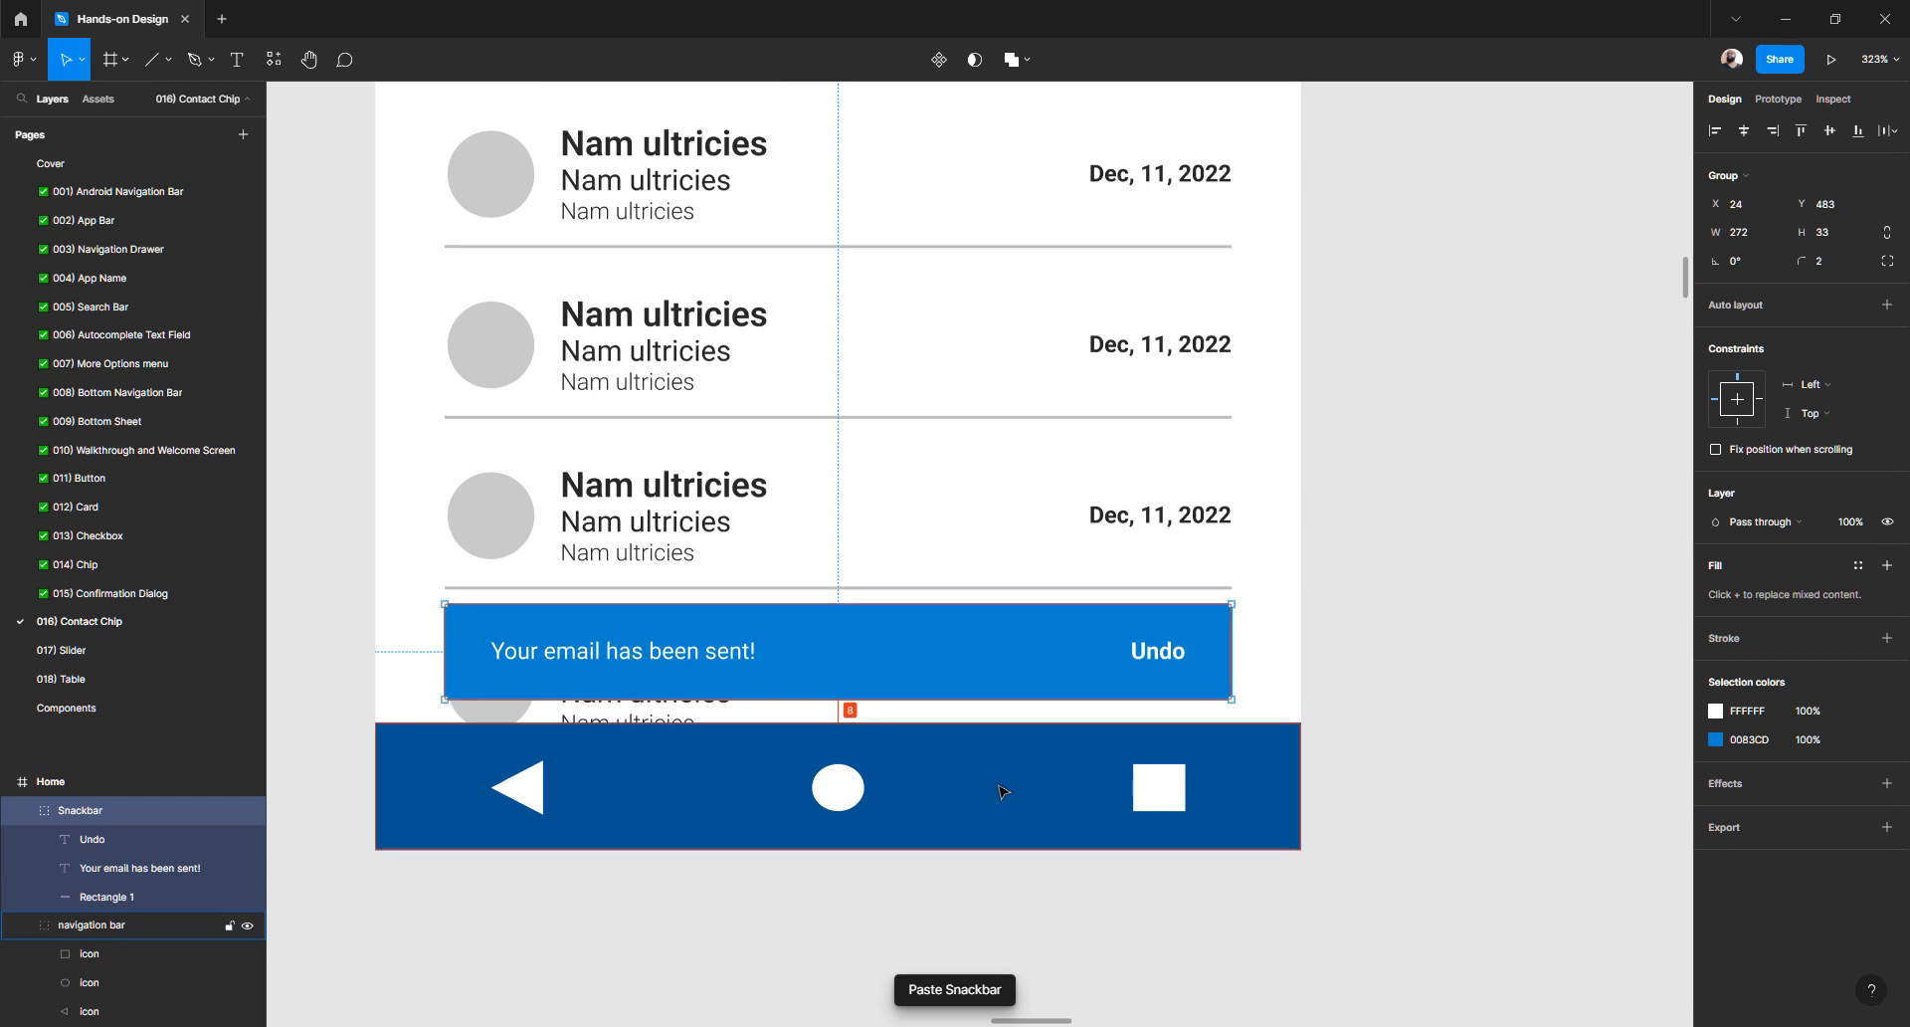
{"action": "scroll", "coordinate": [863, 599], "scroll_direction": "down", "scroll_amount": 5}
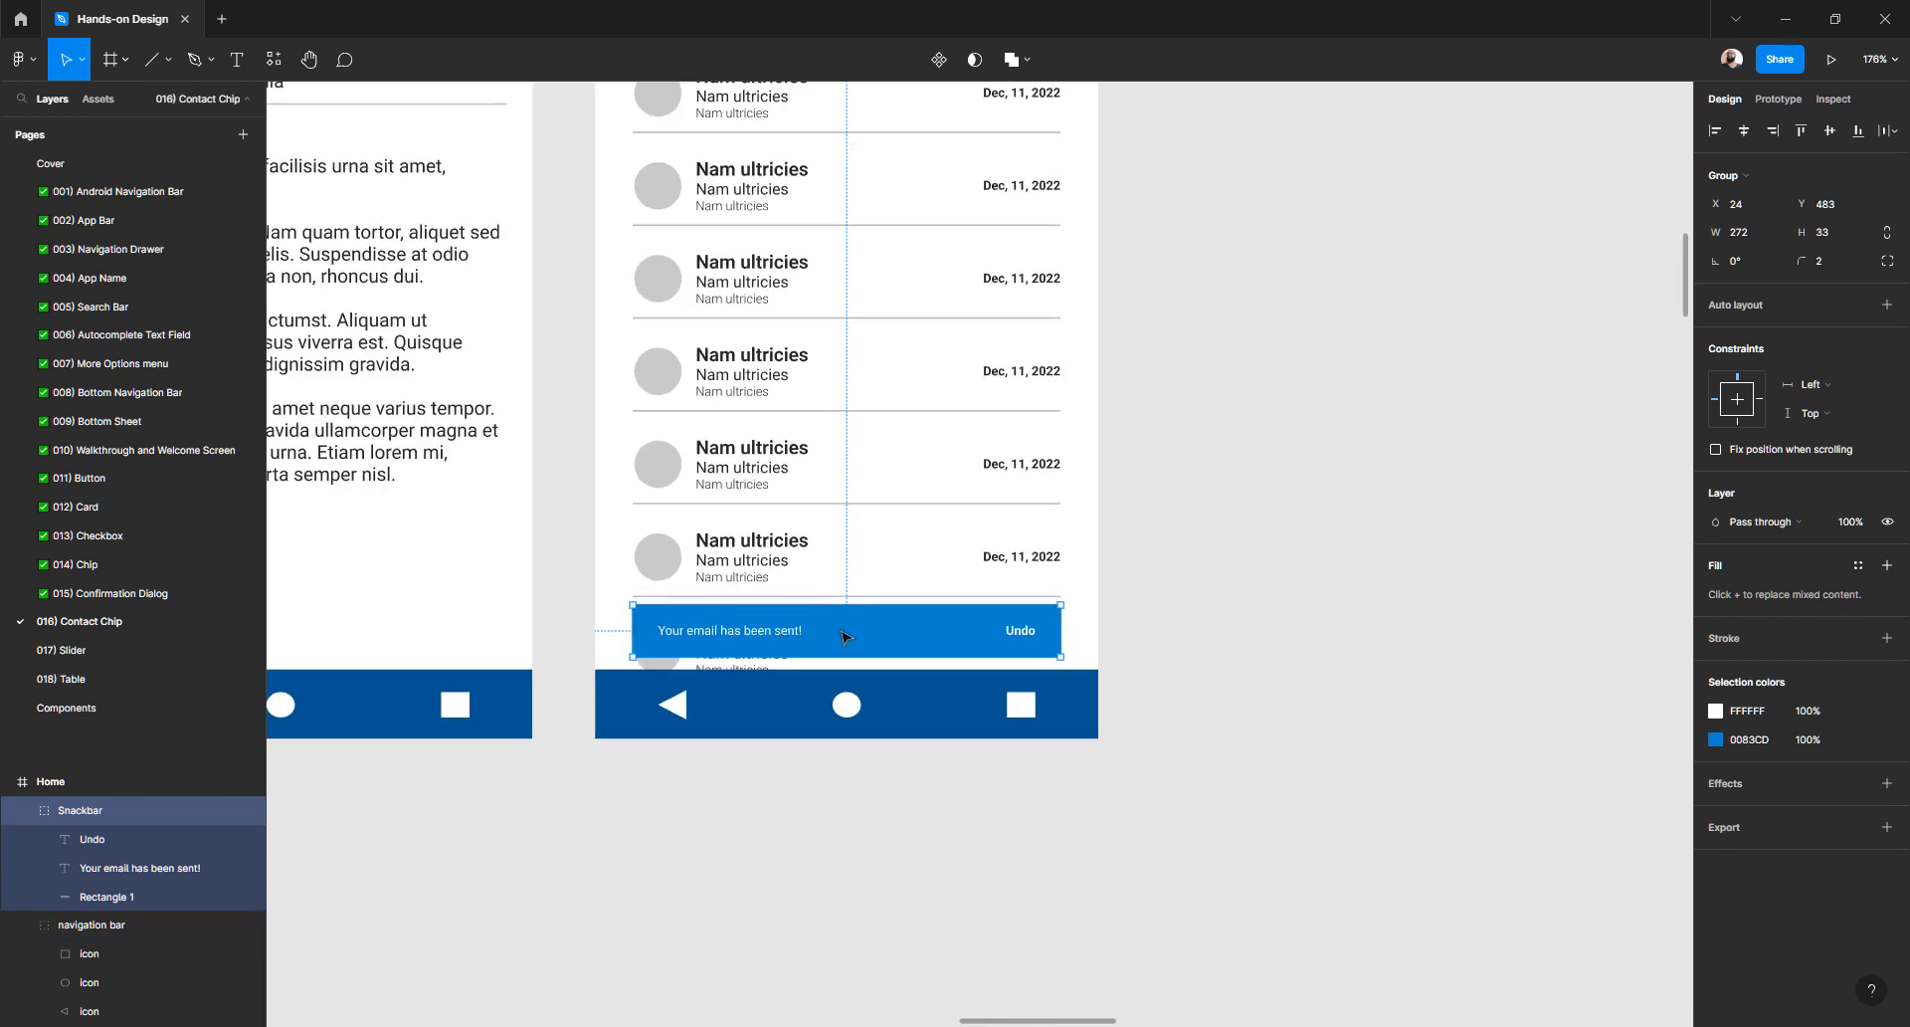
{"action": "left_click_drag", "start_coordinate": [804, 623], "coordinate": [1304, 623]}
{"action": "left_click", "coordinate": [1266, 751]}
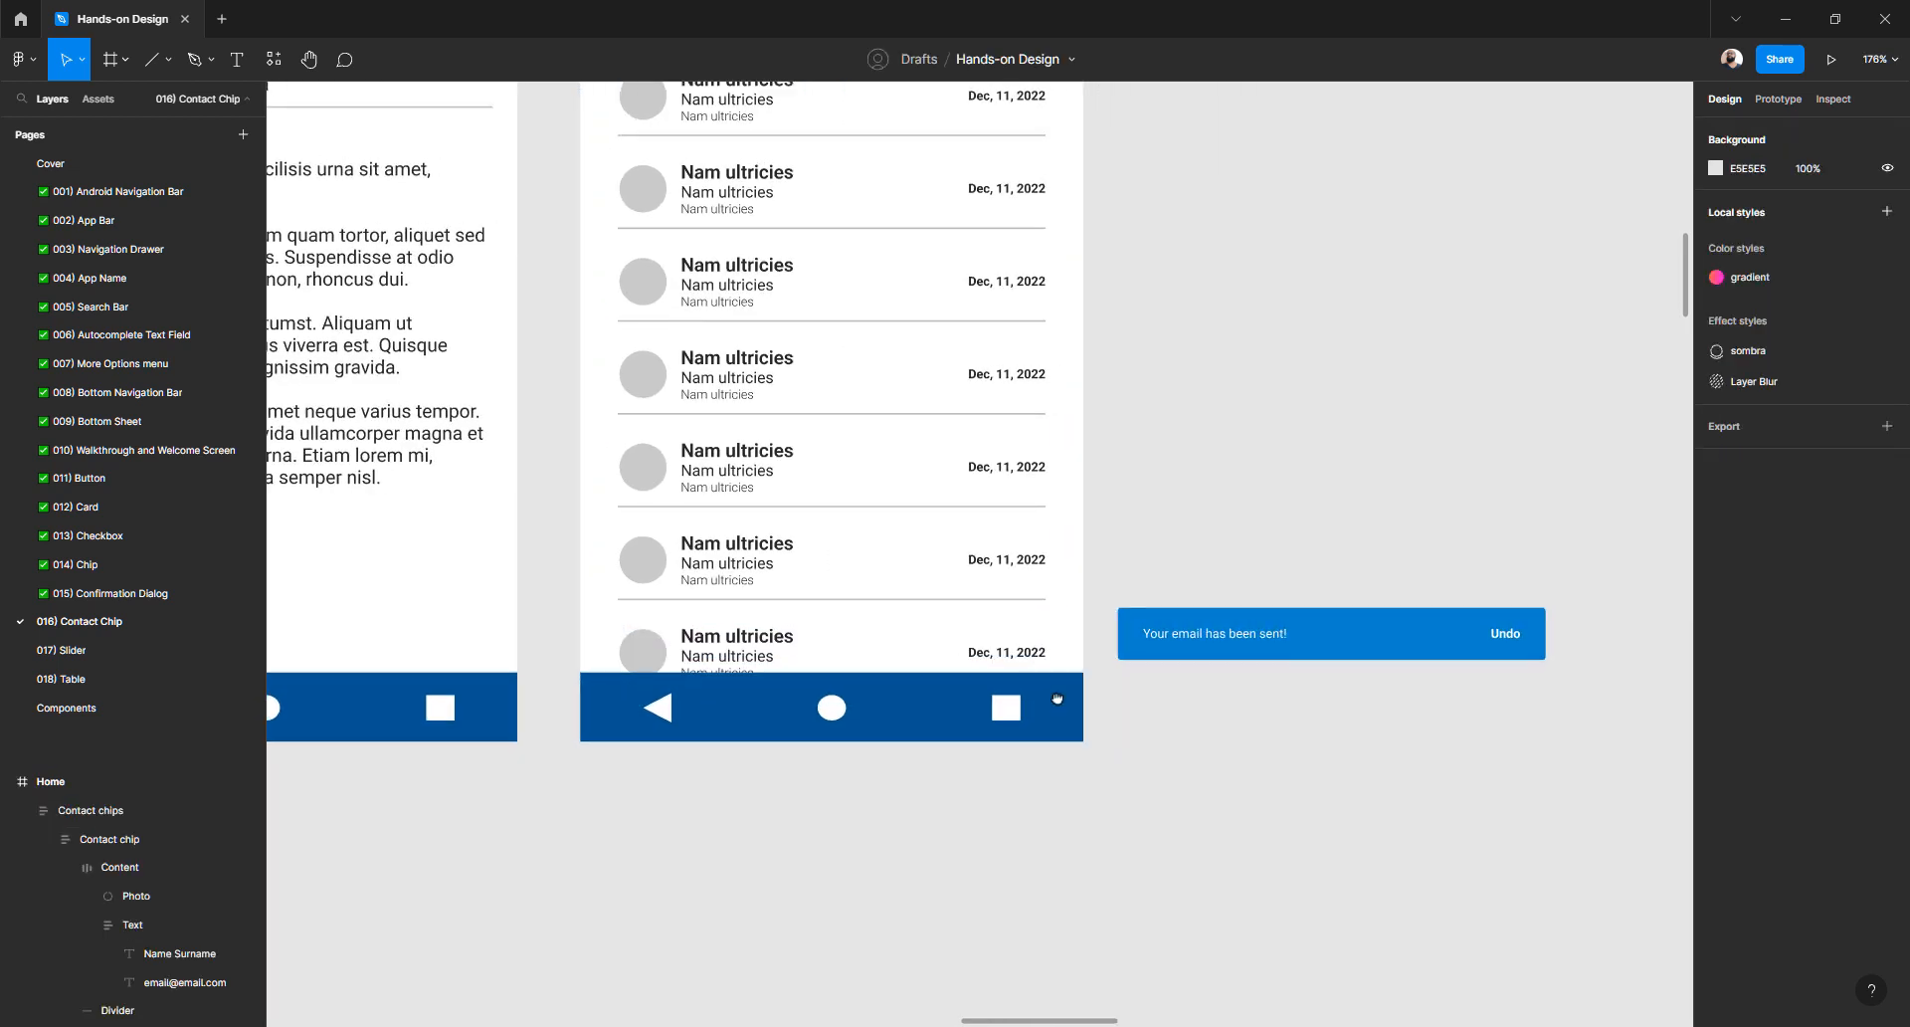
{"action": "scroll", "coordinate": [1154, 696], "scroll_direction": "right", "scroll_amount": 3}
{"action": "left_click", "coordinate": [1049, 622]}
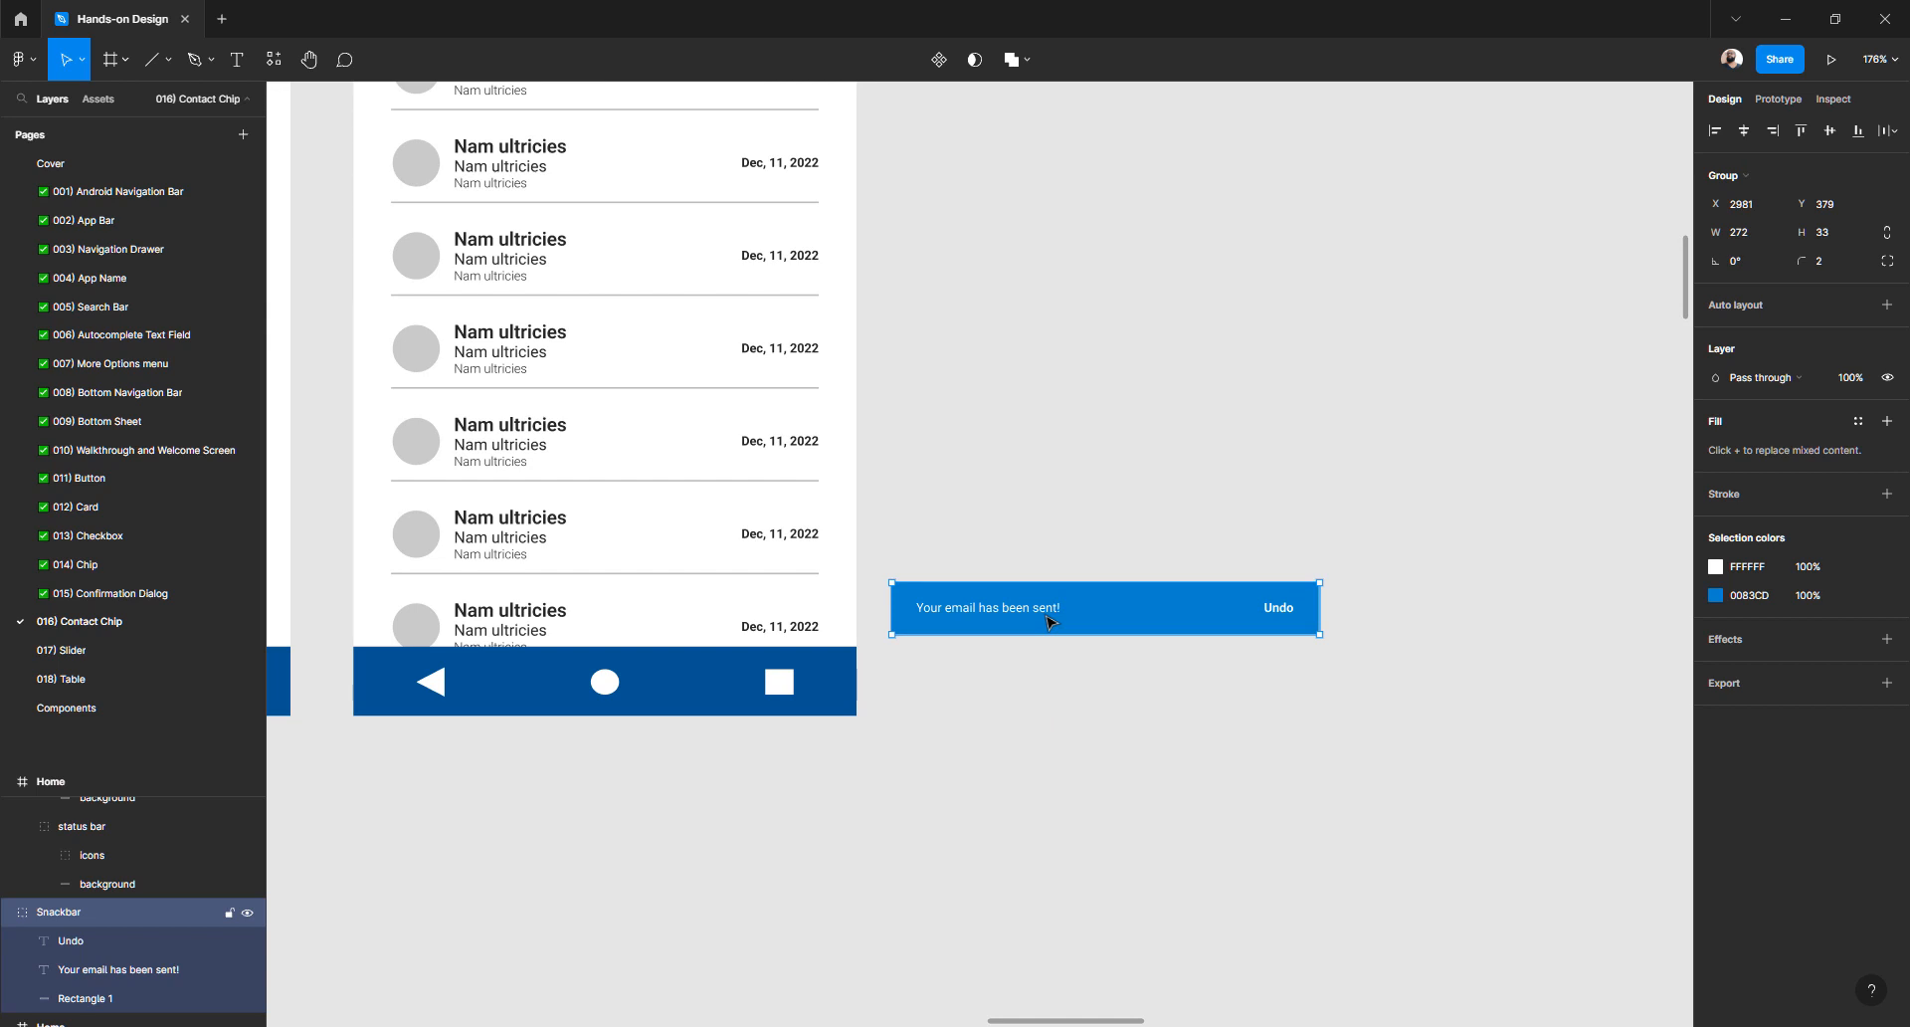
{"action": "left_click", "coordinate": [975, 540]}
- Draw a rectangle above the snackbar copy and size it 272 × 33
{"action": "key", "text": "r"}
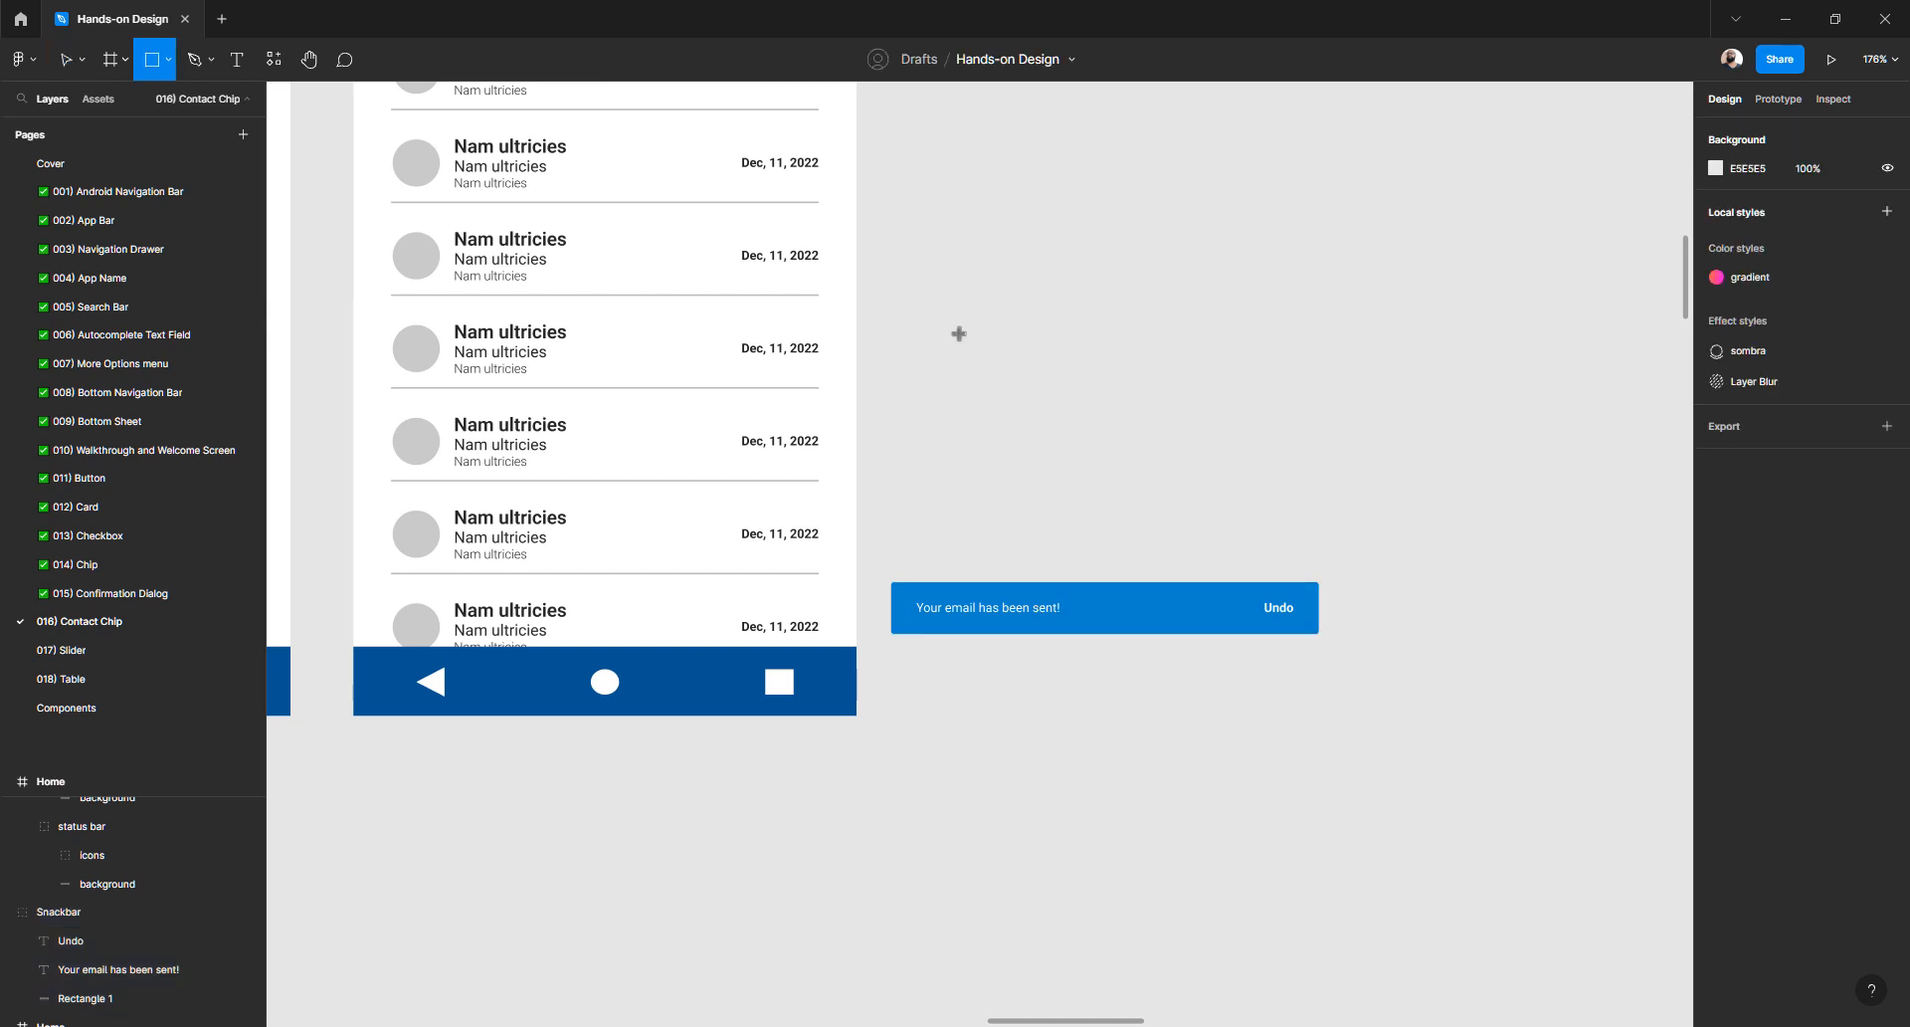
{"action": "left_click_drag", "start_coordinate": [956, 325], "coordinate": [965, 398]}
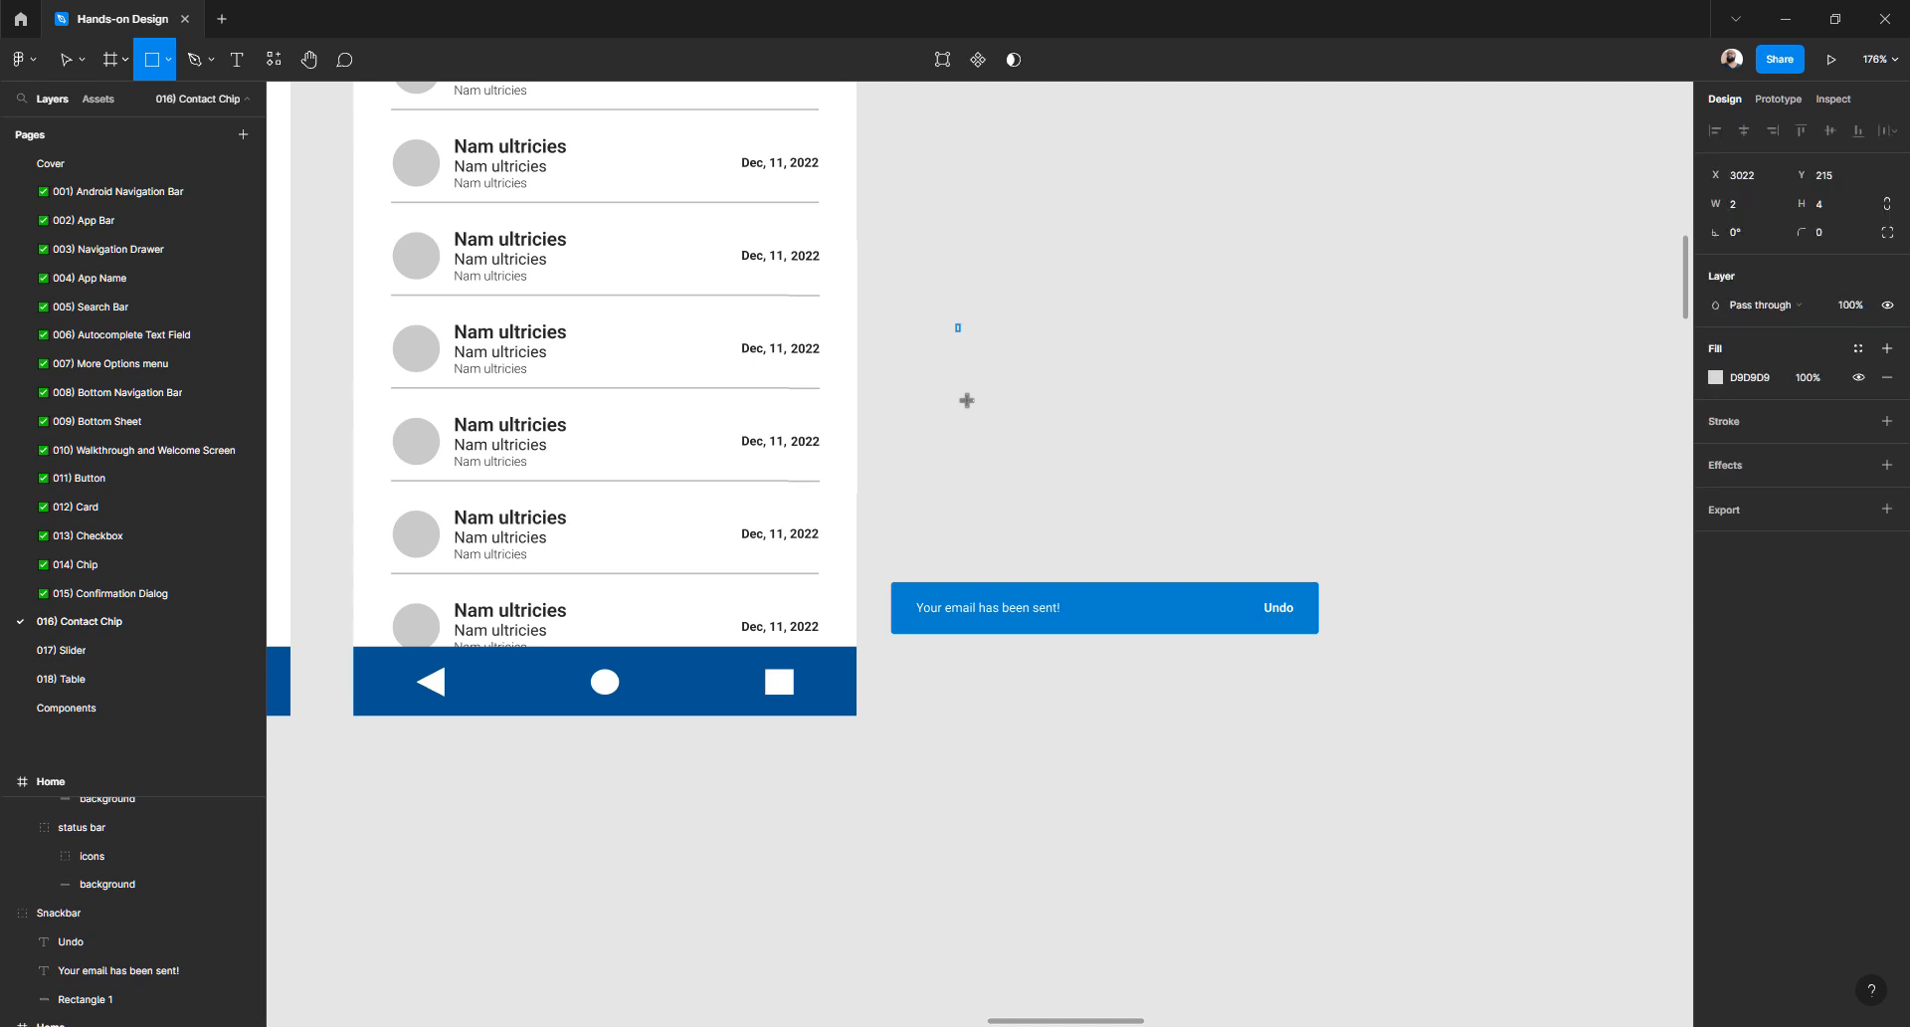
{"action": "left_click", "coordinate": [1743, 206]}
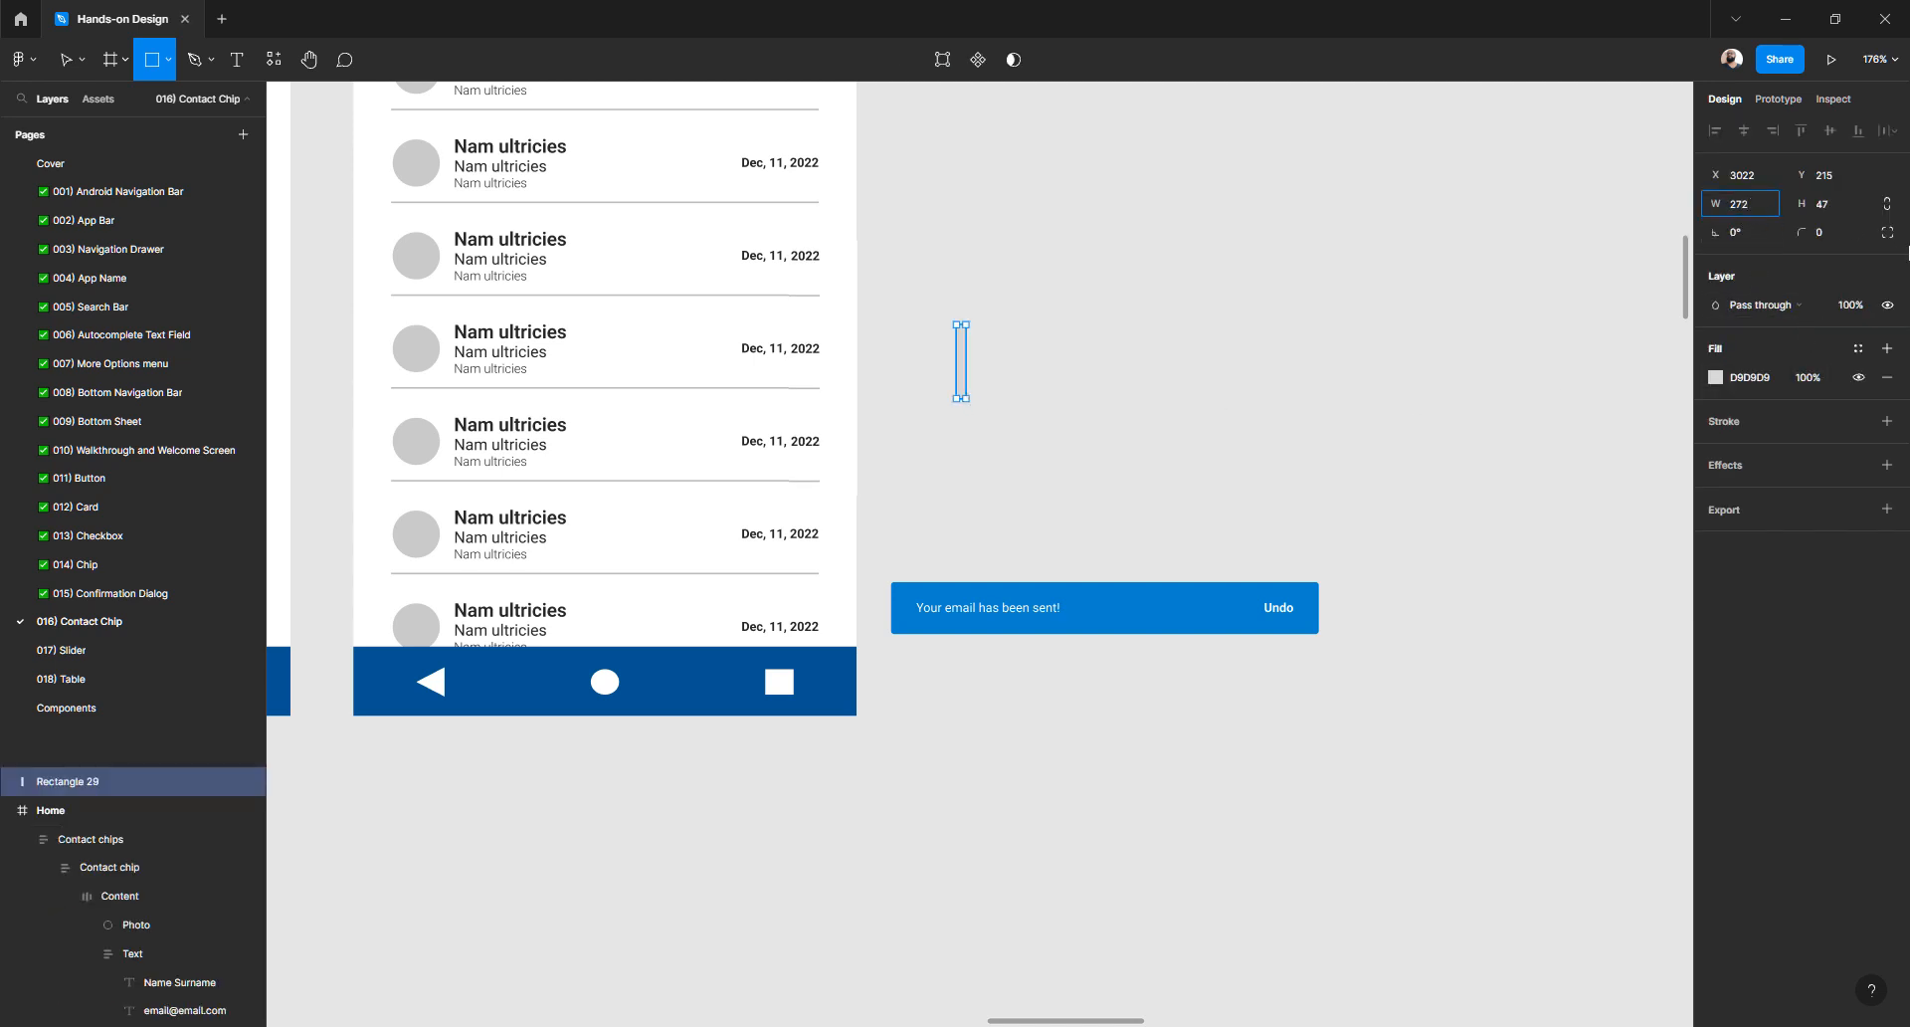
{"action": "key", "text": "Tab"}
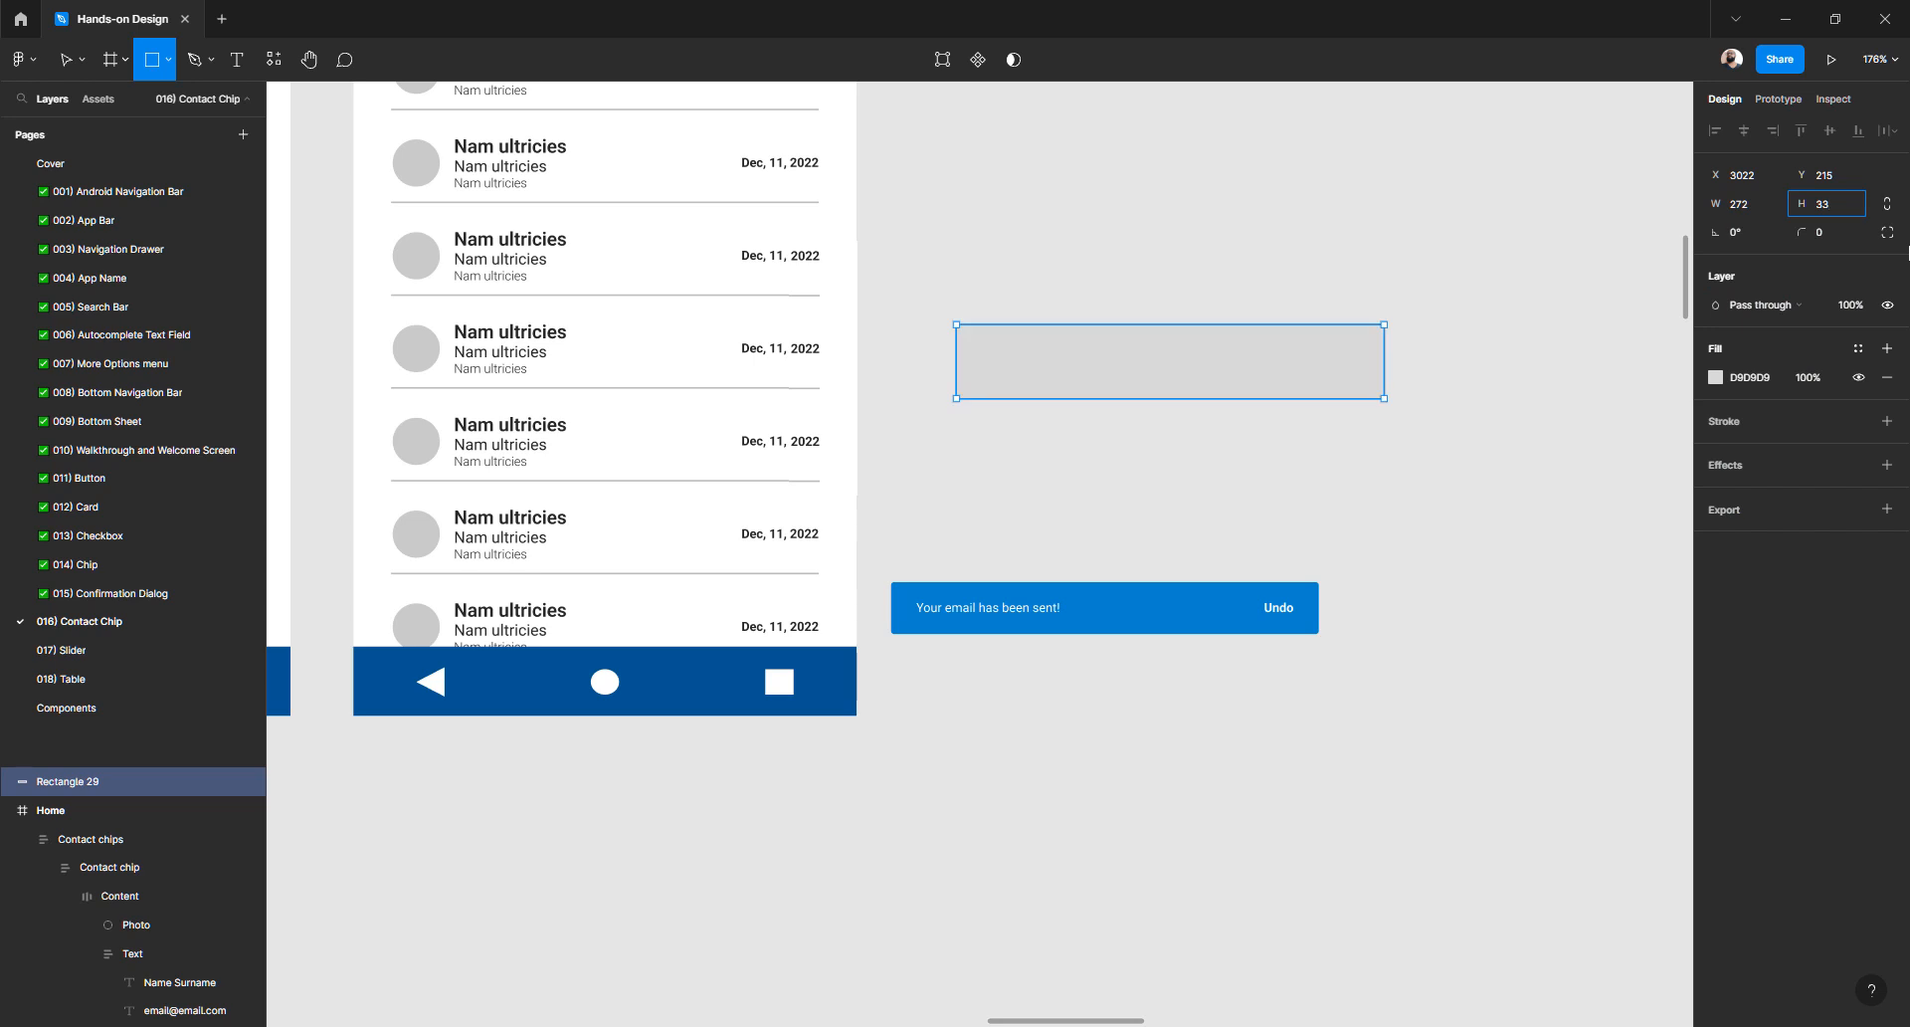
{"action": "key", "text": "Return"}
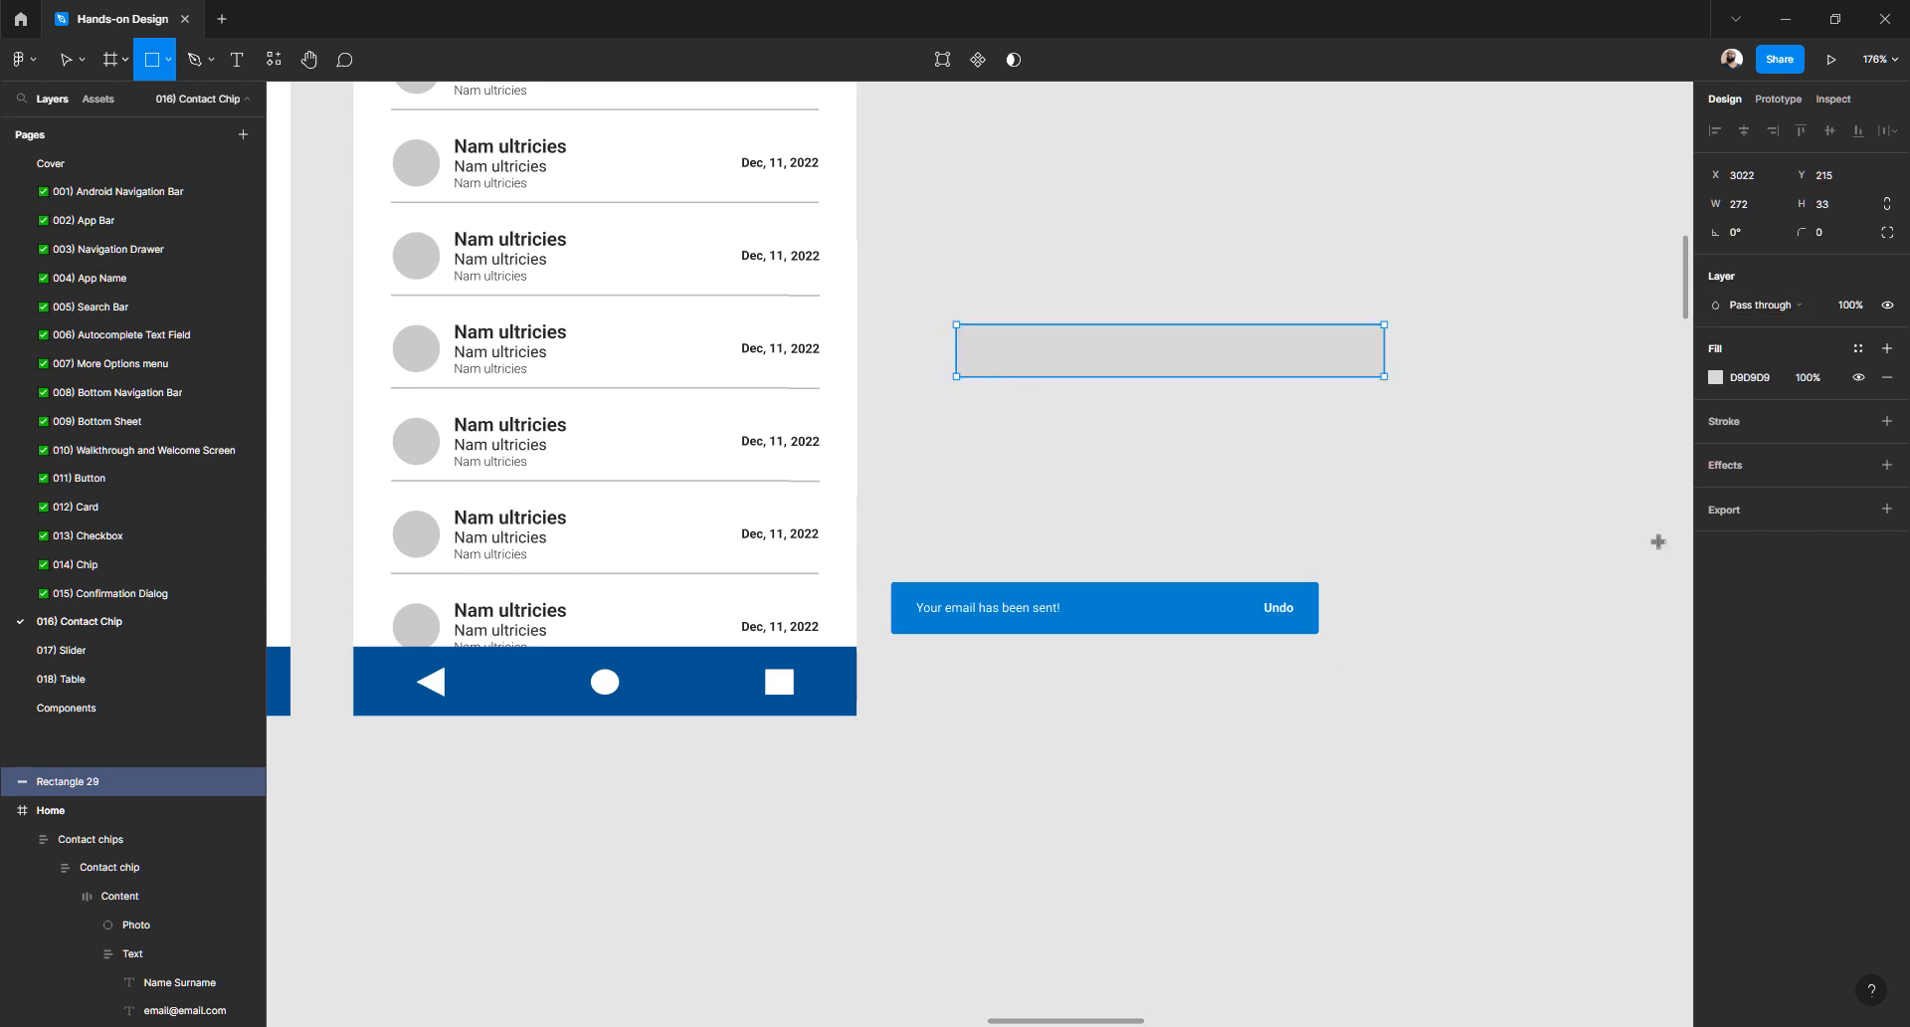
{"action": "scroll", "coordinate": [1085, 473], "scroll_direction": "up", "scroll_amount": 5}
{"action": "scroll", "coordinate": [1078, 482], "scroll_direction": "down", "scroll_amount": 3}
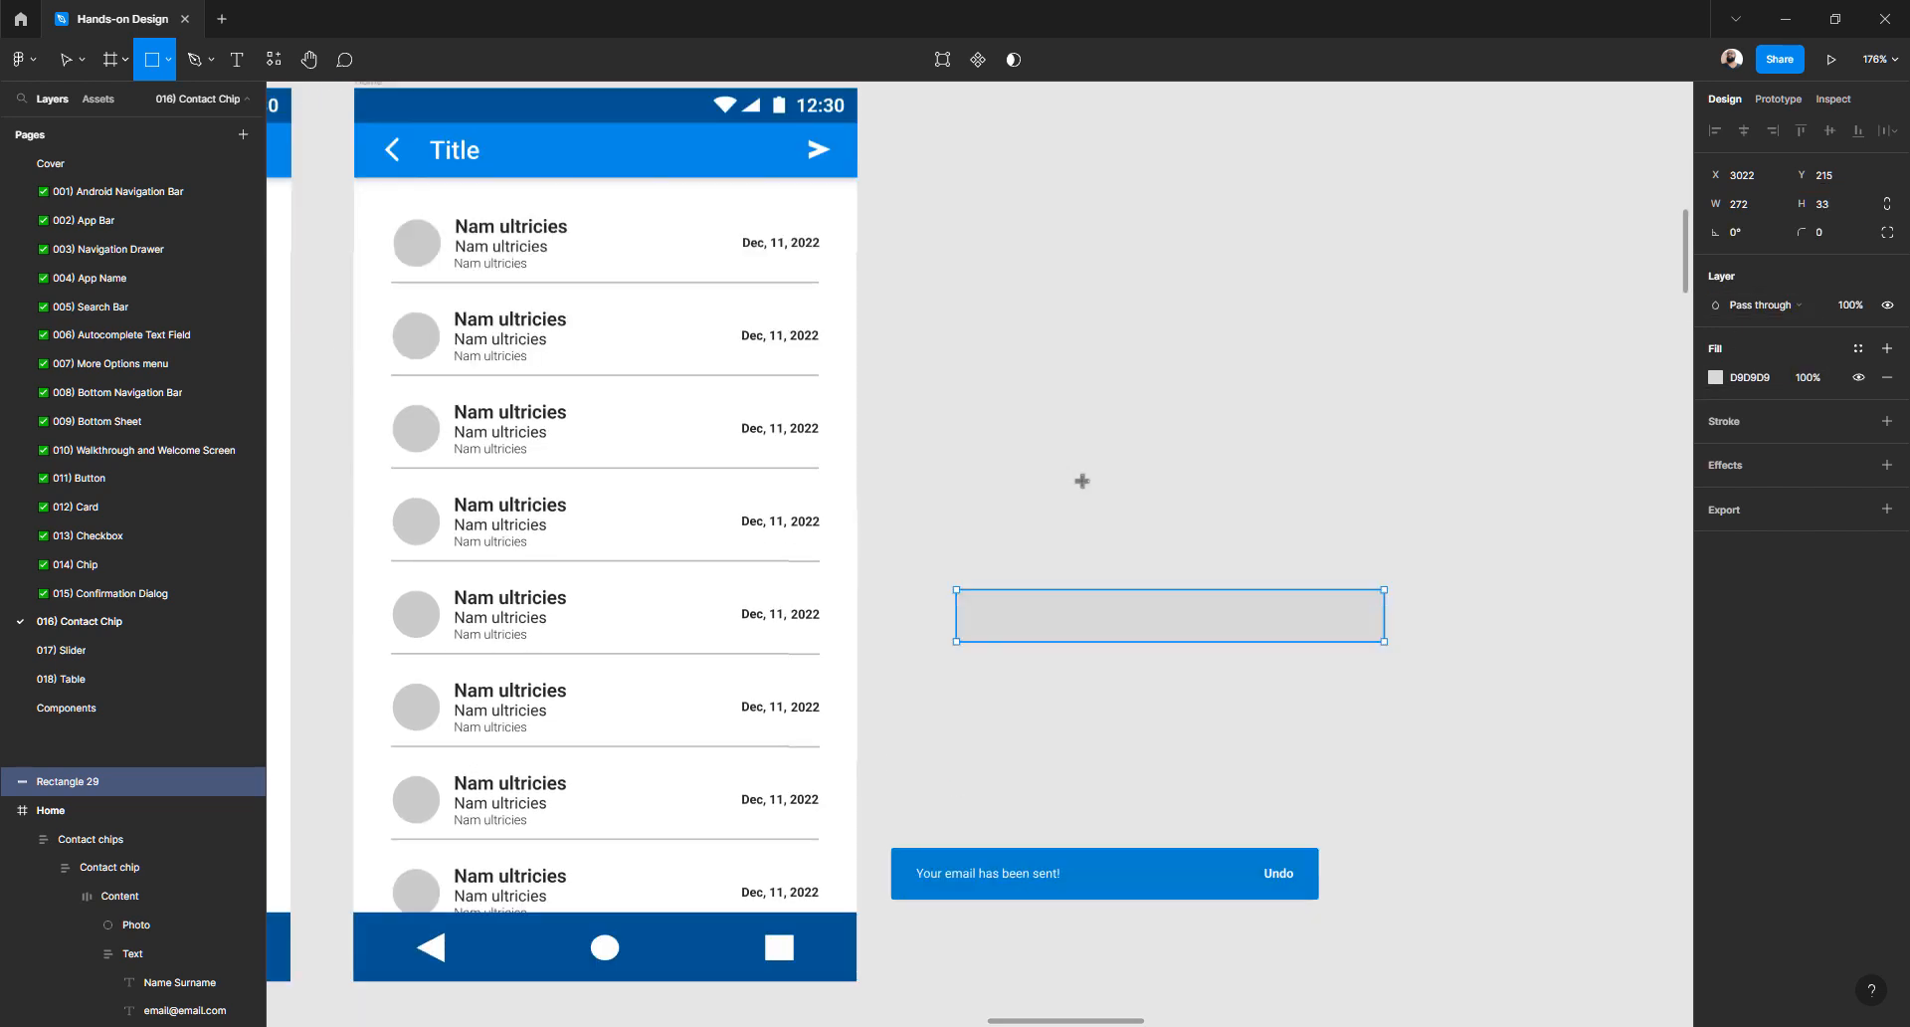
{"action": "scroll", "coordinate": [994, 593], "scroll_direction": "down", "scroll_amount": 5}
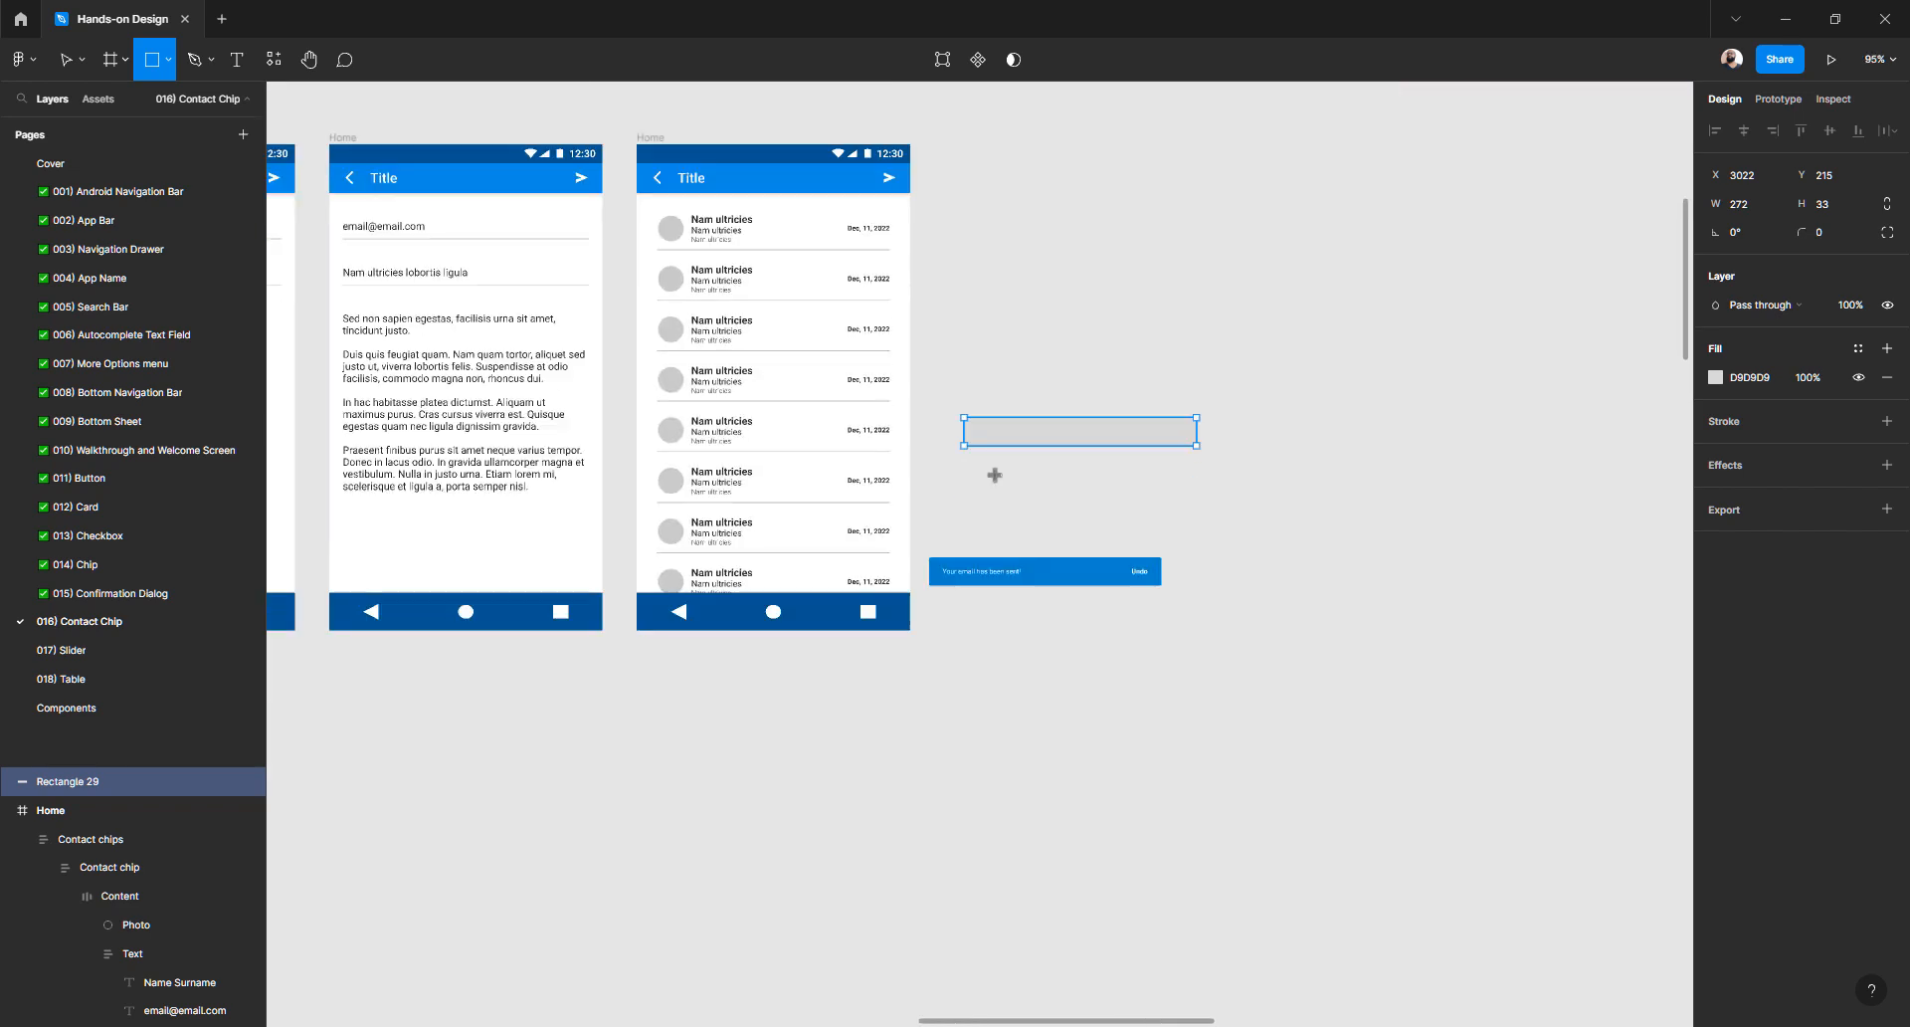
{"action": "scroll", "coordinate": [994, 477], "scroll_direction": "up", "scroll_amount": 2}
{"action": "scroll", "coordinate": [994, 477], "scroll_direction": "down", "scroll_amount": 5}
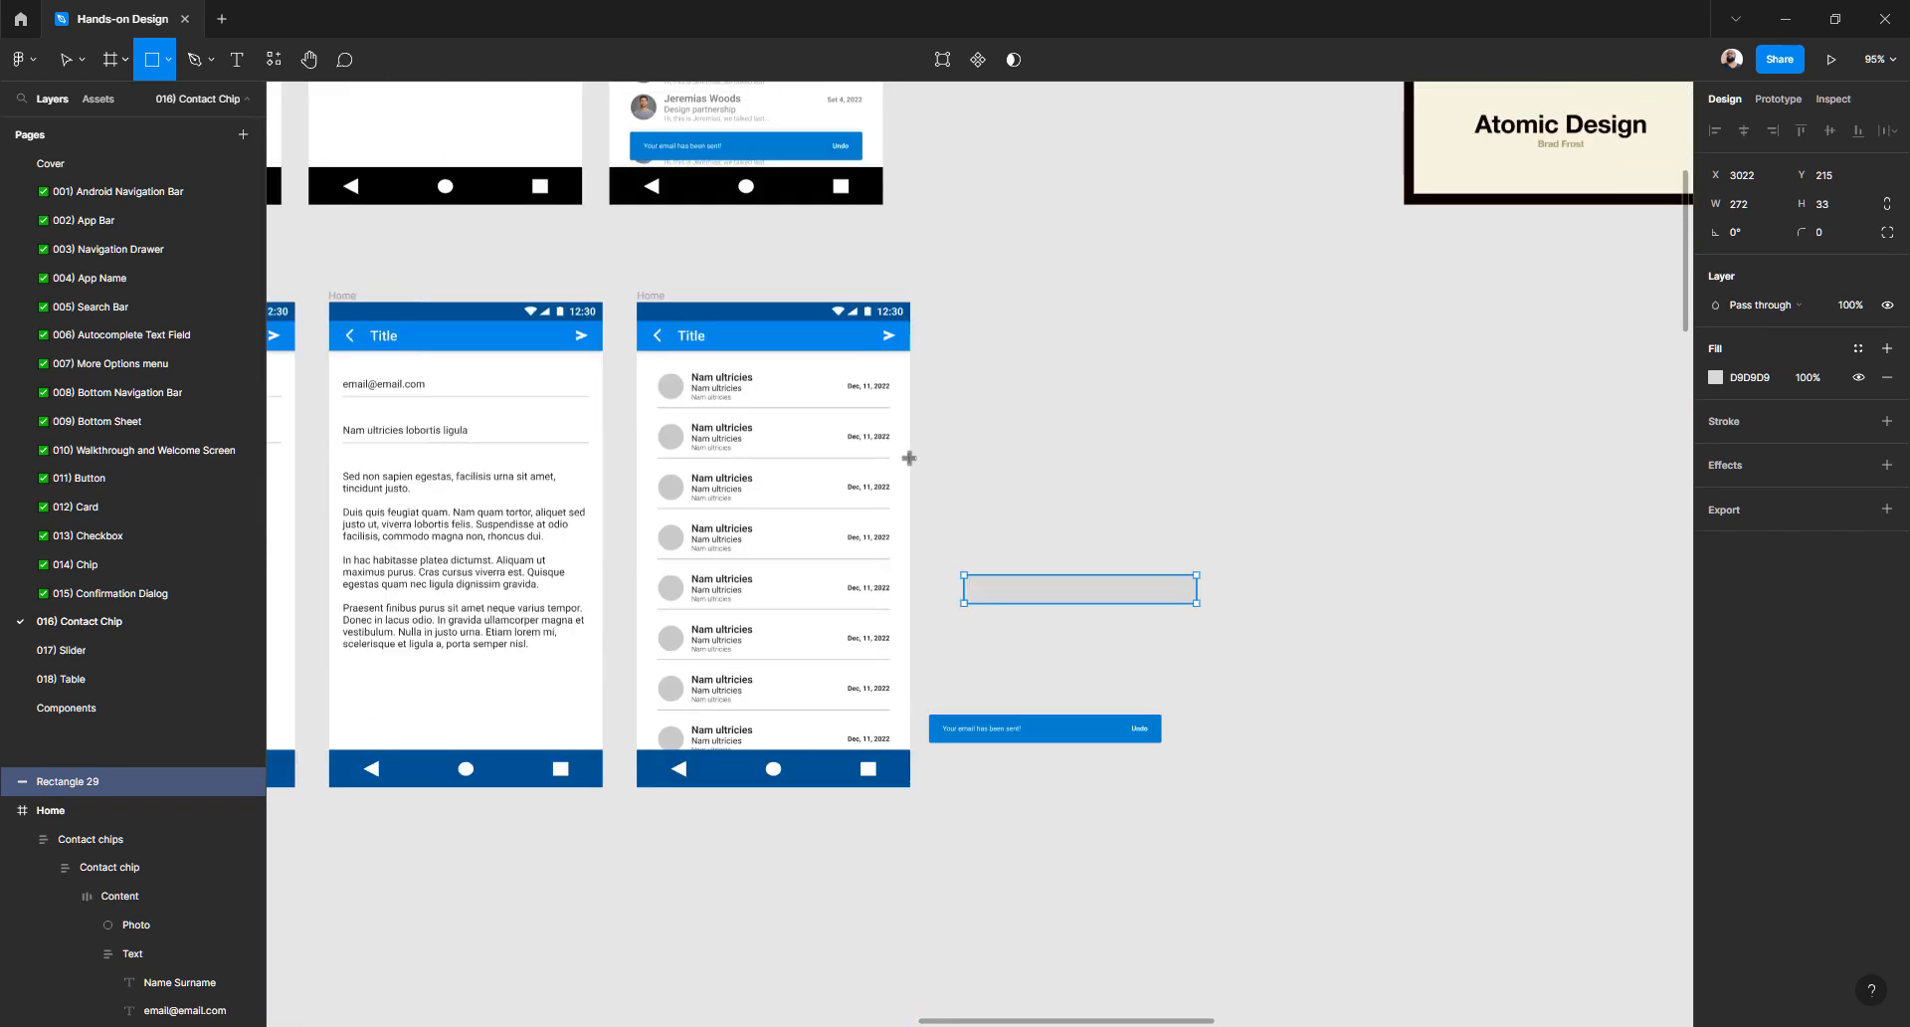
- Fill the rectangle with the app bar's blue 0C8AE5 and round its corners to 2
{"action": "left_click", "coordinate": [1718, 378]}
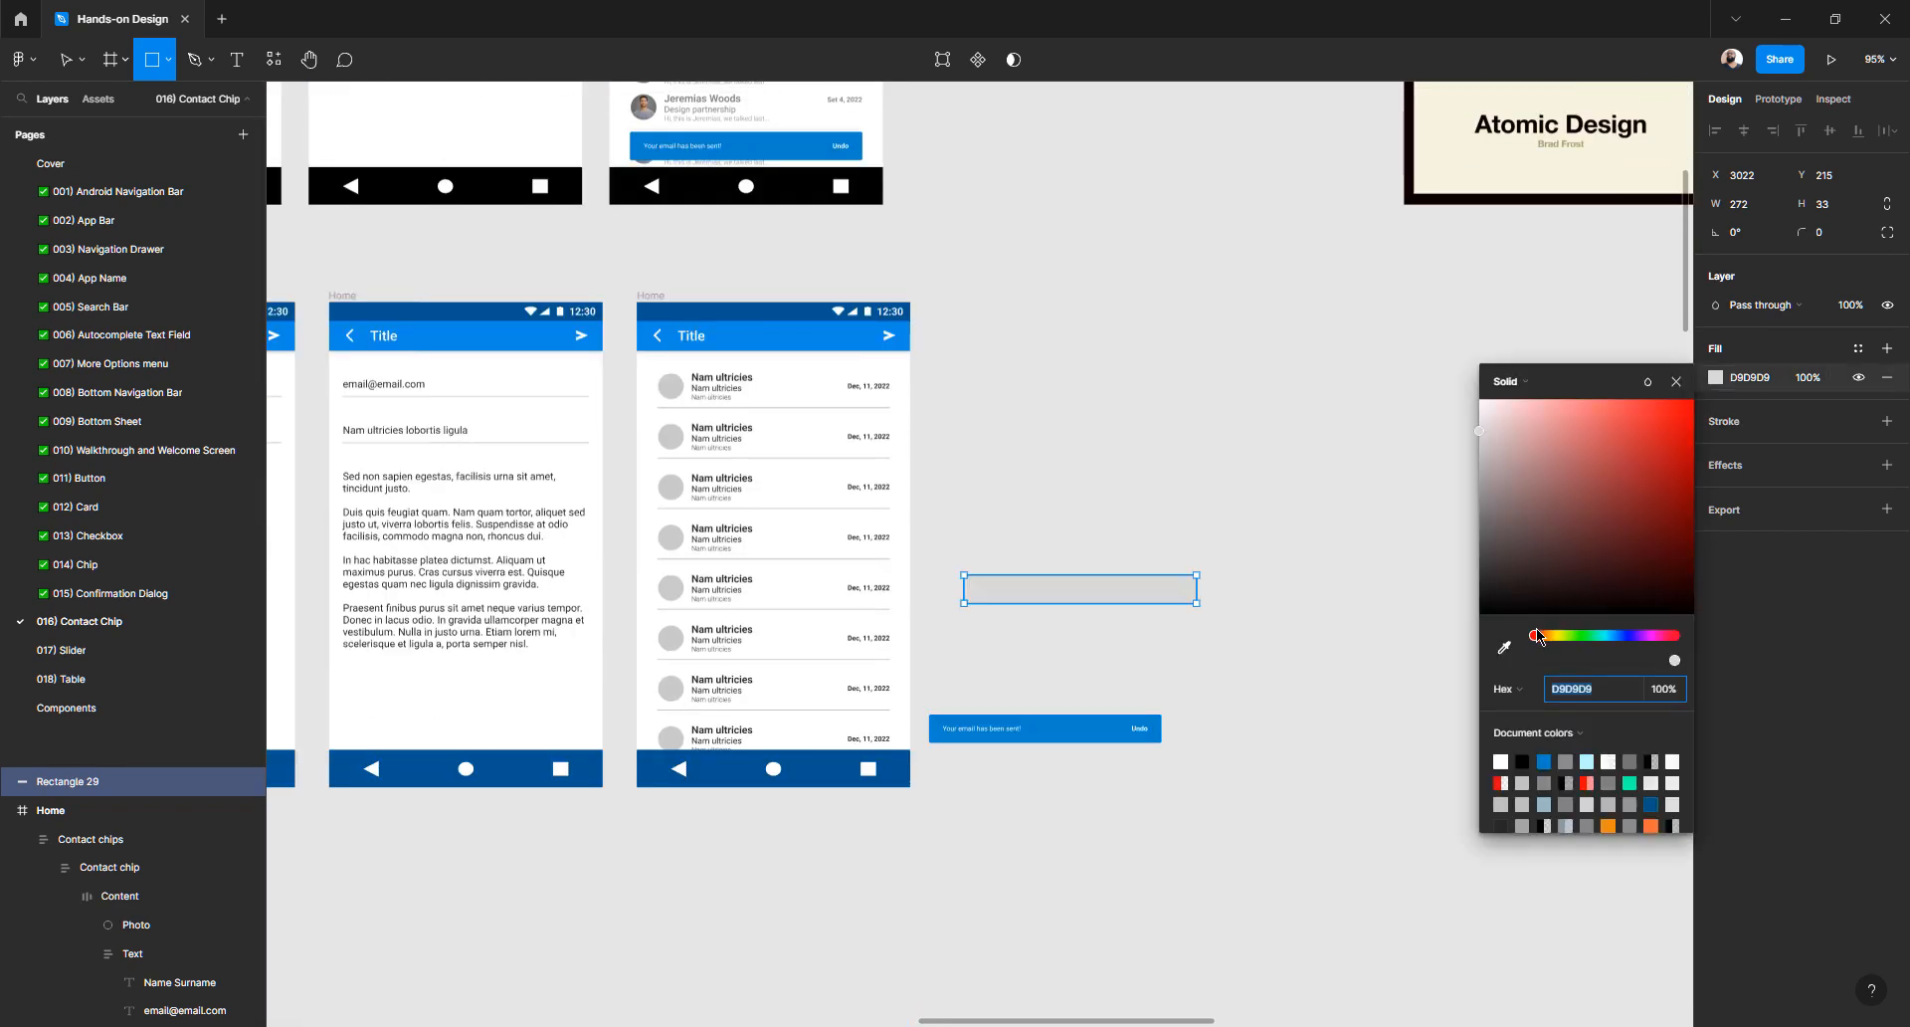
{"action": "left_click", "coordinate": [1504, 648]}
{"action": "left_click", "coordinate": [770, 328]}
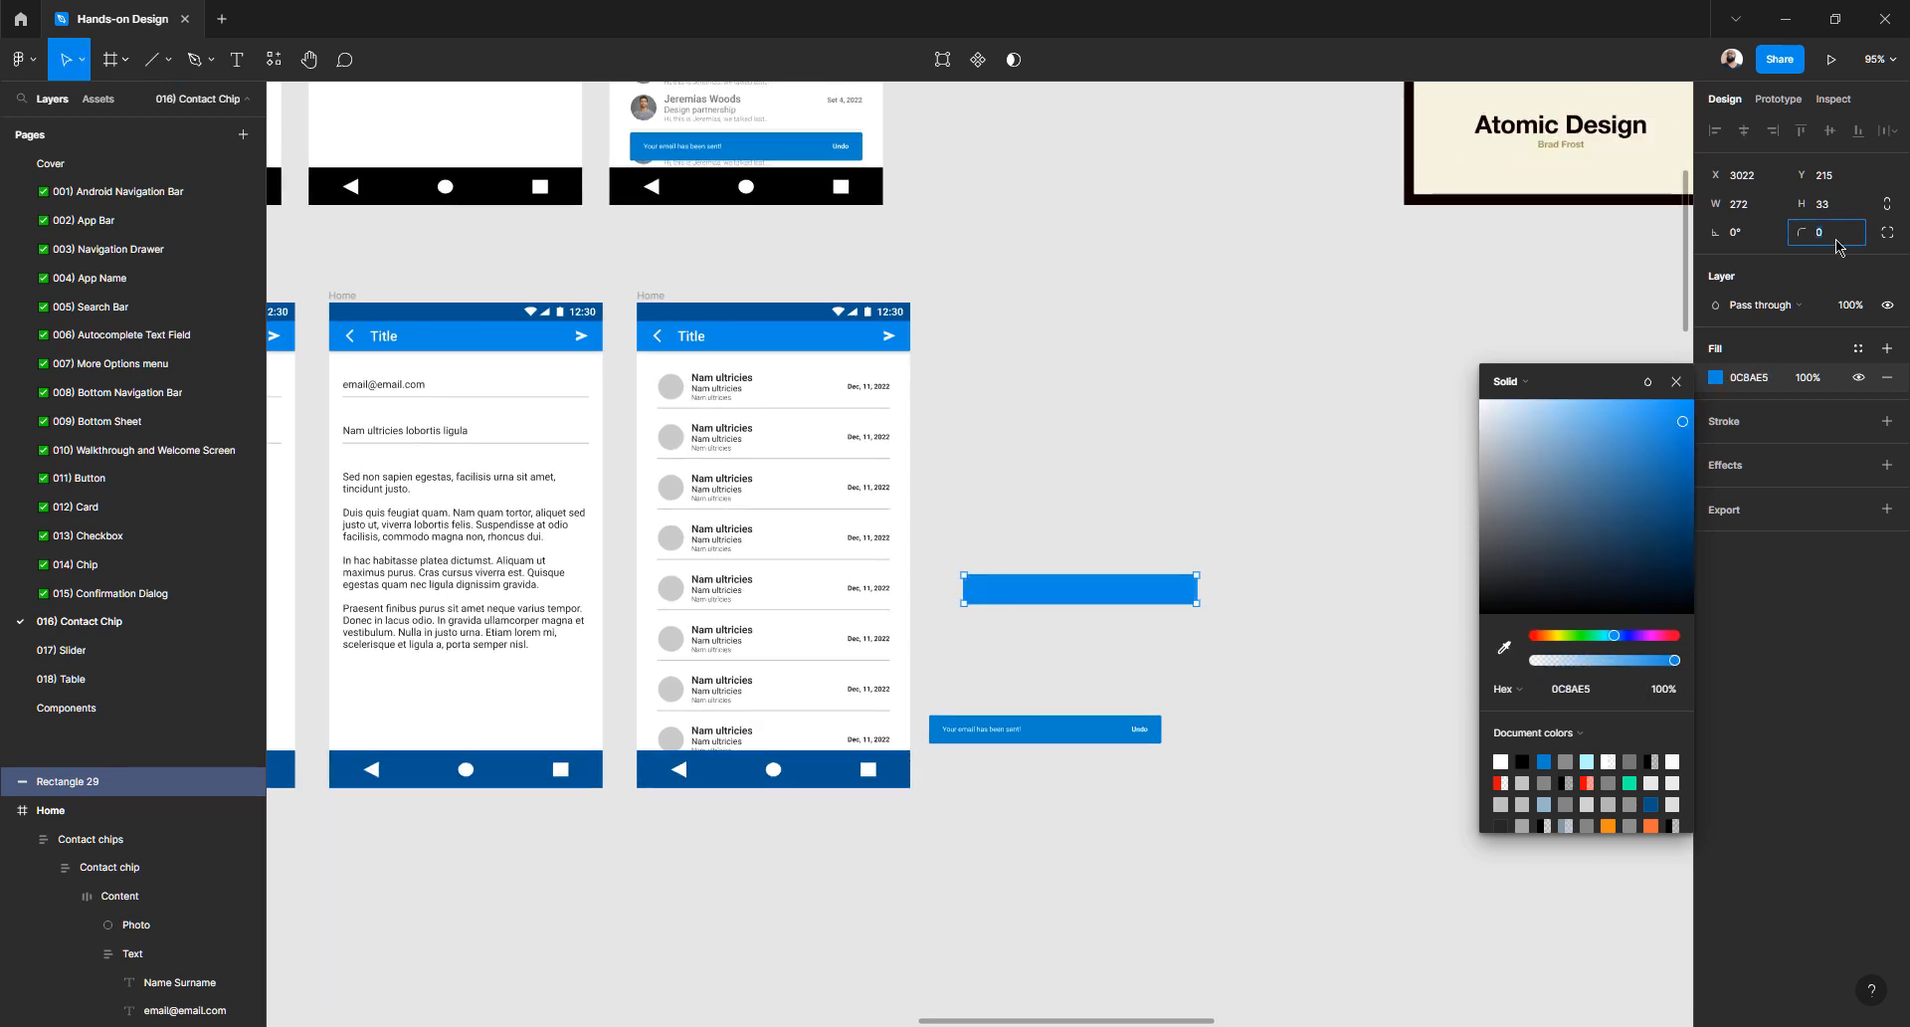
{"action": "type", "text": "2"}
{"action": "key", "text": "Return"}
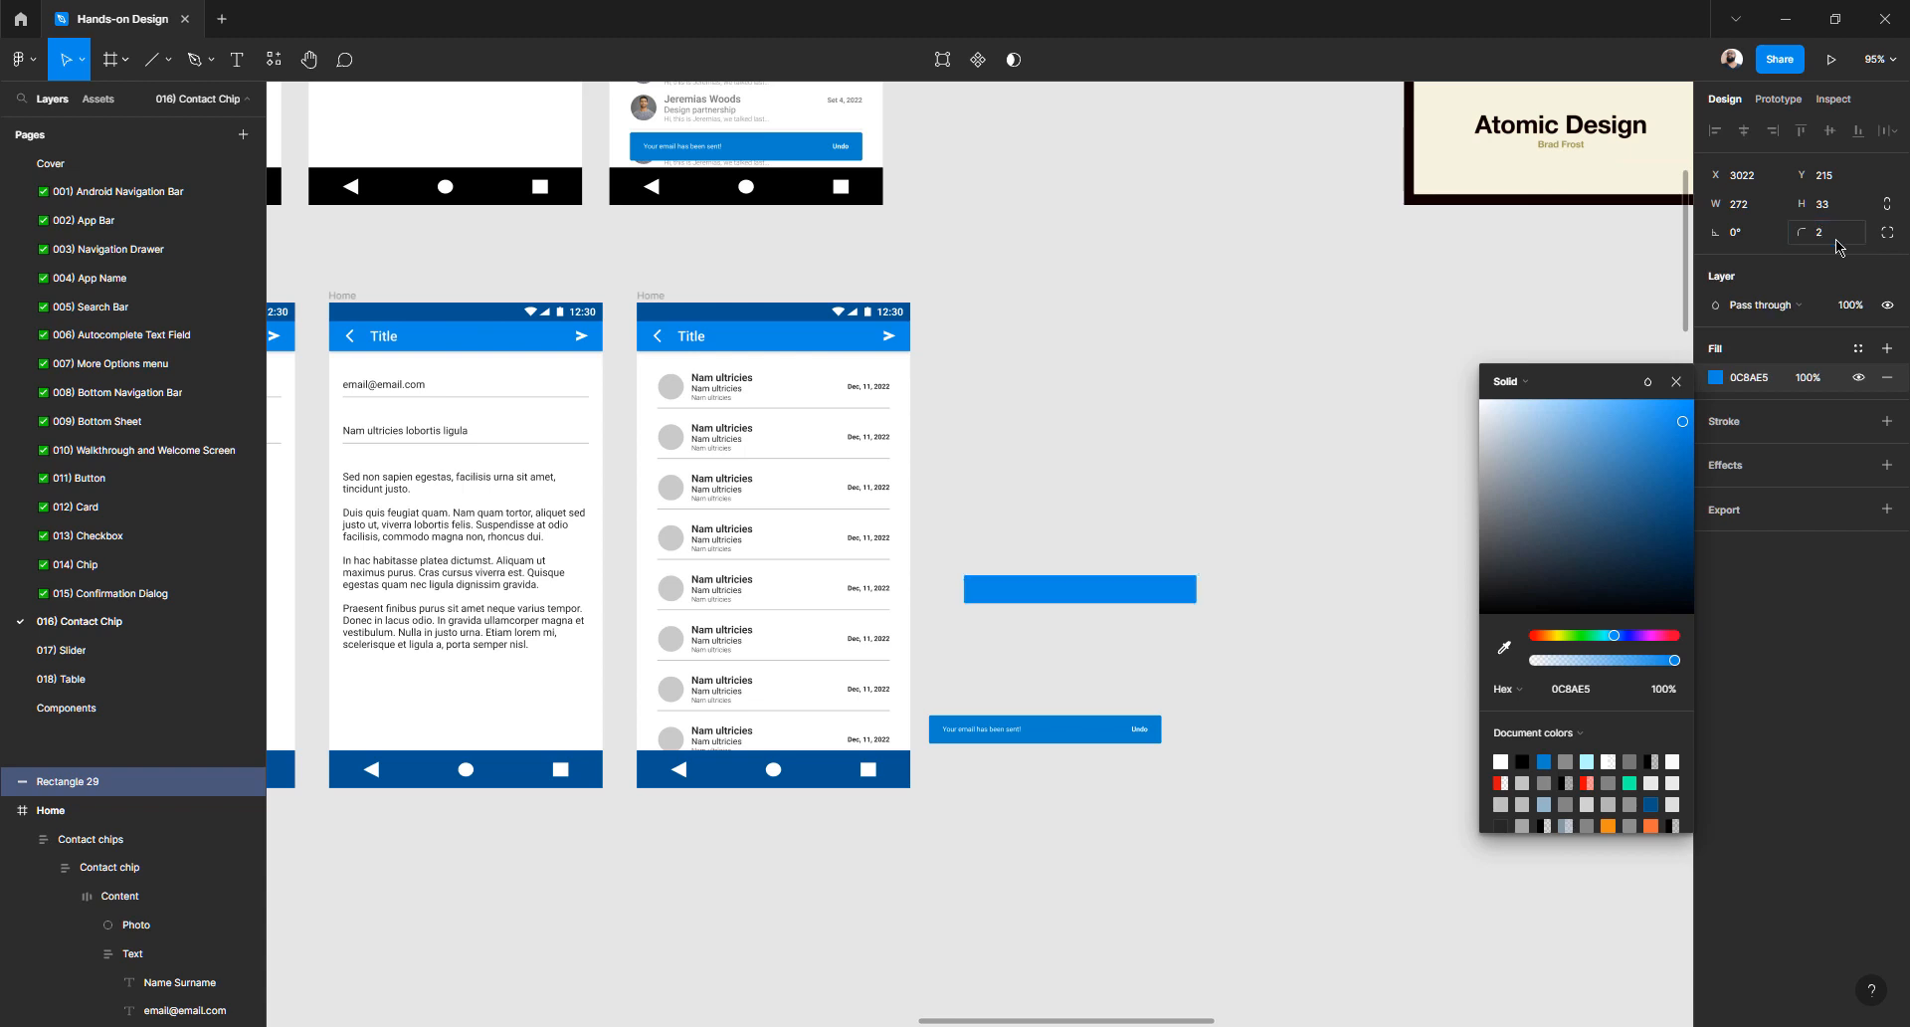
{"action": "left_click", "coordinate": [1677, 382]}
{"action": "key", "text": "Escape"}
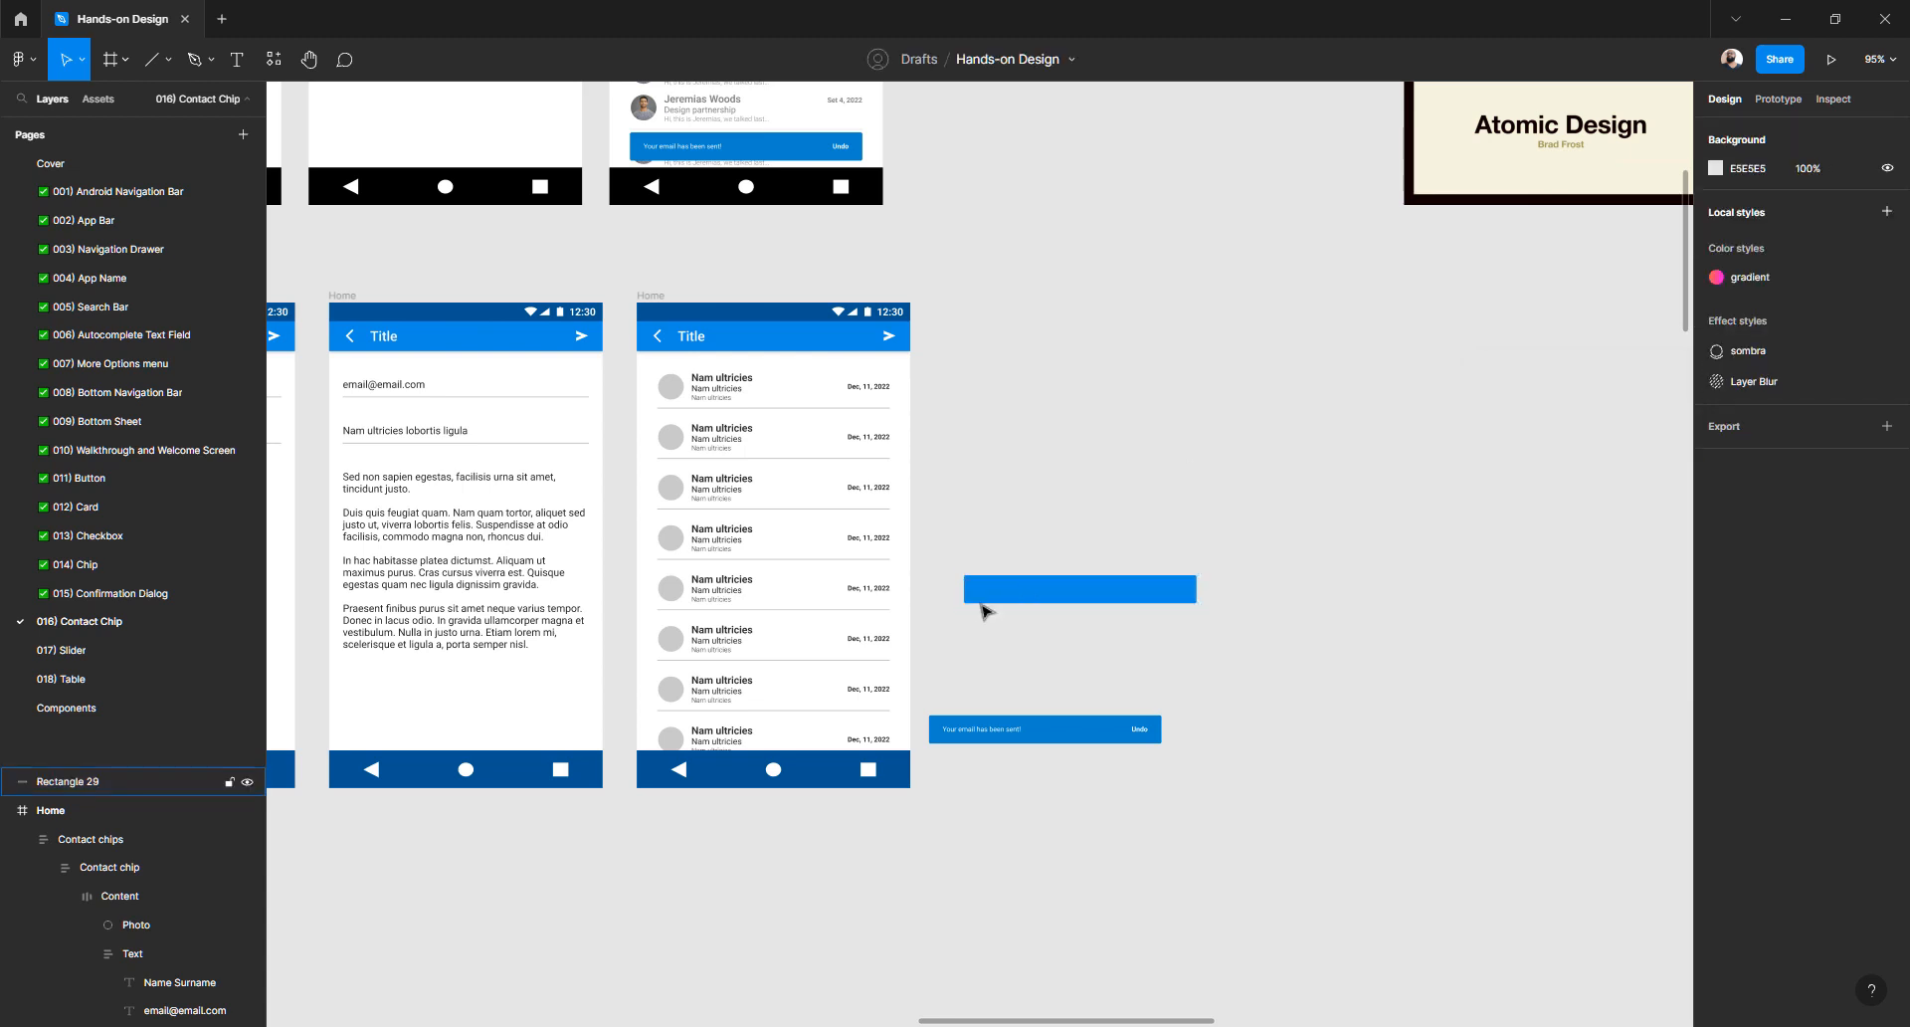
{"action": "scroll", "coordinate": [979, 595], "scroll_direction": "up", "scroll_amount": 10}
{"action": "scroll", "coordinate": [886, 567], "scroll_direction": "down", "scroll_amount": 5}
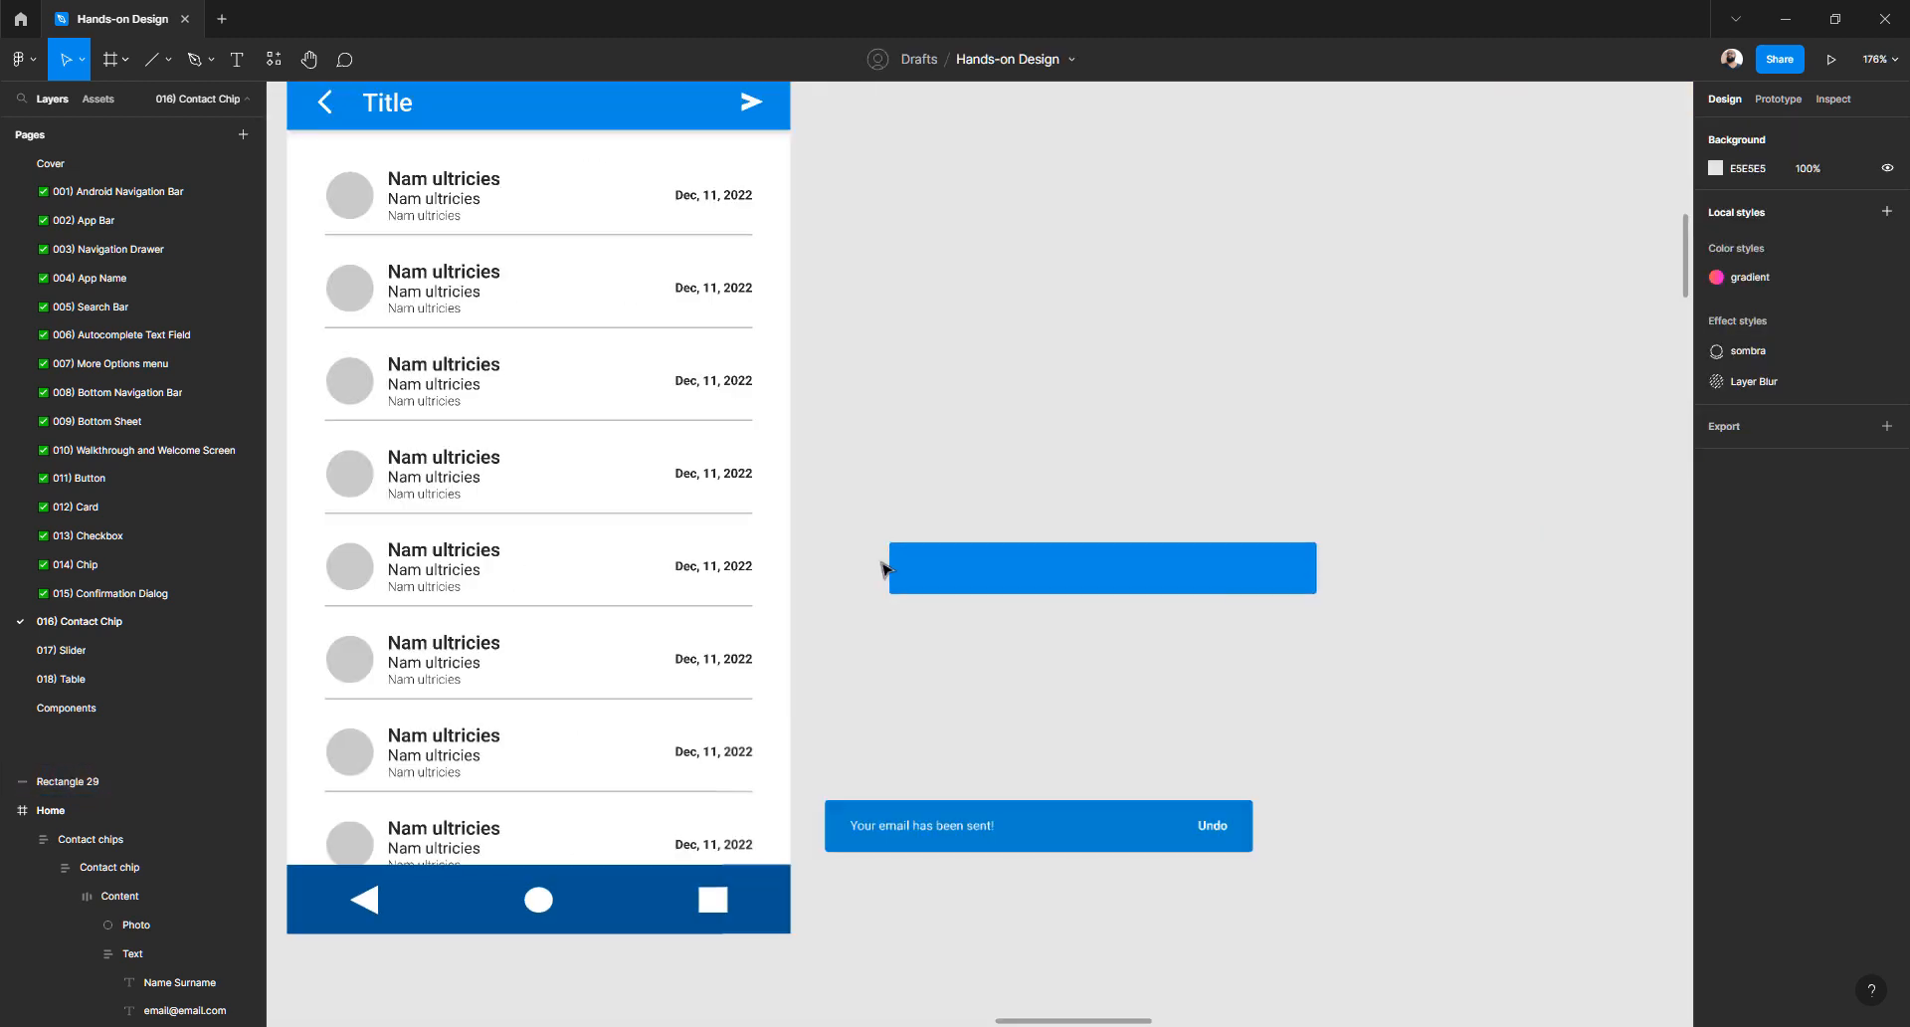
{"action": "left_click", "coordinate": [906, 701]}
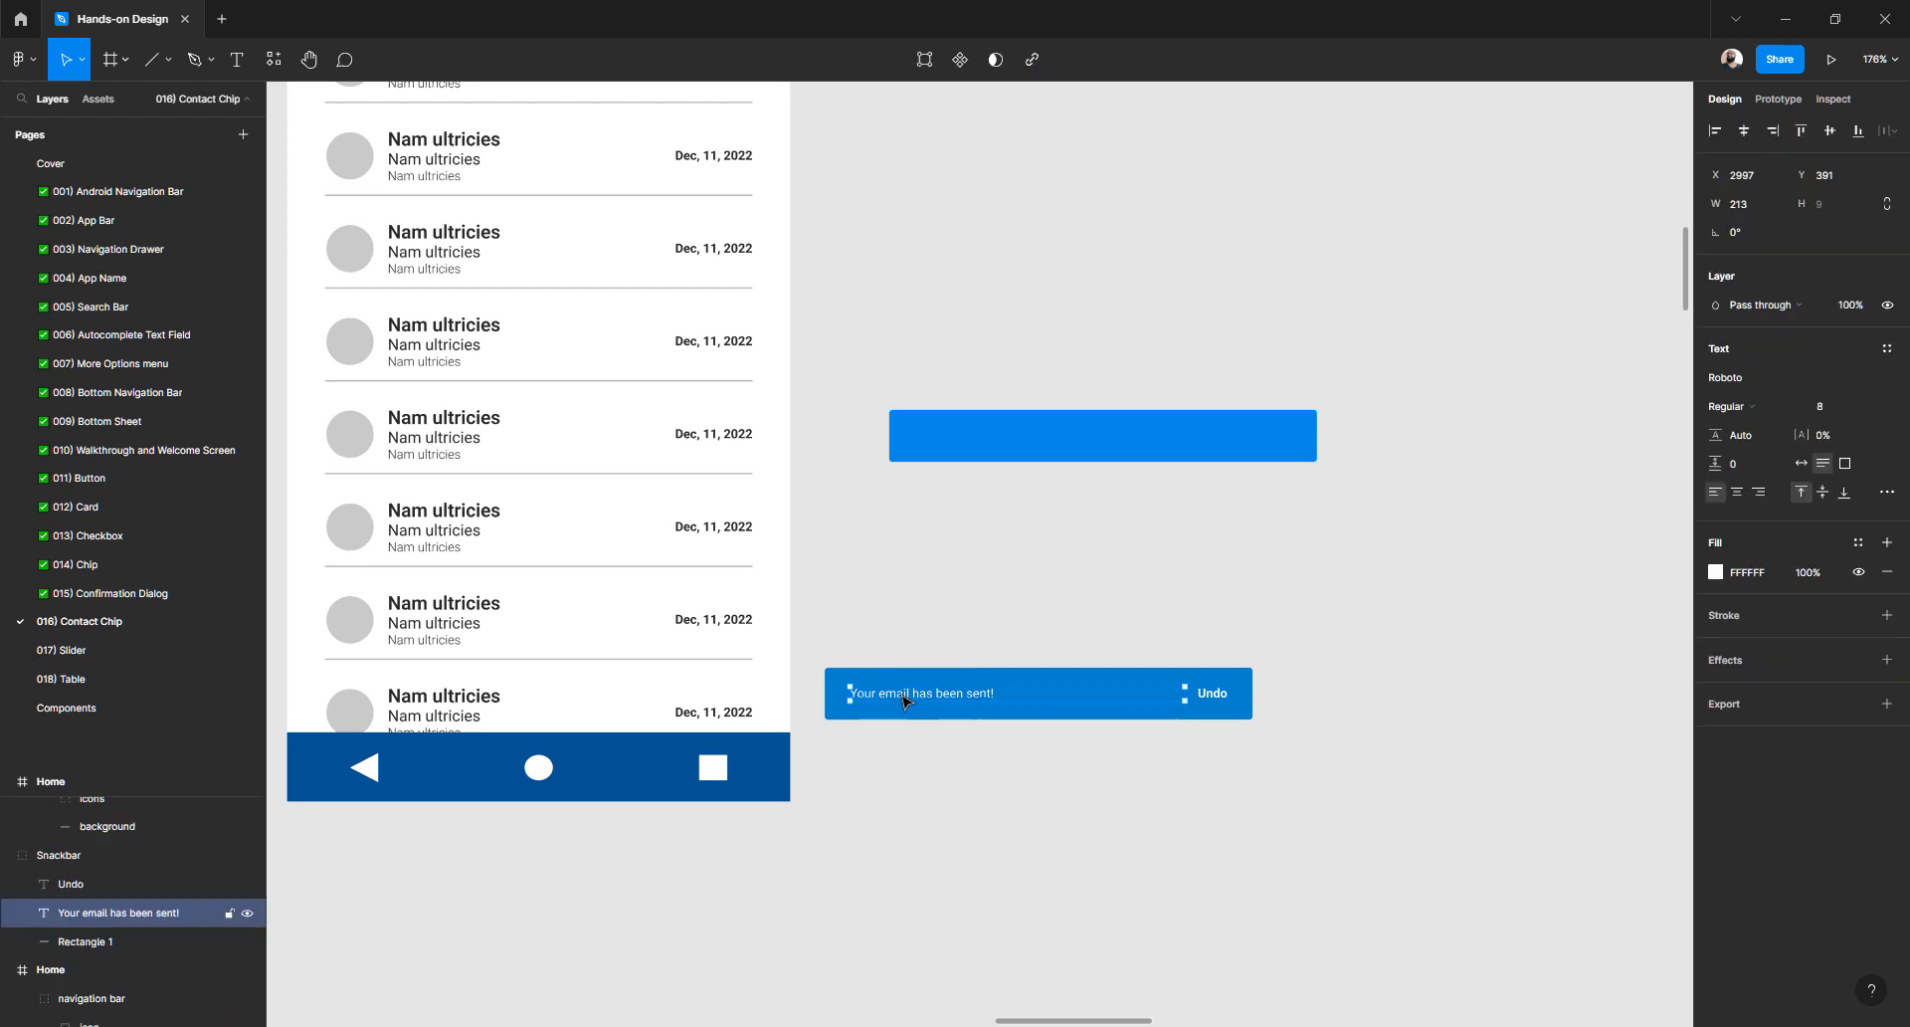
- Paste a copied Nam ultricies text line onto the blue bar
{"action": "left_click", "coordinate": [459, 627]}
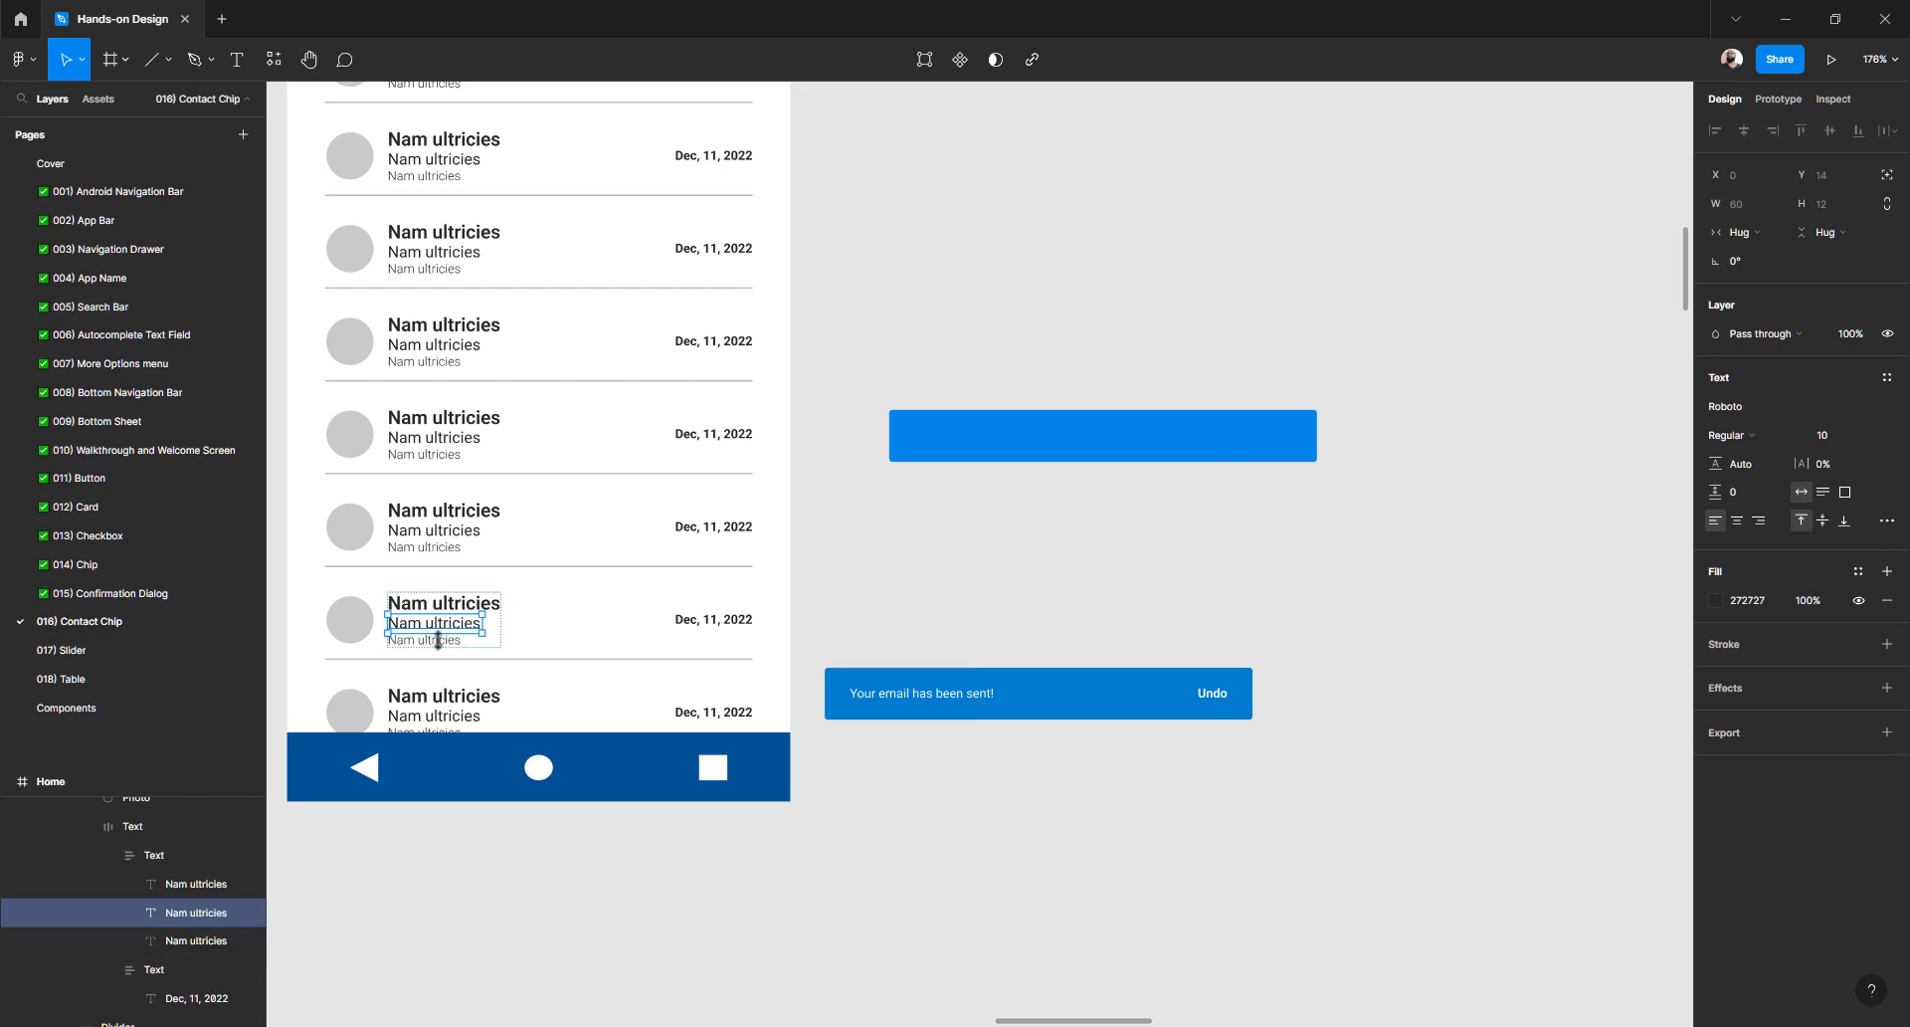
{"action": "left_click", "coordinate": [447, 642]}
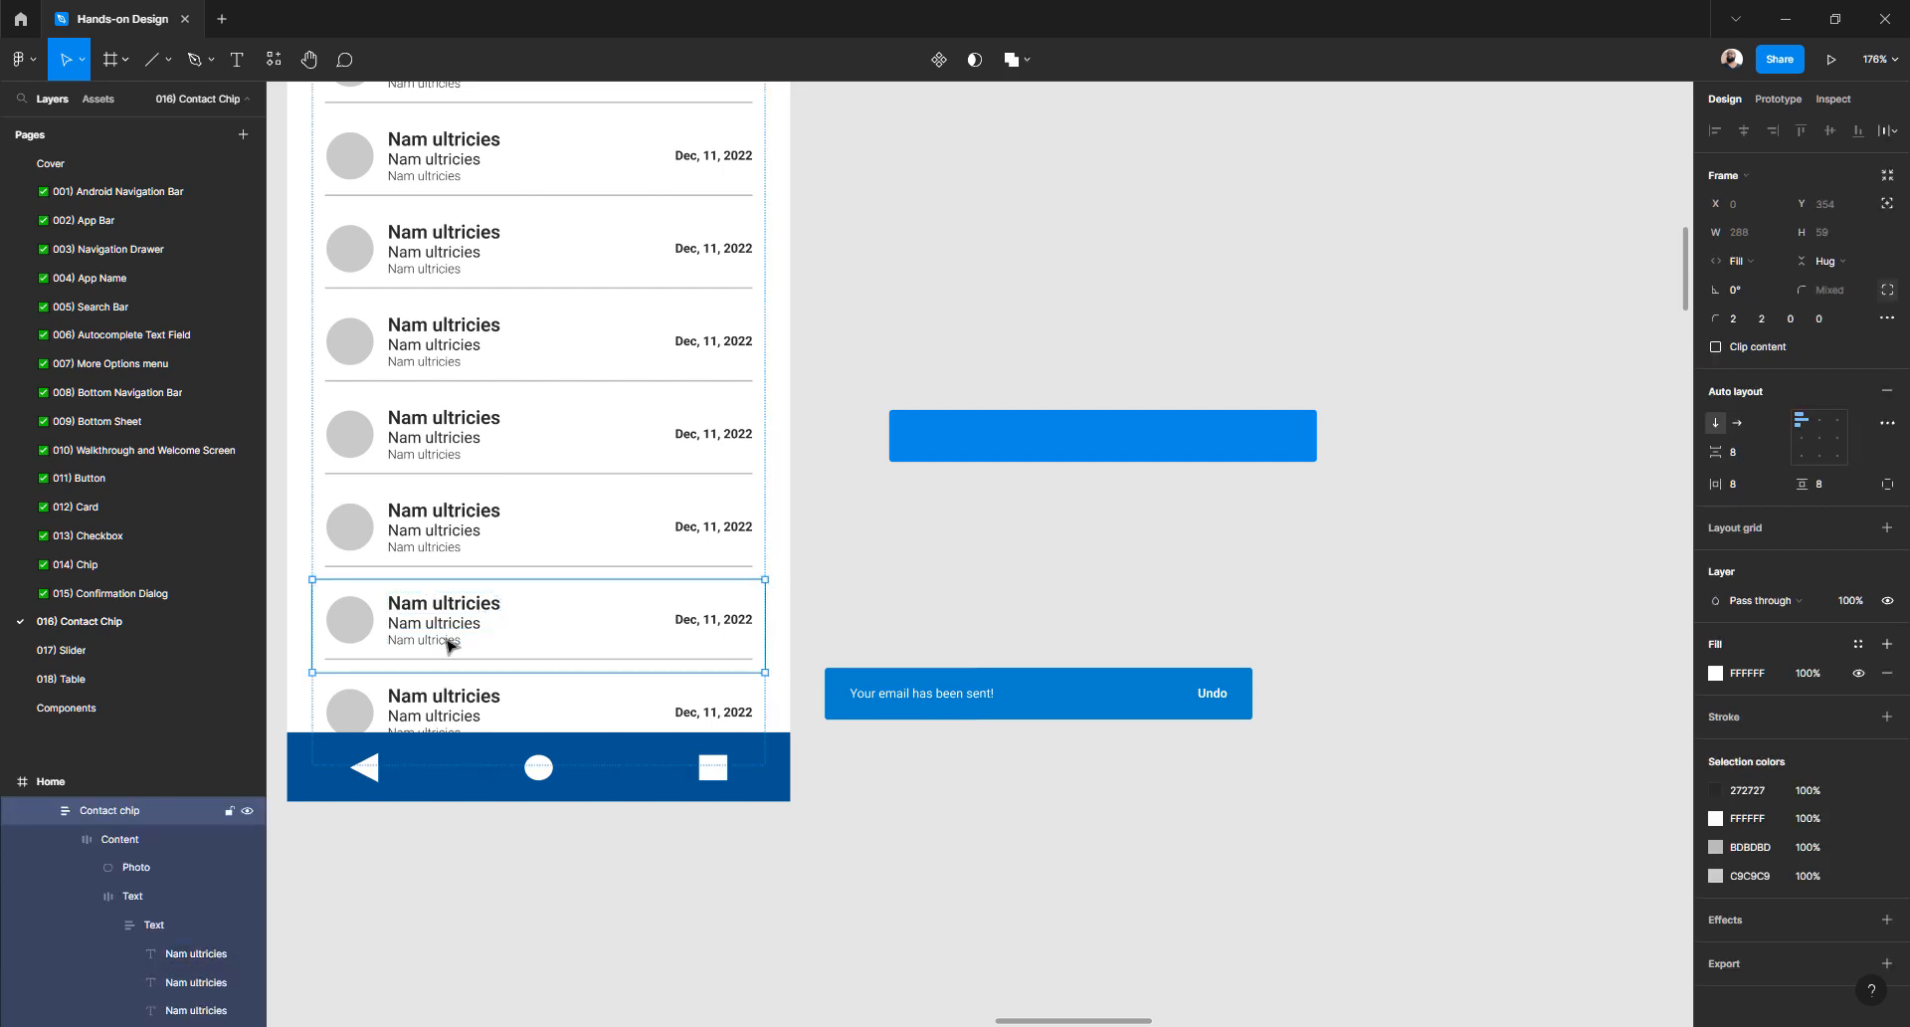
{"action": "left_click", "coordinate": [448, 640], "text": "ctrl"}
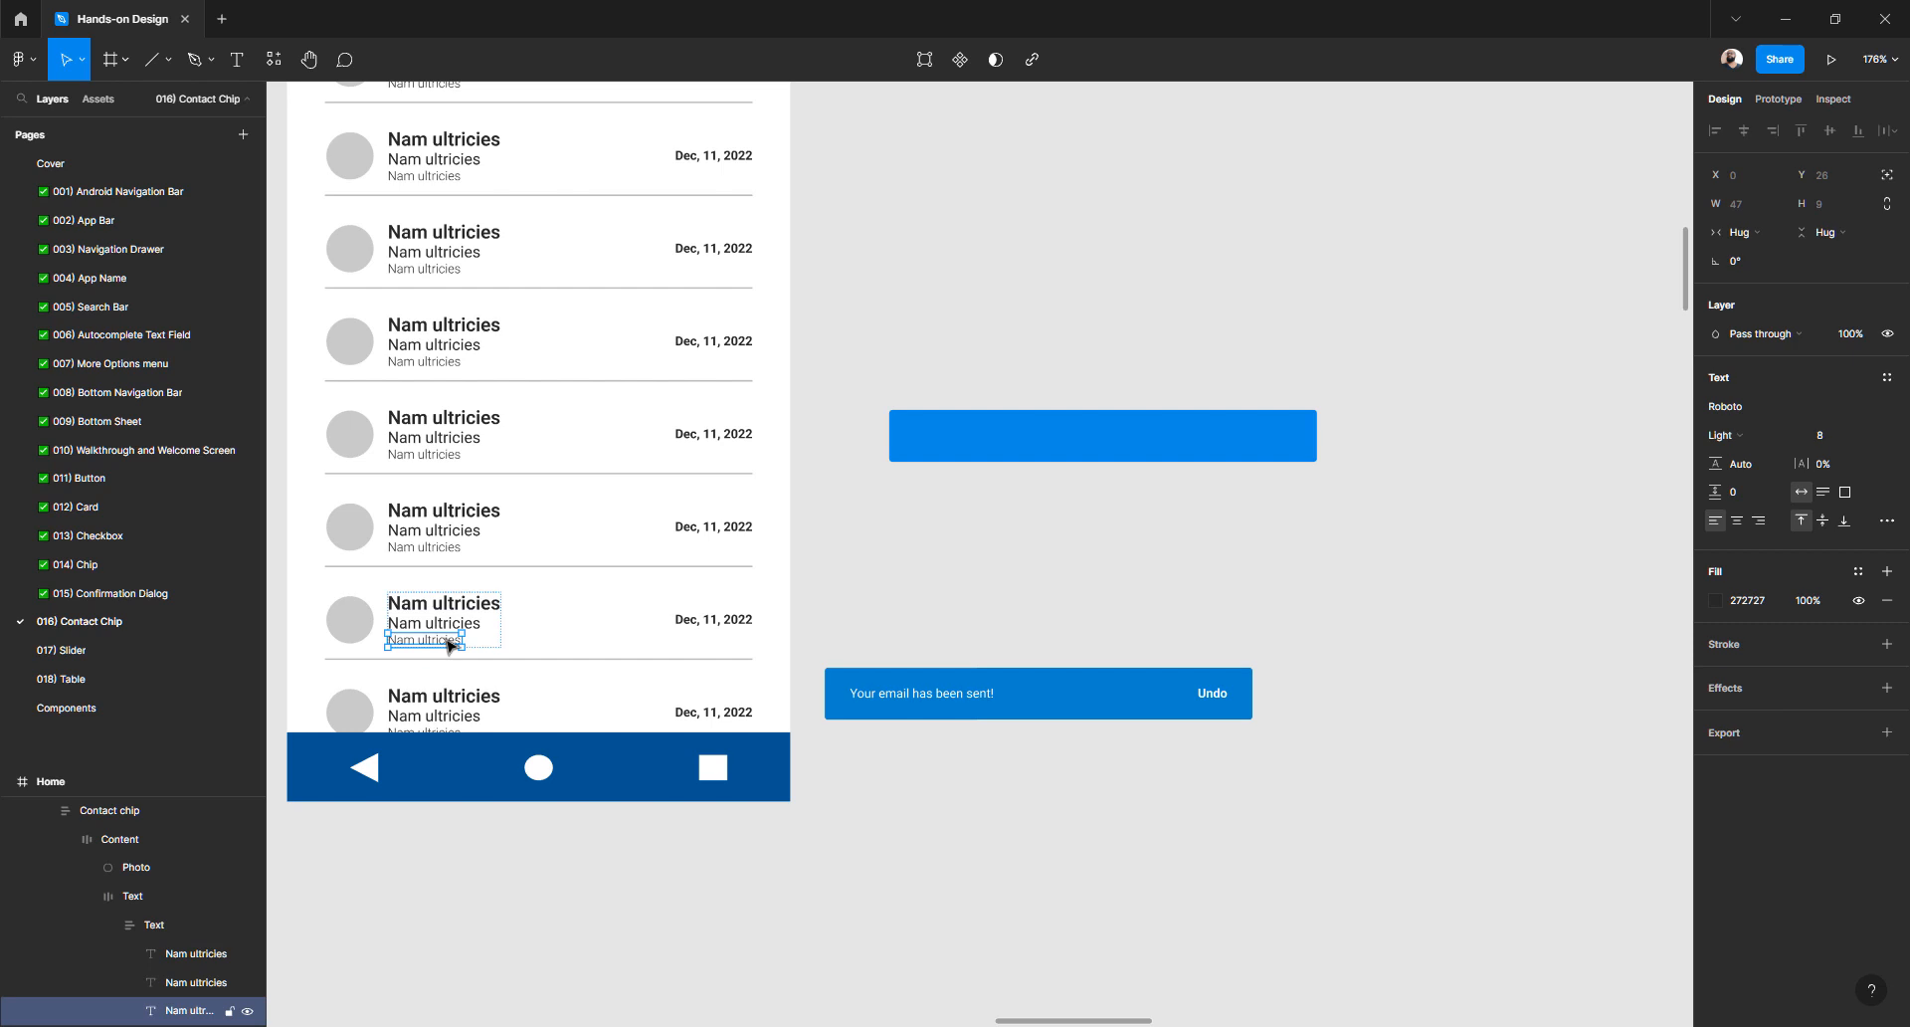
{"action": "left_click", "coordinate": [941, 450]}
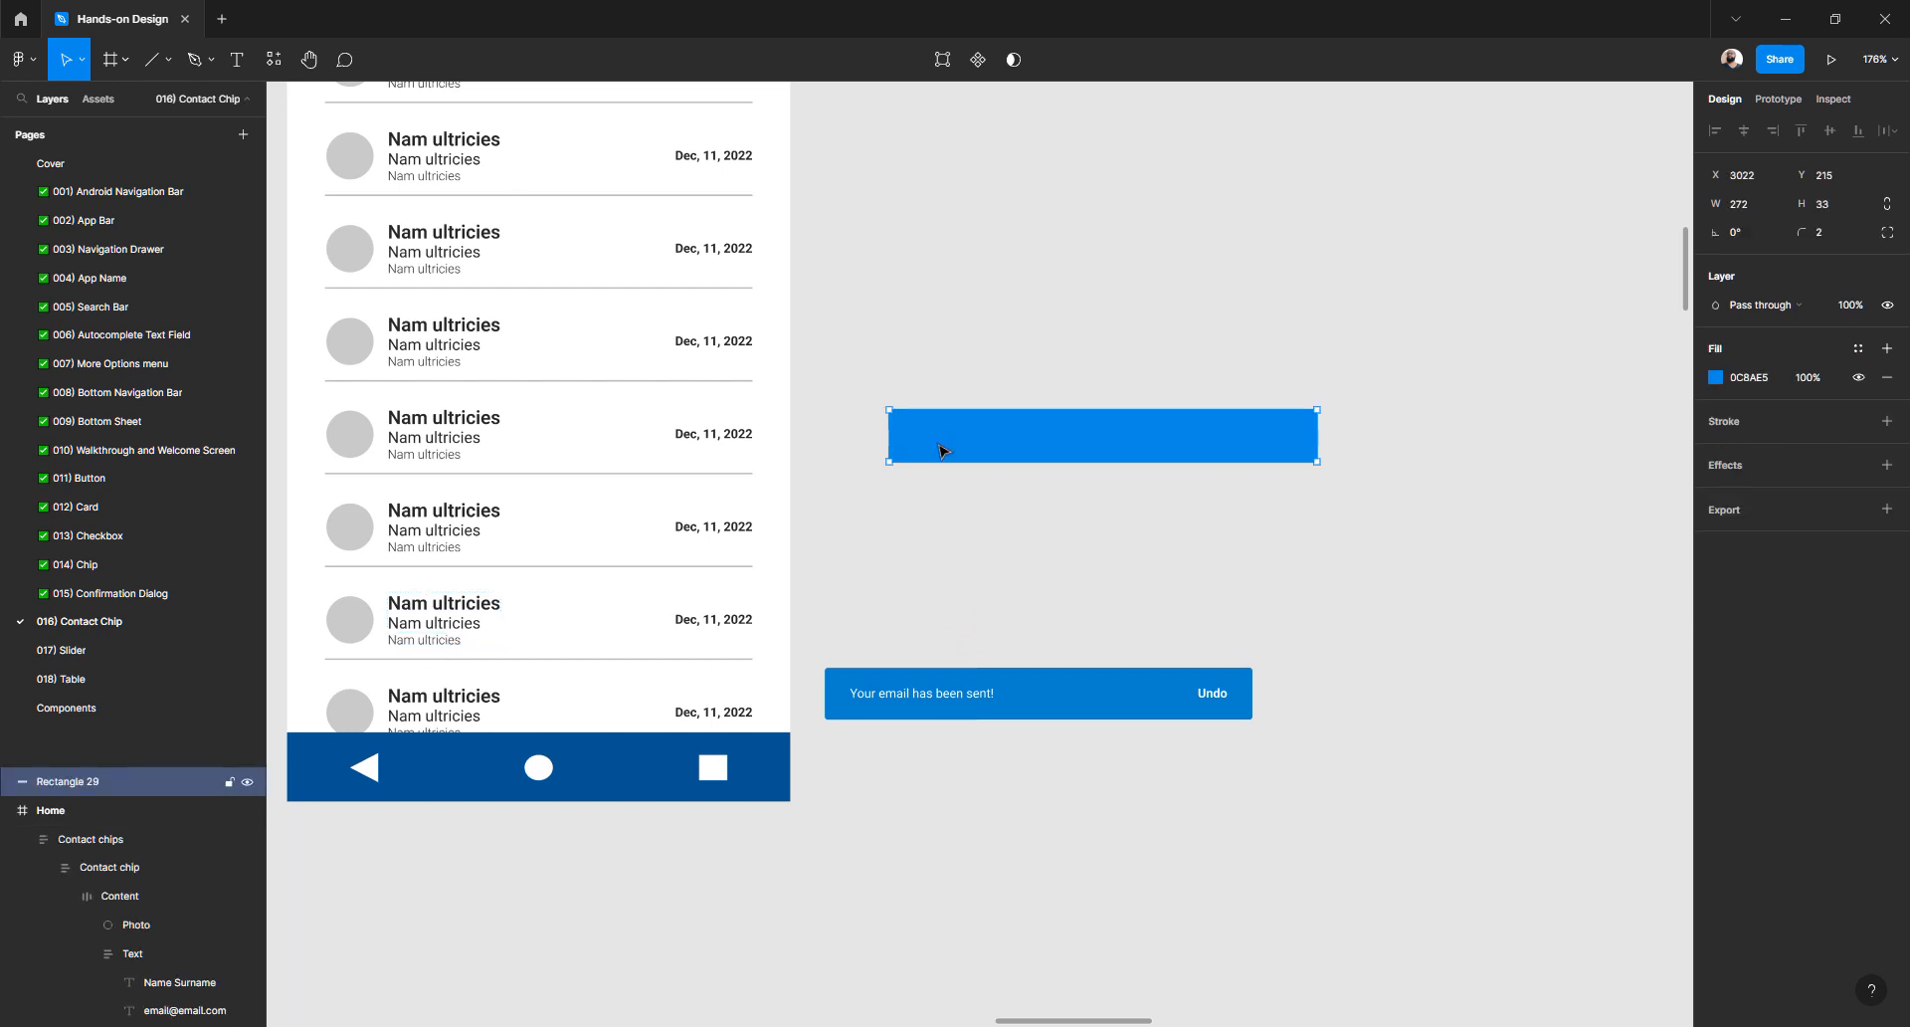
{"action": "key", "text": "ctrl+v"}
{"action": "key", "text": "ctrl+z"}
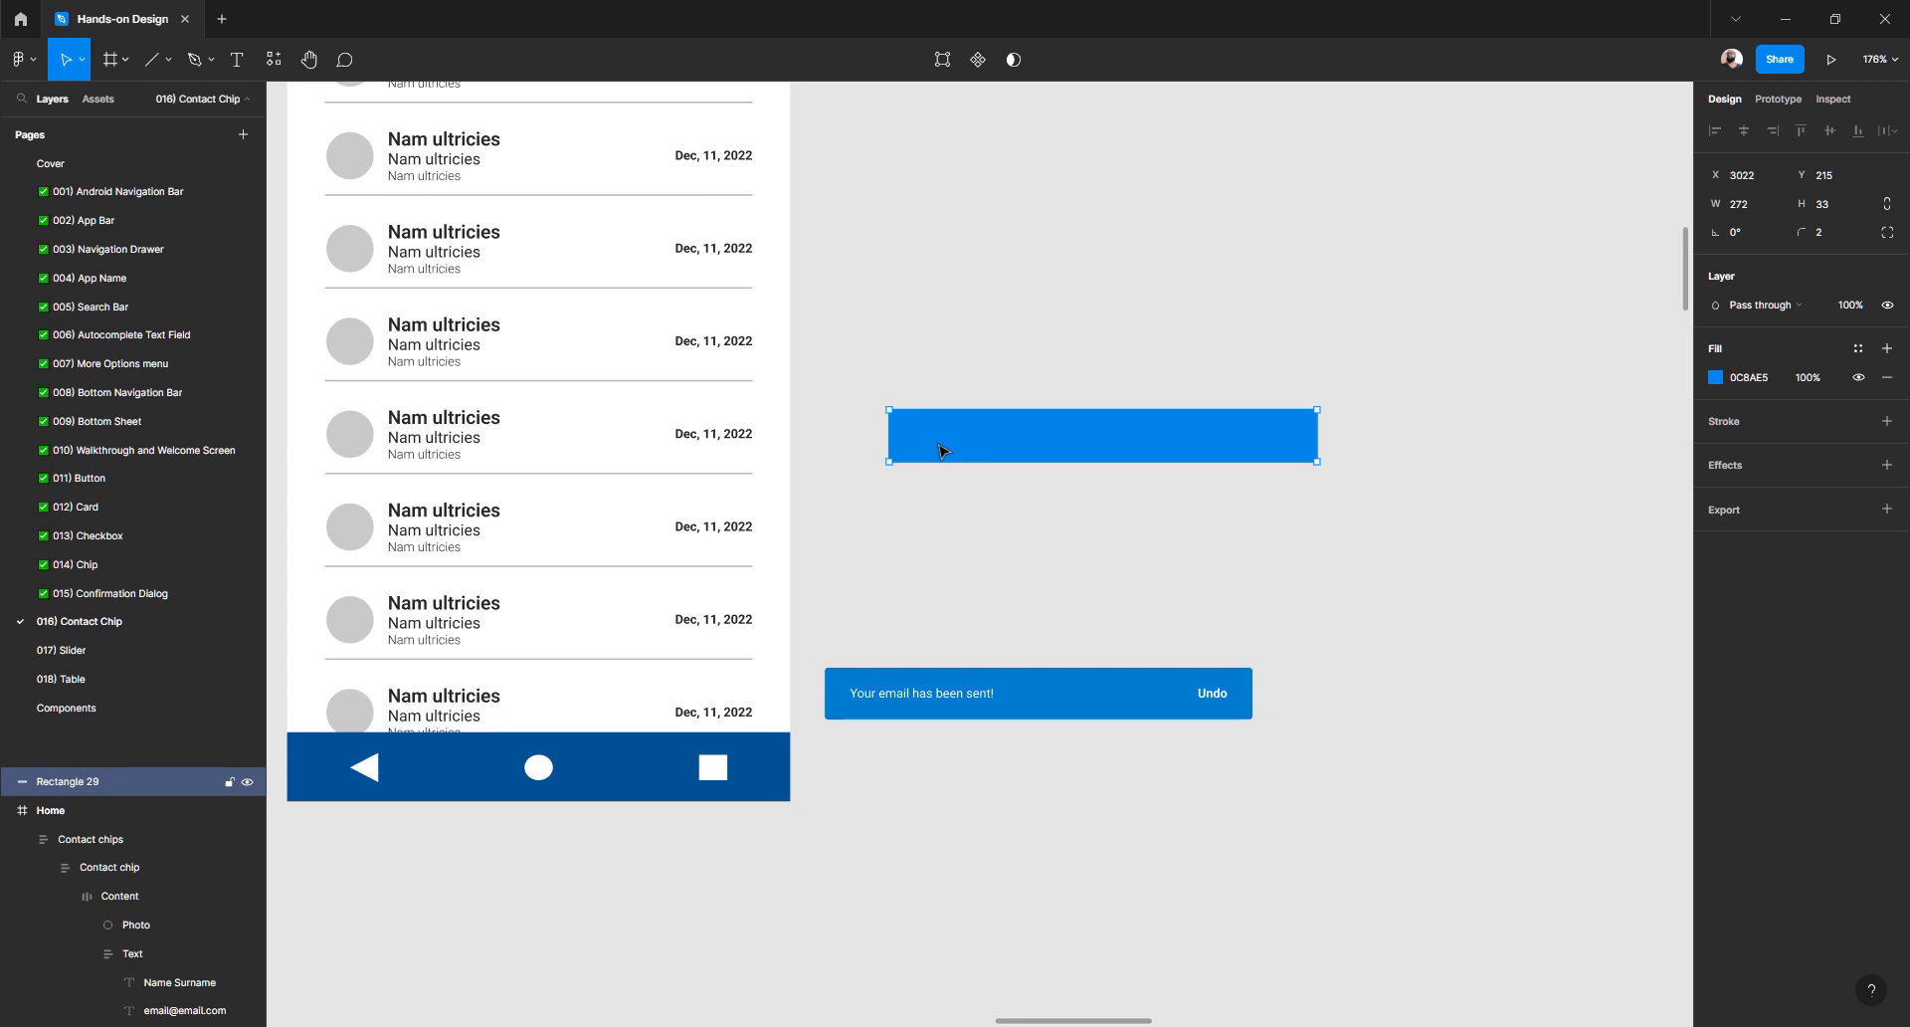
{"action": "type", "text": "Nam ultricies"}
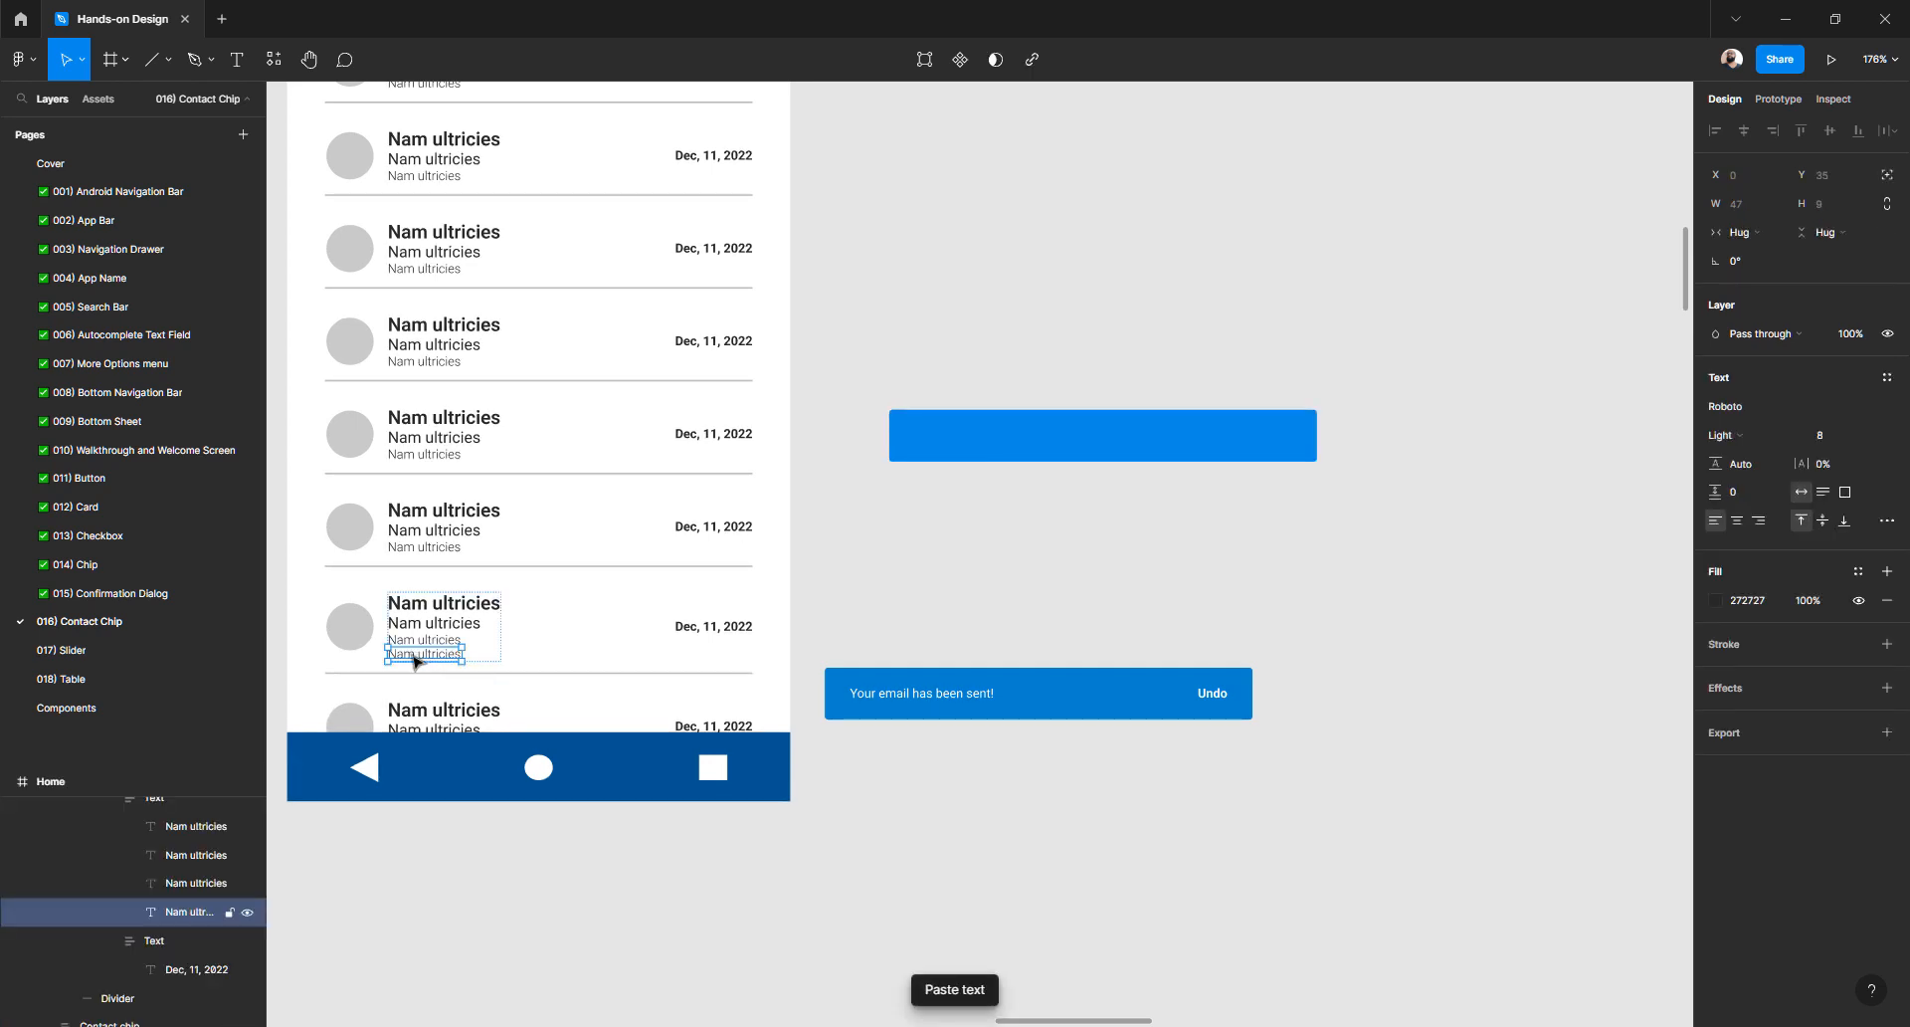
{"action": "left_click_drag", "start_coordinate": [418, 659], "coordinate": [940, 437]}
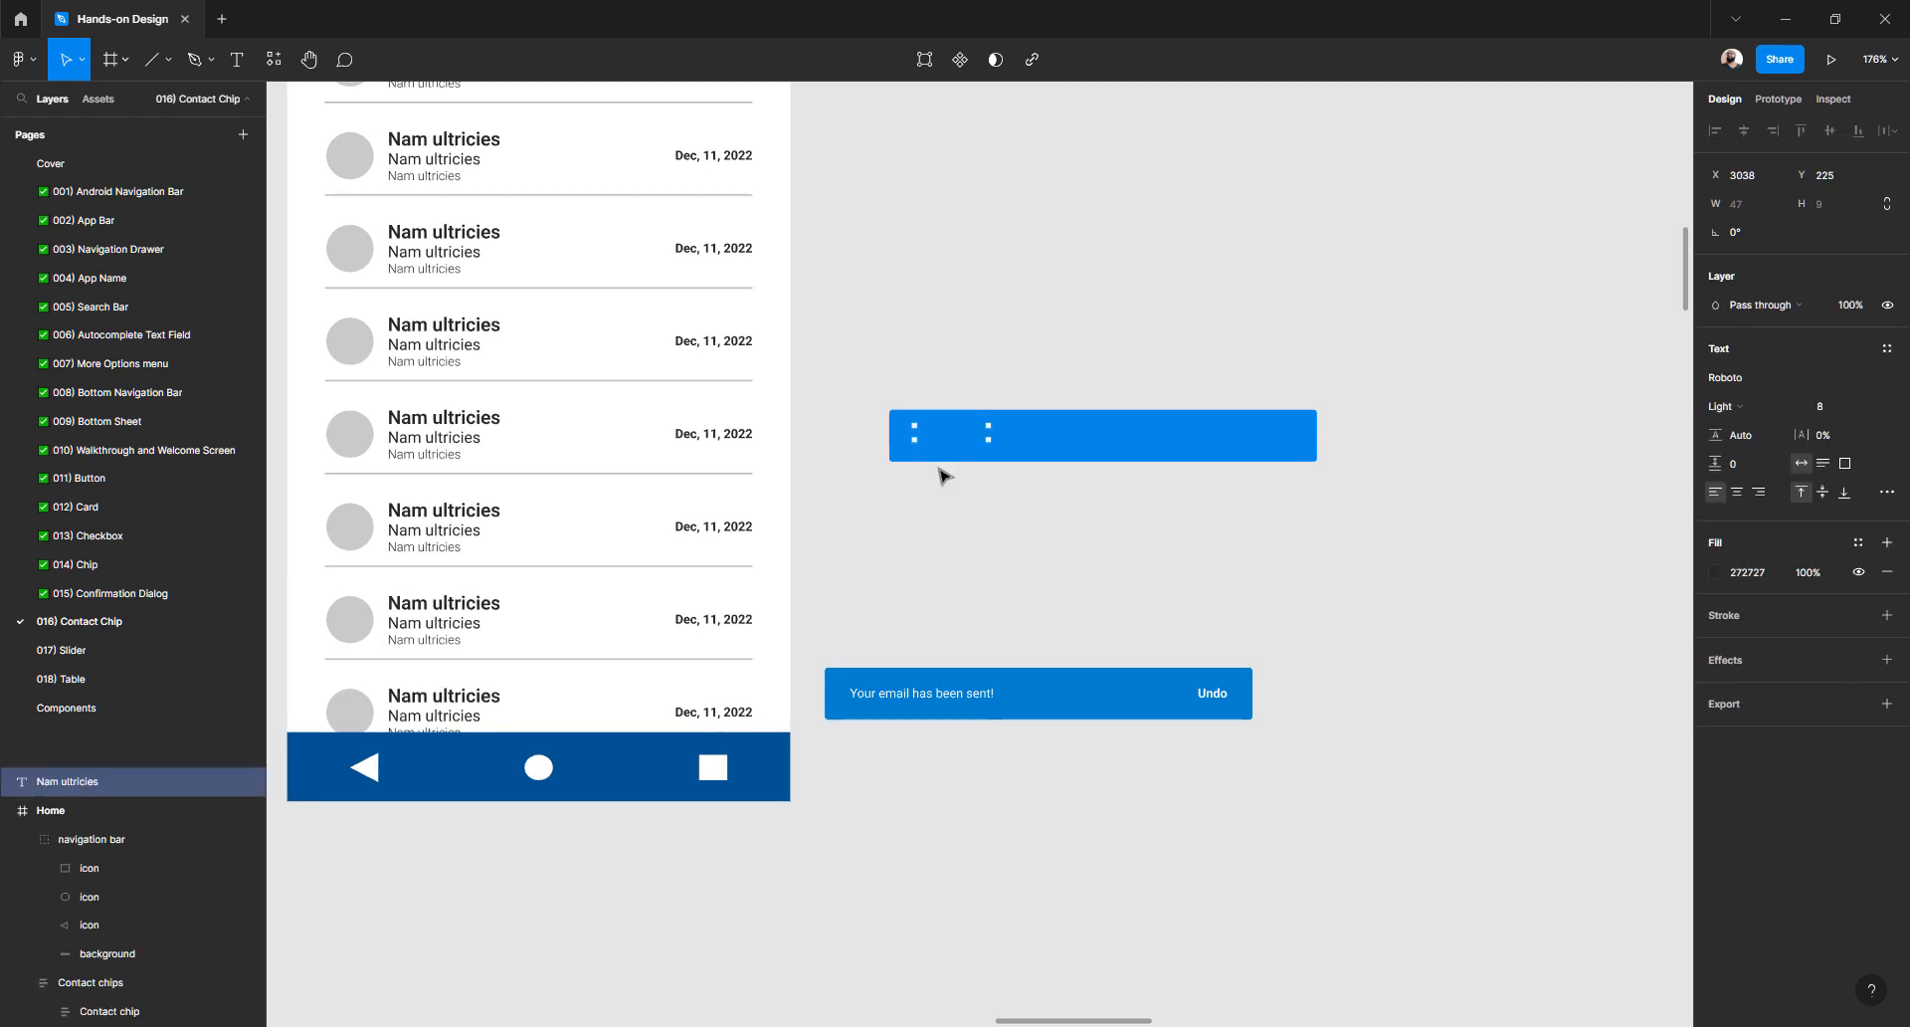
{"action": "left_click", "coordinate": [938, 480]}
{"action": "key", "text": "ctrl+v"}
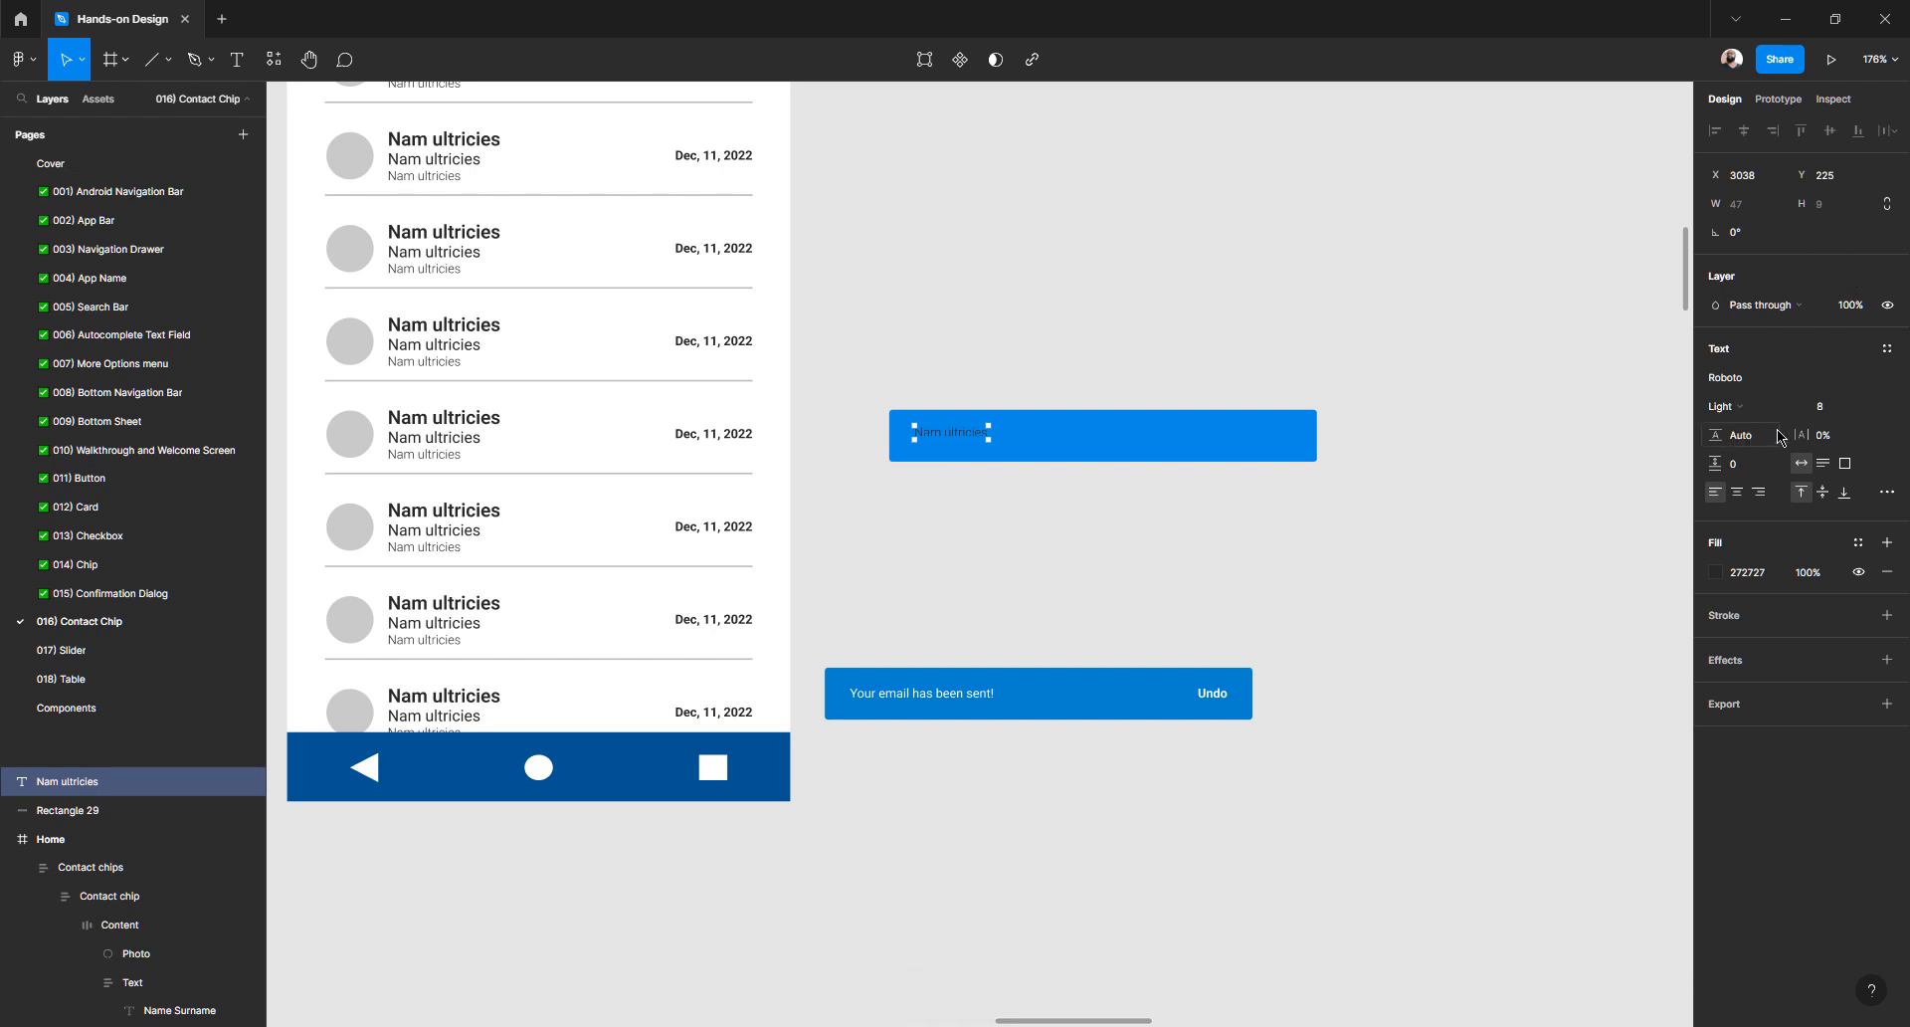
- Make the bar's Nam ultricies label Regular weight with a white FFFFFF fill
{"action": "scroll", "coordinate": [955, 450], "scroll_direction": "up", "scroll_amount": 5, "text": "ctrl"}
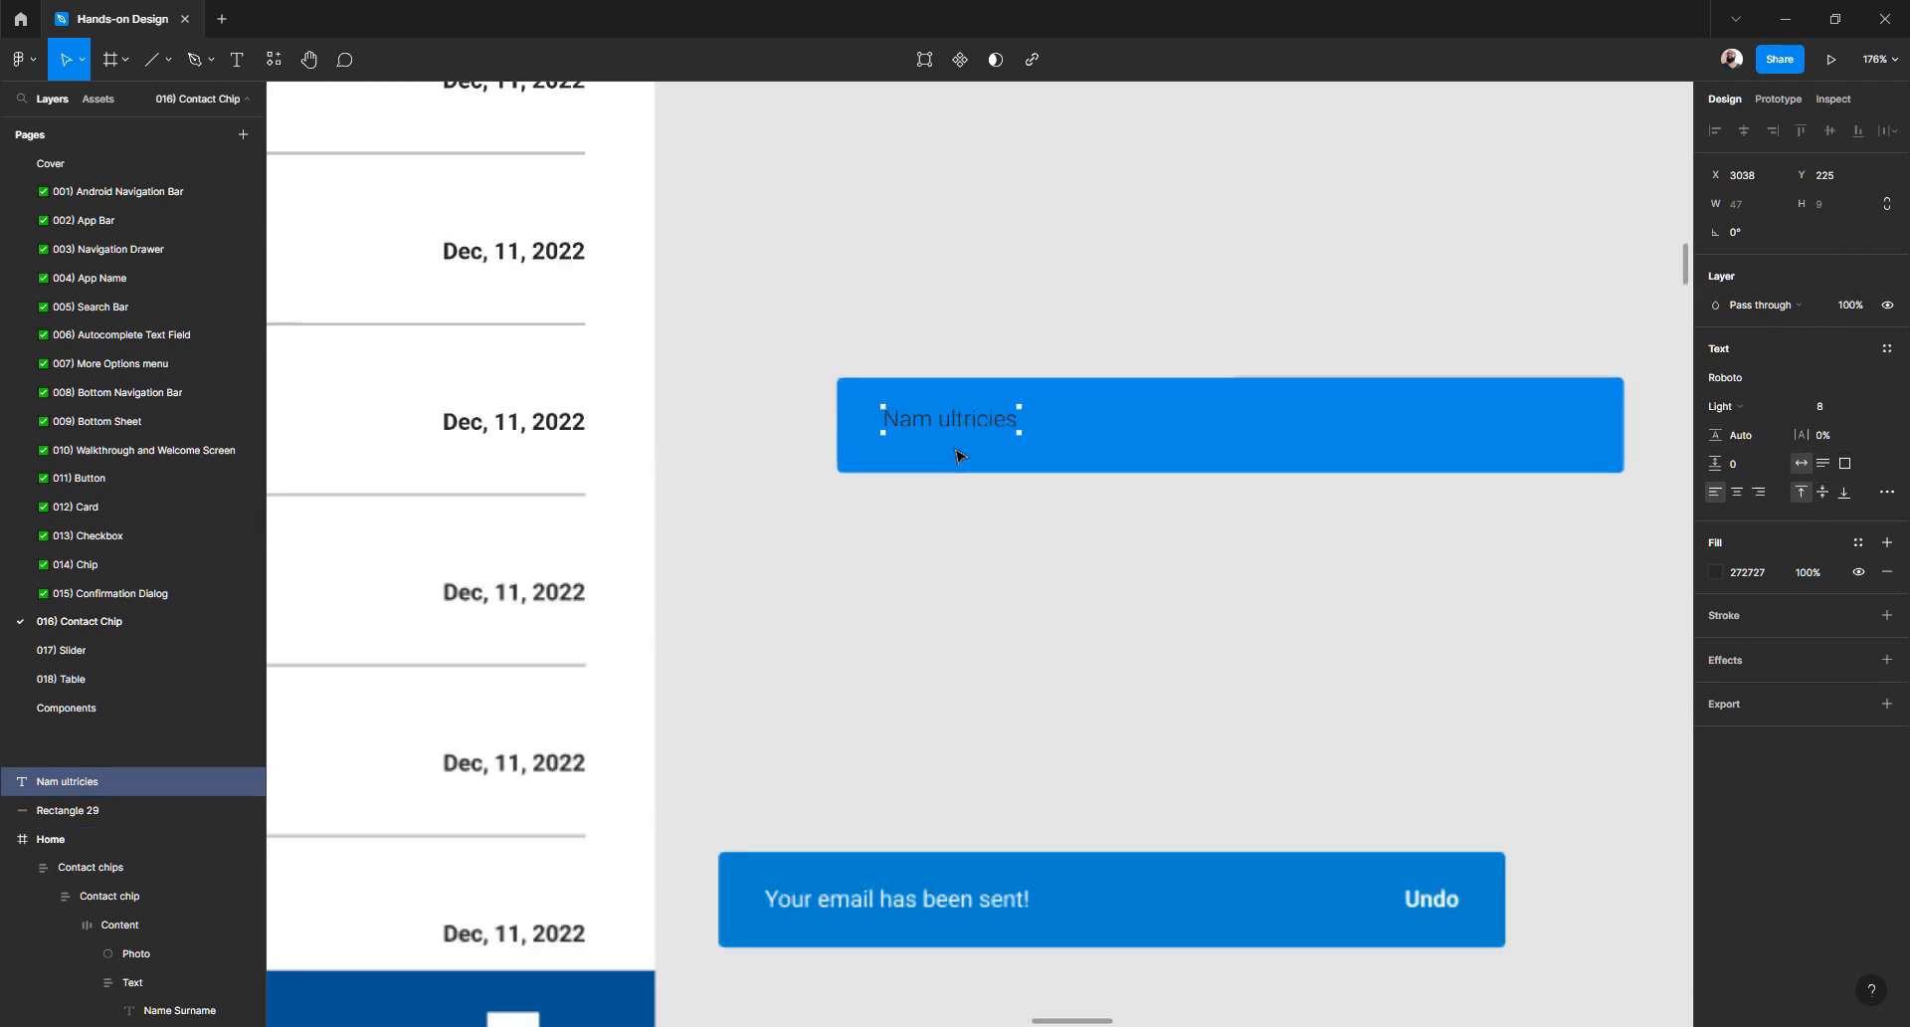
{"action": "left_click", "coordinate": [991, 909]}
{"action": "left_click", "coordinate": [918, 419]}
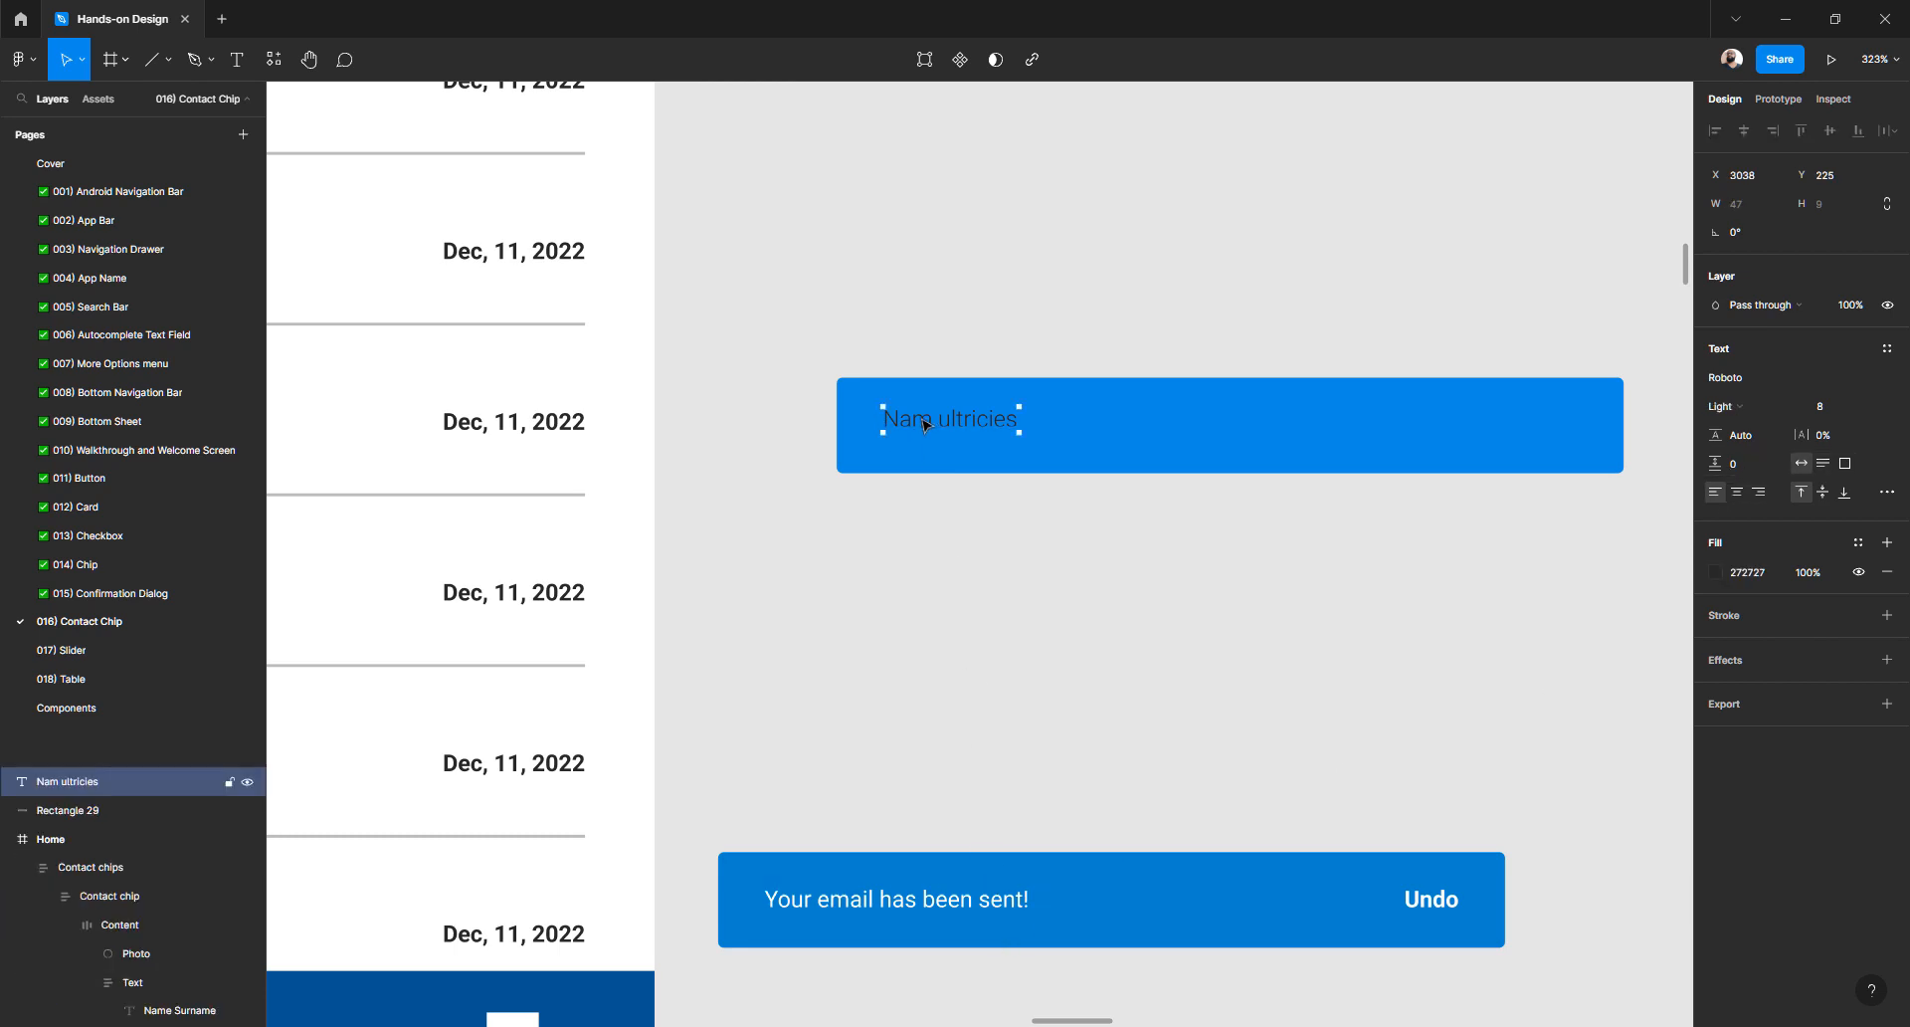
{"action": "left_click", "coordinate": [1751, 412]}
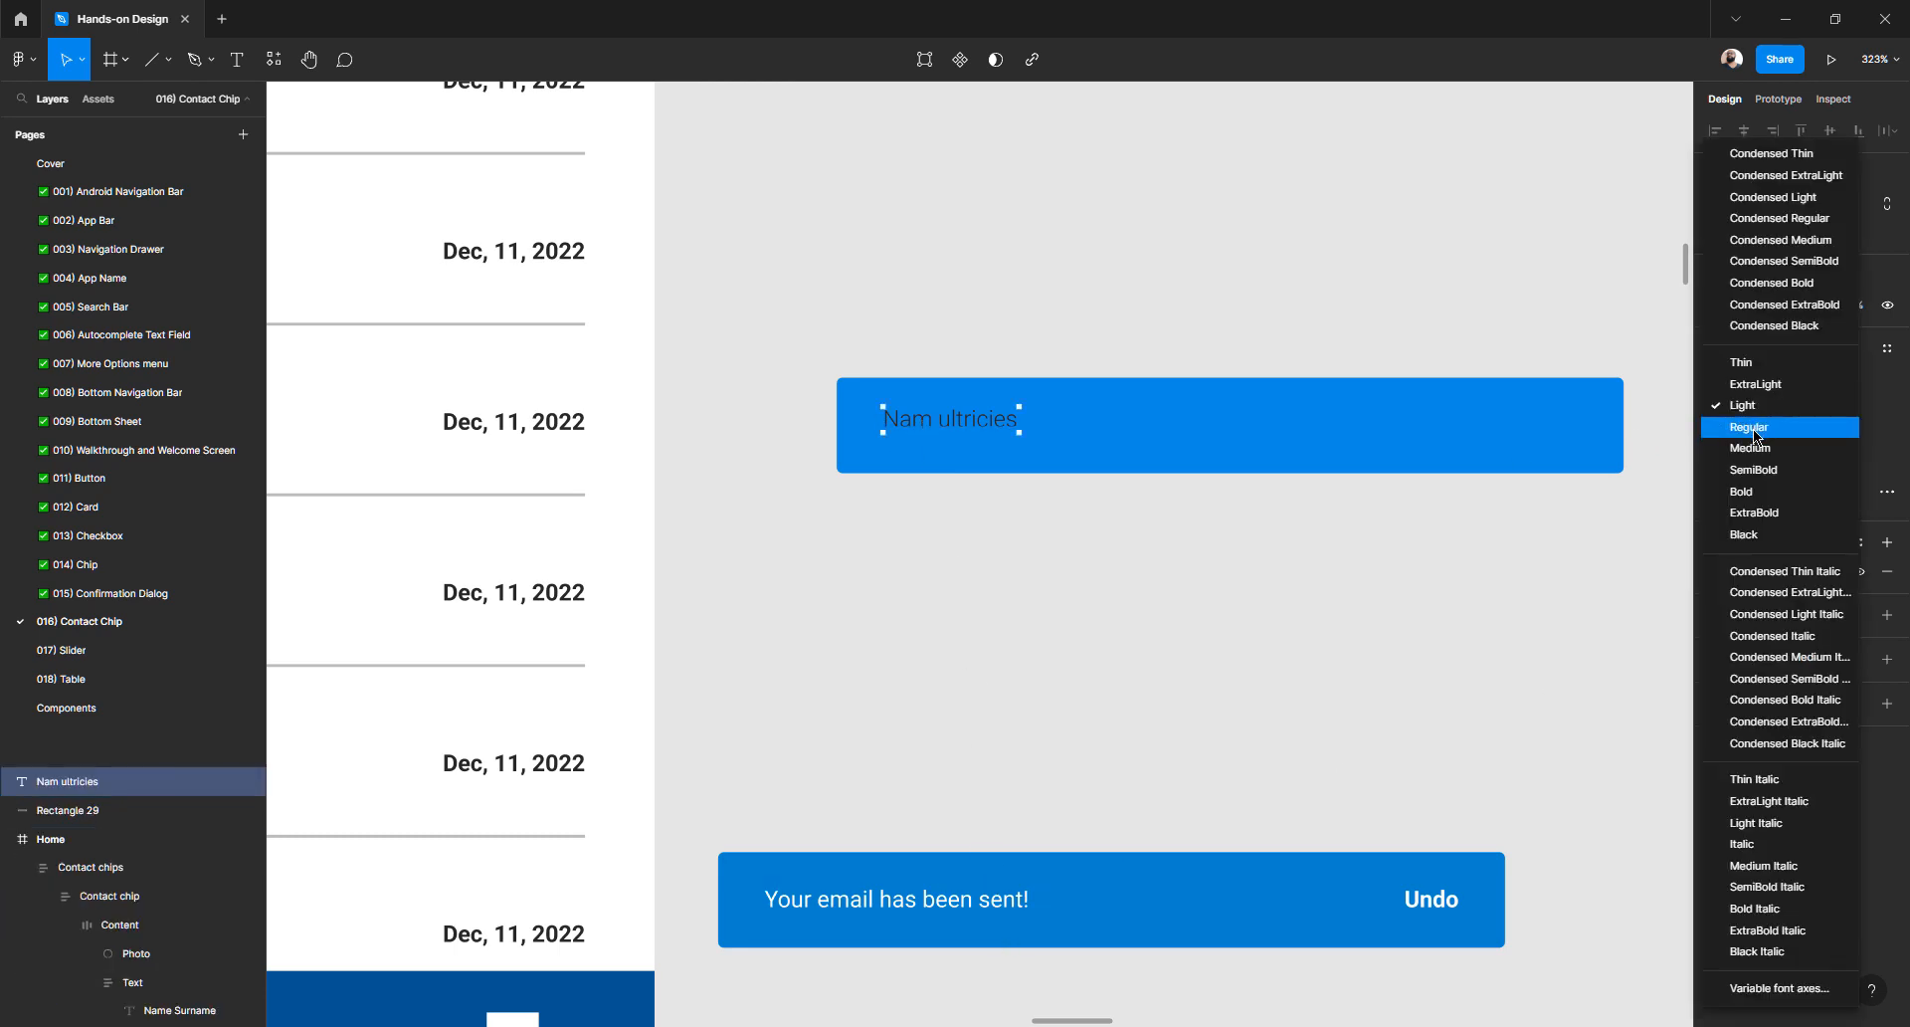
{"action": "left_click", "coordinate": [1754, 427]}
{"action": "left_click", "coordinate": [1717, 575]}
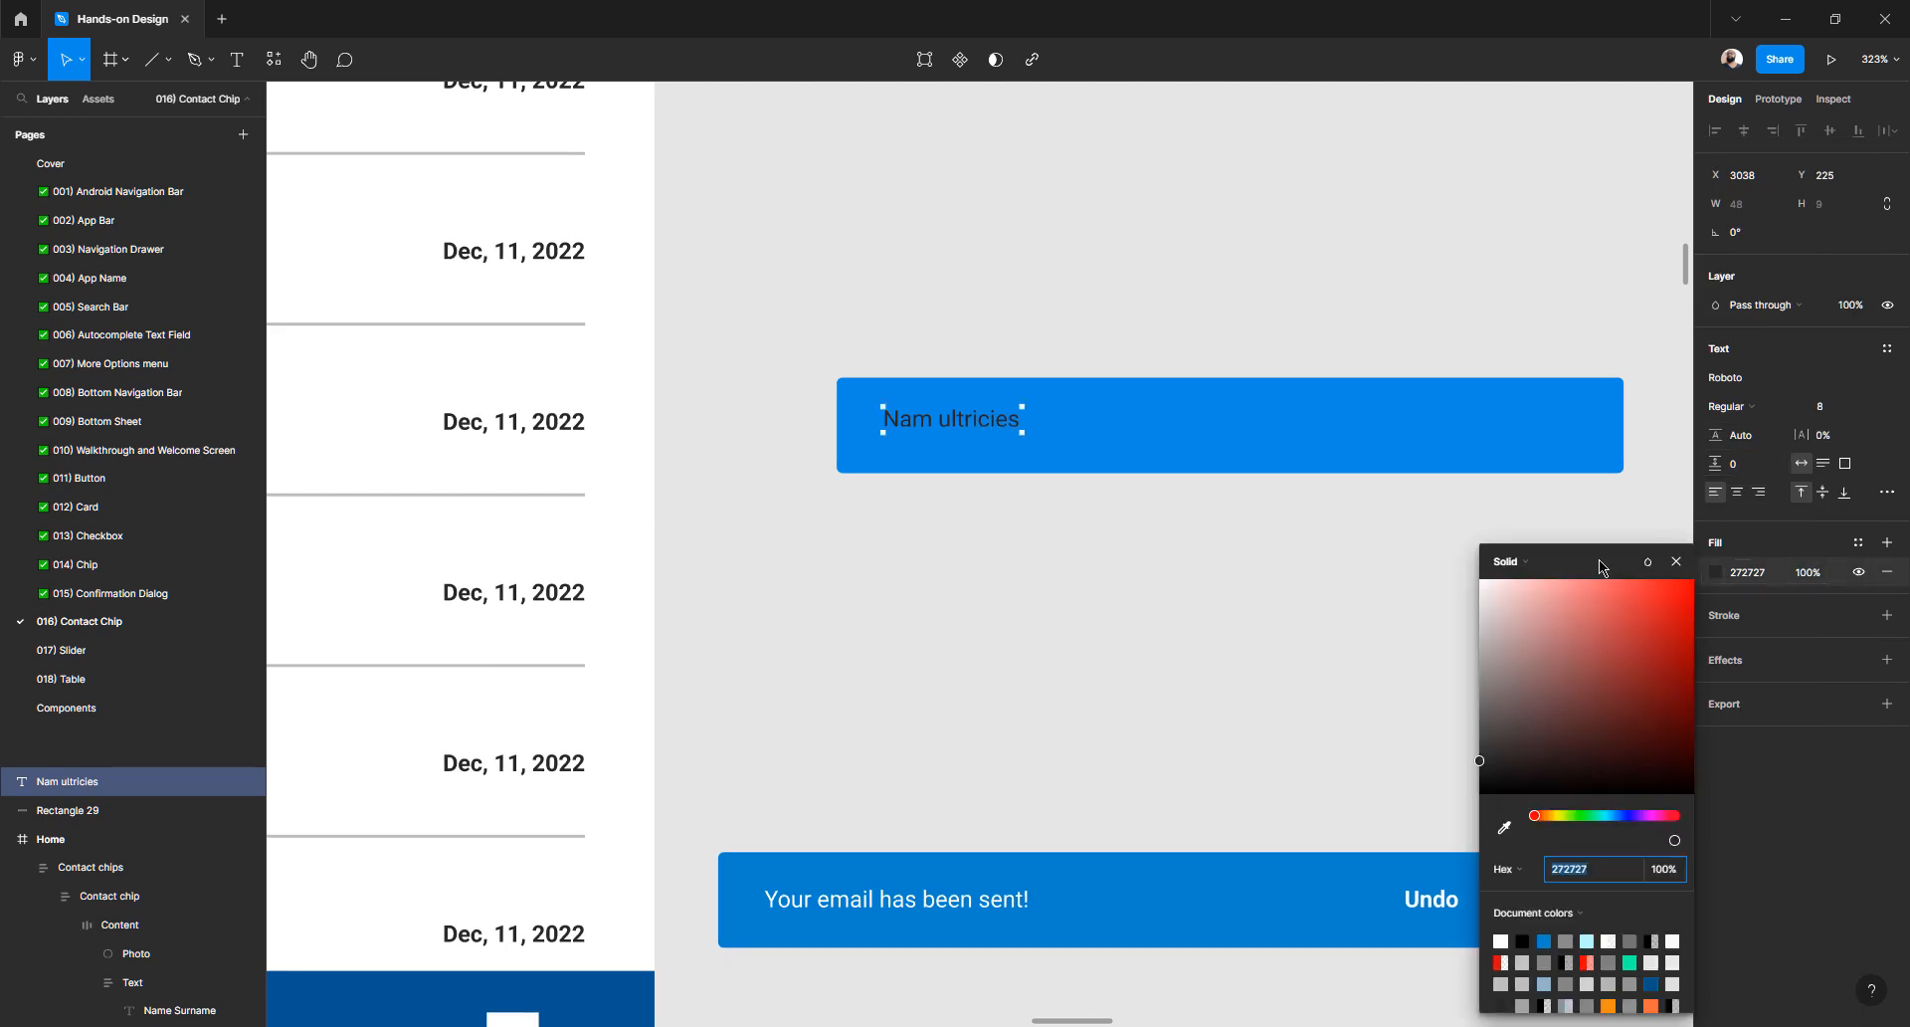
{"action": "left_click_drag", "start_coordinate": [1531, 643], "coordinate": [1412, 580]}
{"action": "left_click", "coordinate": [1199, 585]}
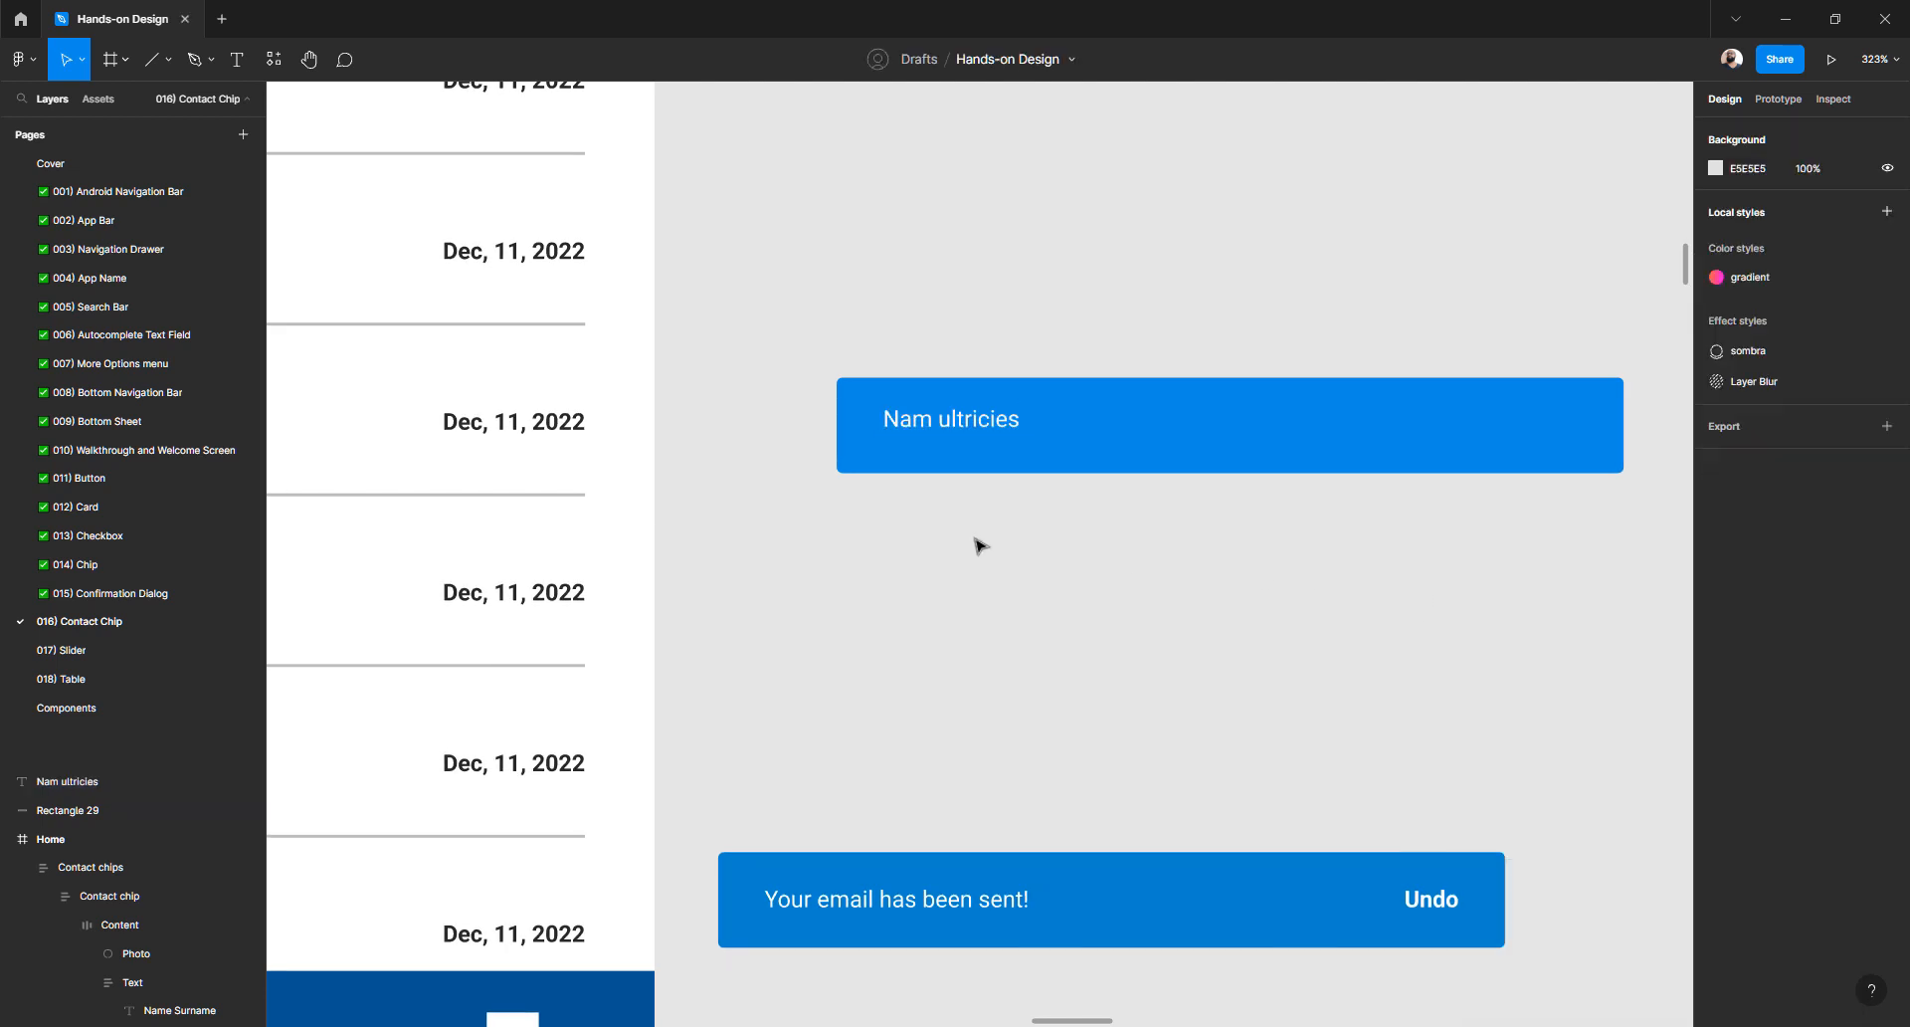
- Centre the label vertically in the blue bar, then nudge it up 4 px
{"action": "left_click", "coordinate": [955, 425]}
{"action": "left_click", "coordinate": [1142, 429], "text": "shift"}
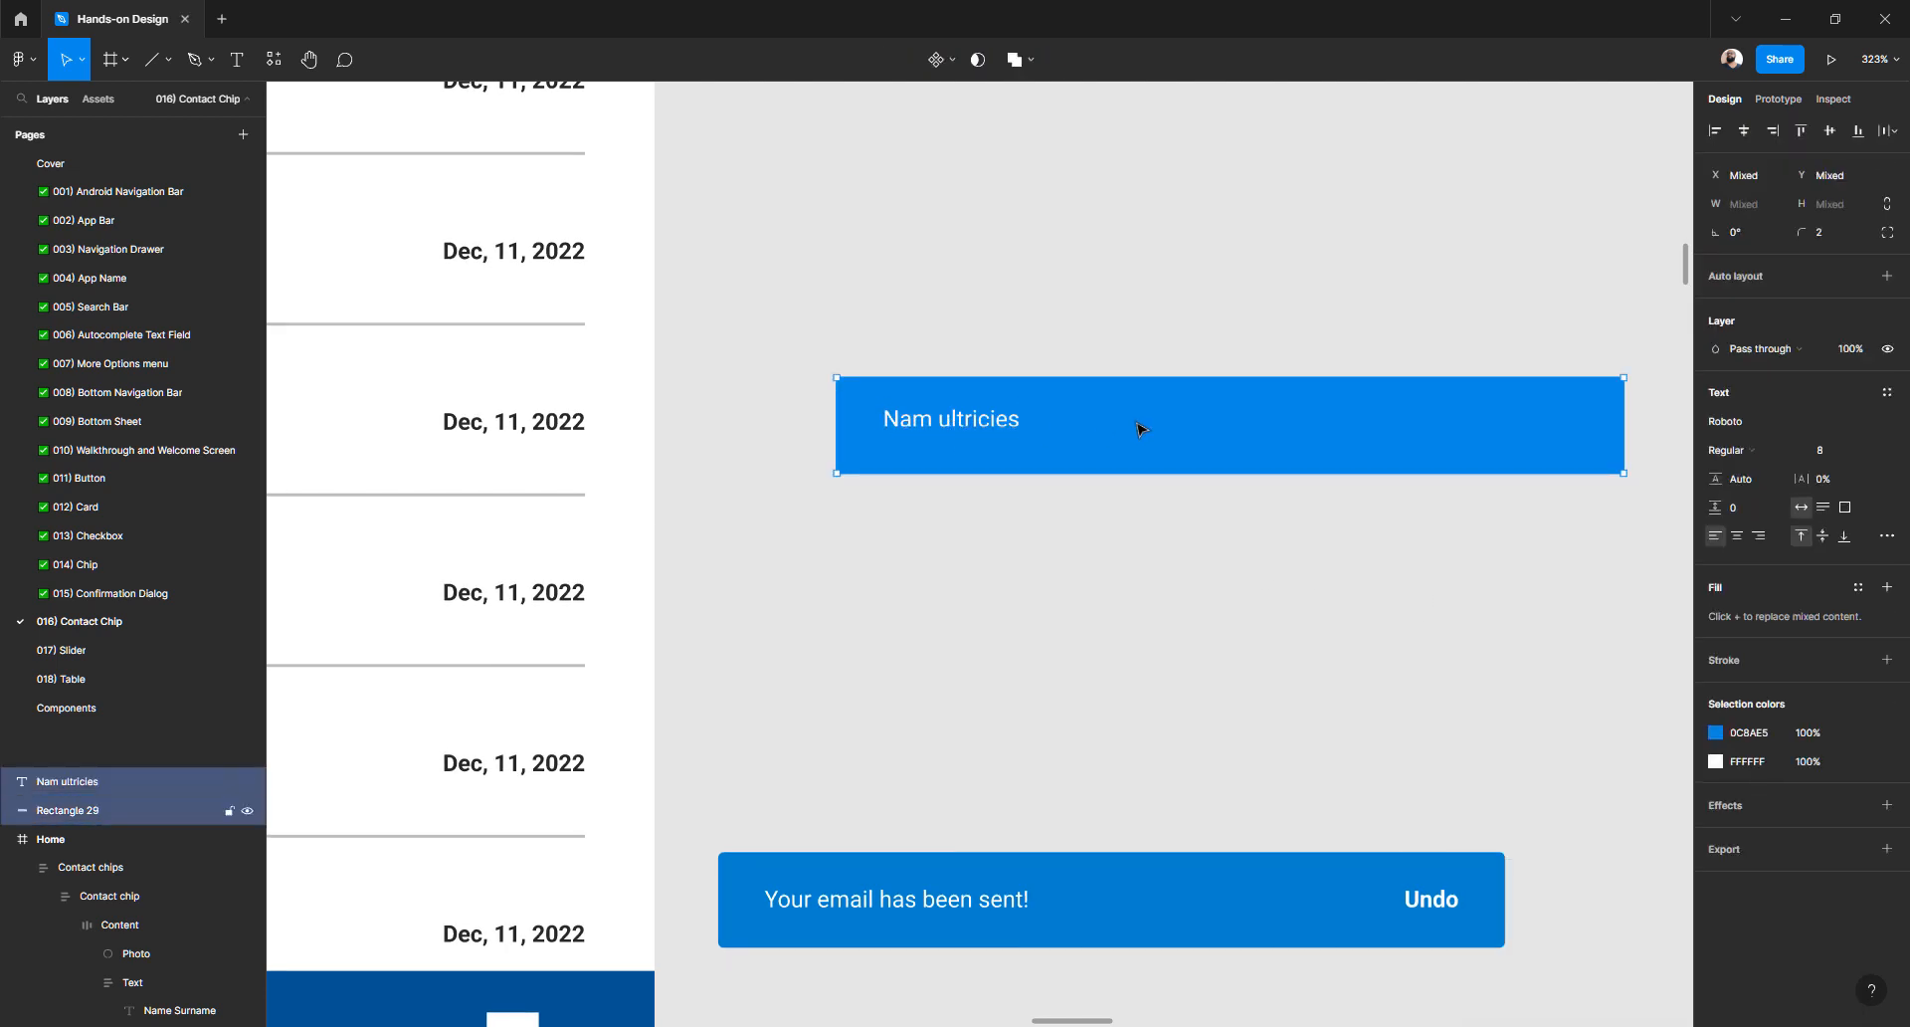
{"action": "left_click", "coordinate": [1829, 131]}
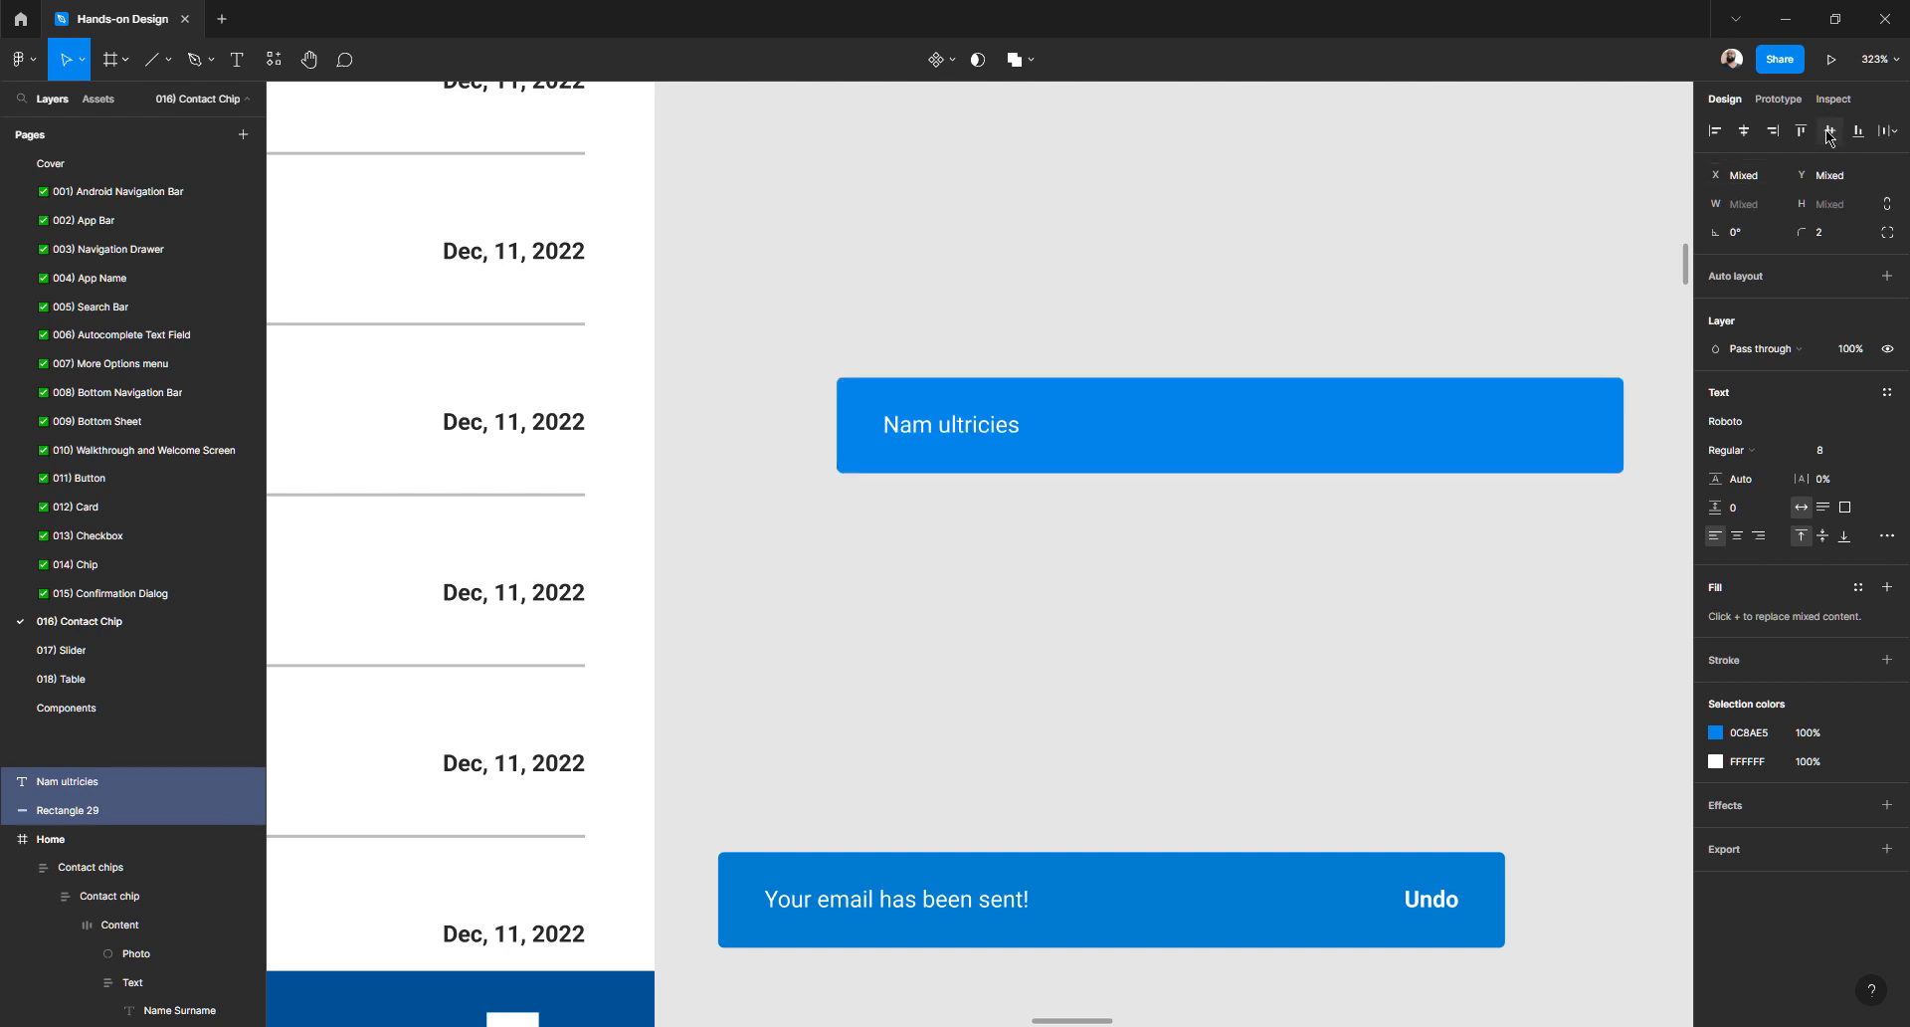
{"action": "left_click", "coordinate": [808, 527]}
{"action": "left_click", "coordinate": [828, 905]}
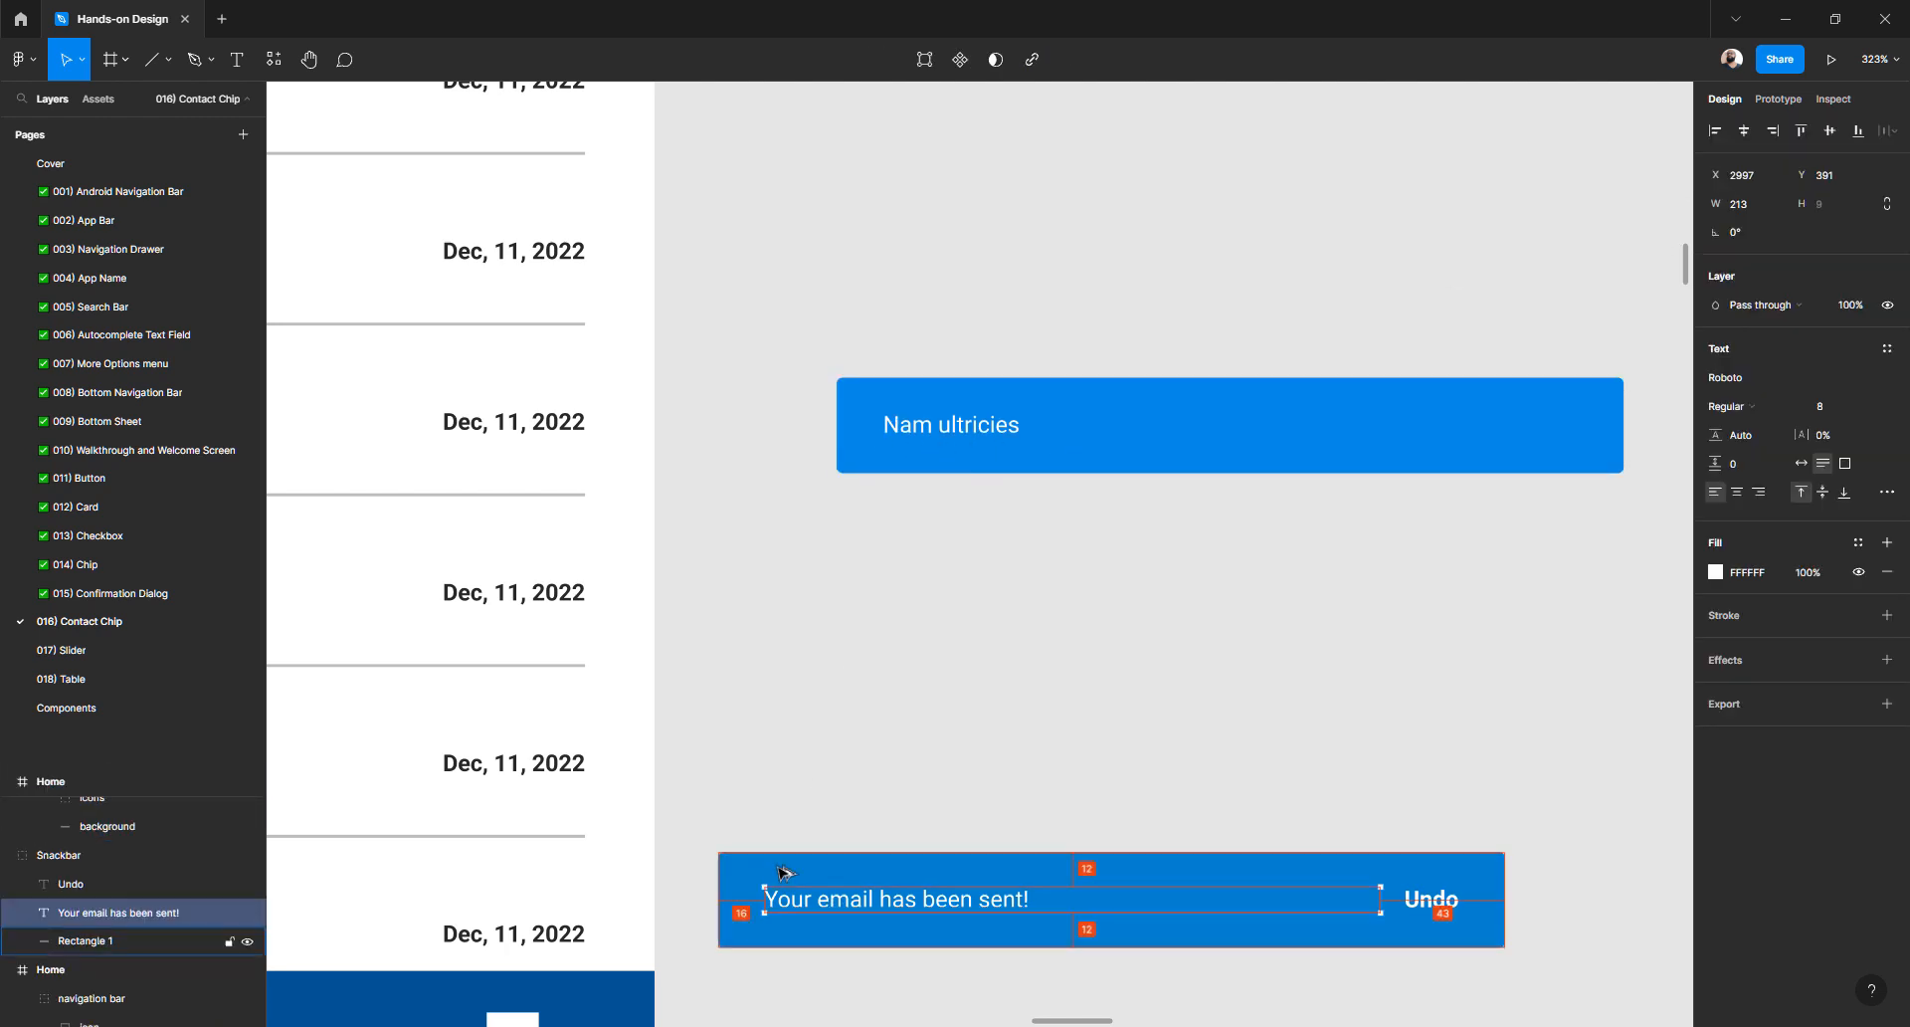
{"action": "left_click", "coordinate": [979, 434]}
{"action": "key", "text": "alt"}
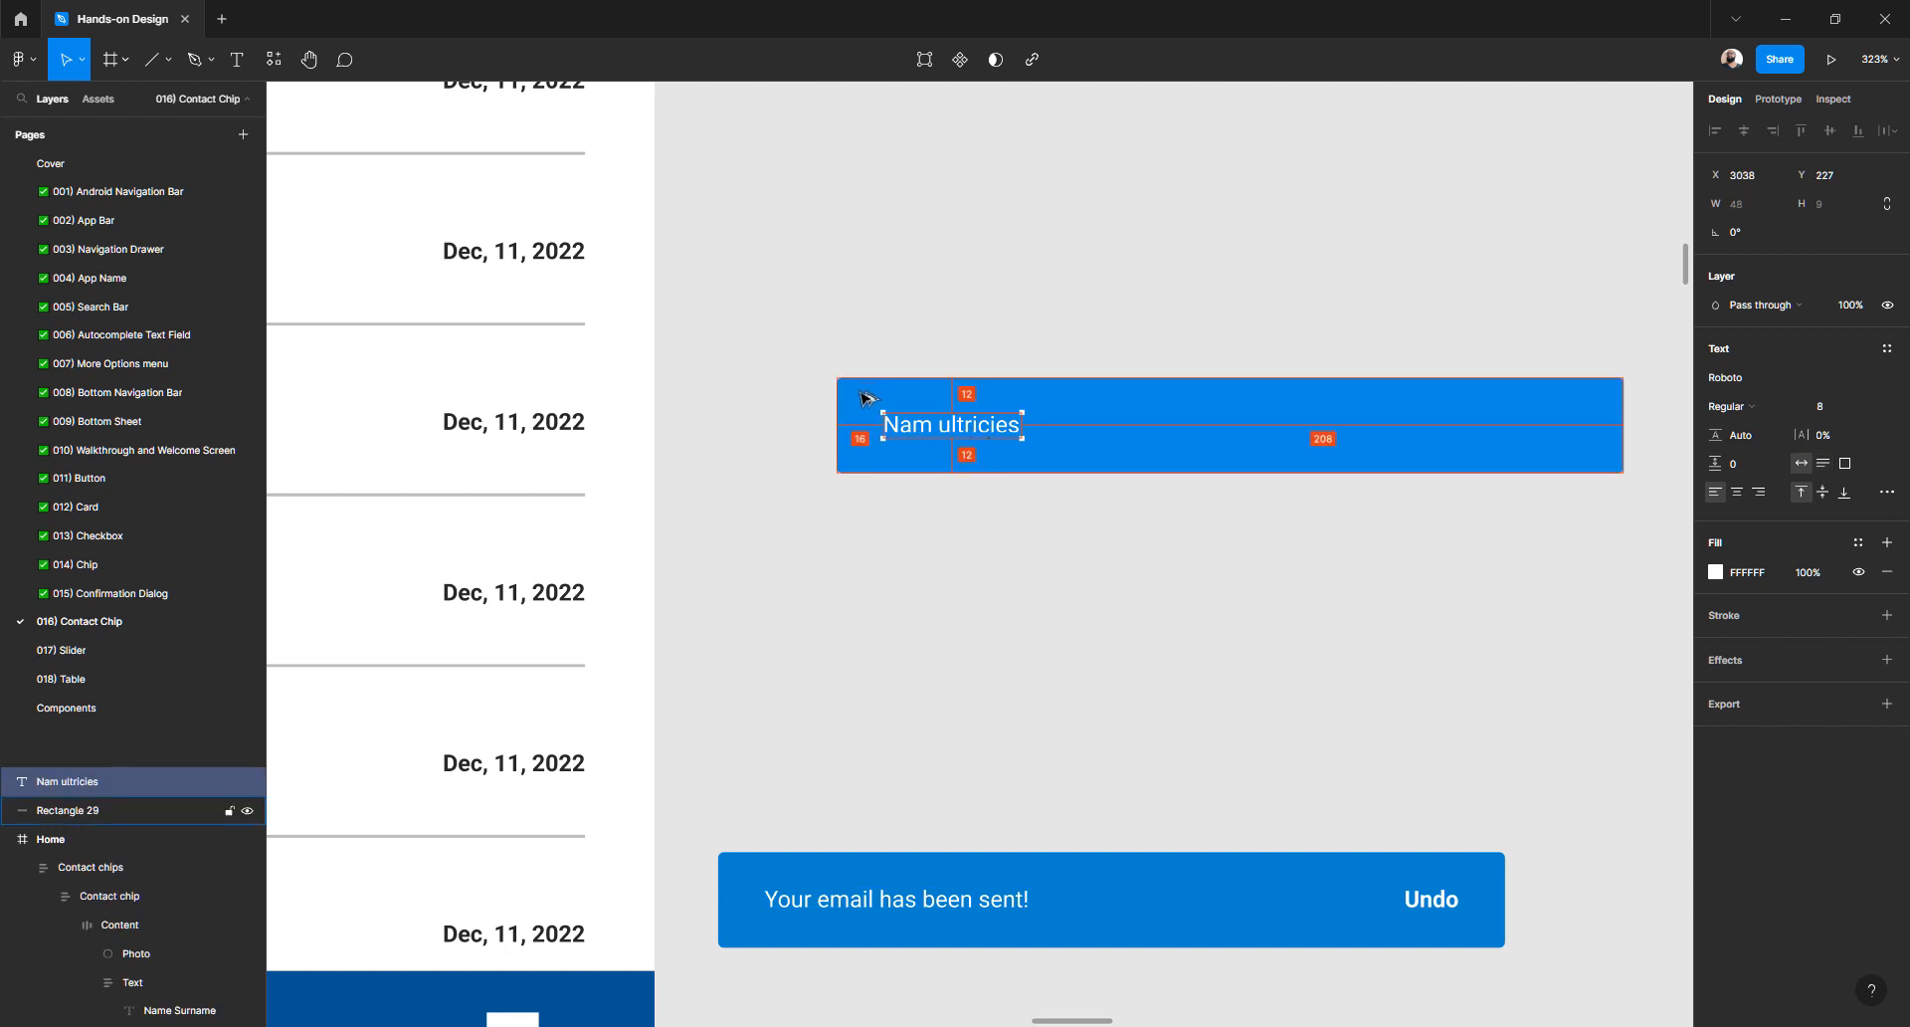
{"action": "left_click", "coordinate": [960, 899]}
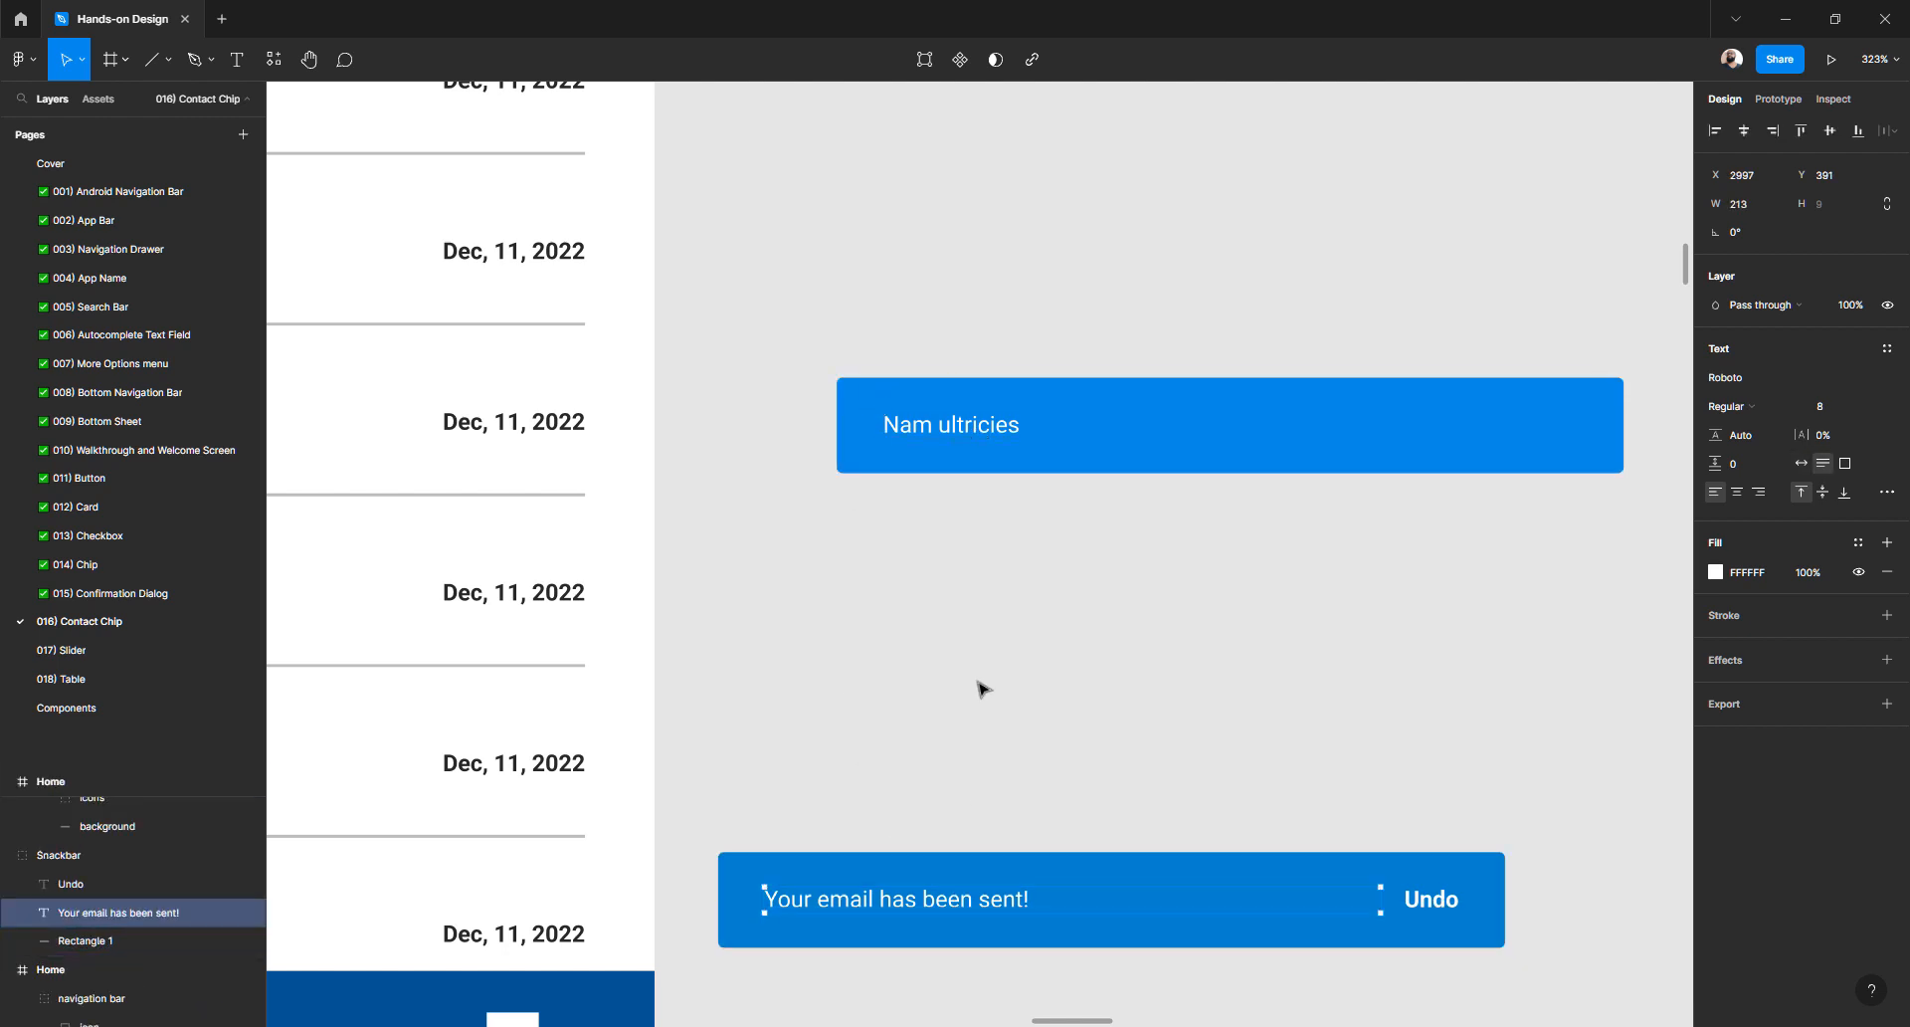
{"action": "left_click", "coordinate": [983, 616]}
{"action": "scroll", "coordinate": [989, 504], "scroll_direction": "right", "scroll_amount": 2}
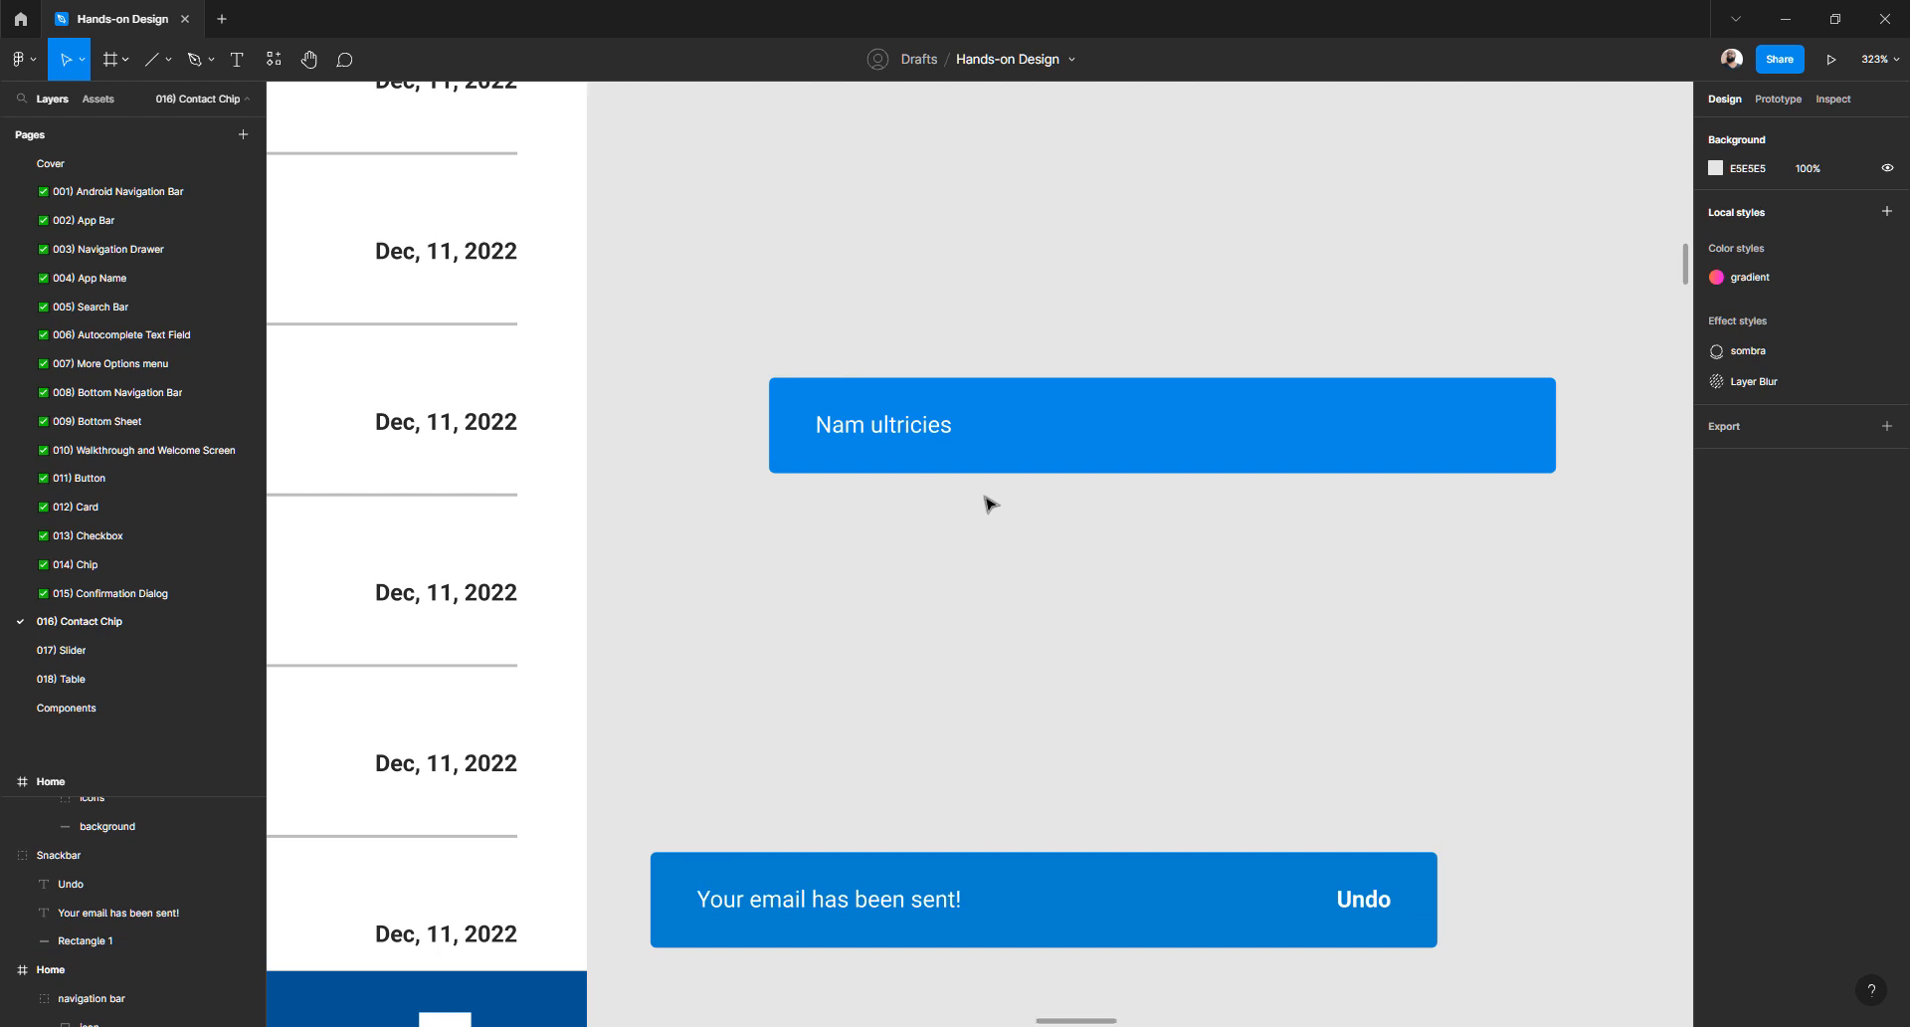
{"action": "left_click", "coordinate": [877, 433]}
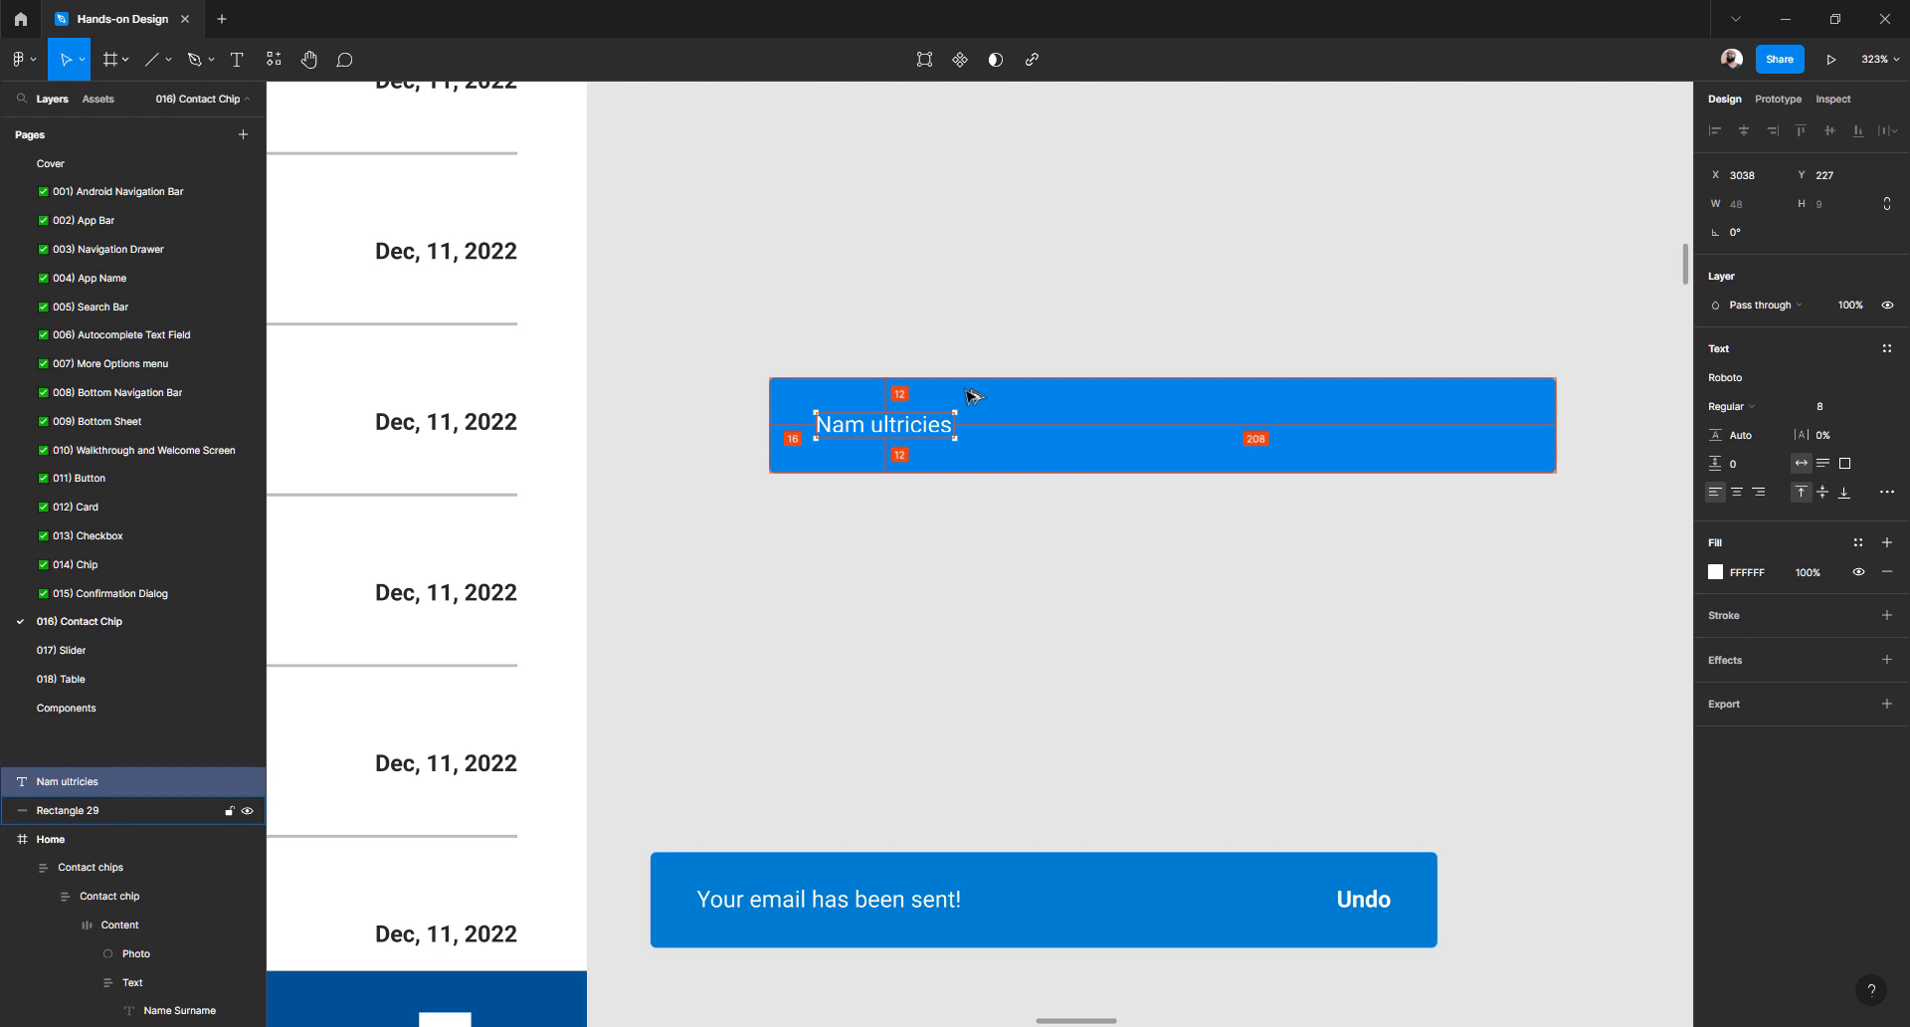
{"action": "key", "text": "Up"}
{"action": "key", "text": "Up"}
{"action": "key", "text": "Up"}
{"action": "key", "text": "Up"}
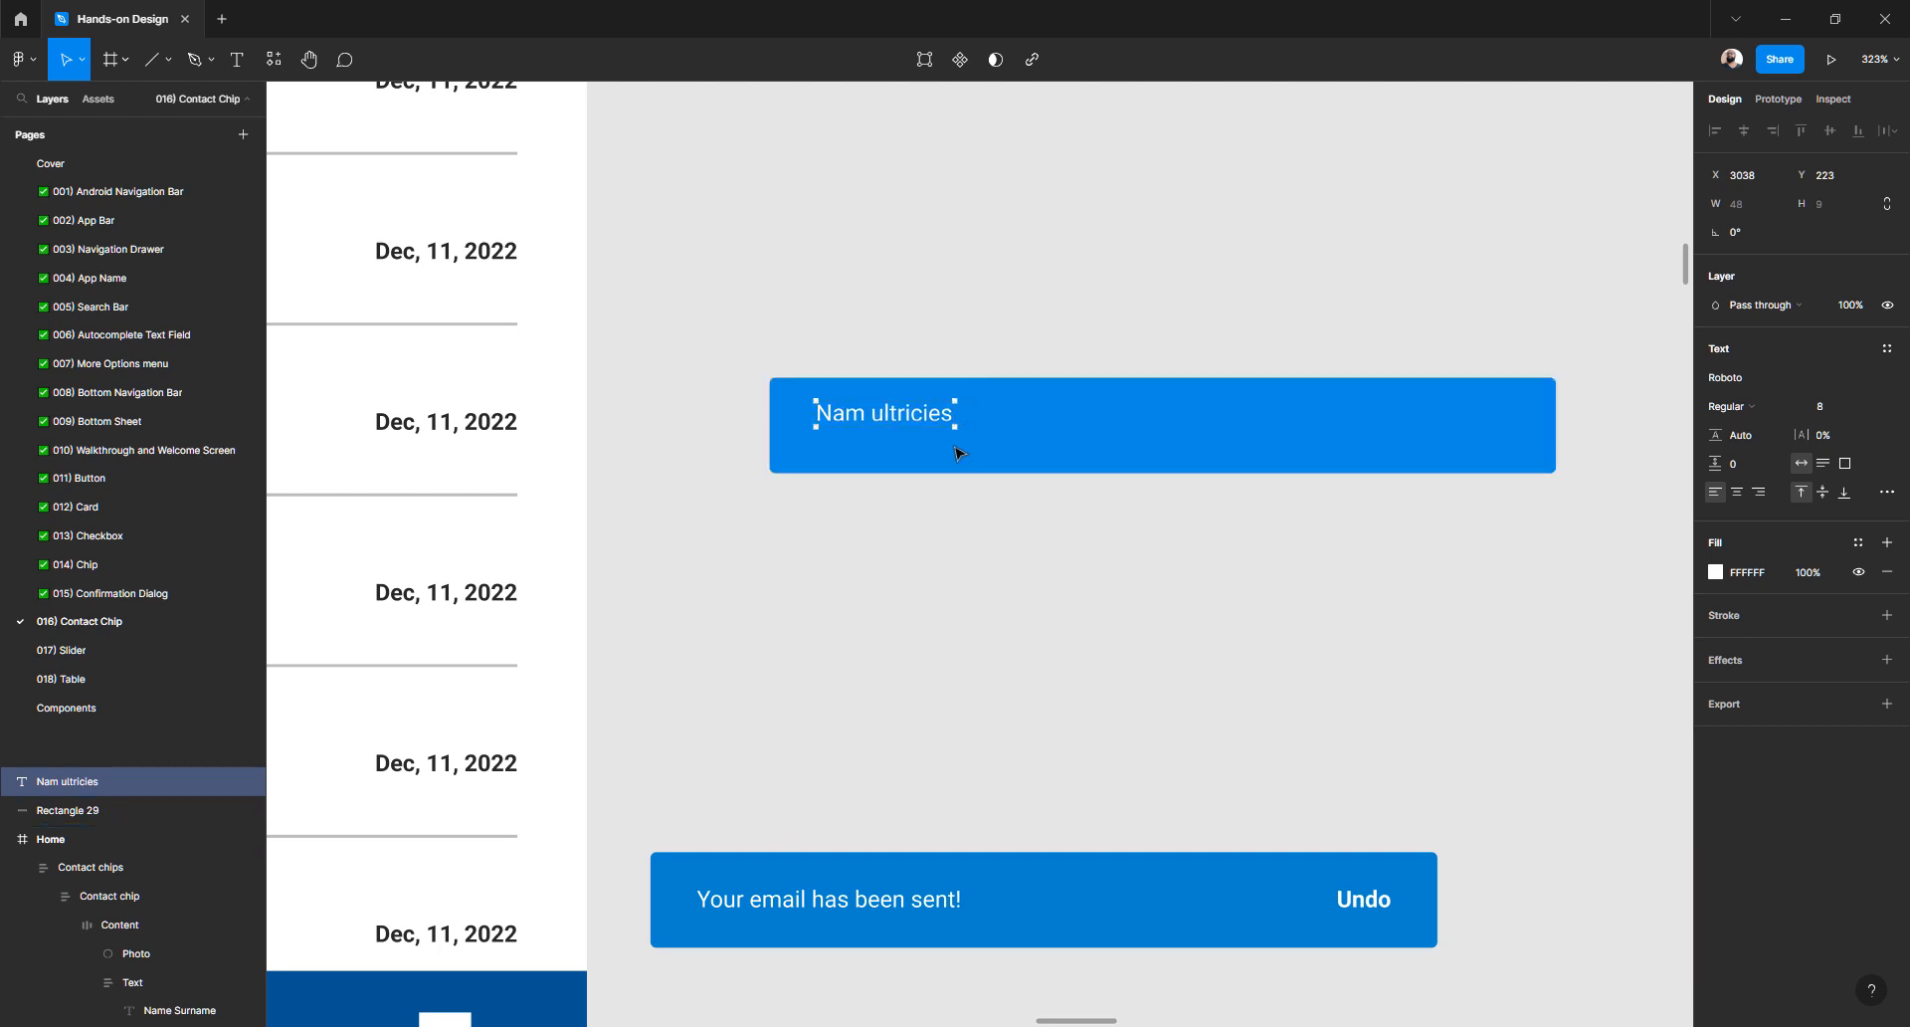
- Set the blue rectangle's height to 24 px and check the label's spacing
{"action": "left_click", "coordinate": [987, 461]}
{"action": "left_click", "coordinate": [1841, 211]}
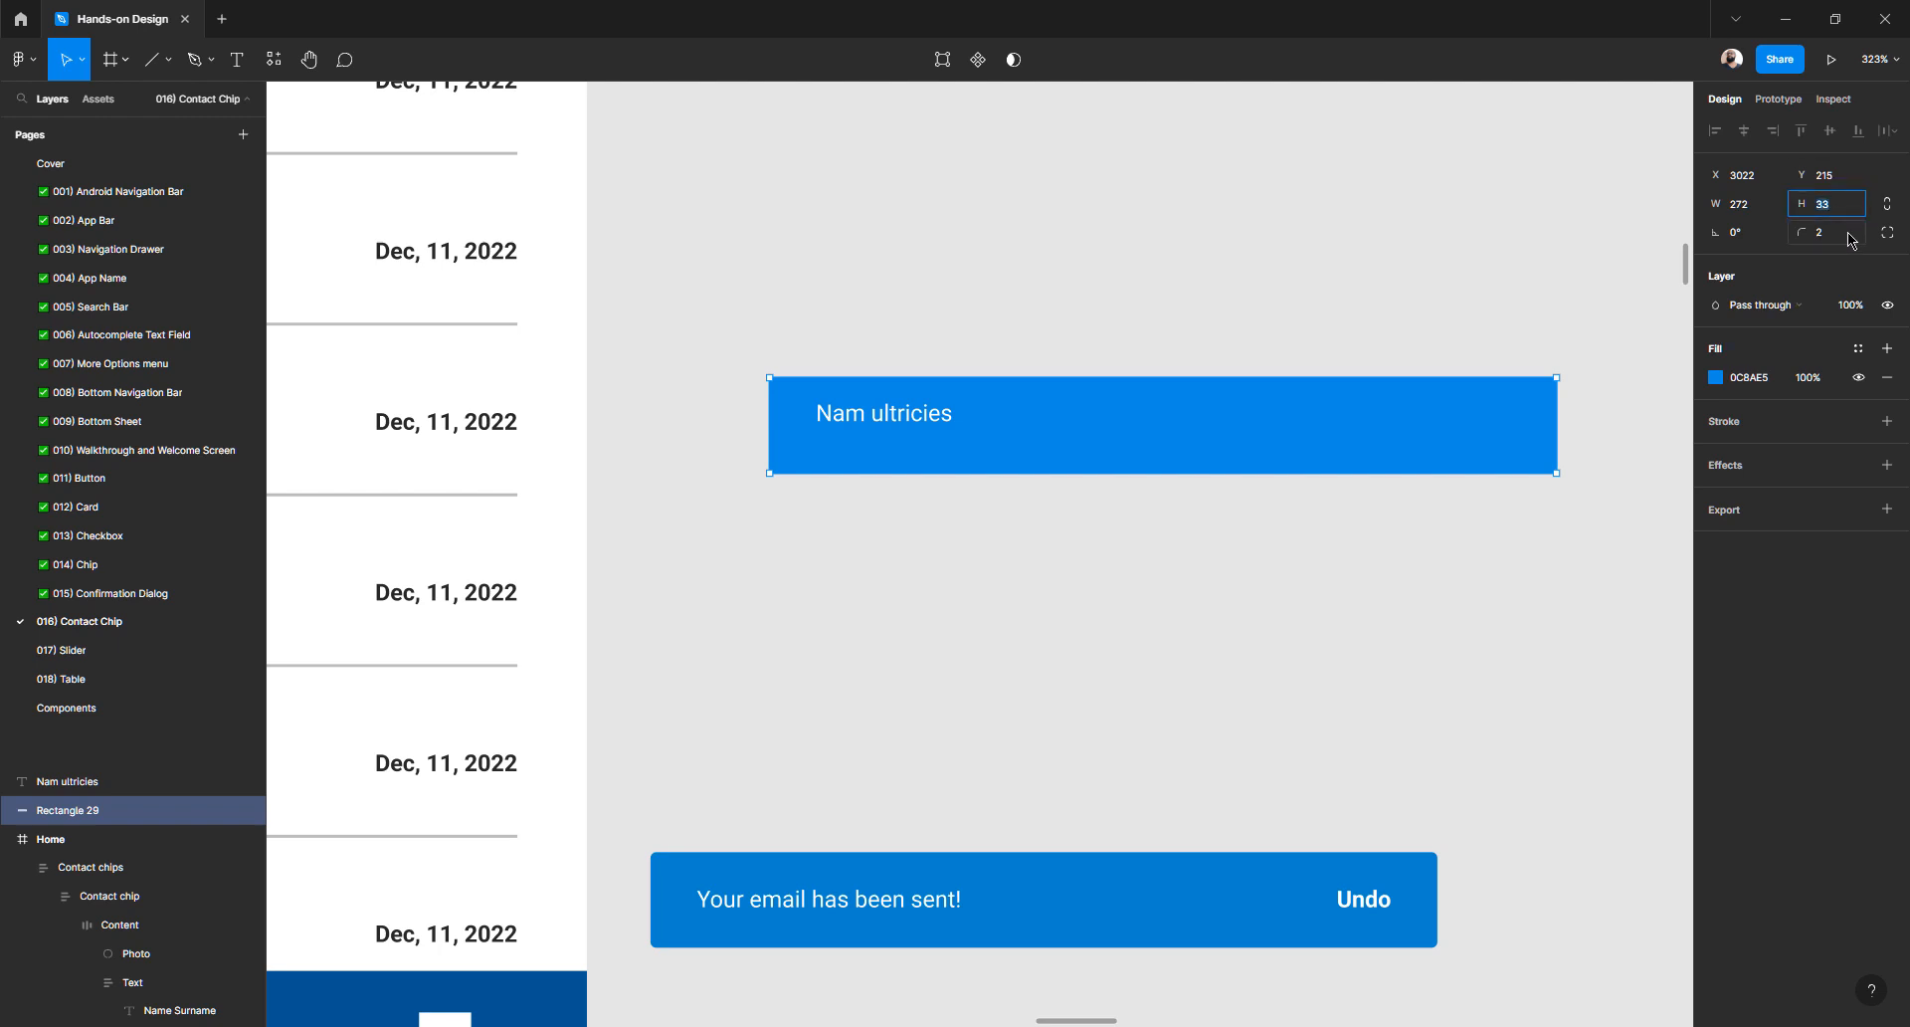
{"action": "type", "text": "24"}
{"action": "key", "text": "Return"}
{"action": "left_click", "coordinate": [981, 707]}
{"action": "left_click", "coordinate": [950, 396]}
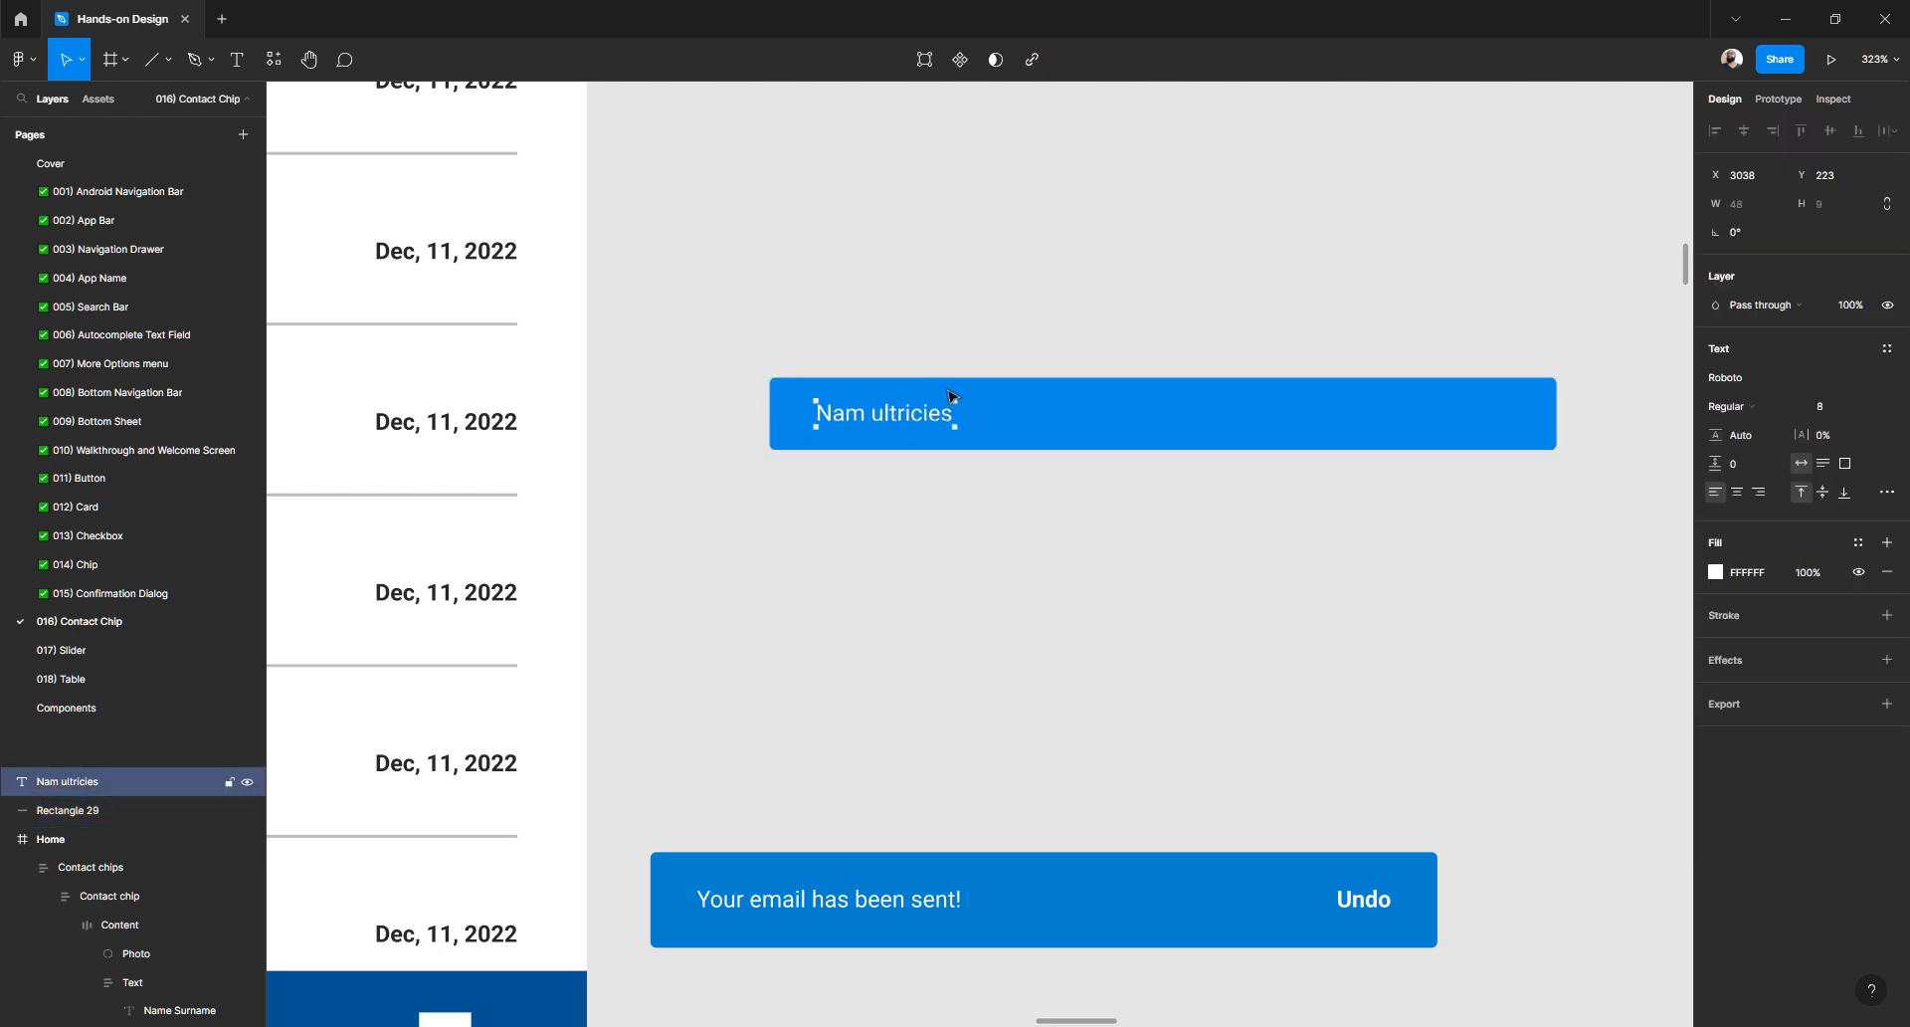
{"action": "key", "text": "alt"}
- Try widening the label's text box, undo it, and reselect the label
{"action": "left_click", "coordinate": [830, 905]}
{"action": "left_click", "coordinate": [914, 416]}
{"action": "left_click_drag", "start_coordinate": [1182, 398], "coordinate": [1488, 412]}
{"action": "left_click", "coordinate": [1006, 482]}
{"action": "key", "text": "ctrl+z"}
{"action": "left_click", "coordinate": [914, 478]}
{"action": "left_click", "coordinate": [906, 417]}
- Duplicate the label to its right and wrap both copies in an auto-layout frame
{"action": "left_click_drag", "start_coordinate": [889, 422], "coordinate": [1063, 422]}
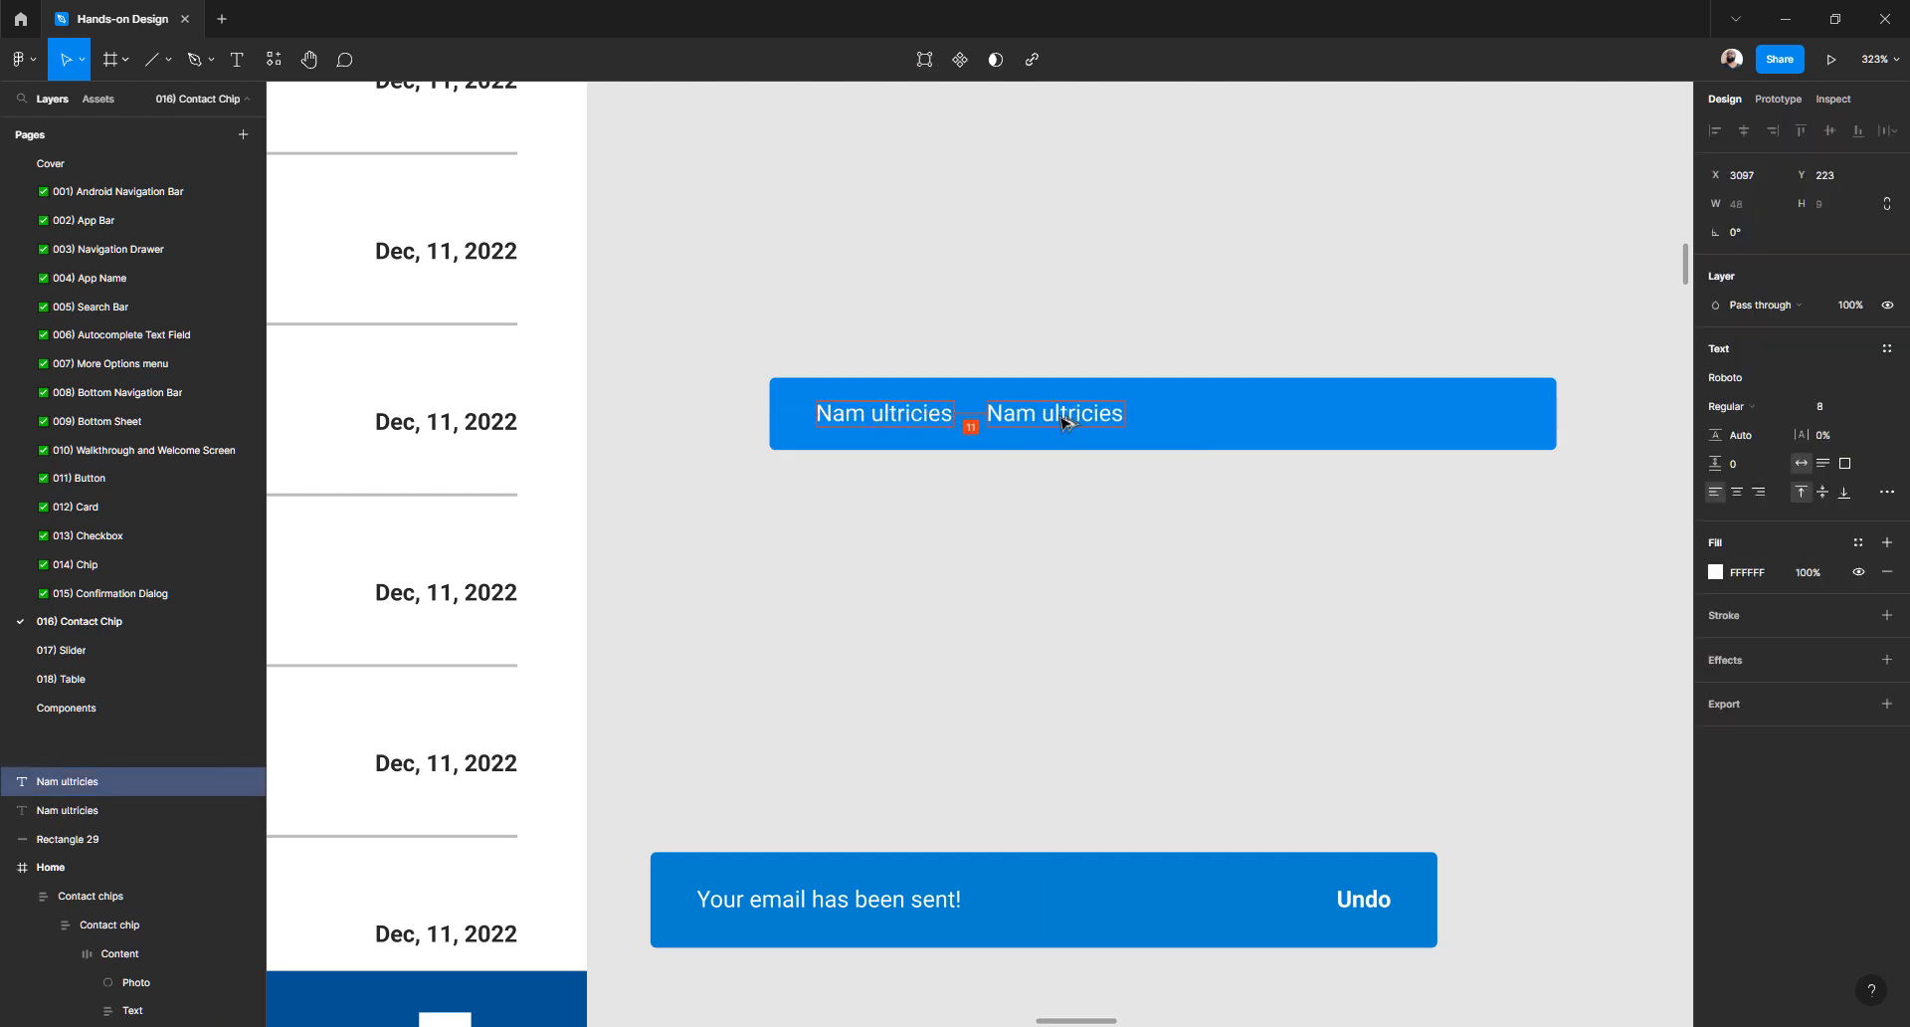
{"action": "left_click", "coordinate": [923, 423], "text": "shift"}
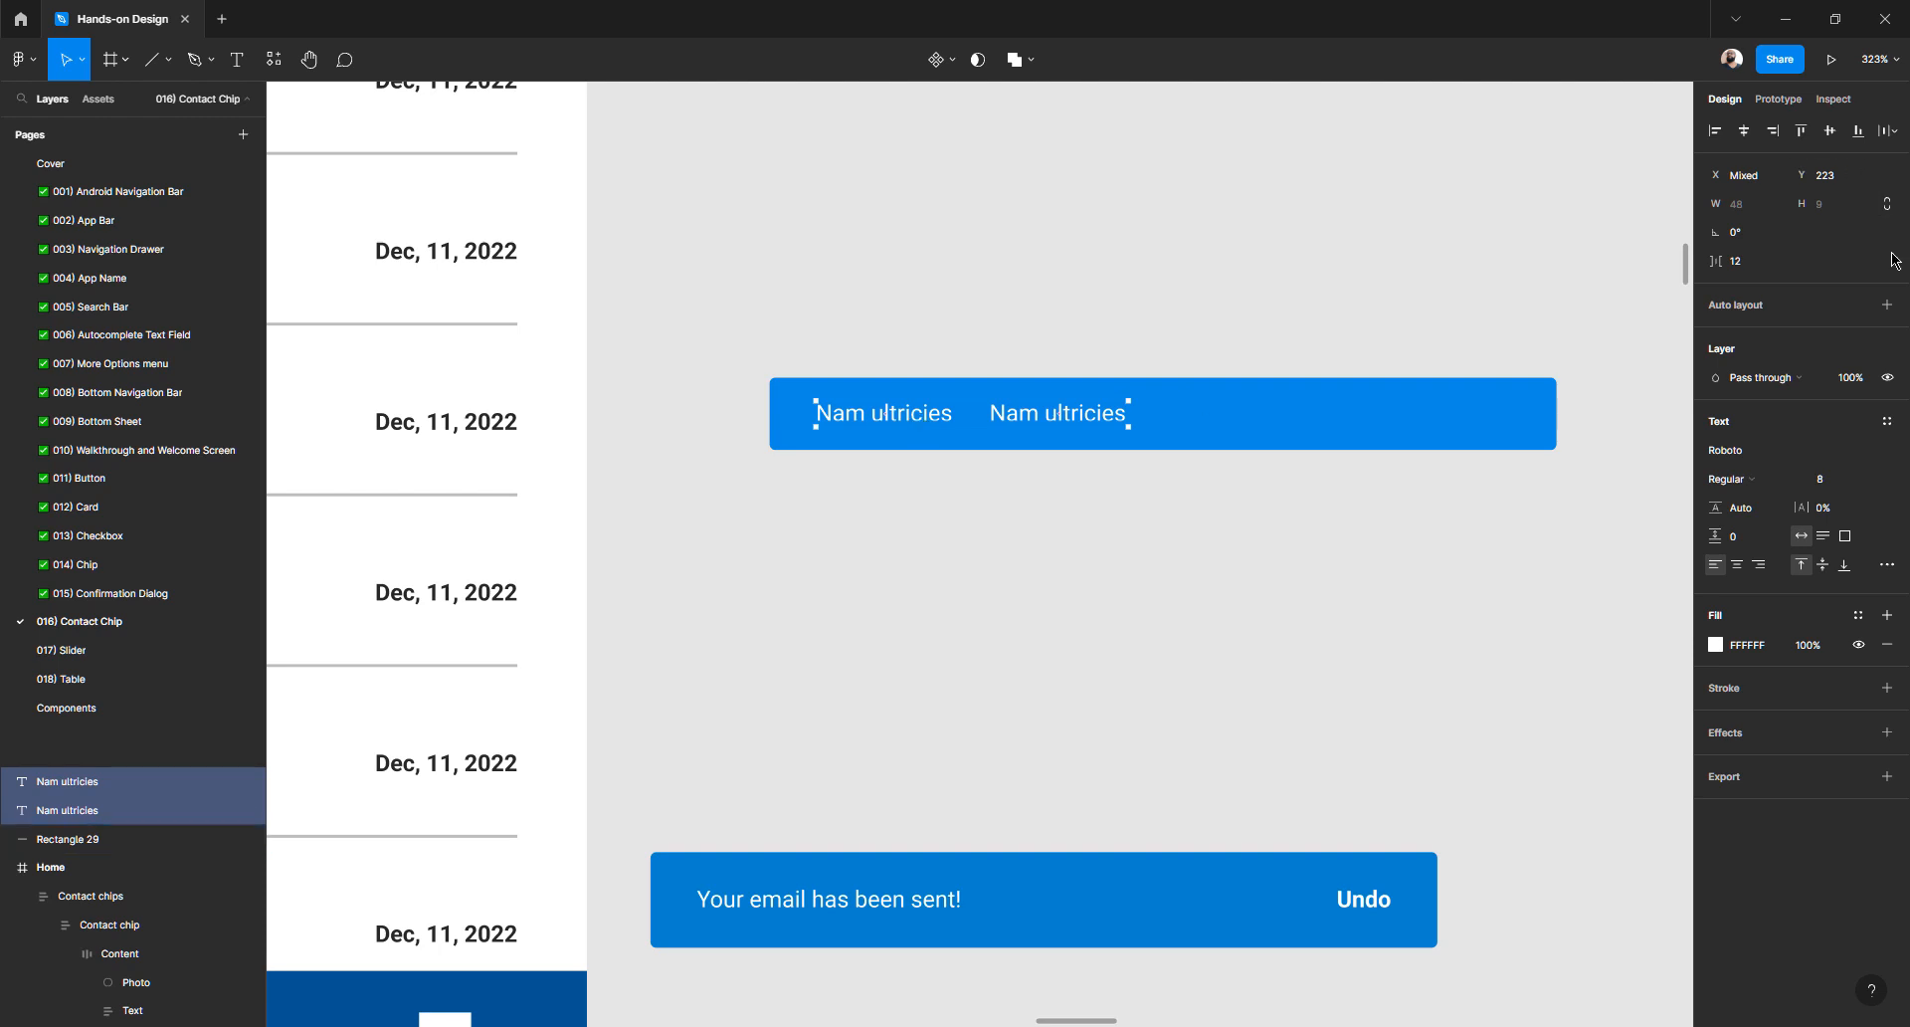
{"action": "left_click", "coordinate": [1888, 304]}
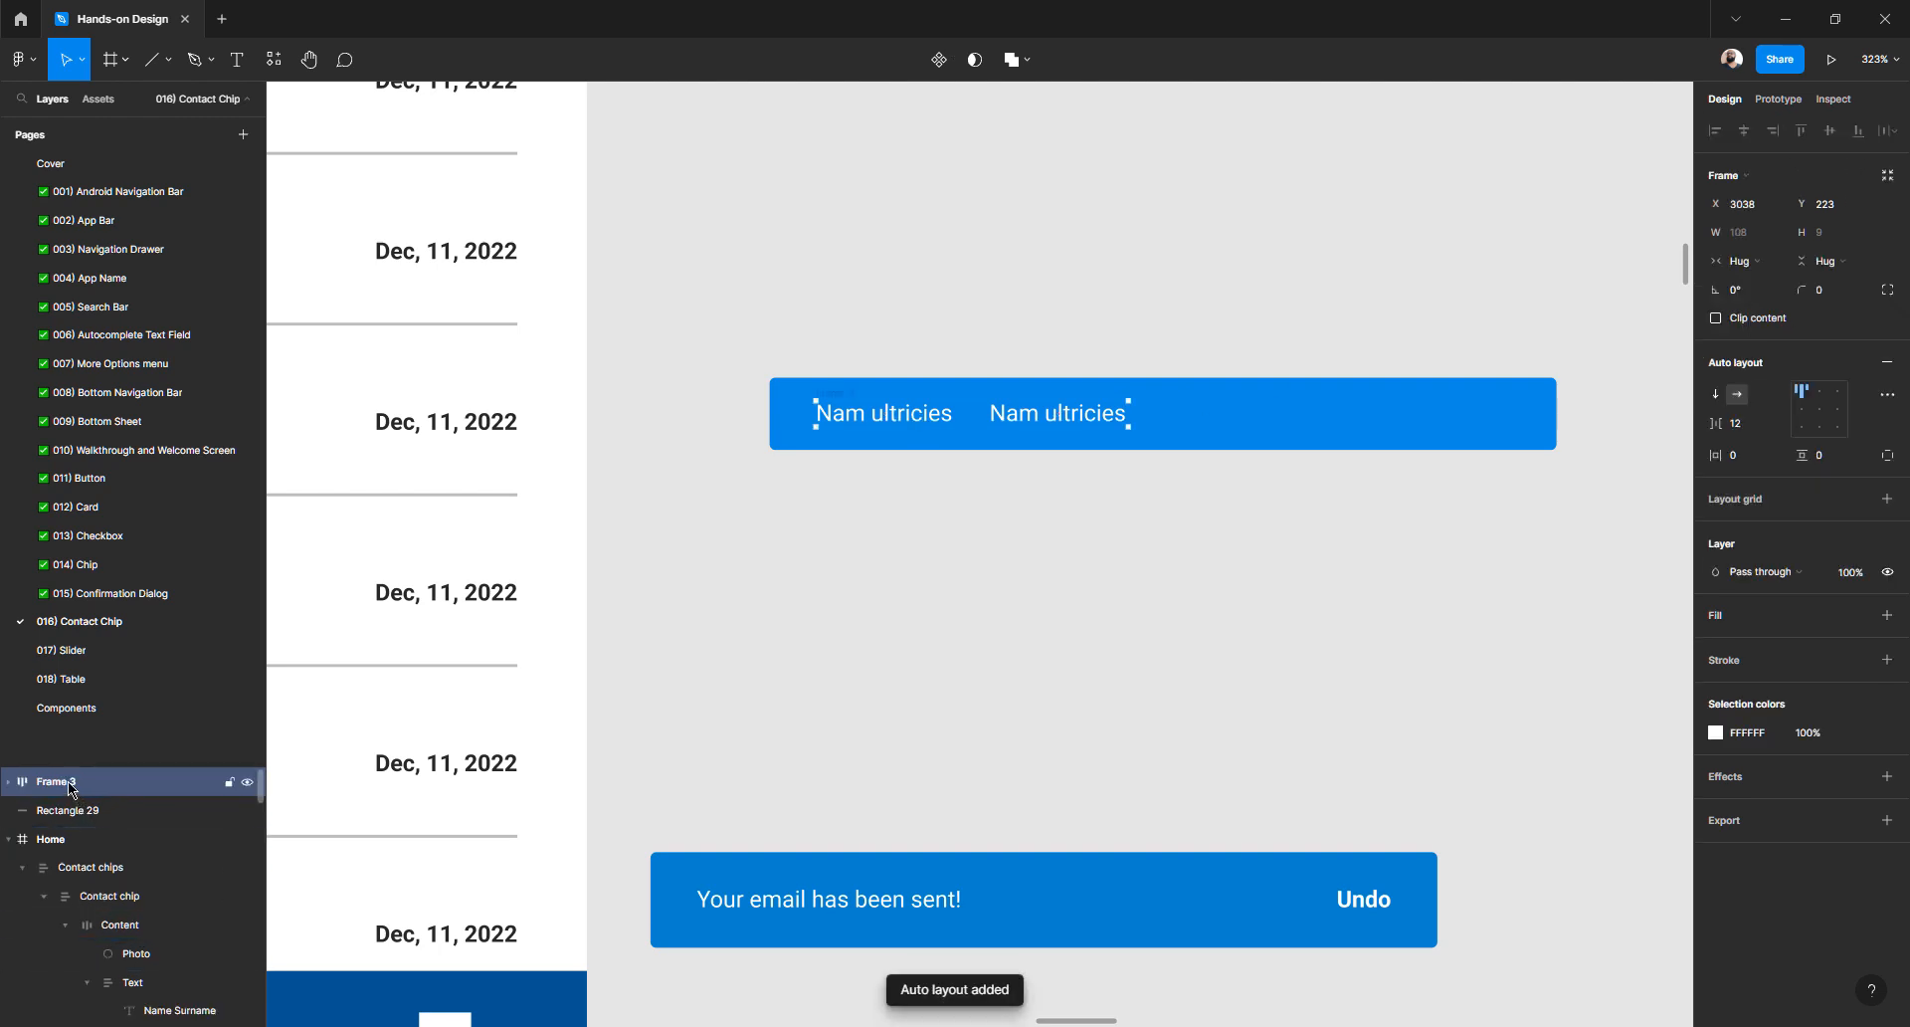
- Name the frame Content and its two label layers Text and Link
{"action": "double_click", "coordinate": [127, 784]}
{"action": "type", "text": "Content"}
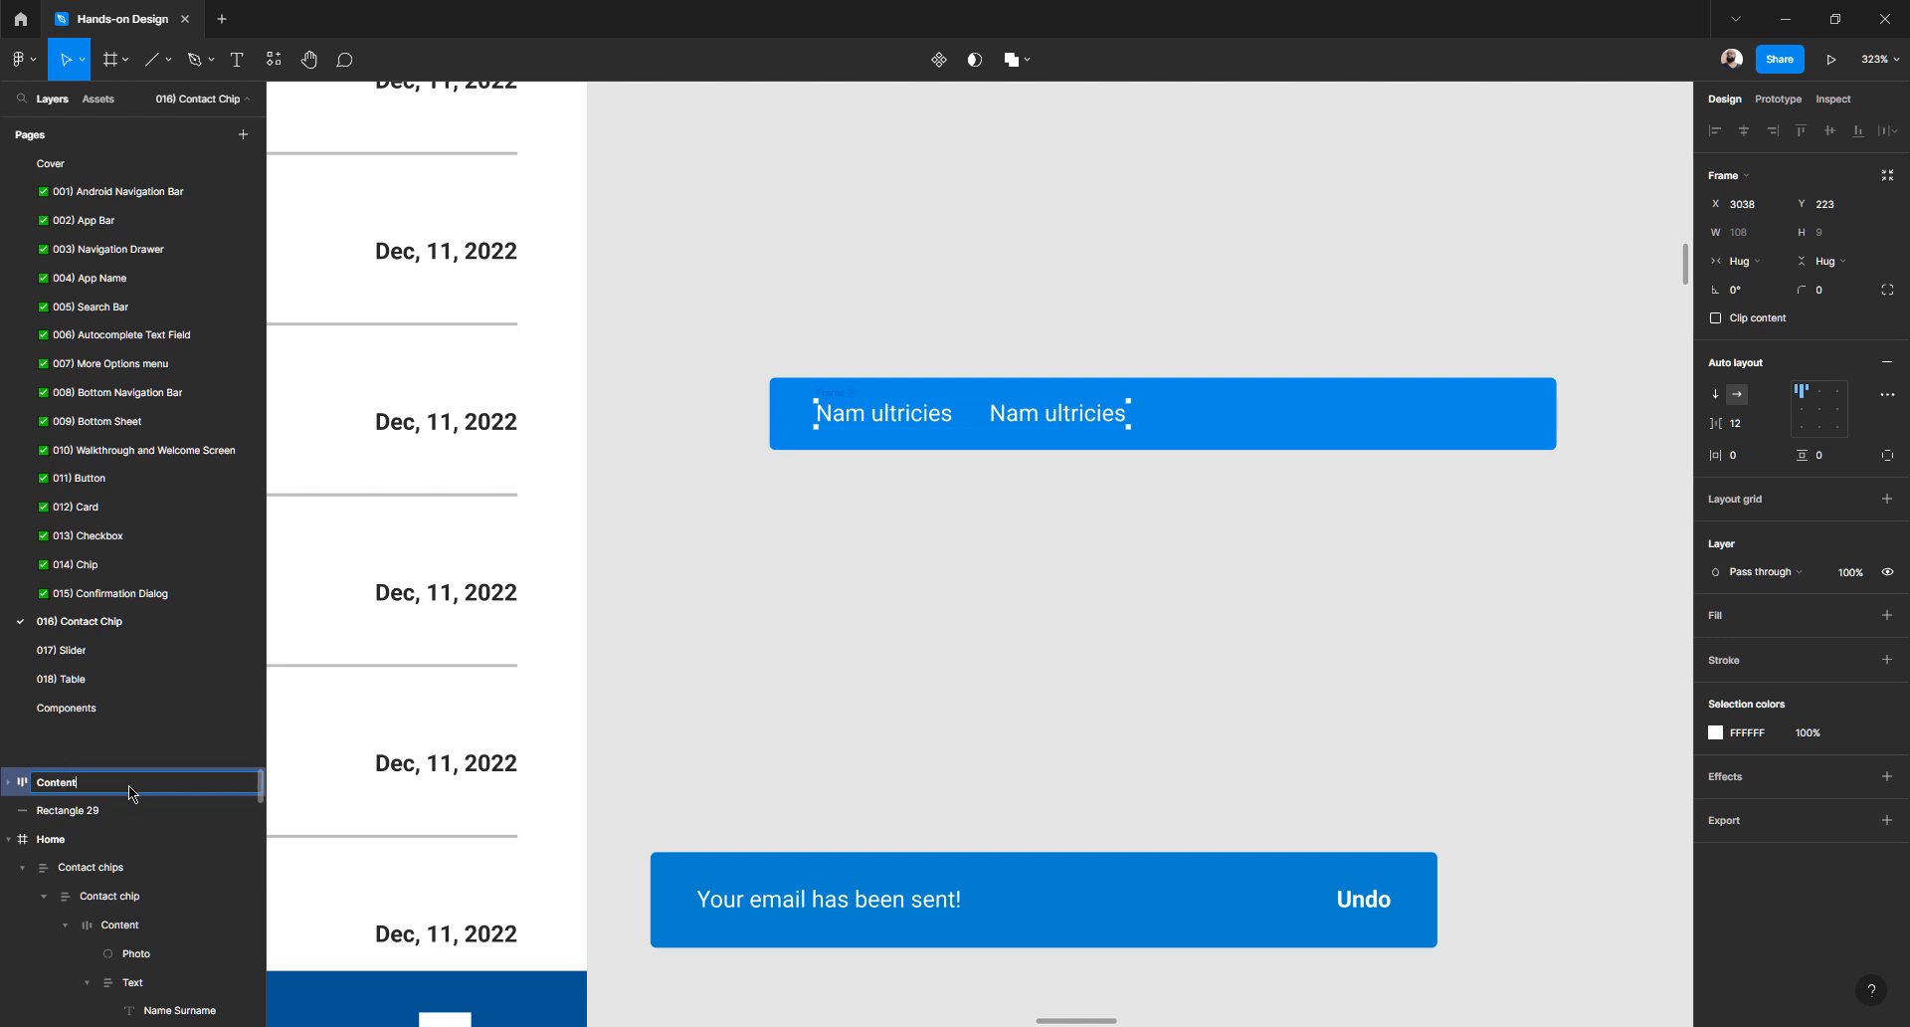
{"action": "key", "text": "Return"}
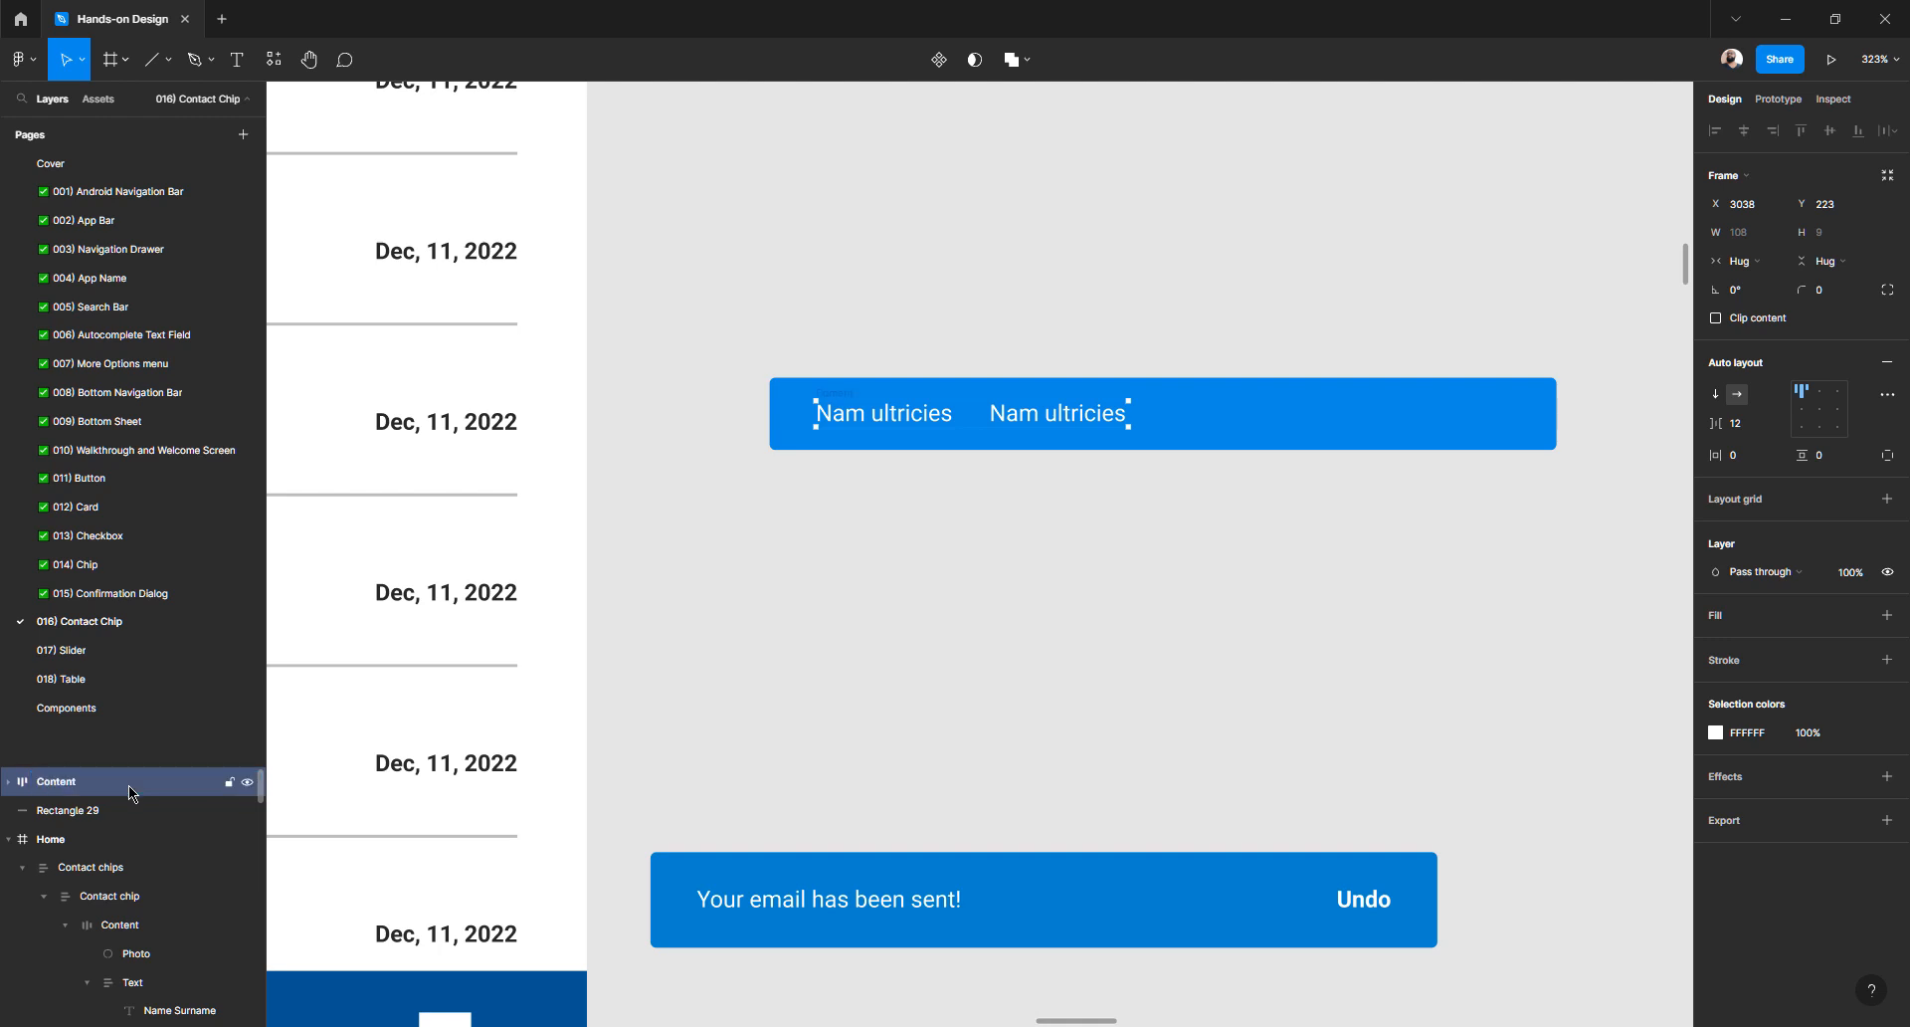
{"action": "left_click", "coordinate": [8, 782]}
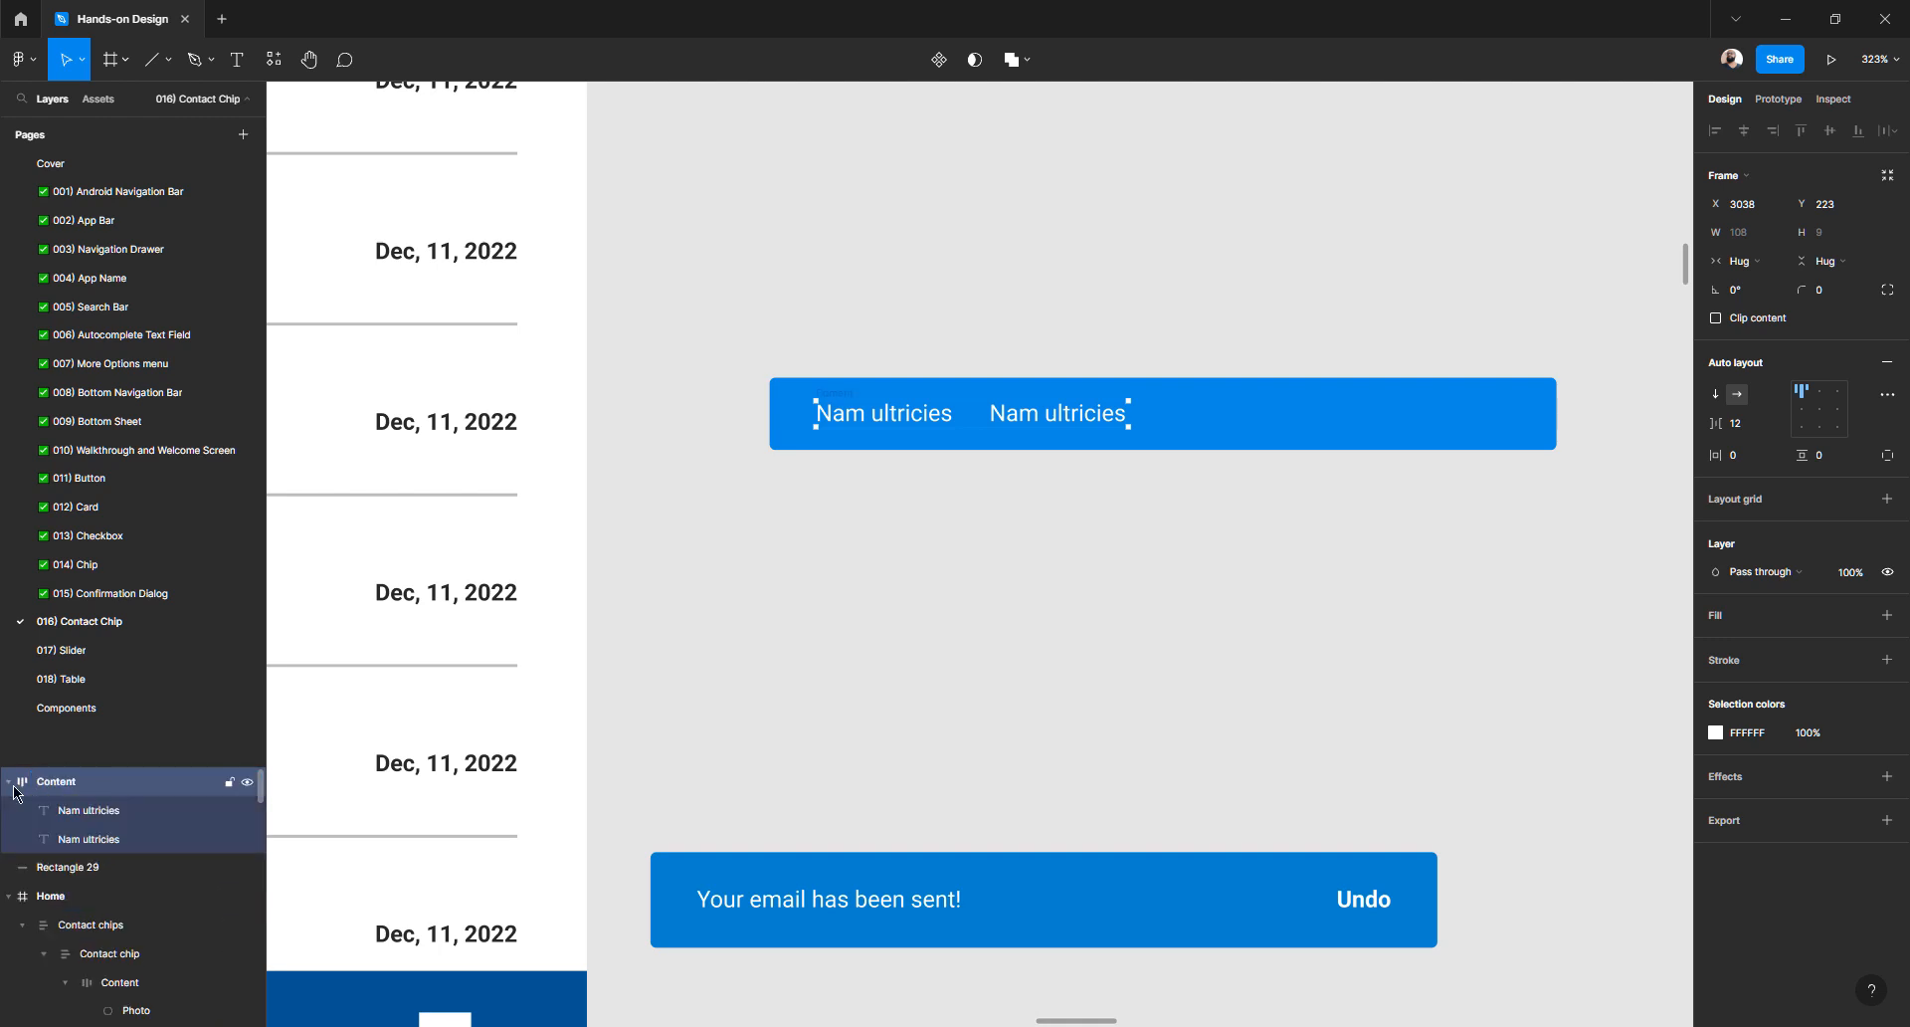
{"action": "double_click", "coordinate": [89, 812]}
{"action": "type", "text": "Text"}
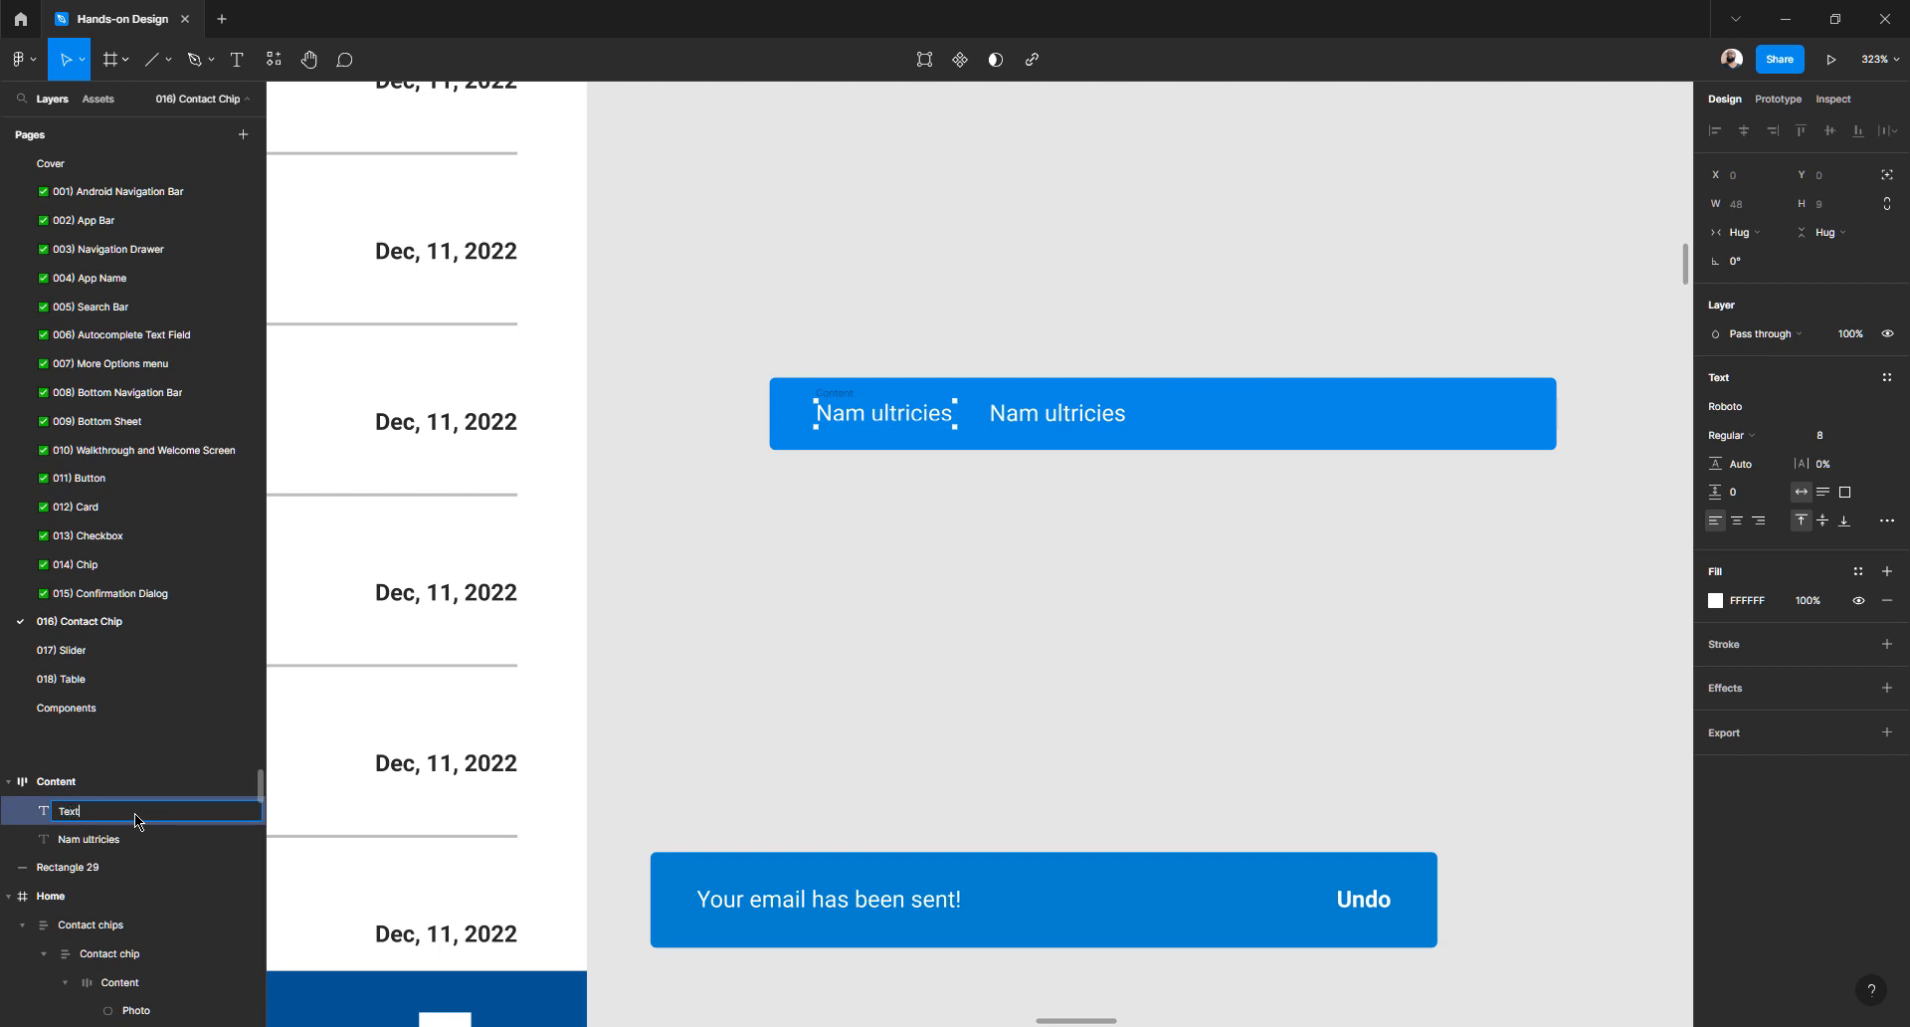
{"action": "key", "text": "Tab"}
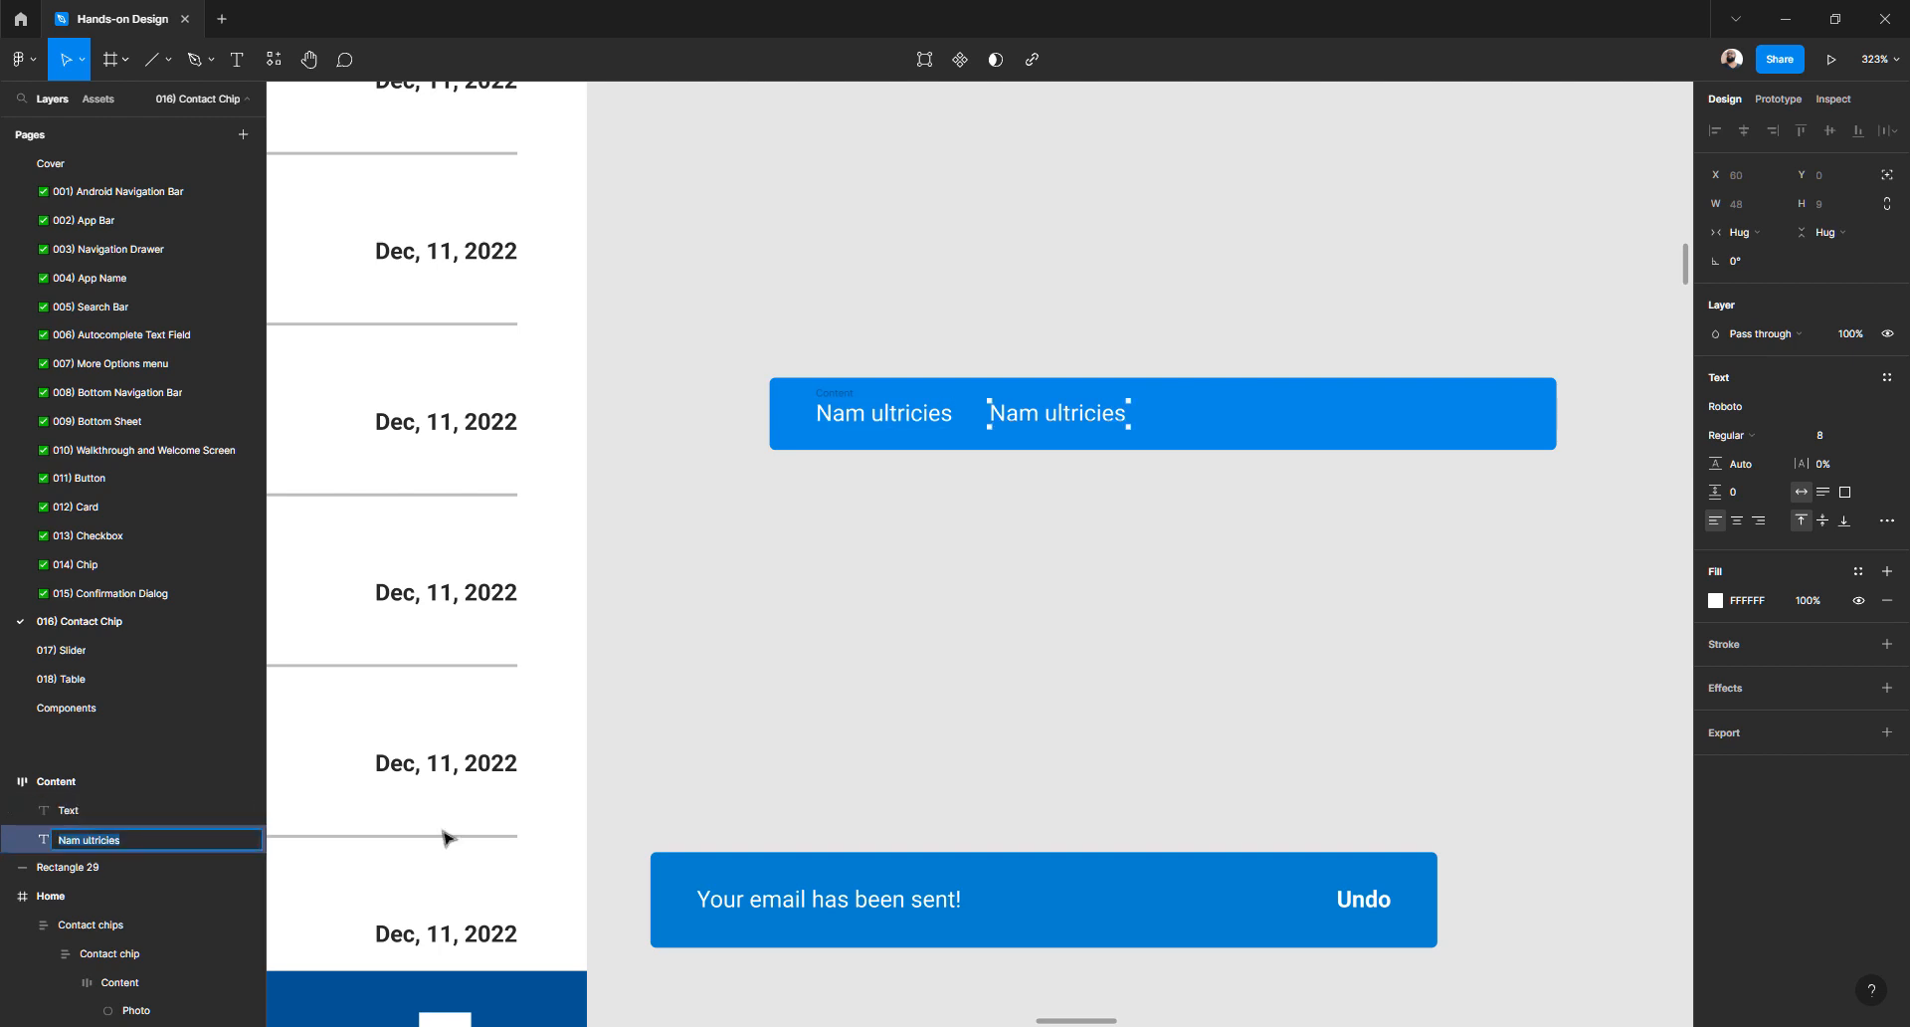
{"action": "type", "text": "Link"}
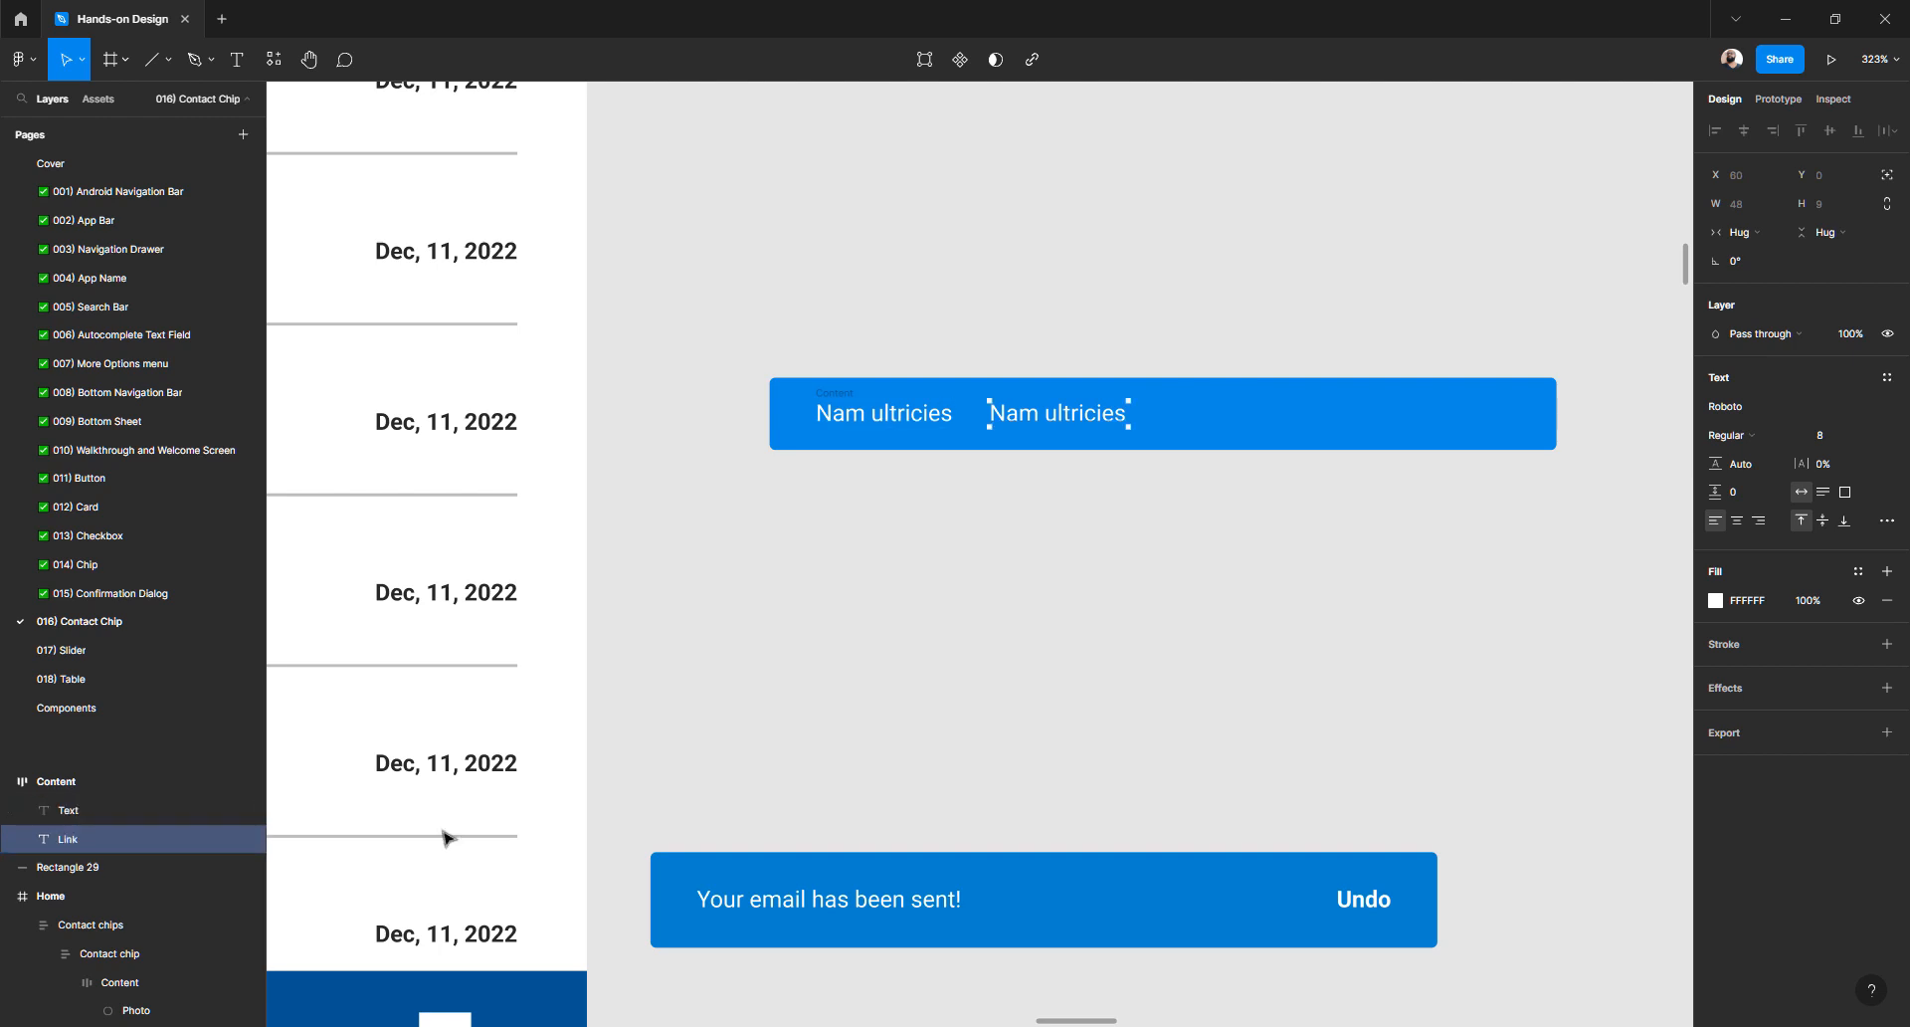
{"action": "left_click", "coordinate": [1170, 534]}
{"action": "scroll", "coordinate": [841, 401], "scroll_direction": "up", "scroll_amount": 3}
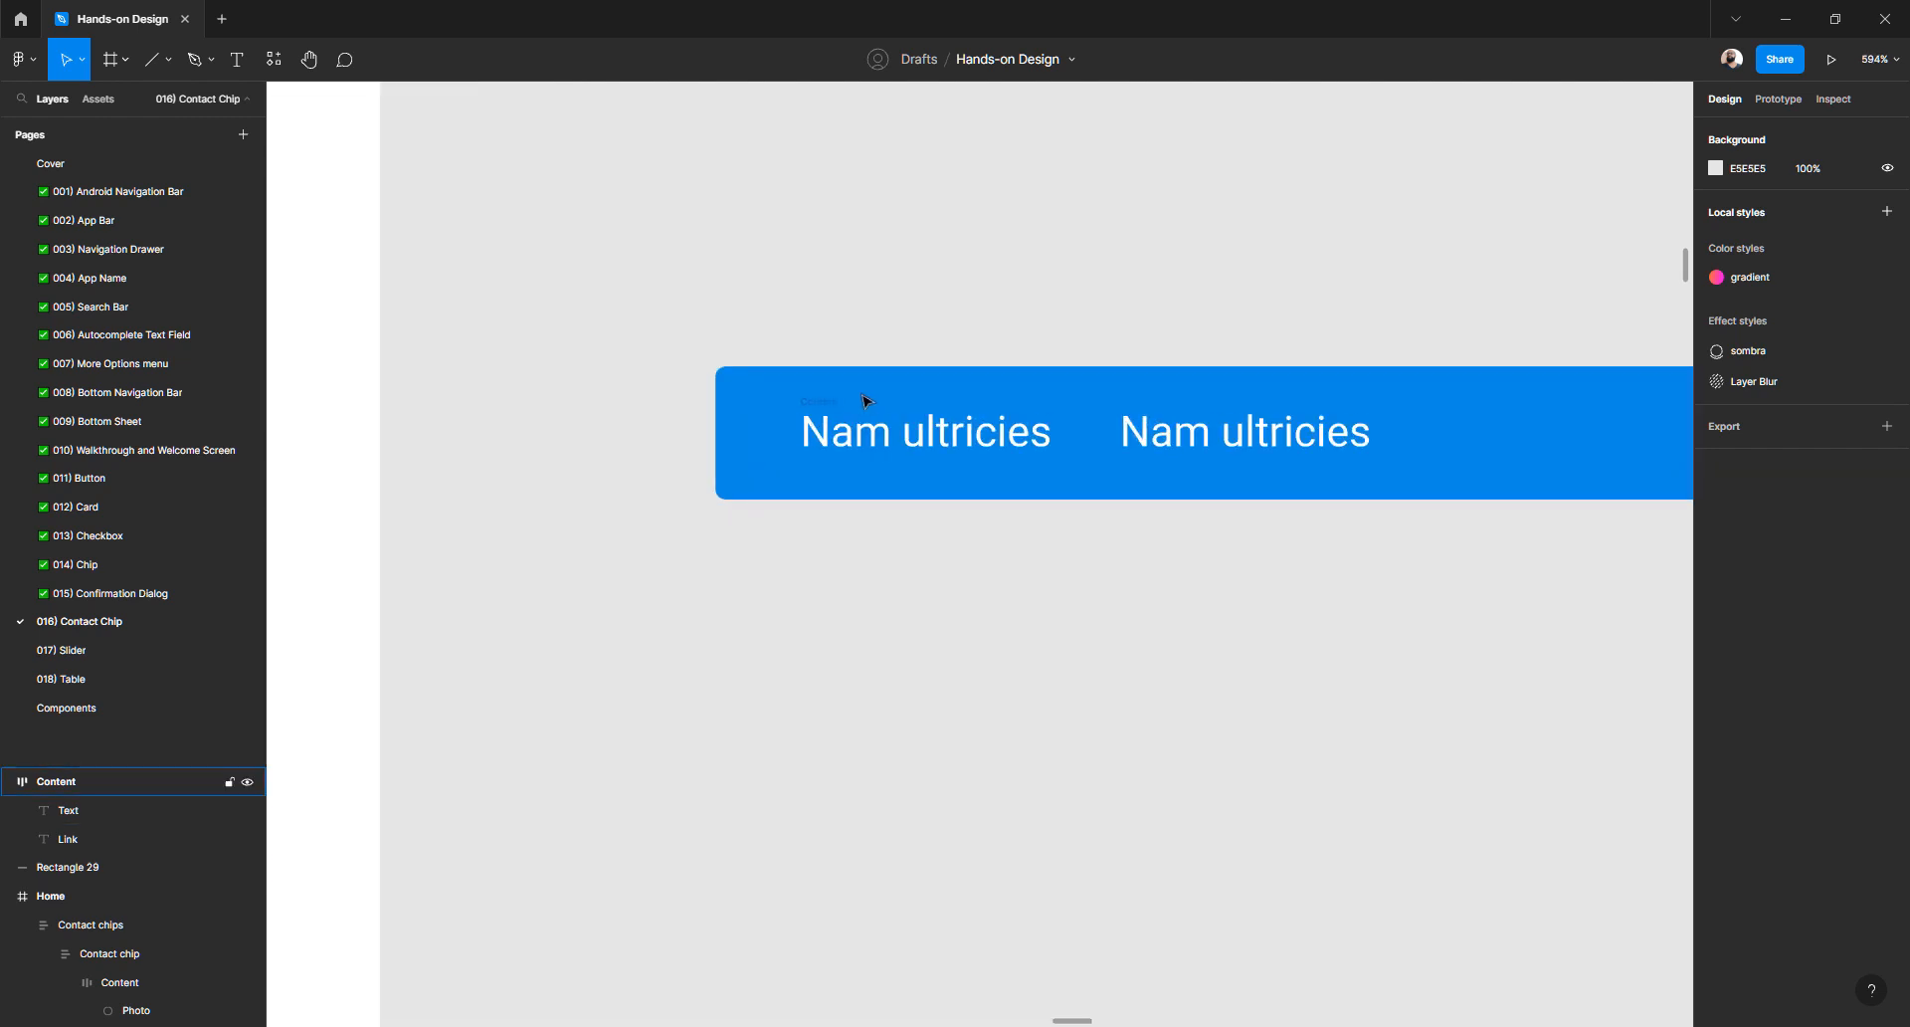
{"action": "left_click", "coordinate": [847, 402]}
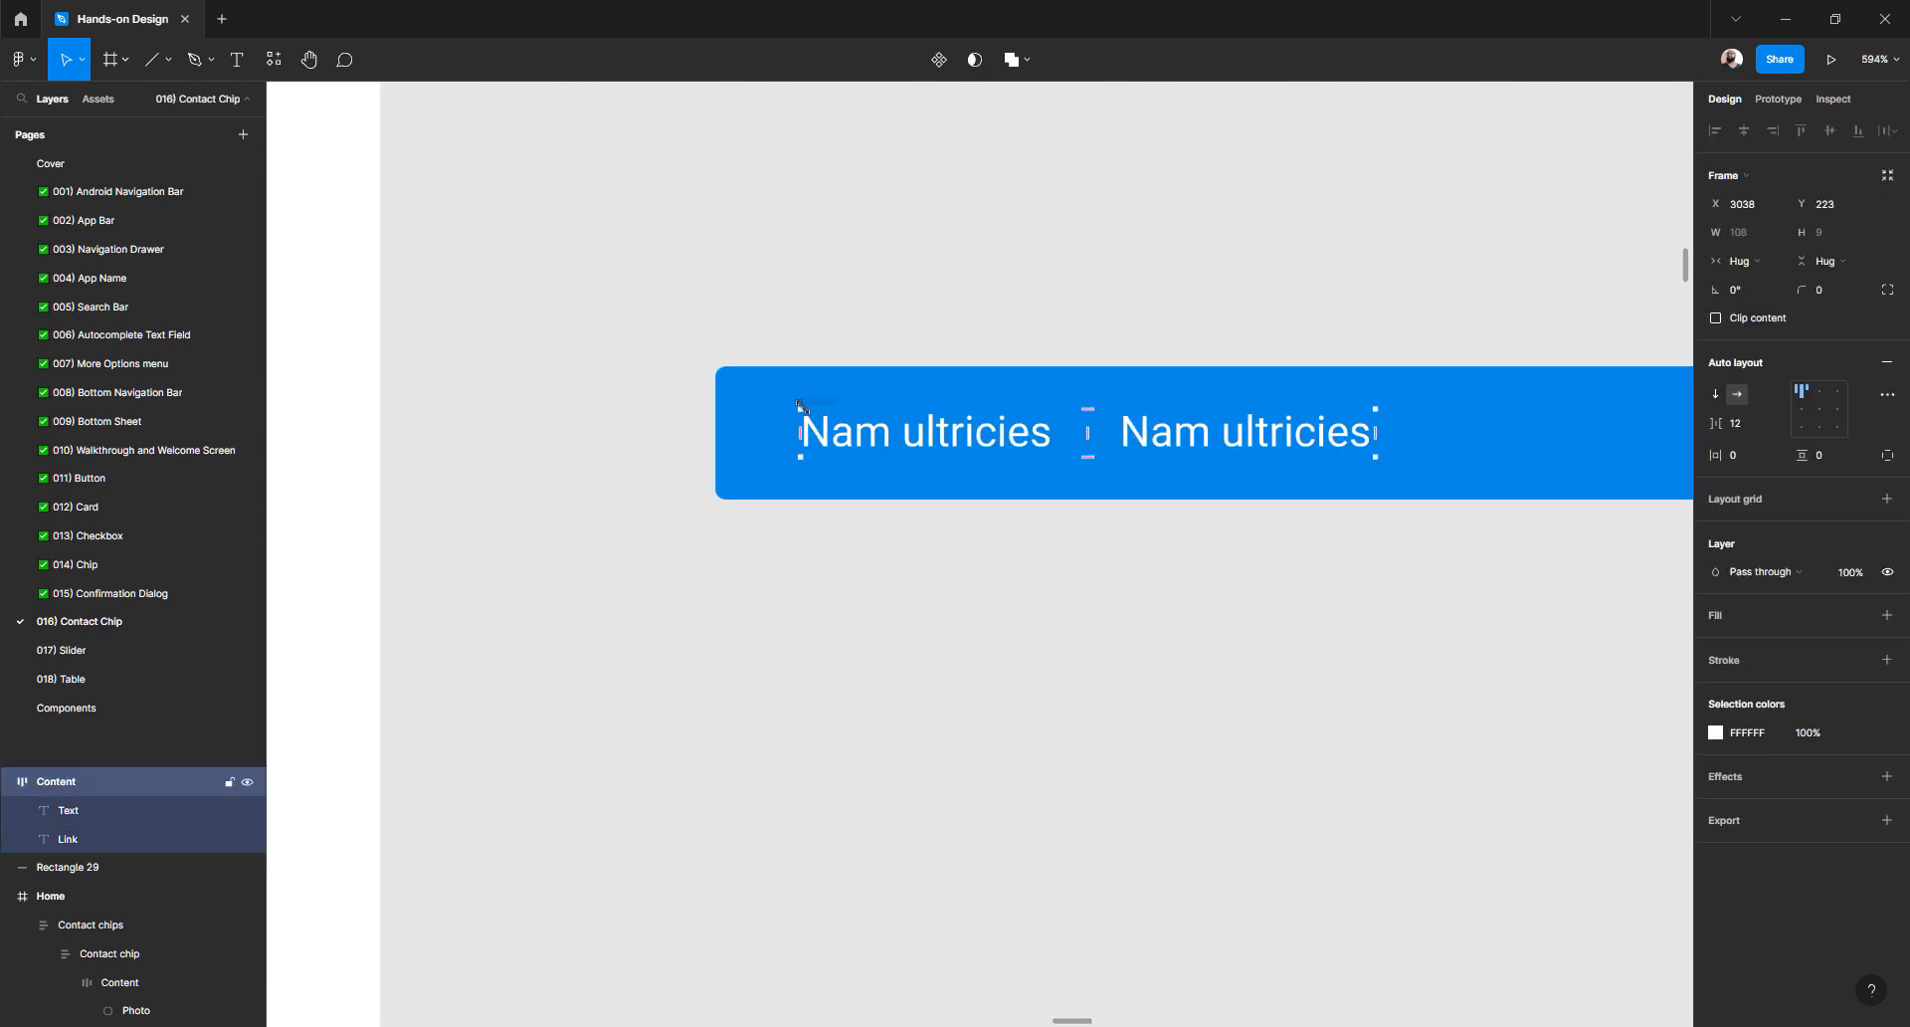
{"action": "scroll", "coordinate": [811, 448], "scroll_direction": "up", "scroll_amount": 3}
{"action": "scroll", "coordinate": [793, 512], "scroll_direction": "down", "scroll_amount": 5}
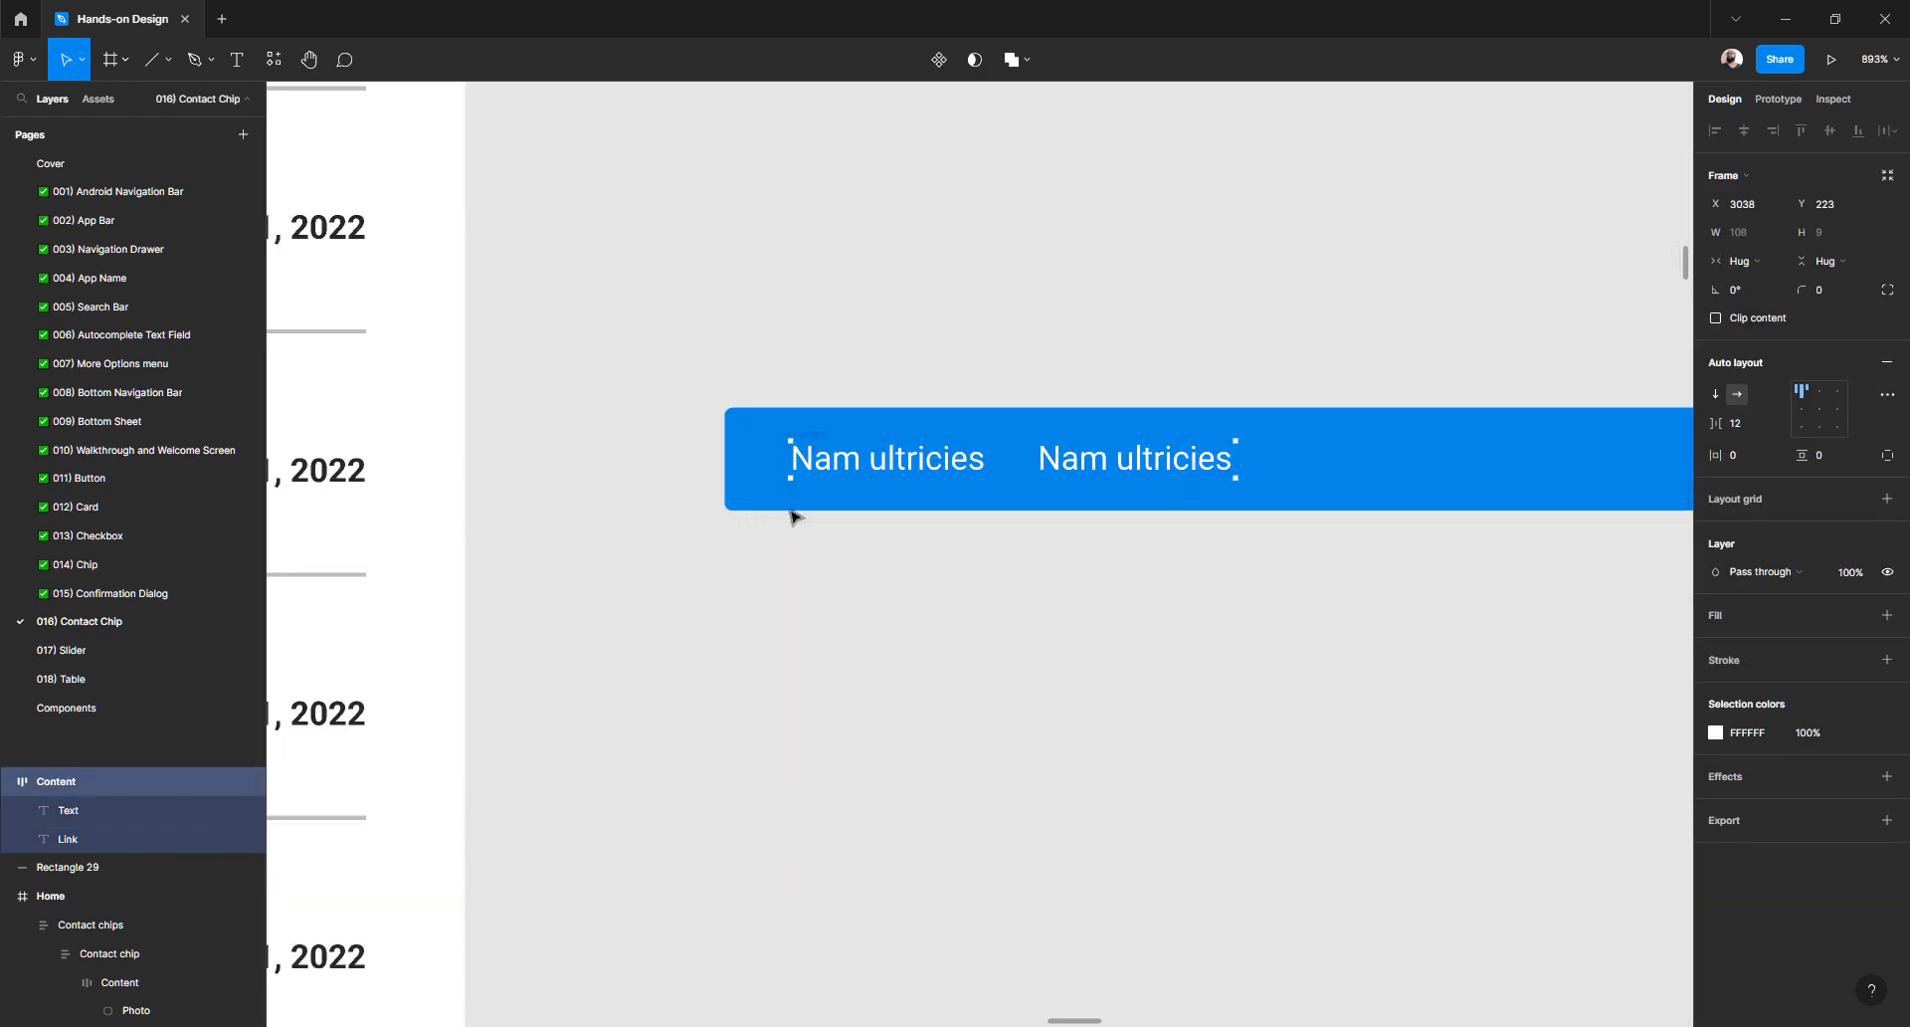
{"action": "left_click", "coordinate": [806, 390]}
{"action": "scroll", "coordinate": [811, 517], "scroll_direction": "down", "scroll_amount": 2}
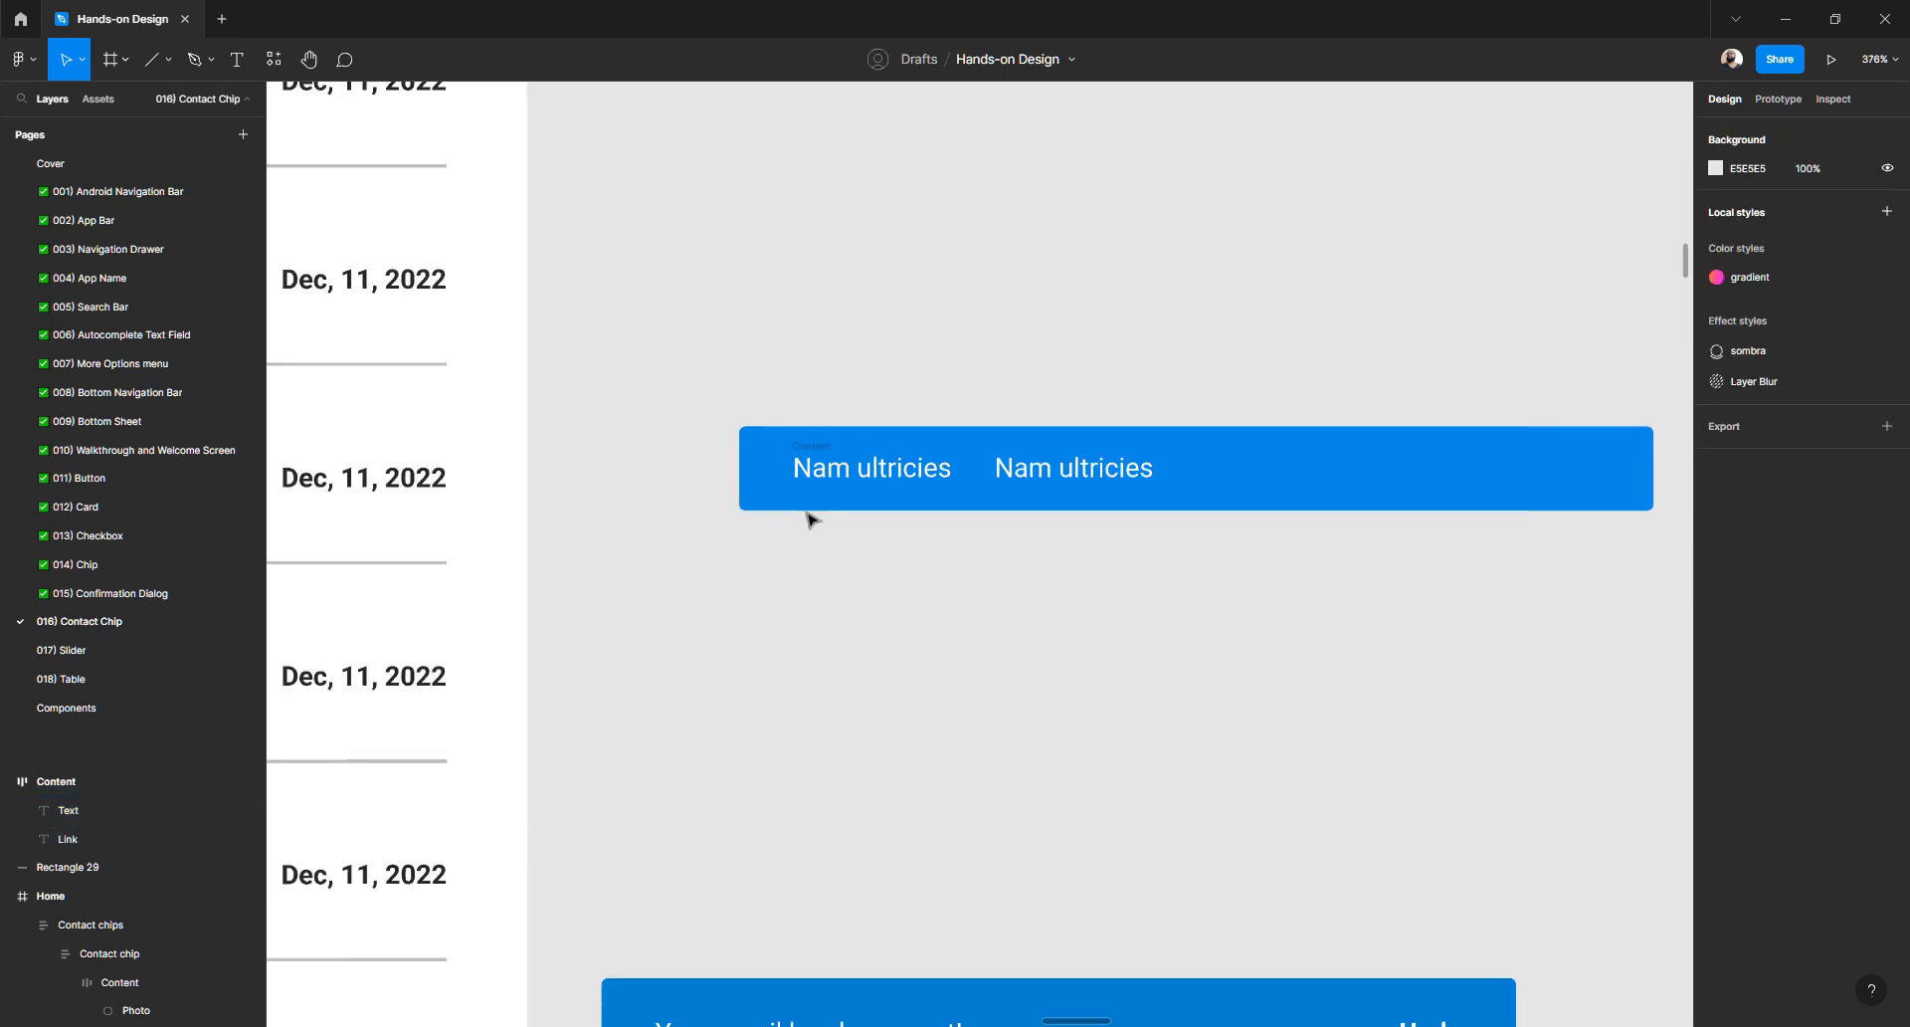
{"action": "scroll", "coordinate": [811, 518], "scroll_direction": "down", "scroll_amount": 3}
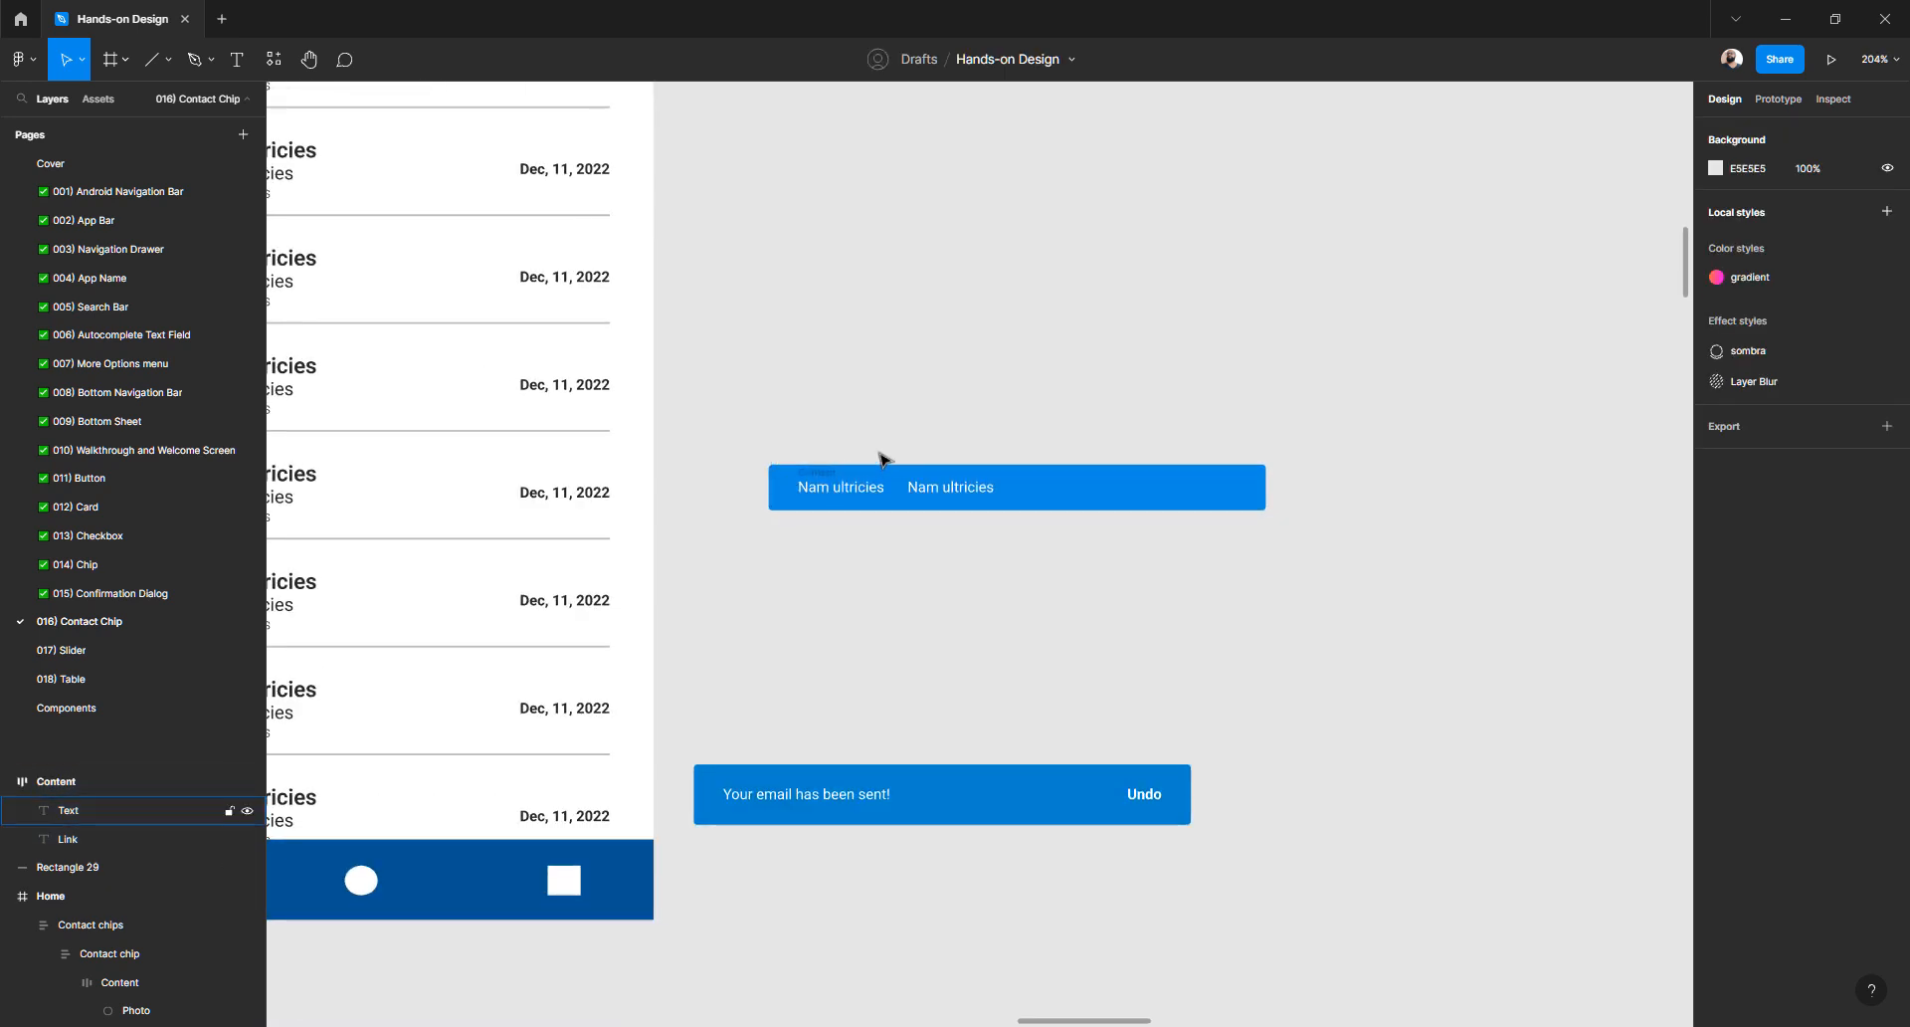
{"action": "left_click_drag", "start_coordinate": [1303, 542], "coordinate": [736, 409]}
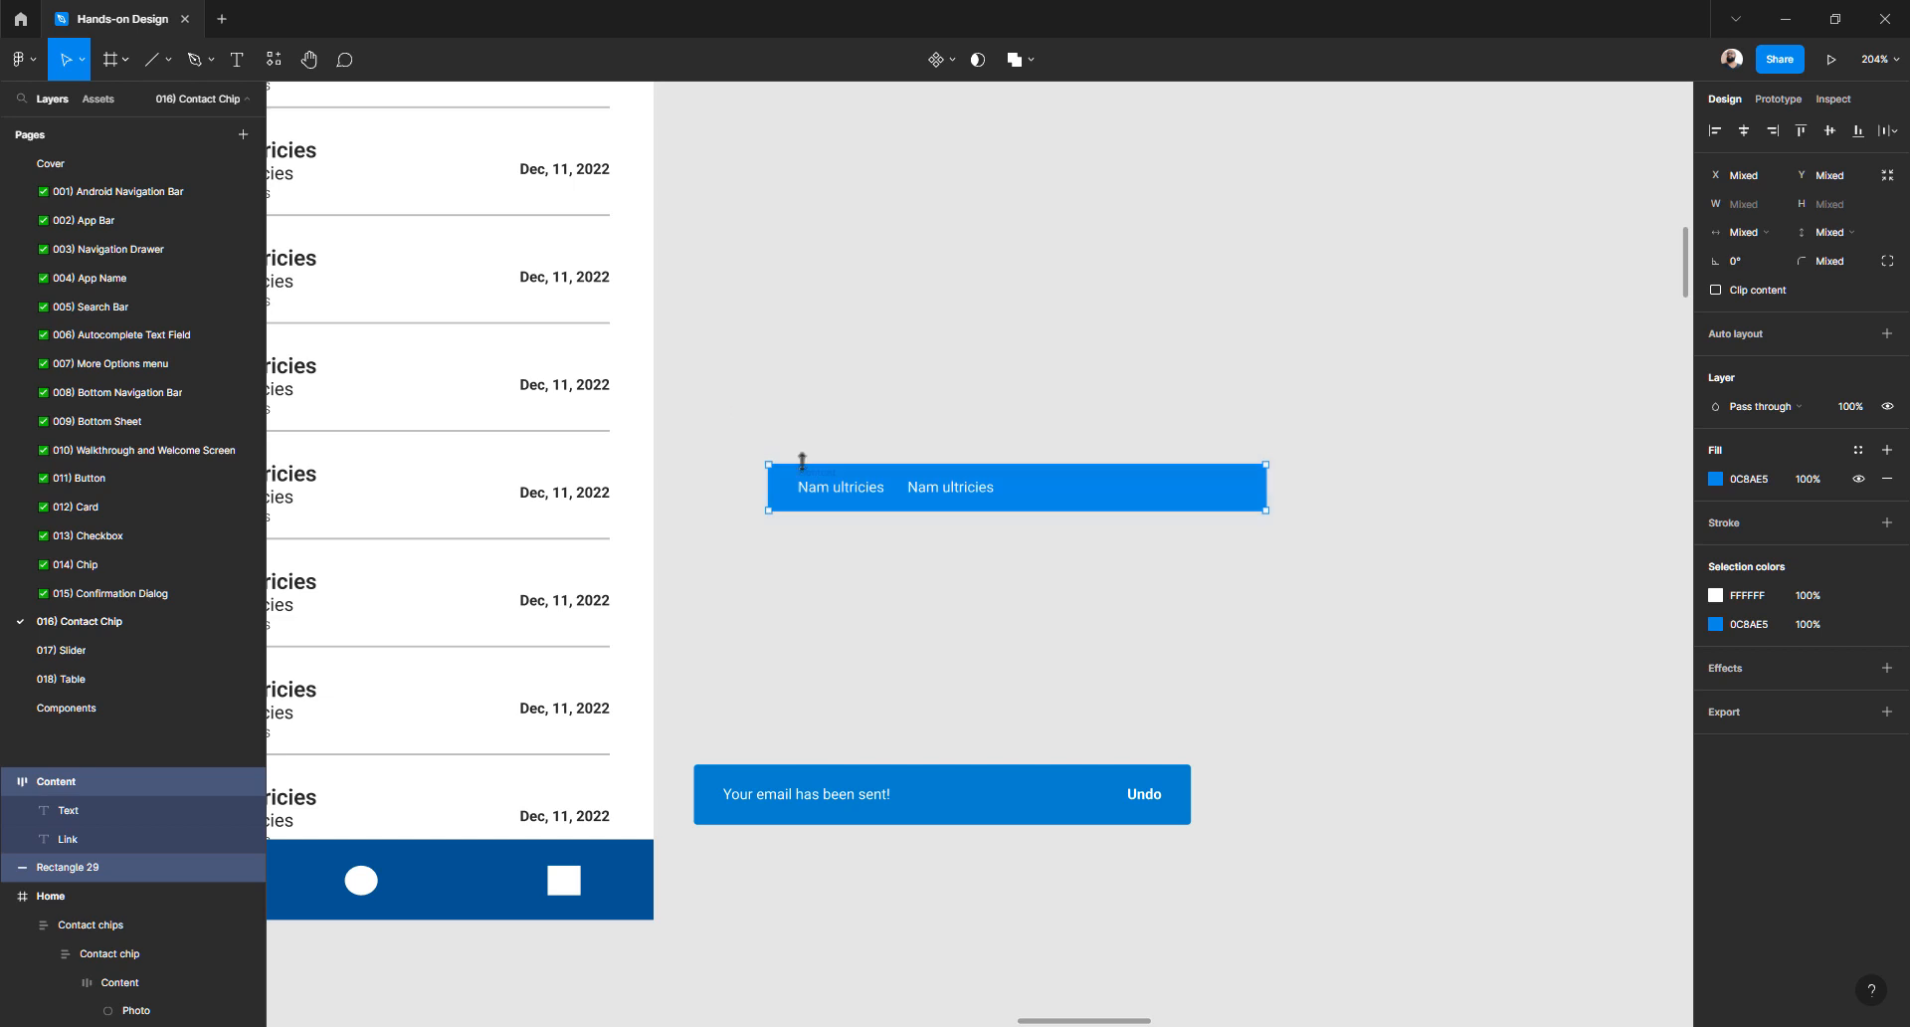
{"action": "scroll", "coordinate": [618, 490], "scroll_direction": "down", "scroll_amount": 3}
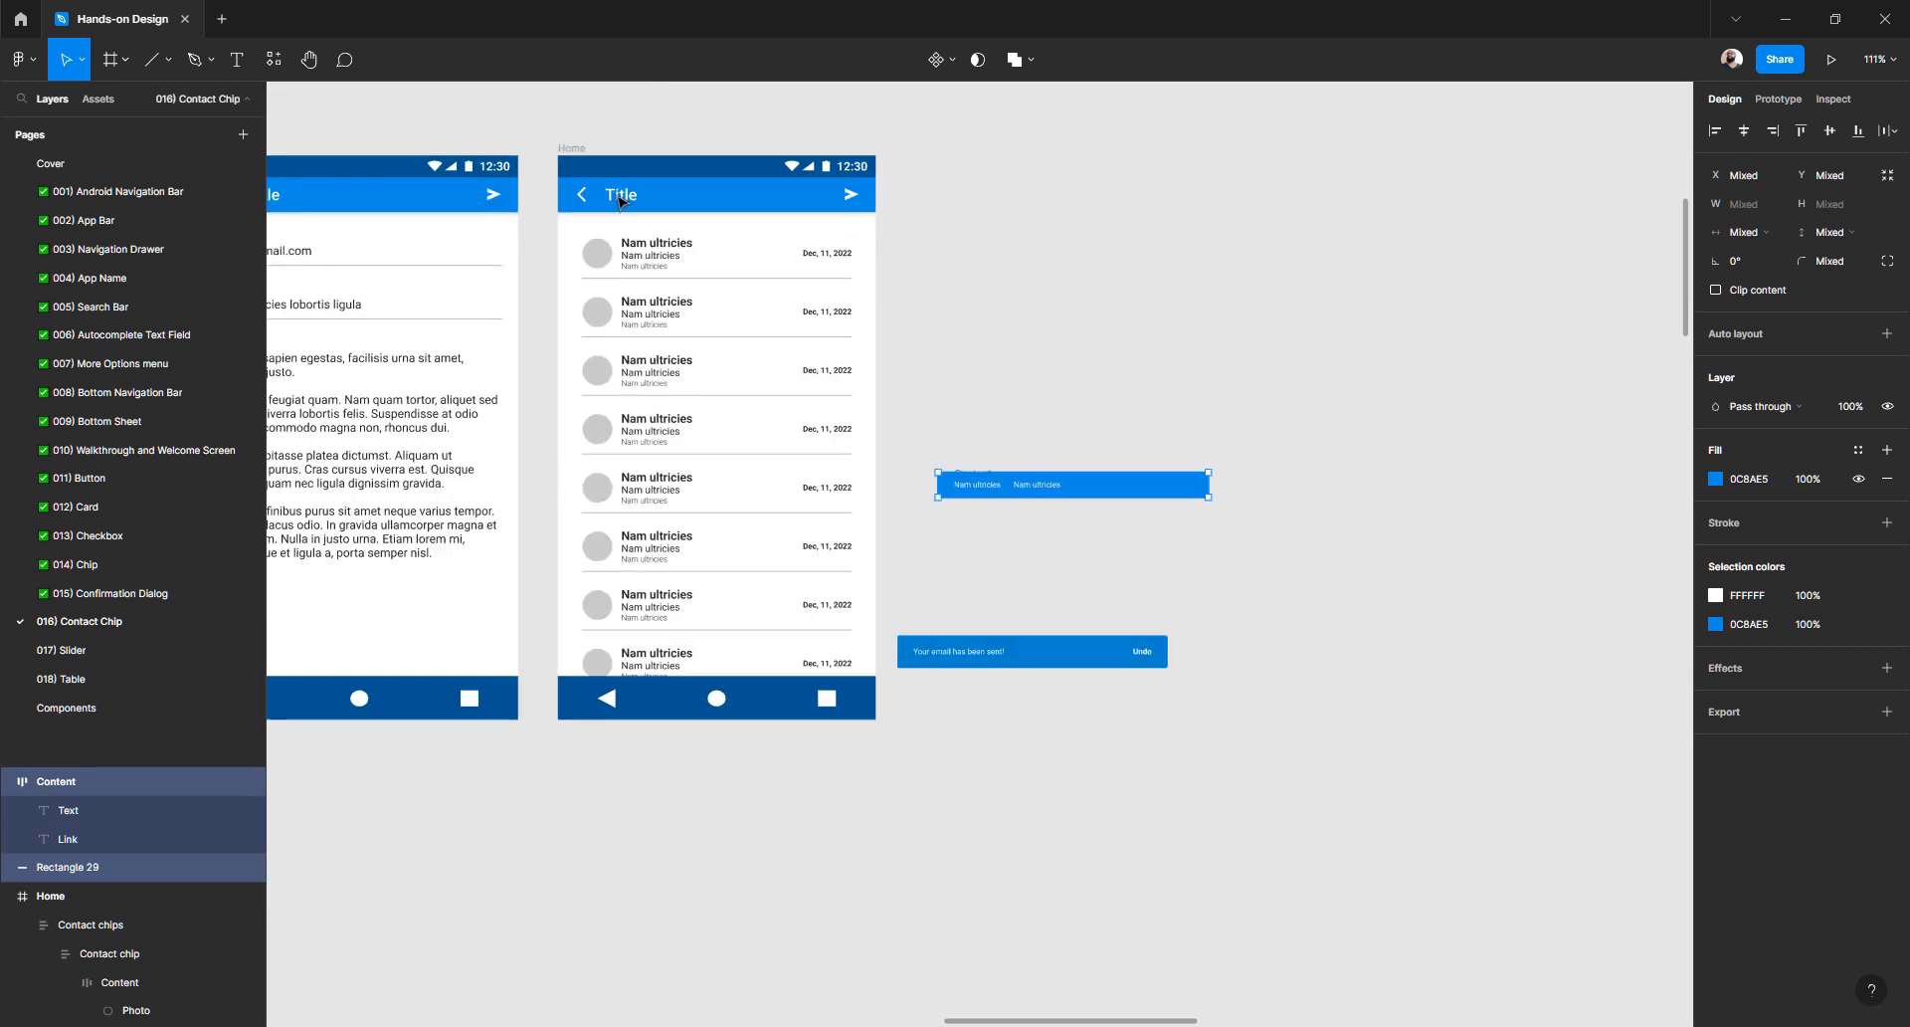
{"action": "left_click", "coordinate": [577, 162]}
{"action": "left_click", "coordinate": [575, 148]}
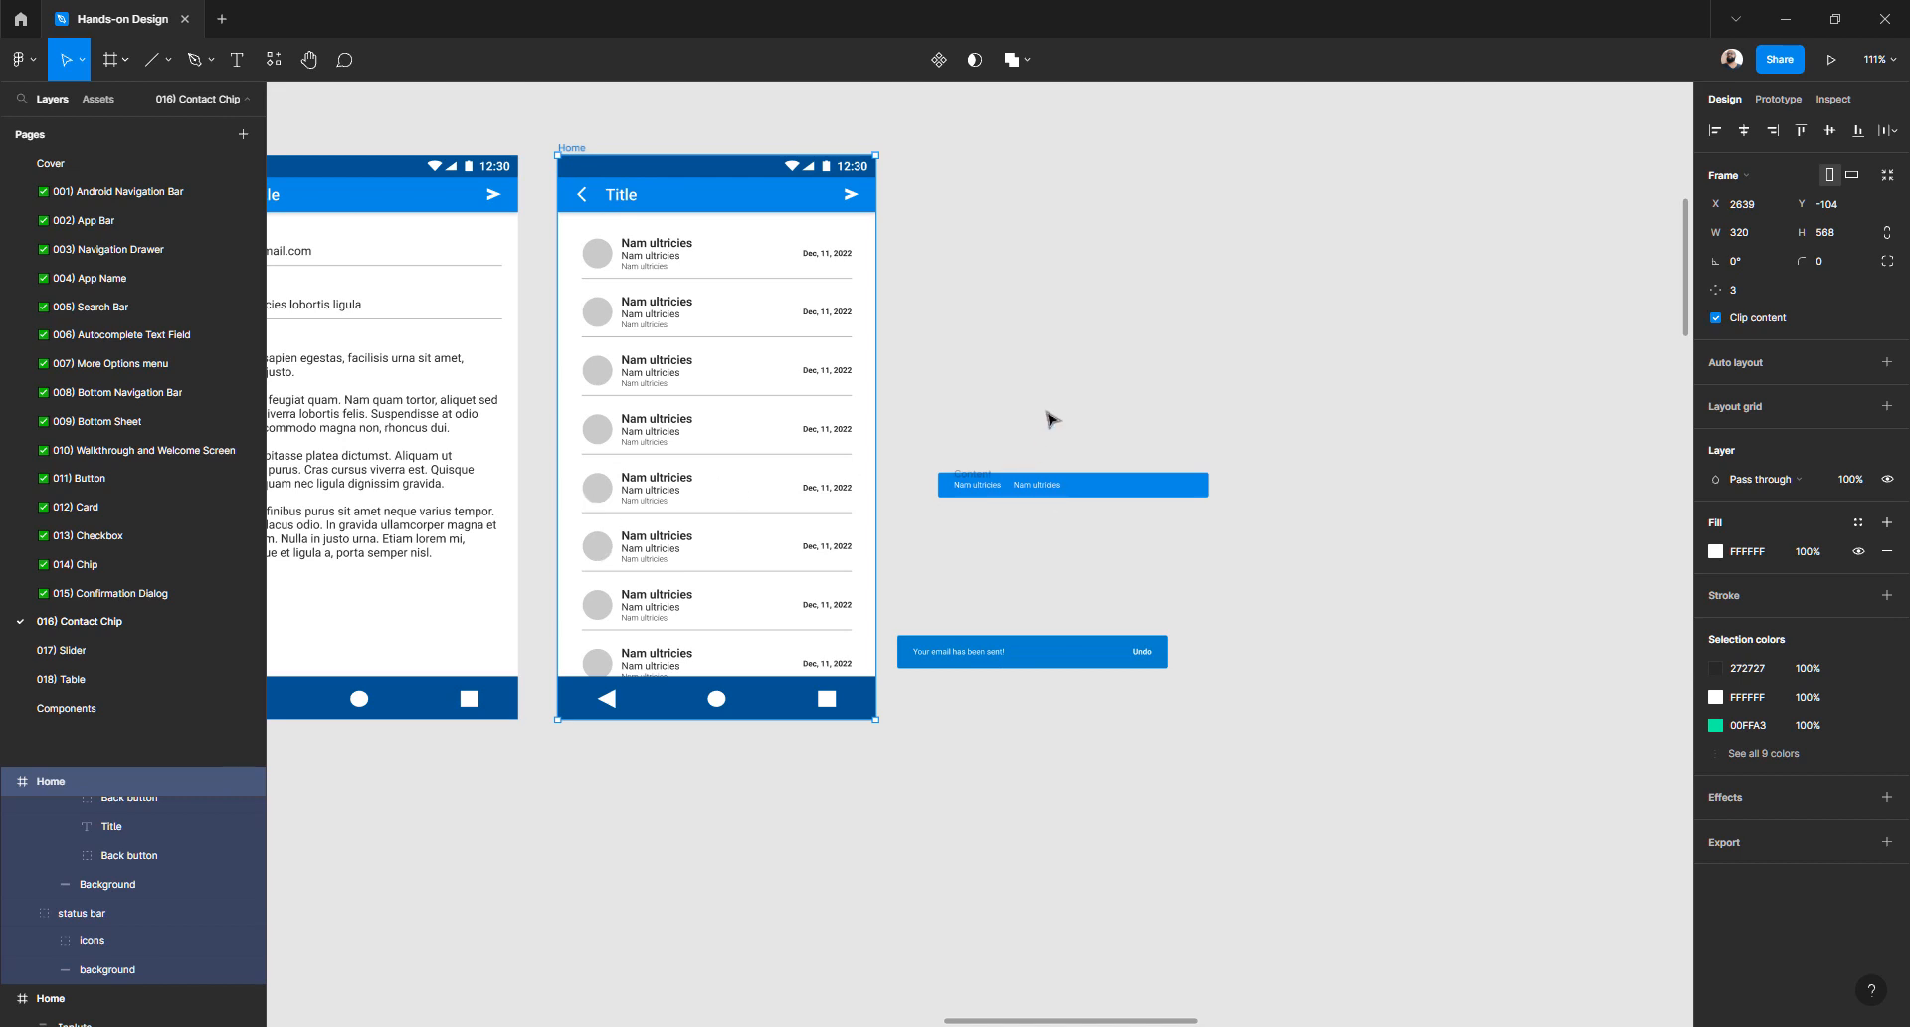
{"action": "left_click", "coordinate": [1011, 500]}
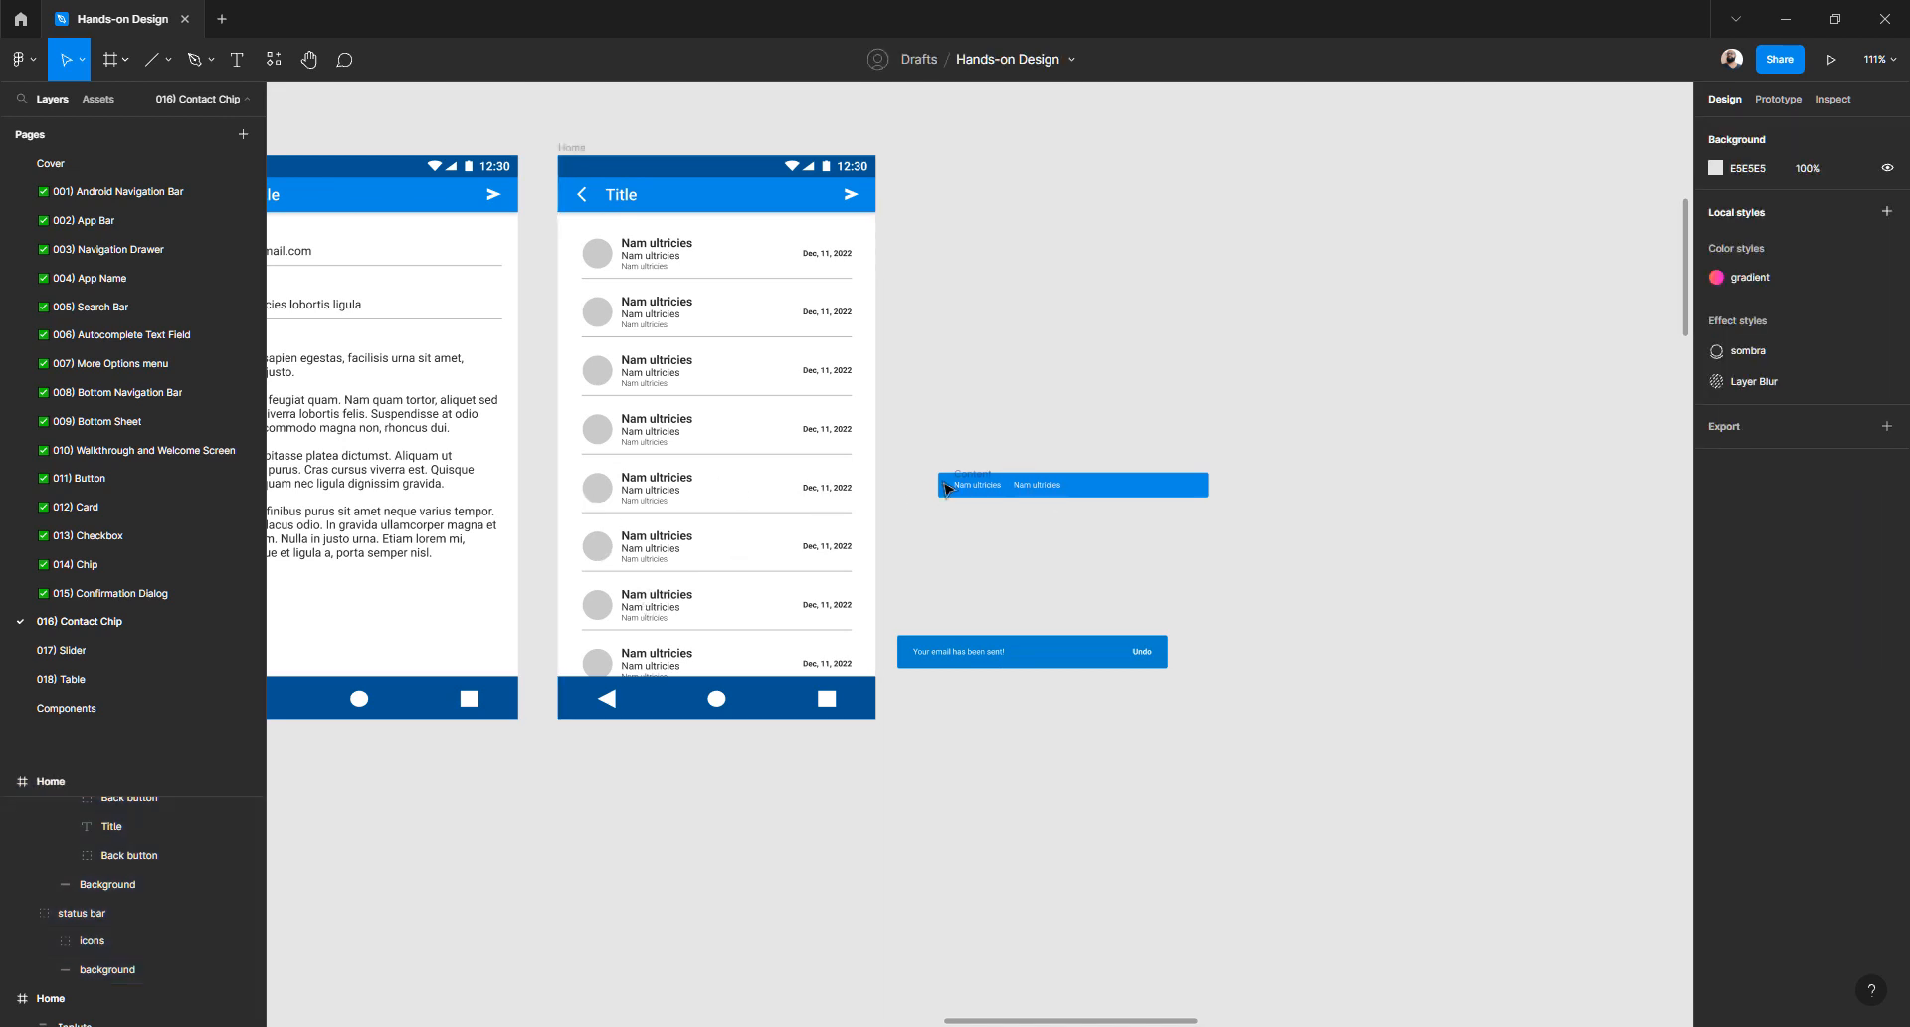
{"action": "scroll", "coordinate": [946, 488], "scroll_direction": "up", "scroll_amount": 10}
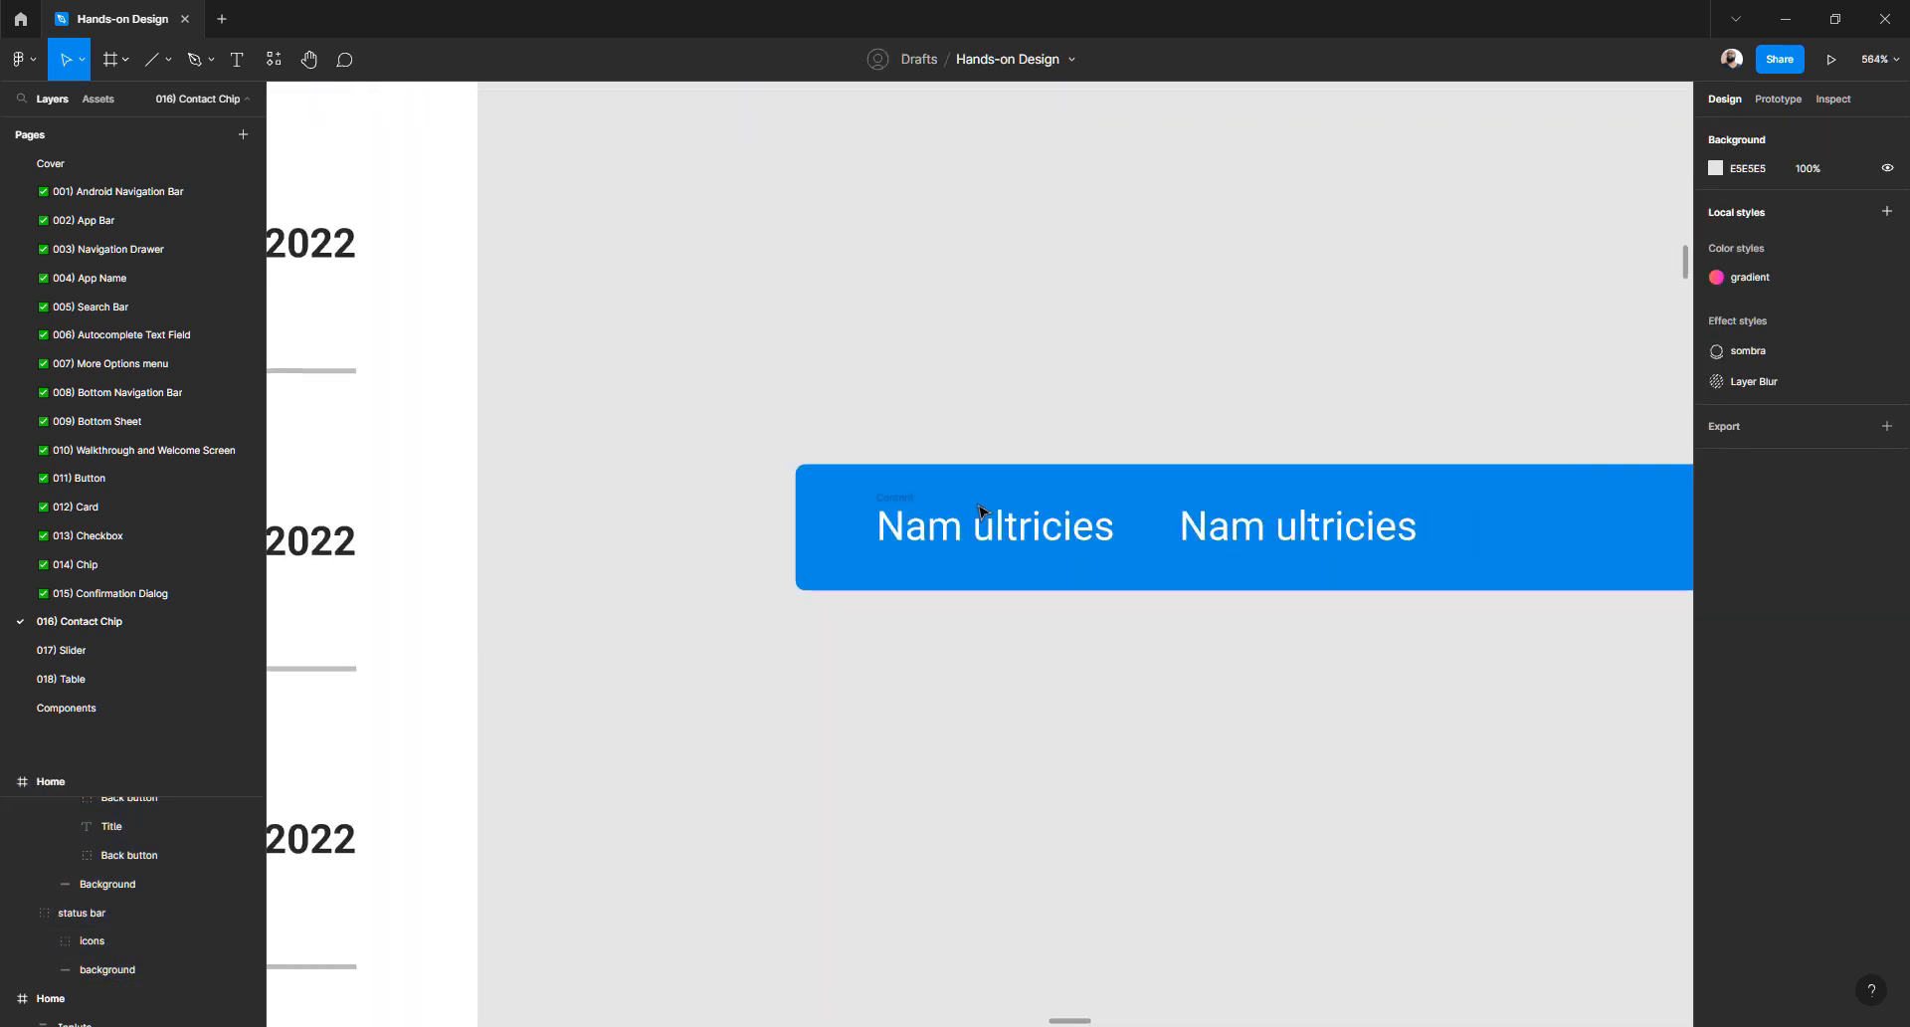
{"action": "scroll", "coordinate": [980, 511], "scroll_direction": "down", "scroll_amount": 4}
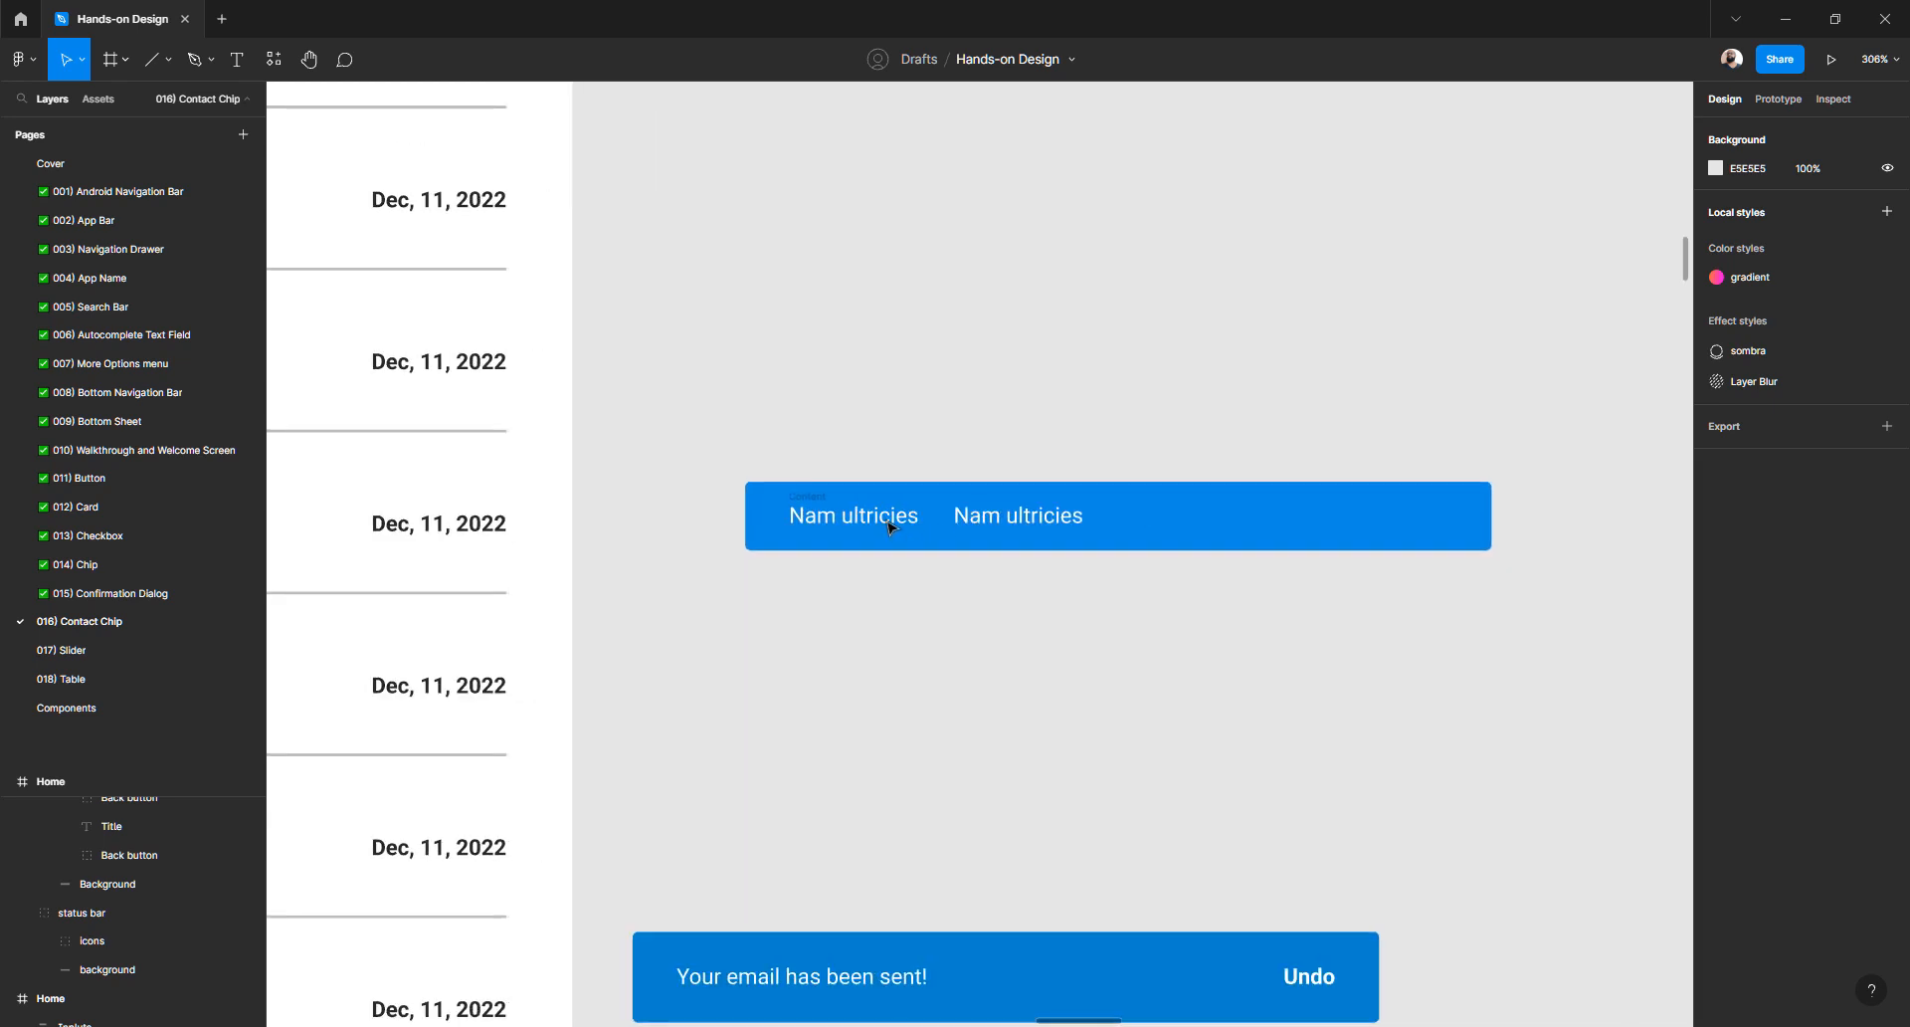
{"action": "left_click", "coordinate": [890, 528]}
{"action": "key", "text": "Escape"}
- Raise the Content frame's item spacing from 12 to 144 between the two labels
{"action": "left_click", "coordinate": [824, 500]}
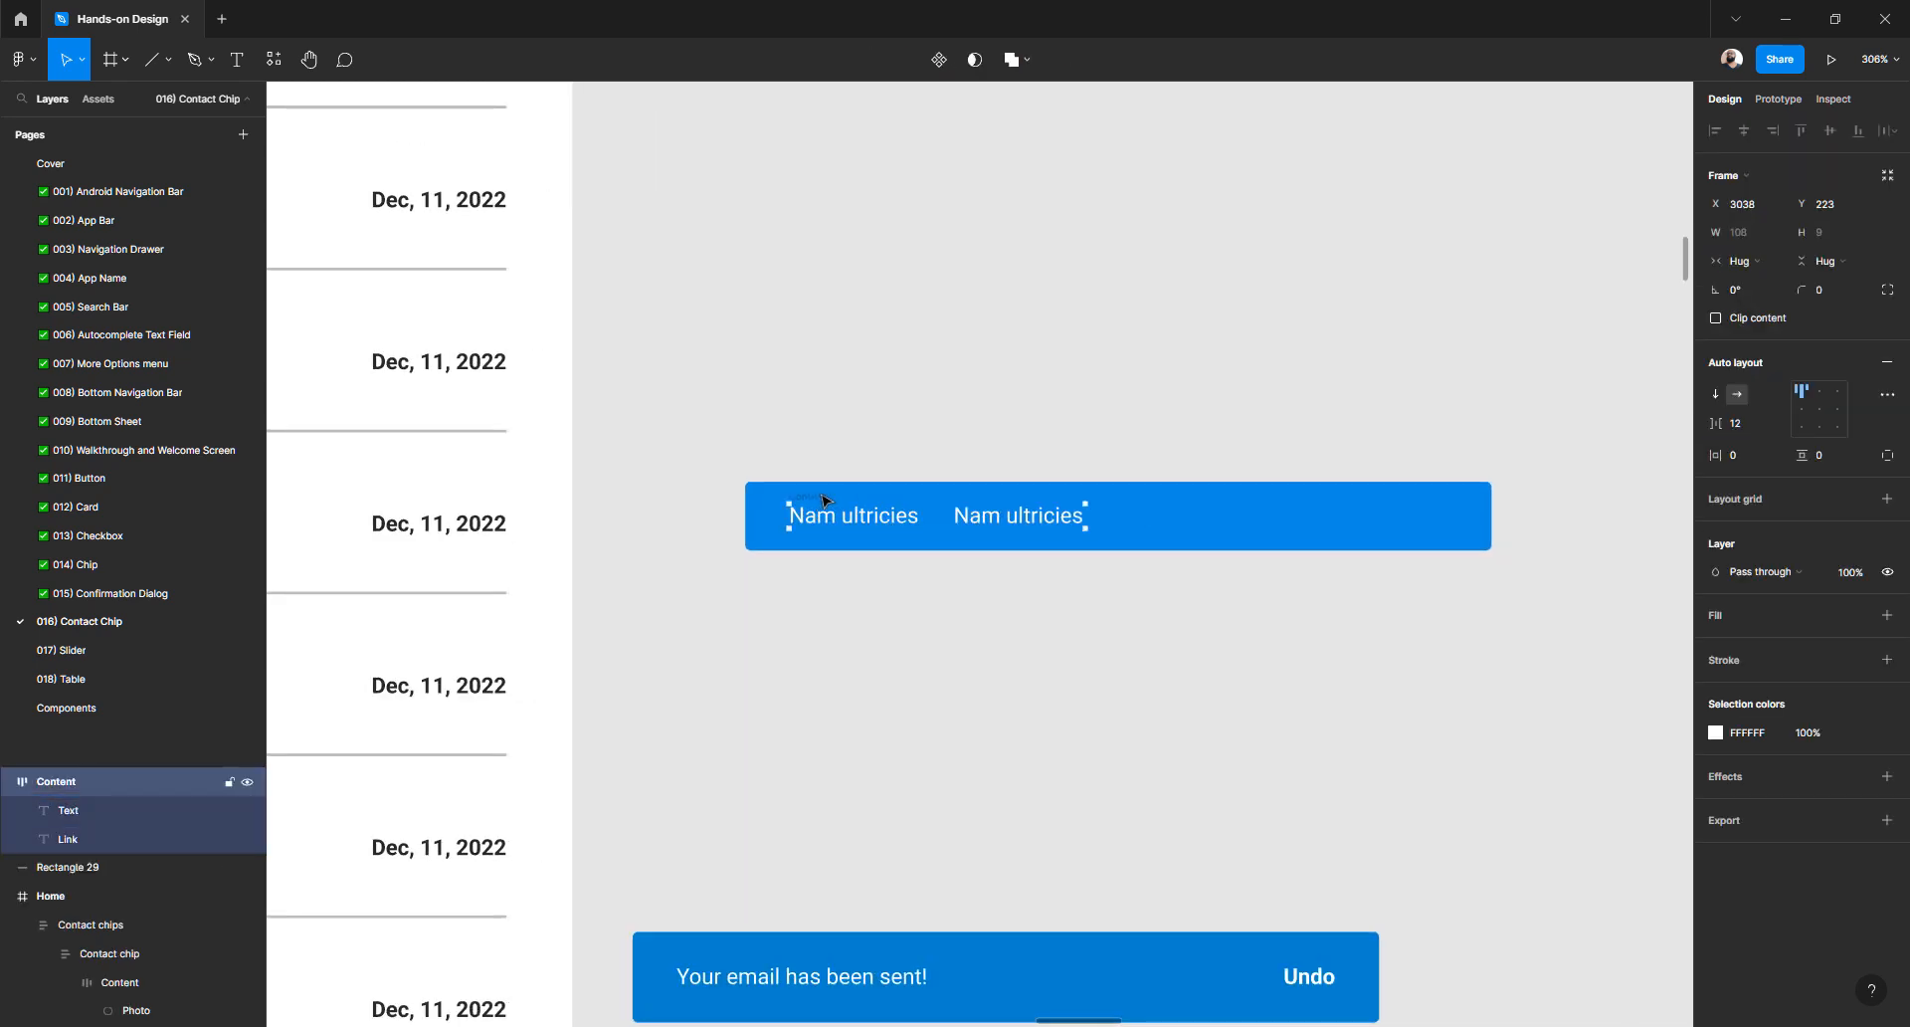
{"action": "left_click", "coordinate": [1737, 428]}
{"action": "key", "text": "Up"}
{"action": "key", "text": "Up"}
{"action": "key", "text": "Up"}
{"action": "key", "text": "Up"}
{"action": "key", "text": "Up"}
{"action": "key", "text": "Up"}
{"action": "key", "text": "Up"}
{"action": "key", "text": "Up"}
{"action": "key", "text": "Up"}
{"action": "key", "text": "Up"}
{"action": "key", "text": "Up"}
{"action": "key", "text": "Up"}
{"action": "key", "text": "Up"}
{"action": "key", "text": "Up"}
{"action": "key", "text": "Up"}
{"action": "key", "text": "Up"}
{"action": "key", "text": "Up"}
{"action": "key", "text": "Up"}
{"action": "key", "text": "Up"}
{"action": "key", "text": "Up"}
{"action": "key", "text": "Down"}
{"action": "key", "text": "Down"}
{"action": "key", "text": "Down"}
{"action": "key", "text": "Down"}
{"action": "key", "text": "Down"}
{"action": "key", "text": "Down"}
{"action": "key", "text": "Down"}
{"action": "key", "text": "Down"}
{"action": "key", "text": "Down"}
{"action": "key", "text": "Down"}
{"action": "key", "text": "Down"}
{"action": "key", "text": "Down"}
{"action": "key", "text": "Down"}
{"action": "key", "text": "Down"}
{"action": "key", "text": "Down"}
{"action": "key", "text": "Down"}
{"action": "key", "text": "Down"}
{"action": "key", "text": "Down"}
{"action": "key", "text": "Down"}
{"action": "key", "text": "Down"}
{"action": "key", "text": "Up"}
{"action": "key", "text": "Up"}
{"action": "key", "text": "Up"}
{"action": "key", "text": "Up"}
{"action": "key", "text": "Up"}
{"action": "key", "text": "Up"}
{"action": "key", "text": "Up"}
{"action": "key", "text": "Up"}
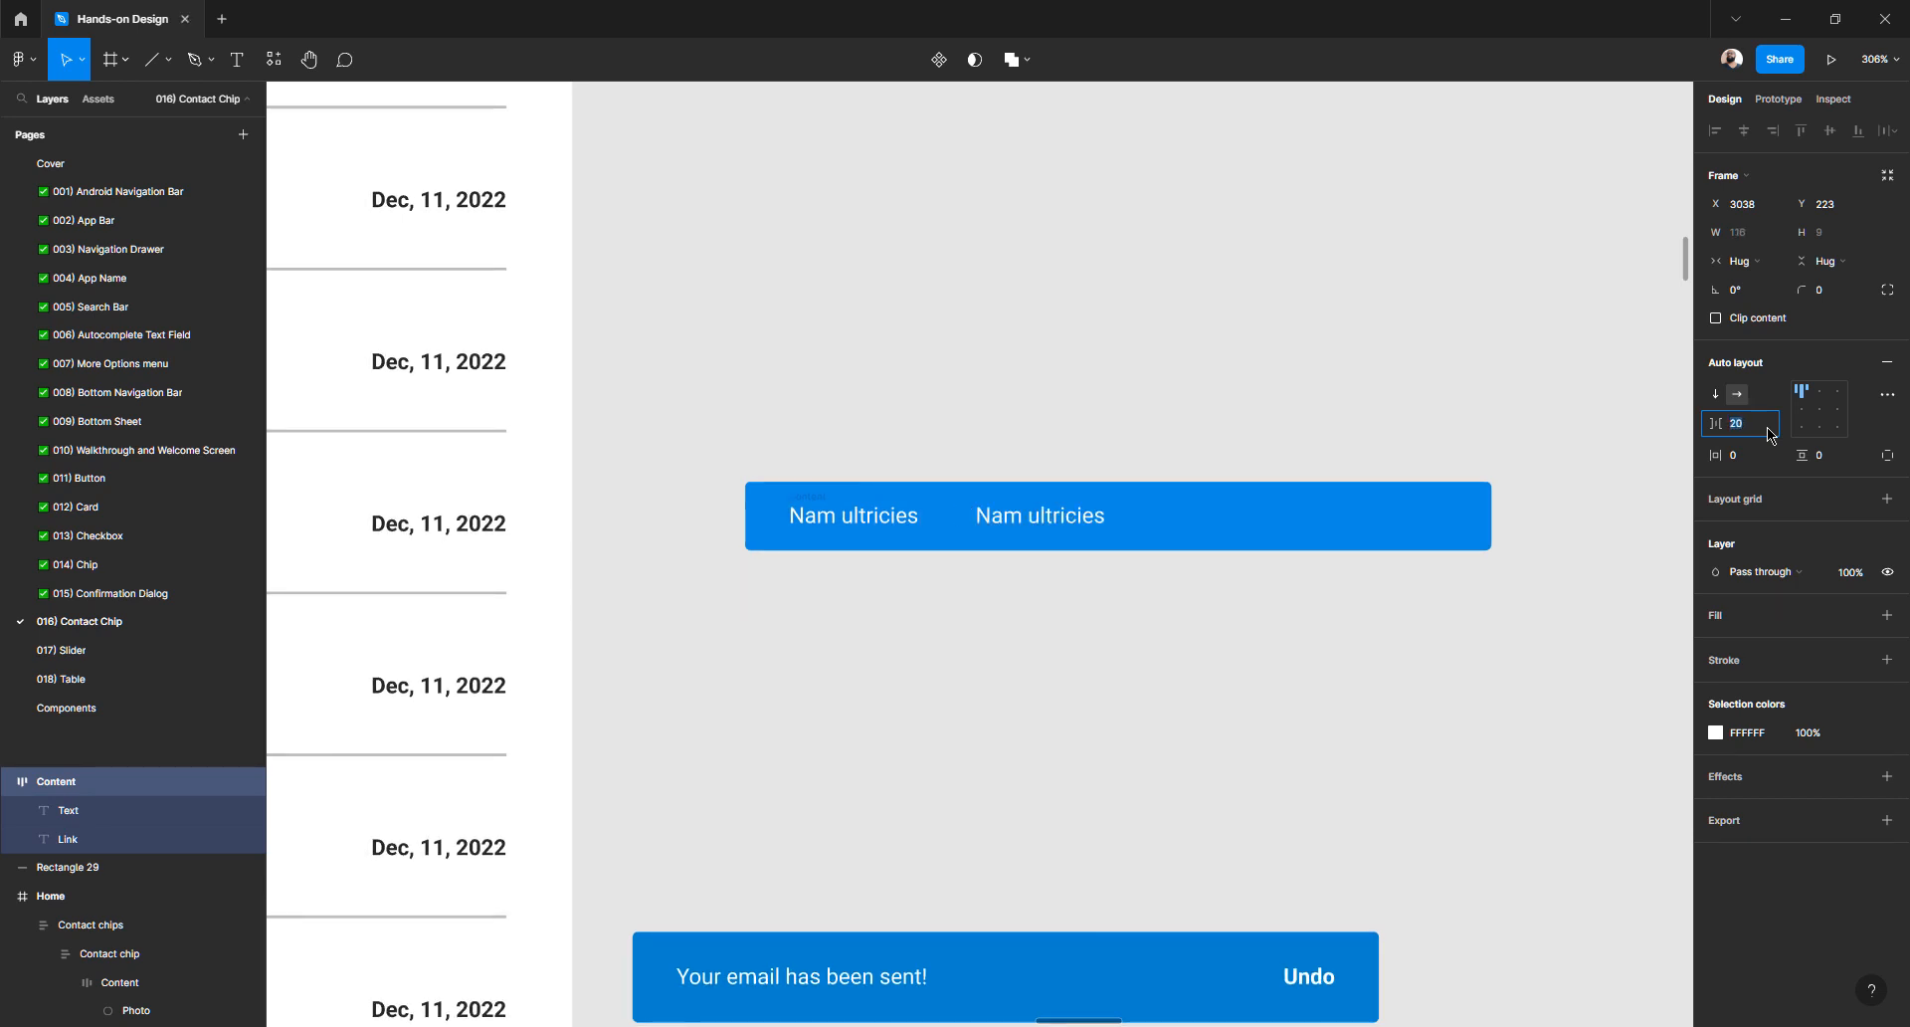
{"action": "key", "text": "Up"}
{"action": "key", "text": "Up"}
{"action": "key", "text": "Up"}
{"action": "key", "text": "Up"}
{"action": "key", "text": "Up"}
{"action": "key", "text": "Up"}
{"action": "key", "text": "Up"}
{"action": "key", "text": "Up"}
{"action": "key", "text": "Up"}
{"action": "key", "text": "Up"}
{"action": "key", "text": "Up"}
{"action": "key", "text": "Up"}
{"action": "key", "text": "Up"}
{"action": "key", "text": "Up"}
{"action": "key", "text": "Up"}
{"action": "key", "text": "Up"}
{"action": "key", "text": "Up"}
{"action": "key", "text": "Up"}
{"action": "key", "text": "Up"}
{"action": "key", "text": "Up"}
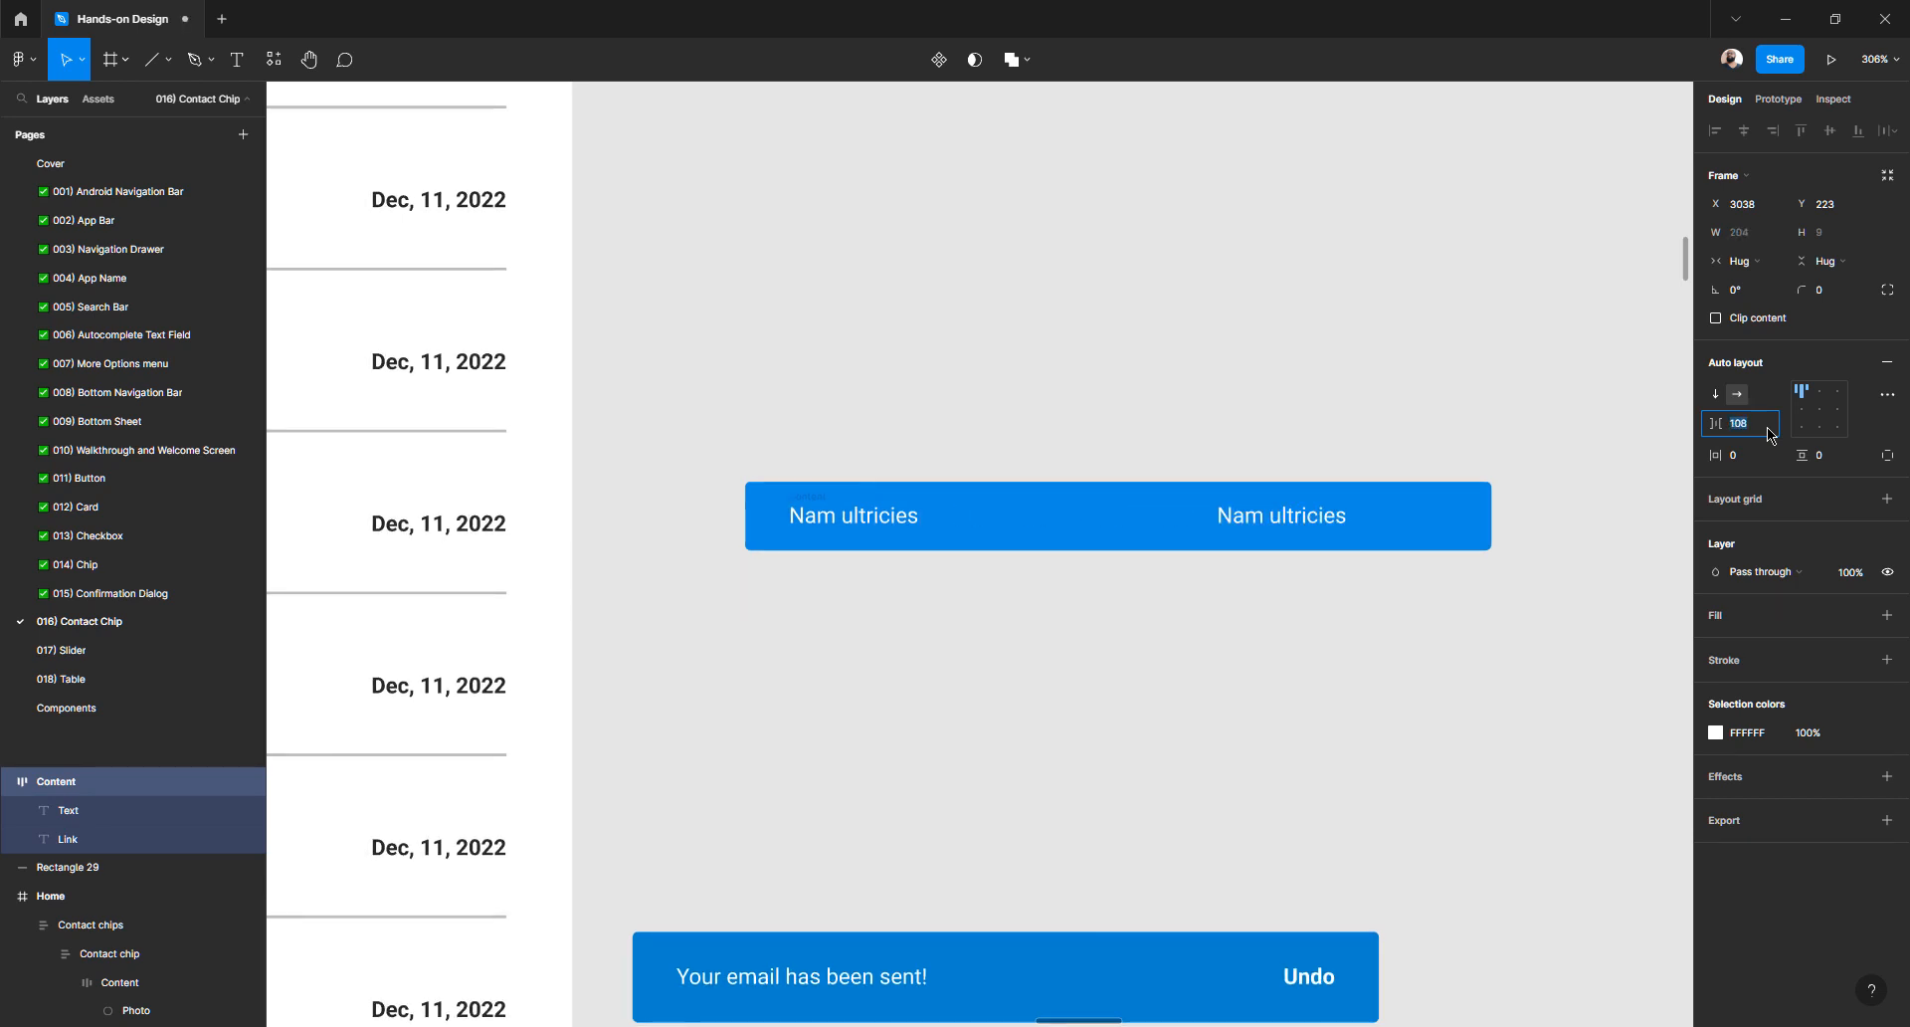
{"action": "key", "text": "Up"}
{"action": "key", "text": "Up"}
{"action": "key", "text": "Up"}
{"action": "key", "text": "Up"}
{"action": "key", "text": "Up"}
{"action": "key", "text": "Up"}
{"action": "key", "text": "Up"}
{"action": "key", "text": "Up"}
{"action": "key", "text": "Up"}
{"action": "key", "text": "Up"}
{"action": "key", "text": "Up"}
{"action": "key", "text": "Up"}
{"action": "key", "text": "Up"}
{"action": "key", "text": "Up"}
{"action": "key", "text": "Up"}
{"action": "key", "text": "Up"}
{"action": "key", "text": "Up"}
{"action": "key", "text": "Up"}
{"action": "key", "text": "Up"}
{"action": "key", "text": "Up"}
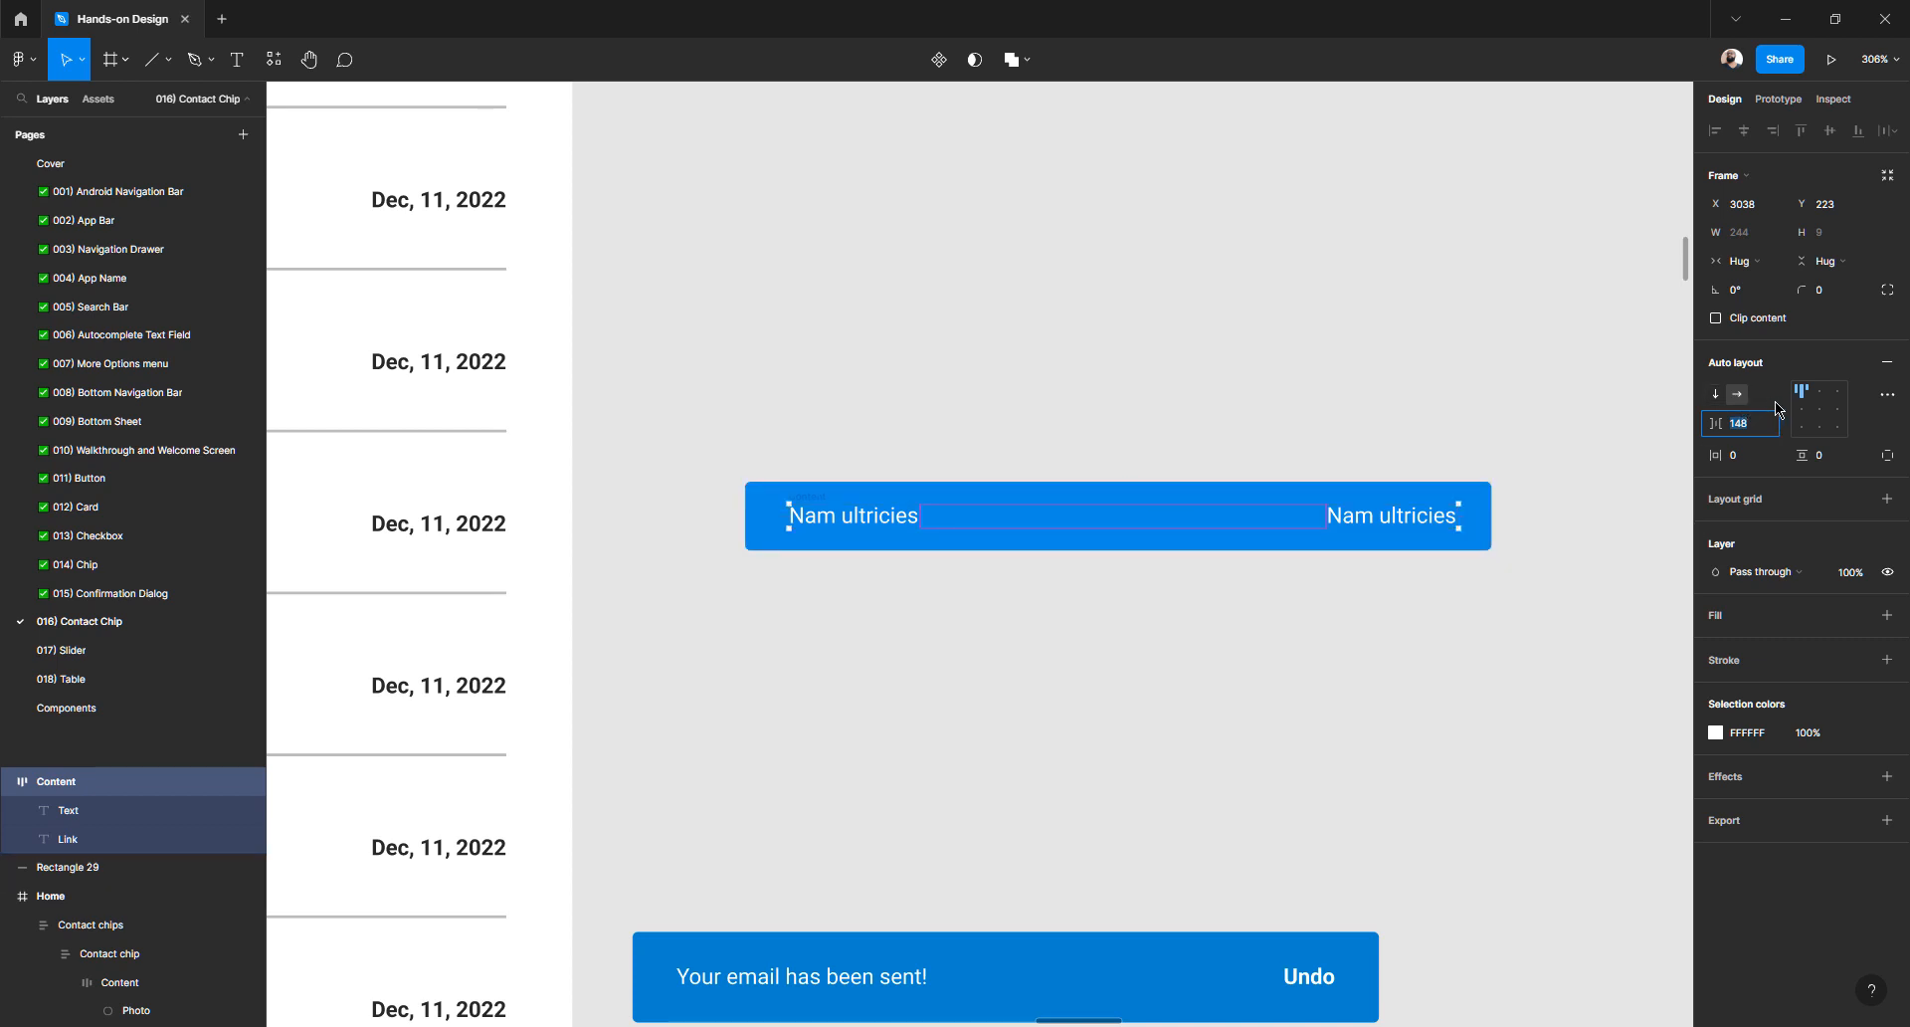
{"action": "key", "text": "Down"}
{"action": "key", "text": "Down"}
{"action": "key", "text": "Down"}
{"action": "key", "text": "Down"}
{"action": "key", "text": "Down"}
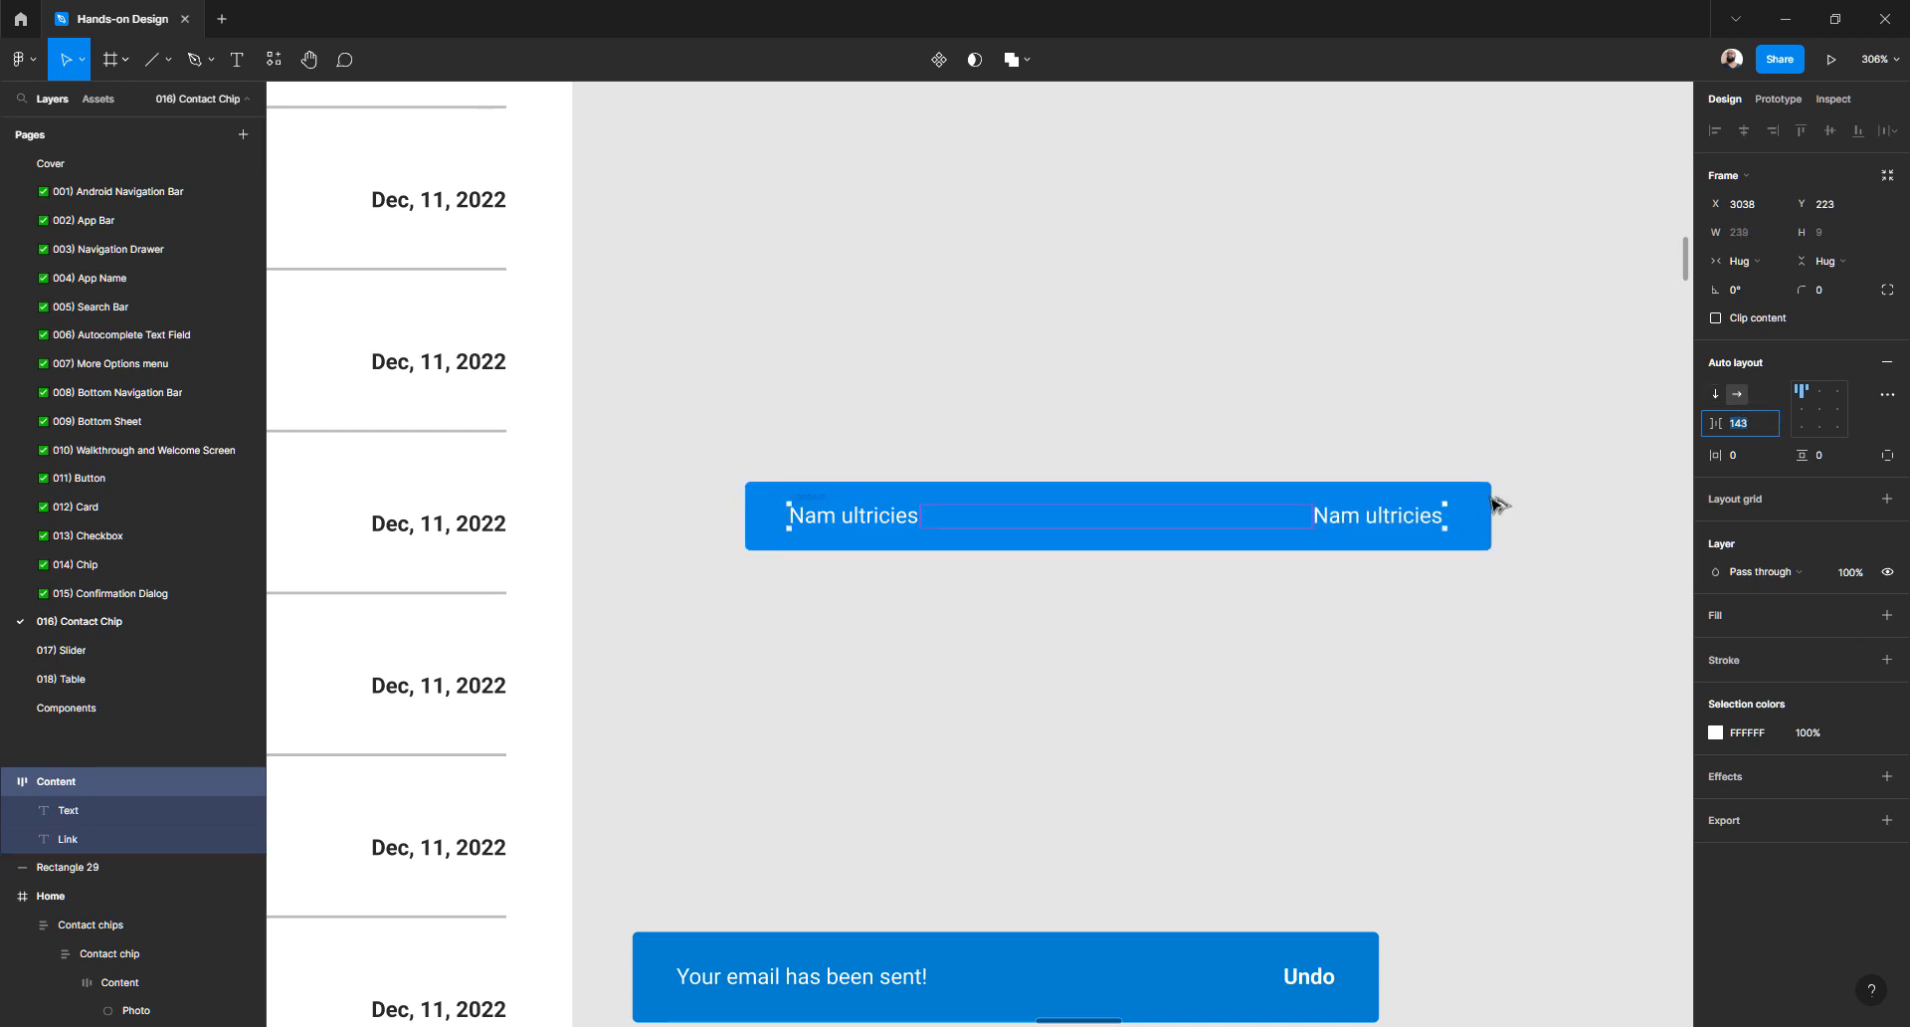
{"action": "key", "text": "Up"}
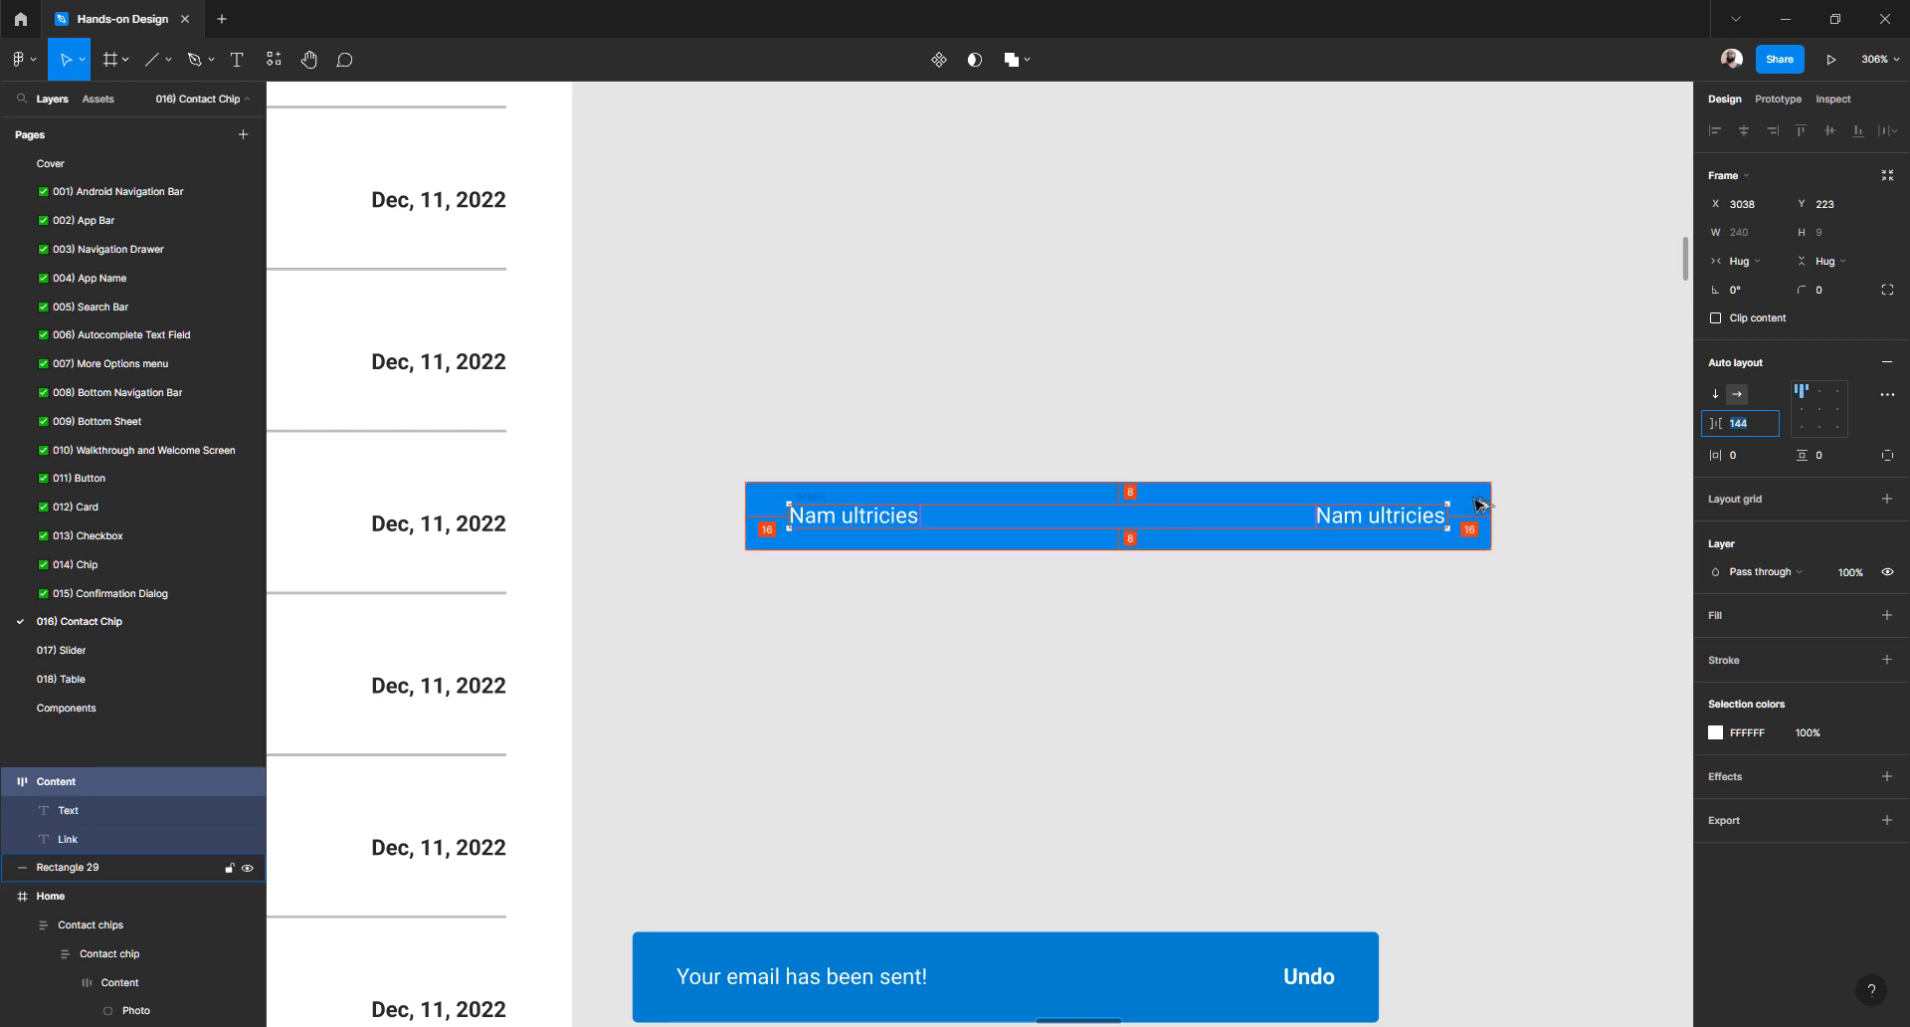
{"action": "left_click", "coordinate": [1513, 601]}
{"action": "left_click", "coordinate": [1399, 524]}
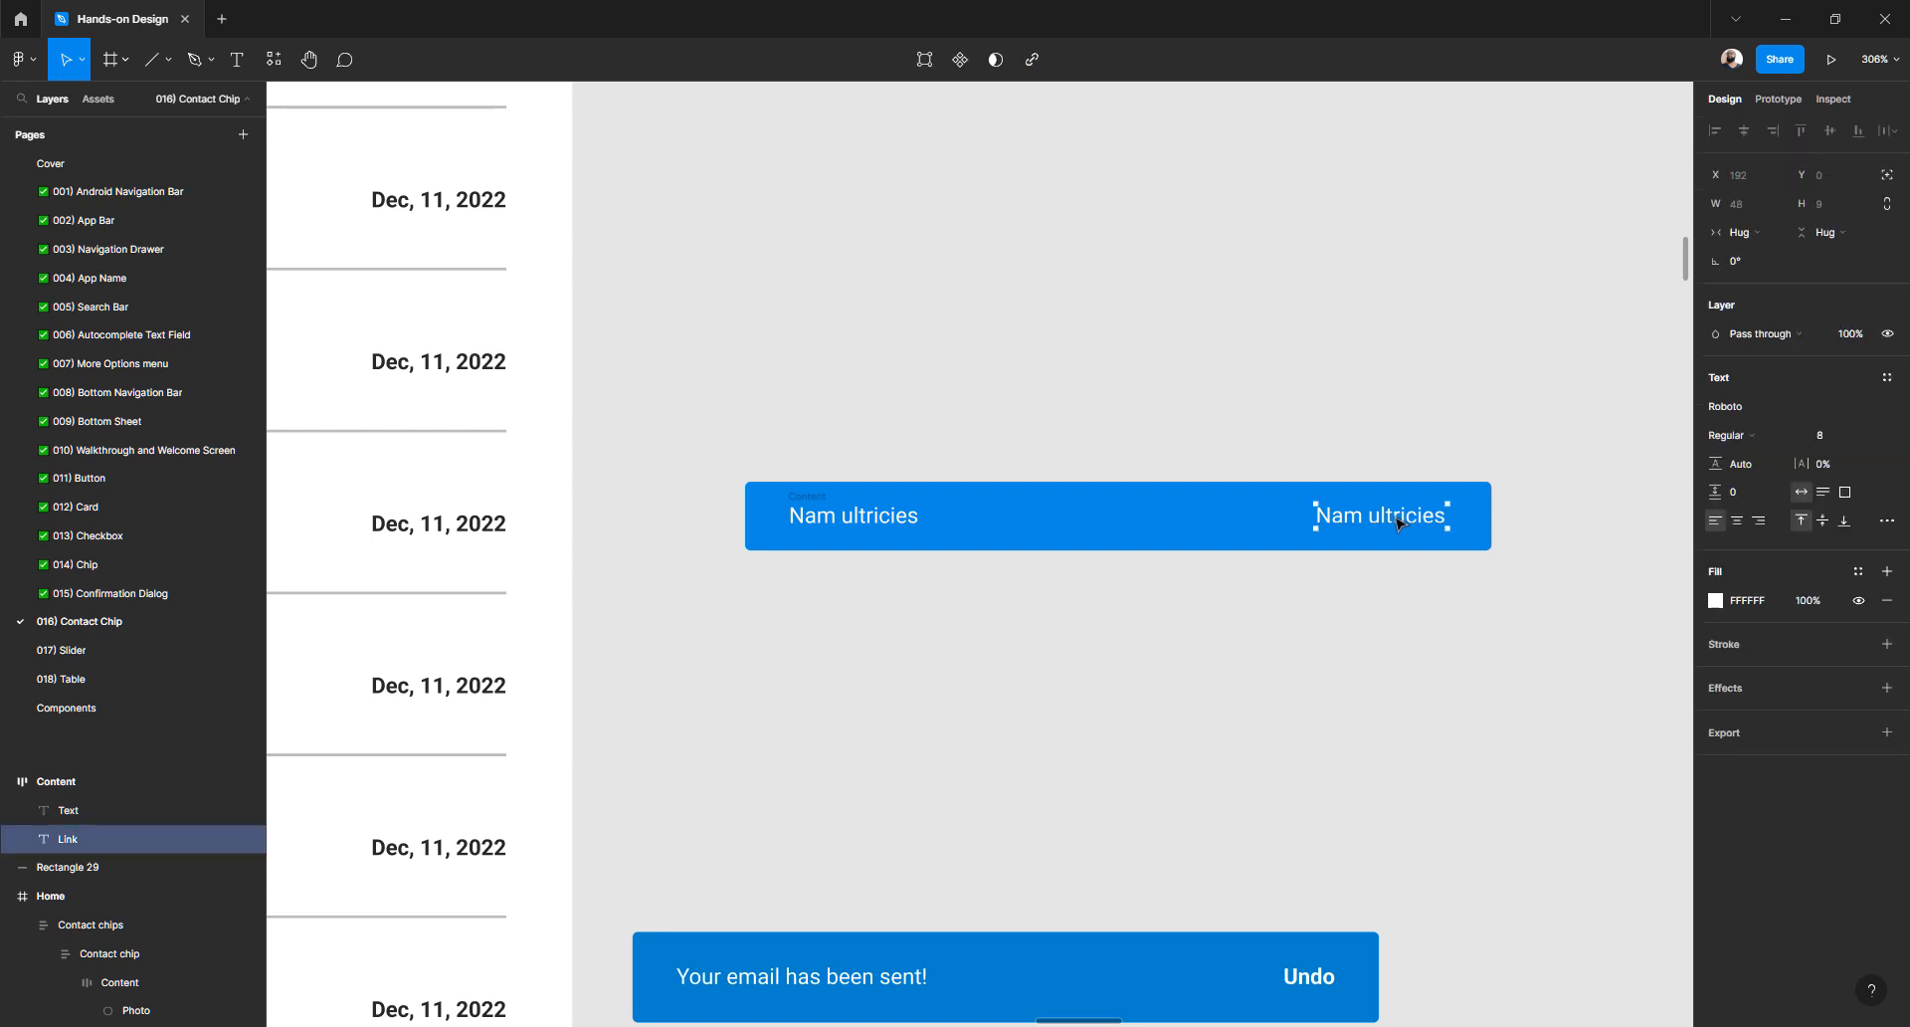
- Right-align the Link label's text, undoing trial text edits
{"action": "left_click", "coordinate": [1762, 524]}
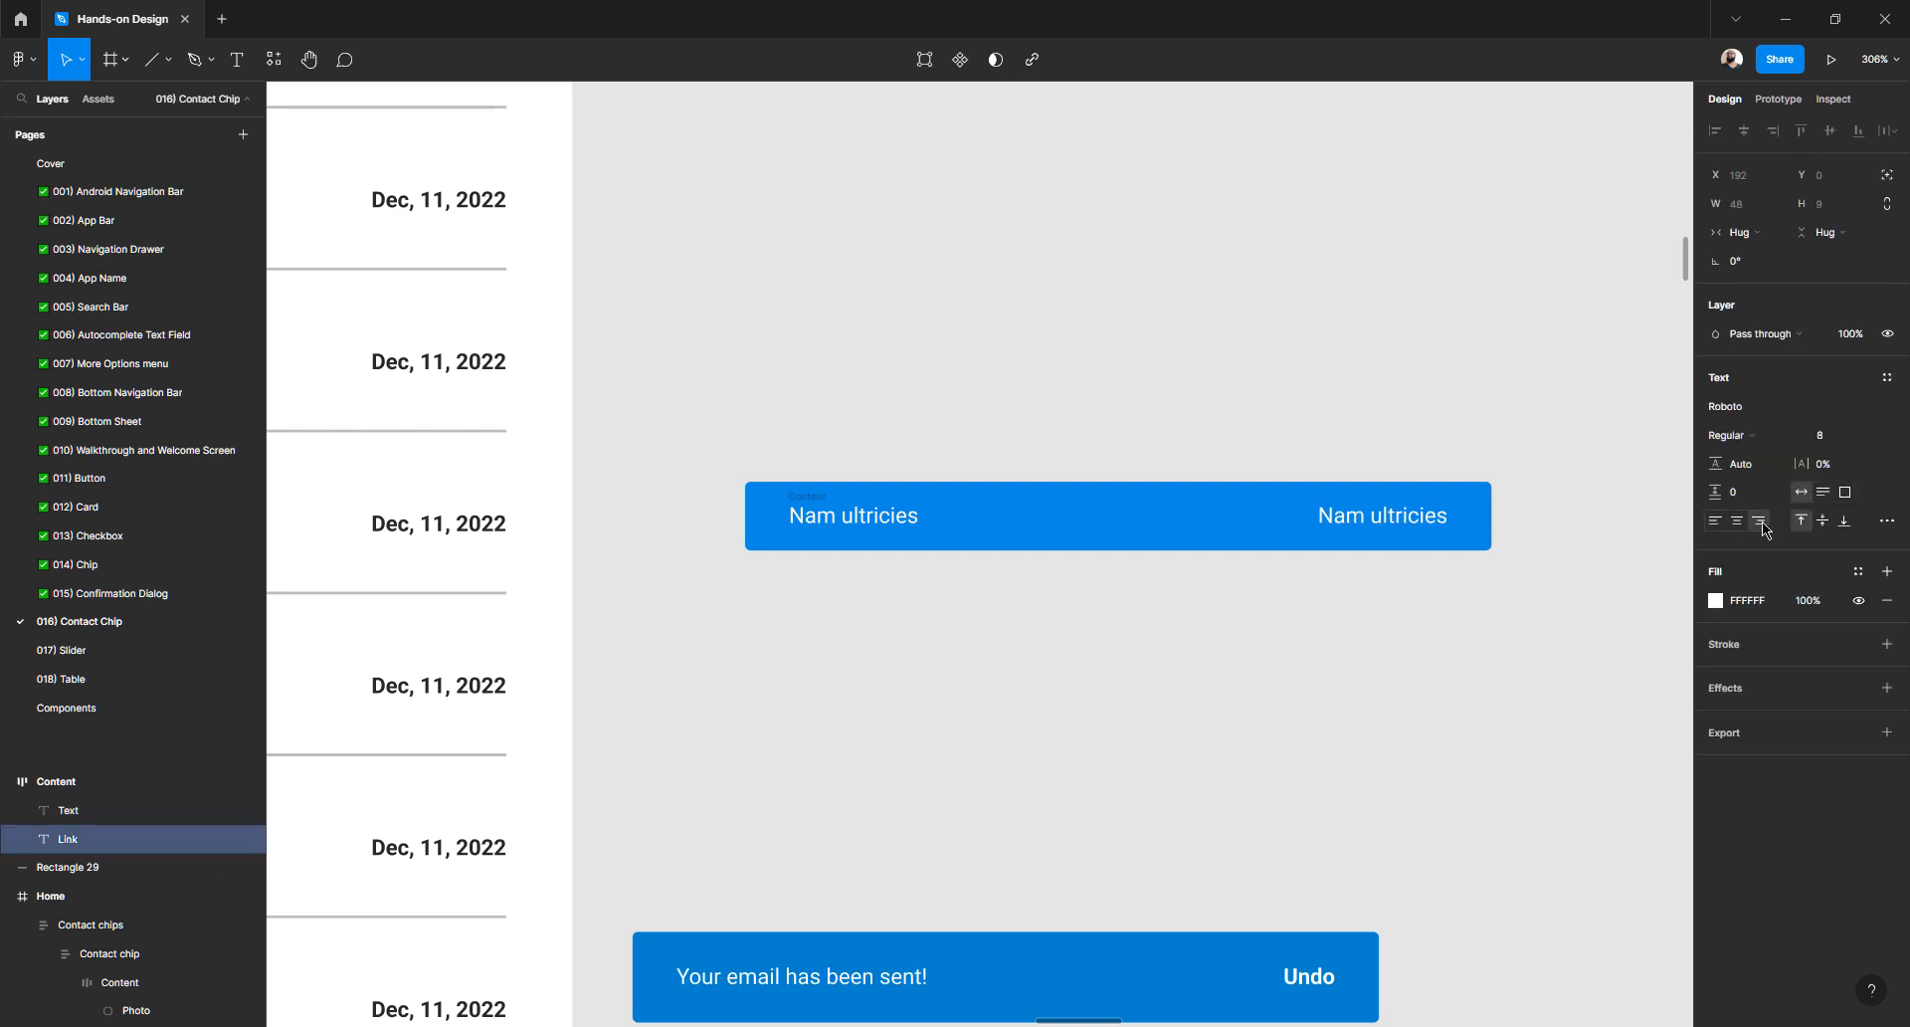
{"action": "double_click", "coordinate": [1398, 527]}
{"action": "type", "text": "asdfasdfa"}
{"action": "key", "text": "ctrl+z"}
{"action": "key", "text": "Escape"}
{"action": "left_click", "coordinate": [1289, 726]}
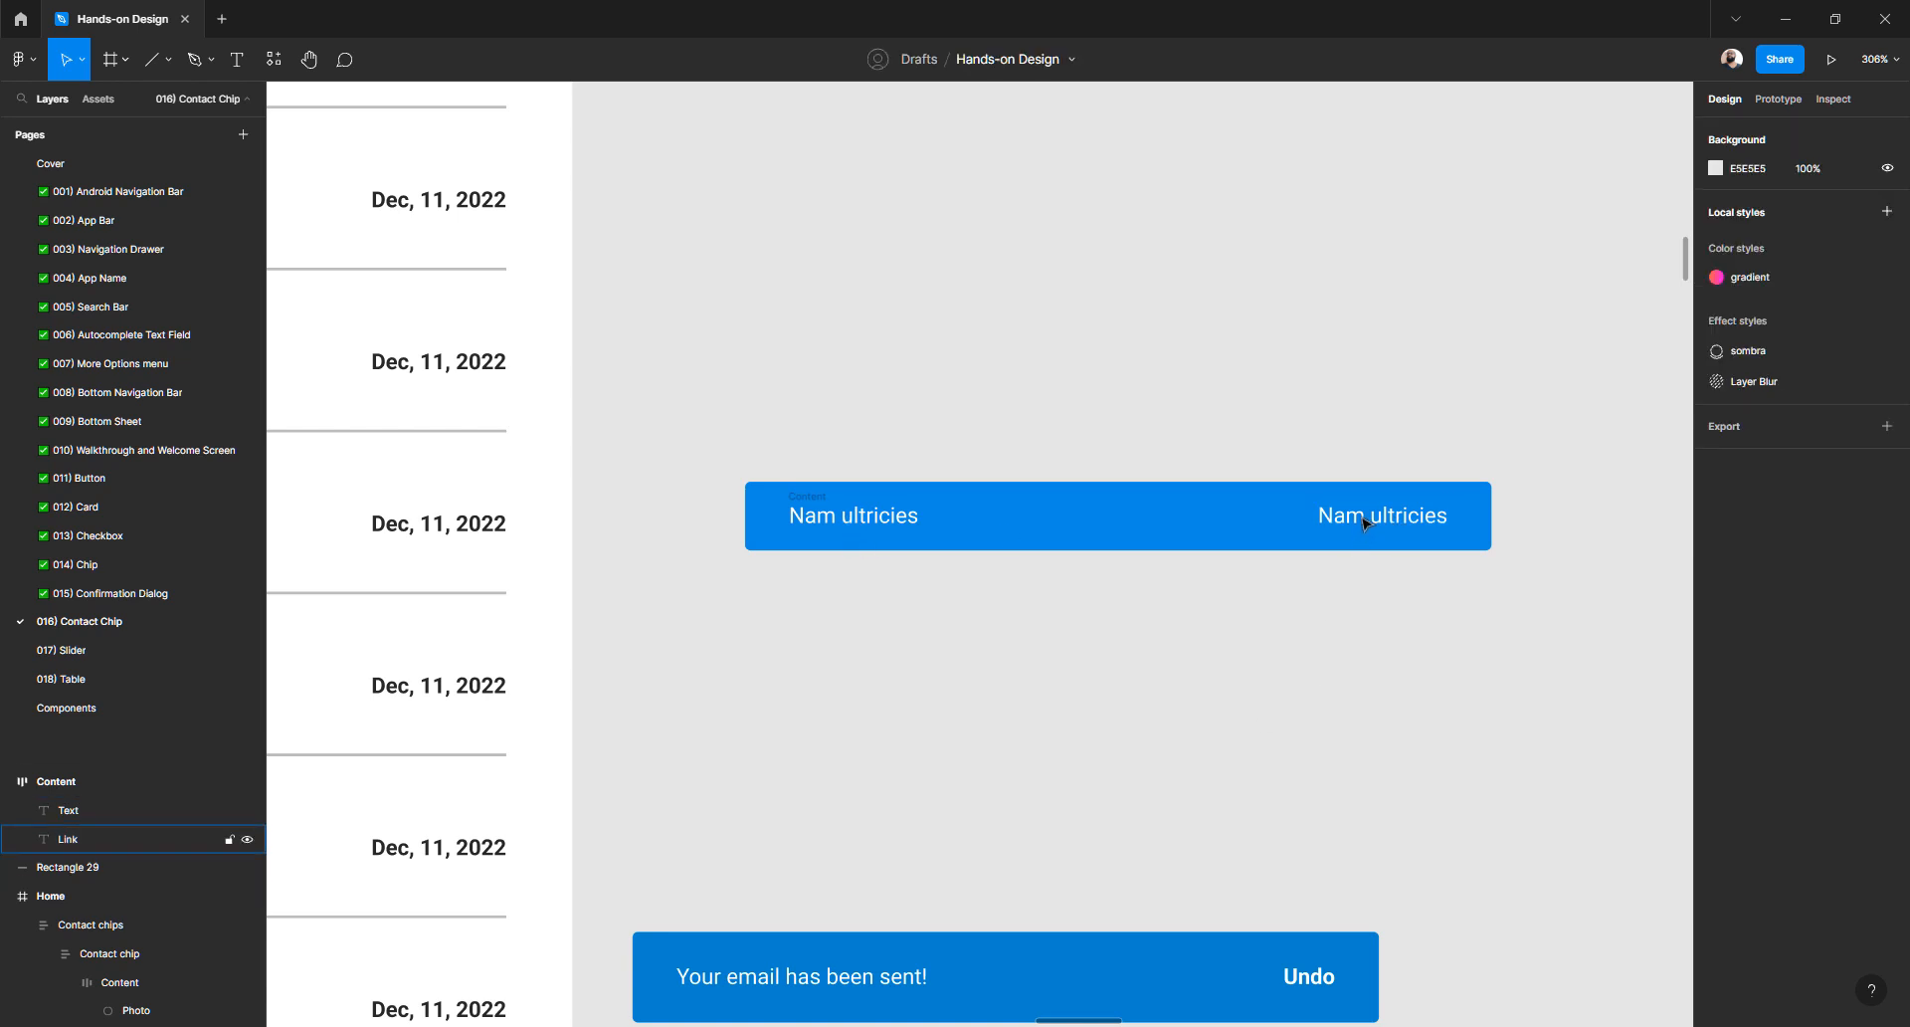
{"action": "double_click", "coordinate": [1365, 522]}
{"action": "type", "text": "a"}
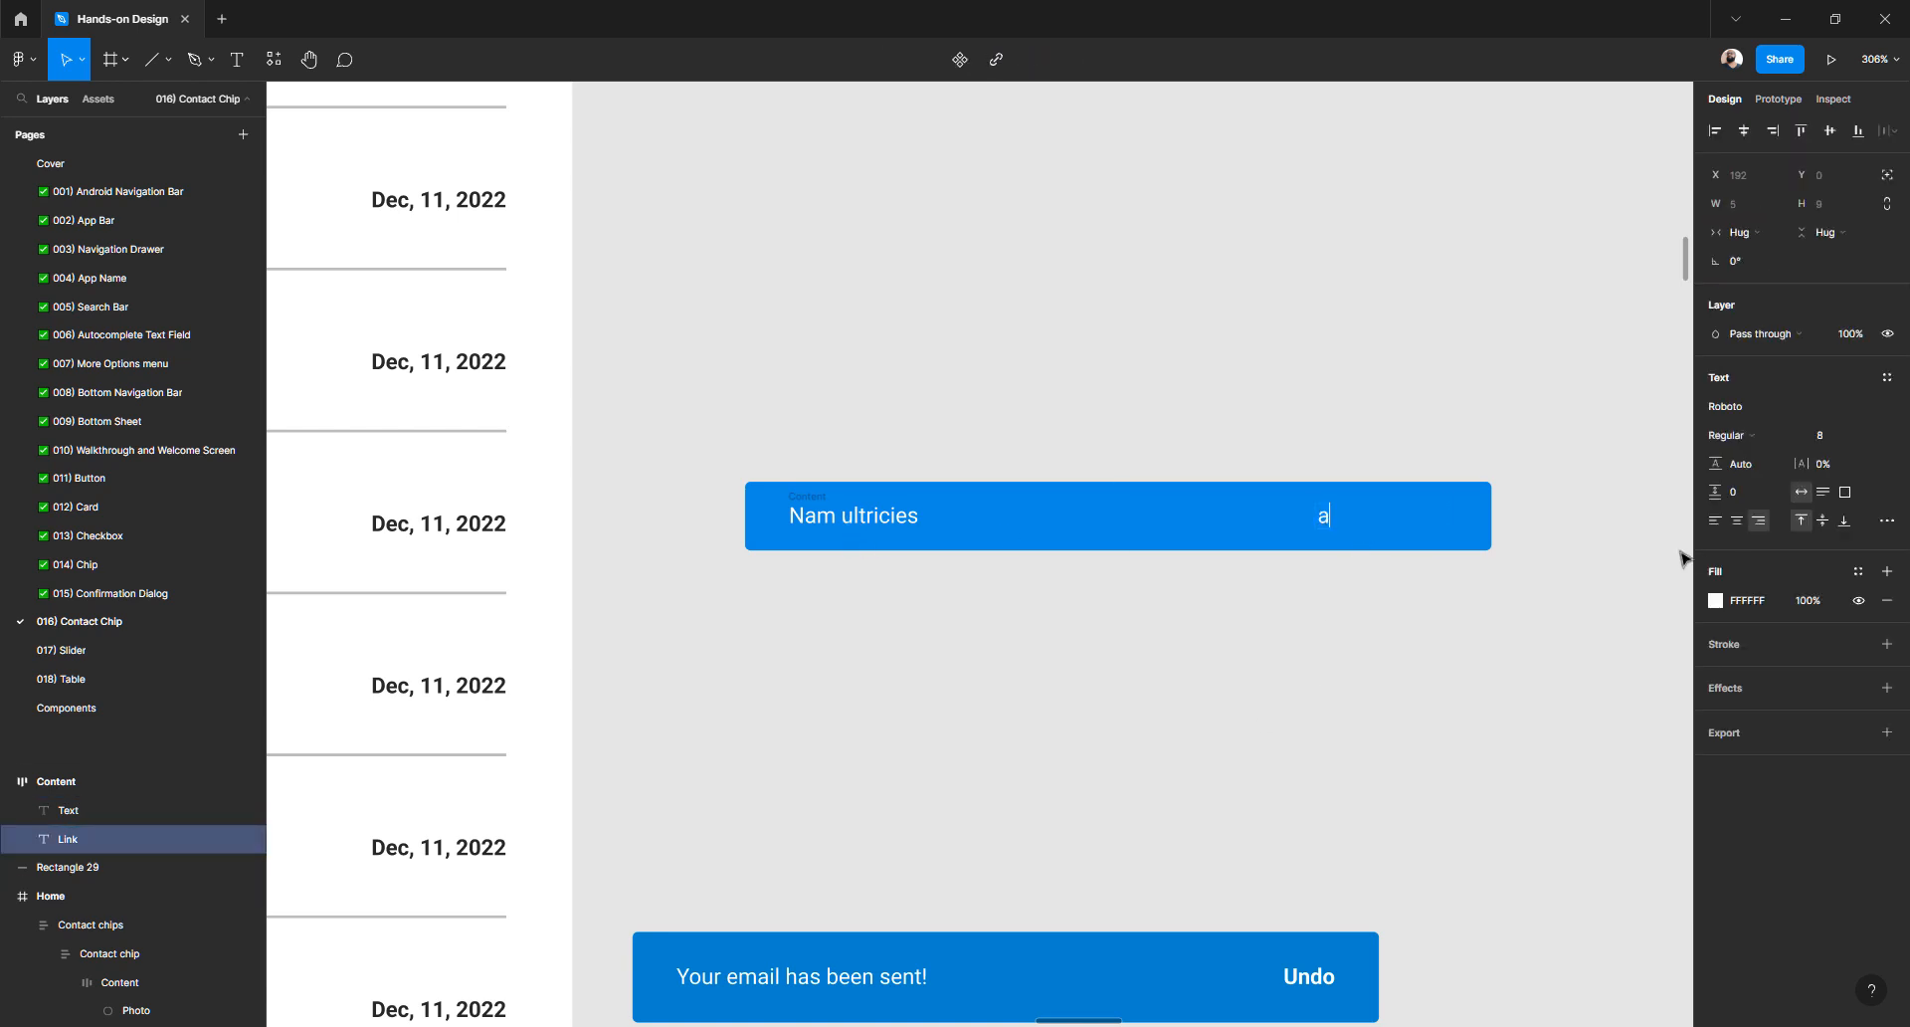
{"action": "key", "text": "ctrl+z"}
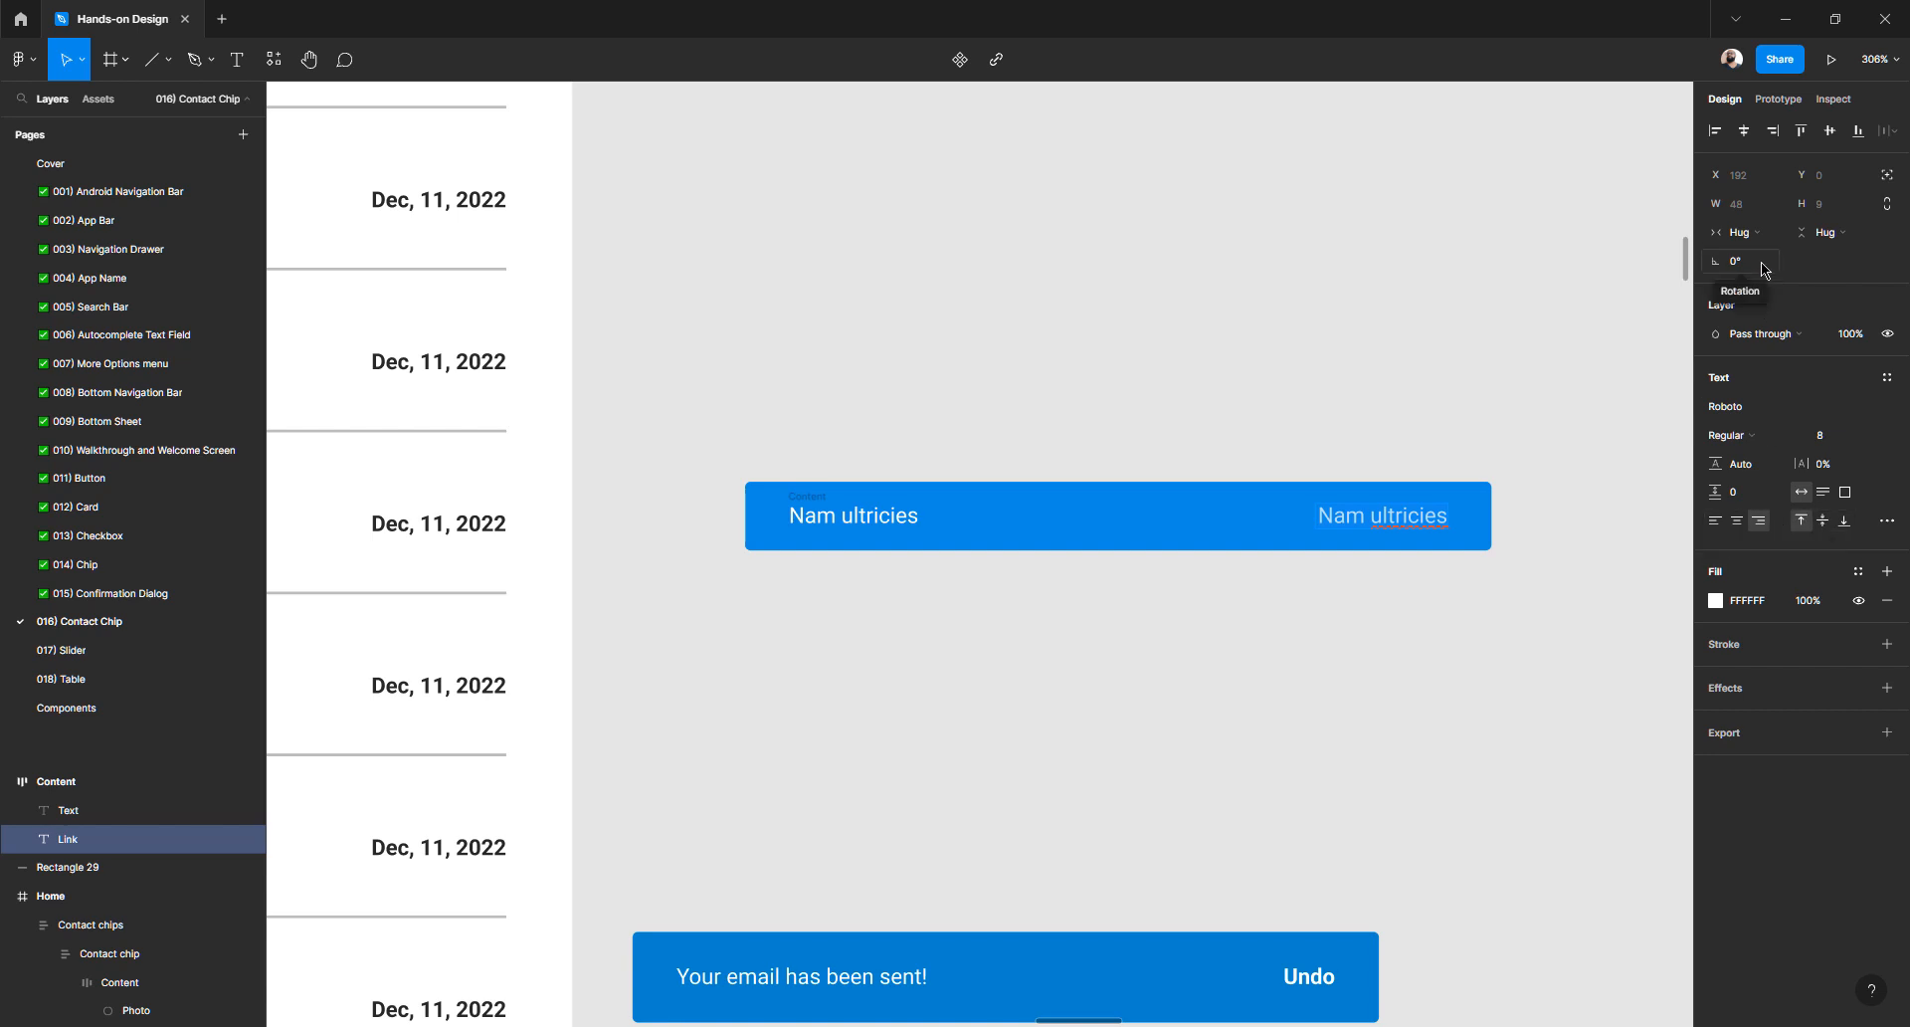
{"action": "key", "text": "Escape"}
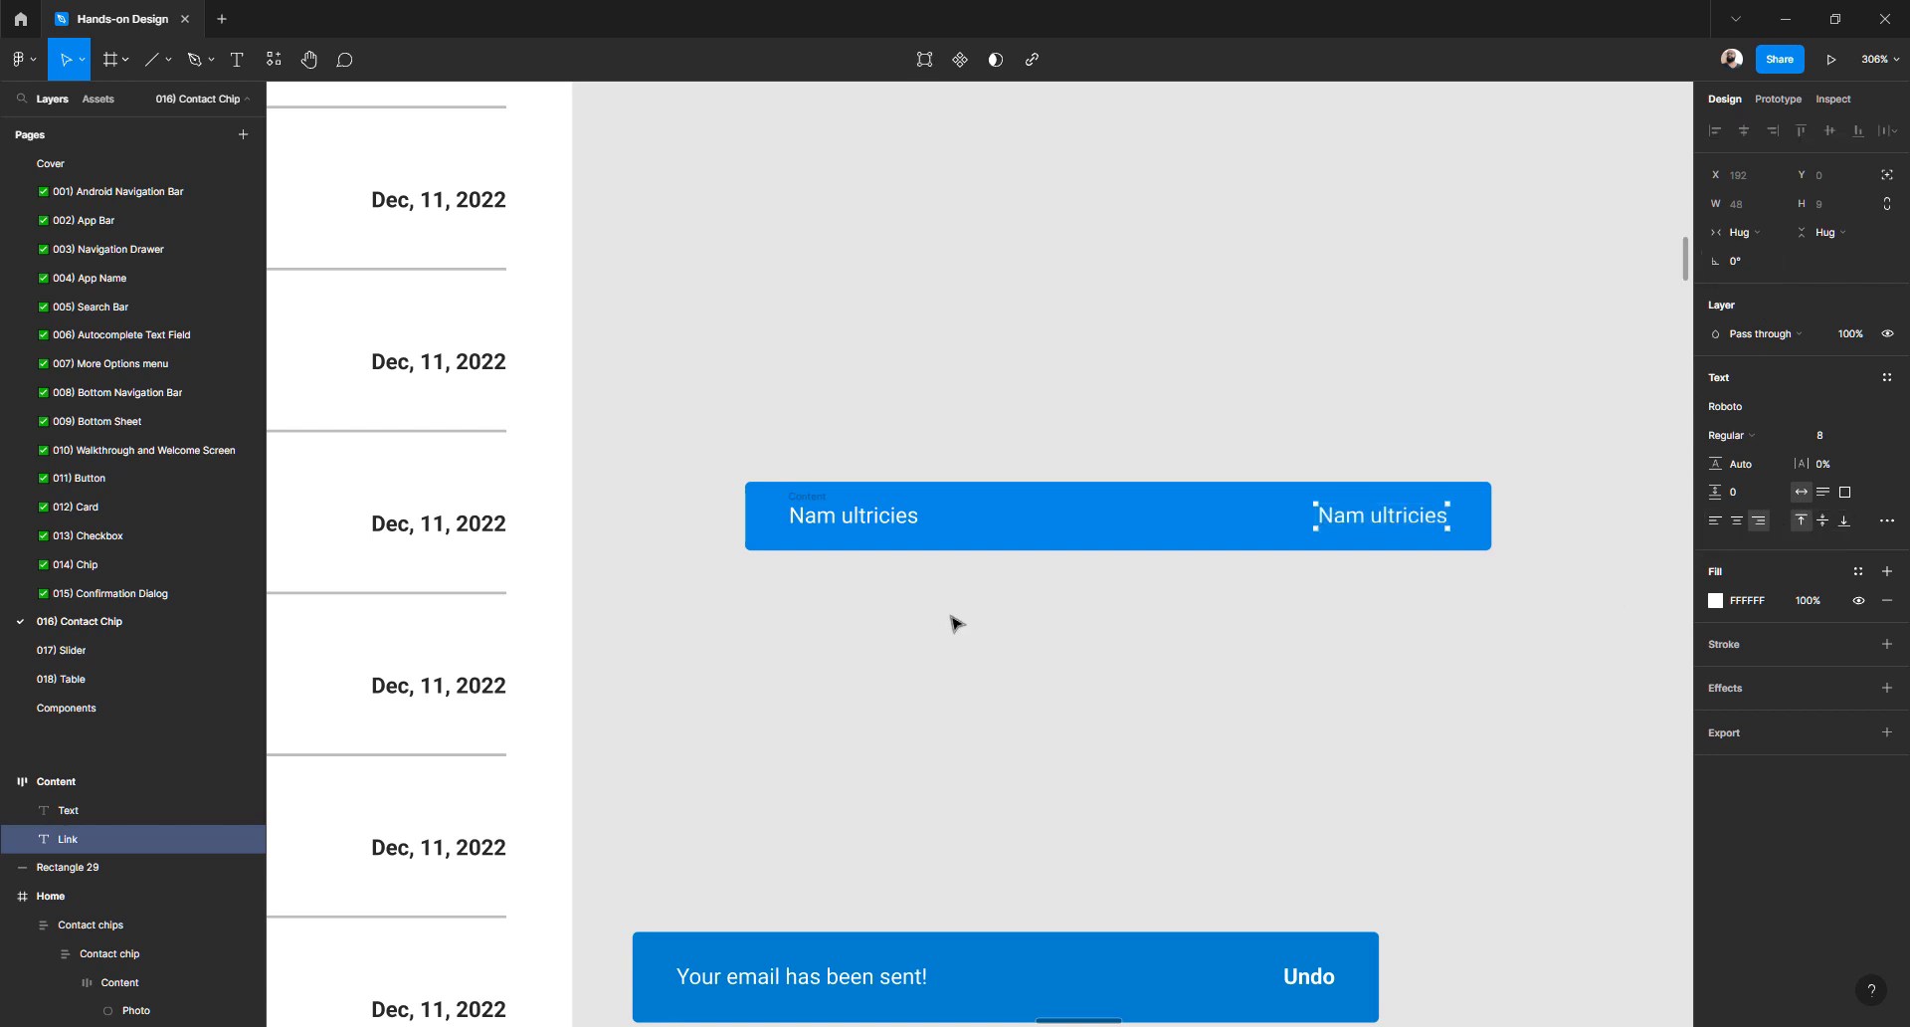
- Try more text edits on both labels and undo them
{"action": "double_click", "coordinate": [868, 518]}
{"action": "type", "text": "a"}
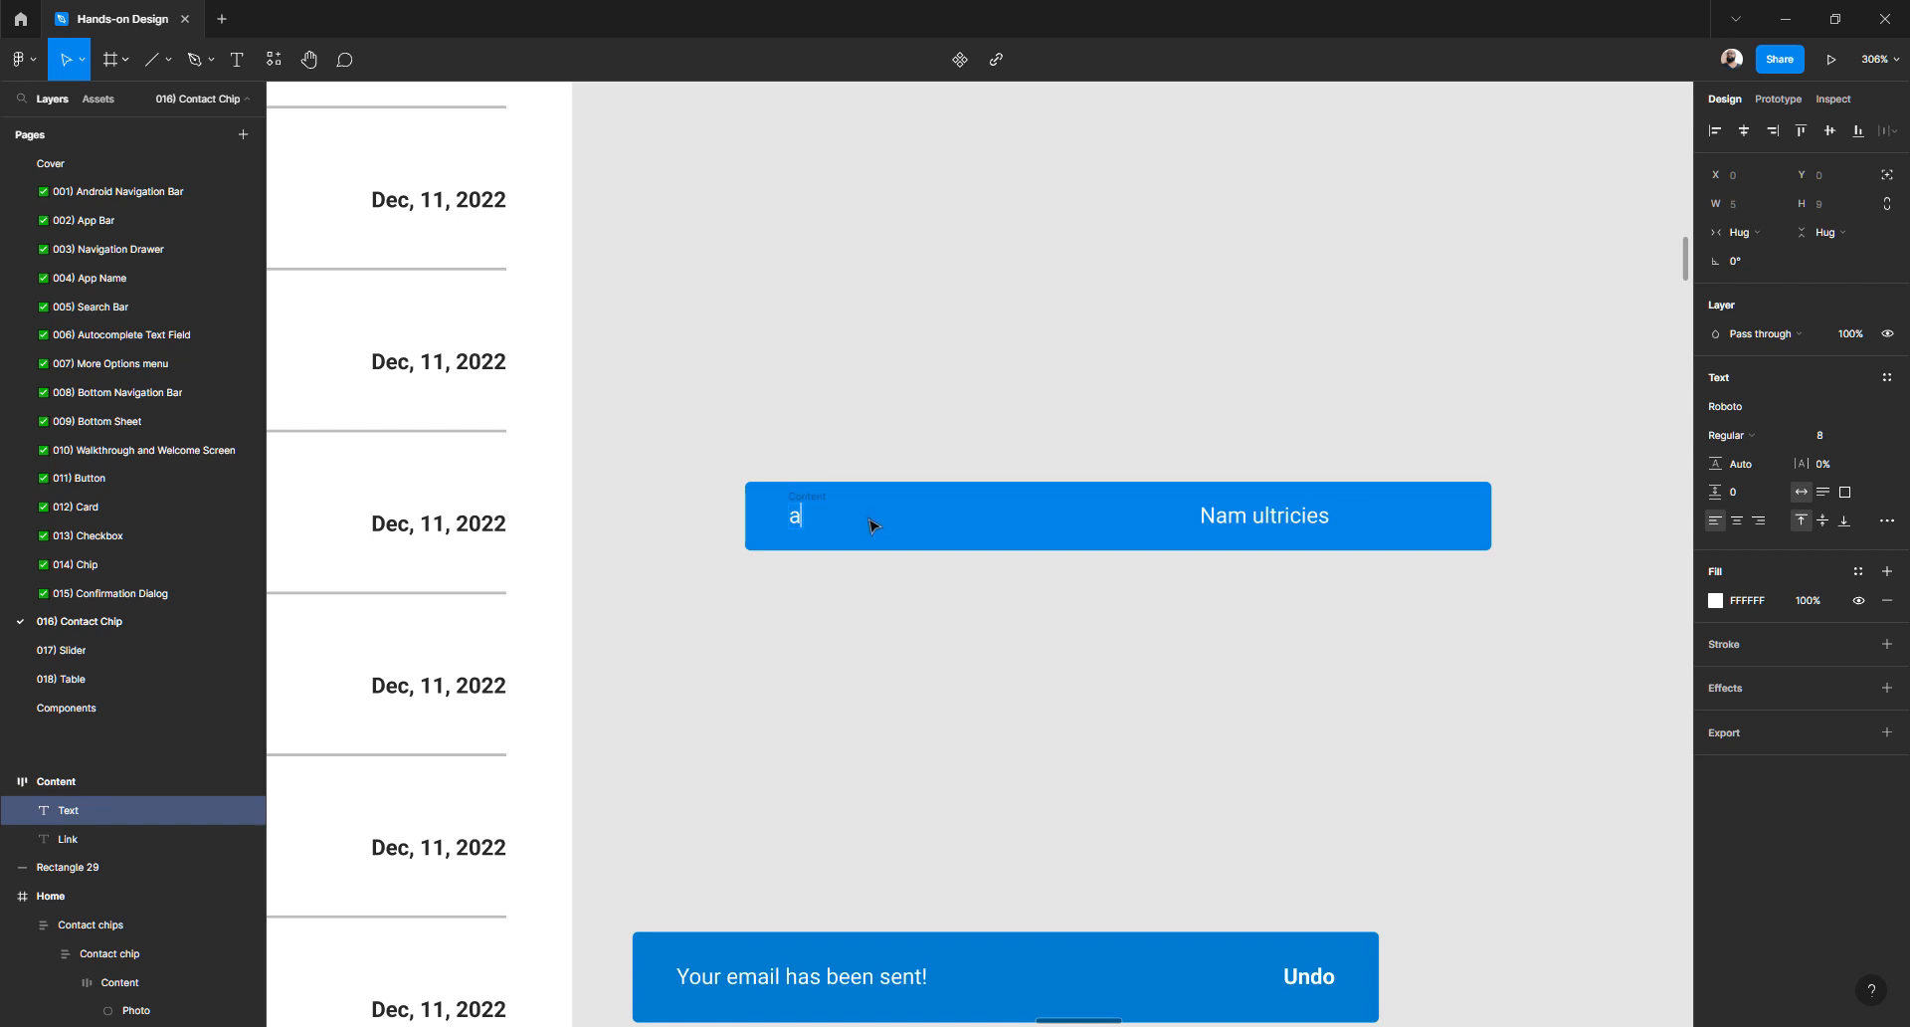
{"action": "key", "text": "ctrl+z"}
{"action": "left_click", "coordinate": [1384, 510]}
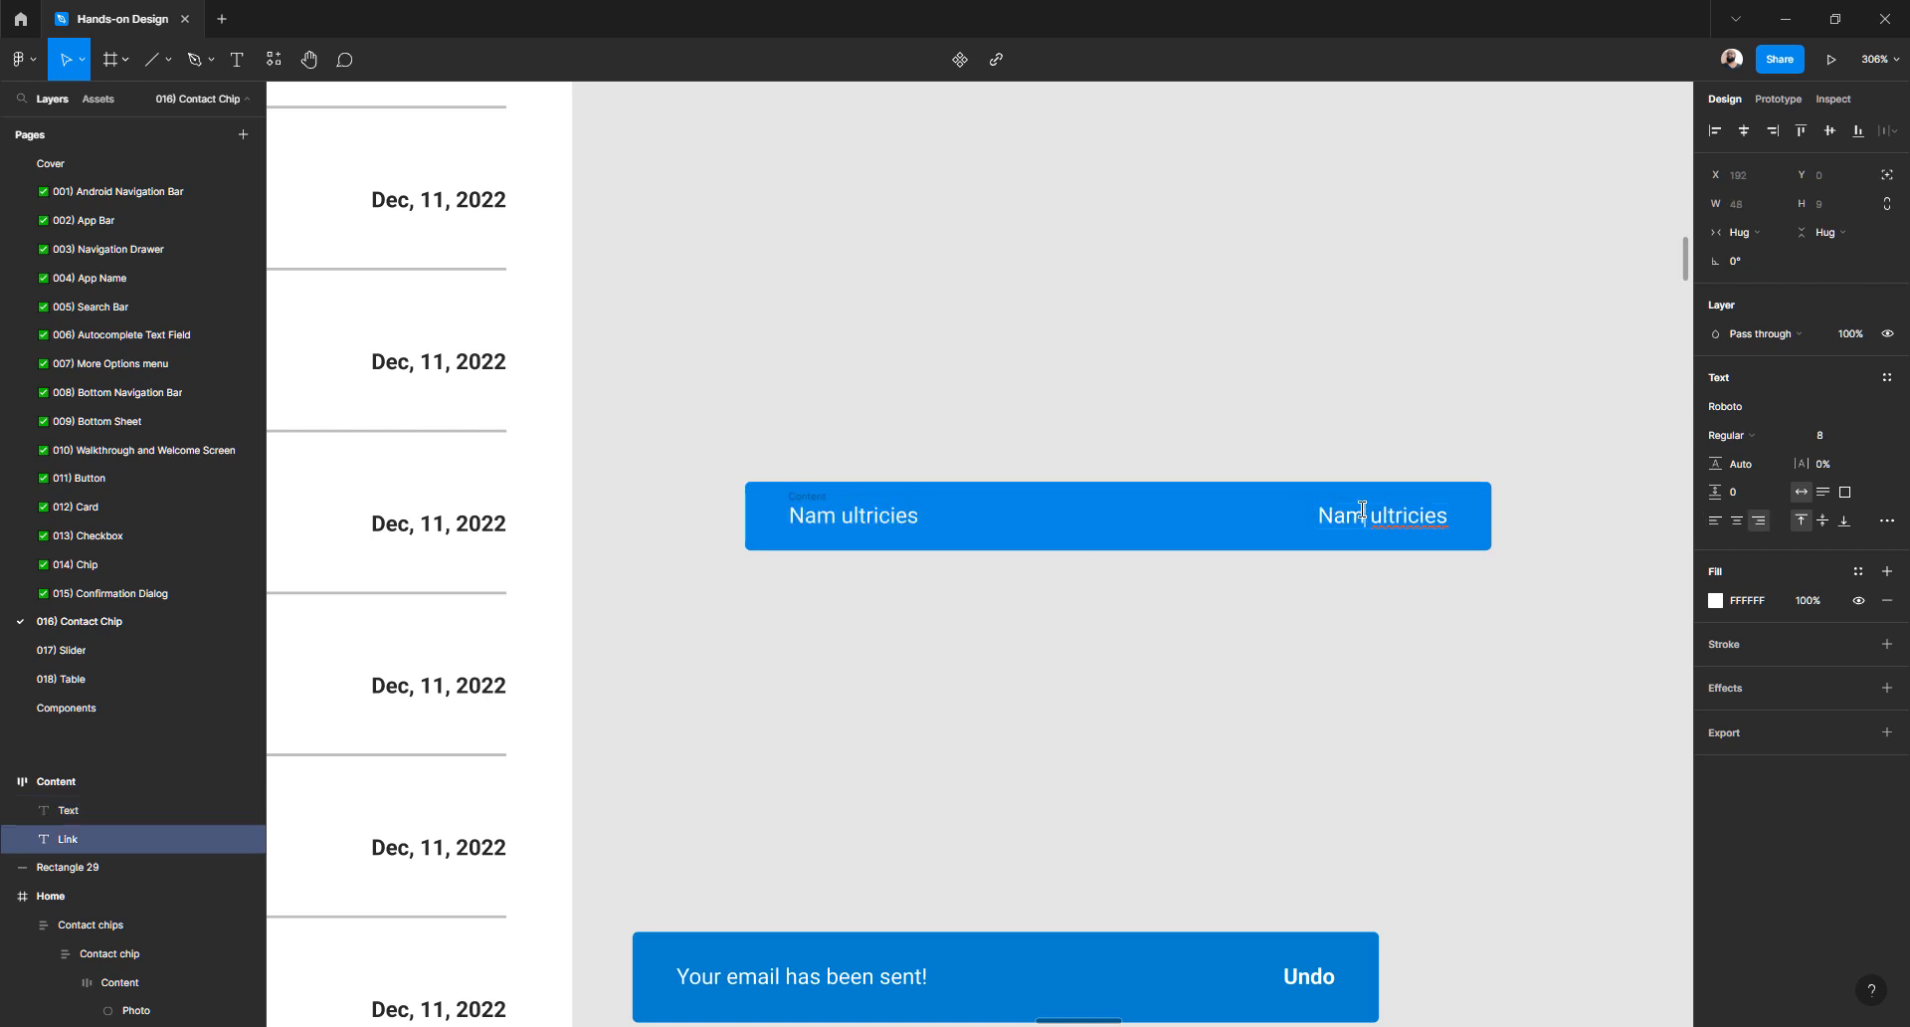
{"action": "double_click", "coordinate": [1435, 514]}
{"action": "type", "text": "aaaaa"}
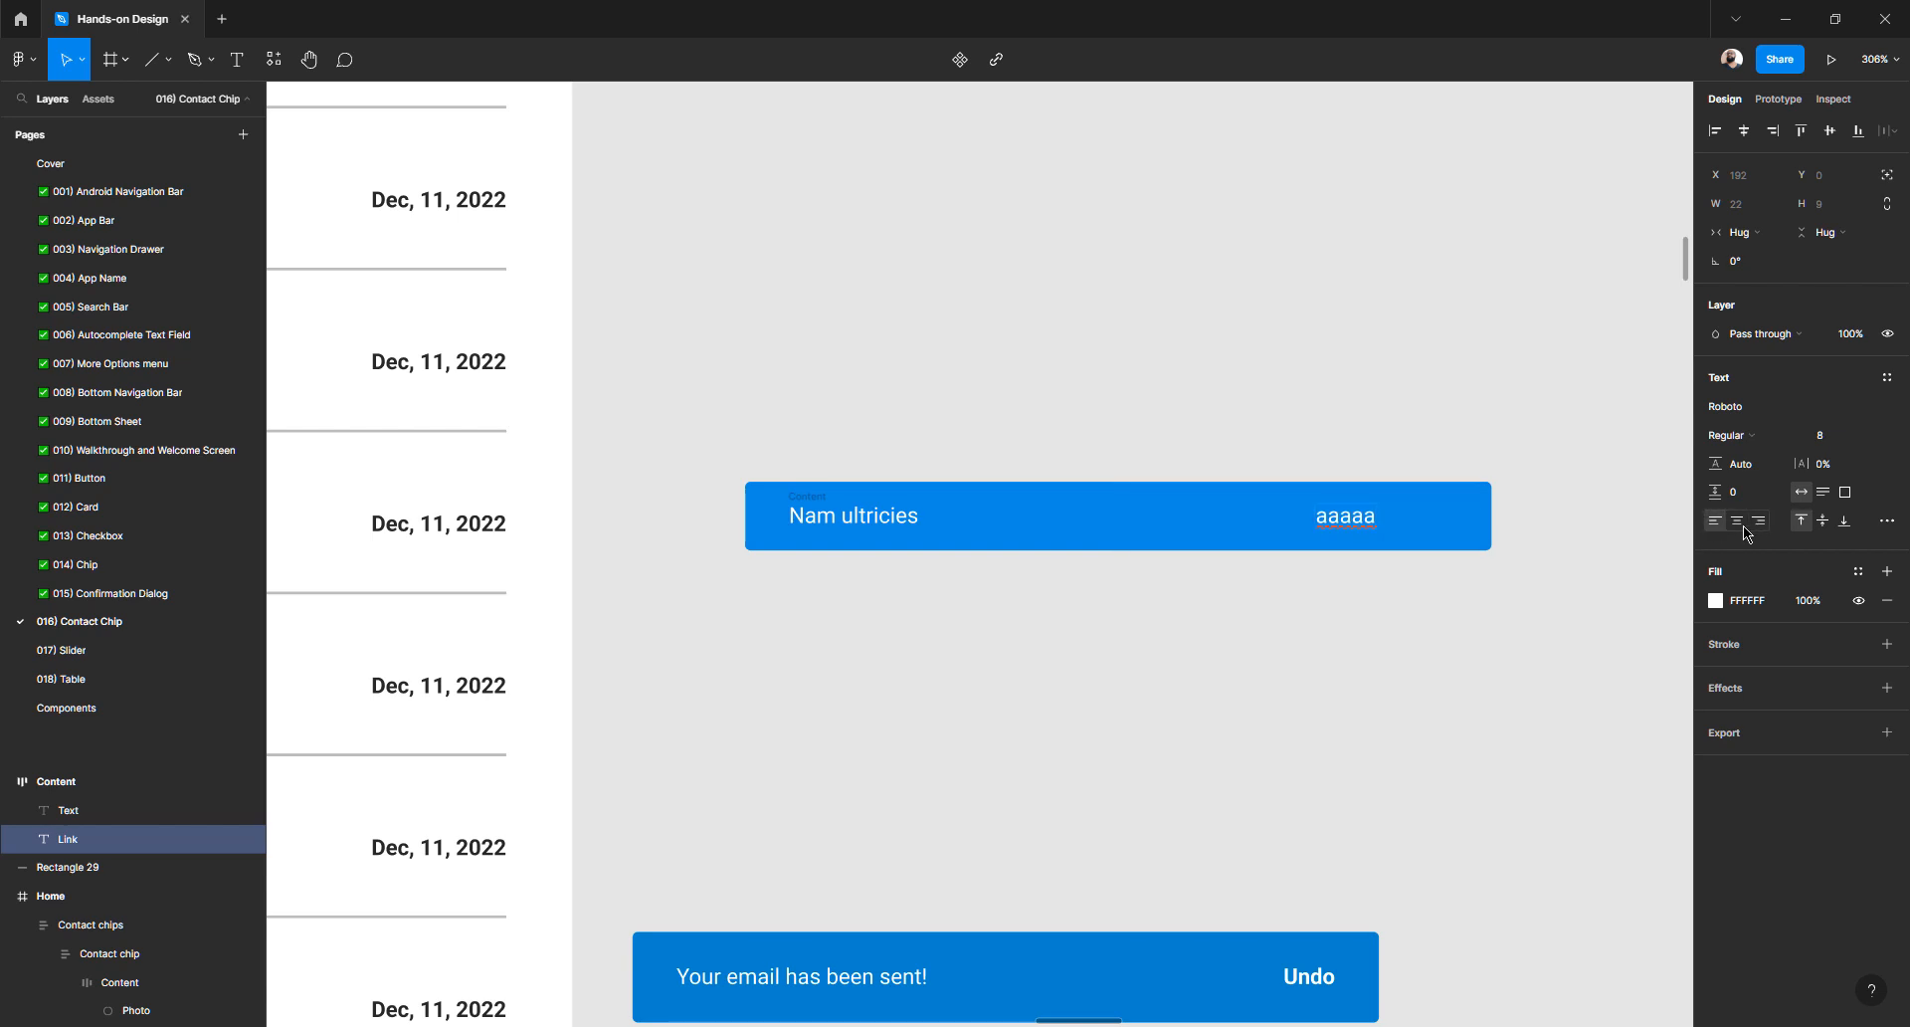
{"action": "left_click", "coordinate": [1344, 610]}
{"action": "key", "text": "ctrl+z"}
{"action": "key", "text": "ctrl+z"}
{"action": "key", "text": "ctrl+z"}
{"action": "key", "text": "ctrl+z"}
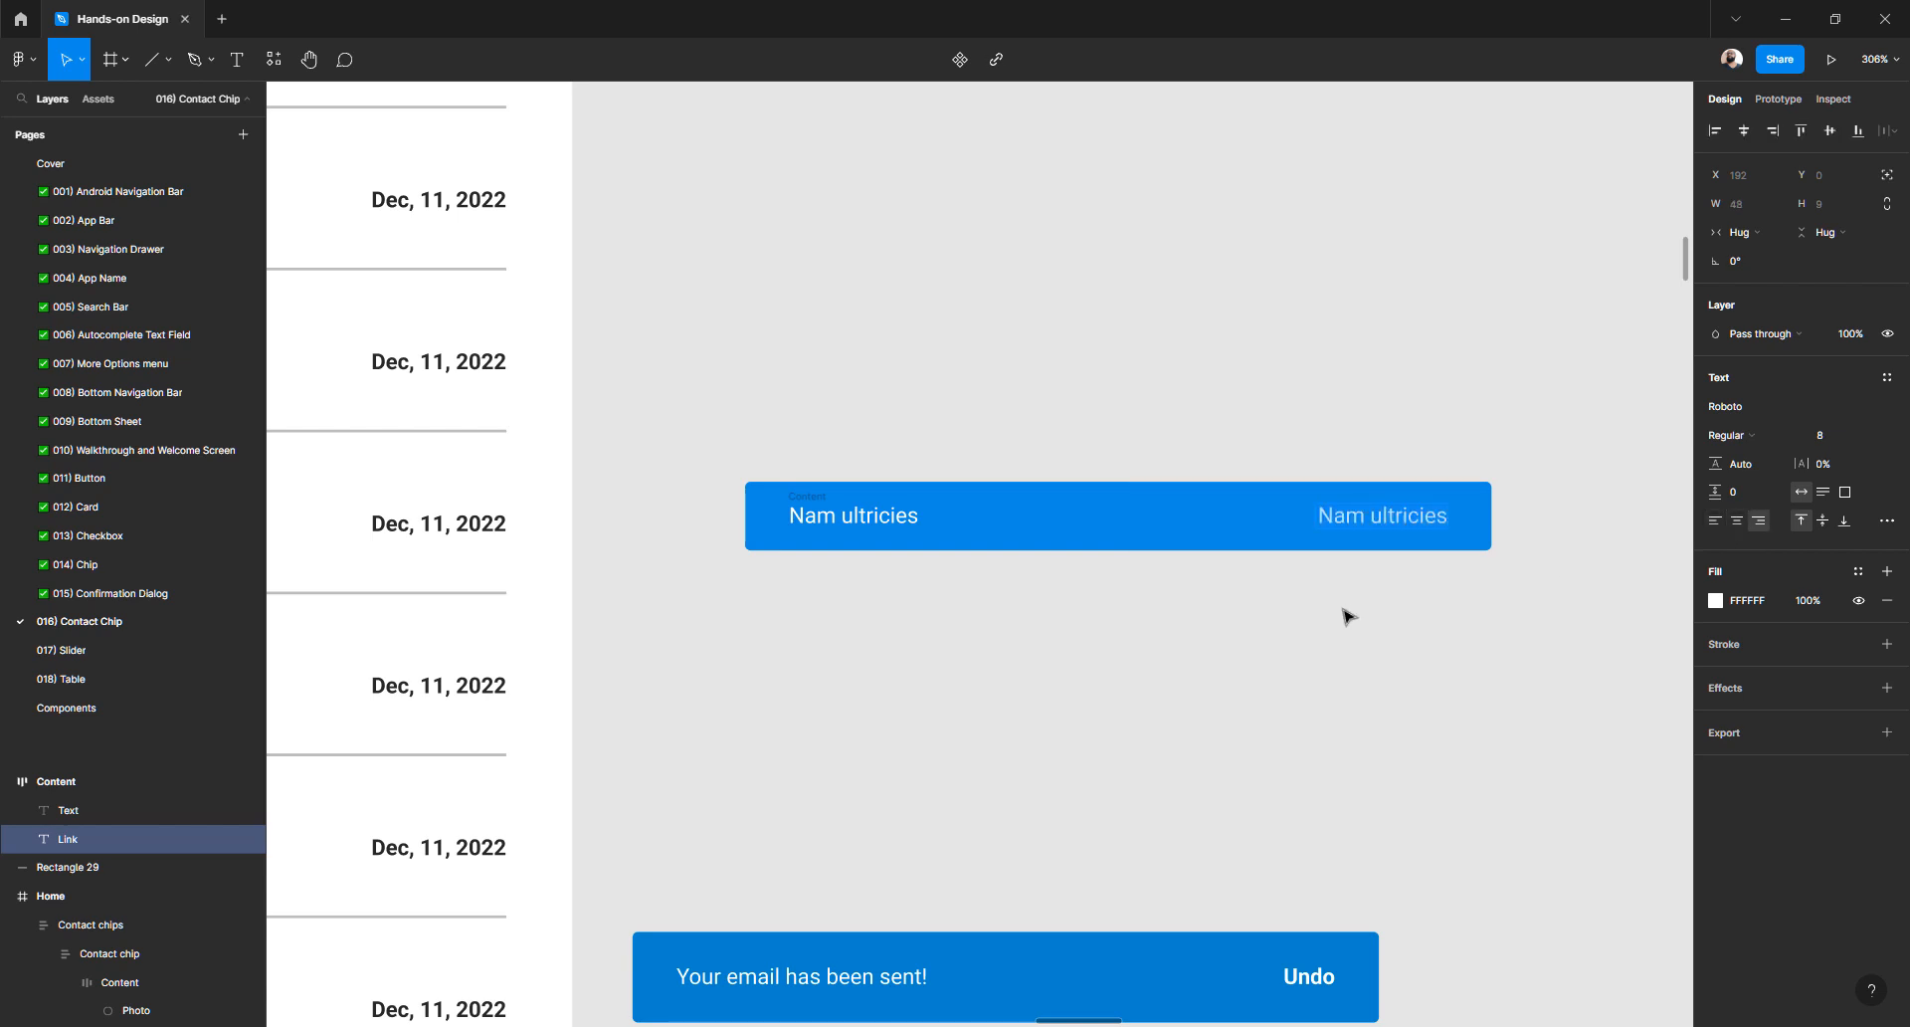
- Delete 'ultricies' from the right-hand label so it reads just 'Nam'
{"action": "double_click", "coordinate": [1373, 516]}
{"action": "double_click", "coordinate": [1392, 517]}
{"action": "key", "text": "BackSpace"}
{"action": "key", "text": "Escape"}
{"action": "left_click", "coordinate": [1384, 635]}
{"action": "left_click", "coordinate": [1339, 519]}
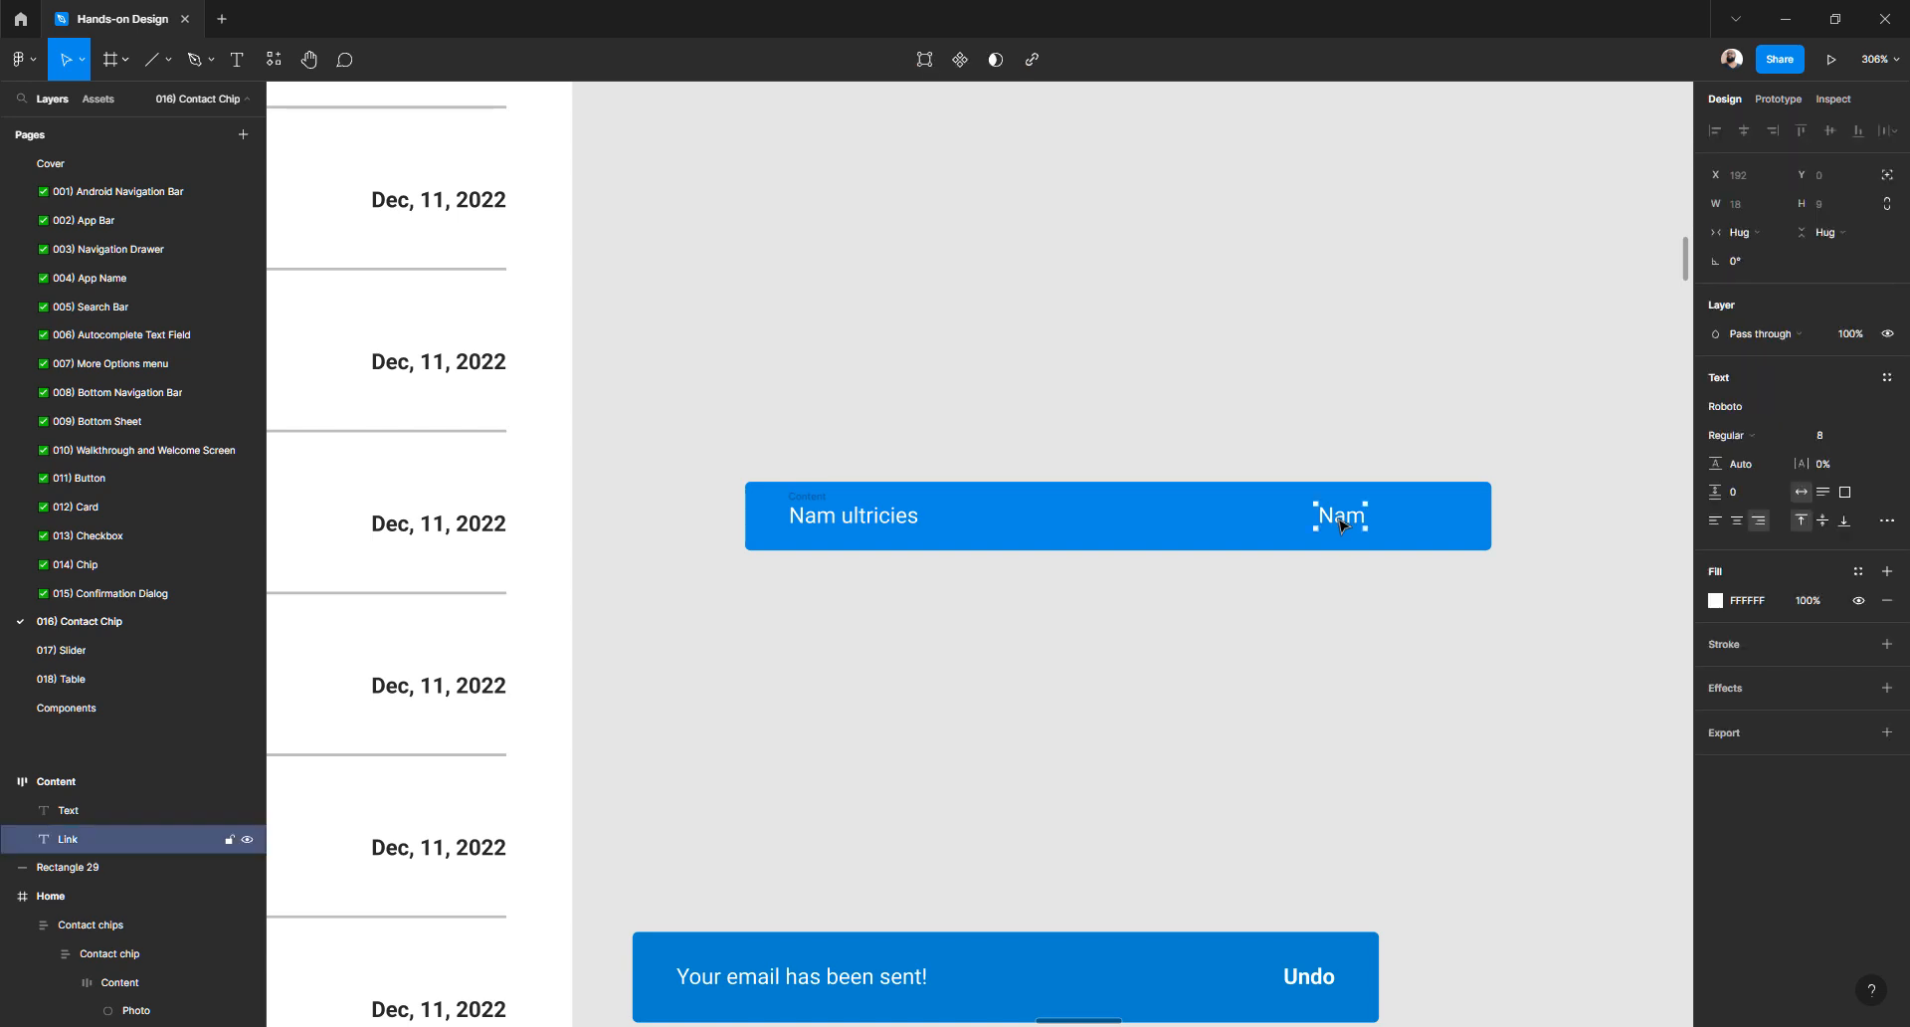
{"action": "left_click", "coordinate": [1117, 637]}
- Widen the Content frame's spacing so 'Nam' reaches the blue bar's right edge
{"action": "left_click", "coordinate": [787, 516]}
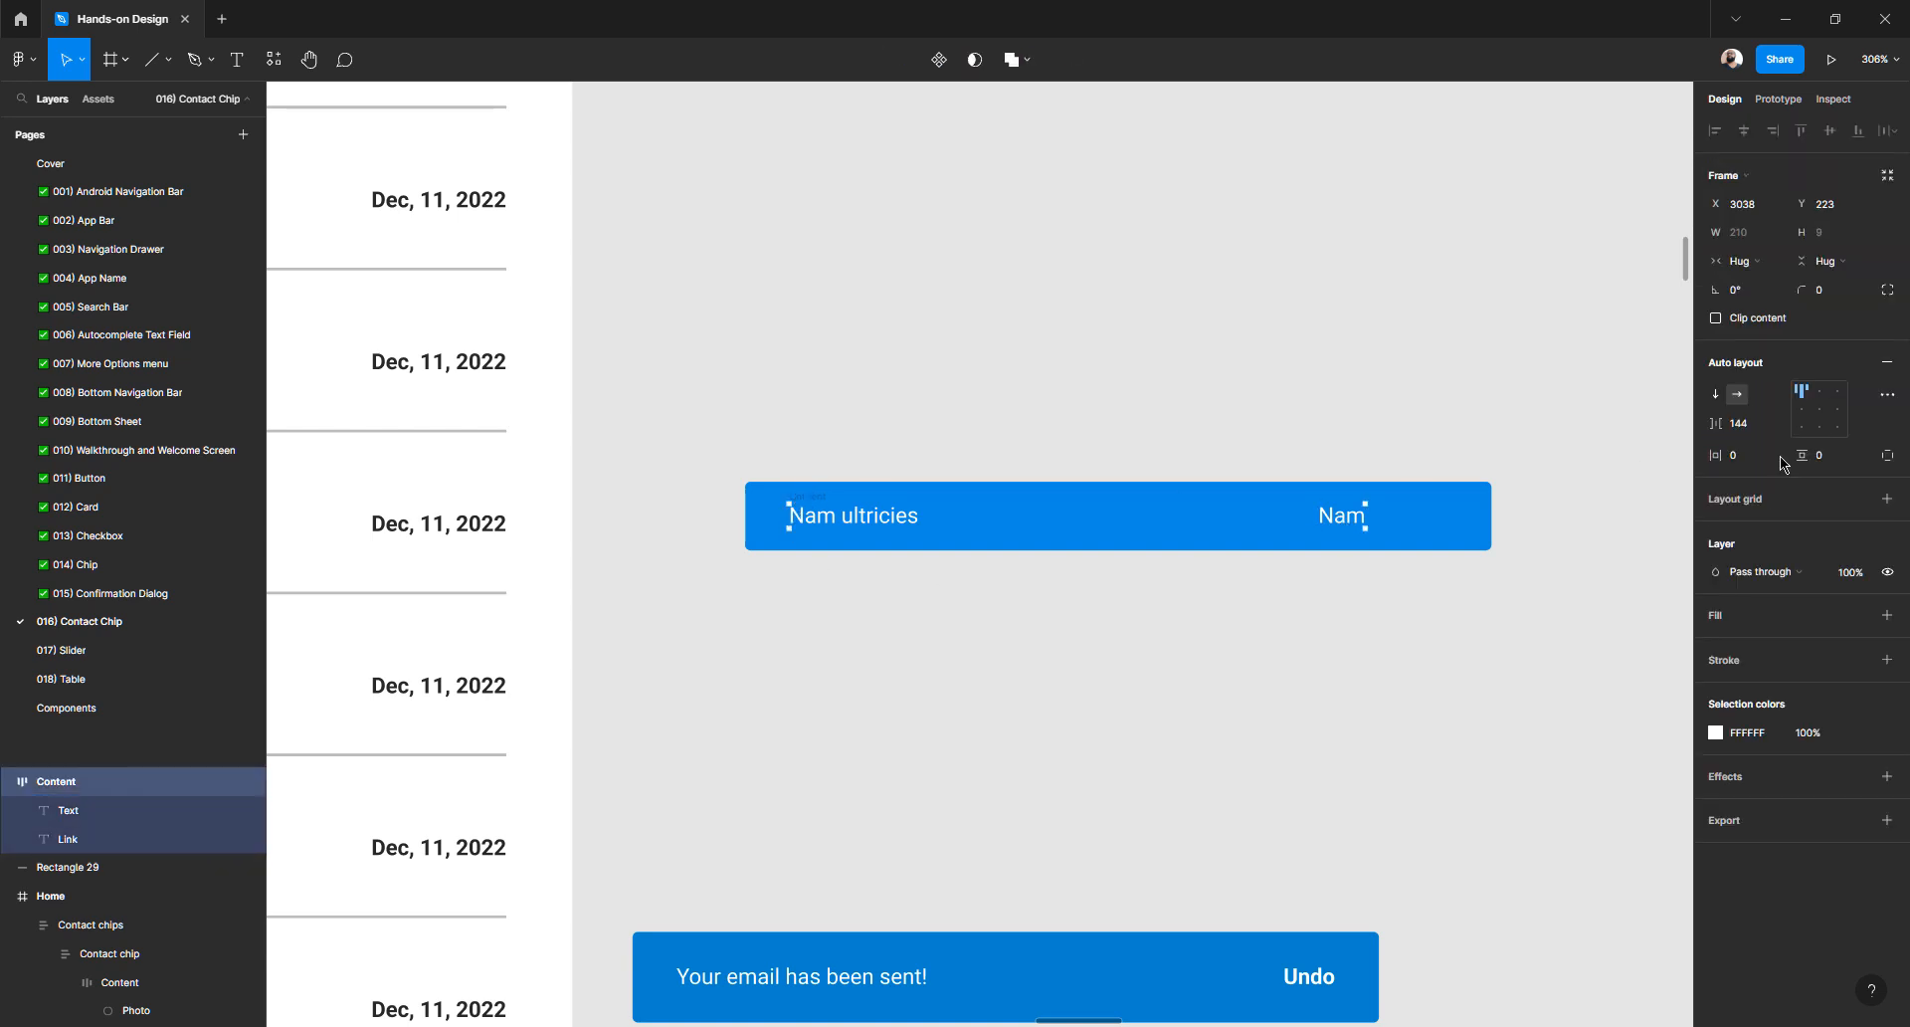
{"action": "left_click", "coordinate": [1753, 424]}
{"action": "key", "text": "Up"}
{"action": "key", "text": "Up"}
{"action": "key", "text": "Up"}
{"action": "key", "text": "Up"}
{"action": "key", "text": "Up"}
{"action": "key", "text": "Up"}
{"action": "key", "text": "Up"}
{"action": "key", "text": "Up"}
{"action": "key", "text": "Up"}
{"action": "key", "text": "Up"}
{"action": "key", "text": "Up"}
{"action": "key", "text": "Up"}
{"action": "key", "text": "Up"}
{"action": "key", "text": "Up"}
{"action": "key", "text": "Up"}
{"action": "key", "text": "Up"}
{"action": "key", "text": "Up"}
{"action": "key", "text": "Up"}
{"action": "key", "text": "Up"}
{"action": "key", "text": "Up"}
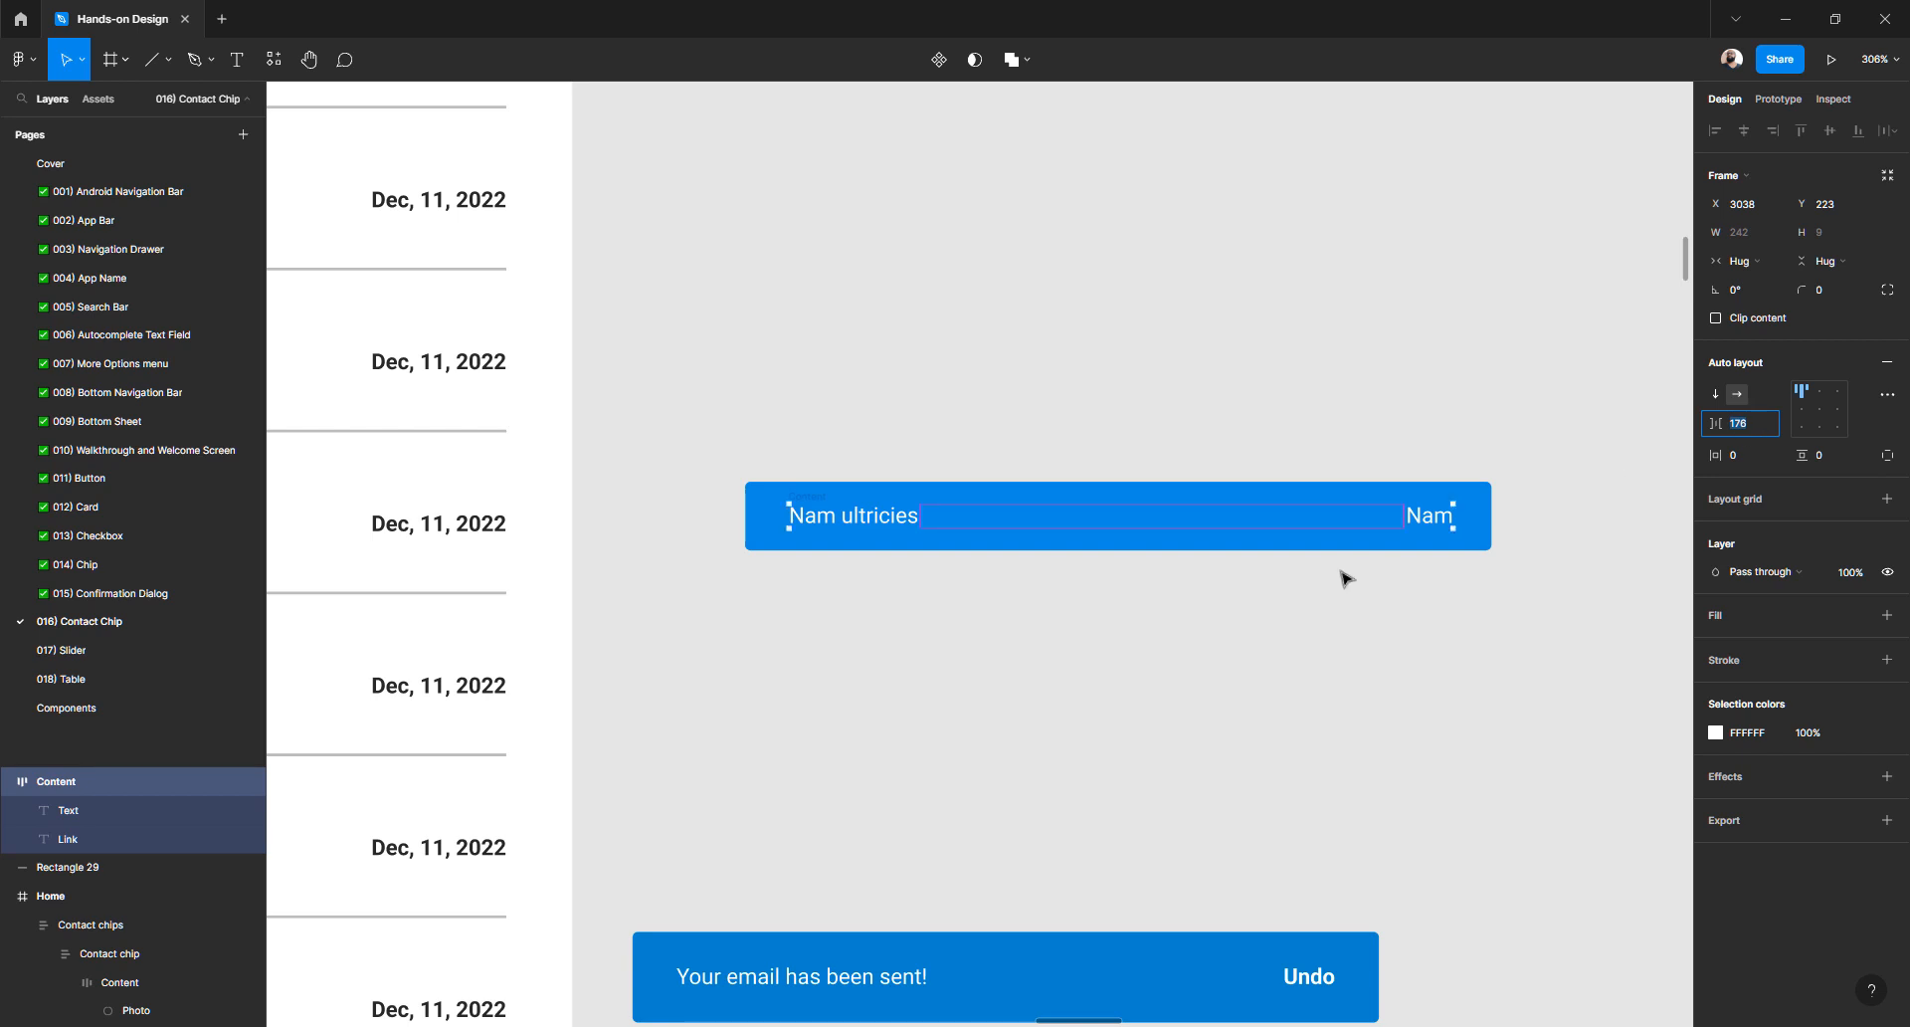
{"action": "left_click", "coordinate": [1115, 660]}
- Set the blue rectangle's height to 40 px, keeping its 272 width
{"action": "scroll", "coordinate": [1051, 672], "scroll_direction": "down", "scroll_amount": 3}
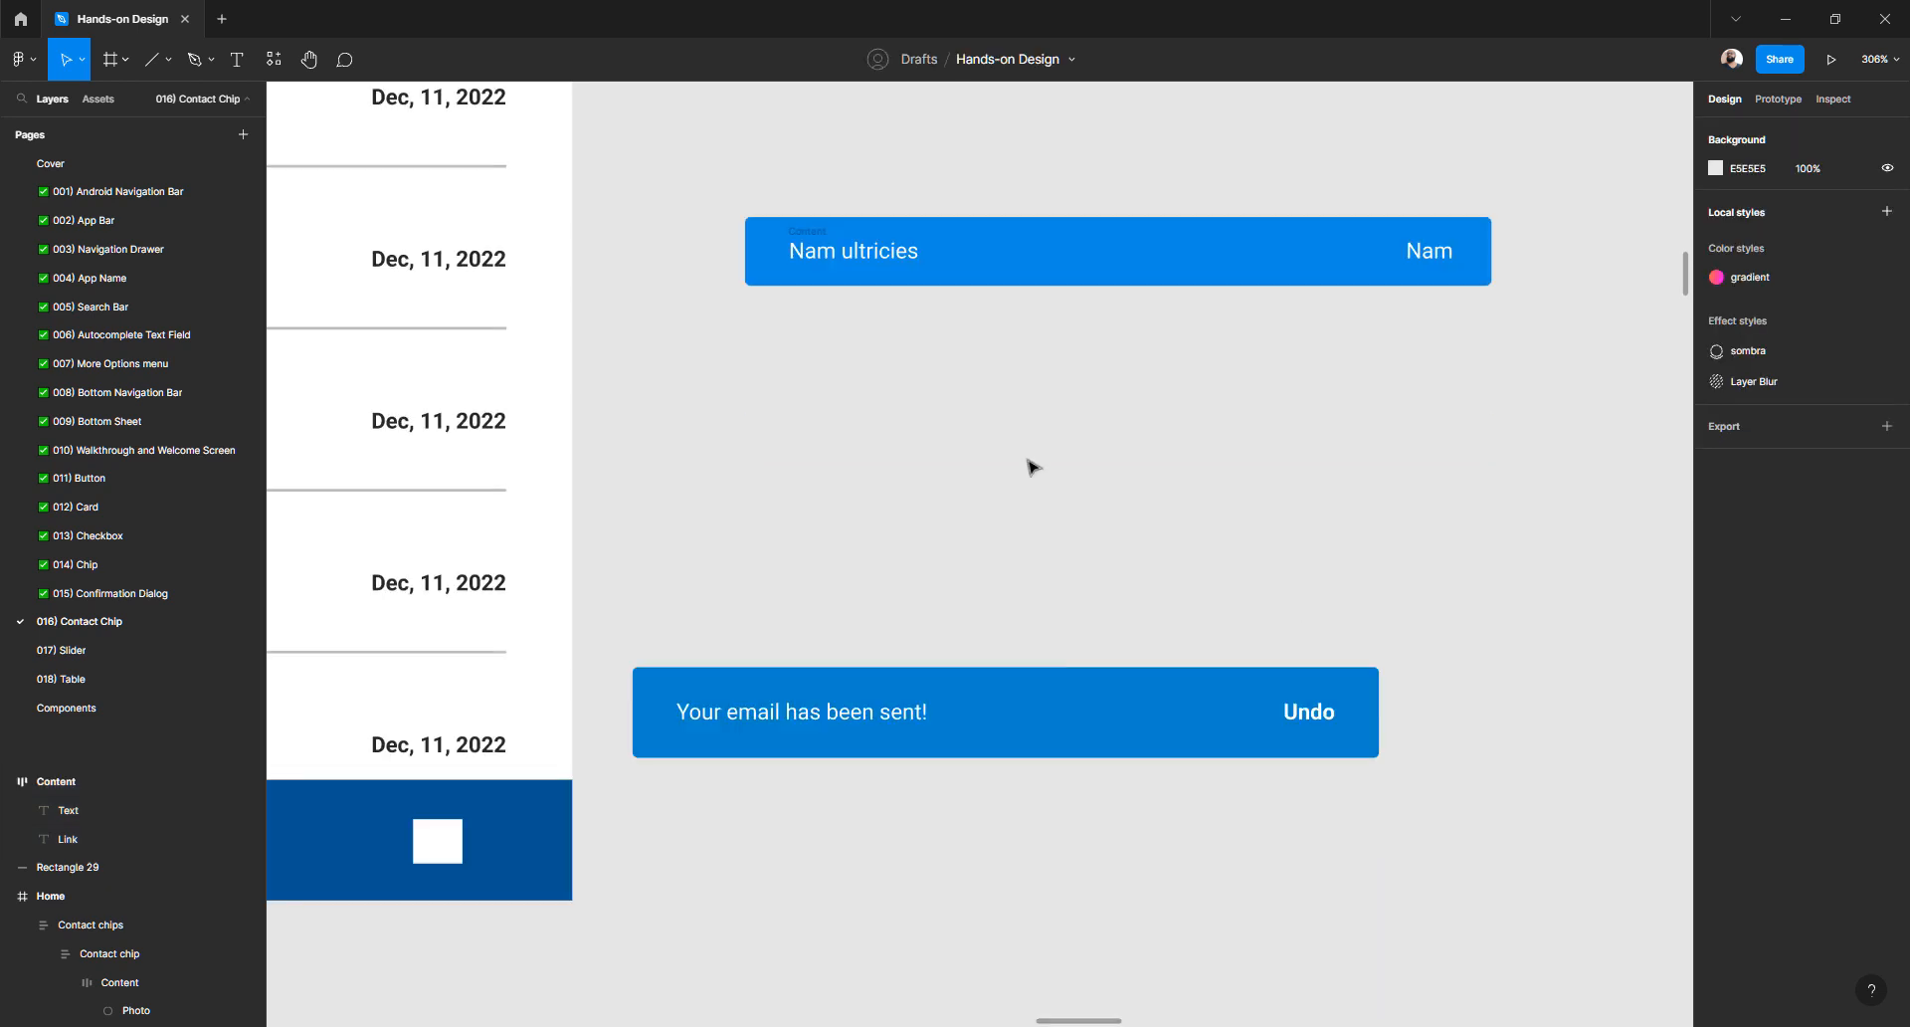
{"action": "scroll", "coordinate": [870, 323], "scroll_direction": "up", "scroll_amount": 1}
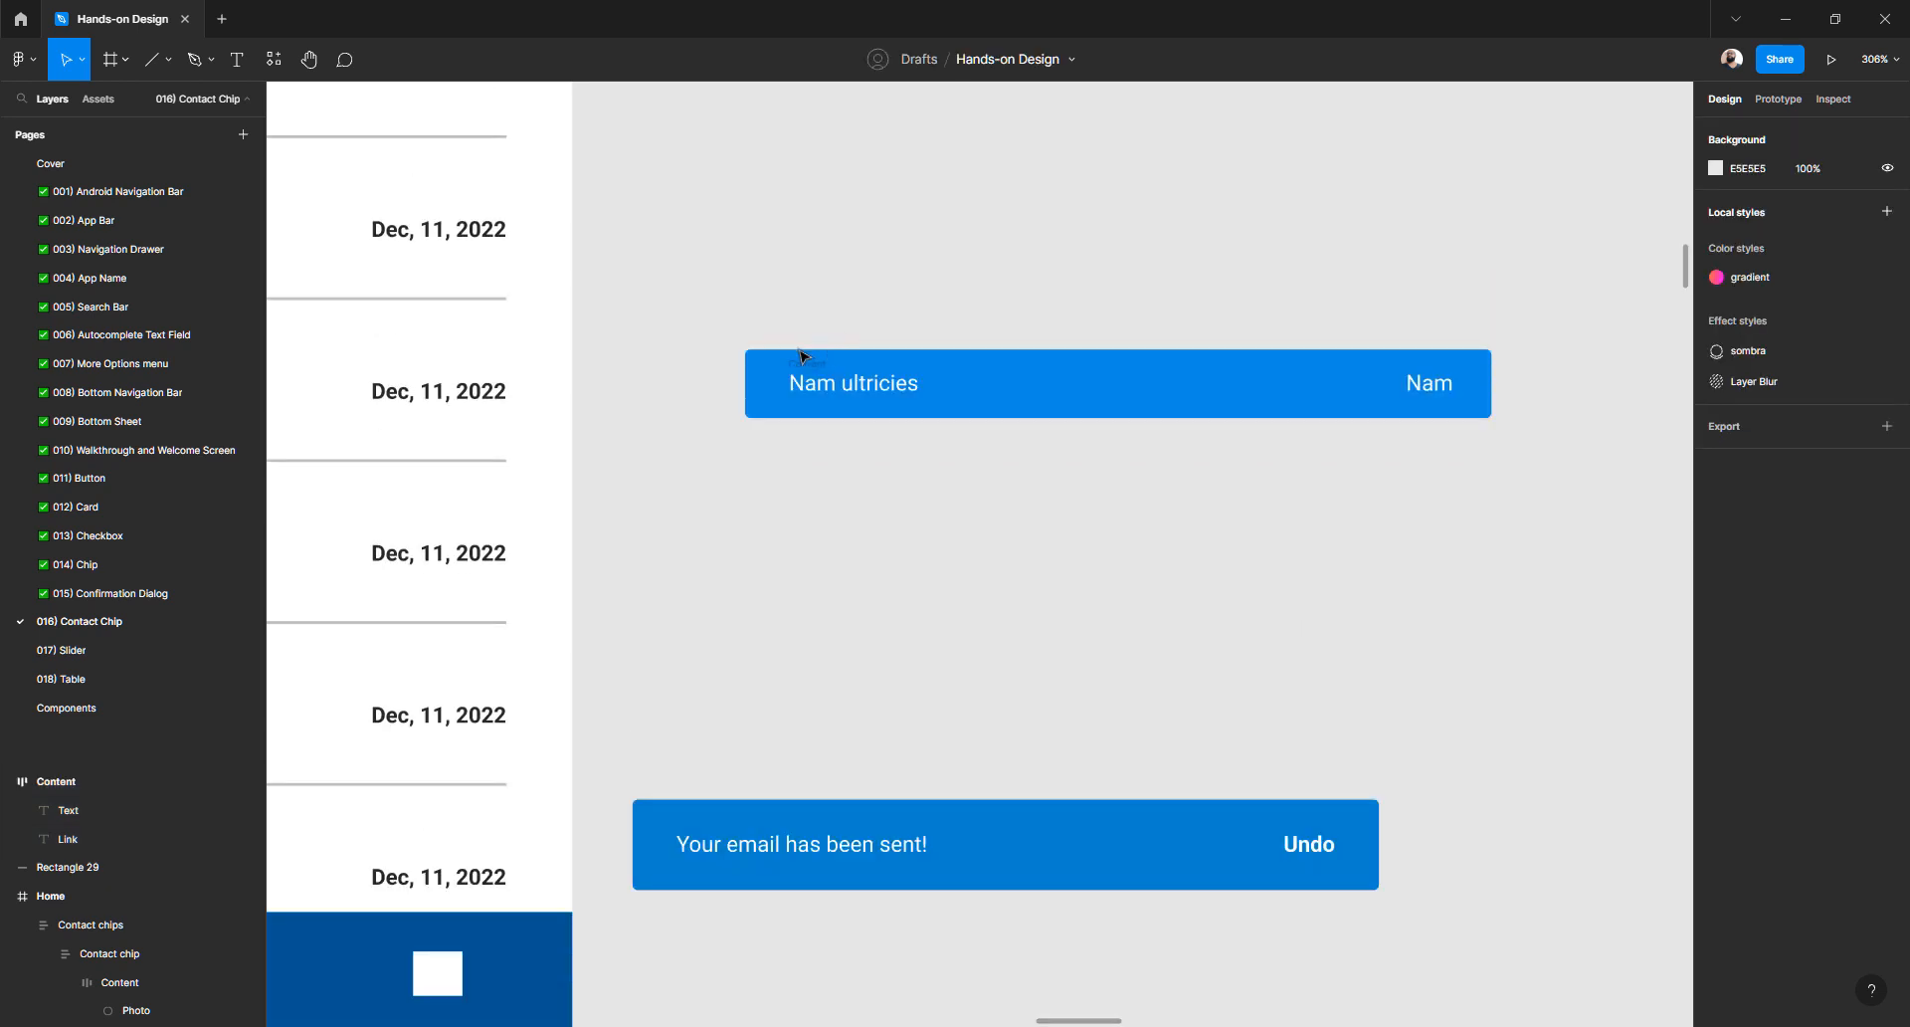
{"action": "left_click", "coordinate": [762, 366]}
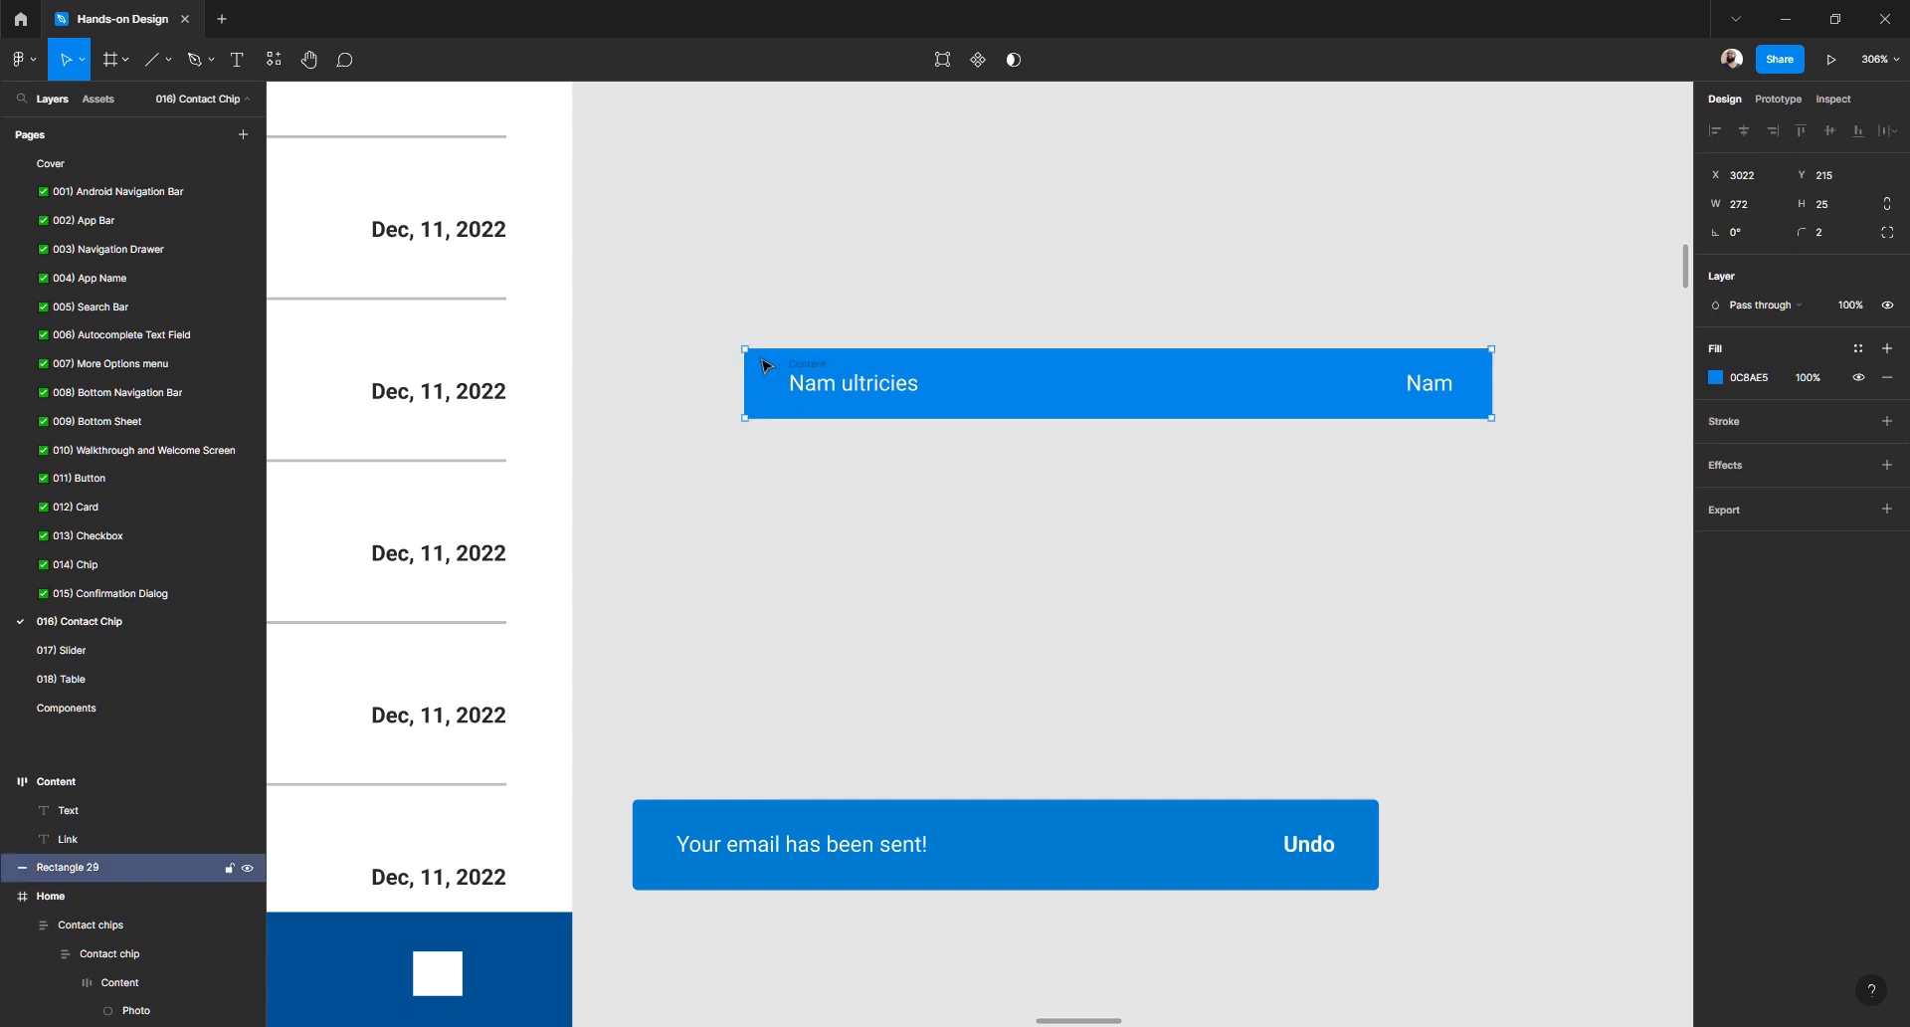
{"action": "left_click", "coordinate": [1767, 214]}
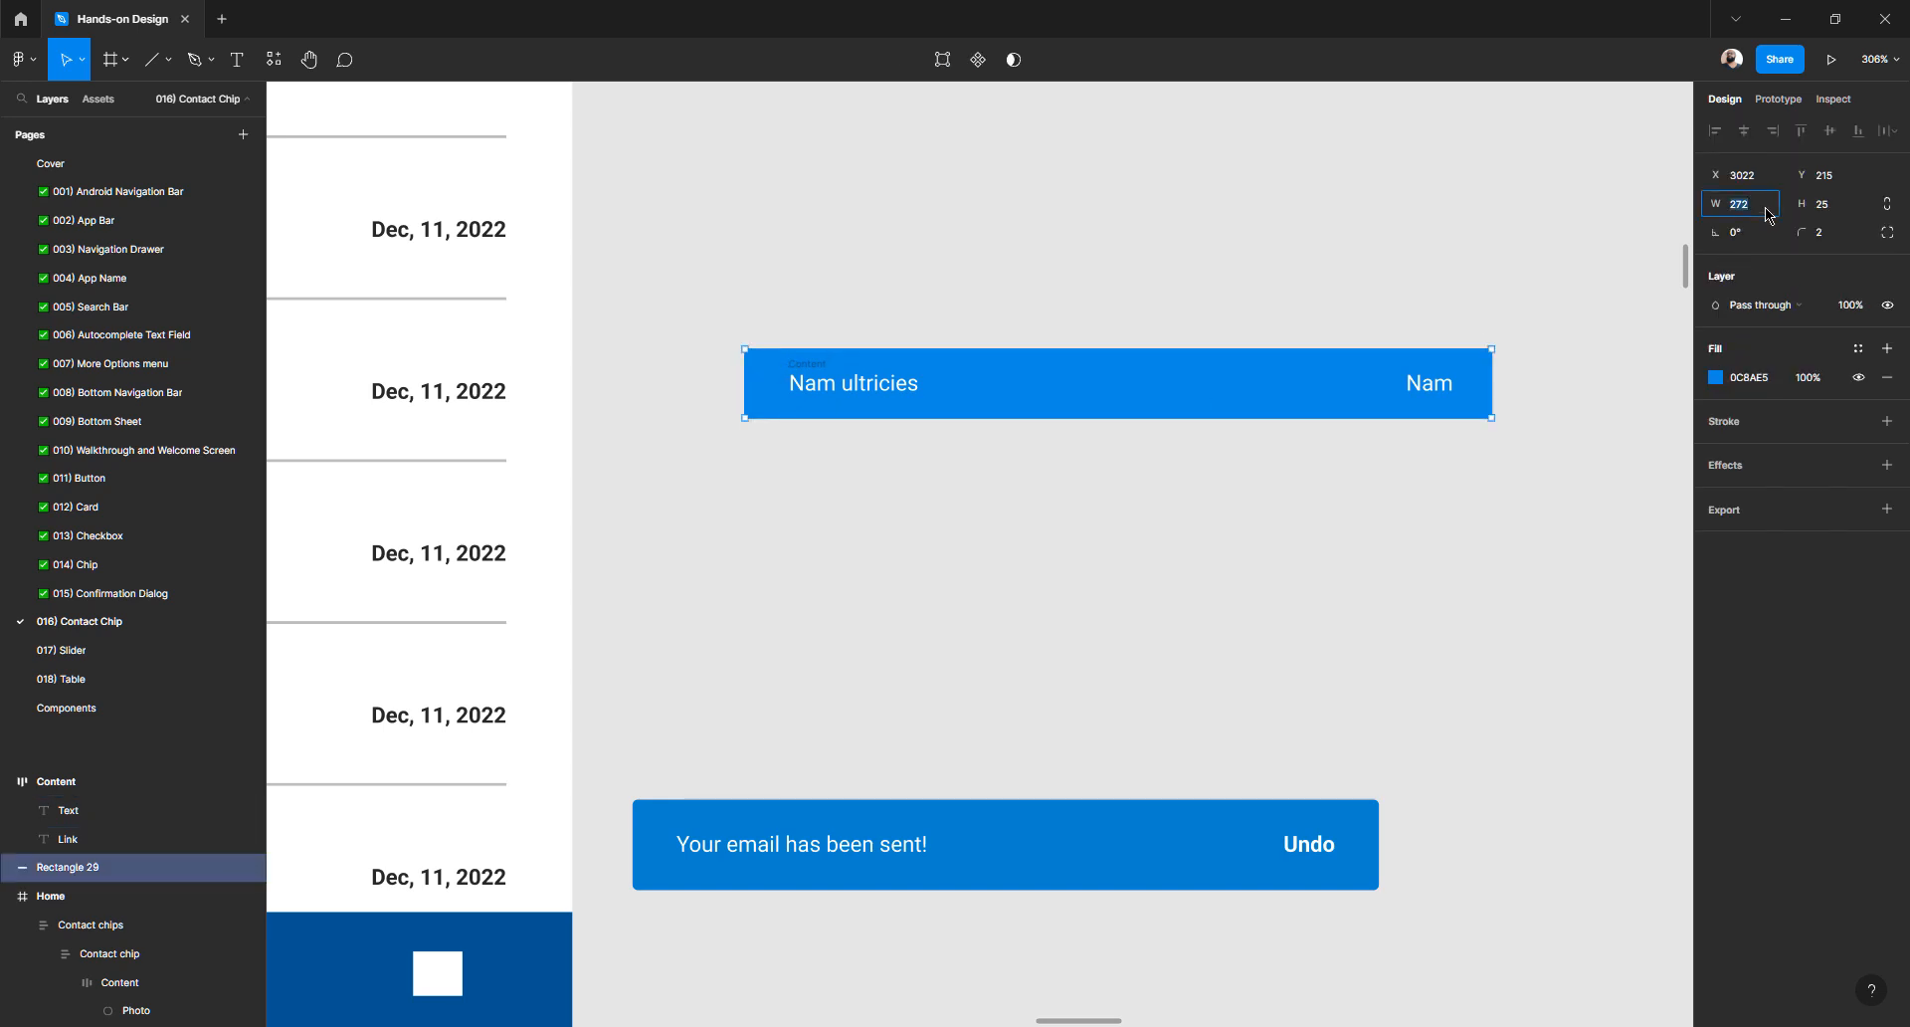
{"action": "left_click", "coordinate": [1840, 211]}
{"action": "type", "text": "40"}
{"action": "key", "text": "Return"}
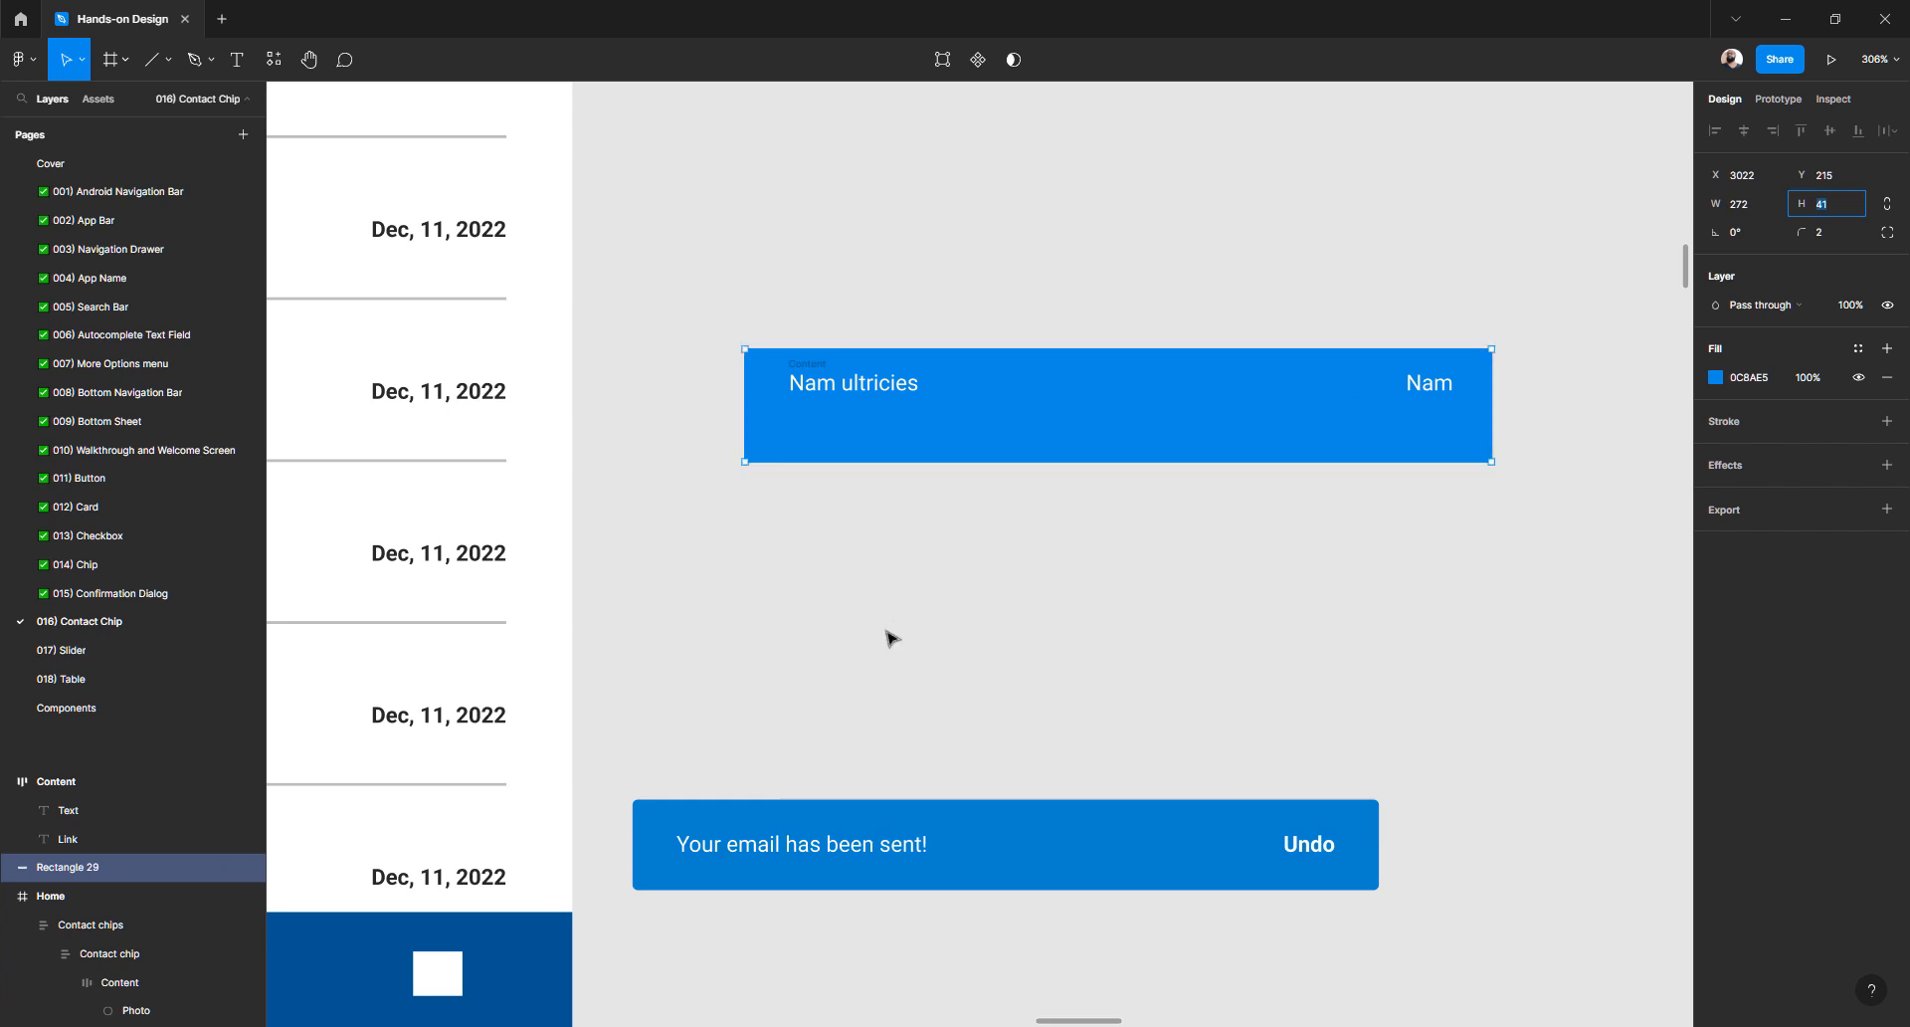
{"action": "left_click", "coordinate": [887, 636]}
- Vertically centre the labels frame (Content) within the blue bar (Rectangle 29)
{"action": "left_click", "coordinate": [811, 371]}
{"action": "left_click", "coordinate": [778, 438], "text": "shift"}
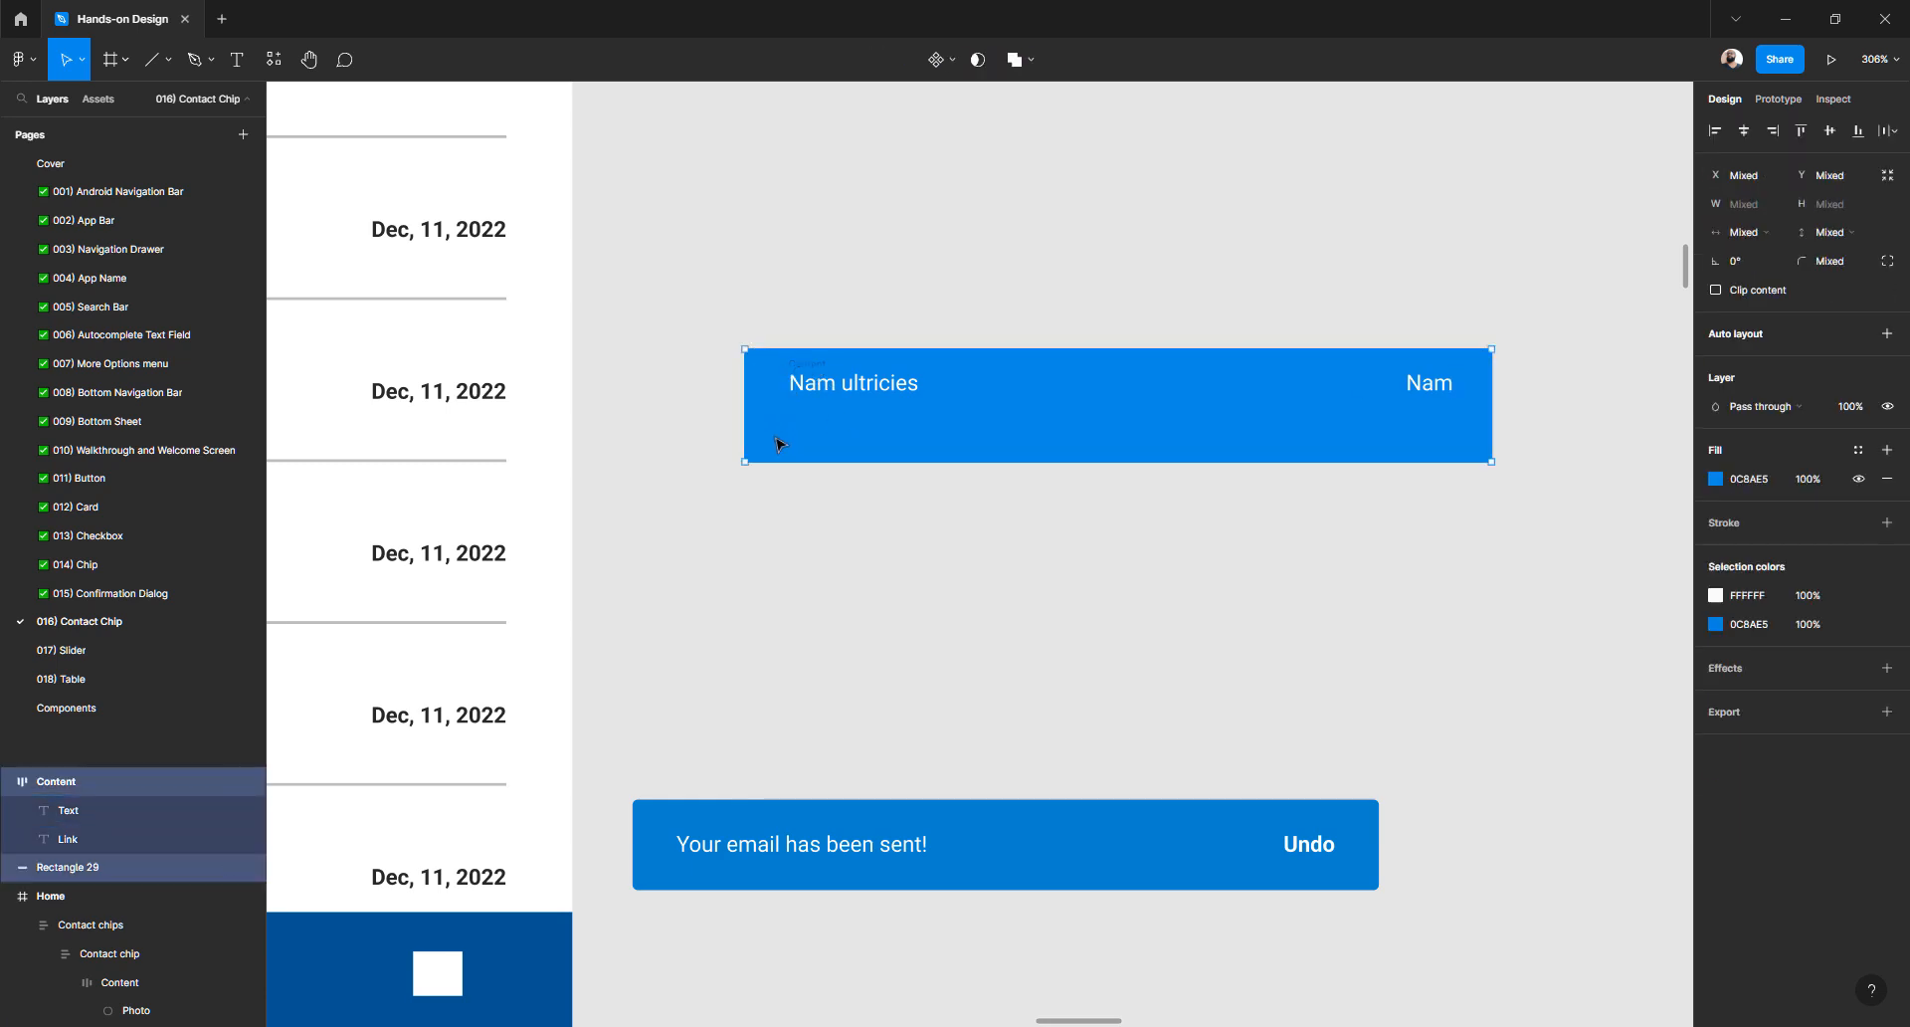
{"action": "left_click", "coordinate": [1830, 130]}
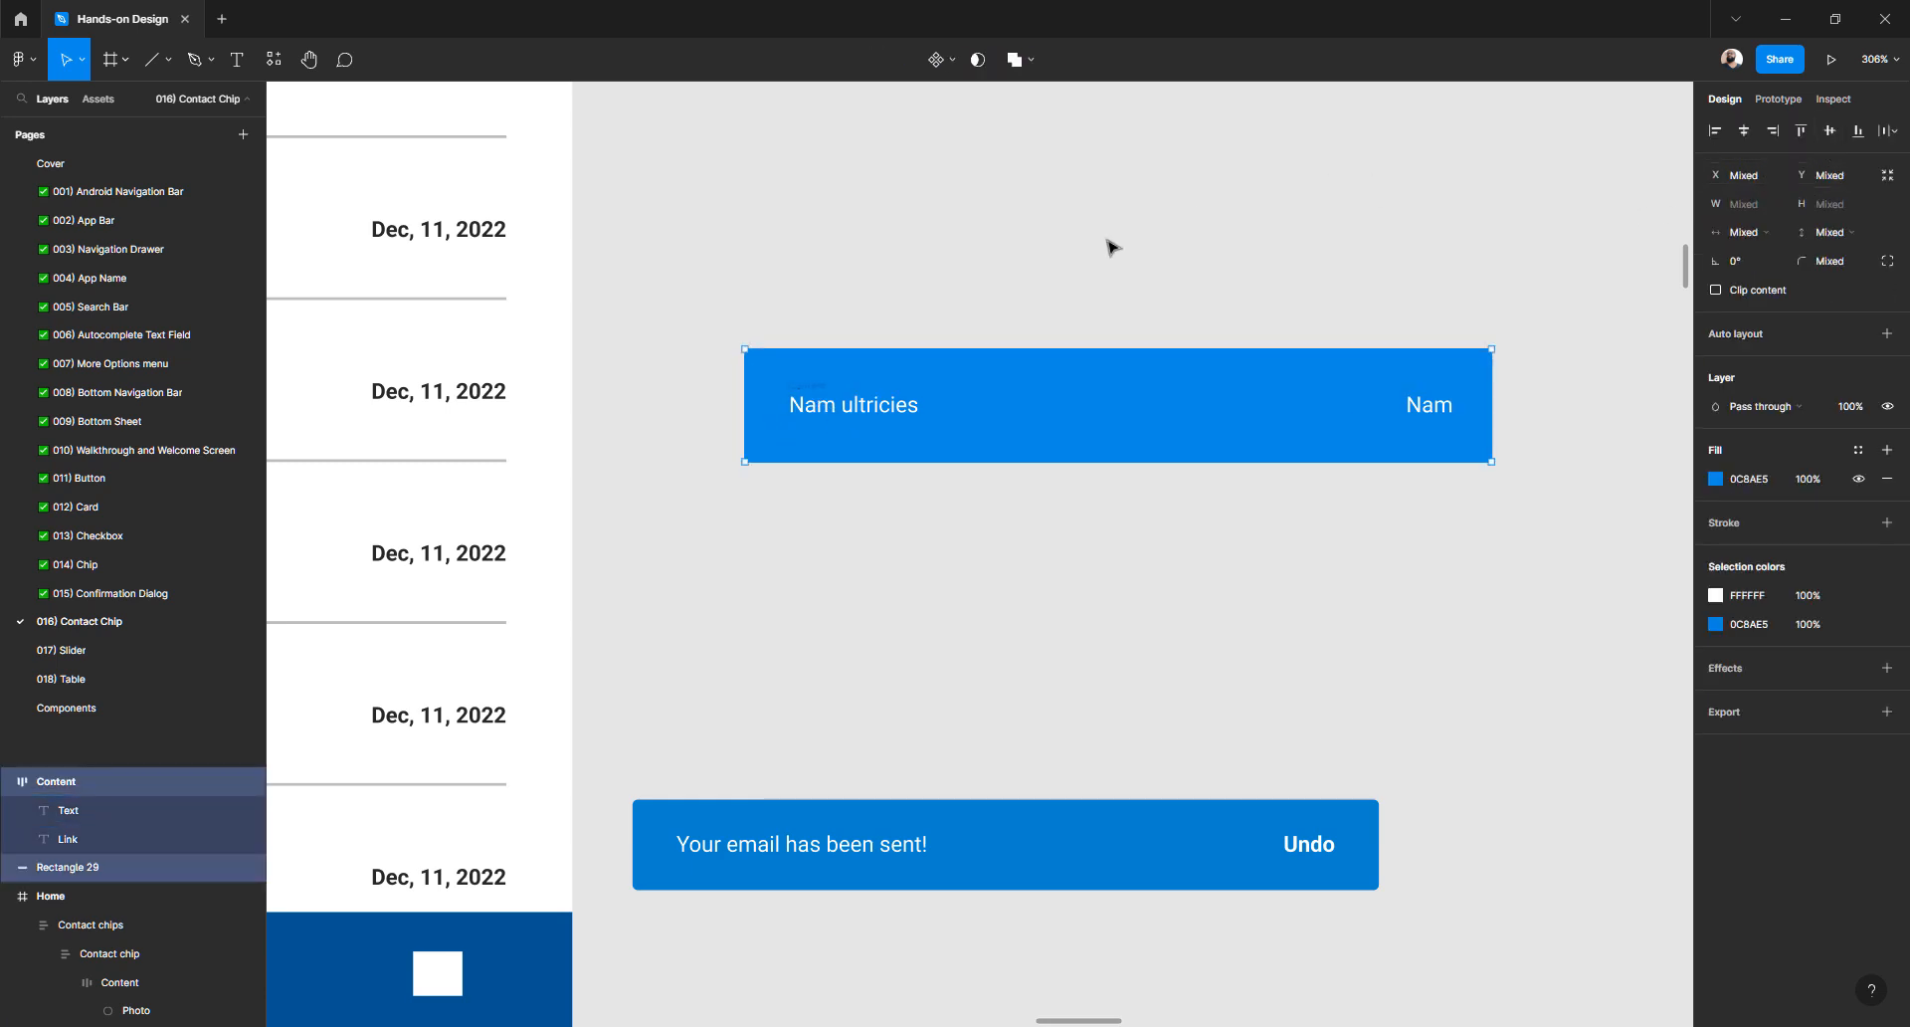
{"action": "left_click", "coordinate": [992, 488]}
- Reduce the spacing between the two labels in the frame to 174
{"action": "scroll", "coordinate": [990, 486], "scroll_direction": "down", "scroll_amount": 5}
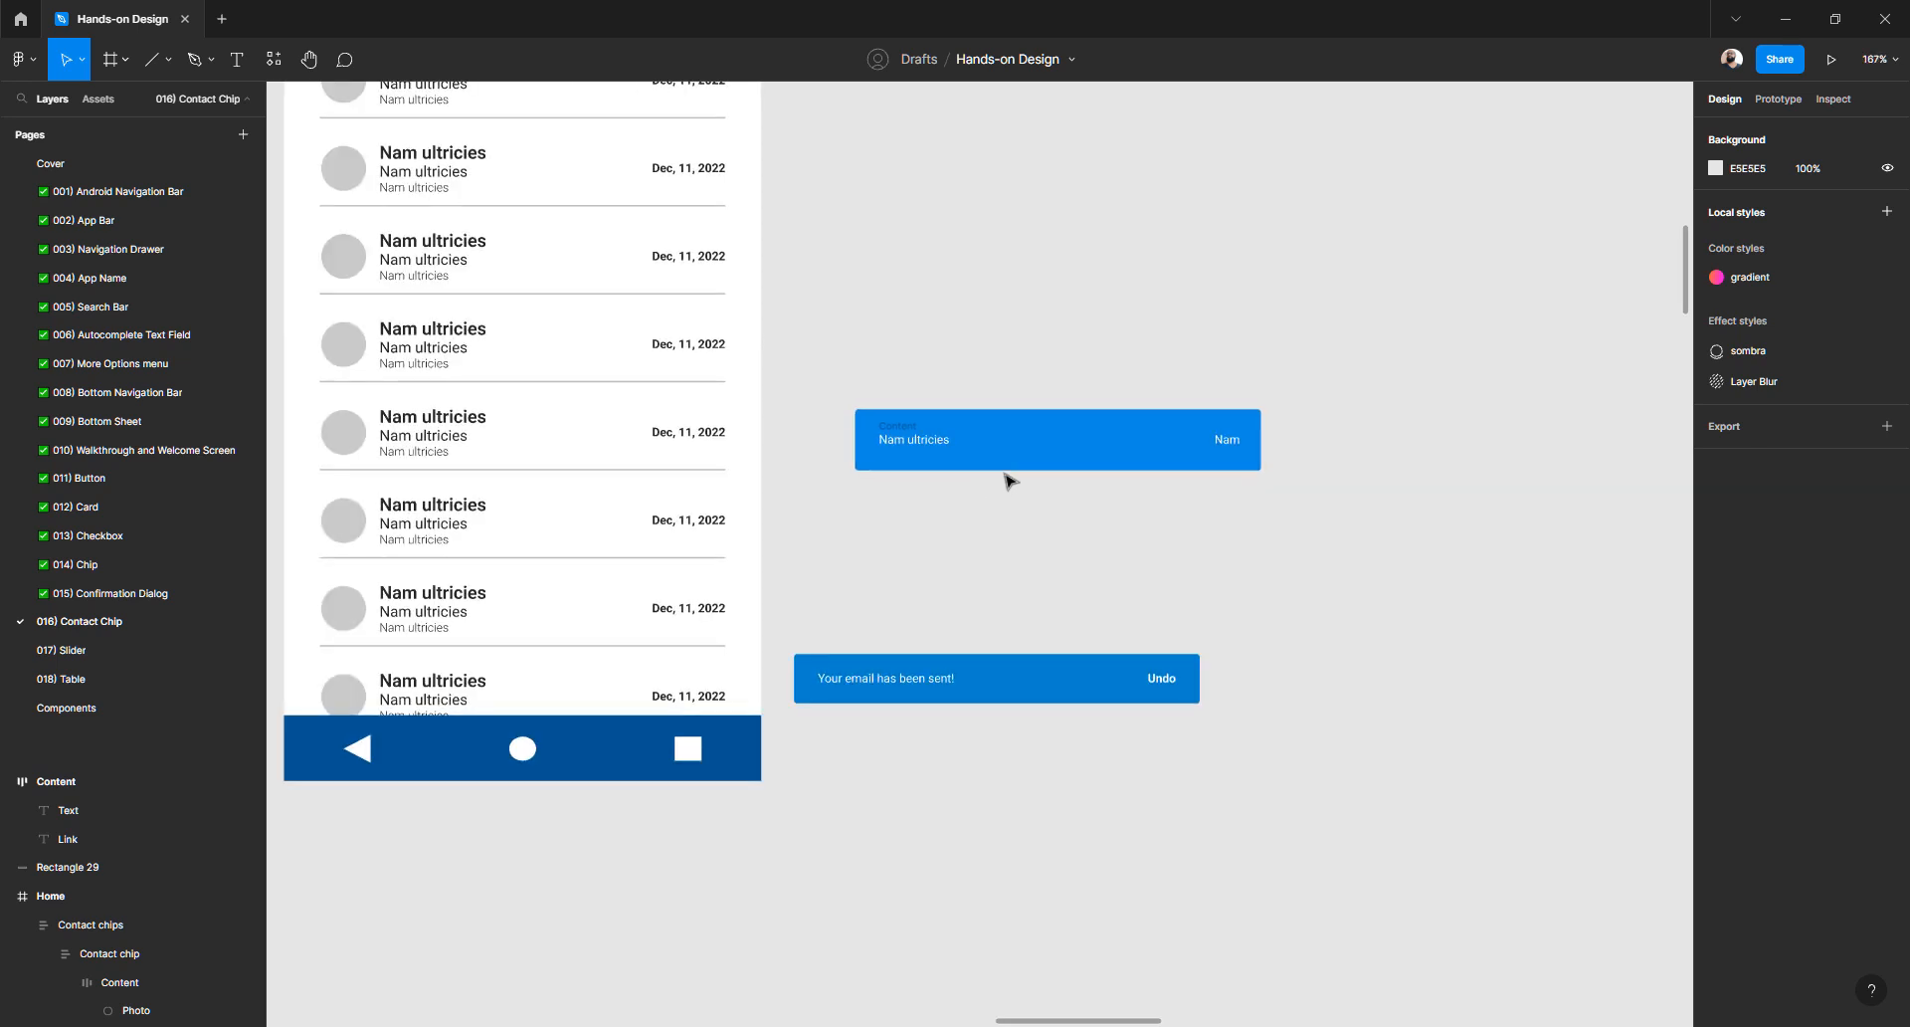
{"action": "scroll", "coordinate": [1005, 477], "scroll_direction": "up", "scroll_amount": 5}
{"action": "left_click", "coordinate": [1376, 418]}
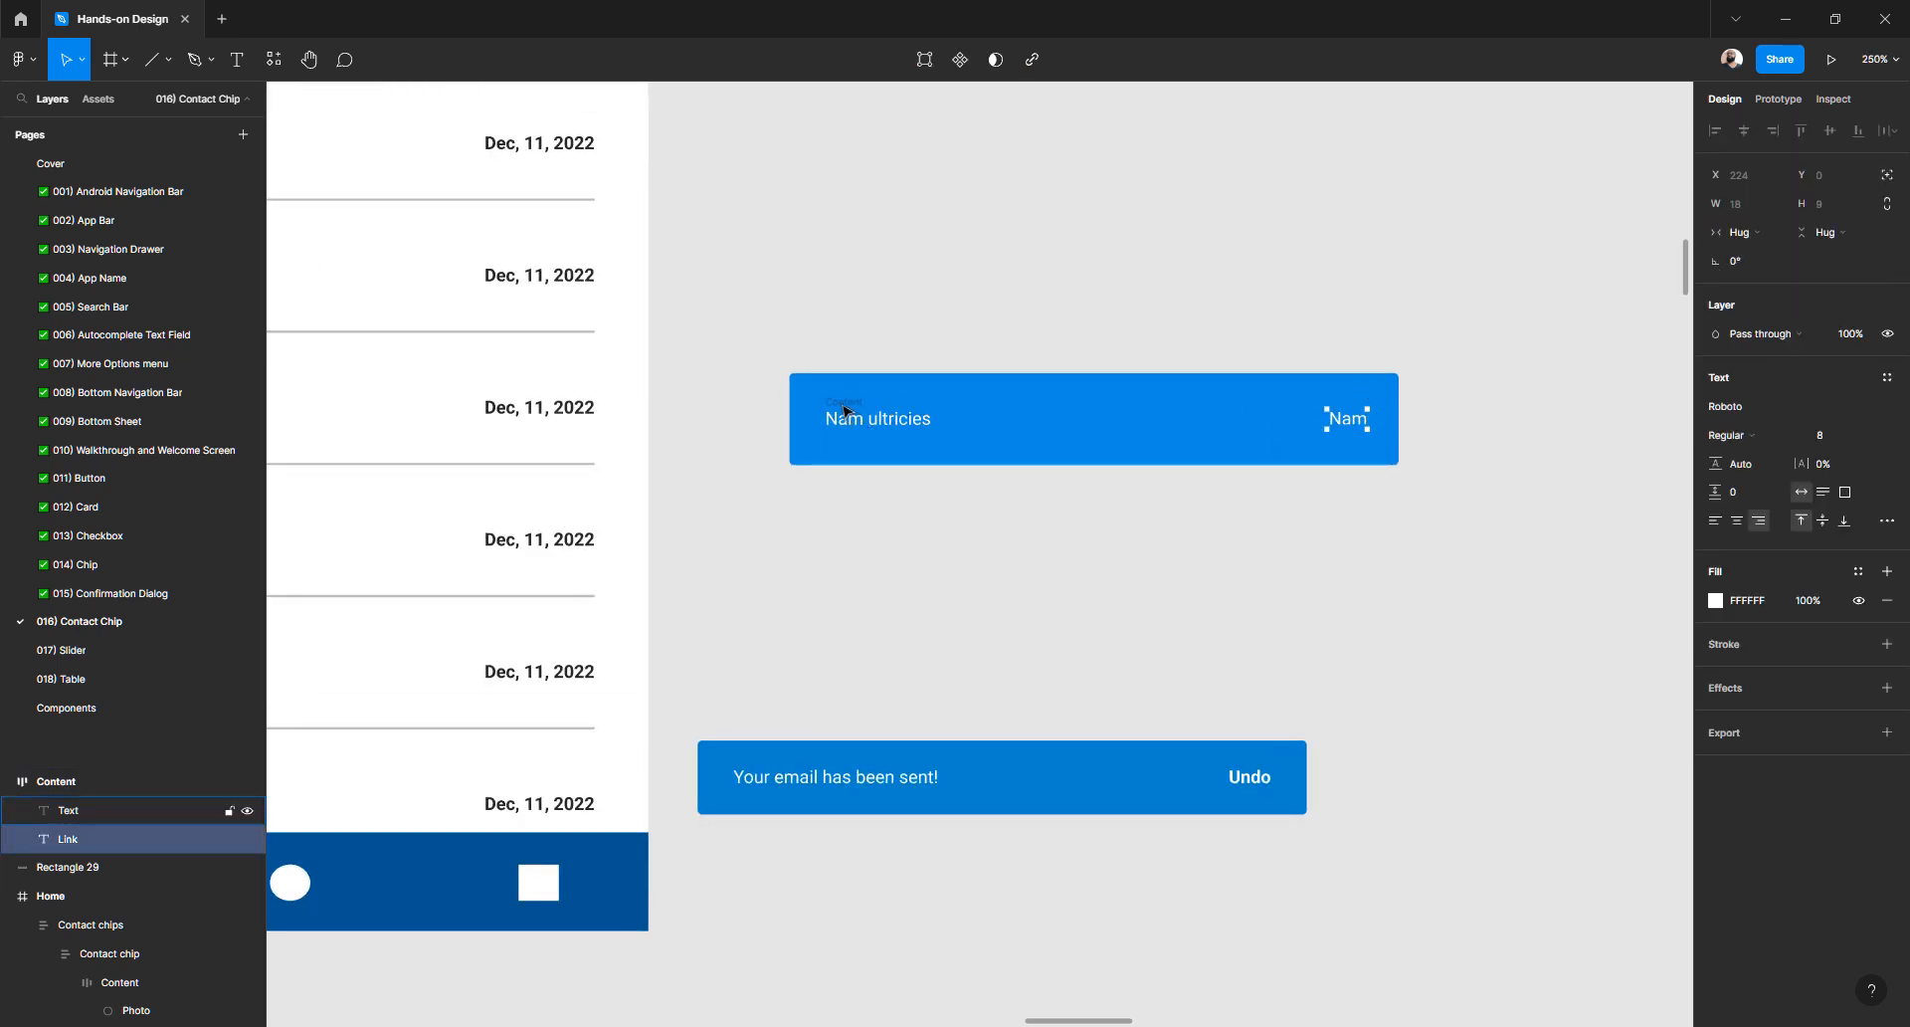
{"action": "left_click", "coordinate": [883, 378]}
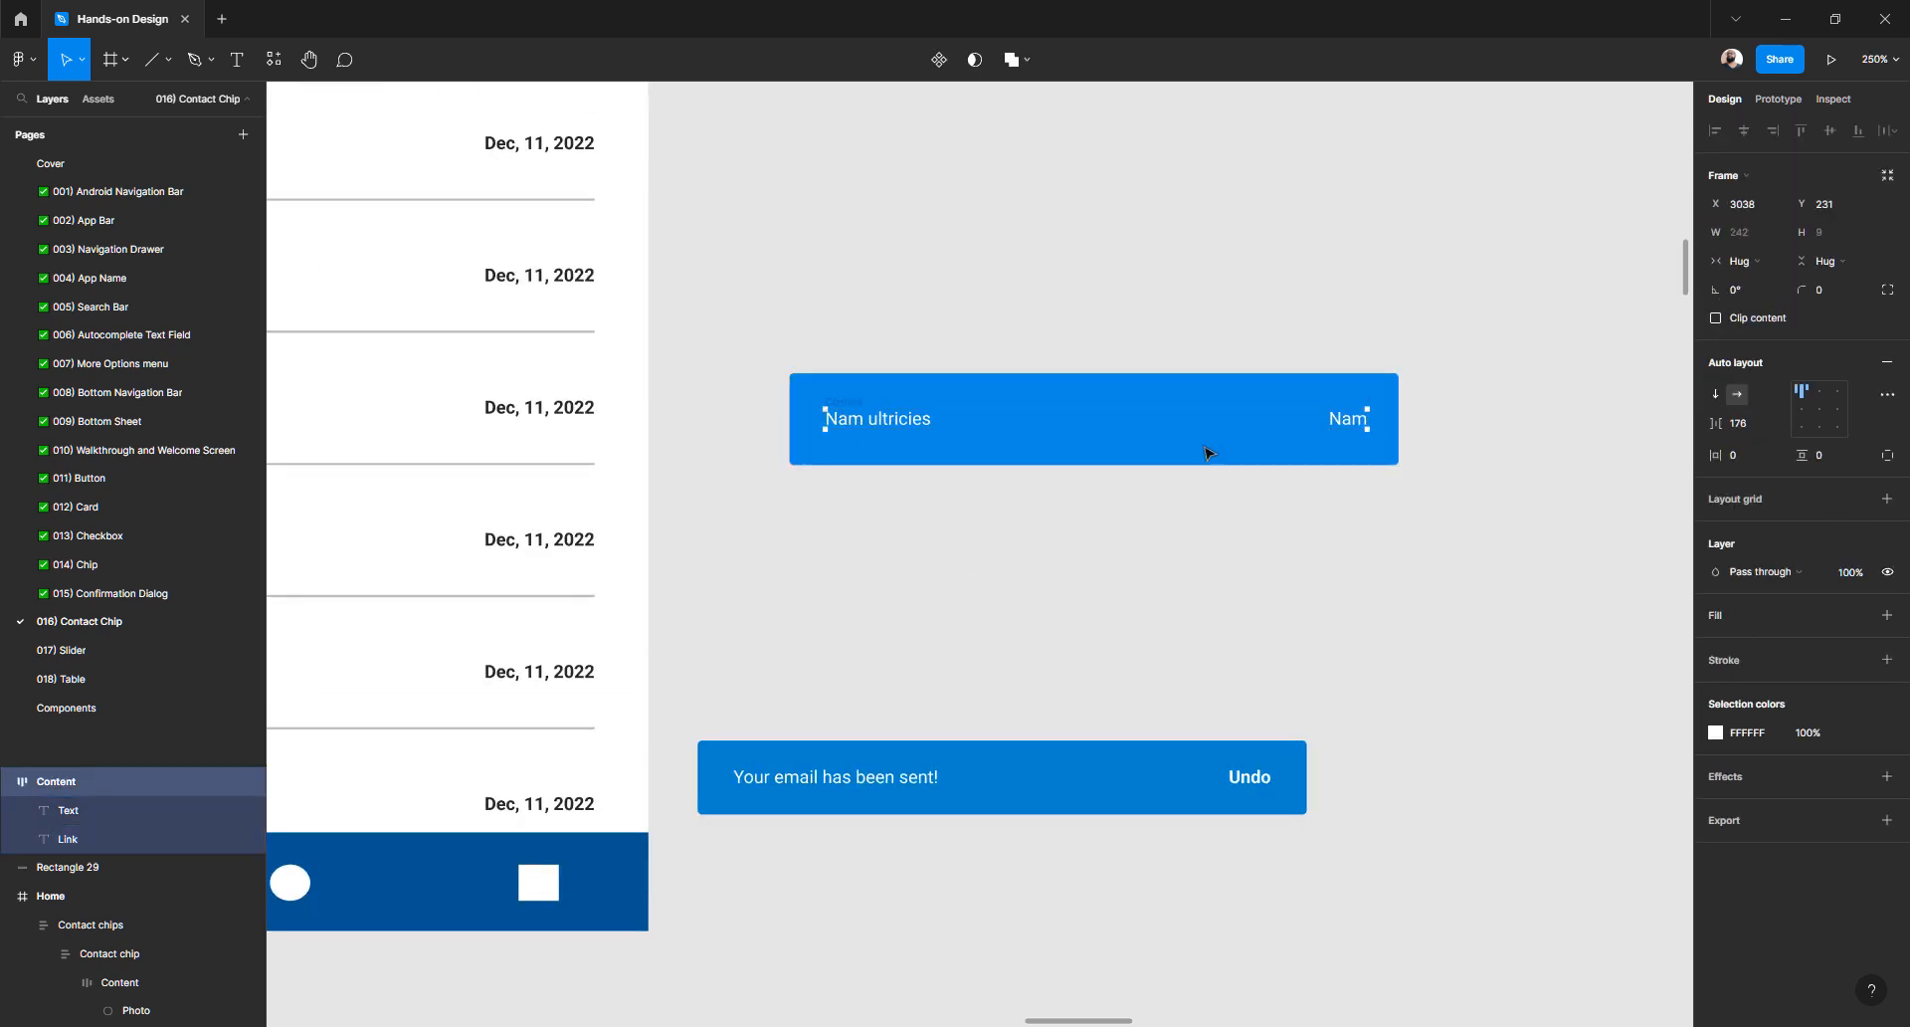
{"action": "key", "text": "Escape"}
{"action": "left_click", "coordinate": [1347, 420]}
{"action": "left_click", "coordinate": [852, 403]}
{"action": "left_click", "coordinate": [1751, 434]}
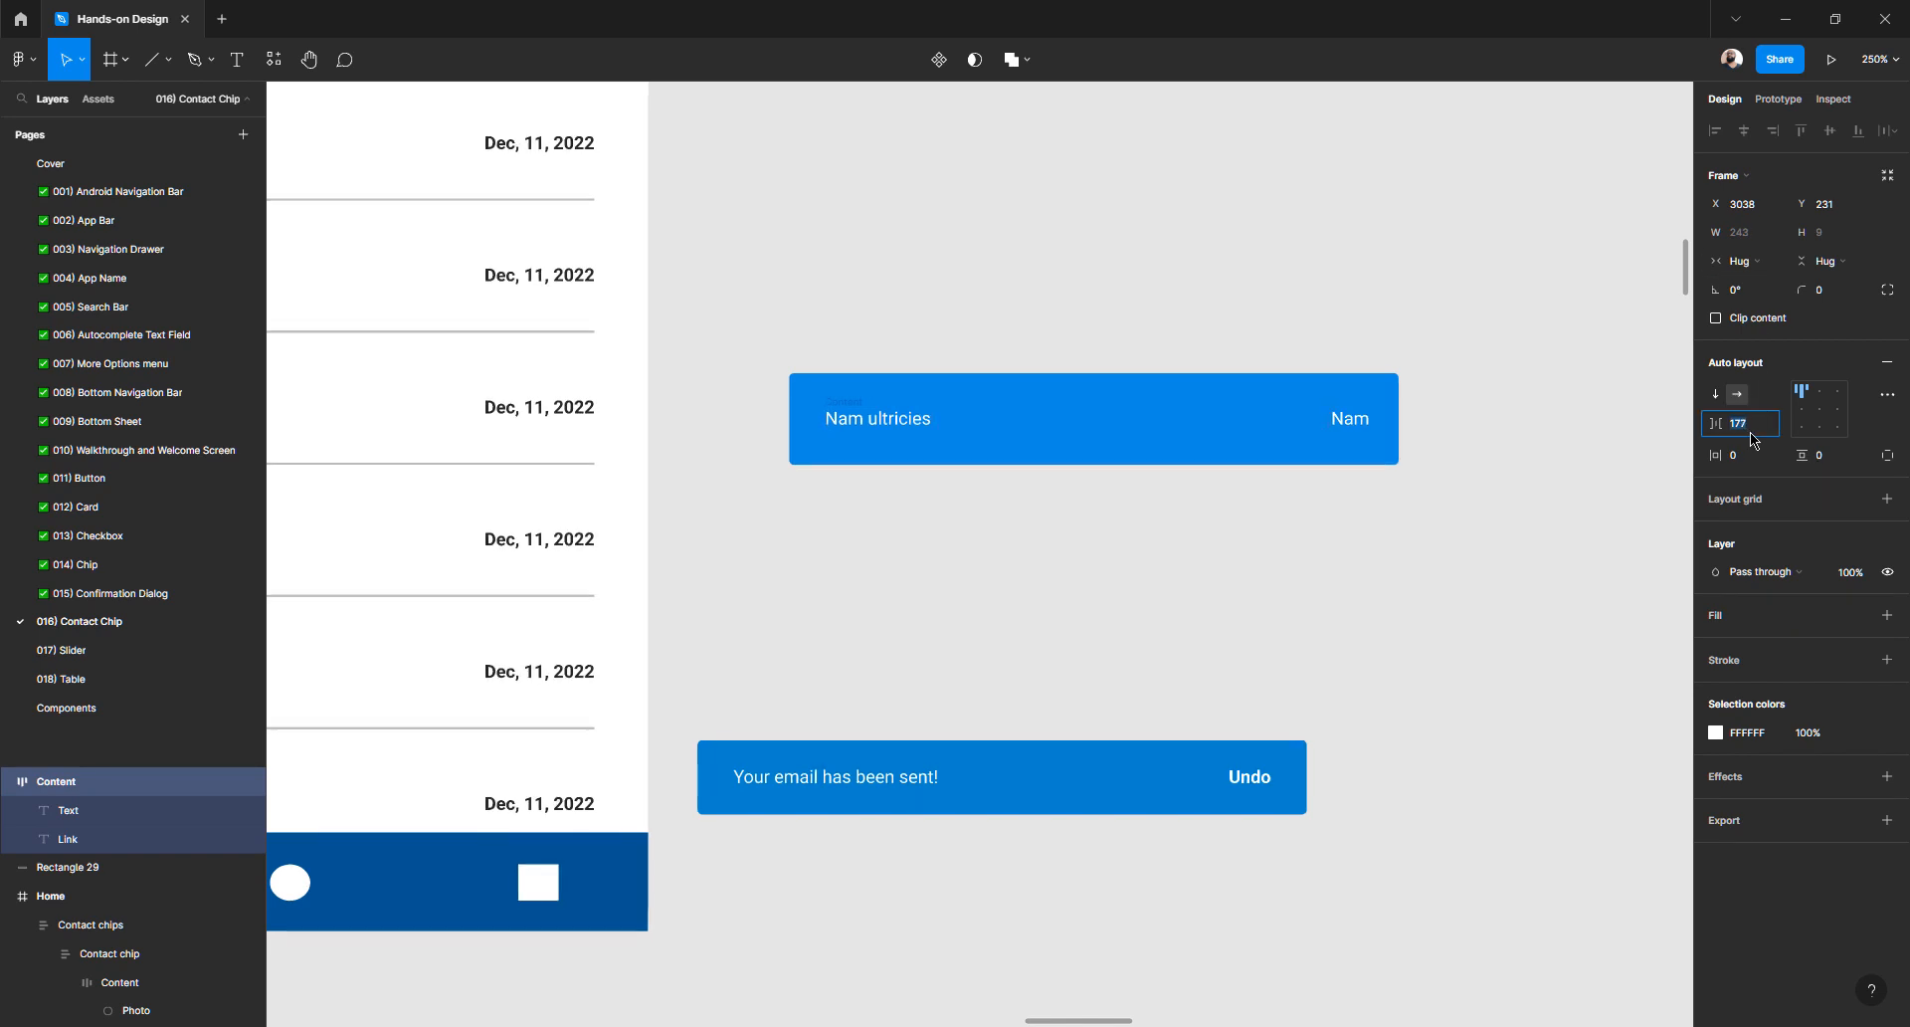
{"action": "key", "text": "Down"}
{"action": "key", "text": "Down"}
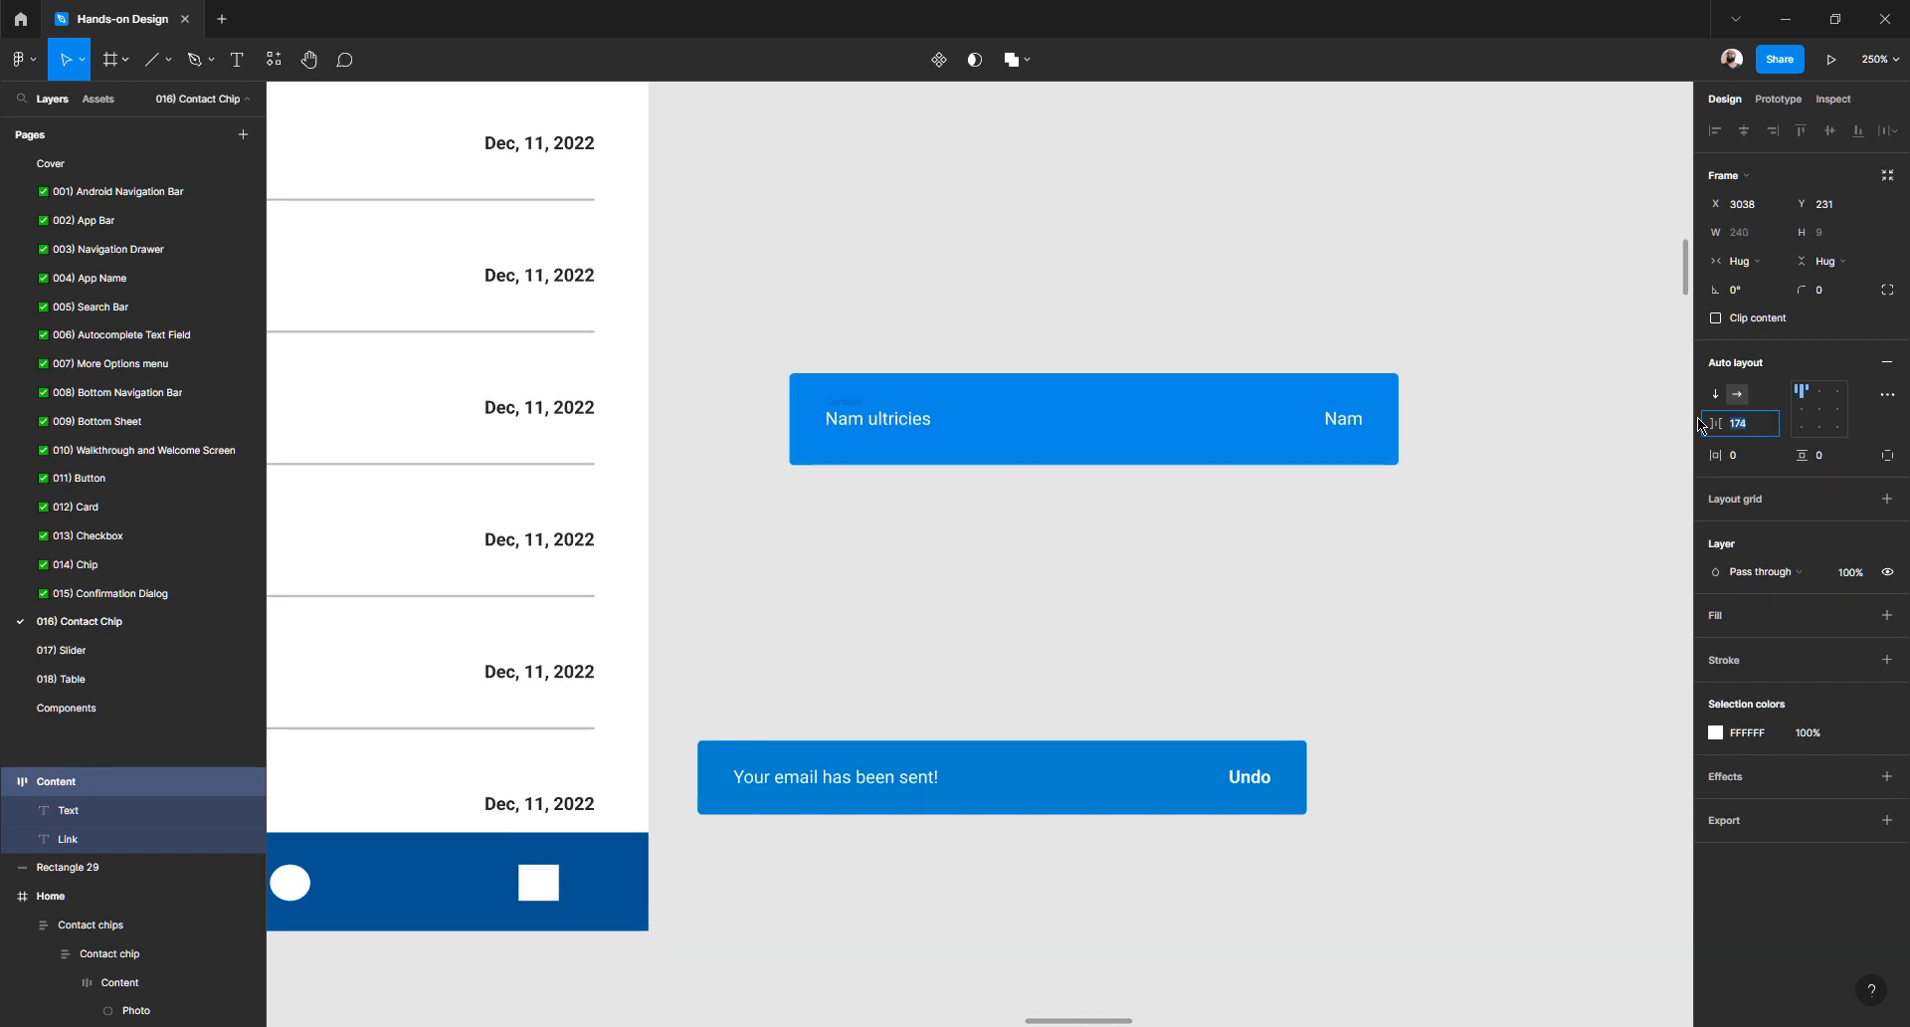
{"action": "left_click", "coordinate": [920, 295]}
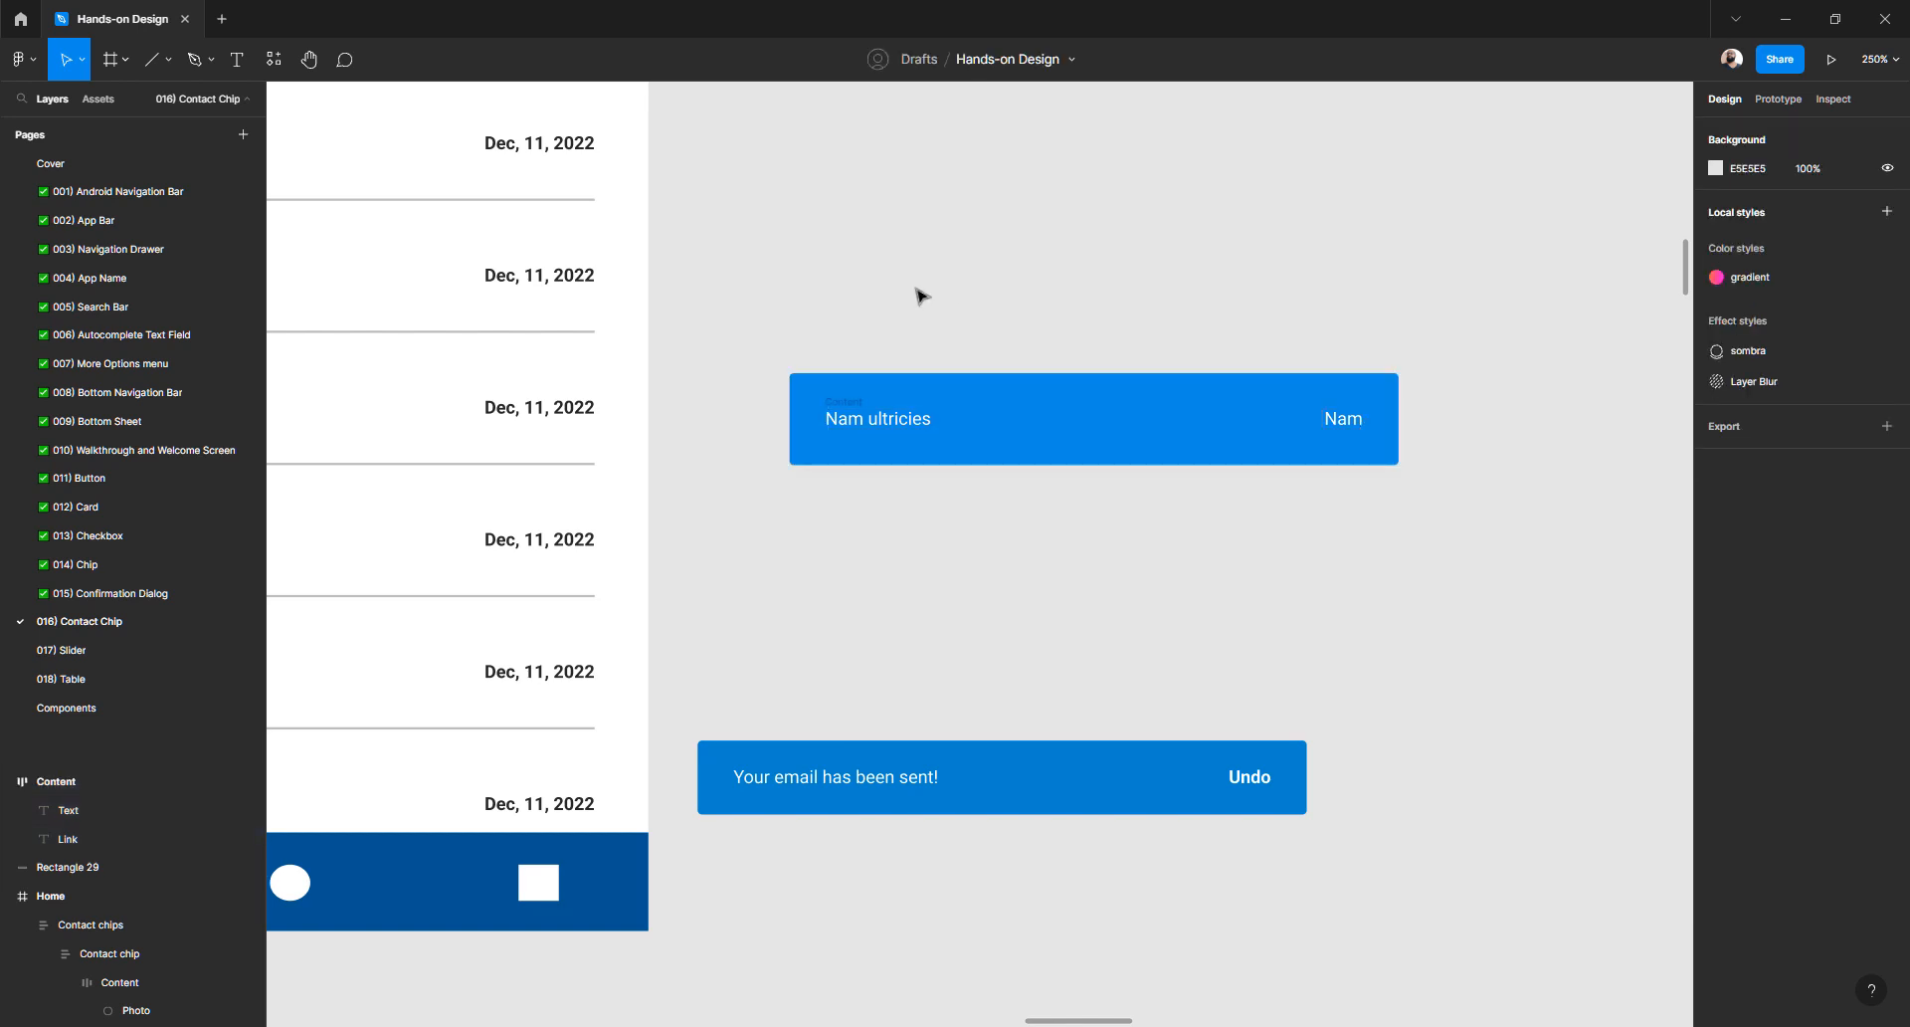
- Group the blue bar and its labels into Group 32 (272×41)
{"action": "scroll", "coordinate": [920, 295], "scroll_direction": "down", "scroll_amount": 3}
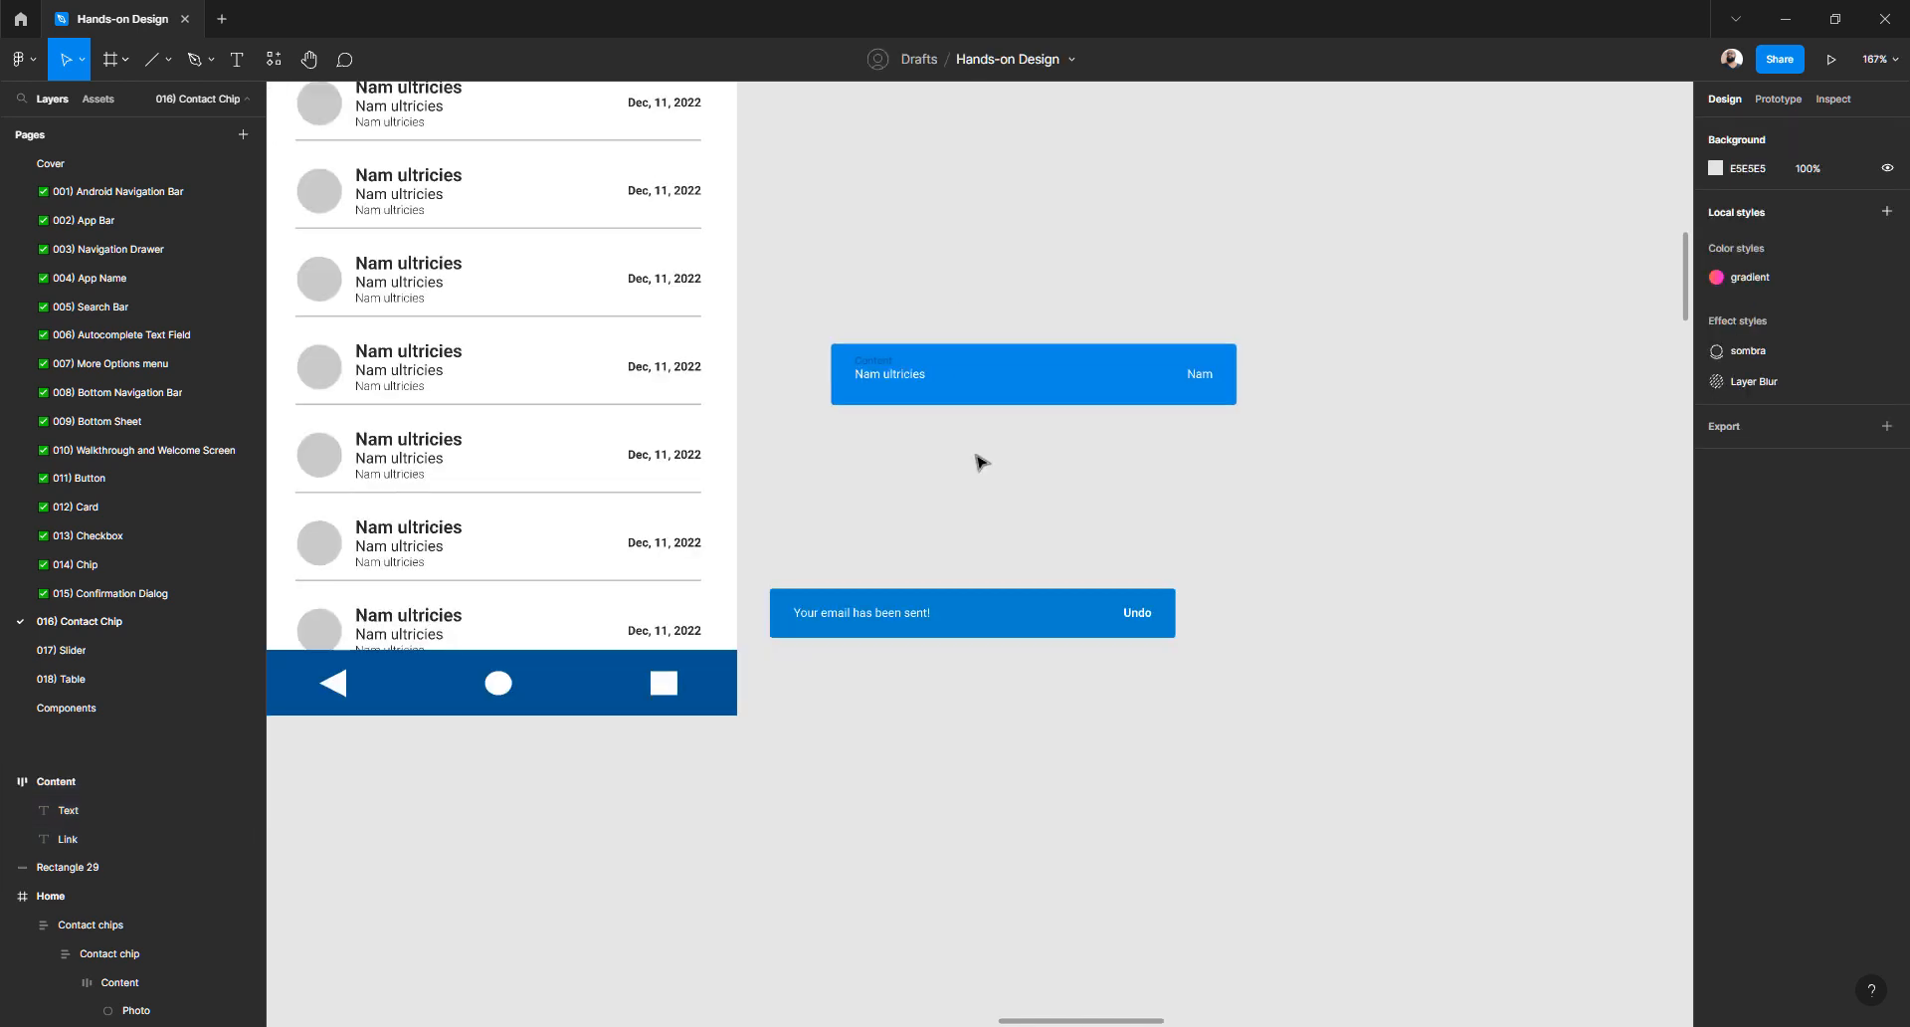
{"action": "left_click", "coordinate": [1205, 374]}
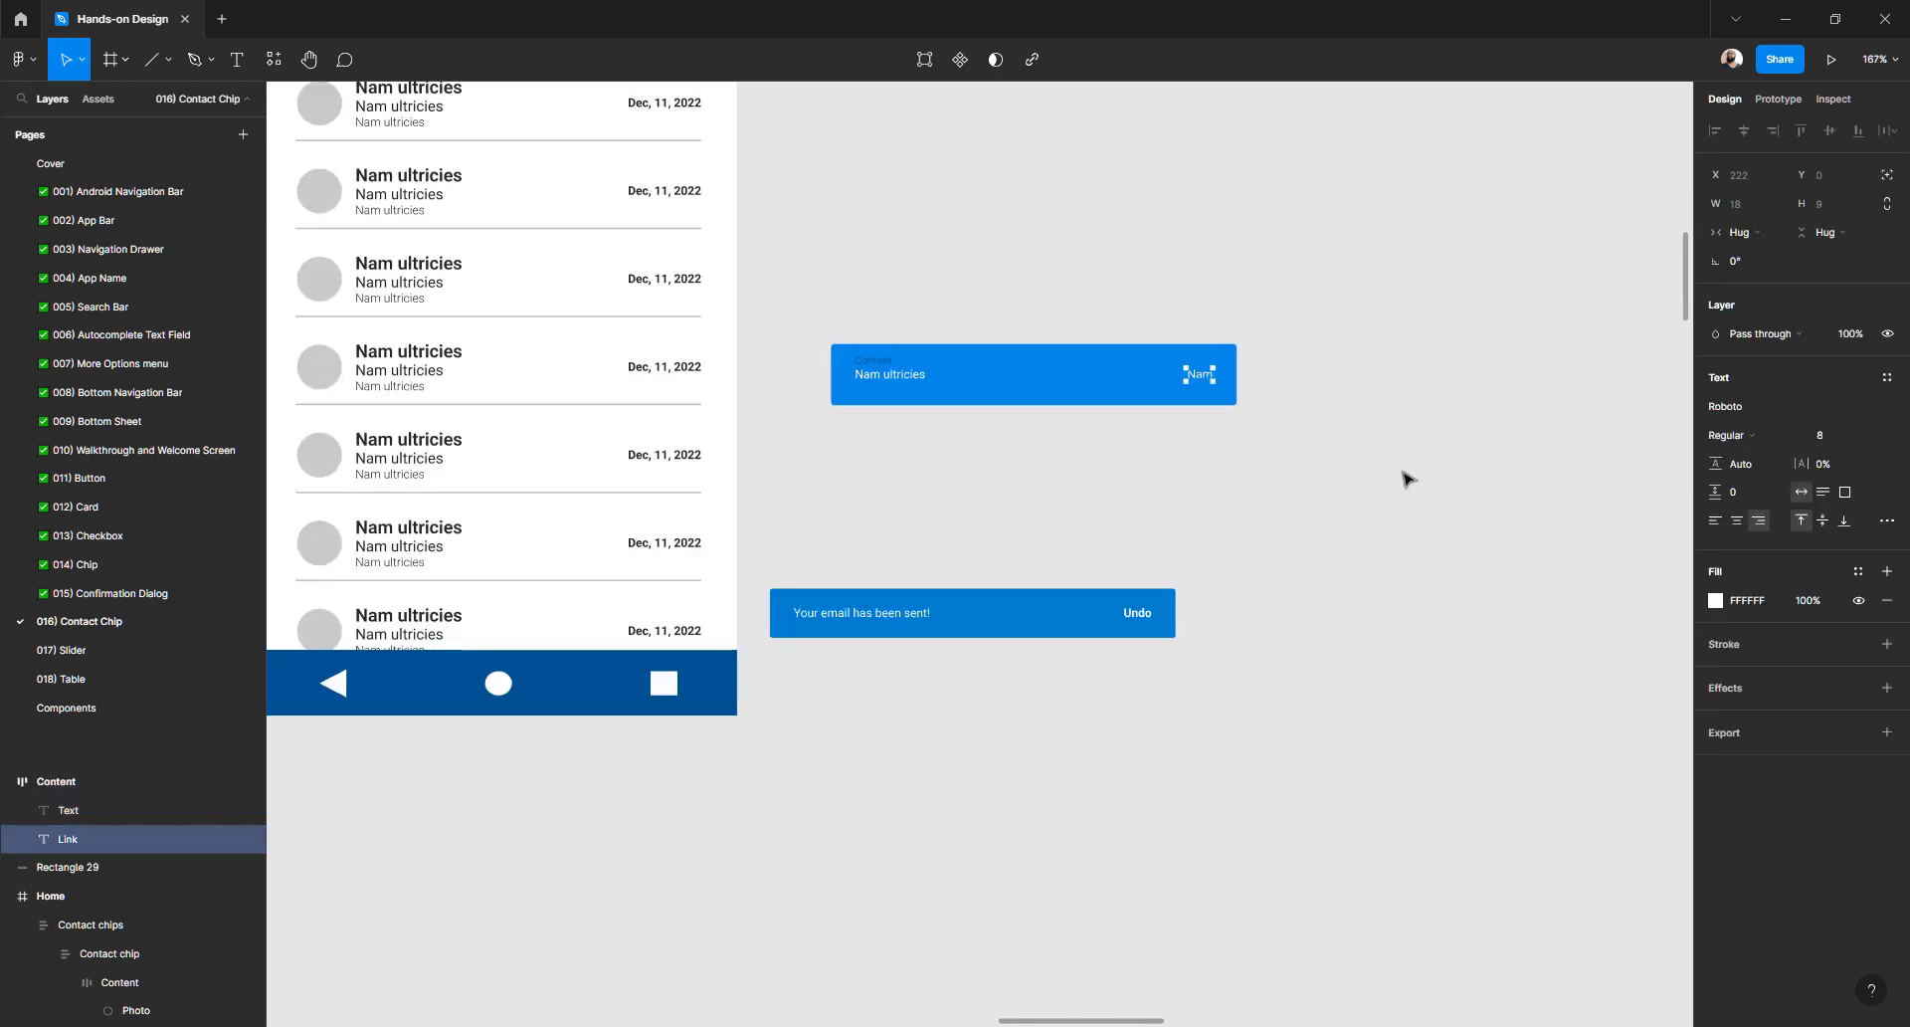
{"action": "left_click", "coordinate": [920, 483]}
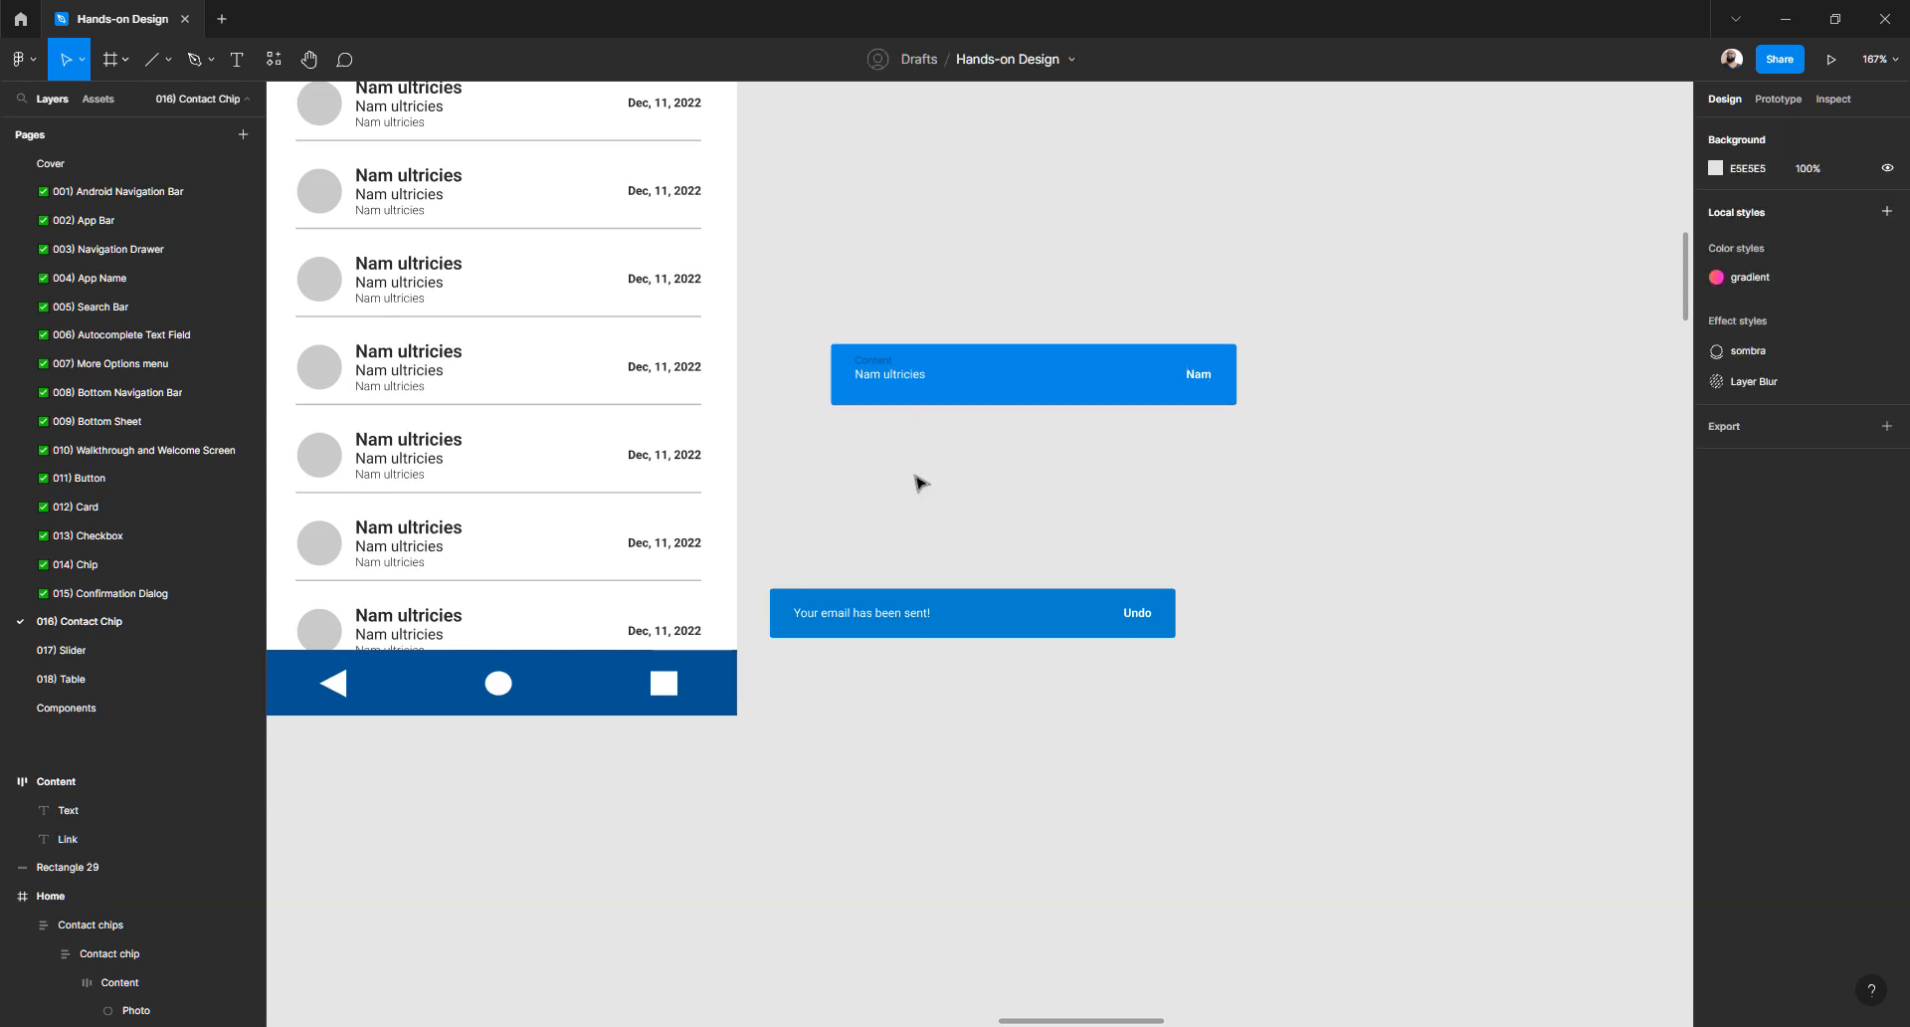
{"action": "left_click", "coordinate": [861, 604]}
{"action": "left_click_drag", "start_coordinate": [823, 281], "coordinate": [1456, 530]}
{"action": "key", "text": "ctrl+g"}
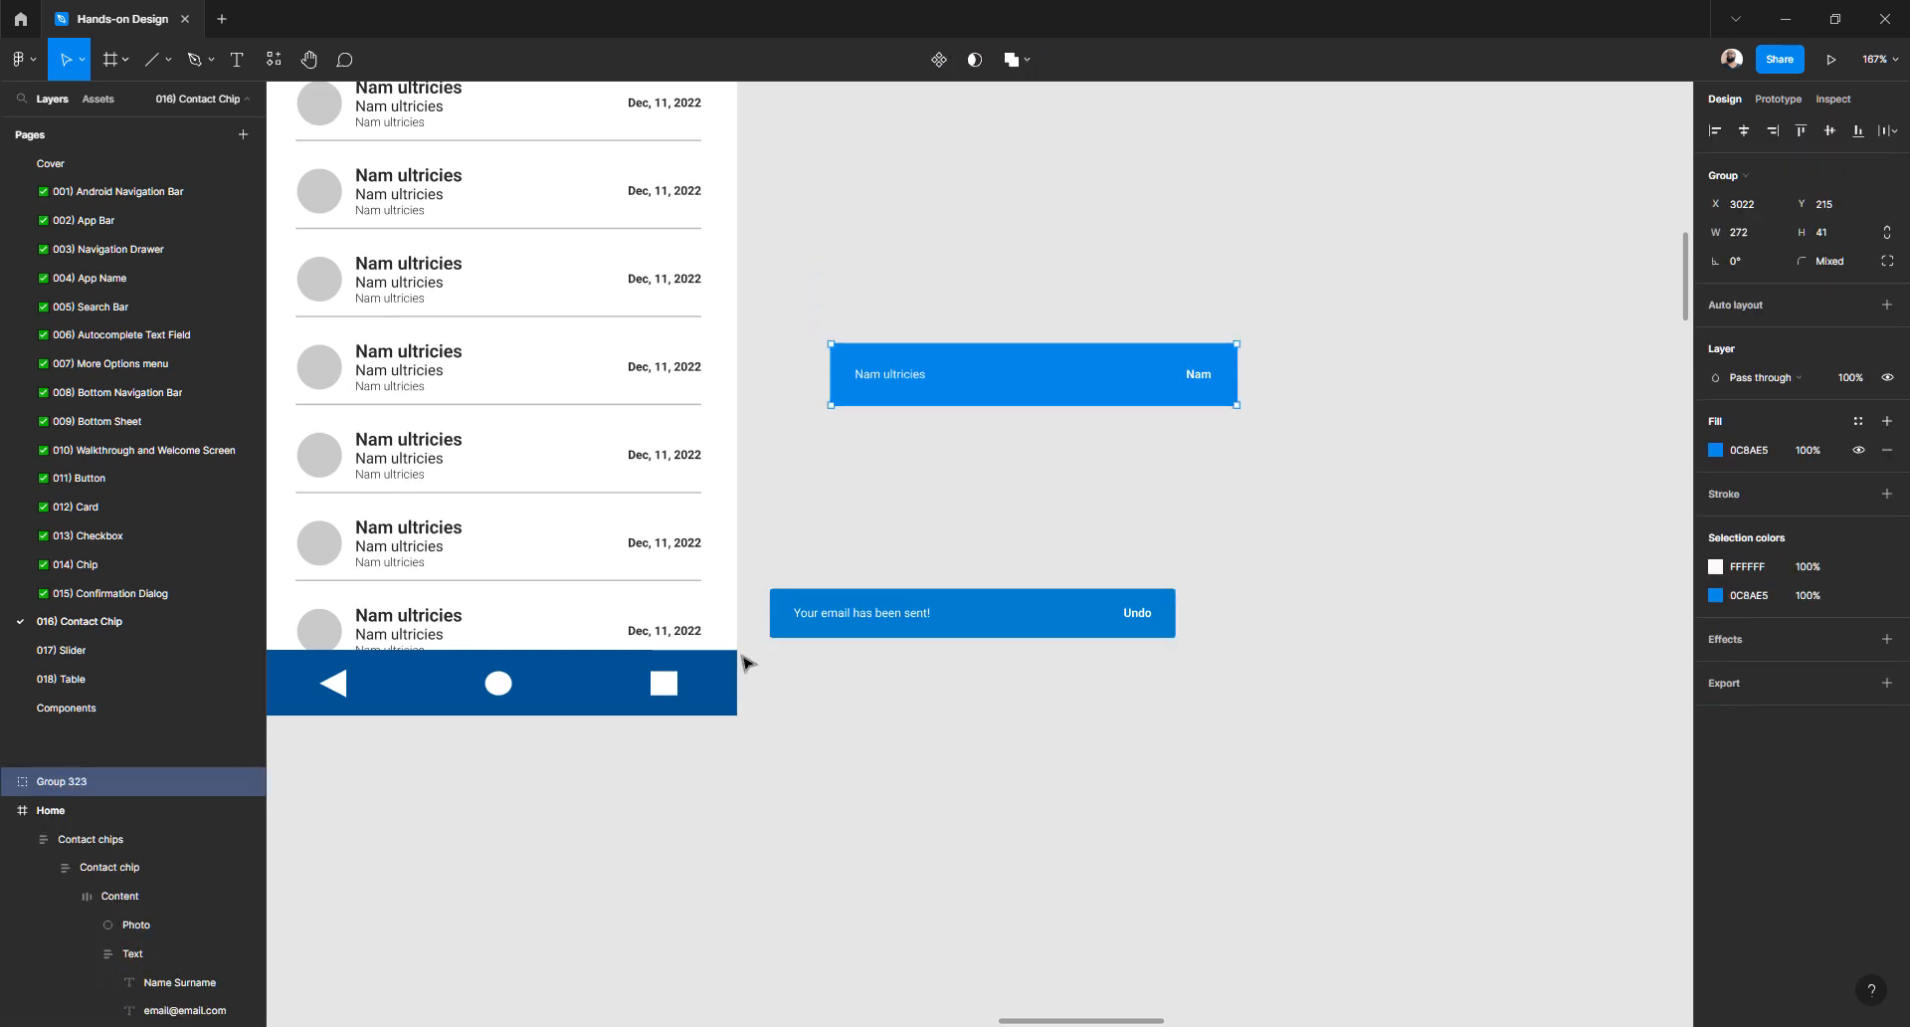
- Rename the new group to 'Snackbar'
{"action": "double_click", "coordinate": [83, 782]}
{"action": "type", "text": "Sb"}
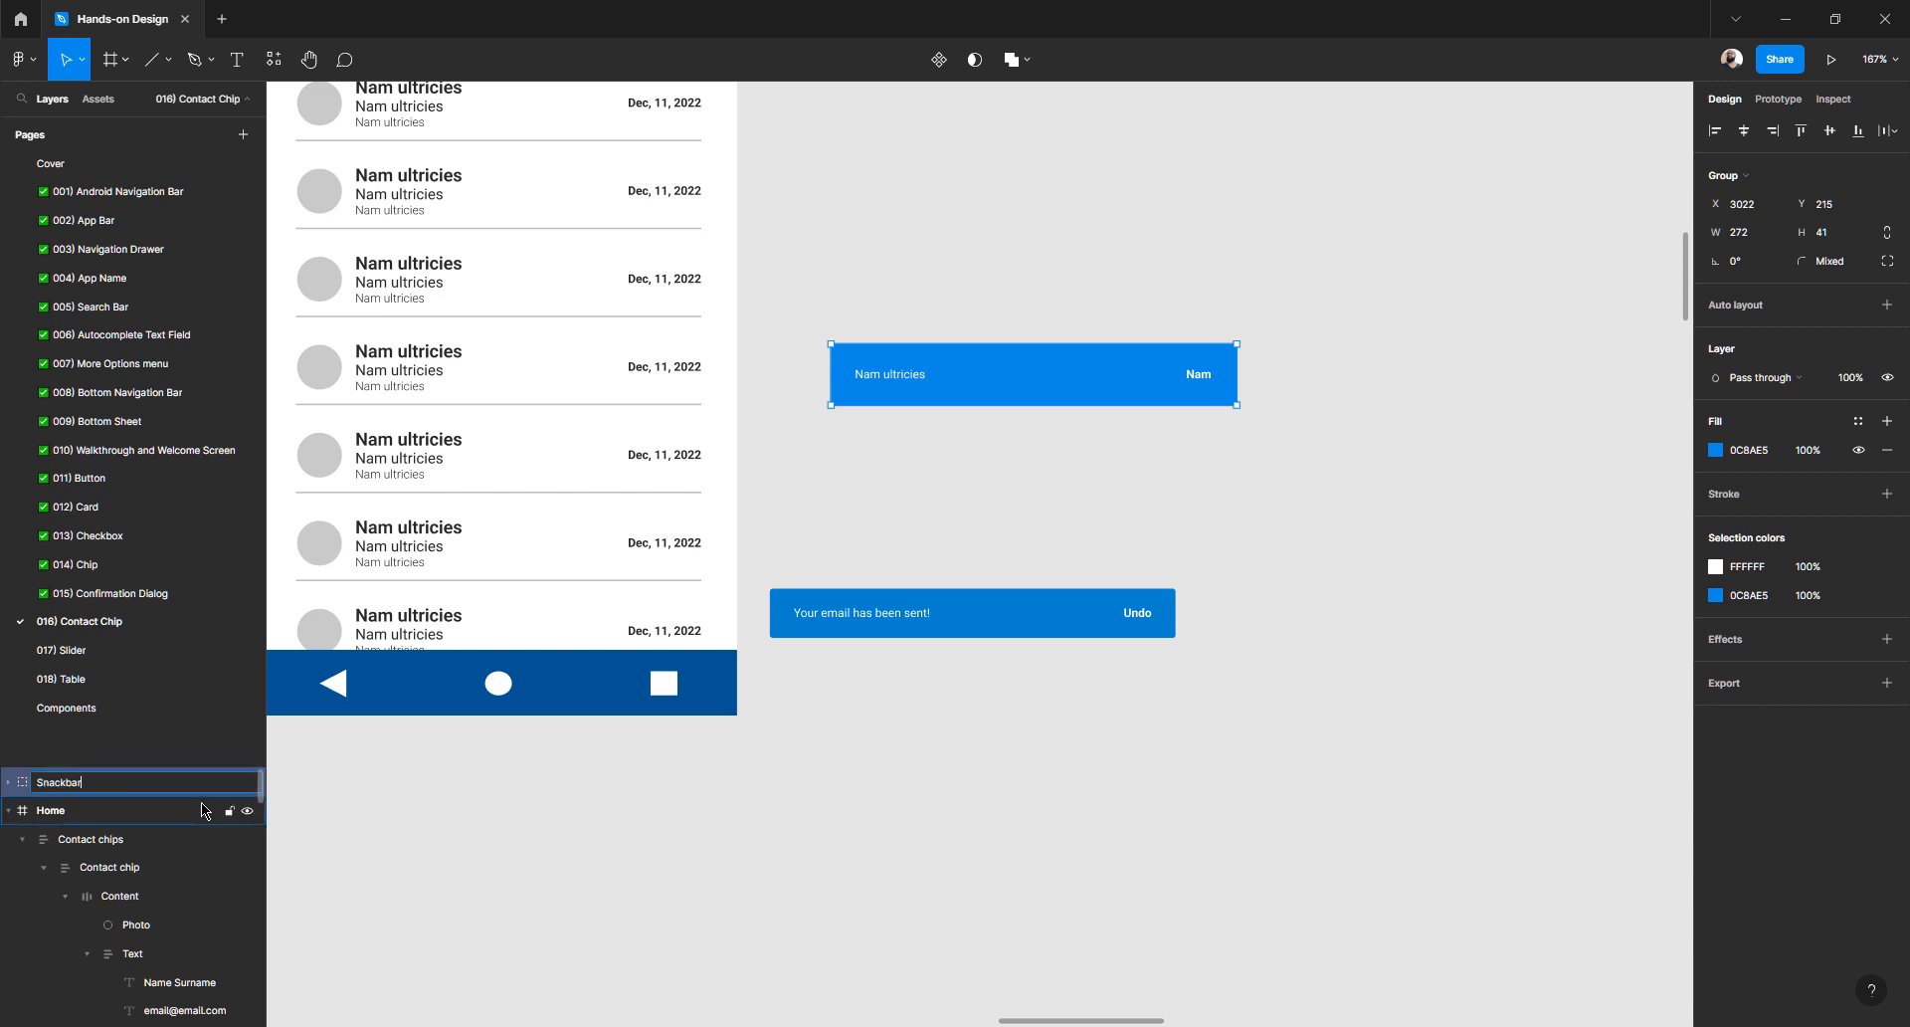
{"action": "key", "text": "Return"}
- Delete the 'Your email has been sent!' snackbar and move the Snackbar beside the list frame
{"action": "left_click", "coordinate": [1012, 261]}
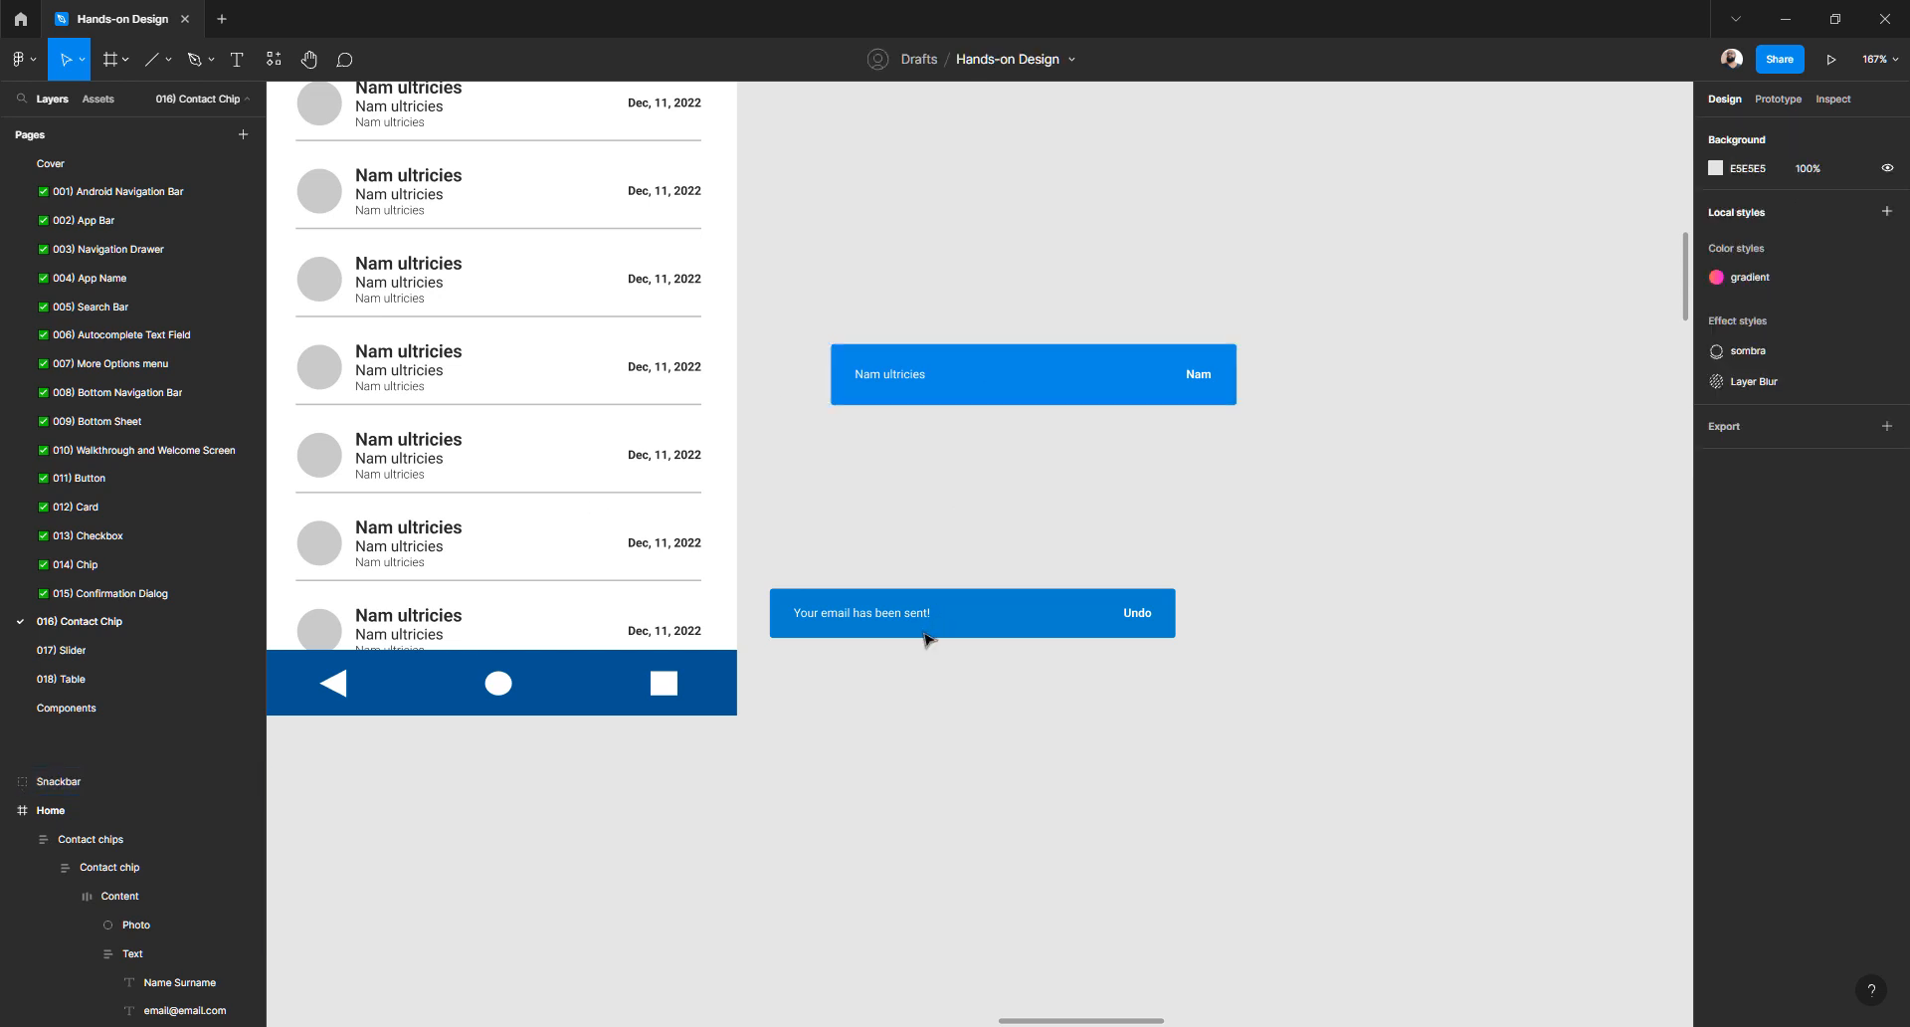
{"action": "left_click", "coordinate": [929, 632]}
{"action": "key", "text": "Delete"}
{"action": "scroll", "coordinate": [1293, 448], "scroll_direction": "left", "scroll_amount": 5}
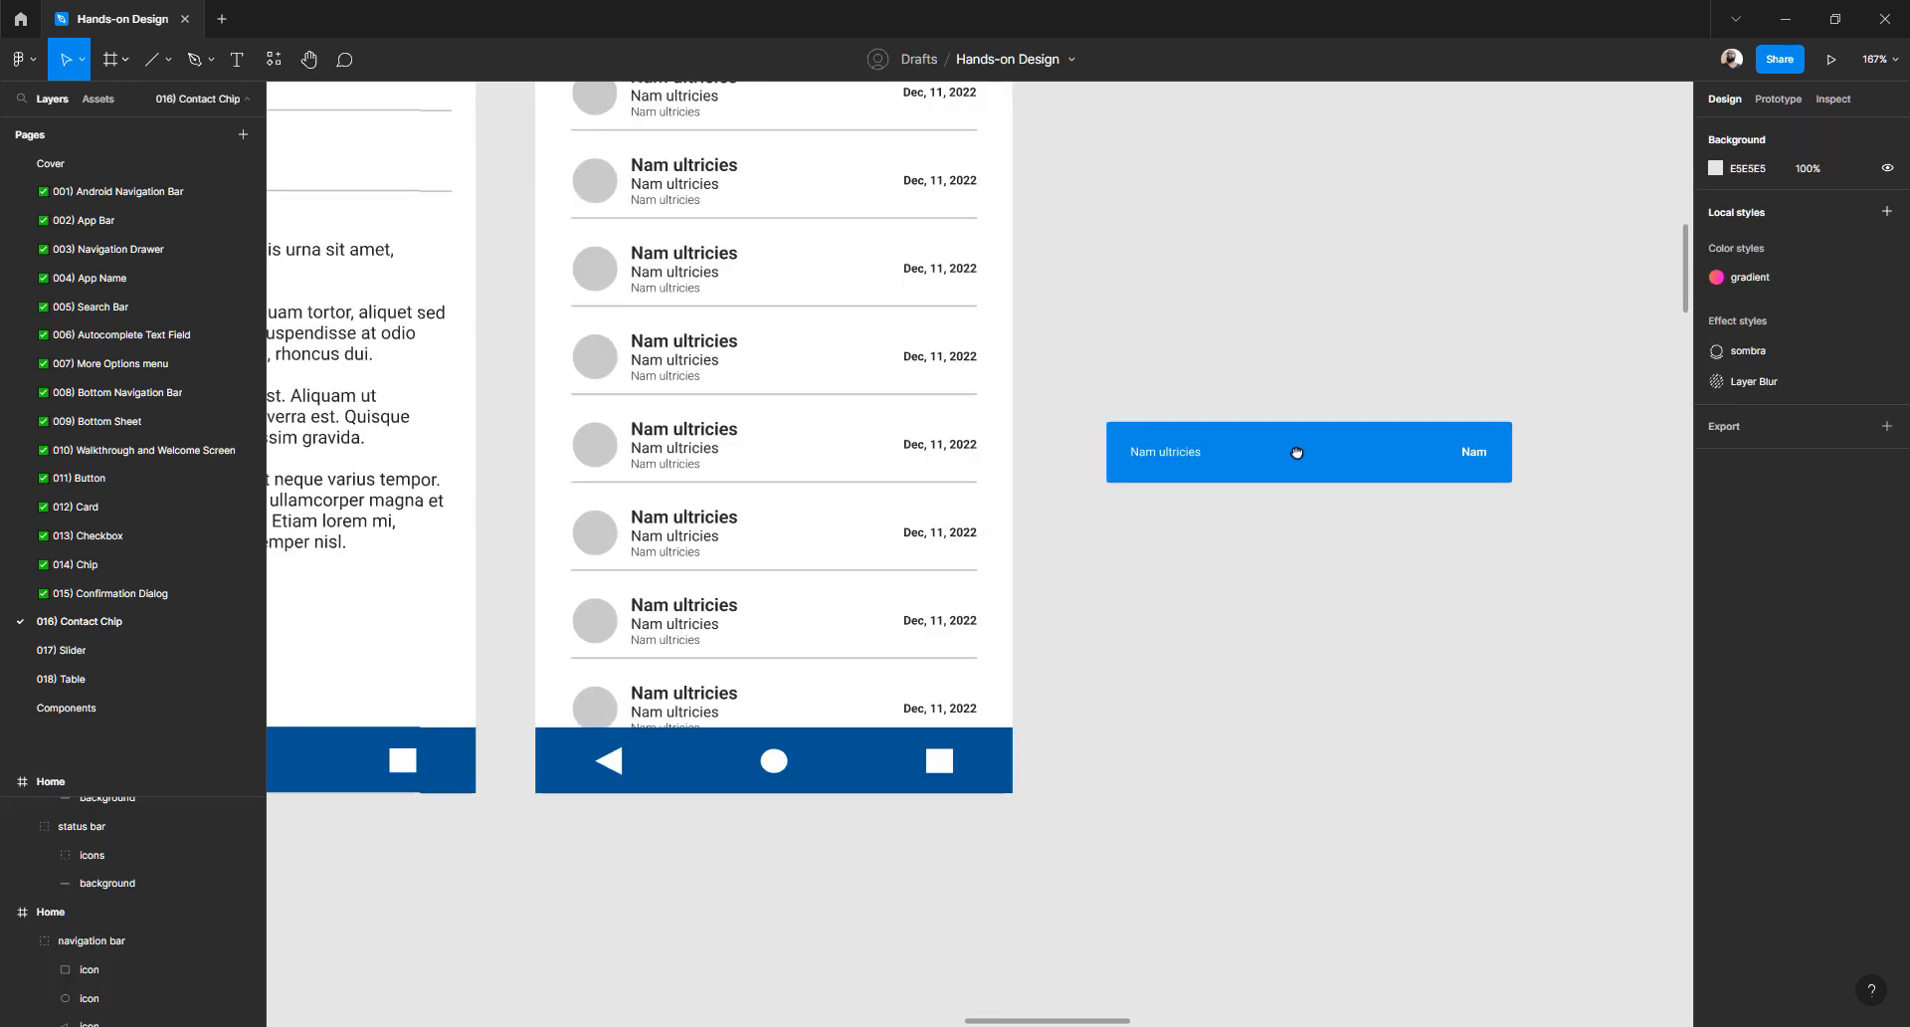
{"action": "left_click", "coordinate": [1398, 400]}
{"action": "left_click_drag", "start_coordinate": [1398, 400], "coordinate": [1328, 572]}
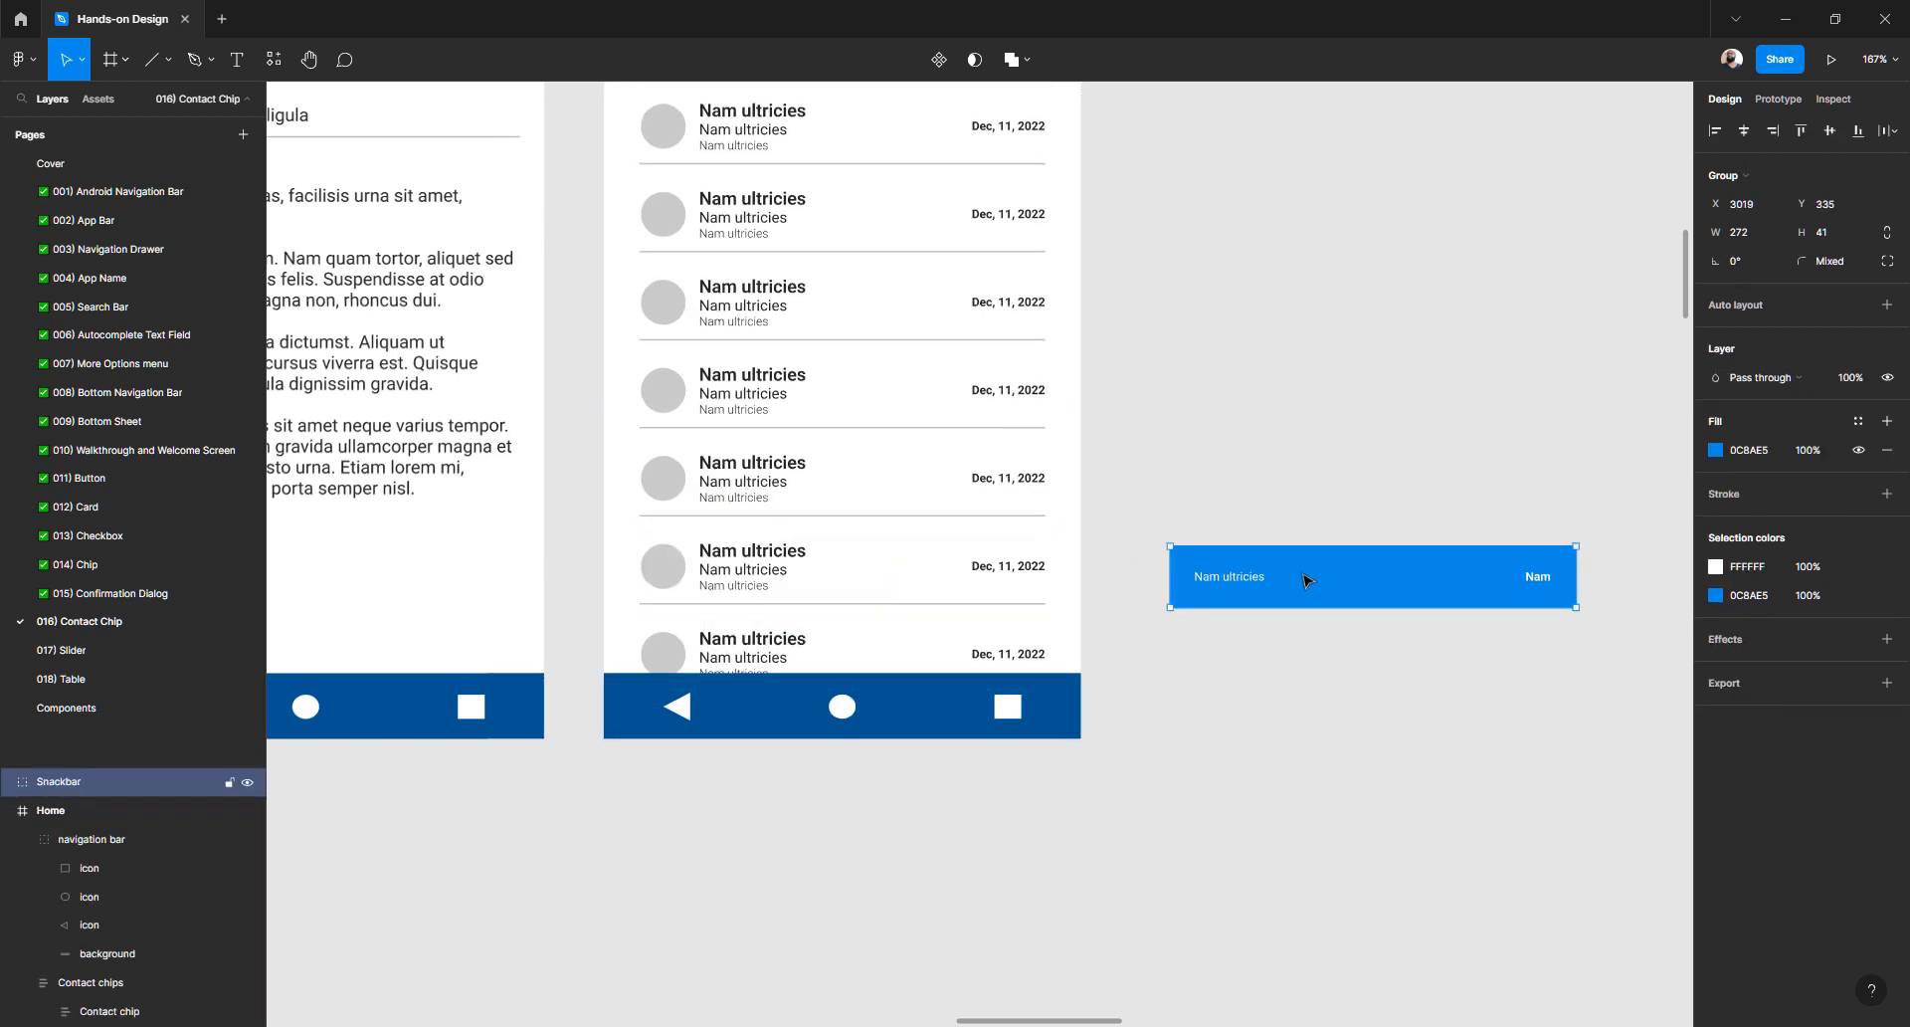
- Lock the Contact chips list layer and cut the Snackbar from the canvas
{"action": "scroll", "coordinate": [826, 337], "scroll_direction": "up", "scroll_amount": 3}
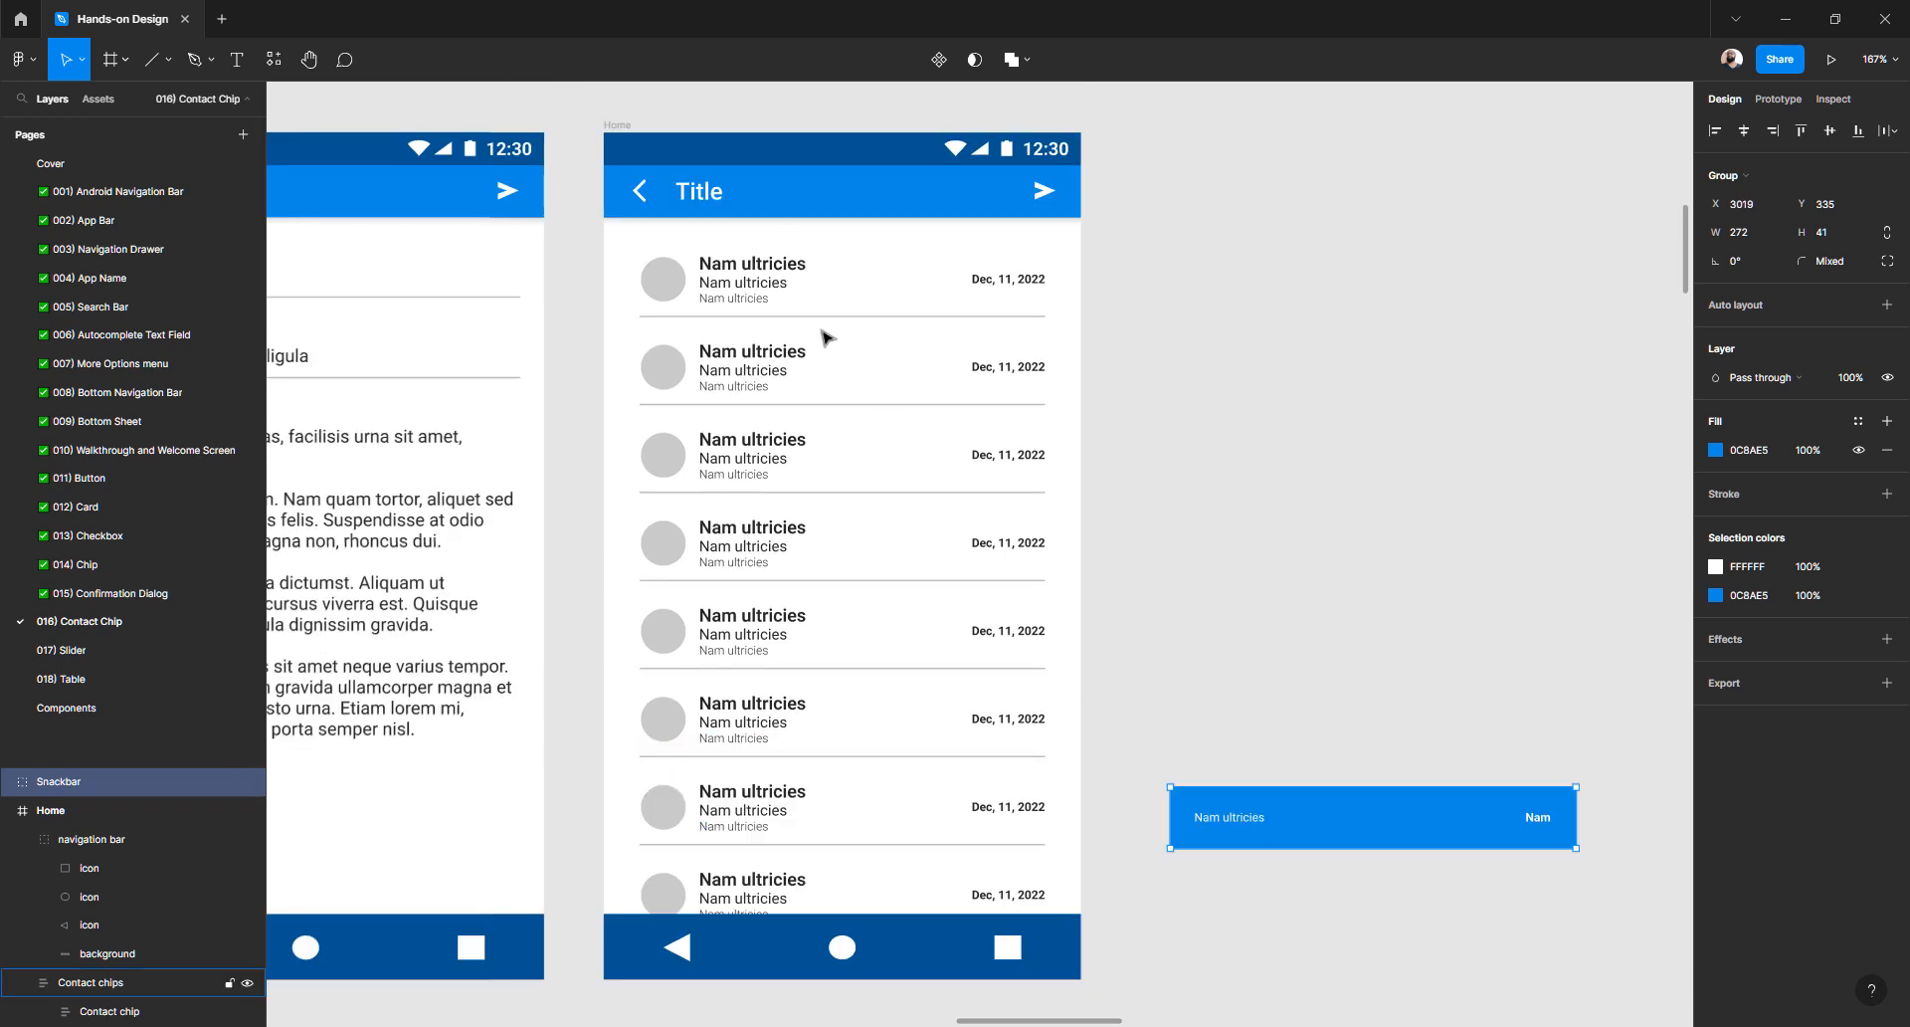
{"action": "left_click", "coordinate": [753, 289]}
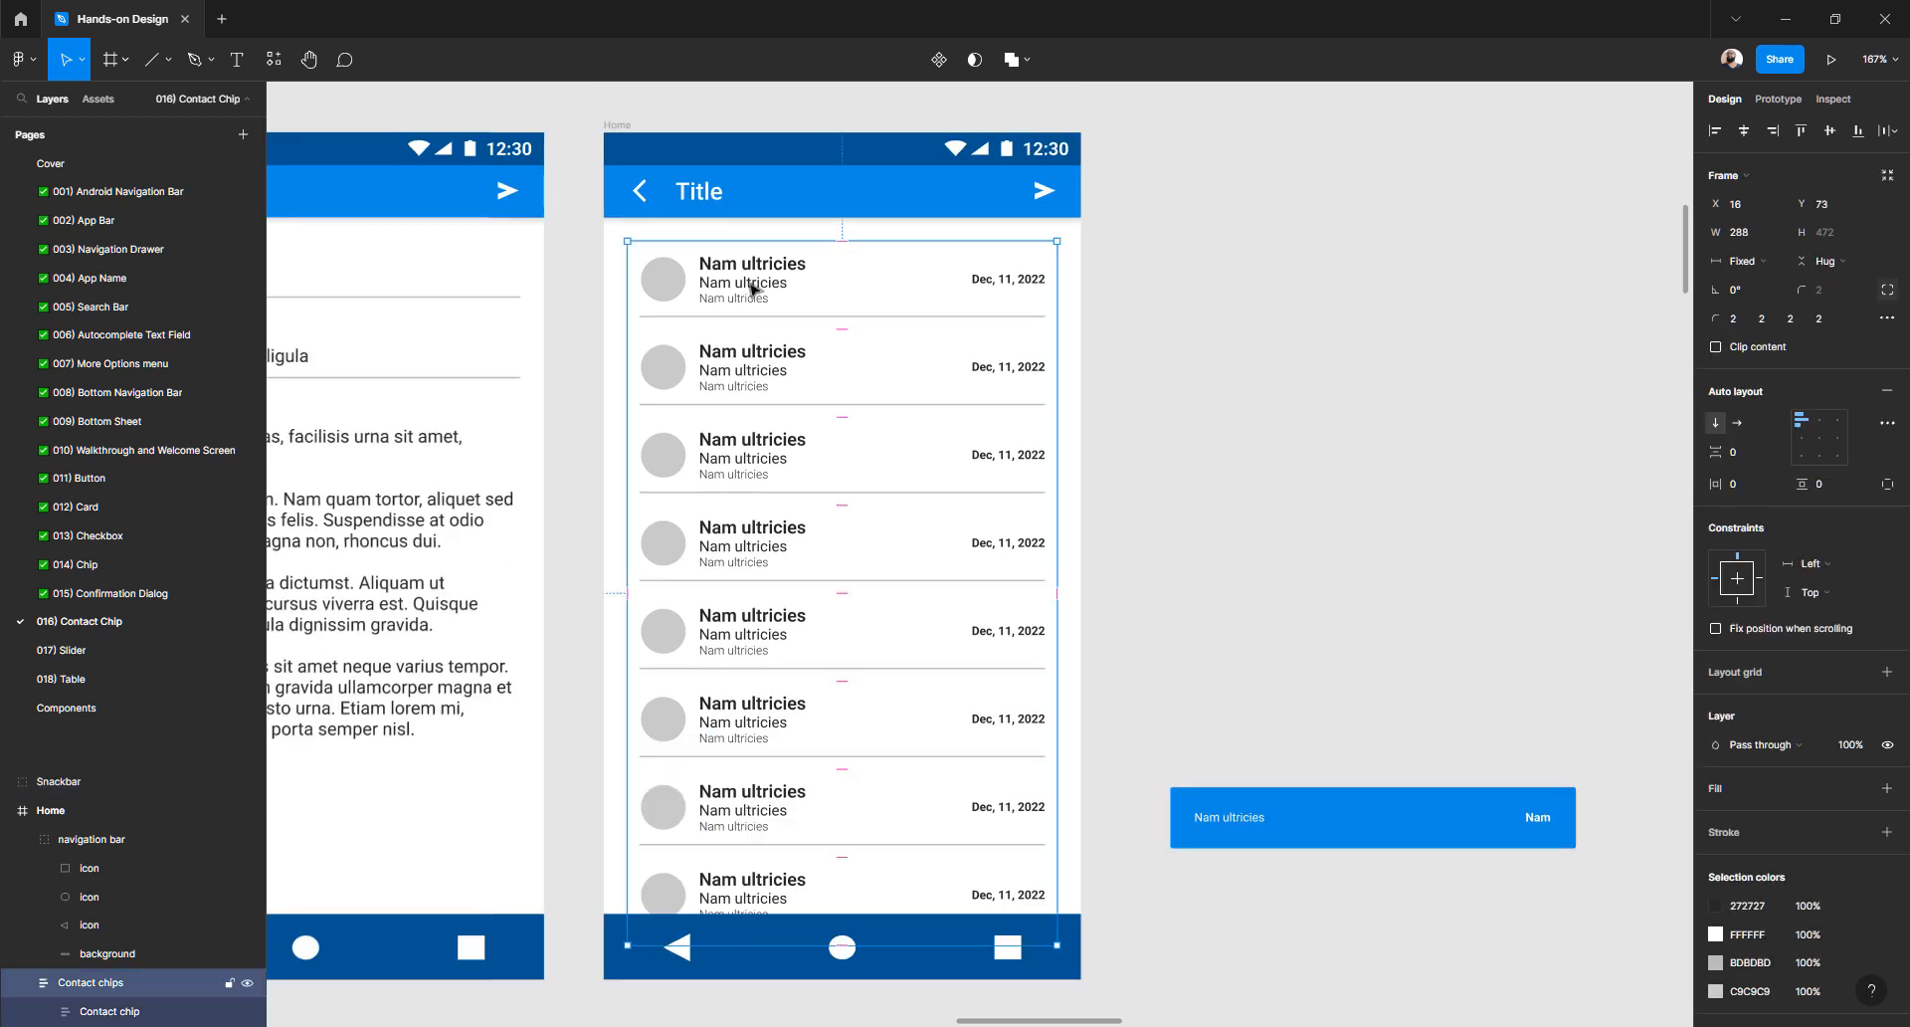
{"action": "left_click", "coordinate": [229, 983]}
{"action": "left_click", "coordinate": [1199, 703]}
{"action": "left_click_drag", "start_coordinate": [1235, 795], "coordinate": [1234, 800]}
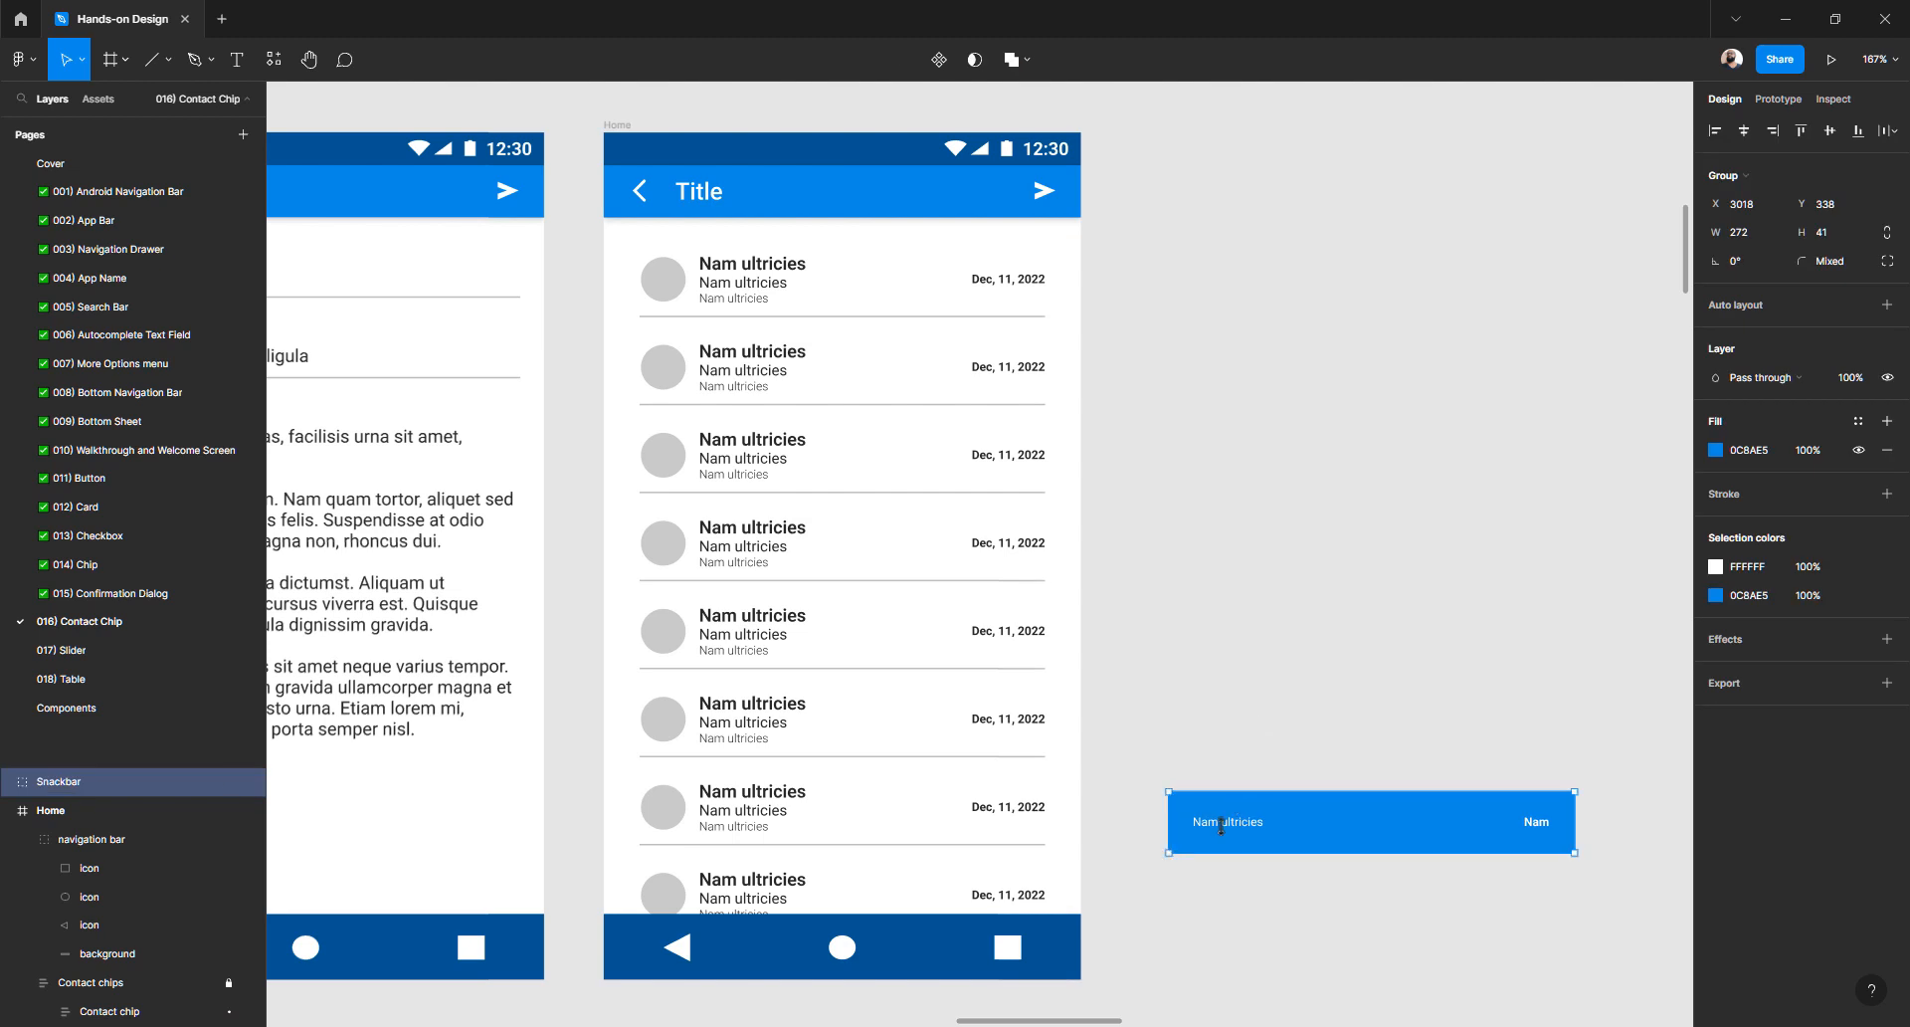
{"action": "key", "text": "Delete"}
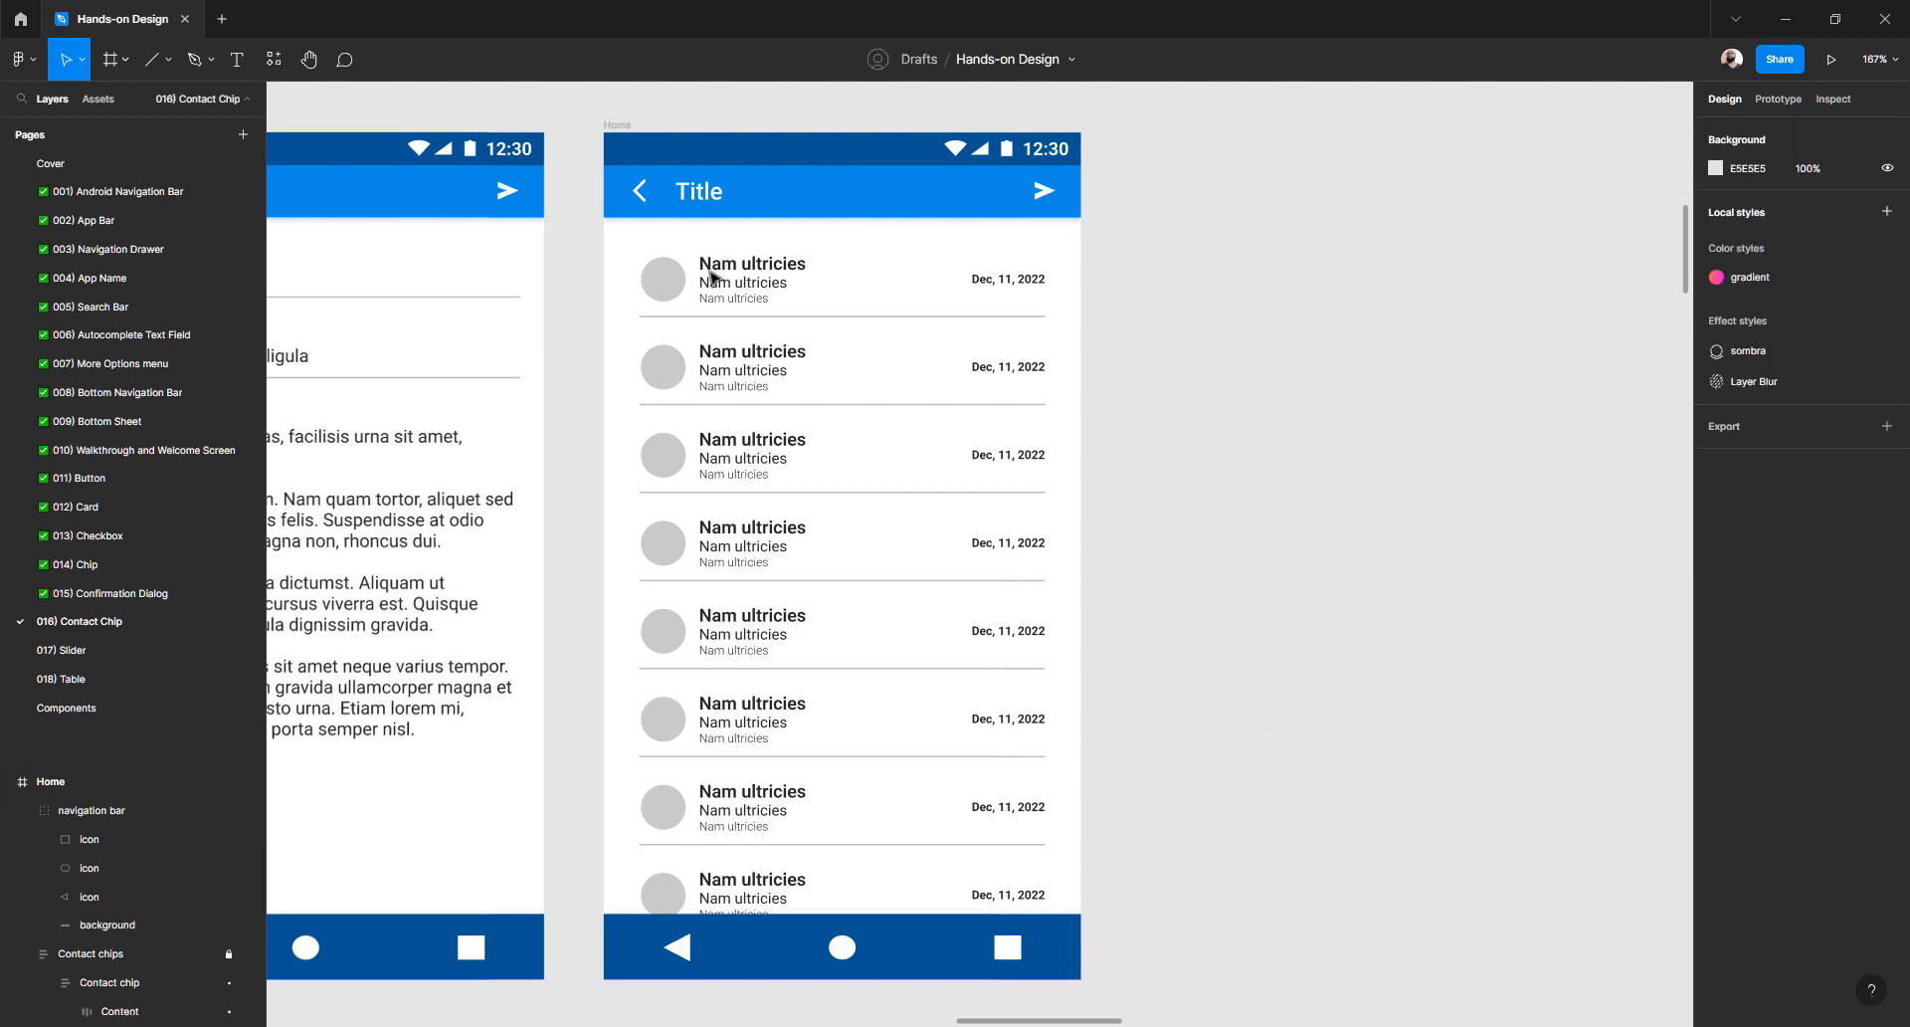
- Paste the Snackbar into the Home frame and nudge it down above the navigation bar
{"action": "left_click", "coordinate": [610, 127]}
{"action": "key", "text": "ctrl+v"}
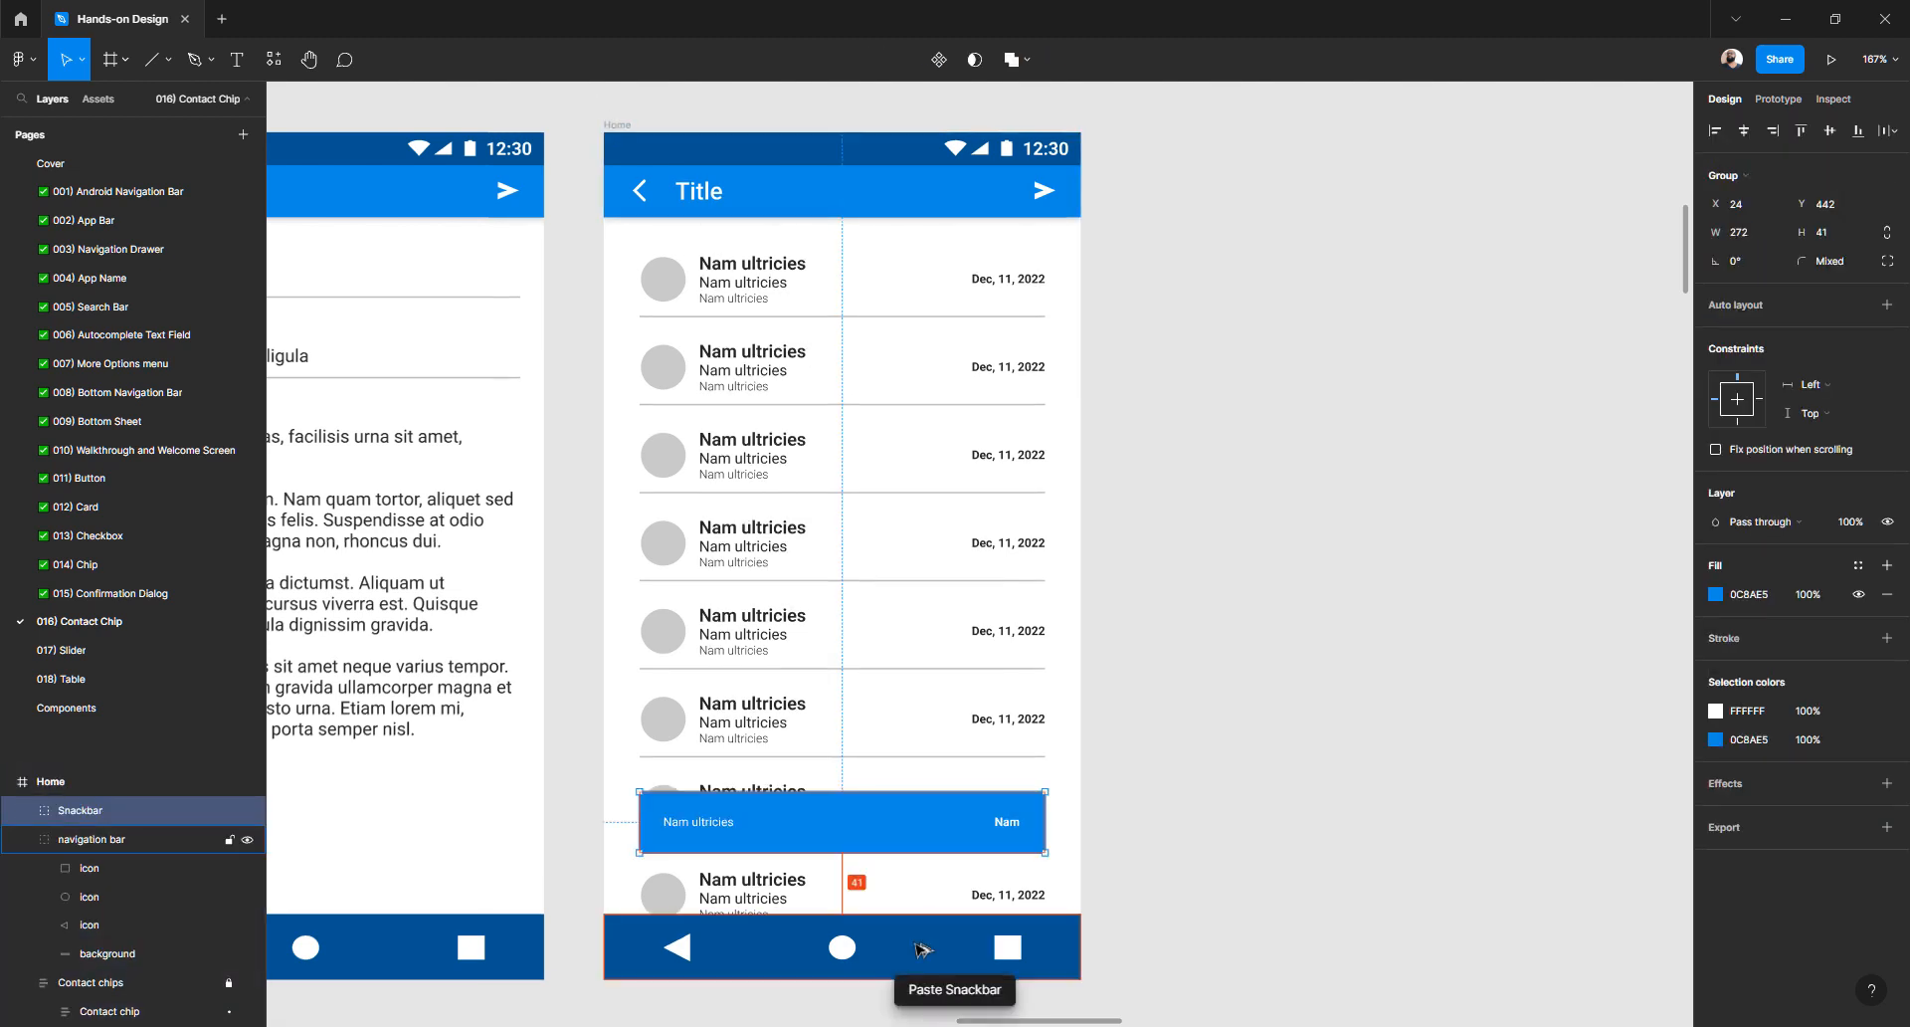
{"action": "key", "text": "Down"}
{"action": "key", "text": "Down"}
{"action": "key", "text": "Down"}
{"action": "key", "text": "Down"}
{"action": "key", "text": "Down"}
{"action": "key", "text": "Down"}
{"action": "key", "text": "Down"}
{"action": "key", "text": "Down"}
{"action": "key", "text": "Down"}
{"action": "key", "text": "Down"}
{"action": "key", "text": "Down"}
{"action": "key", "text": "Down"}
{"action": "key", "text": "Down"}
{"action": "key", "text": "Down"}
{"action": "key", "text": "Down"}
{"action": "key", "text": "Down"}
{"action": "key", "text": "Down"}
{"action": "key", "text": "Down"}
{"action": "key", "text": "Down"}
{"action": "key", "text": "Down"}
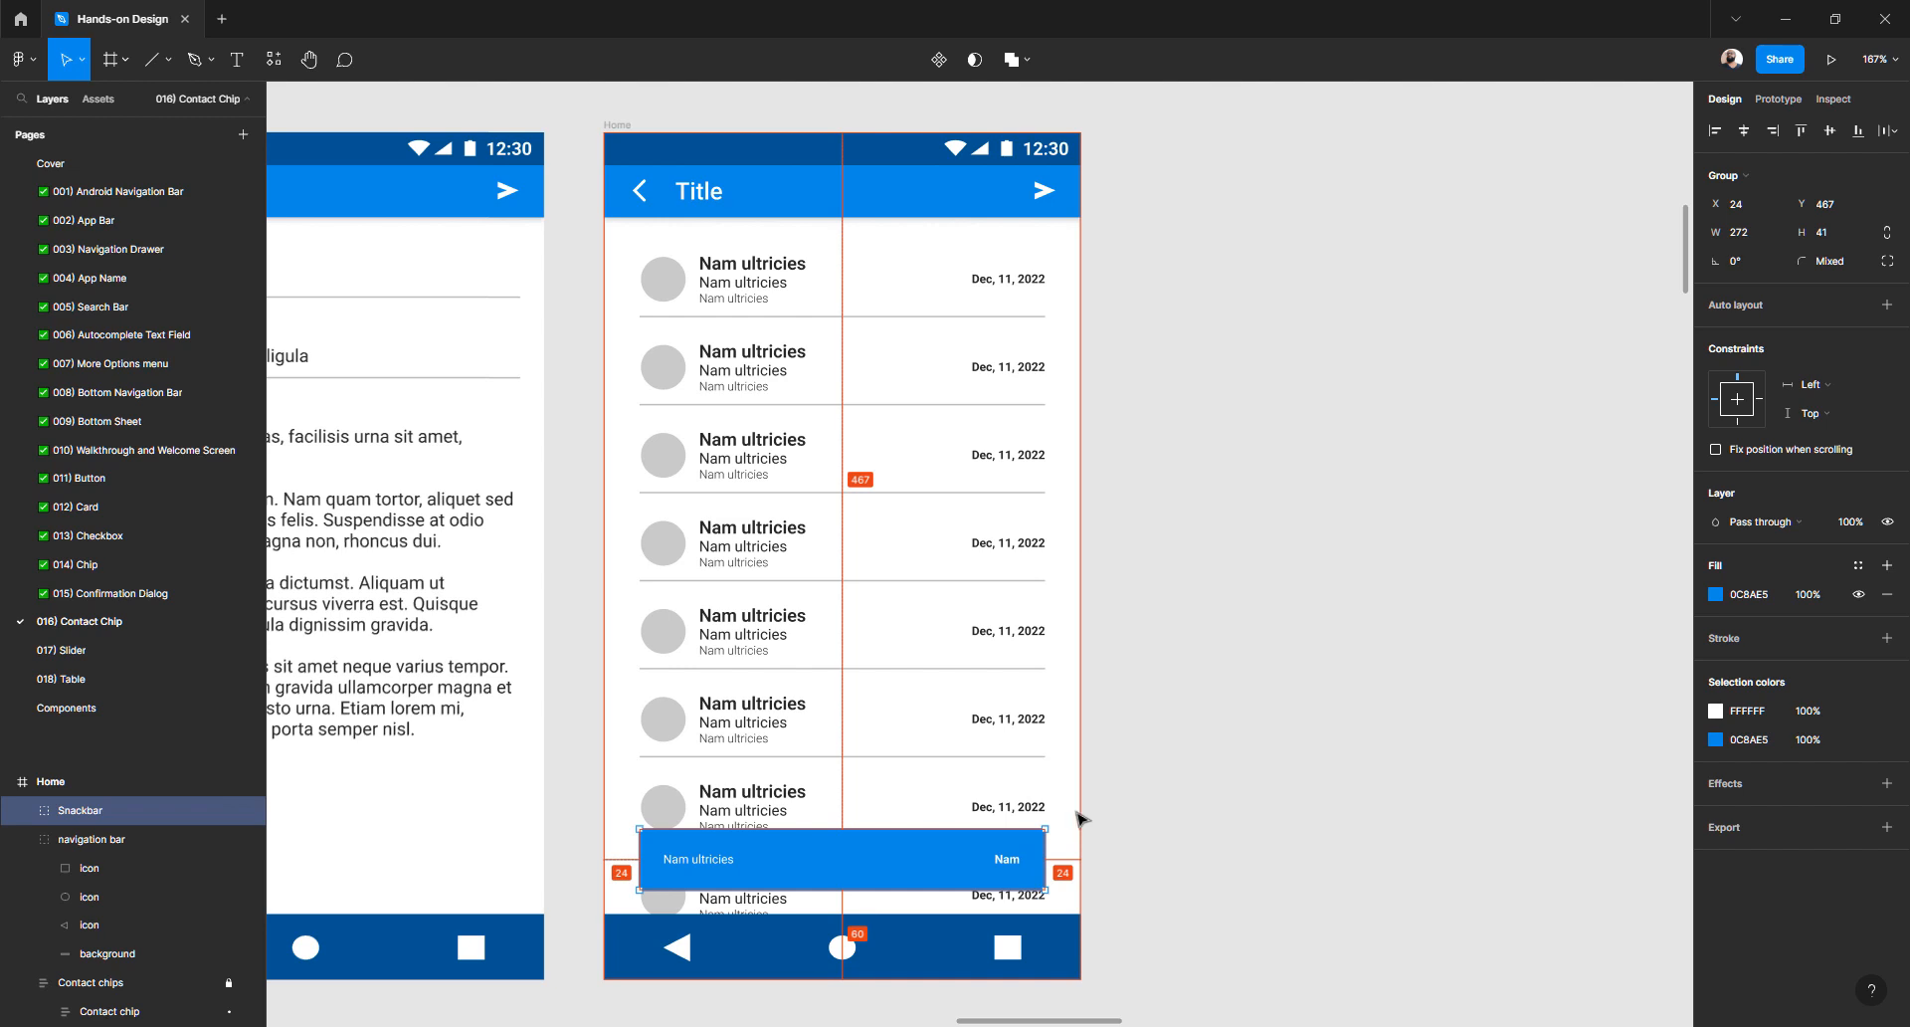
{"action": "left_click", "coordinate": [1084, 818]}
- Bring up and dismiss the Contact chips list's context menu a couple of times
{"action": "right_click", "coordinate": [761, 794]}
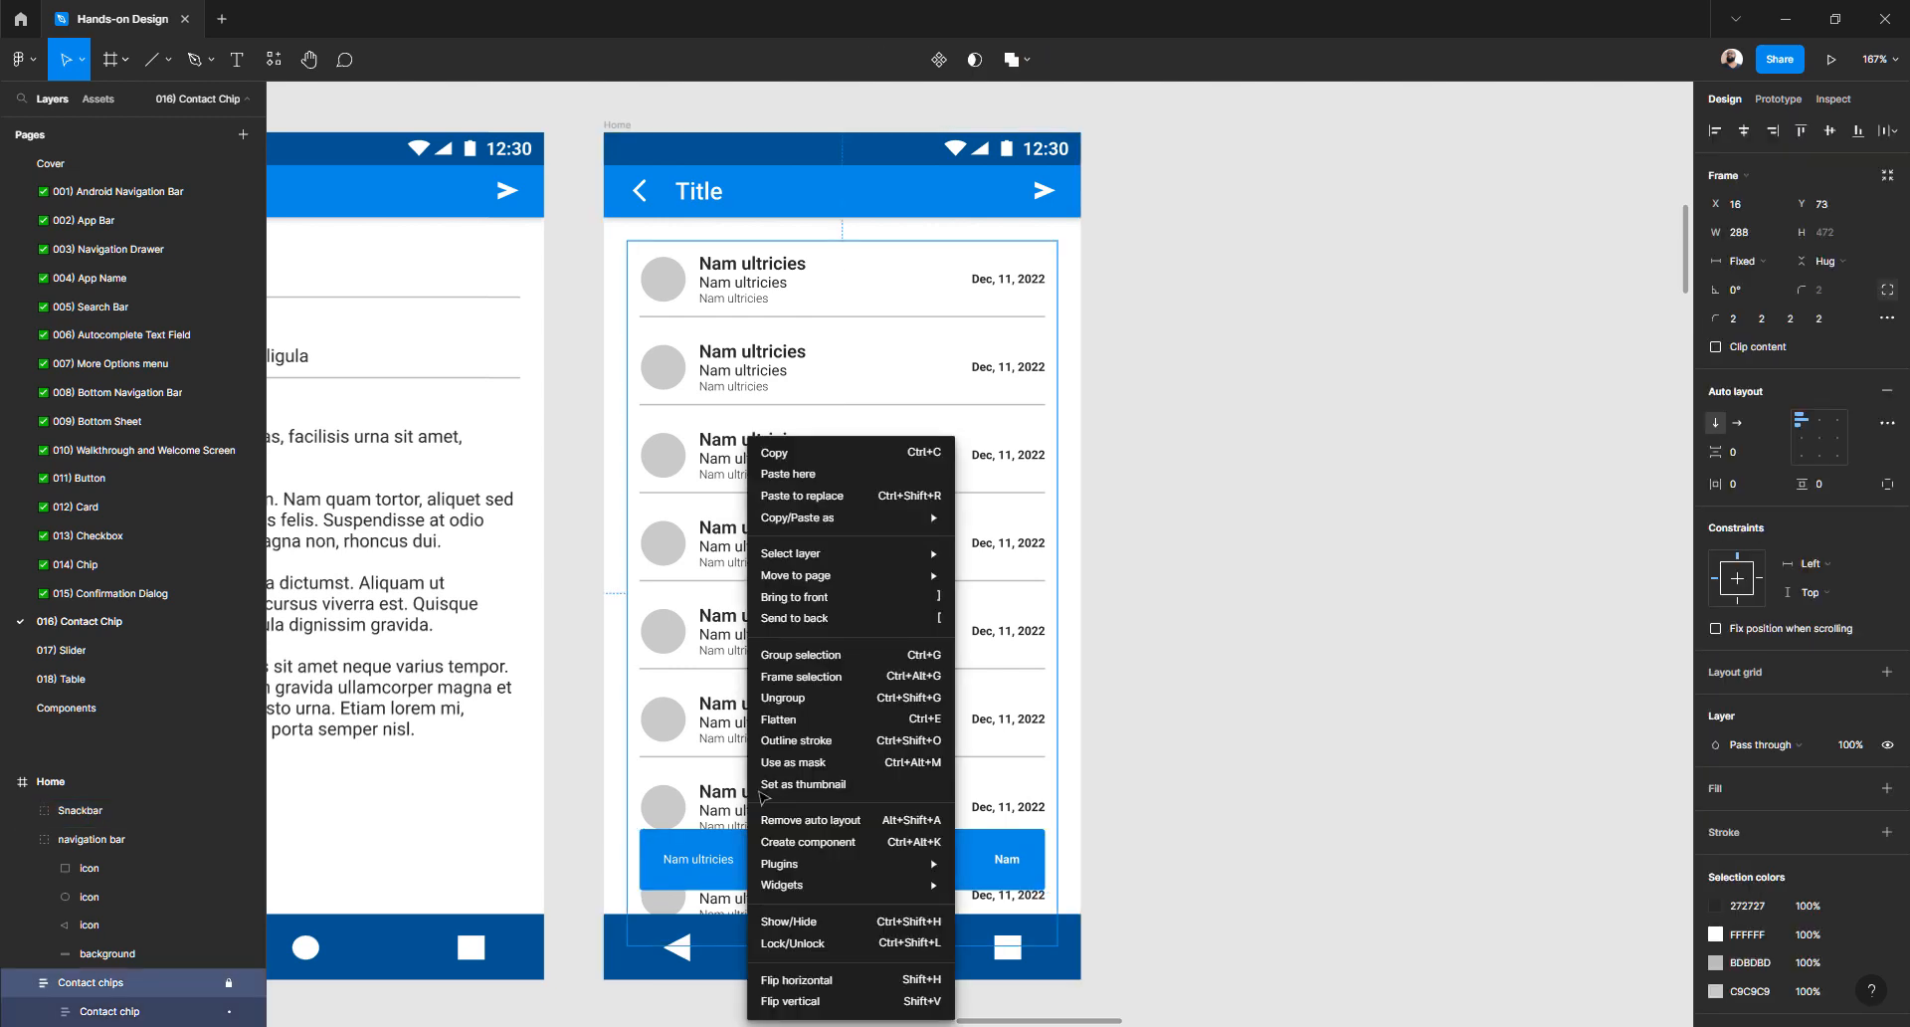
{"action": "left_click", "coordinate": [1226, 729]}
{"action": "left_click", "coordinate": [1225, 729]}
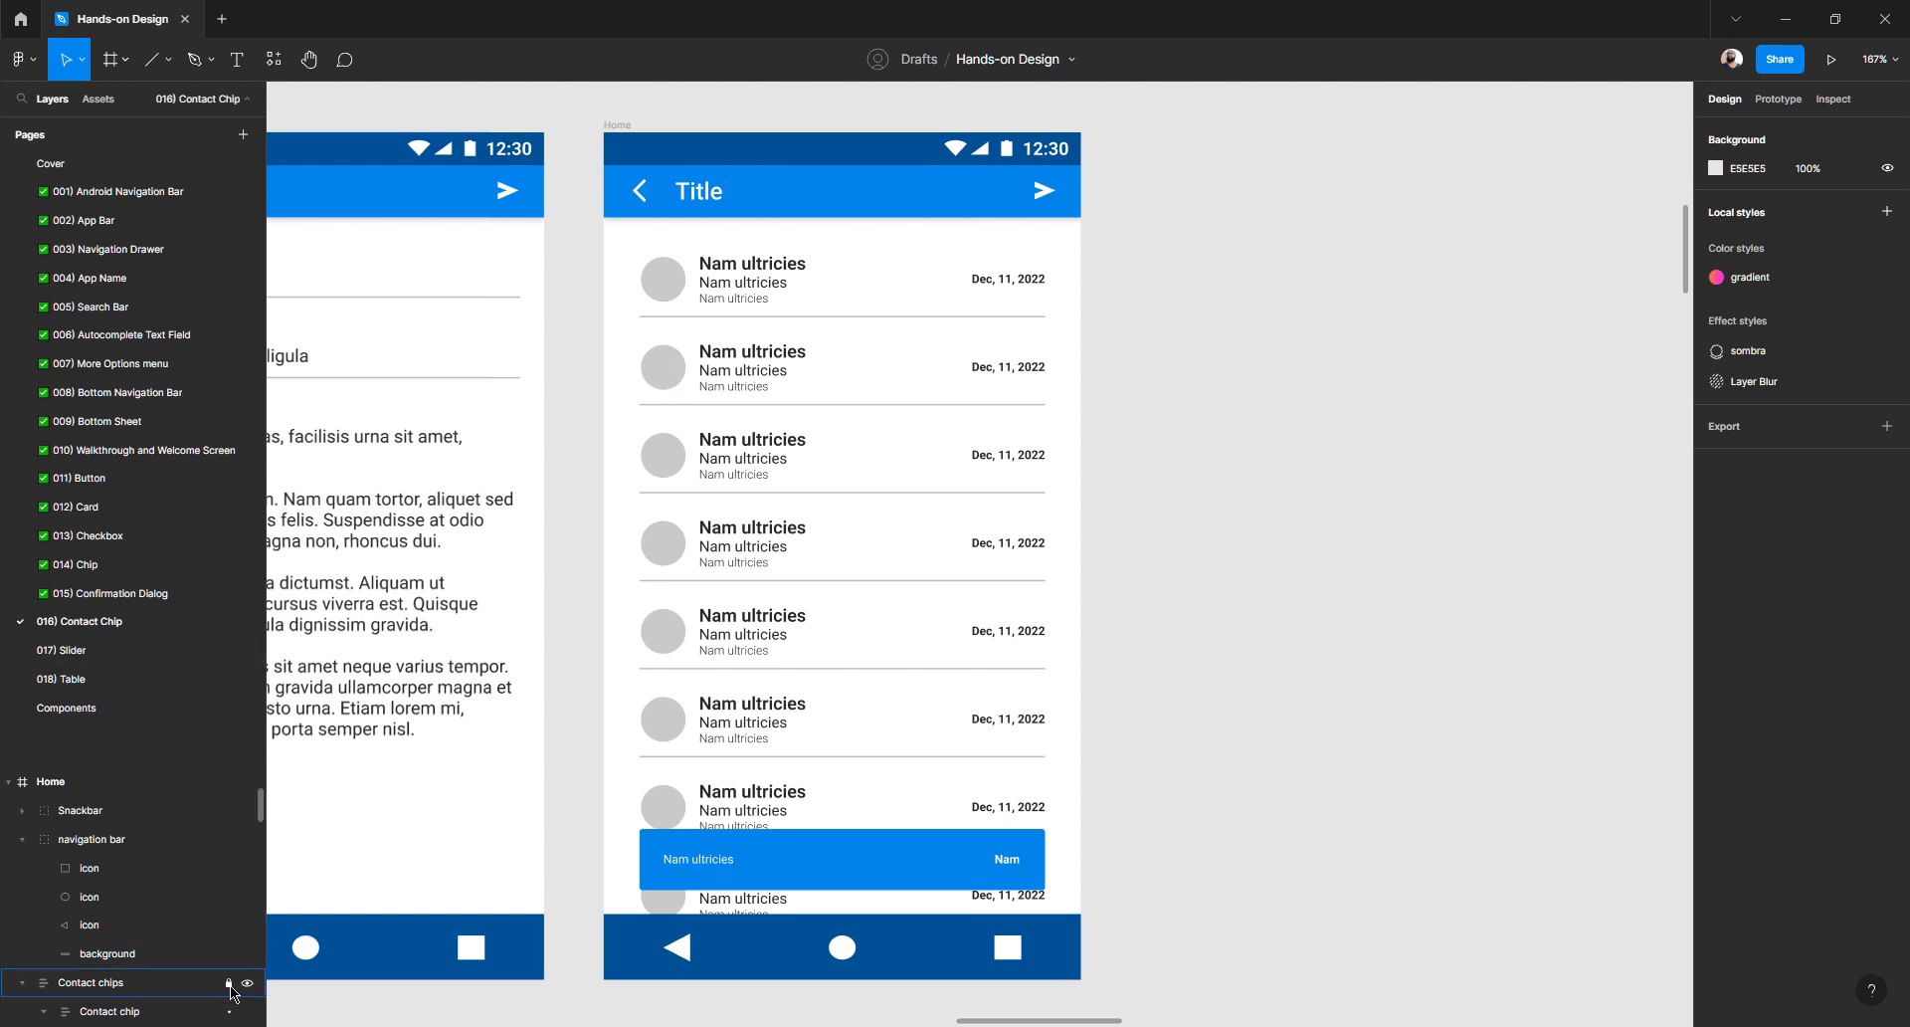
{"action": "right_click", "coordinate": [670, 457]}
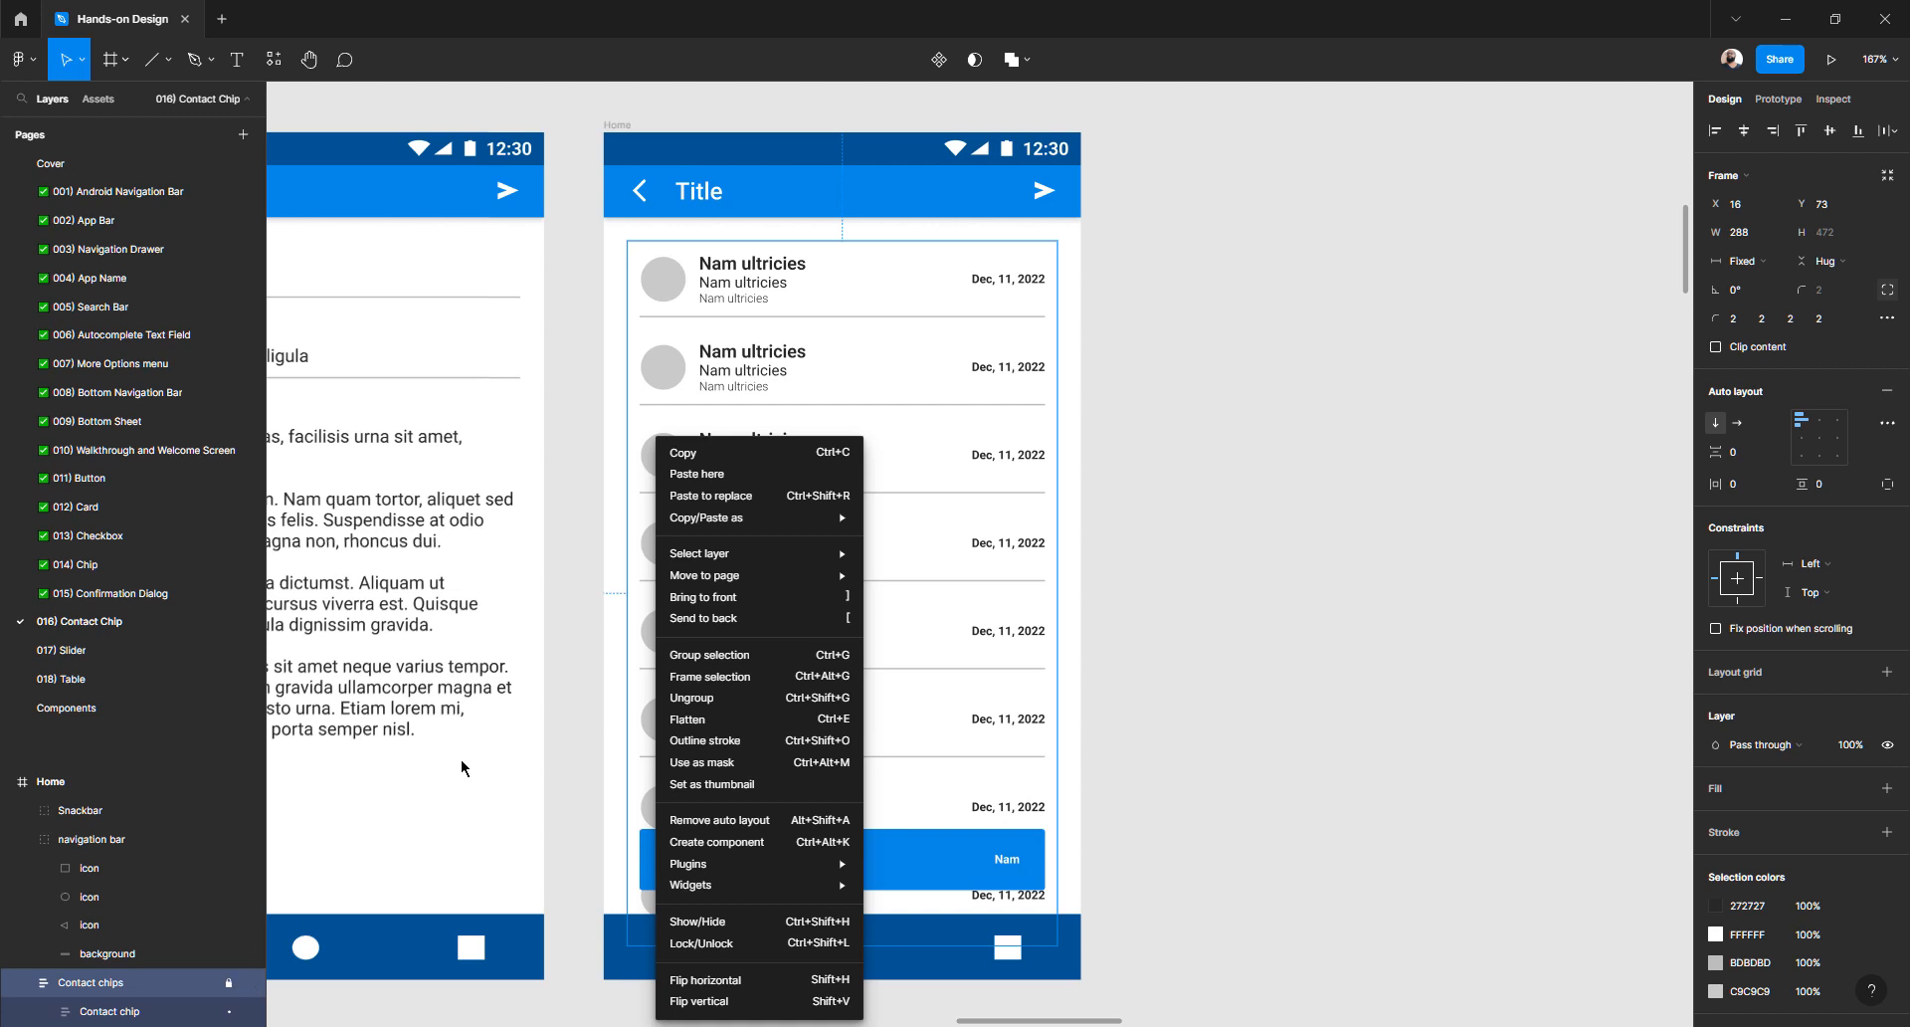
{"action": "left_click", "coordinate": [229, 988]}
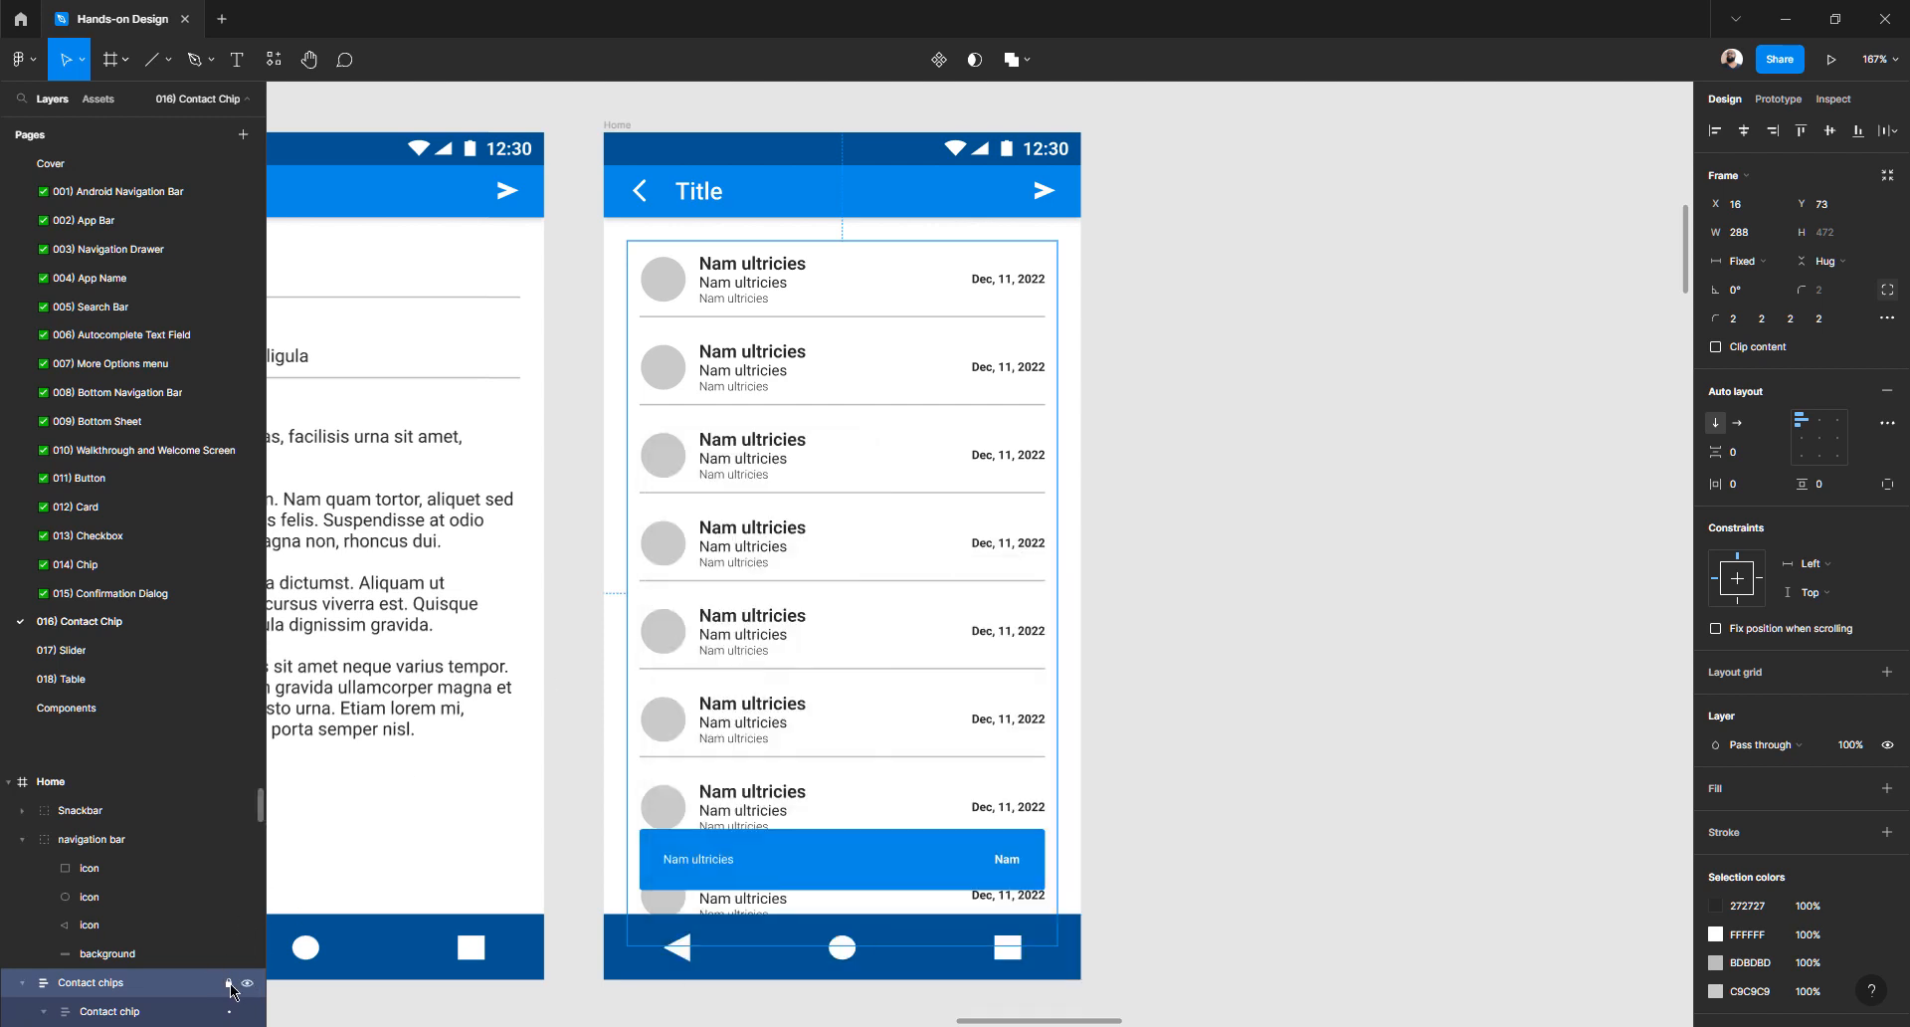
{"action": "left_click", "coordinate": [1250, 622]}
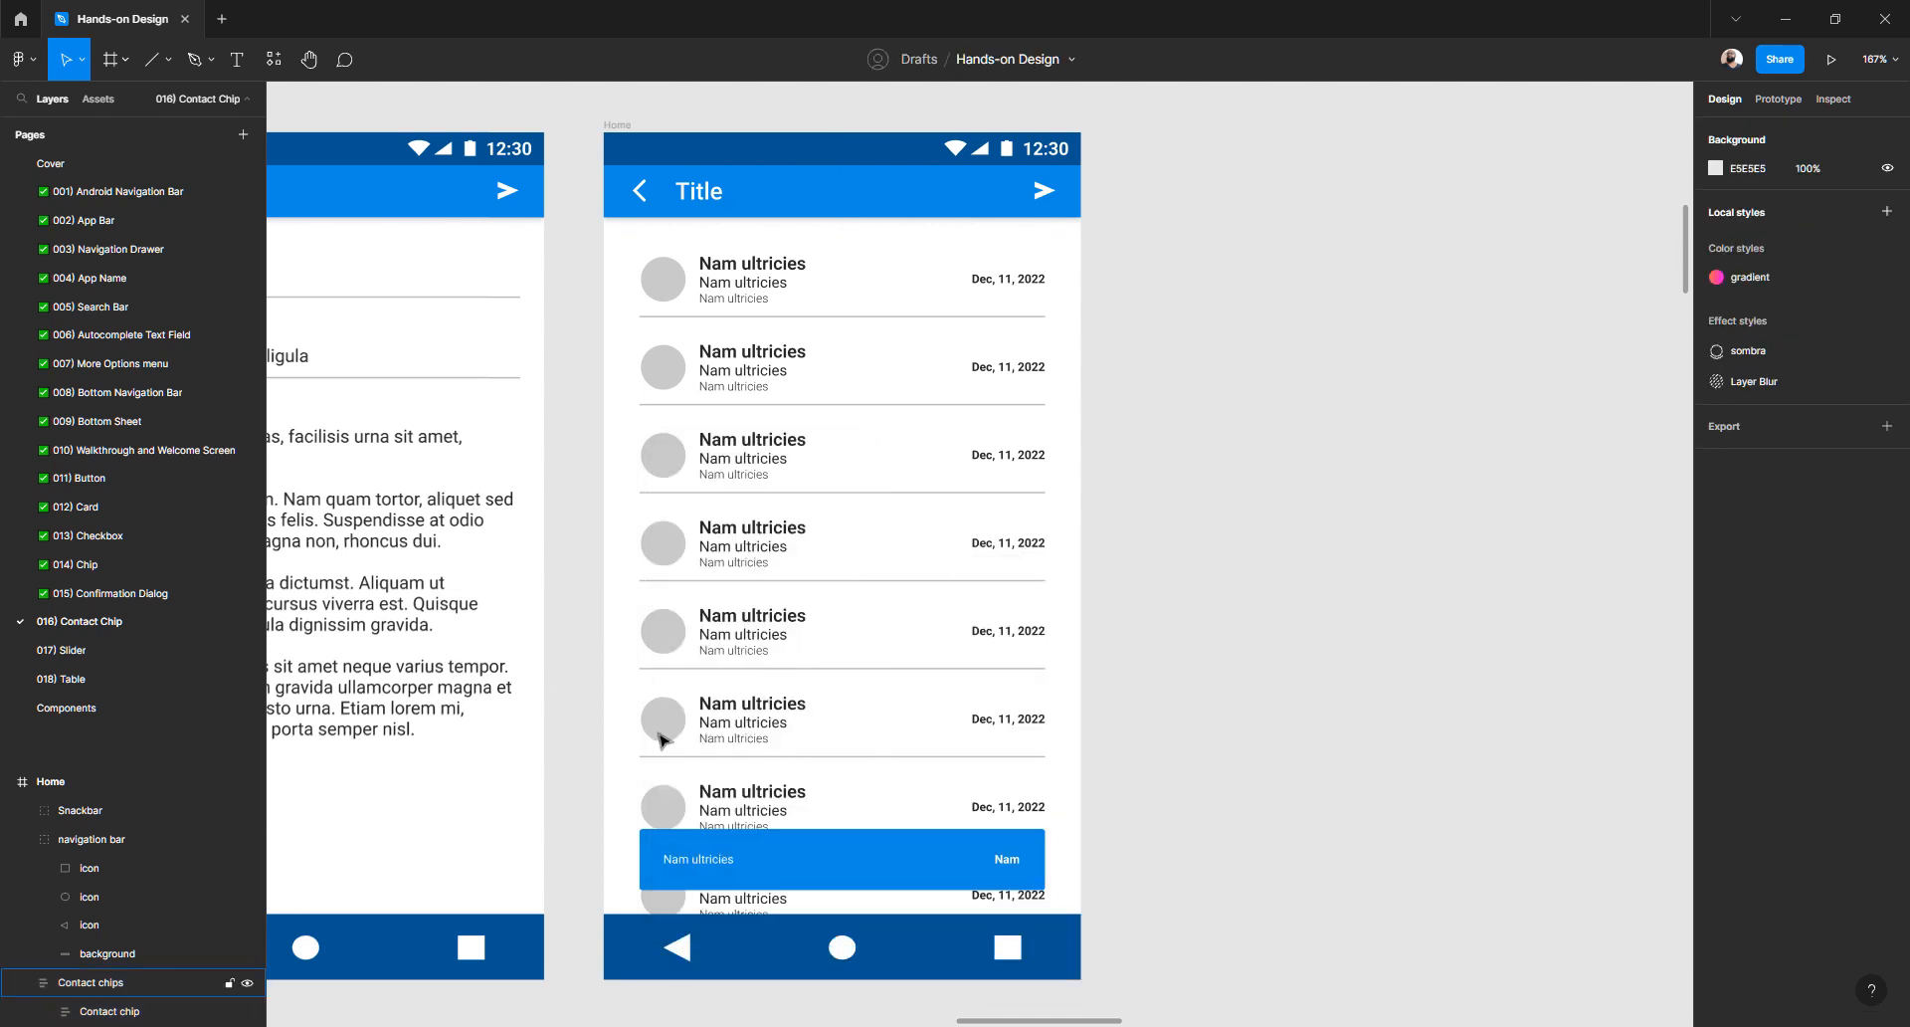
- Lock and then unlock the Contact chips list from its context menu
{"action": "right_click", "coordinate": [668, 729]}
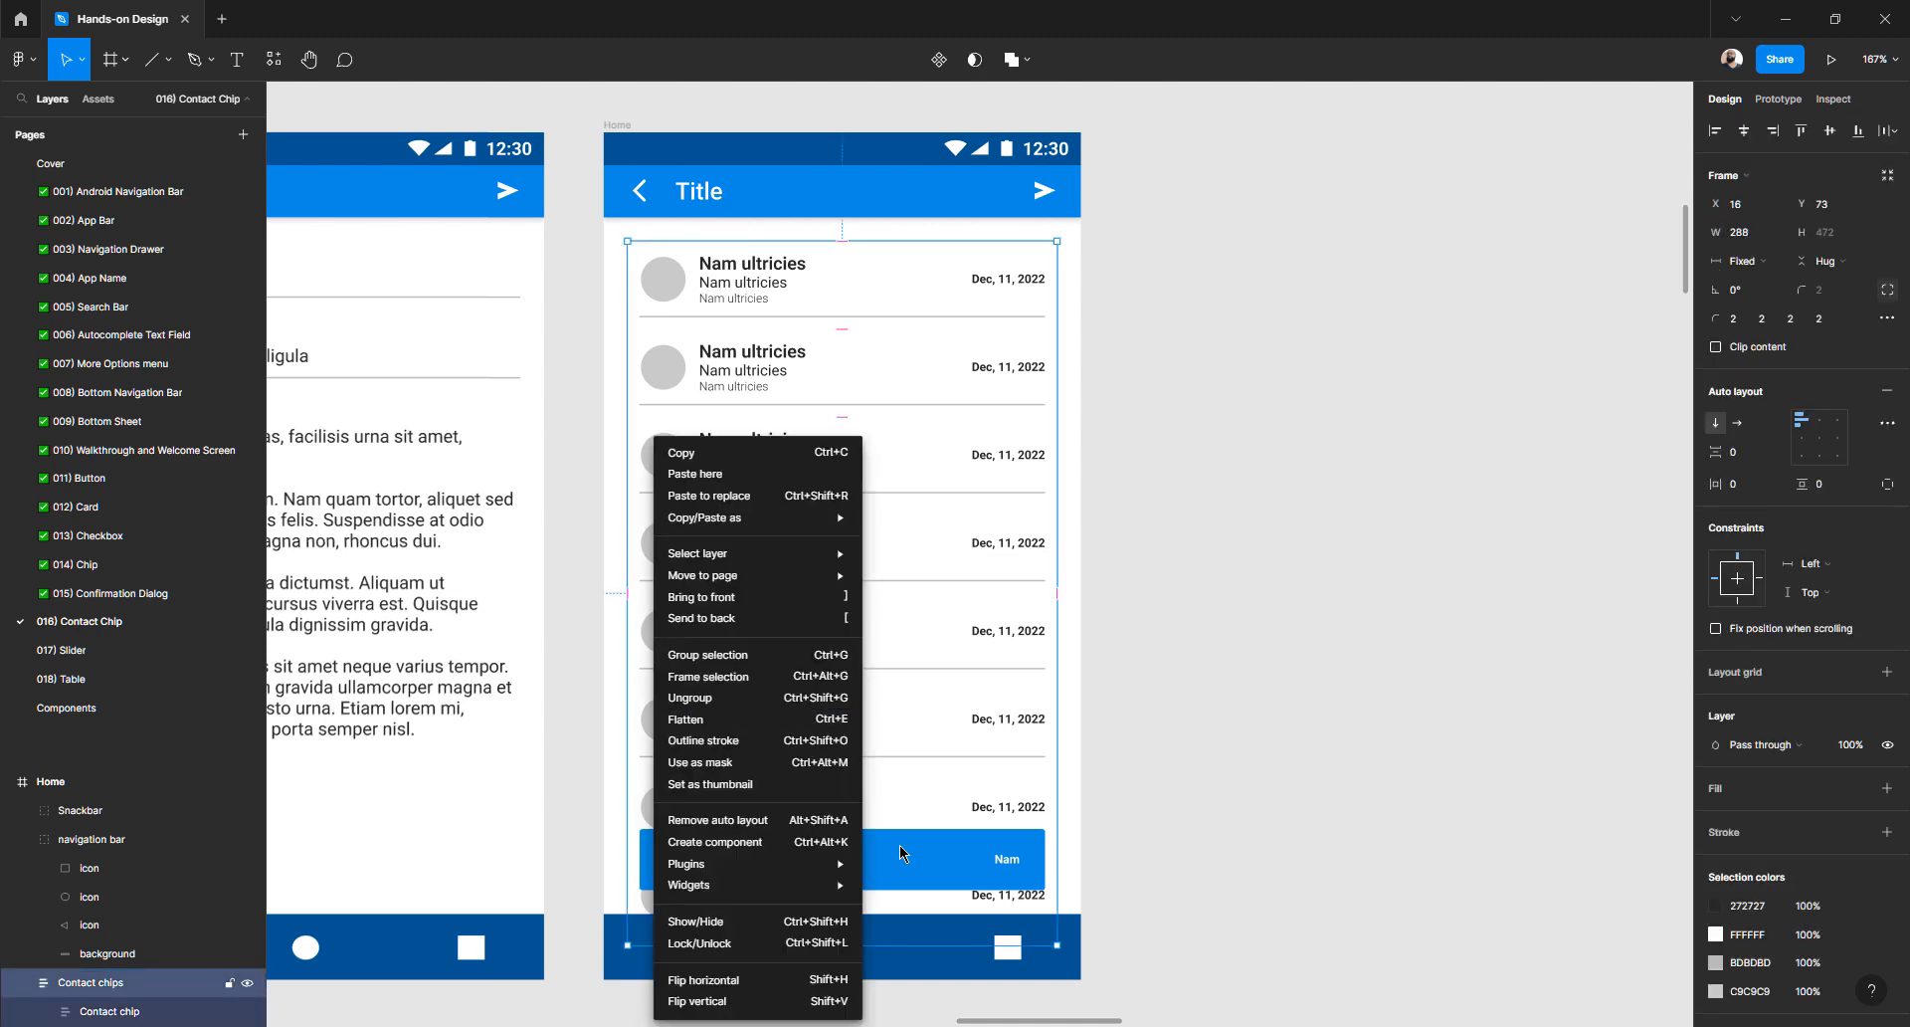
{"action": "left_click", "coordinate": [785, 948]}
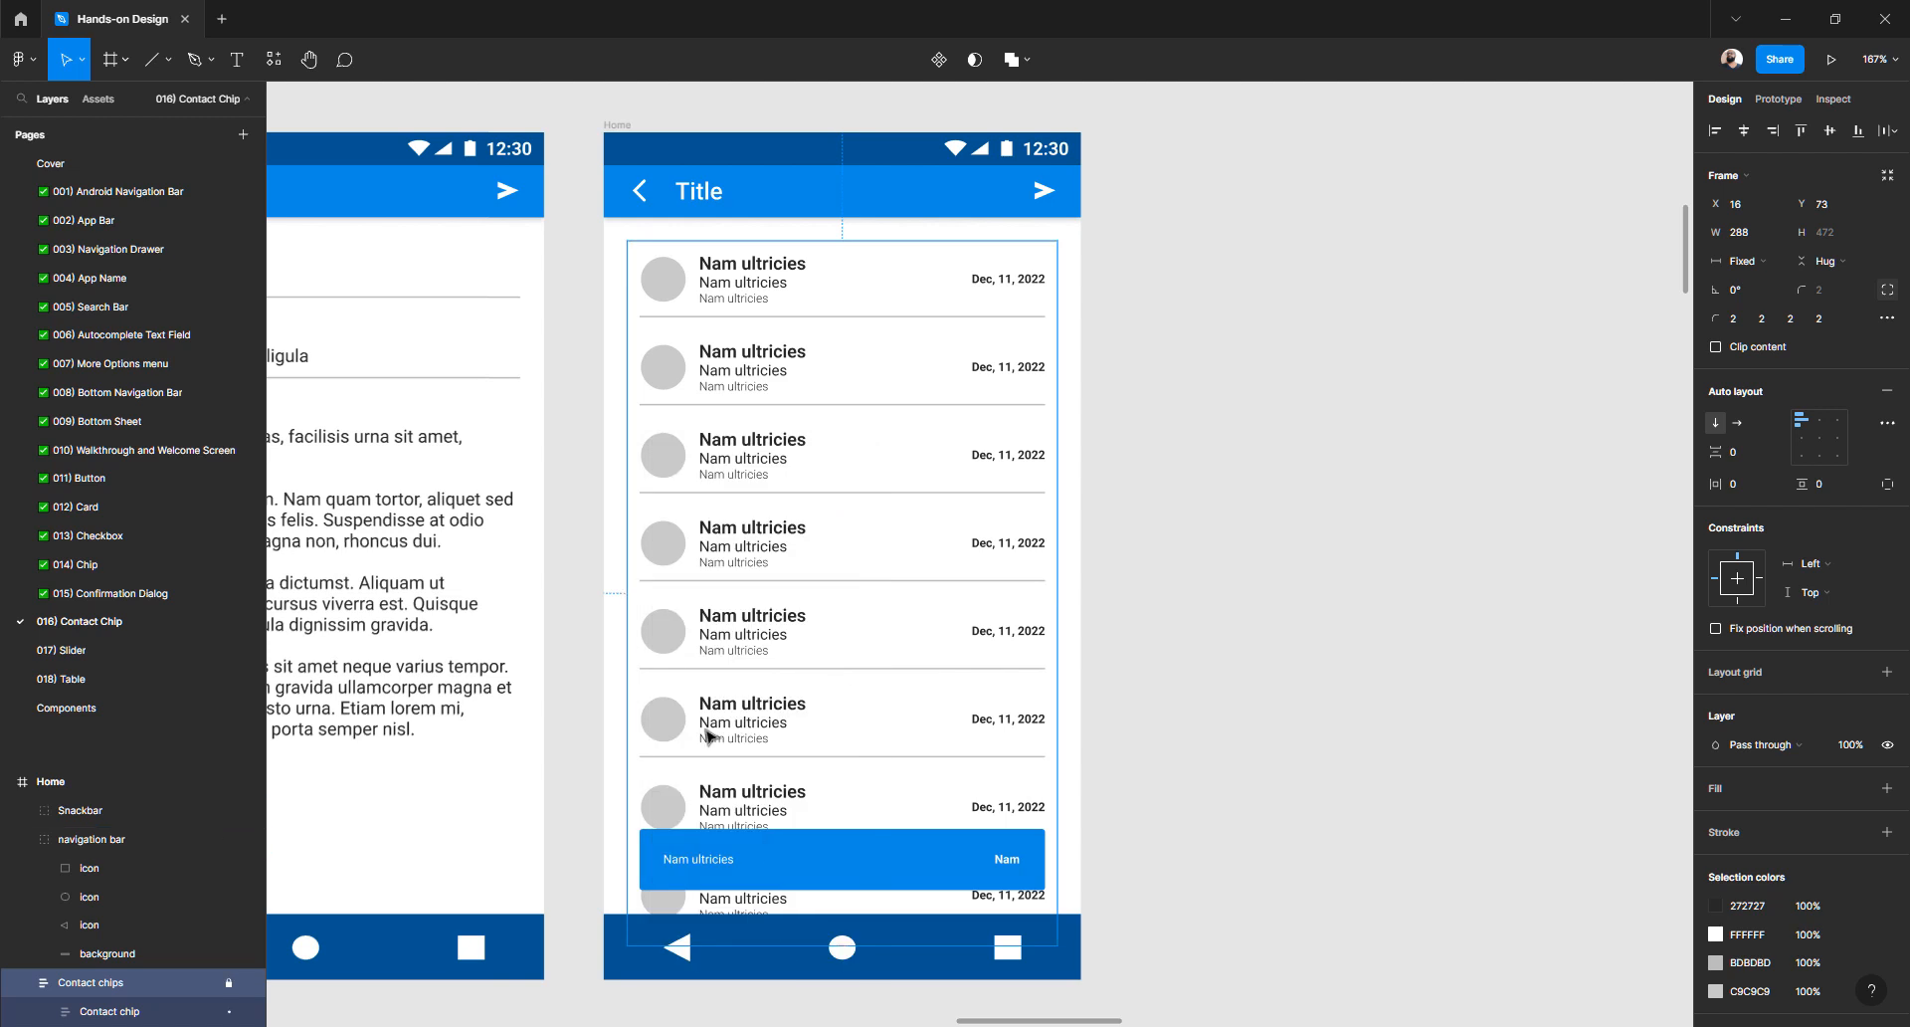
{"action": "left_click", "coordinate": [764, 697]}
{"action": "right_click", "coordinate": [672, 724]}
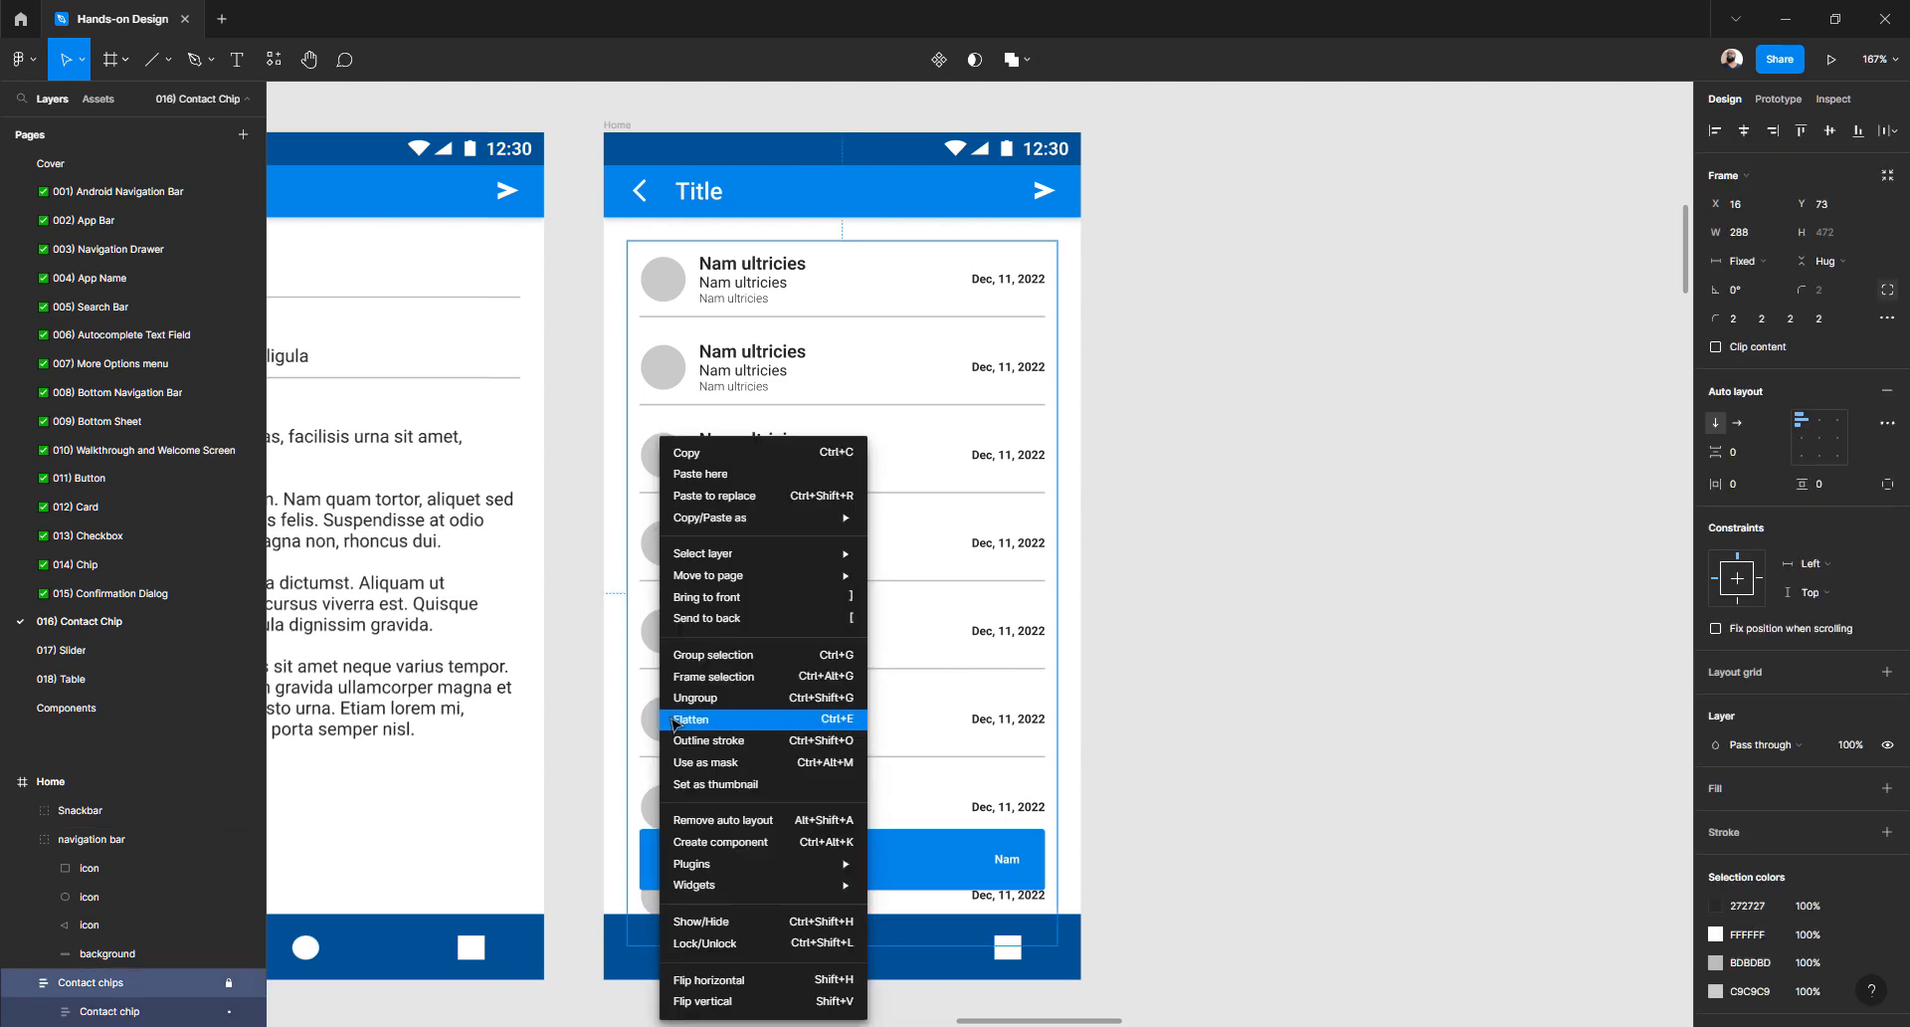
{"action": "left_click", "coordinate": [764, 945]}
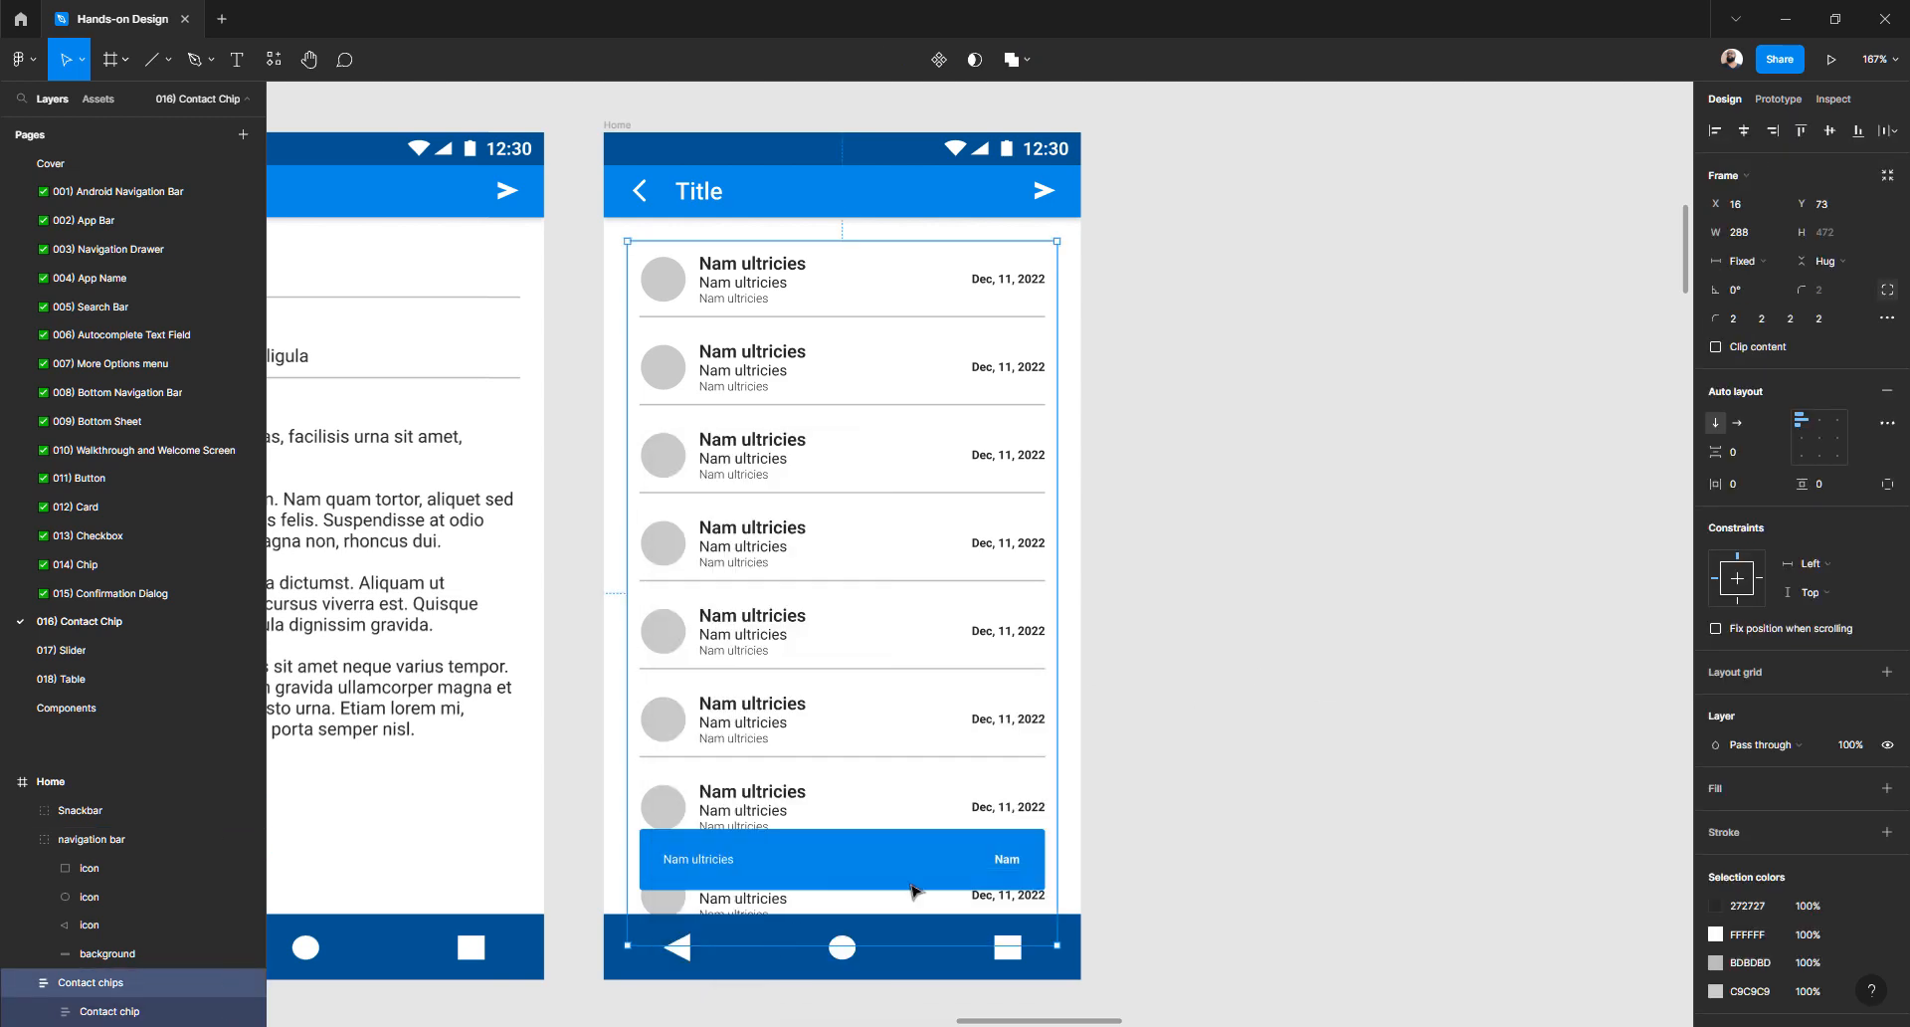
{"action": "left_click", "coordinate": [1313, 647]}
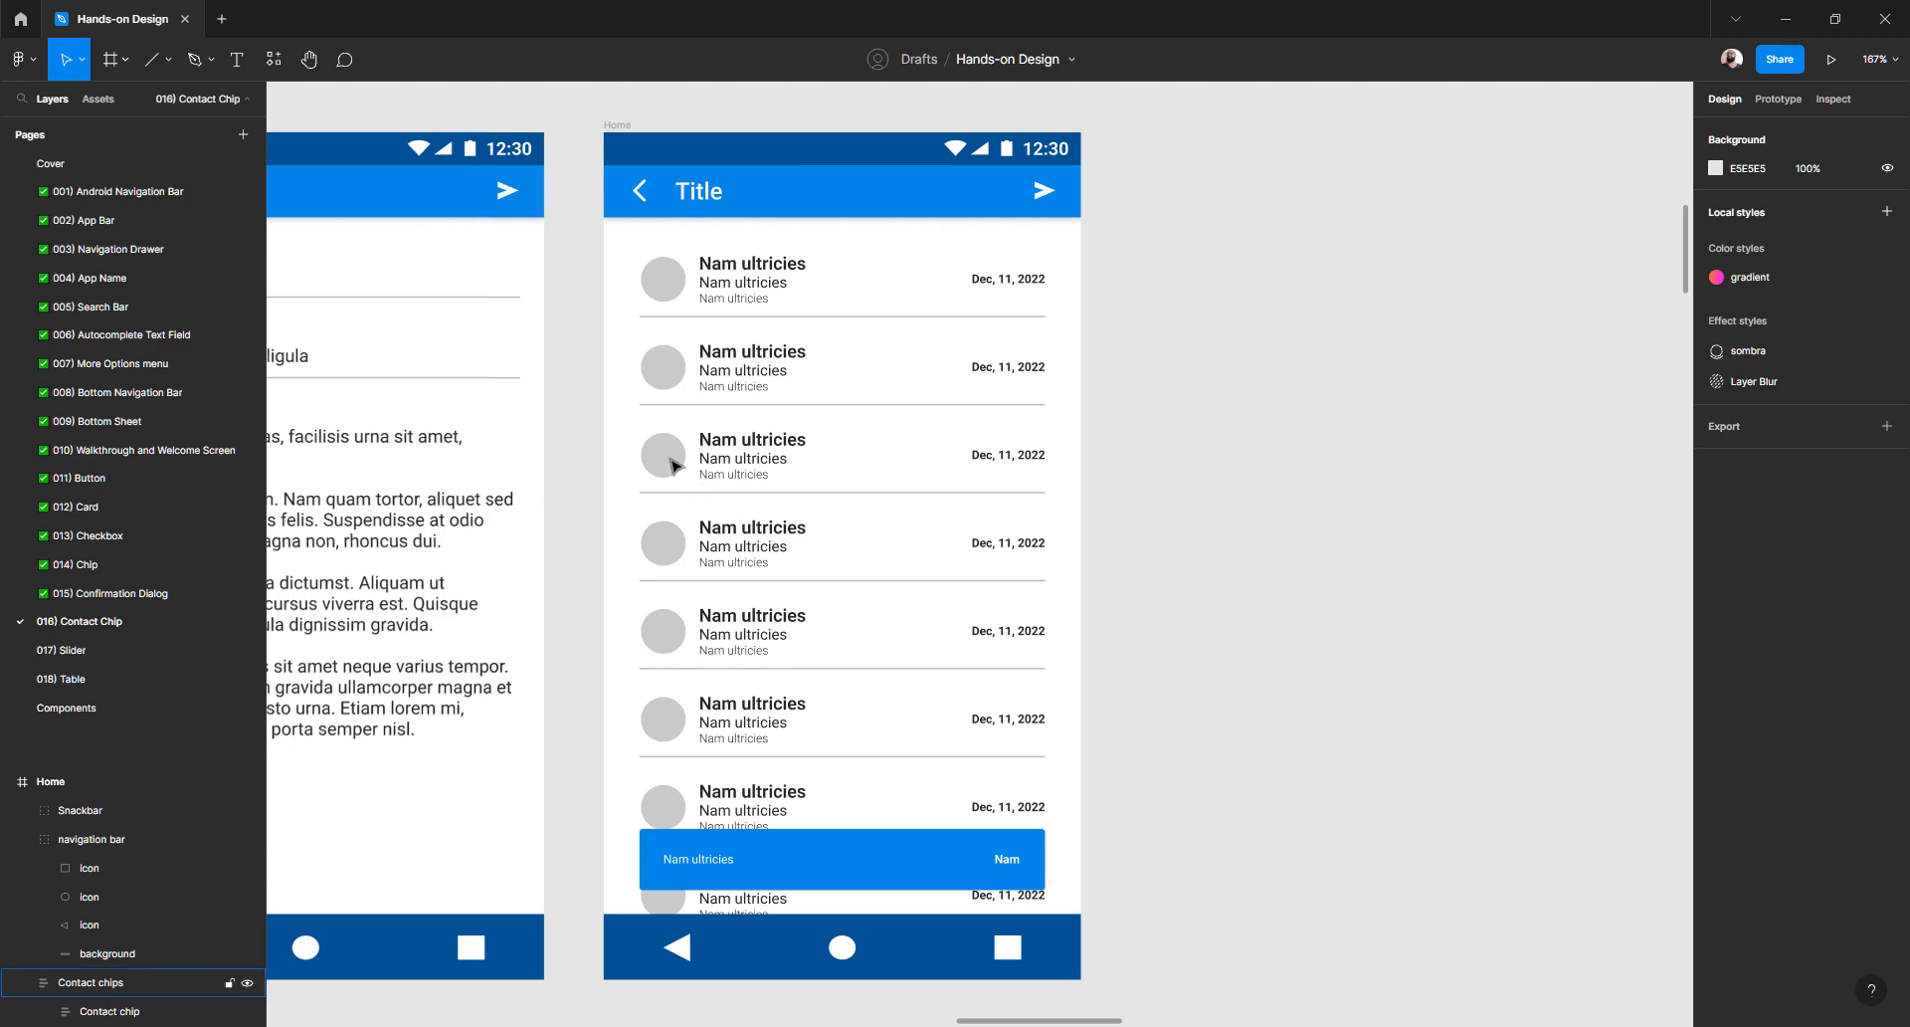
{"action": "left_click", "coordinate": [1016, 508]}
{"action": "left_click", "coordinate": [1184, 494]}
- Review the Compose and Inbox mockups, then switch to the '001) Android Navigation Bar' page
{"action": "scroll", "coordinate": [1154, 518], "scroll_direction": "down", "scroll_amount": 2}
{"action": "scroll", "coordinate": [1154, 518], "scroll_direction": "down", "scroll_amount": 3}
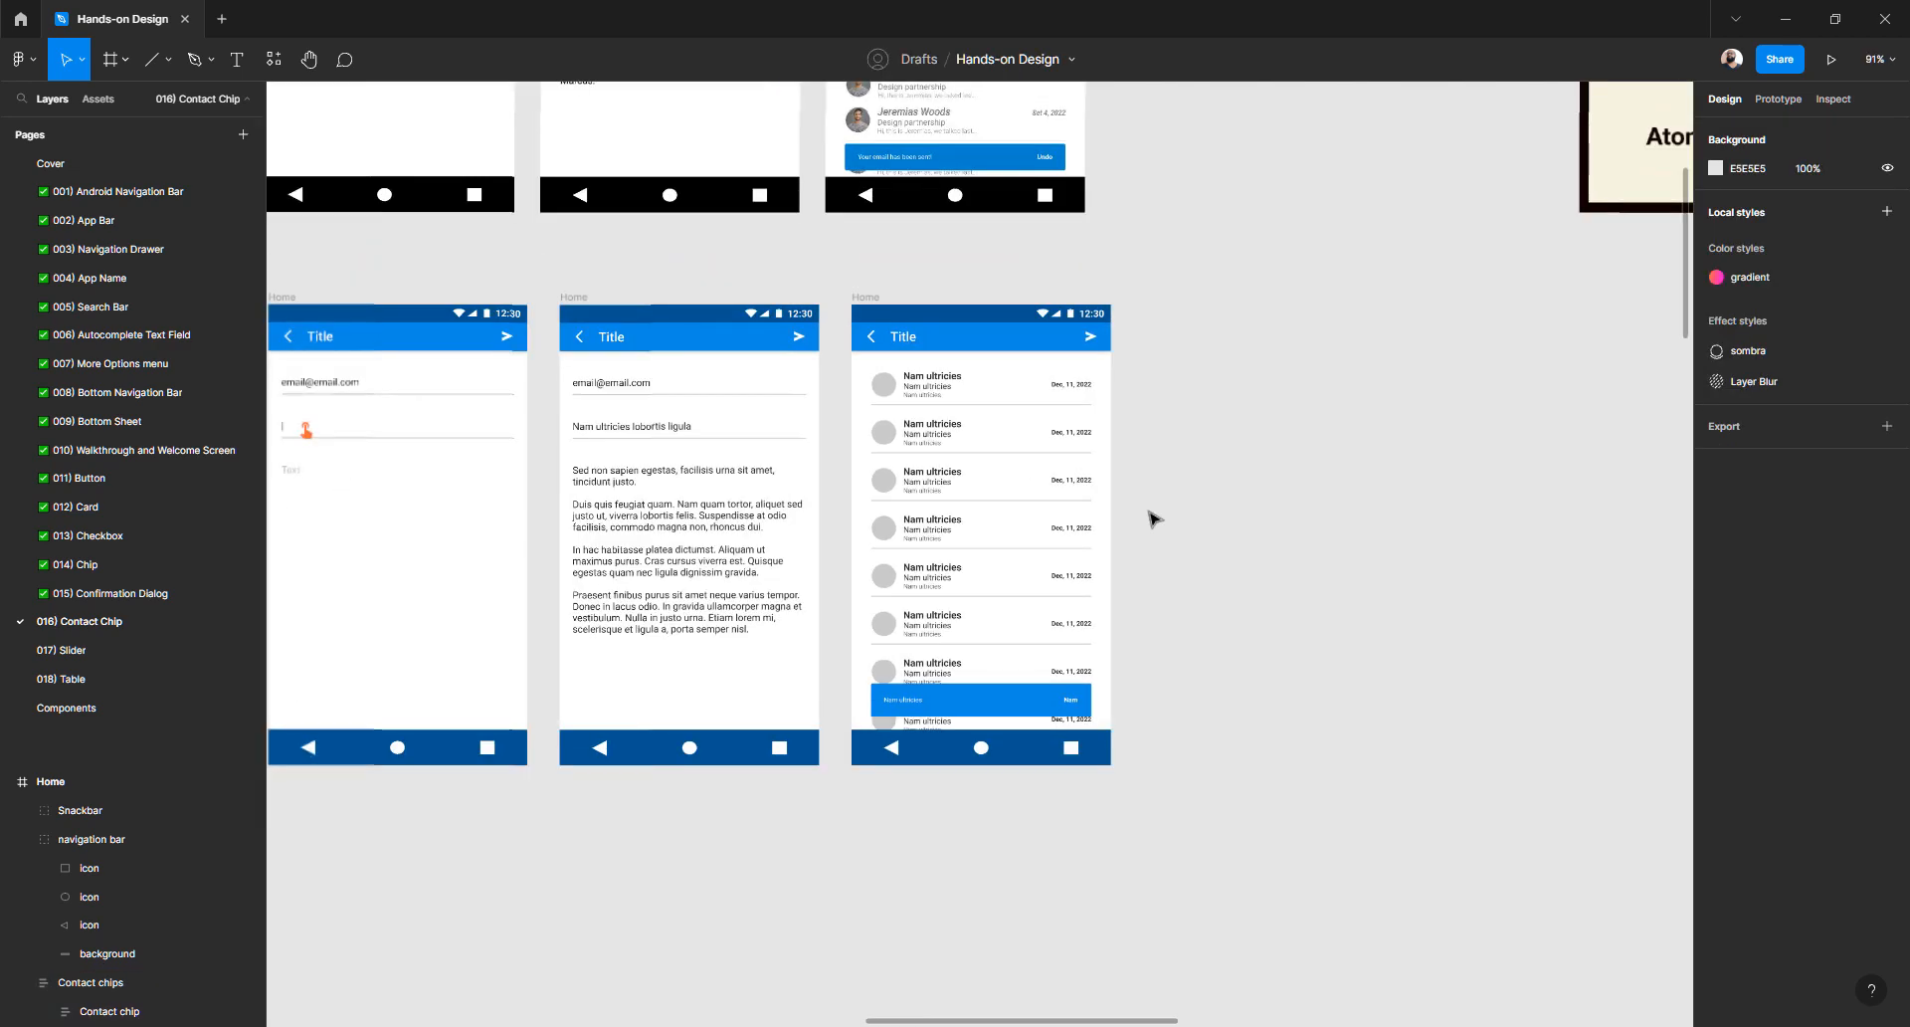
{"action": "scroll", "coordinate": [981, 537], "scroll_direction": "up", "scroll_amount": 3}
{"action": "scroll", "coordinate": [808, 496], "scroll_direction": "up", "scroll_amount": 3}
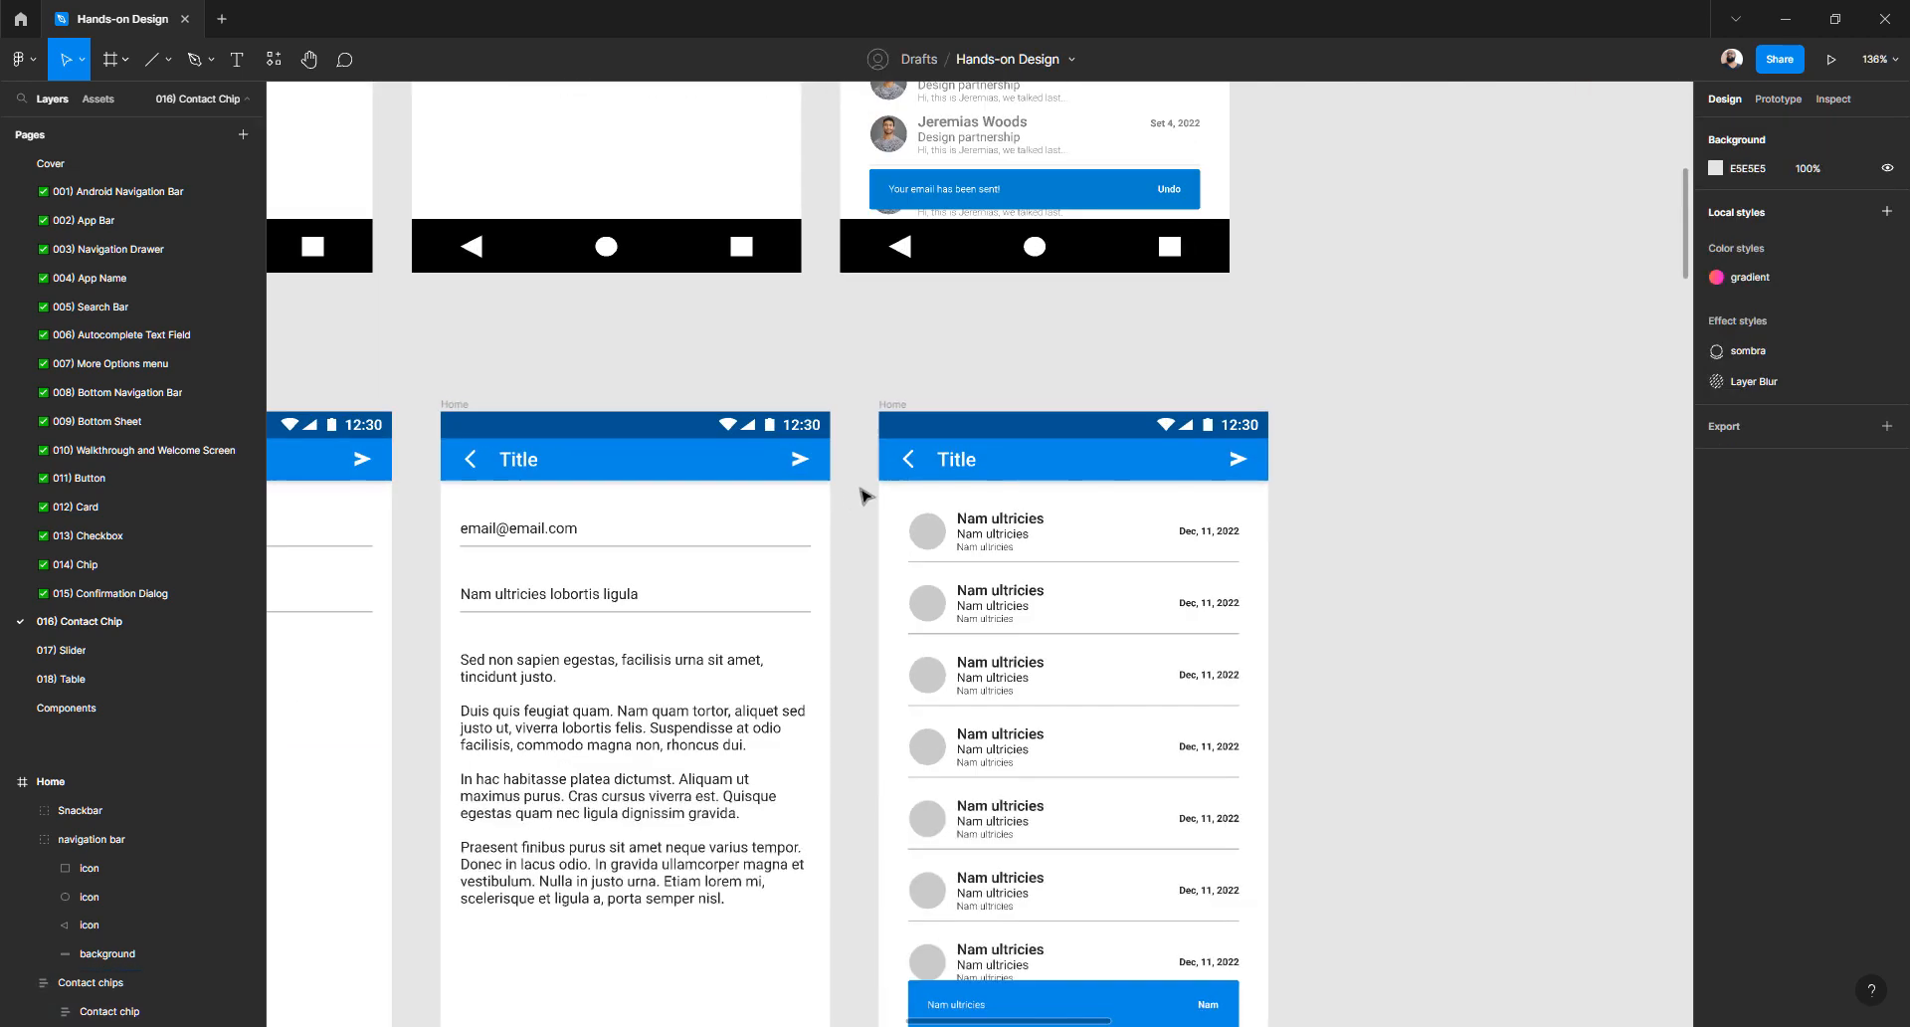
{"action": "scroll", "coordinate": [915, 543], "scroll_direction": "up", "scroll_amount": 5}
{"action": "scroll", "coordinate": [916, 542], "scroll_direction": "up", "scroll_amount": 2}
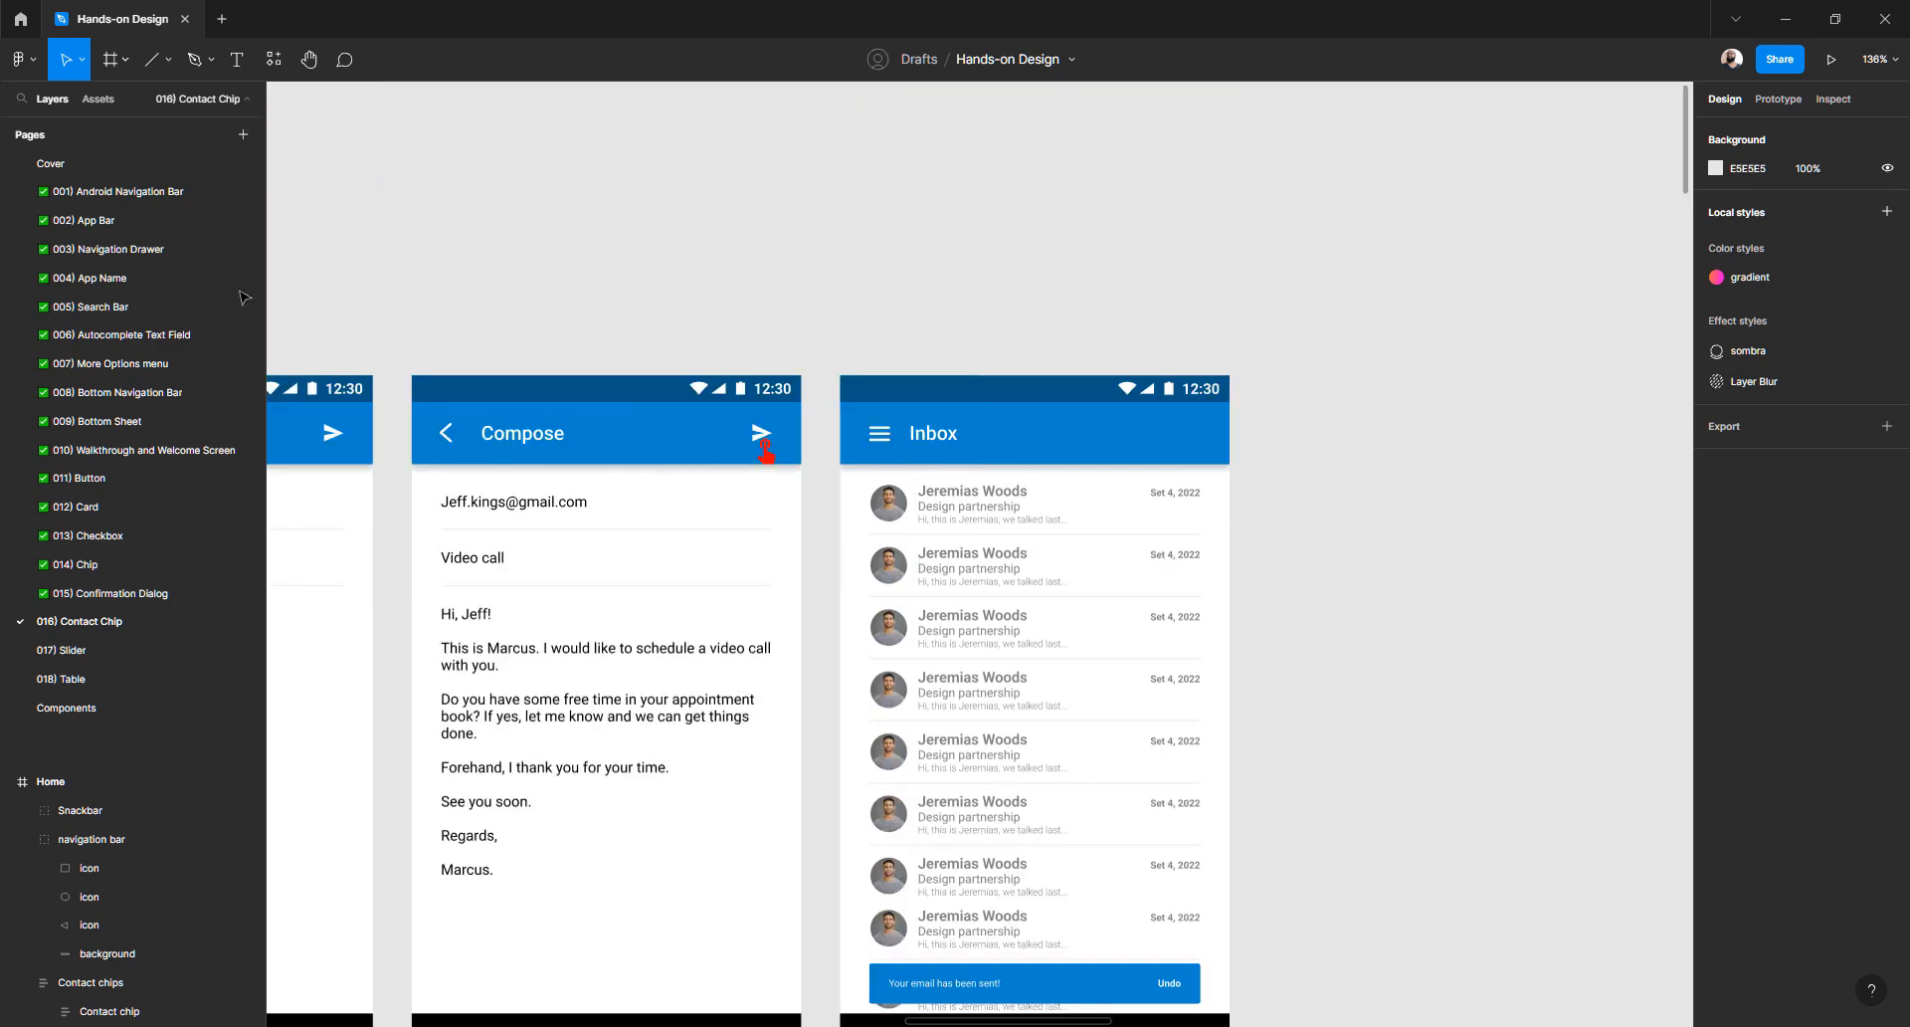
{"action": "left_click", "coordinate": [139, 195]}
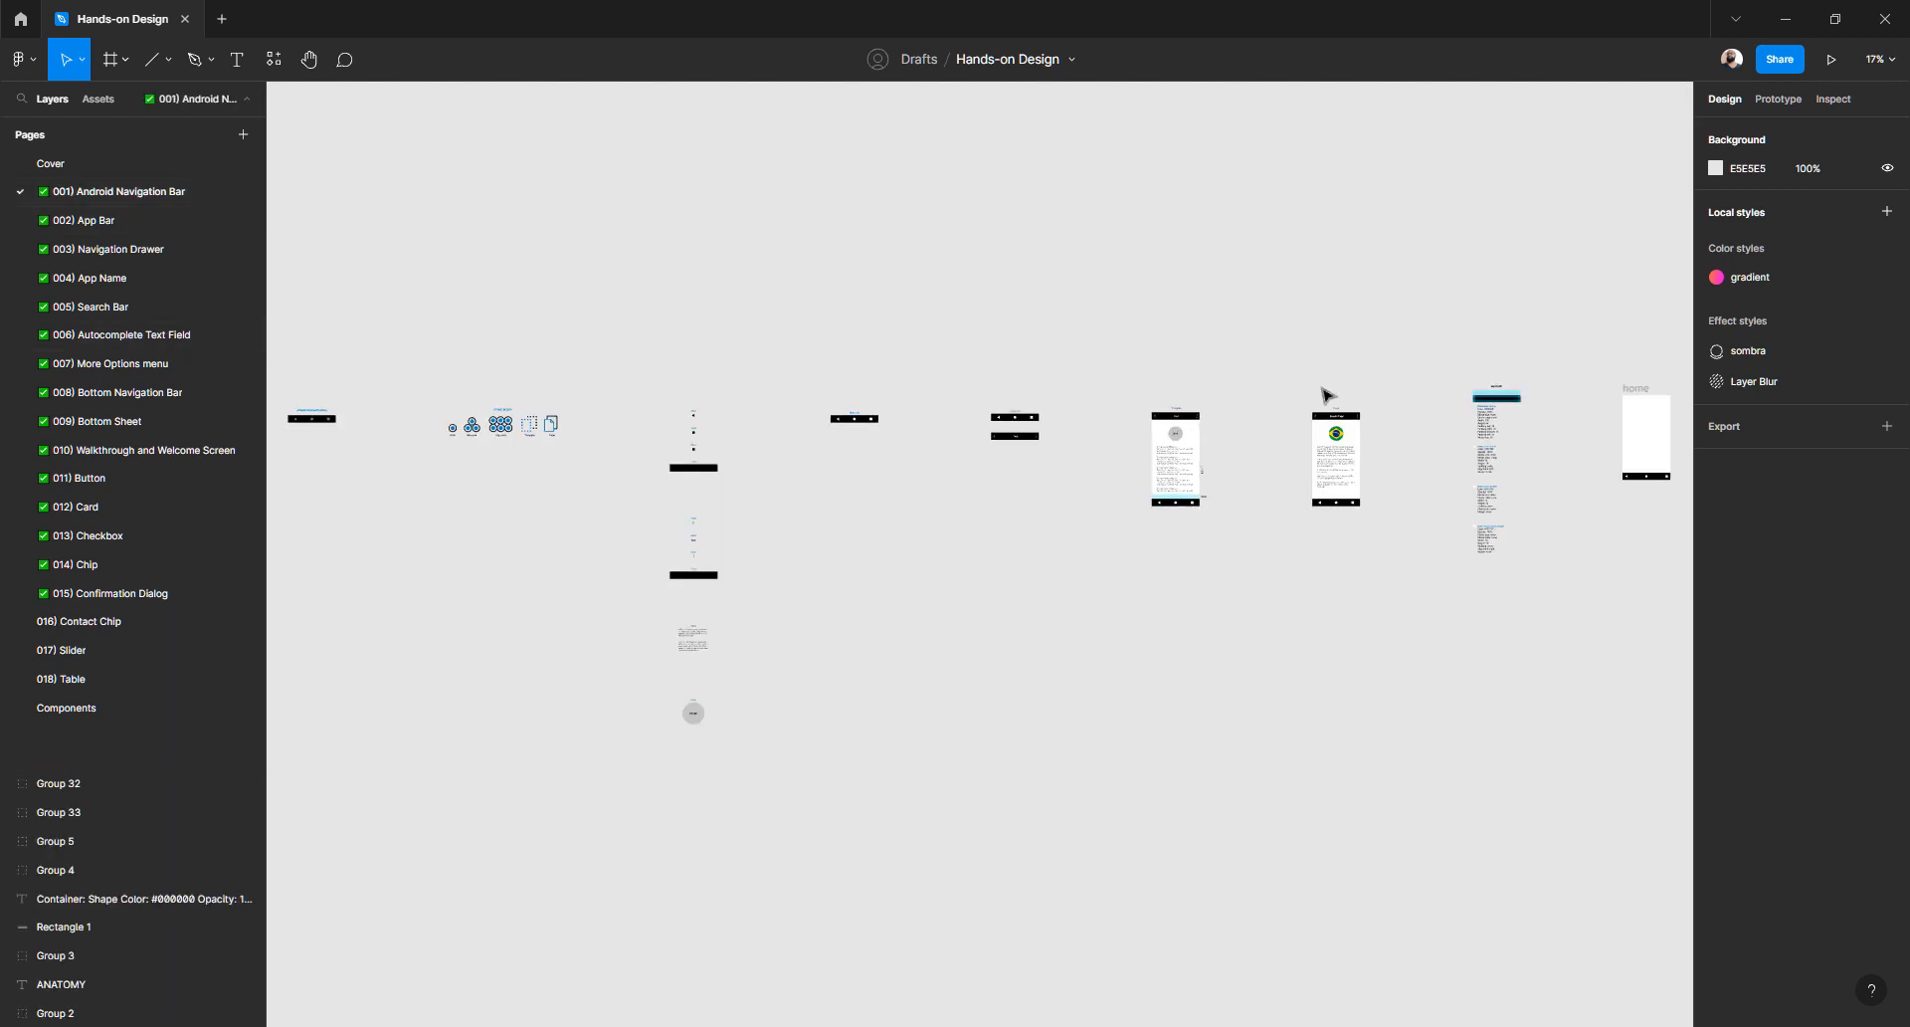
- Look over the Android Navigation Bar page, then go to the '002) App Bar' page
{"action": "scroll", "coordinate": [1470, 428], "scroll_direction": "up", "scroll_amount": 3}
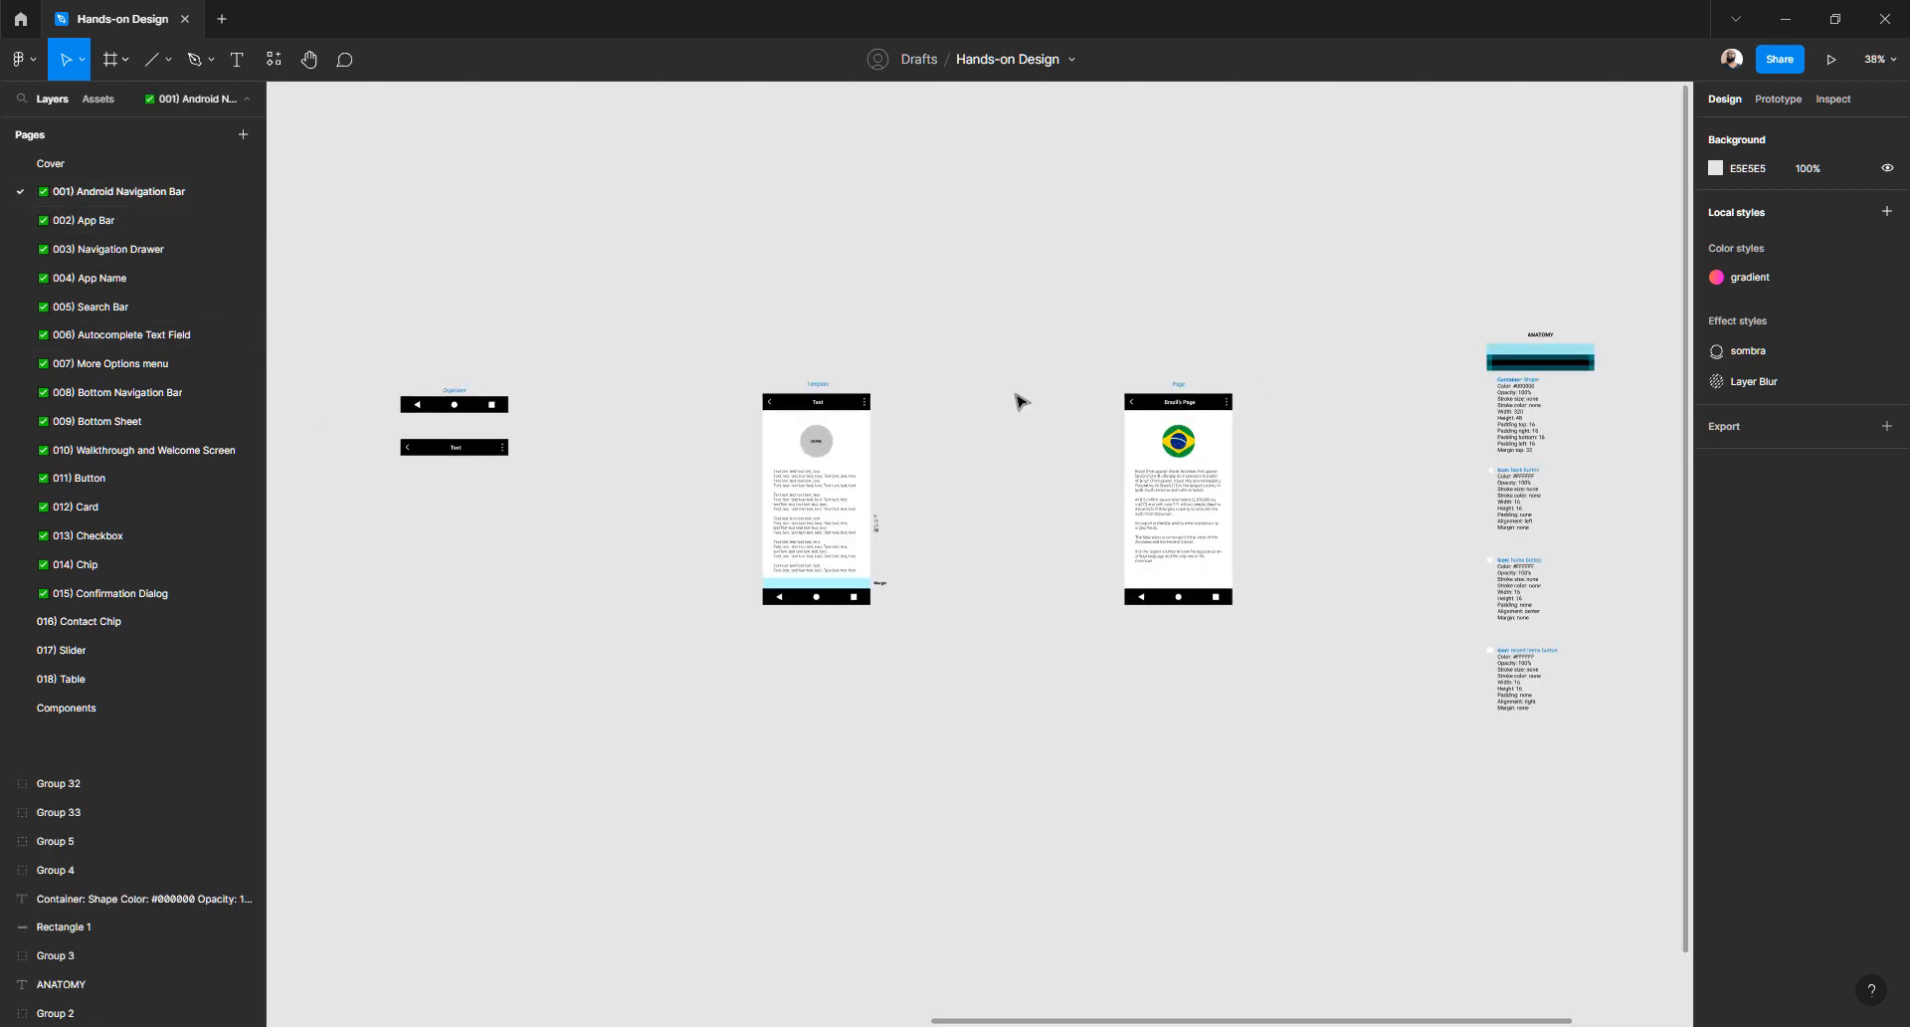
{"action": "scroll", "coordinate": [1019, 400], "scroll_direction": "right", "scroll_amount": 6}
{"action": "scroll", "coordinate": [1019, 400], "scroll_direction": "down", "scroll_amount": 3}
{"action": "scroll", "coordinate": [1018, 400], "scroll_direction": "down", "scroll_amount": 5}
{"action": "scroll", "coordinate": [597, 398], "scroll_direction": "left", "scroll_amount": 4}
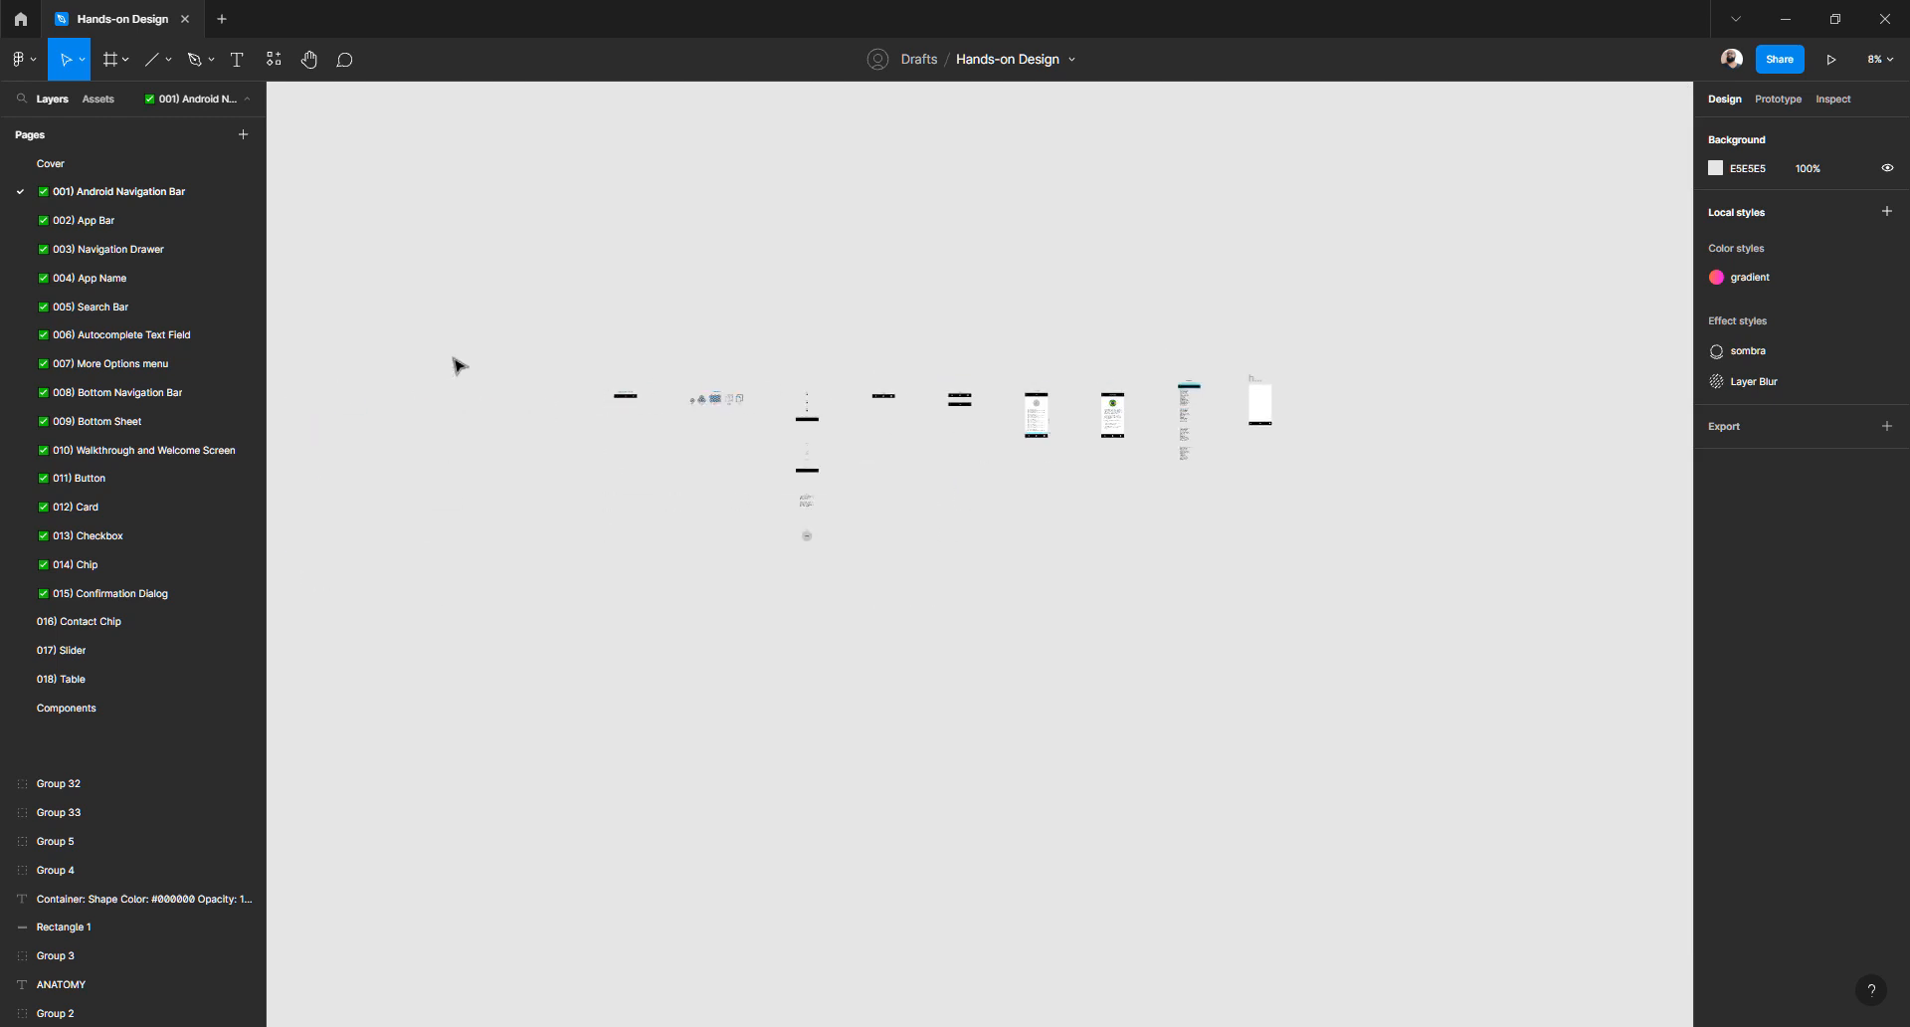
{"action": "left_click", "coordinate": [106, 221]}
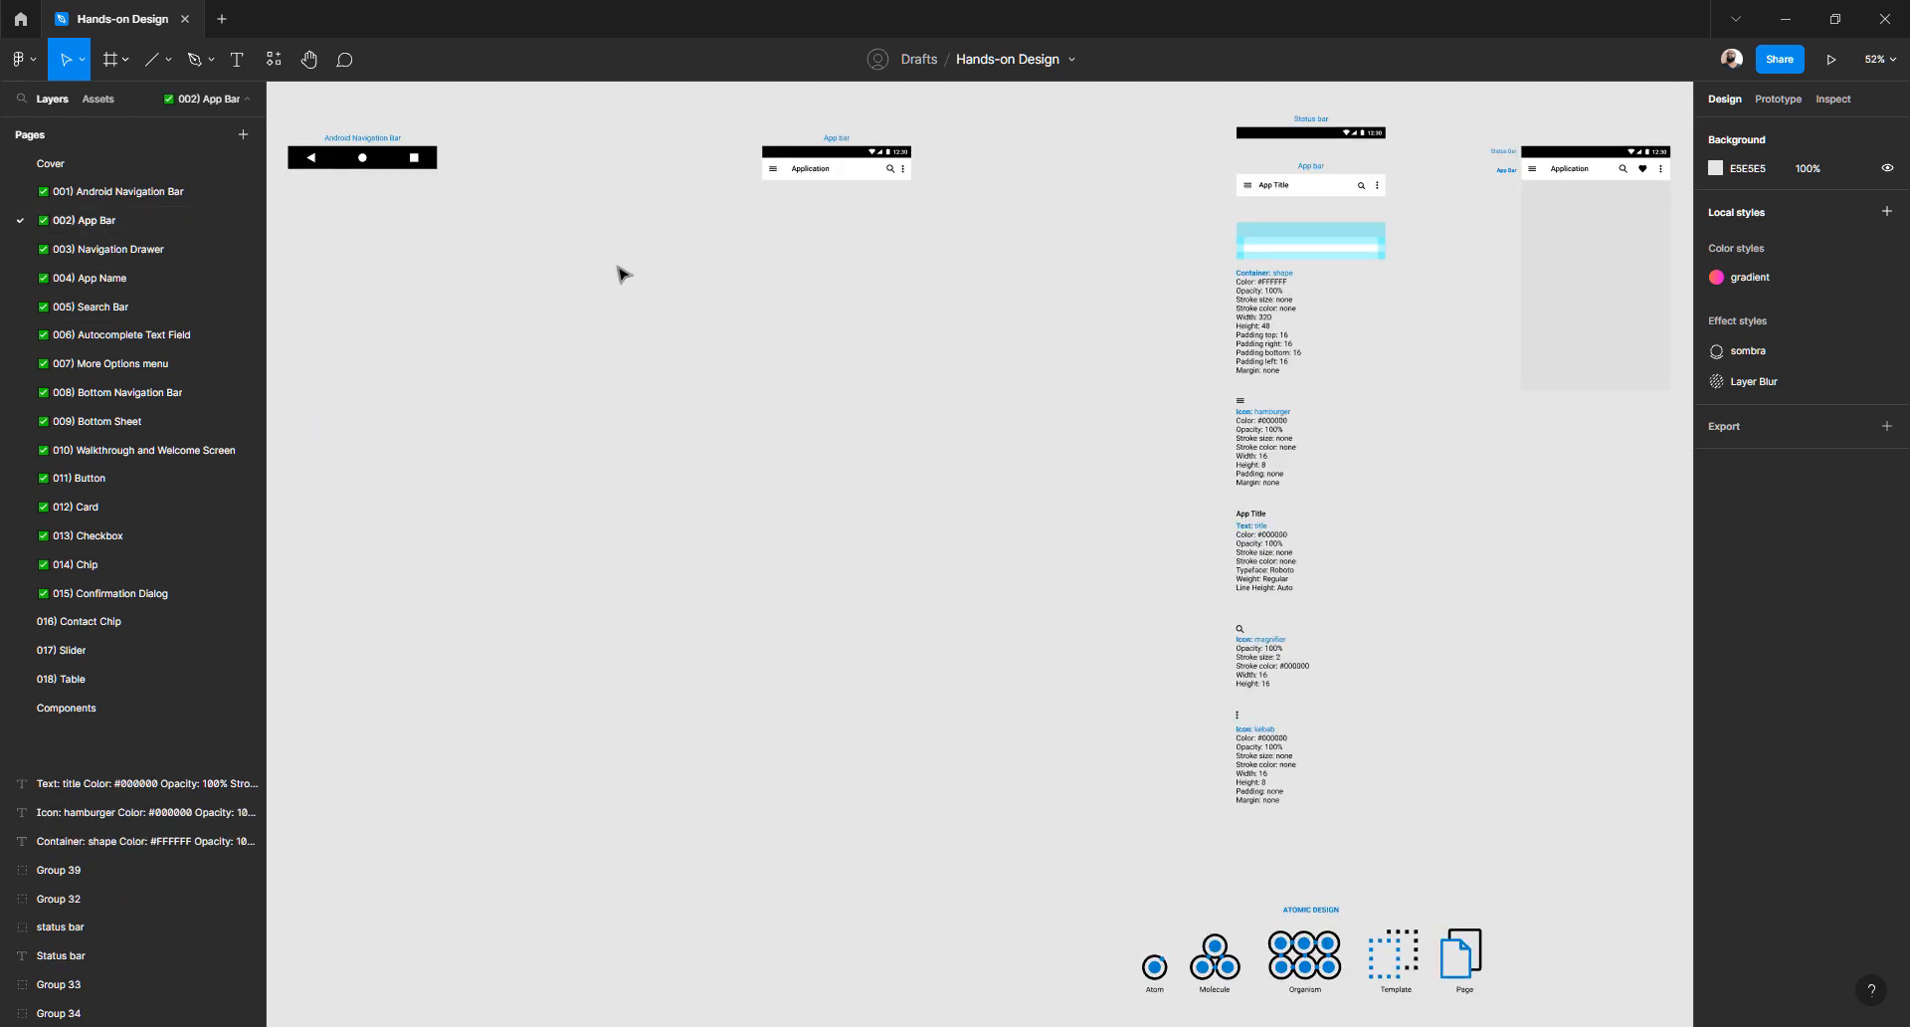
- Drill into the hamburger icon group of the Application app bar
{"action": "scroll", "coordinate": [774, 165], "scroll_direction": "up", "scroll_amount": 3}
{"action": "scroll", "coordinate": [774, 169], "scroll_direction": "up", "scroll_amount": 5}
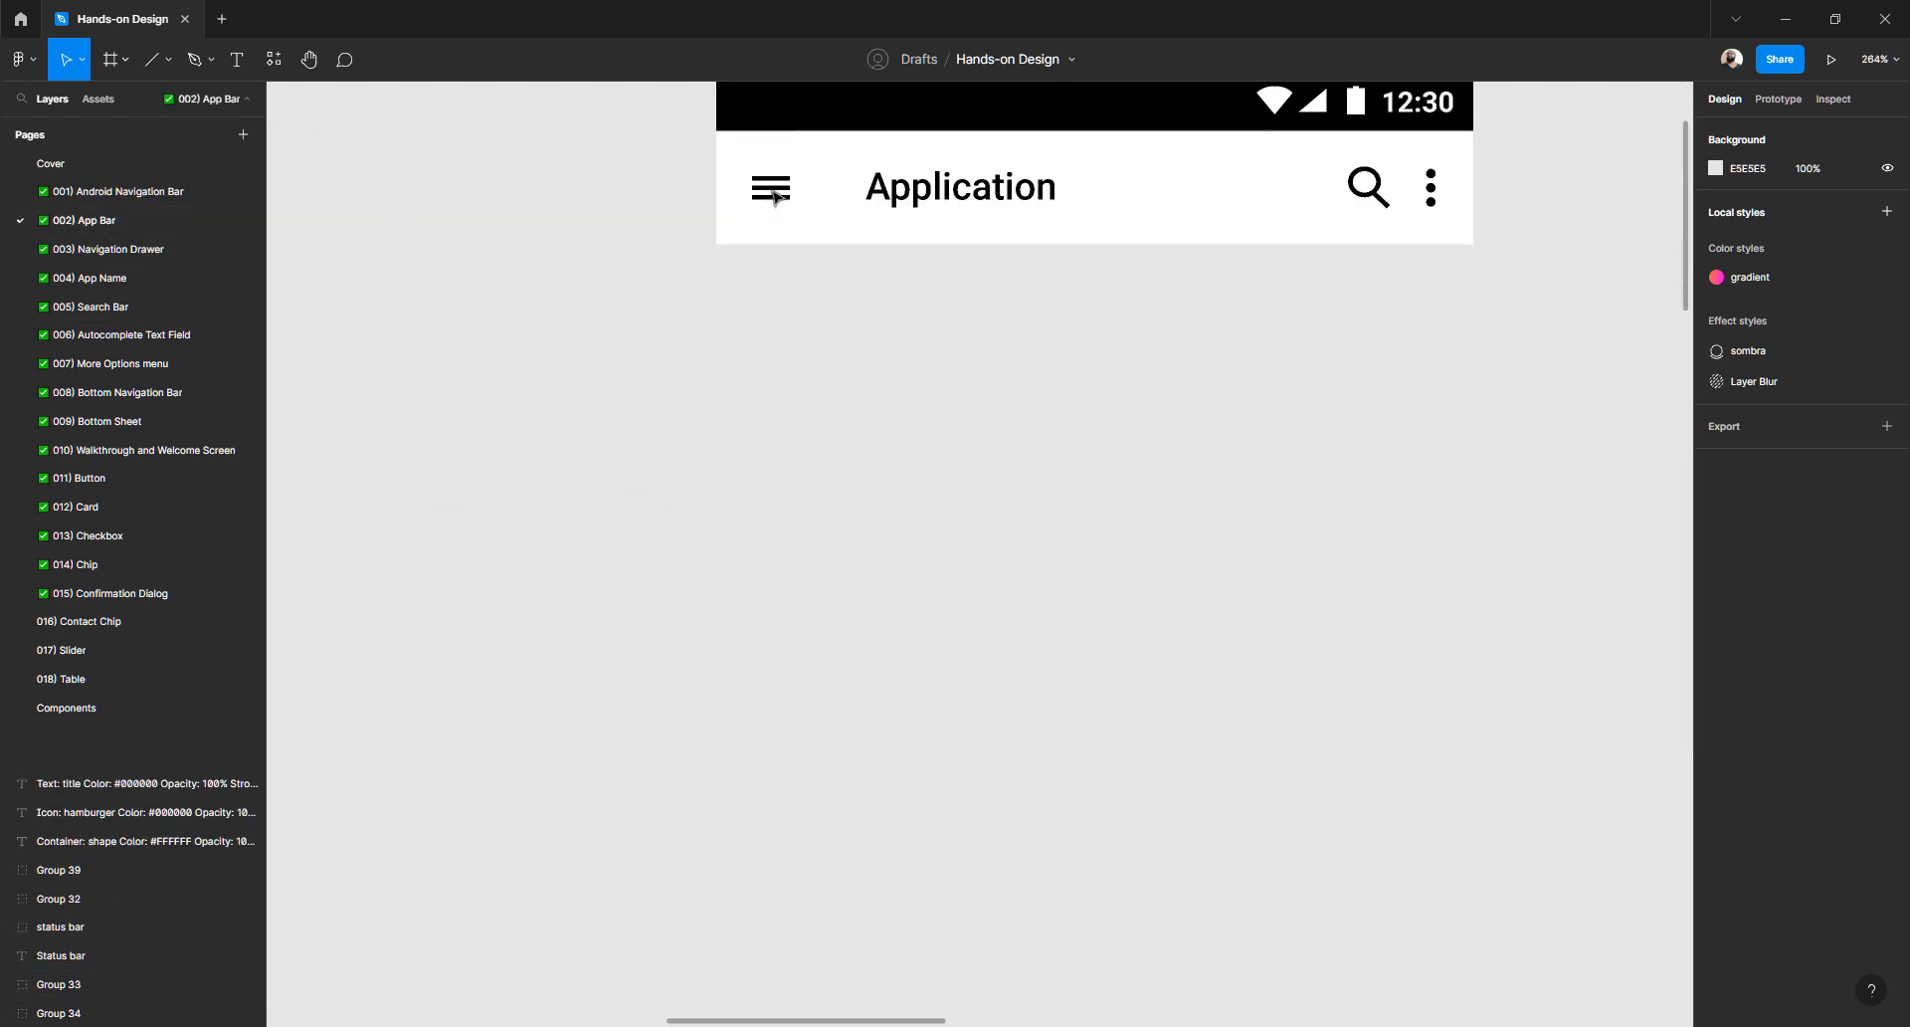
{"action": "left_click", "coordinate": [774, 196]}
{"action": "double_click", "coordinate": [774, 196]}
{"action": "double_click", "coordinate": [774, 196]}
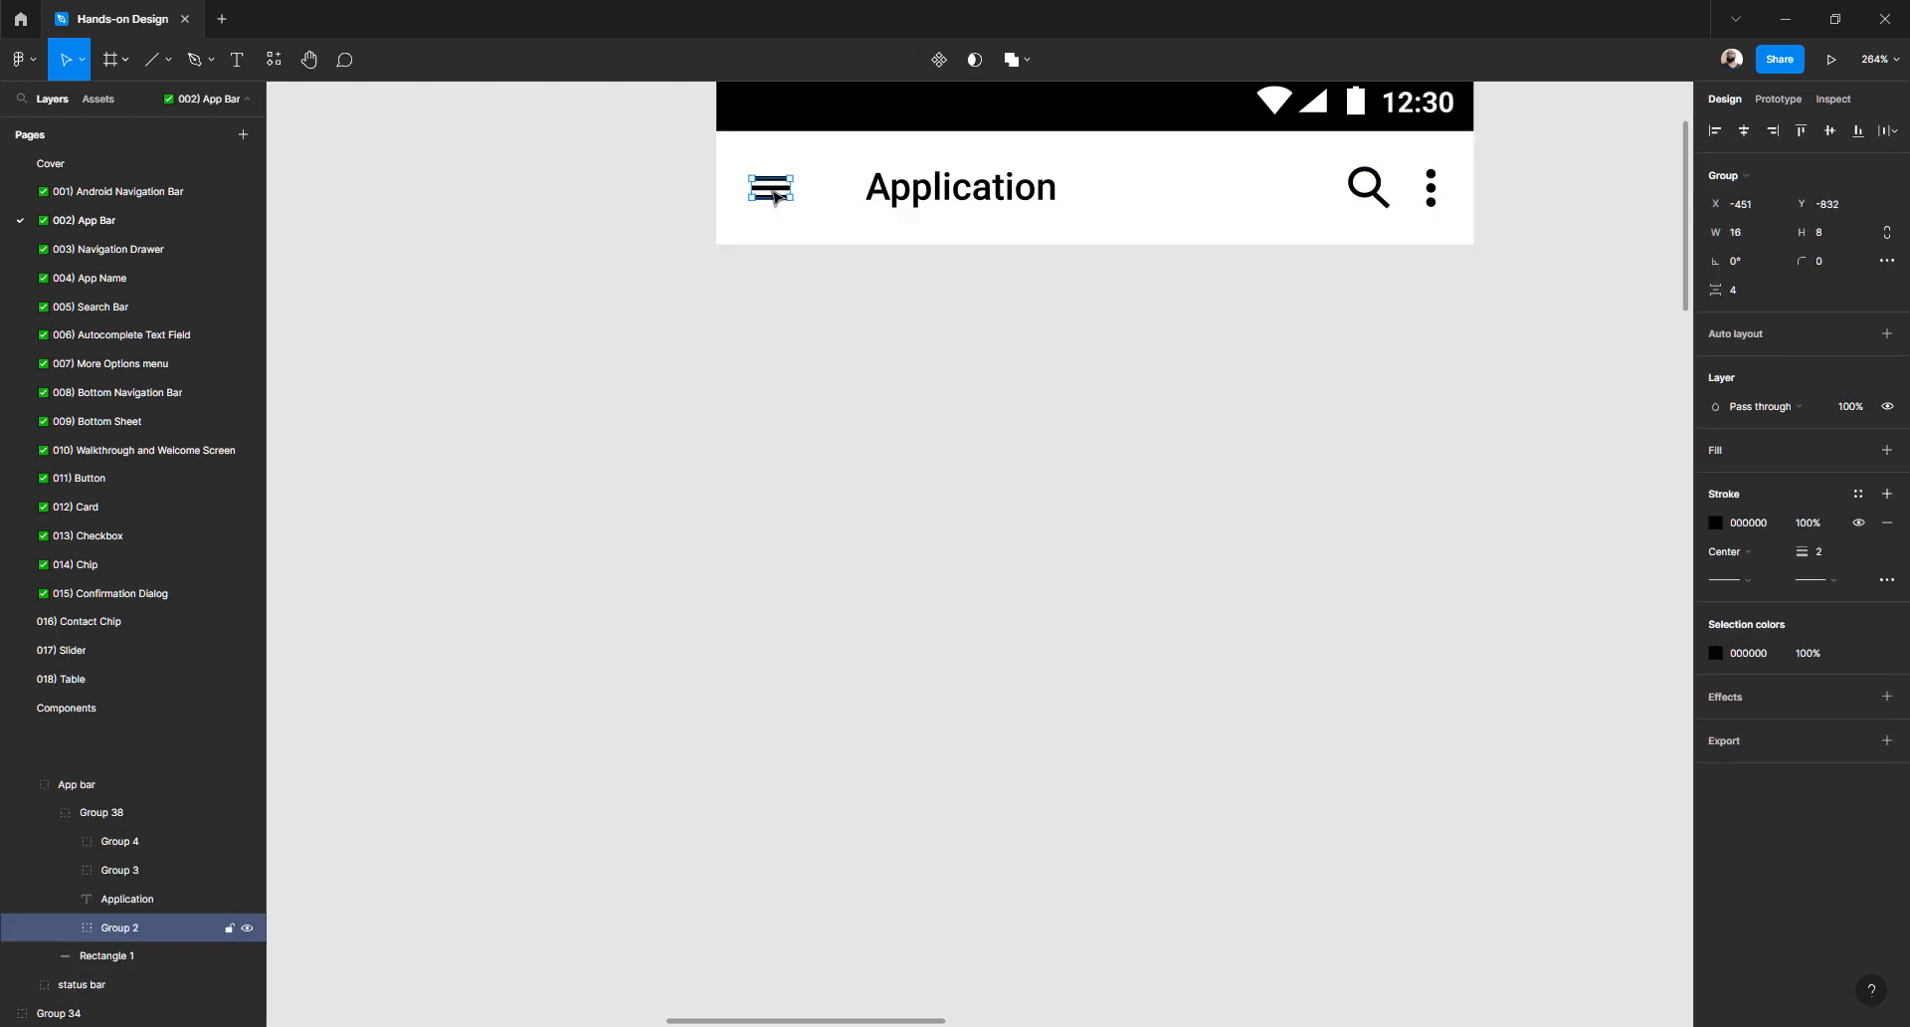
{"action": "scroll", "coordinate": [766, 202], "scroll_direction": "down", "scroll_amount": 10}
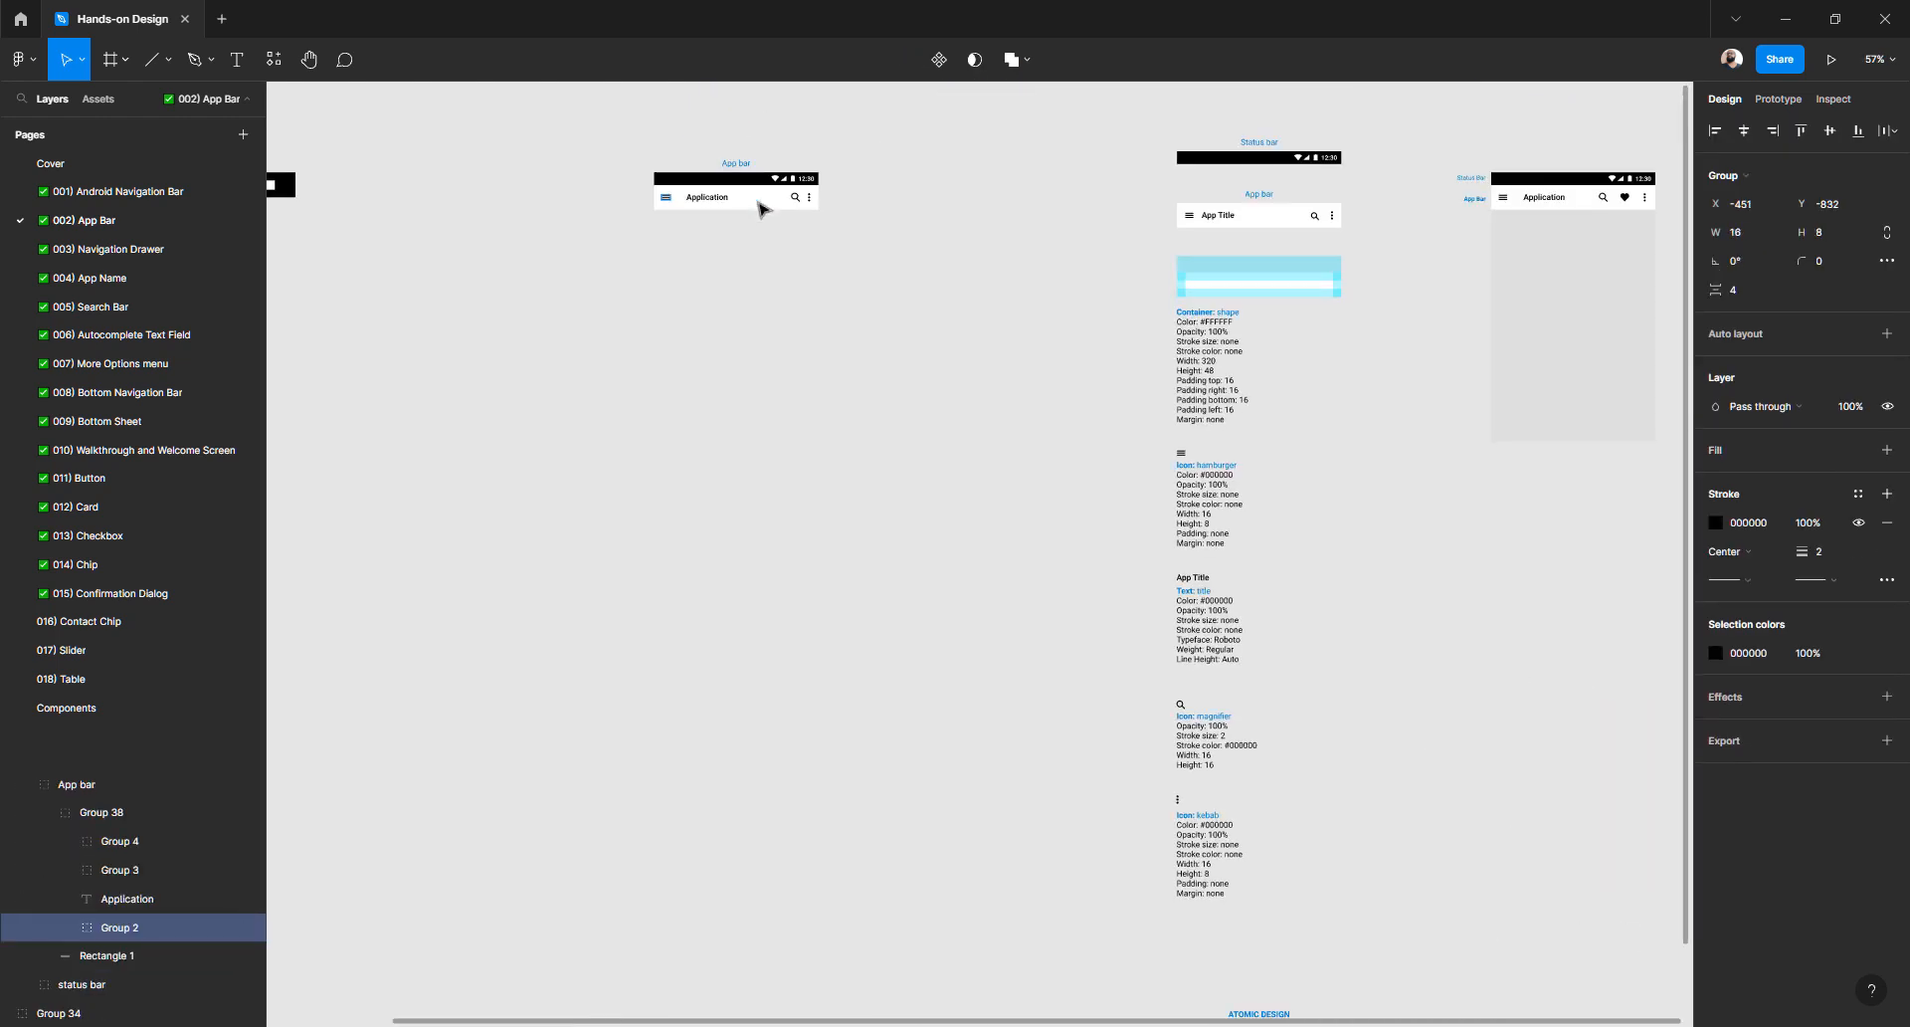
{"action": "scroll", "coordinate": [1000, 211], "scroll_direction": "up", "scroll_amount": 2}
- Select the hamburger icon in the App Title mockup and return to '016) Contact Chip'
{"action": "left_click", "coordinate": [923, 225]}
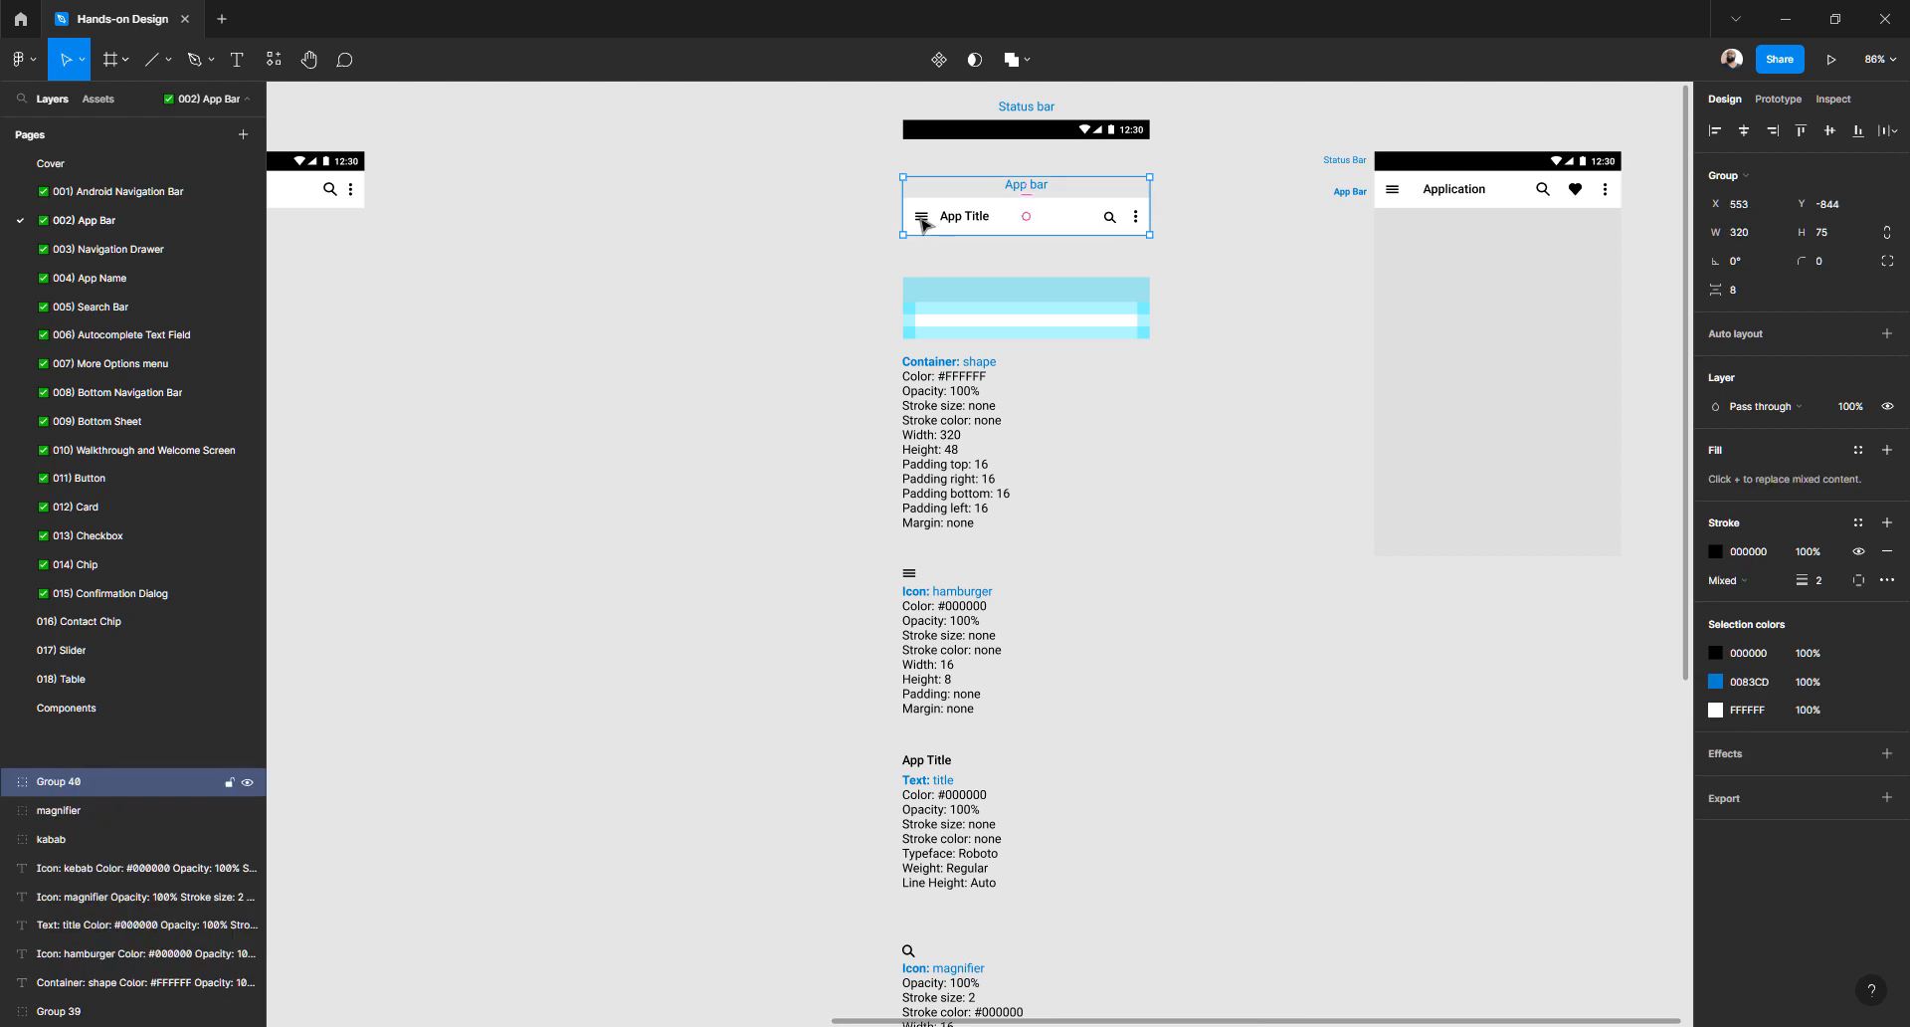
{"action": "double_click", "coordinate": [923, 225]}
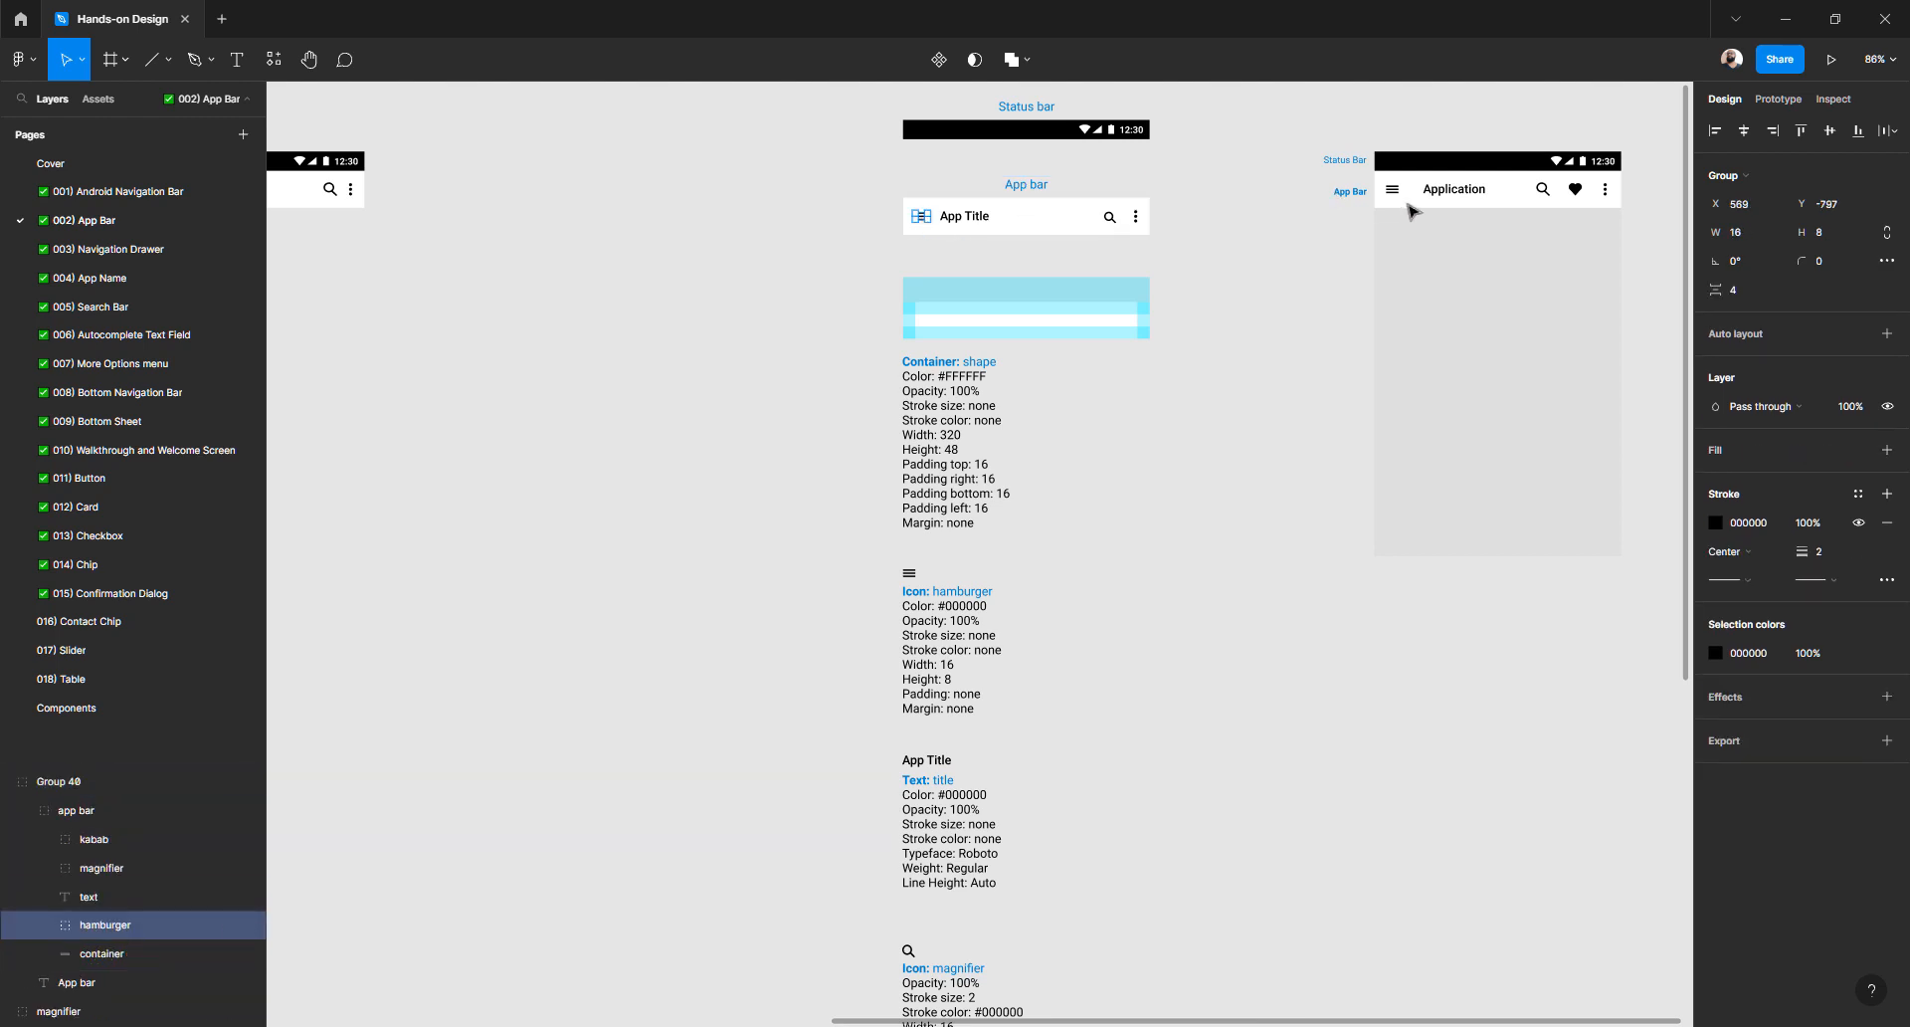
{"action": "left_click", "coordinate": [1396, 197]}
{"action": "double_click", "coordinate": [1396, 197]}
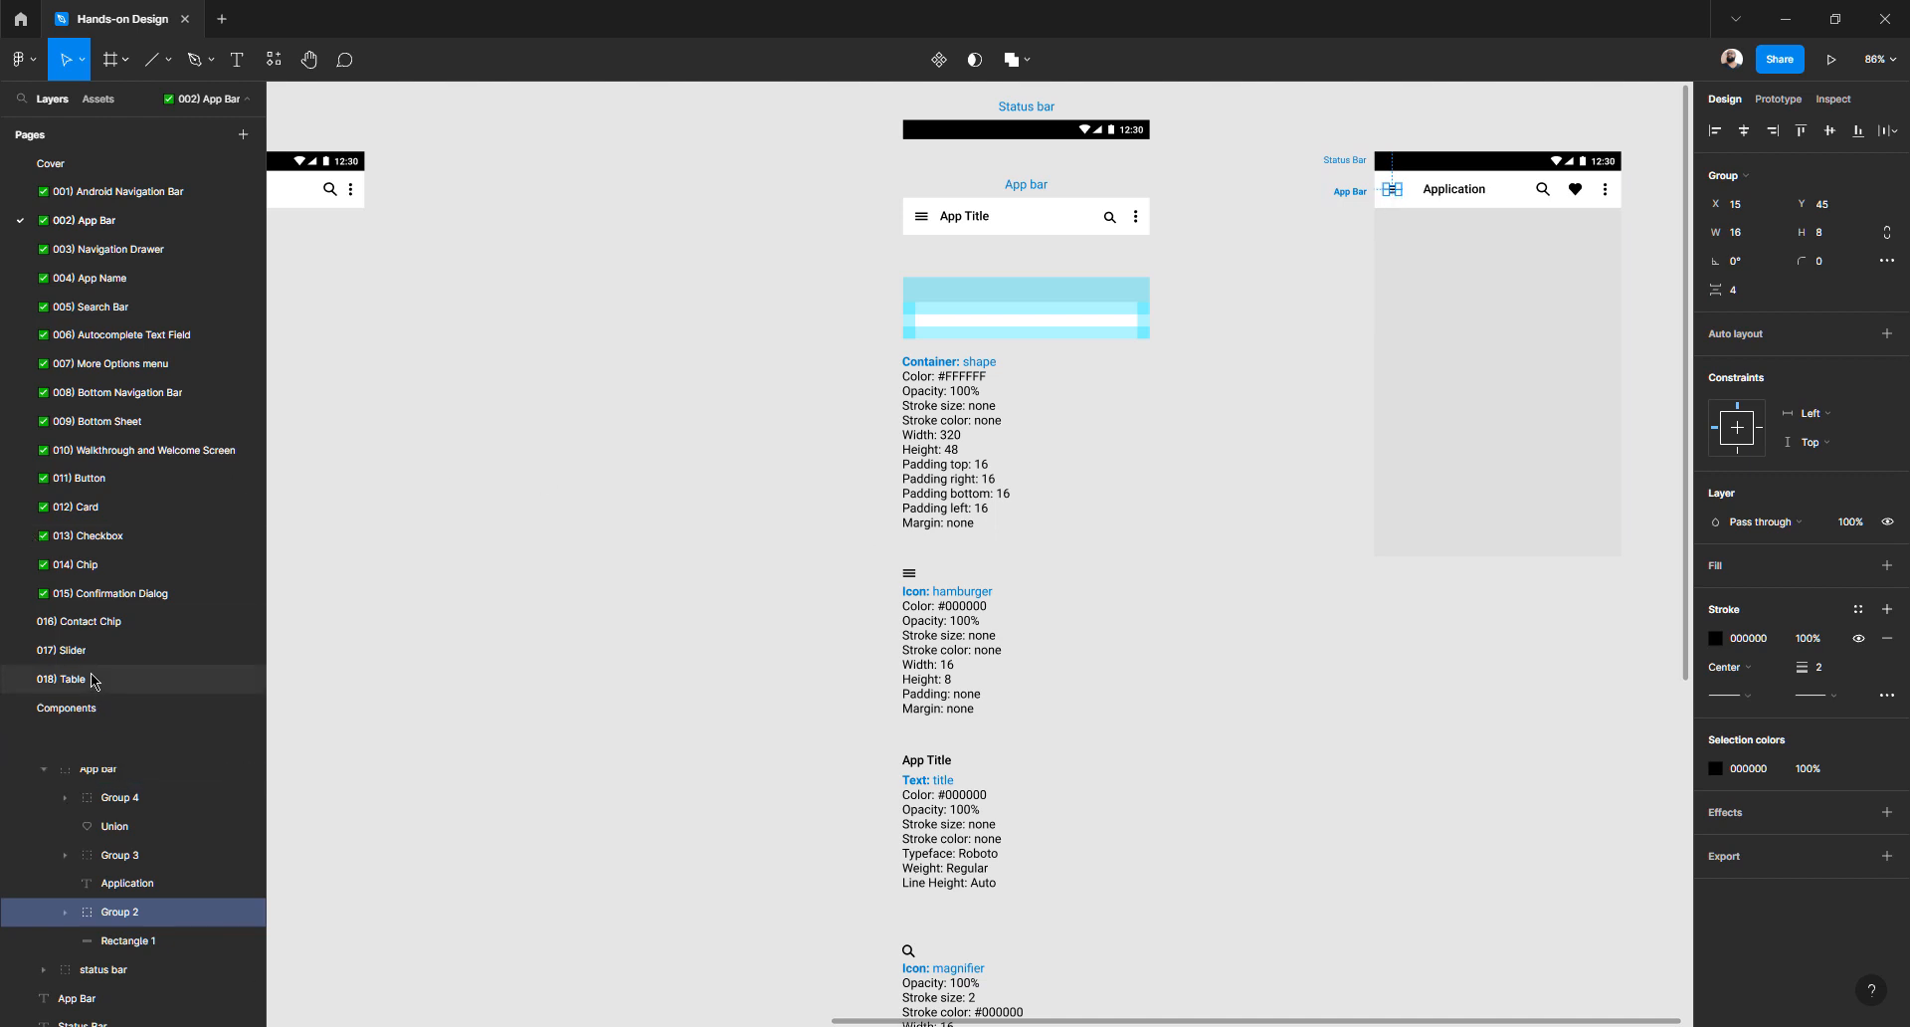
{"action": "left_click", "coordinate": [88, 622]}
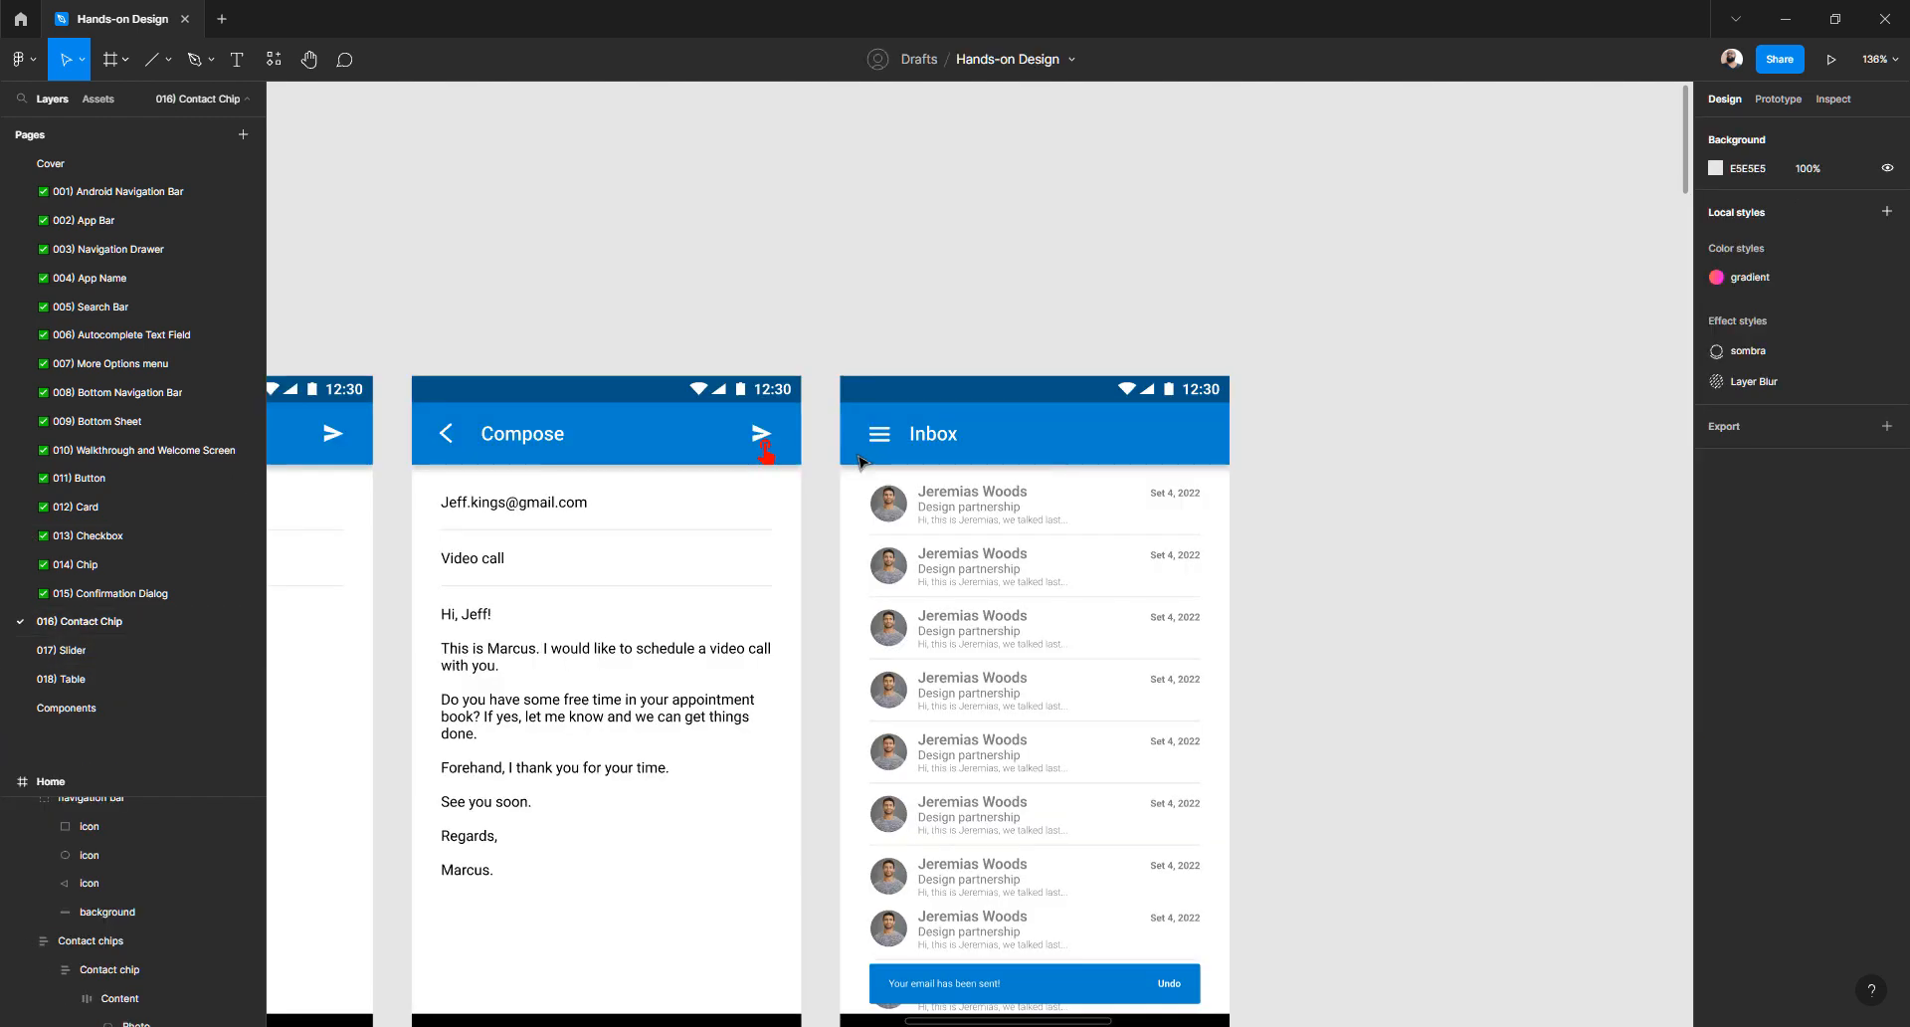
- Delete the back arrow from the list screen's app bar
{"action": "scroll", "coordinate": [900, 762], "scroll_direction": "down", "scroll_amount": 8}
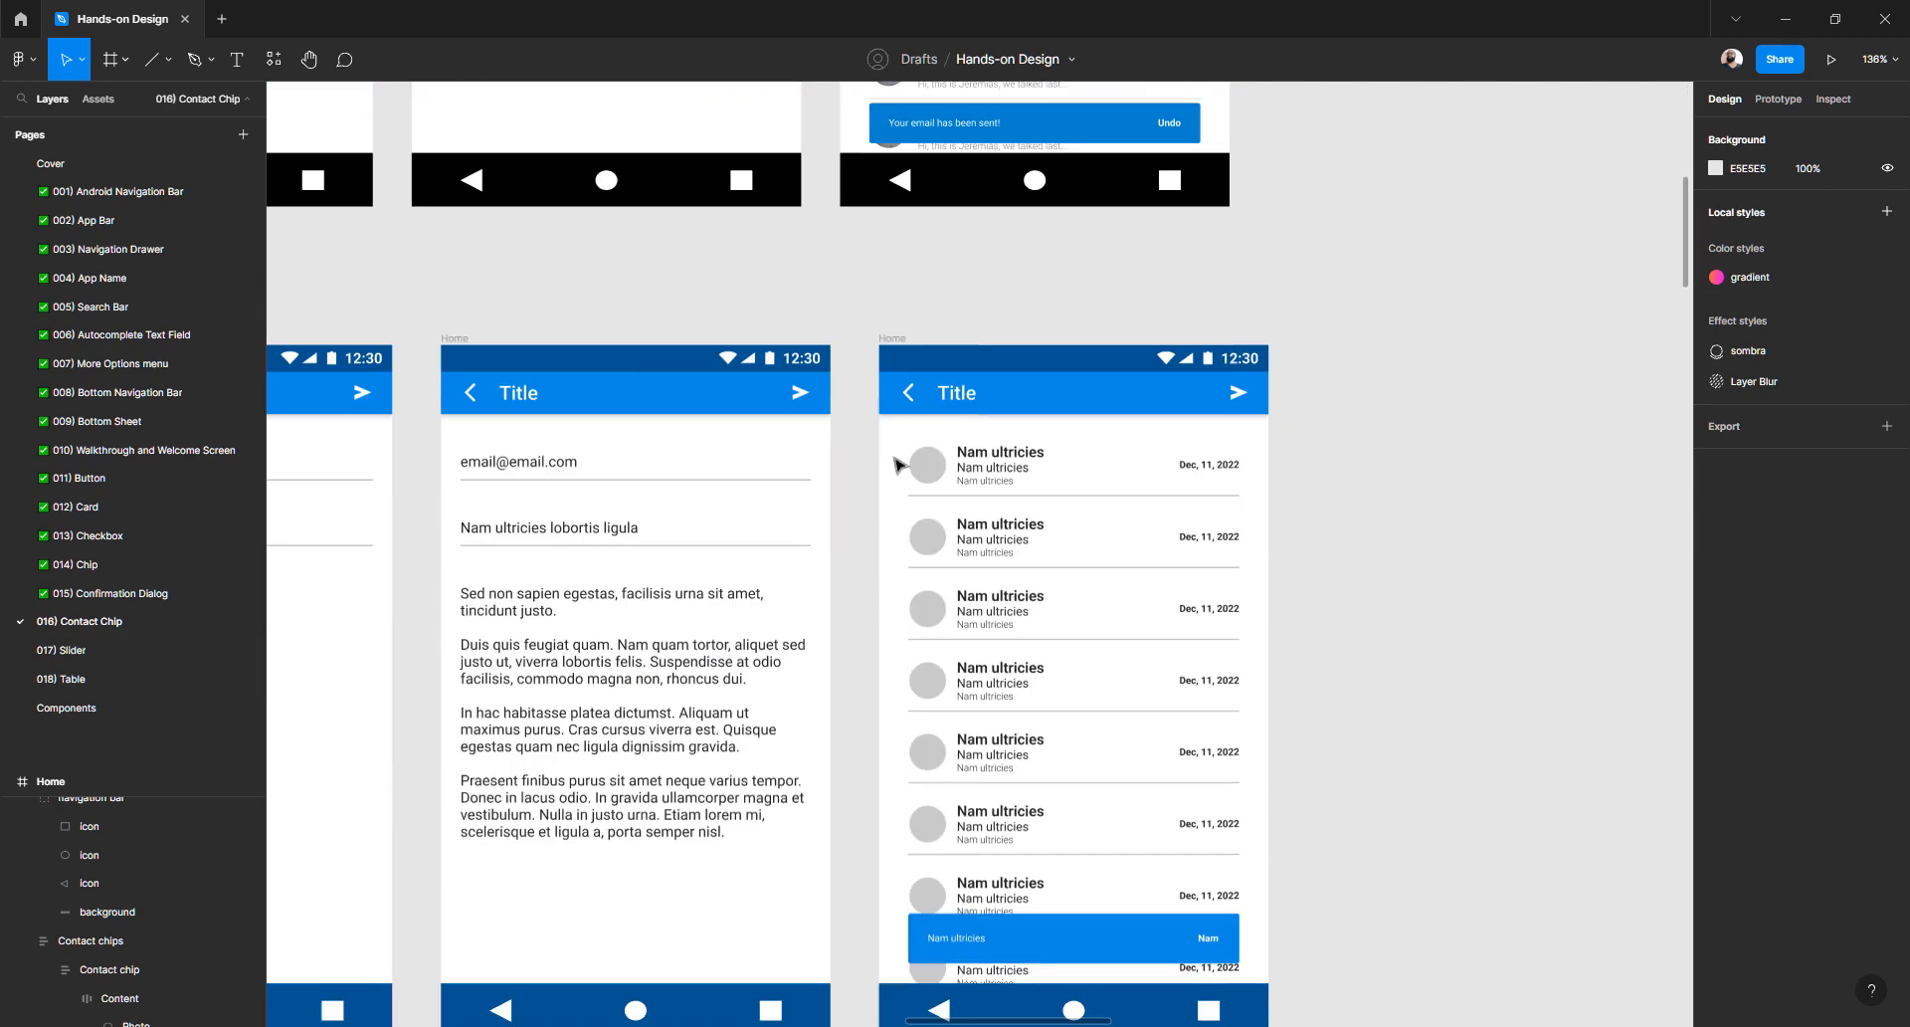
{"action": "scroll", "coordinate": [900, 466], "scroll_direction": "up", "scroll_amount": 1}
{"action": "scroll", "coordinate": [918, 478], "scroll_direction": "up", "scroll_amount": 3}
{"action": "left_click", "coordinate": [909, 463]}
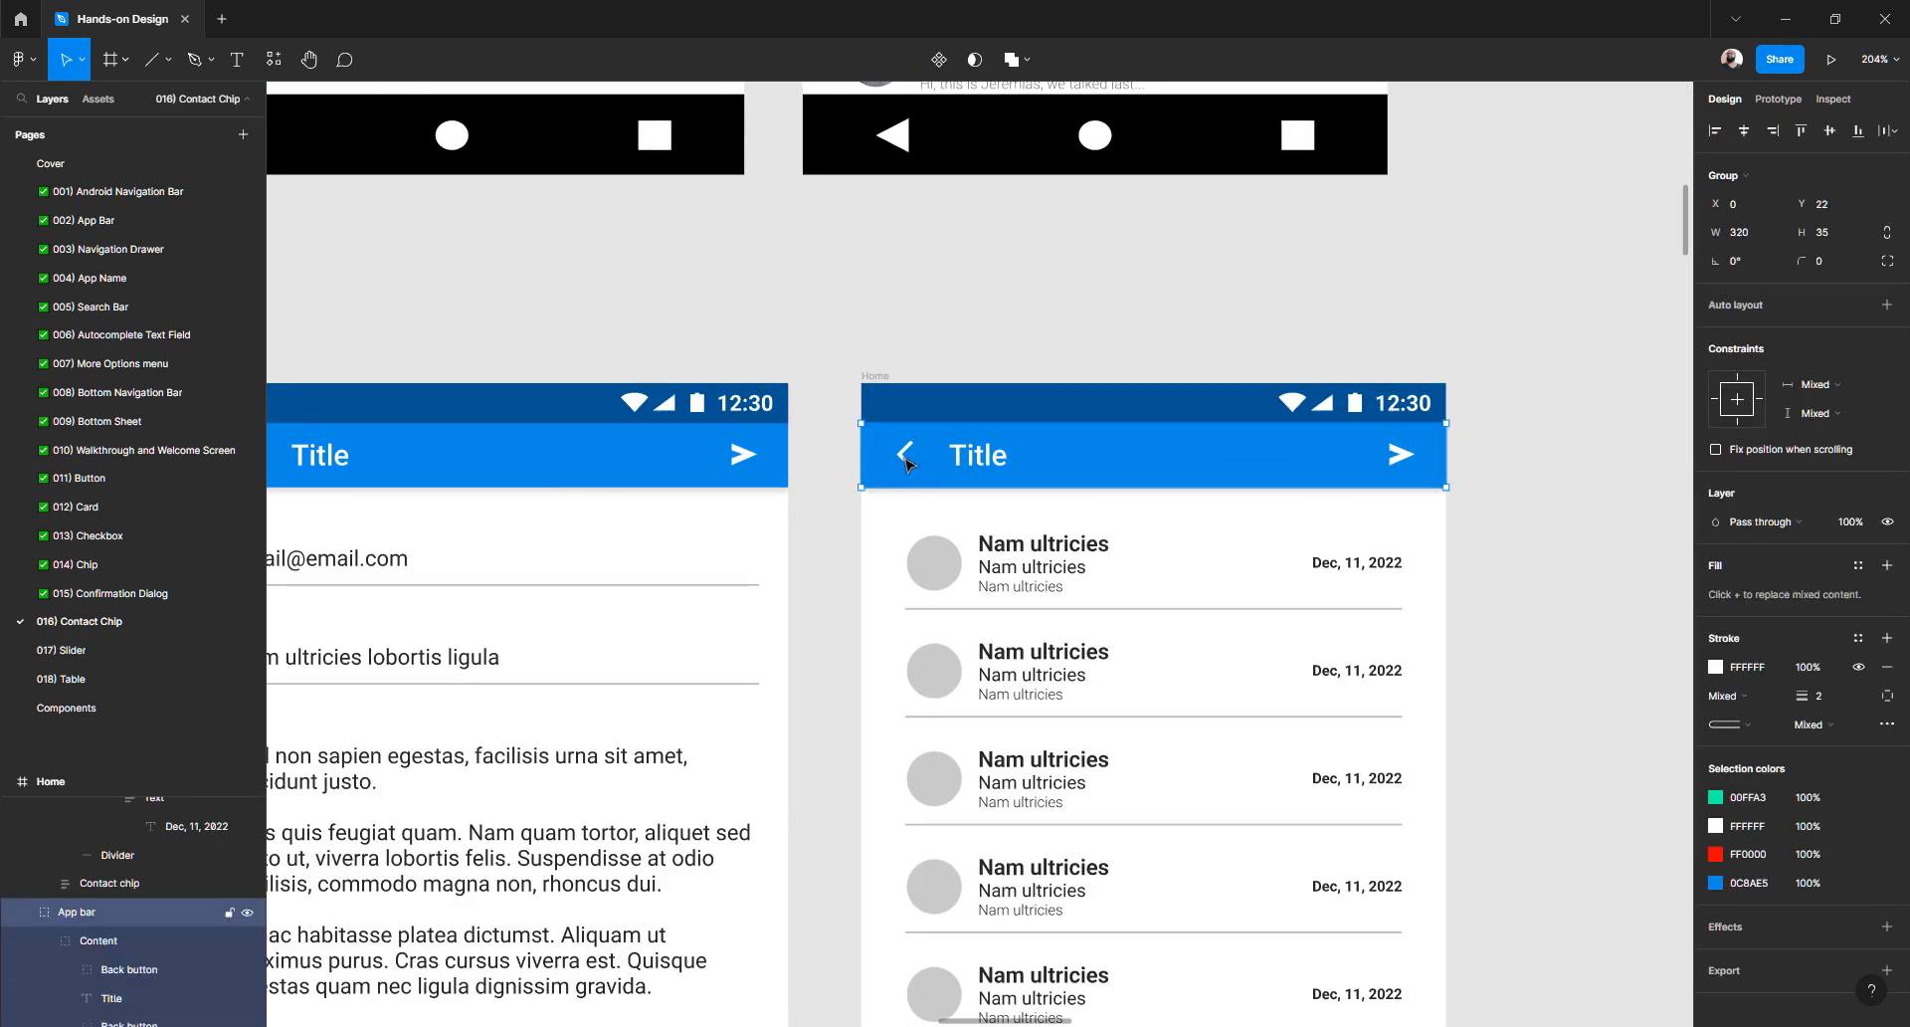
{"action": "double_click", "coordinate": [908, 462]}
{"action": "key", "text": "Delete"}
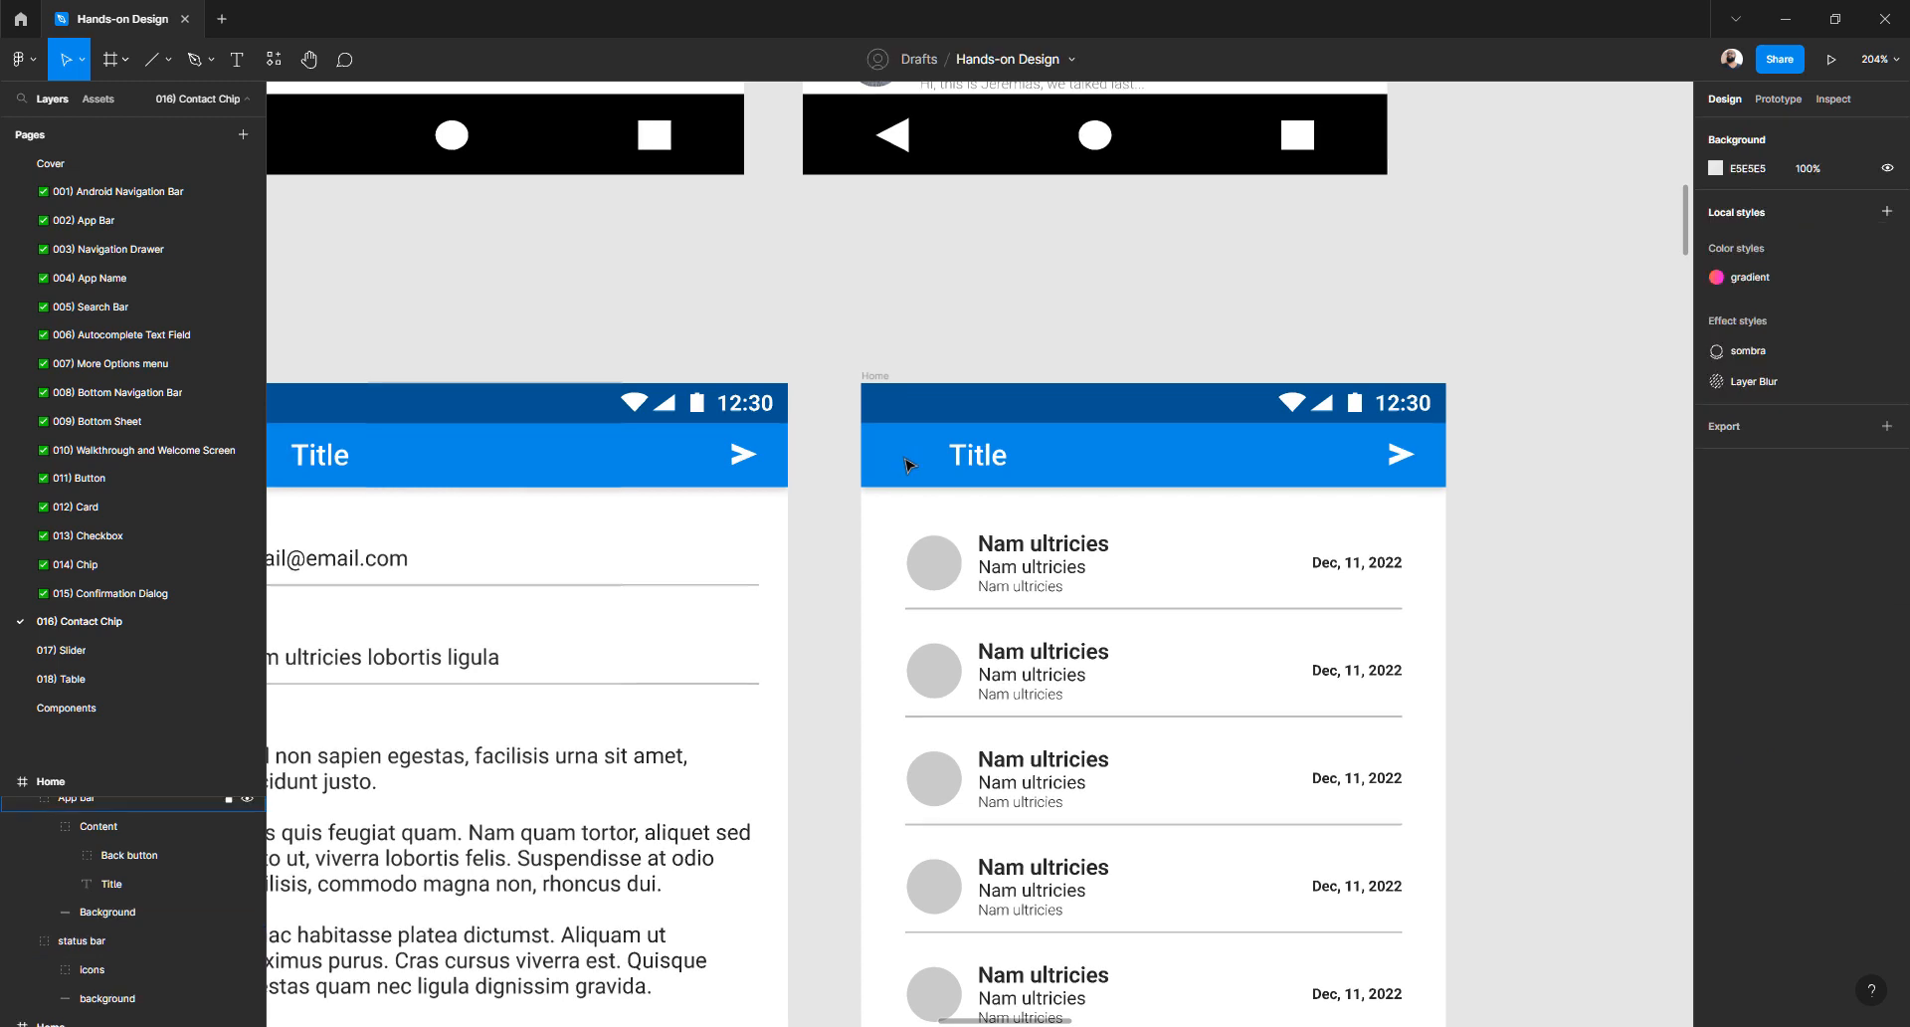
- Paste the hamburger icon into the Home frame and set its stroke to white FFFFFF
{"action": "left_click", "coordinate": [882, 378]}
{"action": "key", "text": "ctrl+v"}
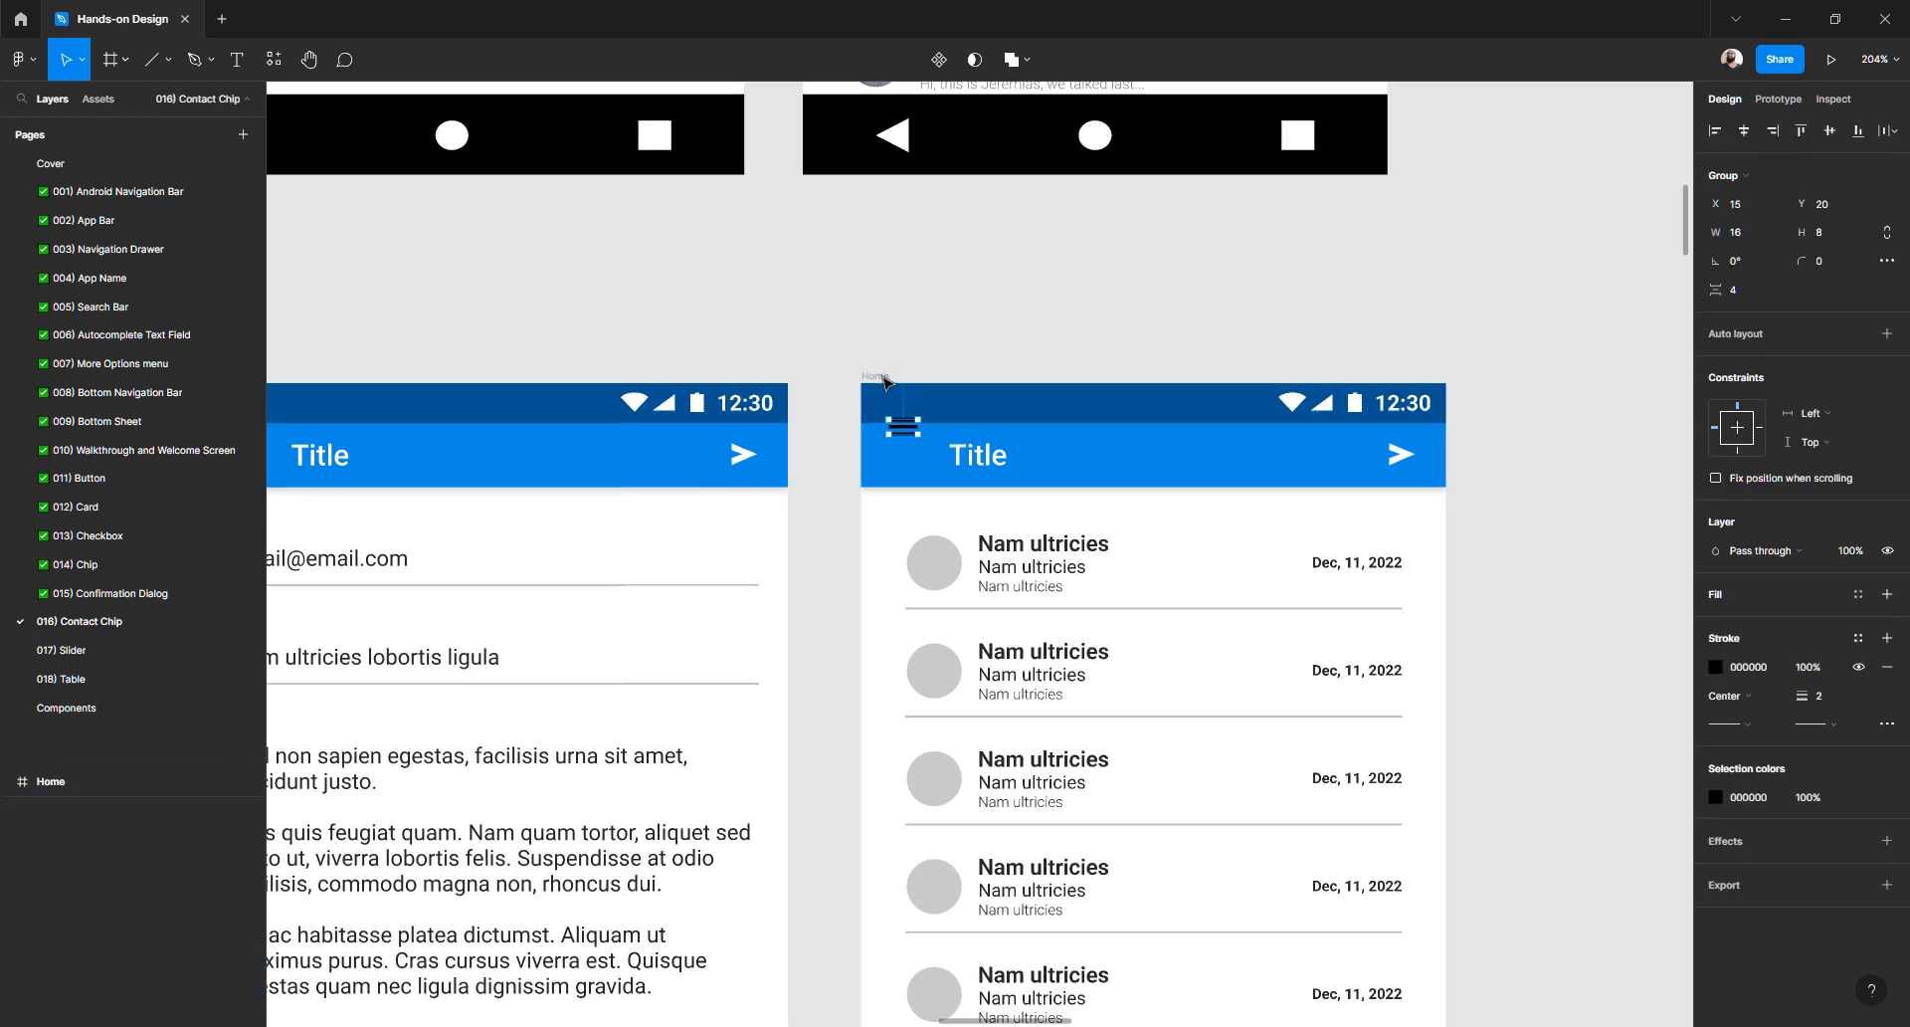
{"action": "left_click", "coordinate": [1717, 669]}
{"action": "left_click_drag", "start_coordinate": [1502, 626], "coordinate": [1271, 500]}
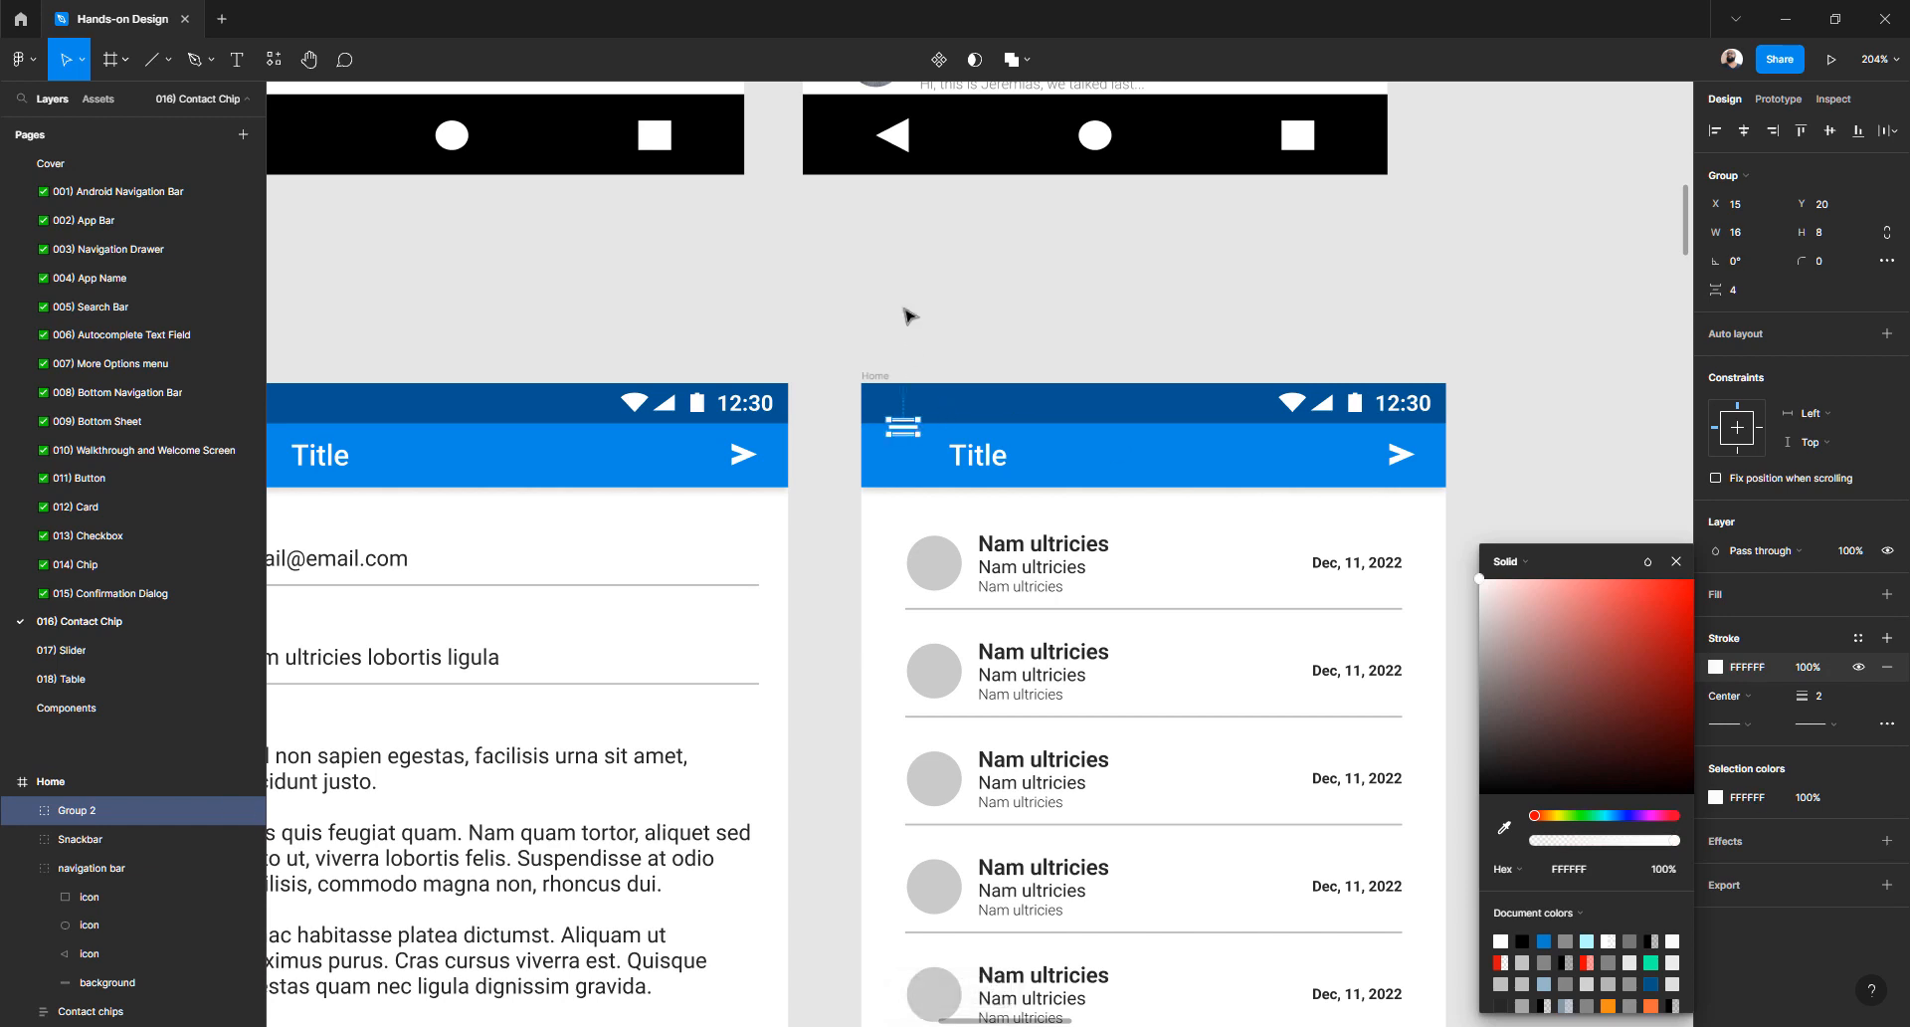
{"action": "left_click", "coordinate": [907, 311]}
- Move the hamburger icon down into the app bar beside 'Title'
{"action": "scroll", "coordinate": [902, 447], "scroll_direction": "up", "scroll_amount": 2}
{"action": "left_click", "coordinate": [905, 418]}
{"action": "key", "text": "alt"}
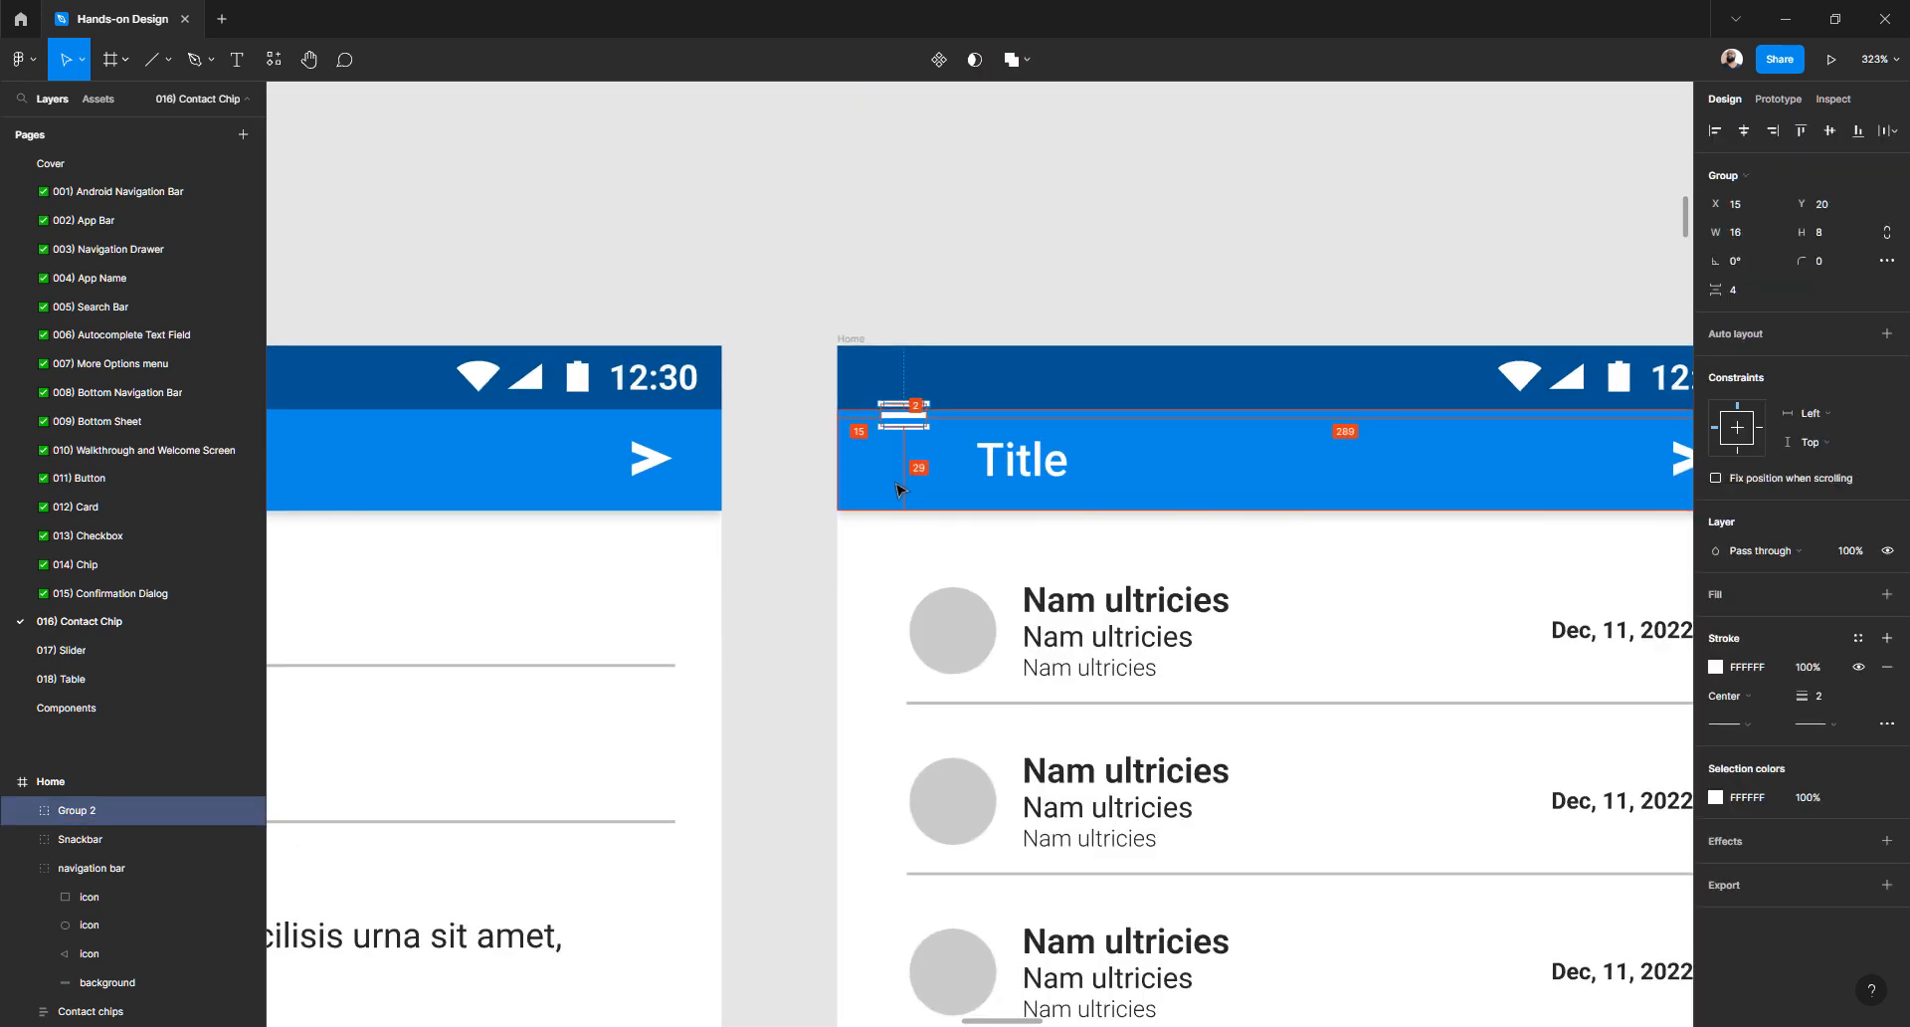
{"action": "key", "text": "Down"}
{"action": "key", "text": "Down"}
{"action": "key", "text": "Down"}
{"action": "key", "text": "Down"}
{"action": "key", "text": "Down"}
{"action": "key", "text": "Down"}
{"action": "key", "text": "Down"}
{"action": "key", "text": "Down"}
{"action": "key", "text": "Down"}
{"action": "key", "text": "Down"}
{"action": "key", "text": "Down"}
{"action": "key", "text": "Down"}
{"action": "key", "text": "Down"}
{"action": "key", "text": "Down"}
{"action": "key", "text": "Down"}
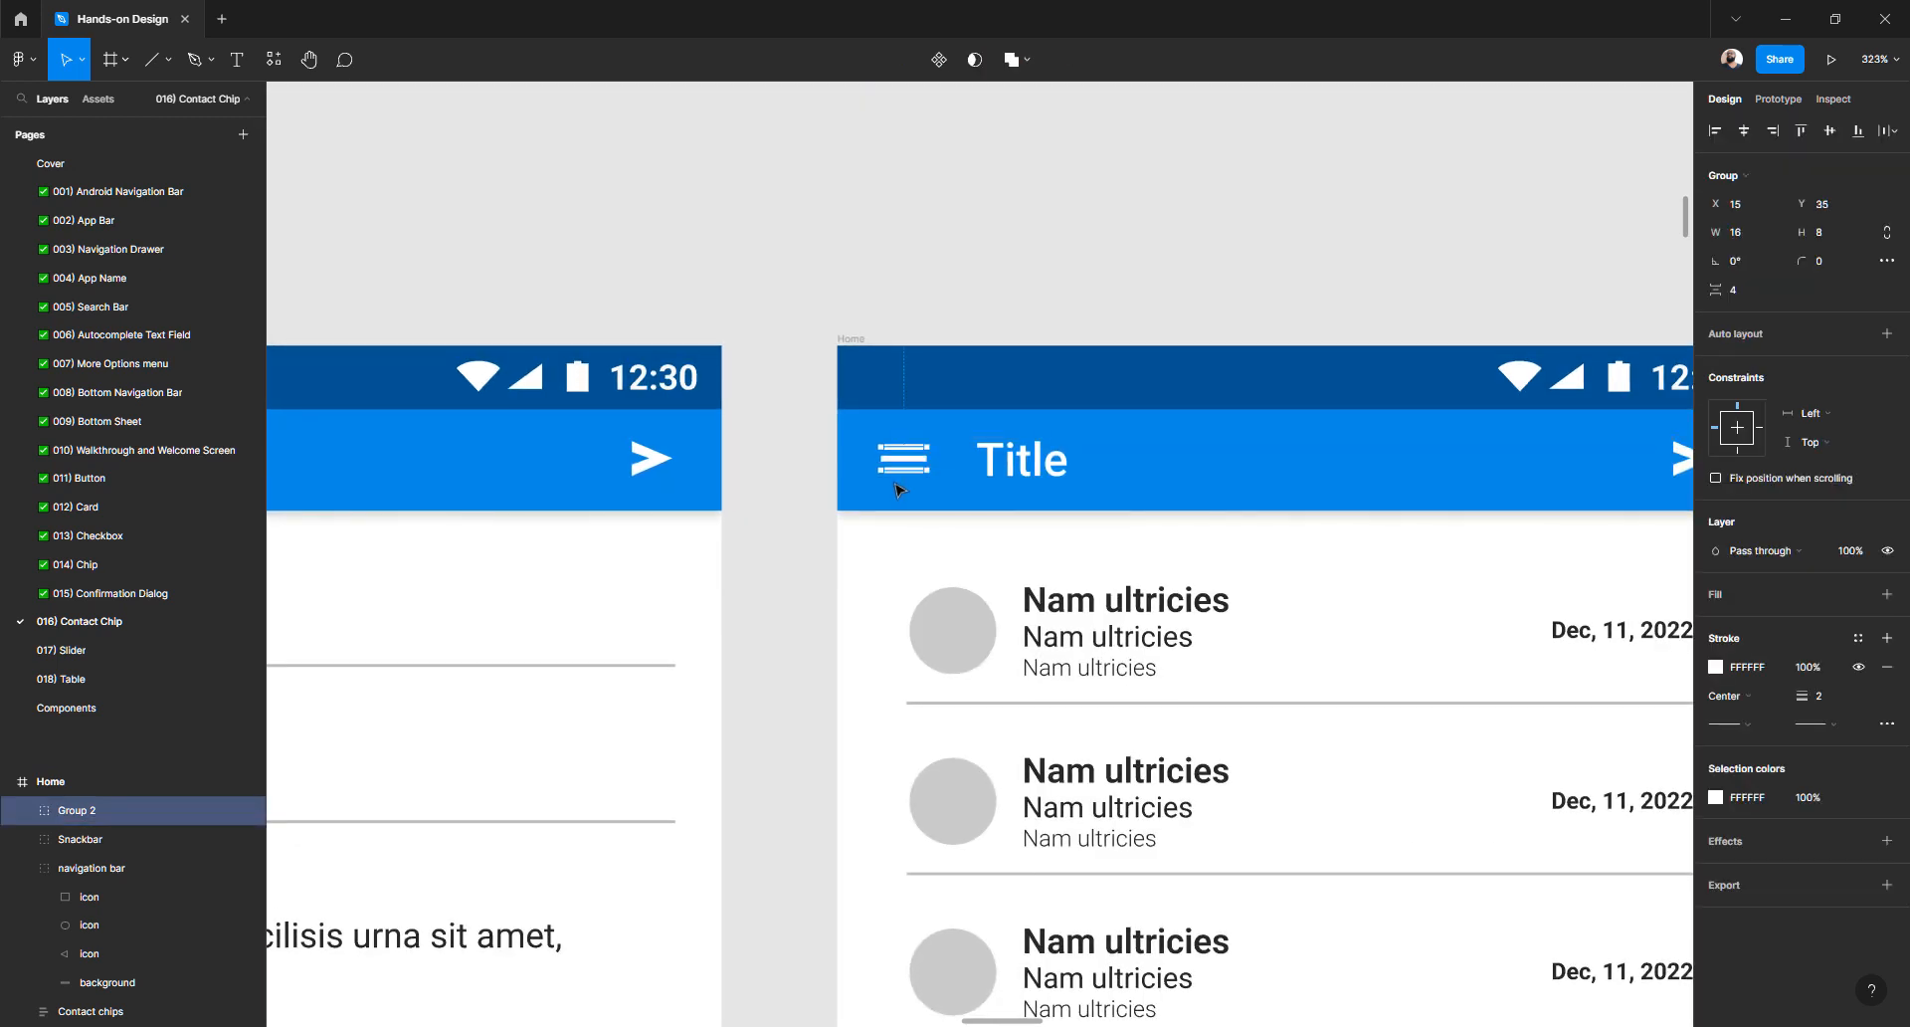
{"action": "key", "text": "alt"}
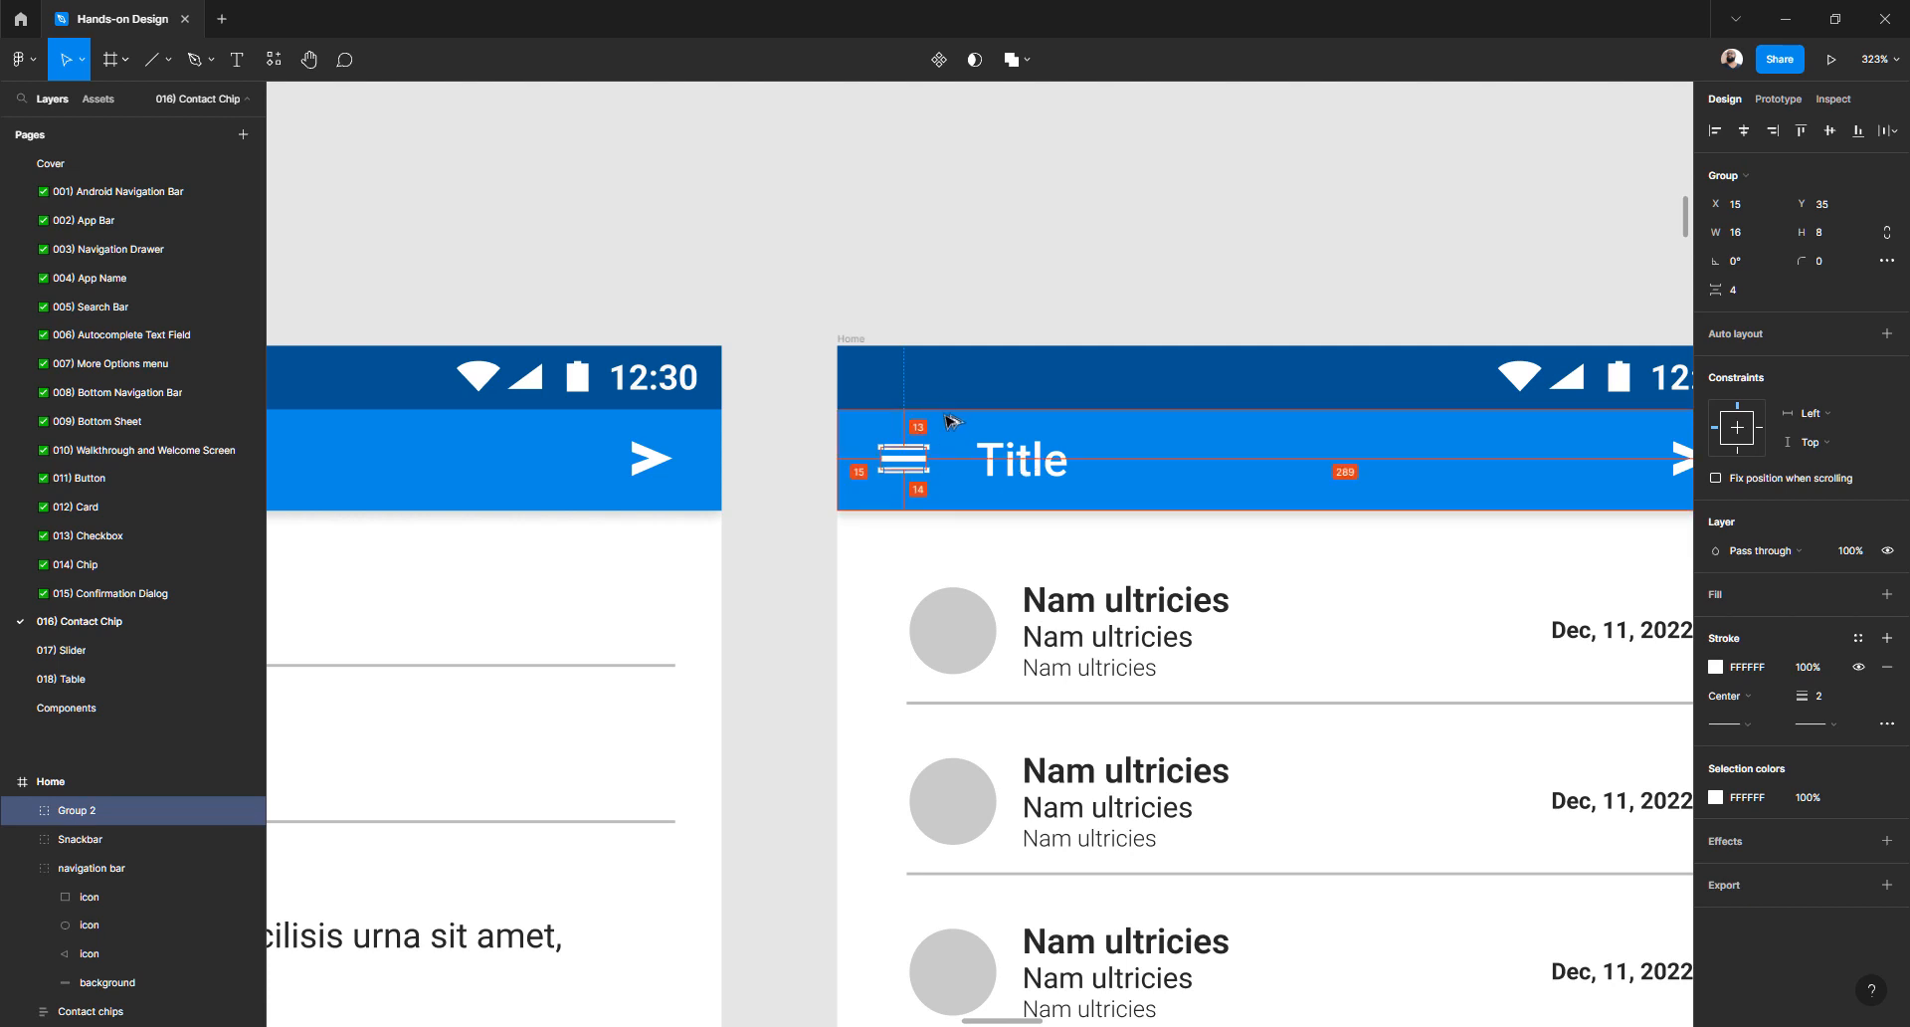
{"action": "key", "text": "Up"}
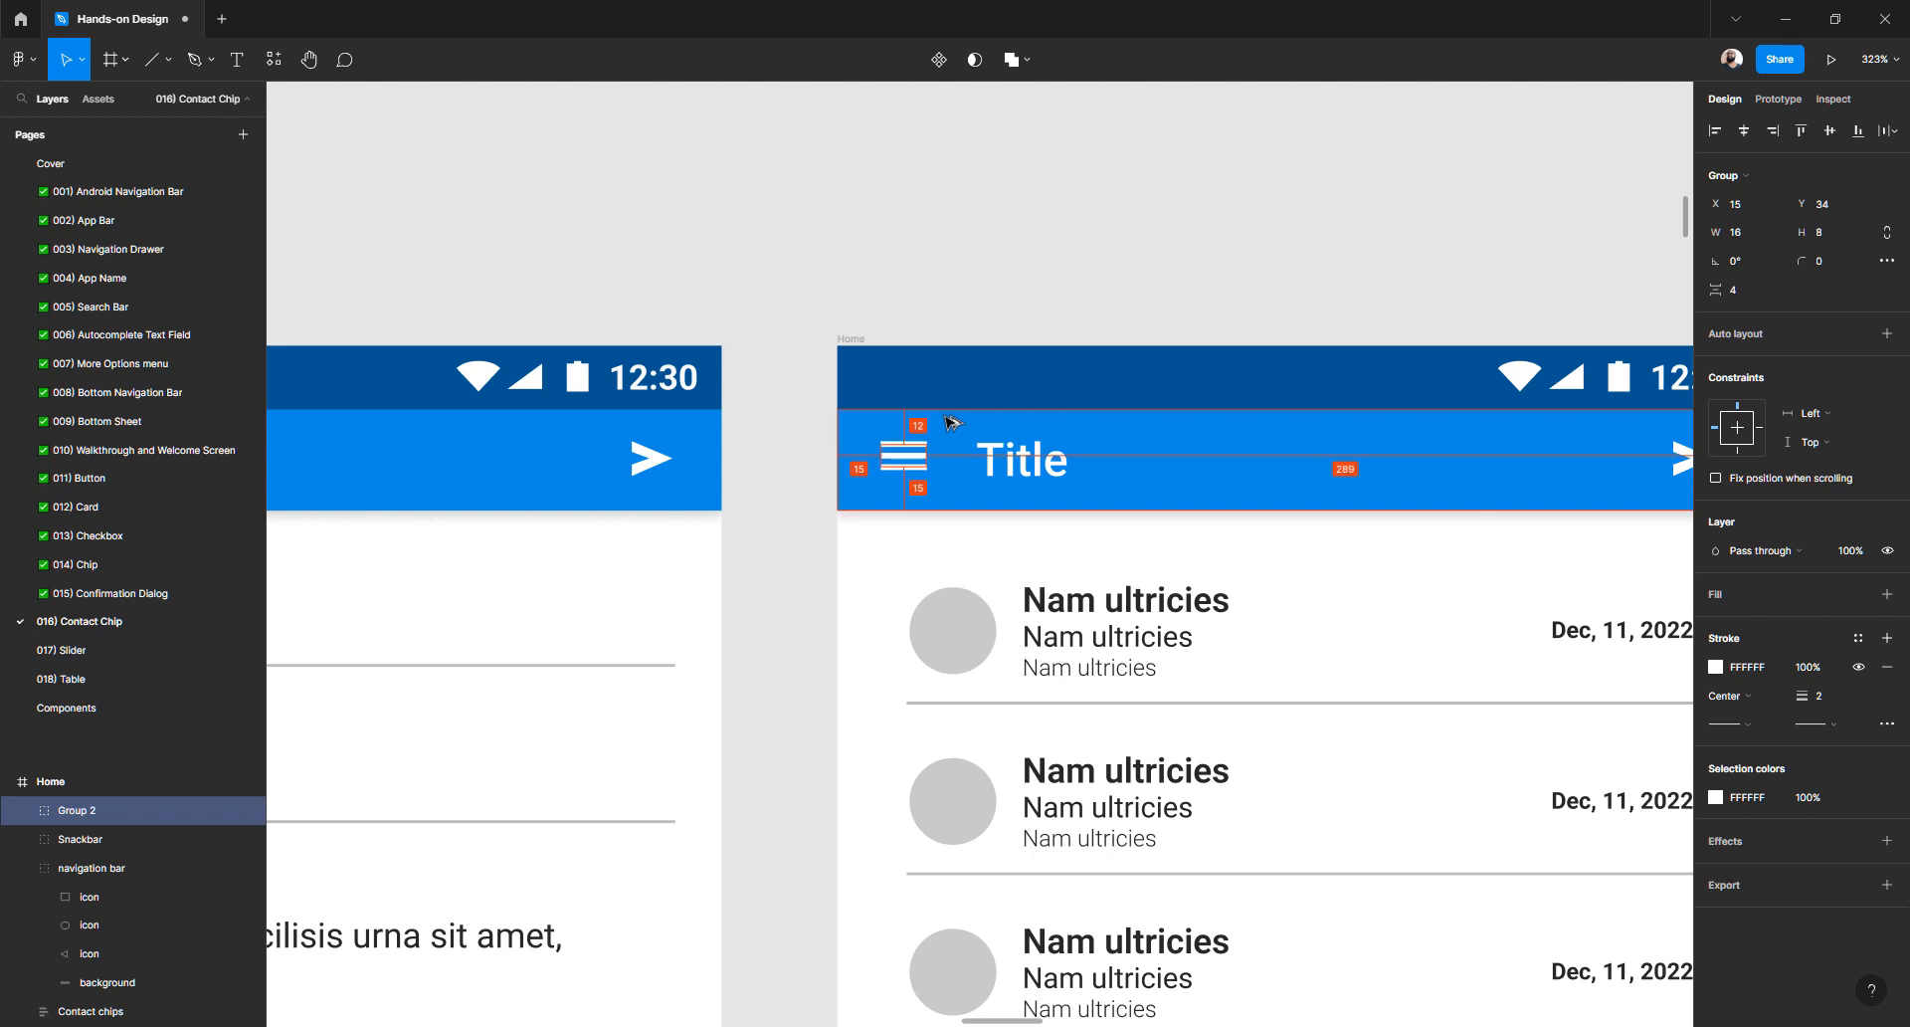
{"action": "key", "text": "Right"}
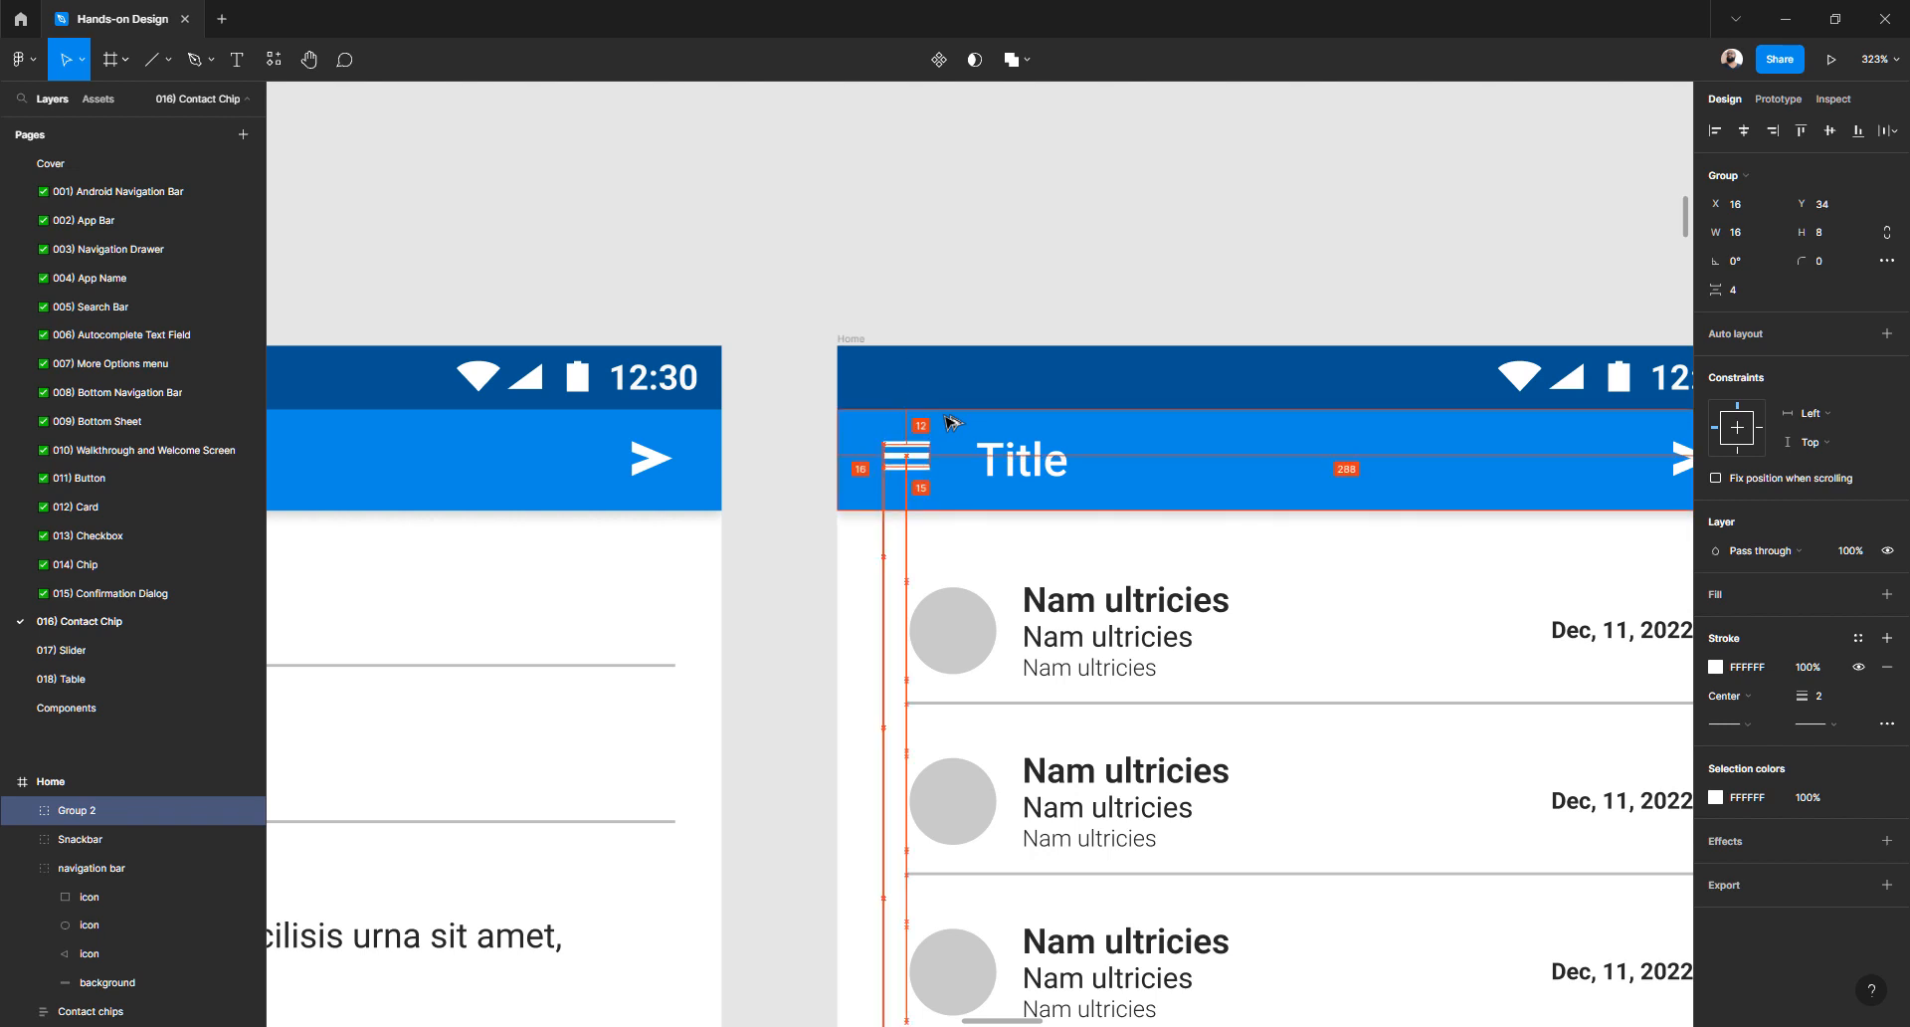
- Fine-tune the hamburger icon's position to X 16, Y 35, vertically centred
{"action": "left_click", "coordinate": [985, 320]}
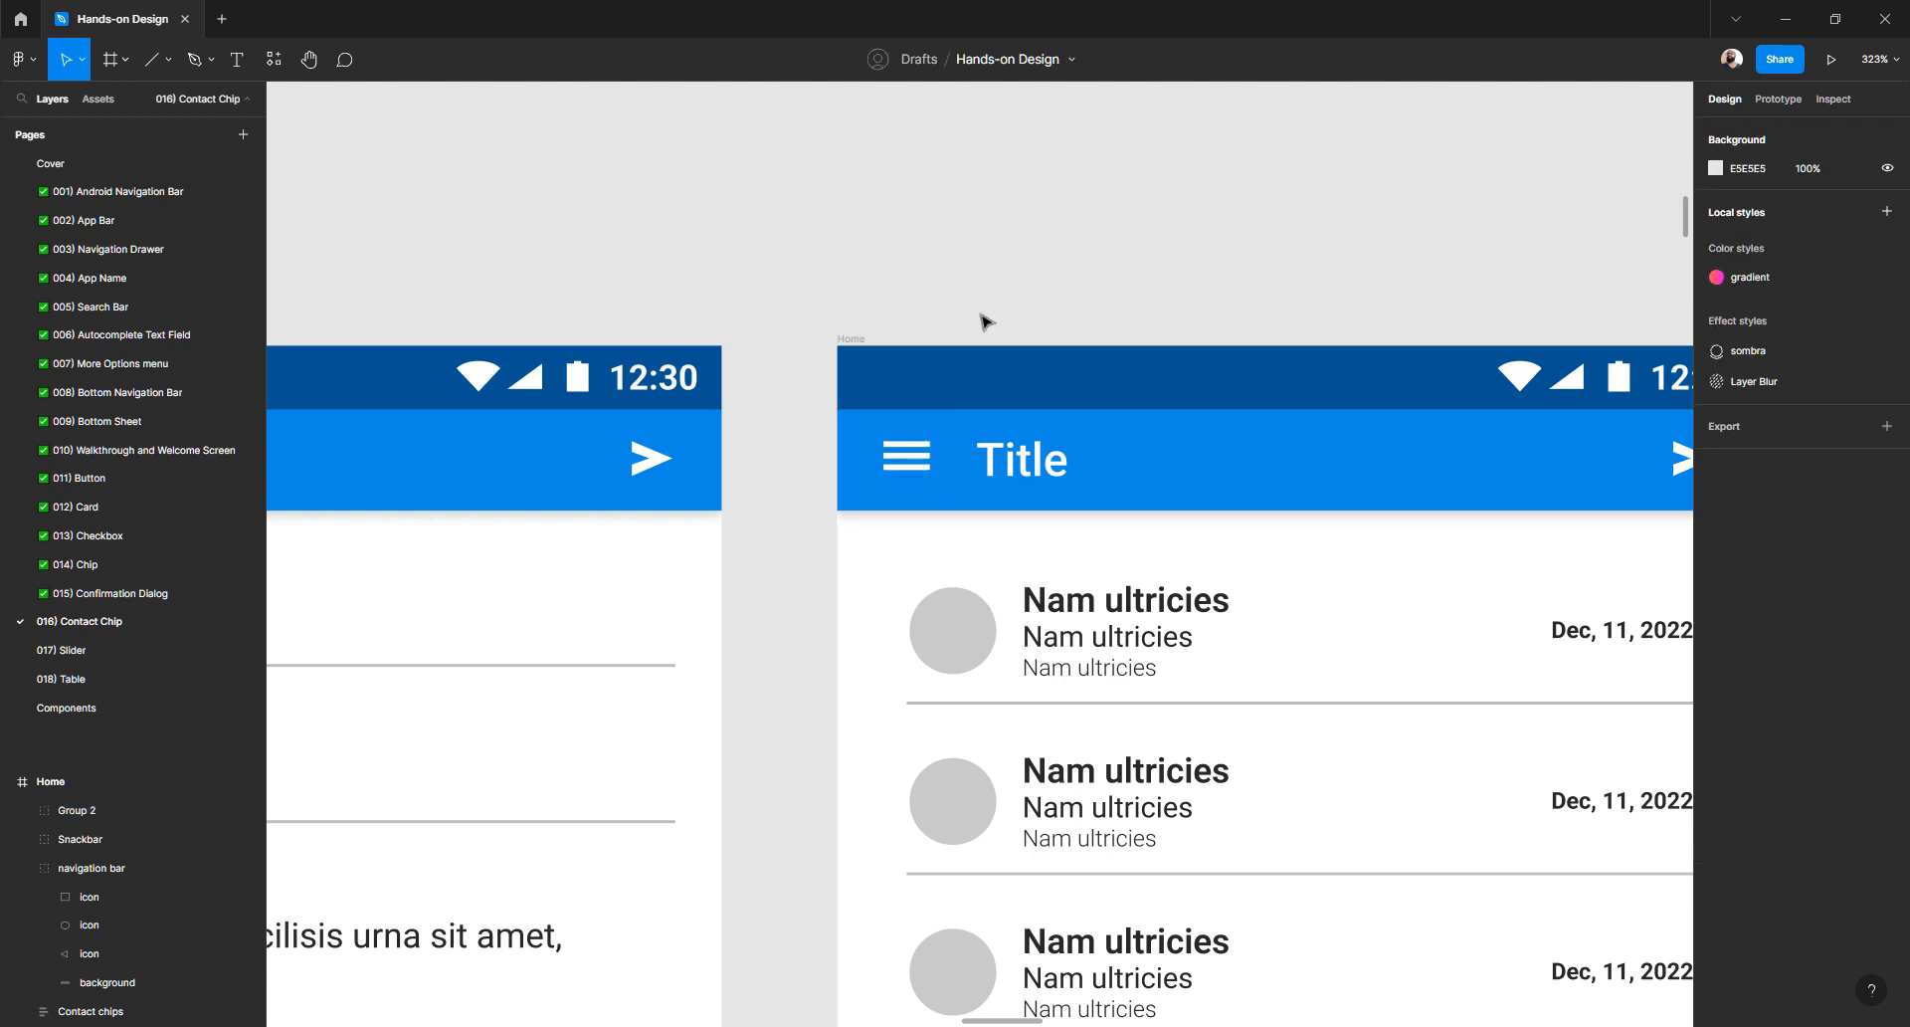
{"action": "scroll", "coordinate": [884, 502], "scroll_direction": "up", "scroll_amount": 5}
{"action": "left_click", "coordinate": [881, 450]}
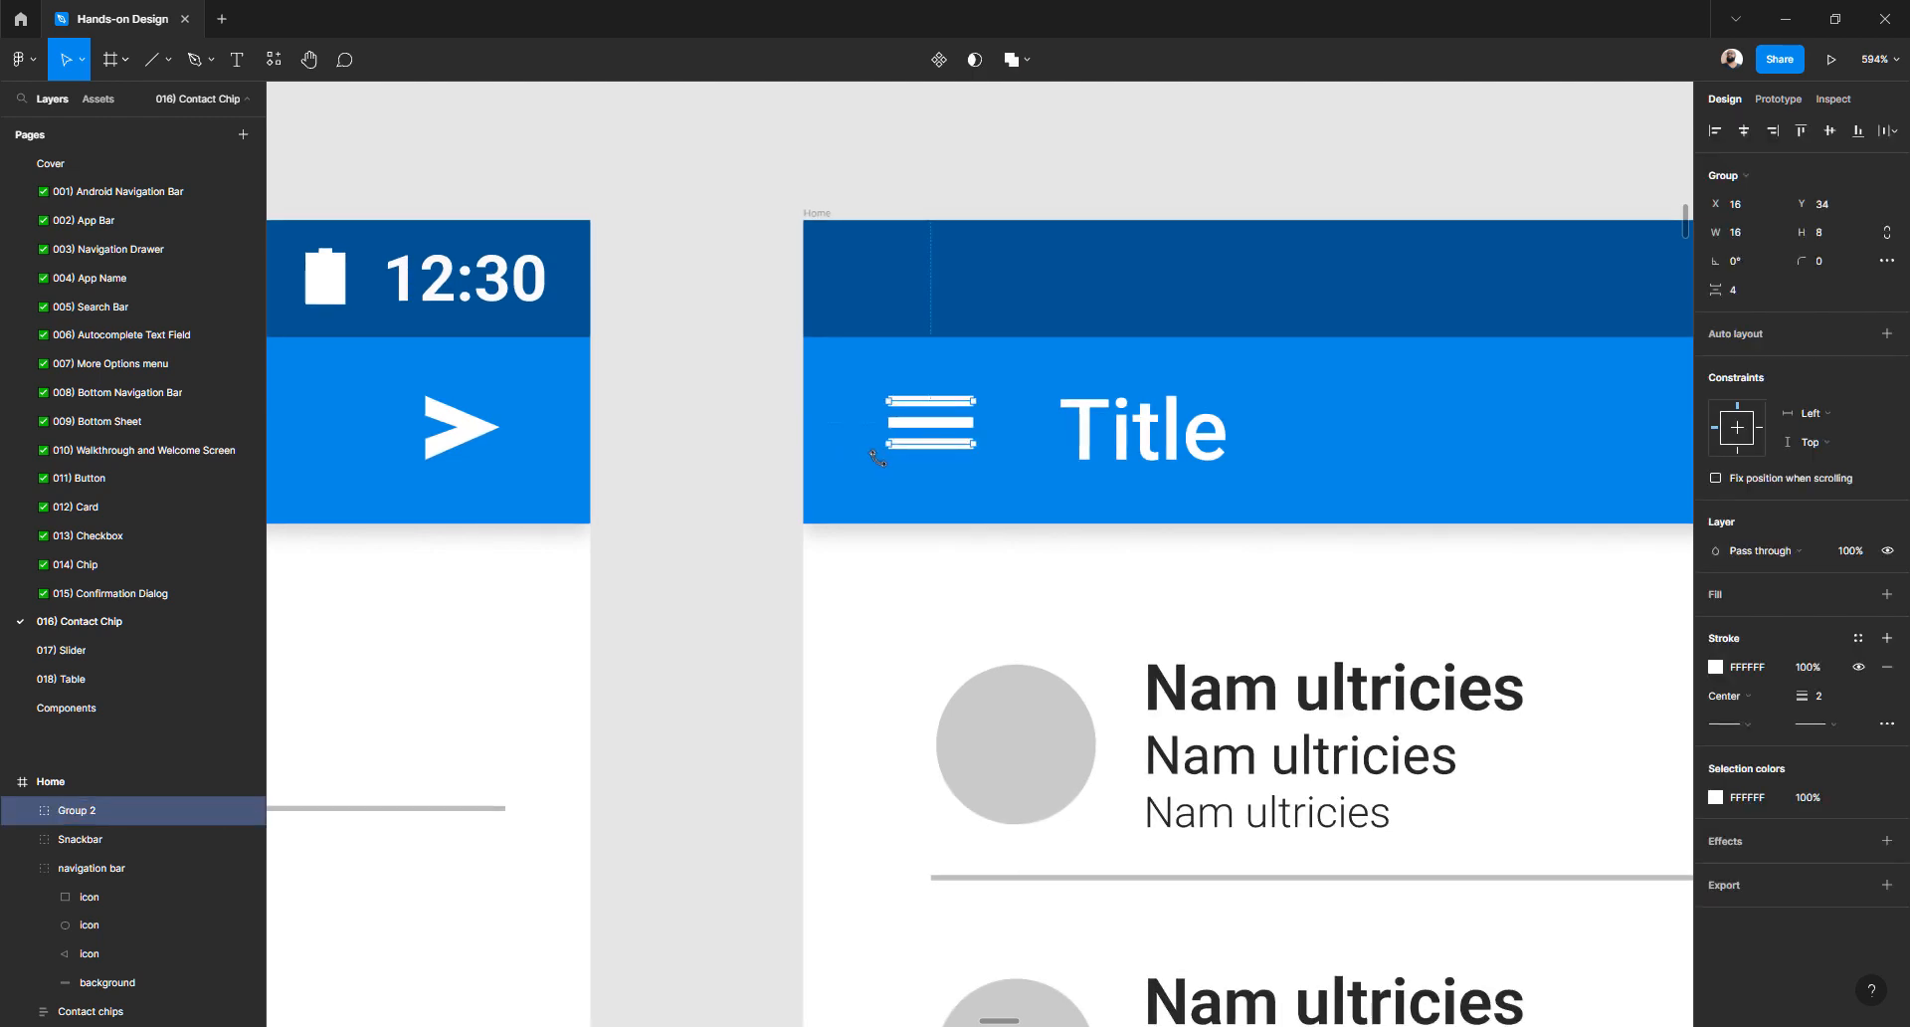
{"action": "key", "text": "Down"}
{"action": "key", "text": "Down"}
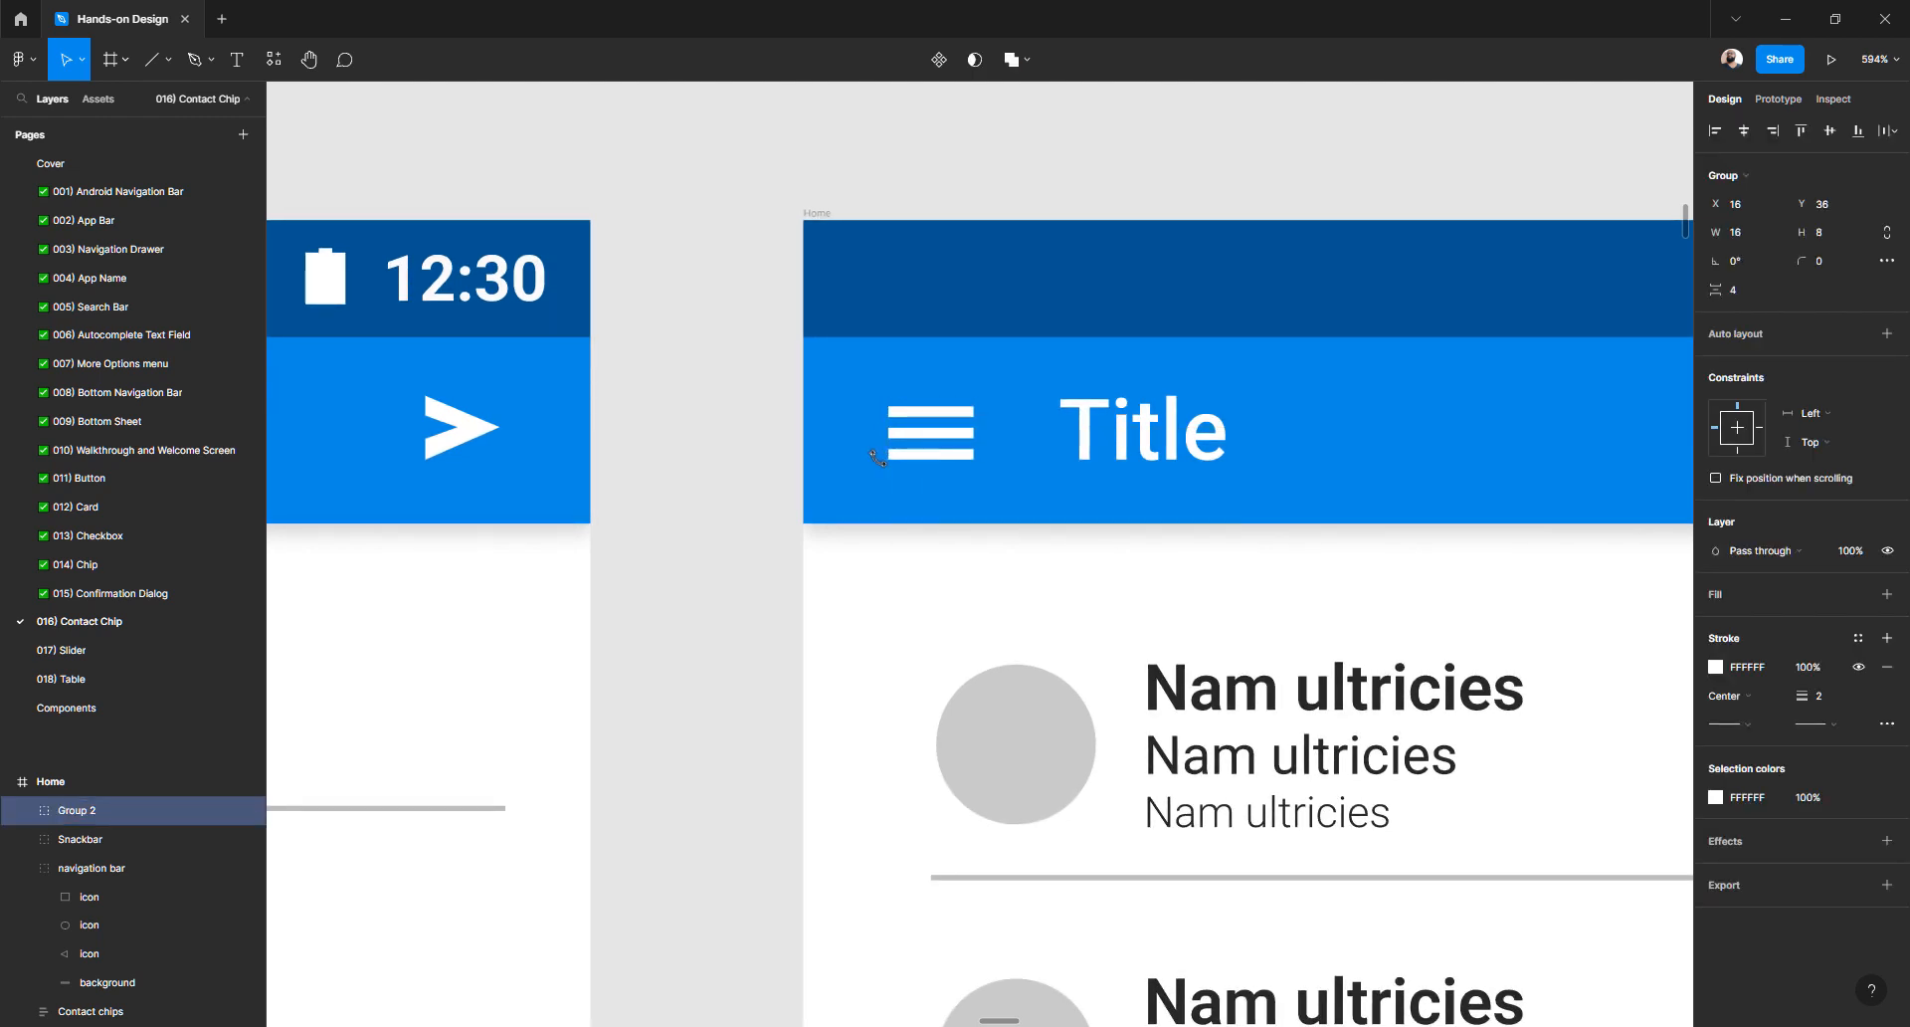
{"action": "key", "text": "Up"}
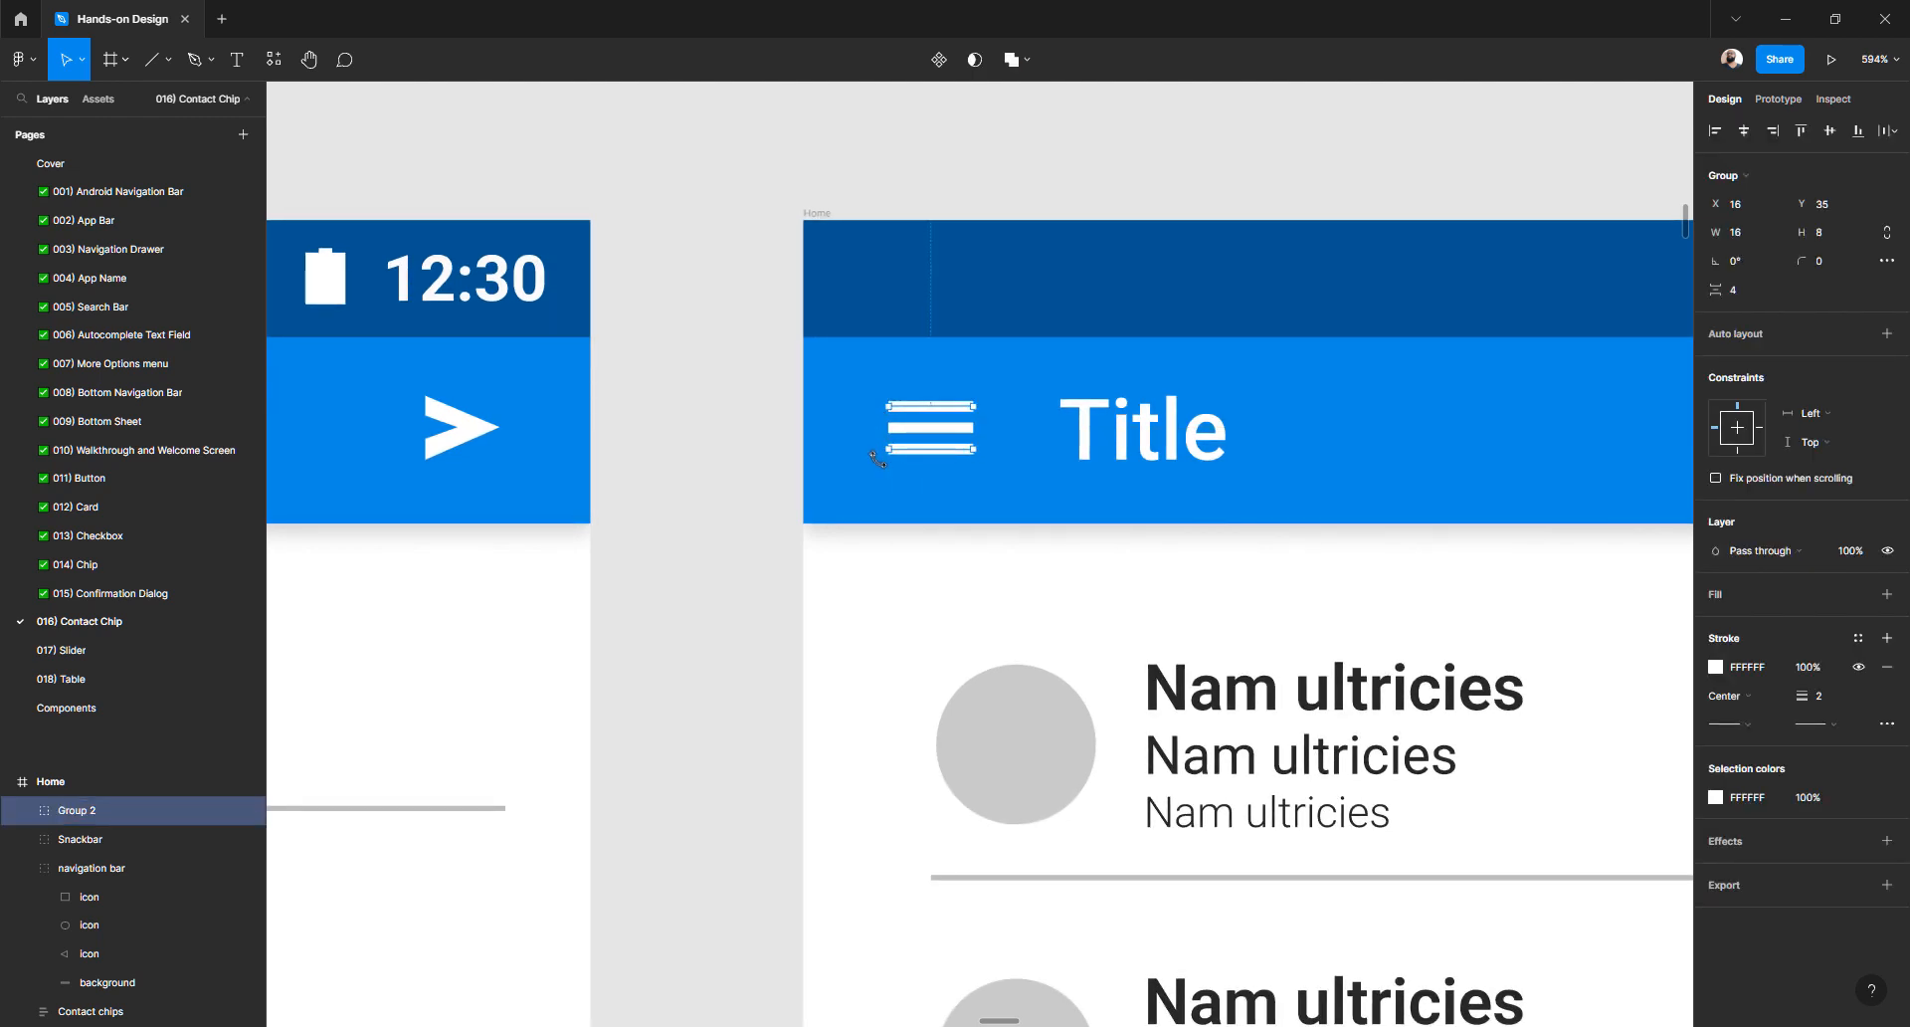
{"action": "key", "text": "alt"}
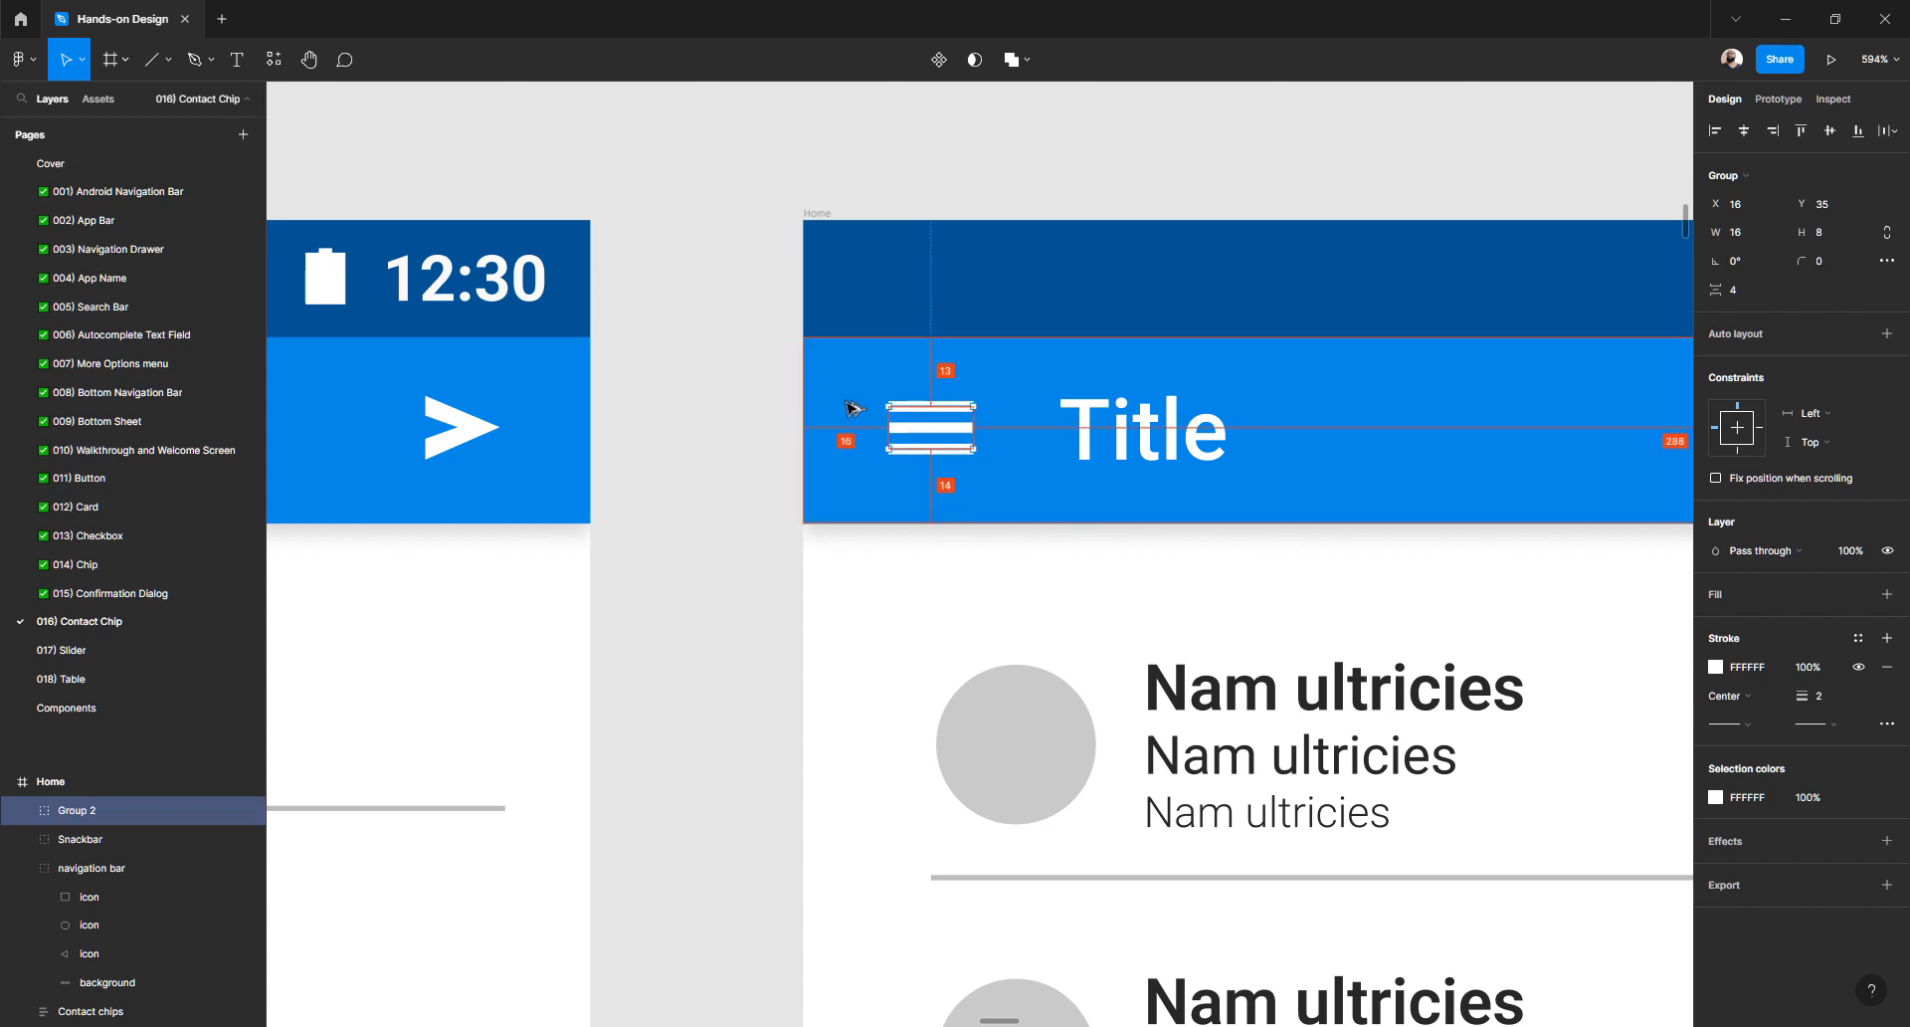
- Pan and zoom around the Contact Chip page to the duplicated Title frames row
{"action": "left_click", "coordinate": [780, 448]}
{"action": "scroll", "coordinate": [766, 467], "scroll_direction": "down", "scroll_amount": 5}
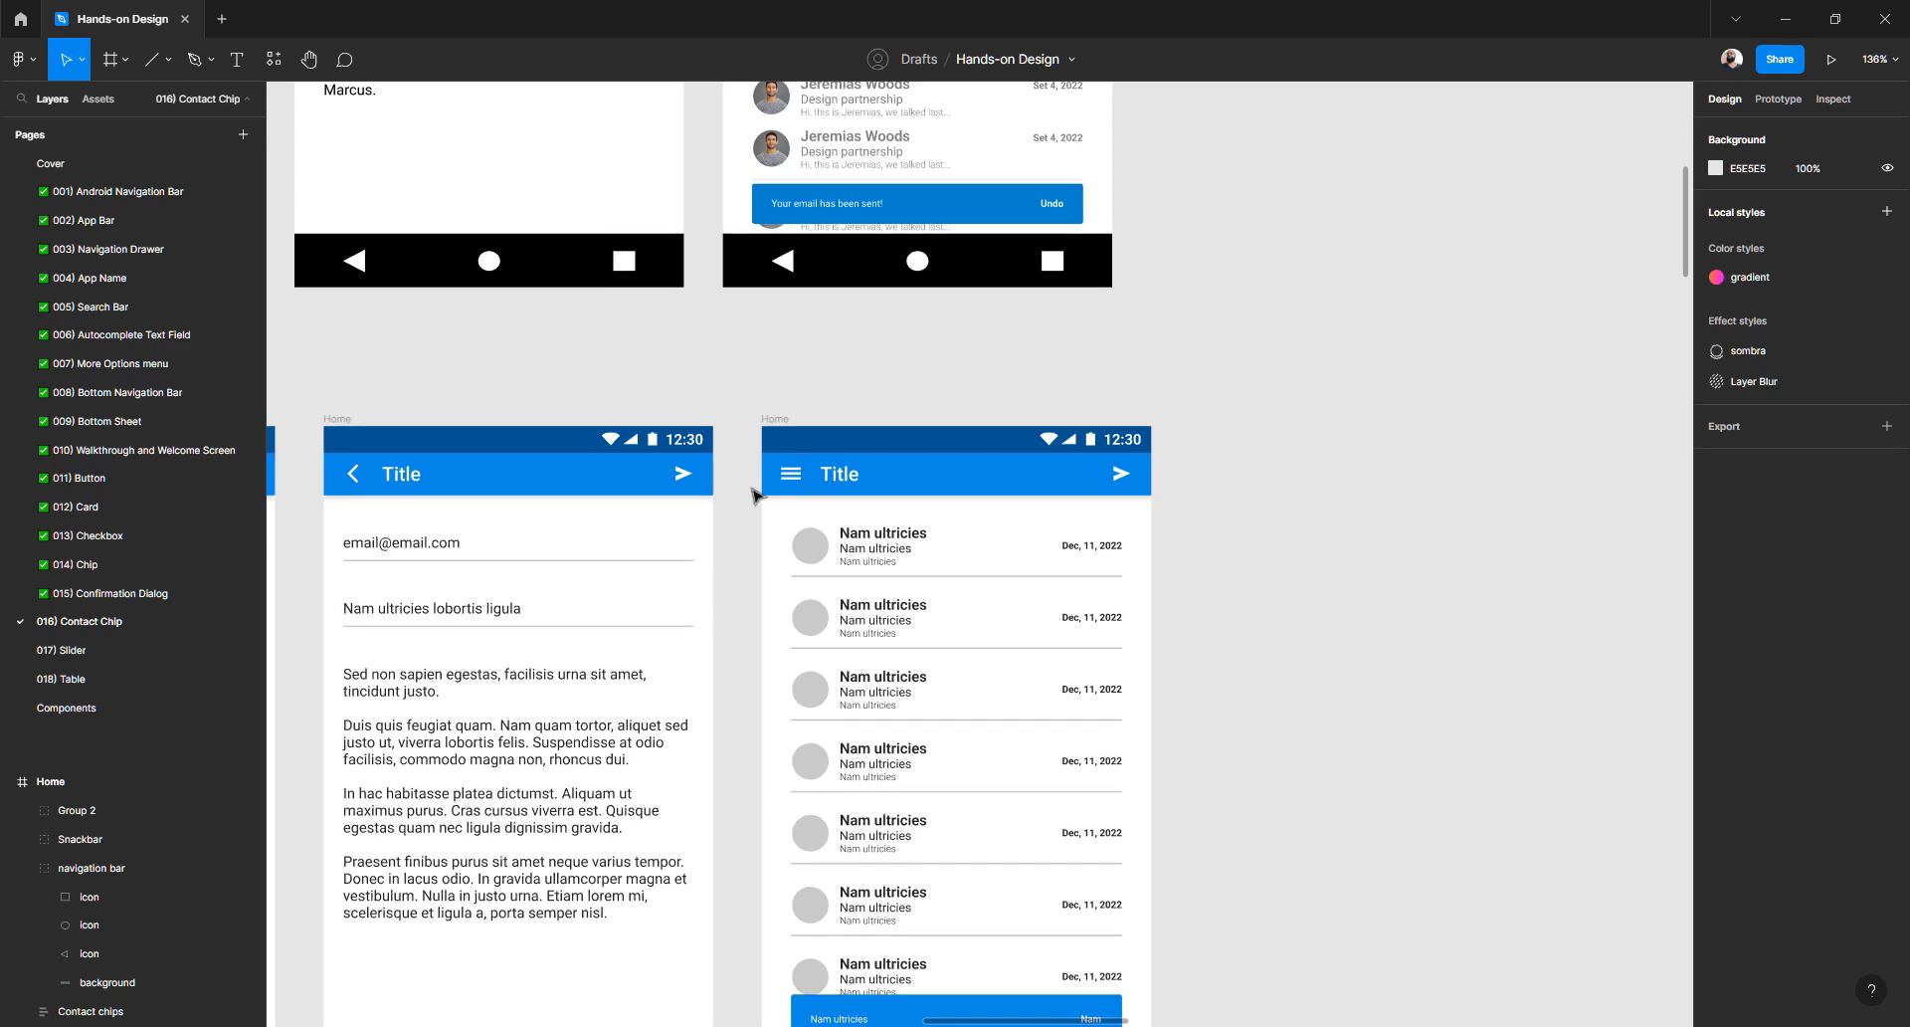
{"action": "scroll", "coordinate": [756, 496], "scroll_direction": "left", "scroll_amount": 2}
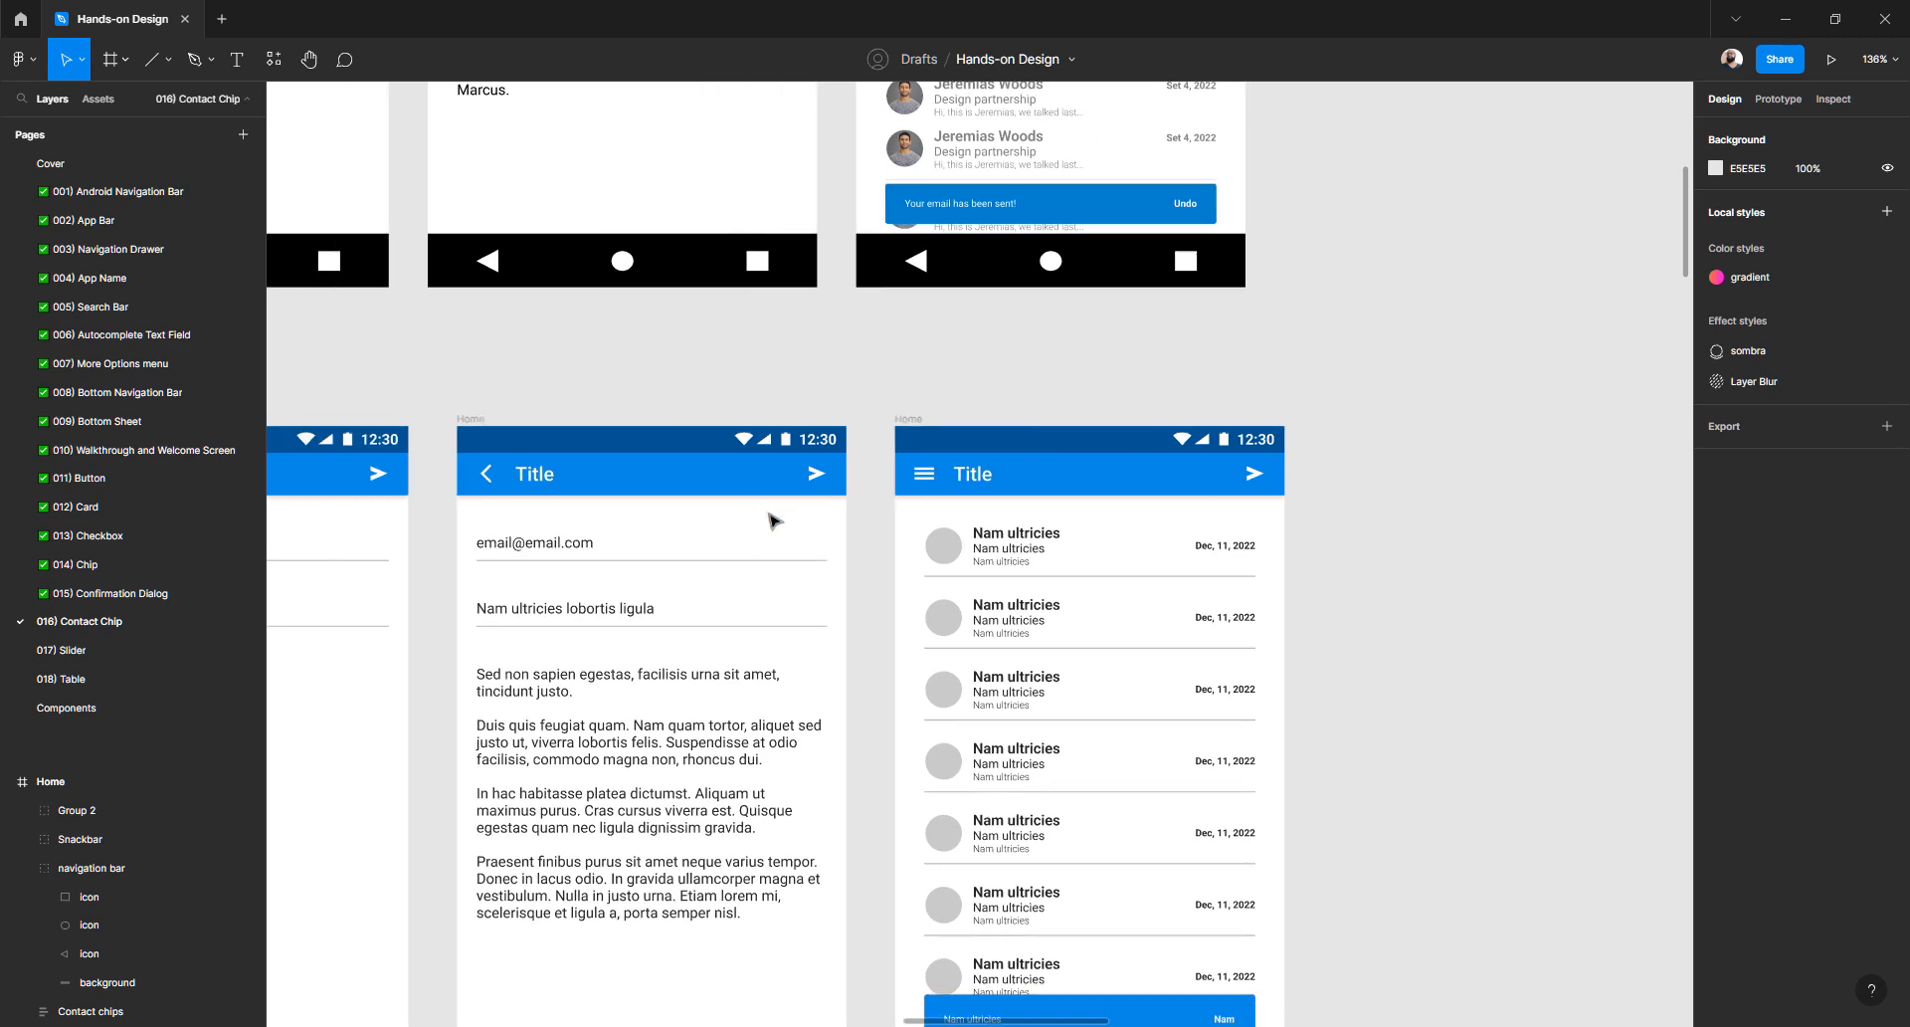
{"action": "scroll", "coordinate": [915, 552], "scroll_direction": "down", "scroll_amount": 4}
{"action": "scroll", "coordinate": [915, 553], "scroll_direction": "up", "scroll_amount": 3}
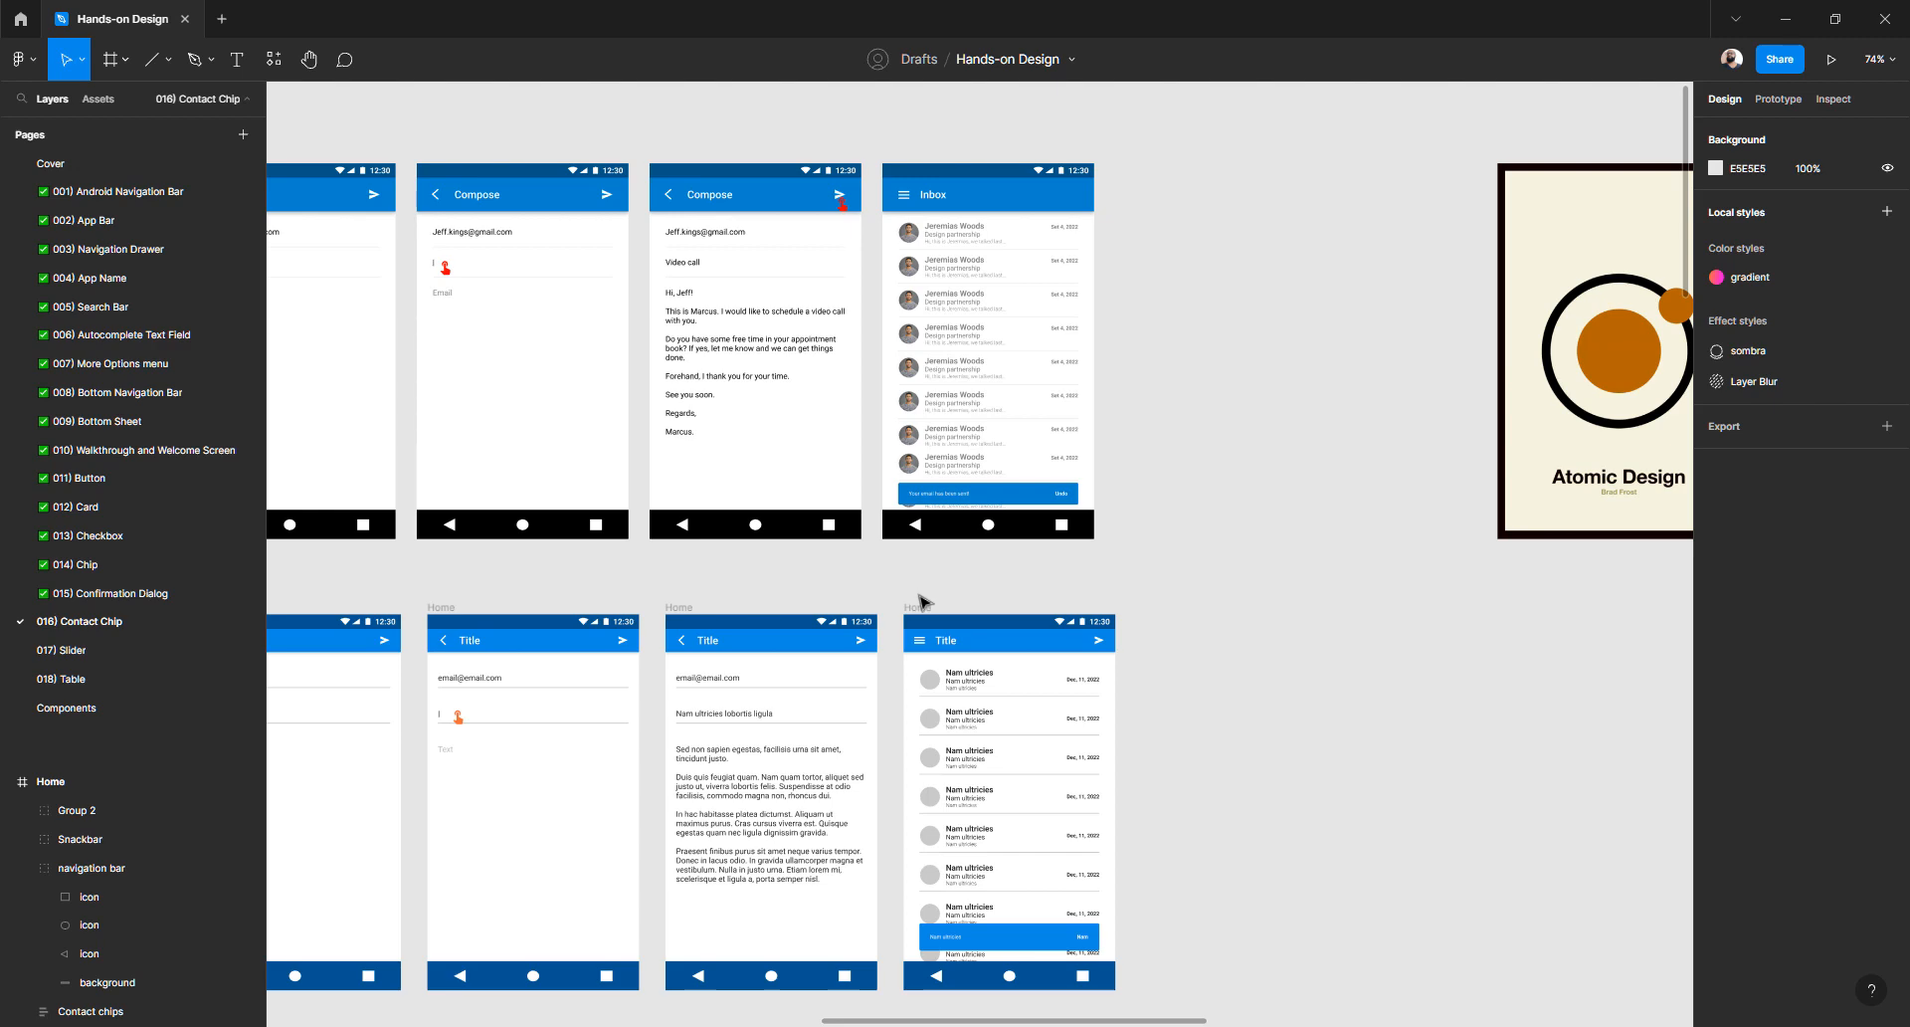
{"action": "scroll", "coordinate": [920, 601], "scroll_direction": "down", "scroll_amount": 6}
{"action": "scroll", "coordinate": [922, 602], "scroll_direction": "left", "scroll_amount": 15}
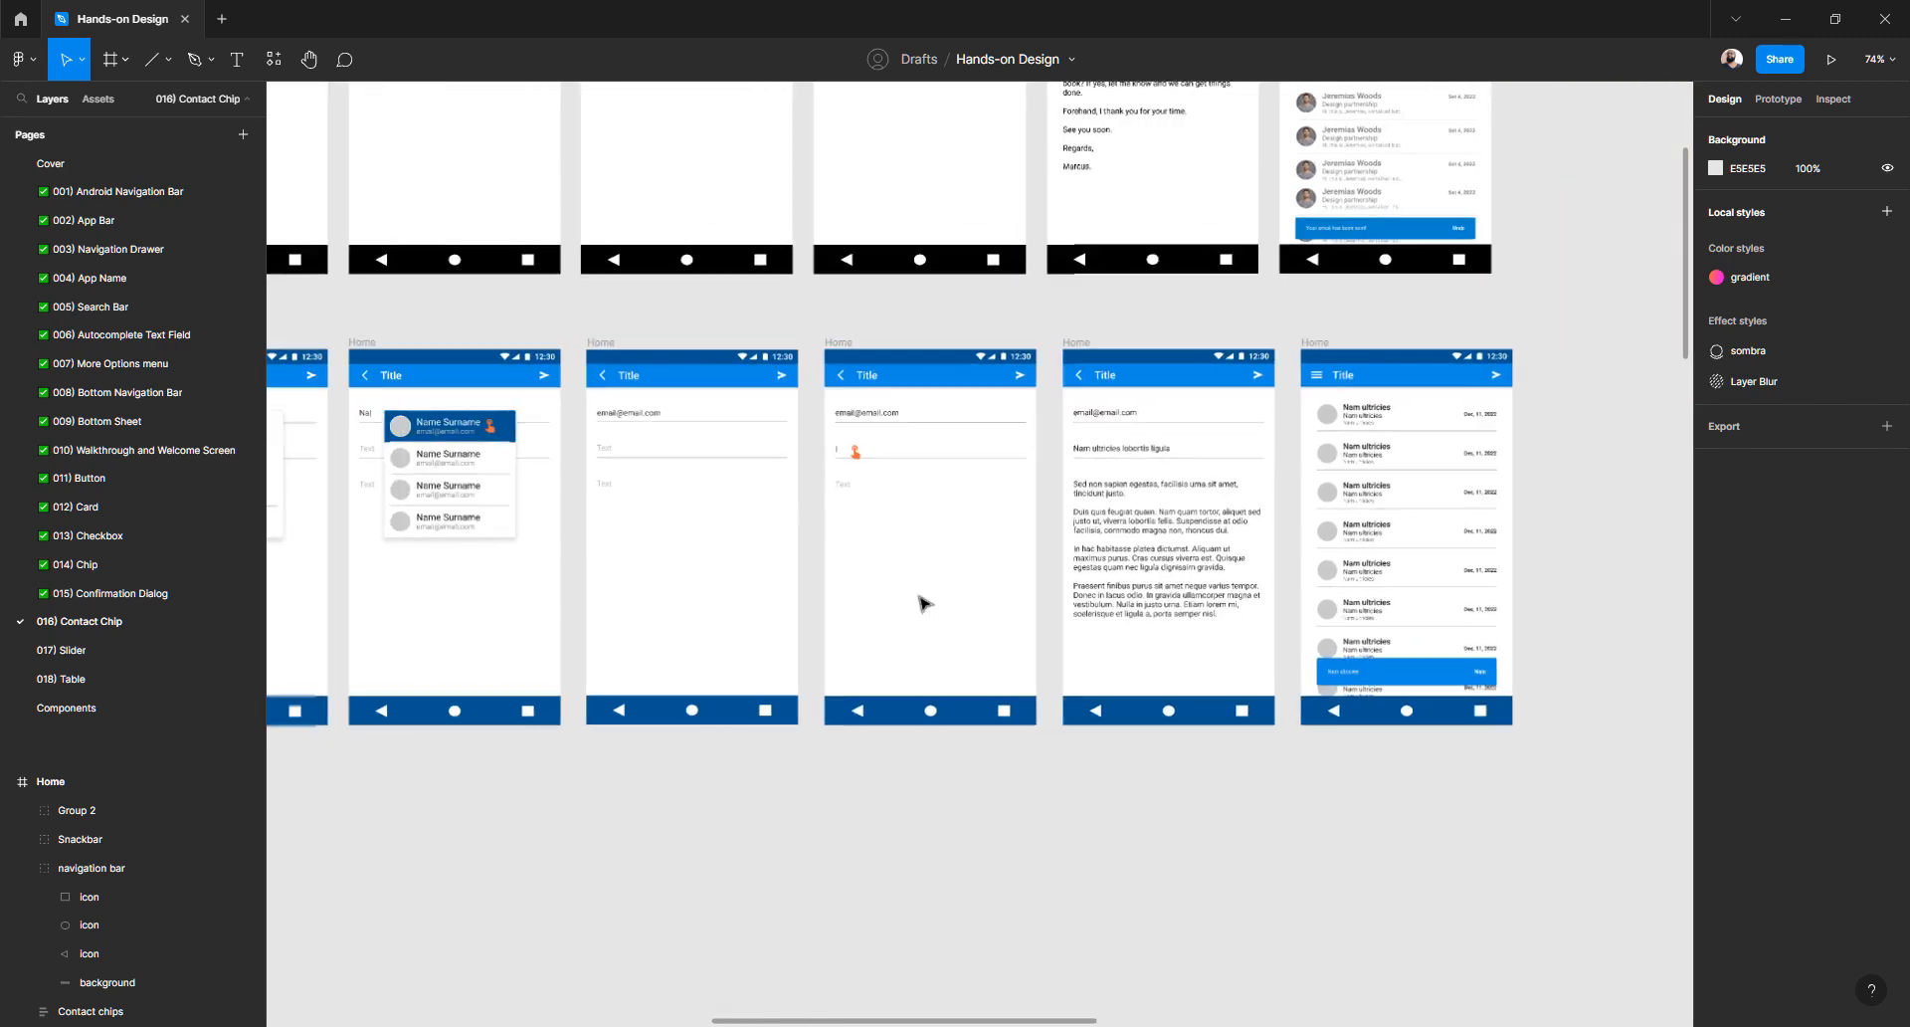
{"action": "scroll", "coordinate": [923, 602], "scroll_direction": "left", "scroll_amount": 10}
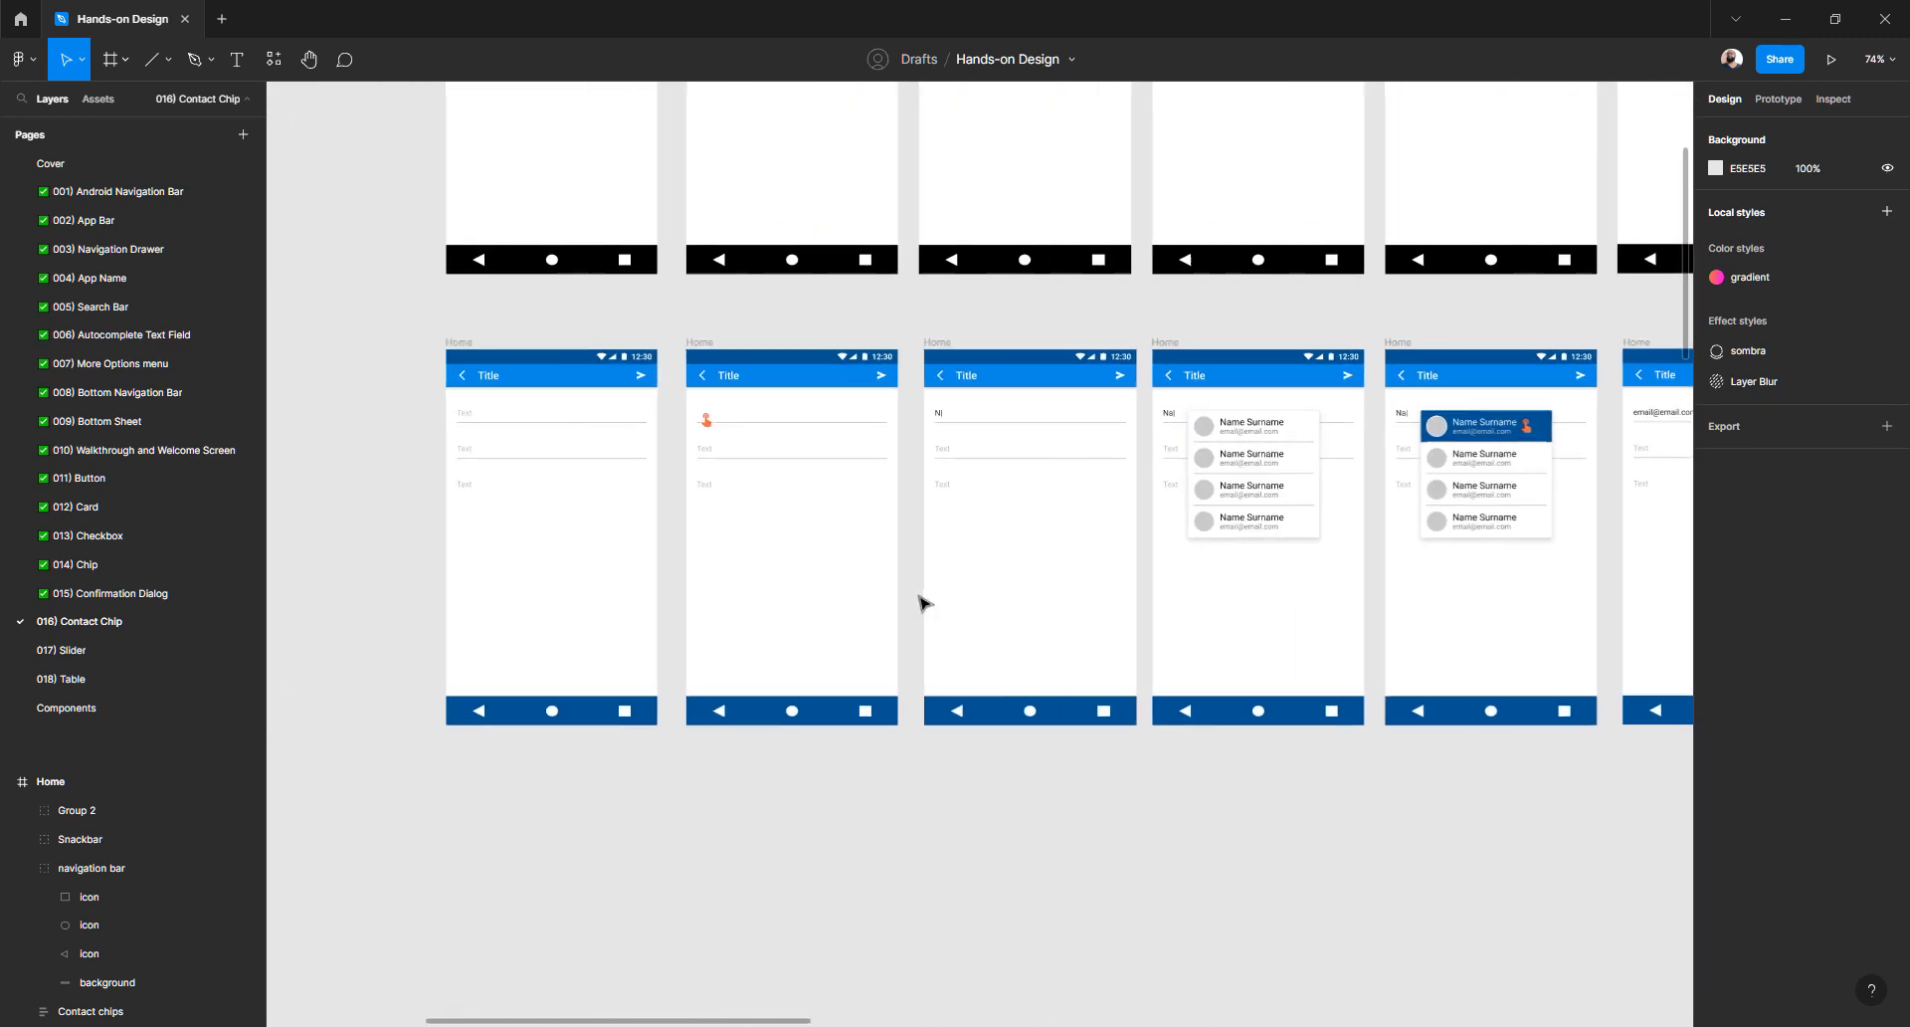
{"action": "scroll", "coordinate": [676, 528], "scroll_direction": "down", "scroll_amount": 3}
{"action": "scroll", "coordinate": [677, 528], "scroll_direction": "right", "scroll_amount": 2}
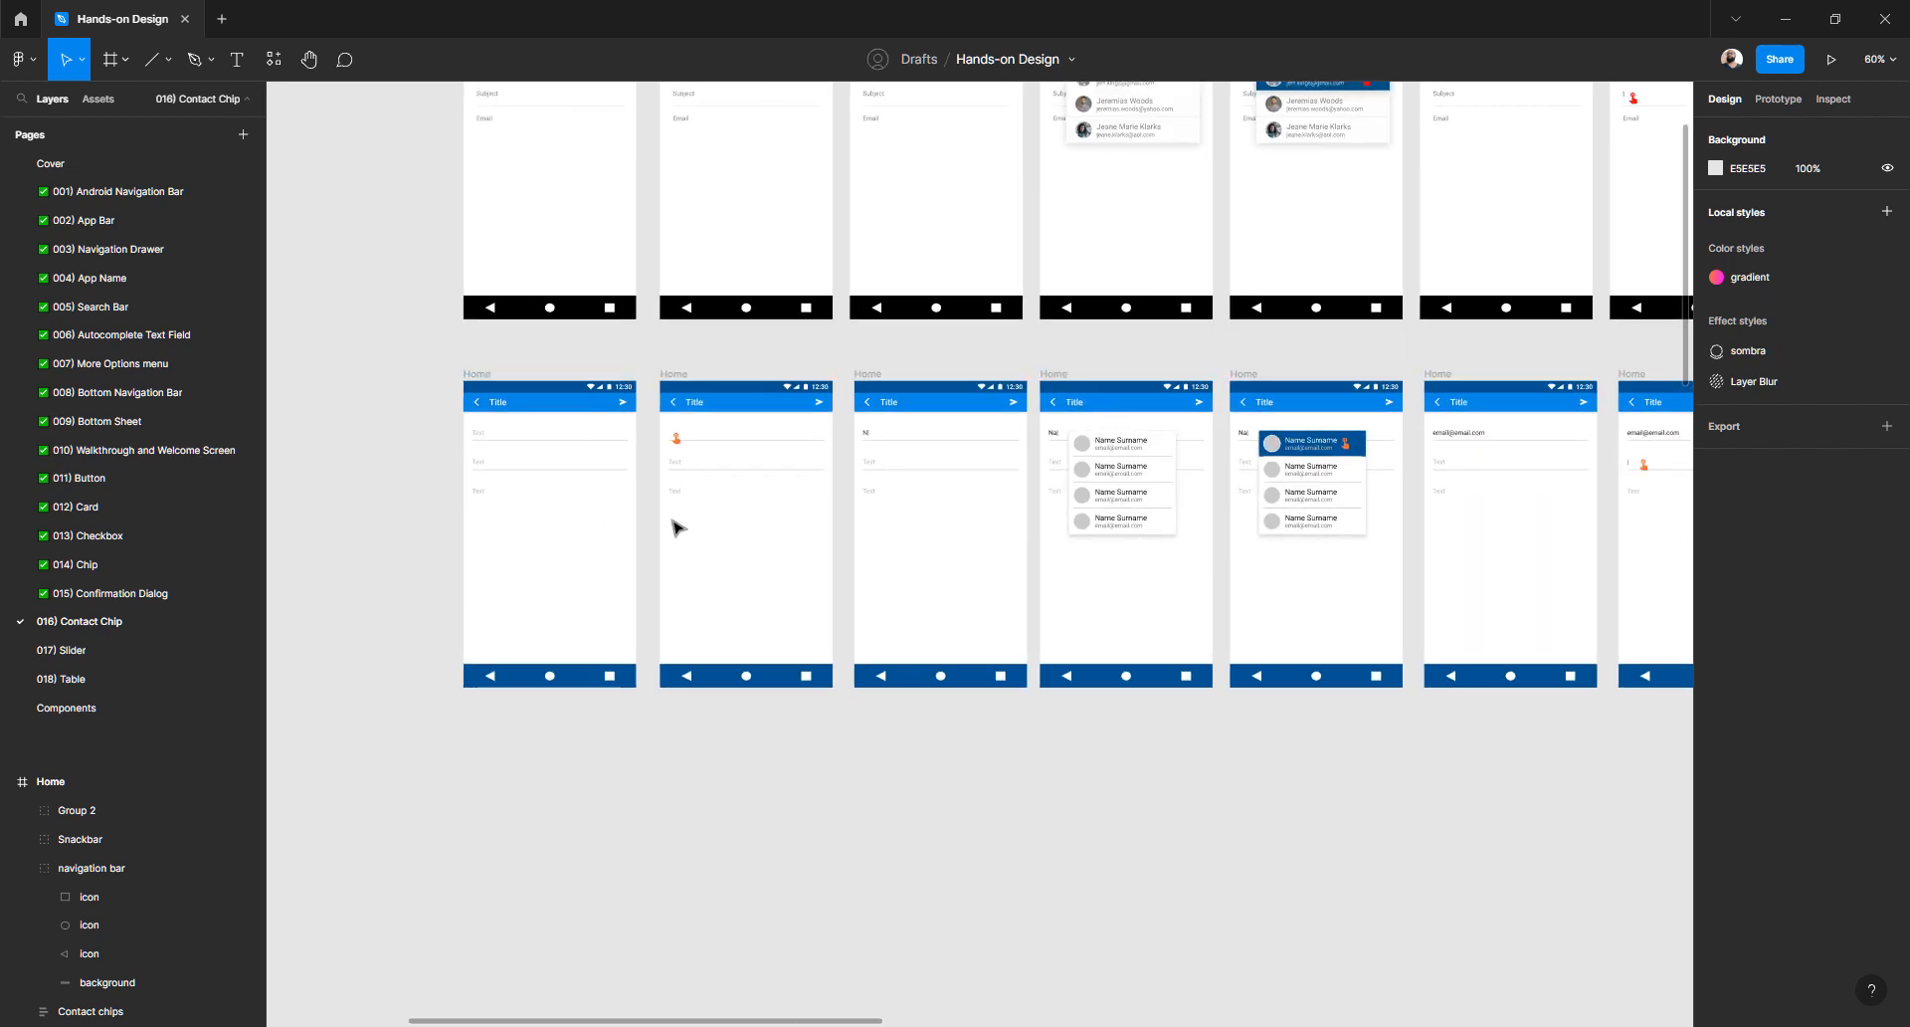
{"action": "scroll", "coordinate": [696, 527], "scroll_direction": "right", "scroll_amount": 15}
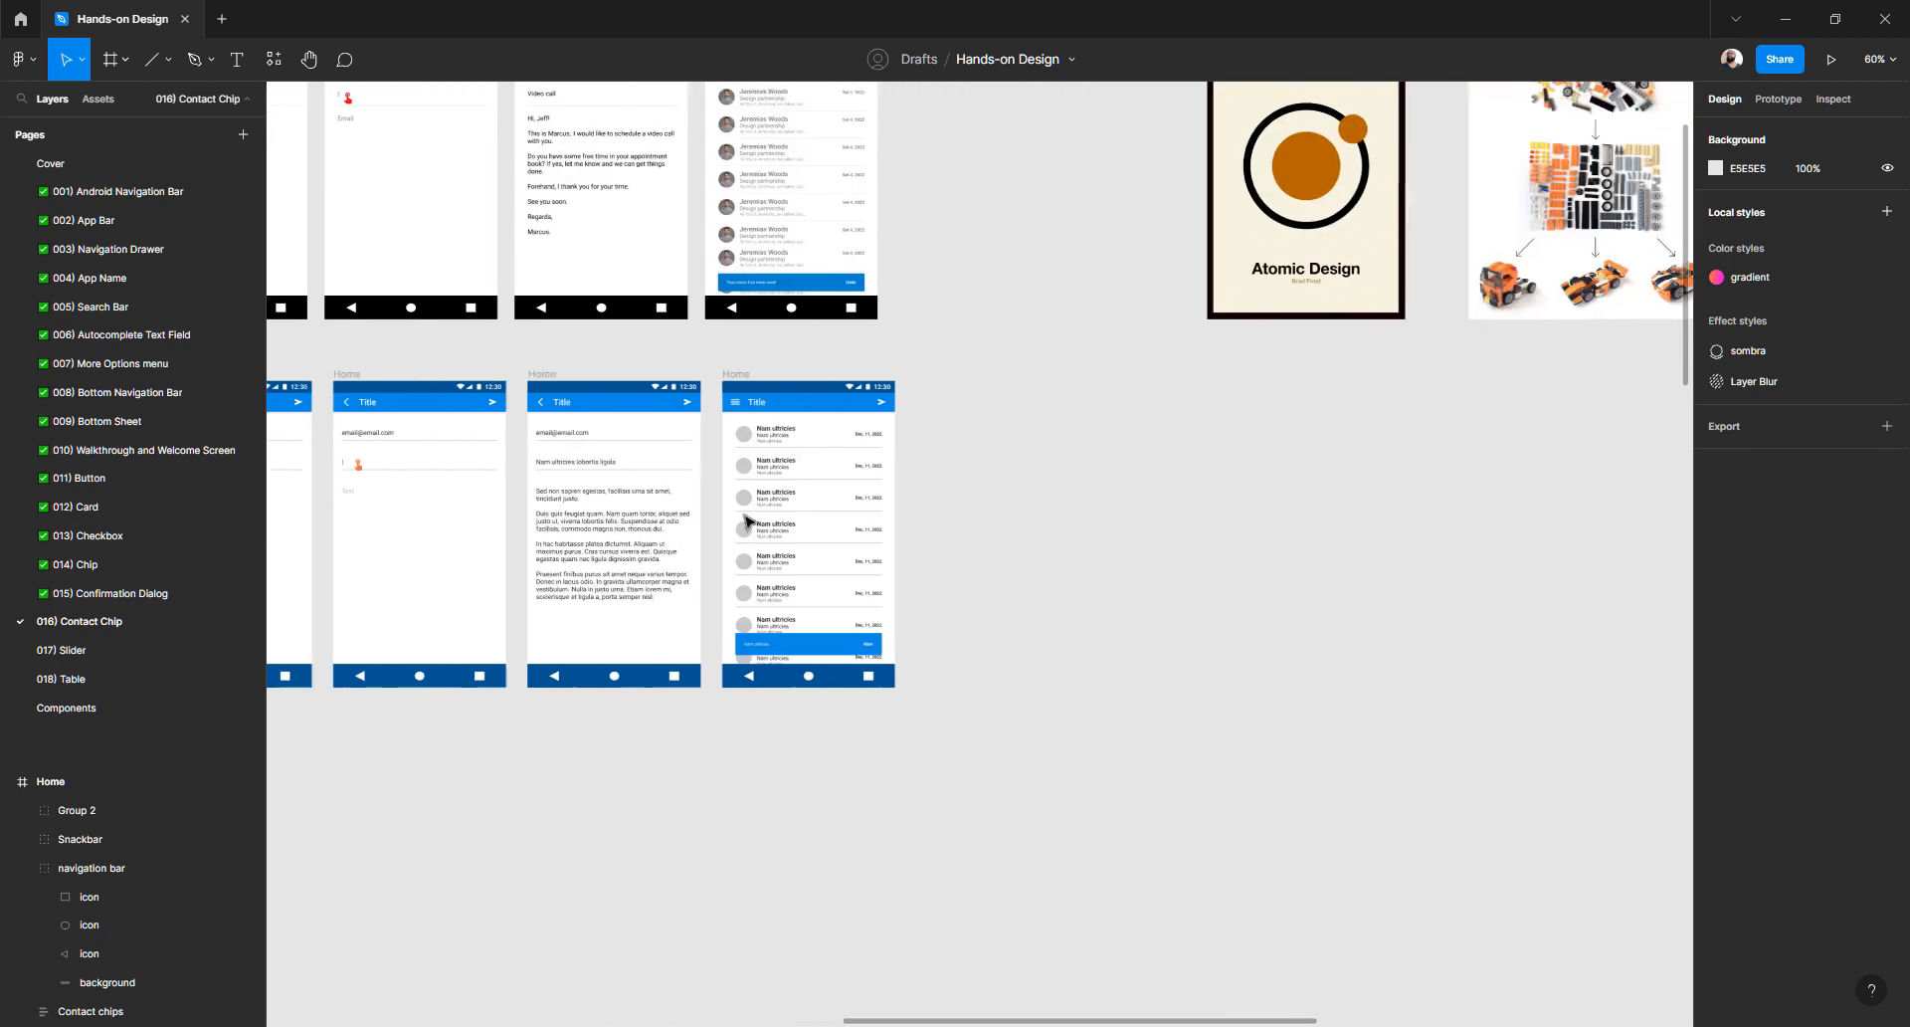
{"action": "scroll", "coordinate": [968, 588], "scroll_direction": "right", "scroll_amount": 12}
{"action": "scroll", "coordinate": [968, 588], "scroll_direction": "up", "scroll_amount": 2}
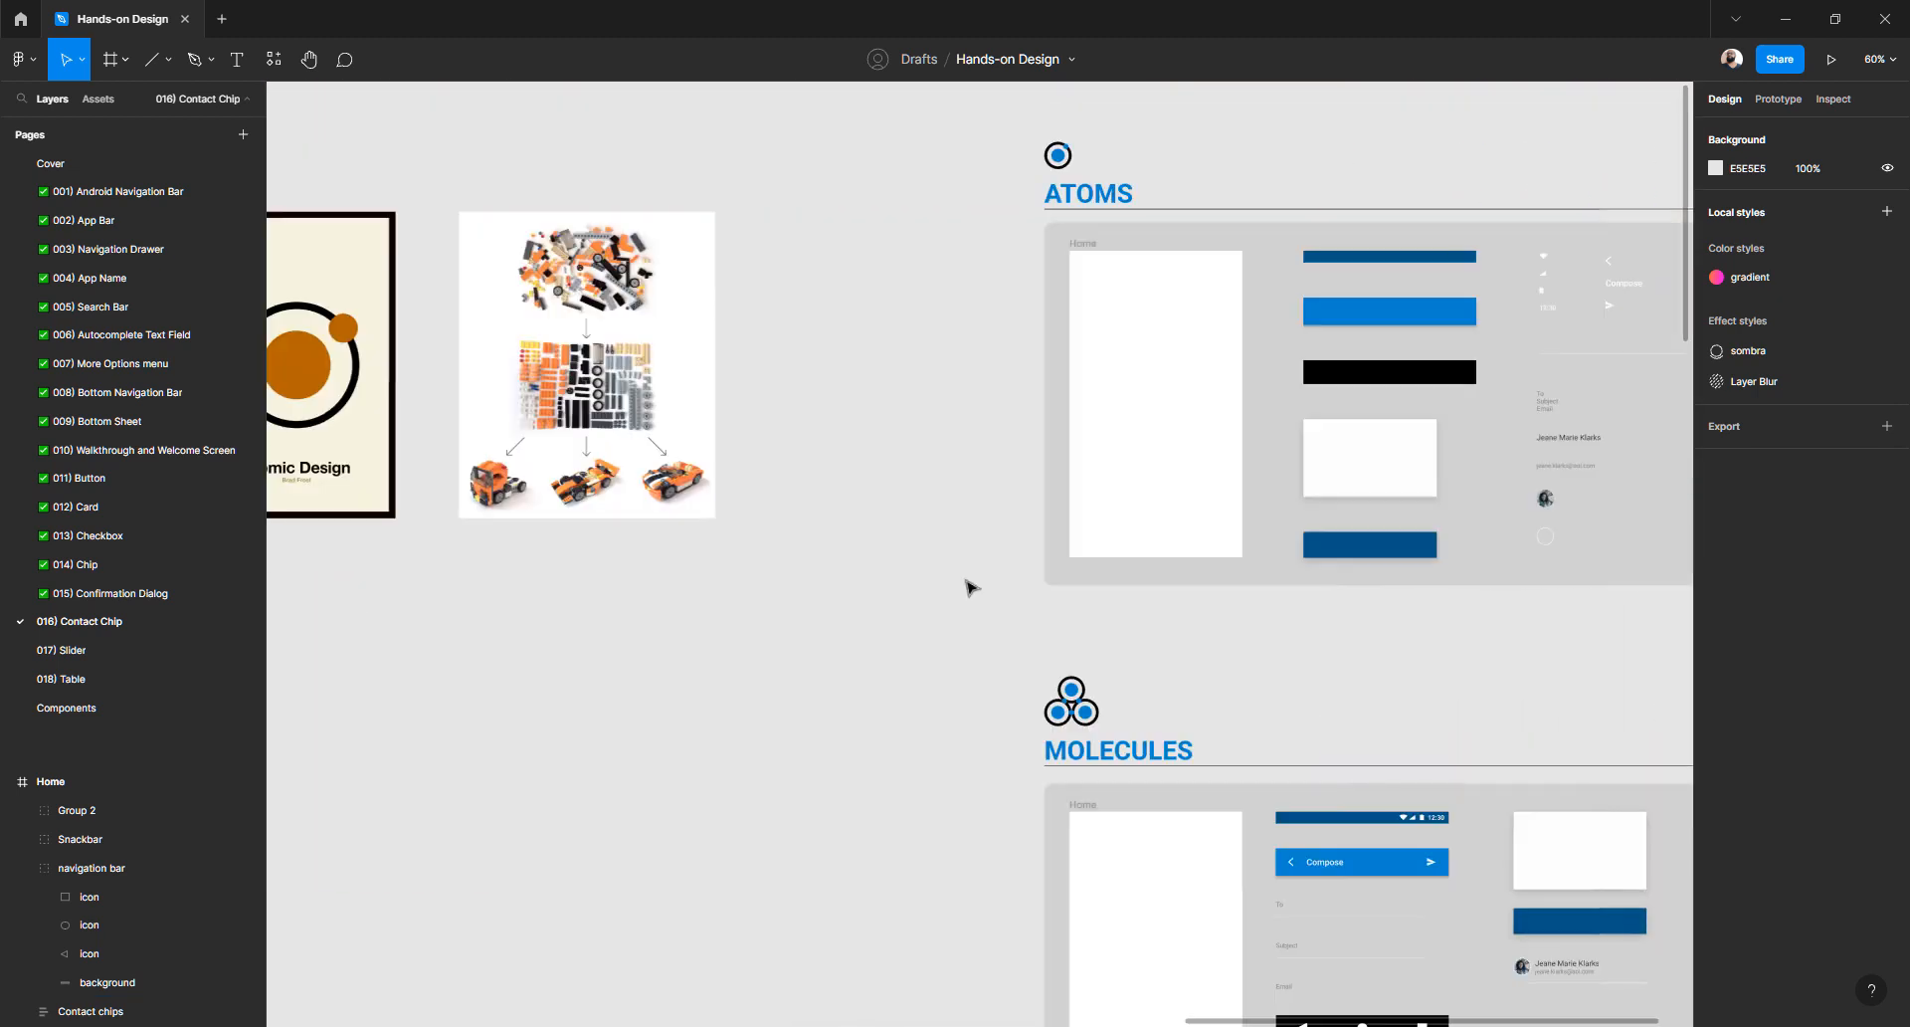
{"action": "scroll", "coordinate": [970, 587], "scroll_direction": "right", "scroll_amount": 6}
{"action": "scroll", "coordinate": [655, 293], "scroll_direction": "up", "scroll_amount": 4}
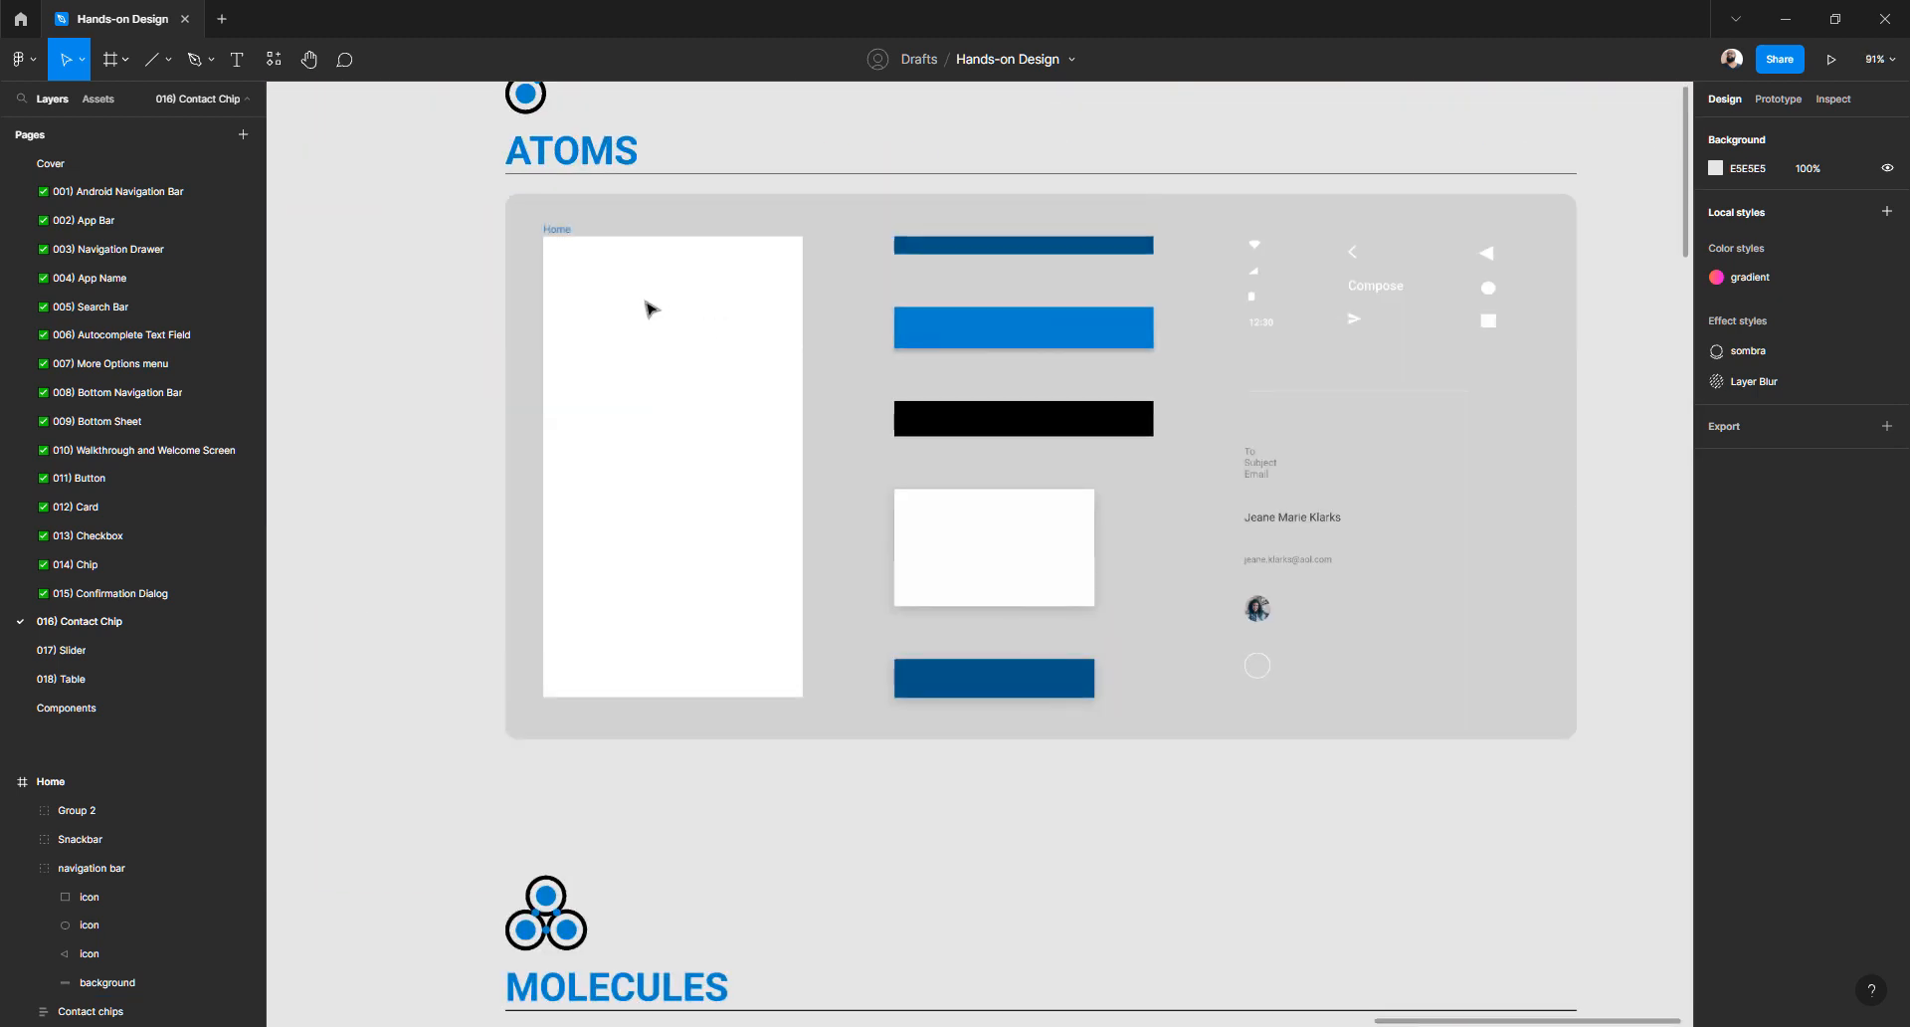
{"action": "scroll", "coordinate": [649, 307], "scroll_direction": "up", "scroll_amount": 1}
{"action": "scroll", "coordinate": [649, 308], "scroll_direction": "down", "scroll_amount": 8}
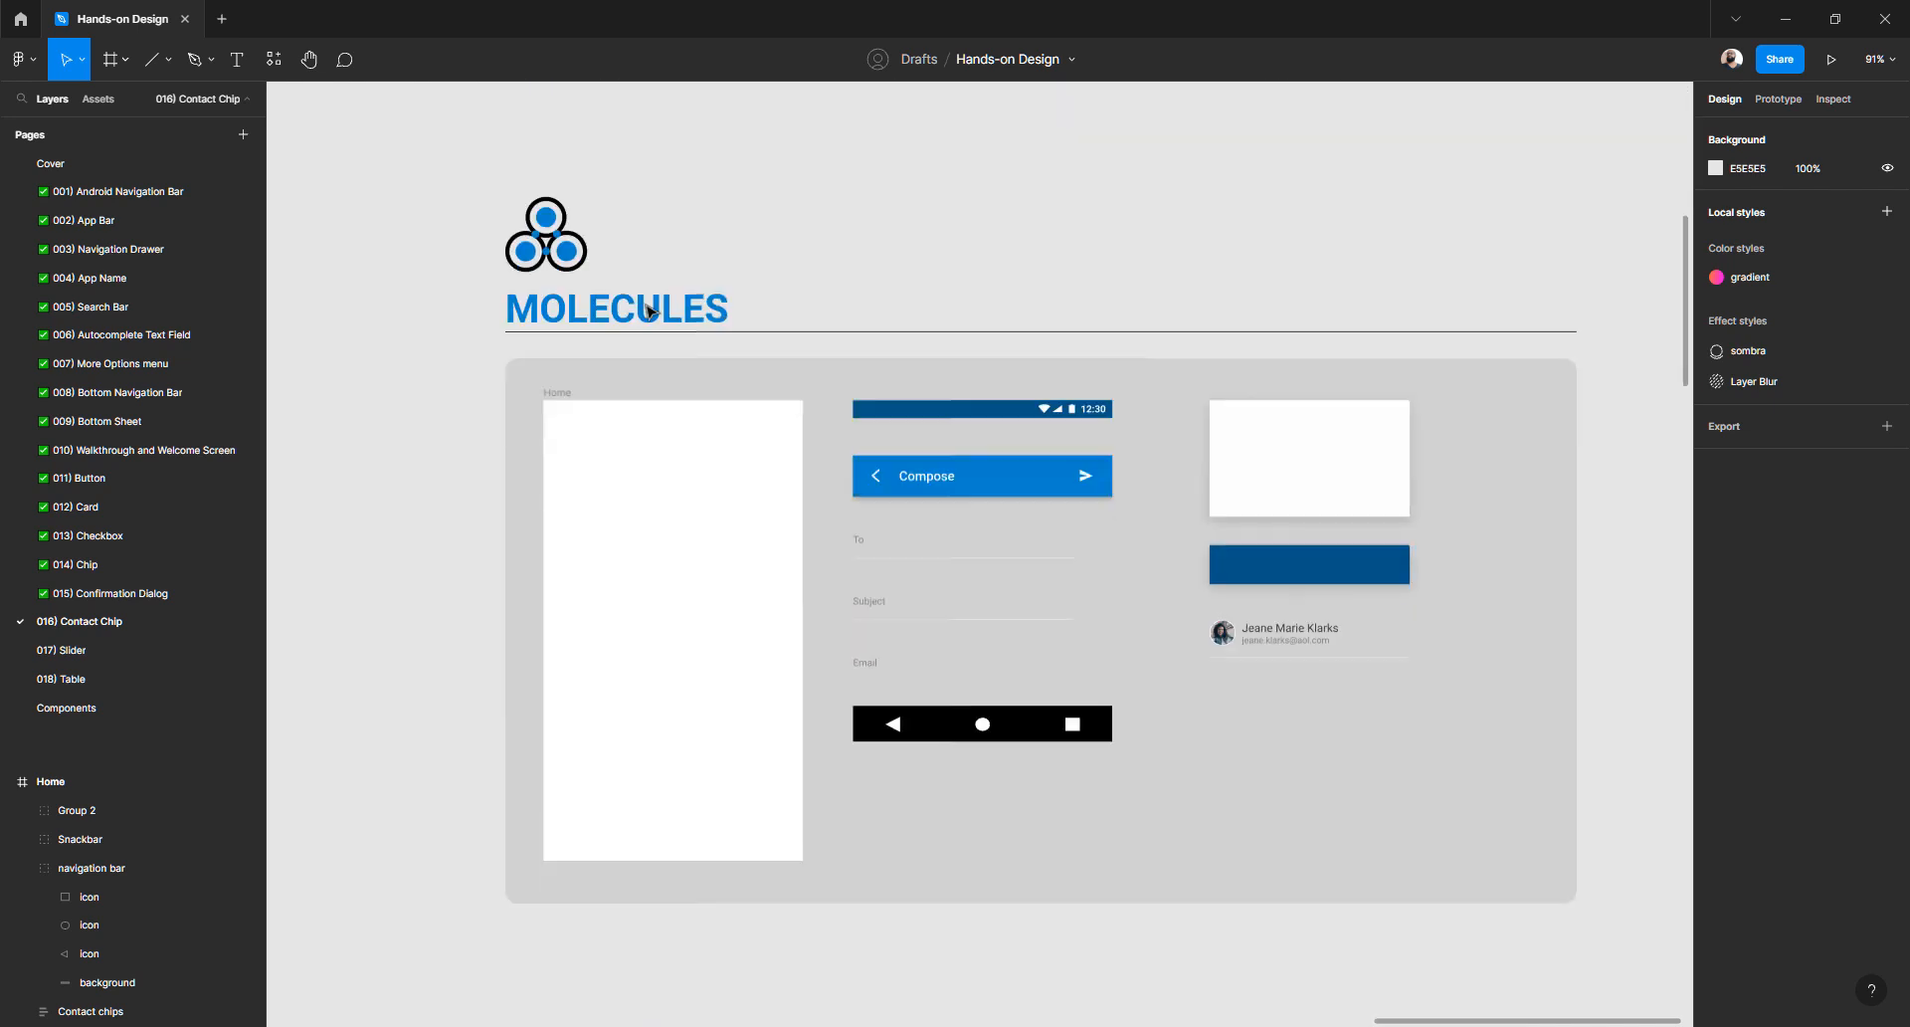
{"action": "scroll", "coordinate": [649, 311], "scroll_direction": "down", "scroll_amount": 1}
{"action": "left_click_drag", "start_coordinate": [955, 196], "coordinate": [875, 213]}
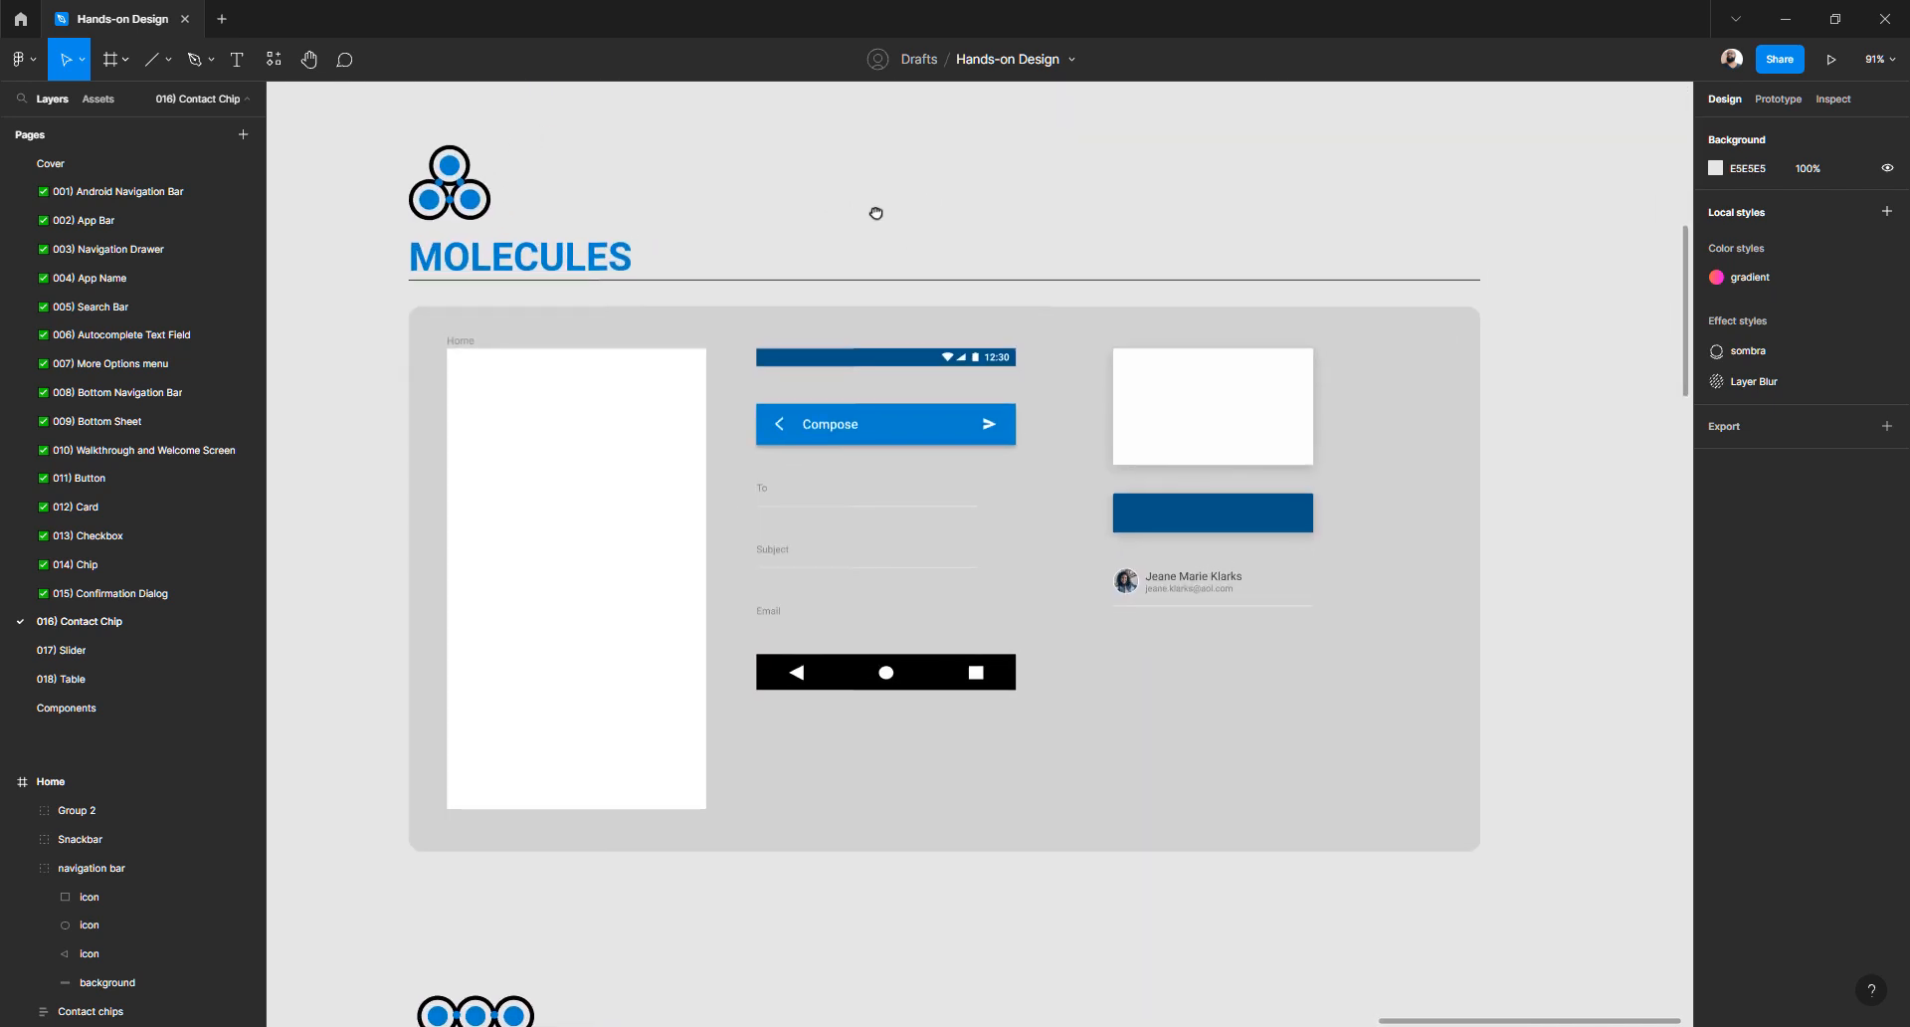
{"action": "scroll", "coordinate": [856, 321], "scroll_direction": "down", "scroll_amount": 10}
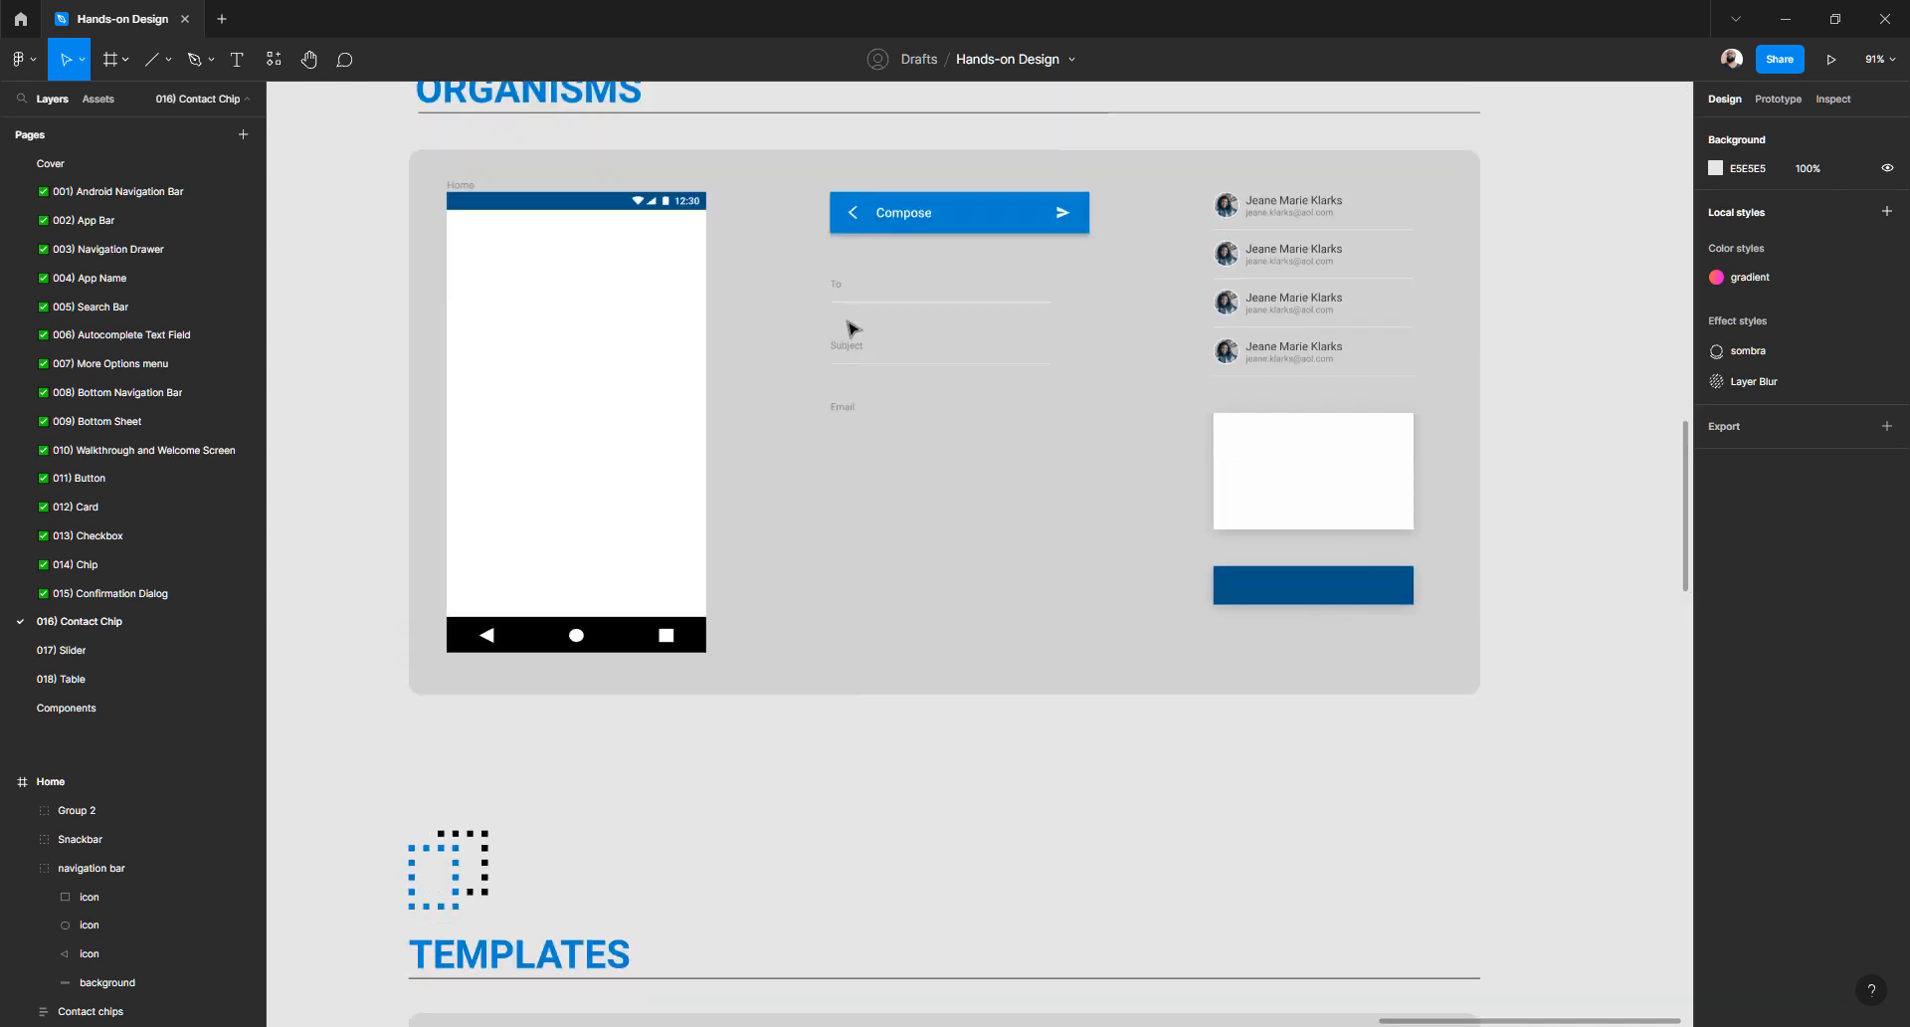
{"action": "scroll", "coordinate": [851, 329], "scroll_direction": "up", "scroll_amount": 3}
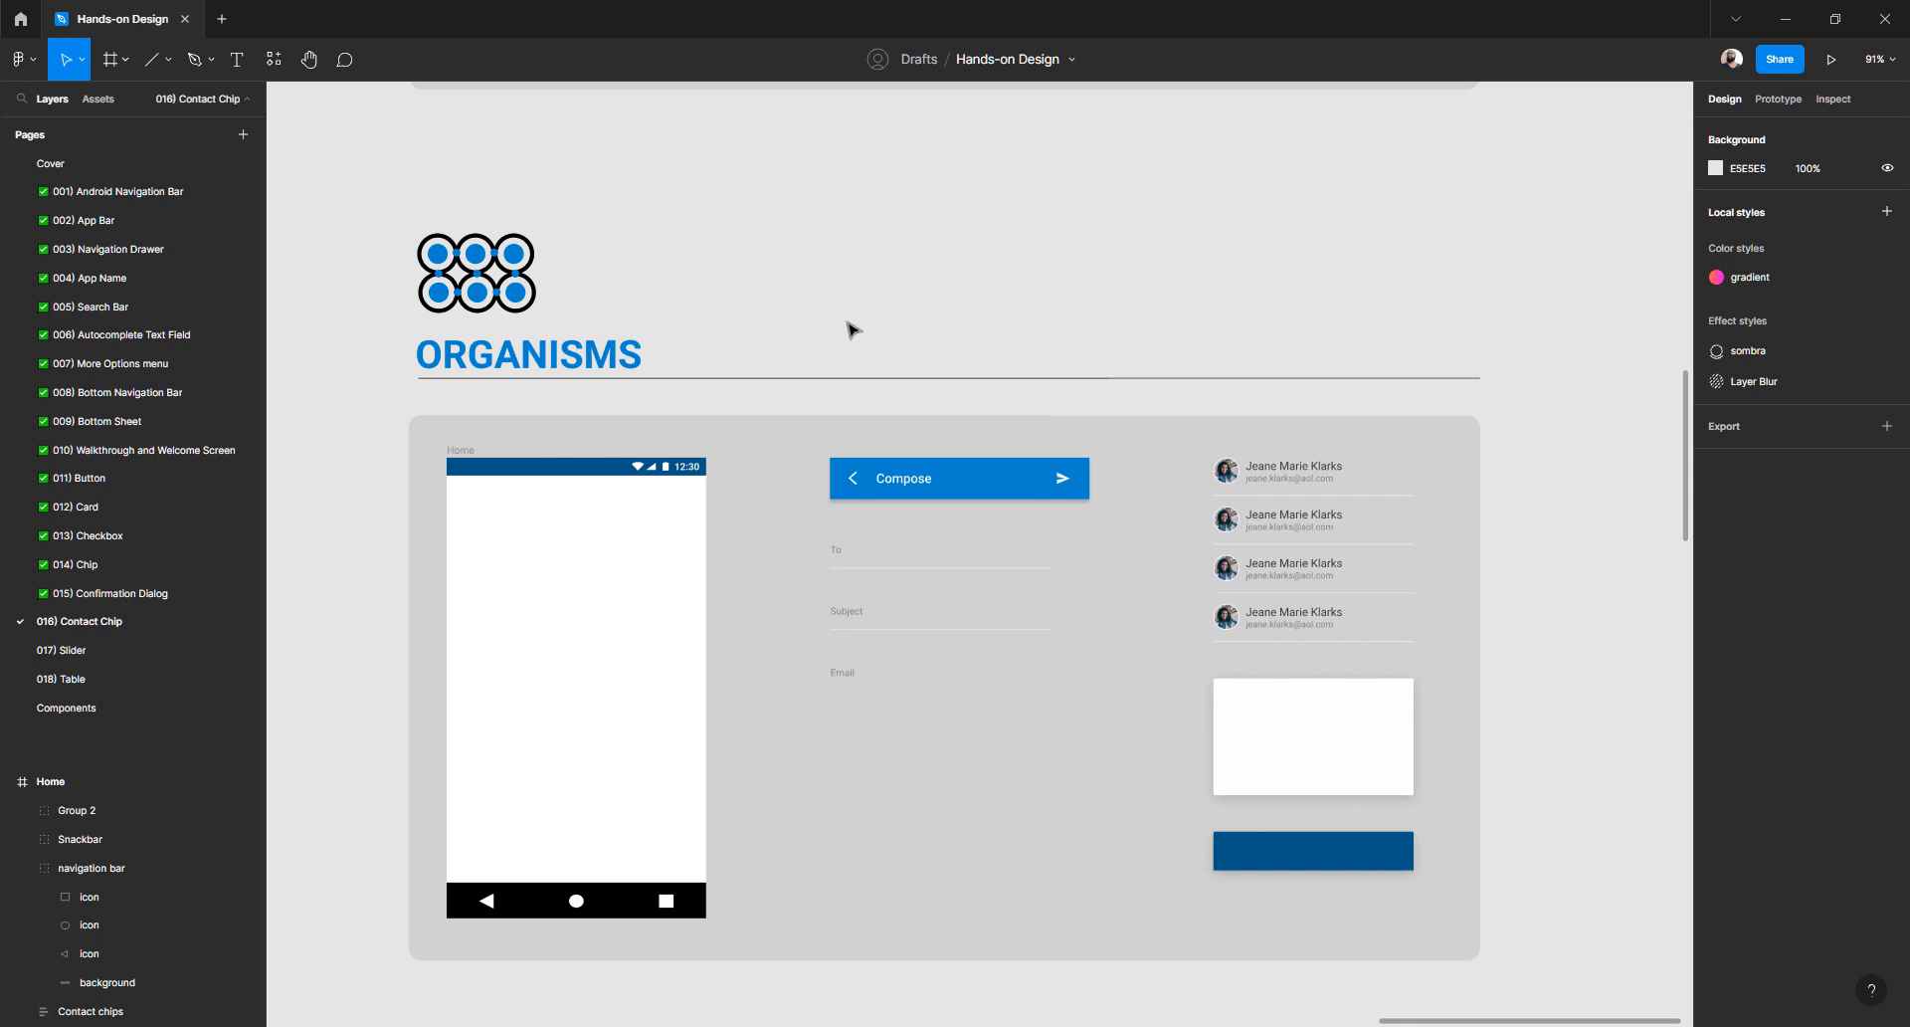
{"action": "scroll", "coordinate": [884, 508], "scroll_direction": "down", "scroll_amount": 11}
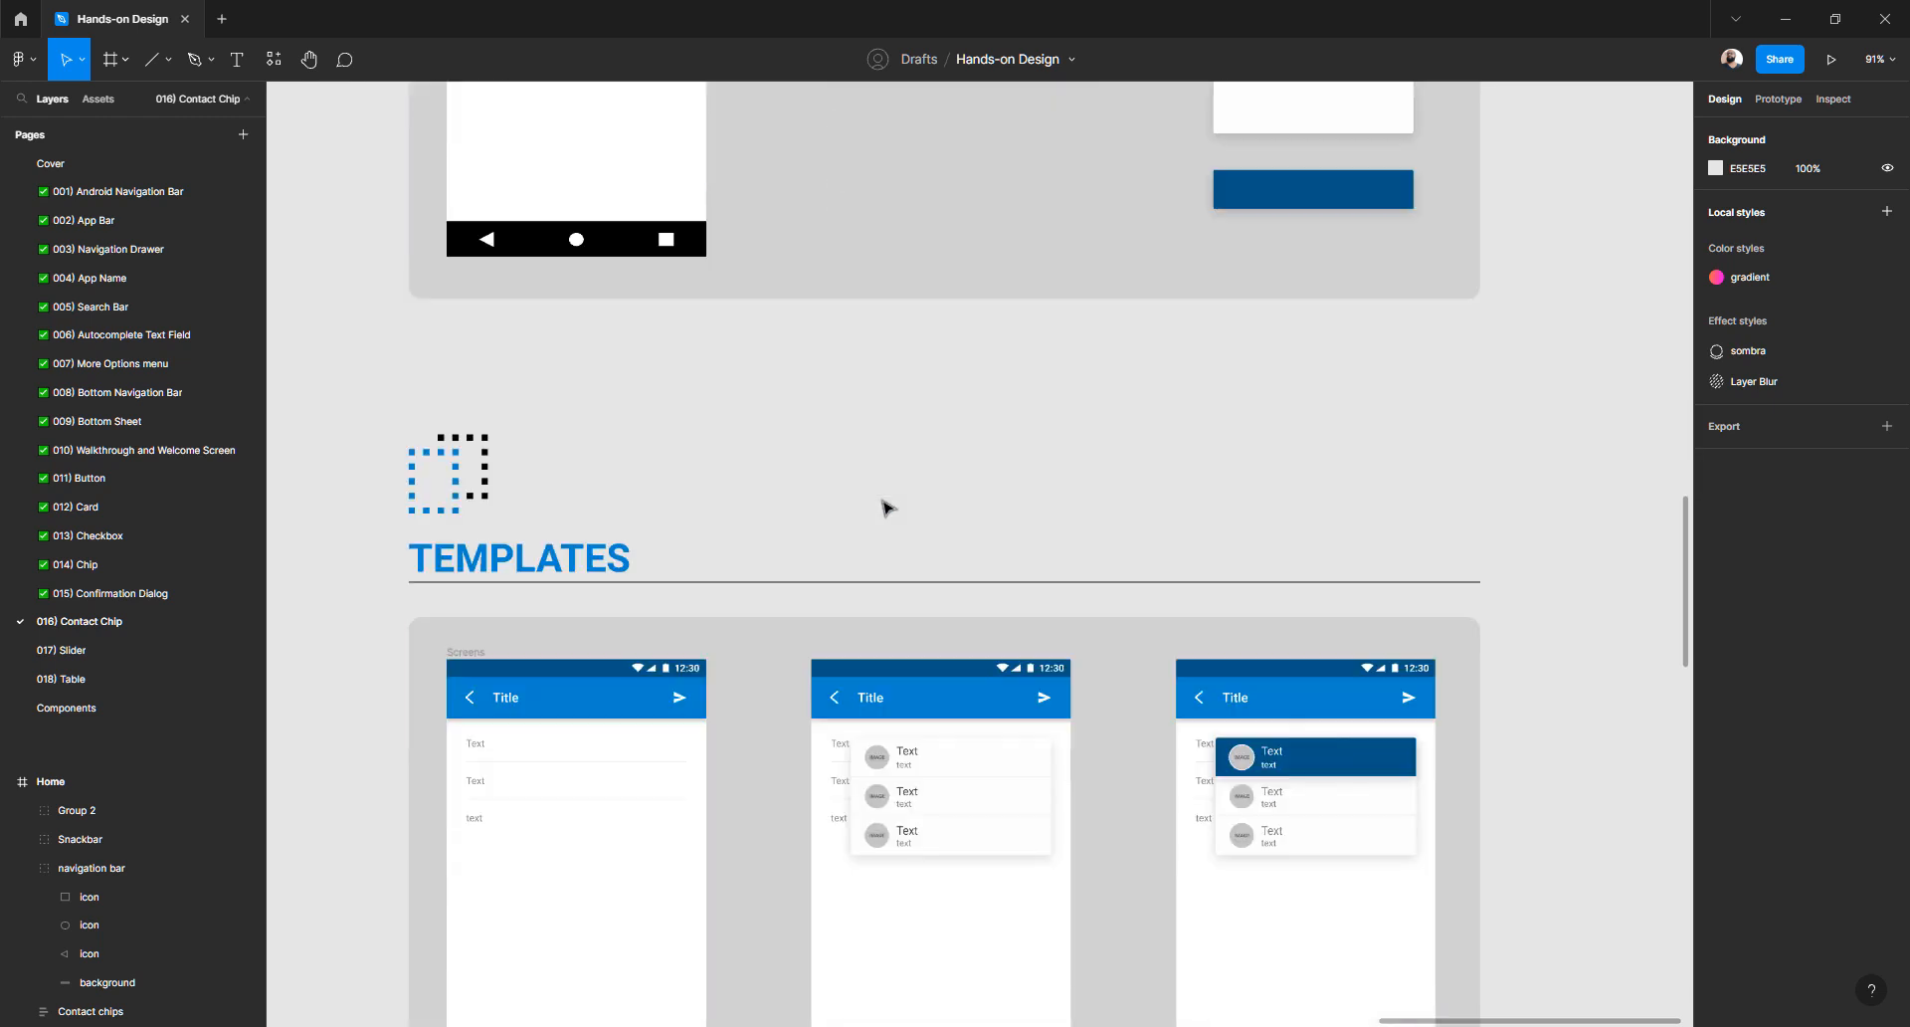
{"action": "scroll", "coordinate": [885, 507], "scroll_direction": "down", "scroll_amount": 2}
{"action": "scroll", "coordinate": [651, 413], "scroll_direction": "up", "scroll_amount": 1}
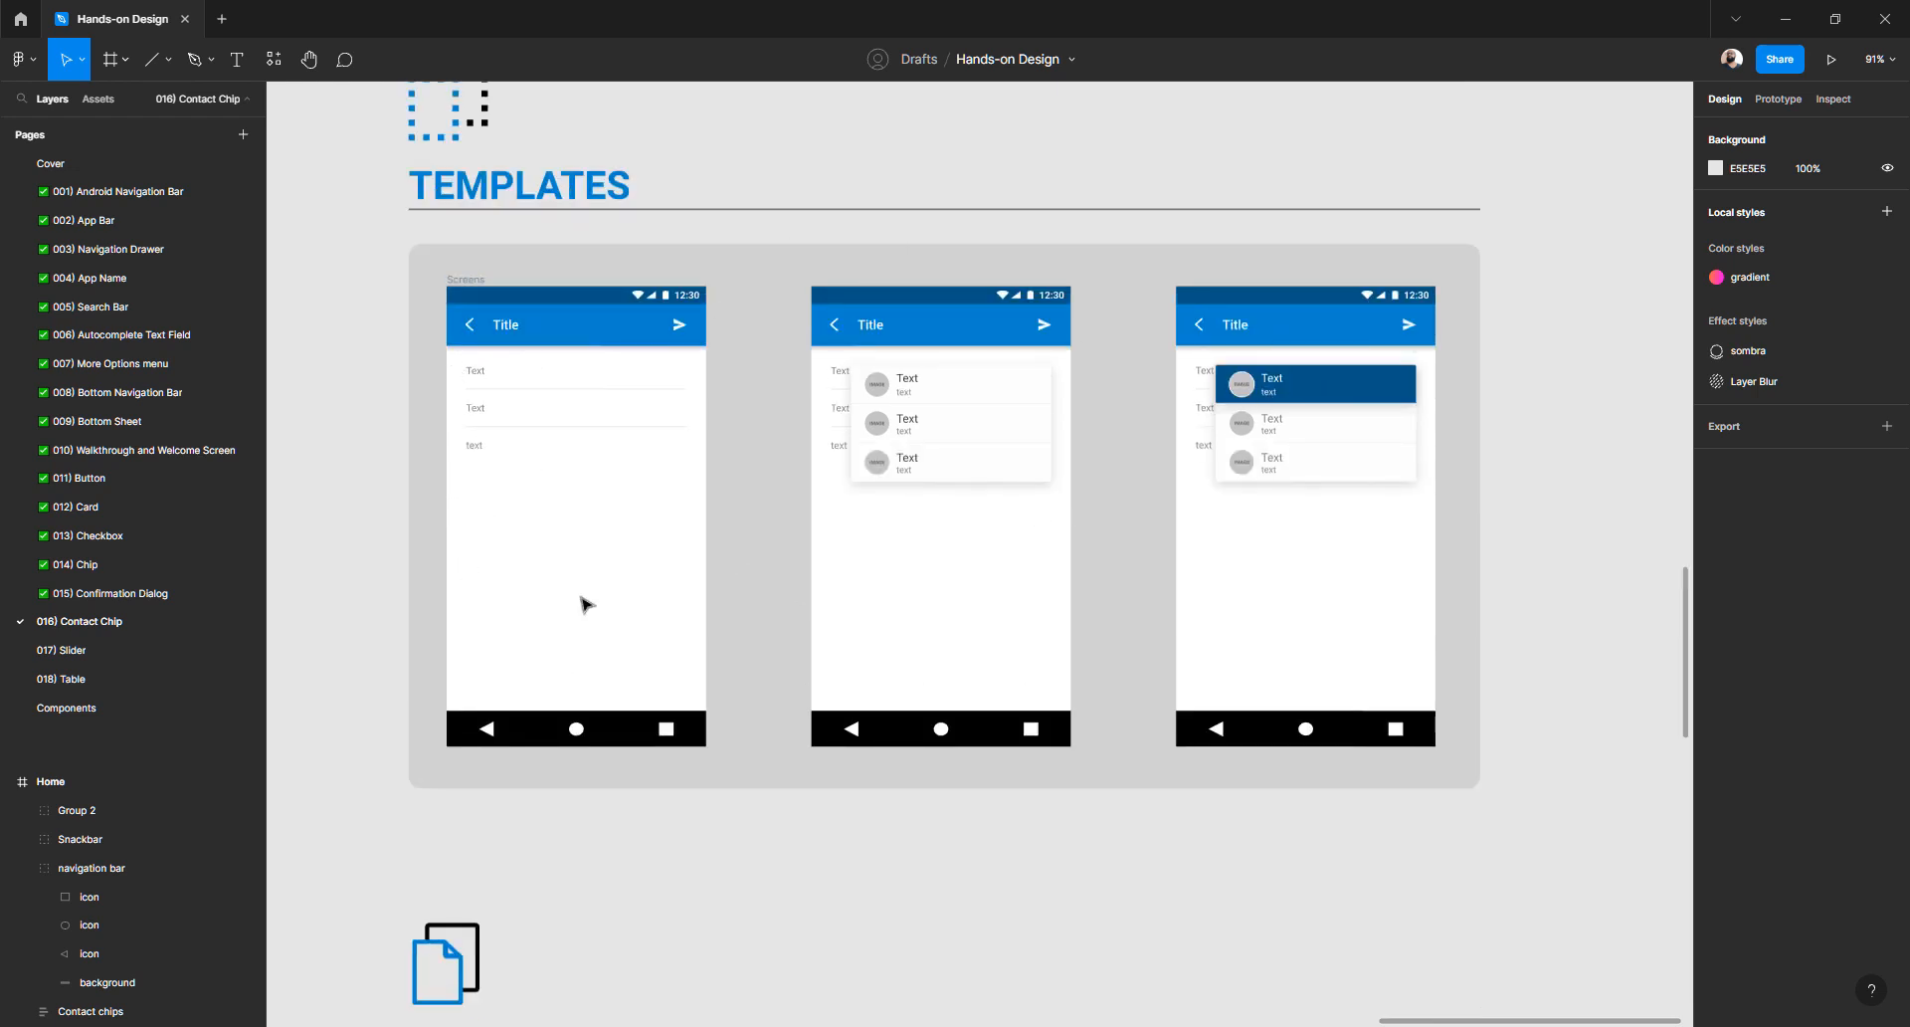
{"action": "scroll", "coordinate": [925, 611], "scroll_direction": "down", "scroll_amount": 1}
{"action": "scroll", "coordinate": [925, 611], "scroll_direction": "down", "scroll_amount": 11}
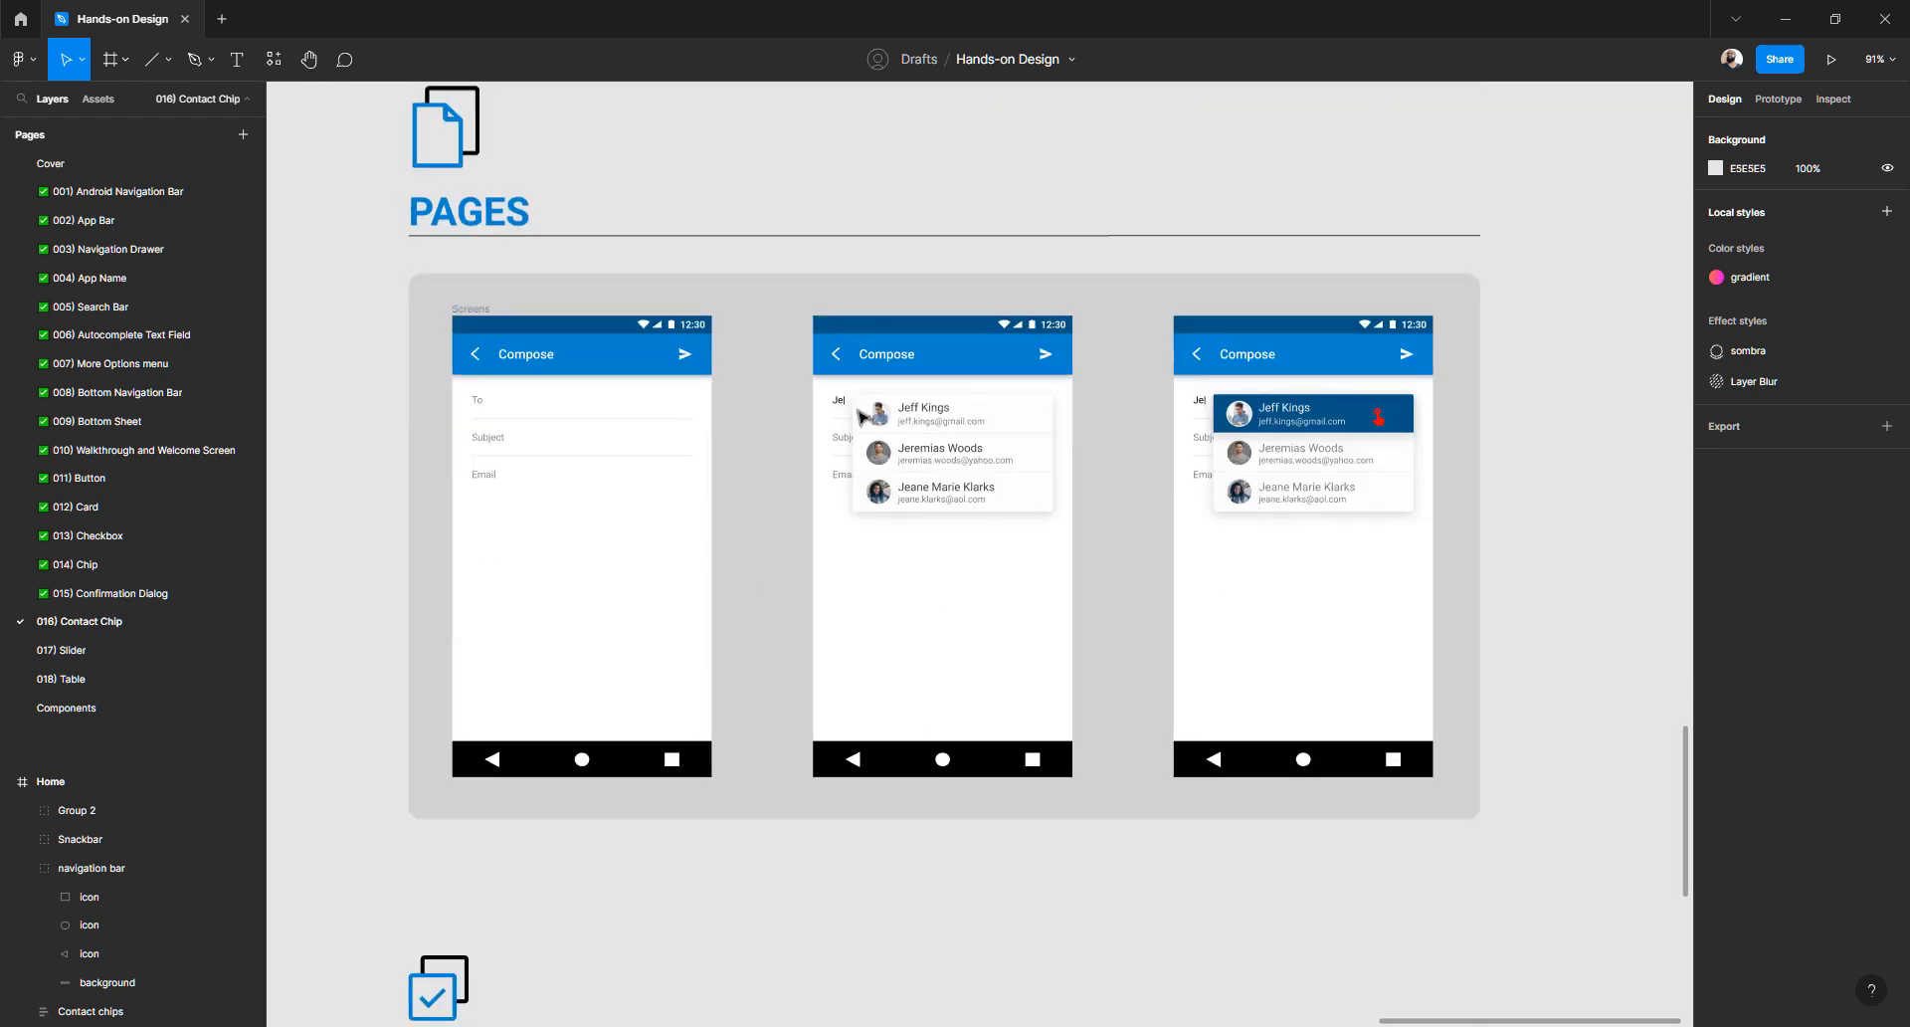
{"action": "scroll", "coordinate": [876, 413], "scroll_direction": "down", "scroll_amount": 11}
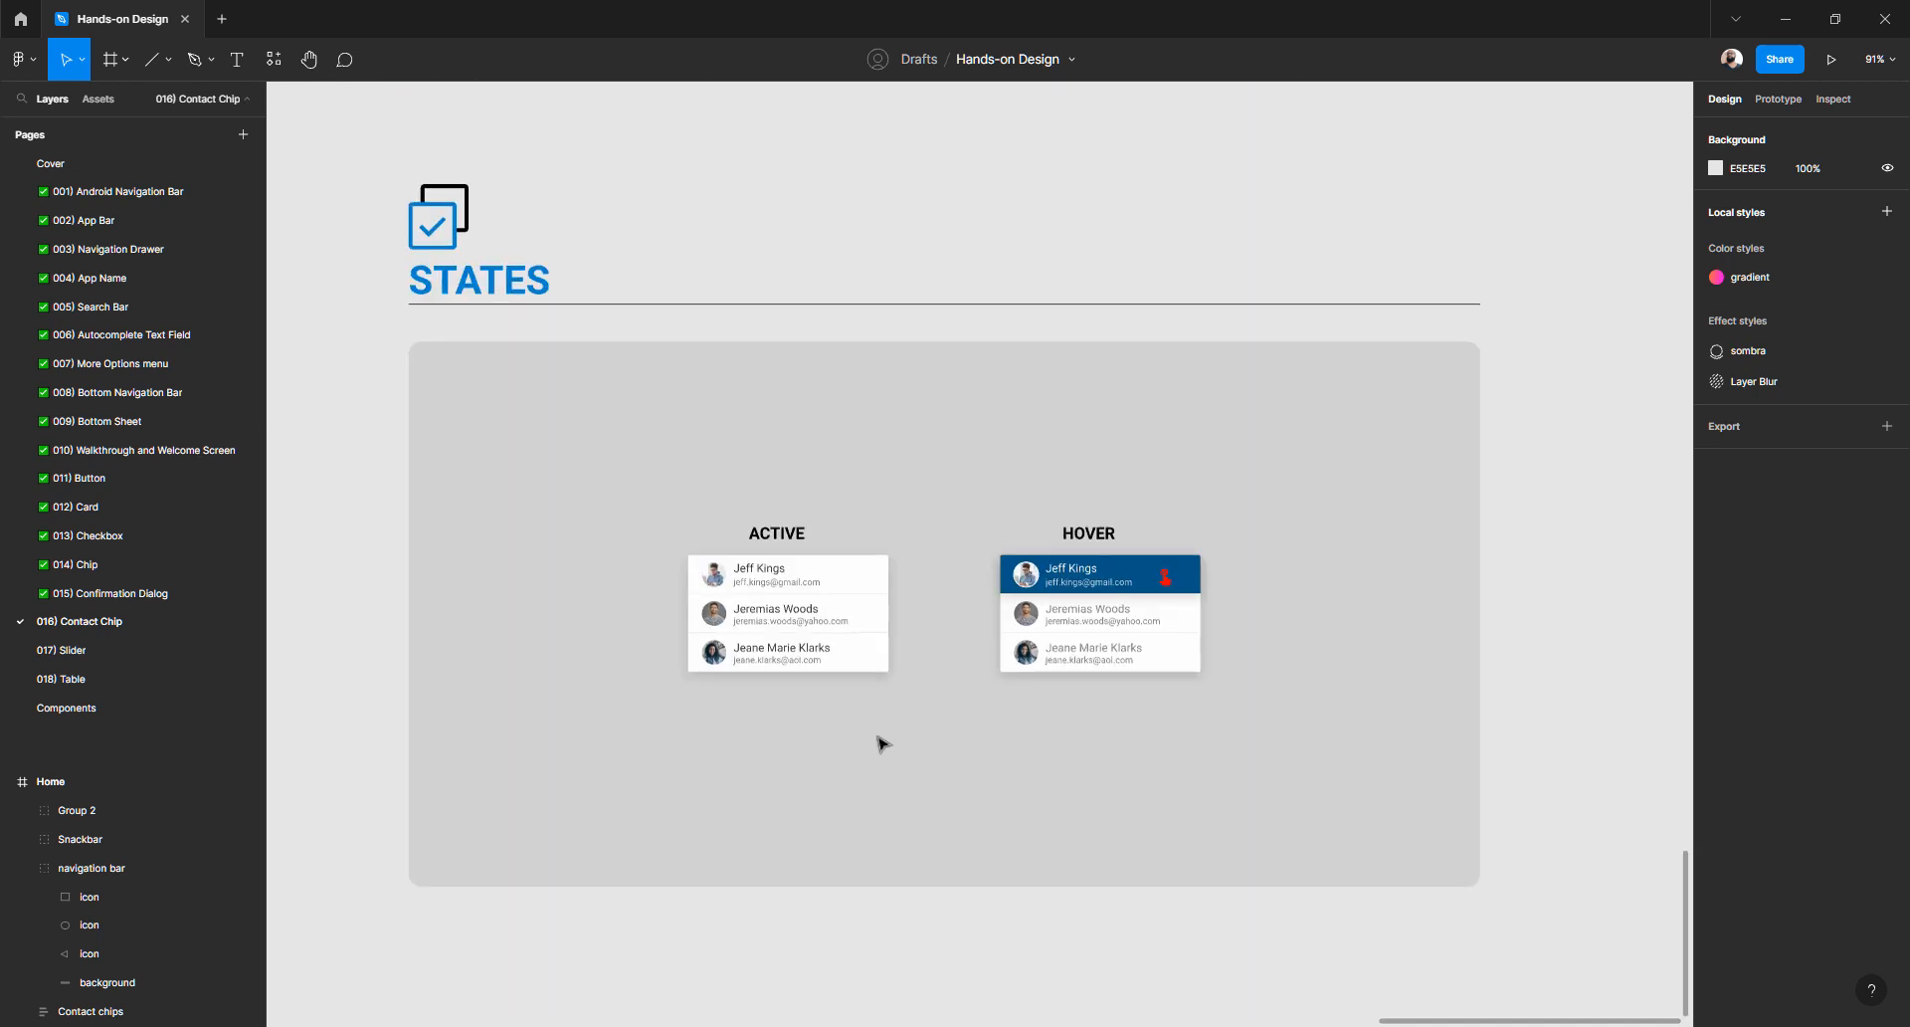
{"action": "scroll", "coordinate": [1064, 622], "scroll_direction": "up", "scroll_amount": 11}
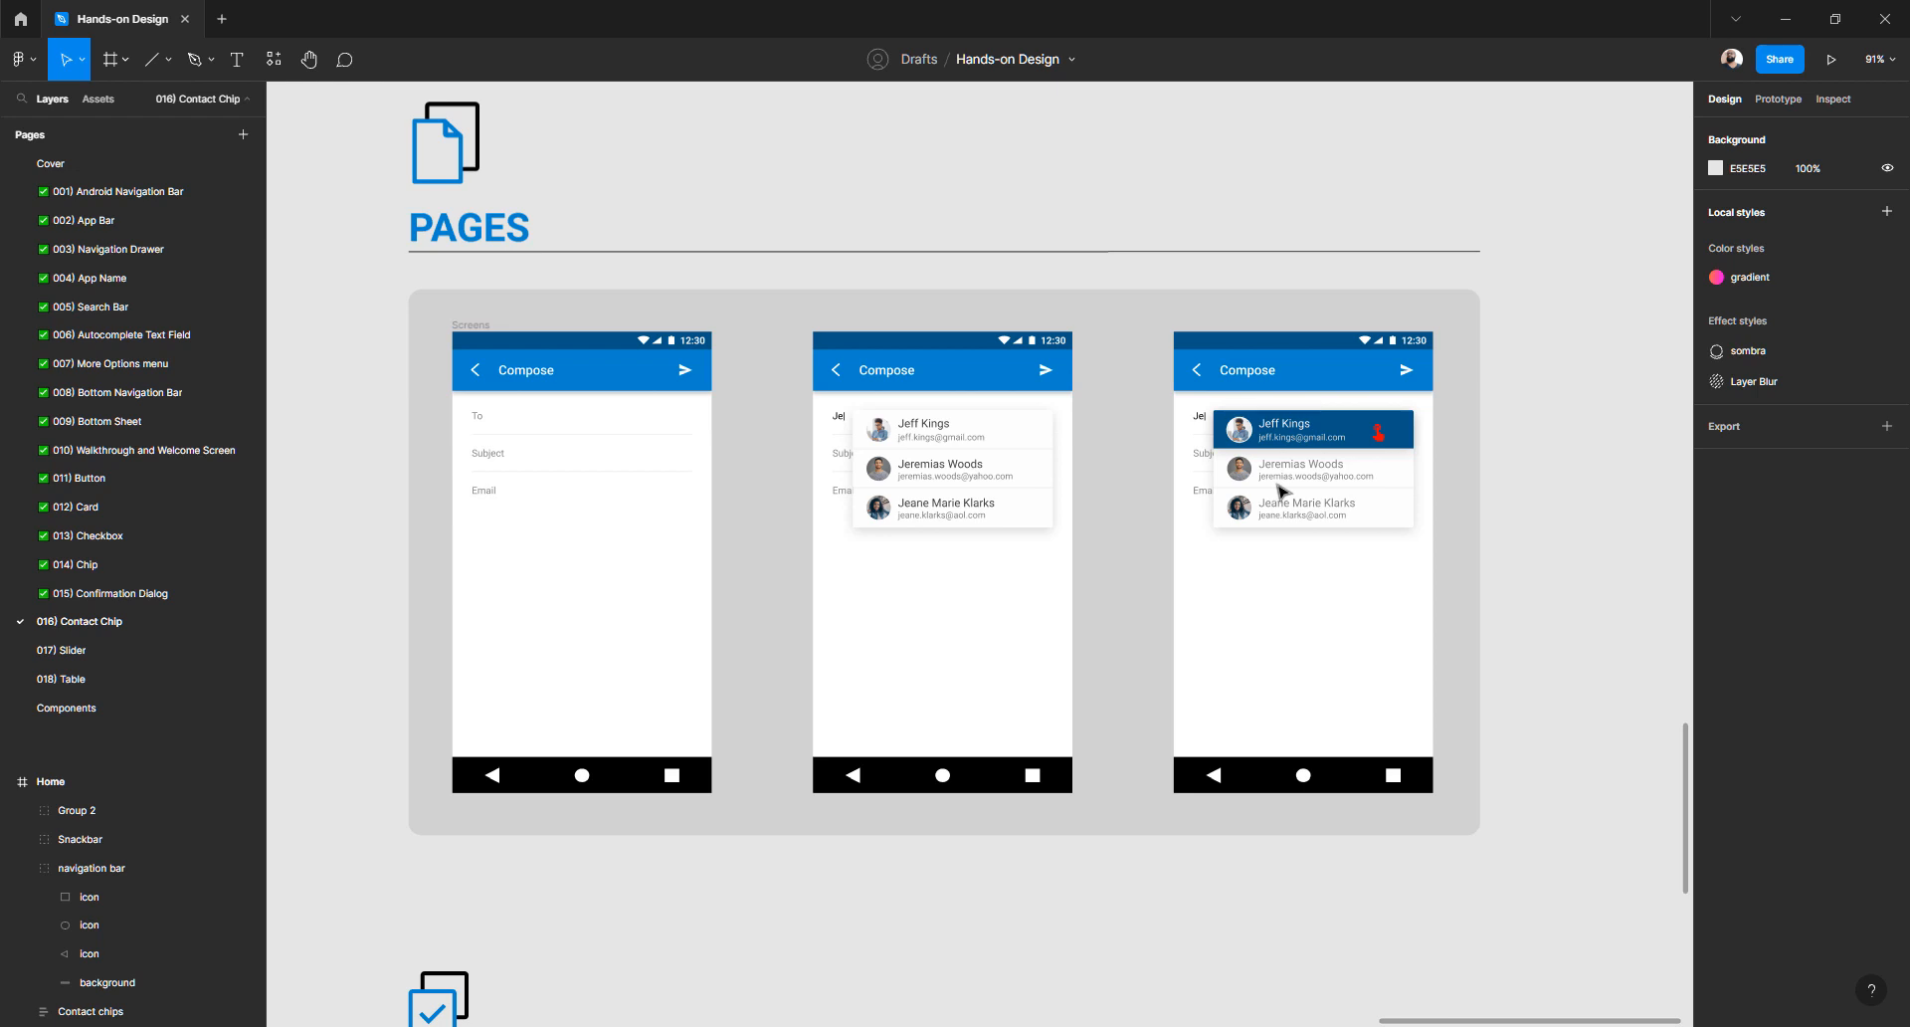
{"action": "scroll", "coordinate": [1282, 489], "scroll_direction": "down", "scroll_amount": 10}
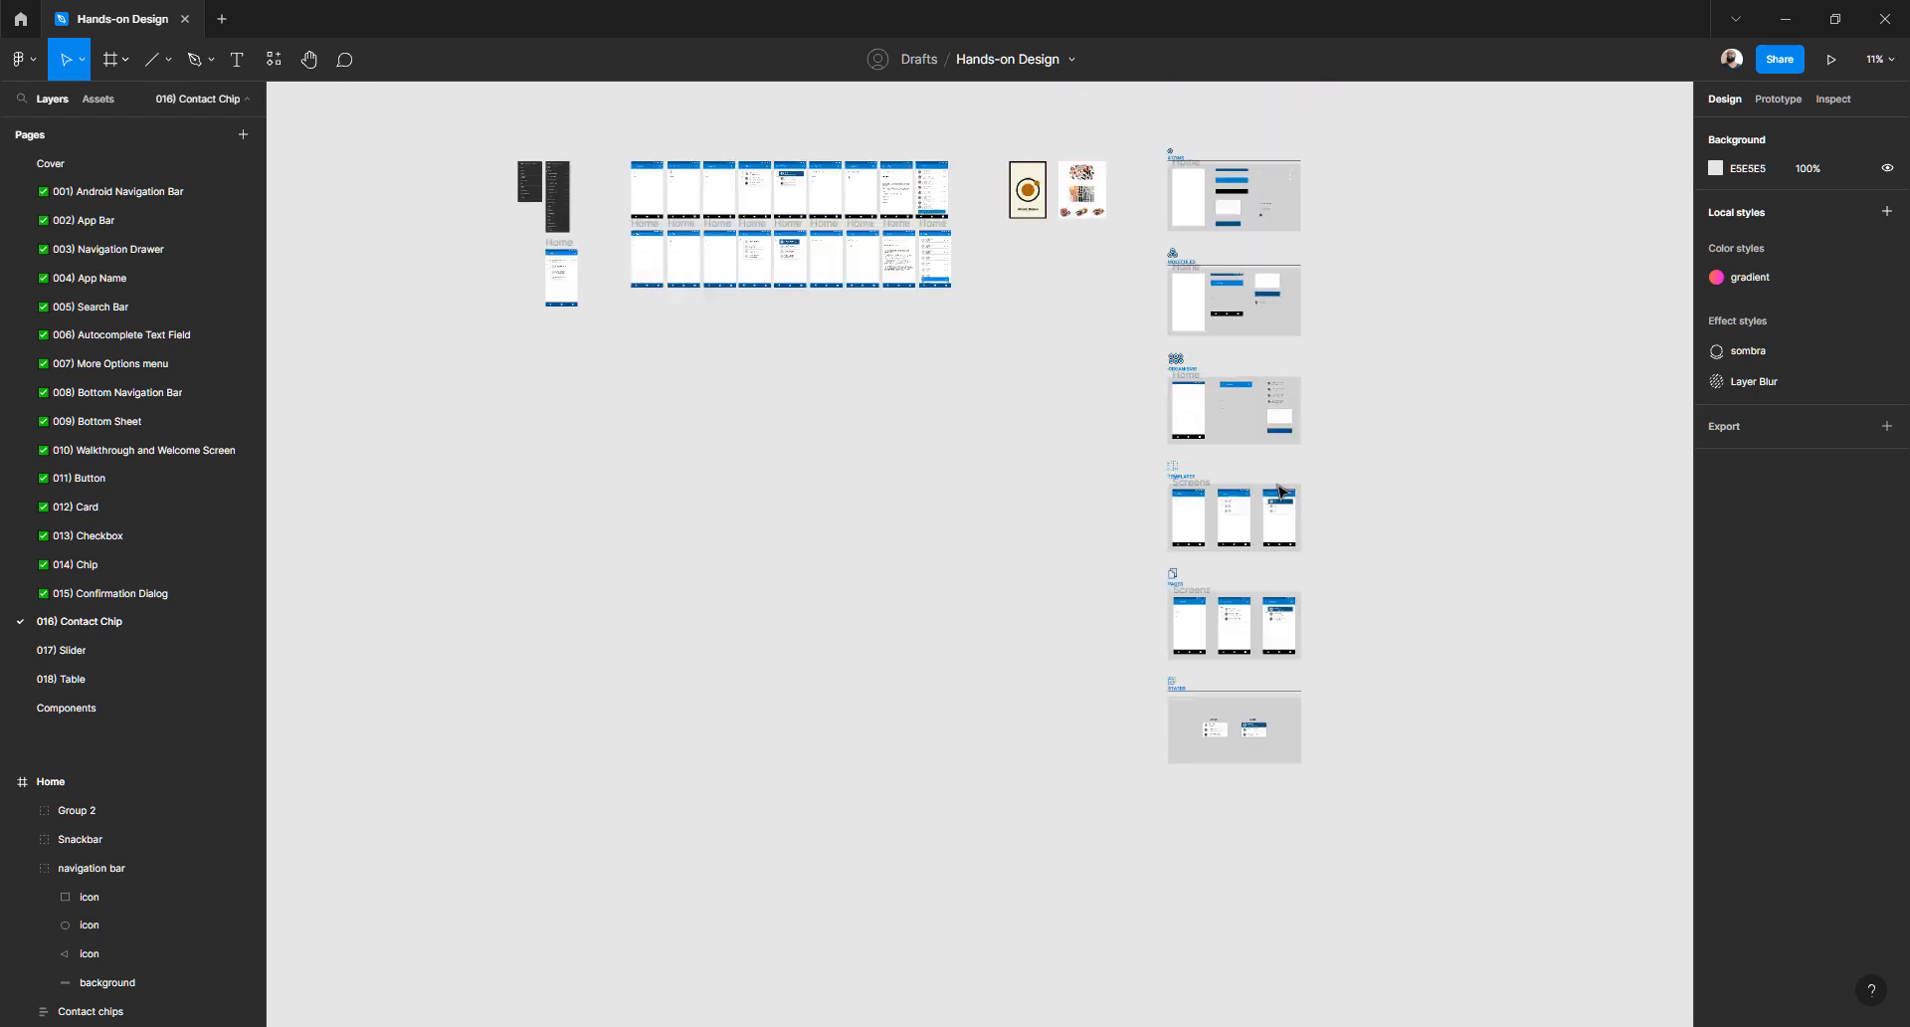
{"action": "scroll", "coordinate": [891, 534], "scroll_direction": "up", "scroll_amount": 8}
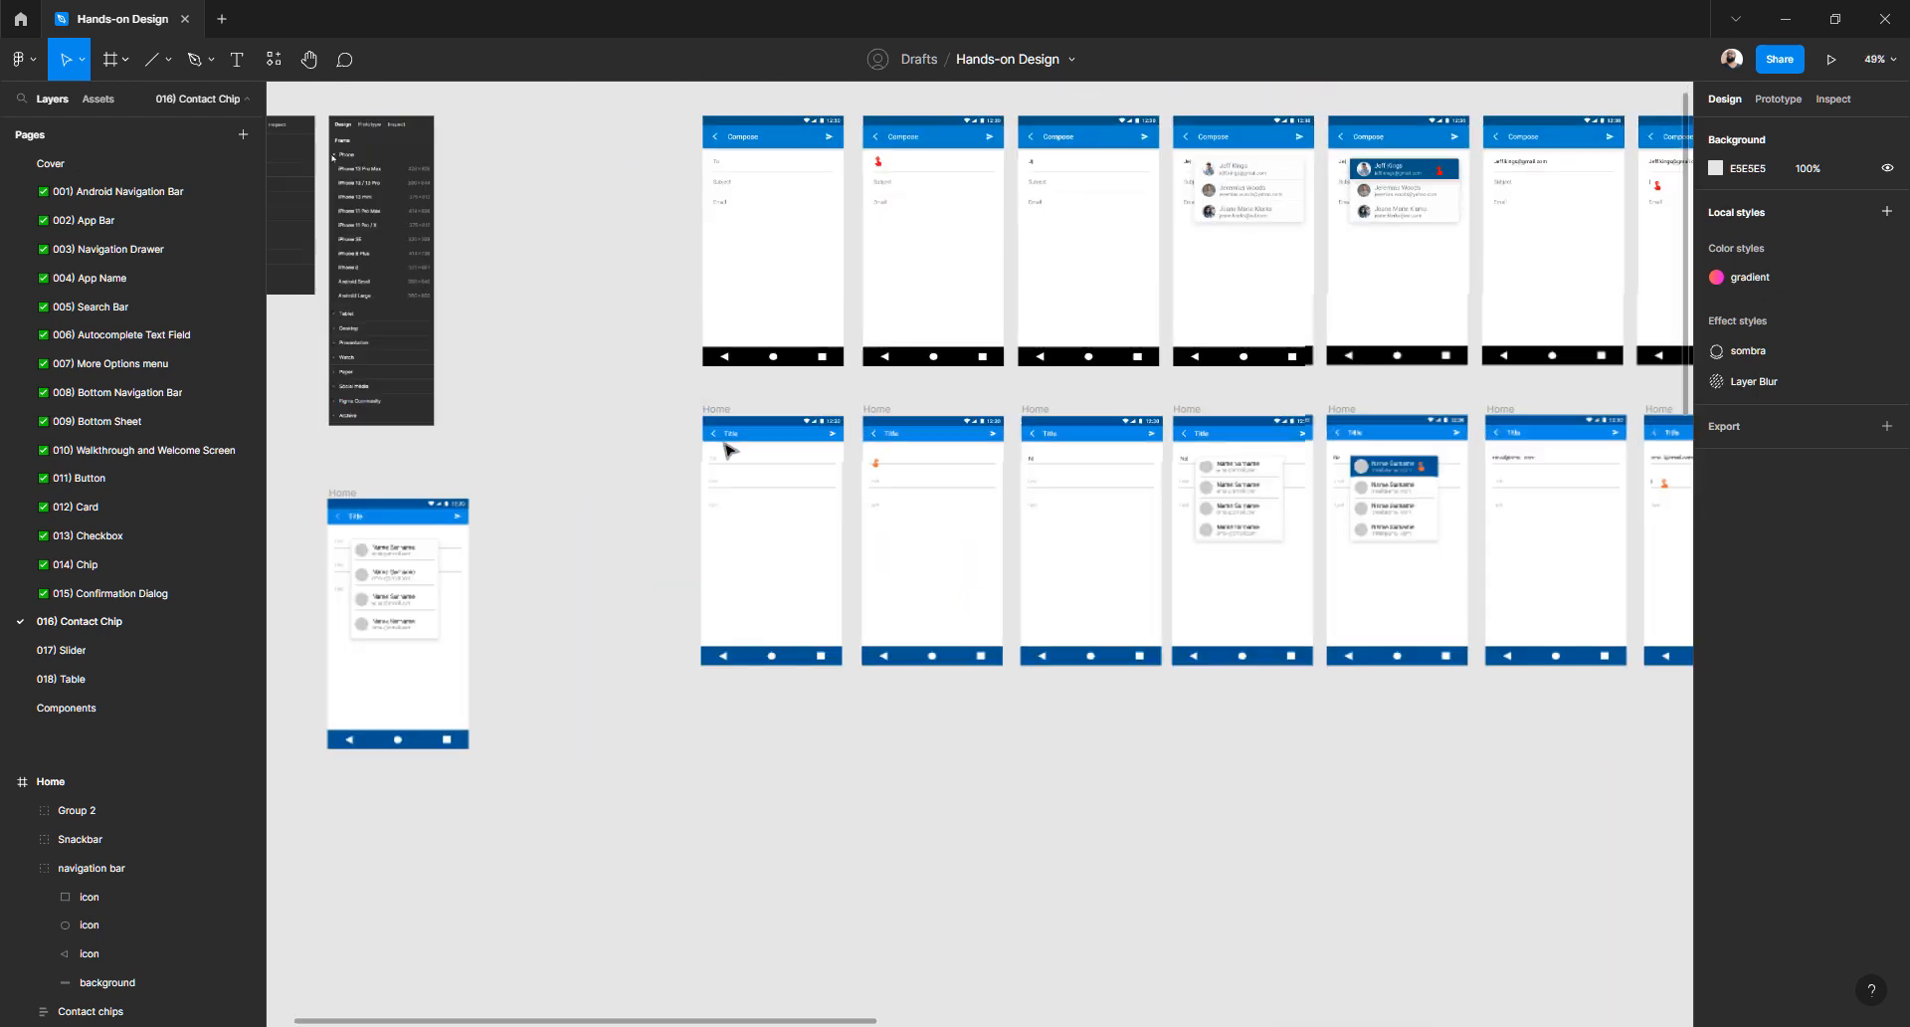
{"action": "scroll", "coordinate": [699, 414], "scroll_direction": "up", "scroll_amount": 6}
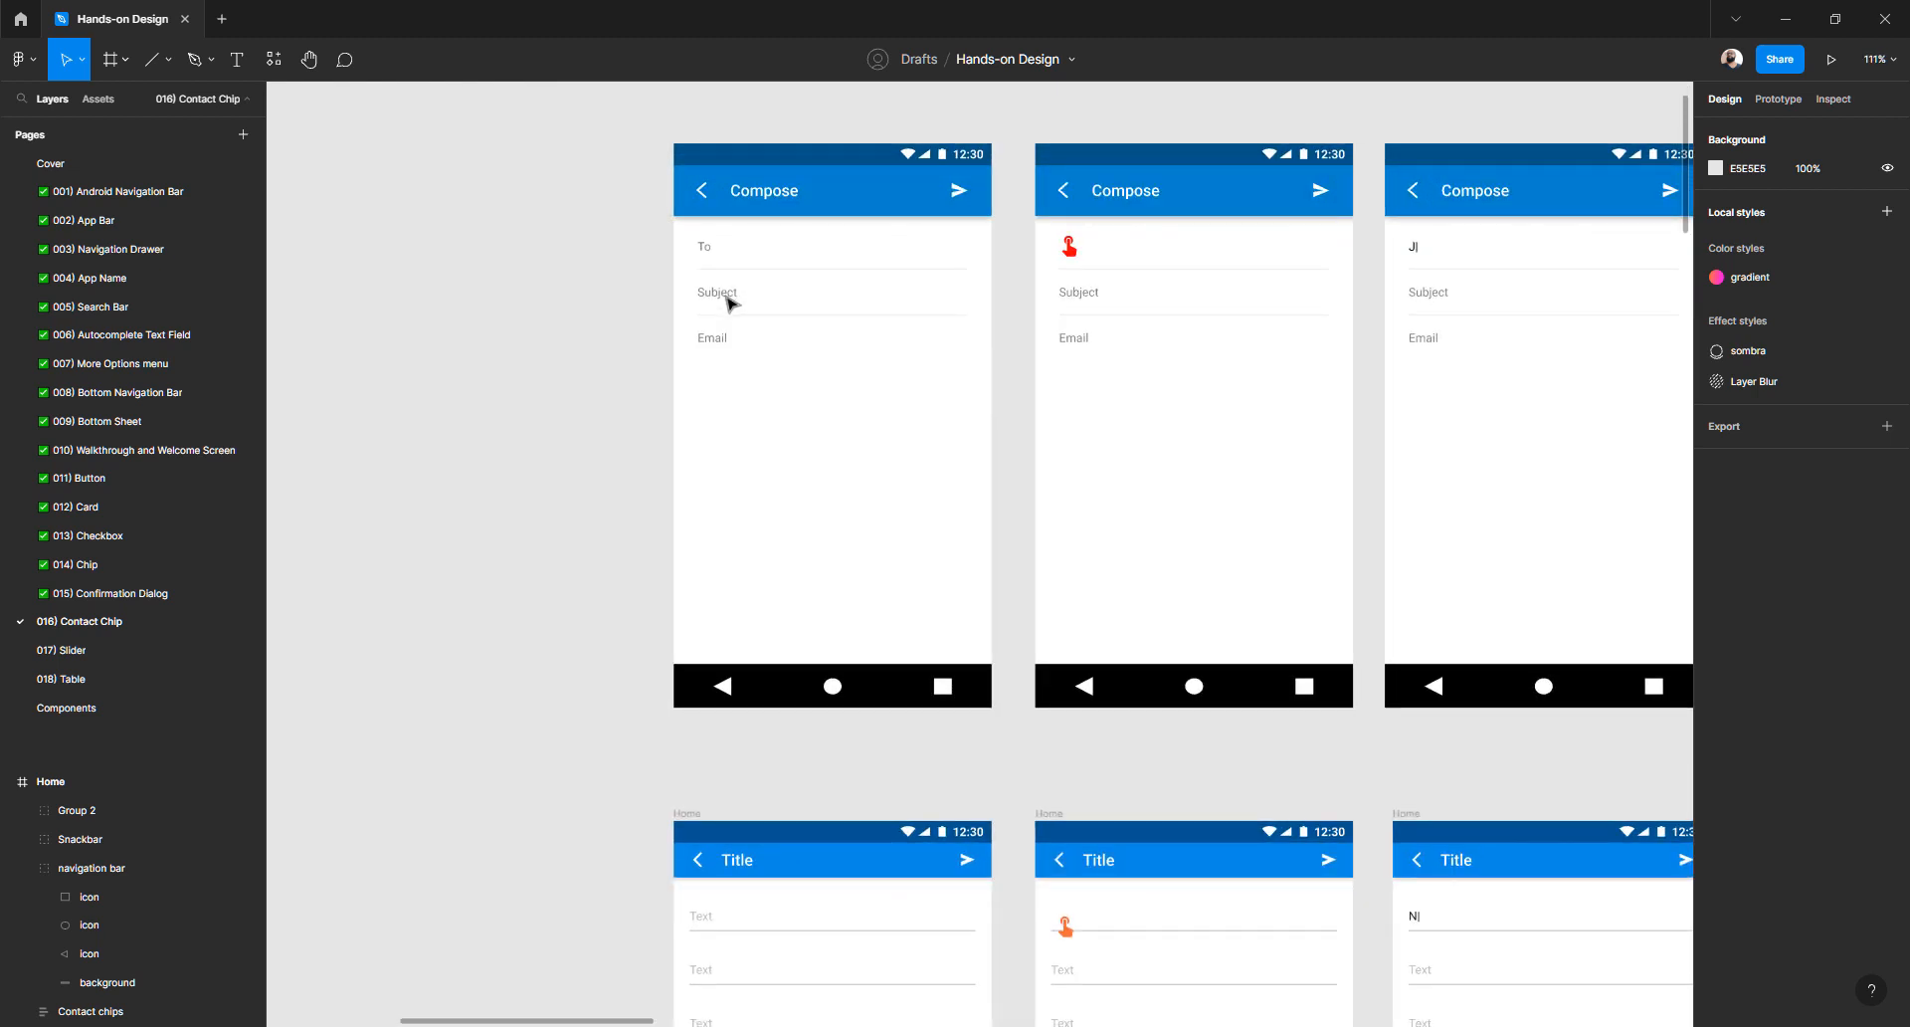
{"action": "scroll", "coordinate": [779, 559], "scroll_direction": "down", "scroll_amount": 5}
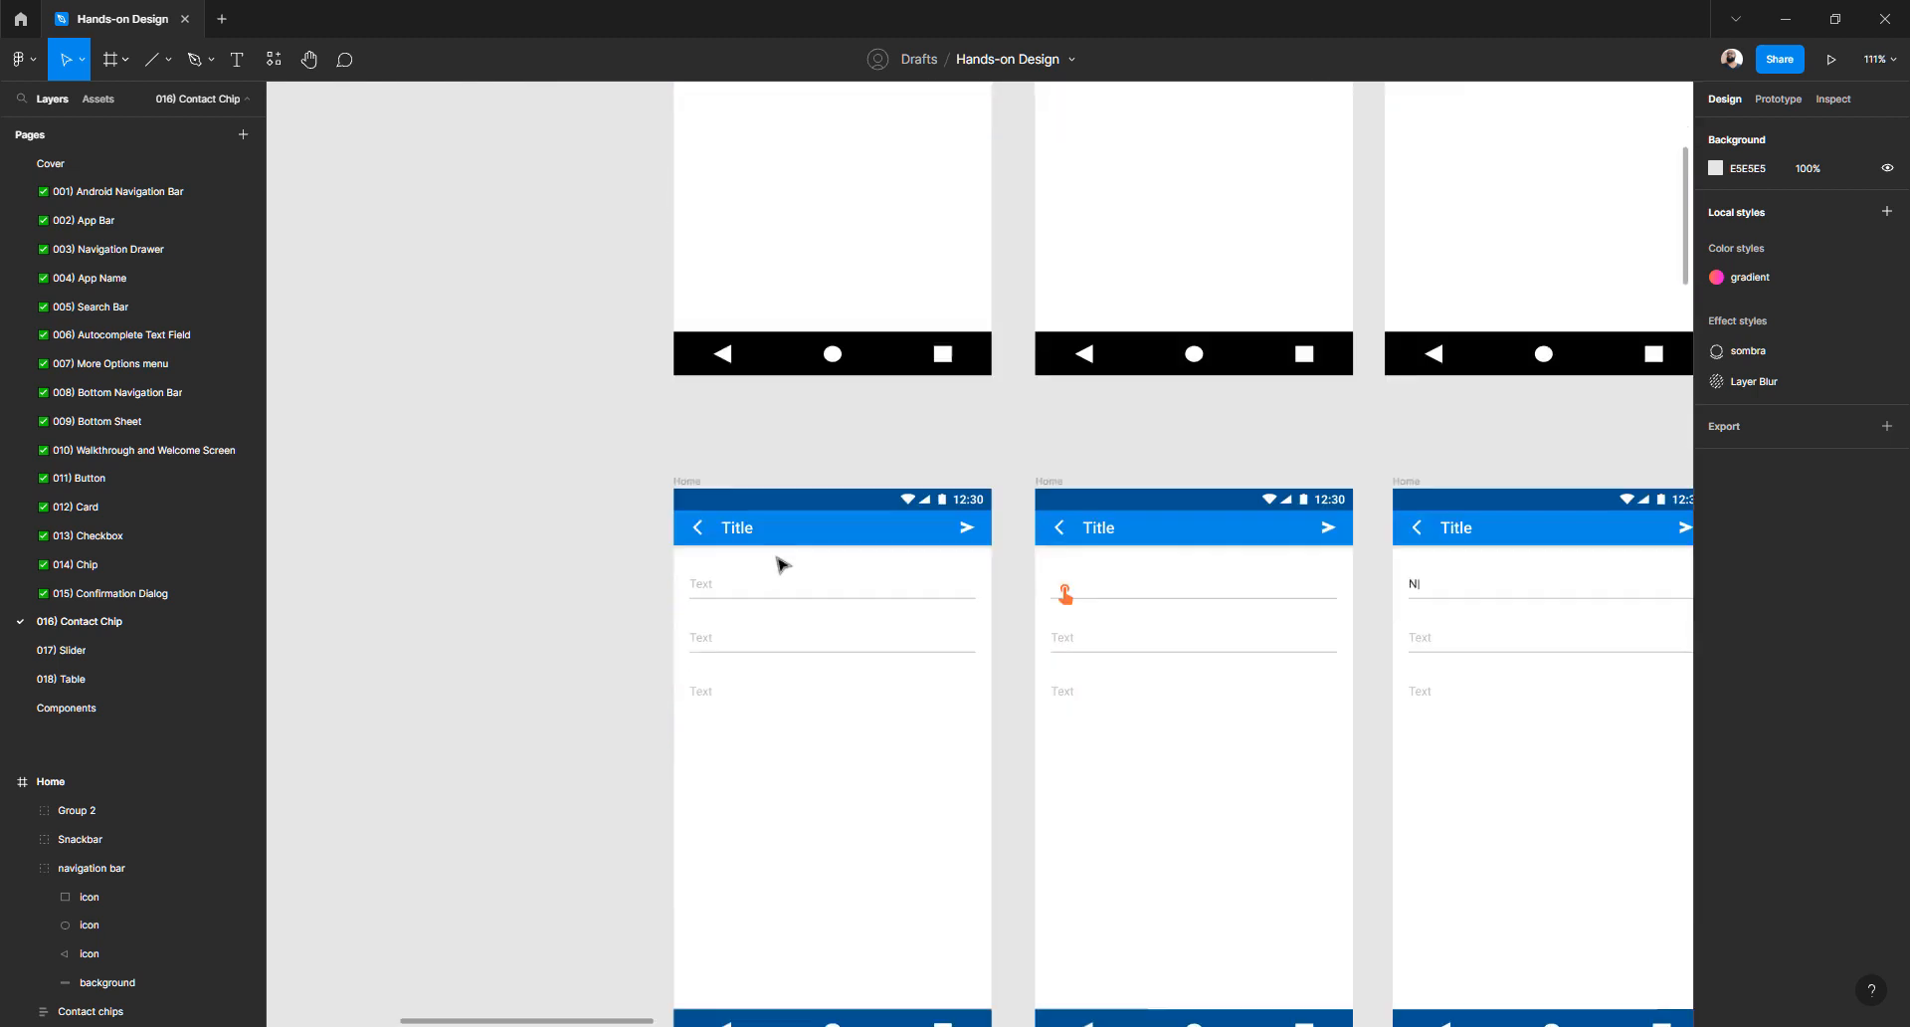
- Retitle the first copy's app bar to Compose
{"action": "scroll", "coordinate": [729, 440], "scroll_direction": "up", "scroll_amount": 3}
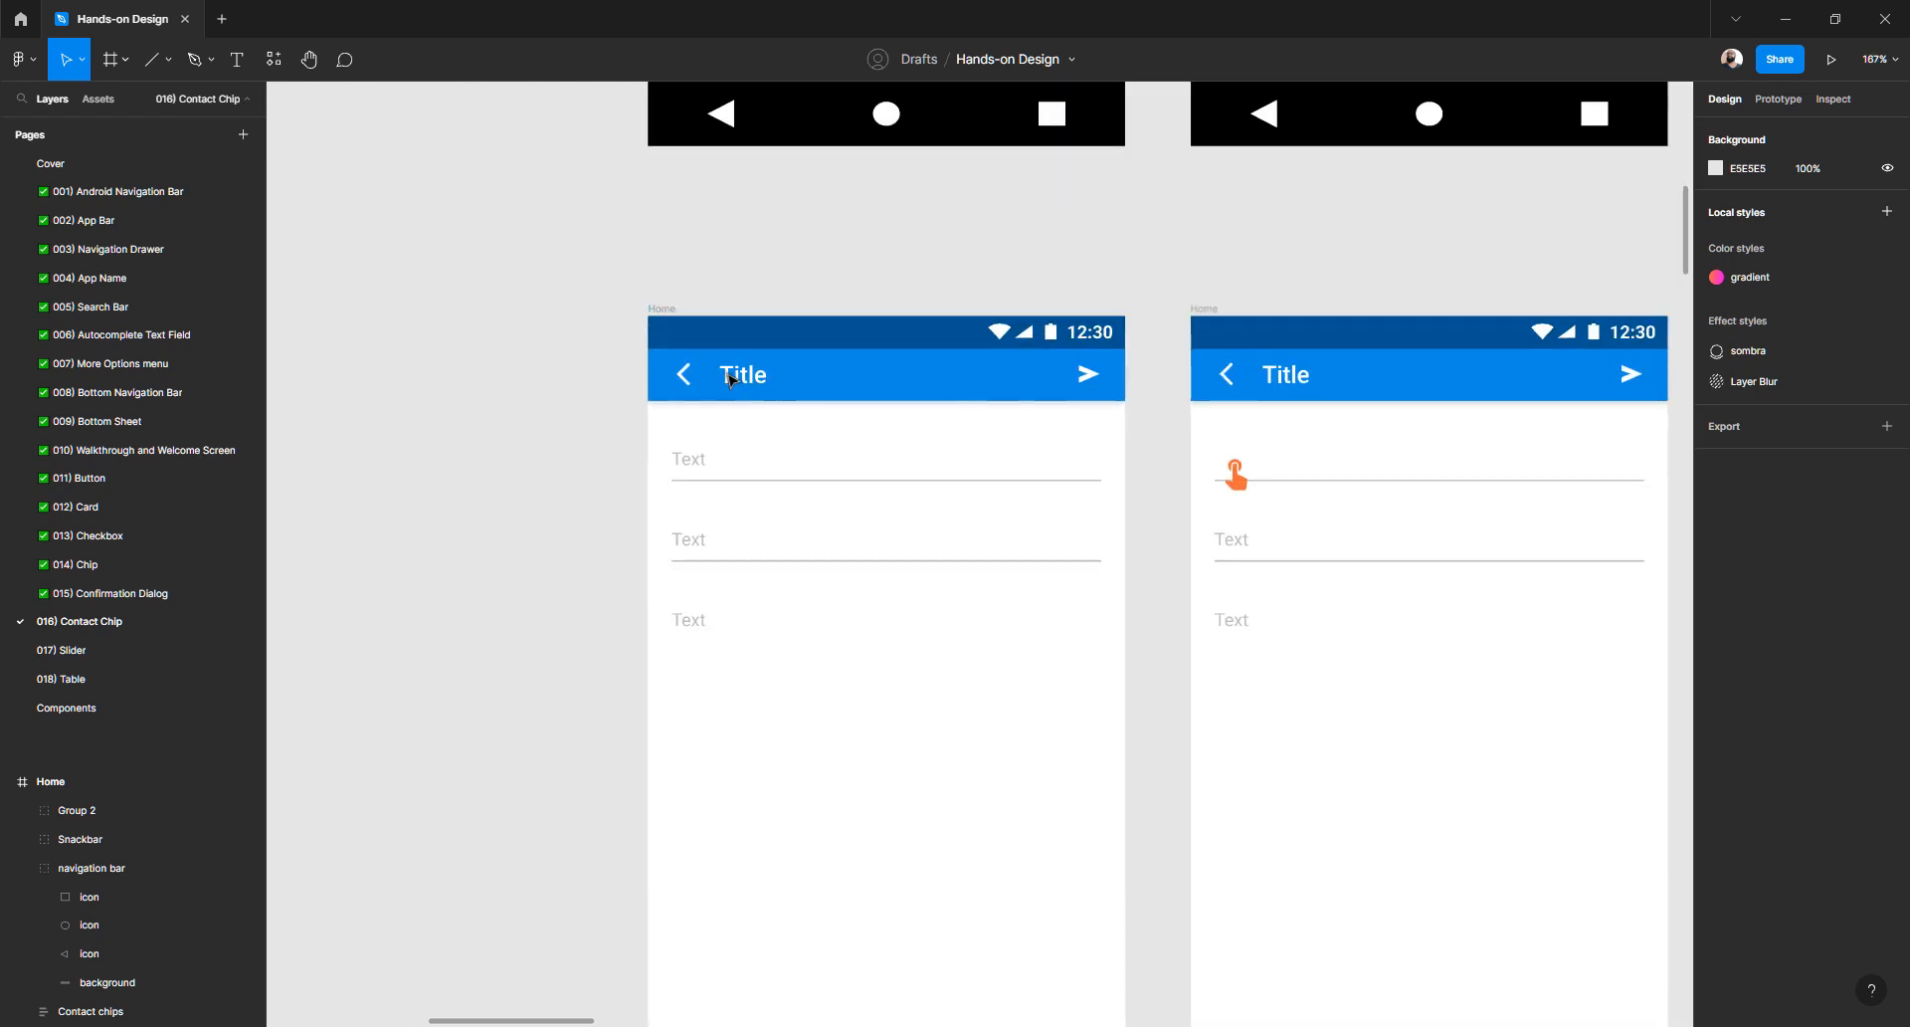
{"action": "left_click", "coordinate": [733, 375]}
{"action": "type", "text": "Compose"}
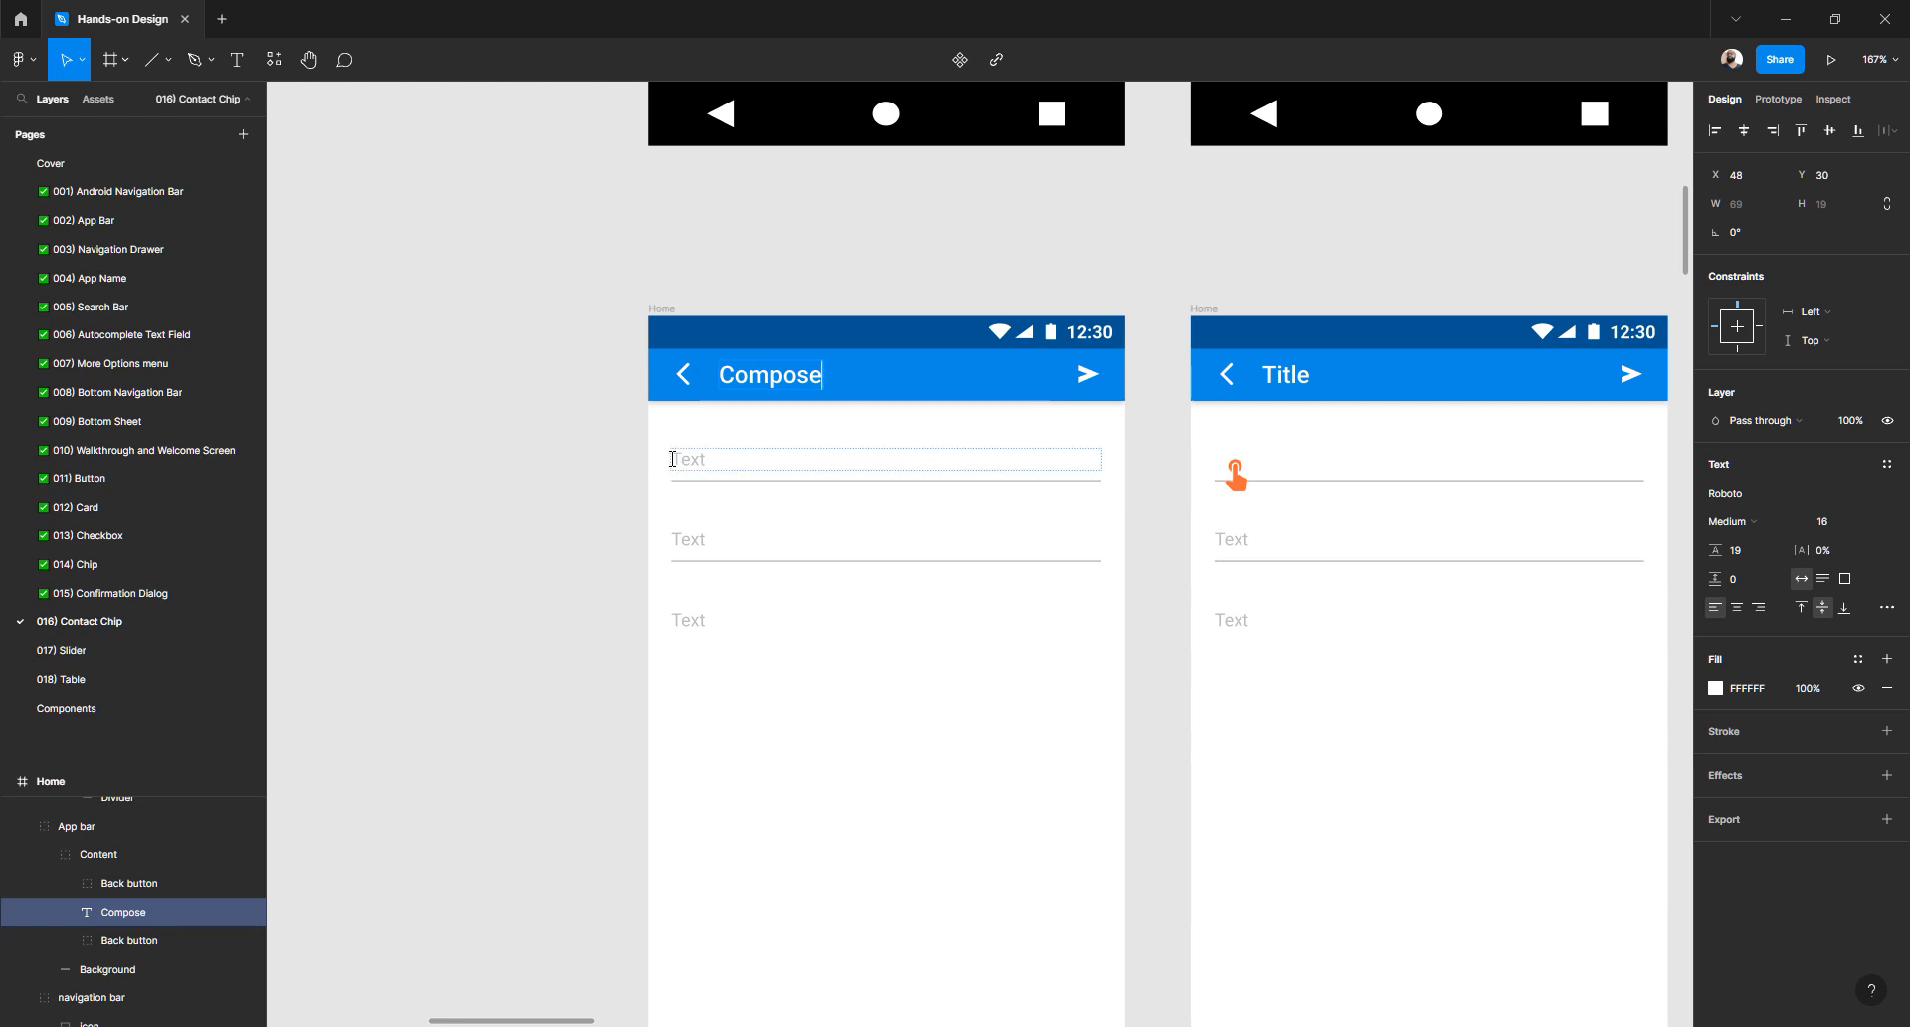
- Change the first copy's input placeholders to To, Subject and Text
{"action": "double_click", "coordinate": [698, 463]}
{"action": "type", "text": "To"}
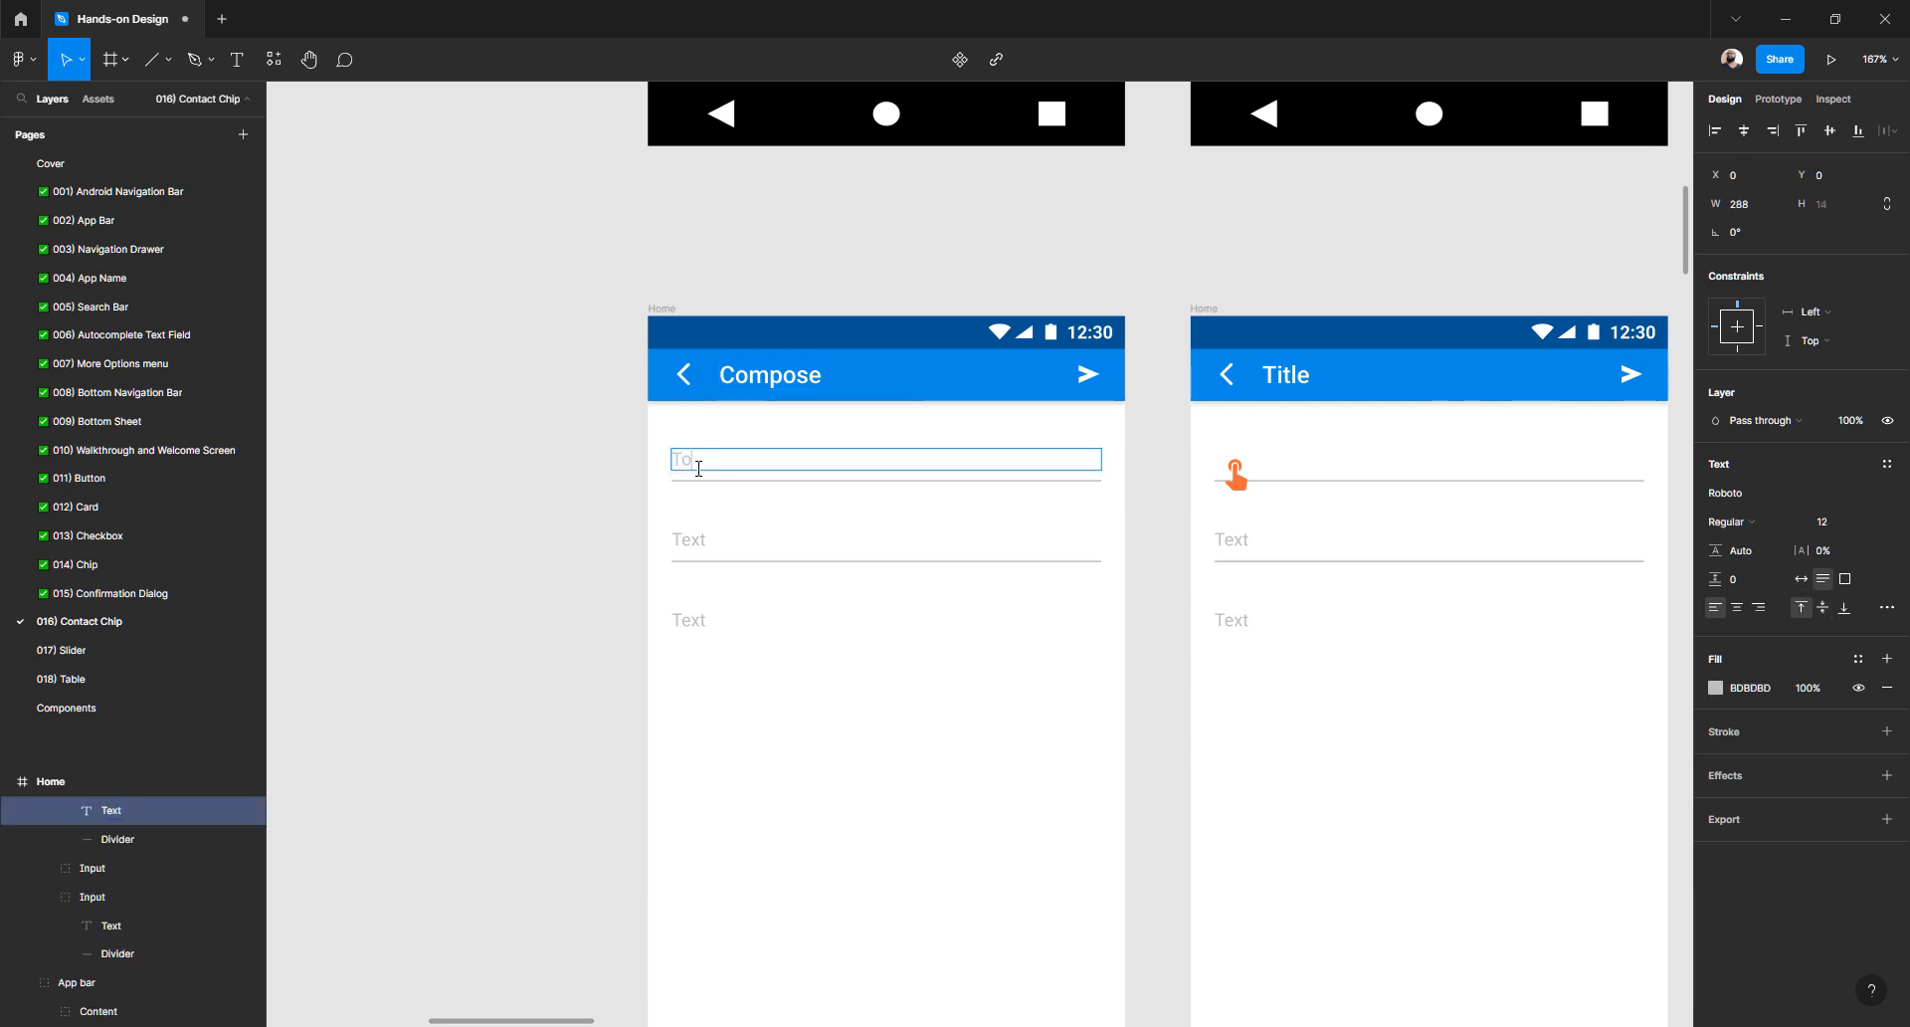
{"action": "double_click", "coordinate": [703, 540]}
{"action": "type", "text": "S"}
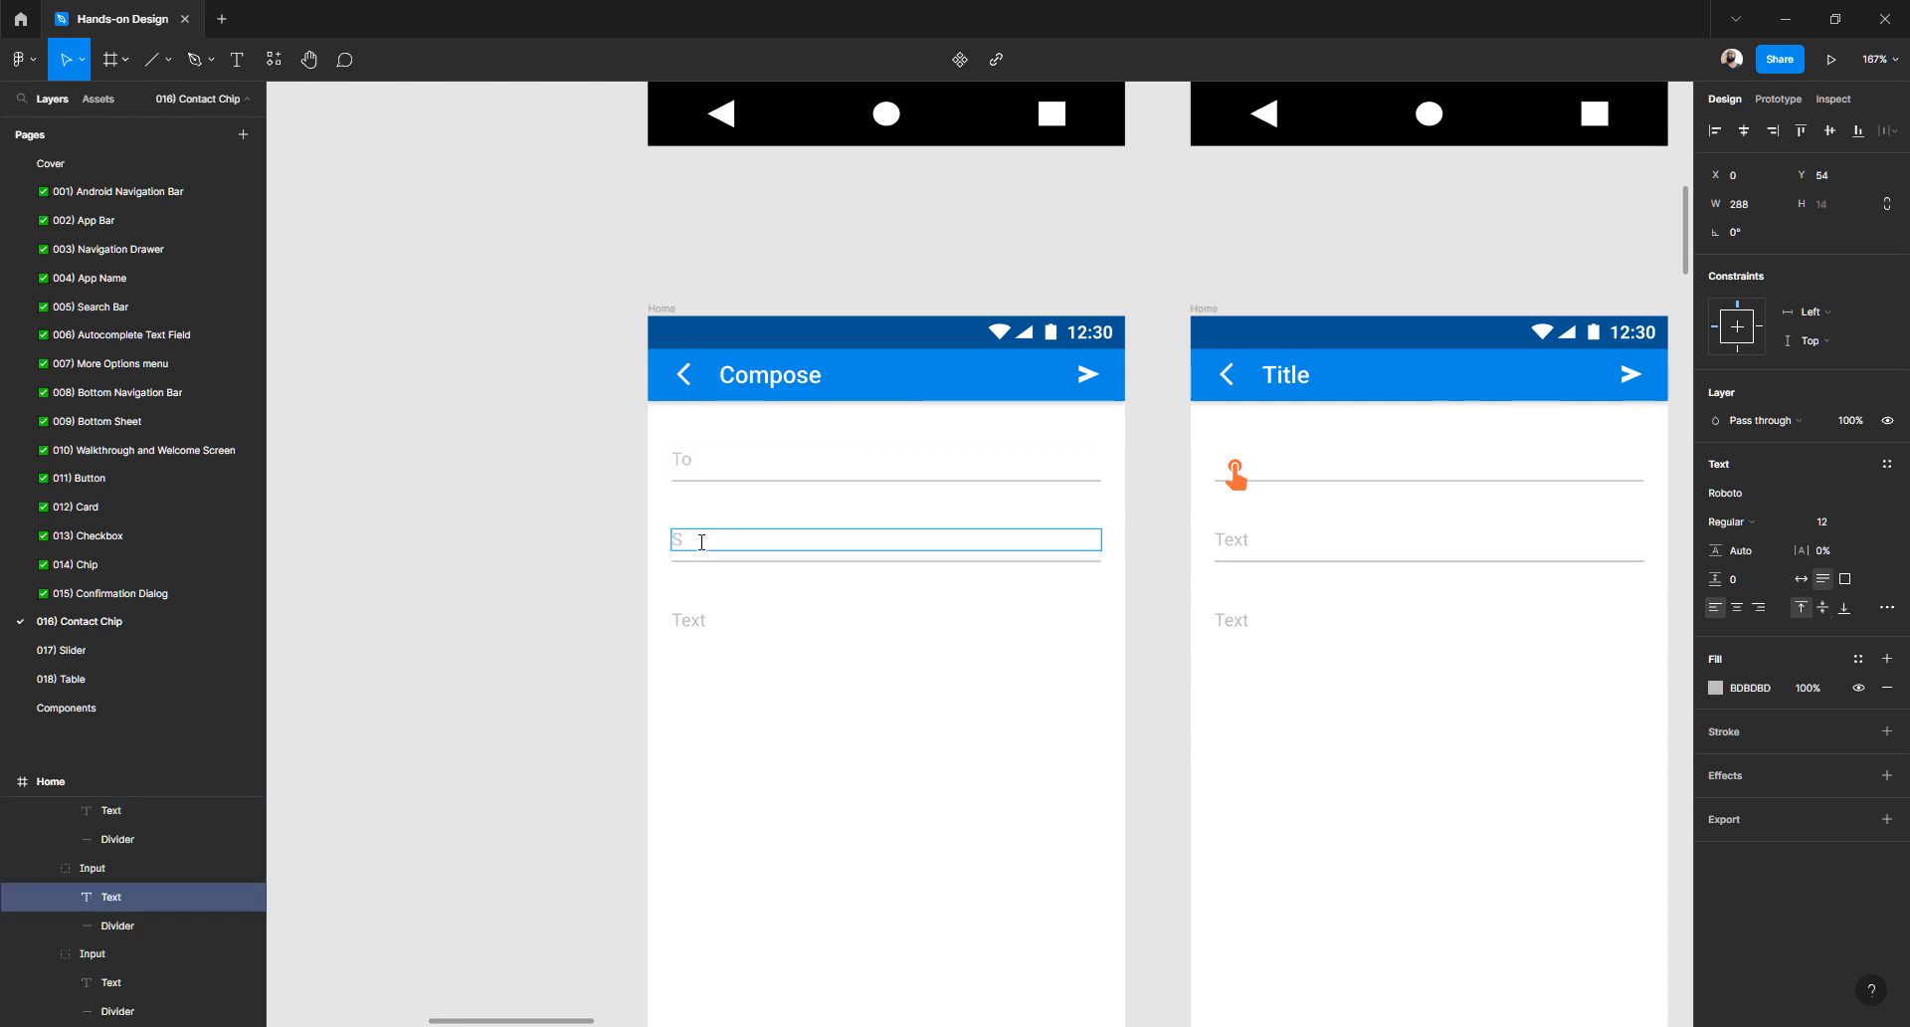
{"action": "type", "text": "ubject"}
{"action": "double_click", "coordinate": [697, 620]}
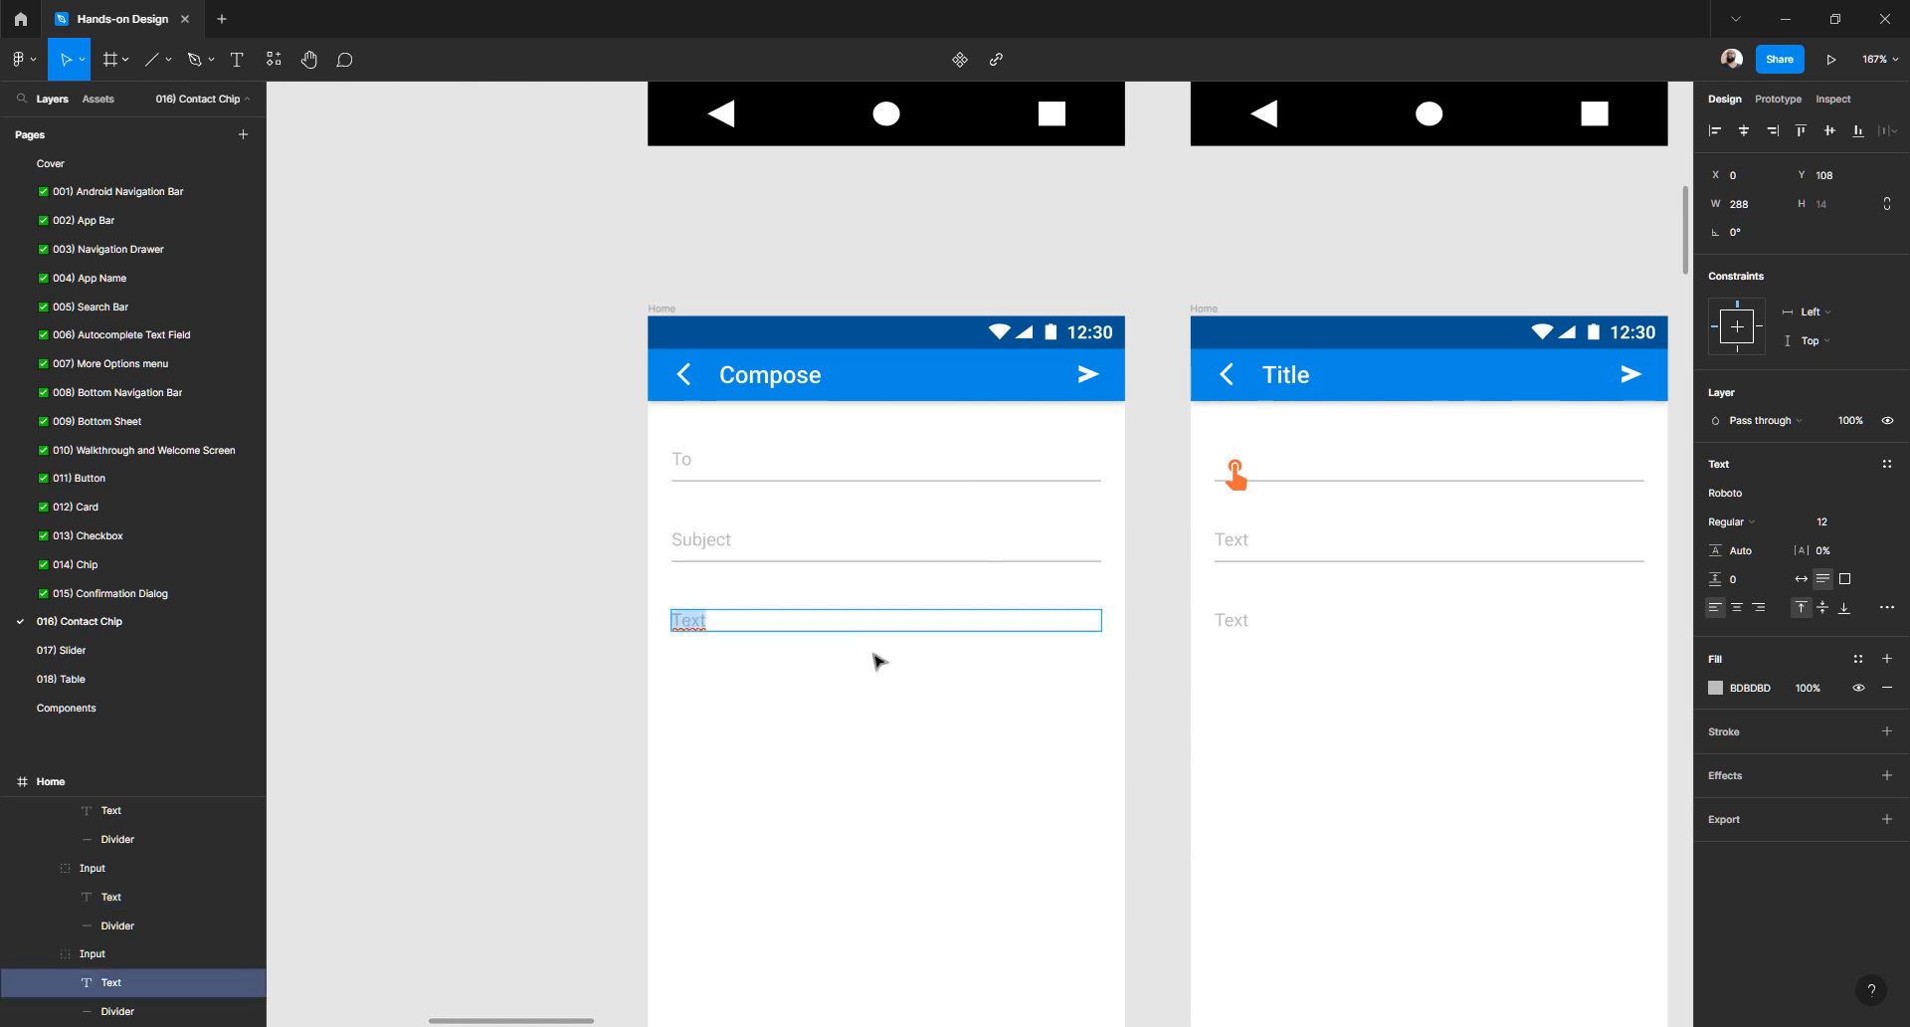
{"action": "type", "text": "Text"}
{"action": "scroll", "coordinate": [876, 649], "scroll_direction": "up", "scroll_amount": 2}
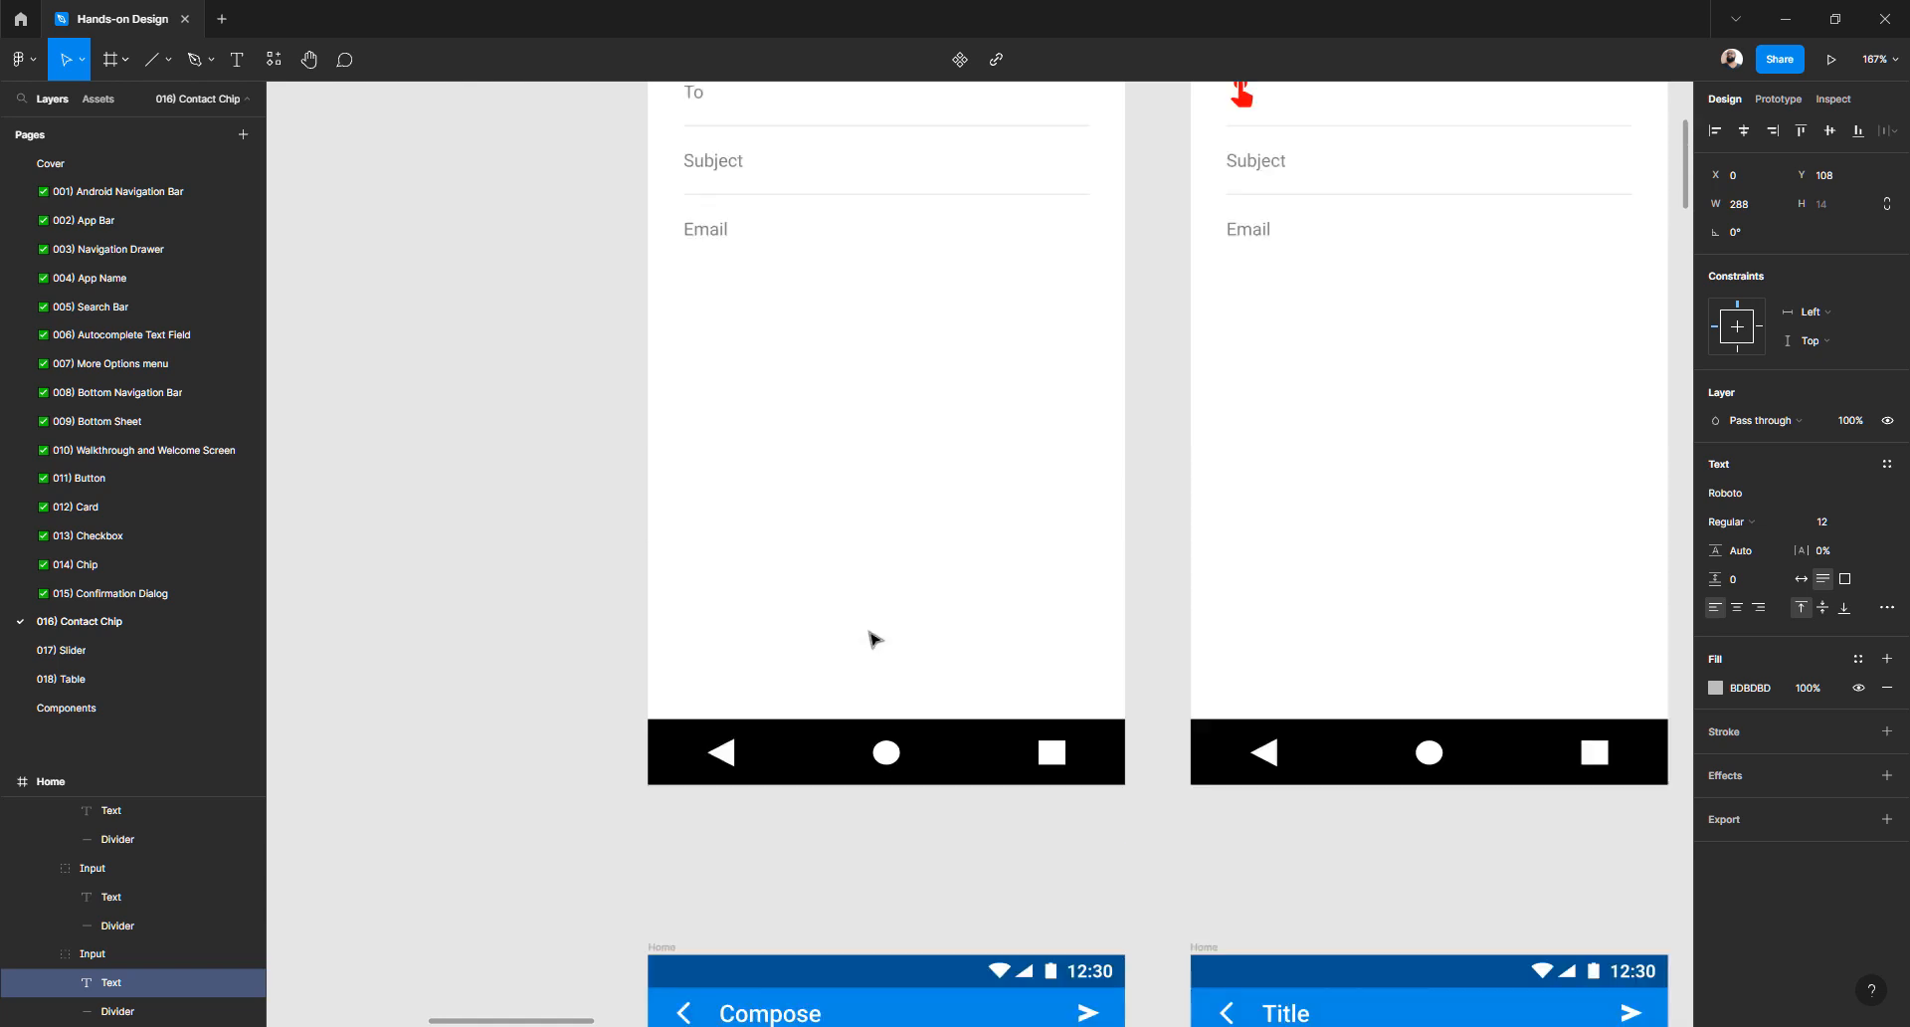
{"action": "scroll", "coordinate": [875, 641], "scroll_direction": "down", "scroll_amount": 6}
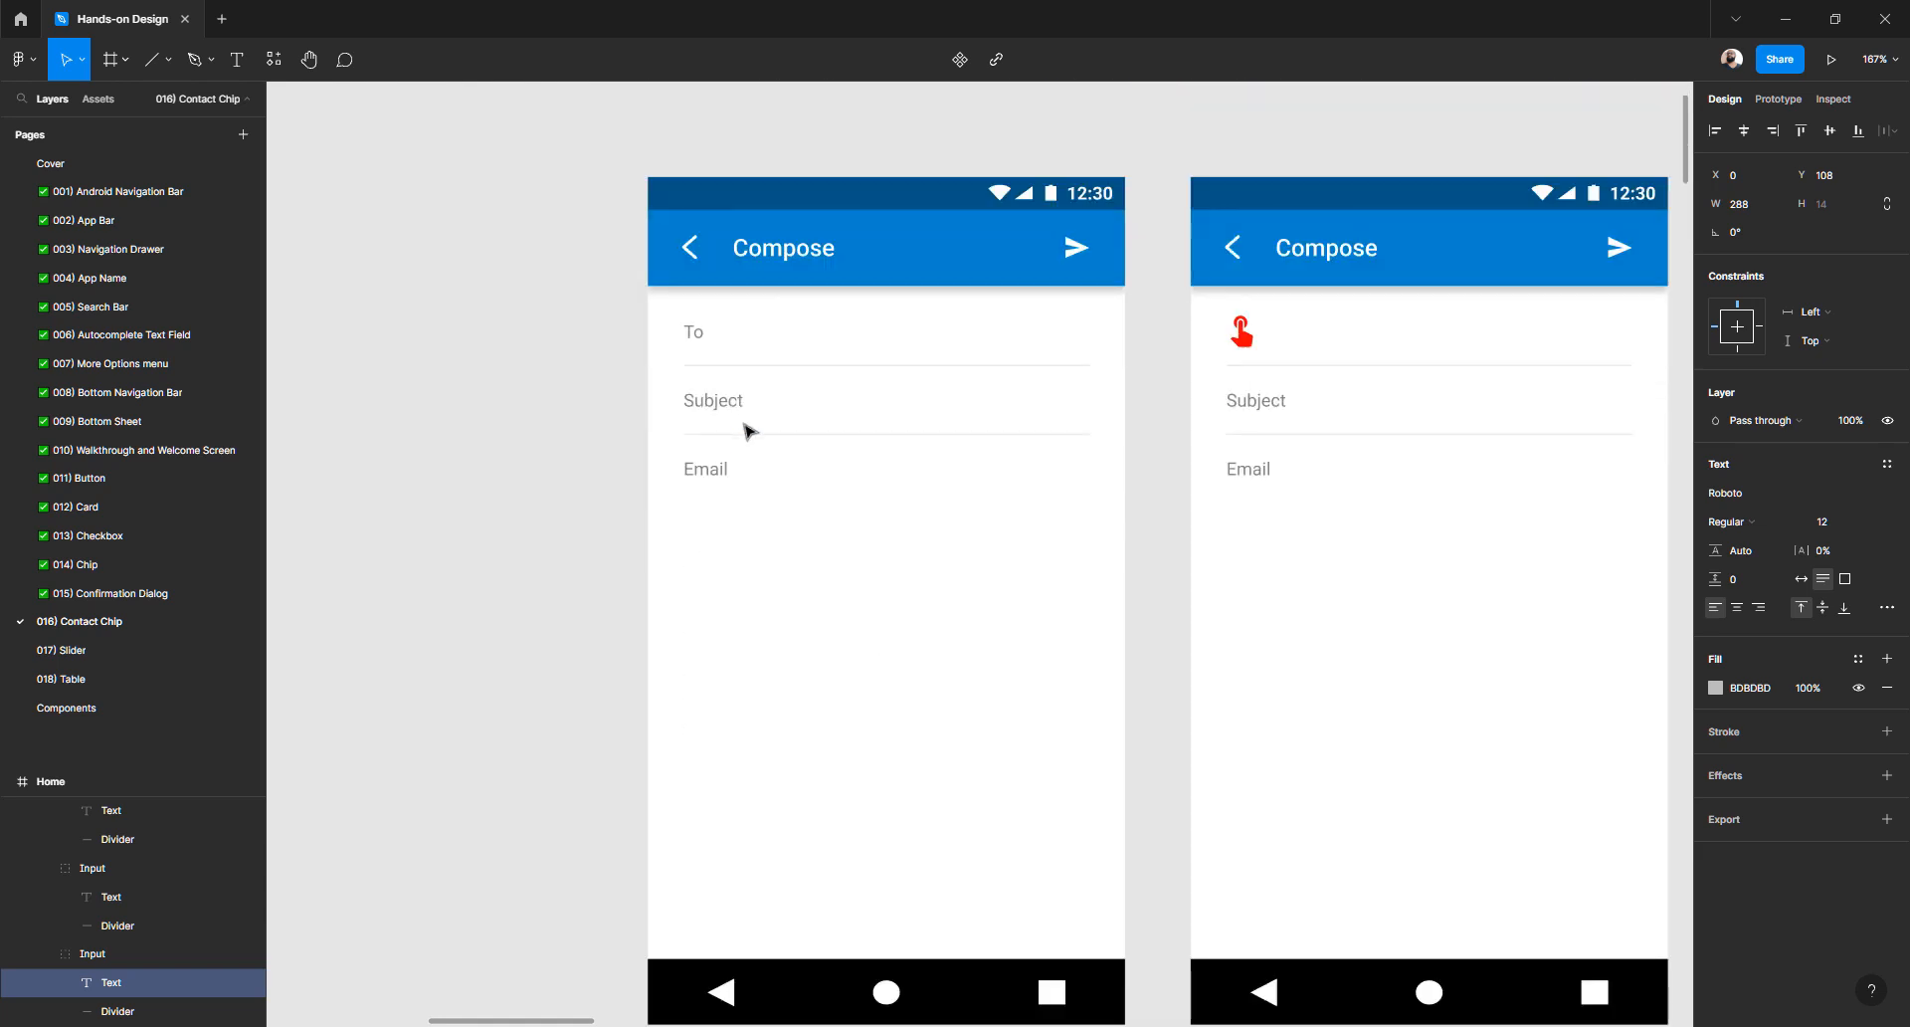
{"action": "scroll", "coordinate": [732, 543], "scroll_direction": "down", "scroll_amount": 1}
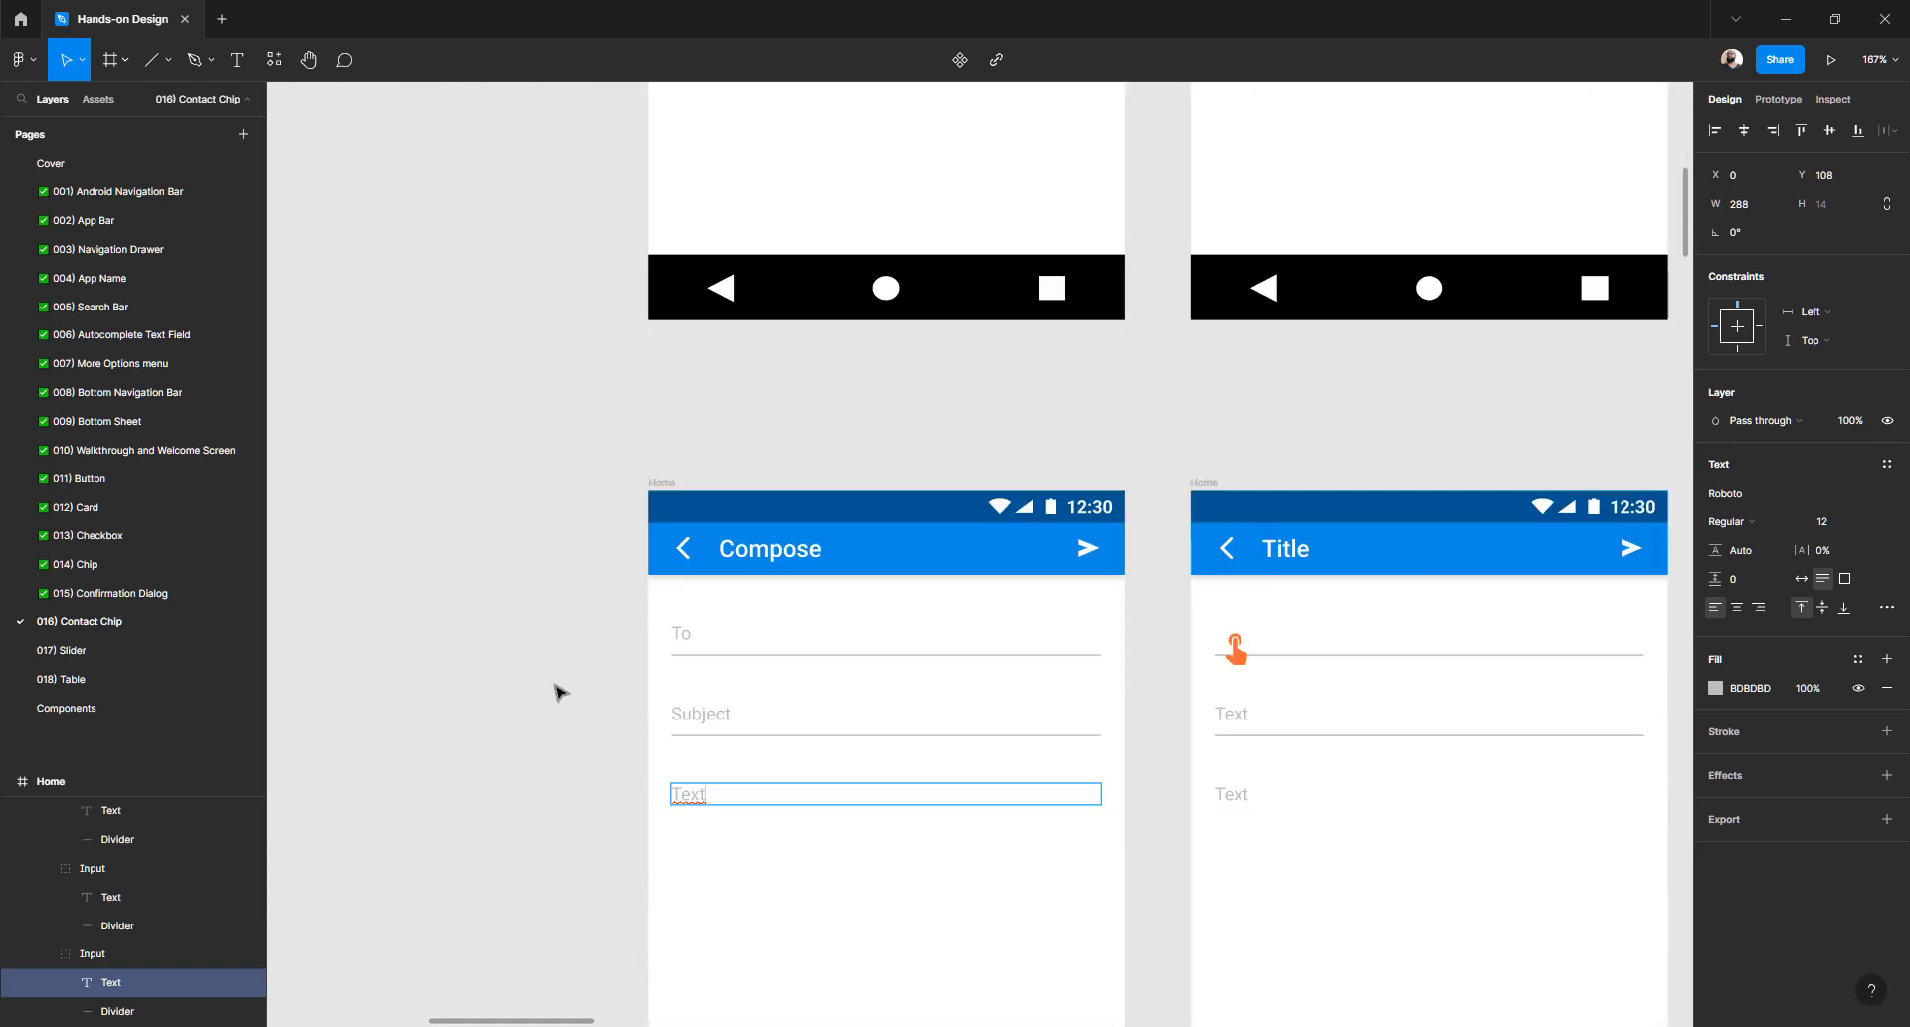
{"action": "key", "text": "Escape"}
{"action": "scroll", "coordinate": [560, 692], "scroll_direction": "down", "scroll_amount": 3}
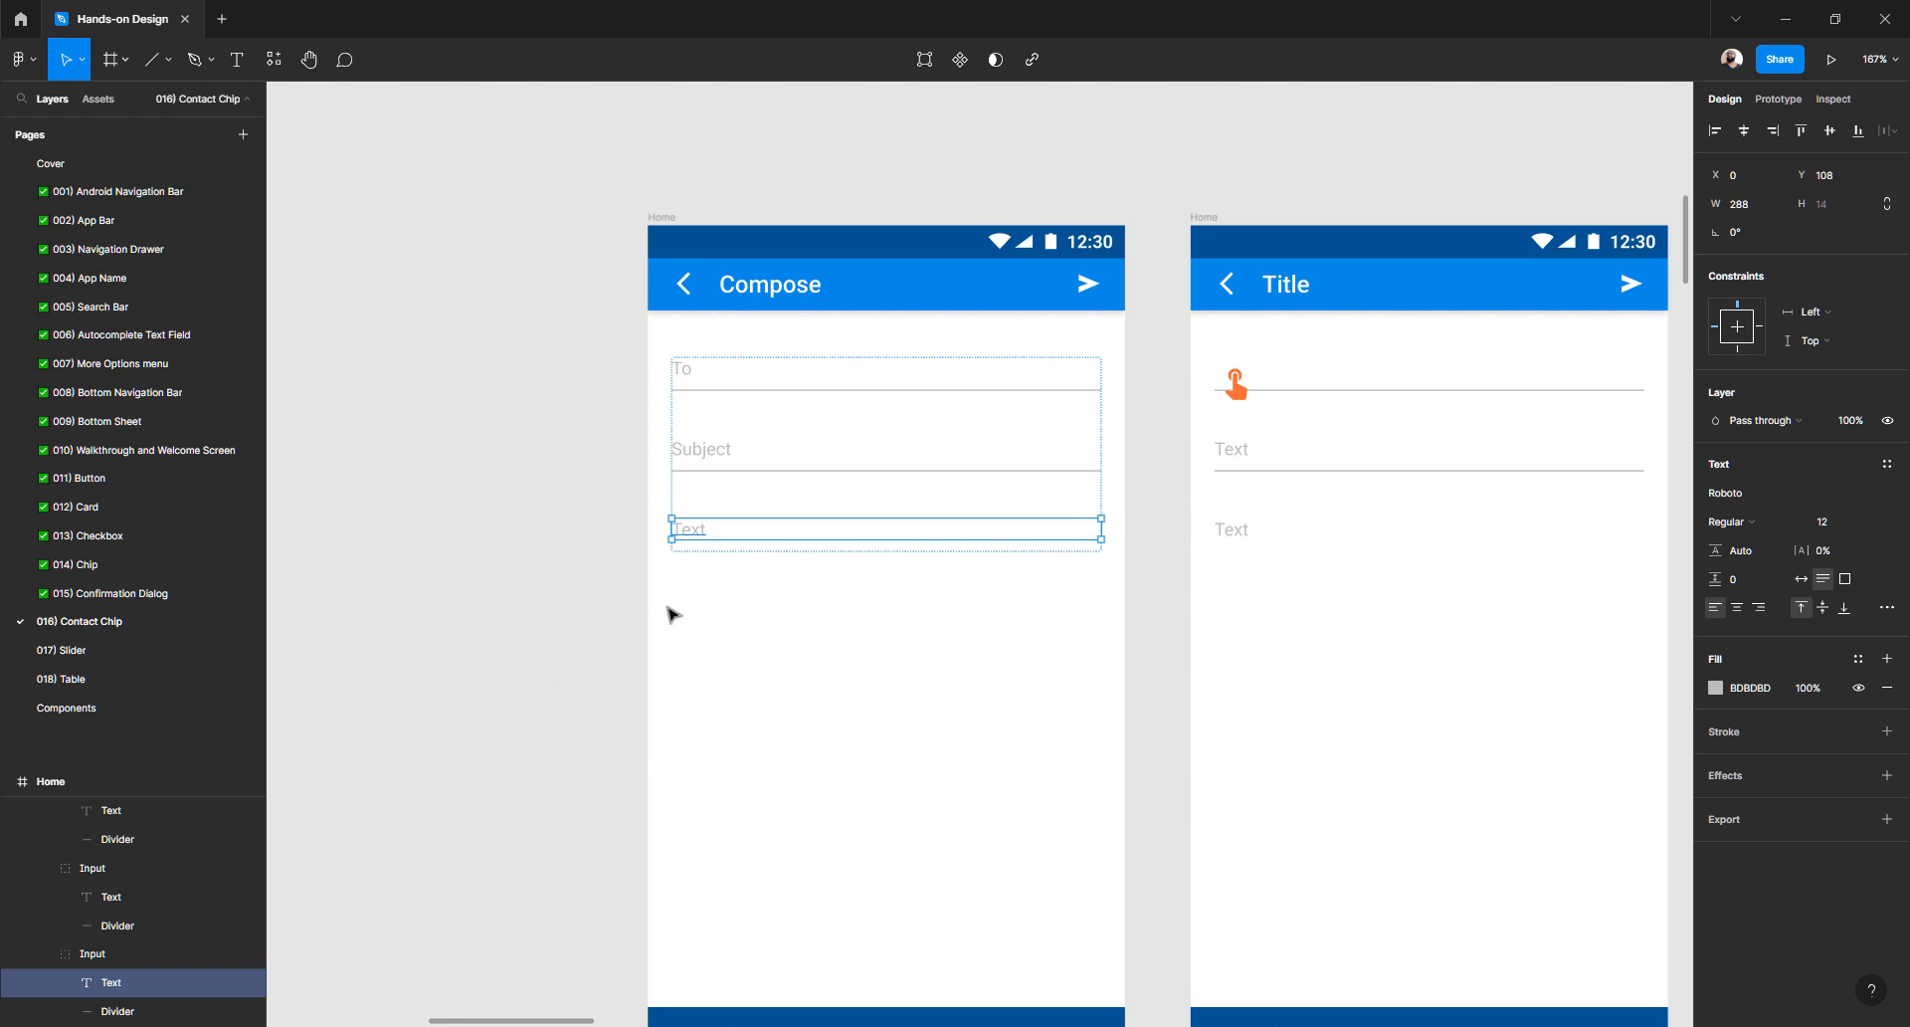
- Copy the Compose title from the first copy onto the second copy's app bar
{"action": "left_click", "coordinate": [645, 547]}
{"action": "scroll", "coordinate": [666, 550], "scroll_direction": "up", "scroll_amount": 2}
{"action": "scroll", "coordinate": [665, 552], "scroll_direction": "right", "scroll_amount": 2}
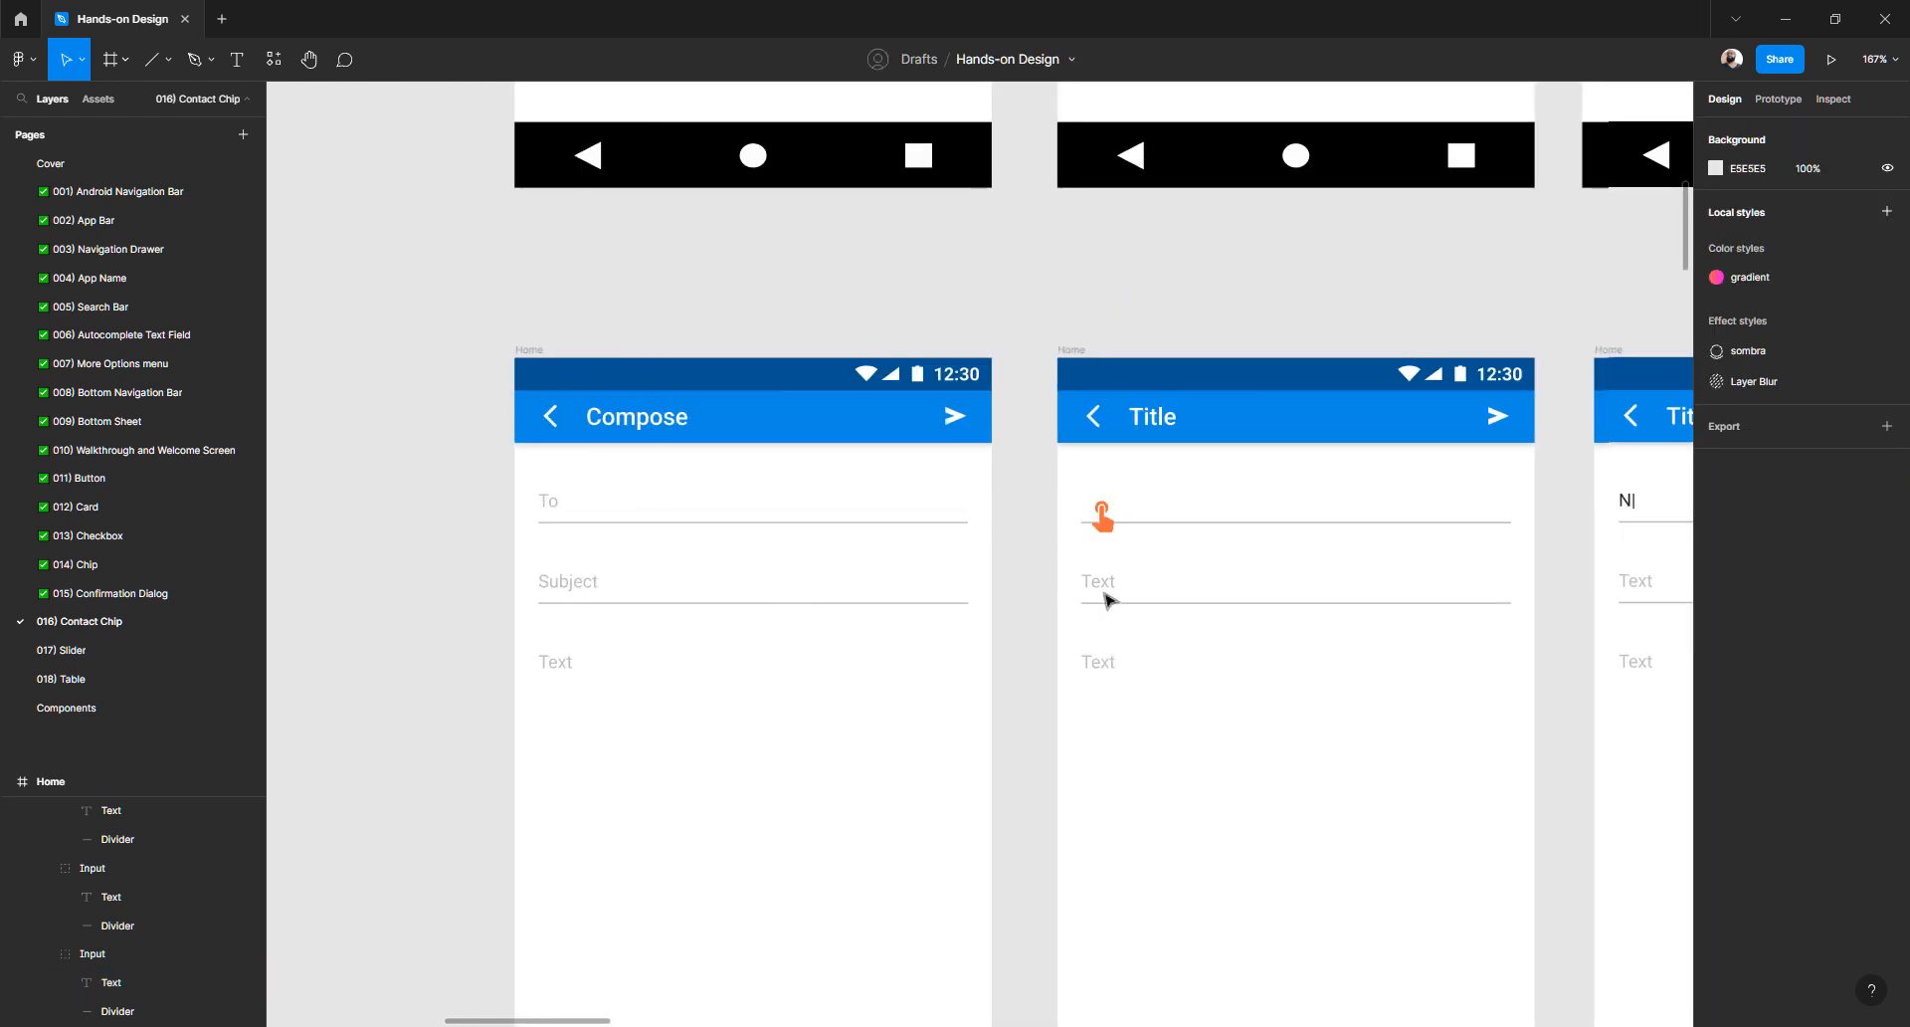
{"action": "scroll", "coordinate": [1104, 594], "scroll_direction": "up", "scroll_amount": 2}
{"action": "scroll", "coordinate": [1105, 595], "scroll_direction": "down", "scroll_amount": 2}
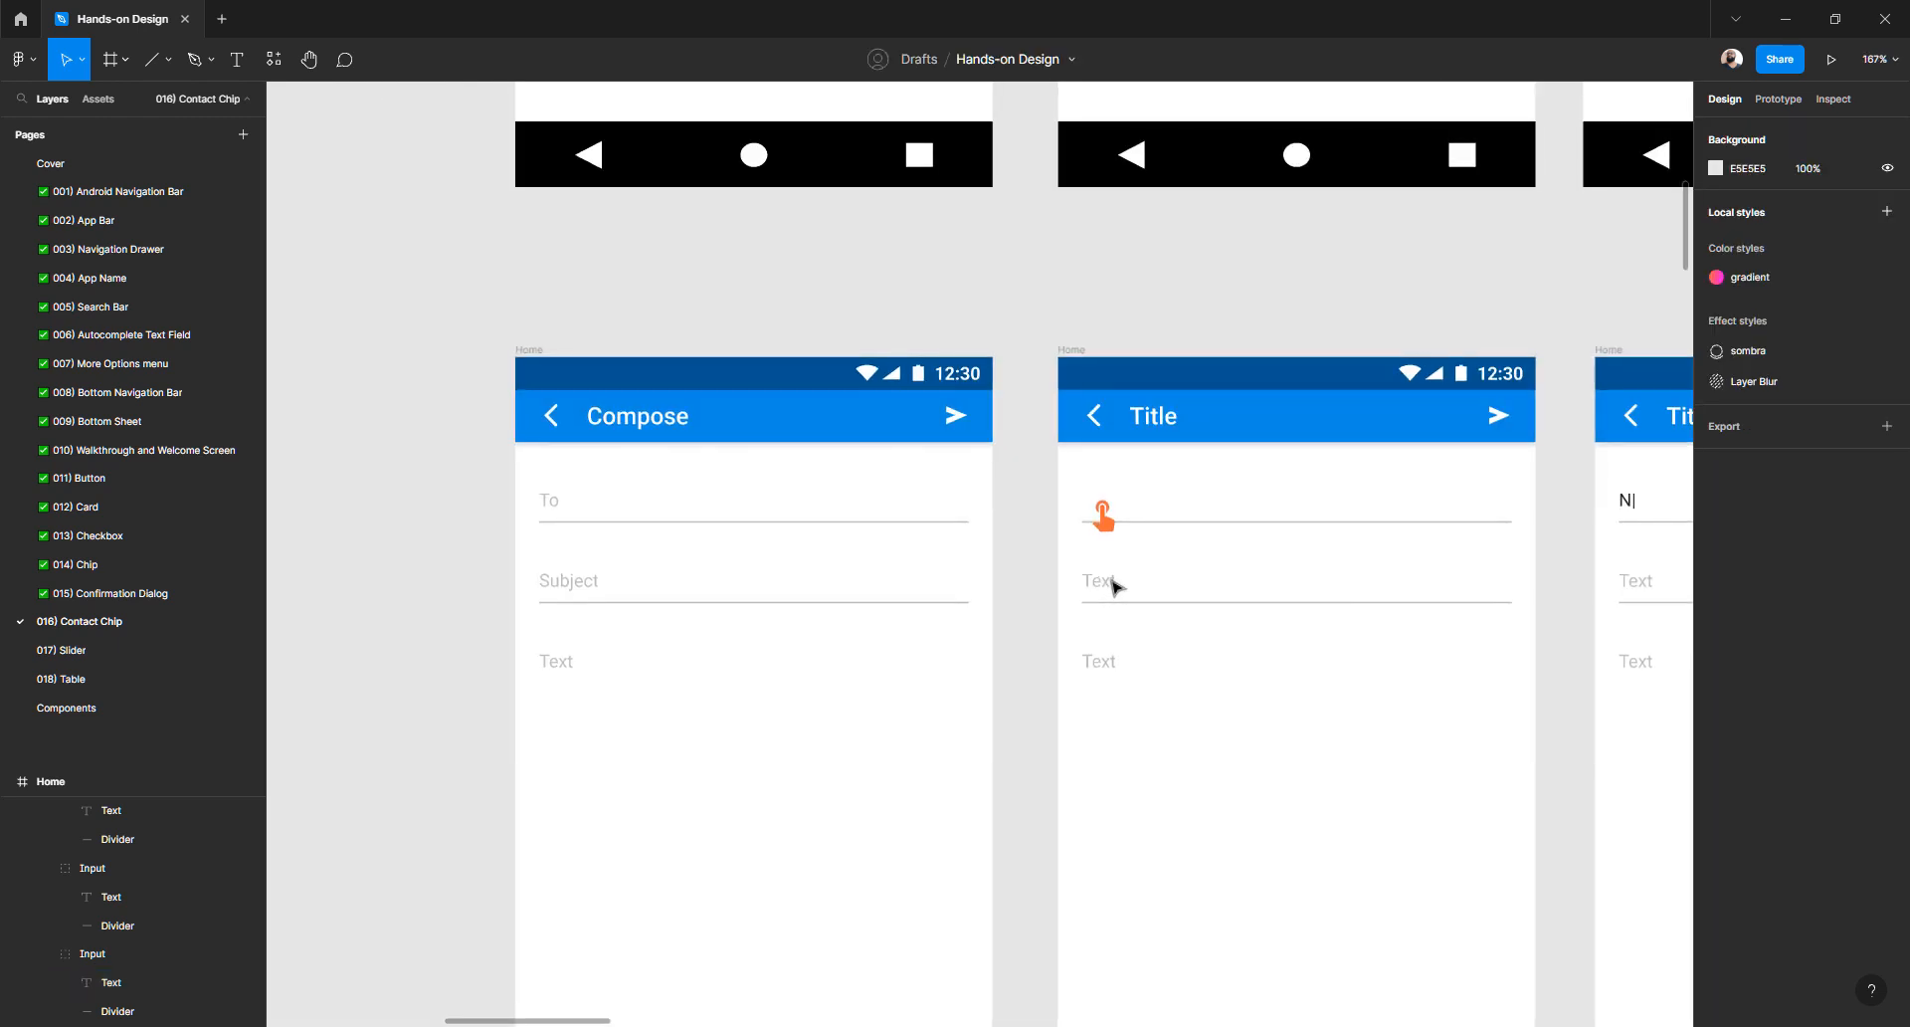
{"action": "double_click", "coordinate": [1115, 587]}
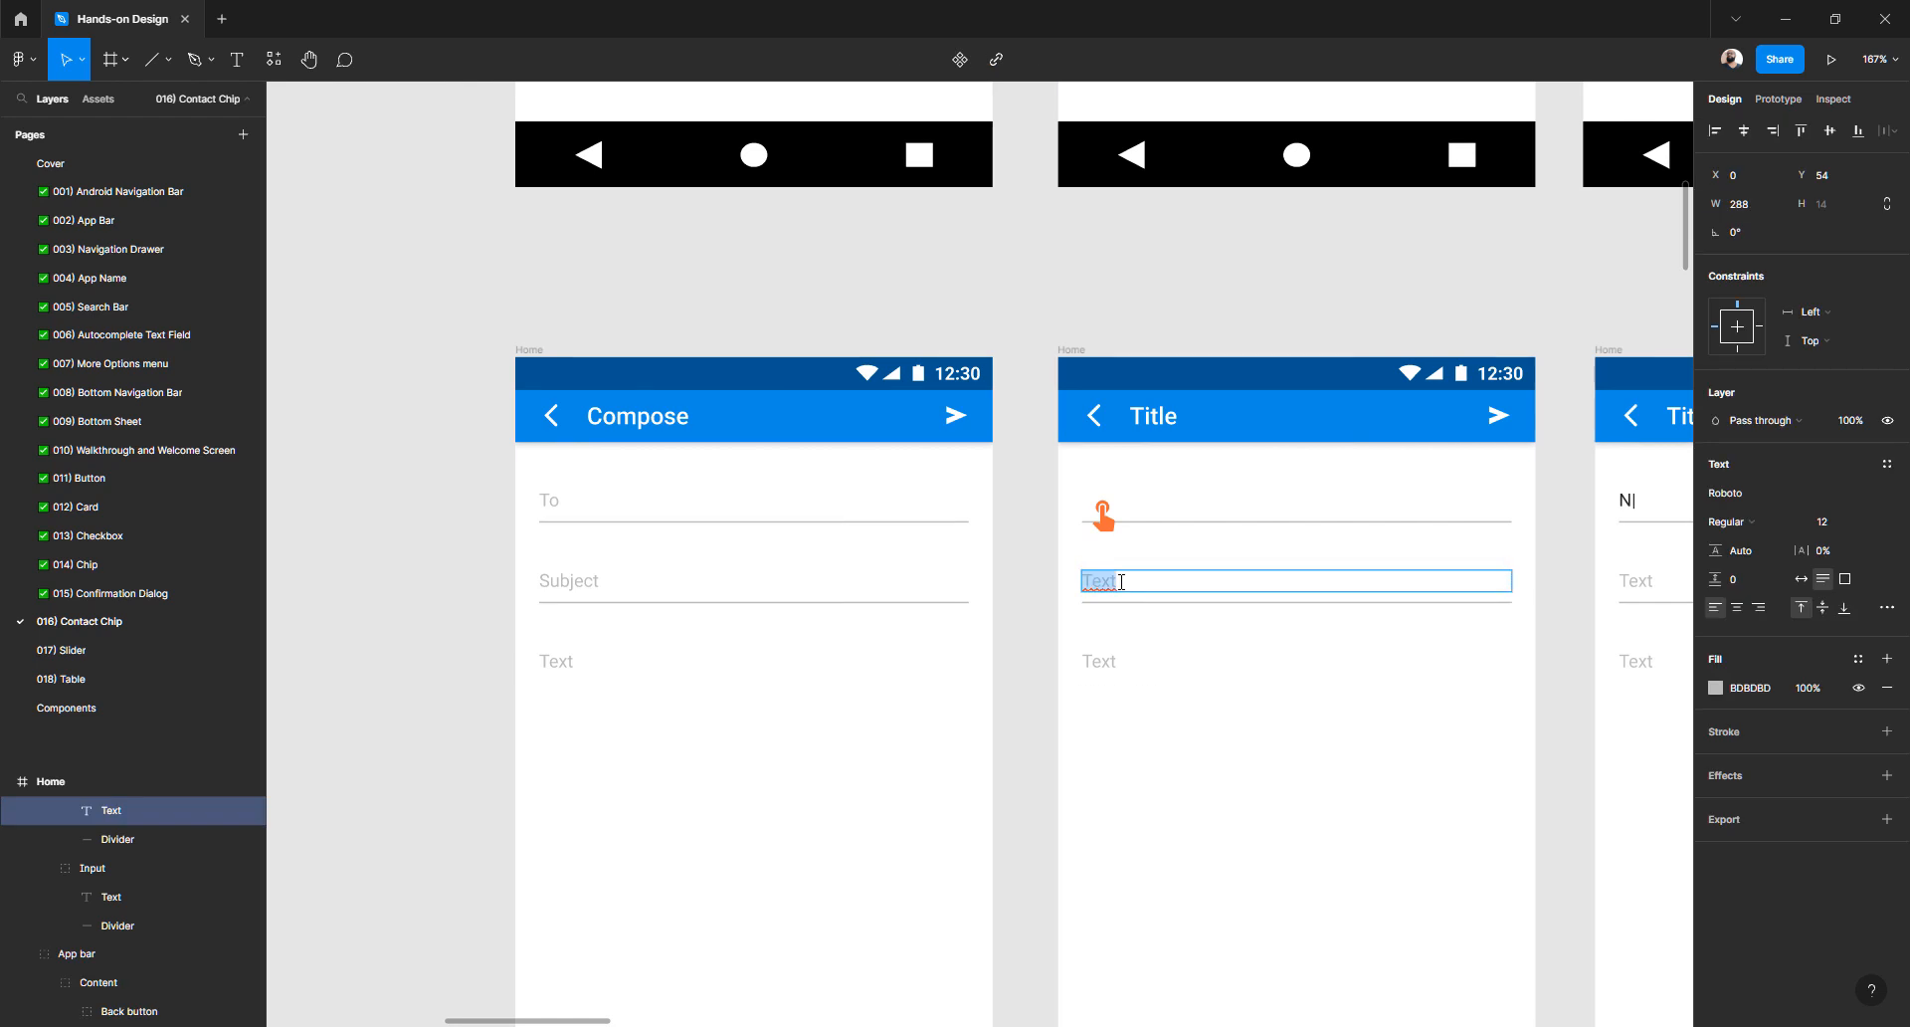
{"action": "left_click", "coordinate": [627, 413]}
{"action": "left_click", "coordinate": [1155, 415]}
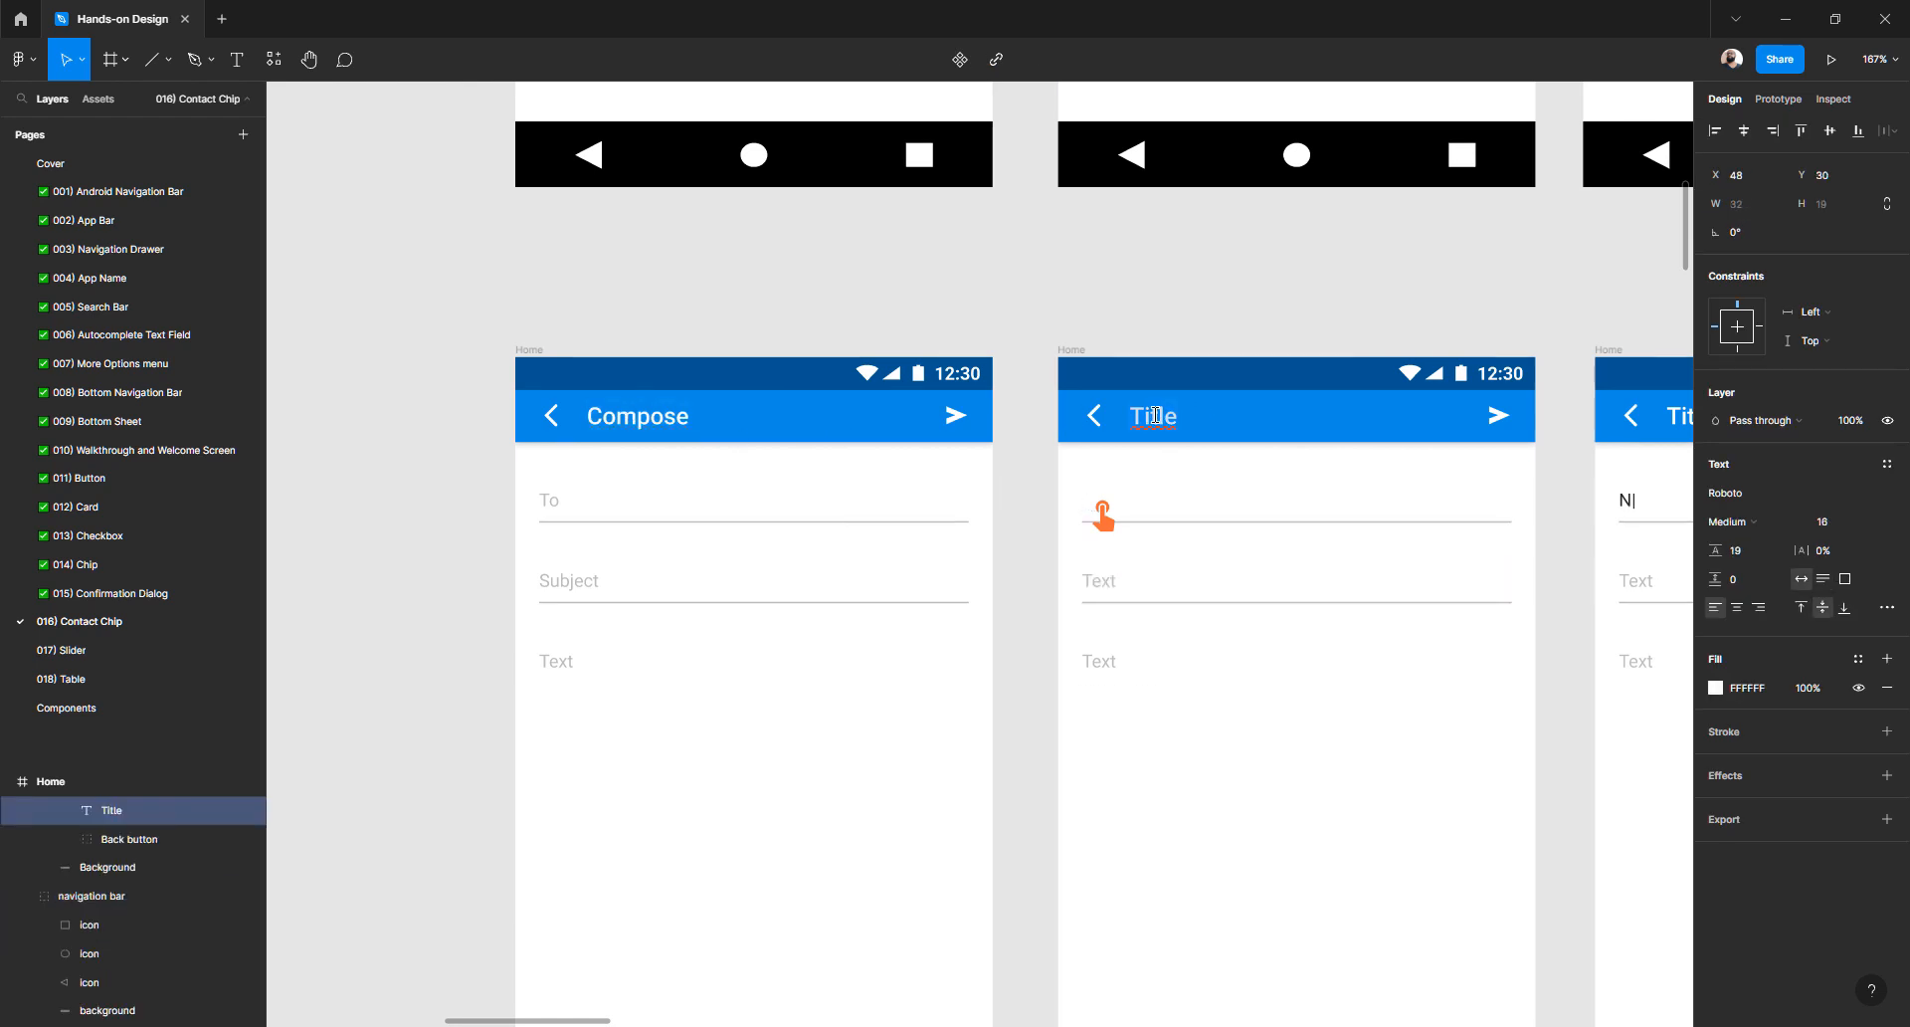
{"action": "type", "text": "Compose"}
- Paste the Subject placeholder into the second copy's second input field
{"action": "double_click", "coordinate": [588, 579]}
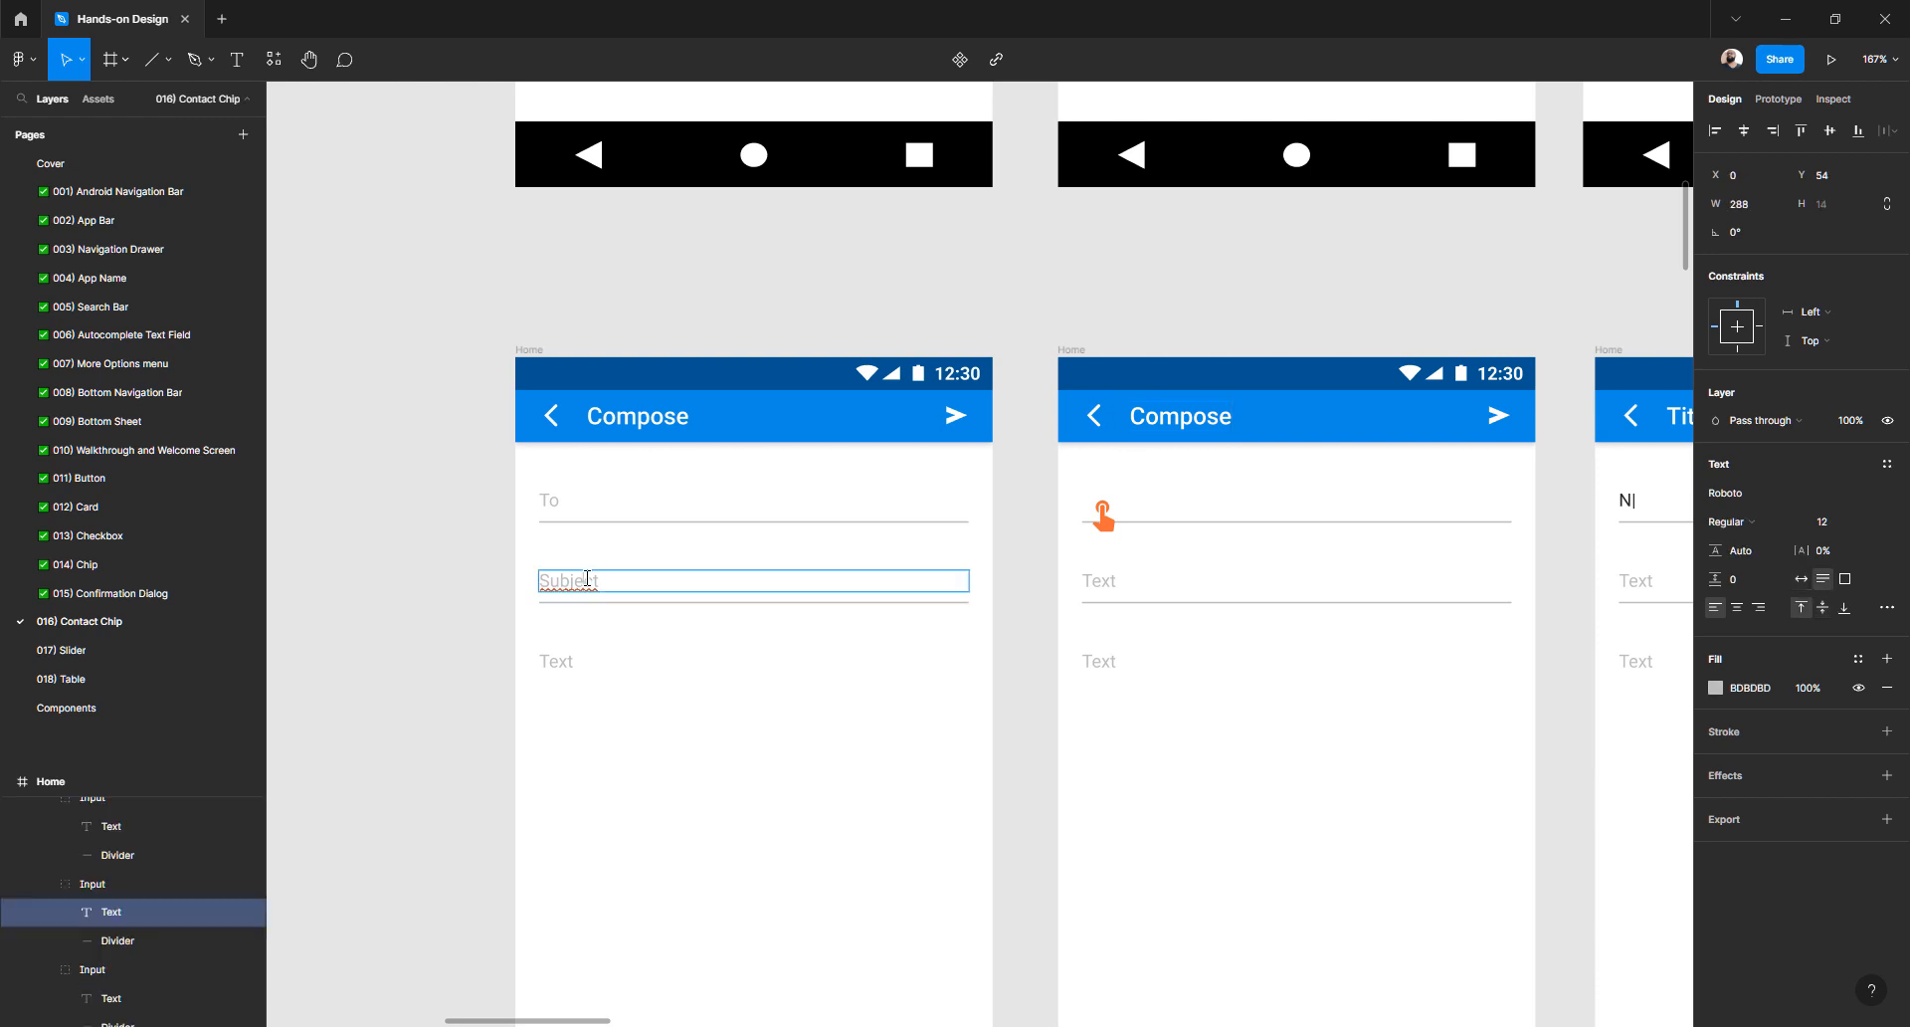
{"action": "double_click", "coordinate": [1100, 580]}
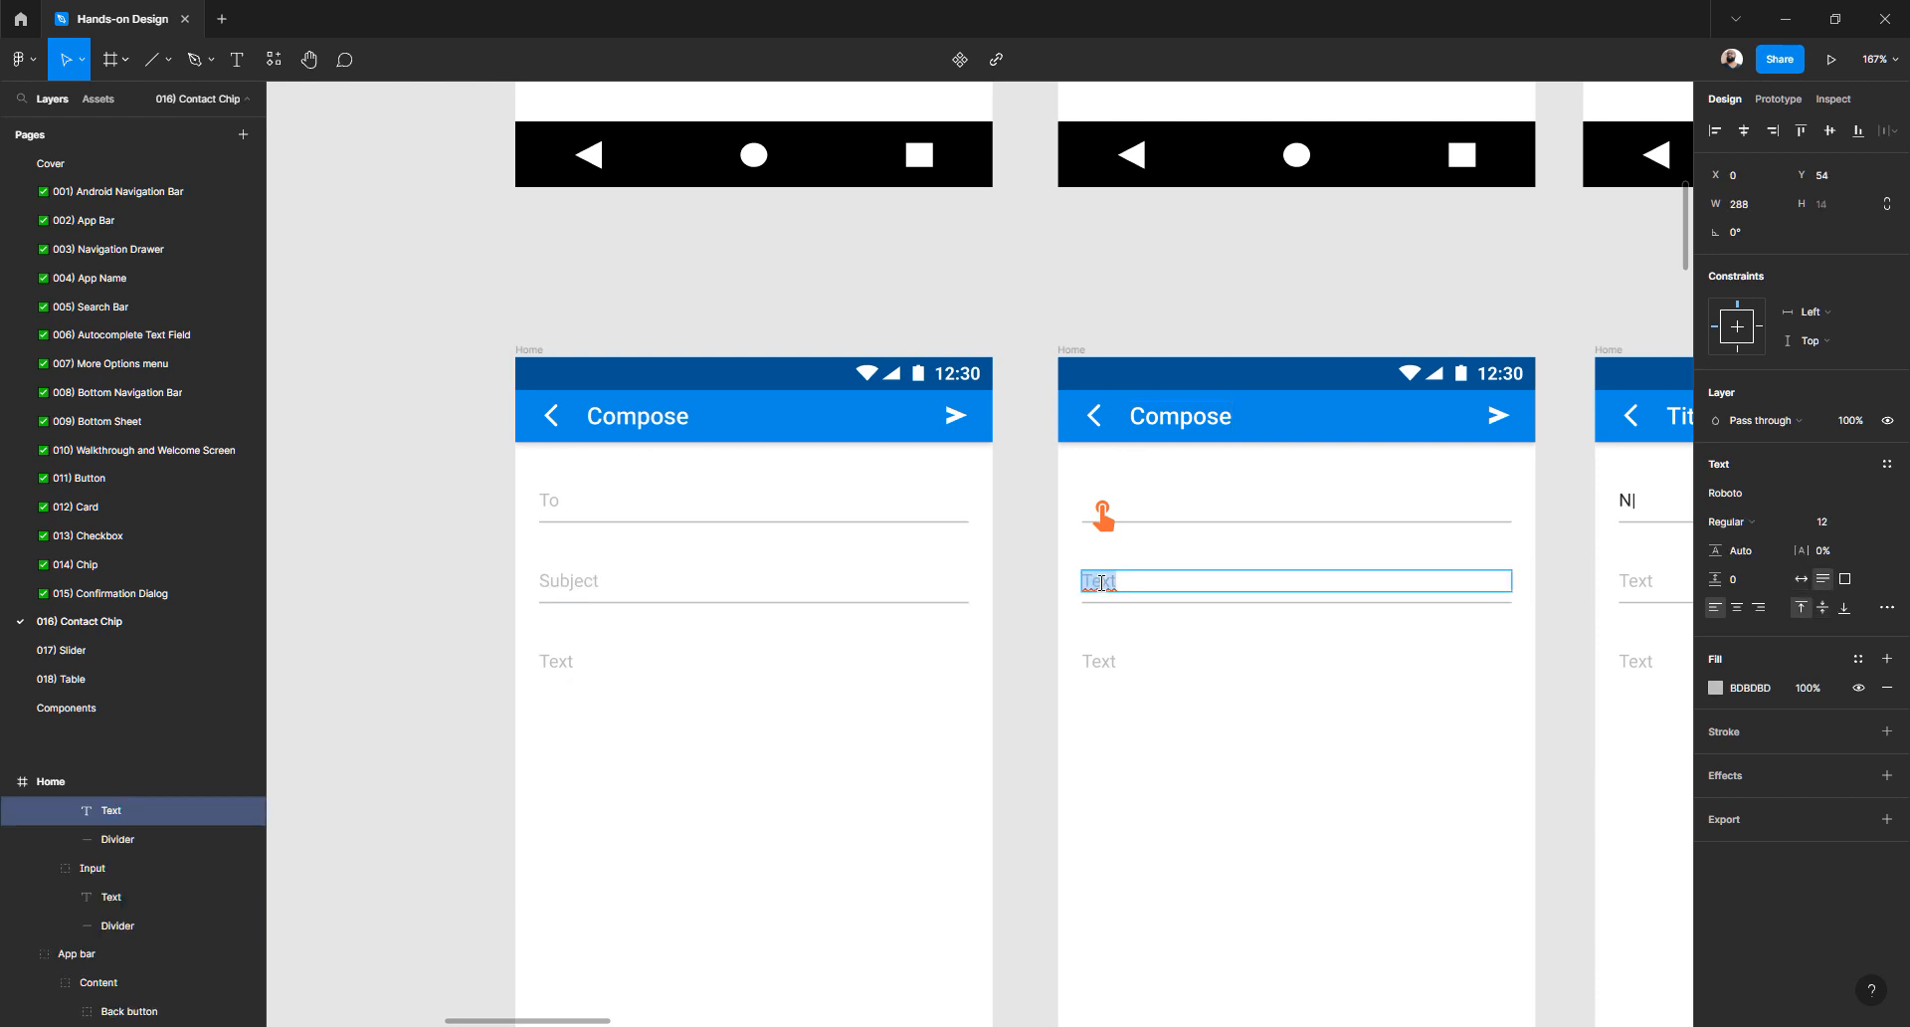
{"action": "type", "text": "Subject"}
{"action": "double_click", "coordinate": [557, 662]}
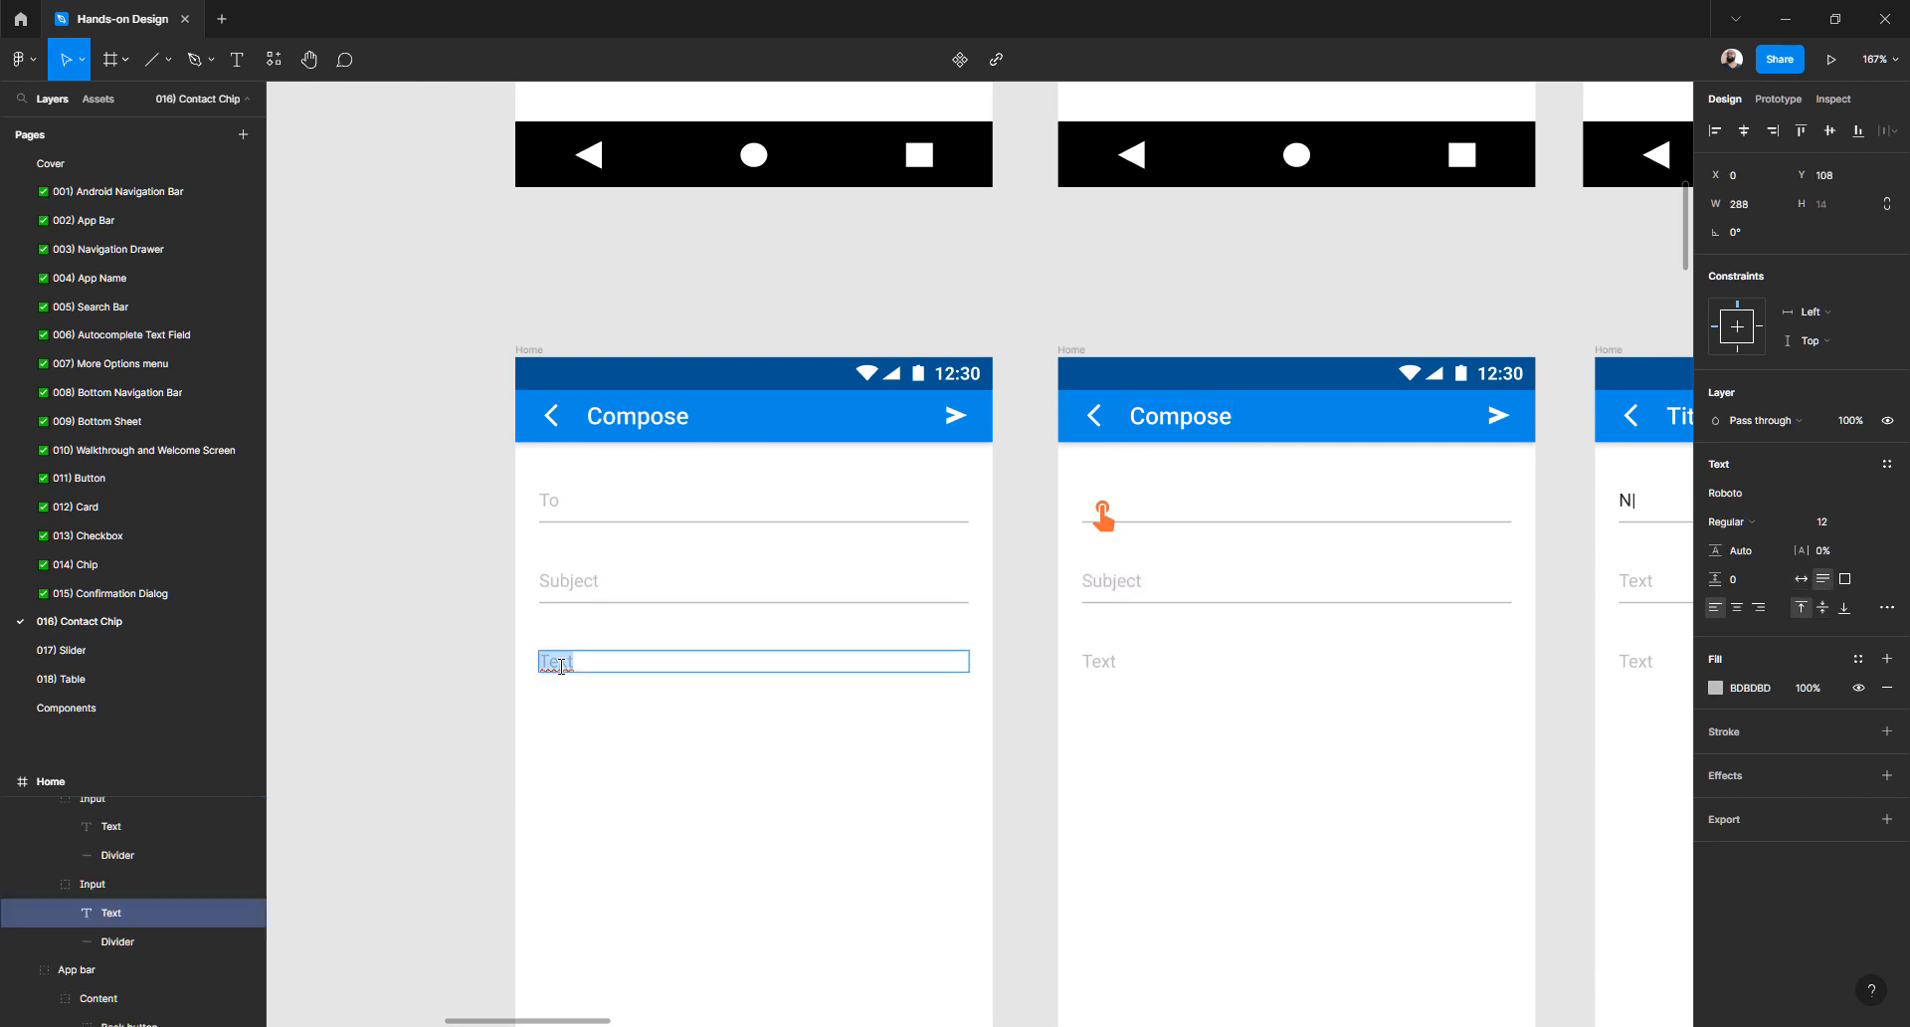
{"action": "double_click", "coordinate": [1086, 663]}
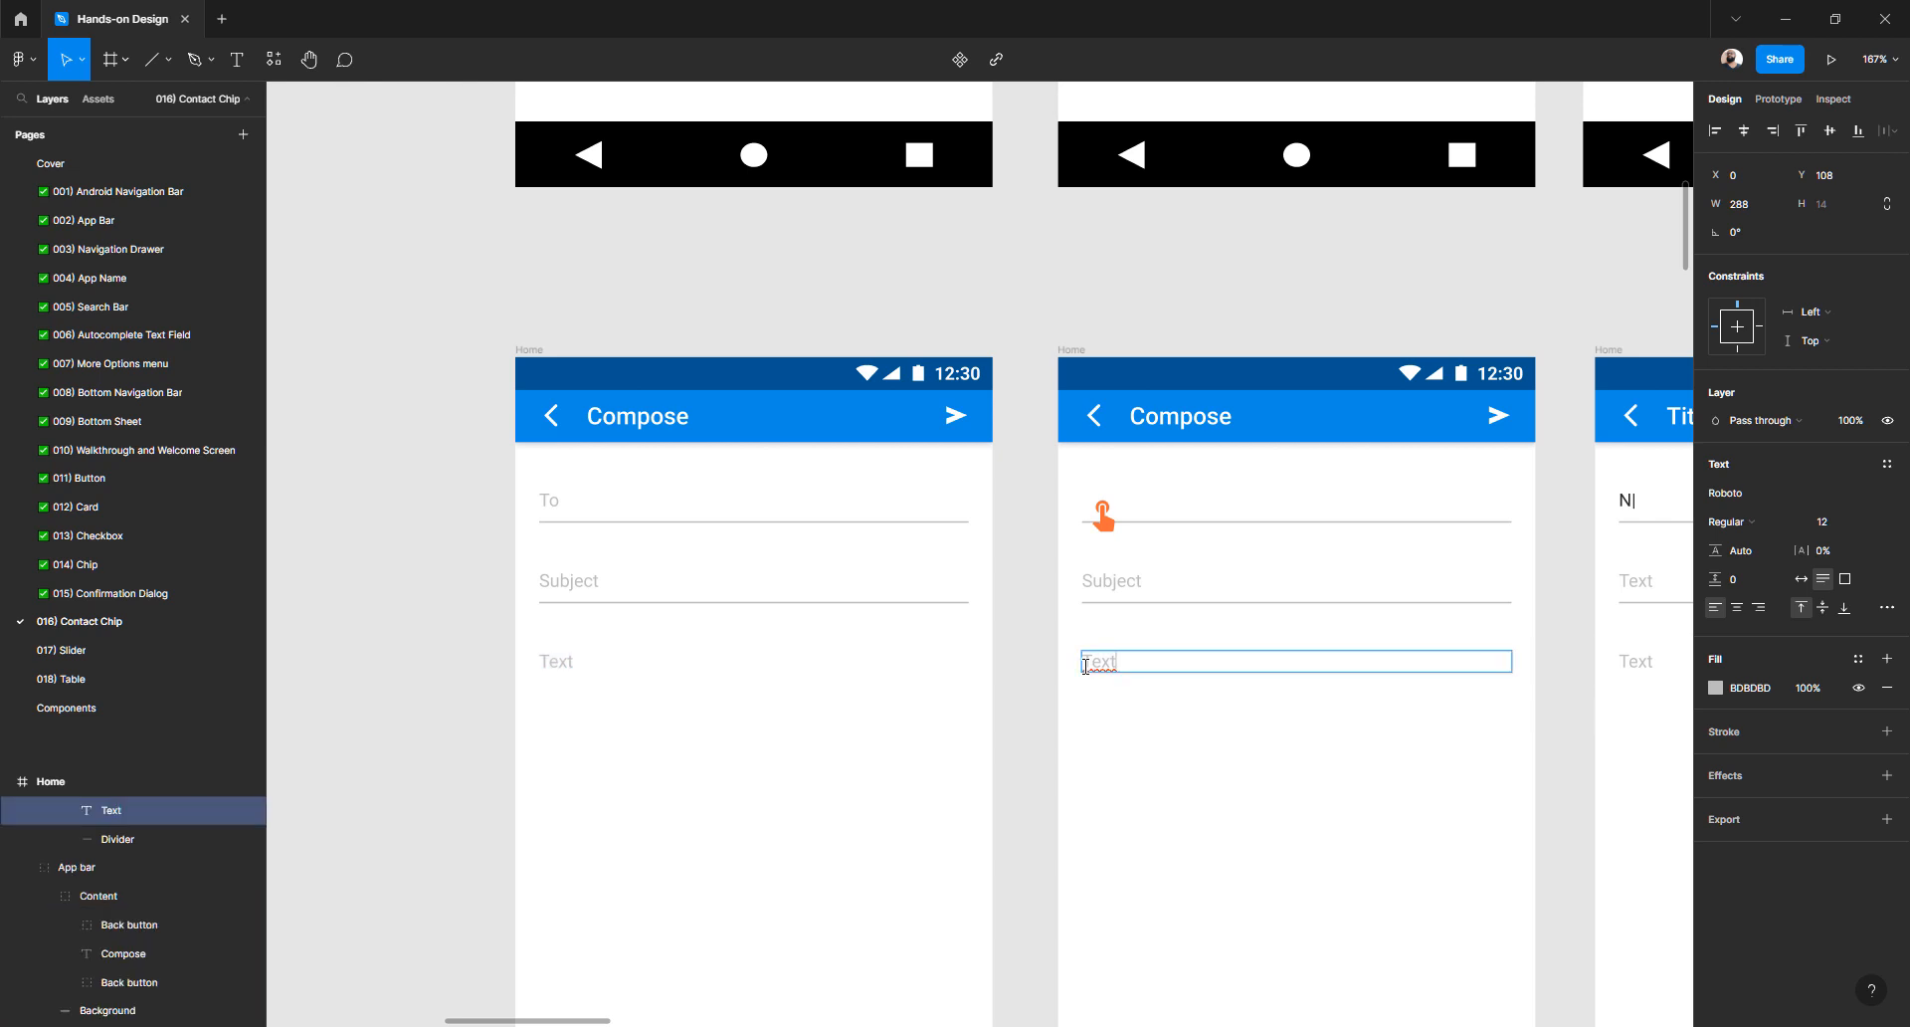
{"action": "scroll", "coordinate": [932, 503], "scroll_direction": "up", "scroll_amount": 8}
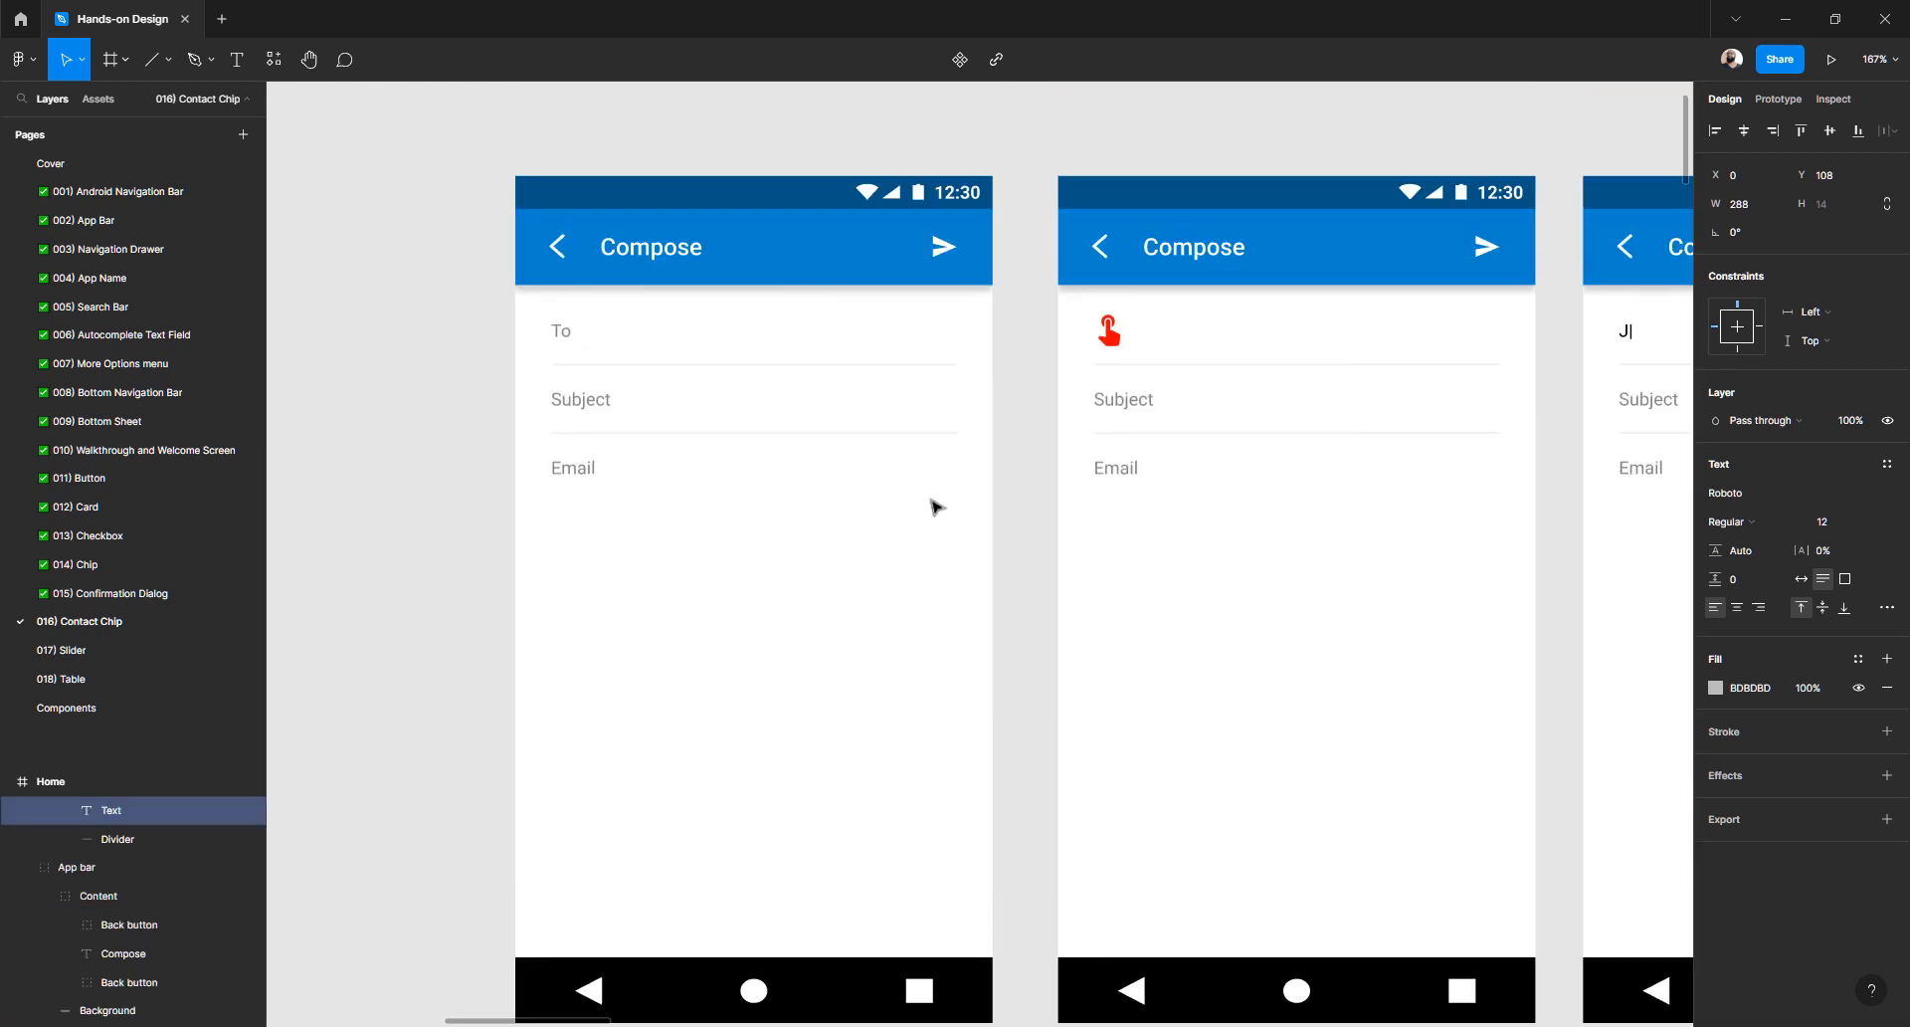
{"action": "scroll", "coordinate": [932, 503], "scroll_direction": "down", "scroll_amount": 5}
{"action": "scroll", "coordinate": [930, 504], "scroll_direction": "down", "scroll_amount": 3}
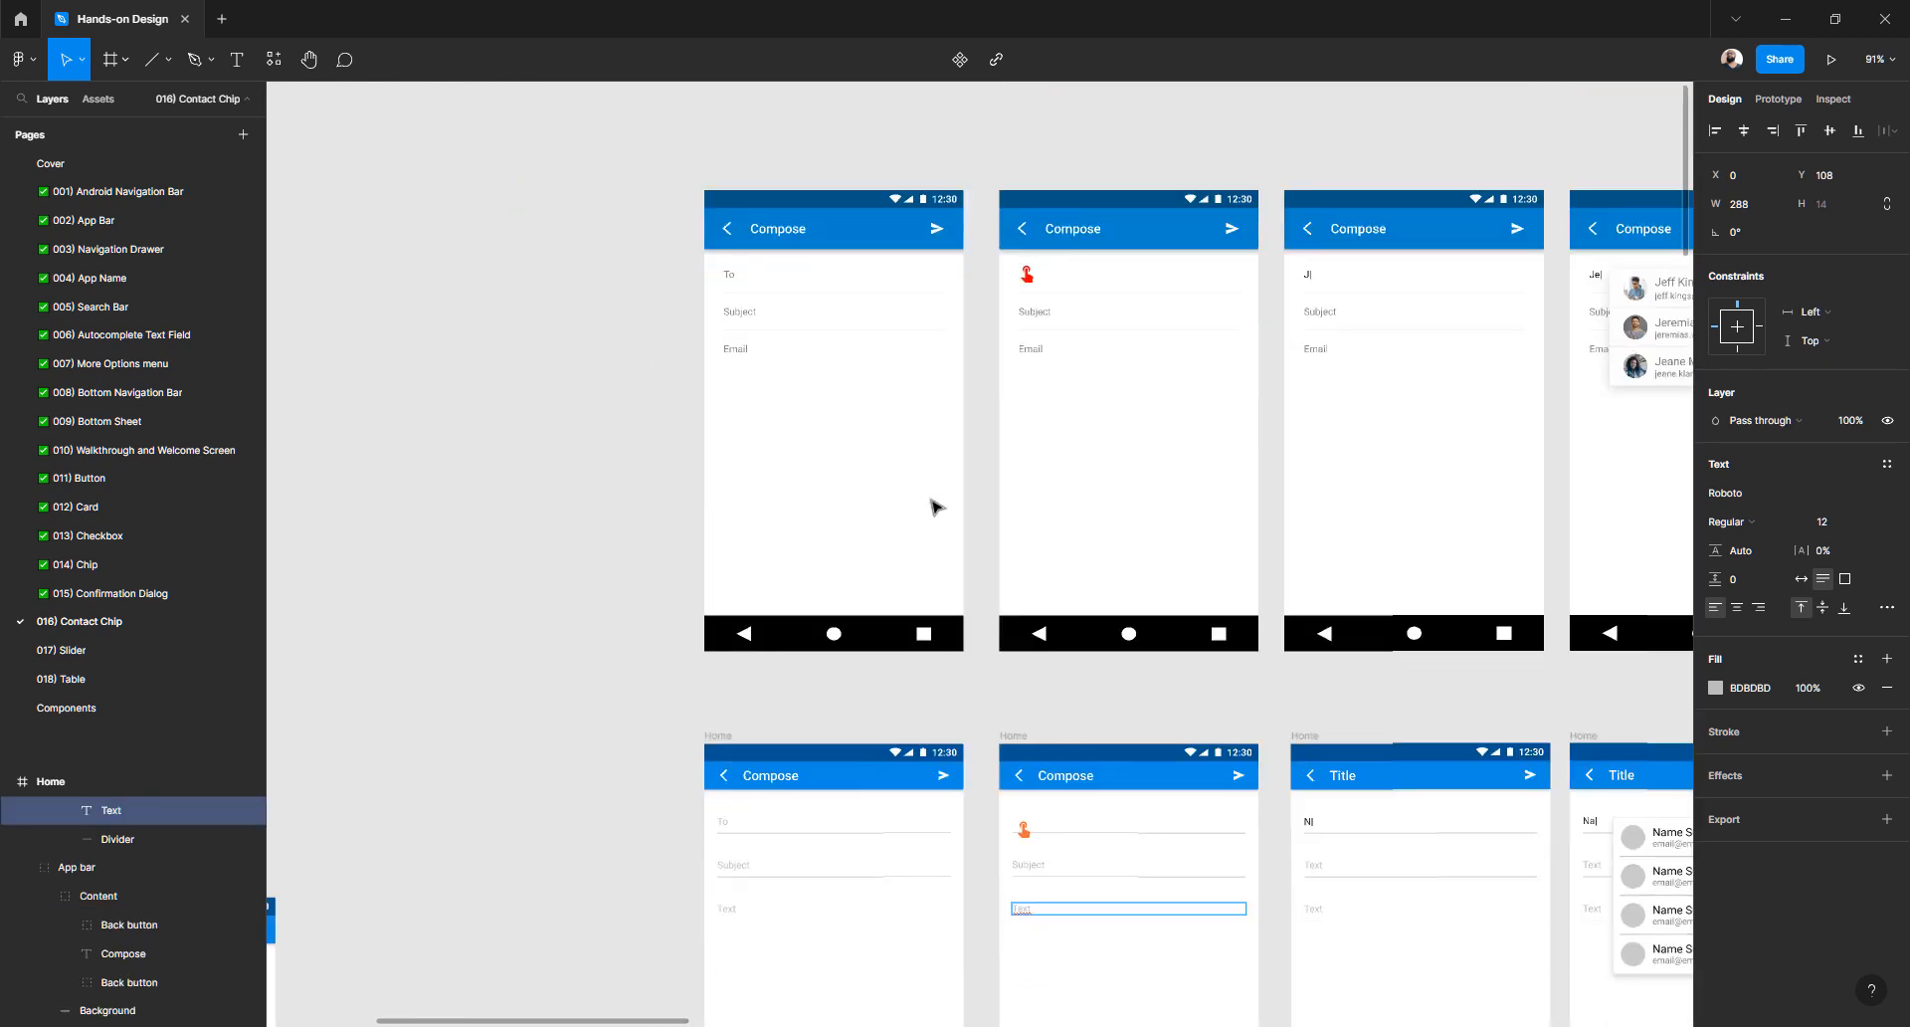
- Undo seven edits so both copies revert to Title app bars and Text placeholders
{"action": "scroll", "coordinate": [907, 584], "scroll_direction": "down", "scroll_amount": 1}
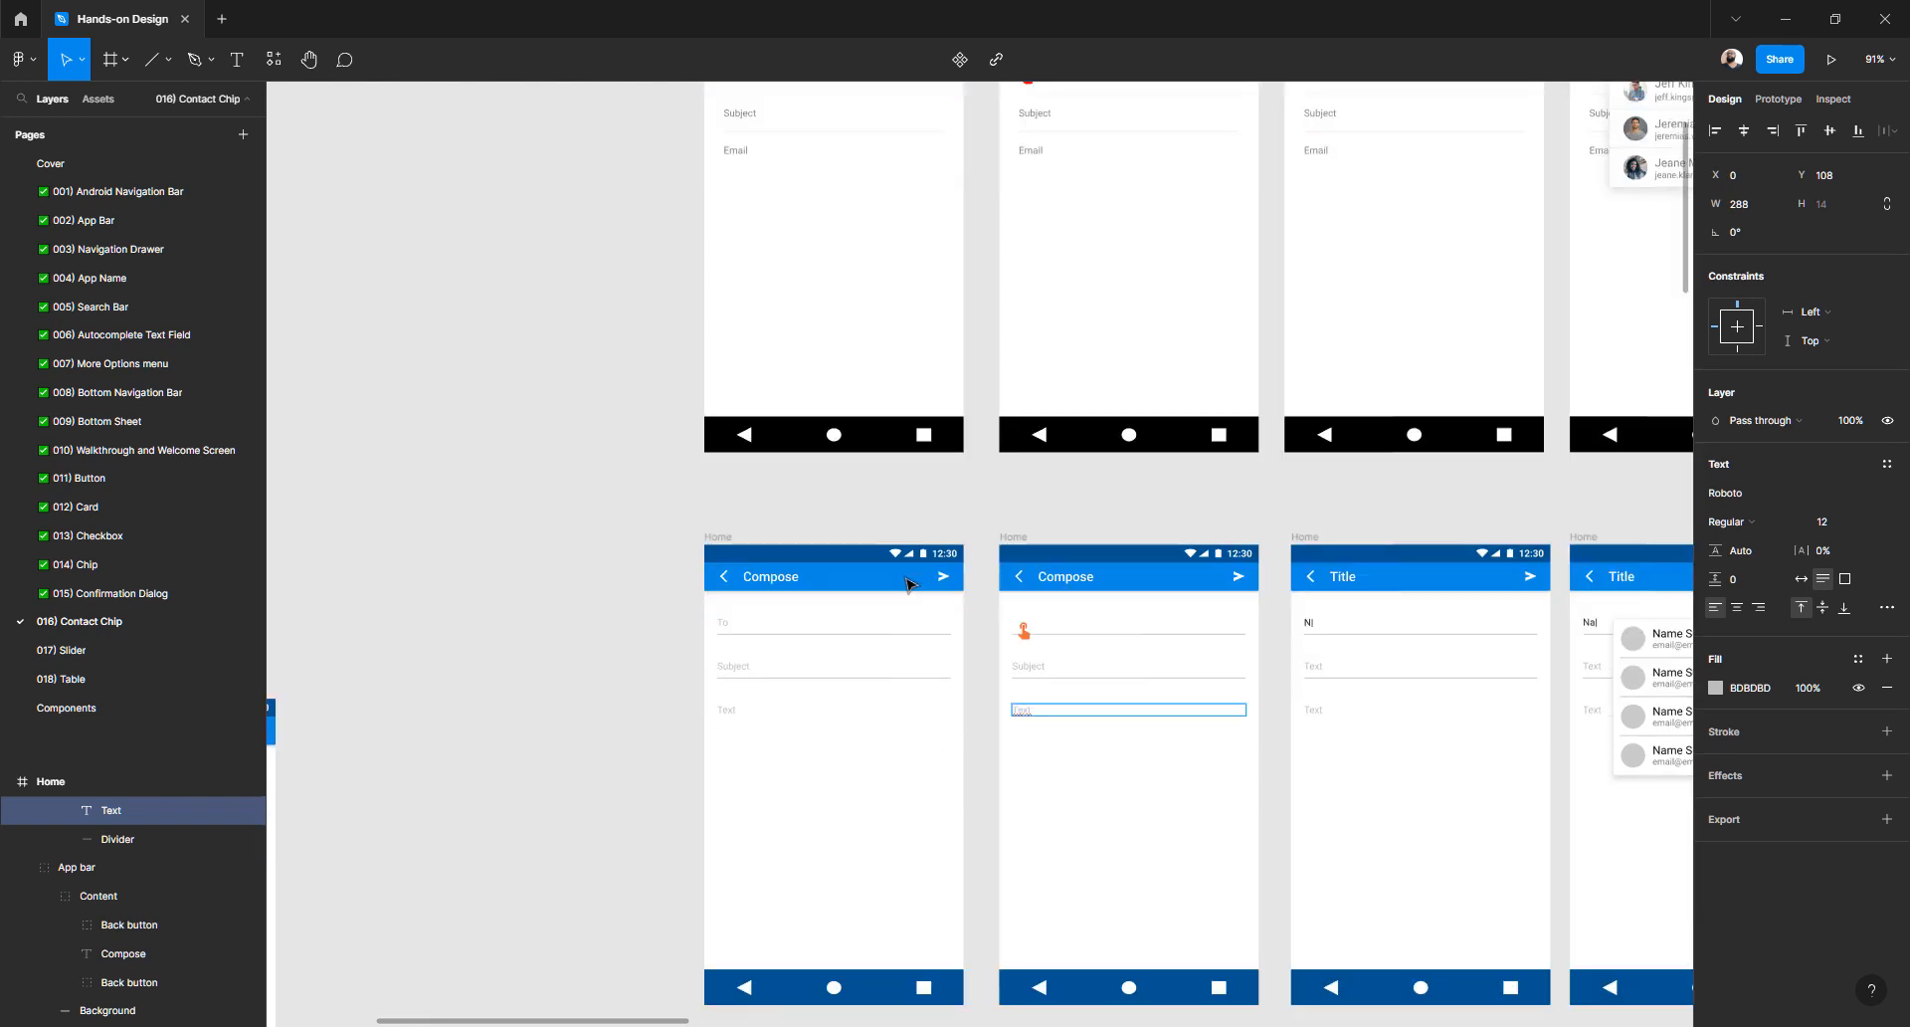
{"action": "key", "text": "ctrl+z"}
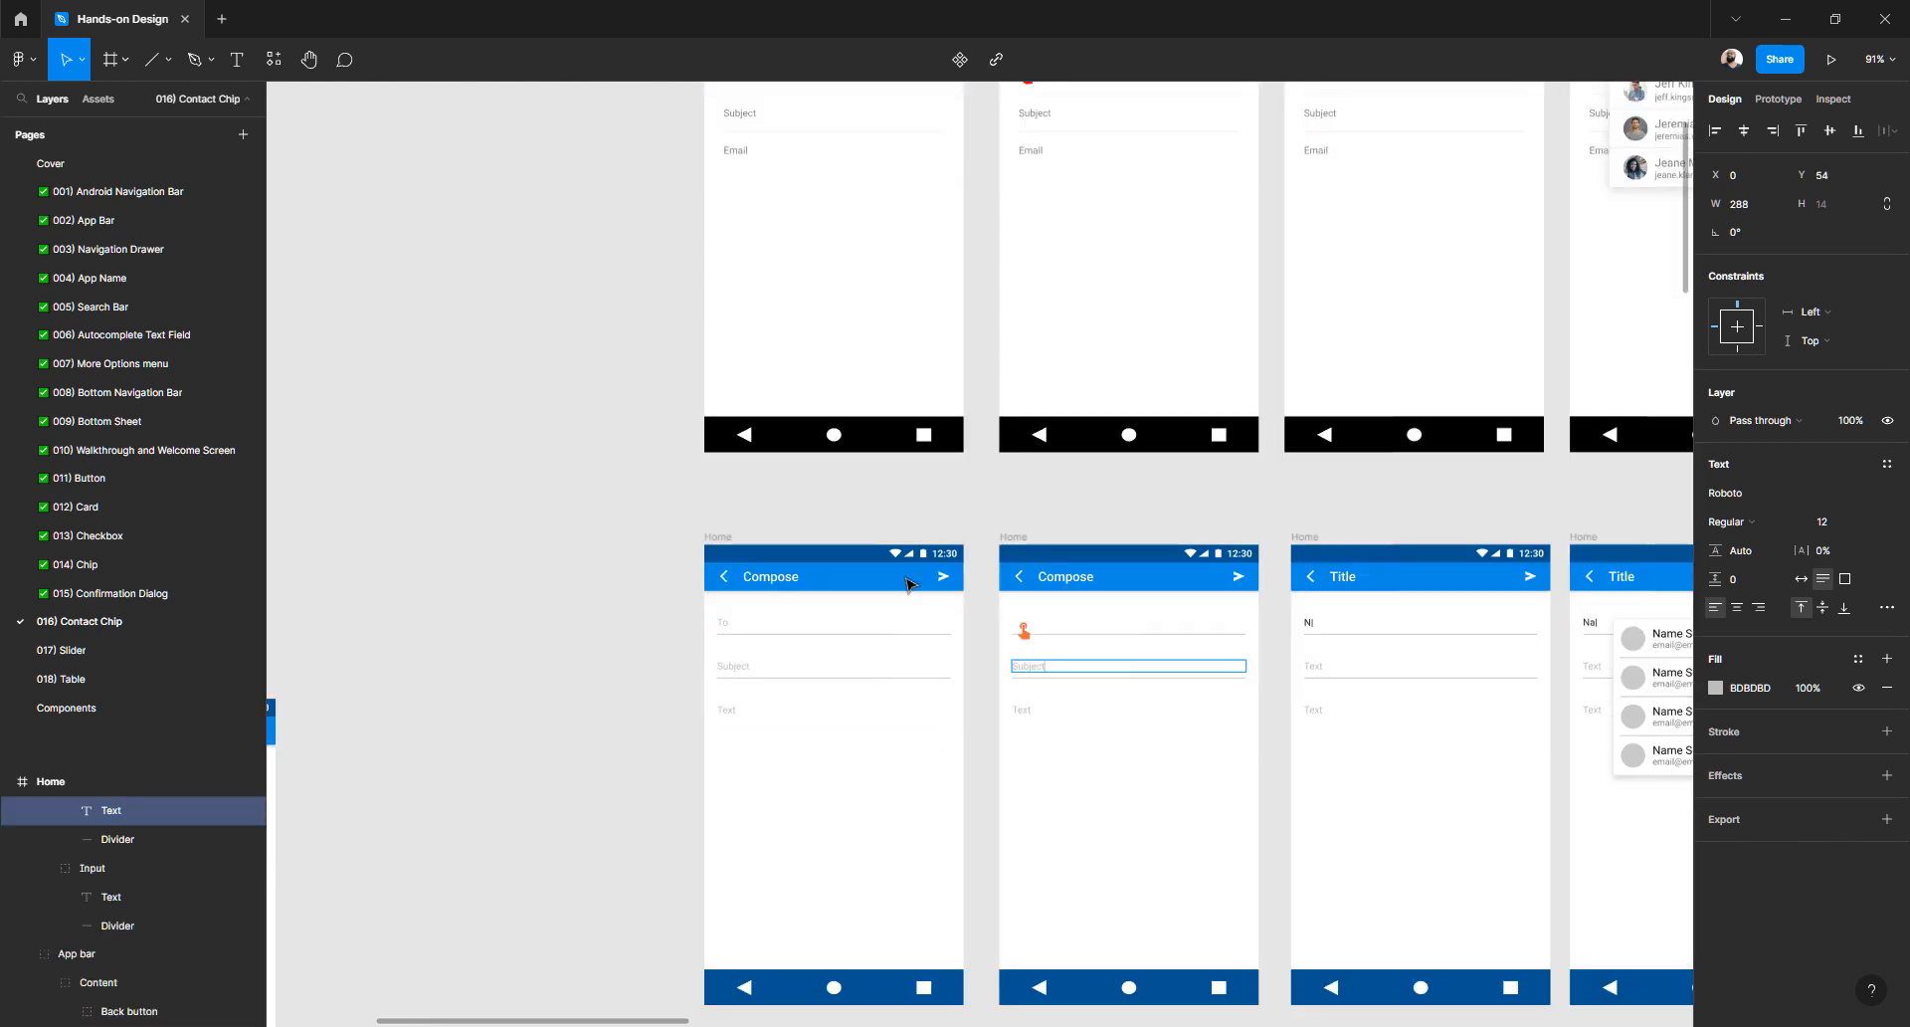
{"action": "key", "text": "ctrl+z"}
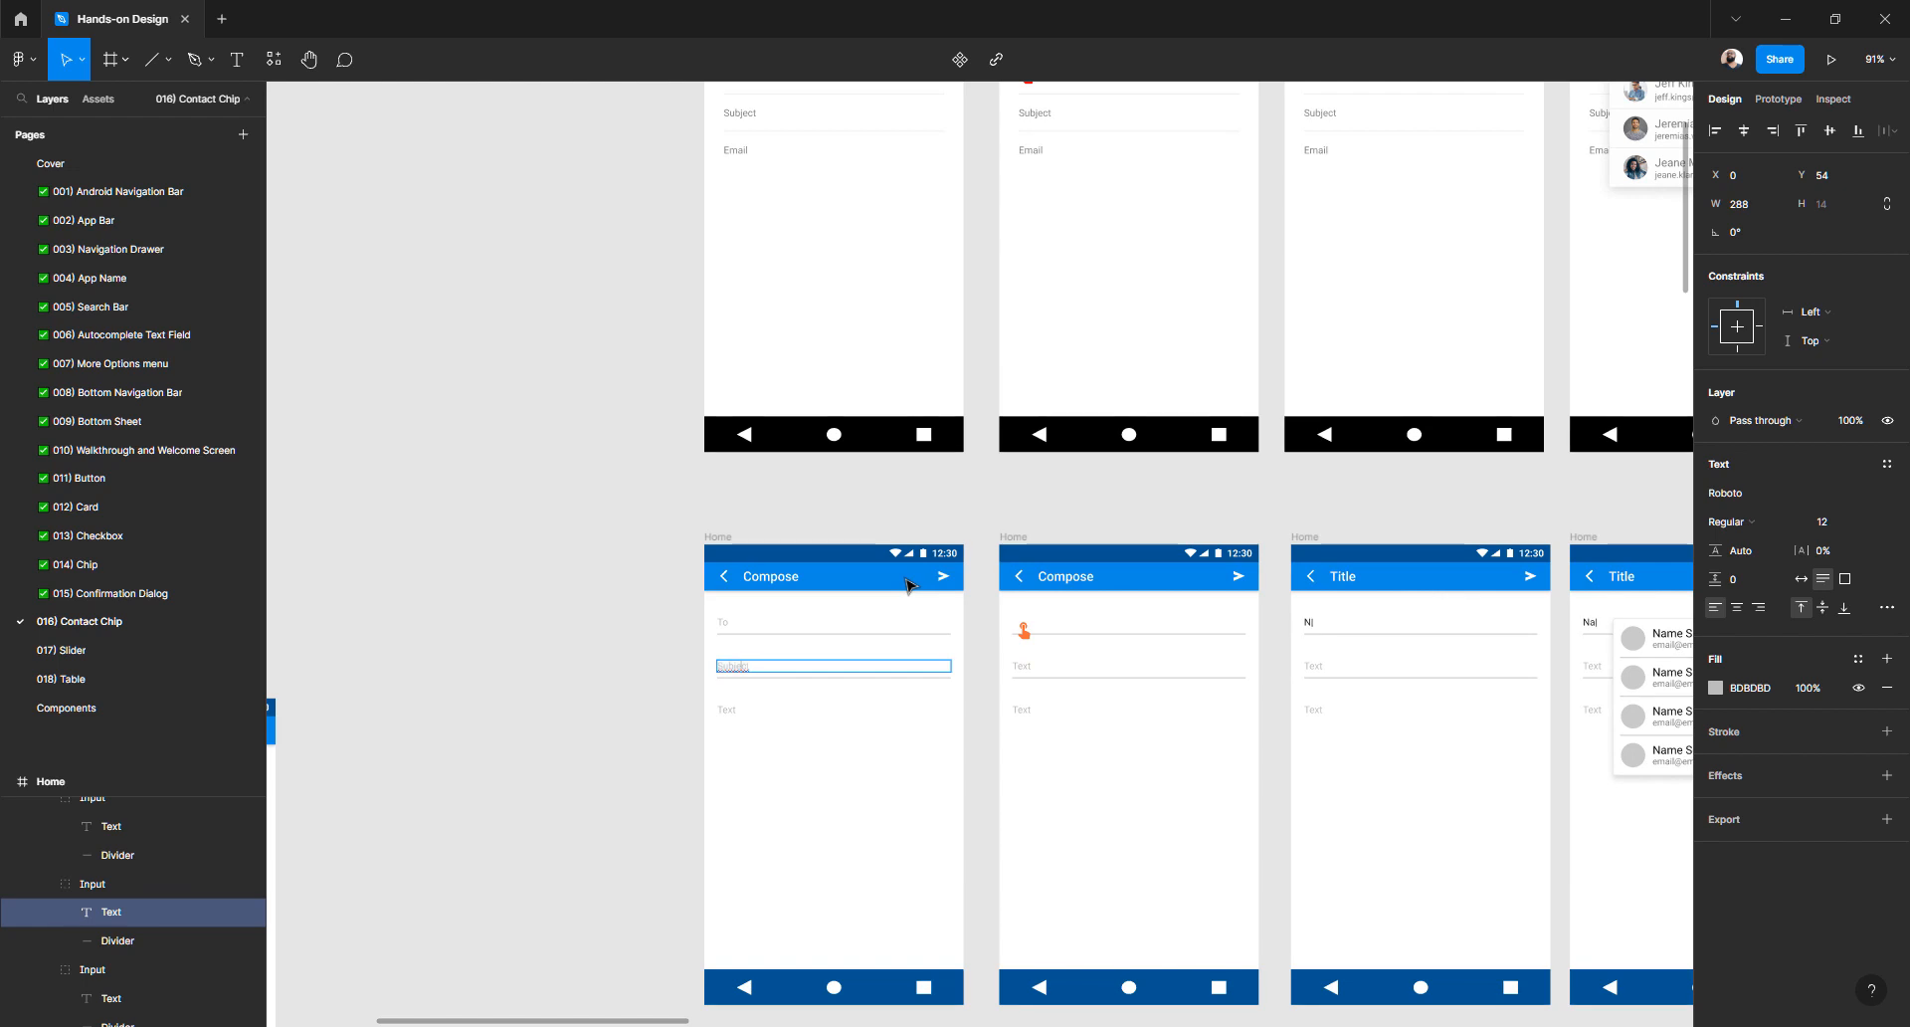
{"action": "key", "text": "ctrl+z"}
{"action": "key", "text": "ctrl+z"}
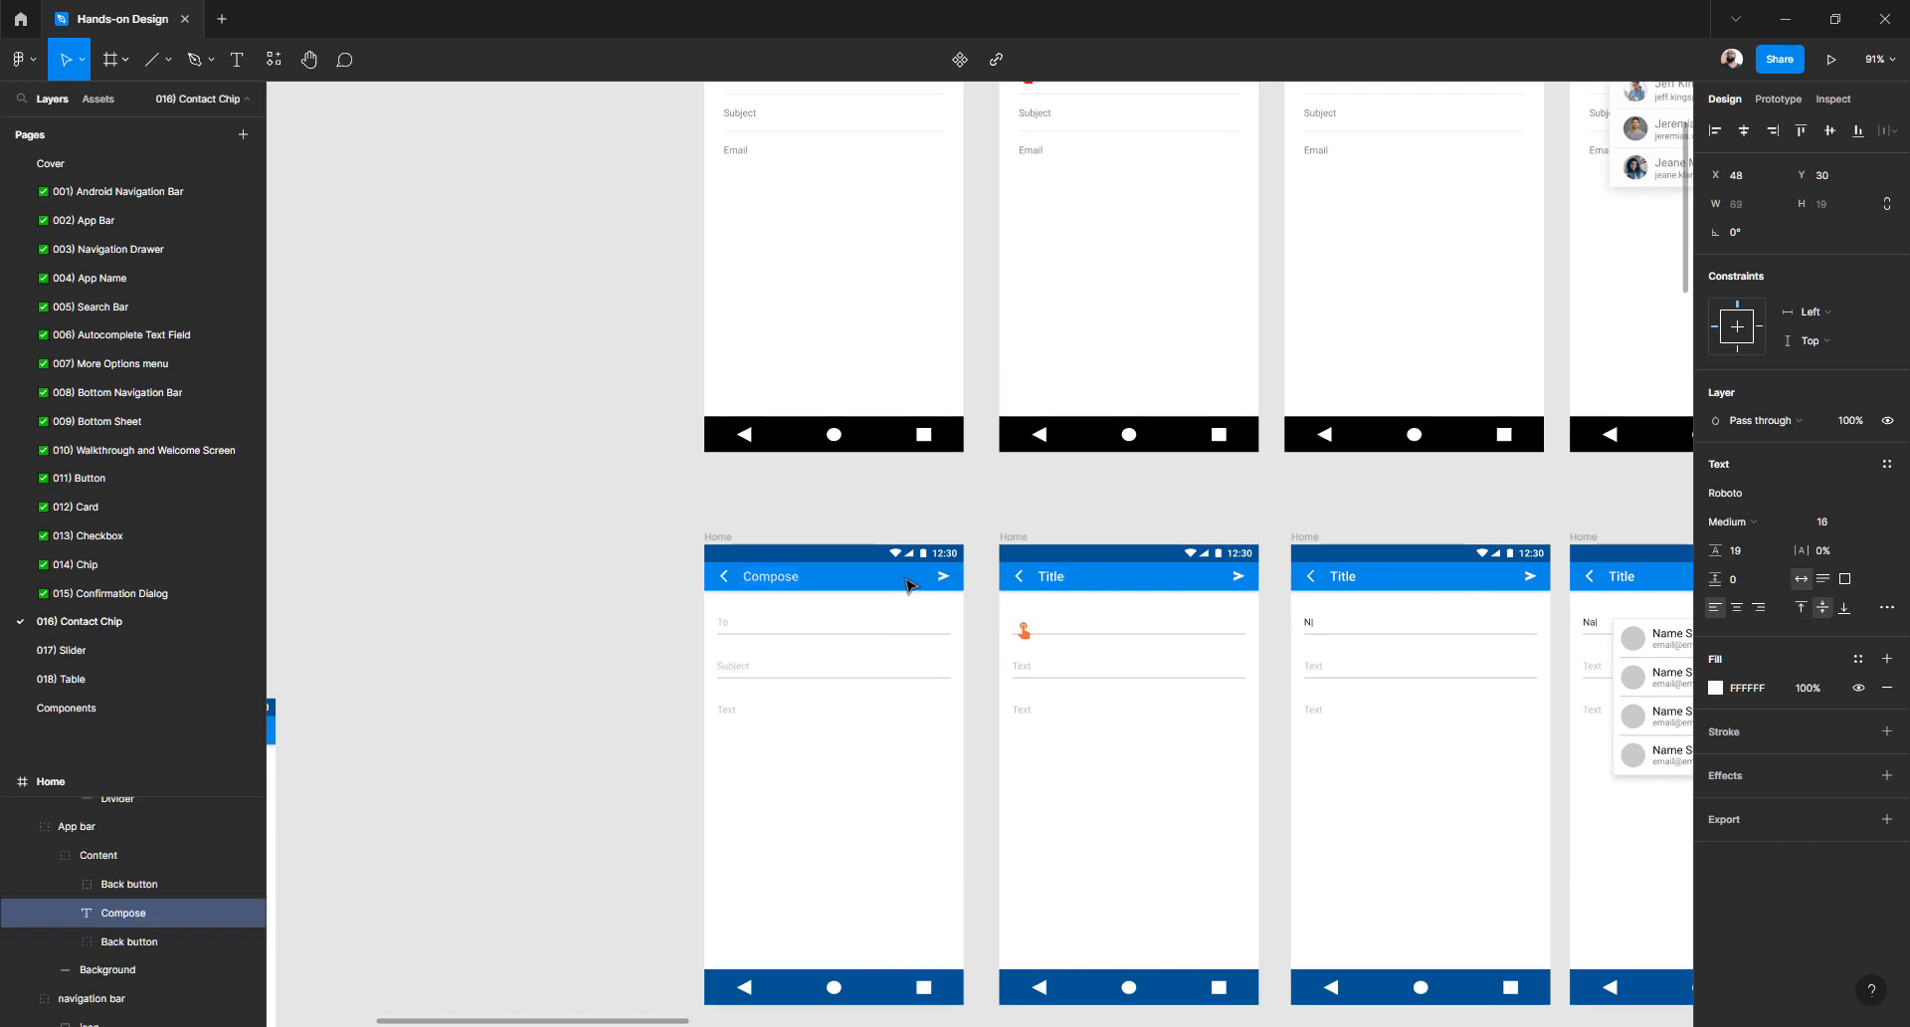
{"action": "key", "text": "ctrl+z"}
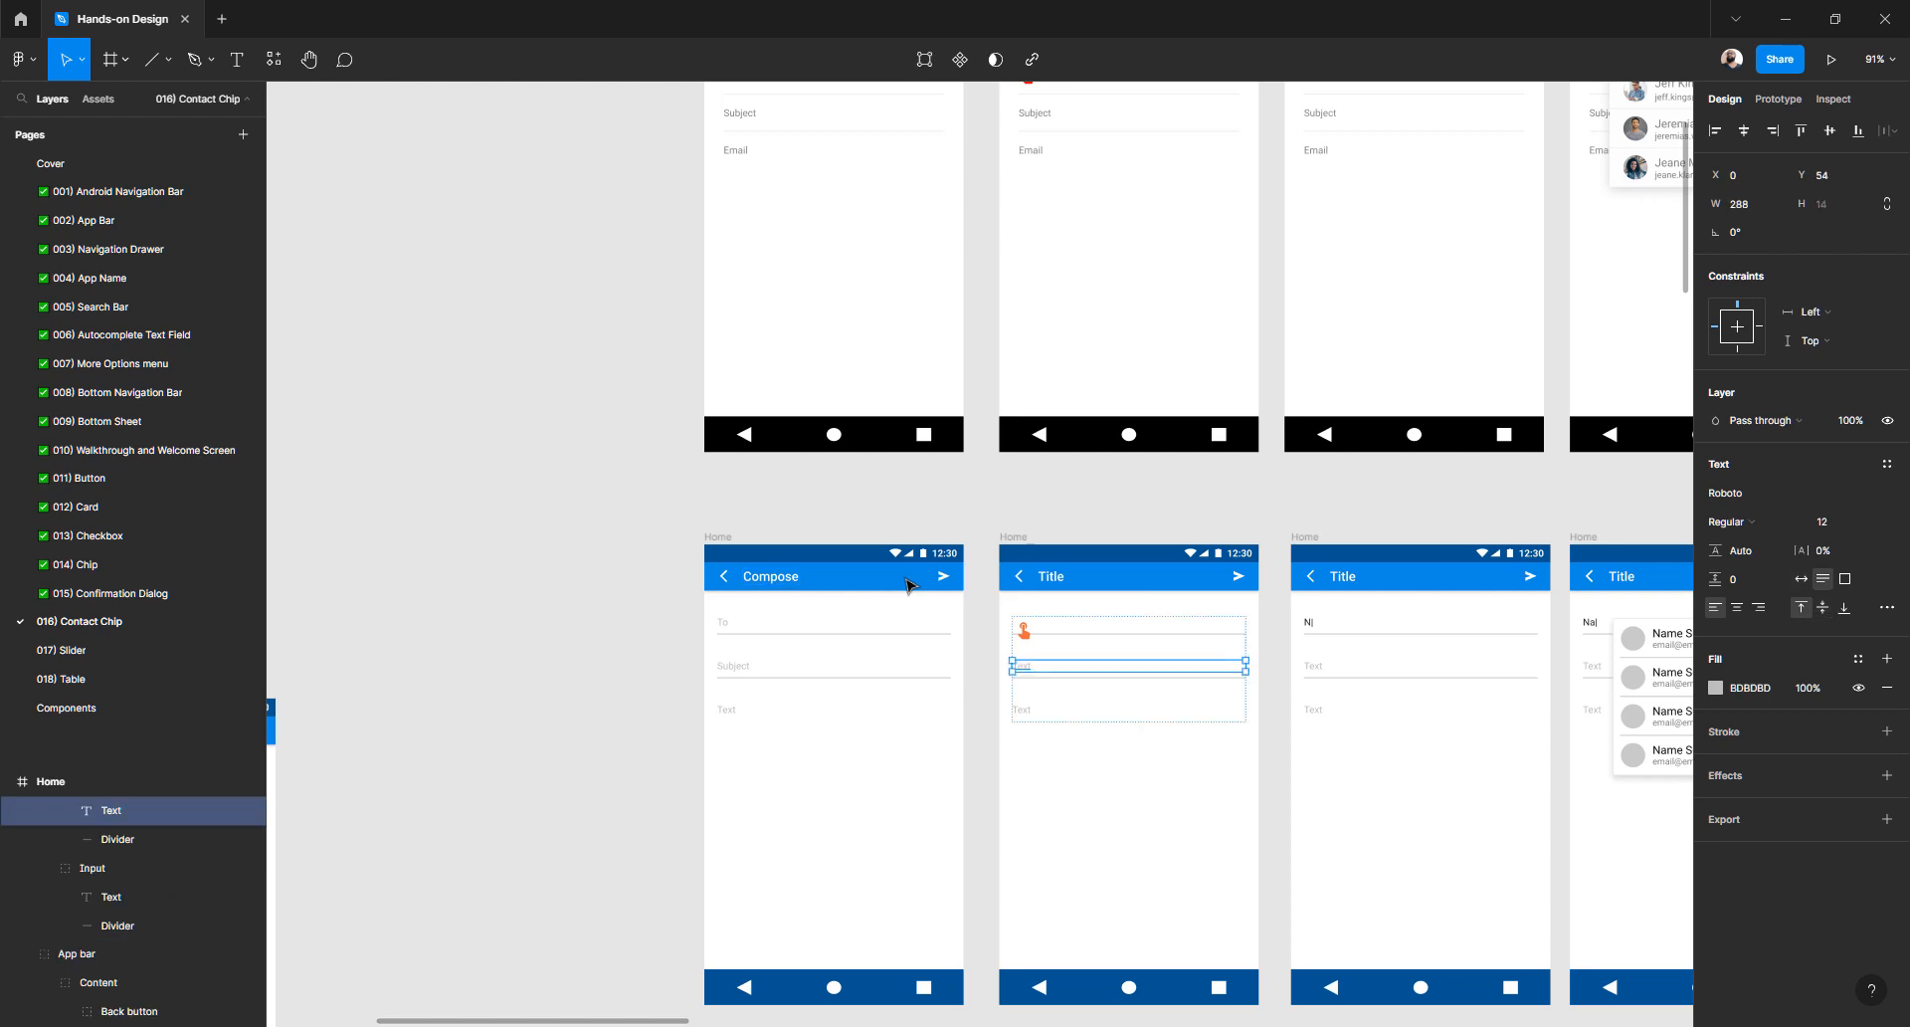
{"action": "key", "text": "ctrl+z"}
{"action": "key", "text": "ctrl+z"}
{"action": "key", "text": "ctrl+z"}
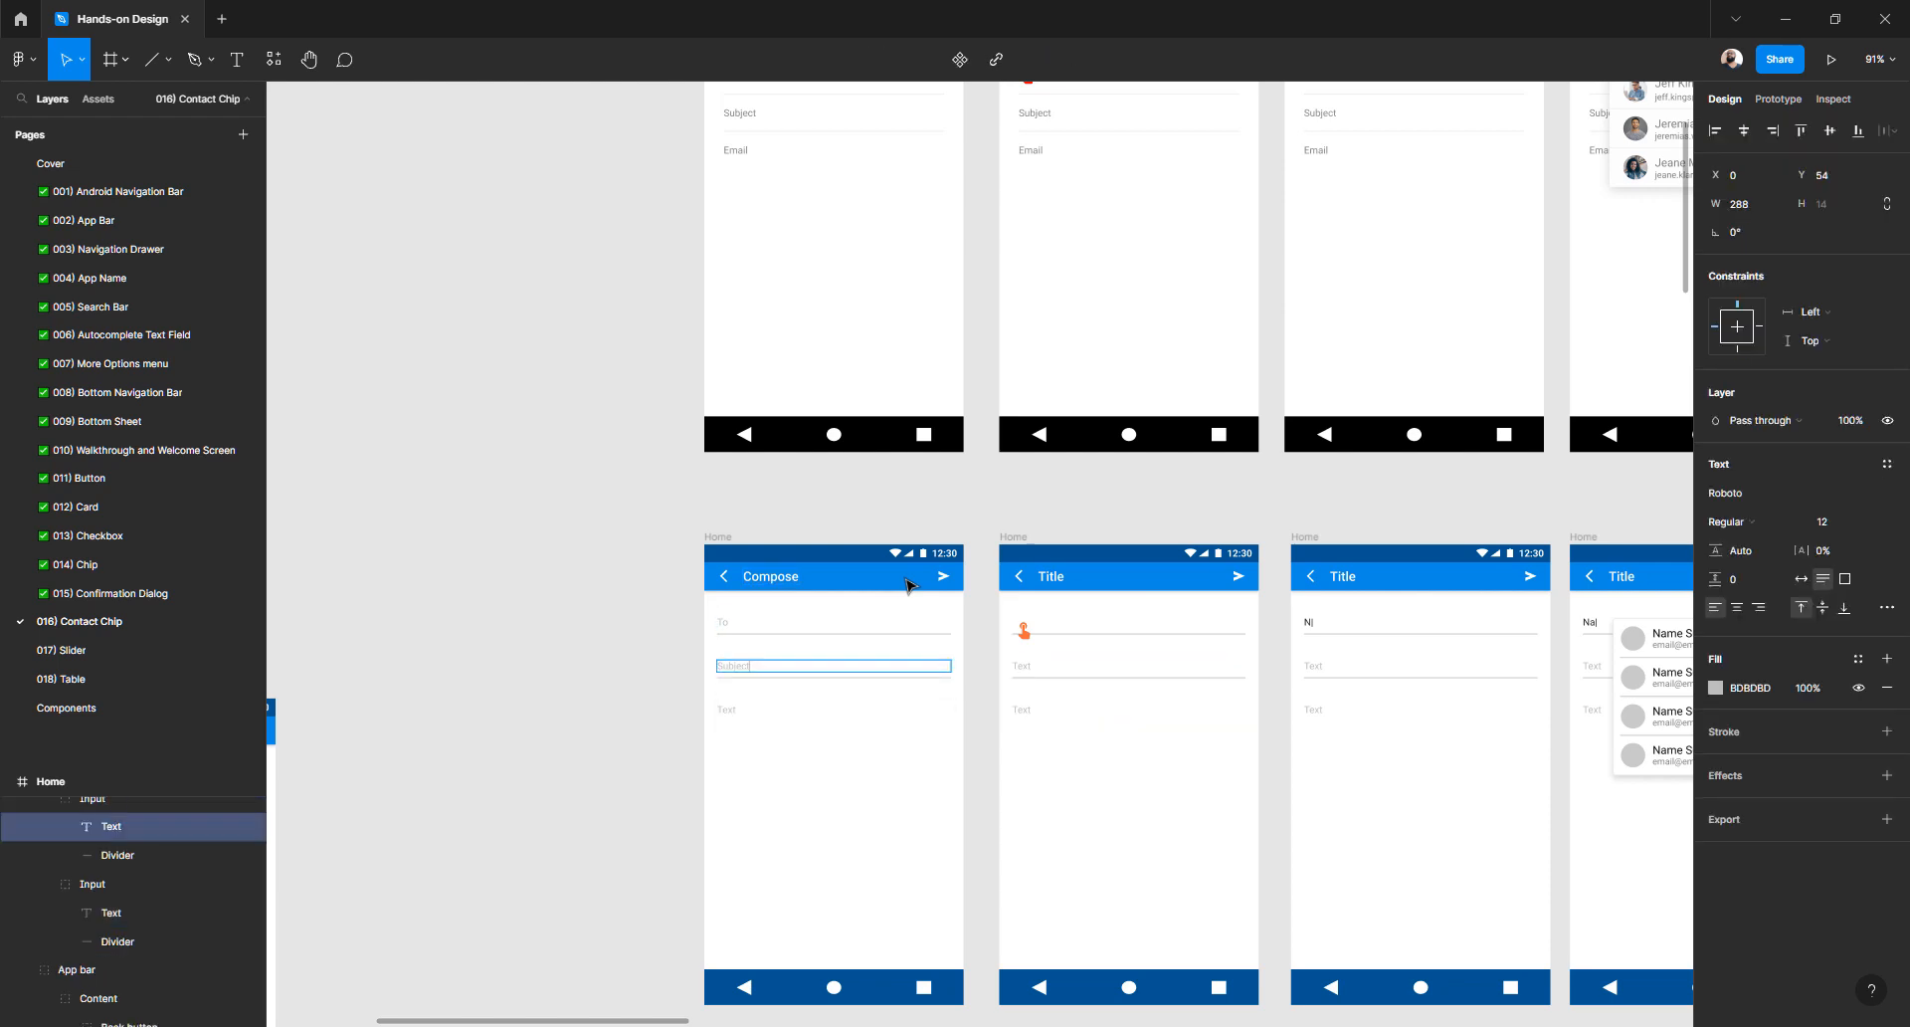
{"action": "key", "text": "ctrl+z"}
{"action": "key", "text": "ctrl+z"}
{"action": "key", "text": "ctrl+z"}
{"action": "key", "text": "ctrl+z"}
{"action": "key", "text": "ctrl+z"}
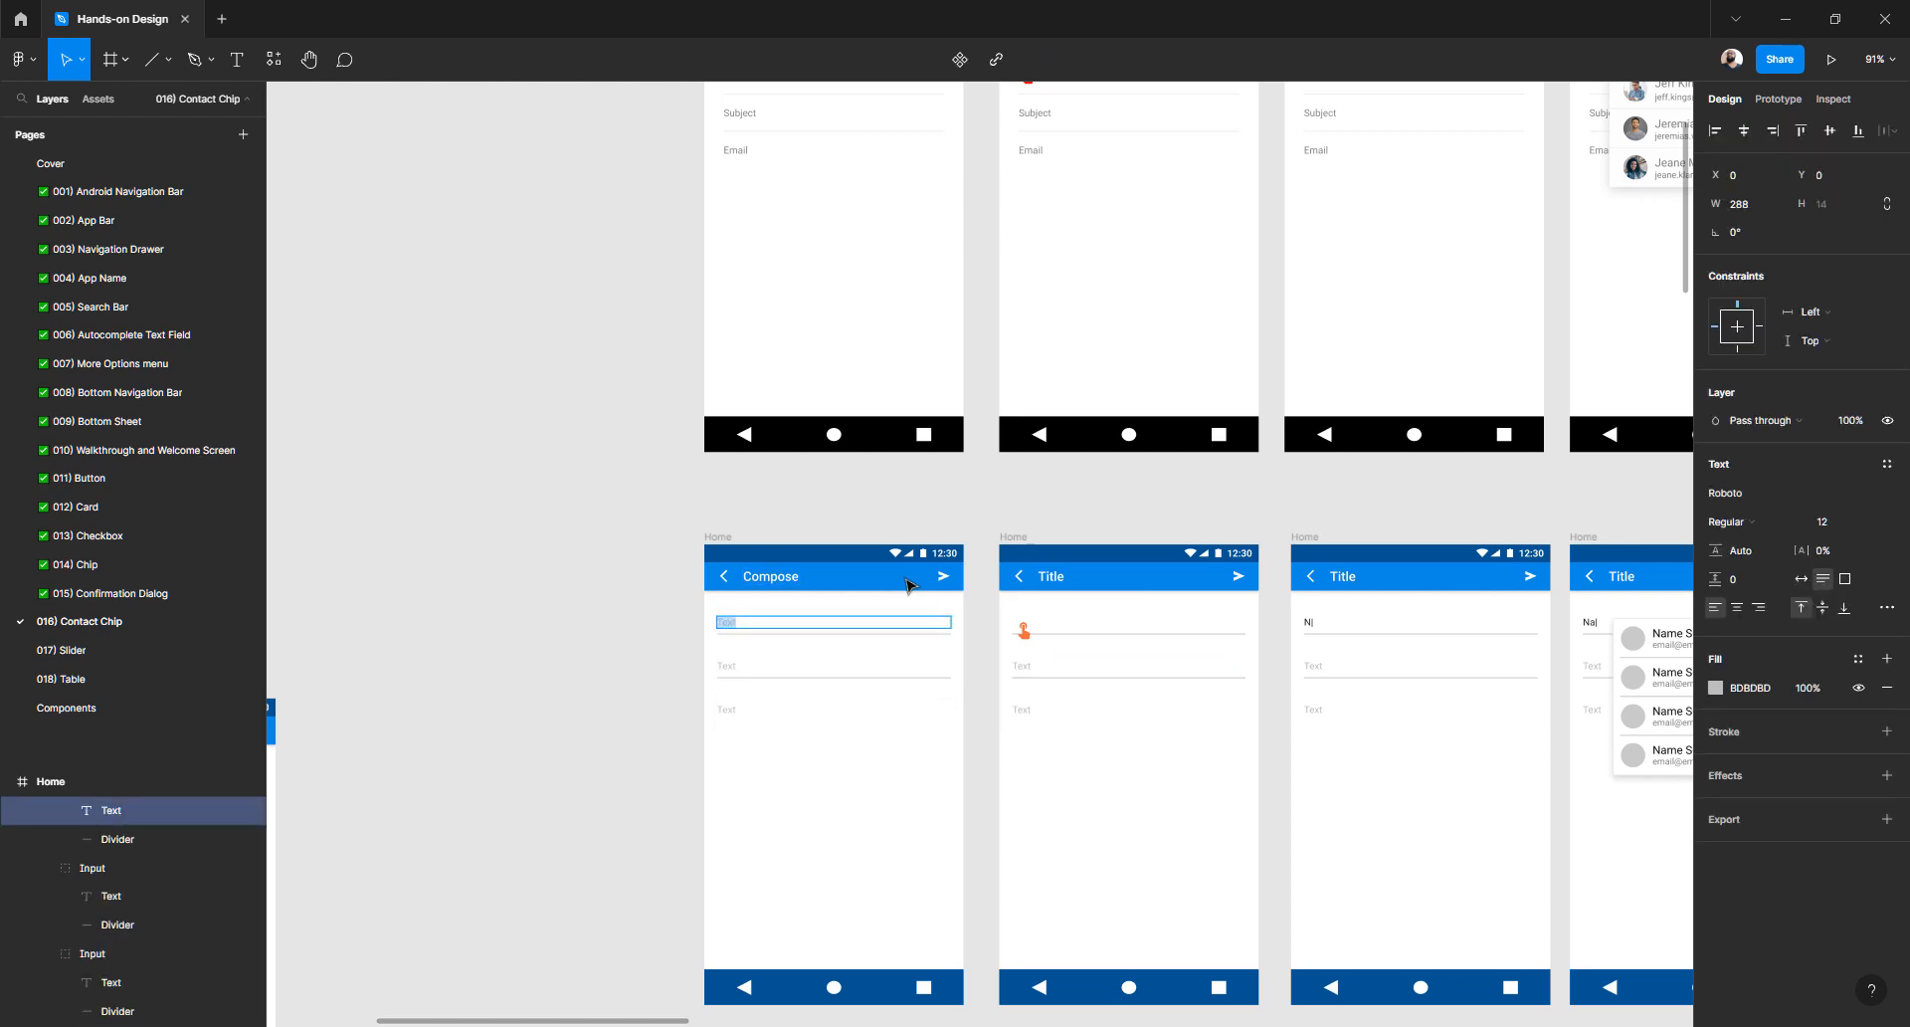
{"action": "key", "text": "ctrl+z"}
{"action": "key", "text": "ctrl+z"}
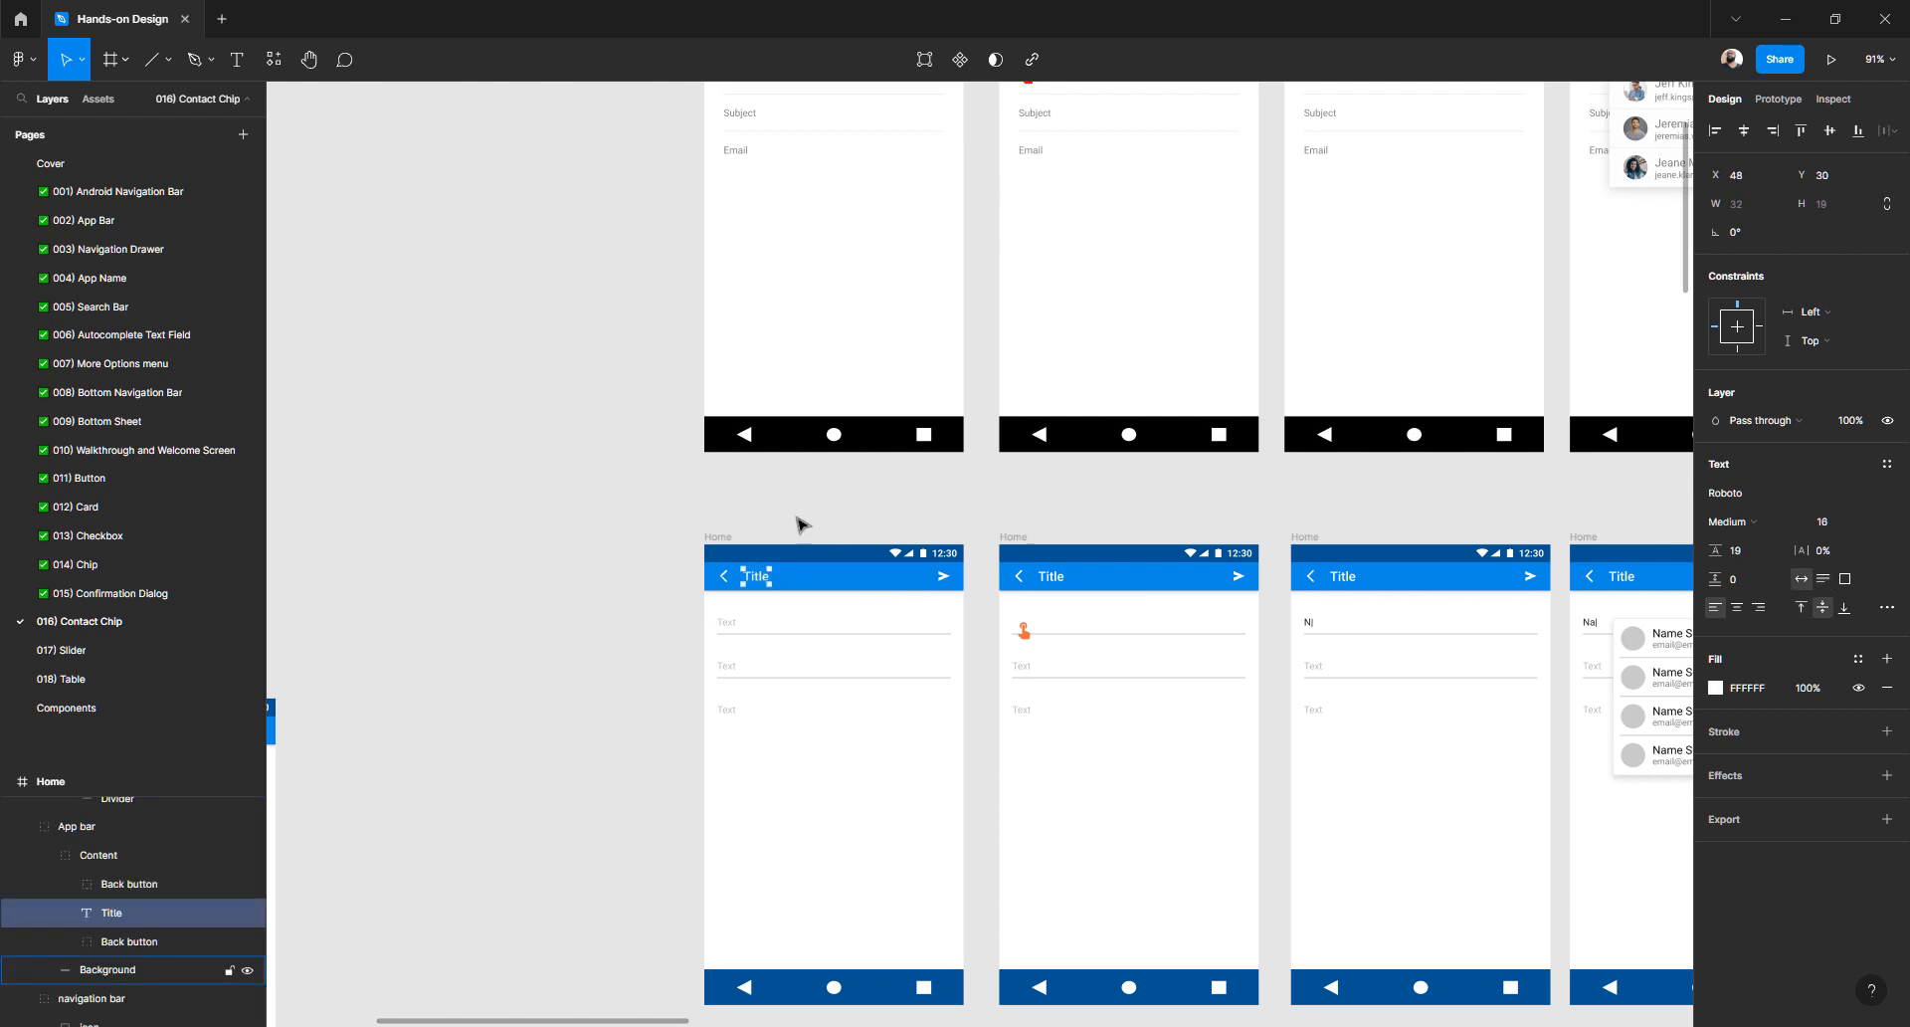
{"action": "left_click", "coordinate": [748, 498]}
{"action": "scroll", "coordinate": [622, 520], "scroll_direction": "down", "scroll_amount": 3}
- Remove the lone Home screen sitting to the left of the two rows
{"action": "scroll", "coordinate": [625, 528], "scroll_direction": "down", "scroll_amount": 3}
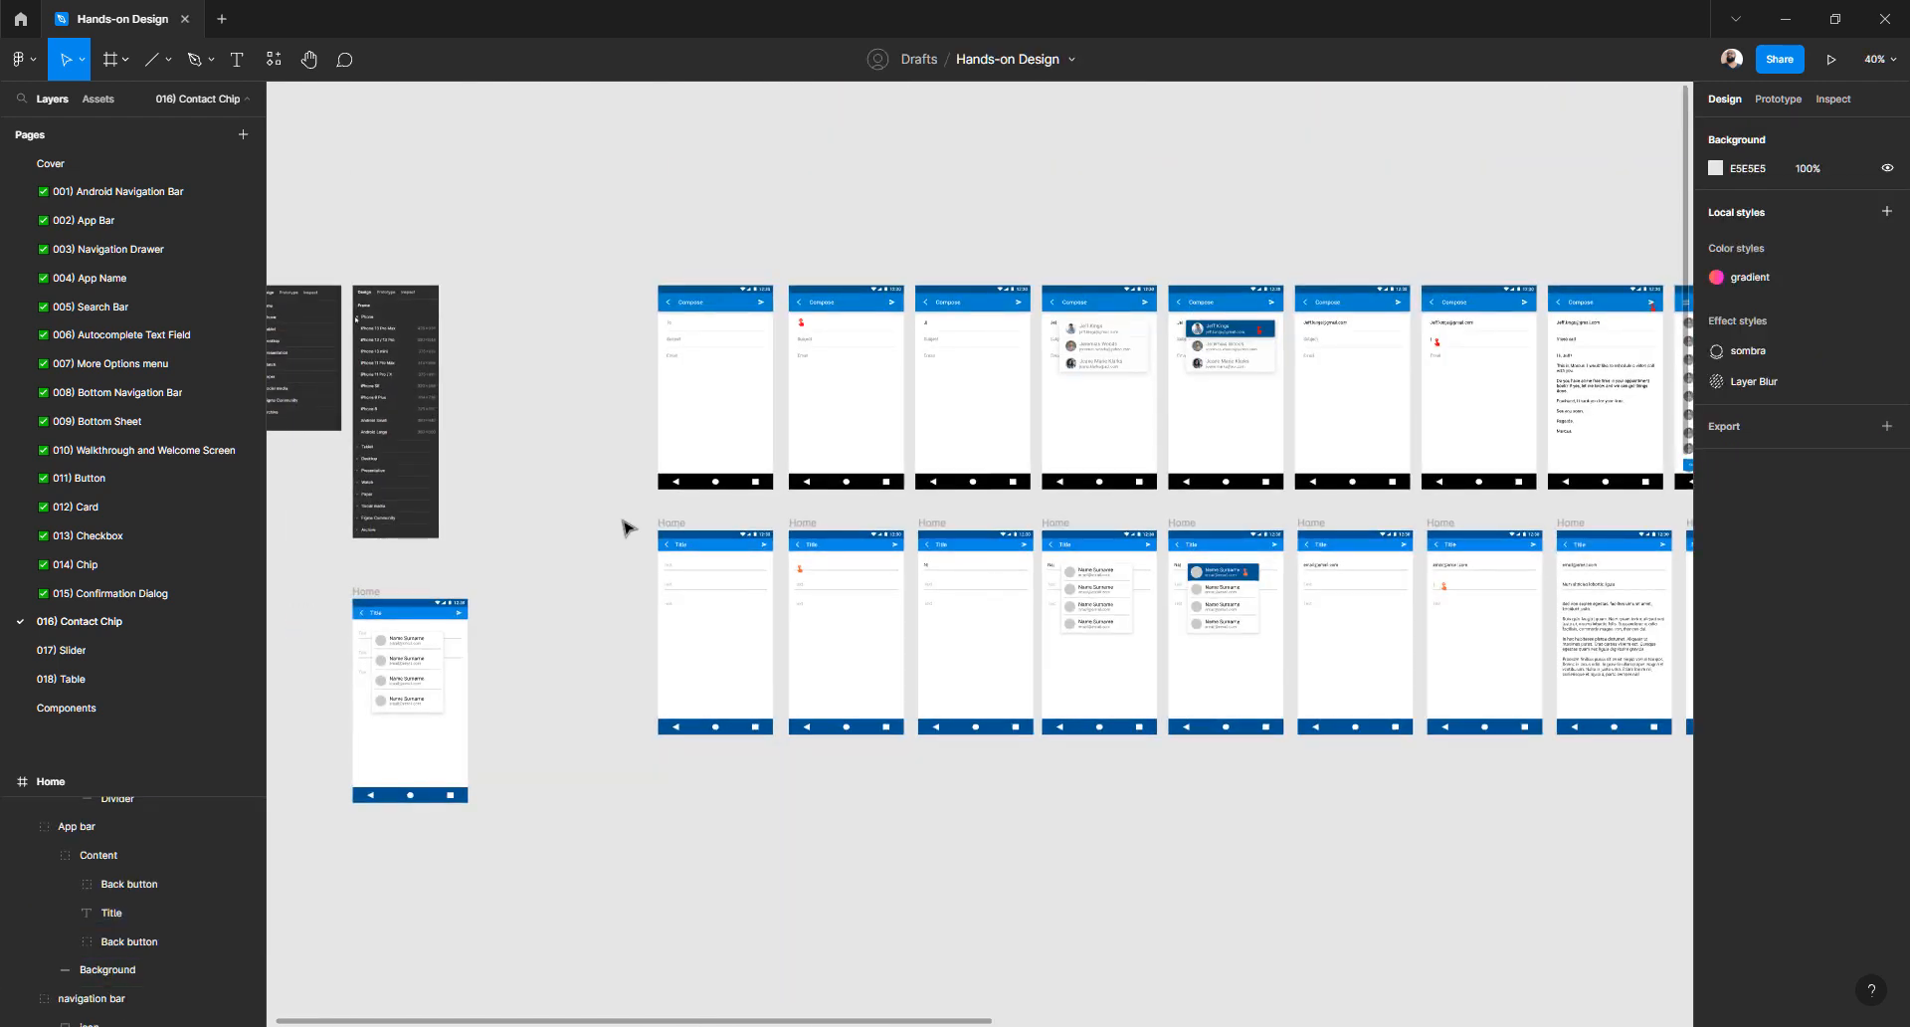
{"action": "scroll", "coordinate": [619, 526], "scroll_direction": "right", "scroll_amount": 3}
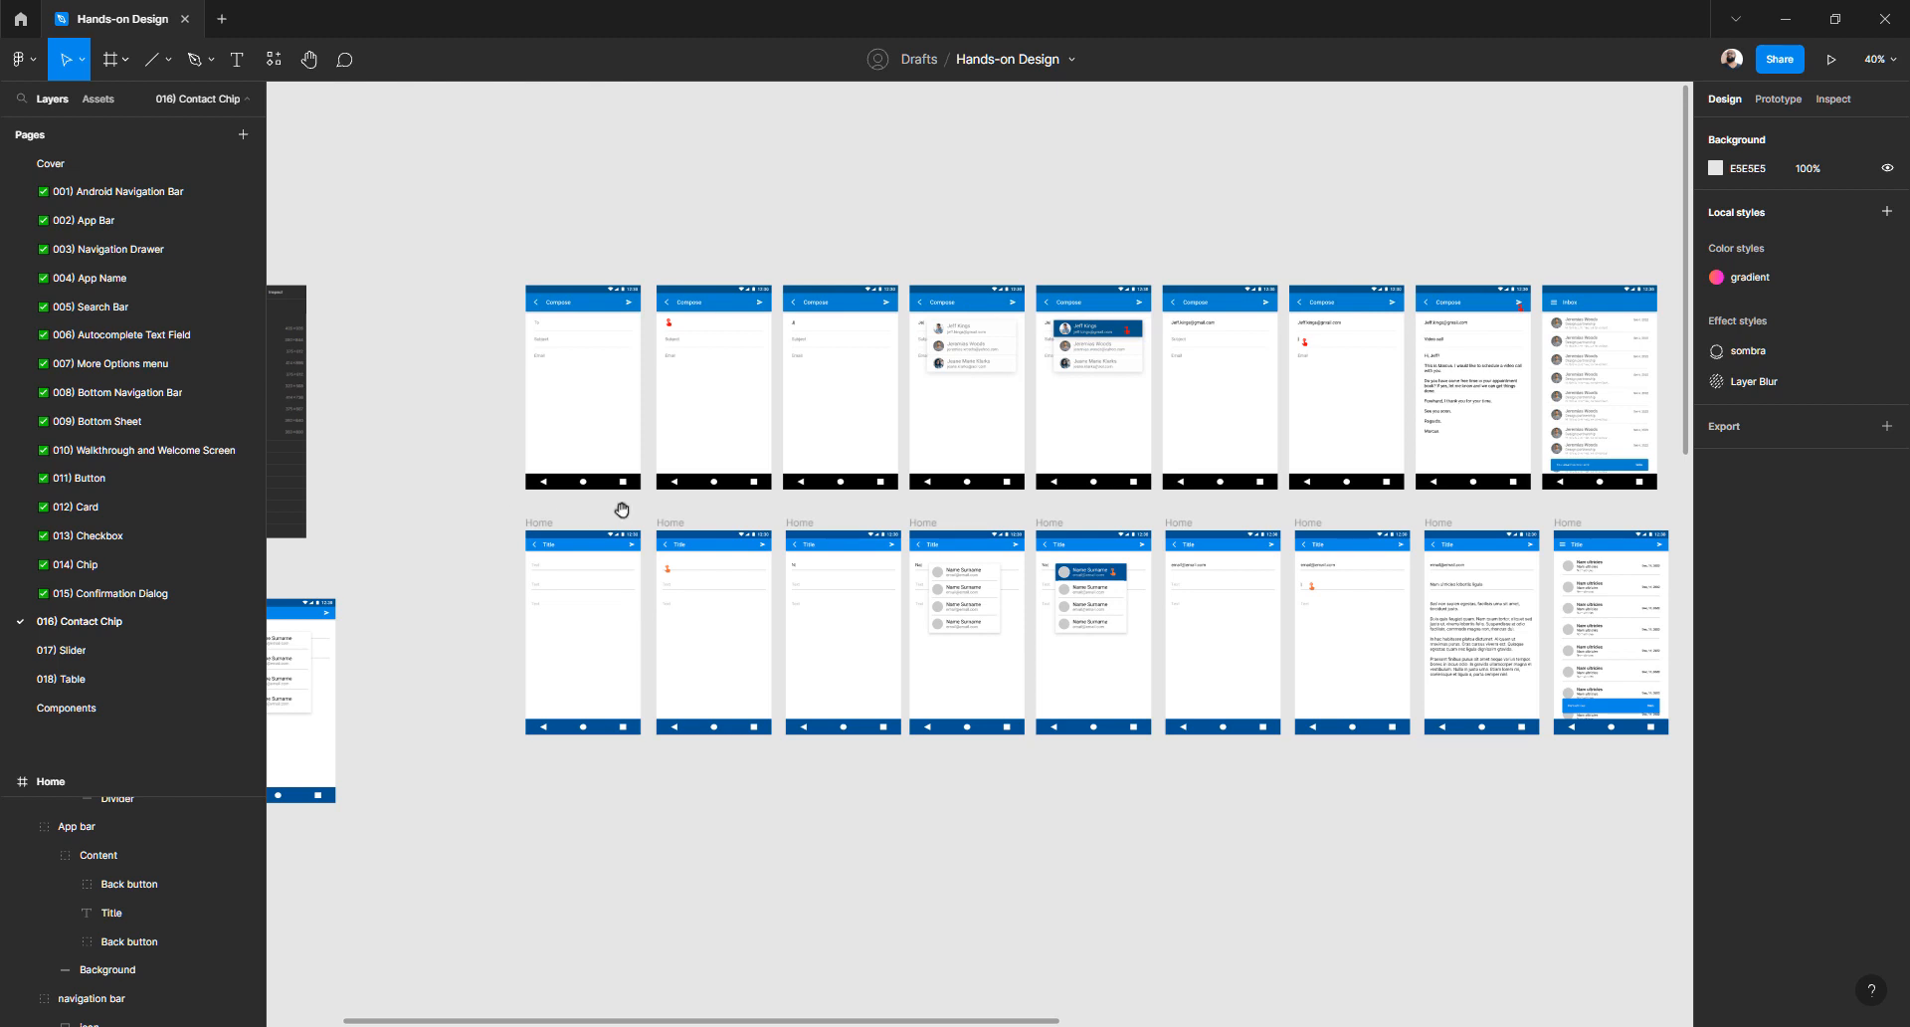
{"action": "scroll", "coordinate": [520, 443], "scroll_direction": "down", "scroll_amount": 1}
{"action": "scroll", "coordinate": [519, 443], "scroll_direction": "right", "scroll_amount": 2}
{"action": "left_click_drag", "start_coordinate": [398, 435], "coordinate": [1654, 745]}
{"action": "scroll", "coordinate": [485, 423], "scroll_direction": "left", "scroll_amount": 5}
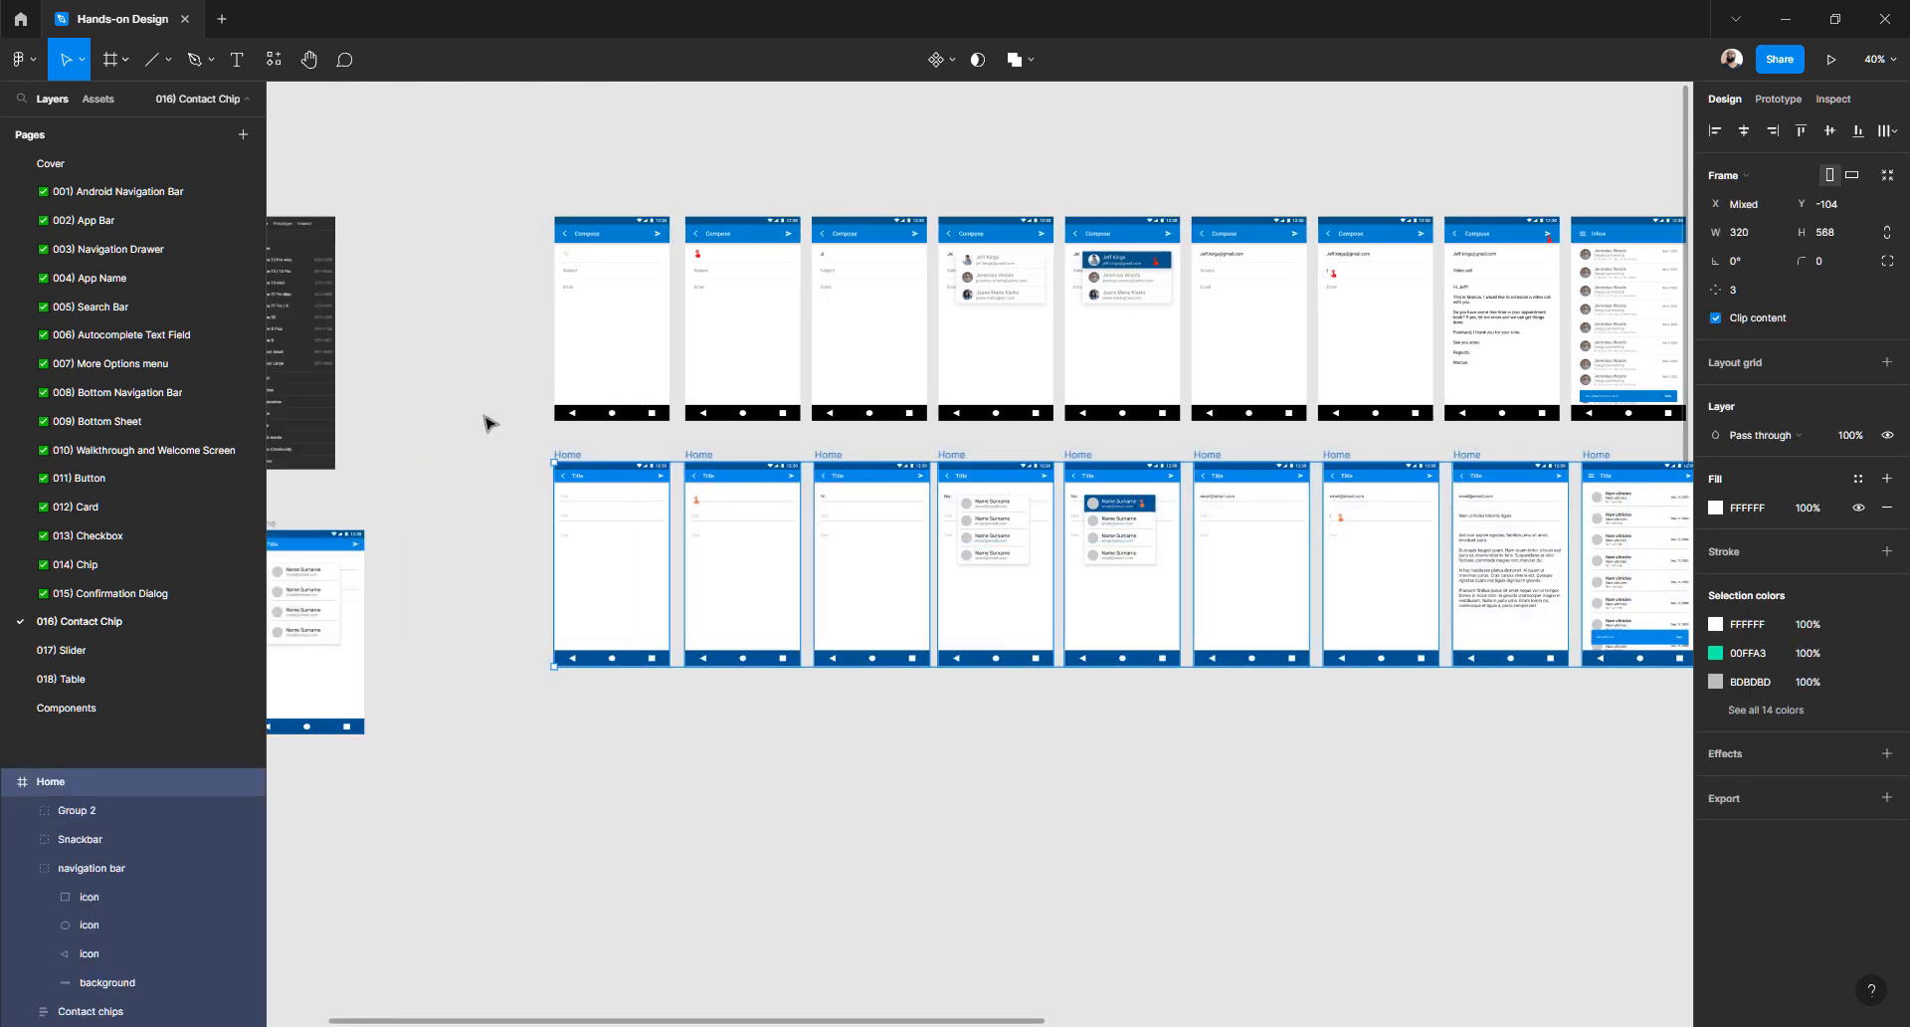
{"action": "scroll", "coordinate": [875, 457], "scroll_direction": "up", "scroll_amount": 2}
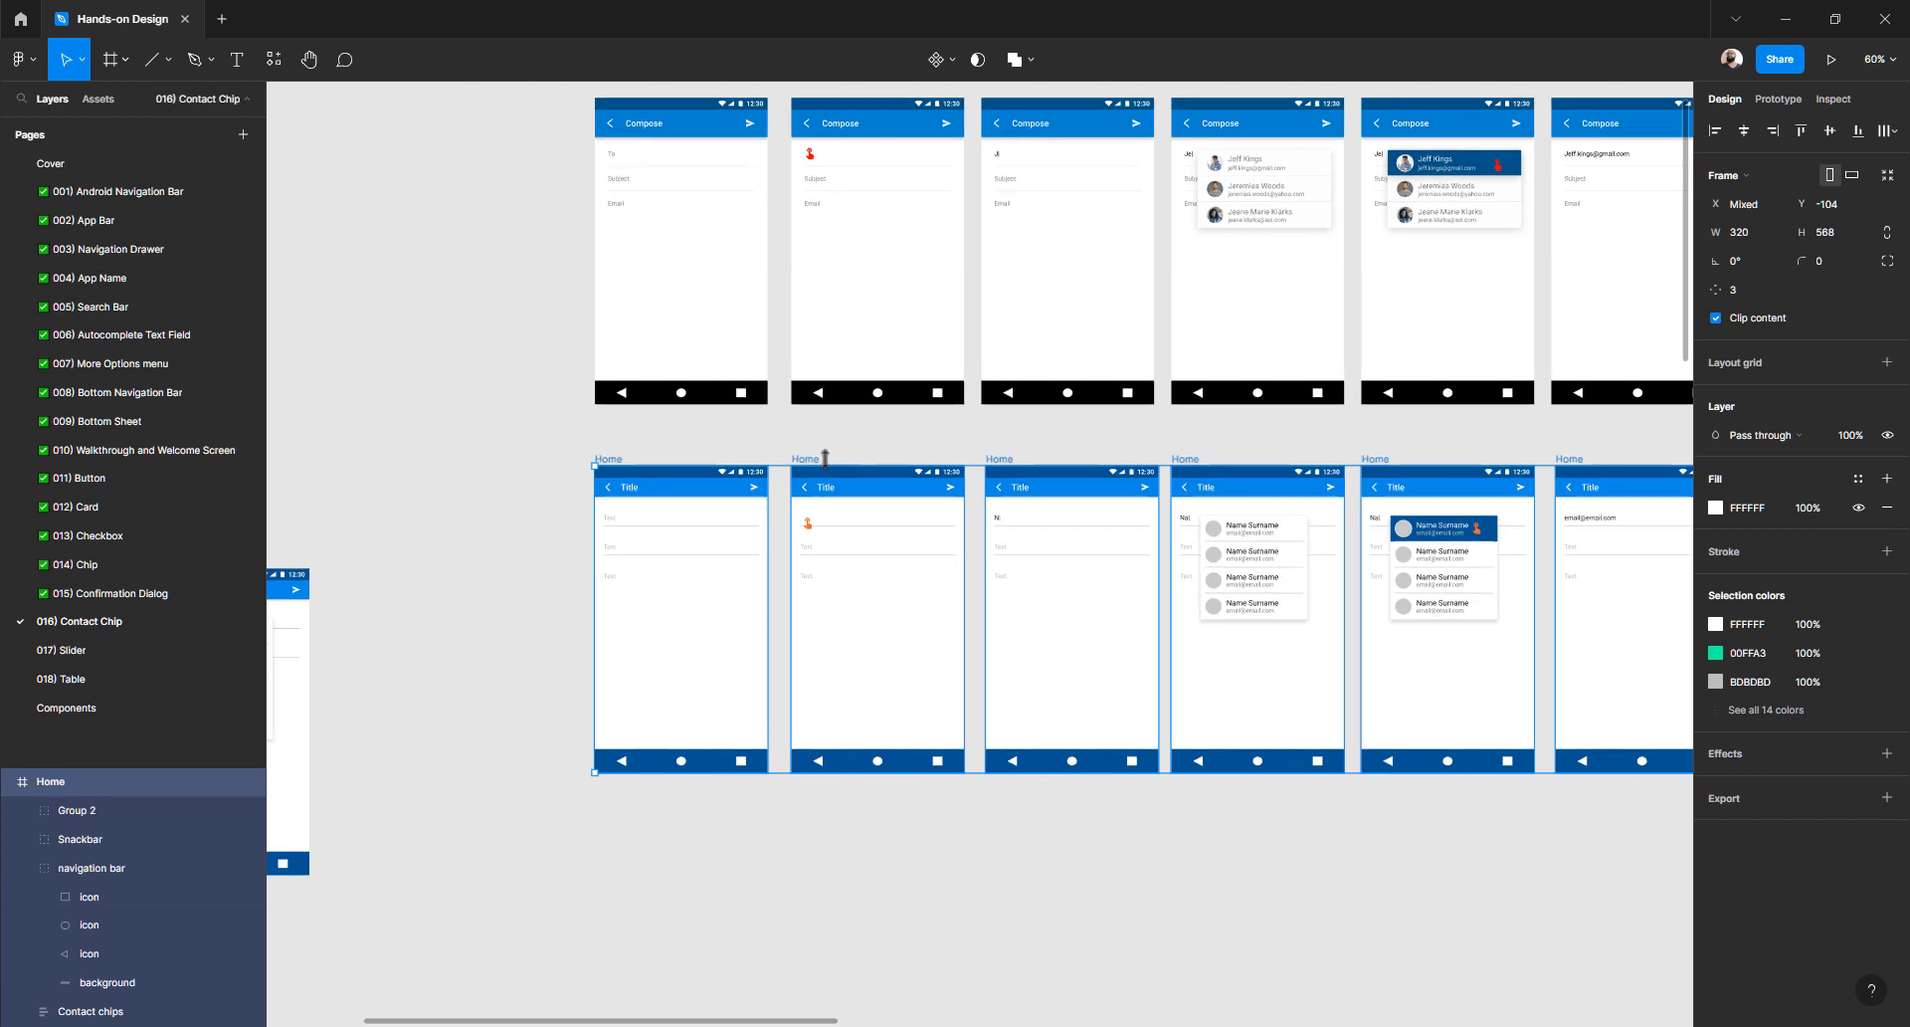
{"action": "left_click", "coordinate": [725, 439]}
{"action": "scroll", "coordinate": [533, 504], "scroll_direction": "left", "scroll_amount": 5}
{"action": "left_click", "coordinate": [617, 565]}
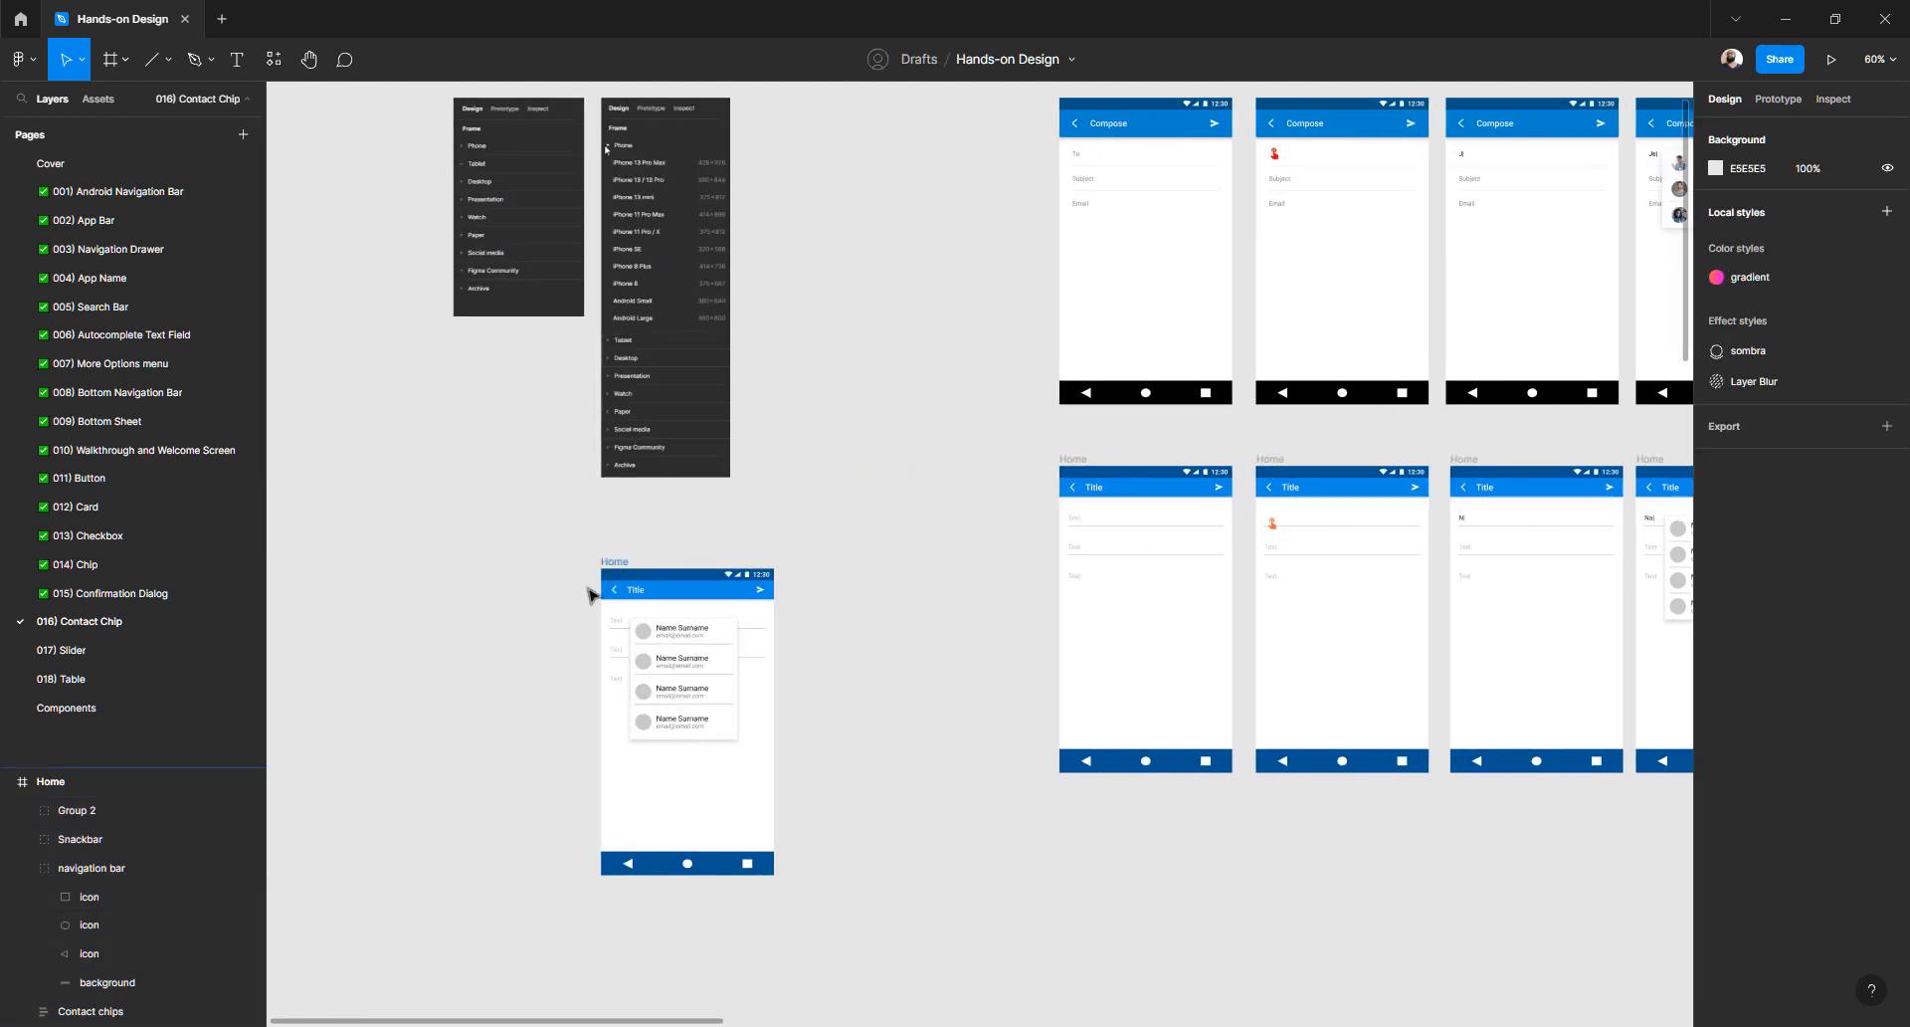
{"action": "key", "text": "Delete"}
{"action": "scroll", "coordinate": [874, 469], "scroll_direction": "right", "scroll_amount": 5}
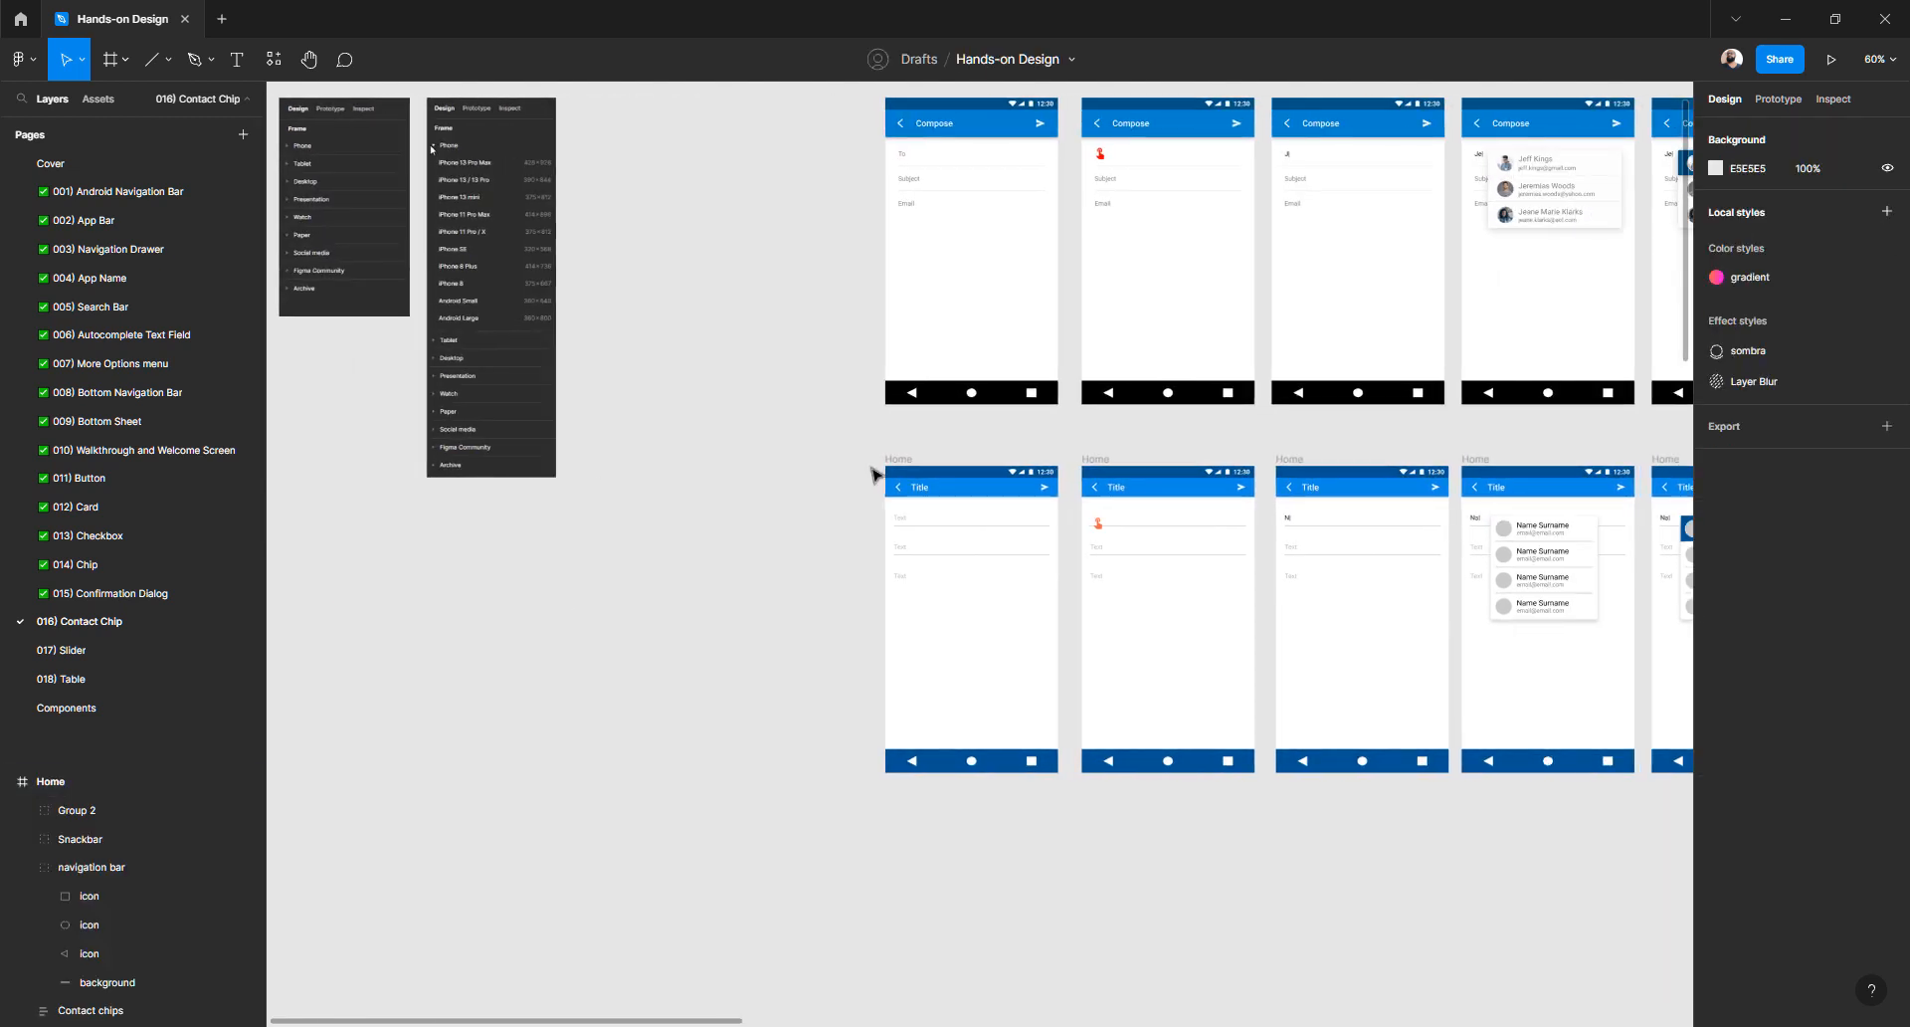
{"action": "scroll", "coordinate": [850, 459], "scroll_direction": "up", "scroll_amount": 3}
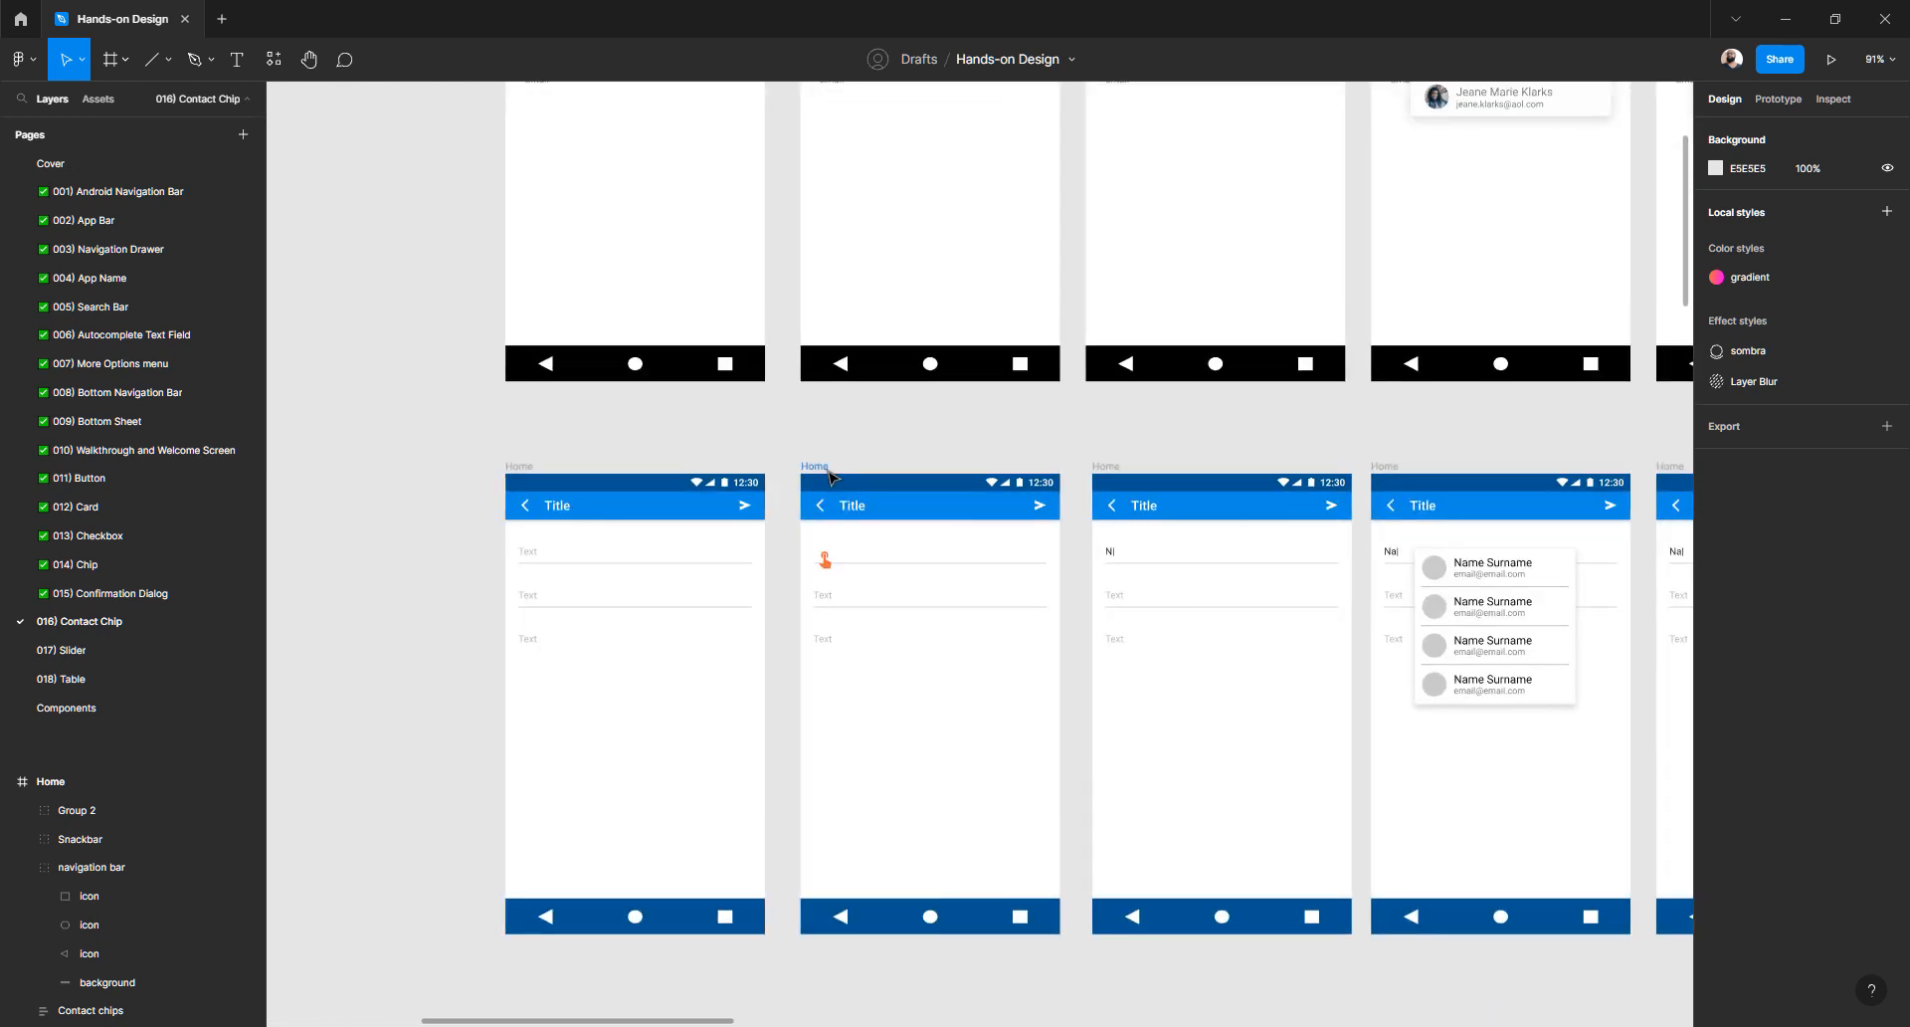
{"action": "left_click", "coordinate": [827, 468]}
- Rename the second and third bottom-row screens Email interaction and Typing email
{"action": "double_click", "coordinate": [230, 920]}
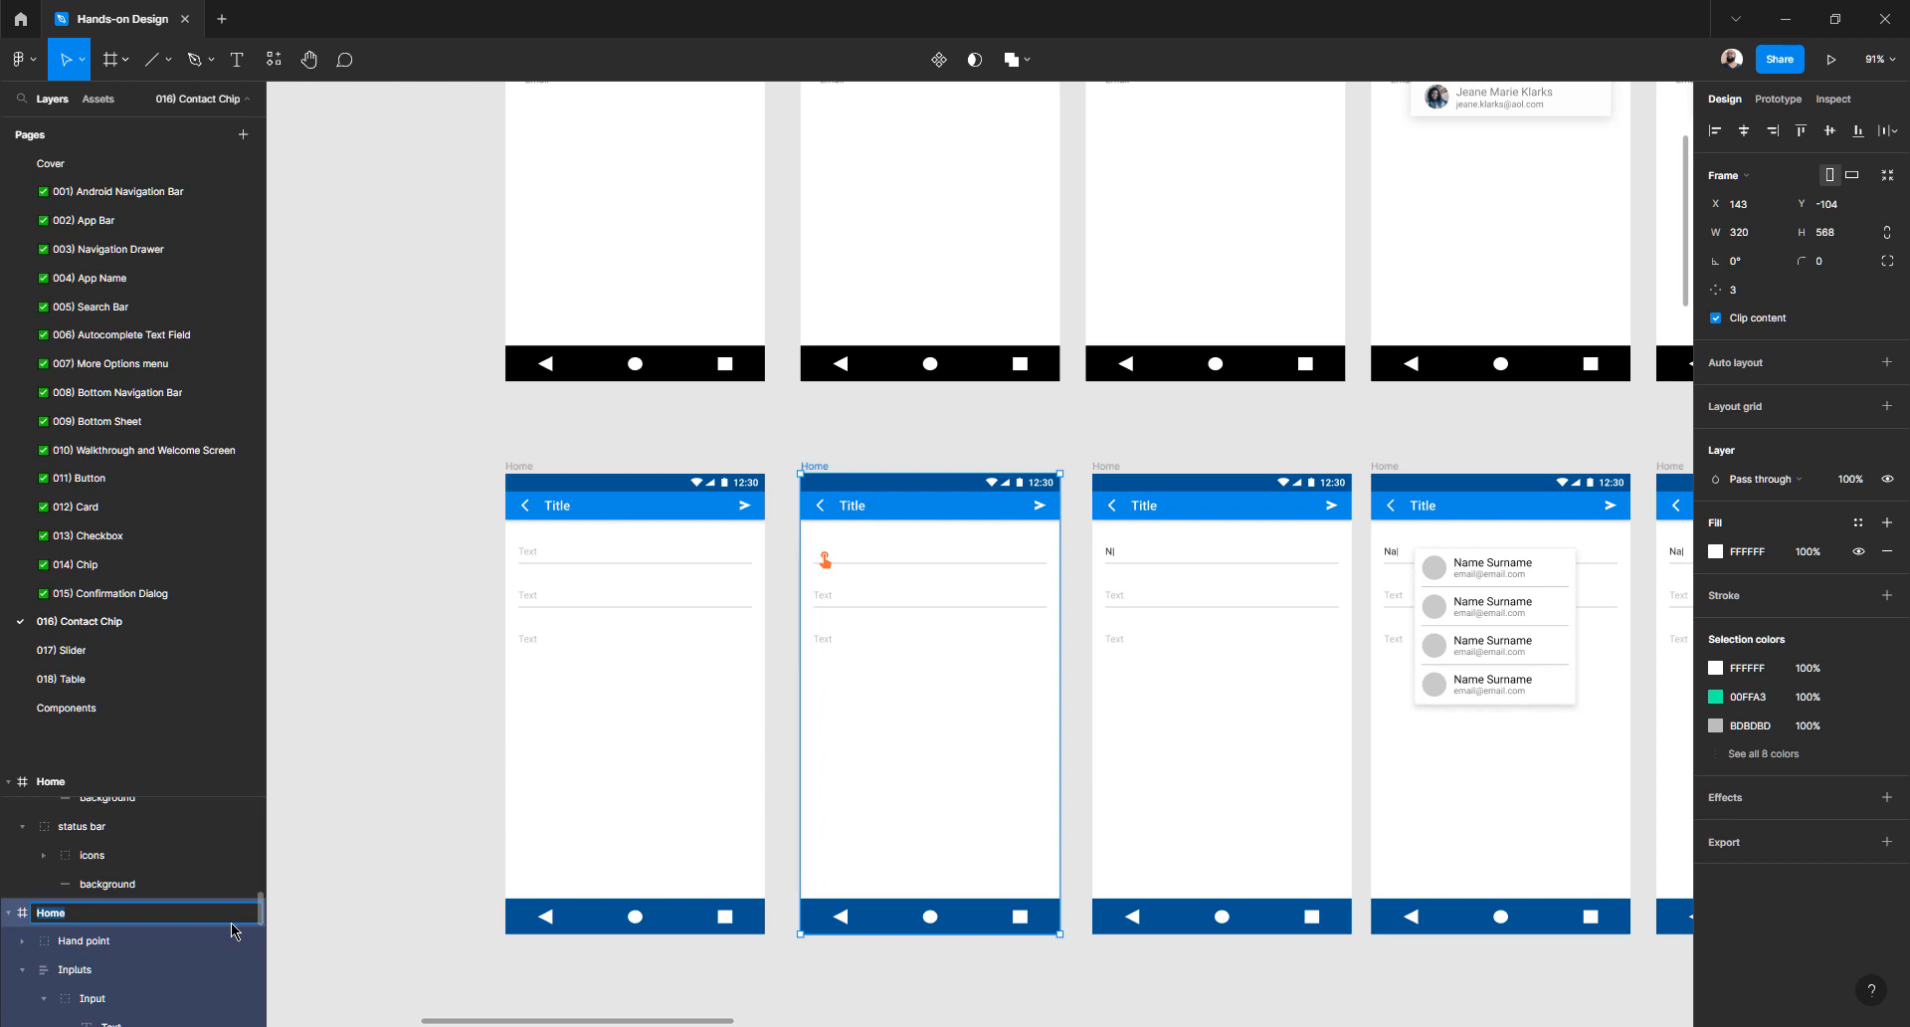
{"action": "type", "text": "ema"}
{"action": "key", "text": "Return"}
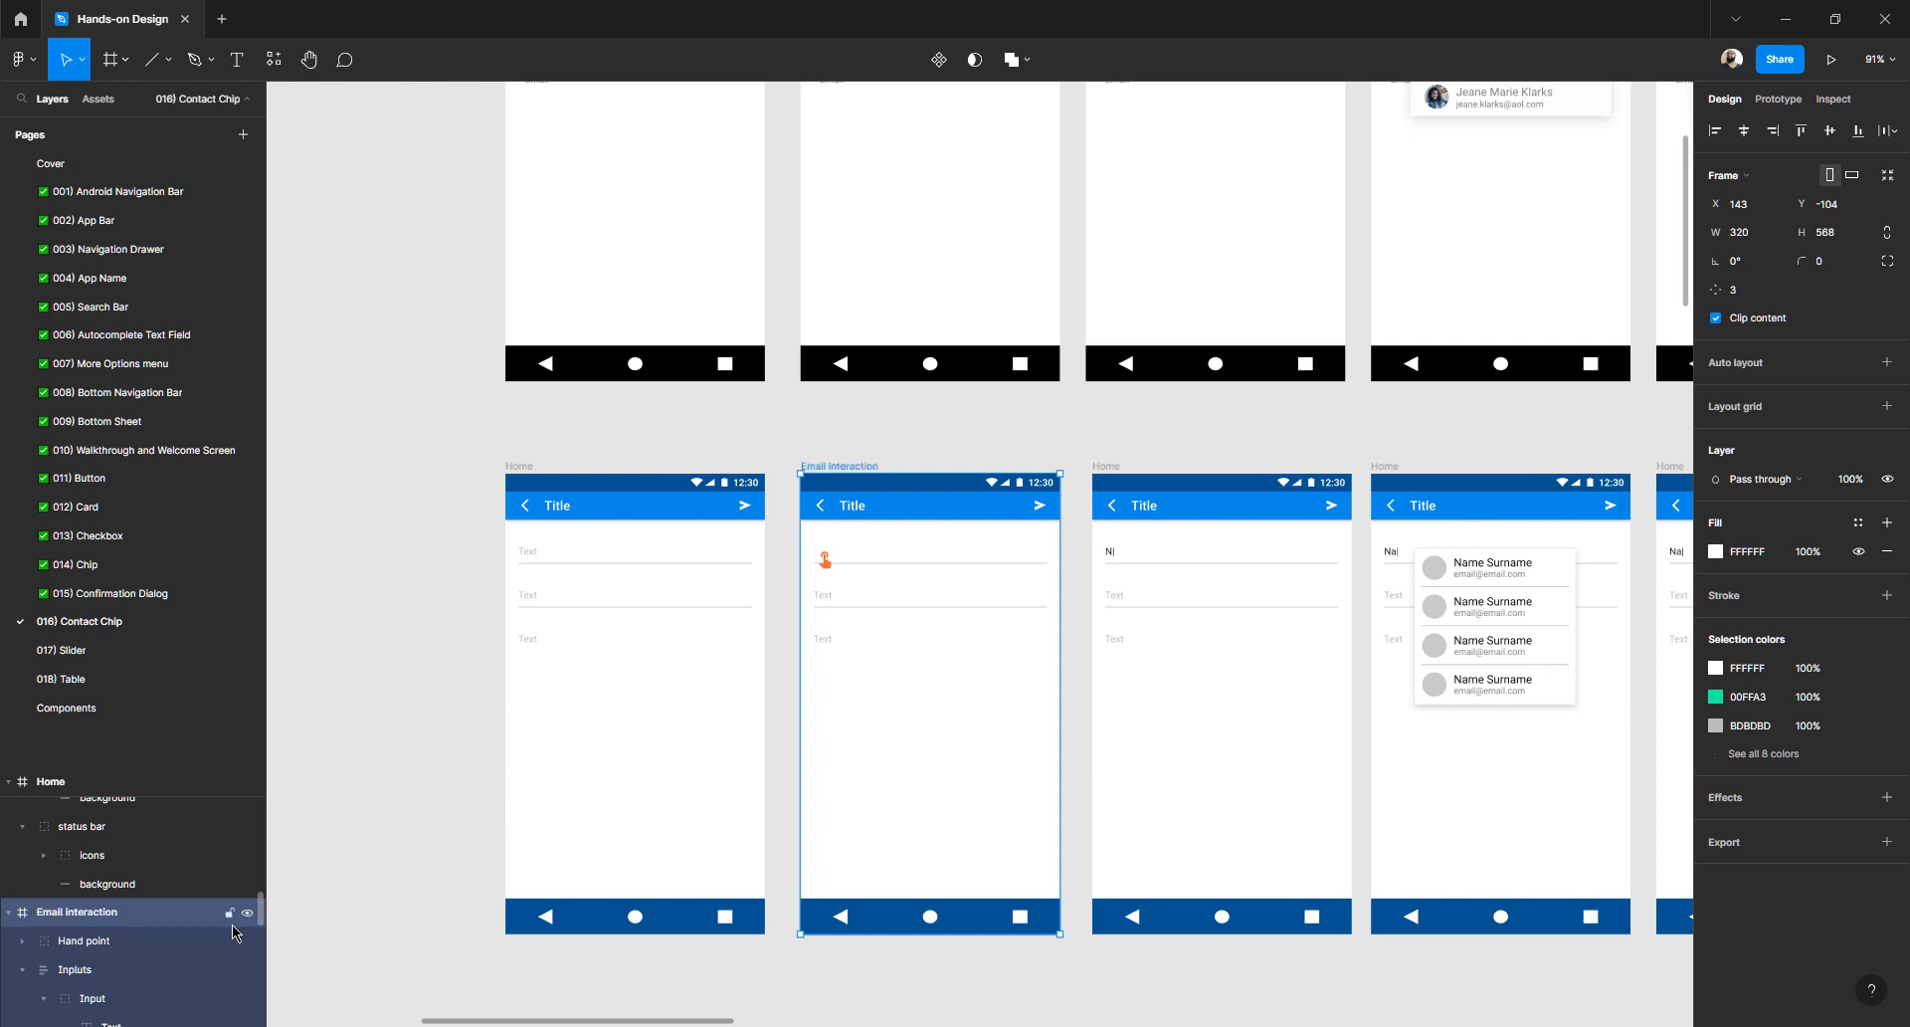
{"action": "left_click", "coordinate": [1104, 472]}
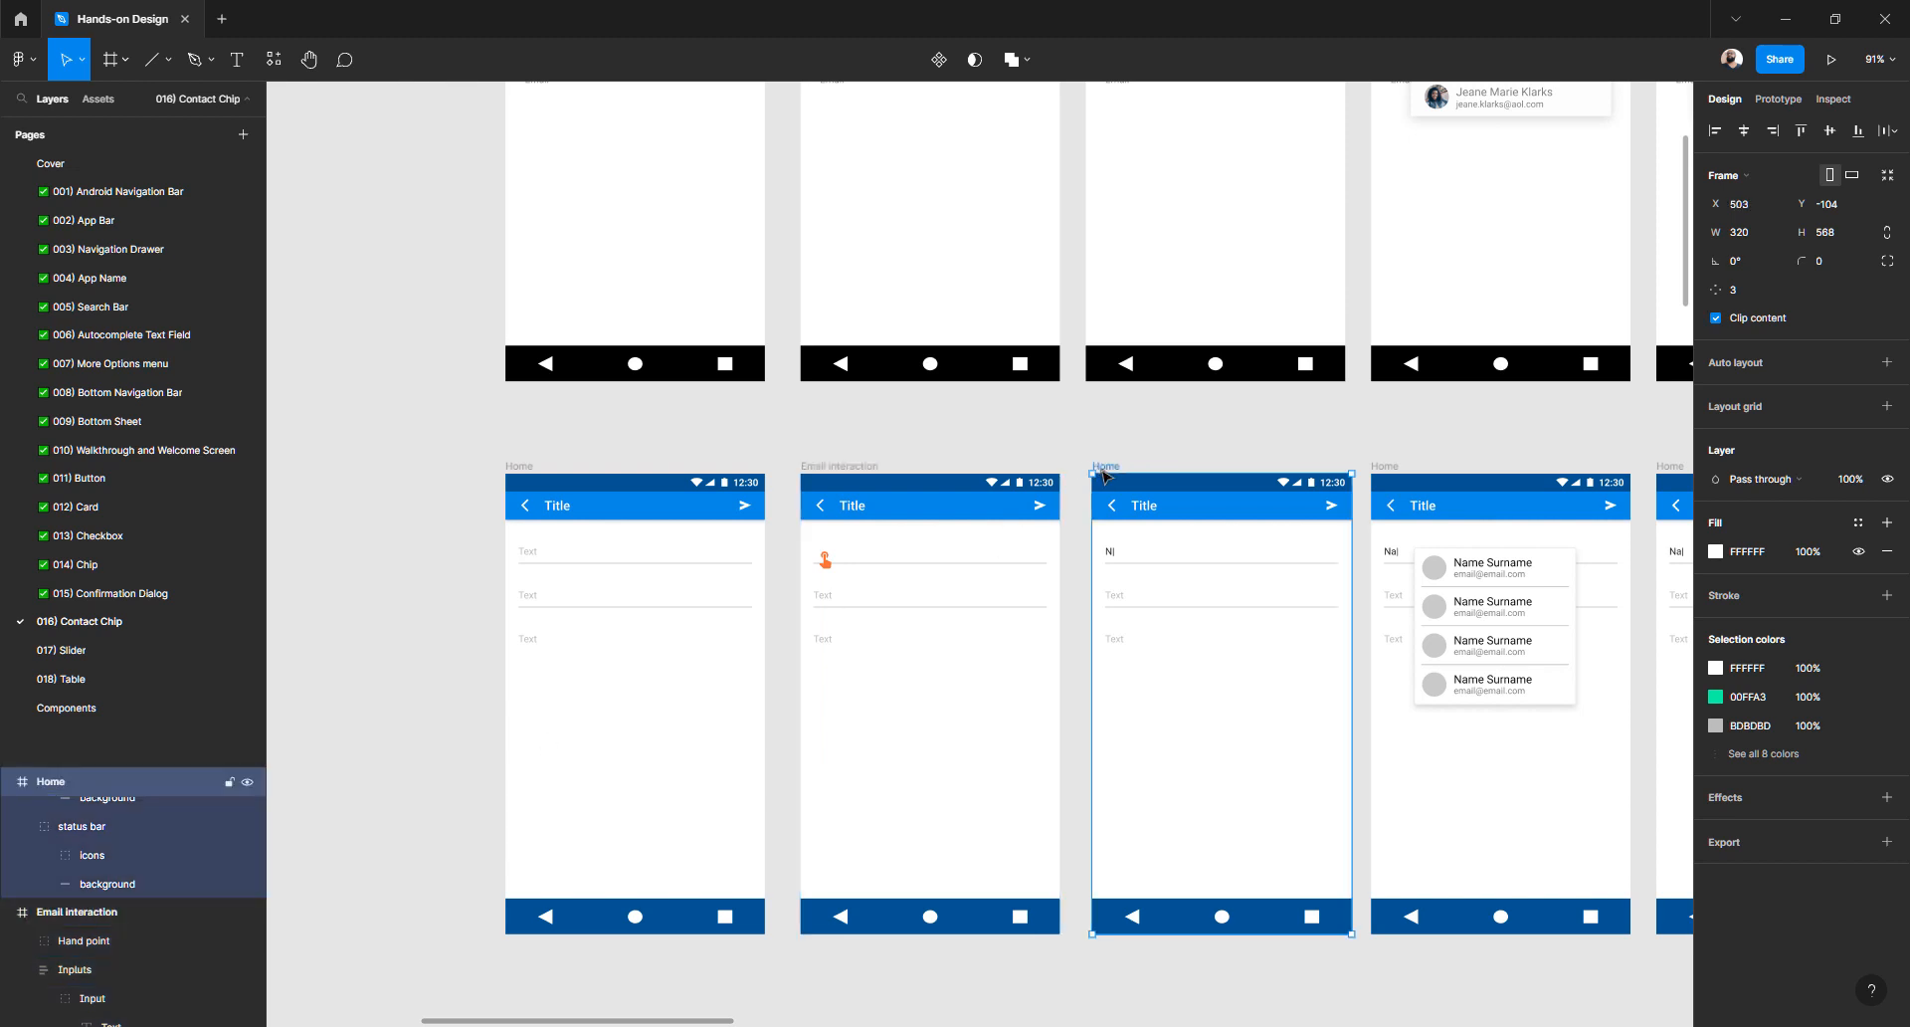
{"action": "double_click", "coordinate": [71, 781]}
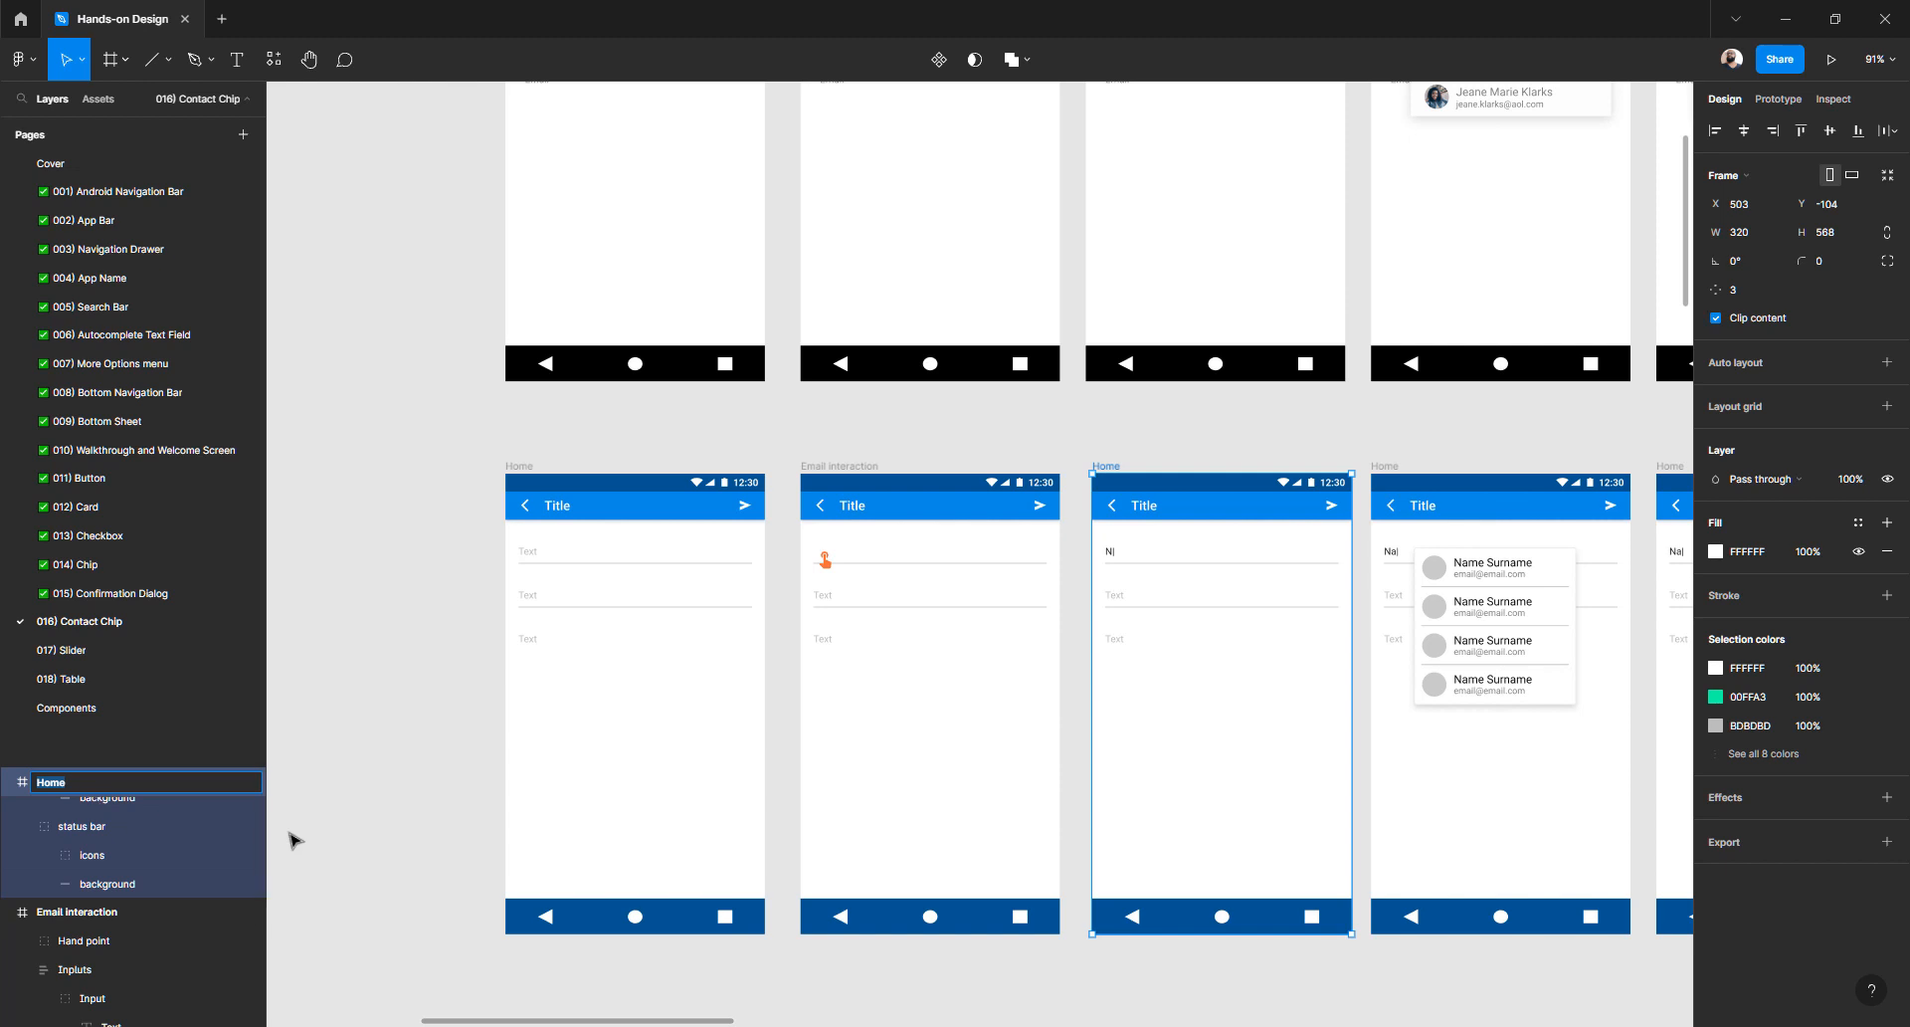
{"action": "type", "text": "Typing email"}
{"action": "key", "text": "Return"}
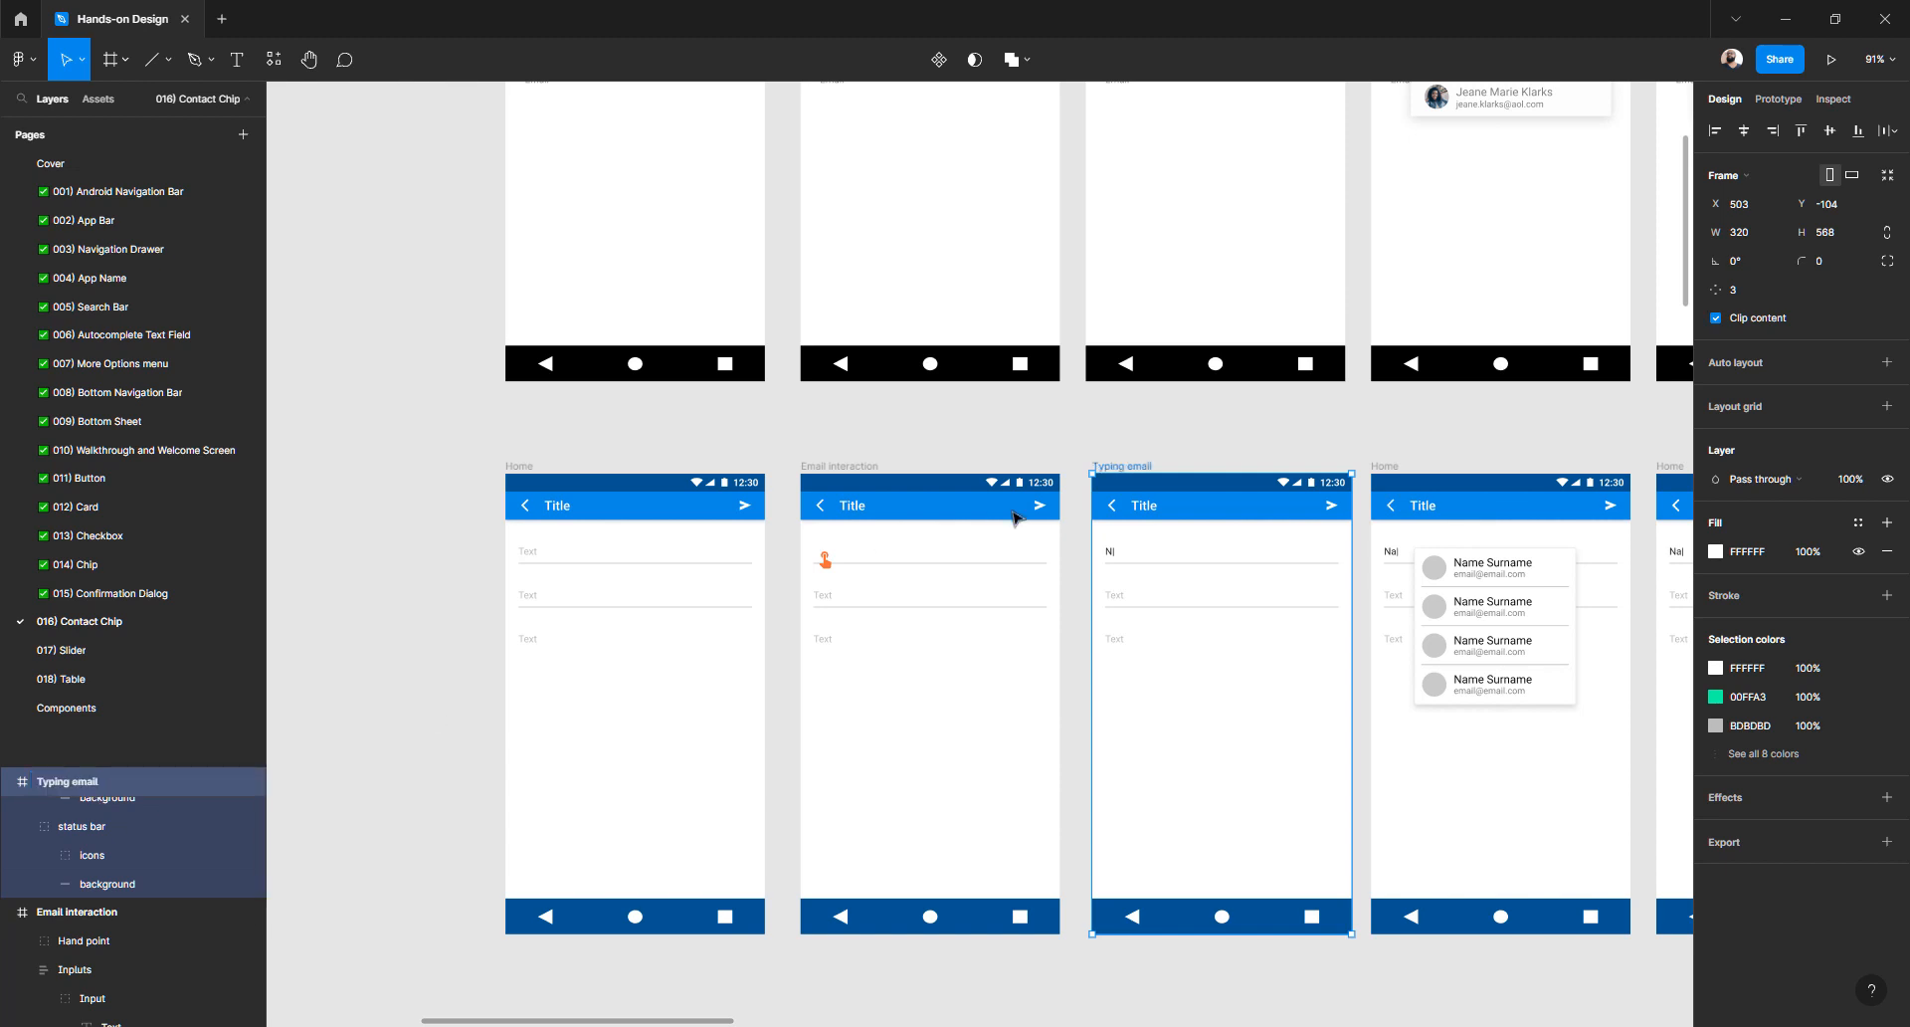
- Rename the fourth and fifth screens Contact chip and Contact chip interaction
{"action": "scroll", "coordinate": [1203, 463], "scroll_direction": "right", "scroll_amount": 3}
{"action": "left_click", "coordinate": [1081, 468]}
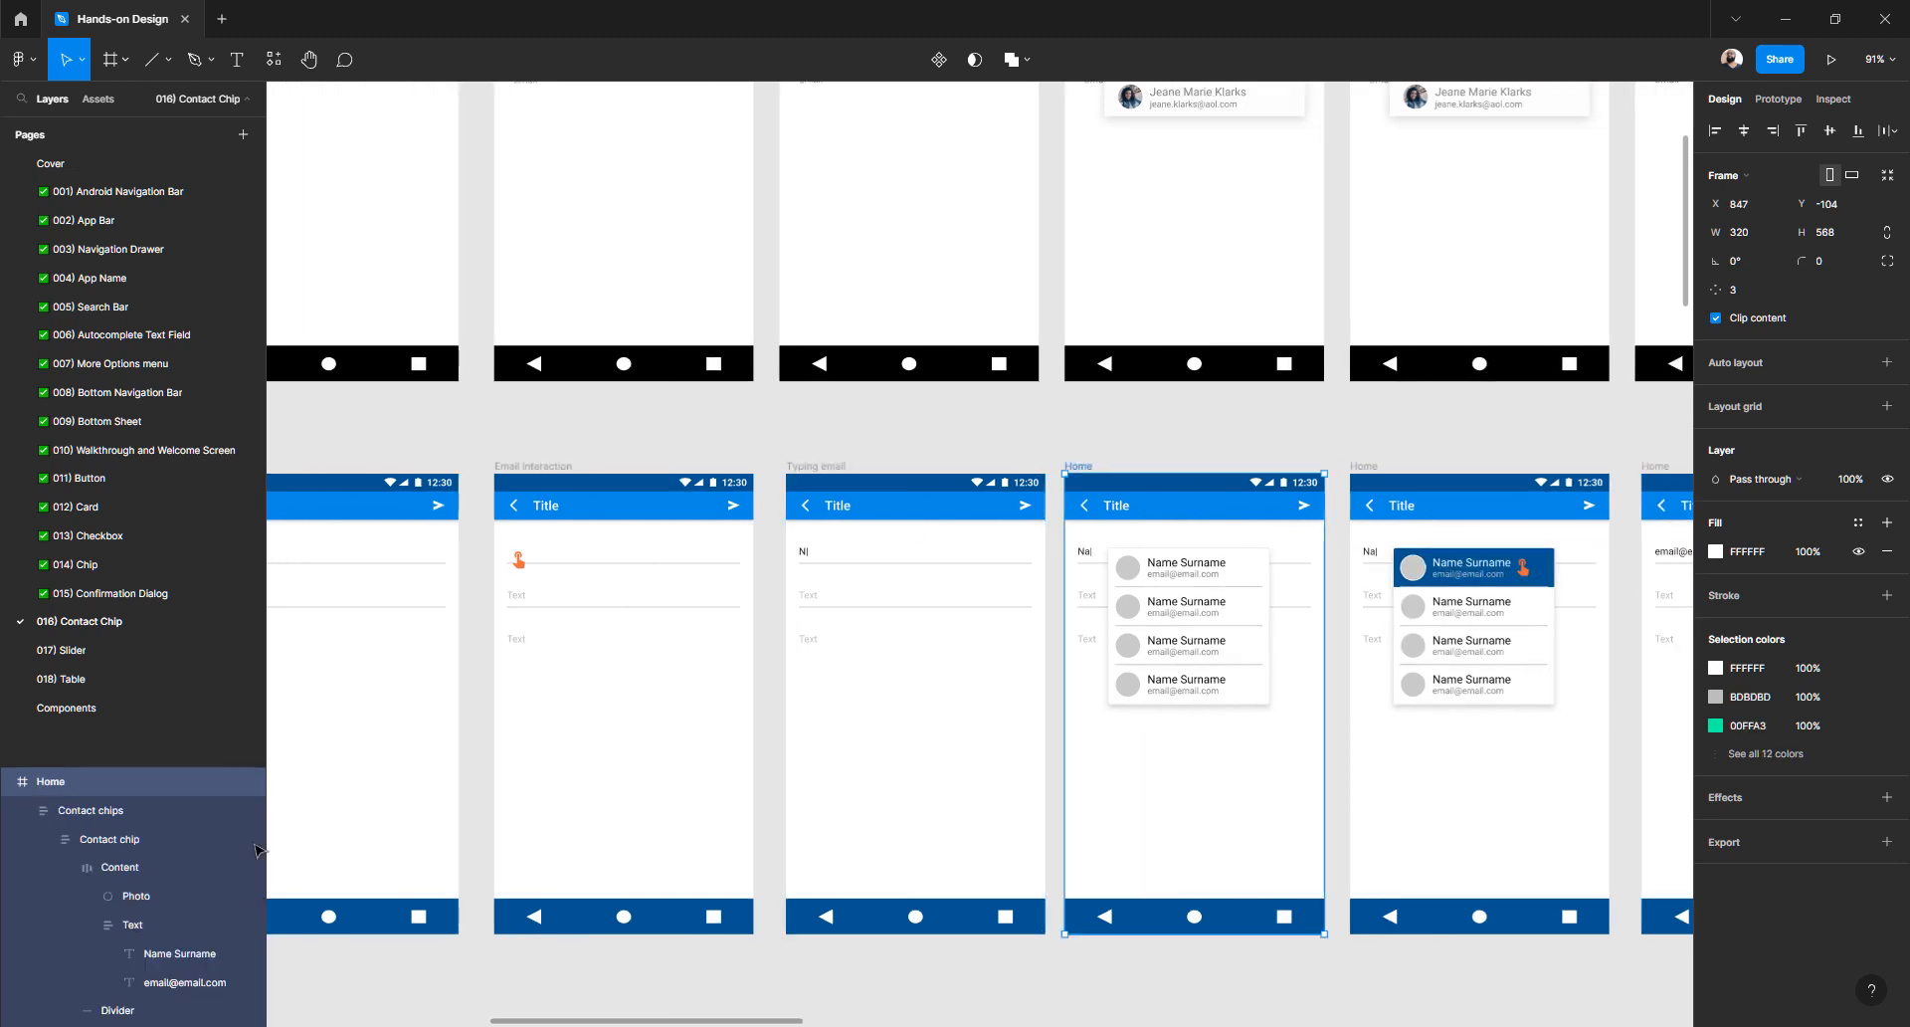
{"action": "double_click", "coordinate": [58, 786]}
{"action": "type", "text": "C"}
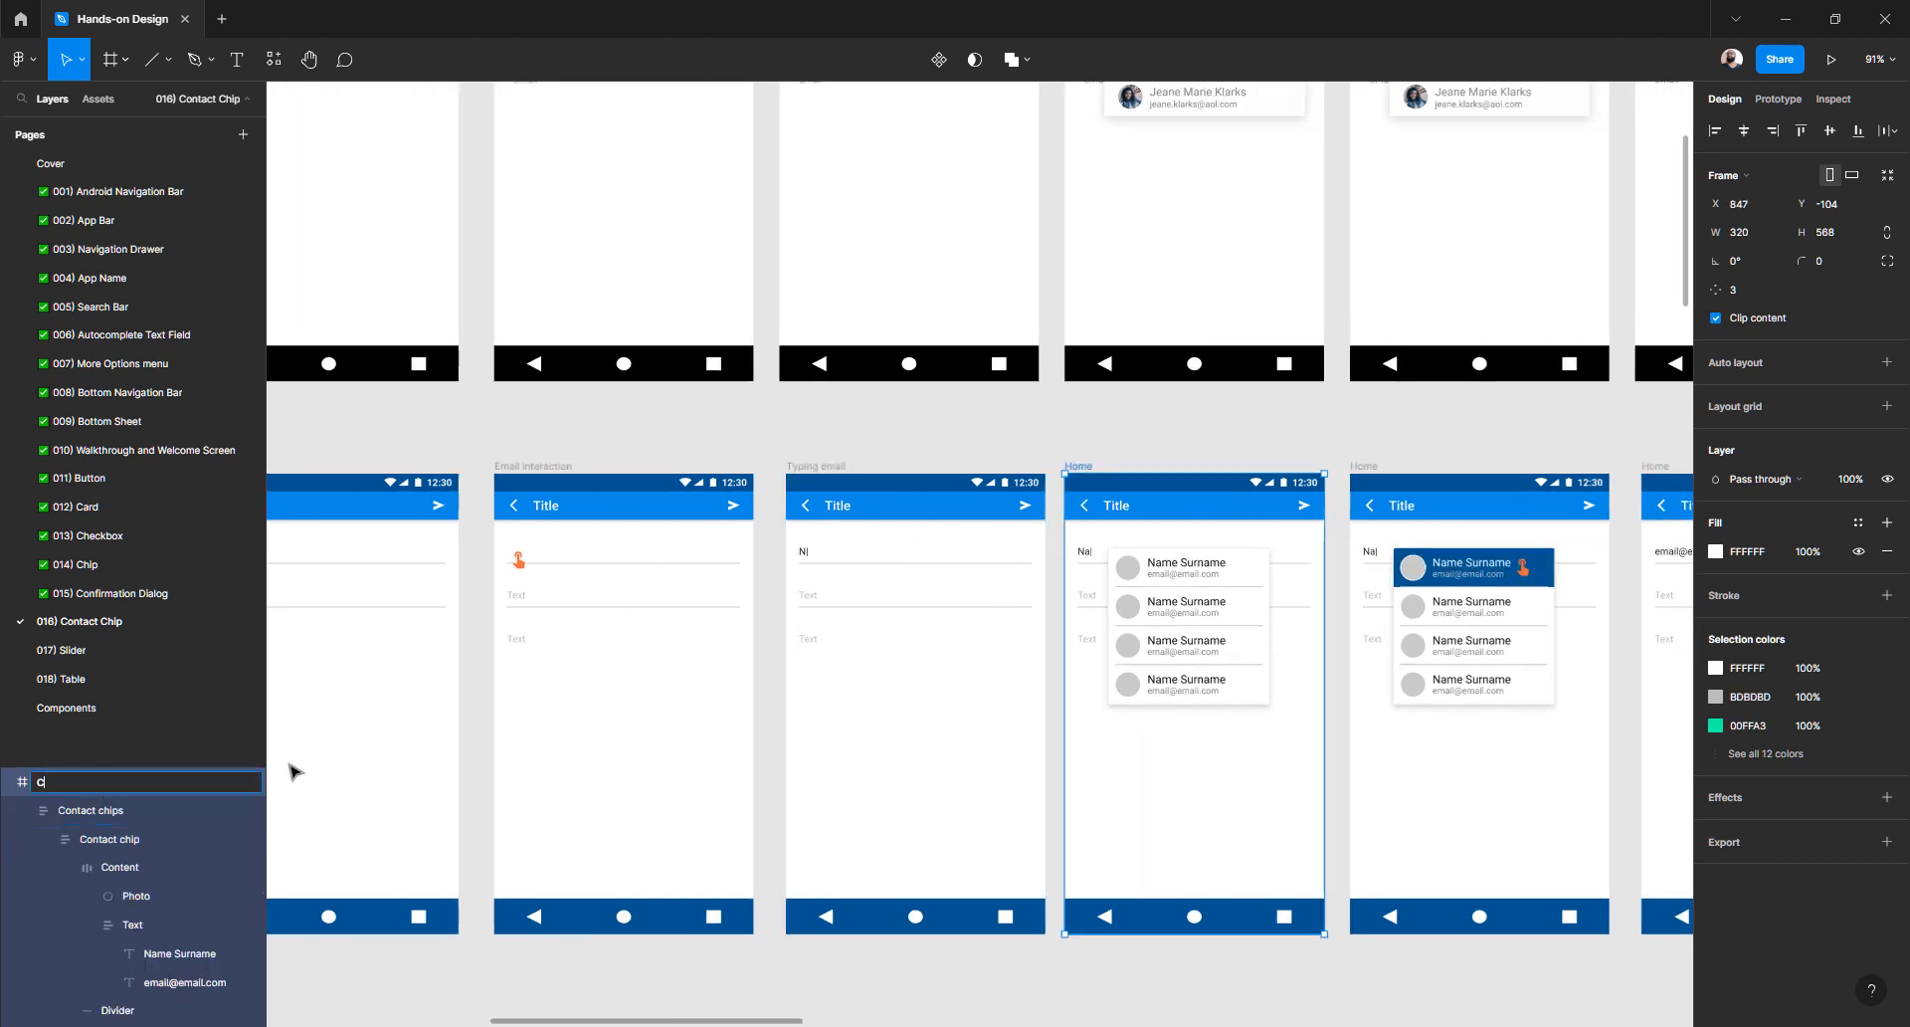
{"action": "key", "text": "BackSpace"}
{"action": "key", "text": "BackSpace"}
{"action": "key", "text": "Return"}
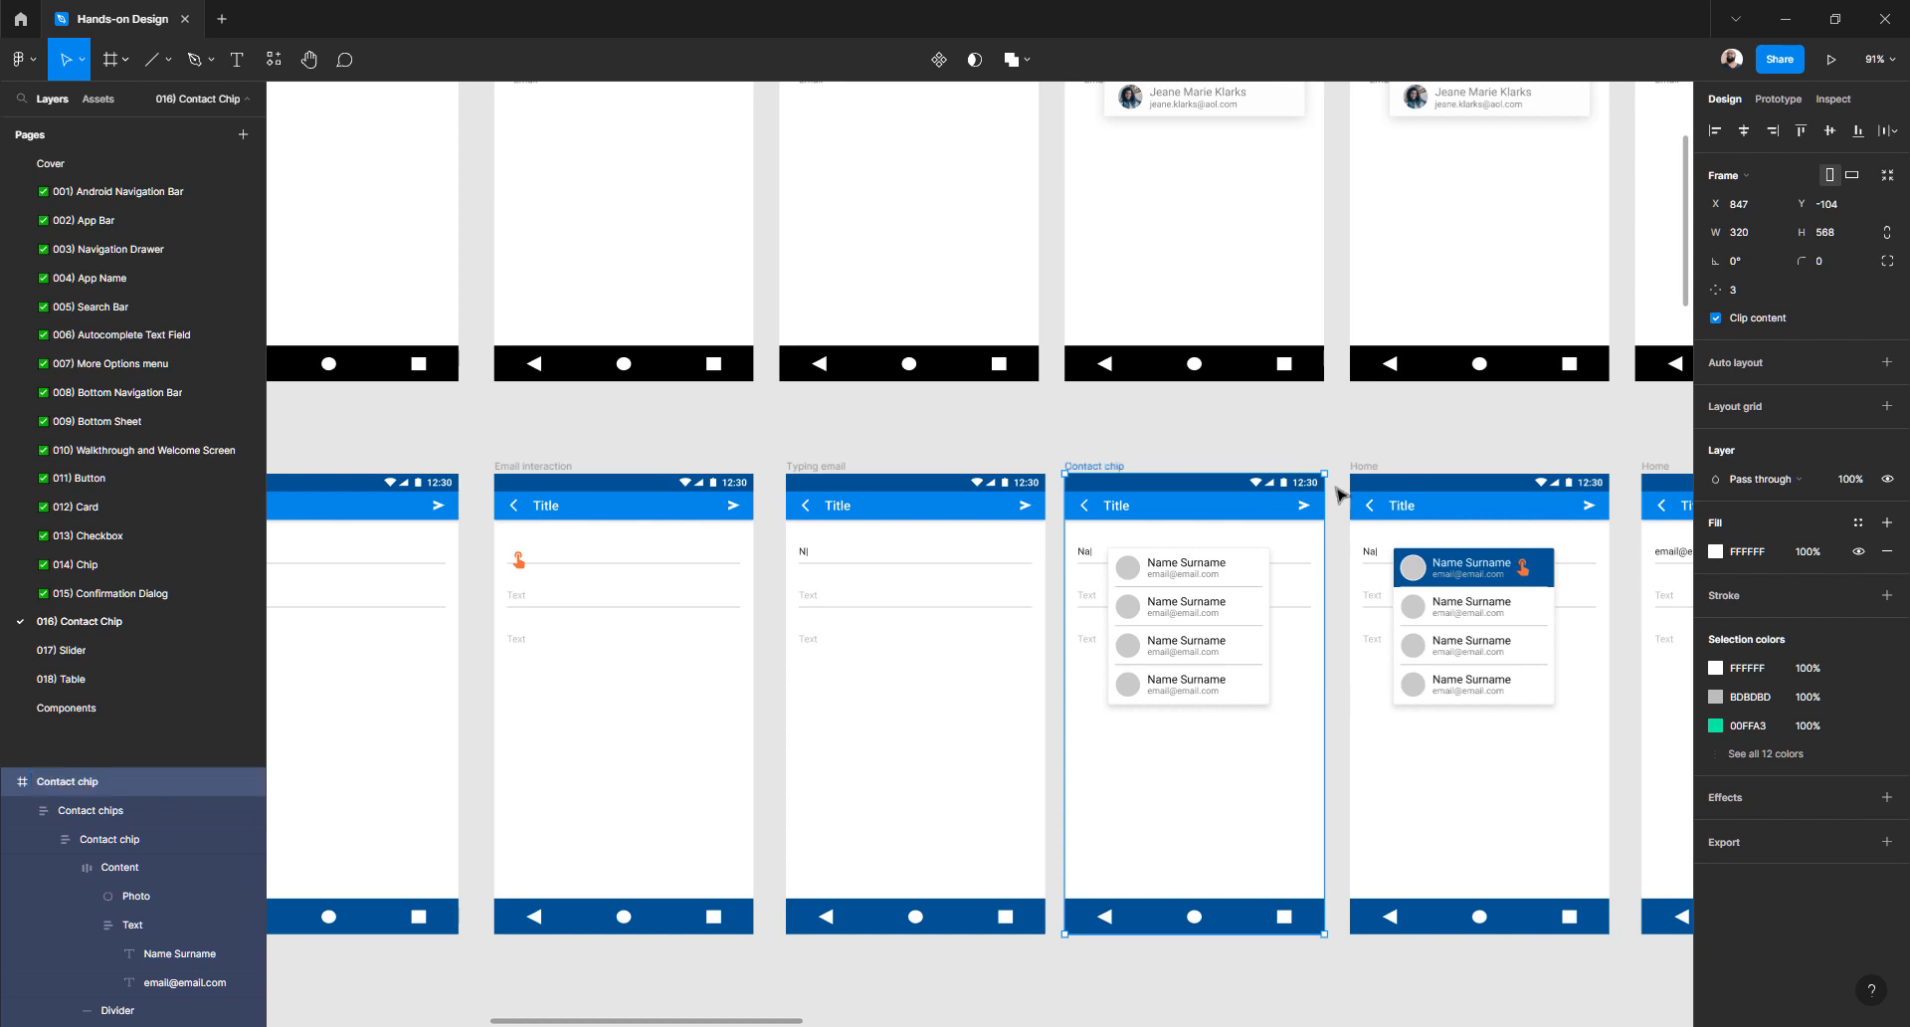
{"action": "left_click", "coordinate": [1363, 465]}
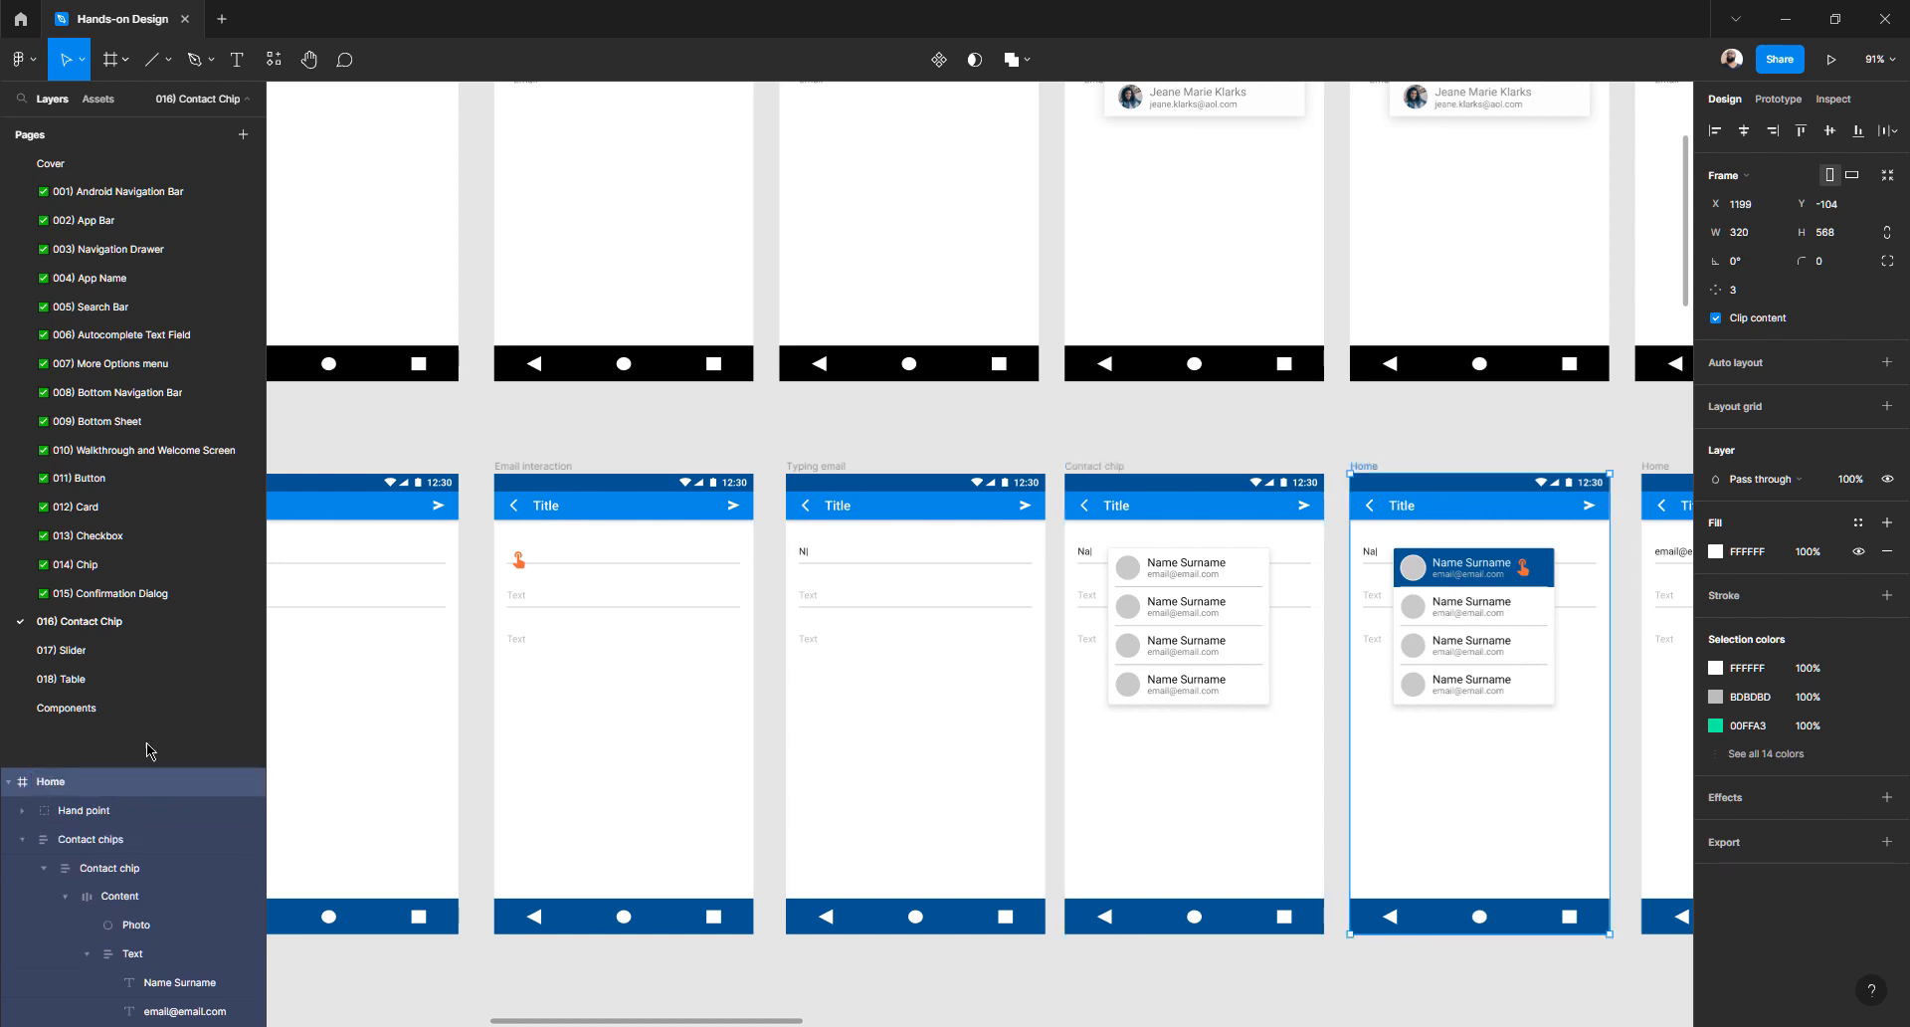
{"action": "double_click", "coordinate": [100, 786]}
{"action": "type", "text": "Contact chip"}
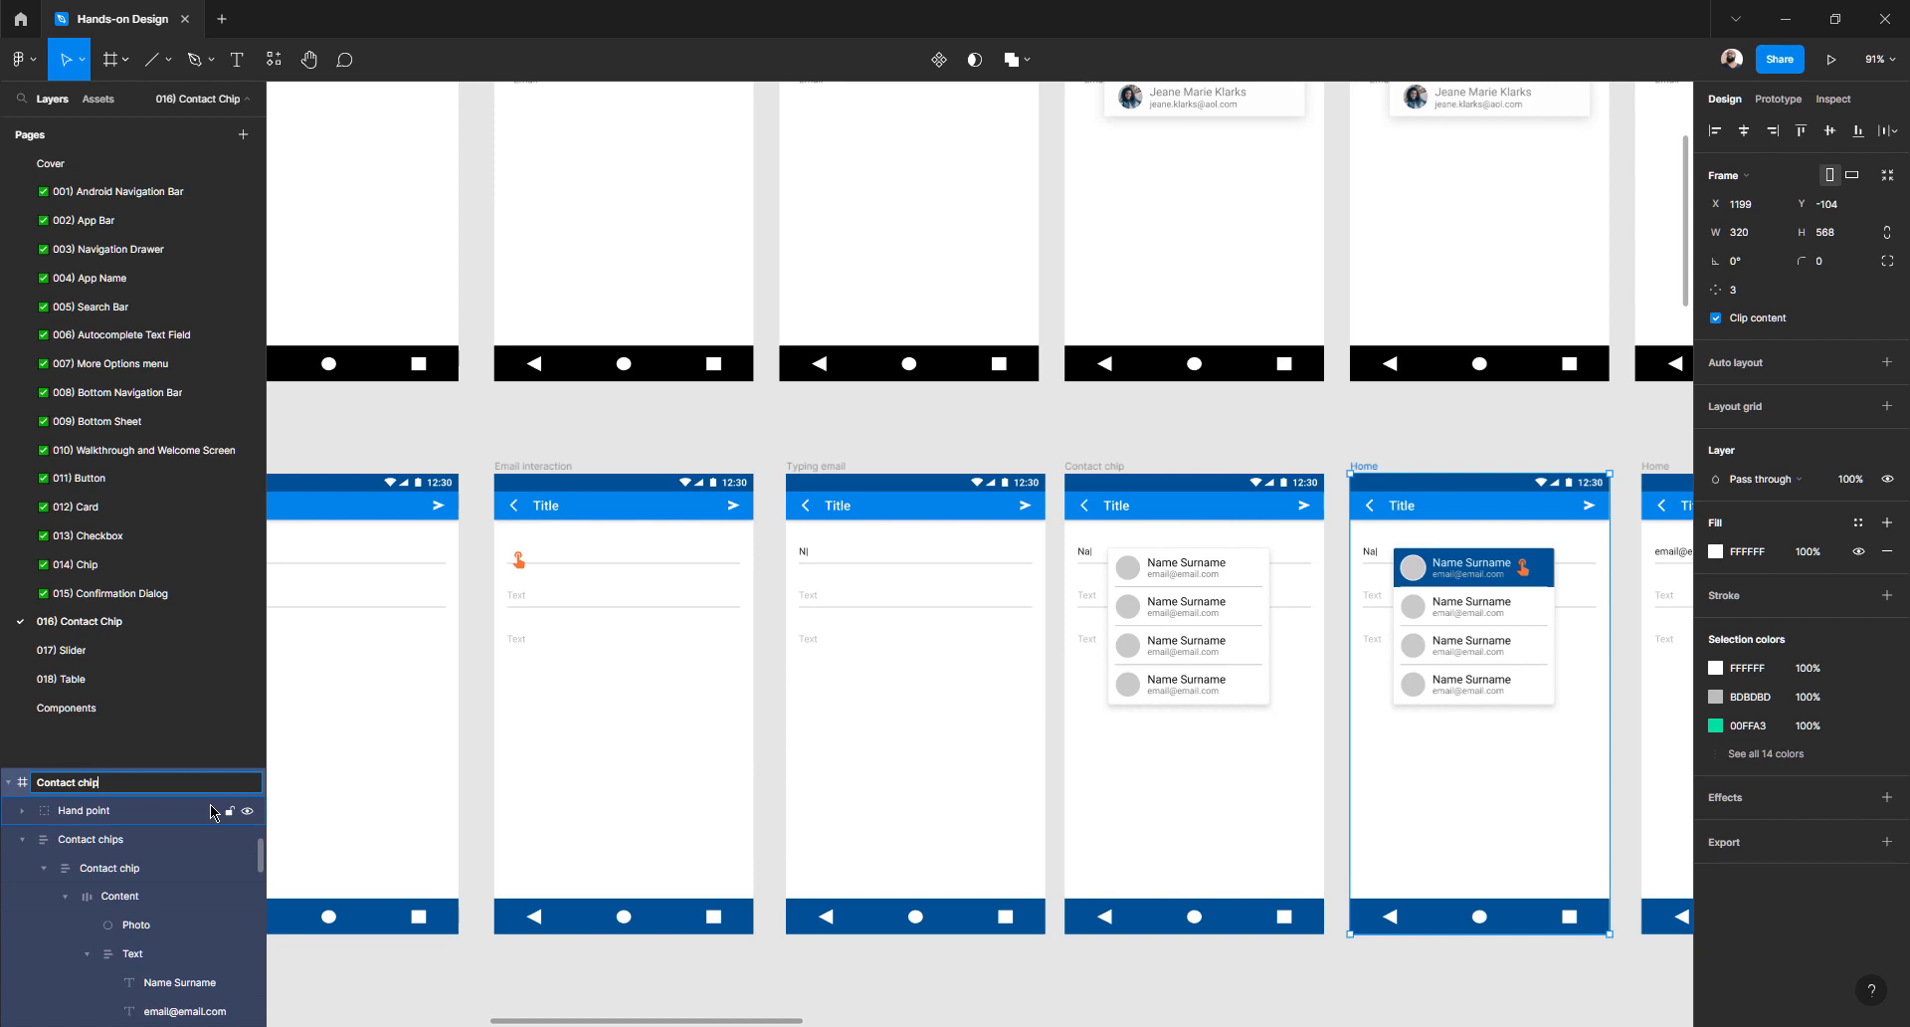
{"action": "type", "text": "ion"}
{"action": "key", "text": "Return"}
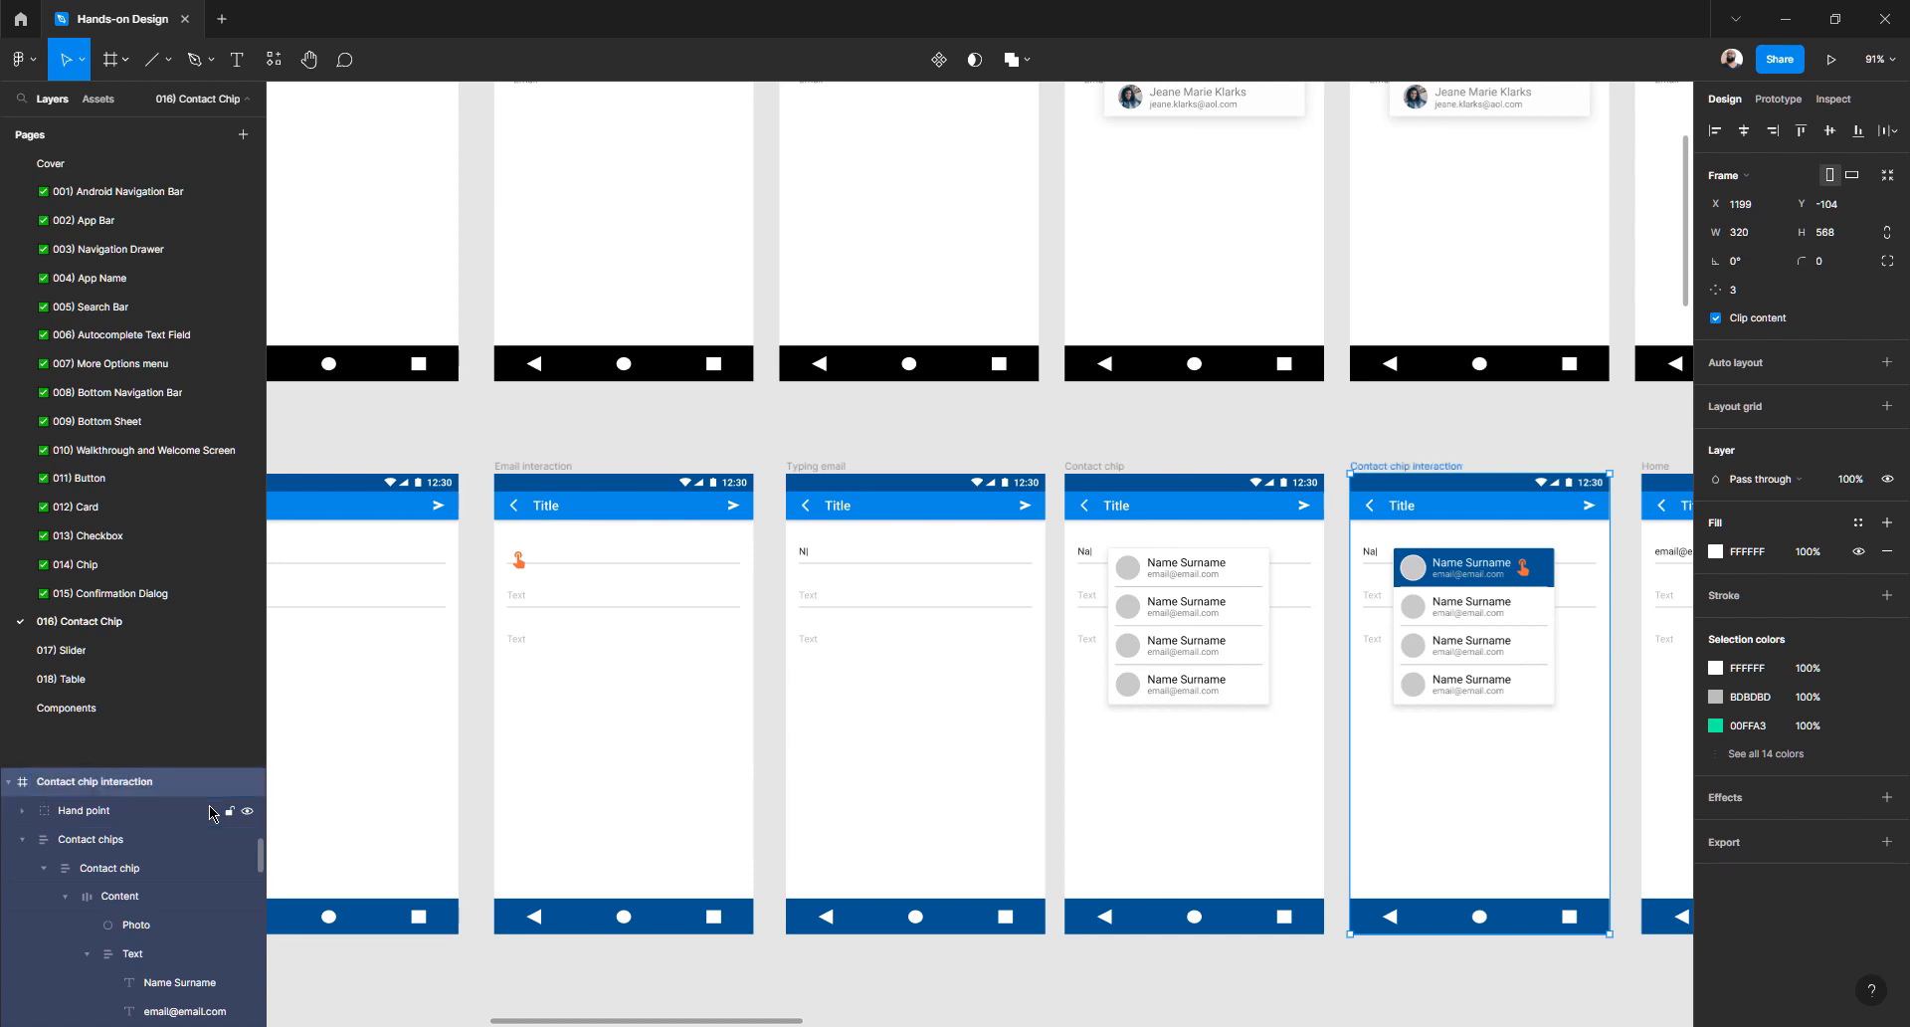
- Rename the sixth bottom-row screen Email filled
{"action": "scroll", "coordinate": [1070, 637], "scroll_direction": "right", "scroll_amount": 6}
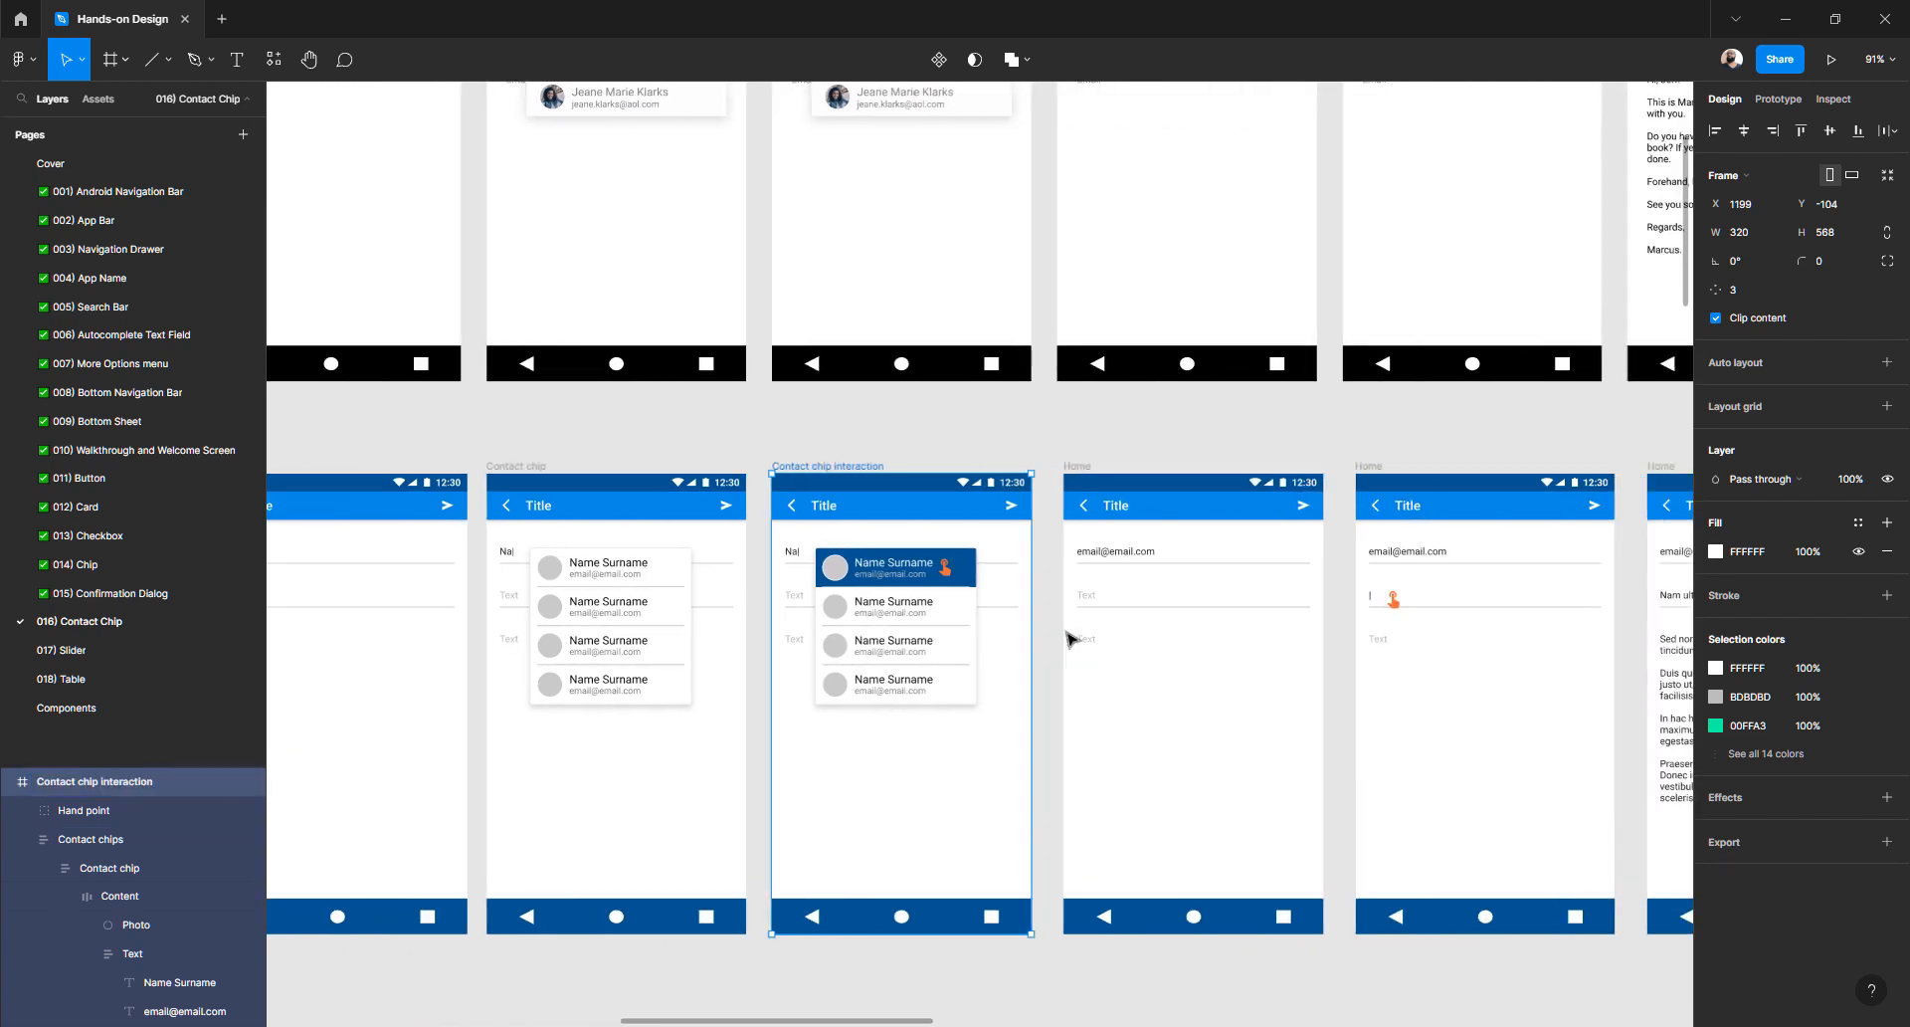
{"action": "left_click", "coordinate": [1077, 467]}
{"action": "double_click", "coordinate": [51, 783]}
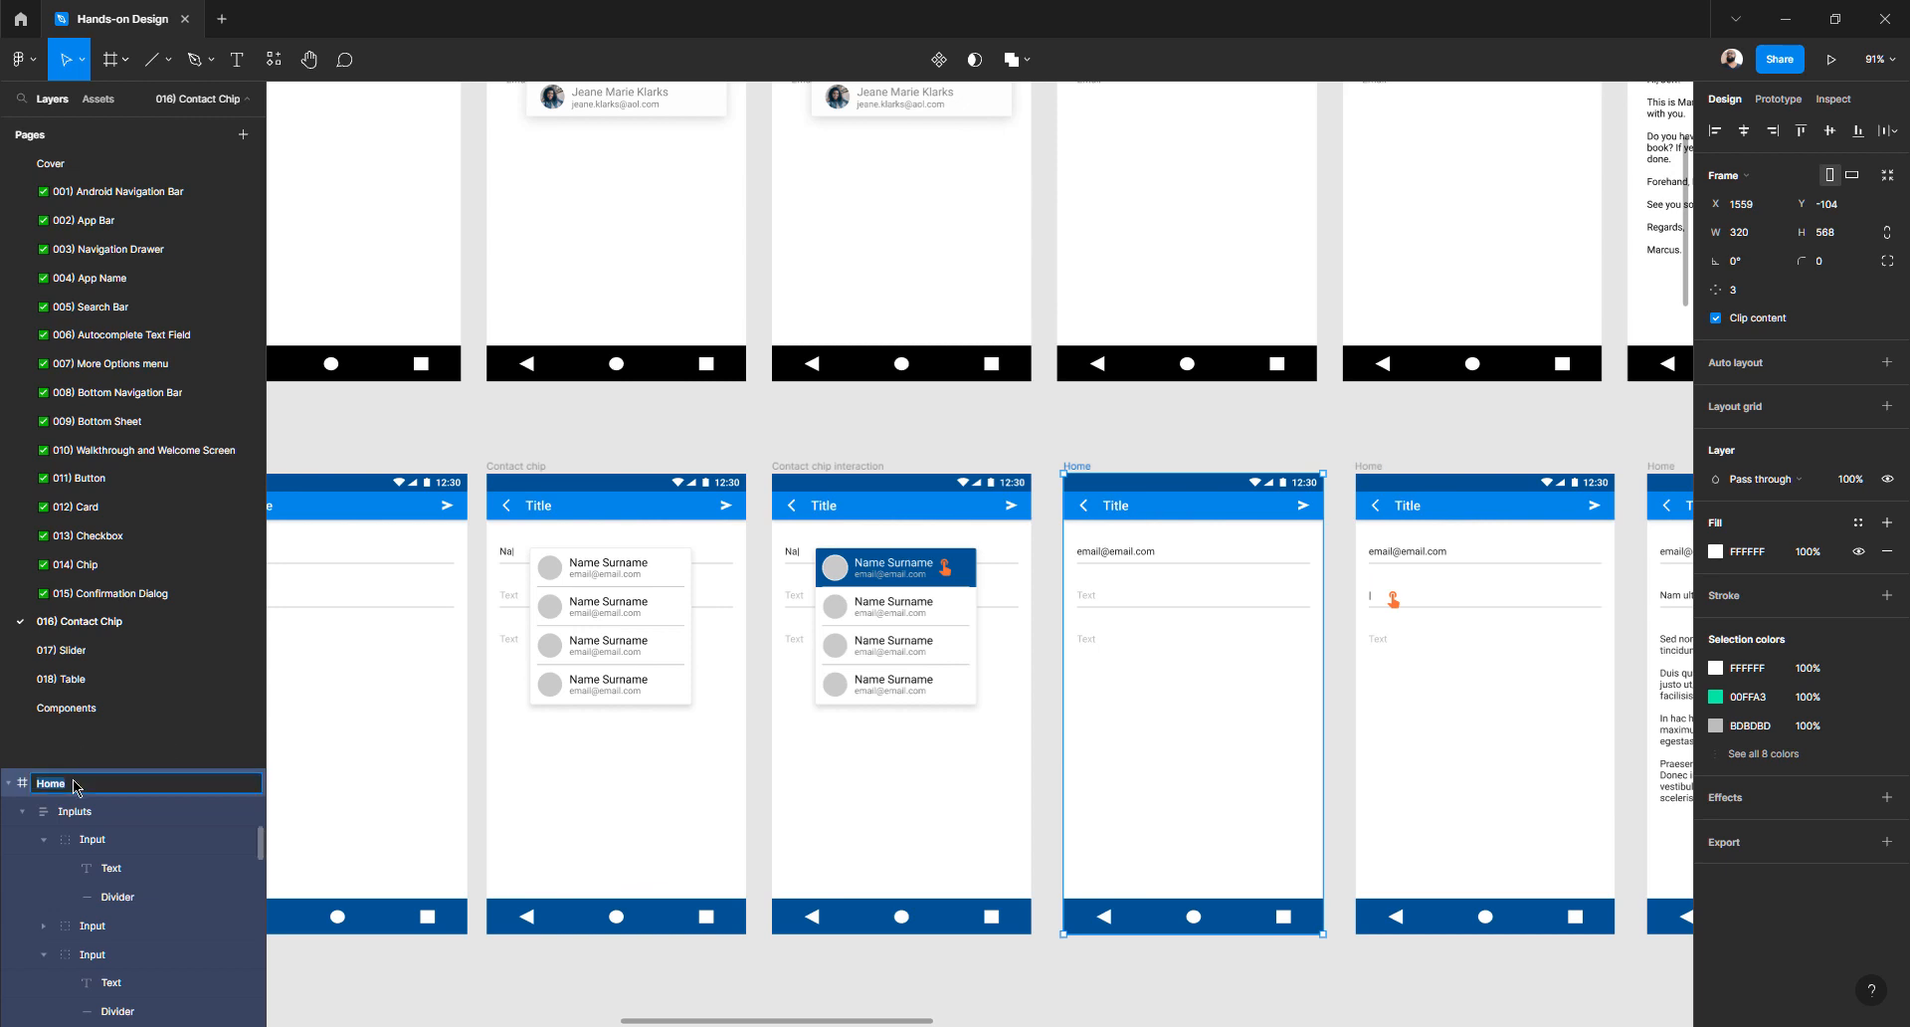
{"action": "type", "text": "Email filled"}
{"action": "key", "text": "Return"}
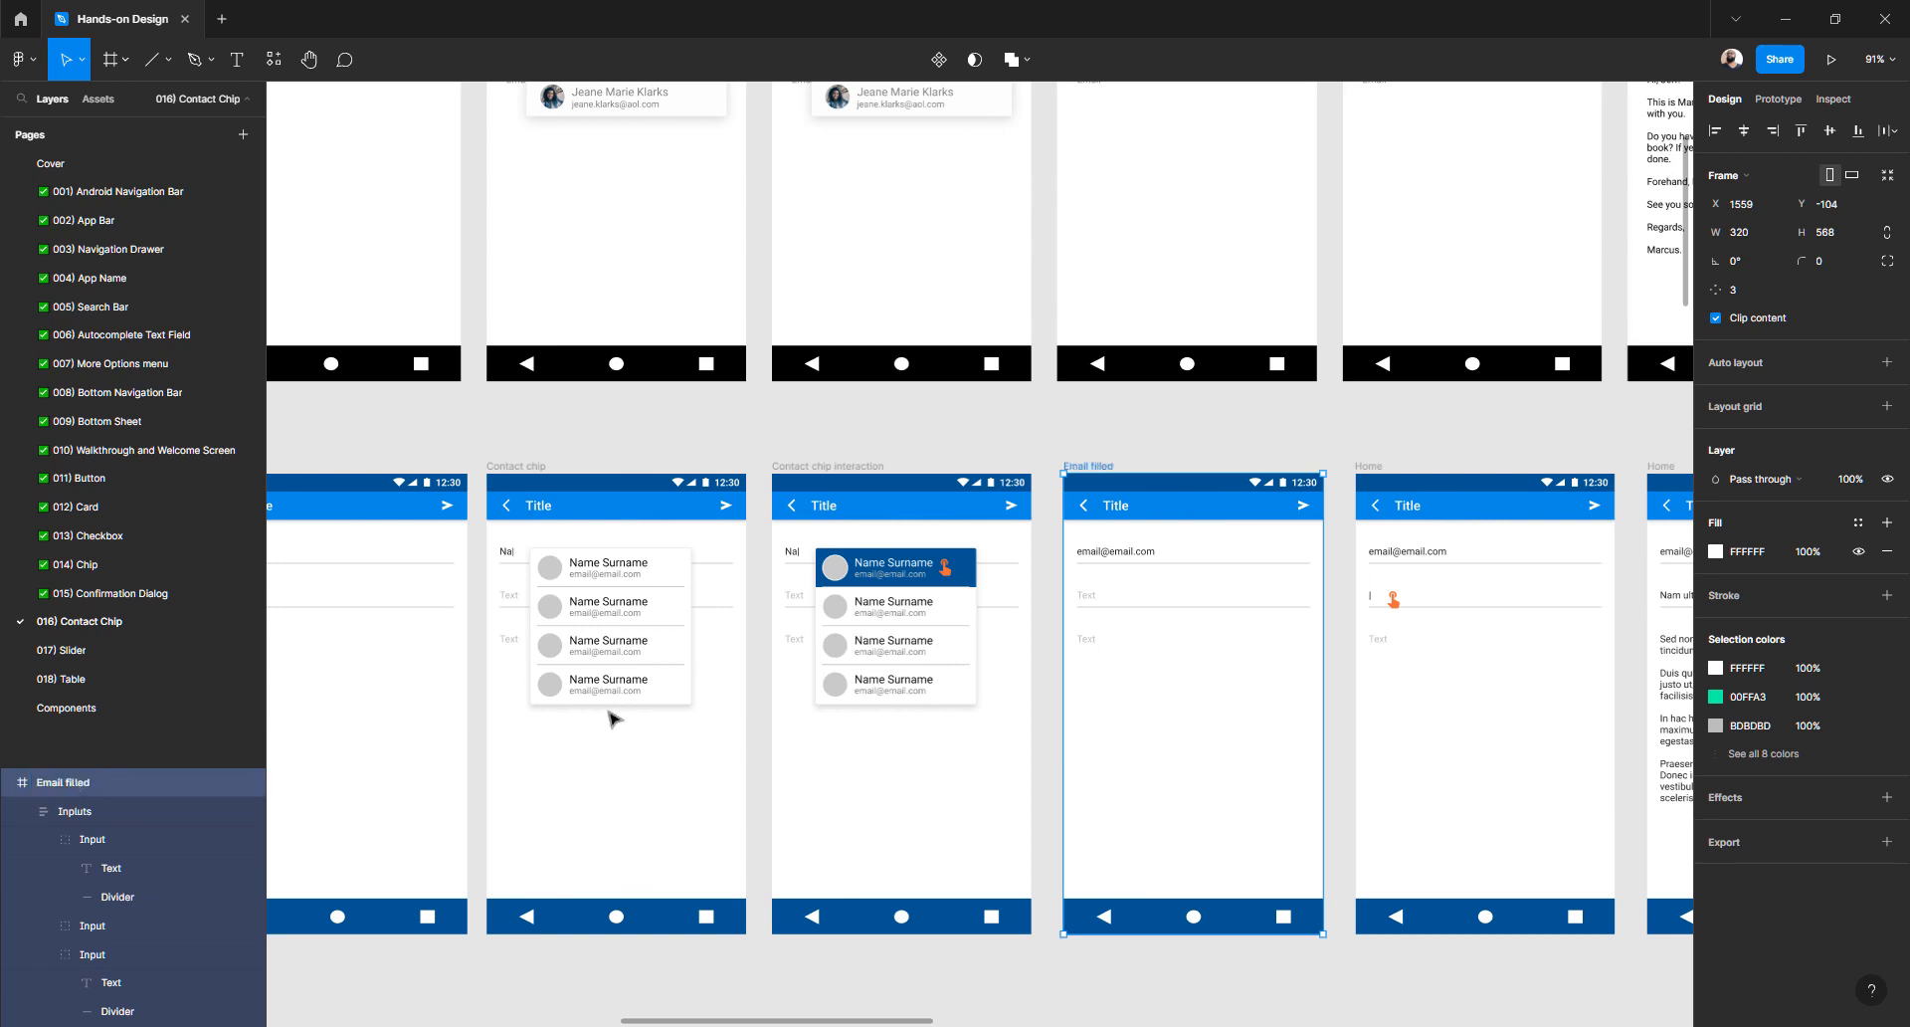
- Rename the seventh screen Filling subject, correcting the spelling of Filling
{"action": "scroll", "coordinate": [618, 720], "scroll_direction": "right", "scroll_amount": 5}
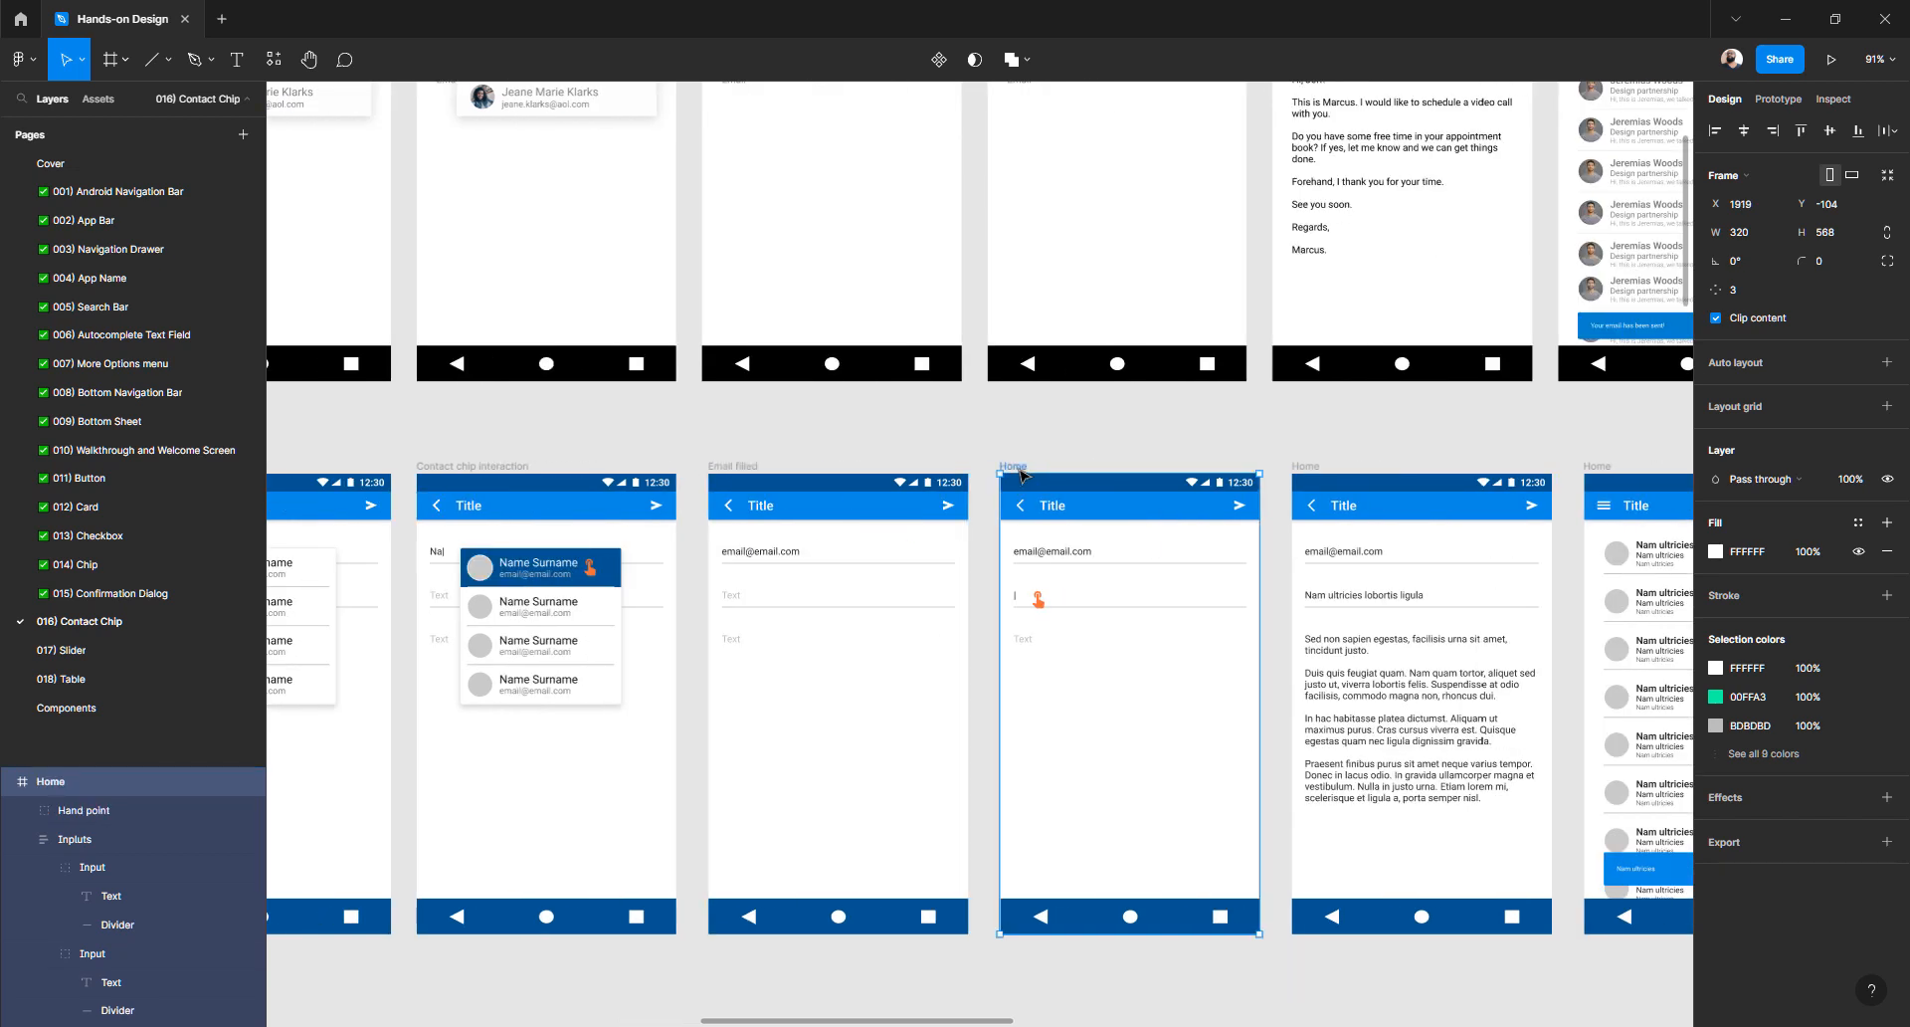
{"action": "left_click", "coordinate": [1014, 465]}
{"action": "double_click", "coordinate": [84, 782]}
{"action": "type", "text": "Filling subject"}
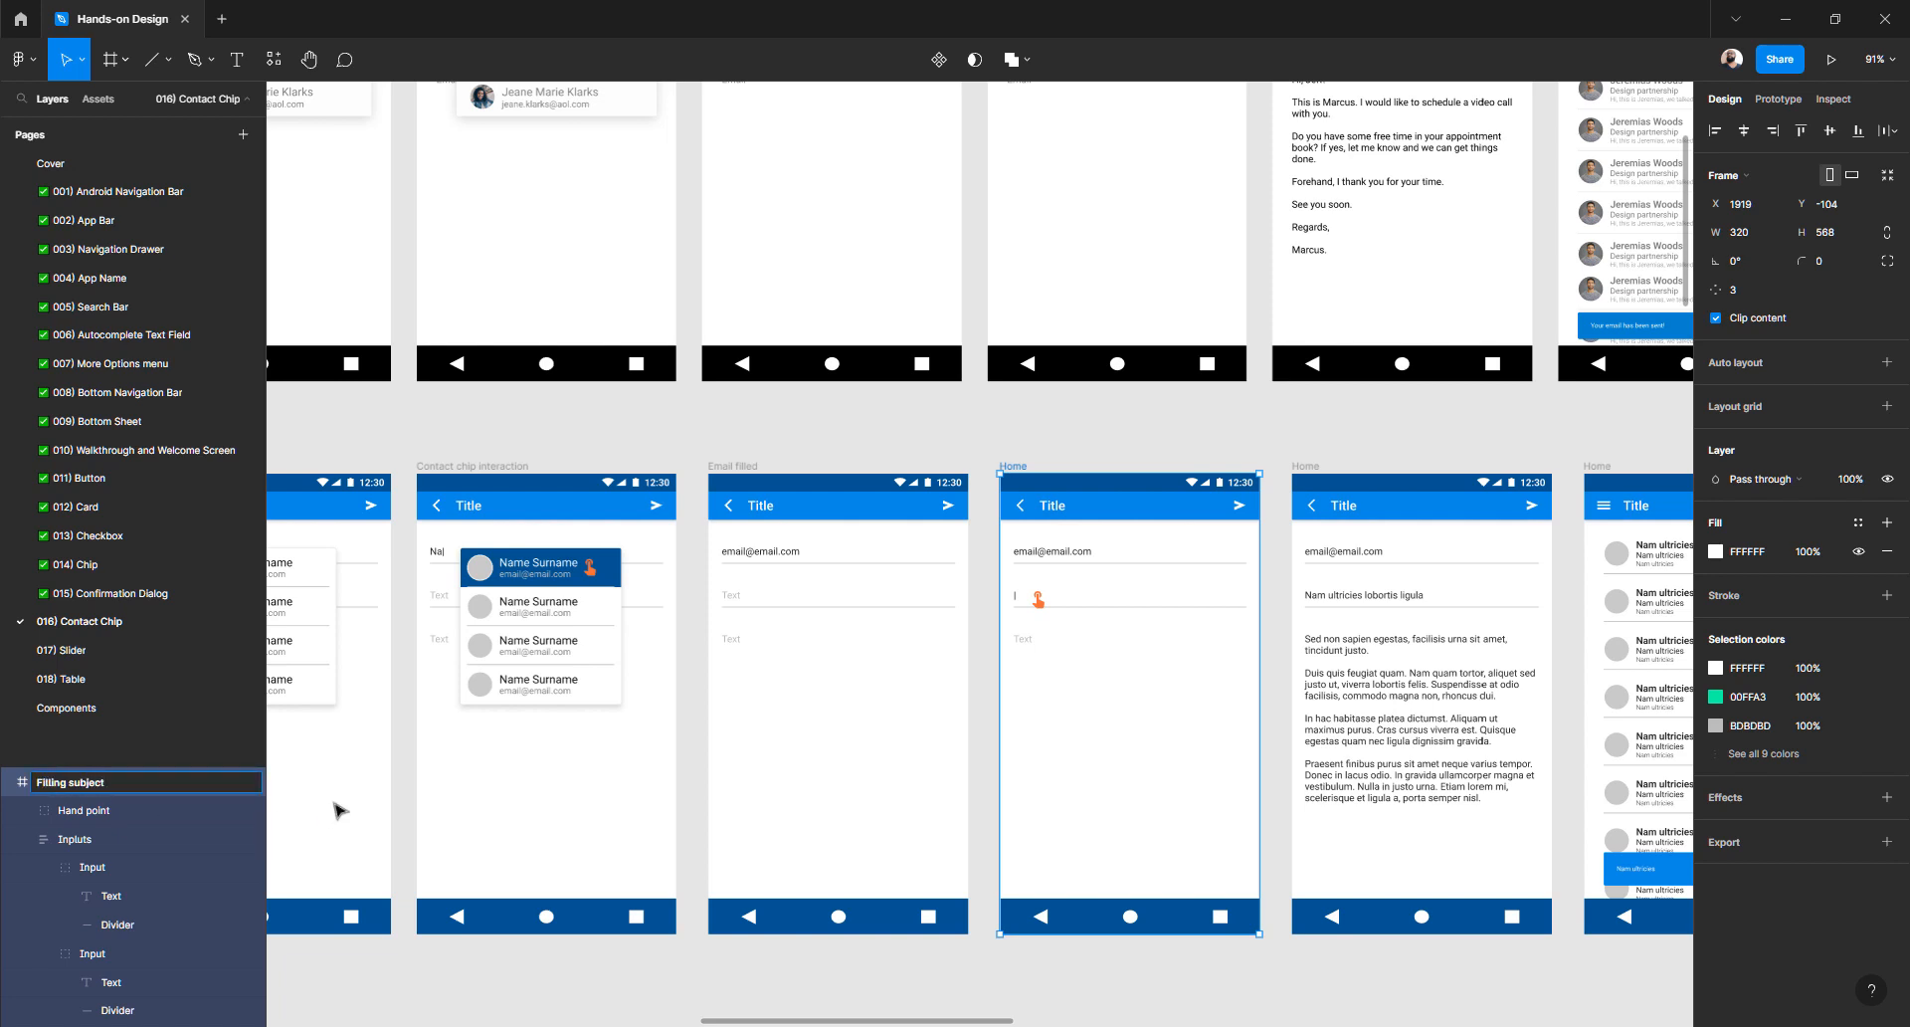
{"action": "key", "text": "Return"}
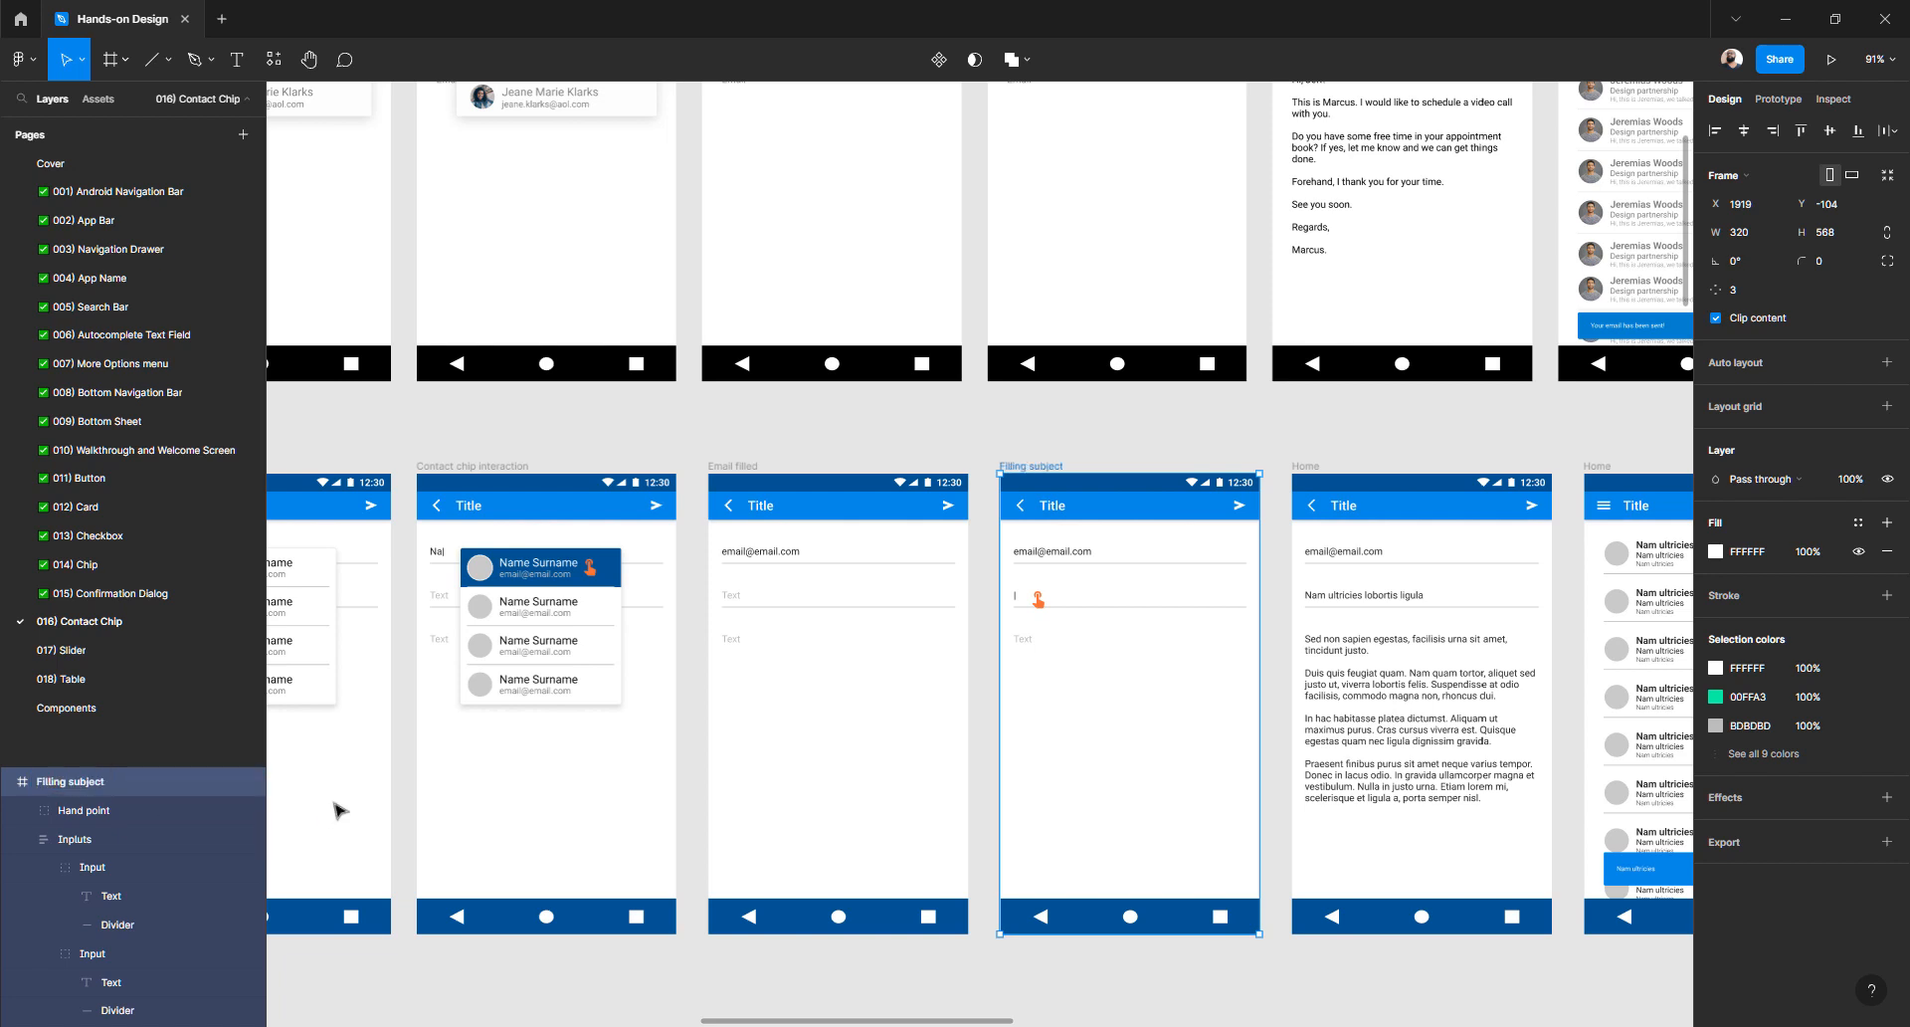
{"action": "double_click", "coordinate": [53, 783]}
{"action": "left_click", "coordinate": [49, 783]}
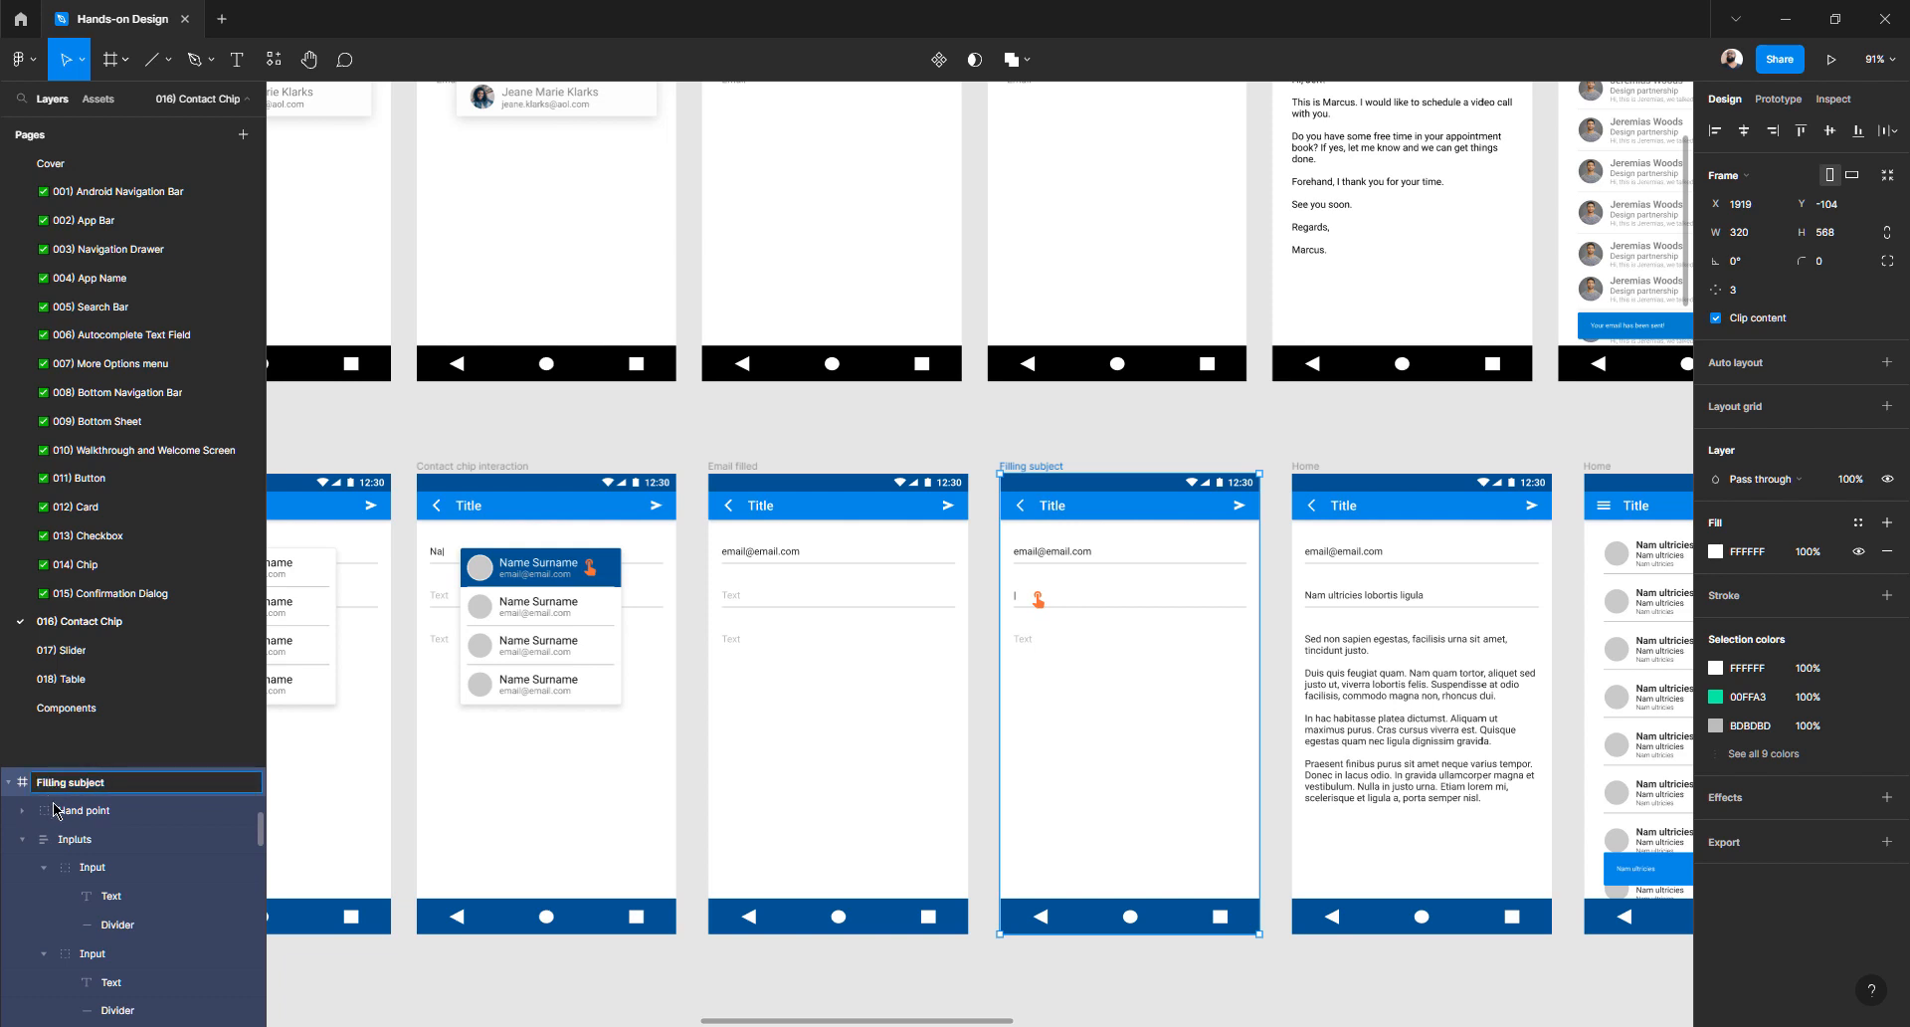
{"action": "key", "text": "BackSpace"}
{"action": "key", "text": "BackSpace"}
{"action": "double_click", "coordinate": [46, 785]}
{"action": "type", "text": "Filling"}
- Rename the last two screens All filled and Email list
{"action": "left_click", "coordinate": [1311, 469]}
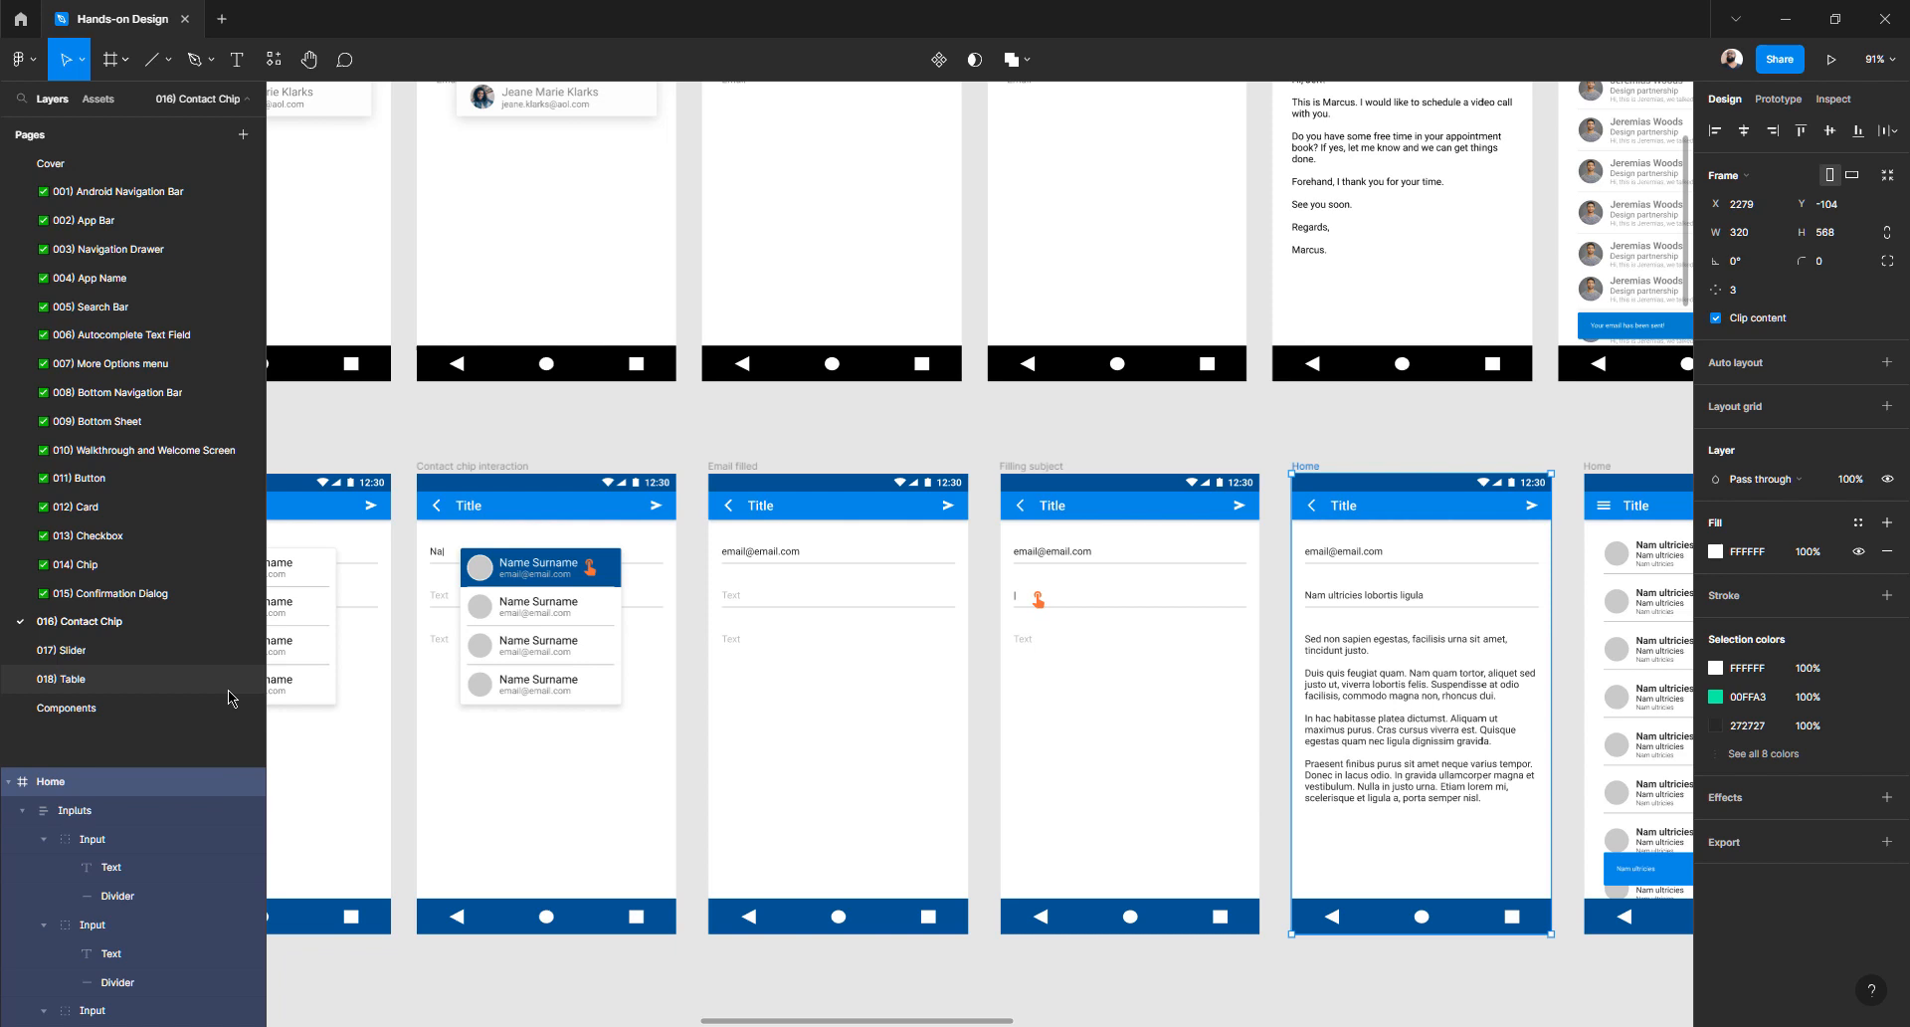
{"action": "double_click", "coordinate": [79, 784]}
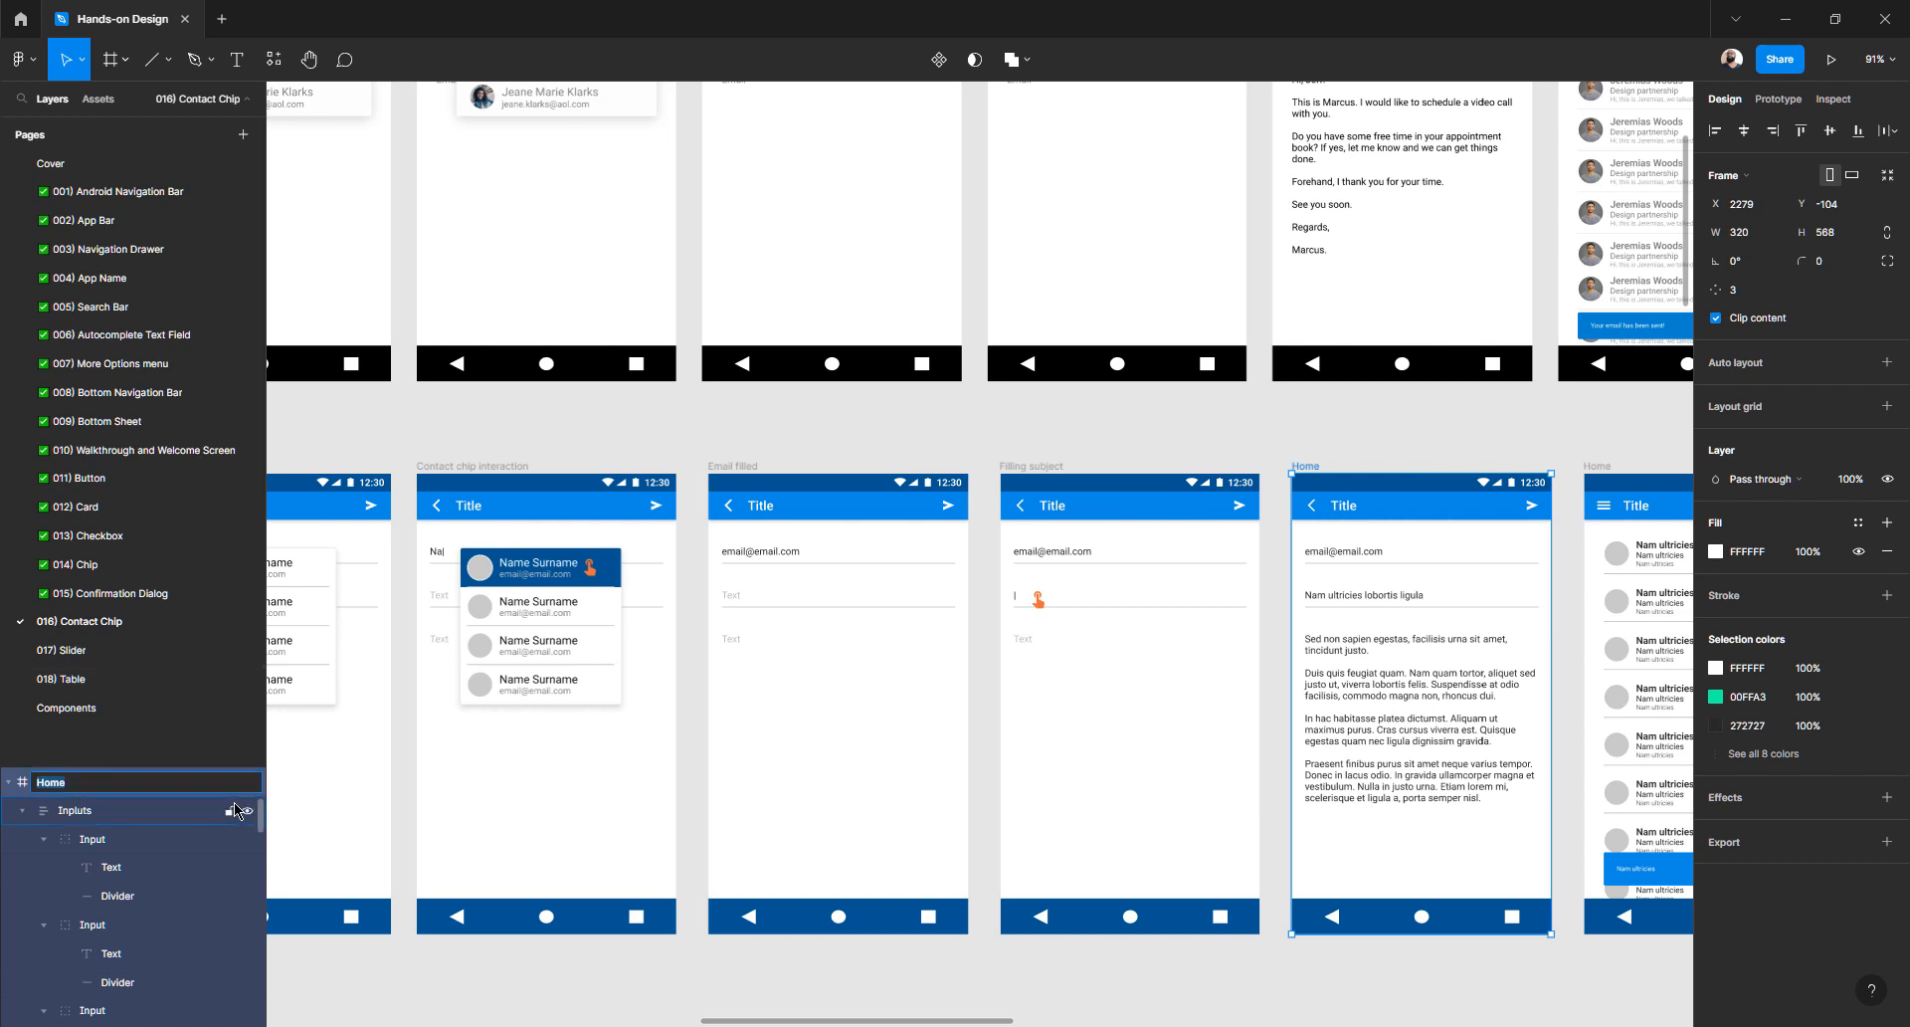
{"action": "type", "text": "All filled"}
{"action": "key", "text": "Return"}
{"action": "scroll", "coordinate": [856, 639], "scroll_direction": "right", "scroll_amount": 5}
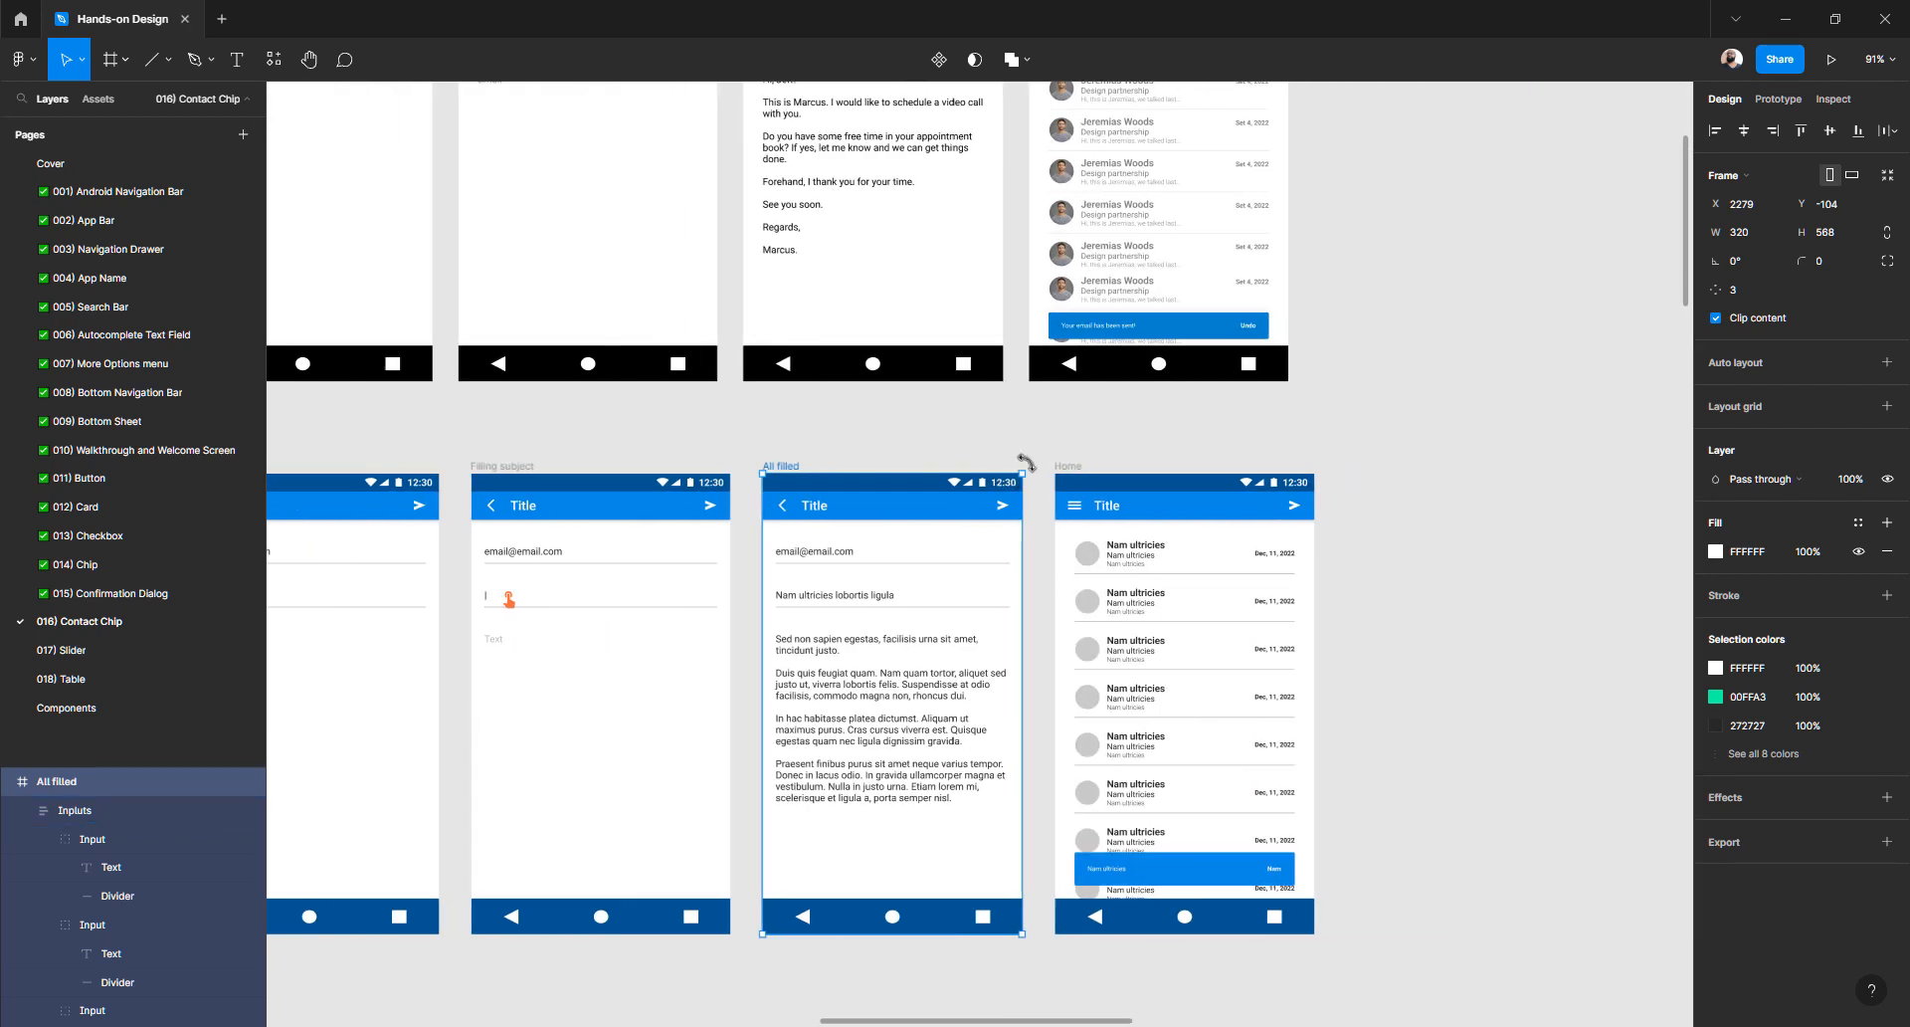
{"action": "left_click", "coordinate": [1068, 467]}
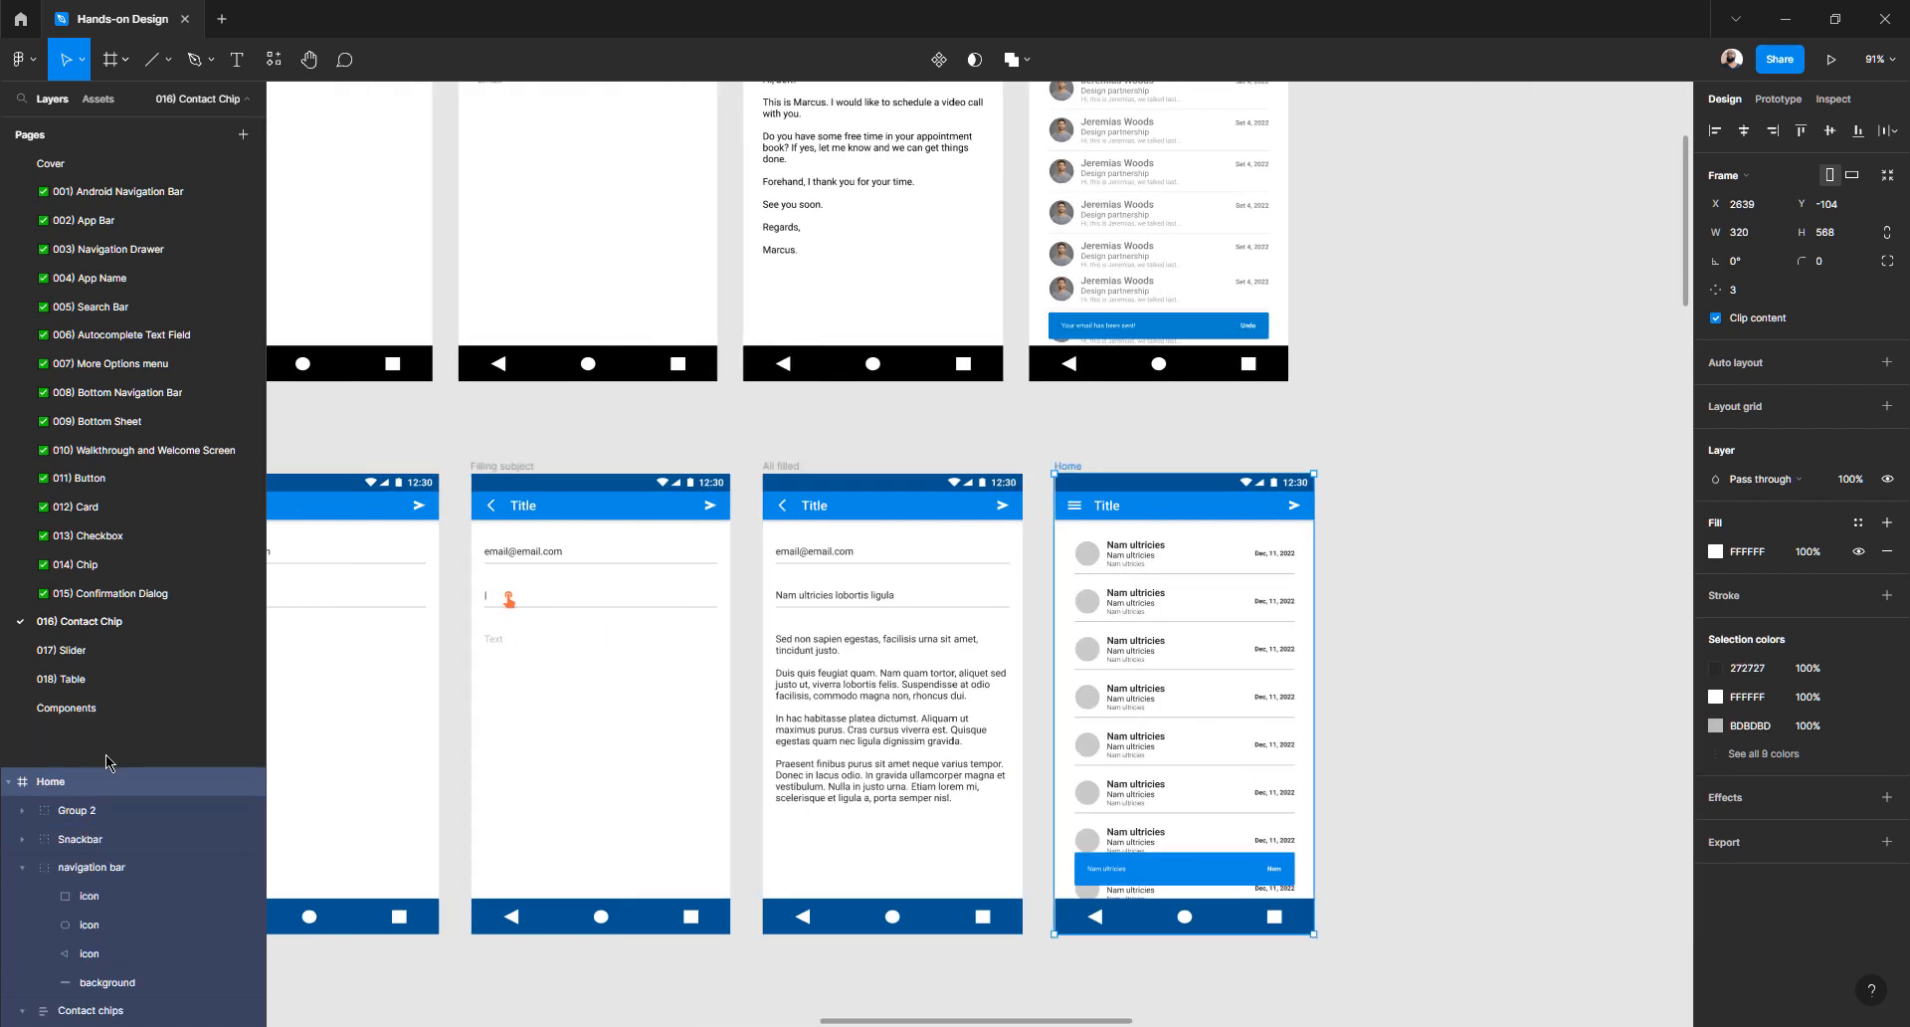
{"action": "double_click", "coordinate": [68, 783]}
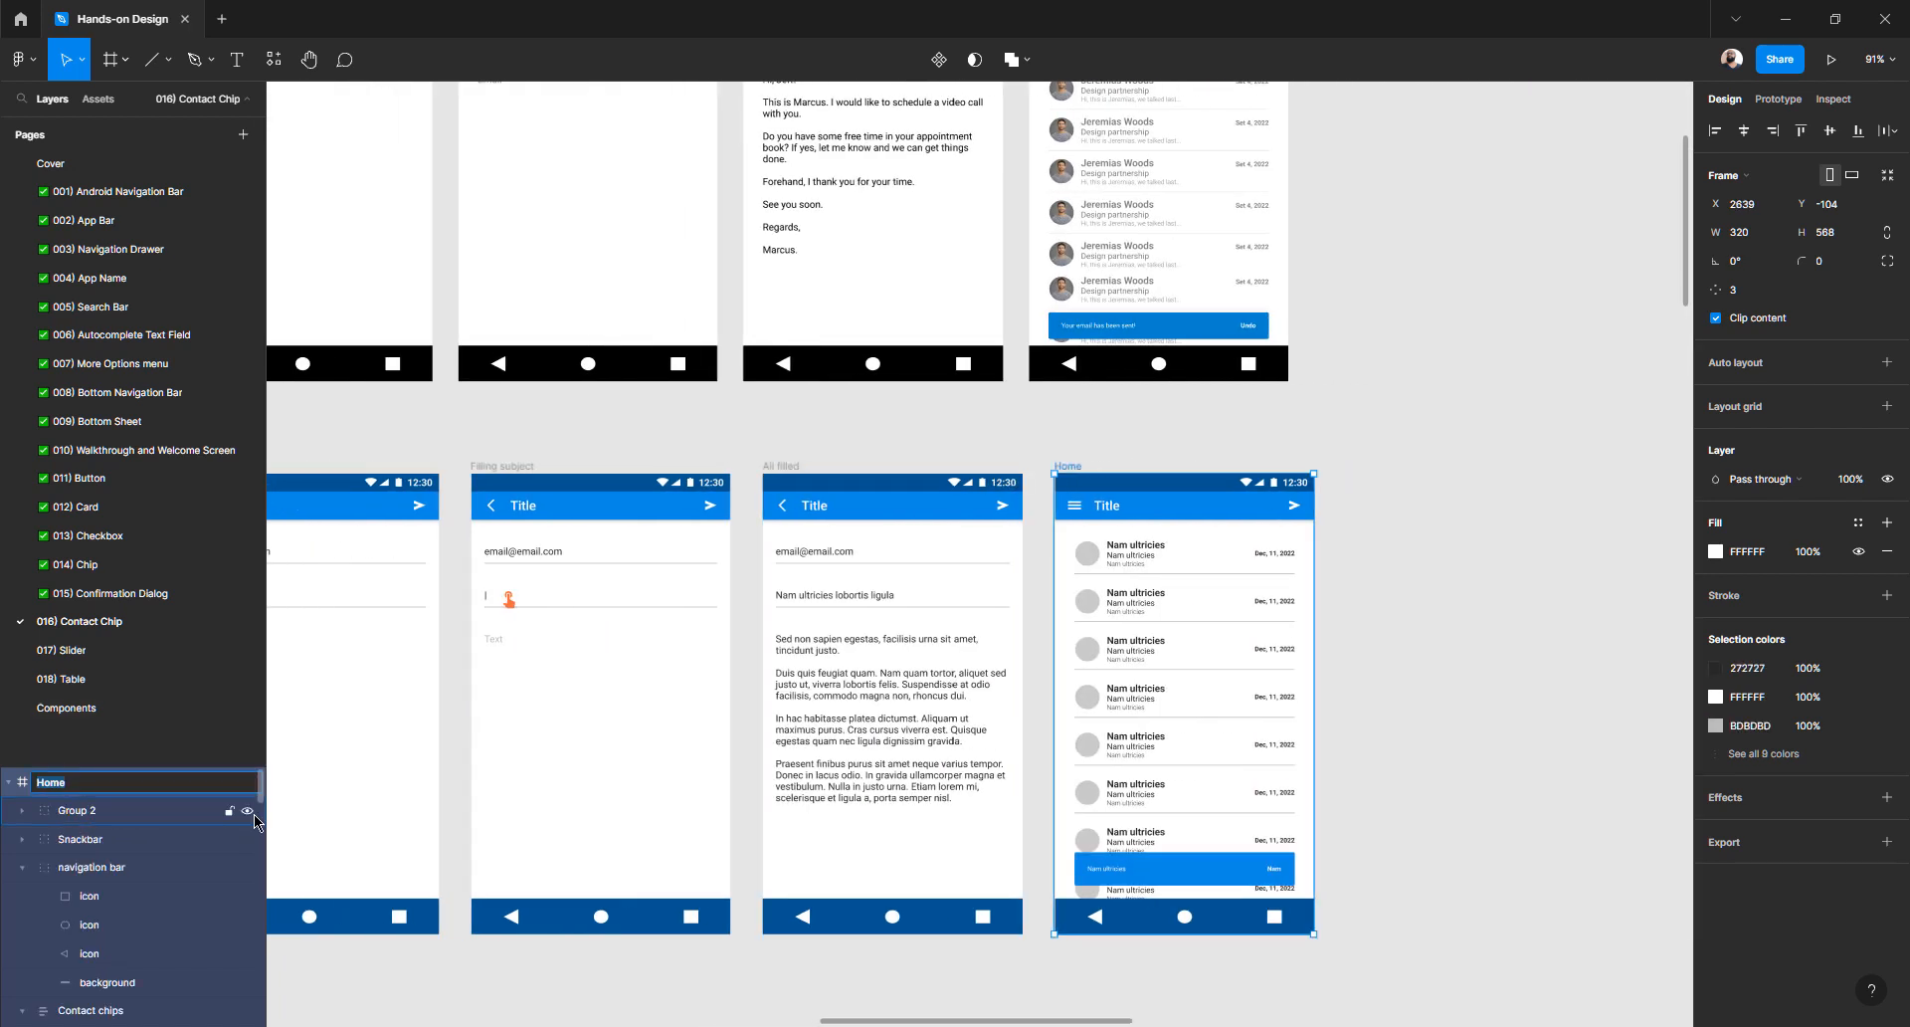
{"action": "type", "text": "Email list"}
{"action": "key", "text": "Return"}
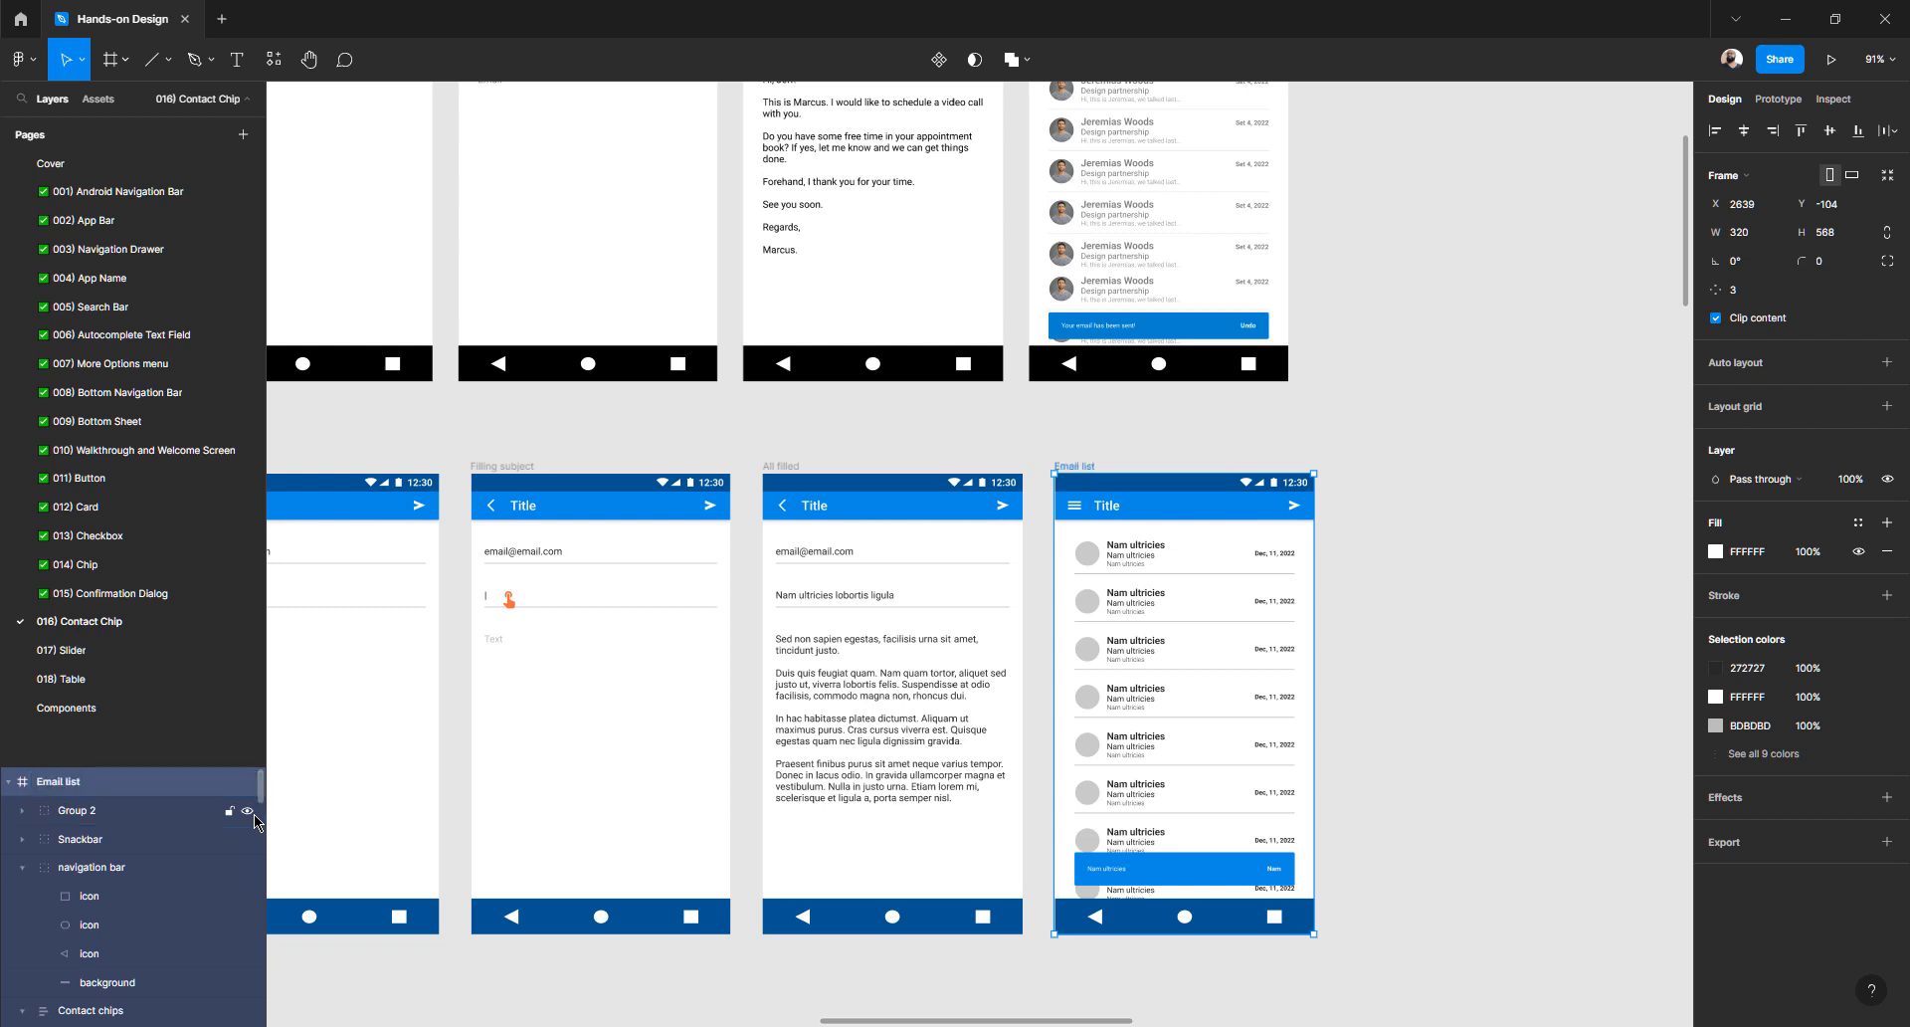
- Select all nine named screens and drag a copy of the row below it
{"action": "left_click", "coordinate": [1411, 455]}
{"action": "scroll", "coordinate": [1161, 483], "scroll_direction": "down", "scroll_amount": 3}
{"action": "key", "text": "shift+1"}
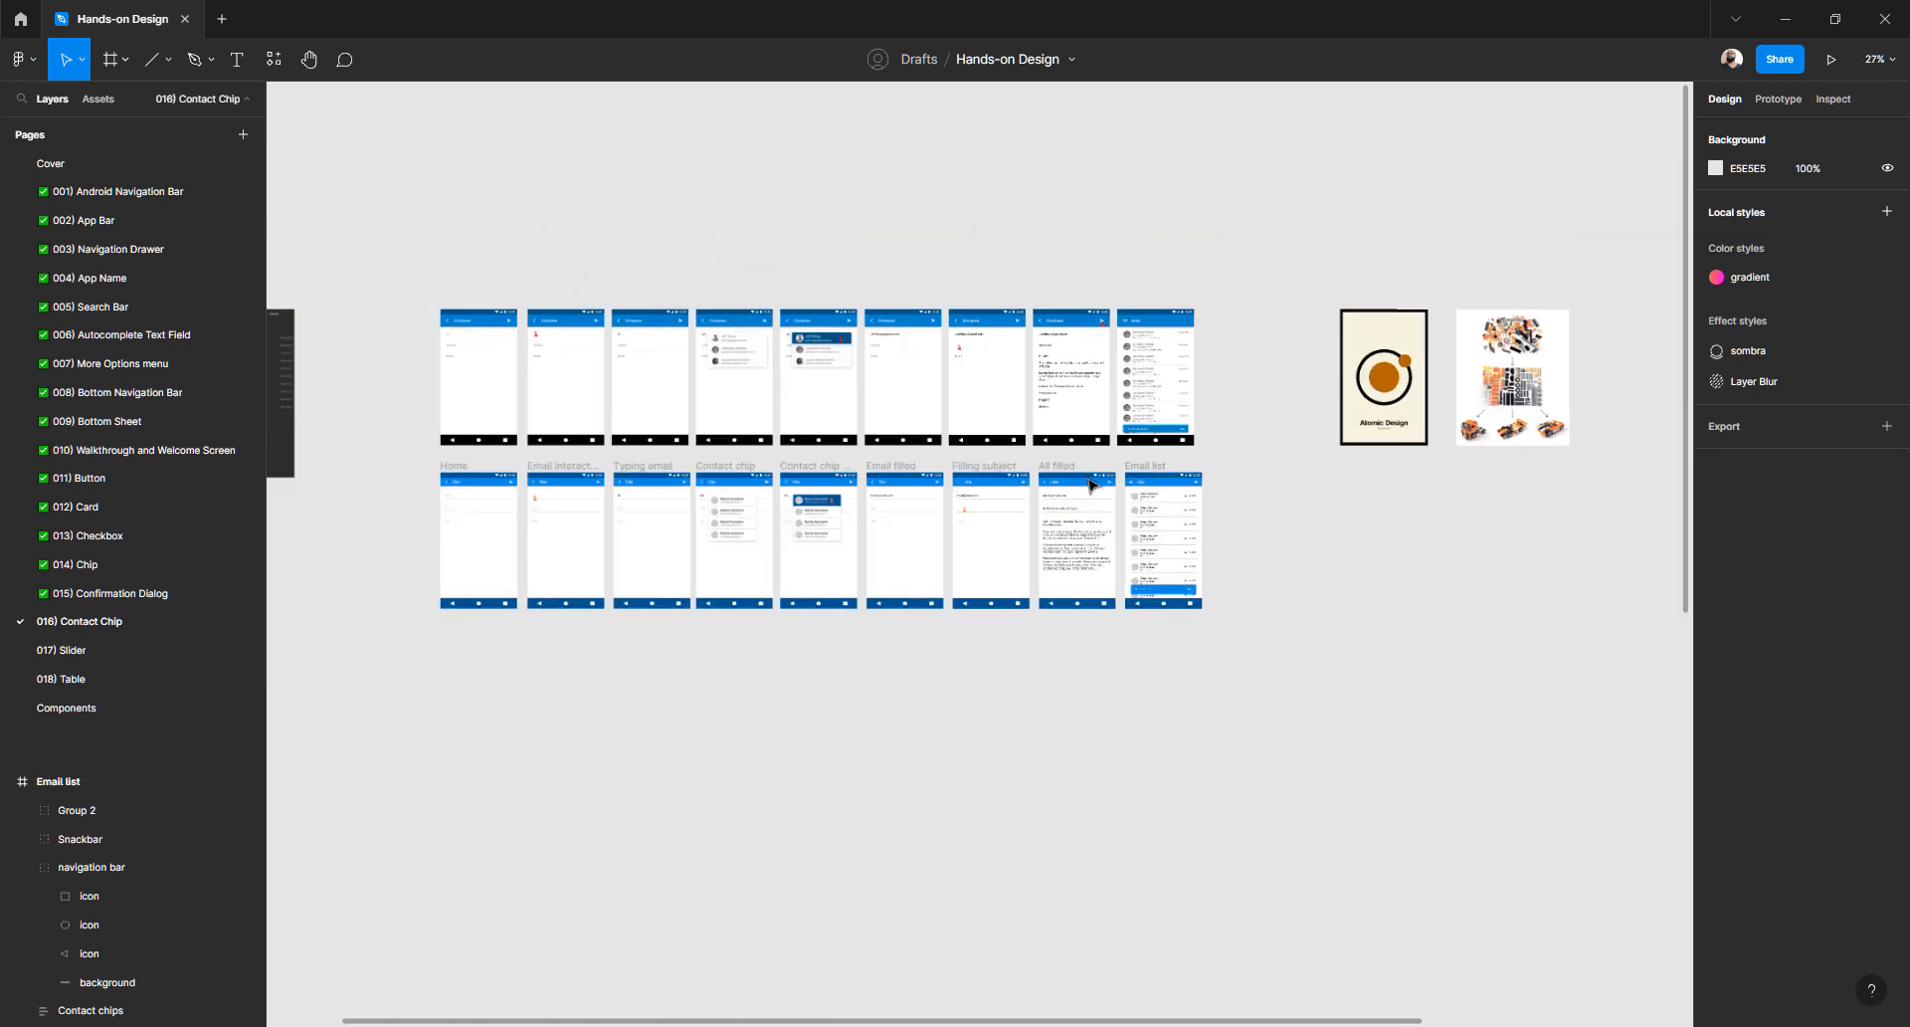
{"action": "left_click_drag", "start_coordinate": [489, 453], "coordinate": [1400, 693]}
{"action": "left_click_drag", "start_coordinate": [1058, 547], "coordinate": [1065, 679]}
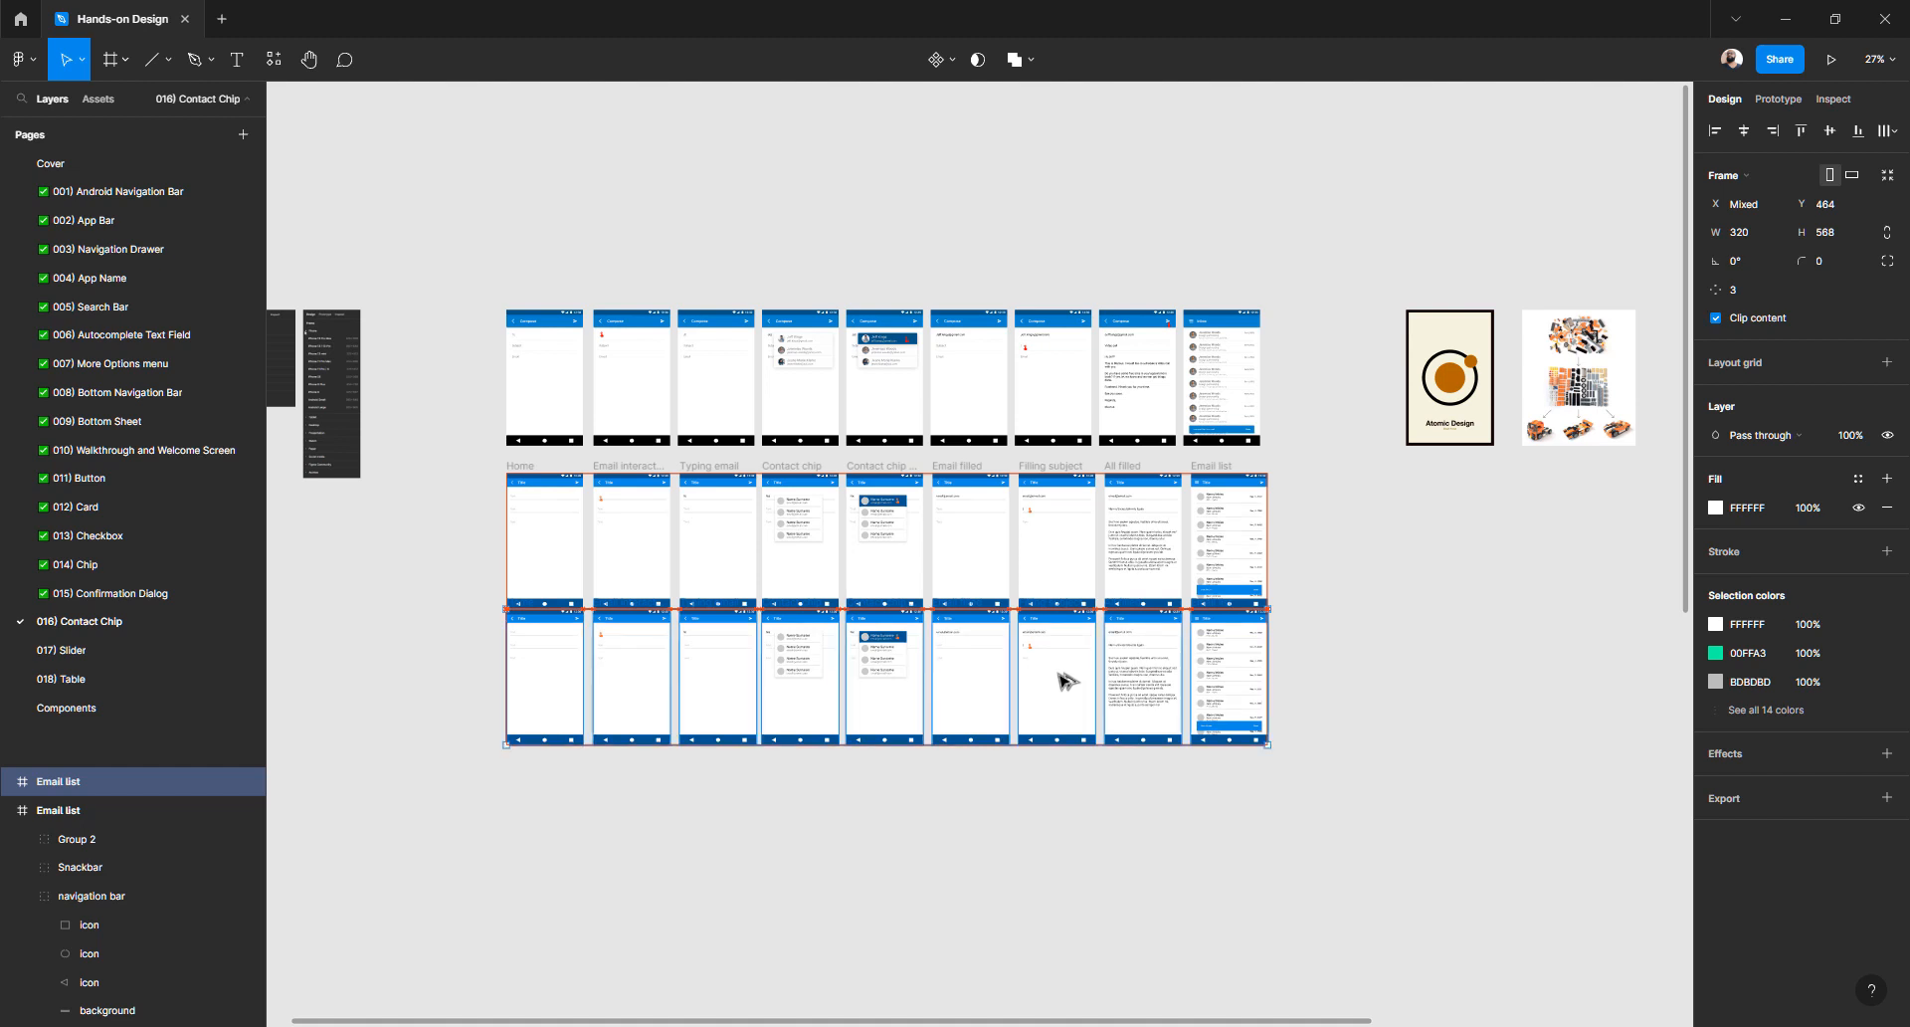
{"action": "key", "text": "ctrl+z"}
{"action": "key", "text": "ctrl+z"}
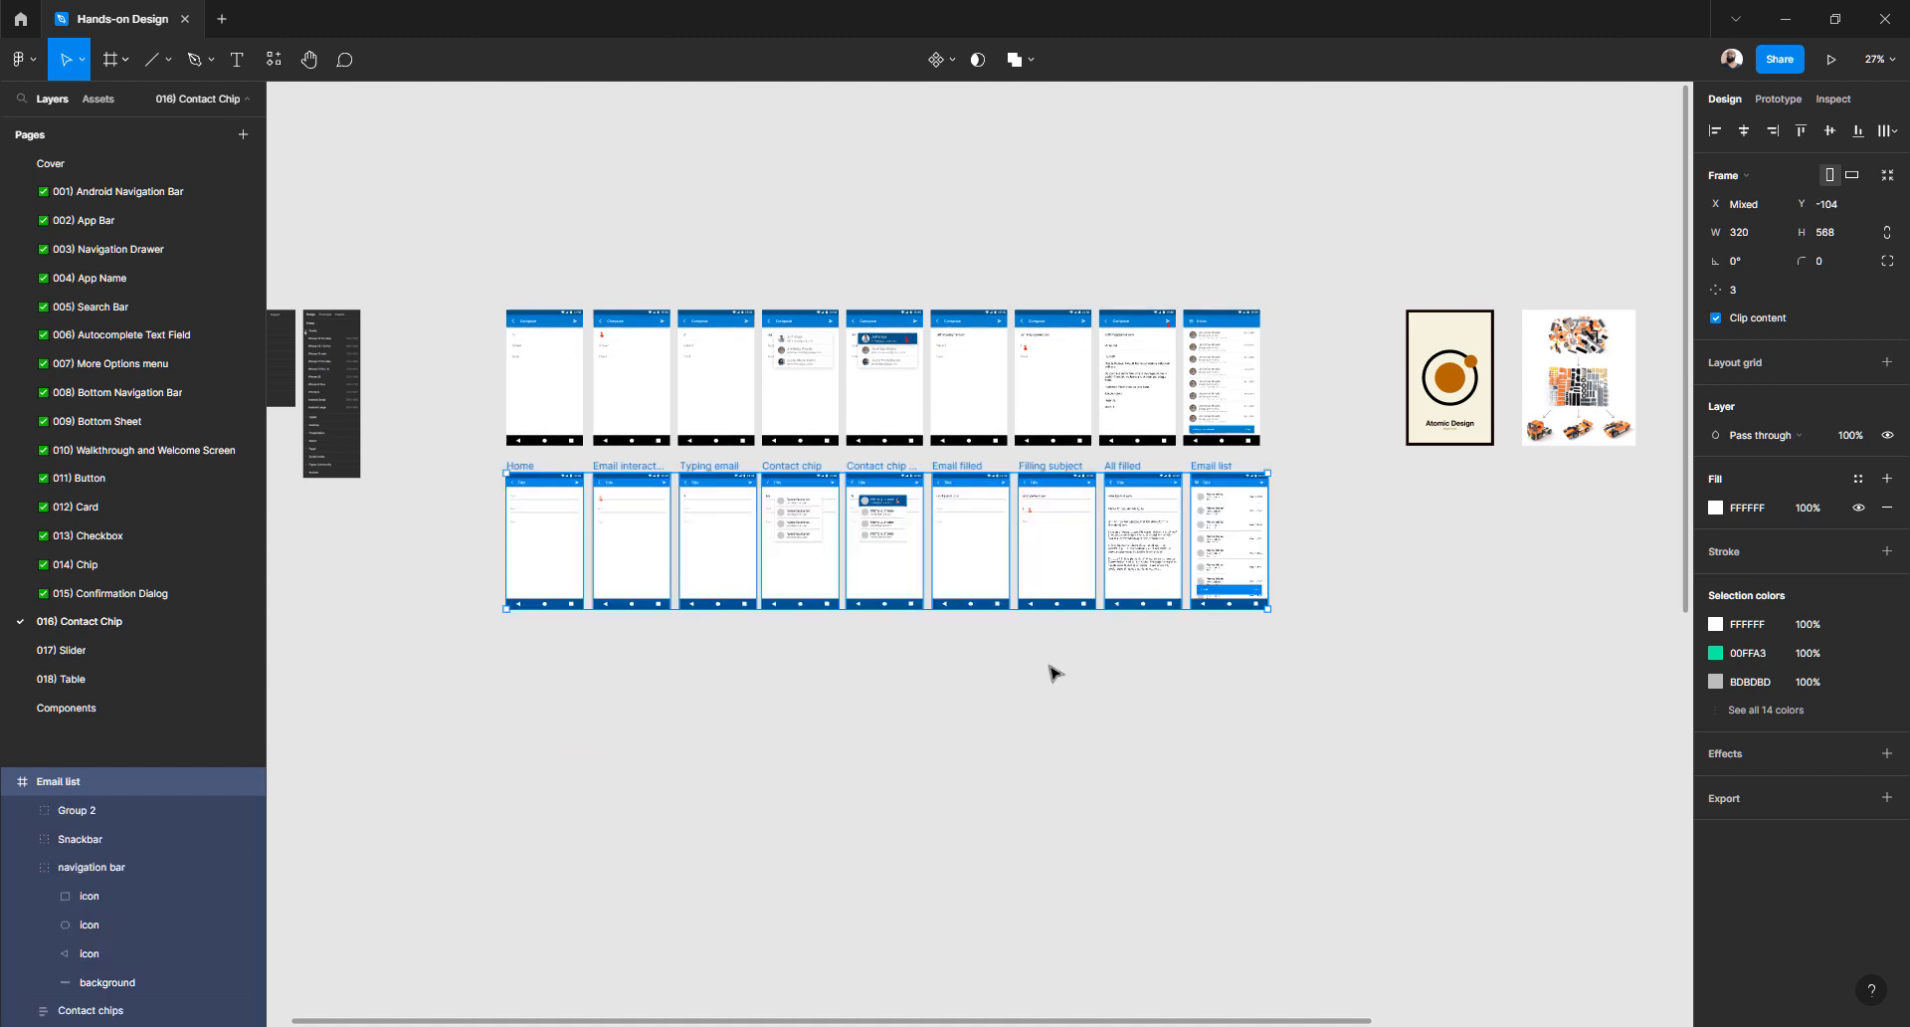
{"action": "left_click_drag", "start_coordinate": [995, 558], "coordinate": [997, 719]}
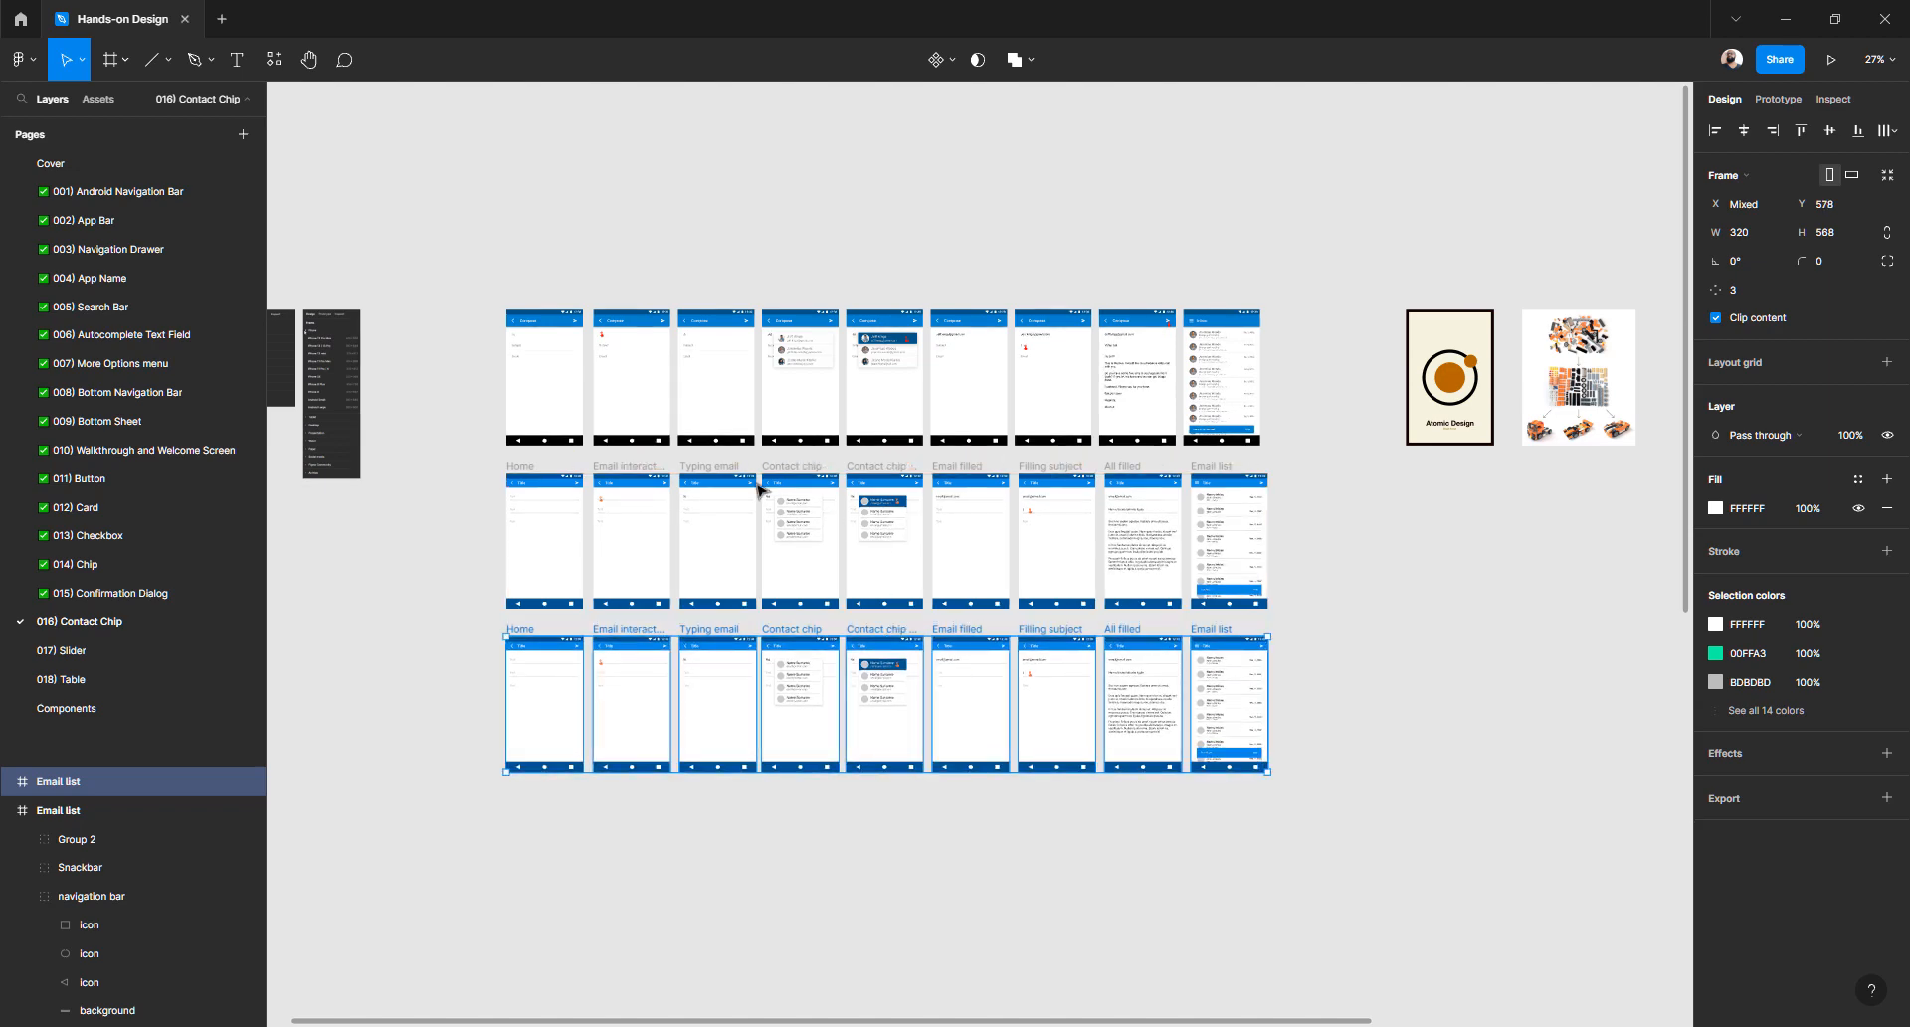
{"action": "scroll", "coordinate": [759, 498], "scroll_direction": "up", "scroll_amount": 3}
{"action": "scroll", "coordinate": [759, 507], "scroll_direction": "down", "scroll_amount": 3}
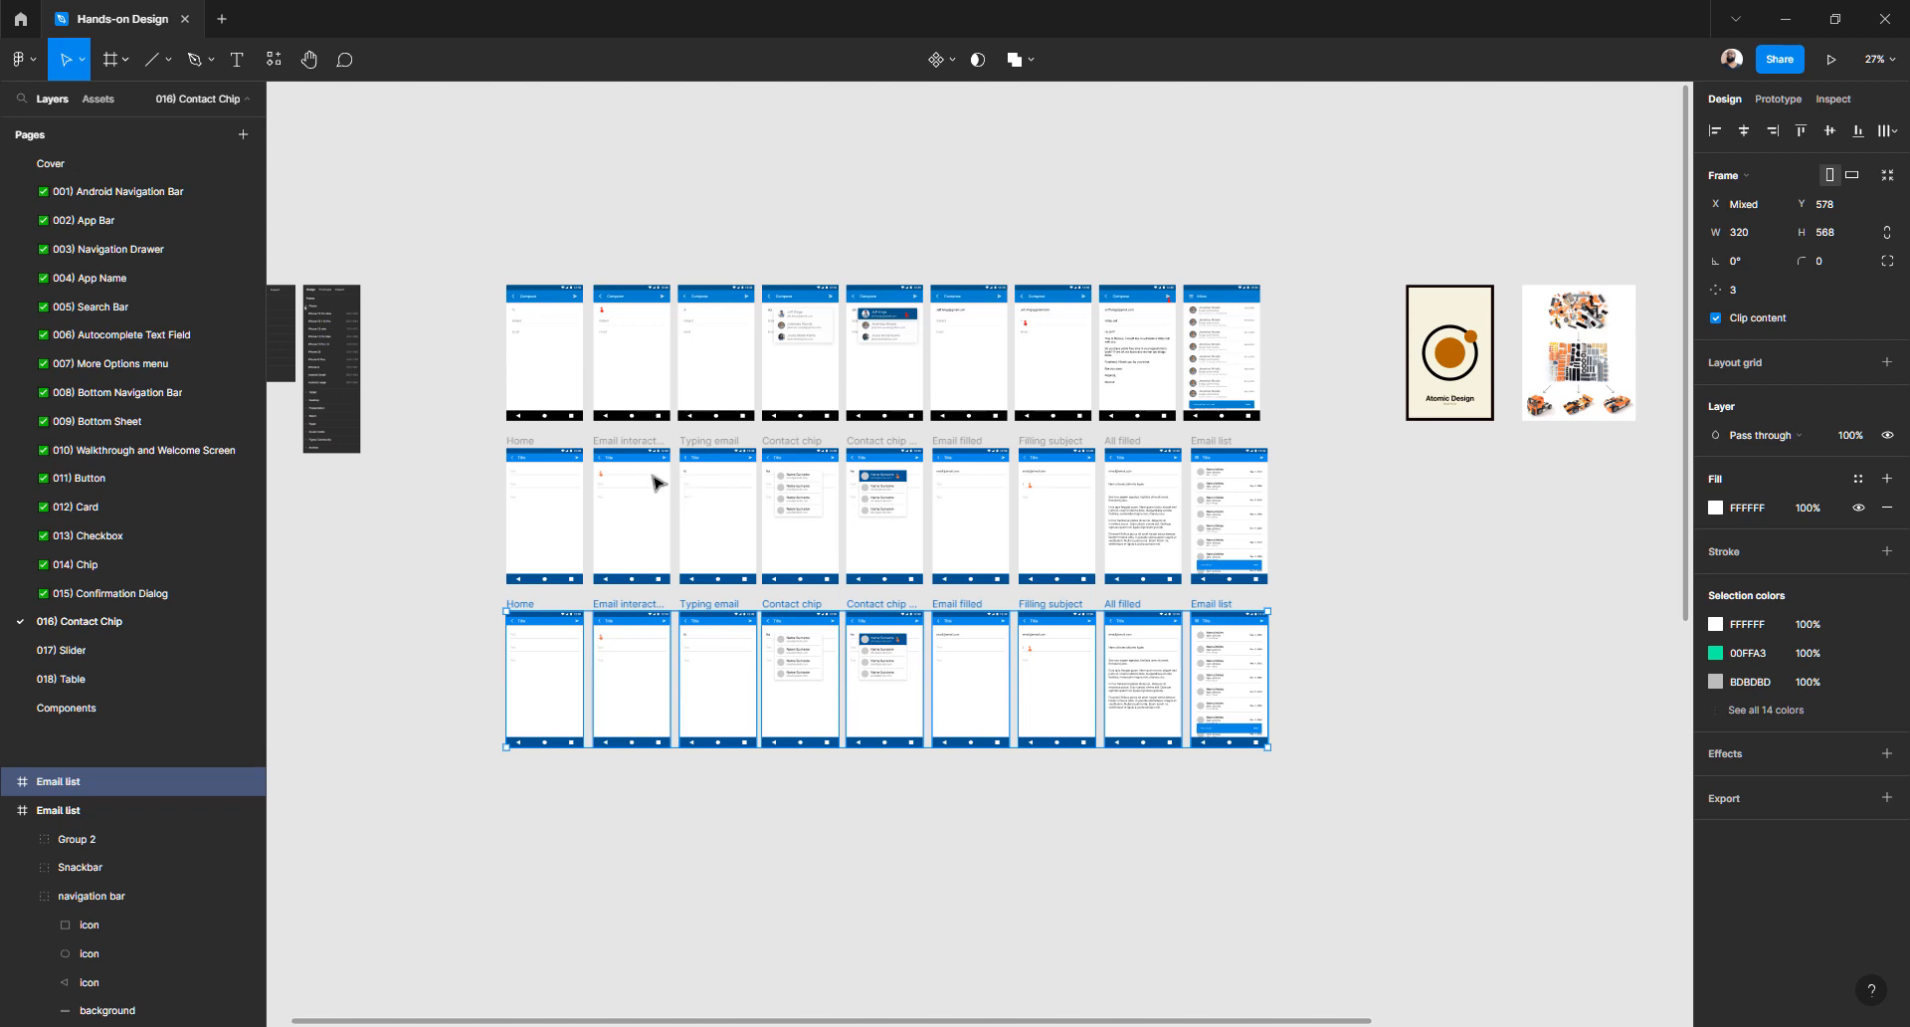
{"action": "scroll", "coordinate": [655, 482], "scroll_direction": "up", "scroll_amount": 5}
{"action": "scroll", "coordinate": [655, 482], "scroll_direction": "right", "scroll_amount": 2}
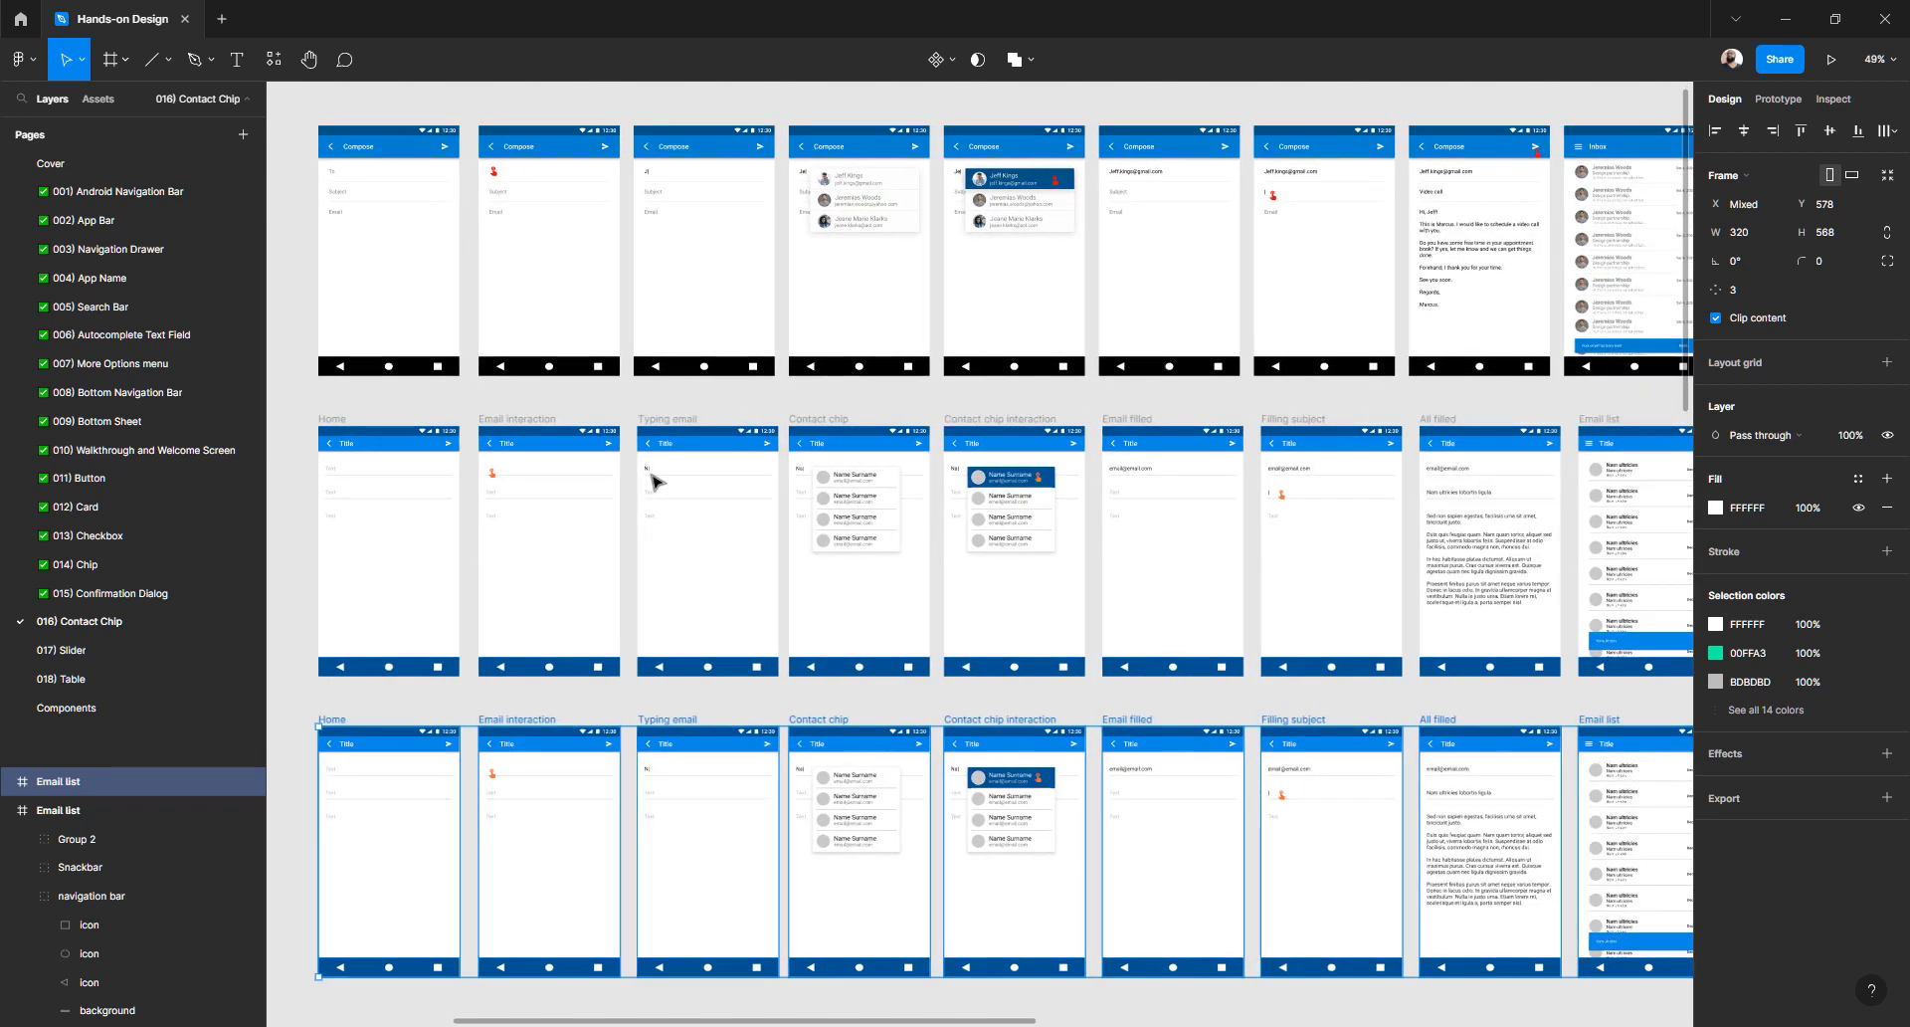
{"action": "scroll", "coordinate": [617, 478], "scroll_direction": "up", "scroll_amount": 3}
{"action": "scroll", "coordinate": [616, 477], "scroll_direction": "left", "scroll_amount": 3}
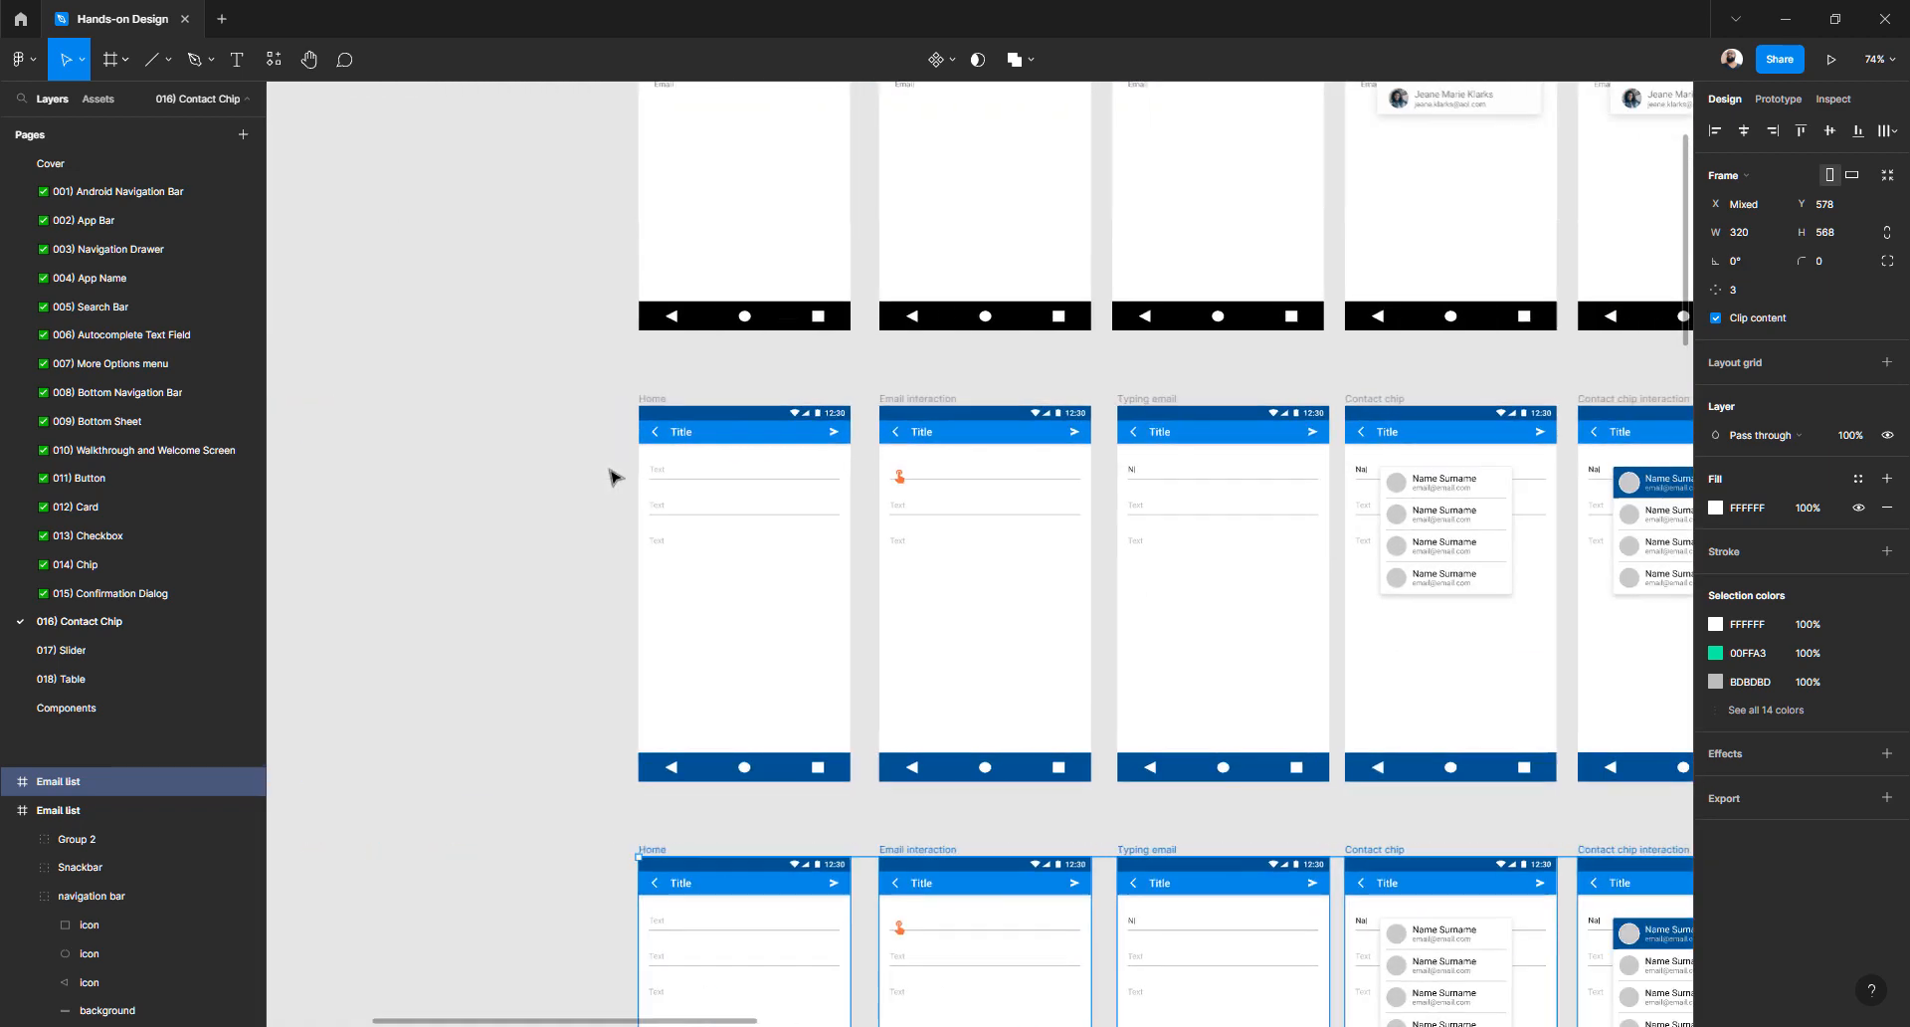
{"action": "scroll", "coordinate": [614, 477], "scroll_direction": "up", "scroll_amount": 3}
{"action": "scroll", "coordinate": [683, 503], "scroll_direction": "up", "scroll_amount": 2}
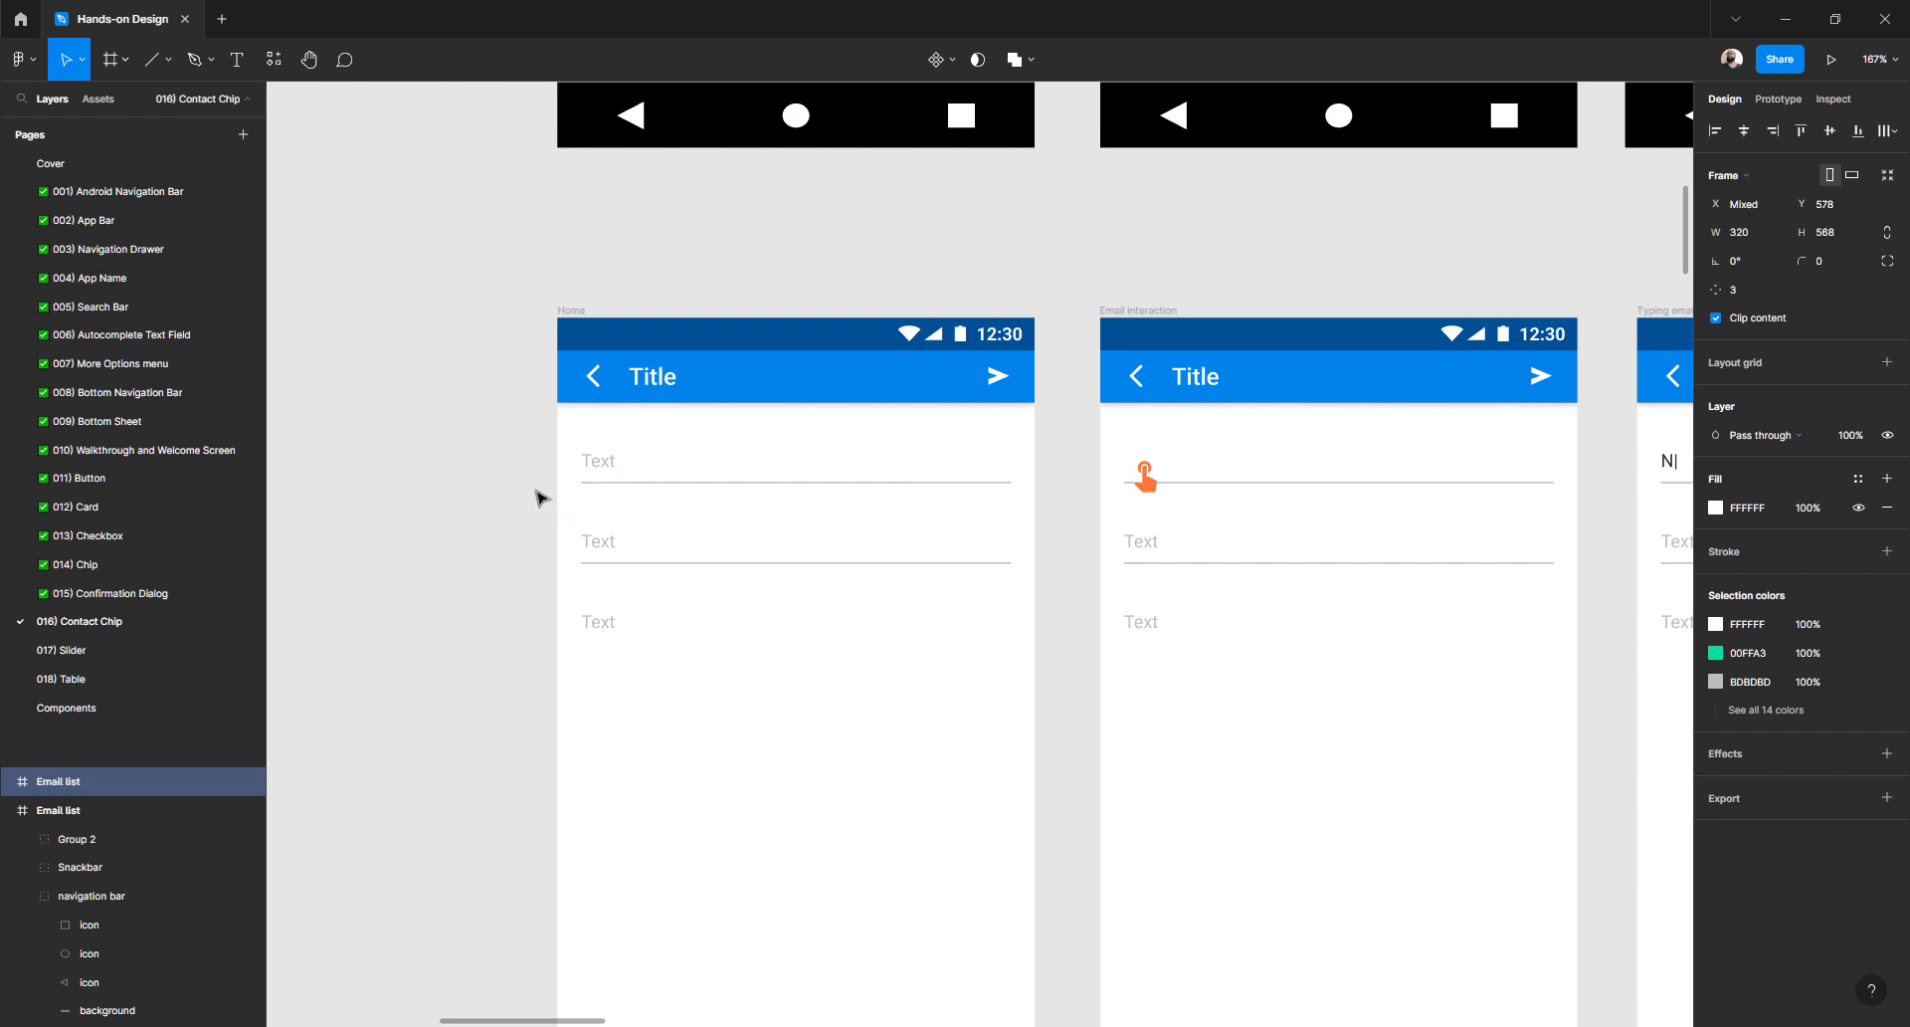
{"action": "scroll", "coordinate": [955, 473], "scroll_direction": "right", "scroll_amount": 5}
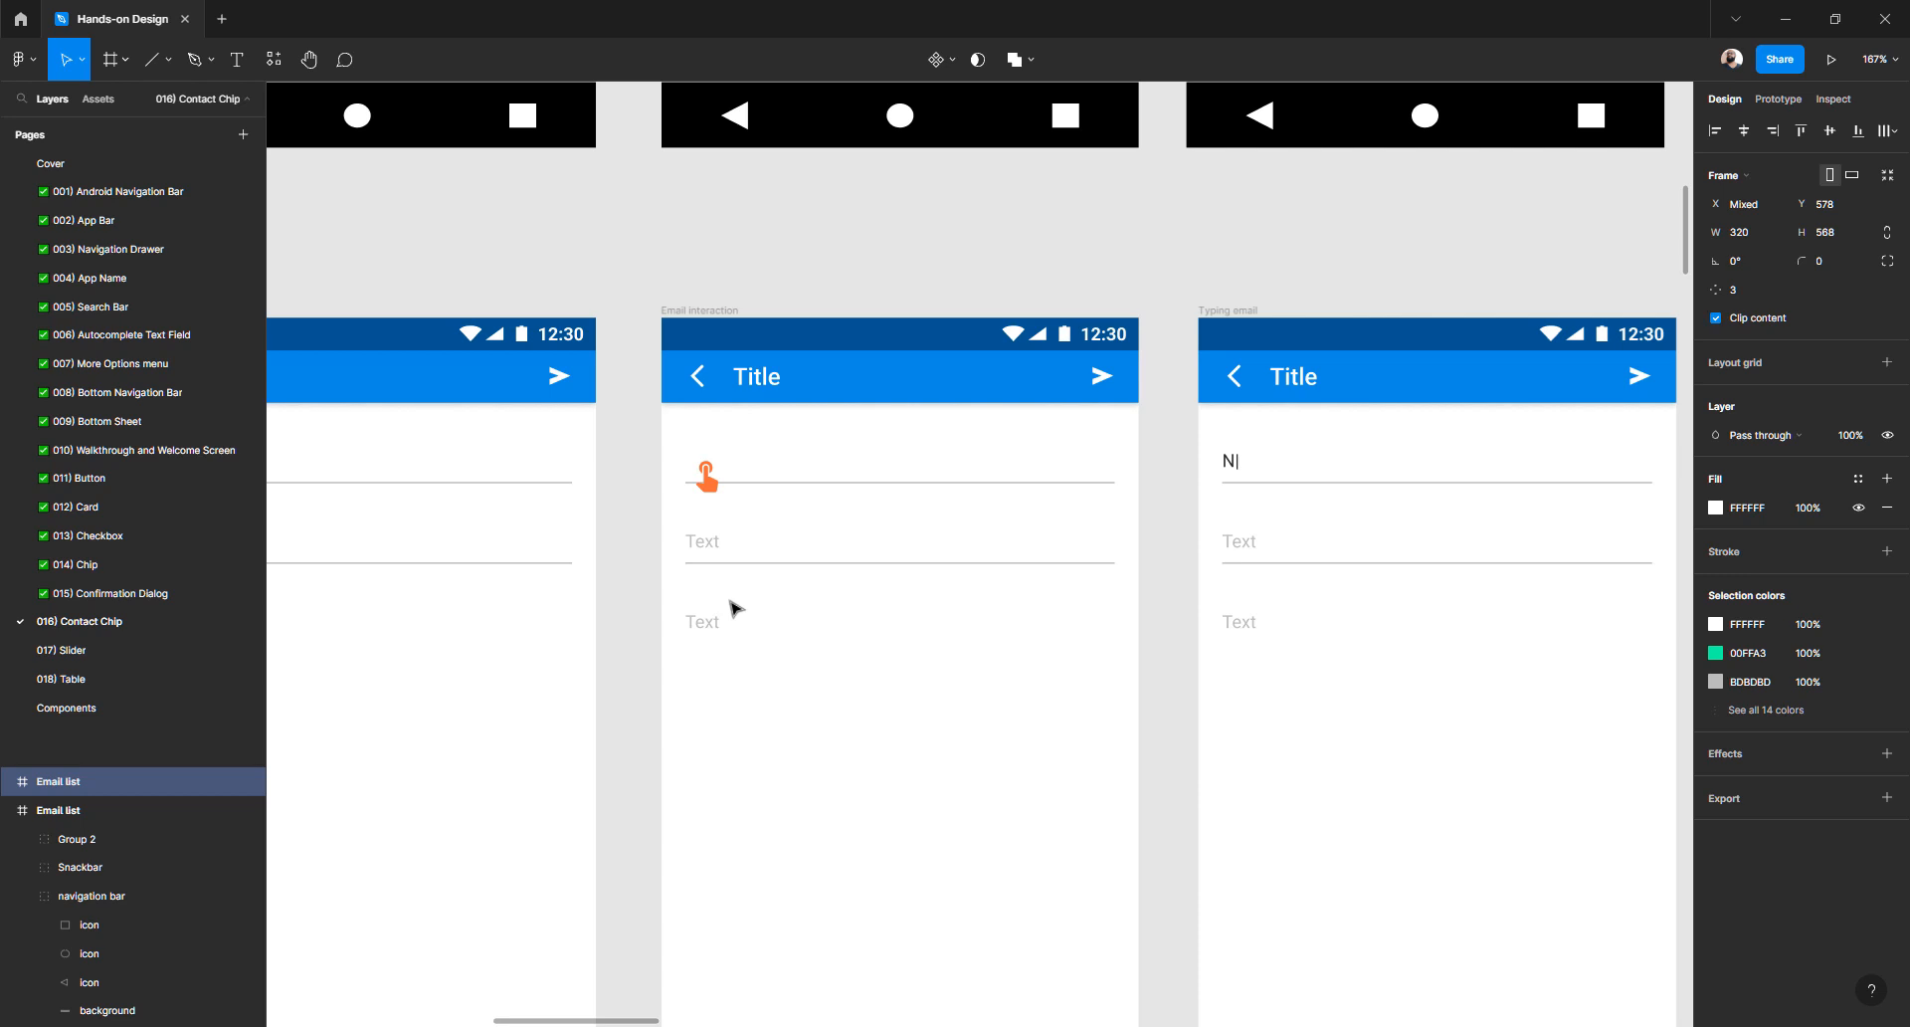
{"action": "scroll", "coordinate": [879, 546], "scroll_direction": "down", "scroll_amount": 5, "text": "ctrl"}
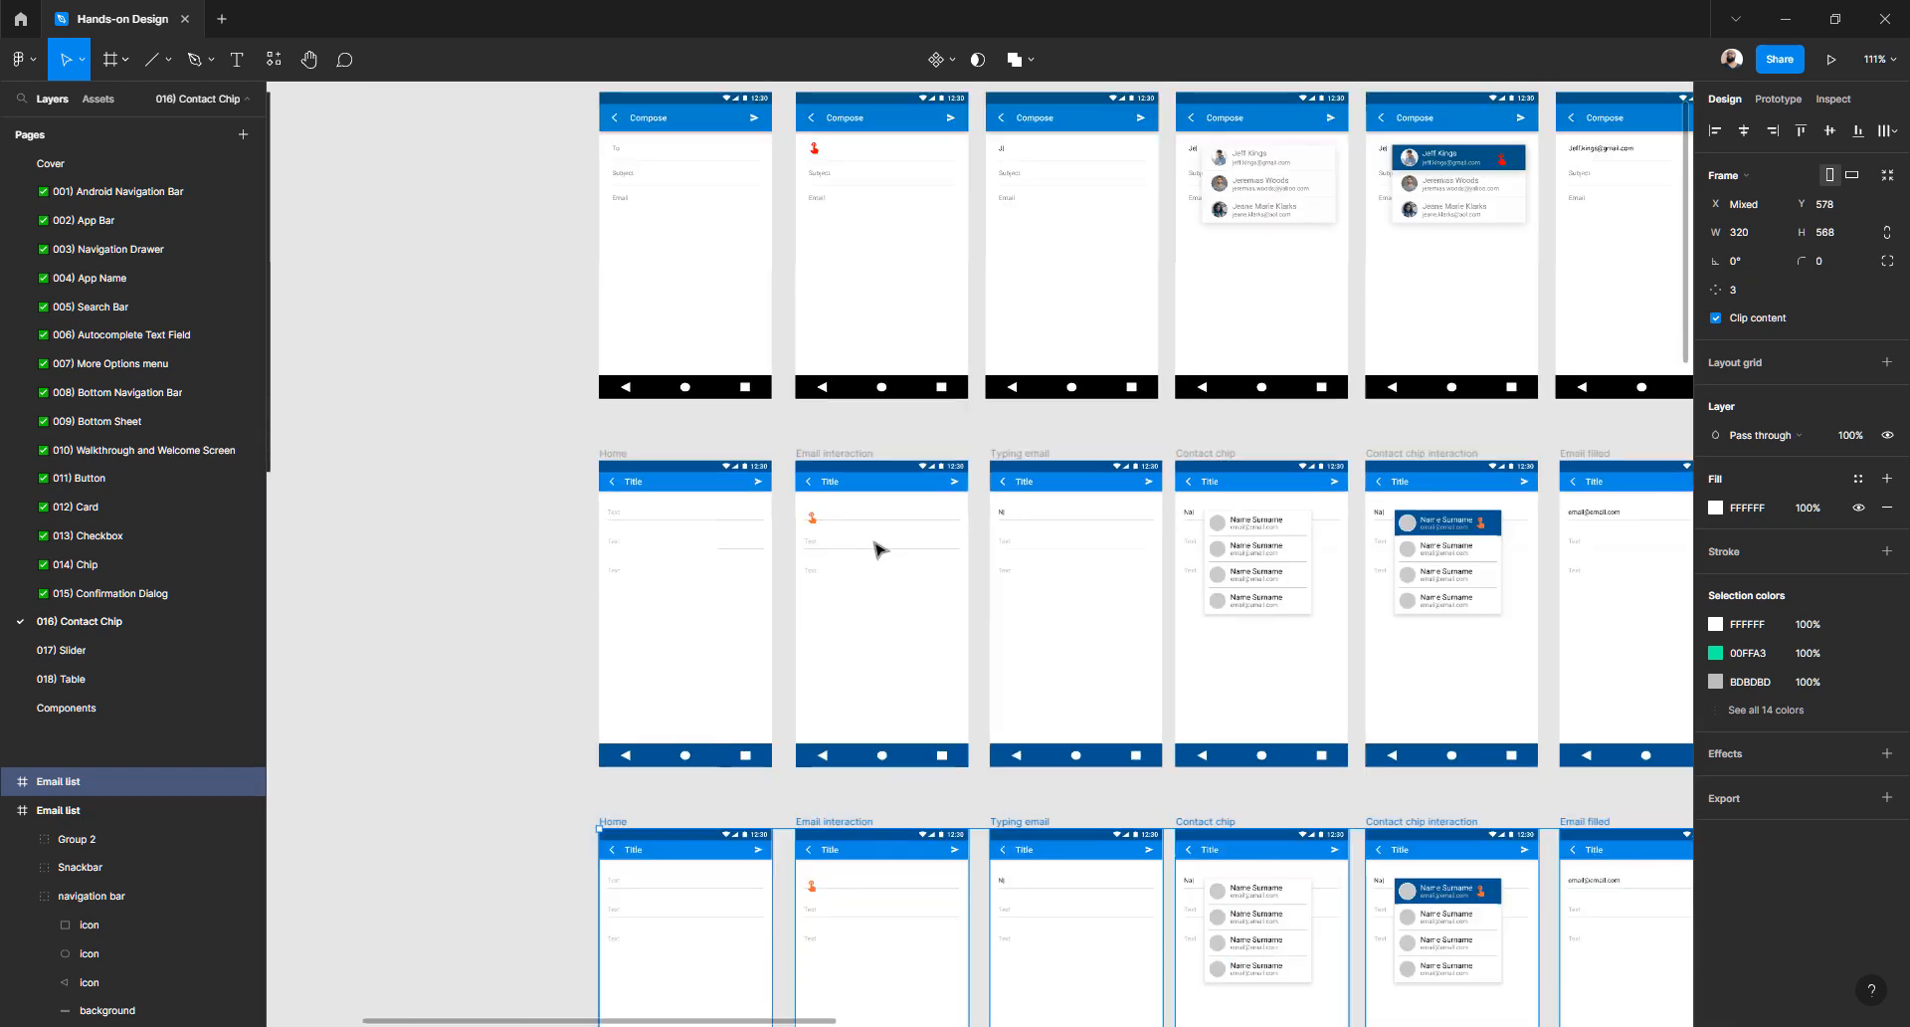
{"action": "scroll", "coordinate": [879, 546], "scroll_direction": "down", "scroll_amount": 2, "text": "ctrl"}
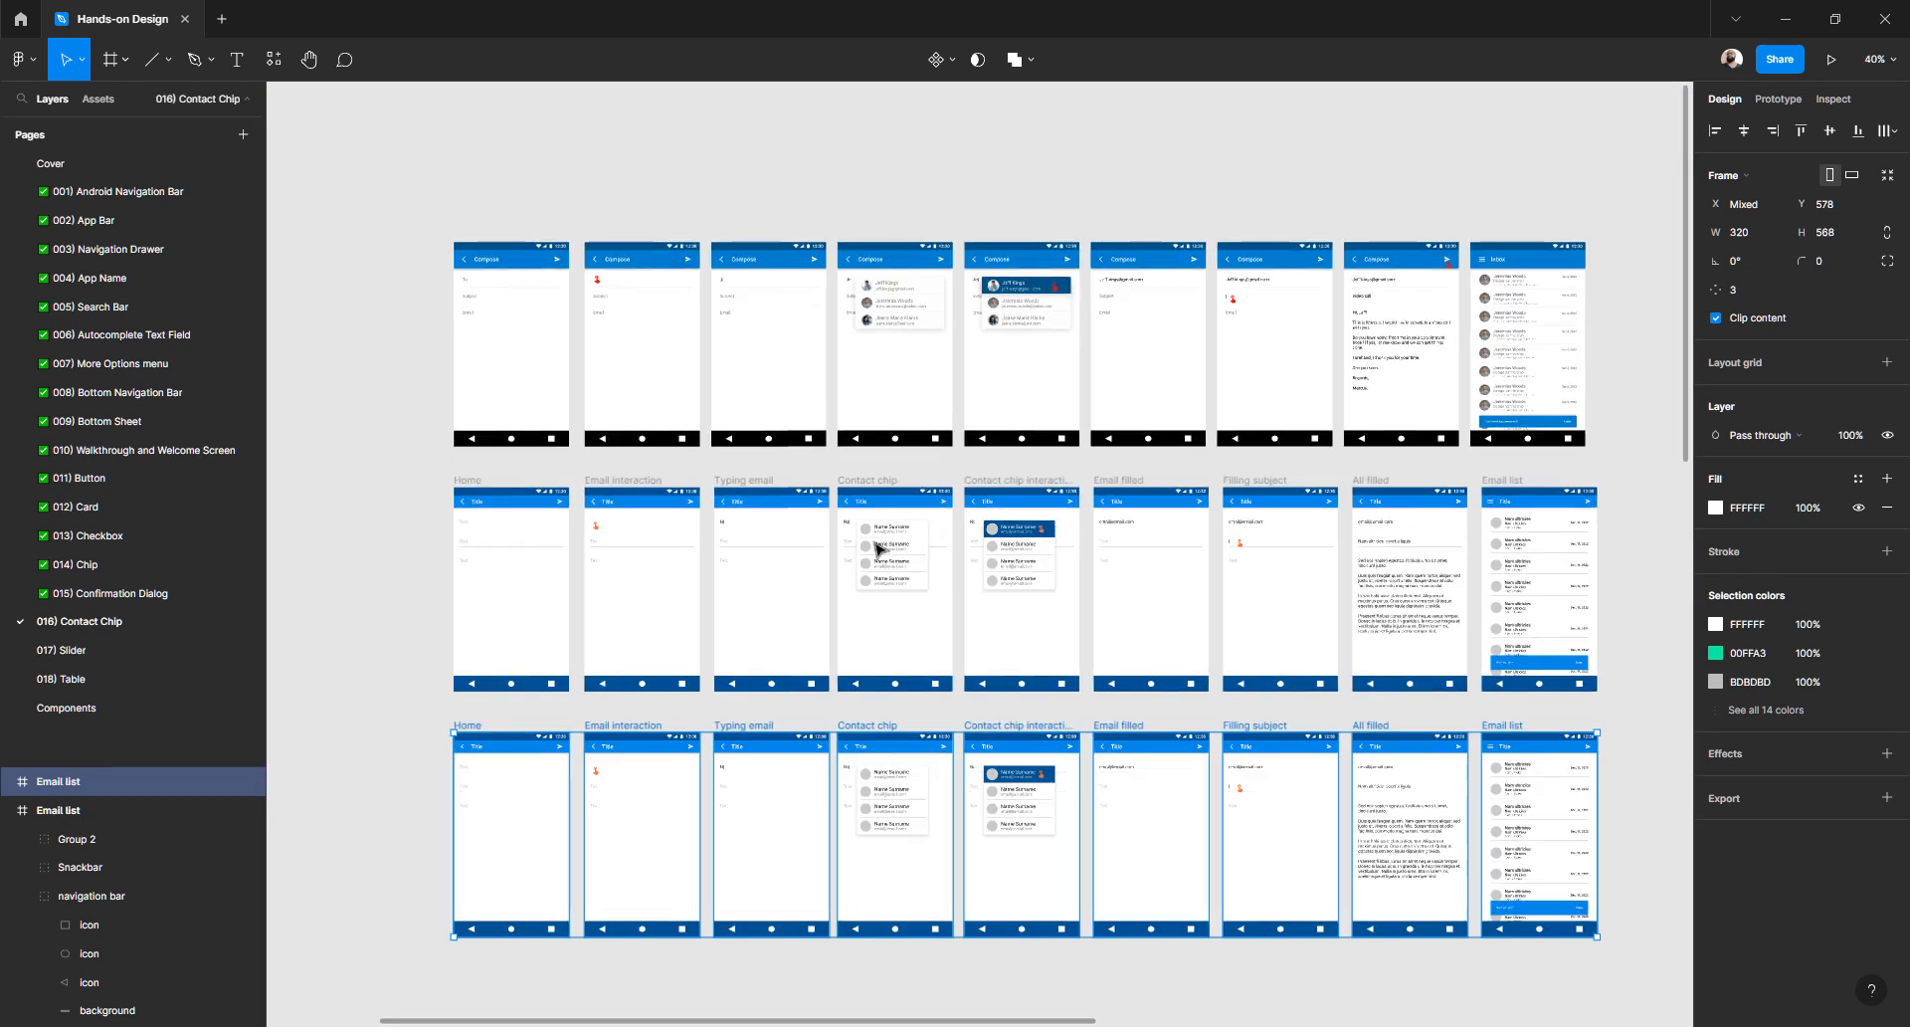
{"action": "scroll", "coordinate": [880, 546], "scroll_direction": "up", "scroll_amount": 5, "text": "ctrl"}
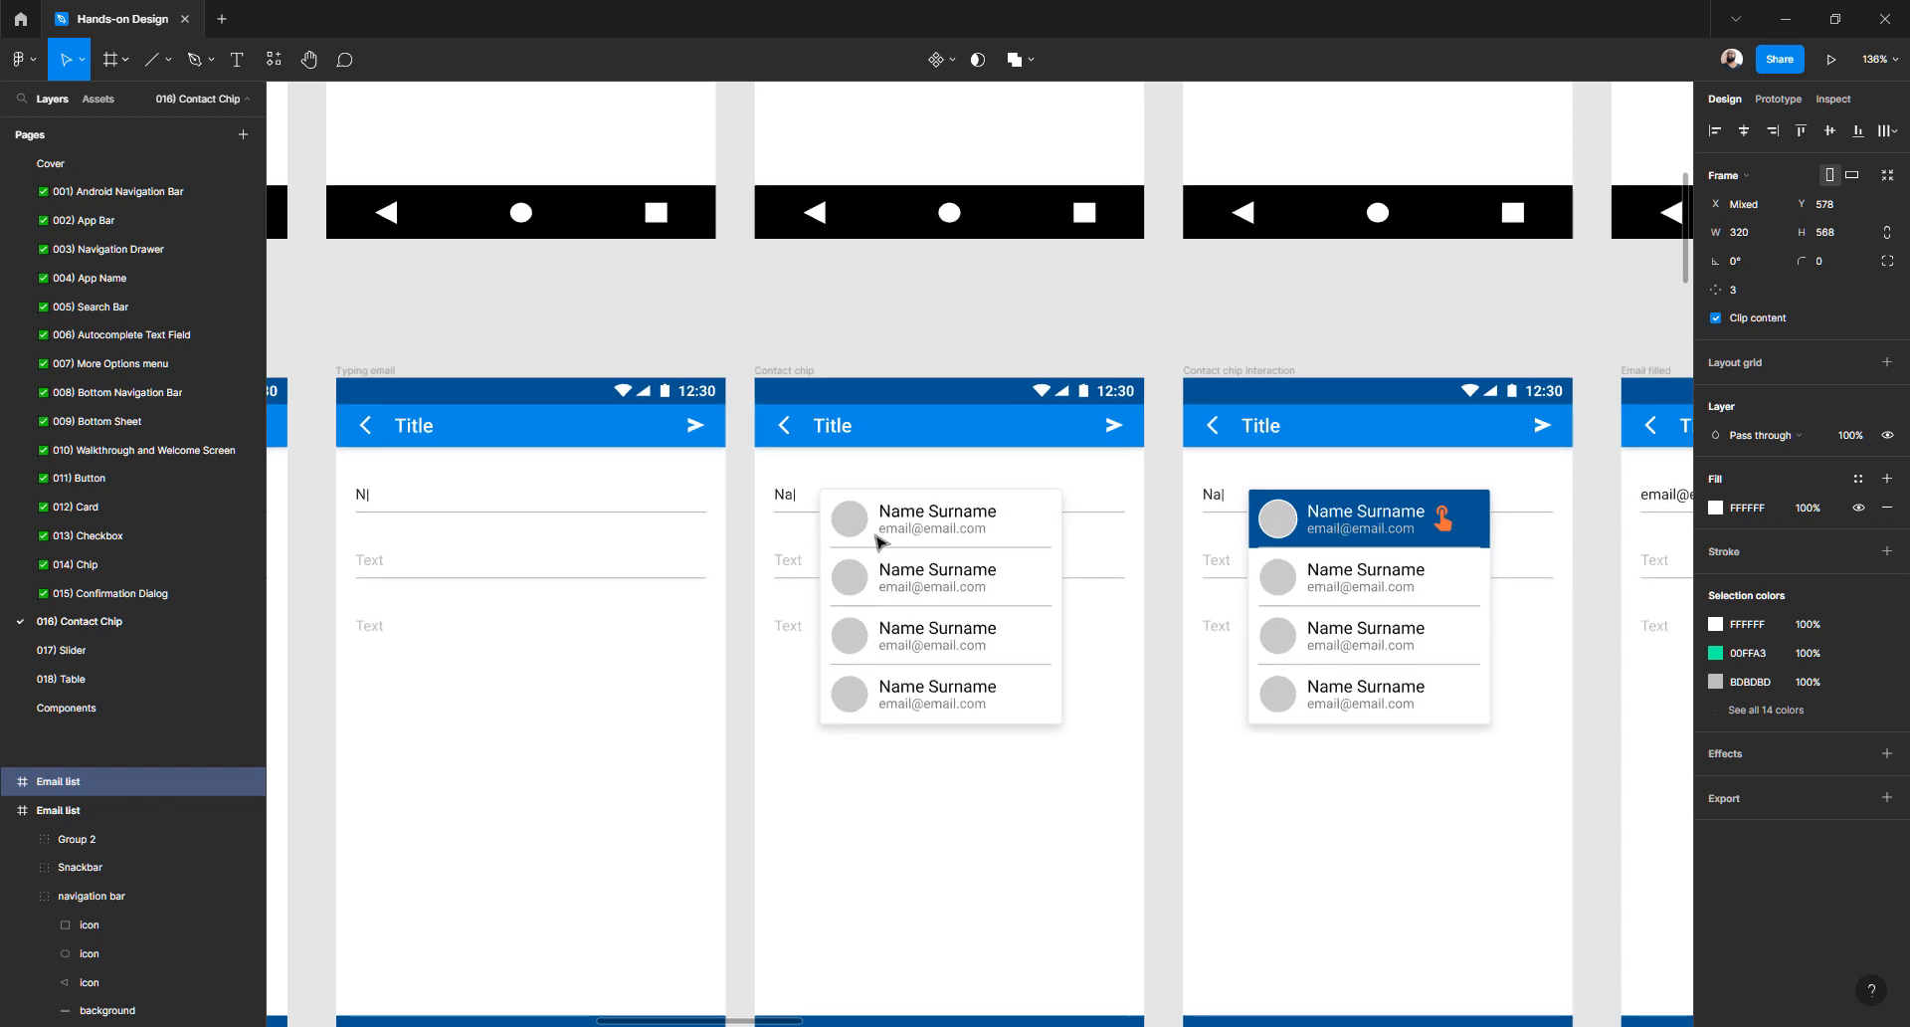
{"action": "scroll", "coordinate": [878, 540], "scroll_direction": "right", "scroll_amount": 14}
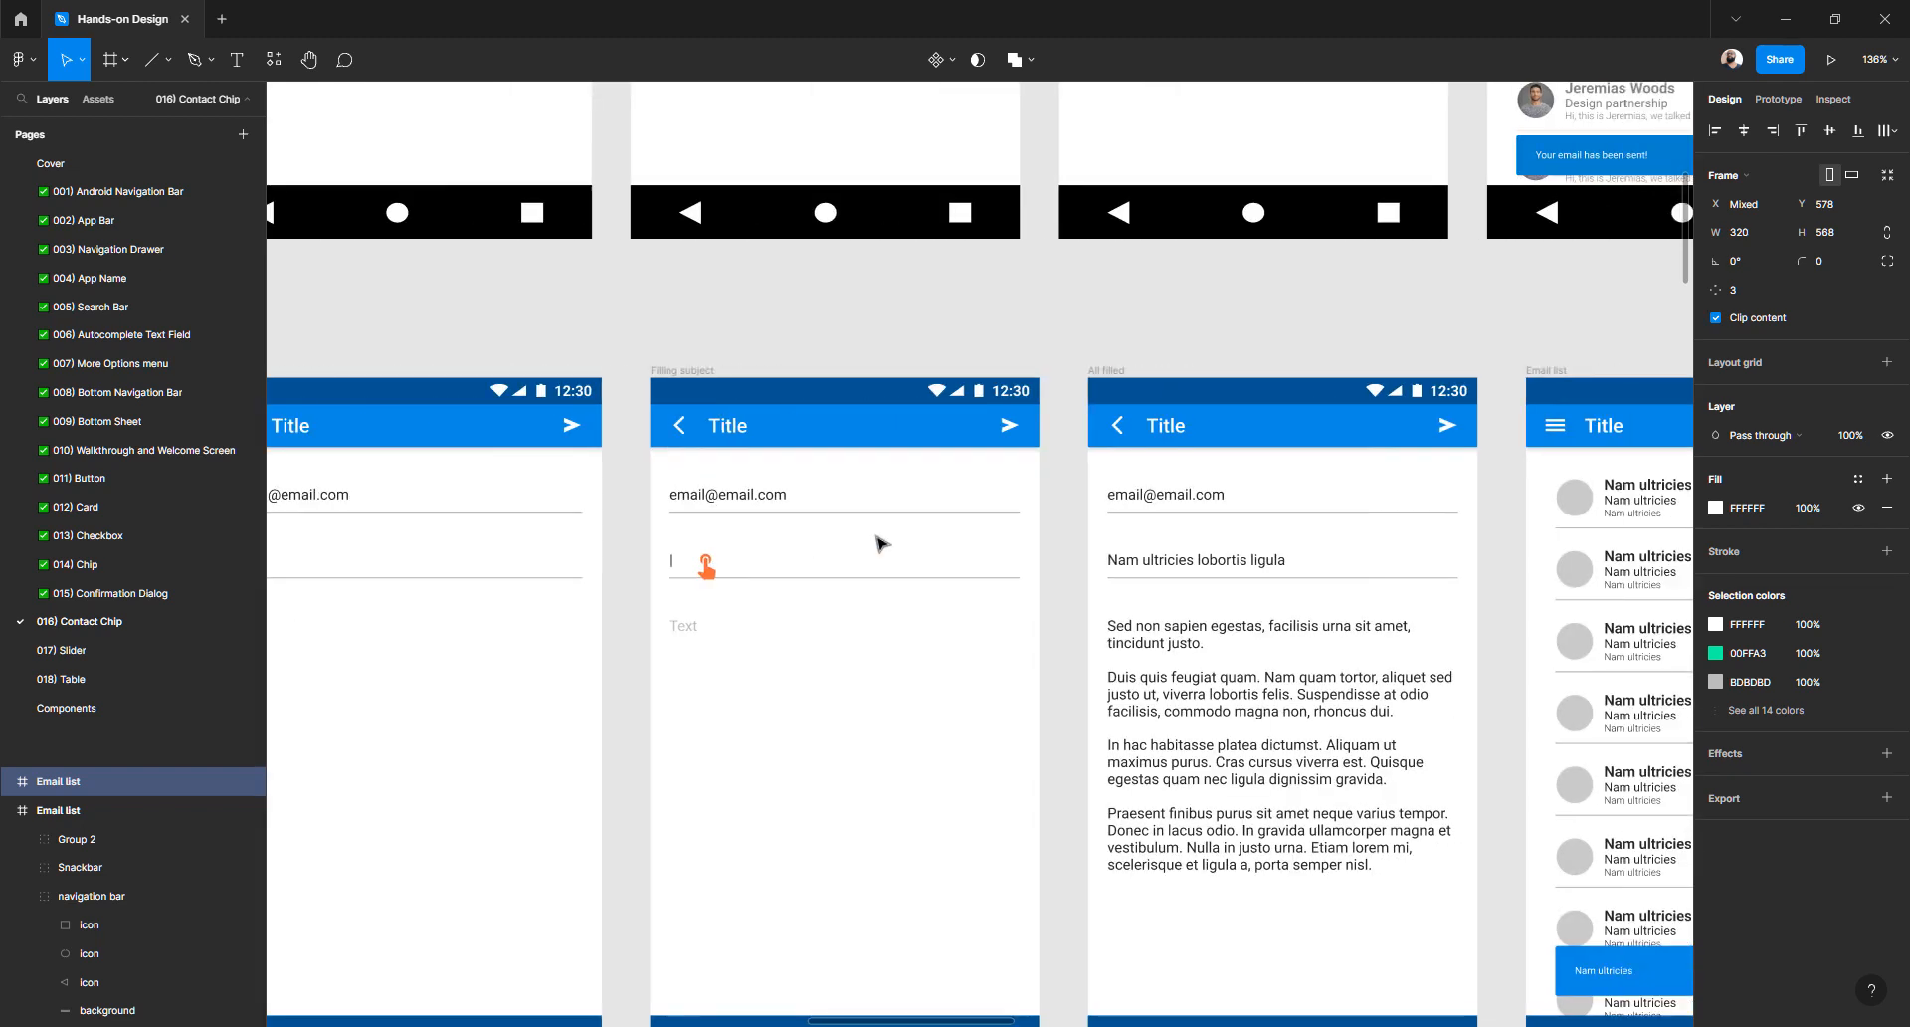
{"action": "scroll", "coordinate": [878, 540], "scroll_direction": "right", "scroll_amount": 4}
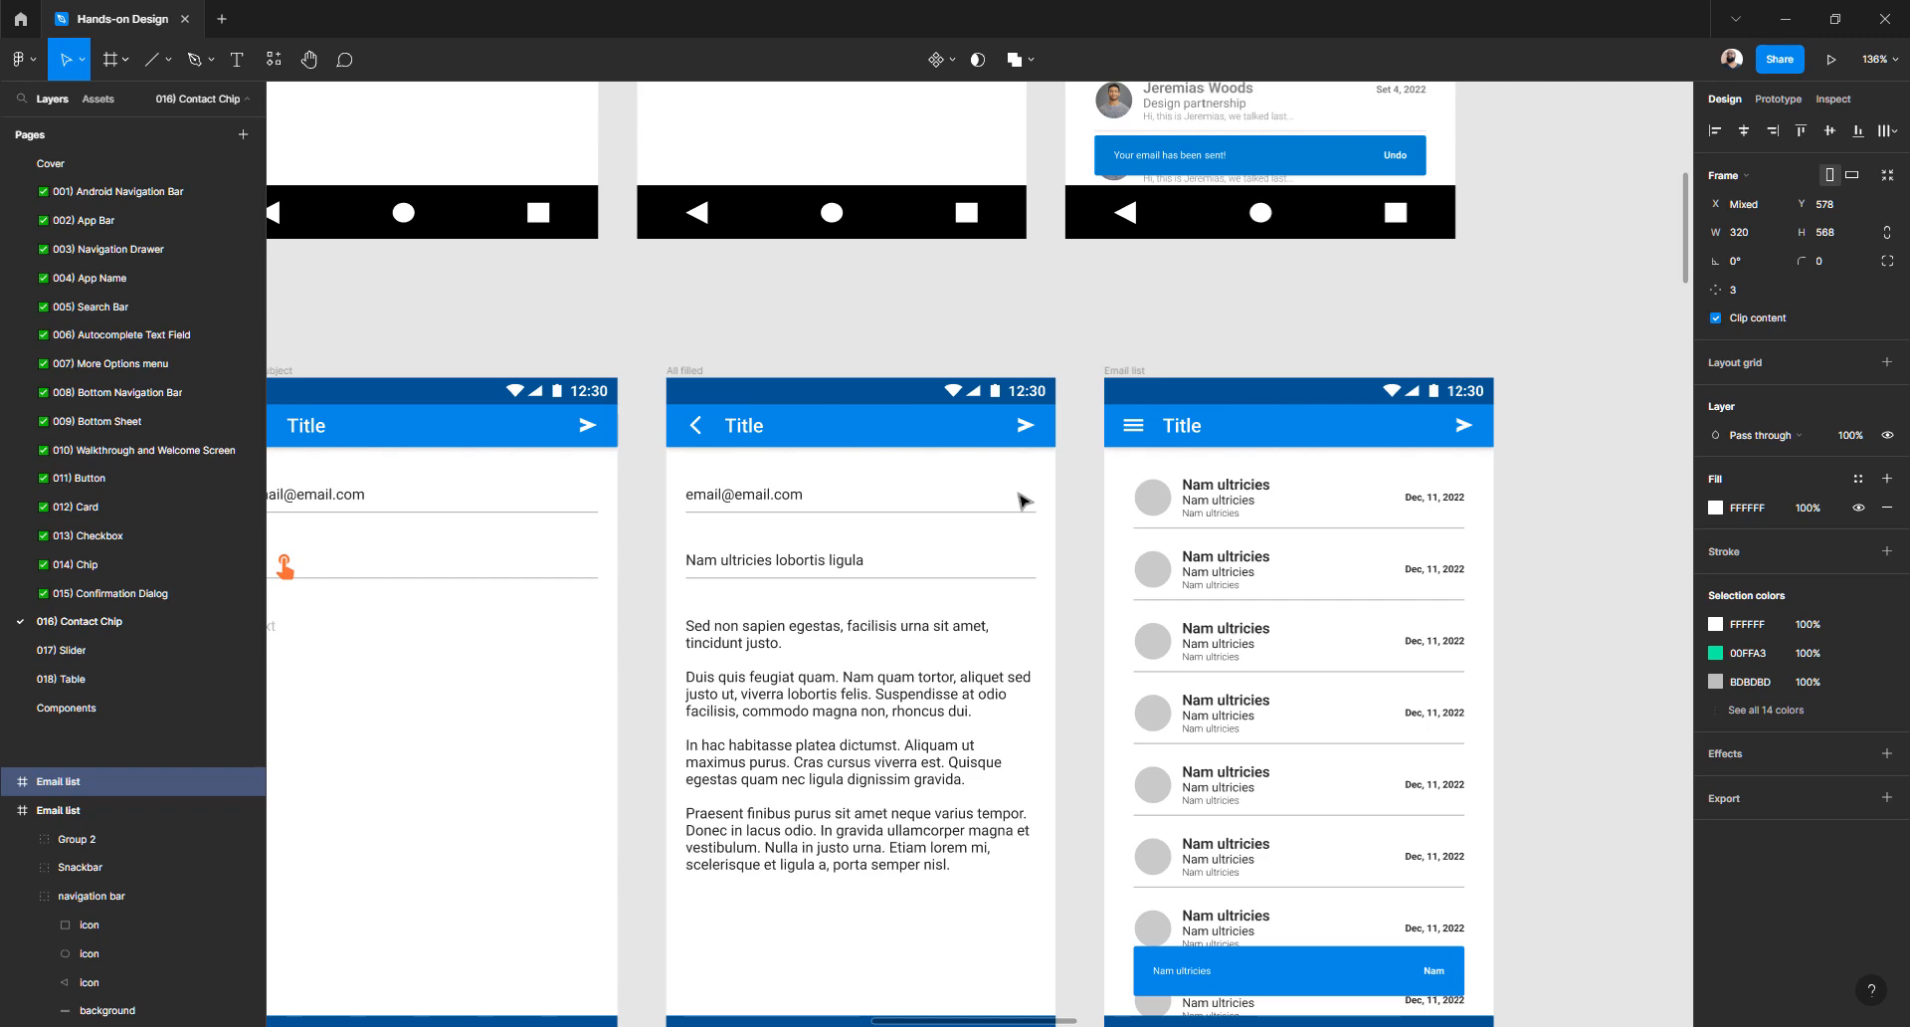
{"action": "scroll", "coordinate": [1094, 463], "scroll_direction": "down", "scroll_amount": 5}
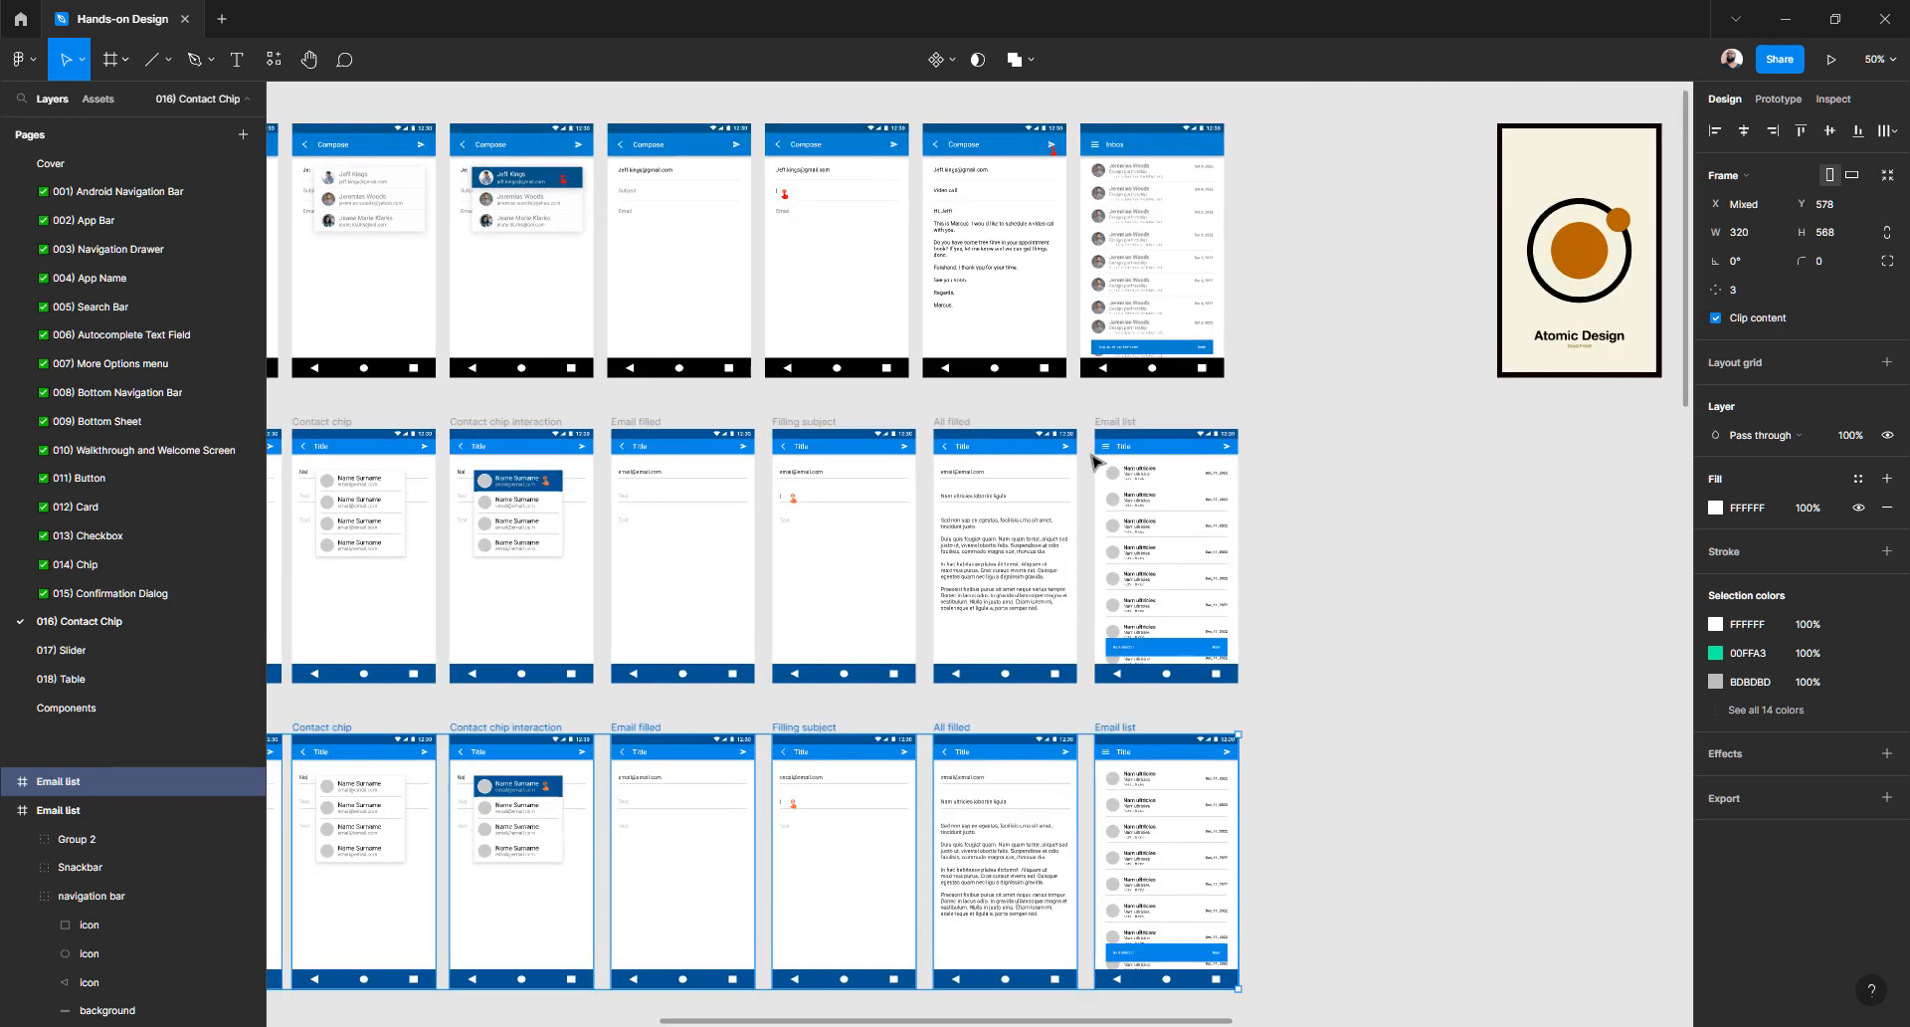
{"action": "scroll", "coordinate": [1177, 485], "scroll_direction": "left", "scroll_amount": 6}
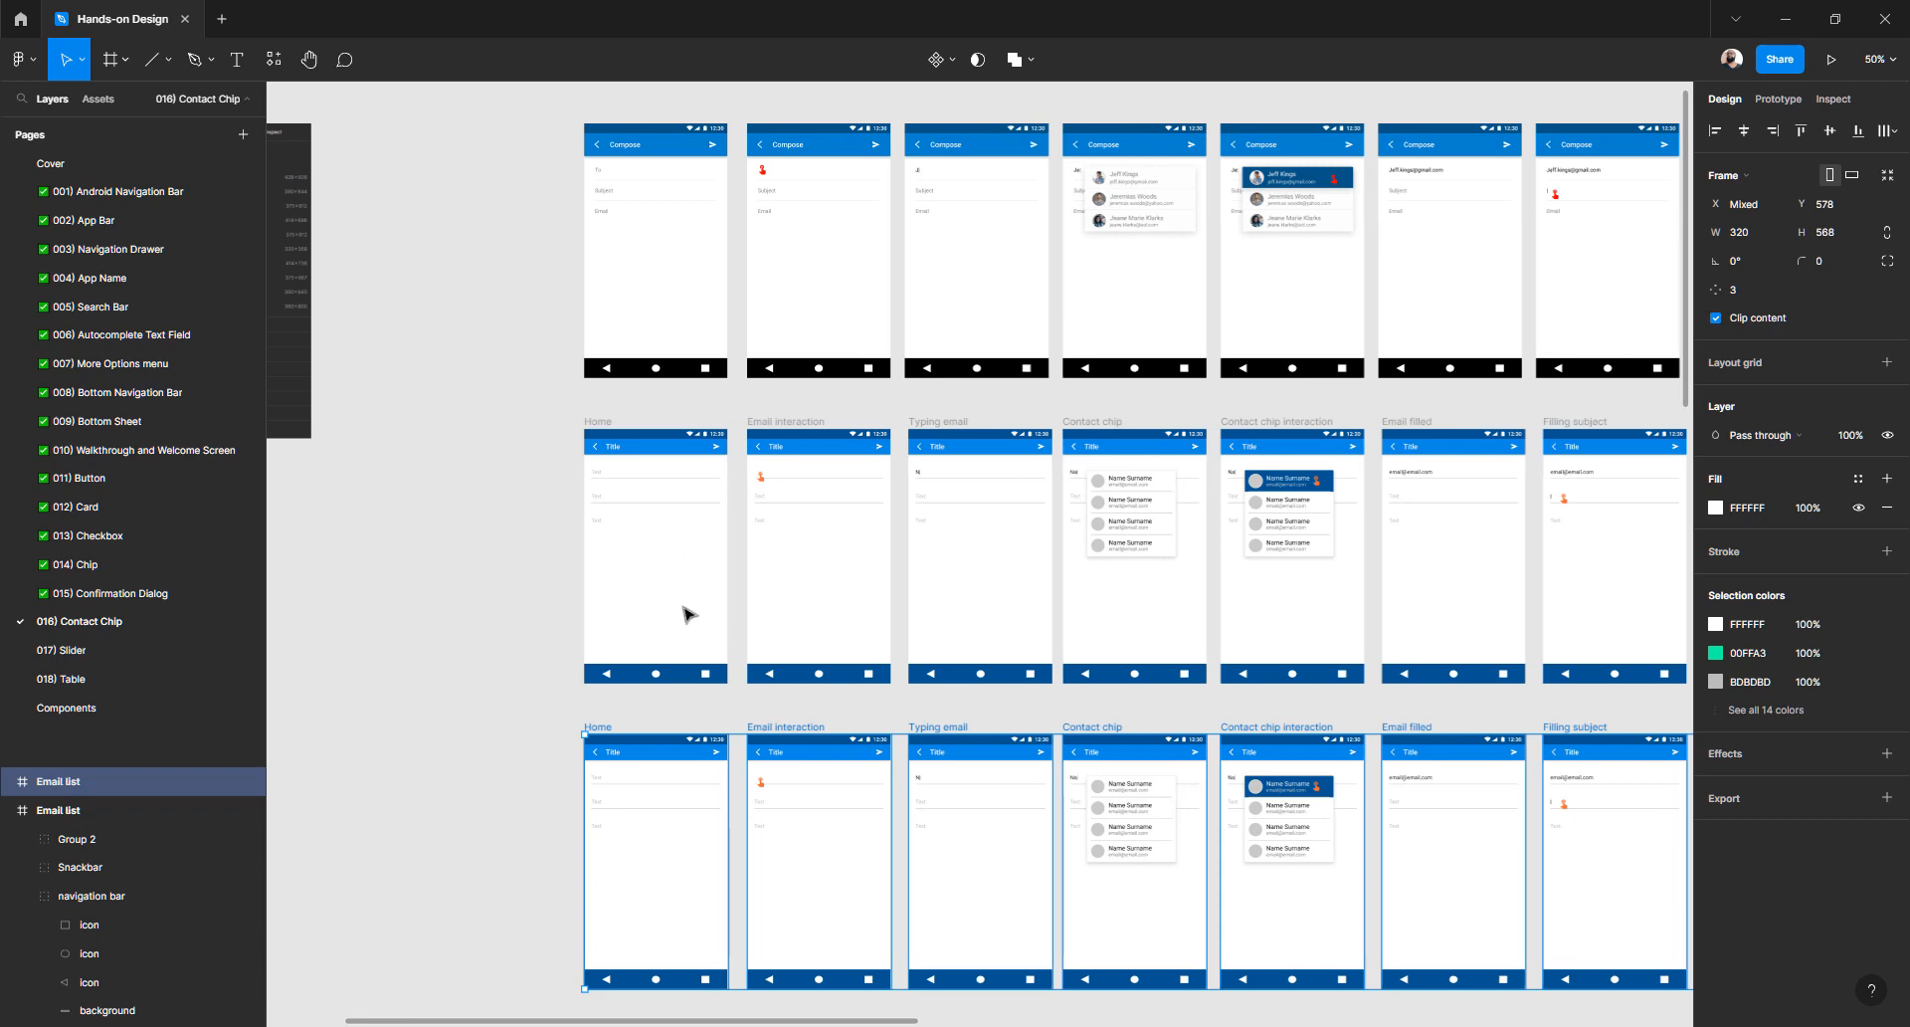
{"action": "scroll", "coordinate": [676, 607], "scroll_direction": "down", "scroll_amount": 3}
{"action": "scroll", "coordinate": [590, 575], "scroll_direction": "up", "scroll_amount": 5}
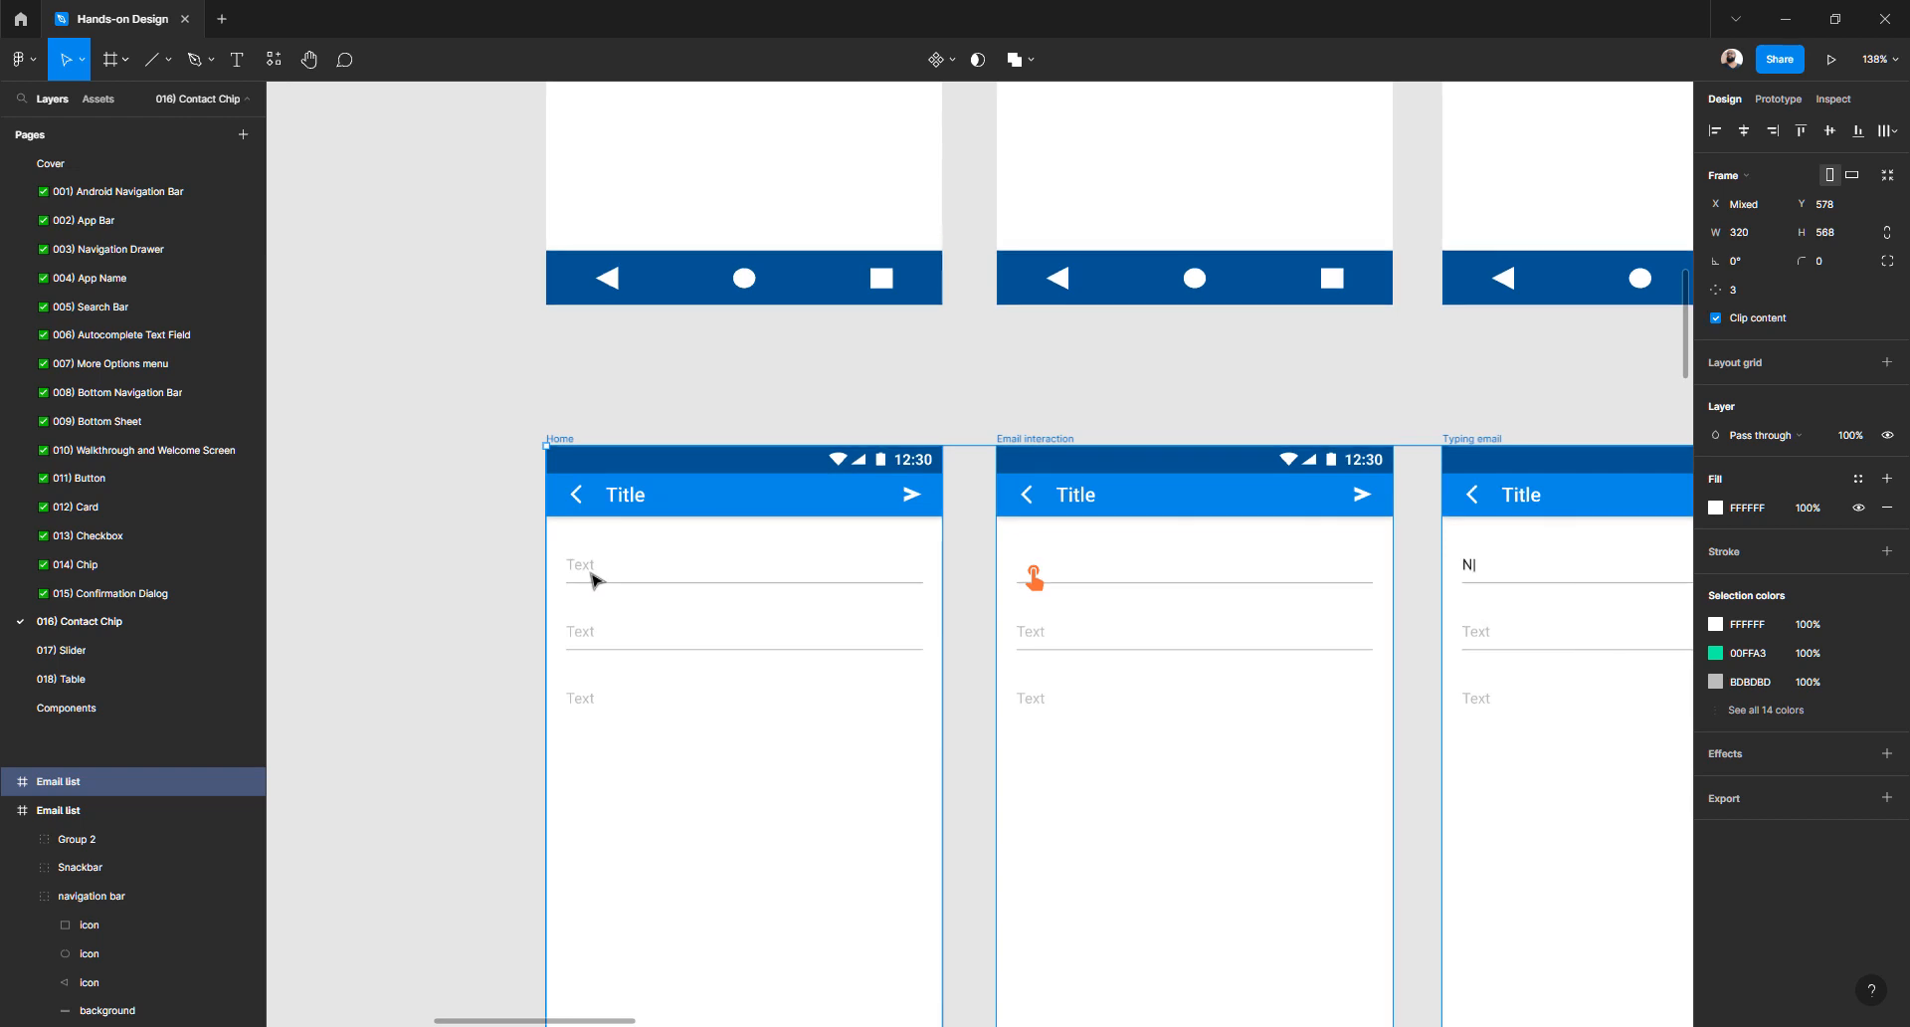
{"action": "scroll", "coordinate": [591, 577], "scroll_direction": "up", "scroll_amount": 3}
{"action": "scroll", "coordinate": [593, 579], "scroll_direction": "down", "scroll_amount": 5}
{"action": "scroll", "coordinate": [595, 579], "scroll_direction": "up", "scroll_amount": 7}
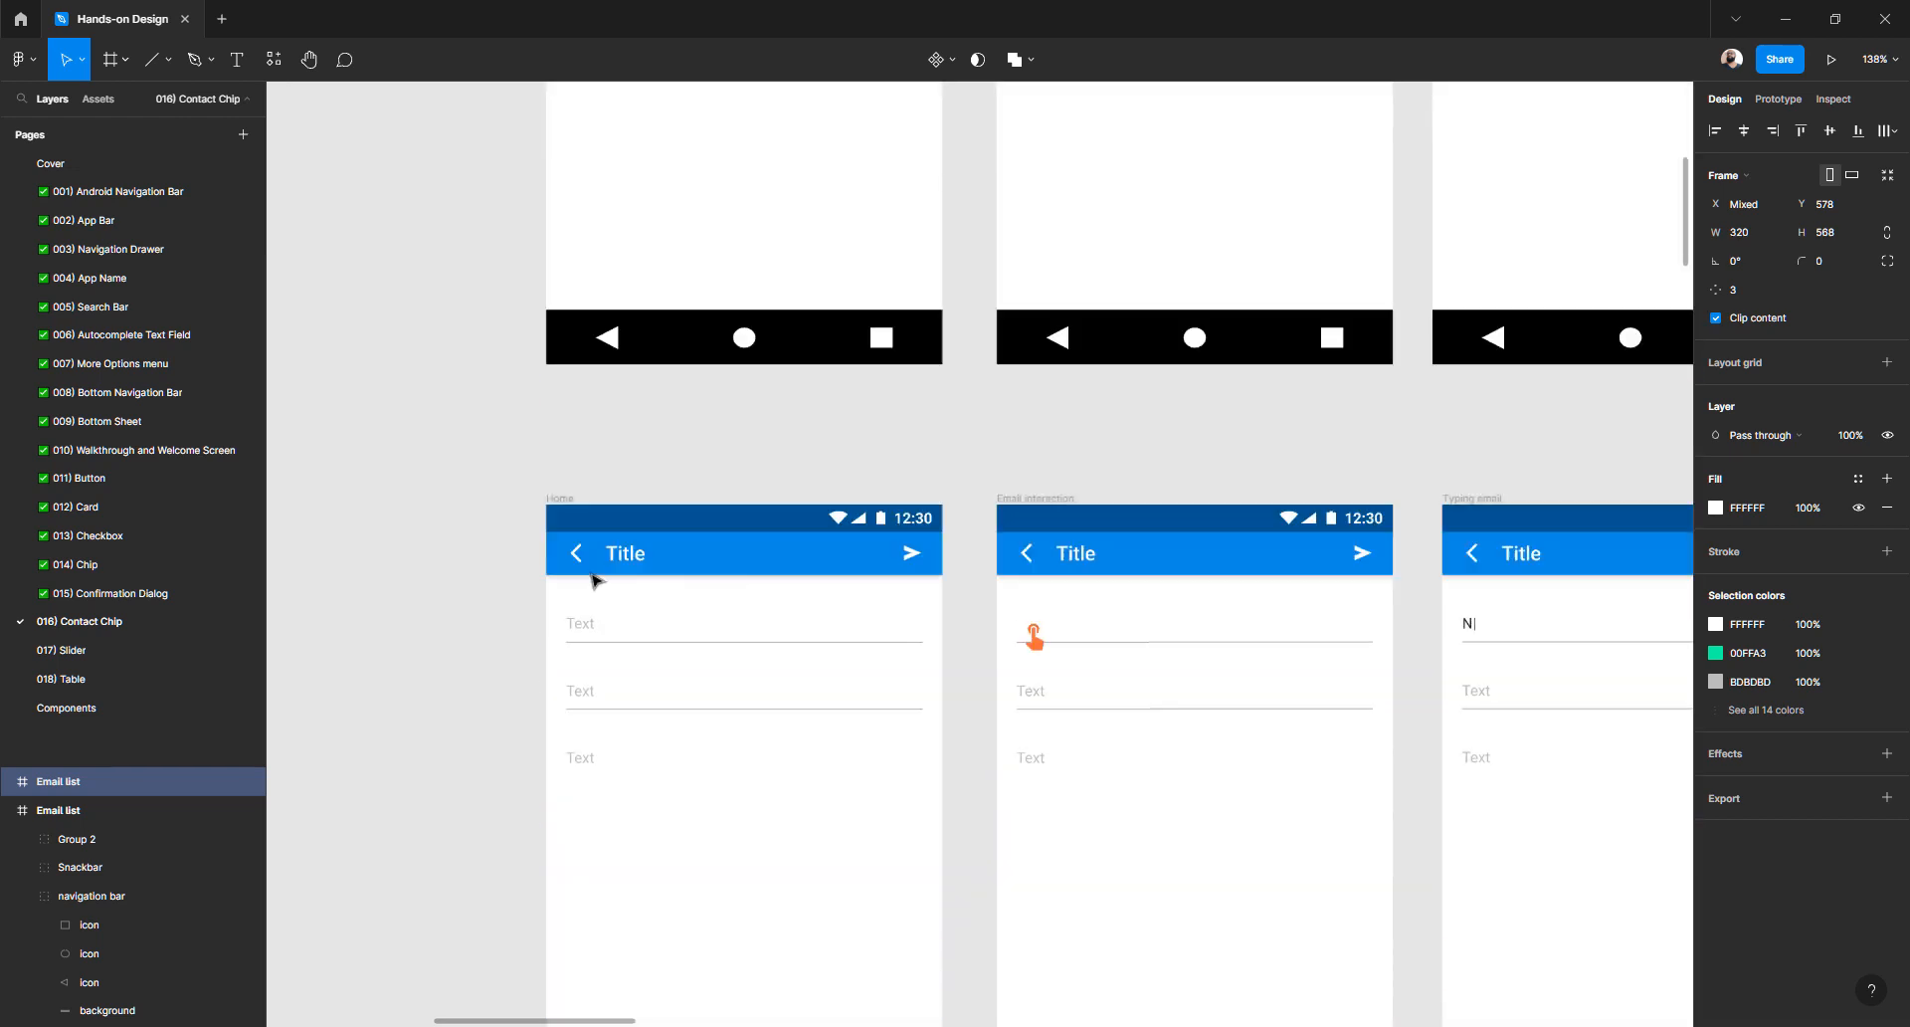
{"action": "scroll", "coordinate": [594, 579], "scroll_direction": "up", "scroll_amount": 1}
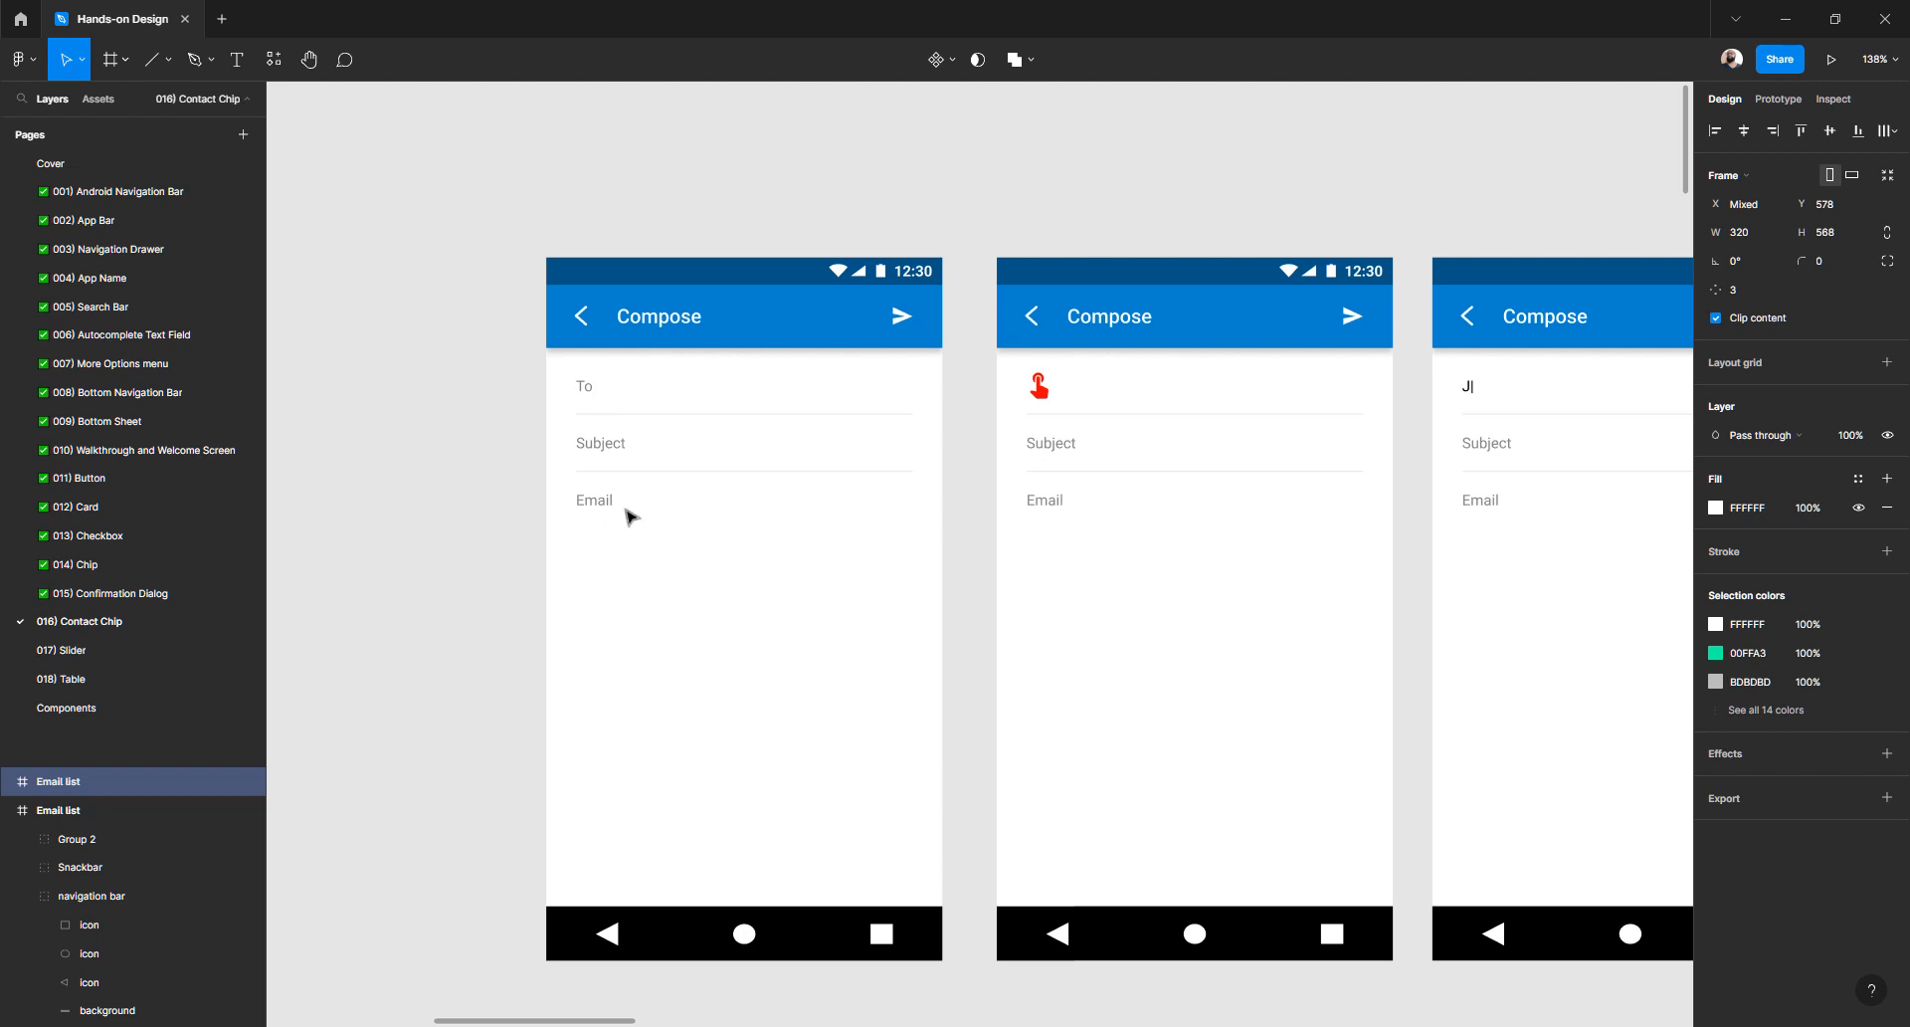
{"action": "scroll", "coordinate": [765, 616], "scroll_direction": "down", "scroll_amount": 8}
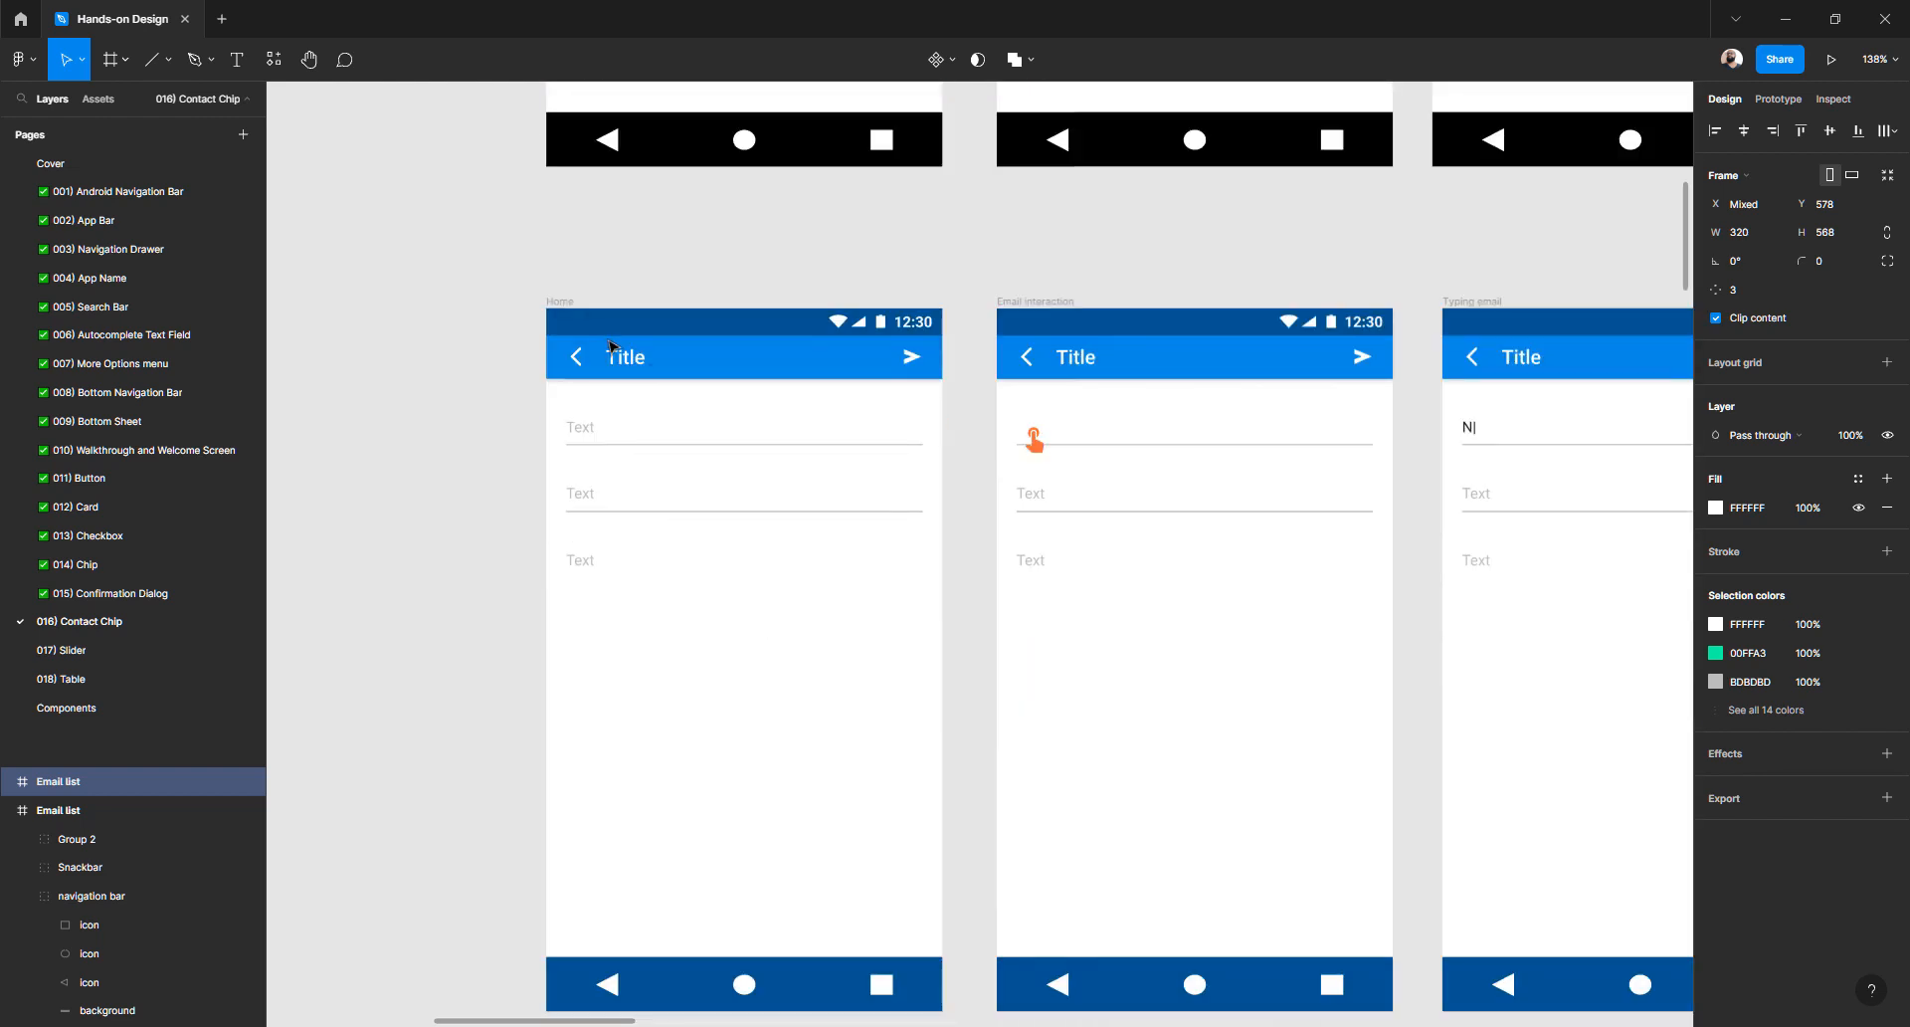
{"action": "scroll", "coordinate": [597, 339], "scroll_direction": "up", "scroll_amount": 2}
- Replace Title with Compose and the first two Text placeholders with Email and Subject
{"action": "double_click", "coordinate": [656, 361]}
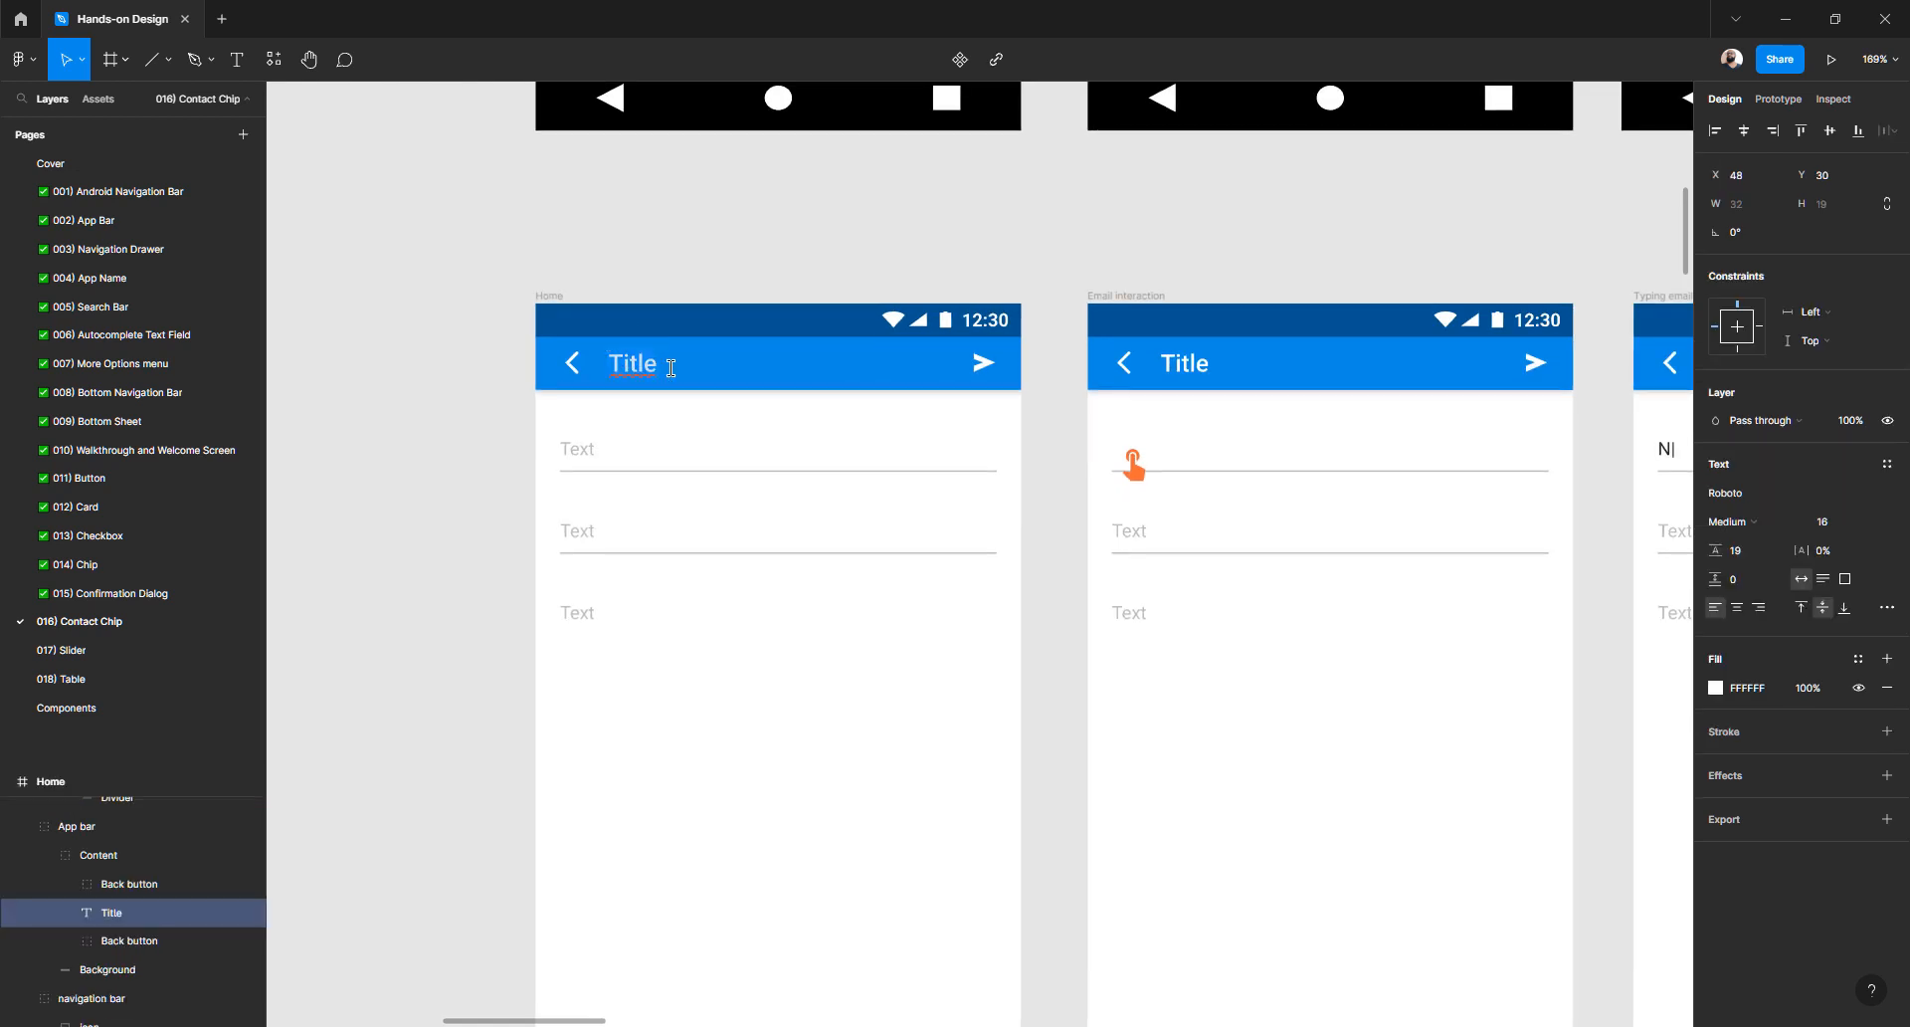
{"action": "type", "text": "Compo"}
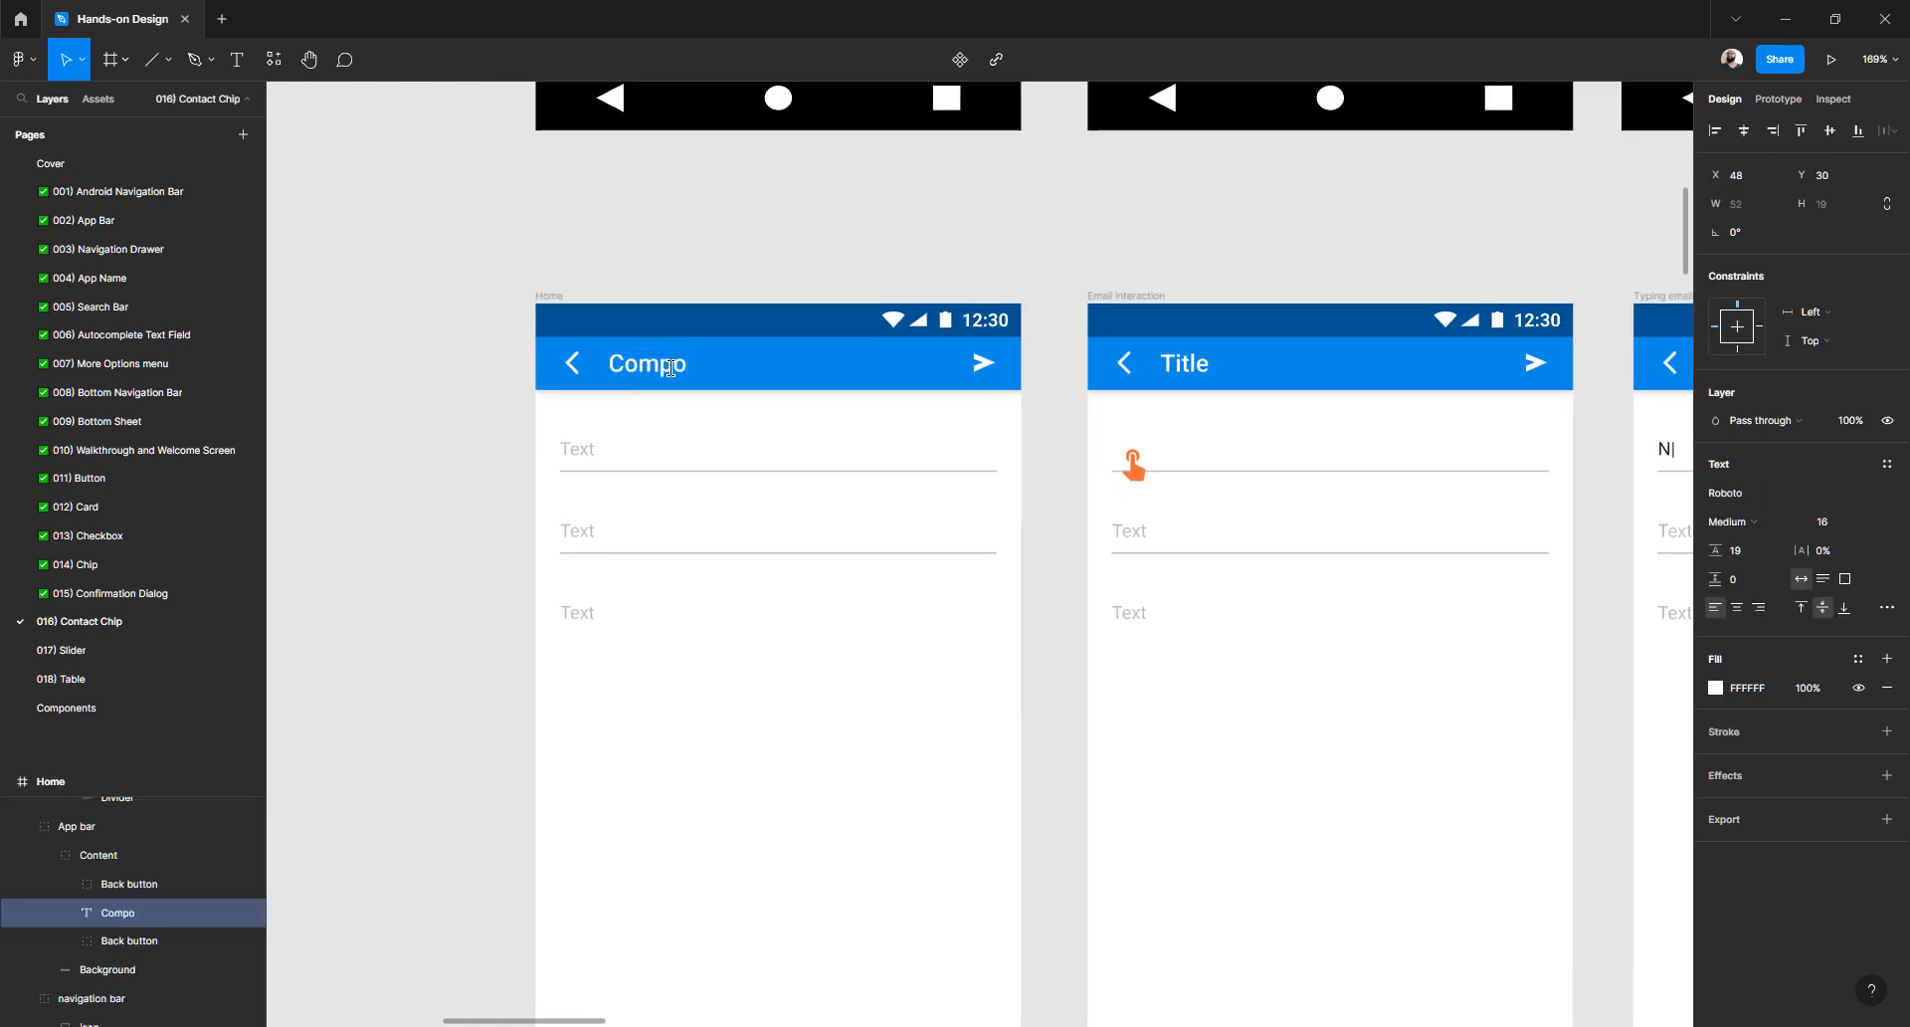
{"action": "type", "text": "se"}
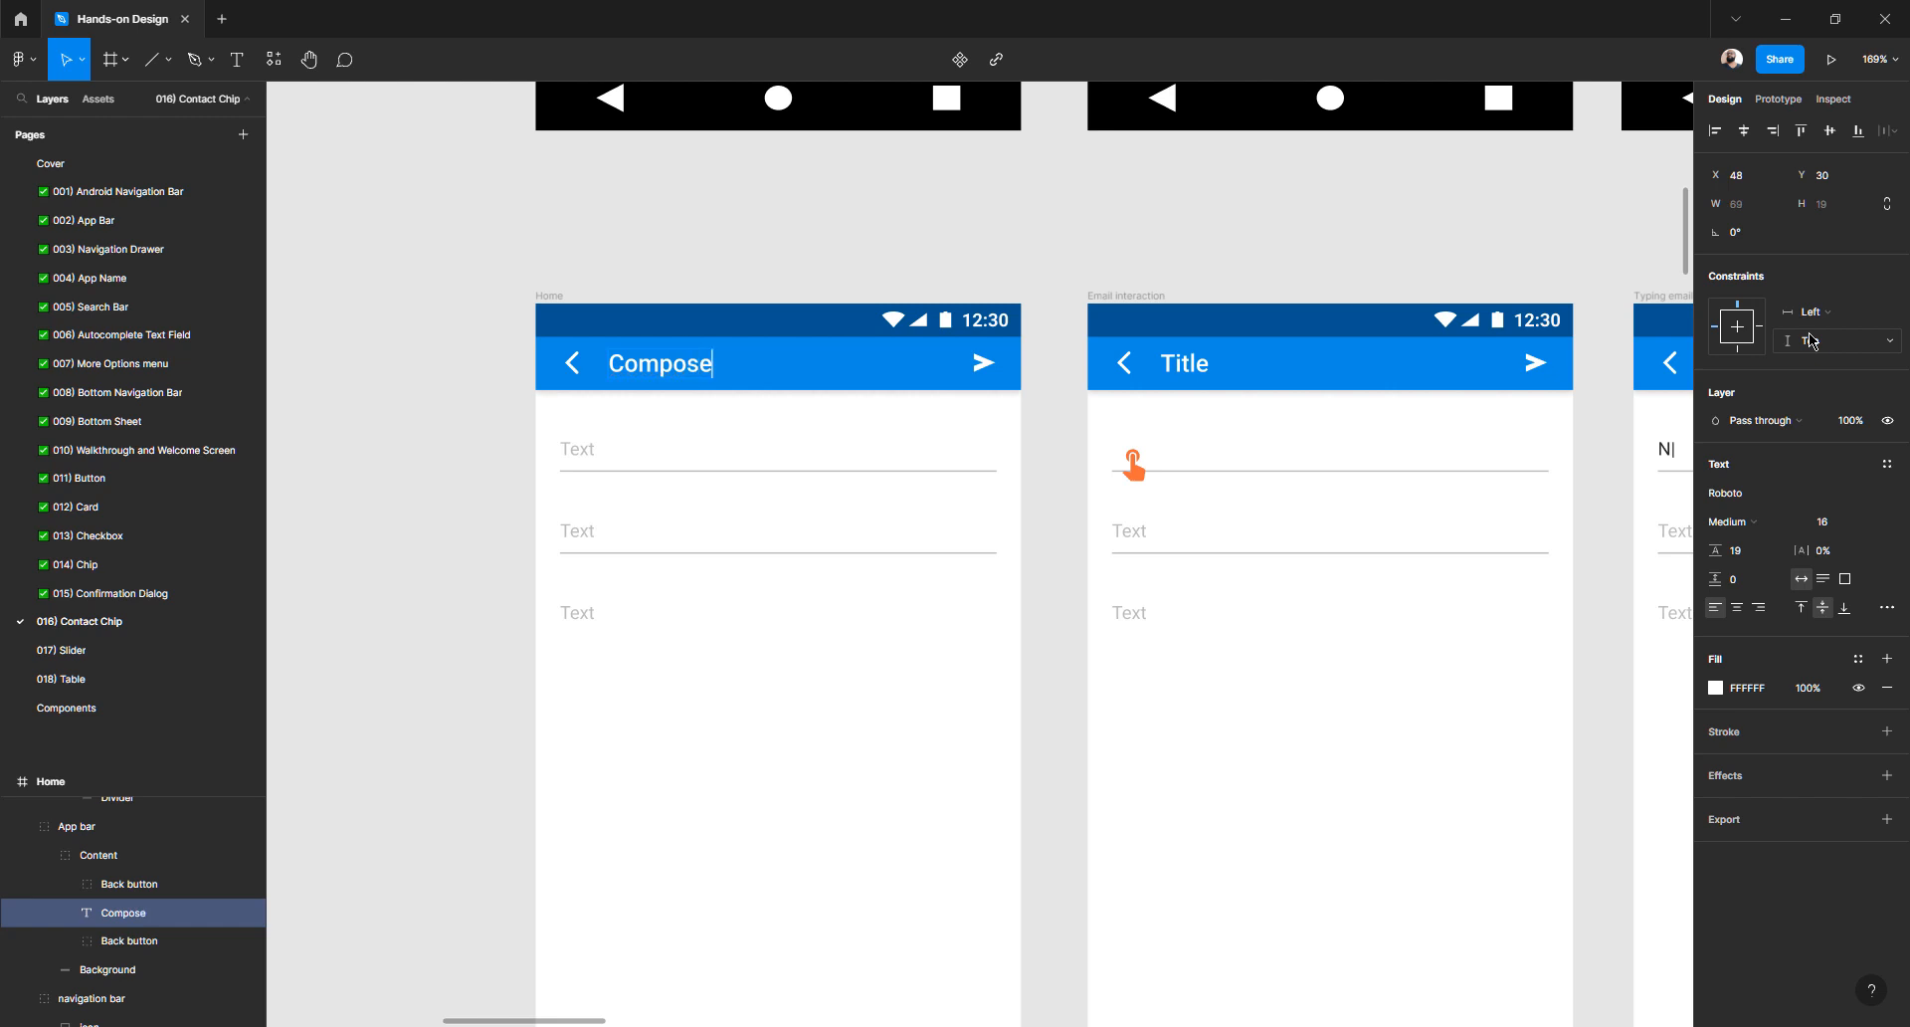
{"action": "double_click", "coordinate": [593, 449]}
{"action": "left_click_drag", "start_coordinate": [593, 449], "coordinate": [726, 445]}
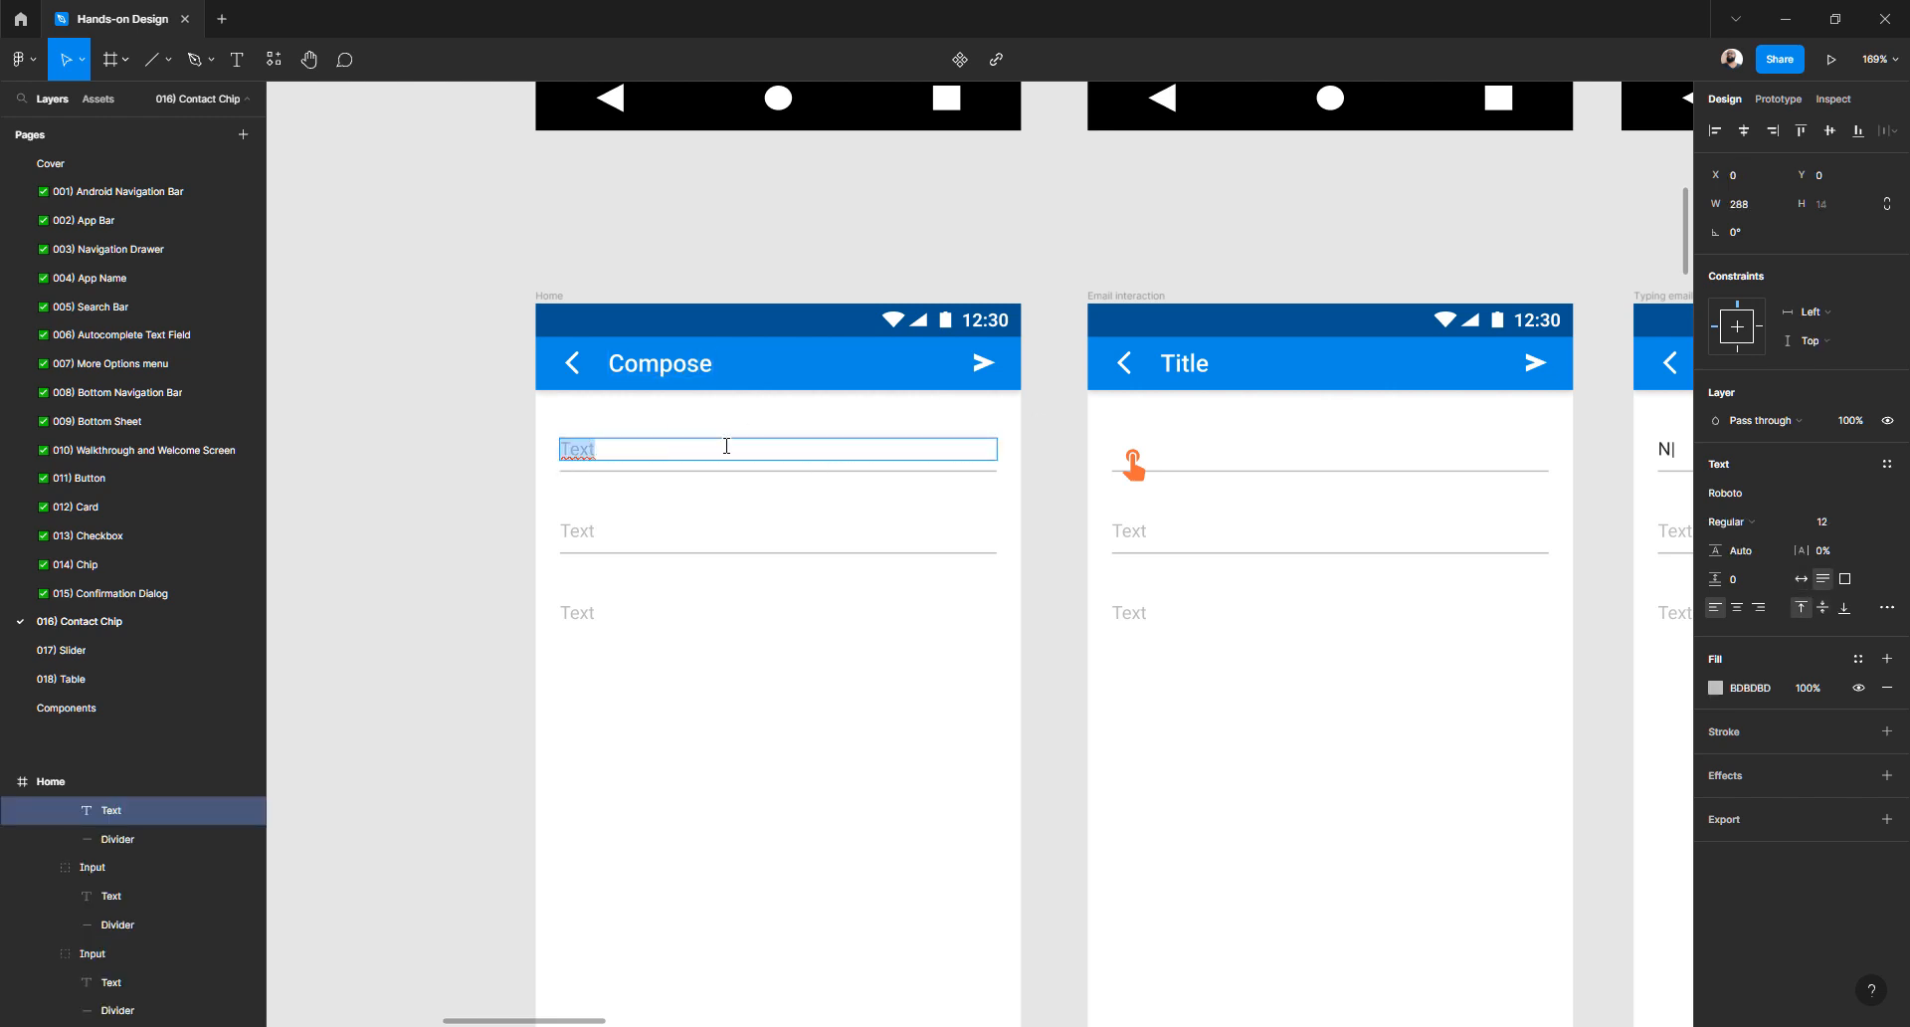
{"action": "type", "text": "Email"}
{"action": "double_click", "coordinate": [640, 530]}
{"action": "left_click_drag", "start_coordinate": [640, 530], "coordinate": [743, 540]}
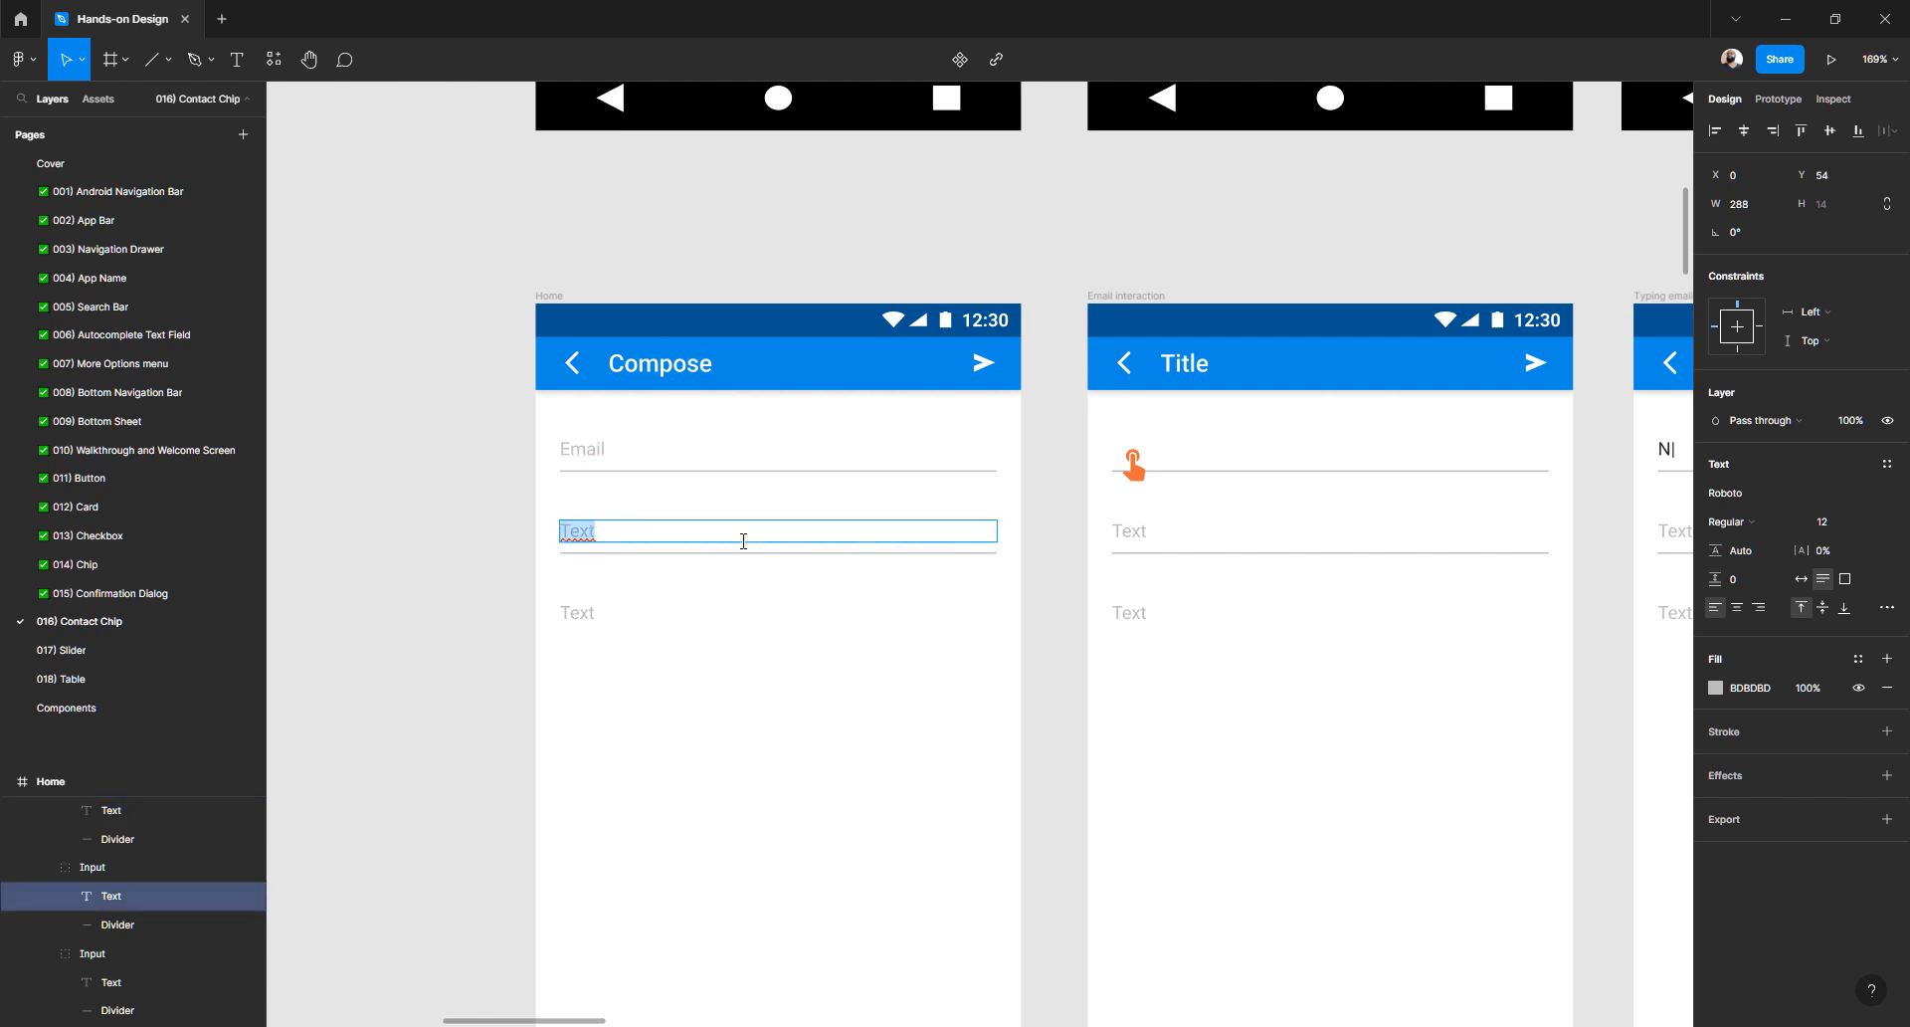
{"action": "type", "text": "Subject"}
{"action": "double_click", "coordinate": [589, 617]}
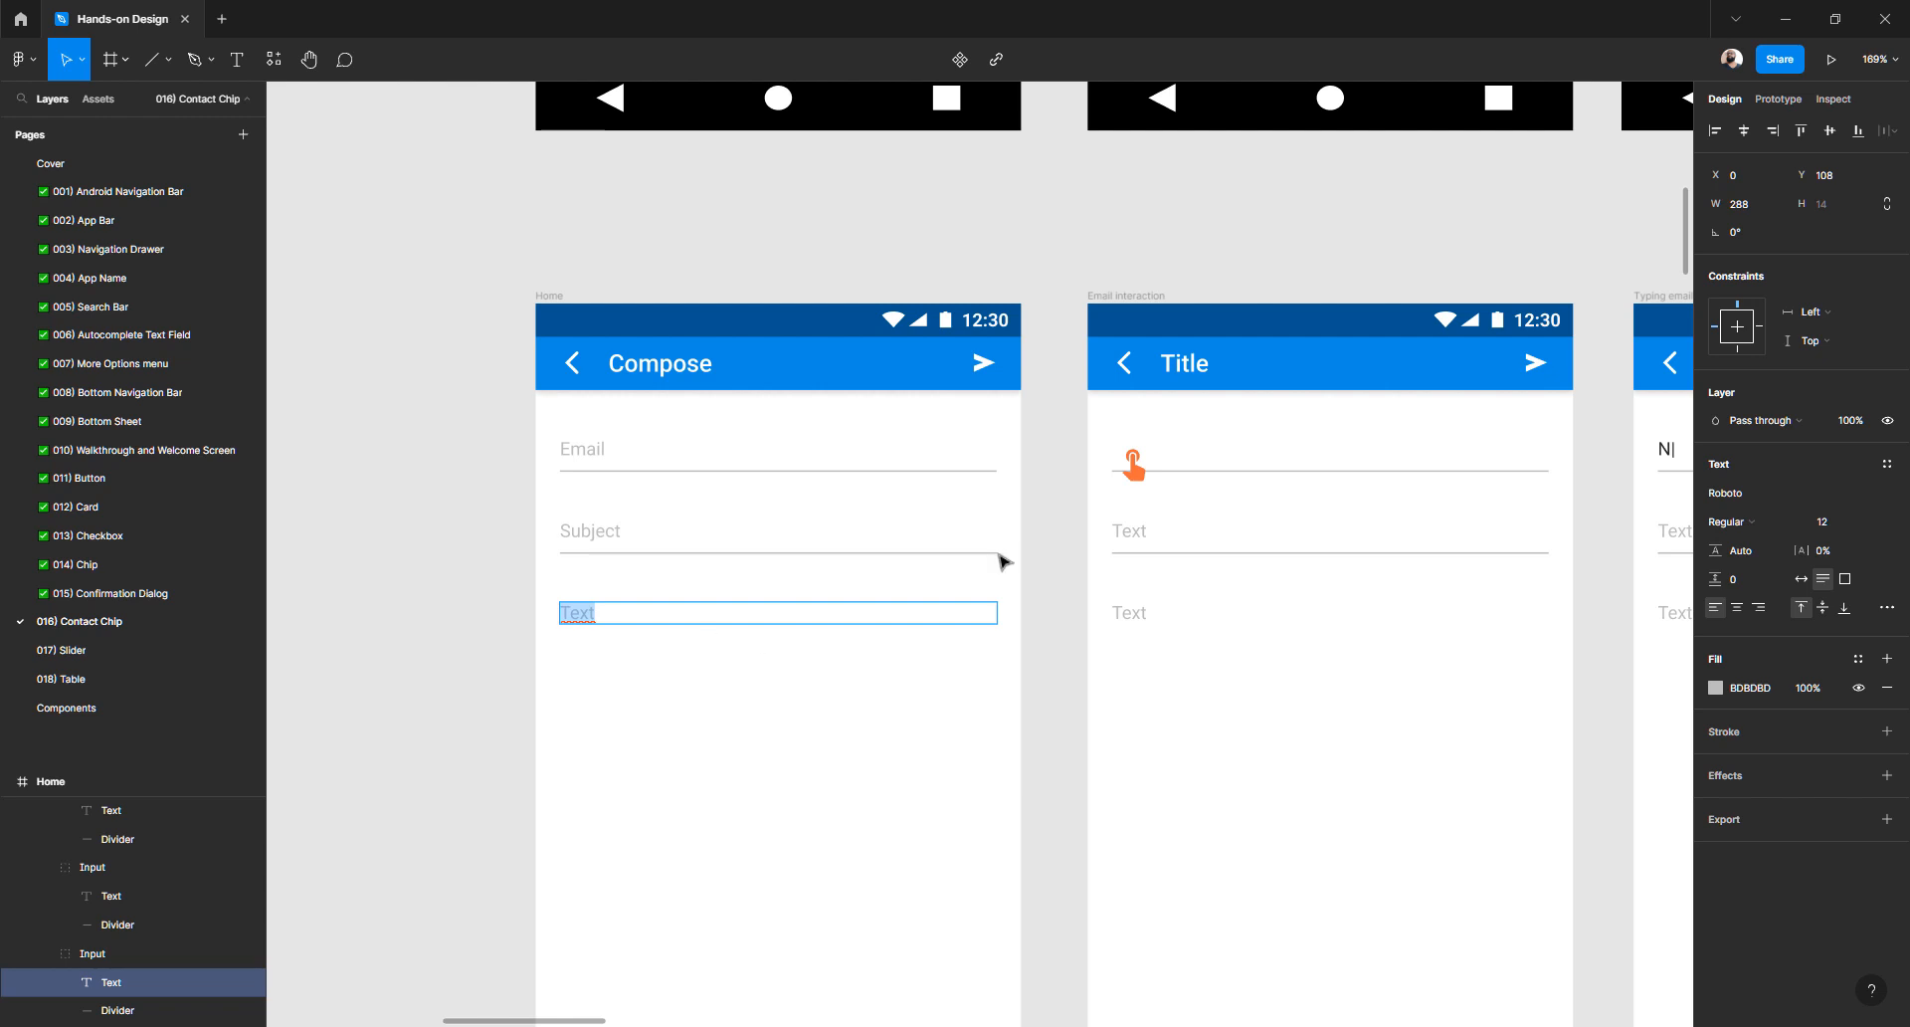
- Label the Compose screen's third field 'Message' and copy its Subject placeholder
{"action": "type", "text": "Message"}
{"action": "key", "text": "Escape"}
{"action": "left_click", "coordinate": [601, 449]}
{"action": "double_click", "coordinate": [601, 531]}
{"action": "key", "text": "ctrl+c"}
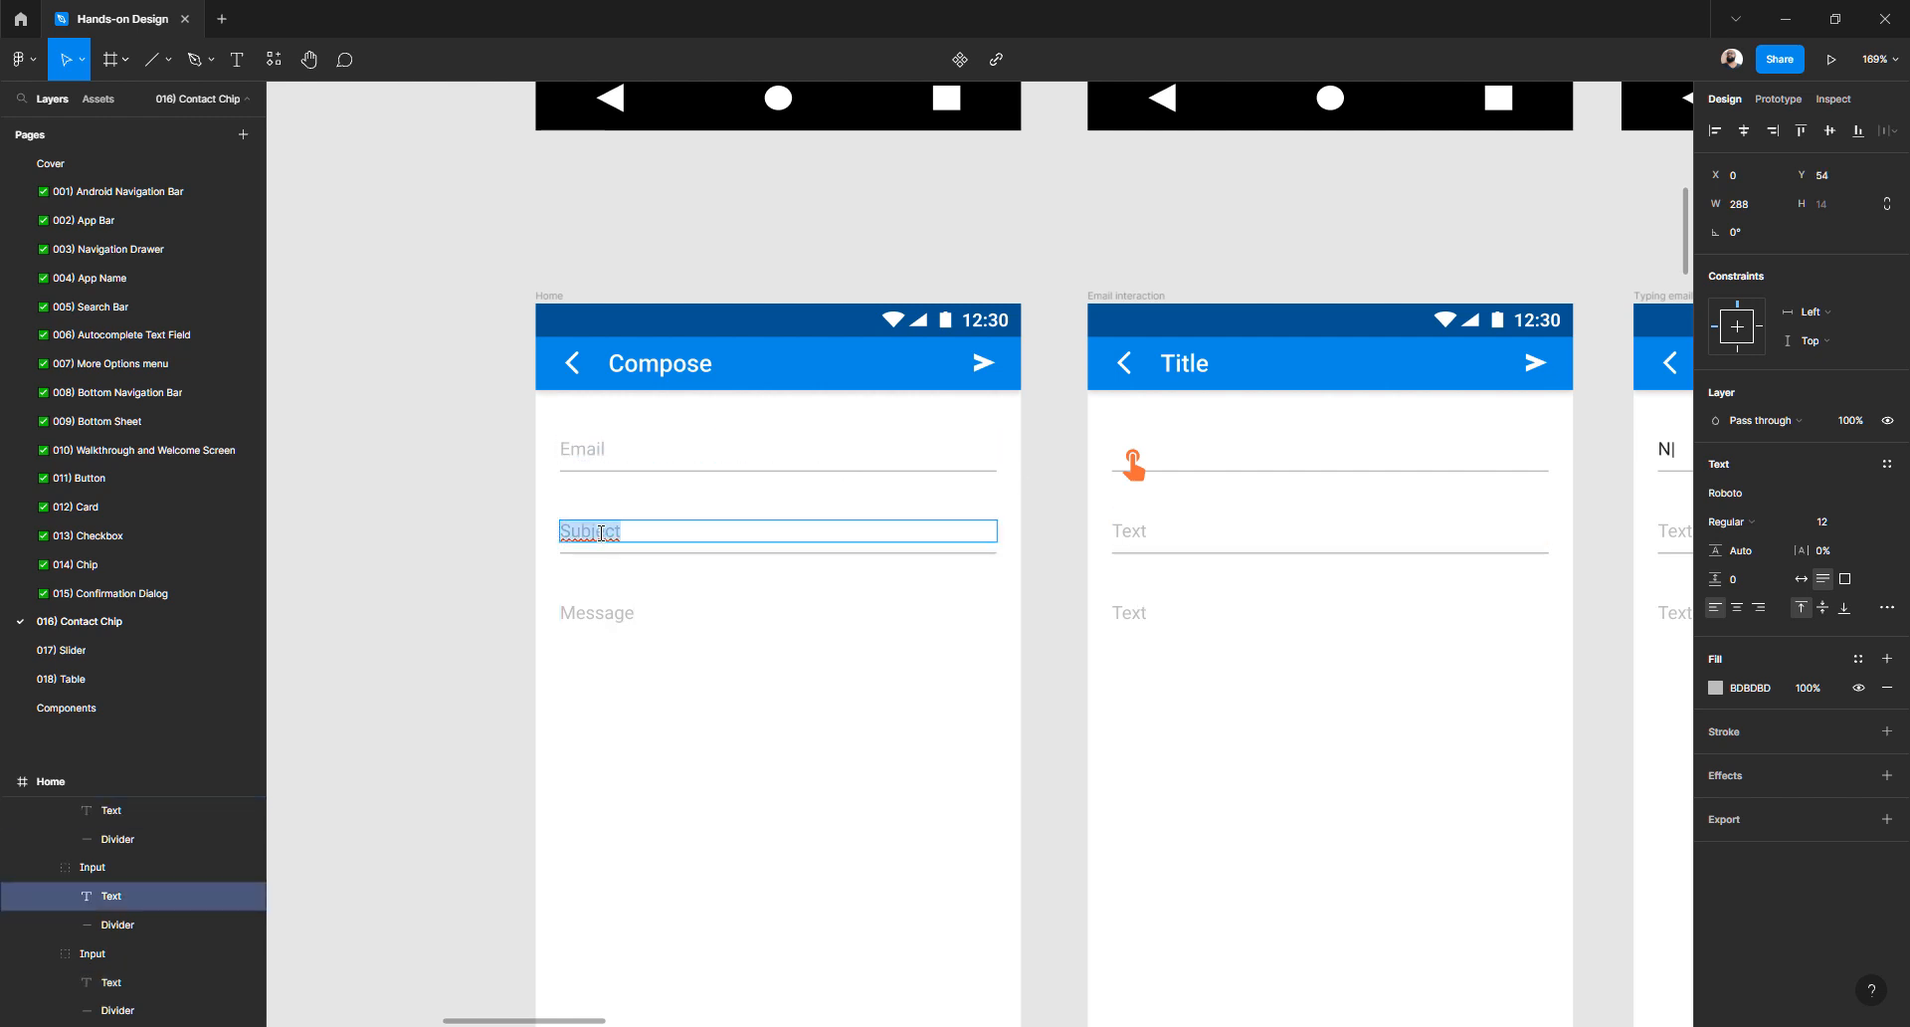
- Paste Subject and Message over the Email interaction screen's second and third placeholders
{"action": "double_click", "coordinate": [1135, 530]}
{"action": "key", "text": "ctrl+v"}
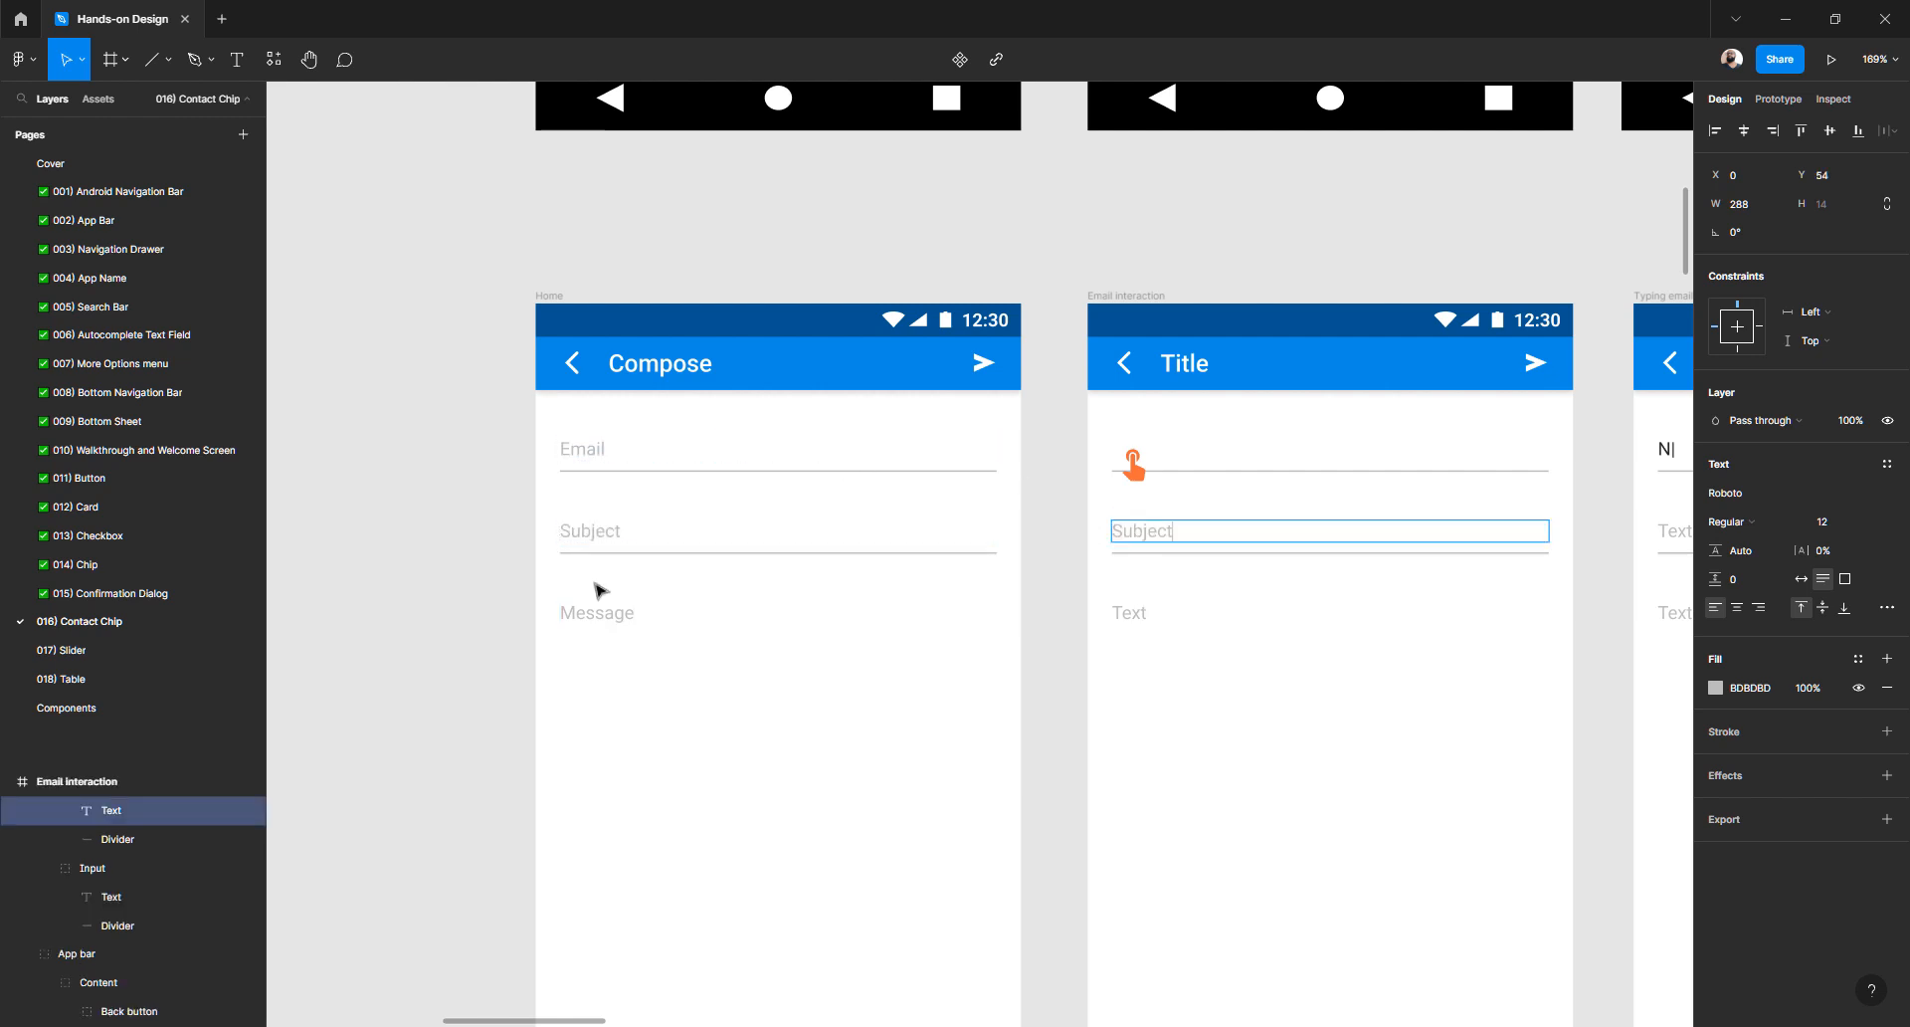
{"action": "double_click", "coordinate": [590, 613]}
{"action": "key", "text": "ctrl+c"}
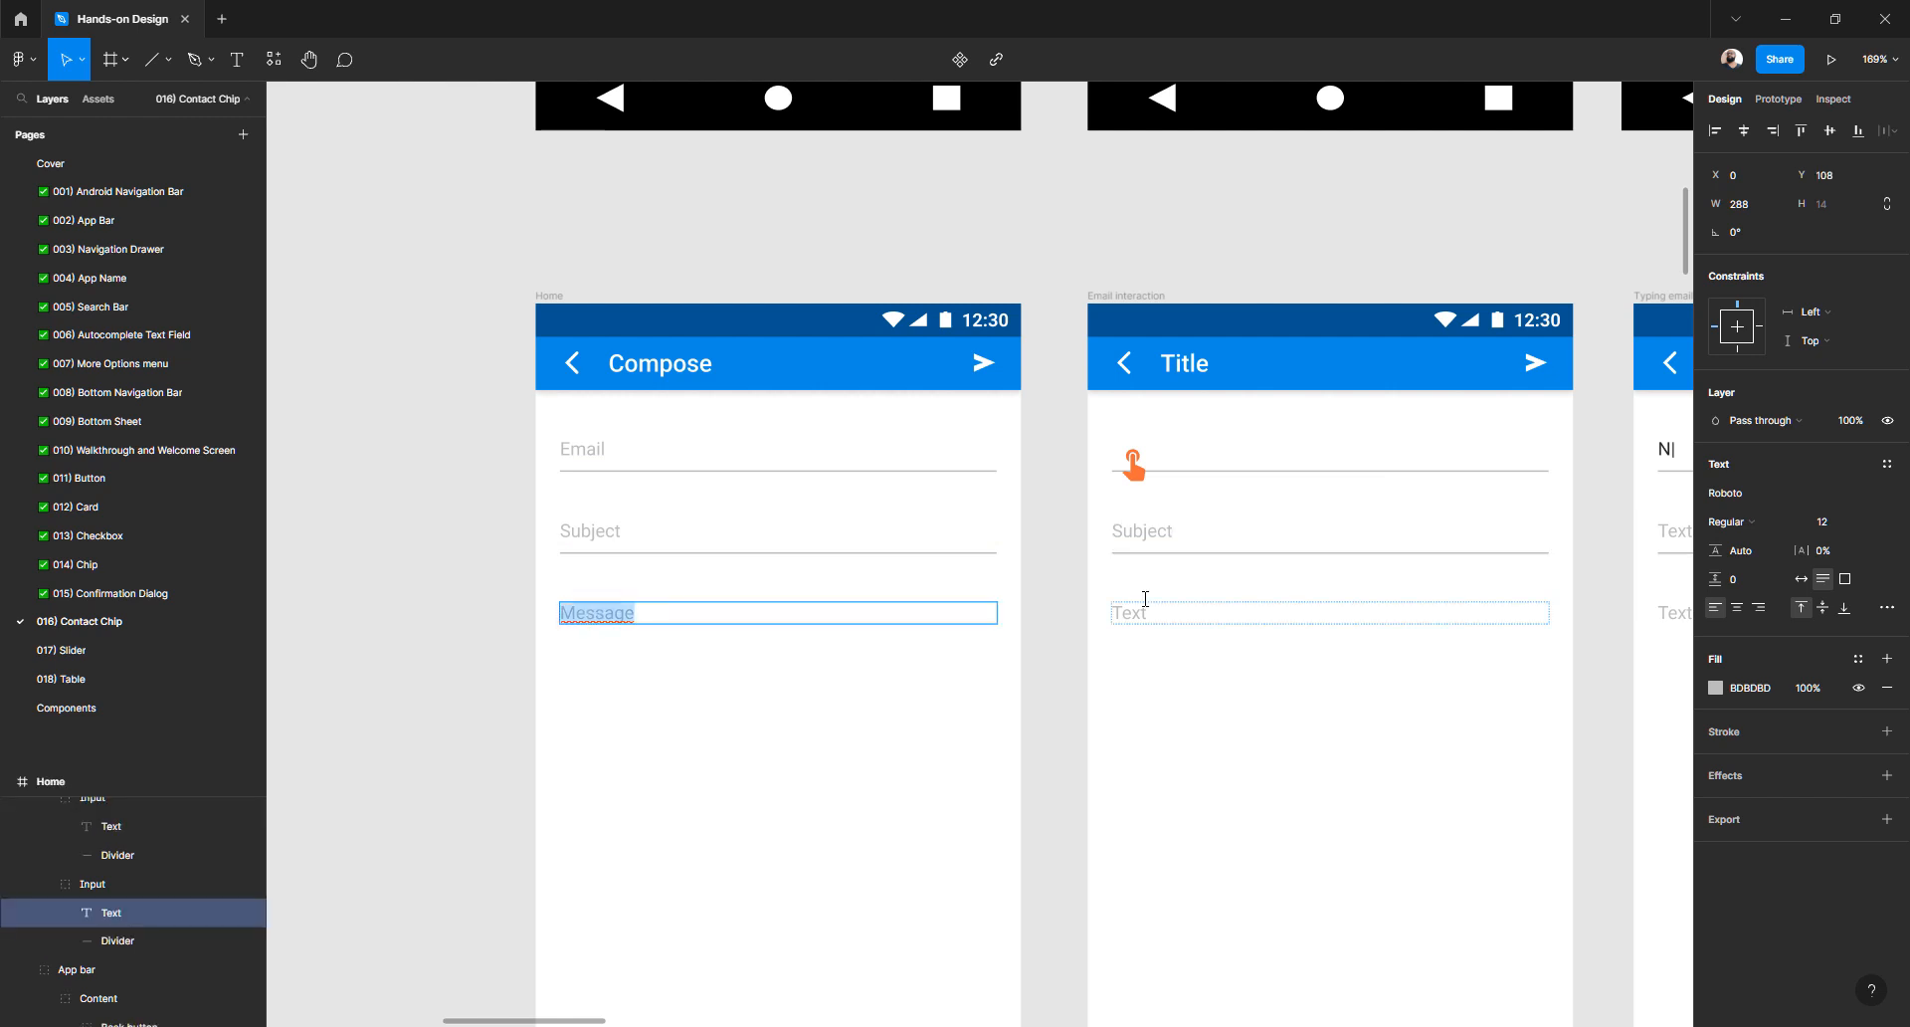
{"action": "double_click", "coordinate": [1134, 611]}
{"action": "key", "text": "ctrl+v"}
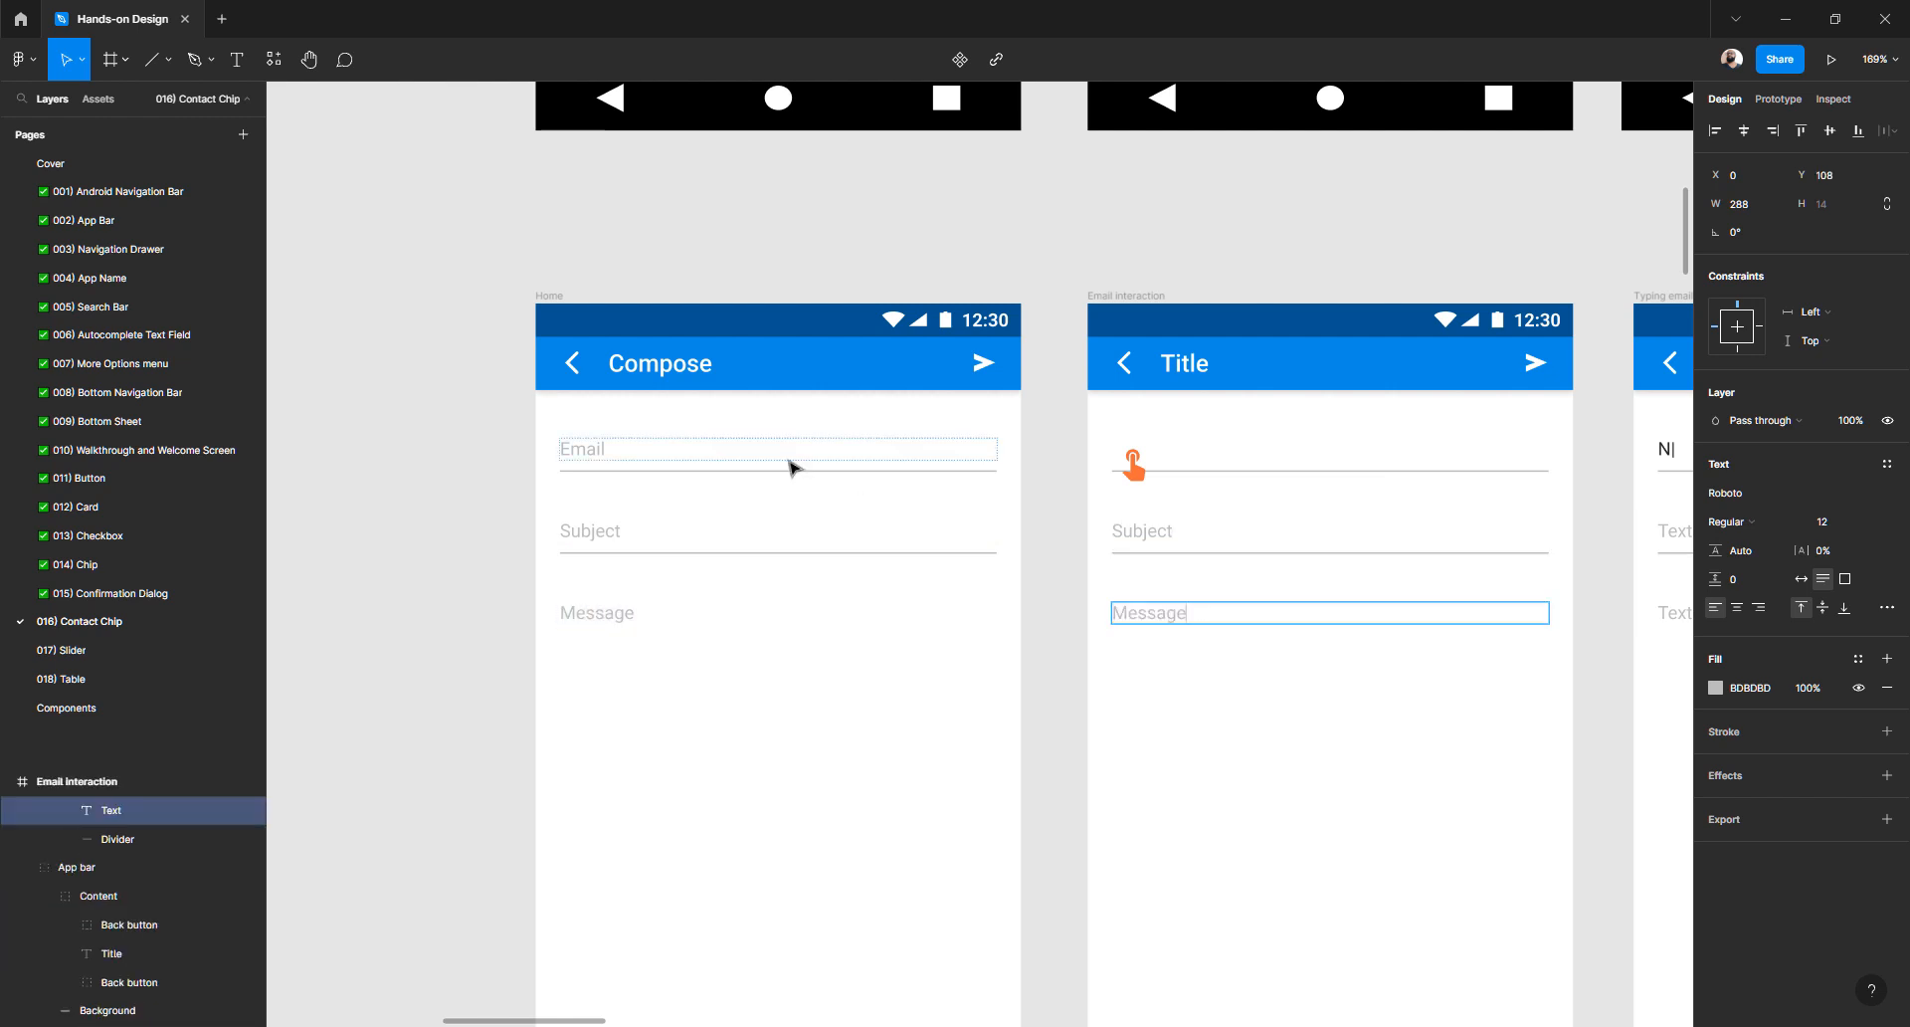
- Retitle the Email interaction, Typing email and Contact chip headings to Compose
{"action": "double_click", "coordinate": [609, 366]}
{"action": "key", "text": "ctrl+c"}
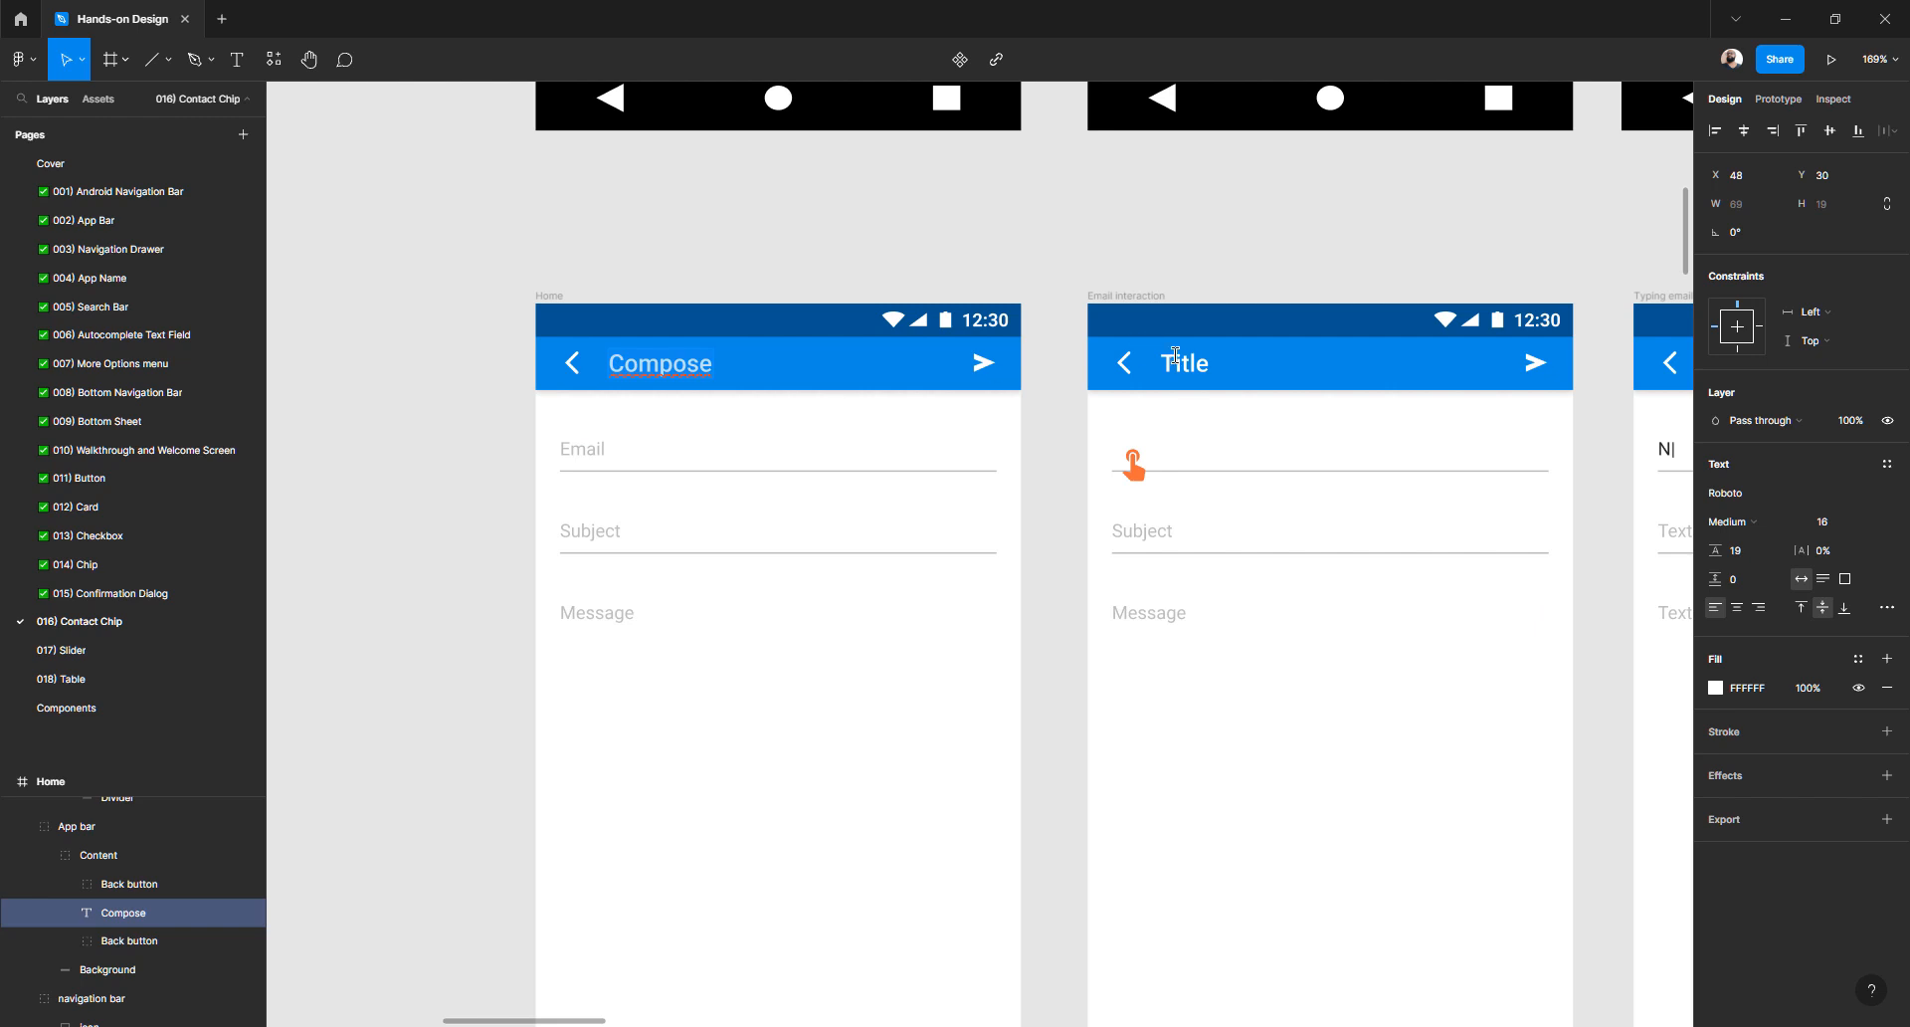
{"action": "double_click", "coordinate": [1189, 364]}
{"action": "key", "text": "ctrl+v"}
{"action": "key", "text": "Escape"}
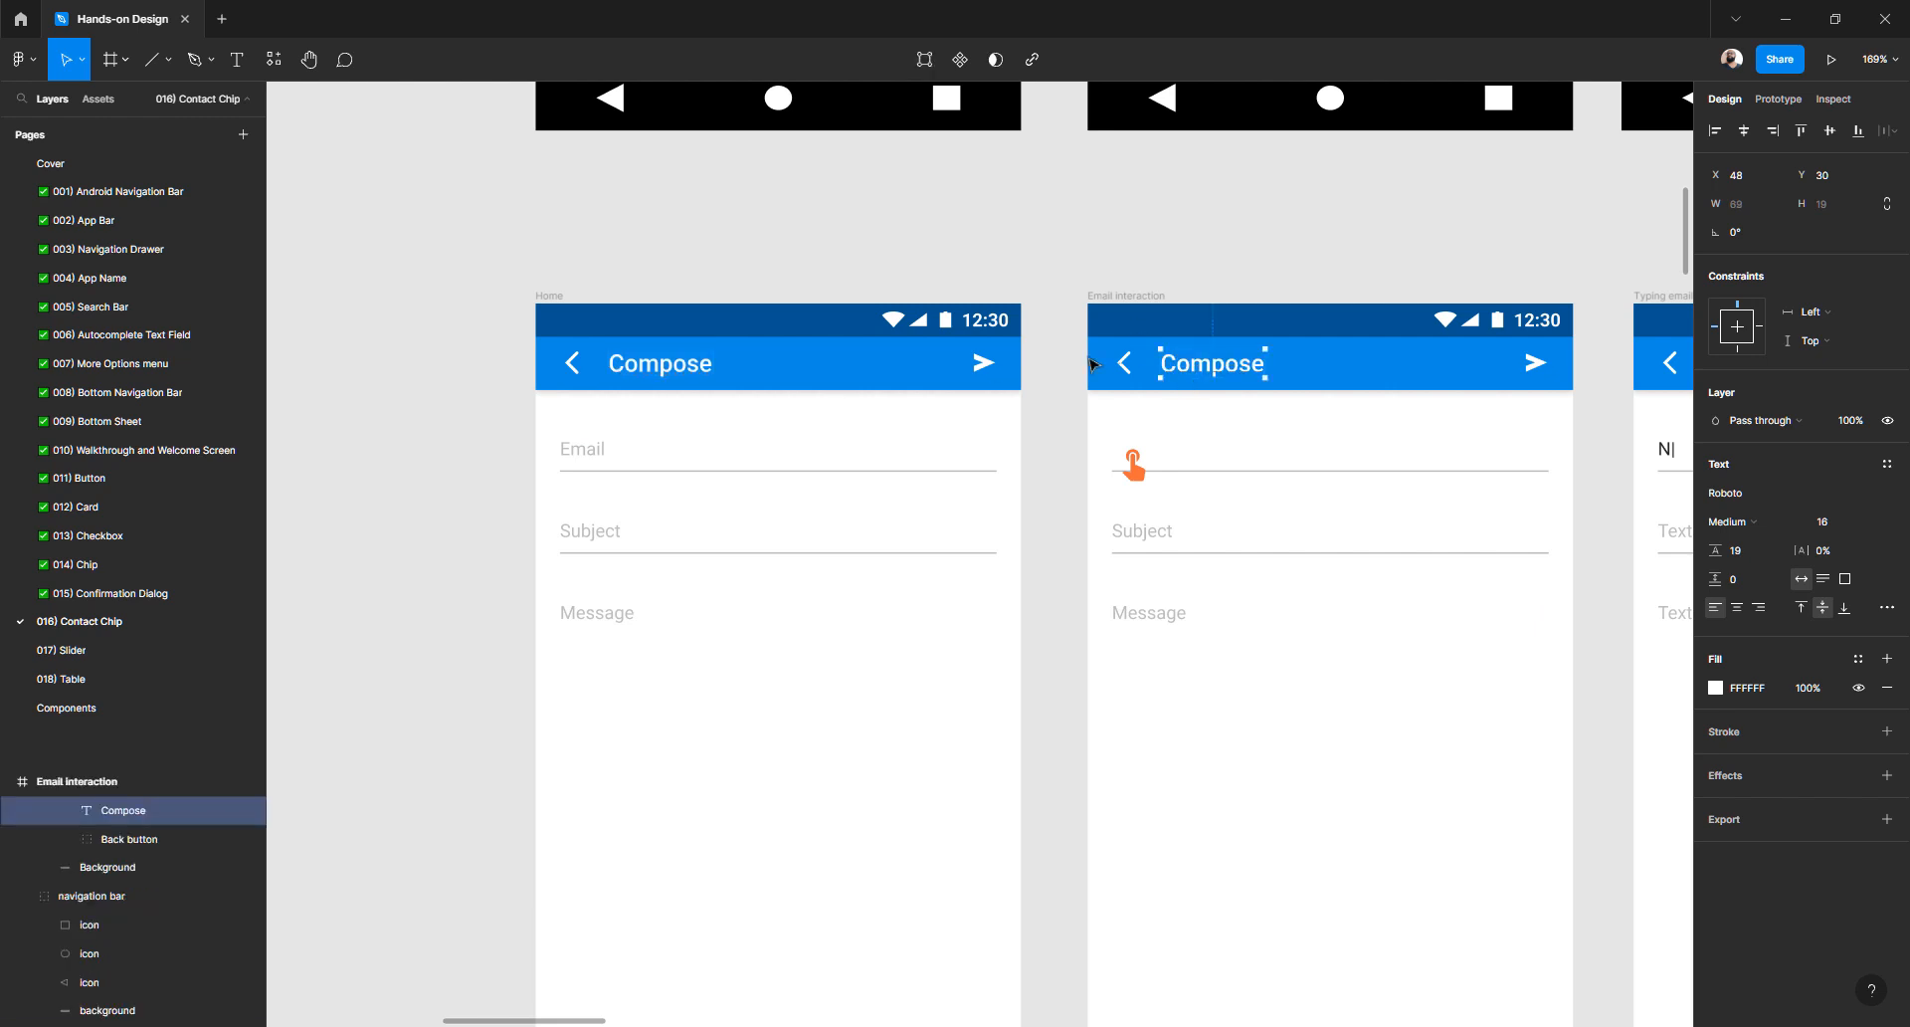
{"action": "scroll", "coordinate": [1089, 373], "scroll_direction": "right", "scroll_amount": 6}
{"action": "double_click", "coordinate": [1086, 371]}
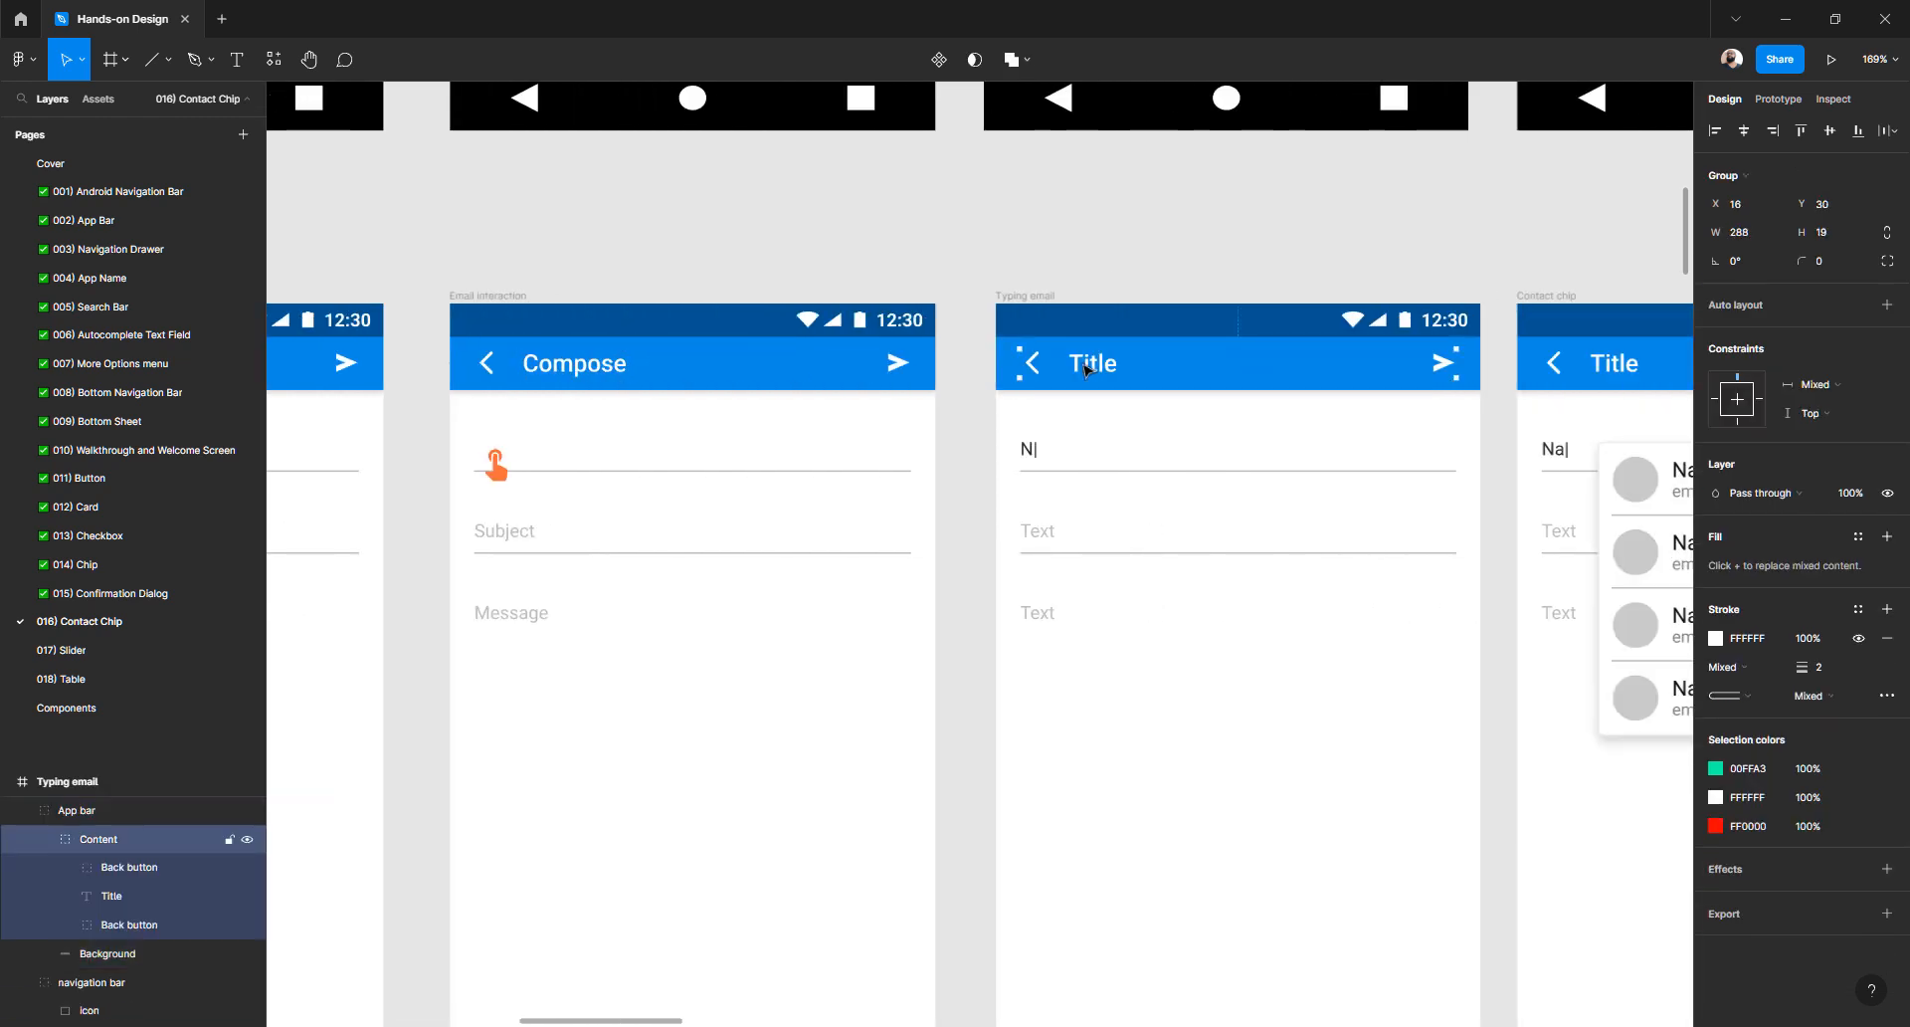
{"action": "key", "text": "ctrl+v"}
{"action": "scroll", "coordinate": [1080, 363], "scroll_direction": "right", "scroll_amount": 5}
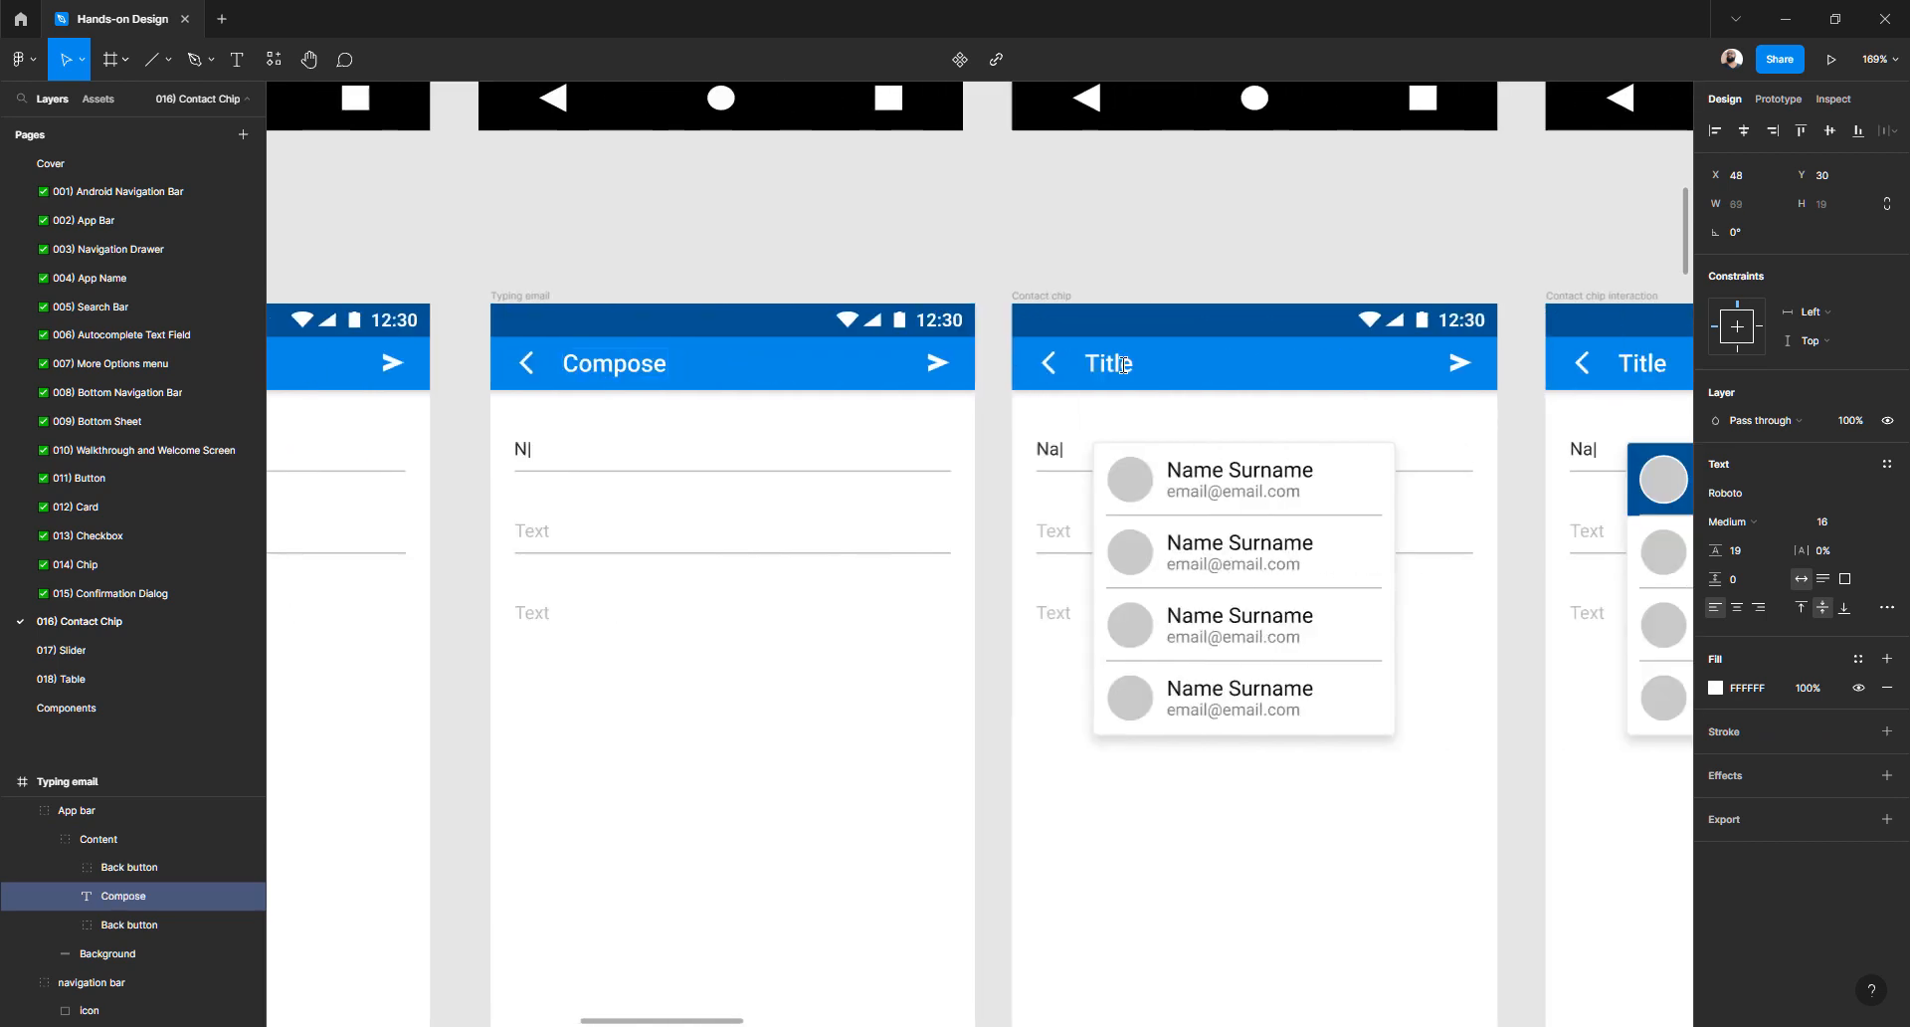
{"action": "double_click", "coordinate": [1128, 365]}
{"action": "key", "text": "ctrl+v"}
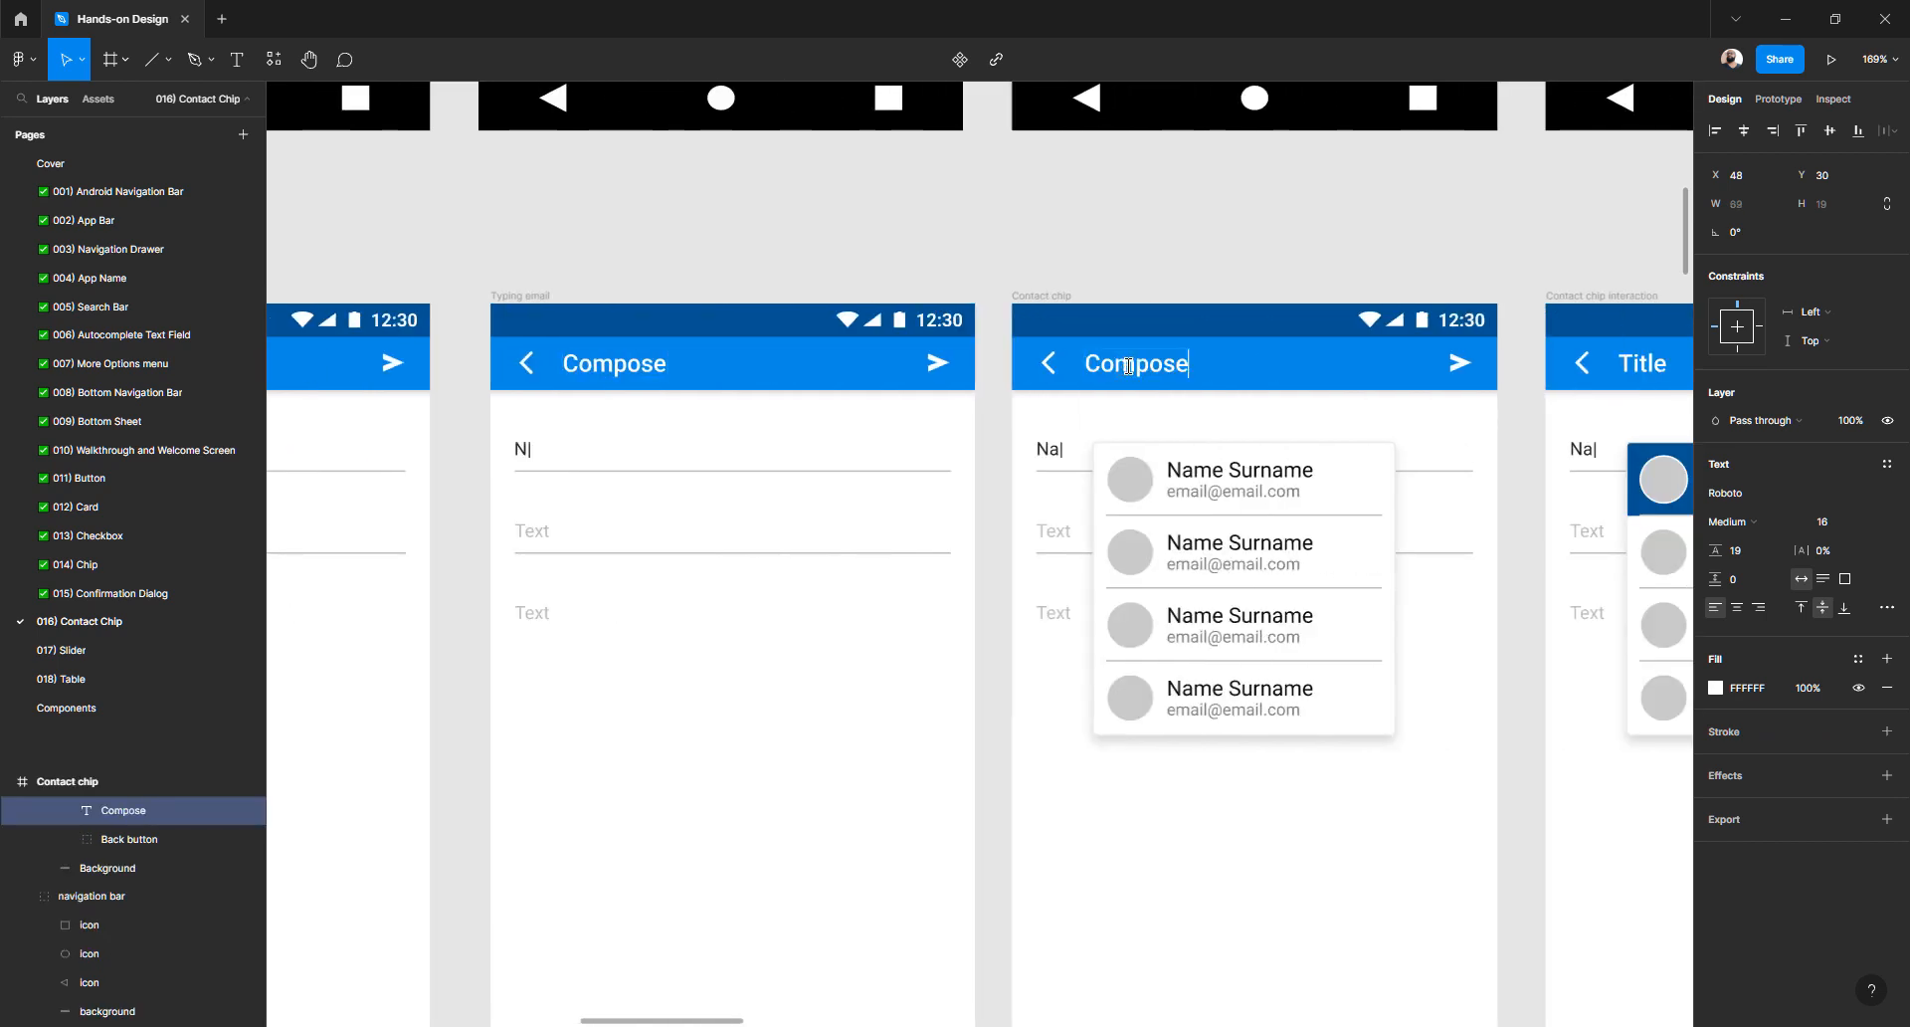
- Retitle the Contact chip interaction, Email filled, Filling subject, All filled and Email list headings to Compose
{"action": "scroll", "coordinate": [1085, 368], "scroll_direction": "right", "scroll_amount": 6}
{"action": "double_click", "coordinate": [1037, 370]}
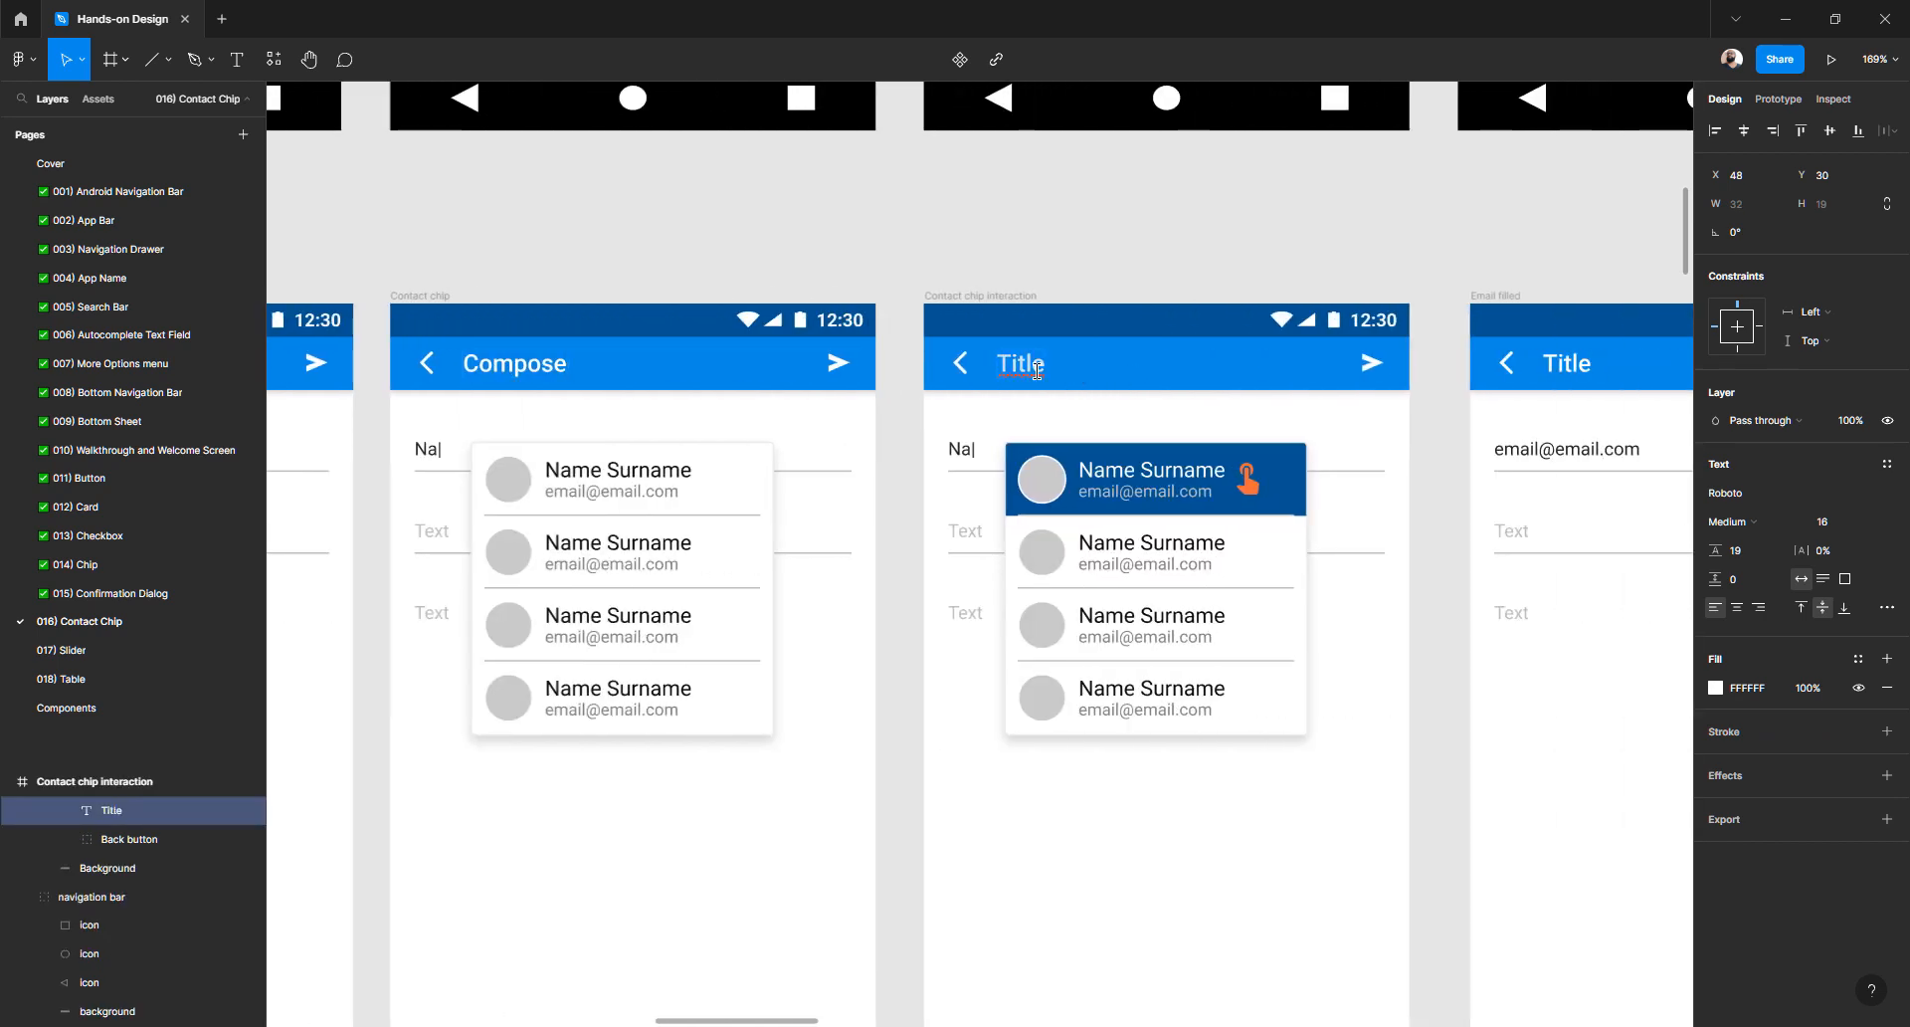
{"action": "key", "text": "ctrl+v"}
{"action": "scroll", "coordinate": [1037, 370], "scroll_direction": "right", "scroll_amount": 7}
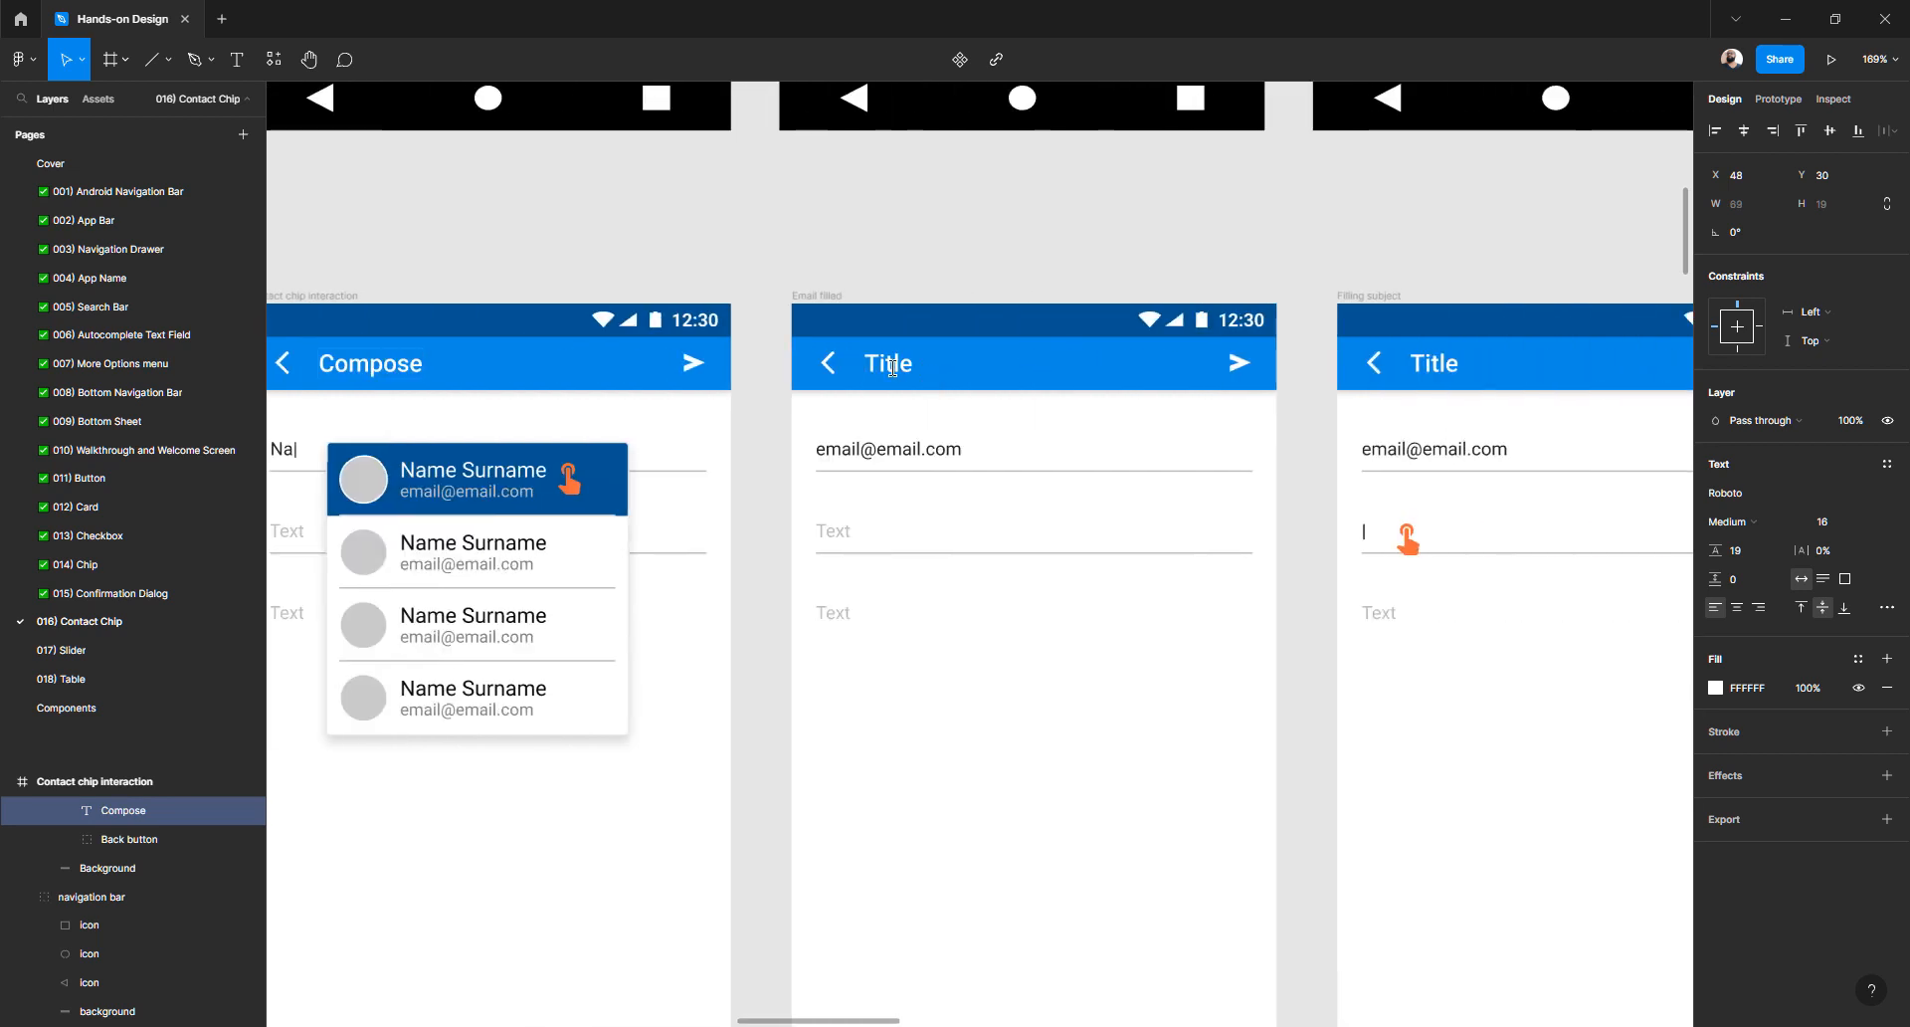
{"action": "double_click", "coordinate": [892, 368]}
{"action": "key", "text": "ctrl+v"}
{"action": "scroll", "coordinate": [1009, 385], "scroll_direction": "right", "scroll_amount": 6}
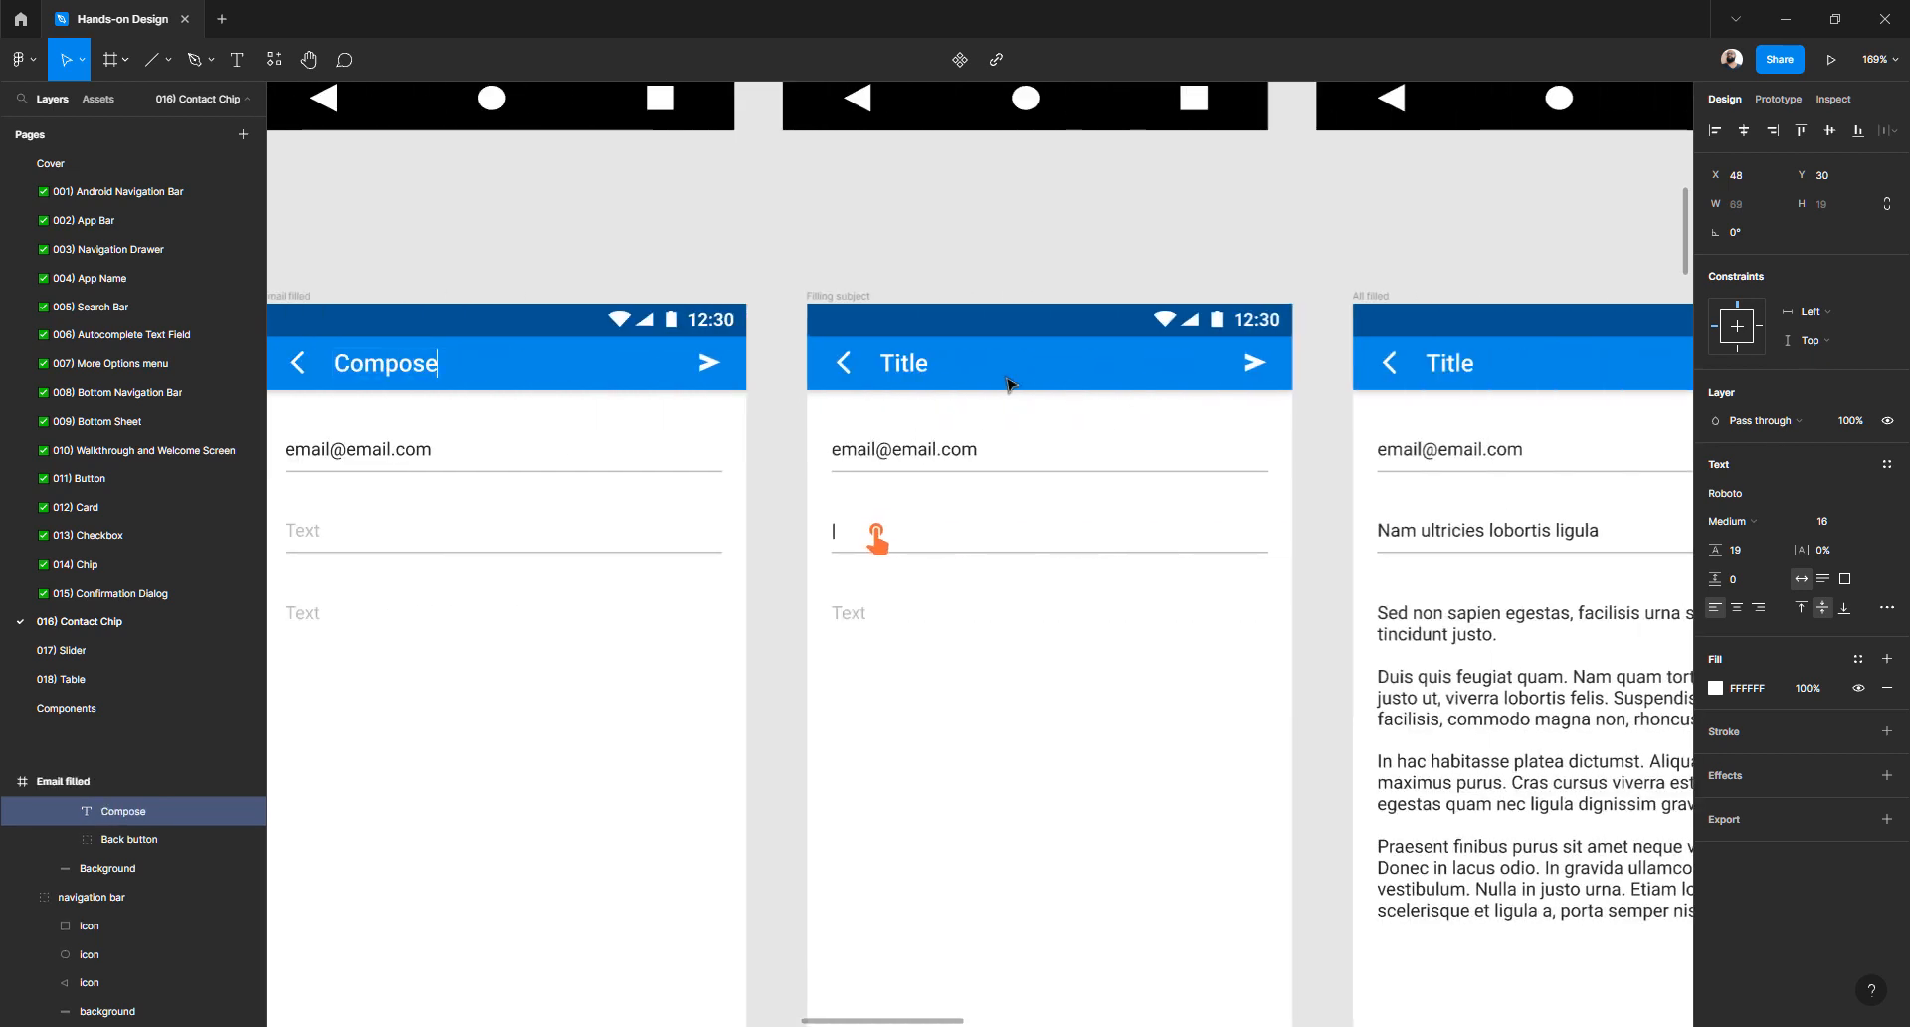
{"action": "double_click", "coordinate": [895, 362]}
{"action": "key", "text": "ctrl+v"}
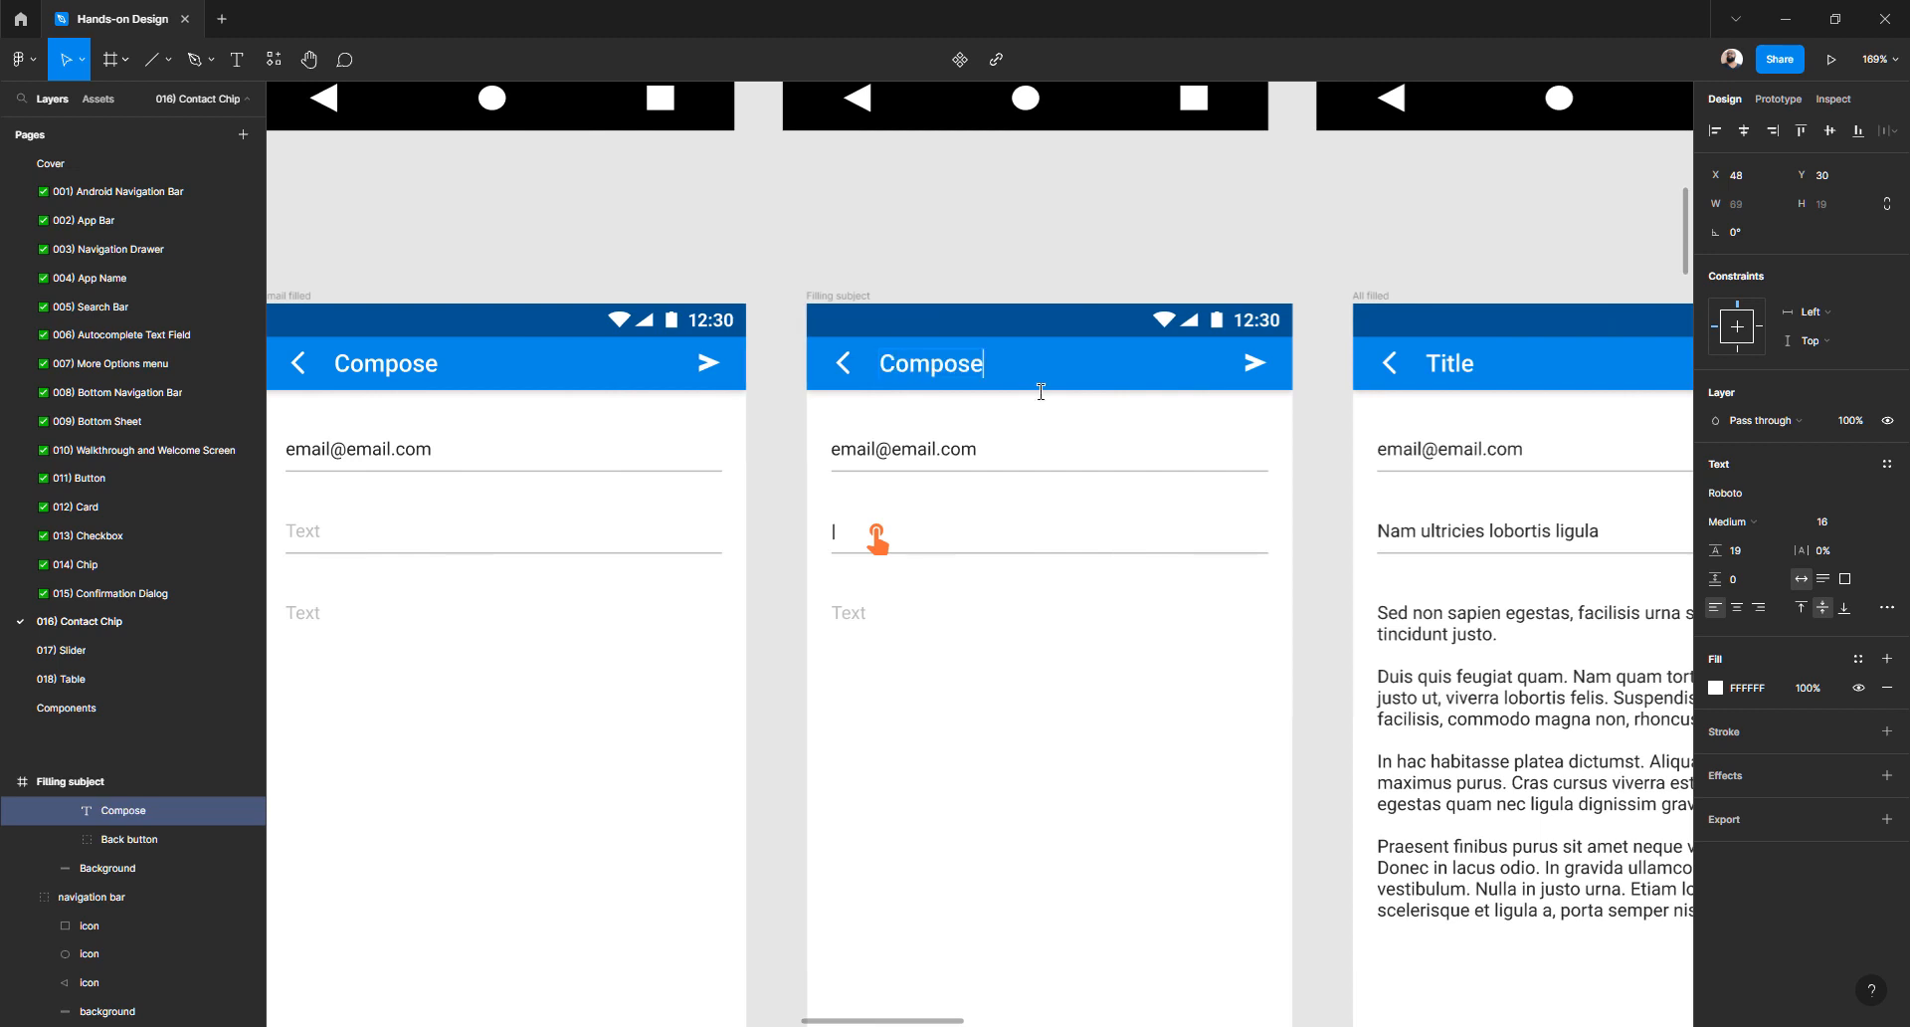
{"action": "scroll", "coordinate": [1124, 406], "scroll_direction": "right", "scroll_amount": 5}
{"action": "double_click", "coordinate": [951, 365], "text": "ctrl"}
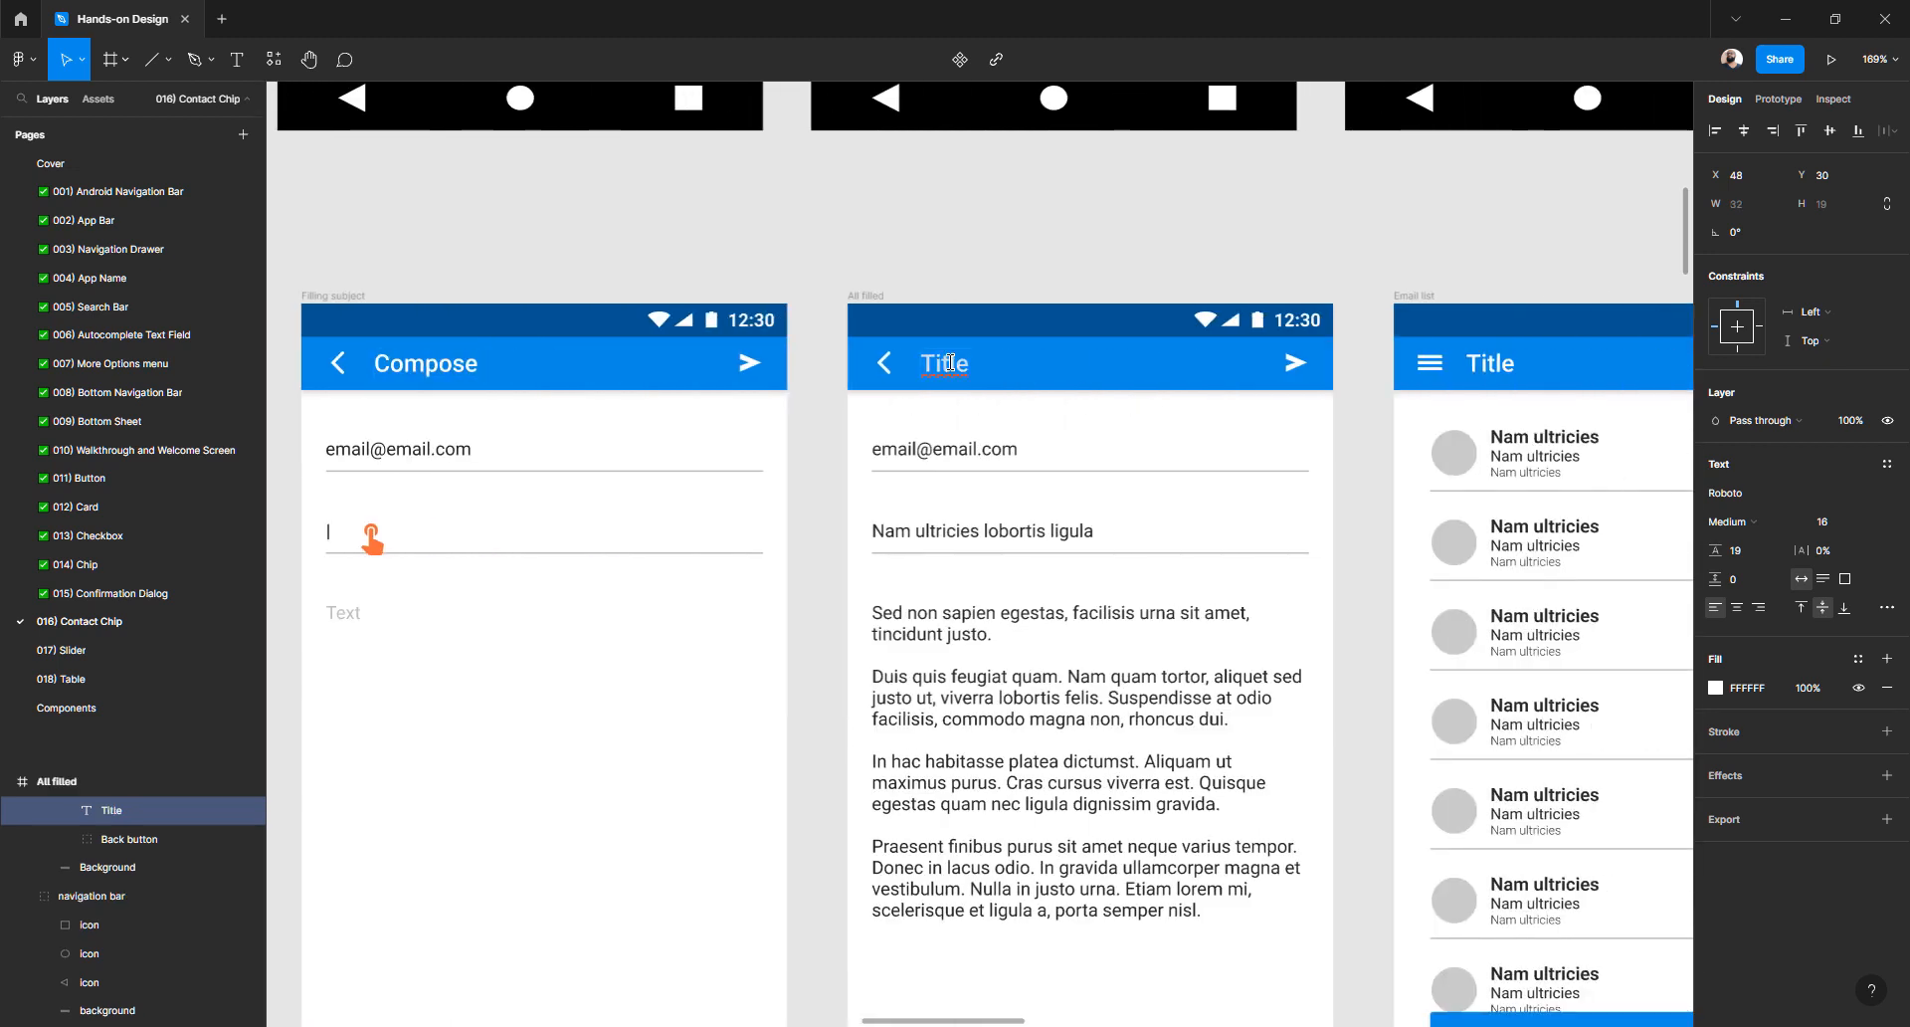
{"action": "key", "text": "ctrl+v"}
{"action": "scroll", "coordinate": [1244, 498], "scroll_direction": "right", "scroll_amount": 5}
{"action": "double_click", "coordinate": [1036, 362], "text": "ctrl"}
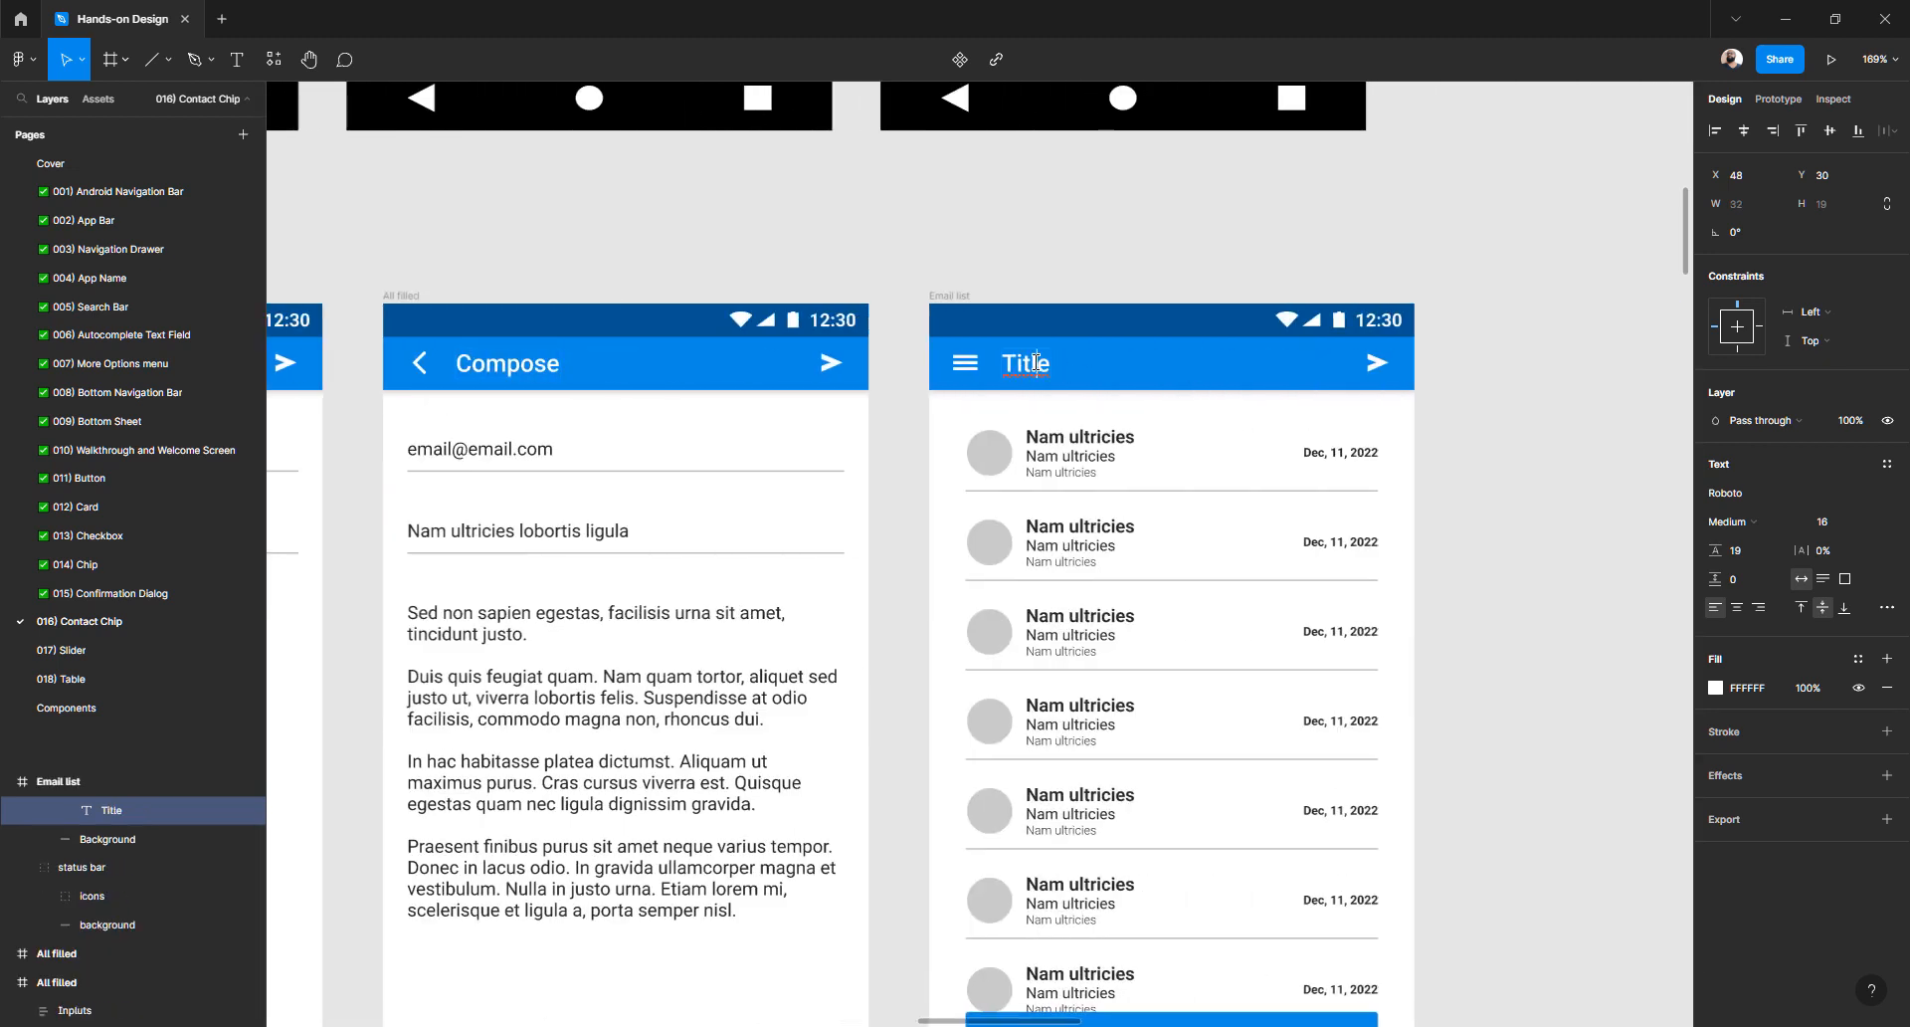
{"action": "key", "text": "ctrl+v"}
- Pan back along the row of screens to review the updated headings
{"action": "scroll", "coordinate": [1047, 398], "scroll_direction": "left", "scroll_amount": 5}
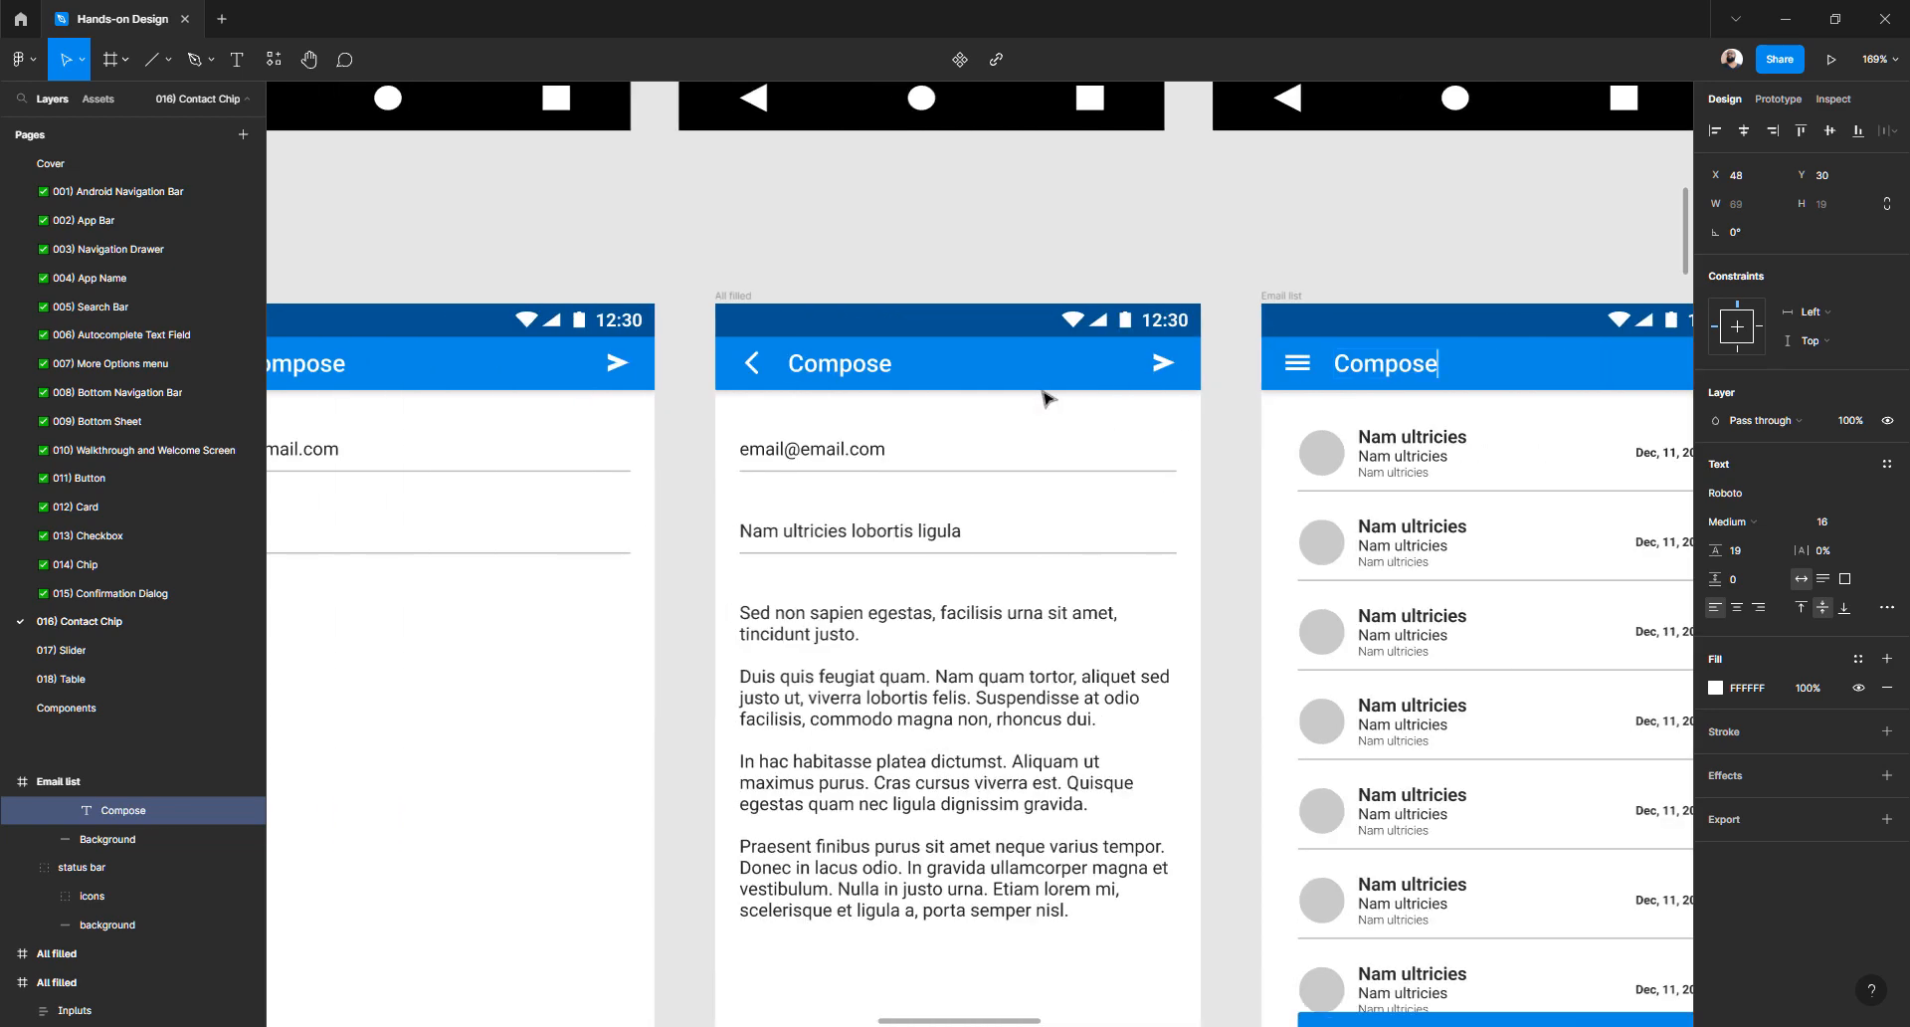
{"action": "scroll", "coordinate": [1044, 398], "scroll_direction": "left", "scroll_amount": 4}
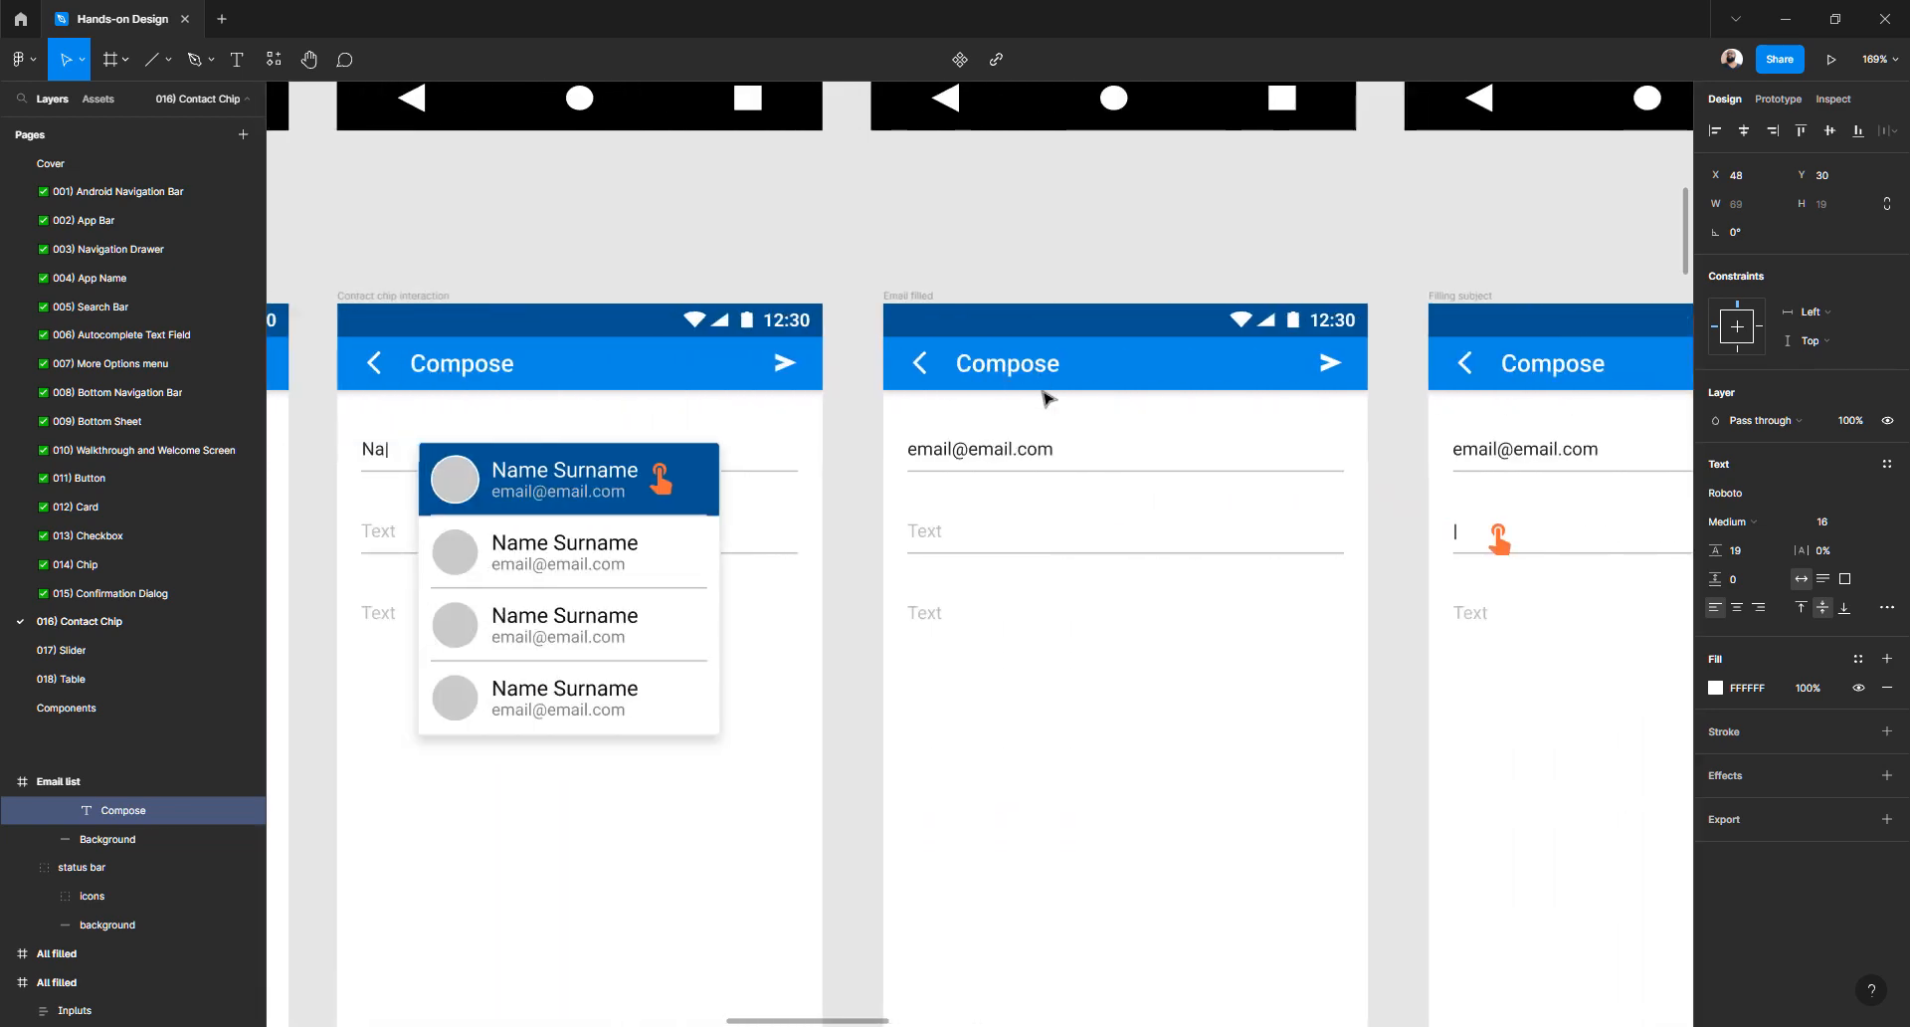
{"action": "scroll", "coordinate": [1045, 396], "scroll_direction": "up", "scroll_amount": 2}
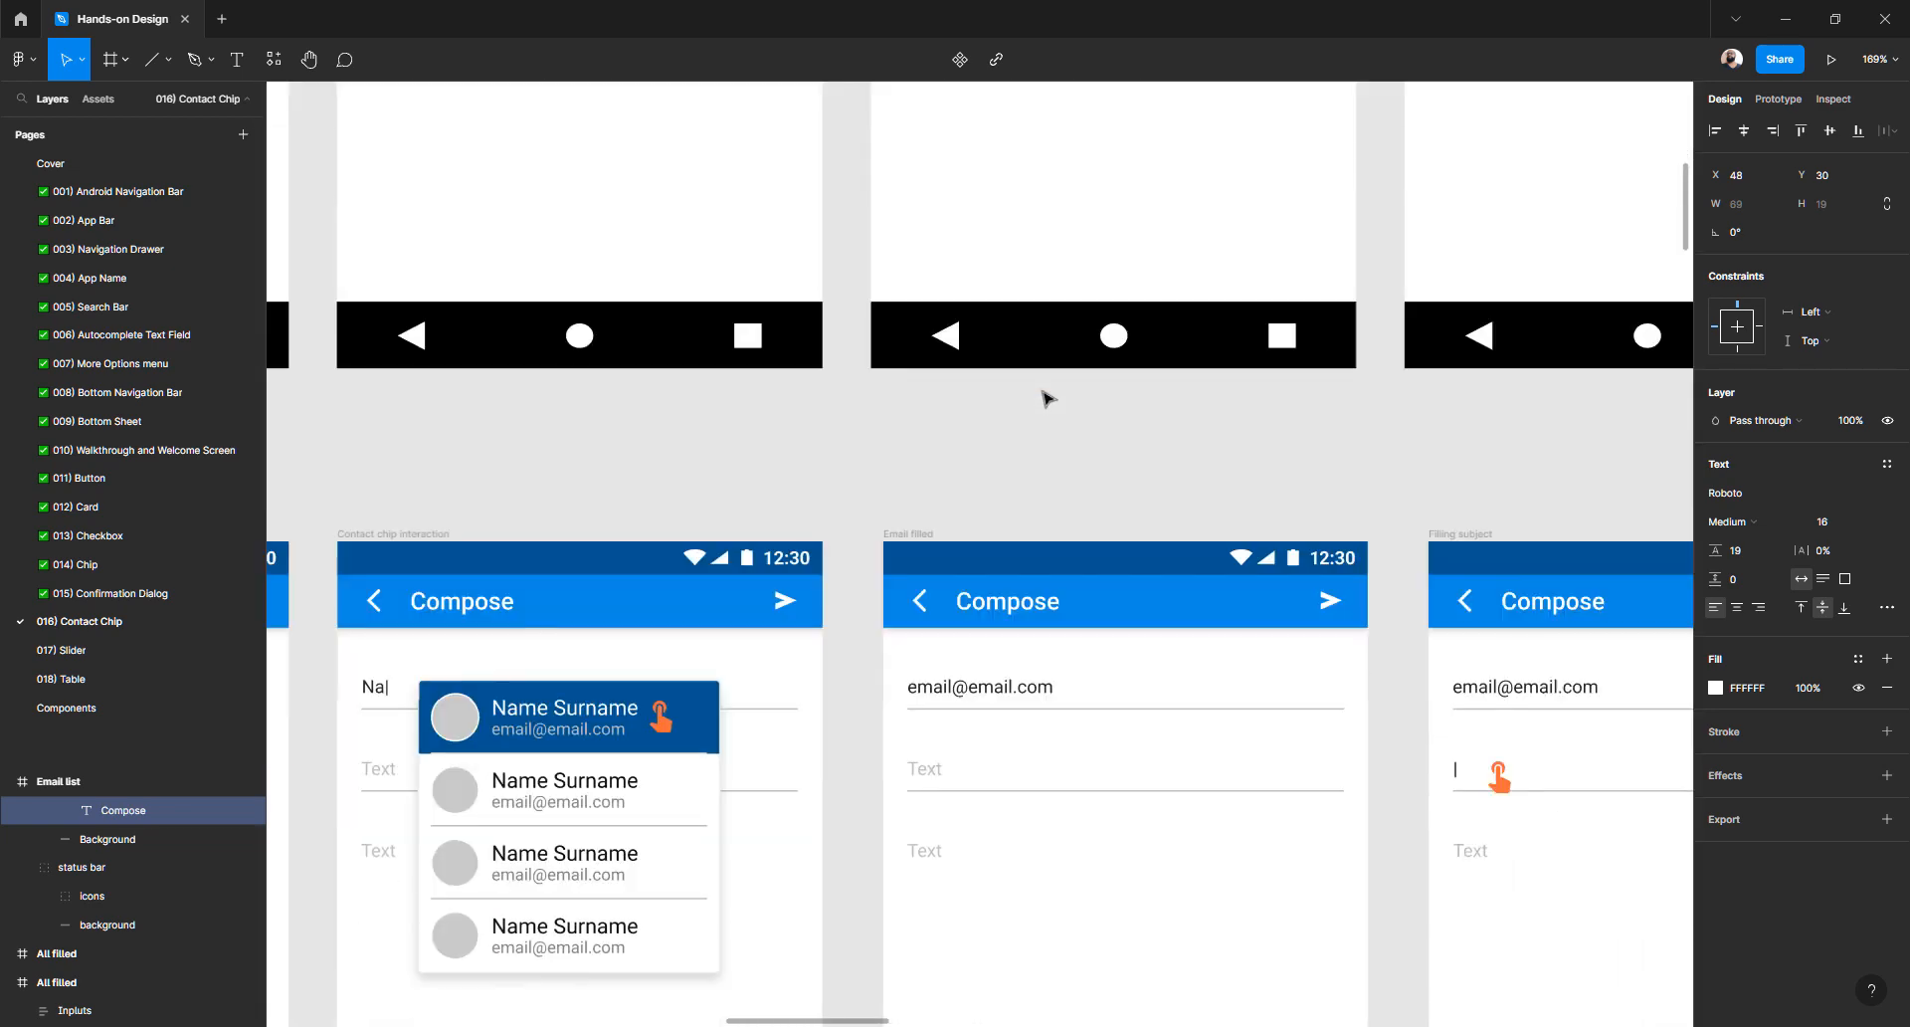
{"action": "scroll", "coordinate": [1045, 393], "scroll_direction": "down", "scroll_amount": 3}
{"action": "scroll", "coordinate": [1043, 391], "scroll_direction": "left", "scroll_amount": 1}
{"action": "scroll", "coordinate": [1042, 391], "scroll_direction": "left", "scroll_amount": 4}
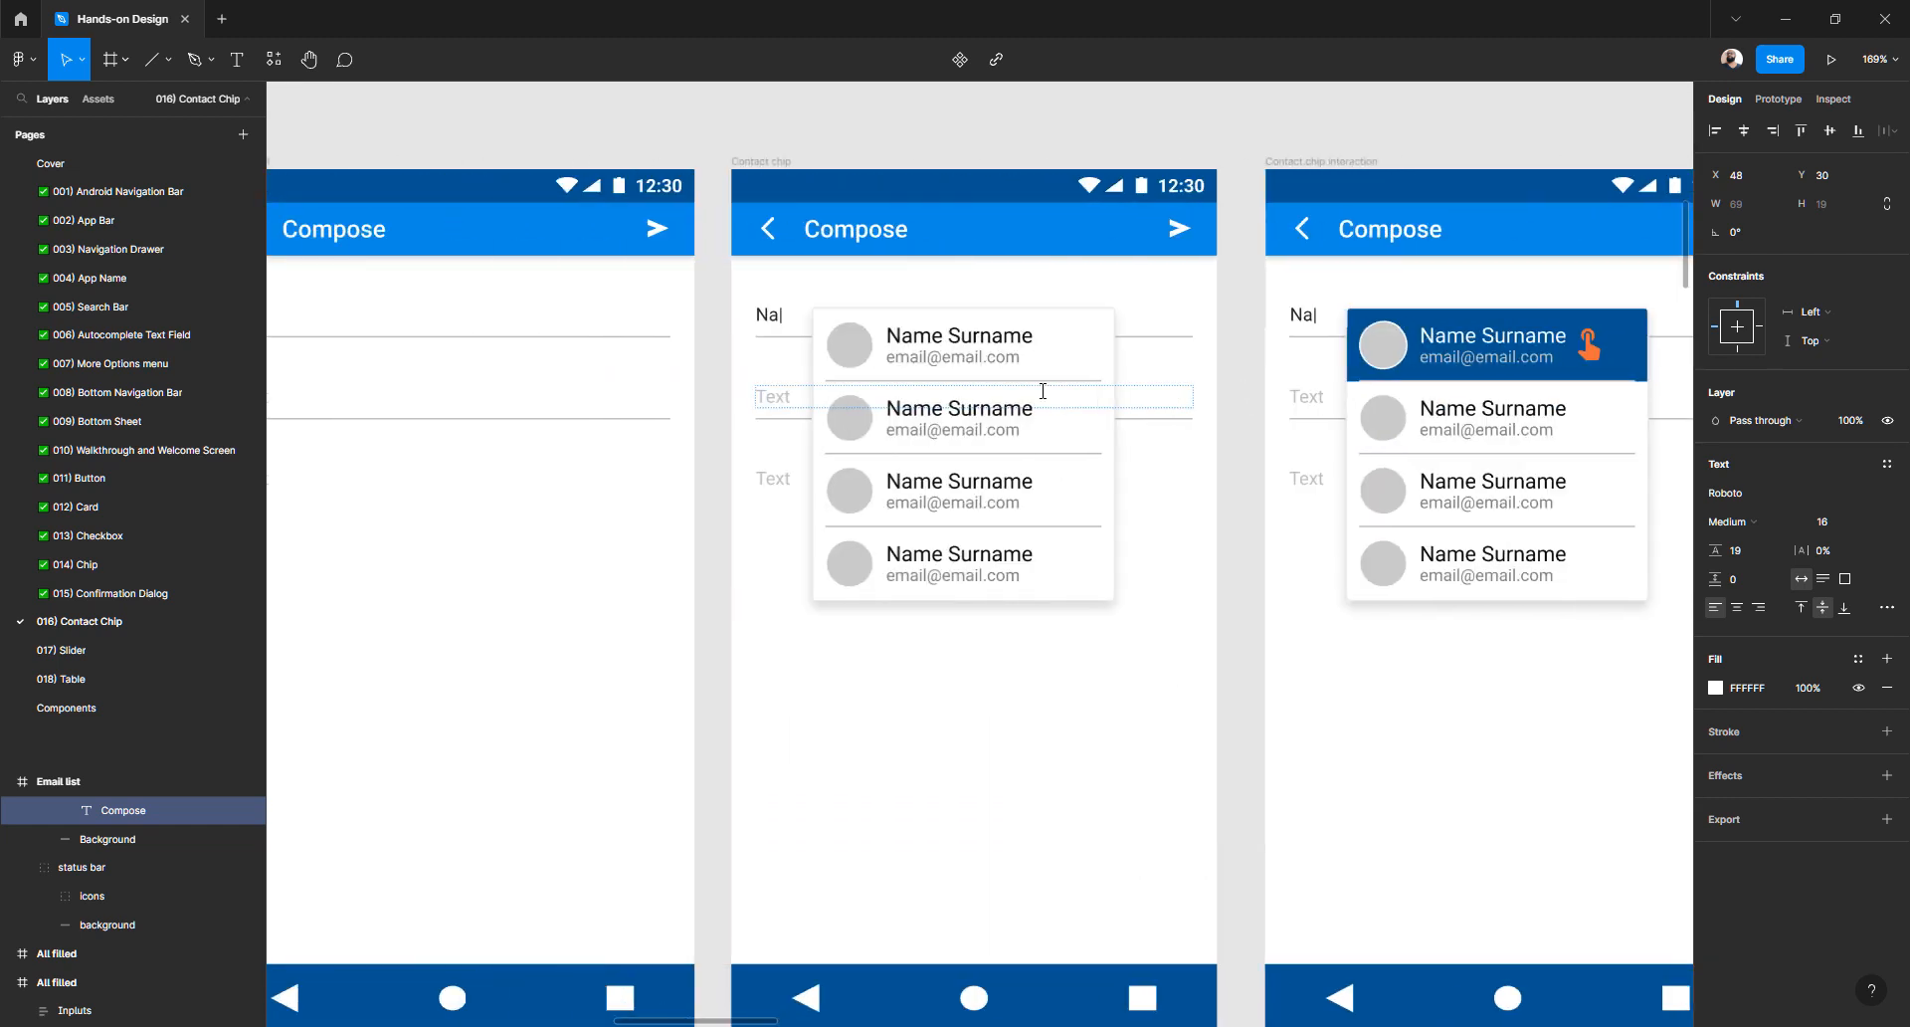
{"action": "scroll", "coordinate": [989, 440], "scroll_direction": "left", "scroll_amount": 4}
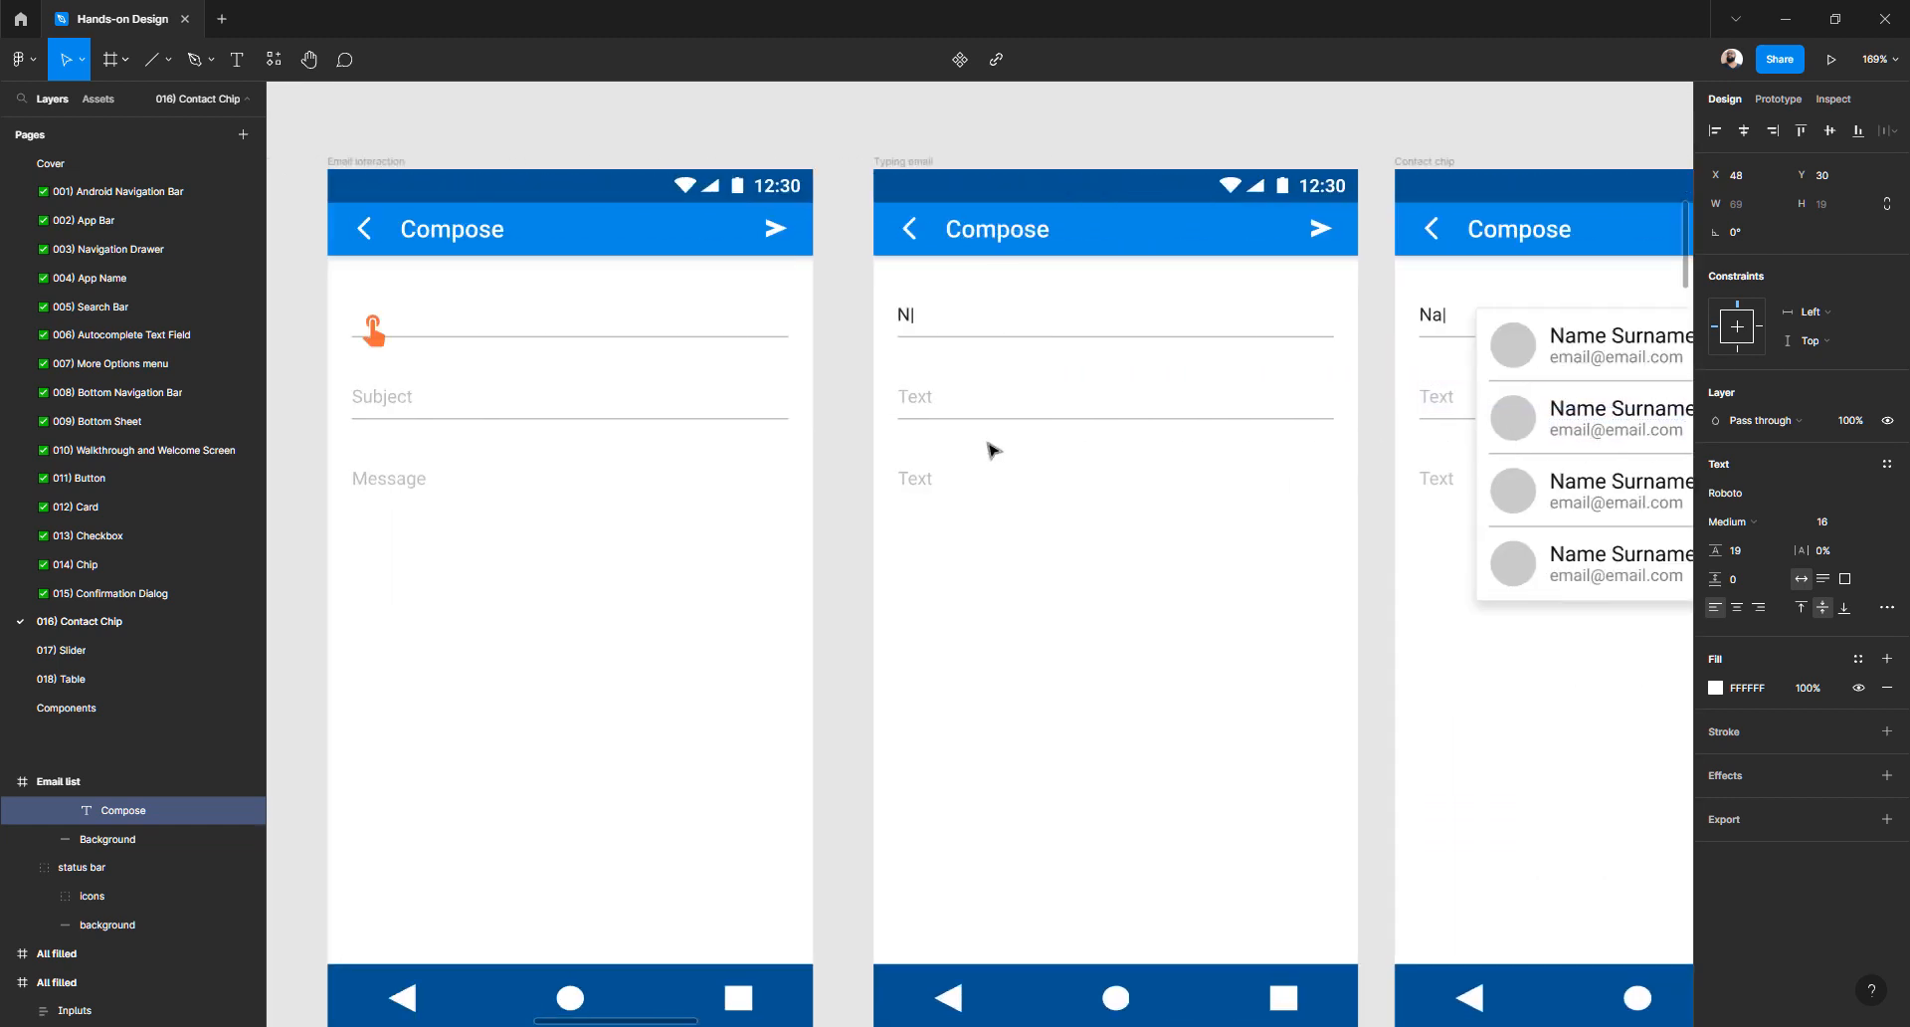
{"action": "scroll", "coordinate": [987, 441], "scroll_direction": "up", "scroll_amount": 2}
{"action": "scroll", "coordinate": [991, 450], "scroll_direction": "down", "scroll_amount": 1}
{"action": "scroll", "coordinate": [991, 449], "scroll_direction": "left", "scroll_amount": 4}
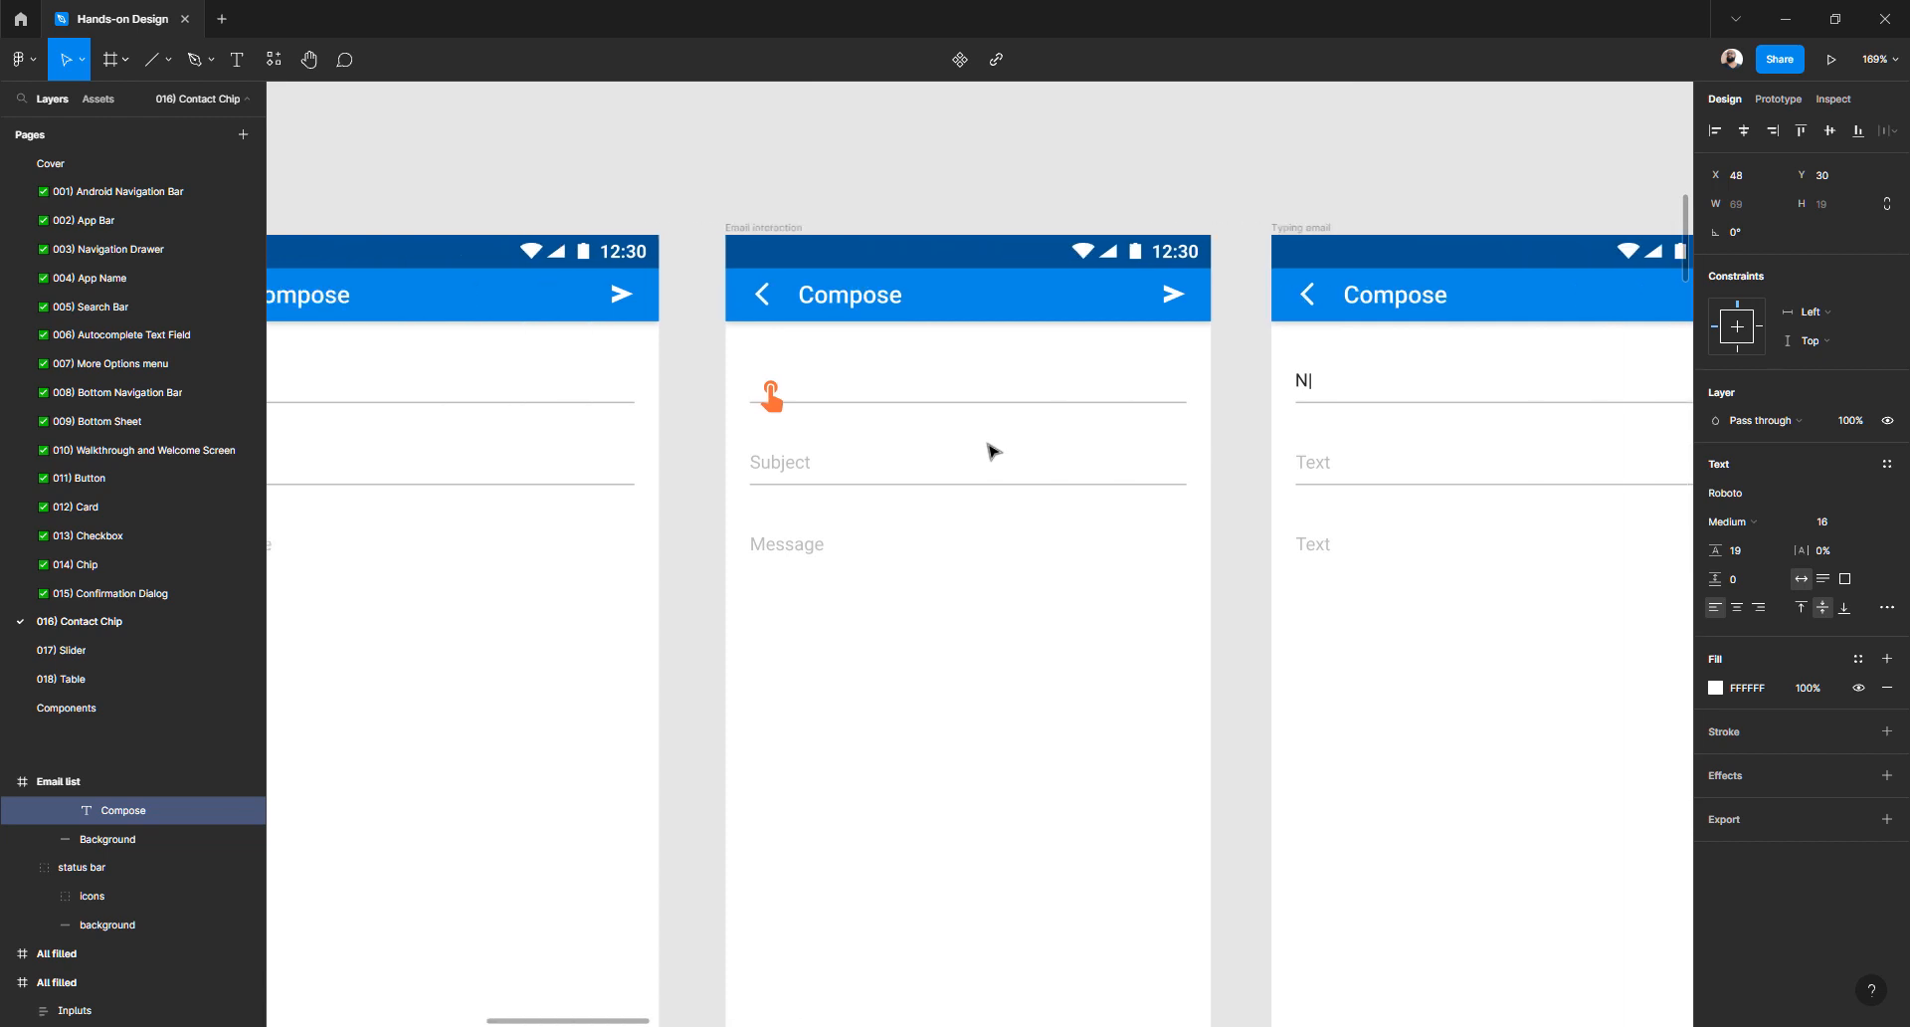
{"action": "scroll", "coordinate": [990, 450], "scroll_direction": "right", "scroll_amount": 3}
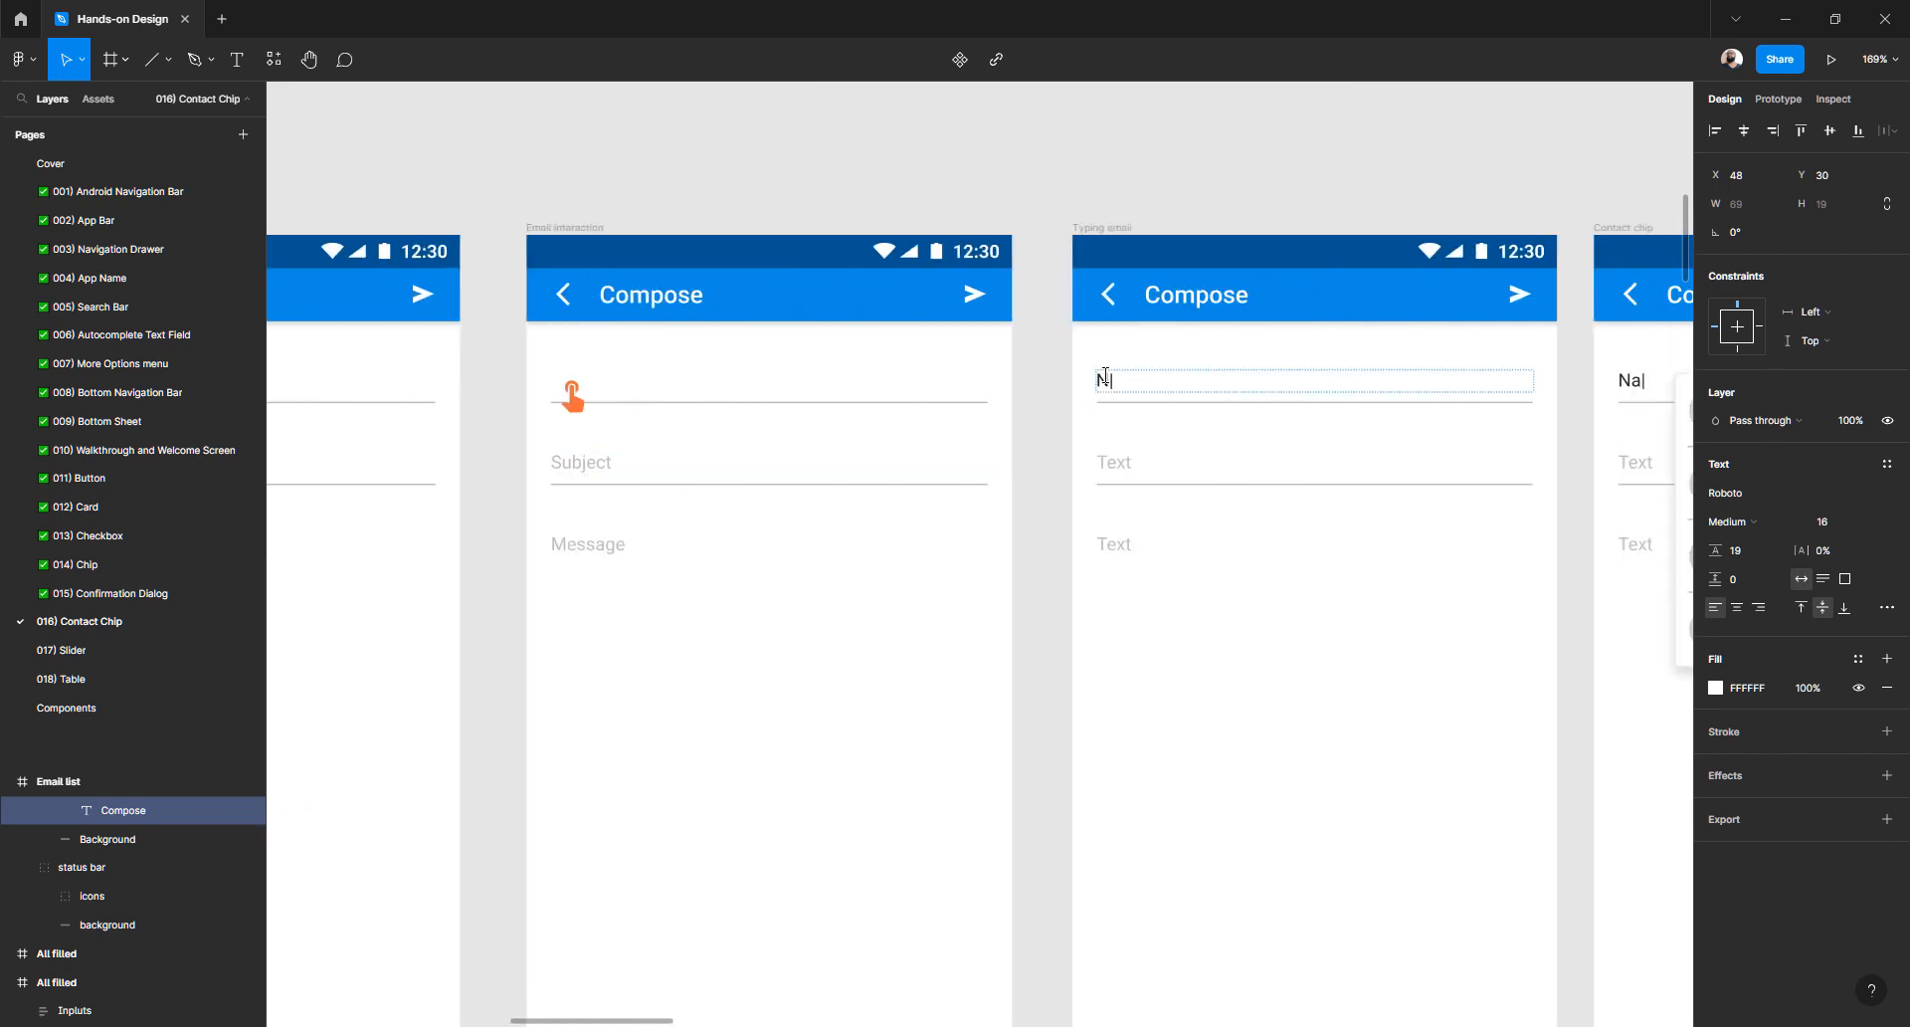
- Set the Typing email recipient to JE and its lower fields to Subject and Message
{"action": "left_click", "coordinate": [1106, 377], "text": "ctrl"}
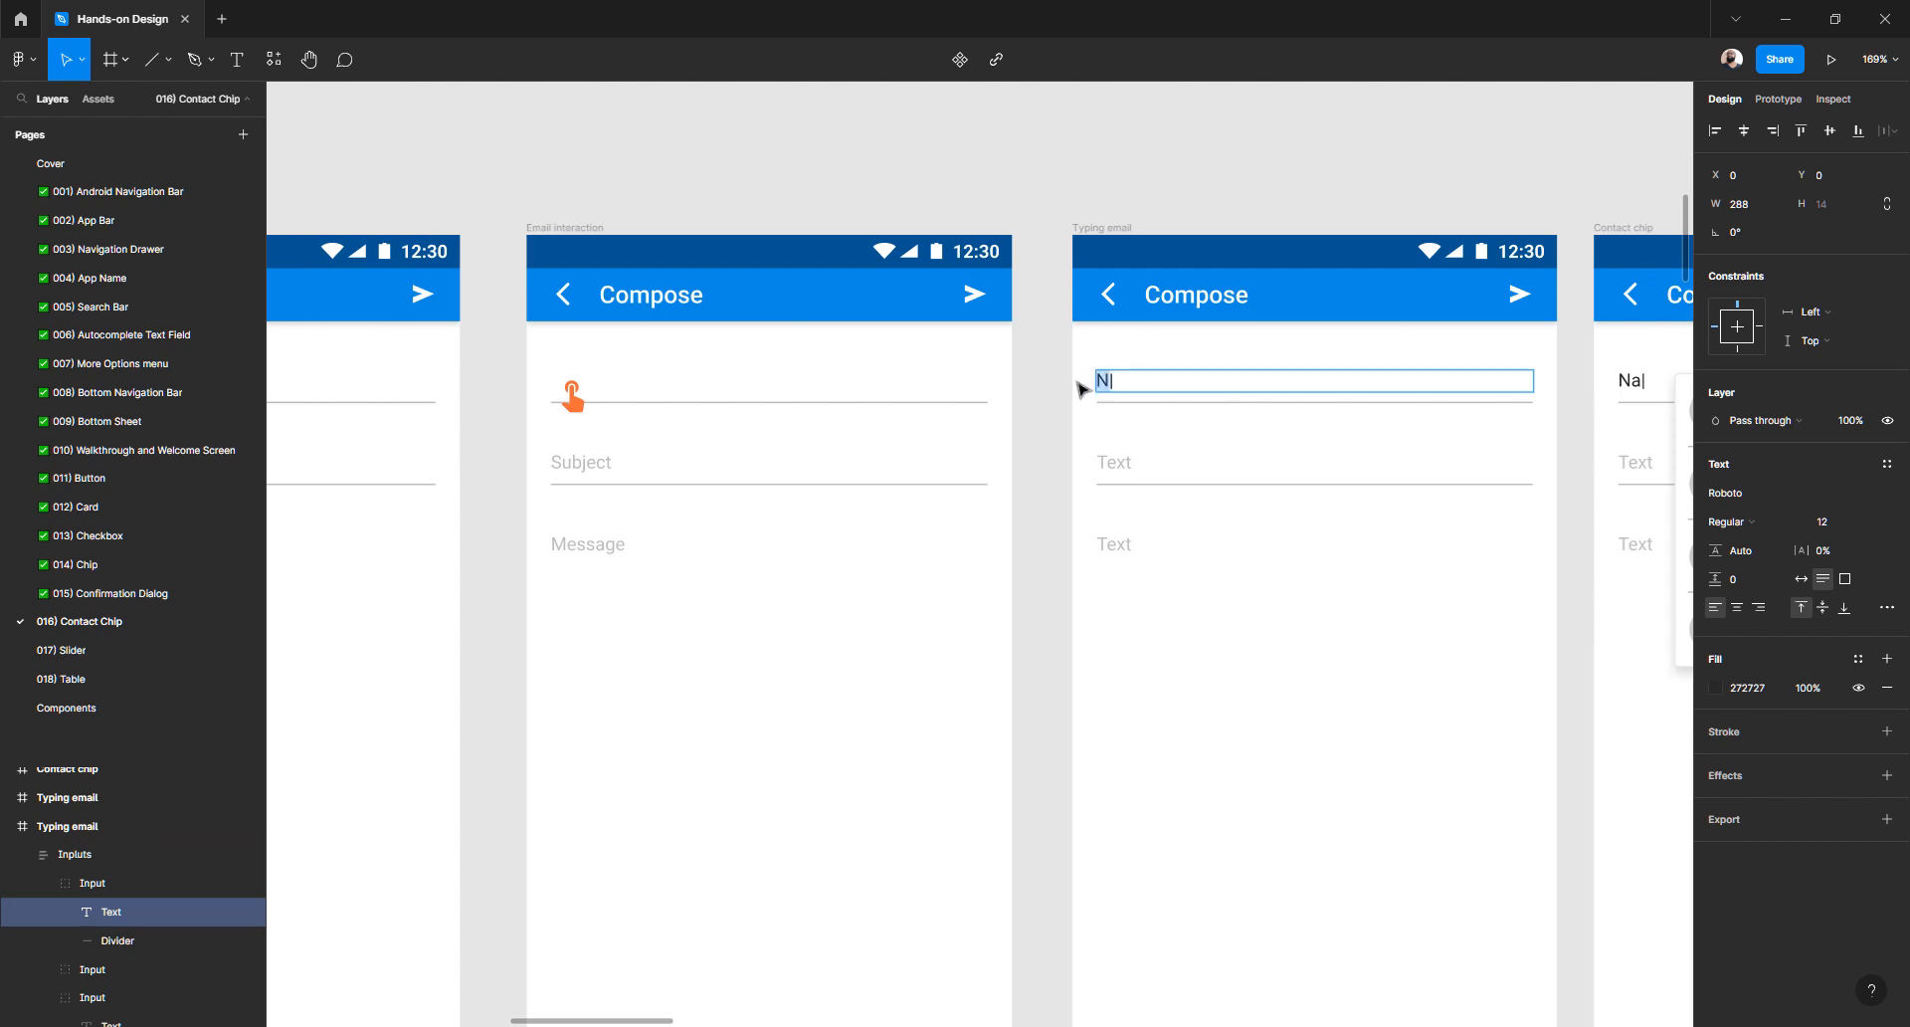
{"action": "type", "text": "J"}
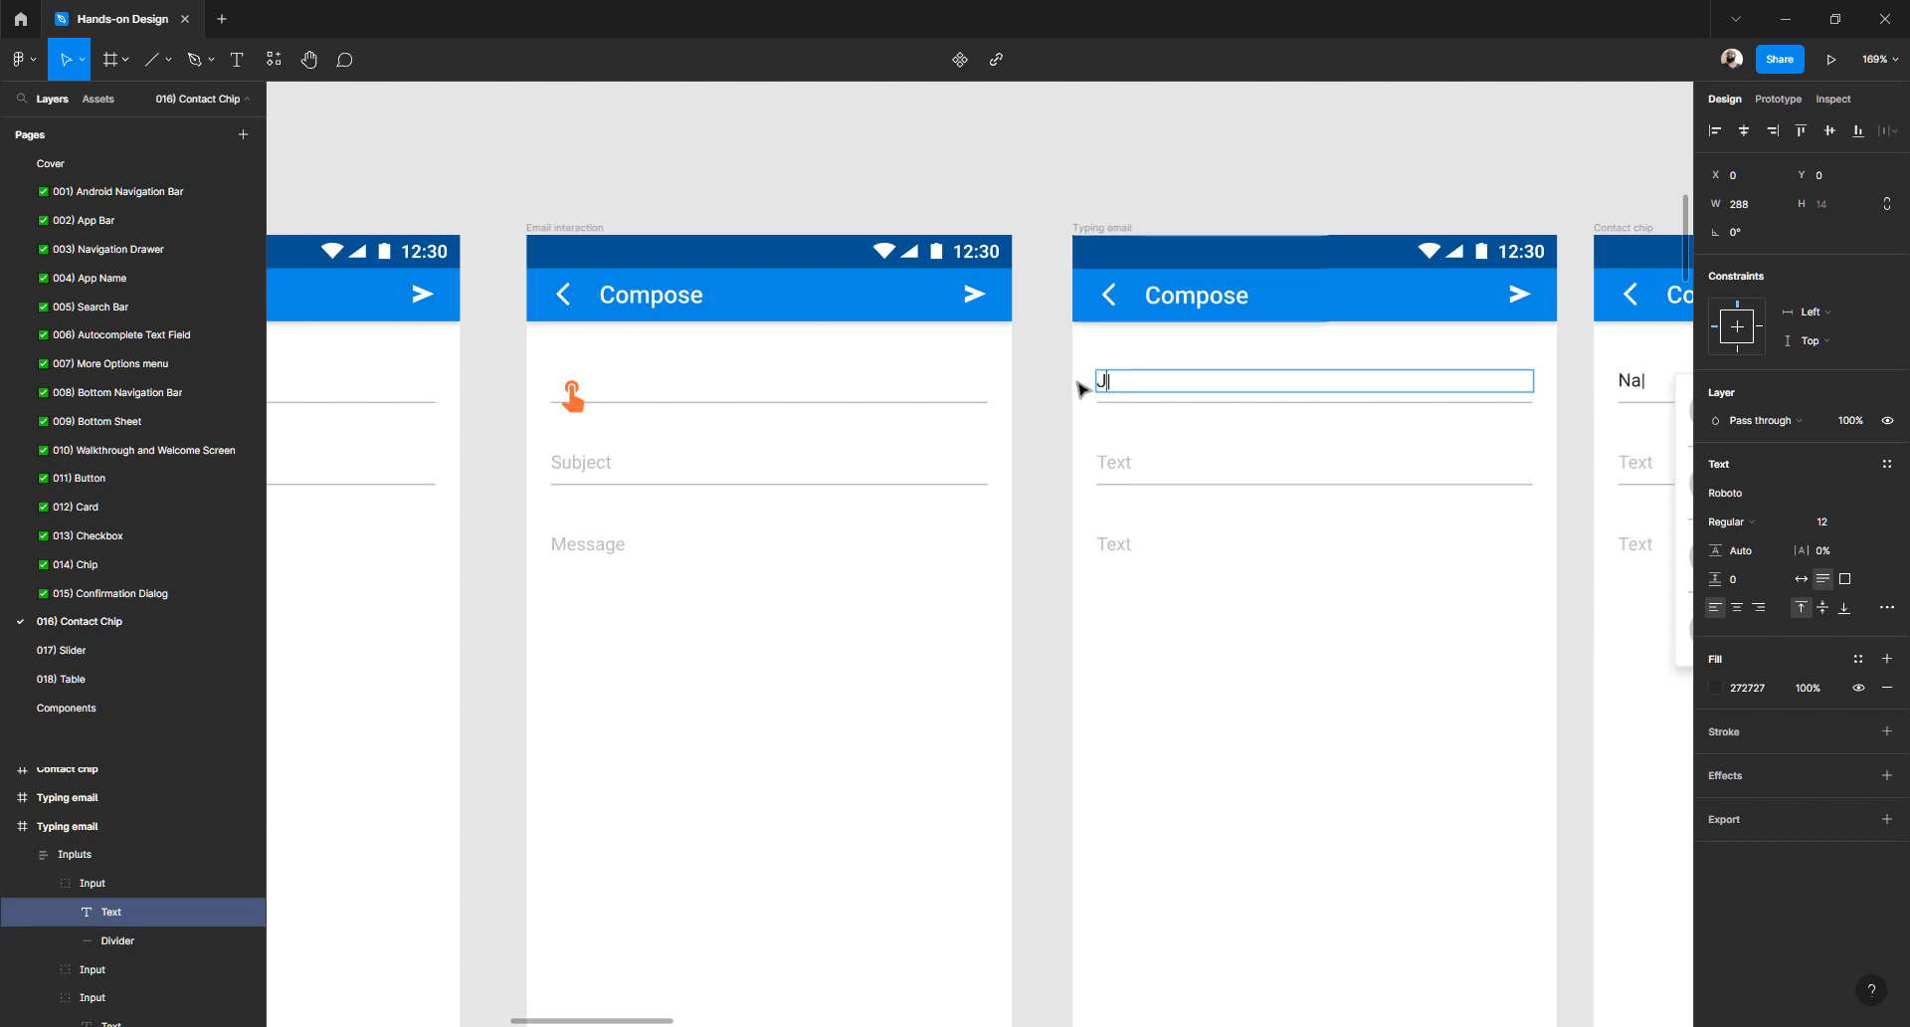
{"action": "type", "text": "E"}
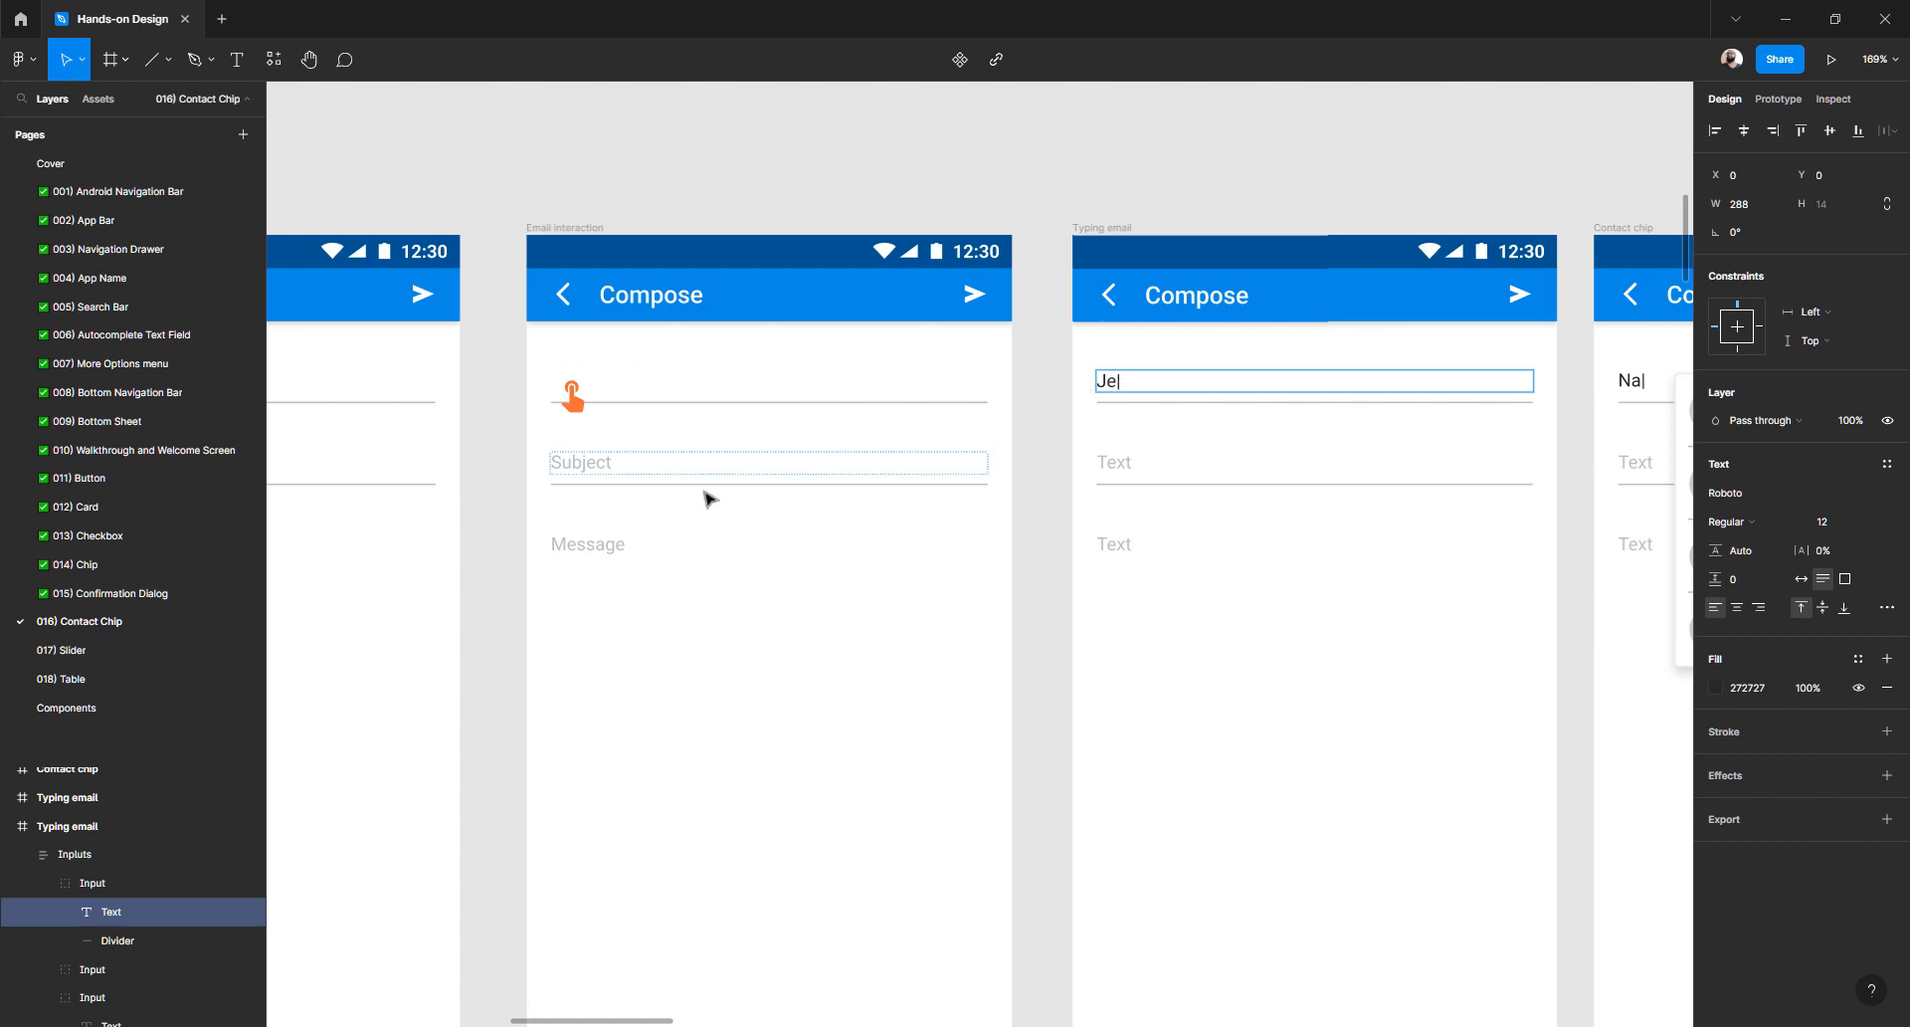
{"action": "double_click", "coordinate": [589, 459]}
{"action": "key", "text": "ctrl+c"}
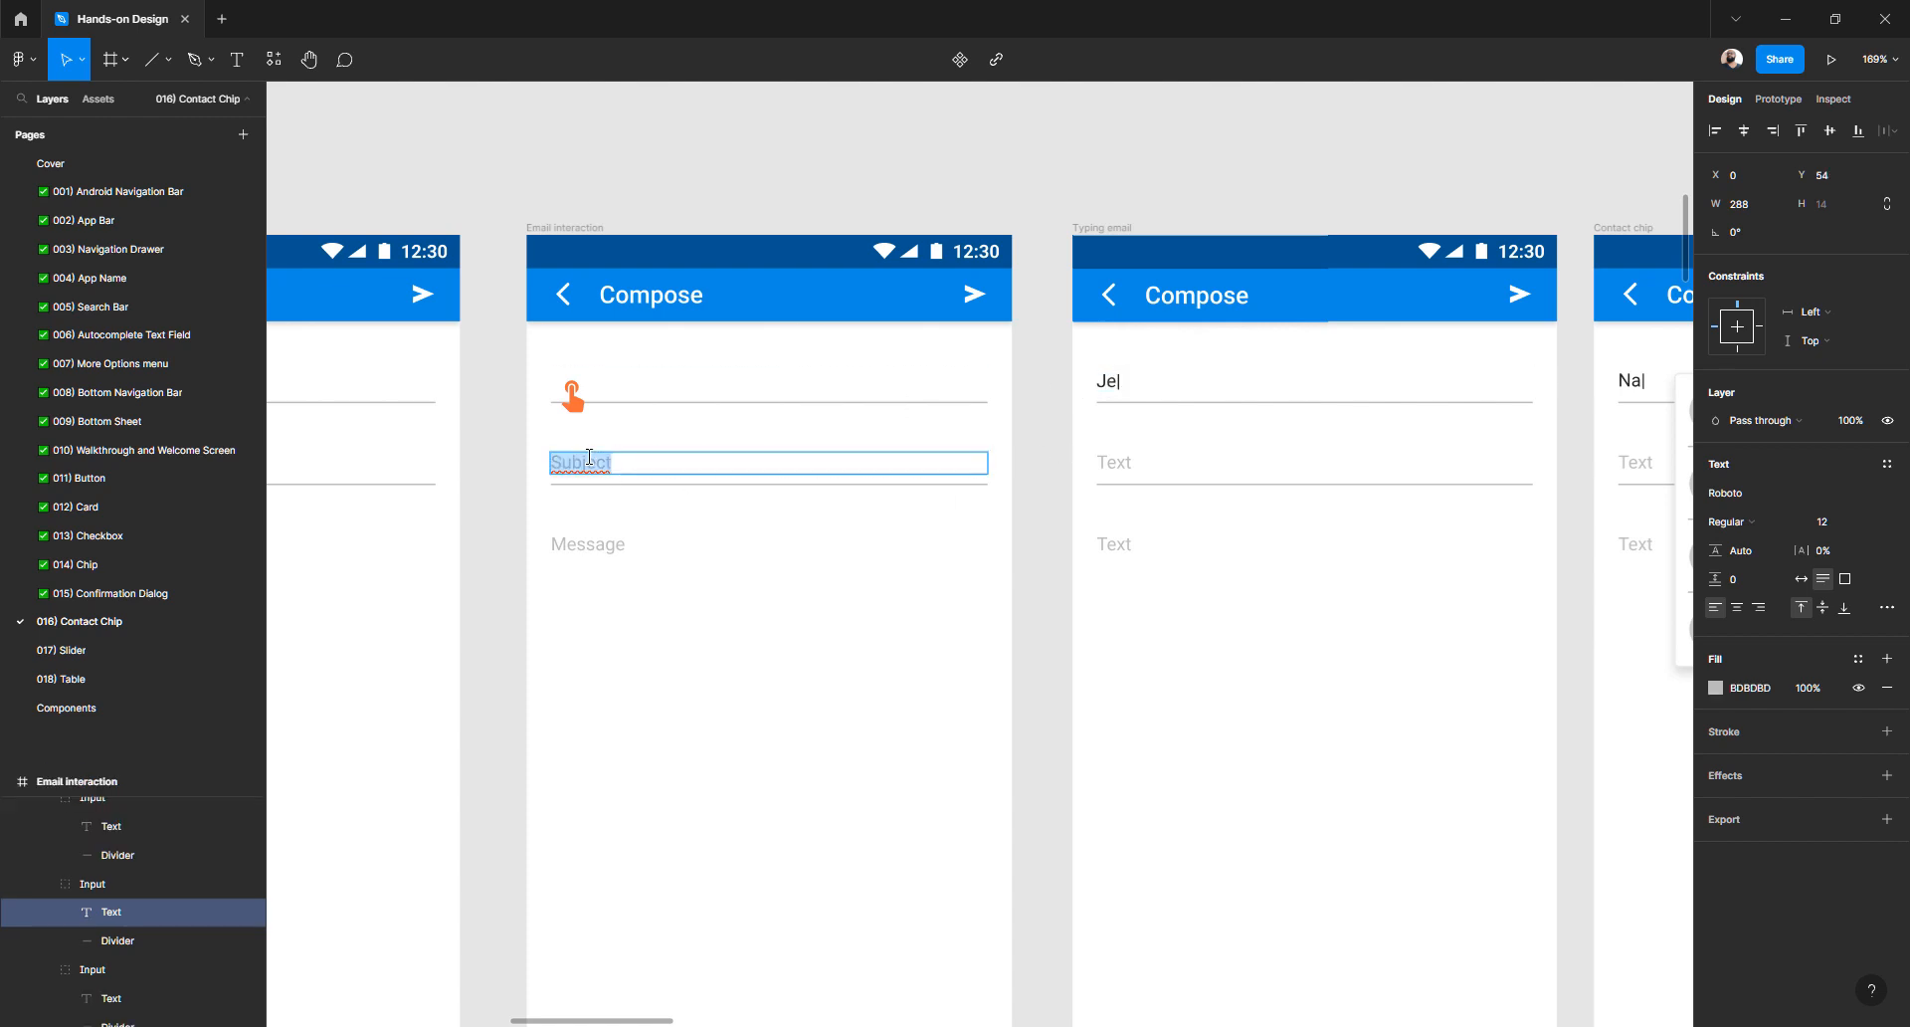
{"action": "double_click", "coordinate": [1118, 463]}
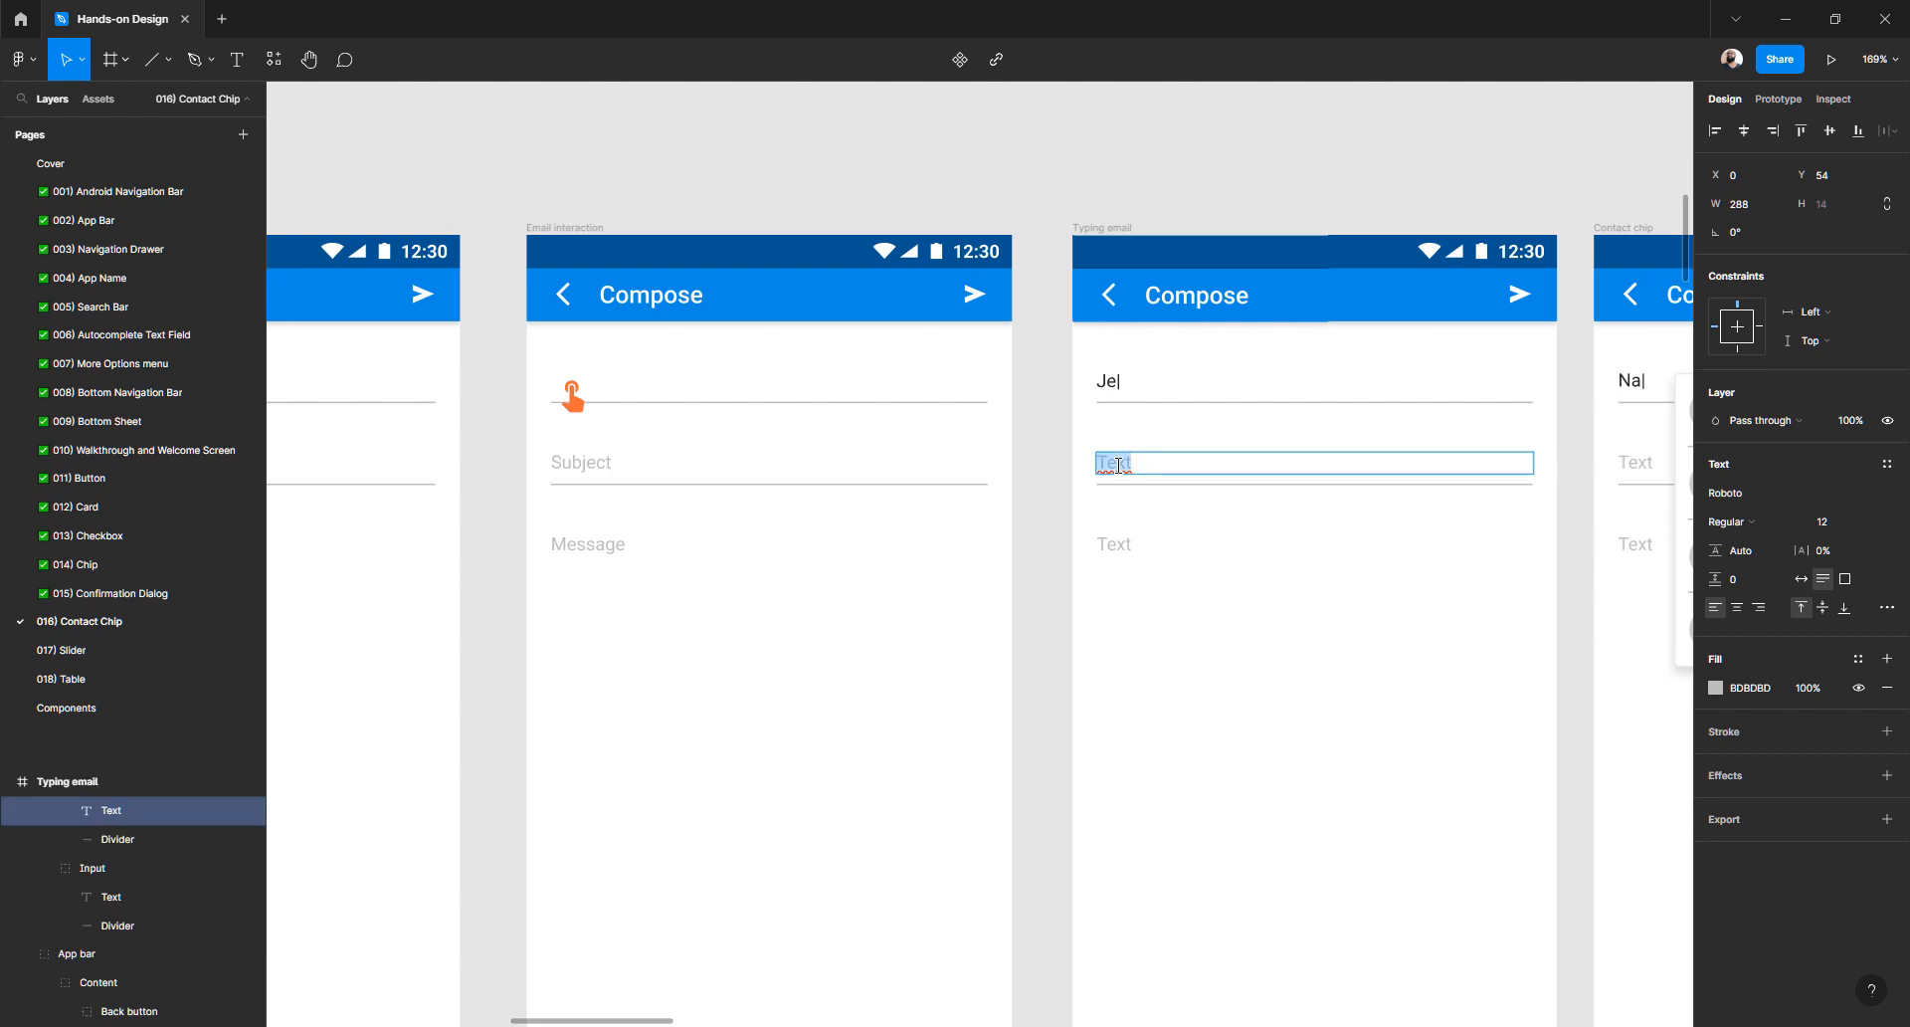
{"action": "key", "text": "ctrl+v"}
{"action": "double_click", "coordinate": [601, 551]}
{"action": "key", "text": "ctrl+c"}
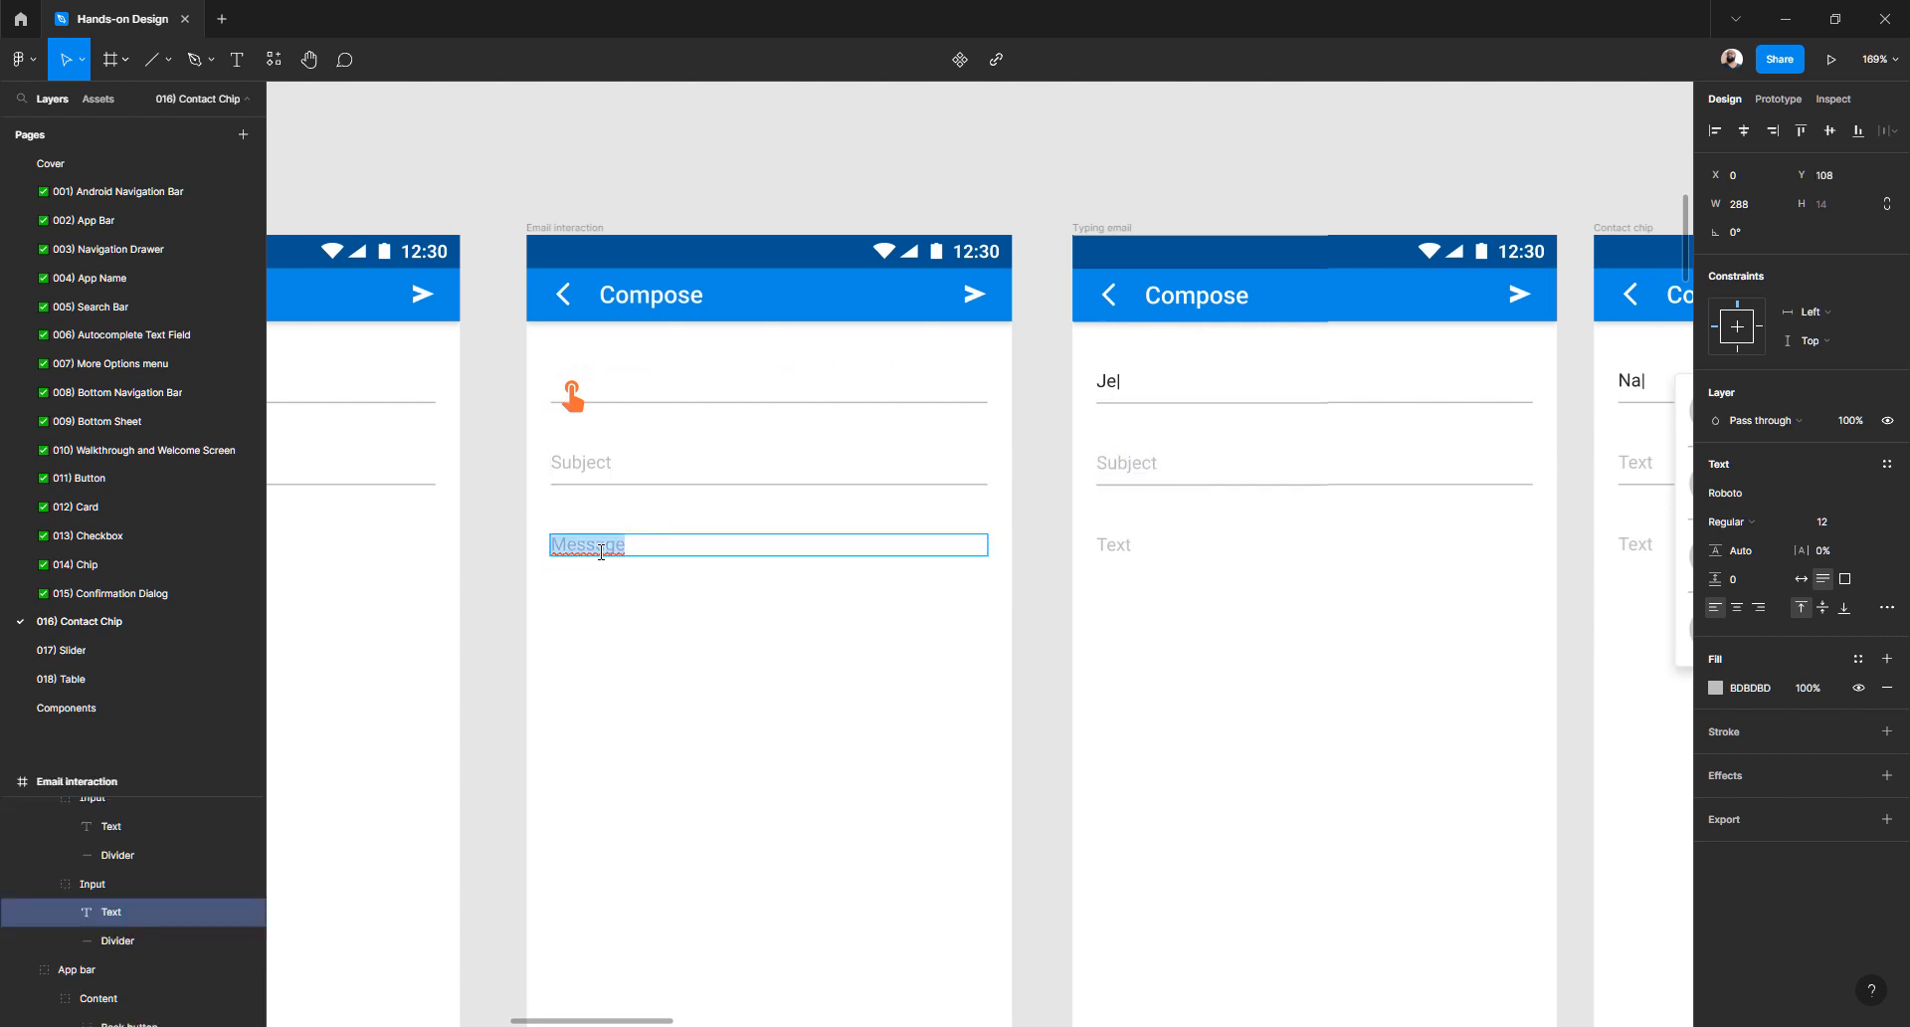
{"action": "double_click", "coordinate": [1116, 546]}
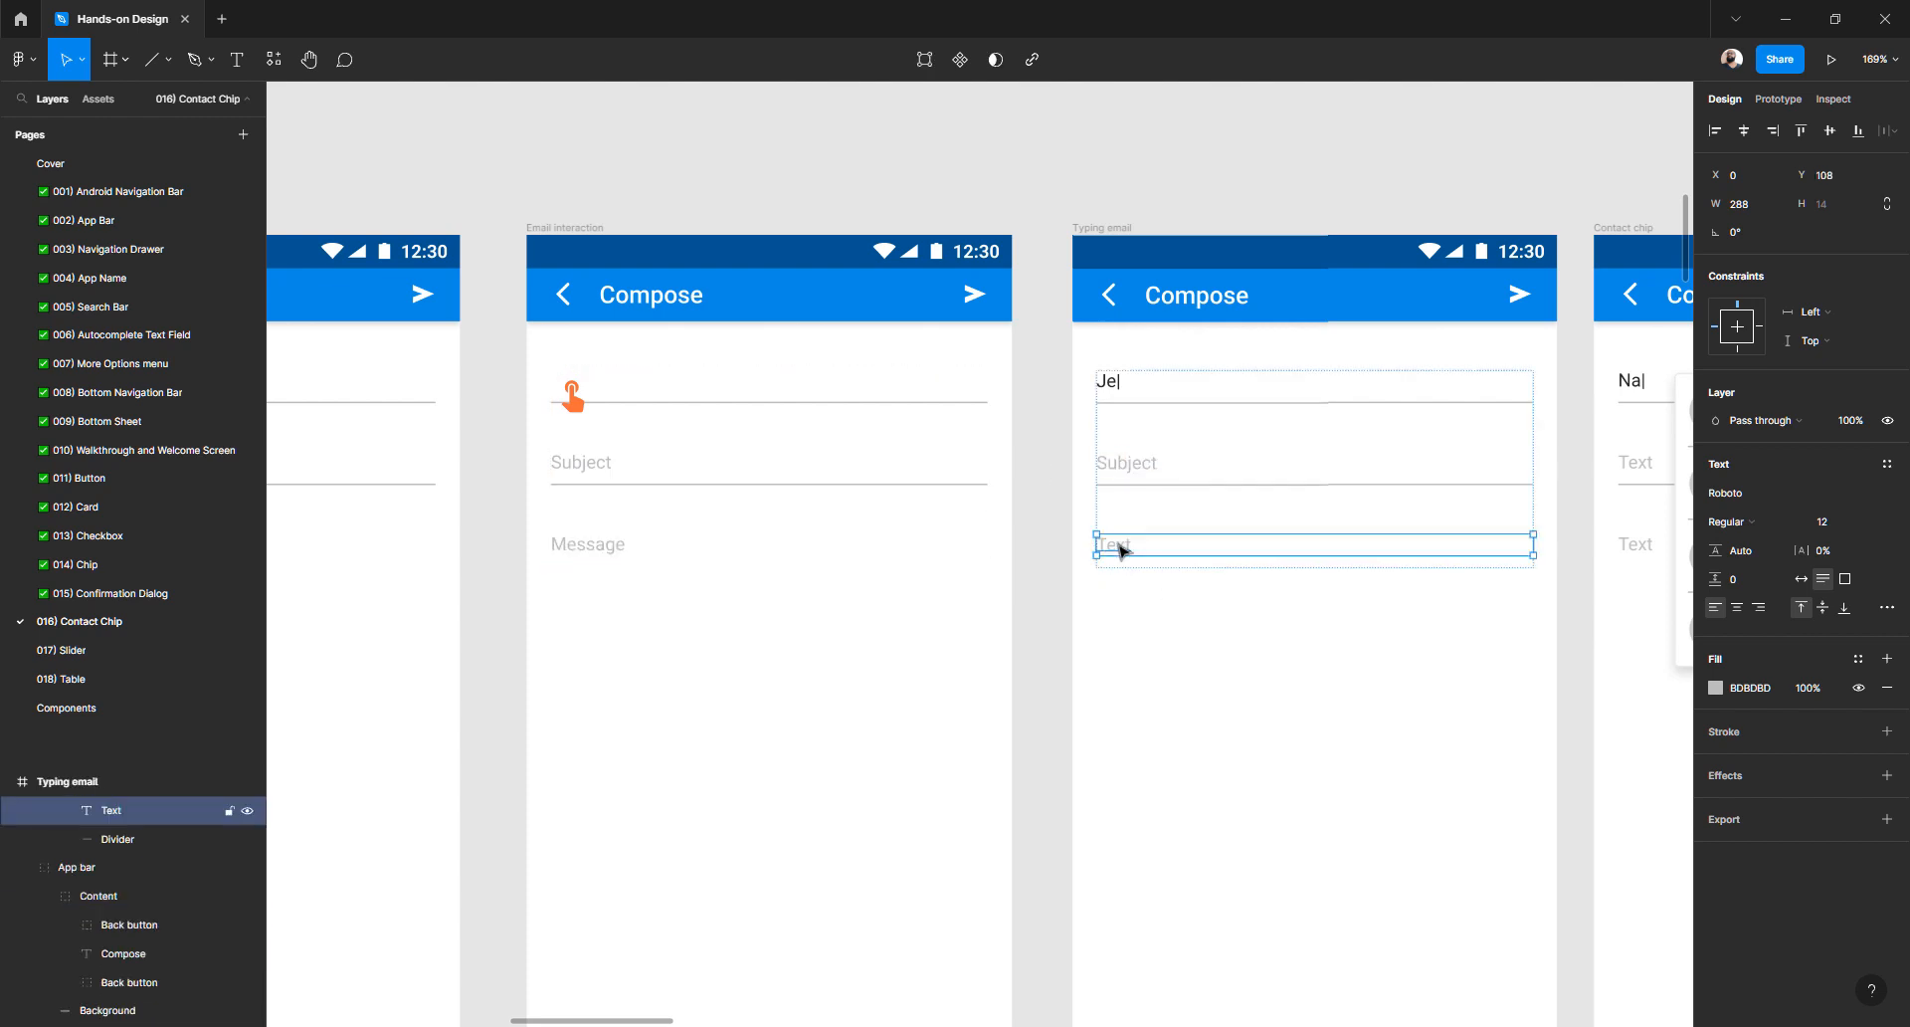
{"action": "key", "text": "ctrl+v"}
- Replace the Contact chip fields' Na and Text values with Je, Subject and Message
{"action": "scroll", "coordinate": [1118, 545], "scroll_direction": "right", "scroll_amount": 6}
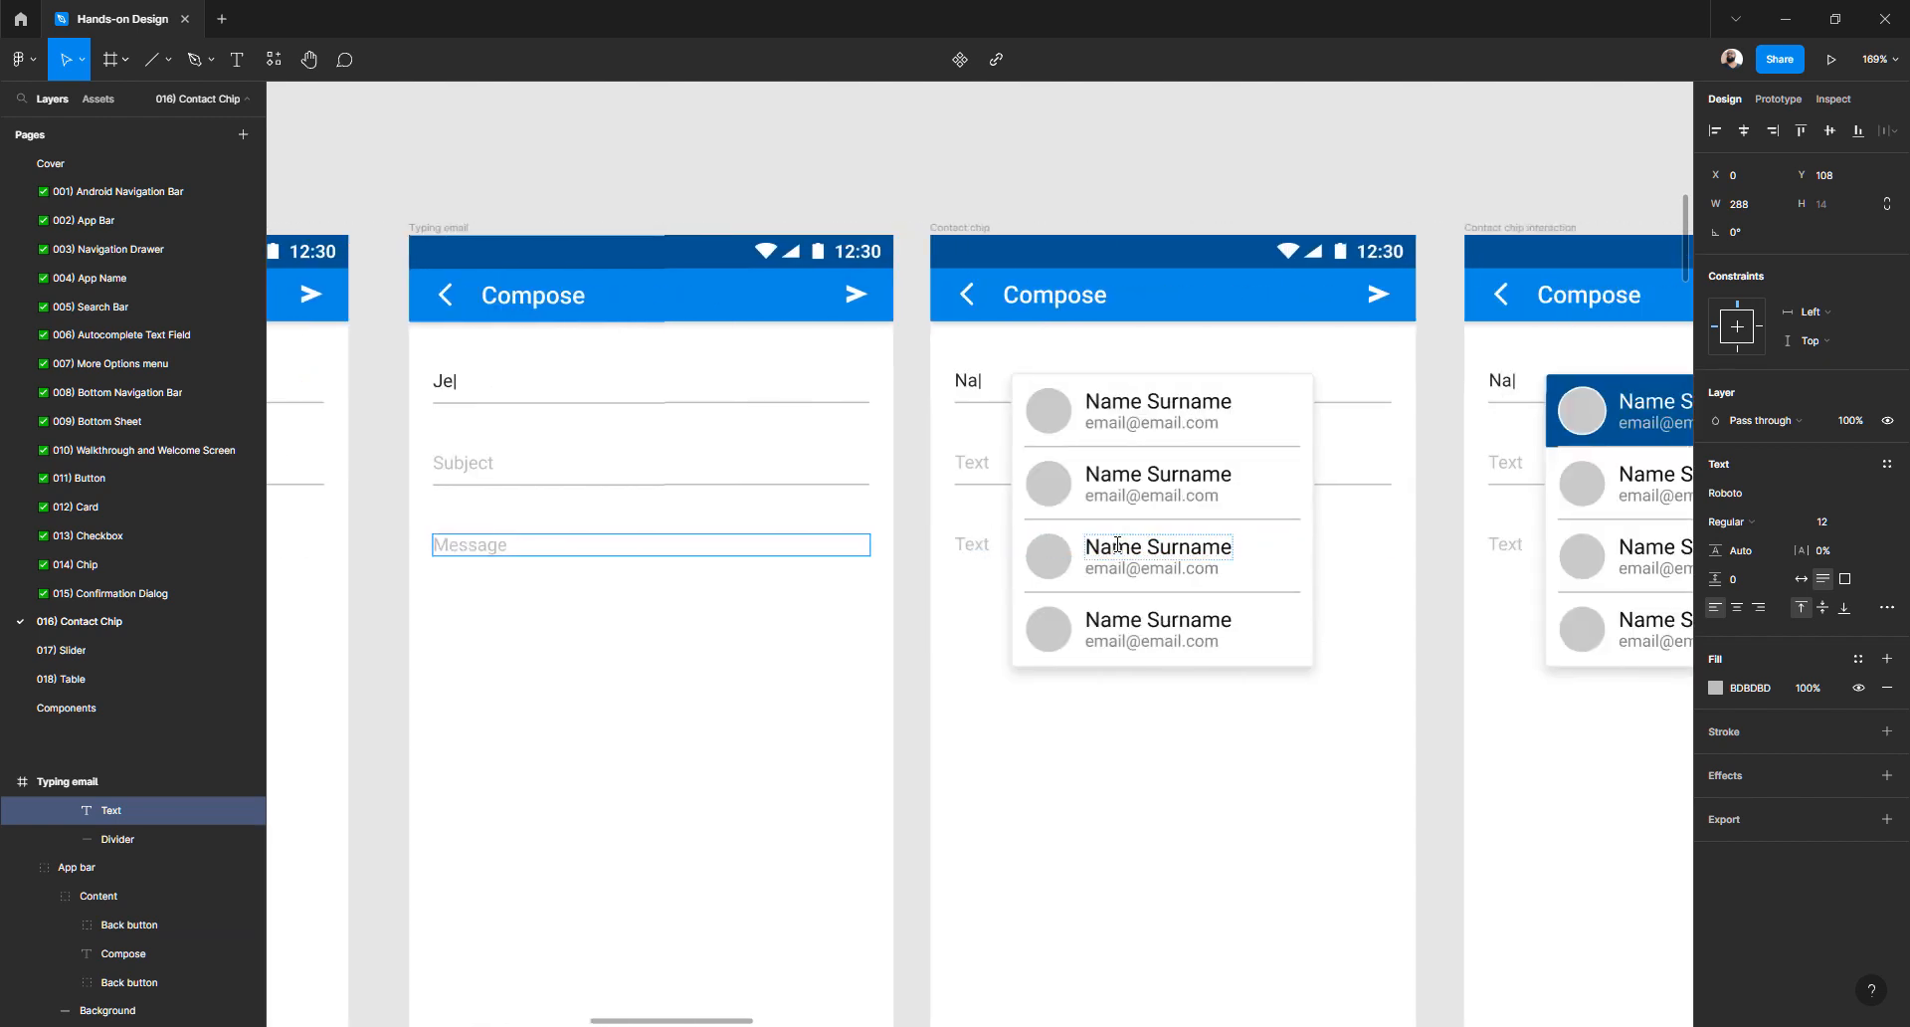
{"action": "double_click", "coordinate": [808, 402]}
{"action": "key", "text": "ctrl+c"}
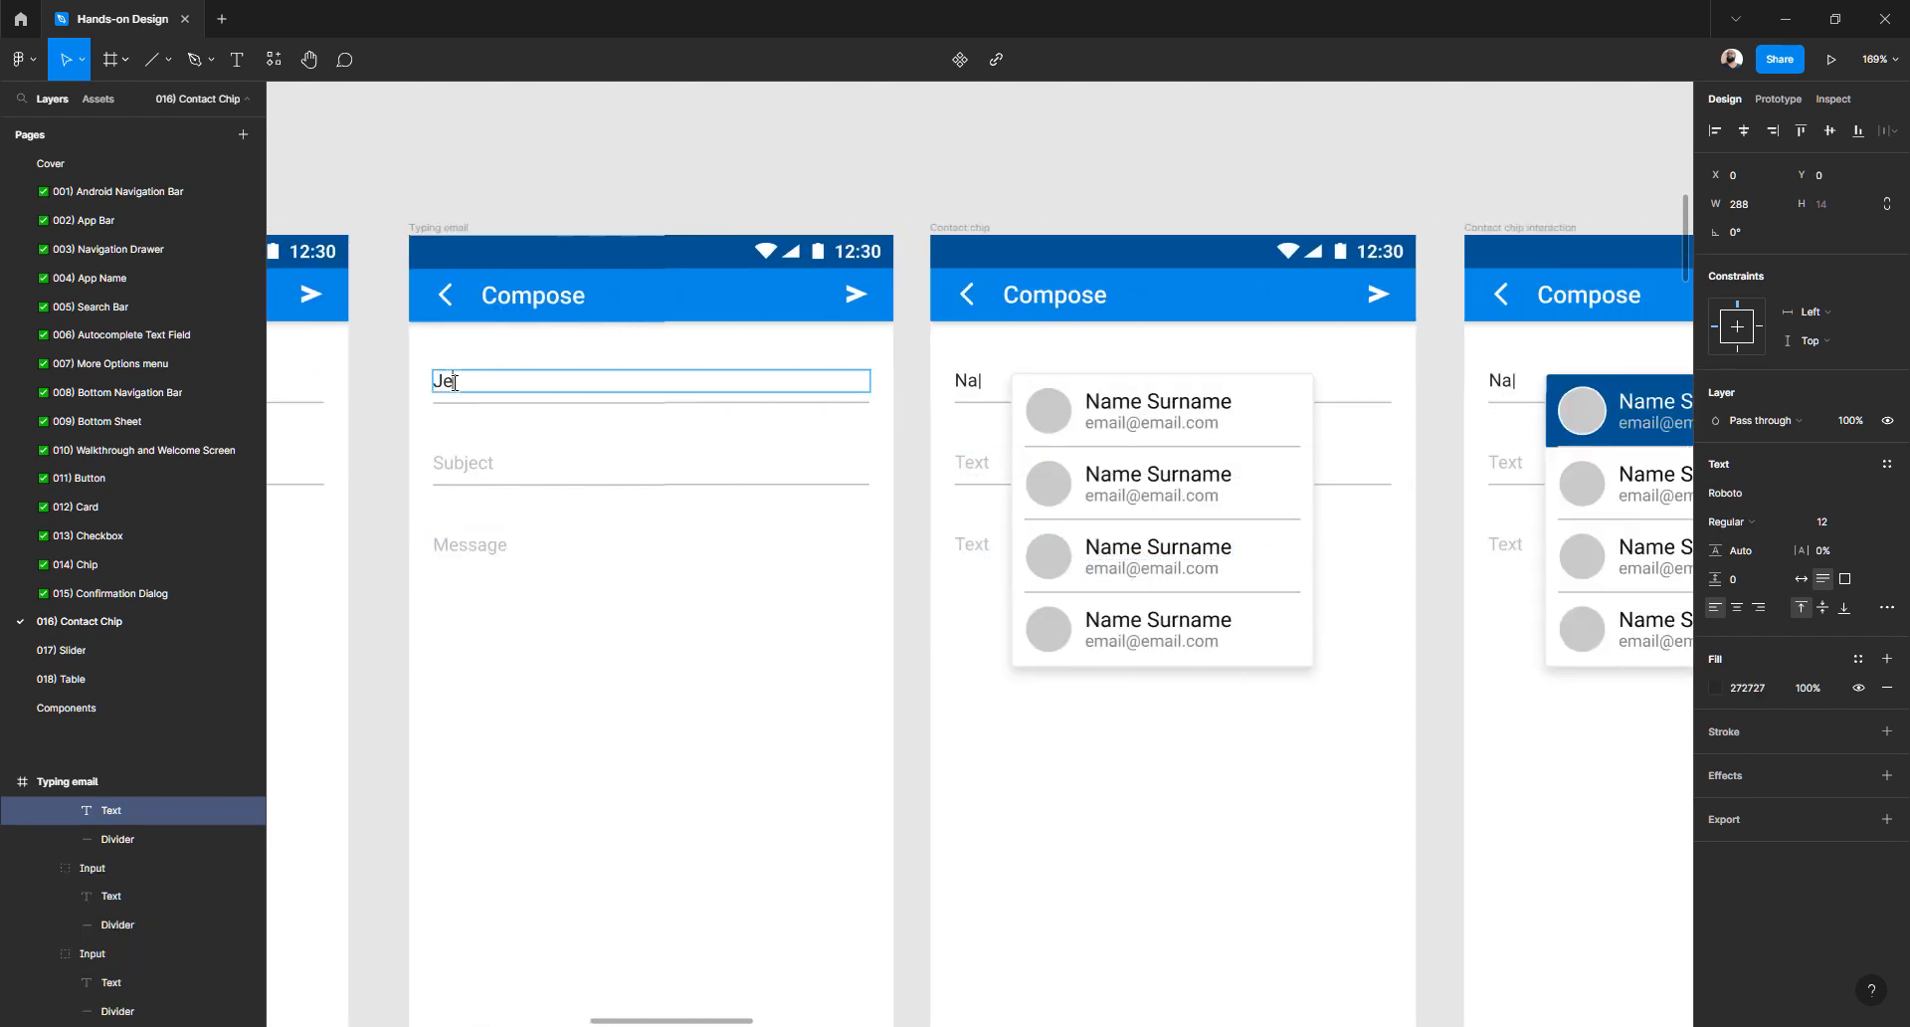
{"action": "double_click", "coordinate": [966, 381]}
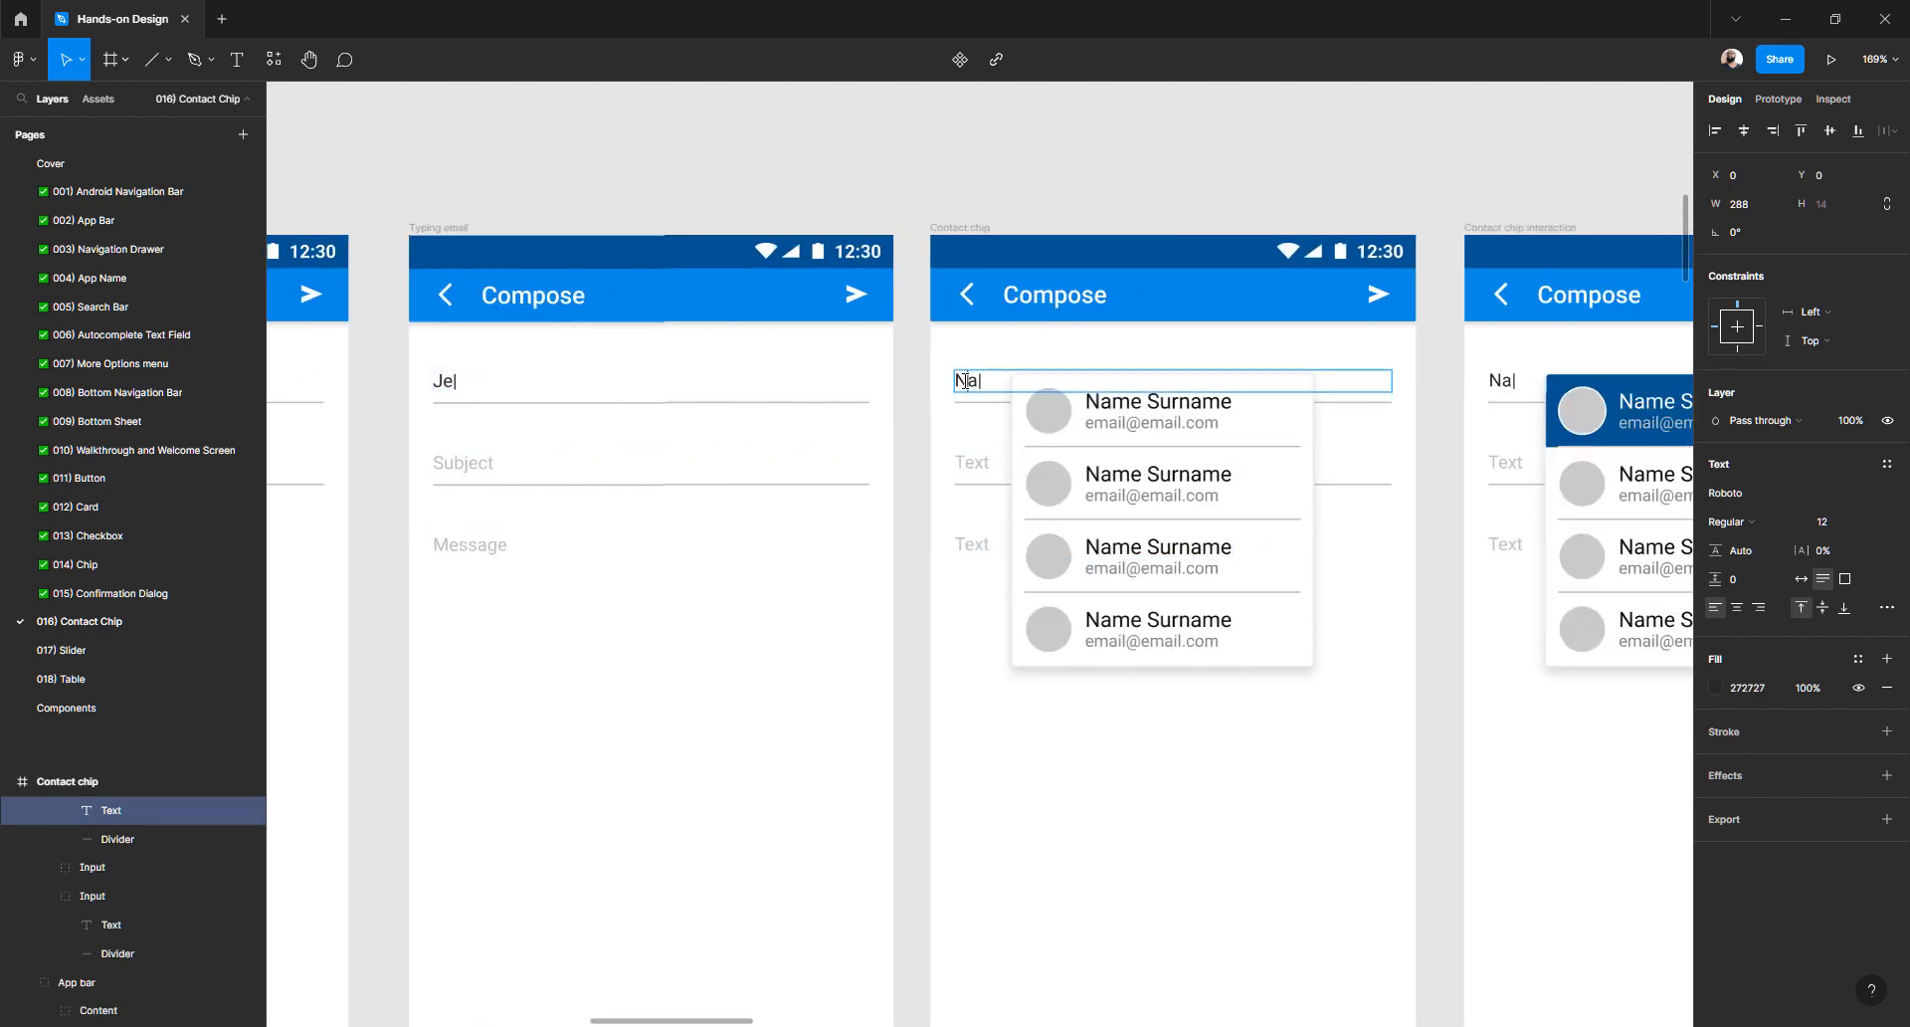
{"action": "key", "text": "ctrl+v"}
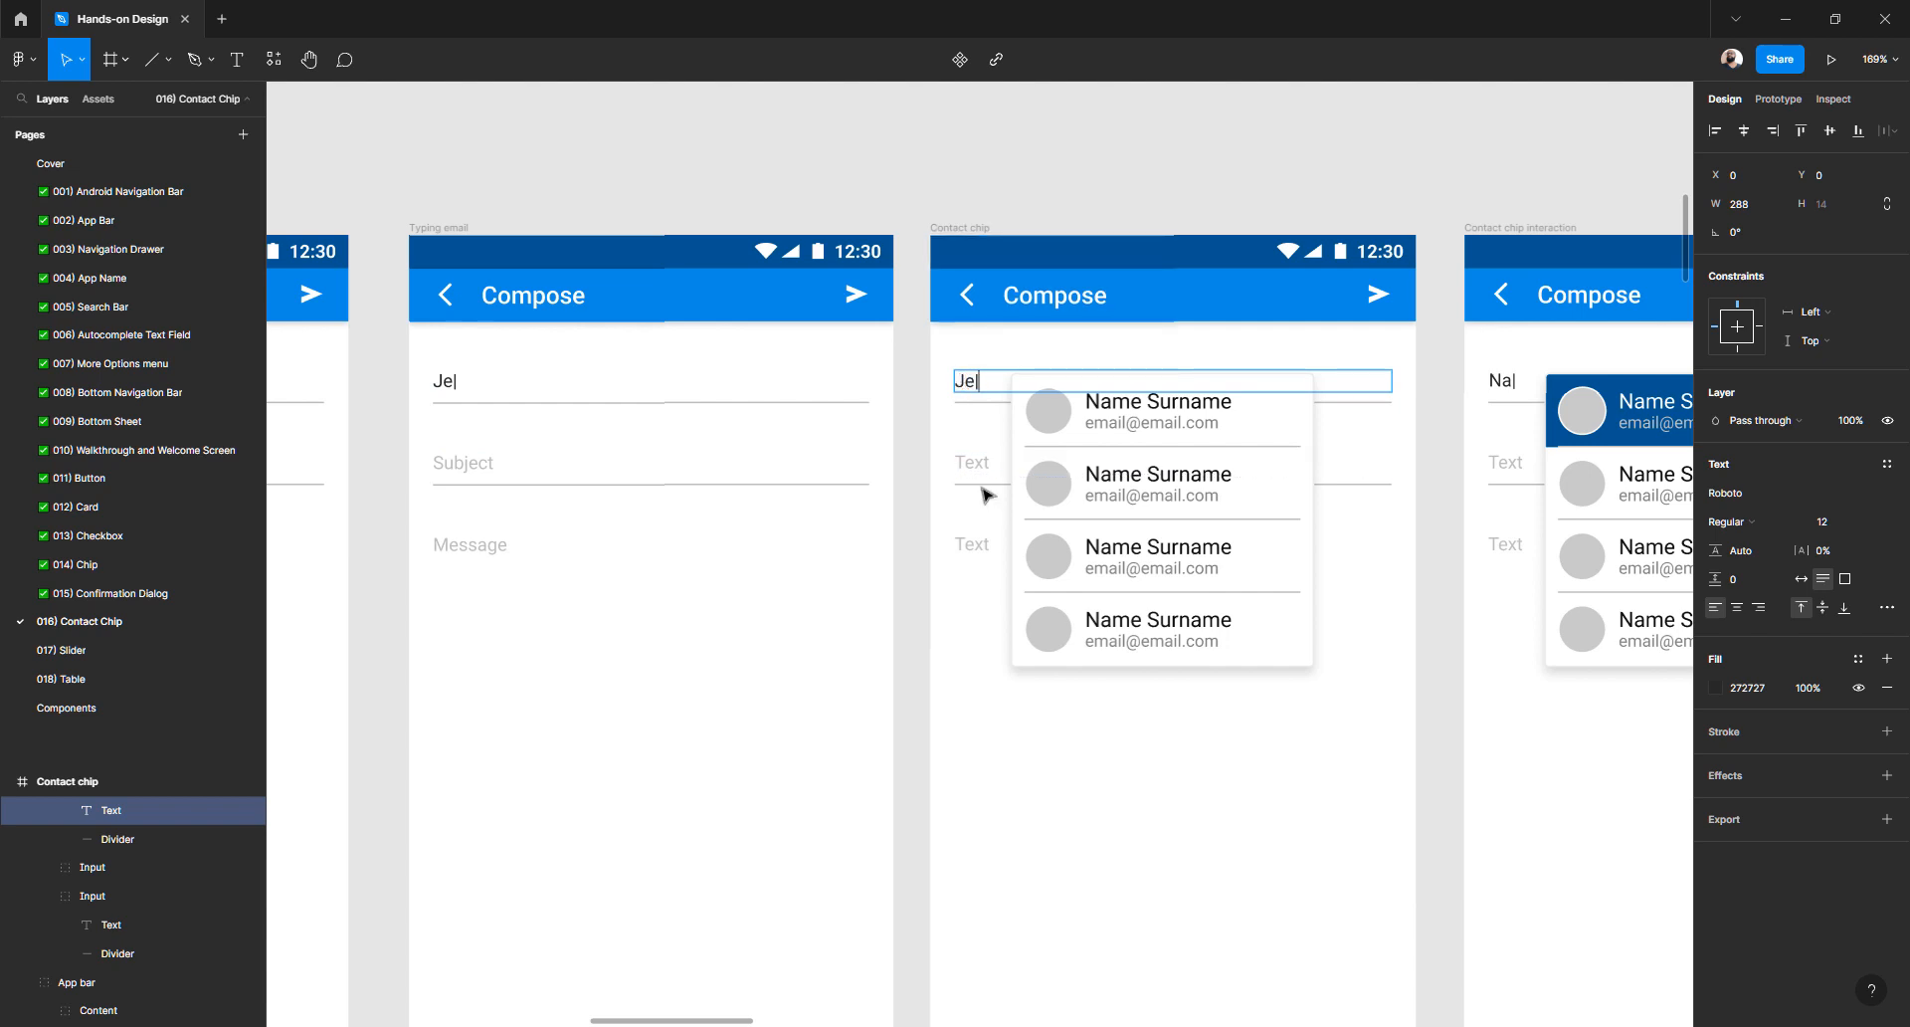
{"action": "double_click", "coordinate": [459, 465]}
{"action": "key", "text": "ctrl+c"}
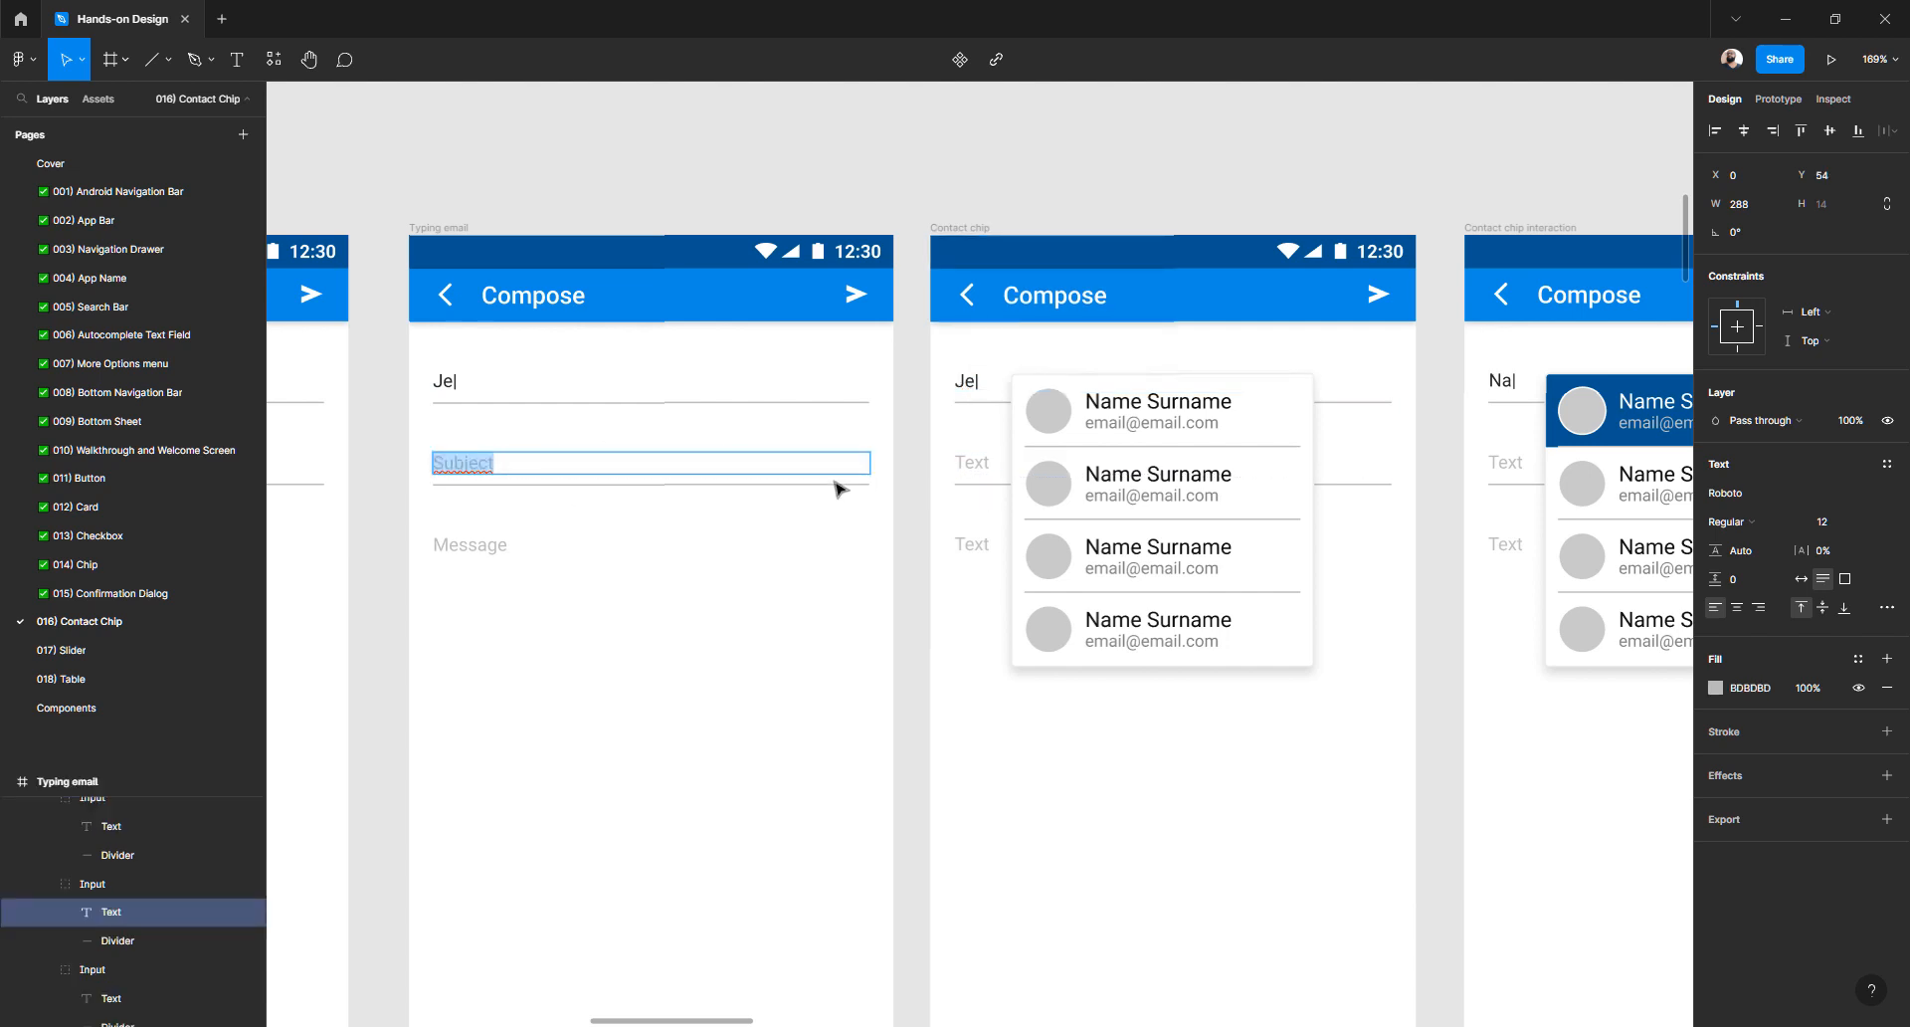
{"action": "double_click", "coordinate": [970, 464]}
{"action": "key", "text": "ctrl+v"}
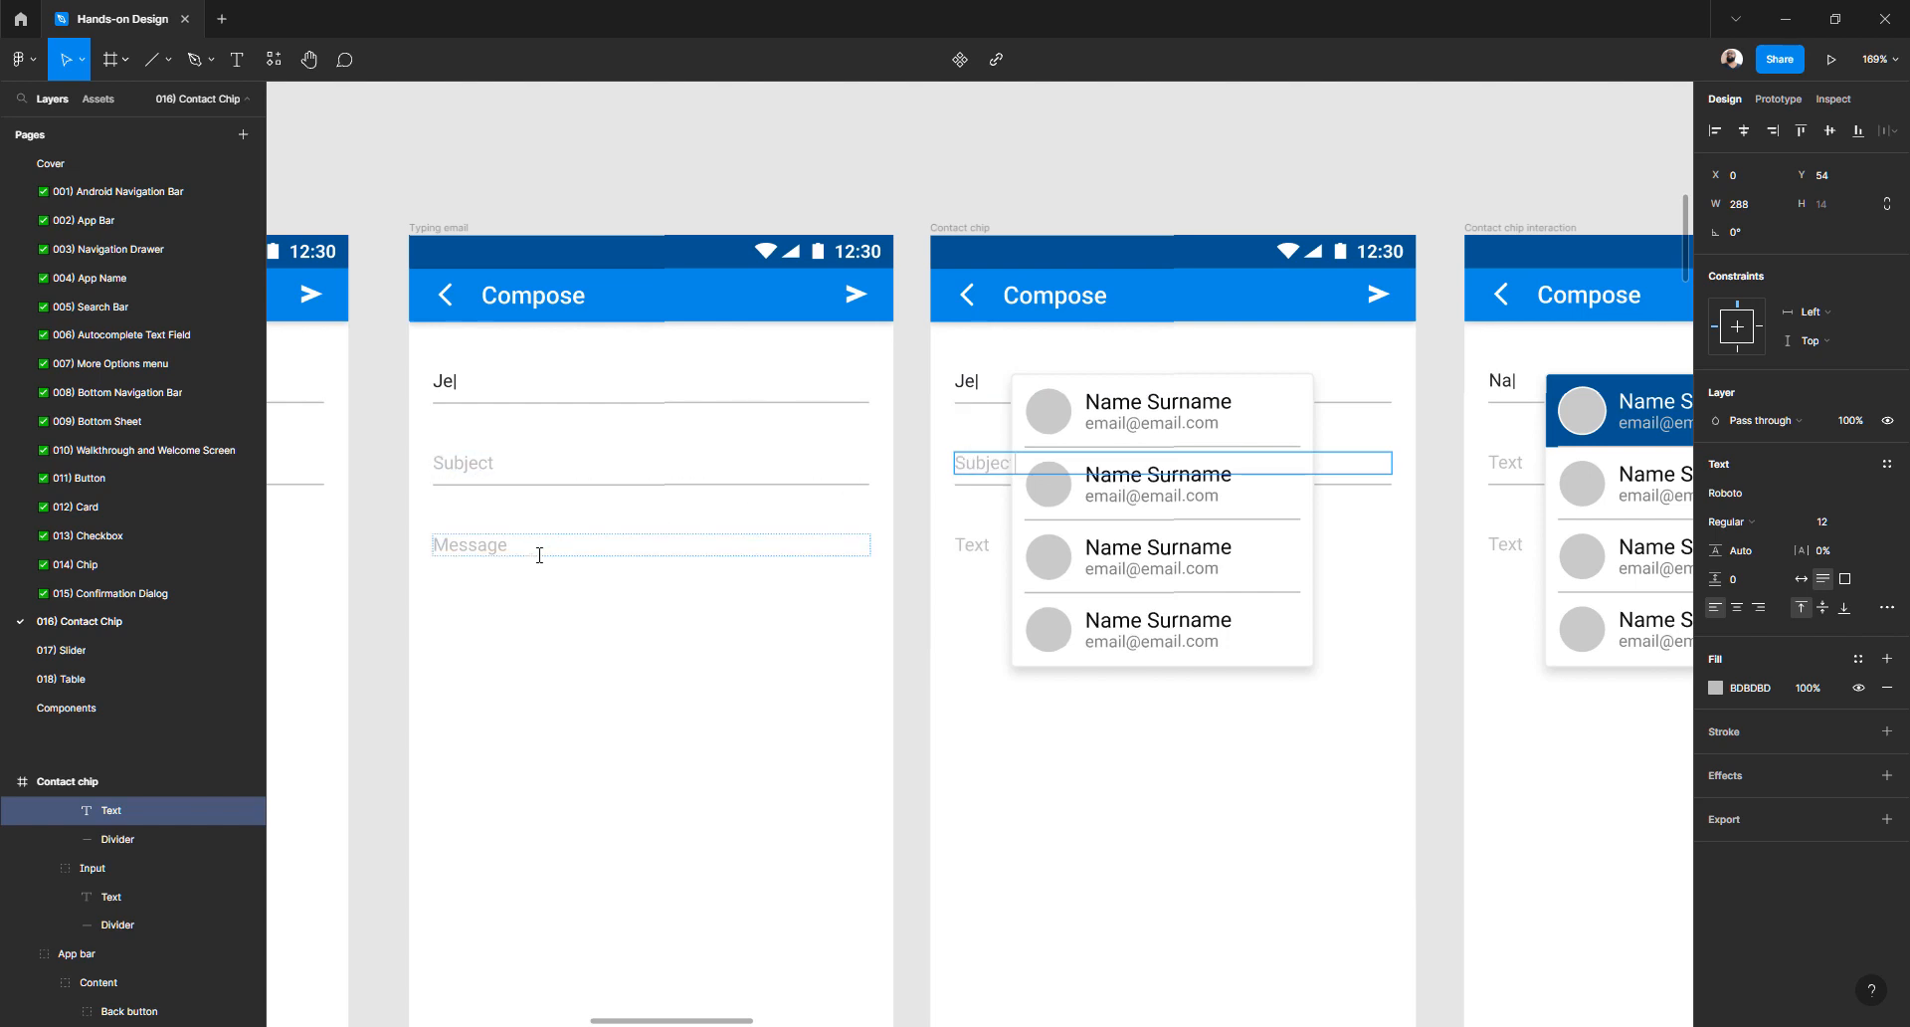
{"action": "double_click", "coordinate": [473, 554]}
{"action": "key", "text": "ctrl+c"}
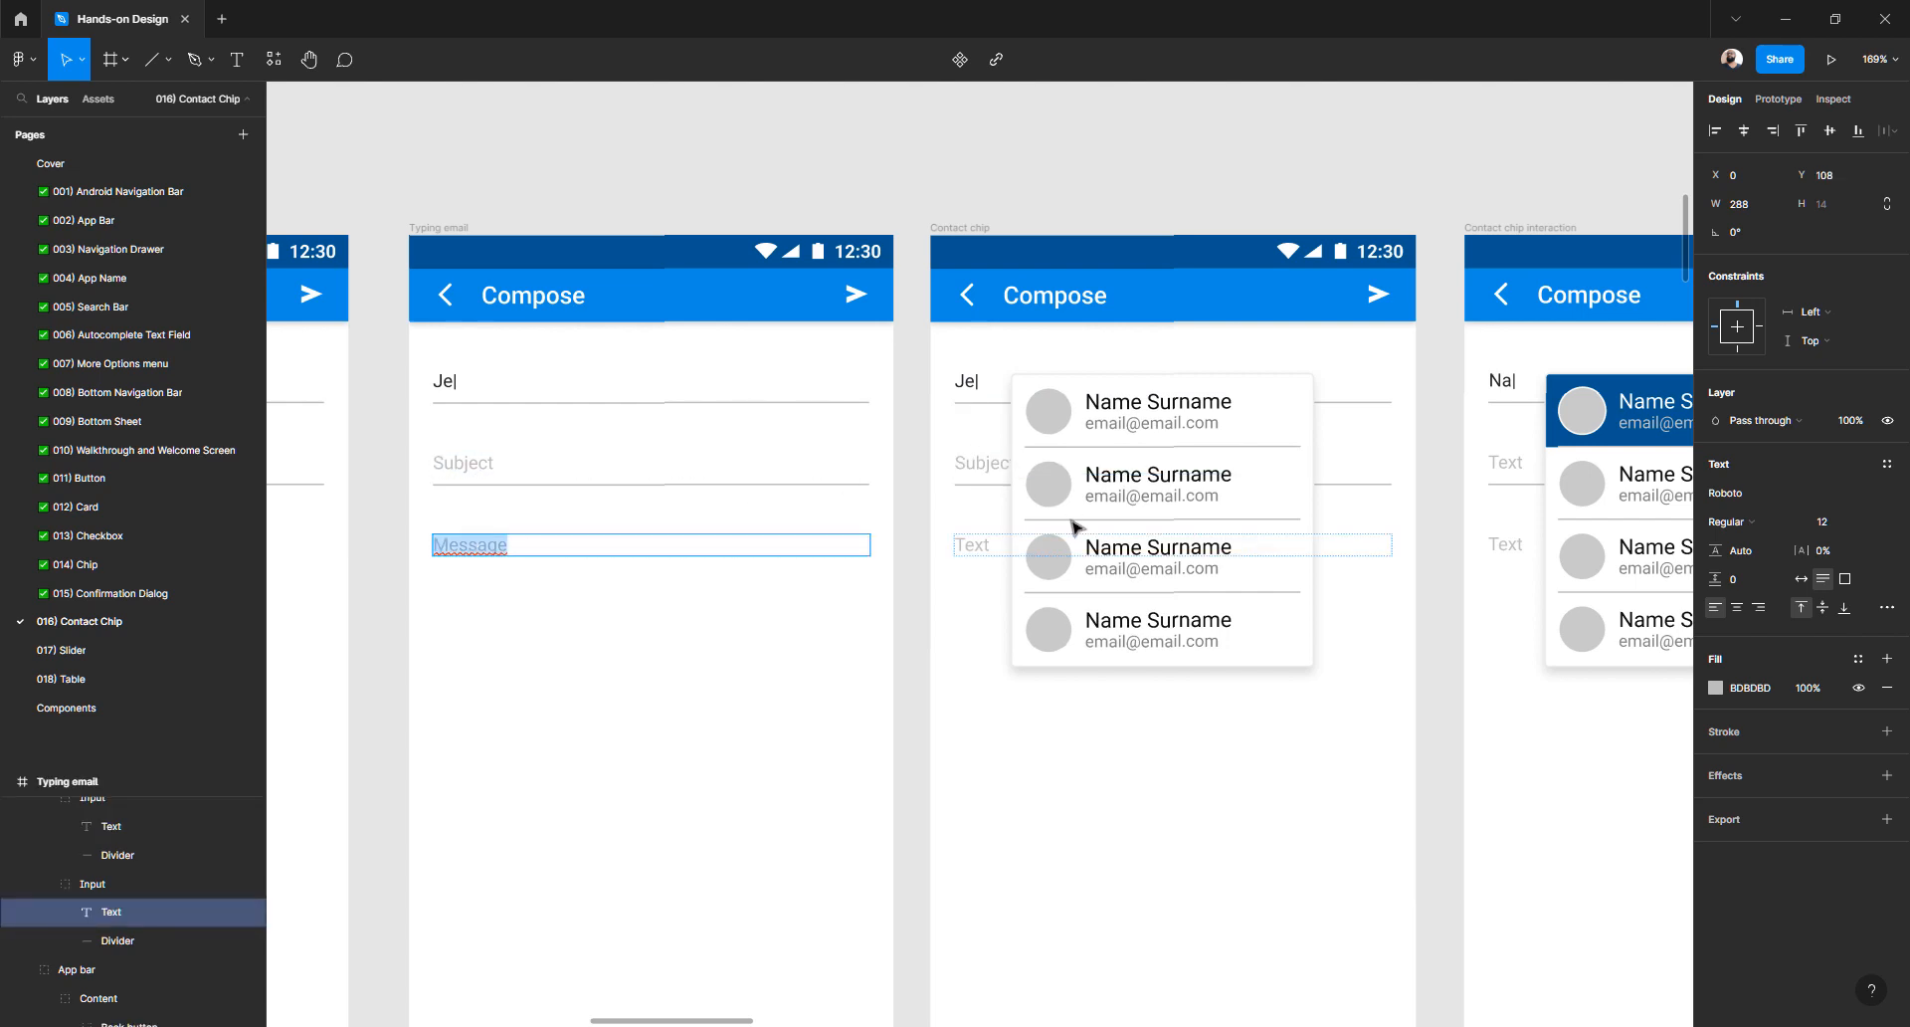
{"action": "double_click", "coordinate": [977, 548]}
{"action": "key", "text": "ctrl+v"}
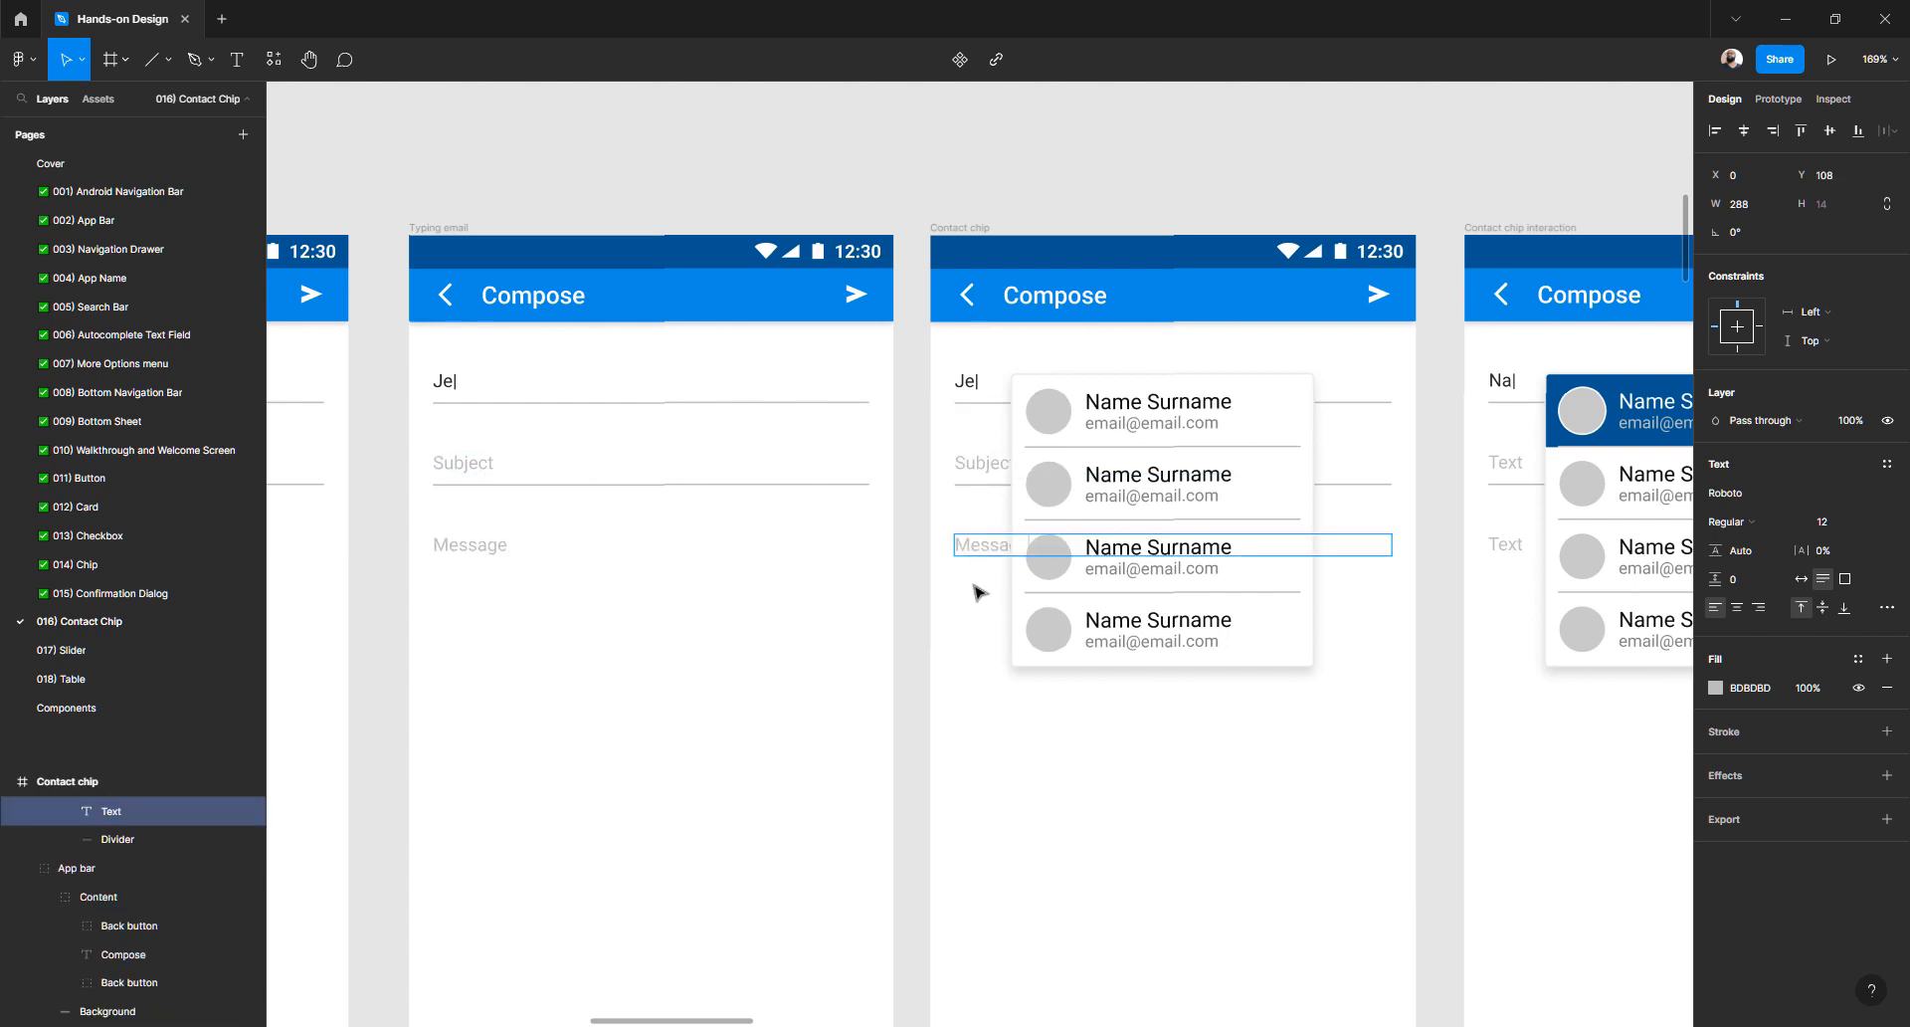
{"action": "scroll", "coordinate": [977, 593], "scroll_direction": "right", "scroll_amount": 3}
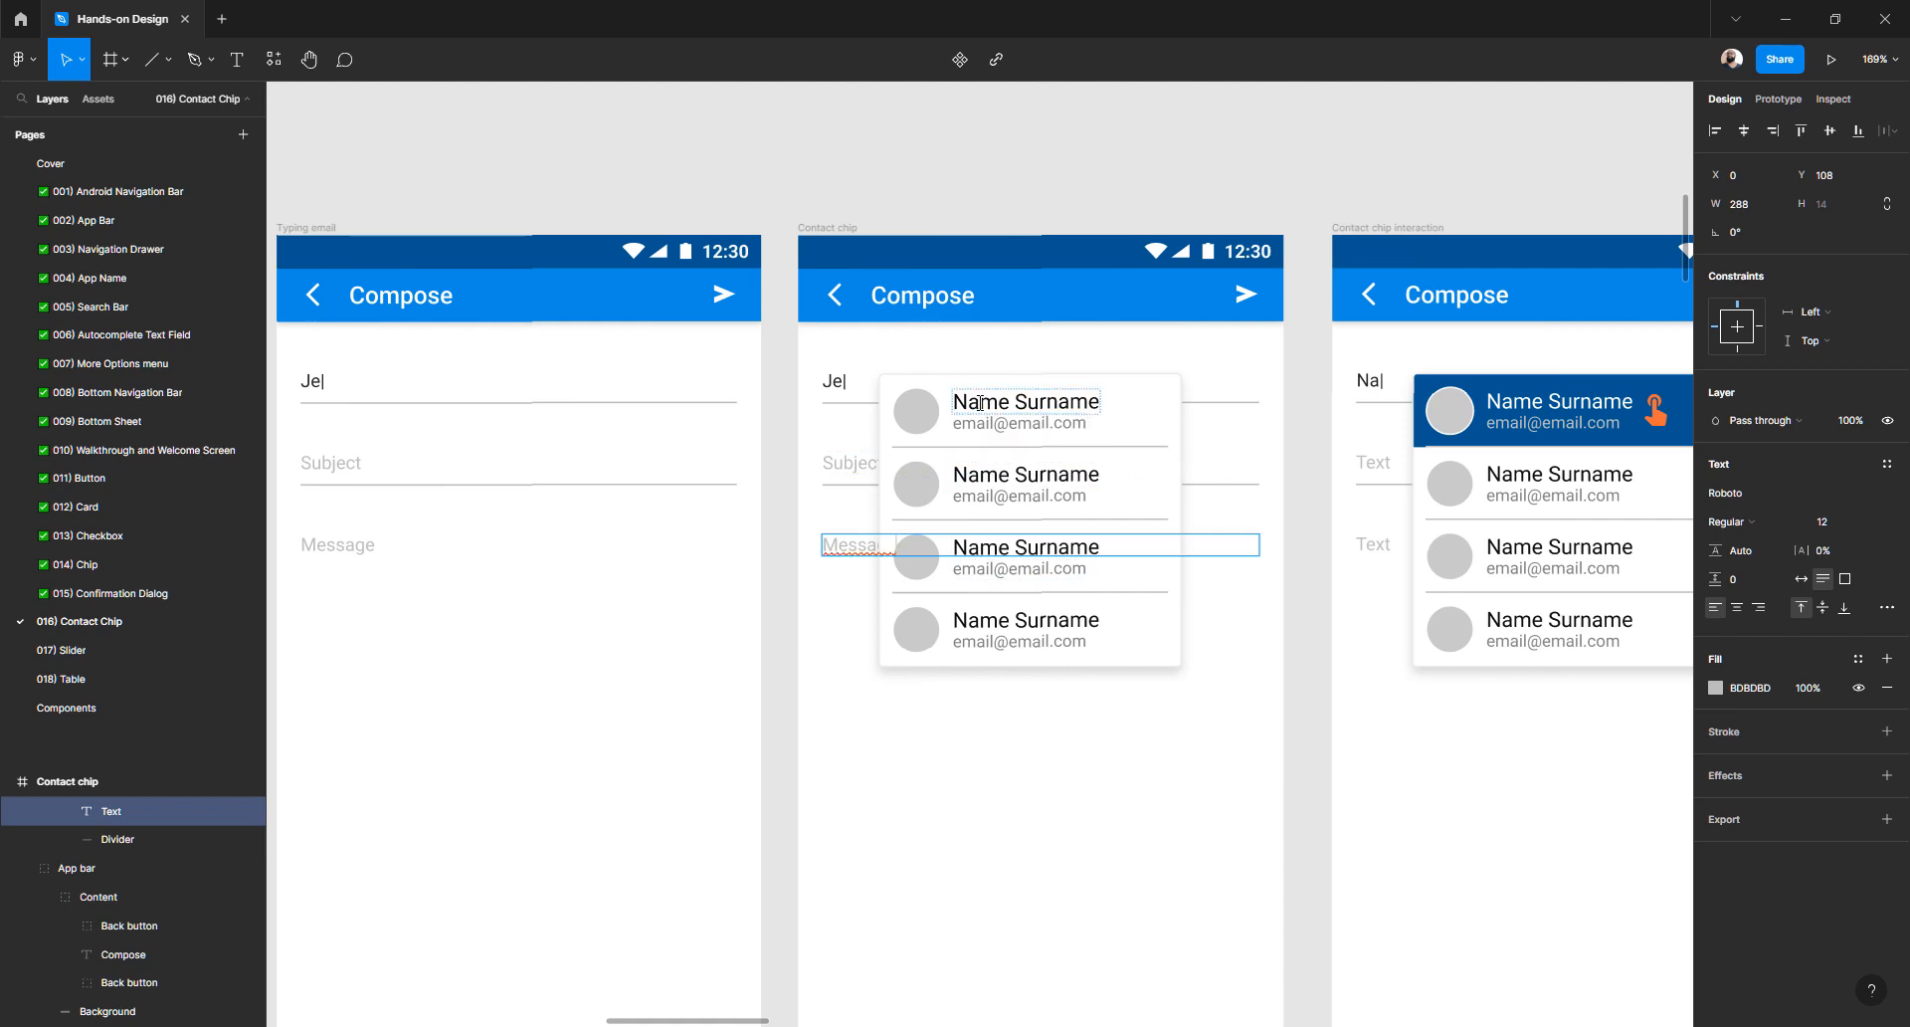
- Replace the first two Name Surname suggestions with contact names beginning with Je
{"action": "scroll", "coordinate": [955, 582], "scroll_direction": "down", "scroll_amount": 5}
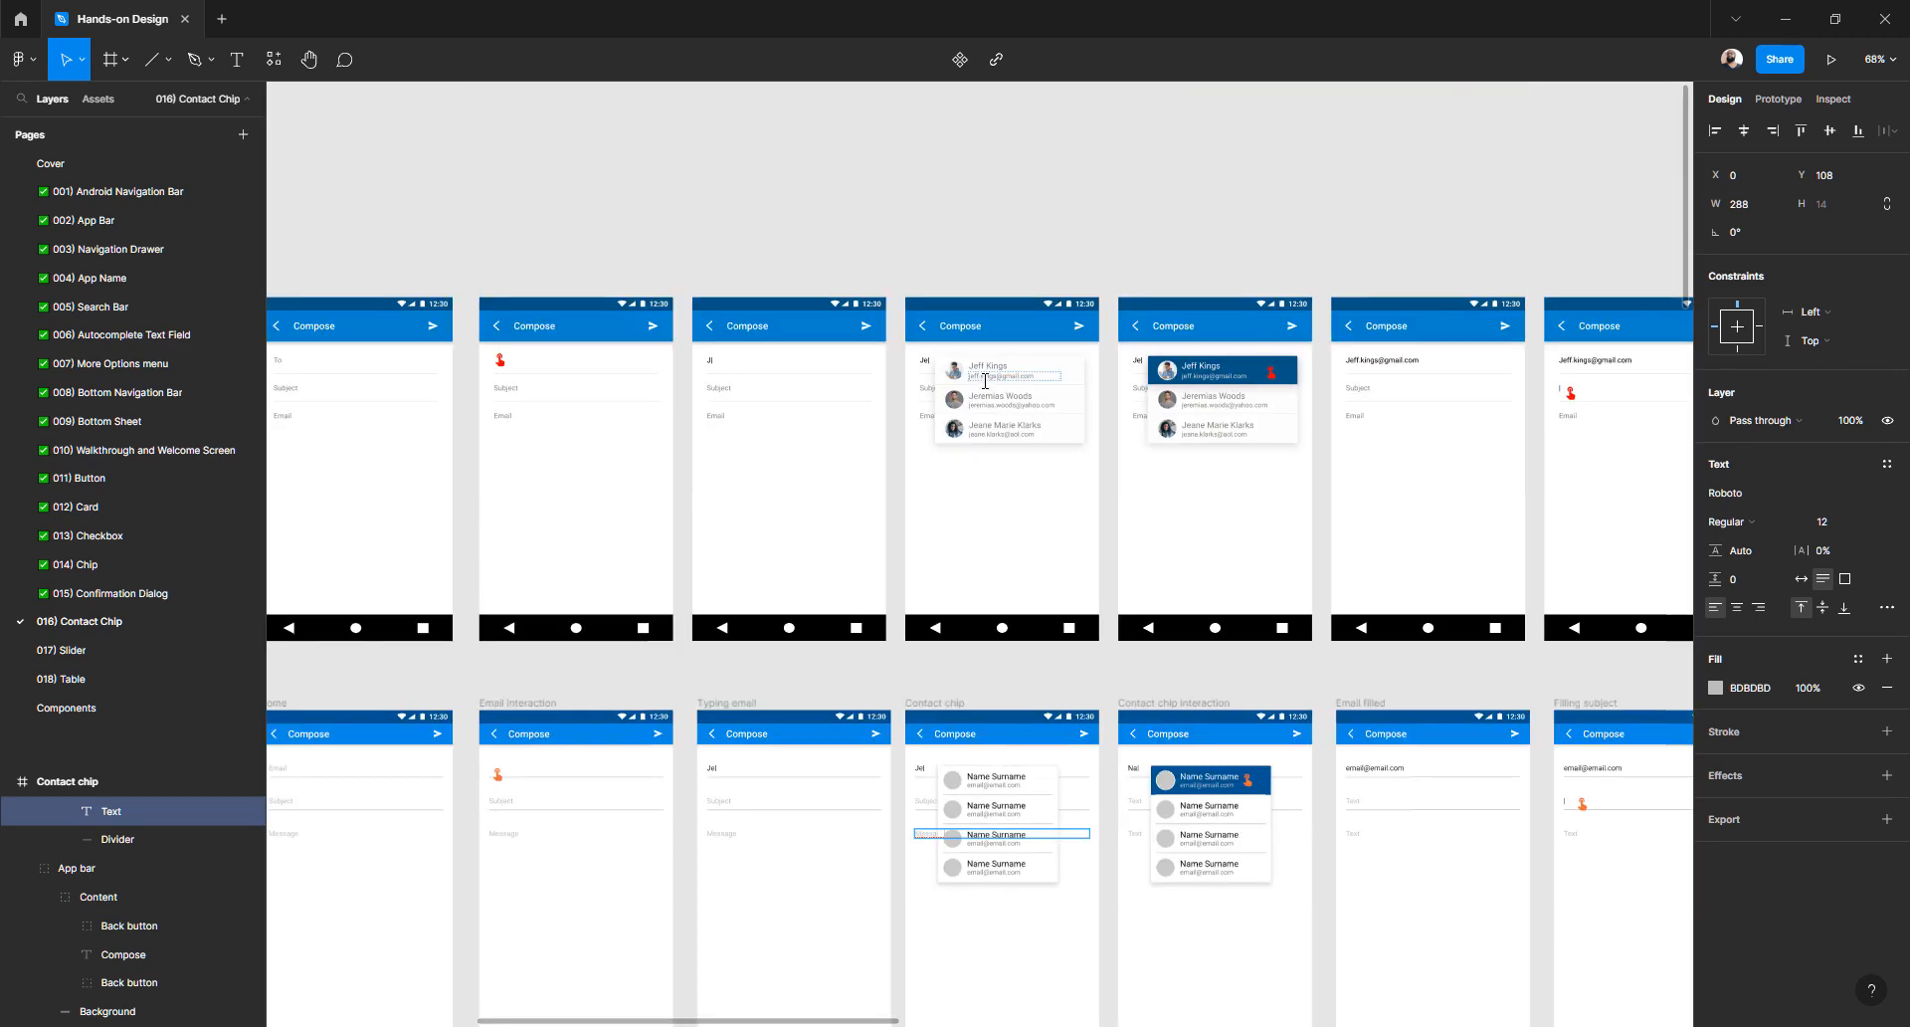
{"action": "scroll", "coordinate": [973, 509], "scroll_direction": "up", "scroll_amount": 4}
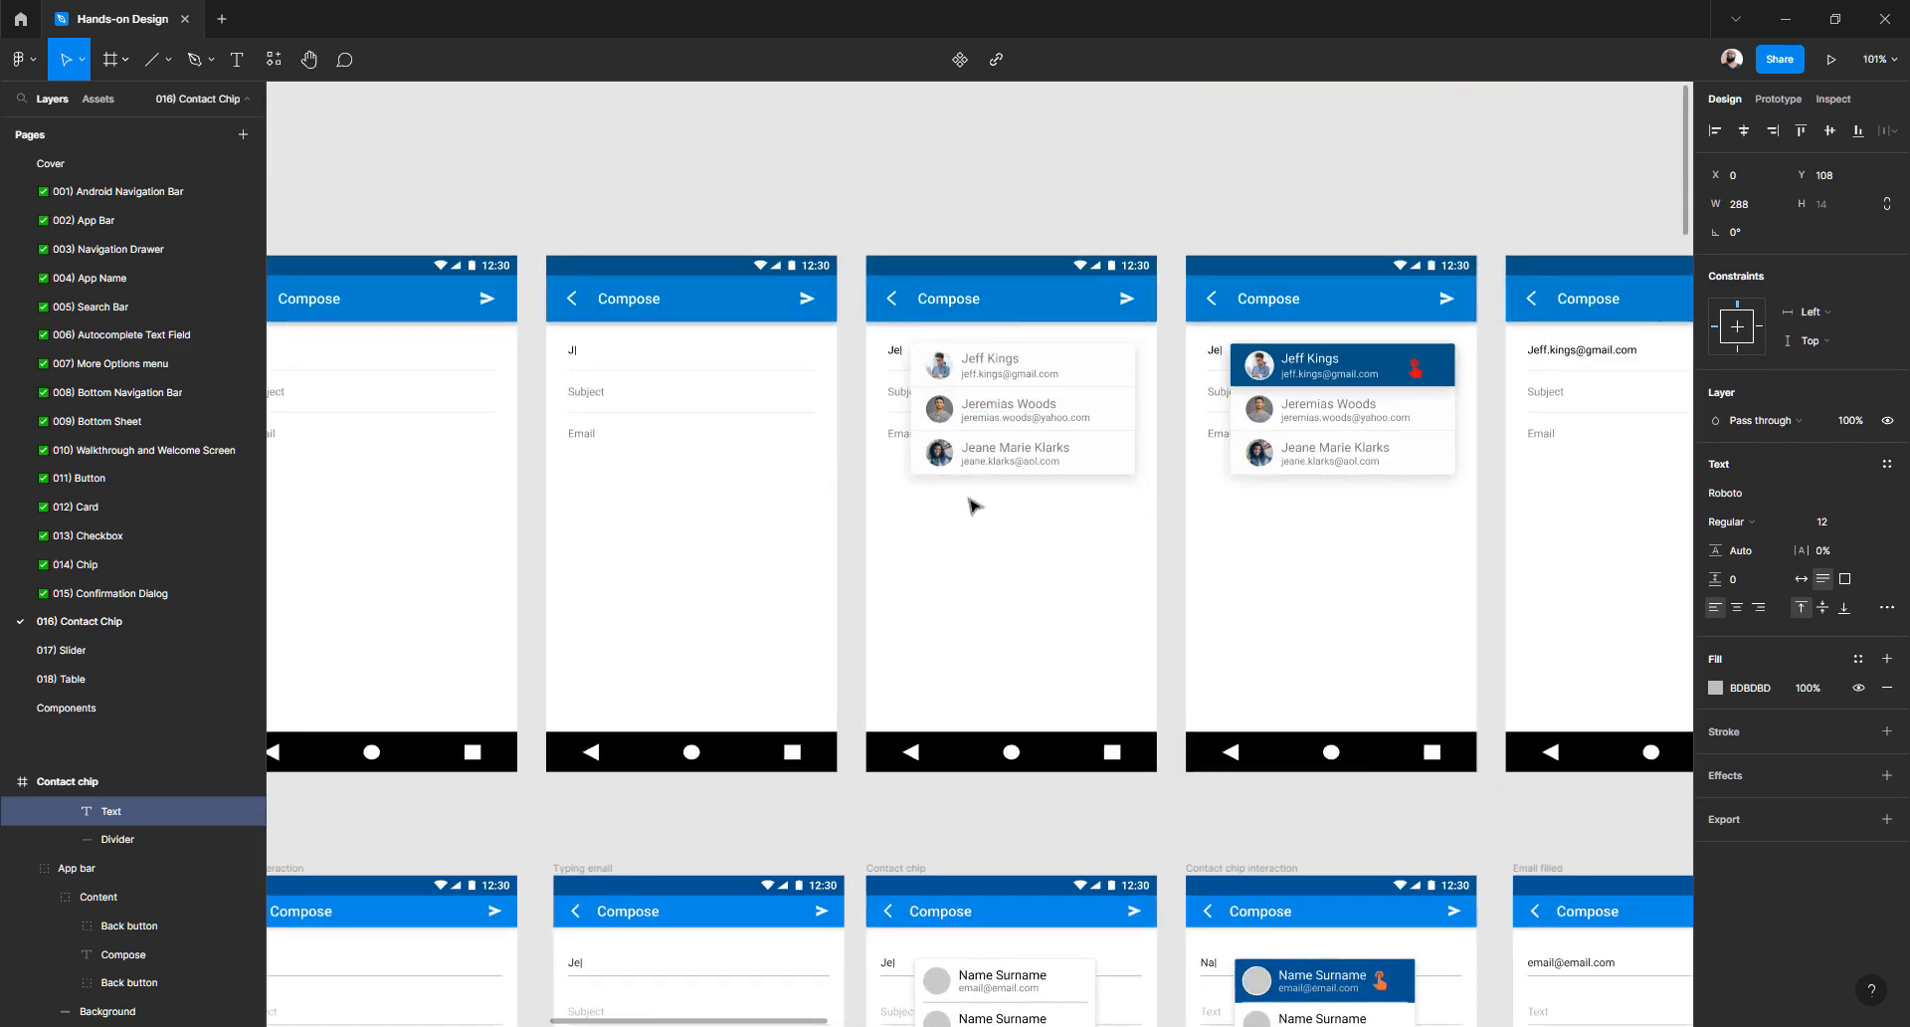
{"action": "scroll", "coordinate": [973, 508], "scroll_direction": "down", "scroll_amount": 4}
{"action": "scroll", "coordinate": [995, 497], "scroll_direction": "up", "scroll_amount": 3}
{"action": "double_click", "coordinate": [1000, 467]}
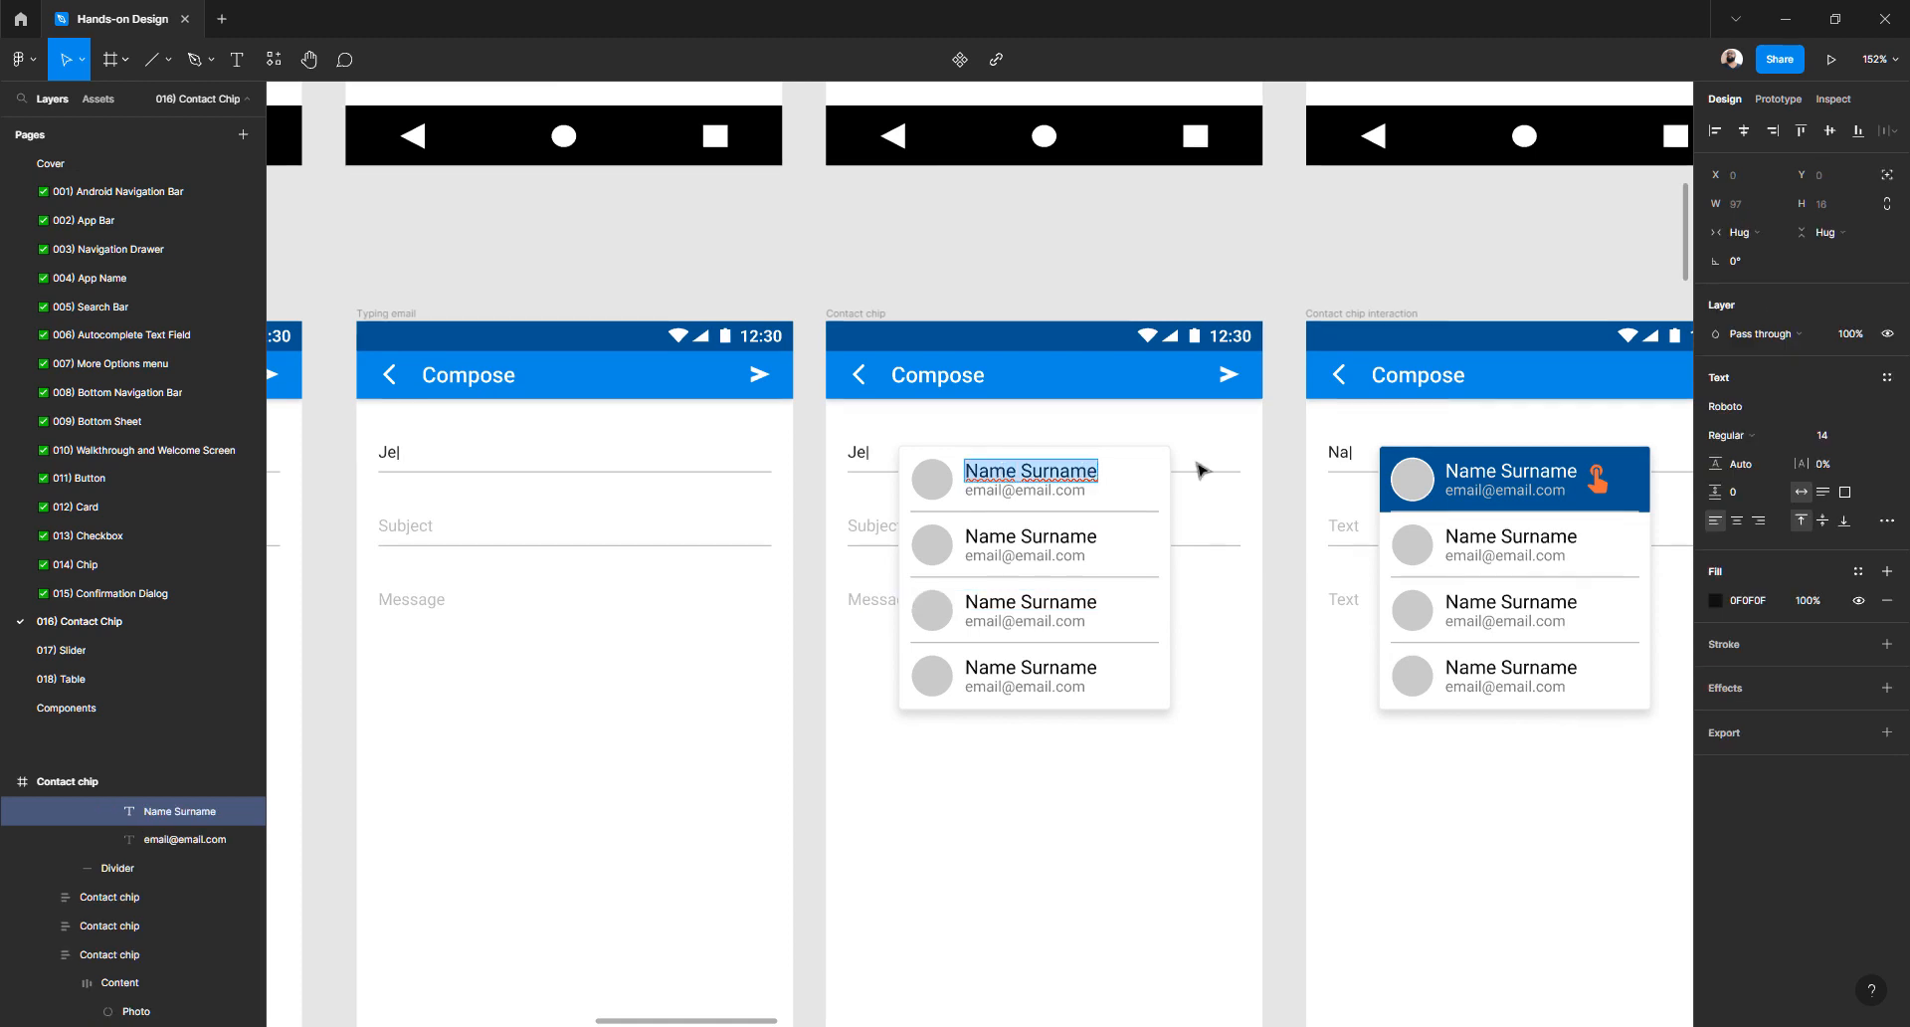
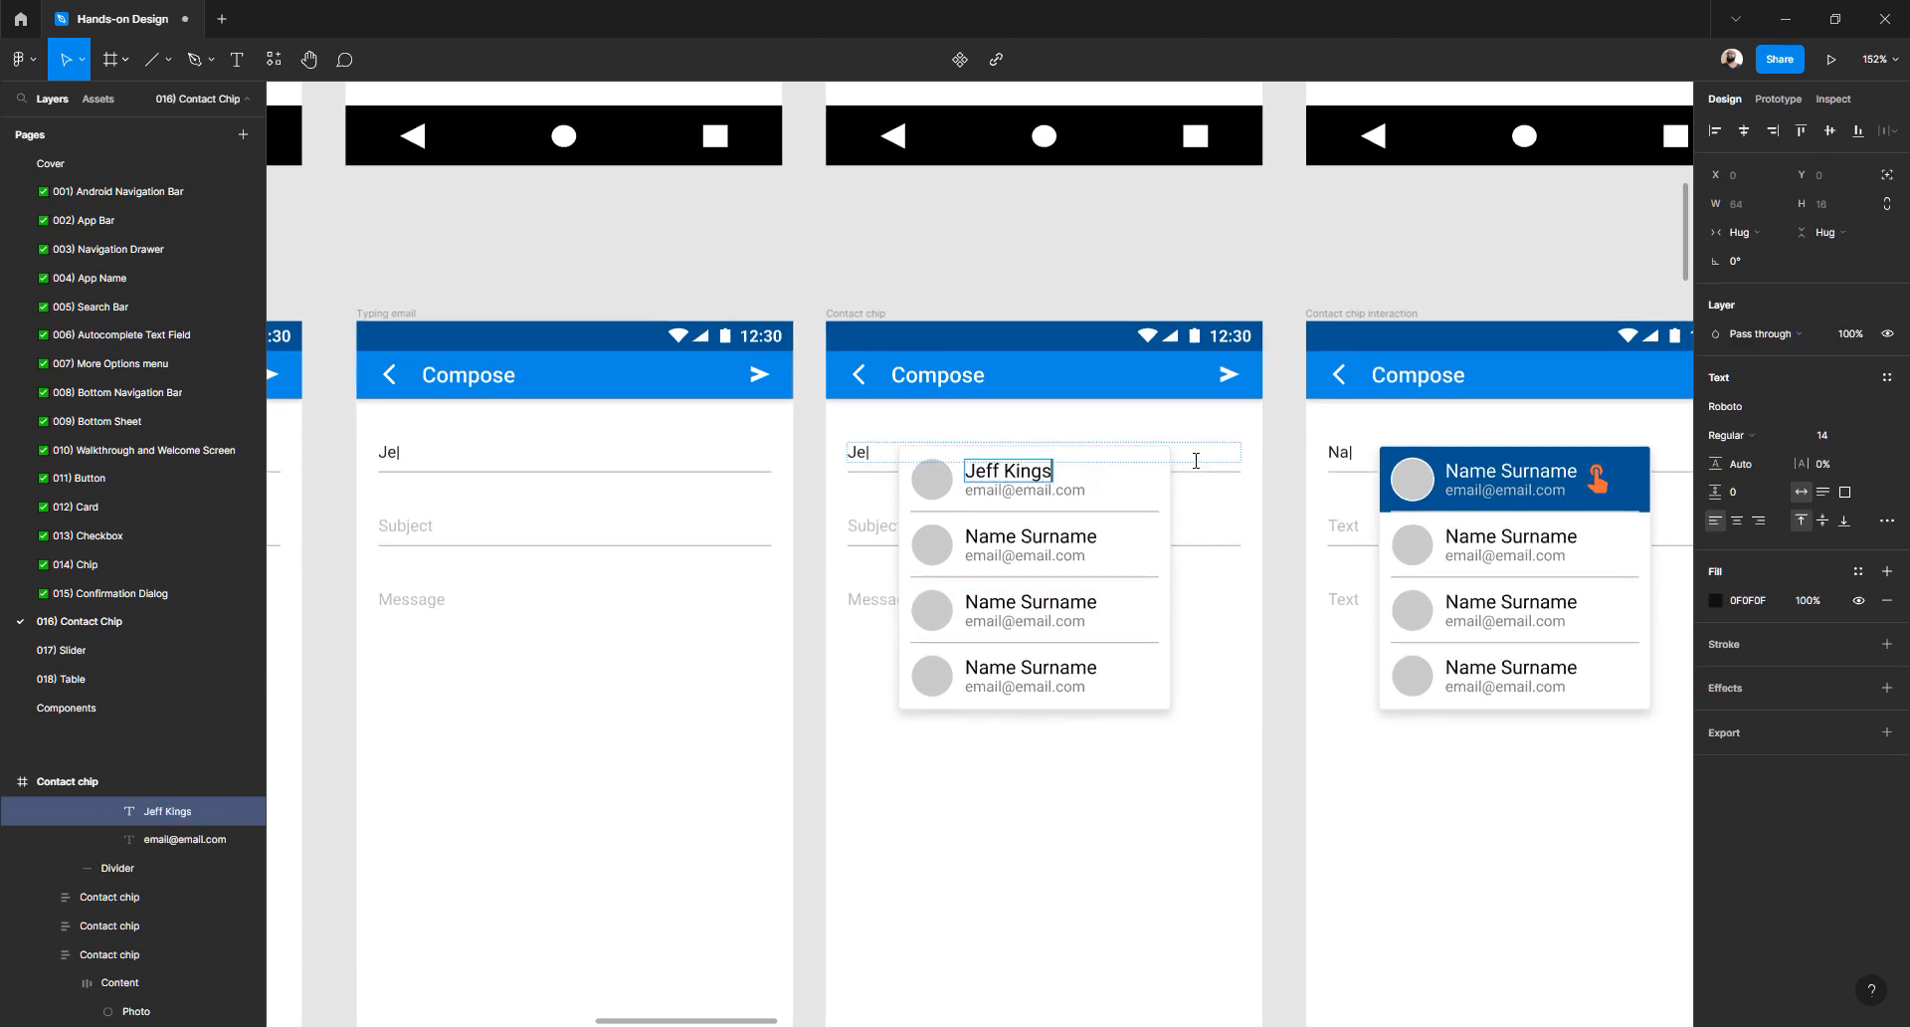
{"action": "key", "text": "Escape"}
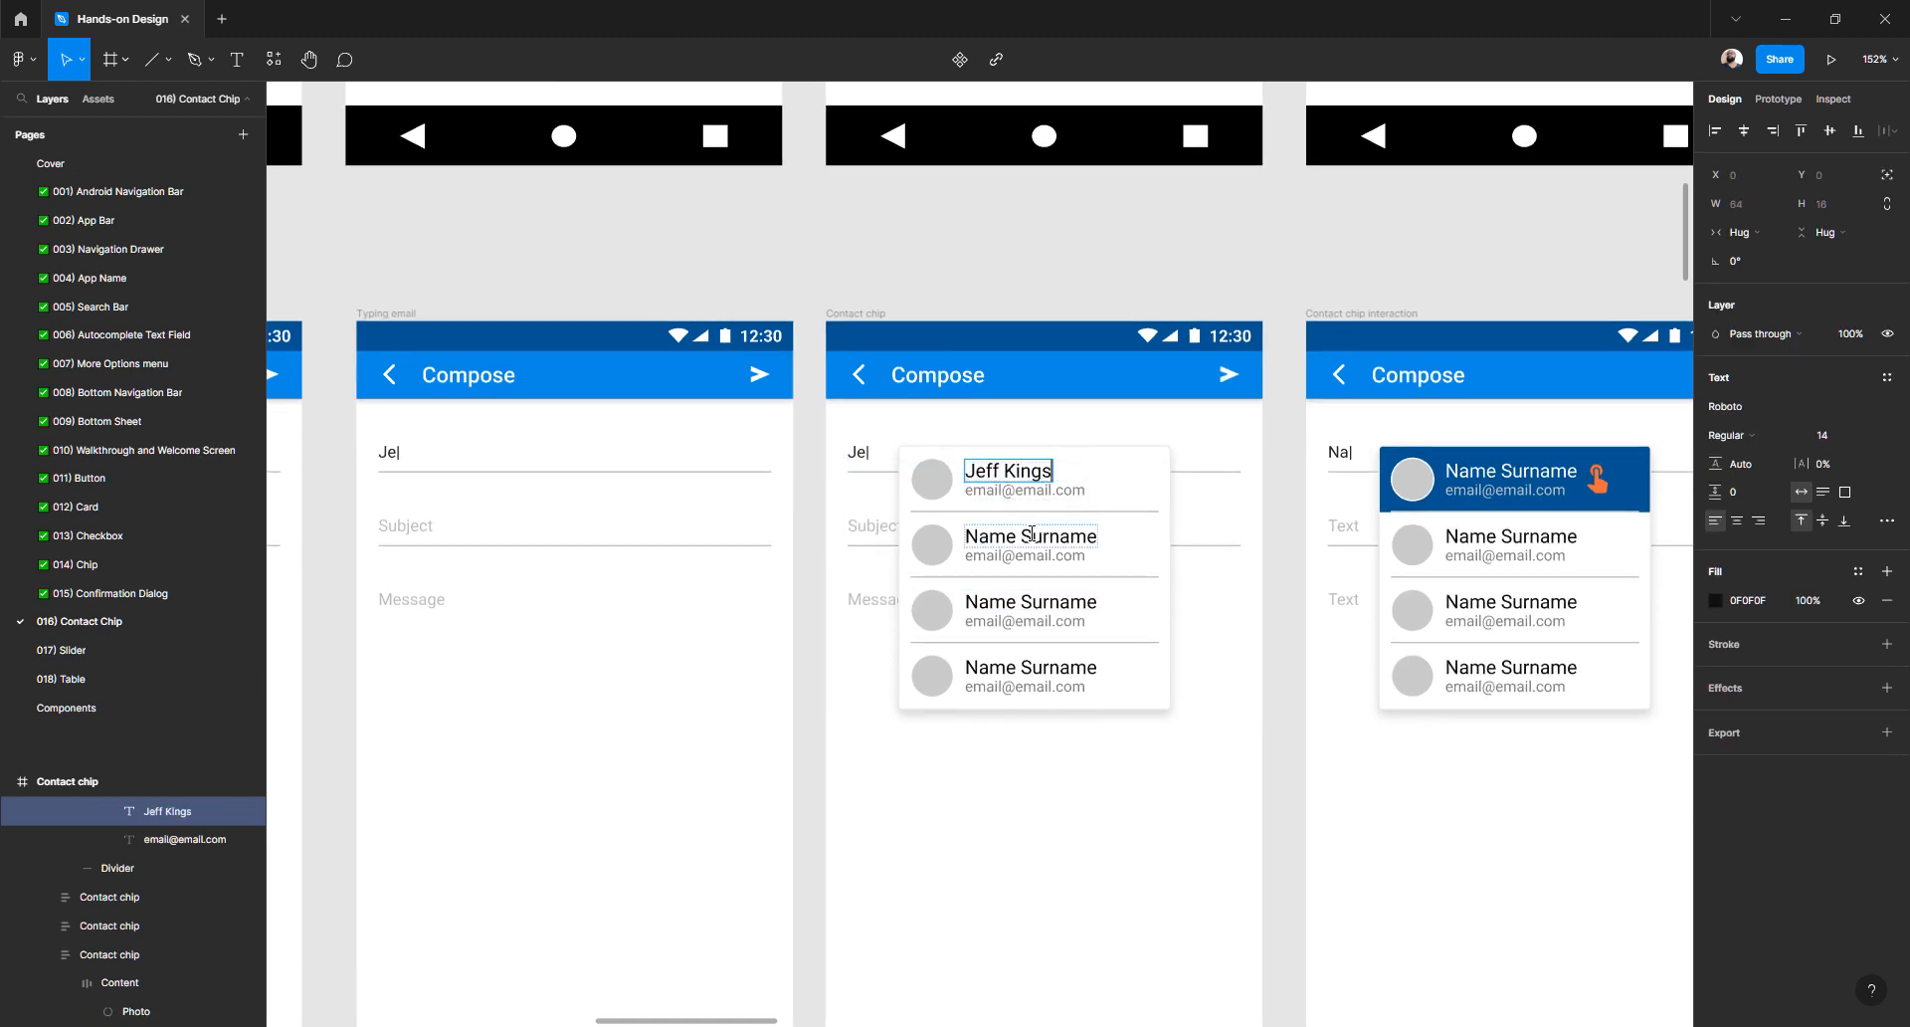
{"action": "double_click", "coordinate": [1031, 534]}
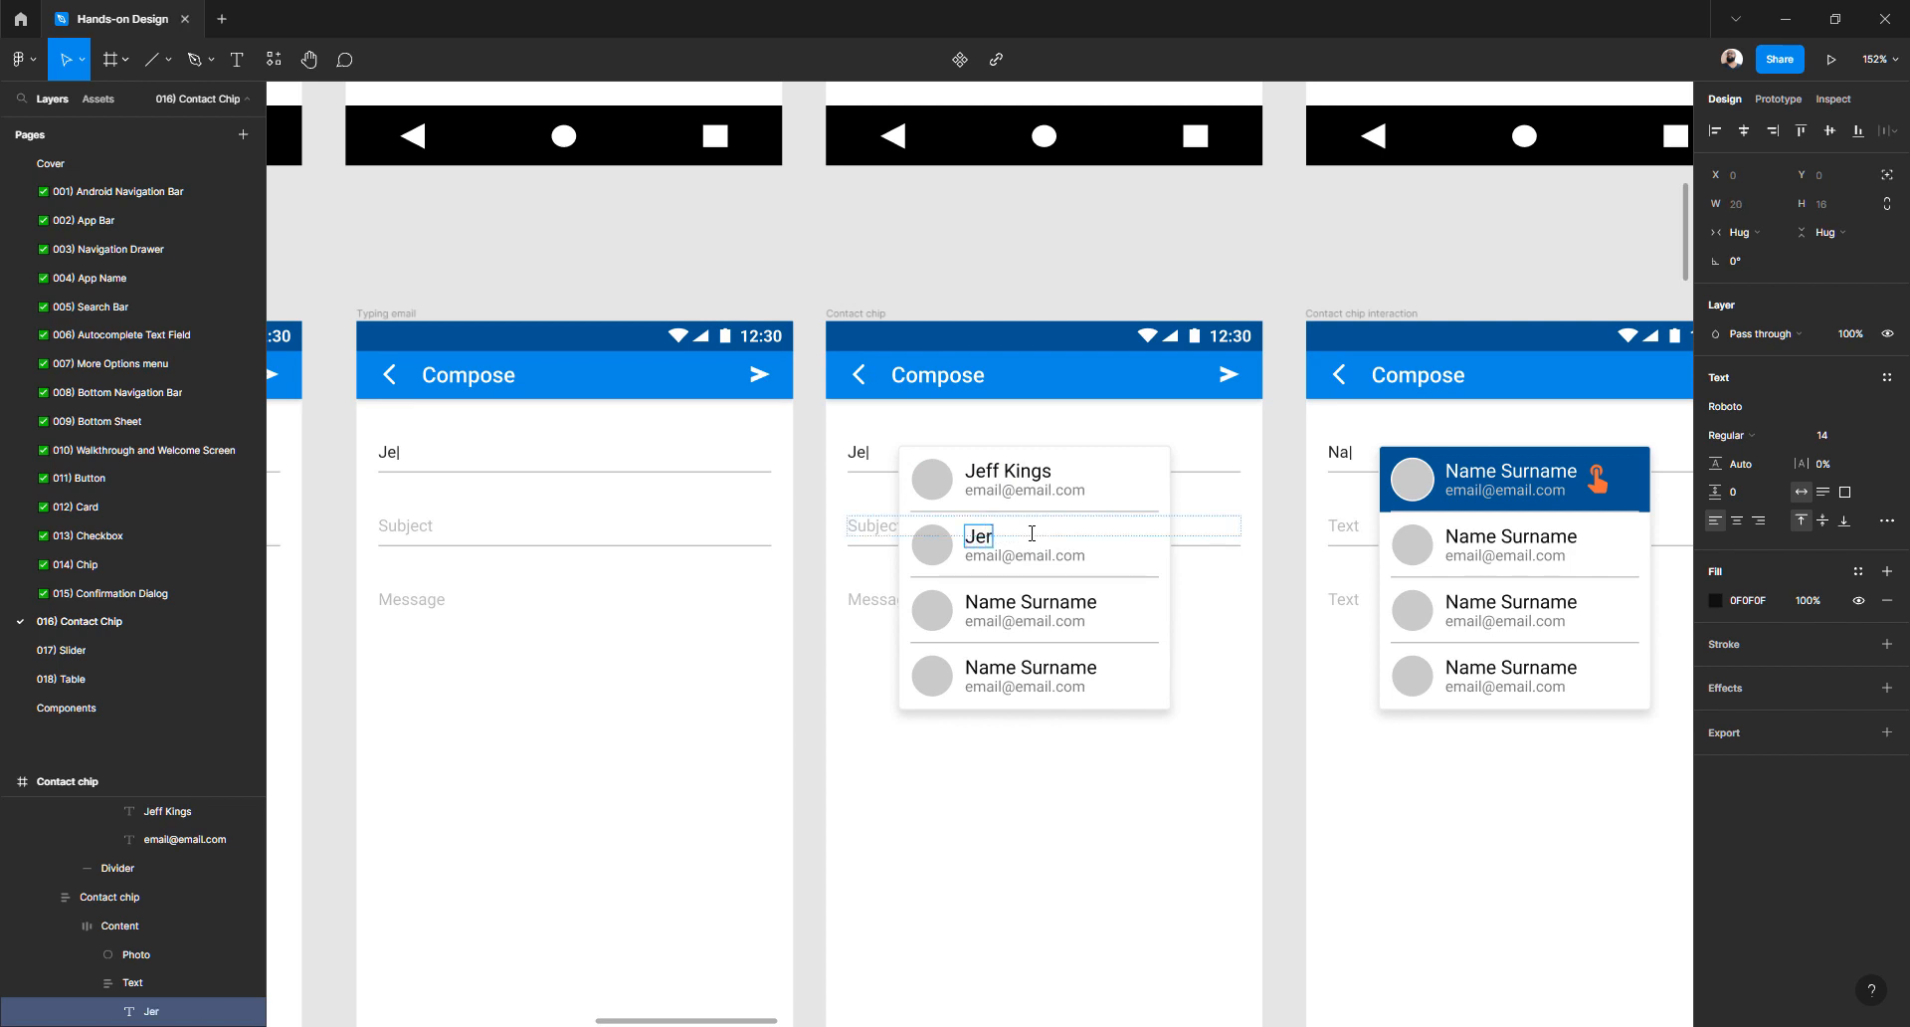
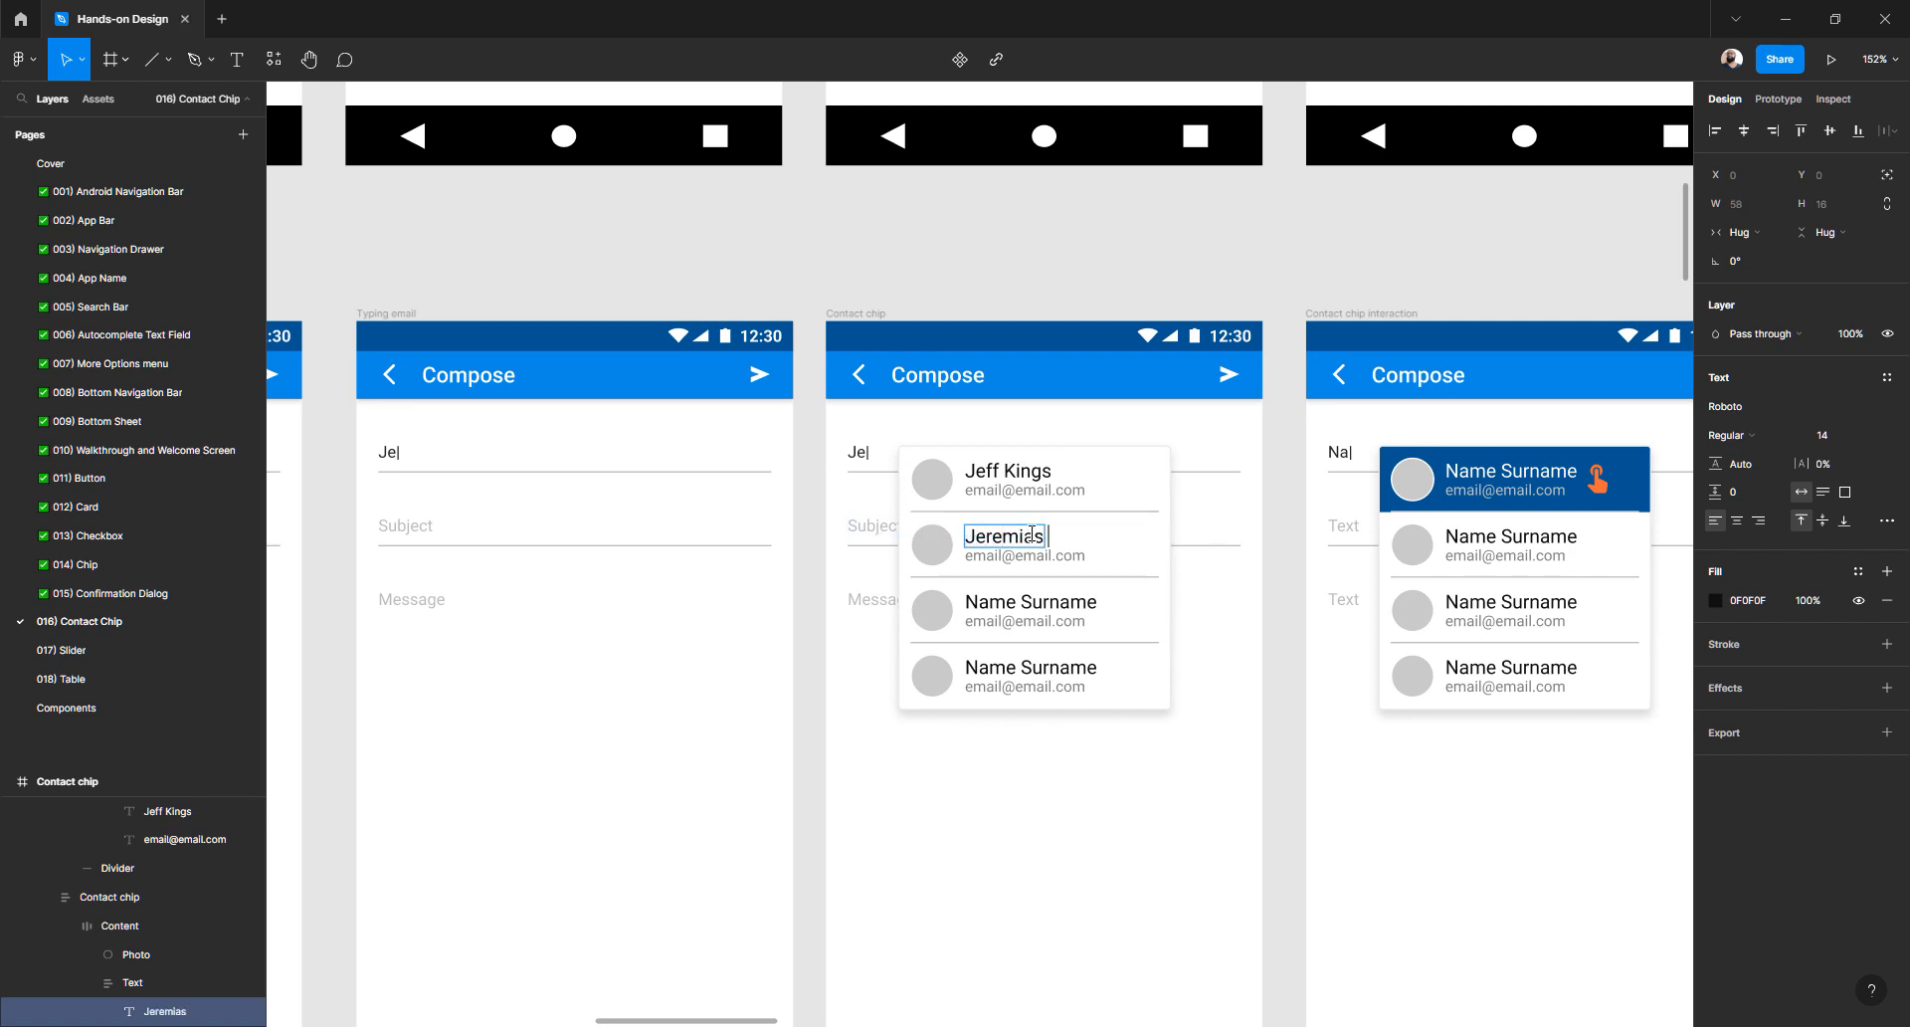
{"action": "key", "text": "Escape"}
- Name the third and fourth suggestions, correcting typos in the third contact's middle name and surname
{"action": "scroll", "coordinate": [1077, 633], "scroll_direction": "up", "scroll_amount": 5}
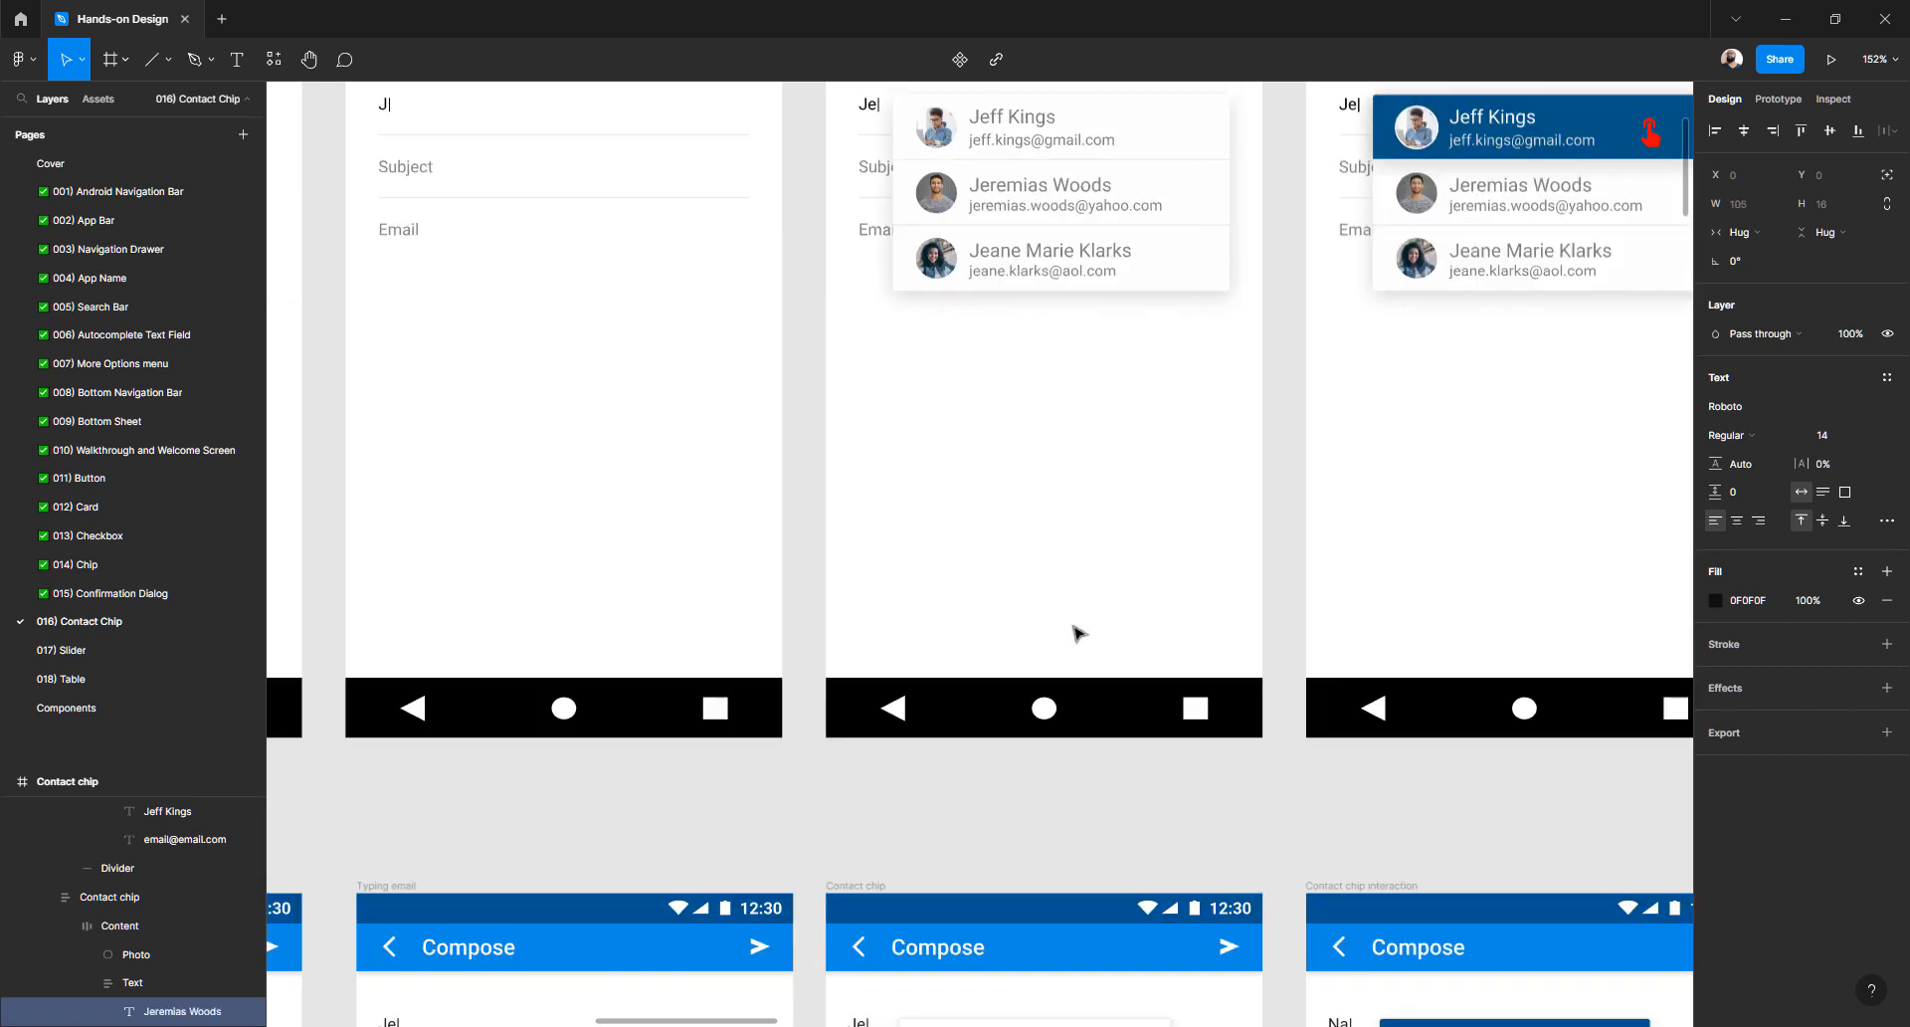
{"action": "scroll", "coordinate": [1077, 633], "scroll_direction": "up", "scroll_amount": 3}
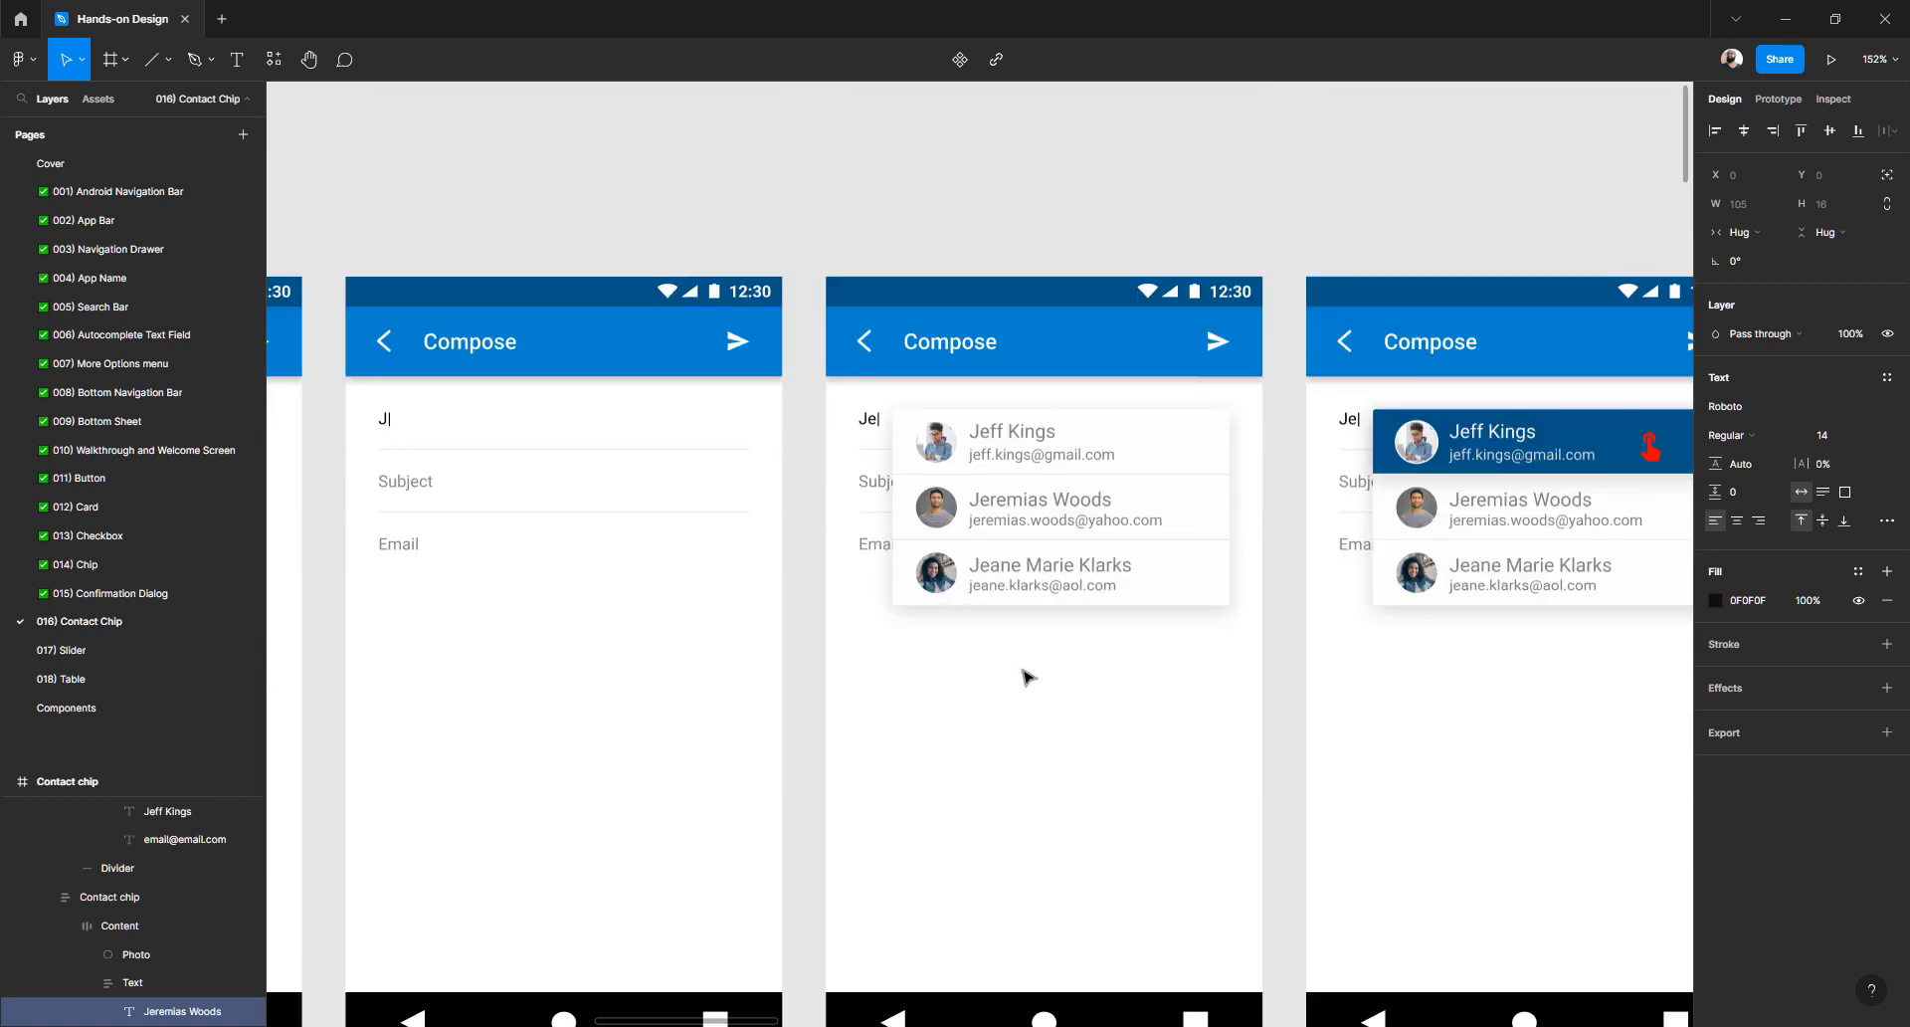
{"action": "scroll", "coordinate": [1027, 676], "scroll_direction": "down", "scroll_amount": 8}
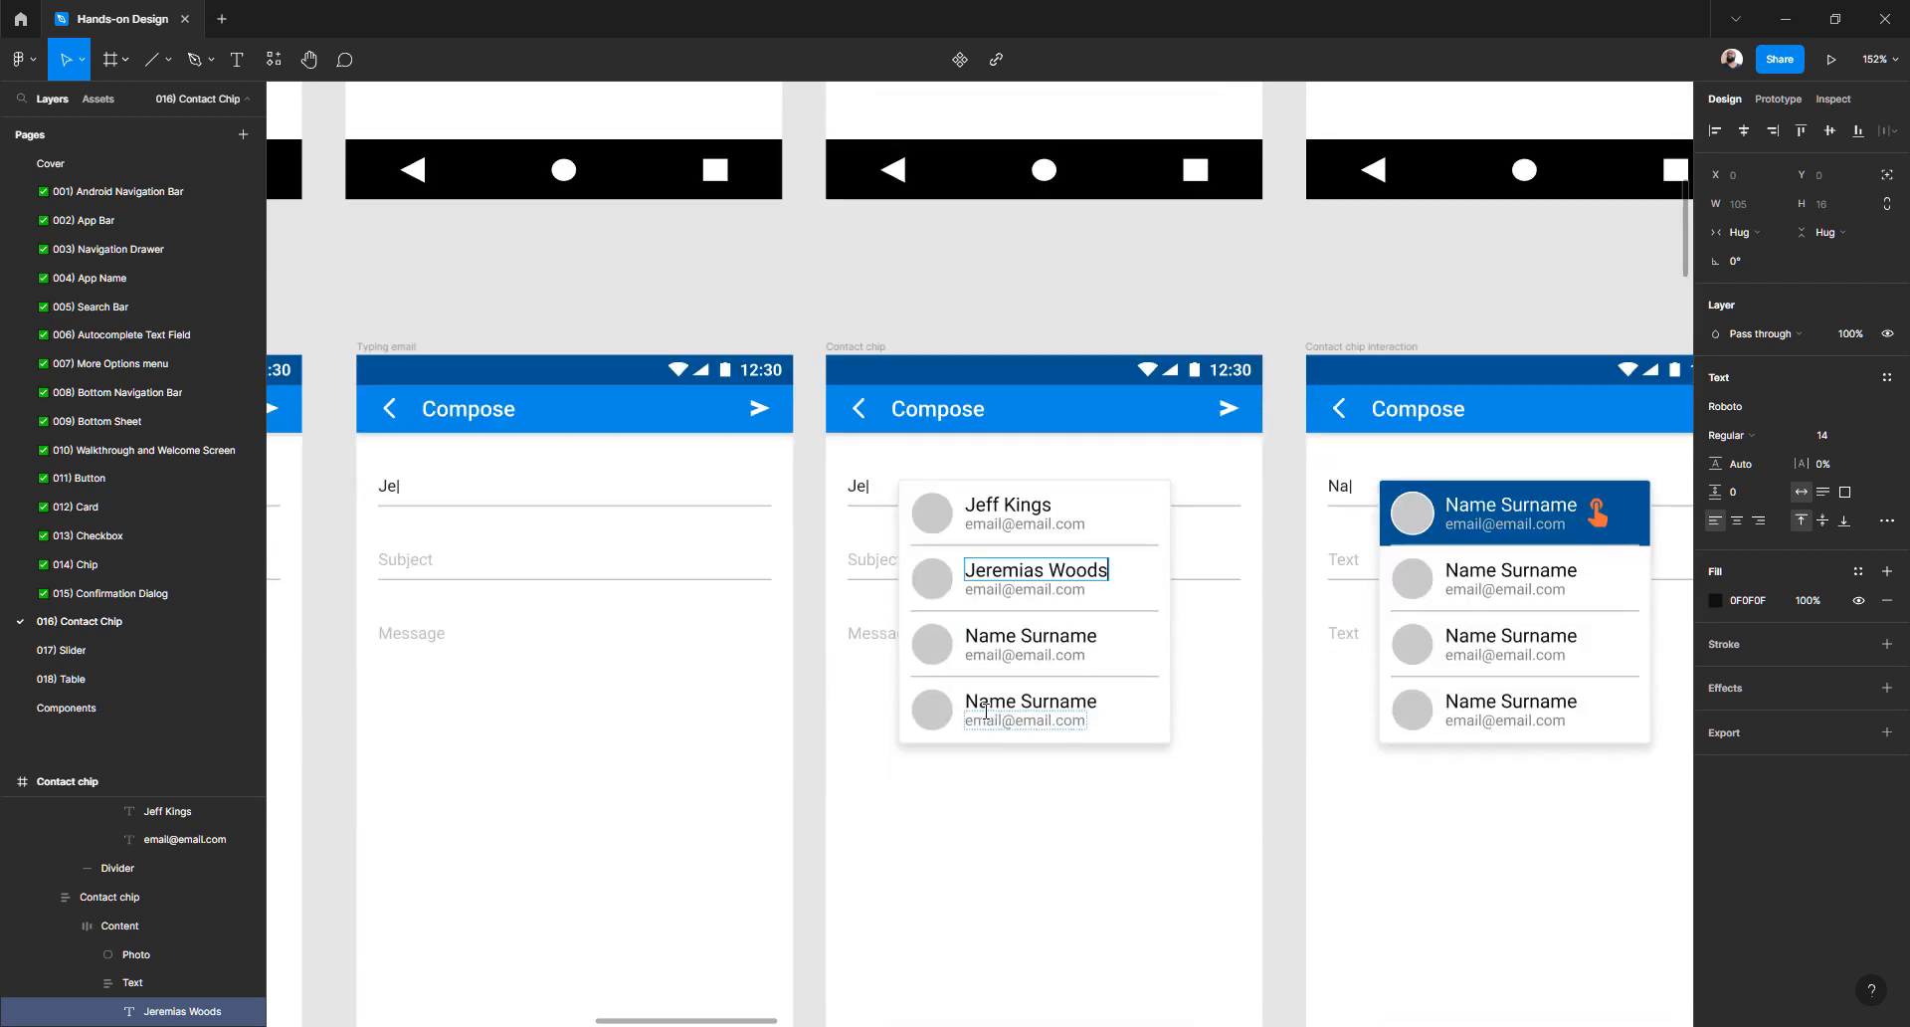
{"action": "double_click", "coordinate": [1009, 633]}
{"action": "key", "text": "ctrl+a"}
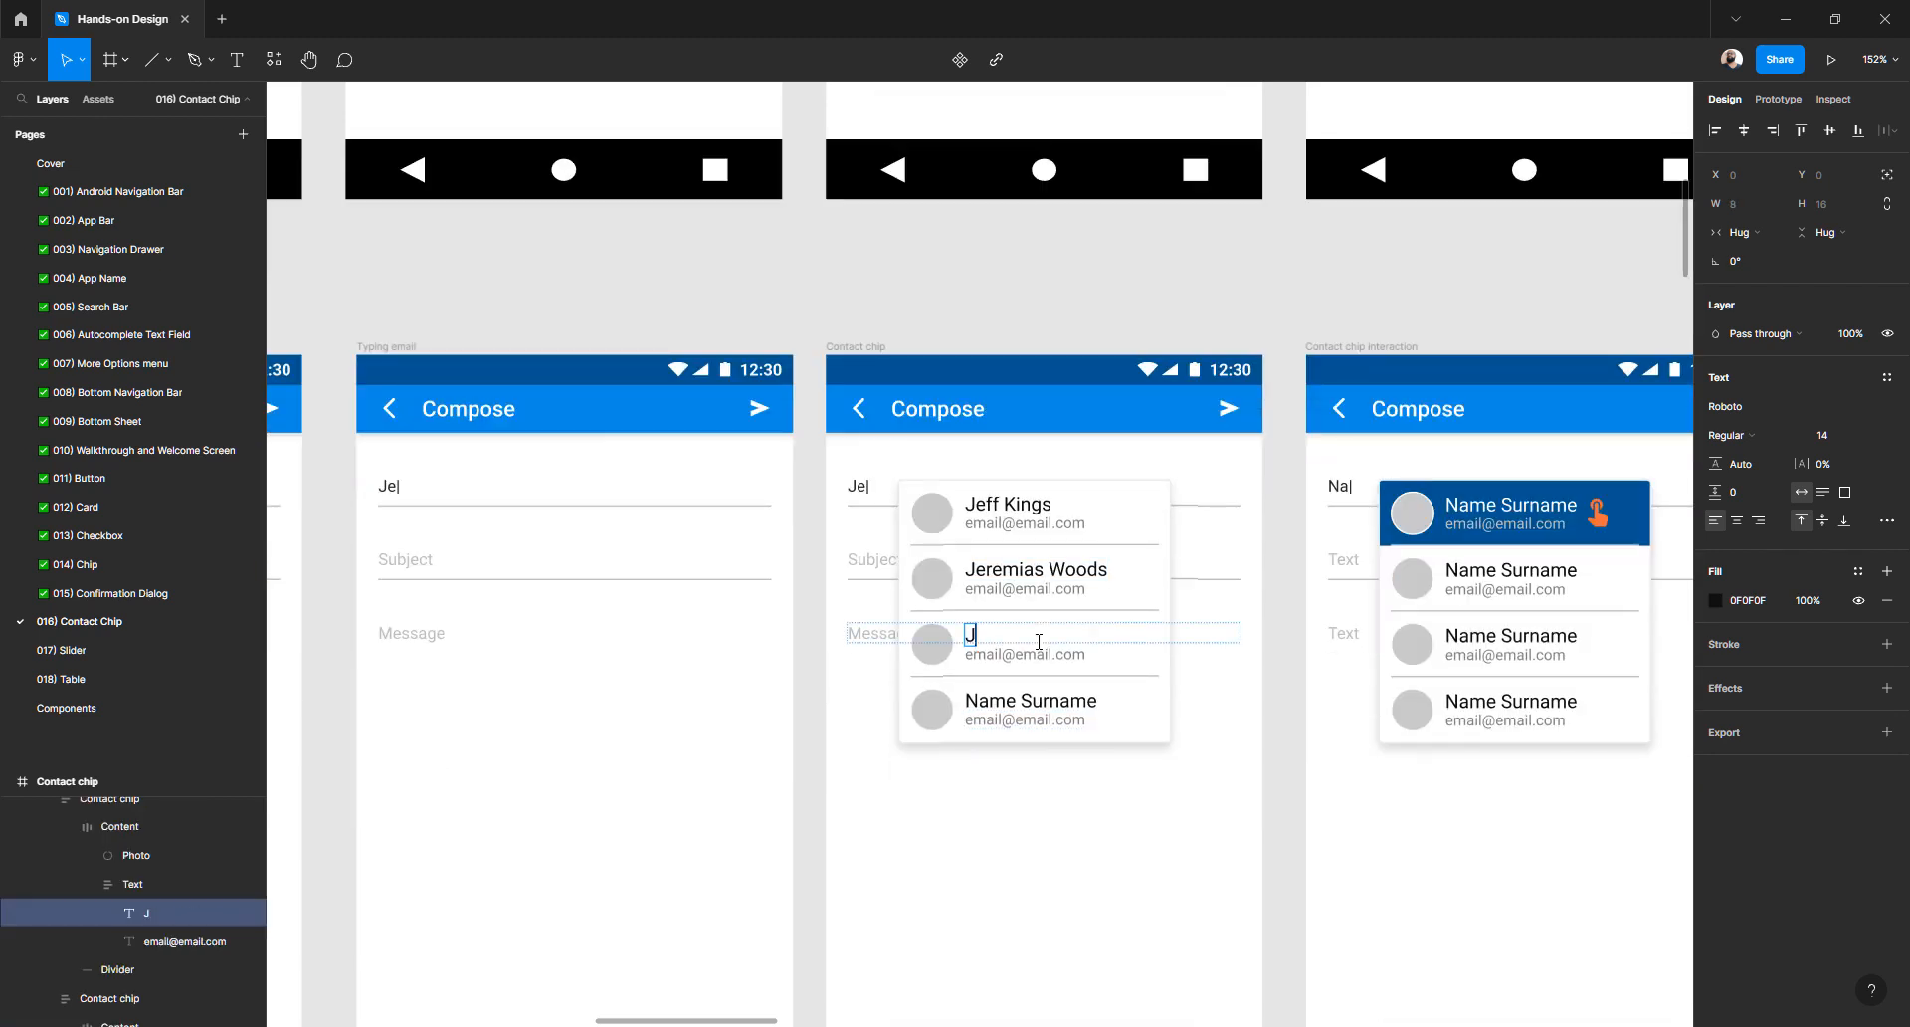
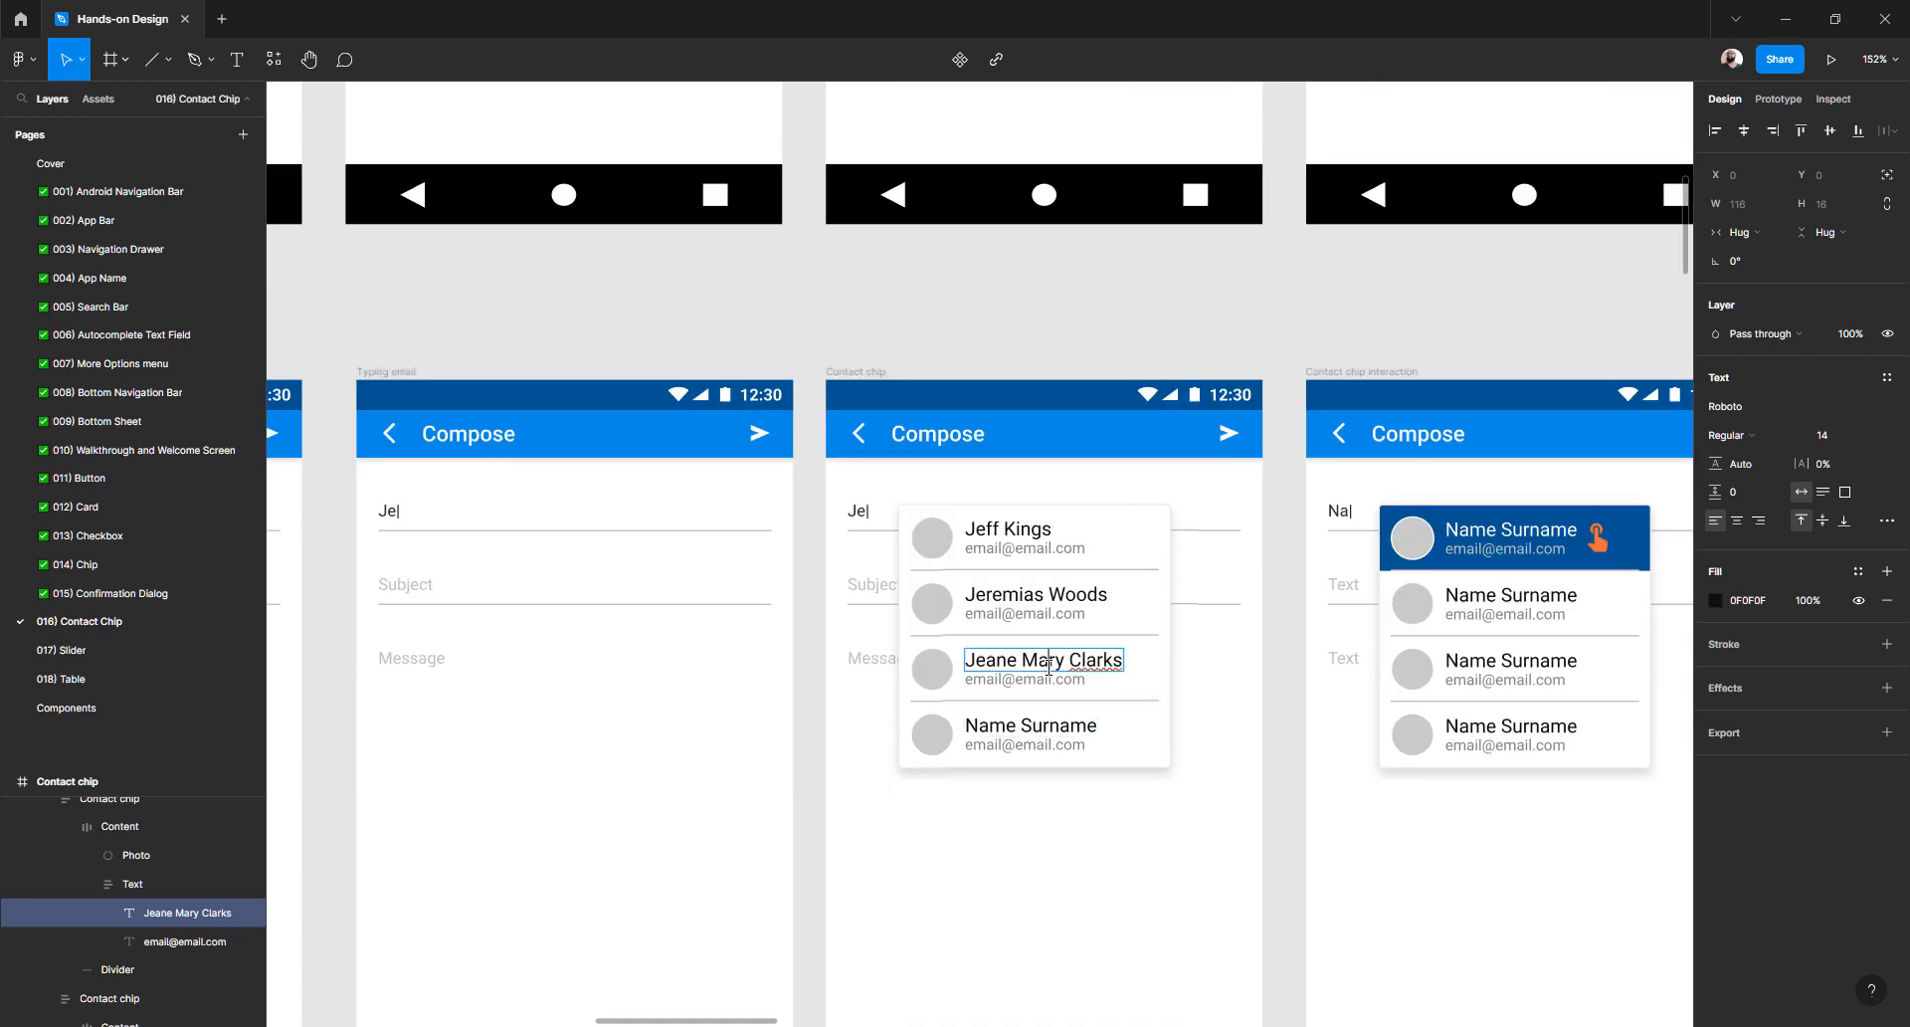
{"action": "double_click", "coordinate": [1049, 666]}
{"action": "type", "text": "Marie"}
{"action": "left_click", "coordinate": [1088, 661]}
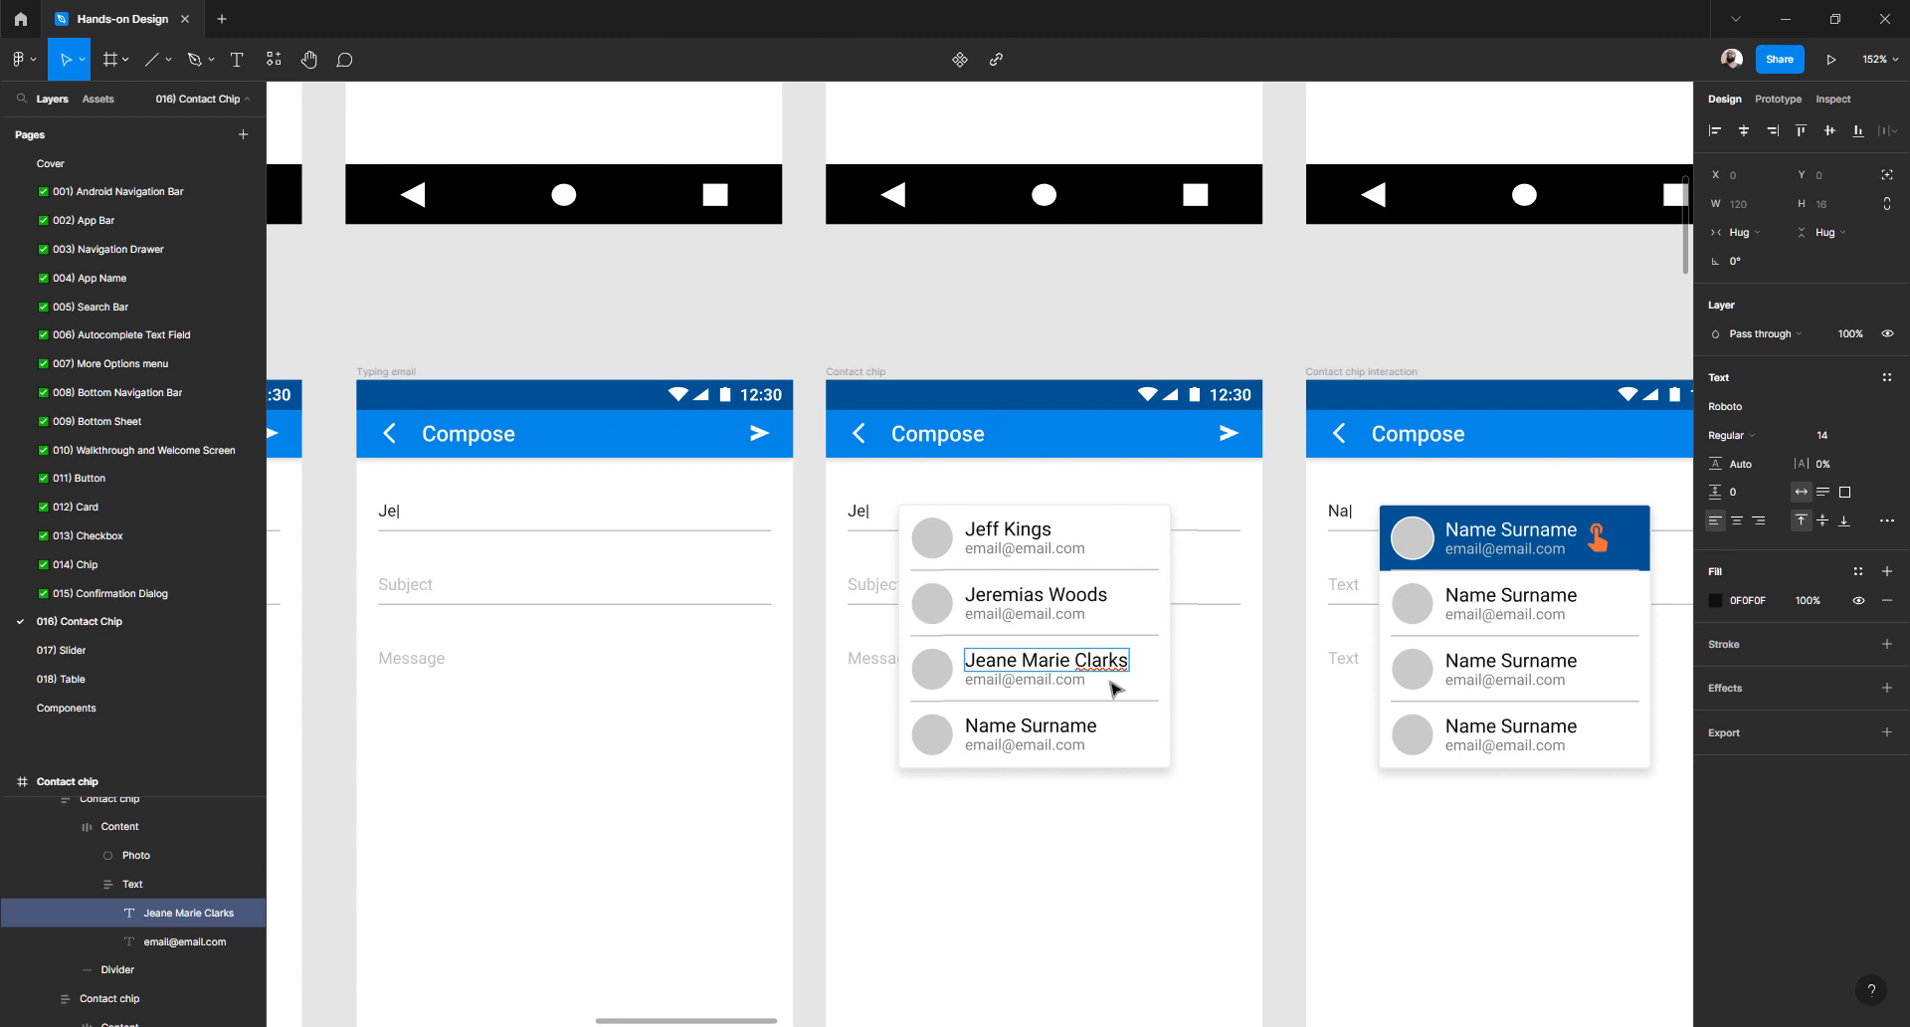
{"action": "key", "text": "BackSpace"}
{"action": "type", "text": "K"}
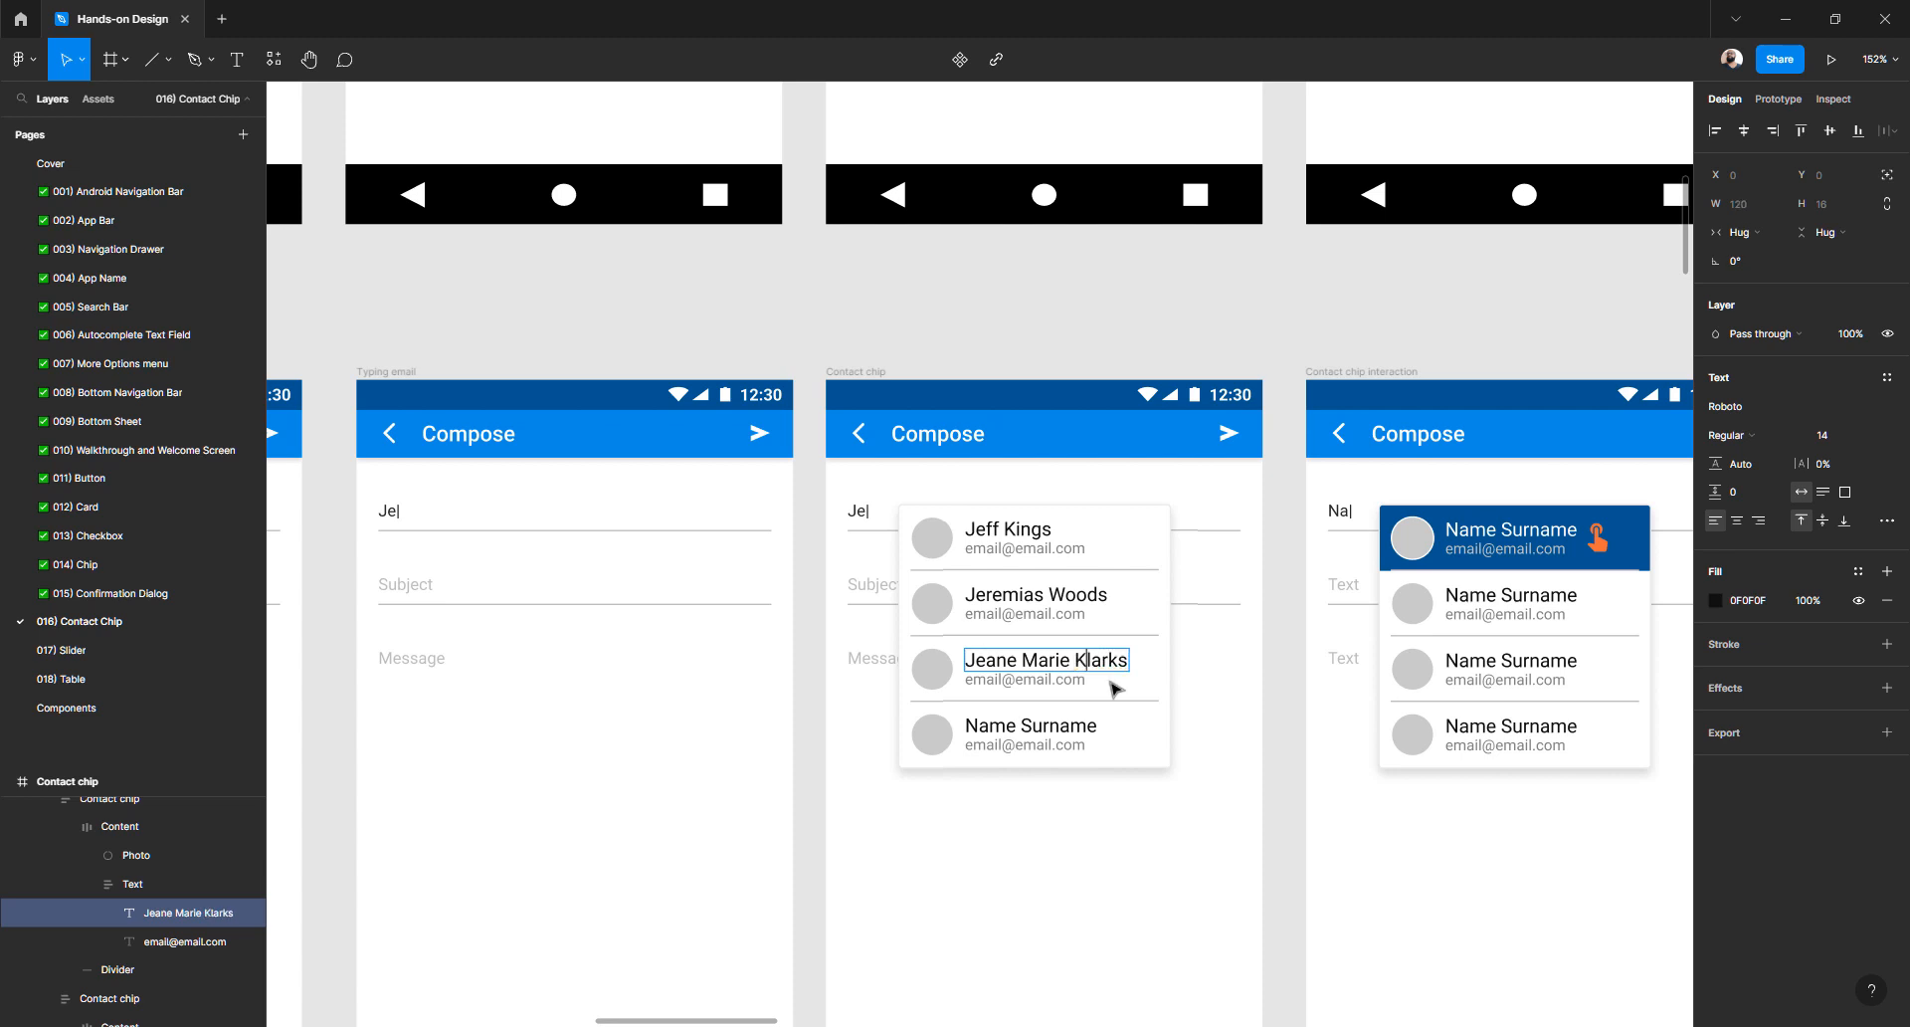
{"action": "double_click", "coordinate": [1022, 725]}
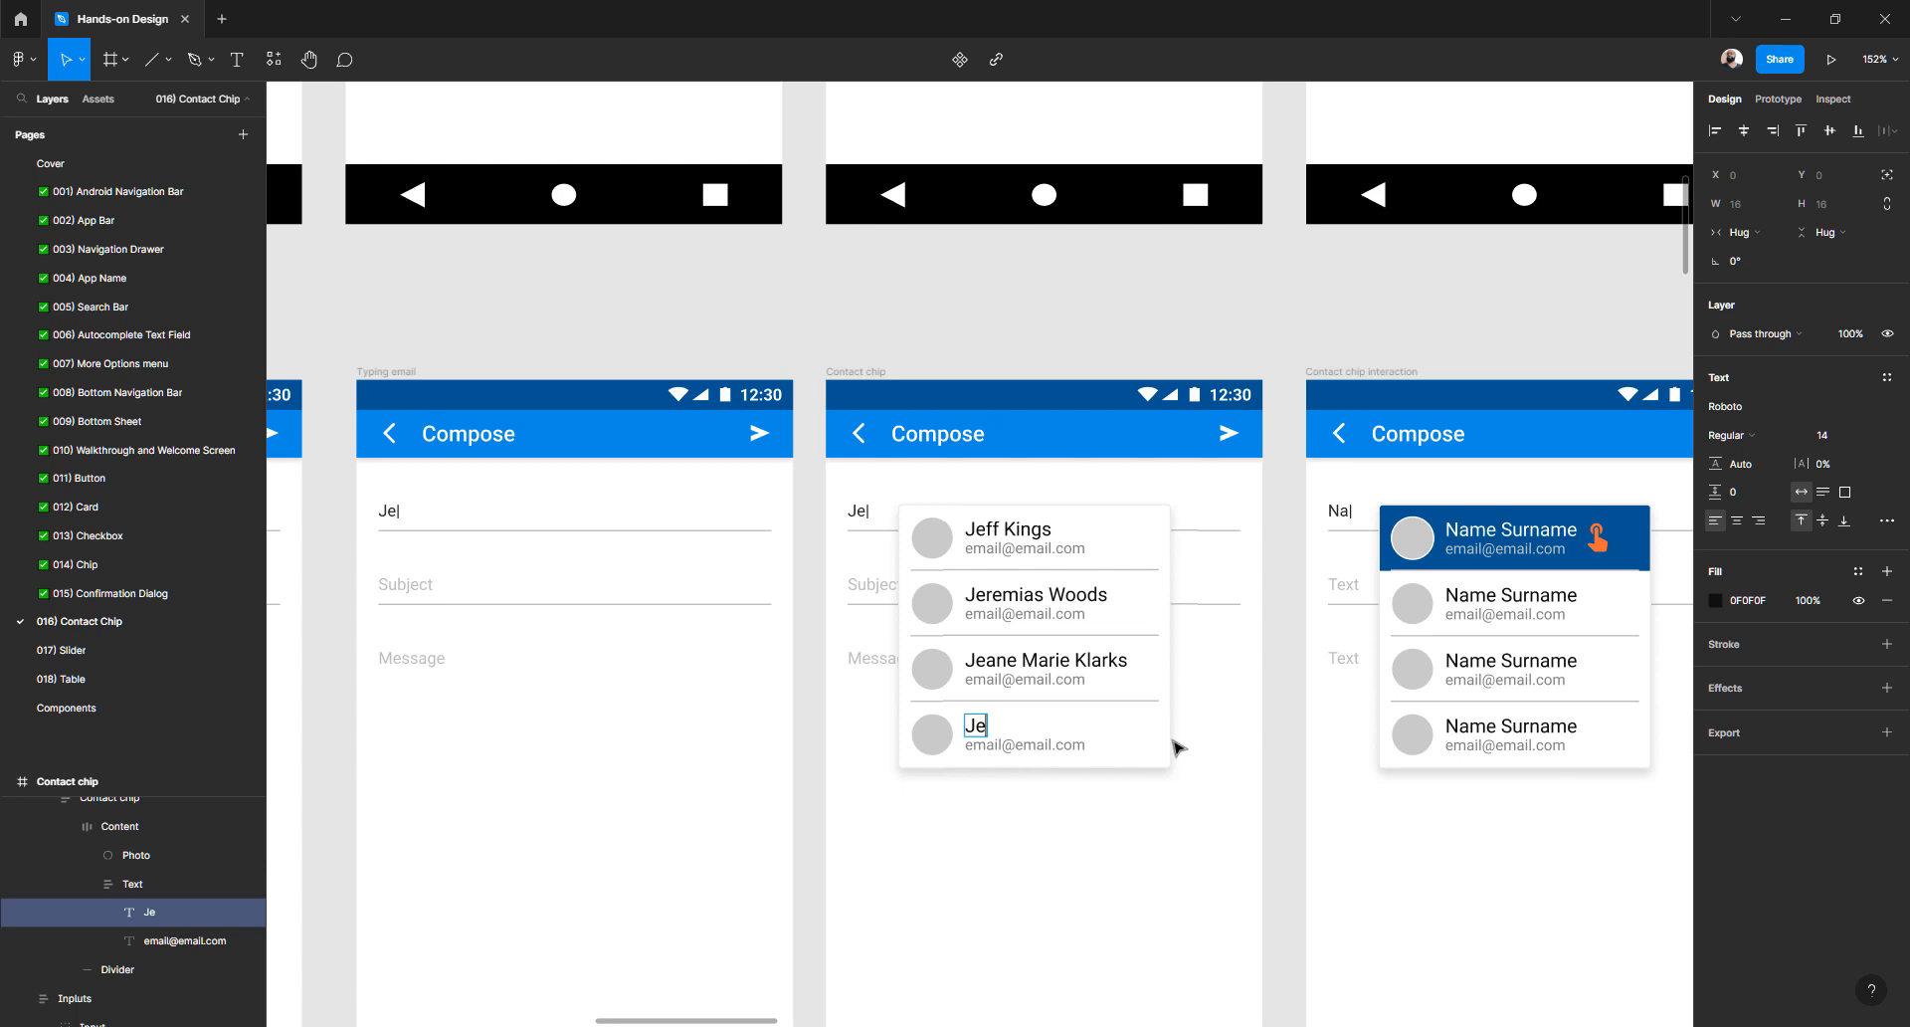
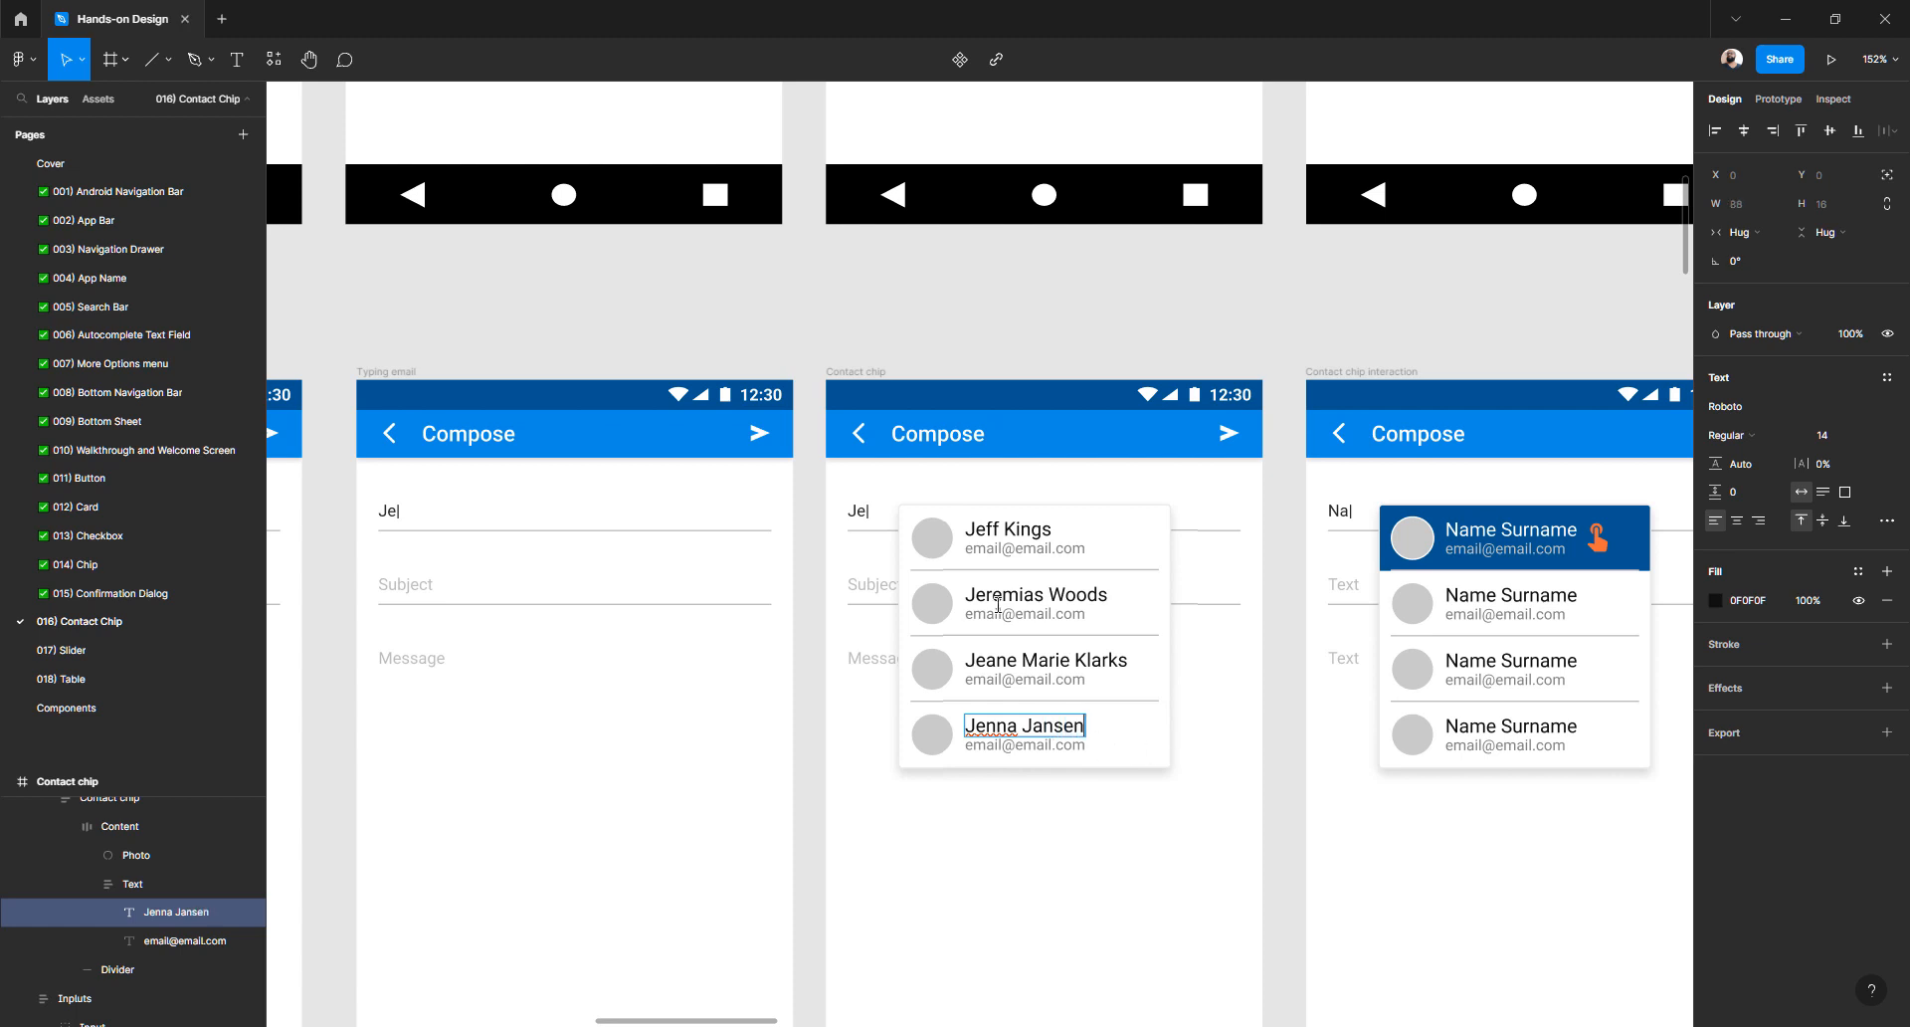
{"action": "scroll", "coordinate": [991, 564], "scroll_direction": "up", "scroll_amount": 5}
{"action": "triple_click", "coordinate": [1001, 528]}
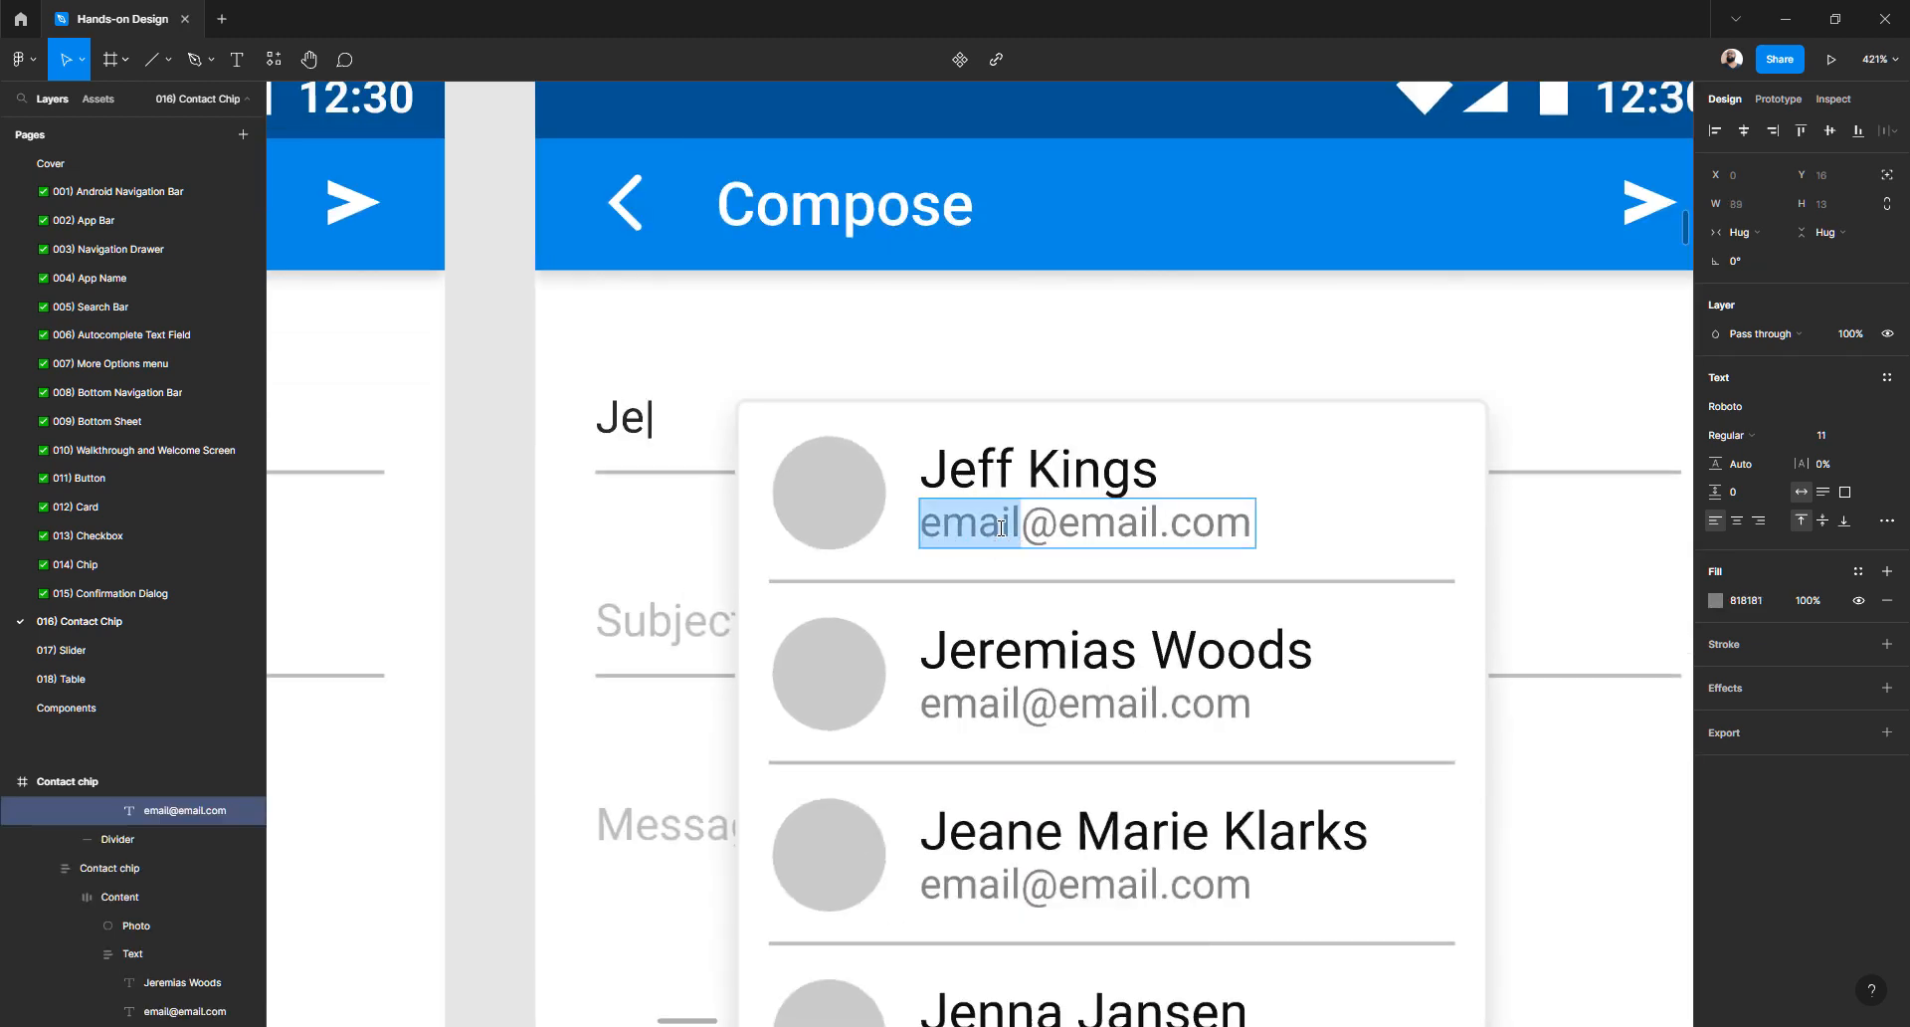
{"action": "triple_click", "coordinate": [1076, 524]}
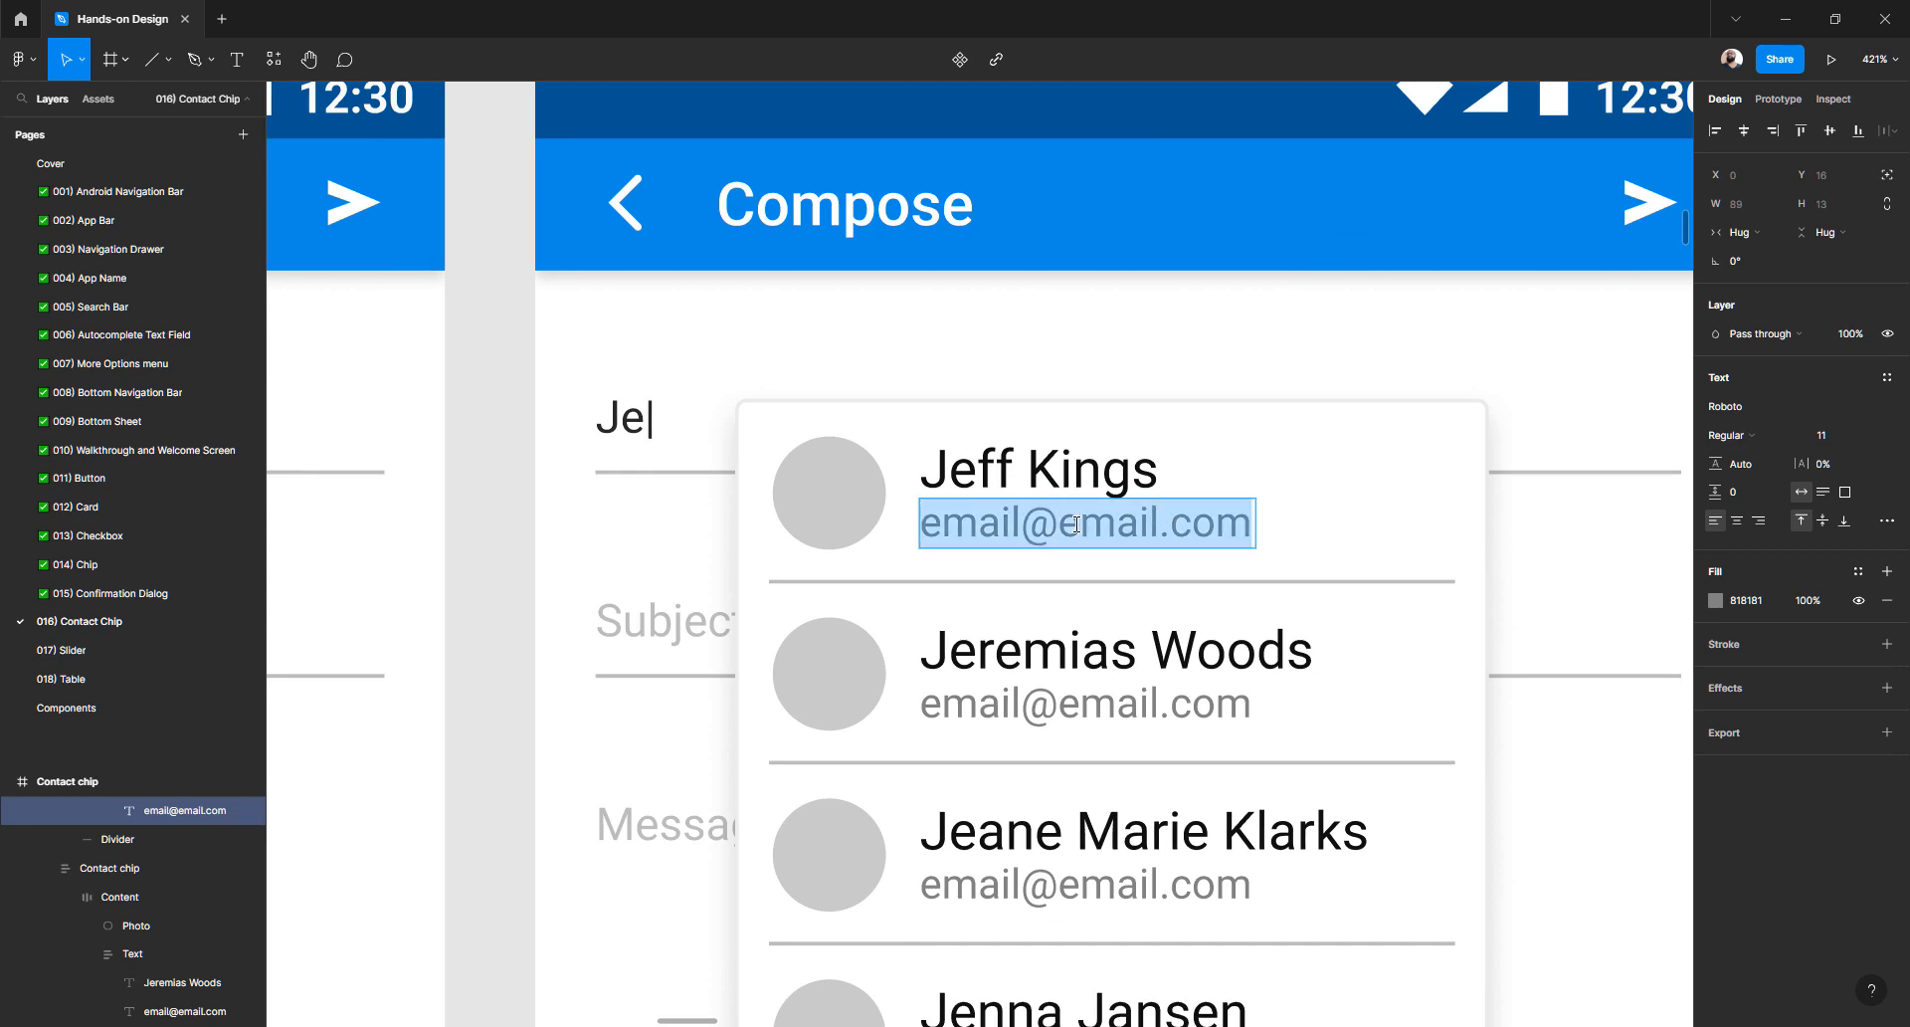
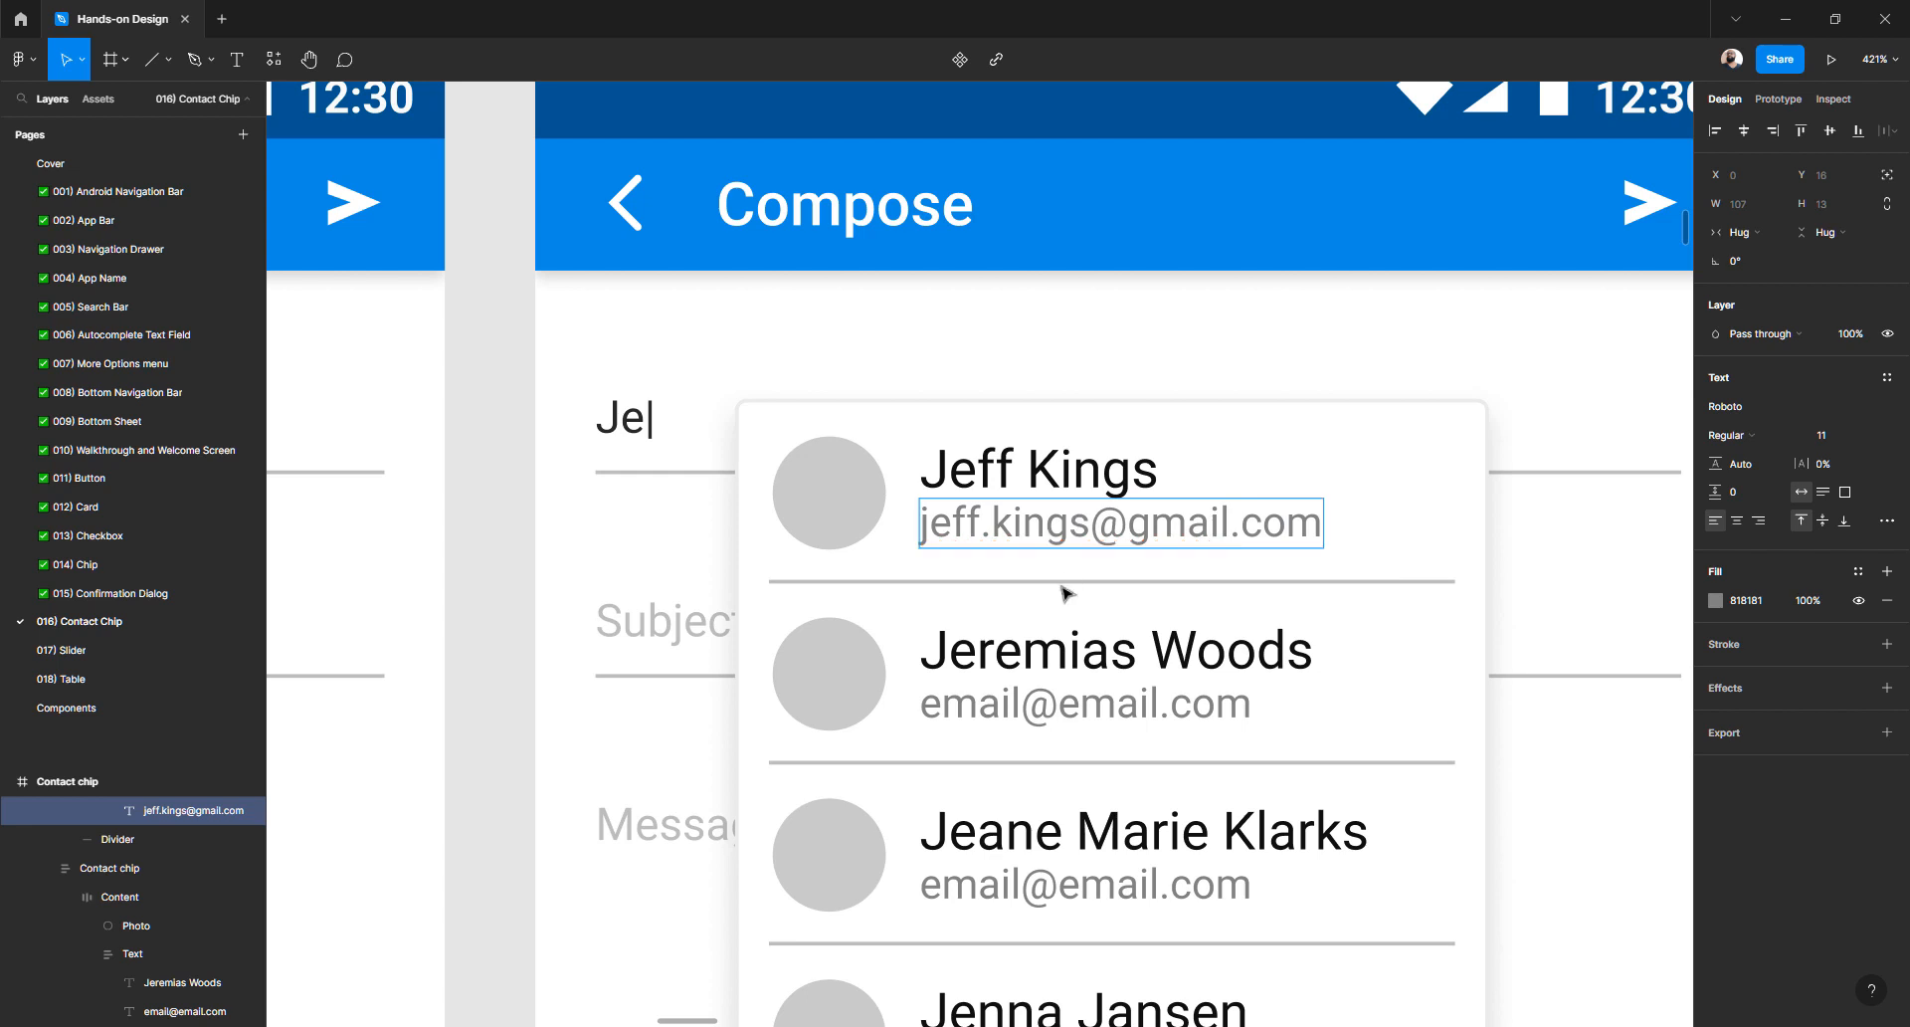
{"action": "double_click", "coordinate": [1017, 712]}
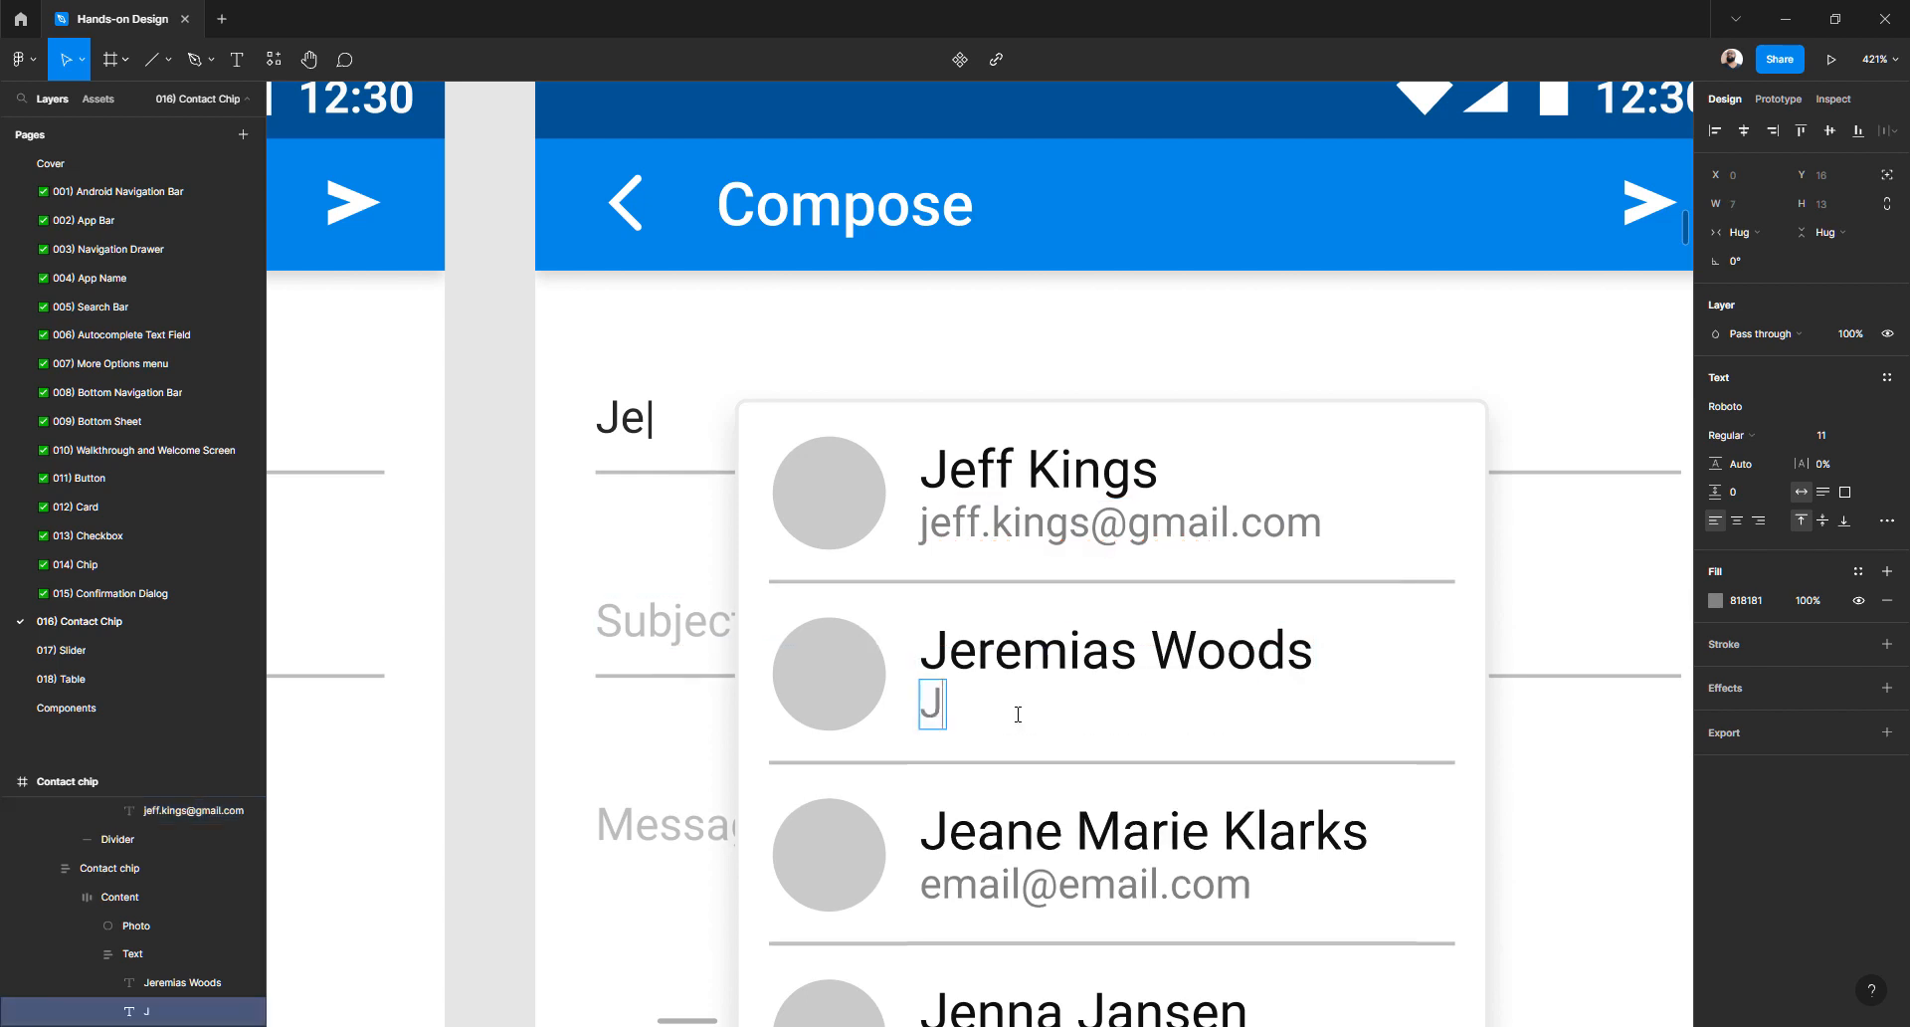
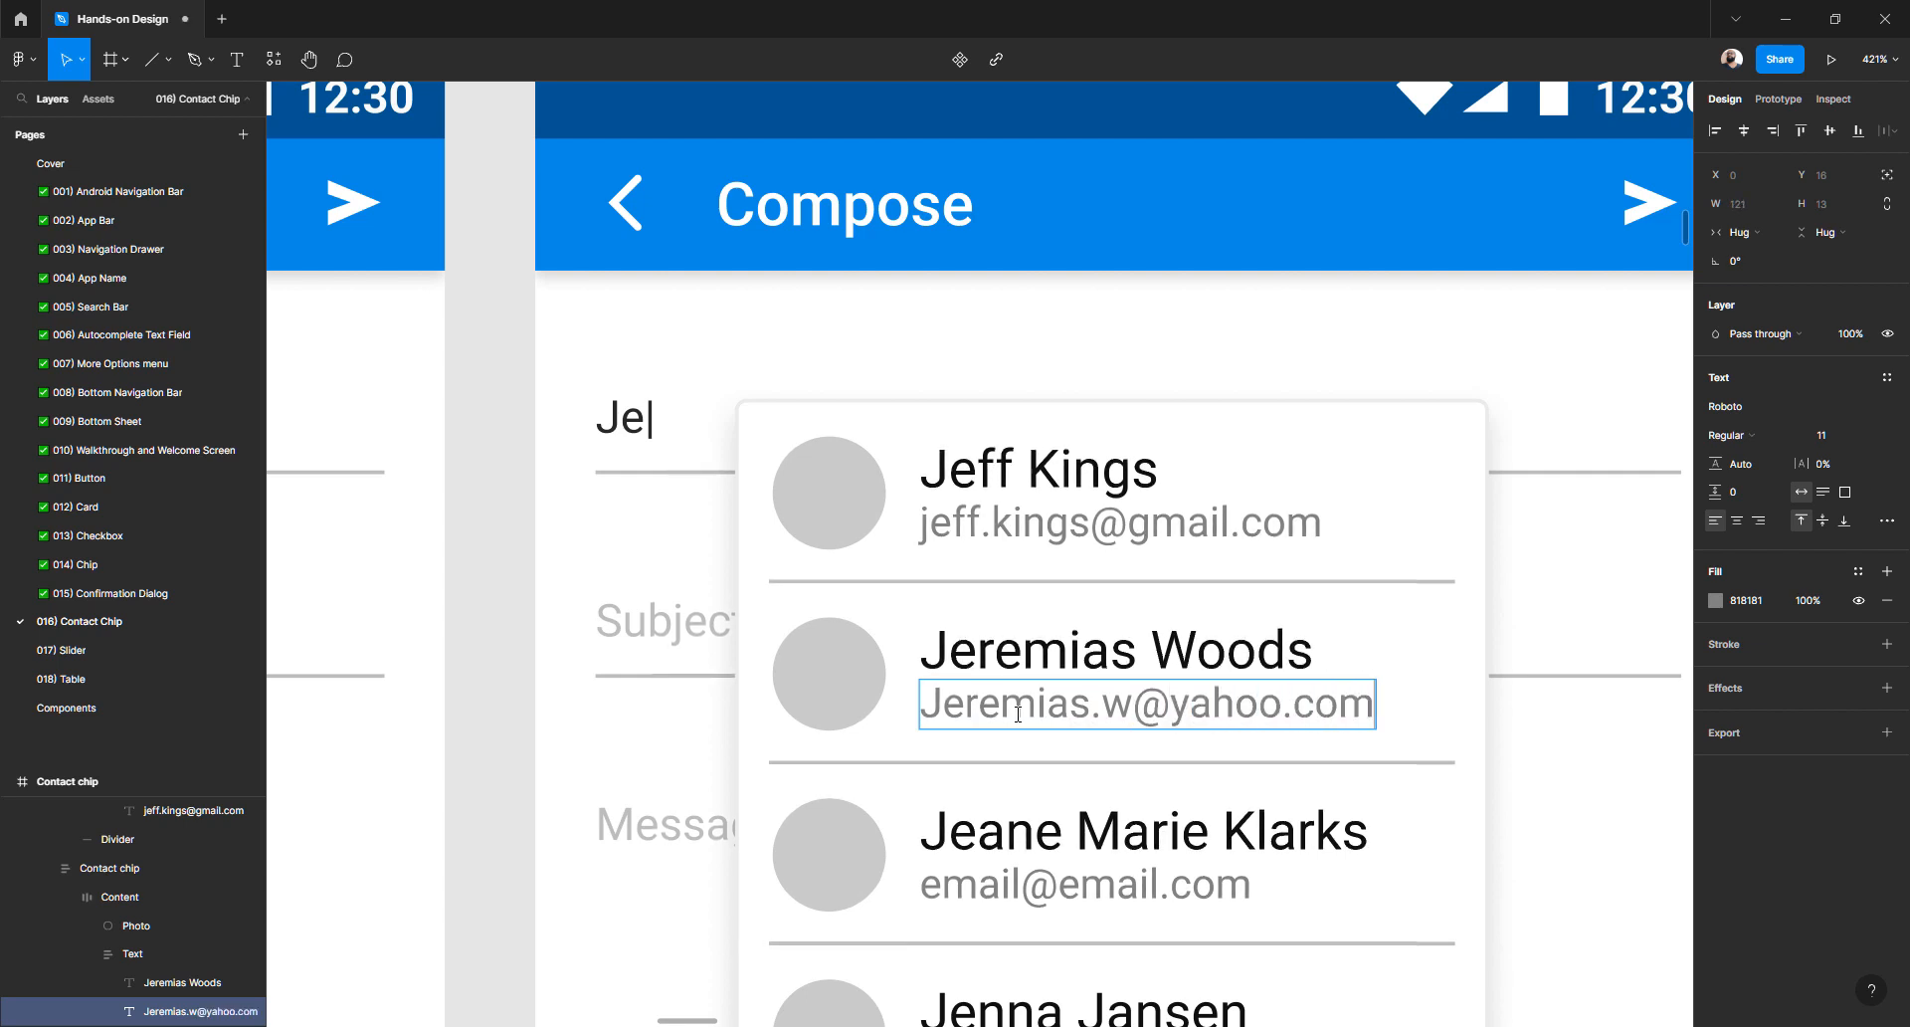
{"action": "scroll", "coordinate": [1015, 696], "scroll_direction": "down", "scroll_amount": 3}
{"action": "double_click", "coordinate": [1028, 555]}
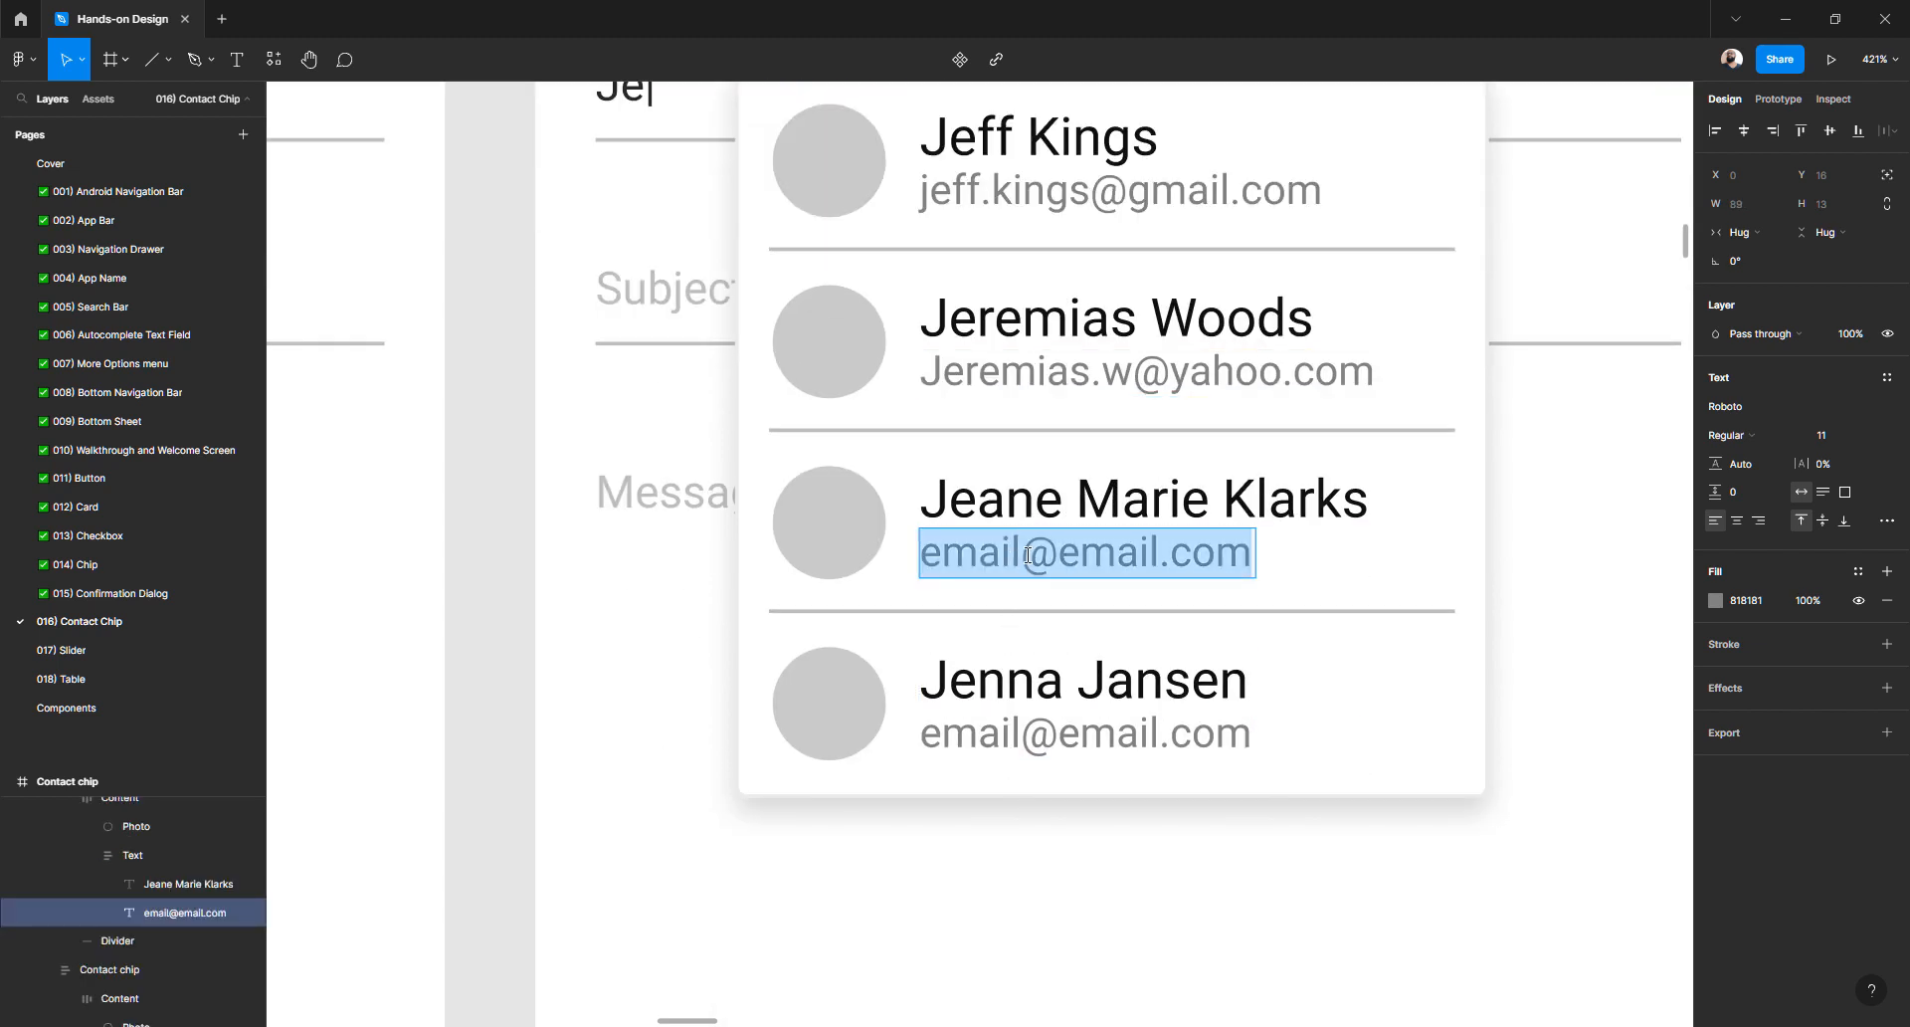
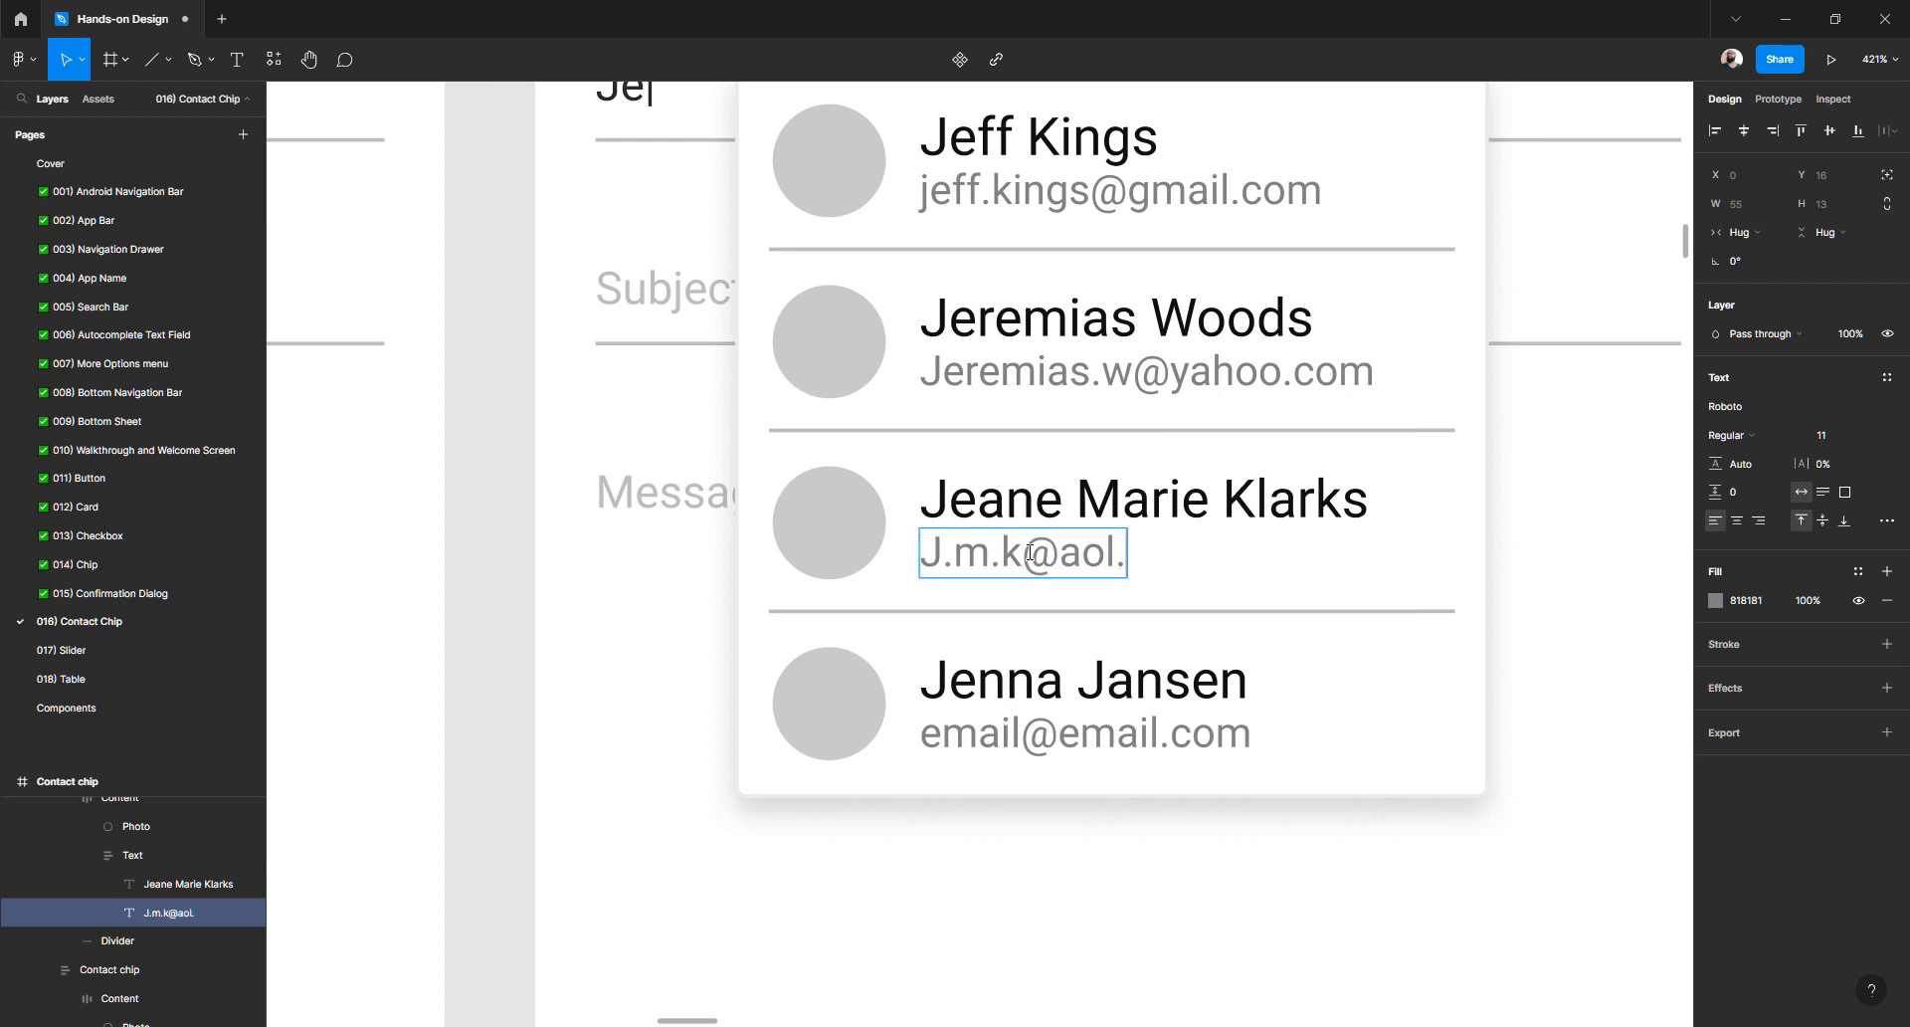
{"action": "double_click", "coordinate": [1010, 741]}
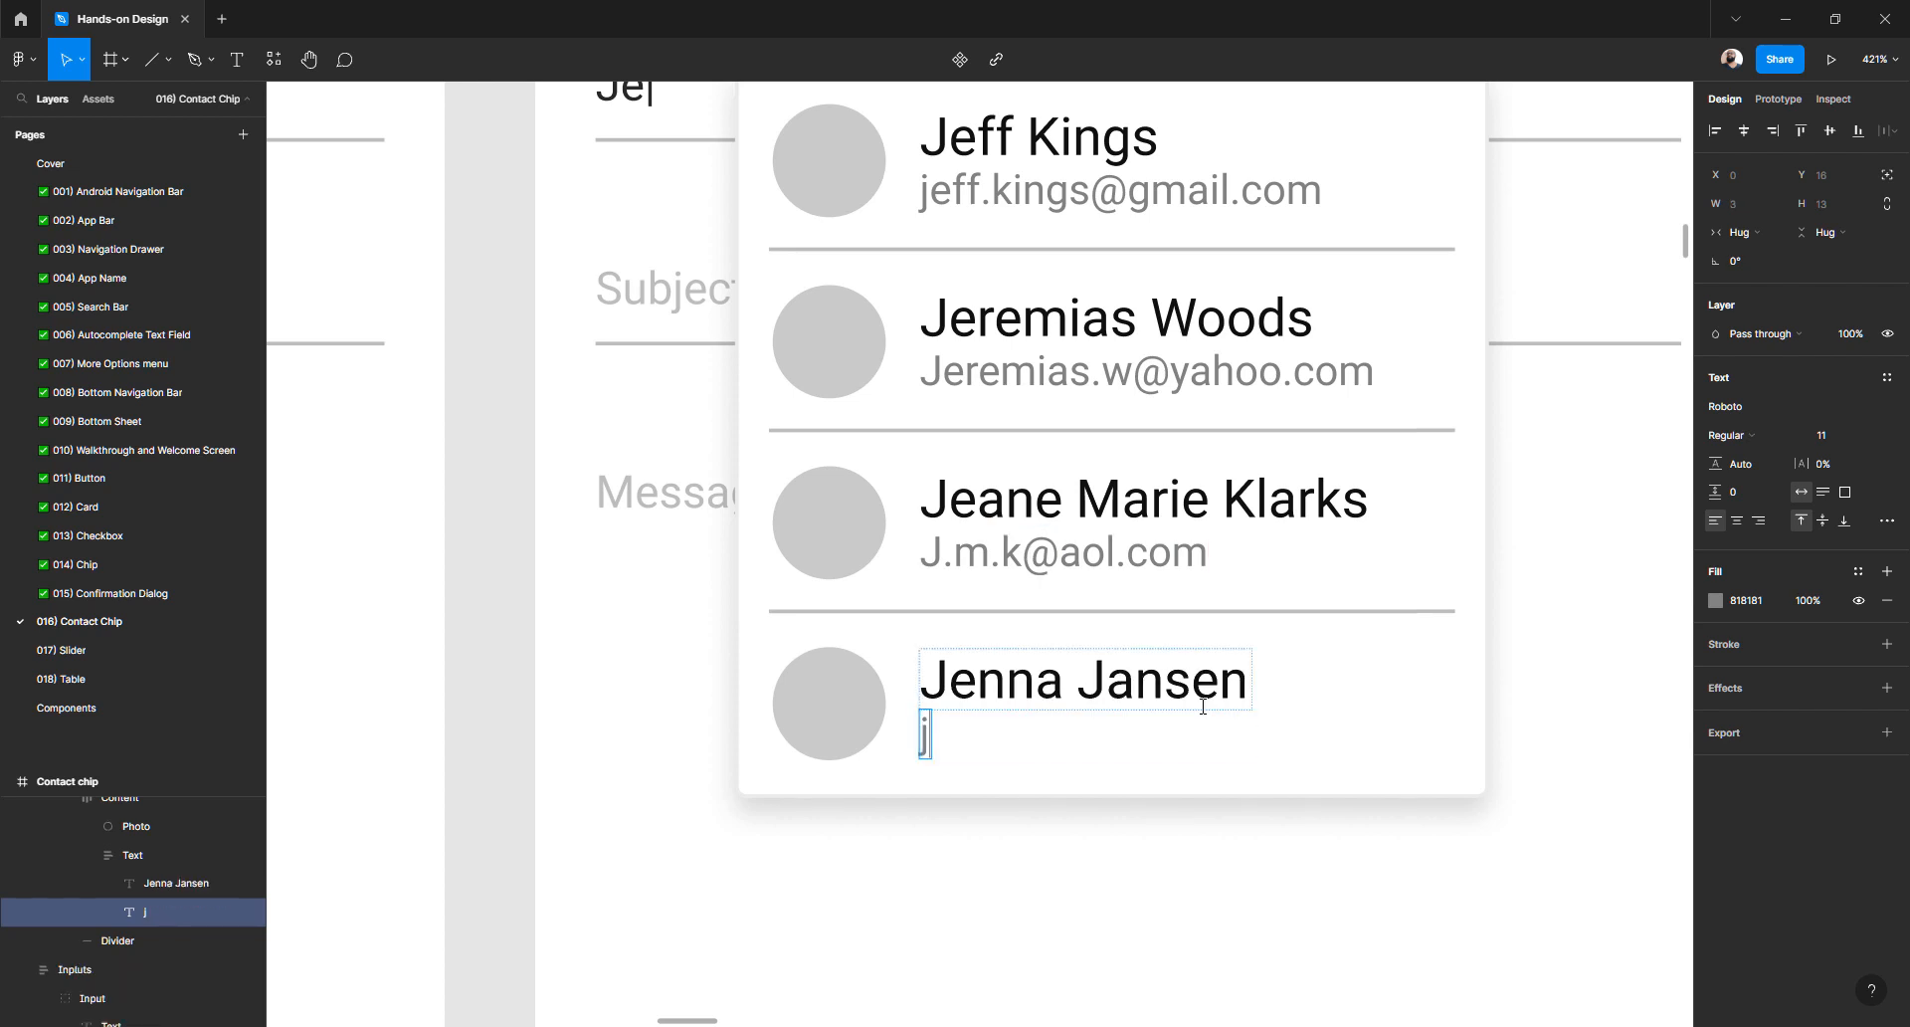
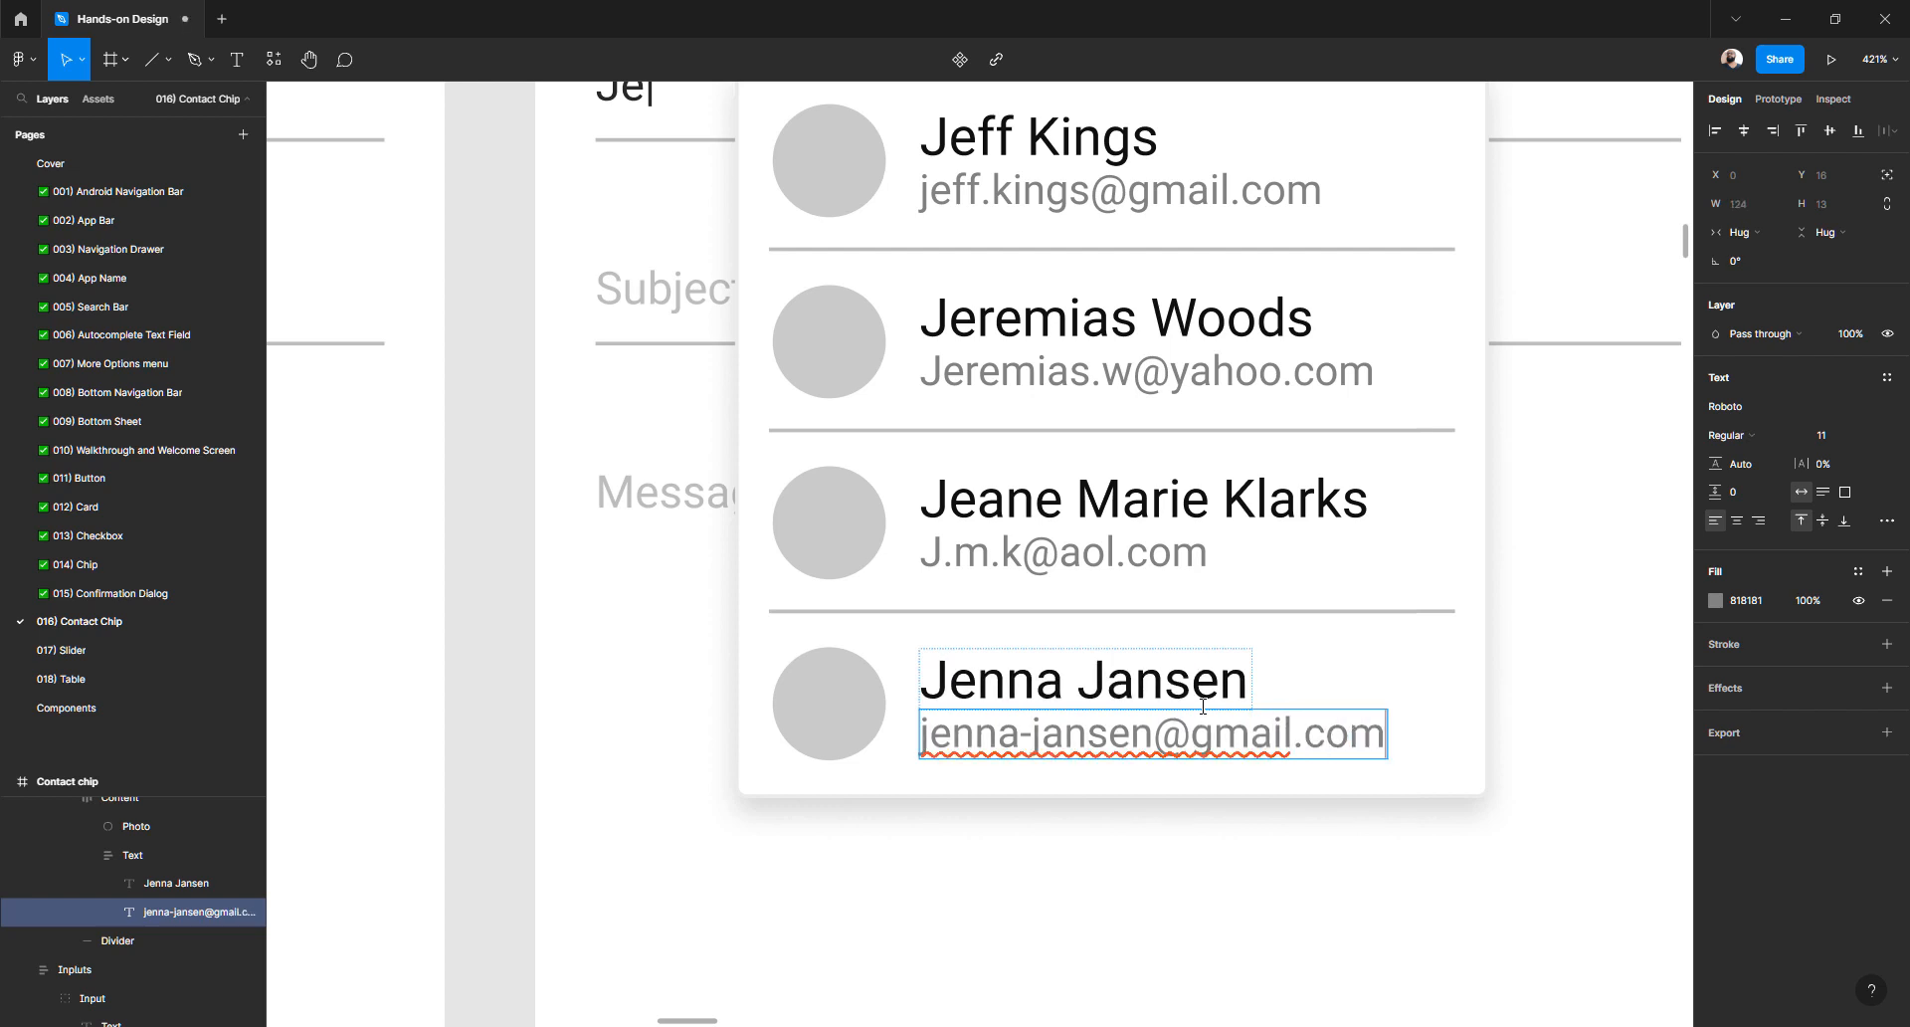
{"action": "key", "text": "Escape"}
{"action": "scroll", "coordinate": [828, 522], "scroll_direction": "down", "scroll_amount": 5}
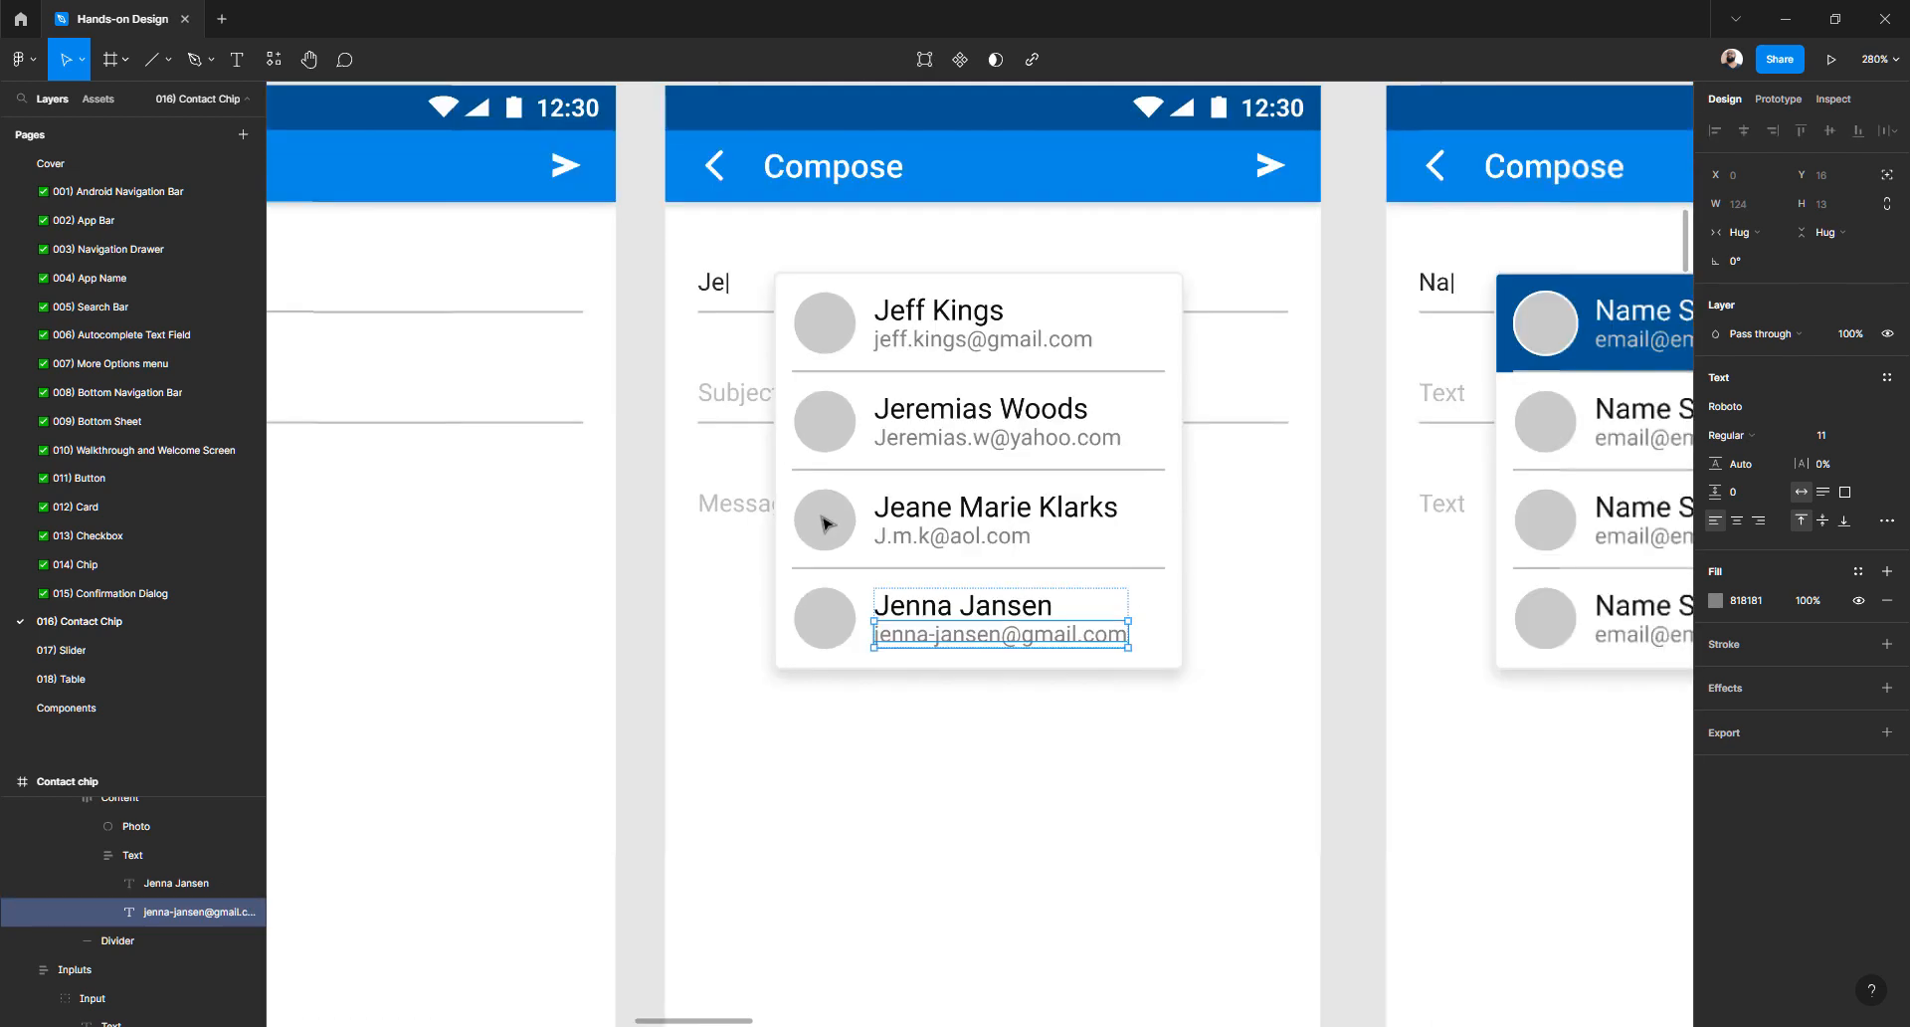
- Search Google Images in Chrome for 'portrait photos ui design'
{"action": "key", "text": "alt+Tab"}
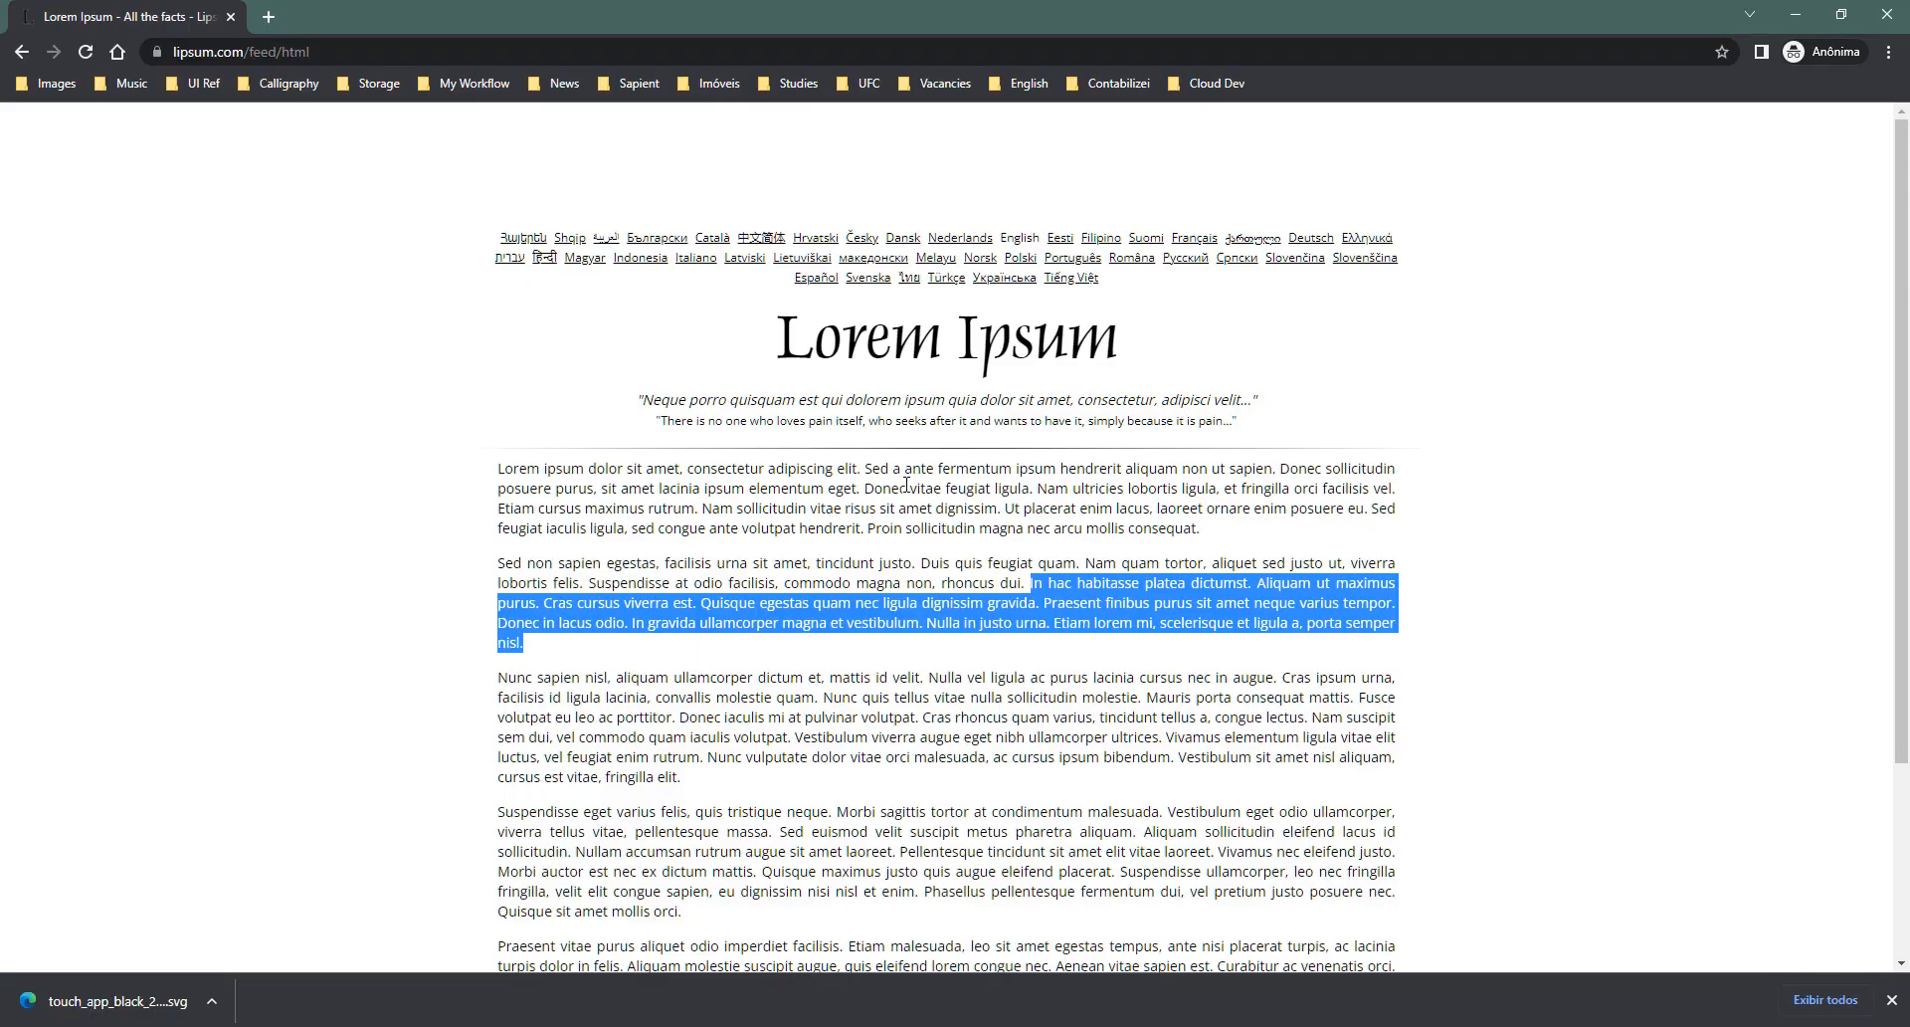
{"action": "left_click", "coordinate": [394, 50]}
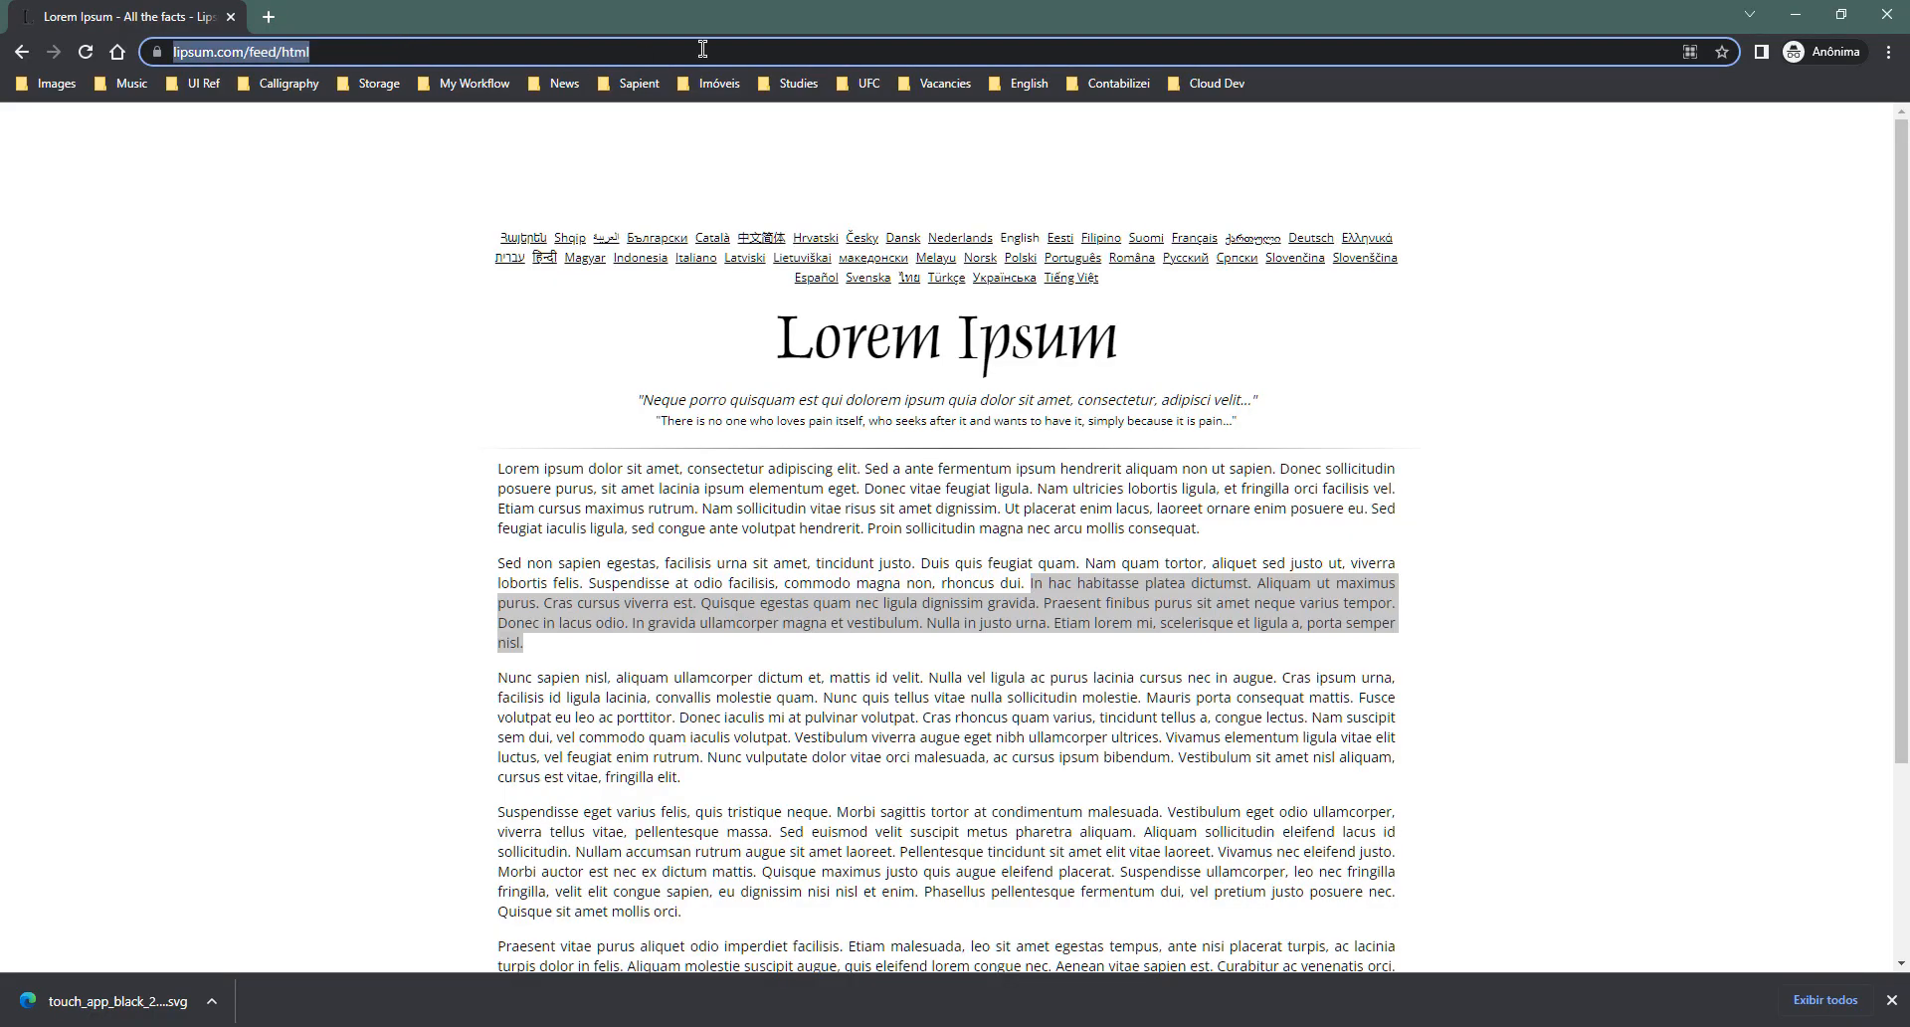
{"action": "type", "text": "portrait"}
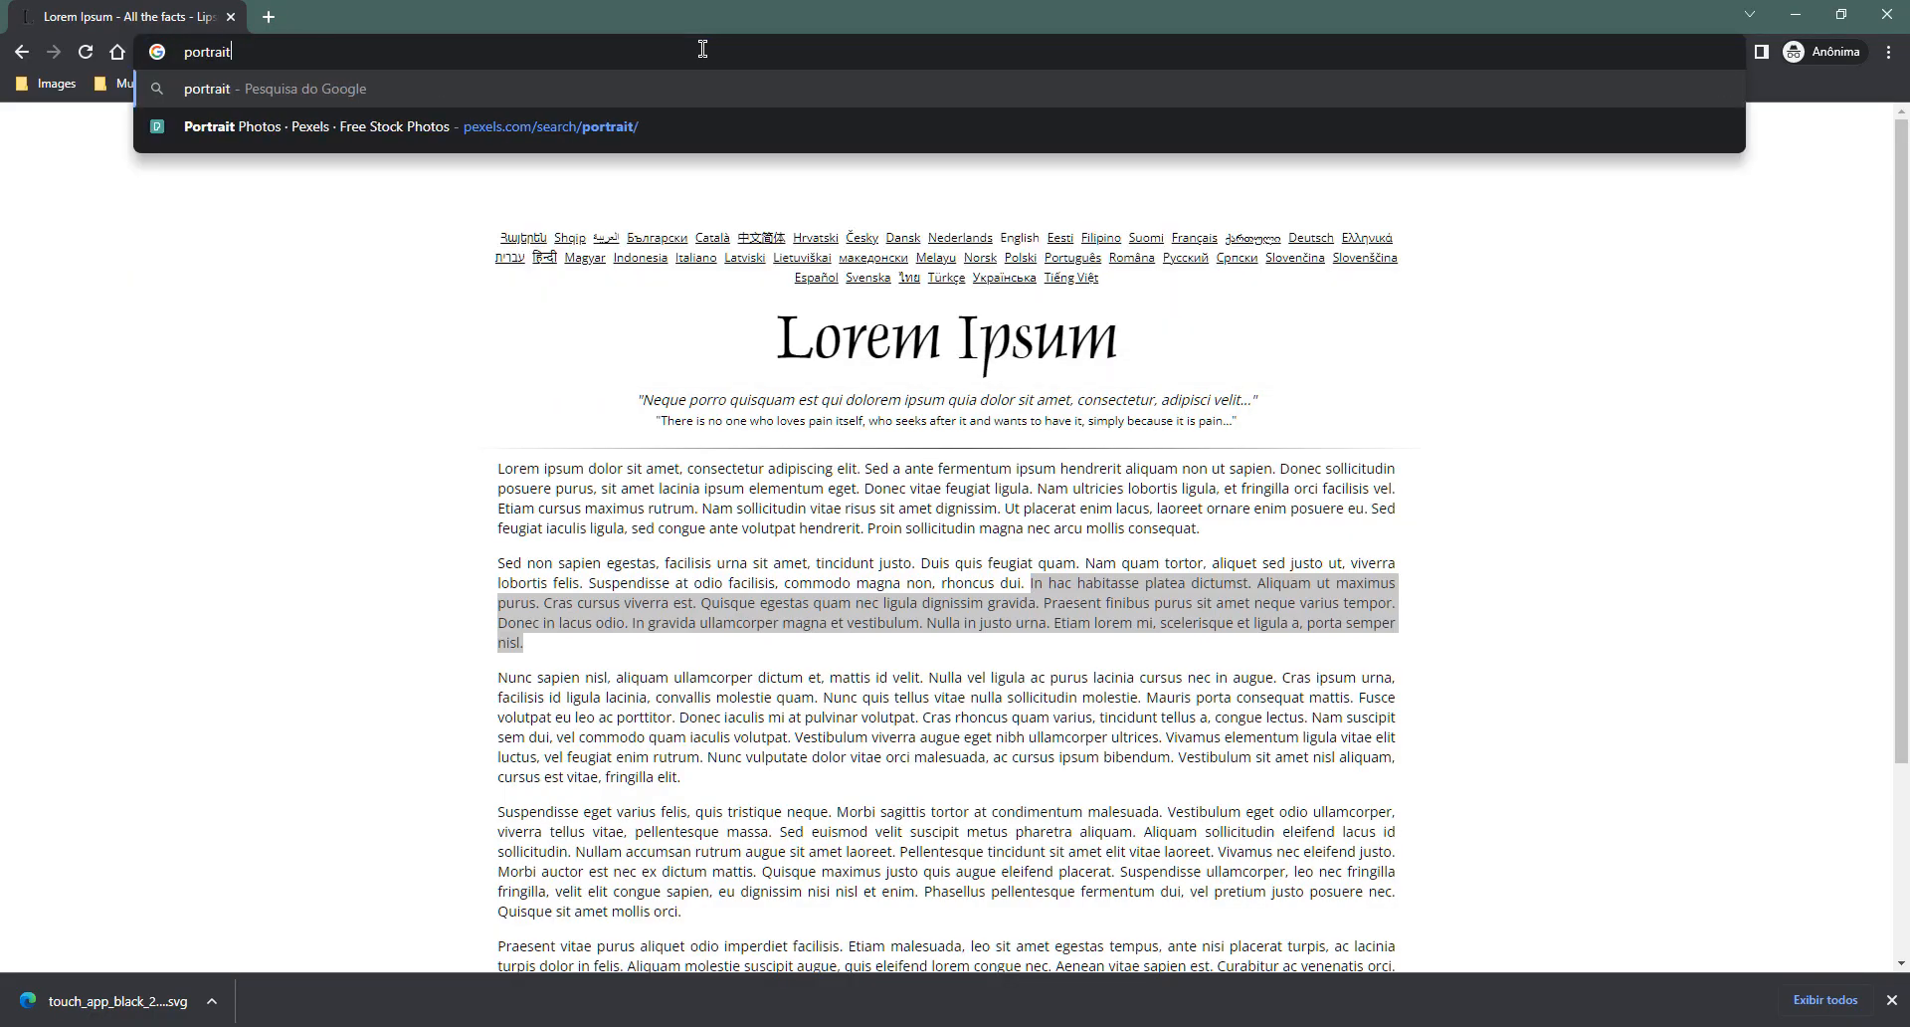
{"action": "type", "text": " photos"}
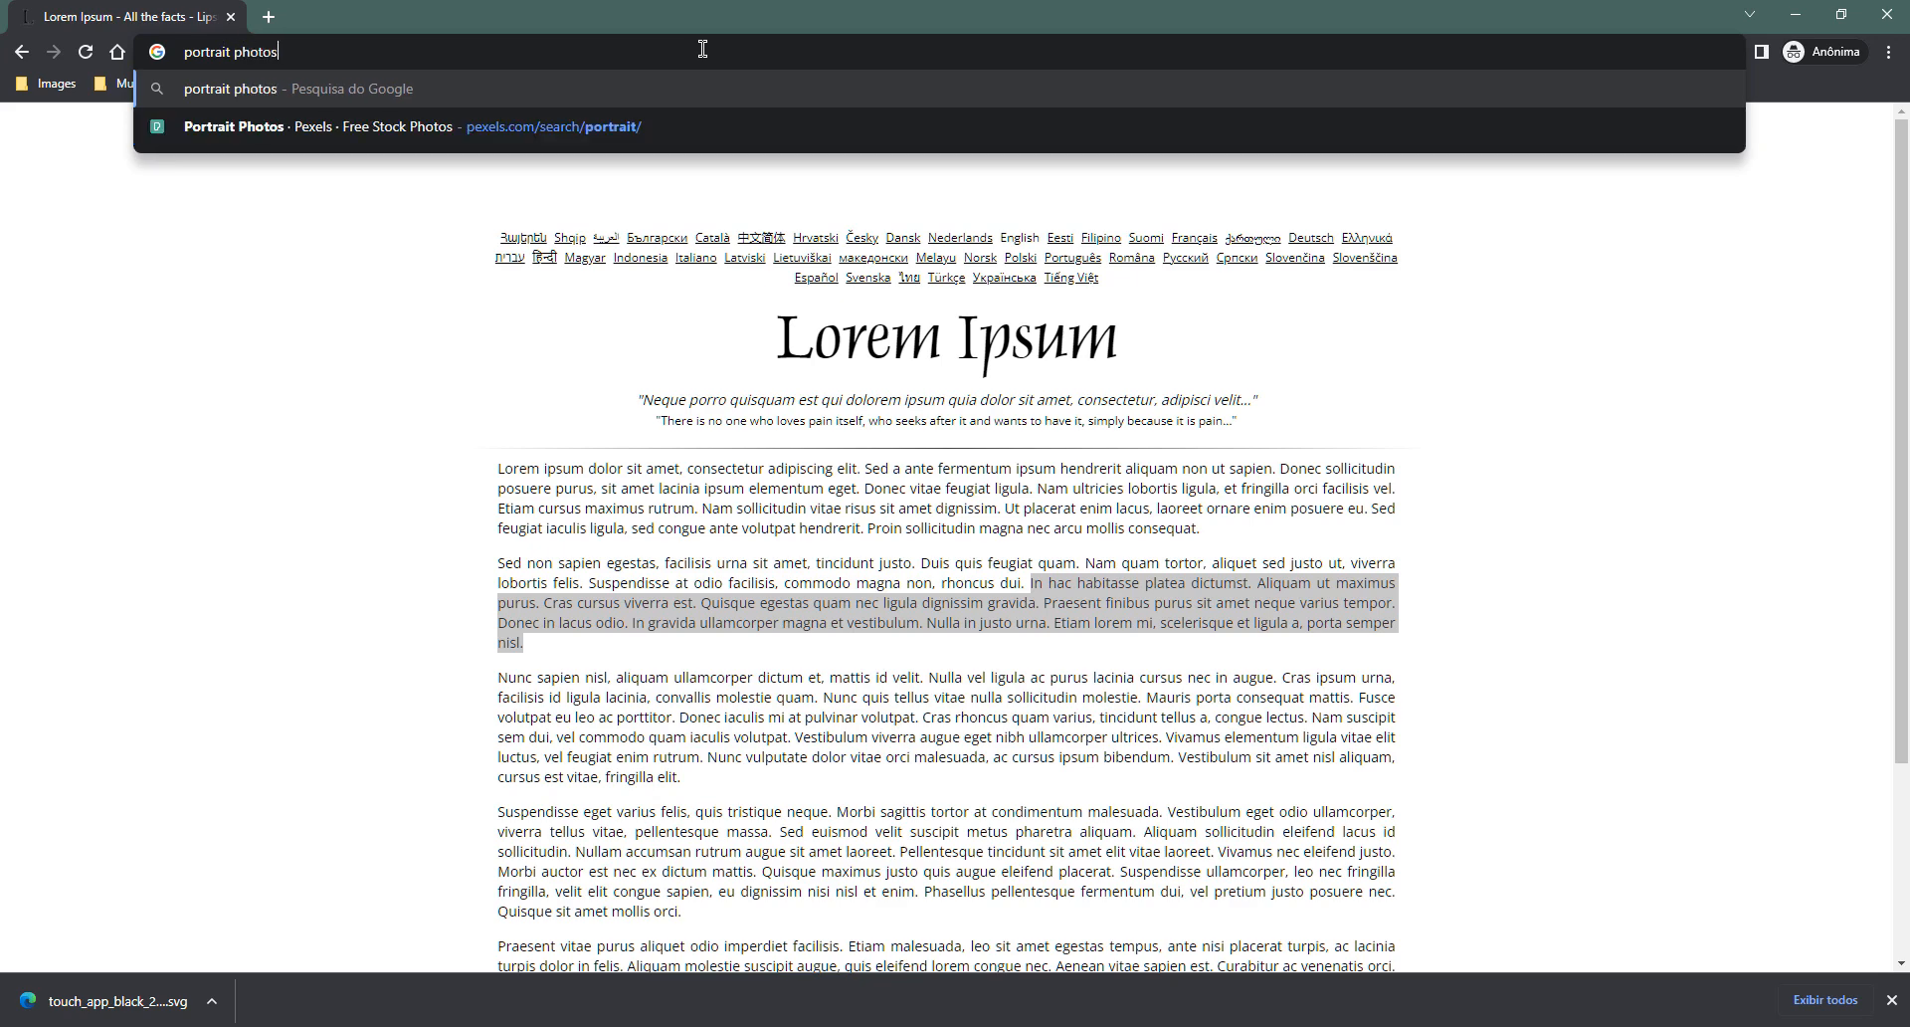
{"action": "type", "text": " ui design"}
{"action": "key", "text": "Return"}
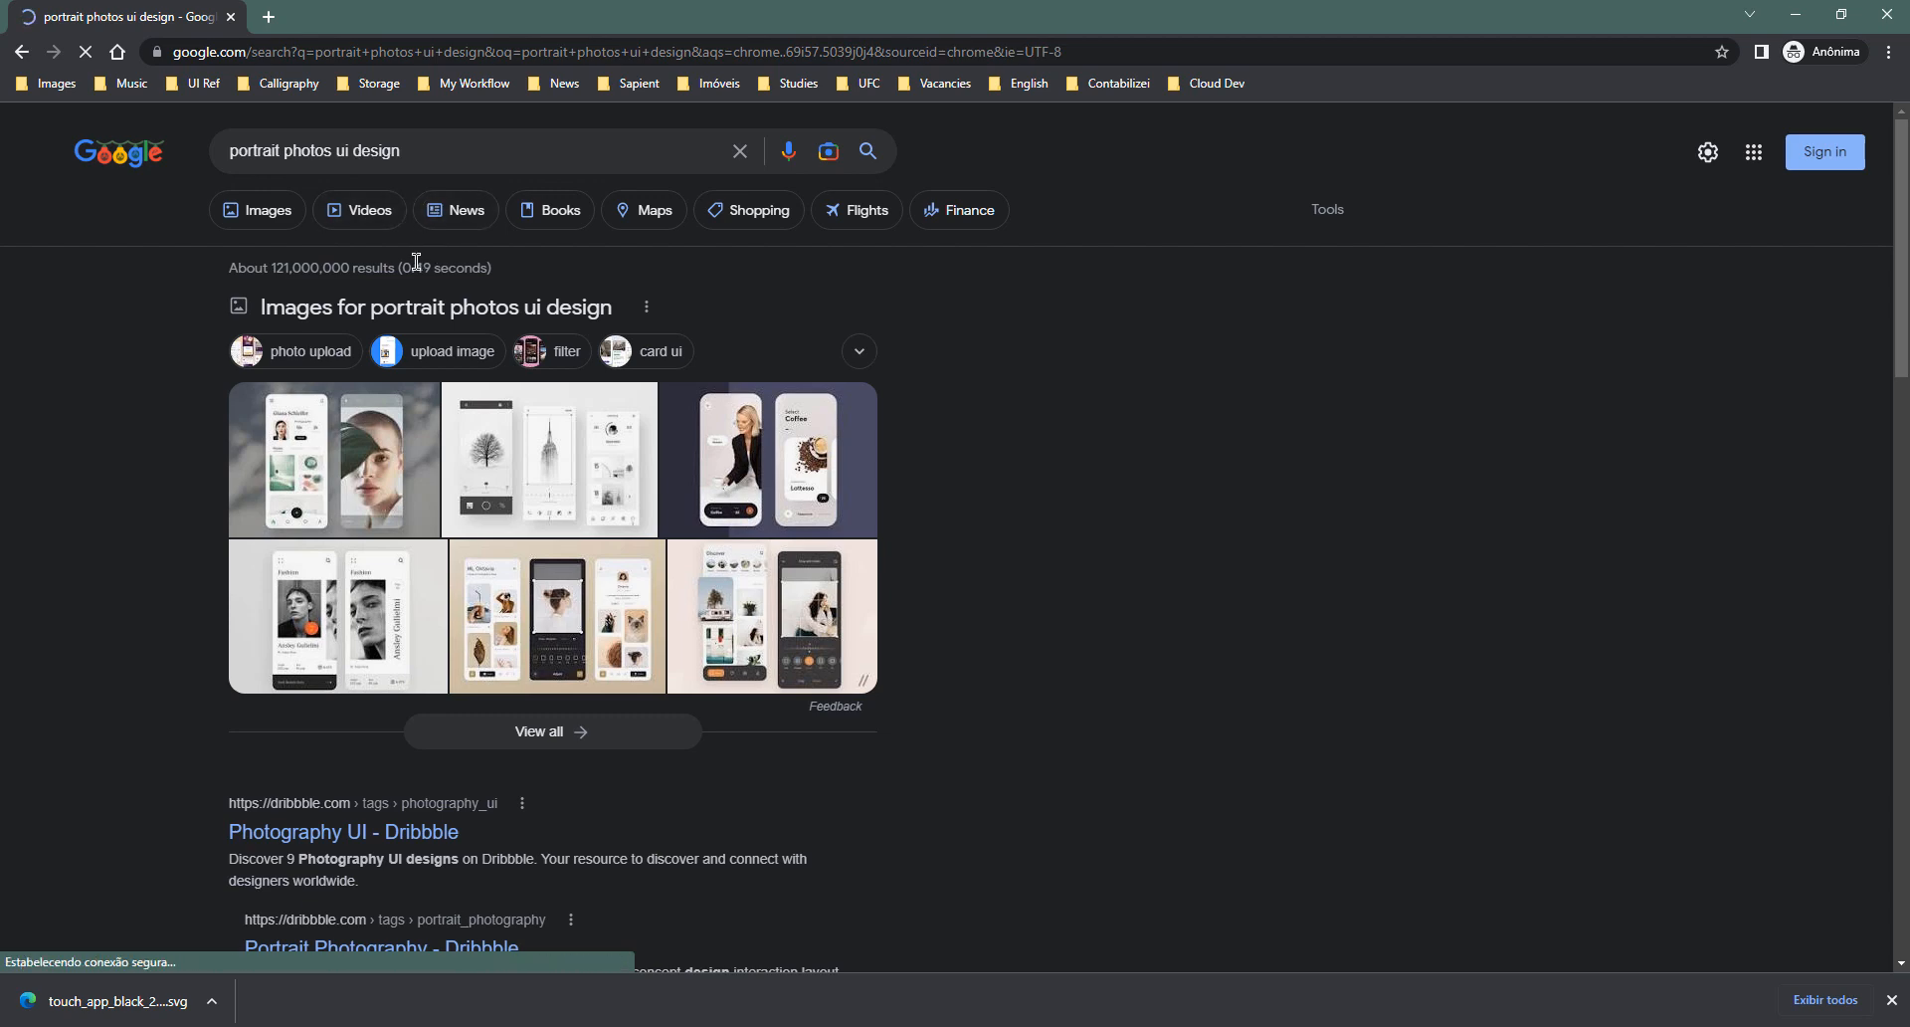
{"action": "left_click", "coordinate": [289, 225]}
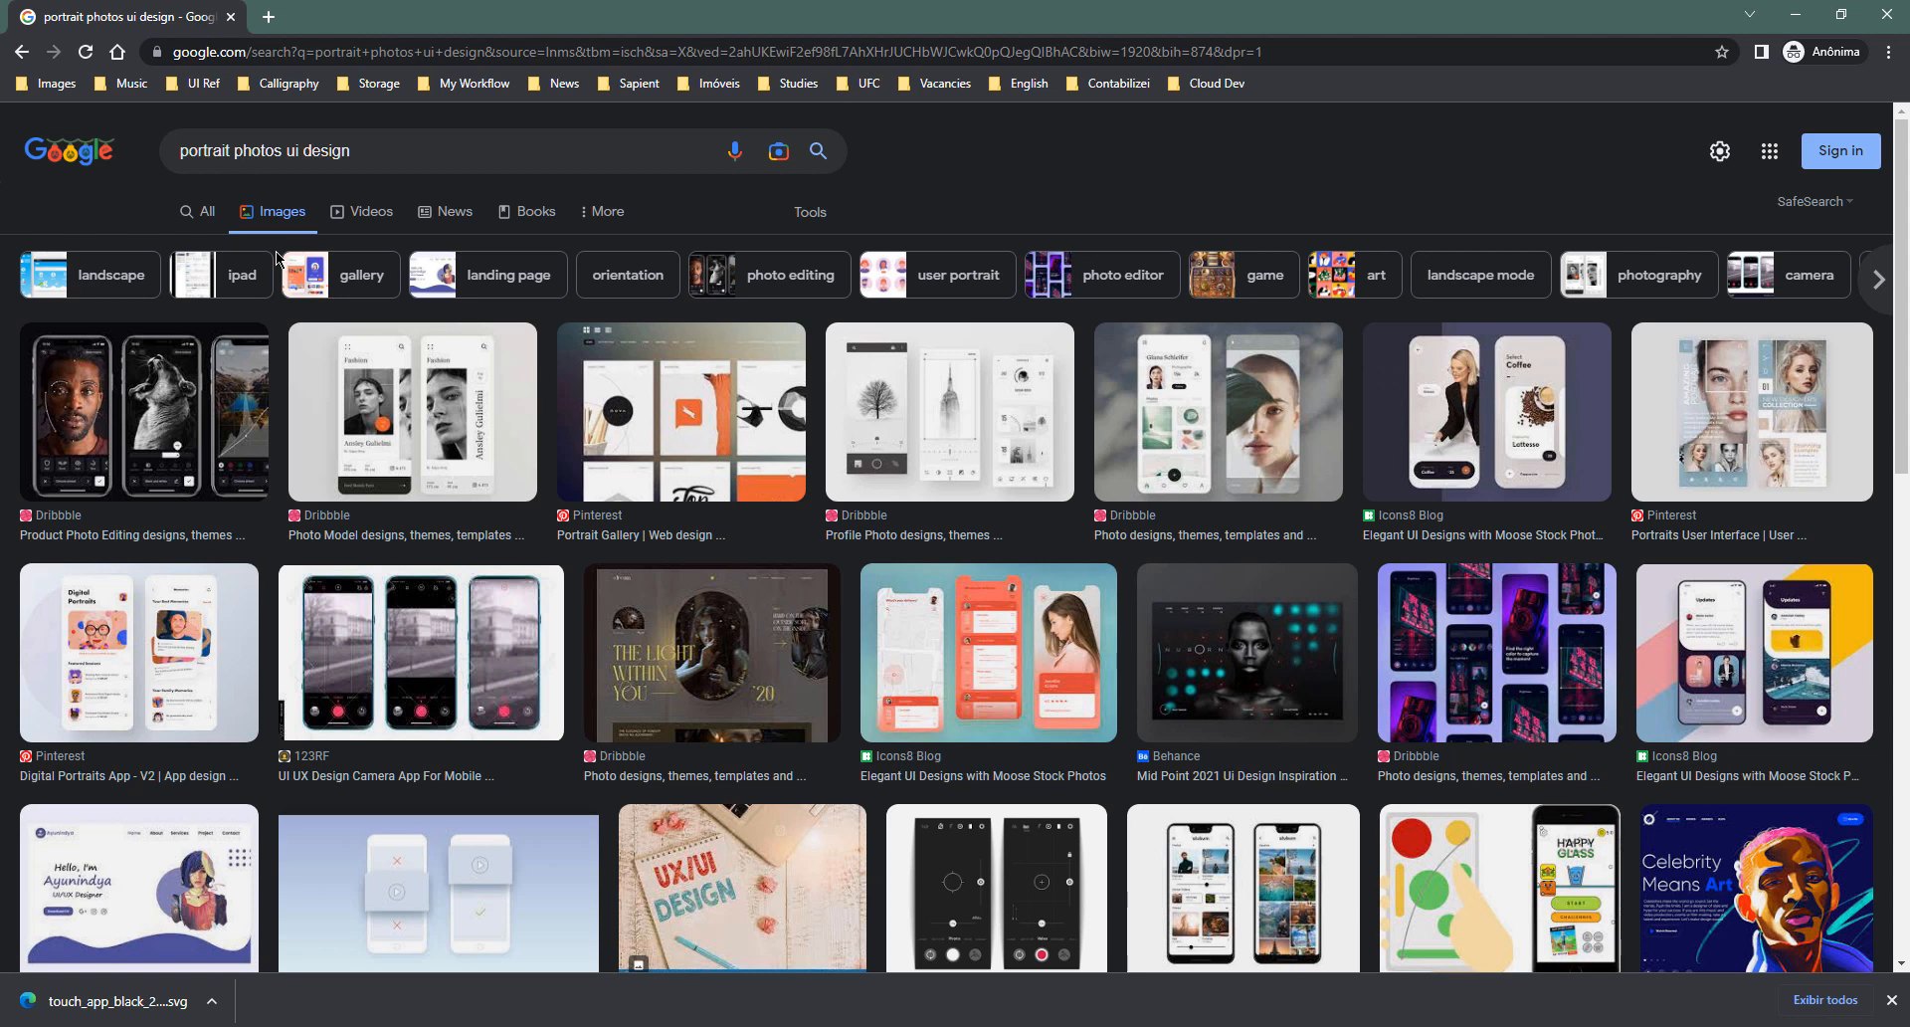
- Narrow the image search to 'portrait photos' and copy a portrait
{"action": "left_click_drag", "start_coordinate": [289, 151], "coordinate": [615, 156]}
{"action": "key", "text": "BackSpace"}
{"action": "key", "text": "Return"}
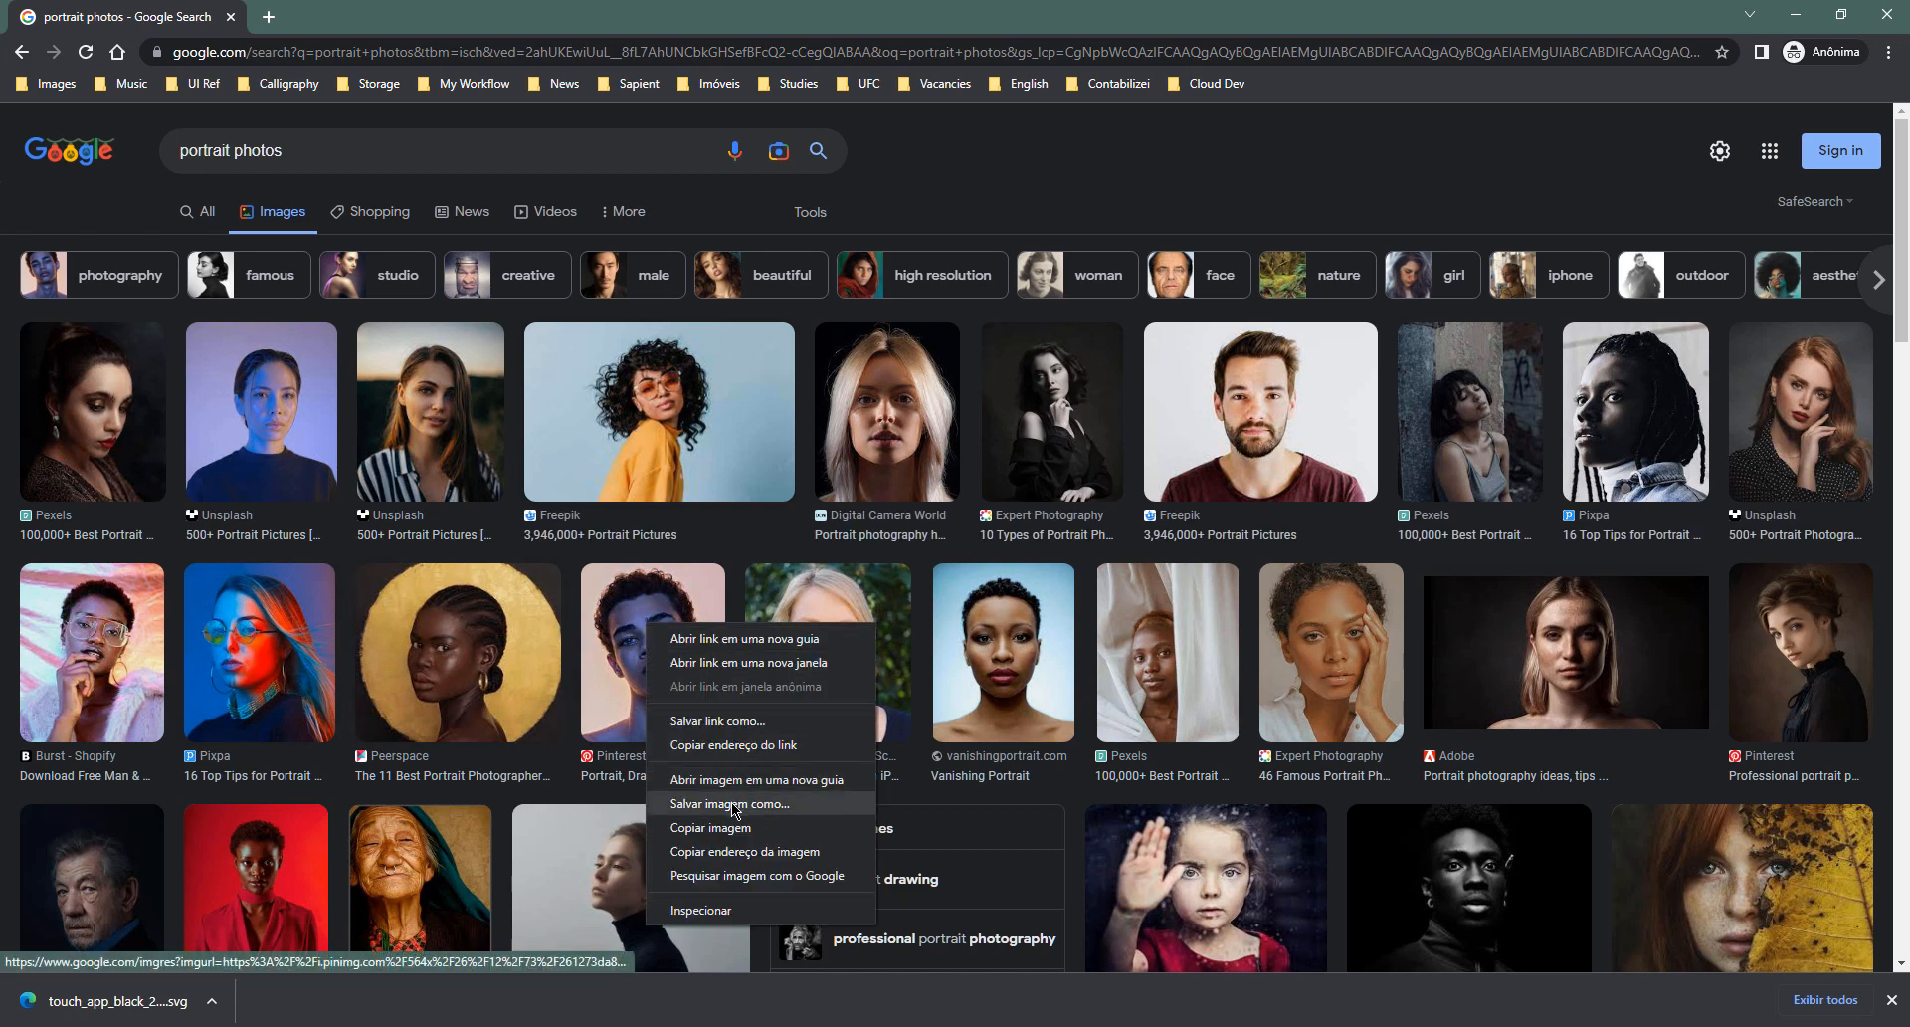
{"action": "left_click", "coordinate": [726, 829]}
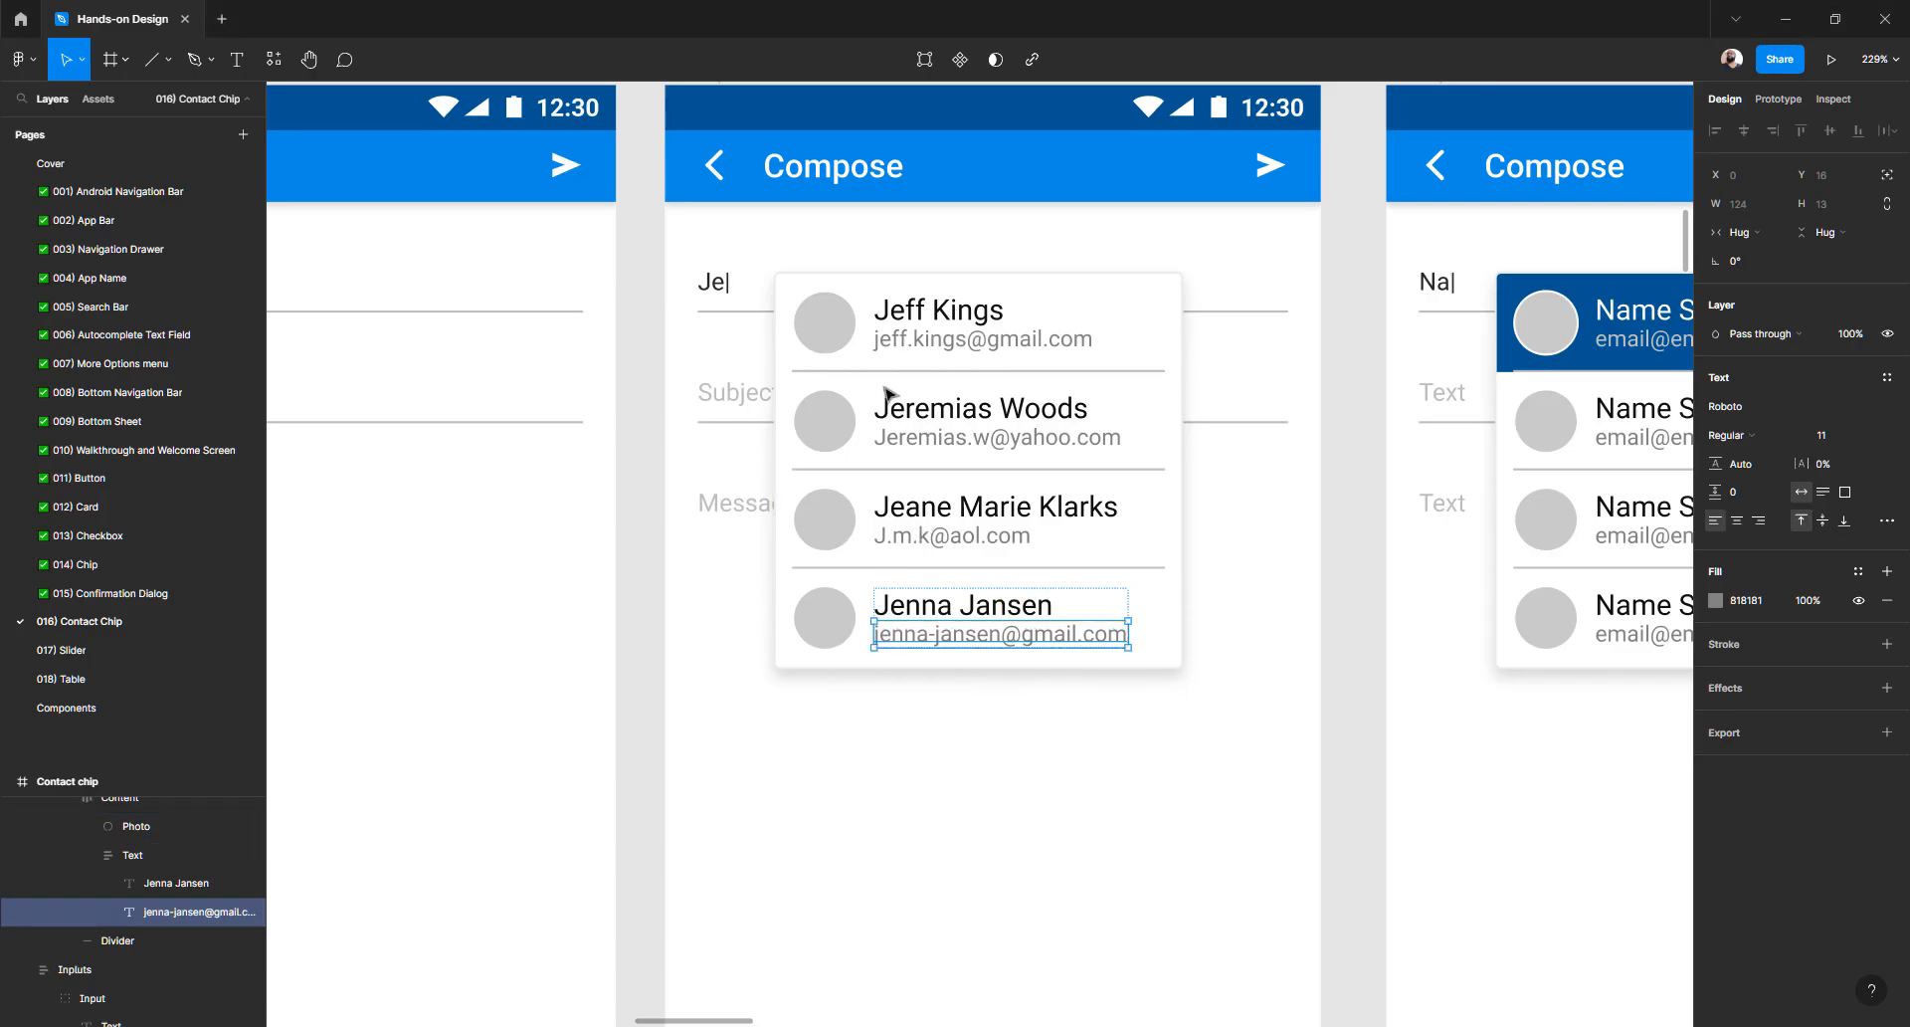
- Fill the first contact's photo circle with the copied portrait
{"action": "left_click", "coordinate": [838, 340]}
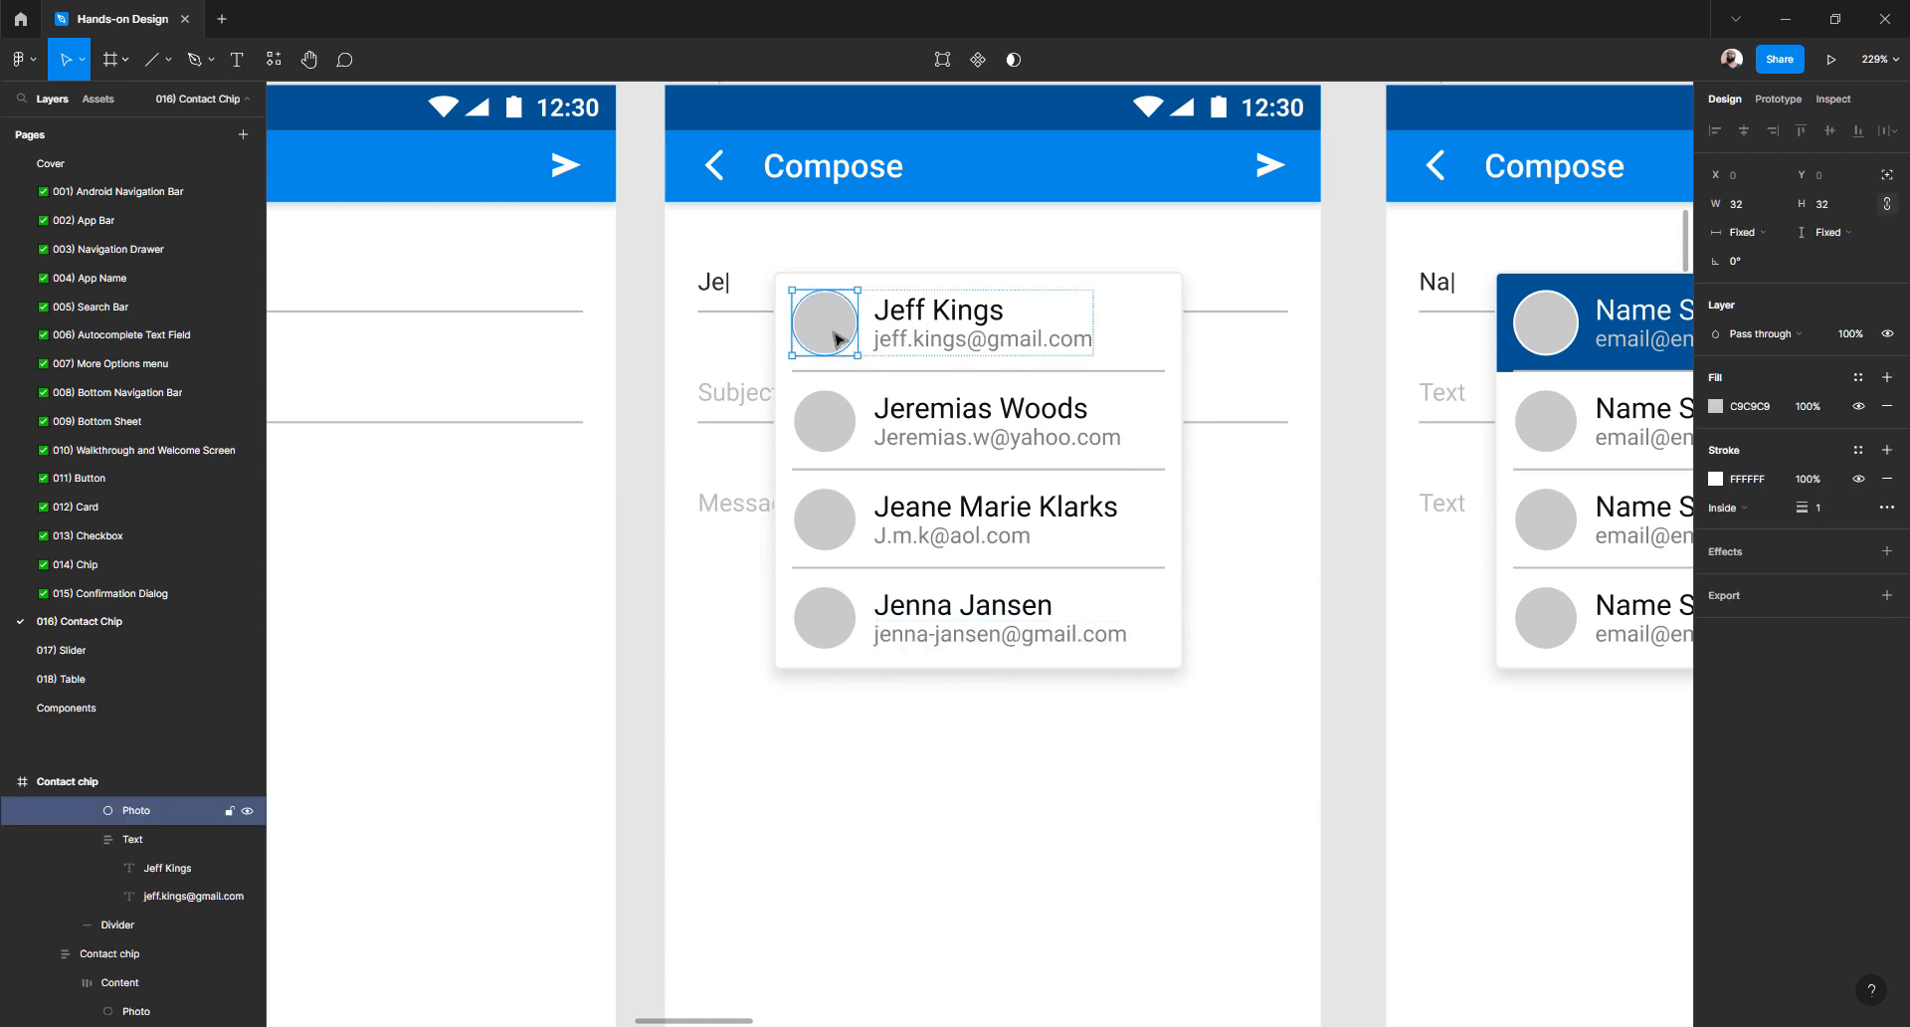
{"action": "key", "text": "ctrl+v"}
{"action": "left_click", "coordinate": [662, 416]}
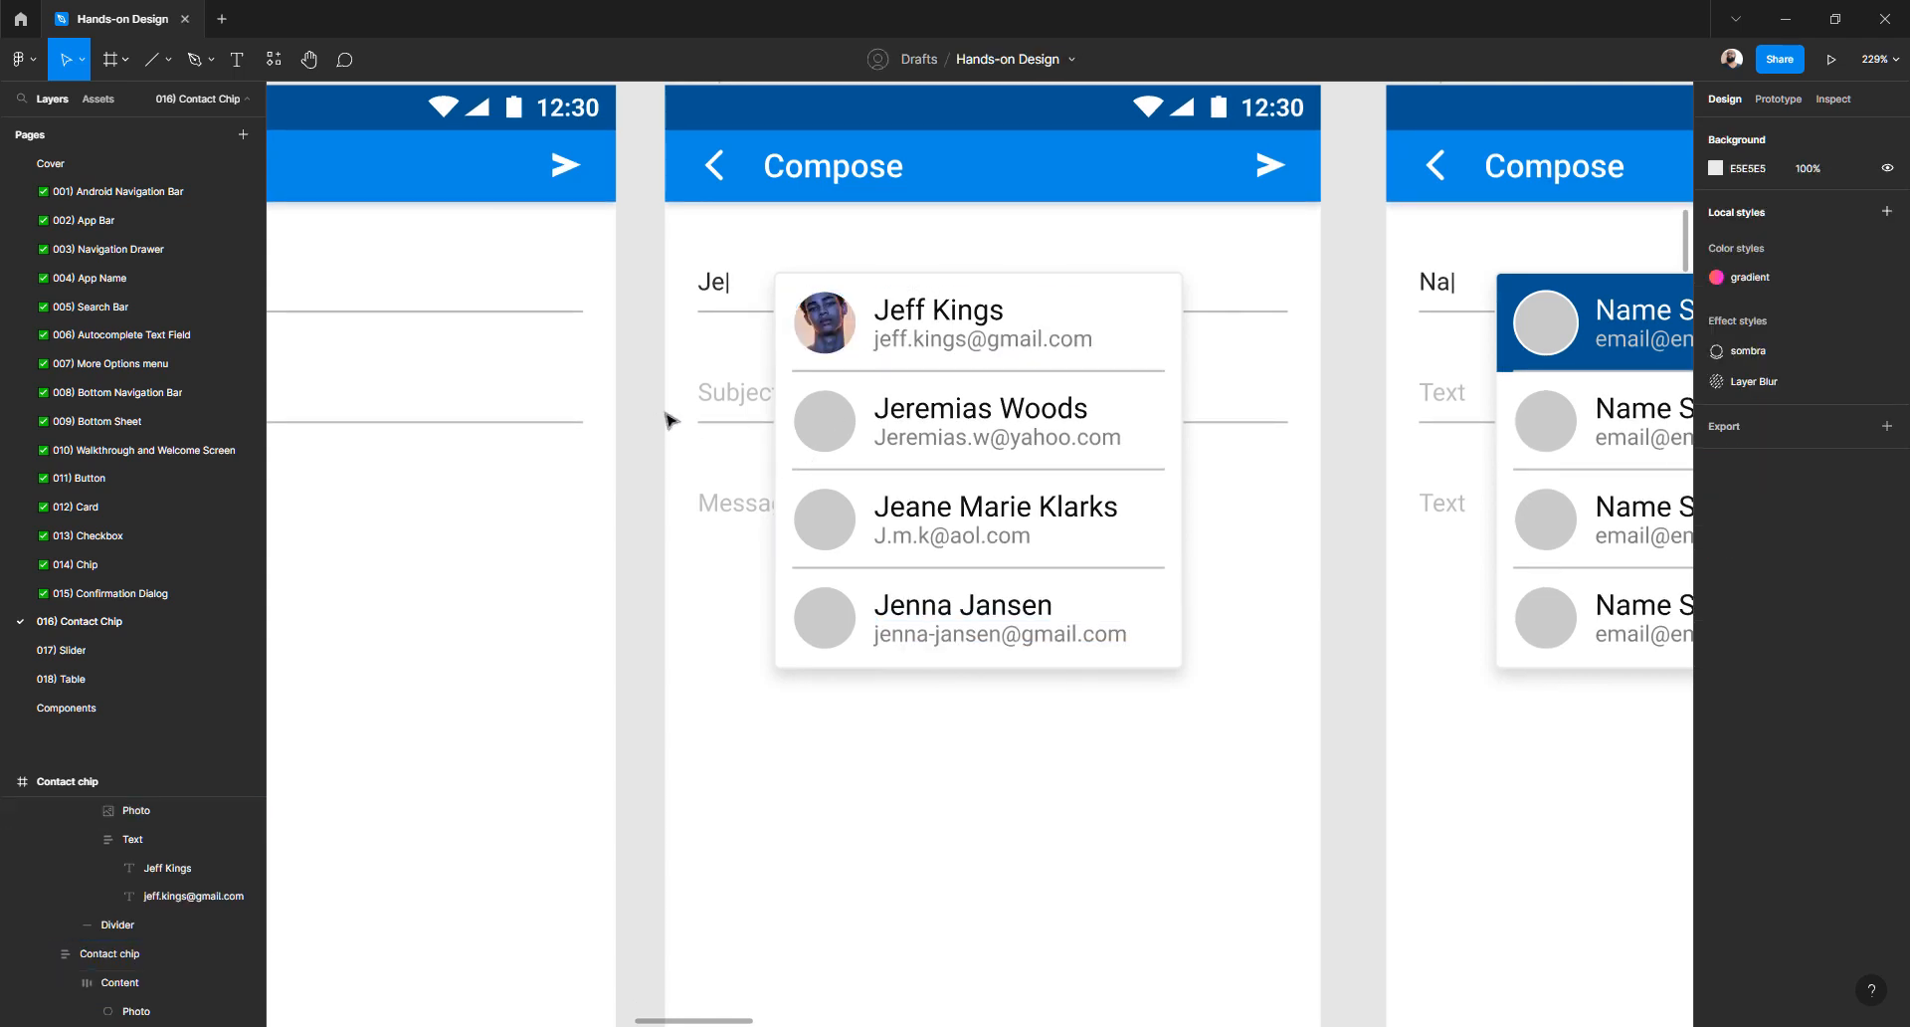
{"action": "scroll", "coordinate": [855, 333], "scroll_direction": "up", "scroll_amount": 5}
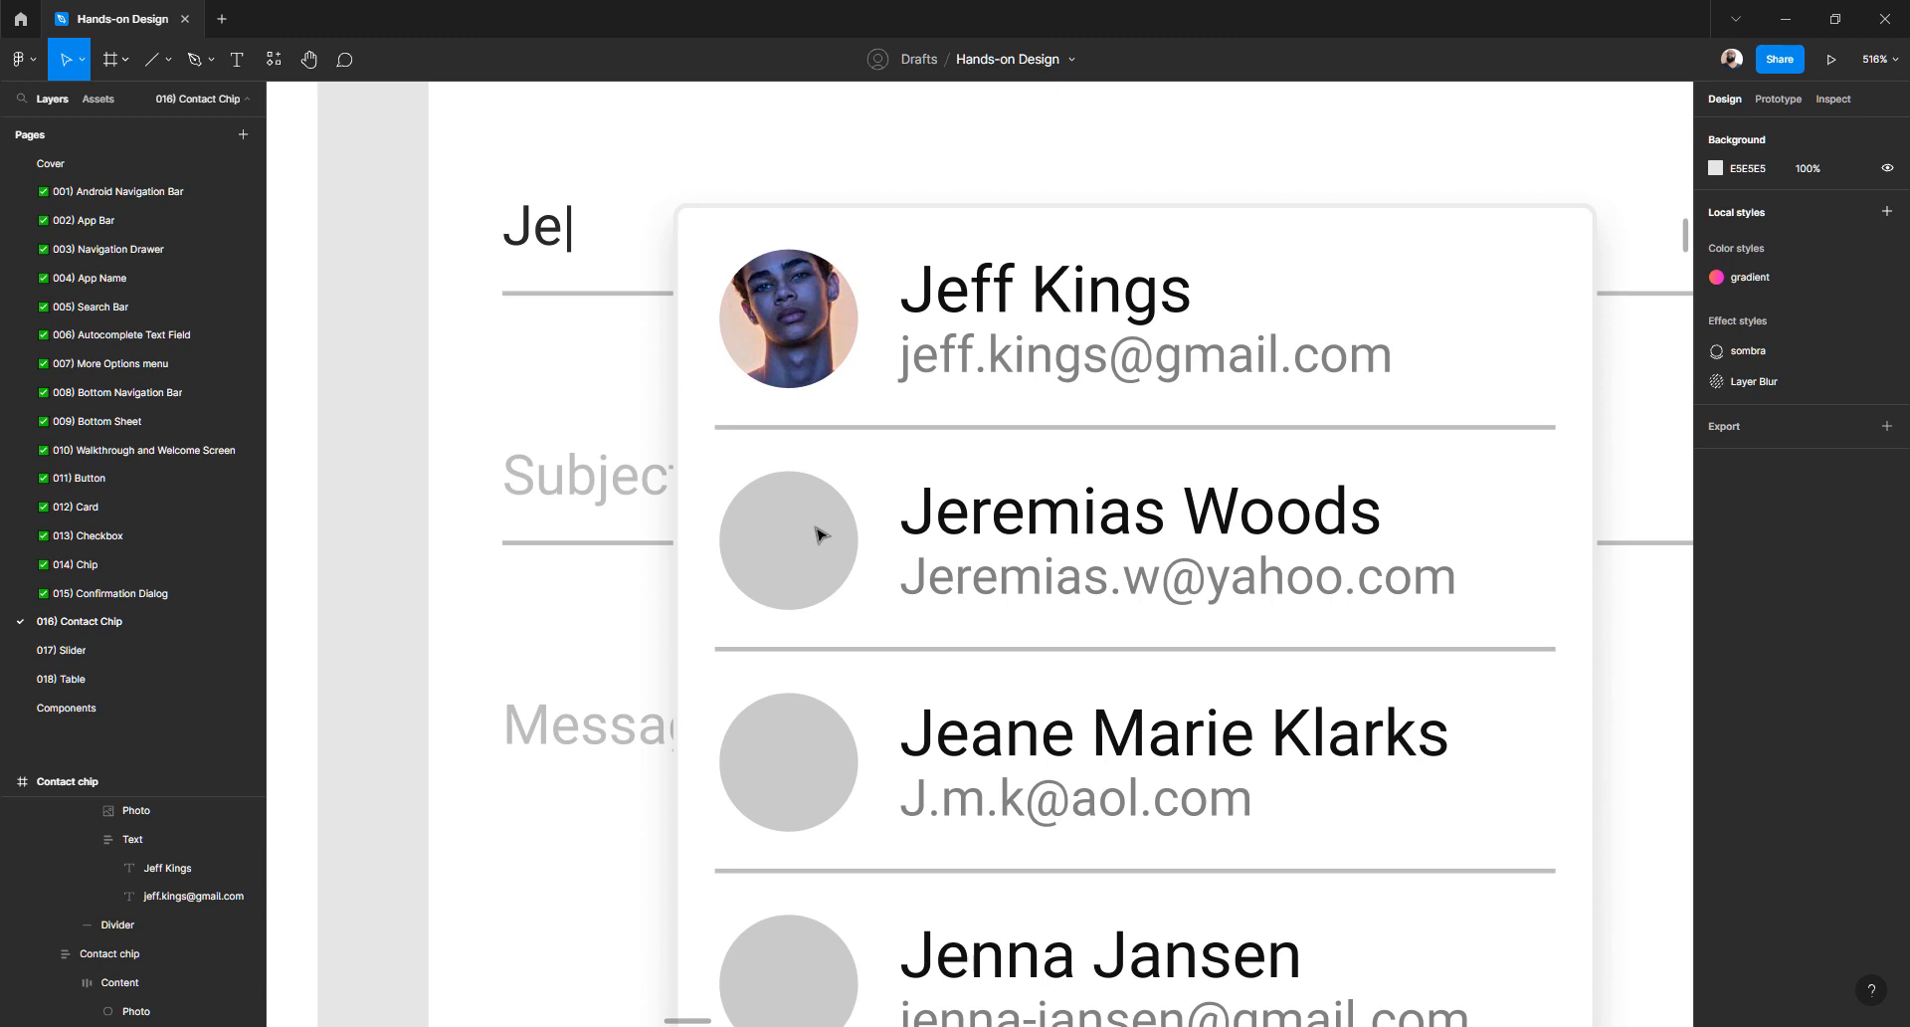
- Put the bearded man's portrait into the second contact's photo circle
{"action": "key", "text": "alt+Tab"}
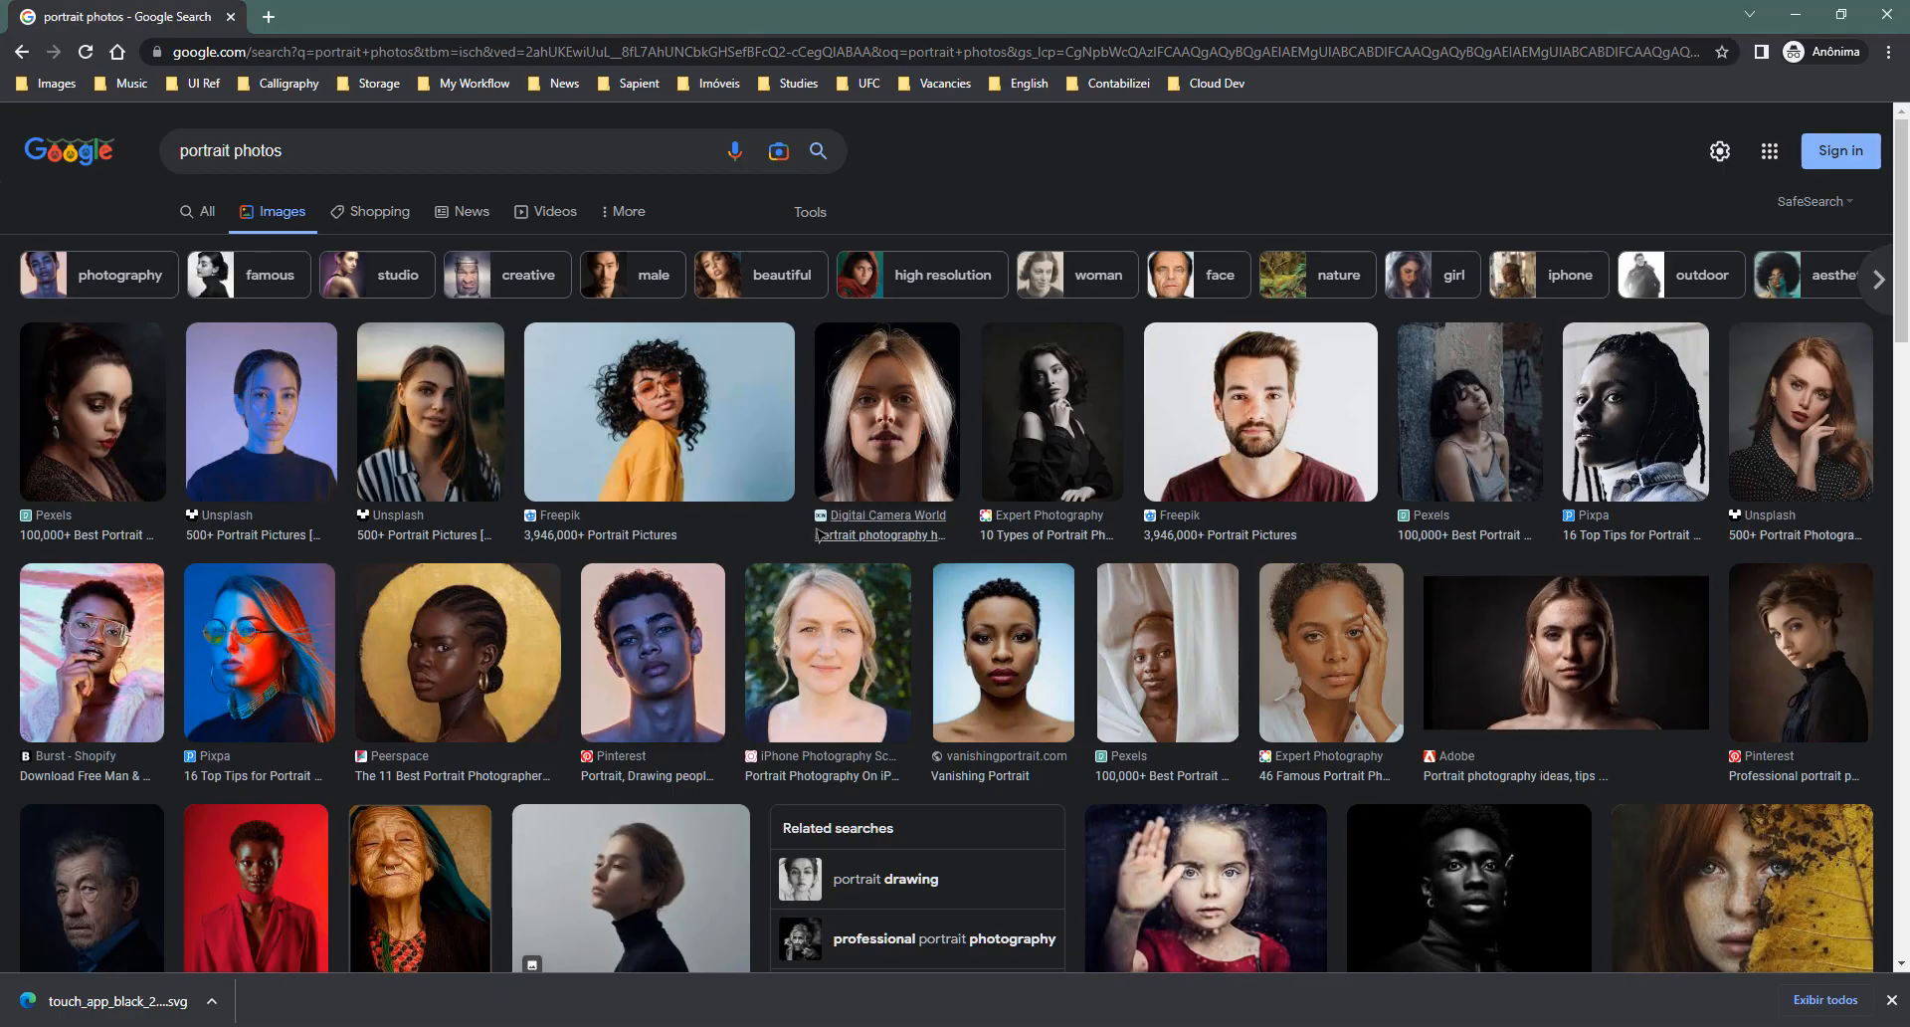
{"action": "key", "text": "alt+Tab"}
{"action": "key", "text": "alt+Tab"}
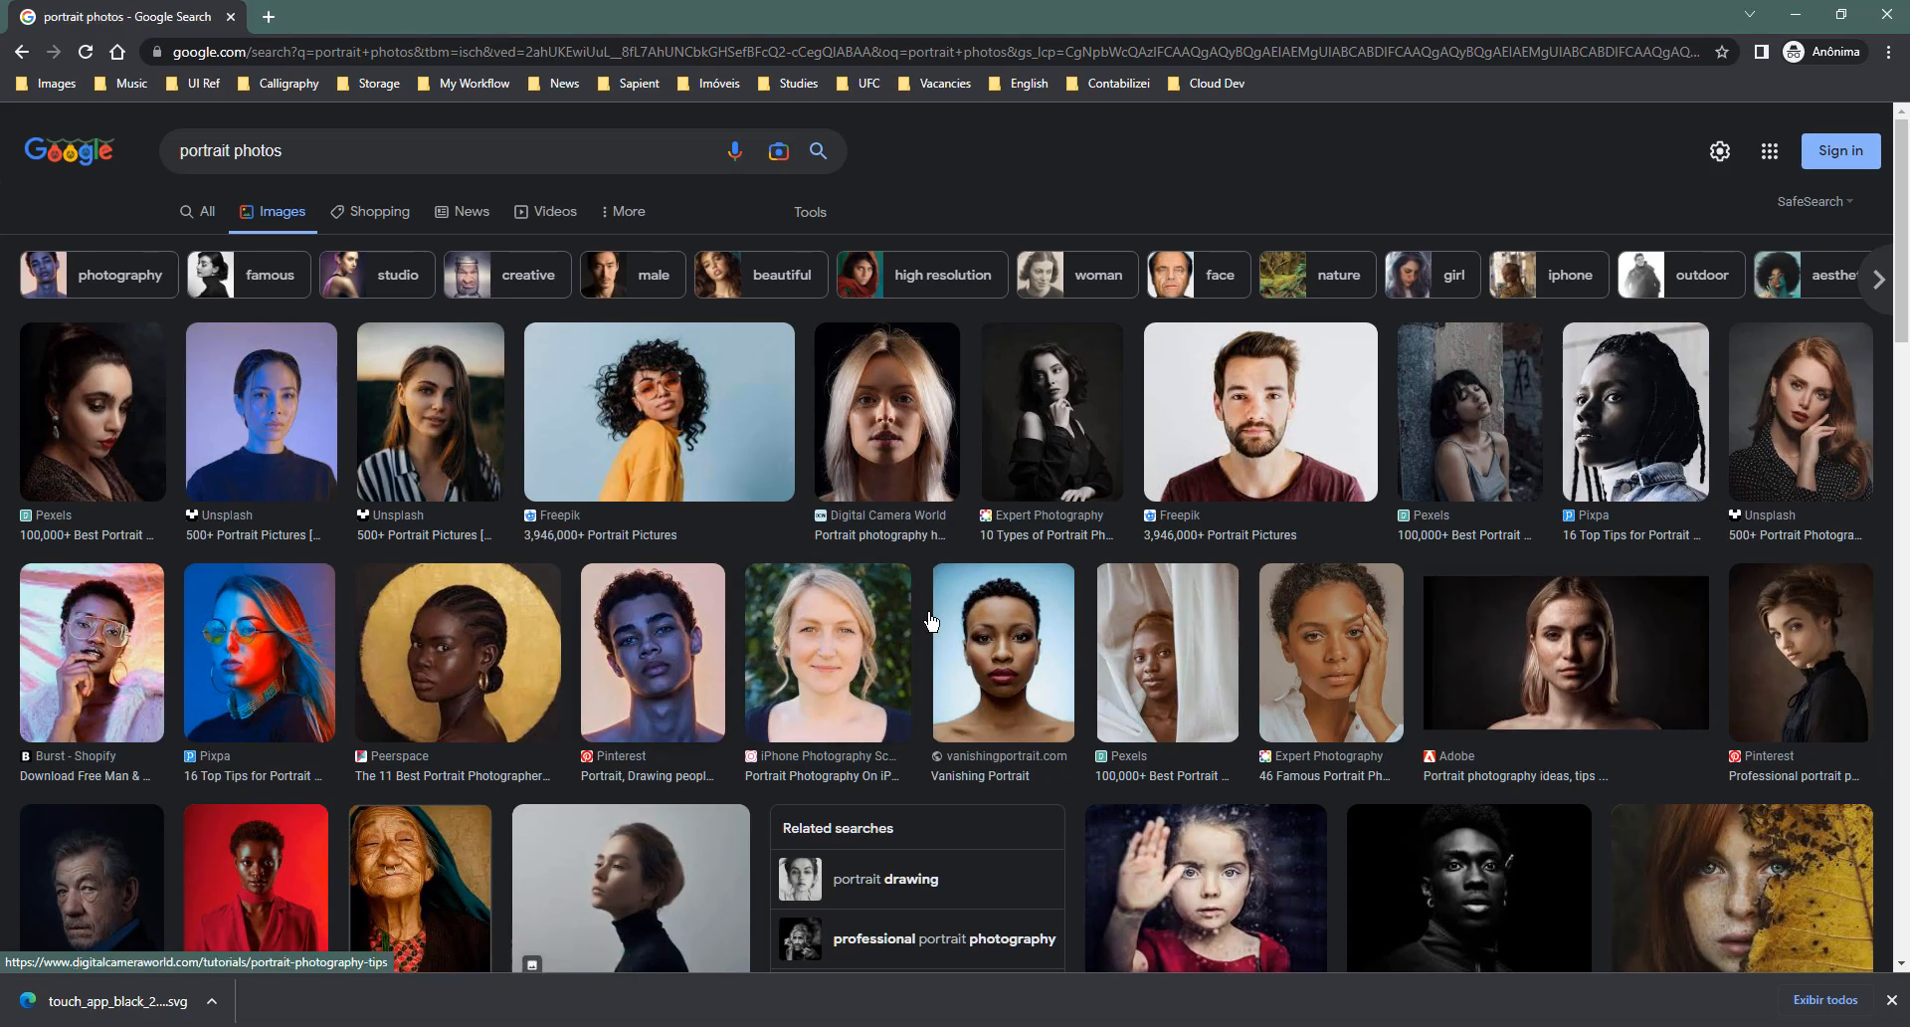
{"action": "right_click", "coordinate": [1274, 400]}
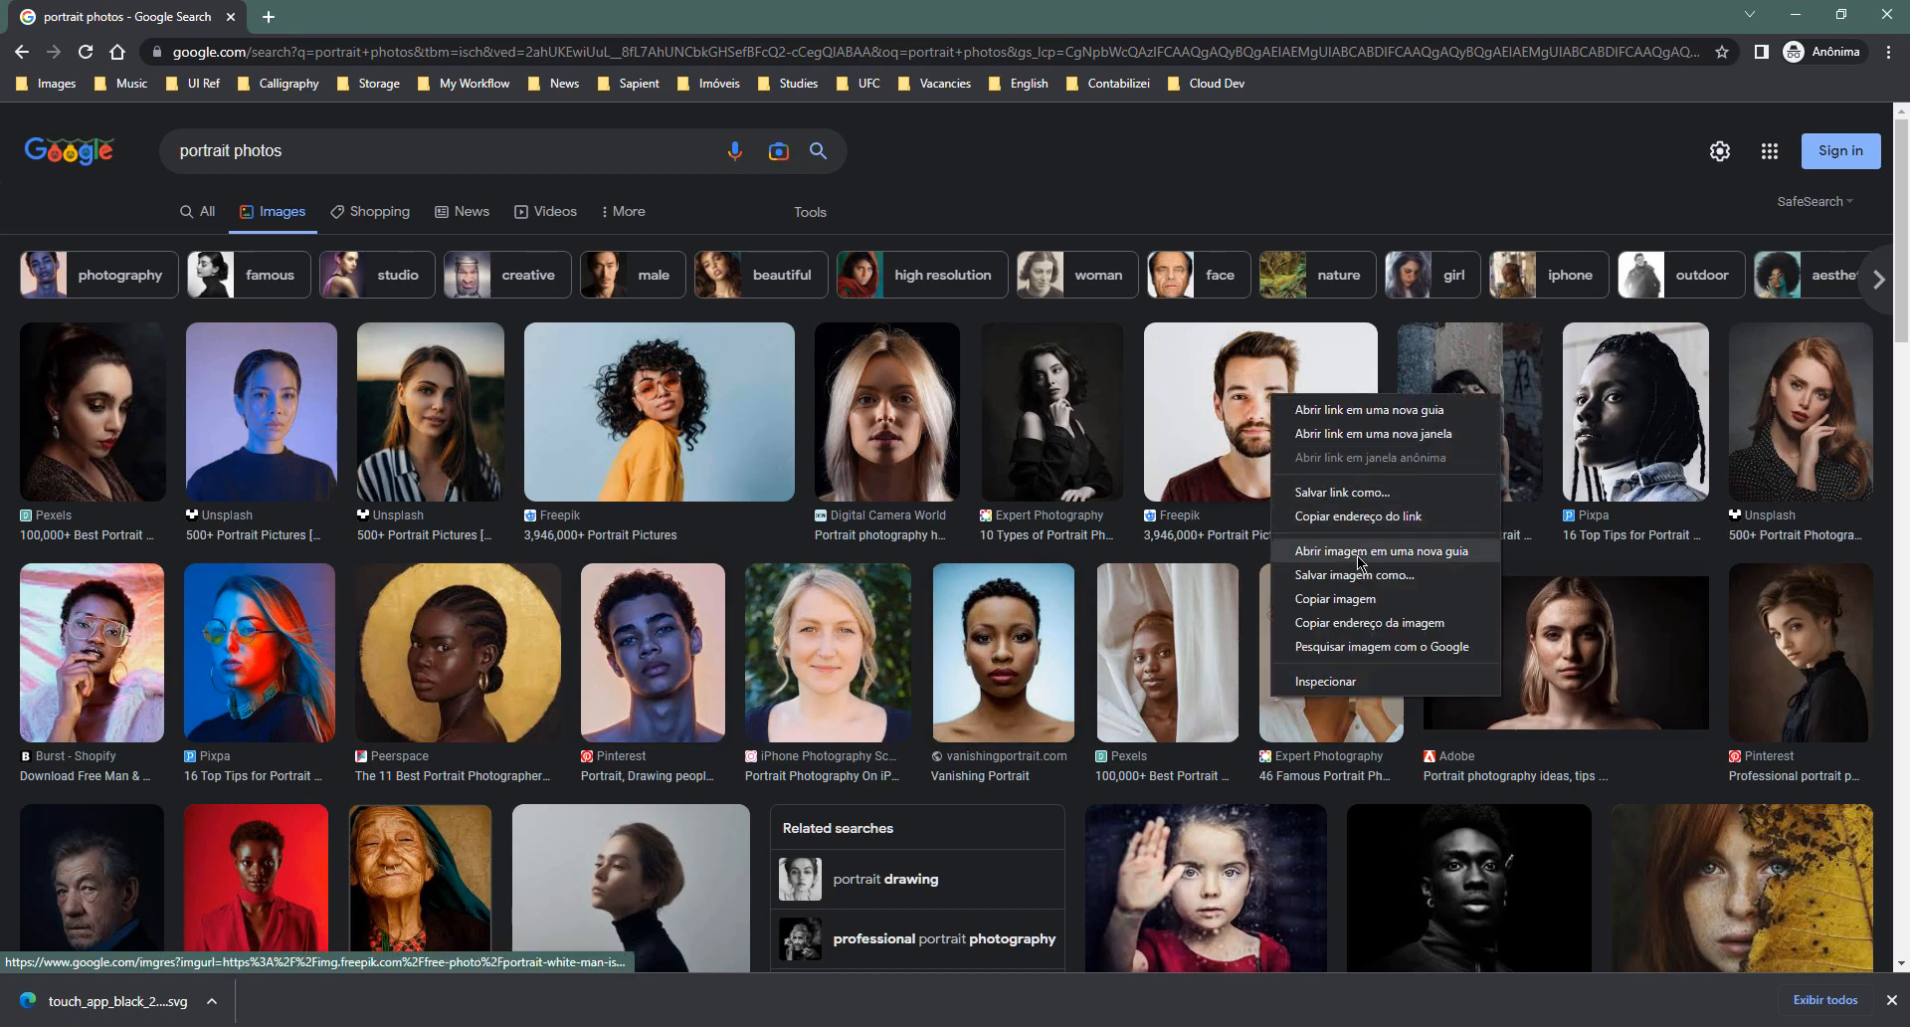
{"action": "left_click", "coordinate": [1345, 601]}
{"action": "key", "text": "alt+Tab"}
{"action": "left_click", "coordinate": [793, 566]}
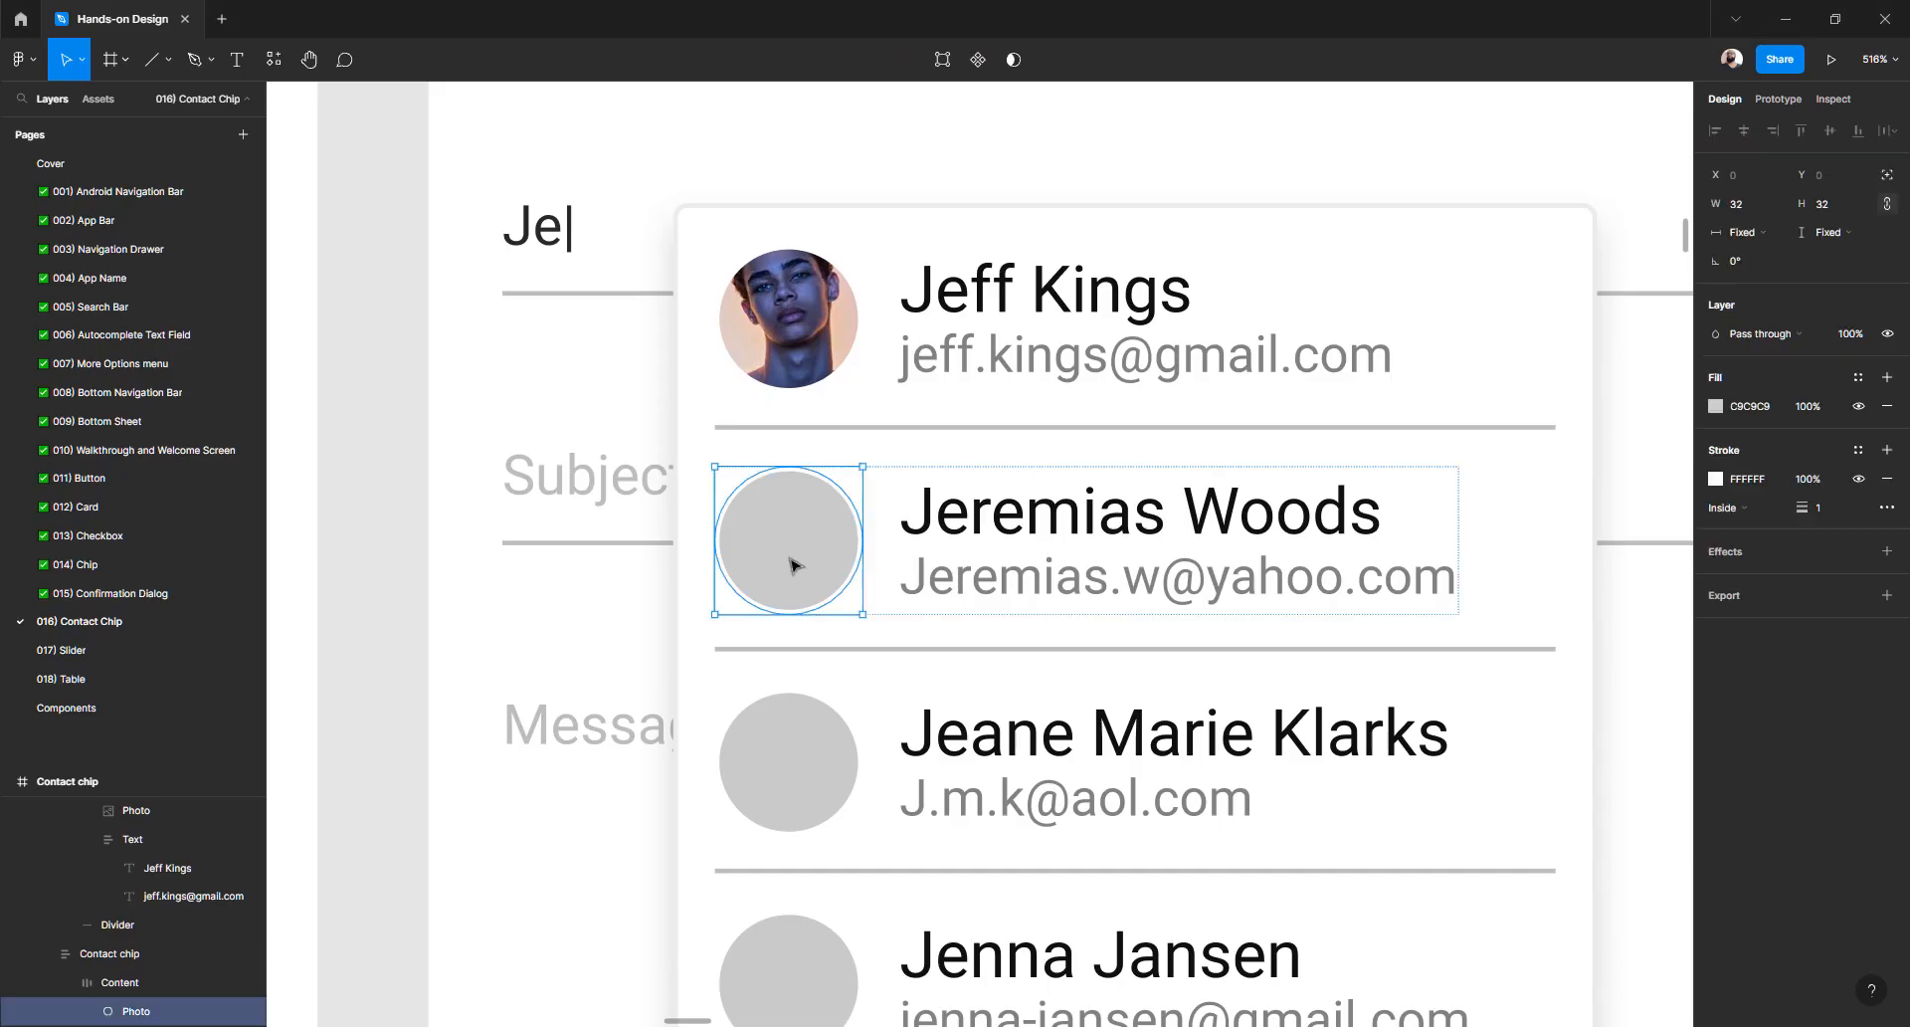
{"action": "key", "text": "ctrl+v"}
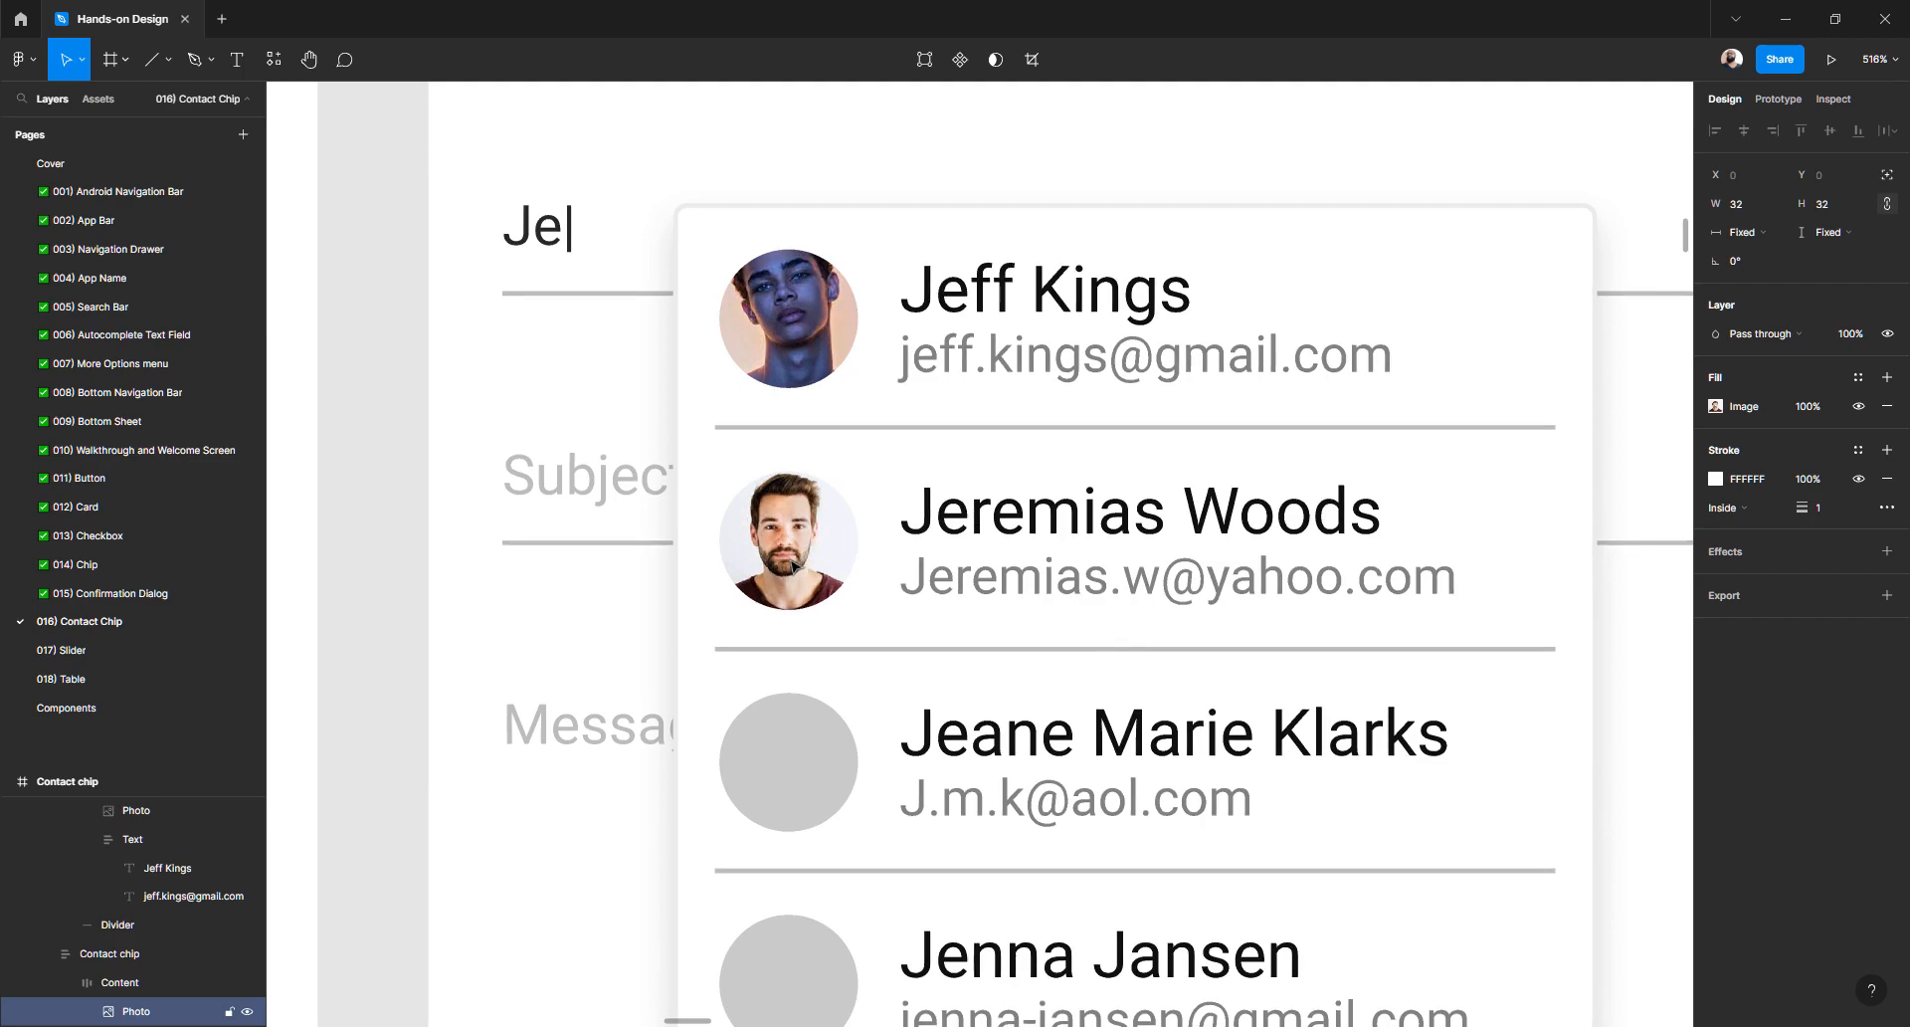
- Put the yellow-sweater portrait into the third contact's photo circle
{"action": "key", "text": "alt+Tab"}
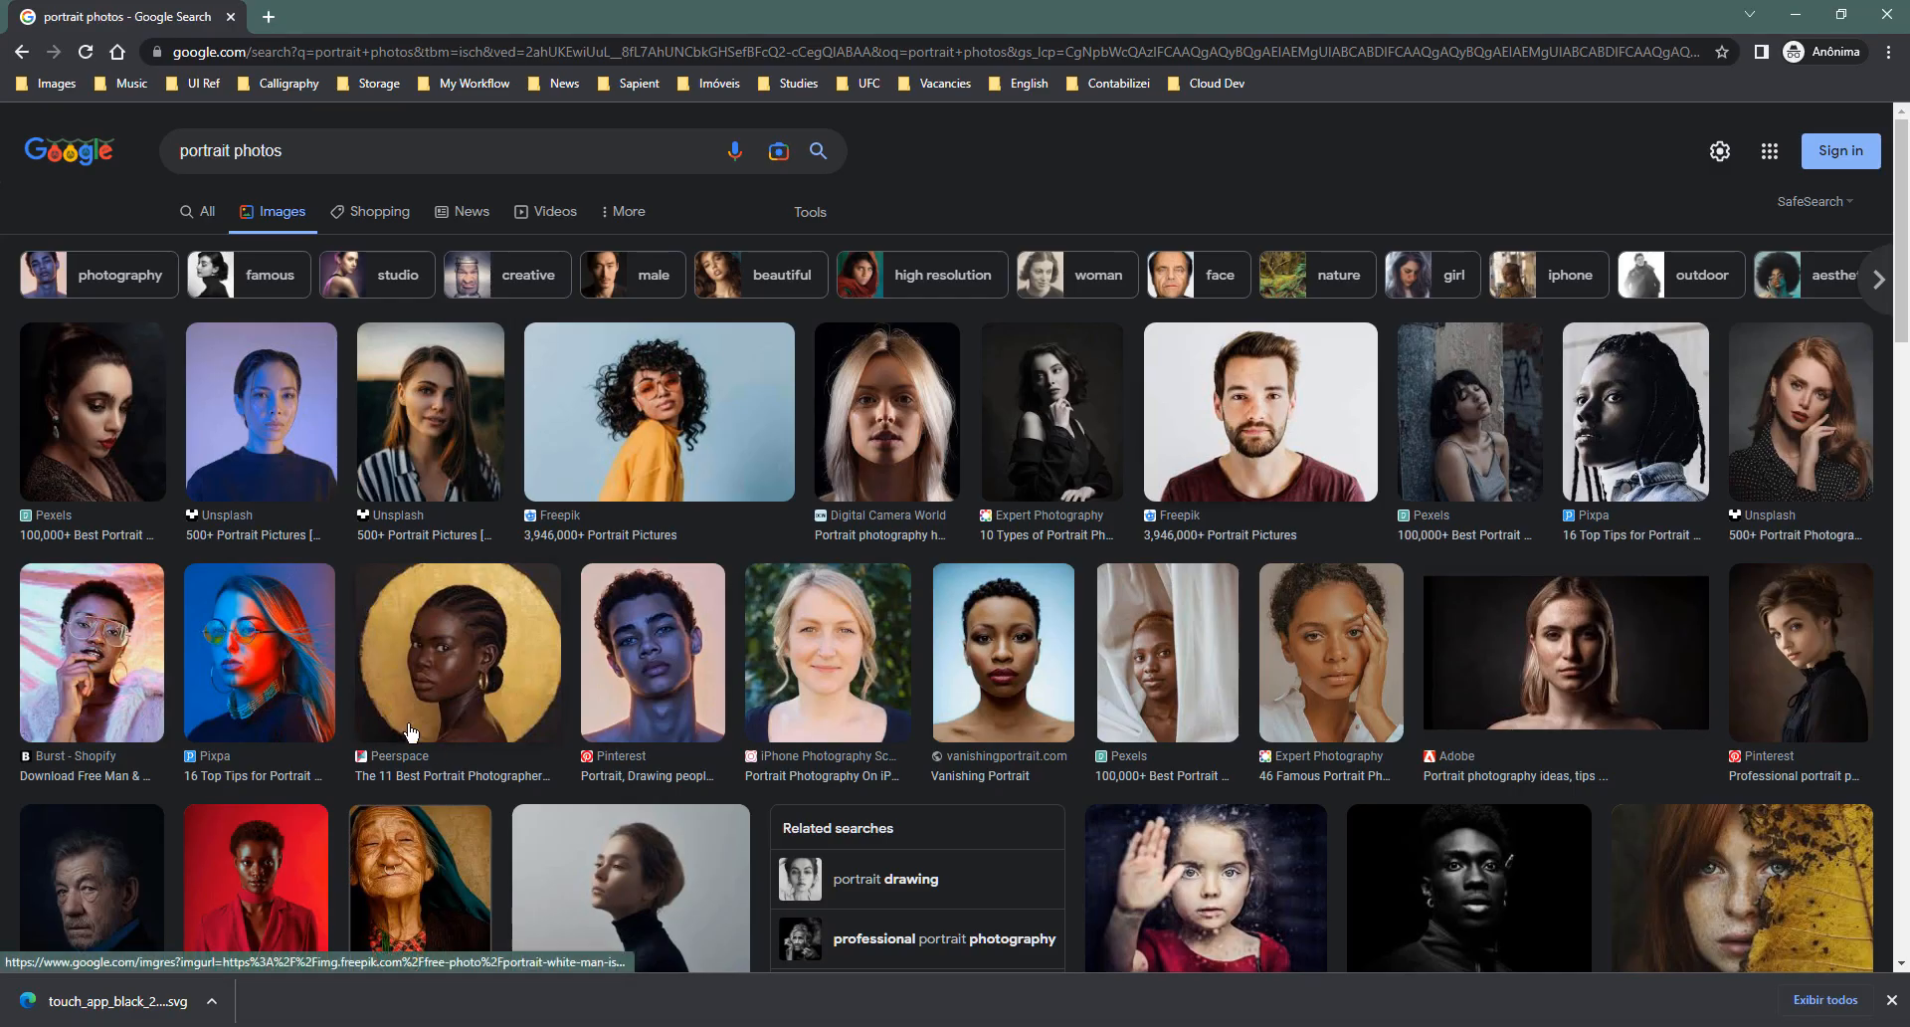
{"action": "right_click", "coordinate": [686, 403]}
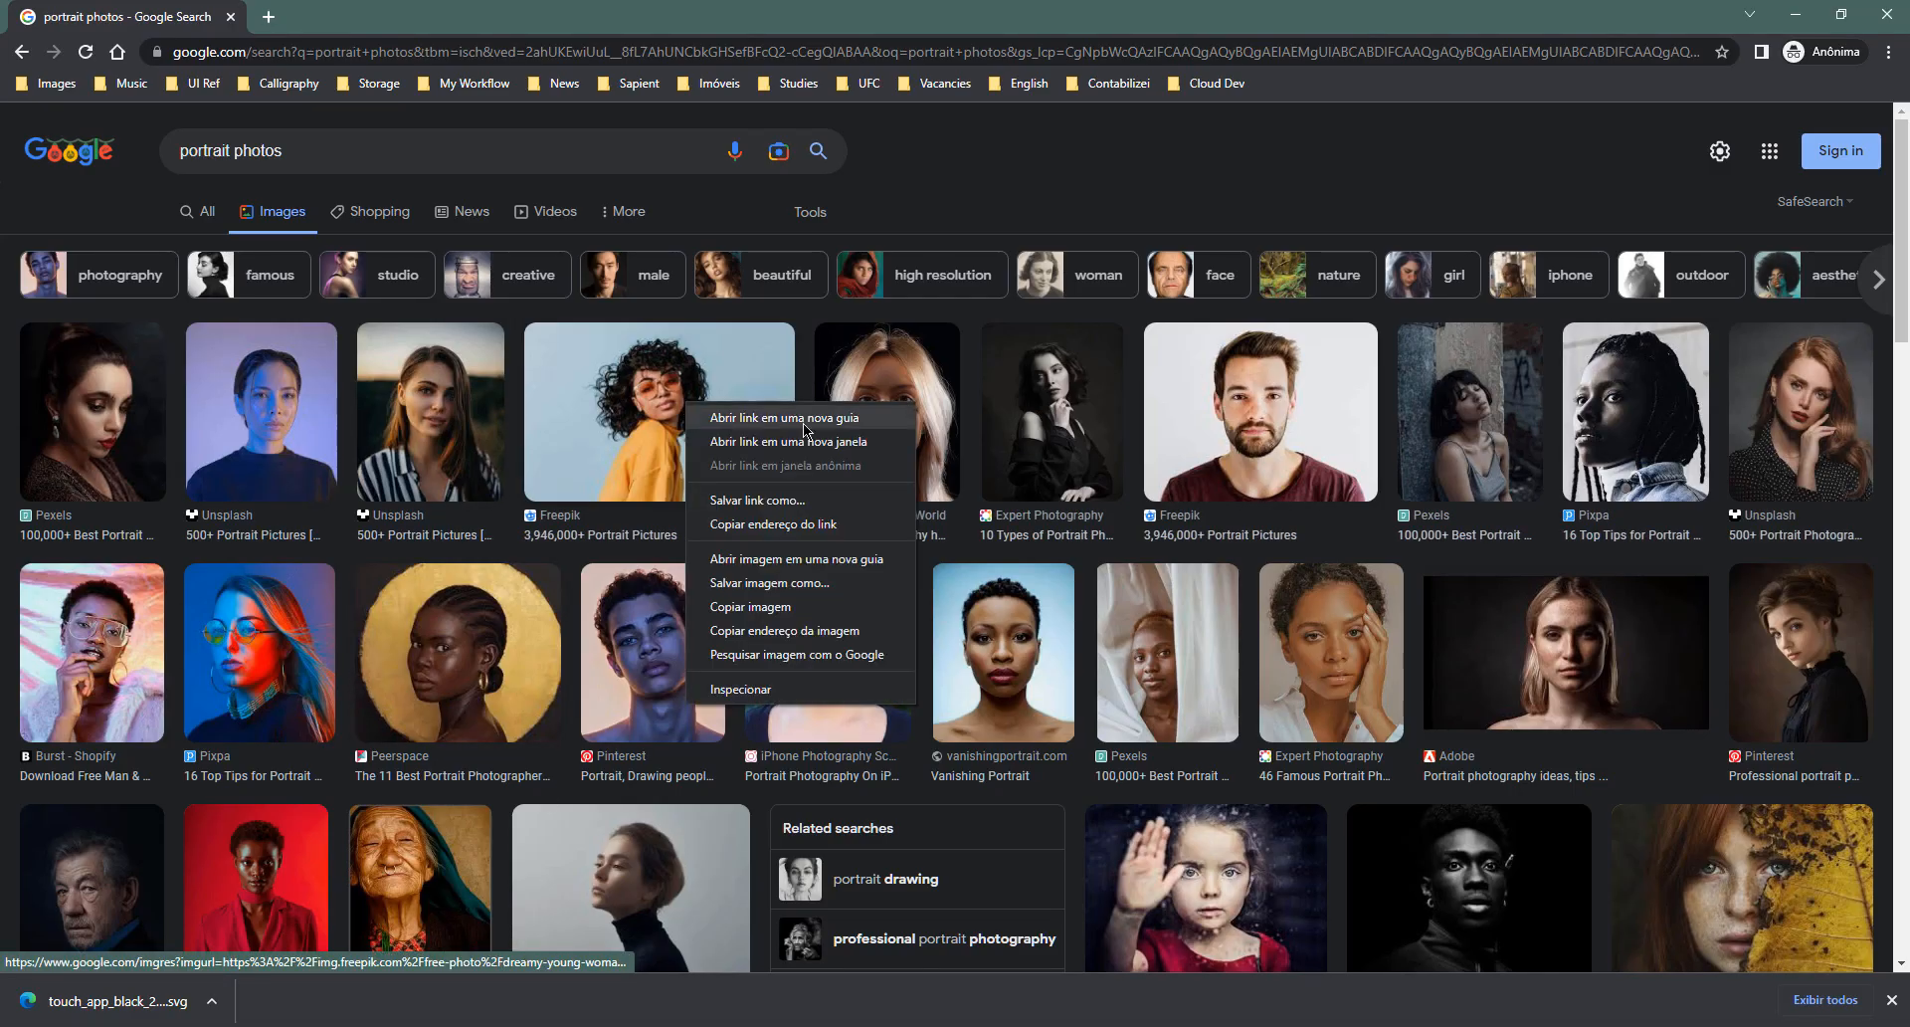
{"action": "left_click", "coordinate": [800, 603]}
{"action": "key", "text": "alt+Tab"}
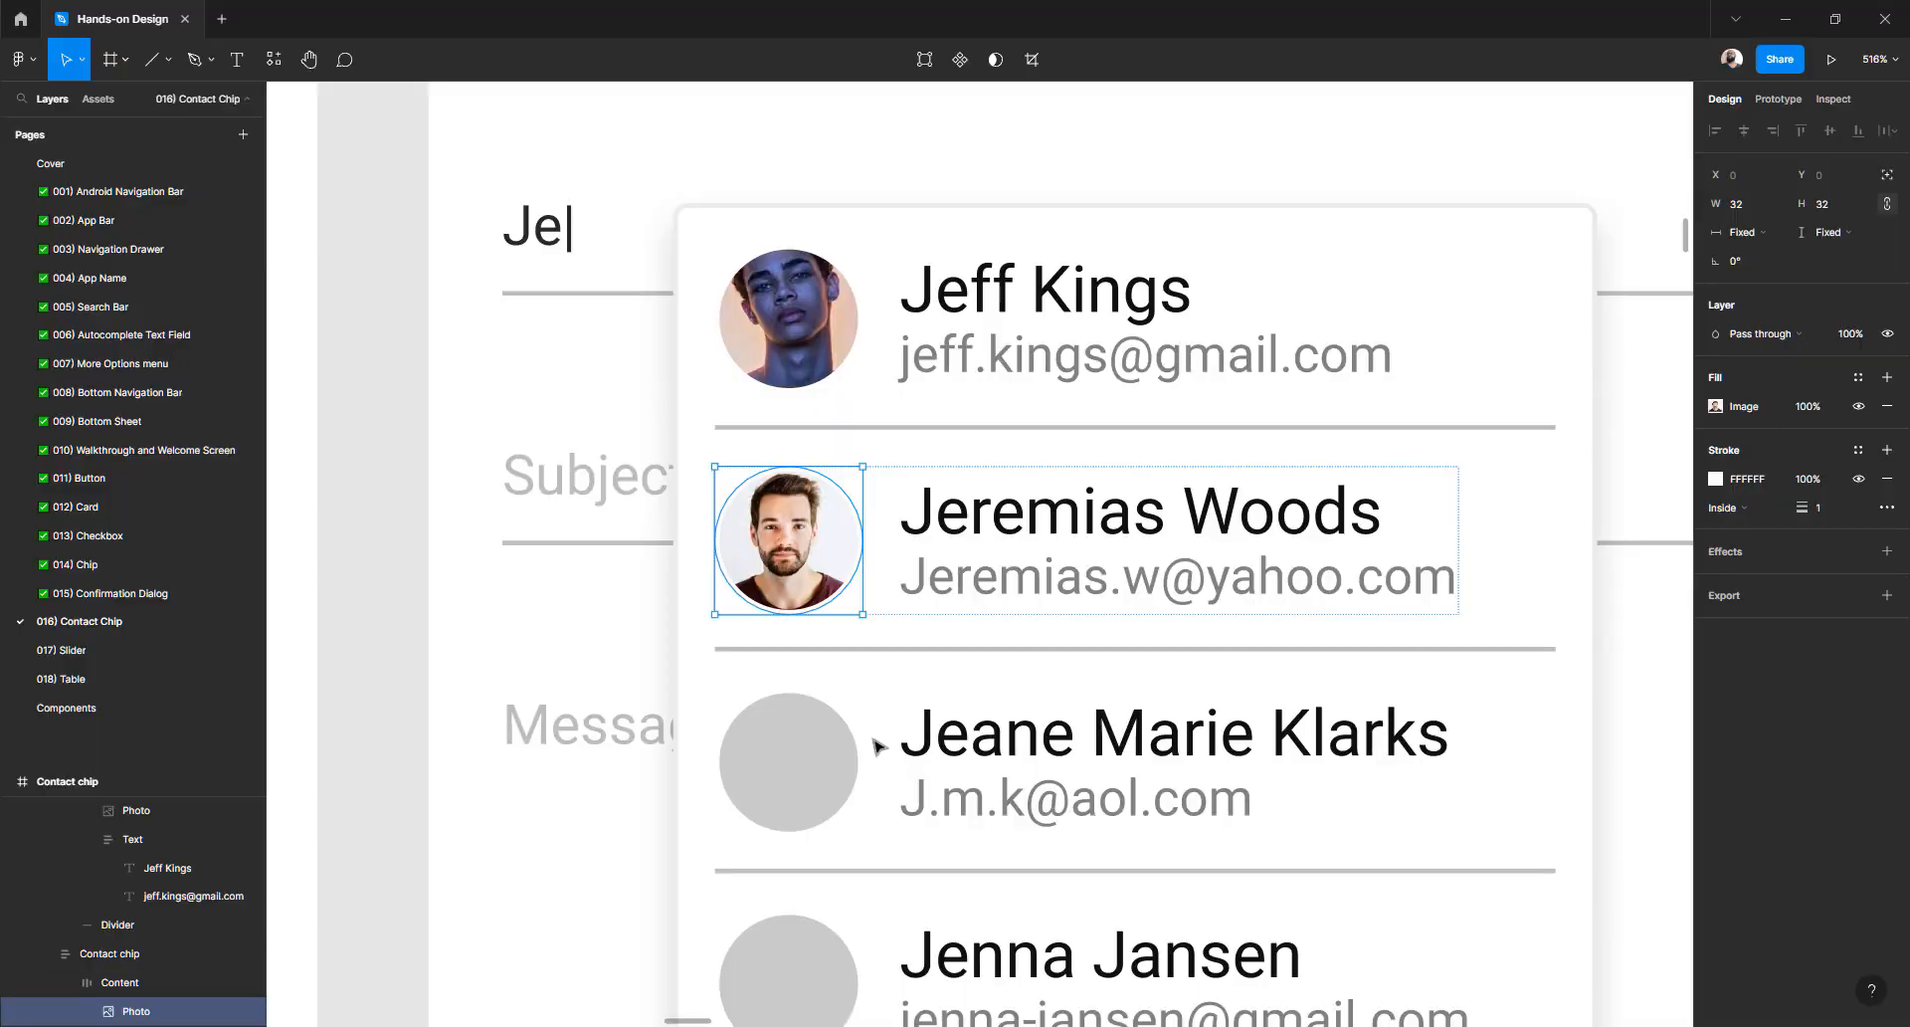
{"action": "left_click", "coordinate": [806, 788]}
{"action": "key", "text": "ctrl+v"}
- Put the green-headscarf portrait into the fourth contact's photo circle
{"action": "key", "text": "alt+Tab"}
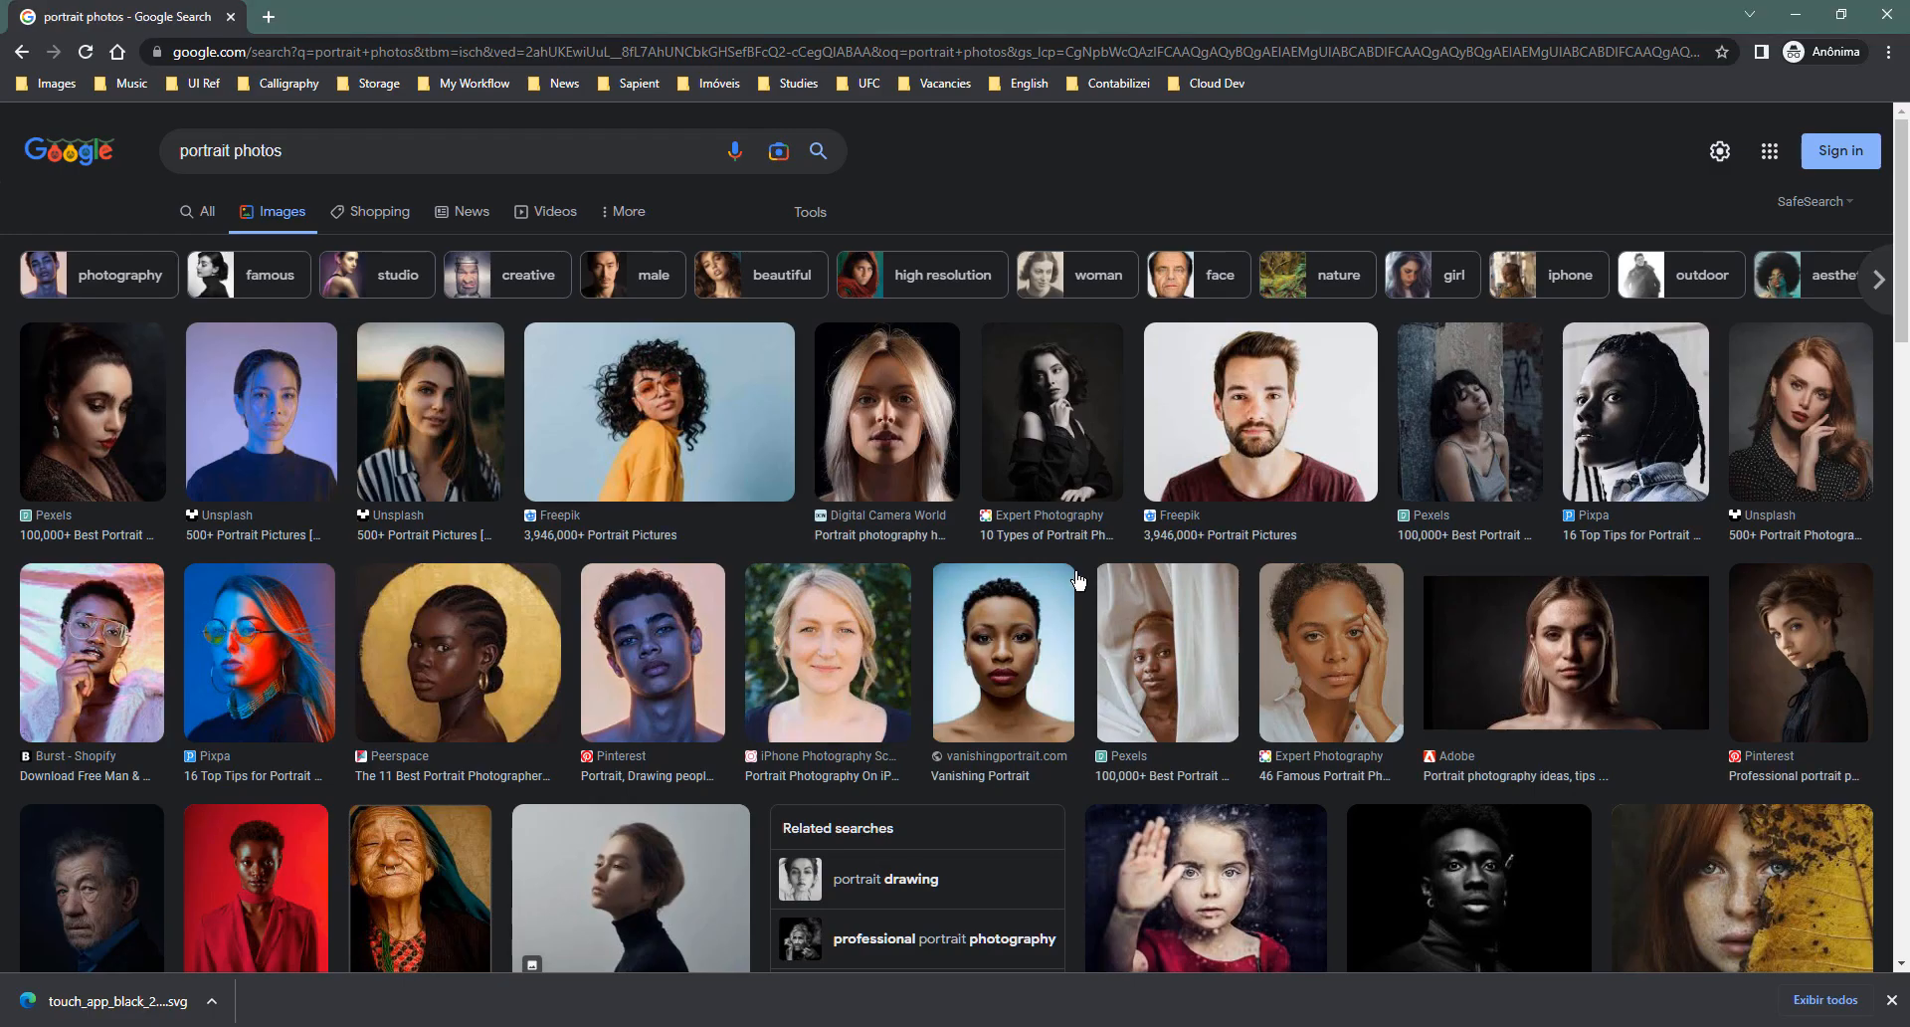
{"action": "scroll", "coordinate": [1078, 580], "scroll_direction": "down", "scroll_amount": 1}
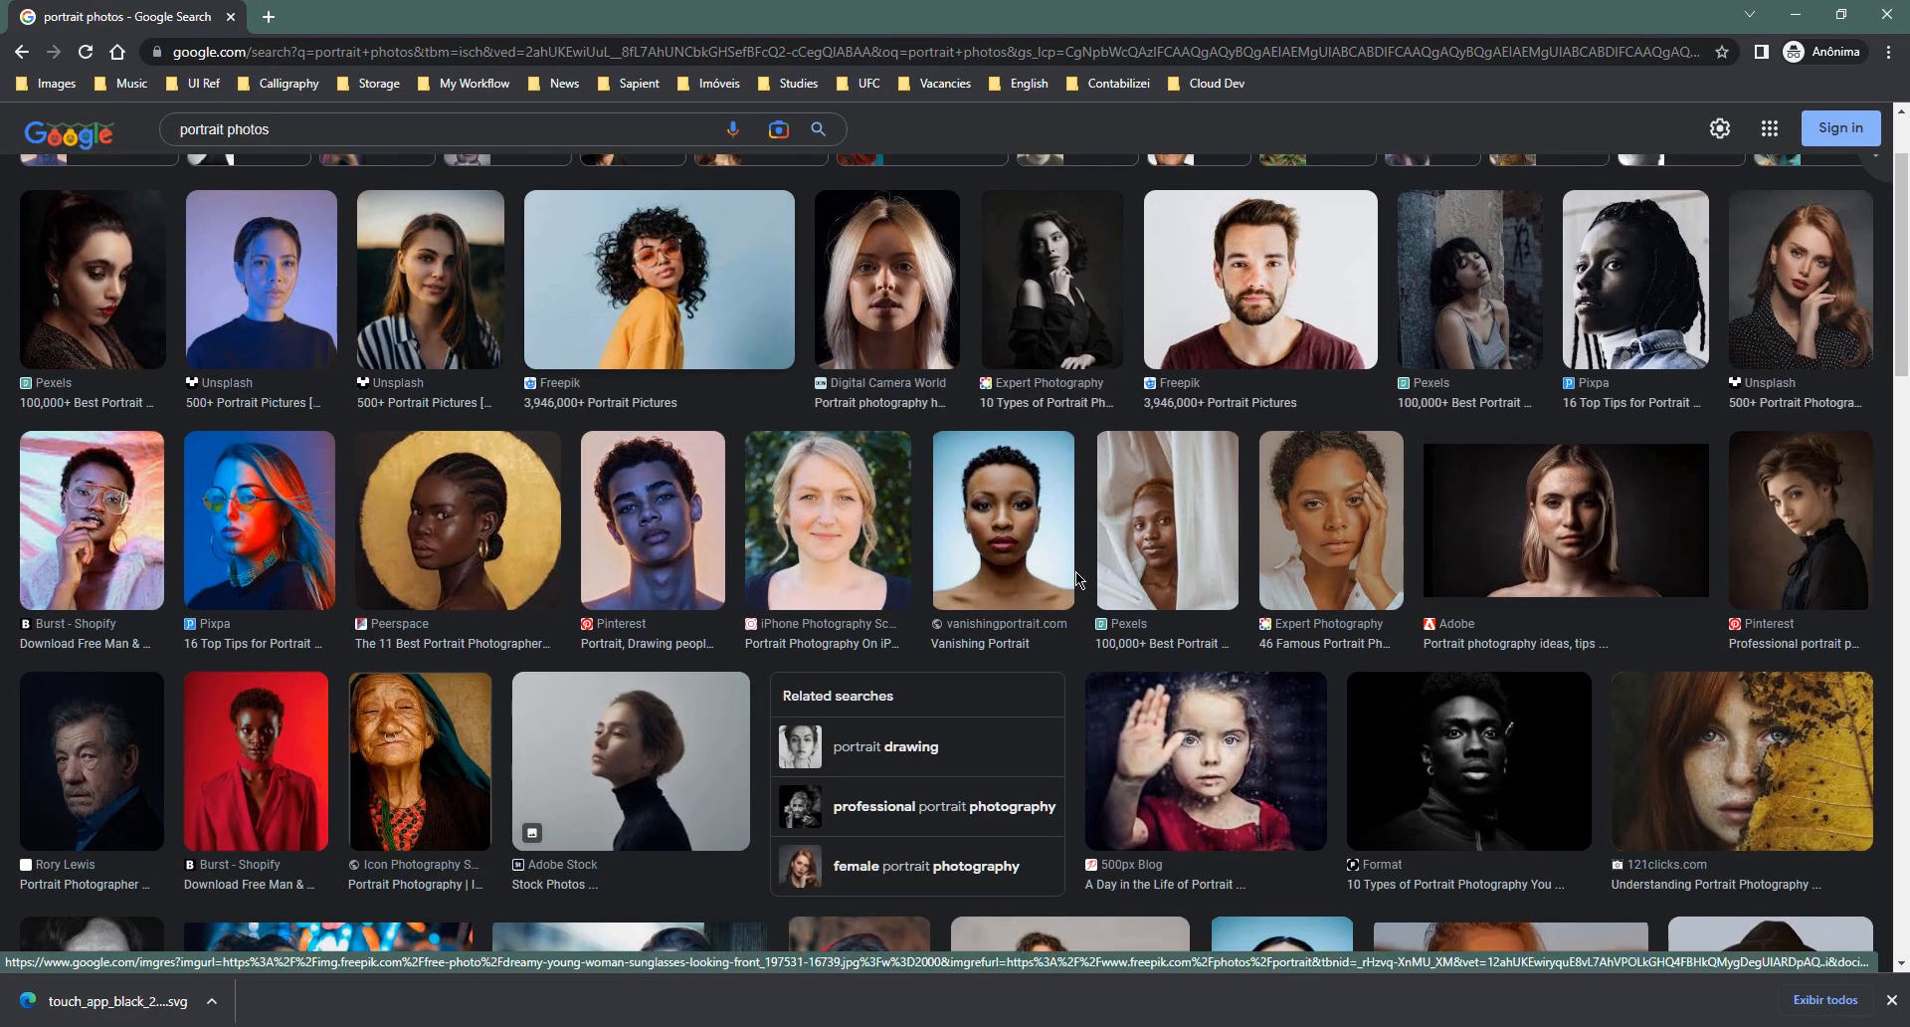
{"action": "scroll", "coordinate": [1078, 580], "scroll_direction": "down", "scroll_amount": 3}
{"action": "scroll", "coordinate": [980, 603], "scroll_direction": "down", "scroll_amount": 4}
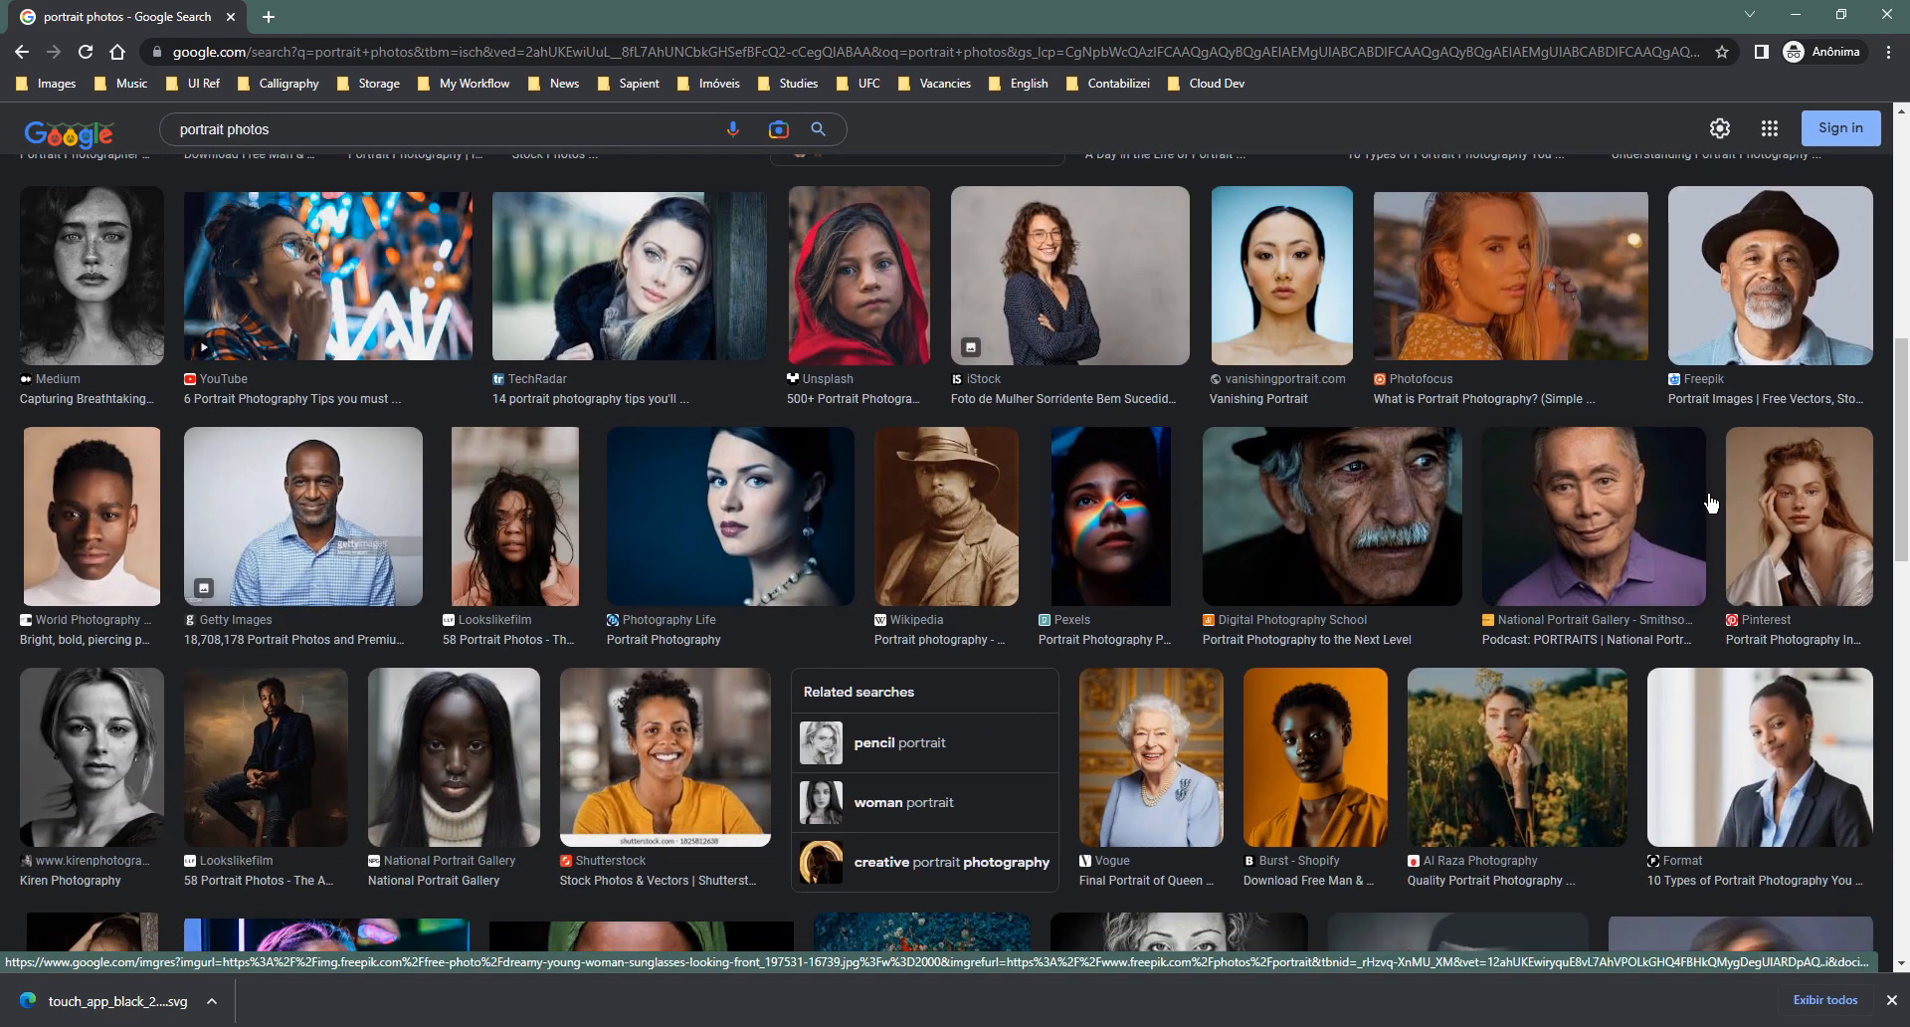
{"action": "scroll", "coordinate": [1115, 596], "scroll_direction": "down", "scroll_amount": 3}
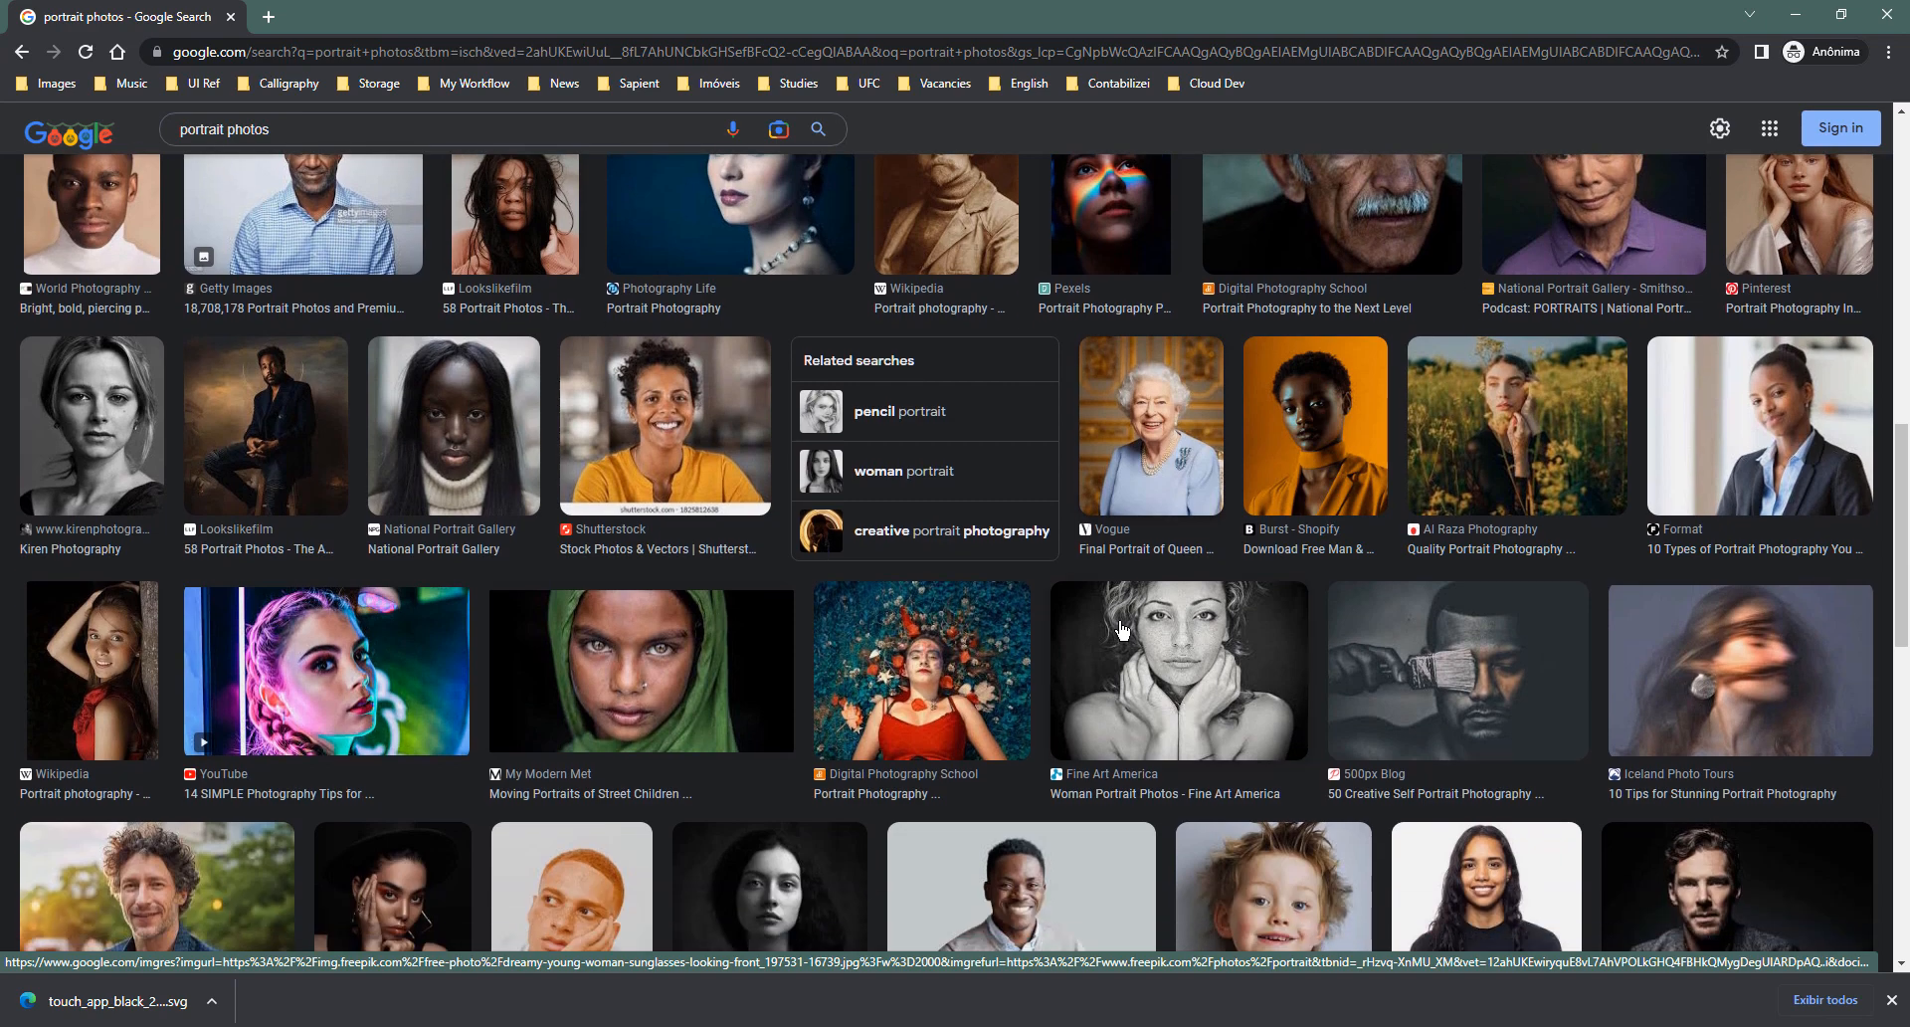
{"action": "right_click", "coordinate": [637, 641]}
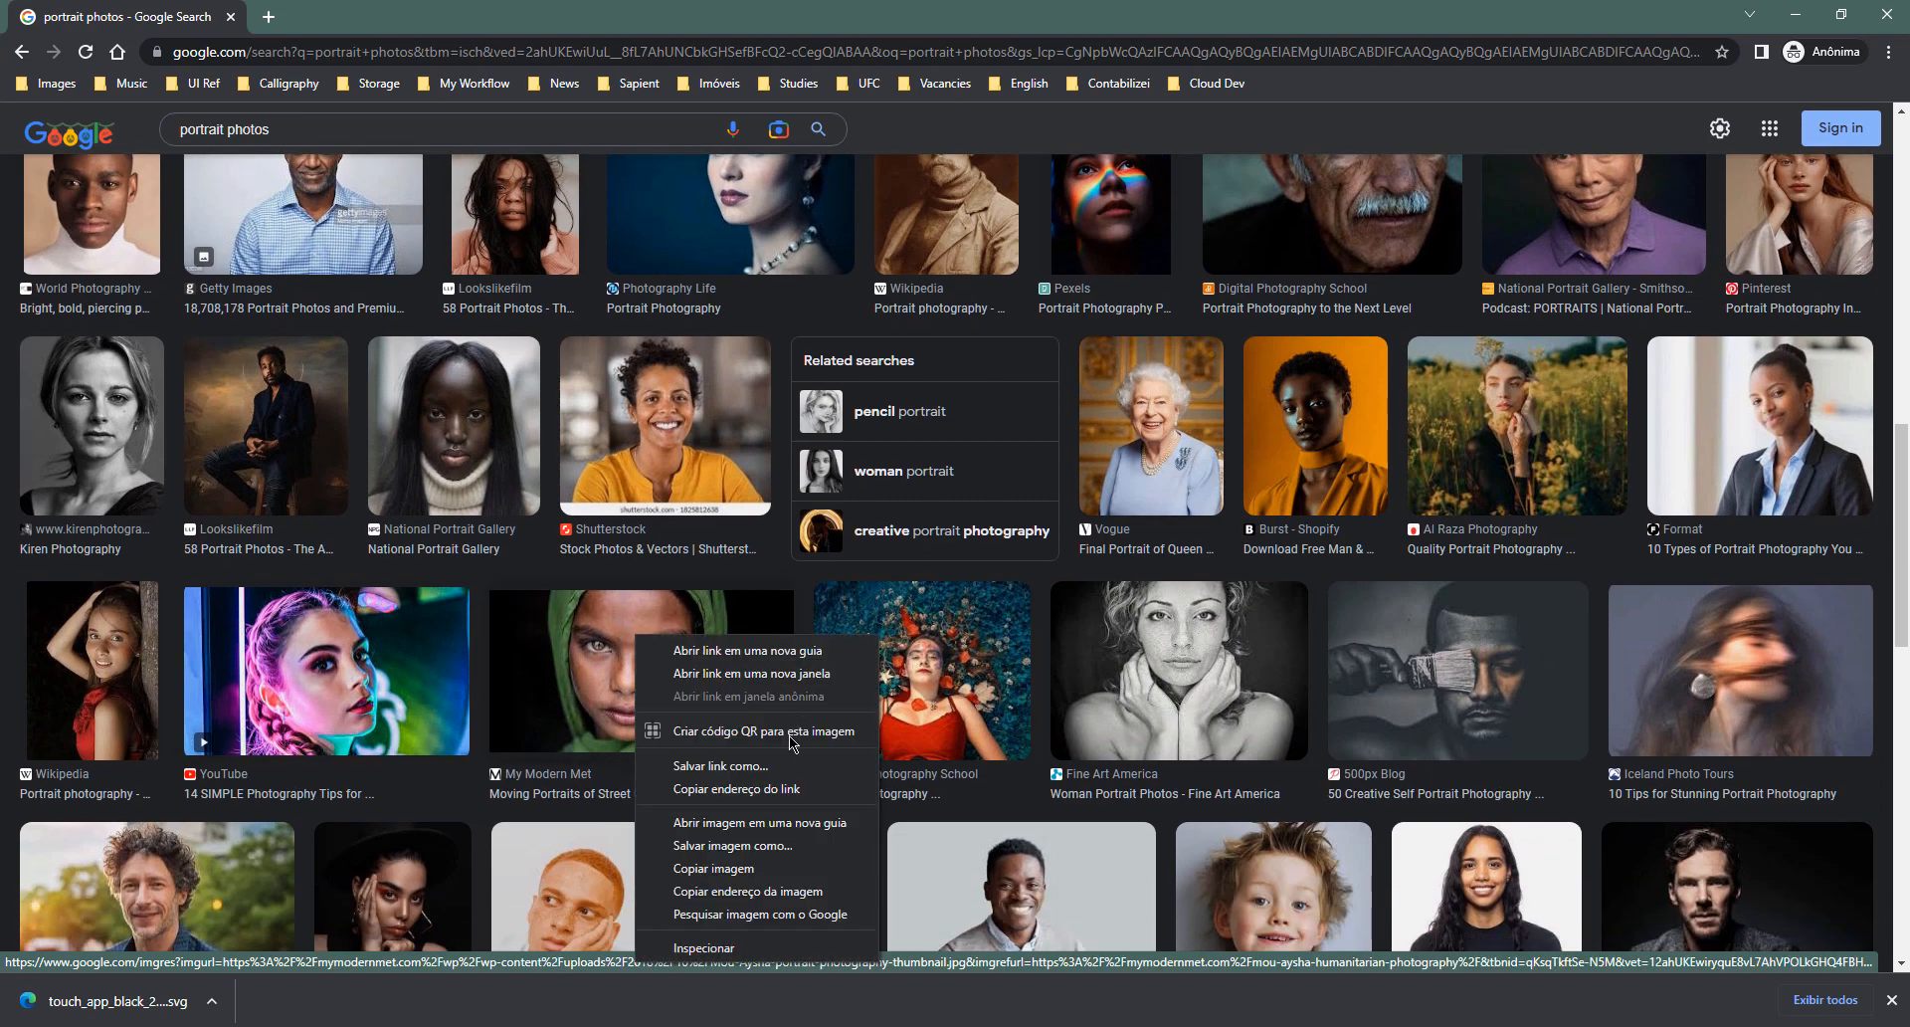
{"action": "left_click", "coordinate": [737, 867]}
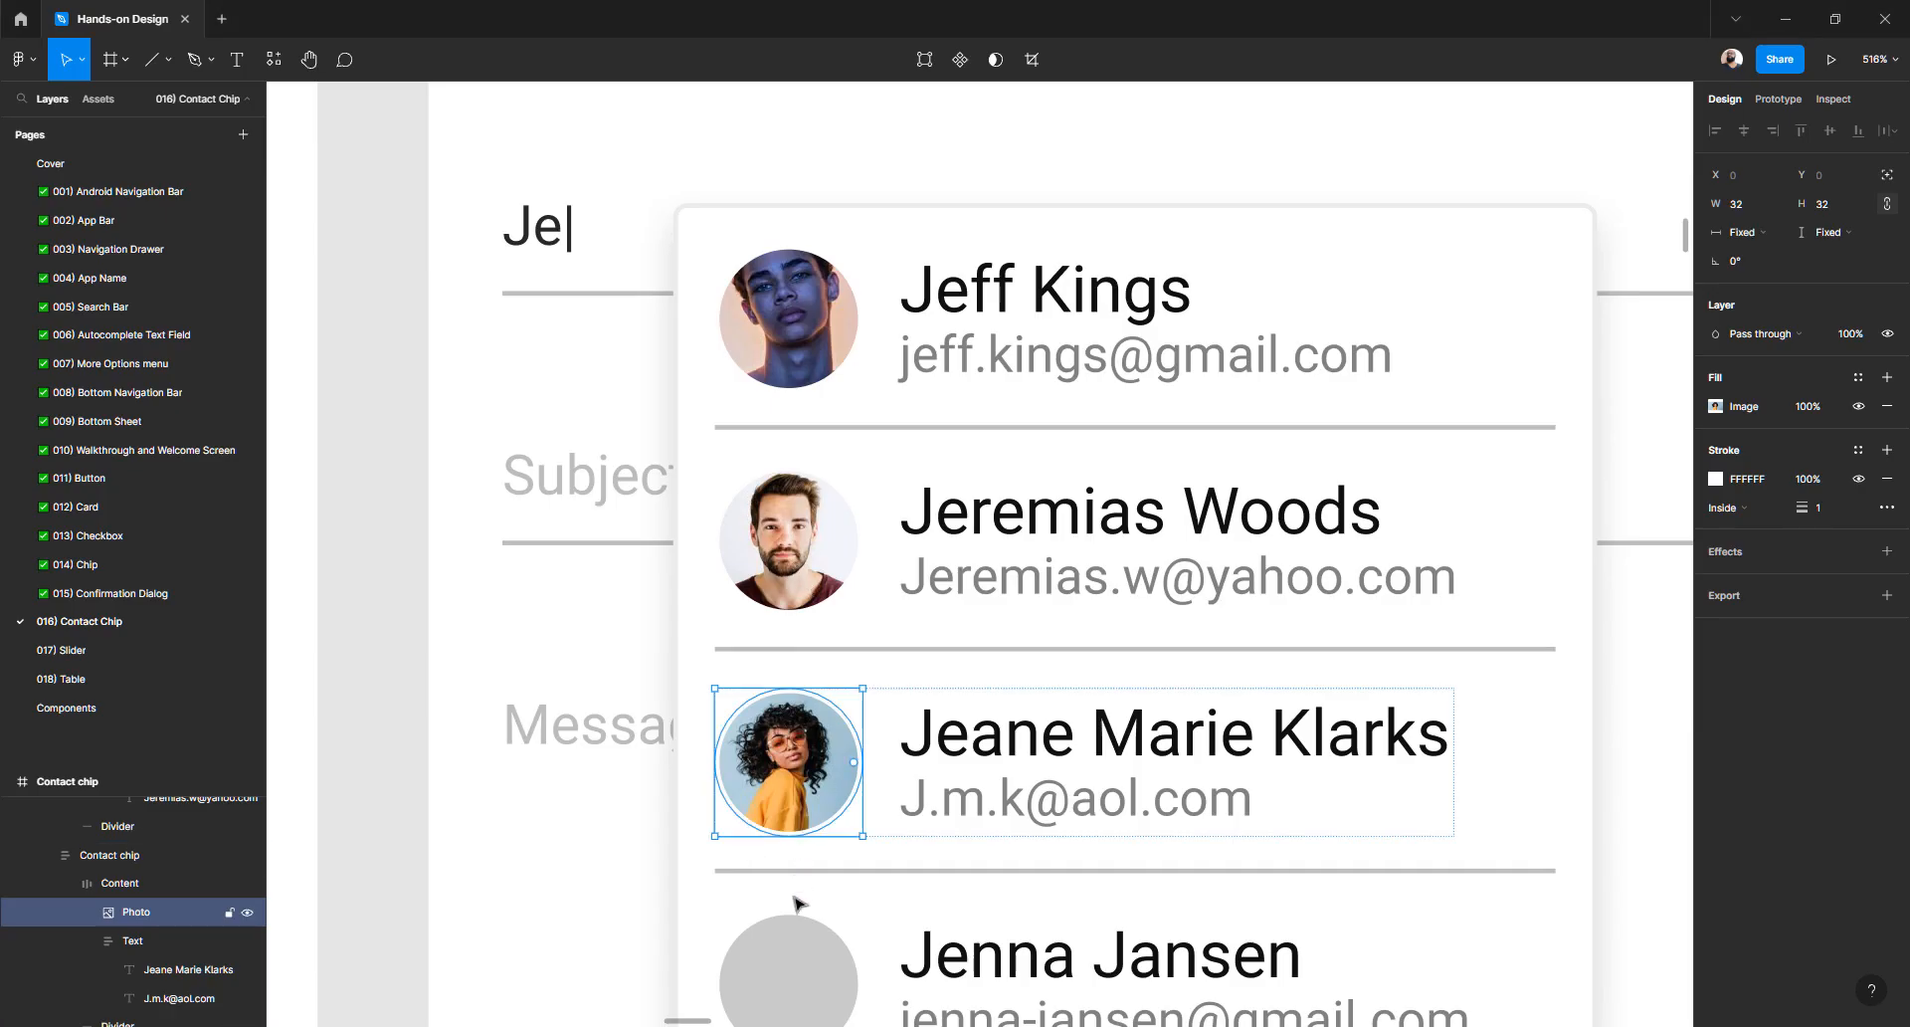
{"action": "left_click", "coordinate": [796, 950]}
{"action": "key", "text": "ctrl+v"}
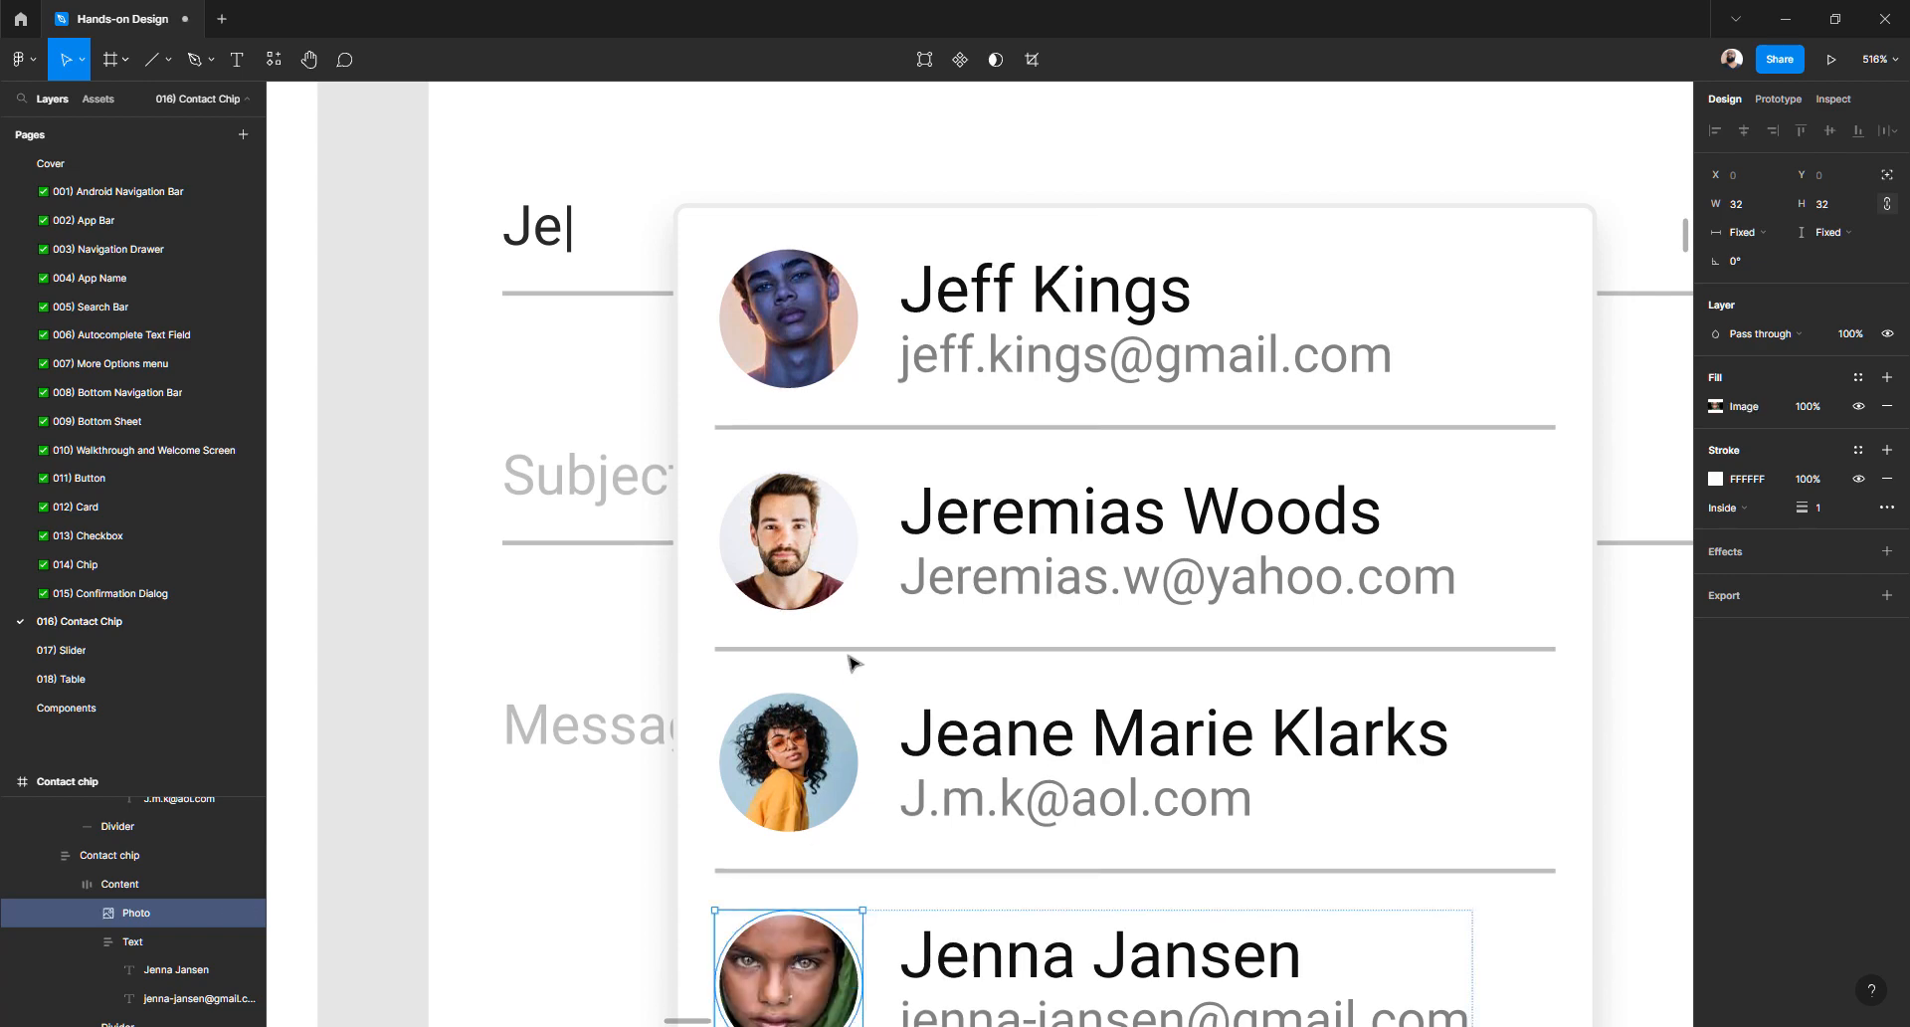
{"action": "scroll", "coordinate": [851, 651], "scroll_direction": "down", "scroll_amount": 3}
{"action": "left_click", "coordinate": [549, 559]}
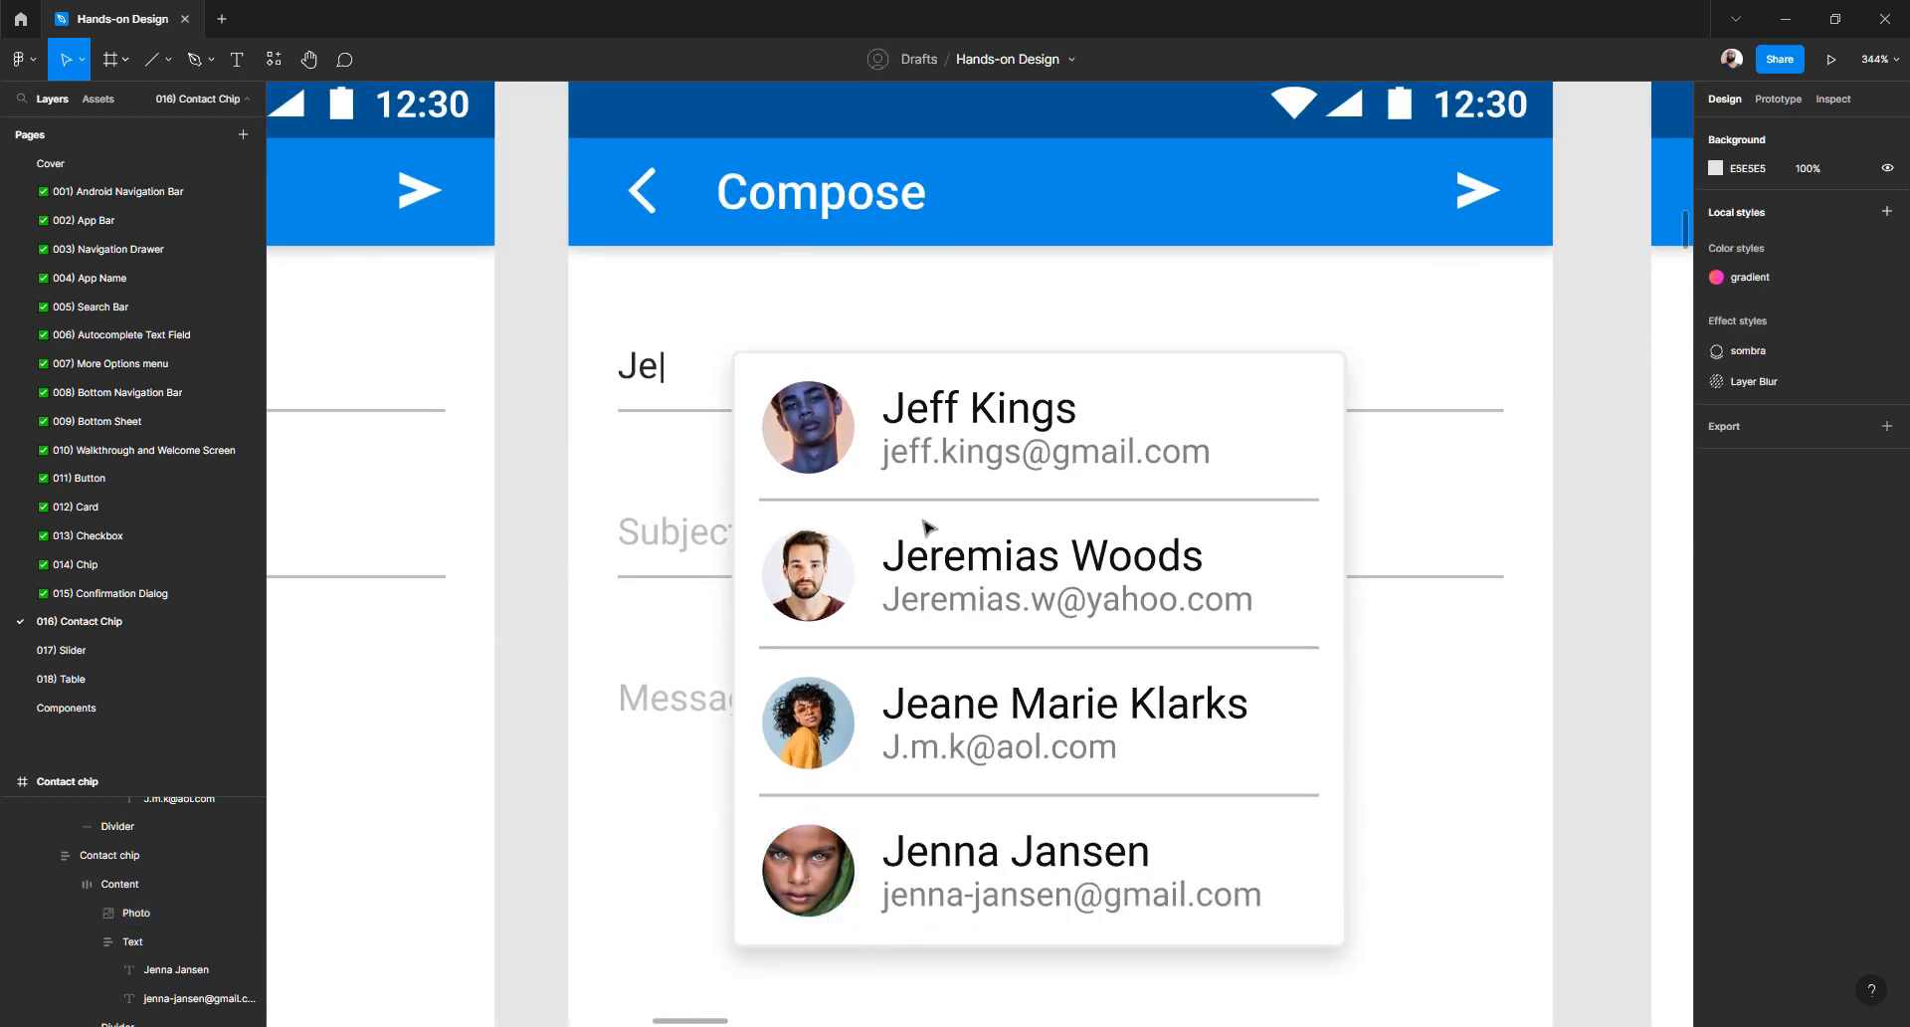
- Drag the orange Hand point graphic off the first Name Surname row to above the Contact chip interaction frame
{"action": "scroll", "coordinate": [923, 532], "scroll_direction": "down", "scroll_amount": 3}
{"action": "scroll", "coordinate": [925, 527], "scroll_direction": "right", "scroll_amount": 3}
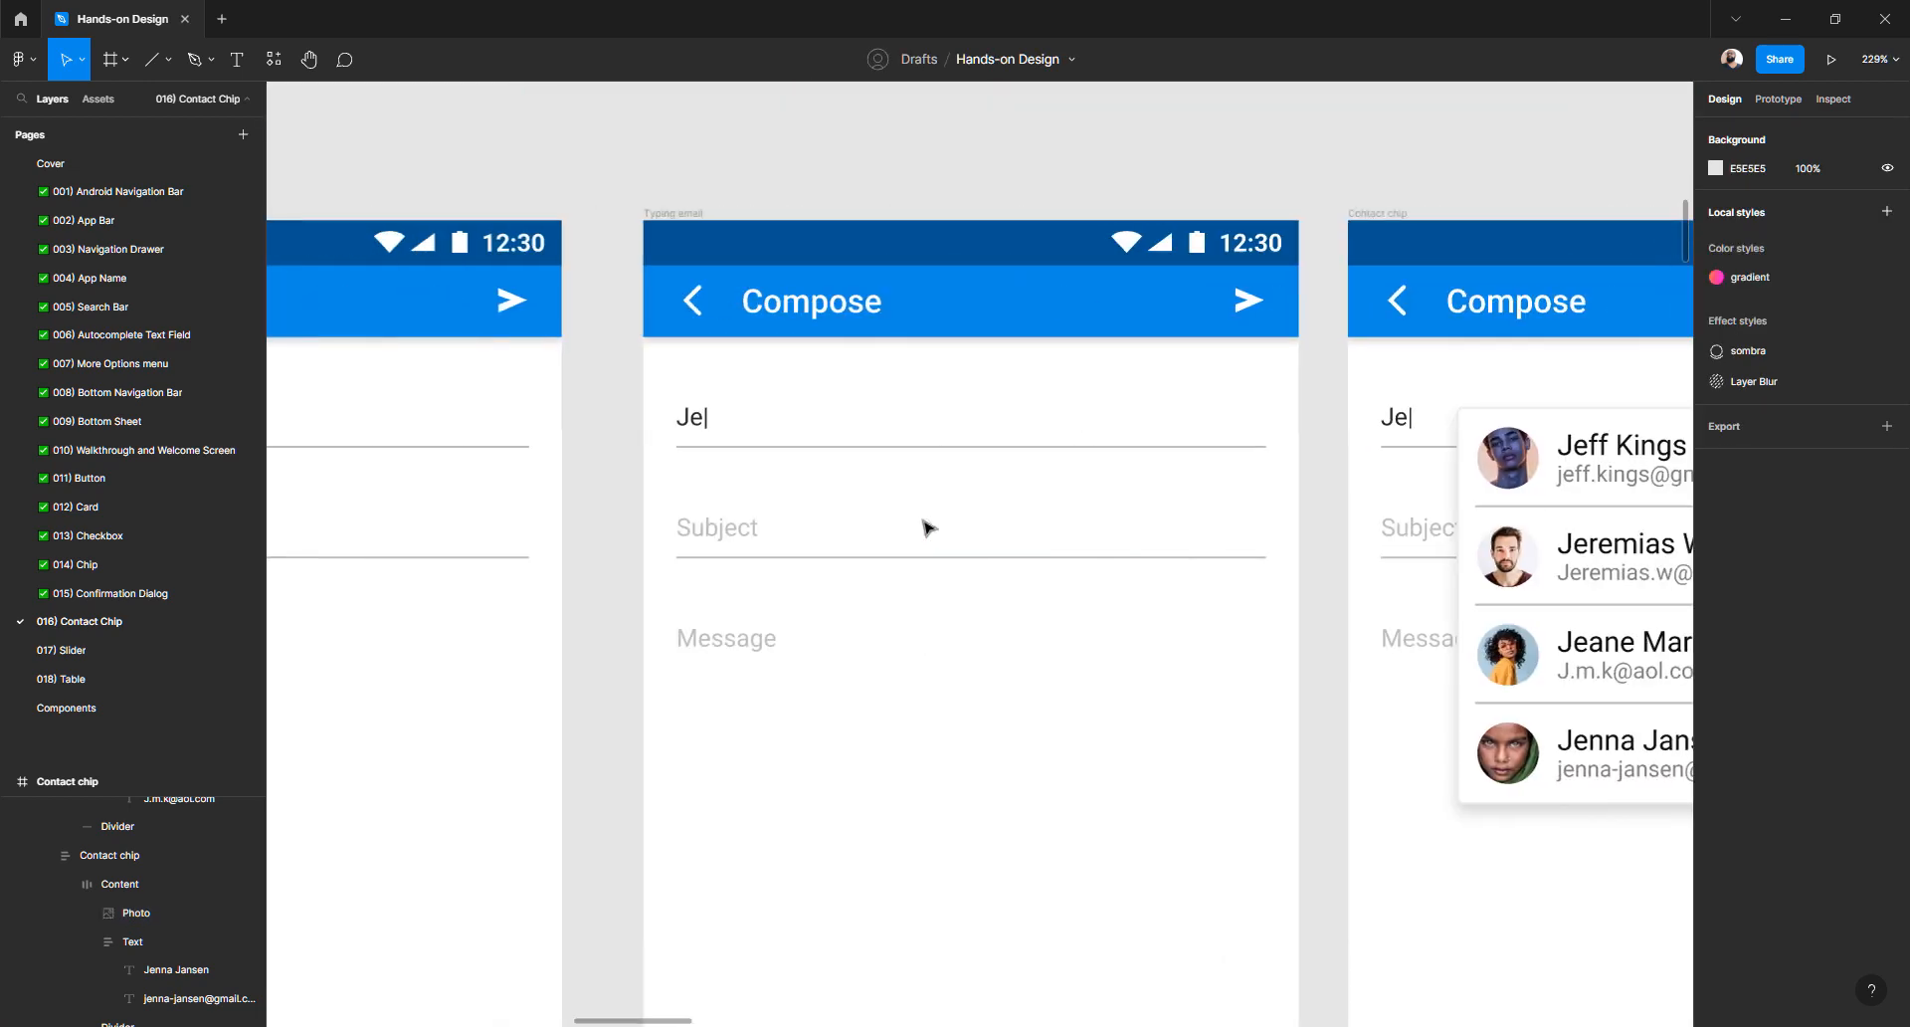
{"action": "left_click", "coordinate": [853, 528]}
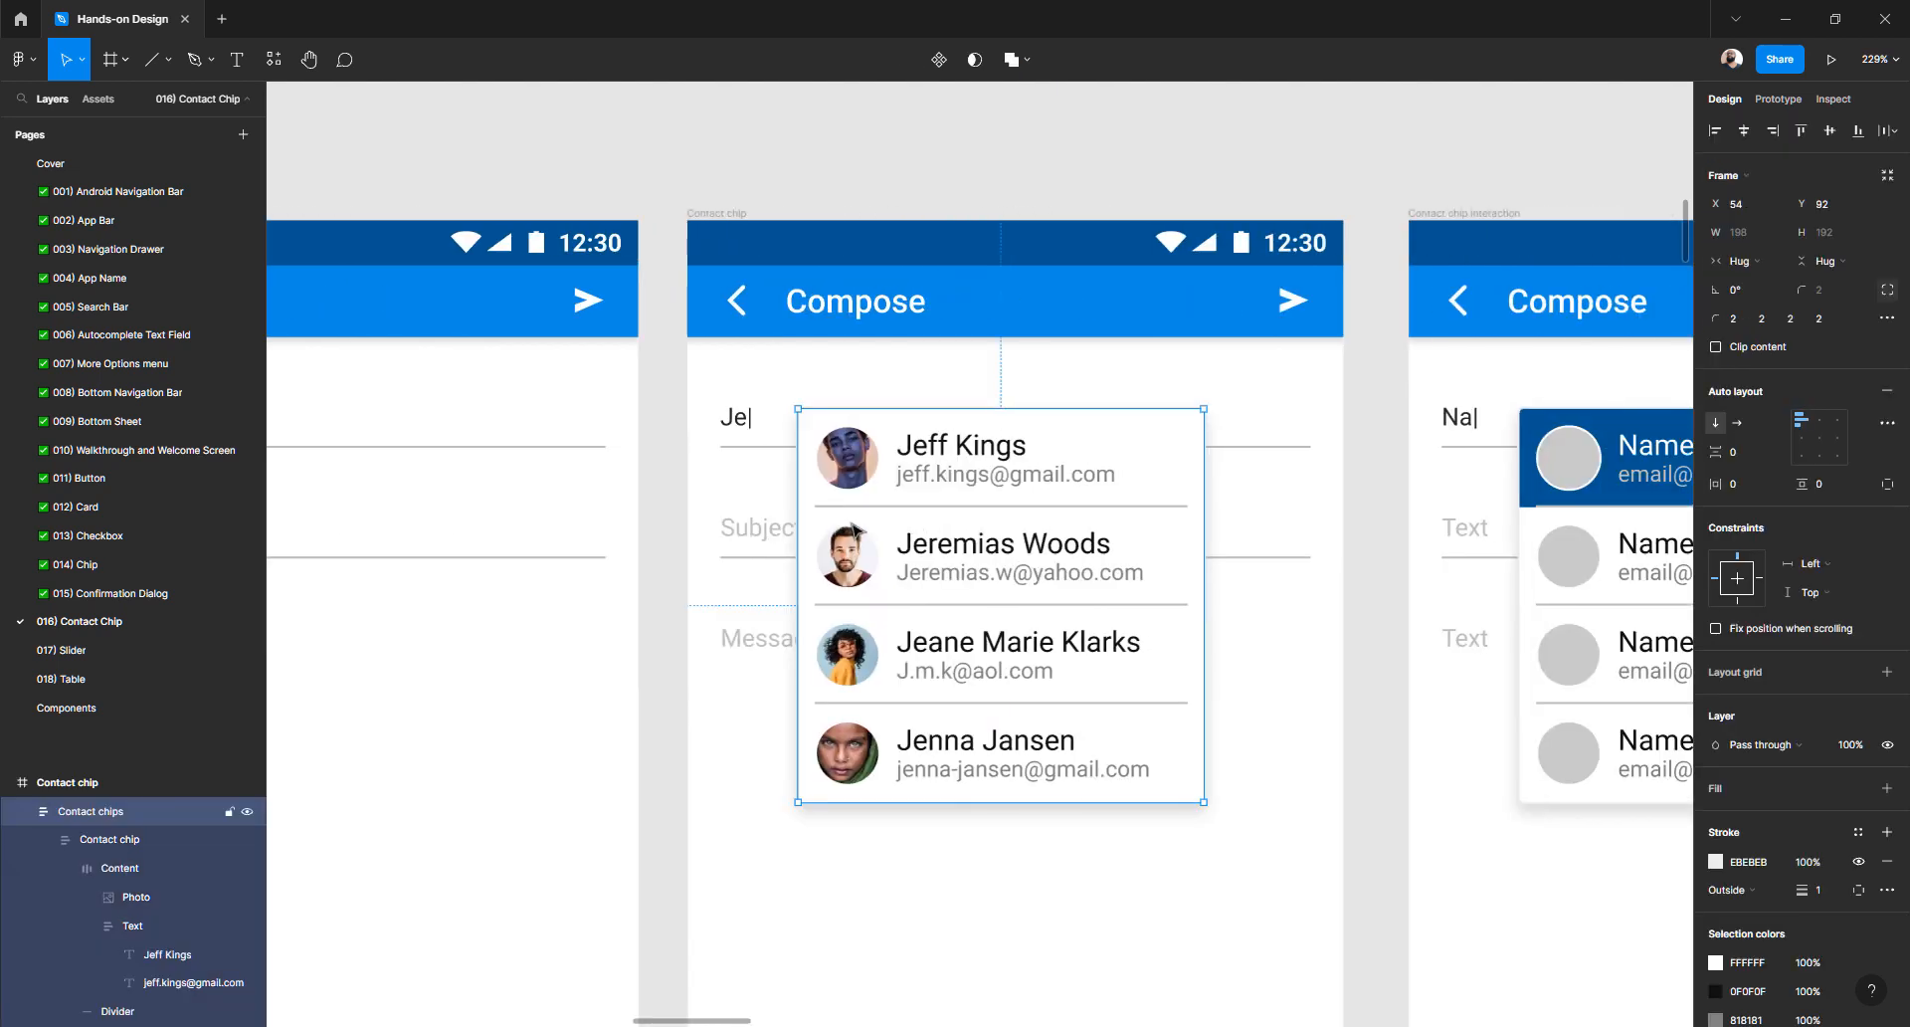
{"action": "scroll", "coordinate": [853, 528], "scroll_direction": "right", "scroll_amount": 5}
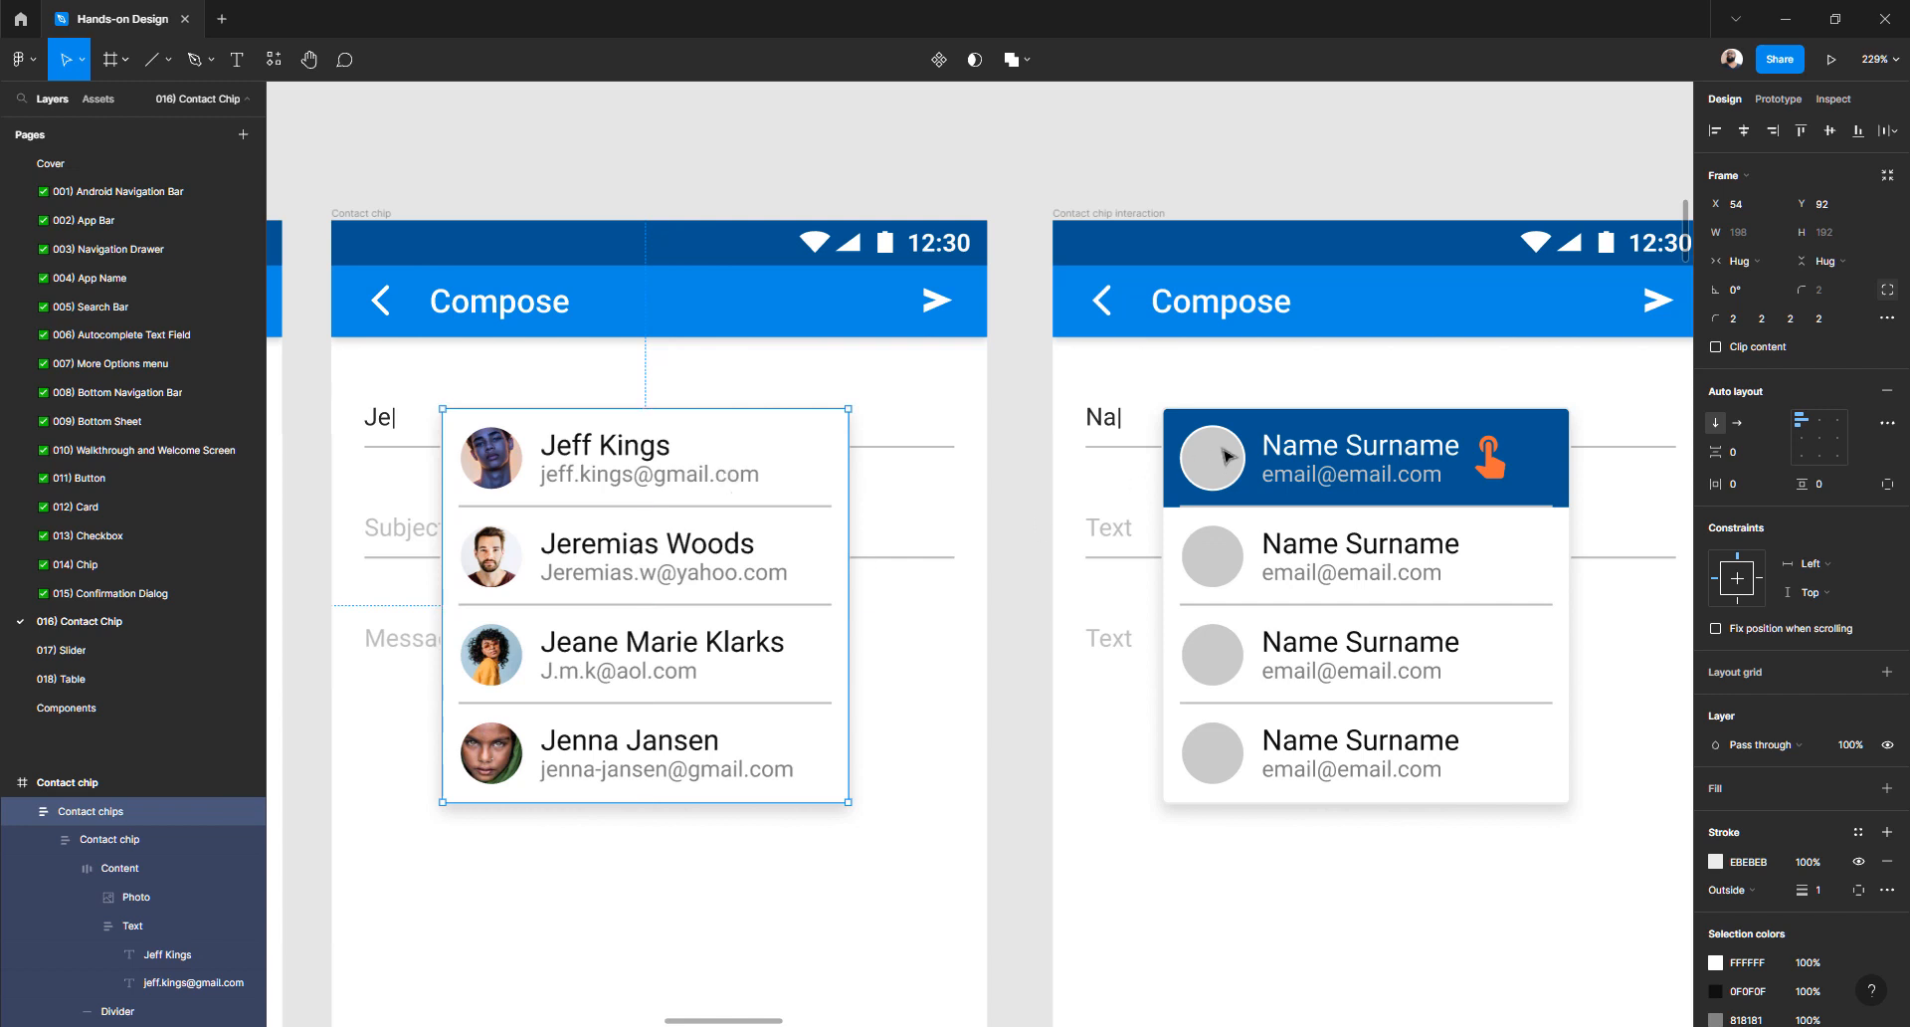
{"action": "left_click_drag", "start_coordinate": [1396, 469], "coordinate": [1204, 516]}
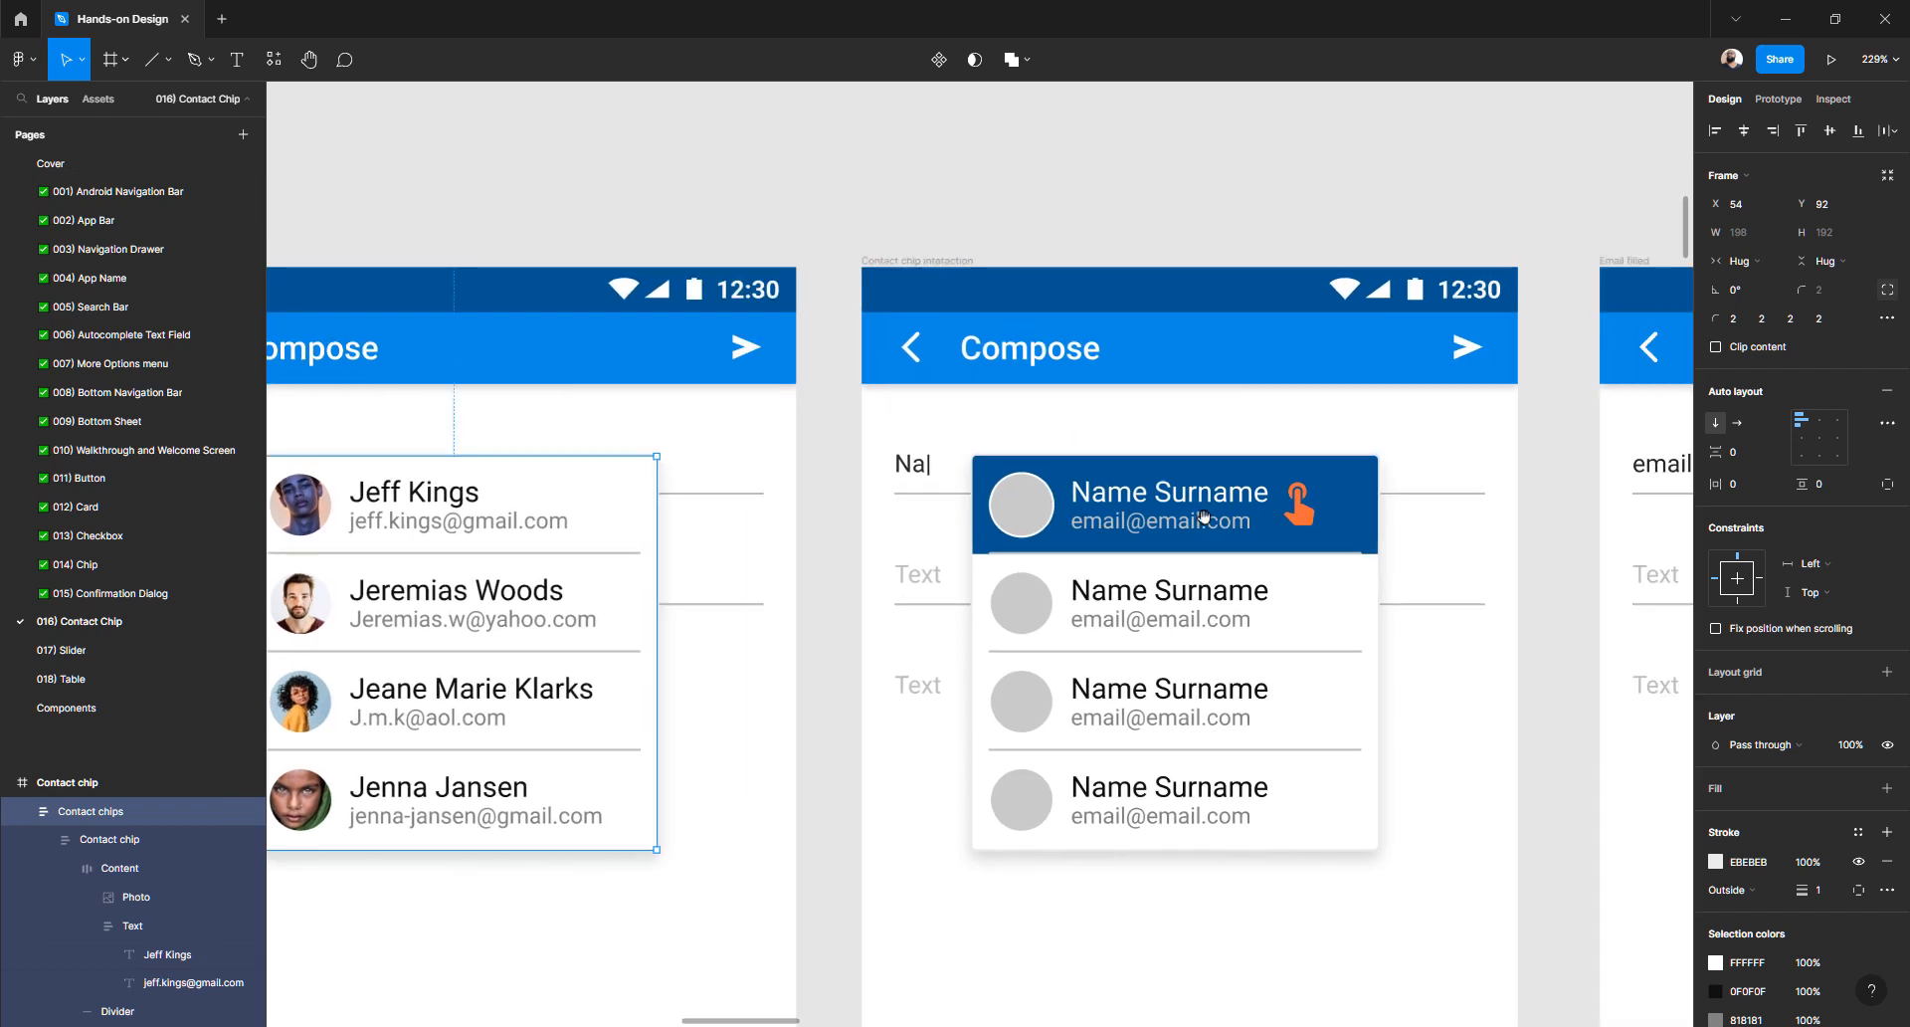
{"action": "left_click", "coordinate": [1311, 520]}
{"action": "left_click_drag", "start_coordinate": [1304, 281], "coordinate": [1301, 181]}
{"action": "left_click", "coordinate": [507, 540]}
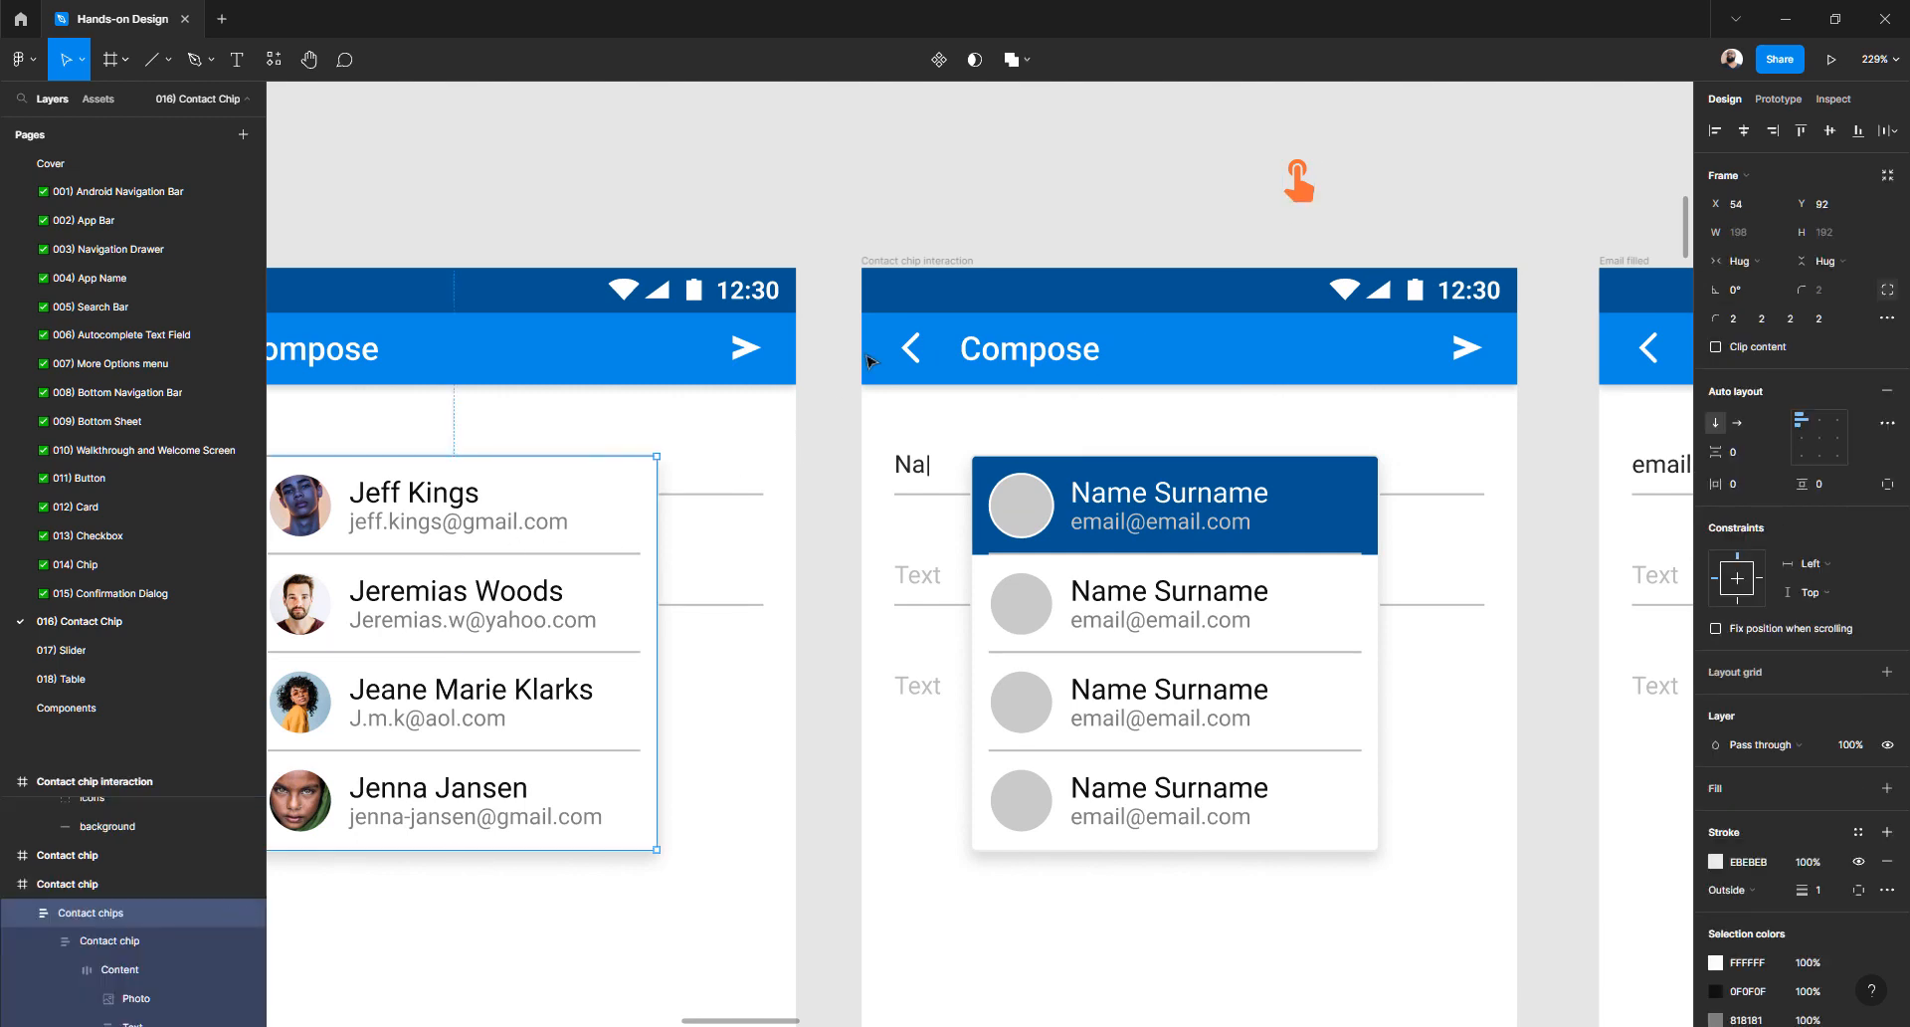
- Paste the photo contact list into the Contact chip interaction frame, below the Name Surname list
{"action": "left_click", "coordinate": [875, 263]}
{"action": "key", "text": "ctrl+v"}
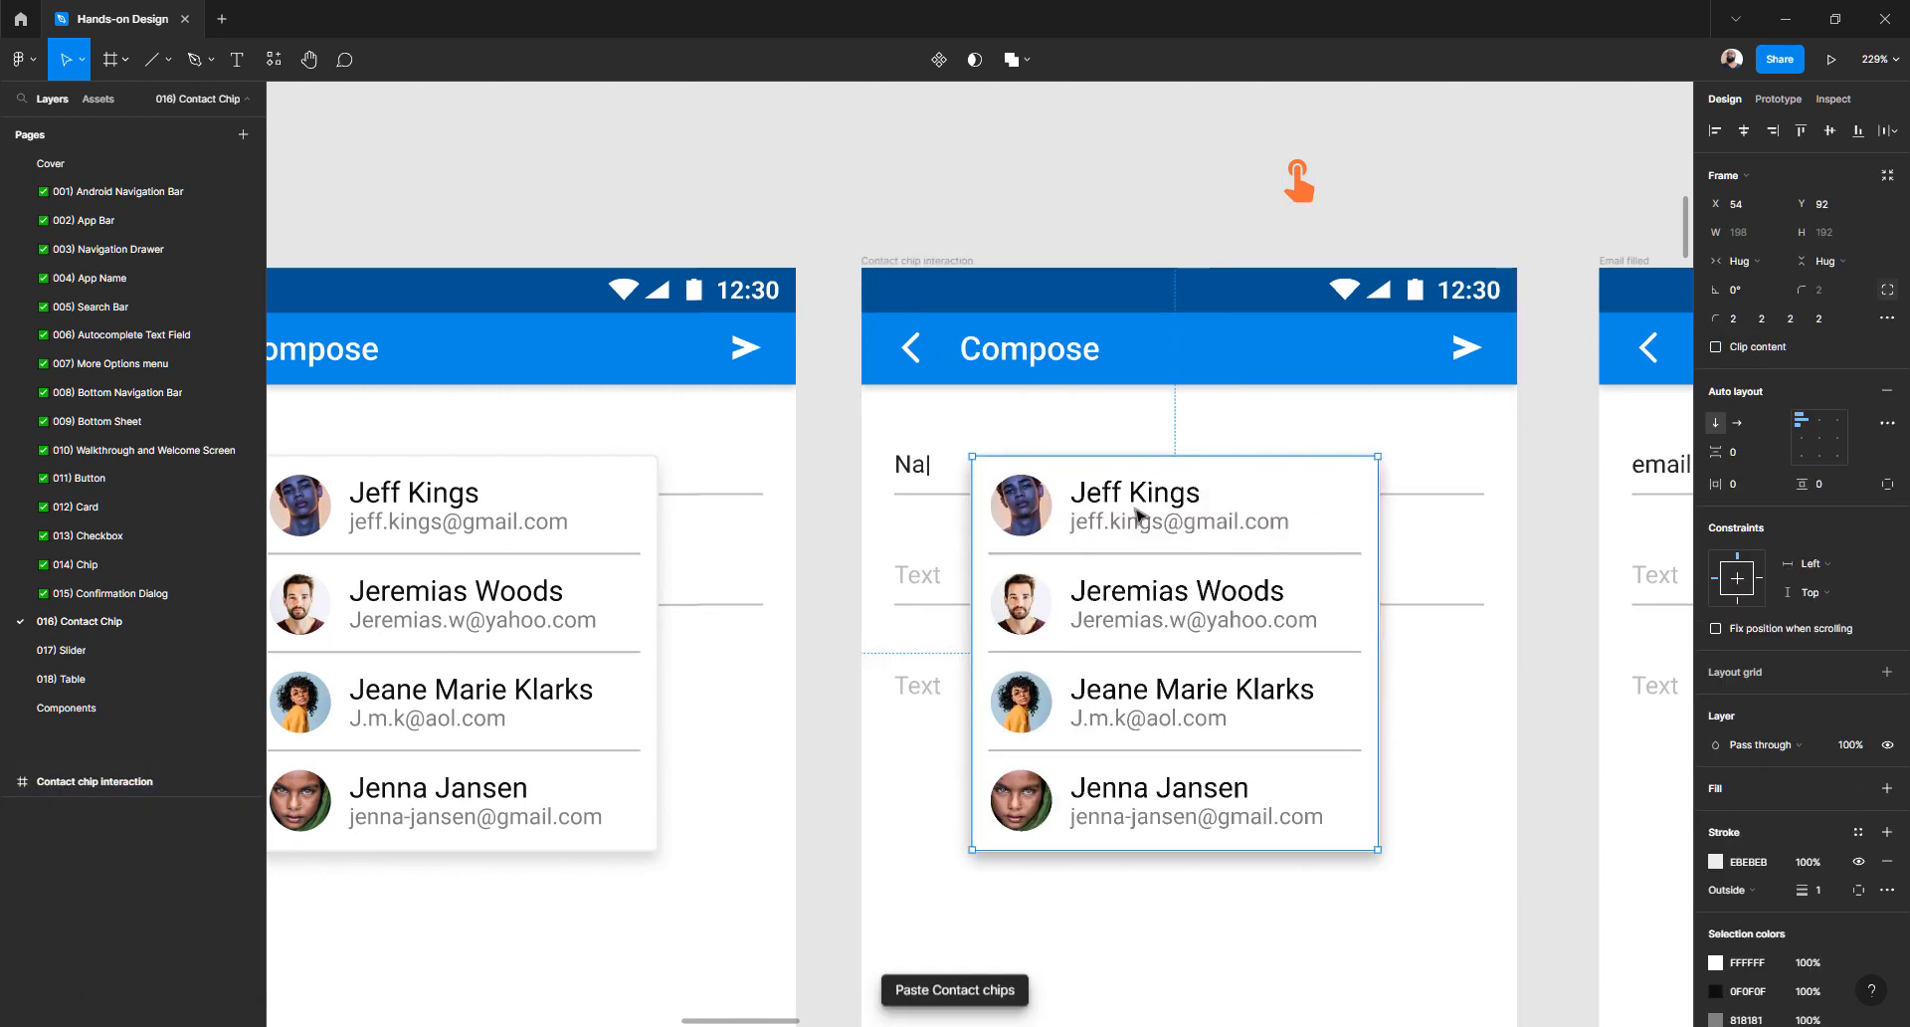
{"action": "scroll", "coordinate": [1104, 457], "scroll_direction": "down", "scroll_amount": 3}
{"action": "left_click_drag", "start_coordinate": [1099, 376], "coordinate": [1130, 785]}
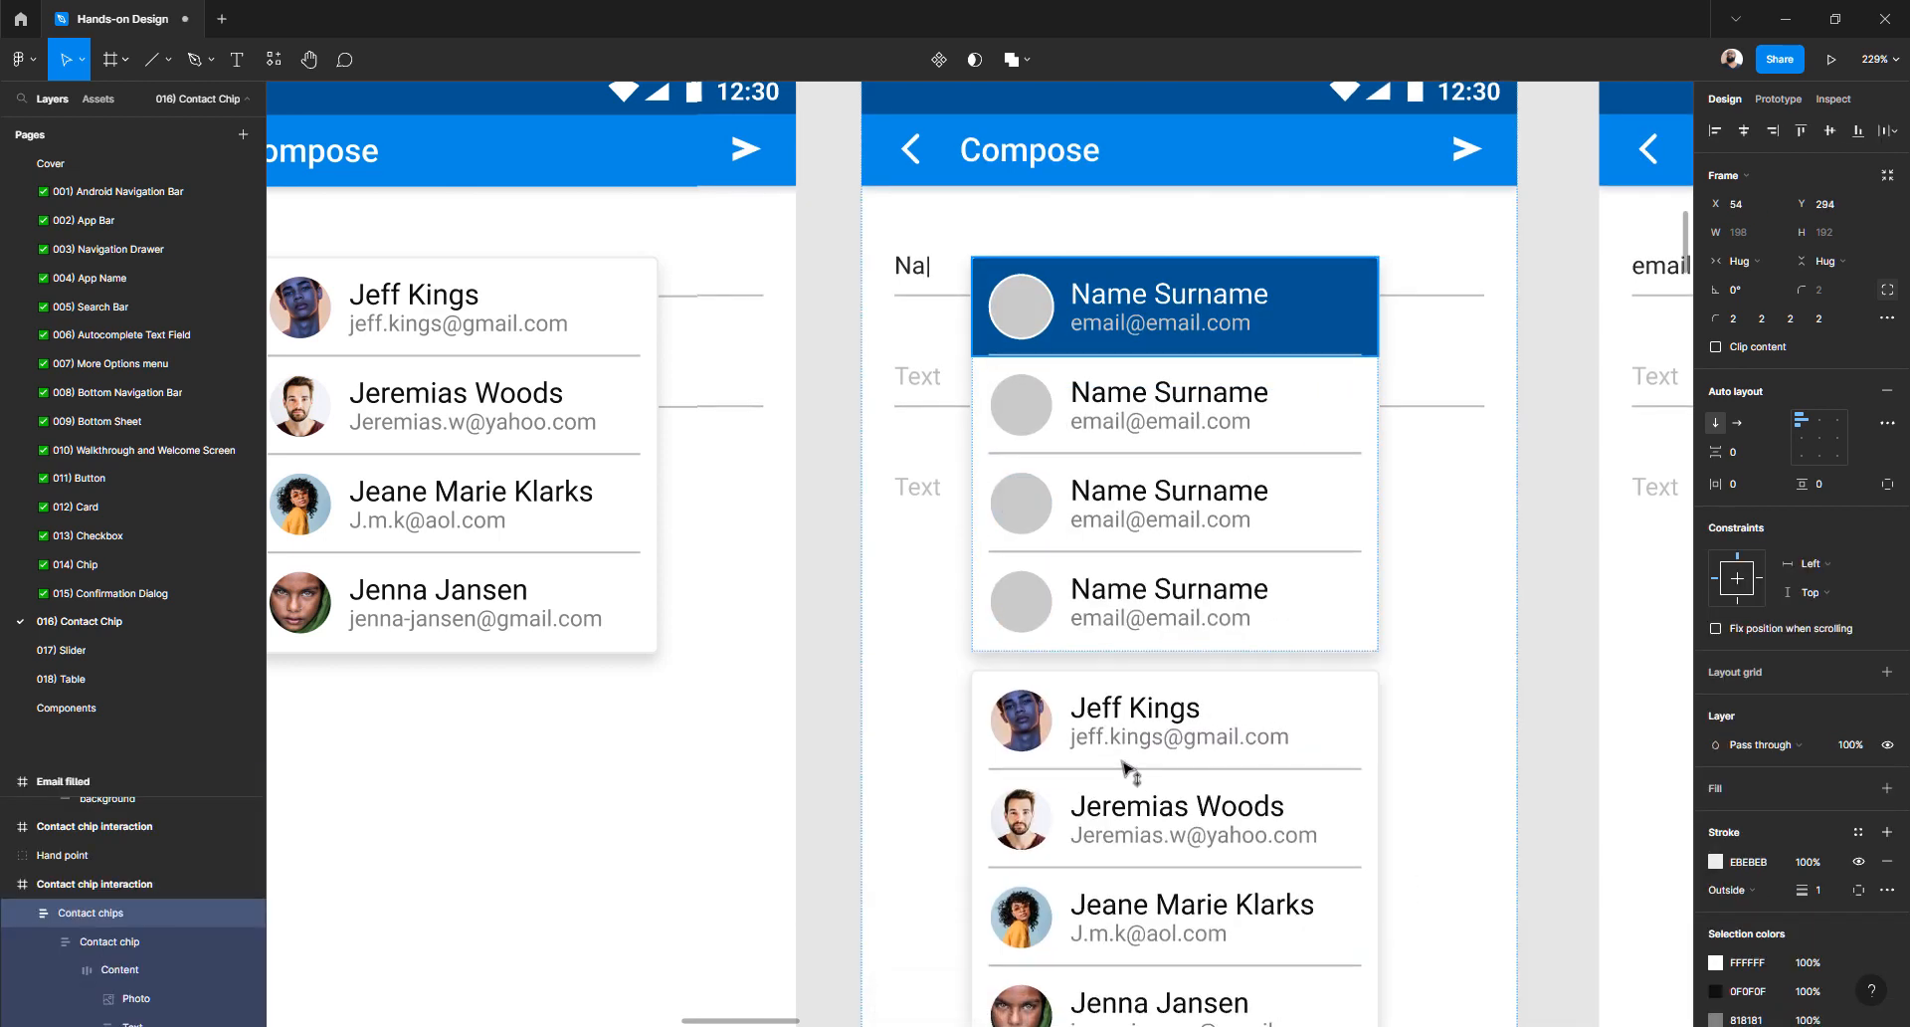
{"action": "left_click", "coordinate": [1328, 719]}
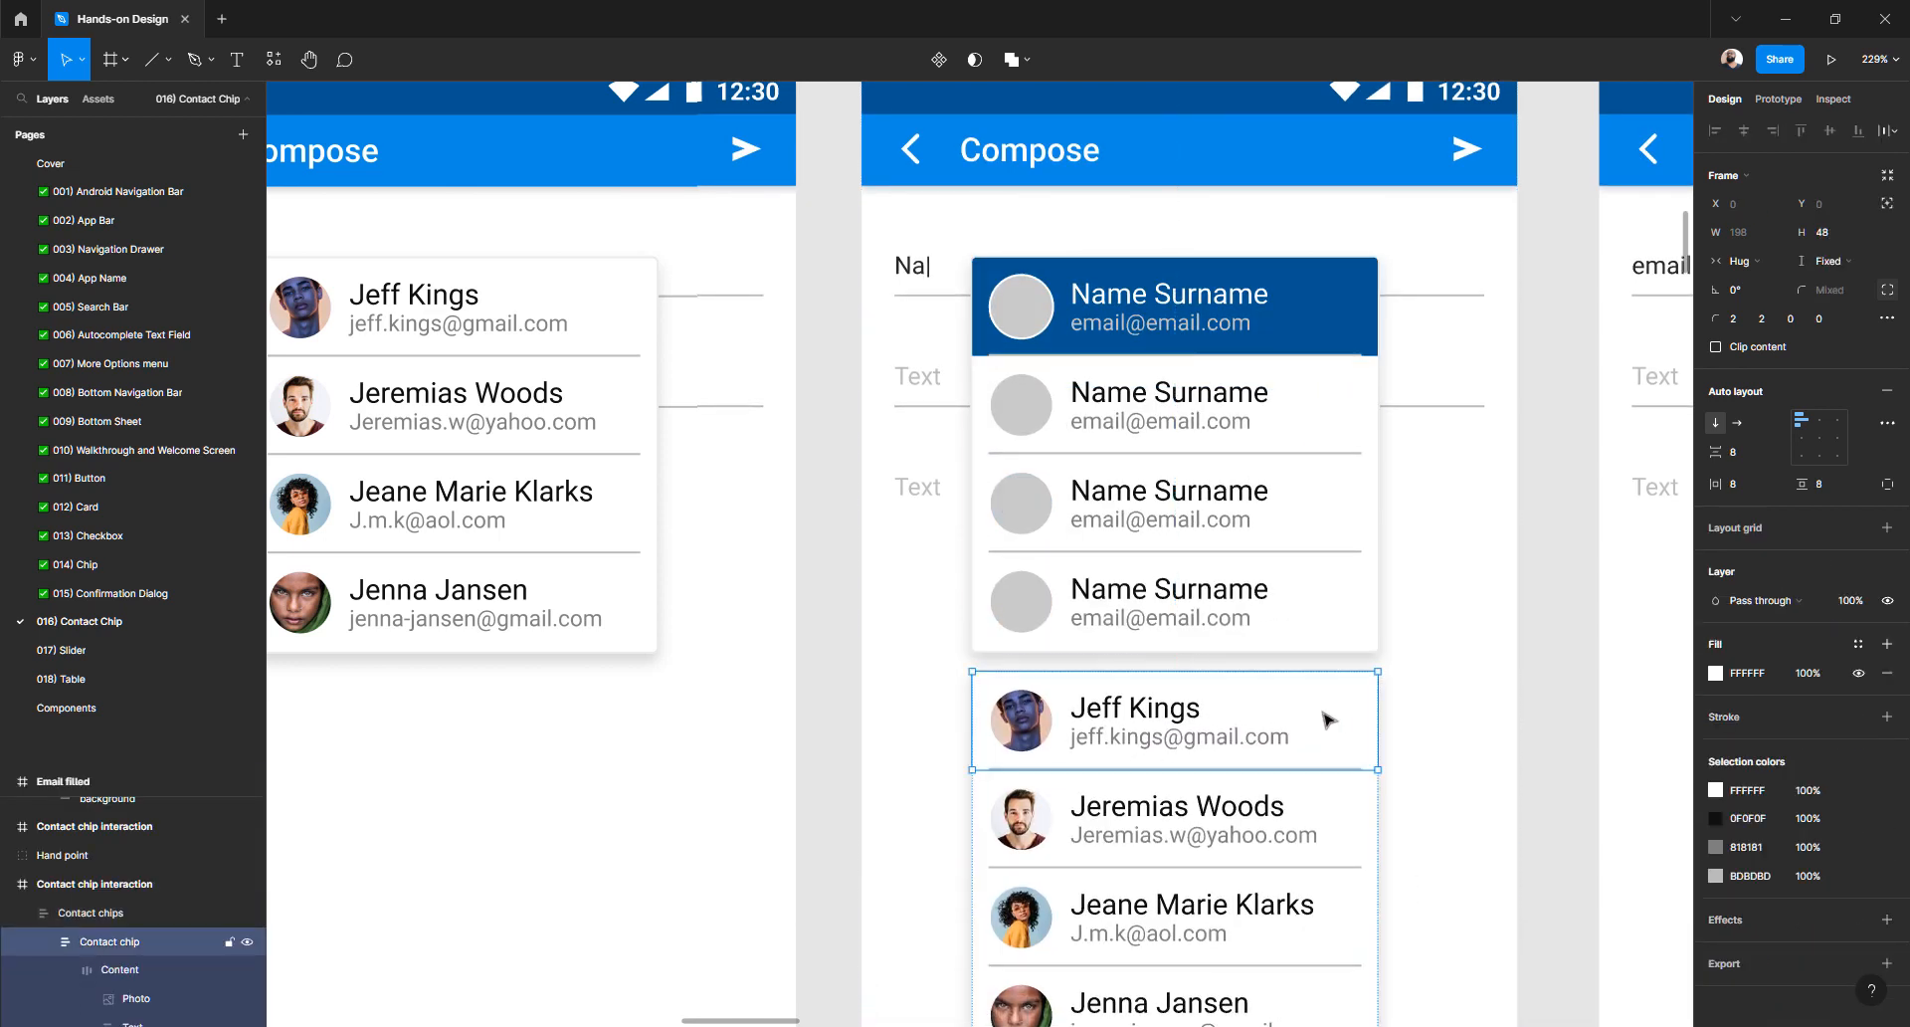
{"action": "left_click", "coordinate": [1481, 736]}
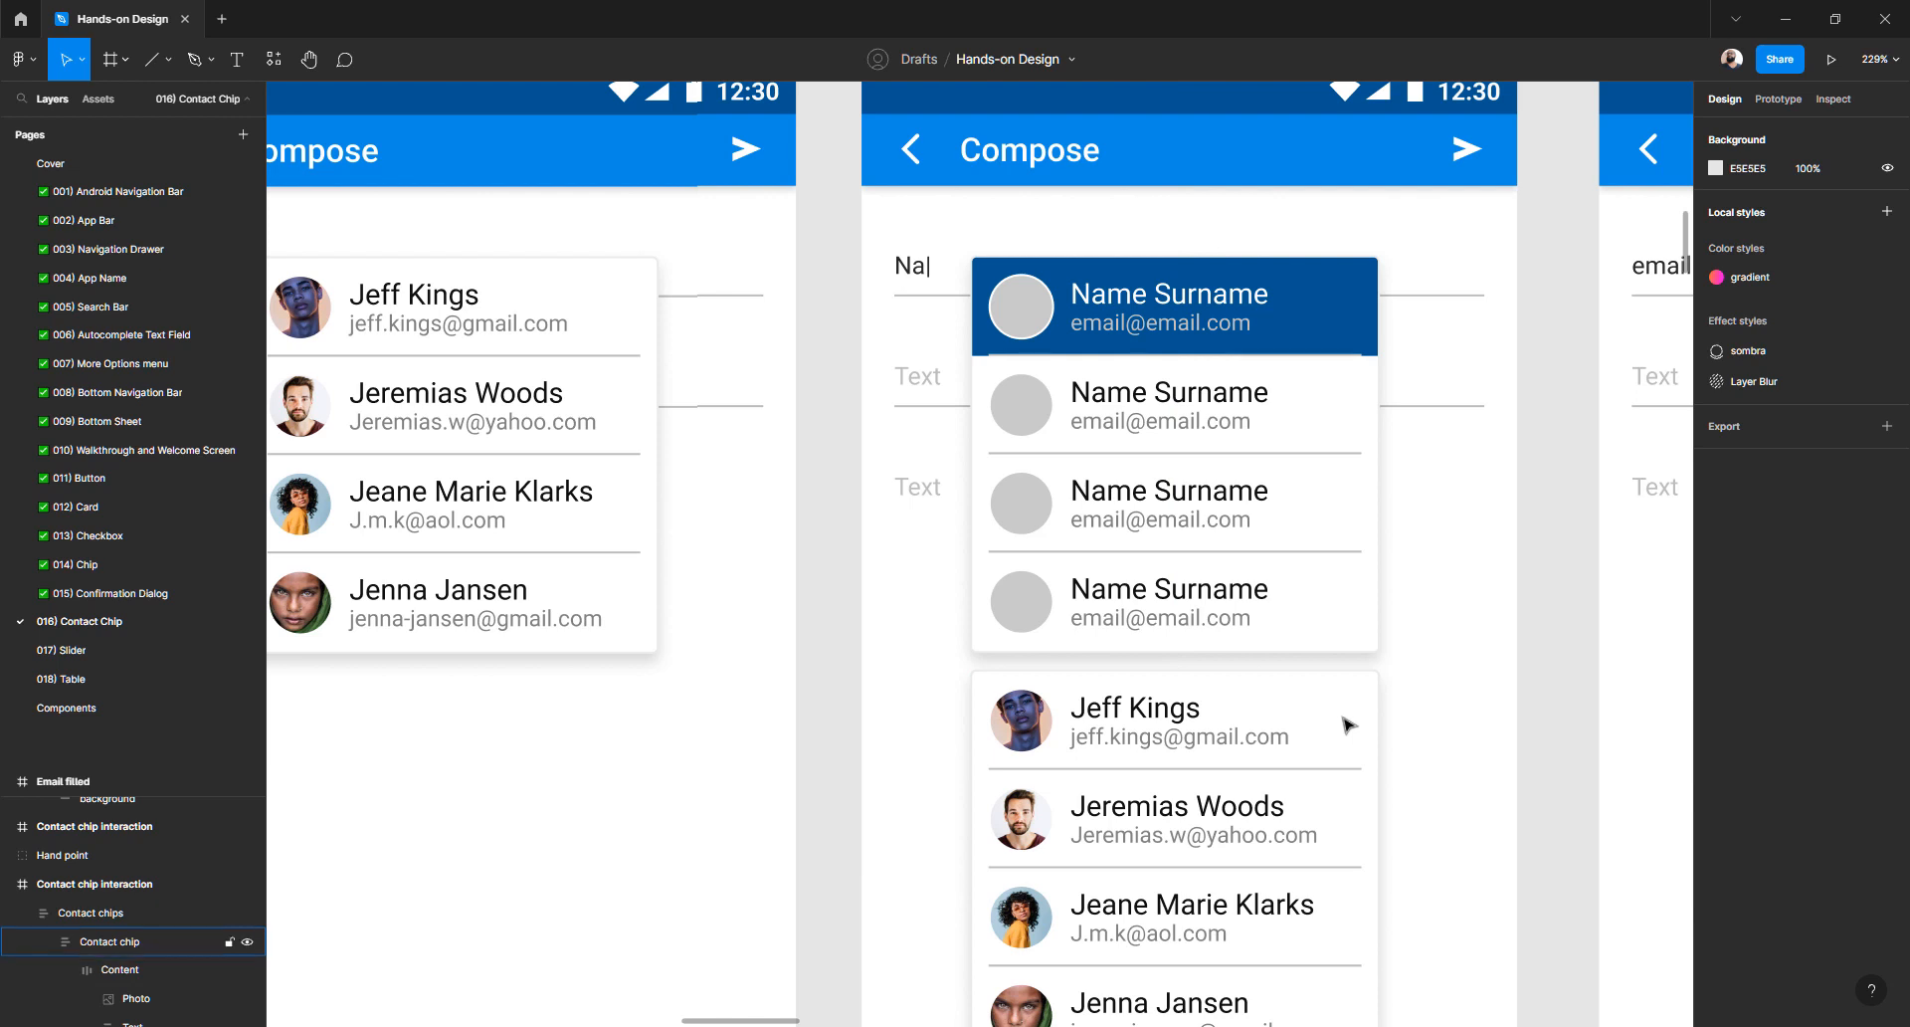
{"action": "left_click", "coordinate": [1346, 725]}
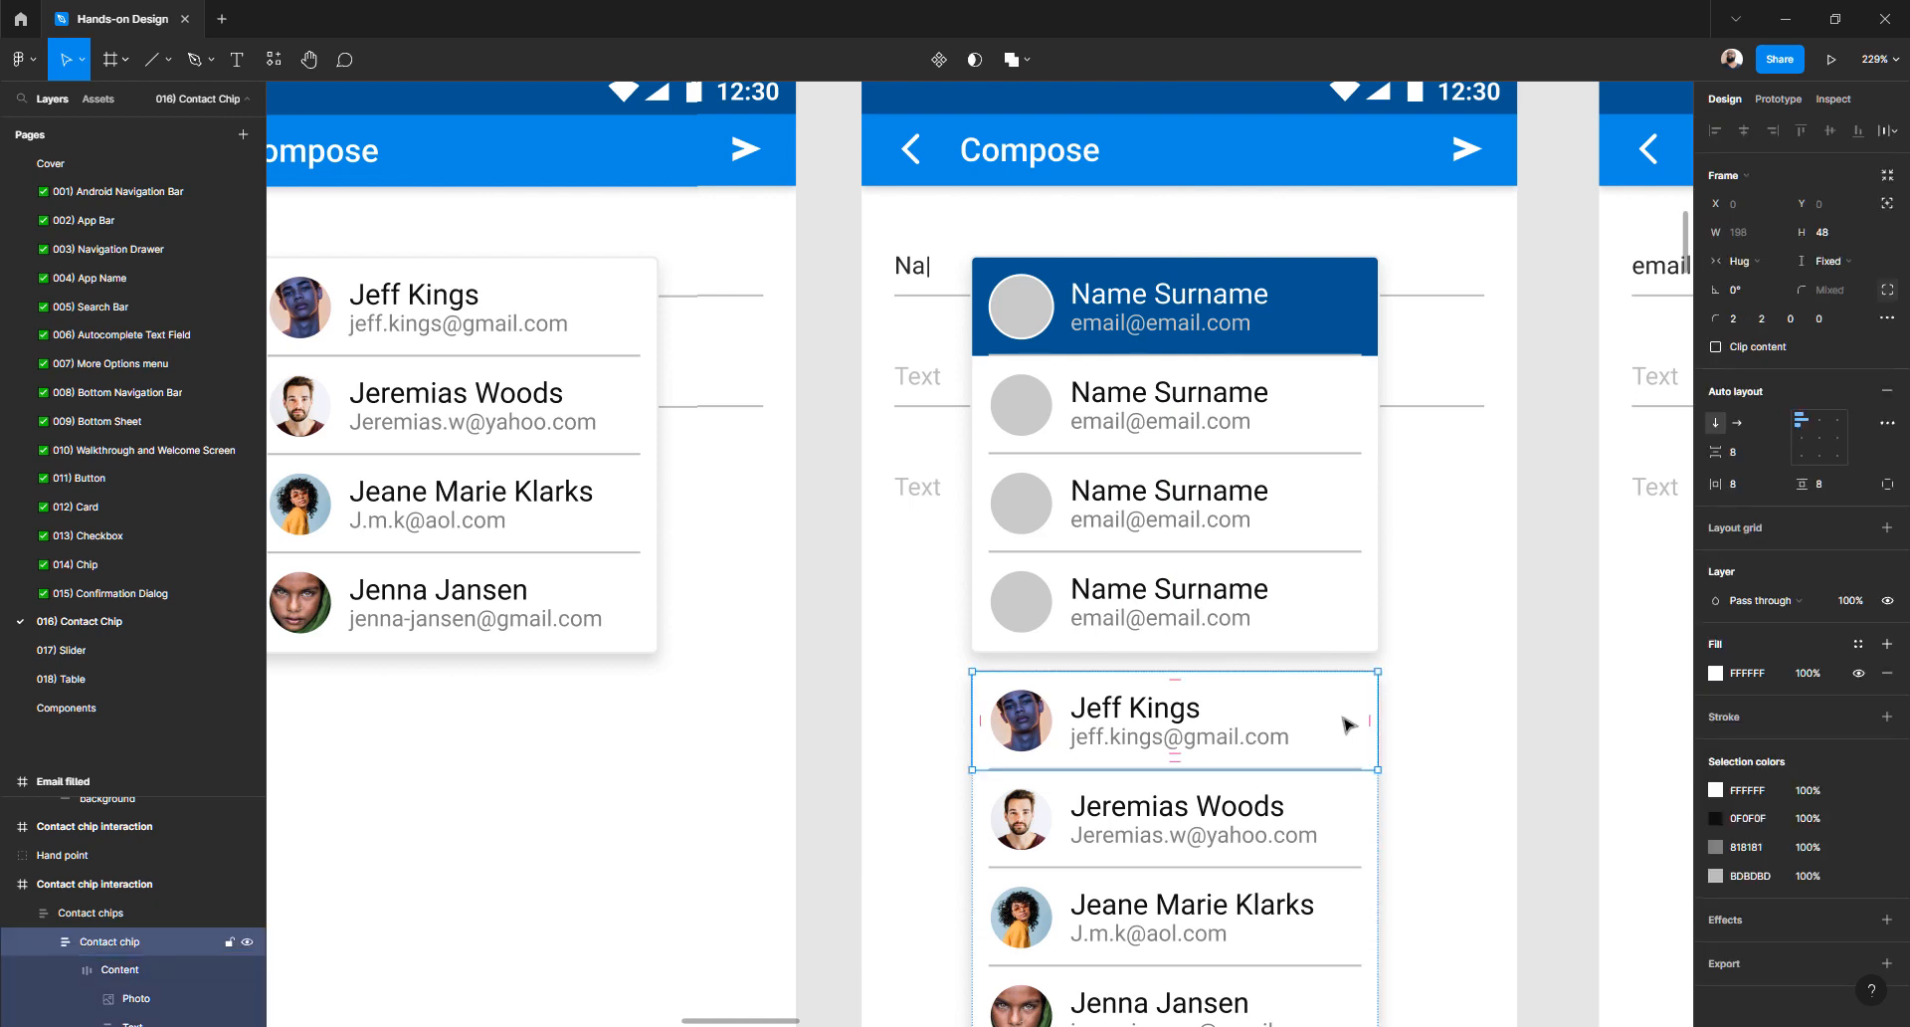
{"action": "key", "text": "i"}
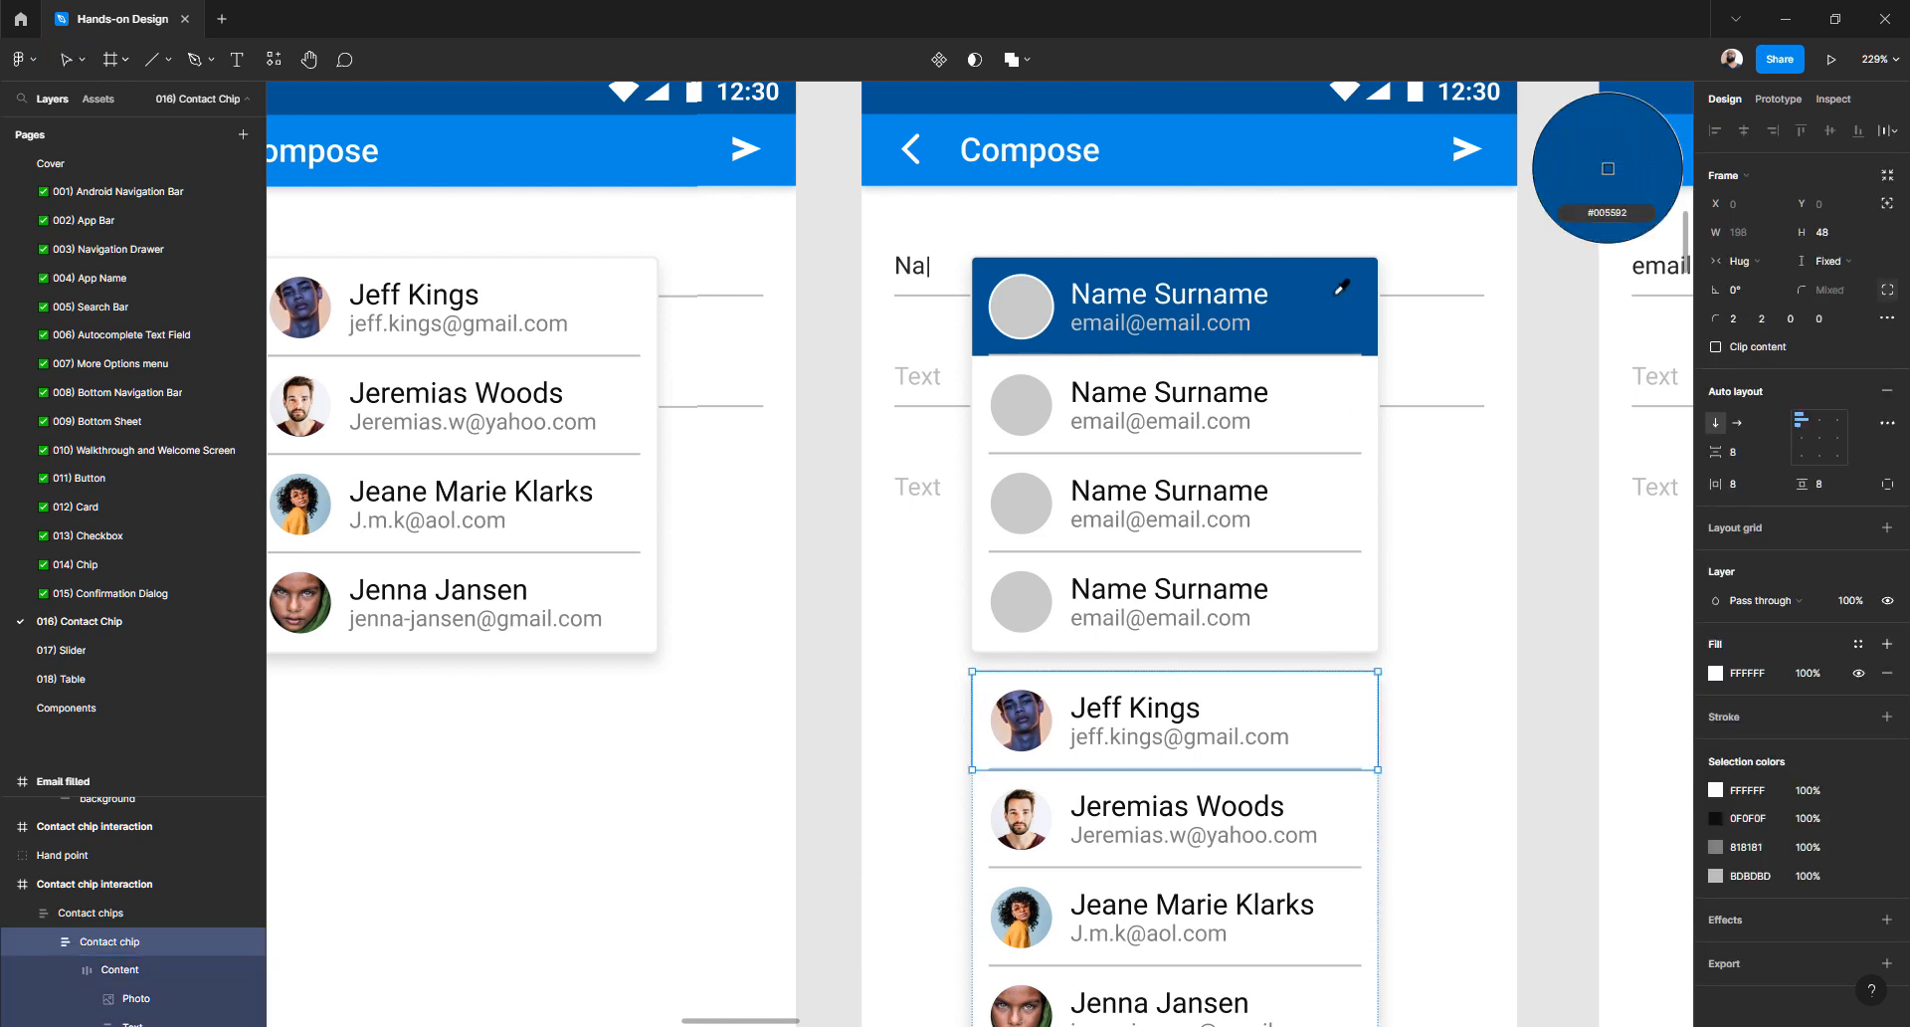
{"action": "left_click", "coordinate": [1336, 294]}
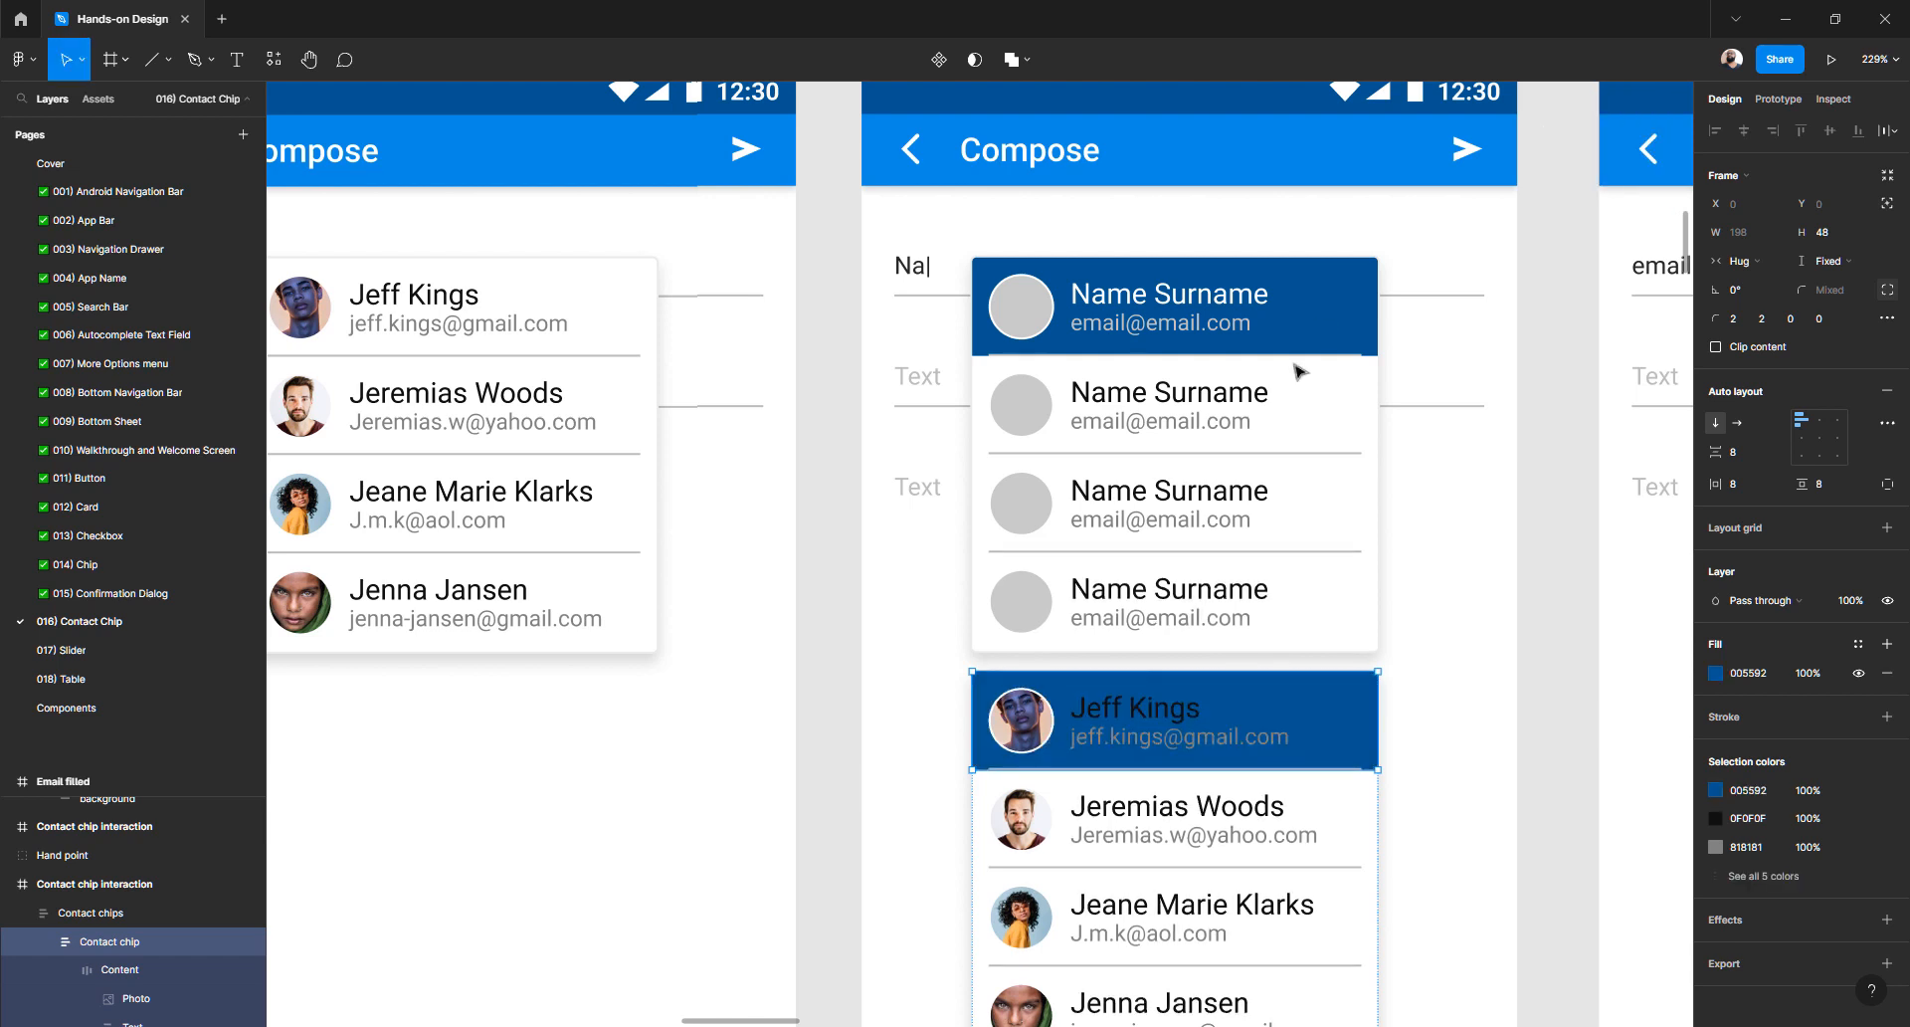
{"action": "left_click", "coordinate": [1168, 711], "text": "ctrl"}
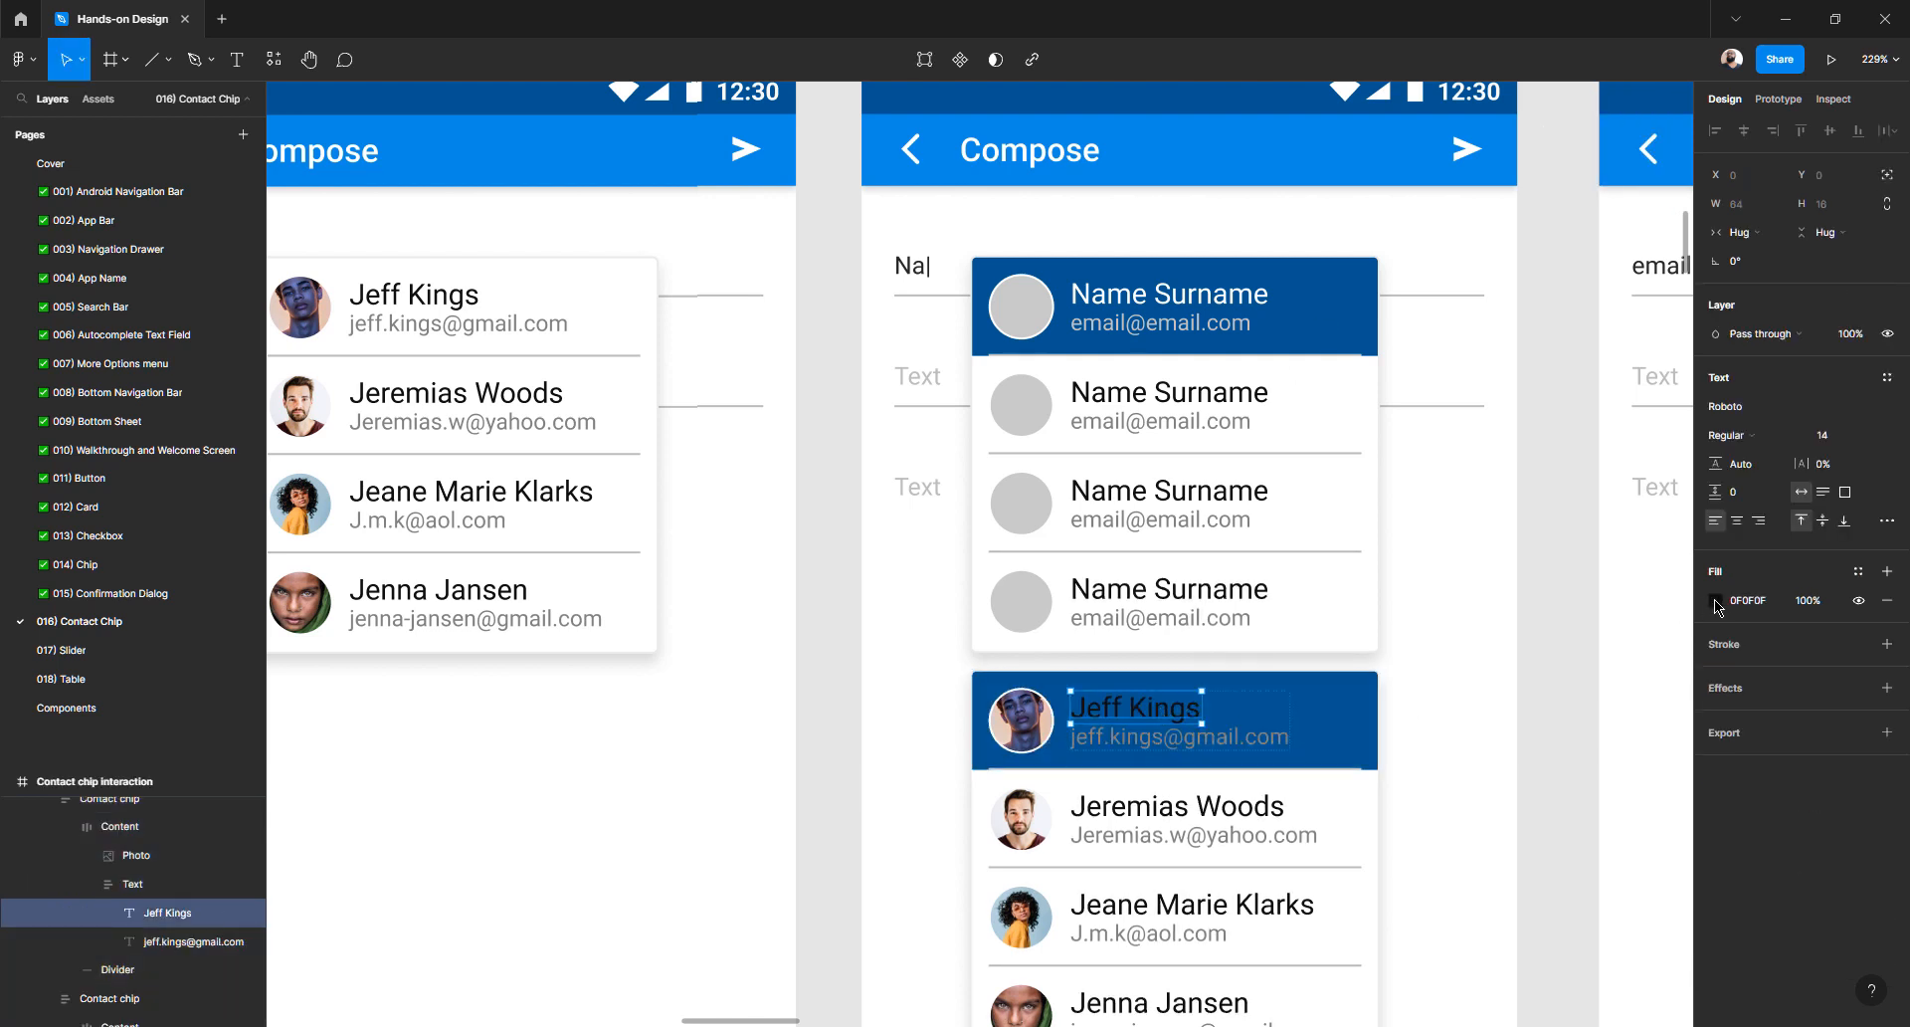
{"action": "left_click", "coordinate": [1717, 601]}
{"action": "left_click_drag", "start_coordinate": [1570, 665], "coordinate": [1377, 533]}
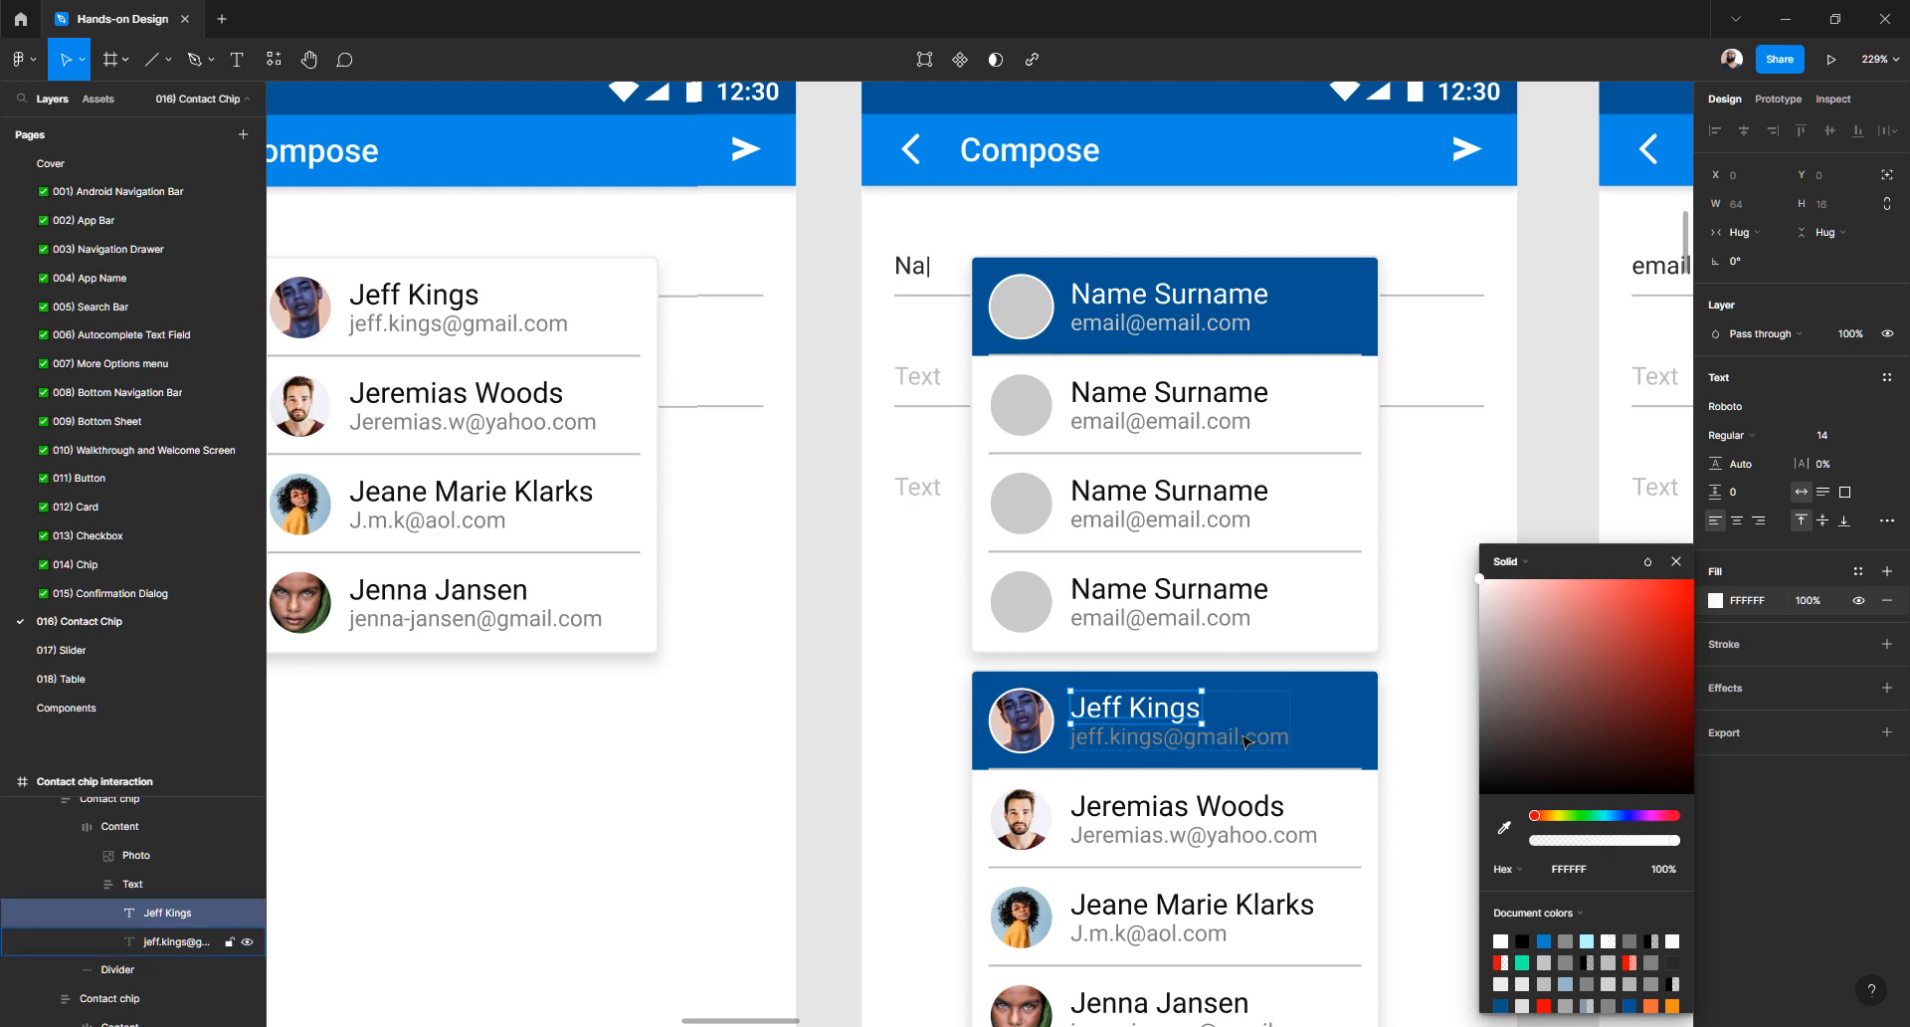
{"action": "left_click", "coordinate": [1245, 741]}
{"action": "left_click", "coordinate": [1716, 601]}
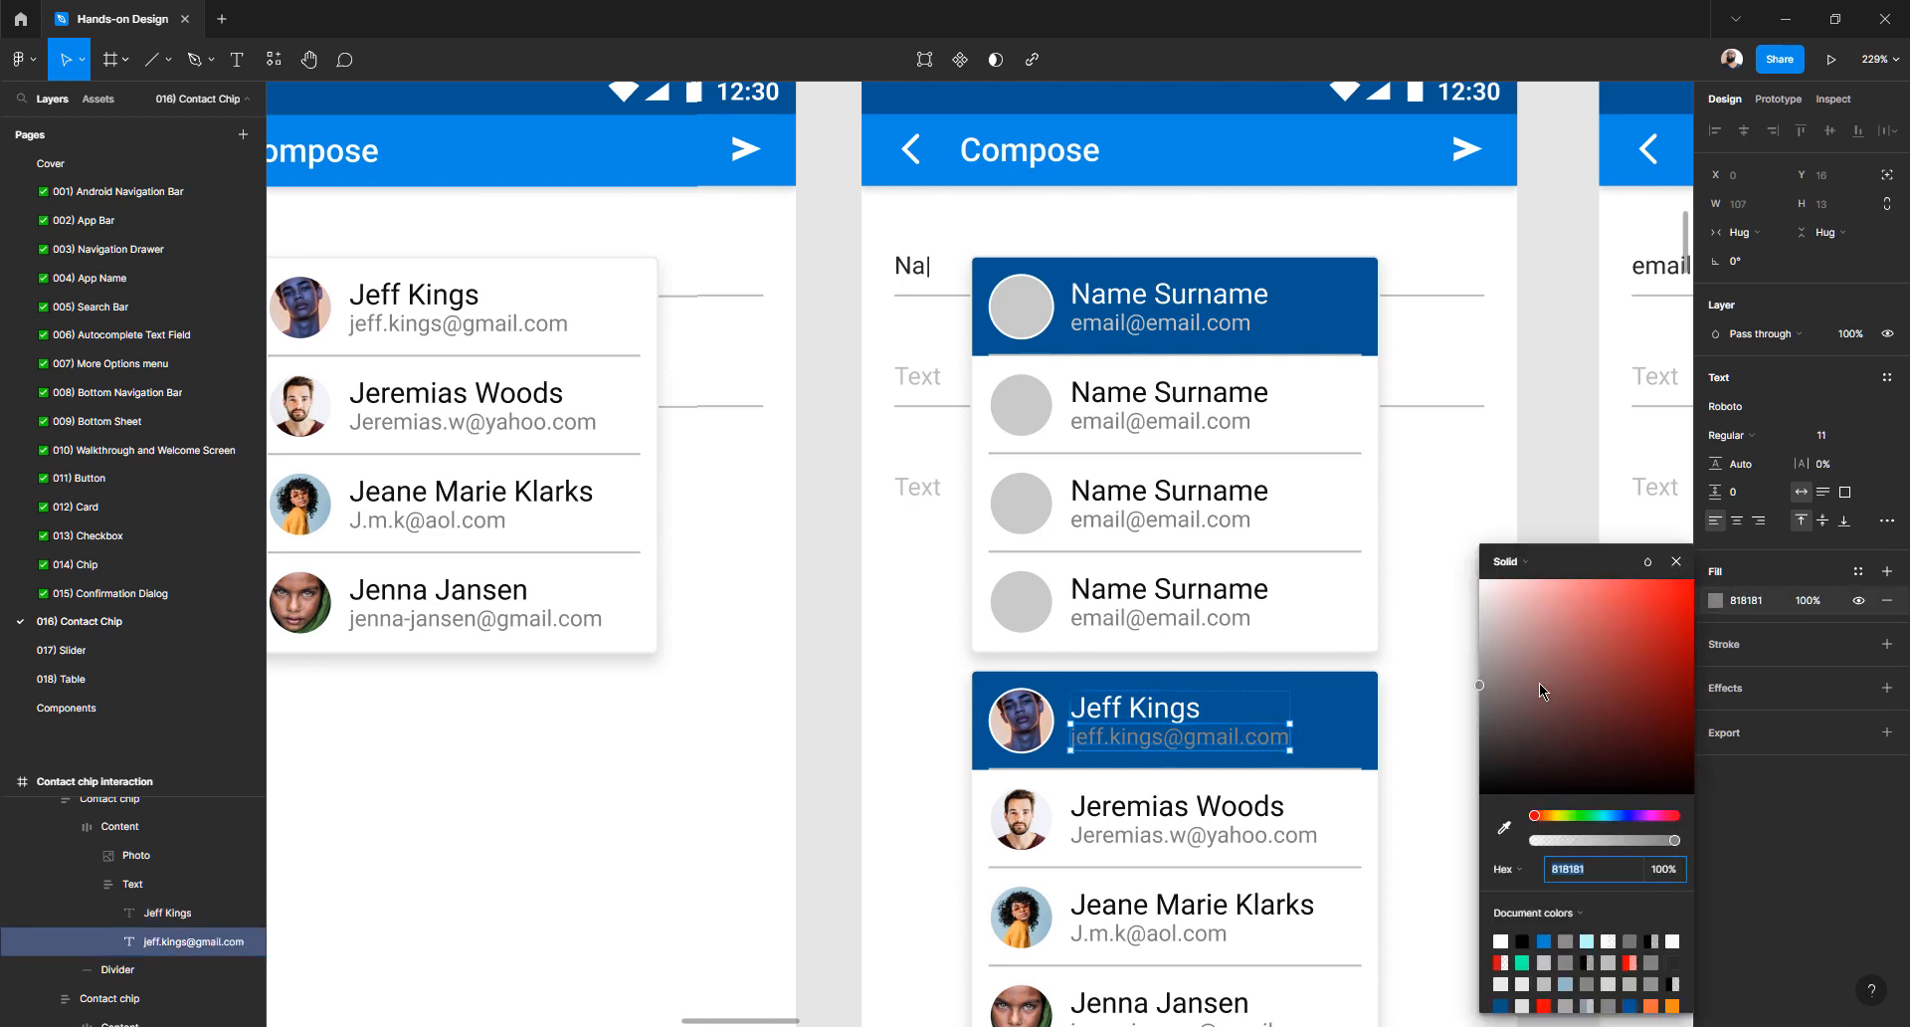
{"action": "left_click_drag", "start_coordinate": [1548, 685], "coordinate": [1450, 648]}
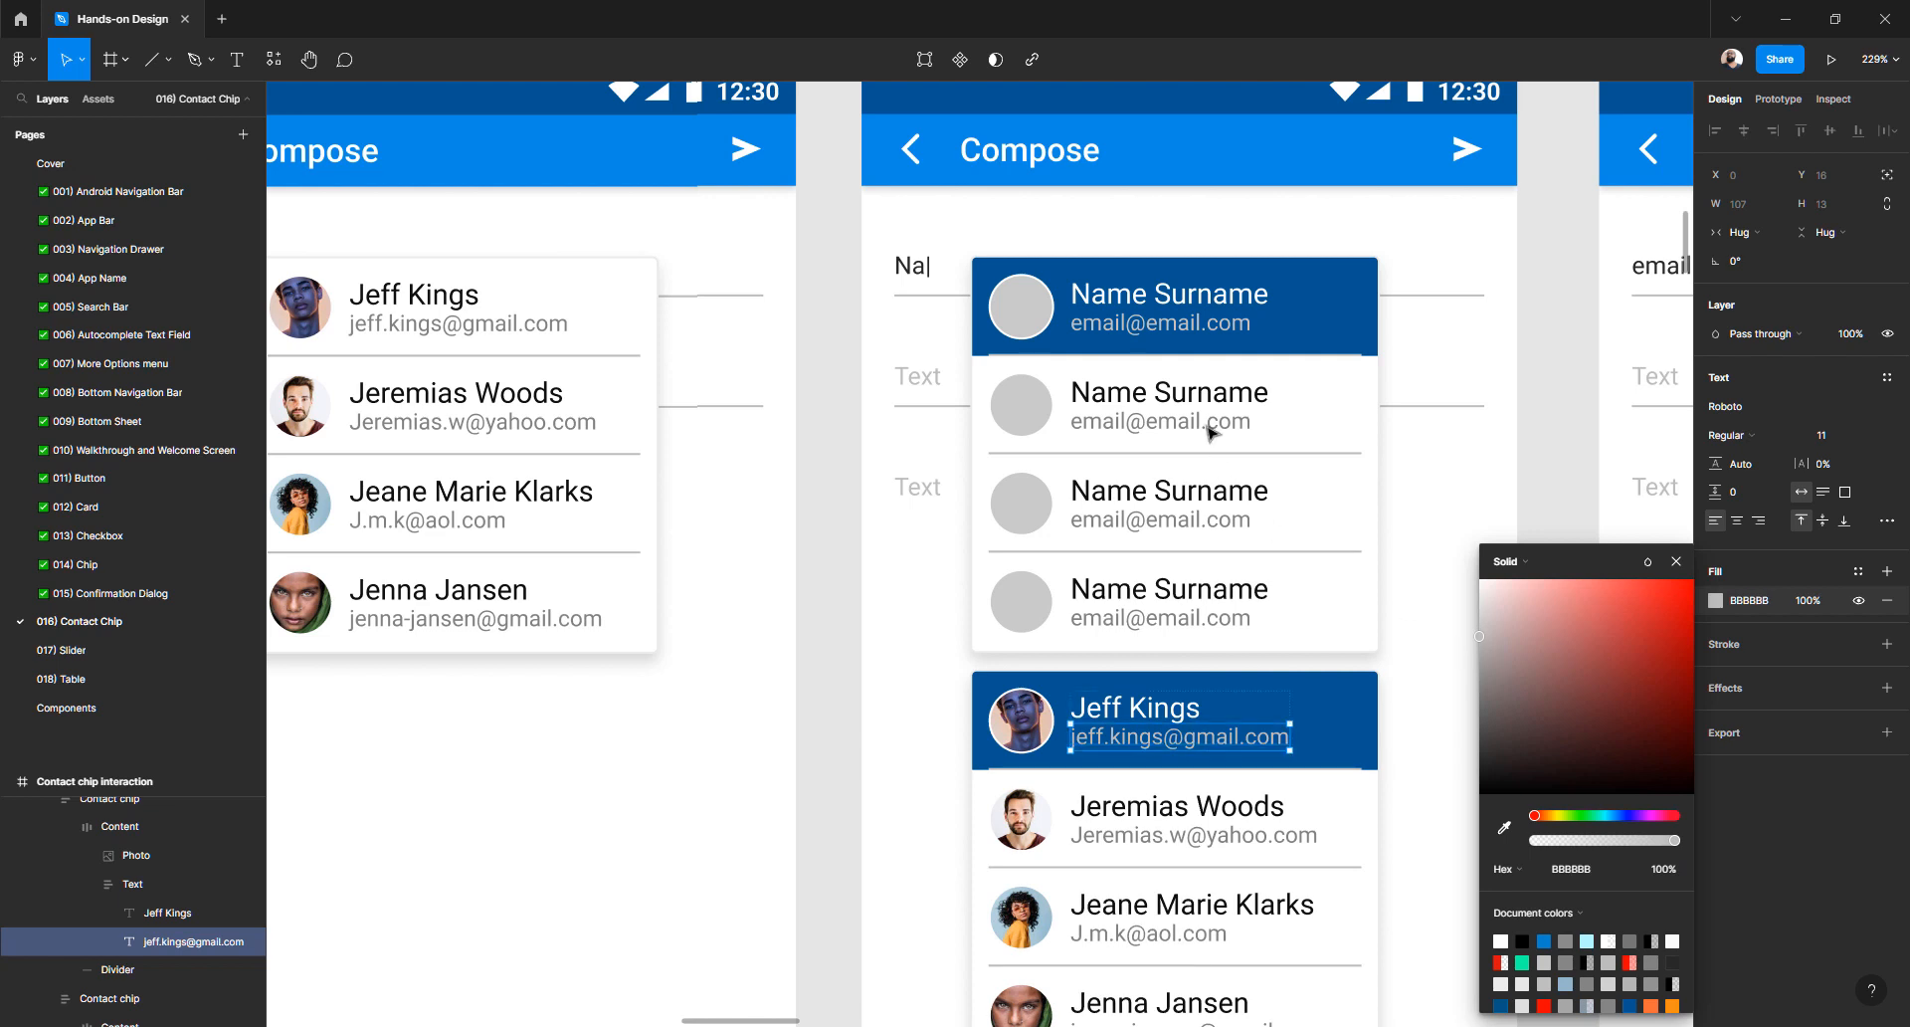
{"action": "left_click", "coordinate": [1054, 400]}
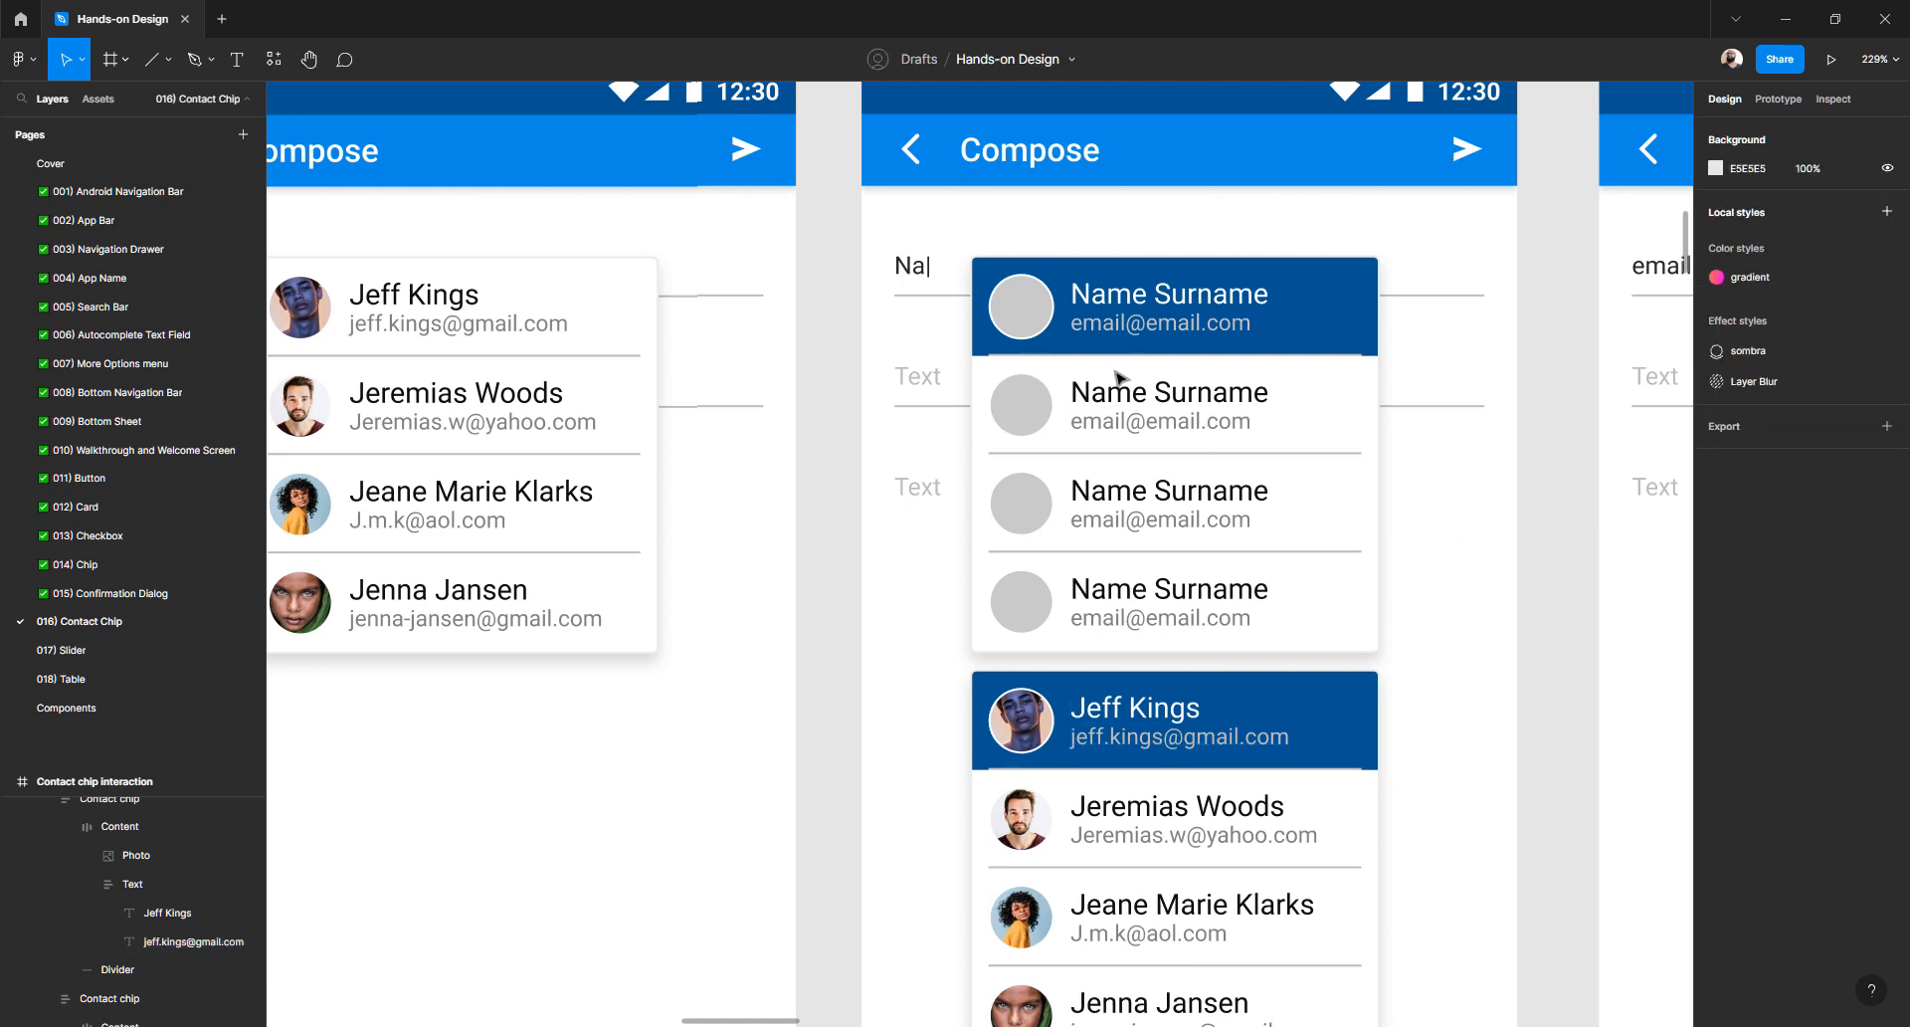
- Delete the Name Surname placeholder list and nudge the photo contact list up in its place
{"action": "left_click", "coordinate": [1119, 379]}
{"action": "key", "text": "Delete"}
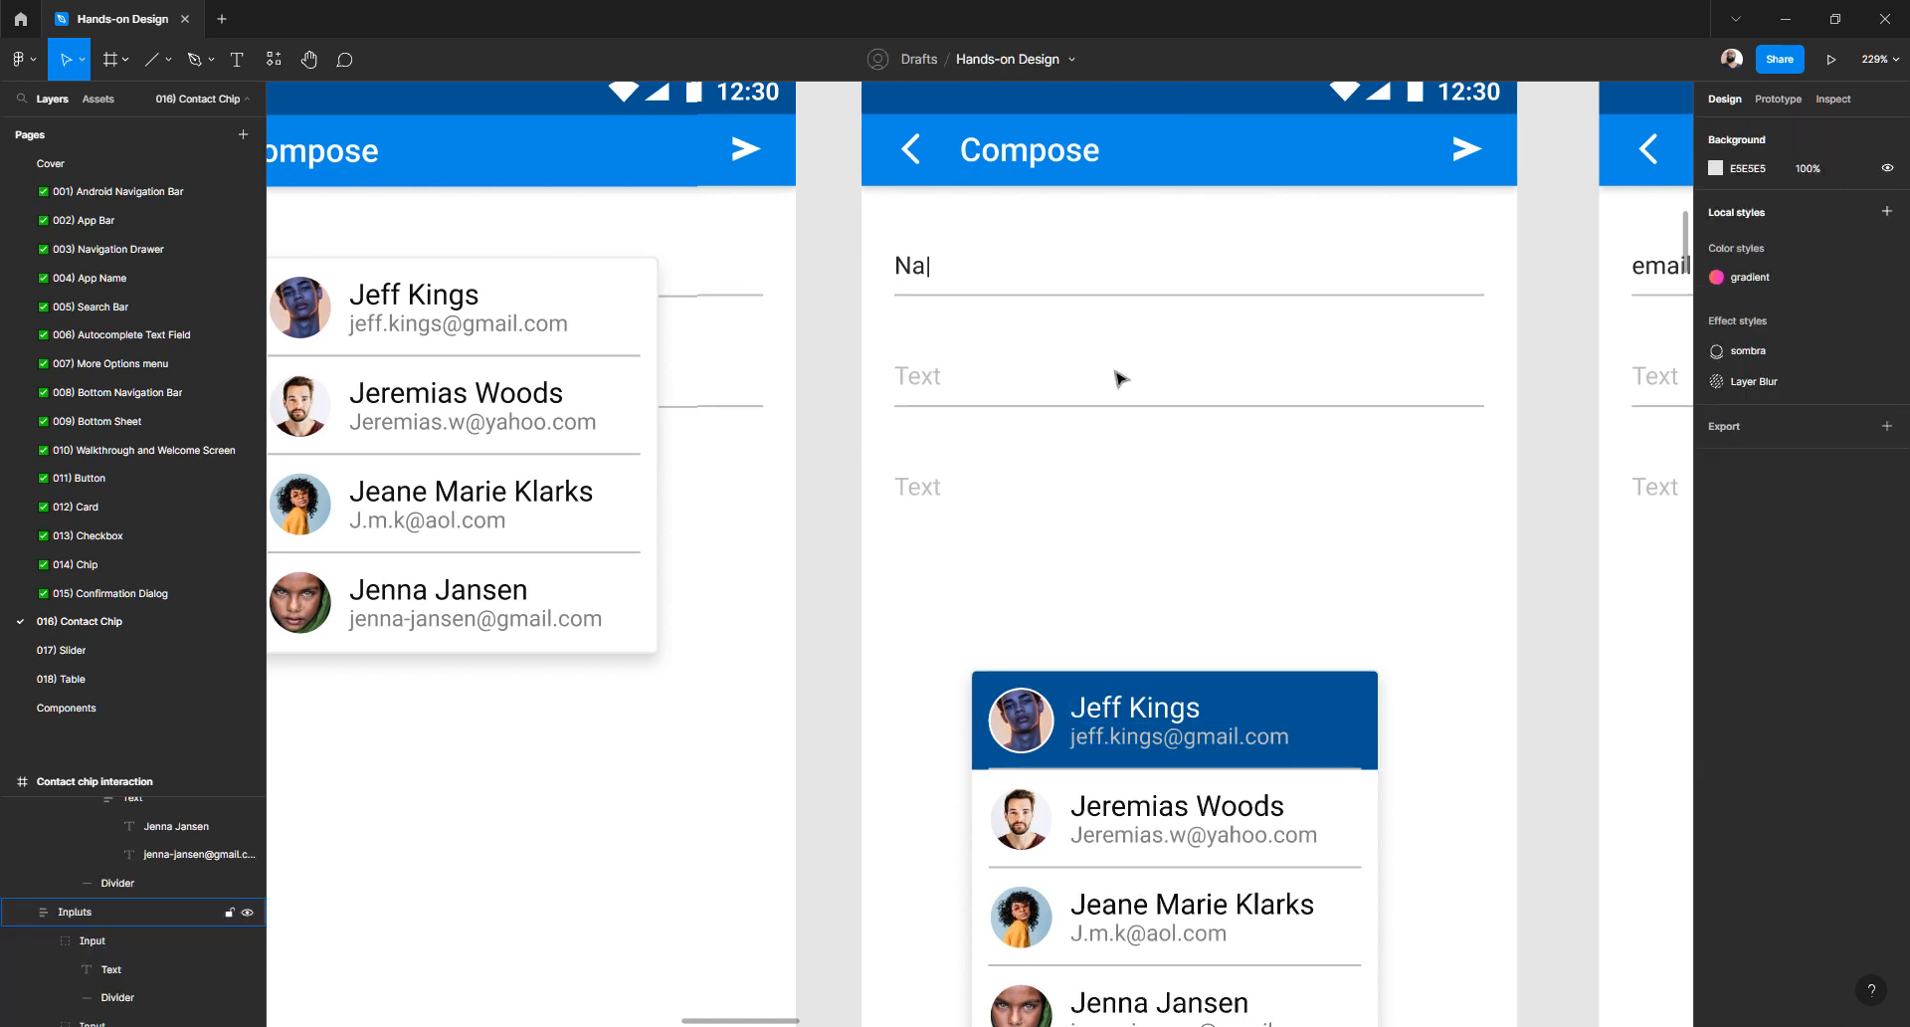
{"action": "left_click", "coordinate": [1127, 733]}
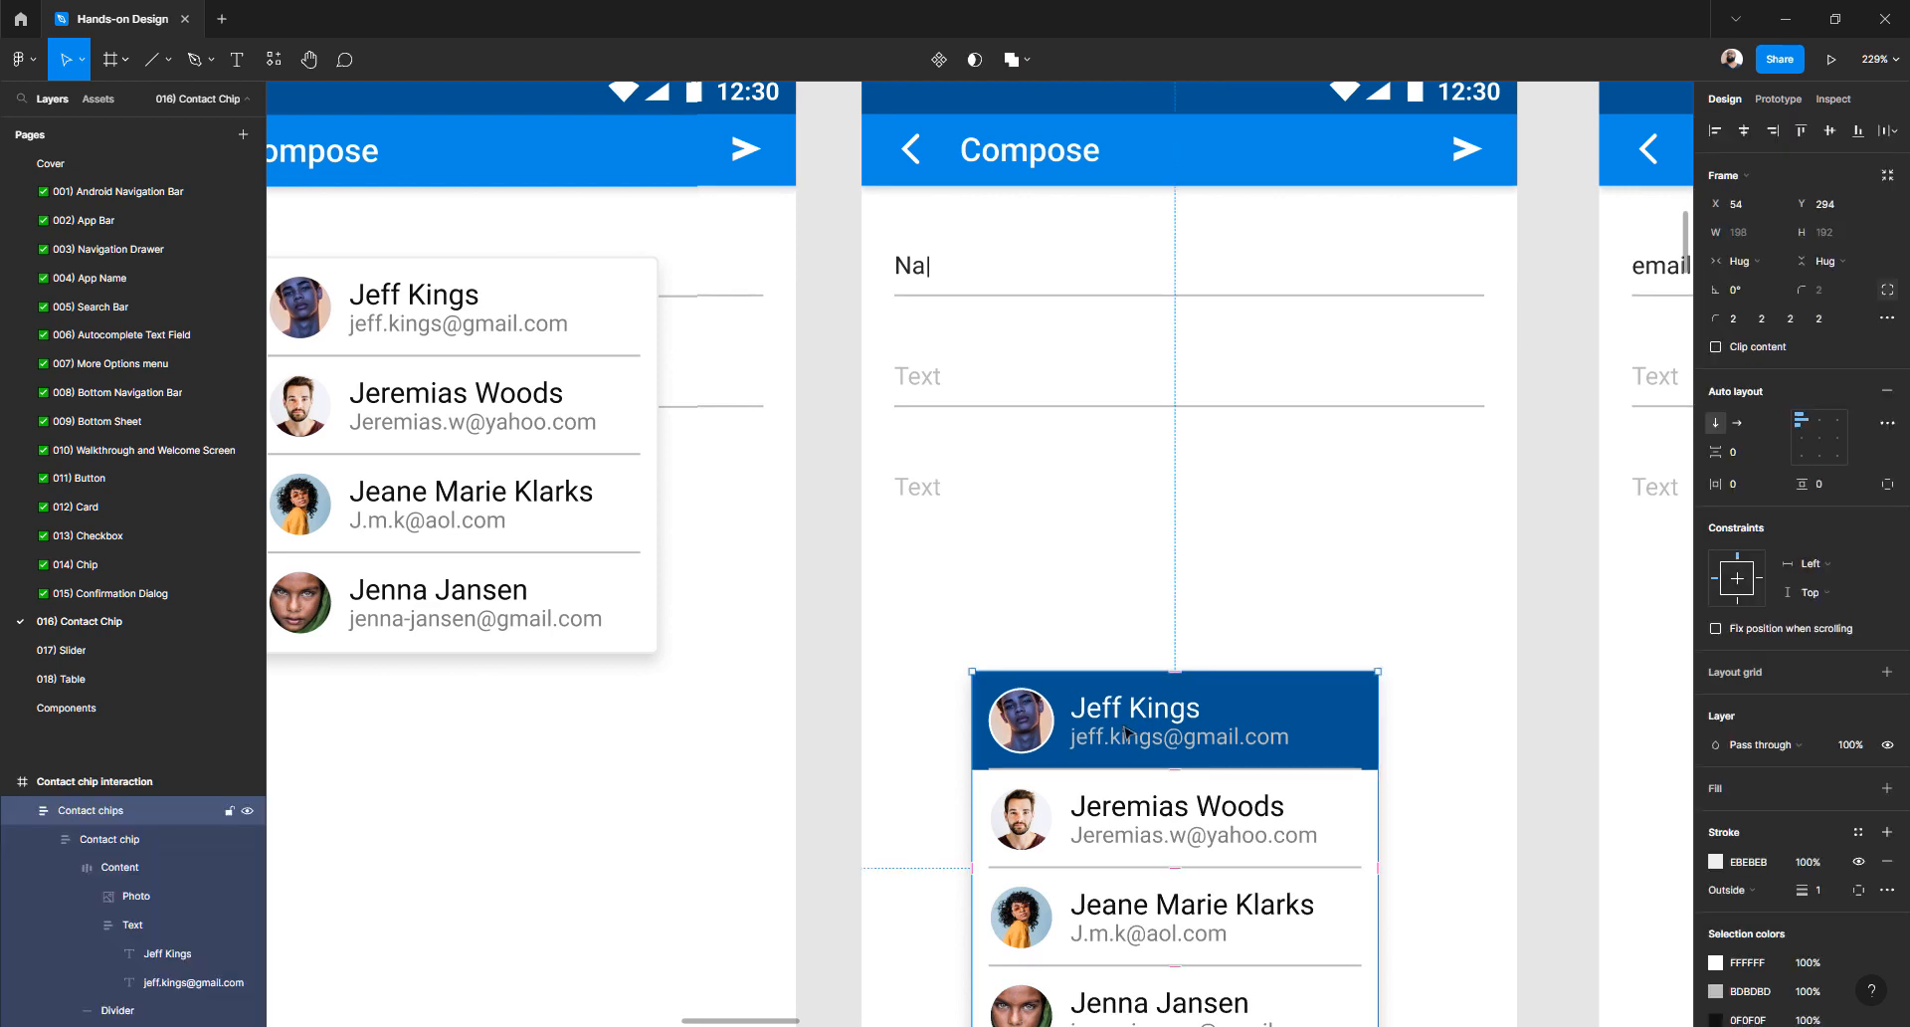
{"action": "key", "text": "shift+Up"}
{"action": "key", "text": "shift+Up"}
{"action": "key", "text": "shift+Up"}
{"action": "key", "text": "shift+Up"}
{"action": "key", "text": "shift+Up"}
{"action": "key", "text": "shift+Up"}
{"action": "key", "text": "shift+Up"}
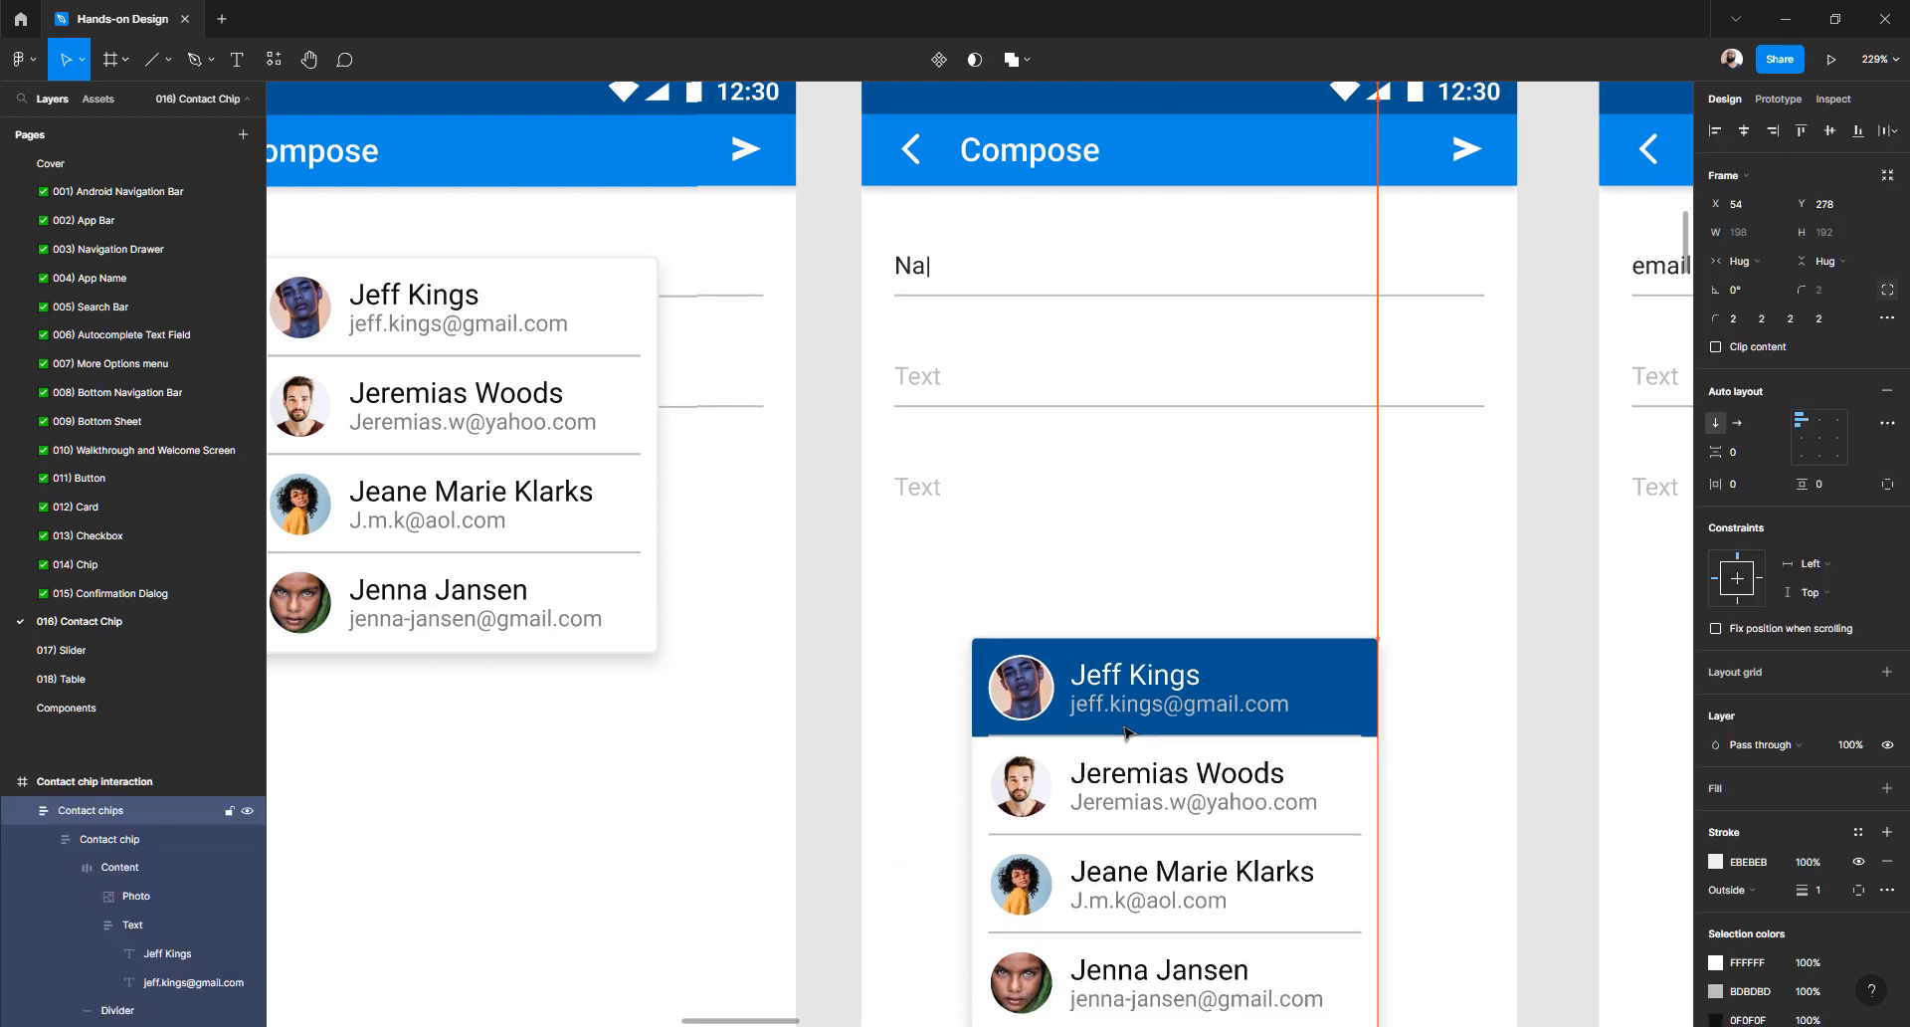
{"action": "key", "text": "shift+Up"}
{"action": "key", "text": "shift+Up"}
{"action": "key", "text": "shift+Up"}
{"action": "key", "text": "shift+Up"}
{"action": "key", "text": "shift+Up"}
{"action": "key", "text": "shift+Up"}
{"action": "key", "text": "shift+Up"}
{"action": "key", "text": "shift+Up"}
{"action": "key", "text": "shift+Up"}
{"action": "key", "text": "shift+Up"}
{"action": "key", "text": "shift+Up"}
{"action": "key", "text": "shift+Up"}
{"action": "key", "text": "shift+Up"}
{"action": "key", "text": "shift+Up"}
{"action": "key", "text": "shift+Up"}
{"action": "key", "text": "shift+Up"}
{"action": "key", "text": "shift+Up"}
{"action": "key", "text": "shift+Up"}
{"action": "key", "text": "shift+Up"}
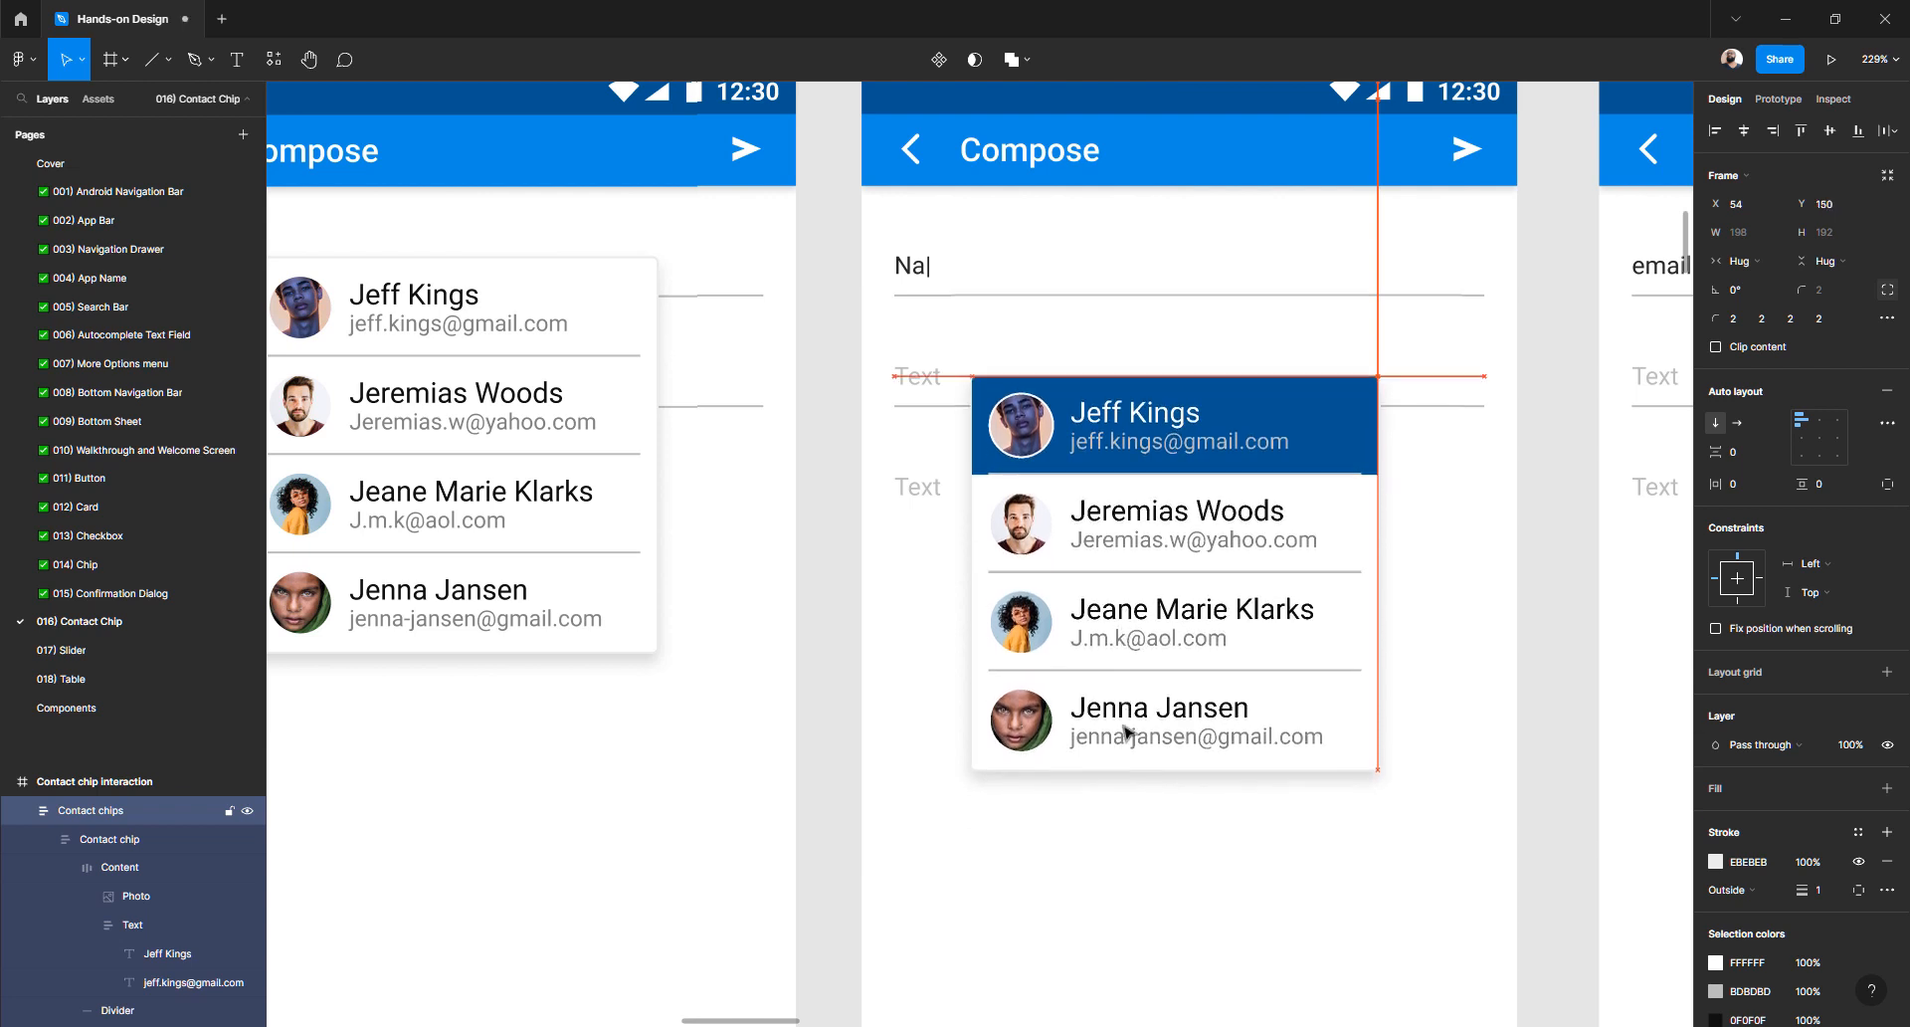
{"action": "key", "text": "shift+Down"}
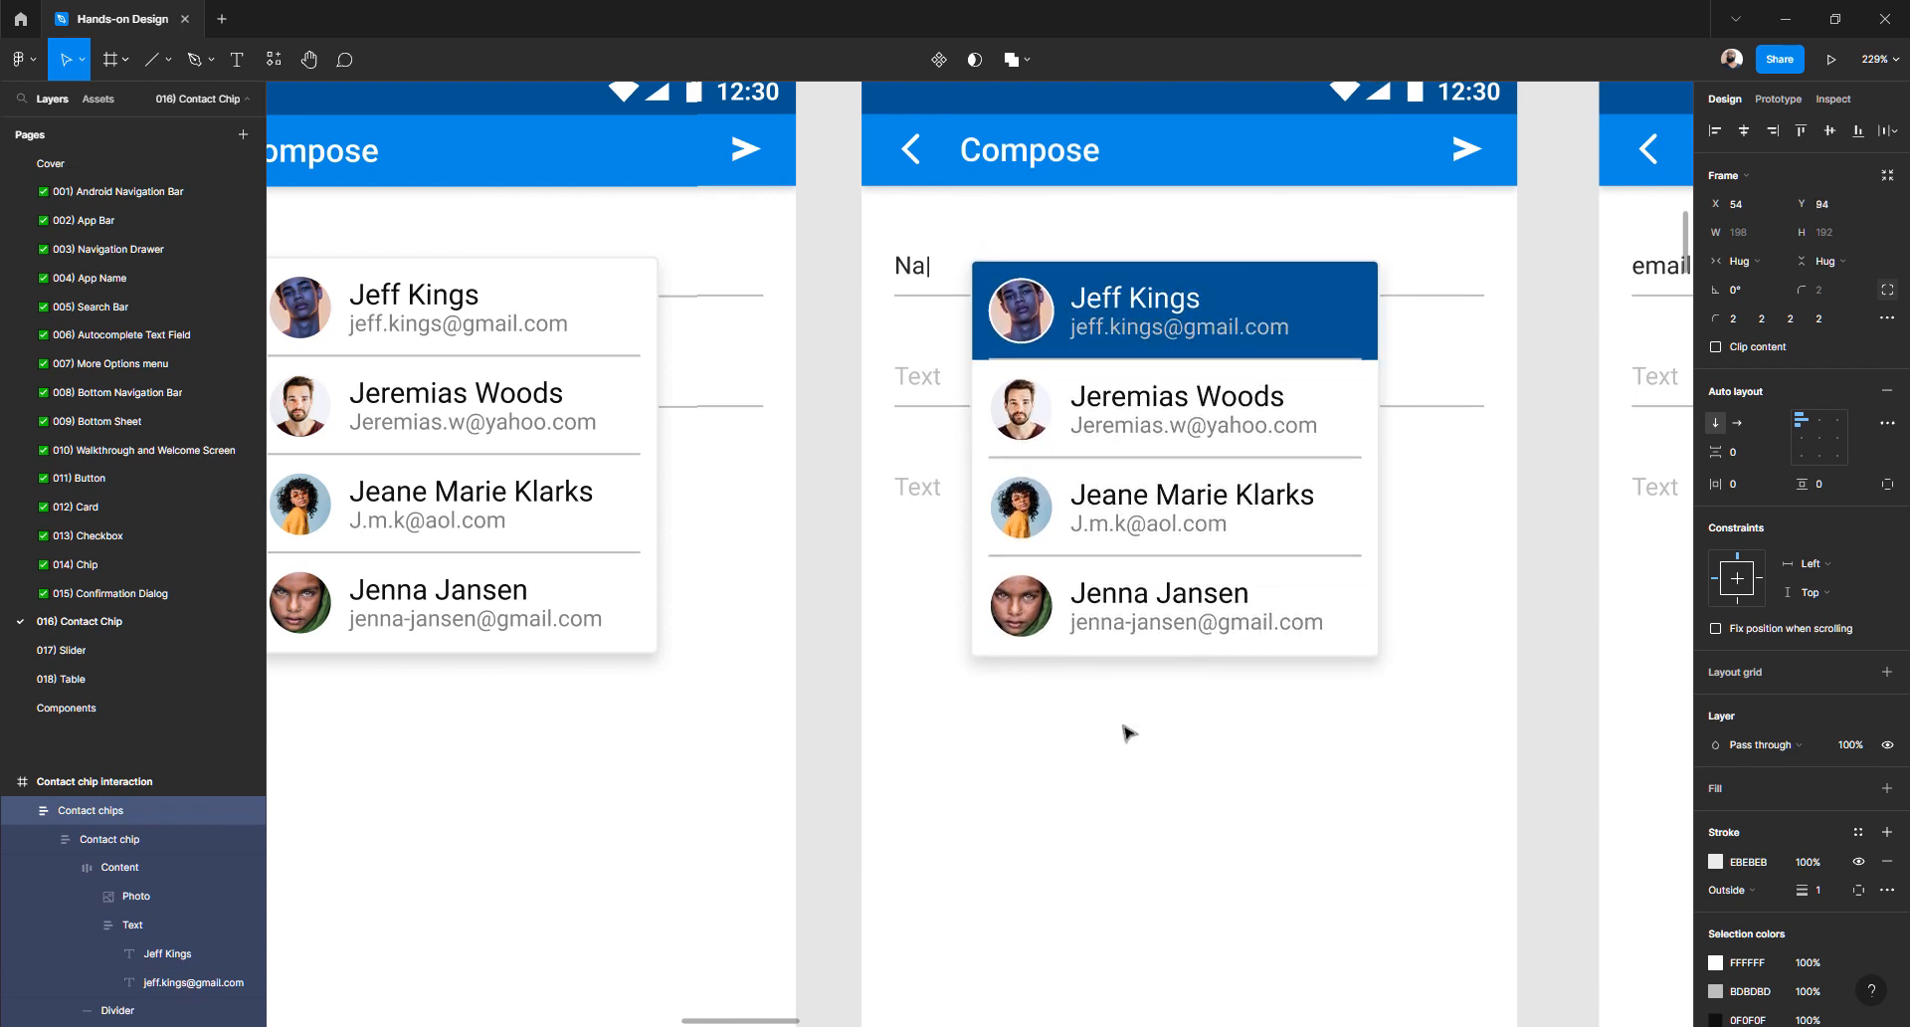
- Measure the middle frame's list spacing and nudge the right frame's list up 2 px to match
{"action": "scroll", "coordinate": [1127, 733], "scroll_direction": "left", "scroll_amount": 5}
{"action": "scroll", "coordinate": [1127, 733], "scroll_direction": "up", "scroll_amount": 2}
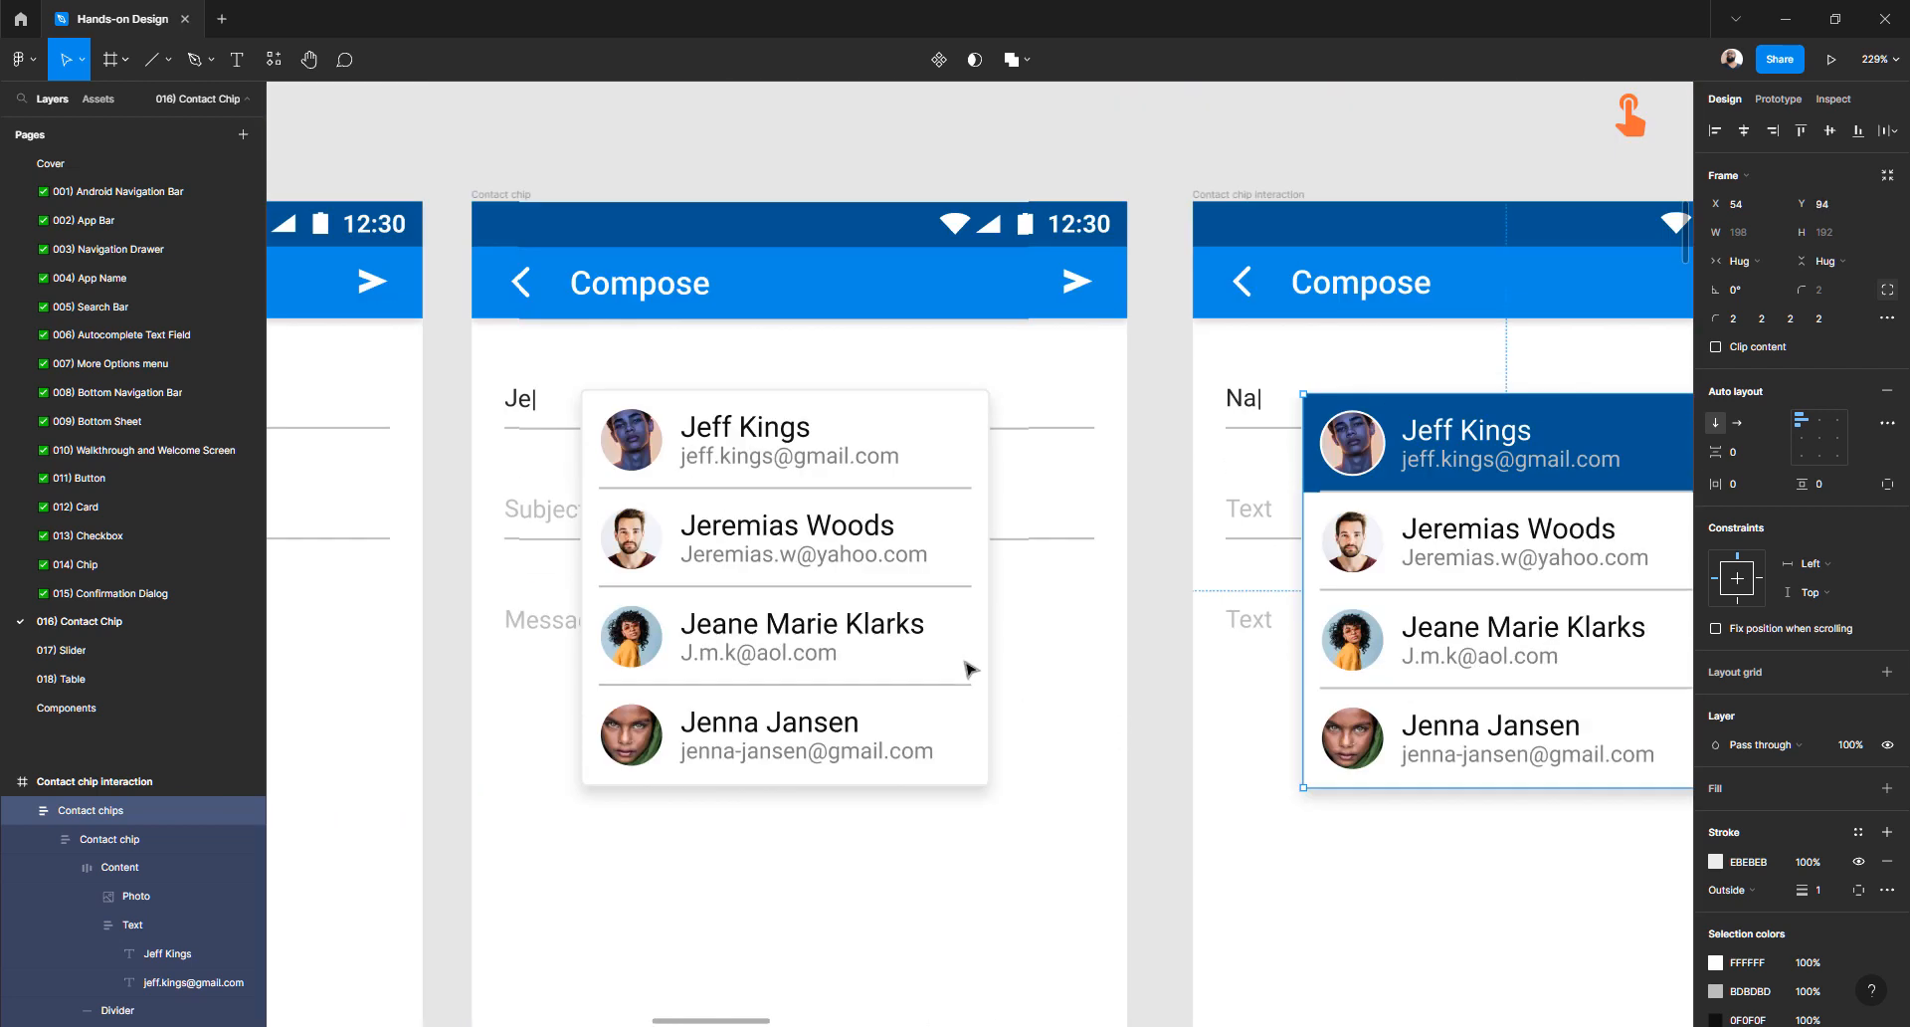
{"action": "left_click", "coordinate": [712, 457]}
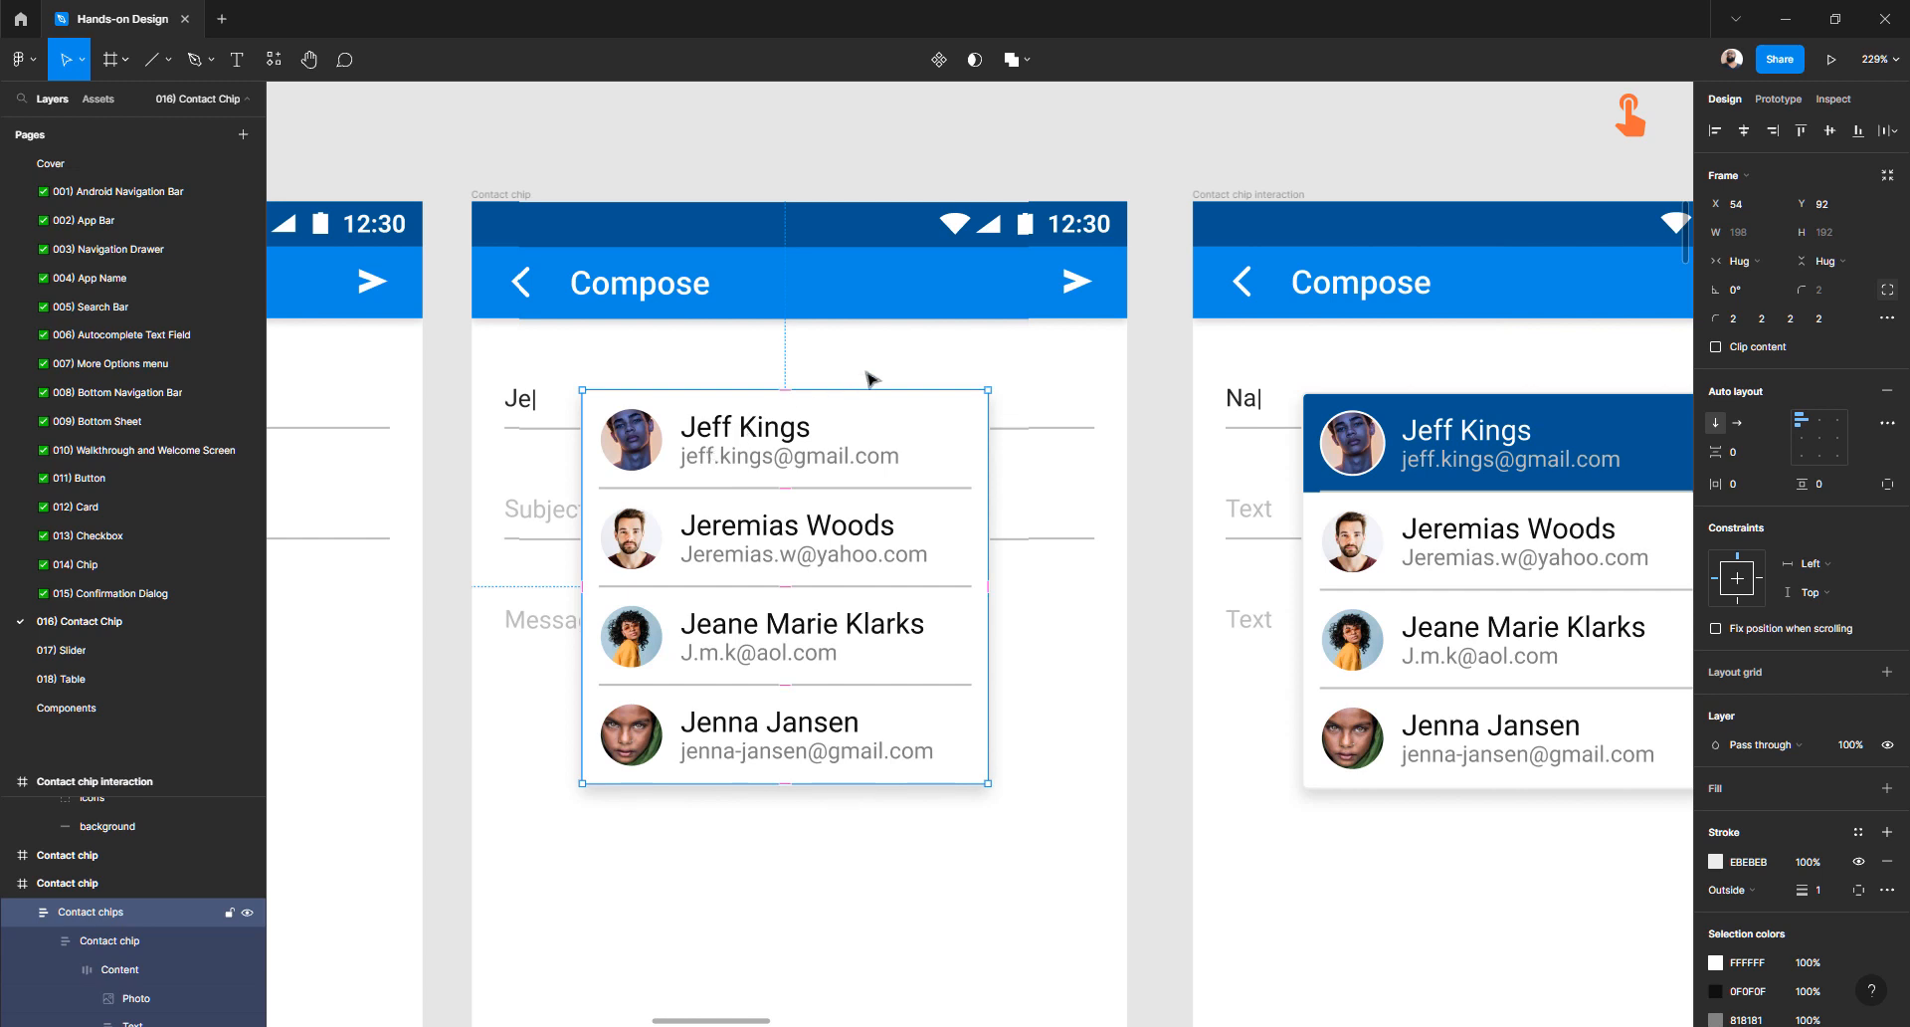
{"action": "key", "text": "alt"}
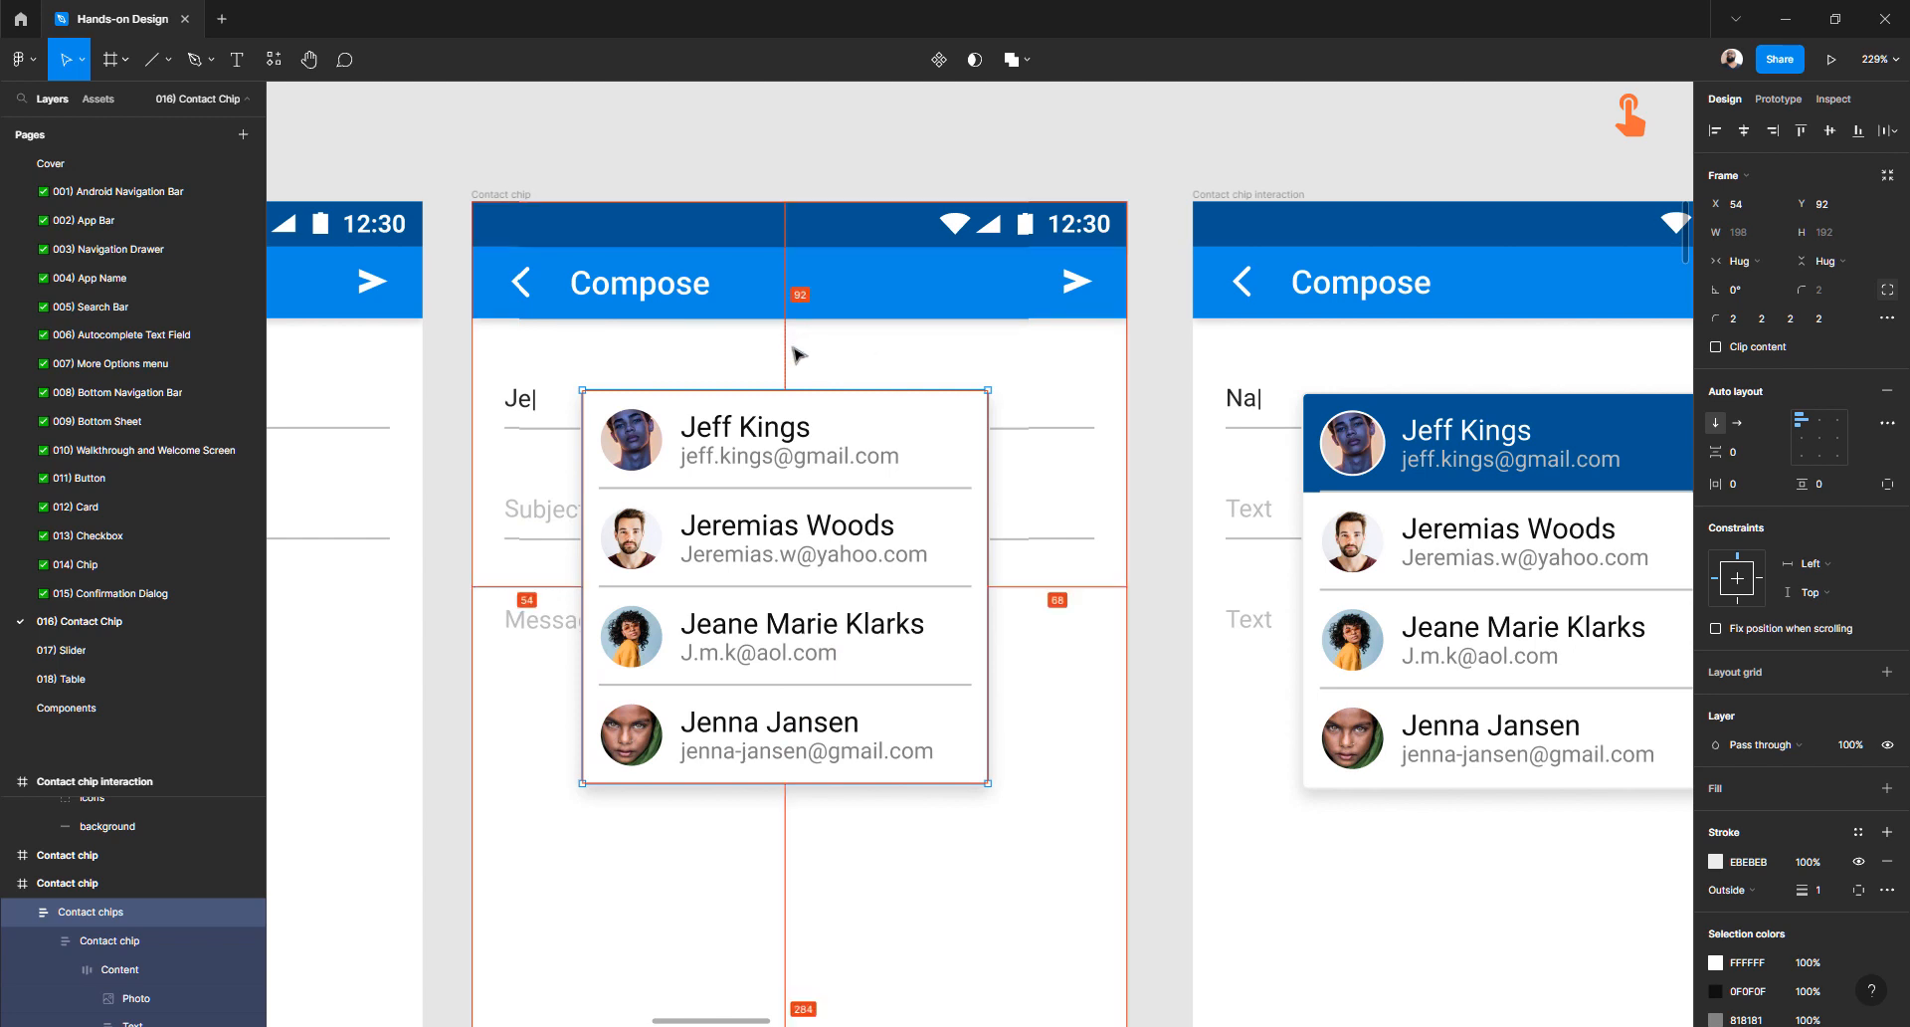
{"action": "left_click", "coordinate": [1357, 420]}
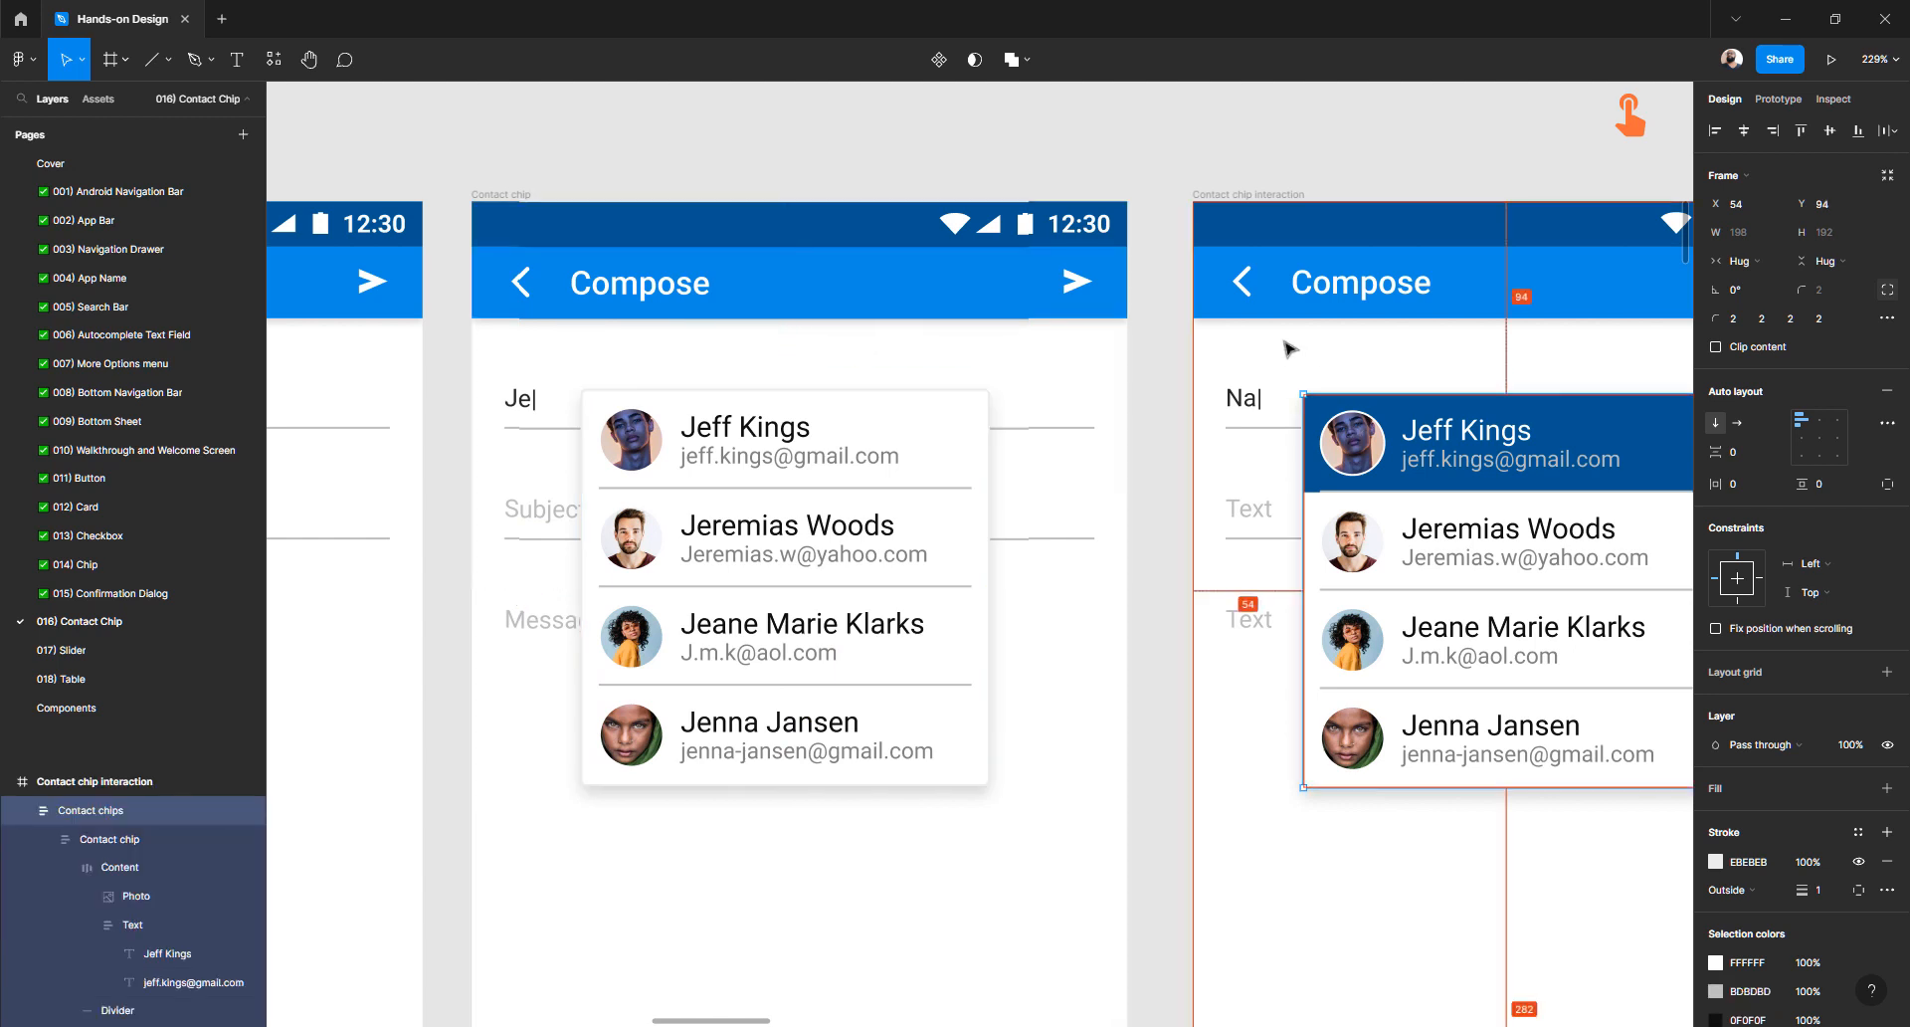
{"action": "key", "text": "Up"}
{"action": "key", "text": "Up"}
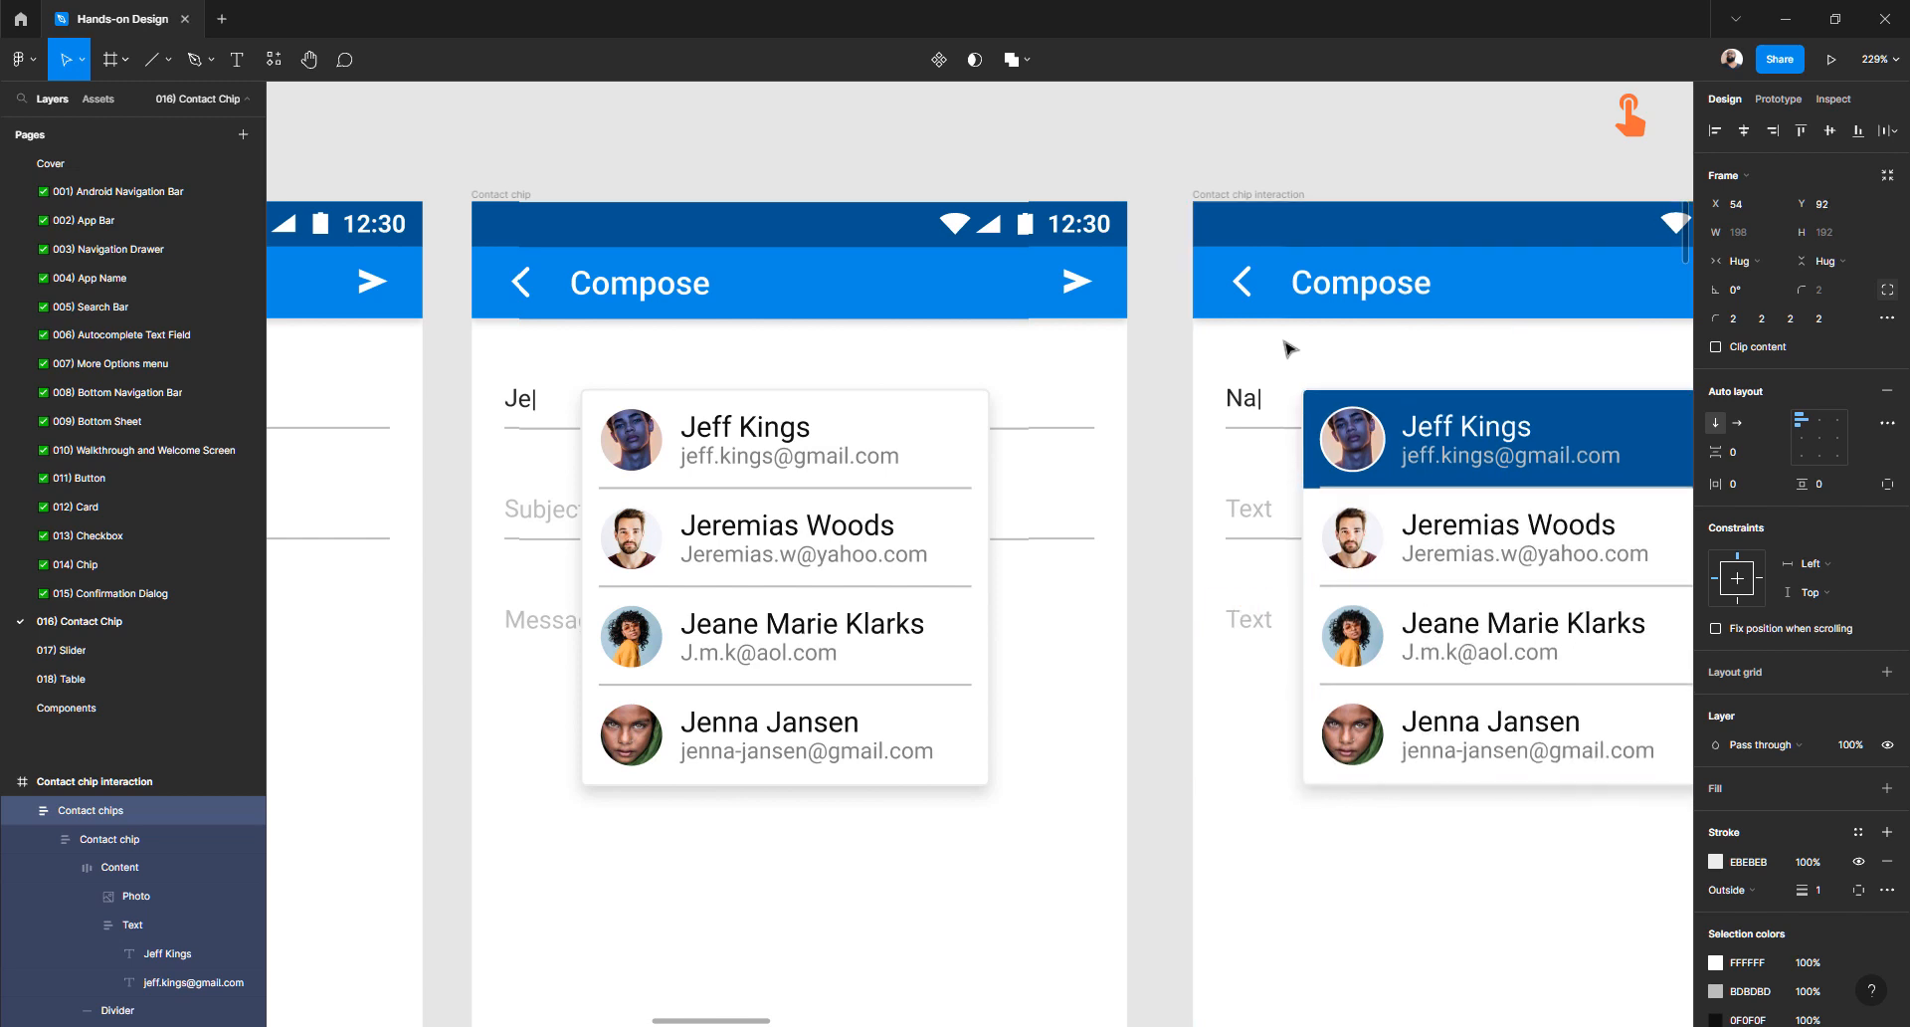
{"action": "key", "text": "alt"}
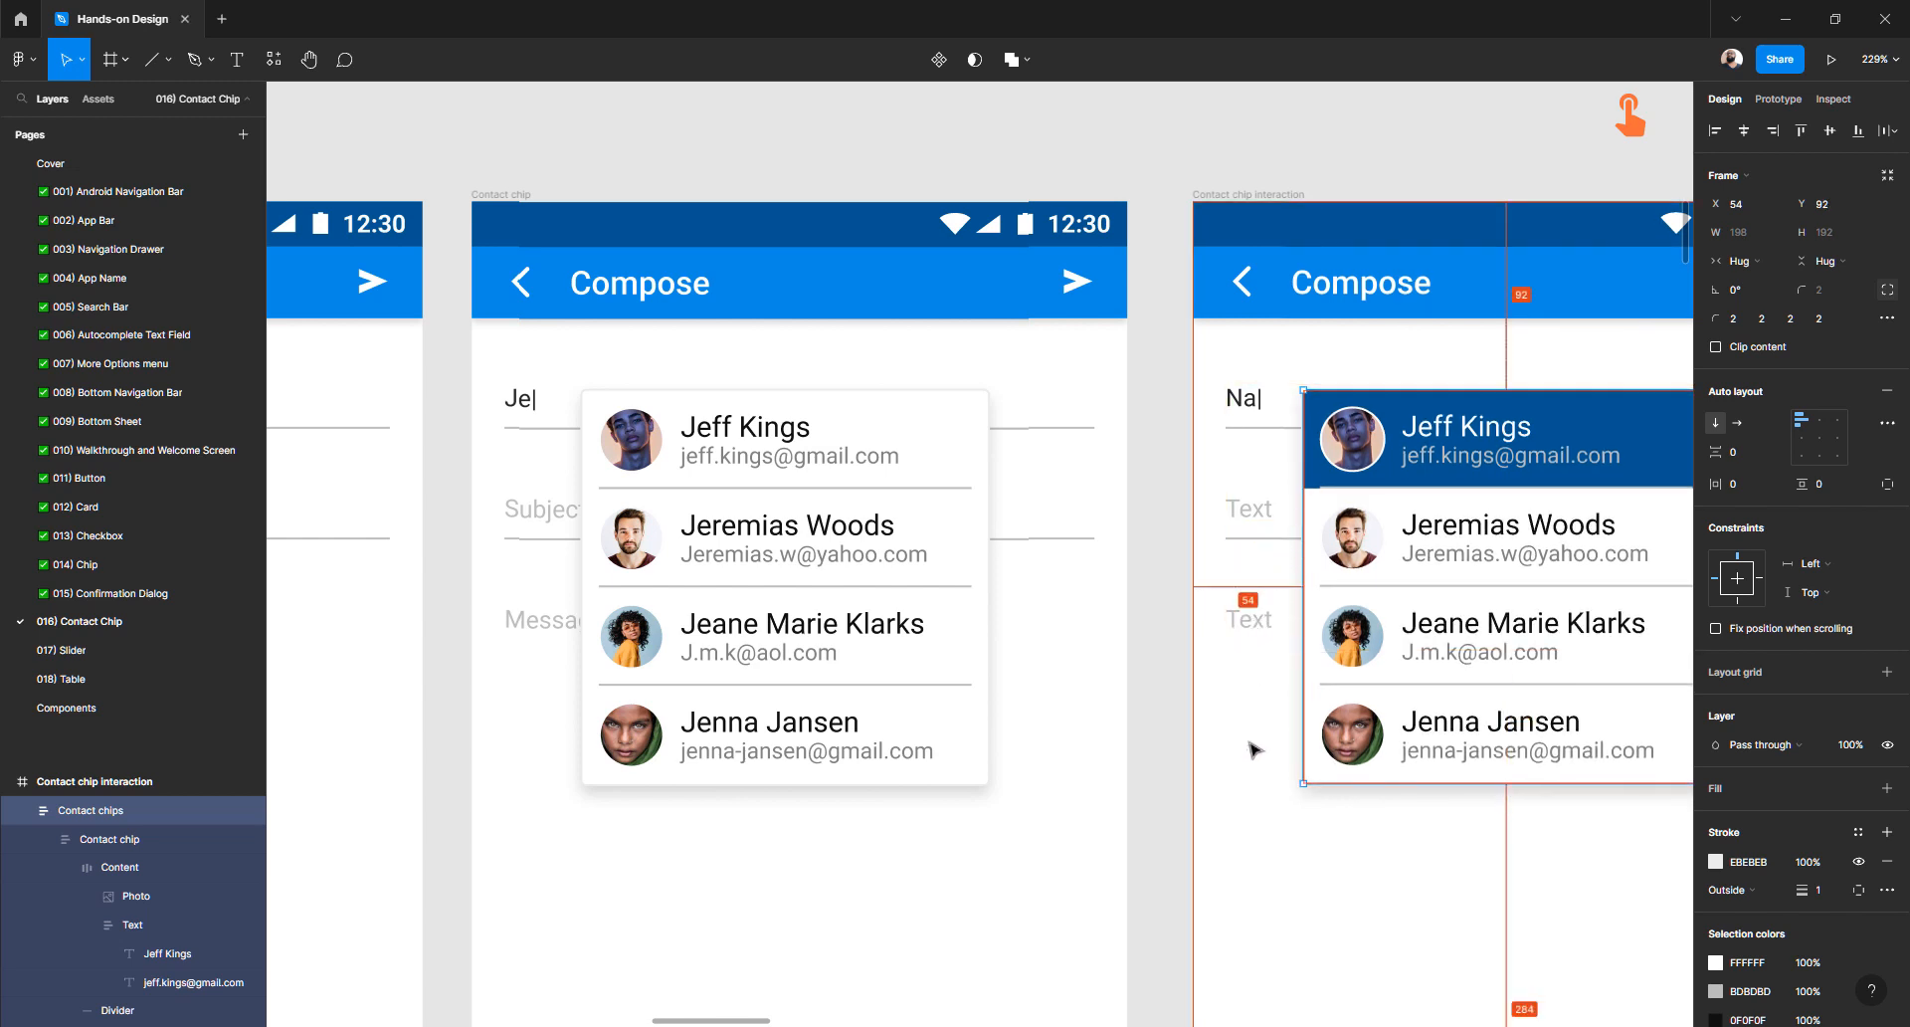
{"action": "left_click", "coordinate": [756, 766]}
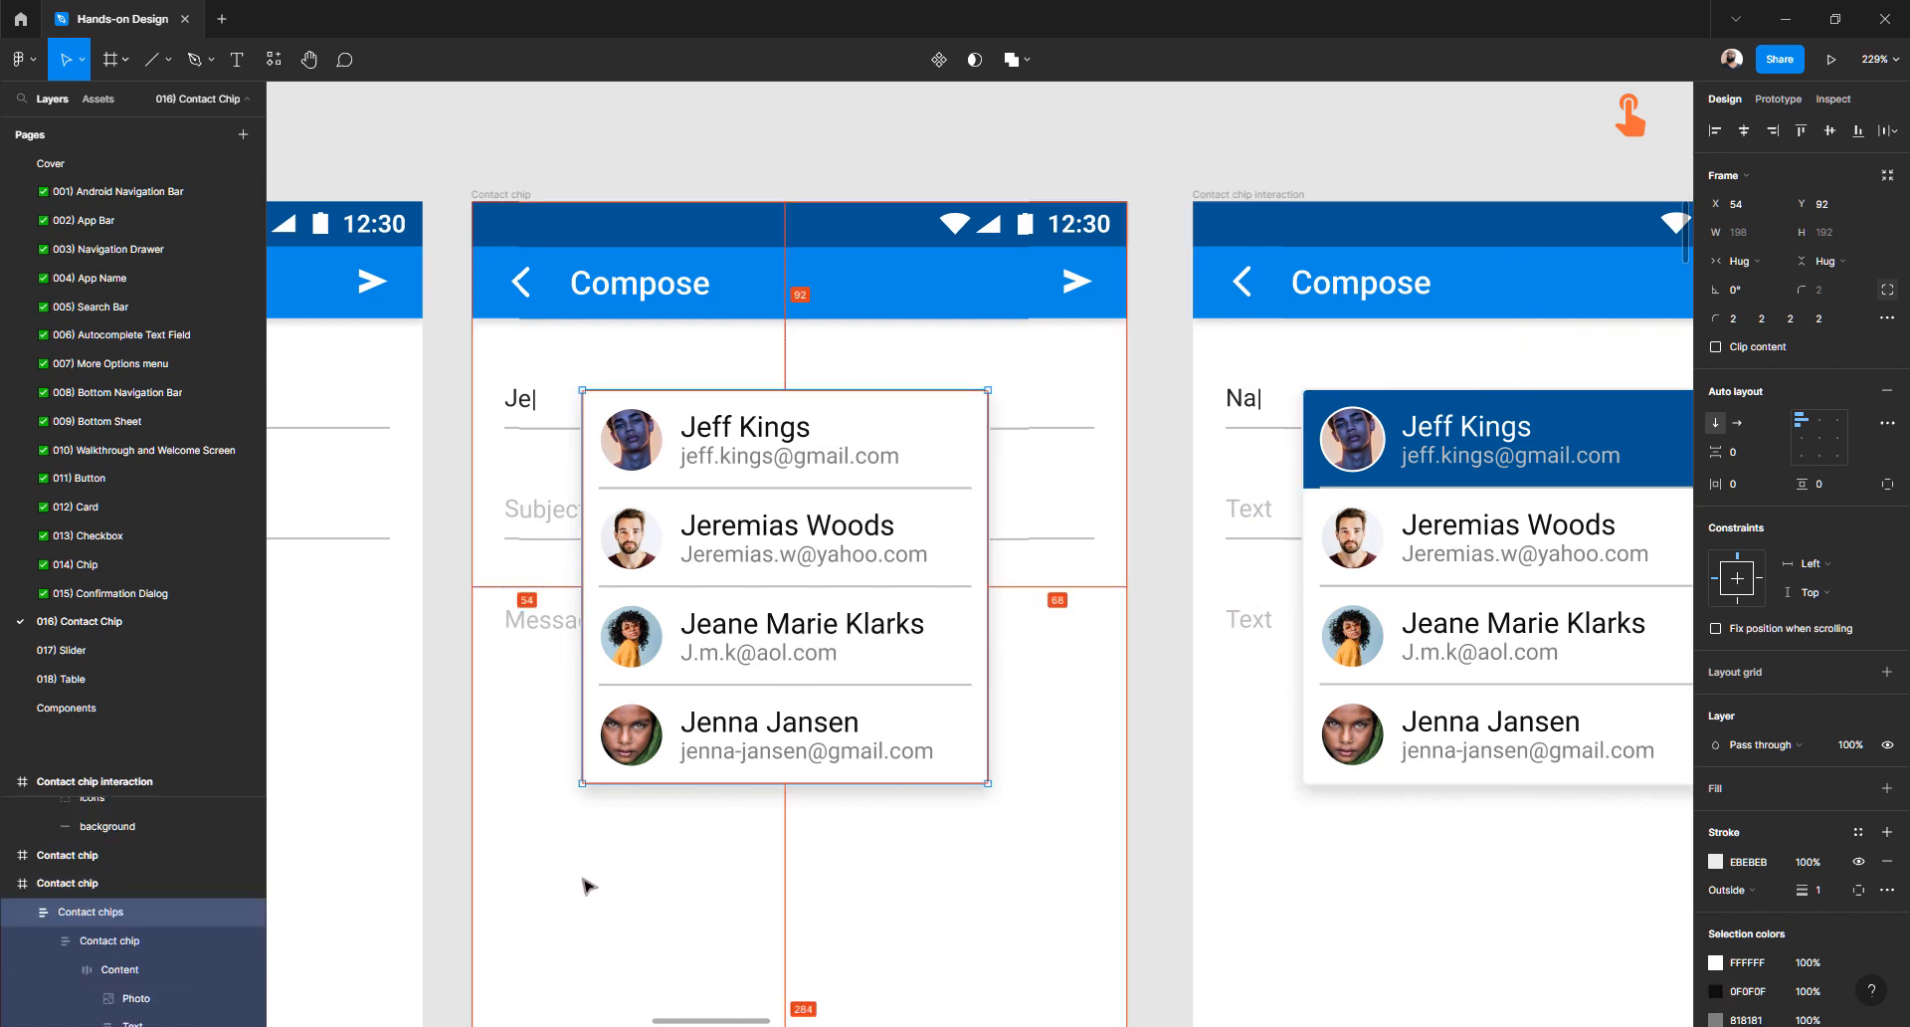
- Shift the interaction frame's and left frame's contact lists up and left by 8 to X 46, Y 84
{"action": "scroll", "coordinate": [1069, 607], "scroll_direction": "right", "scroll_amount": 3}
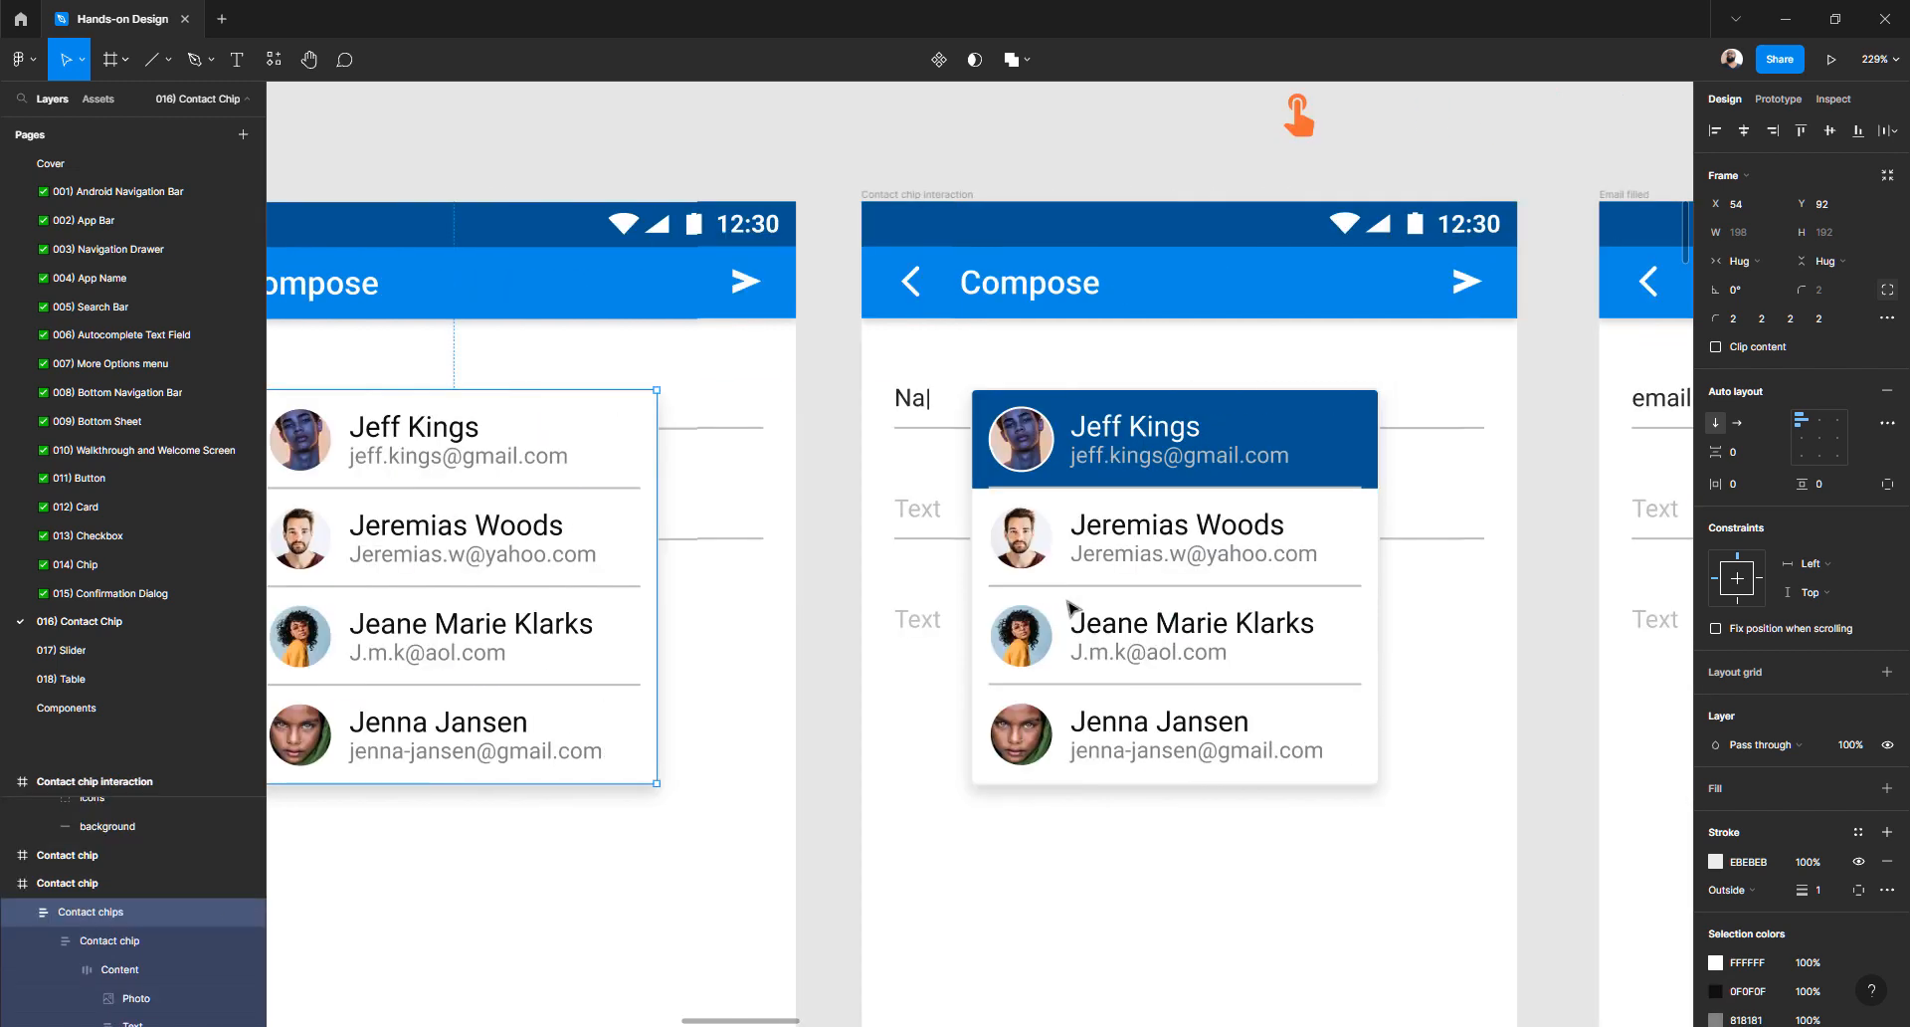
{"action": "left_click", "coordinate": [1218, 455]}
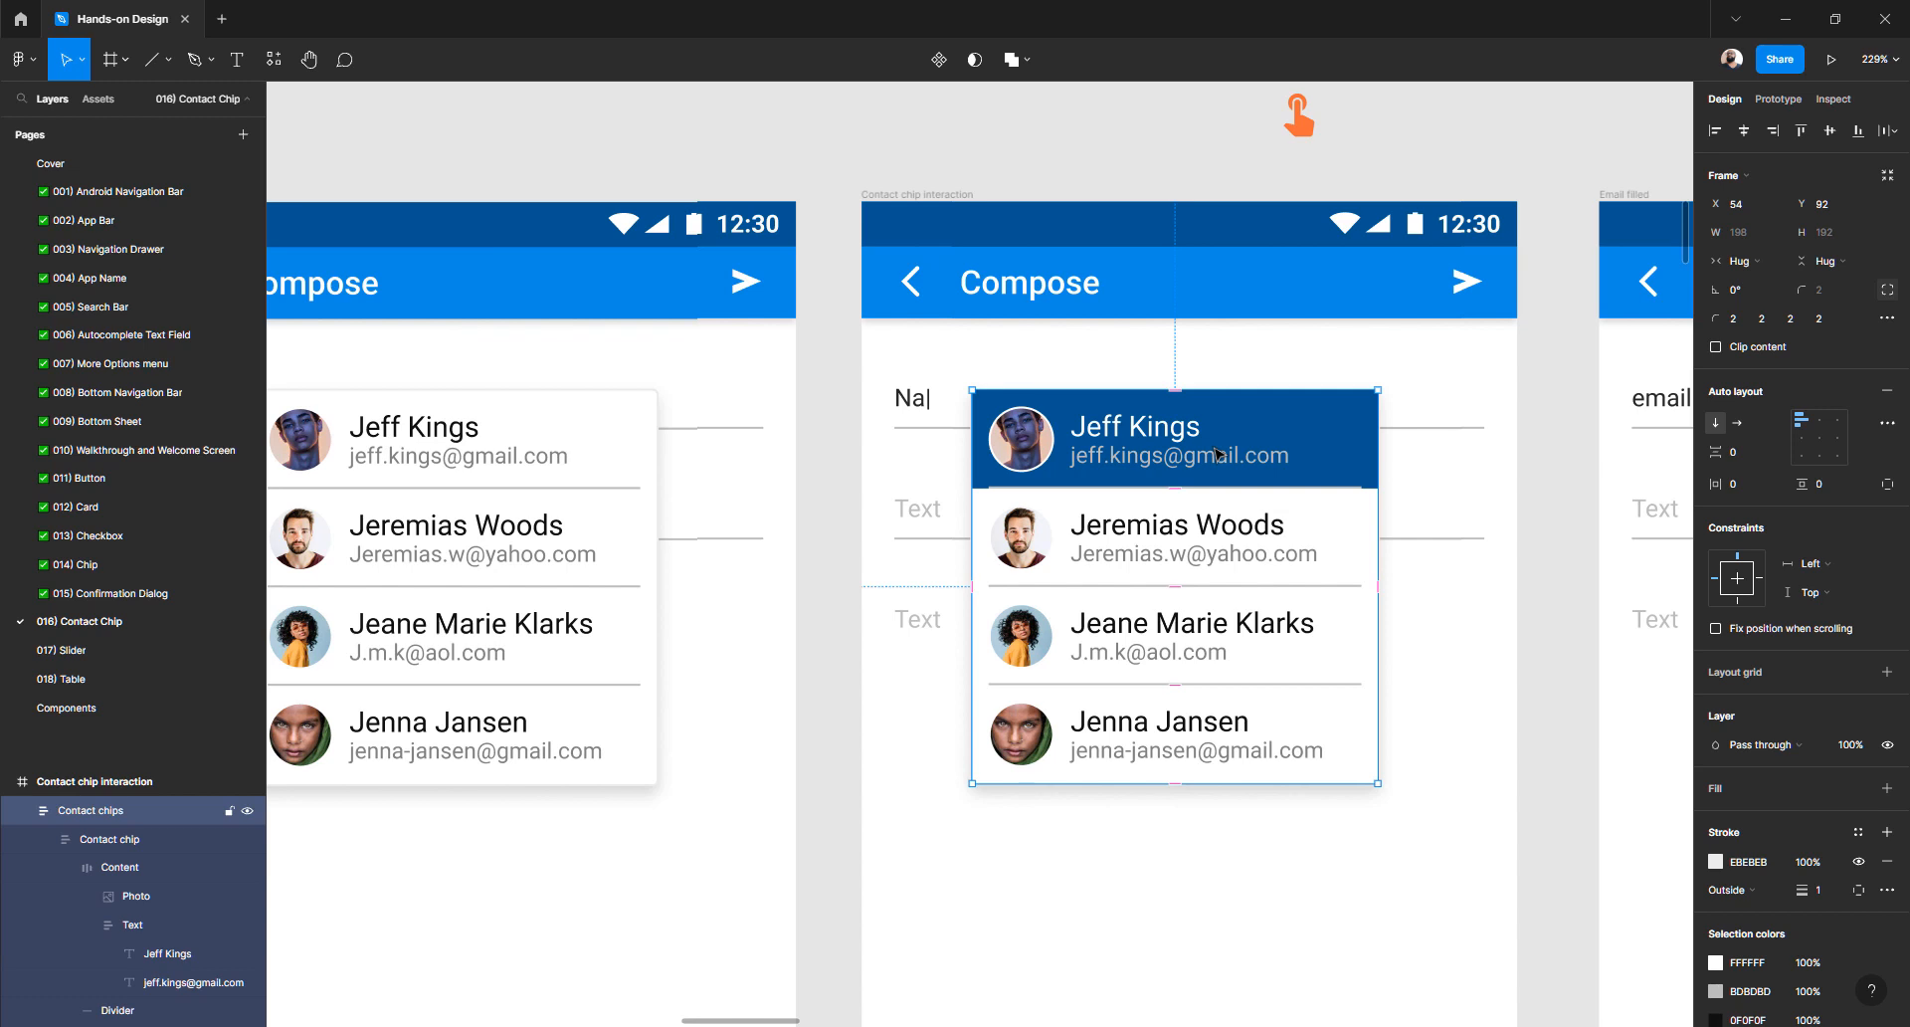
{"action": "key", "text": "shift+Up"}
{"action": "key", "text": "shift+Left"}
{"action": "scroll", "coordinate": [886, 482], "scroll_direction": "left", "scroll_amount": 2}
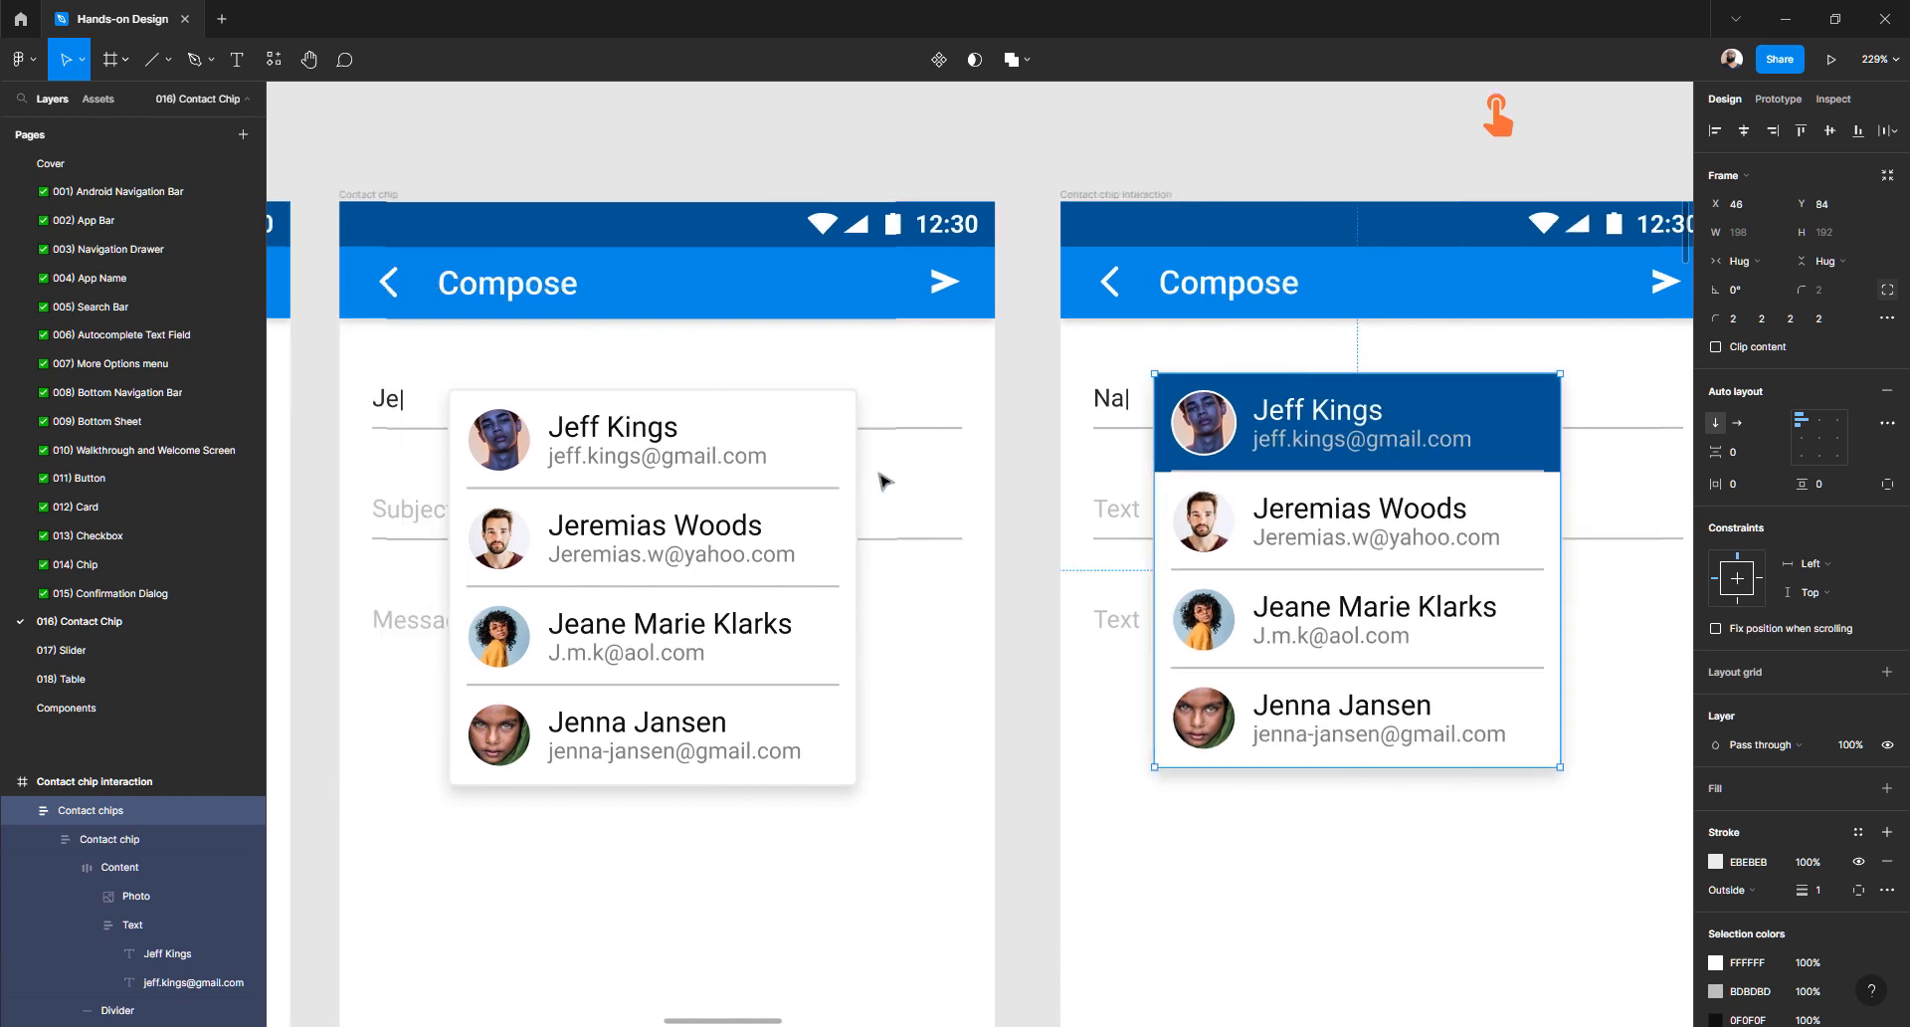
{"action": "left_click", "coordinate": [642, 556]}
{"action": "key", "text": "shift+Up"}
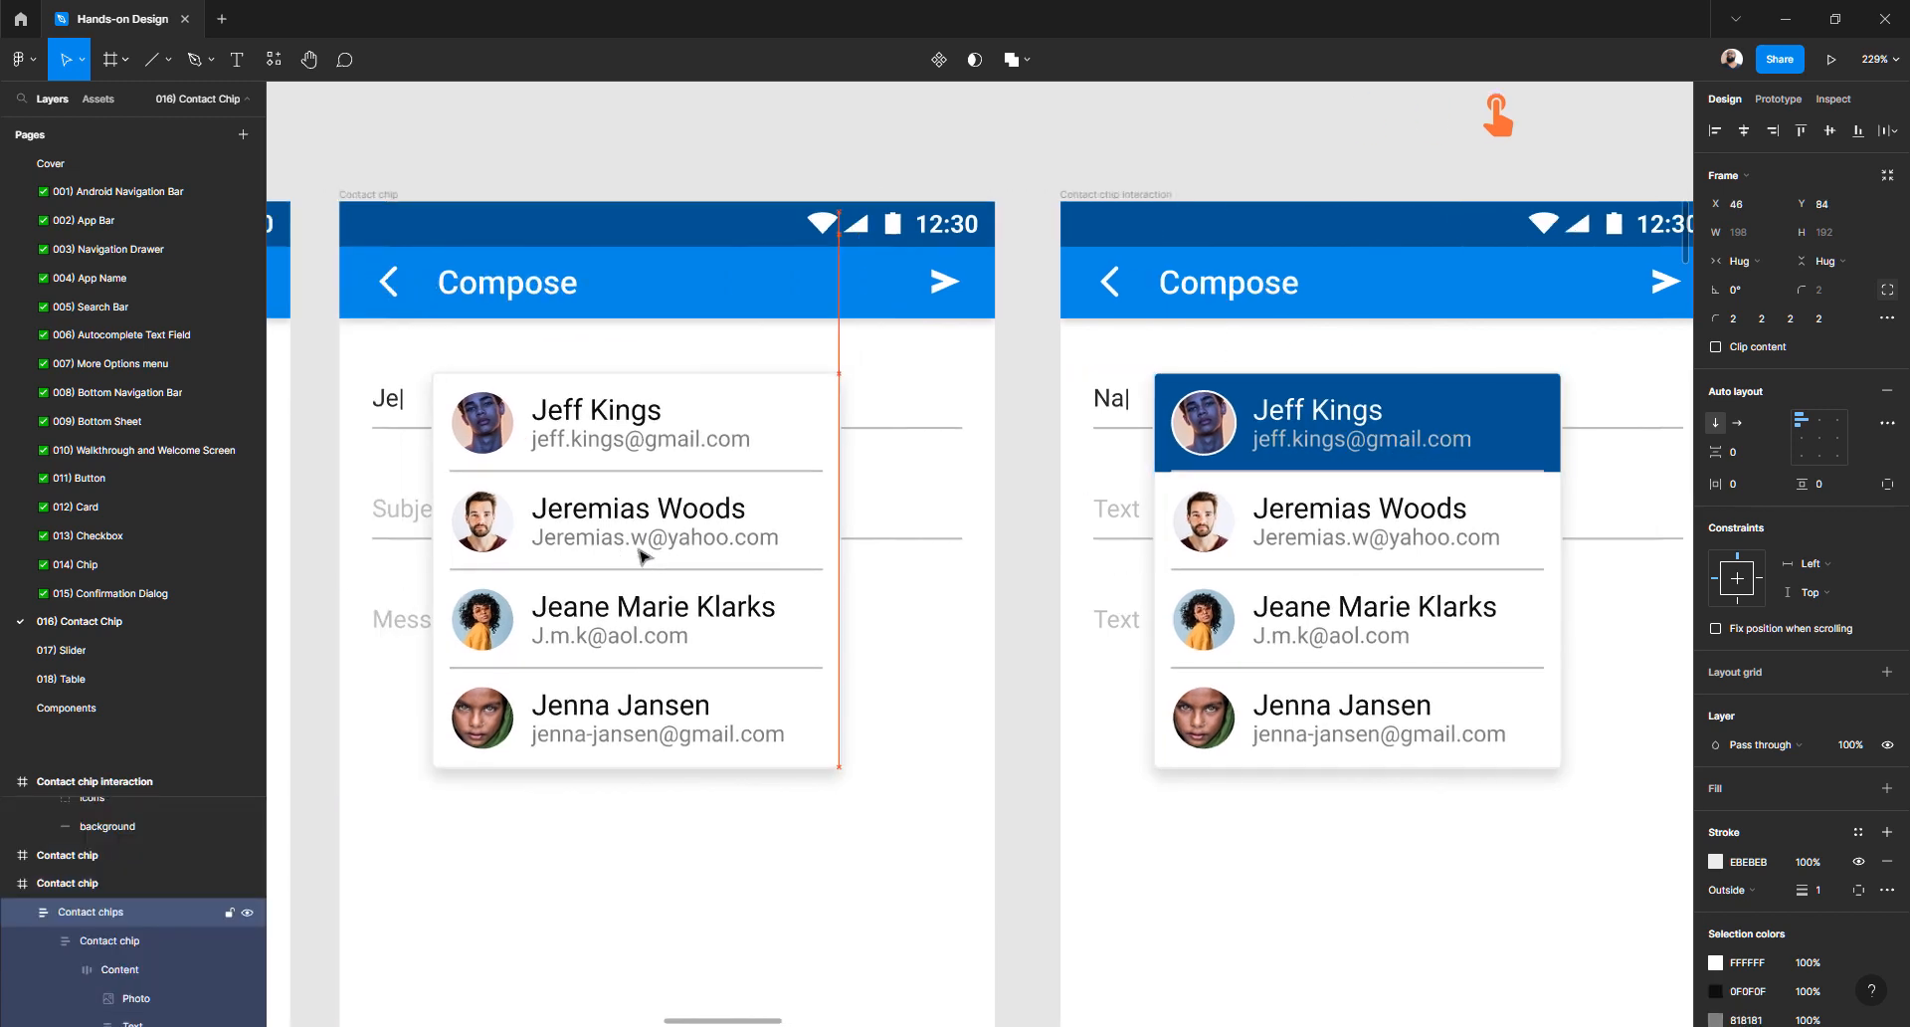
{"action": "key", "text": "shift+Left"}
- Move the orange hand icon down into the Compose header toward the list
{"action": "scroll", "coordinate": [1067, 563], "scroll_direction": "right", "scroll_amount": 2}
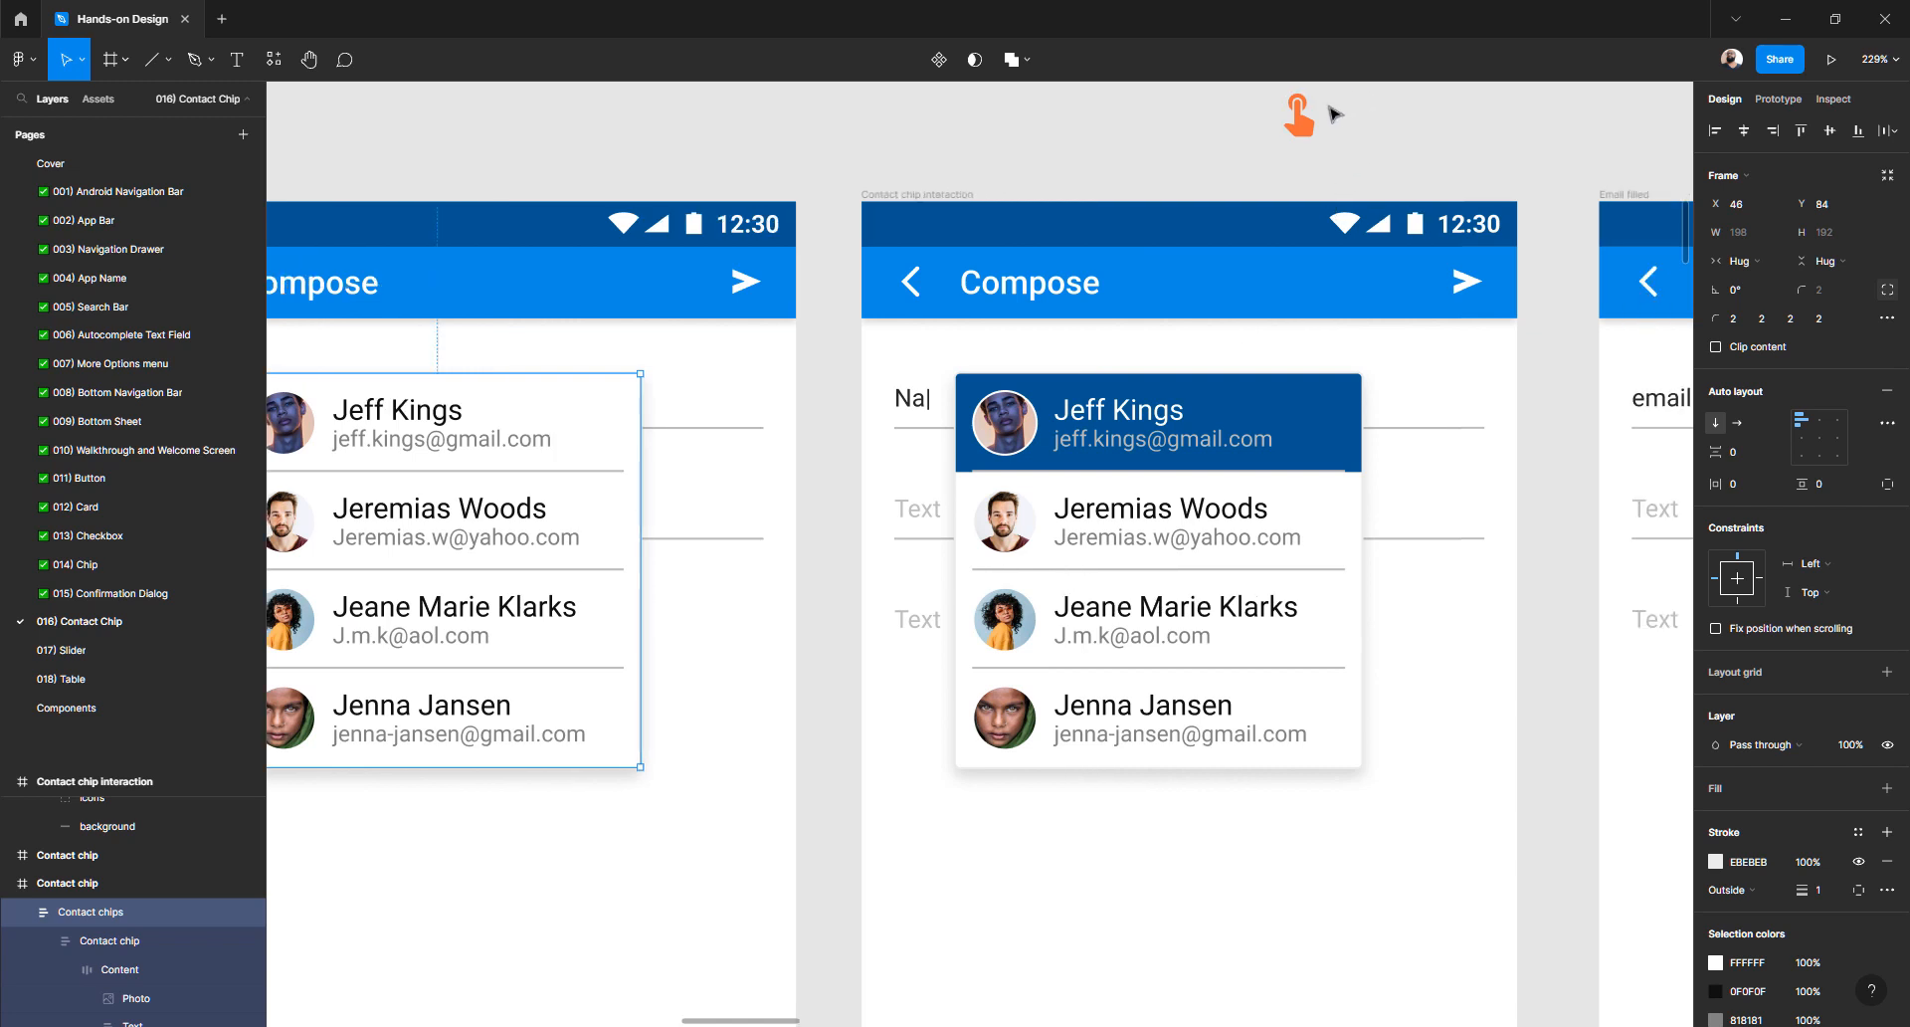
{"action": "left_click", "coordinate": [1299, 119]}
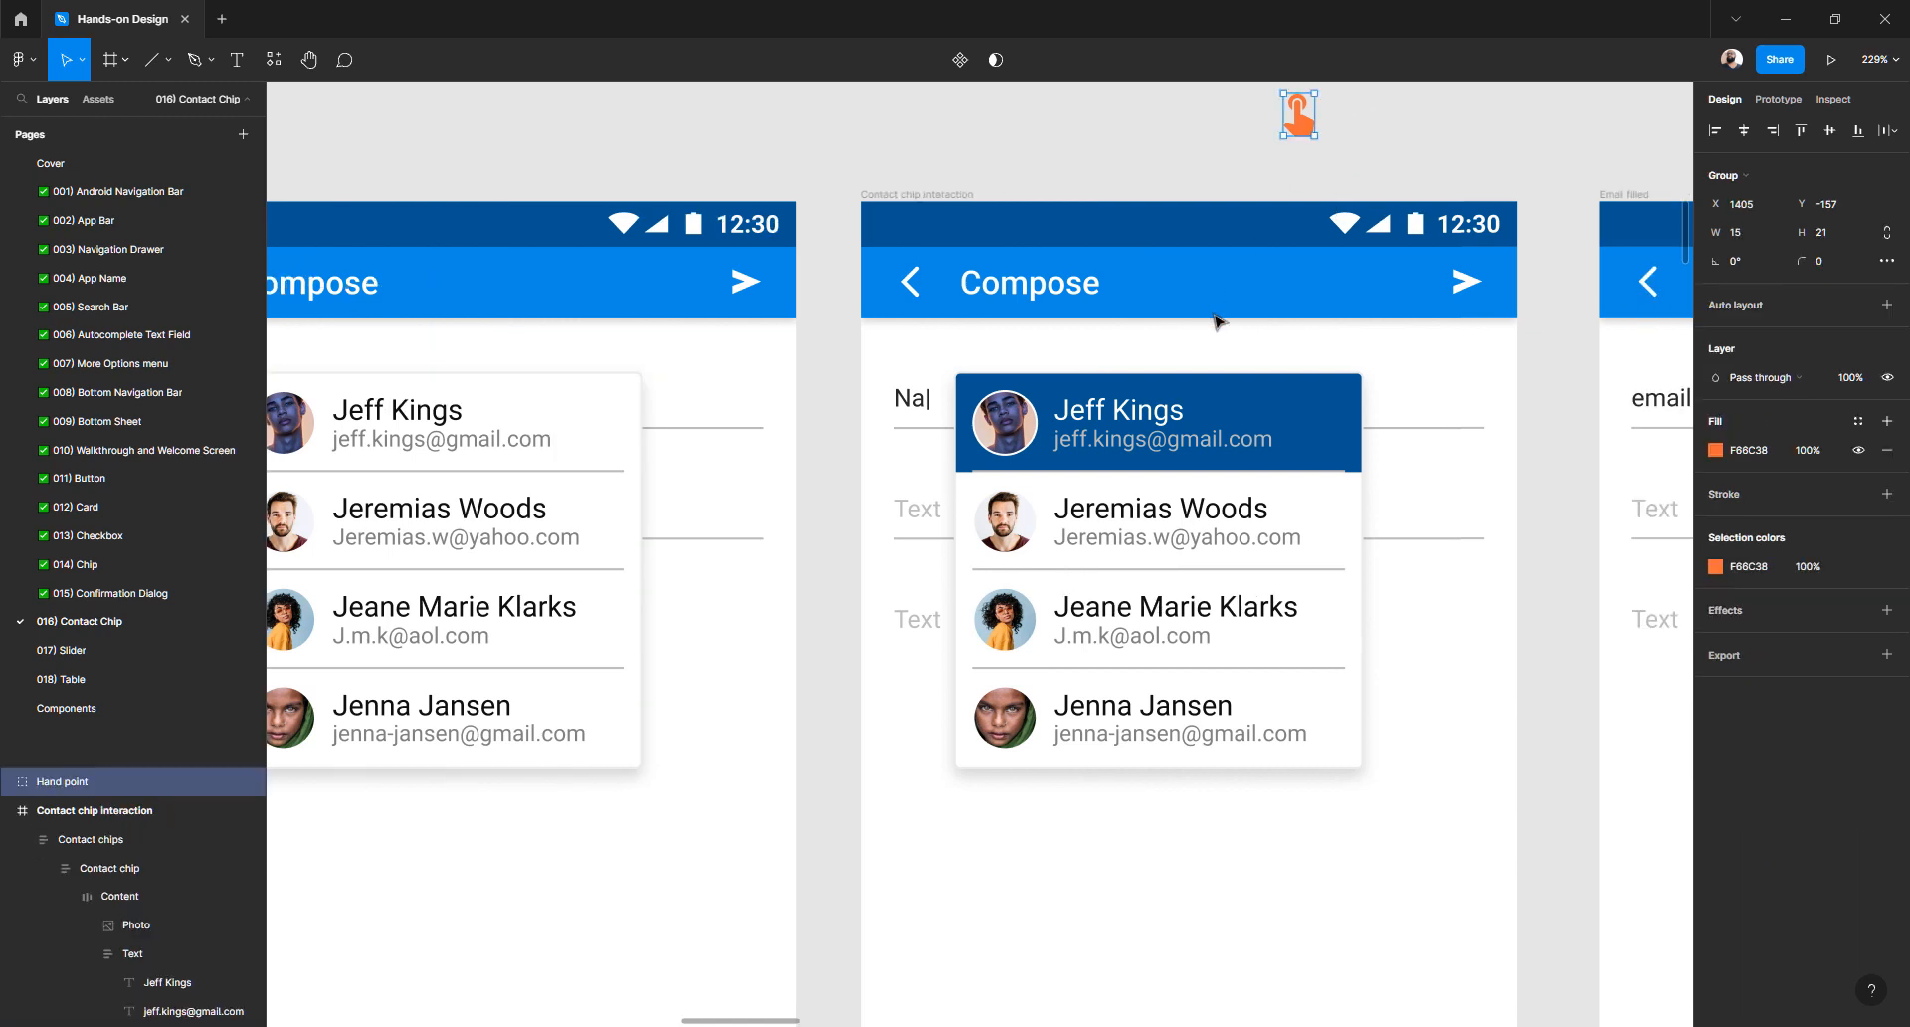
{"action": "key", "text": "shift+Down"}
{"action": "key", "text": "shift+Down"}
{"action": "key", "text": "shift+Down"}
{"action": "key", "text": "shift+Down"}
{"action": "key", "text": "shift+Down"}
{"action": "key", "text": "shift+Down"}
{"action": "key", "text": "shift+Down"}
{"action": "key", "text": "shift+Down"}
{"action": "key", "text": "shift+Down"}
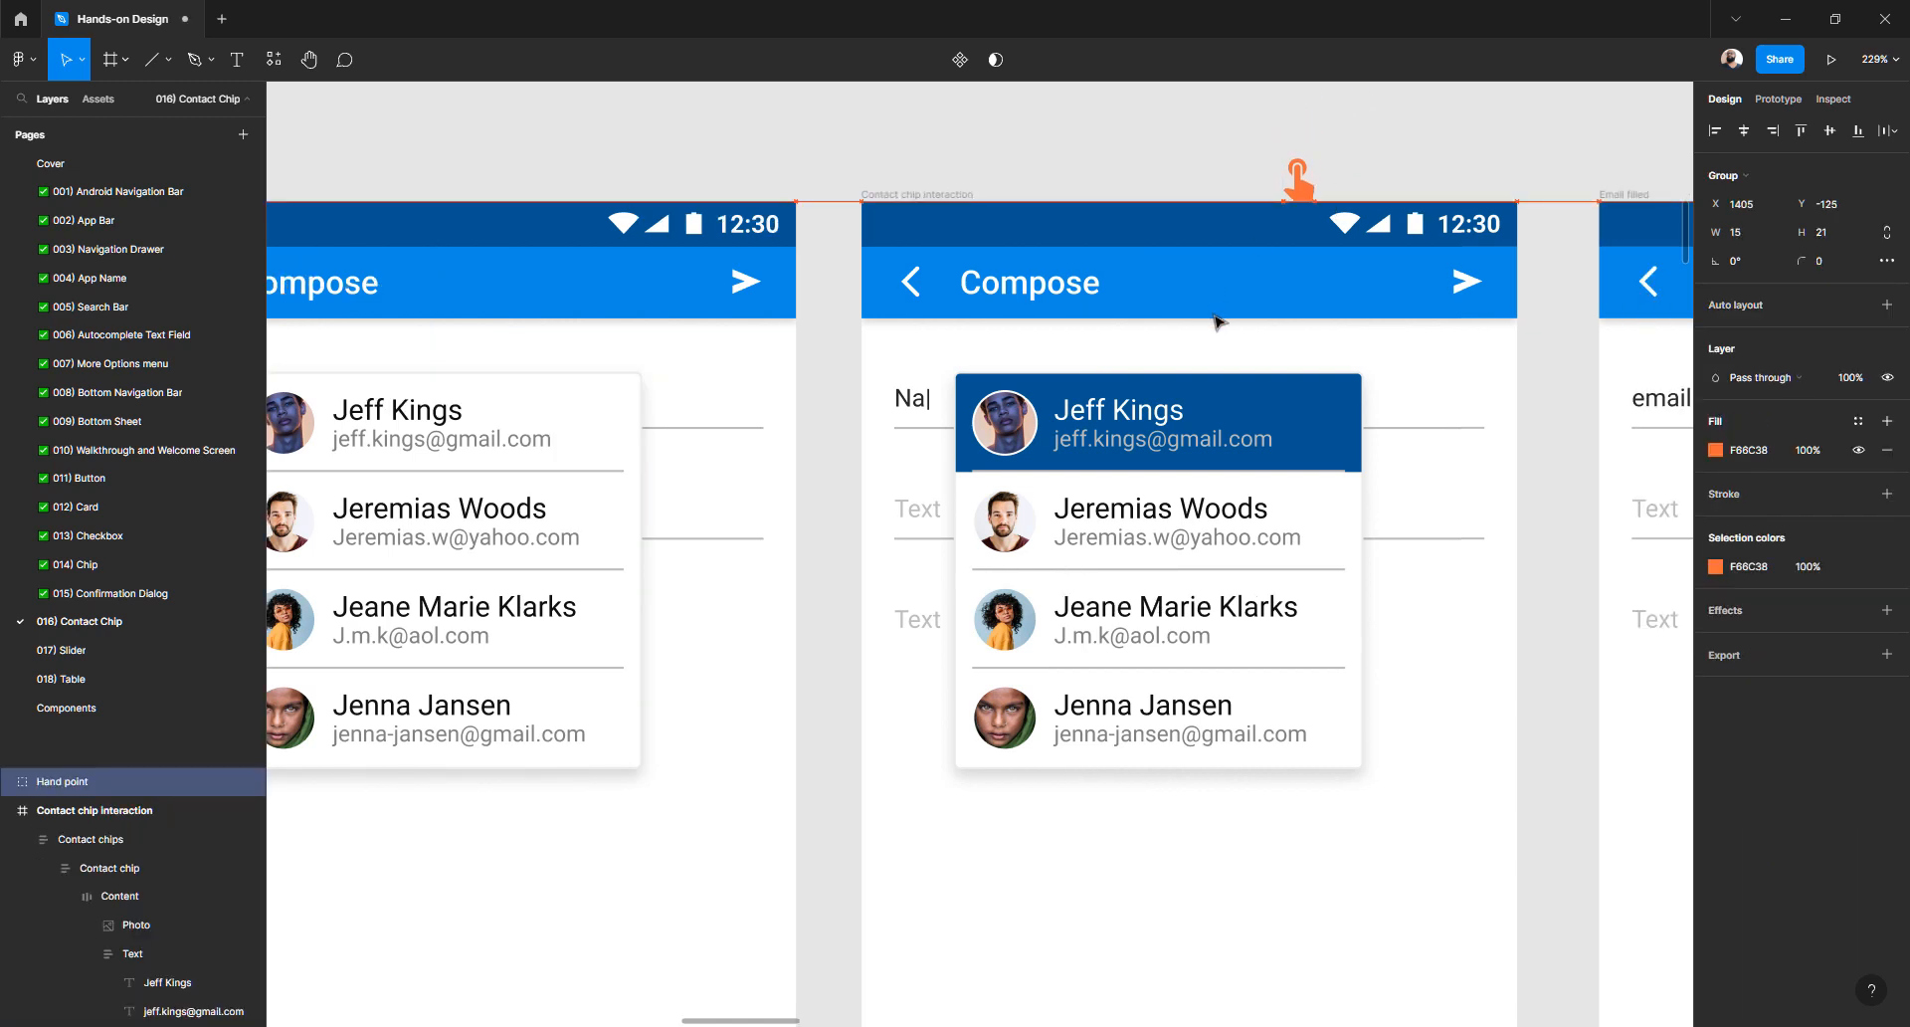
{"action": "key", "text": "shift+Down"}
{"action": "key", "text": "shift+Down"}
{"action": "key", "text": "shift+Down"}
{"action": "key", "text": "shift+Down"}
{"action": "key", "text": "shift+Down"}
{"action": "key", "text": "shift+Down"}
{"action": "key", "text": "shift+Down"}
{"action": "key", "text": "shift+Down"}
{"action": "key", "text": "shift+Down"}
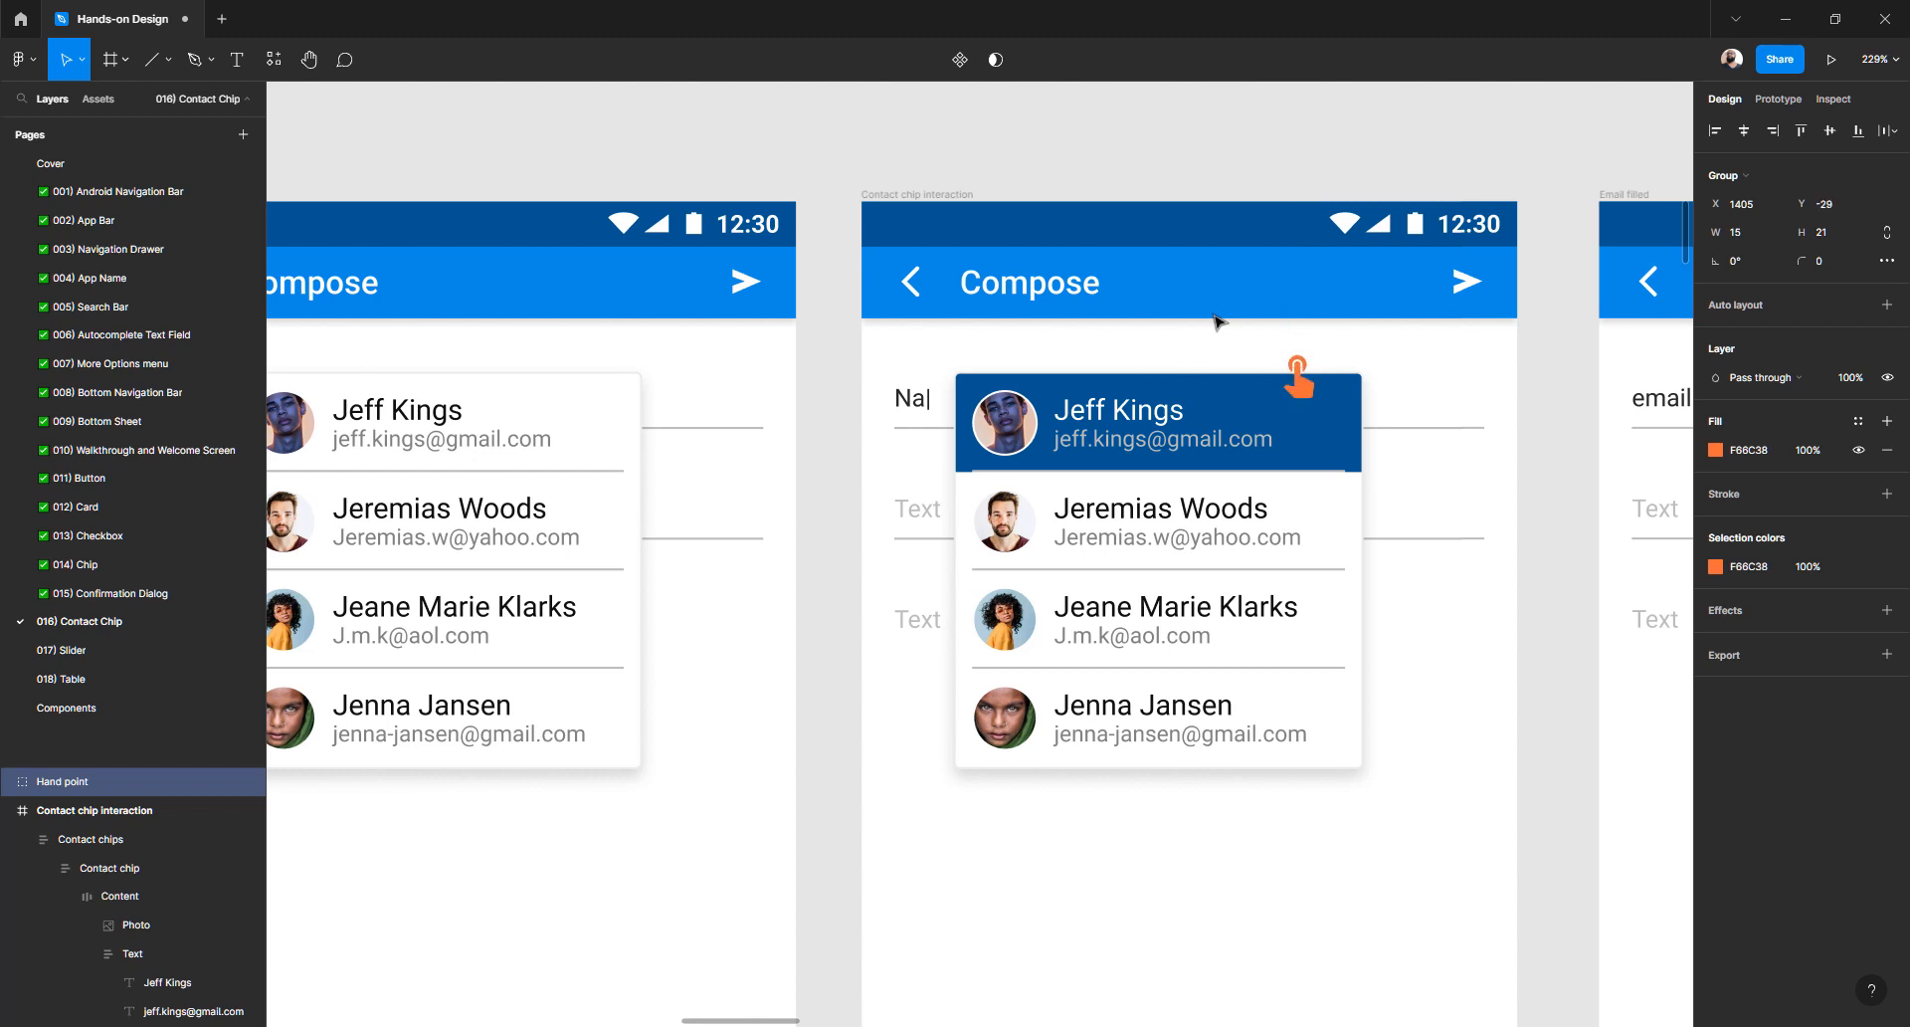
{"action": "key", "text": "shift+Up"}
{"action": "left_click", "coordinate": [839, 571]}
{"action": "scroll", "coordinate": [843, 574], "scroll_direction": "right", "scroll_amount": 1}
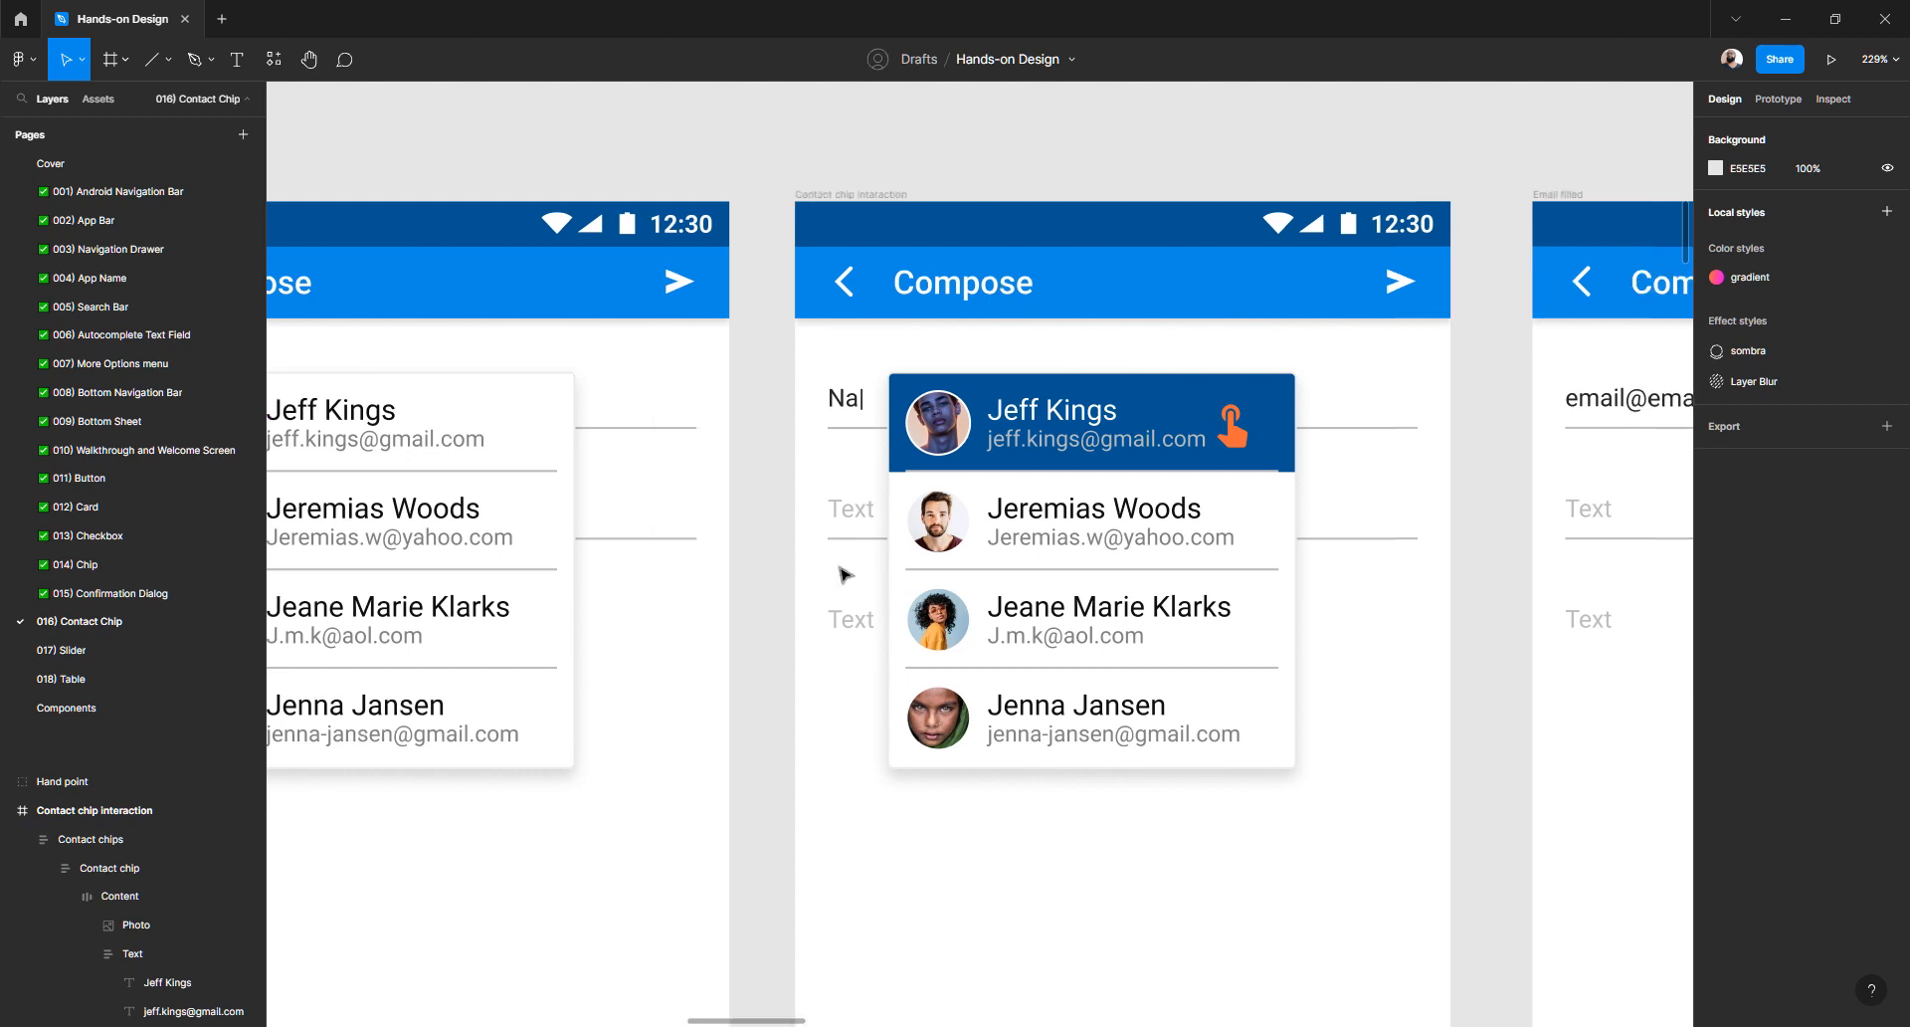
{"action": "scroll", "coordinate": [844, 574], "scroll_direction": "right", "scroll_amount": 5}
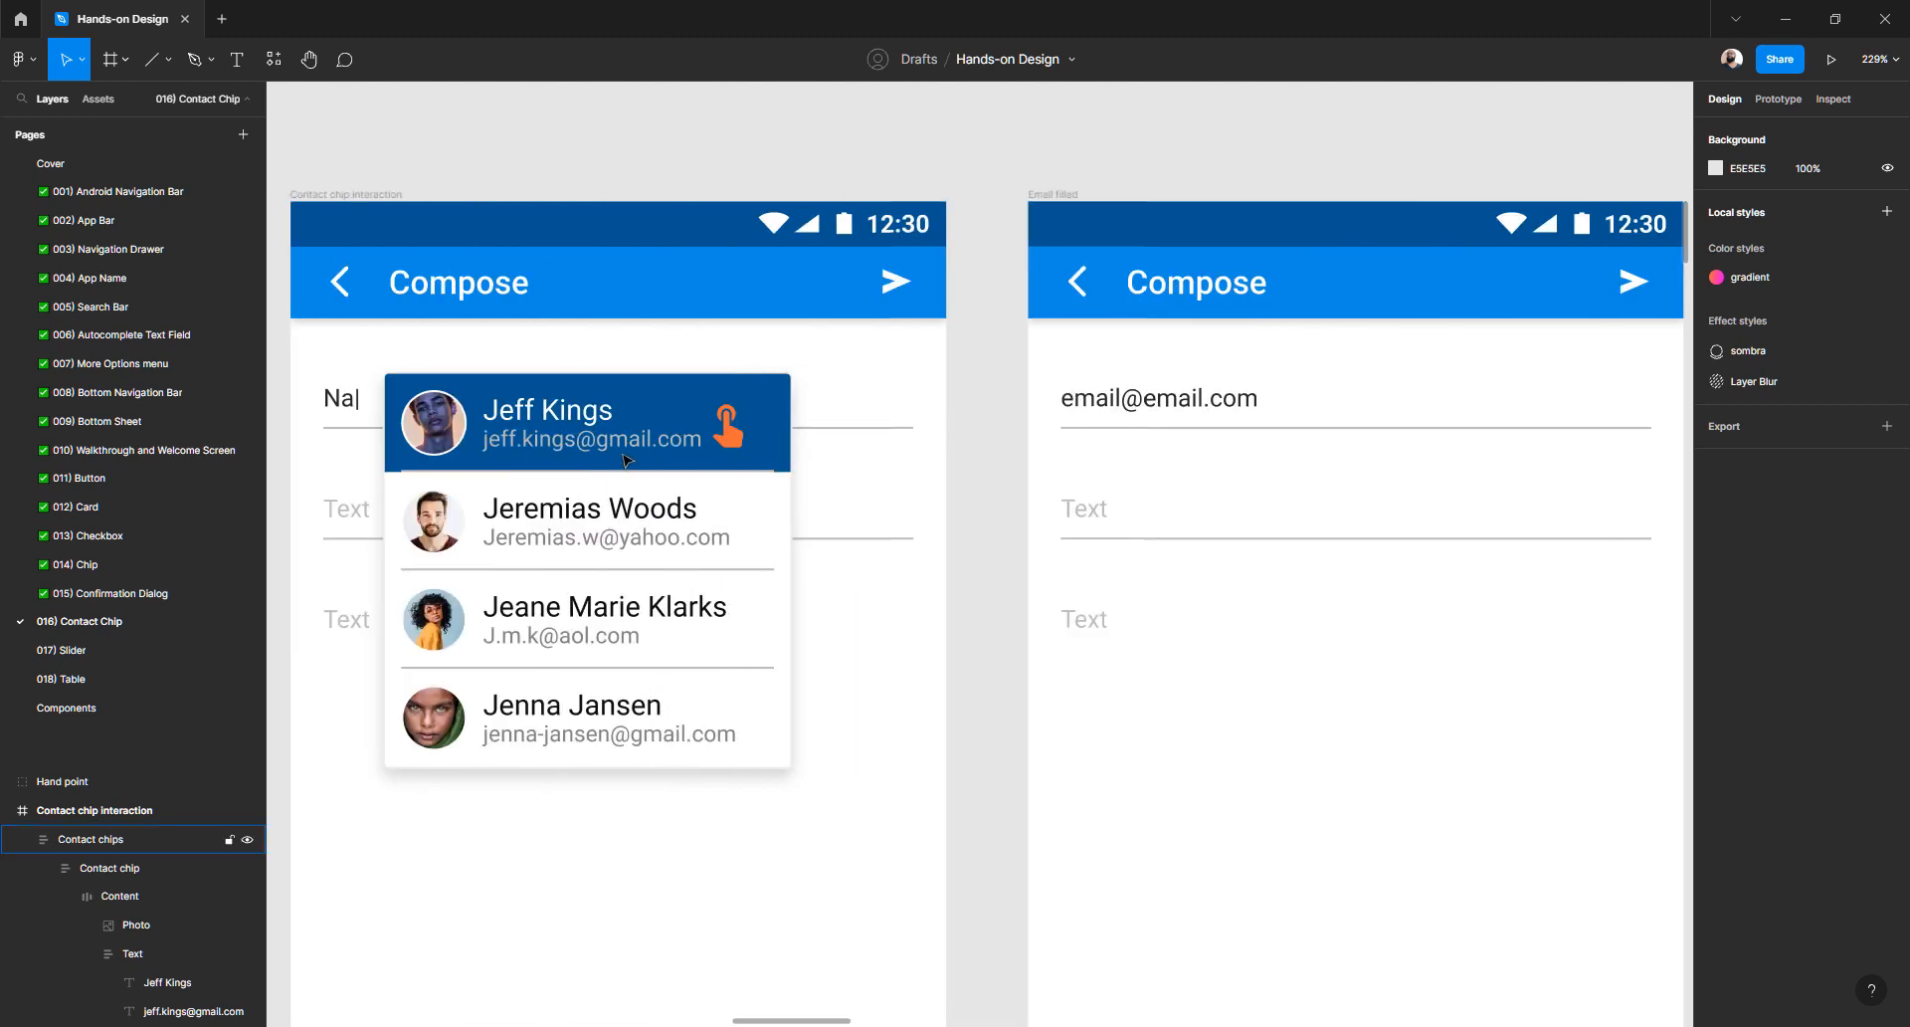
{"action": "double_click", "coordinate": [1165, 406], "text": "ctrl"}
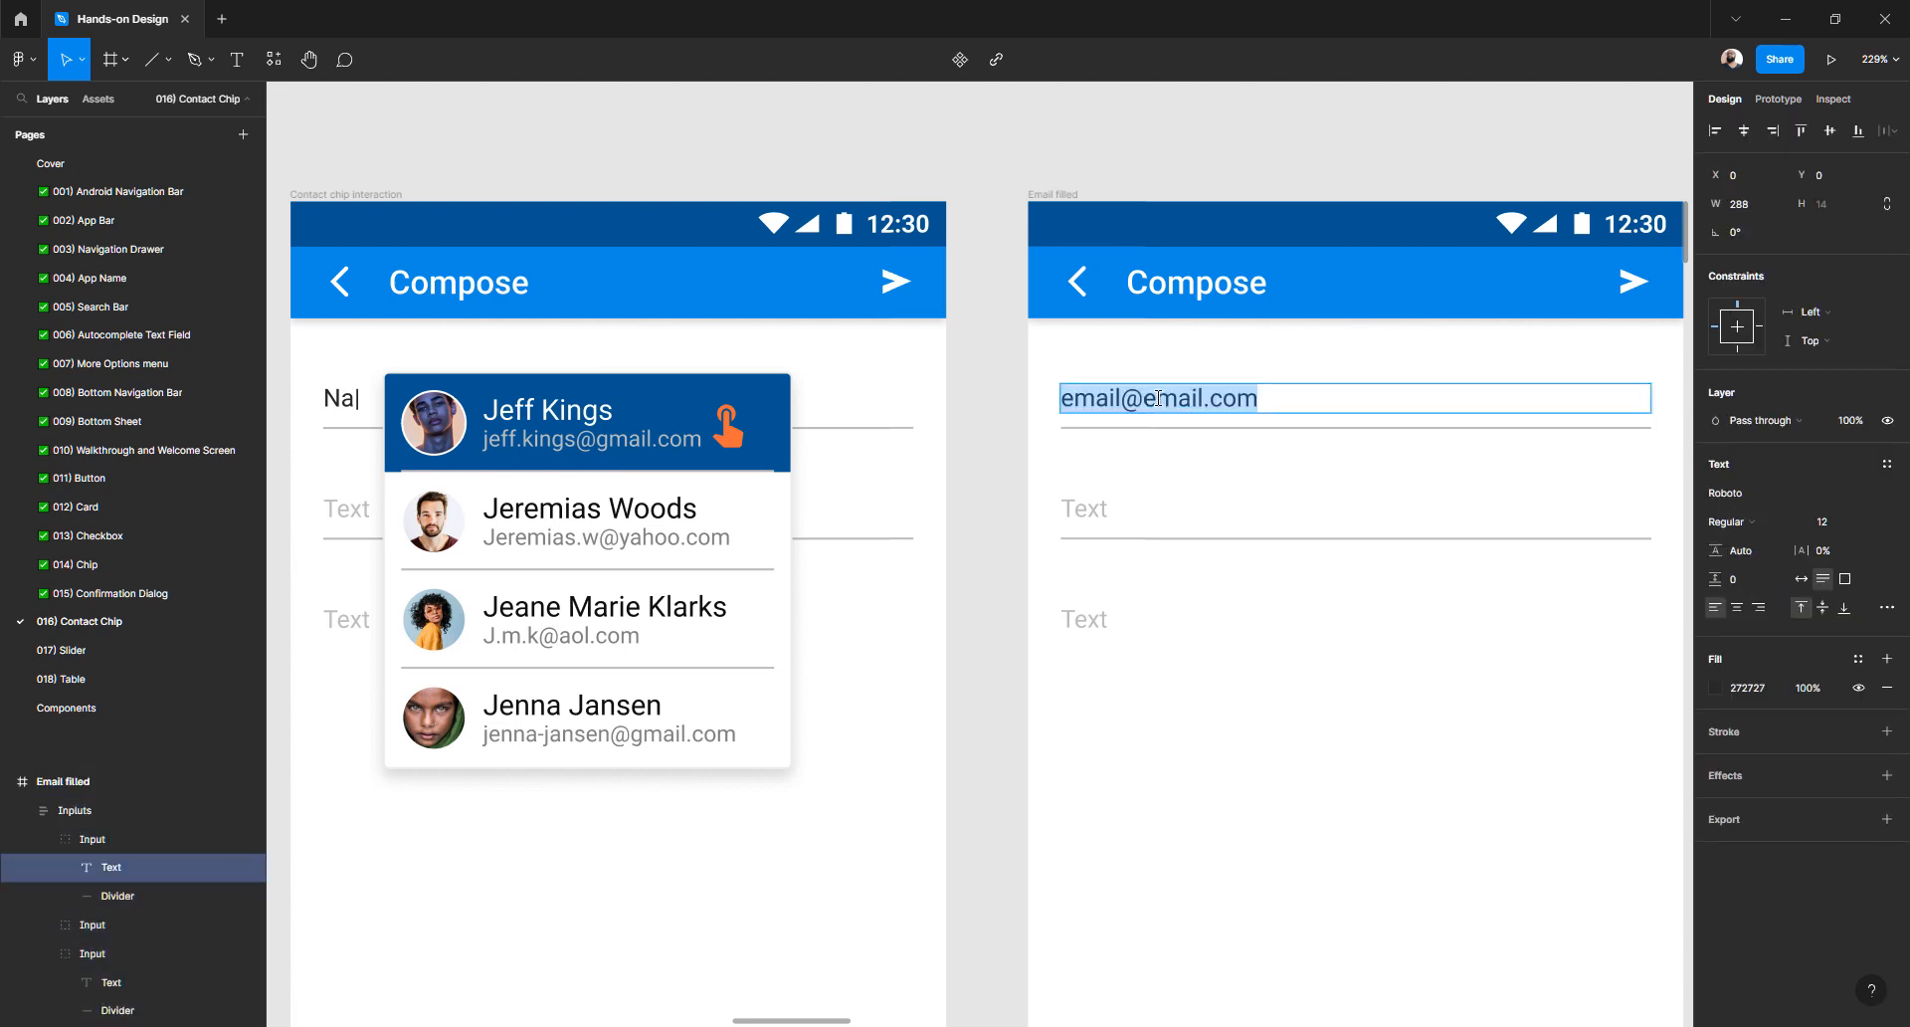
{"action": "left_click", "coordinate": [1191, 400]}
{"action": "left_click_drag", "start_coordinate": [1203, 399], "coordinate": [832, 377]}
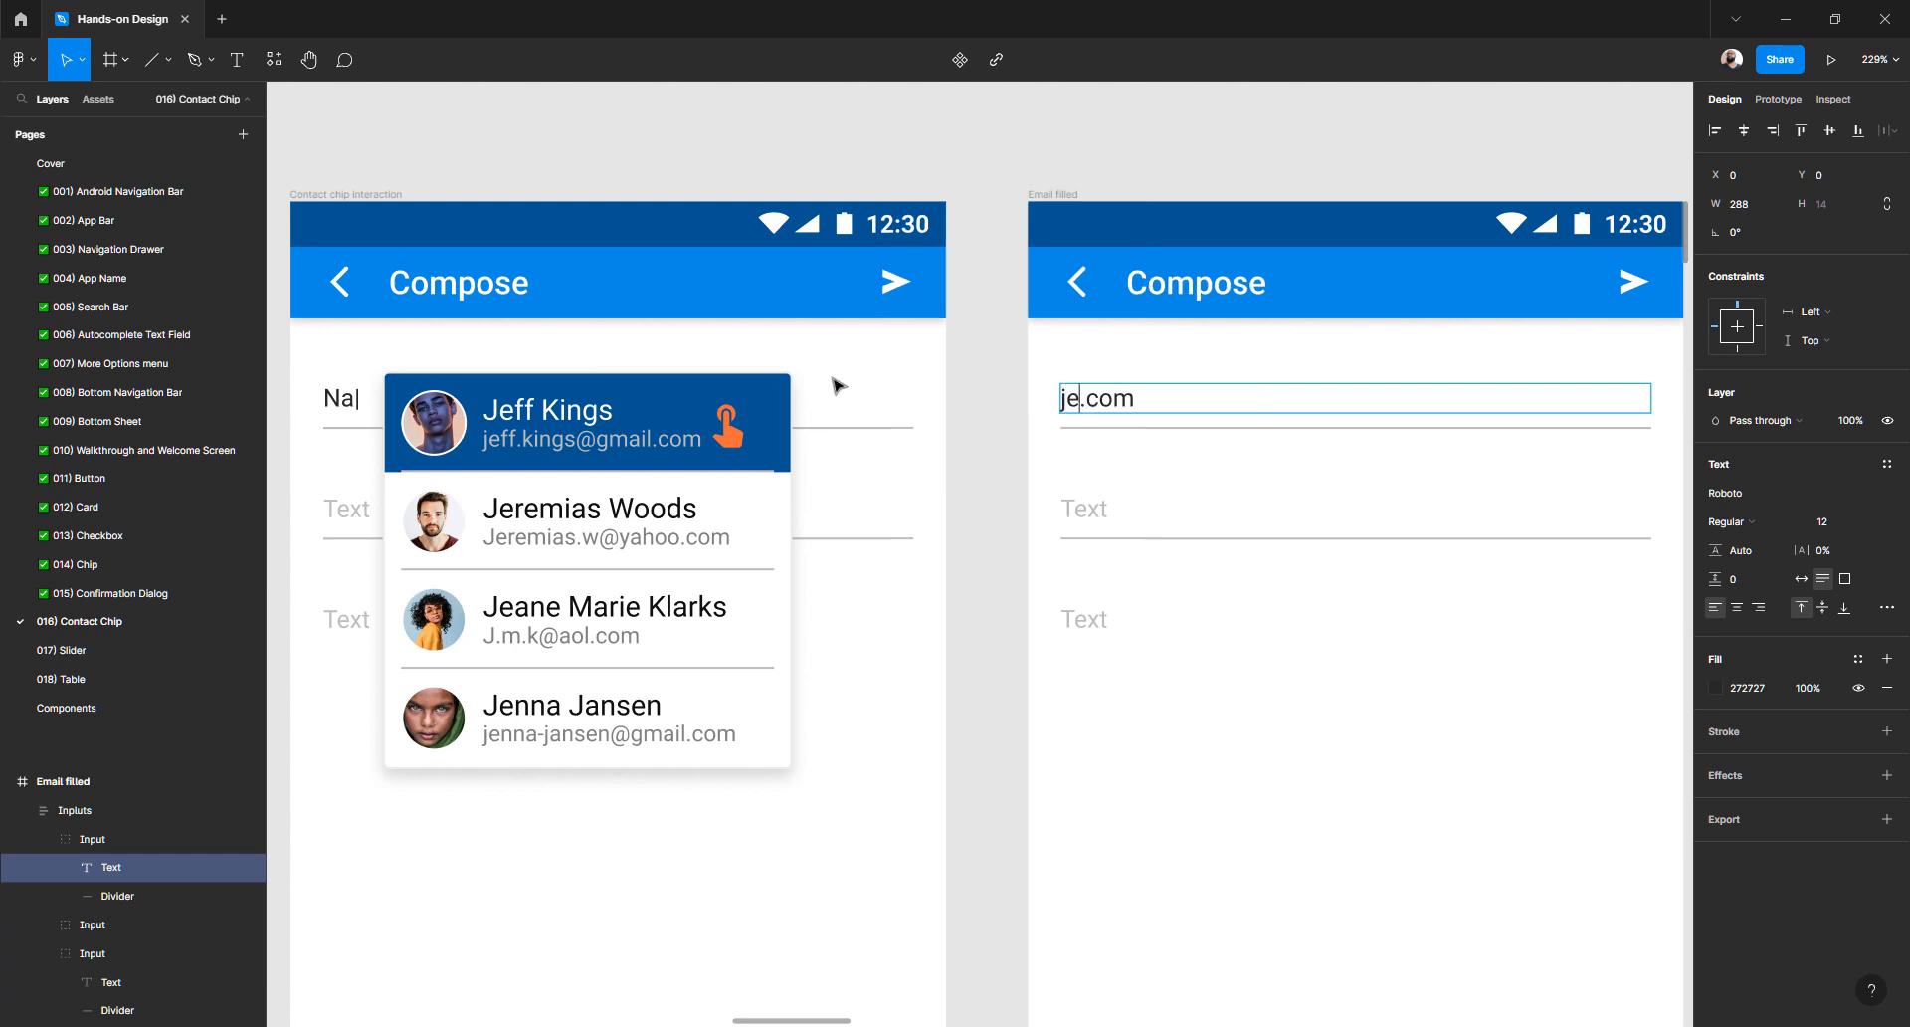
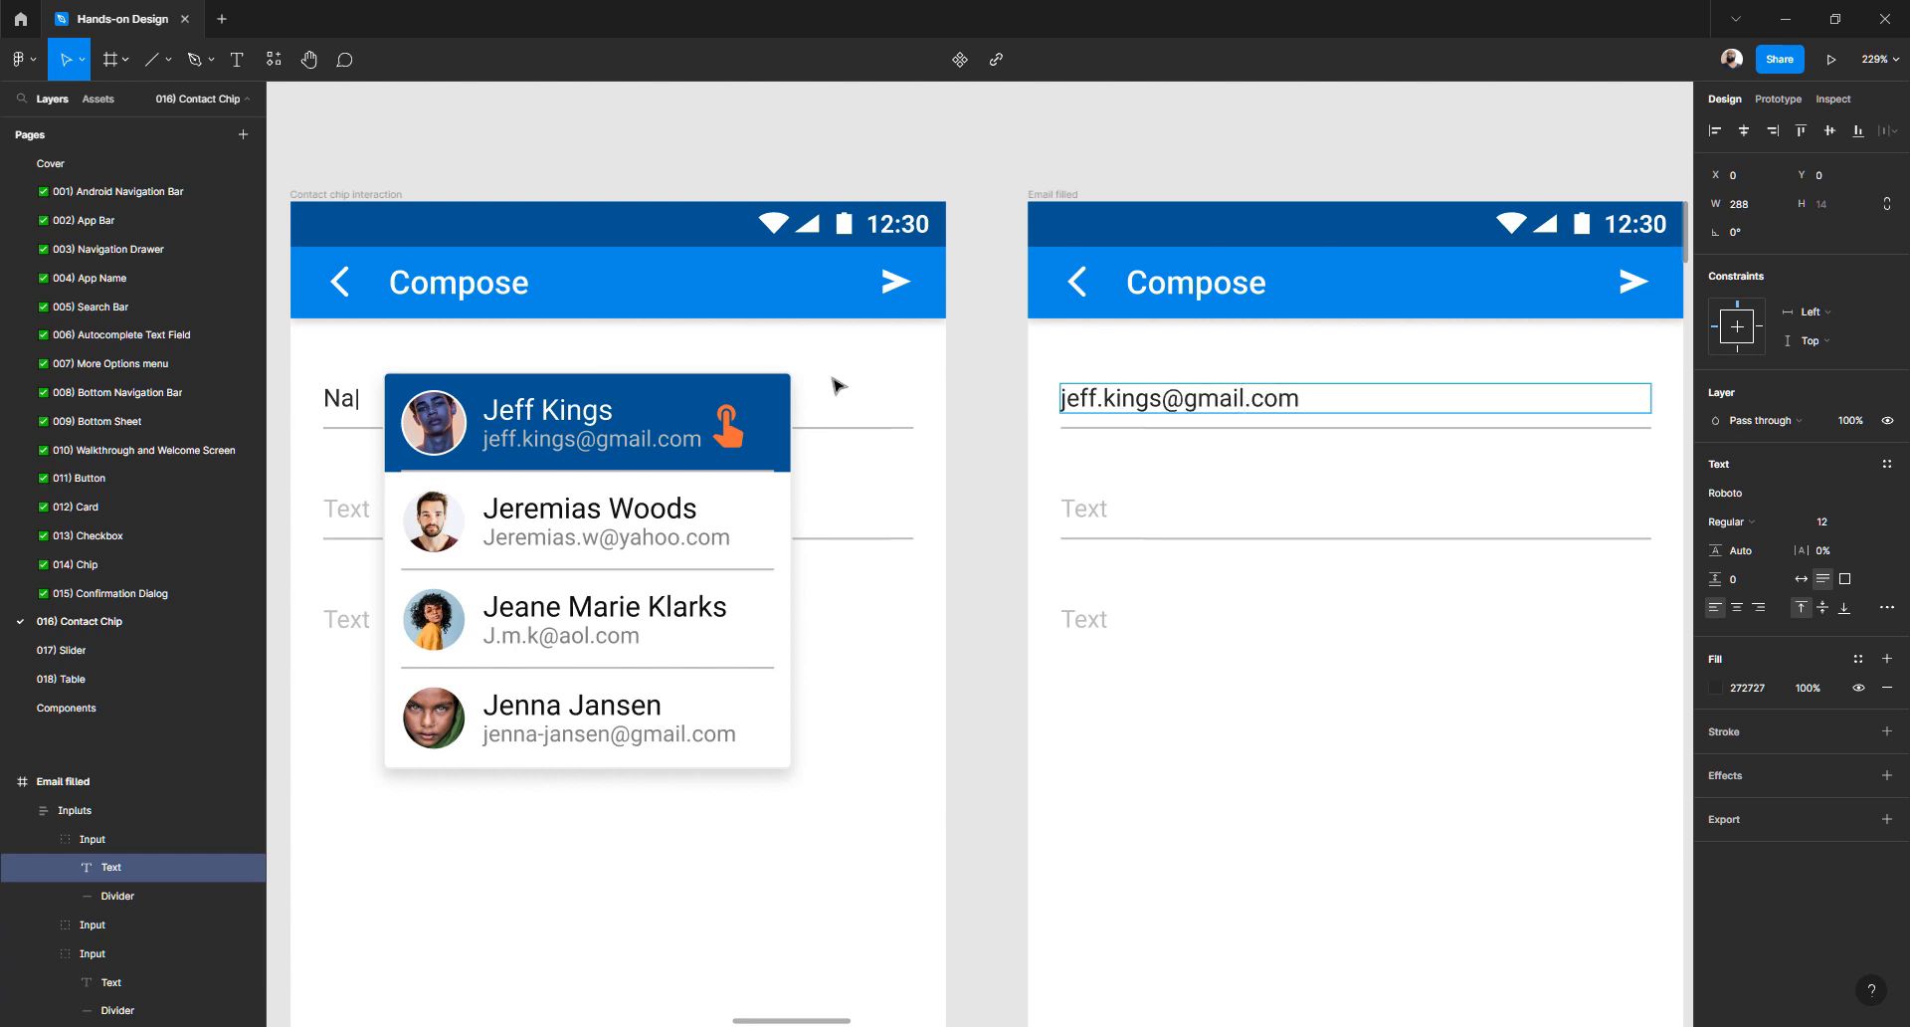
{"action": "left_click", "coordinate": [984, 349]}
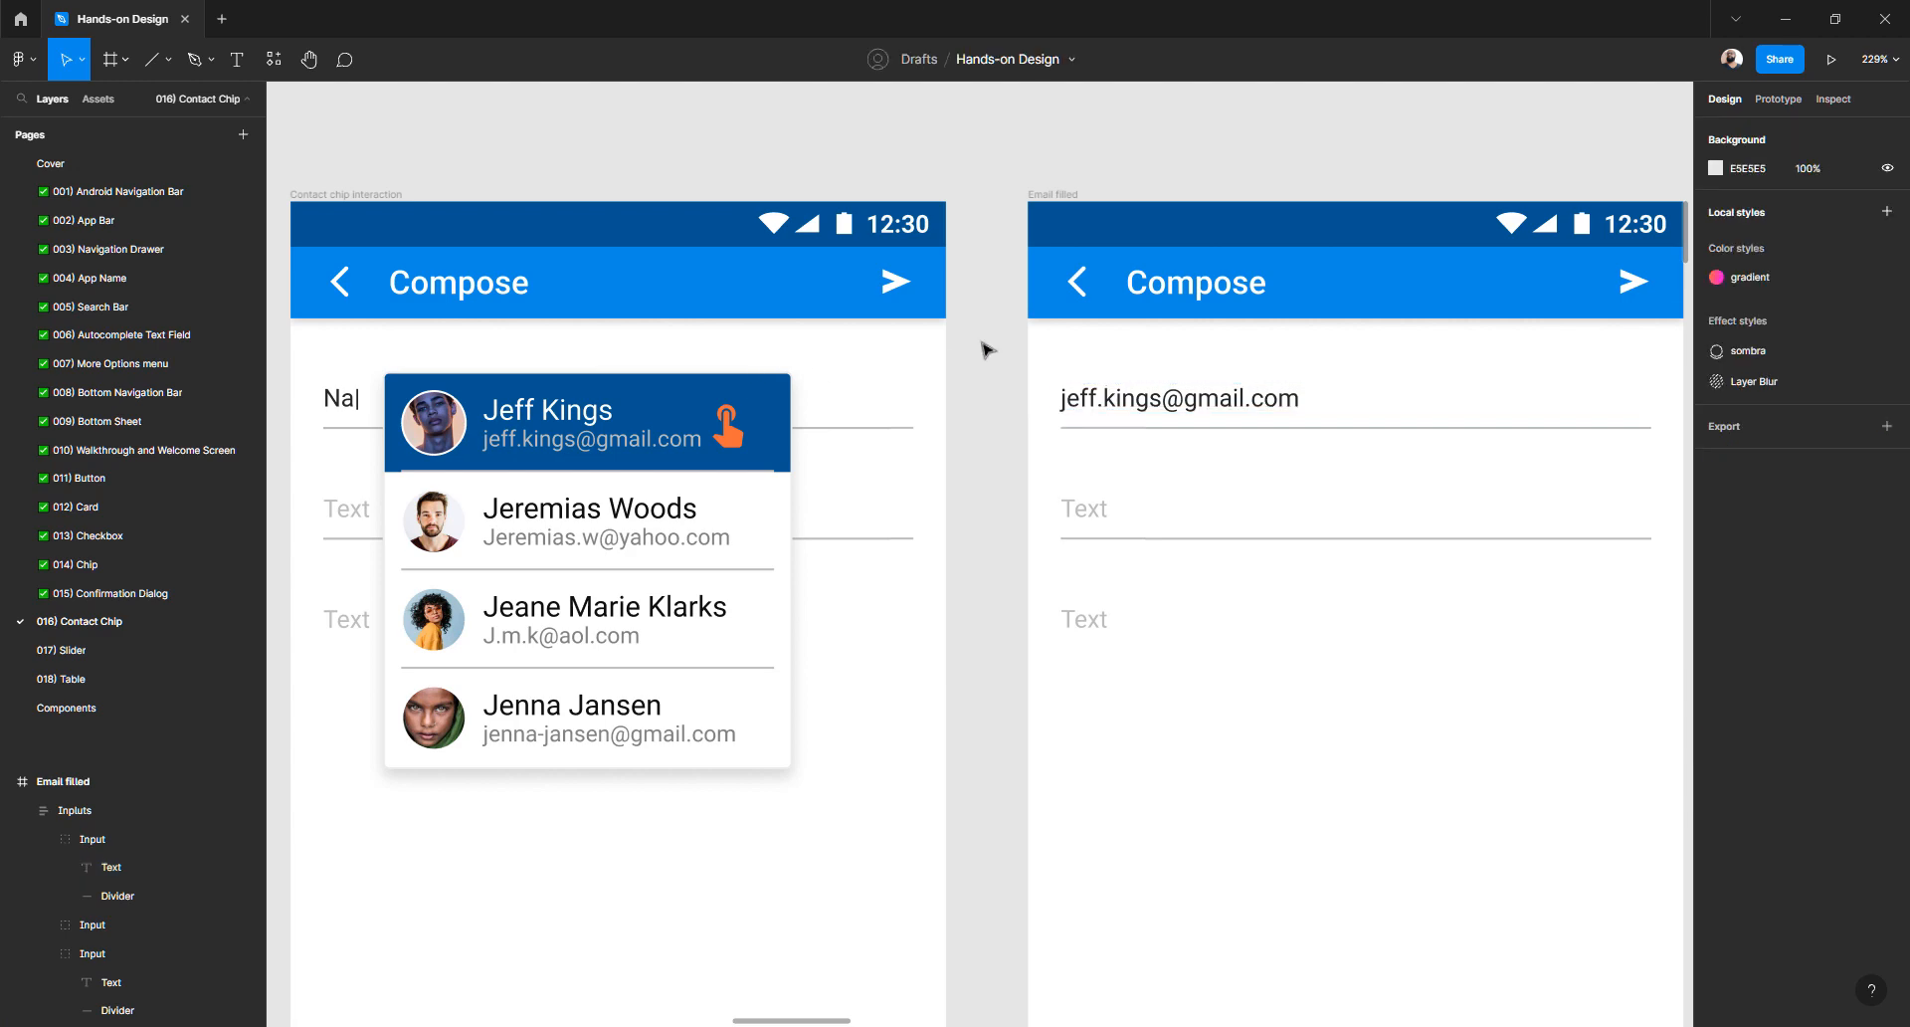
- Paste Subject and Message over the third frame's two Text placeholders
{"action": "scroll", "coordinate": [985, 350], "scroll_direction": "down", "scroll_amount": 3}
{"action": "scroll", "coordinate": [985, 350], "scroll_direction": "up", "scroll_amount": 6}
{"action": "scroll", "coordinate": [985, 350], "scroll_direction": "down", "scroll_amount": 4}
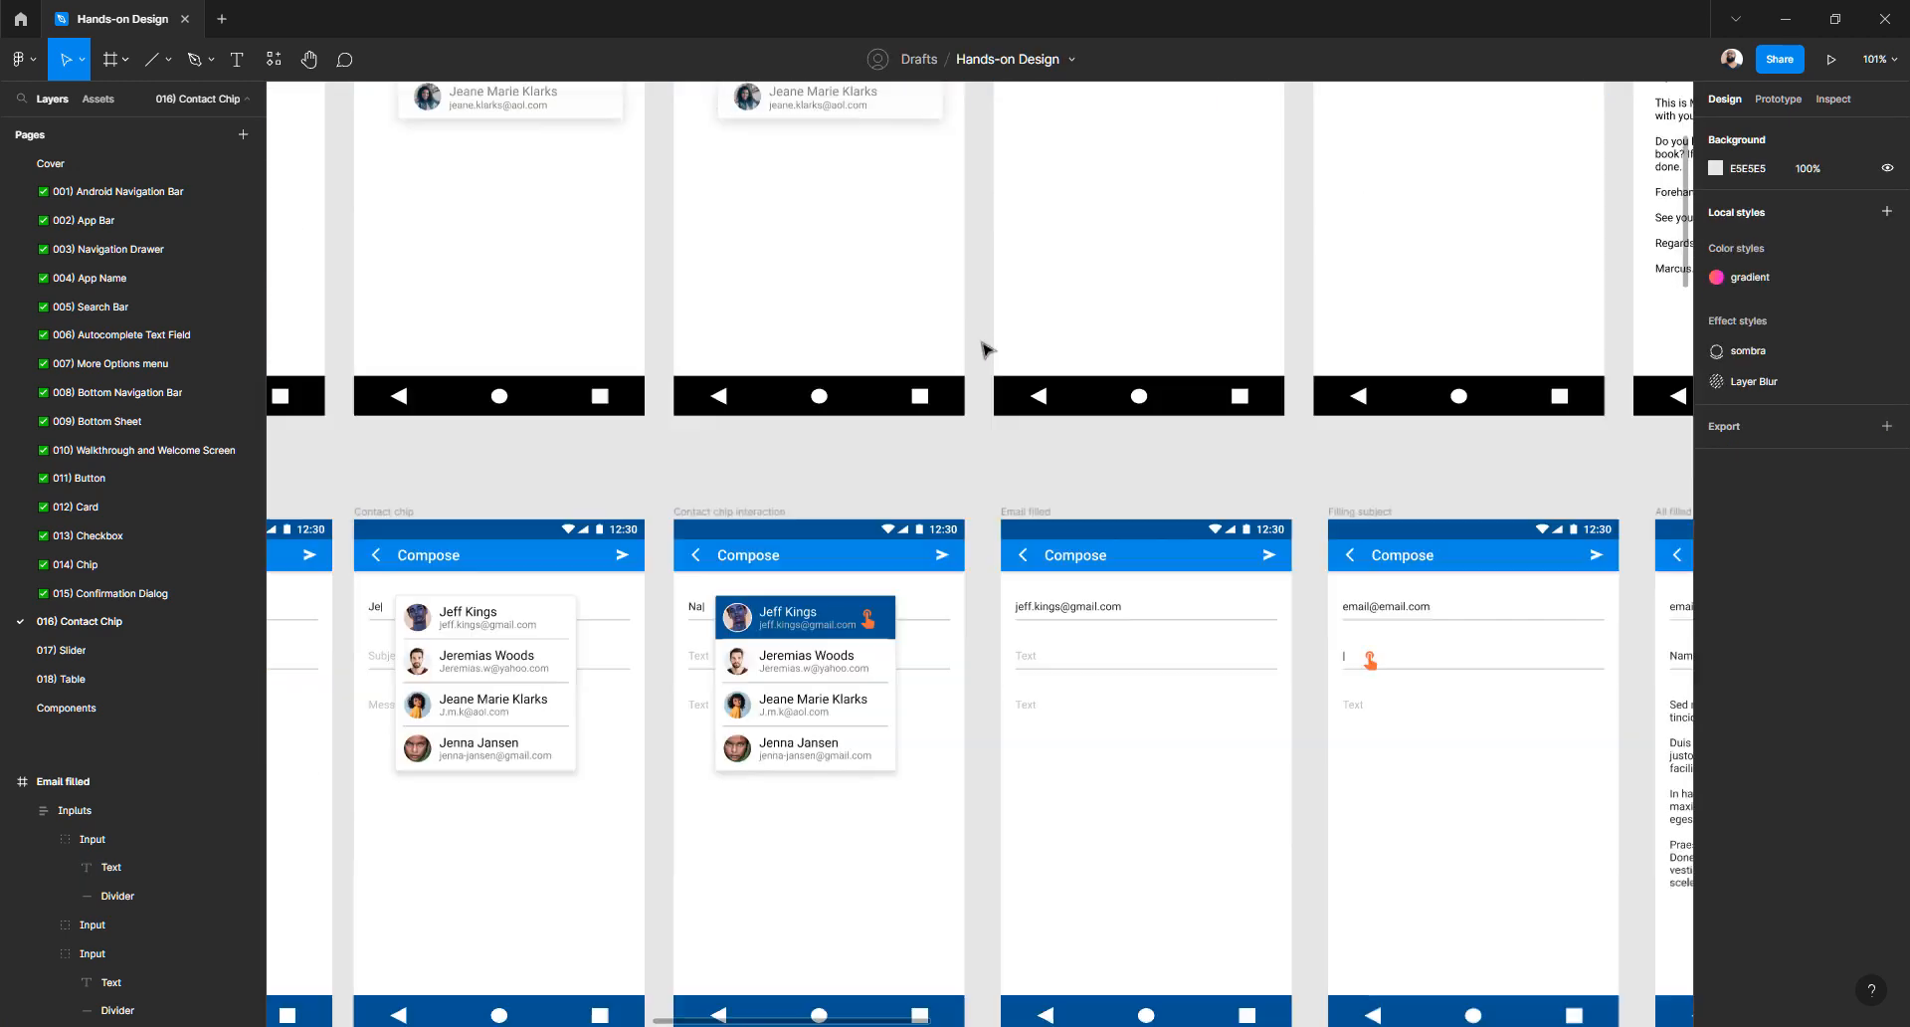
{"action": "scroll", "coordinate": [736, 661], "scroll_direction": "left", "scroll_amount": 5}
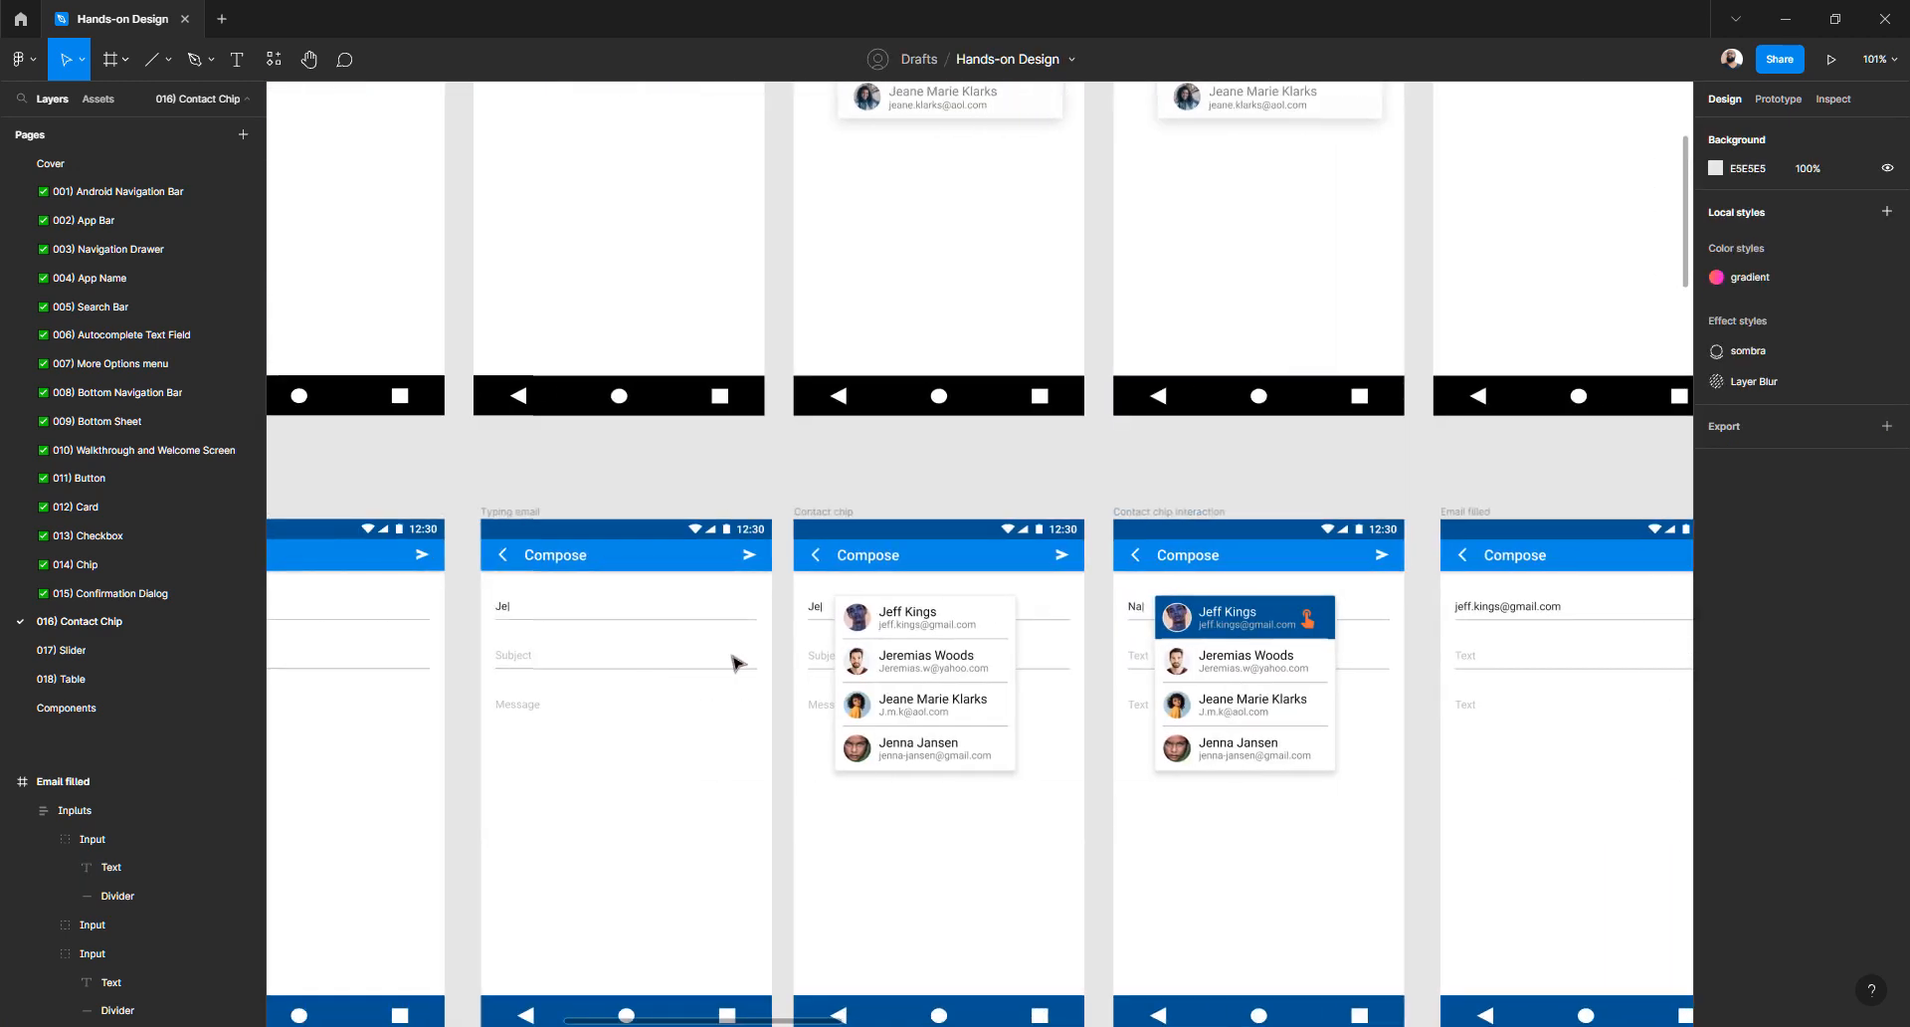
{"action": "scroll", "coordinate": [819, 661], "scroll_direction": "up", "scroll_amount": 3}
{"action": "double_click", "coordinate": [819, 659]}
{"action": "key", "text": "ctrl+c"}
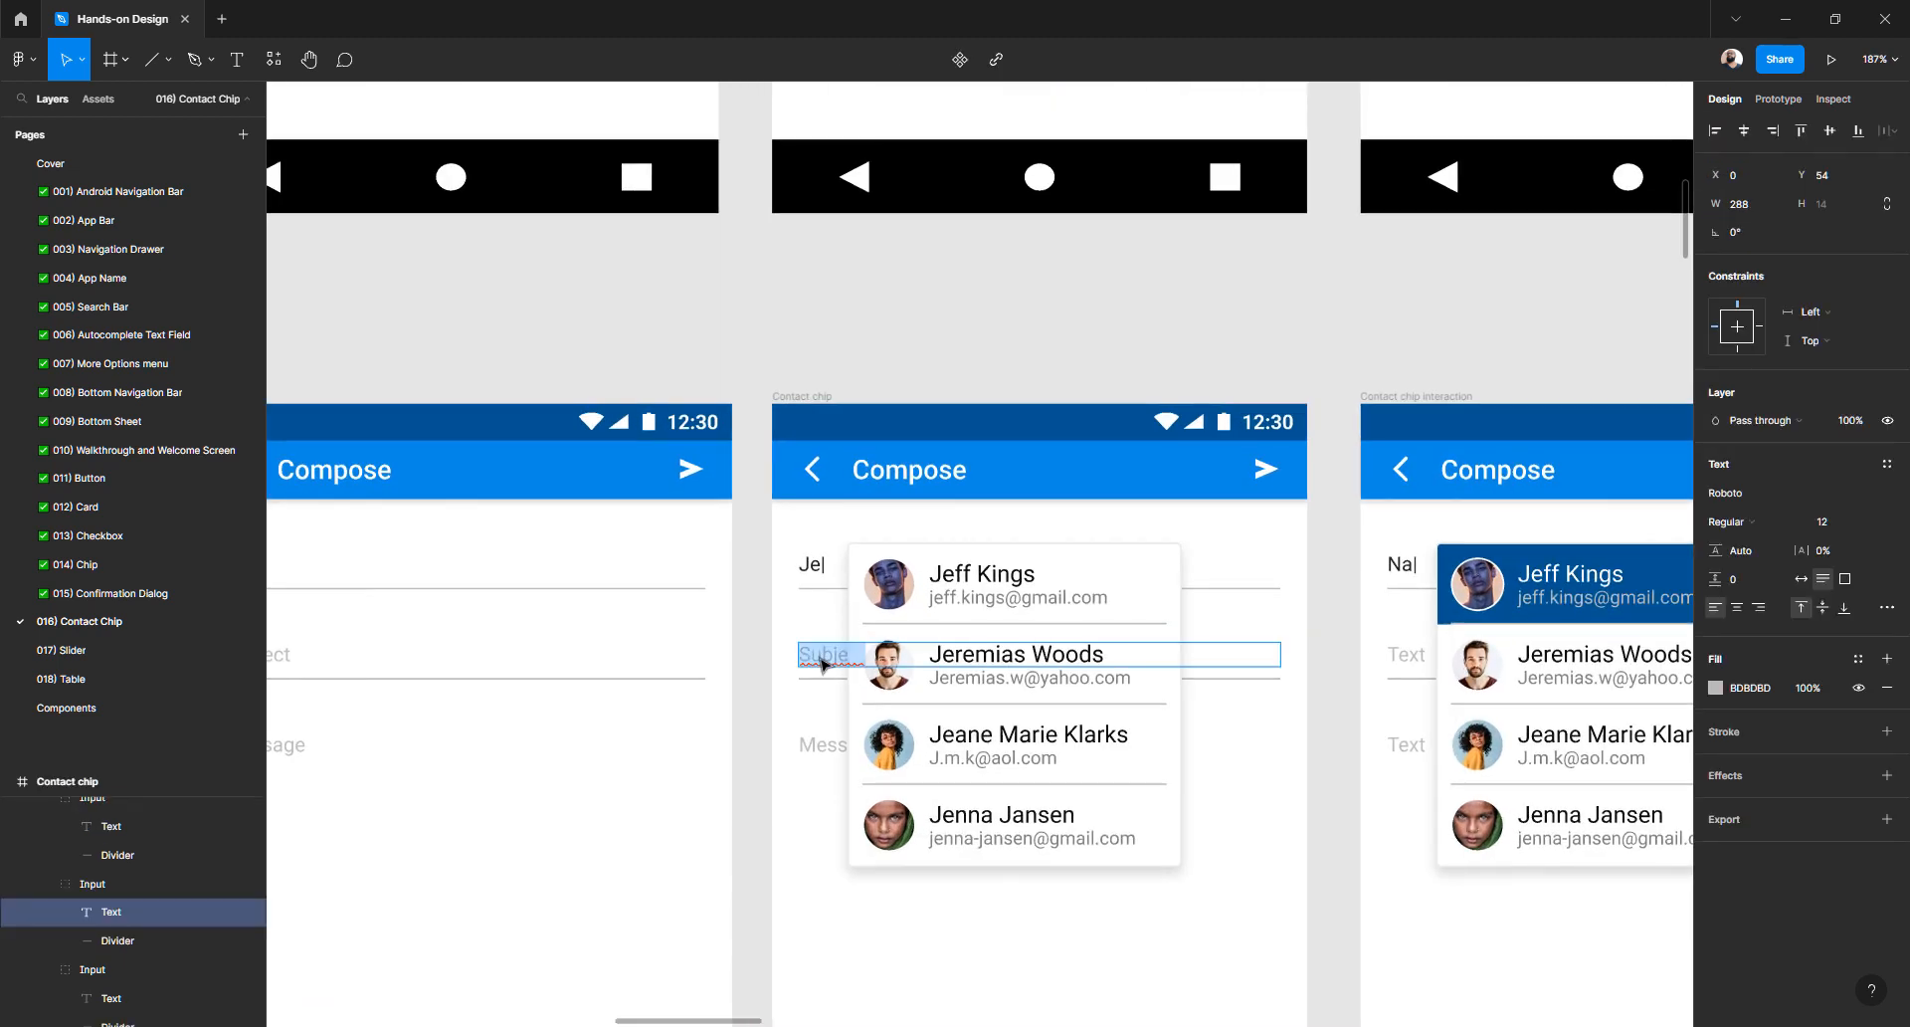
{"action": "double_click", "coordinate": [1415, 654]}
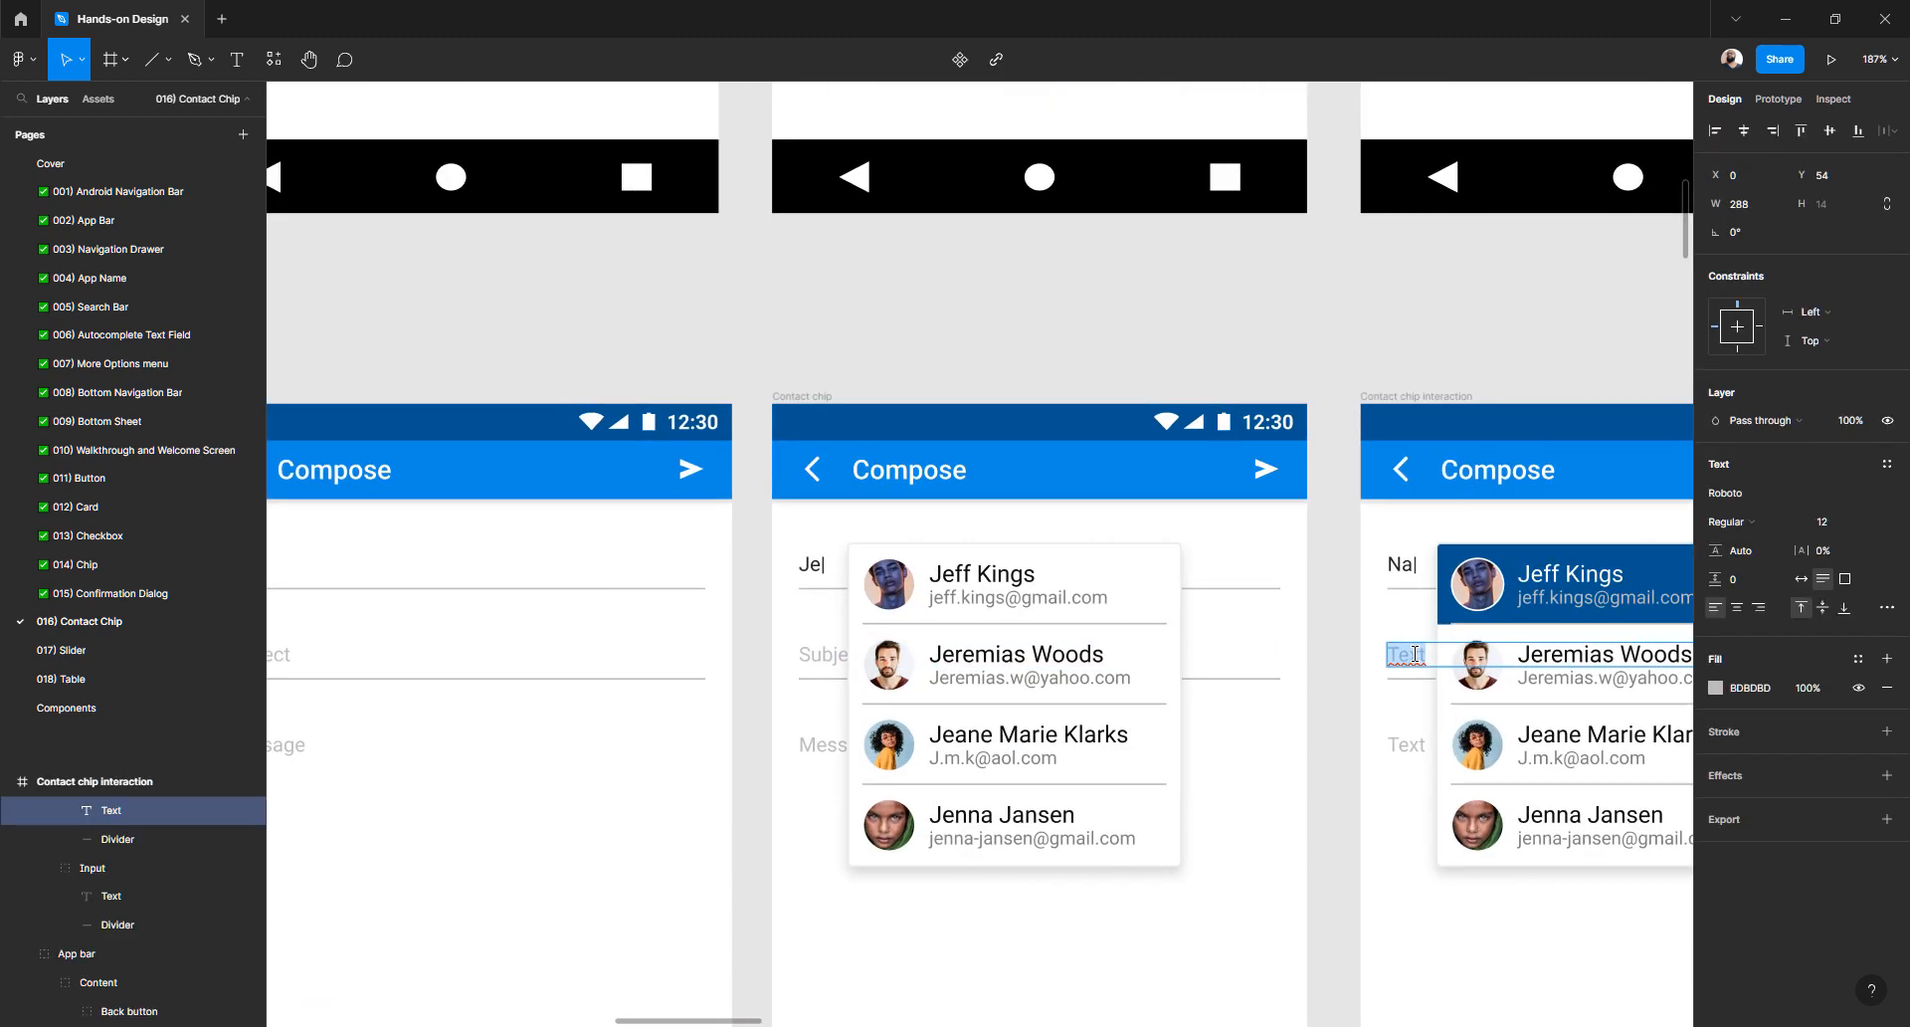
{"action": "key", "text": "ctrl+v"}
{"action": "double_click", "coordinate": [816, 746]}
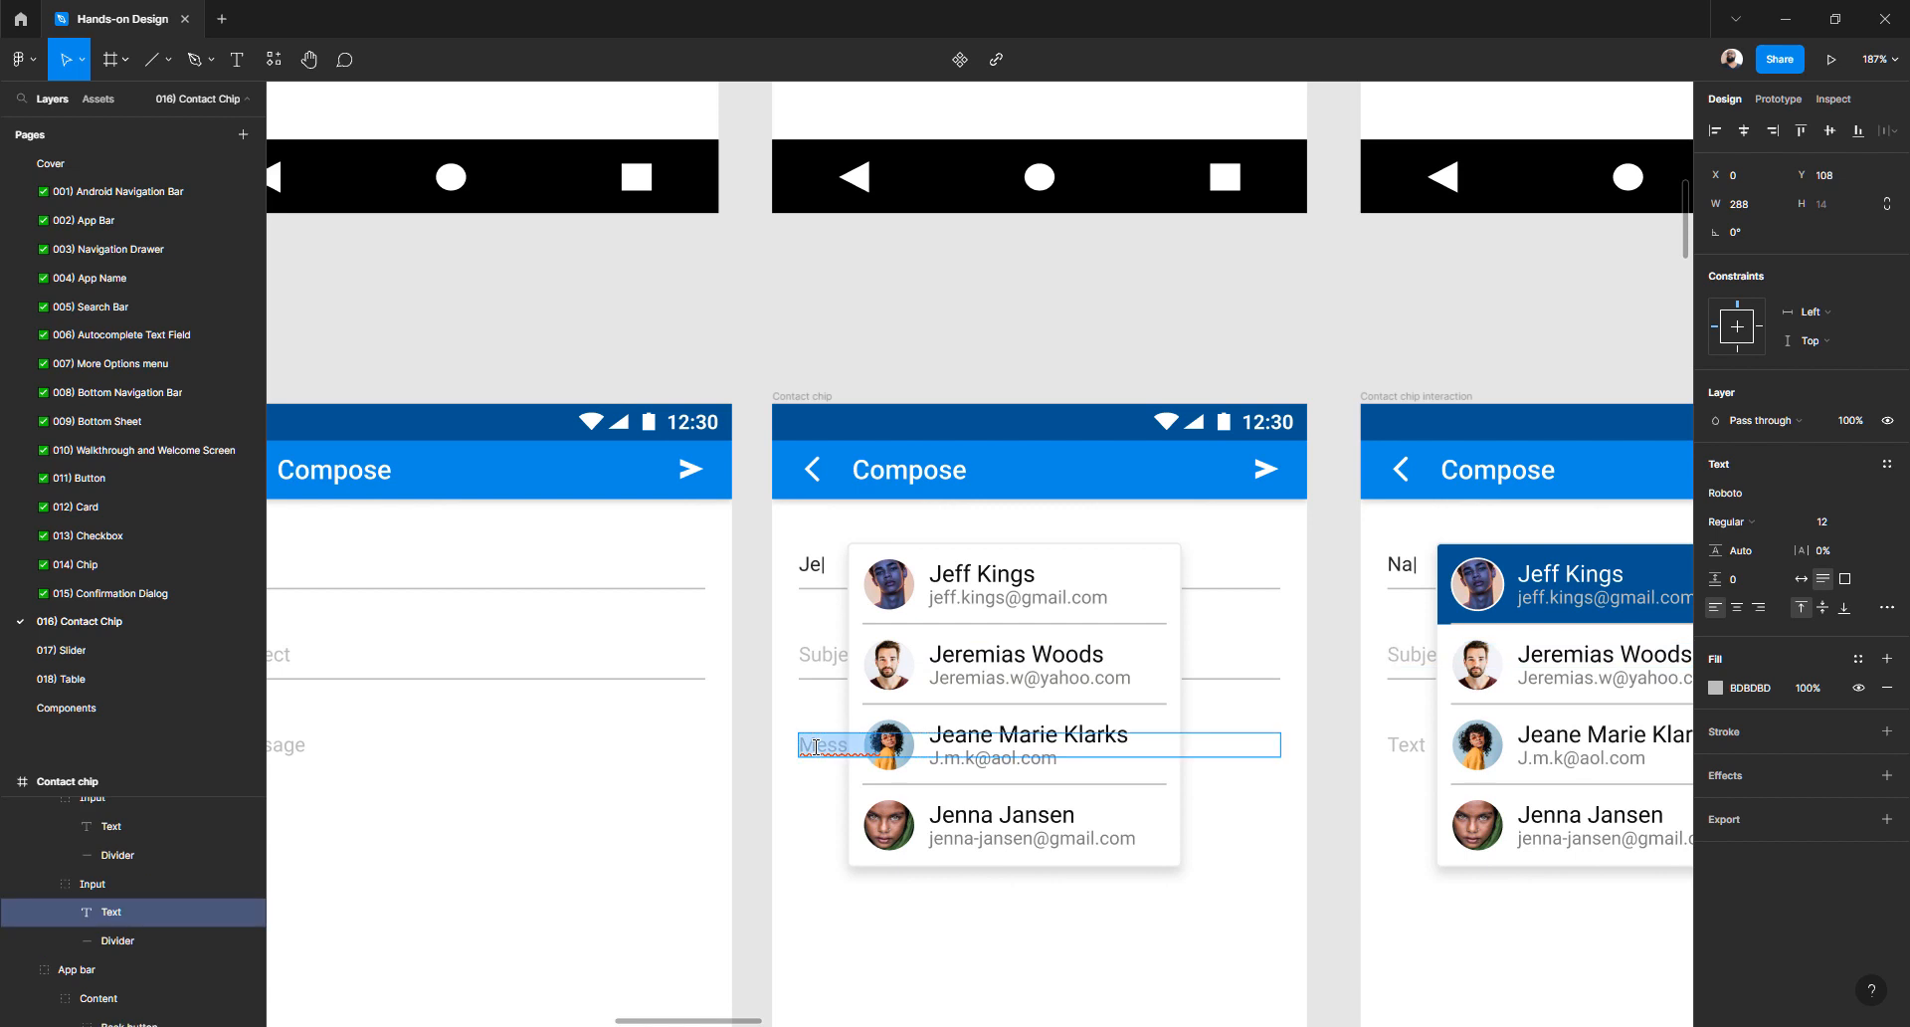
{"action": "double_click", "coordinate": [1405, 745]}
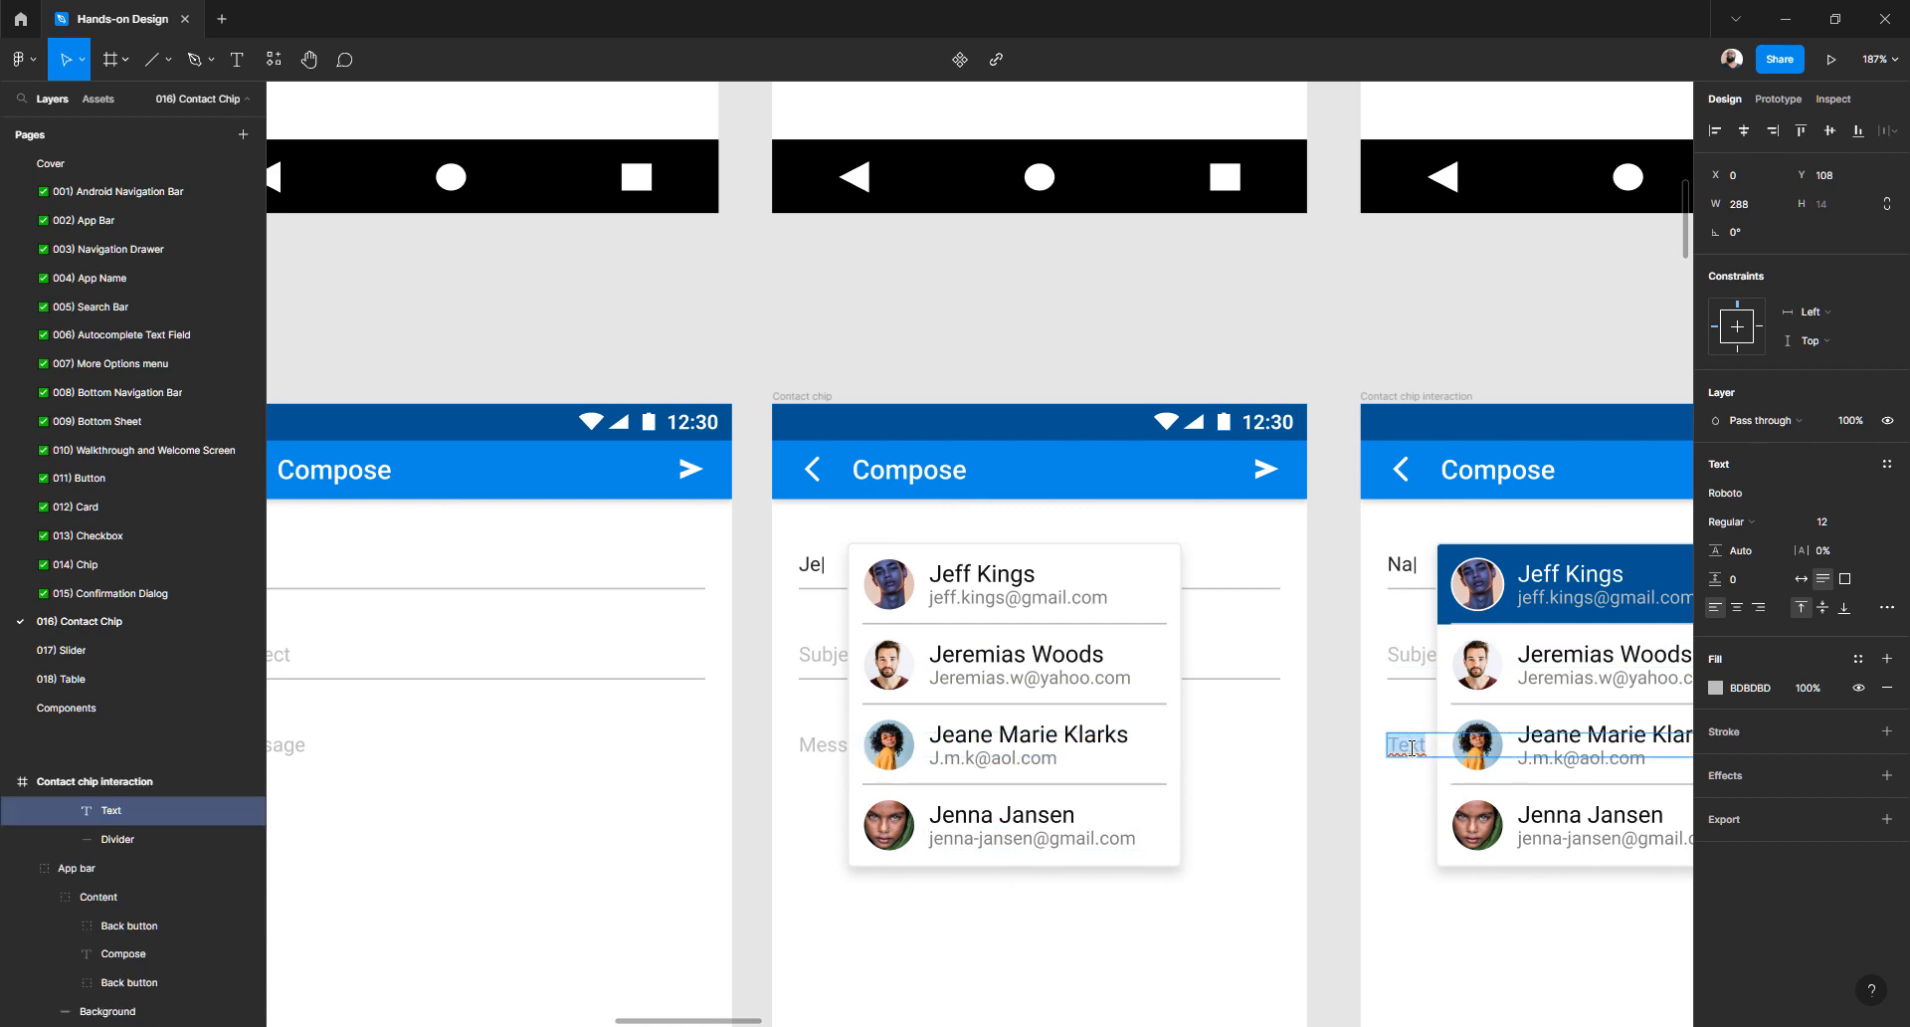
{"action": "type", "text": "Message"}
{"action": "key", "text": "Escape"}
- Set Email filled's second field to Subject and third field to Message
{"action": "scroll", "coordinate": [1323, 664], "scroll_direction": "right", "scroll_amount": 10}
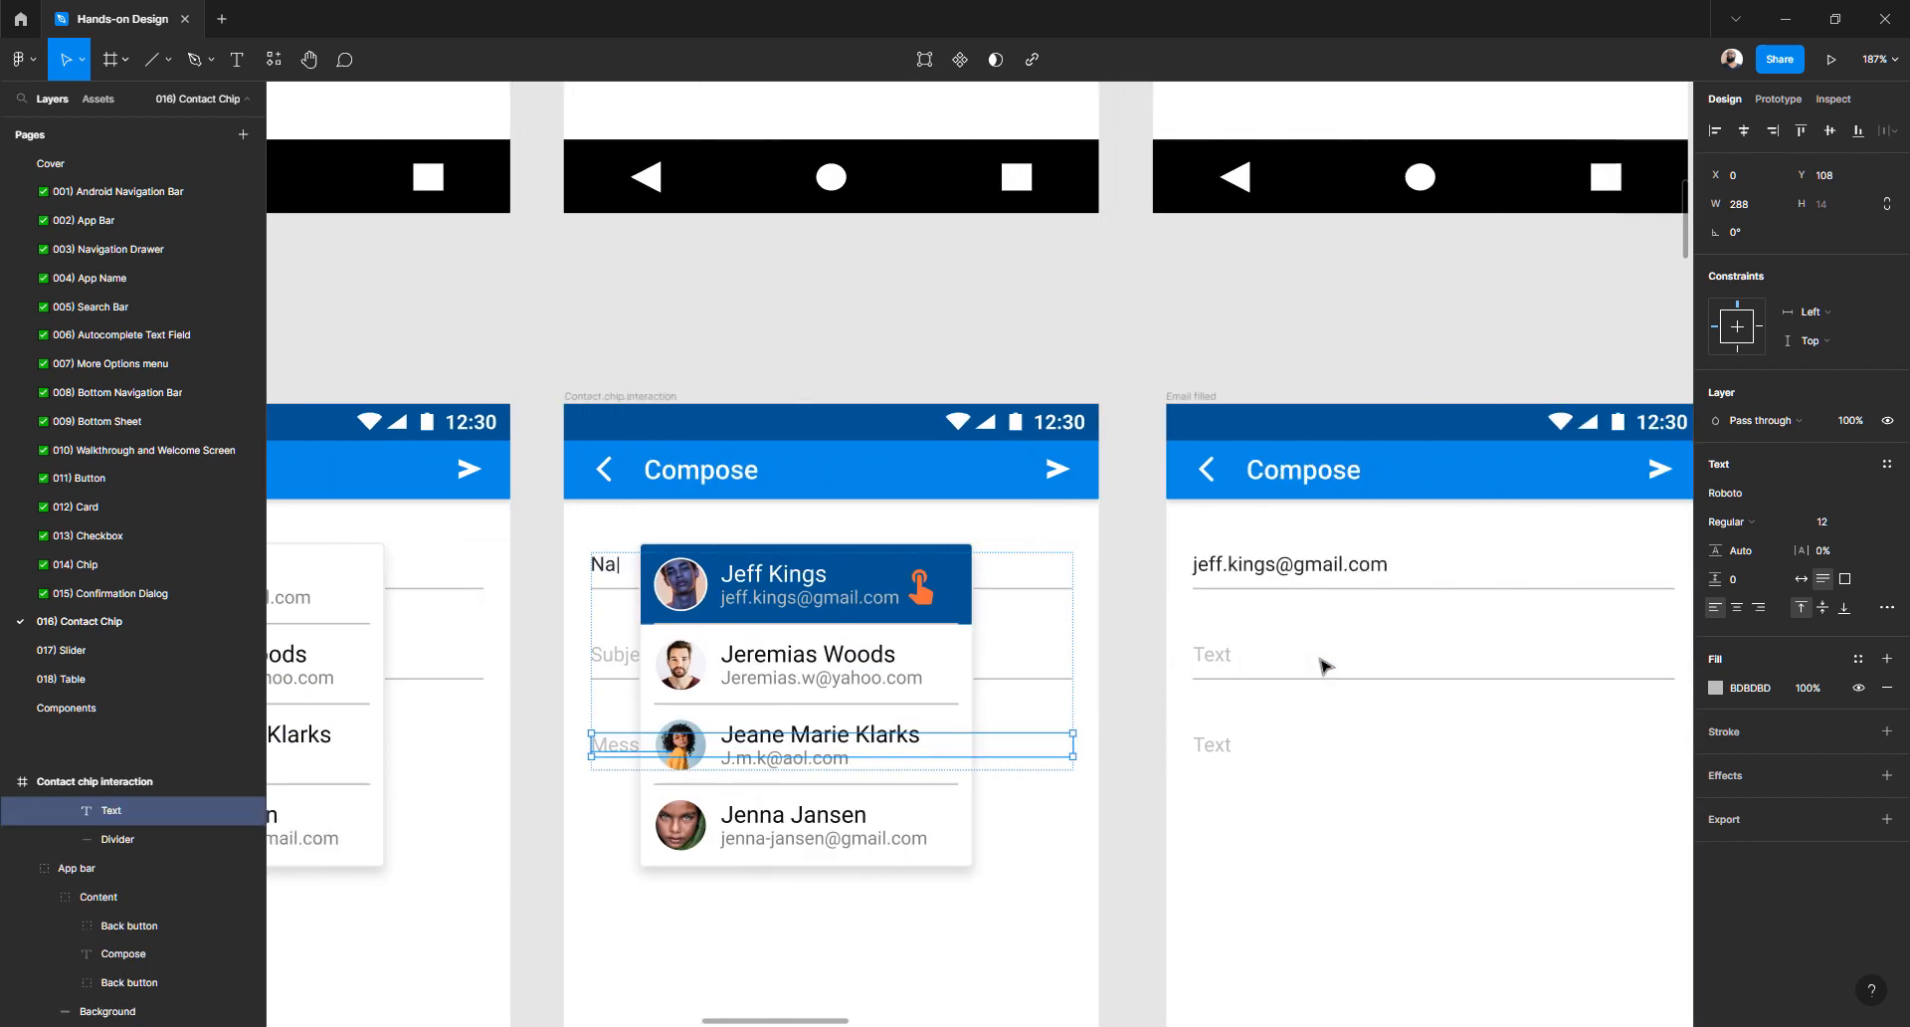
{"action": "double_click", "coordinate": [1082, 658]}
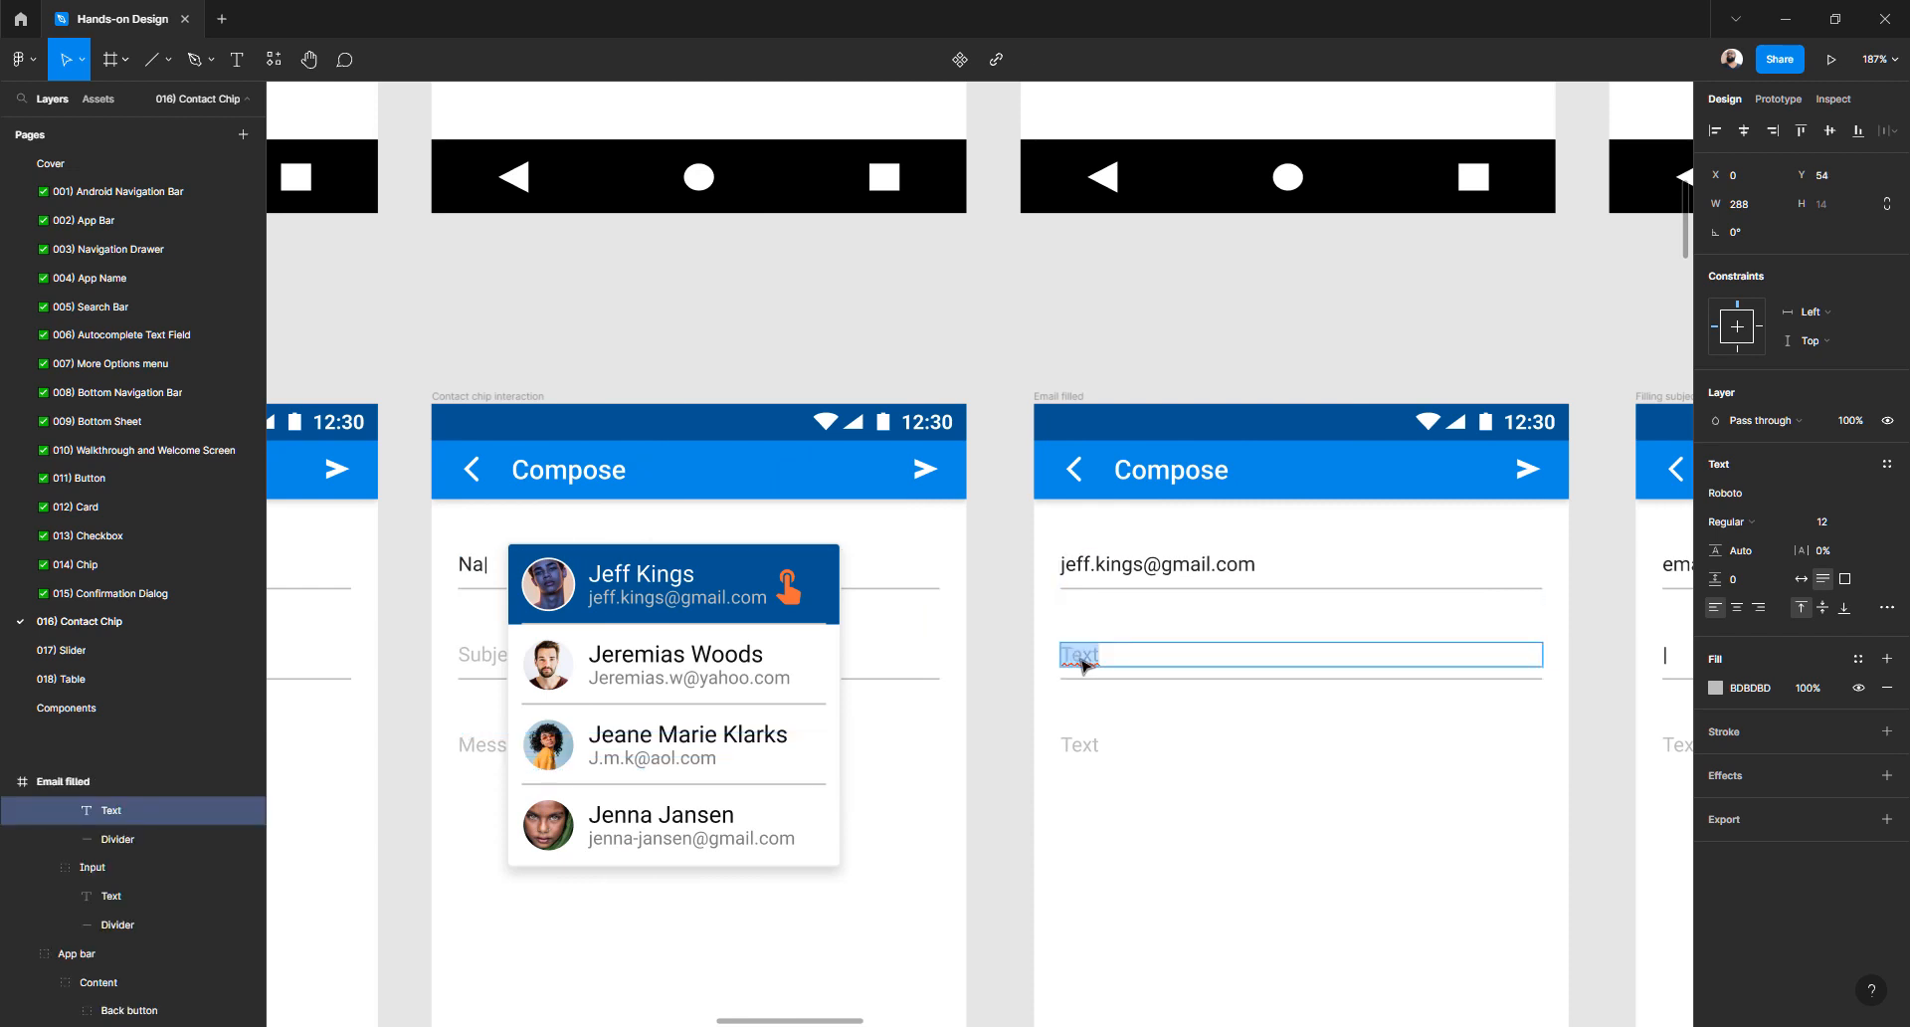
{"action": "type", "text": "Message"}
{"action": "double_click", "coordinate": [1080, 745]}
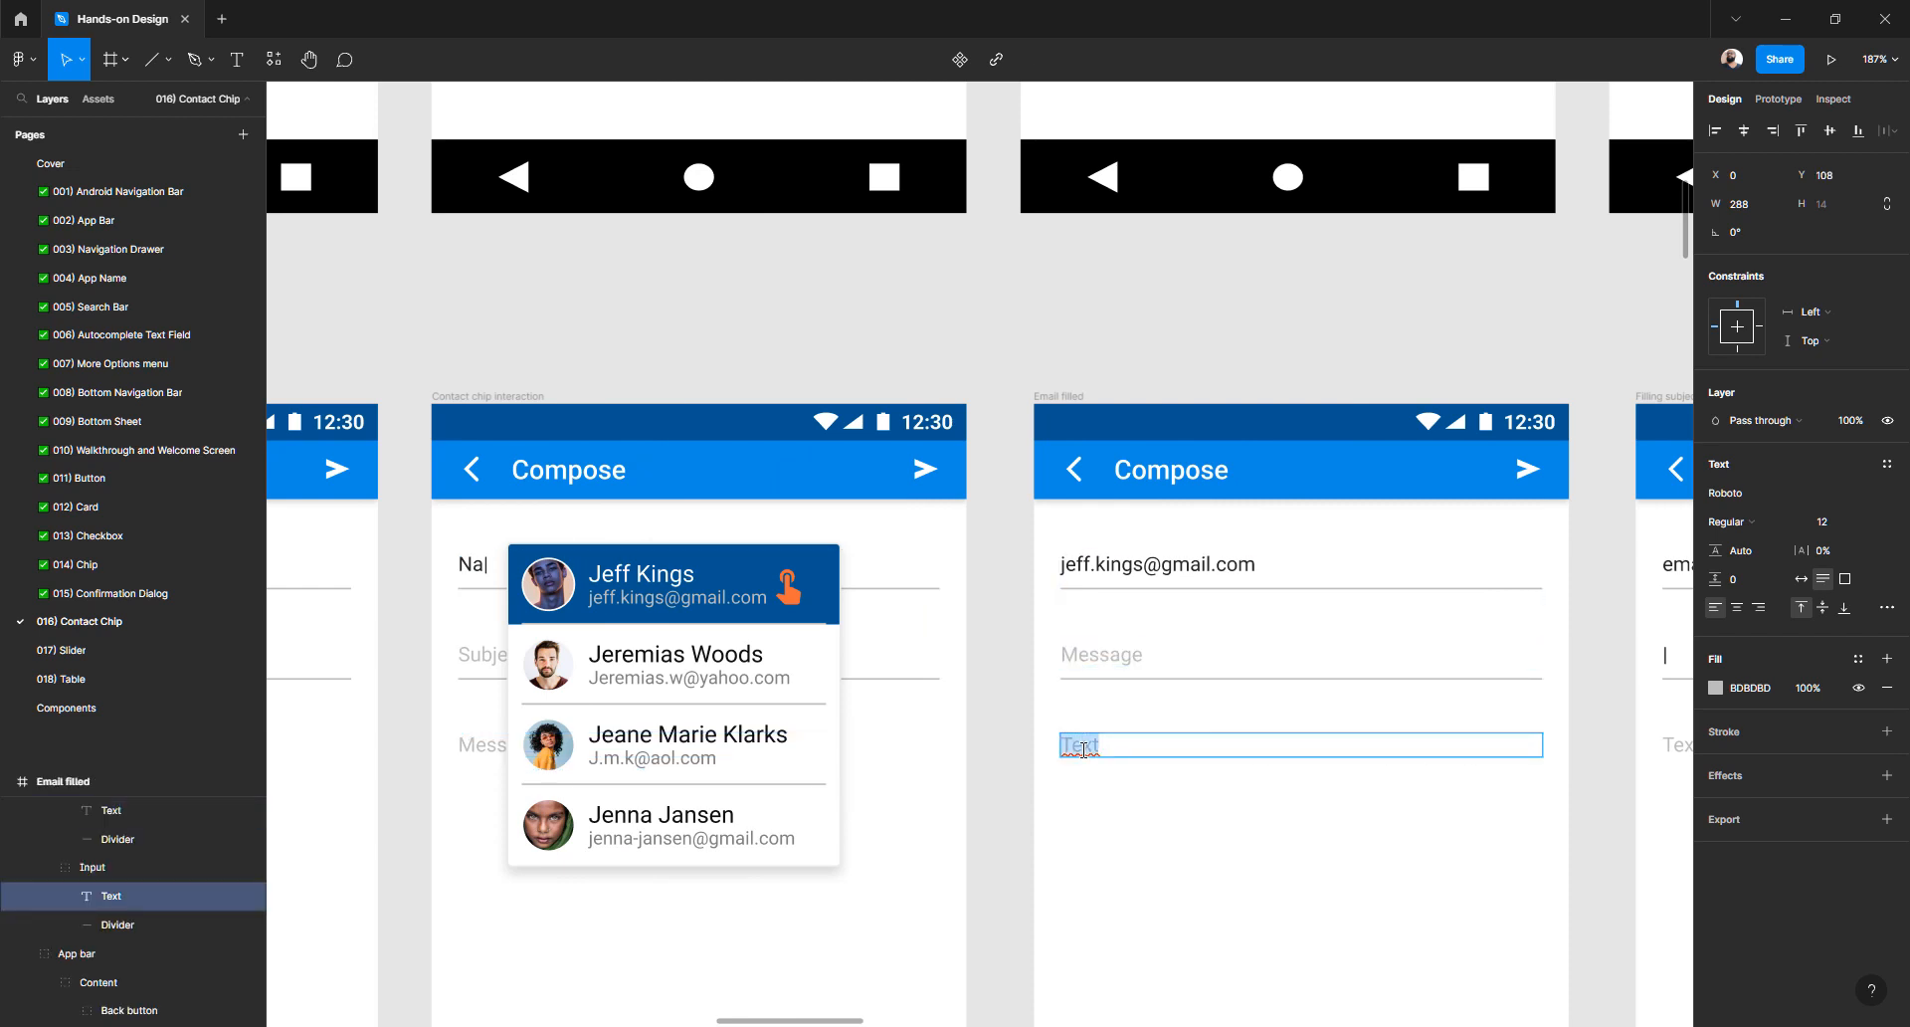
{"action": "type", "text": "Message"}
{"action": "double_click", "coordinate": [467, 659]}
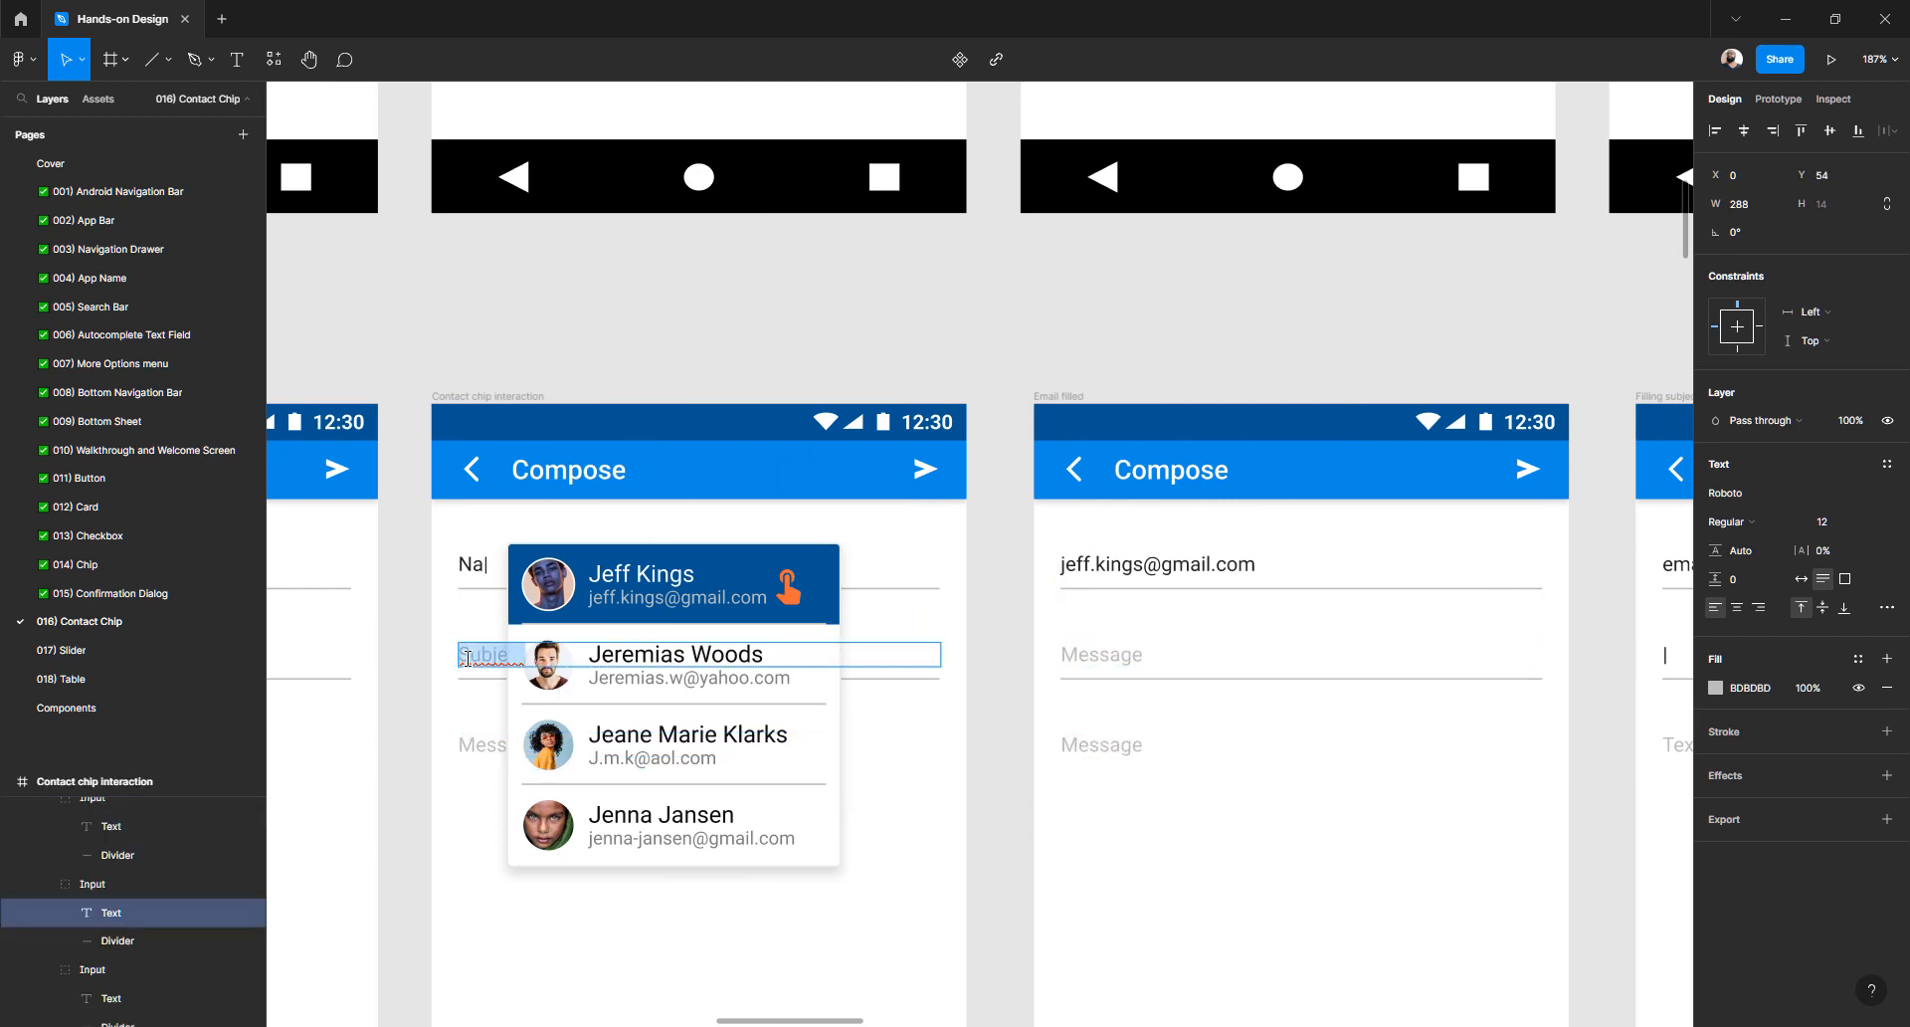
{"action": "key", "text": "ctrl+c"}
{"action": "double_click", "coordinate": [1086, 653]}
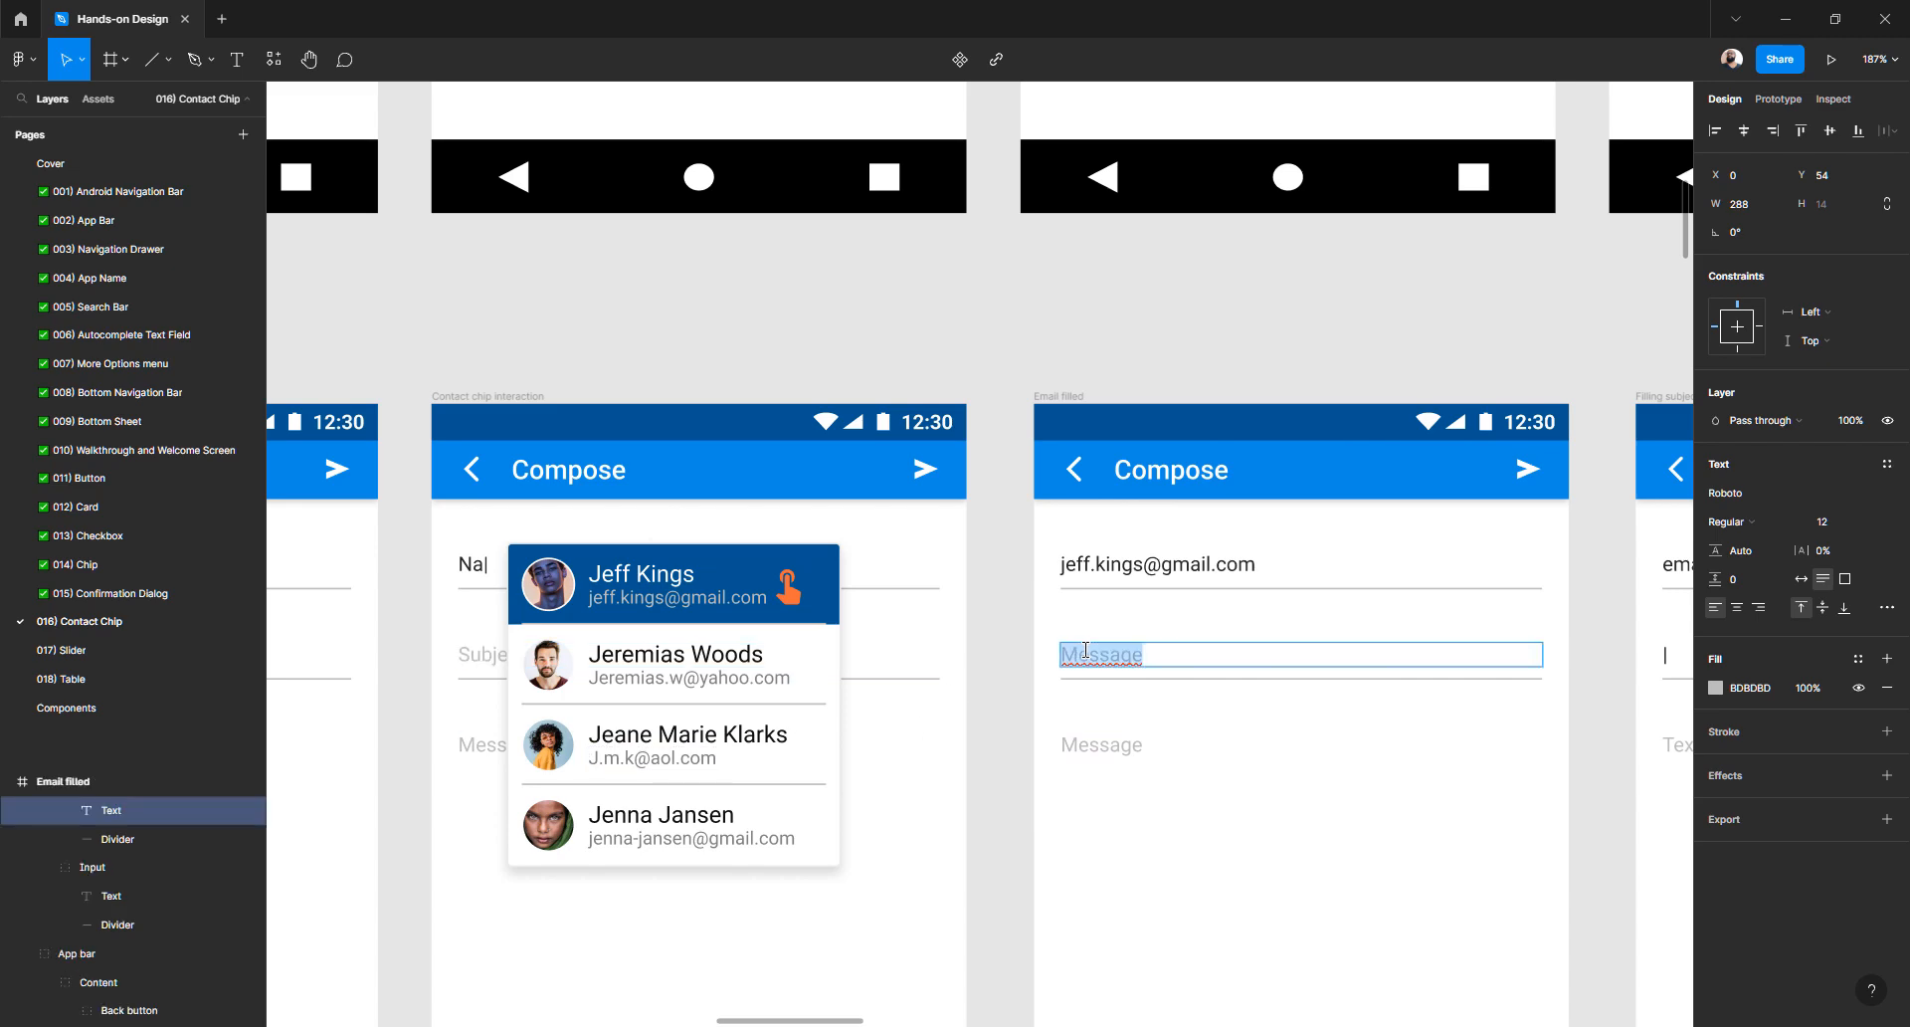
{"action": "key", "text": "ctrl+v"}
{"action": "key", "text": "Escape"}
- Type Message over the Text placeholder in the Filling subject frame
{"action": "scroll", "coordinate": [964, 678], "scroll_direction": "down", "scroll_amount": 5}
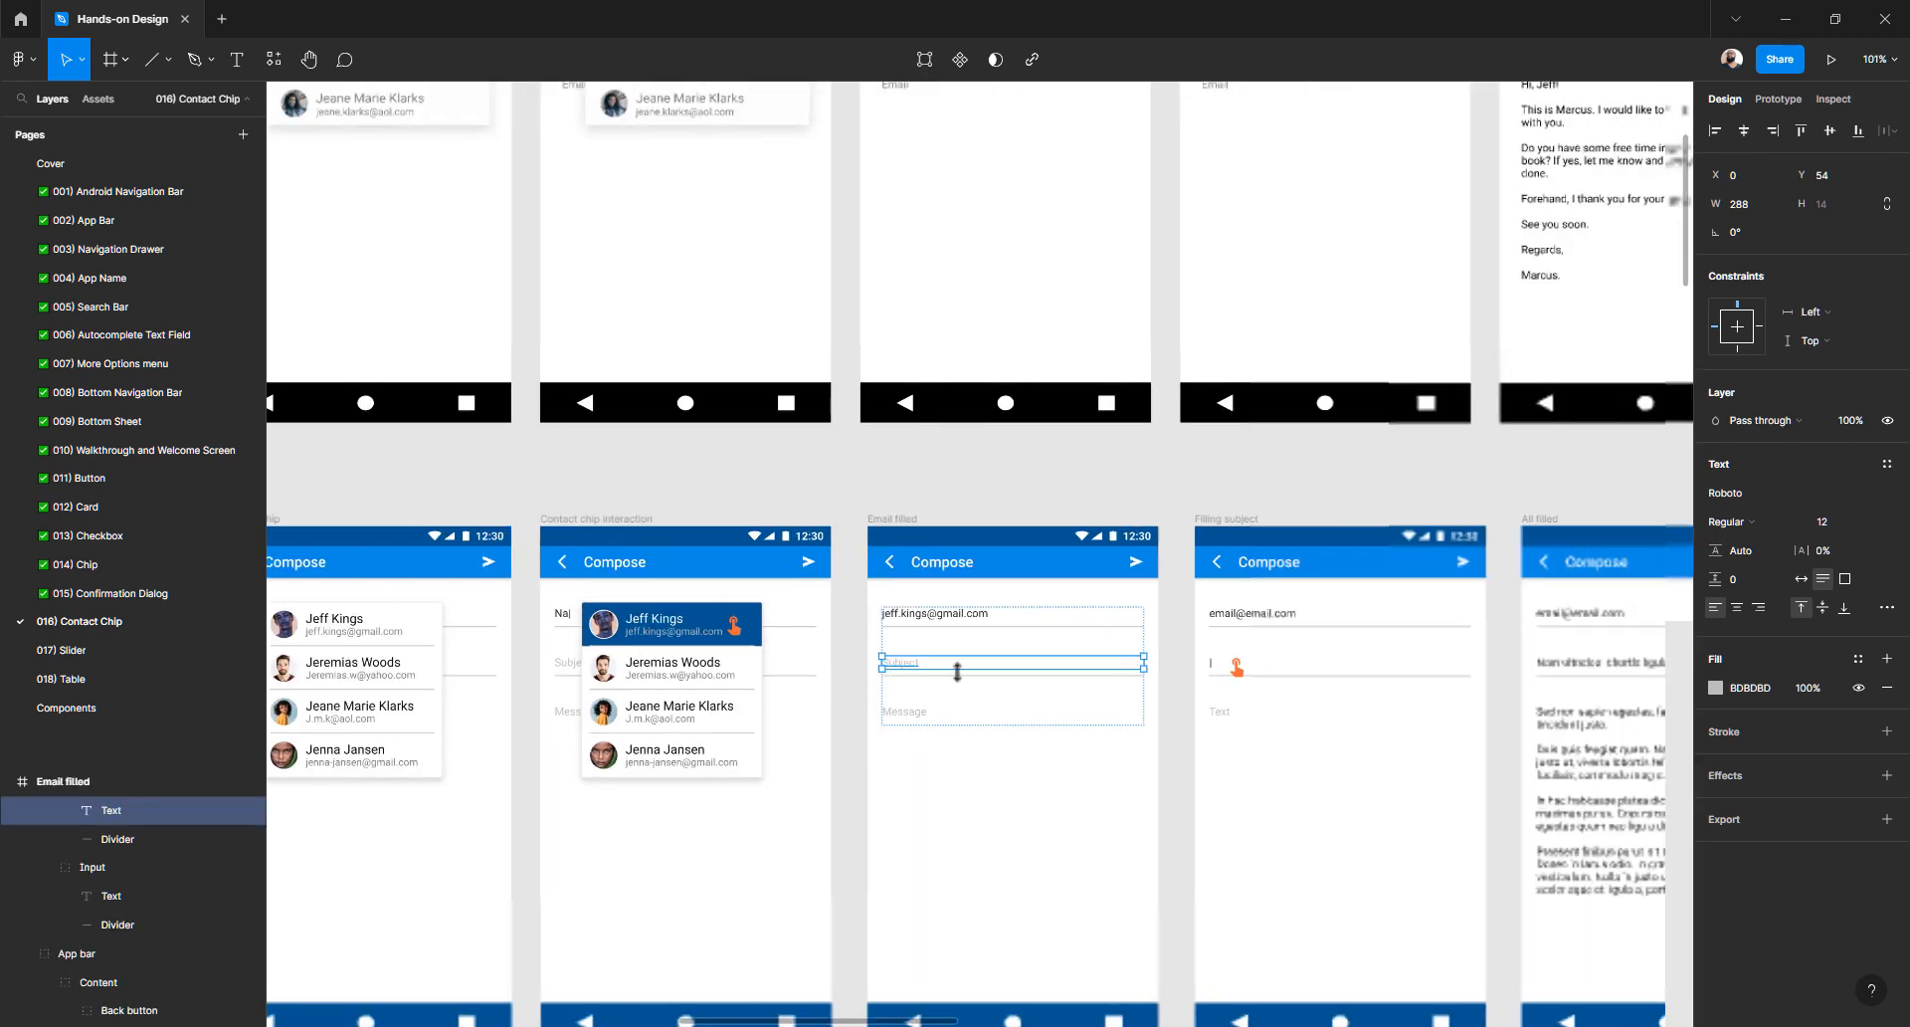
{"action": "scroll", "coordinate": [1094, 703], "scroll_direction": "up", "scroll_amount": 4}
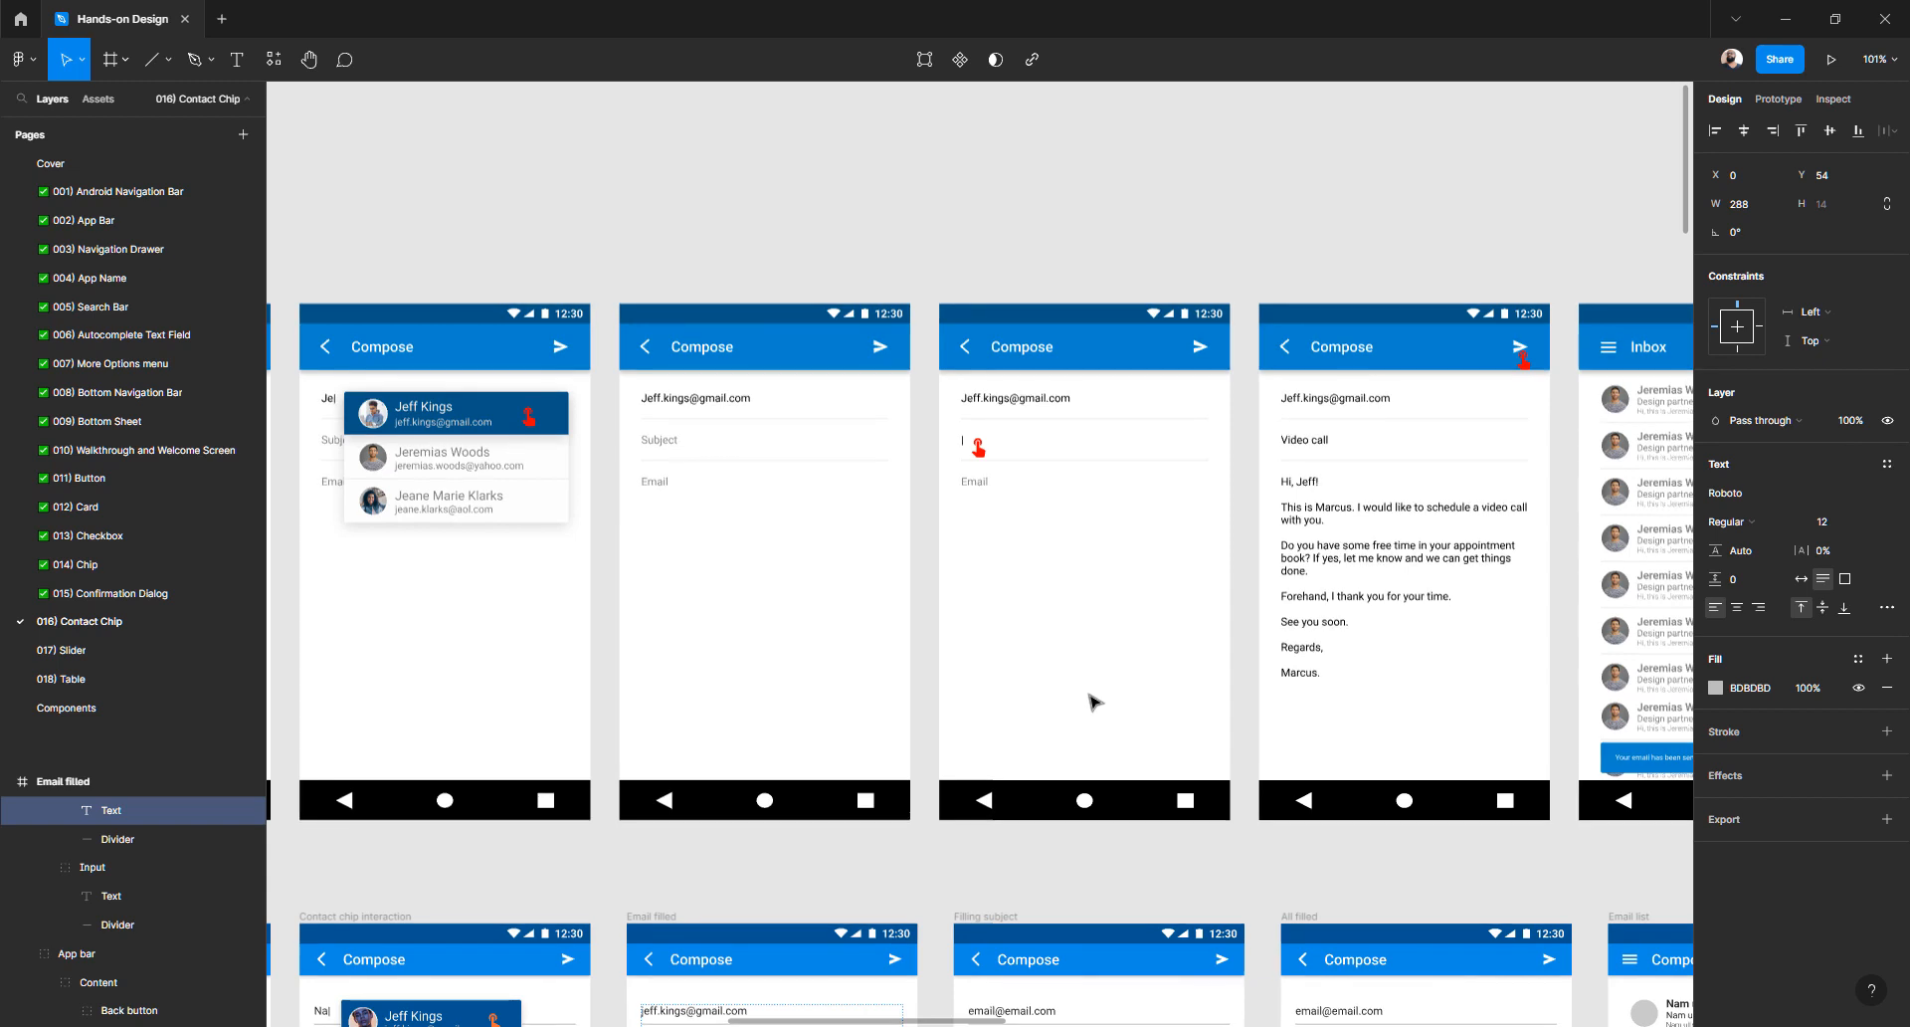
{"action": "scroll", "coordinate": [1095, 701], "scroll_direction": "down", "scroll_amount": 3}
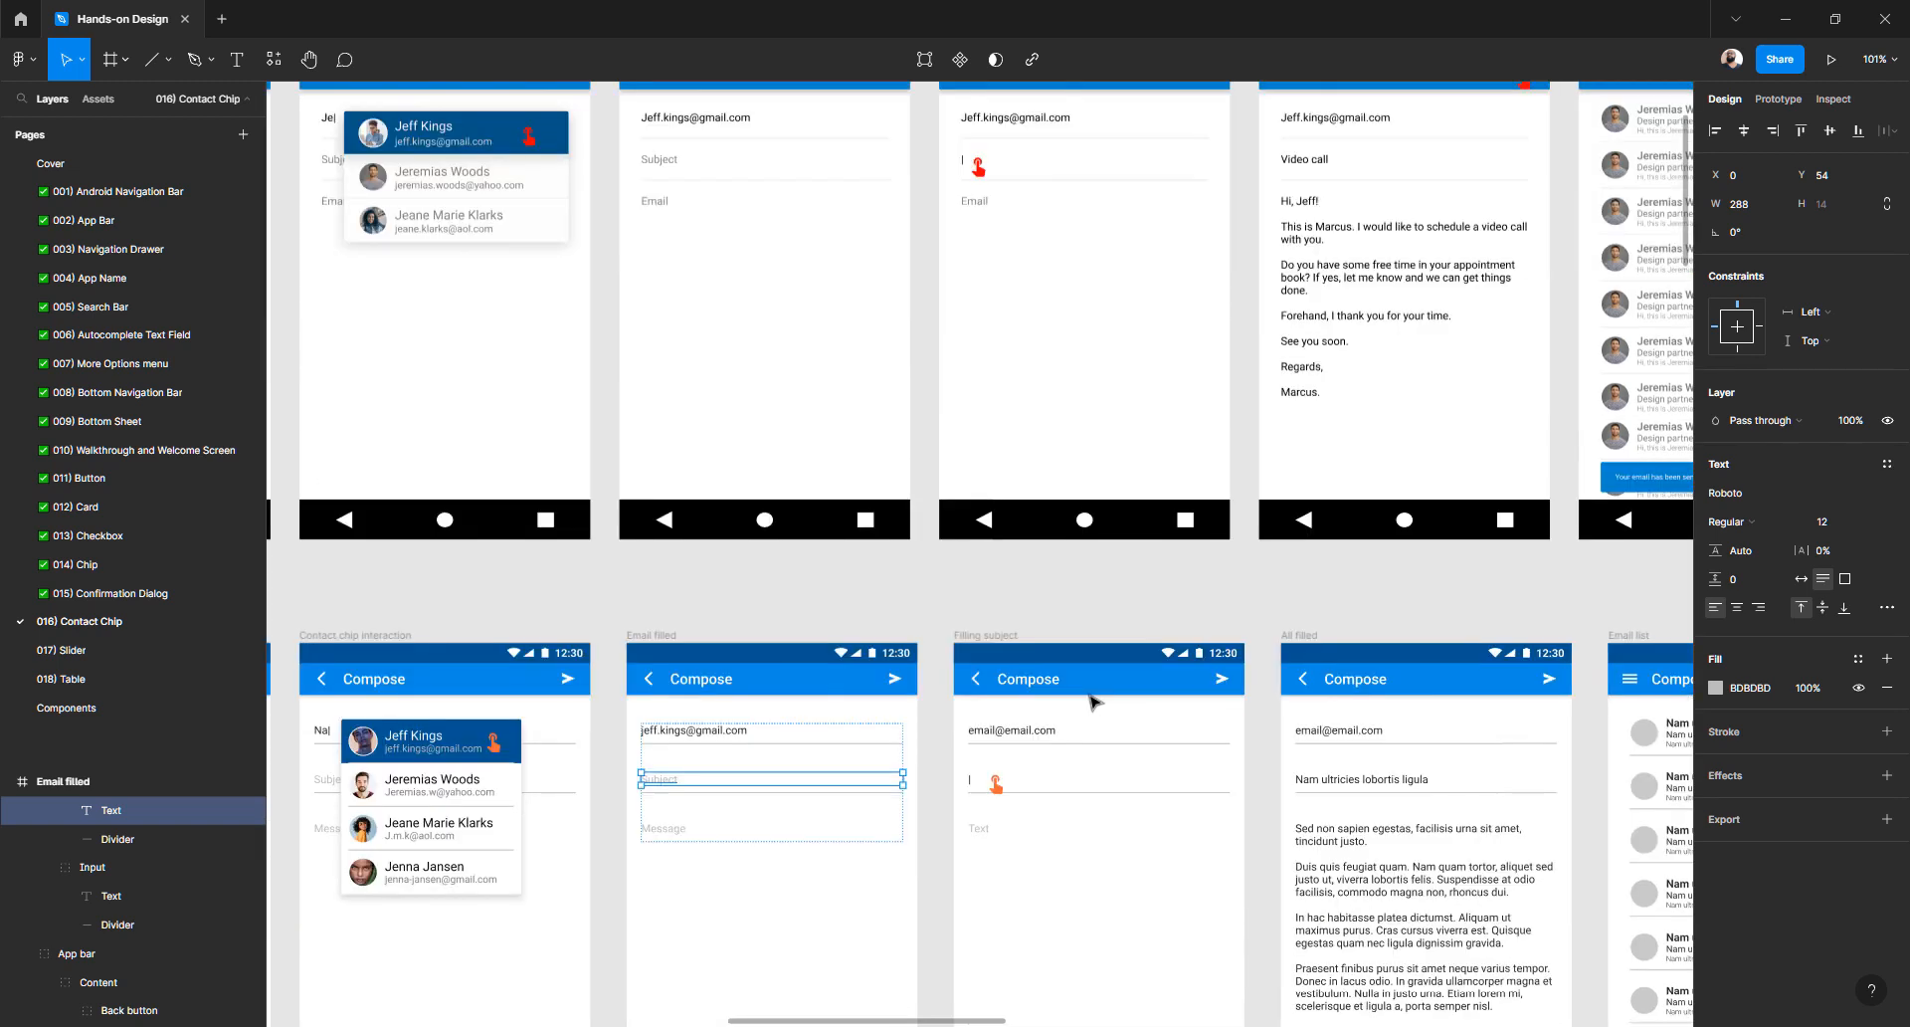
{"action": "left_click", "coordinate": [660, 834]}
{"action": "double_click", "coordinate": [660, 832]}
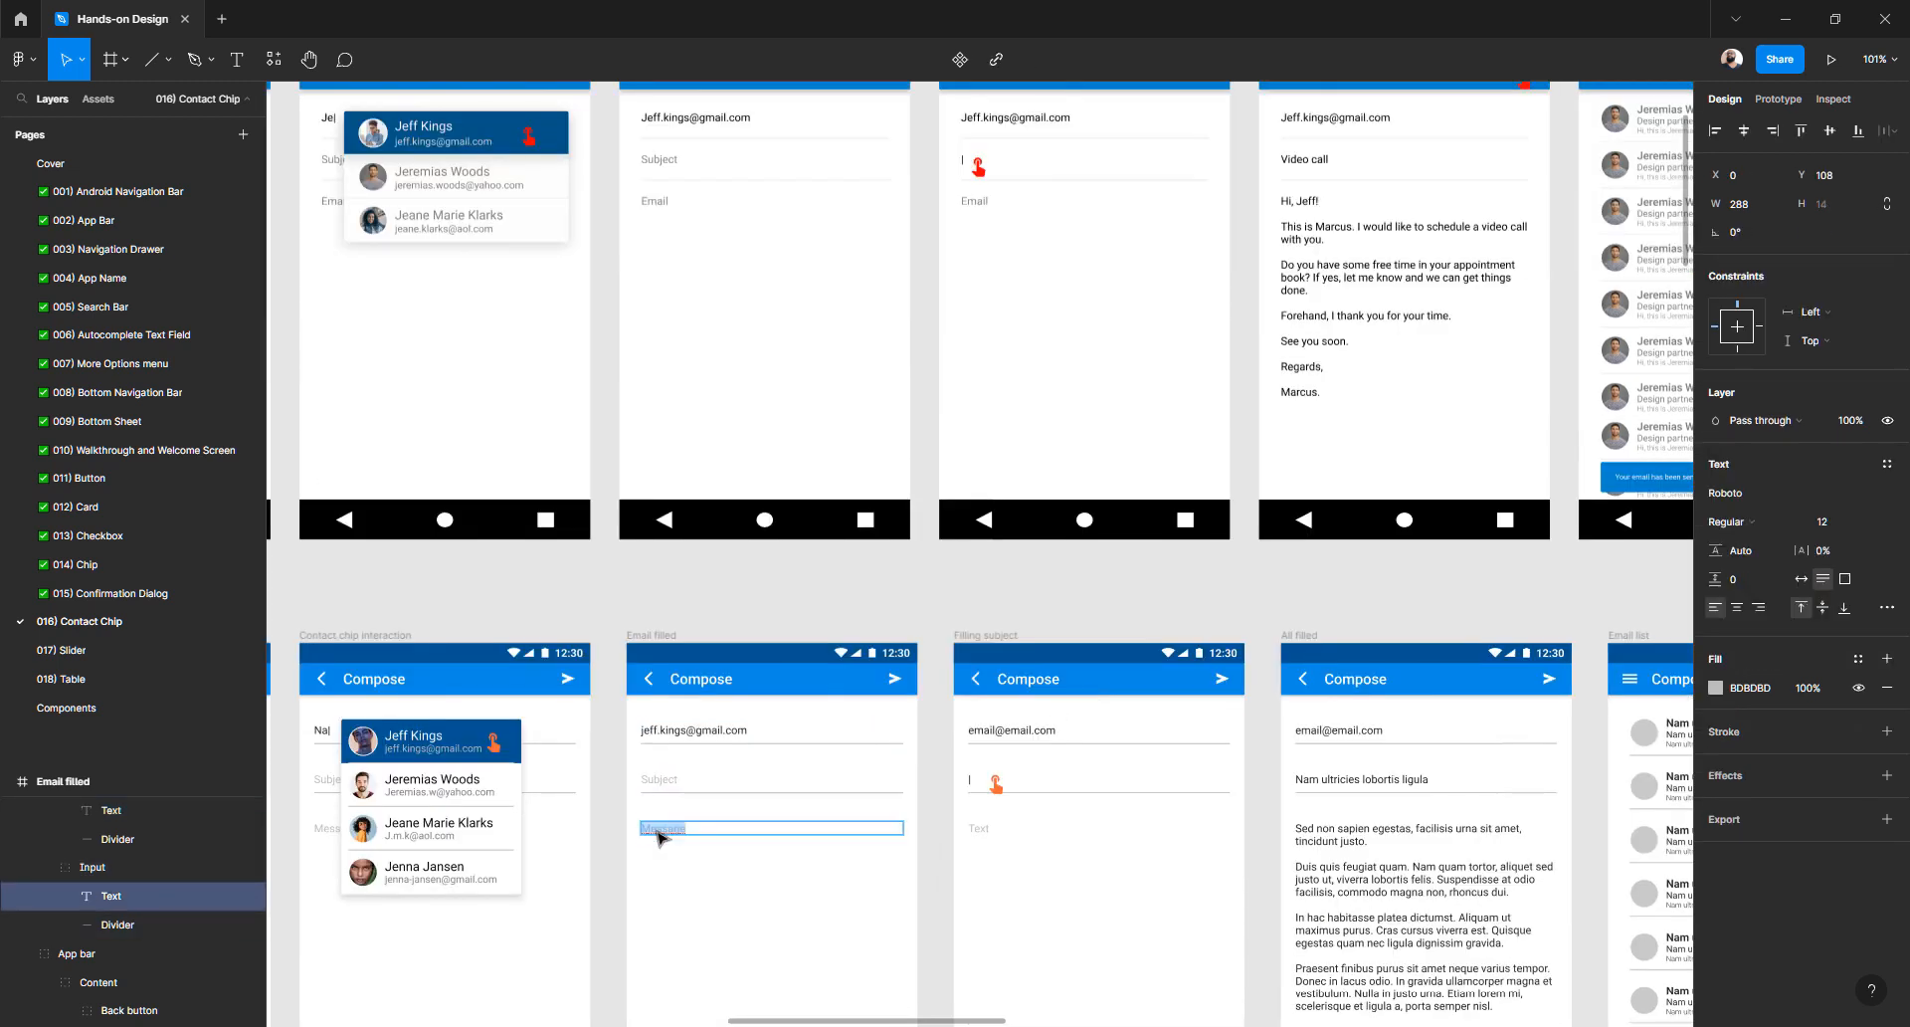
{"action": "double_click", "coordinate": [988, 830]}
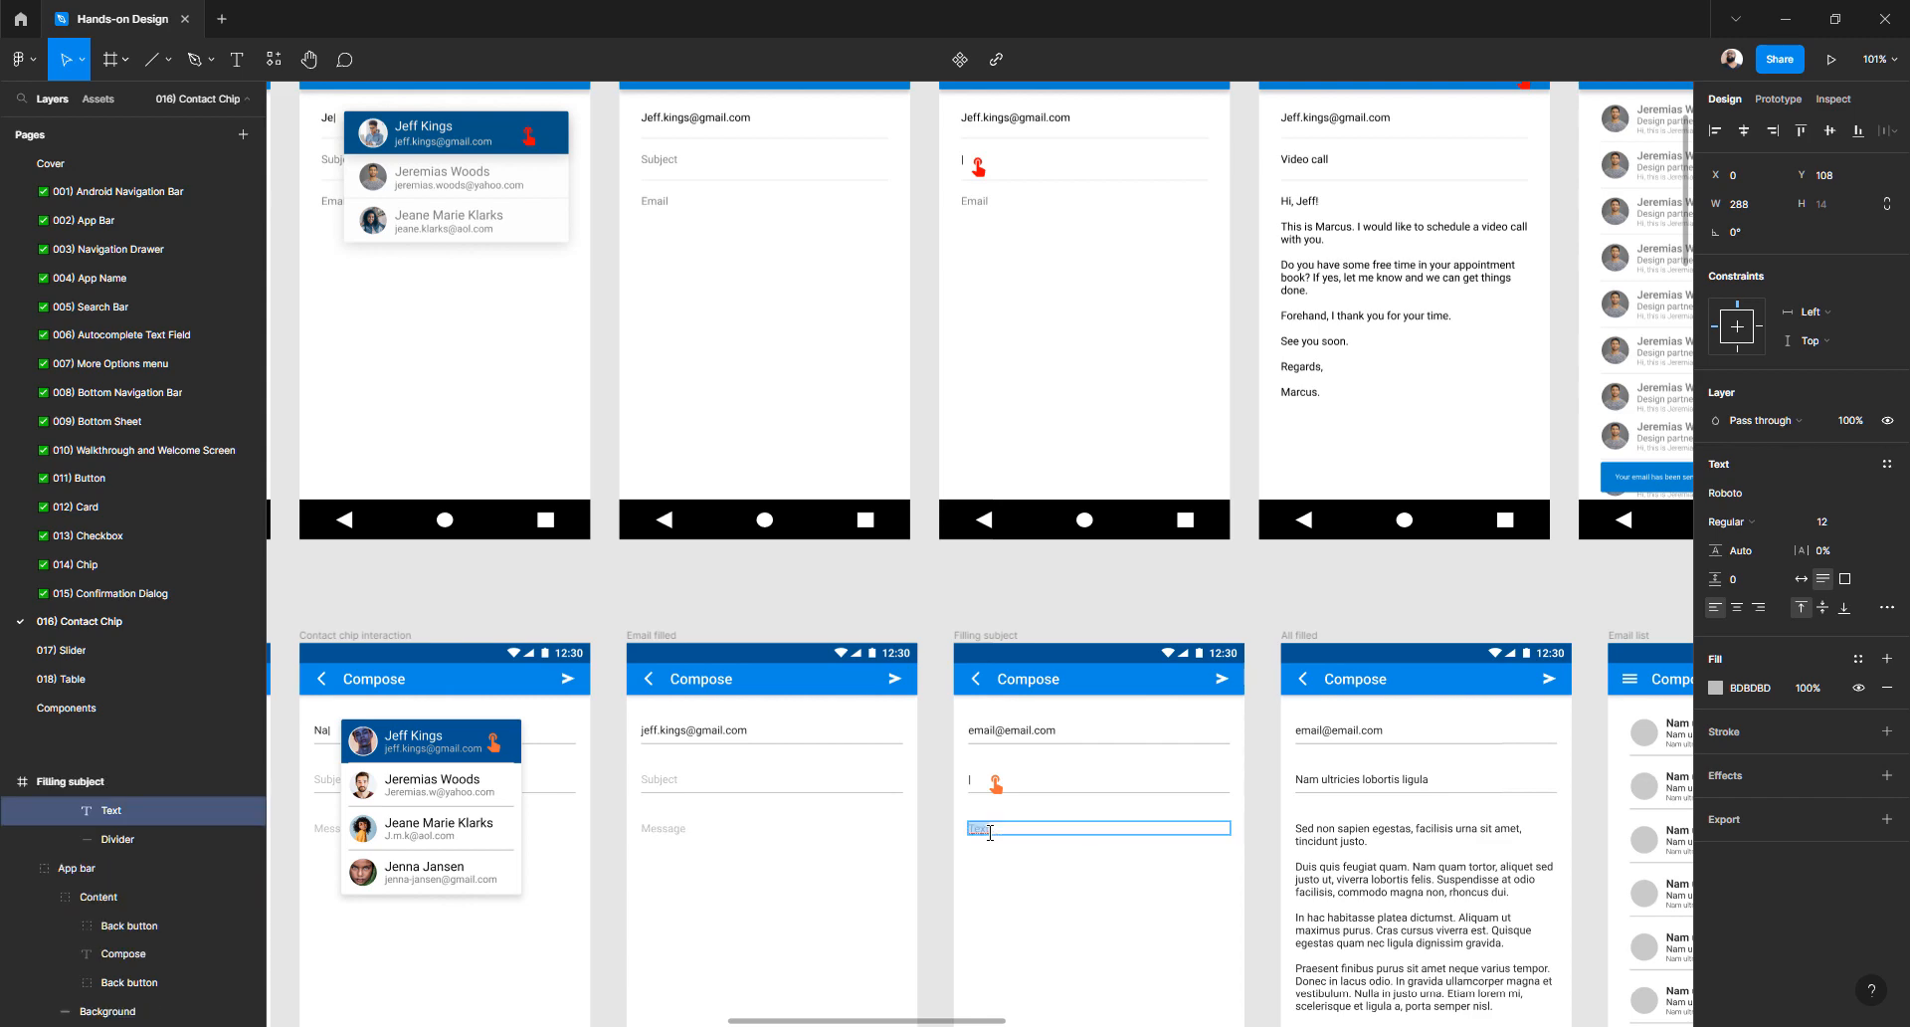
{"action": "type", "text": "Message"}
{"action": "key", "text": "Escape"}
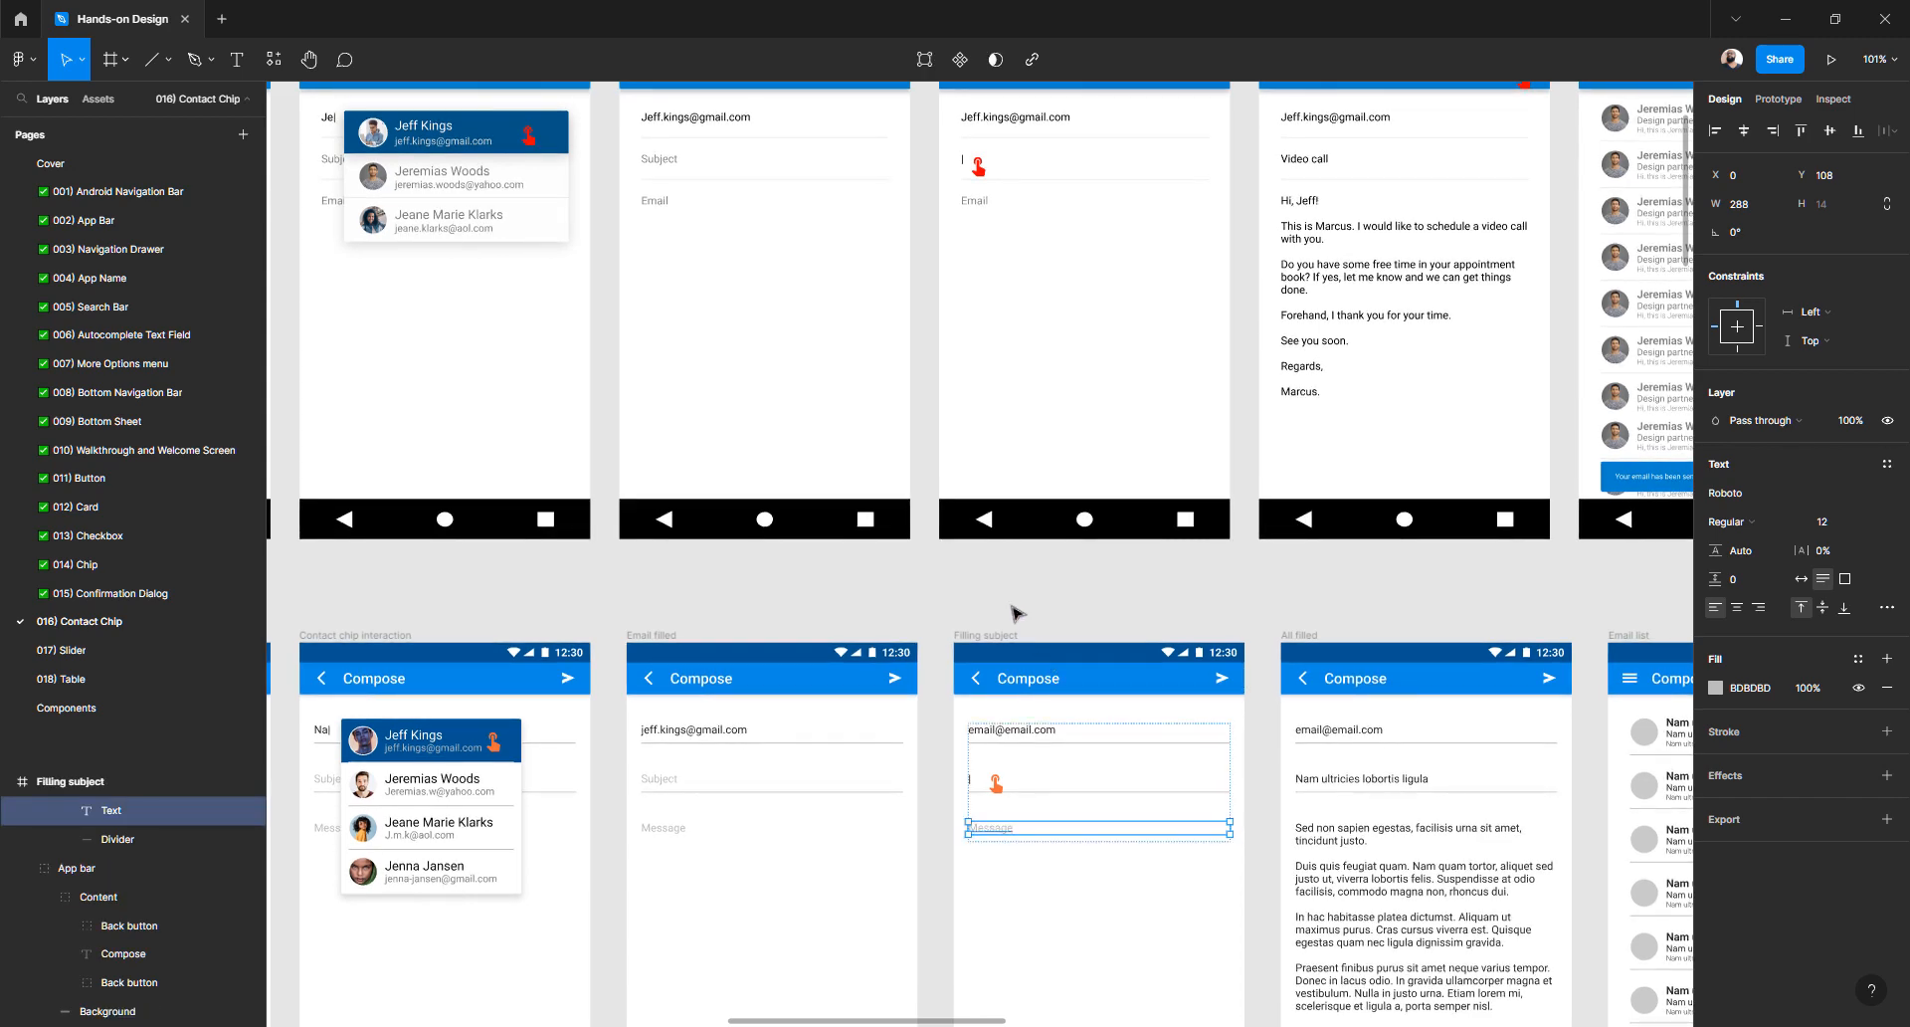
{"action": "scroll", "coordinate": [1015, 612], "scroll_direction": "right", "scroll_amount": 5}
{"action": "scroll", "coordinate": [930, 690], "scroll_direction": "up", "scroll_amount": 4}
{"action": "scroll", "coordinate": [929, 688], "scroll_direction": "left", "scroll_amount": 3}
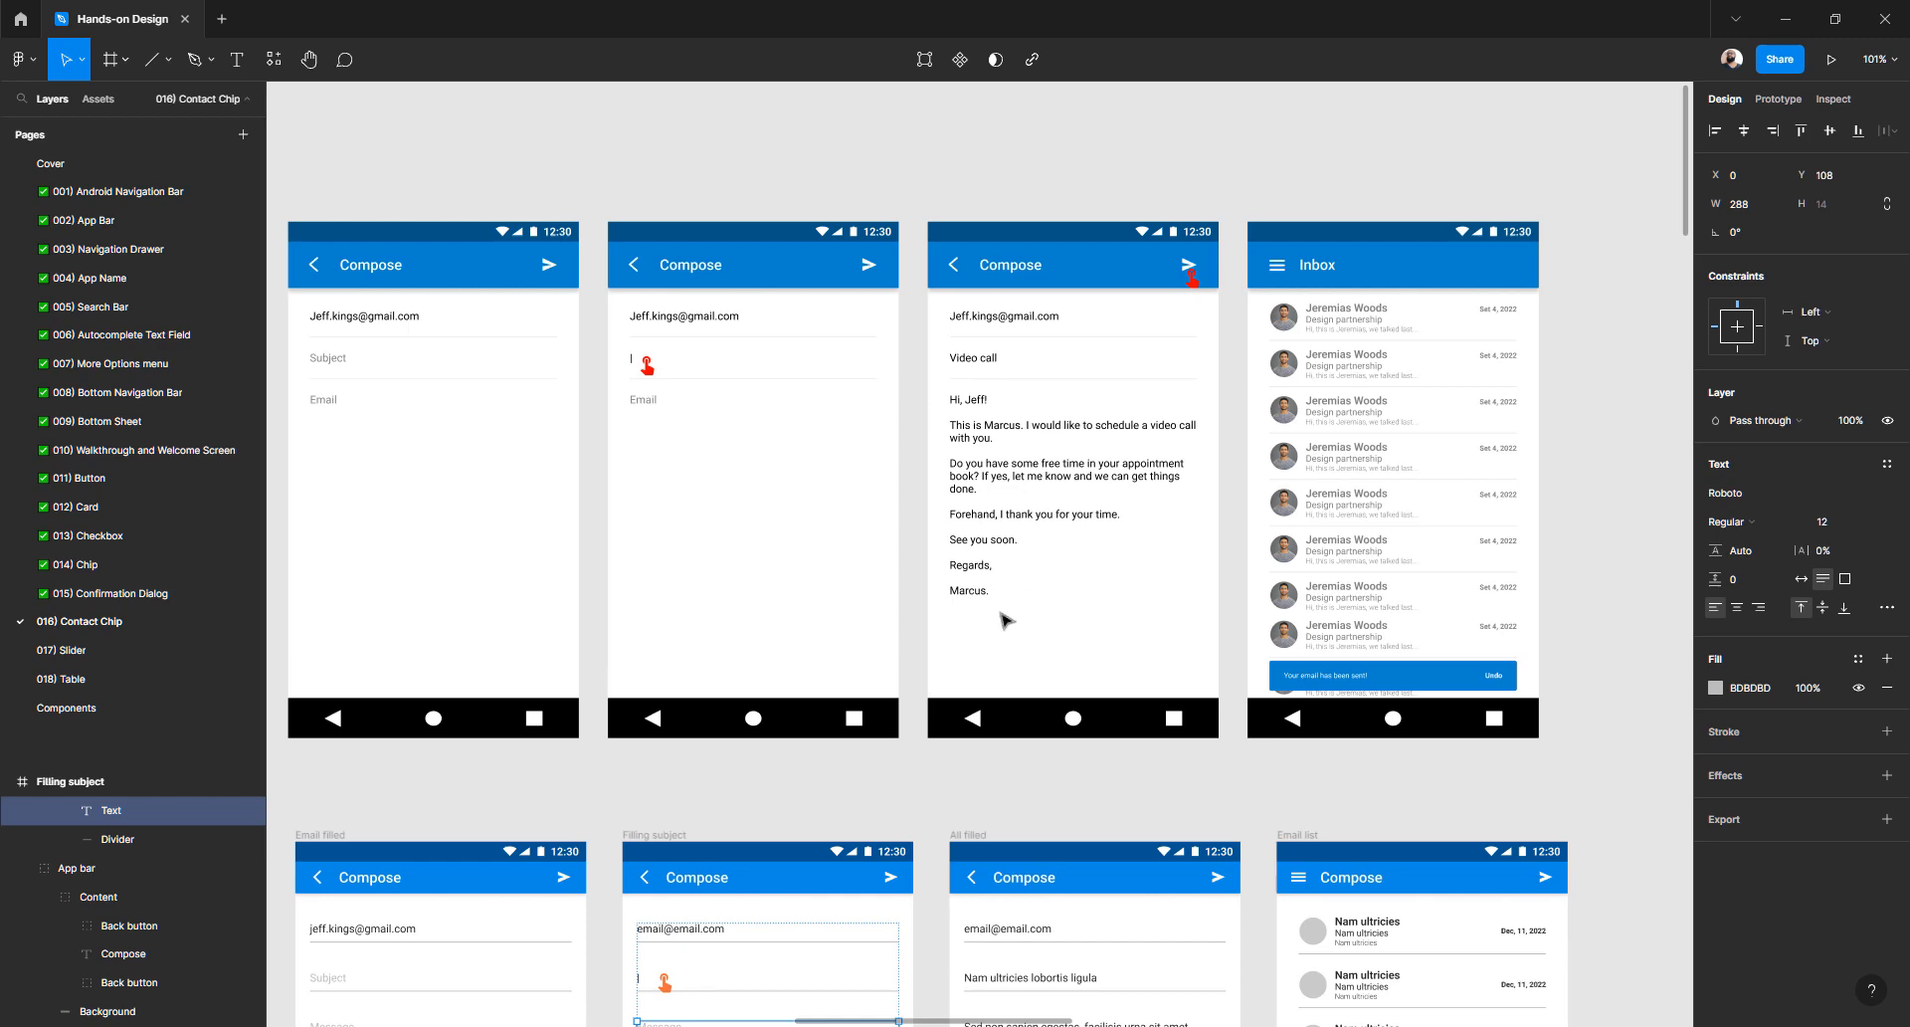
- Copy 'Video call' from the reference screen and paste it as the All filled subject
{"action": "scroll", "coordinate": [1005, 619], "scroll_direction": "down", "scroll_amount": 4}
{"action": "scroll", "coordinate": [979, 394], "scroll_direction": "up", "scroll_amount": 5}
{"action": "scroll", "coordinate": [979, 376], "scroll_direction": "up", "scroll_amount": 5}
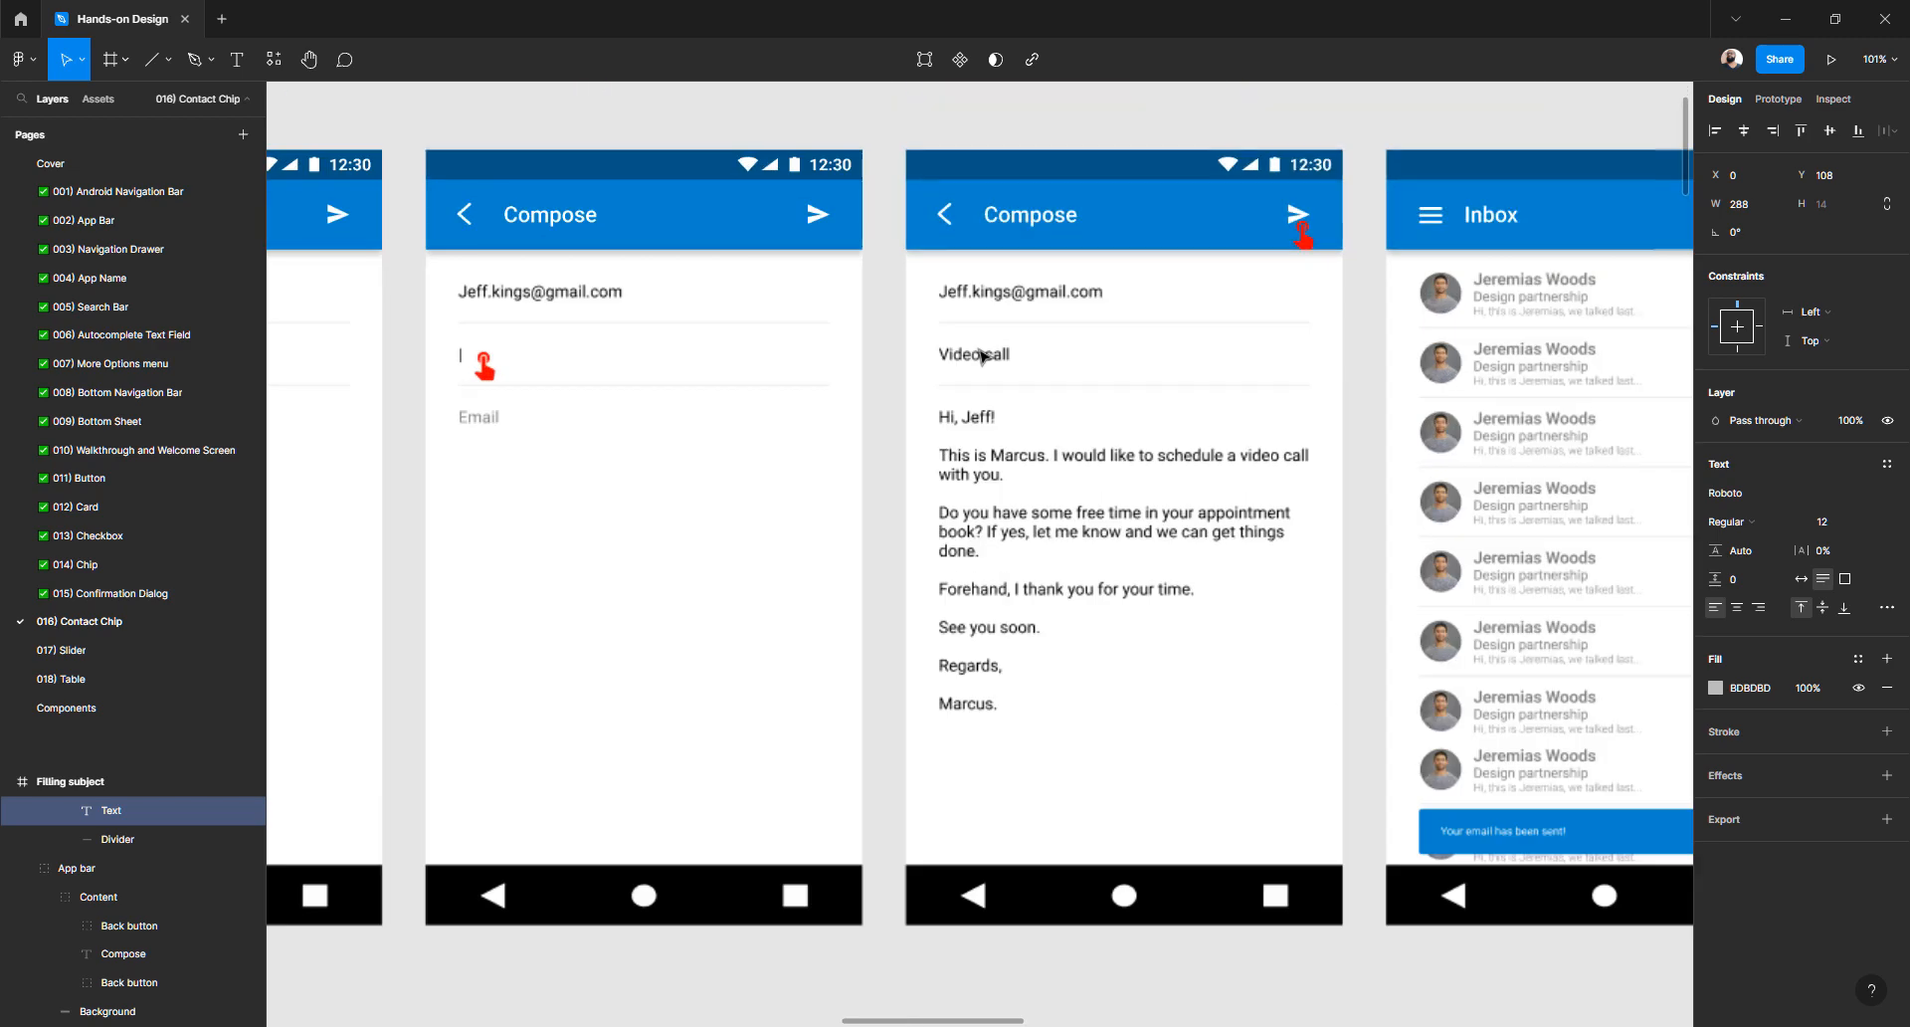
{"action": "left_click", "coordinate": [976, 360]}
{"action": "double_click", "coordinate": [976, 361]}
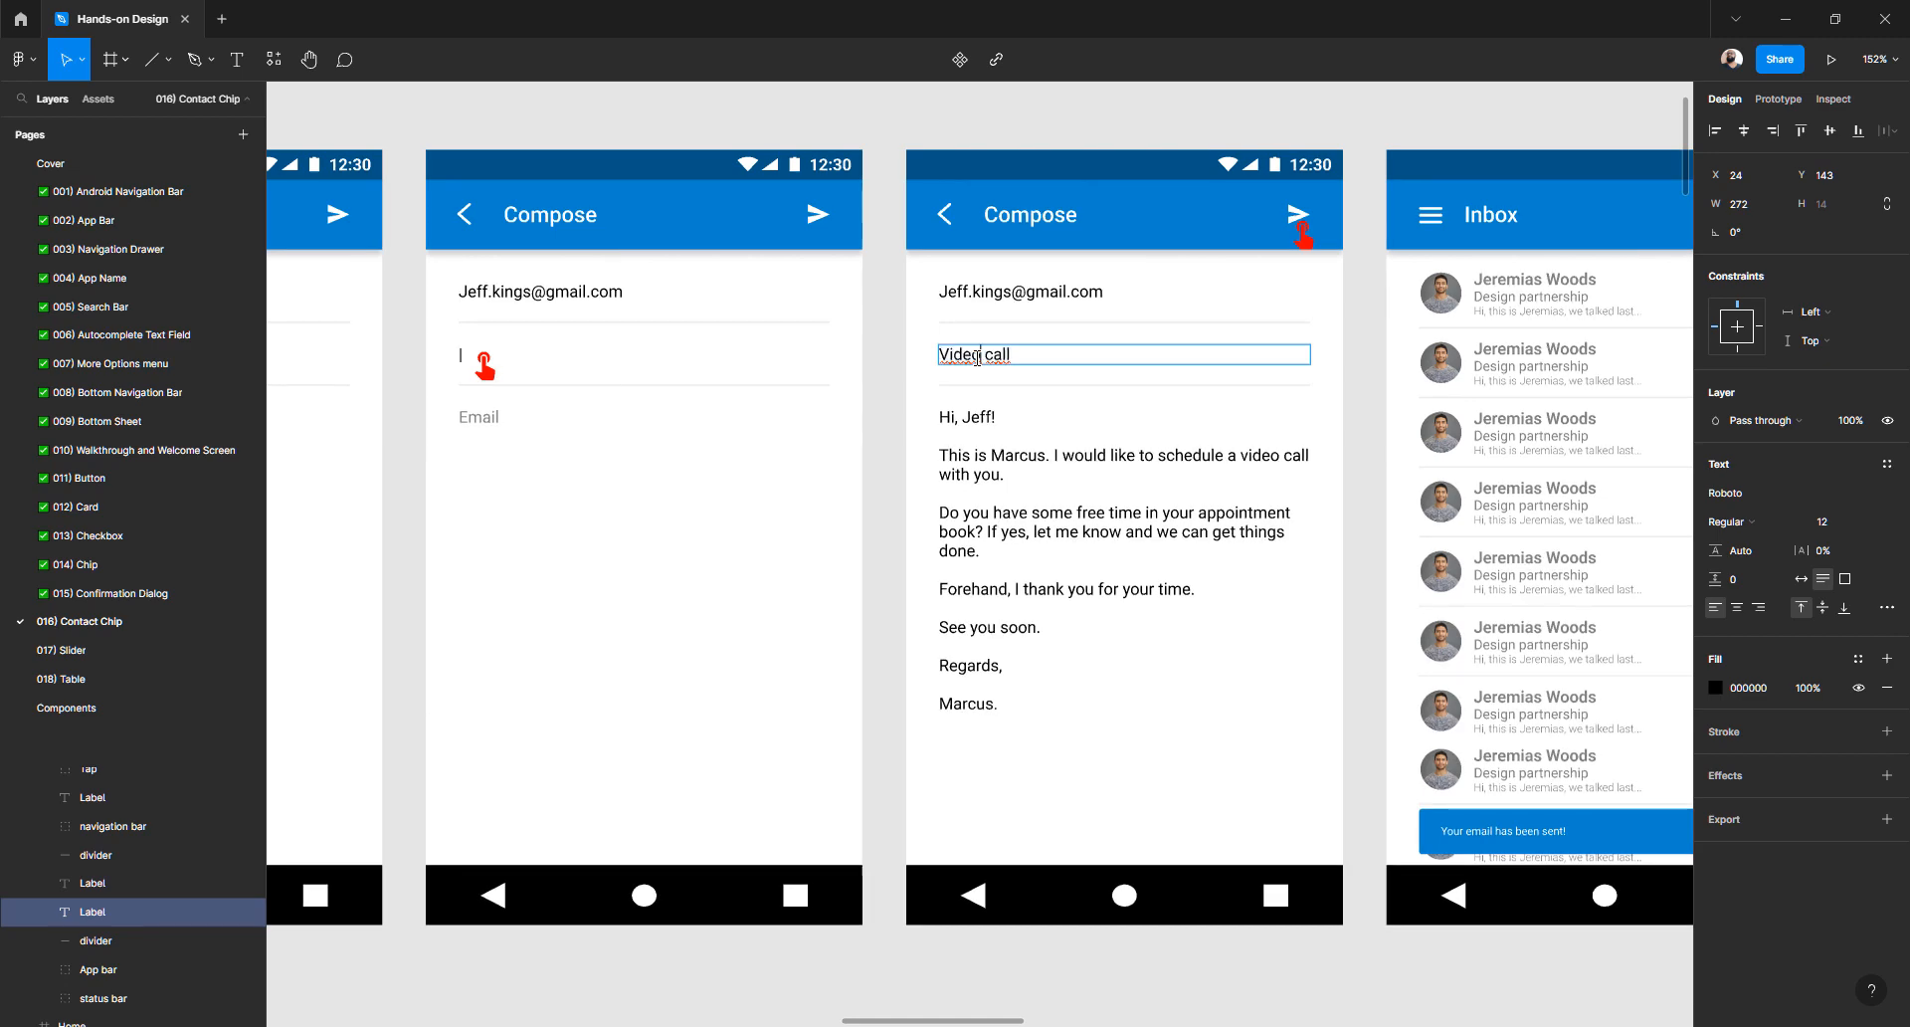
{"action": "scroll", "coordinate": [976, 358], "scroll_direction": "down", "scroll_amount": 10}
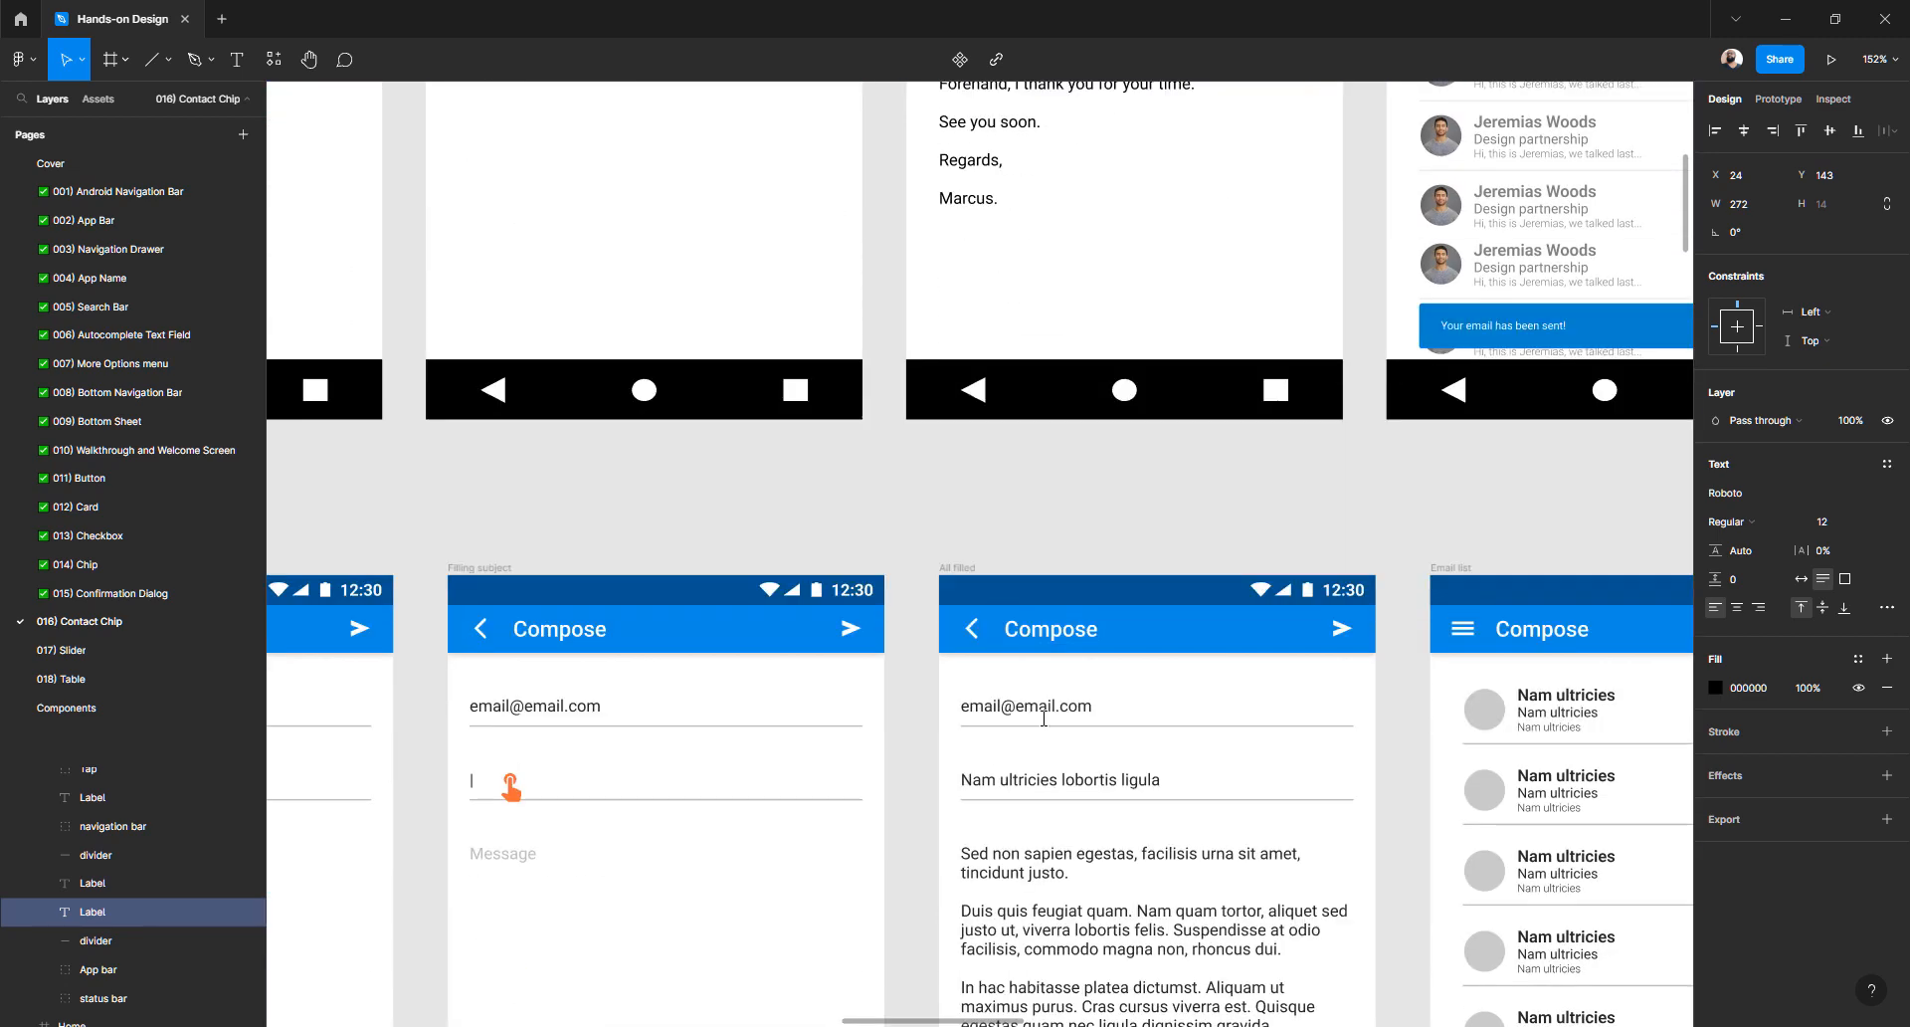
{"action": "double_click", "coordinate": [1037, 777]}
{"action": "key", "text": "ctrl+v"}
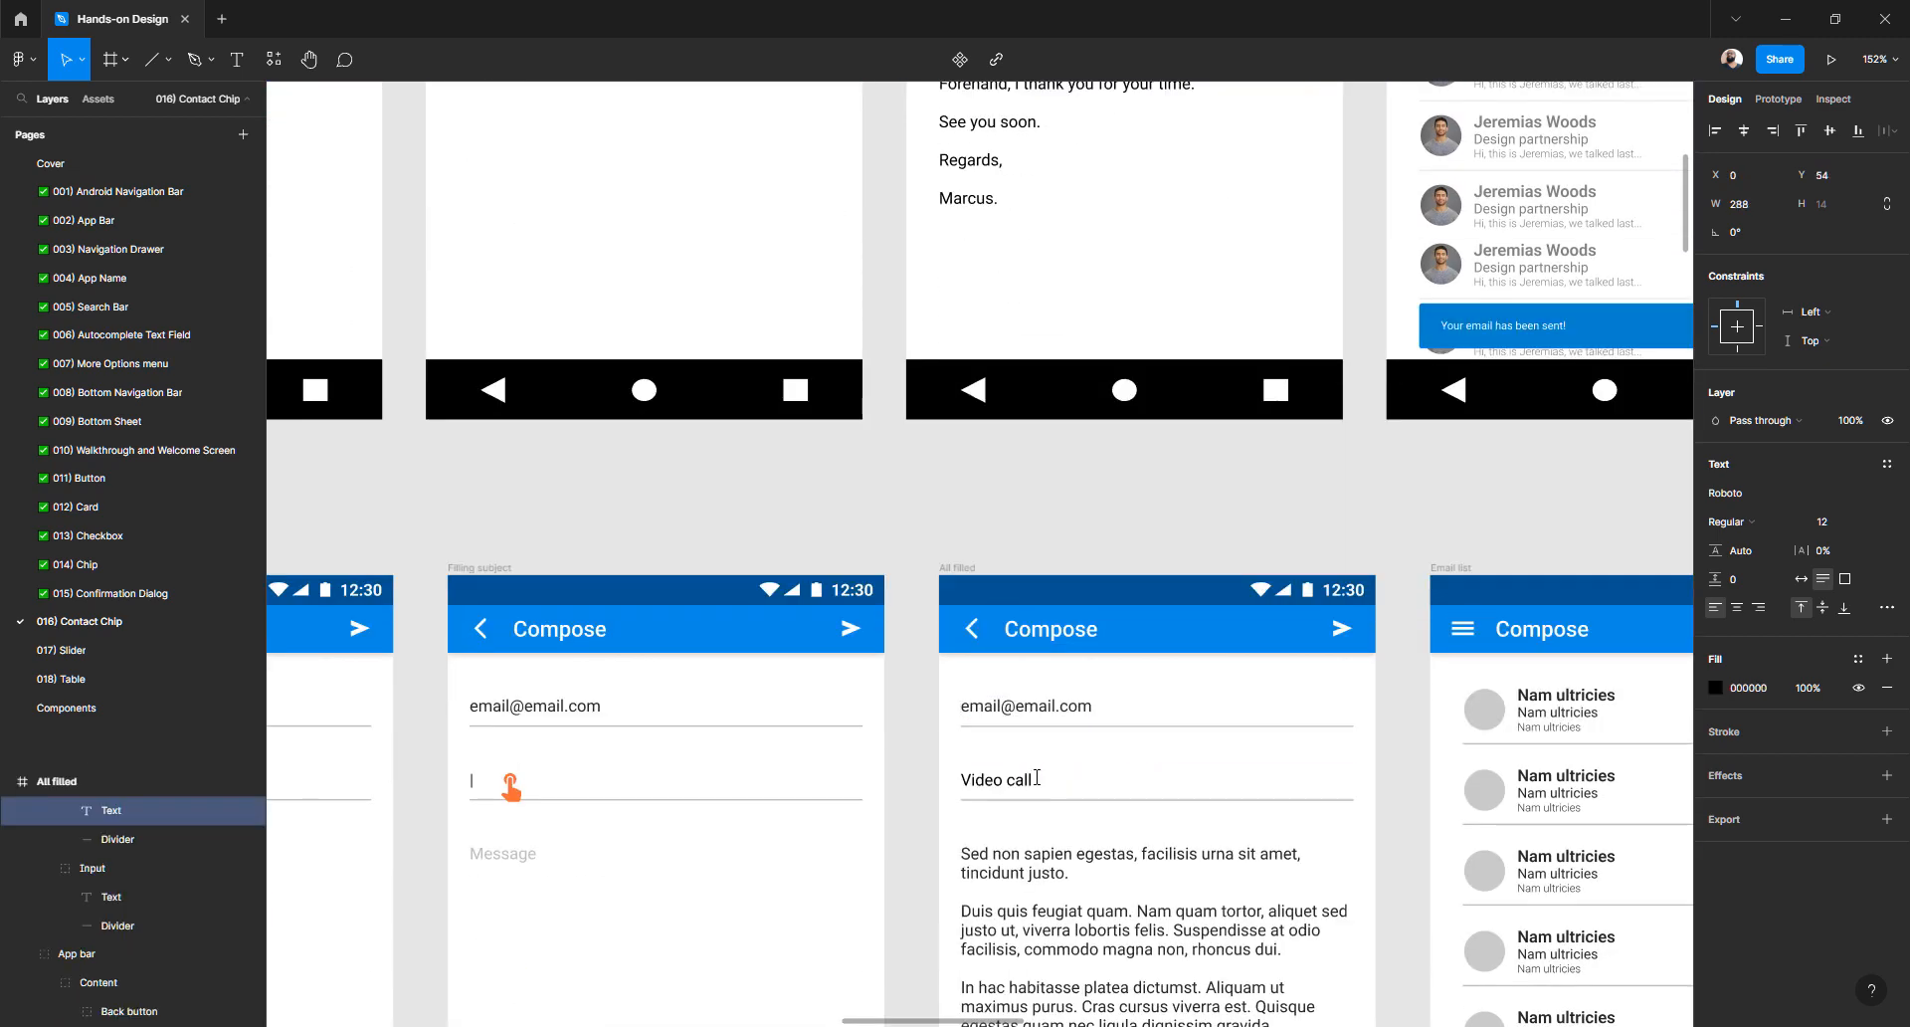
- Replace the All filled body text with the reference 'Hi, Jeff!' message
{"action": "scroll", "coordinate": [1020, 693], "scroll_direction": "up", "scroll_amount": 6}
{"action": "left_click", "coordinate": [1021, 636]}
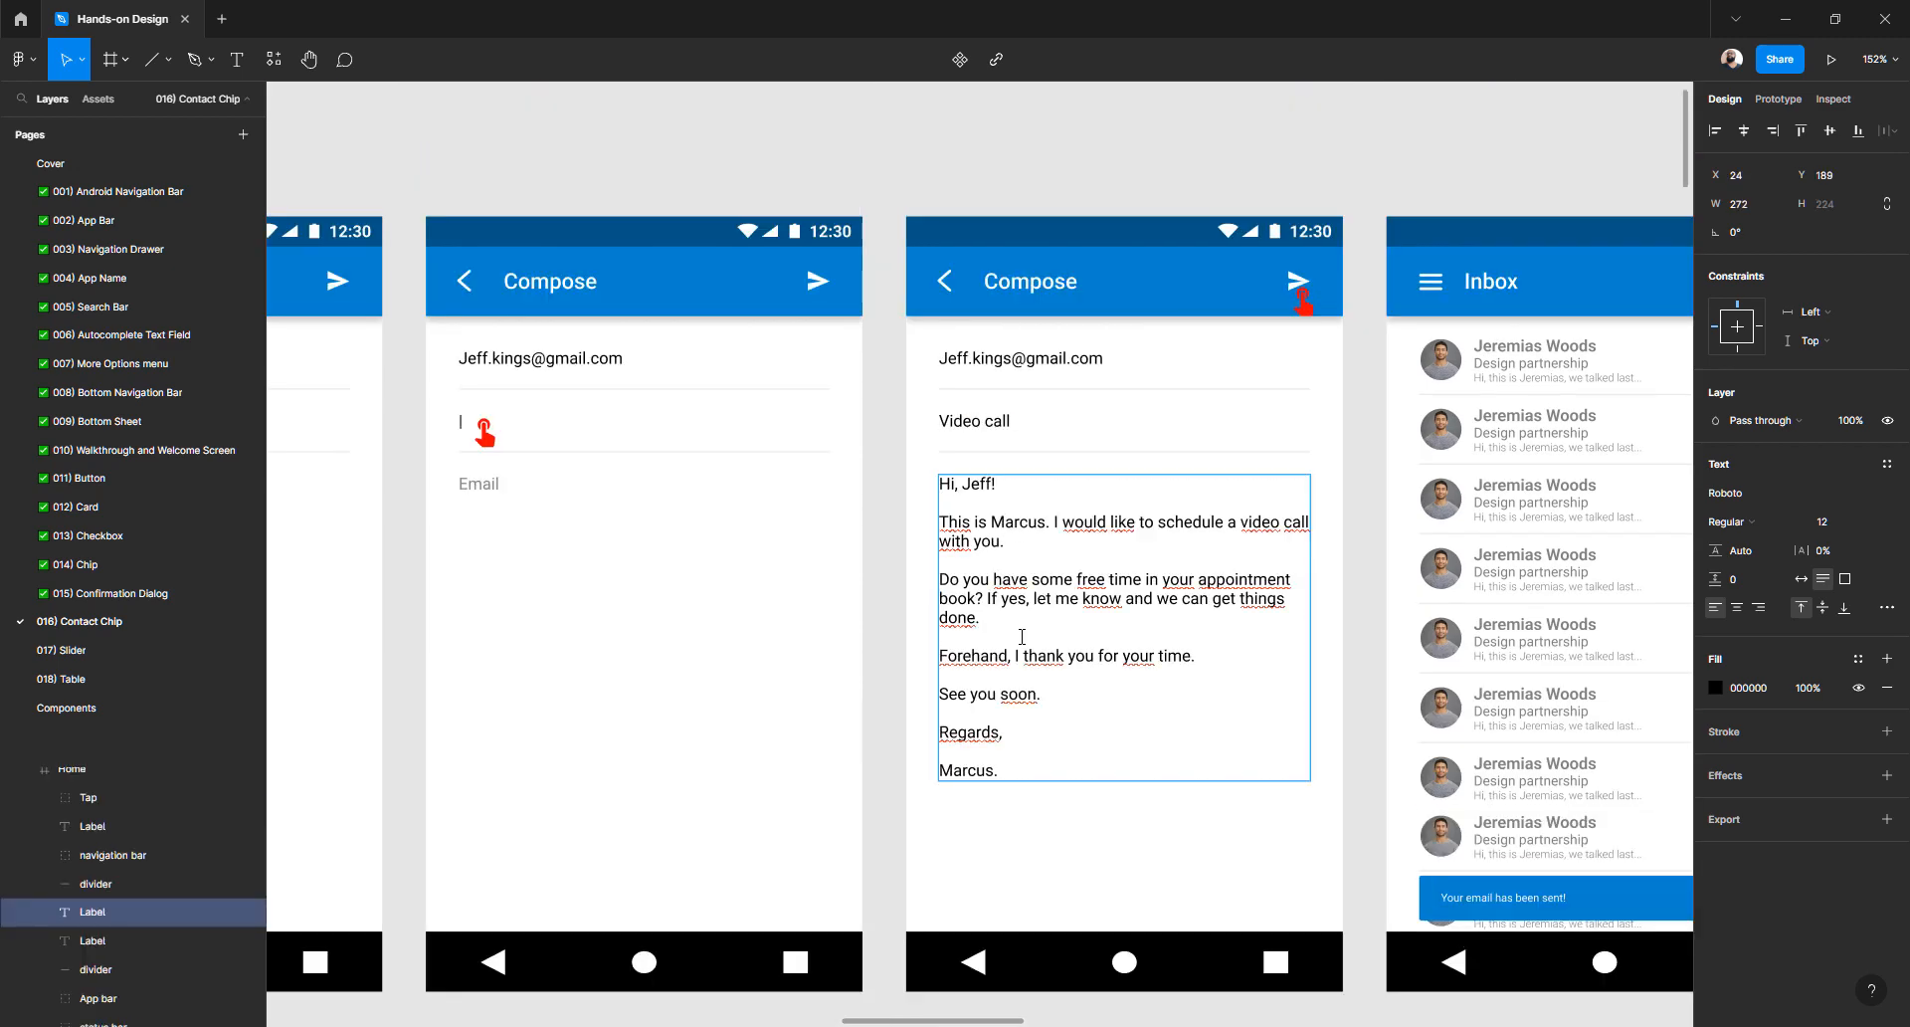
{"action": "key", "text": "Return"}
{"action": "scroll", "coordinate": [1022, 636], "scroll_direction": "down", "scroll_amount": 10}
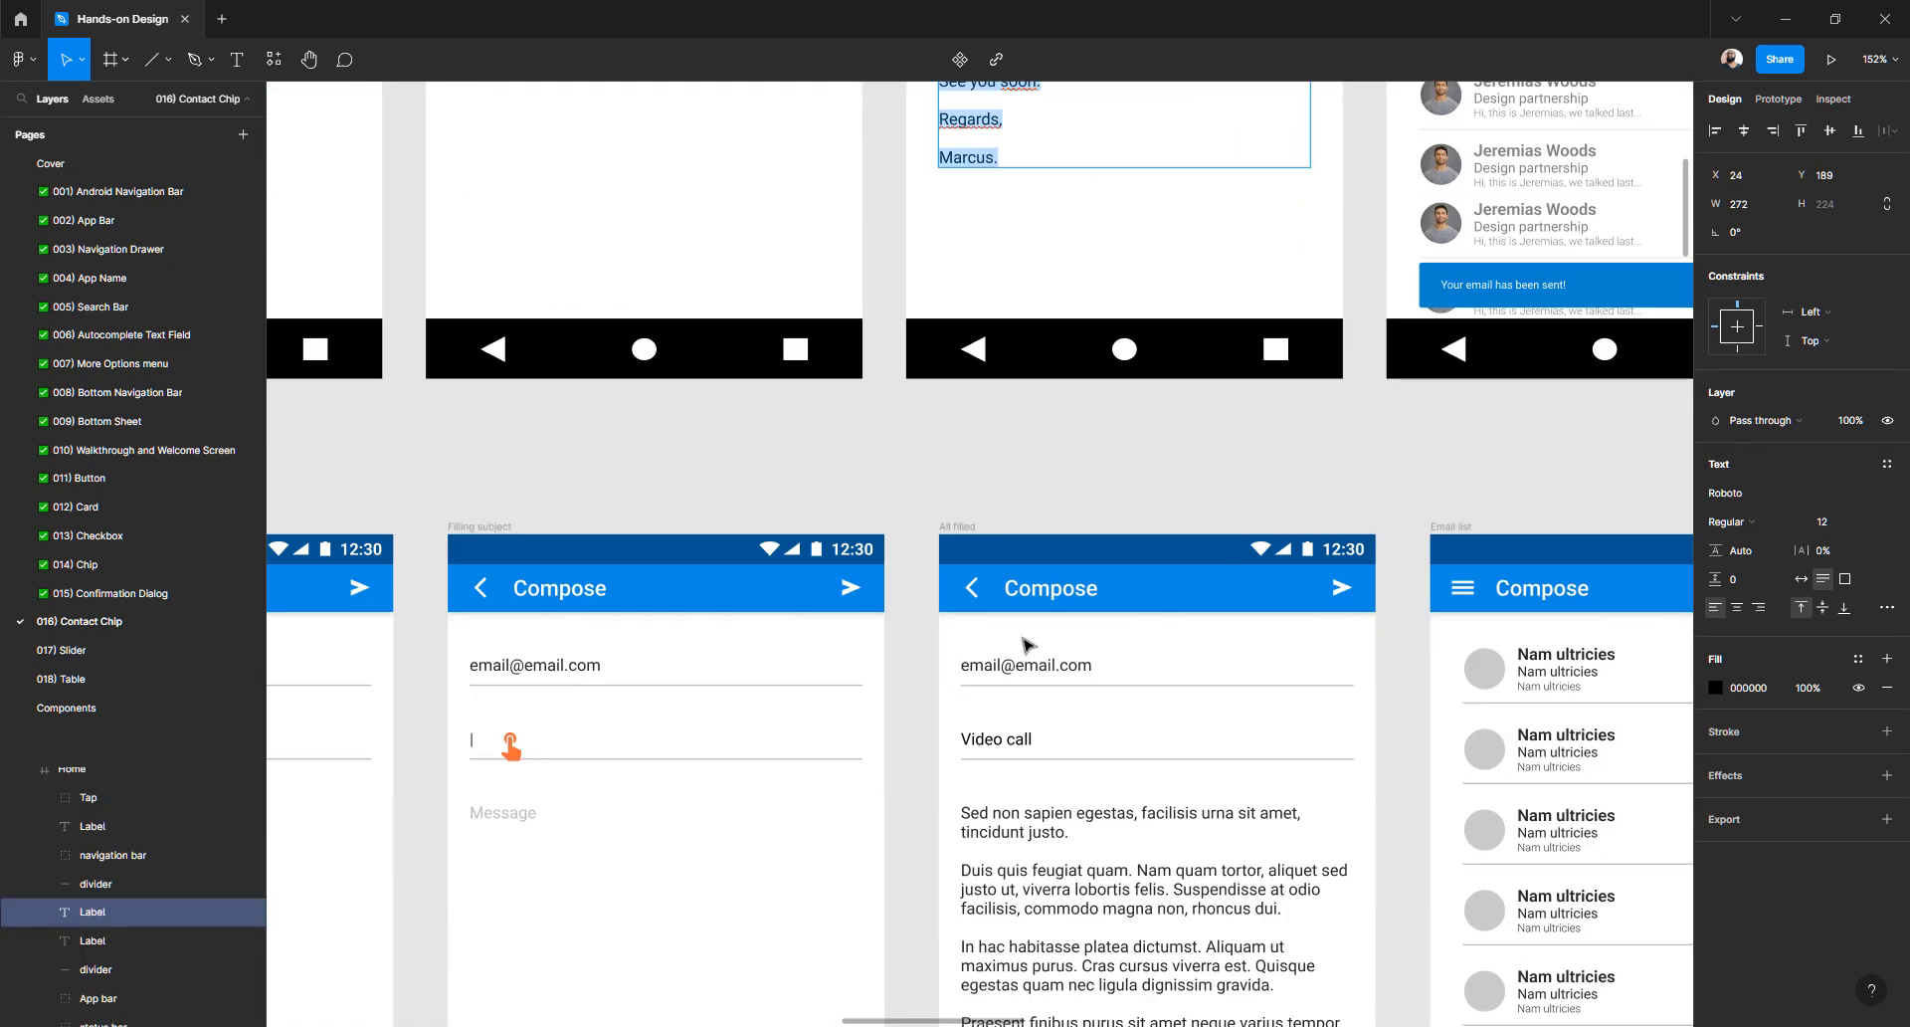
{"action": "scroll", "coordinate": [1022, 636], "scroll_direction": "down", "scroll_amount": 3}
{"action": "double_click", "coordinate": [1020, 637]}
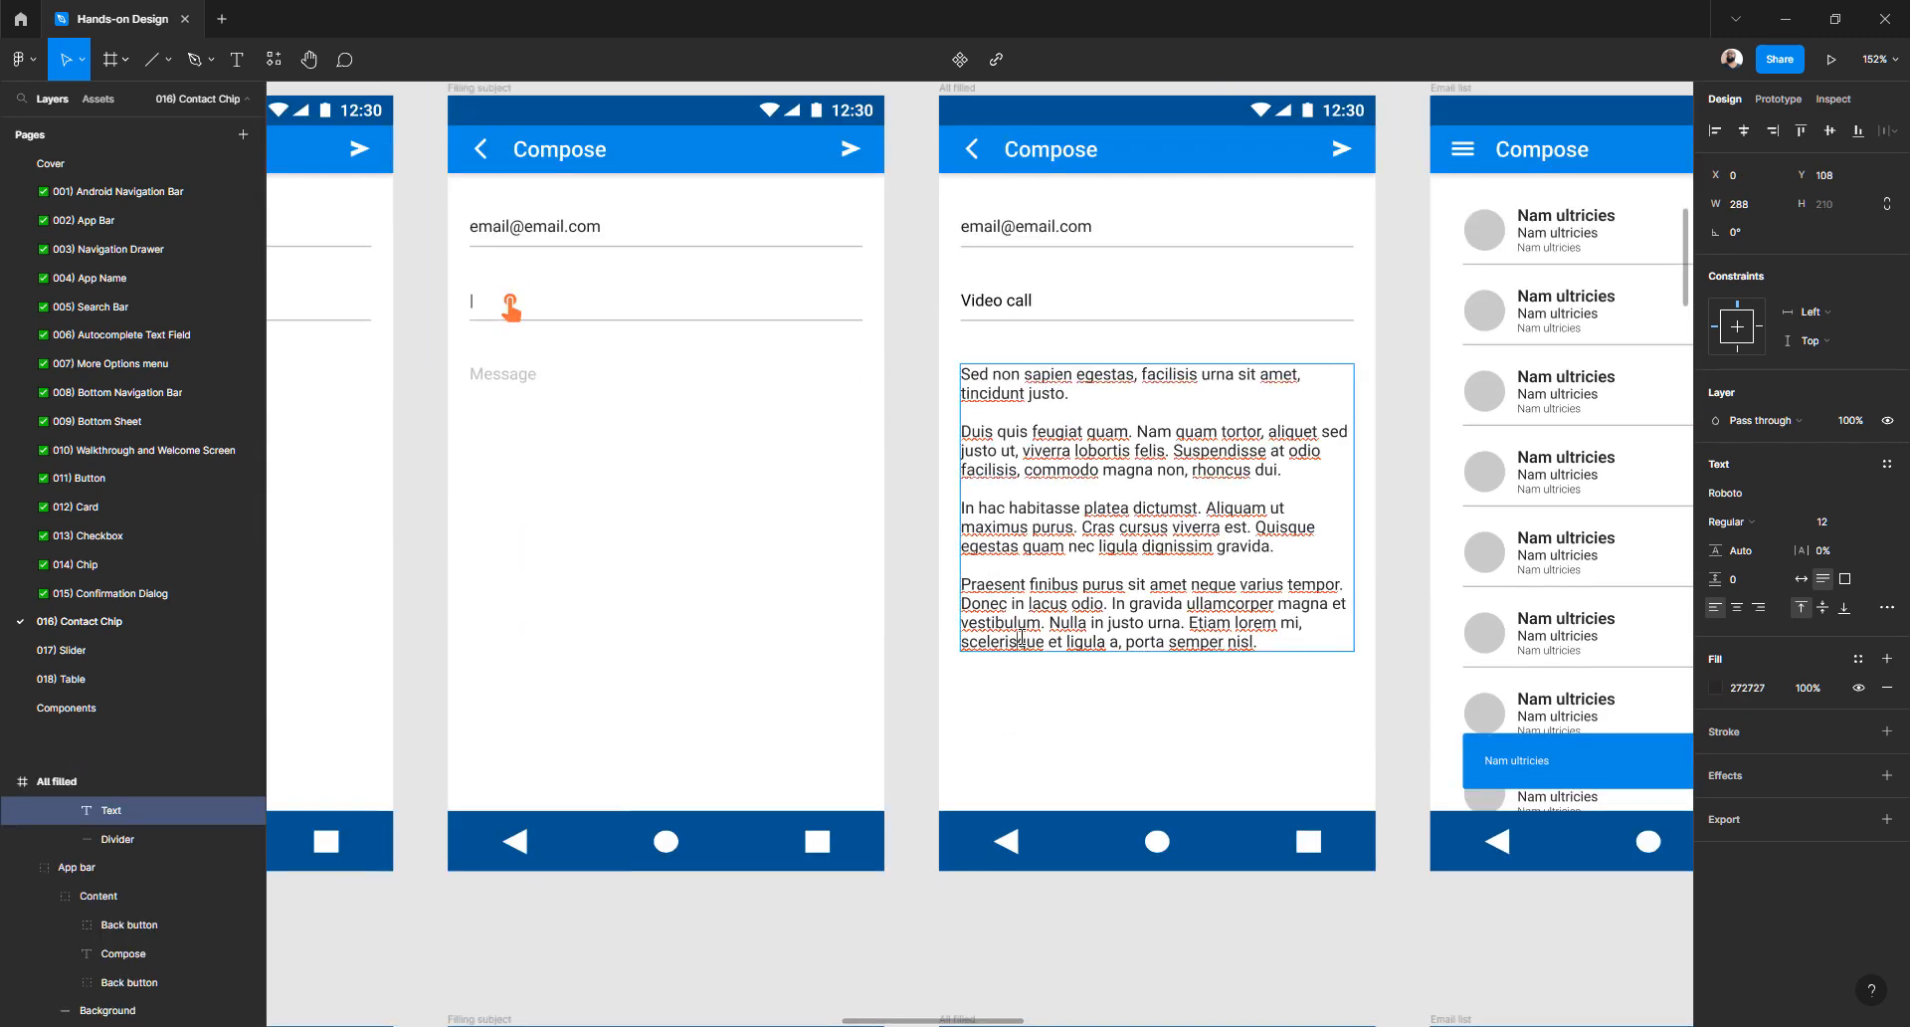
{"action": "key", "text": "ctrl+a"}
{"action": "key", "text": "ctrl+v"}
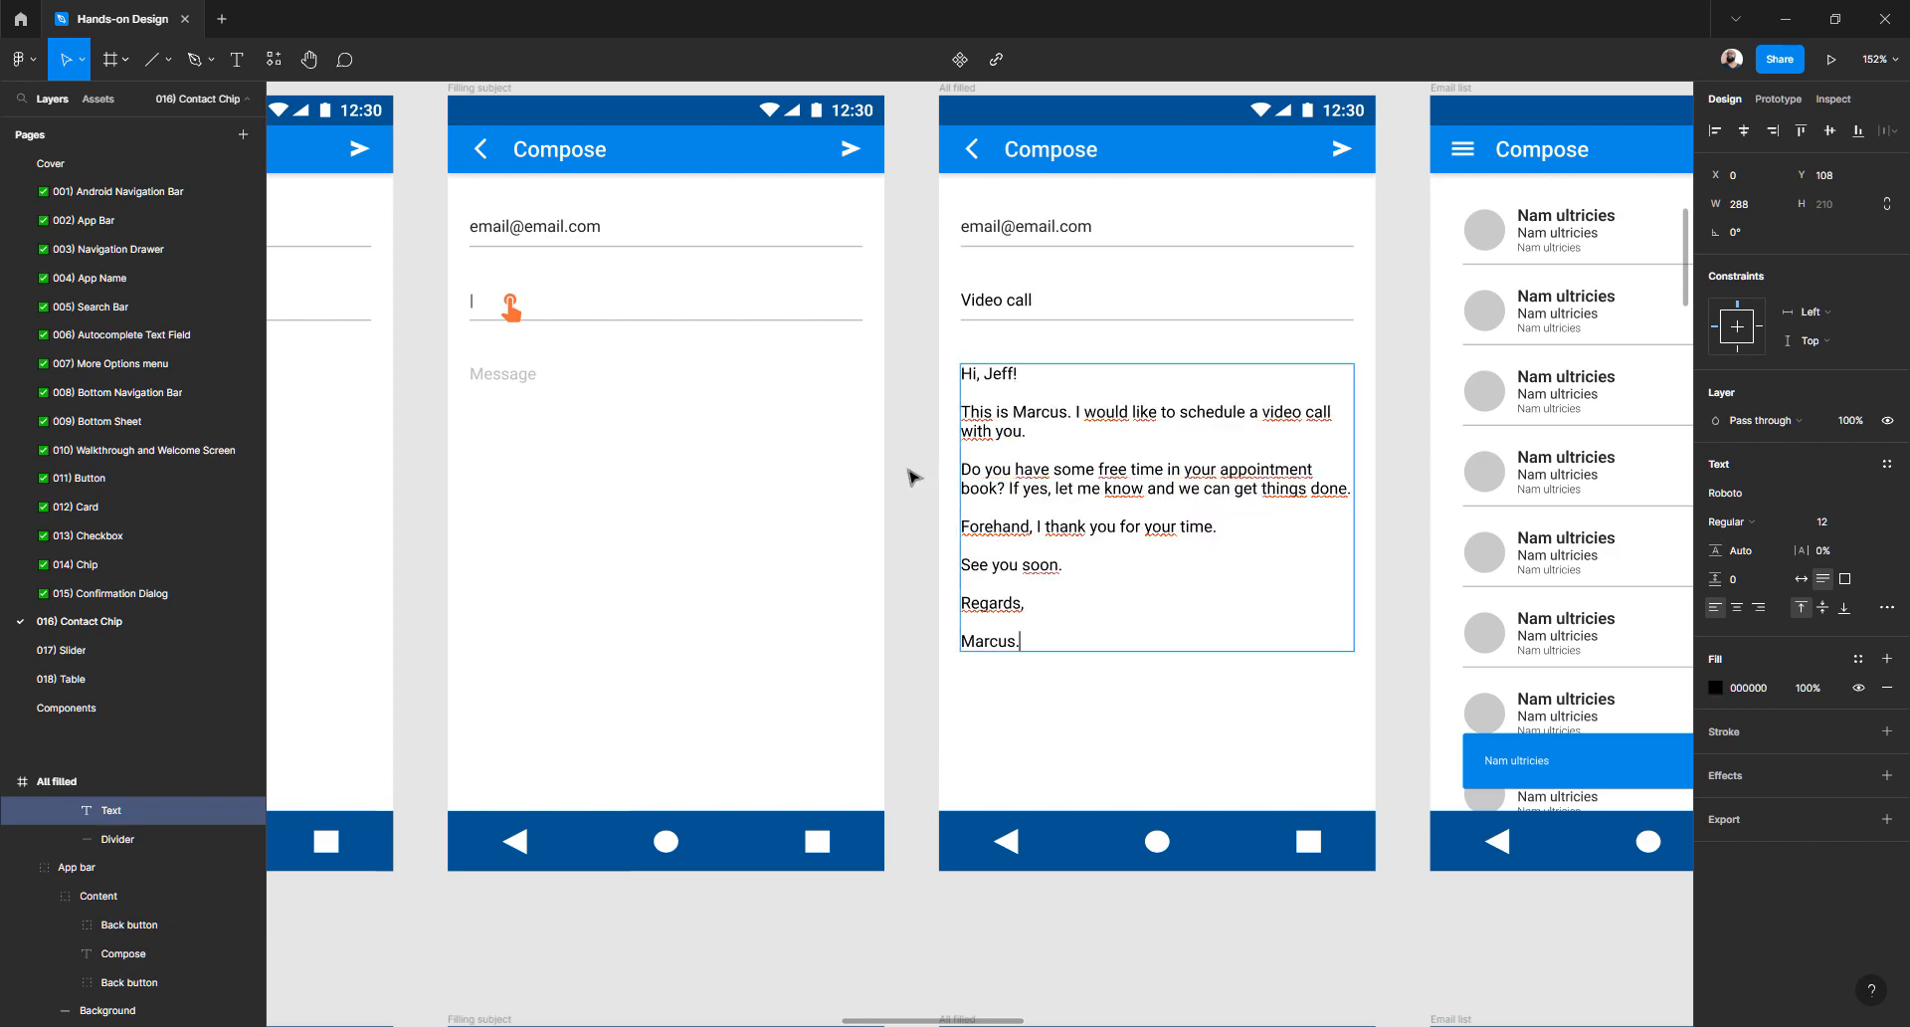
{"action": "key", "text": "Escape"}
- Inspect the pasted message body around the word Marcus, leaving it unchanged
{"action": "scroll", "coordinate": [910, 498], "scroll_direction": "up", "scroll_amount": 18}
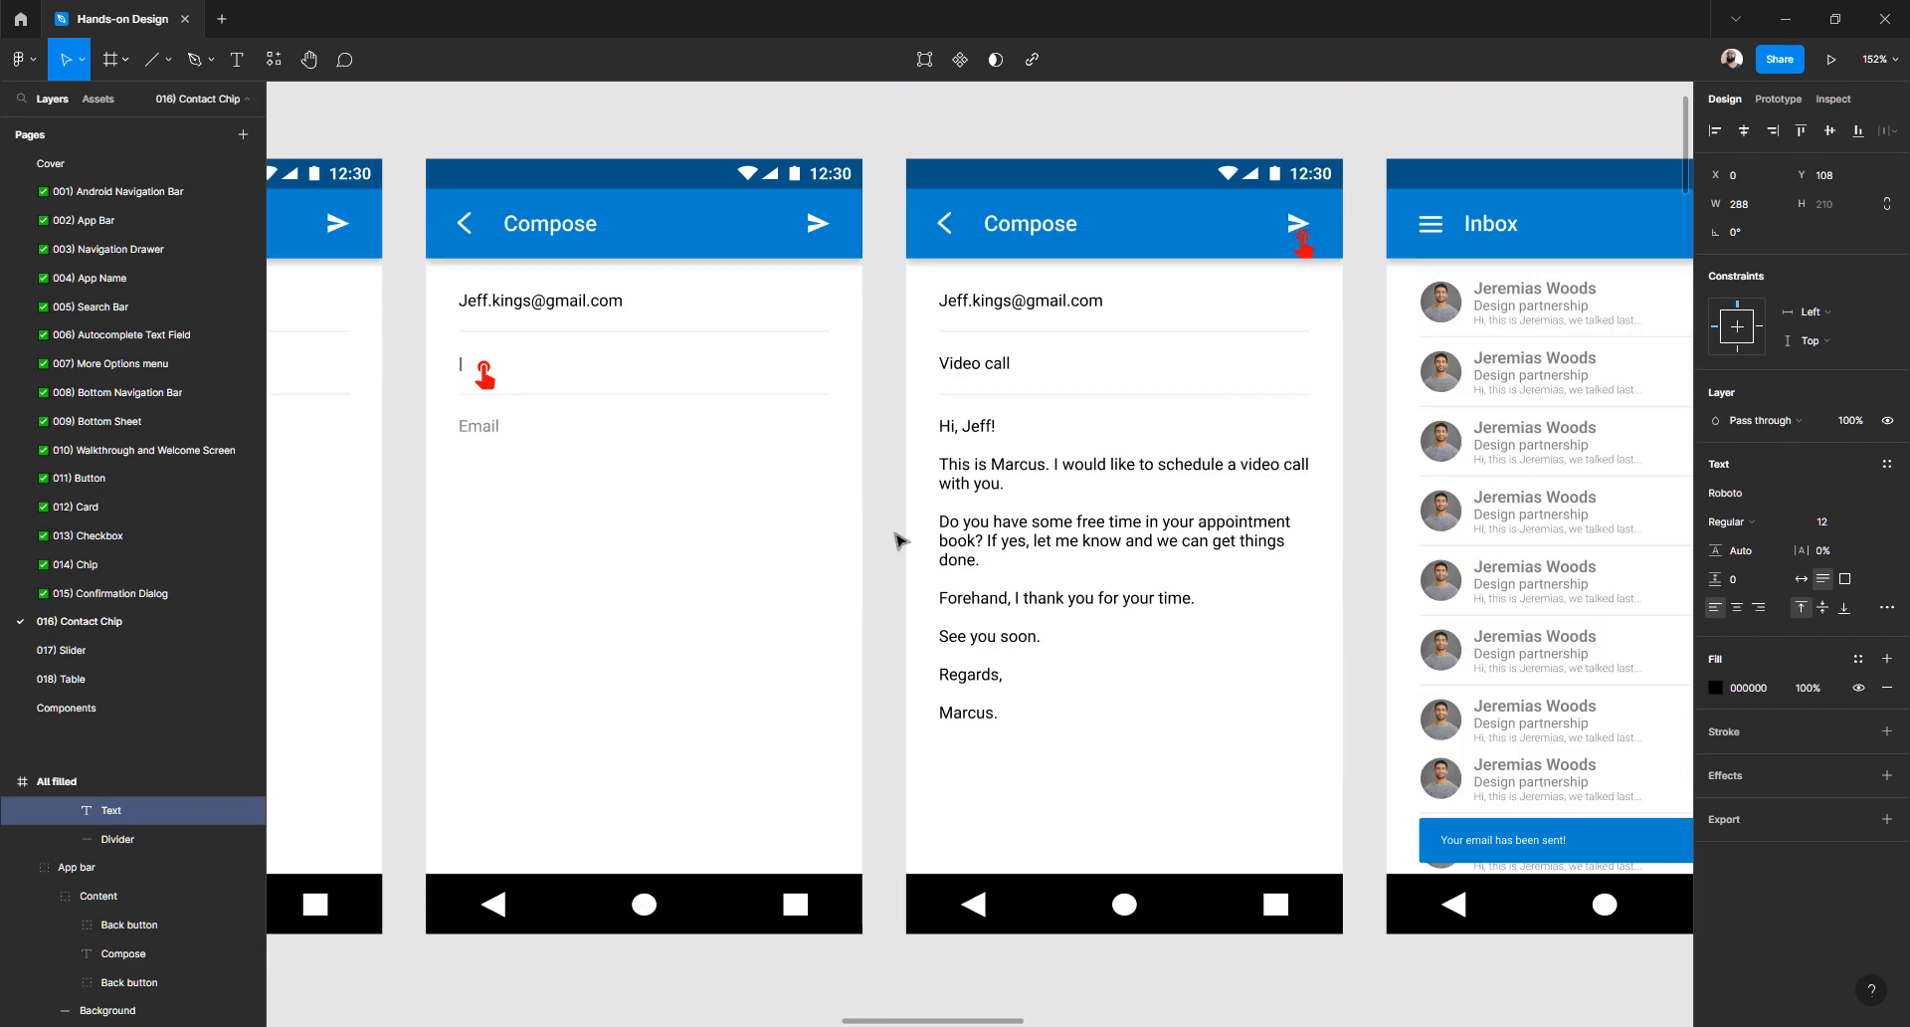
{"action": "scroll", "coordinate": [900, 541], "scroll_direction": "down", "scroll_amount": 18}
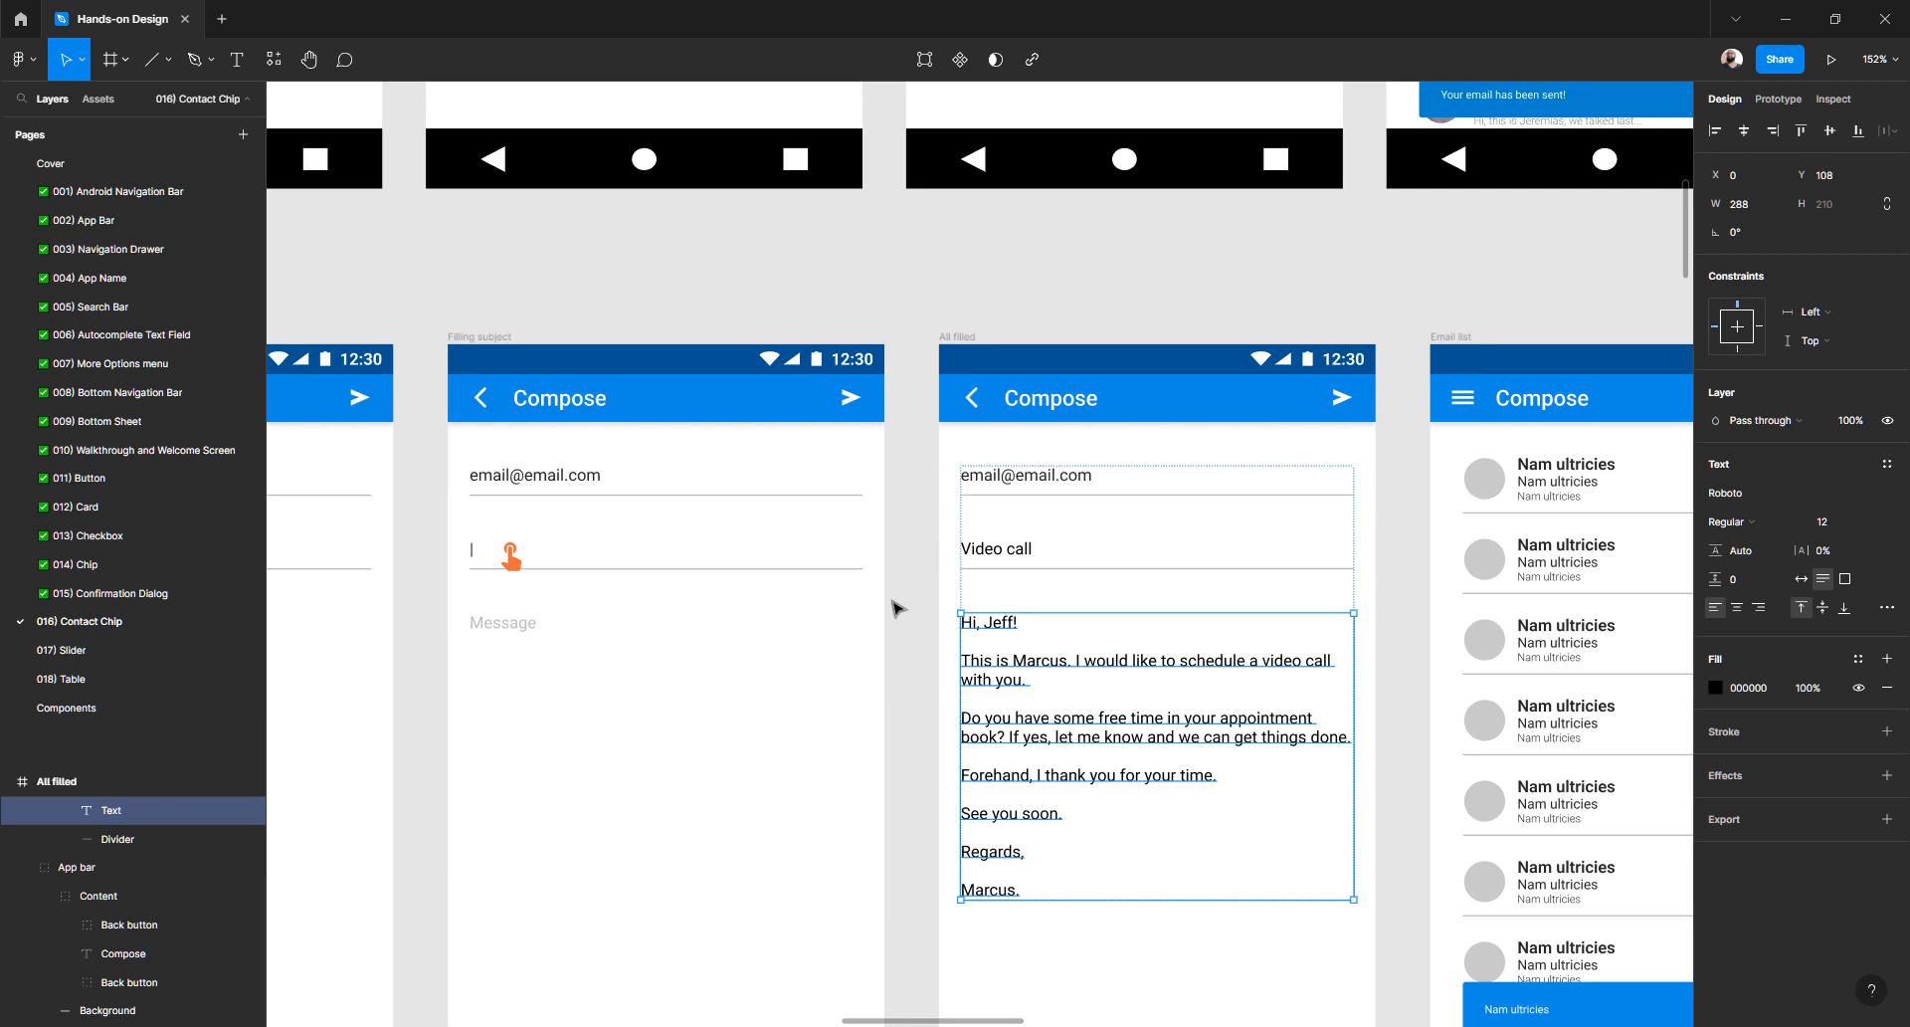
{"action": "left_click", "coordinate": [900, 612]}
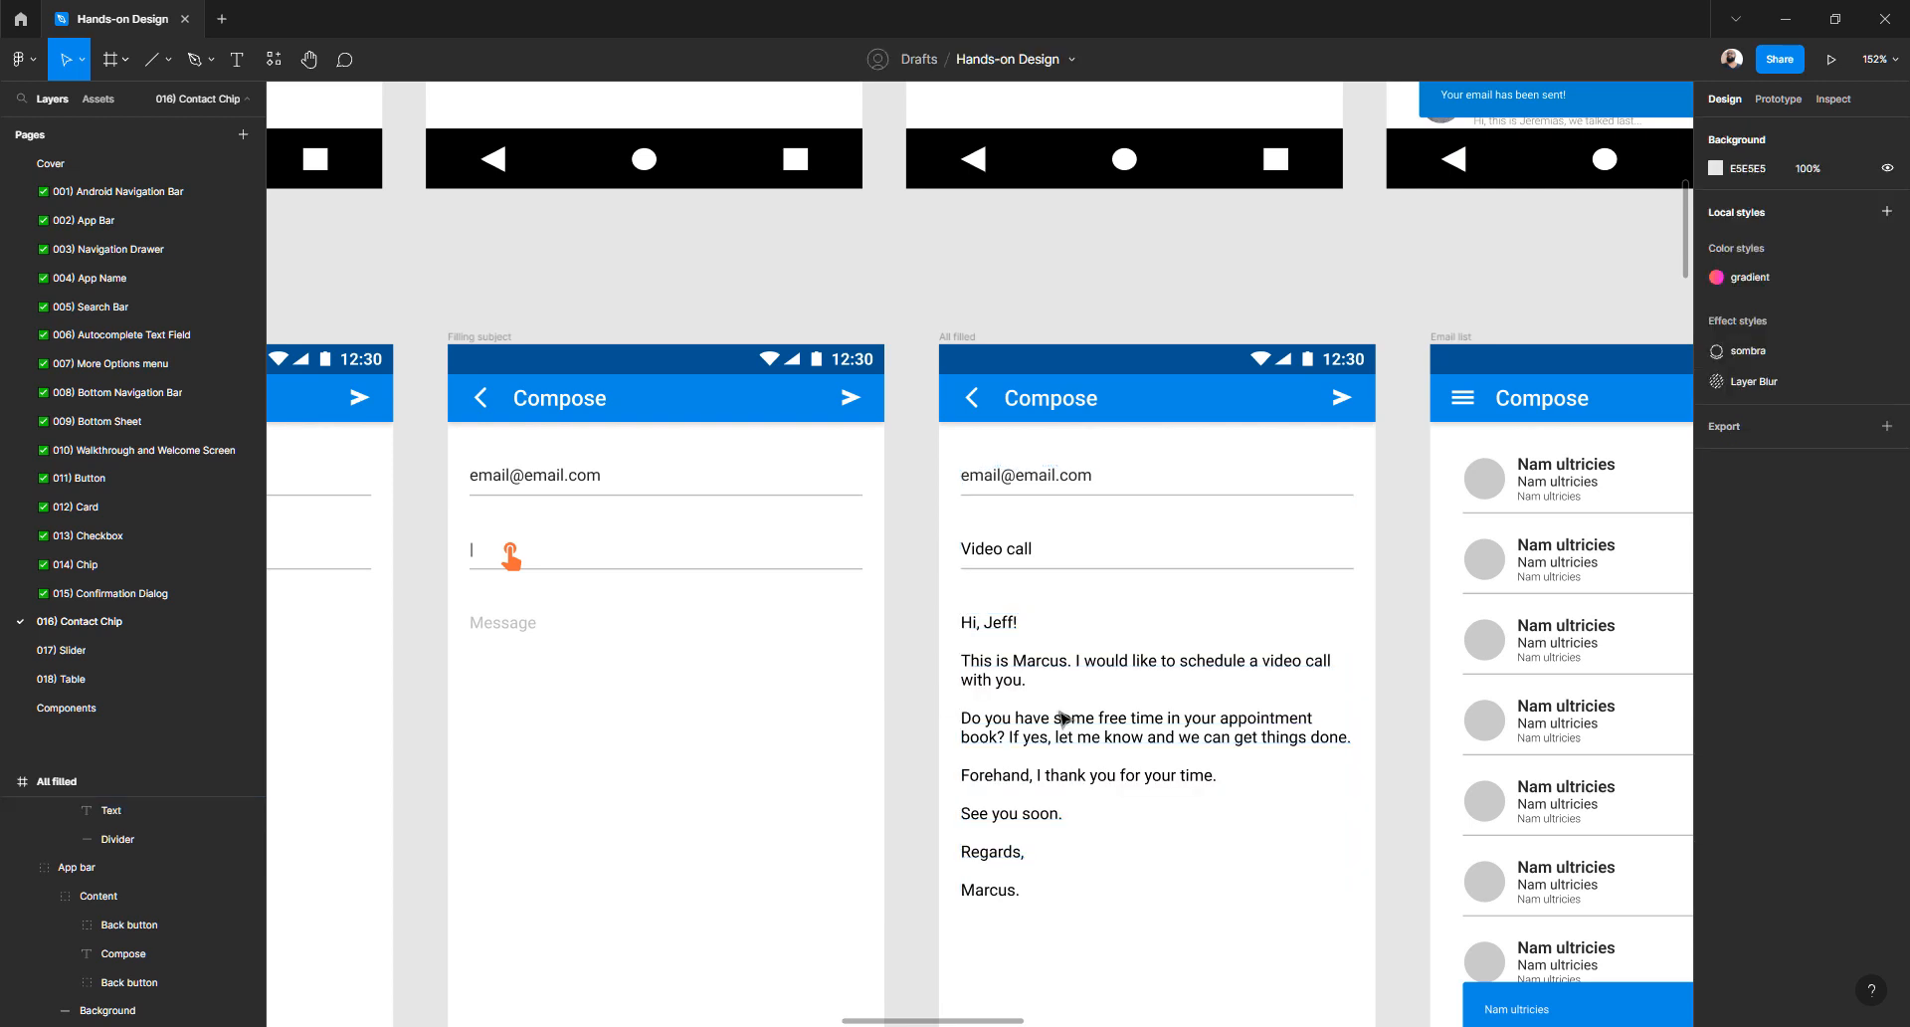
{"action": "left_click_drag", "start_coordinate": [921, 622], "coordinate": [845, 554]}
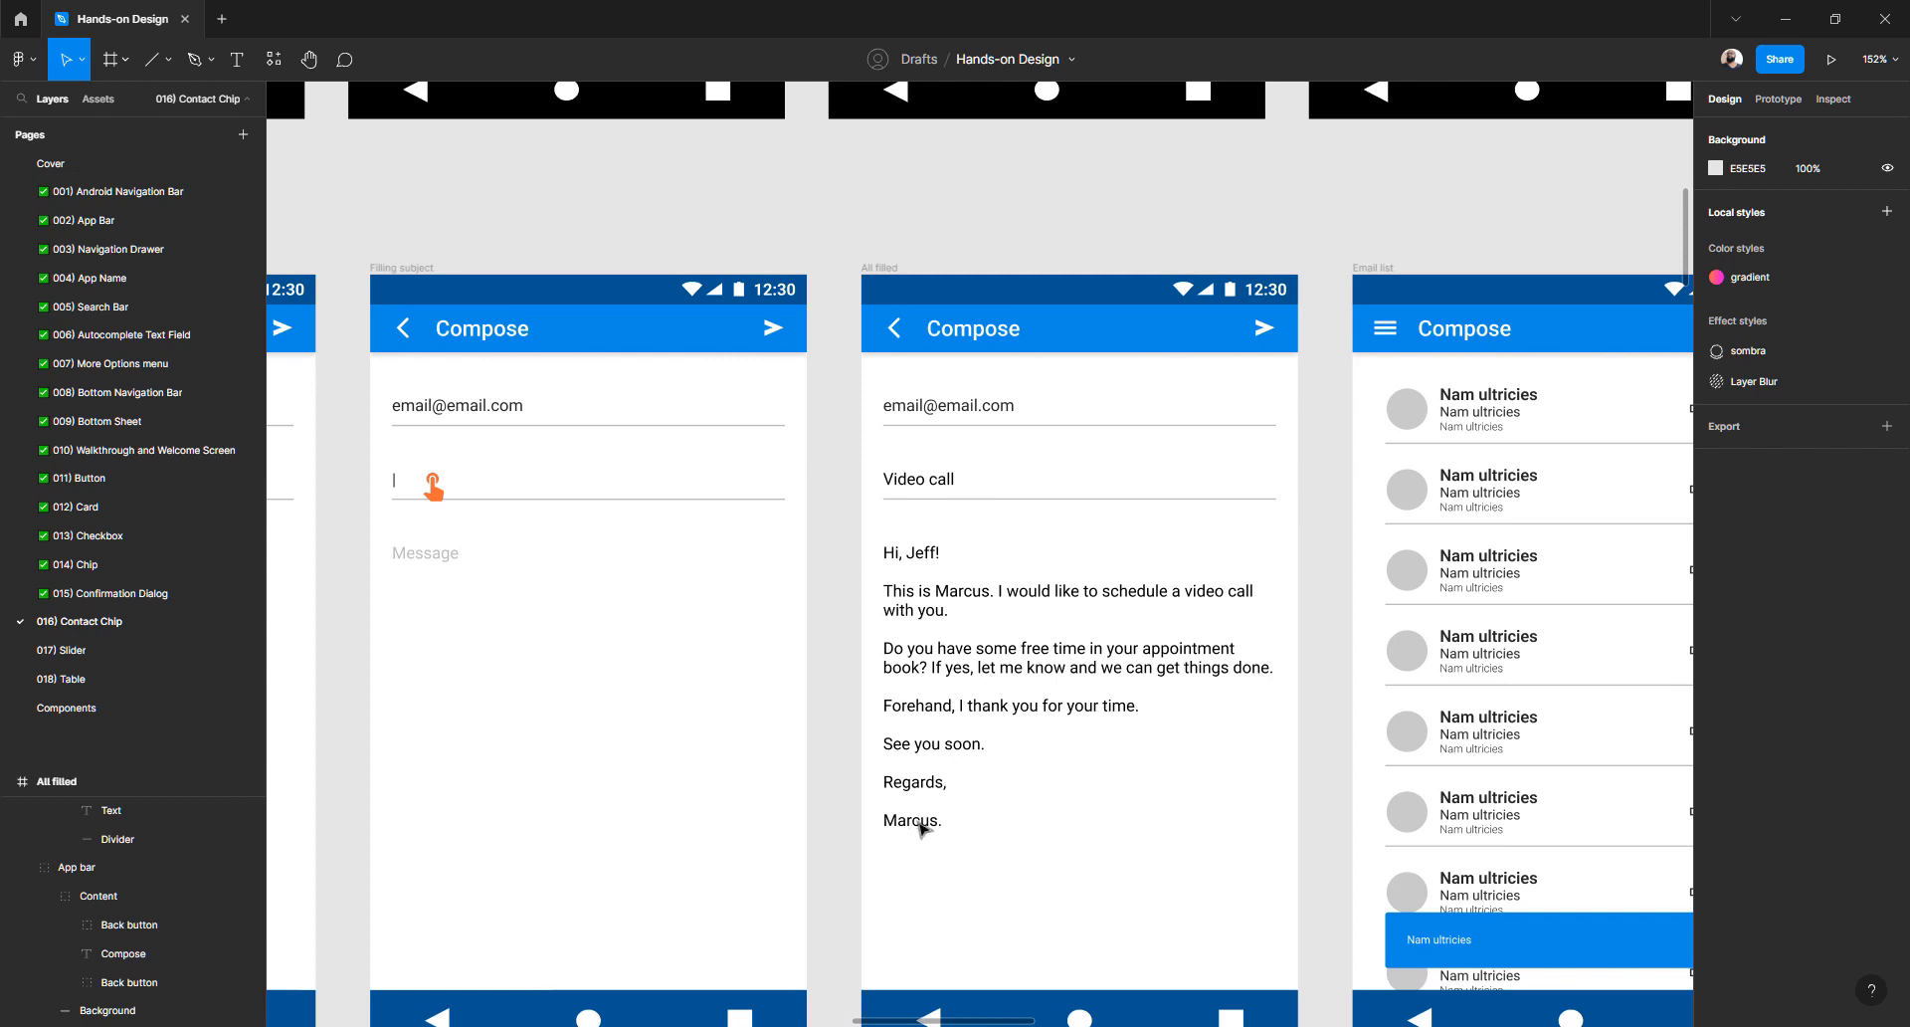
{"action": "double_click", "coordinate": [916, 823]}
{"action": "double_click", "coordinate": [918, 823]}
{"action": "double_click", "coordinate": [924, 820]}
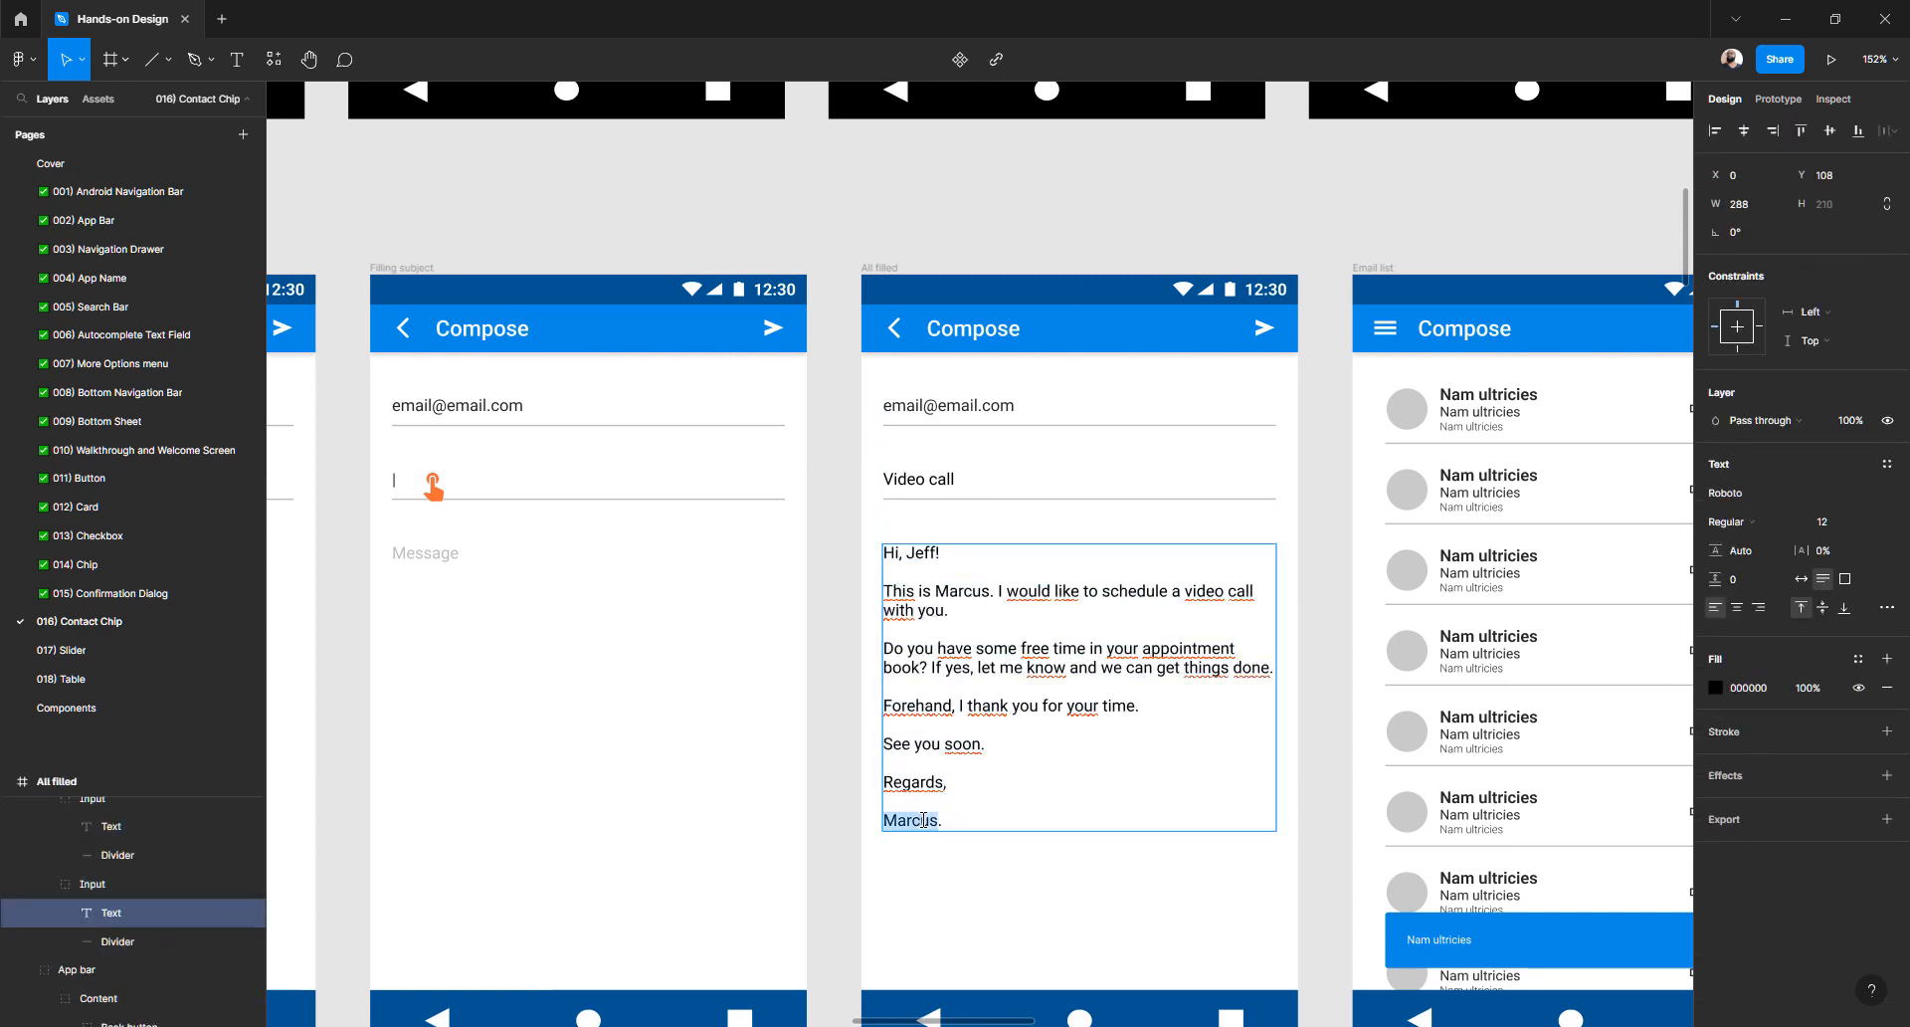
{"action": "triple_click", "coordinate": [925, 820]}
{"action": "left_click", "coordinate": [931, 819]}
{"action": "key", "text": "Escape"}
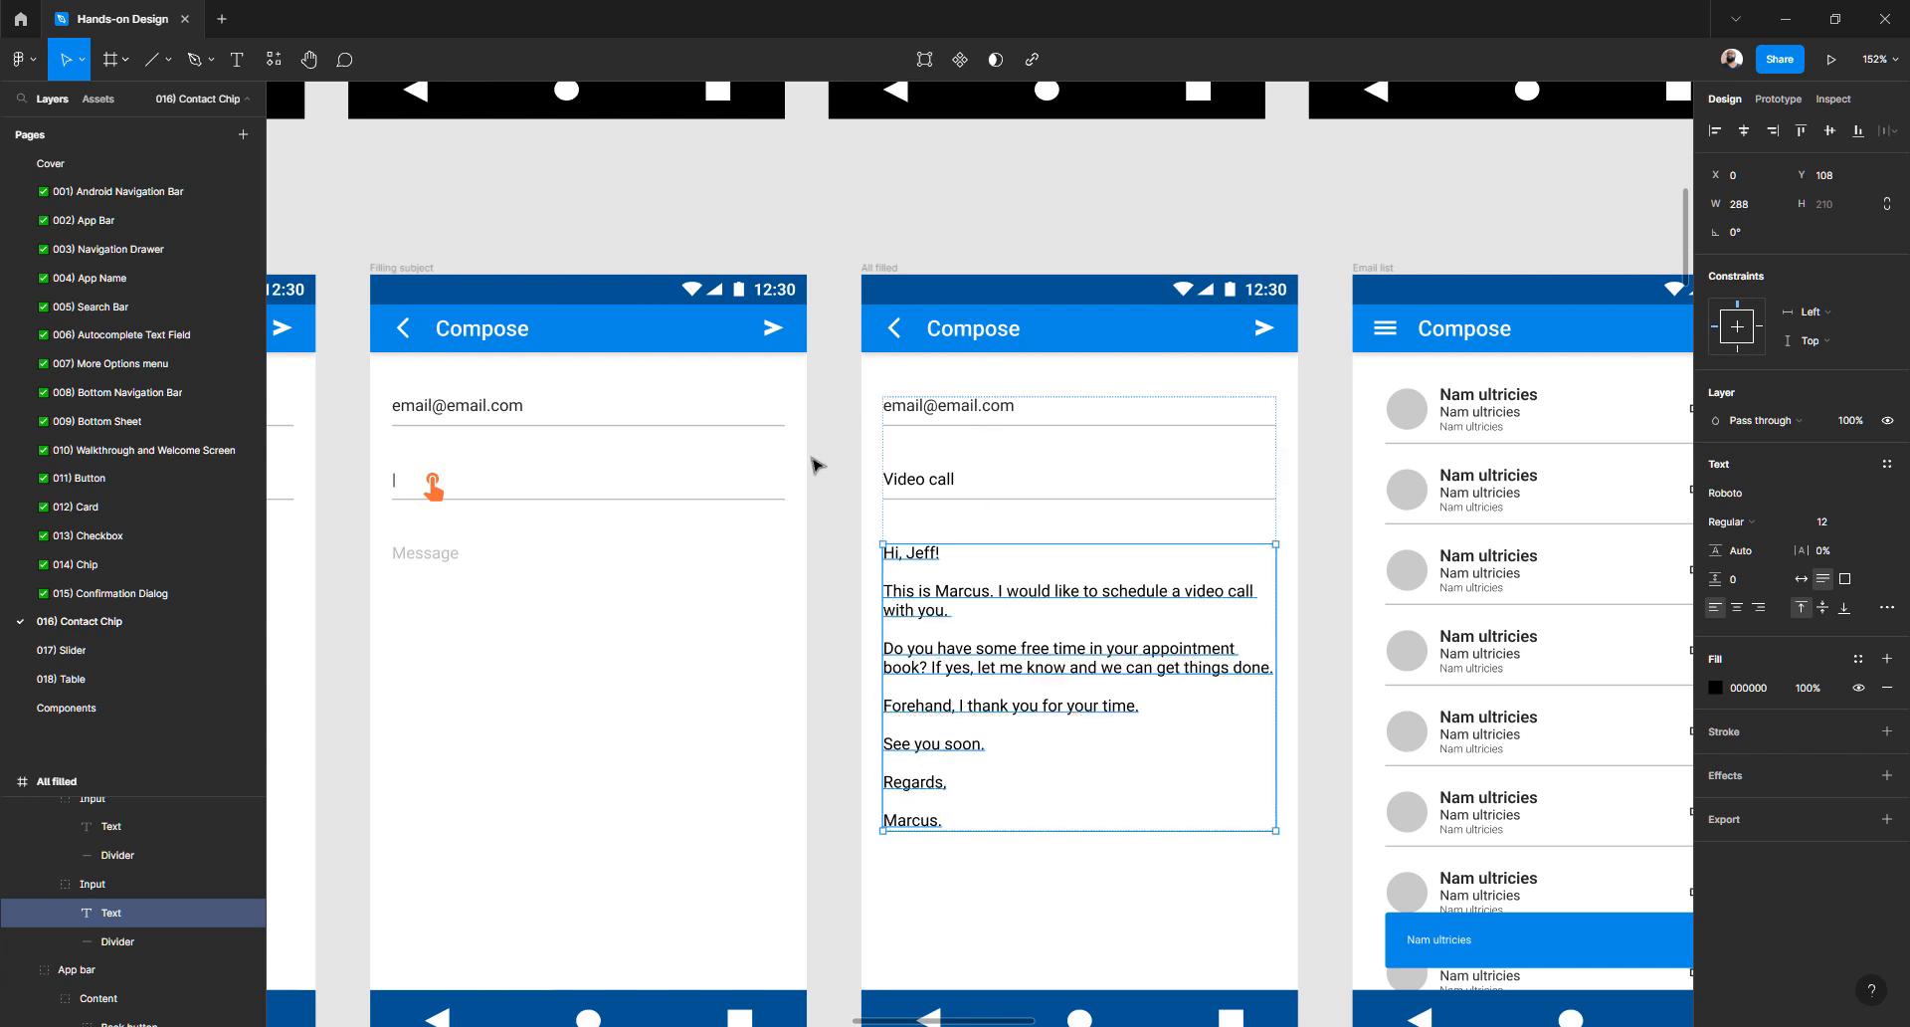
{"action": "scroll", "coordinate": [816, 464], "scroll_direction": "right", "scroll_amount": 5}
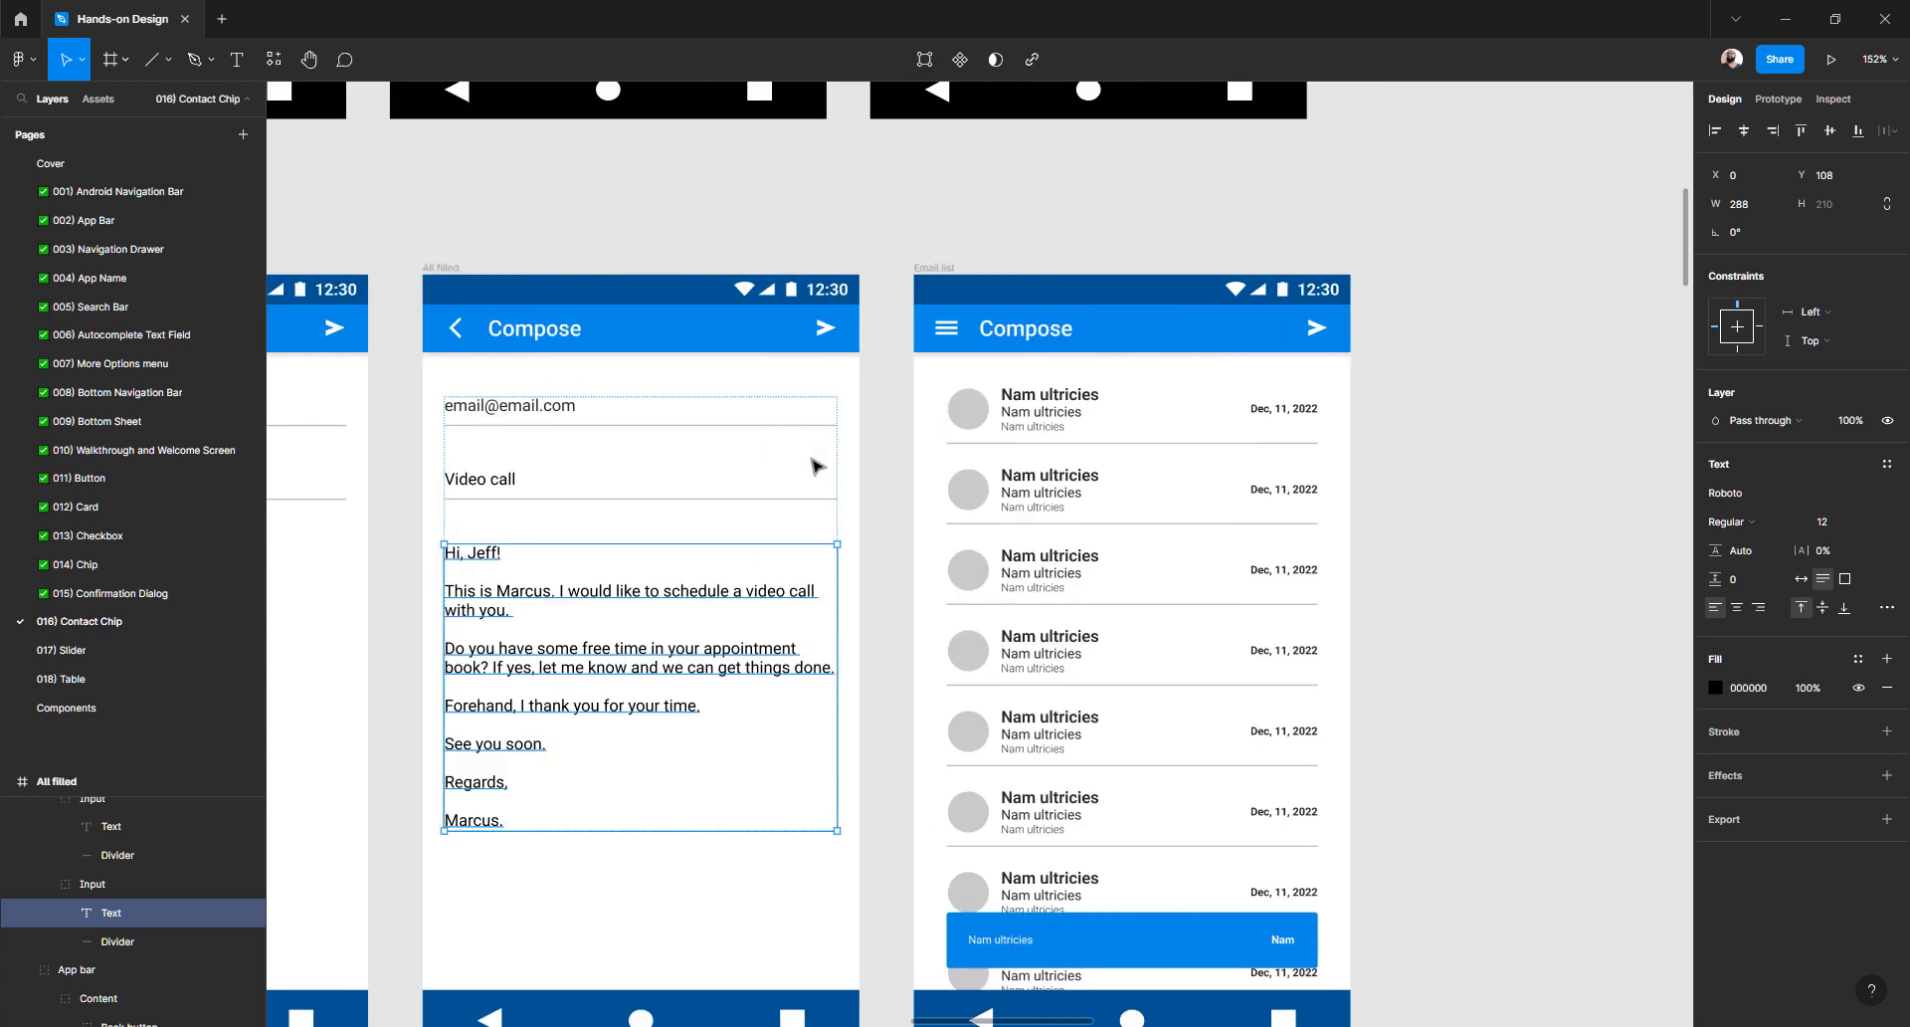
{"action": "scroll", "coordinate": [816, 464], "scroll_direction": "up", "scroll_amount": 2}
{"action": "scroll", "coordinate": [1067, 537], "scroll_direction": "up", "scroll_amount": 7}
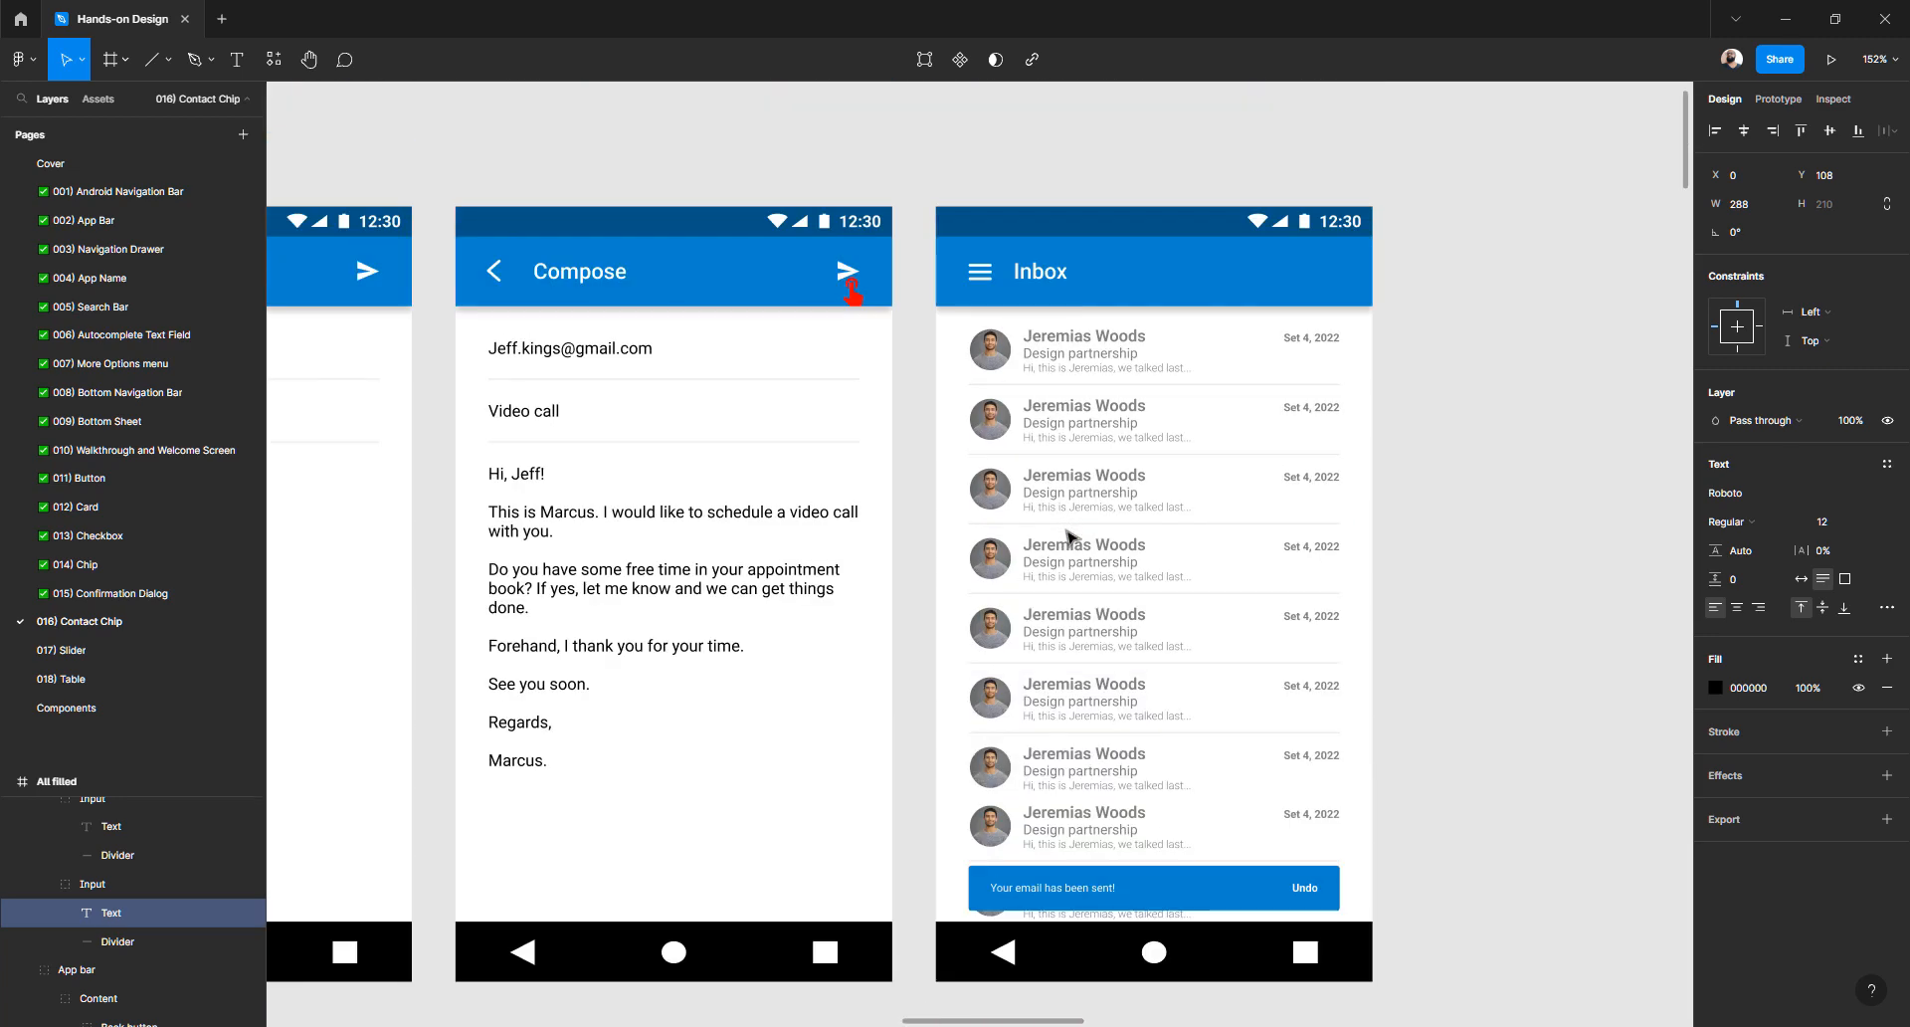
{"action": "scroll", "coordinate": [1068, 538], "scroll_direction": "down", "scroll_amount": 9}
{"action": "scroll", "coordinate": [1068, 538], "scroll_direction": "right", "scroll_amount": 2}
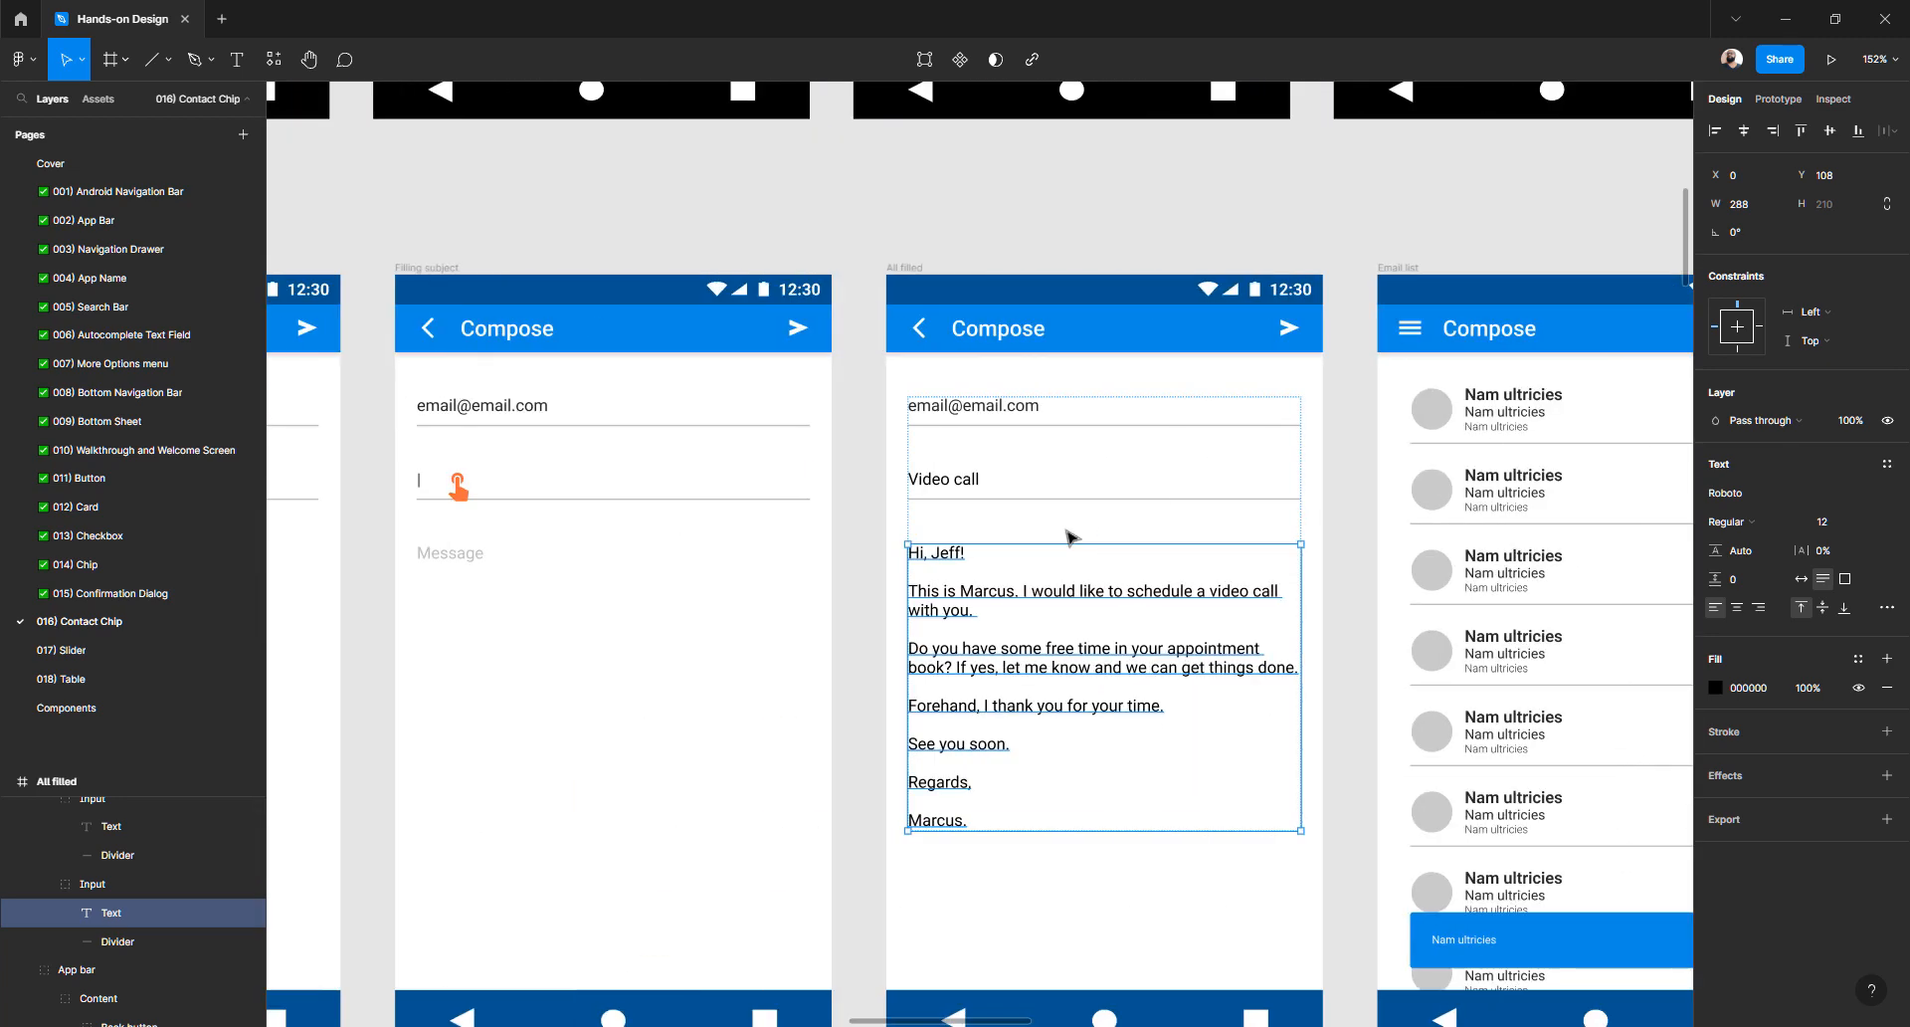
{"action": "scroll", "coordinate": [1069, 538], "scroll_direction": "left", "scroll_amount": 9}
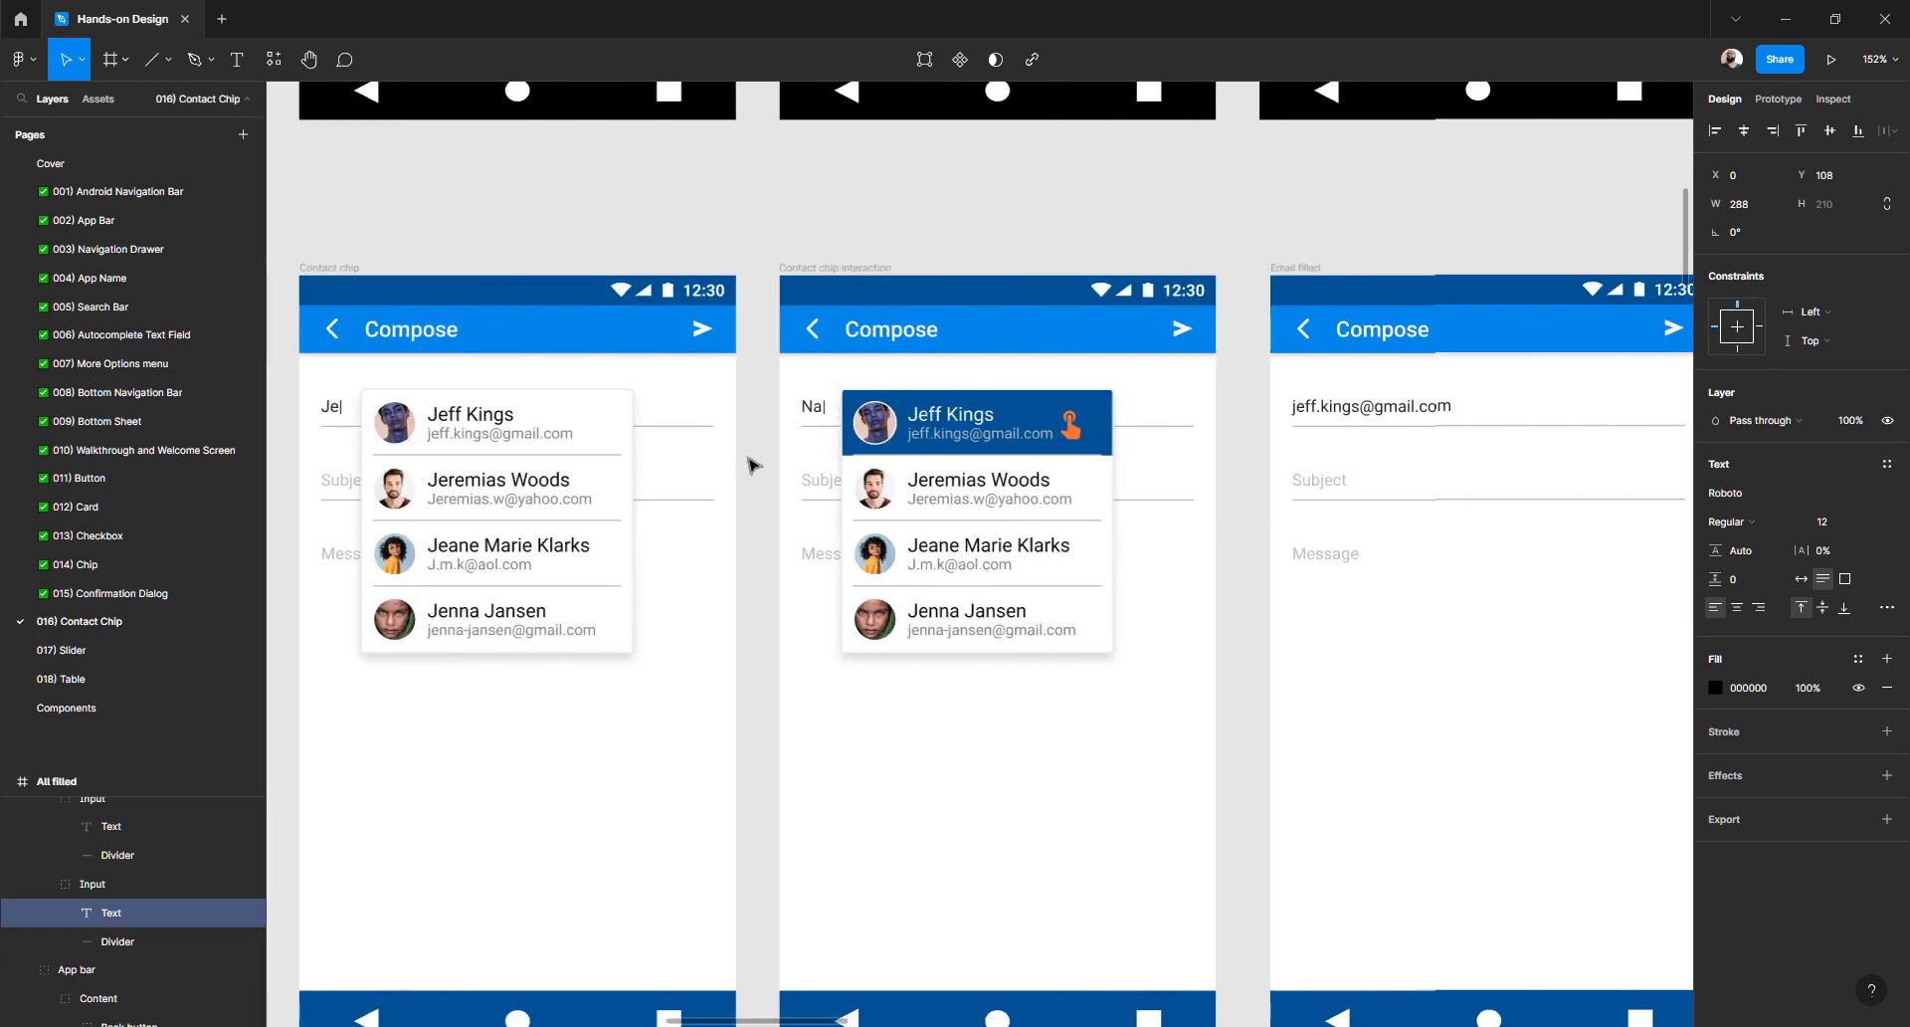
{"action": "left_click", "coordinate": [879, 434], "text": "ctrl"}
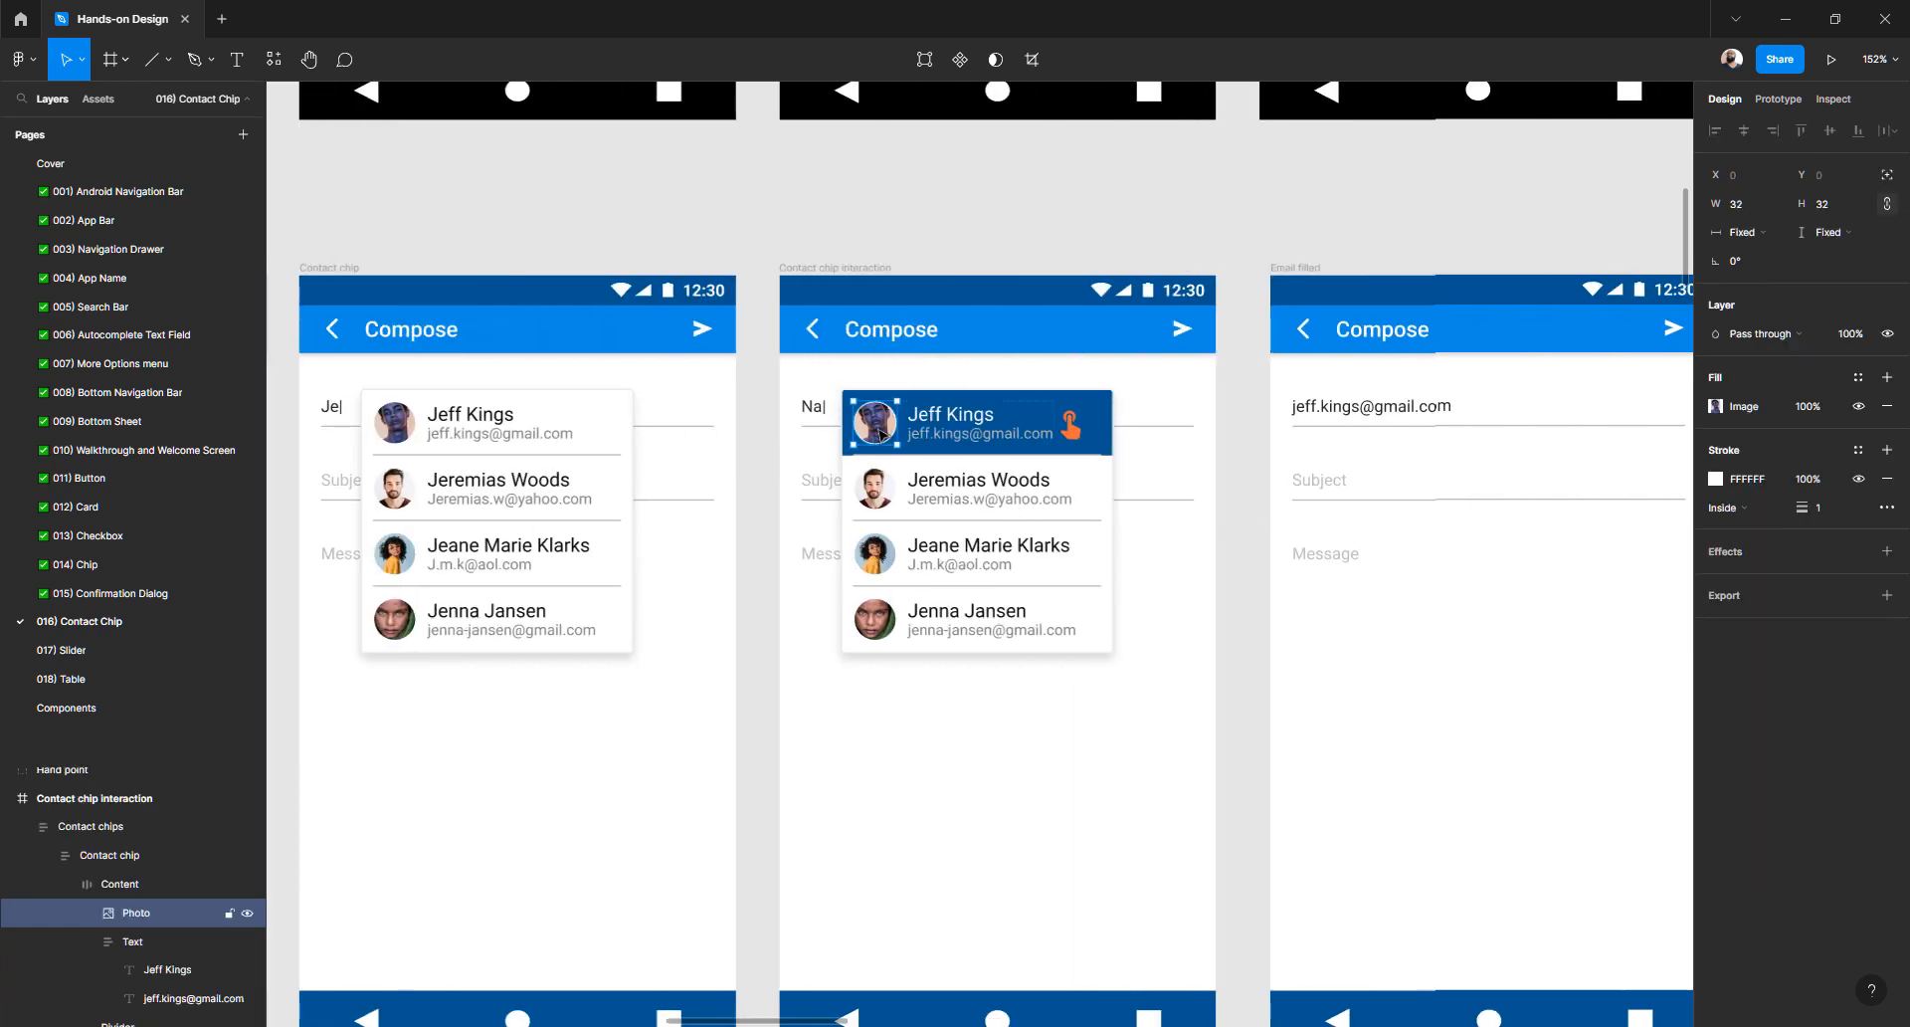
{"action": "left_click", "coordinate": [761, 491]}
{"action": "left_click", "coordinate": [880, 434], "text": "ctrl"}
{"action": "right_click", "coordinate": [877, 432]}
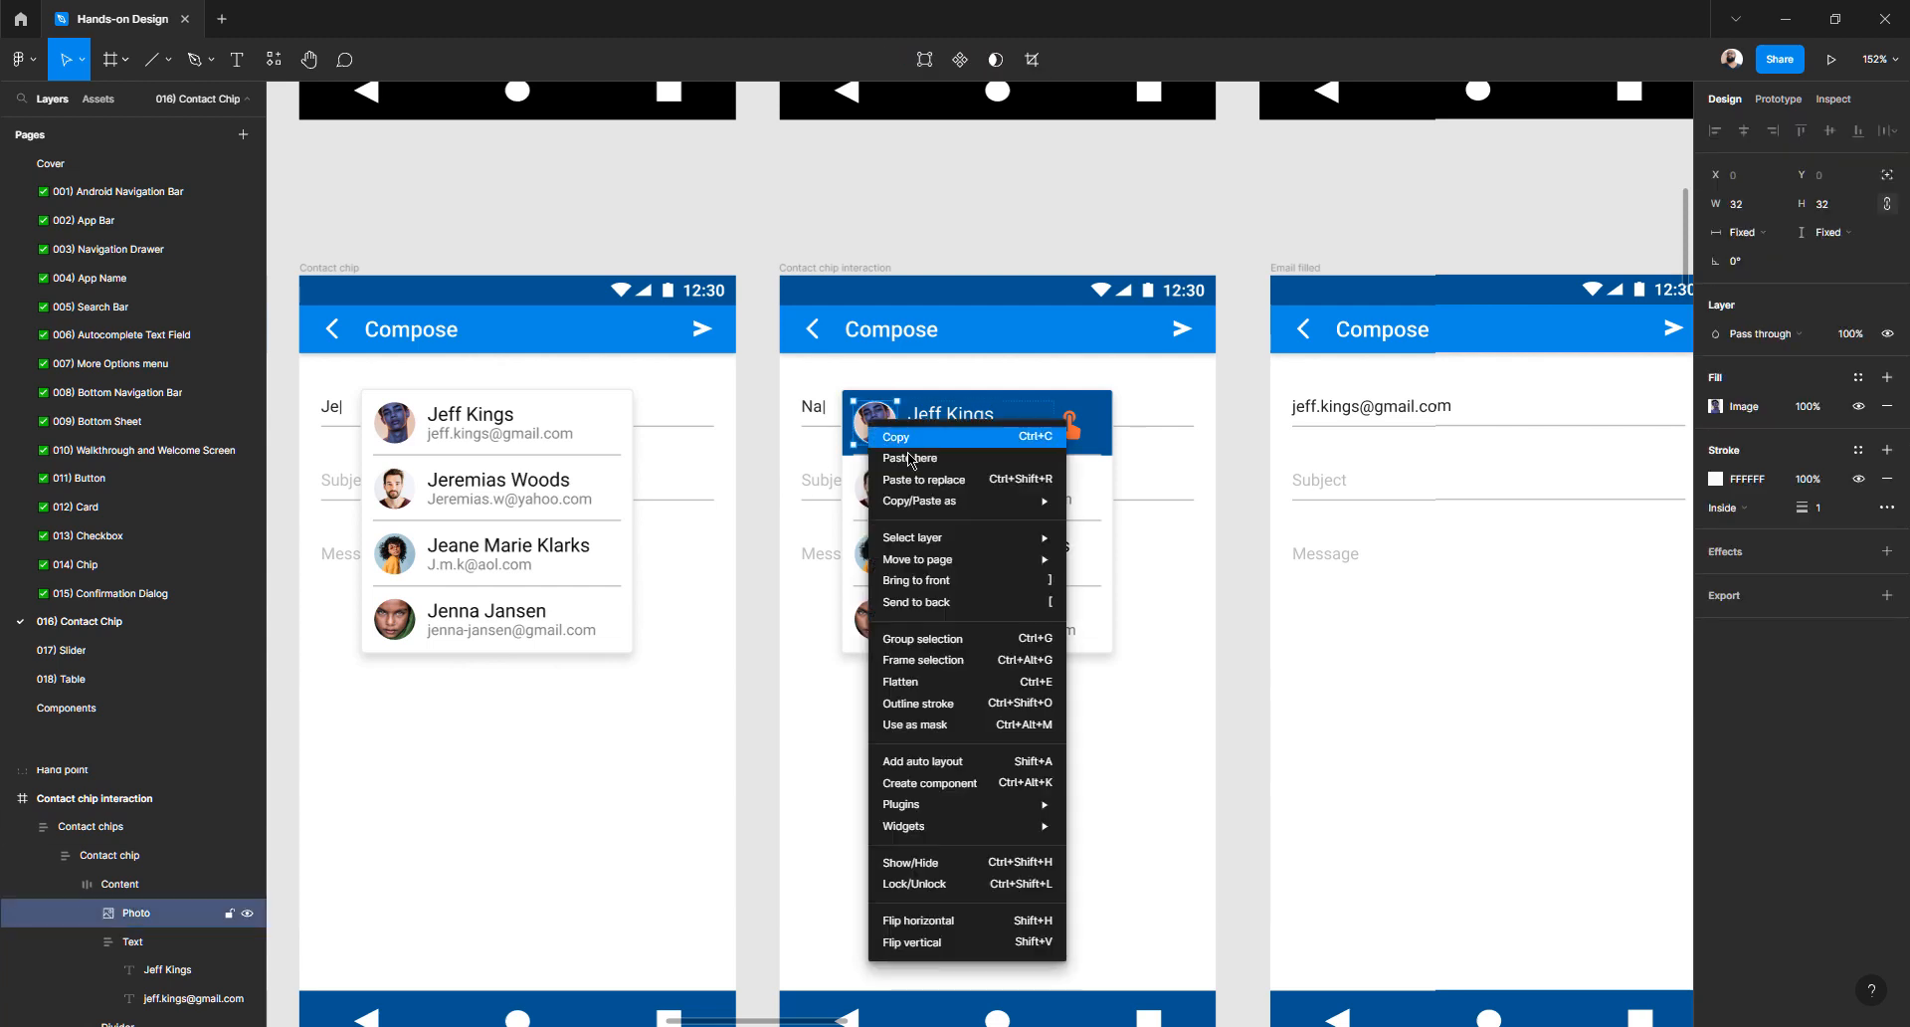
{"action": "mouse_move", "coordinate": [935, 502]}
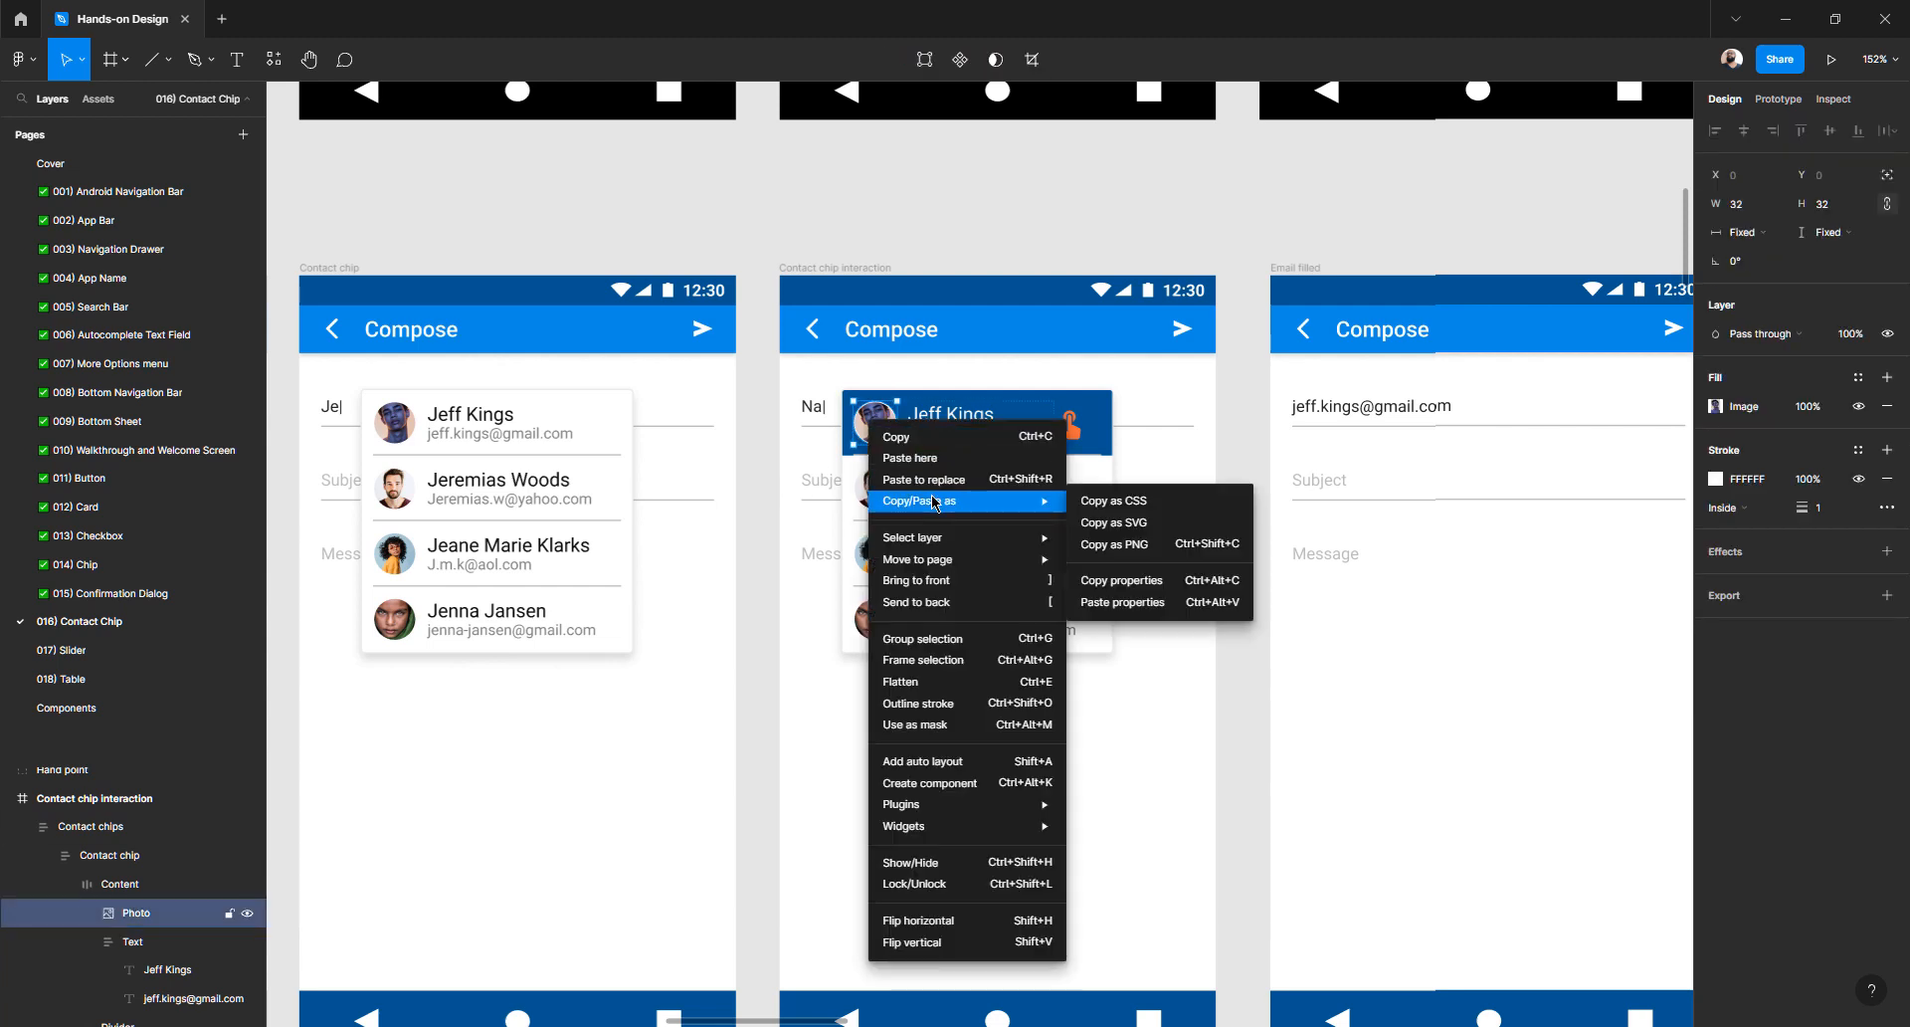
{"action": "left_click", "coordinate": [1144, 589]}
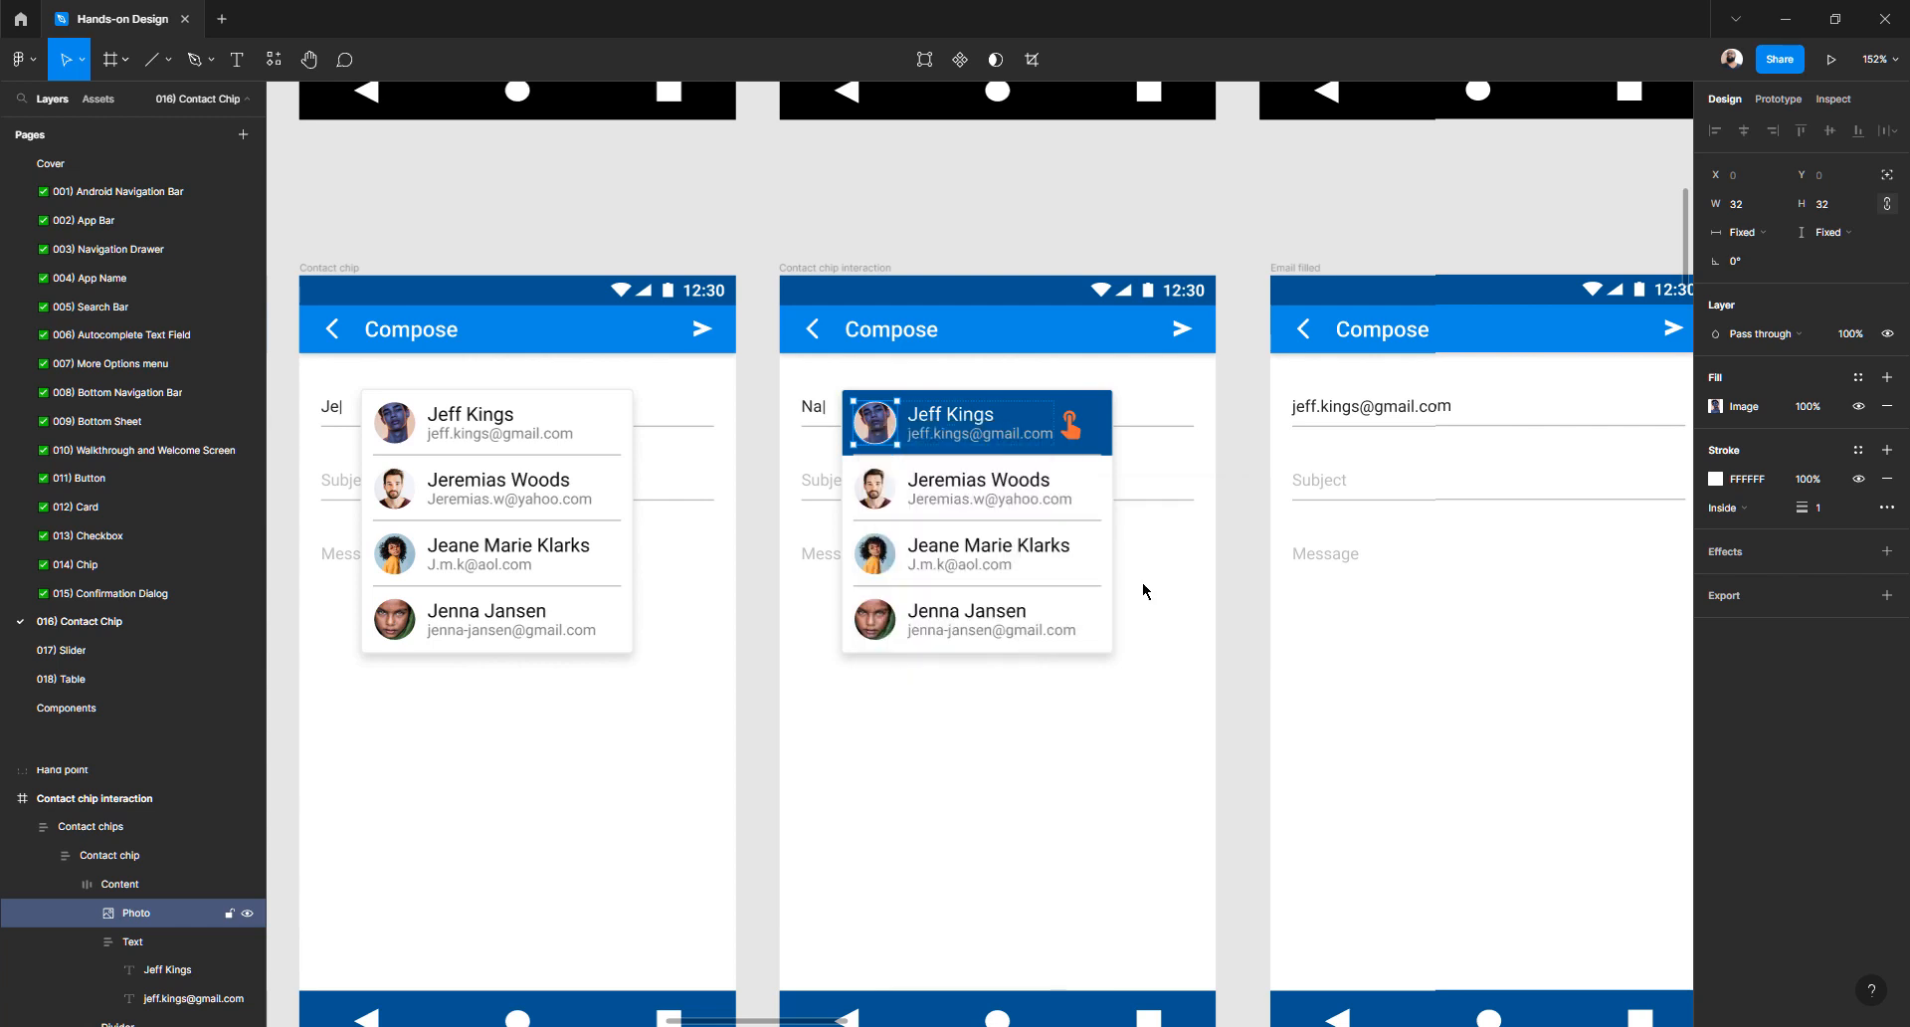
{"action": "scroll", "coordinate": [1145, 591], "scroll_direction": "right", "scroll_amount": 12}
{"action": "scroll", "coordinate": [1149, 589], "scroll_direction": "right", "scroll_amount": 2}
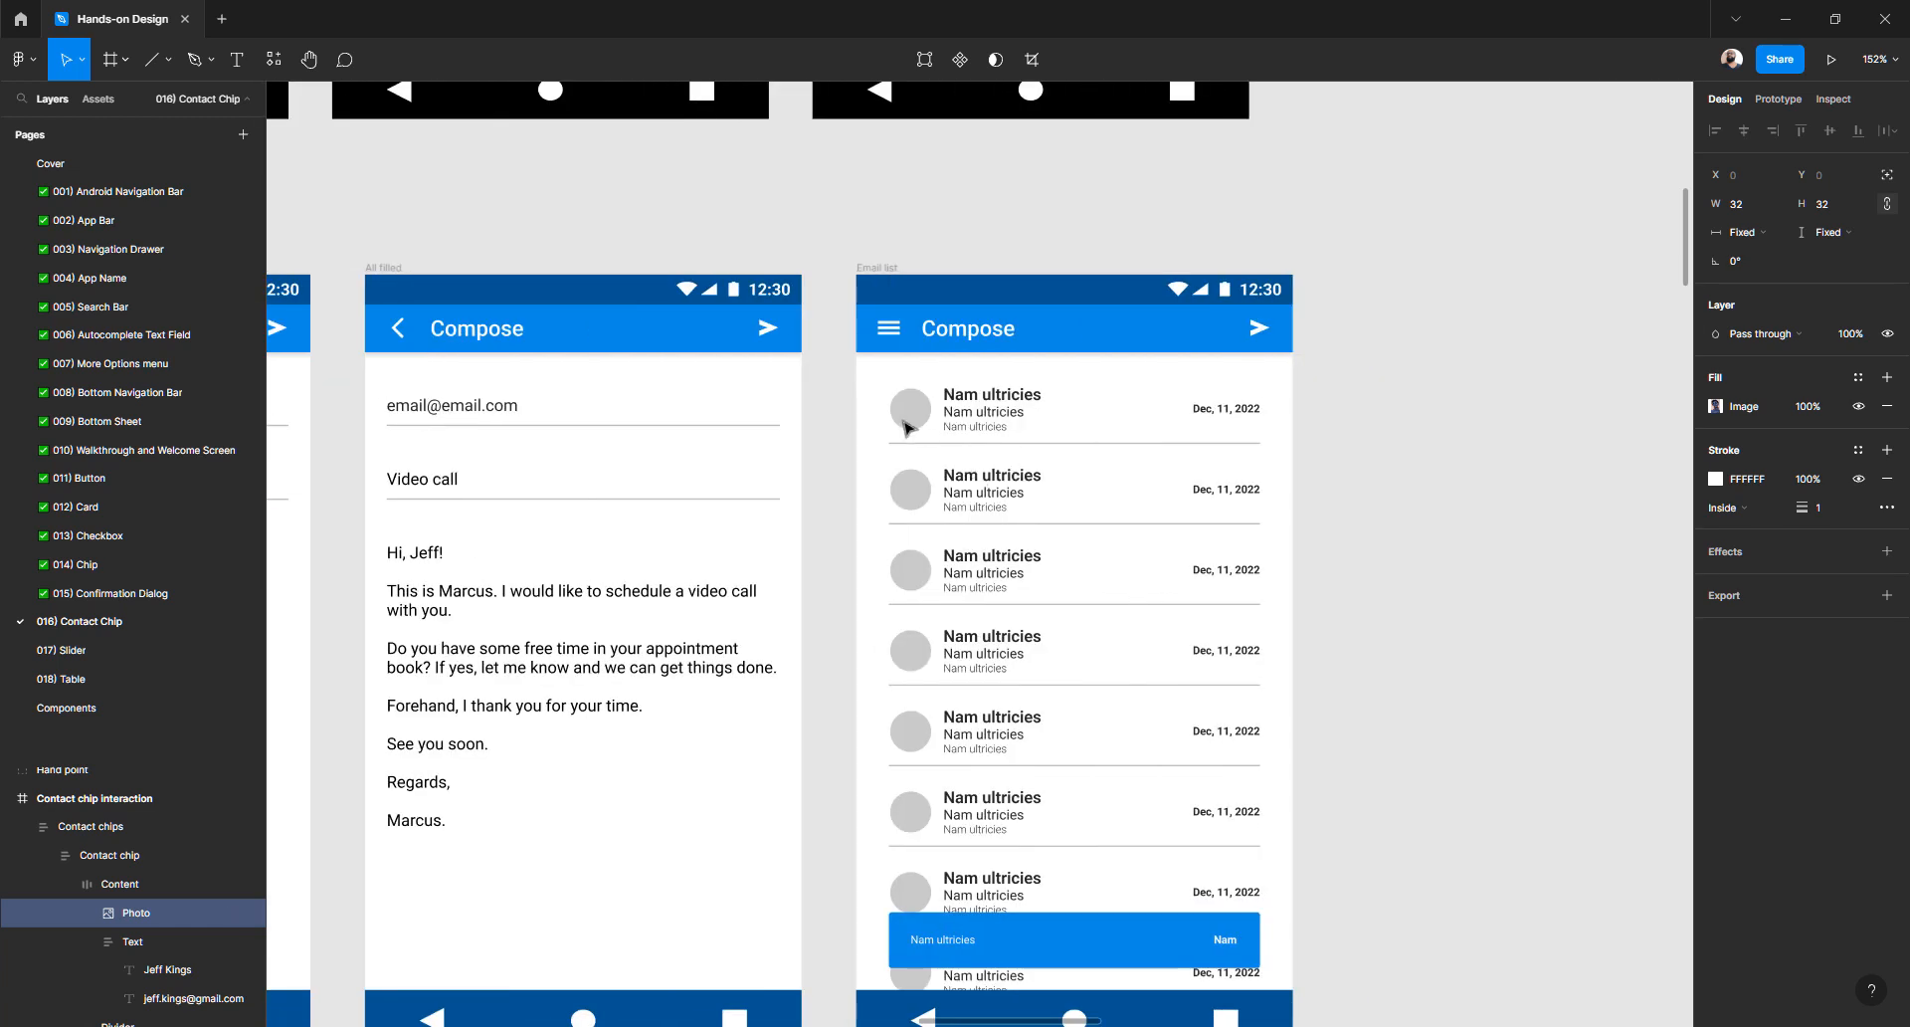
{"action": "left_click", "coordinate": [911, 418]}
{"action": "right_click", "coordinate": [911, 418]}
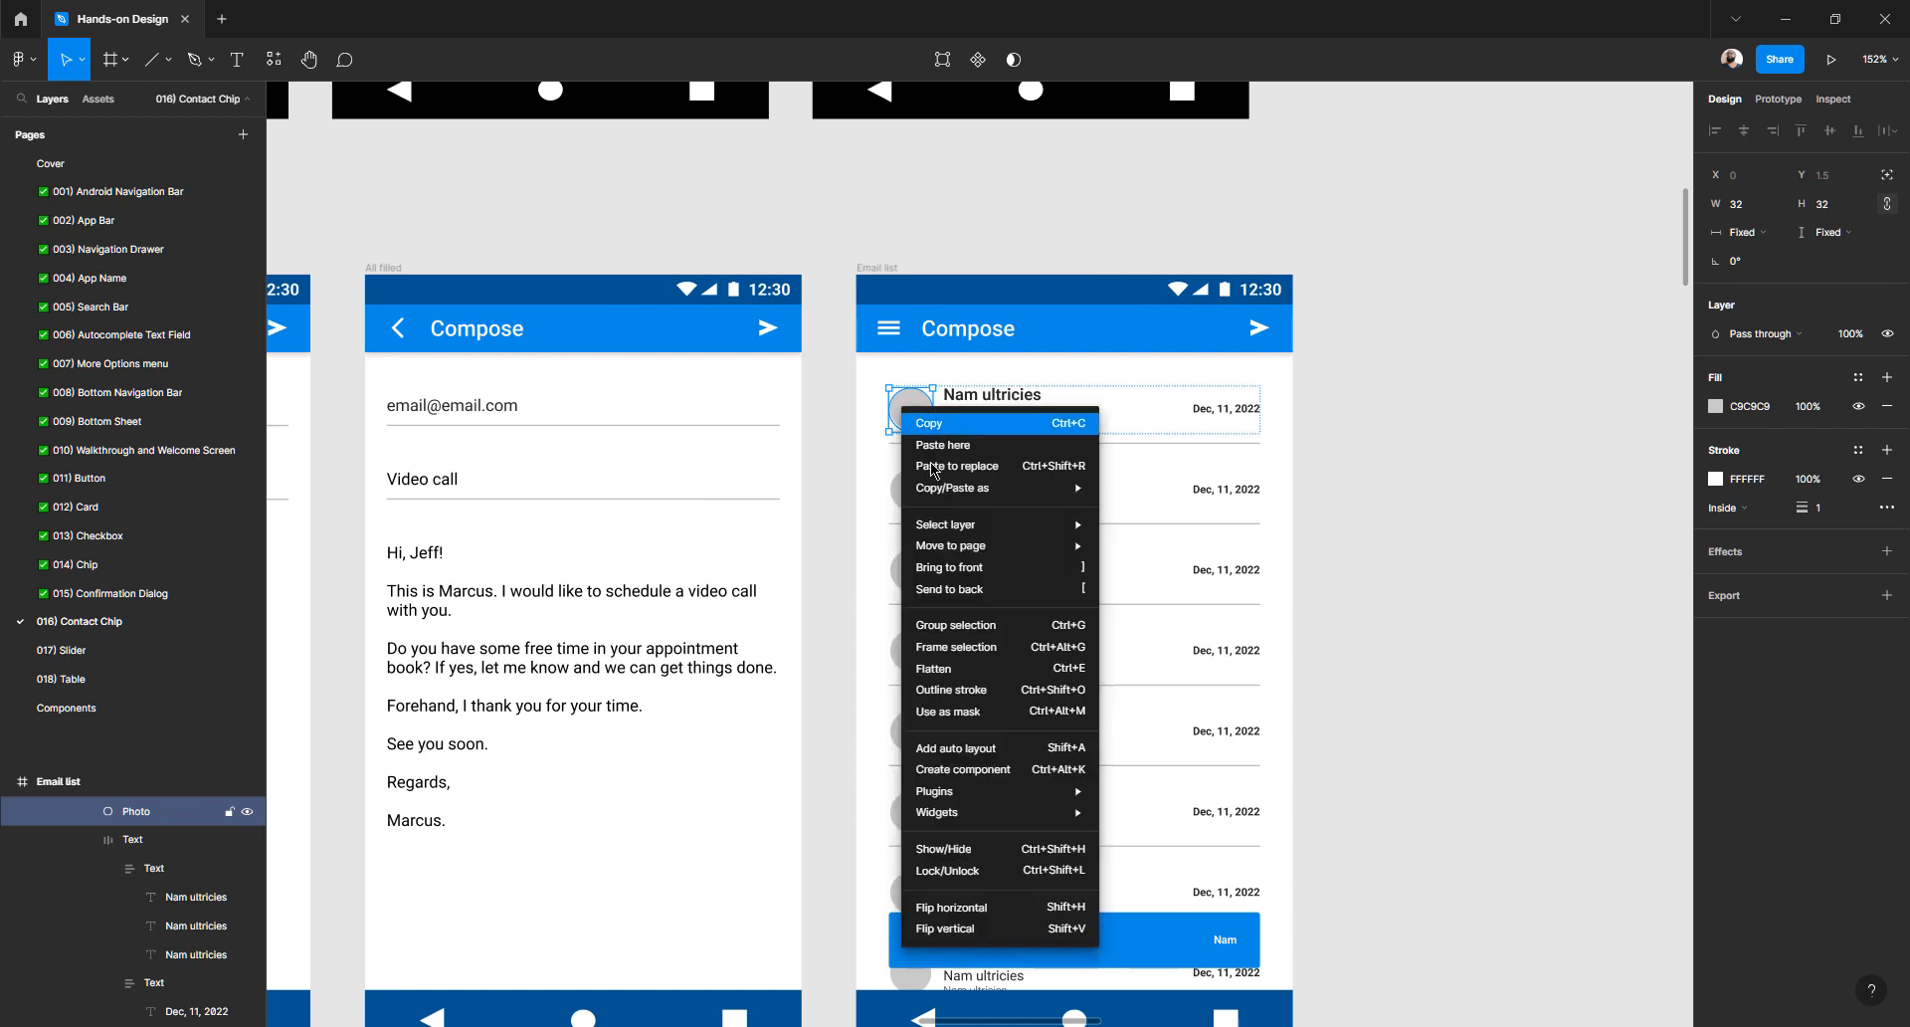
{"action": "mouse_move", "coordinate": [940, 487]}
{"action": "left_click", "coordinate": [1182, 590]}
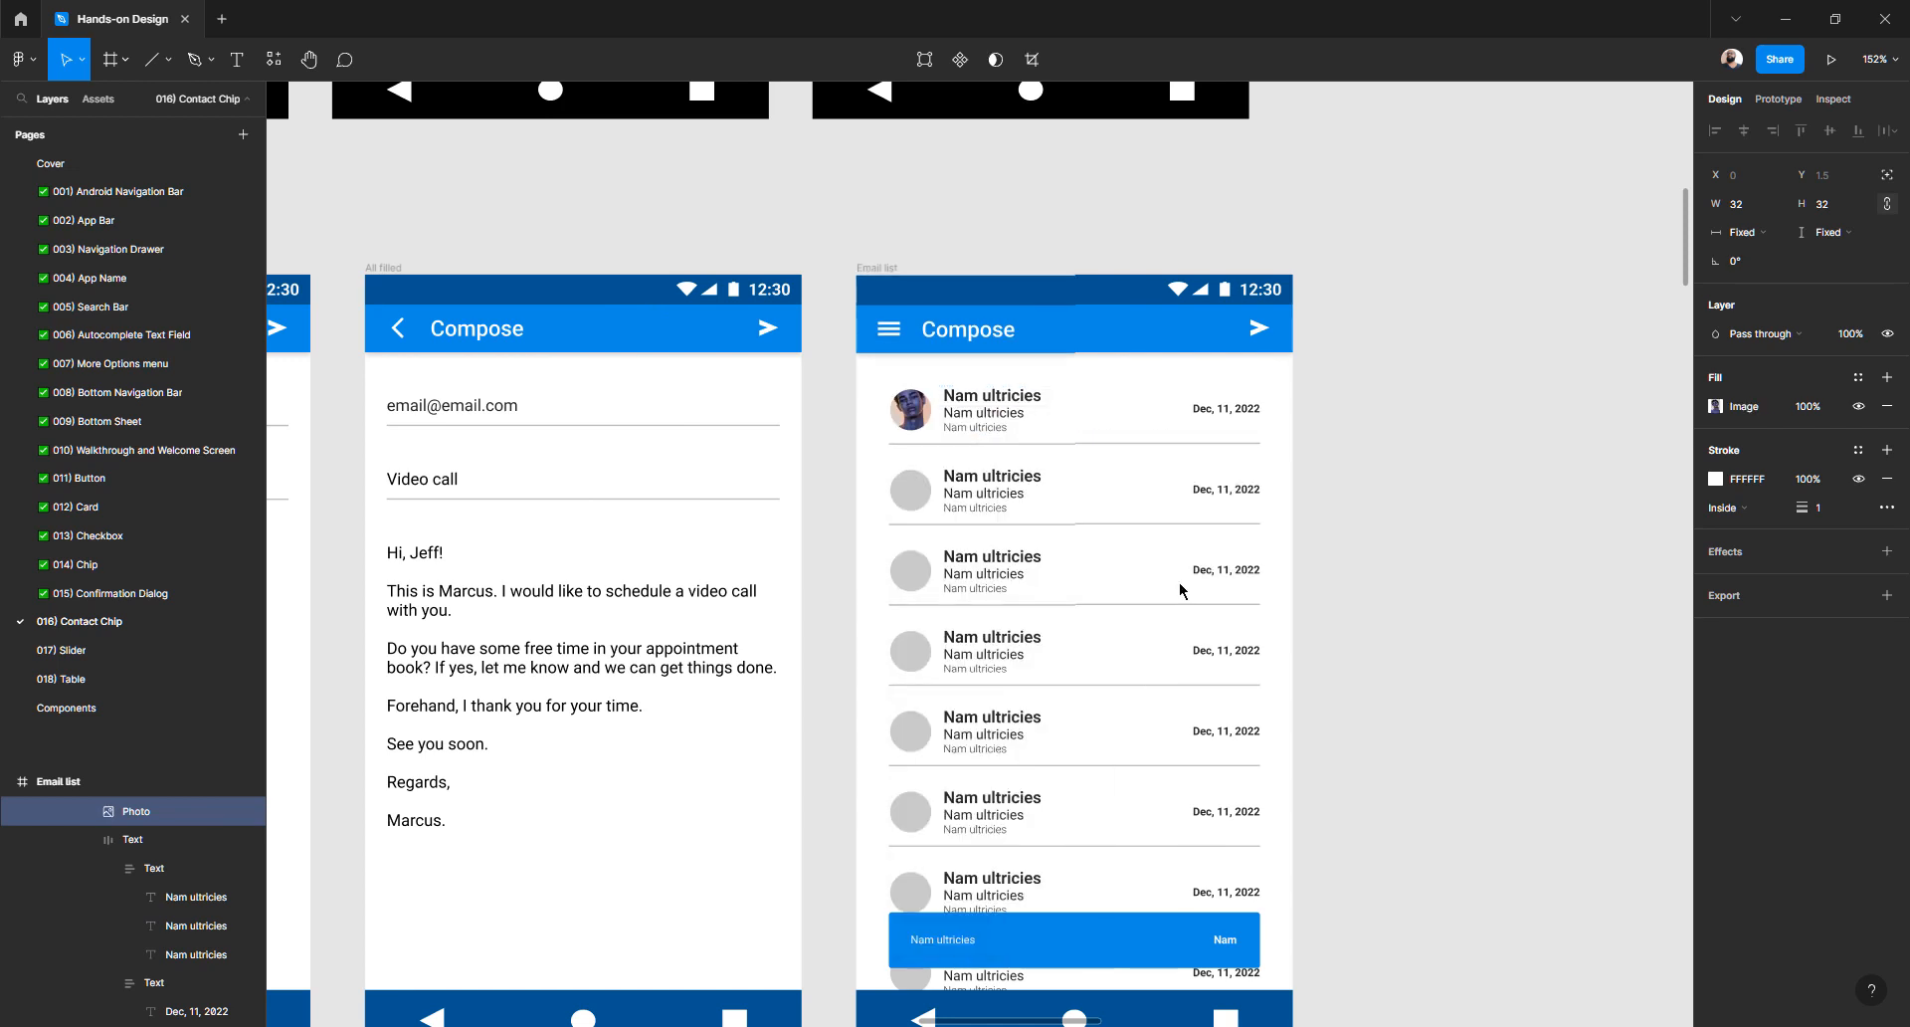
{"action": "scroll", "coordinate": [961, 411], "scroll_direction": "left", "scroll_amount": 15}
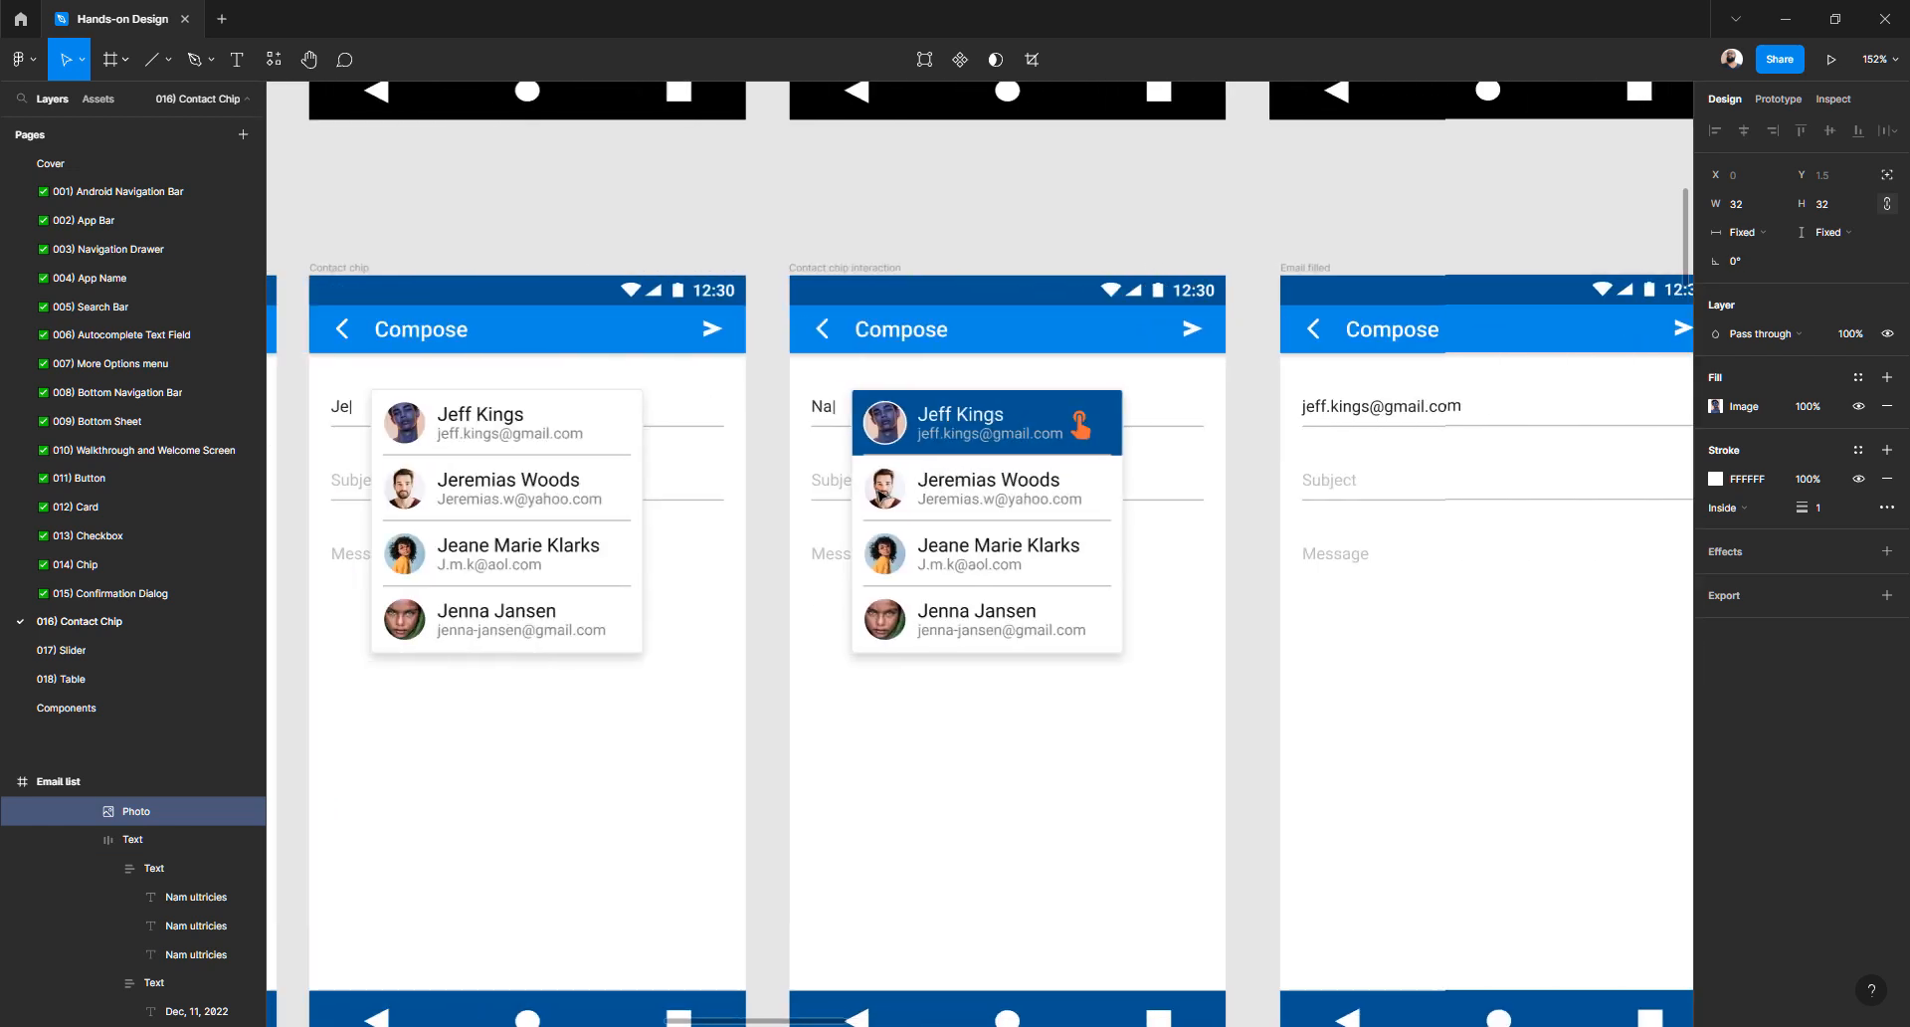
{"action": "left_click", "coordinate": [884, 488]}
{"action": "right_click", "coordinate": [885, 487]}
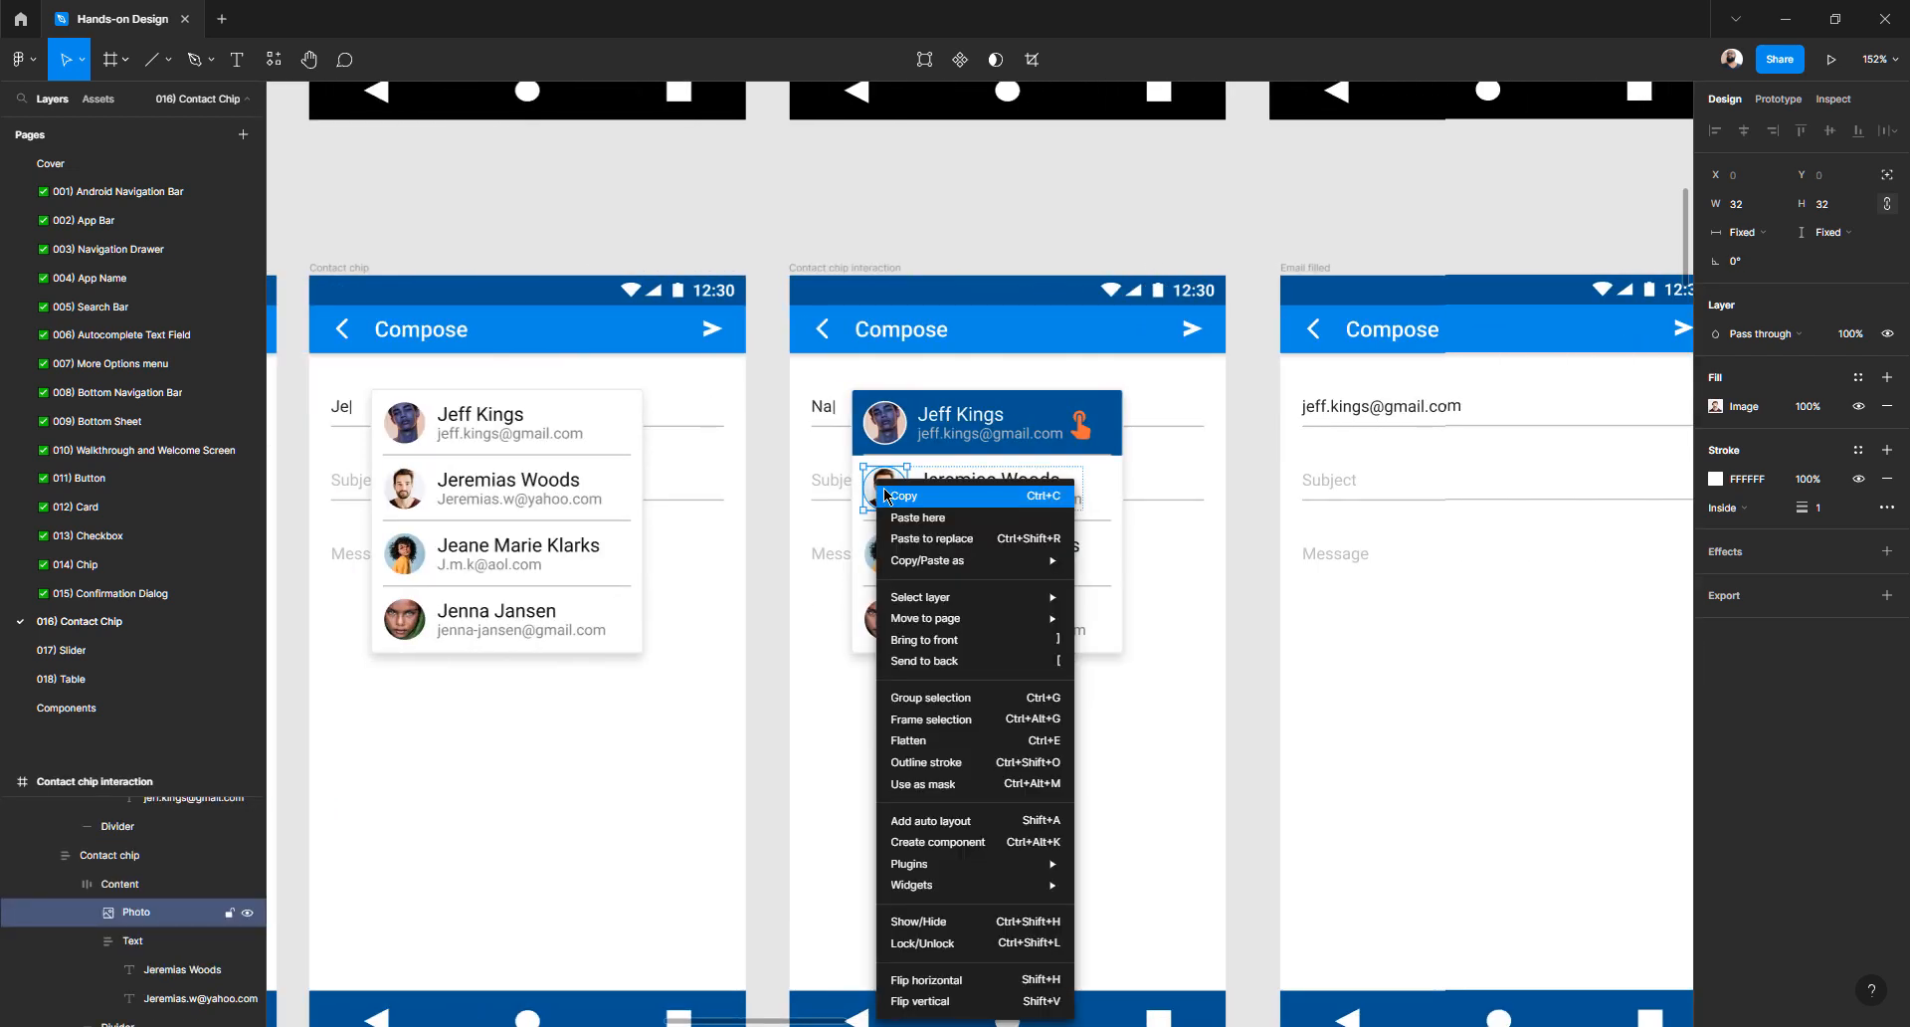
{"action": "left_click", "coordinate": [708, 578]}
{"action": "left_click", "coordinate": [779, 526]}
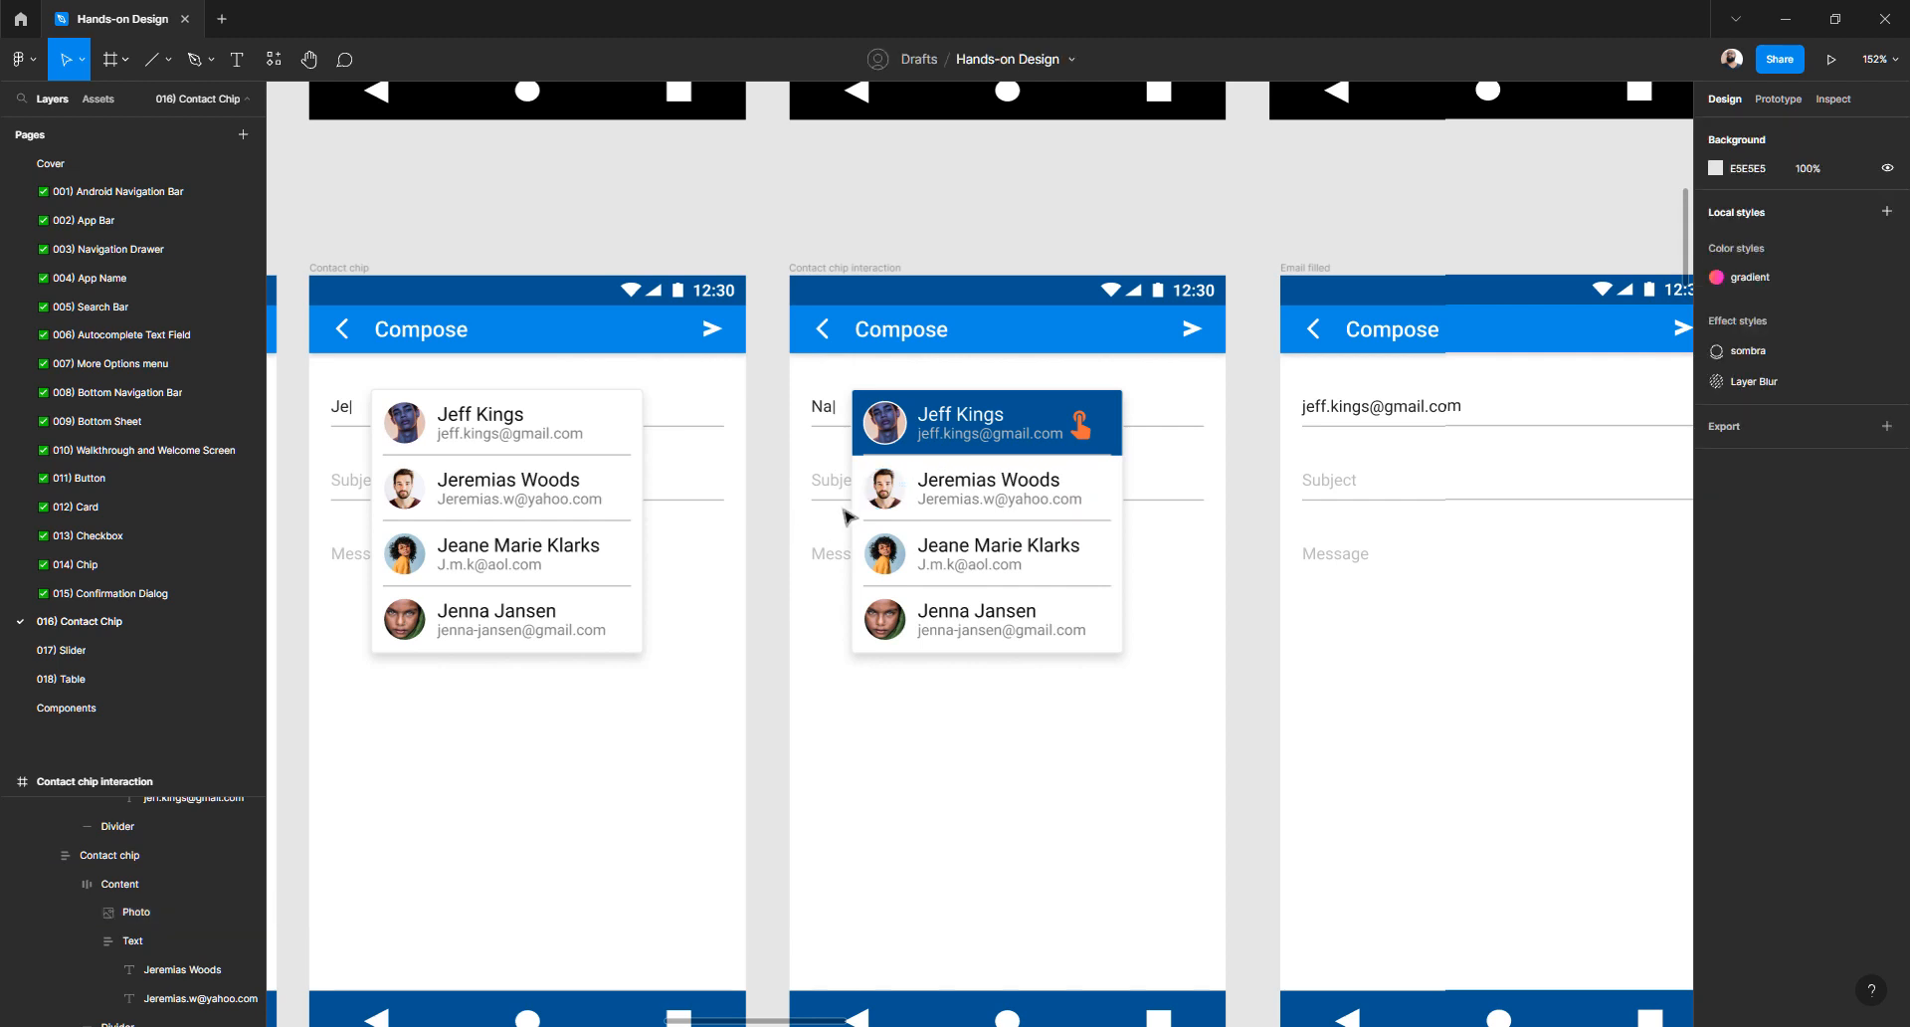
{"action": "left_click", "coordinate": [874, 493], "text": "ctrl"}
{"action": "left_click", "coordinate": [885, 554], "text": "ctrl+shift"}
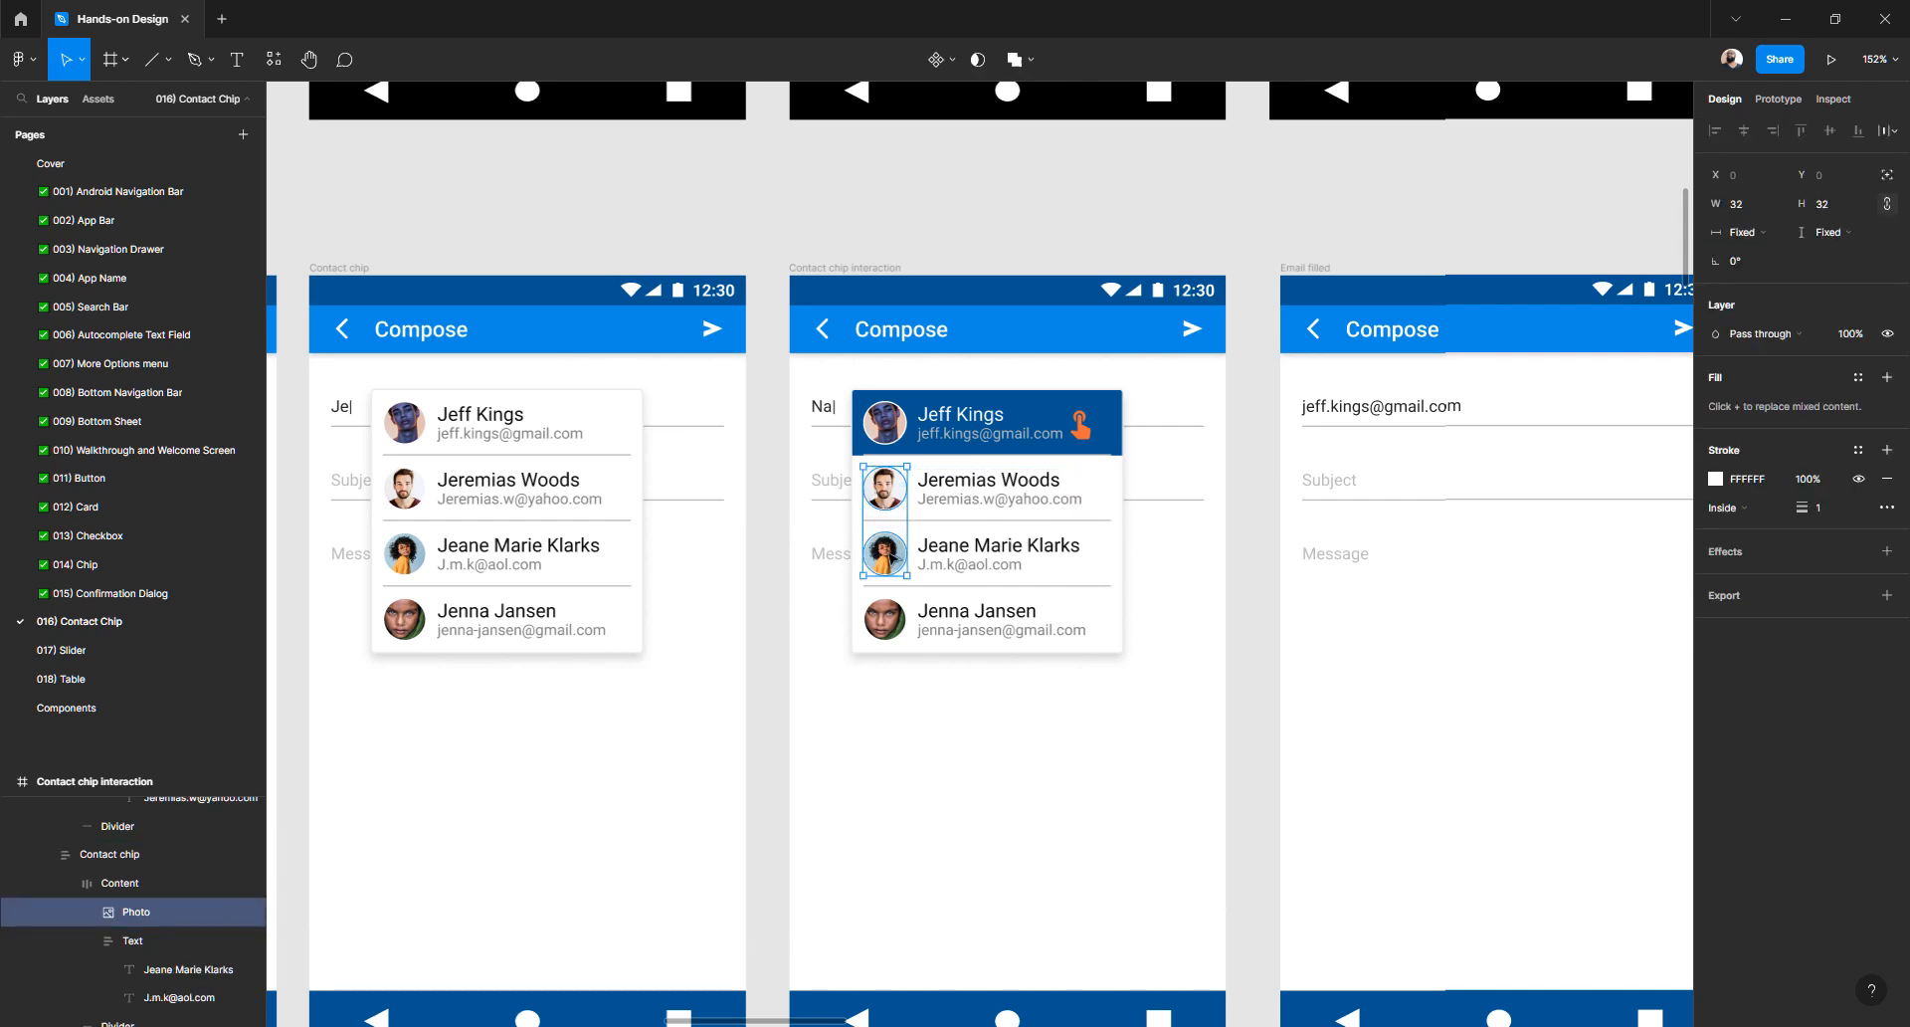
{"action": "left_click", "coordinate": [897, 628], "text": "ctrl+shift"}
{"action": "right_click", "coordinate": [885, 482]}
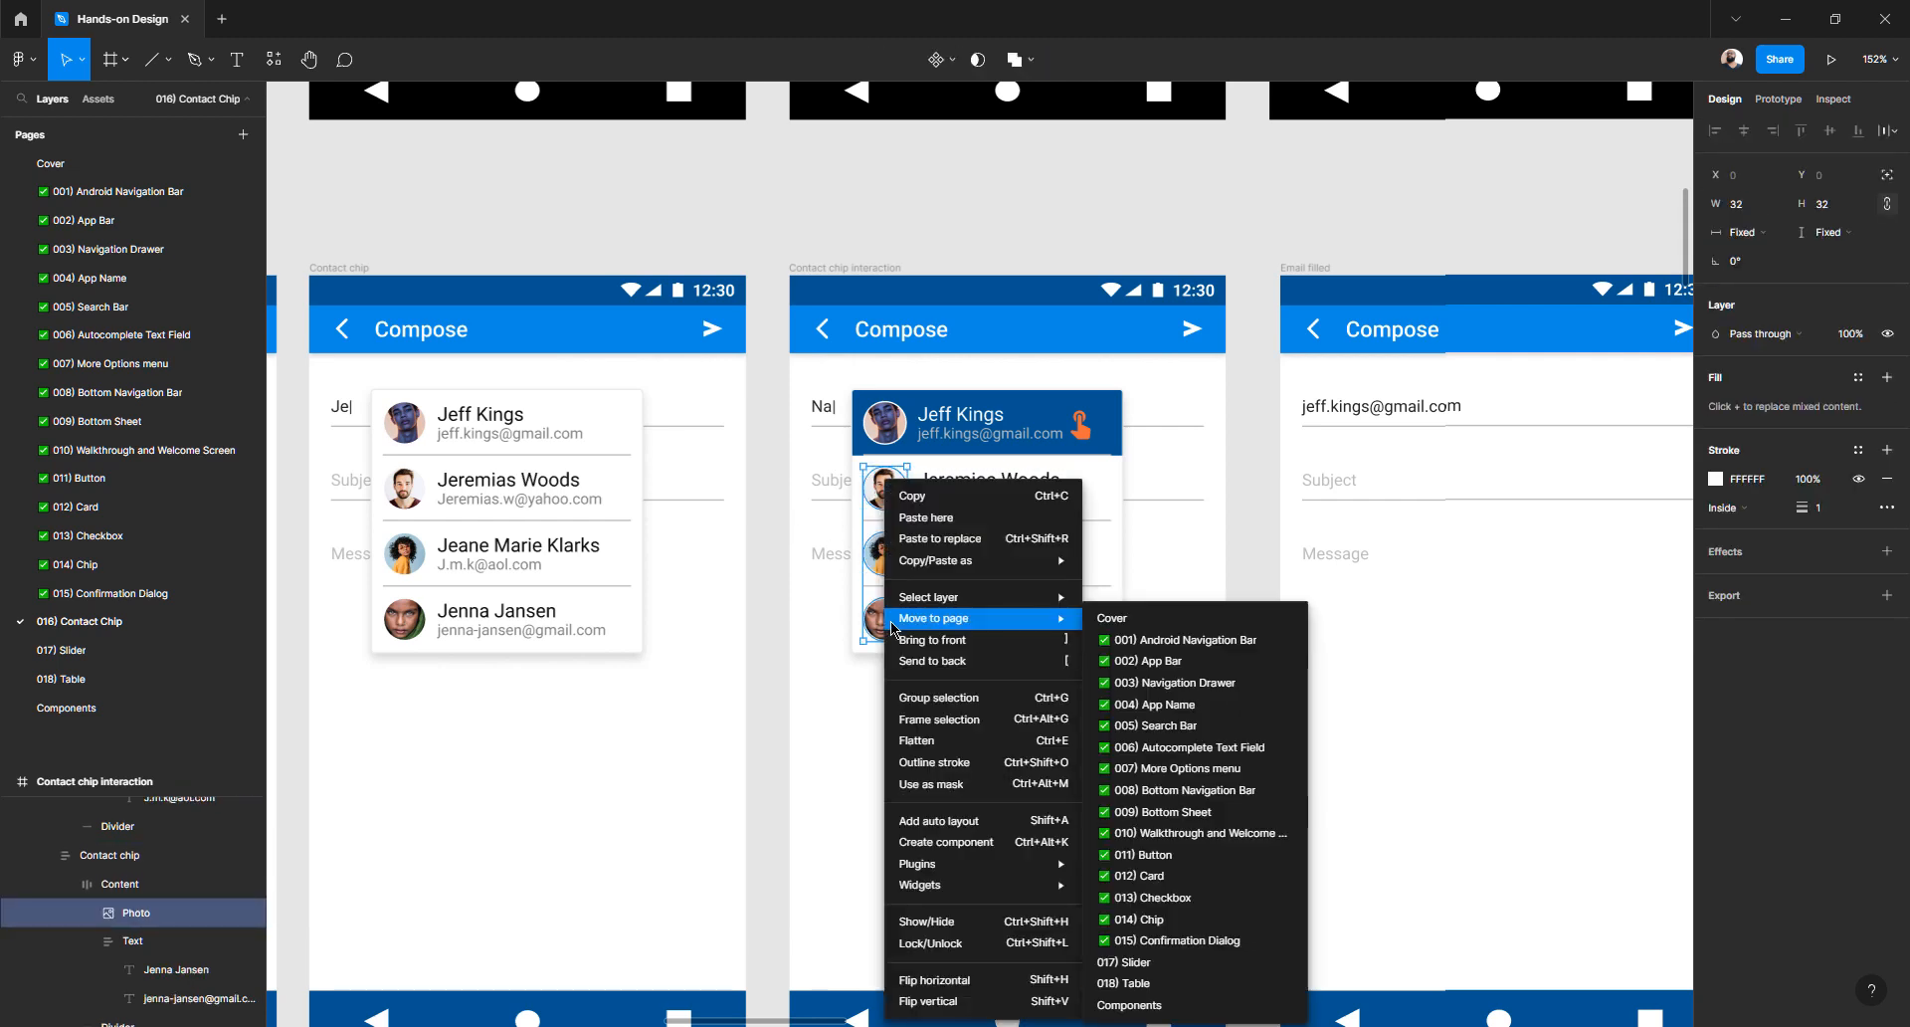
{"action": "mouse_move", "coordinate": [995, 563]}
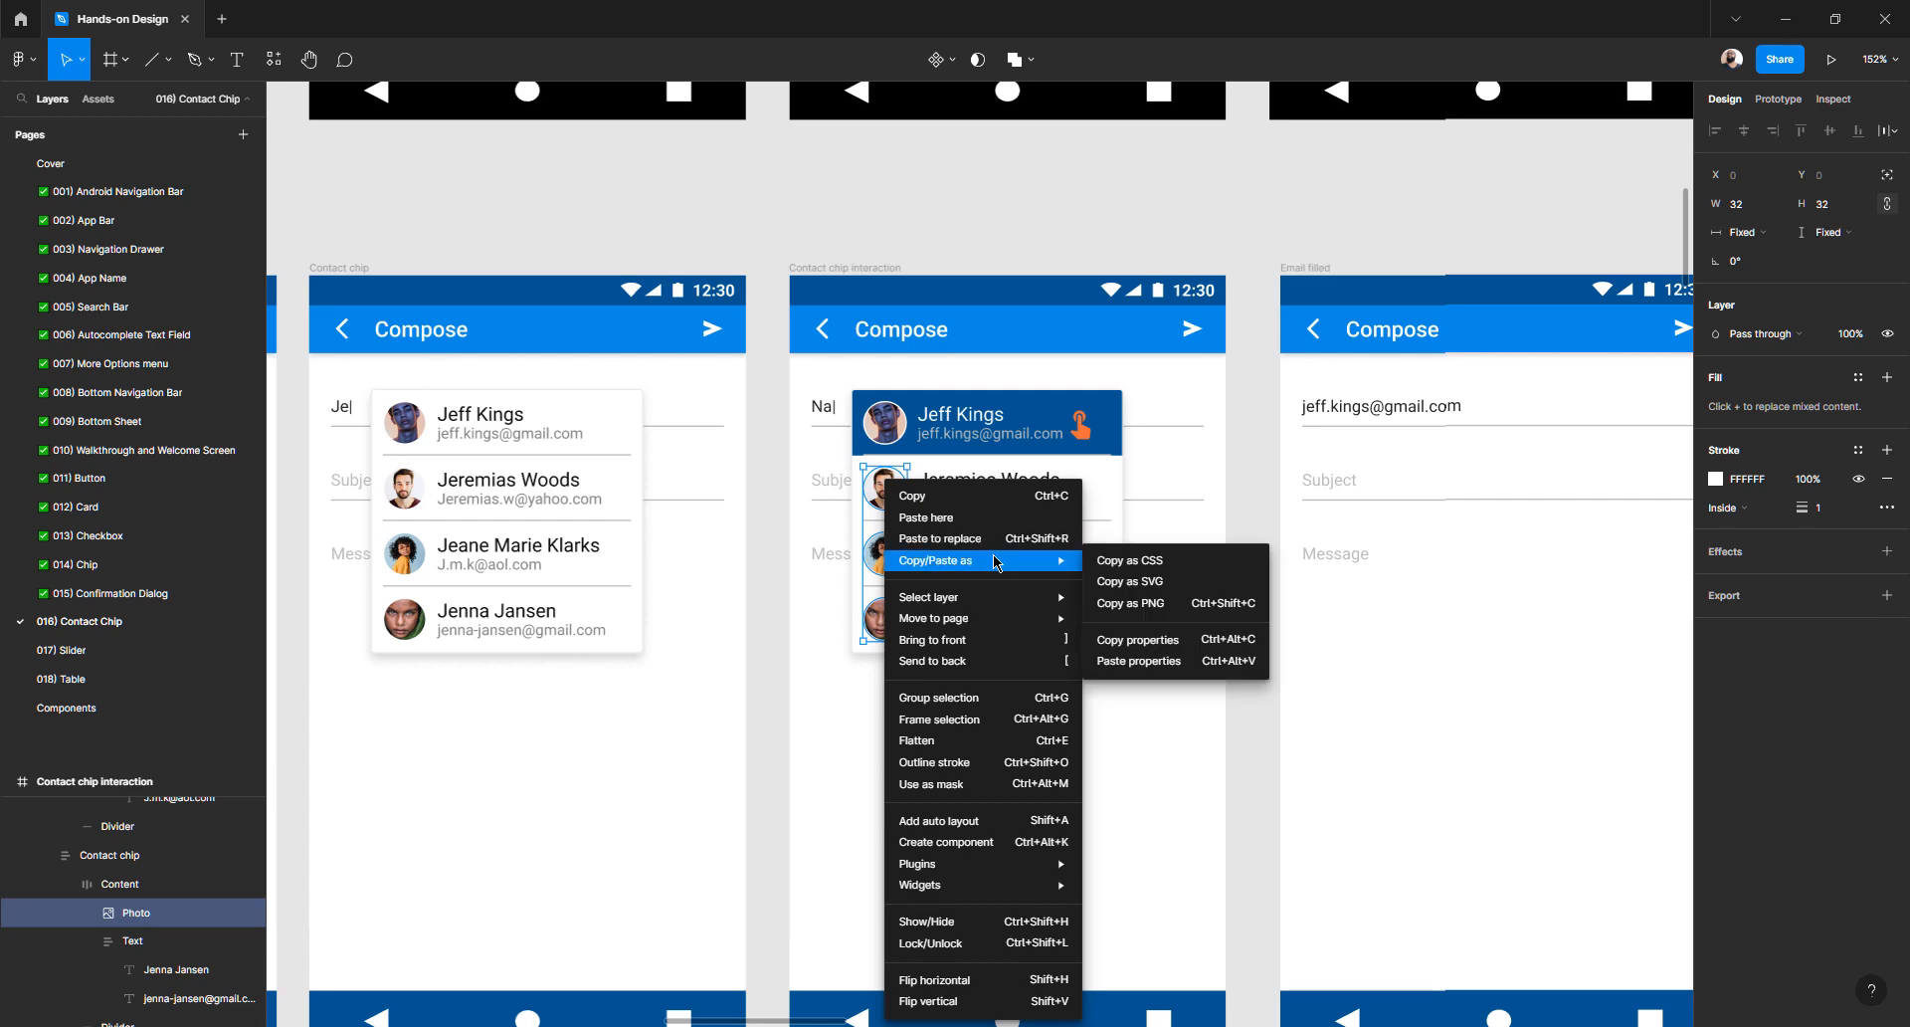
{"action": "left_click", "coordinate": [1152, 645]}
{"action": "scroll", "coordinate": [1075, 588], "scroll_direction": "right", "scroll_amount": 15}
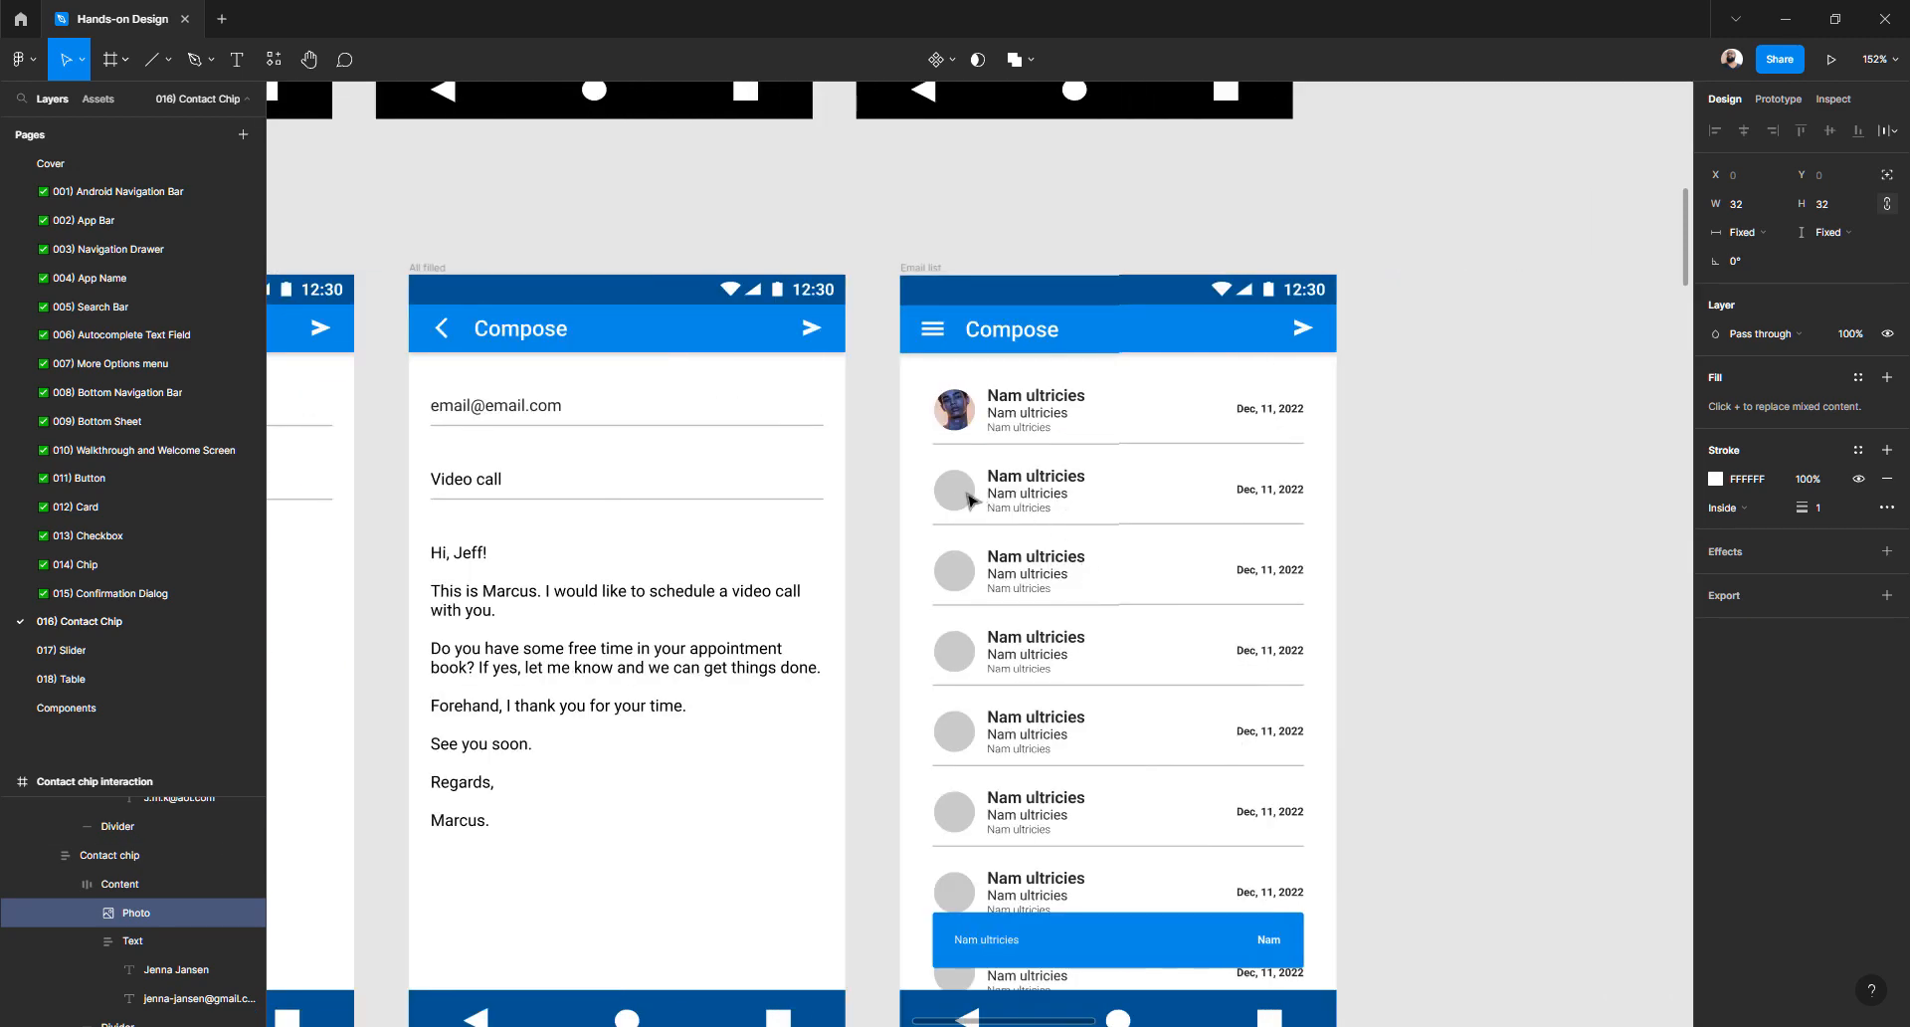
{"action": "left_click", "coordinate": [950, 501], "text": "ctrl"}
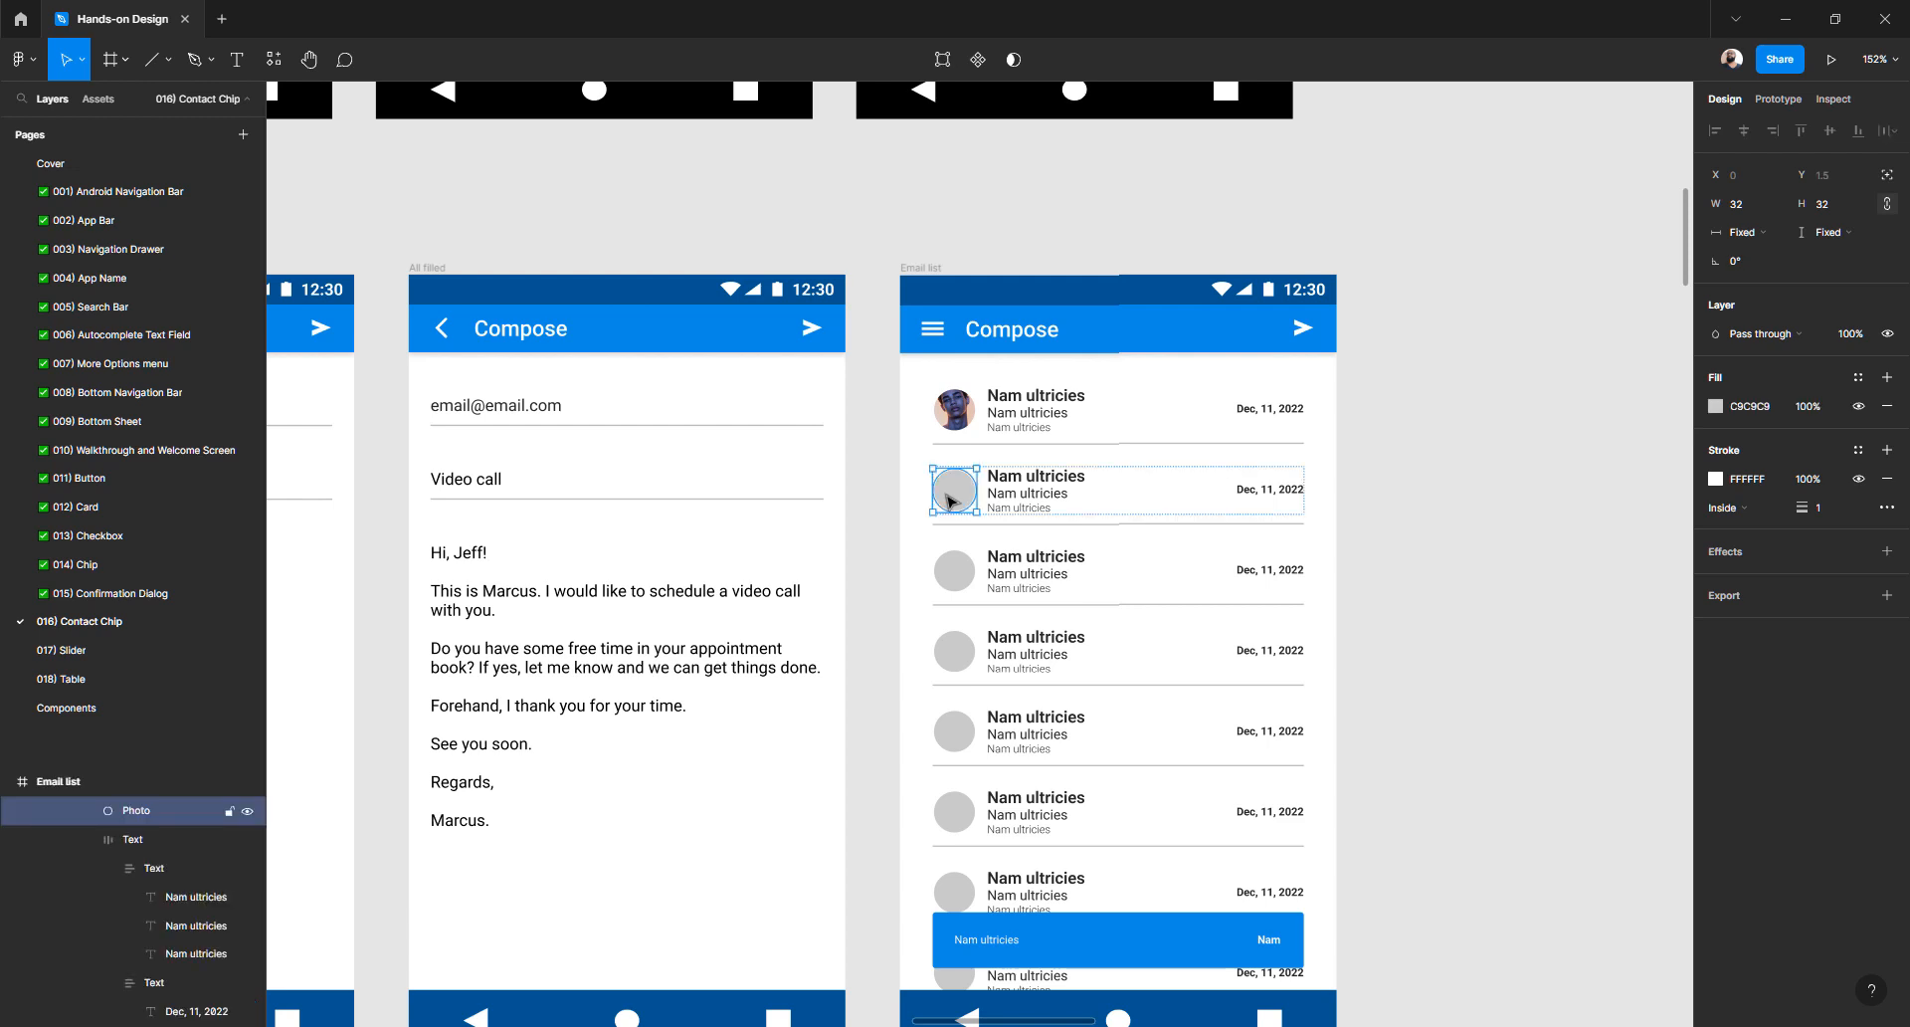
{"action": "left_click", "coordinate": [958, 582], "text": "ctrl+shift"}
{"action": "left_click", "coordinate": [961, 652], "text": "ctrl+shift"}
{"action": "right_click", "coordinate": [961, 652]}
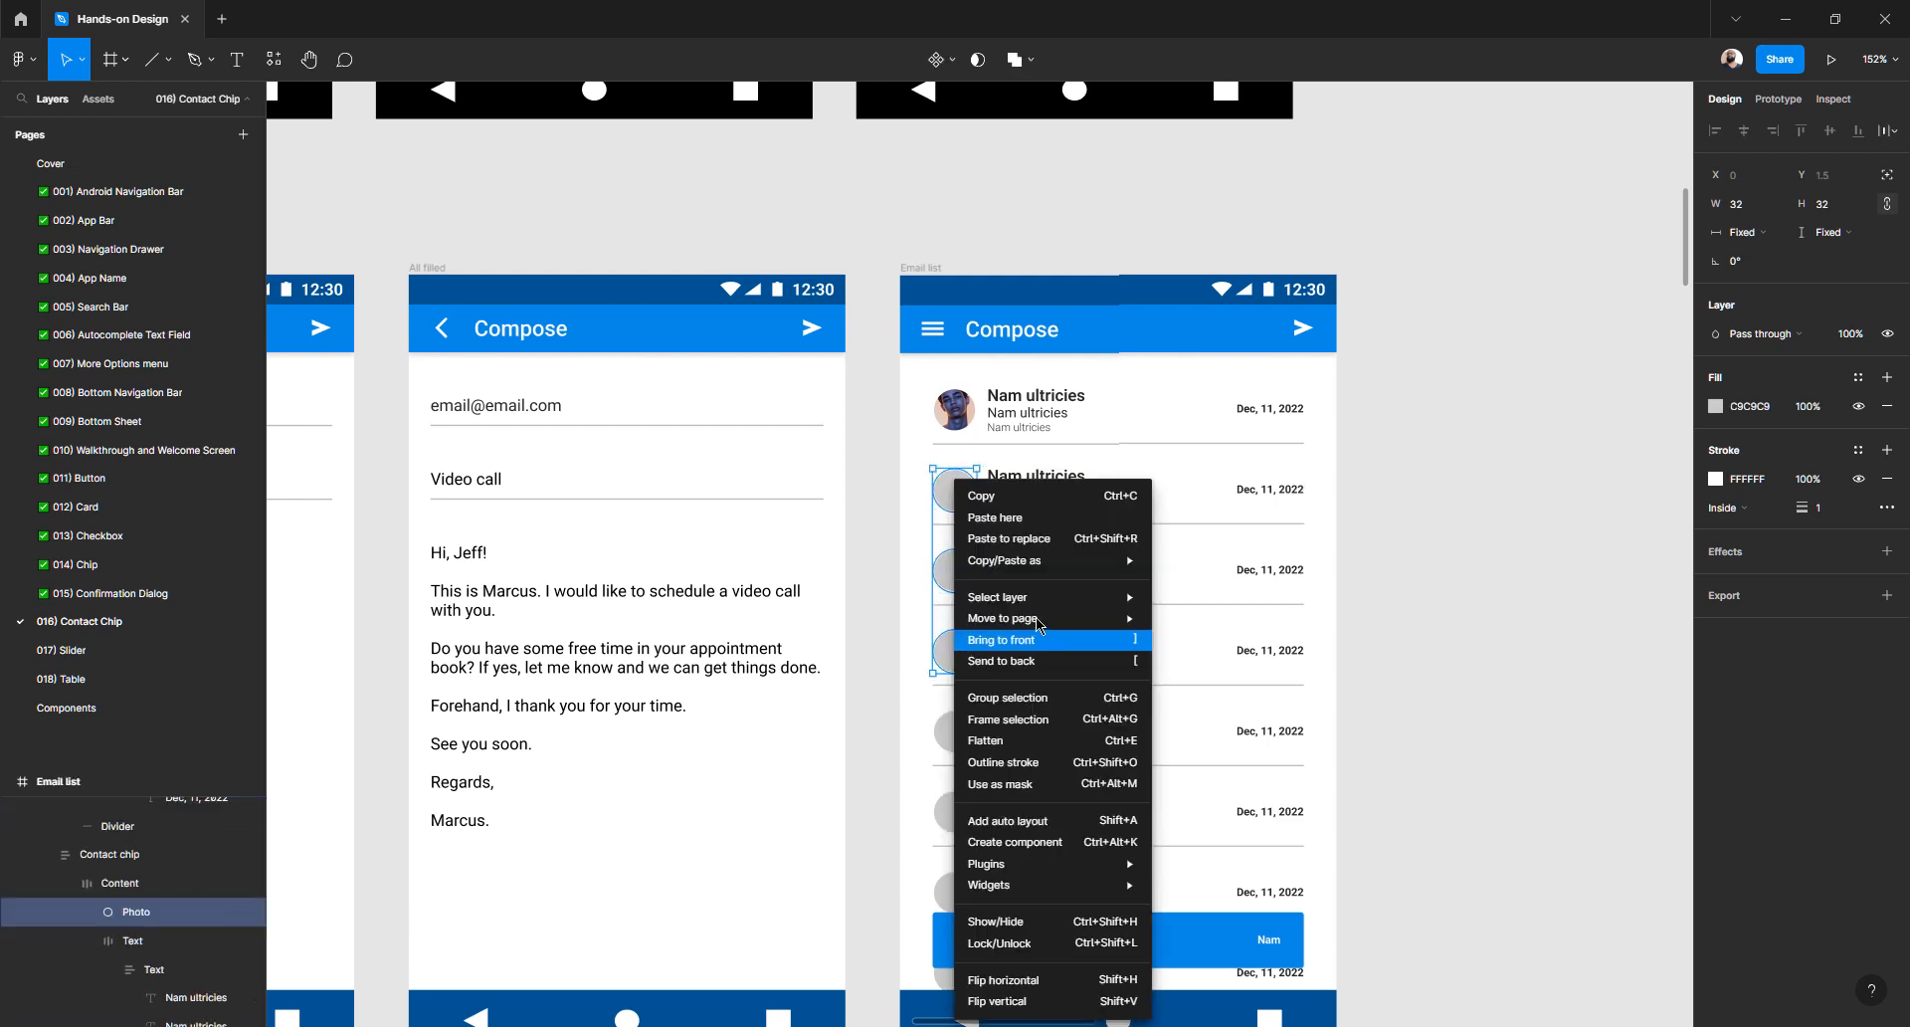
{"action": "mouse_move", "coordinate": [1054, 562]}
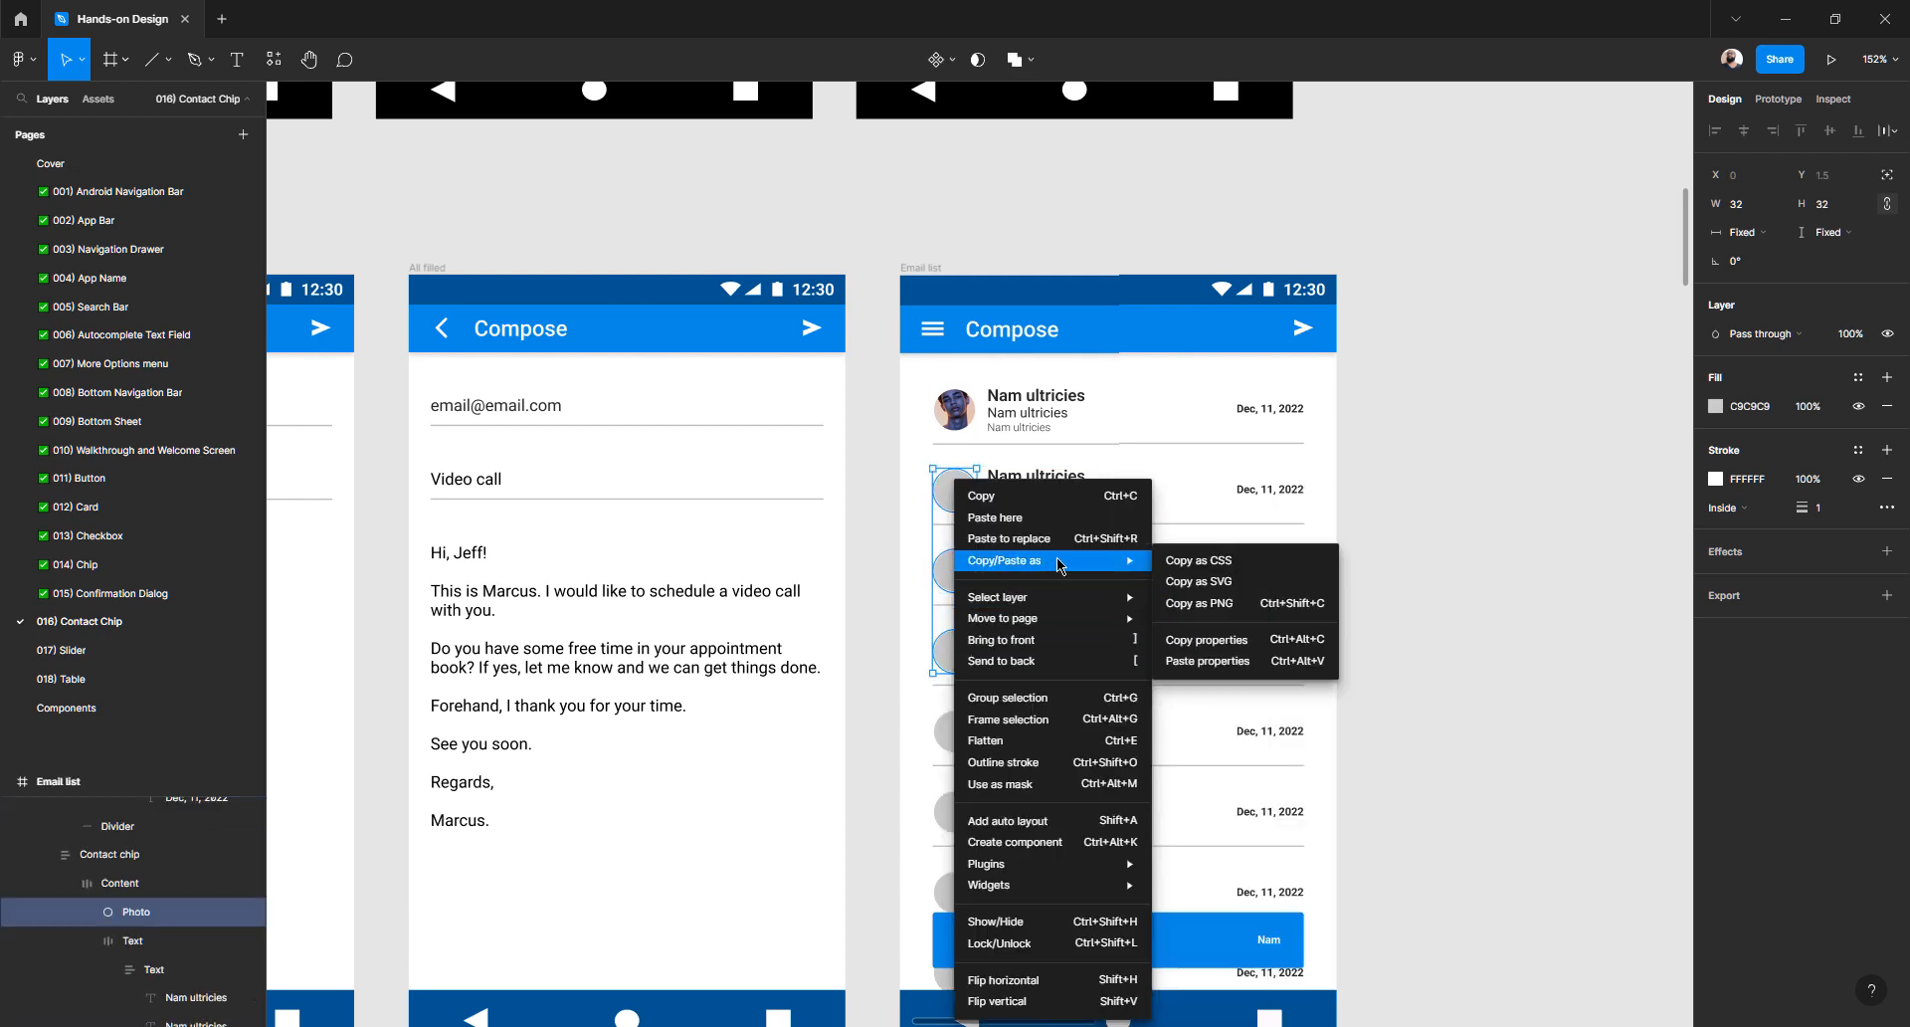
{"action": "left_click", "coordinate": [1223, 660]}
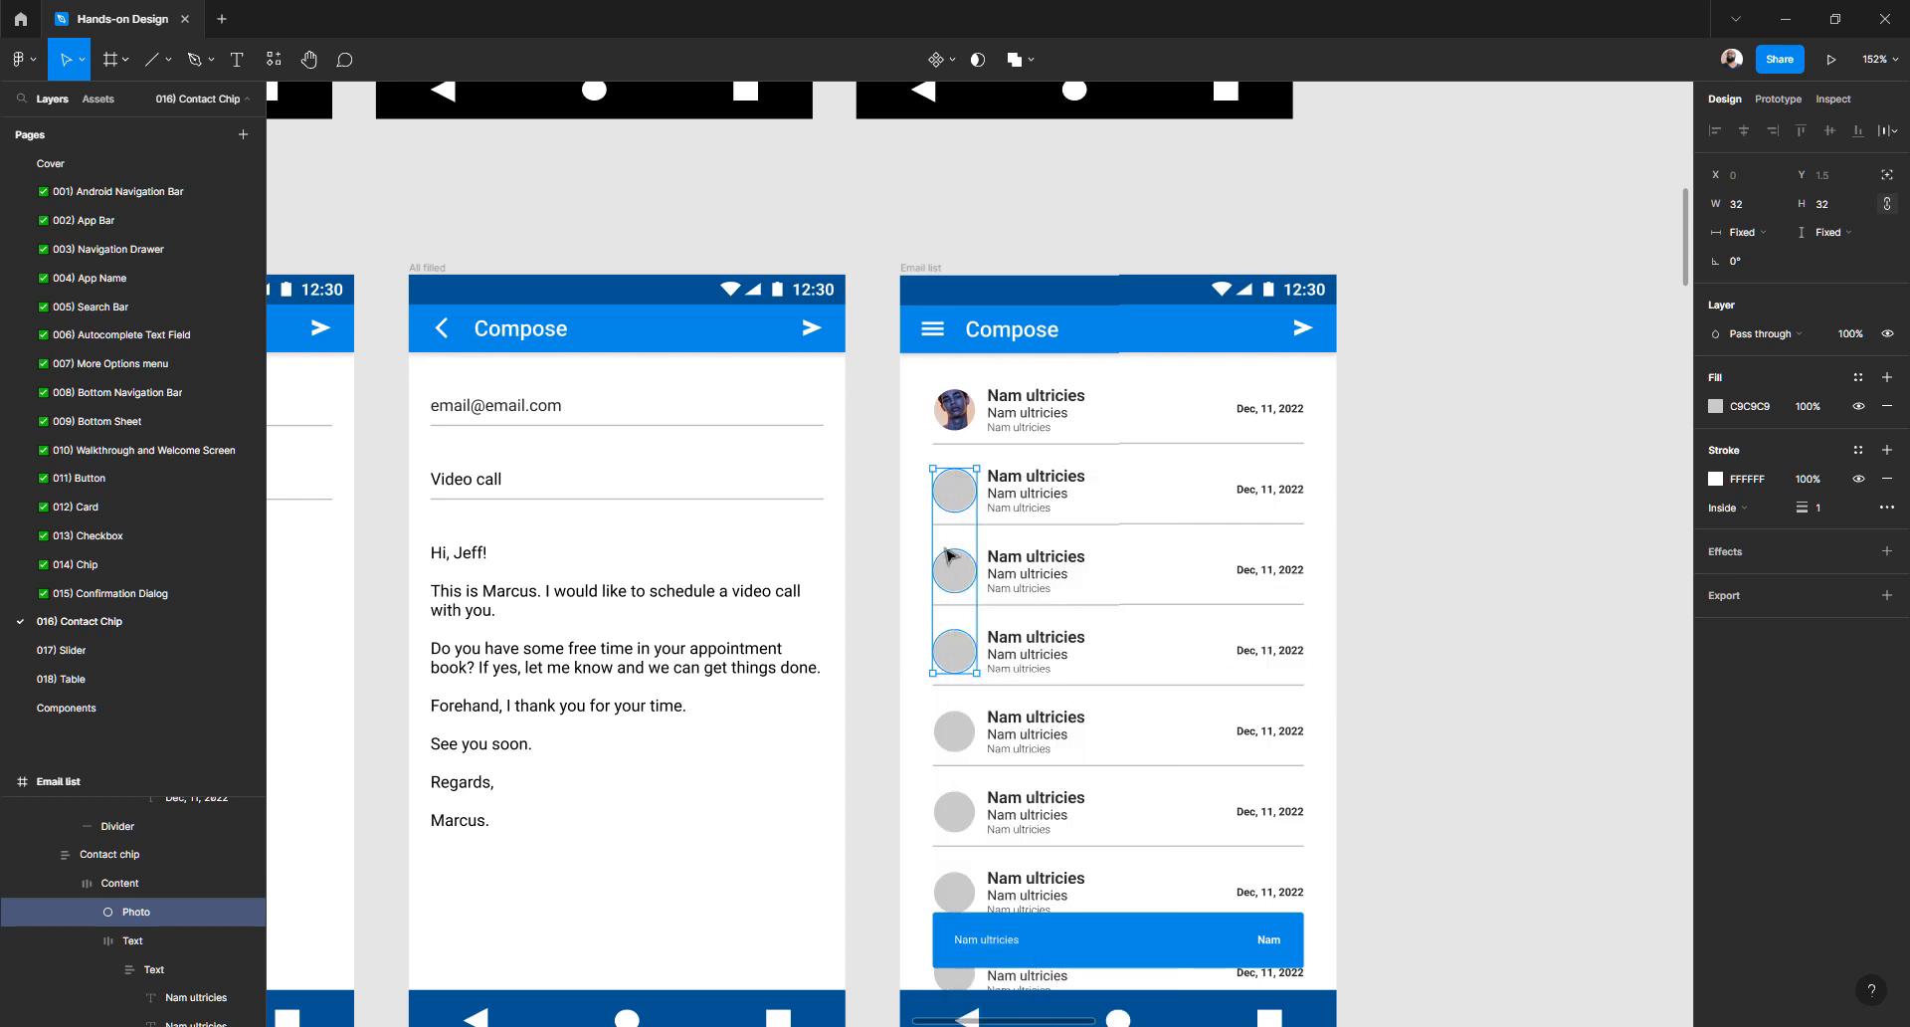
{"action": "left_click", "coordinate": [880, 520]}
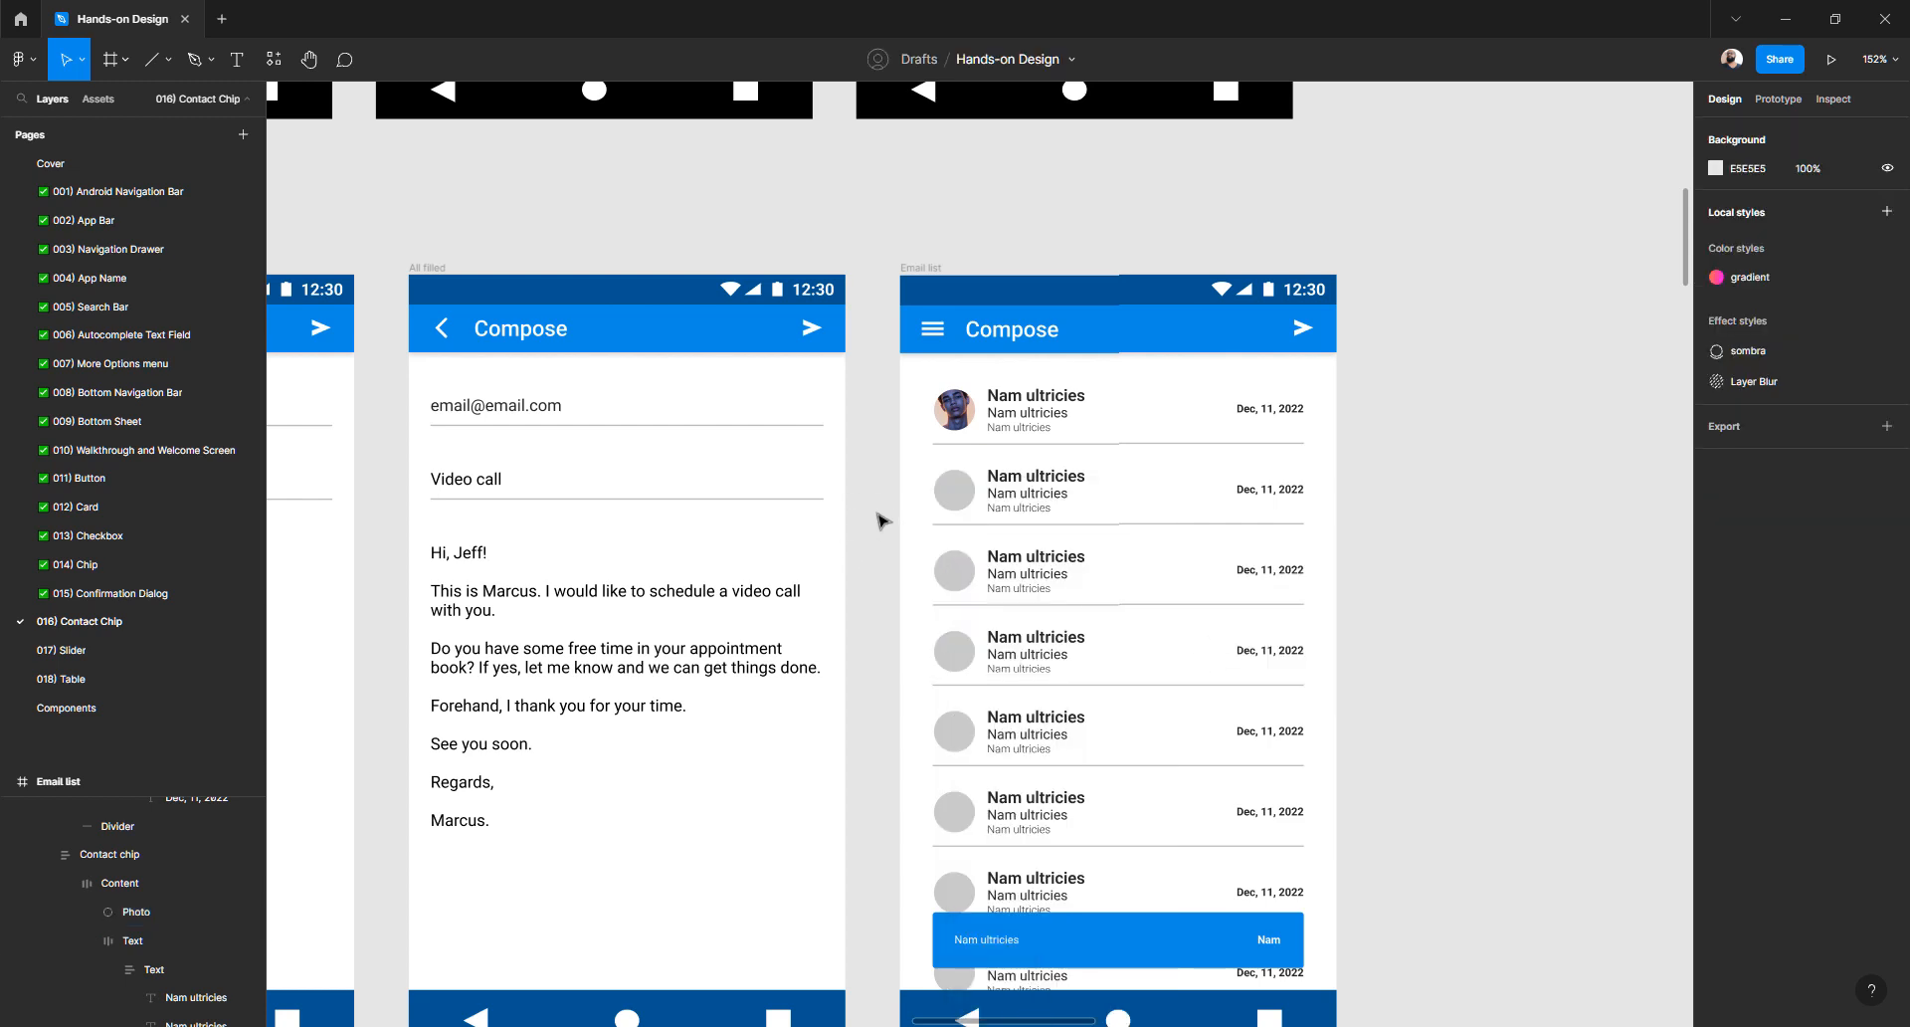
{"action": "scroll", "coordinate": [899, 514], "scroll_direction": "left", "scroll_amount": 15}
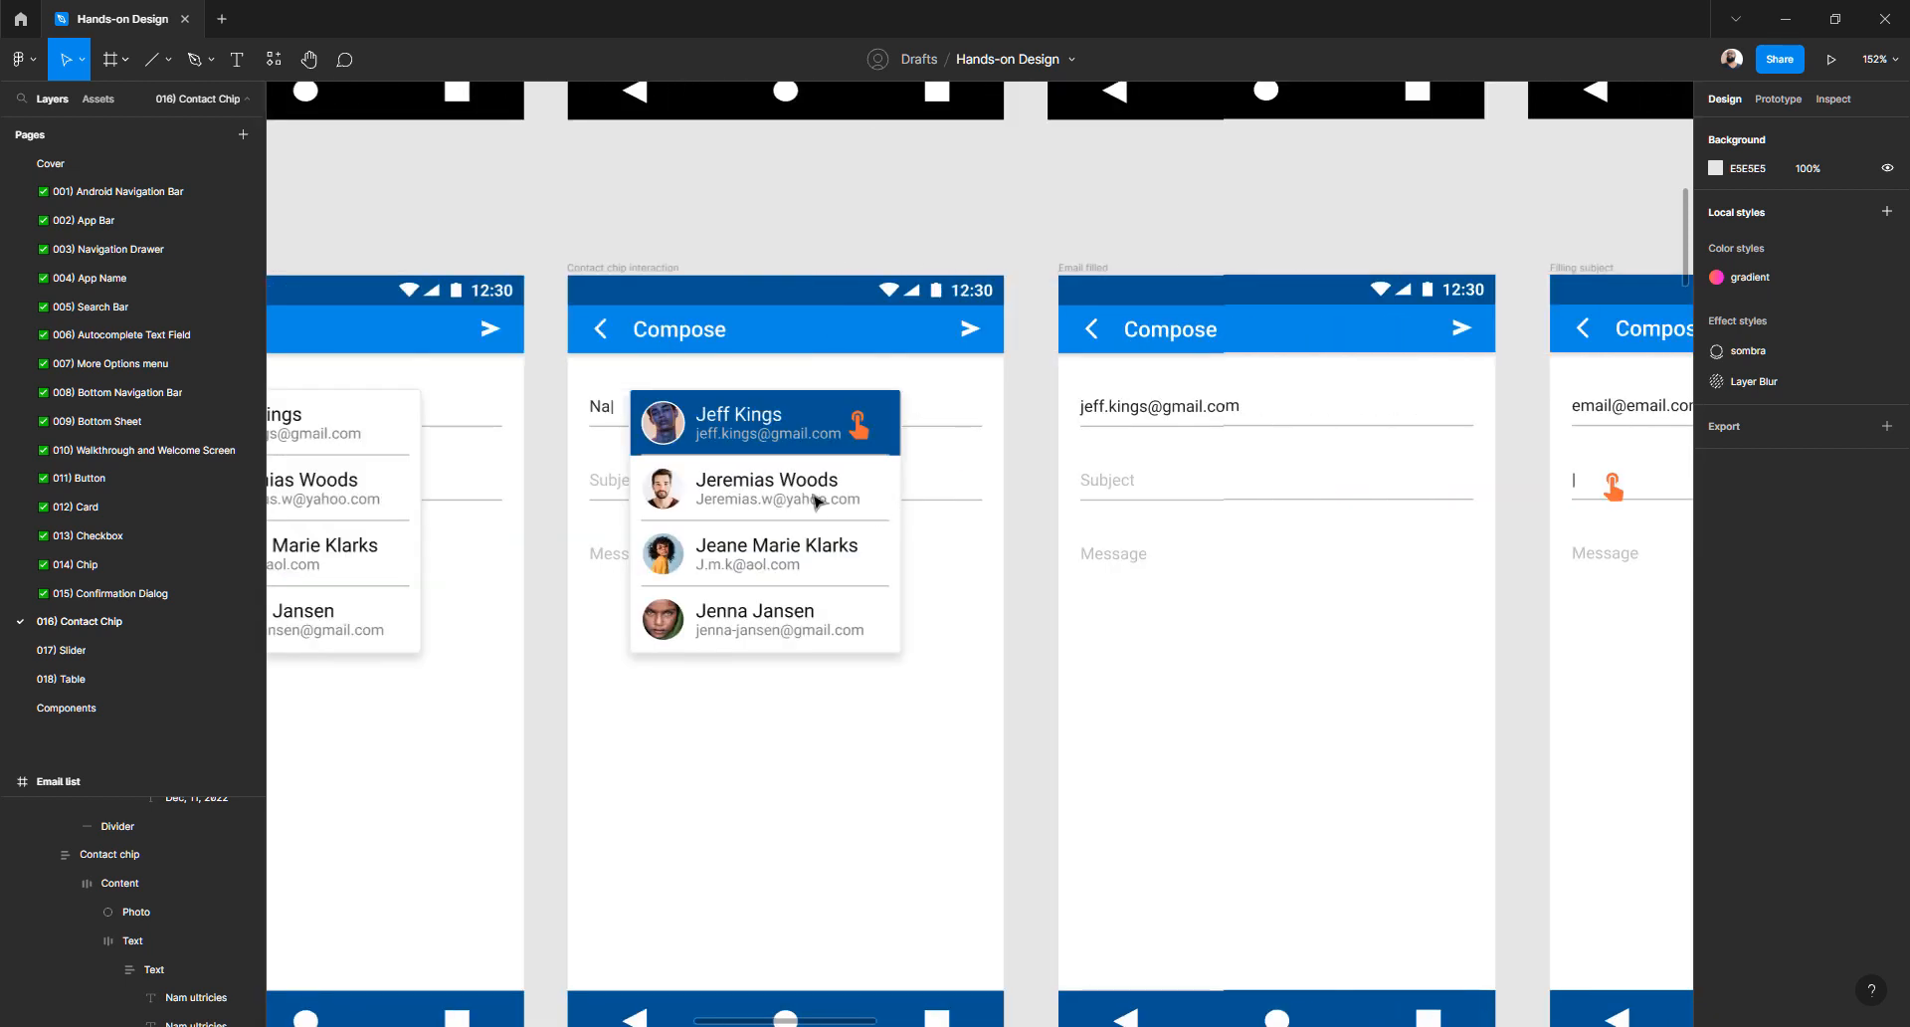
{"action": "left_click", "coordinate": [665, 490]}
{"action": "right_click", "coordinate": [665, 489]}
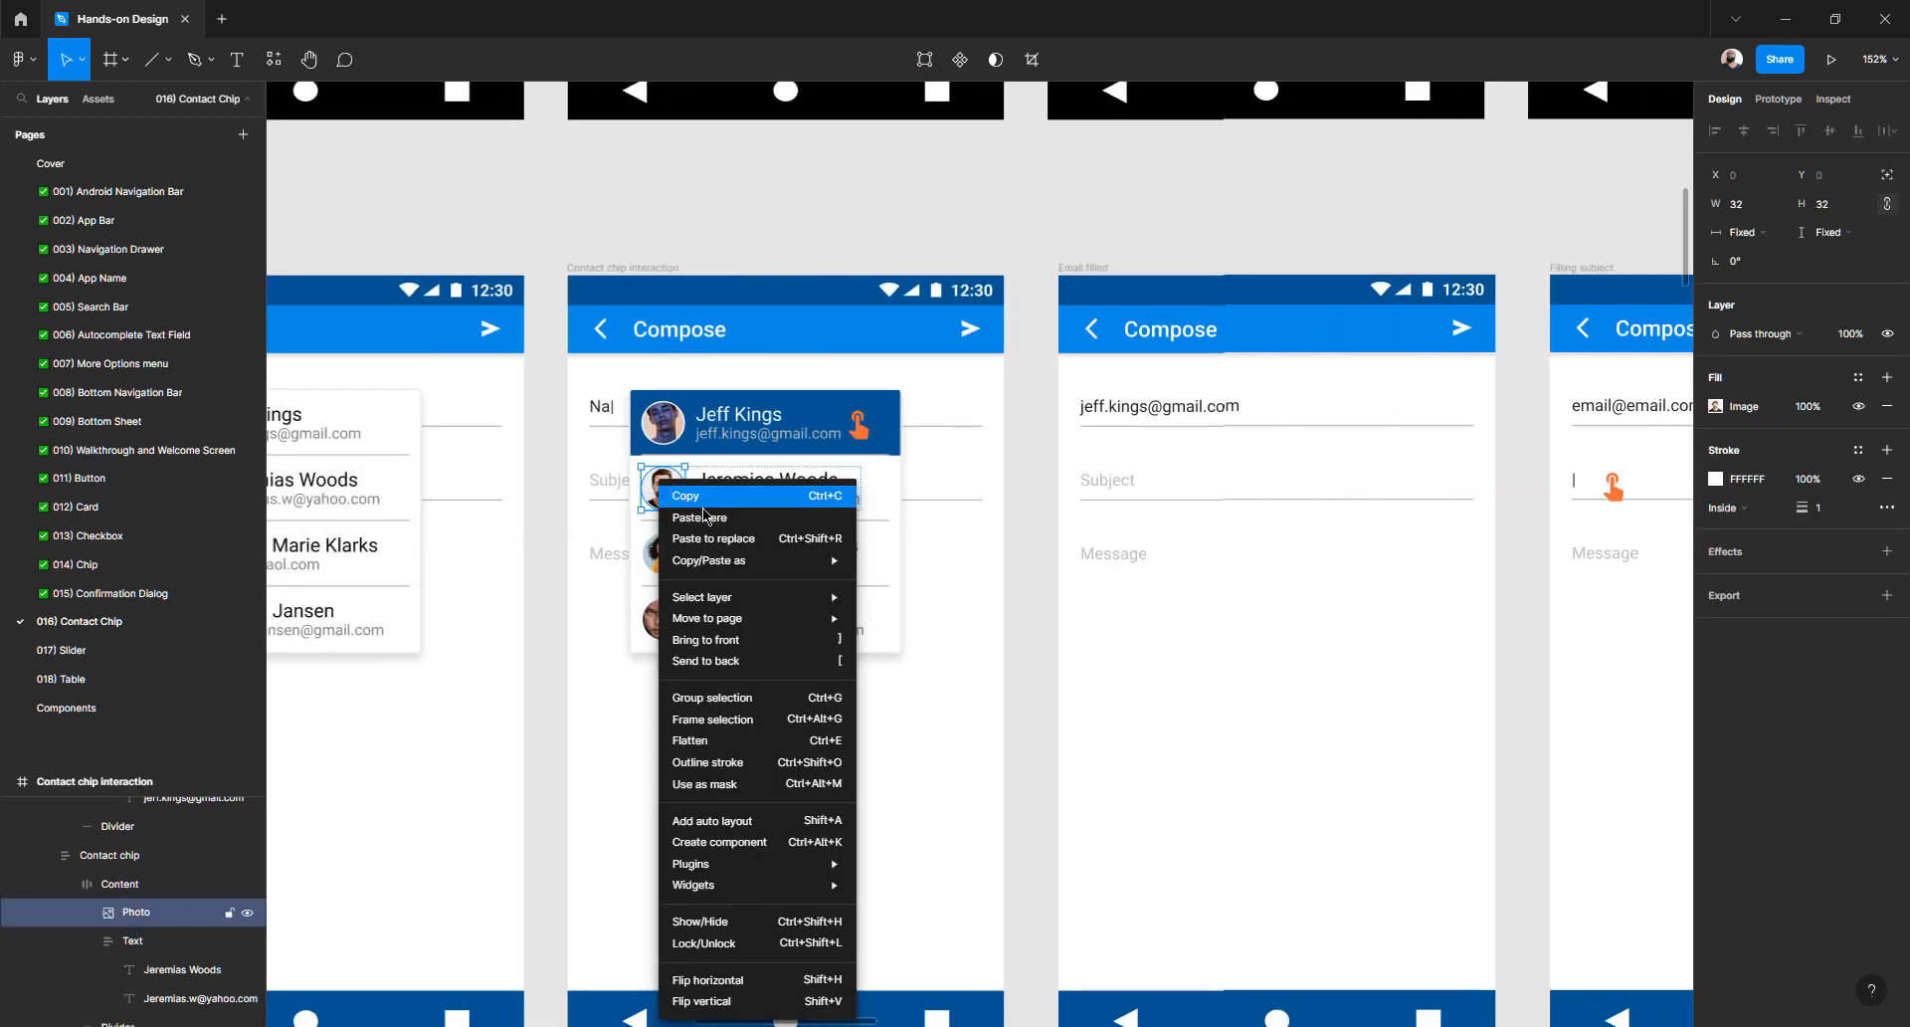
{"action": "mouse_move", "coordinate": [741, 560]}
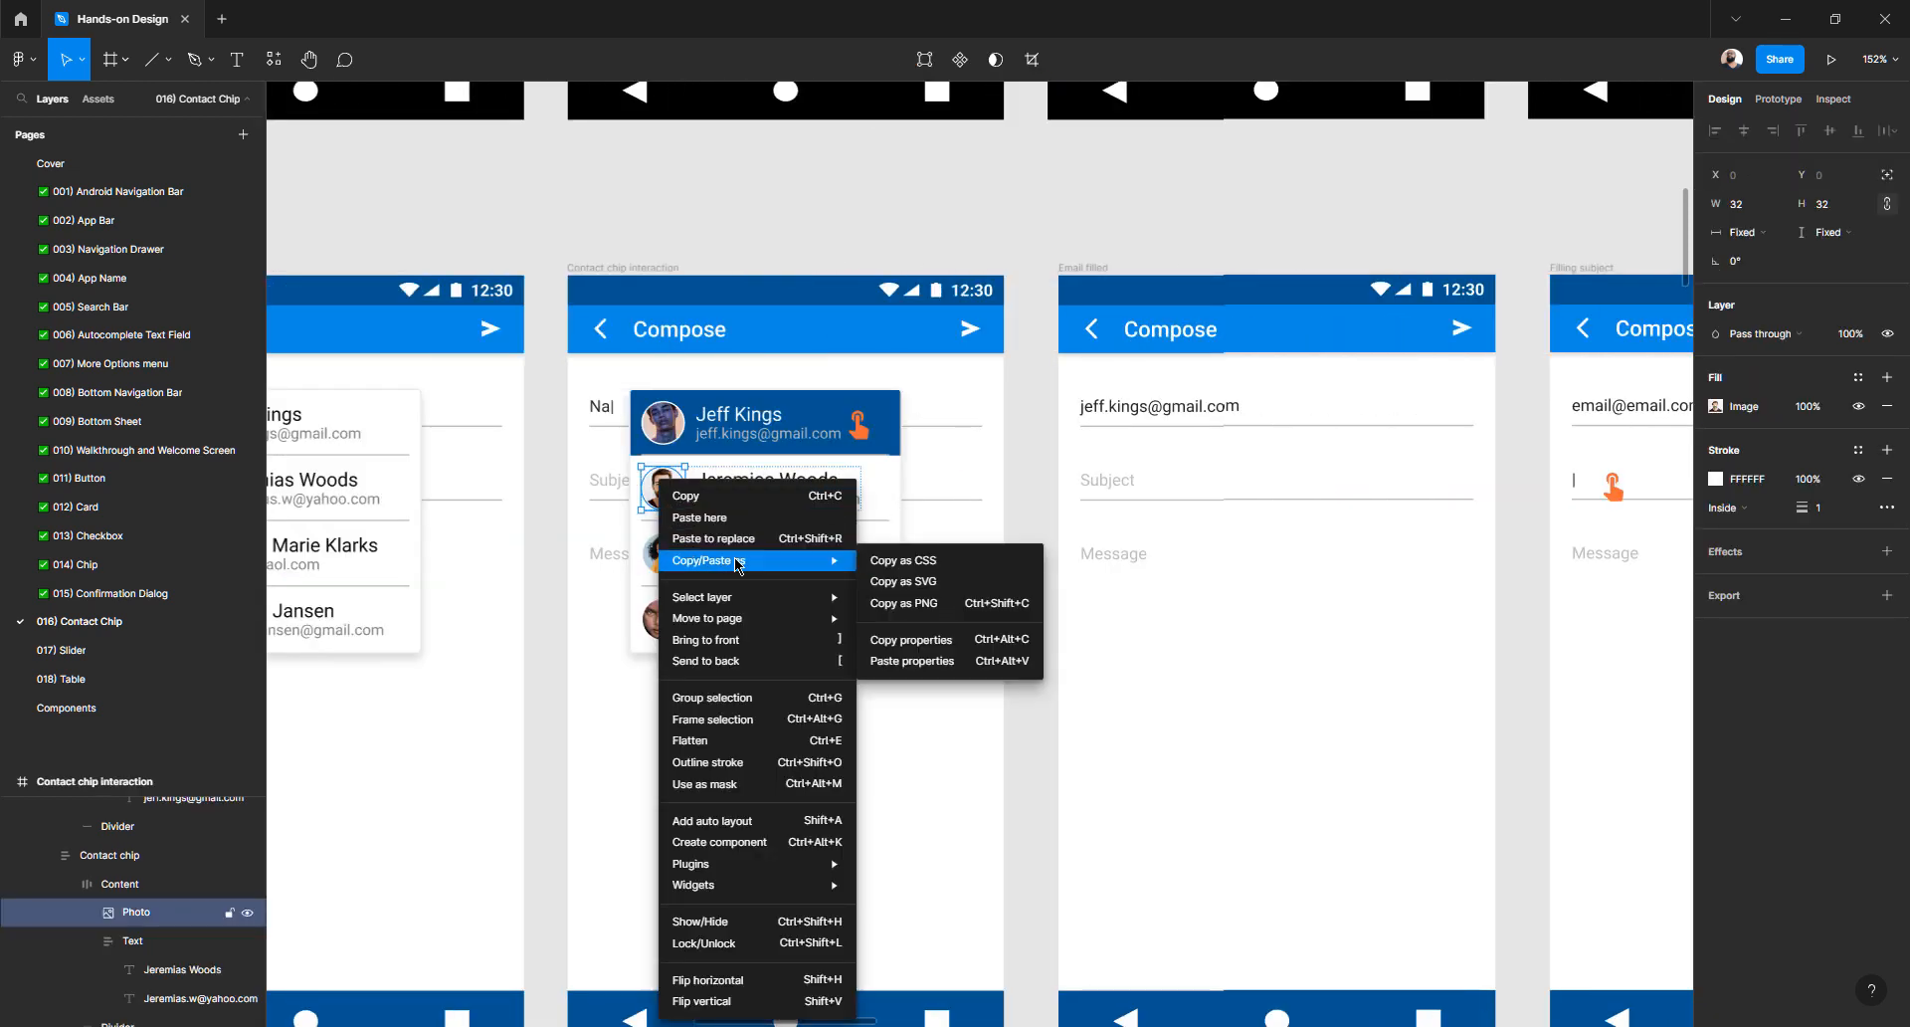
{"action": "left_click", "coordinate": [974, 649]}
{"action": "scroll", "coordinate": [1002, 575], "scroll_direction": "down", "scroll_amount": 3}
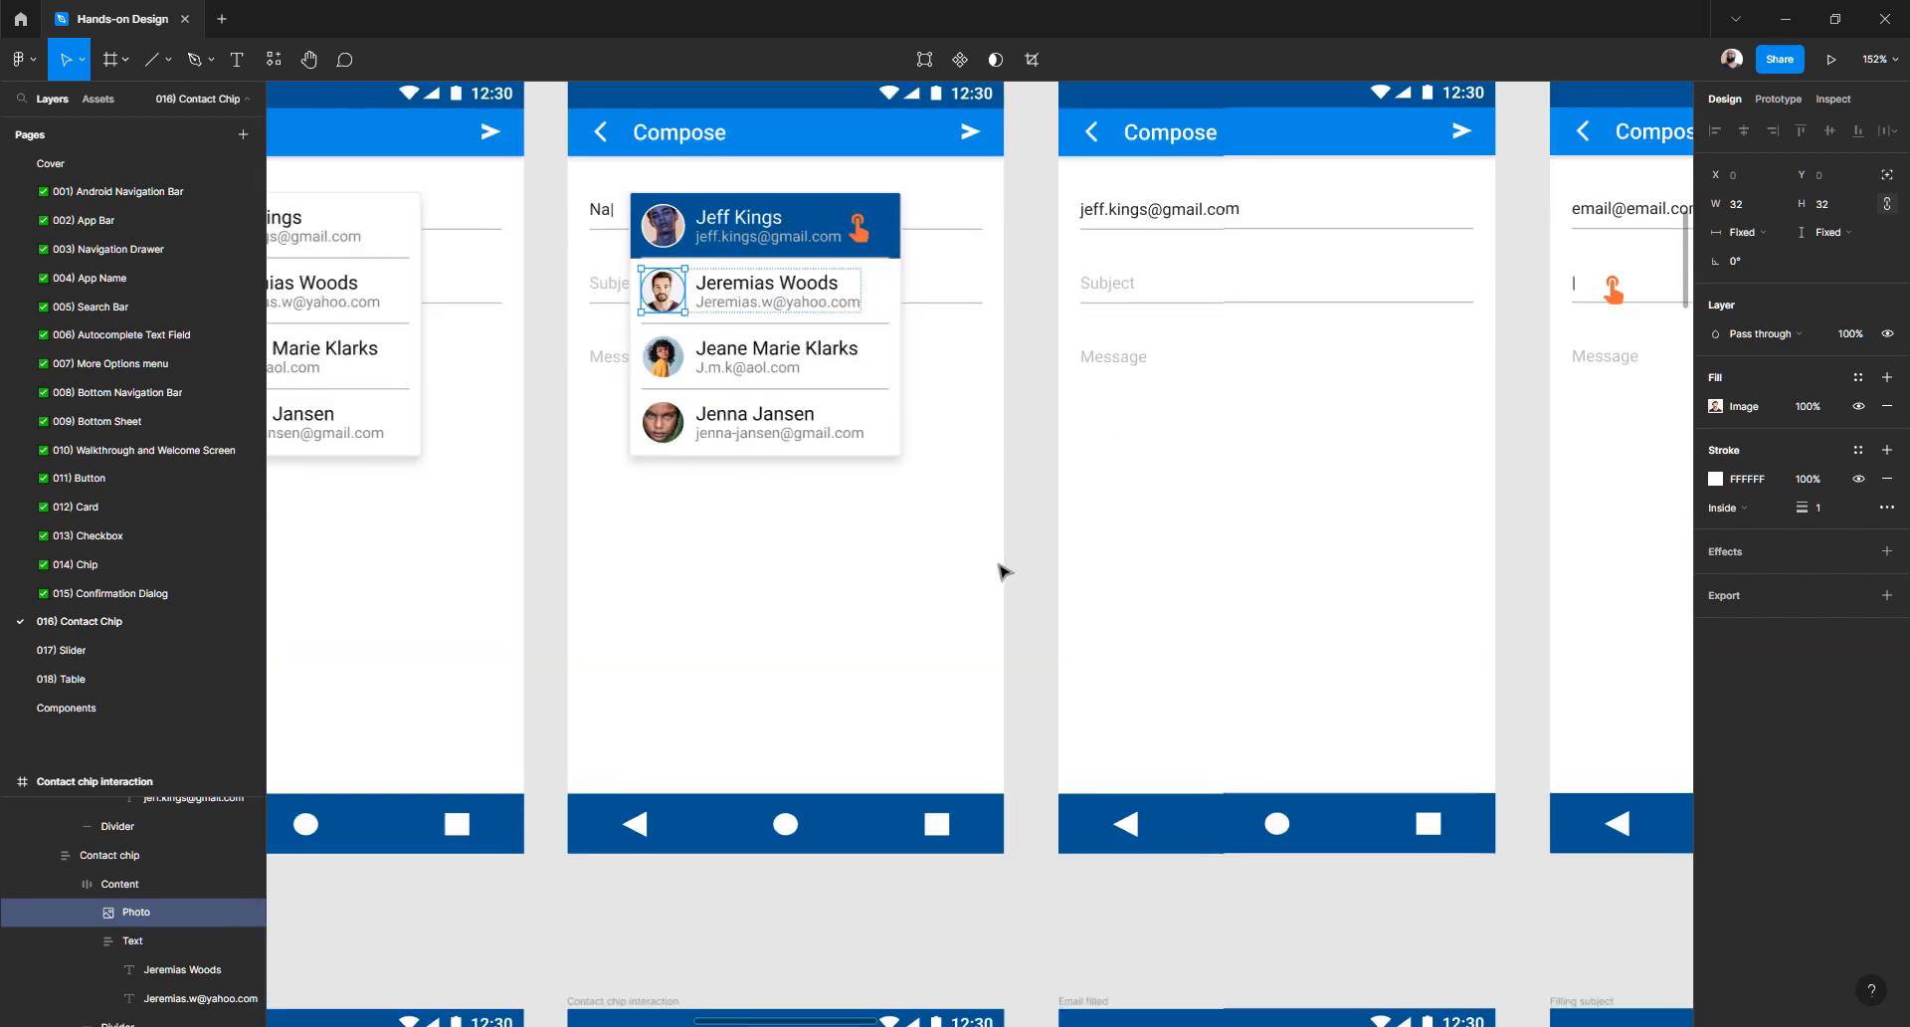
{"action": "scroll", "coordinate": [1002, 558], "scroll_direction": "up", "scroll_amount": 5}
{"action": "scroll", "coordinate": [1002, 571], "scroll_direction": "down", "scroll_amount": 4}
{"action": "scroll", "coordinate": [1003, 571], "scroll_direction": "down", "scroll_amount": 10}
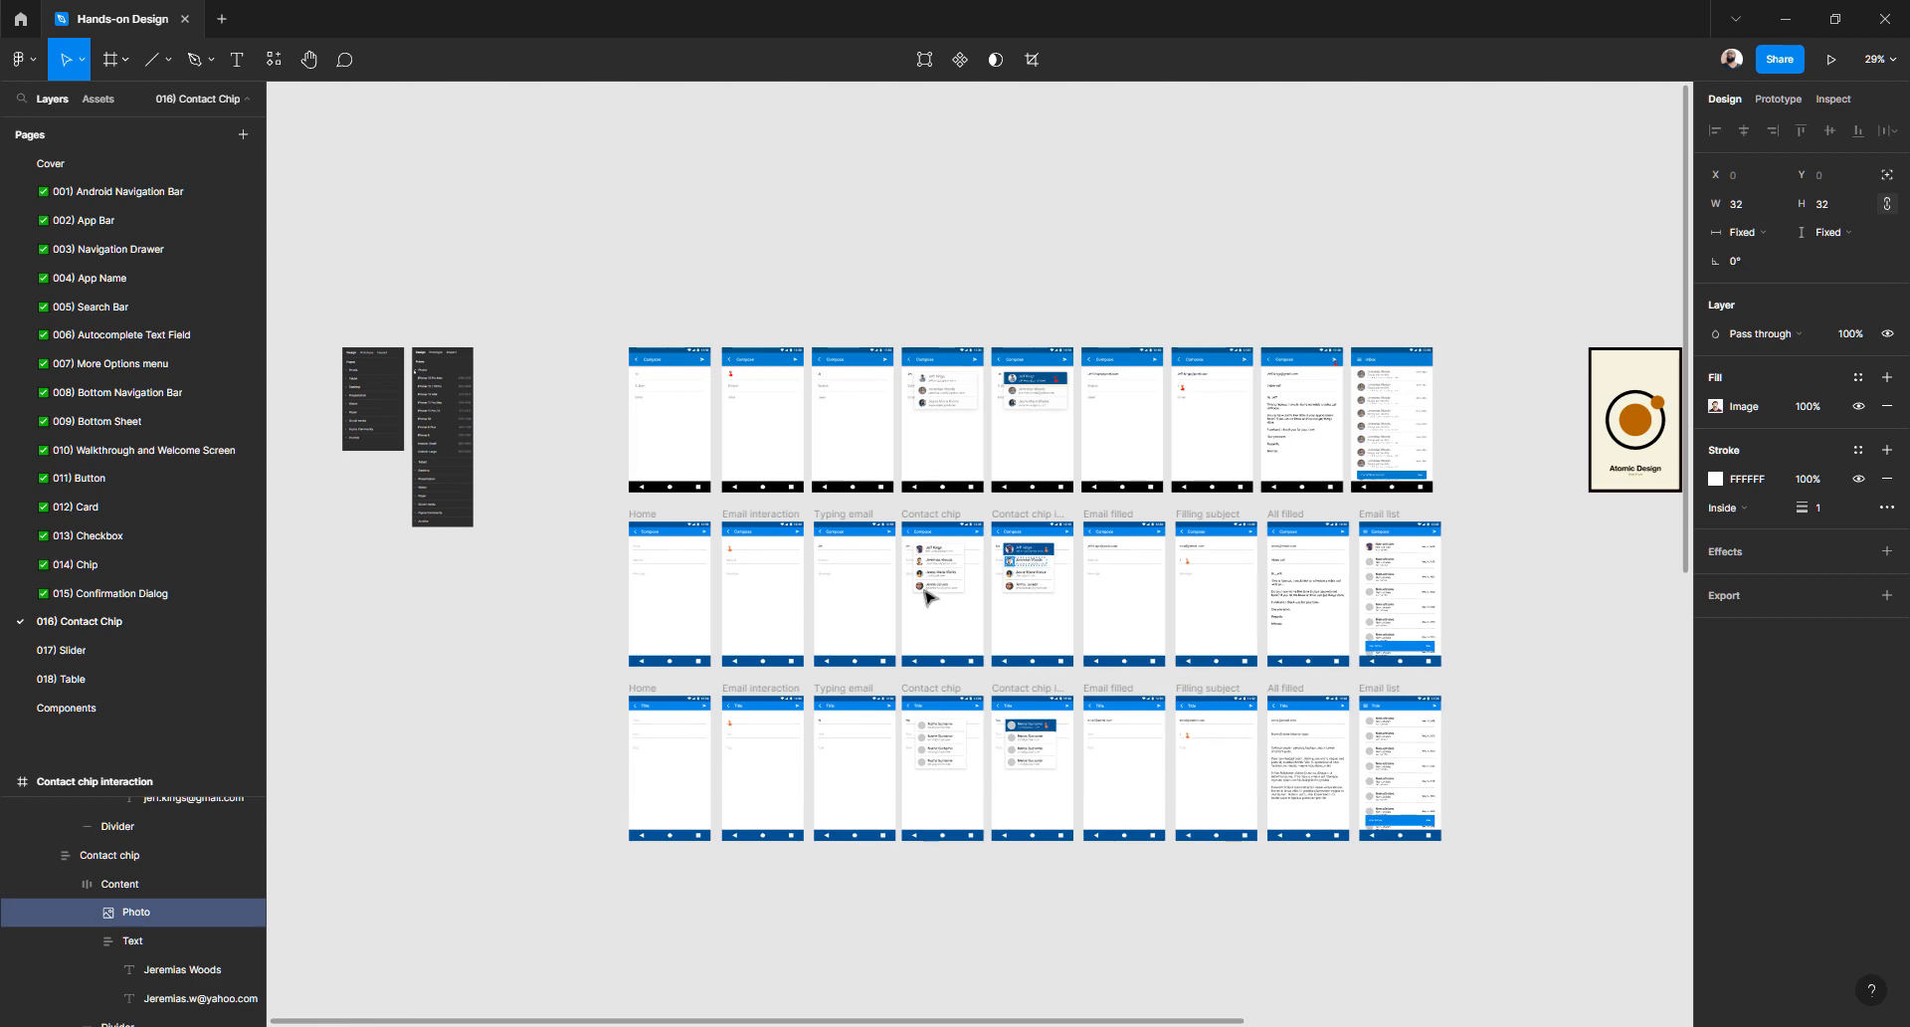
{"action": "scroll", "coordinate": [899, 591], "scroll_direction": "up", "scroll_amount": 6}
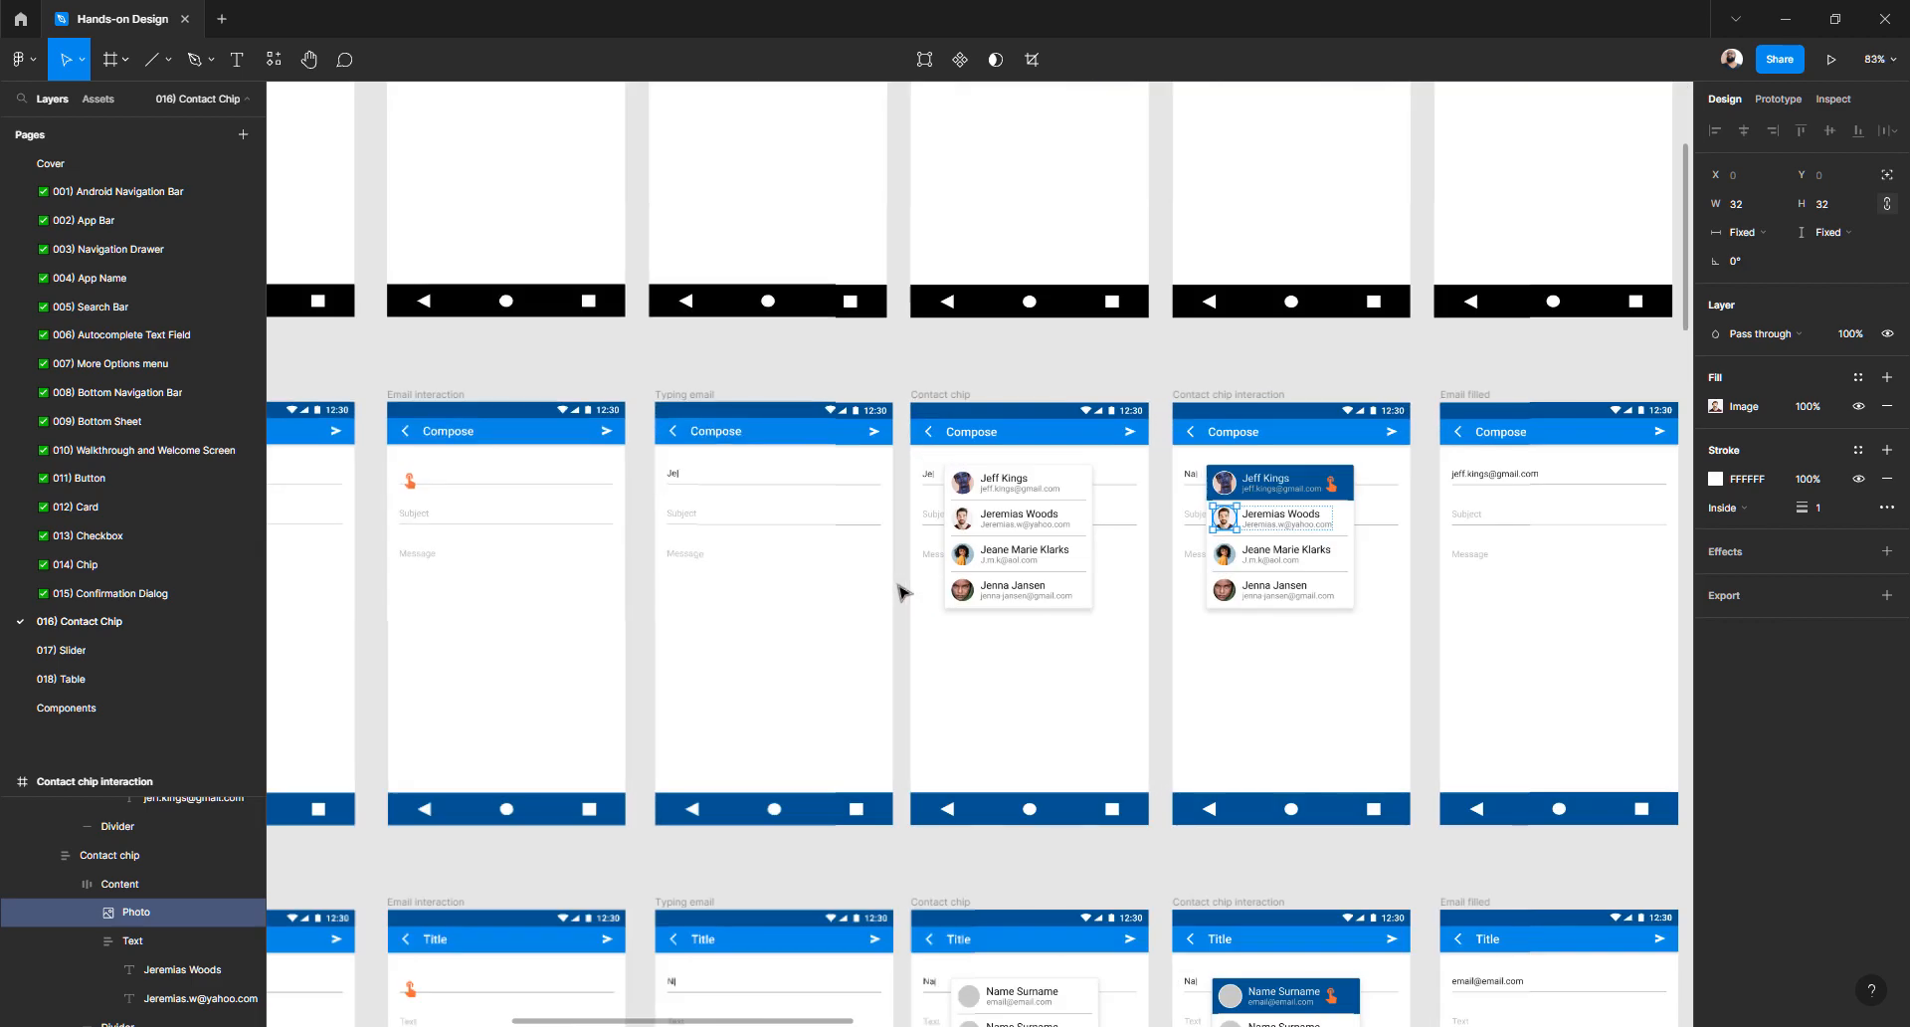
{"action": "scroll", "coordinate": [898, 591], "scroll_direction": "down", "scroll_amount": 4}
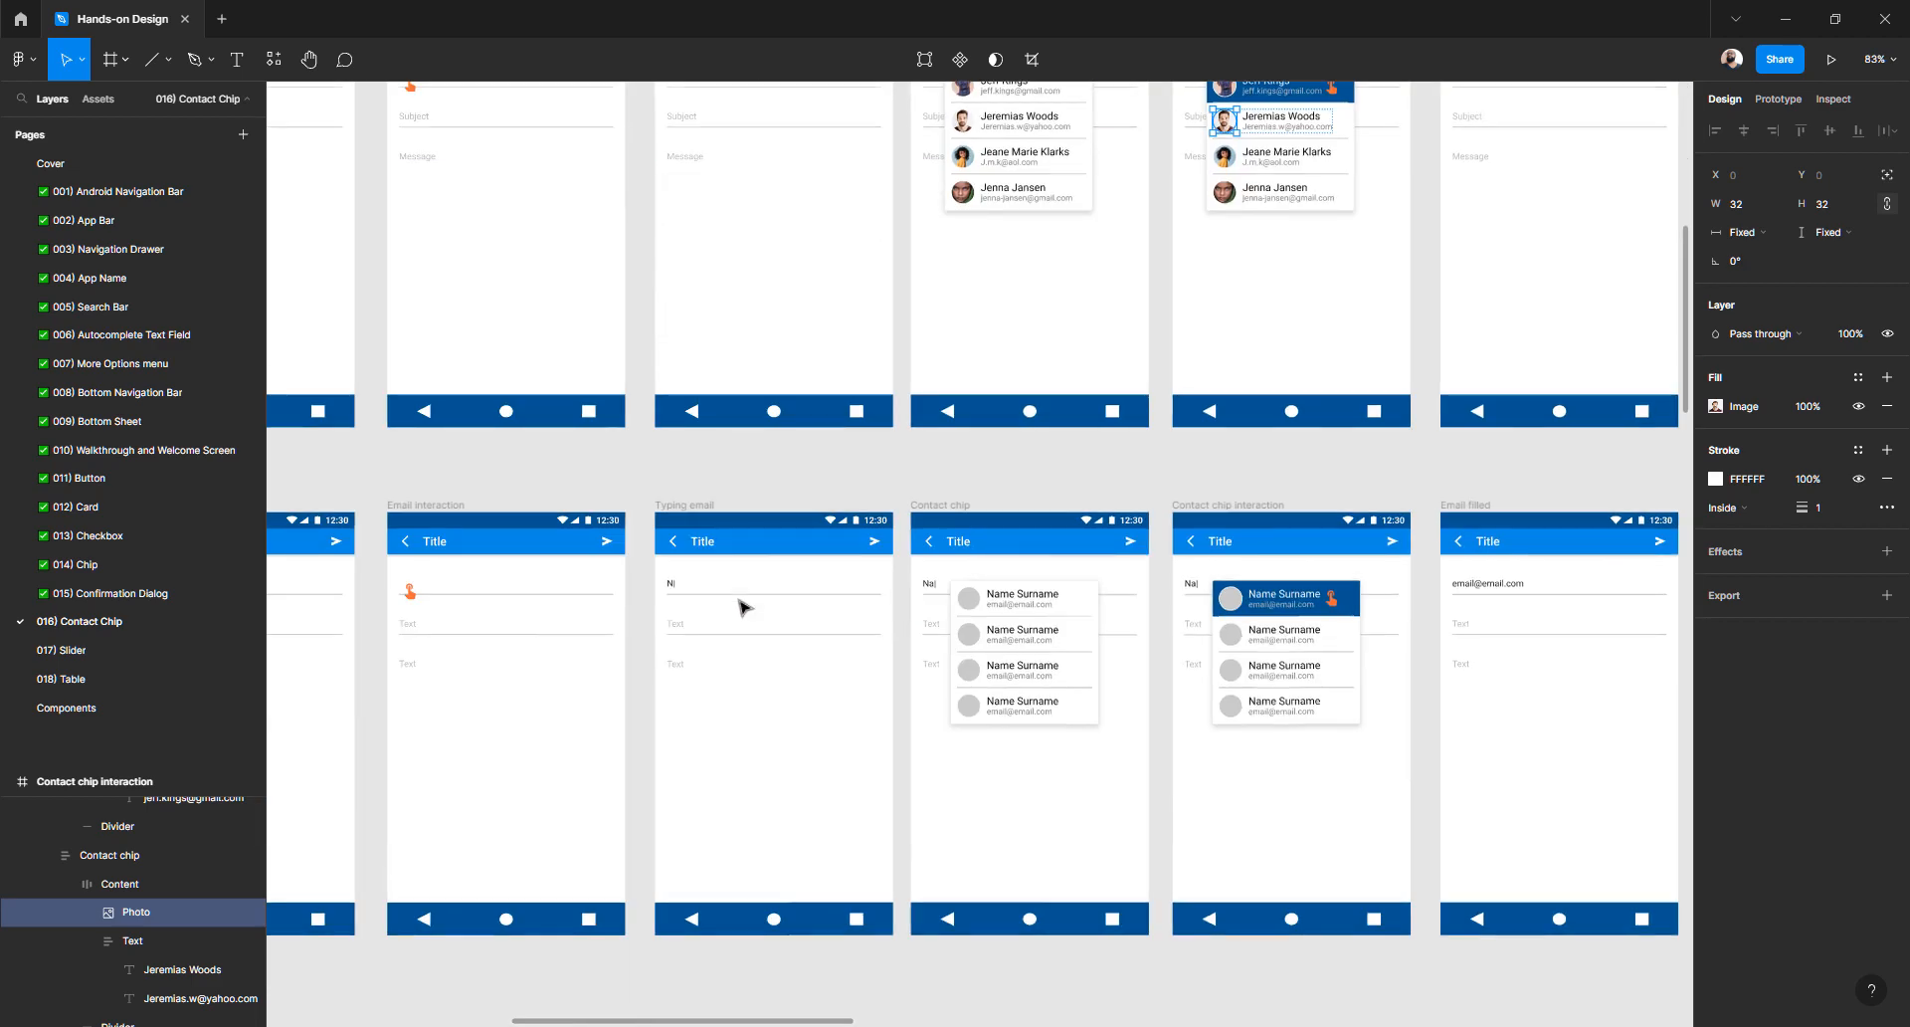
{"action": "scroll", "coordinate": [1075, 696], "scroll_direction": "up", "scroll_amount": 5}
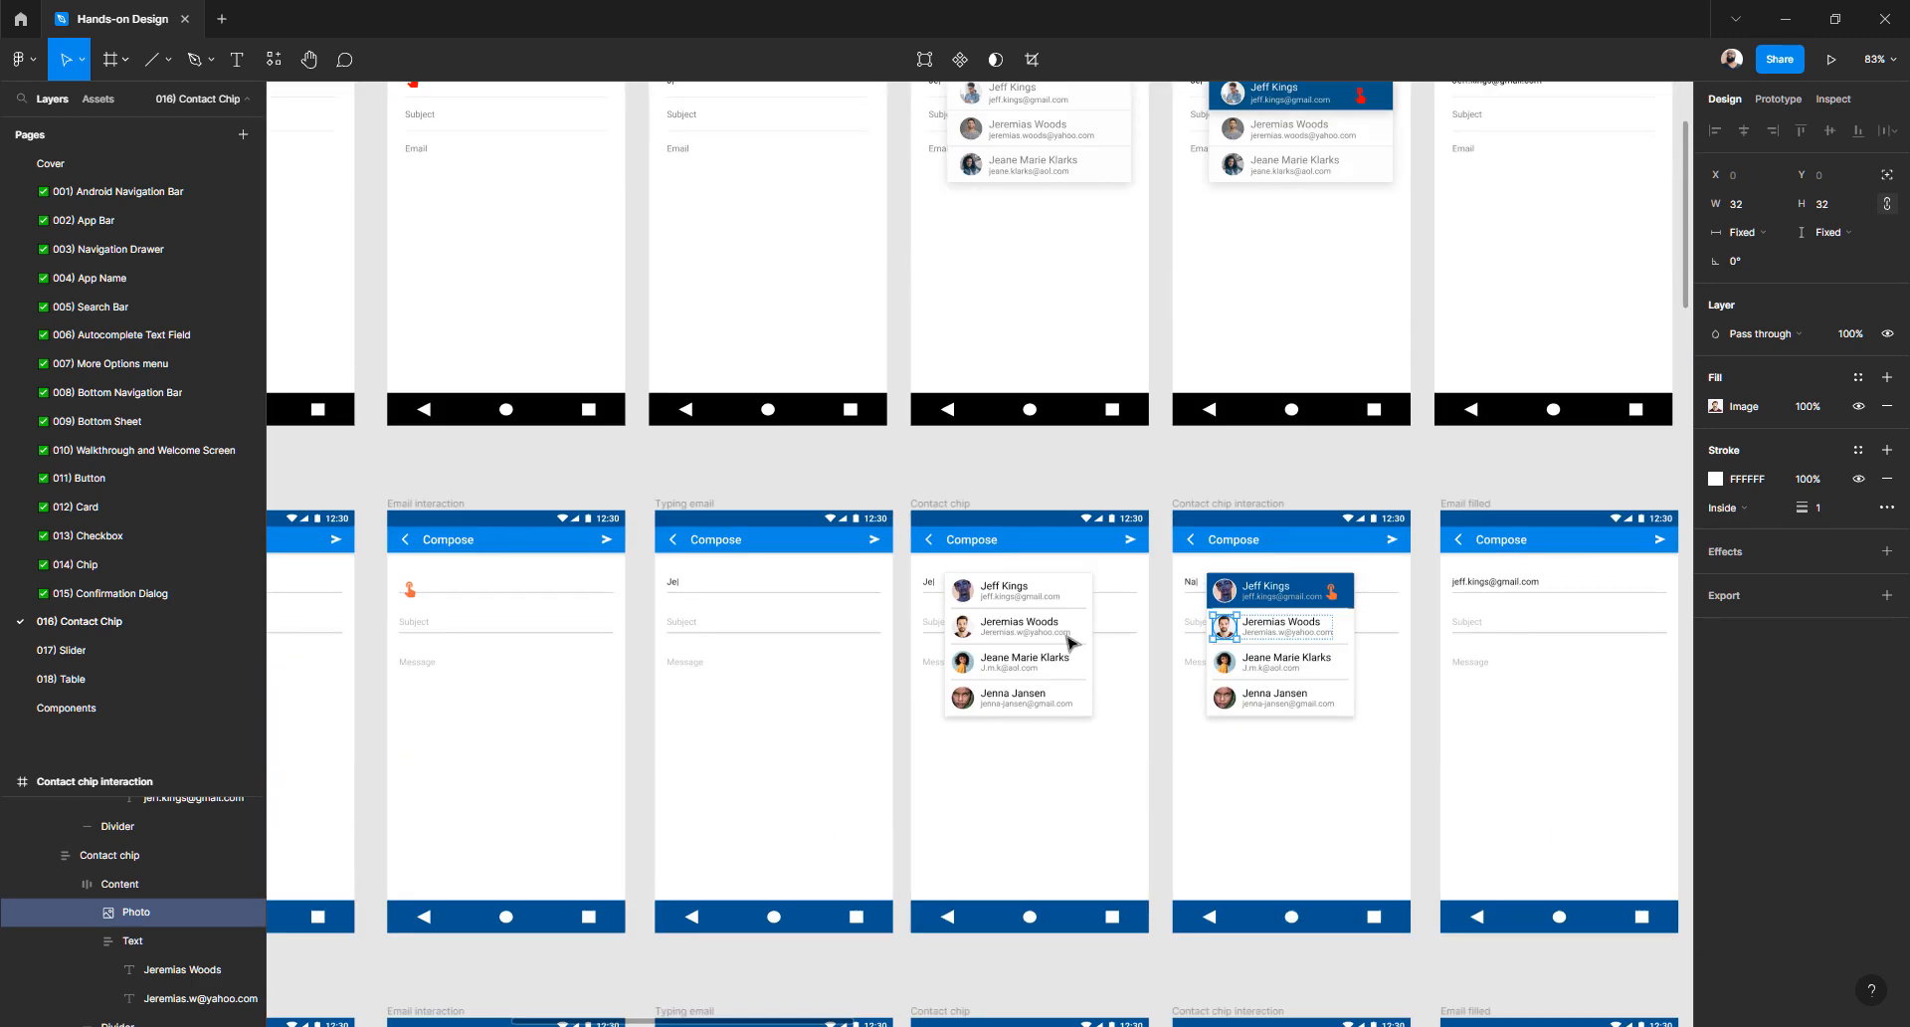
{"action": "scroll", "coordinate": [1072, 641], "scroll_direction": "left", "scroll_amount": 4}
{"action": "scroll", "coordinate": [1071, 641], "scroll_direction": "down", "scroll_amount": 3}
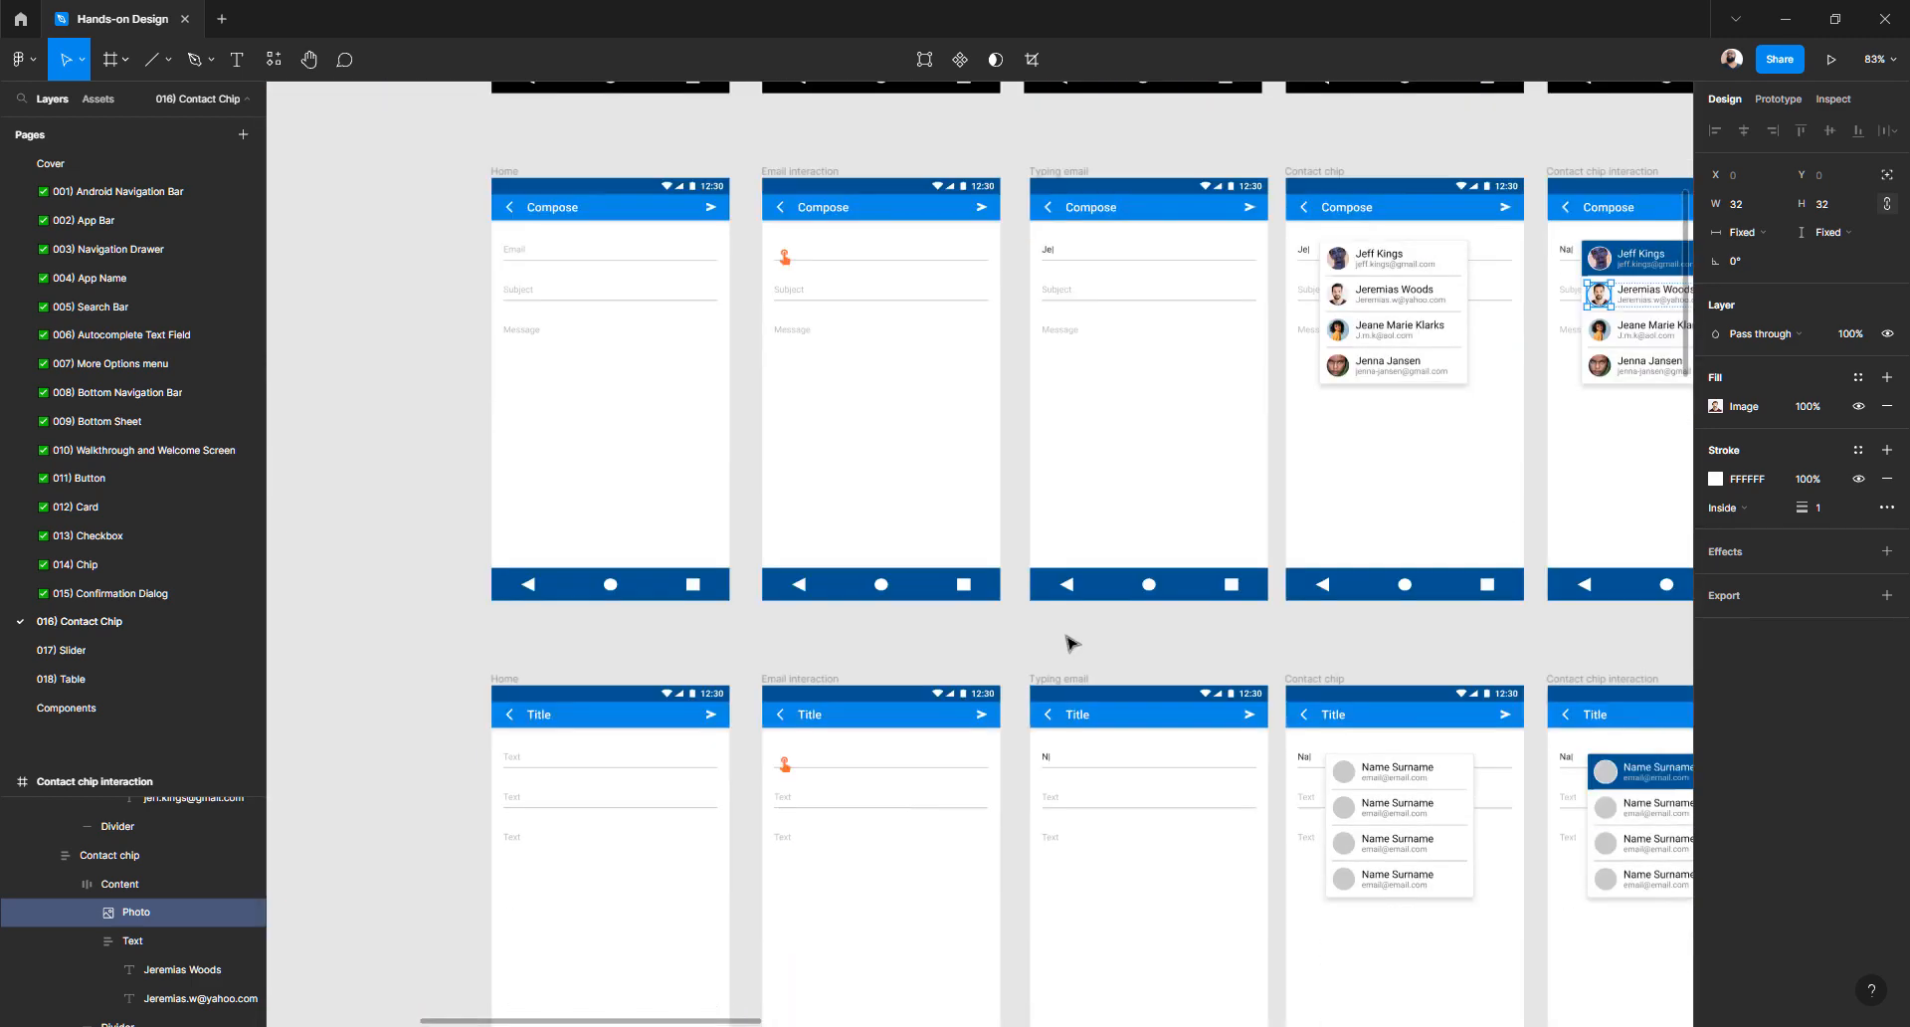
{"action": "scroll", "coordinate": [1072, 641], "scroll_direction": "up", "scroll_amount": 3}
{"action": "scroll", "coordinate": [1072, 641], "scroll_direction": "right", "scroll_amount": 6}
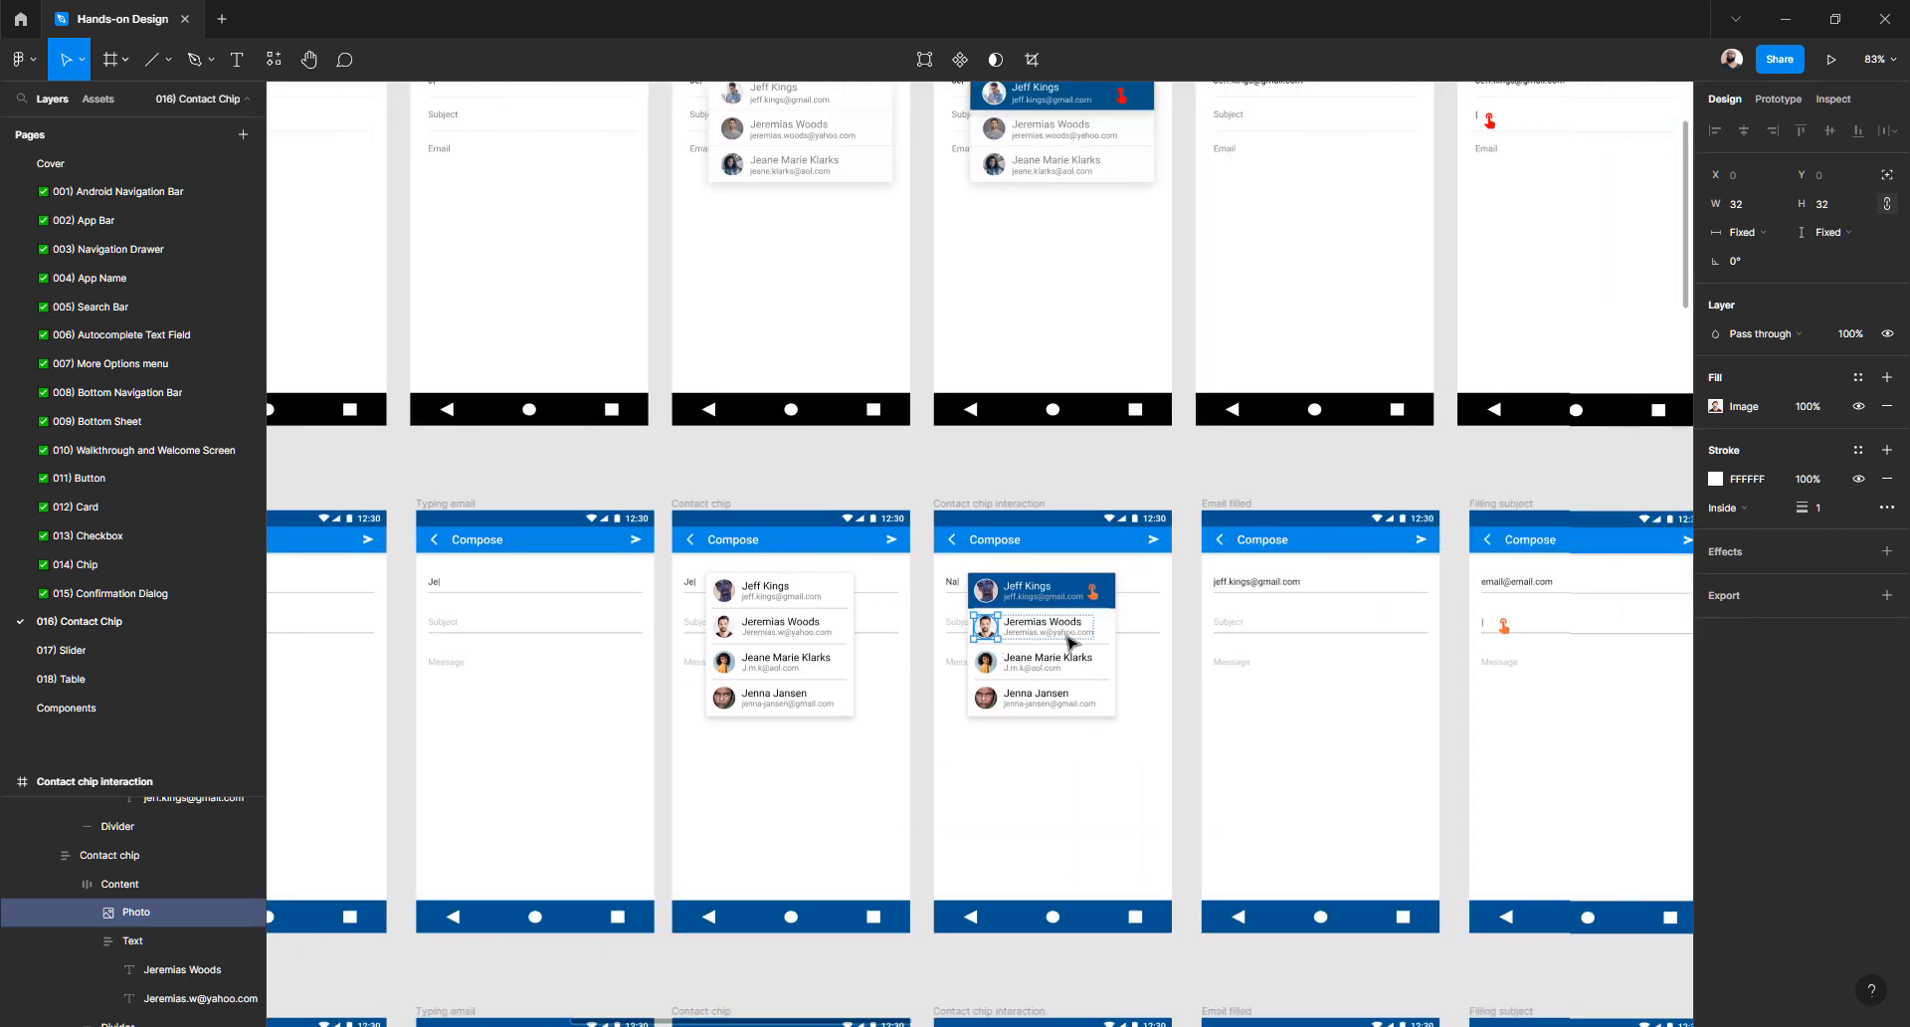
{"action": "scroll", "coordinate": [1069, 642], "scroll_direction": "down", "scroll_amount": 1}
{"action": "scroll", "coordinate": [1070, 642], "scroll_direction": "right", "scroll_amount": 8}
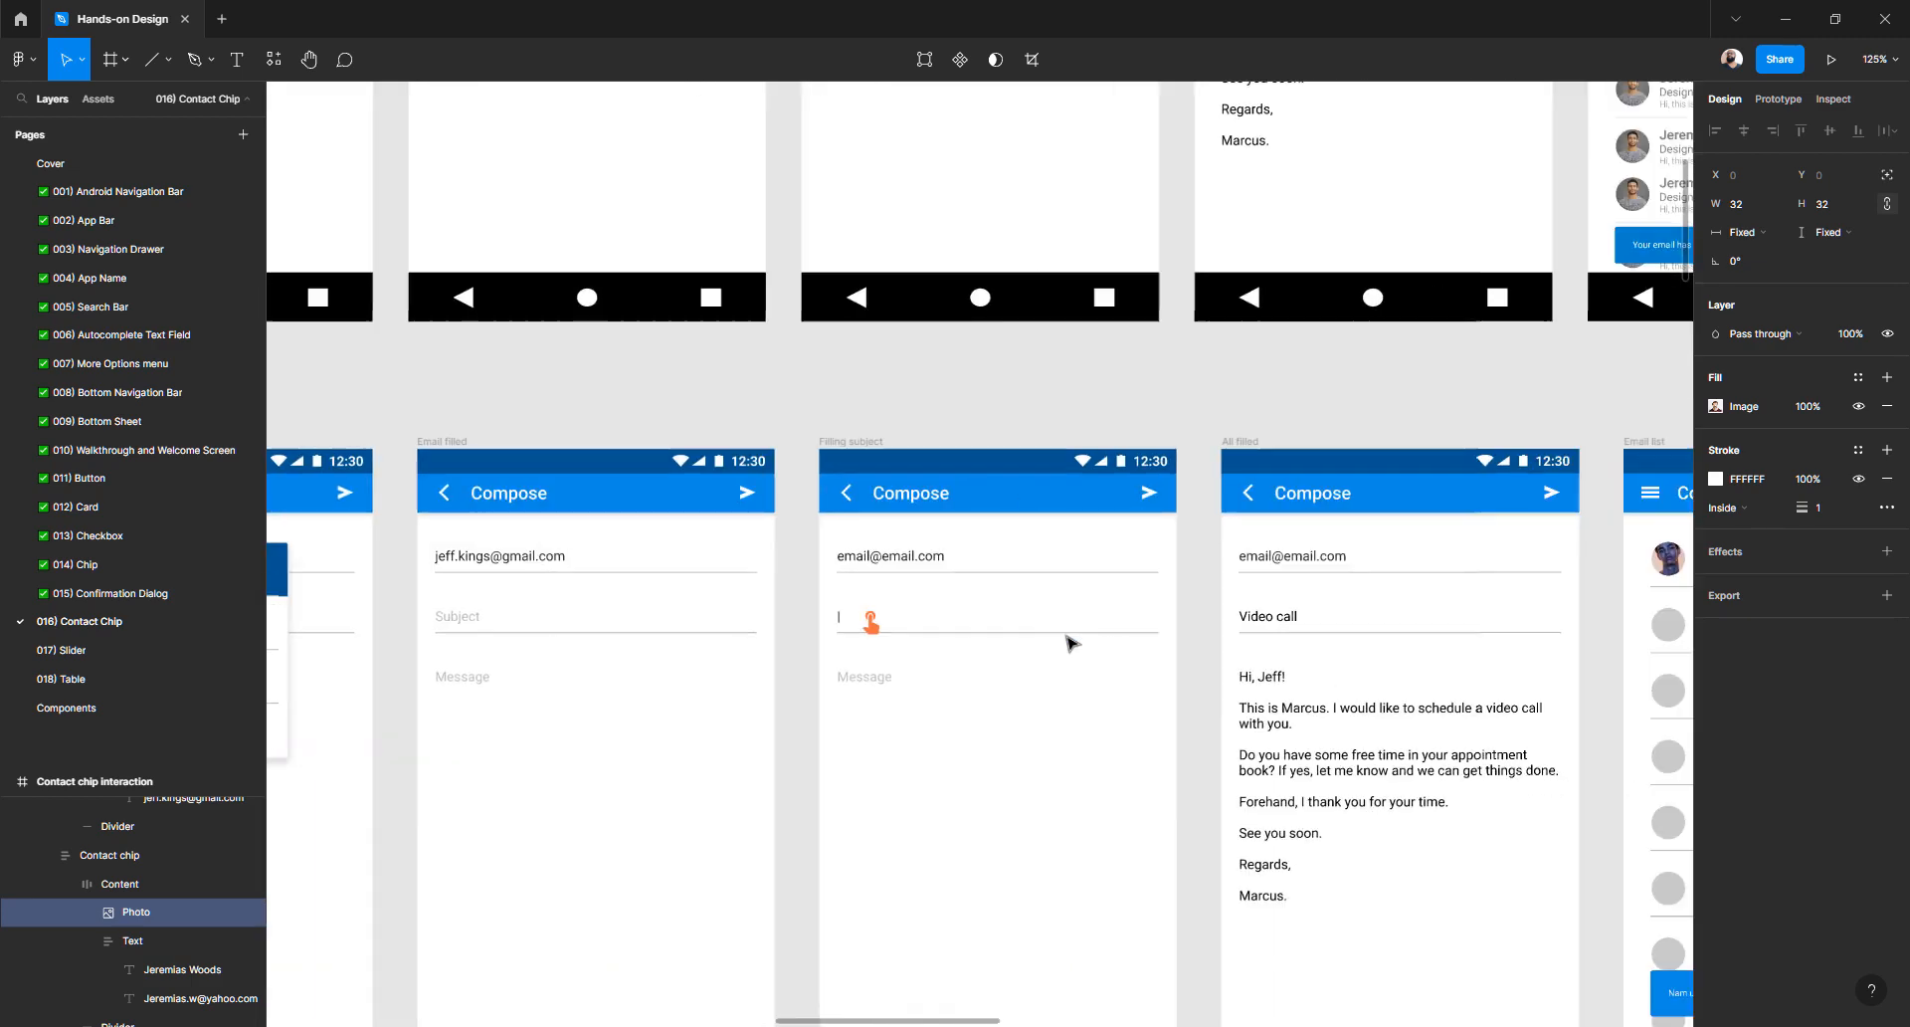
{"action": "scroll", "coordinate": [1070, 641], "scroll_direction": "up", "scroll_amount": 3}
{"action": "scroll", "coordinate": [1070, 642], "scroll_direction": "right", "scroll_amount": 2}
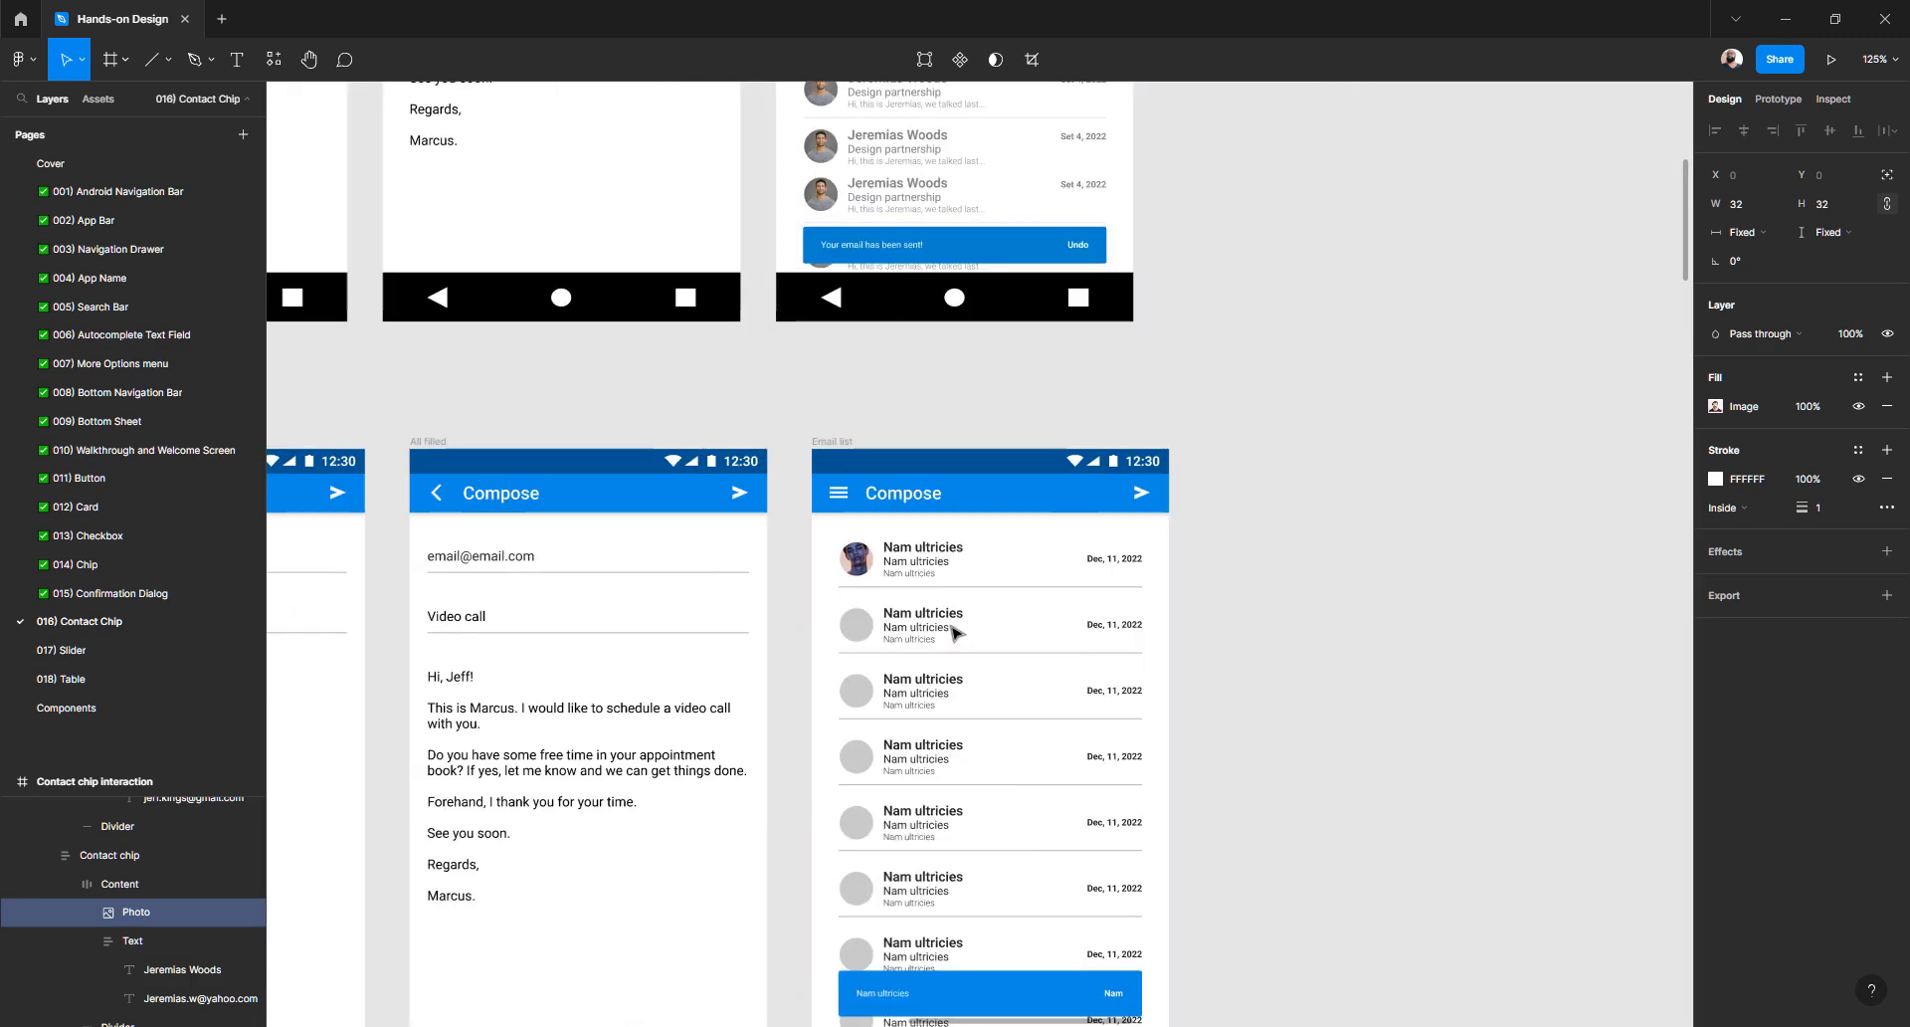
- Paste the copied contact photo properties onto the second Email list row's grey avatar
{"action": "left_click", "coordinate": [857, 627]}
{"action": "right_click", "coordinate": [860, 629]}
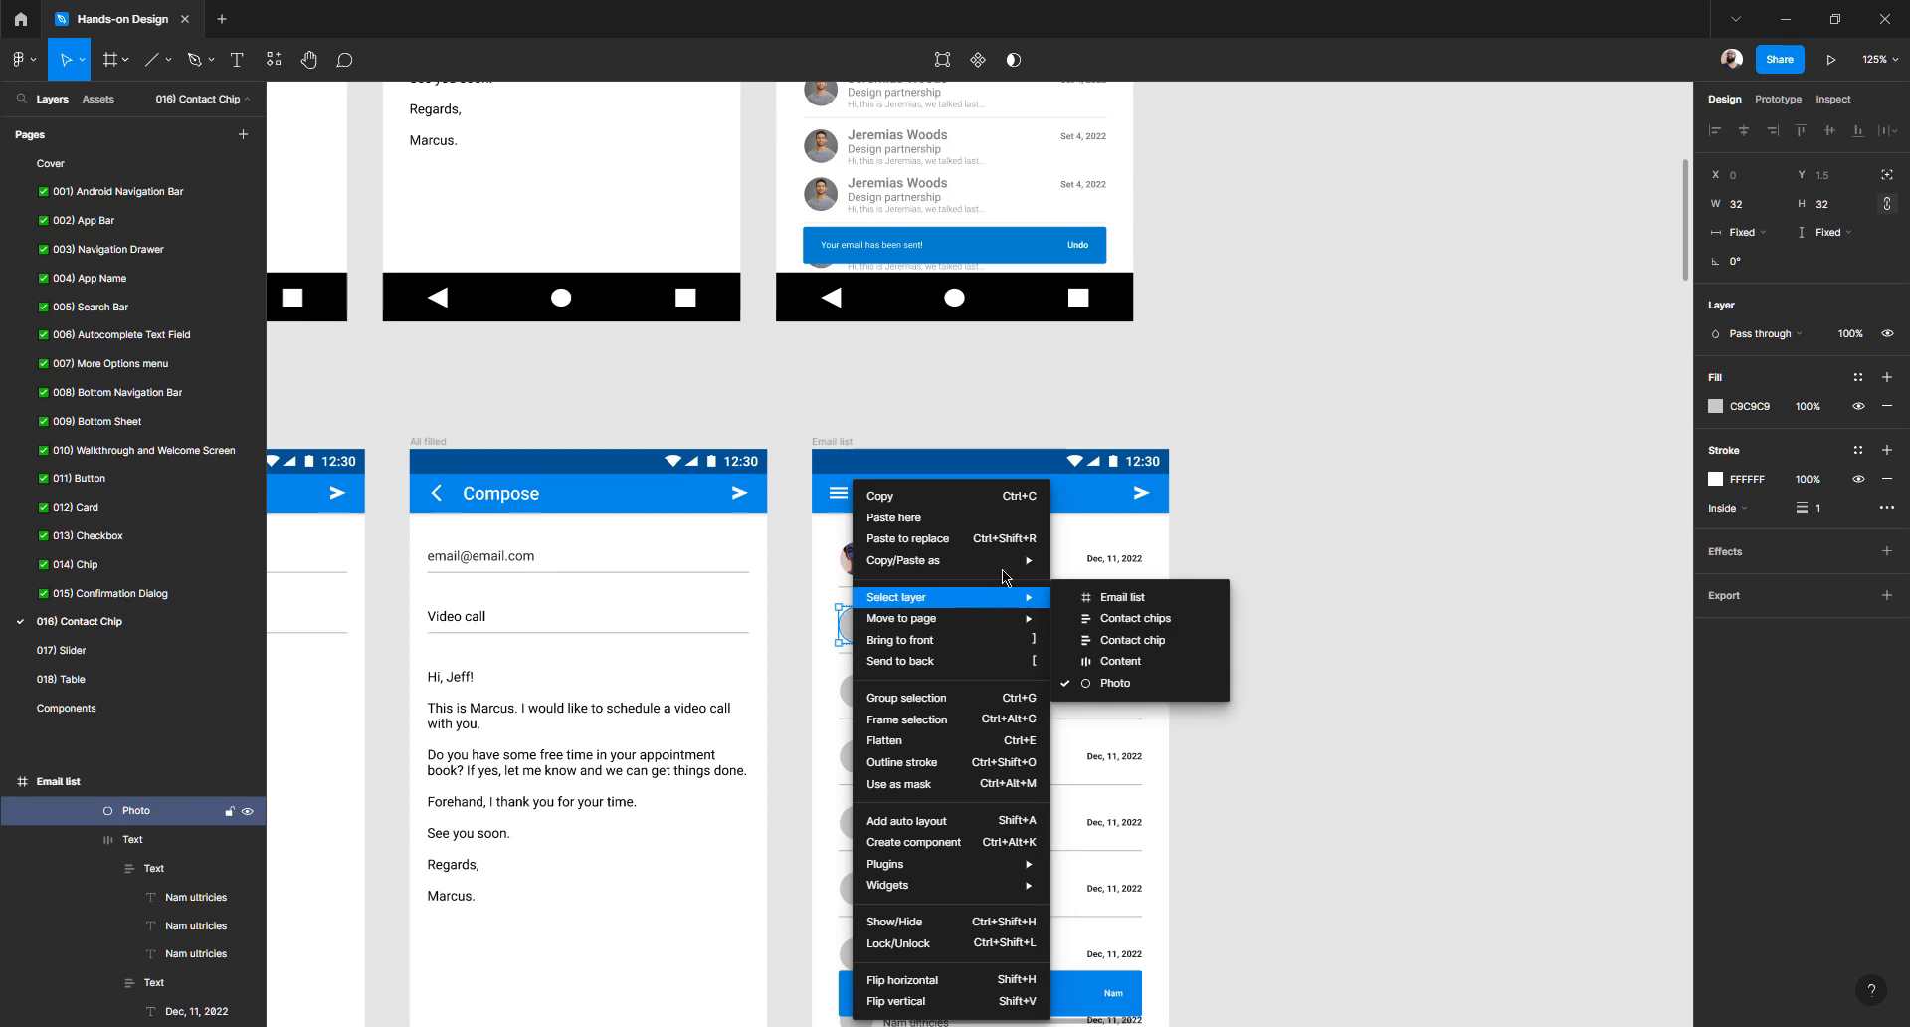
{"action": "left_click", "coordinate": [1121, 664]}
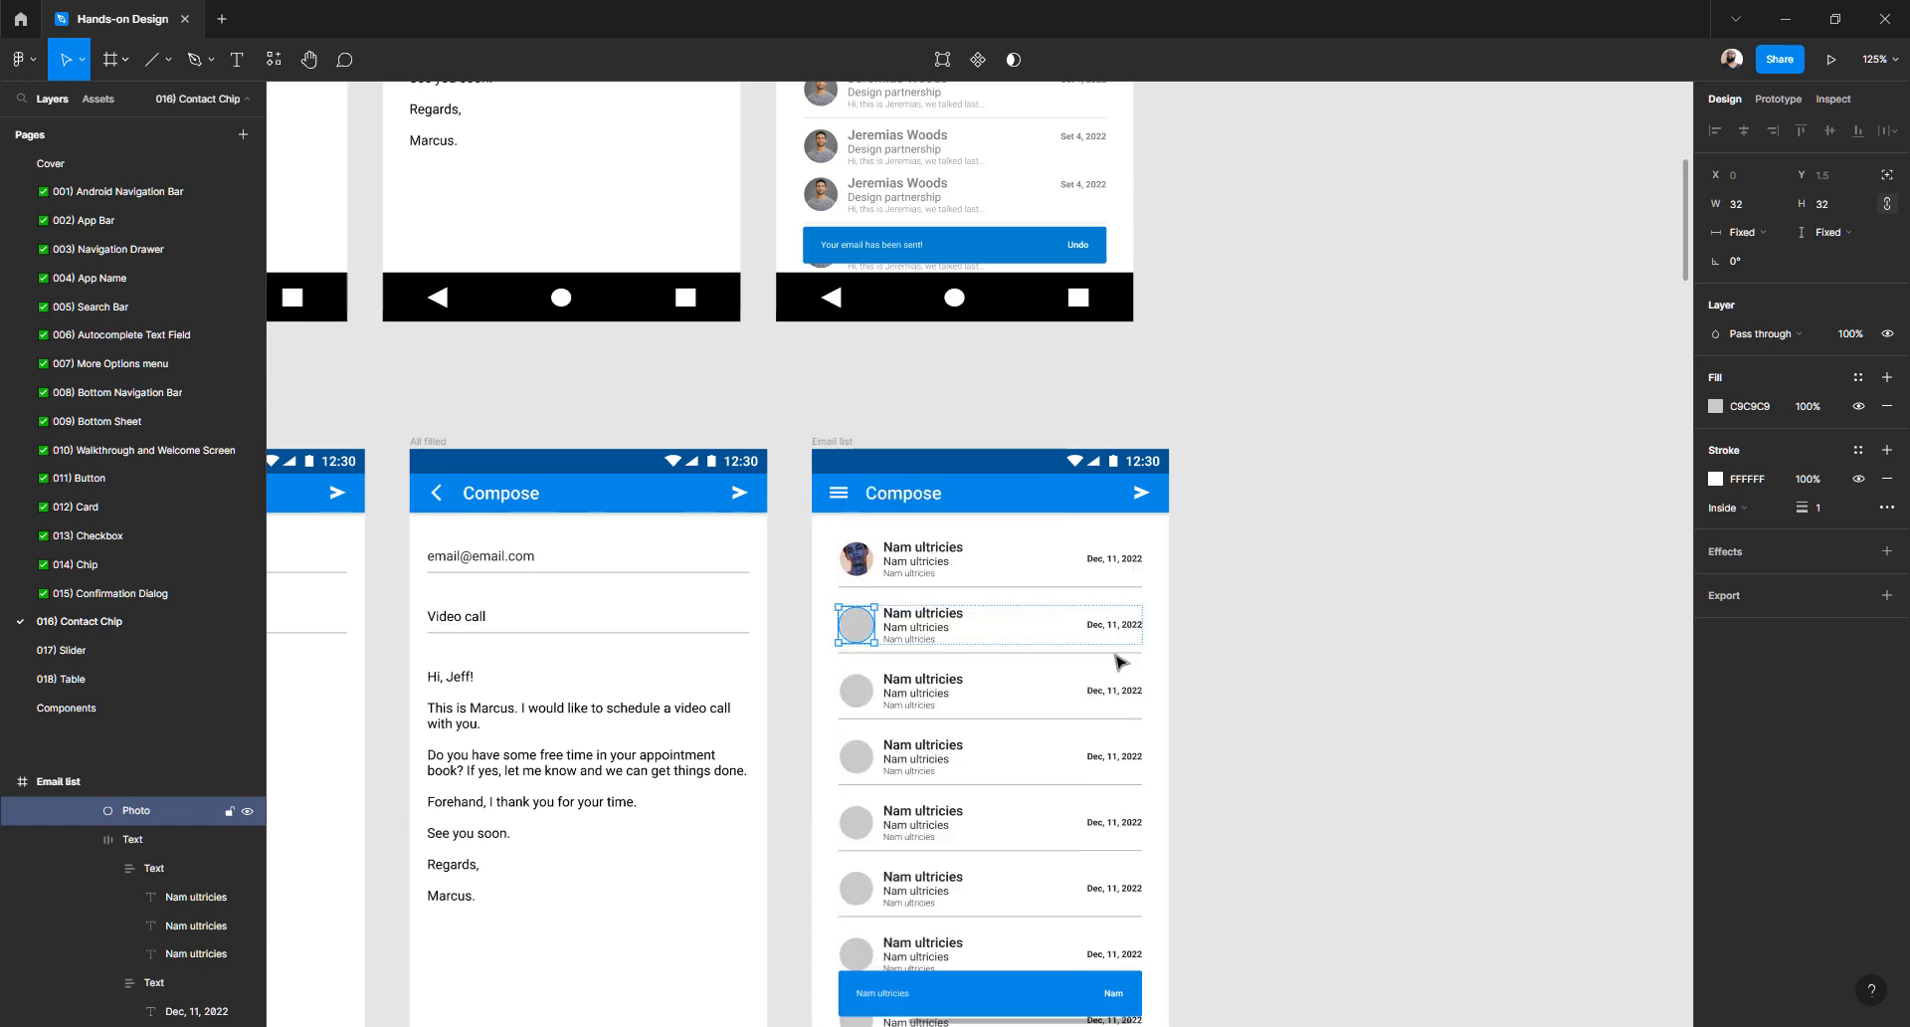
{"action": "scroll", "coordinate": [853, 629], "scroll_direction": "left", "scroll_amount": 2}
{"action": "scroll", "coordinate": [950, 647], "scroll_direction": "left", "scroll_amount": 10}
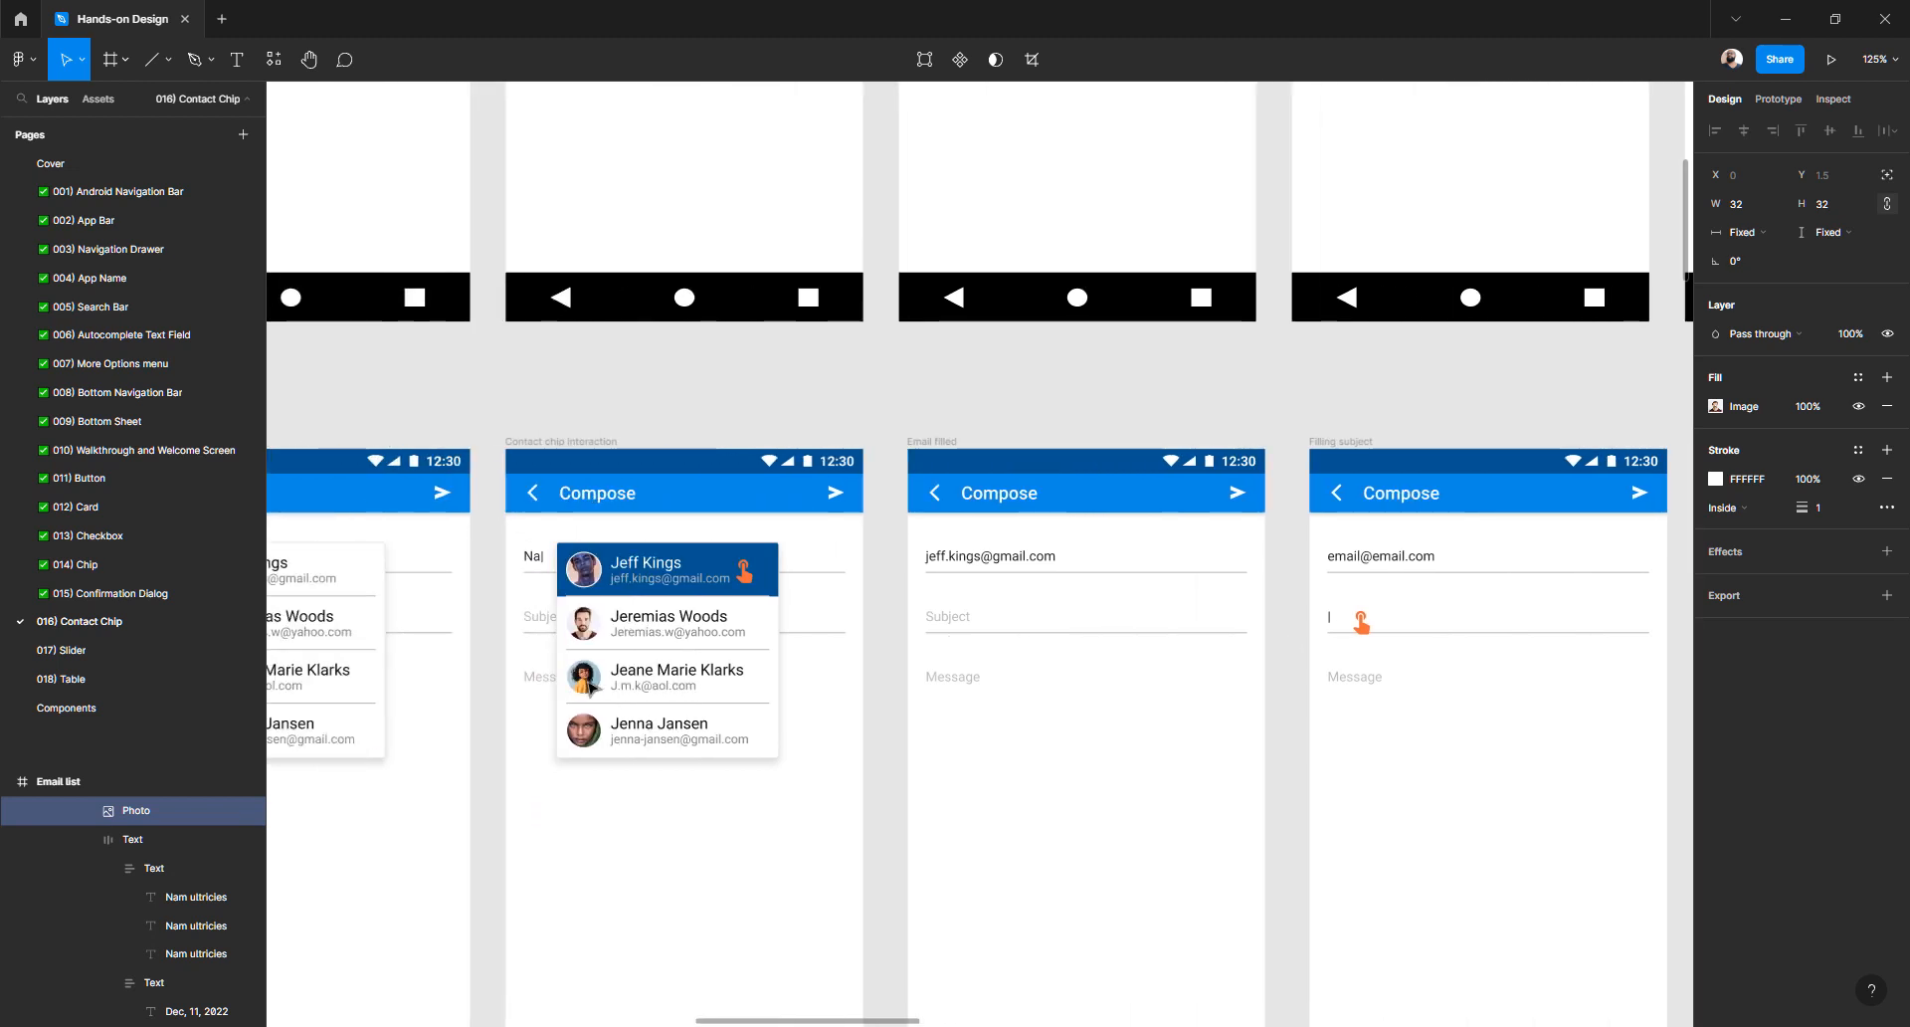
- Copy the third contact chip's photo properties and paste them onto the third row's avatar
{"action": "left_click", "coordinate": [589, 685]}
{"action": "right_click", "coordinate": [589, 682]}
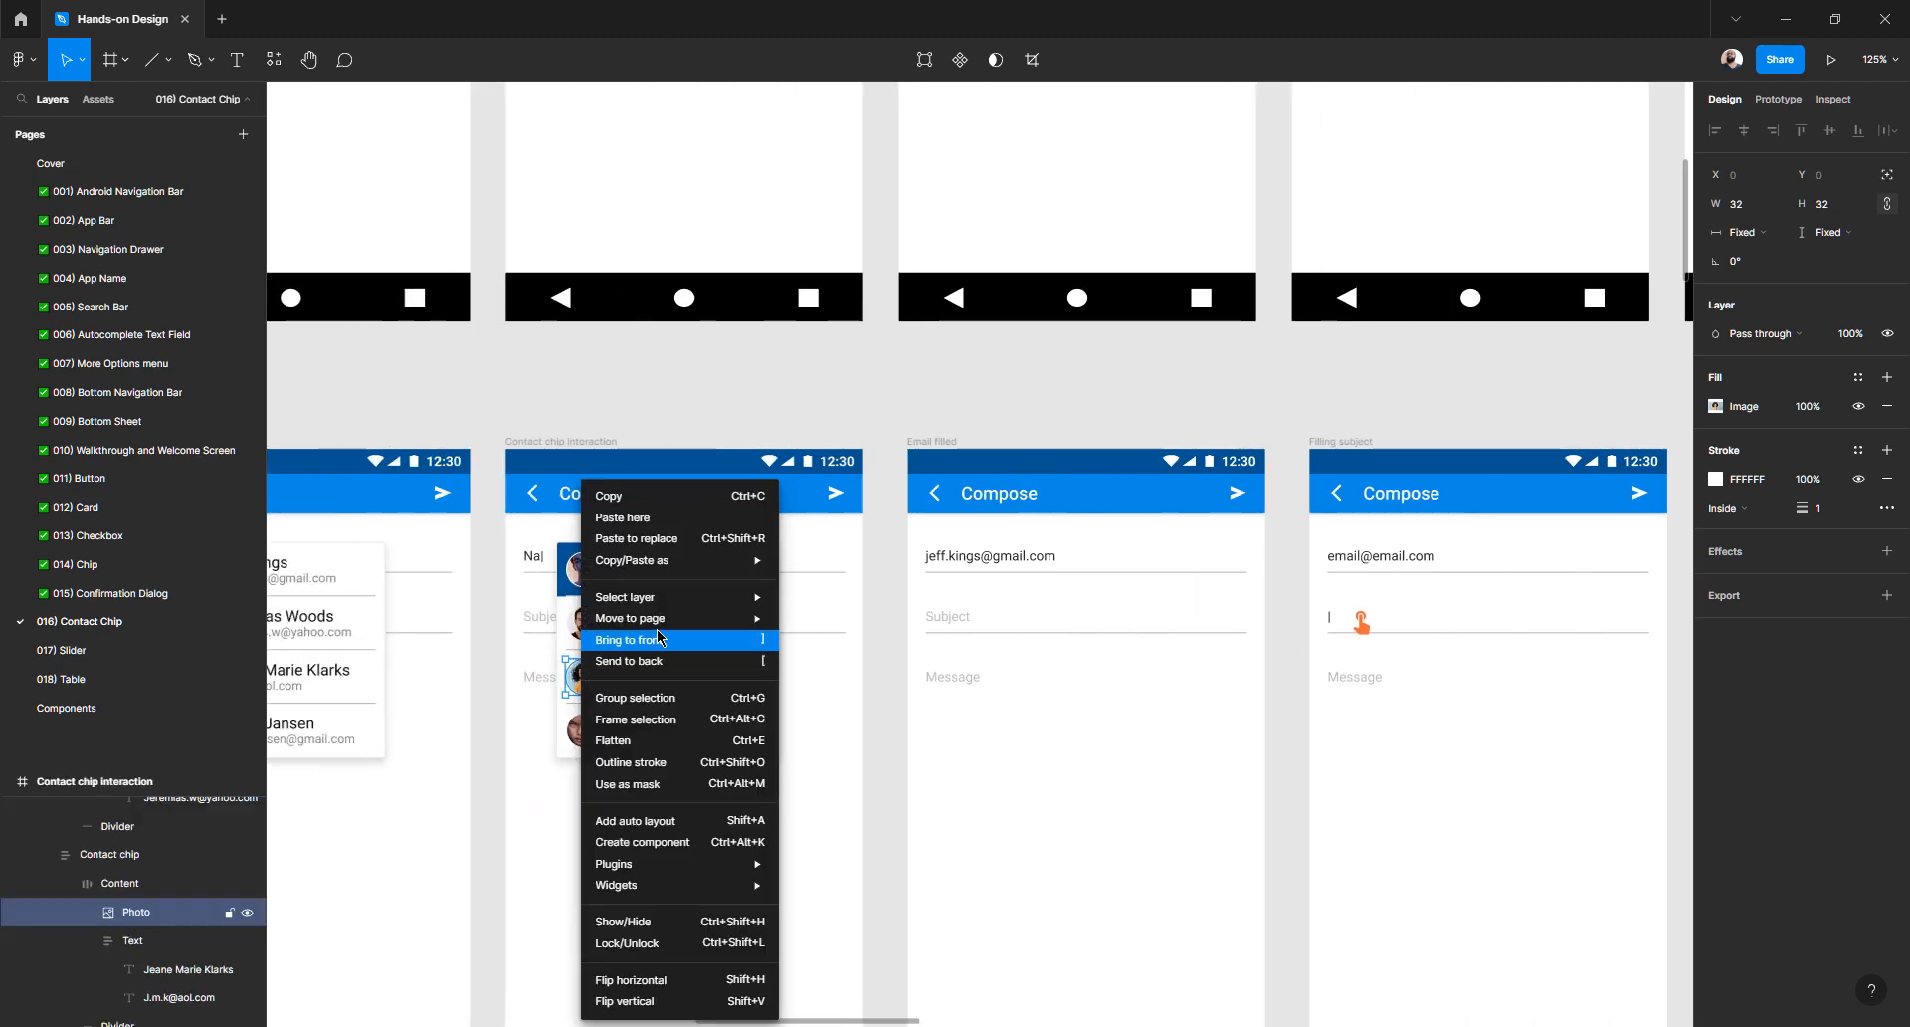
{"action": "mouse_move", "coordinate": [685, 565]}
{"action": "left_click", "coordinate": [893, 642]}
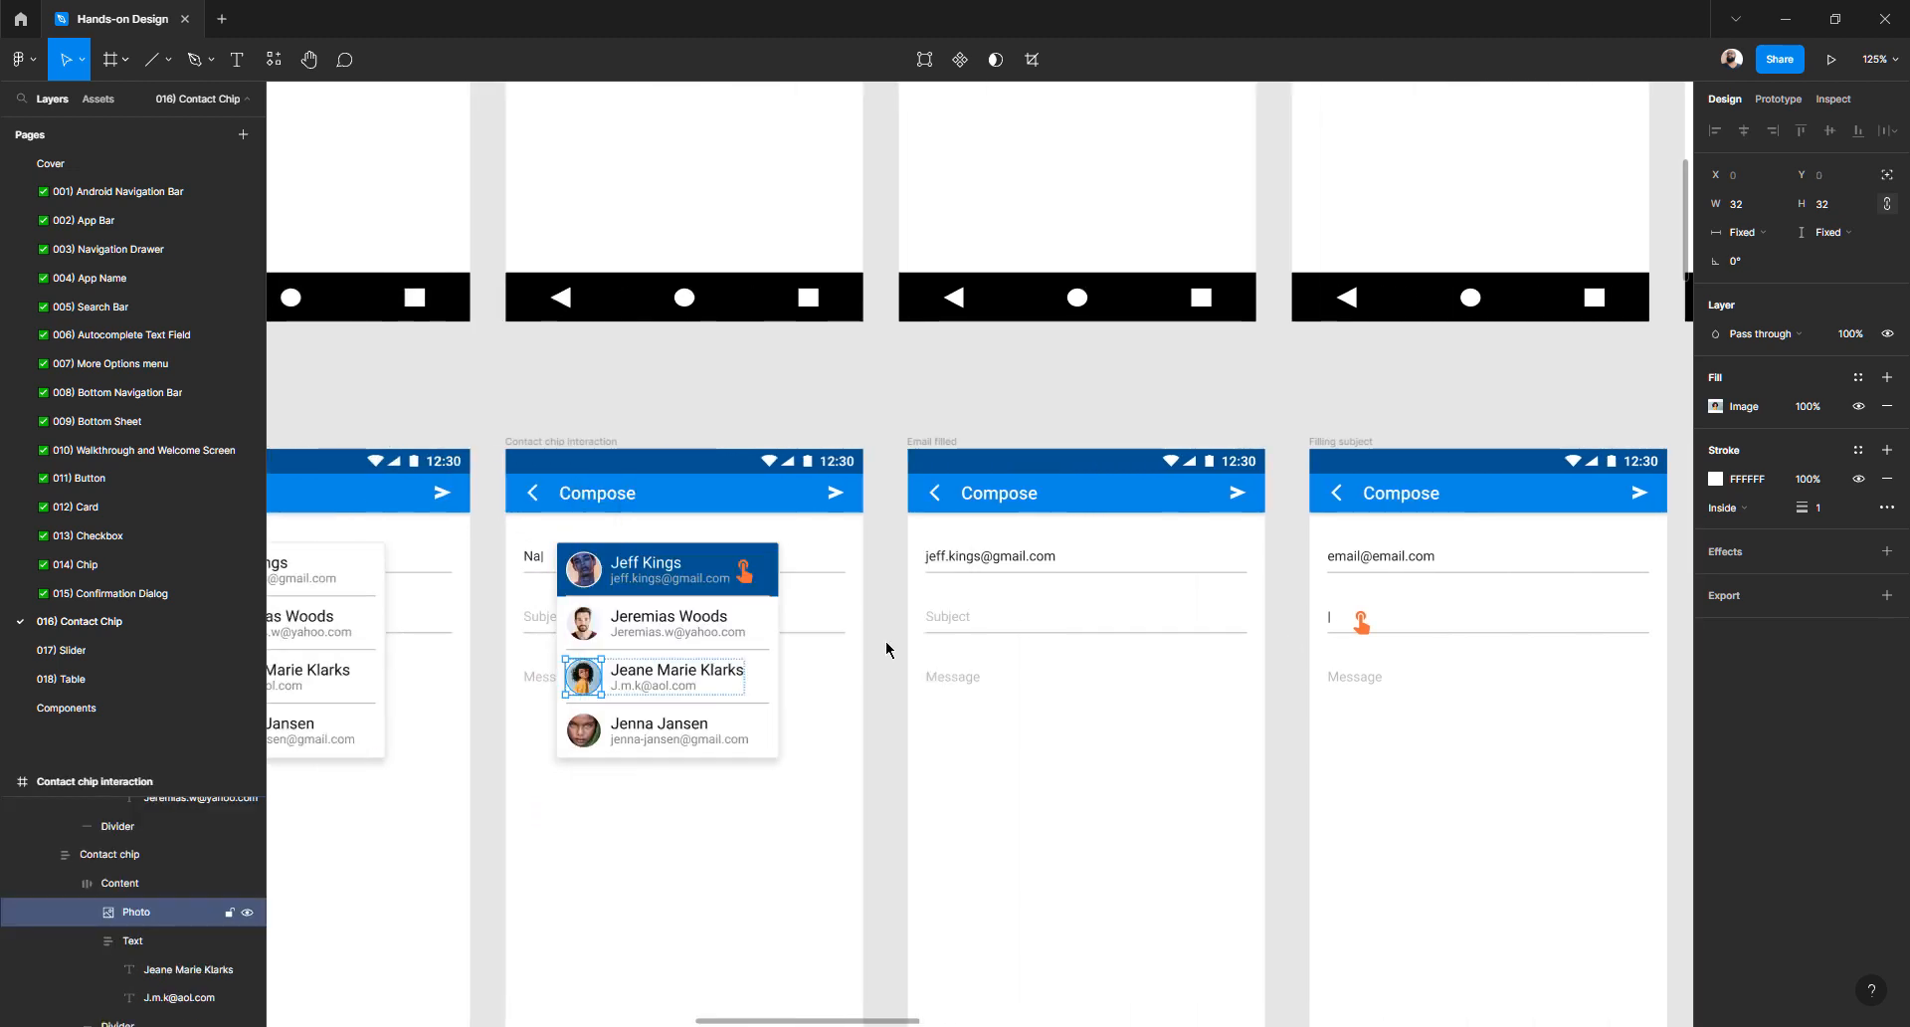
{"action": "scroll", "coordinate": [898, 683], "scroll_direction": "right", "scroll_amount": 3}
{"action": "scroll", "coordinate": [903, 685], "scroll_direction": "right", "scroll_amount": 9}
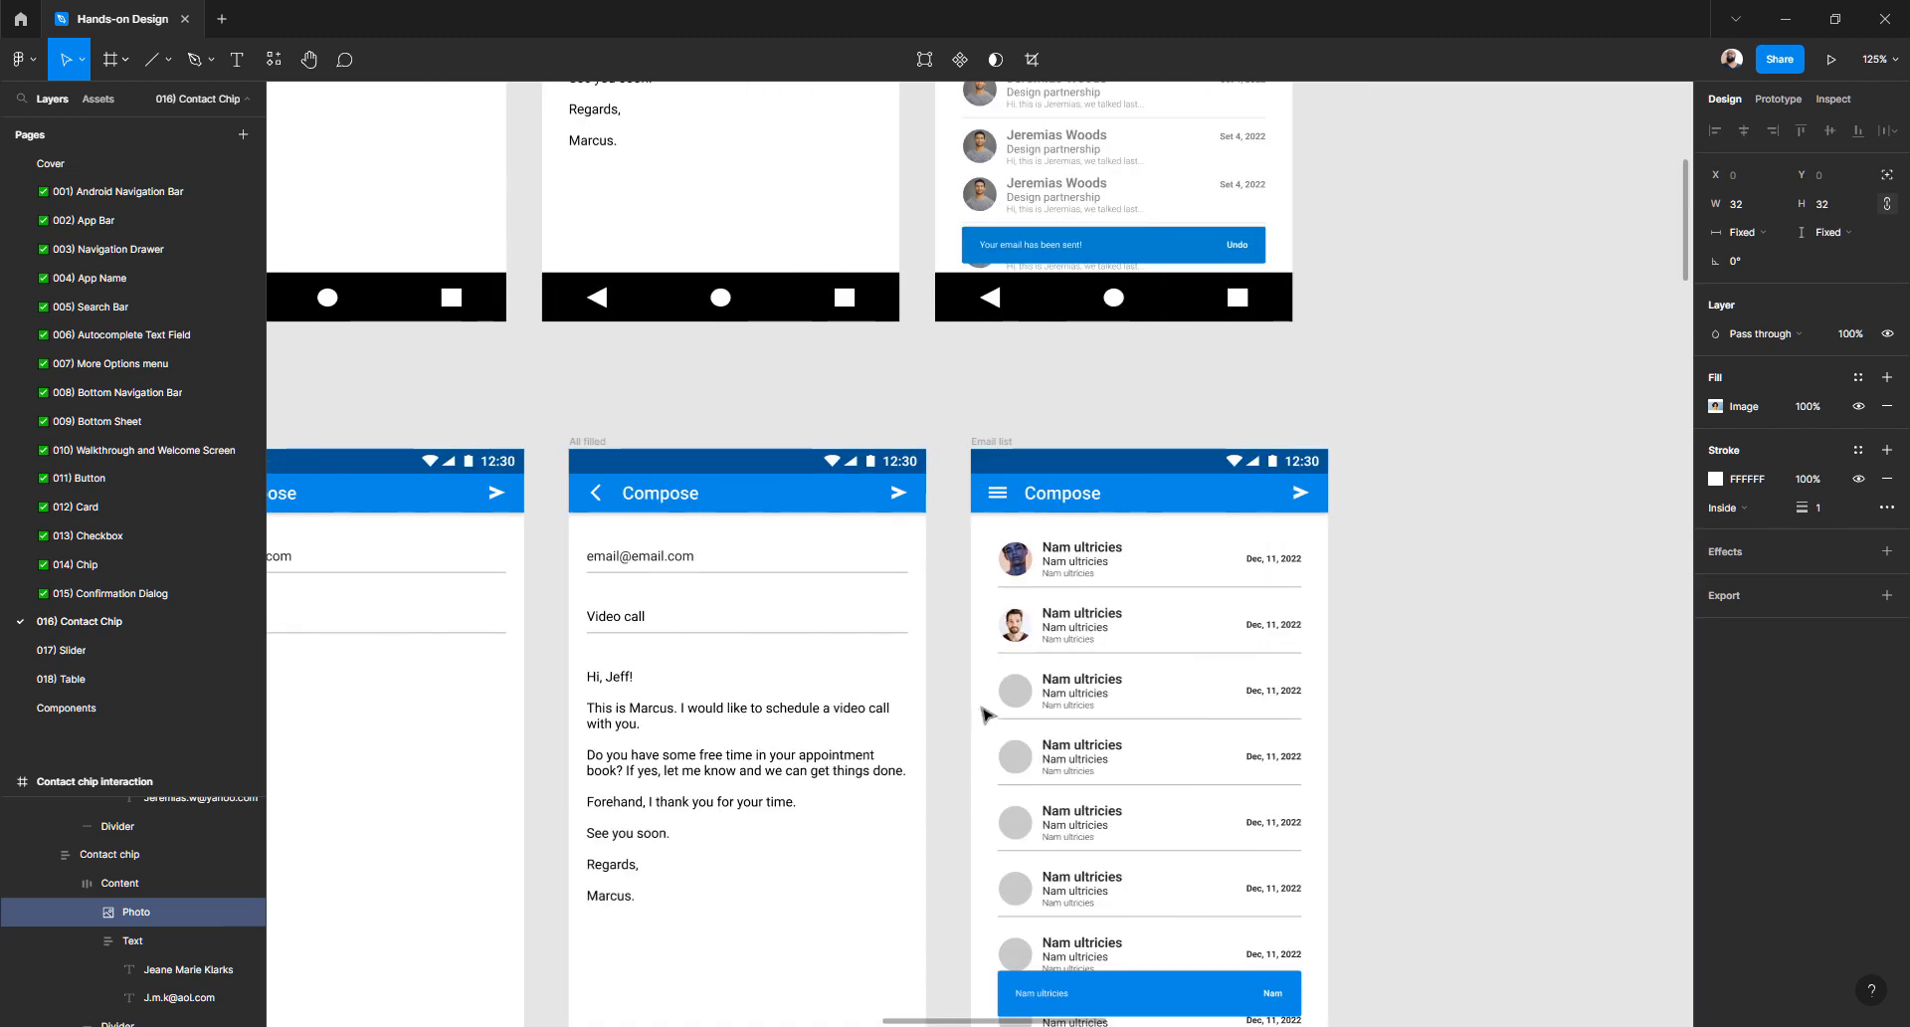
{"action": "left_click", "coordinate": [1015, 693]}
{"action": "right_click", "coordinate": [1015, 693]}
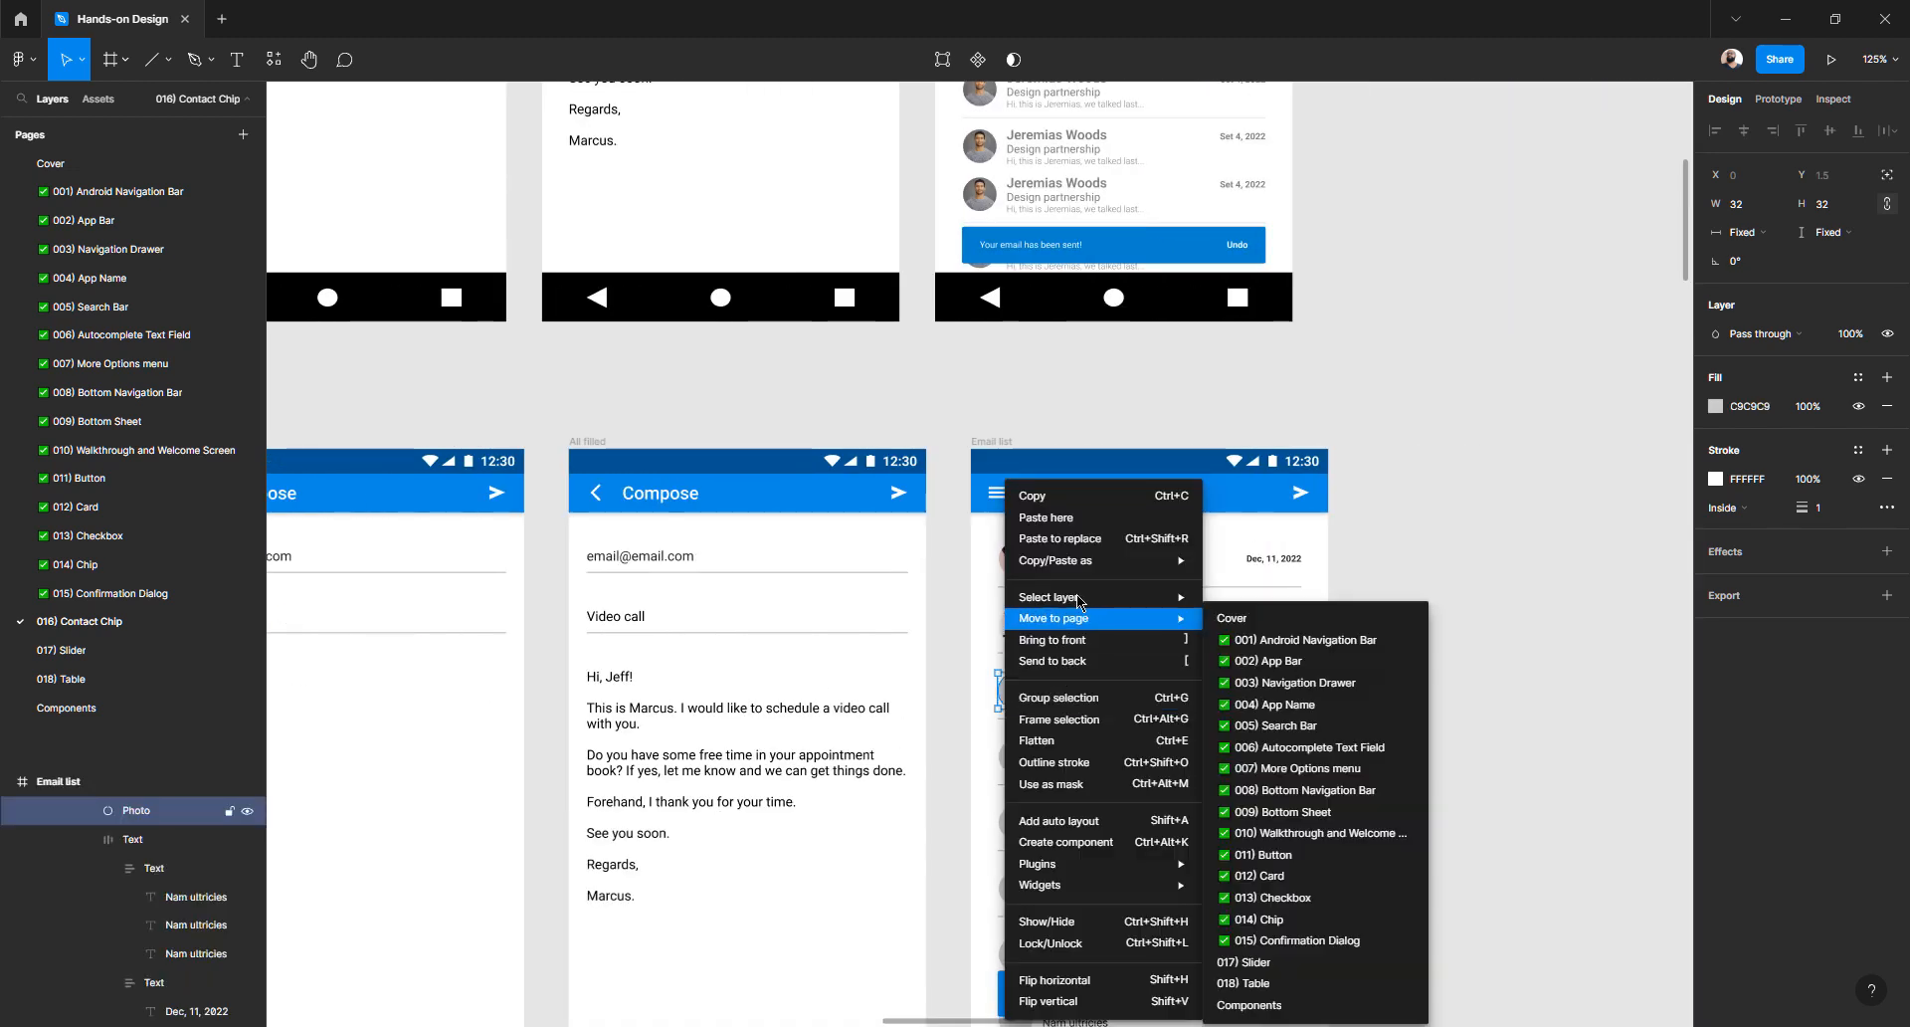
{"action": "mouse_move", "coordinate": [1084, 575]}
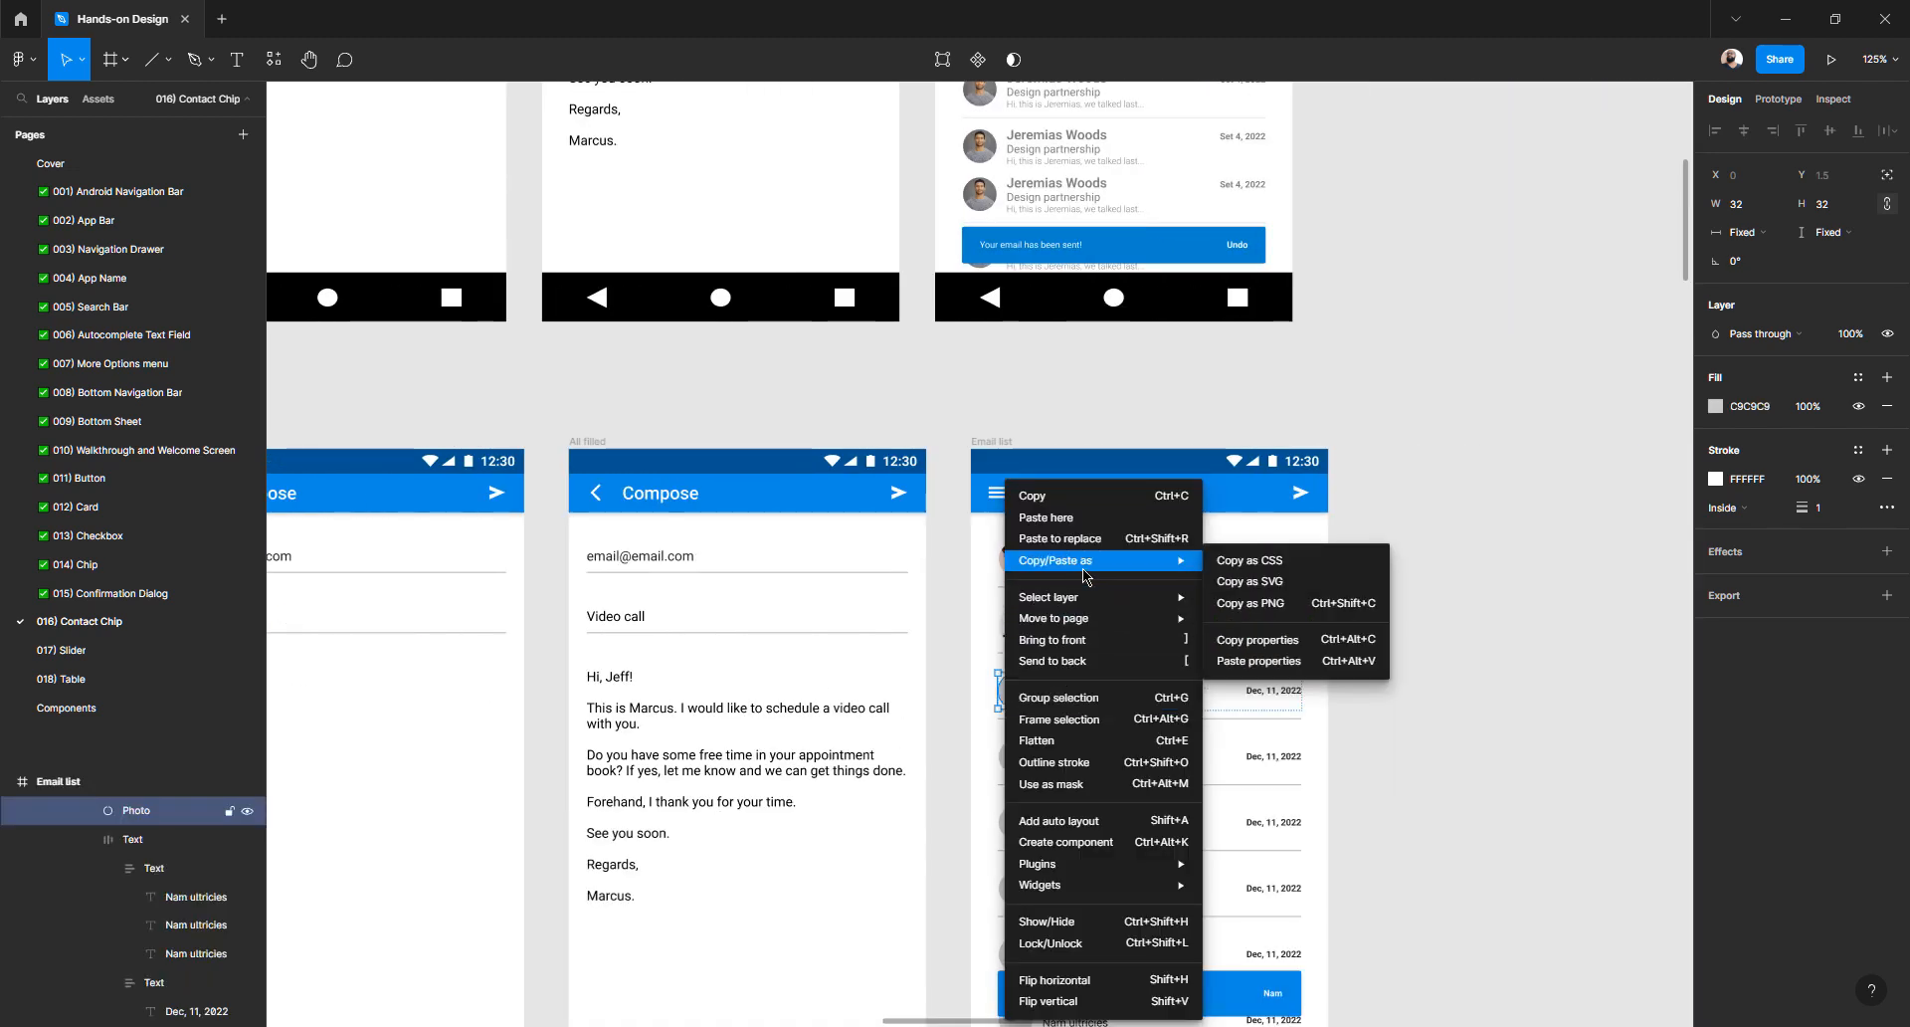
{"action": "left_click", "coordinate": [1252, 662]}
{"action": "scroll", "coordinate": [920, 724], "scroll_direction": "left", "scroll_amount": 10}
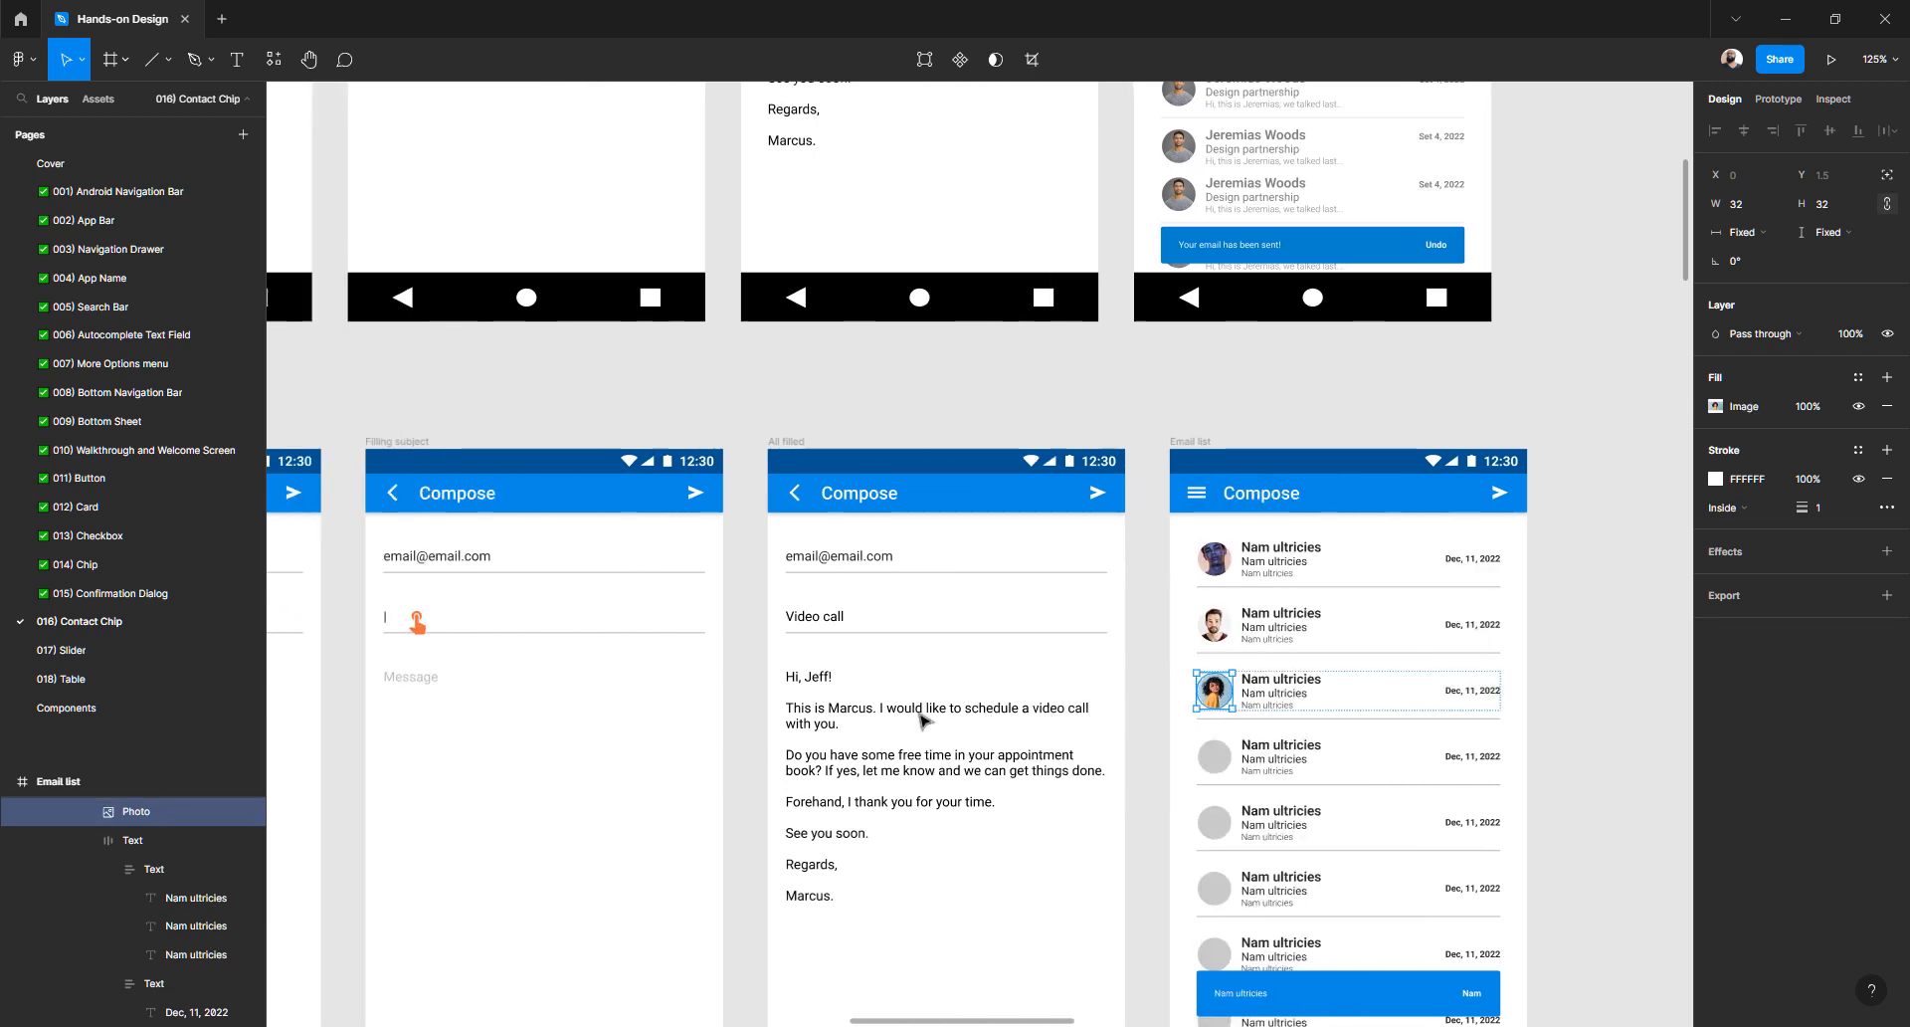
- Copy the fourth contact chip's photo properties and paste them onto the fourth row's avatar
{"action": "left_click", "coordinate": [395, 736]}
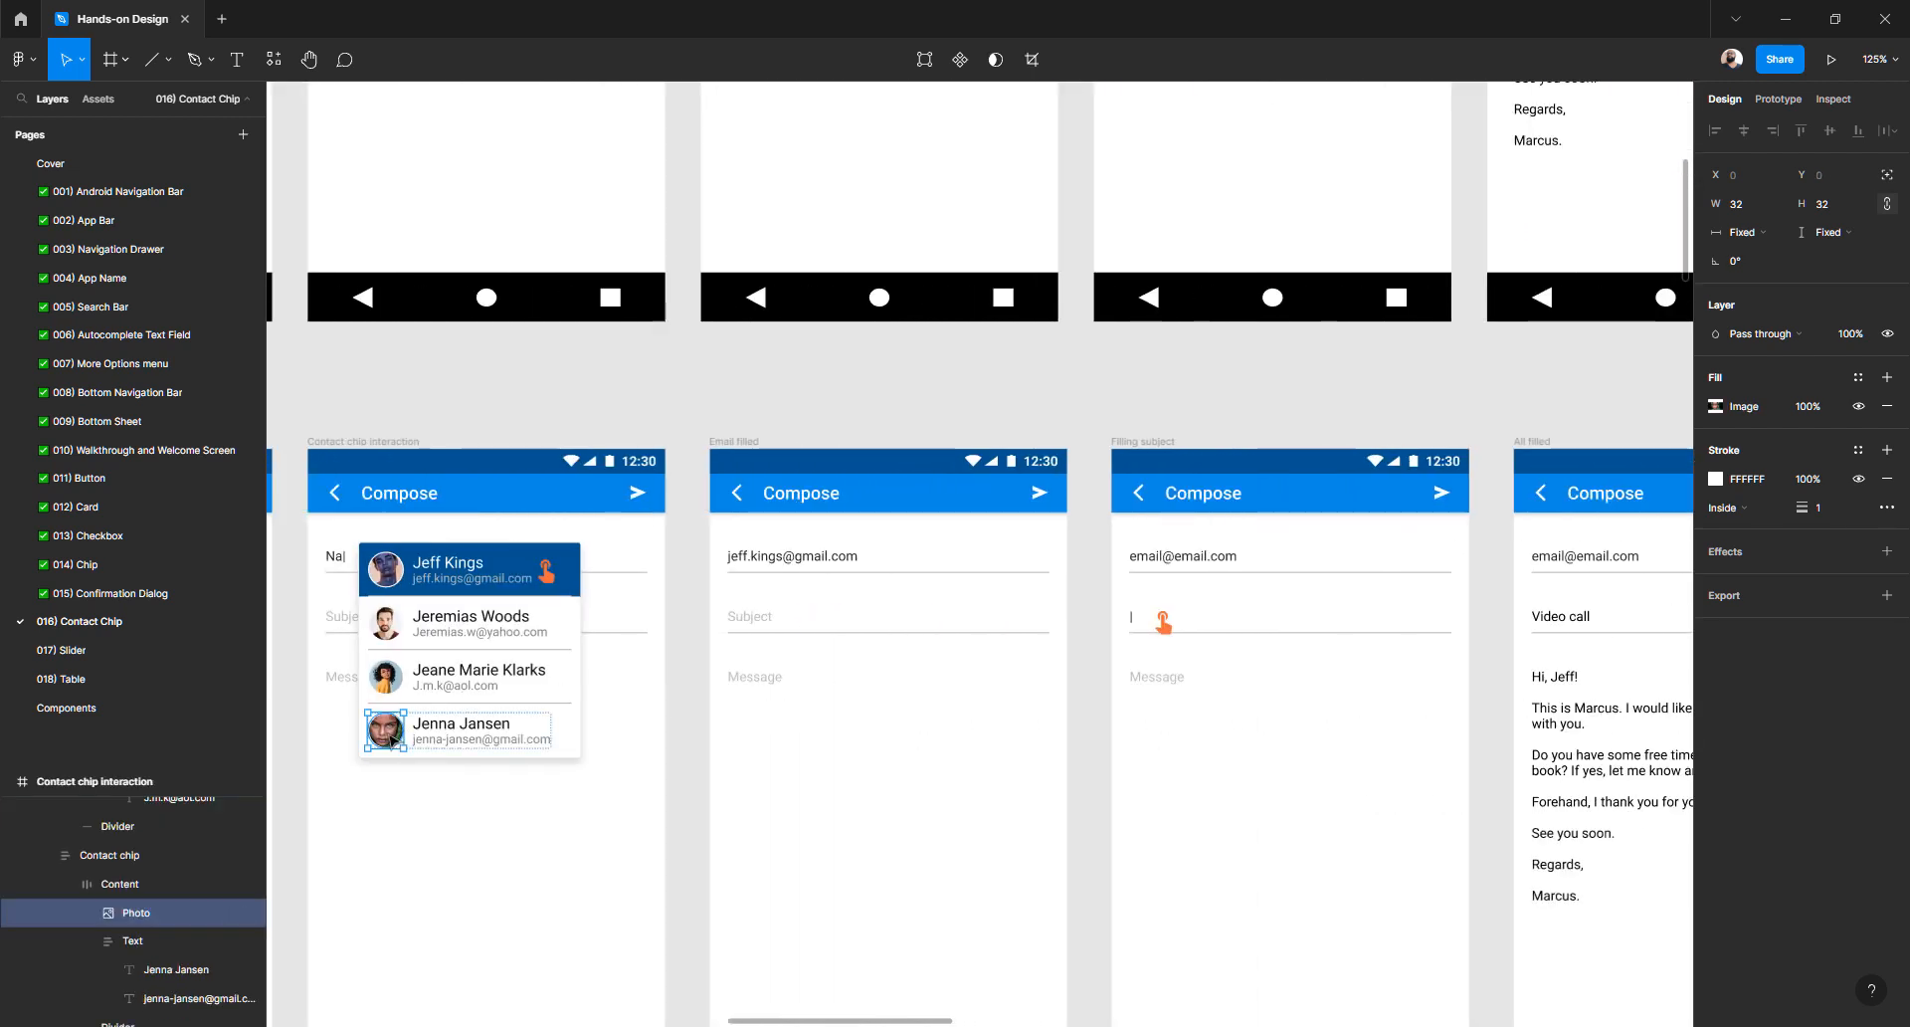
{"action": "right_click", "coordinate": [391, 737]}
{"action": "mouse_move", "coordinate": [518, 611]}
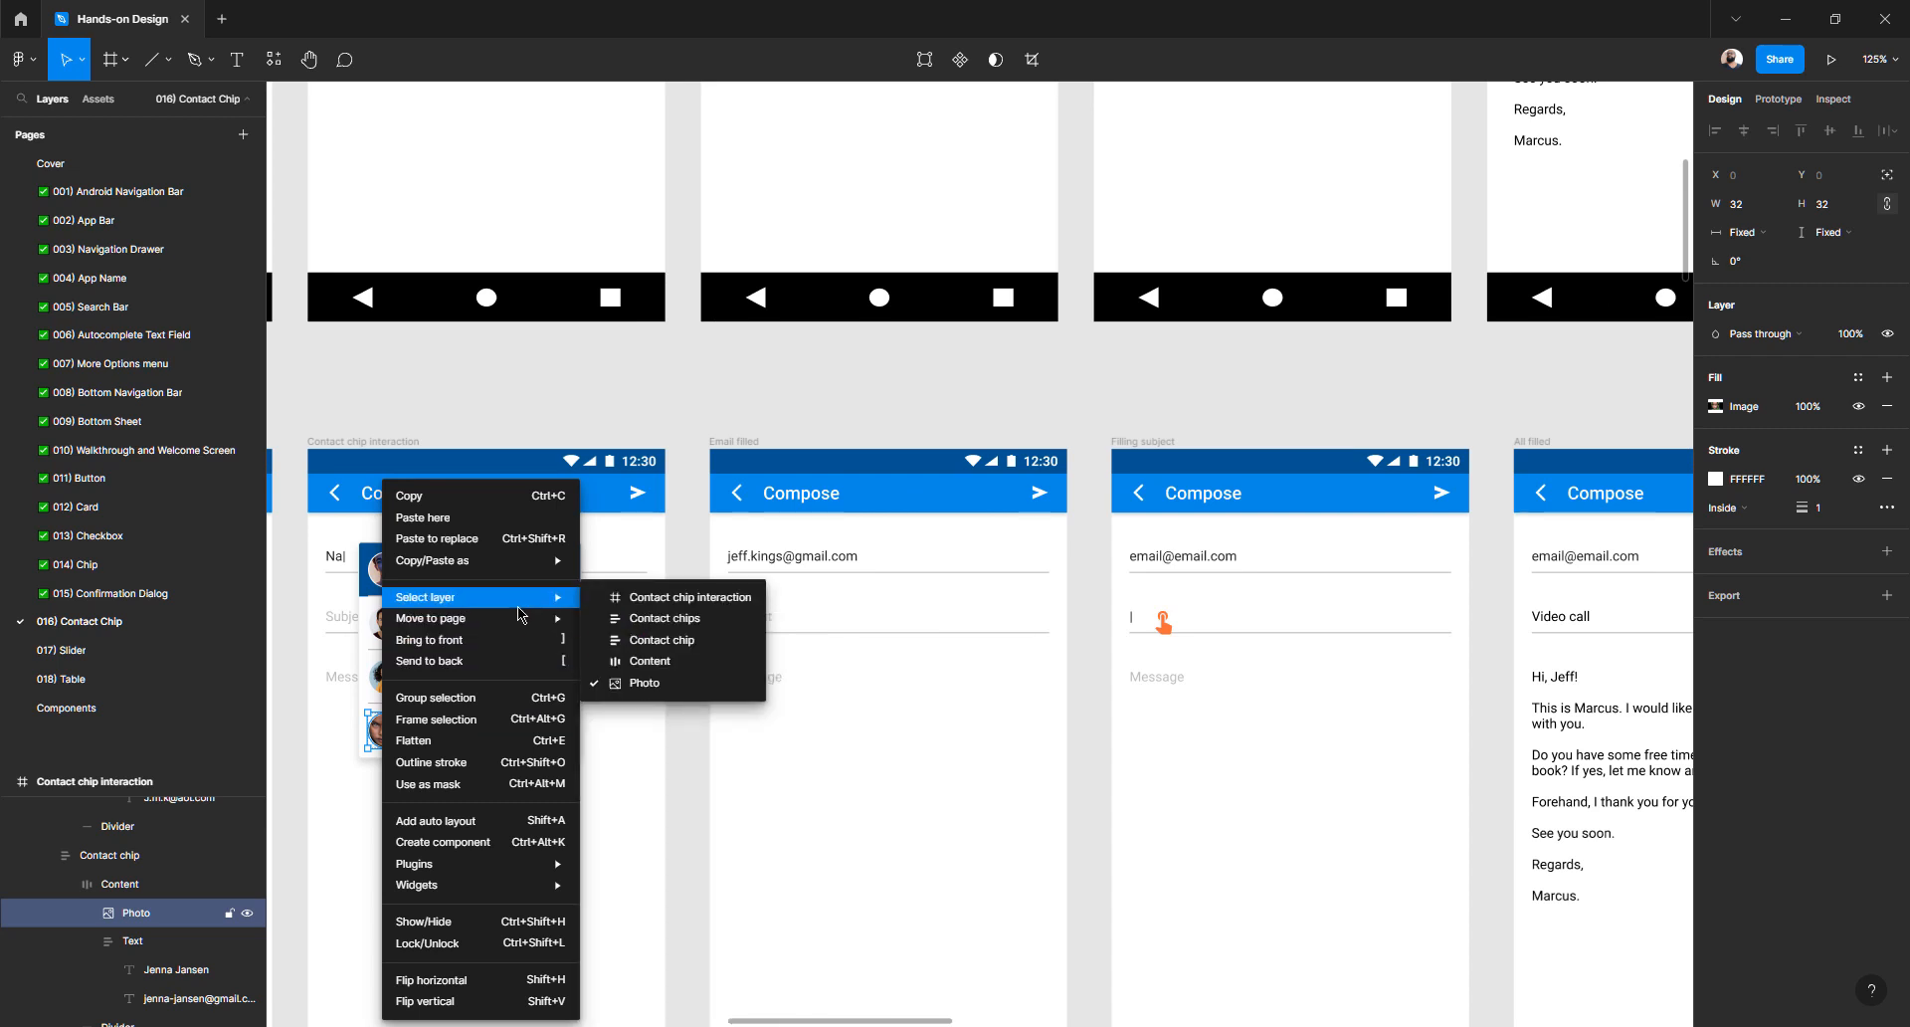
{"action": "mouse_move", "coordinate": [522, 561]}
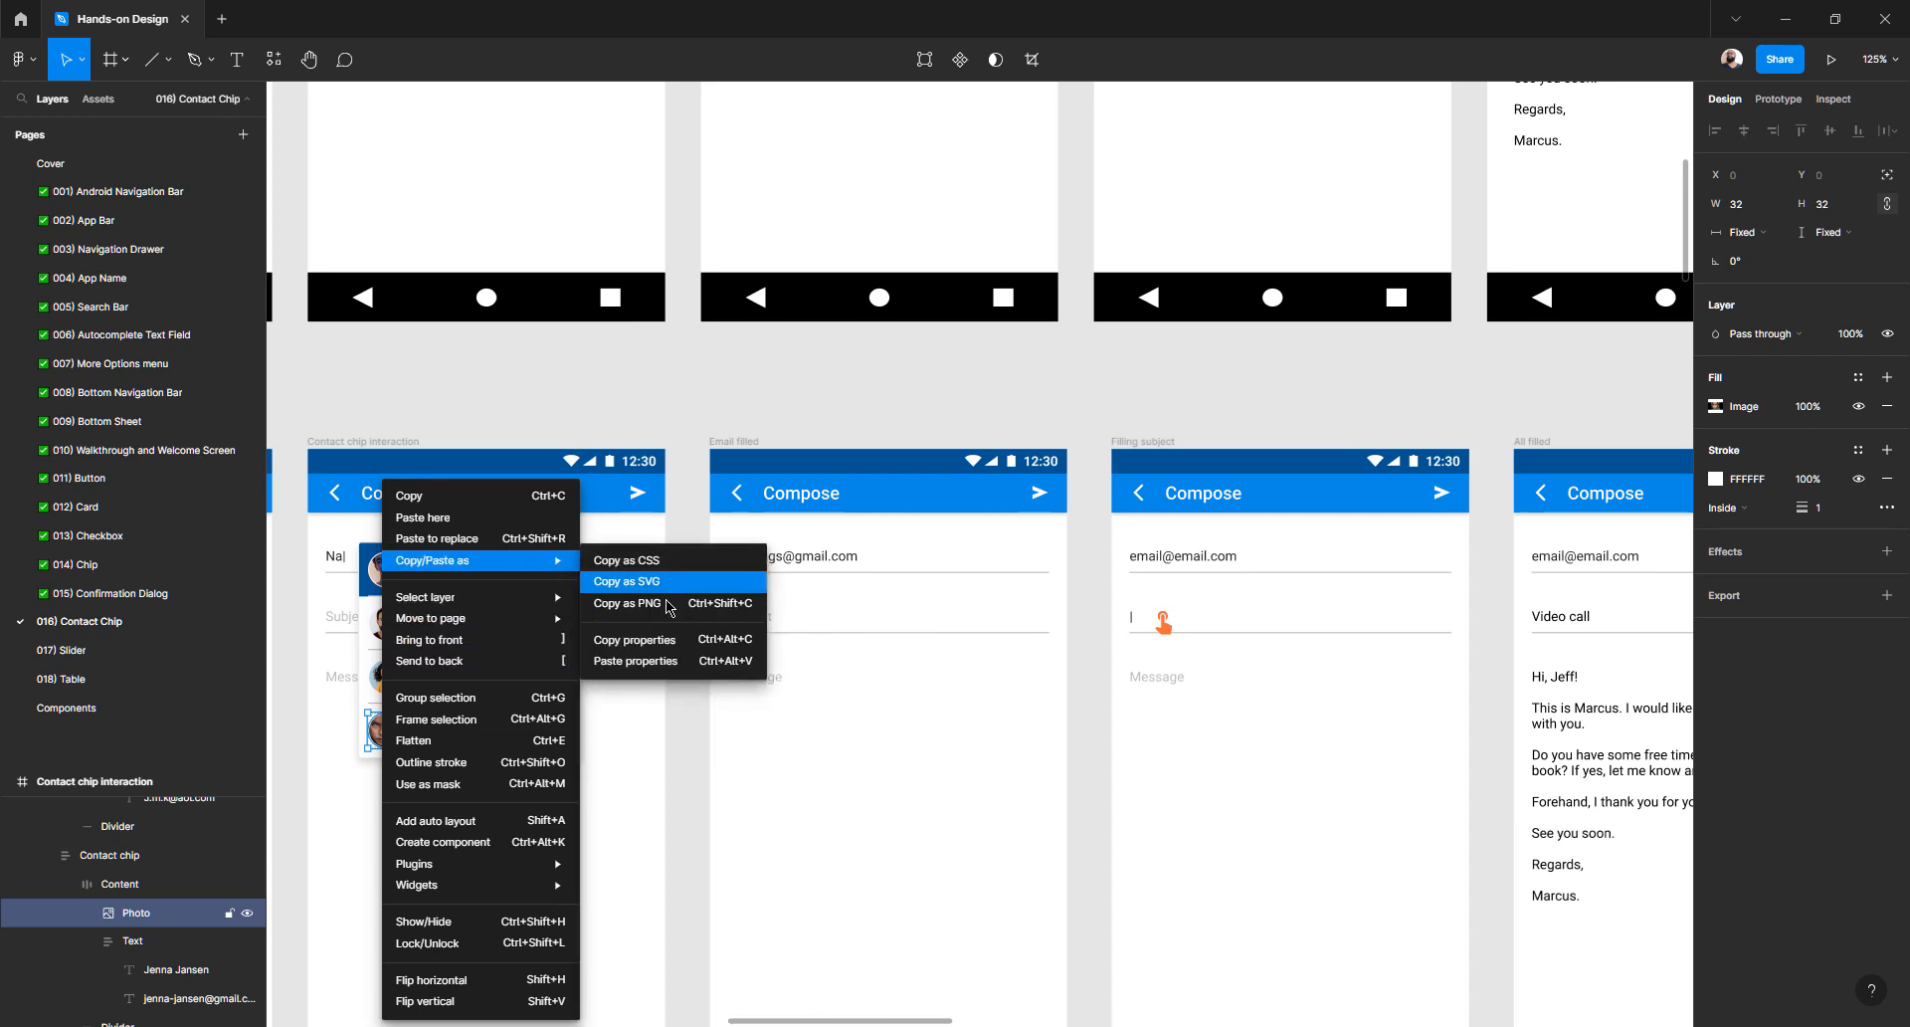
{"action": "left_click", "coordinate": [657, 639]}
{"action": "scroll", "coordinate": [1143, 606], "scroll_direction": "right", "scroll_amount": 10}
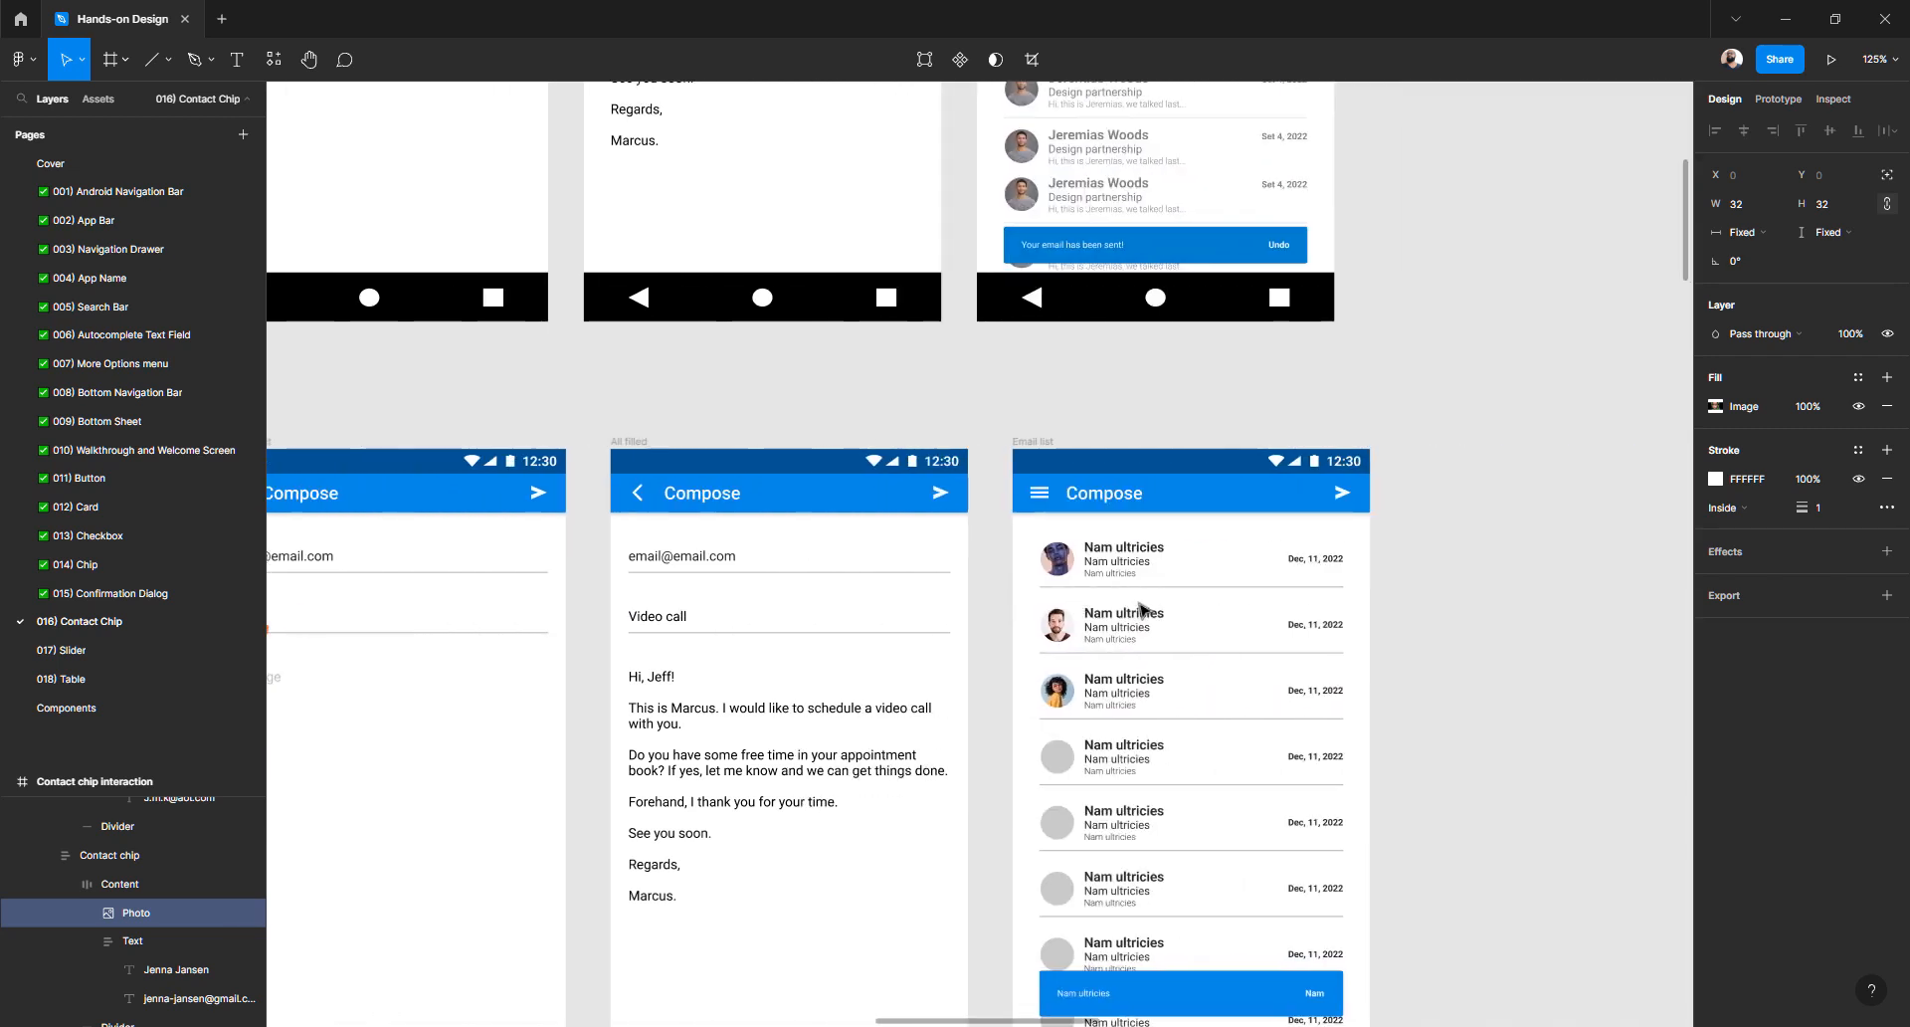
{"action": "scroll", "coordinate": [1075, 697], "scroll_direction": "up", "scroll_amount": 3}
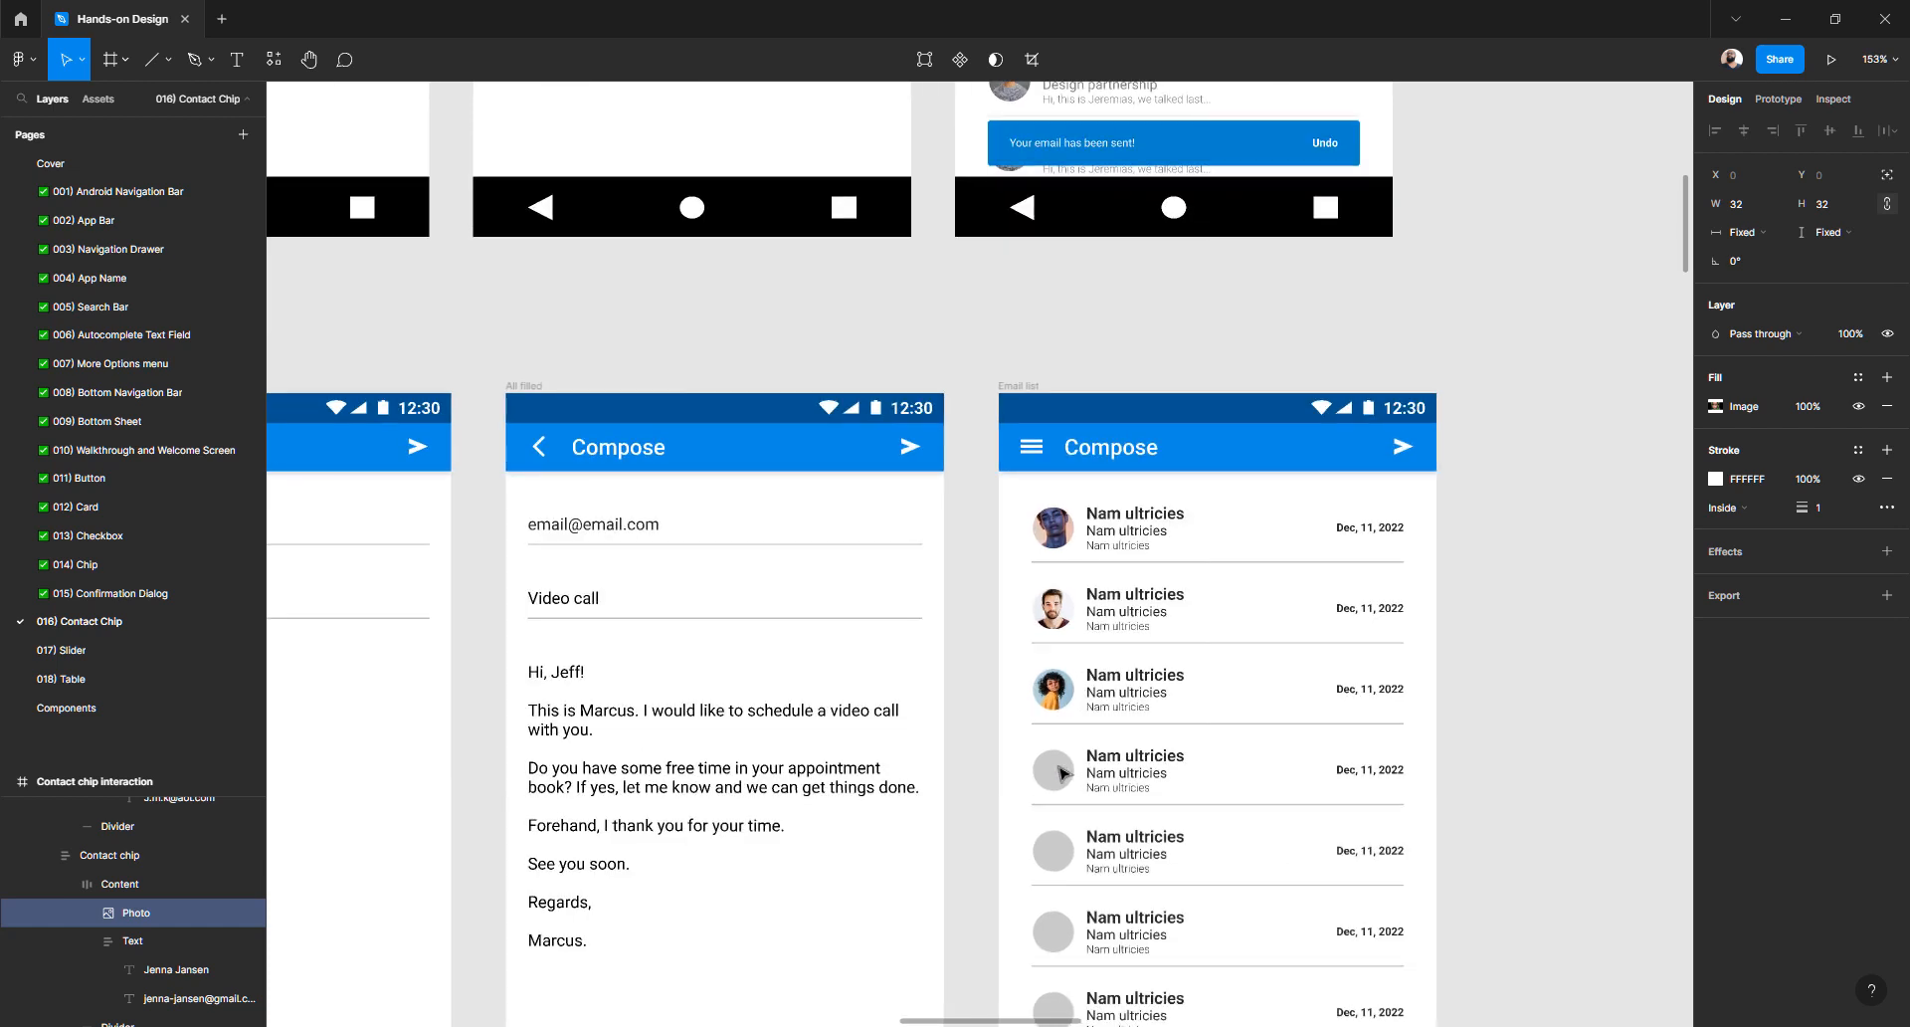
{"action": "left_click", "coordinate": [1063, 772]}
{"action": "right_click", "coordinate": [1056, 773]}
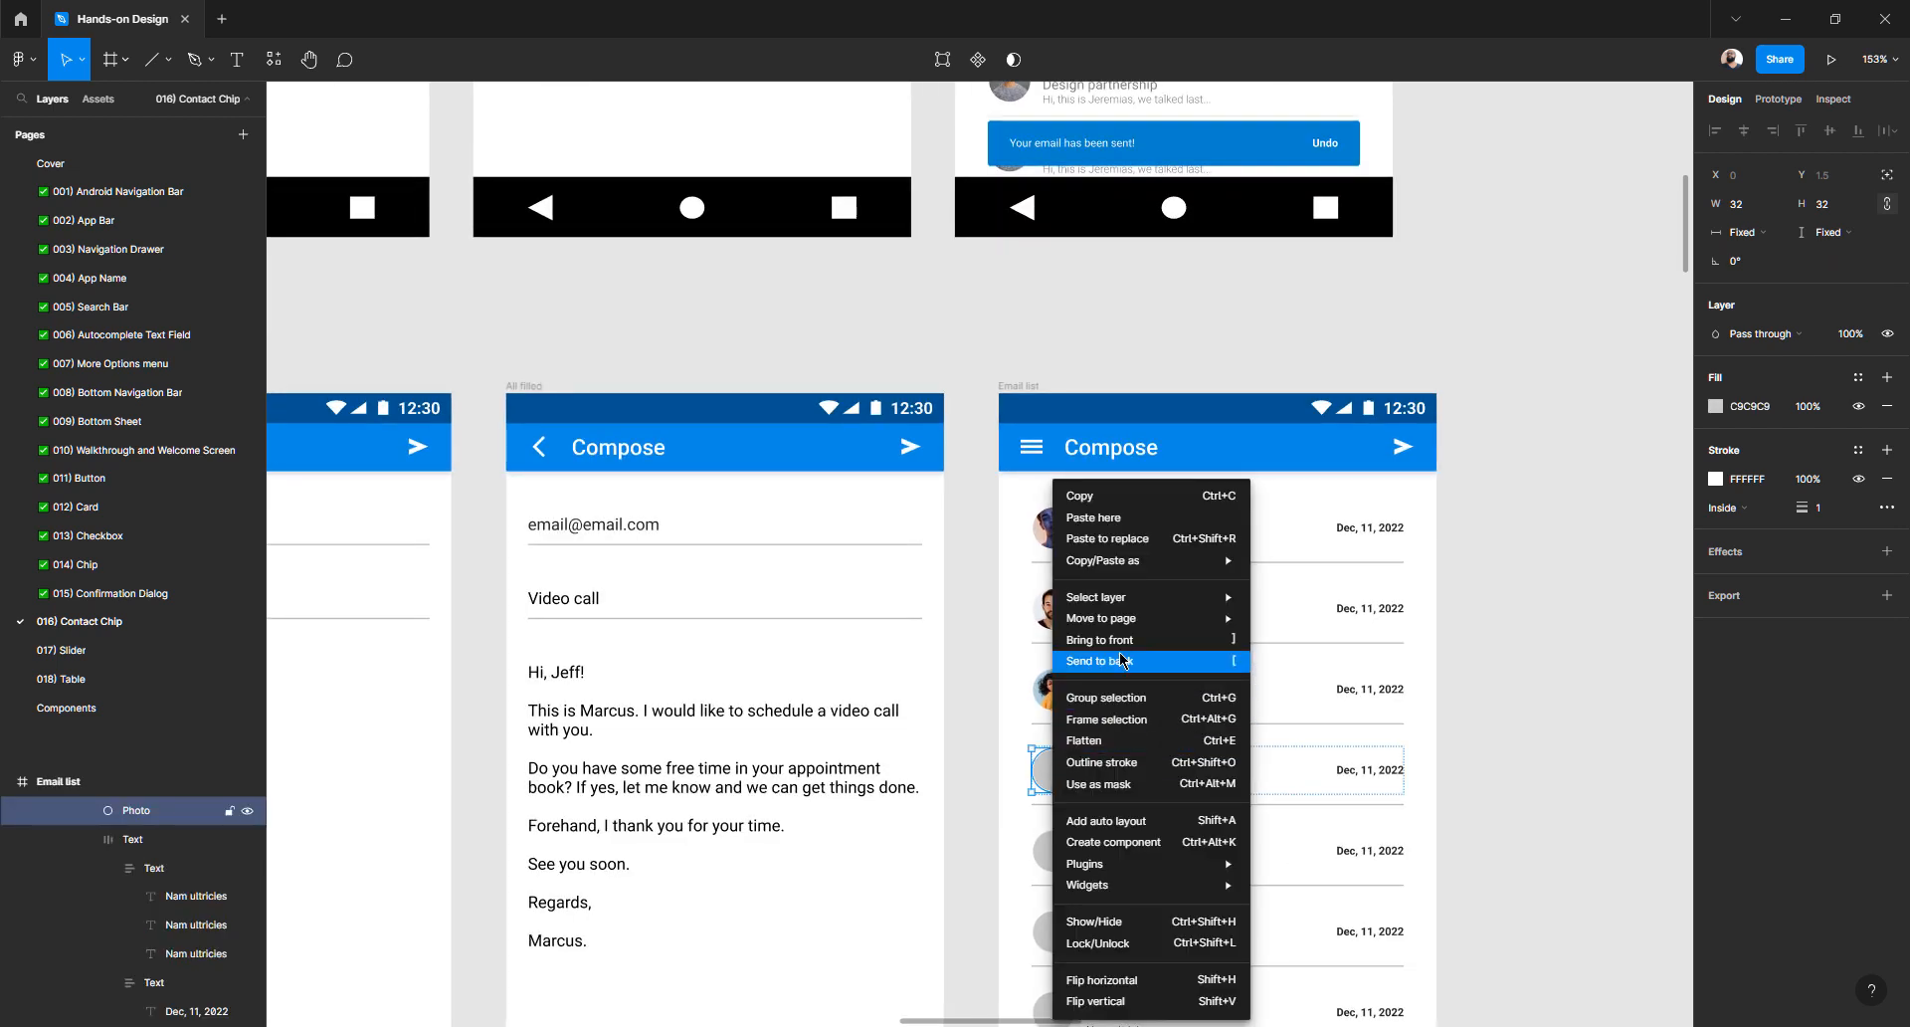
{"action": "mouse_move", "coordinate": [1131, 570]}
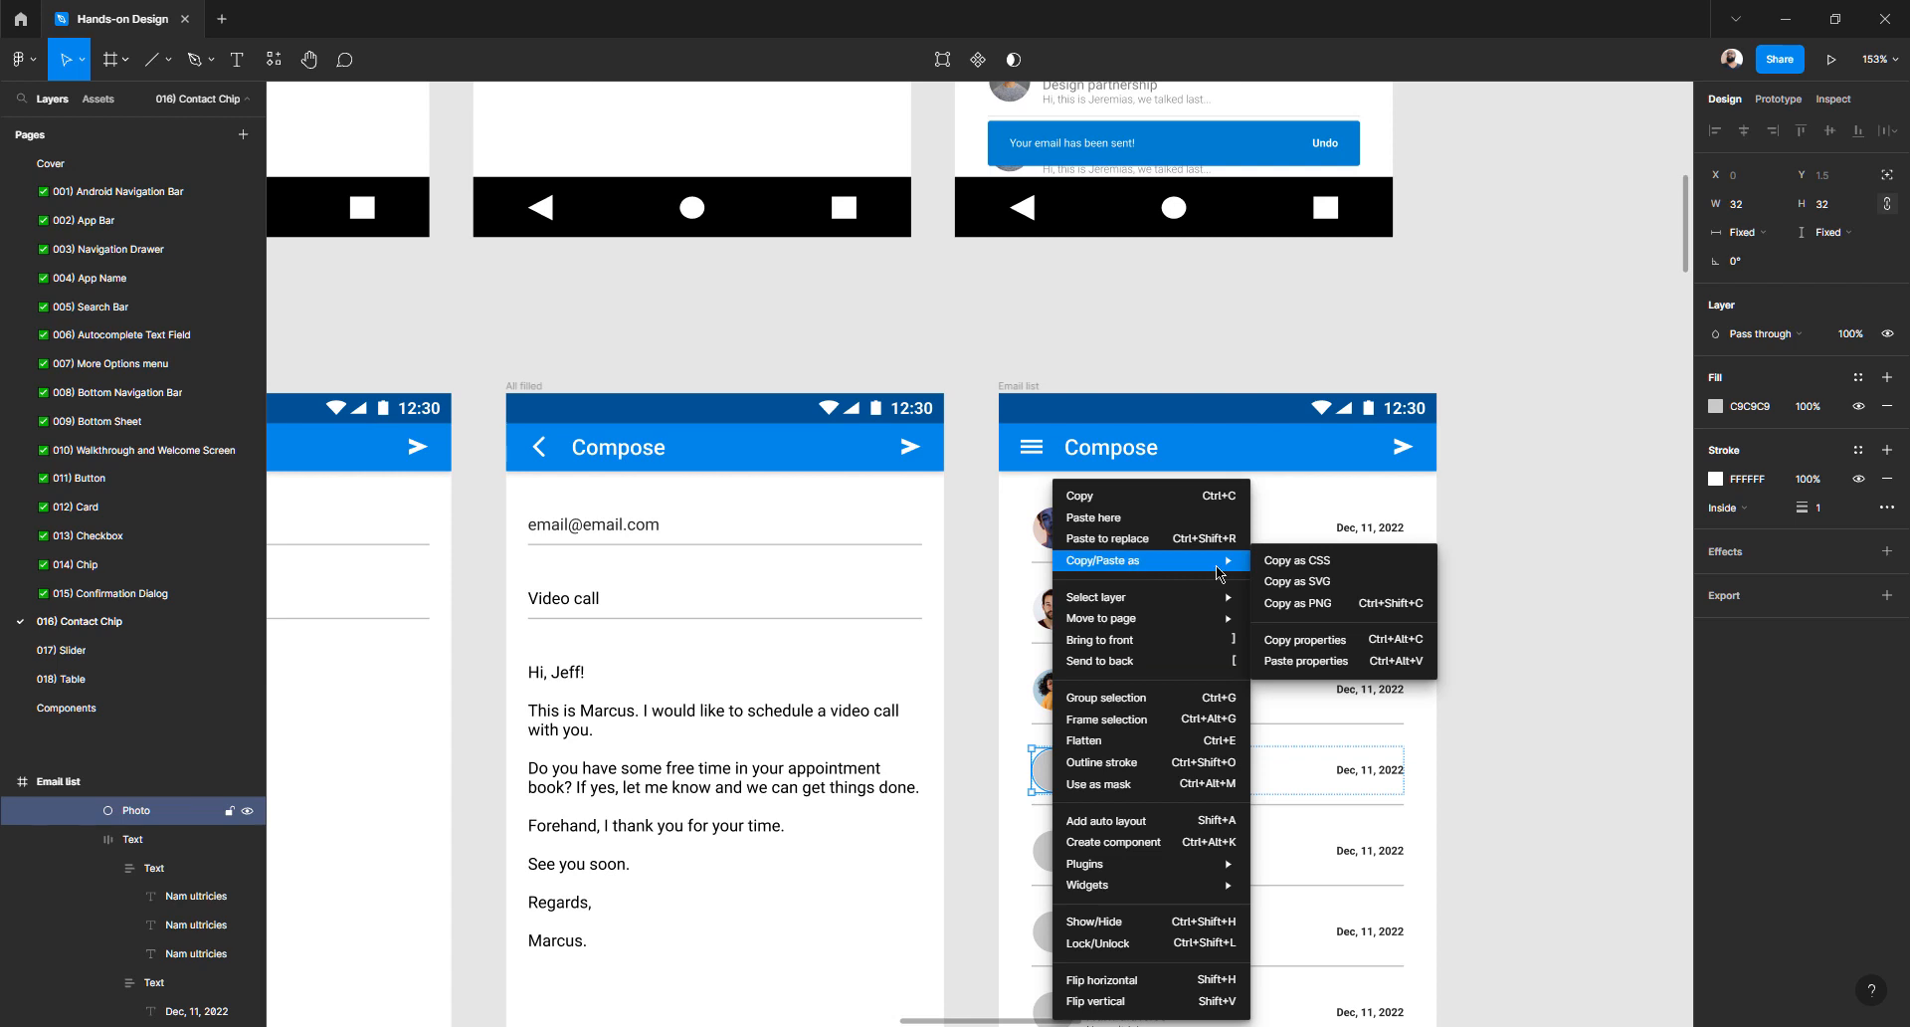
{"action": "left_click", "coordinate": [1305, 660]}
{"action": "scroll", "coordinate": [1057, 508], "scroll_direction": "down", "scroll_amount": 2}
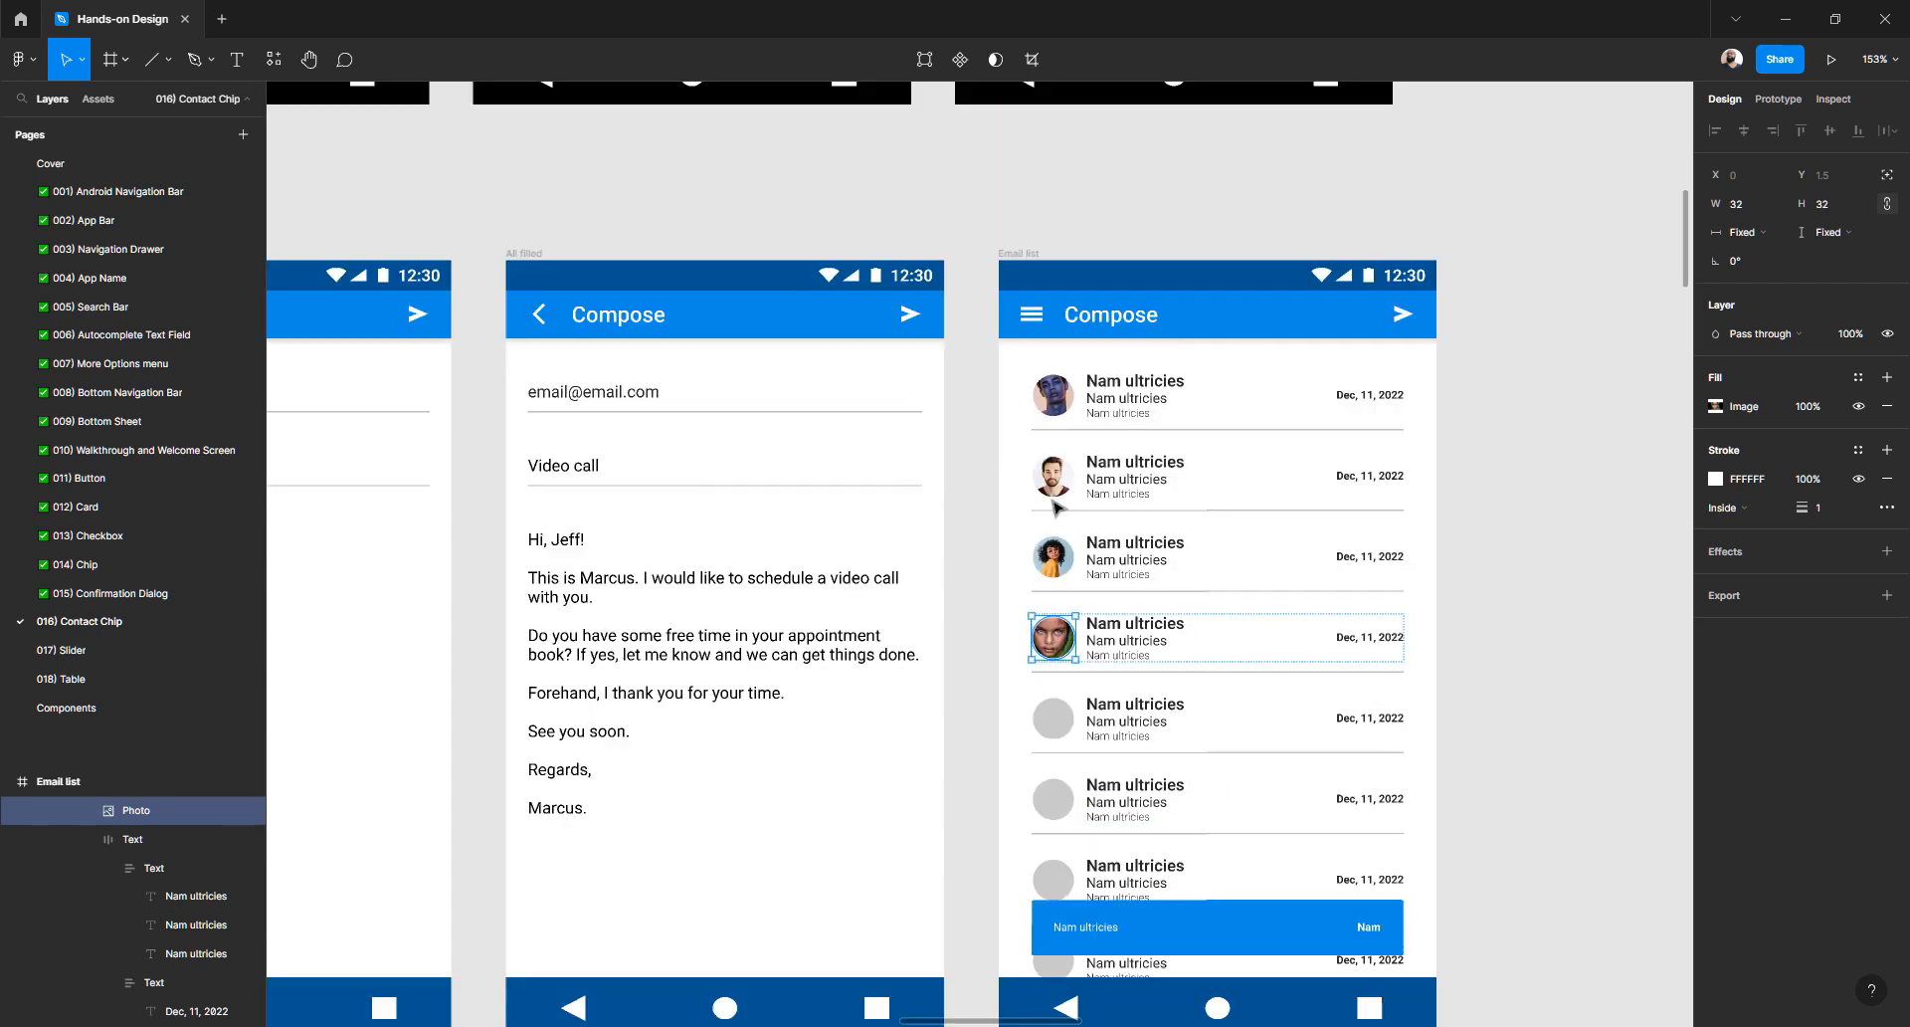
- Bring up the first row avatar's action menu, then dismiss it without choosing anything
{"action": "left_click", "coordinate": [1056, 400]}
{"action": "right_click", "coordinate": [1057, 400]}
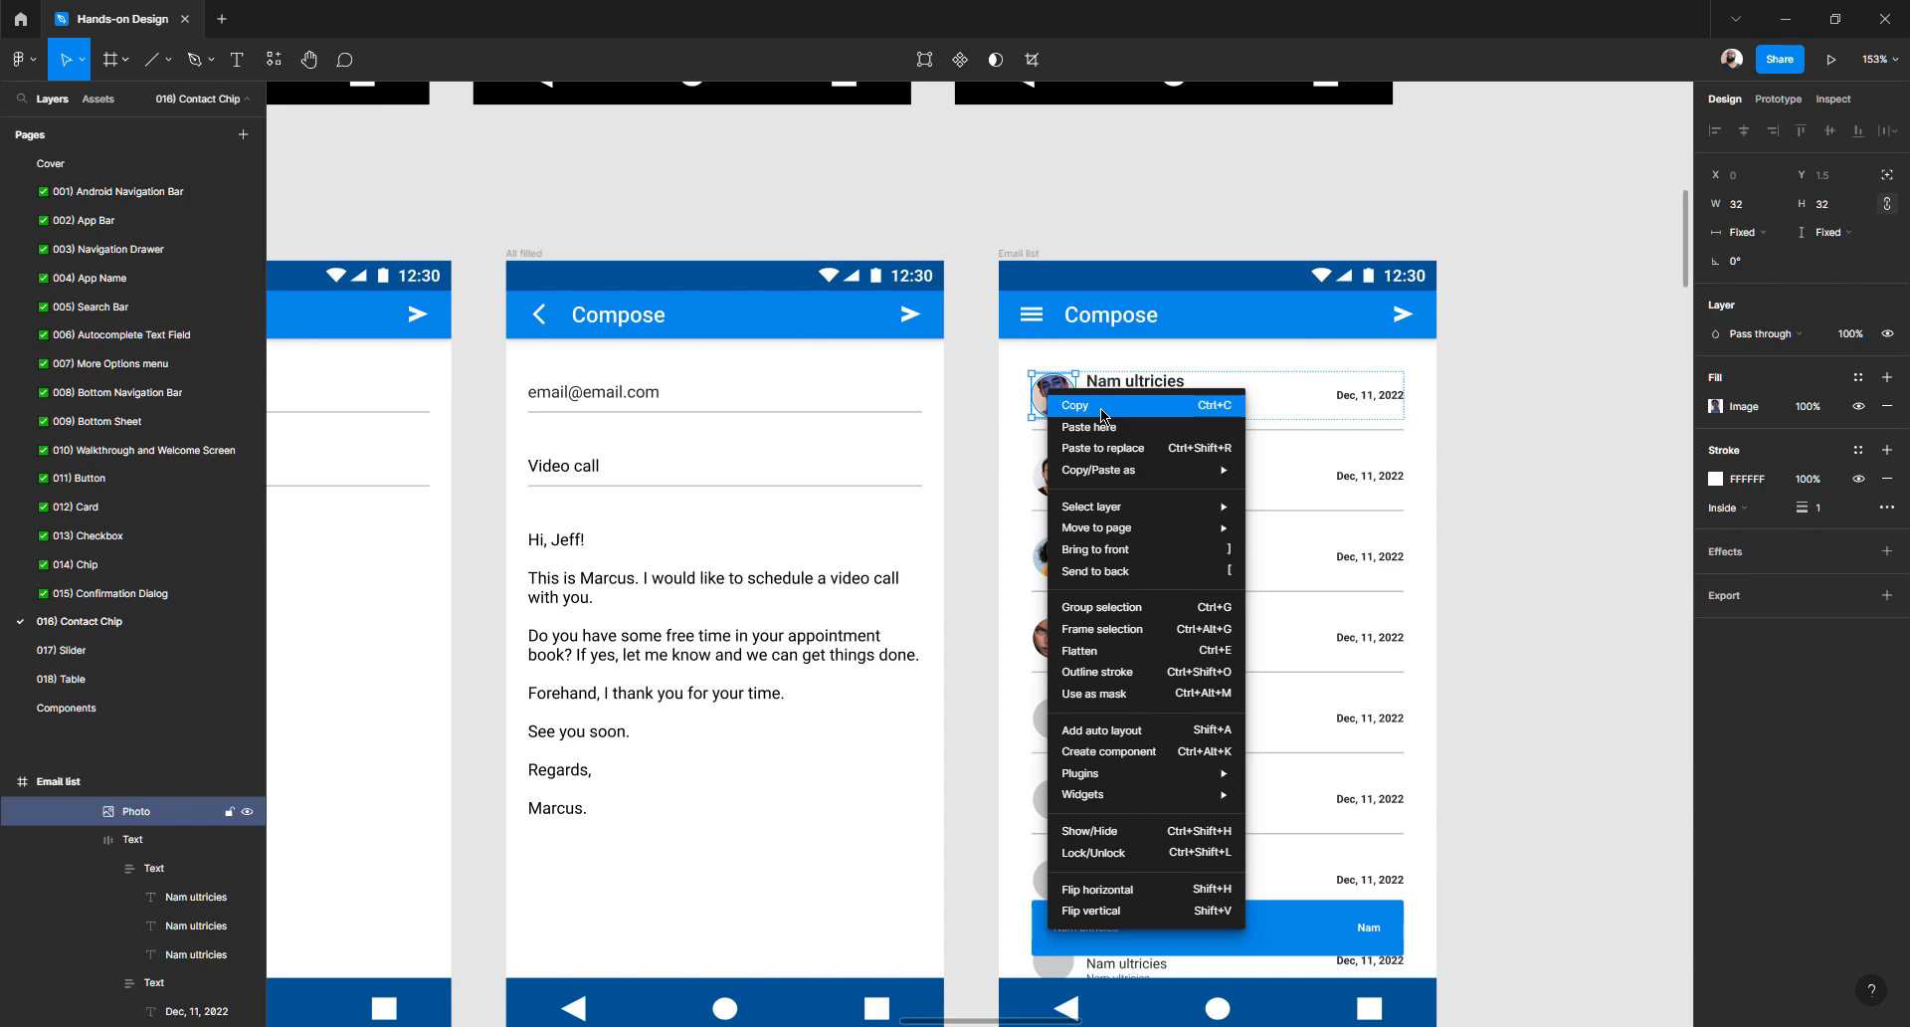
{"action": "mouse_move", "coordinate": [1138, 479]}
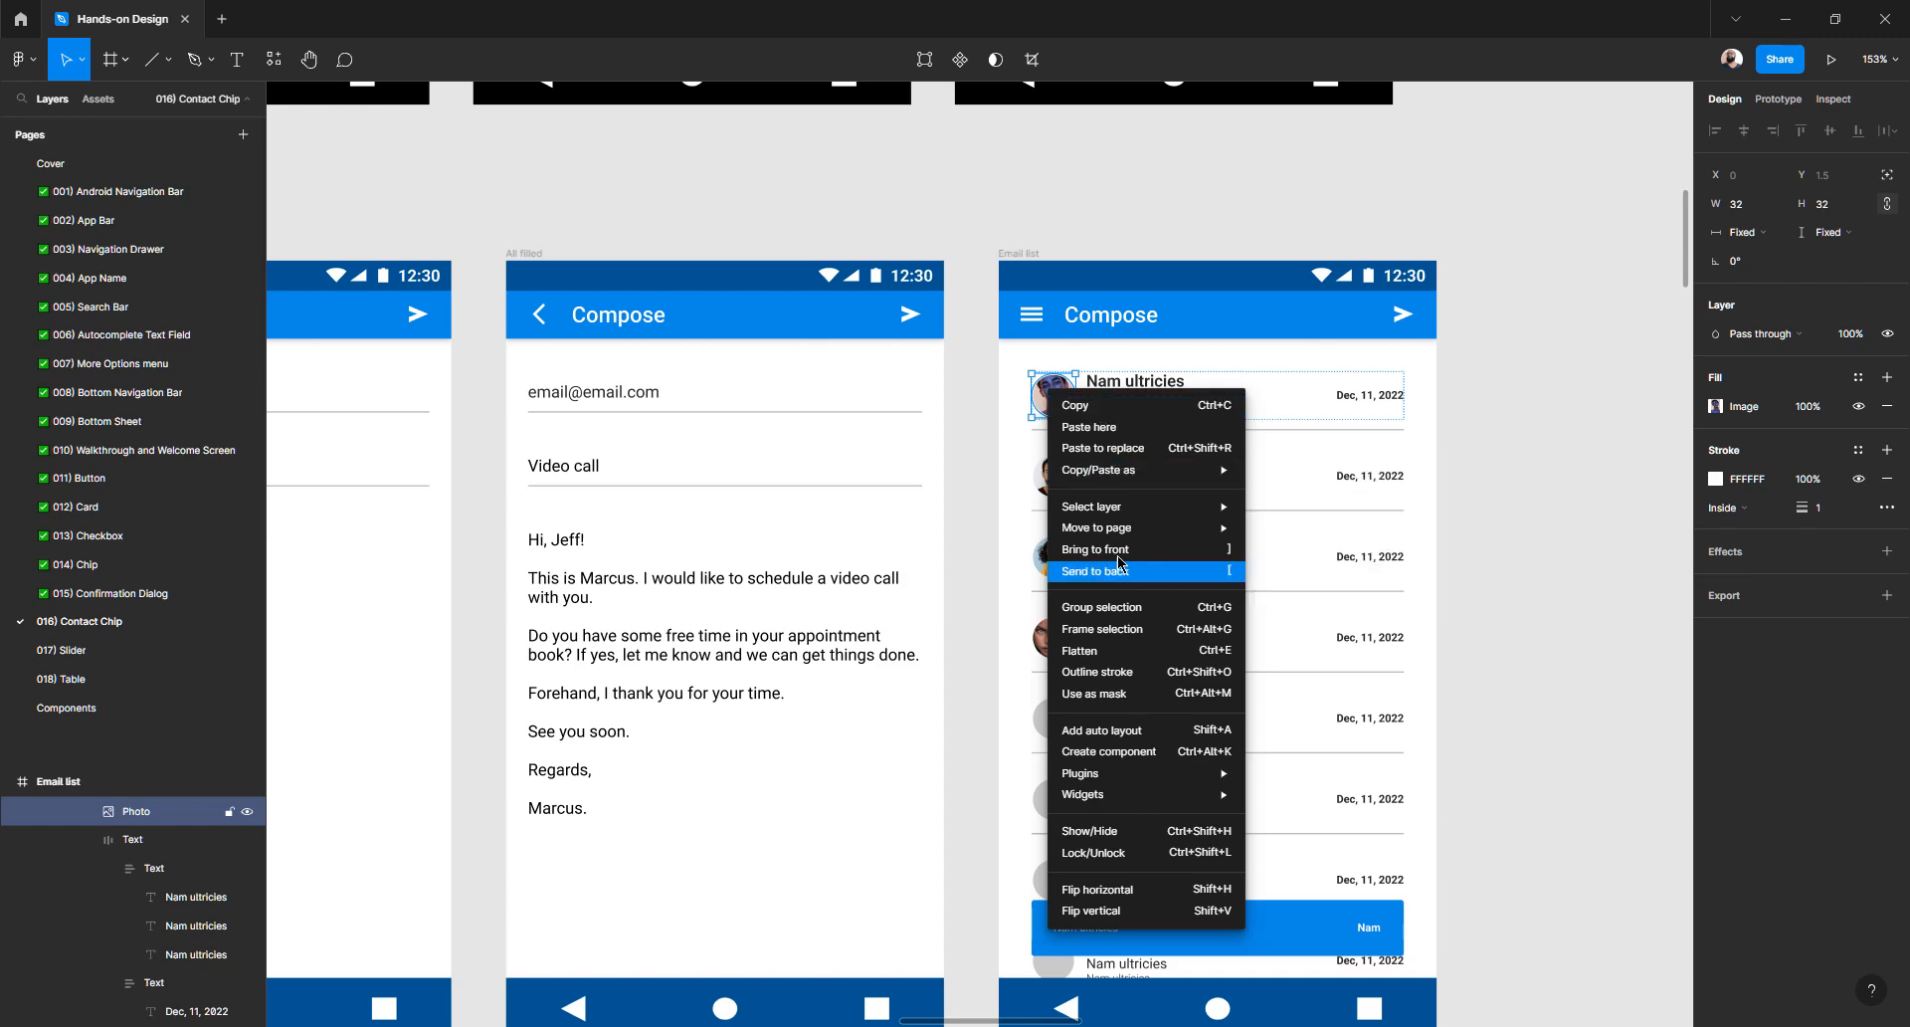
{"action": "left_click", "coordinate": [1395, 356]}
{"action": "scroll", "coordinate": [1393, 357], "scroll_direction": "down", "scroll_amount": 6}
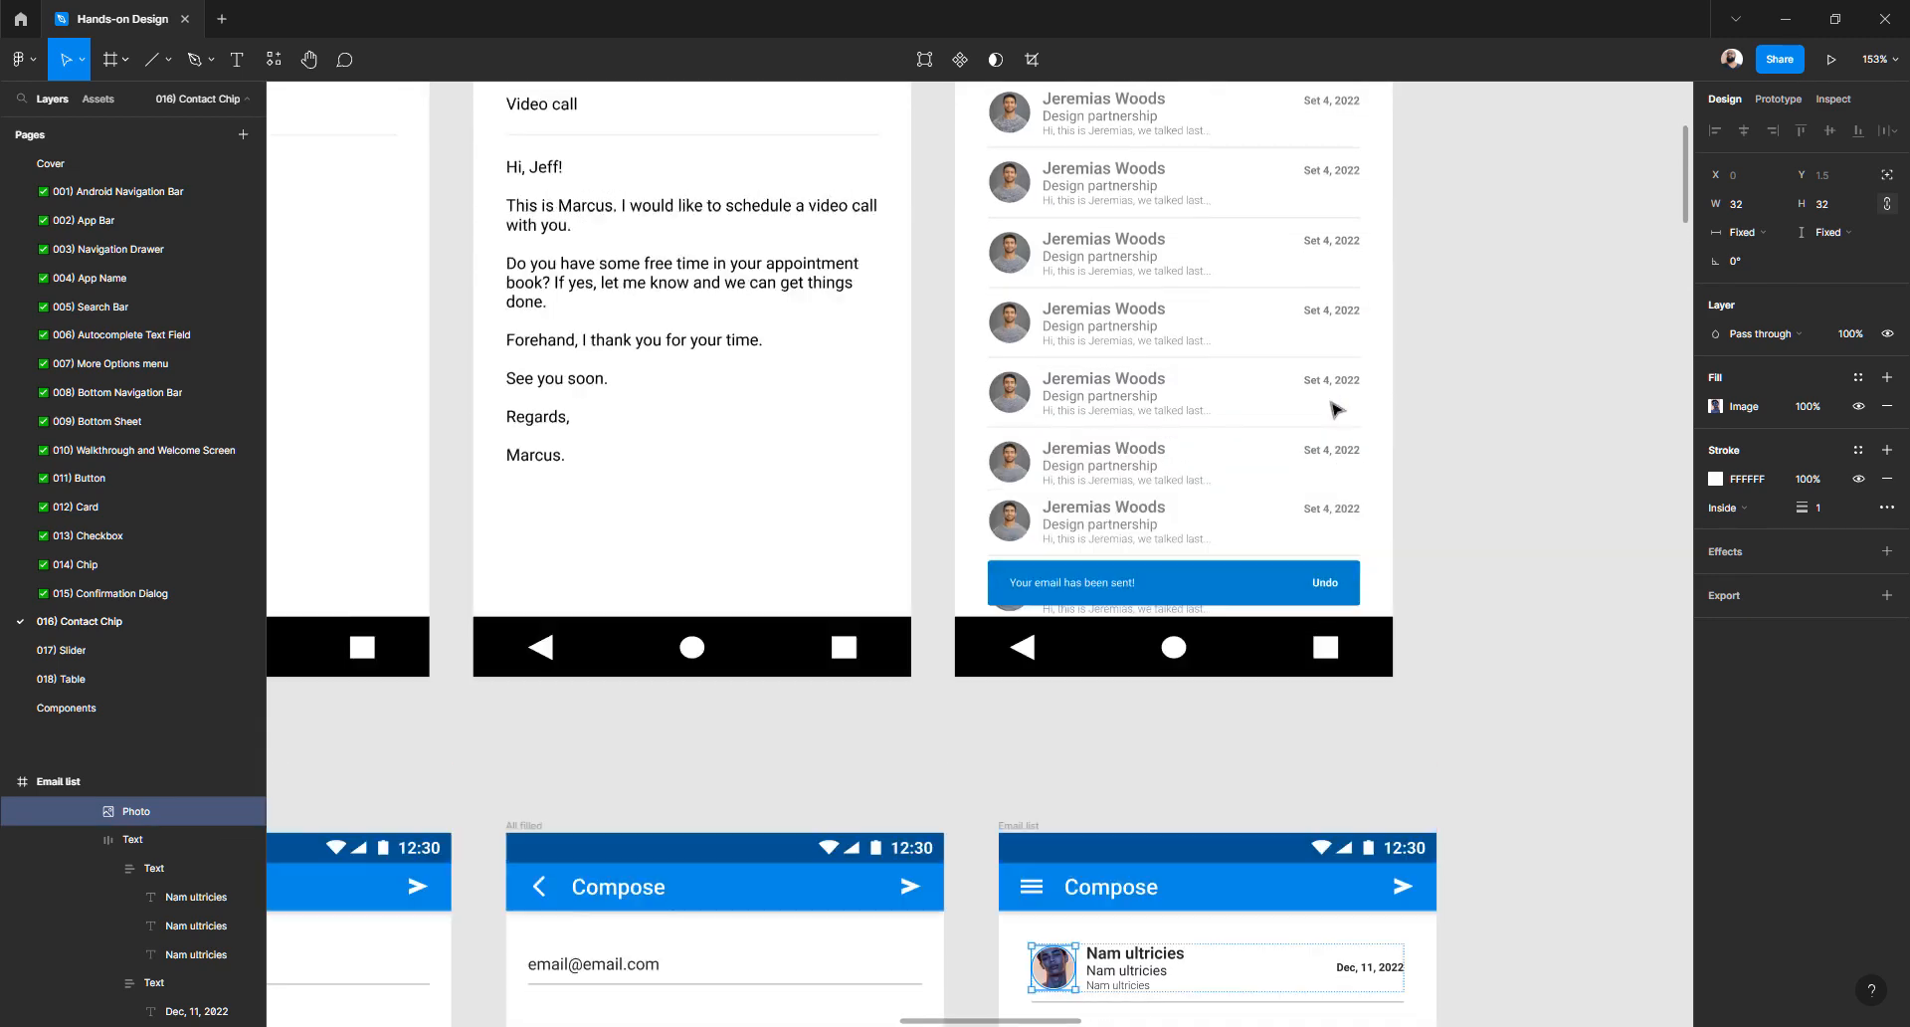
{"action": "scroll", "coordinate": [1333, 408], "scroll_direction": "up", "scroll_amount": 2}
{"action": "scroll", "coordinate": [1099, 717], "scroll_direction": "down", "scroll_amount": 6}
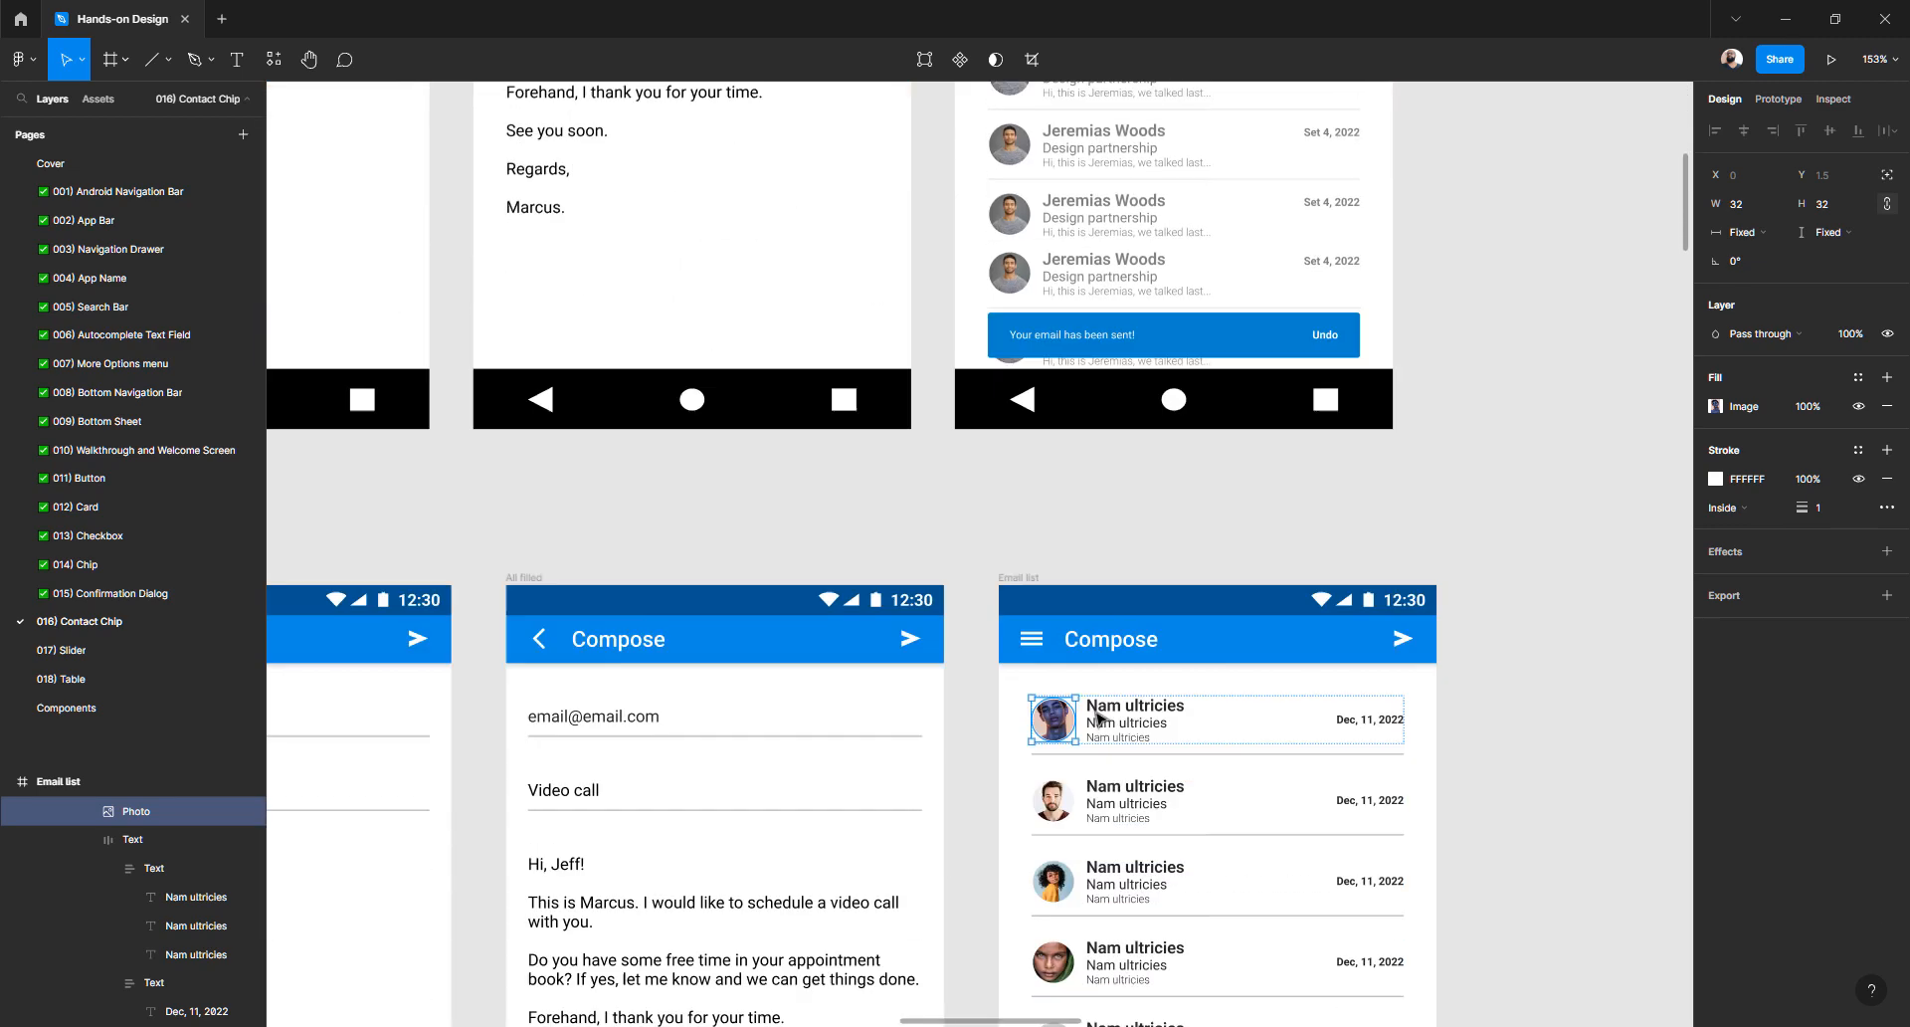
{"action": "scroll", "coordinate": [1098, 715], "scroll_direction": "down", "scroll_amount": 3}
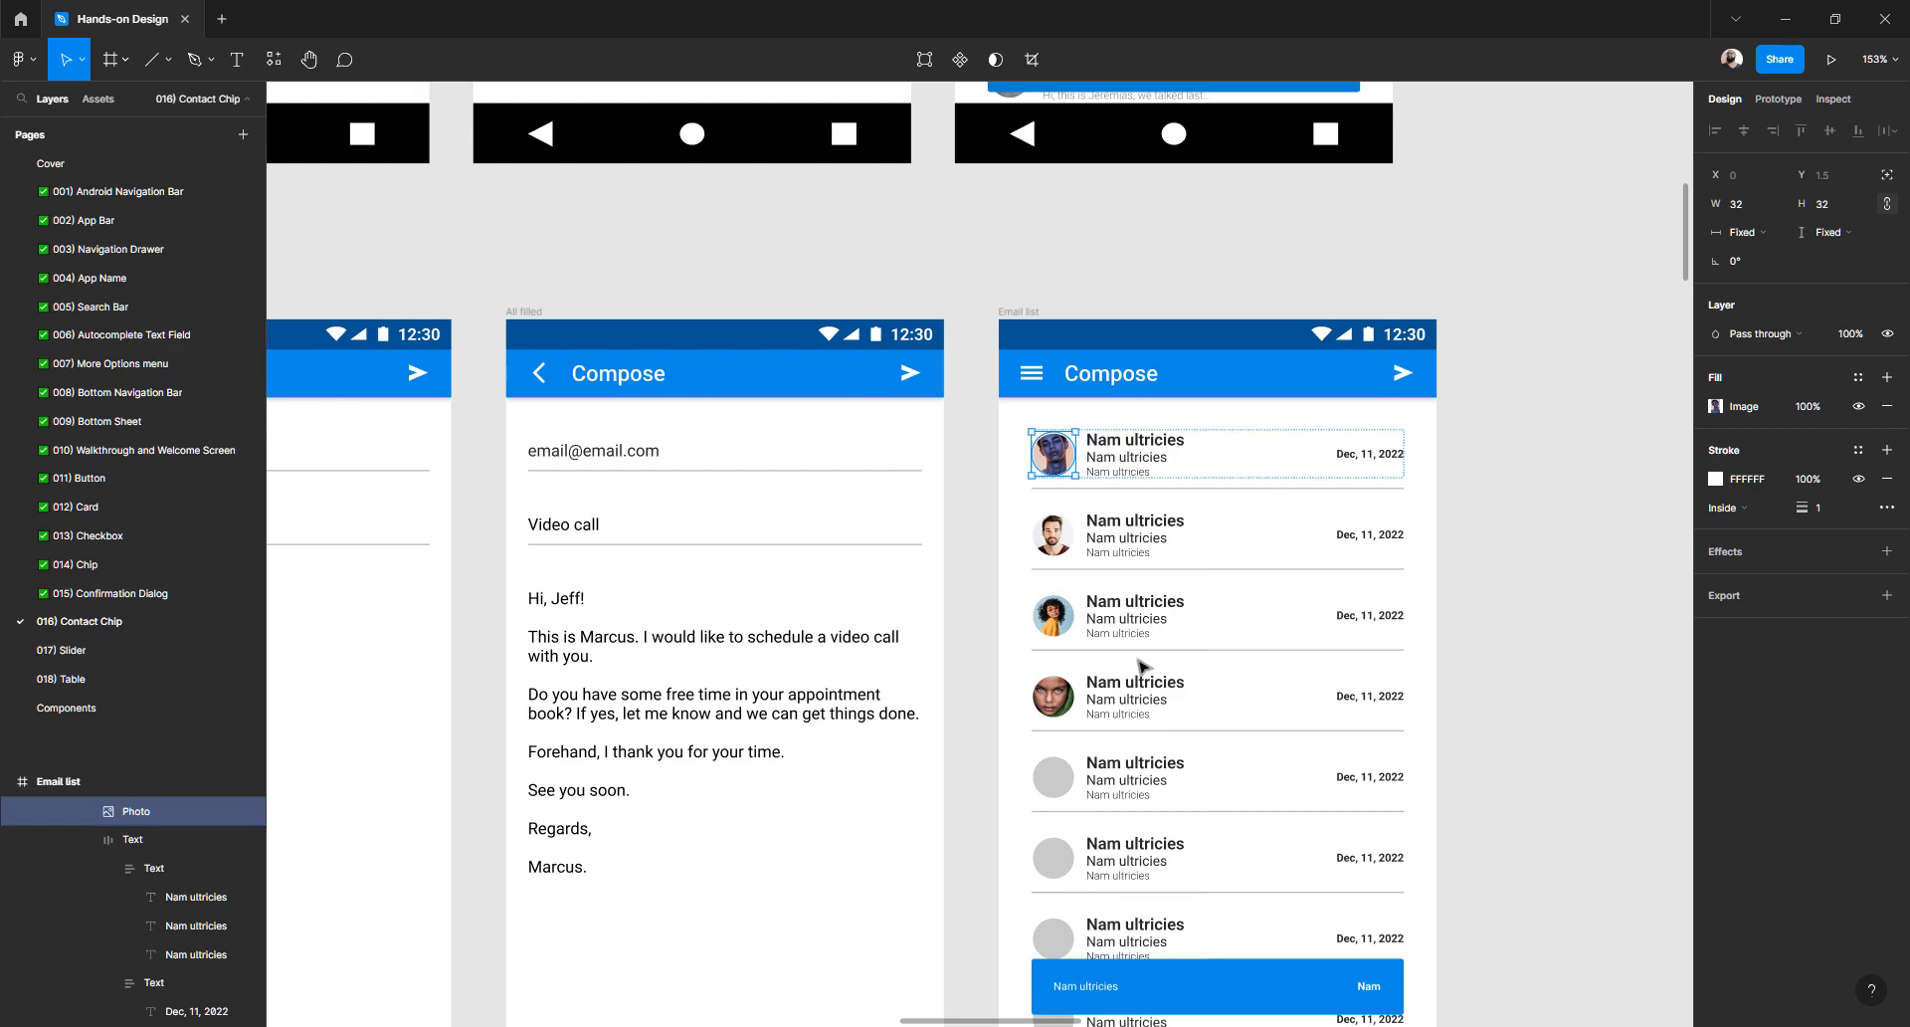
{"action": "scroll", "coordinate": [1141, 666], "scroll_direction": "up", "scroll_amount": 9}
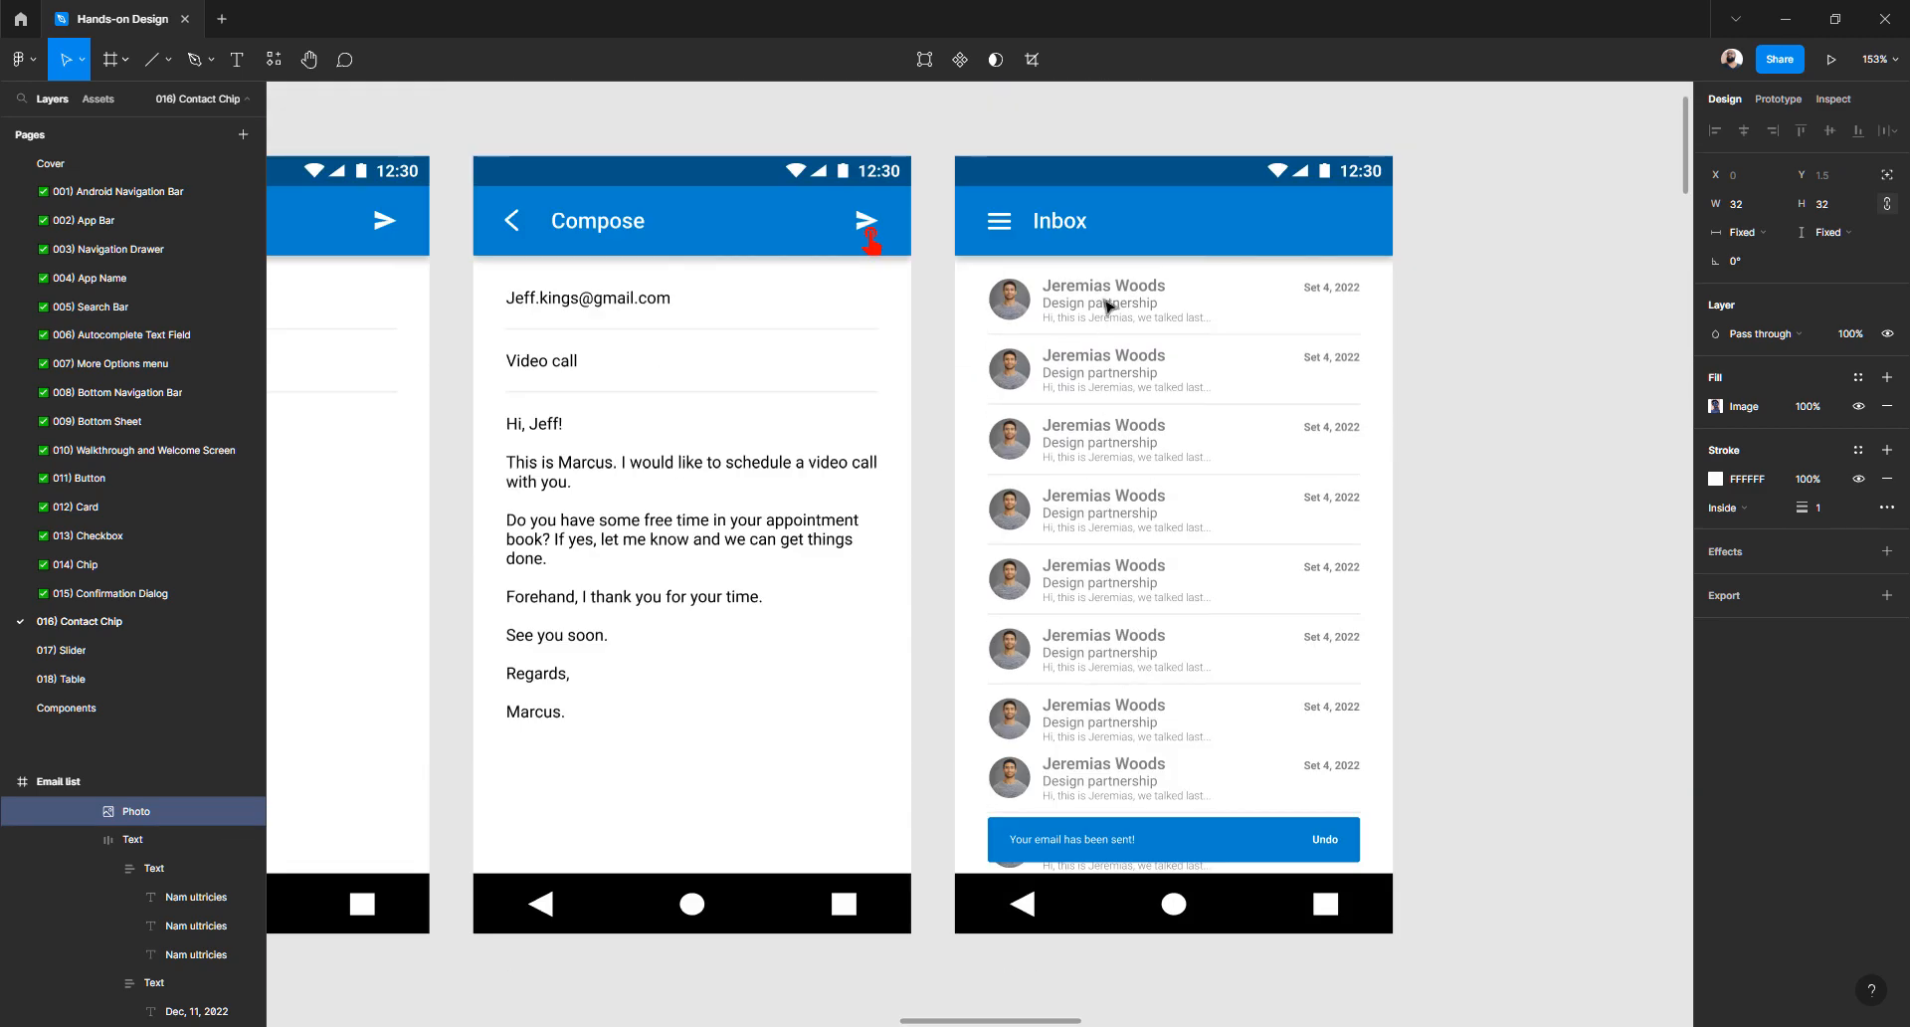
{"action": "scroll", "coordinate": [1108, 305], "scroll_direction": "down", "scroll_amount": 9}
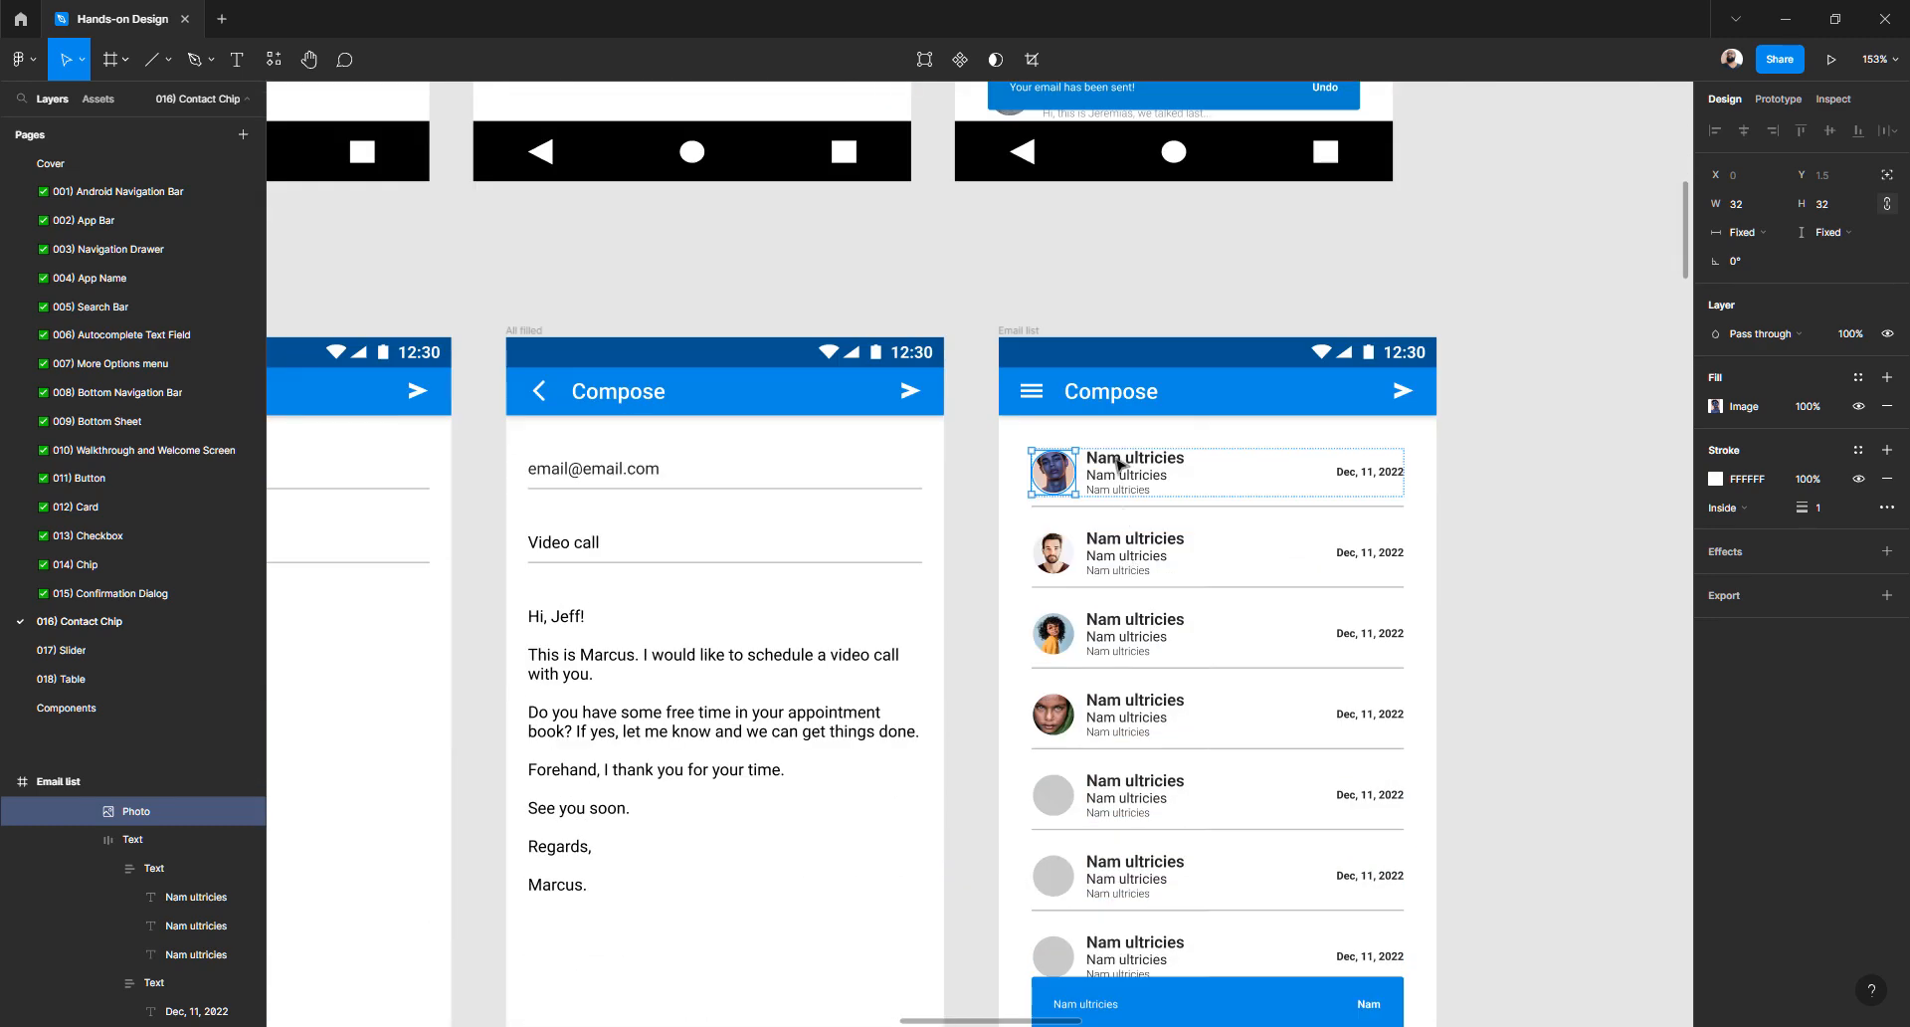
{"action": "scroll", "coordinate": [1100, 455], "scroll_direction": "up", "scroll_amount": 2}
- Replace the first row's 'Nam ultricies' title with the contact's full name
{"action": "double_click", "coordinate": [1111, 464], "text": "ctrl"}
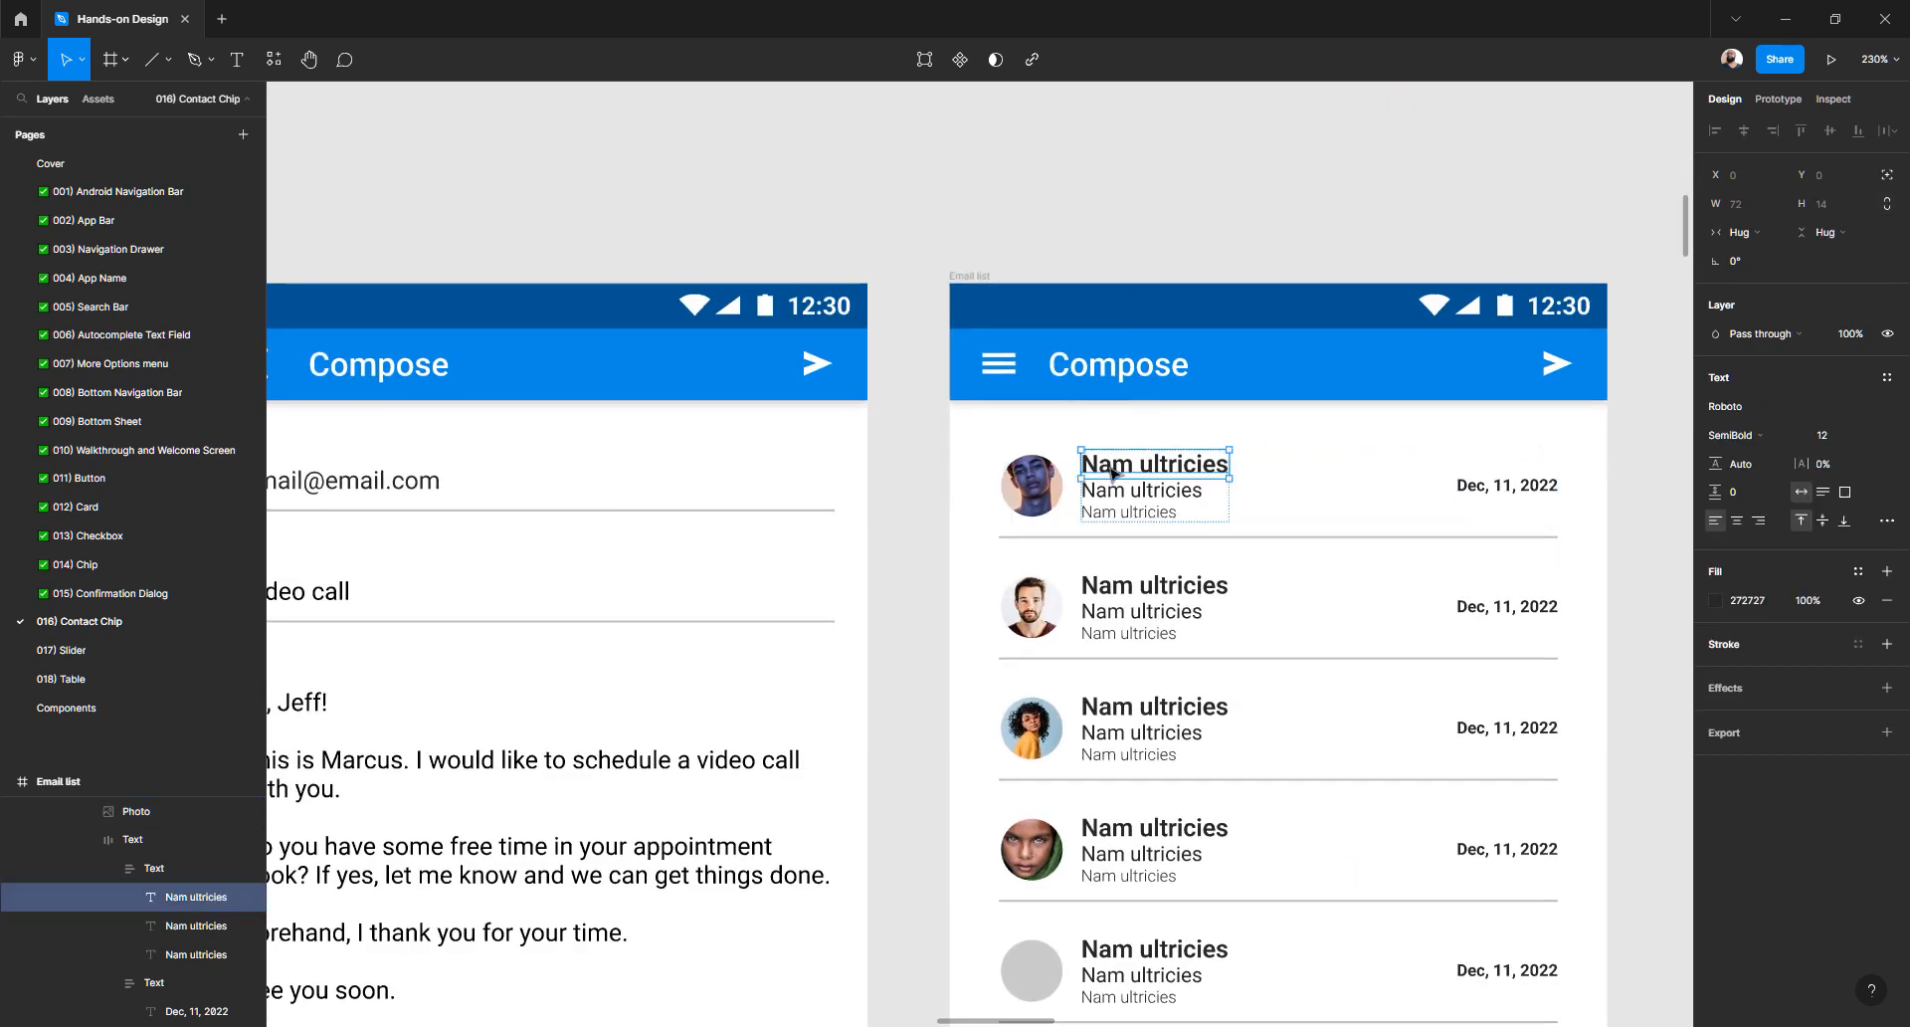
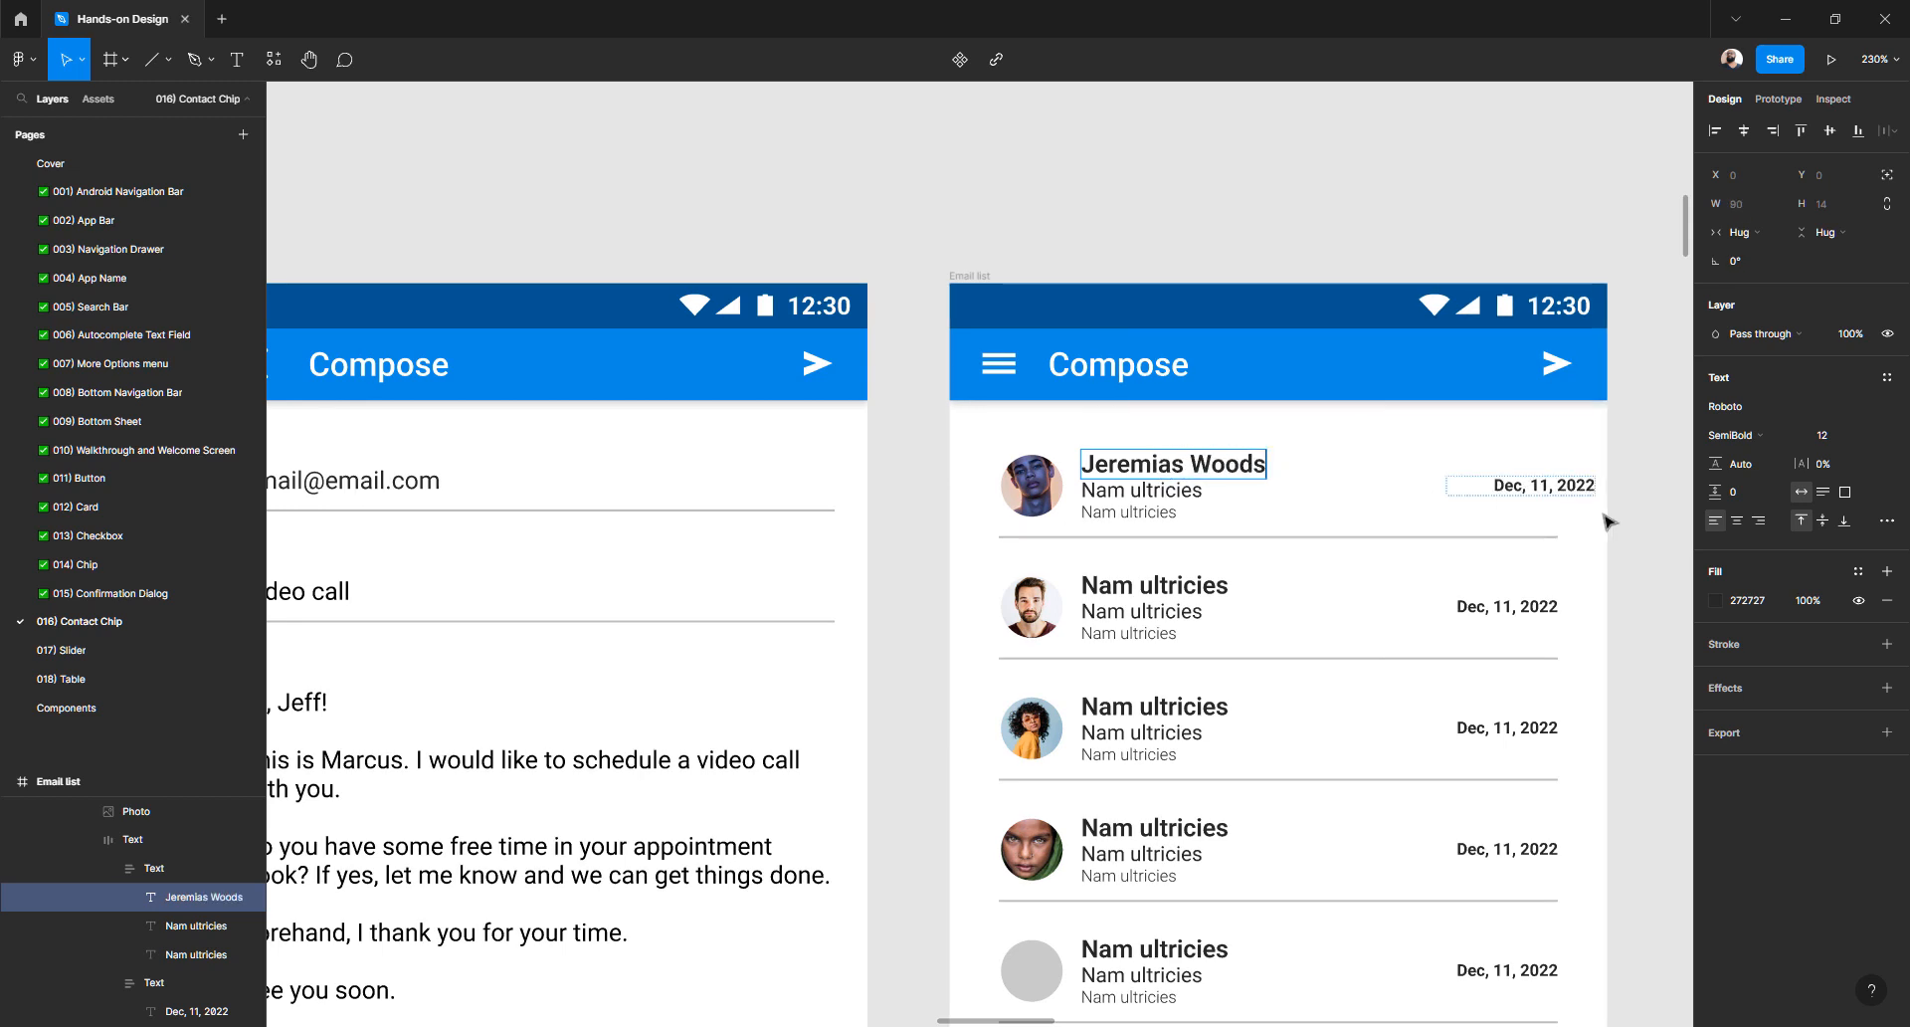
{"action": "key", "text": "Escape"}
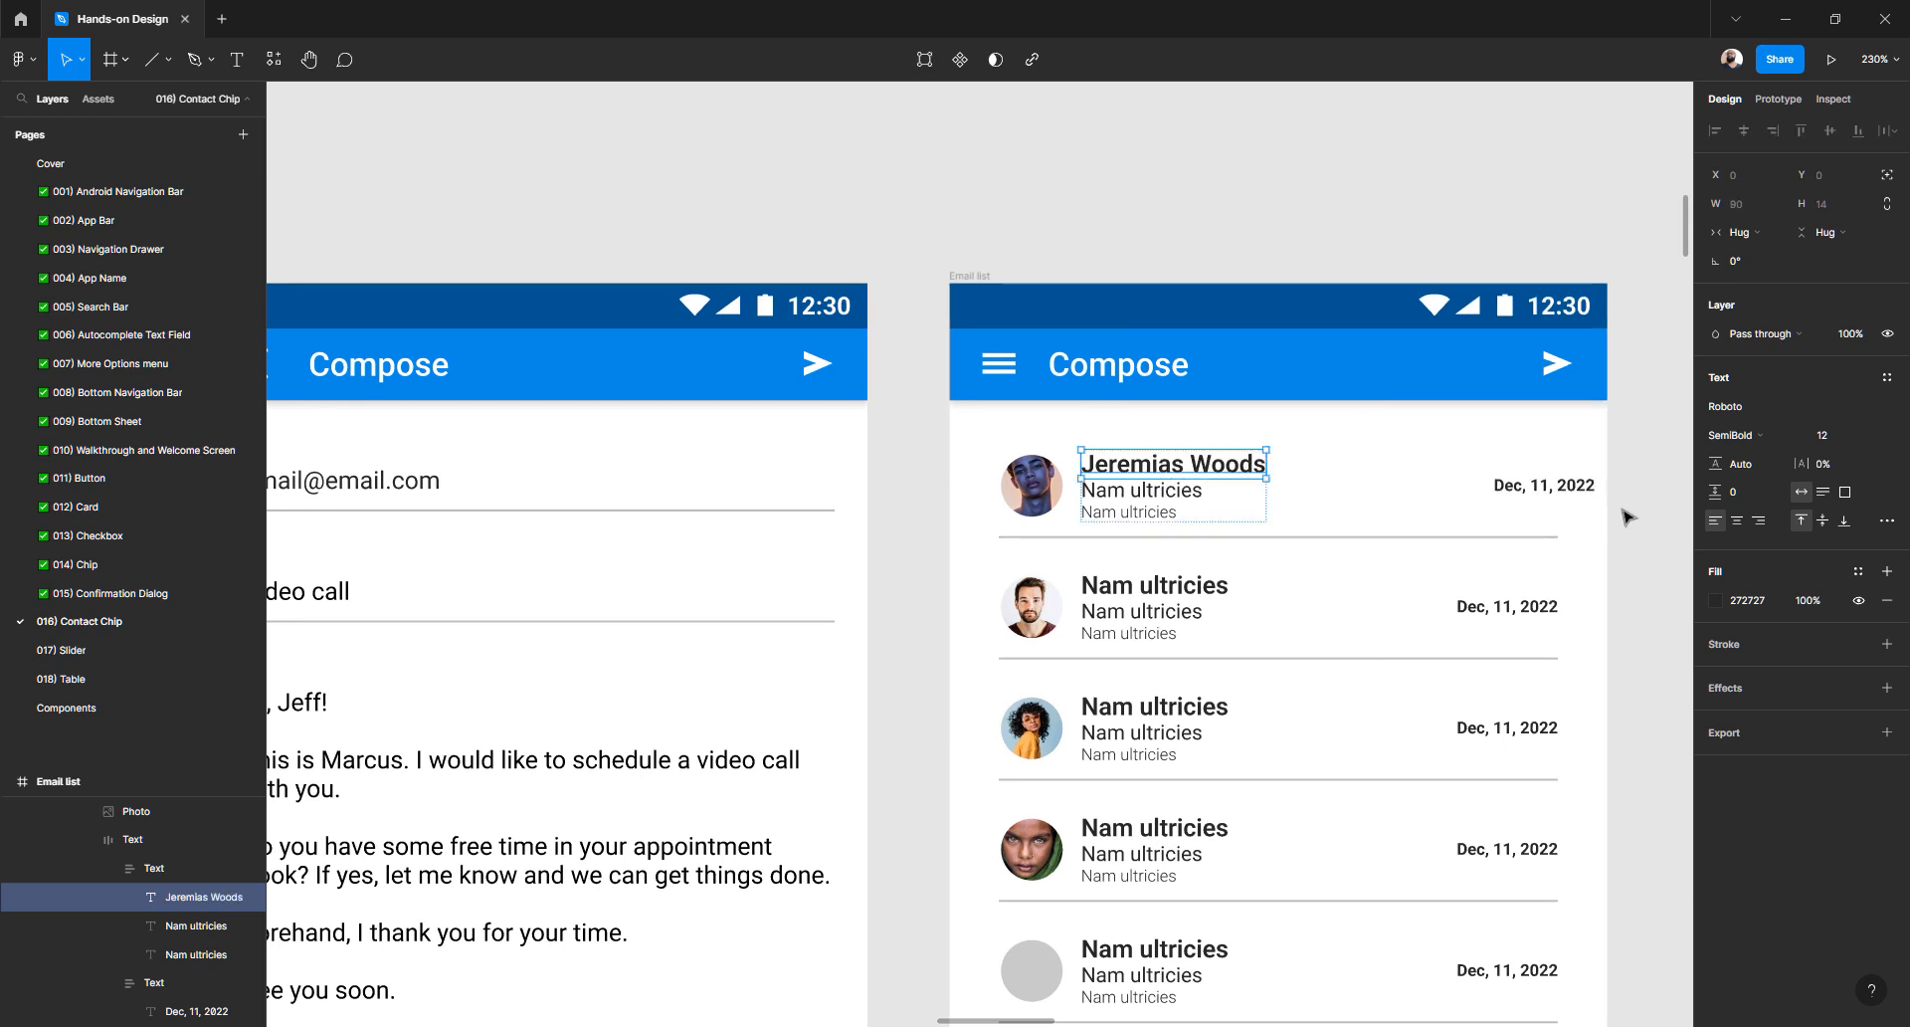
{"action": "left_click", "coordinate": [1545, 493]}
{"action": "left_click", "coordinate": [1641, 524]}
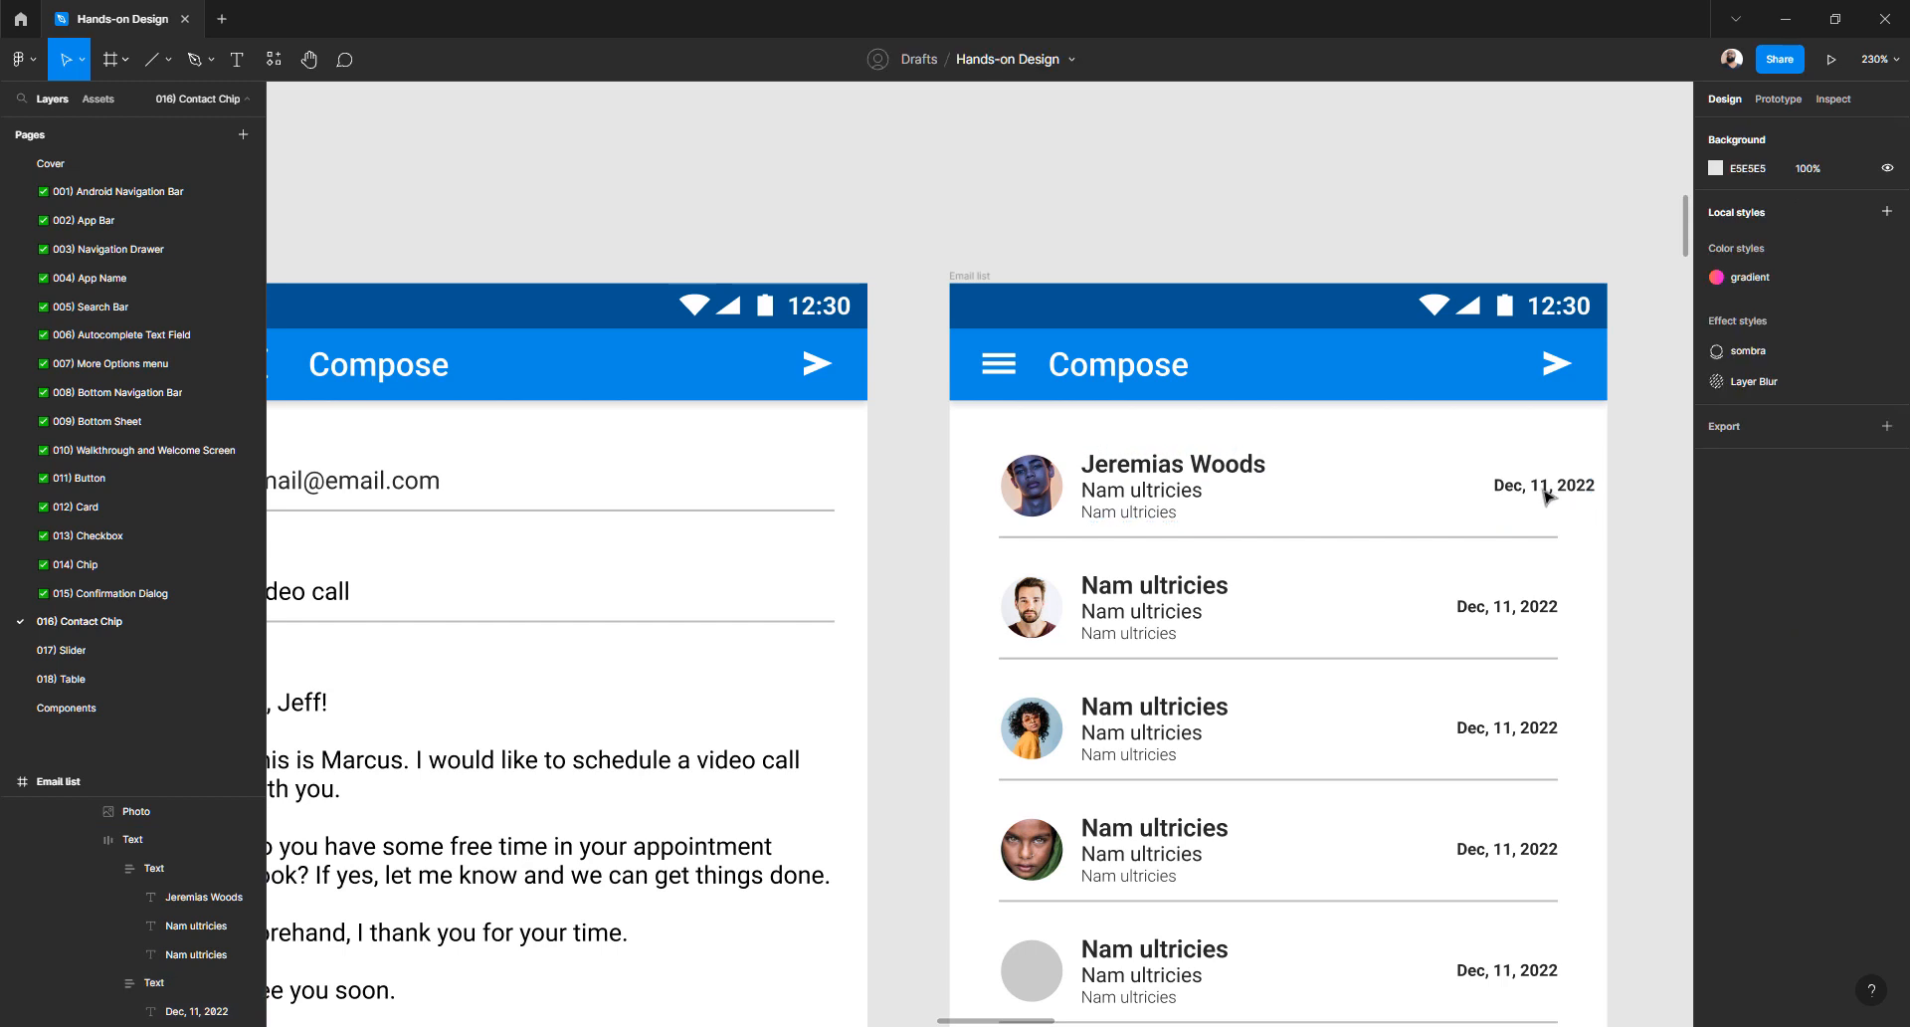
- Set the first row's Content group width to Fill so it stretches across the row
{"action": "left_click", "coordinate": [1545, 495]}
{"action": "double_click", "coordinate": [1545, 492]}
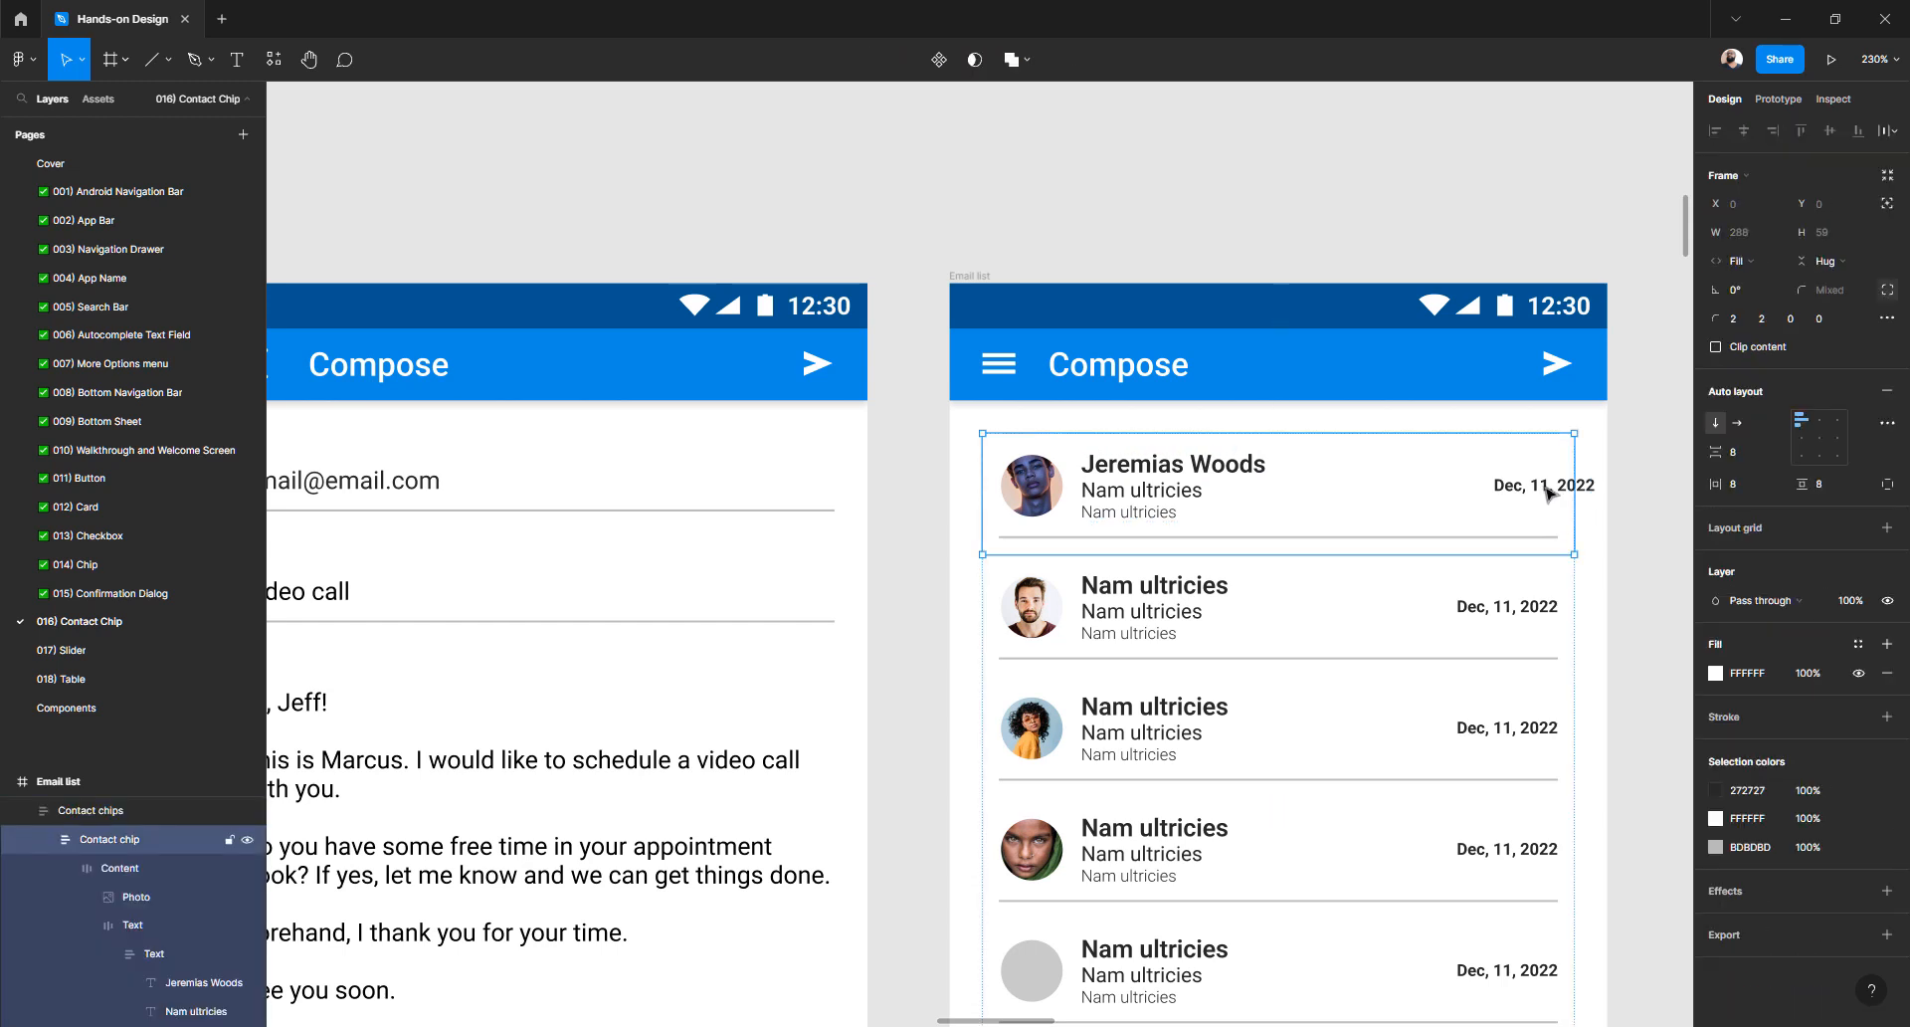
{"action": "double_click", "coordinate": [1046, 490]}
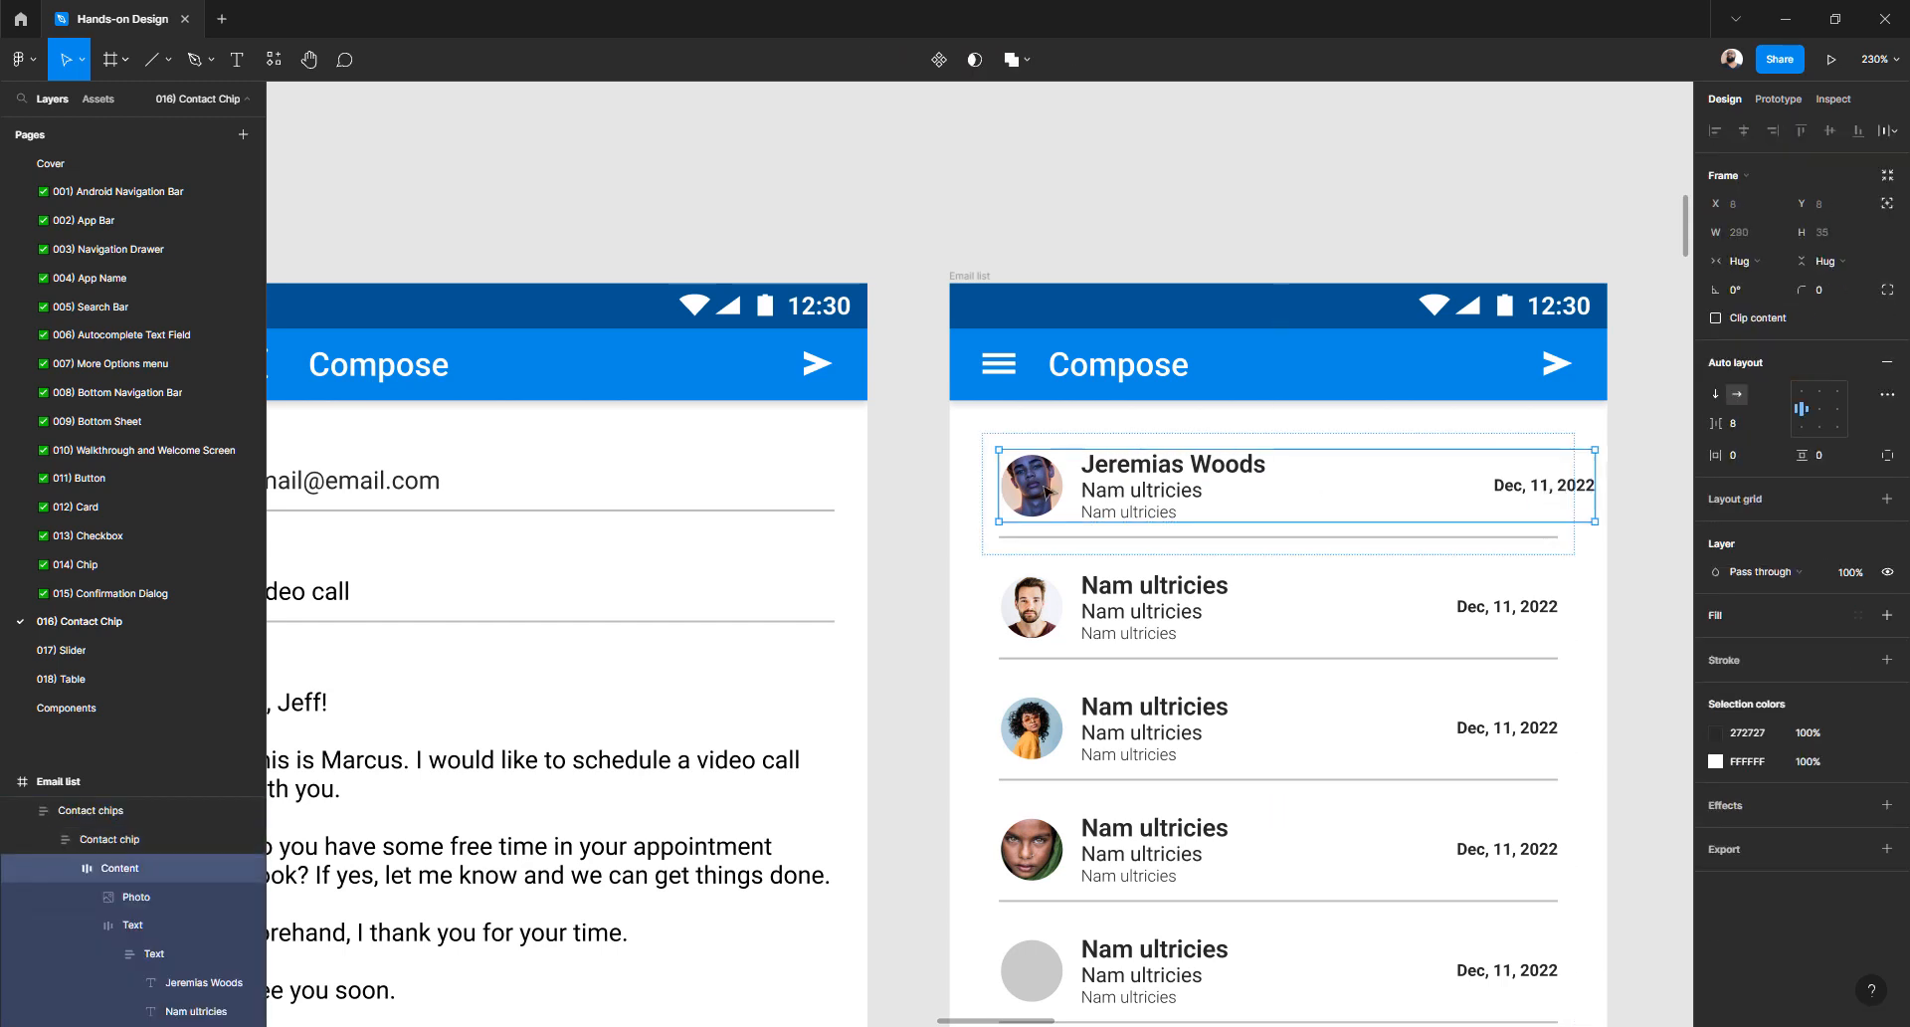
{"action": "left_click", "coordinate": [1740, 261]}
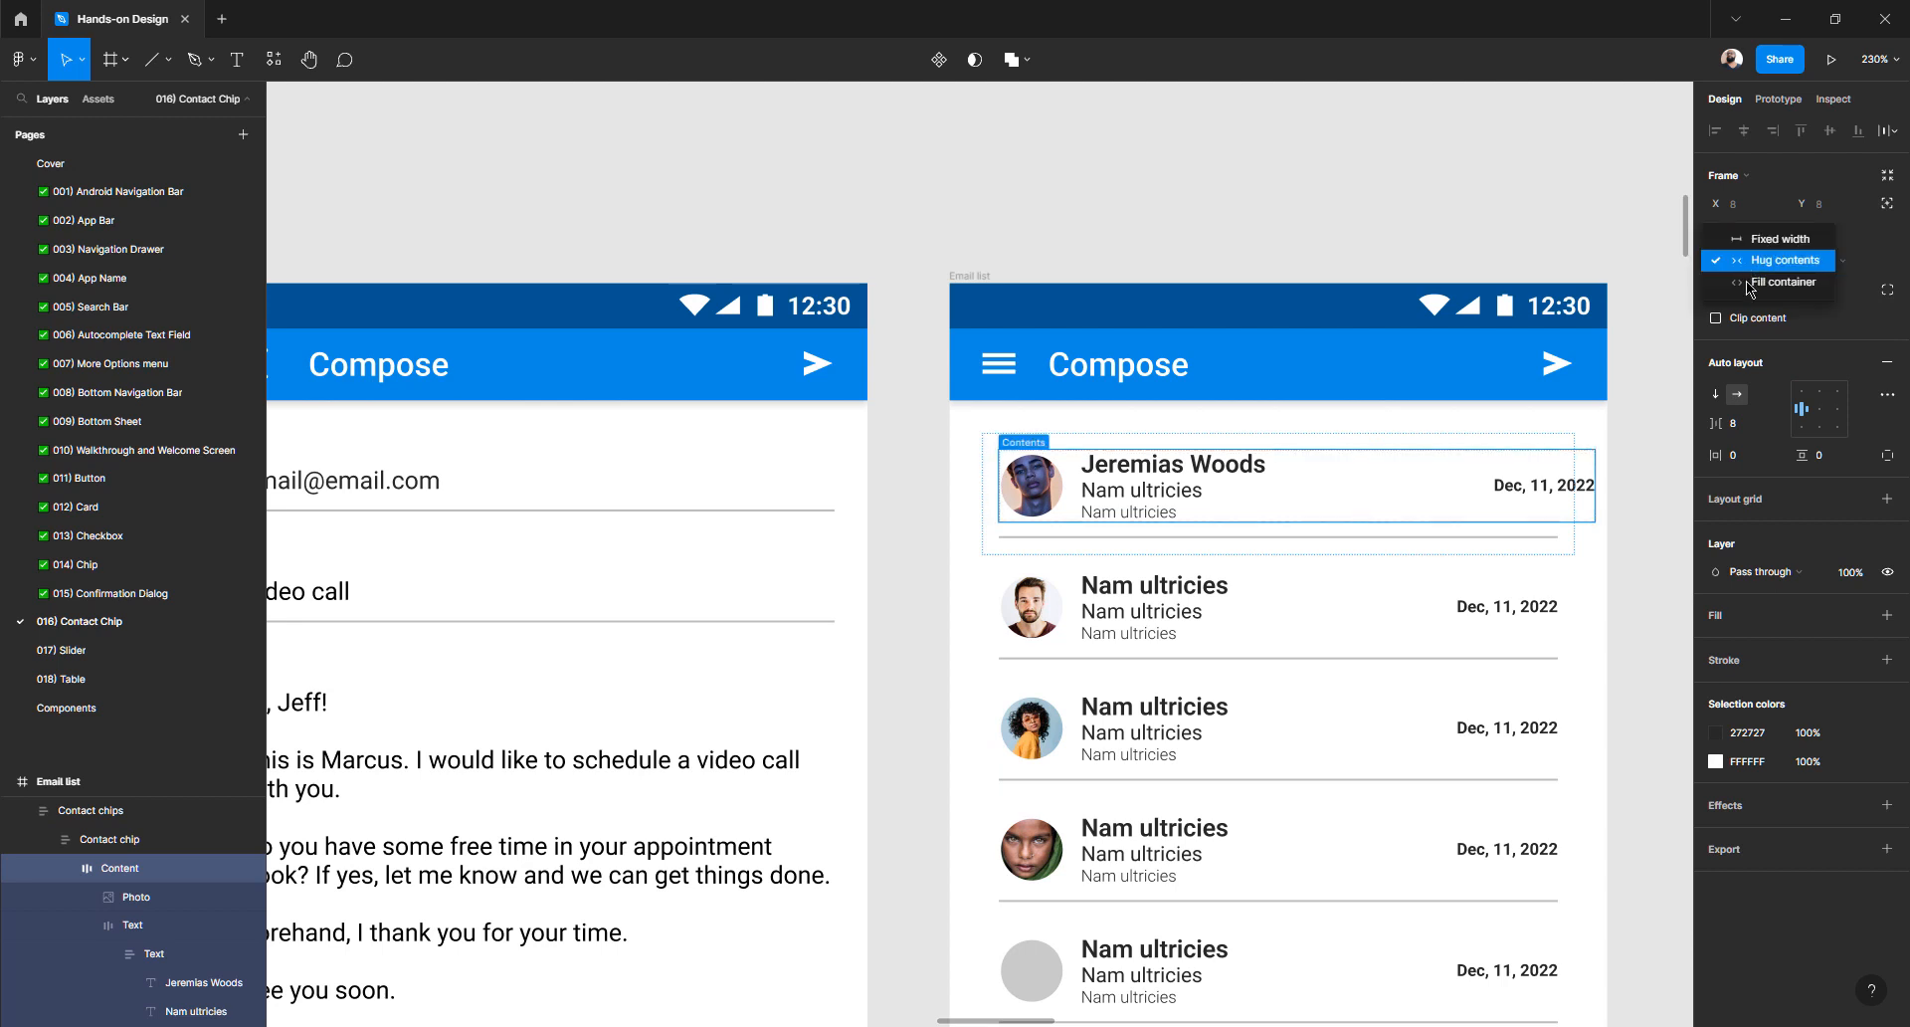
{"action": "left_click", "coordinate": [1751, 284]}
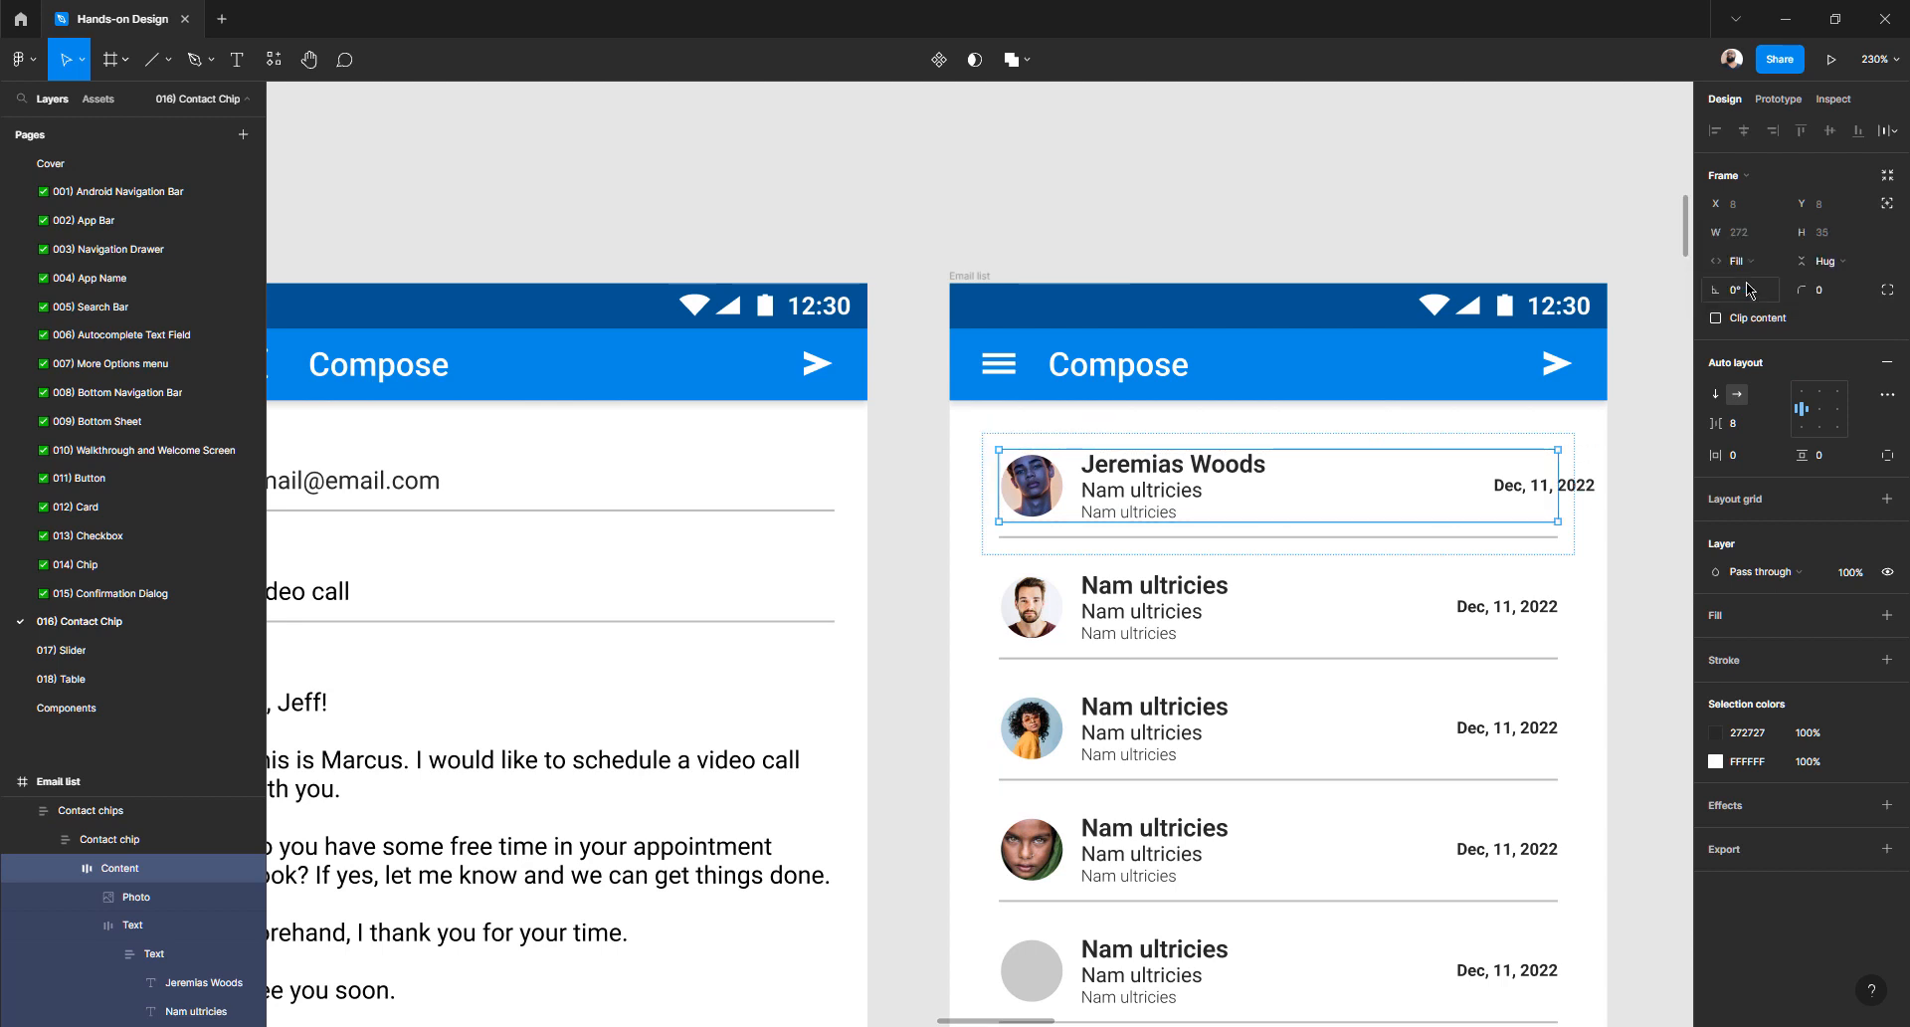
- Make the row's text-and-date frame fill the width and set its spacing gap to 70
{"action": "double_click", "coordinate": [1525, 490]}
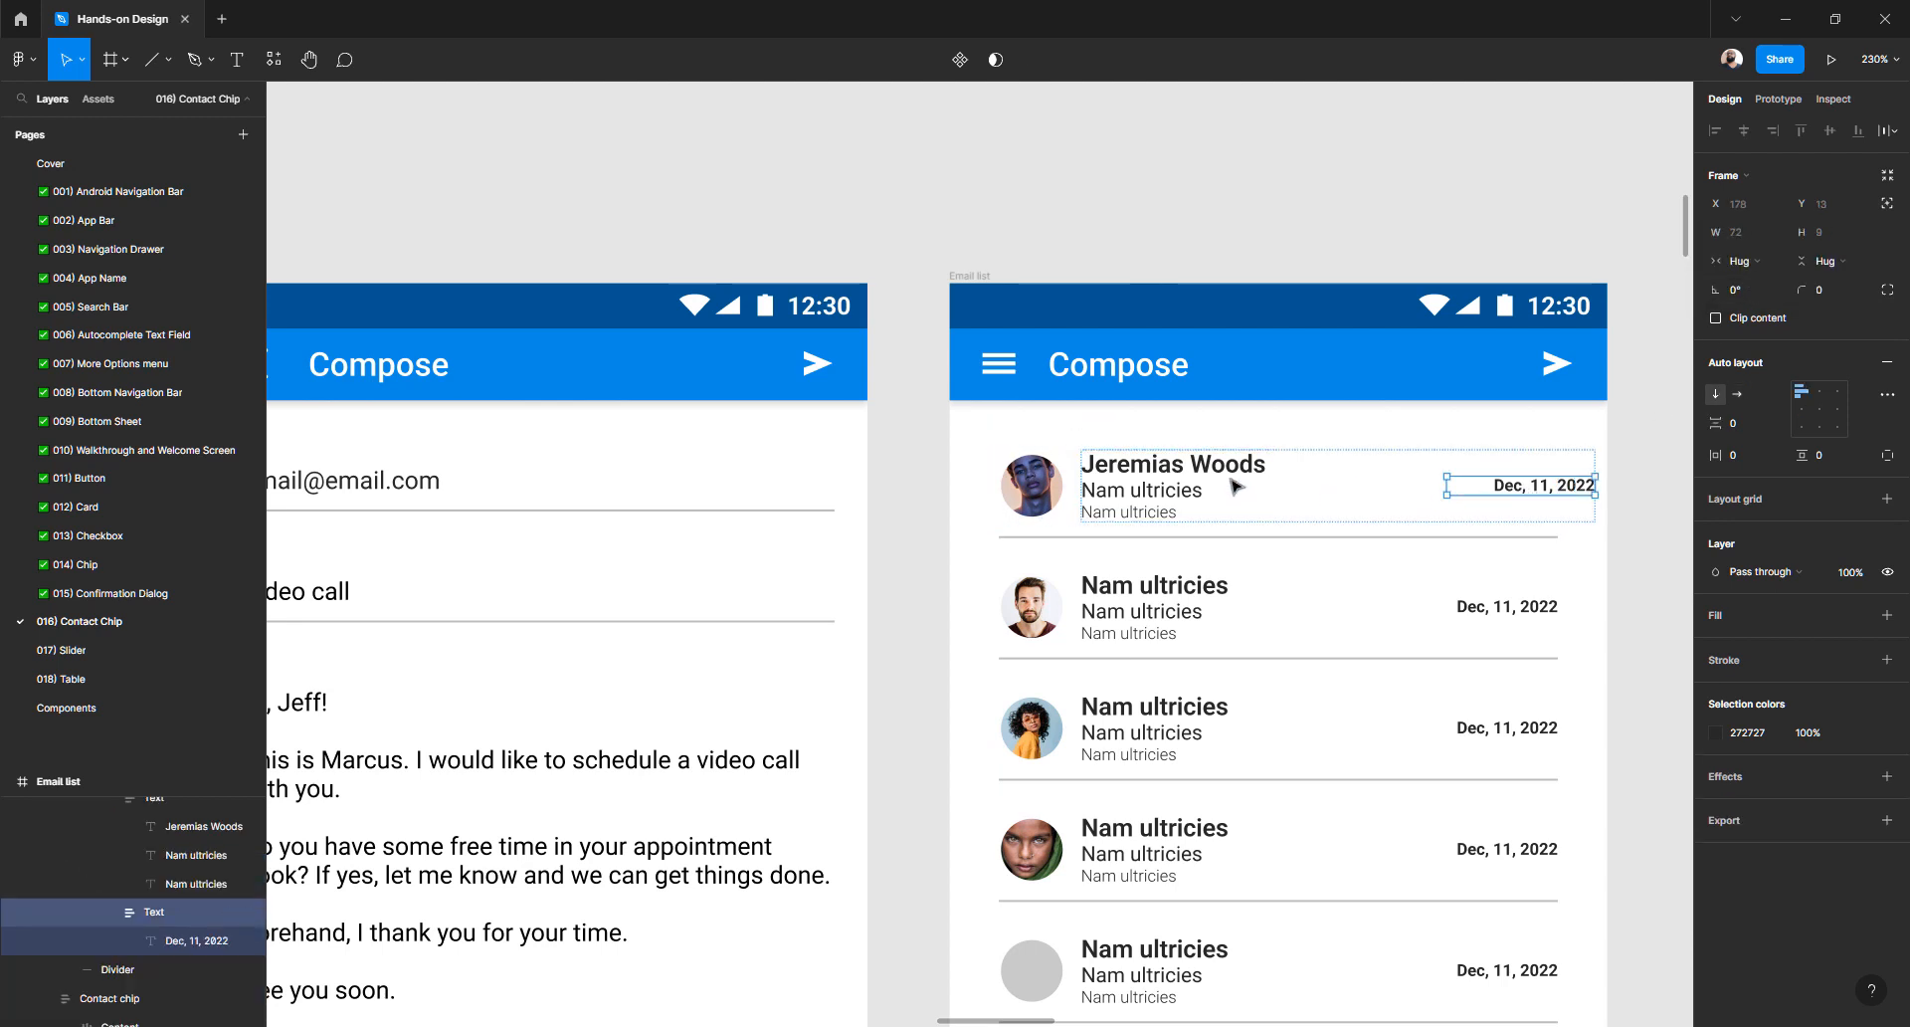
{"action": "double_click", "coordinate": [1194, 494]}
{"action": "left_click", "coordinate": [914, 519]}
{"action": "left_click", "coordinate": [1164, 502]}
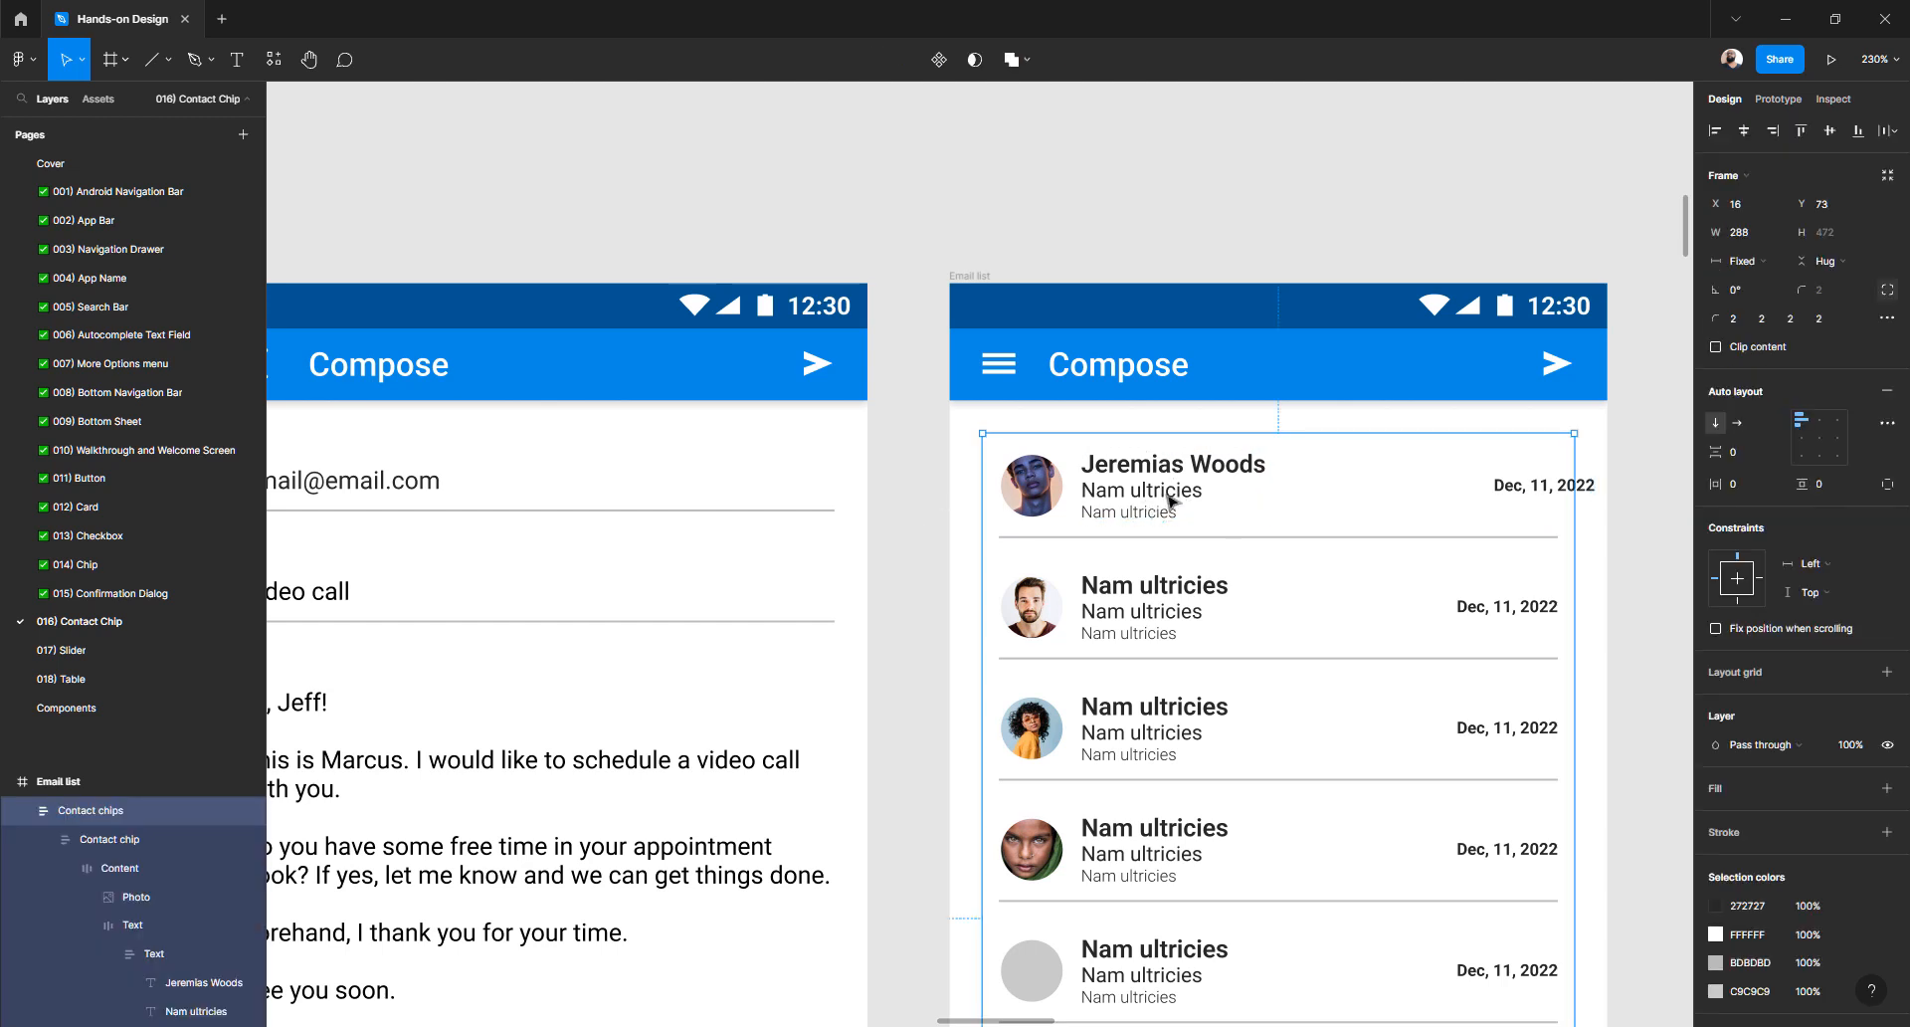
{"action": "double_click", "coordinate": [1169, 502]}
{"action": "double_click", "coordinate": [1171, 501]}
{"action": "double_click", "coordinate": [1171, 500]}
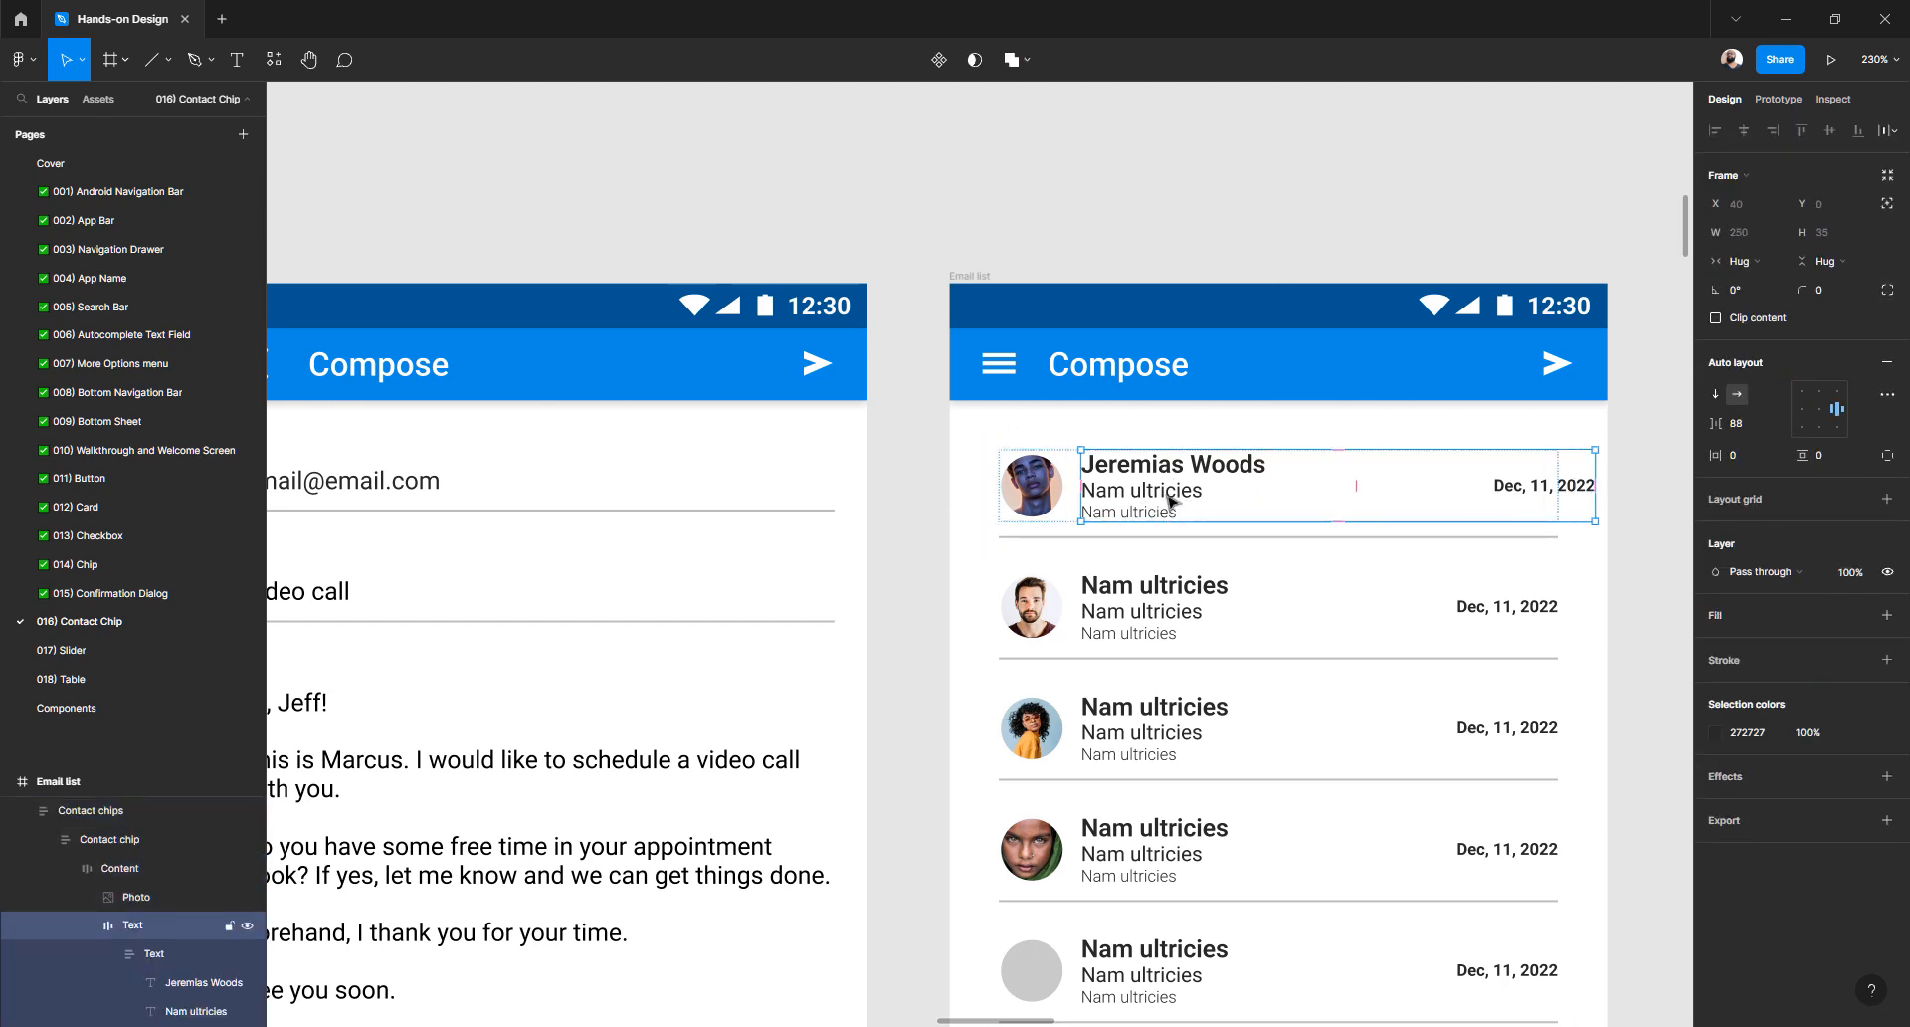
{"action": "left_click", "coordinate": [1754, 262]}
{"action": "left_click", "coordinate": [1757, 287]}
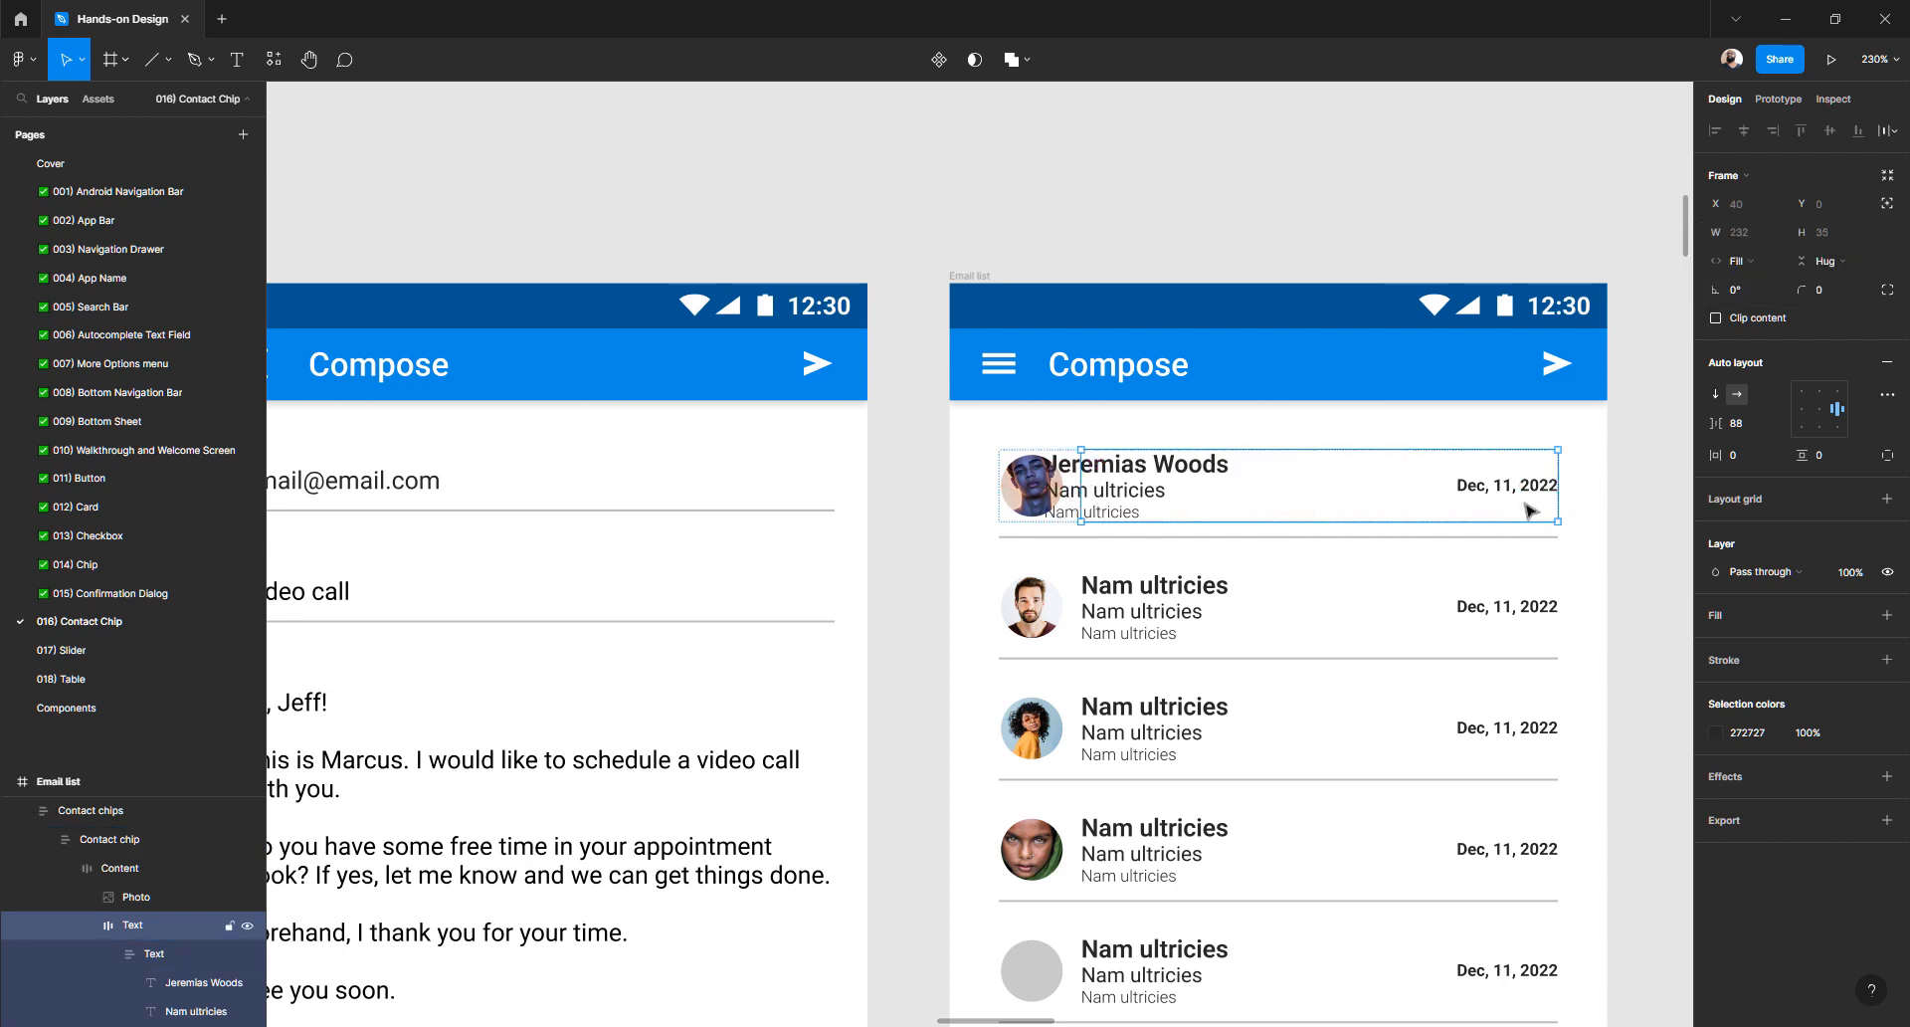
{"action": "left_click", "coordinate": [1743, 424]}
{"action": "key", "text": "shift+Down"}
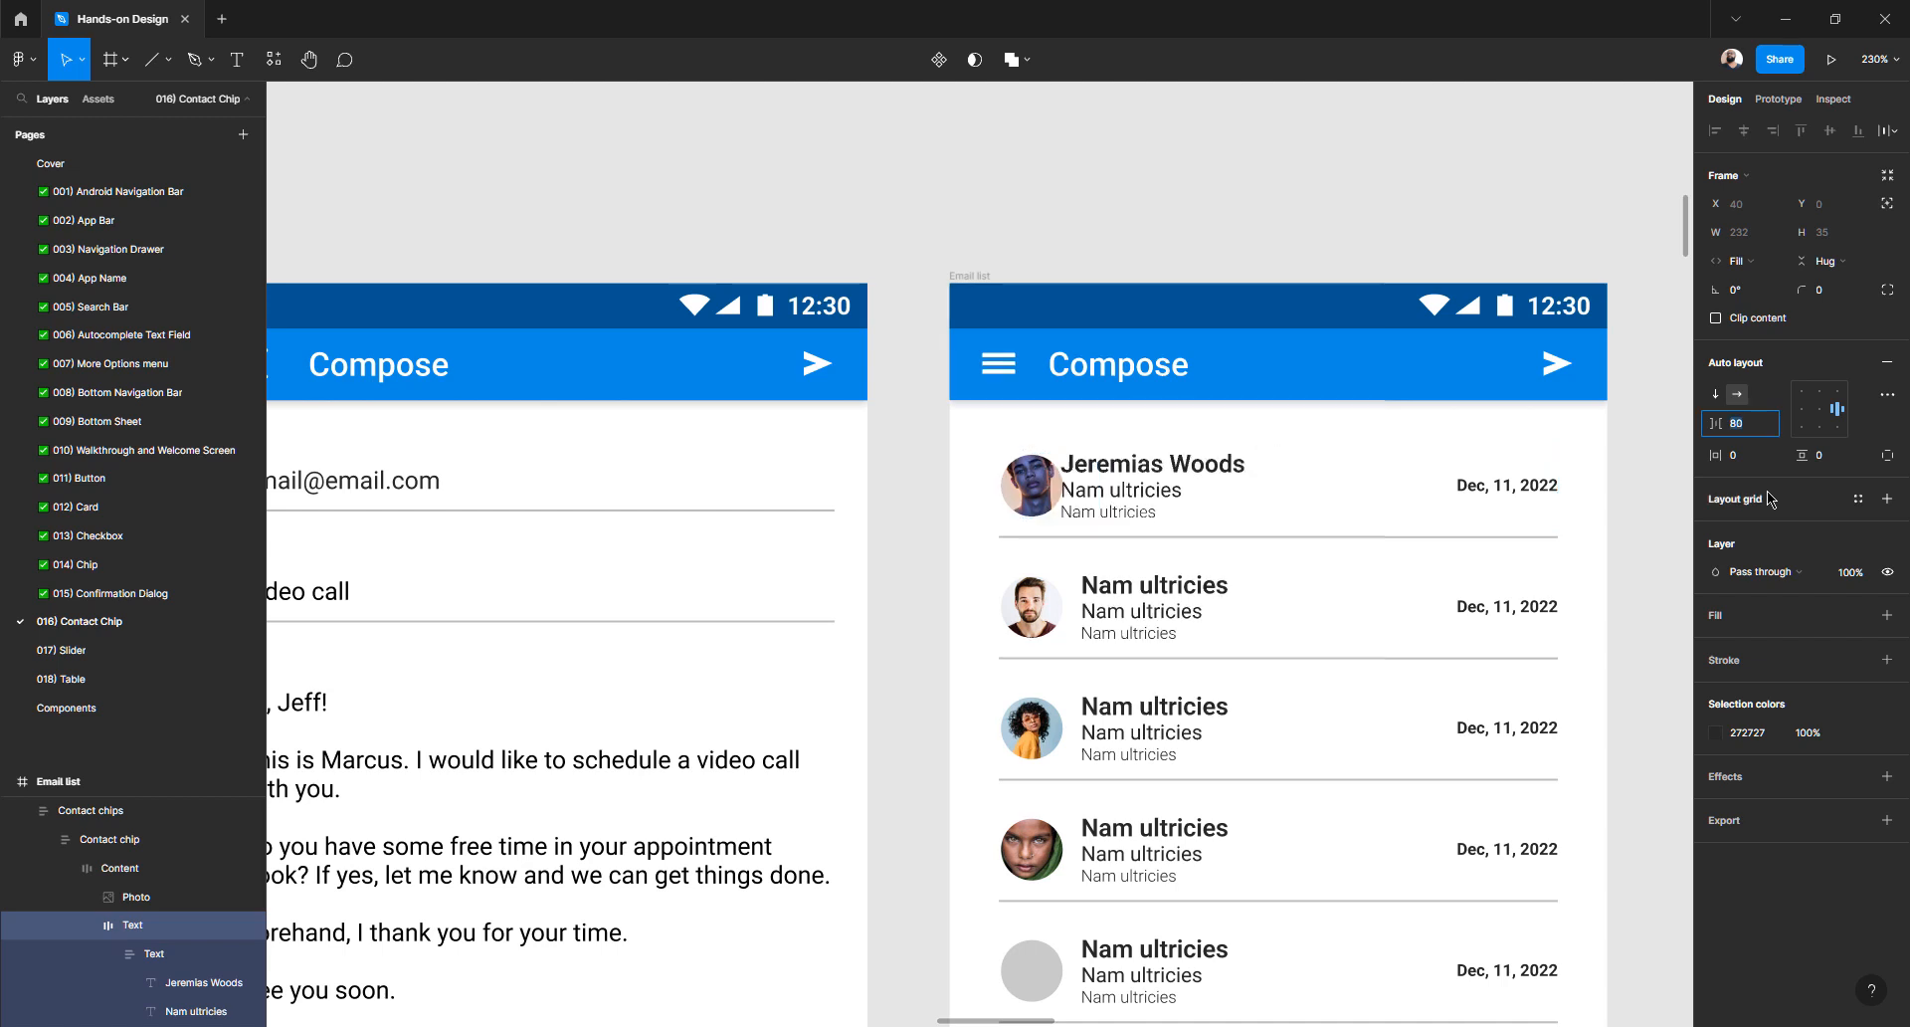
{"action": "key", "text": "Up"}
{"action": "key", "text": "Up"}
{"action": "key", "text": "Up"}
{"action": "key", "text": "Up"}
{"action": "key", "text": "Up"}
{"action": "key", "text": "Up"}
{"action": "key", "text": "Up"}
{"action": "key", "text": "Up"}
{"action": "key", "text": "Up"}
{"action": "key", "text": "Up"}
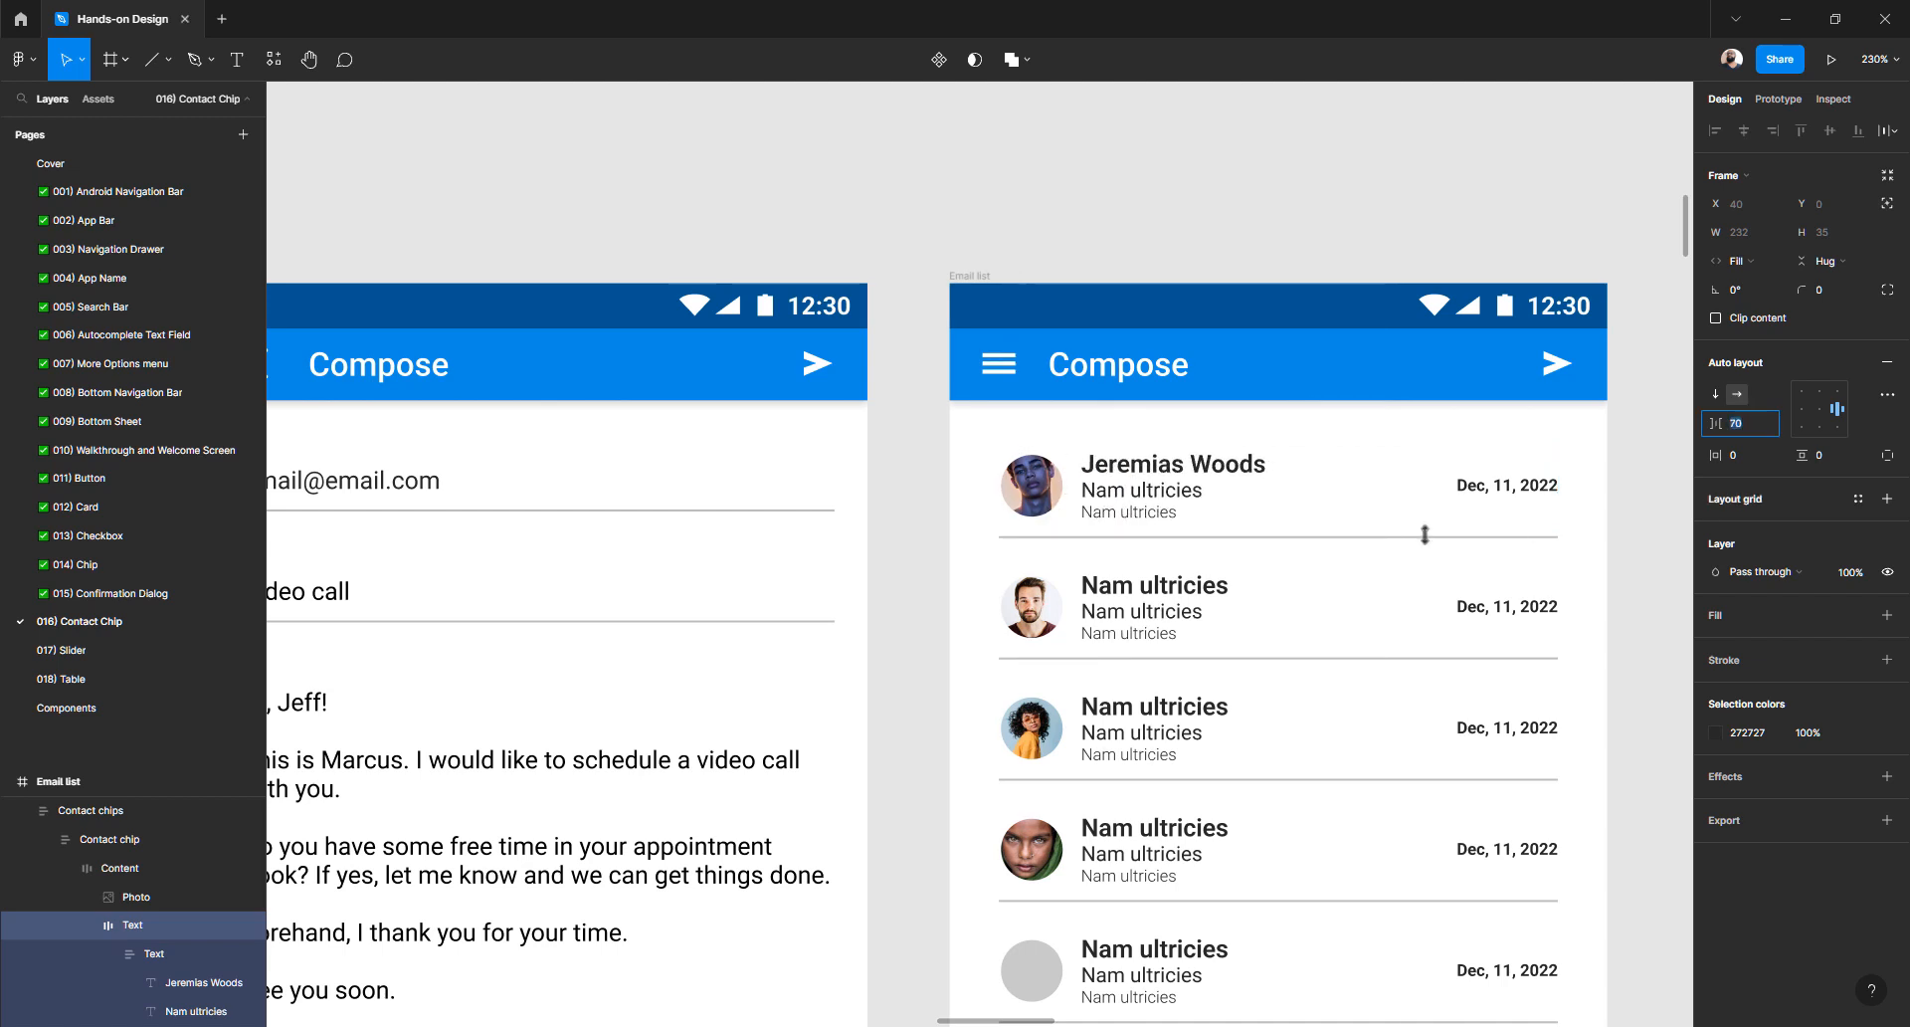
- Change the subtitle to 'Mentorship' and type a greeting preview ending 'I want to reach you out...', fixing typos
{"action": "double_click", "coordinate": [1144, 494]}
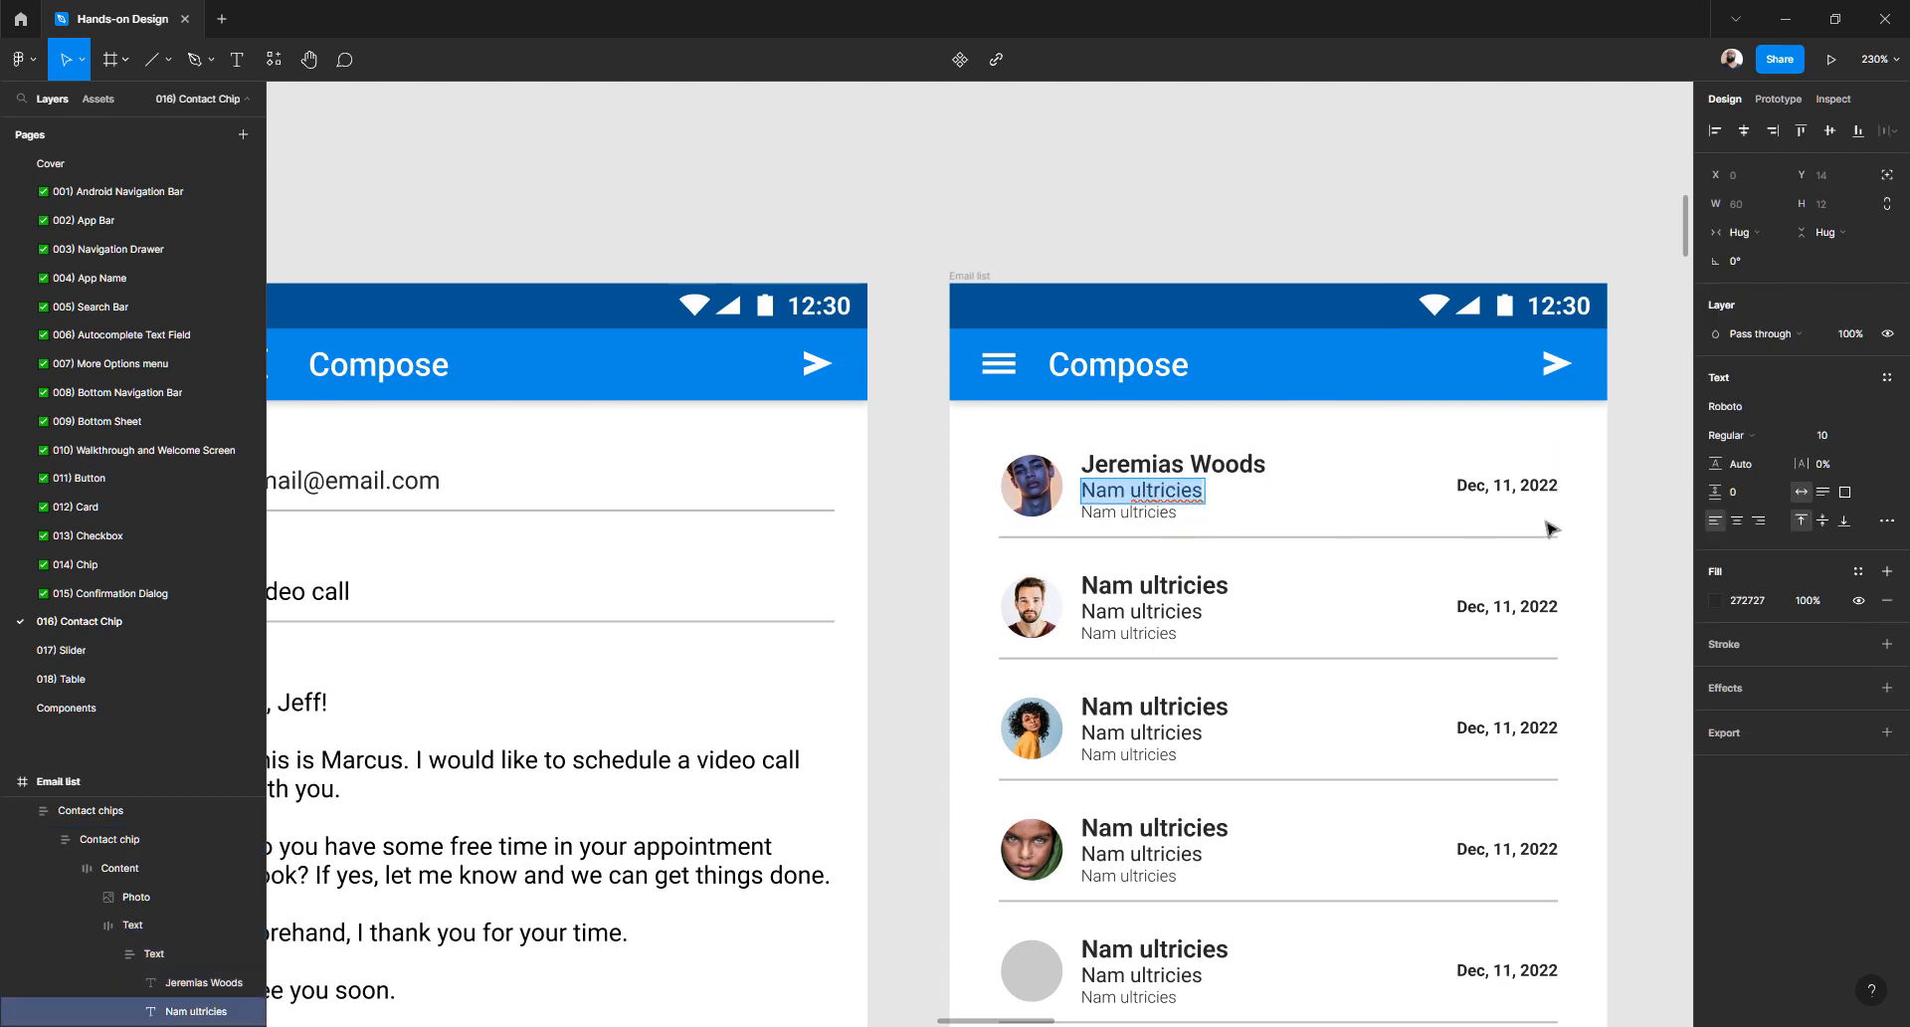
{"action": "type", "text": "Mentorship"}
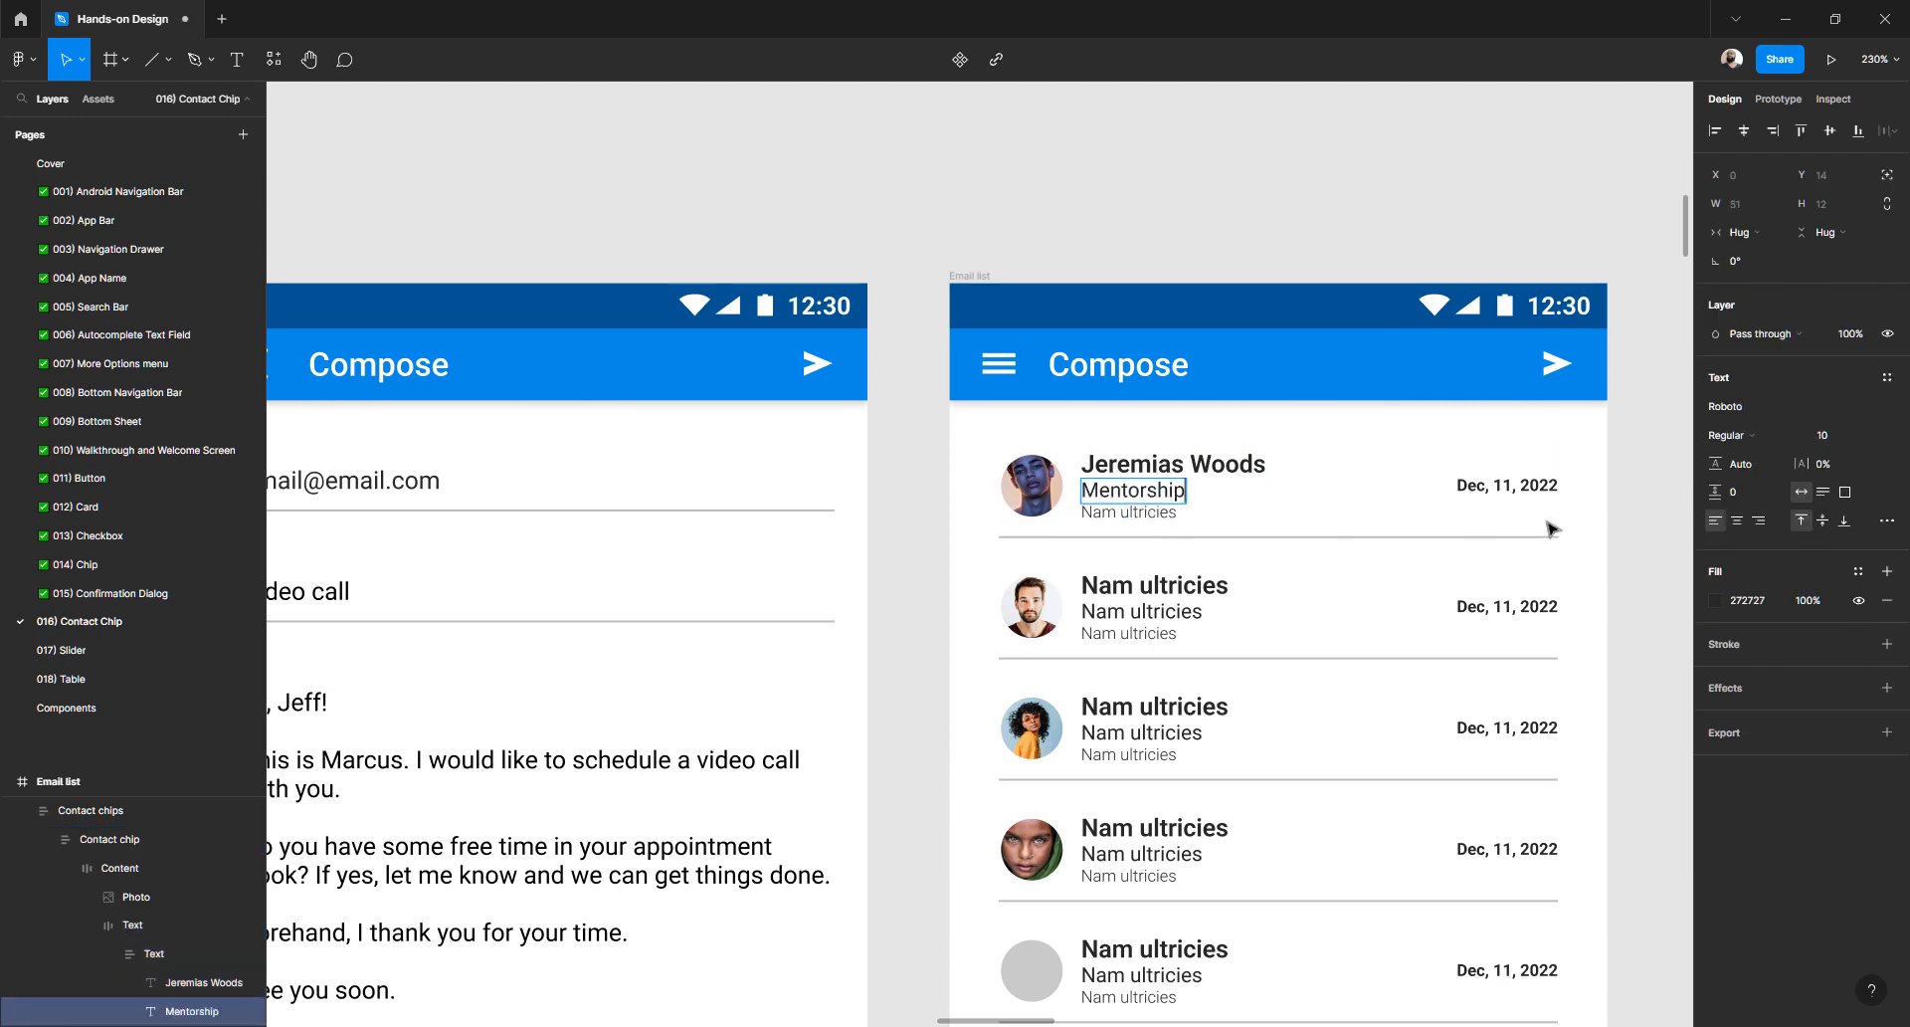
{"action": "double_click", "coordinate": [1146, 511]}
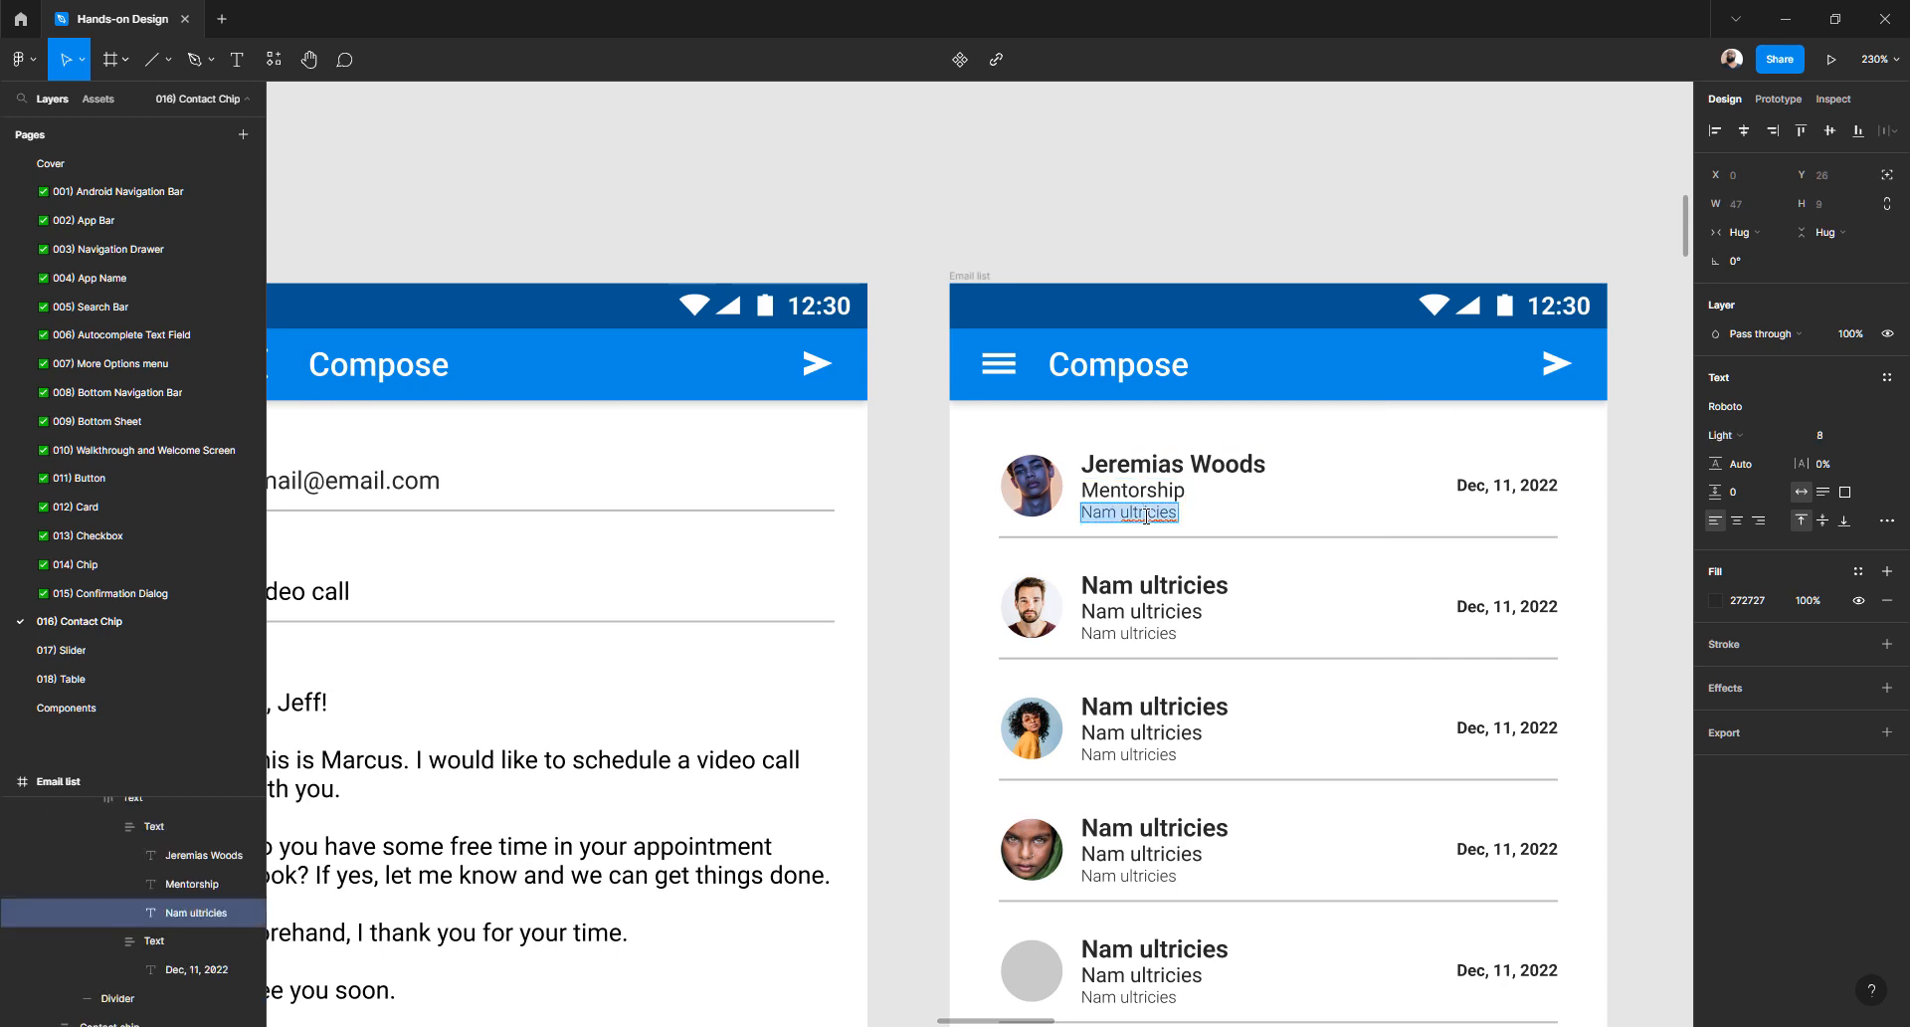
{"action": "type", "text": "Hi, Marcus How are"}
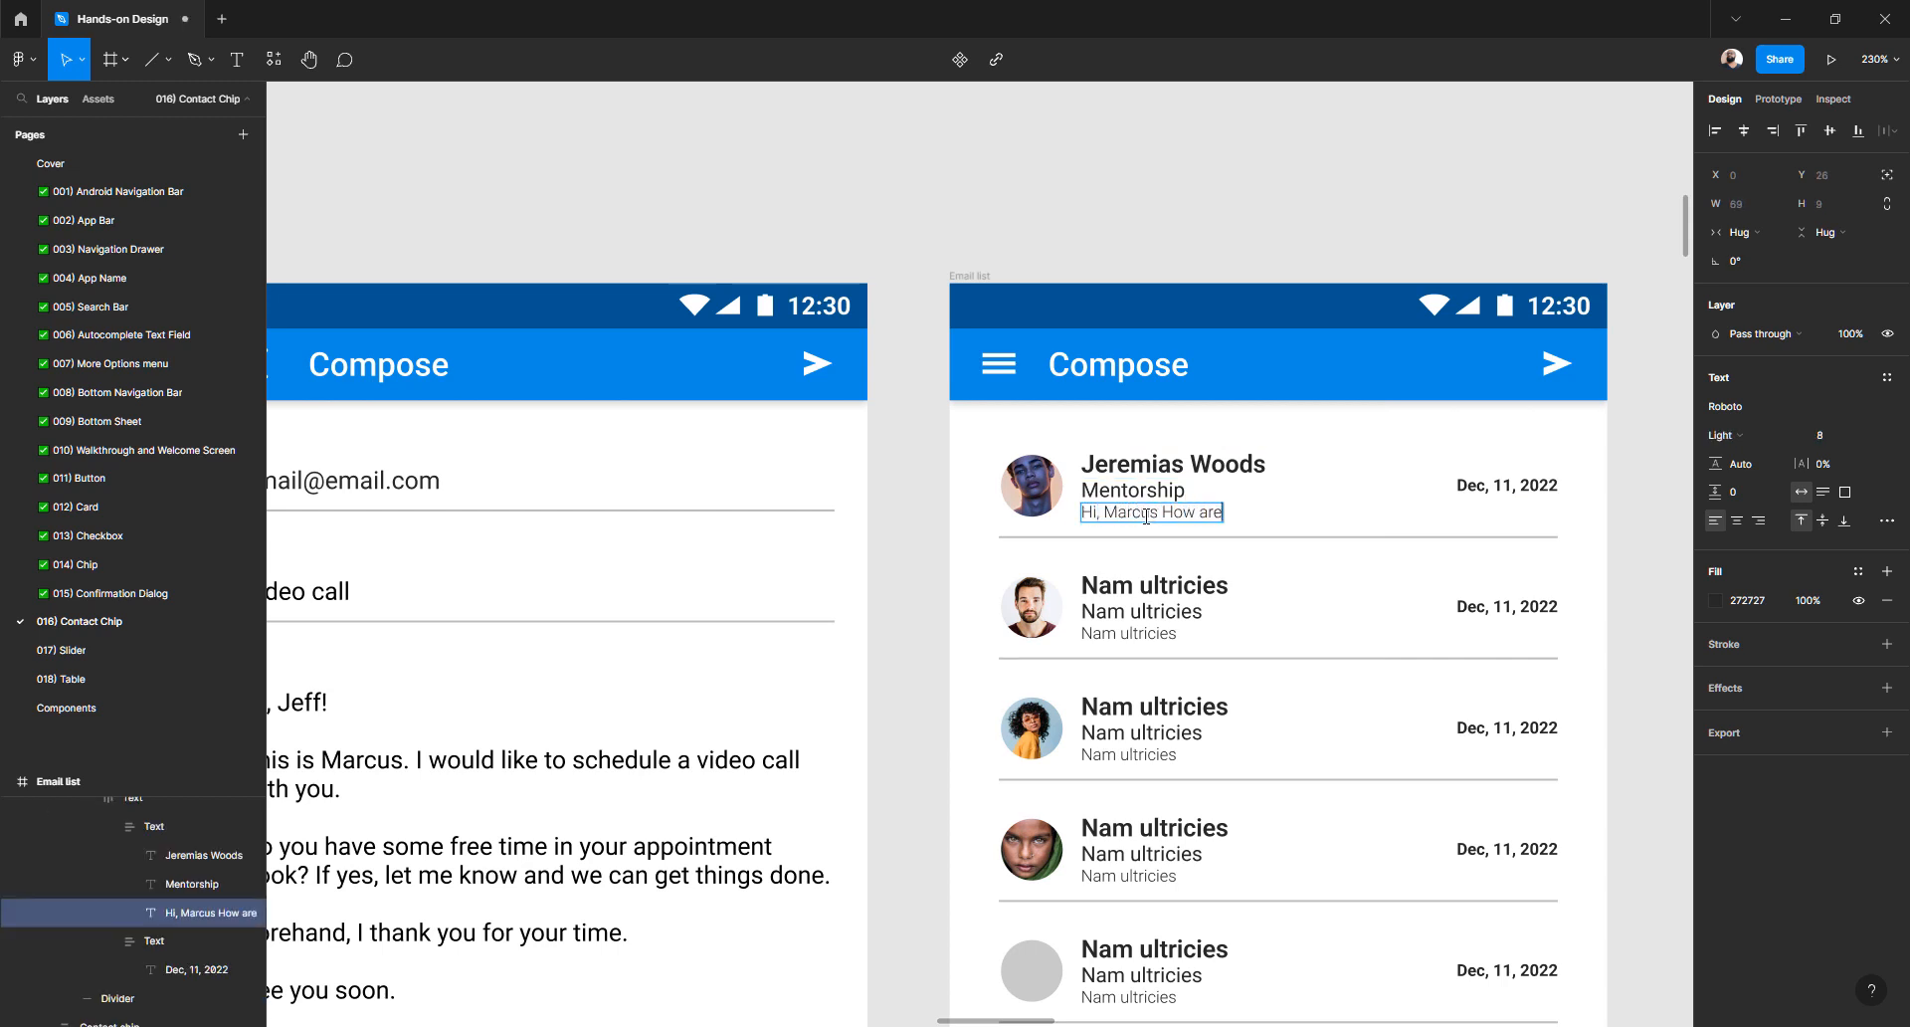
{"action": "type", "text": " yhou"}
{"action": "key", "text": "BackSpace"}
{"action": "key", "text": "BackSpace"}
{"action": "key", "text": "BackSpace"}
{"action": "type", "text": "ou>?"}
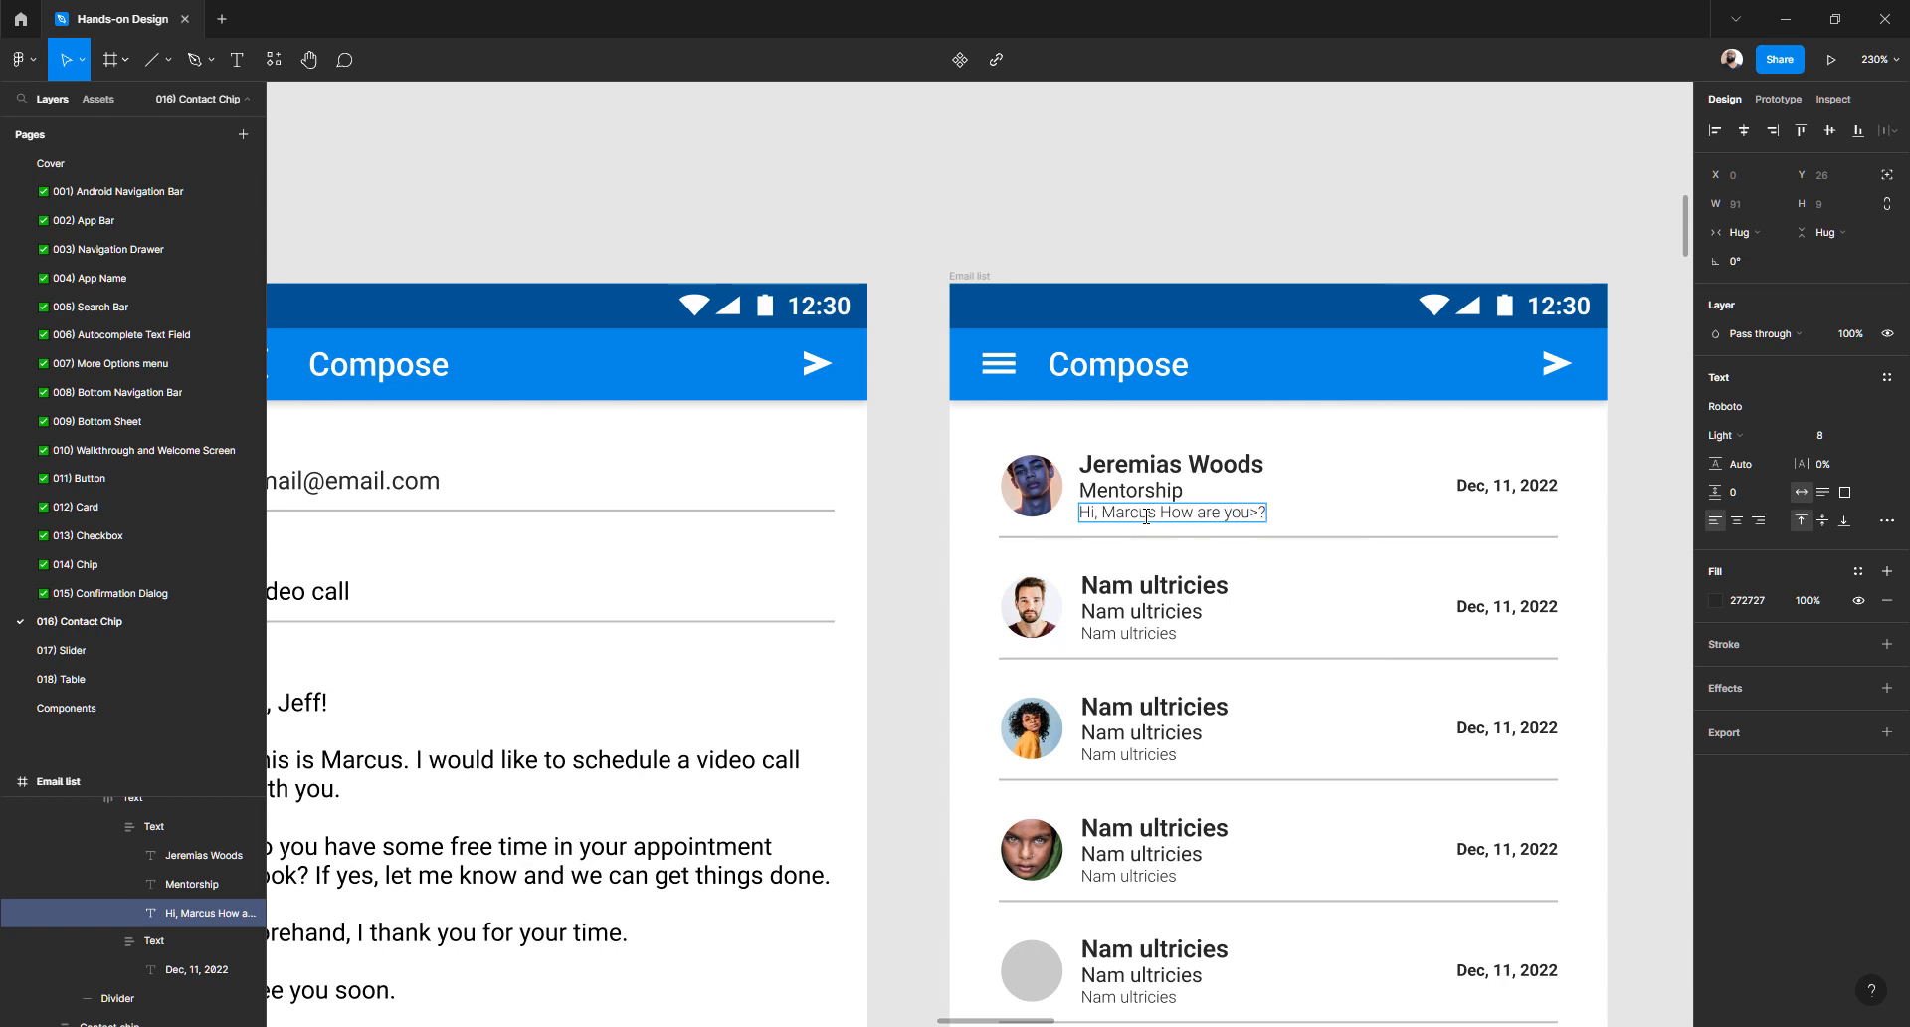
{"action": "key", "text": "BackSpace"}
{"action": "key", "text": "BackSpace"}
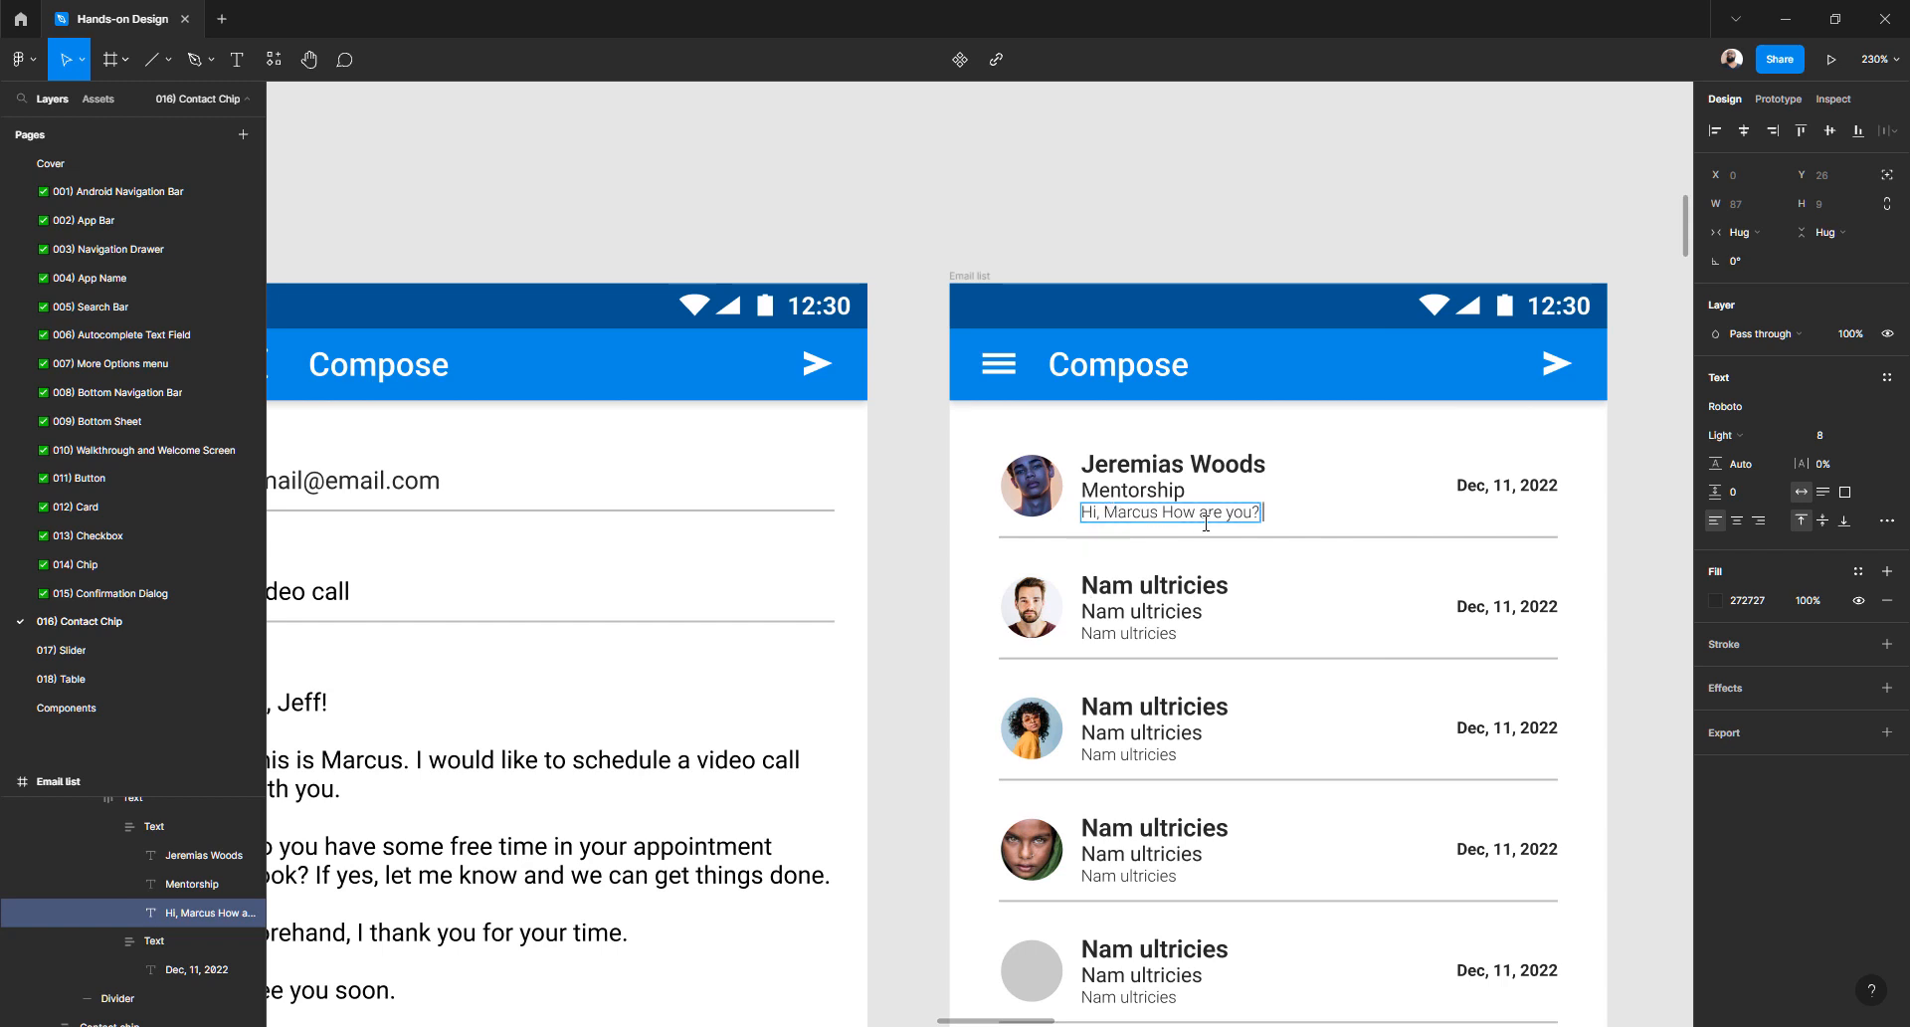
{"action": "type", "text": "I w"}
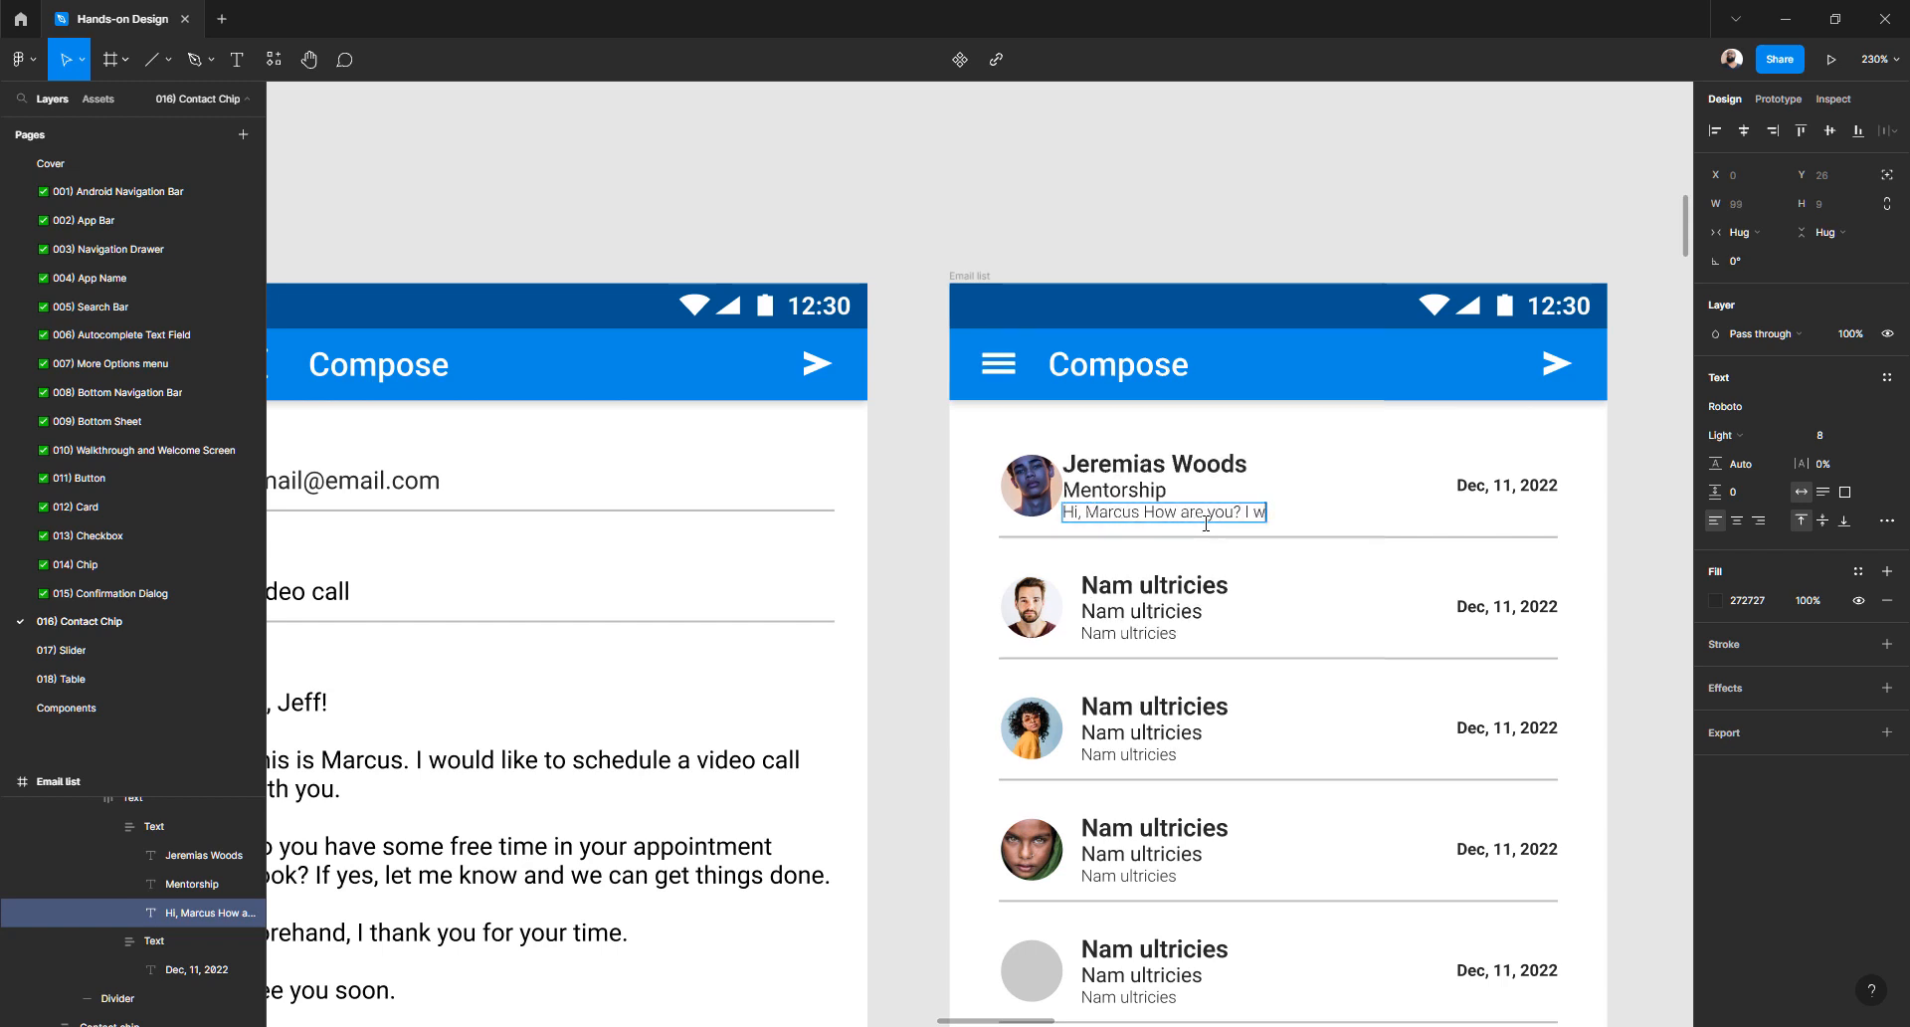
{"action": "type", "text": "ant to reach"}
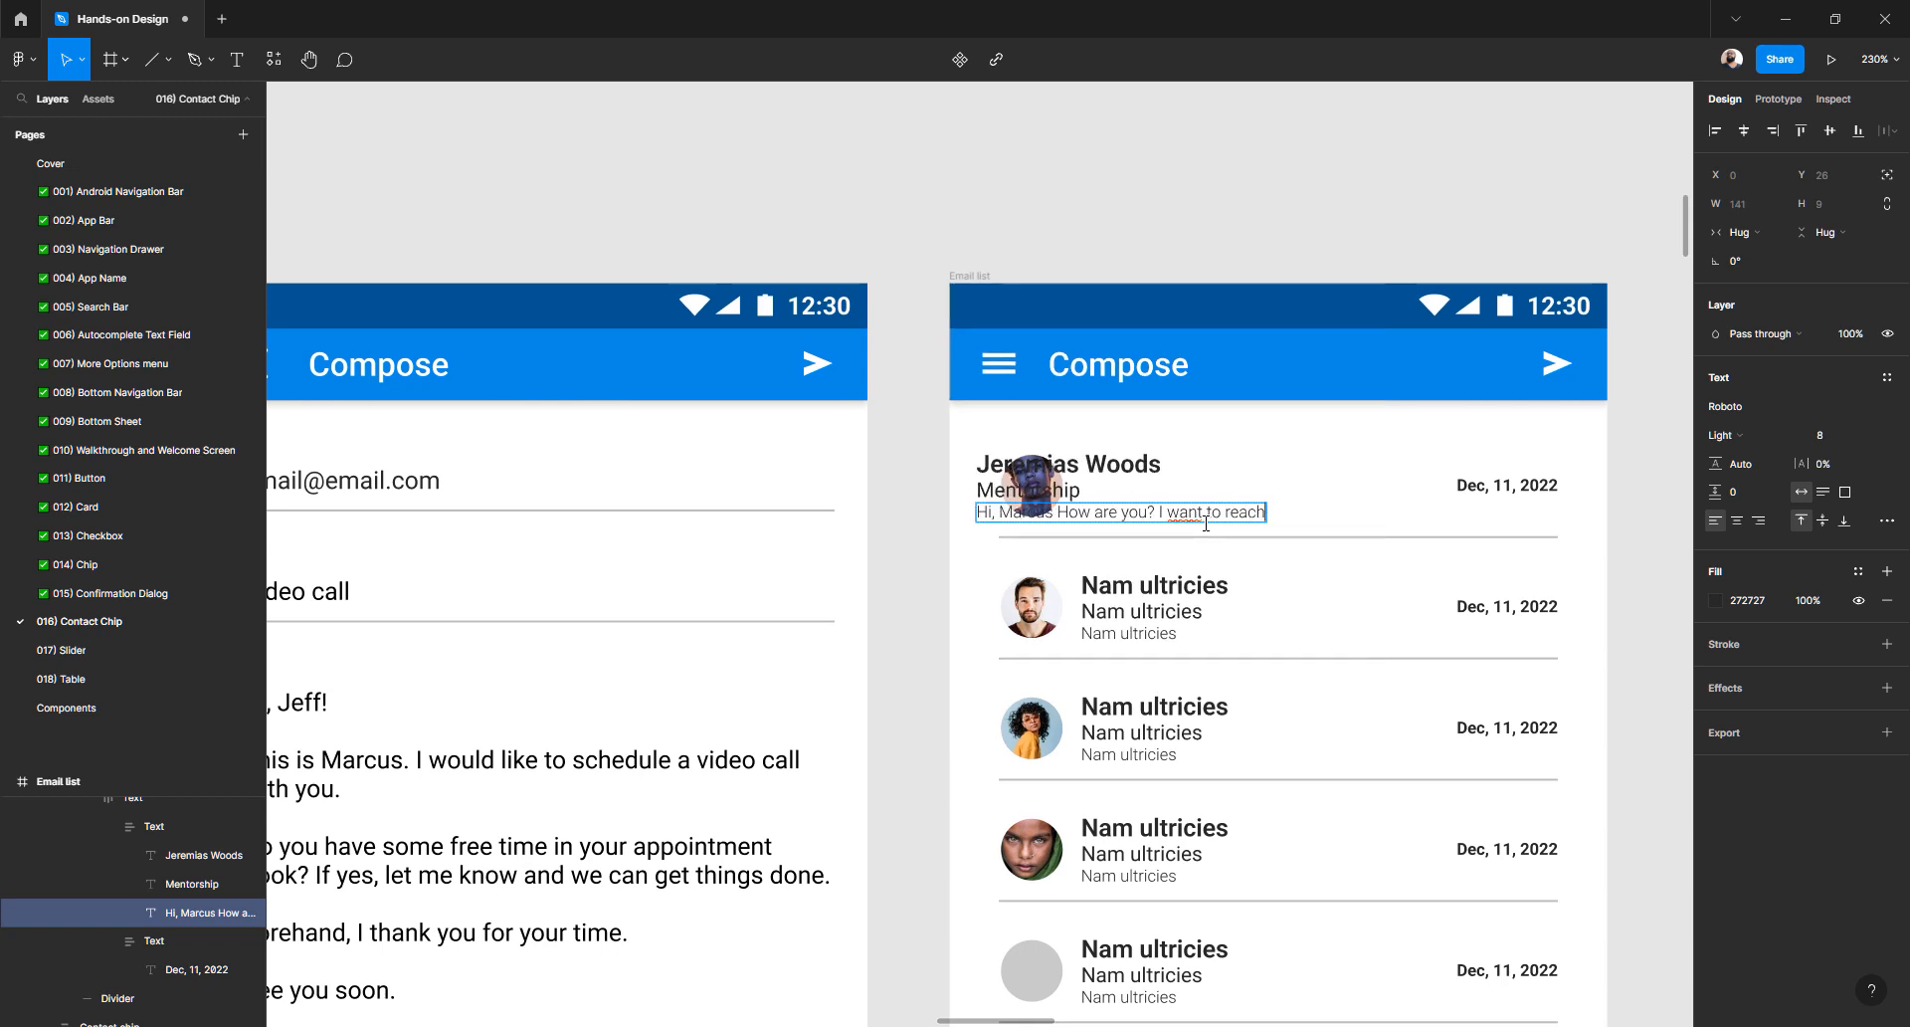
{"action": "type", "text": " you out..."}
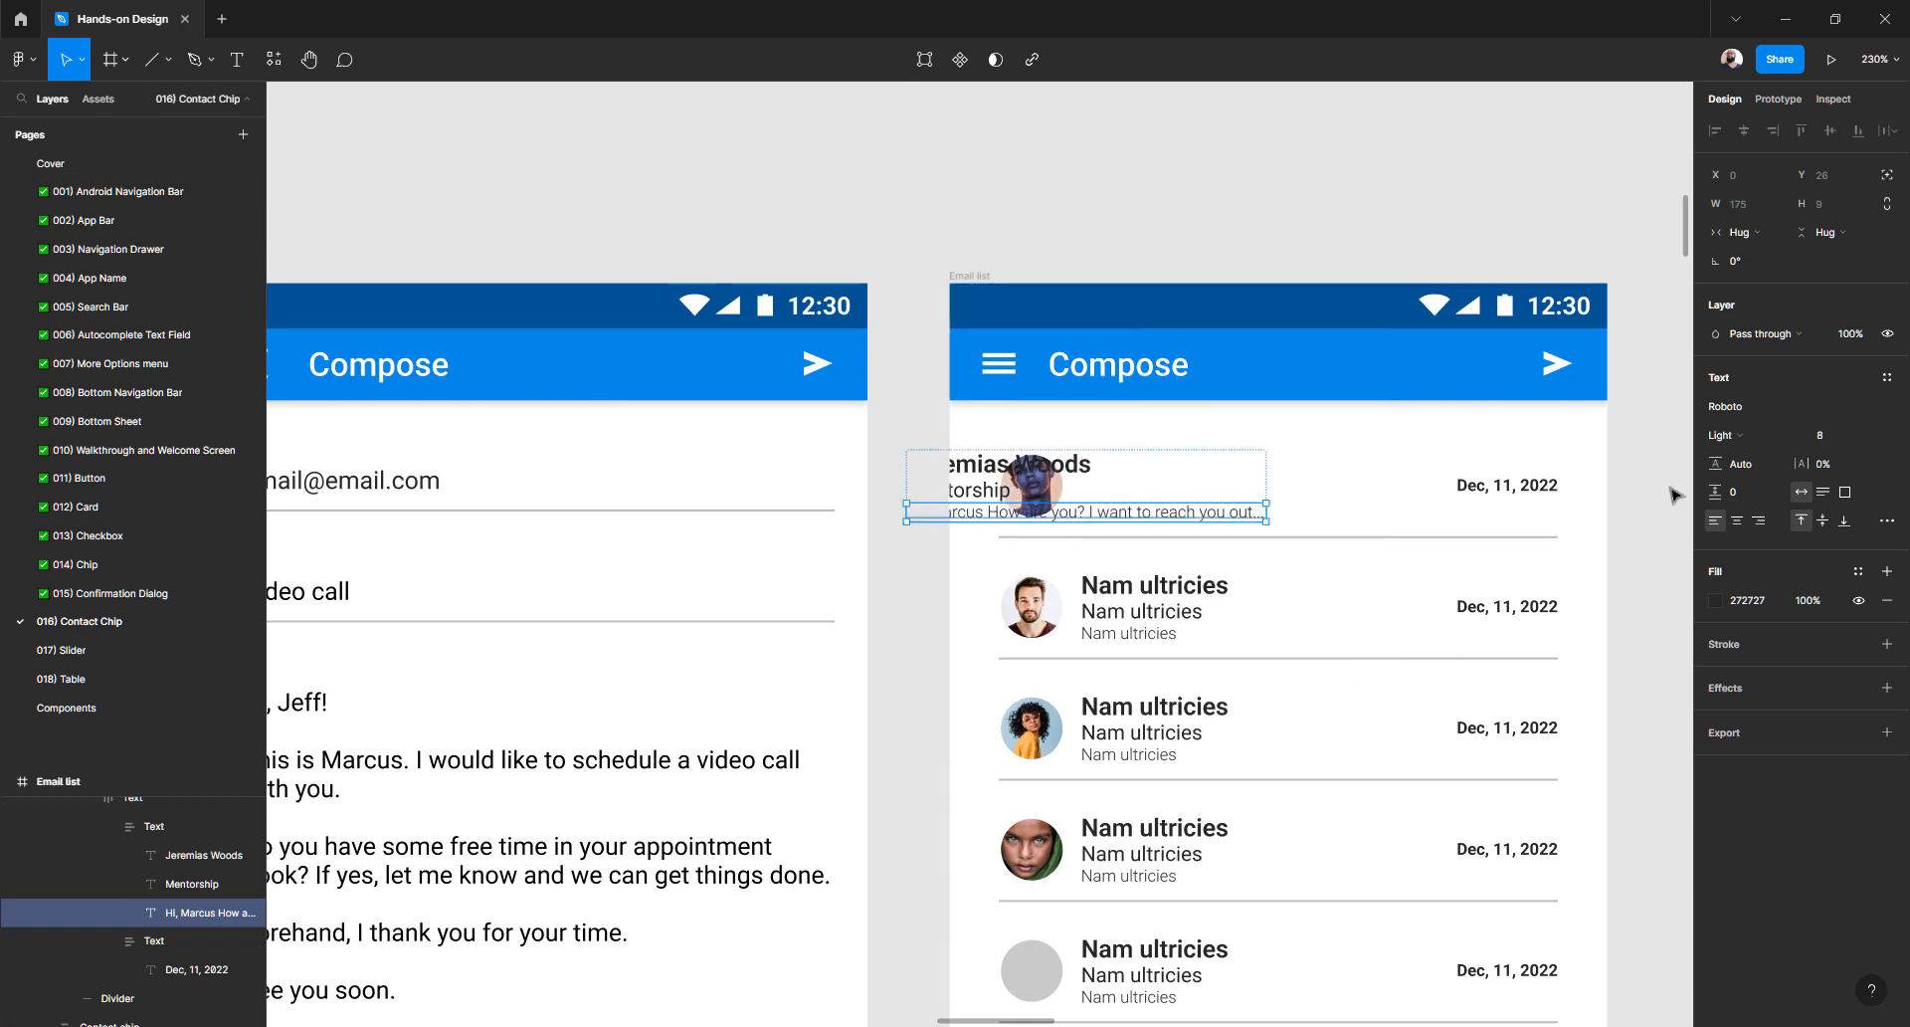
- Select the first row's outer Text frame through its nested layers
{"action": "left_click", "coordinate": [1679, 498]}
{"action": "left_click", "coordinate": [1191, 515]}
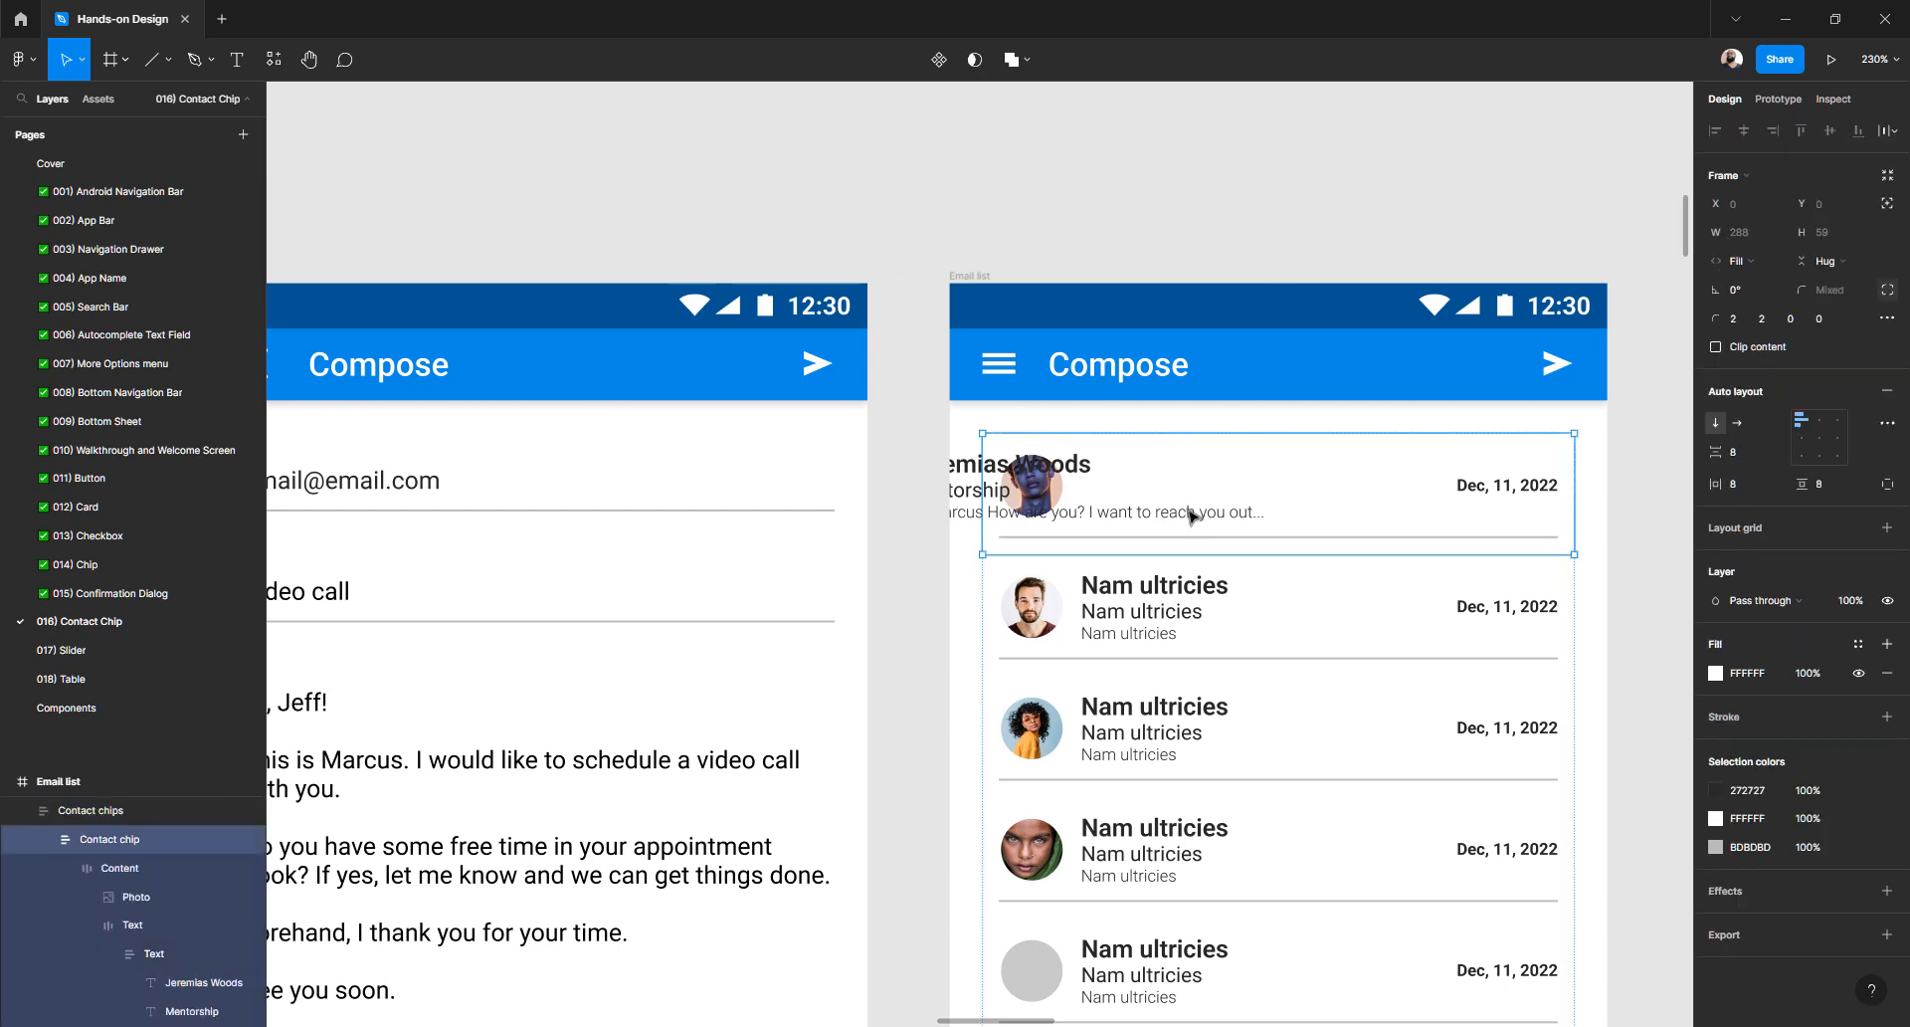
{"action": "double_click", "coordinate": [1191, 516]}
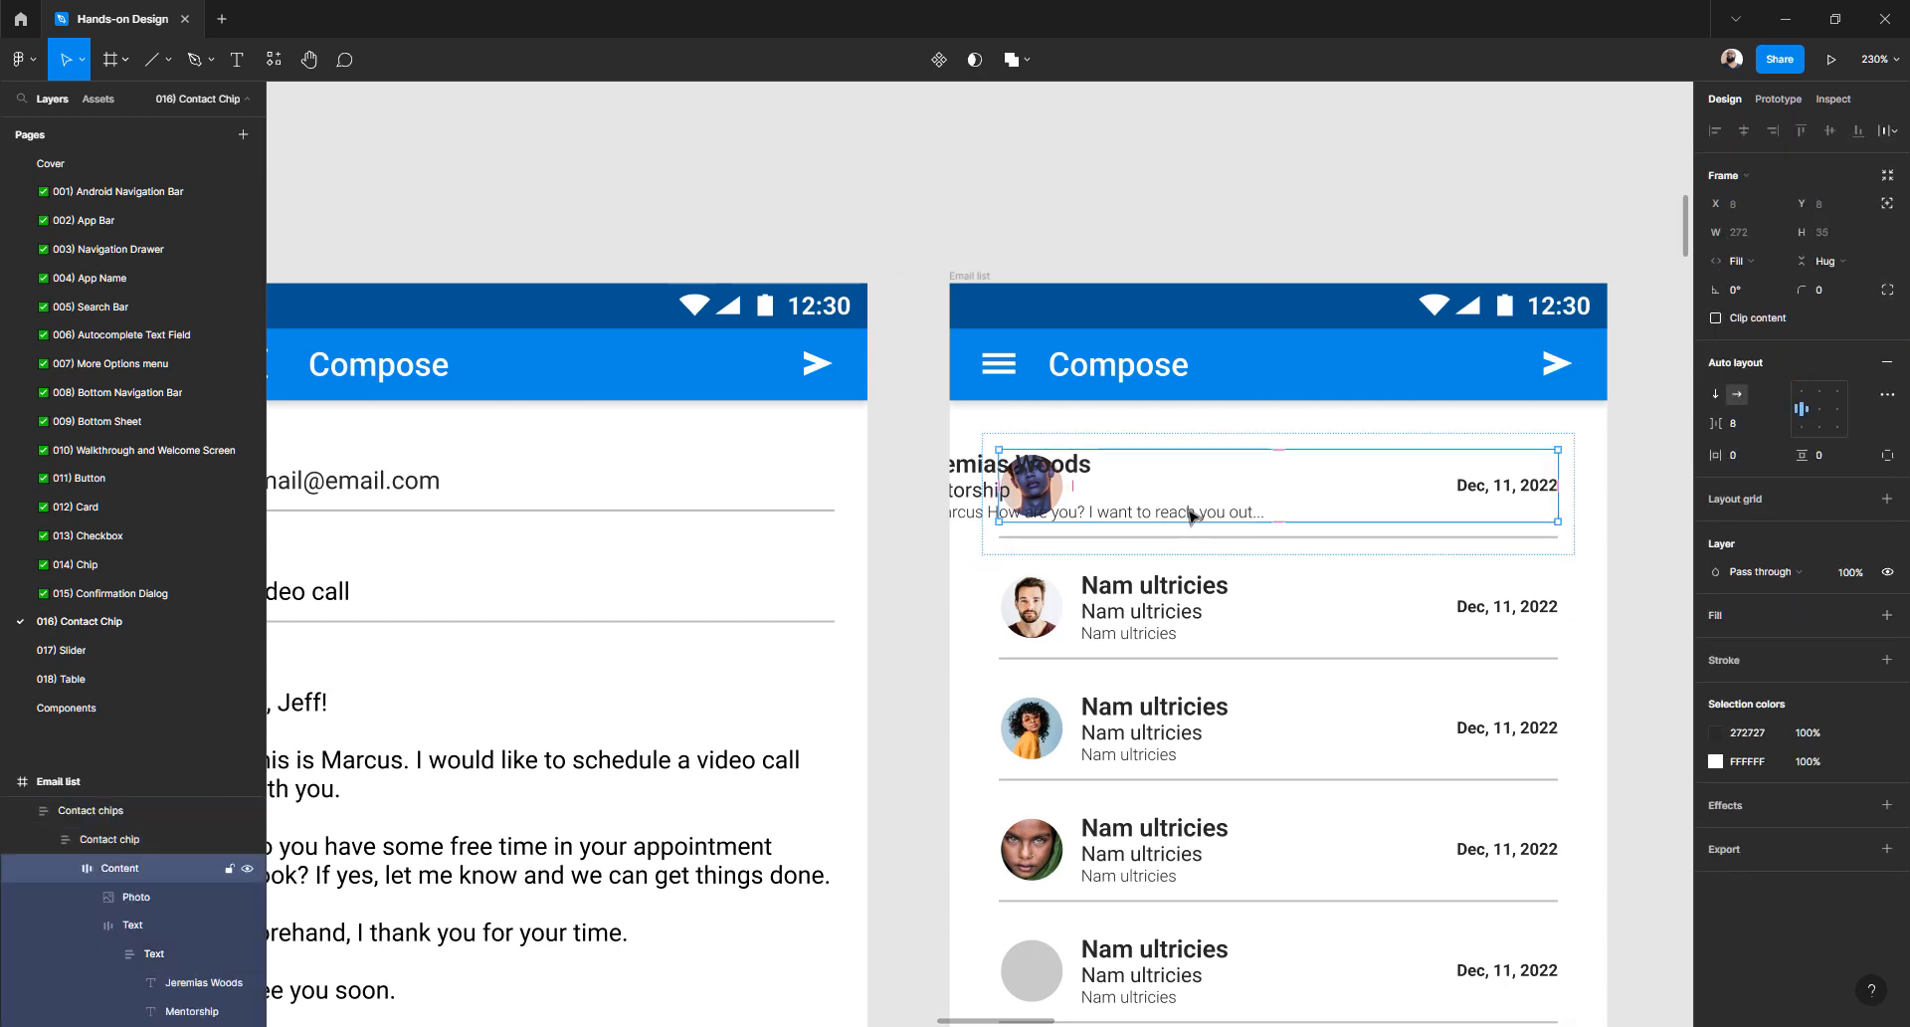
{"action": "double_click", "coordinate": [973, 496]}
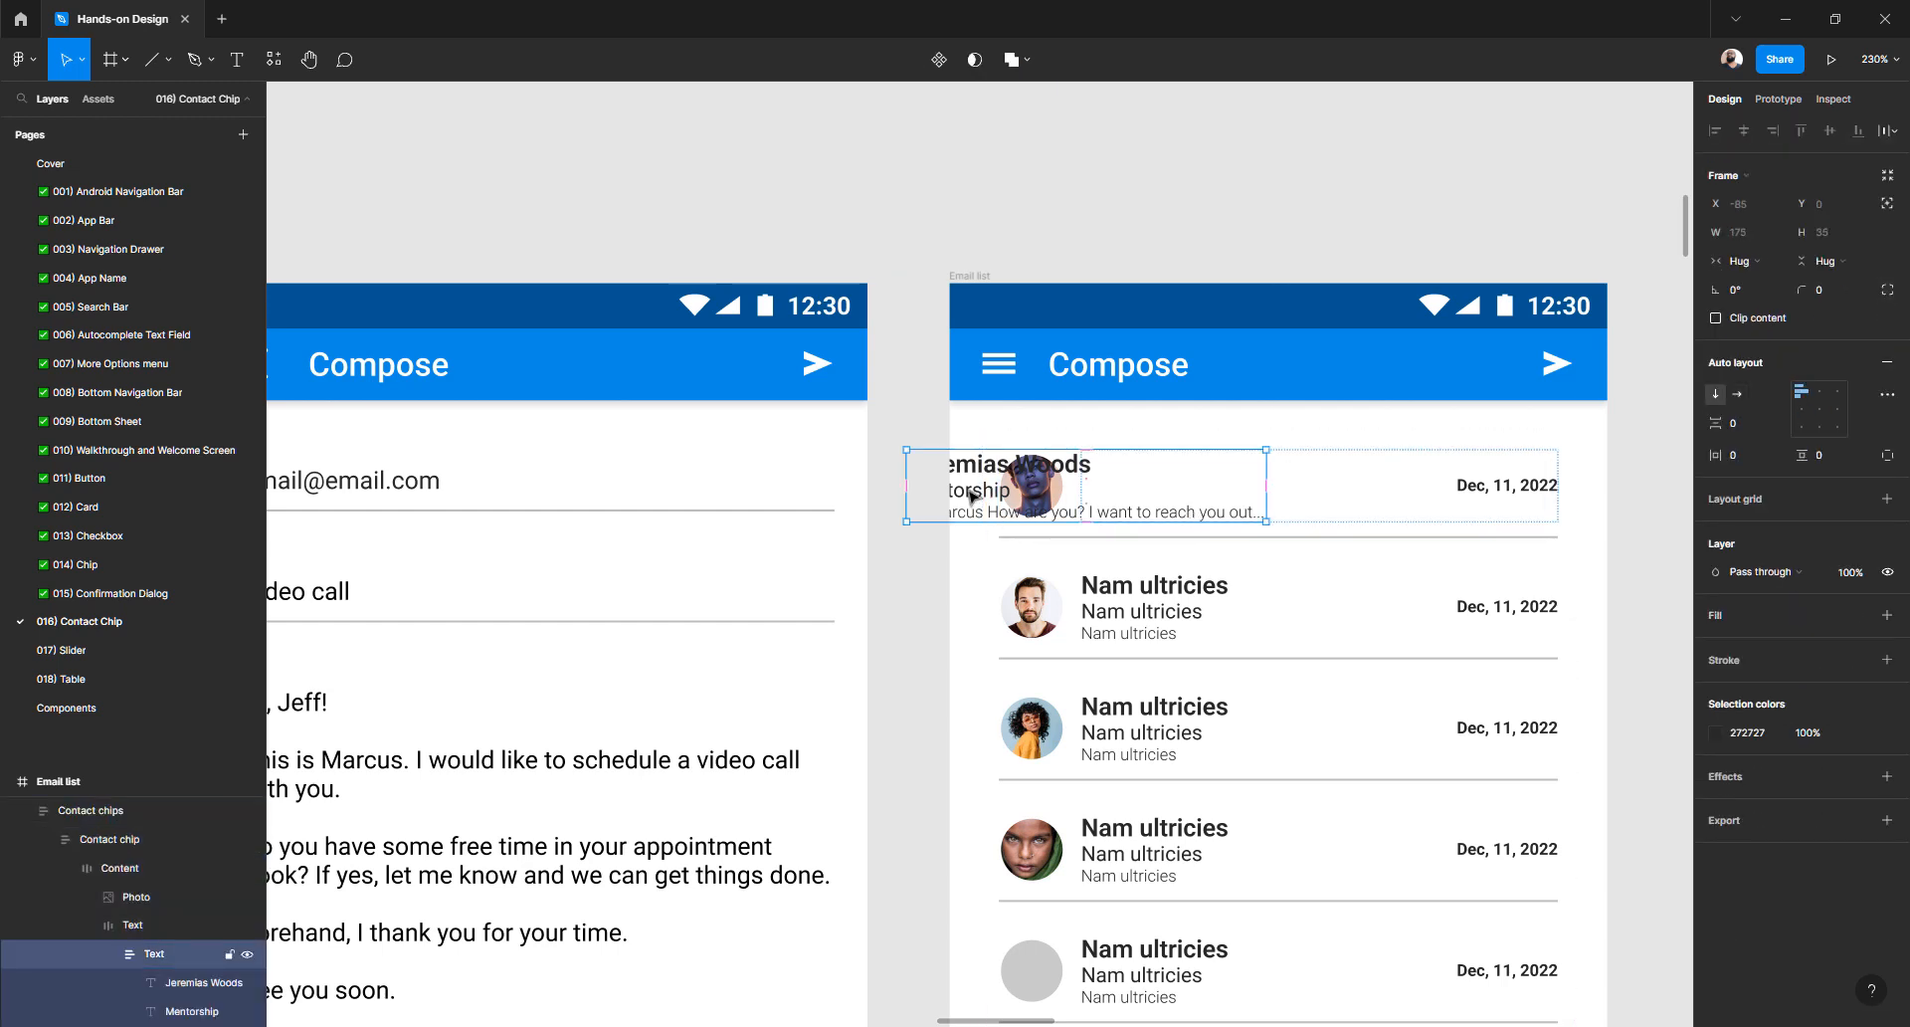
{"action": "left_click", "coordinate": [1492, 490]}
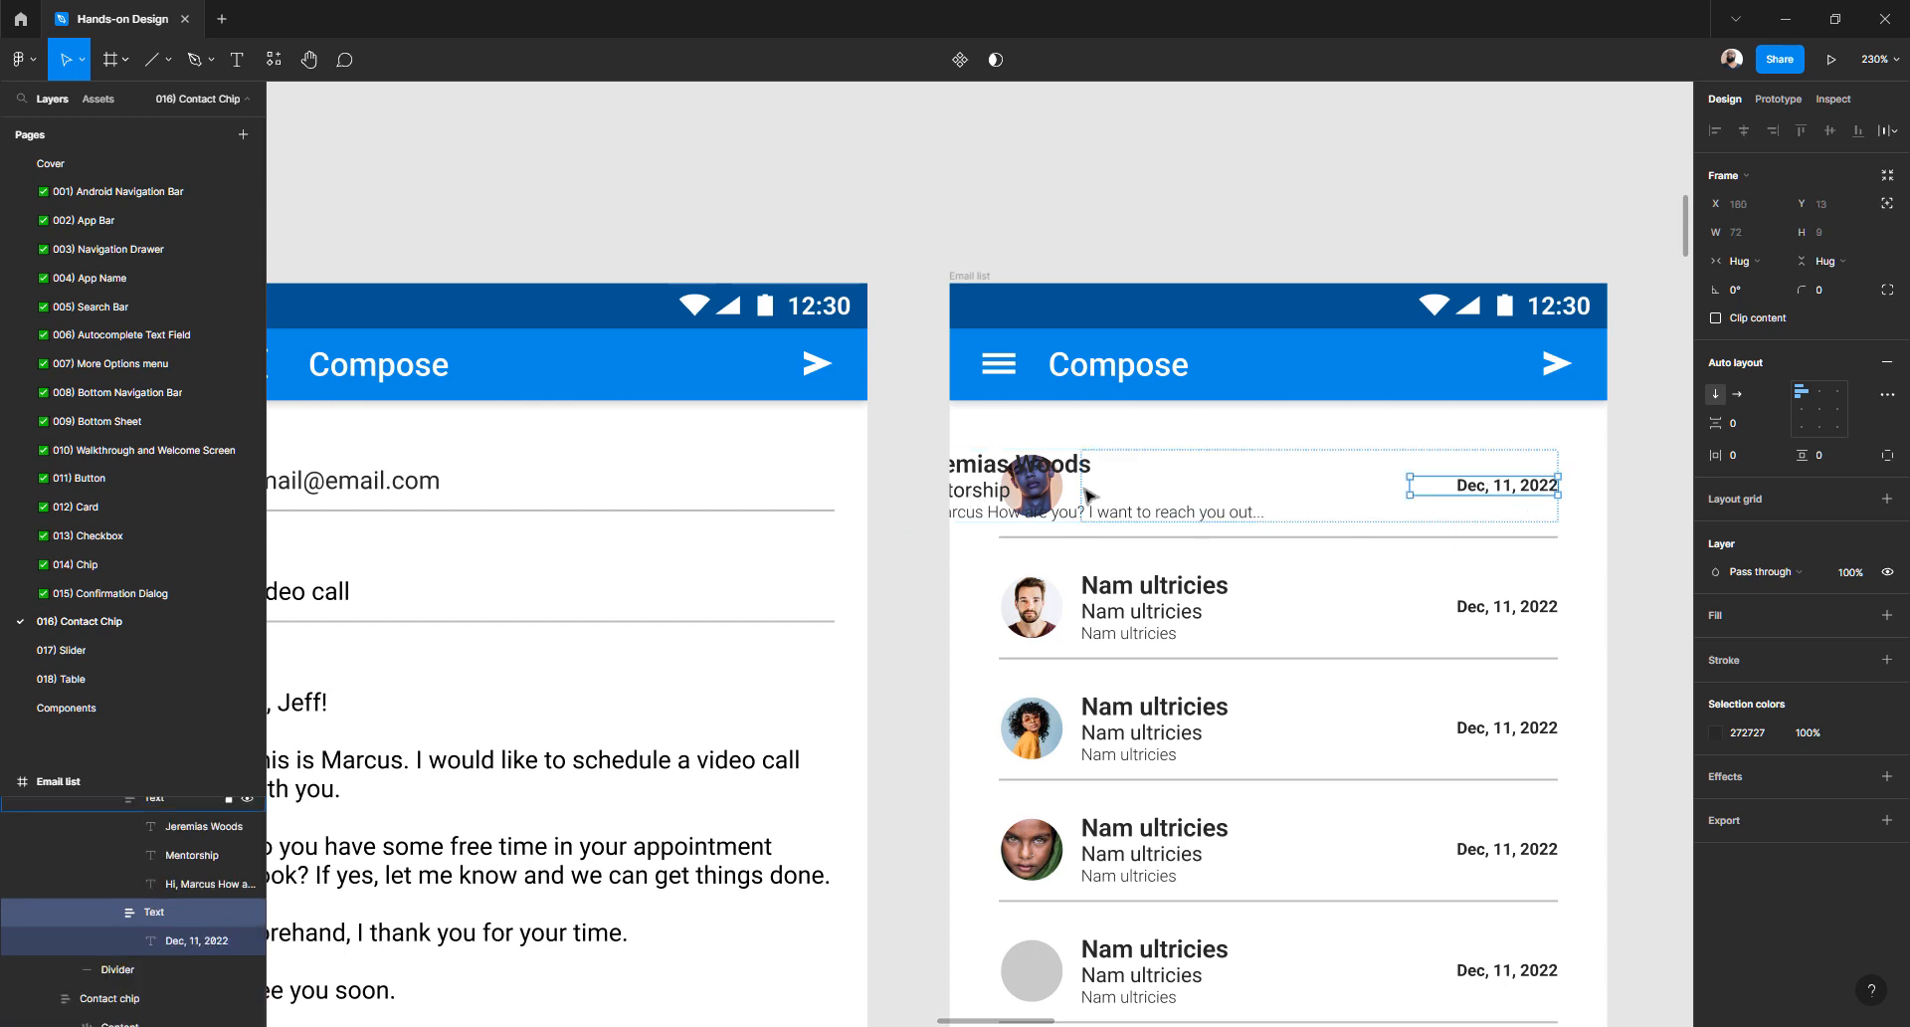
{"action": "left_click", "coordinate": [970, 492]}
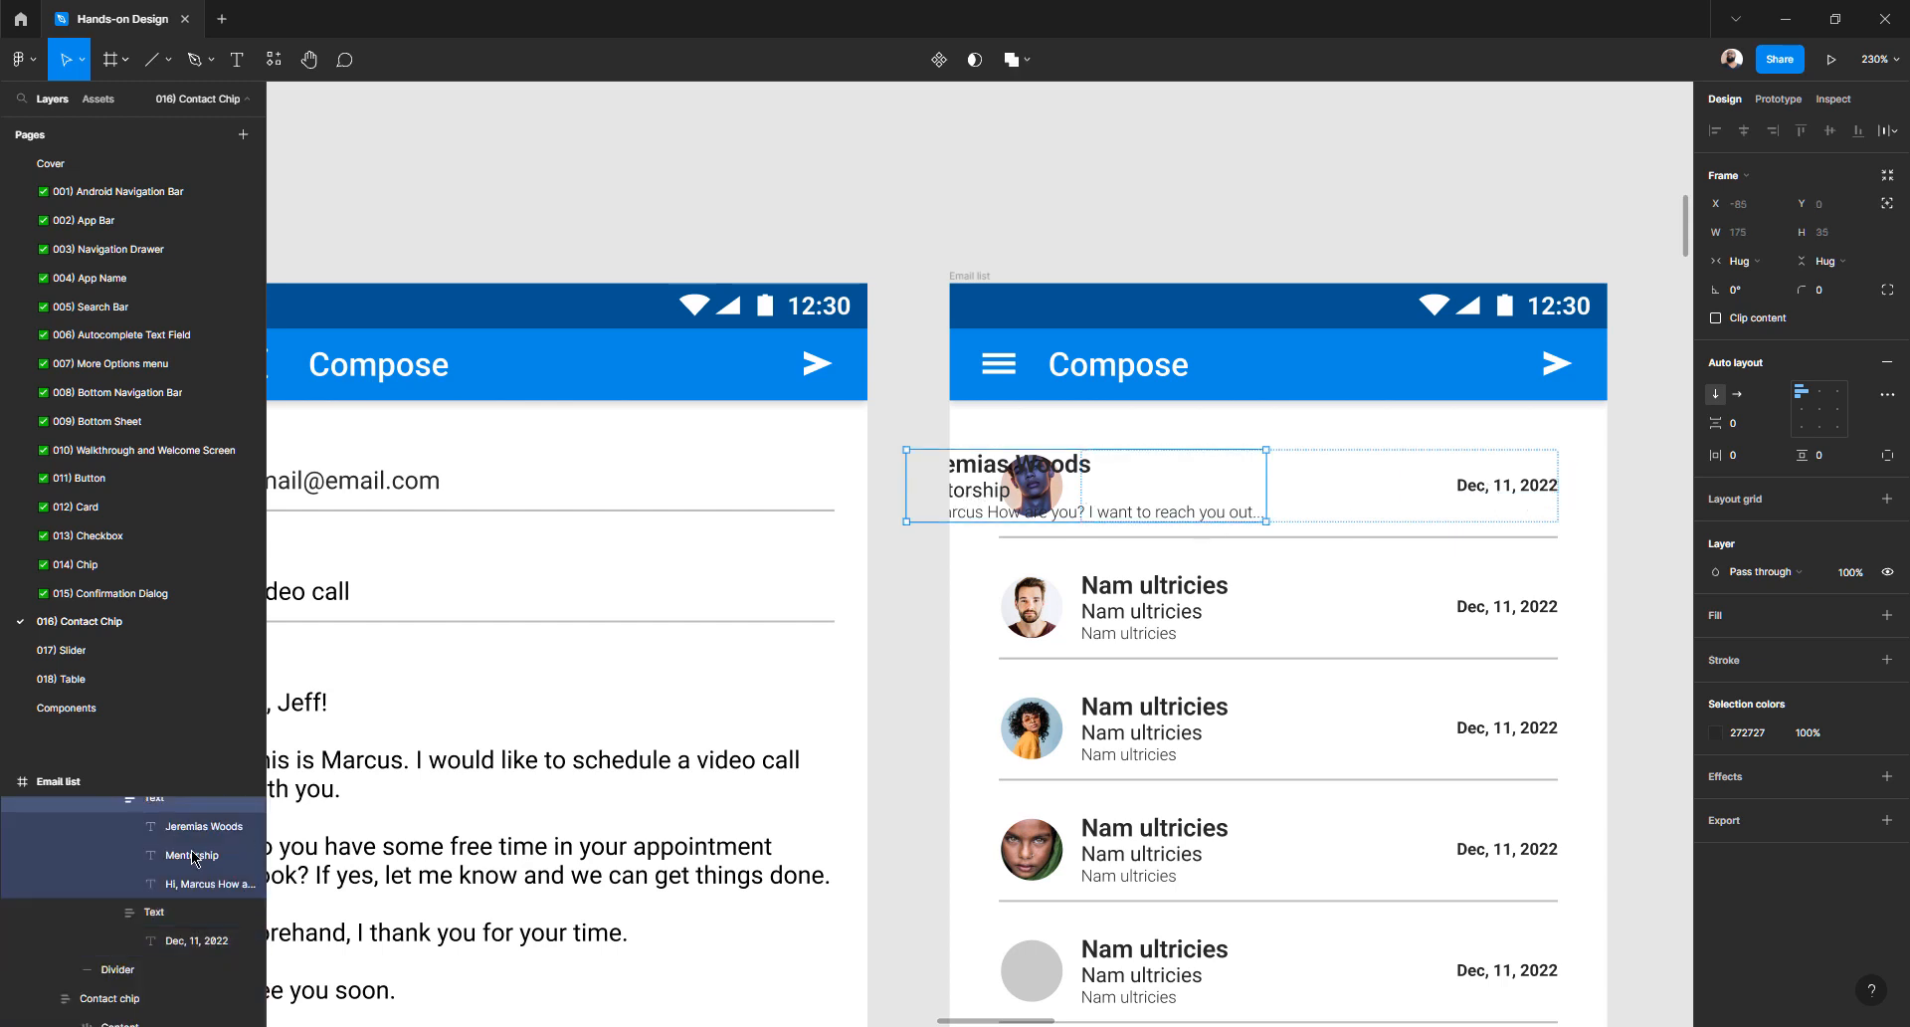
{"action": "scroll", "coordinate": [179, 855], "scroll_direction": "up", "scroll_amount": 3}
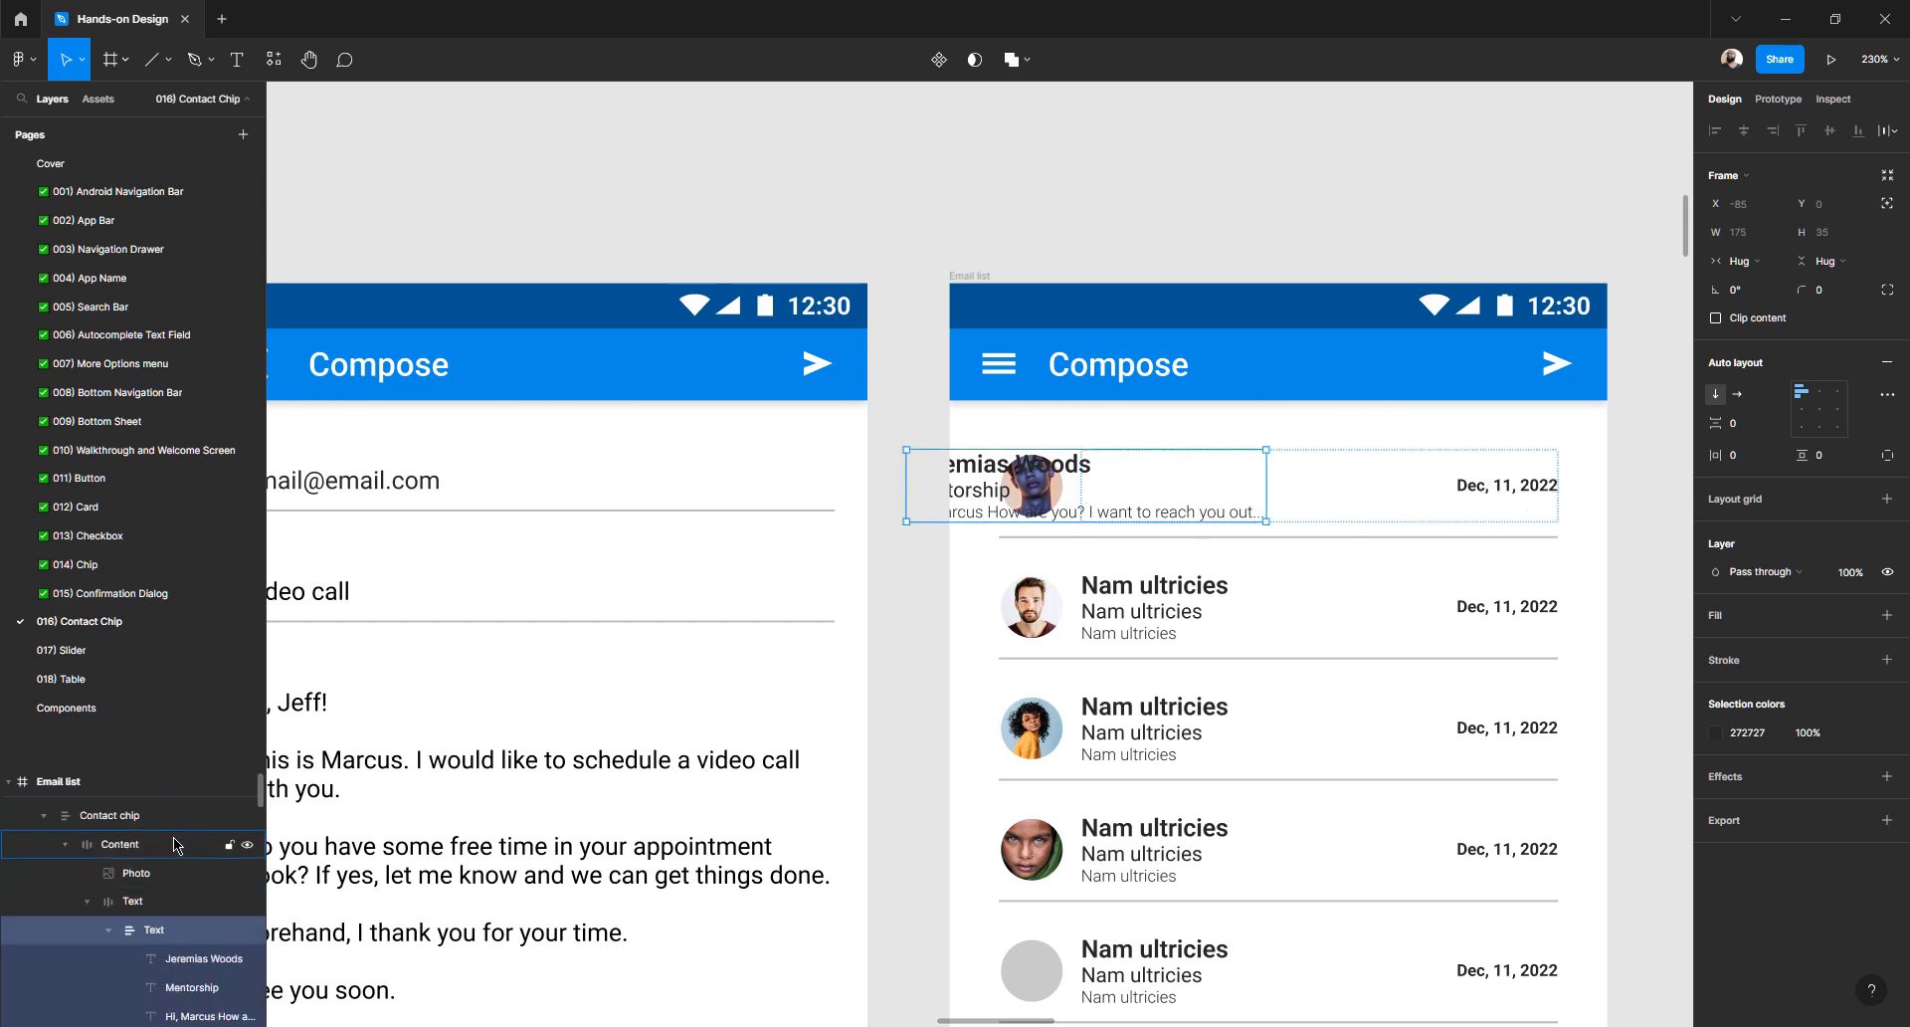
{"action": "left_click", "coordinate": [163, 900]}
- Set the Text frame's auto-layout spacing to 0
{"action": "left_click", "coordinate": [1751, 428]}
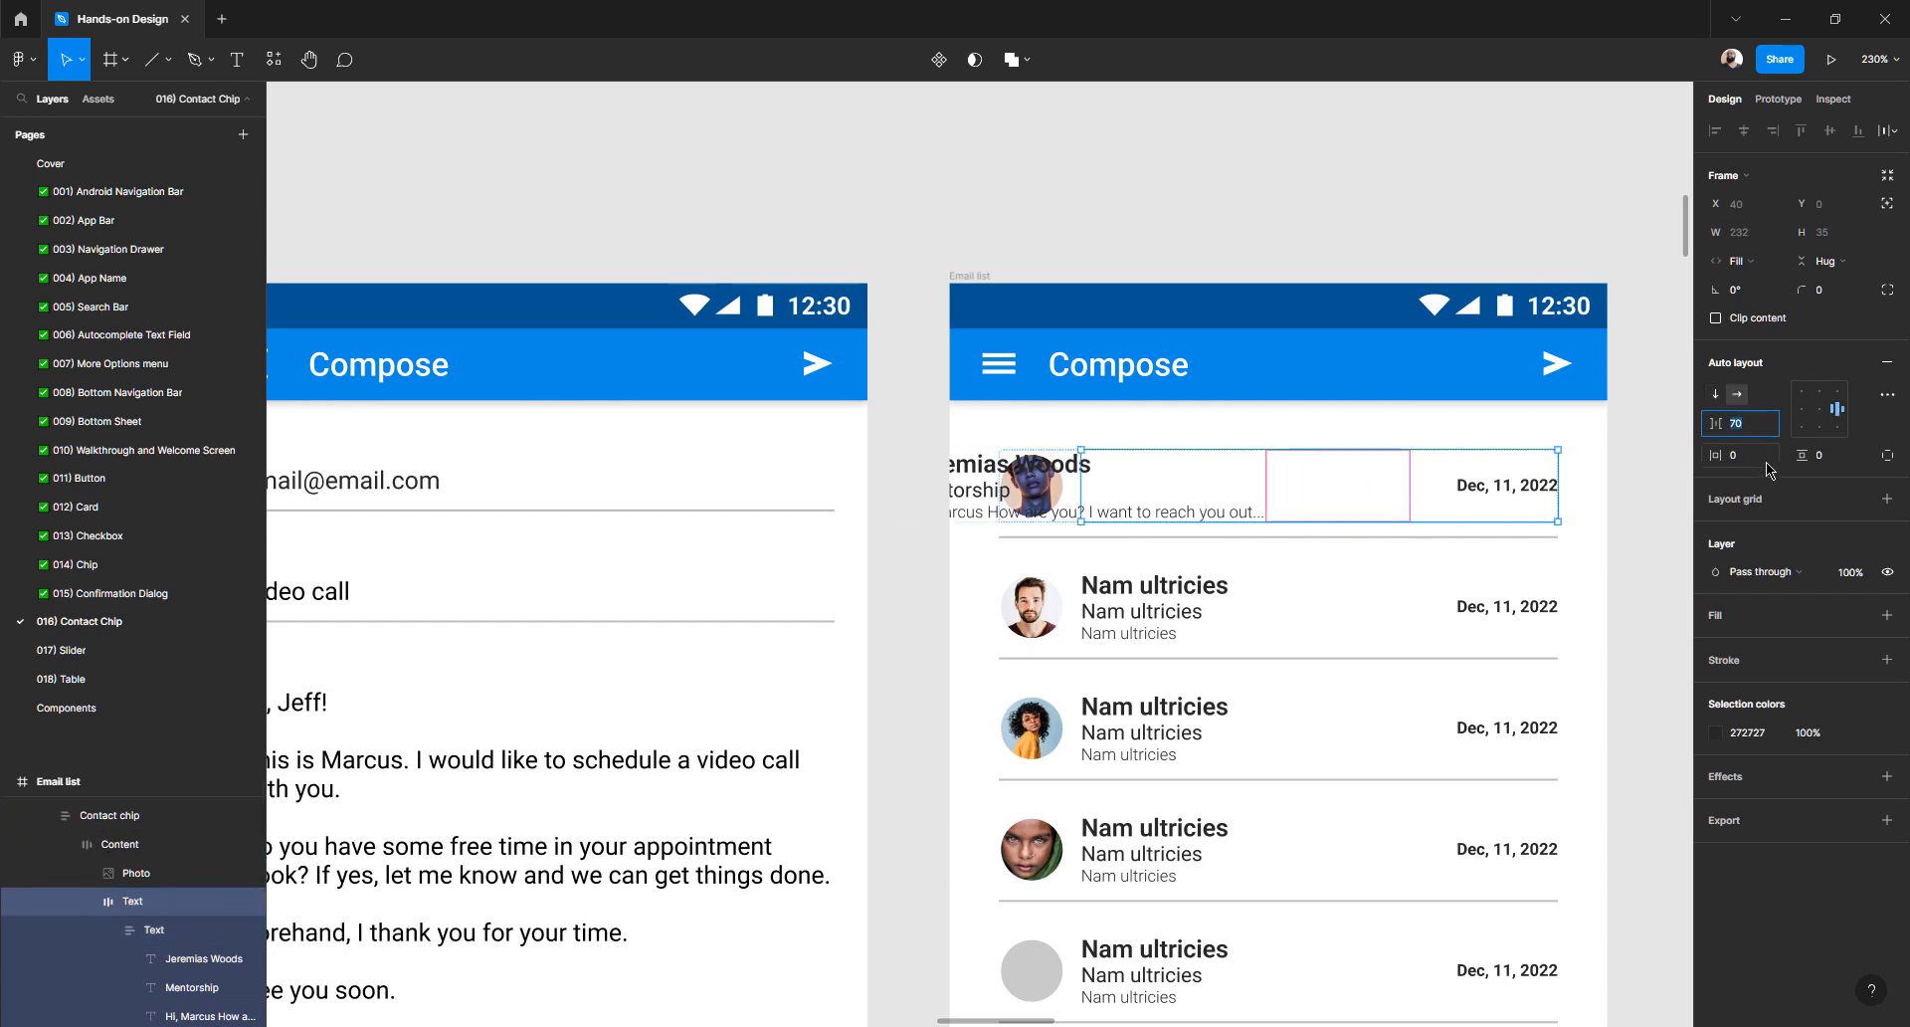
{"action": "type", "text": "6"}
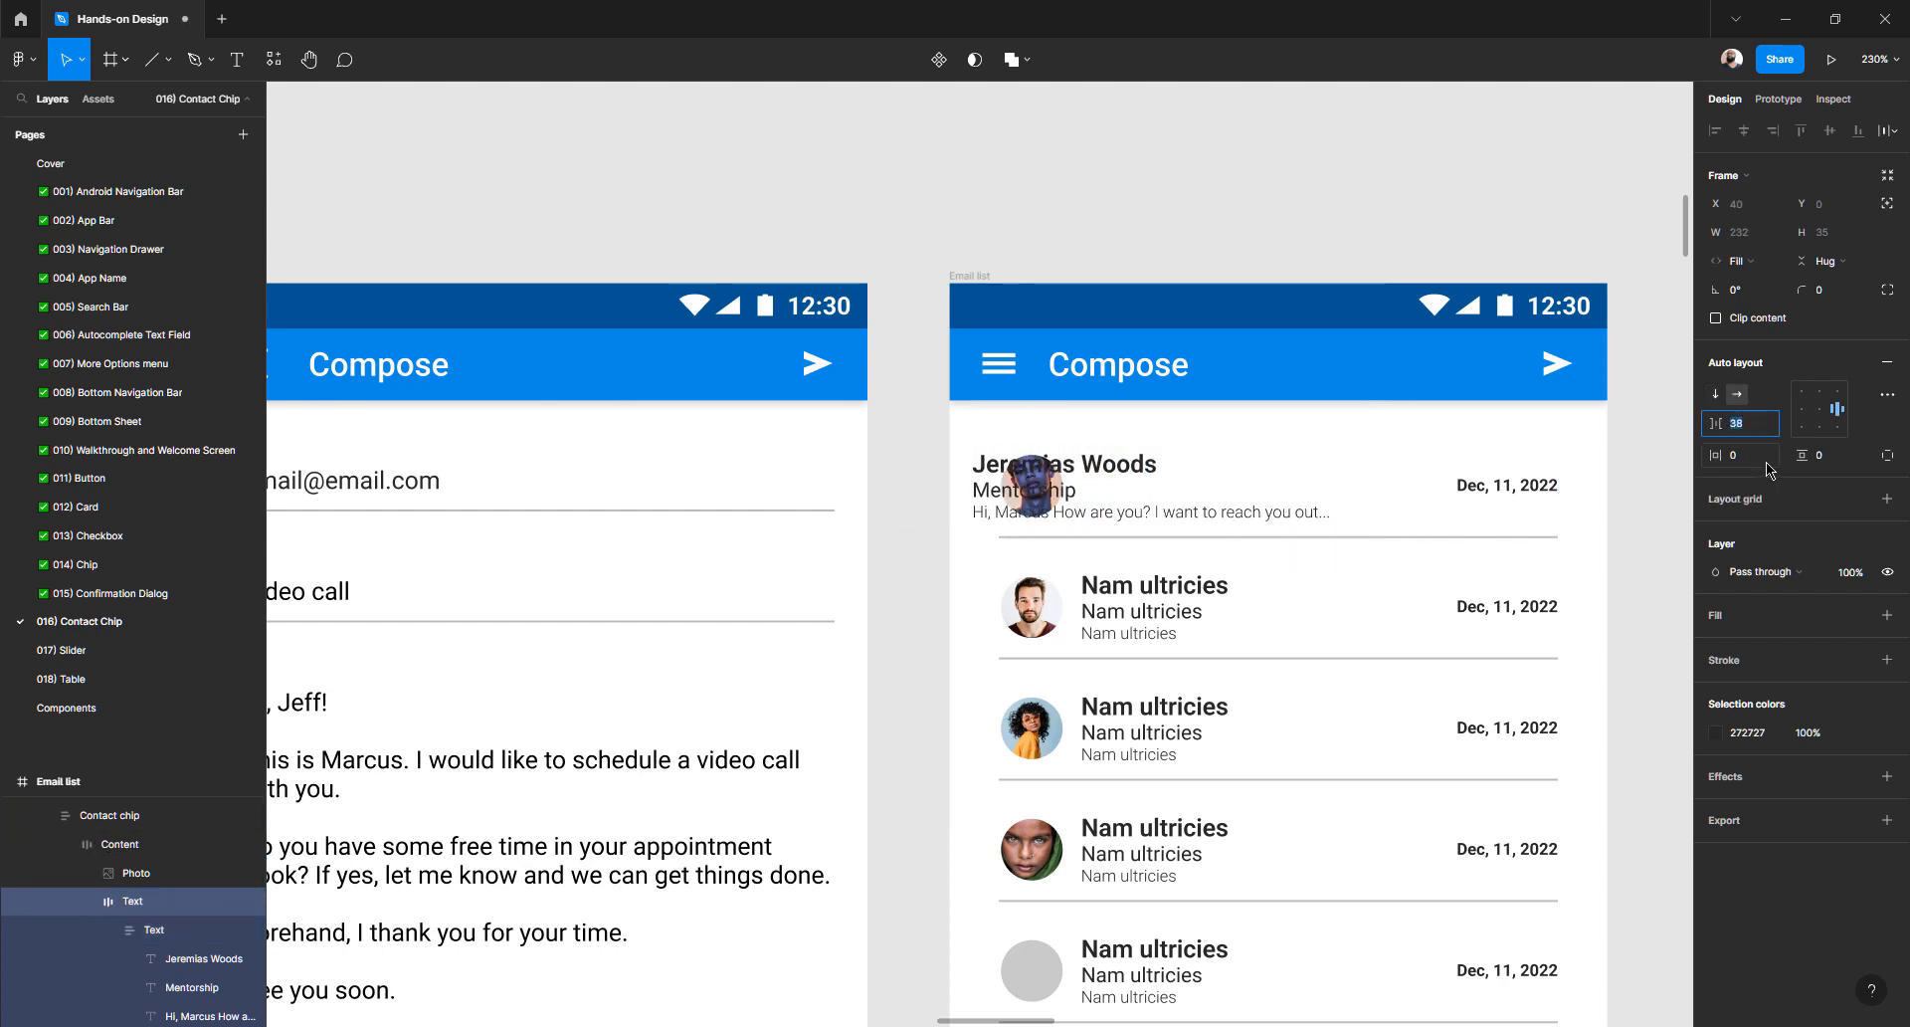
{"action": "key", "text": "Down"}
{"action": "key", "text": "Down"}
{"action": "key", "text": "Down"}
{"action": "key", "text": "Down"}
{"action": "key", "text": "Down"}
{"action": "key", "text": "Down"}
{"action": "key", "text": "Down"}
{"action": "key", "text": "Down"}
{"action": "key", "text": "Down"}
{"action": "key", "text": "Down"}
{"action": "key", "text": "Down"}
{"action": "key", "text": "Down"}
{"action": "key", "text": "Down"}
{"action": "key", "text": "Down"}
{"action": "key", "text": "Down"}
{"action": "key", "text": "Down"}
{"action": "key", "text": "Down"}
{"action": "key", "text": "Down"}
{"action": "key", "text": "Down"}
{"action": "key", "text": "Down"}
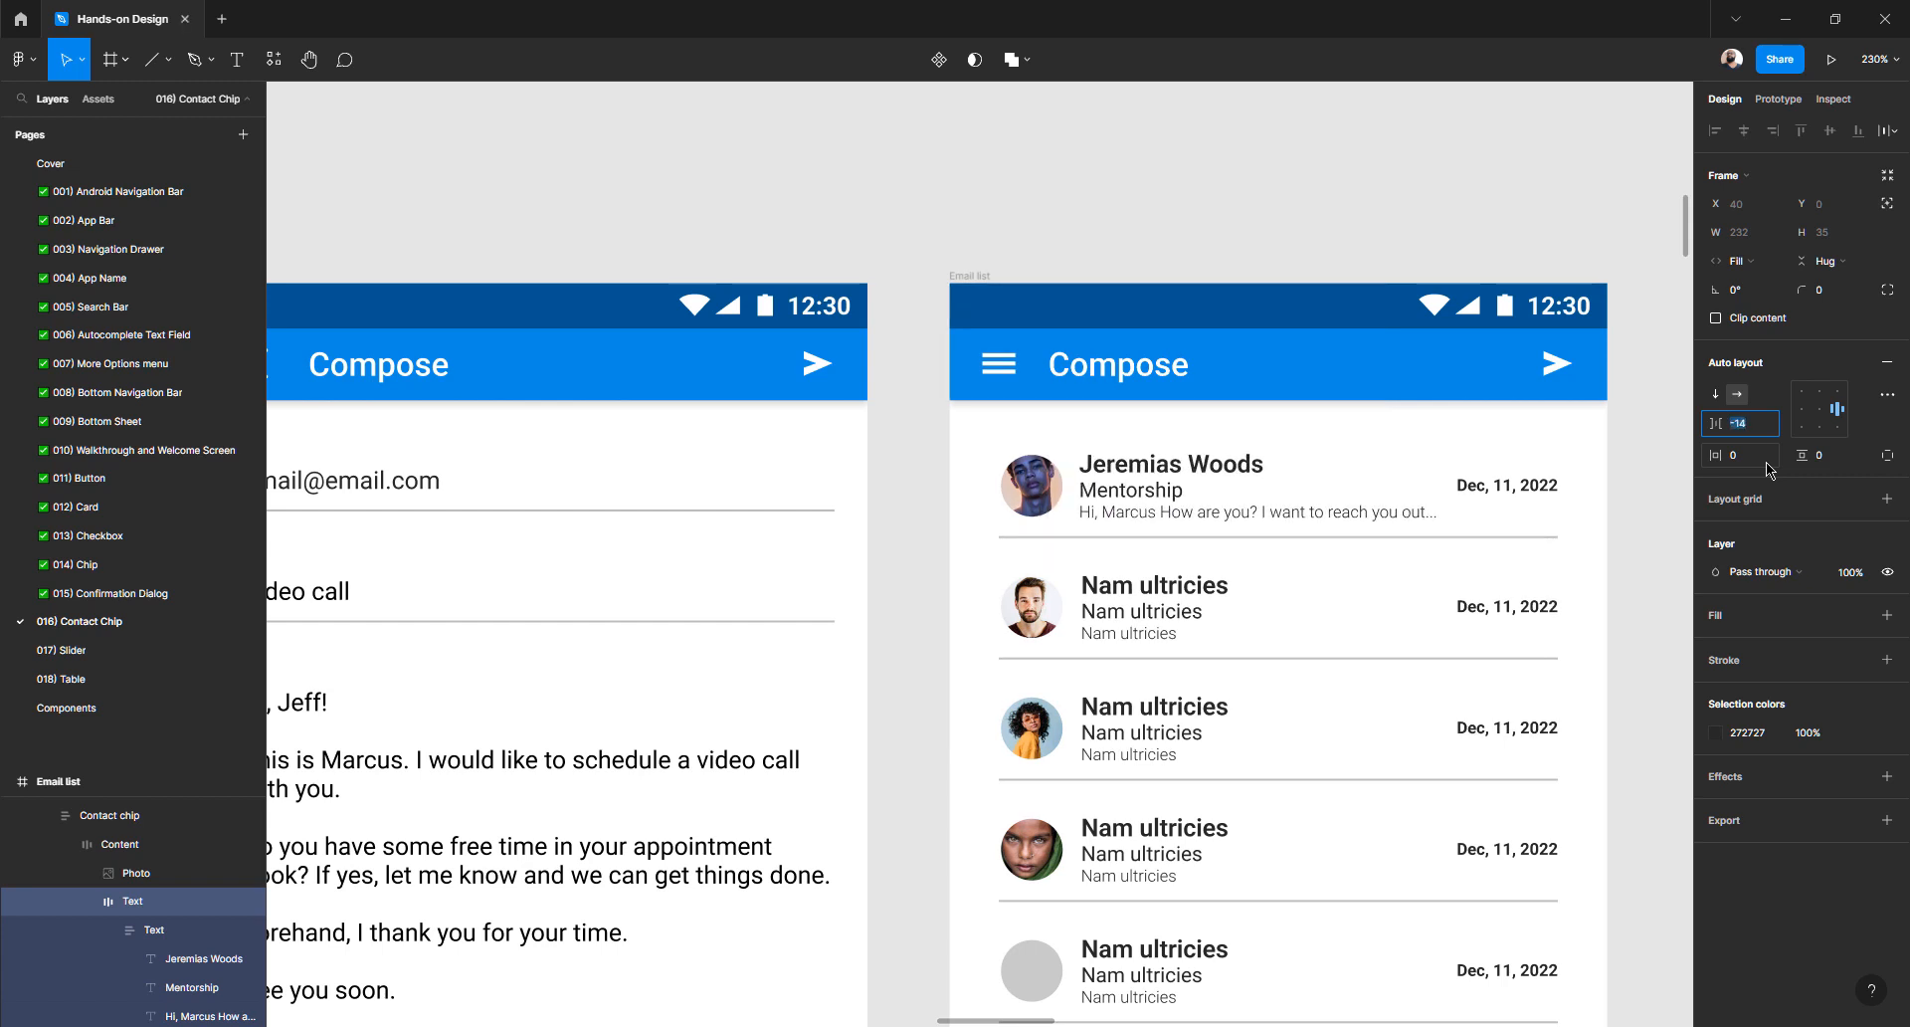
{"action": "key", "text": "Down"}
{"action": "key", "text": "Up"}
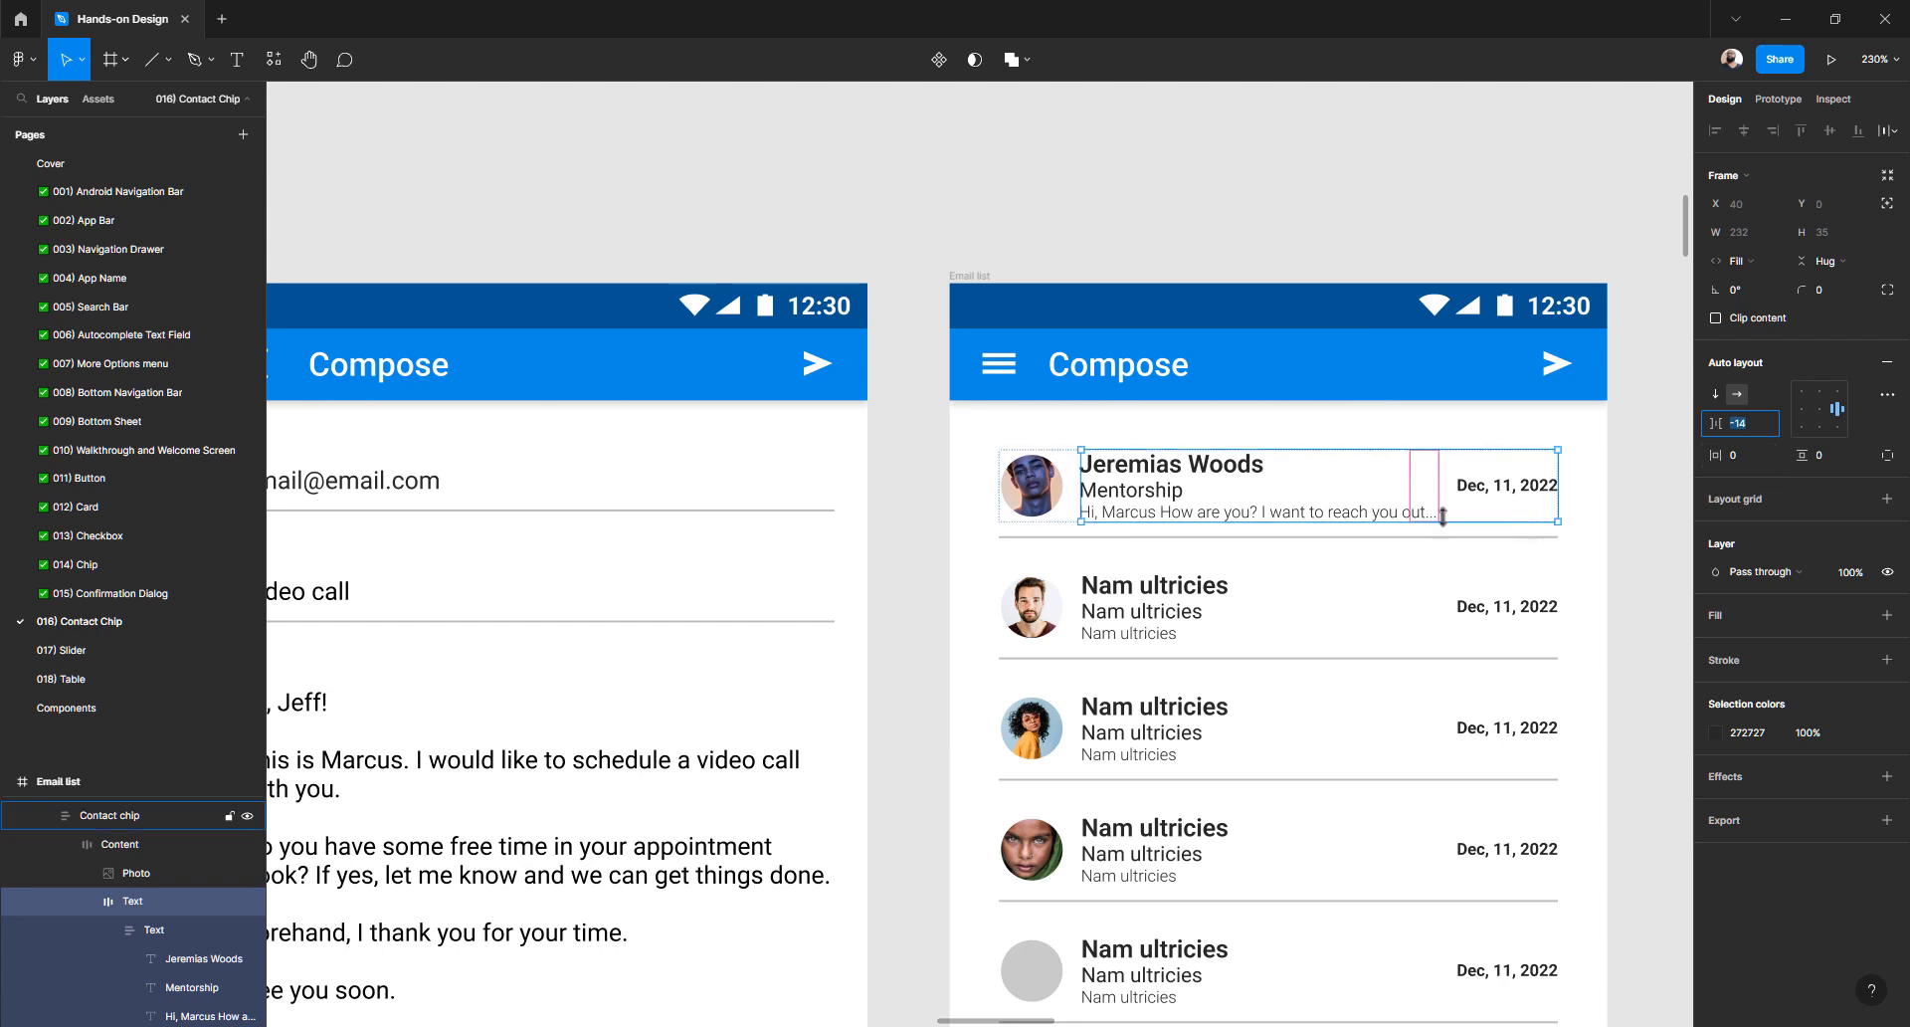
{"action": "left_click", "coordinate": [1764, 431]}
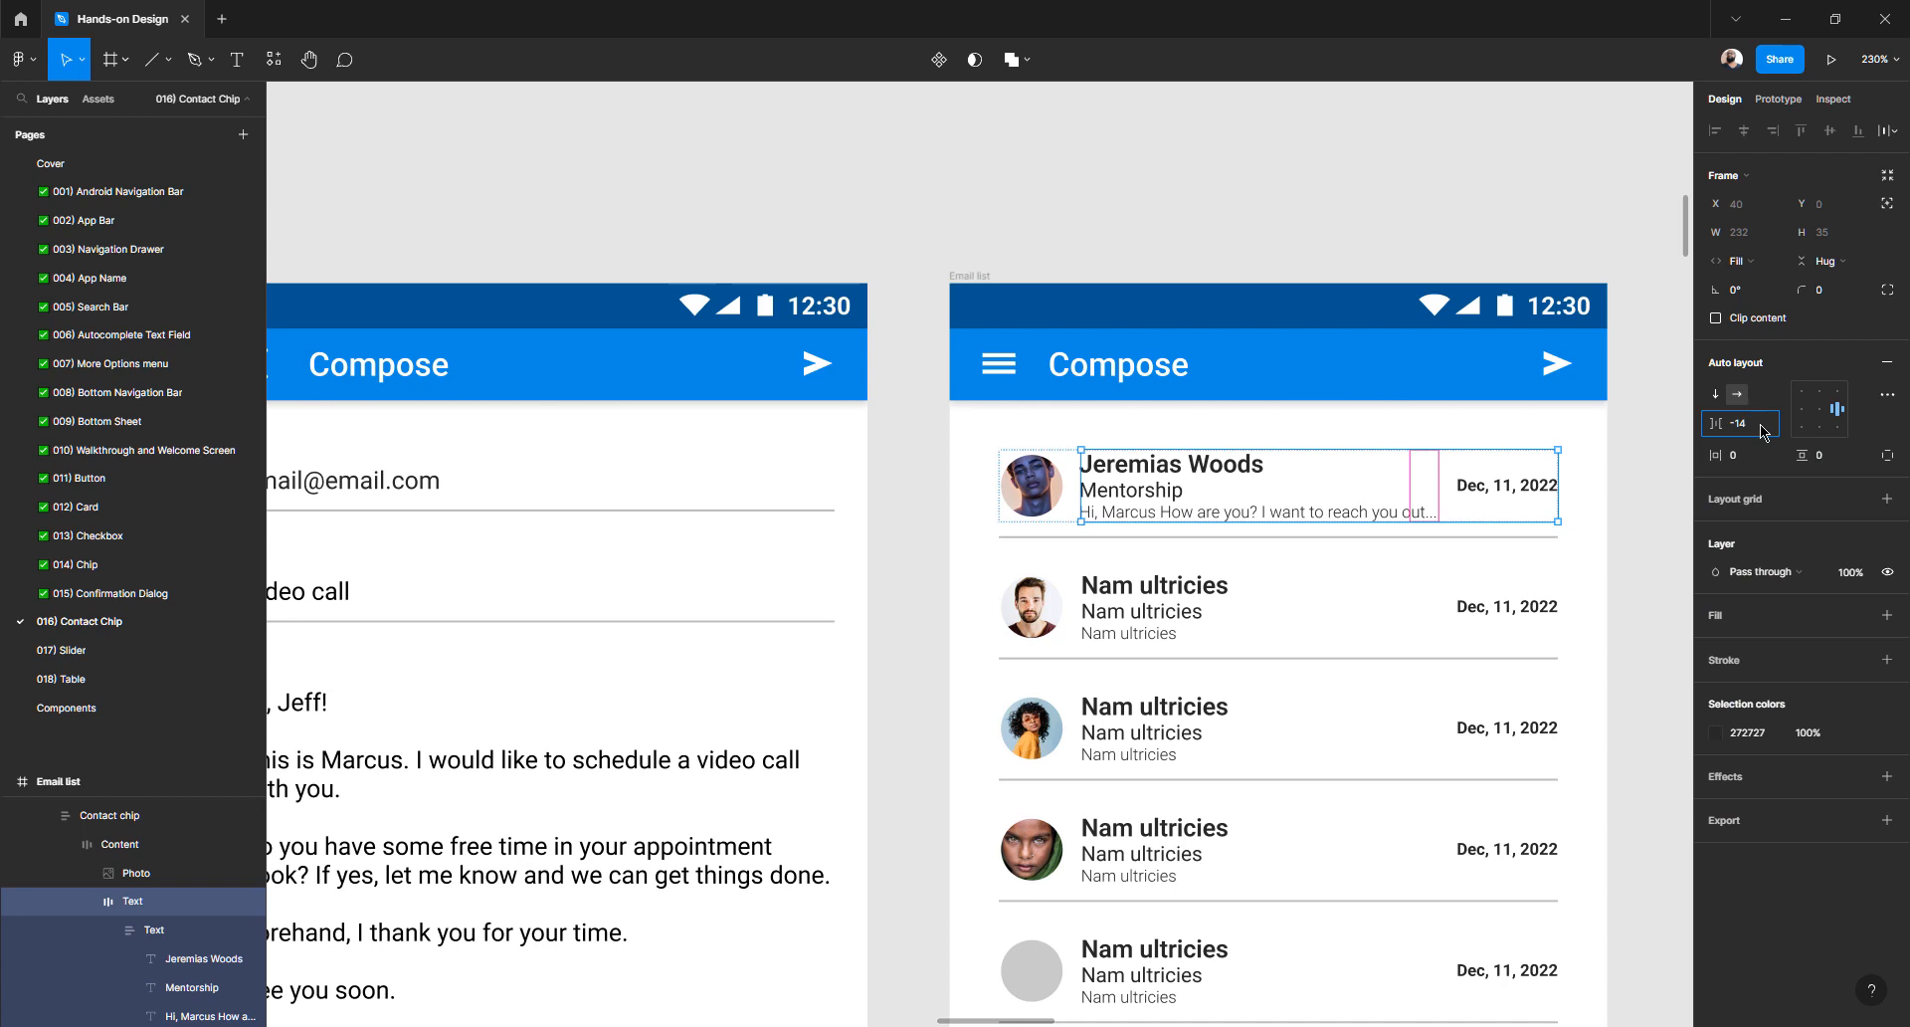
{"action": "type", "text": "0"}
{"action": "key", "text": "Return"}
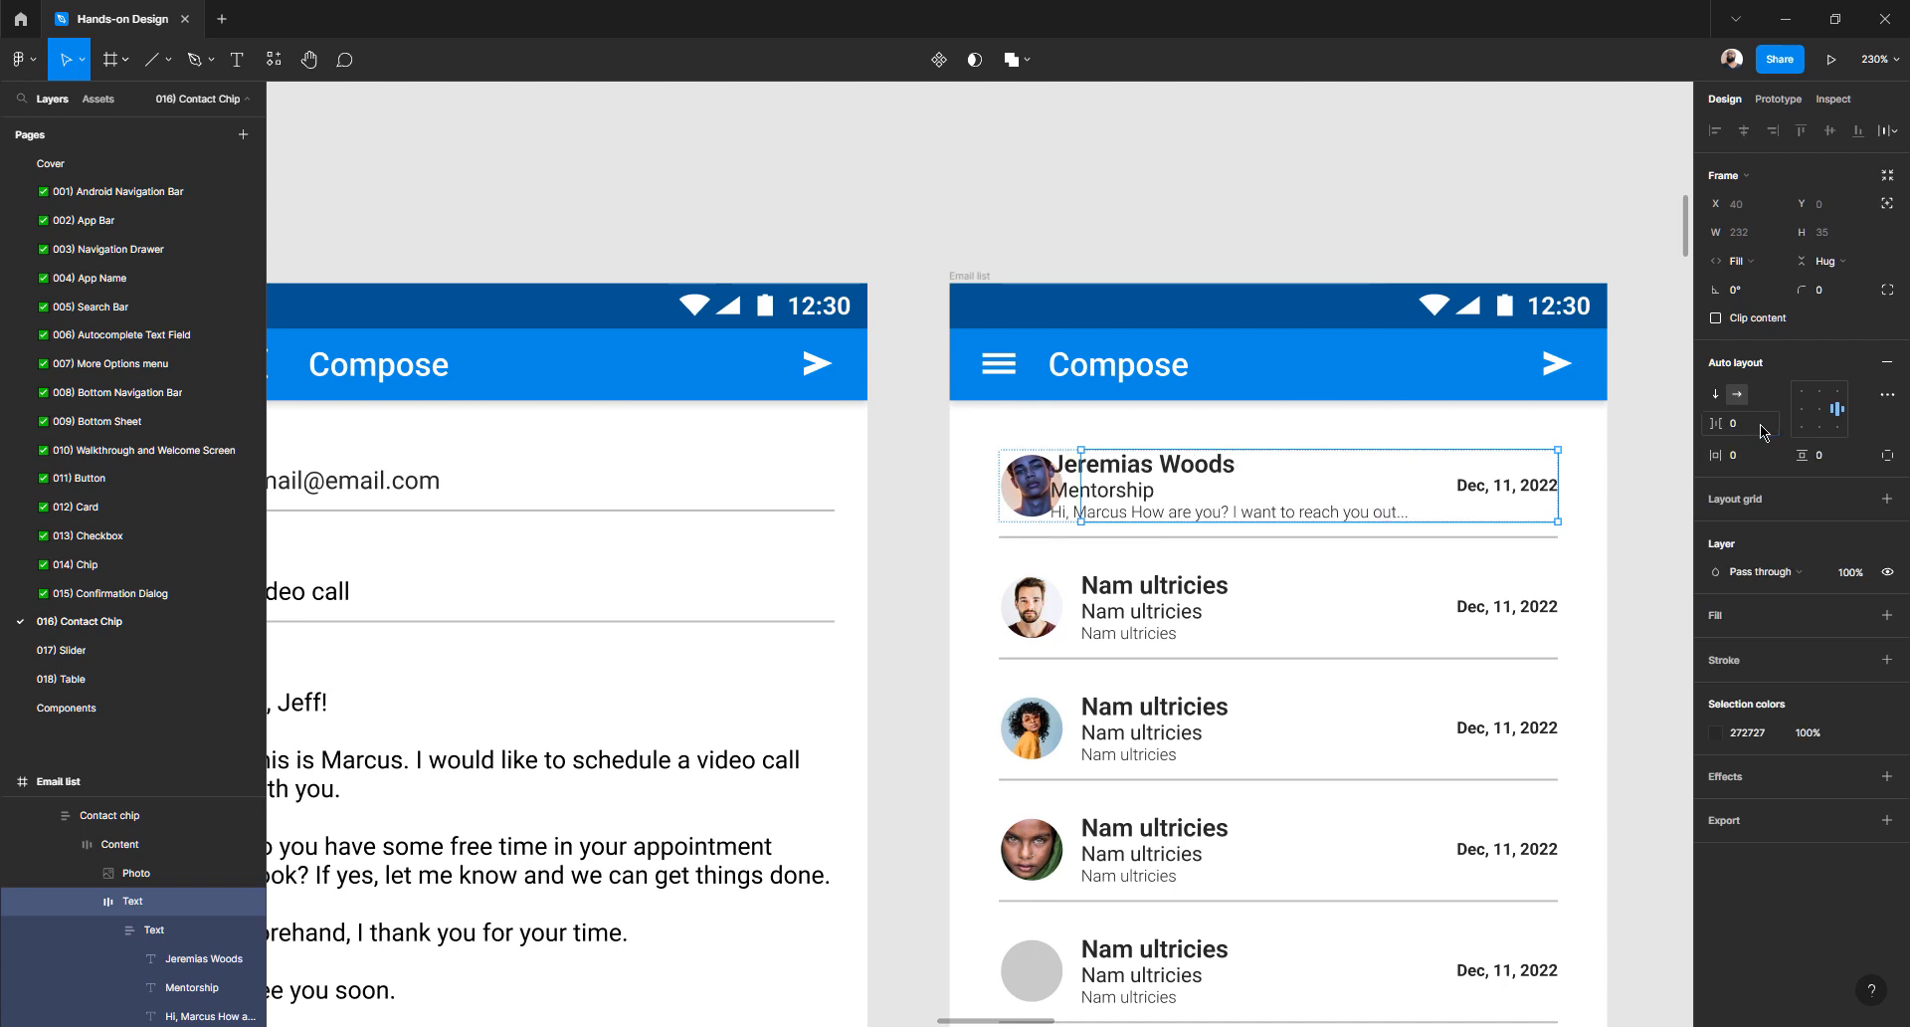
- Delete ' you out' from the preview so it ends at 'I want to reach'
{"action": "left_click", "coordinate": [1316, 514]}
{"action": "left_click", "coordinate": [1385, 515]}
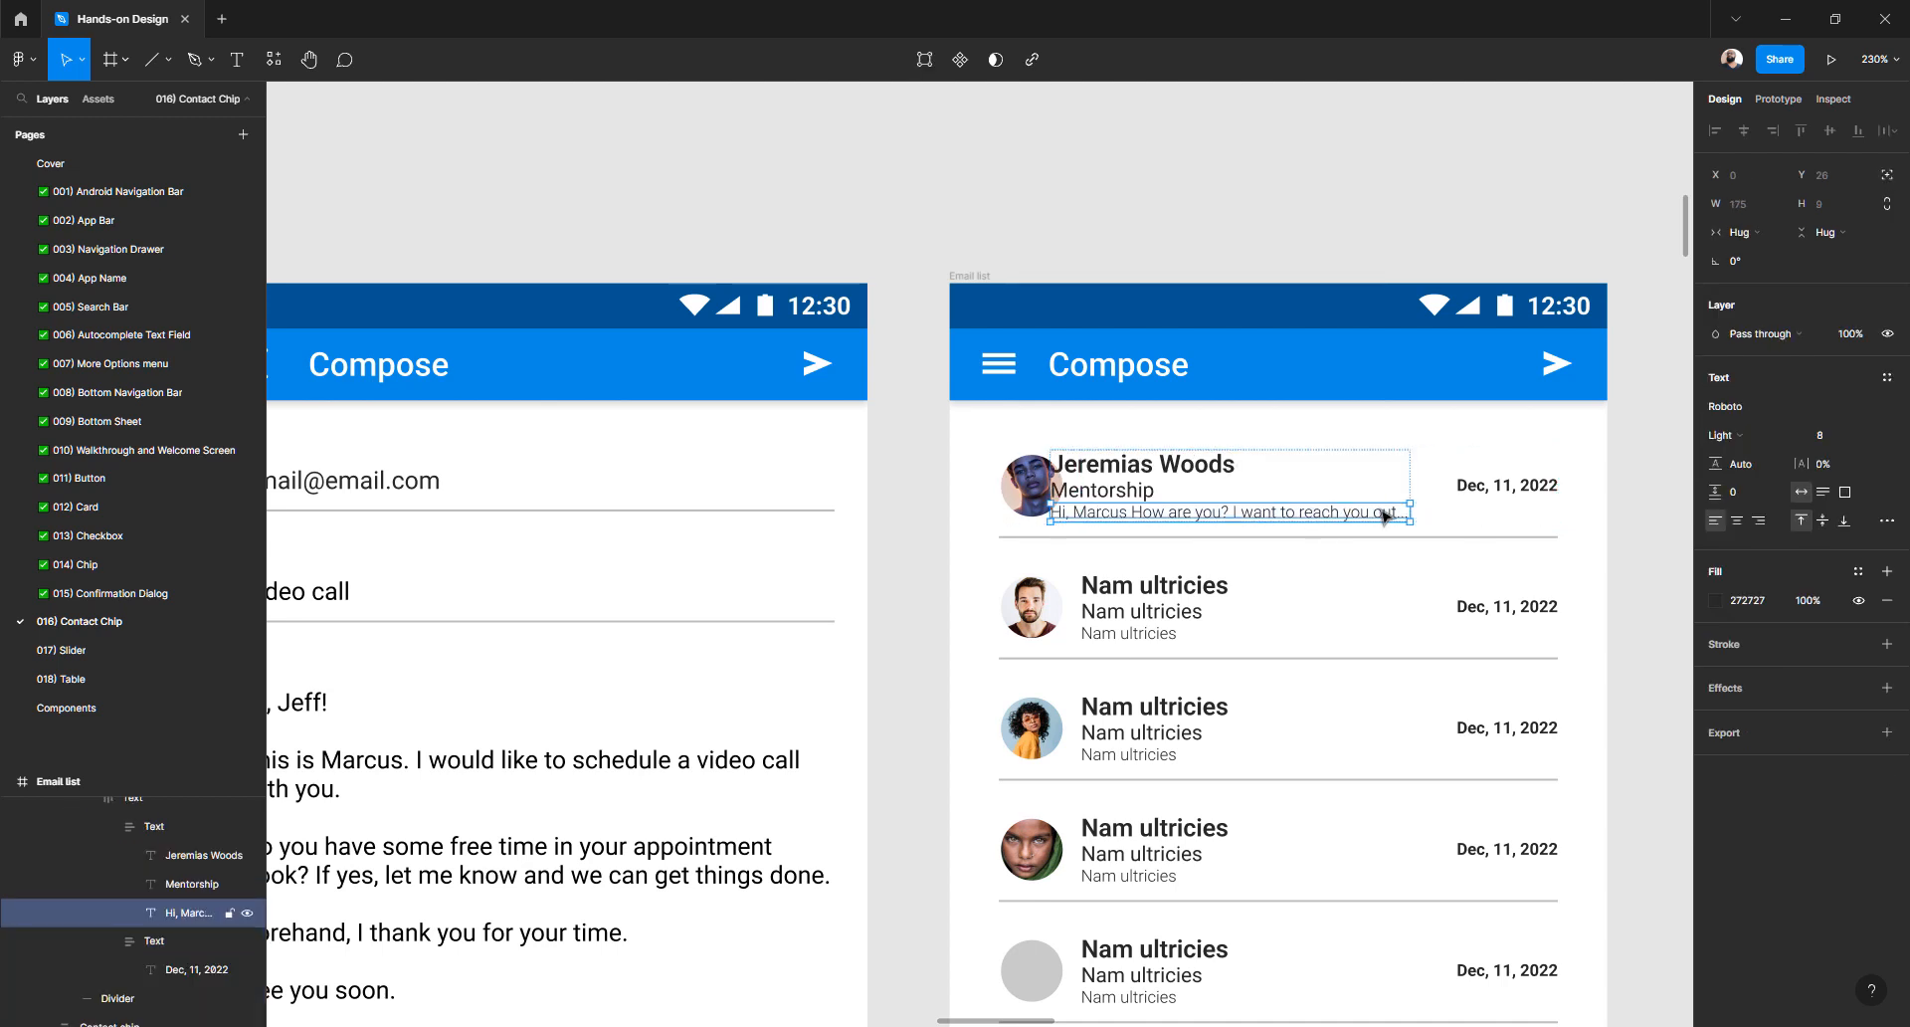
{"action": "double_click", "coordinate": [1382, 514]}
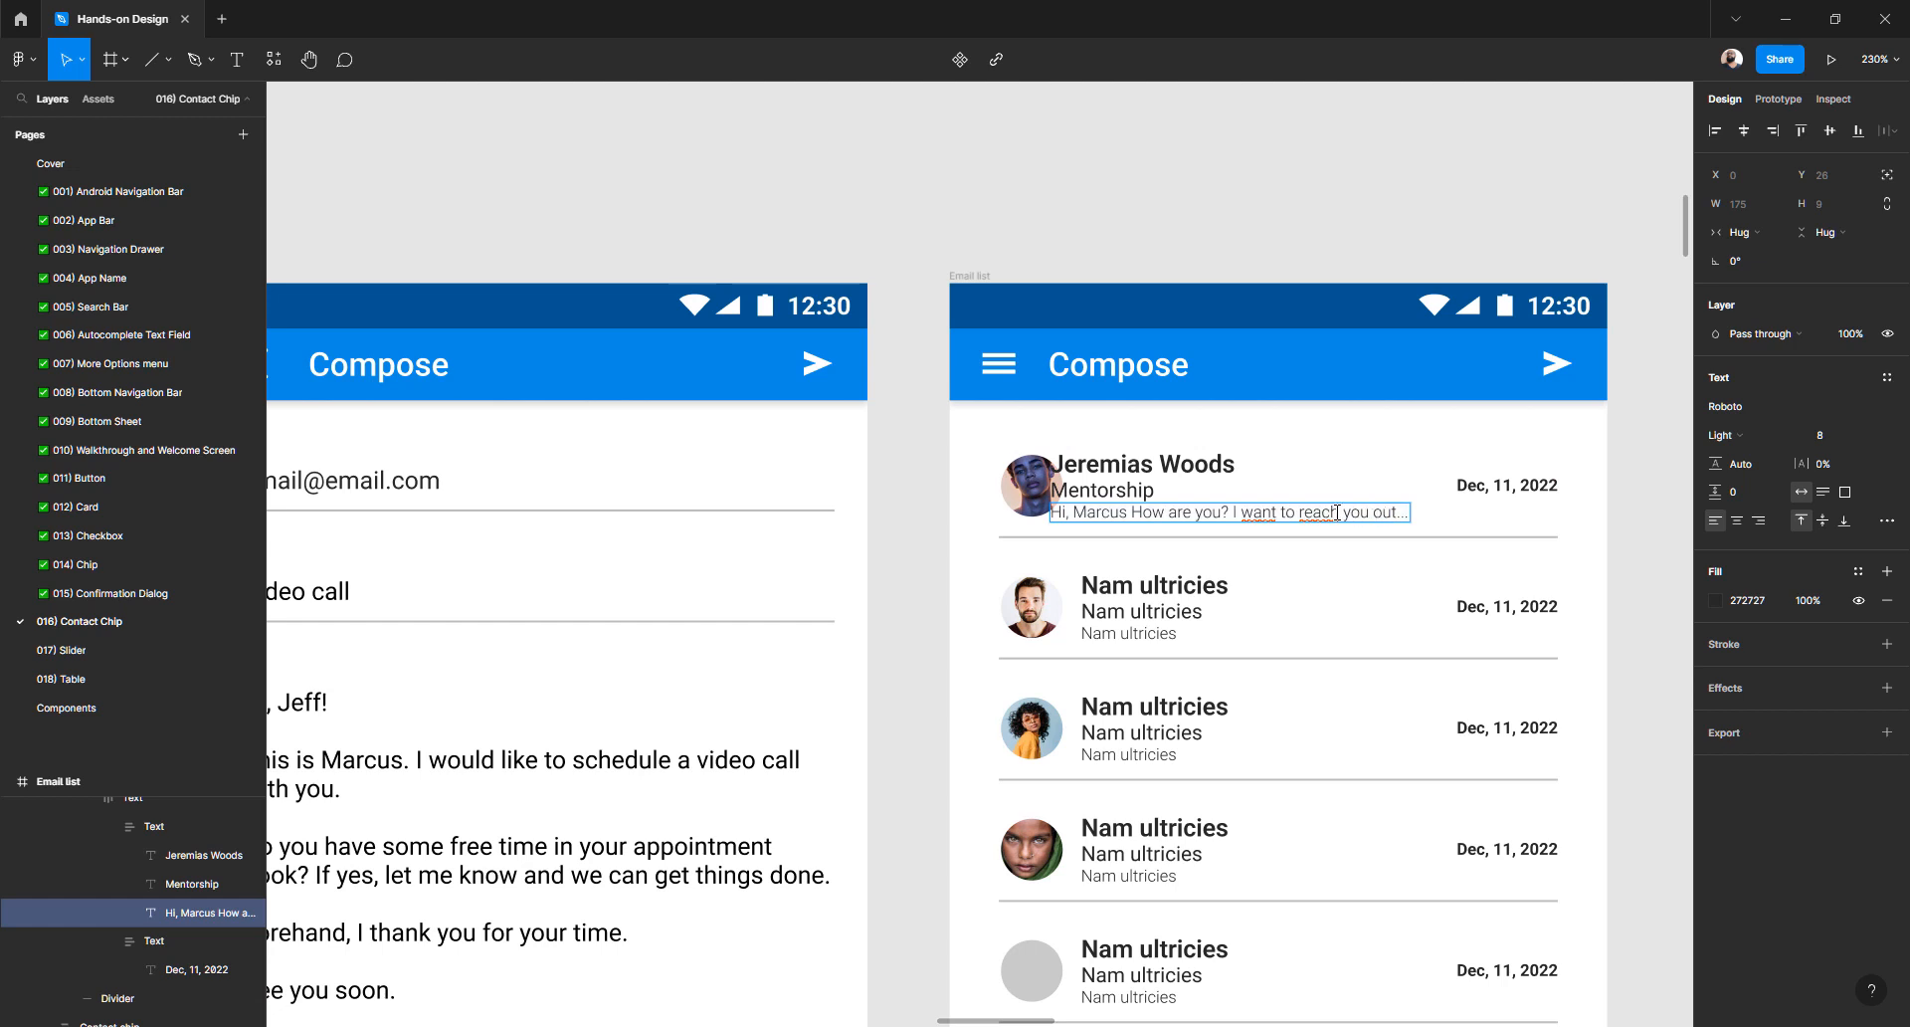
{"action": "left_click_drag", "start_coordinate": [1337, 512], "coordinate": [1479, 512]}
{"action": "key", "text": "BackSpace"}
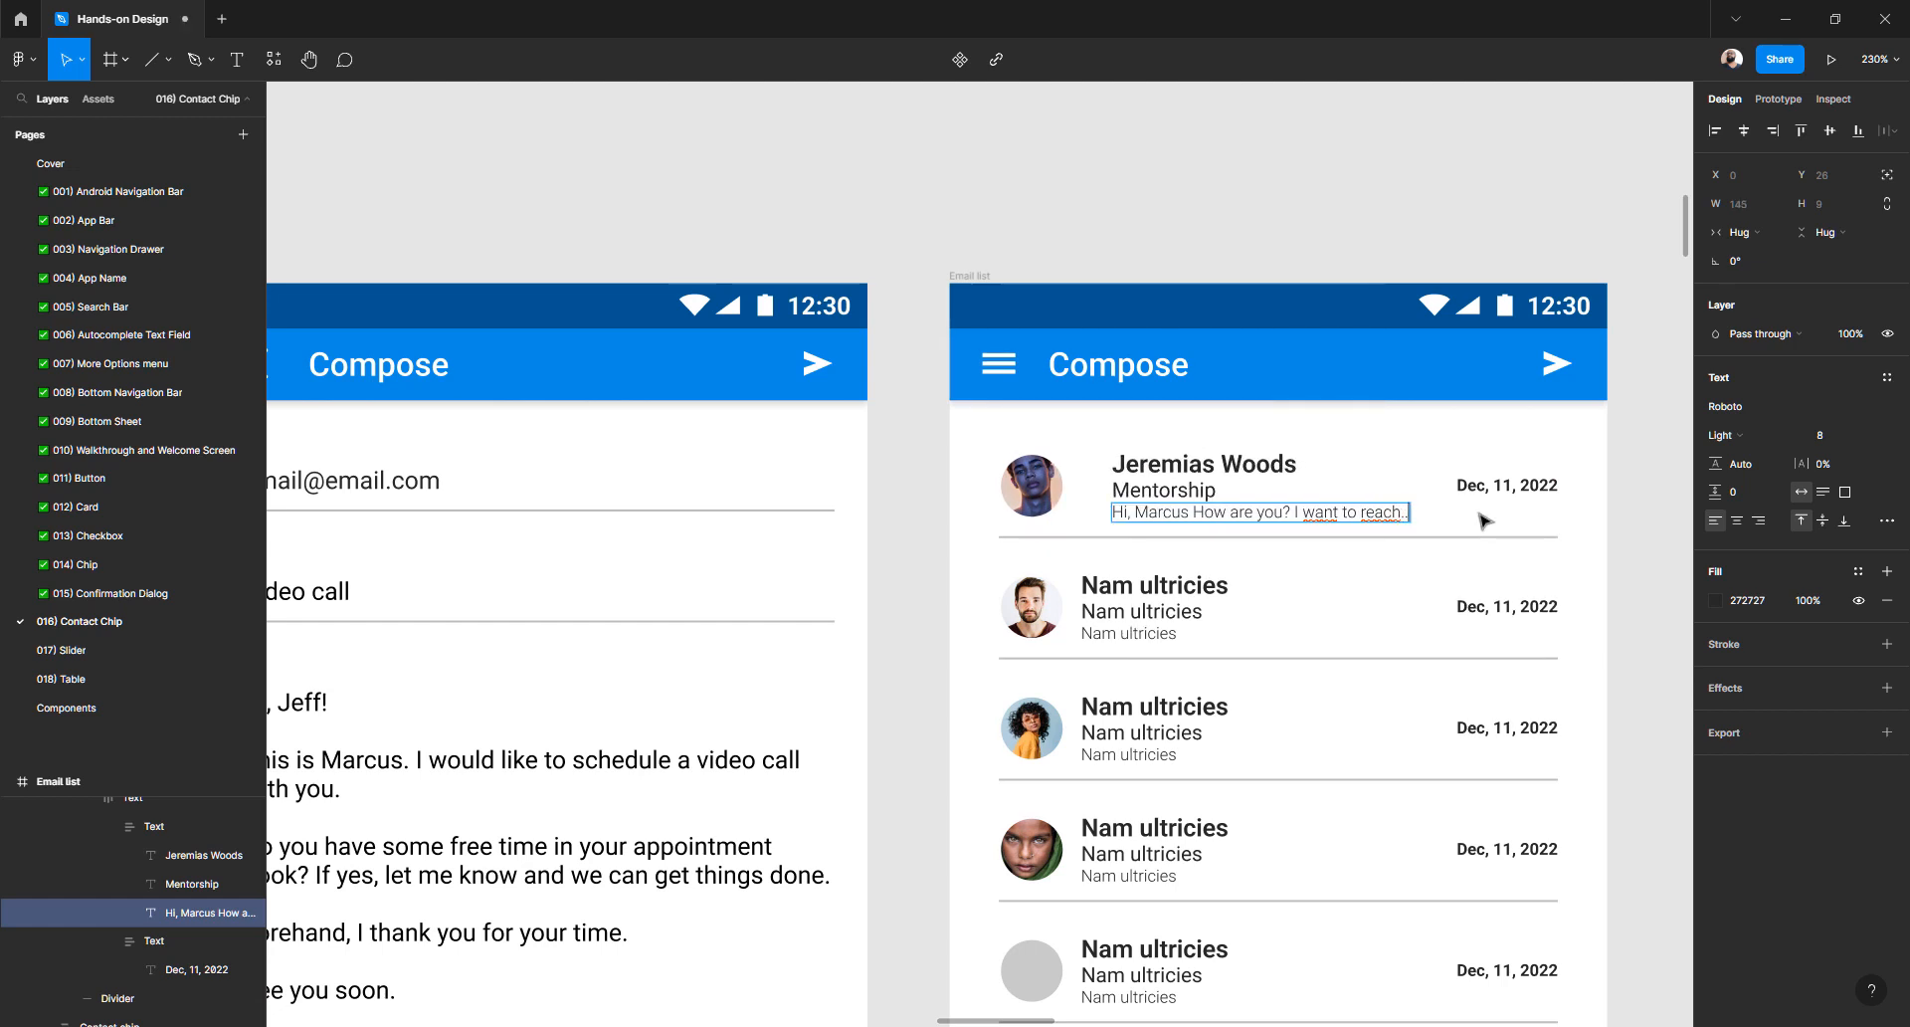
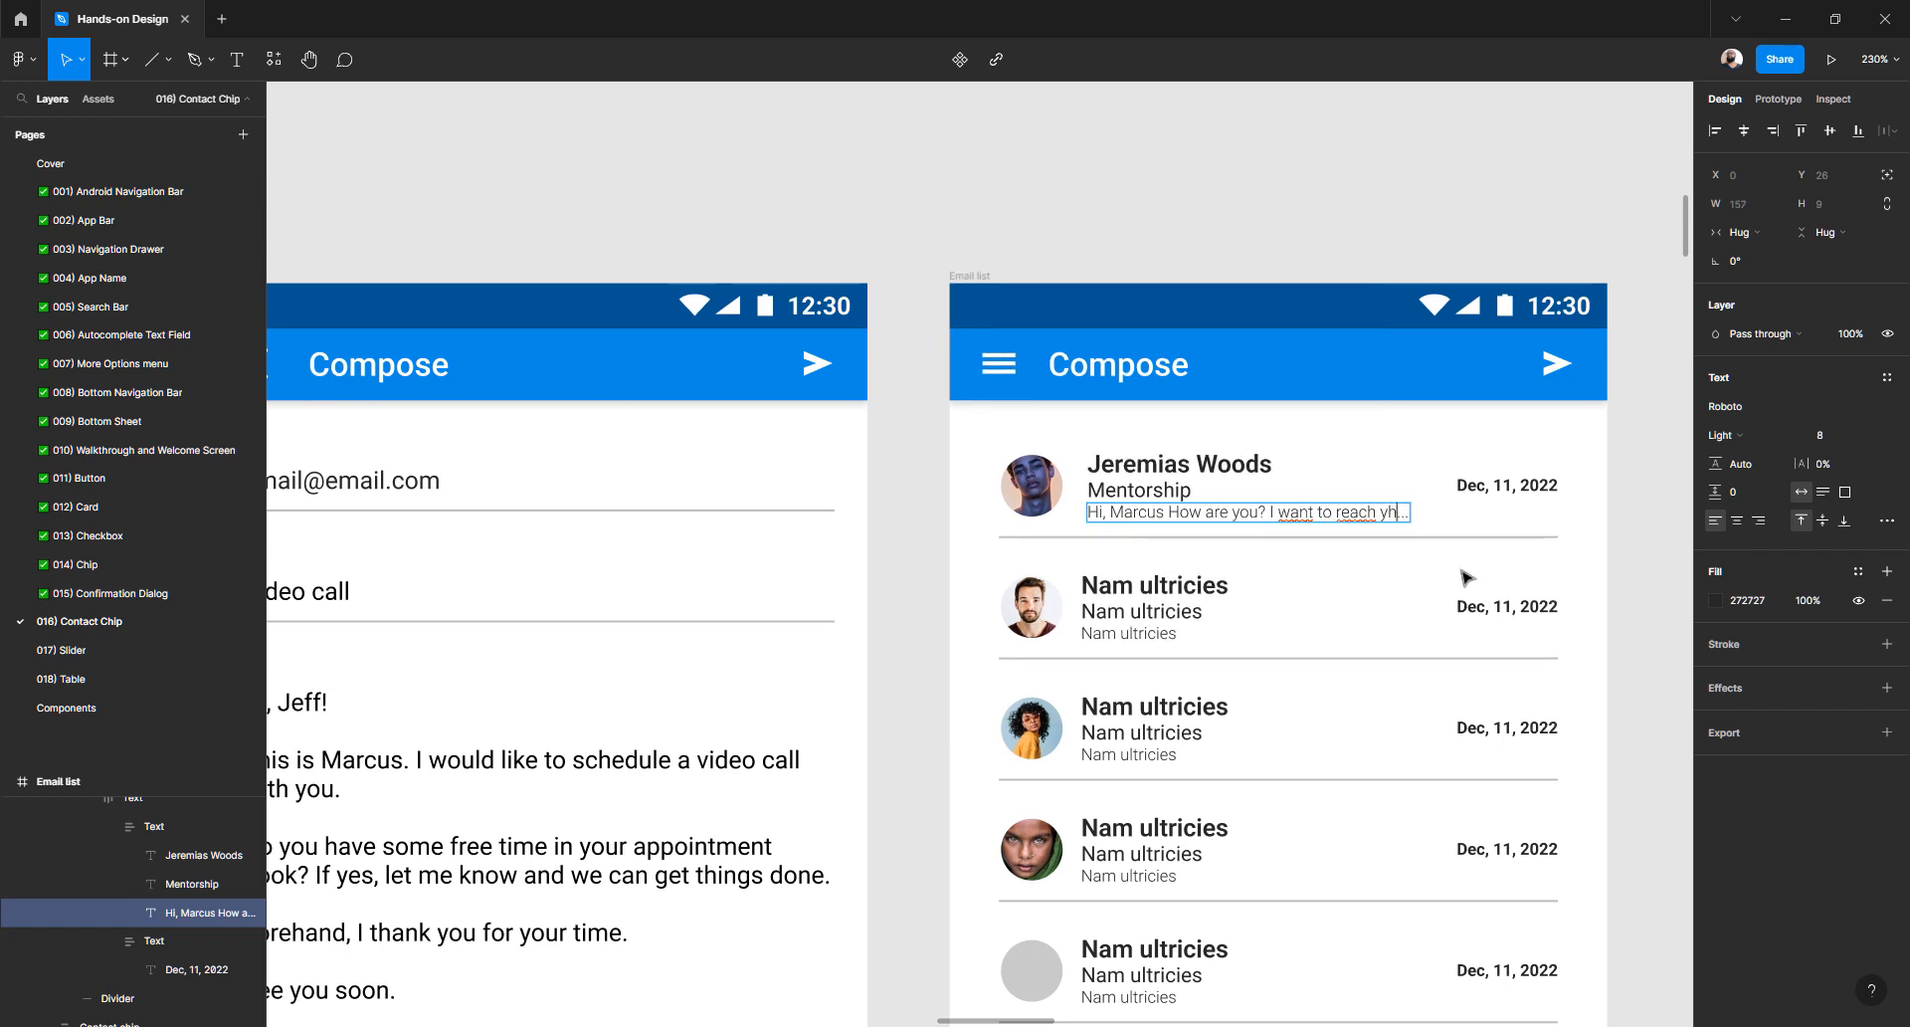
- Append ' you' so the first row's preview ends 'I want to reach you...', then deselect
{"action": "type", "text": "you"}
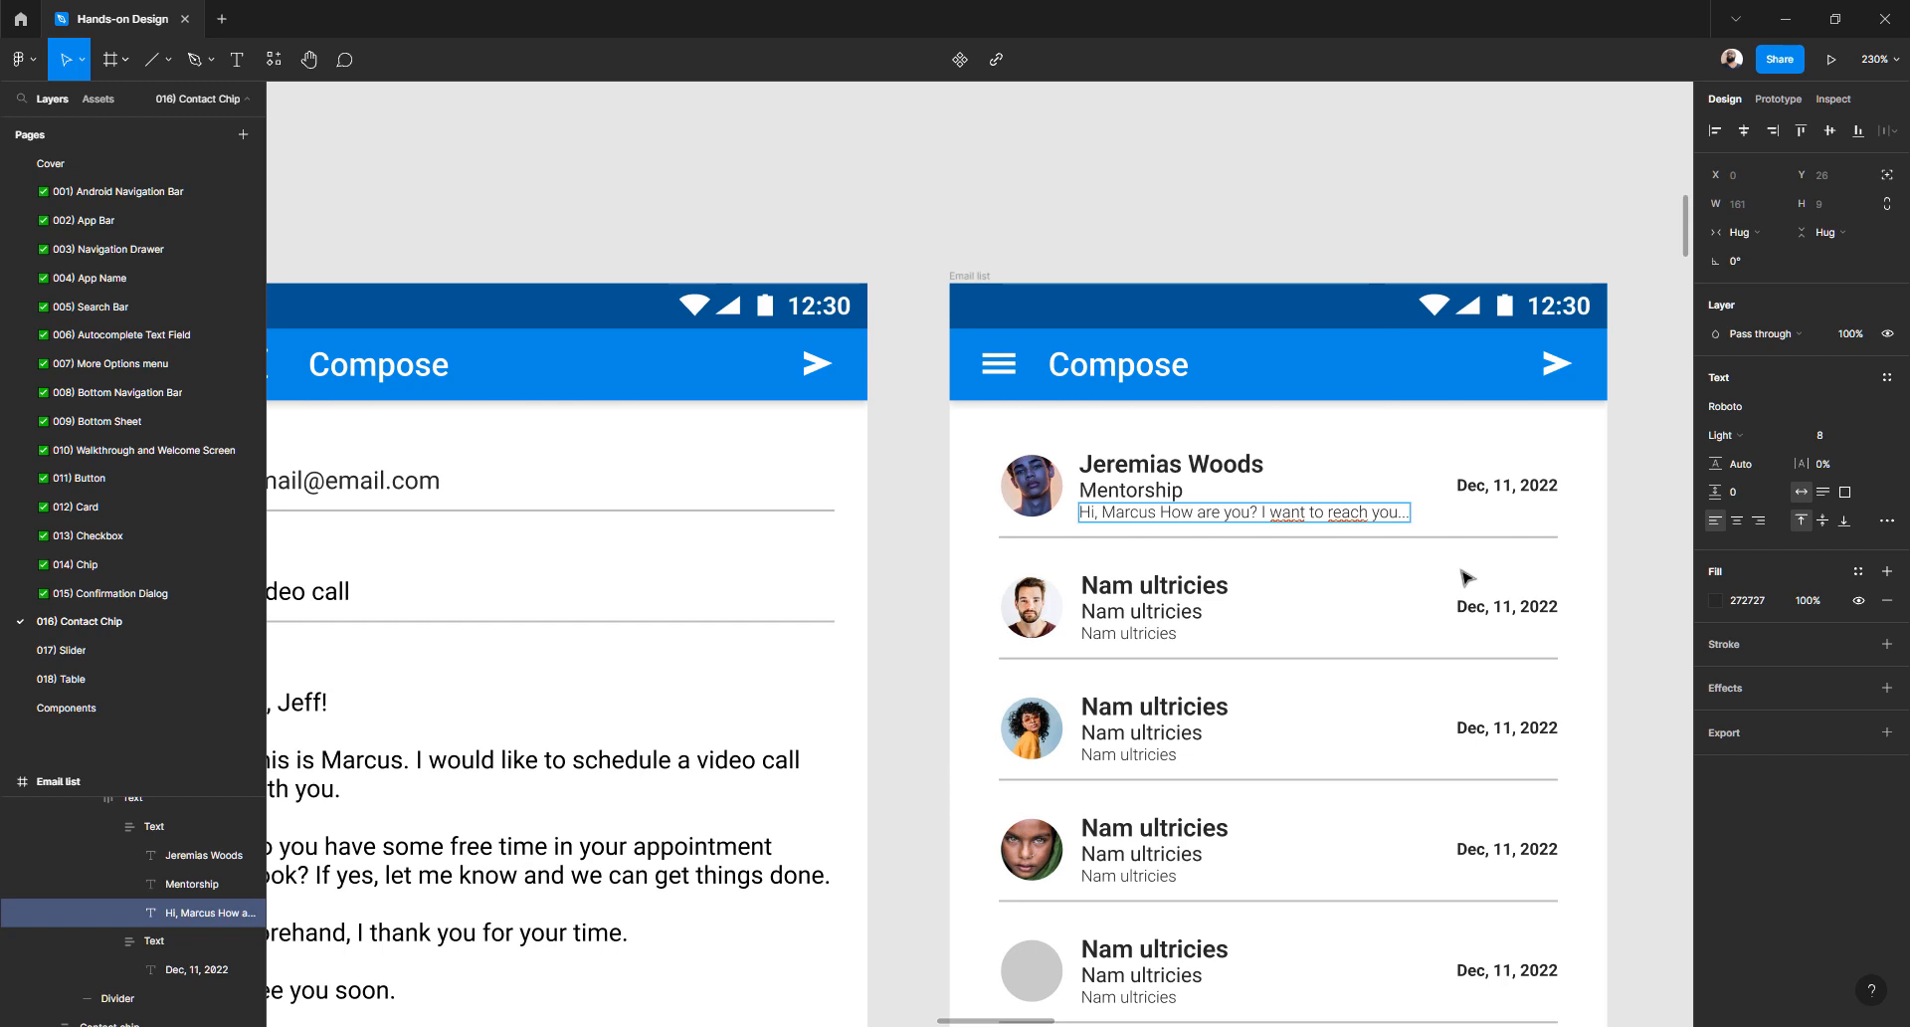
{"action": "key", "text": "Escape"}
{"action": "left_click", "coordinate": [923, 528]}
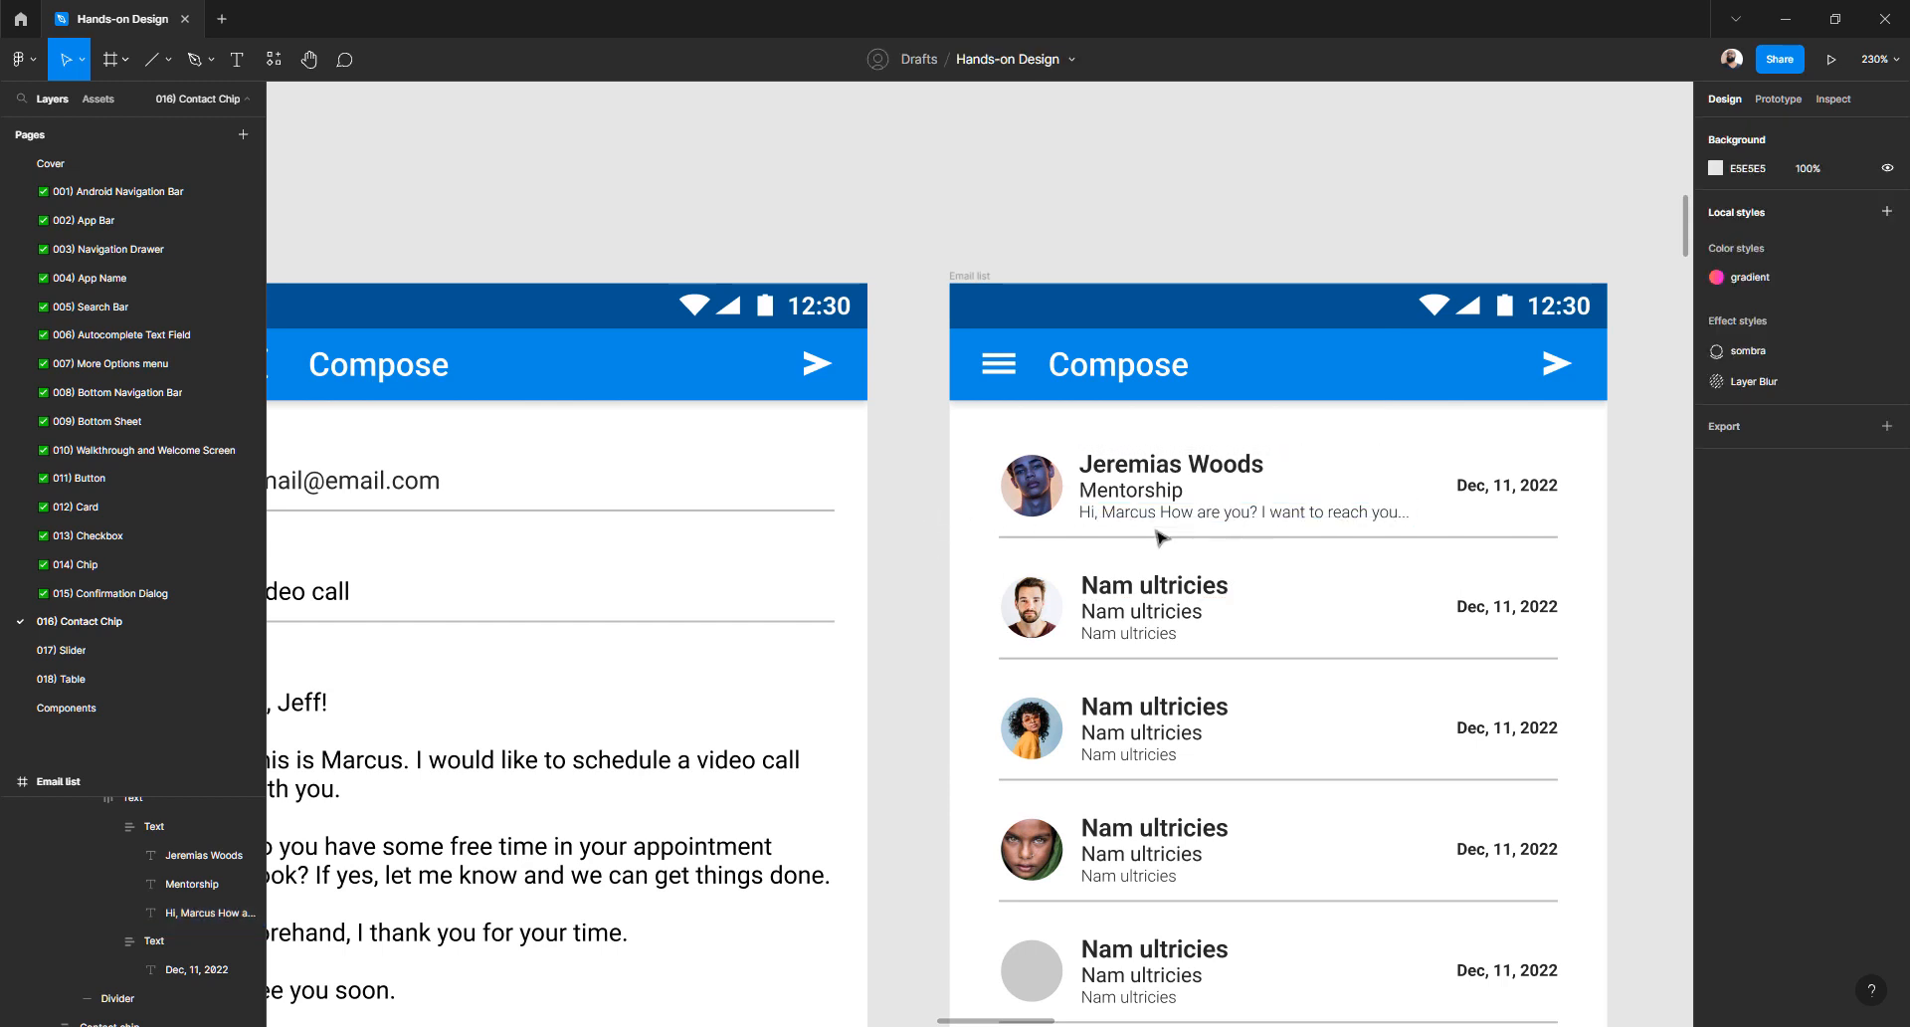
{"action": "left_click", "coordinate": [1110, 503]}
{"action": "left_click", "coordinate": [914, 544]}
{"action": "scroll", "coordinate": [914, 544], "scroll_direction": "down", "scroll_amount": 1}
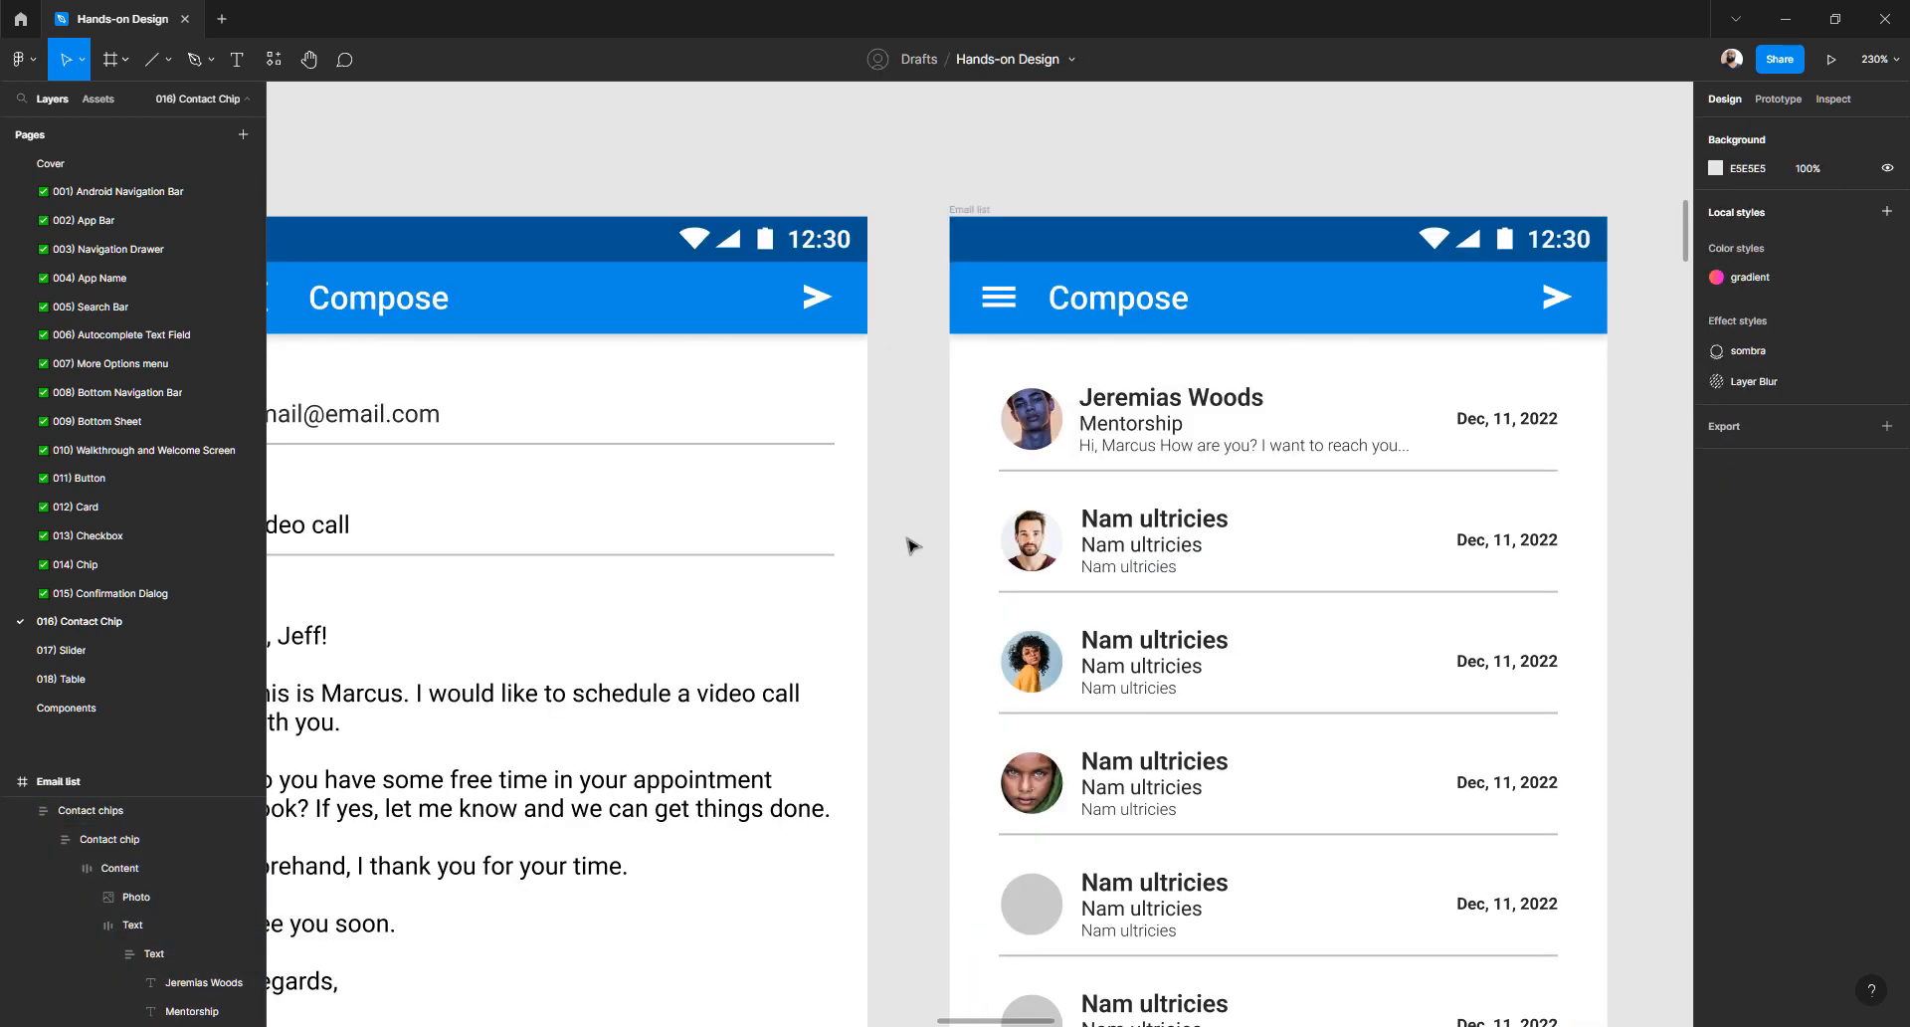
{"action": "scroll", "coordinate": [913, 544], "scroll_direction": "right", "scroll_amount": 2}
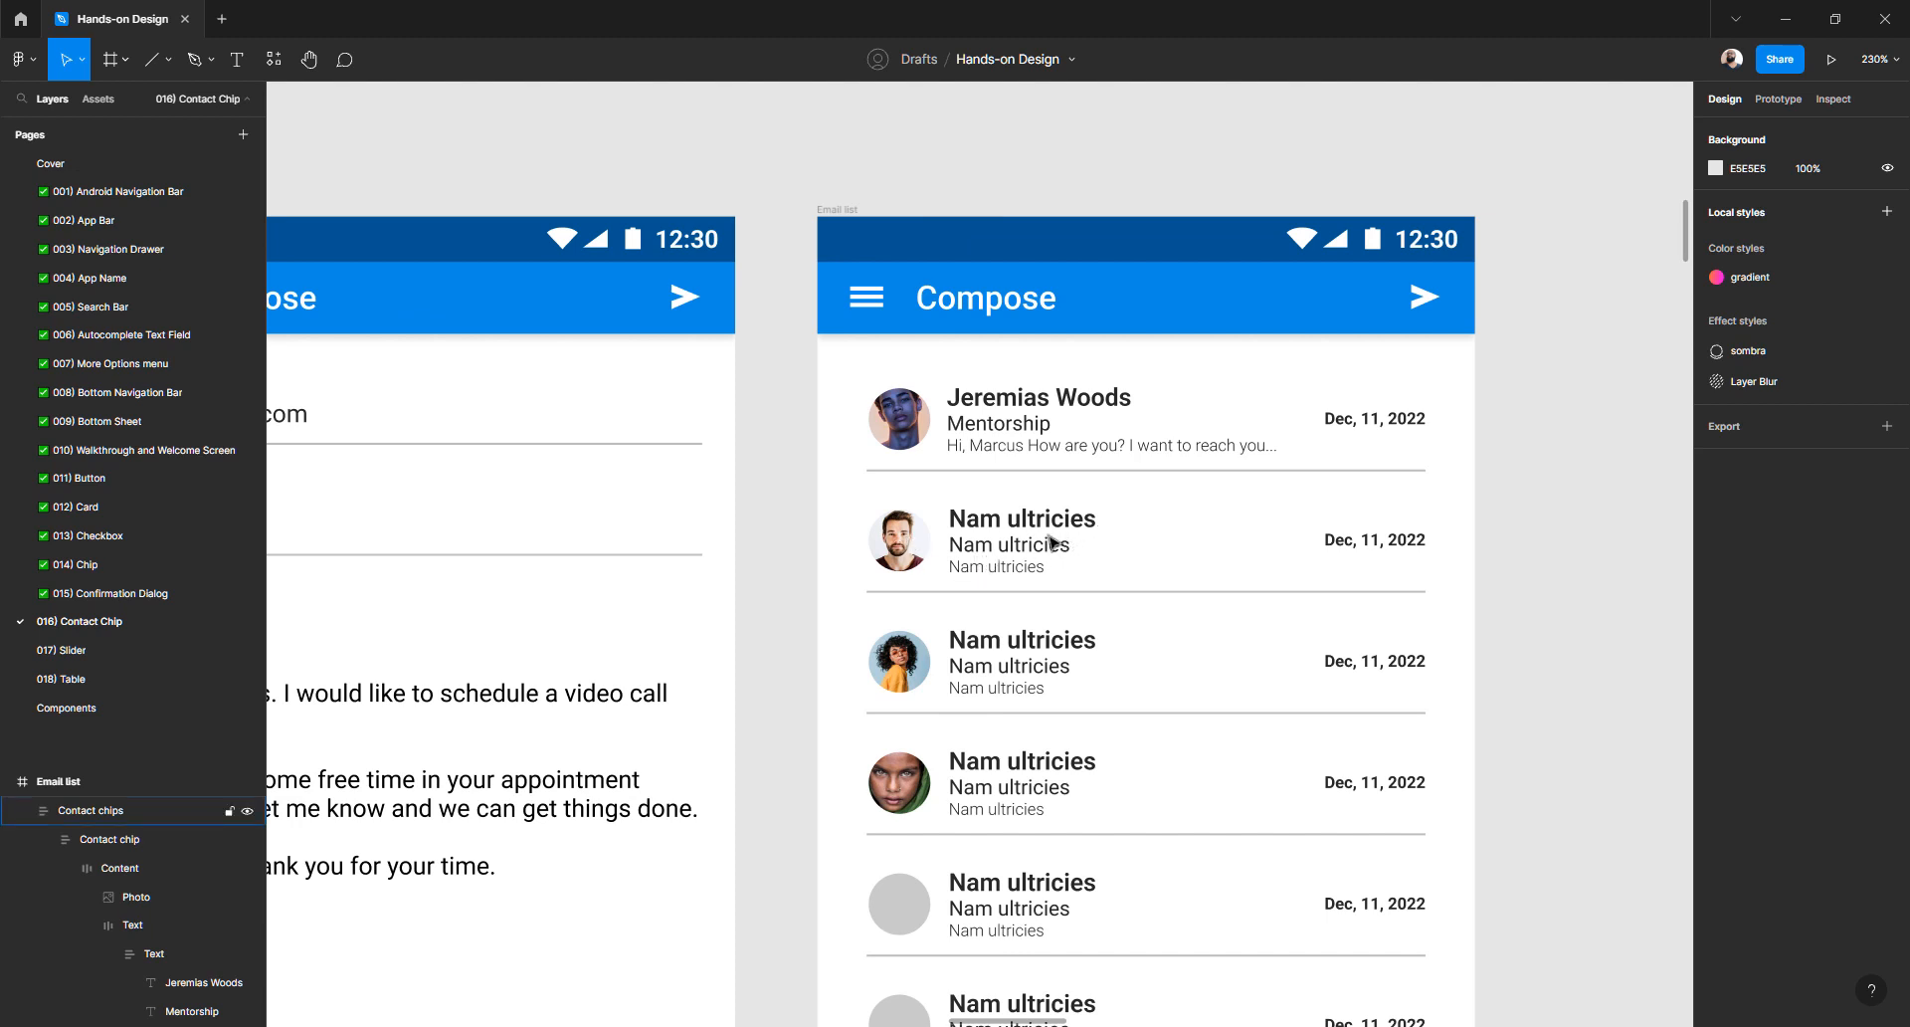
{"action": "scroll", "coordinate": [1051, 542], "scroll_direction": "down", "scroll_amount": 2}
{"action": "scroll", "coordinate": [1051, 542], "scroll_direction": "up", "scroll_amount": 2}
{"action": "scroll", "coordinate": [1007, 538], "scroll_direction": "down", "scroll_amount": 5}
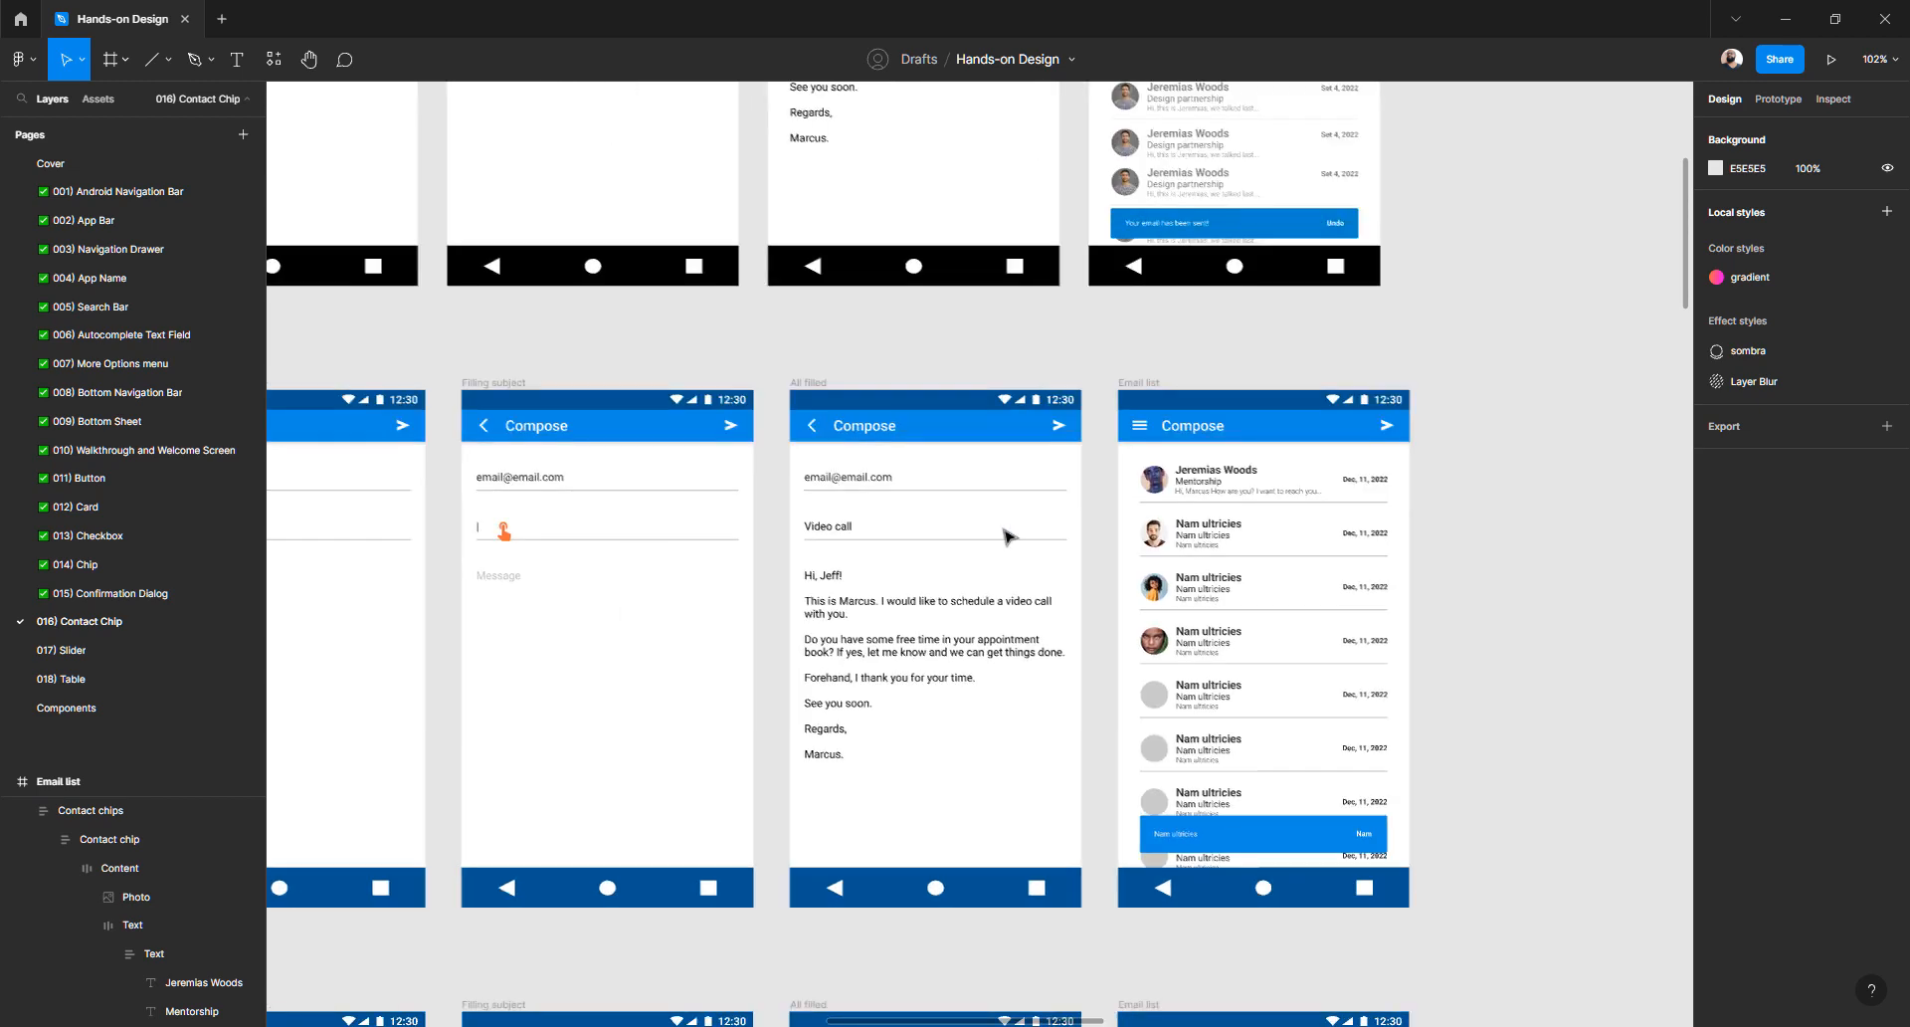
{"action": "scroll", "coordinate": [1007, 537], "scroll_direction": "left", "scroll_amount": 3}
{"action": "scroll", "coordinate": [804, 480], "scroll_direction": "up", "scroll_amount": 3}
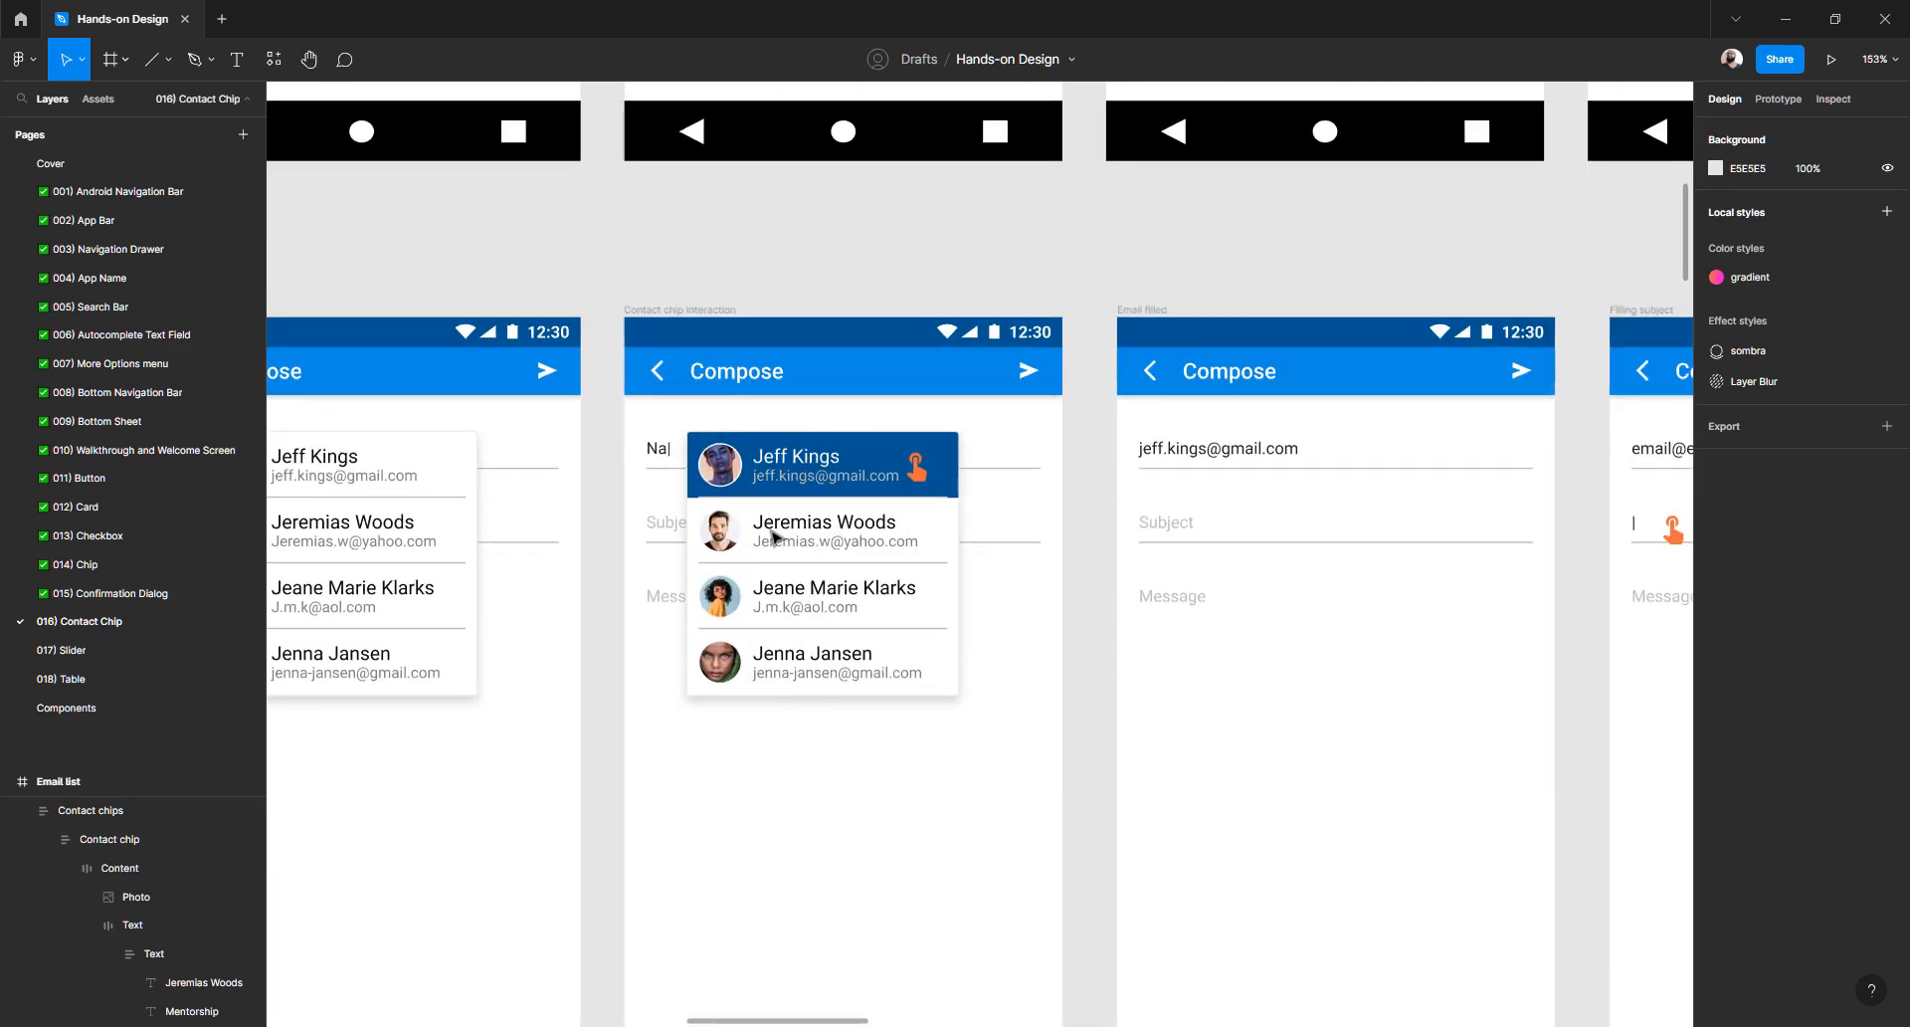
{"action": "left_click", "coordinate": [729, 542]}
{"action": "scroll", "coordinate": [900, 567], "scroll_direction": "right", "scroll_amount": 10}
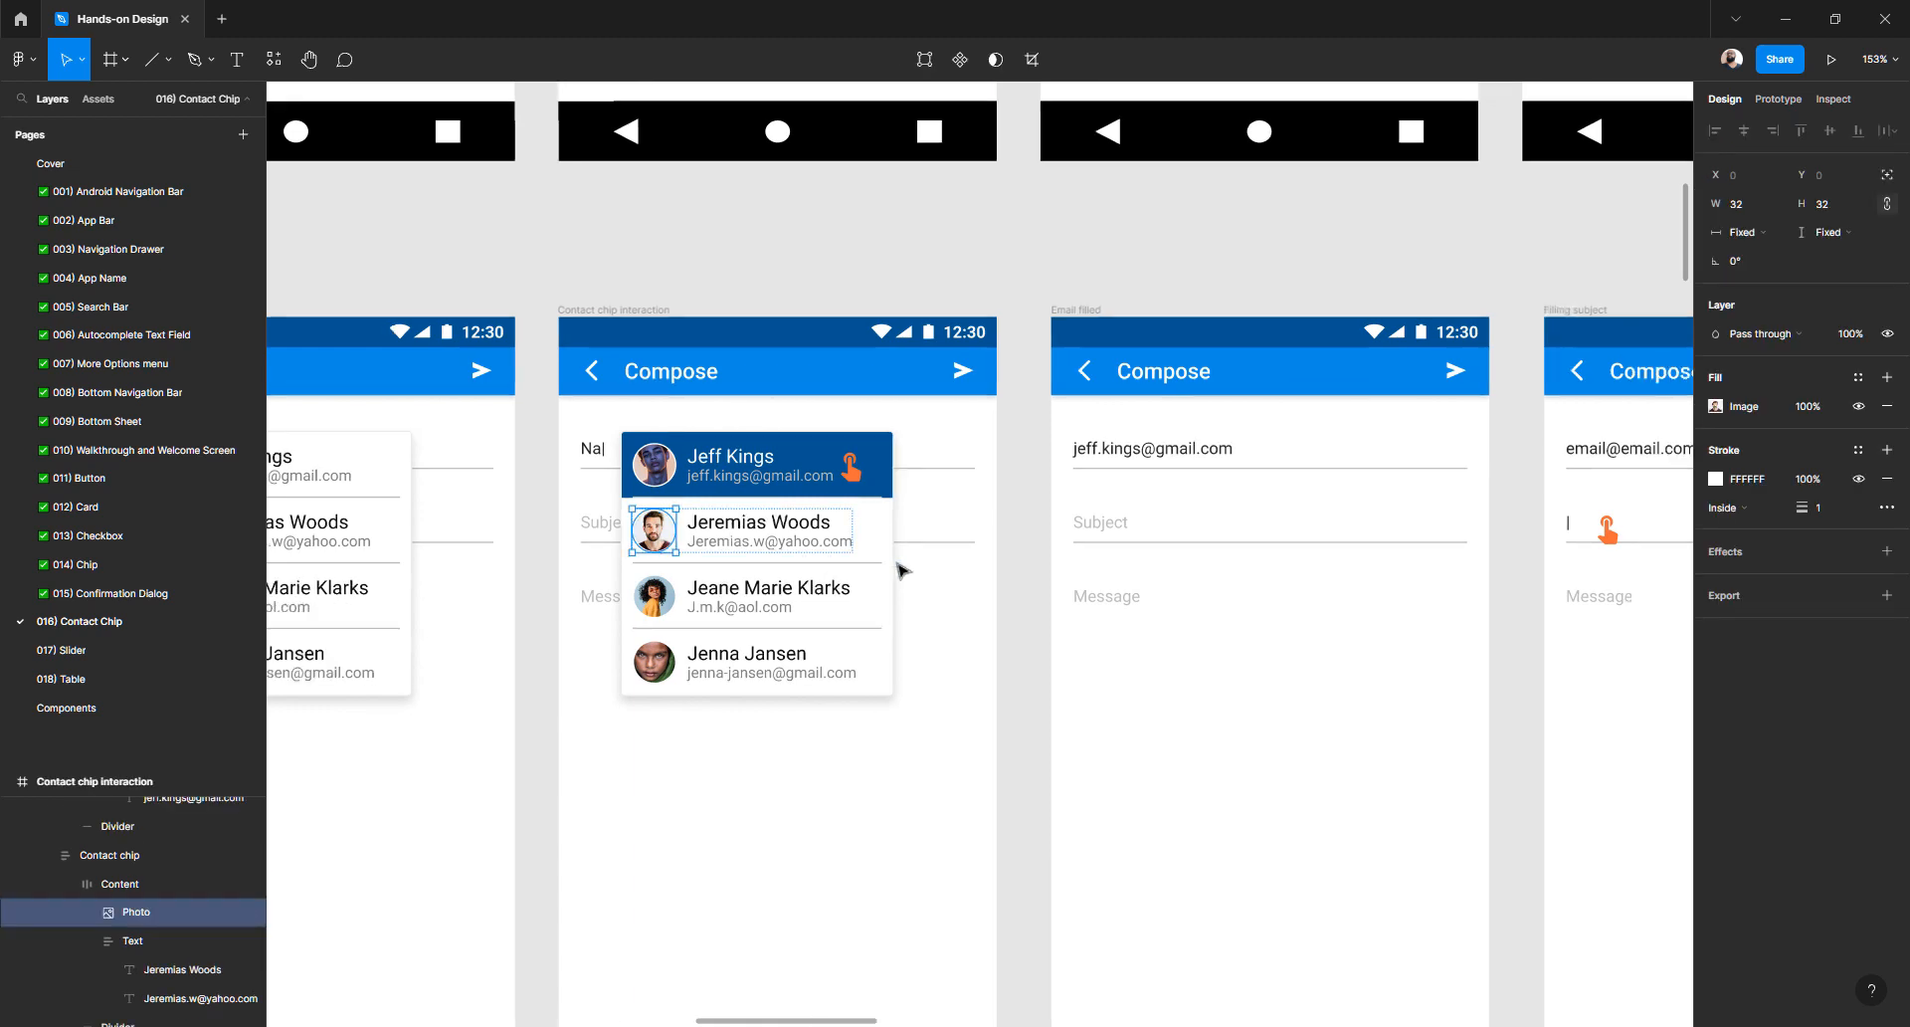
{"action": "scroll", "coordinate": [905, 574], "scroll_direction": "right", "scroll_amount": 7}
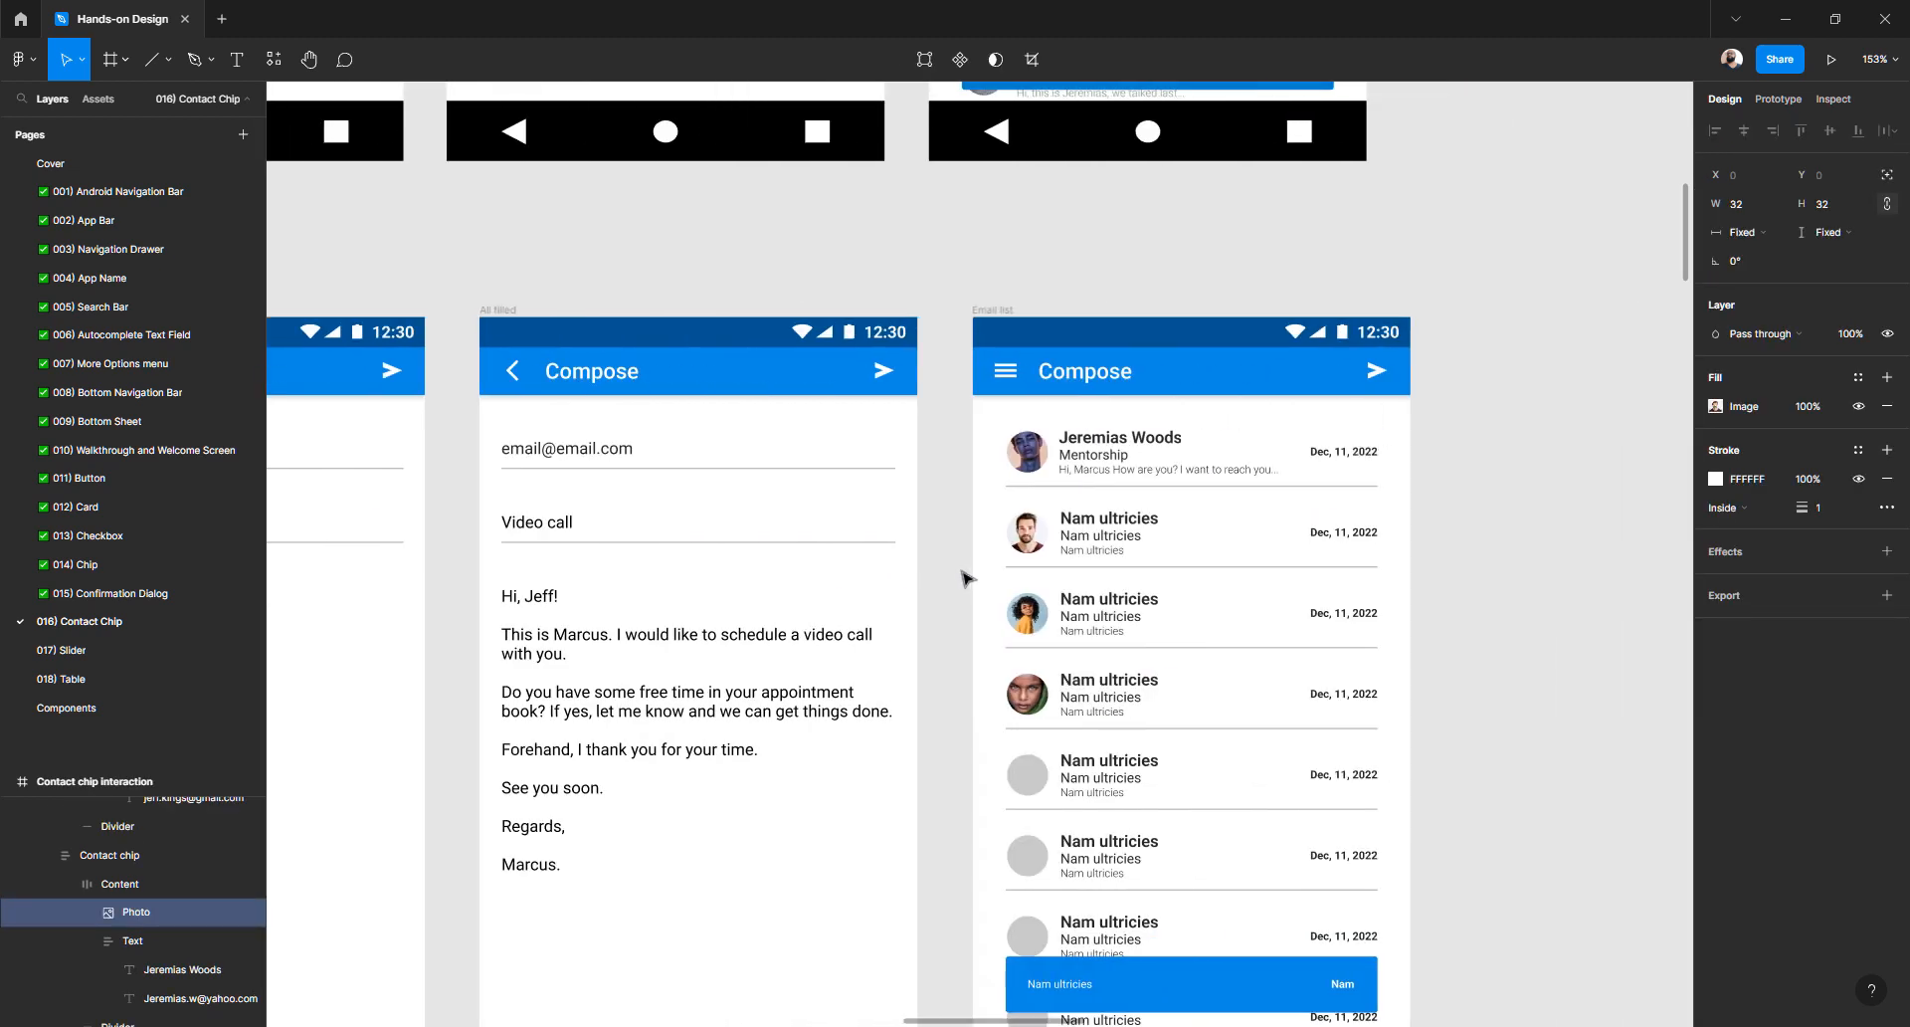
- Copy the bearded avatar's image properties using Copy/Paste as > Copy properties
{"action": "left_click", "coordinate": [1031, 460]}
{"action": "right_click", "coordinate": [1025, 458]}
{"action": "mouse_move", "coordinate": [1115, 530]}
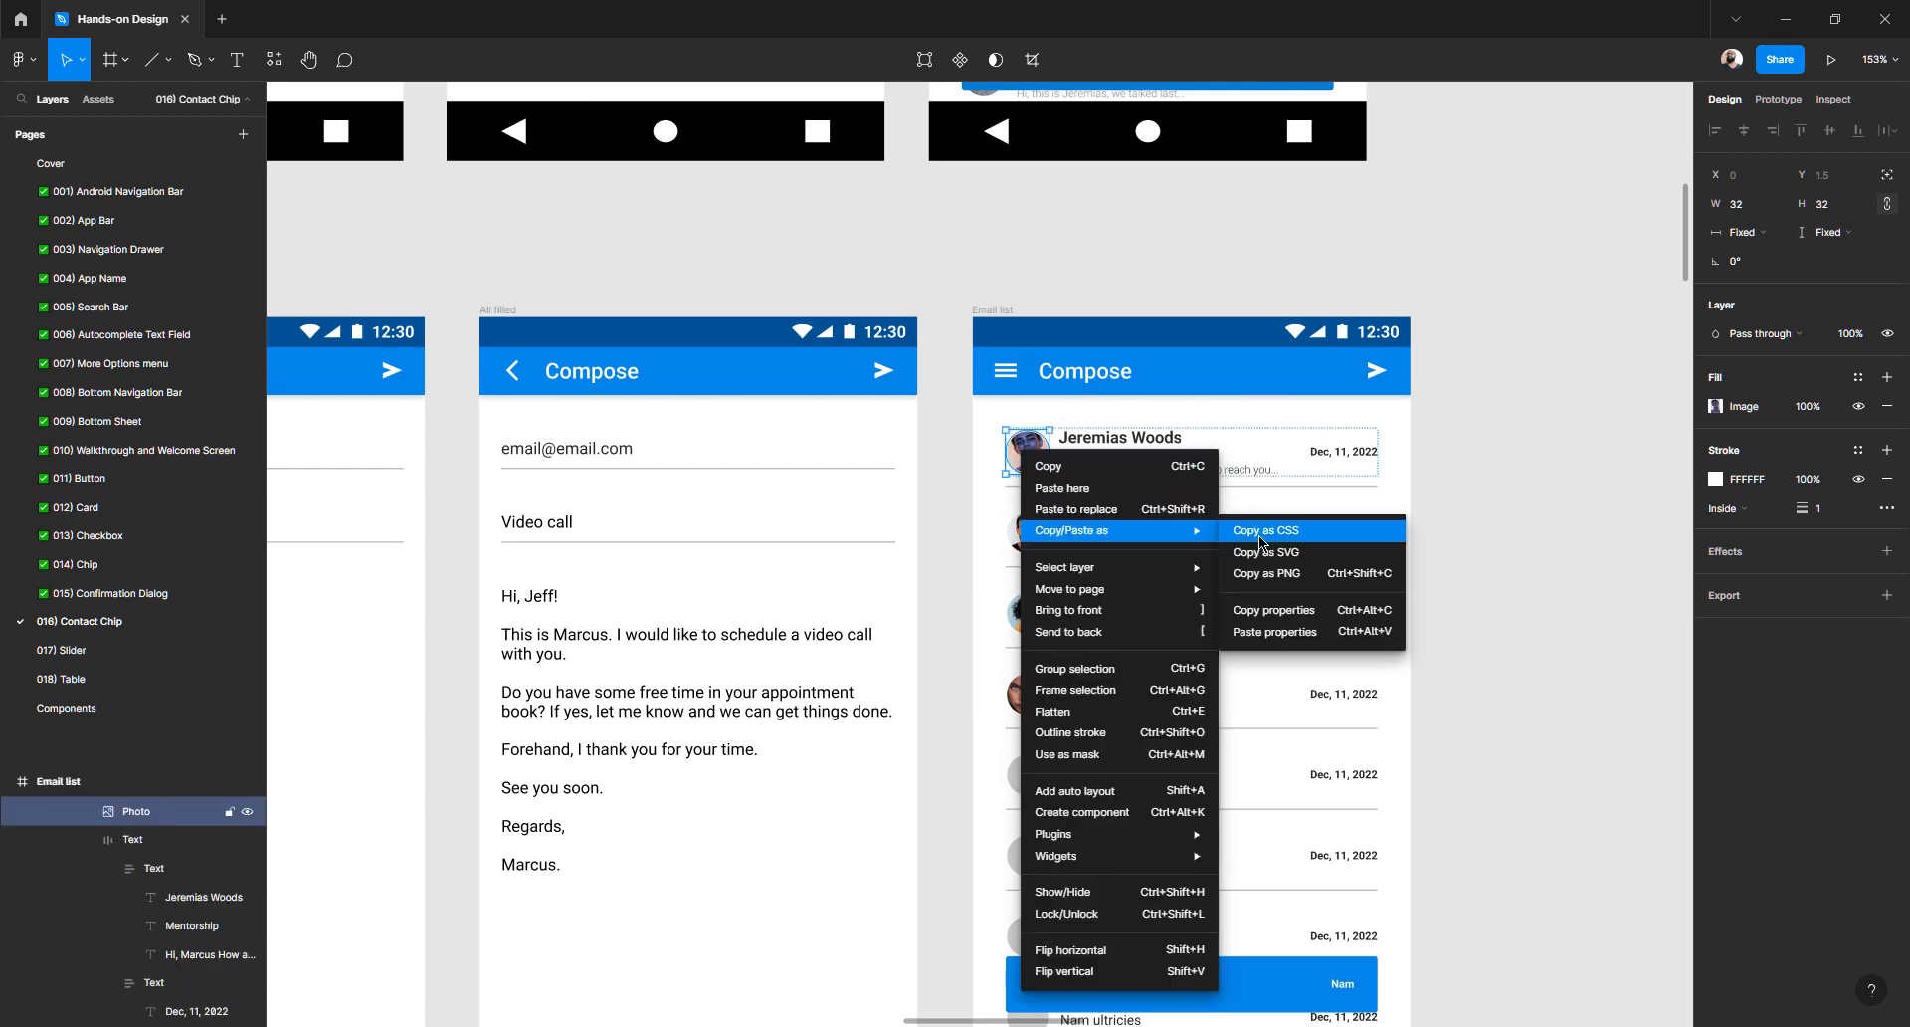
{"action": "left_click", "coordinate": [1268, 612]}
{"action": "left_click", "coordinate": [1035, 538]}
{"action": "right_click", "coordinate": [1035, 537]}
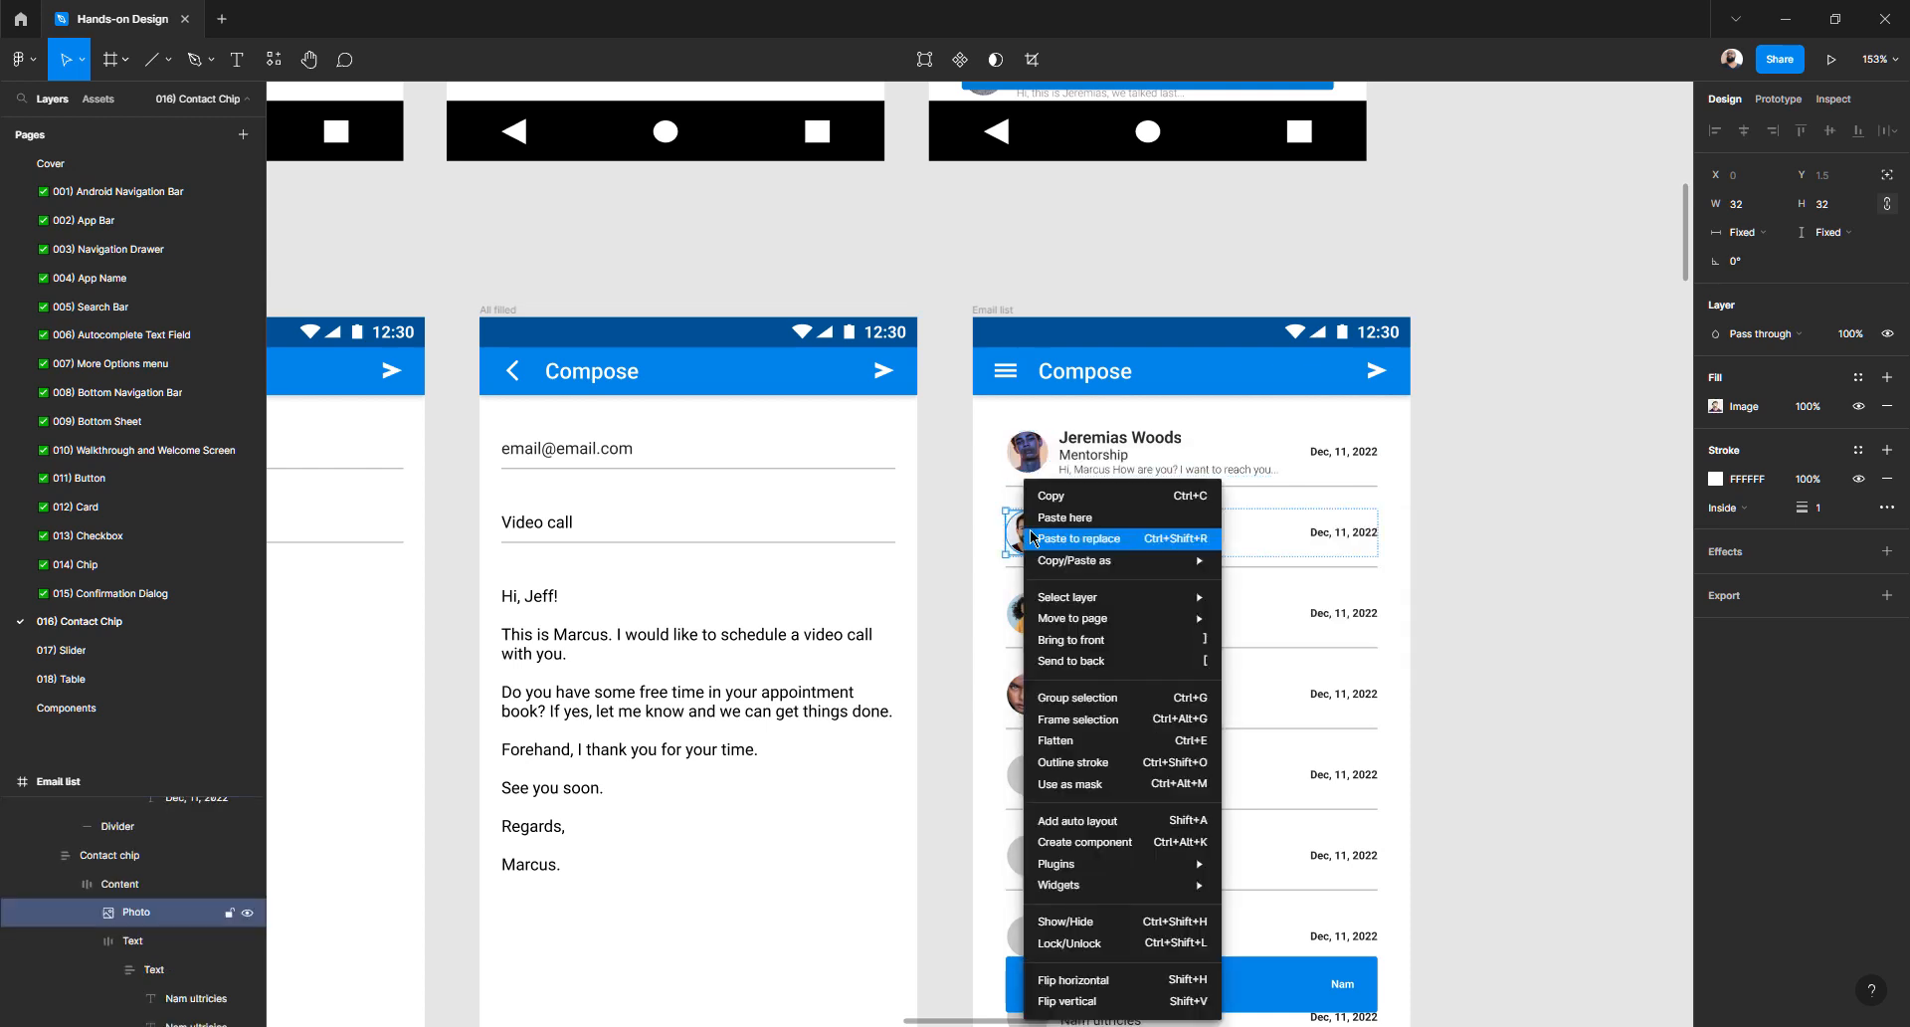
{"action": "mouse_move", "coordinate": [1144, 567]}
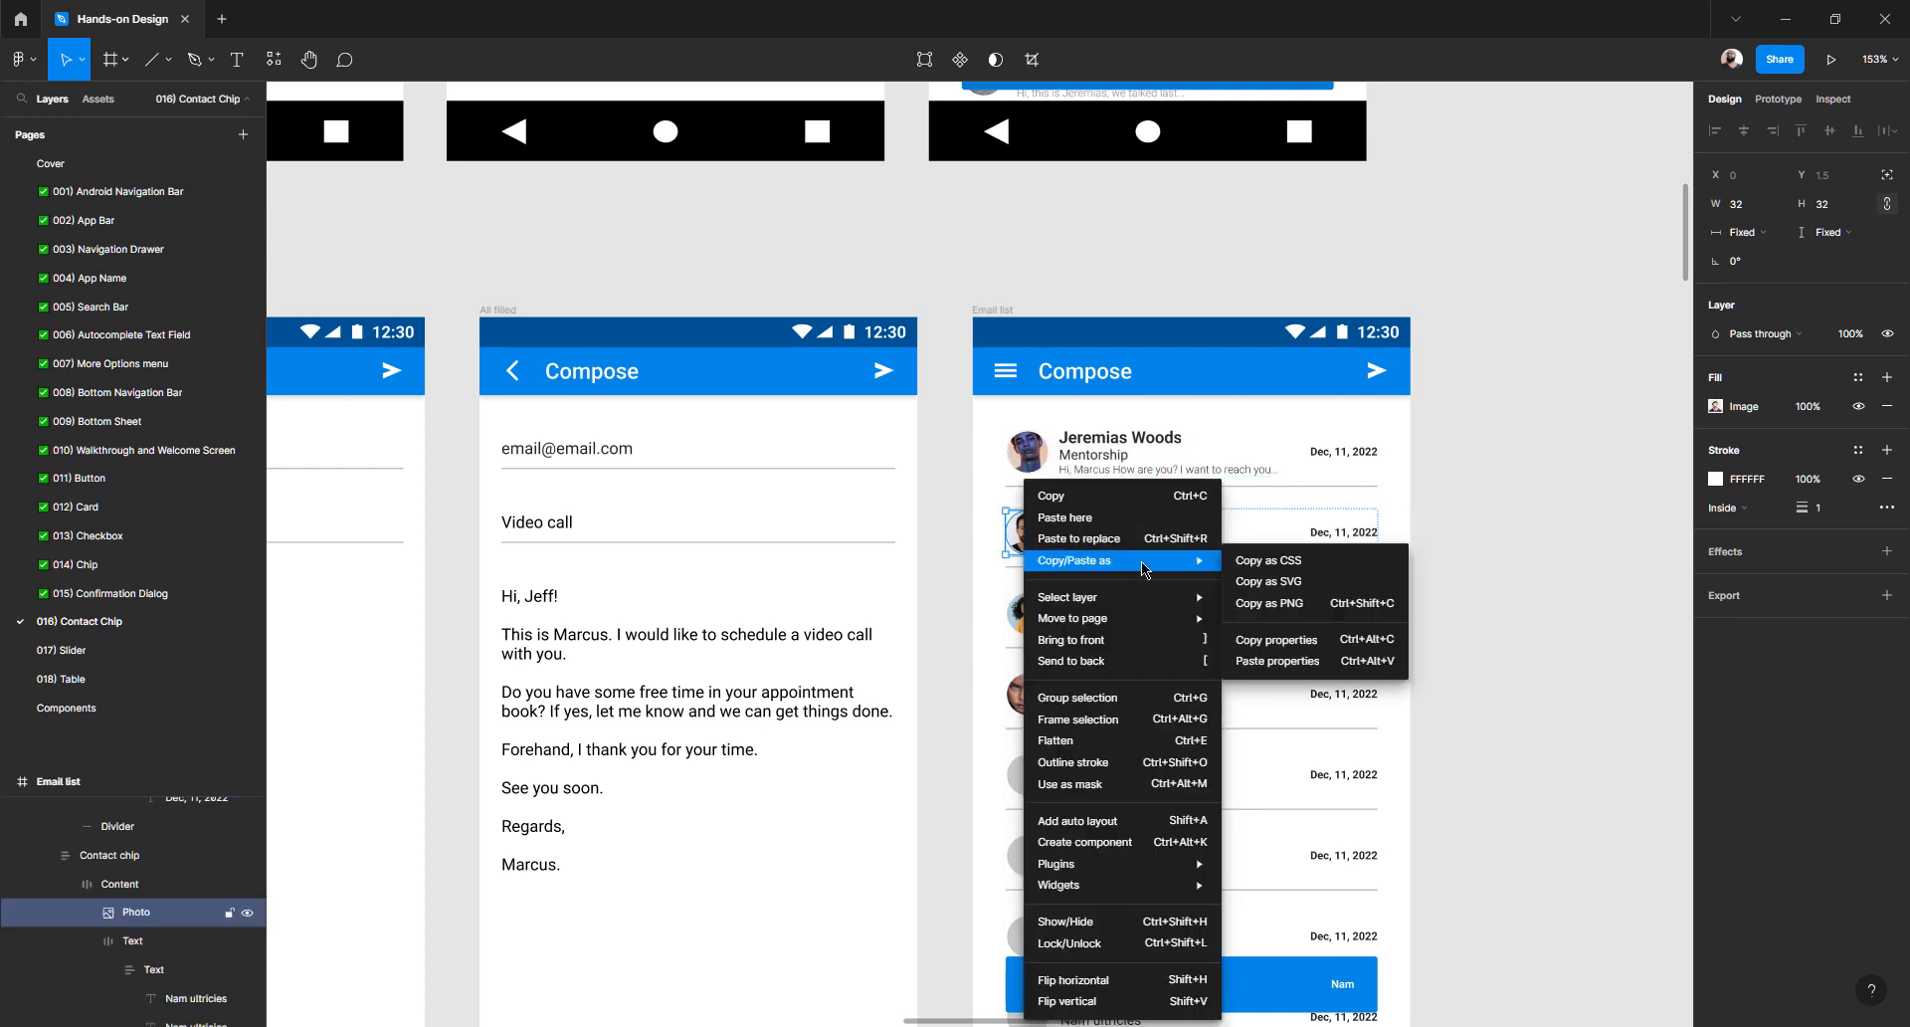
{"action": "left_click", "coordinate": [1010, 537]}
{"action": "right_click", "coordinate": [1010, 538]}
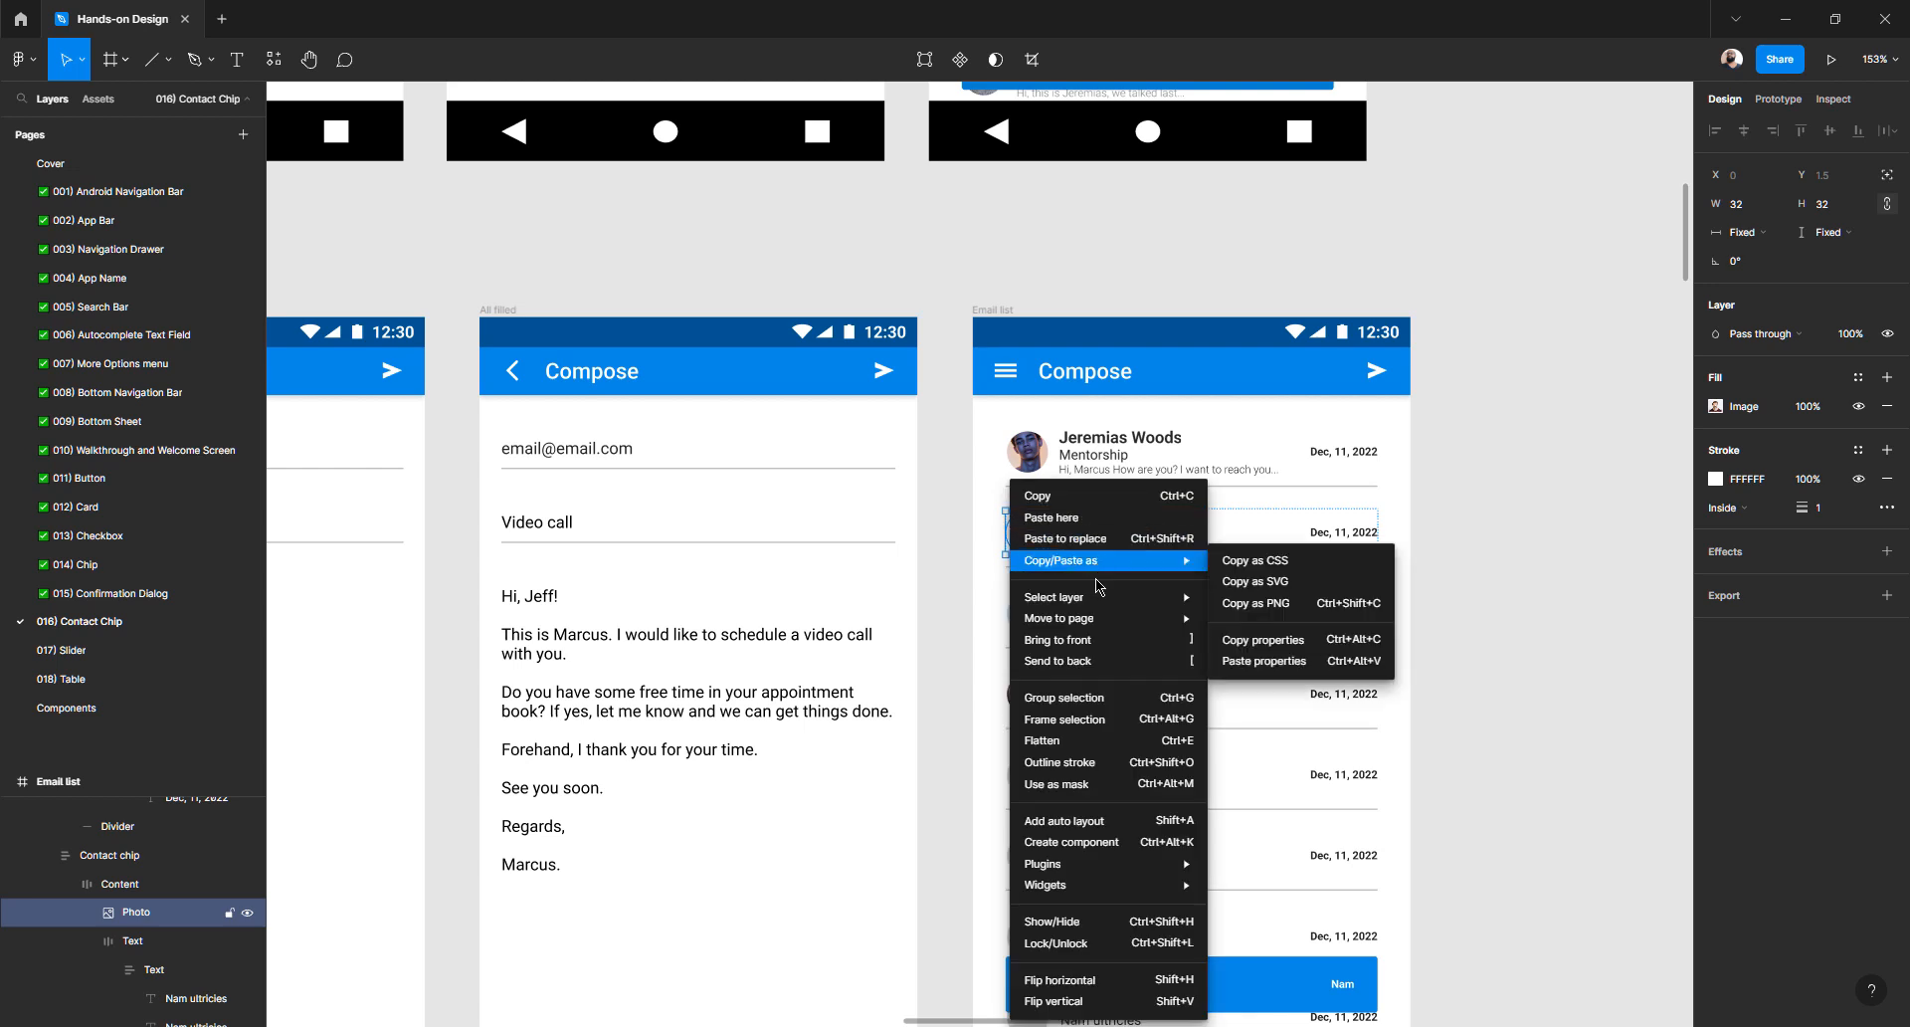
{"action": "mouse_move", "coordinate": [1100, 560]}
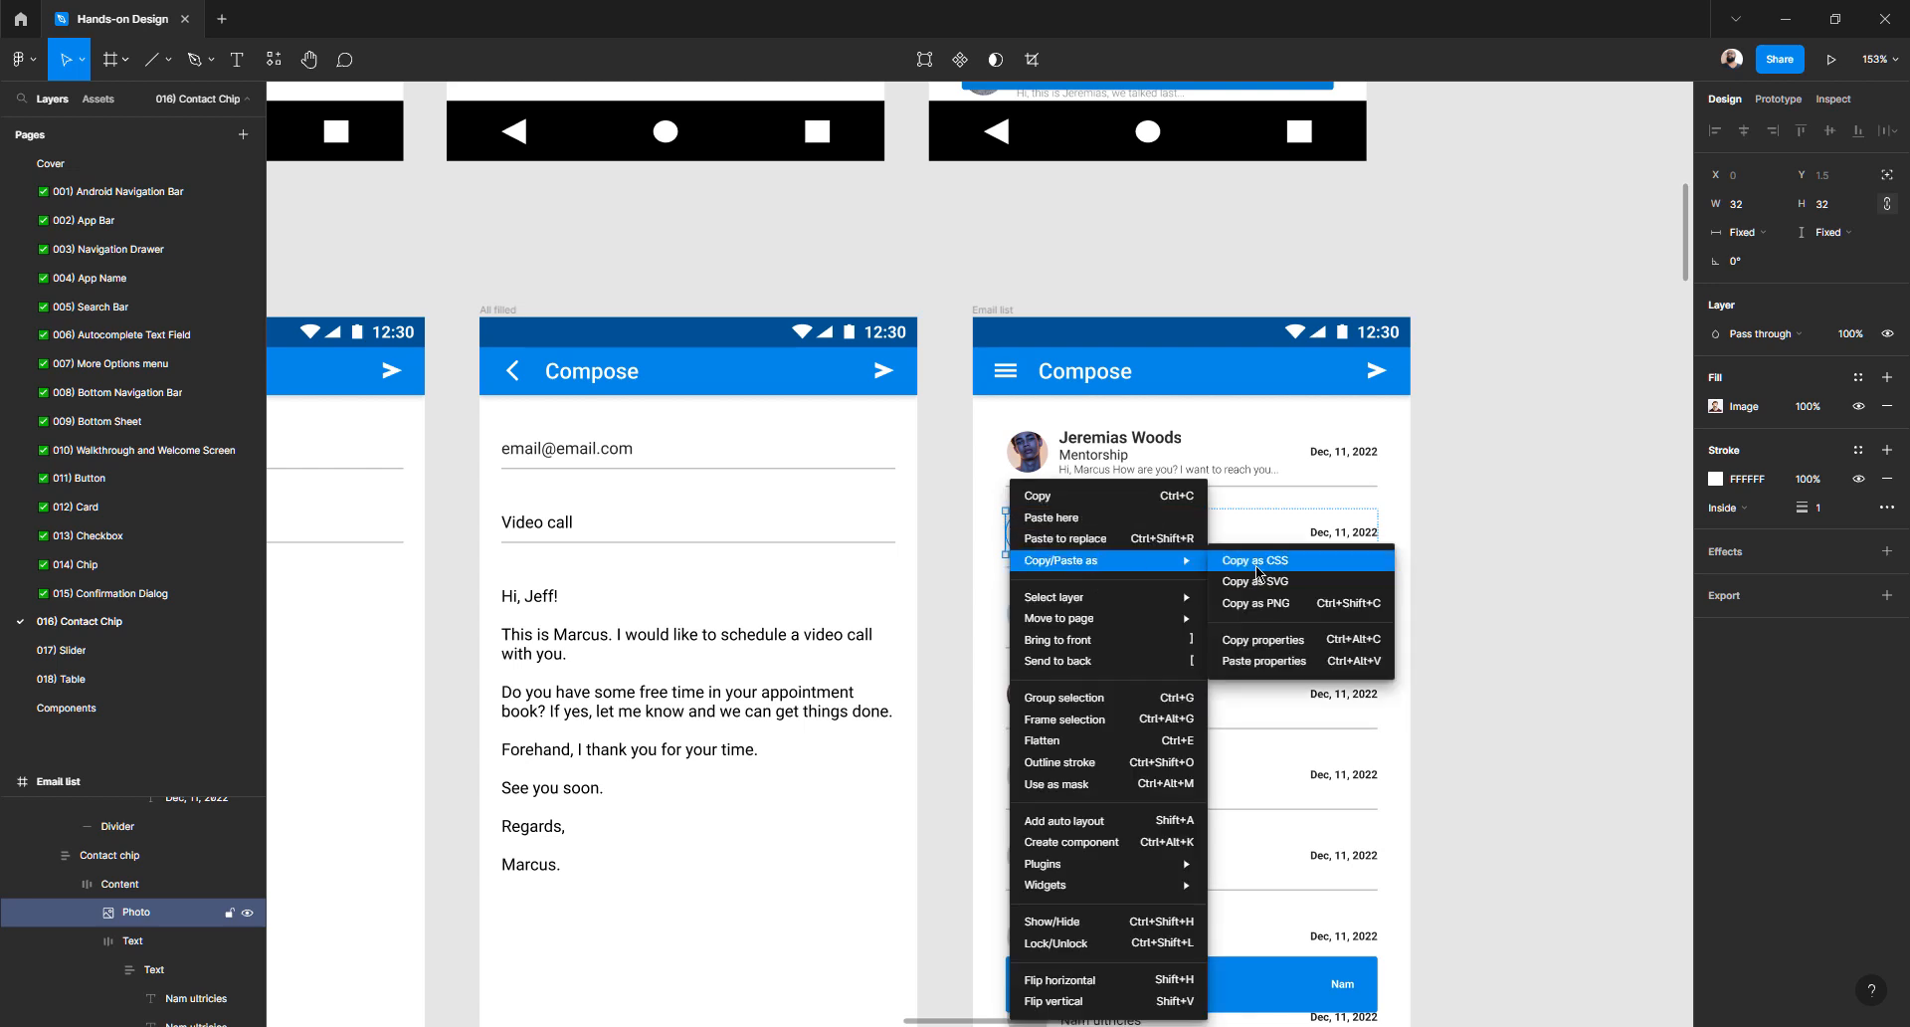
{"action": "left_click", "coordinate": [1255, 642]}
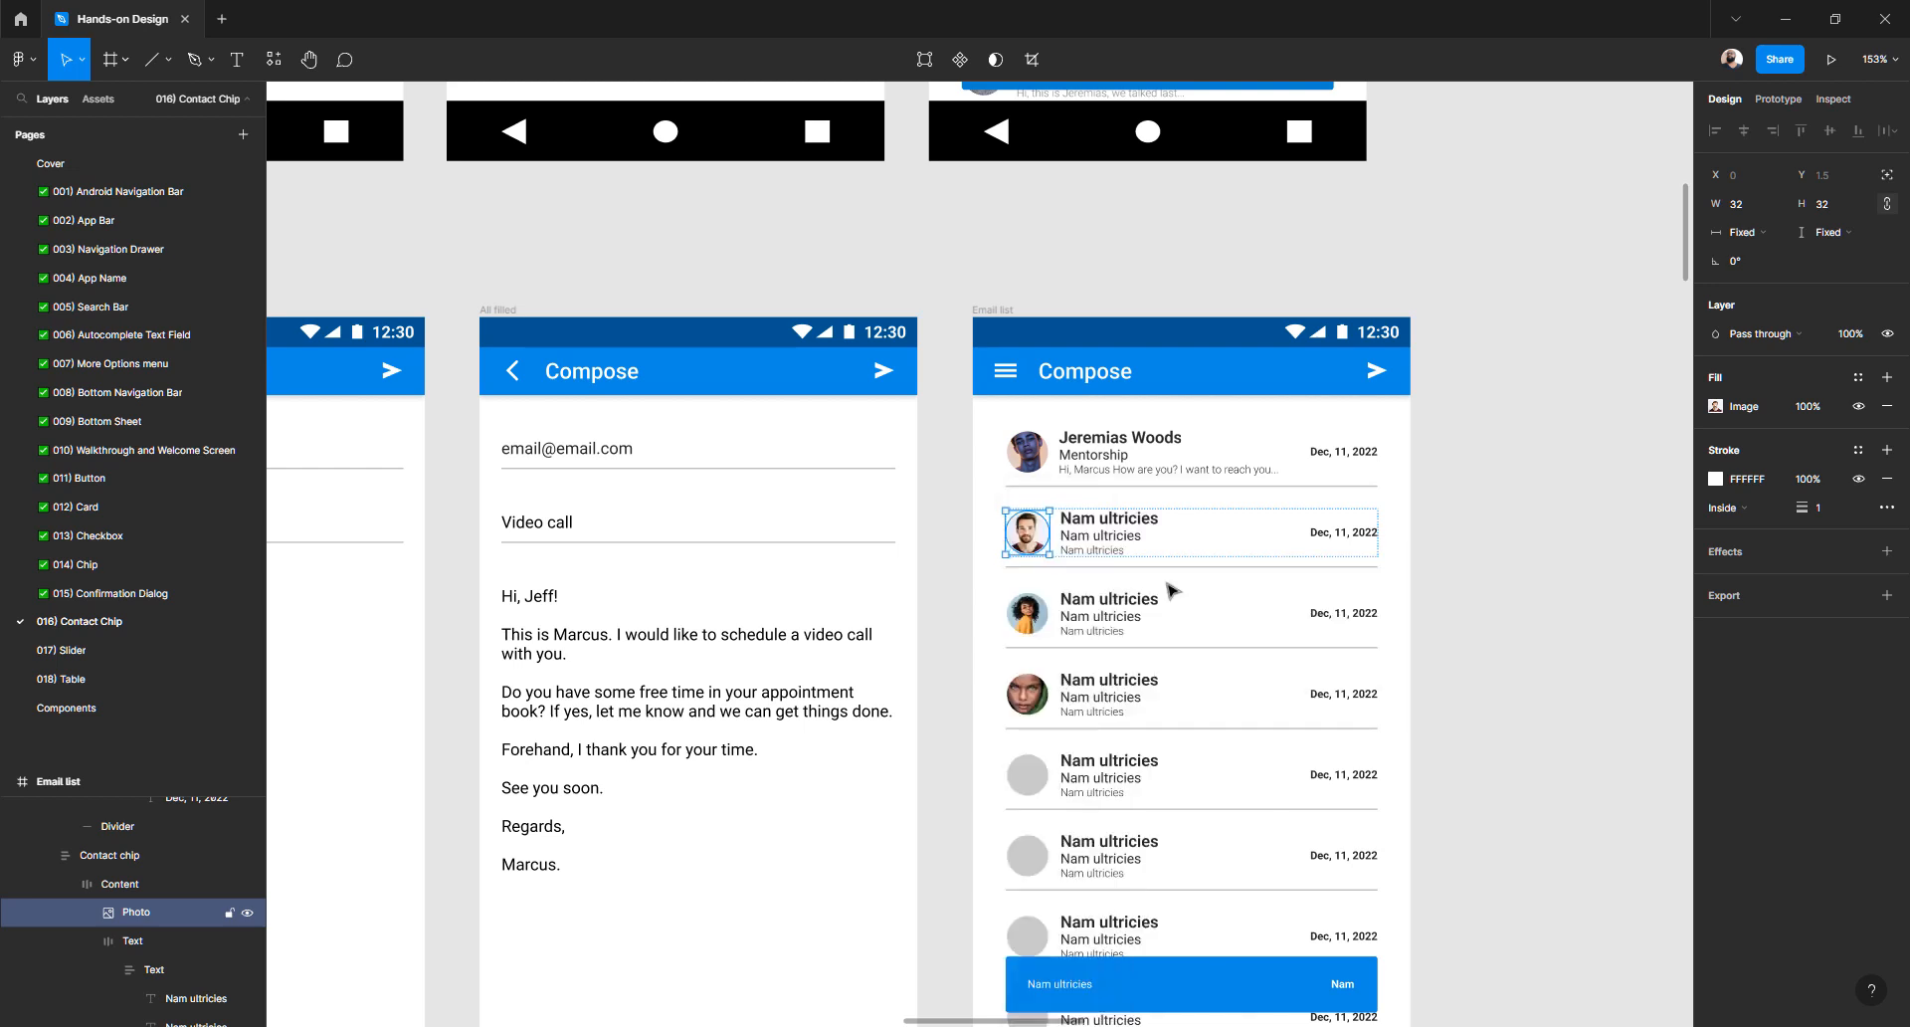
- Paste the copied photo properties onto the first email row's avatar Photo layer
{"action": "right_click", "coordinate": [1034, 458], "text": "ctrl"}
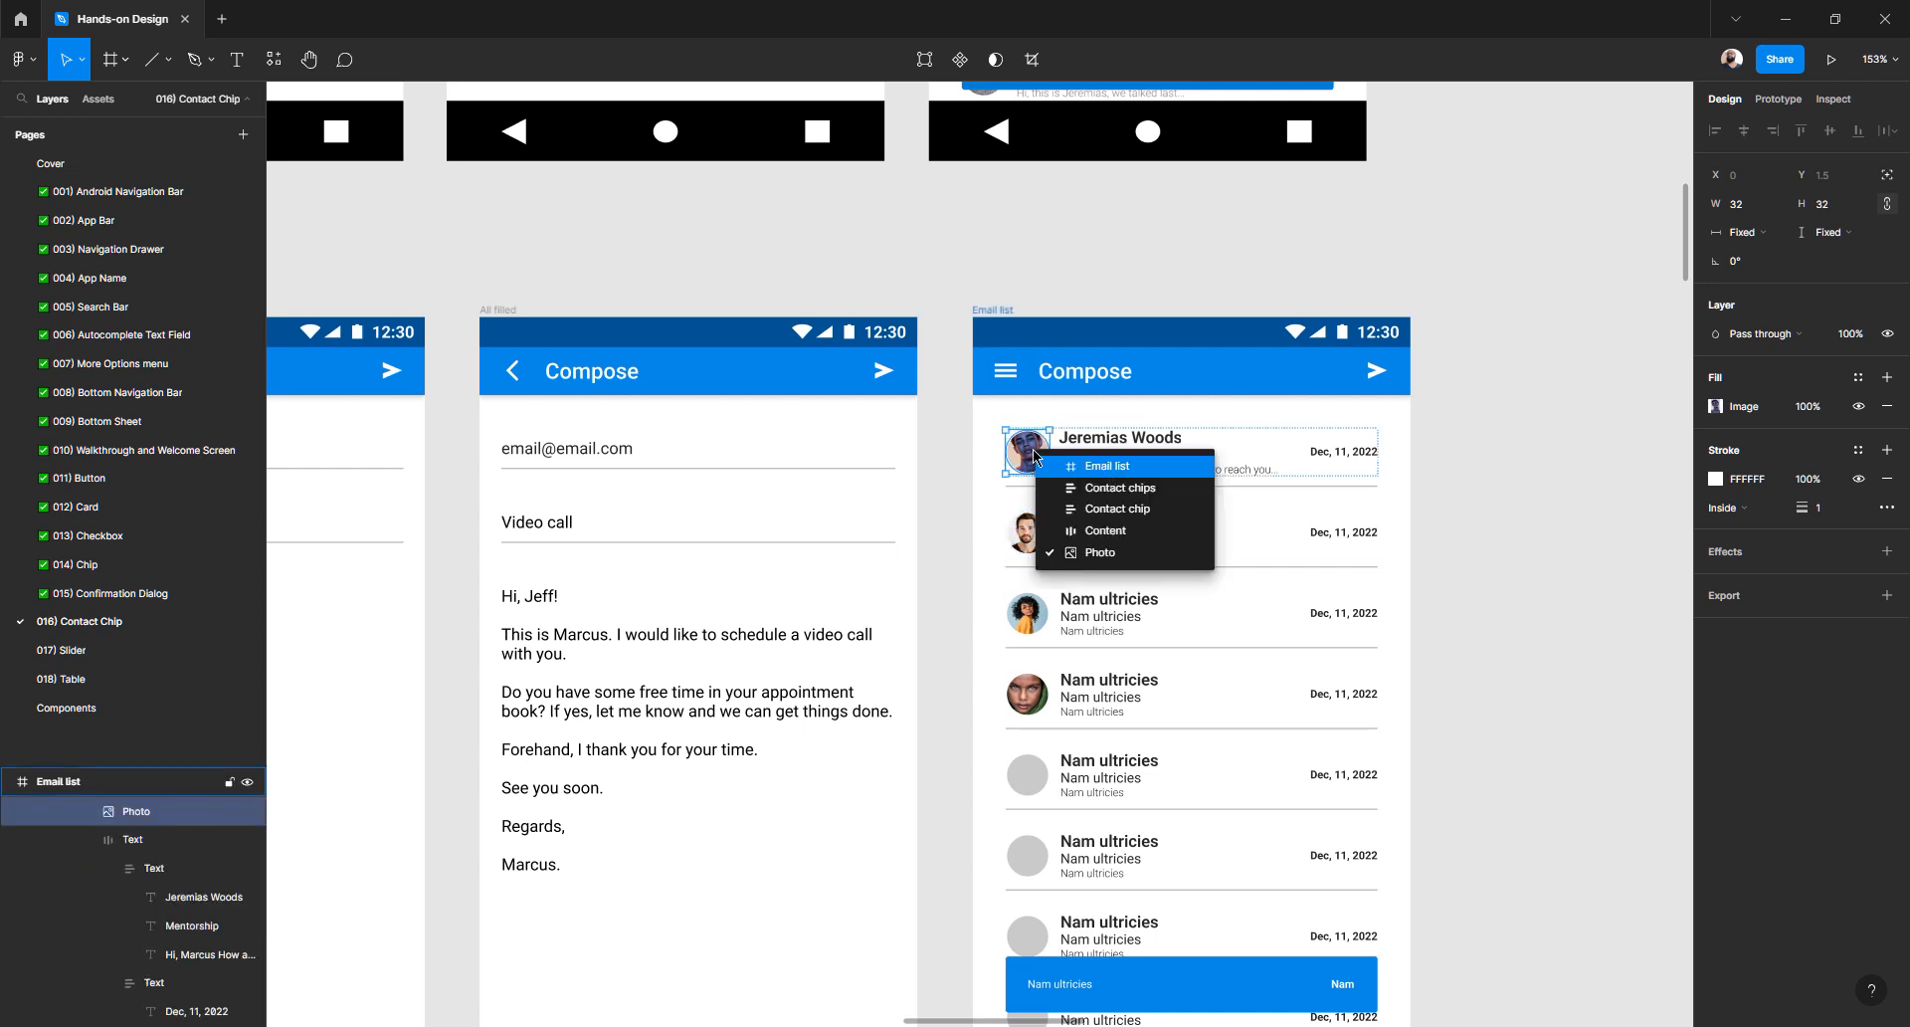
{"action": "left_click", "coordinate": [1033, 458]}
{"action": "right_click", "coordinate": [1028, 449]}
{"action": "mouse_move", "coordinate": [1094, 524]}
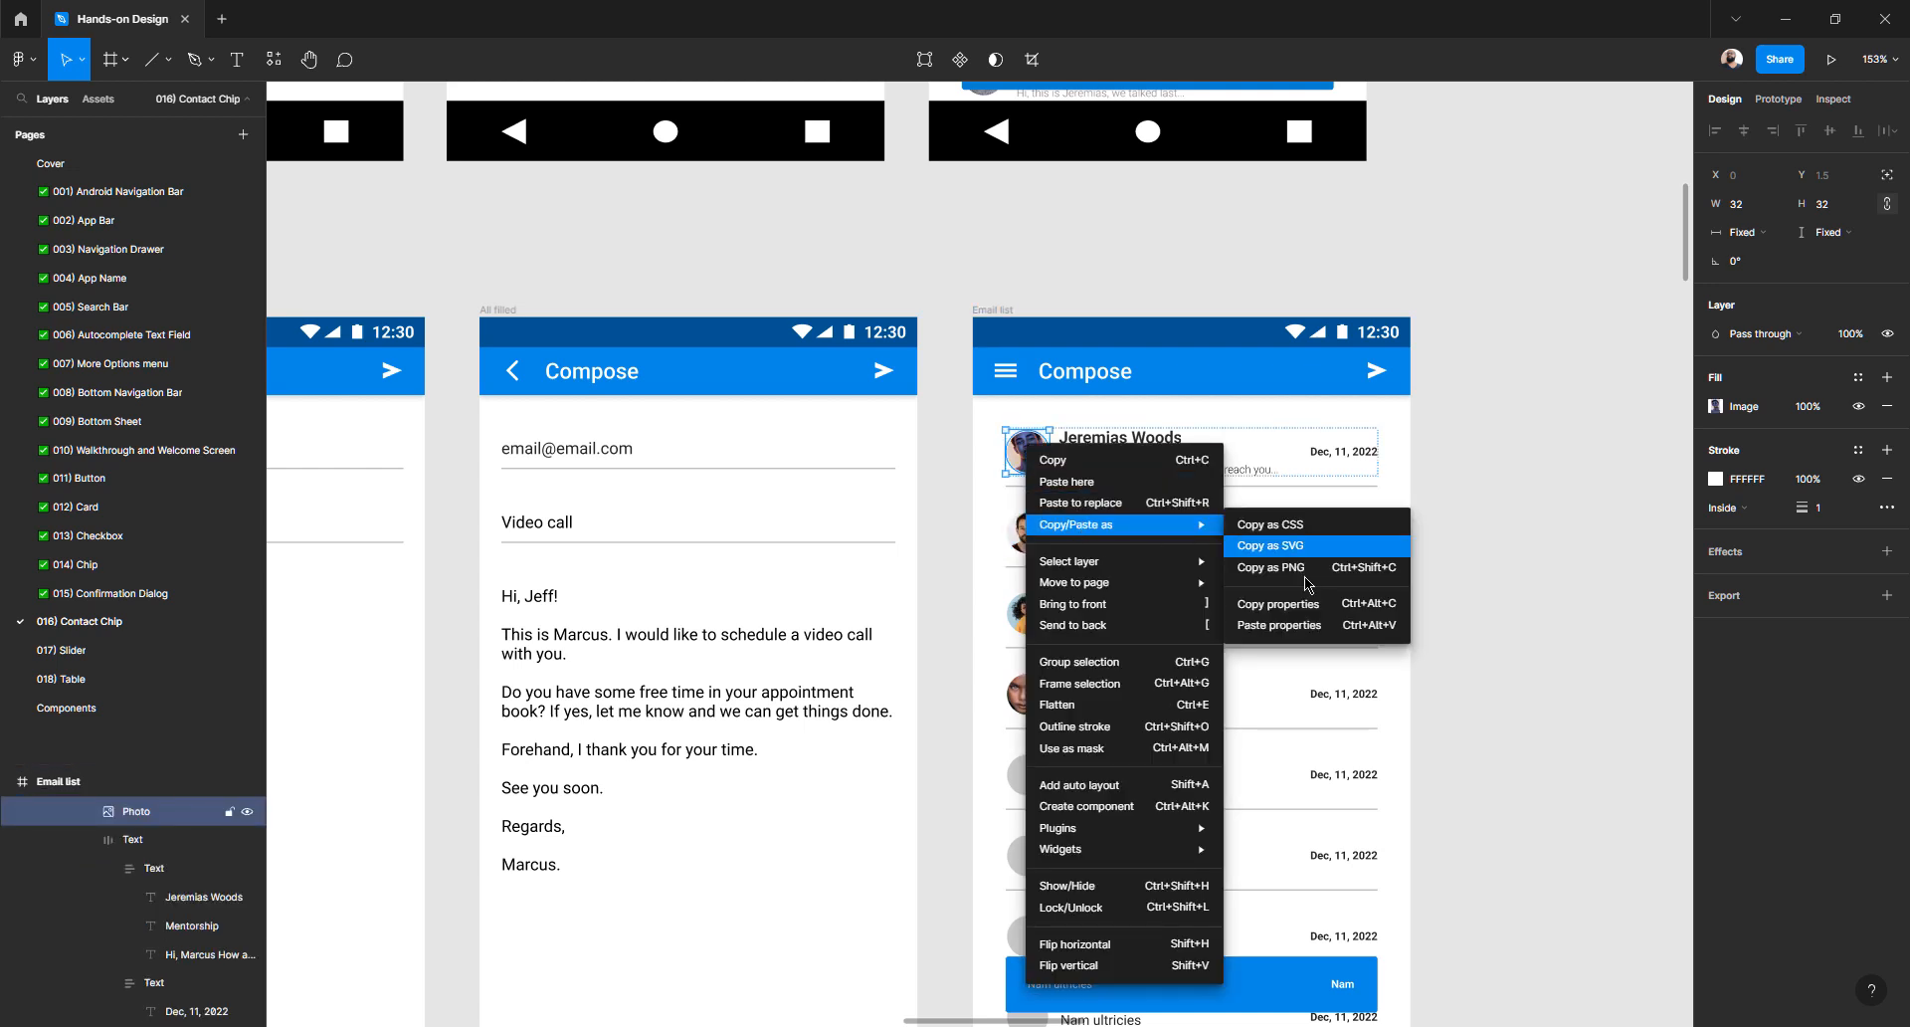
{"action": "left_click", "coordinate": [1298, 634]}
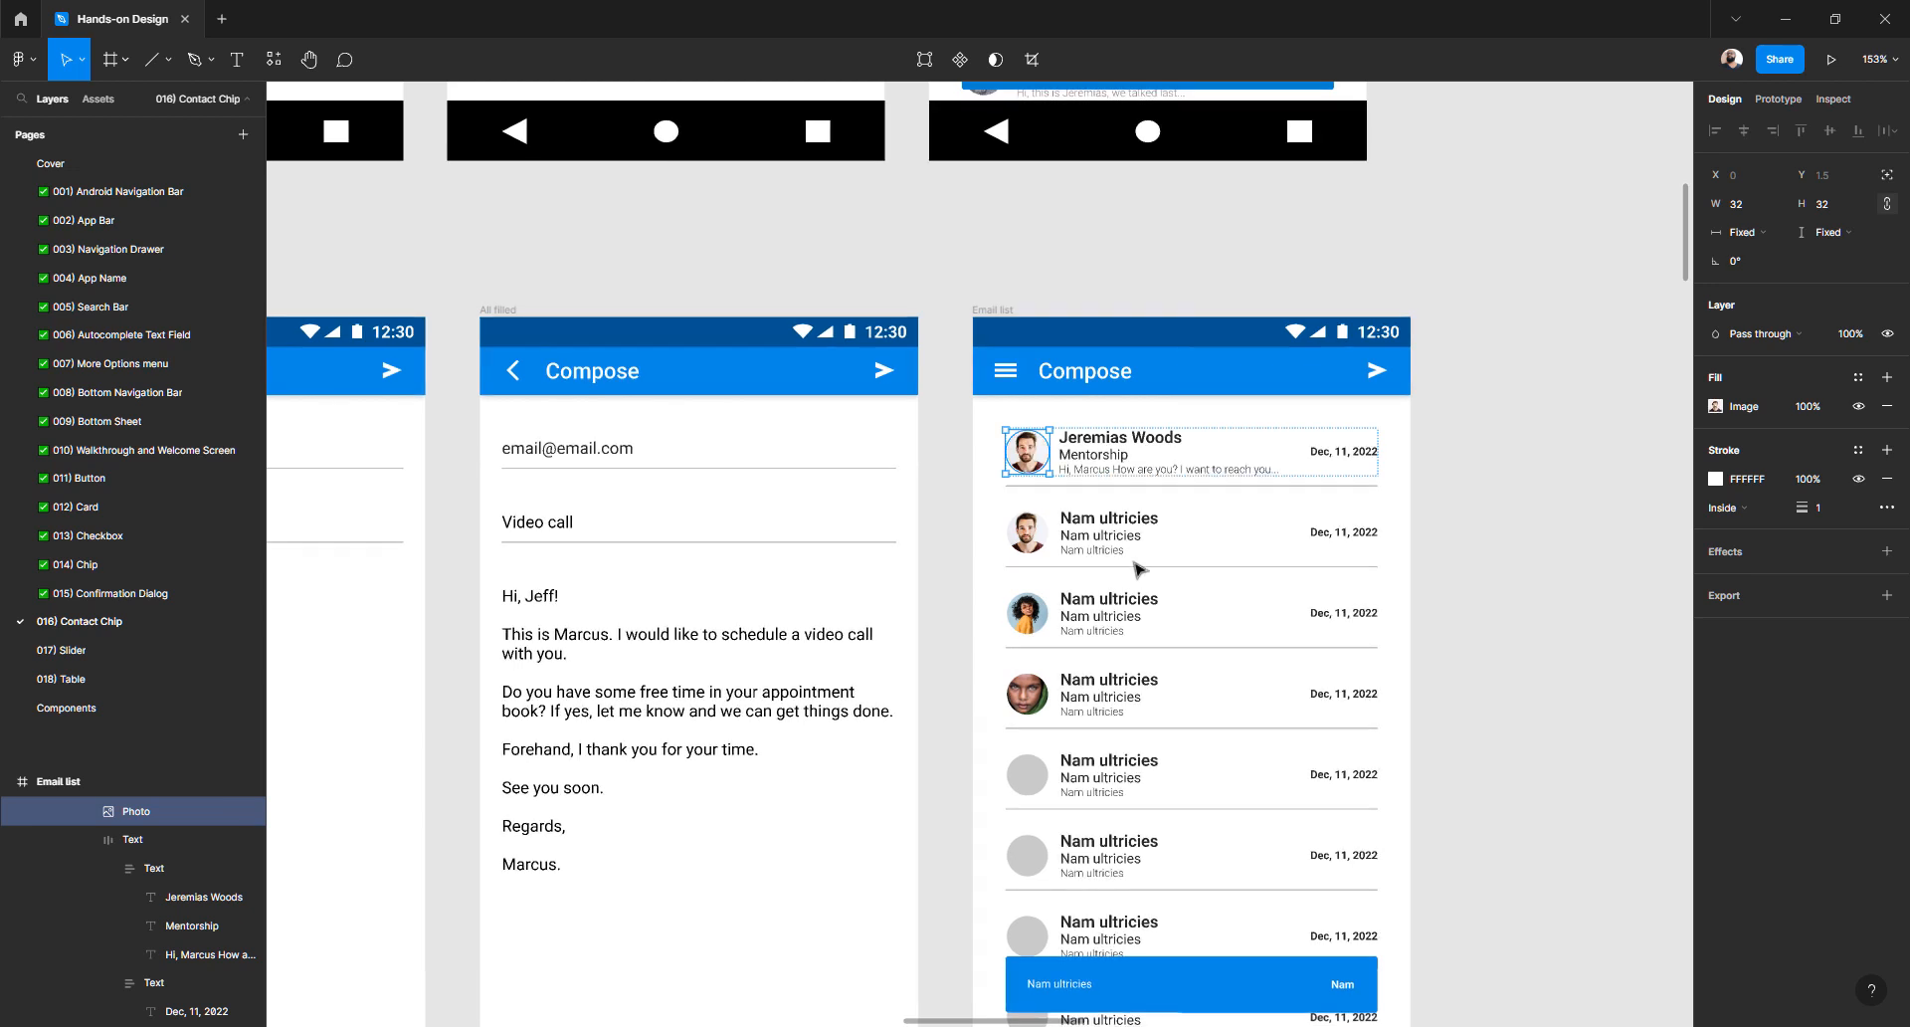
{"action": "scroll", "coordinate": [1094, 557], "scroll_direction": "left", "scroll_amount": 5}
{"action": "scroll", "coordinate": [1020, 545], "scroll_direction": "left", "scroll_amount": 5}
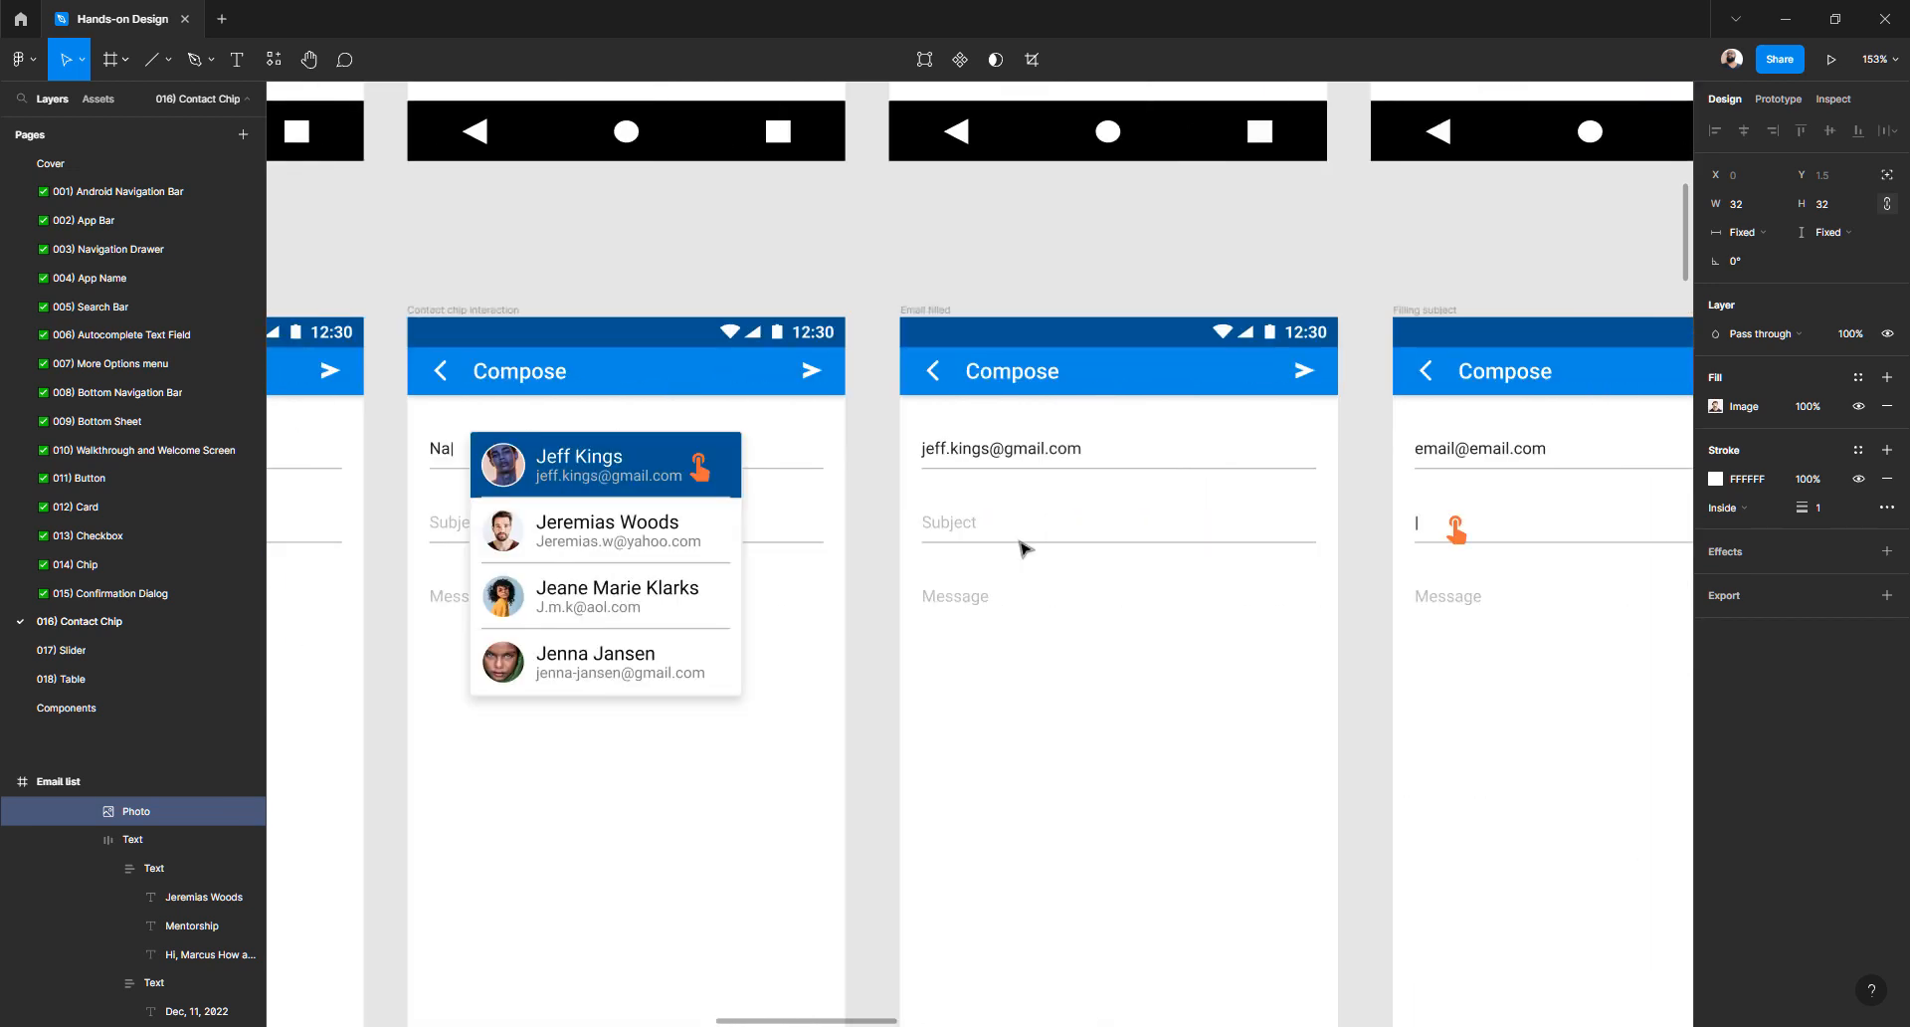
{"action": "left_click", "coordinate": [506, 467], "text": "ctrl"}
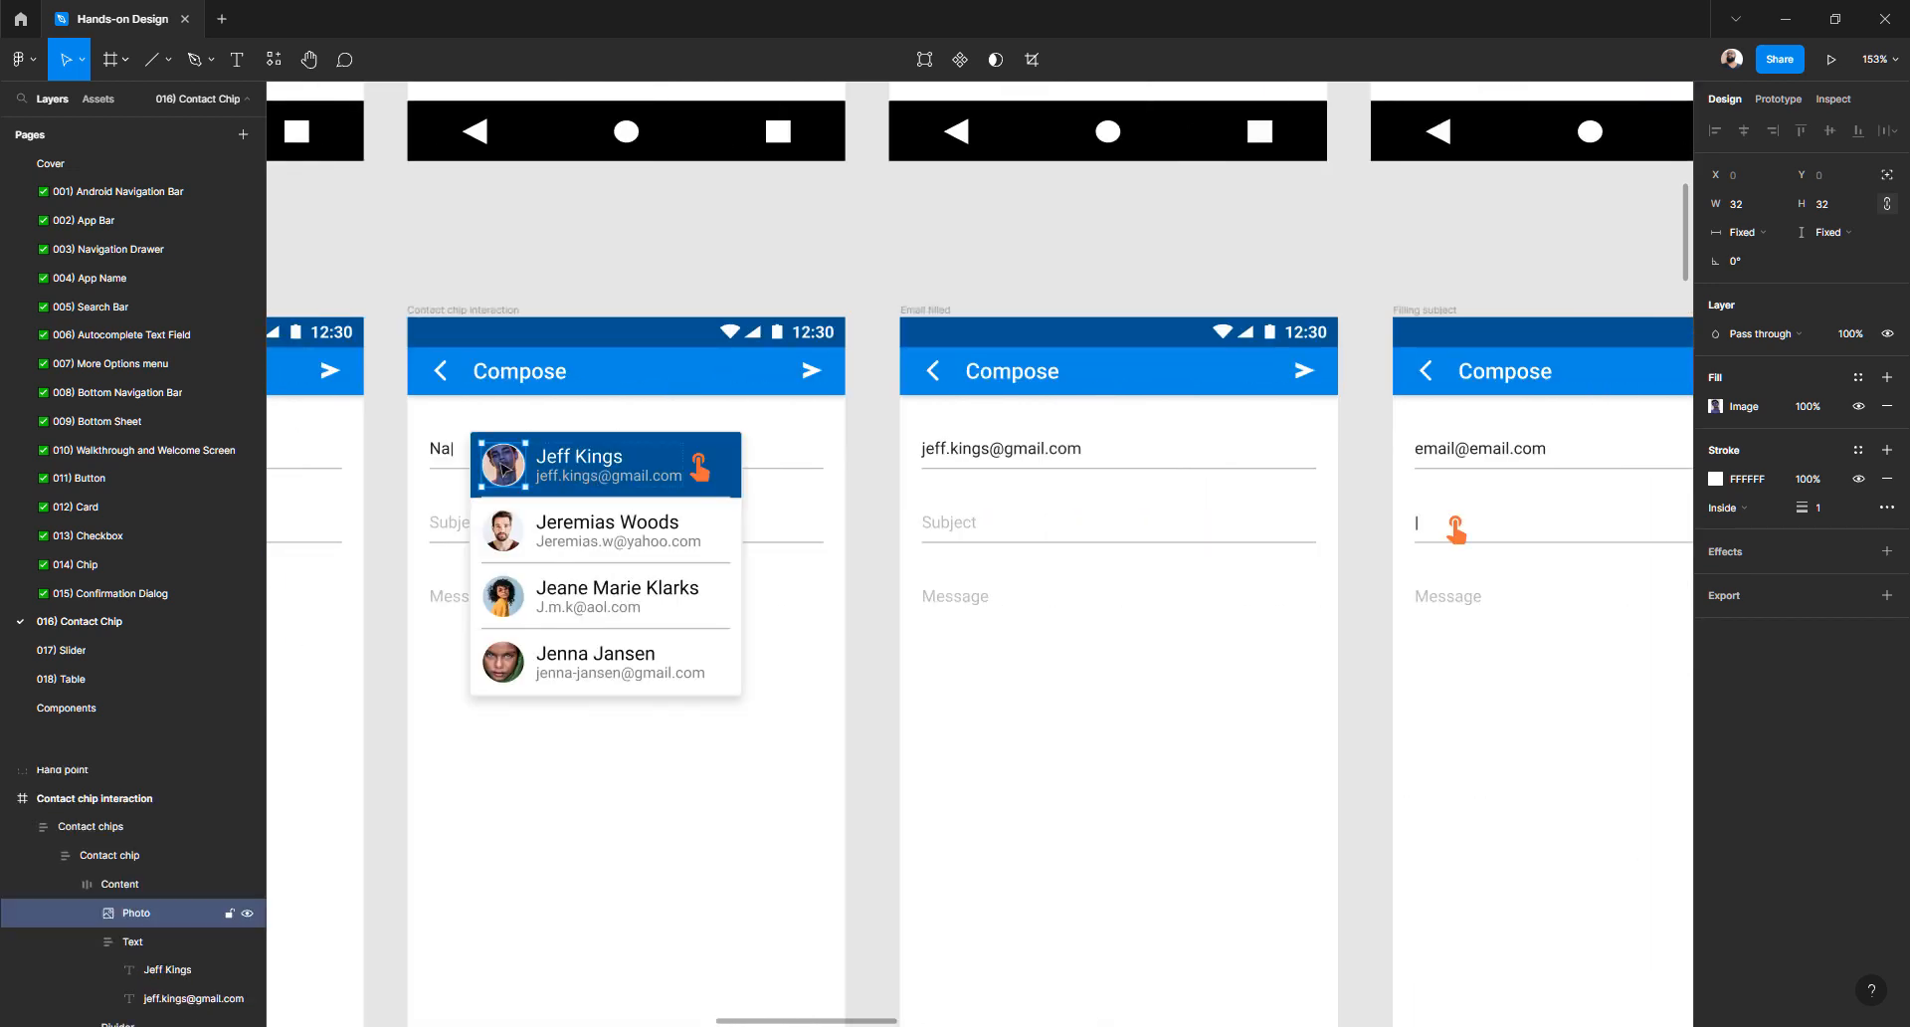
{"action": "right_click", "coordinate": [502, 466]}
{"action": "mouse_move", "coordinate": [604, 544]}
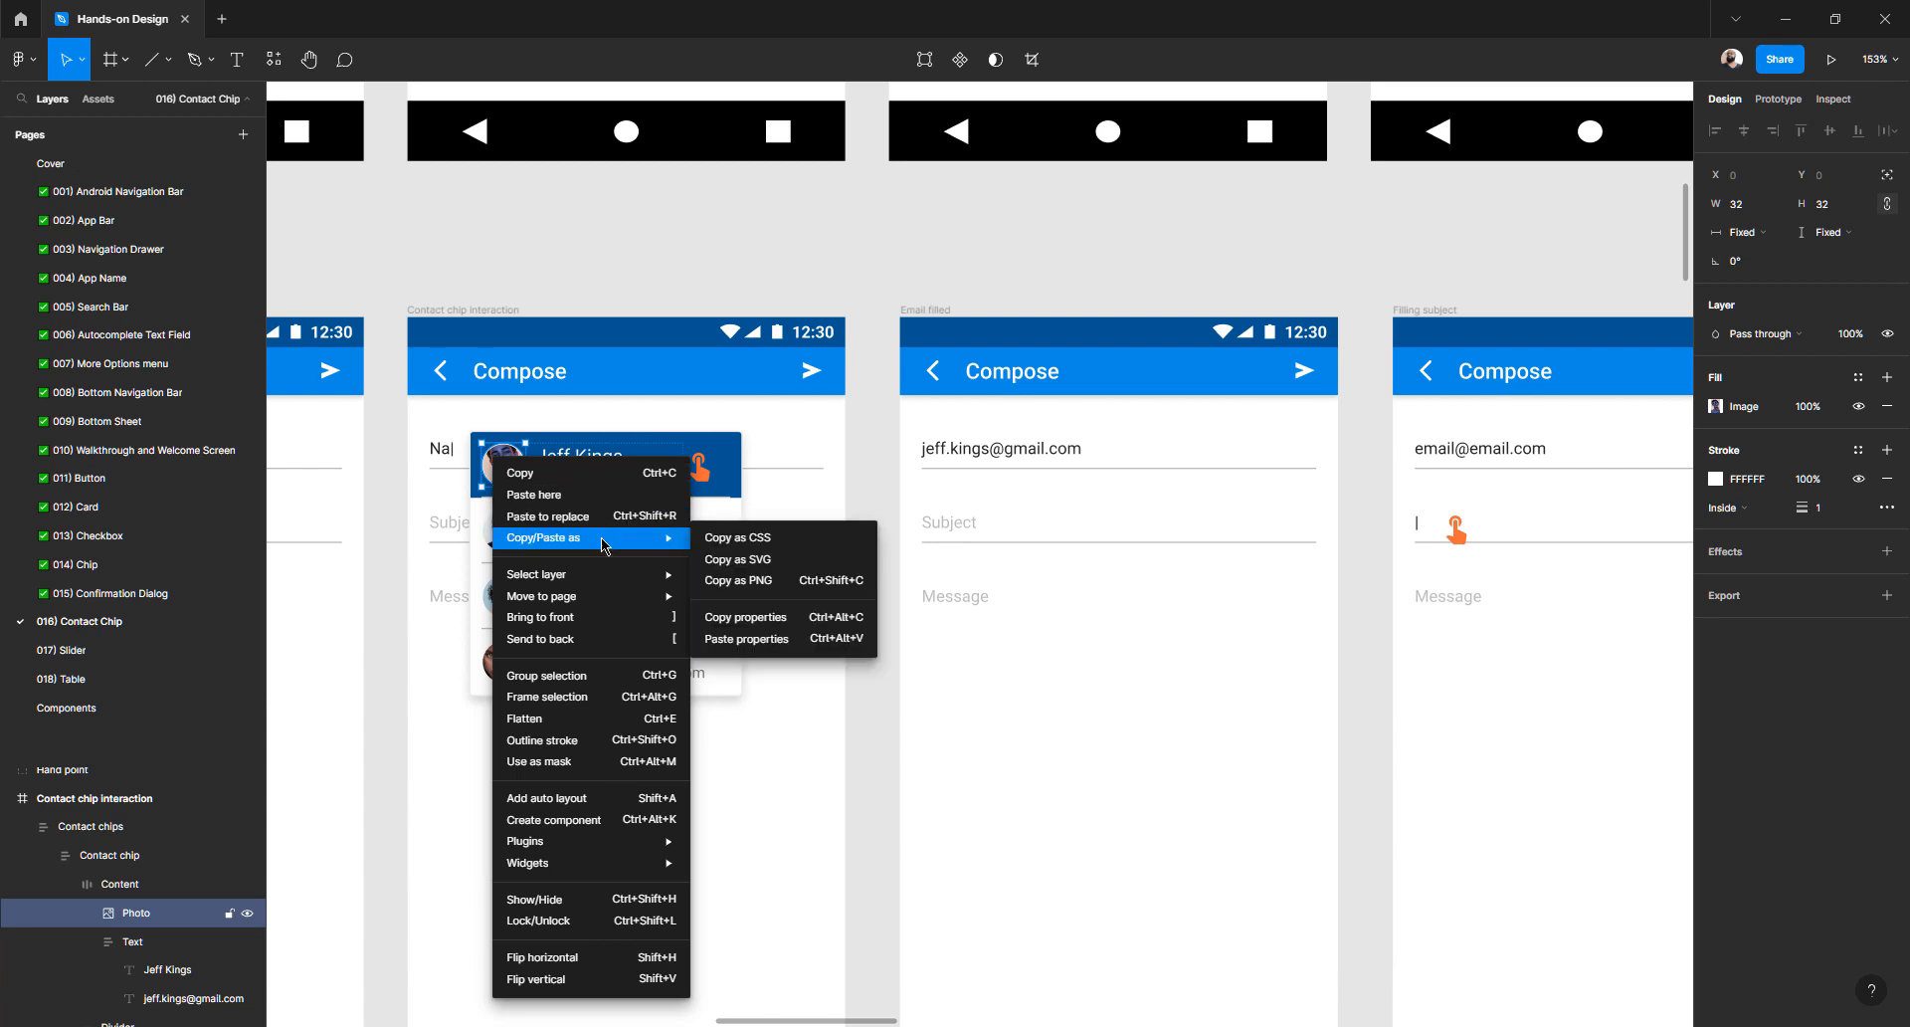
{"action": "left_click", "coordinate": [823, 618]}
- Target the second email row's avatar photo for pasting properties
{"action": "scroll", "coordinate": [1047, 544], "scroll_direction": "right", "scroll_amount": 8}
{"action": "scroll", "coordinate": [1047, 544], "scroll_direction": "right", "scroll_amount": 7}
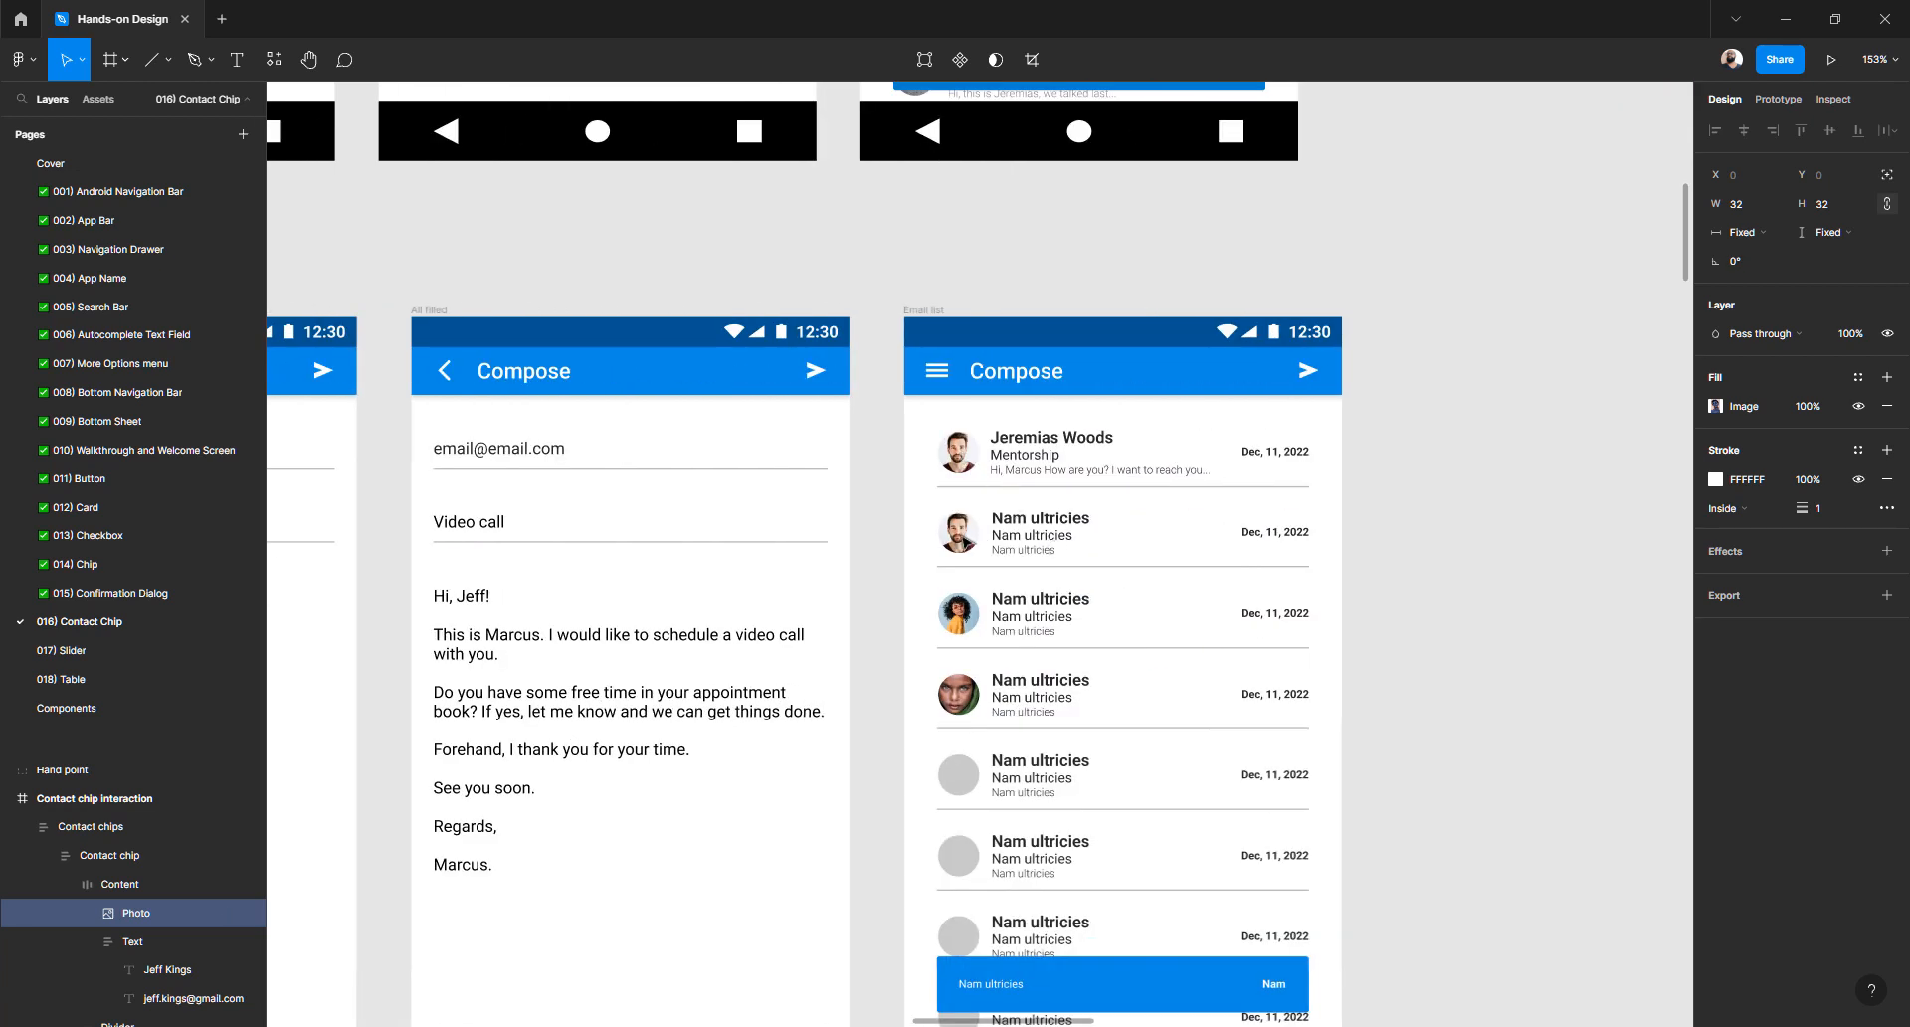
{"action": "left_click", "coordinate": [958, 532]}
{"action": "right_click", "coordinate": [958, 533]}
{"action": "mouse_move", "coordinate": [1051, 564]}
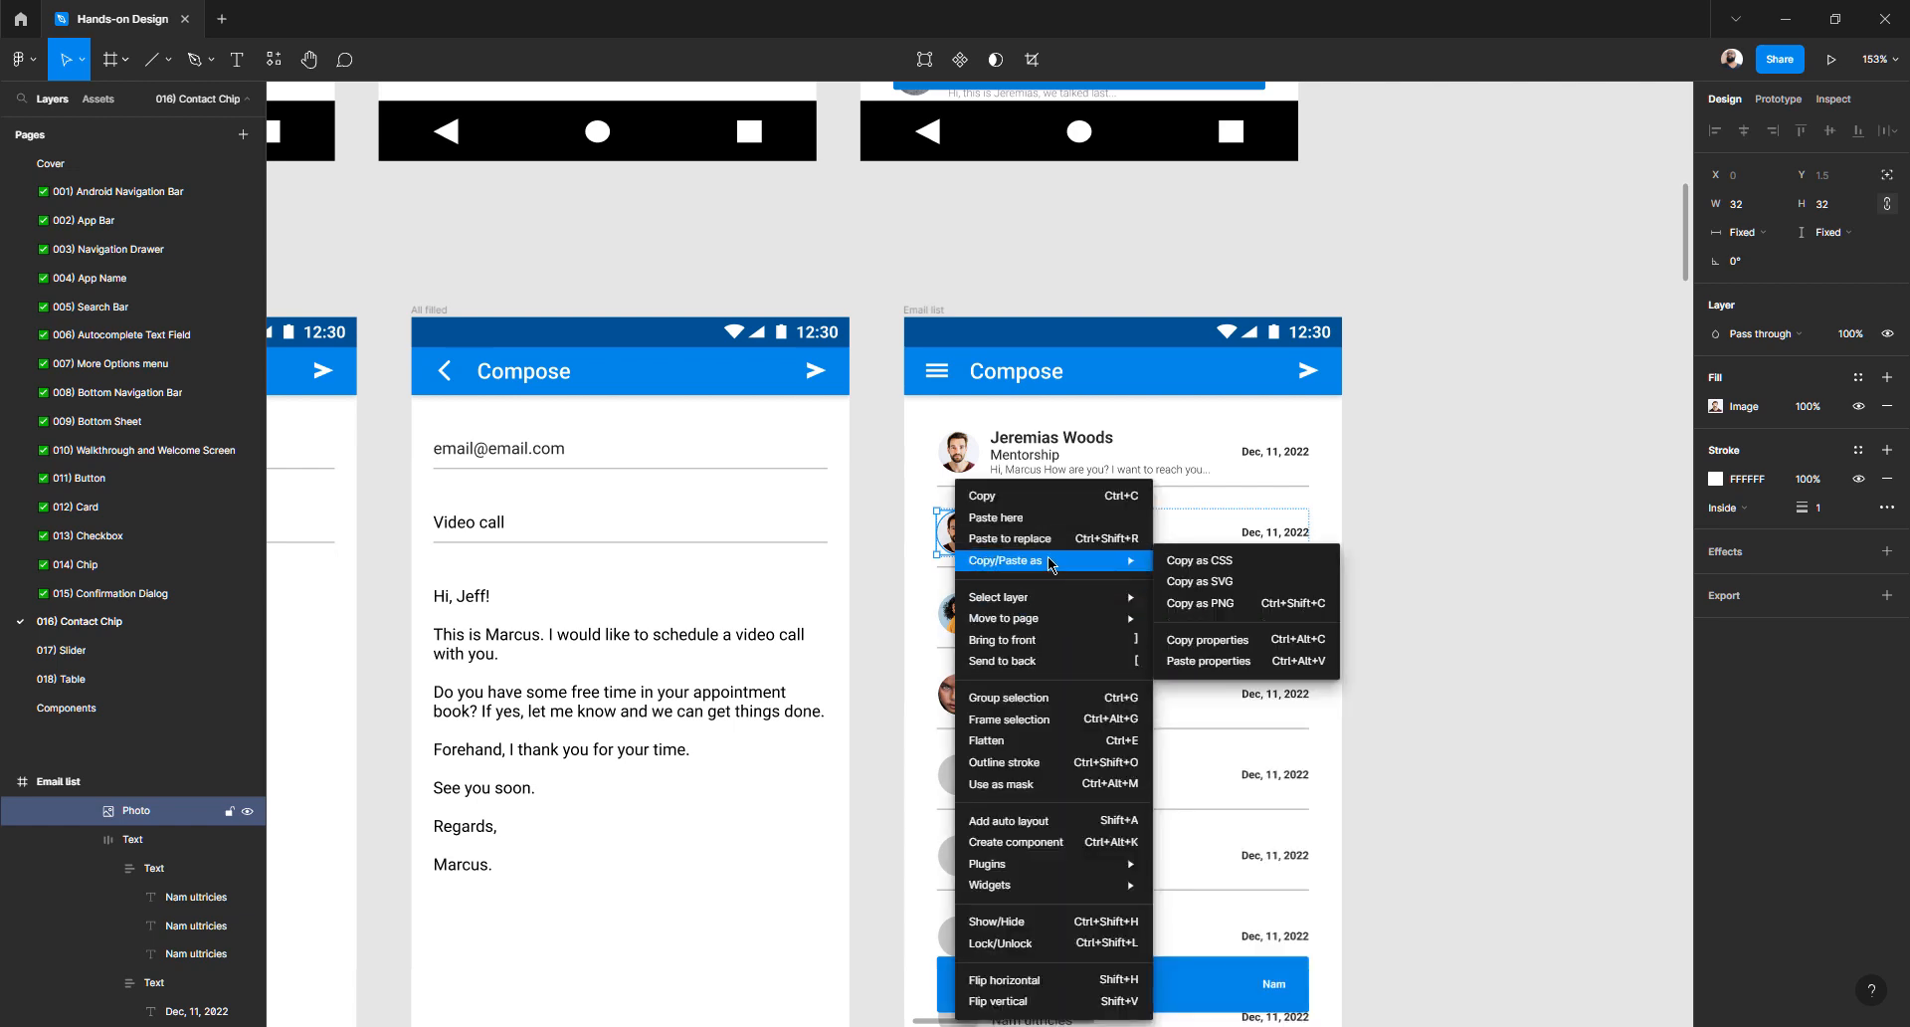
{"action": "left_click", "coordinate": [1207, 660]}
{"action": "scroll", "coordinate": [1009, 530], "scroll_direction": "up", "scroll_amount": 5}
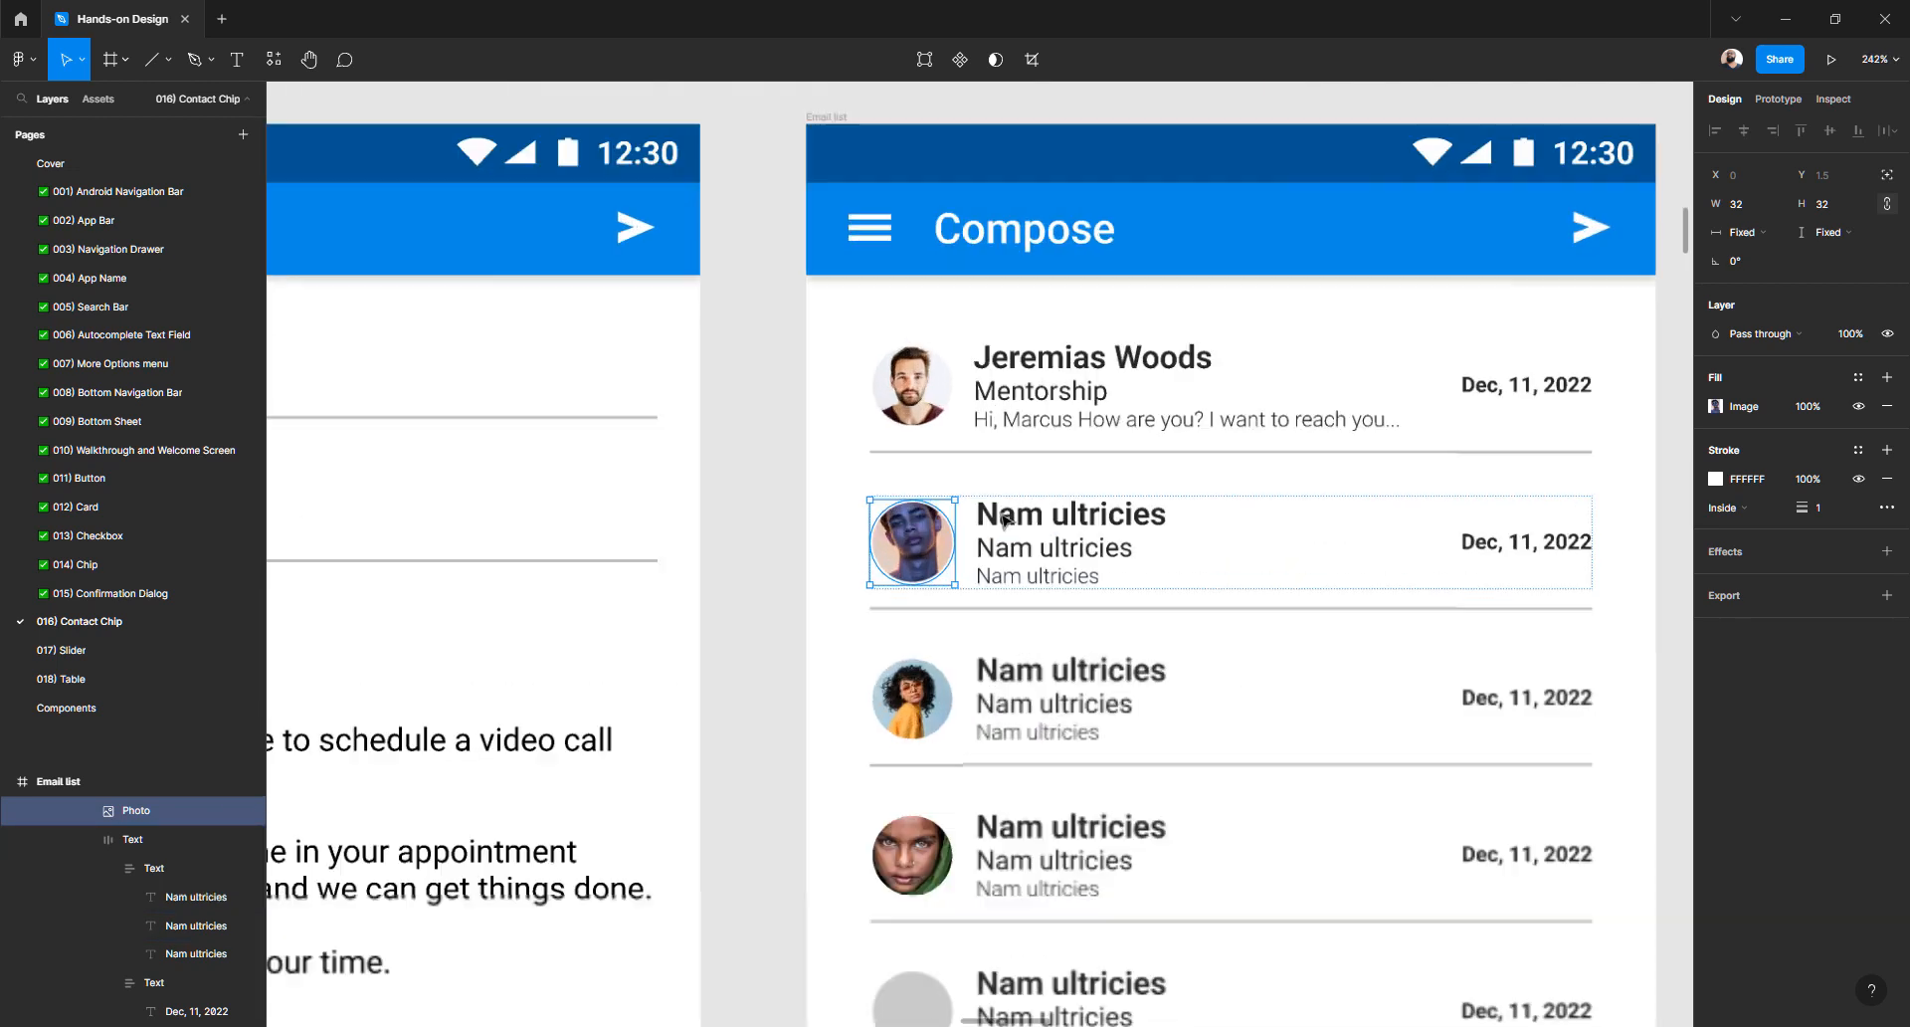
{"action": "scroll", "coordinate": [1005, 520], "scroll_direction": "up", "scroll_amount": 3}
{"action": "double_click", "coordinate": [1004, 520]}
{"action": "key", "text": "Return"}
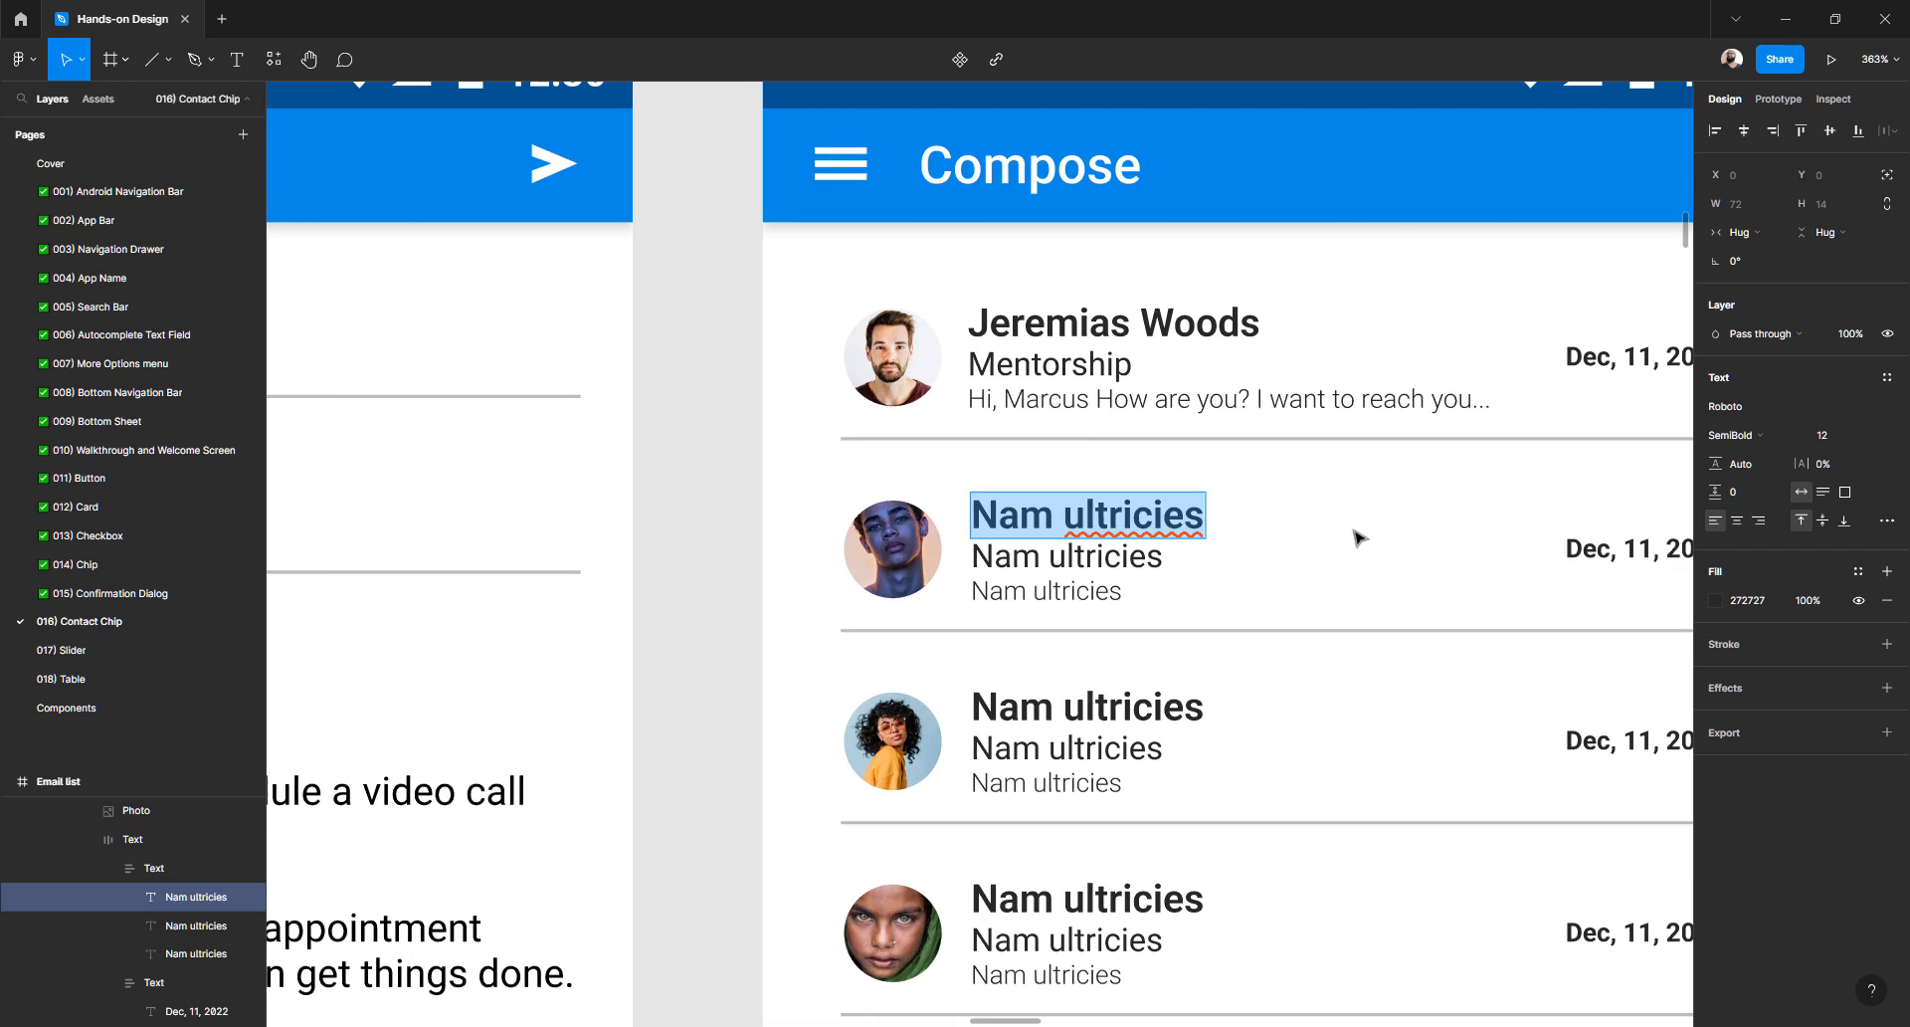
{"action": "type", "text": "Jeff"}
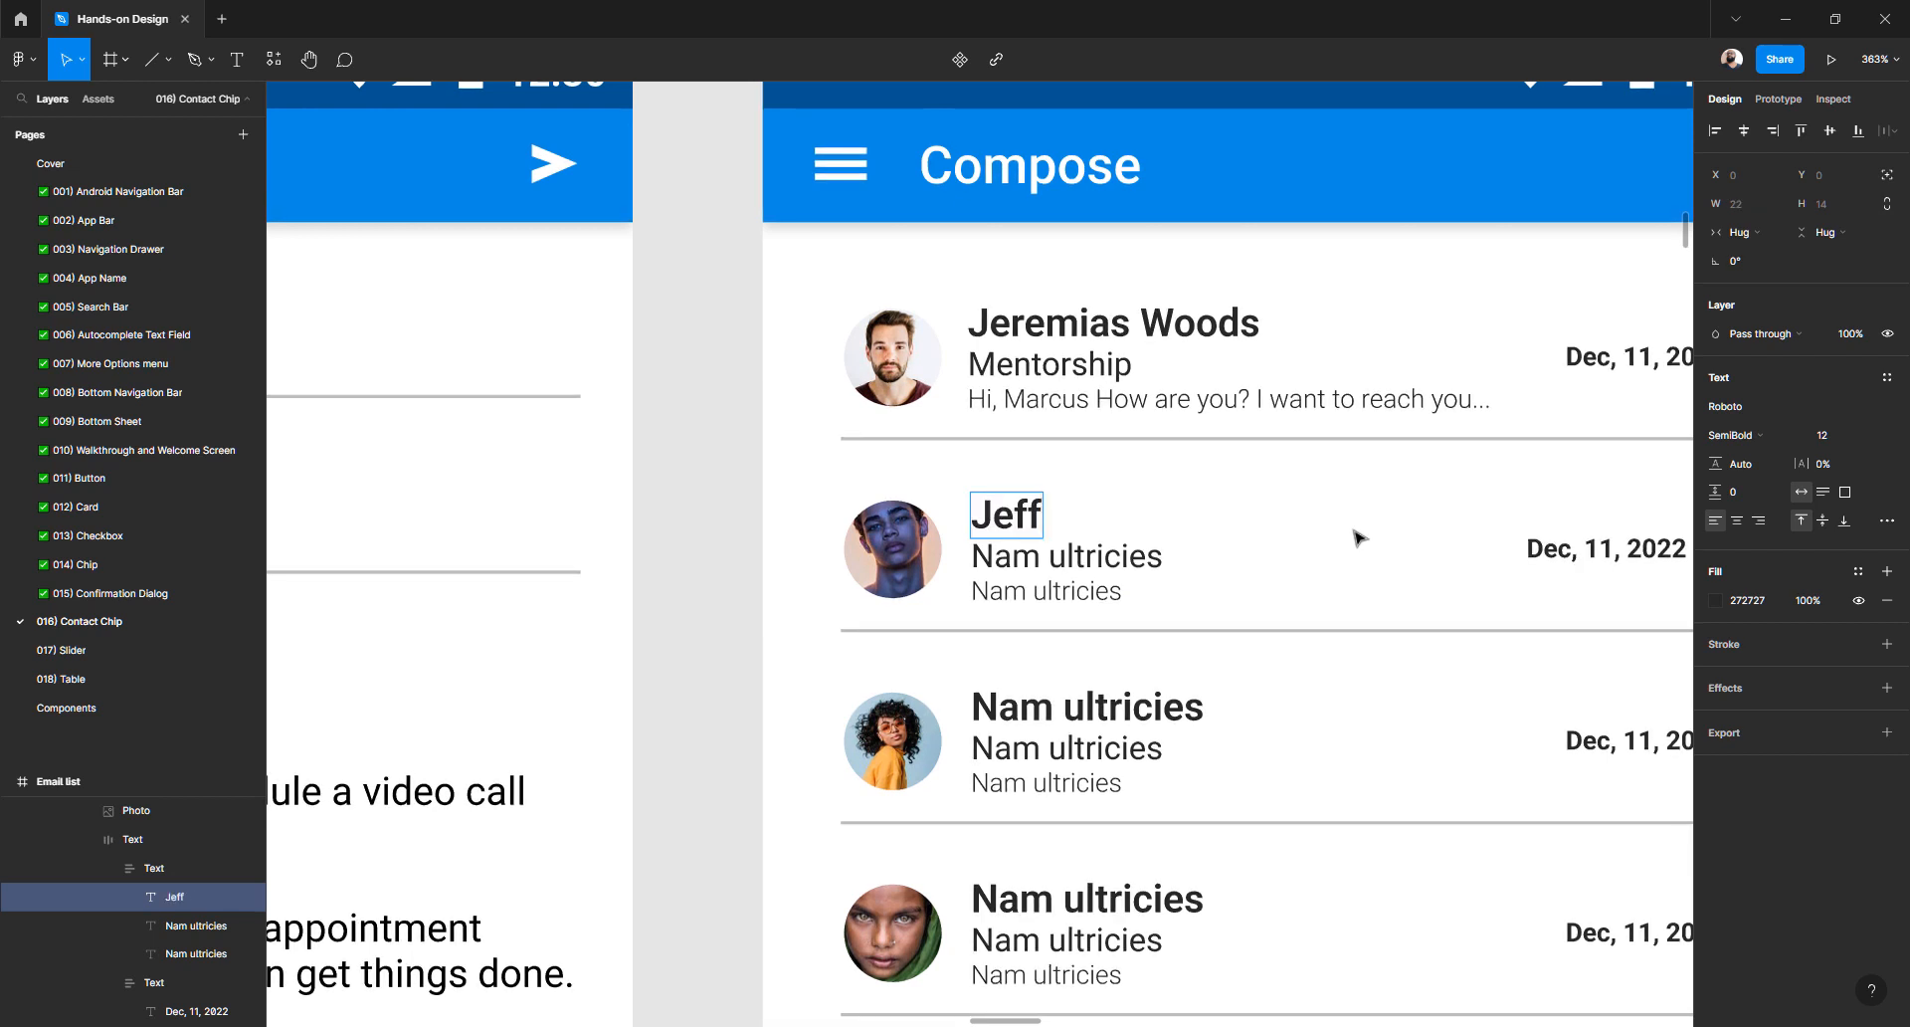
{"action": "key", "text": "ctrl+z"}
{"action": "key", "text": "Escape"}
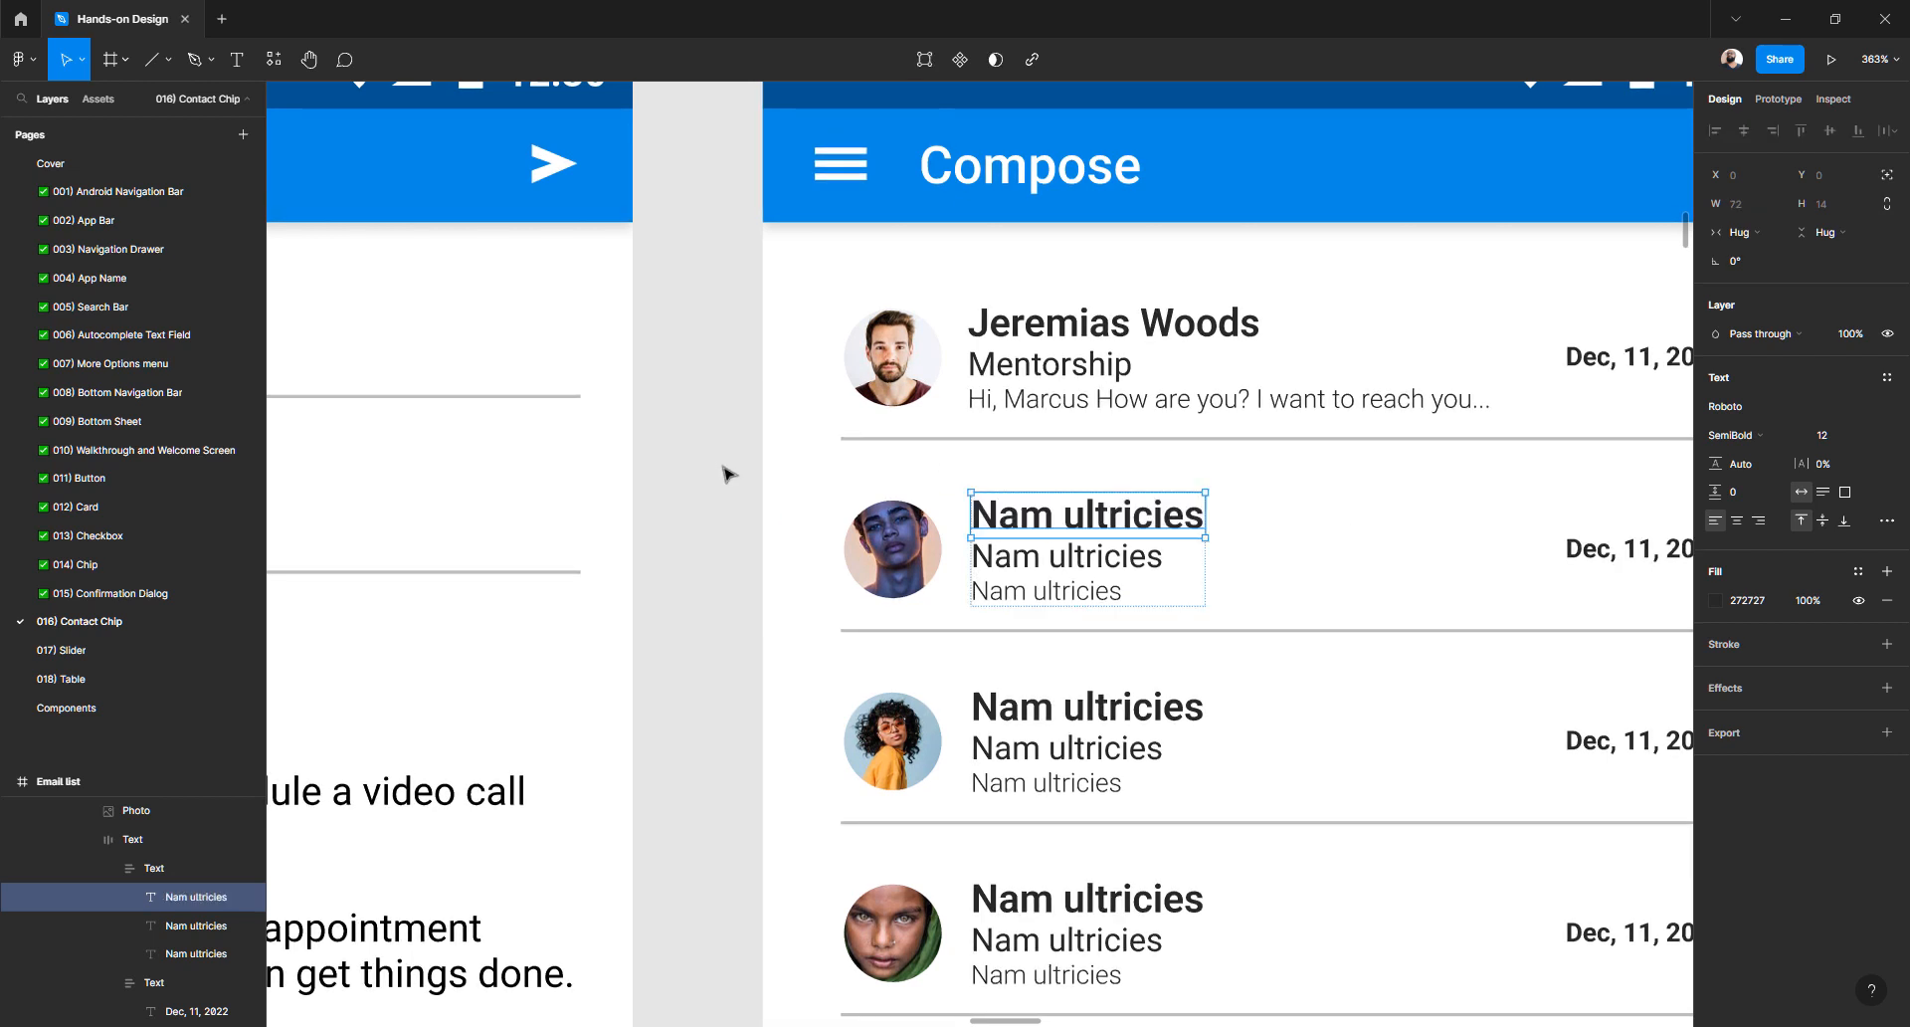
{"action": "left_click", "coordinate": [918, 357]}
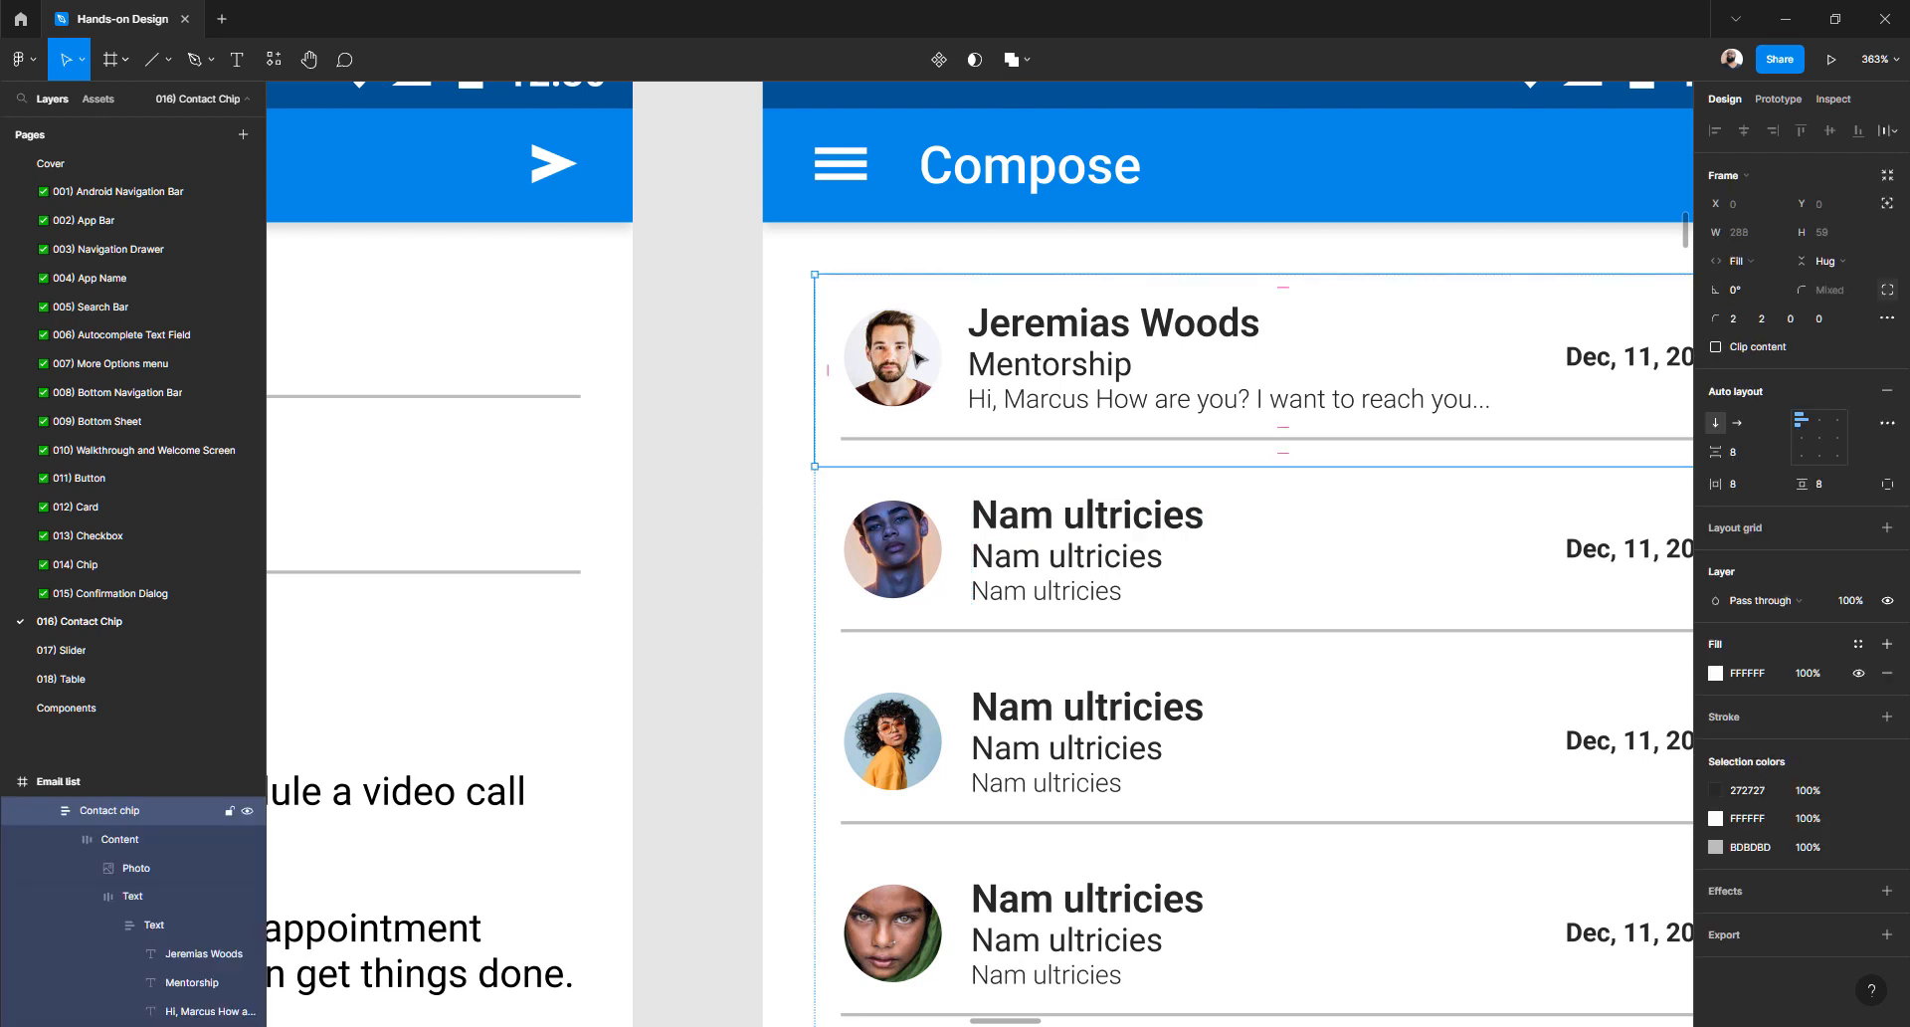
{"action": "key", "text": "ctrl+d"}
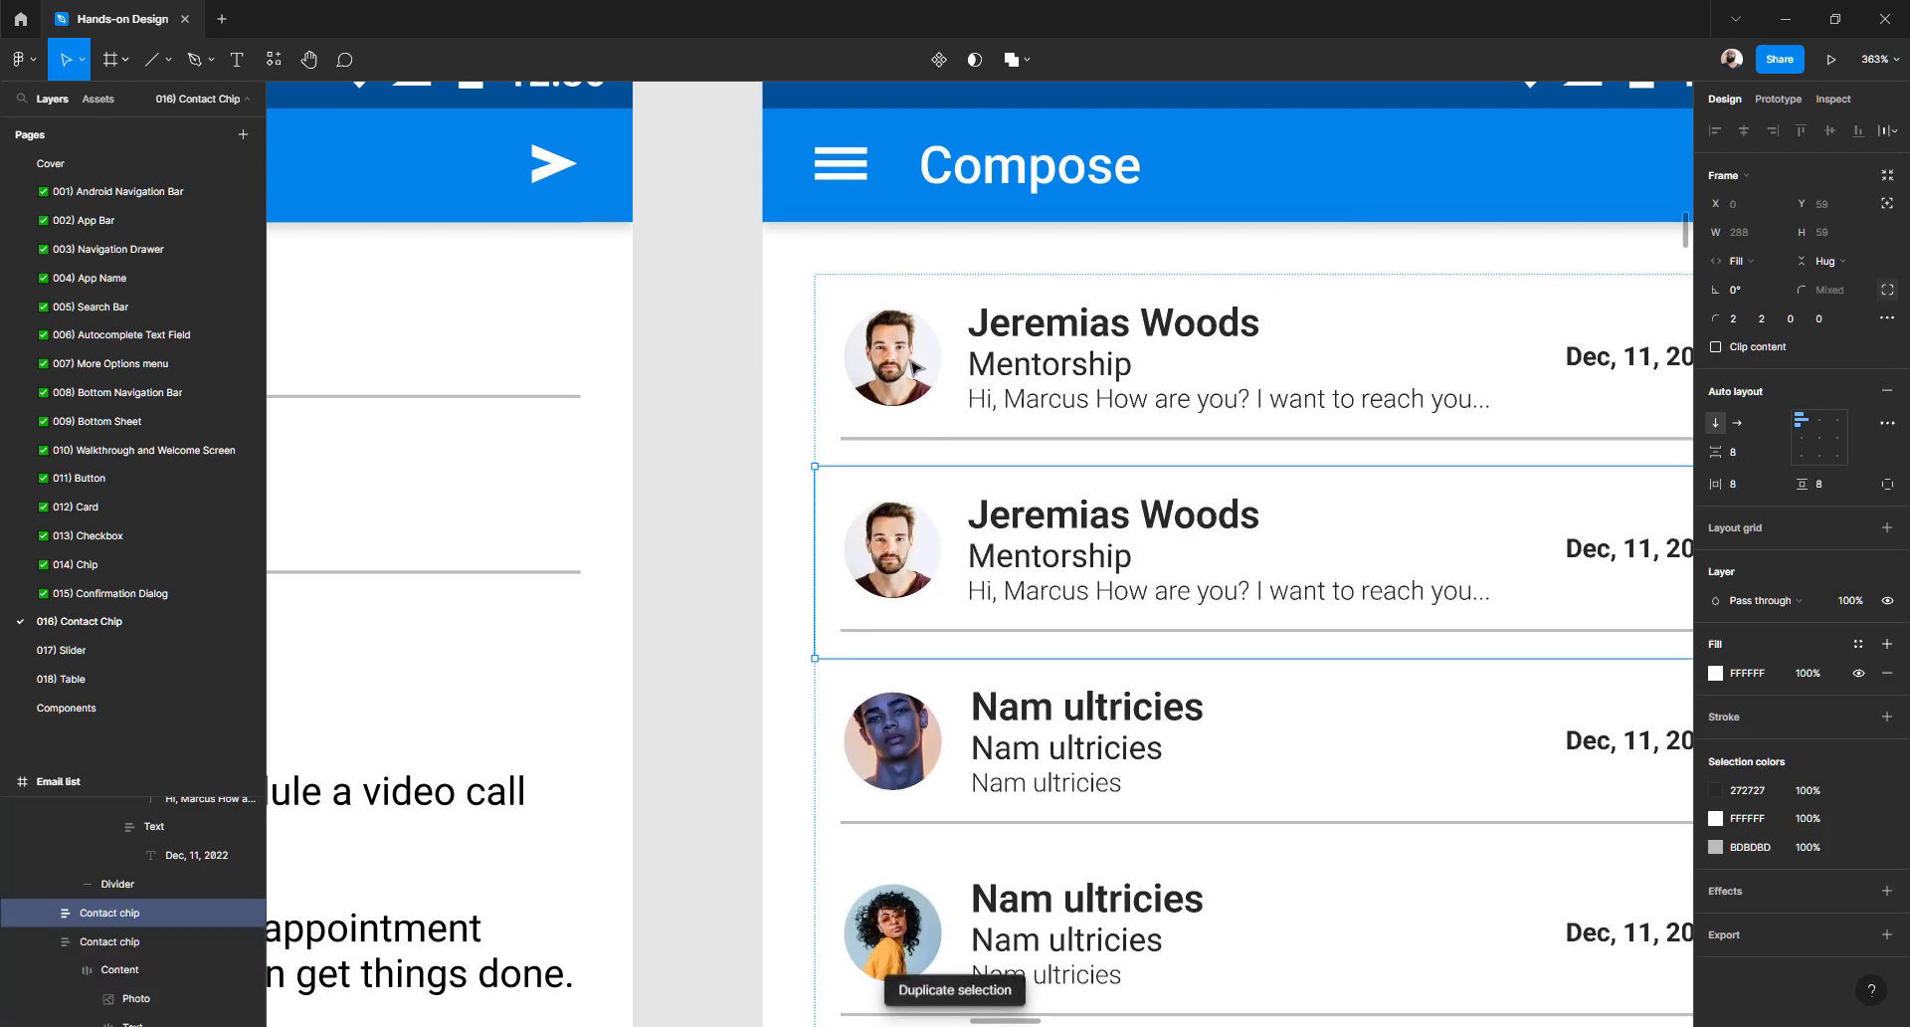
{"action": "left_click", "coordinate": [911, 545]}
{"action": "right_click", "coordinate": [905, 547]}
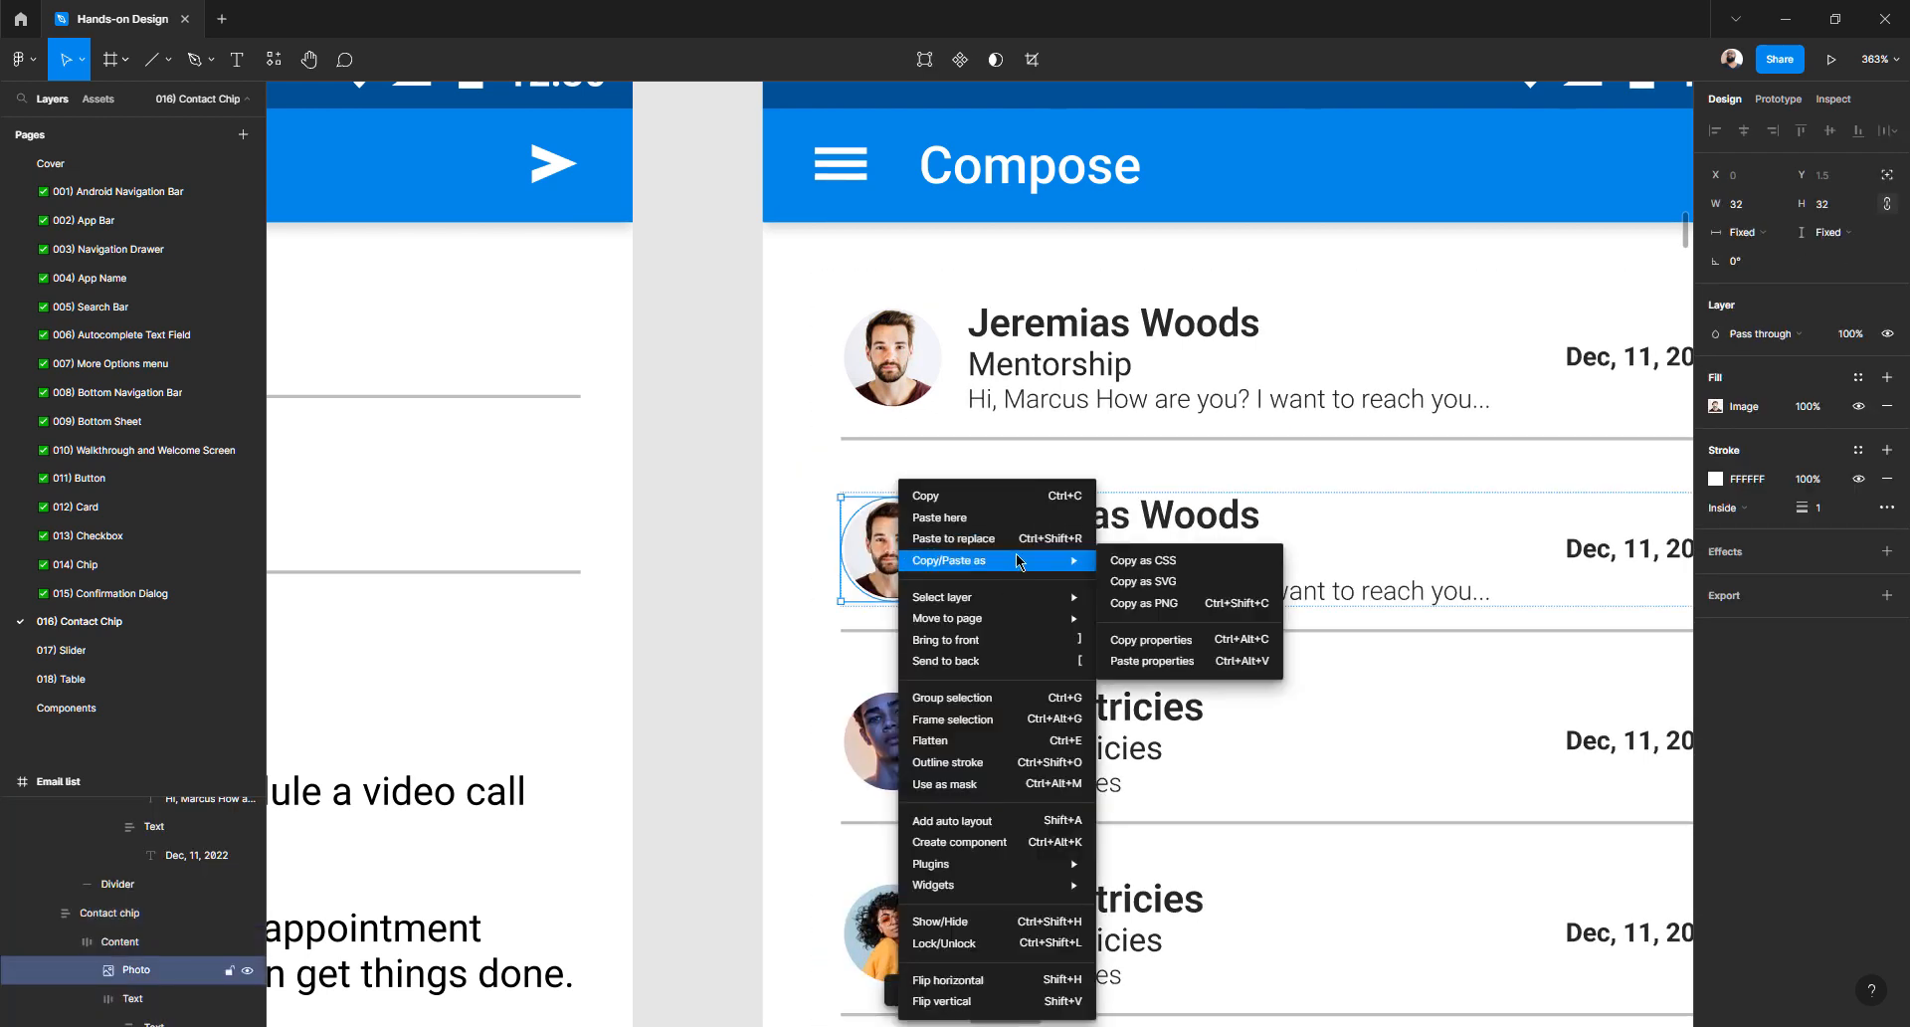
{"action": "left_click", "coordinate": [1168, 665]}
{"action": "double_click", "coordinate": [1050, 515], "text": "ctrl"}
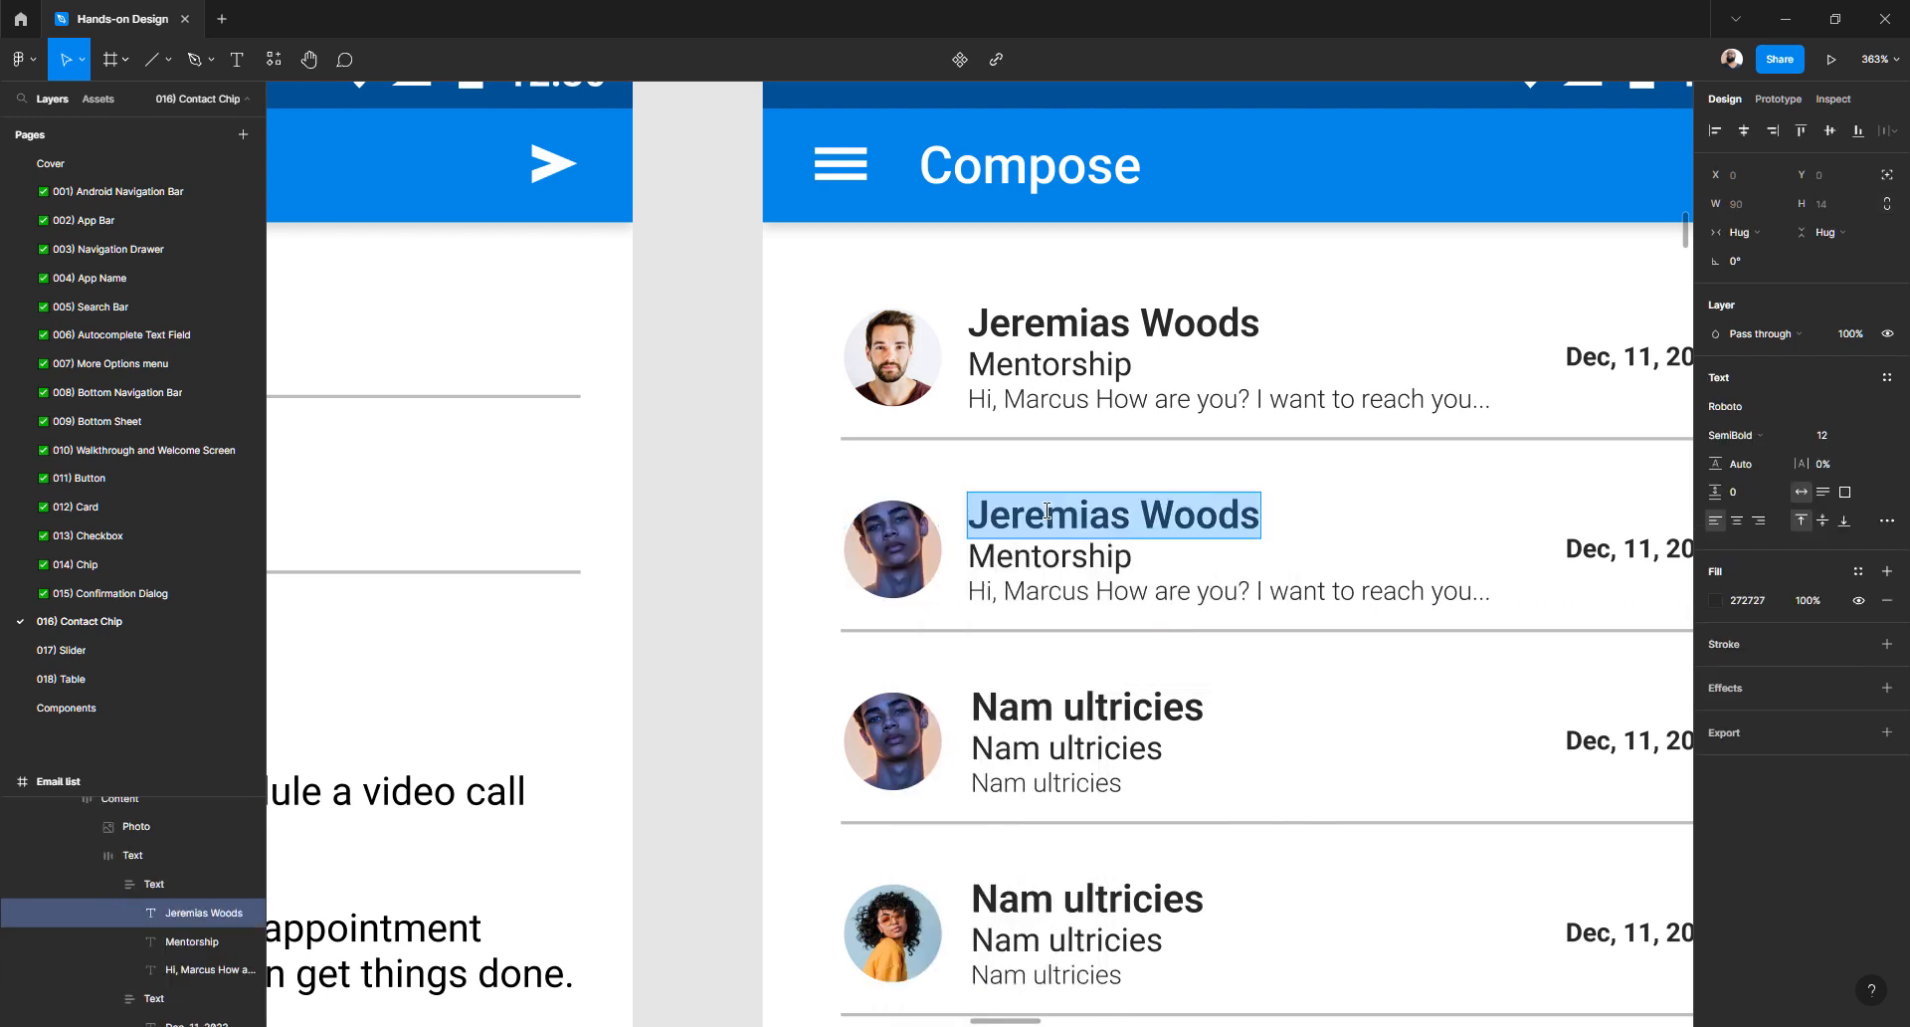
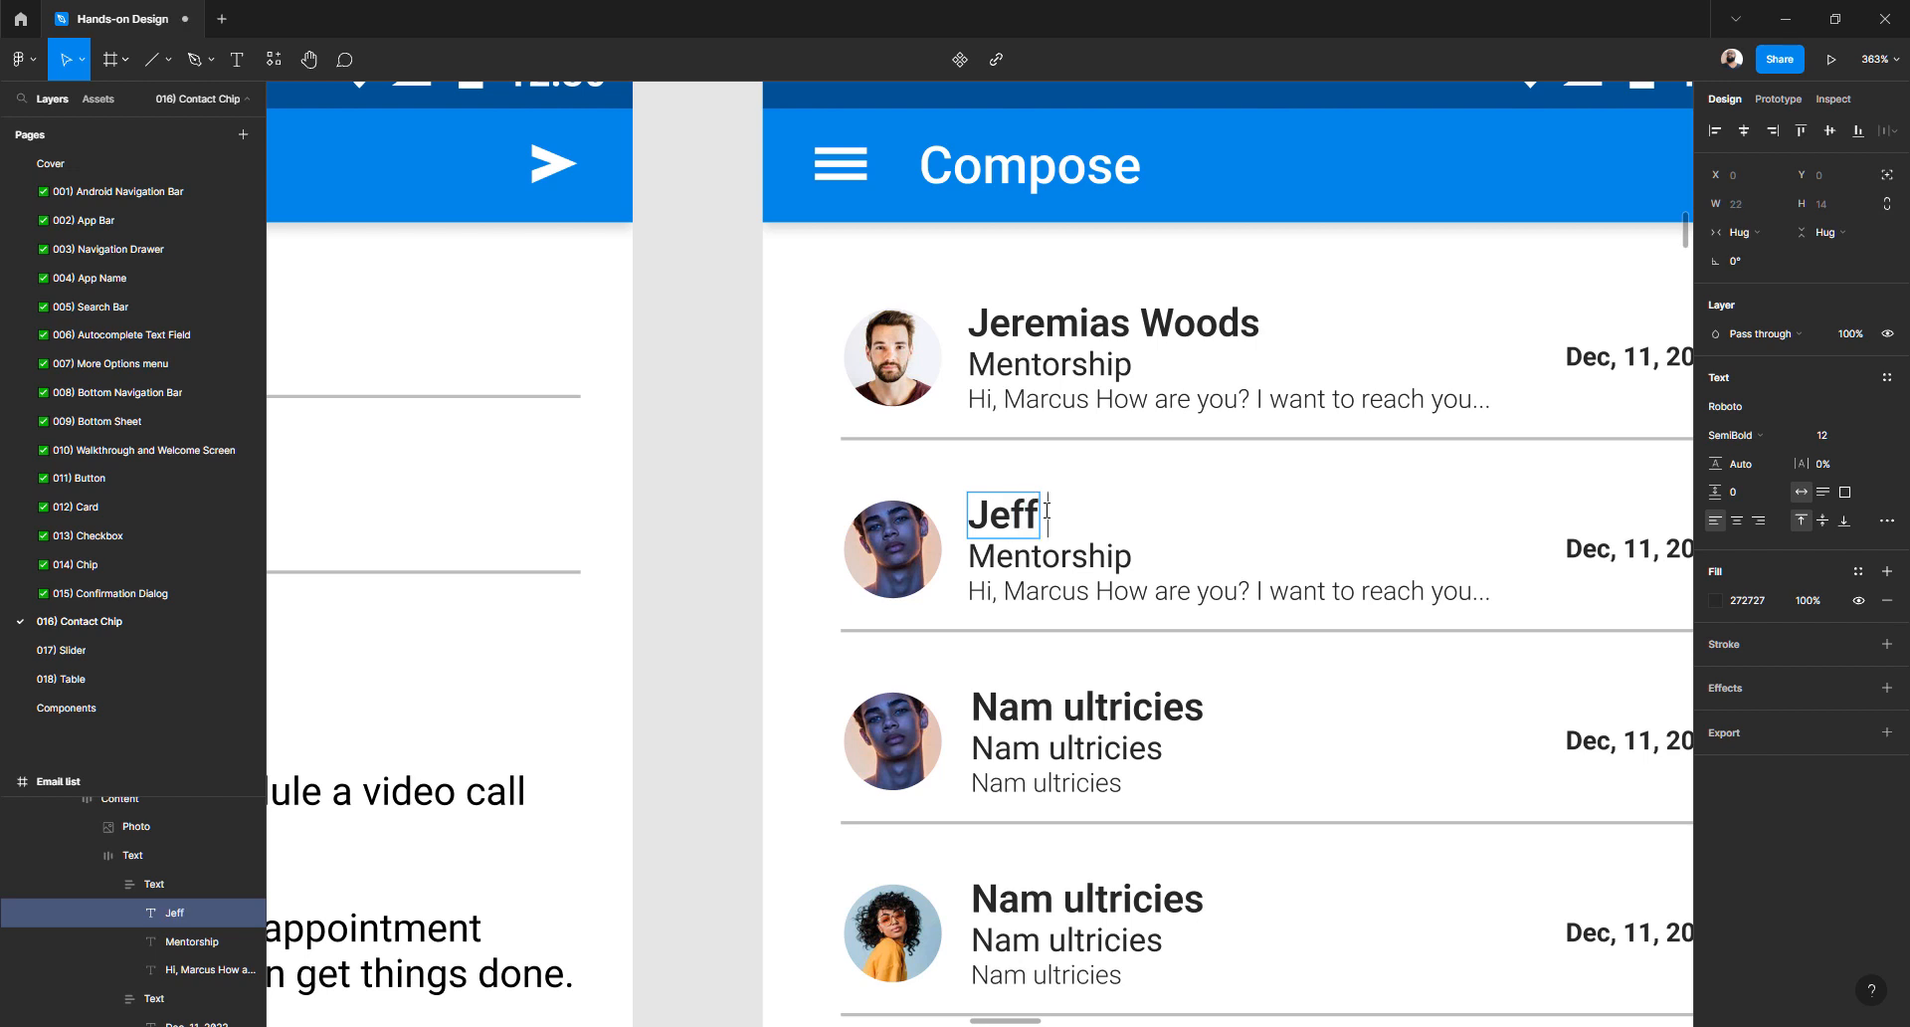
{"action": "double_click", "coordinate": [1057, 555]}
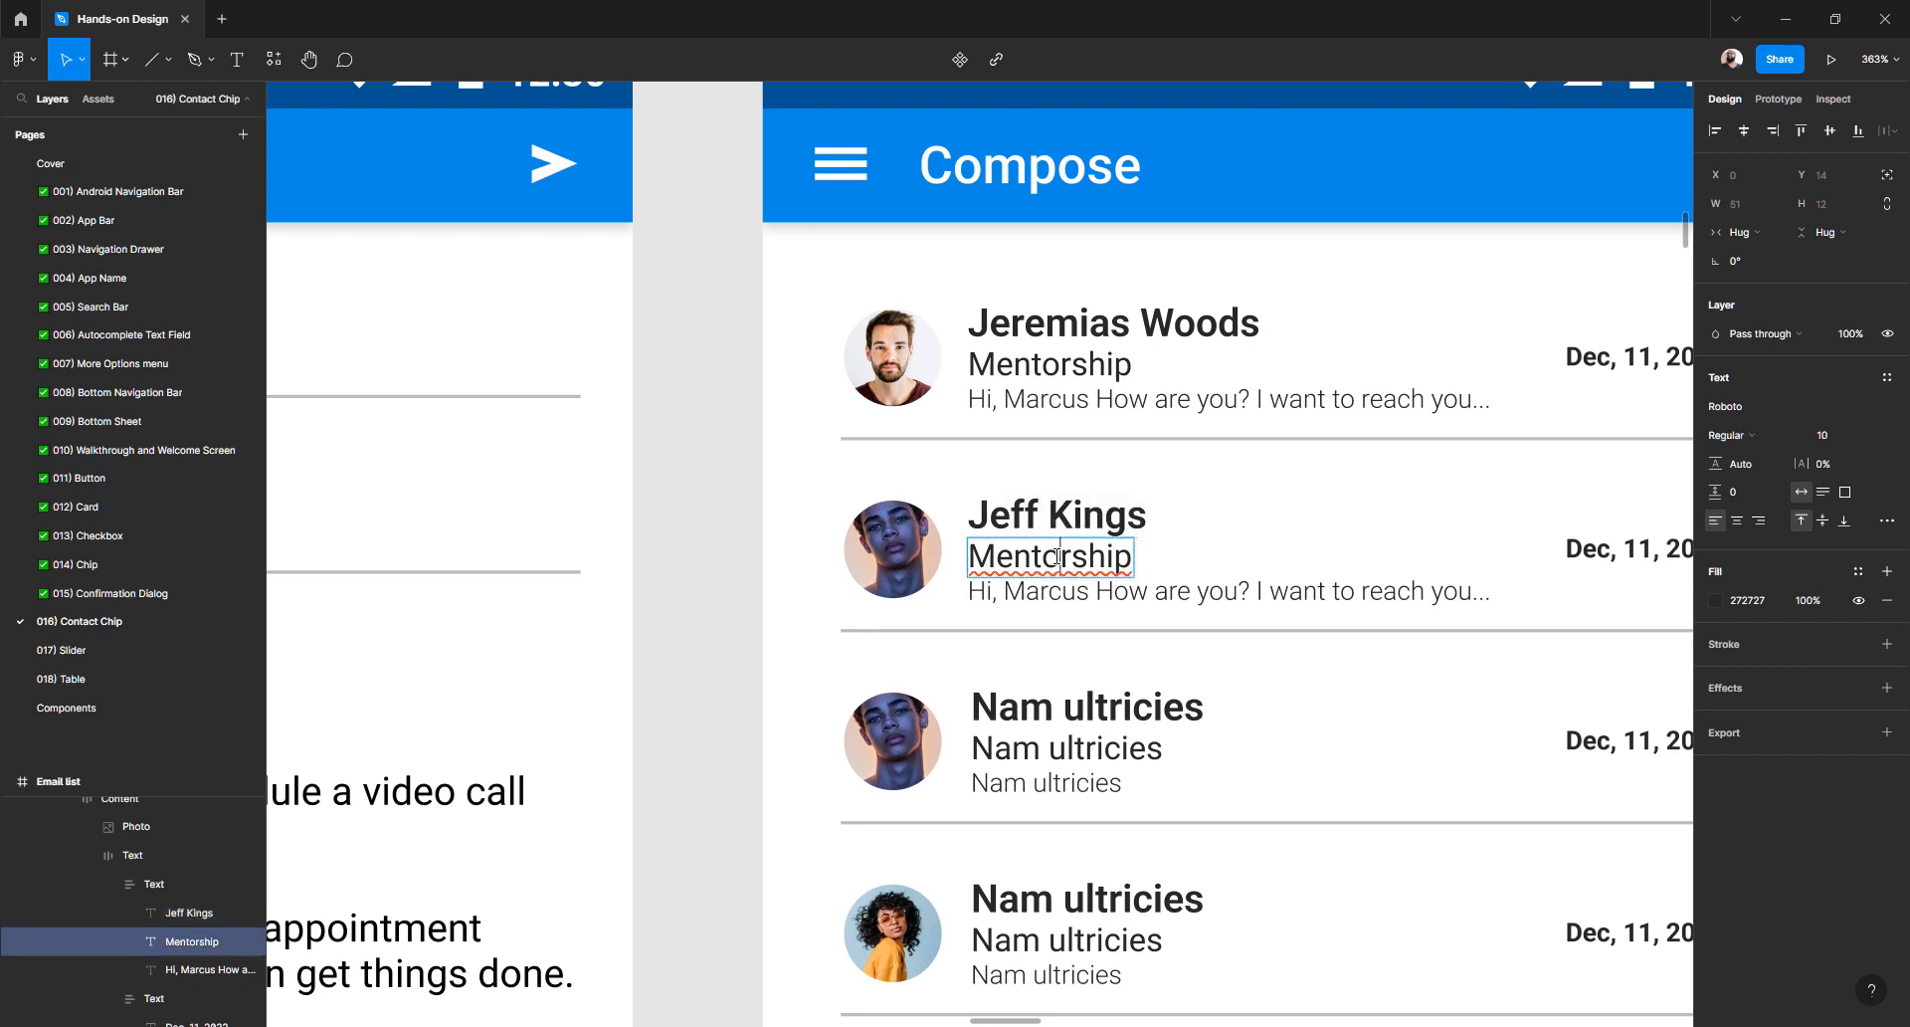
{"action": "type", "text": "Onl"}
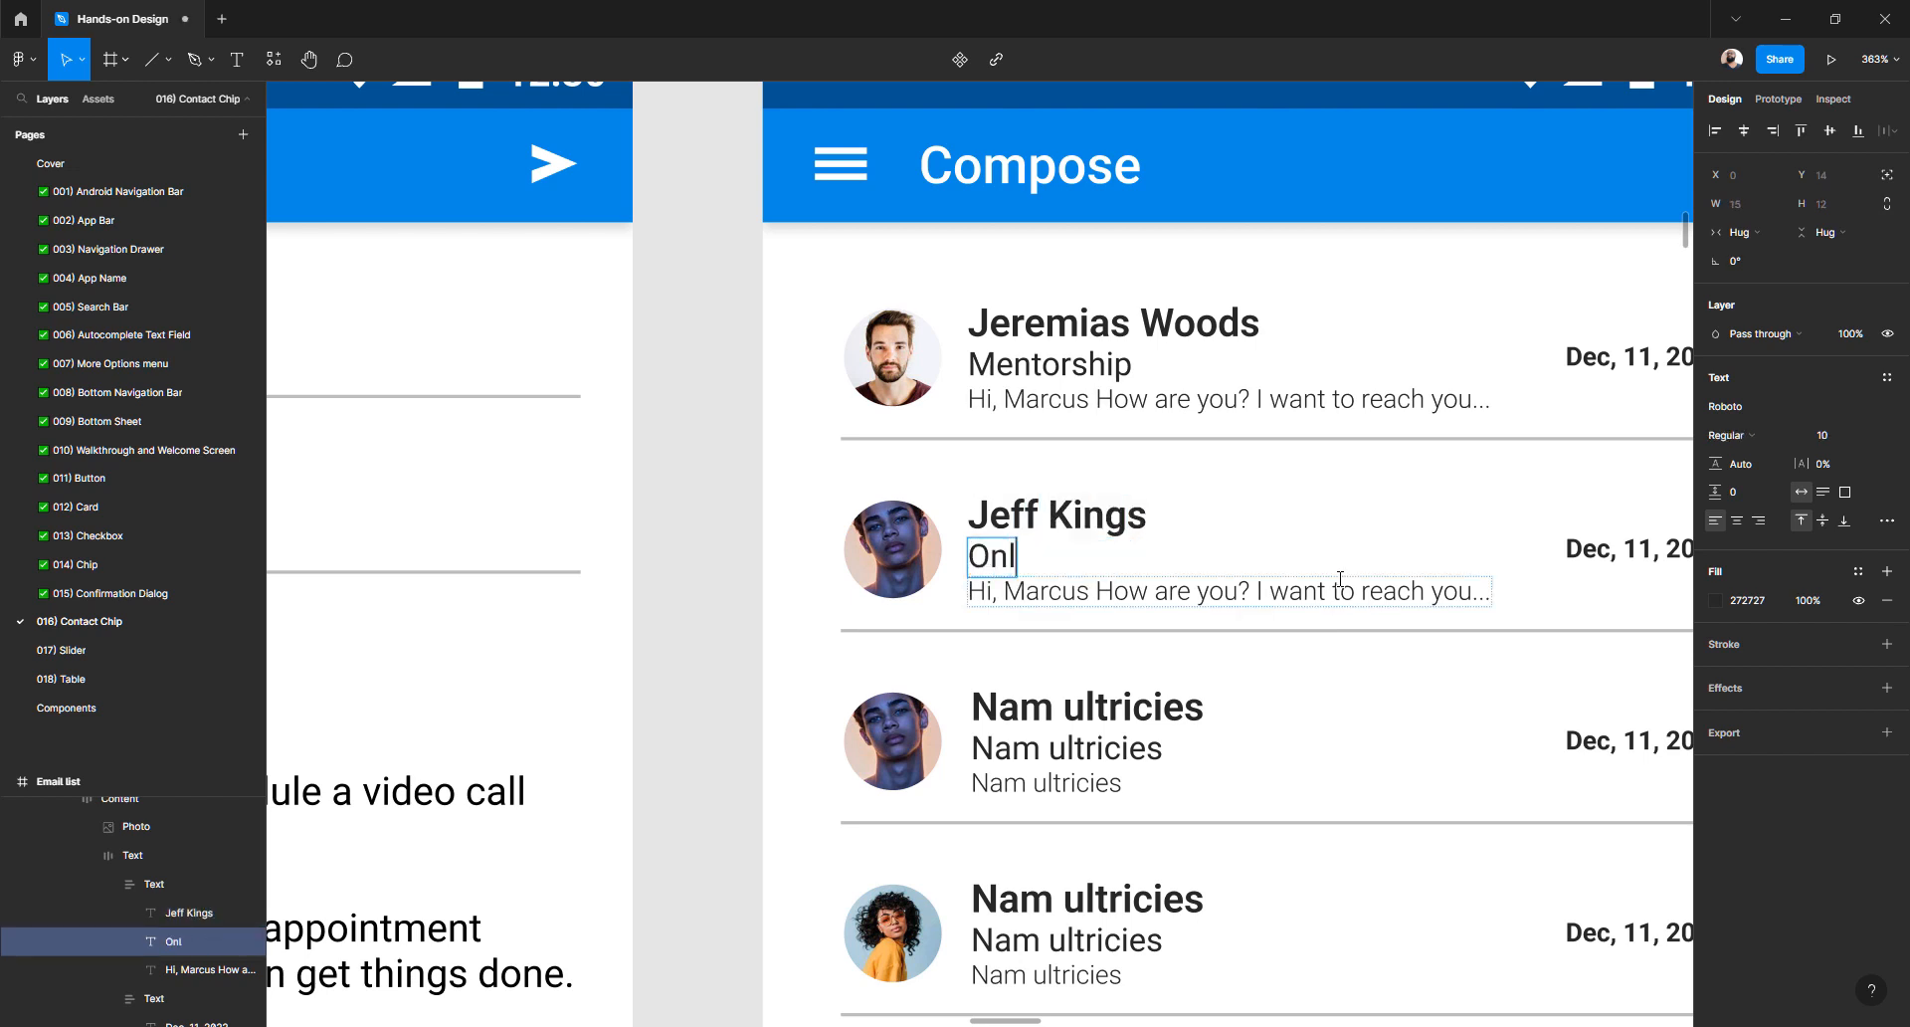
{"action": "type", "text": "ine Class"}
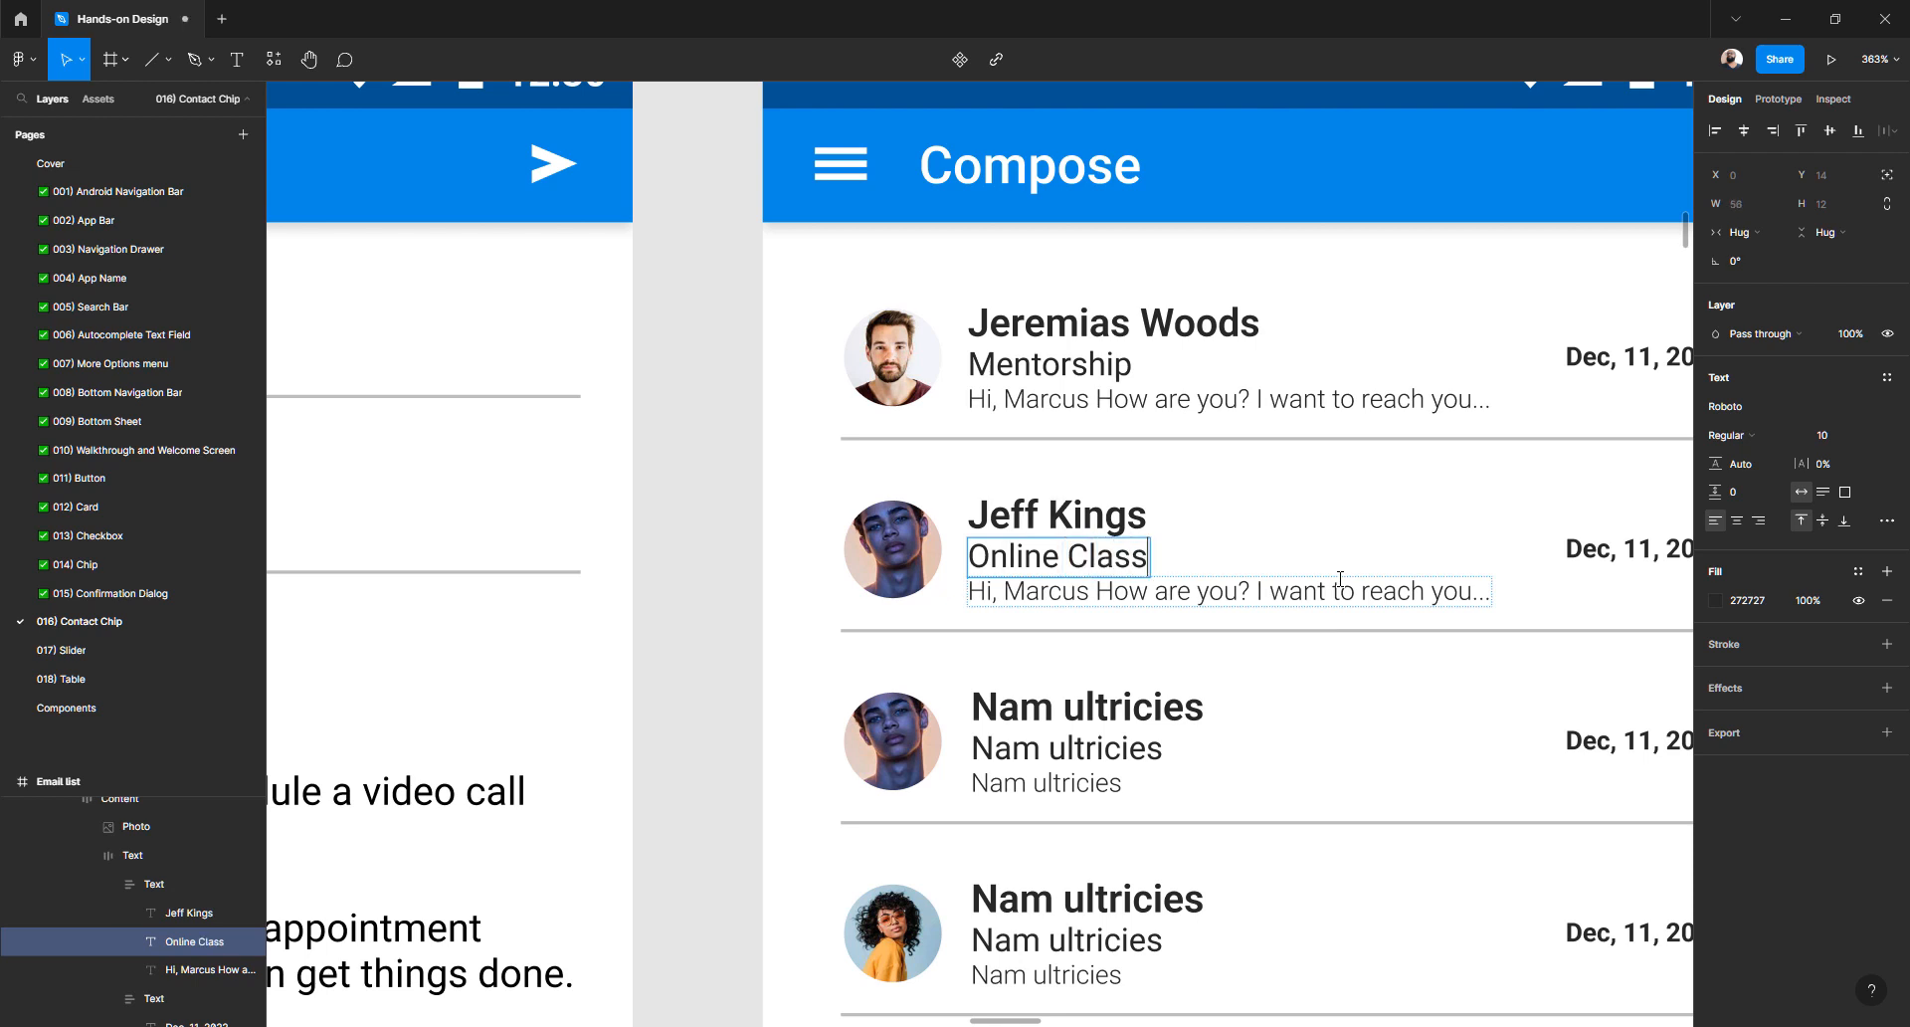
{"action": "double_click", "coordinate": [1294, 588]}
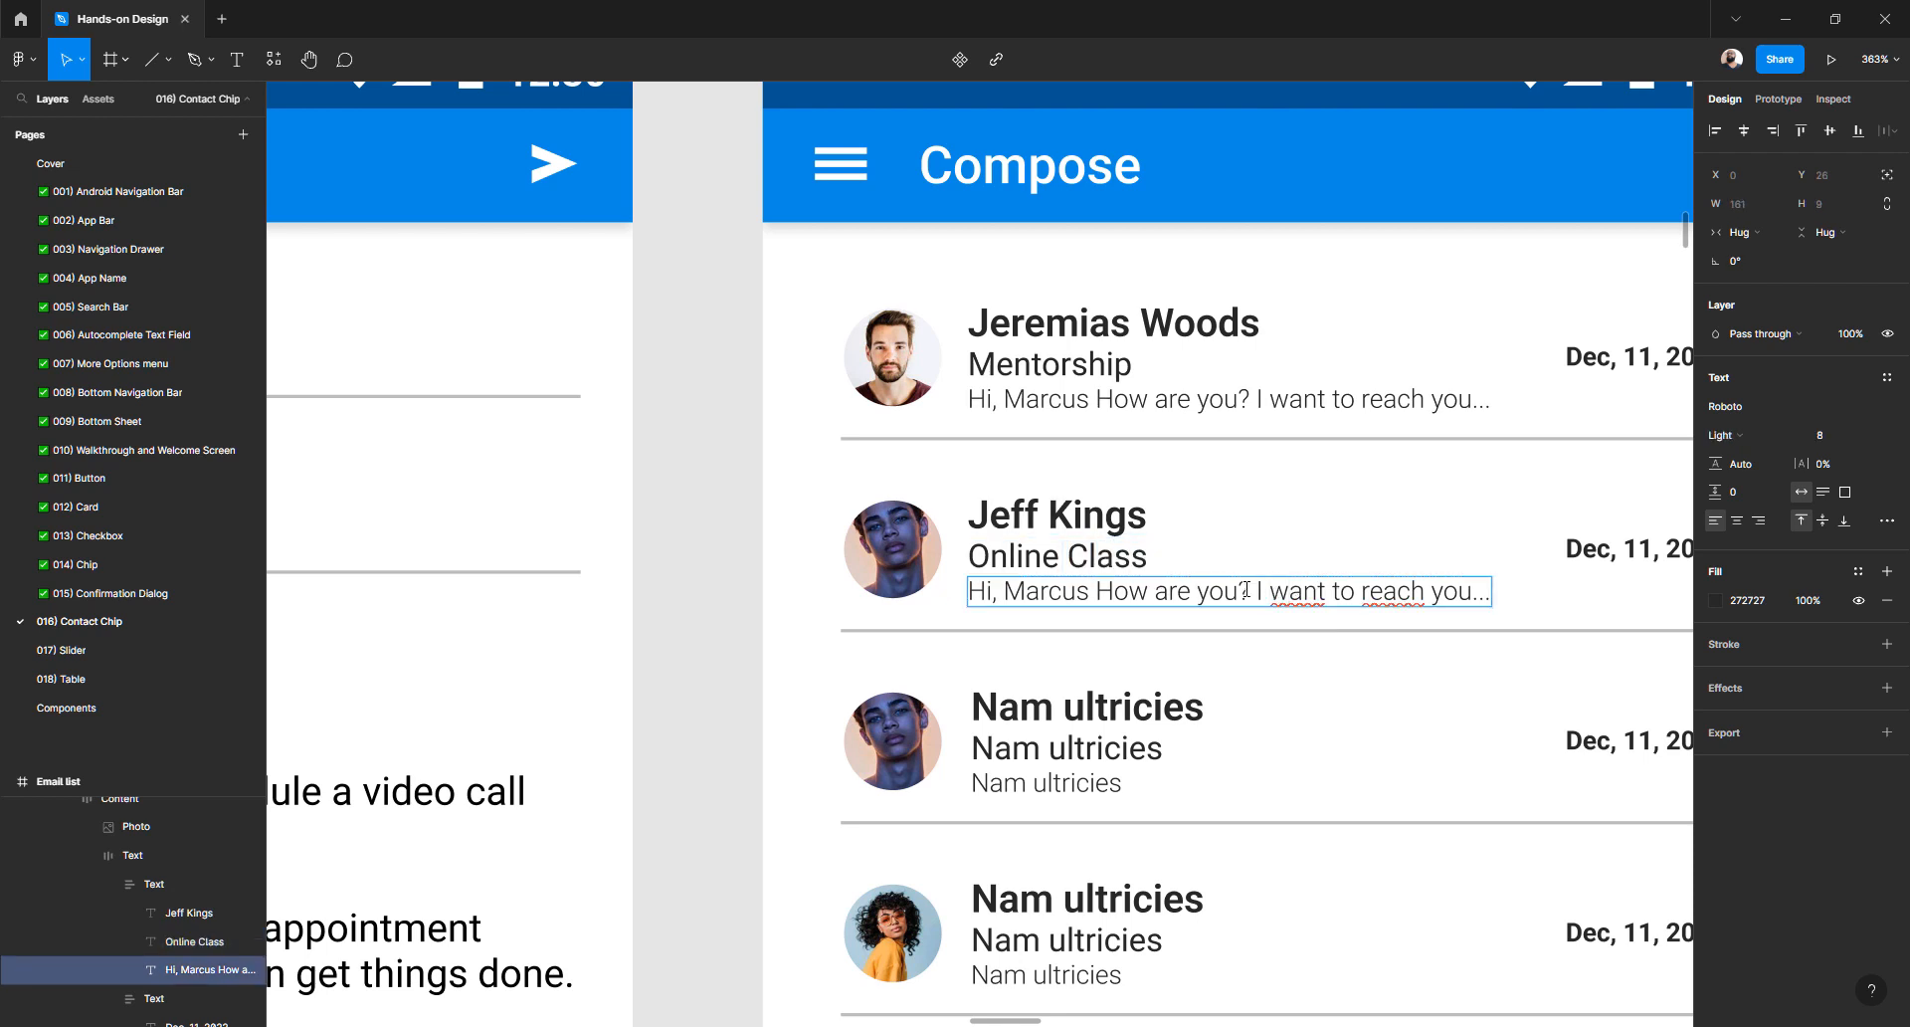
{"action": "left_click_drag", "start_coordinate": [1101, 591], "coordinate": [1505, 594]}
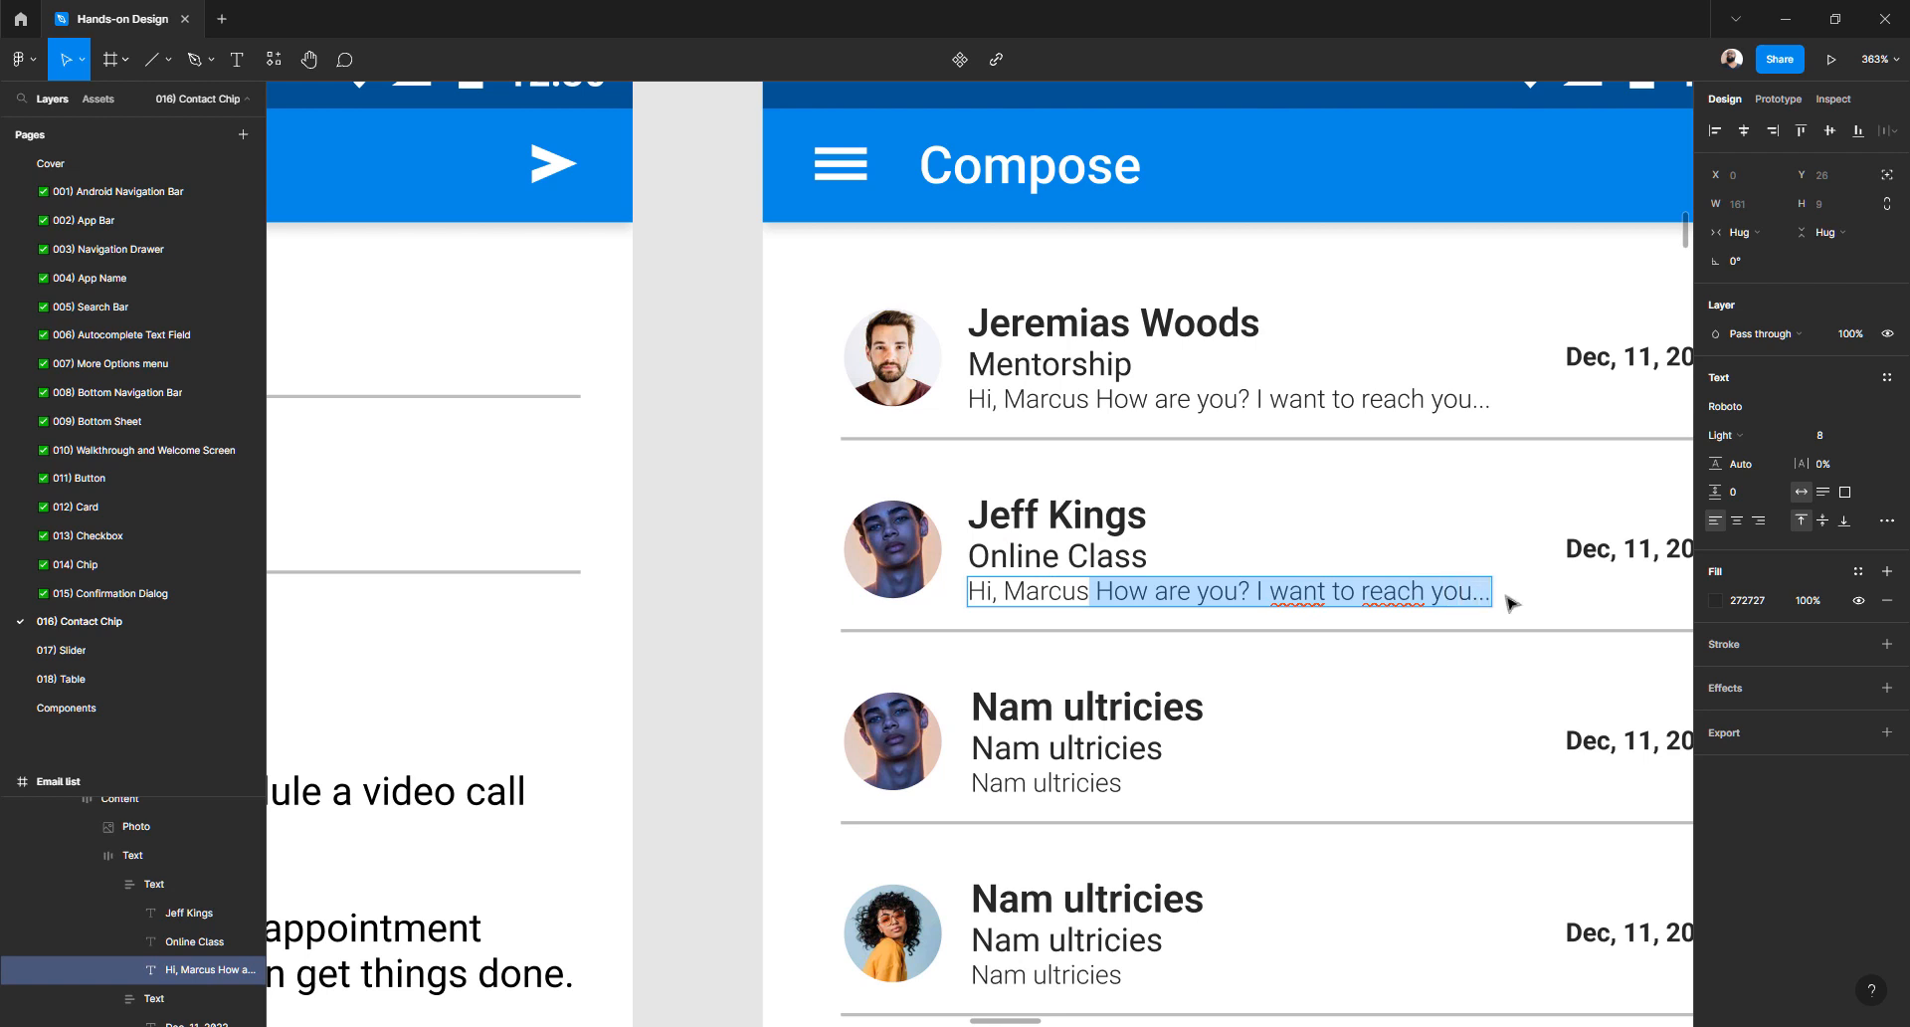
{"action": "type", "text": "! I wa"}
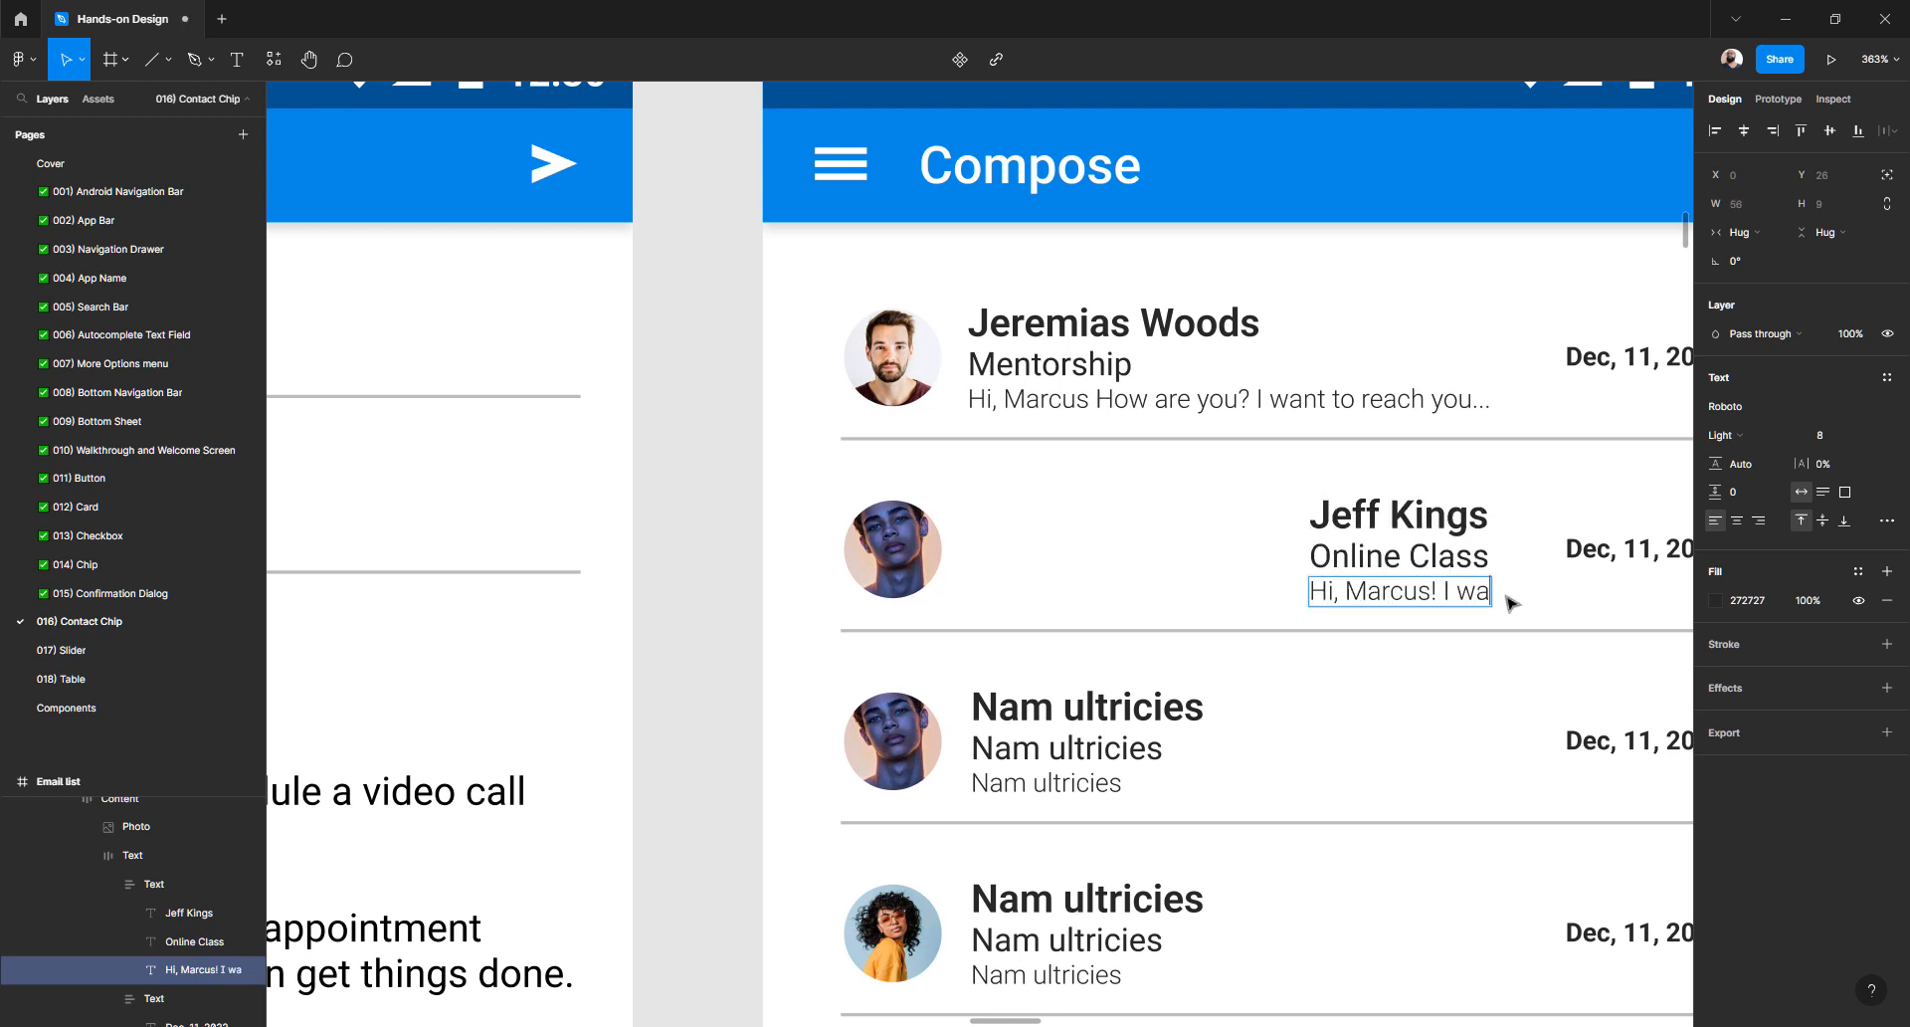
{"action": "type", "text": "nt toas"}
{"action": "key", "text": "ctrl+BackSpace"}
{"action": "key", "text": "ctrl+BackSpace"}
{"action": "key", "text": "ctrl+BackSpace"}
{"action": "key", "text": "ctrl+BackSpace"}
{"action": "left_click", "coordinate": [785, 547]}
{"action": "left_click", "coordinate": [1358, 552]}
{"action": "double_click", "coordinate": [1358, 552]}
{"action": "double_click", "coordinate": [1359, 552]}
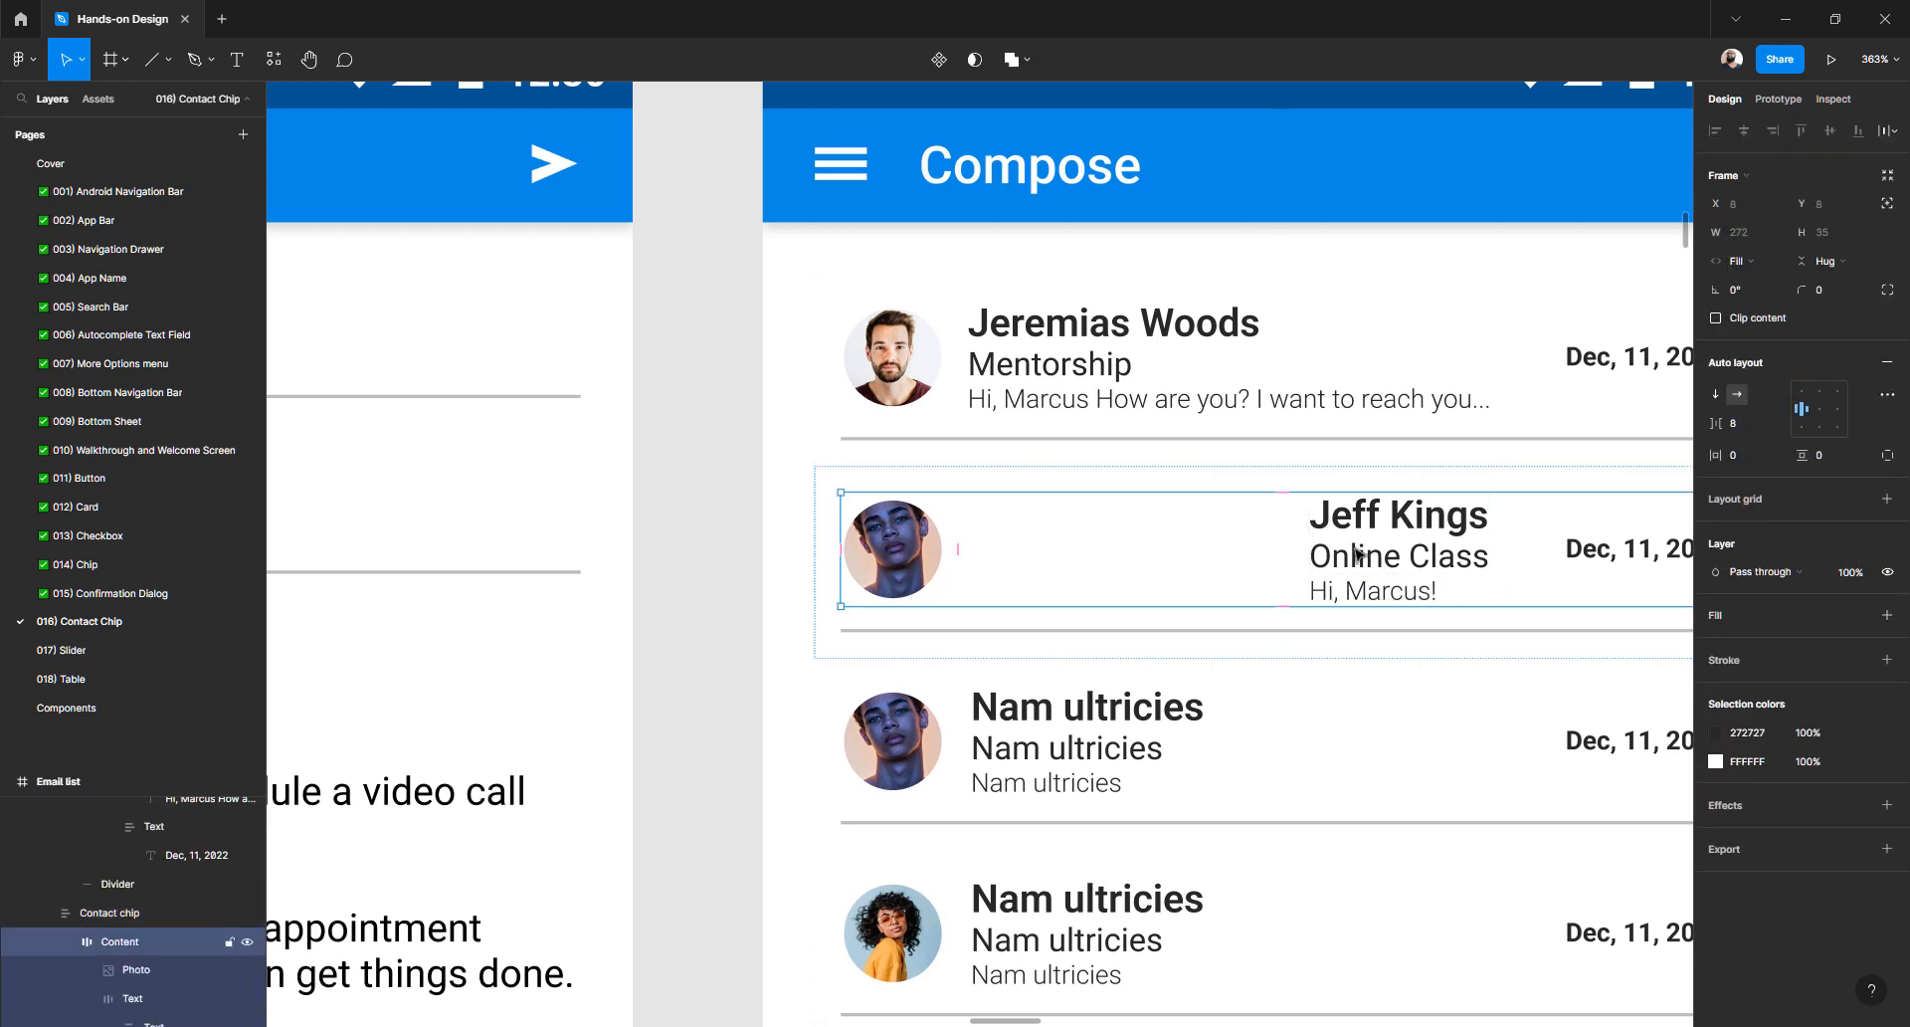
{"action": "scroll", "coordinate": [1358, 552], "scroll_direction": "right", "scroll_amount": 3}
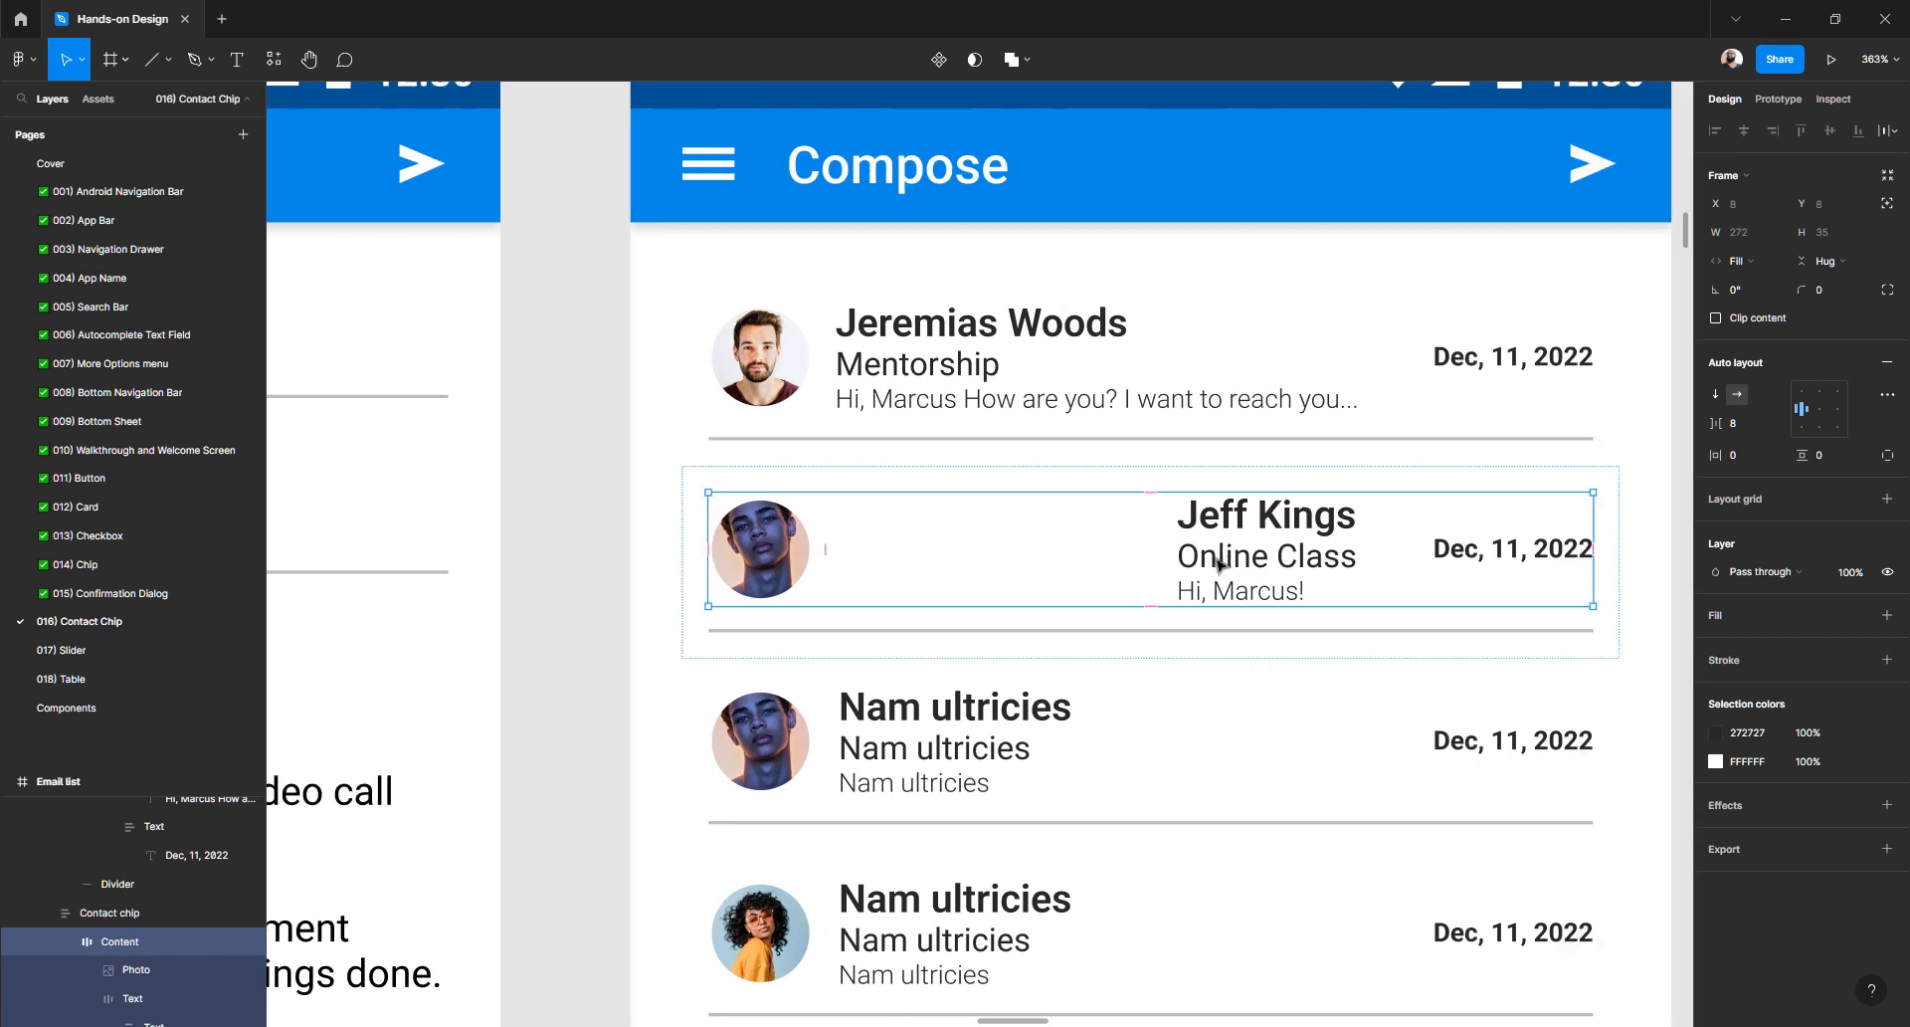
{"action": "double_click", "coordinate": [1219, 562]}
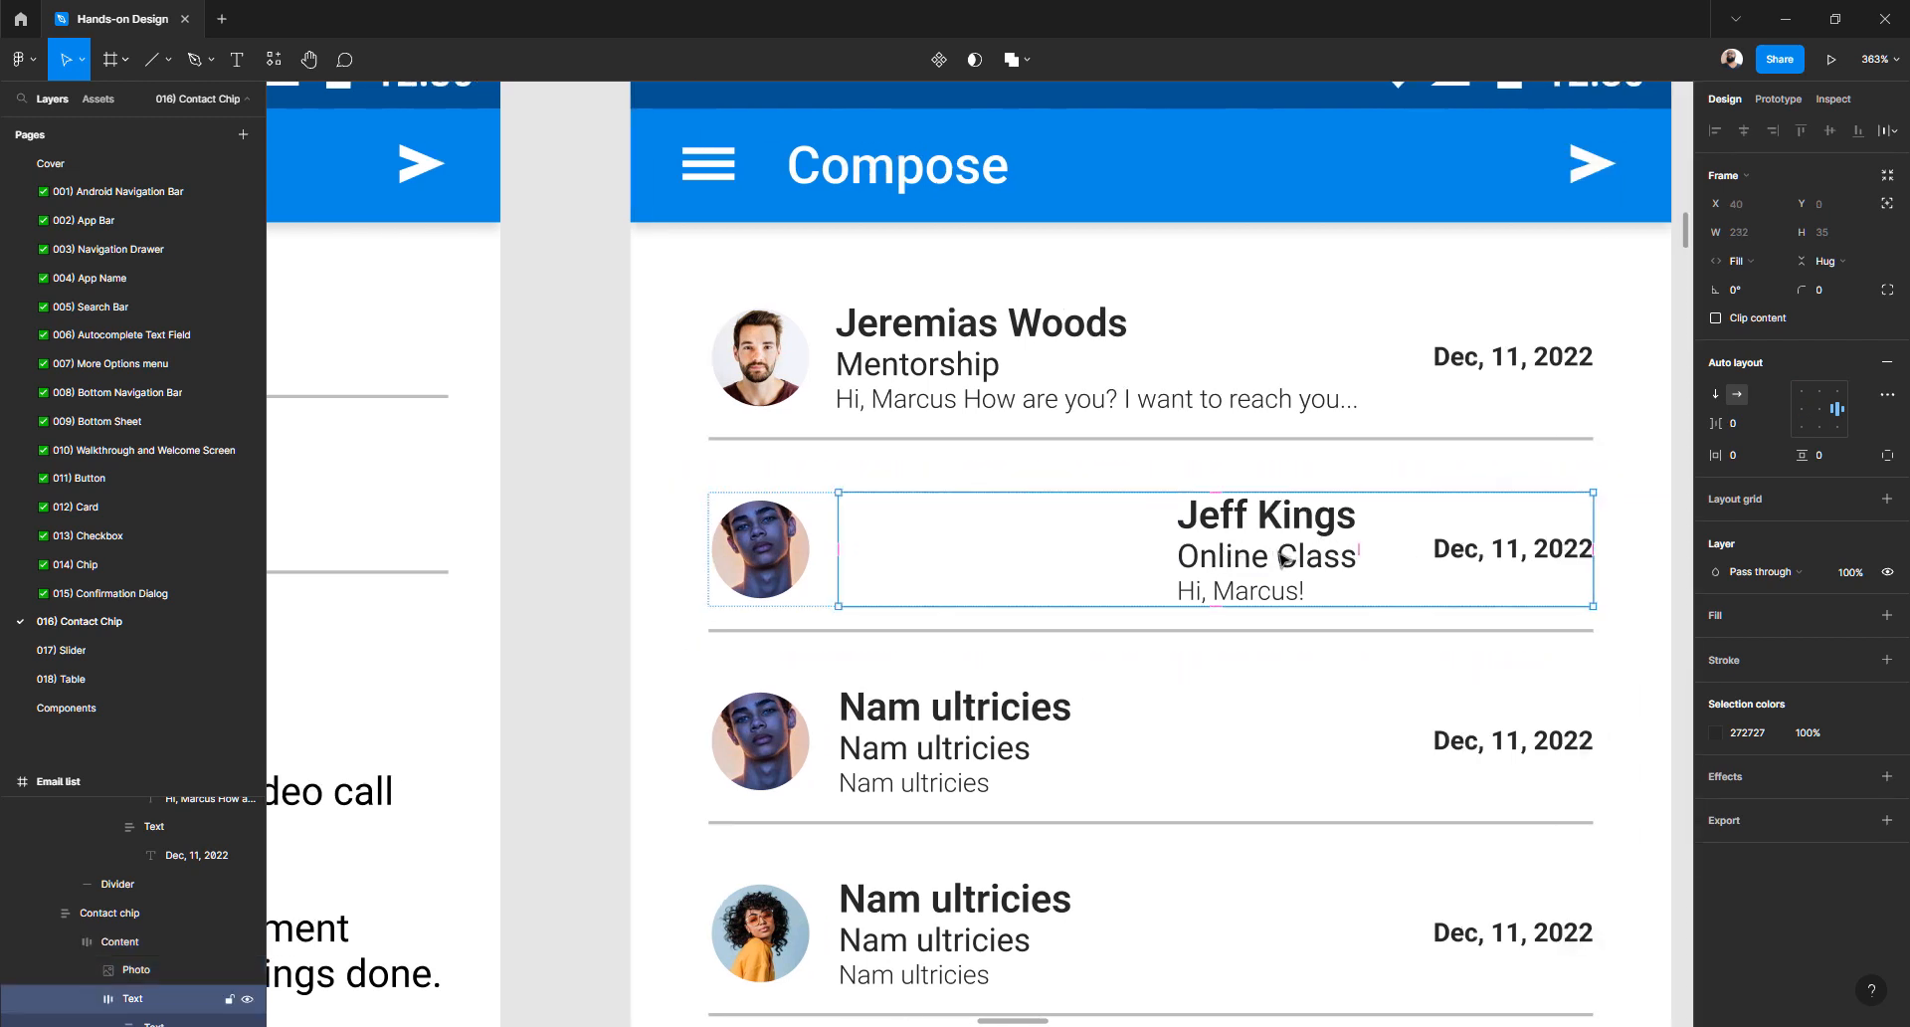
{"action": "left_click", "coordinate": [1803, 409]}
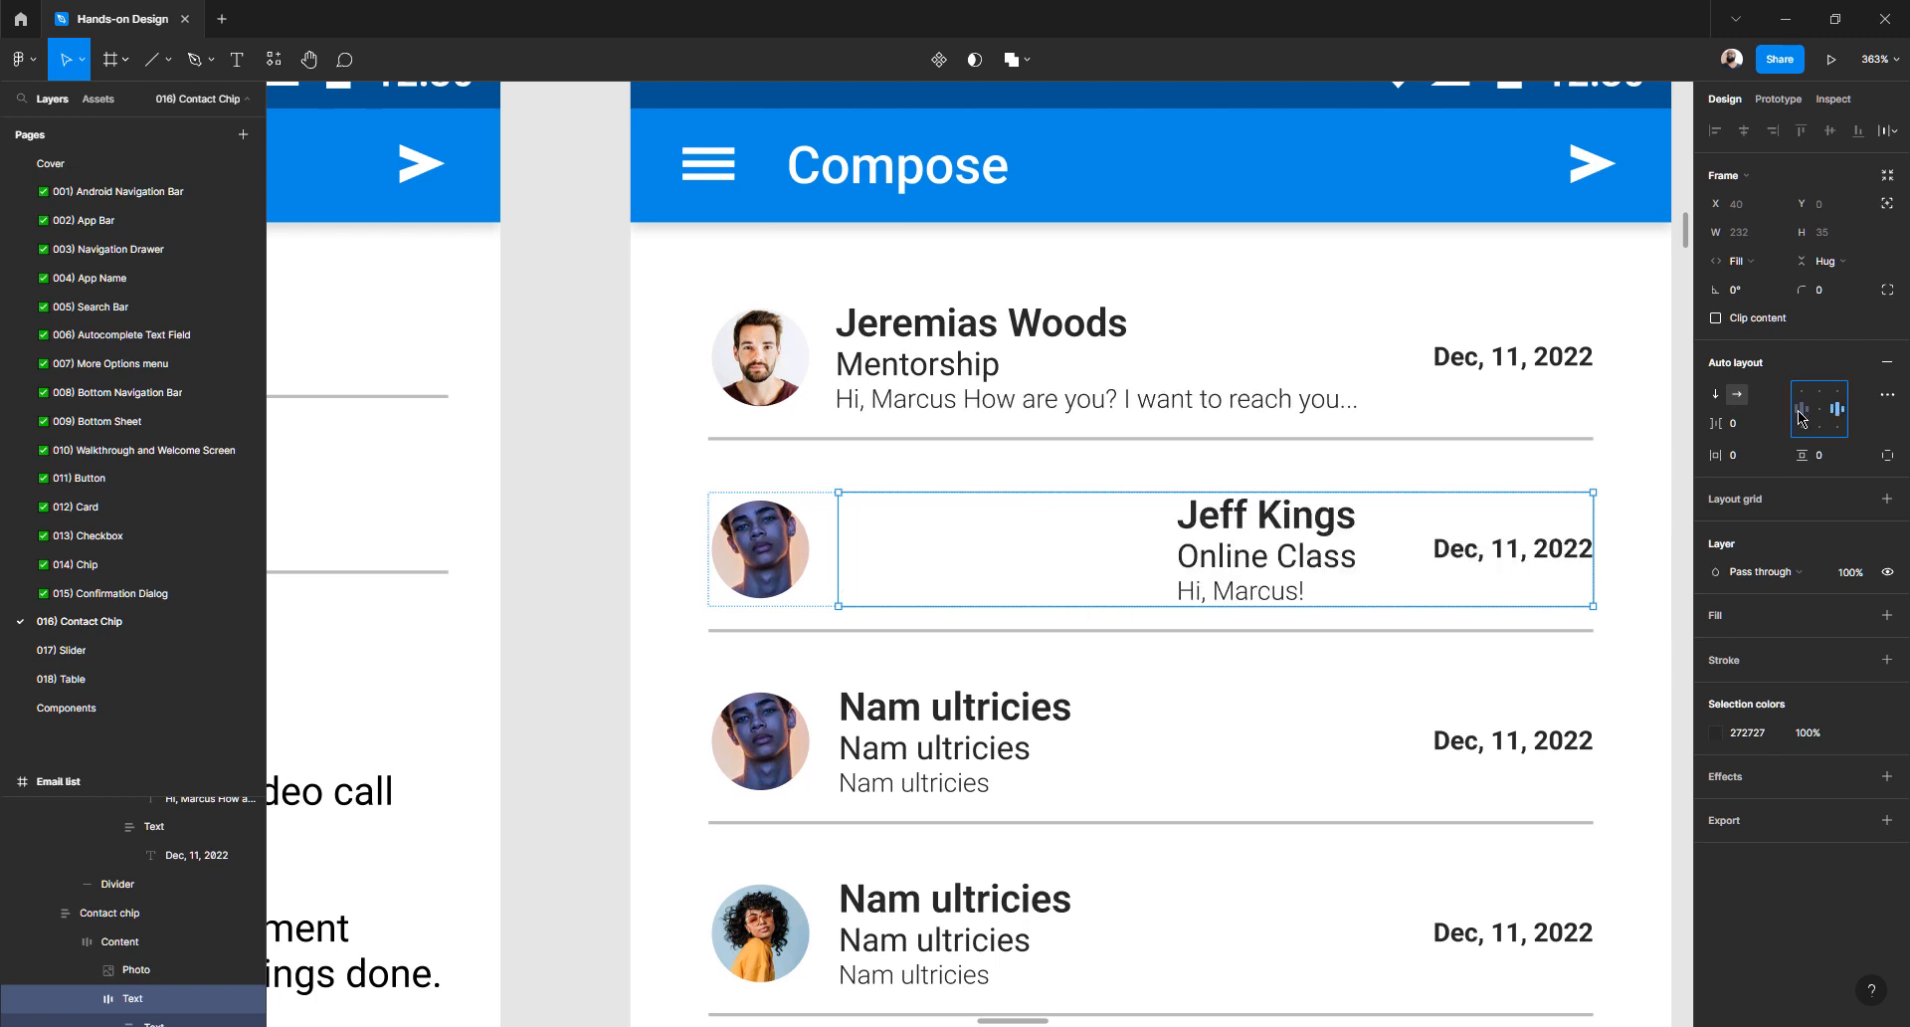
{"action": "left_click", "coordinate": [1887, 398]}
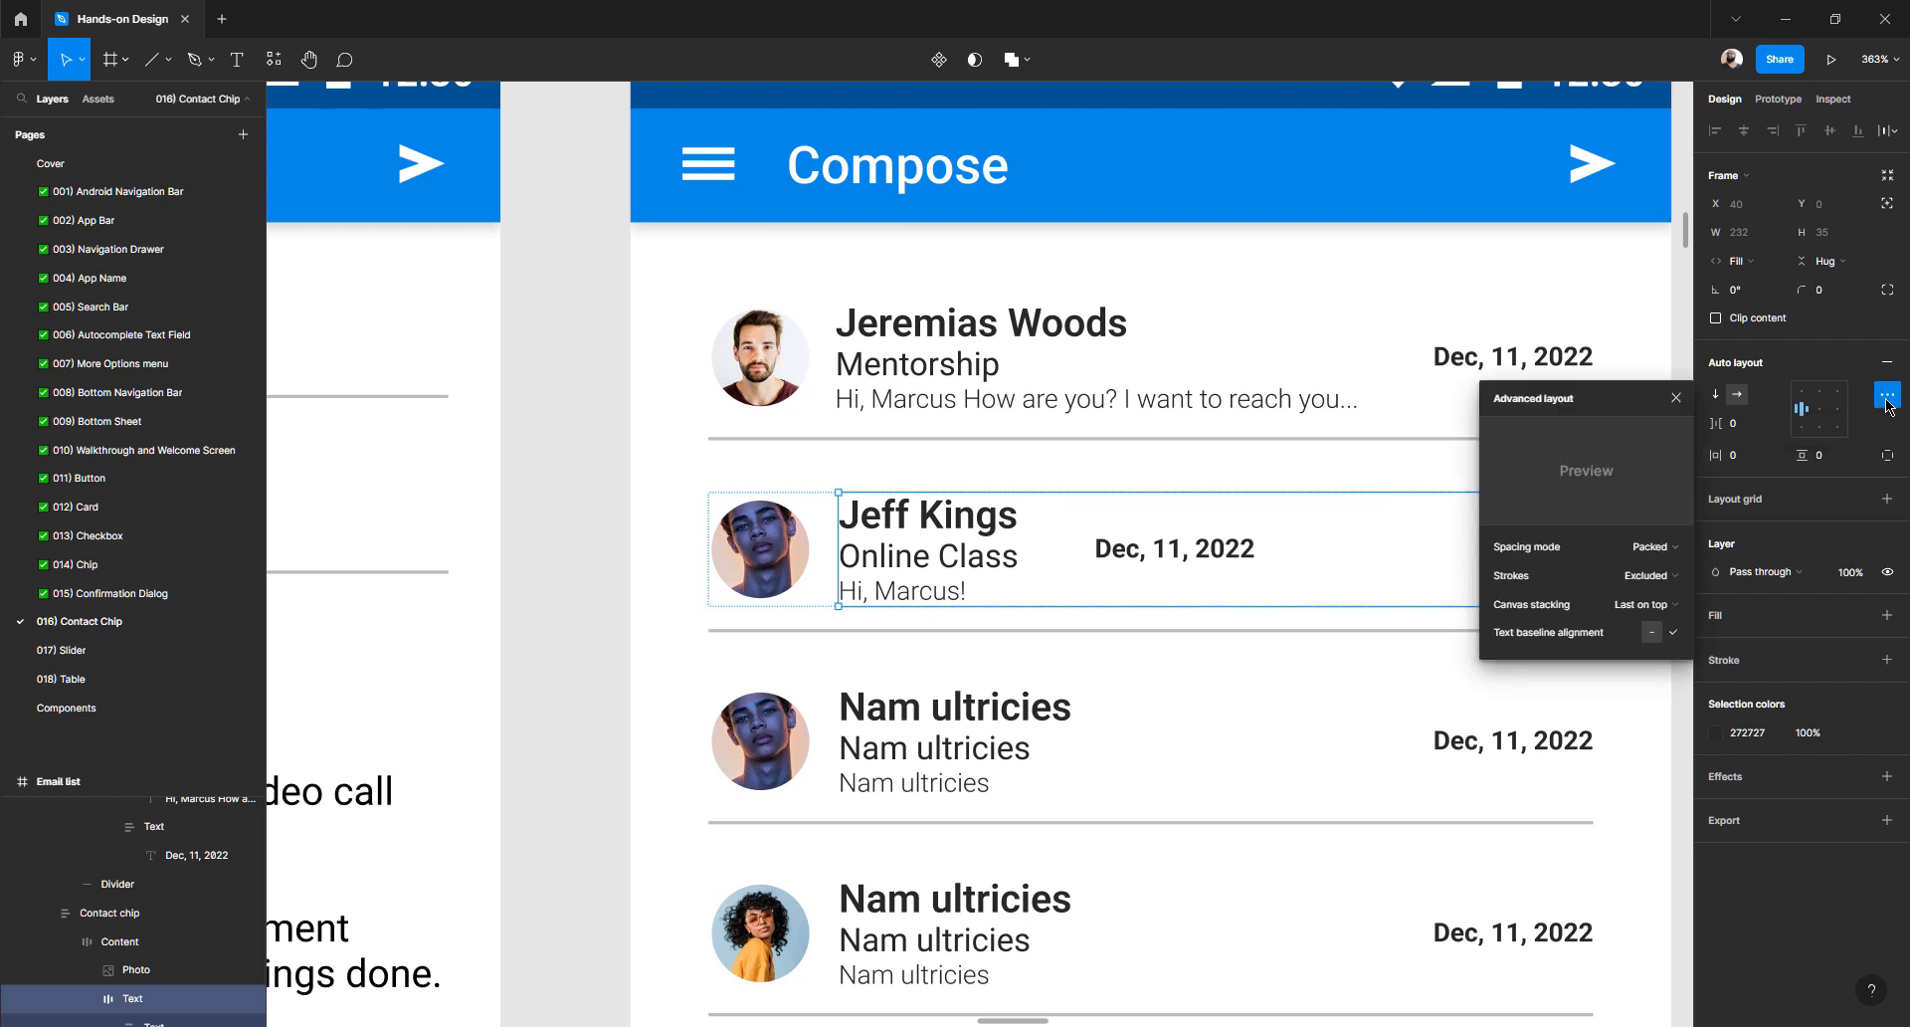
{"action": "left_click", "coordinate": [1645, 551]}
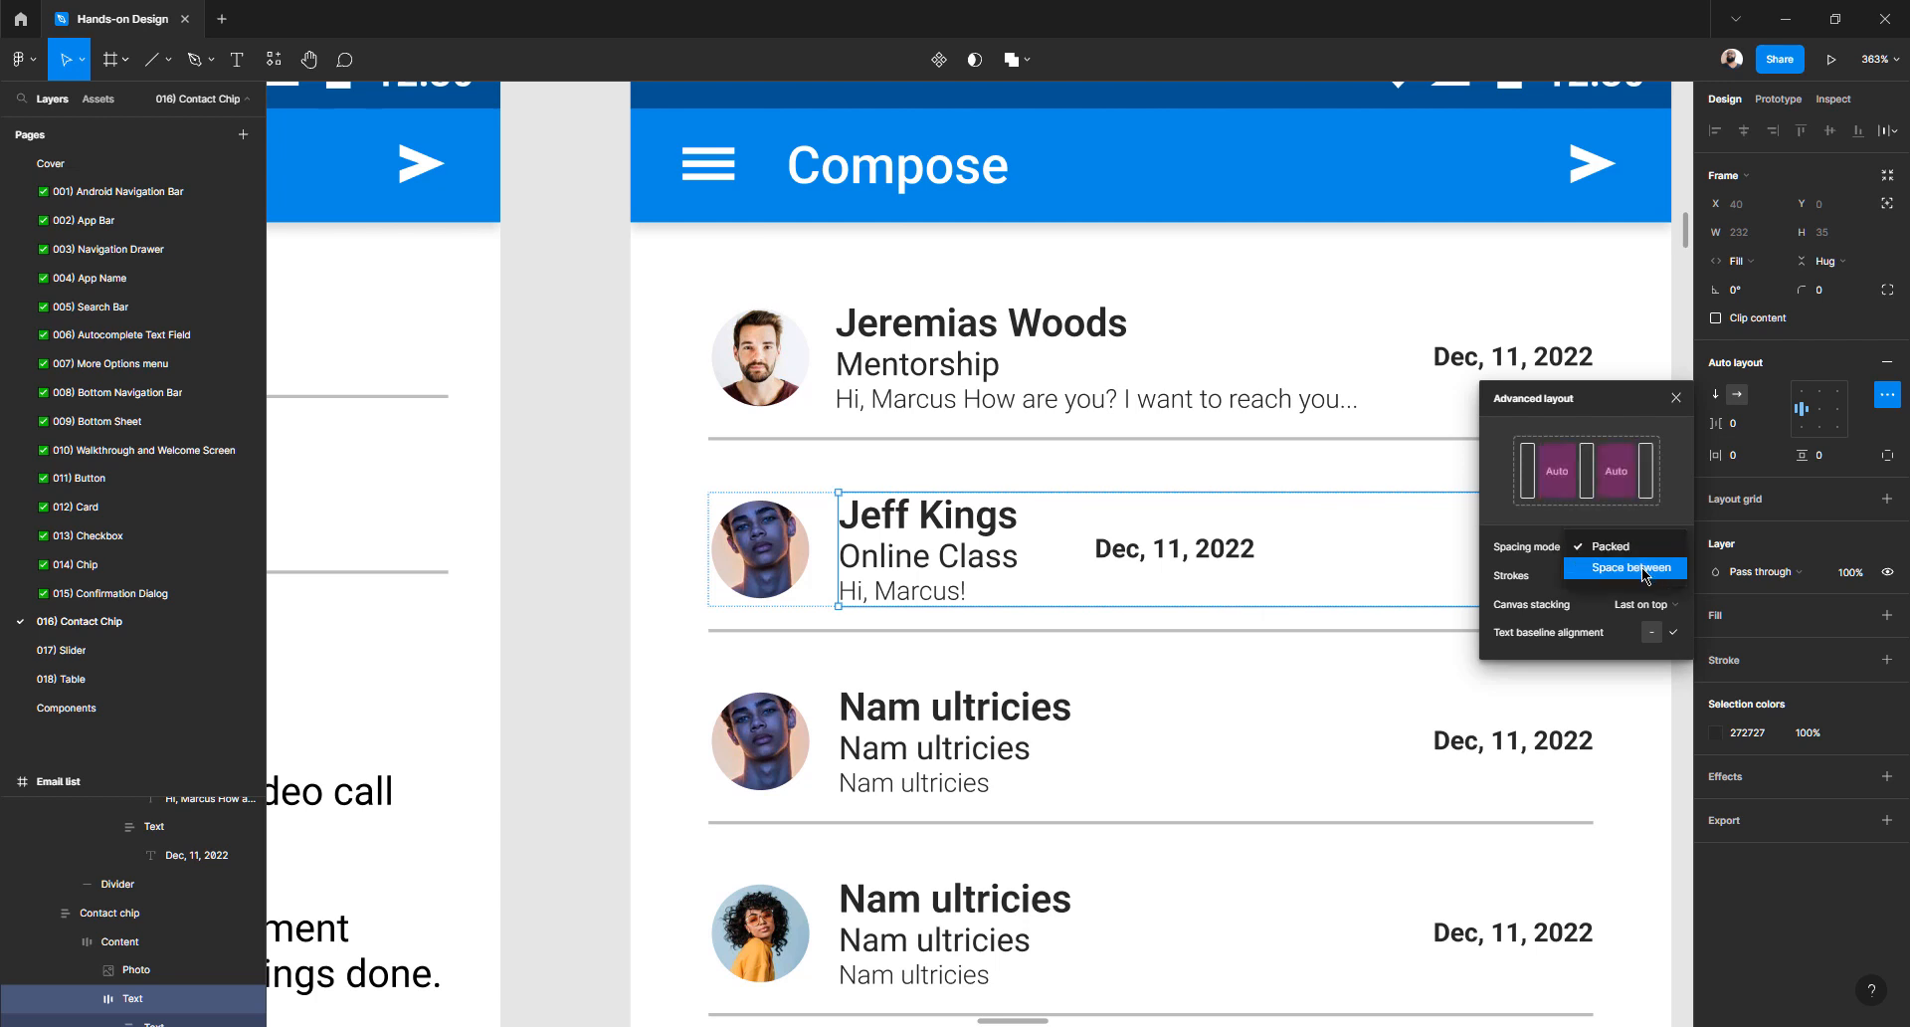
{"action": "left_click", "coordinate": [1646, 575]}
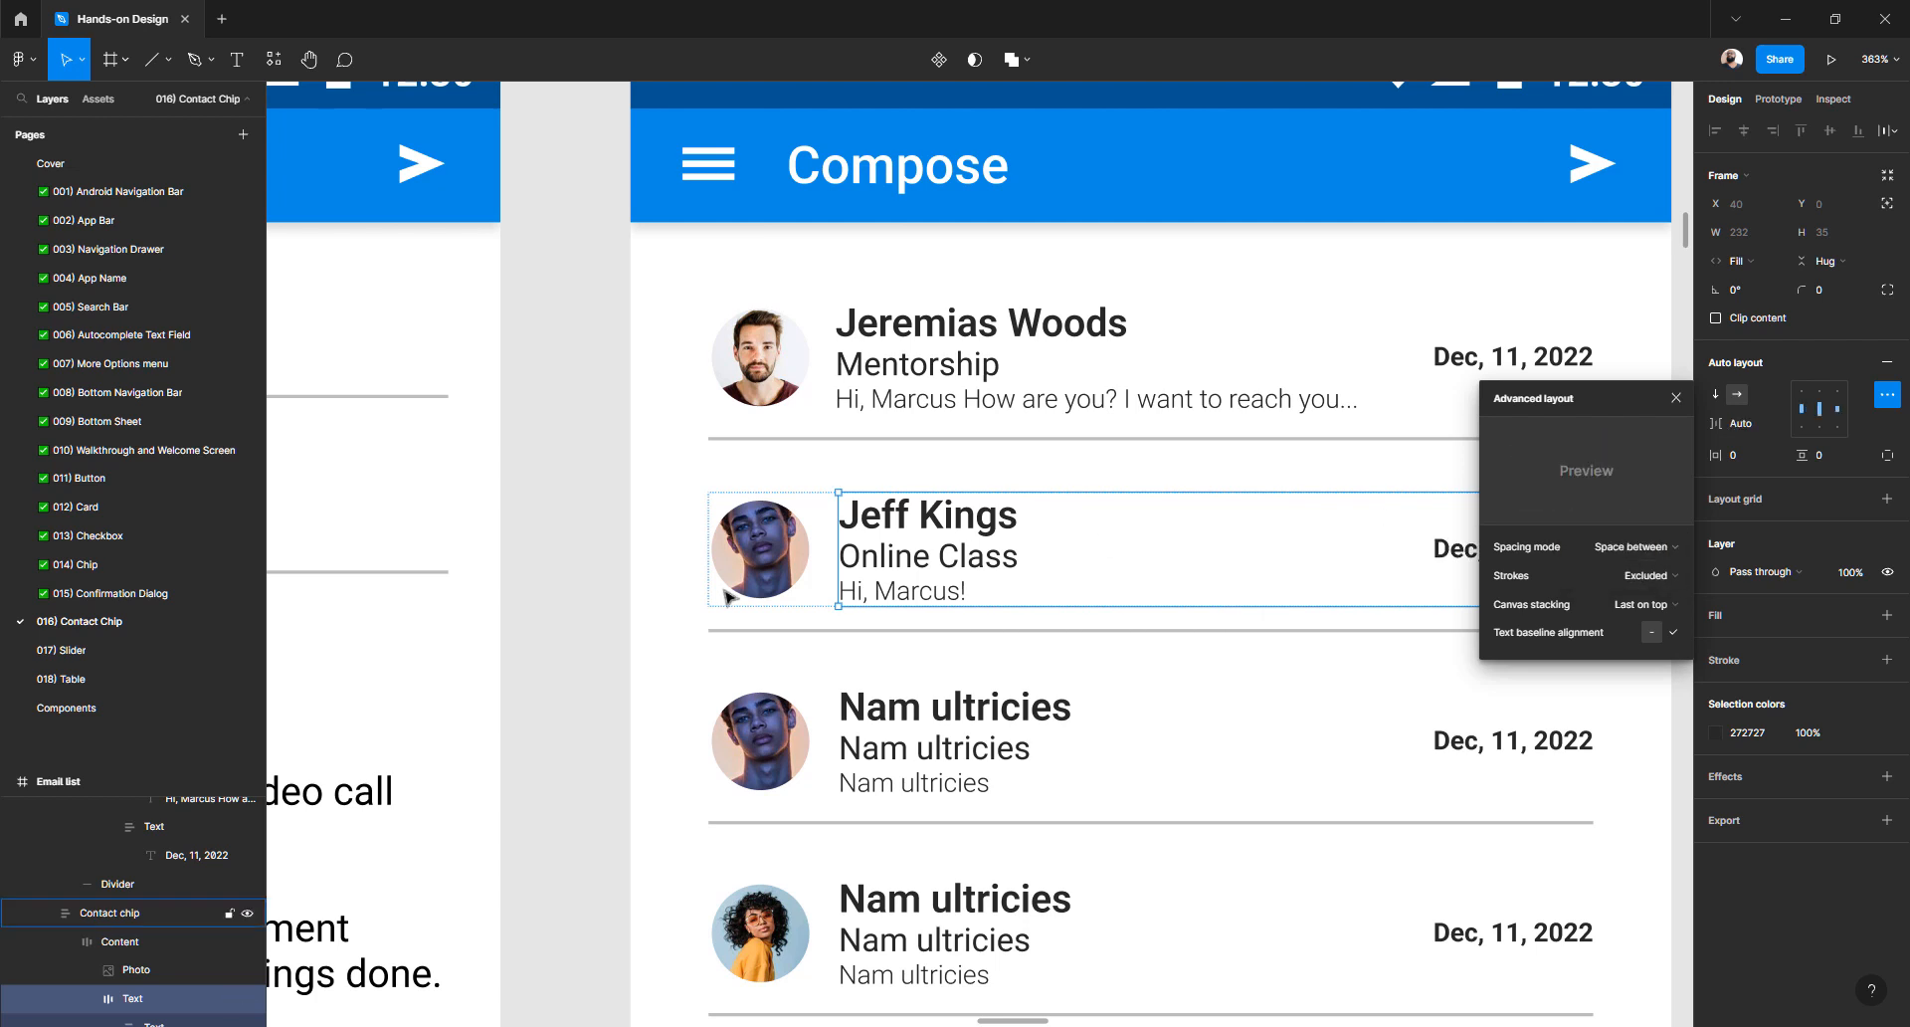
{"action": "left_click", "coordinate": [587, 542]}
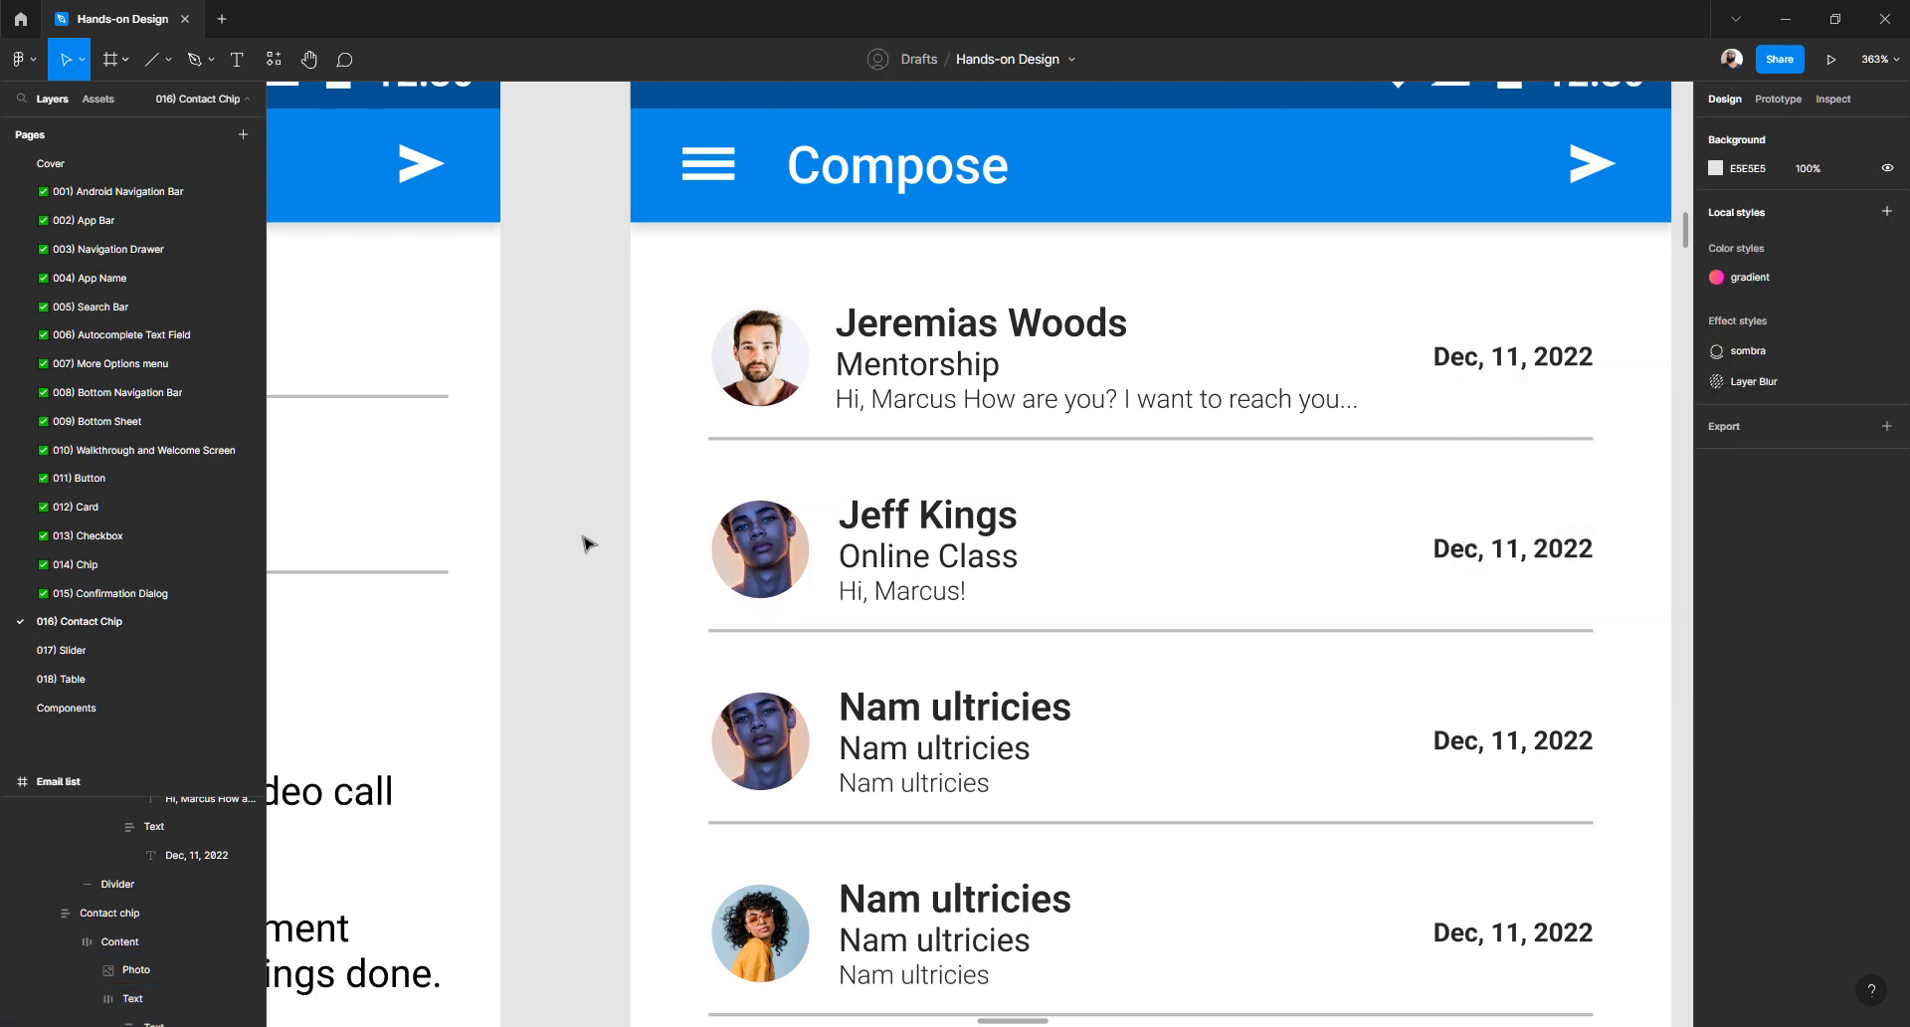
{"action": "left_click", "coordinate": [1106, 411]}
{"action": "double_click", "coordinate": [1107, 411]}
{"action": "double_click", "coordinate": [1106, 411]}
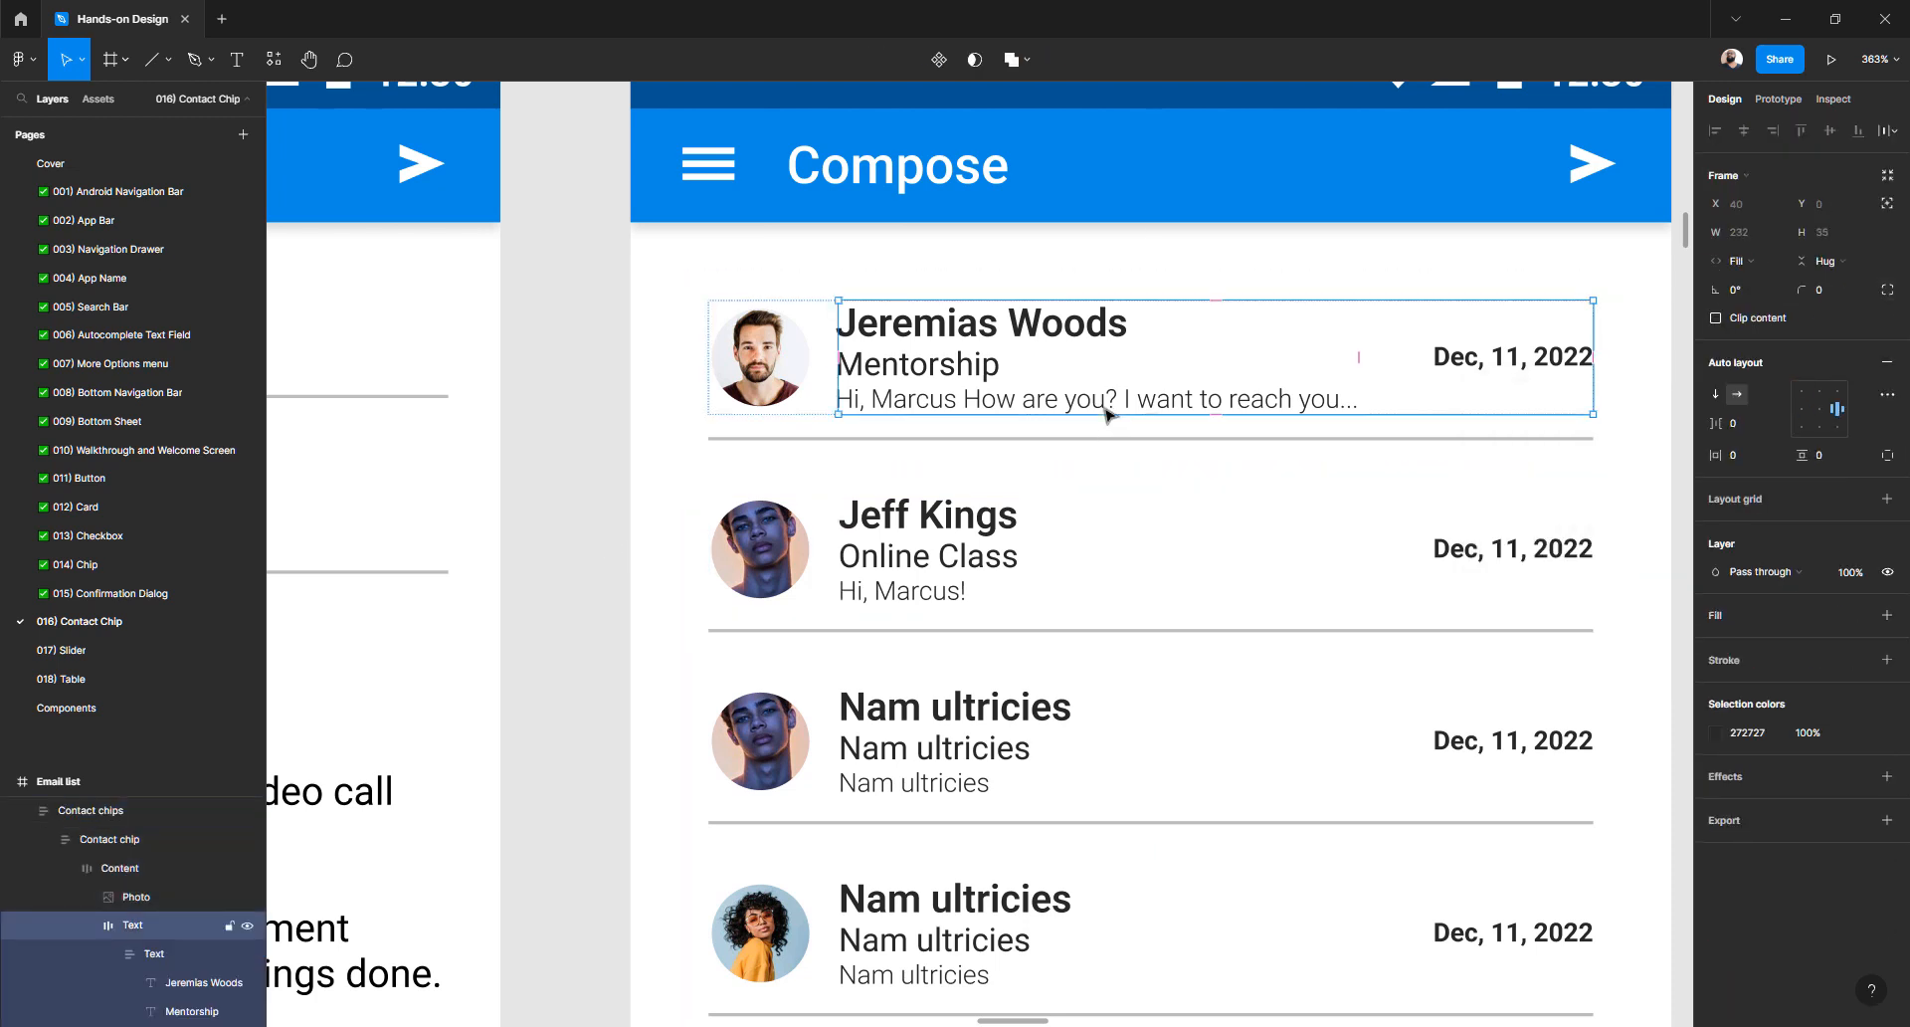
{"action": "left_click", "coordinate": [1888, 398]}
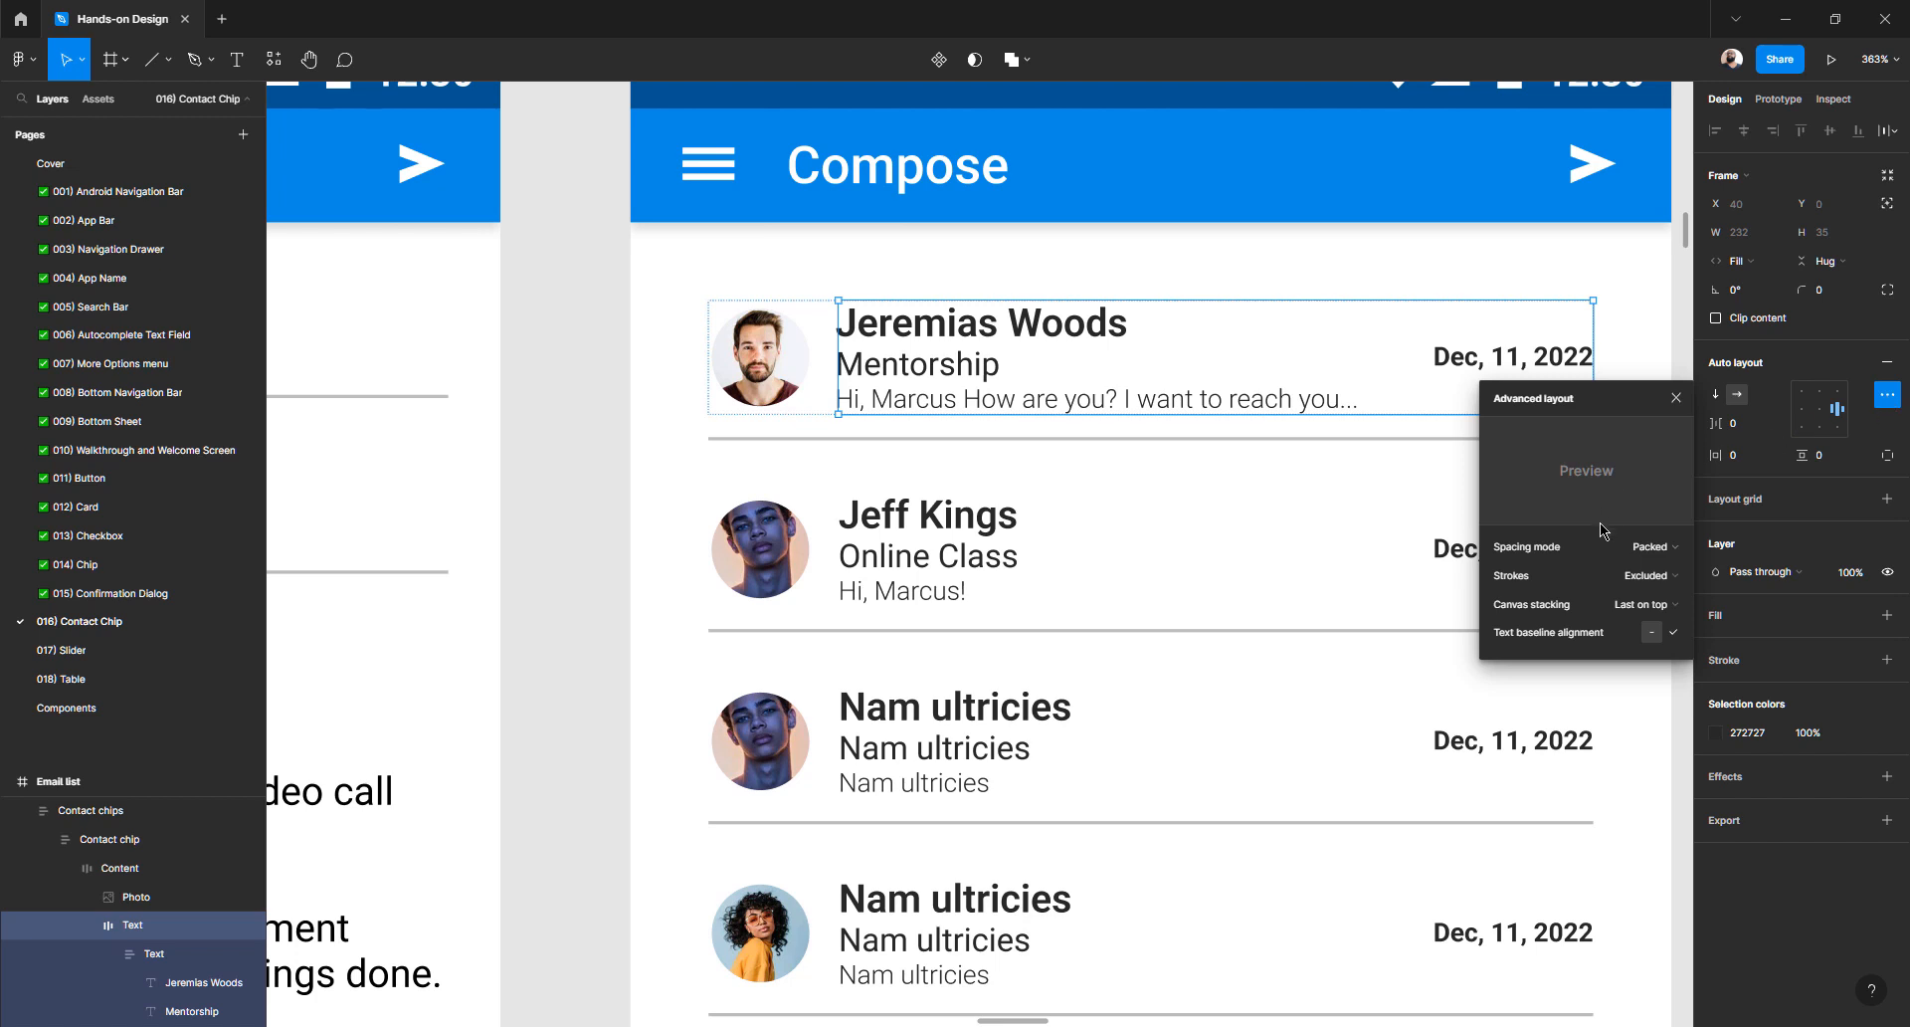
{"action": "left_click", "coordinate": [1670, 549]}
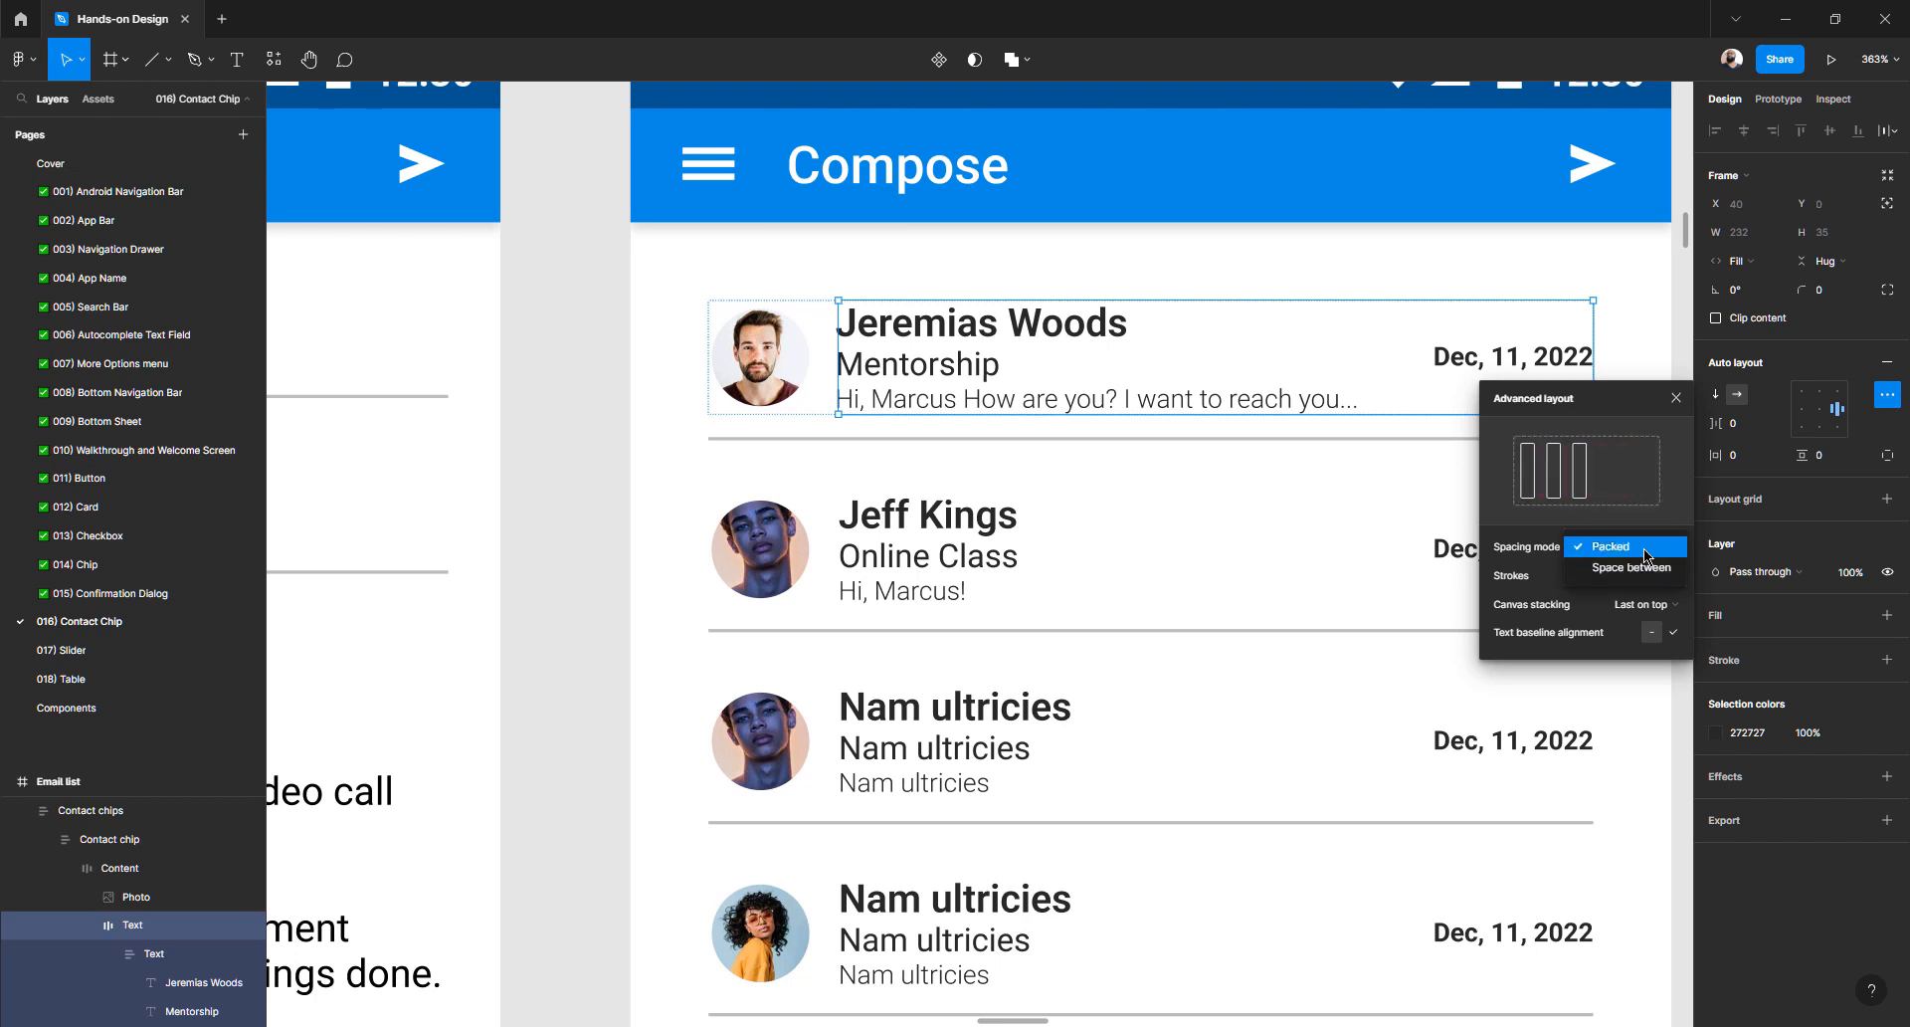
{"action": "left_click", "coordinate": [1648, 569]}
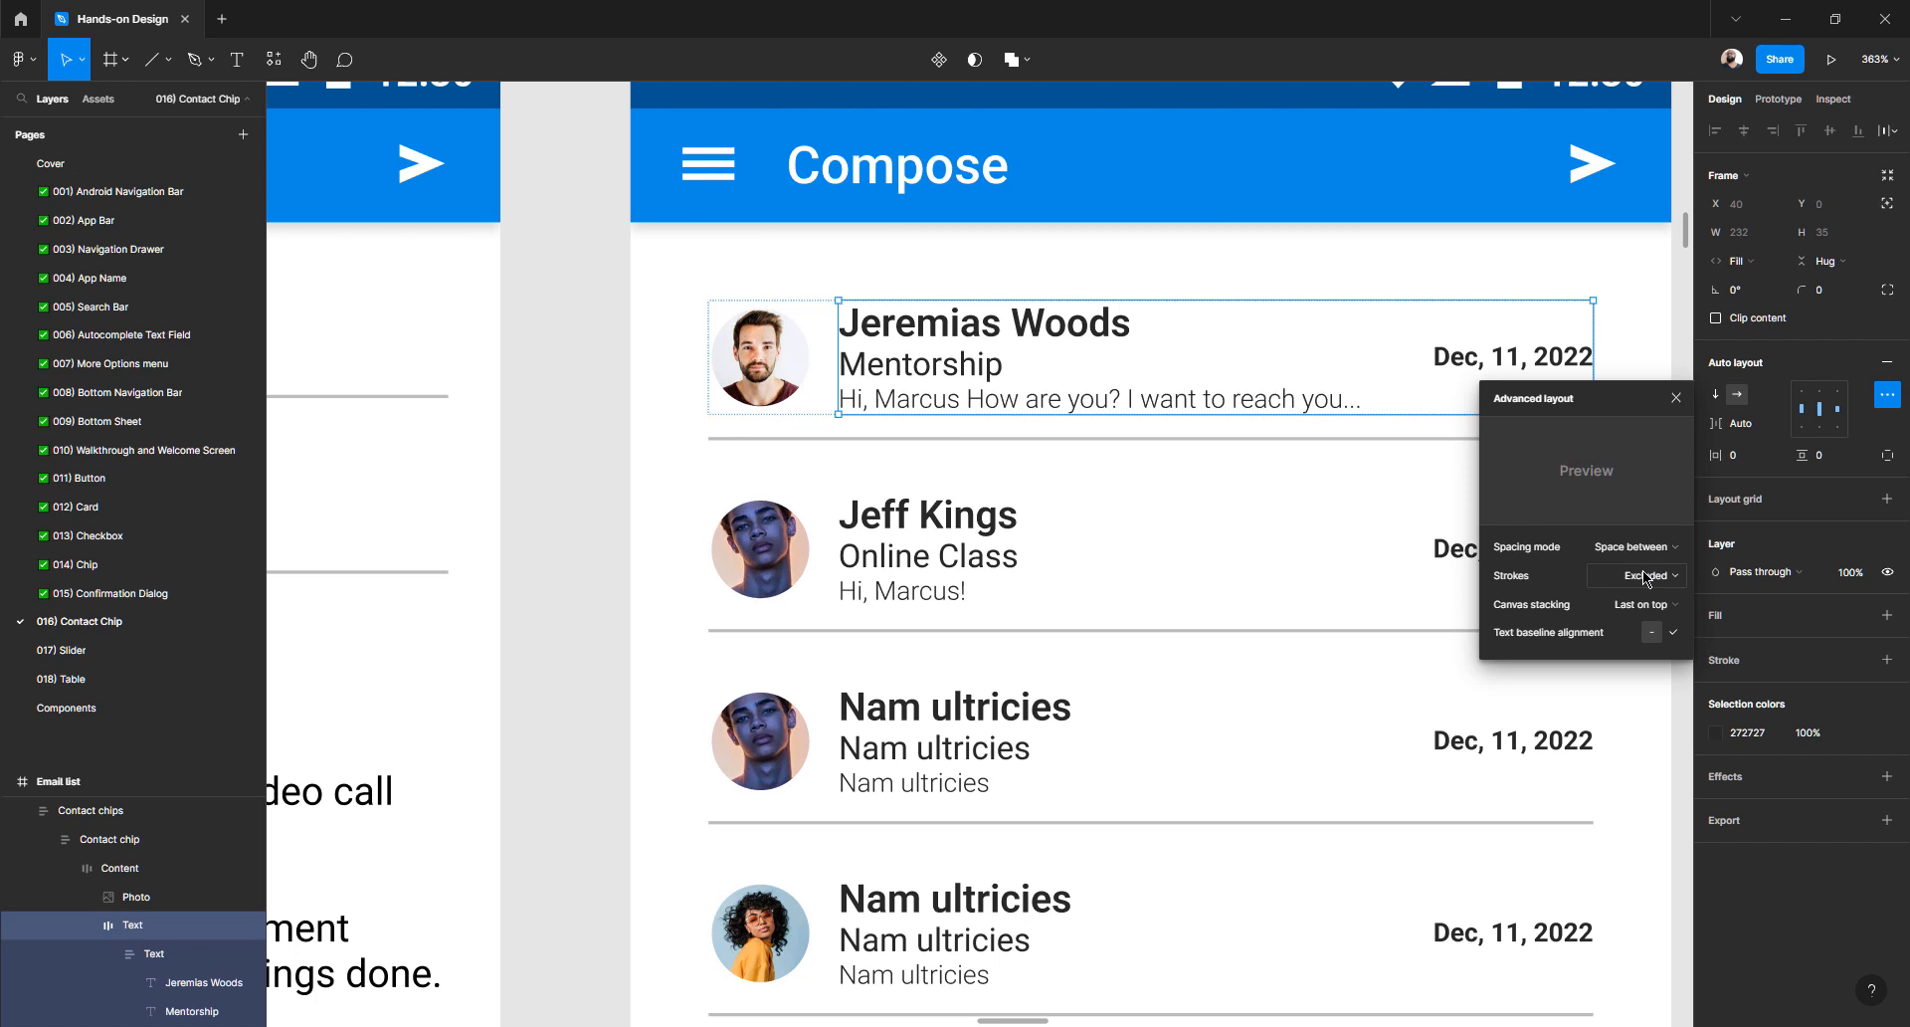
{"action": "left_click", "coordinate": [626, 469]}
{"action": "double_click", "coordinate": [908, 590]}
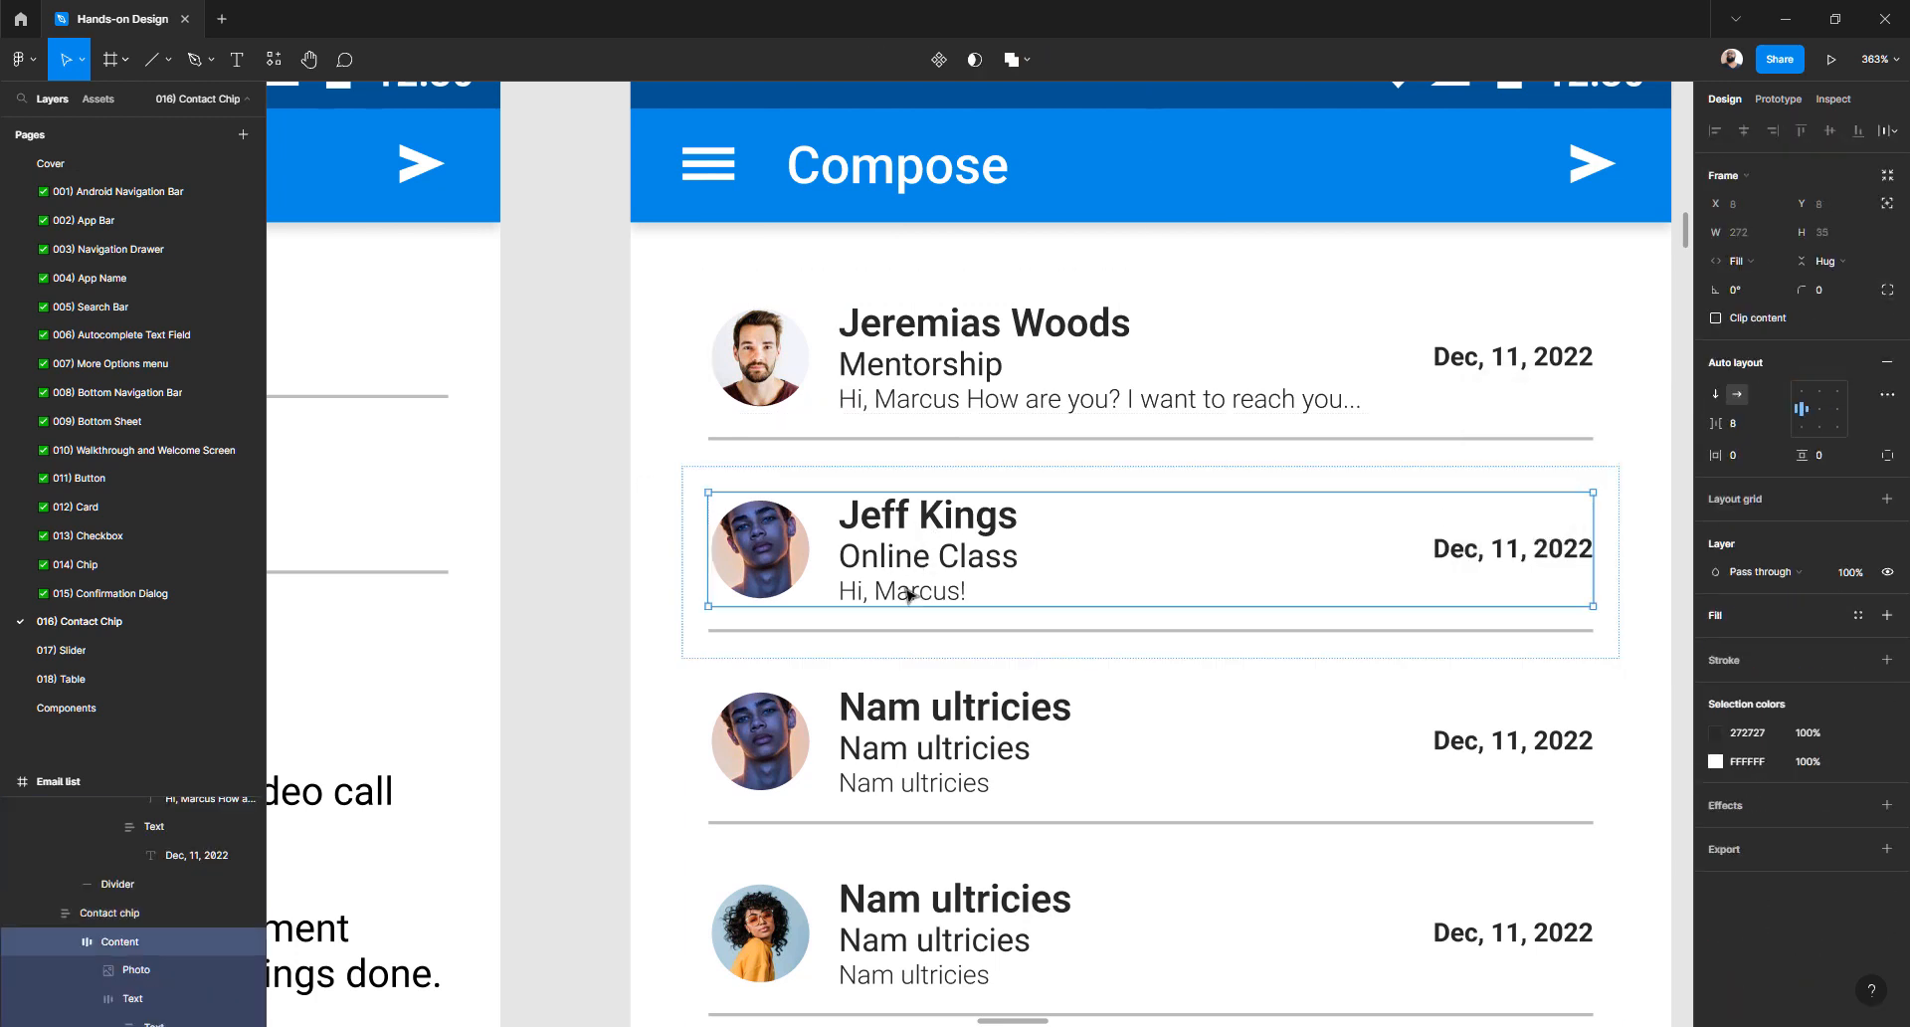
{"action": "double_click", "coordinate": [908, 589]}
{"action": "double_click", "coordinate": [907, 590]}
{"action": "double_click", "coordinate": [936, 597]}
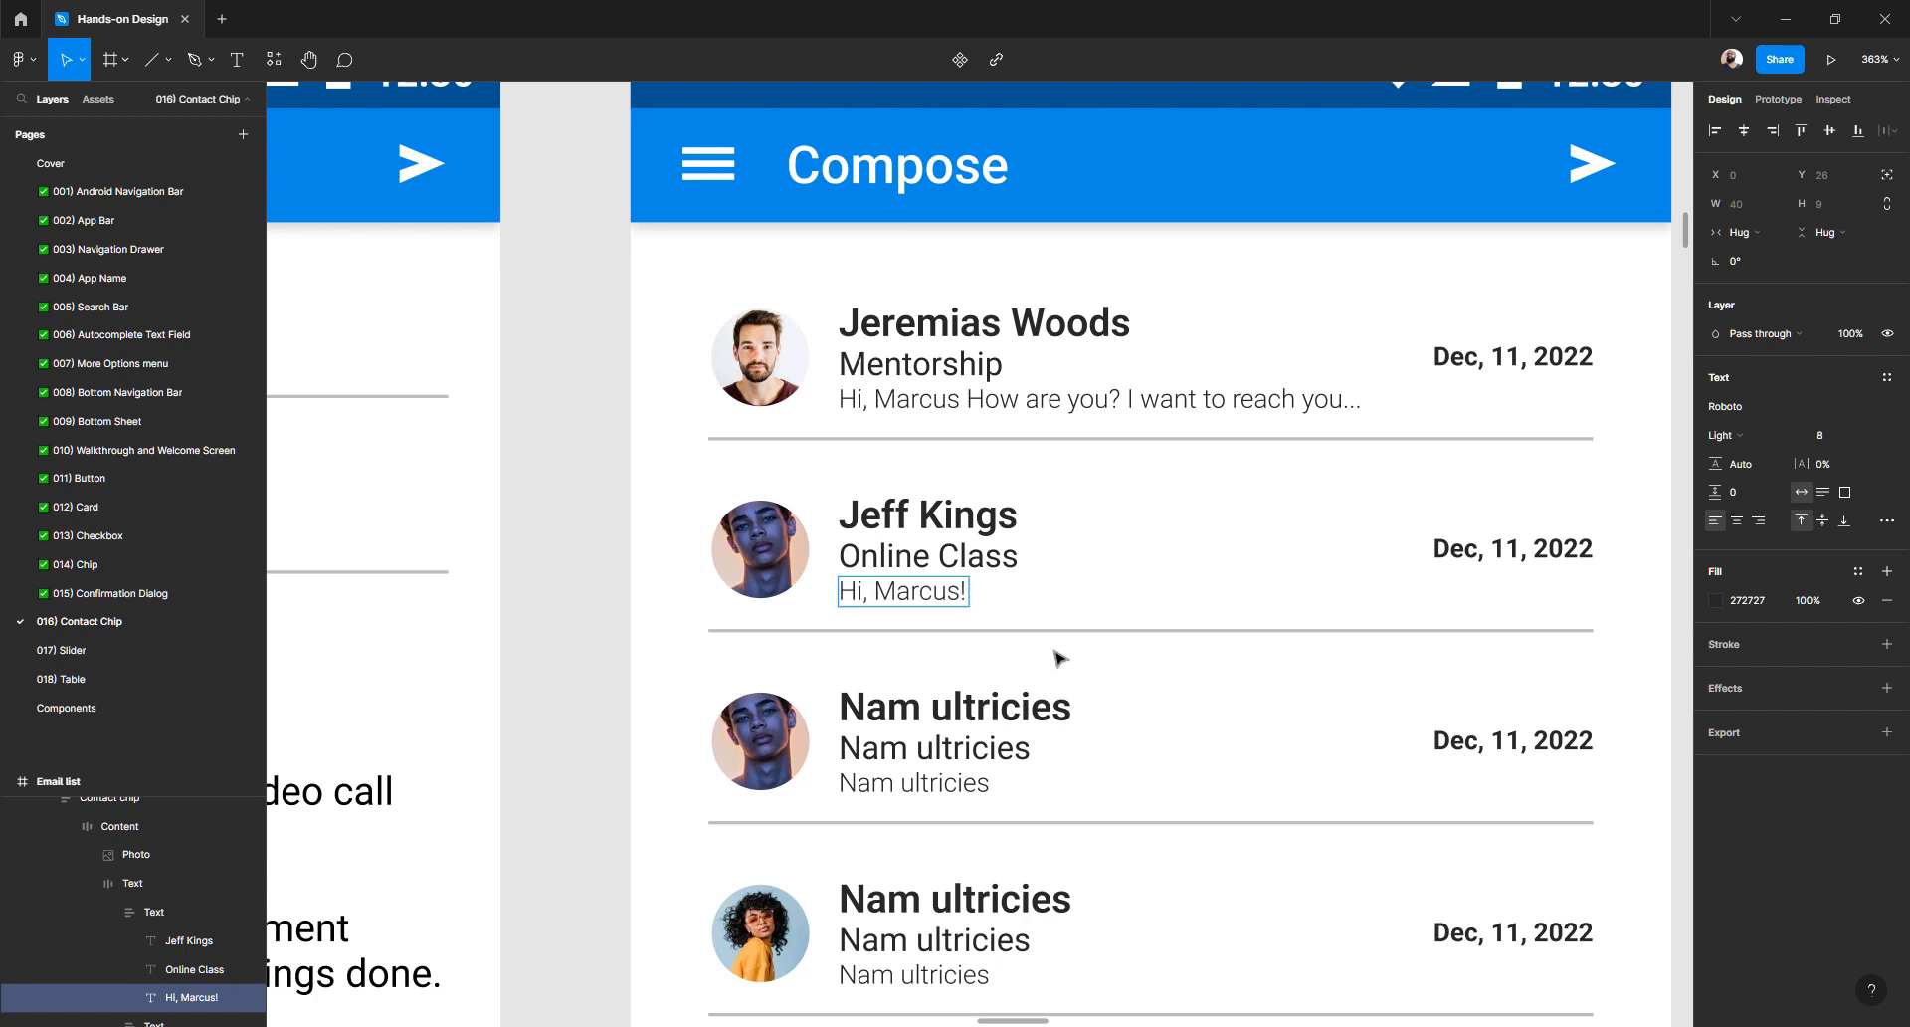
{"action": "type", "text": "I want"}
{"action": "key", "text": "BackSpace"}
{"action": "key", "text": "BackSpace"}
{"action": "key", "text": "BackSpace"}
{"action": "key", "text": "BackSpace"}
{"action": "type", "text": "need to ask you"}
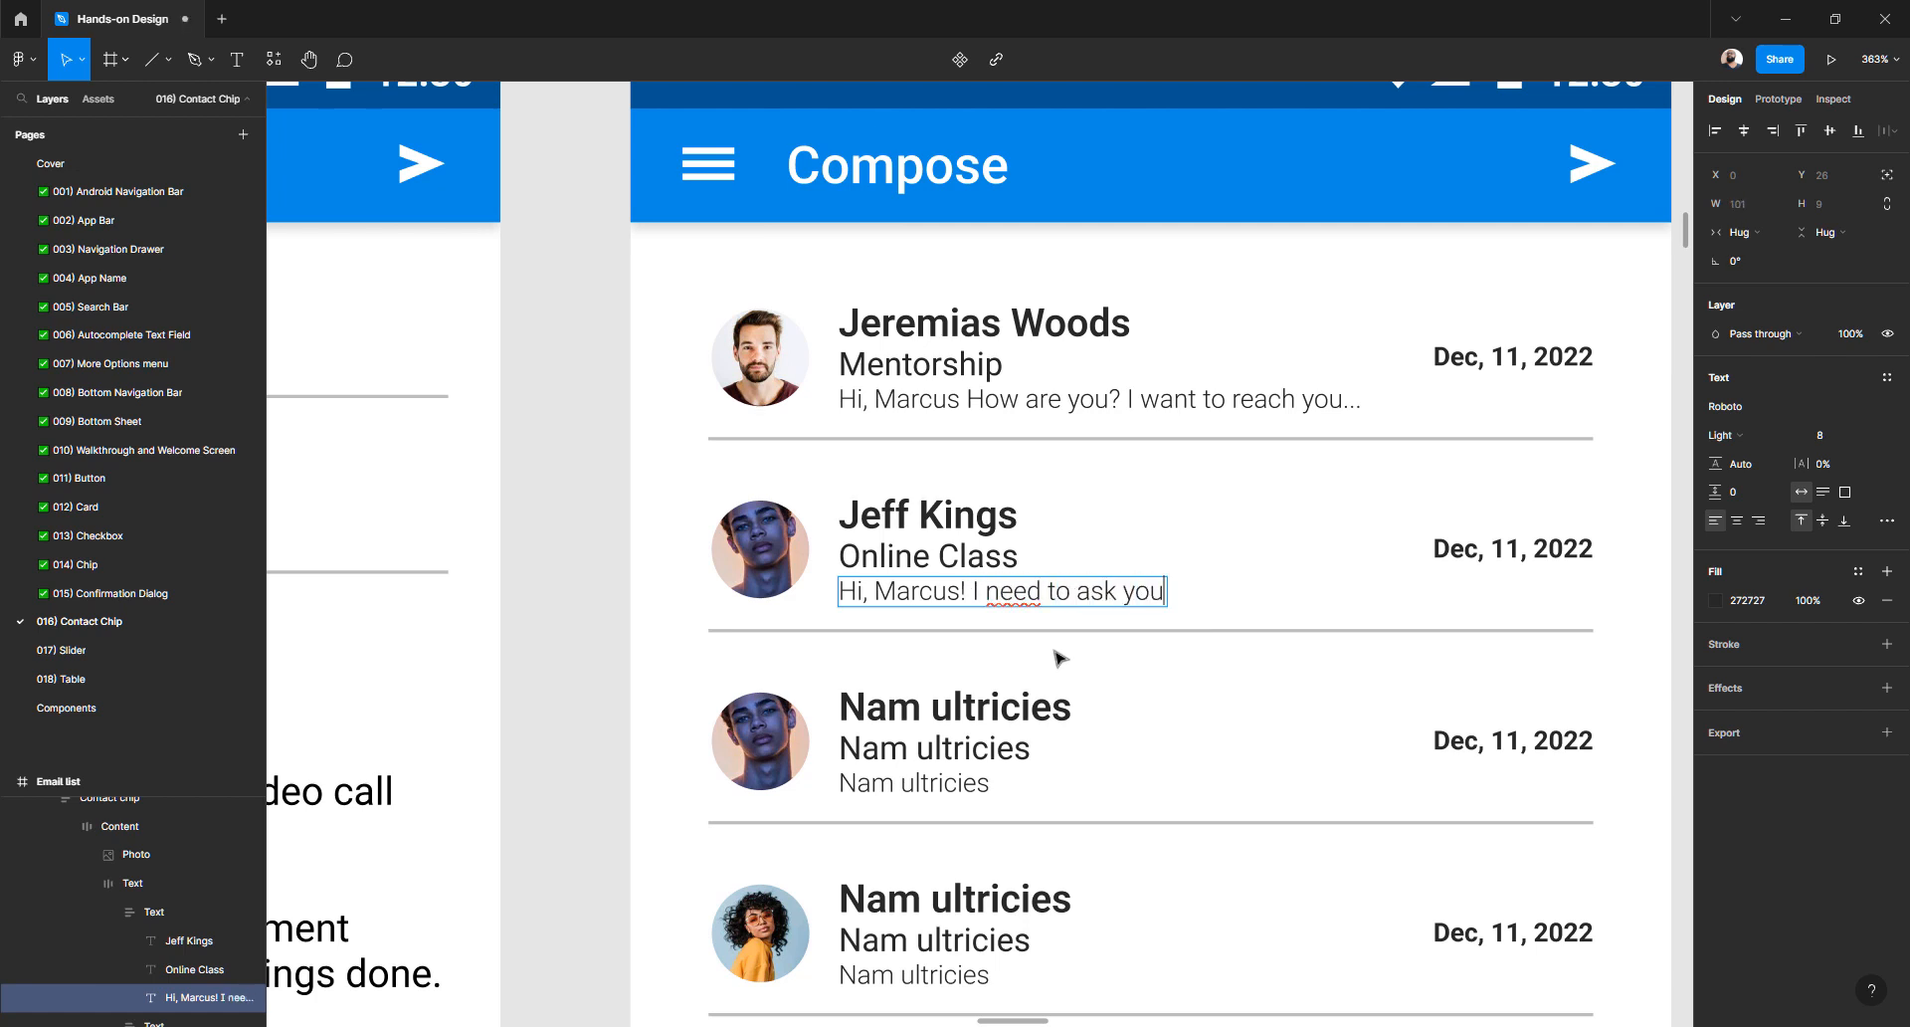
{"action": "type", "text": " if you are"}
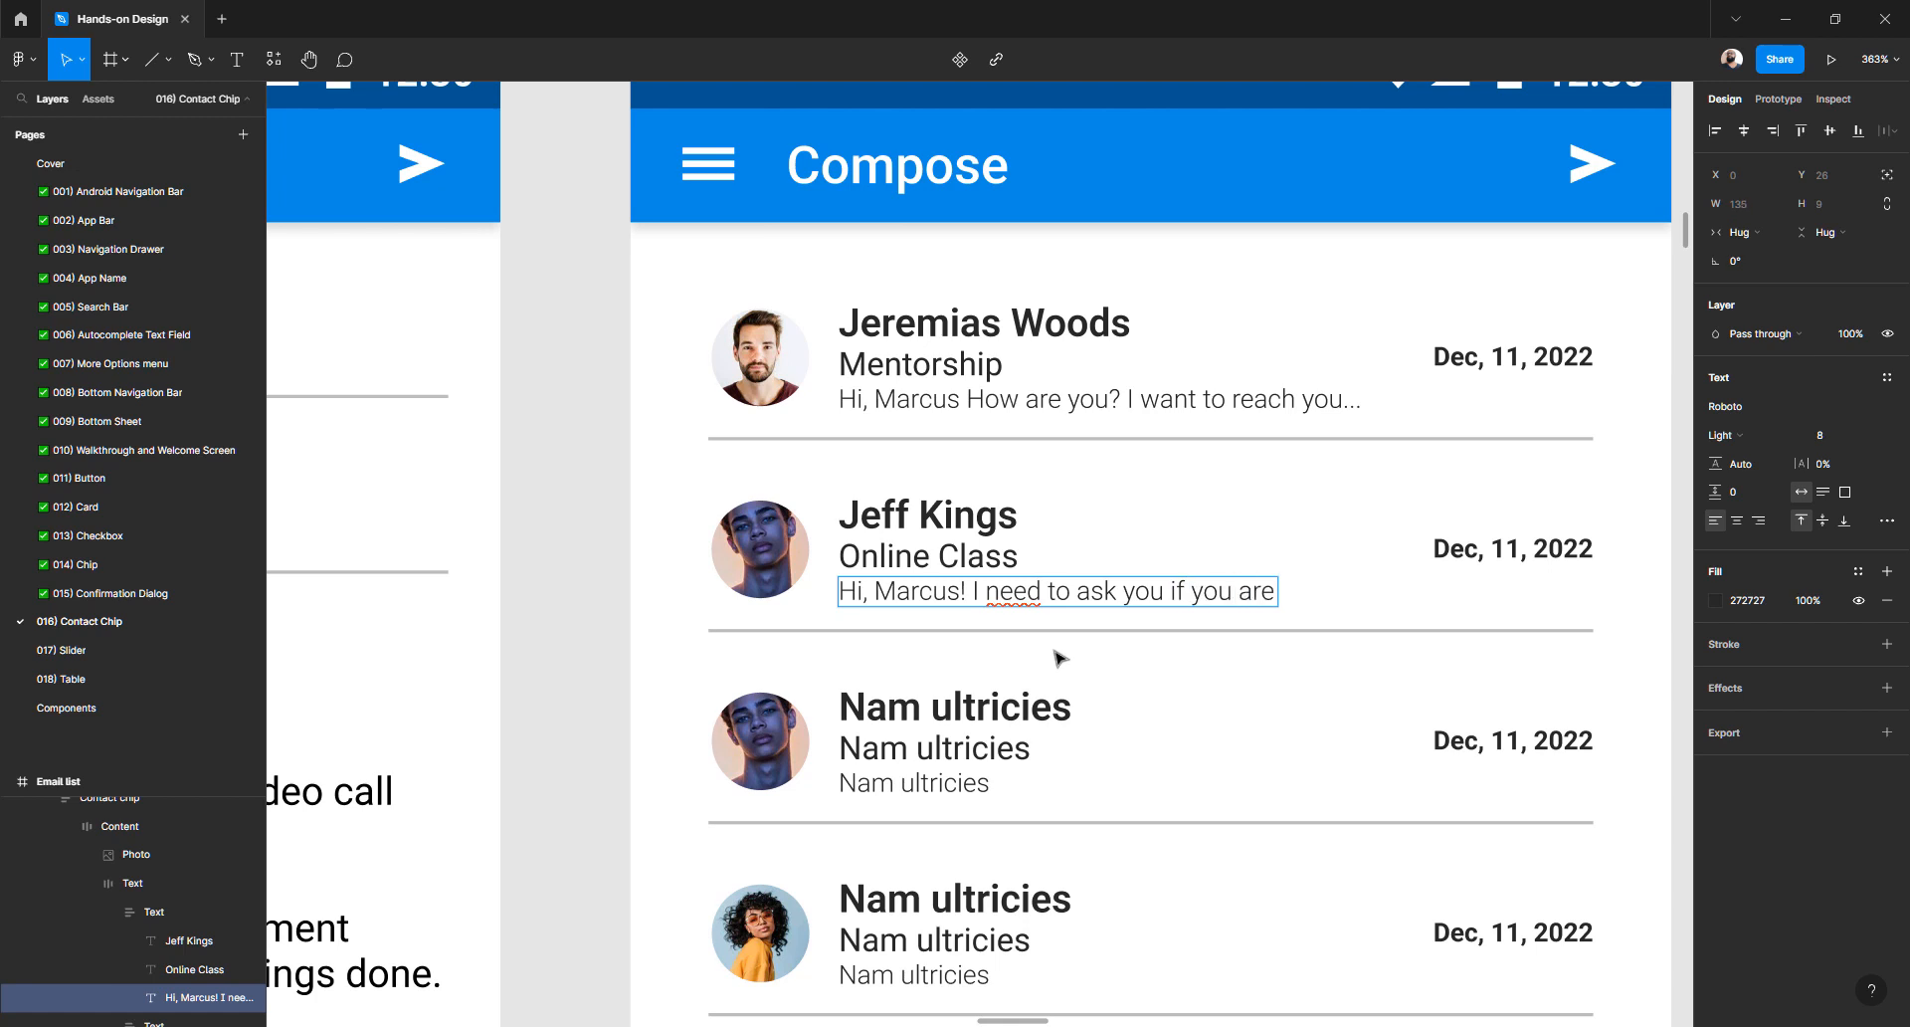
{"action": "type", "text": " going..."}
{"action": "left_click", "coordinate": [1057, 654]}
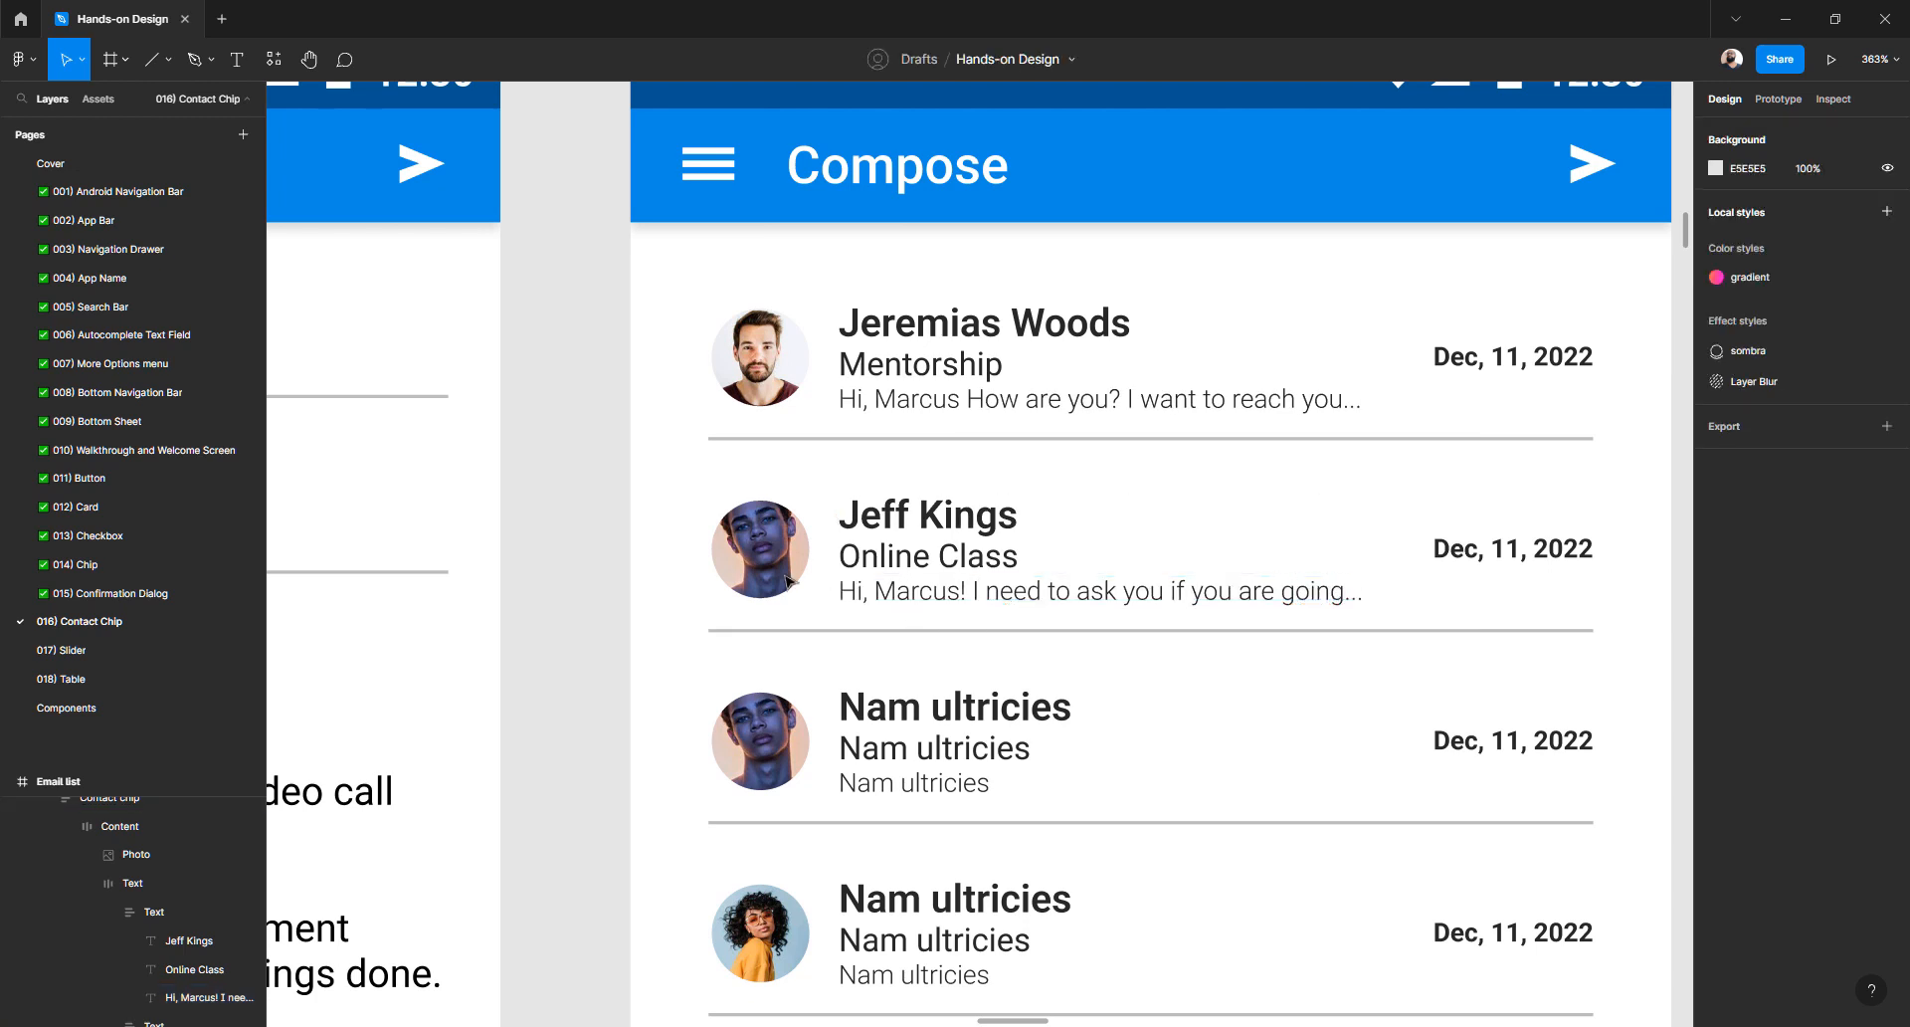
- Select five Nam ultricies placeholder rows in the list and delete them
{"action": "scroll", "coordinate": [763, 557], "scroll_direction": "down", "scroll_amount": 3}
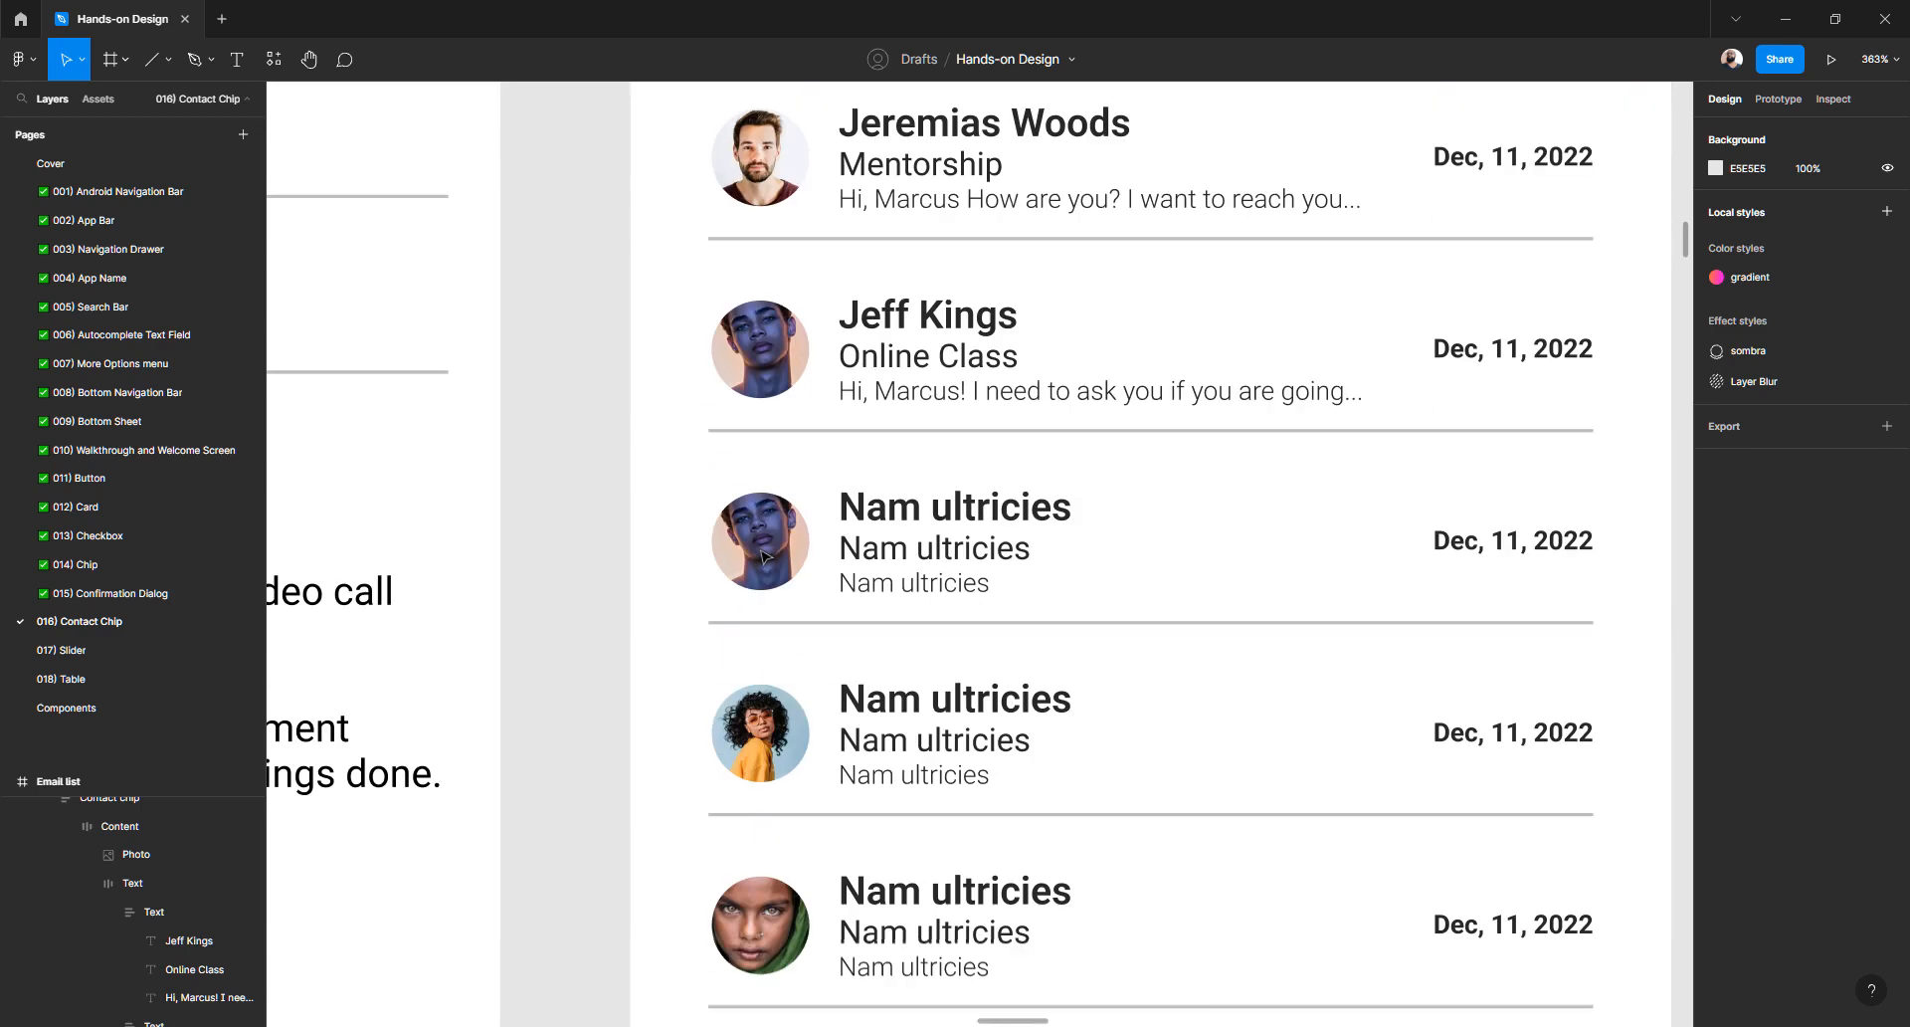
{"action": "scroll", "coordinate": [764, 555], "scroll_direction": "down", "scroll_amount": 5}
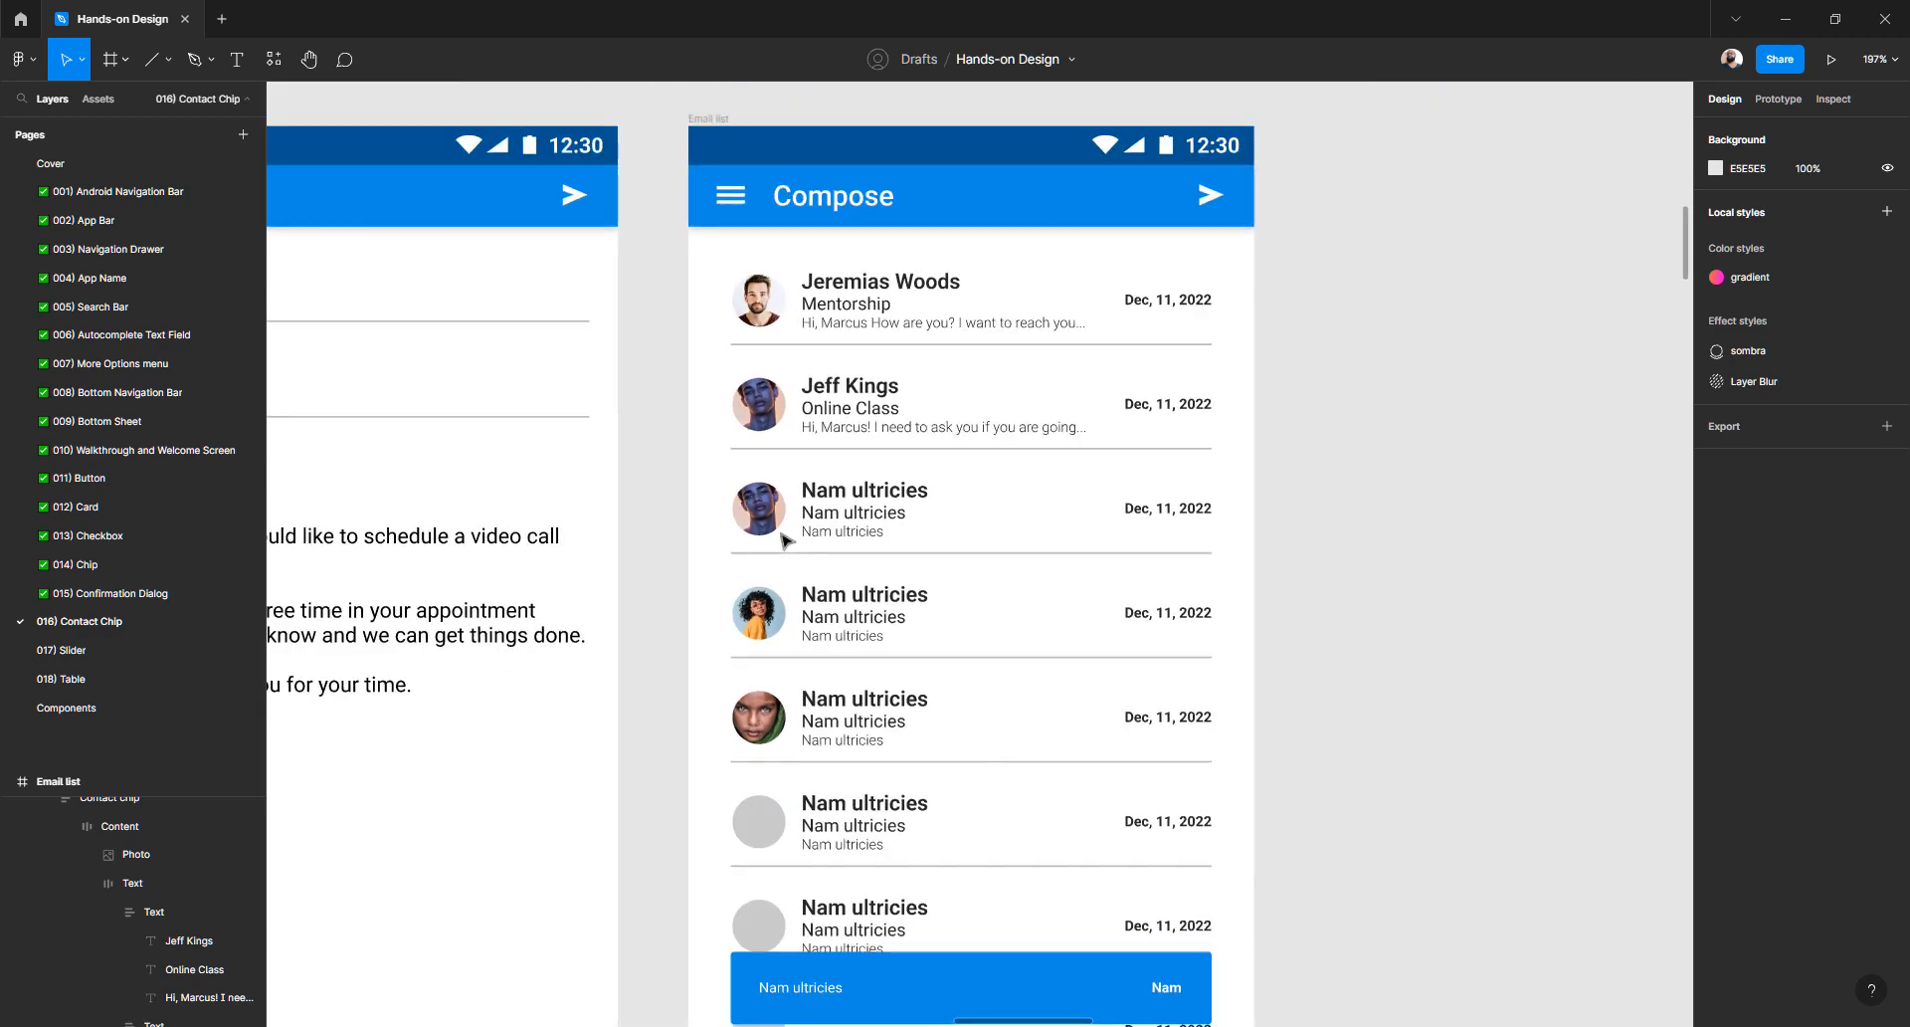
{"action": "left_click", "coordinate": [770, 515]}
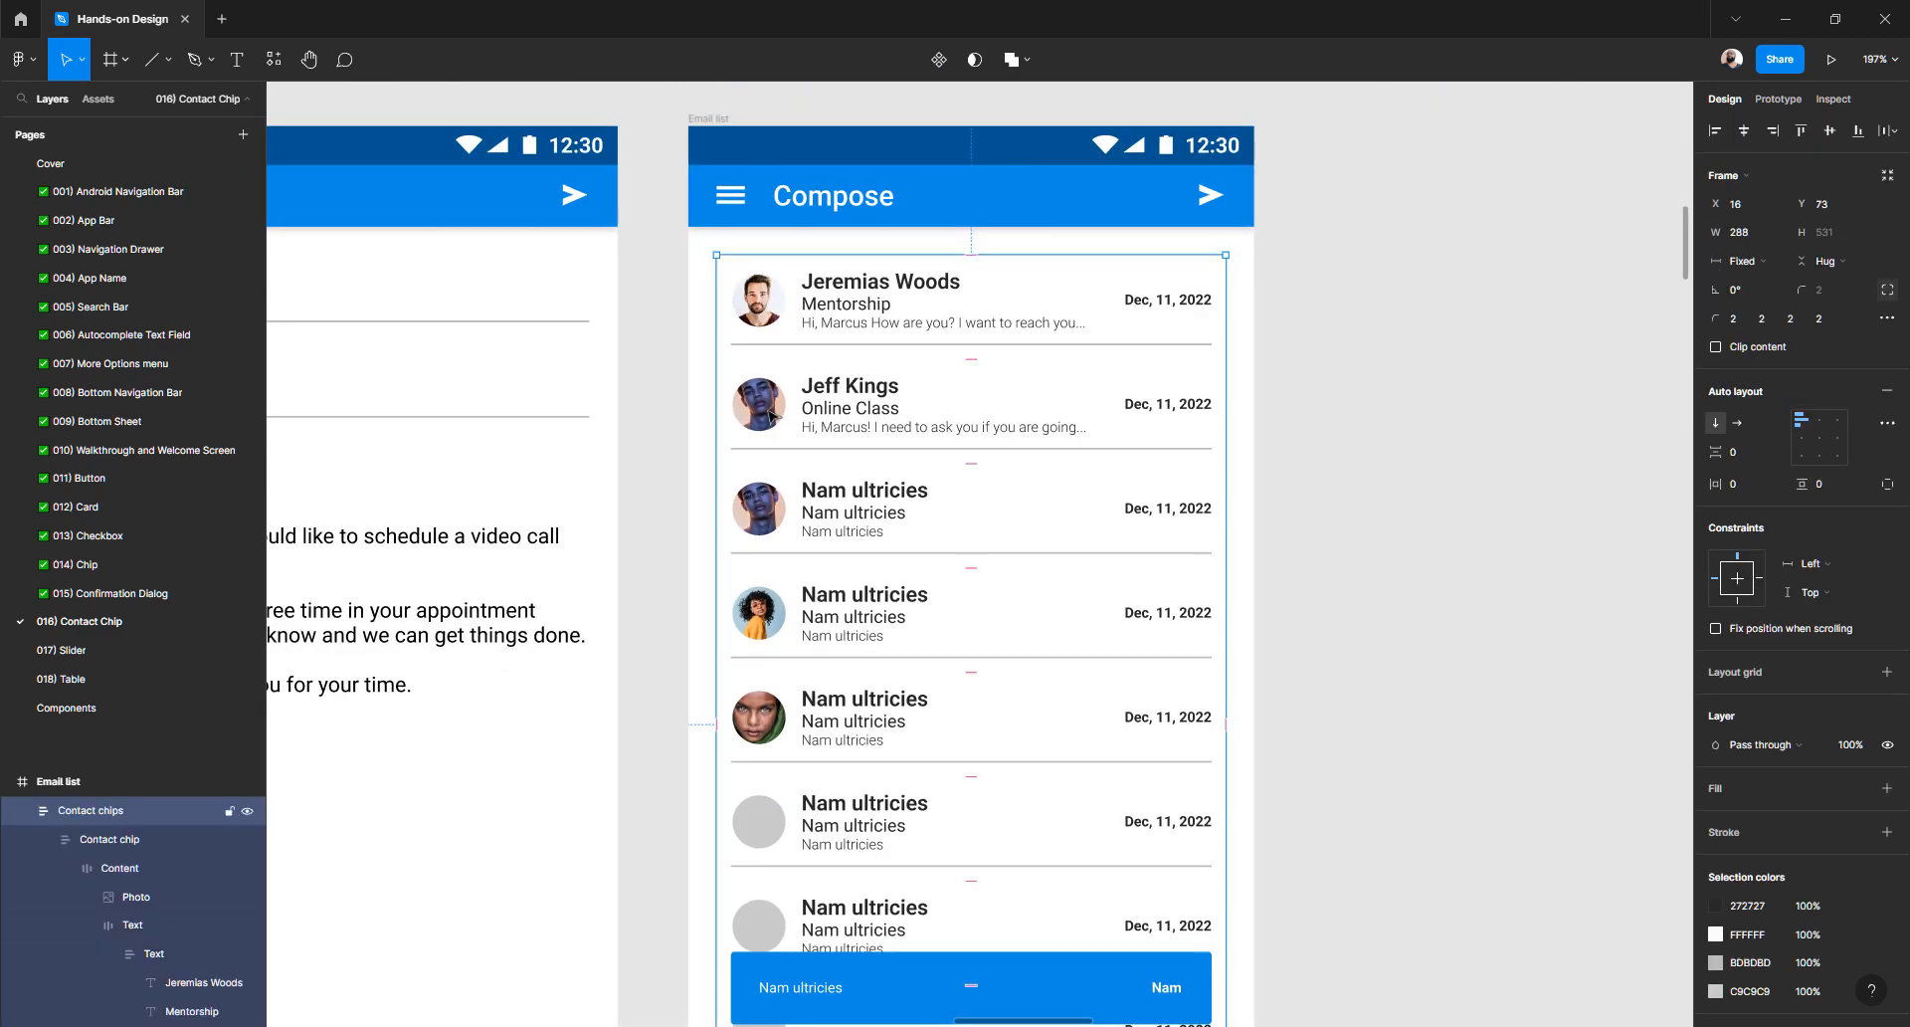
{"action": "double_click", "coordinate": [757, 509]}
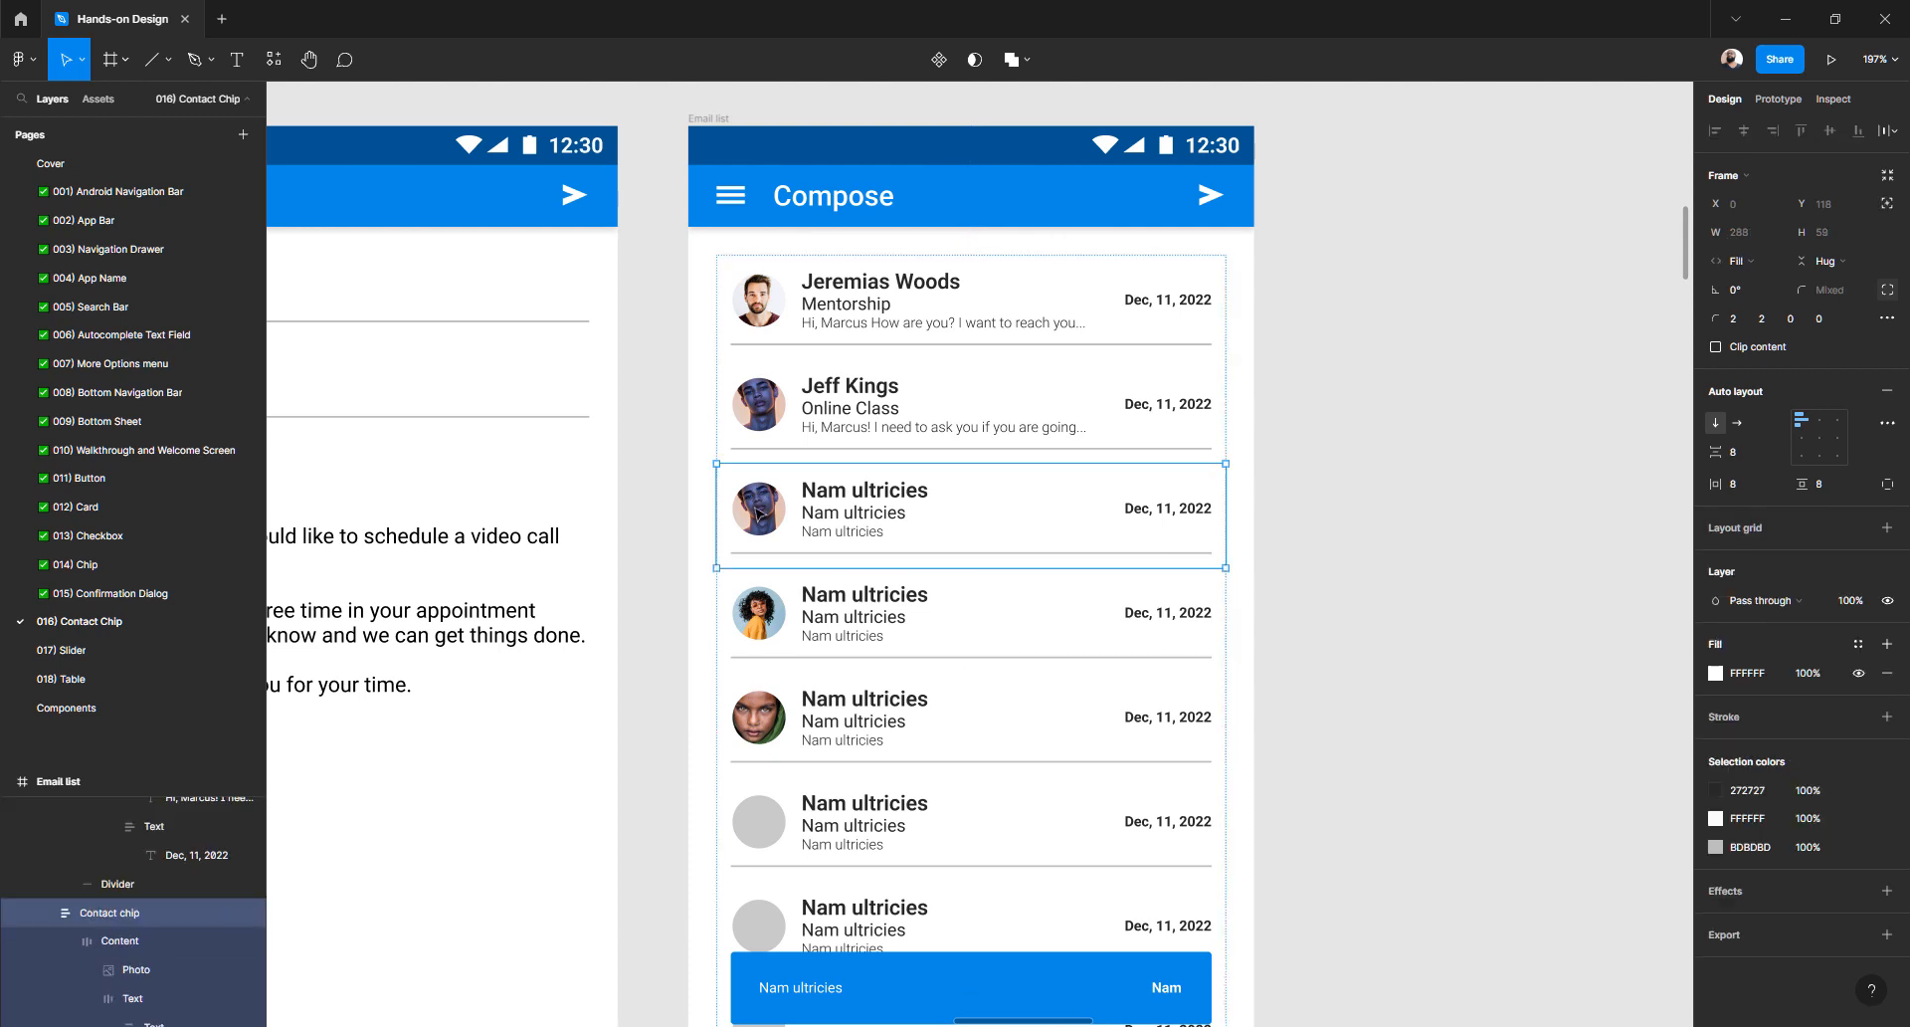
{"action": "double_click", "coordinate": [758, 510]}
{"action": "left_click", "coordinate": [682, 516]}
{"action": "left_click", "coordinate": [793, 517]}
{"action": "double_click", "coordinate": [795, 521]}
{"action": "left_click", "coordinate": [756, 626], "text": "shift"}
{"action": "left_click", "coordinate": [772, 708], "text": "shift"}
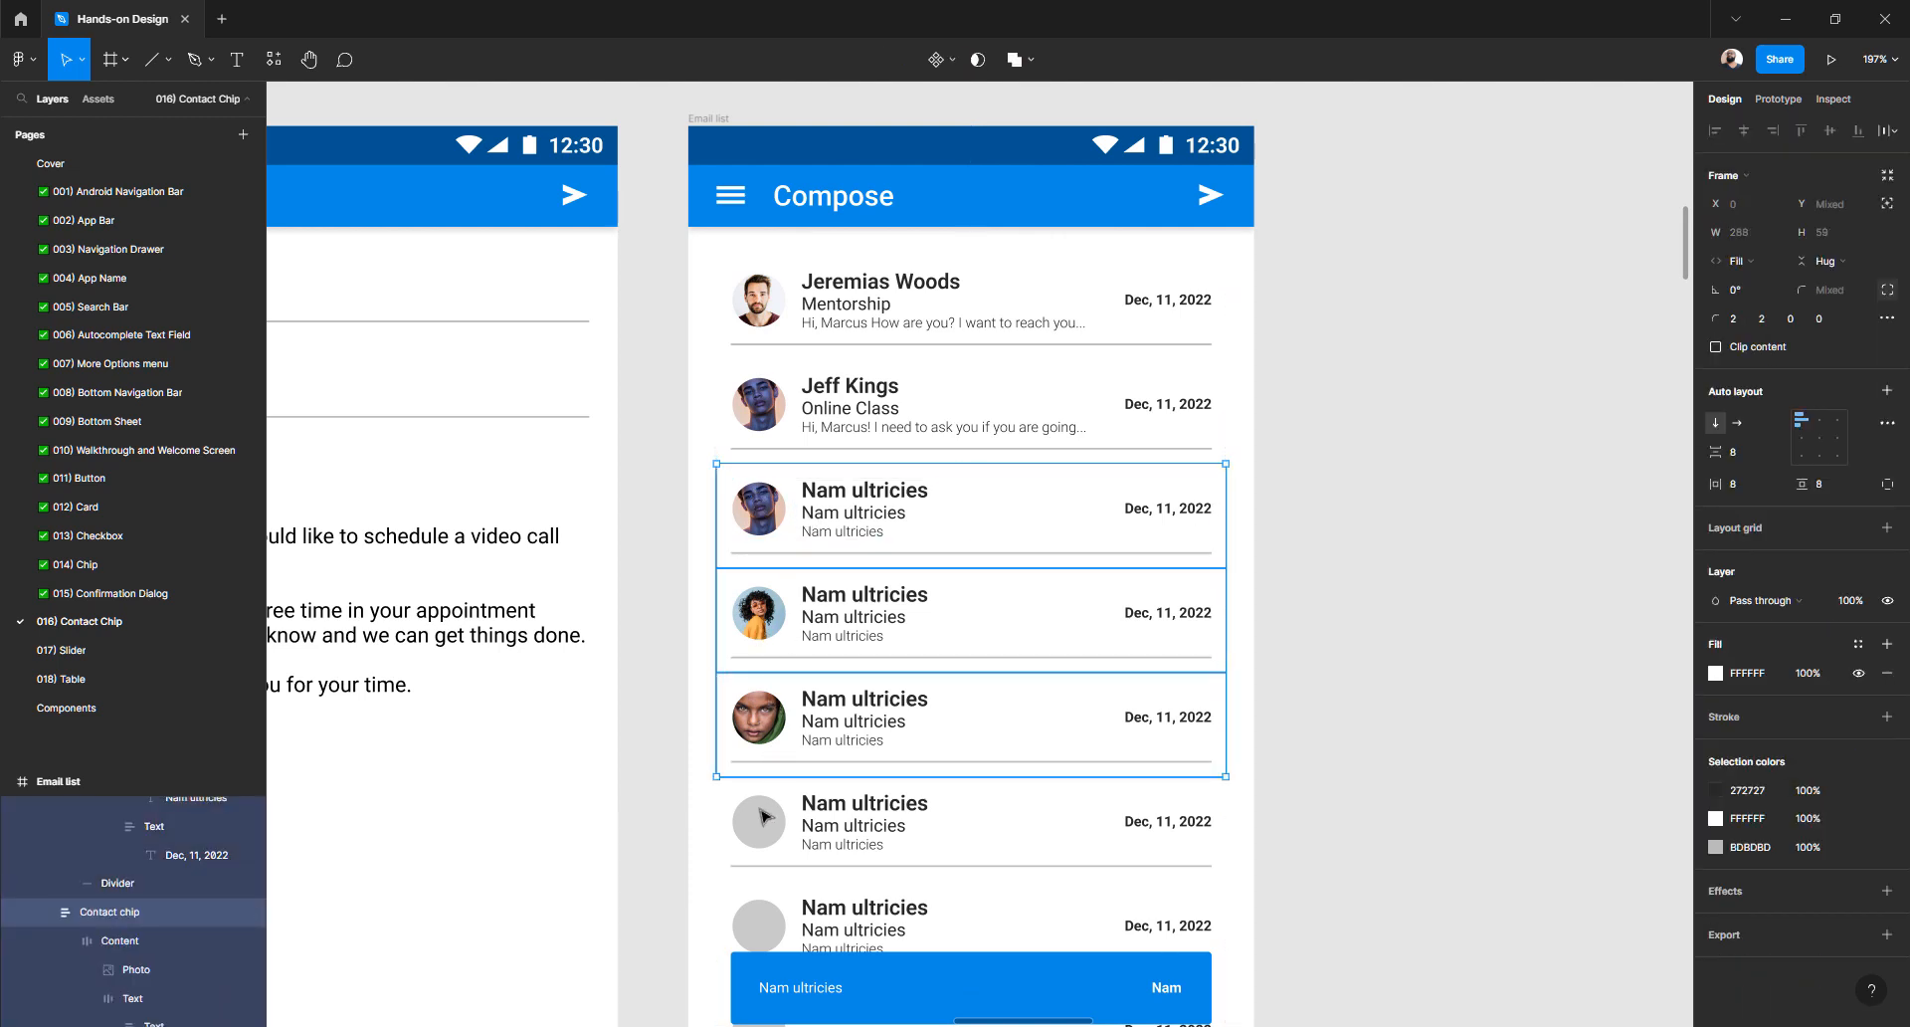
{"action": "left_click", "coordinate": [766, 818], "text": "shift"}
{"action": "left_click", "coordinate": [758, 928], "text": "shift"}
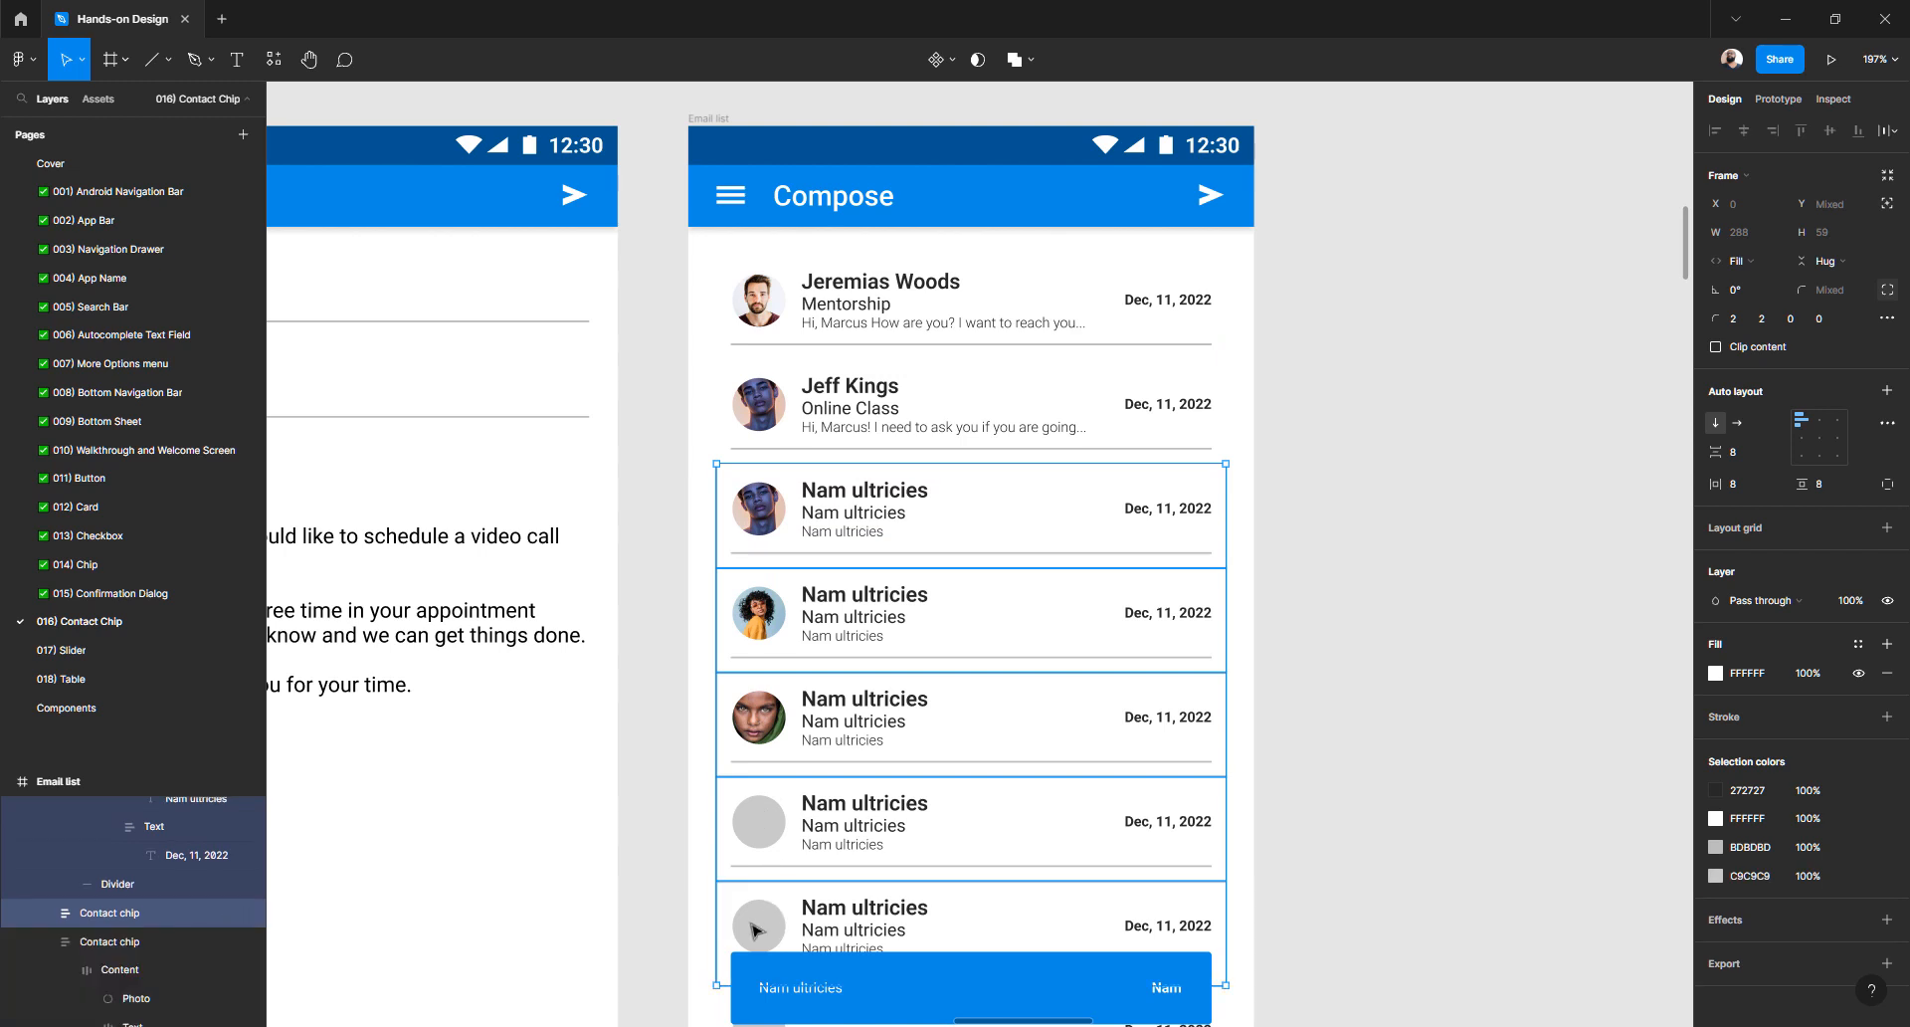
{"action": "key", "text": "Delete"}
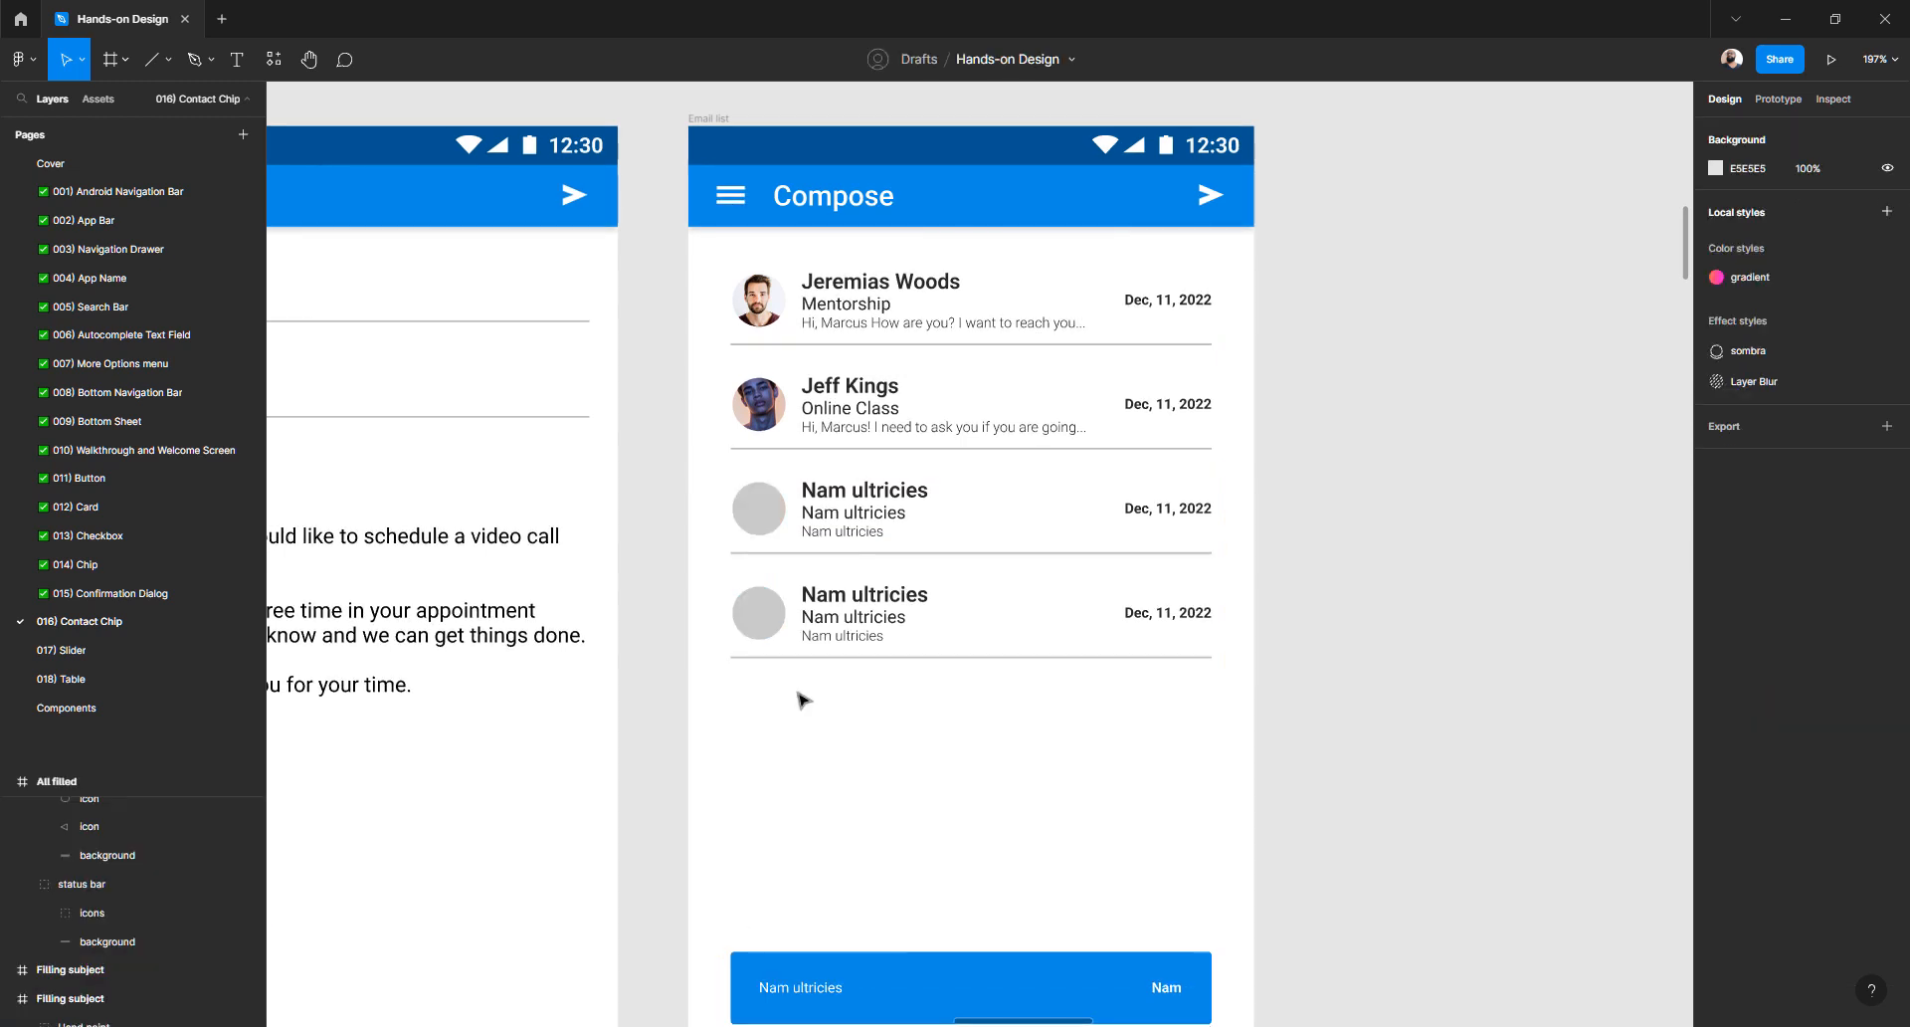
- Delete the last two Nam ultricies placeholder rows
{"action": "double_click", "coordinate": [779, 521]}
{"action": "left_click", "coordinate": [677, 565]}
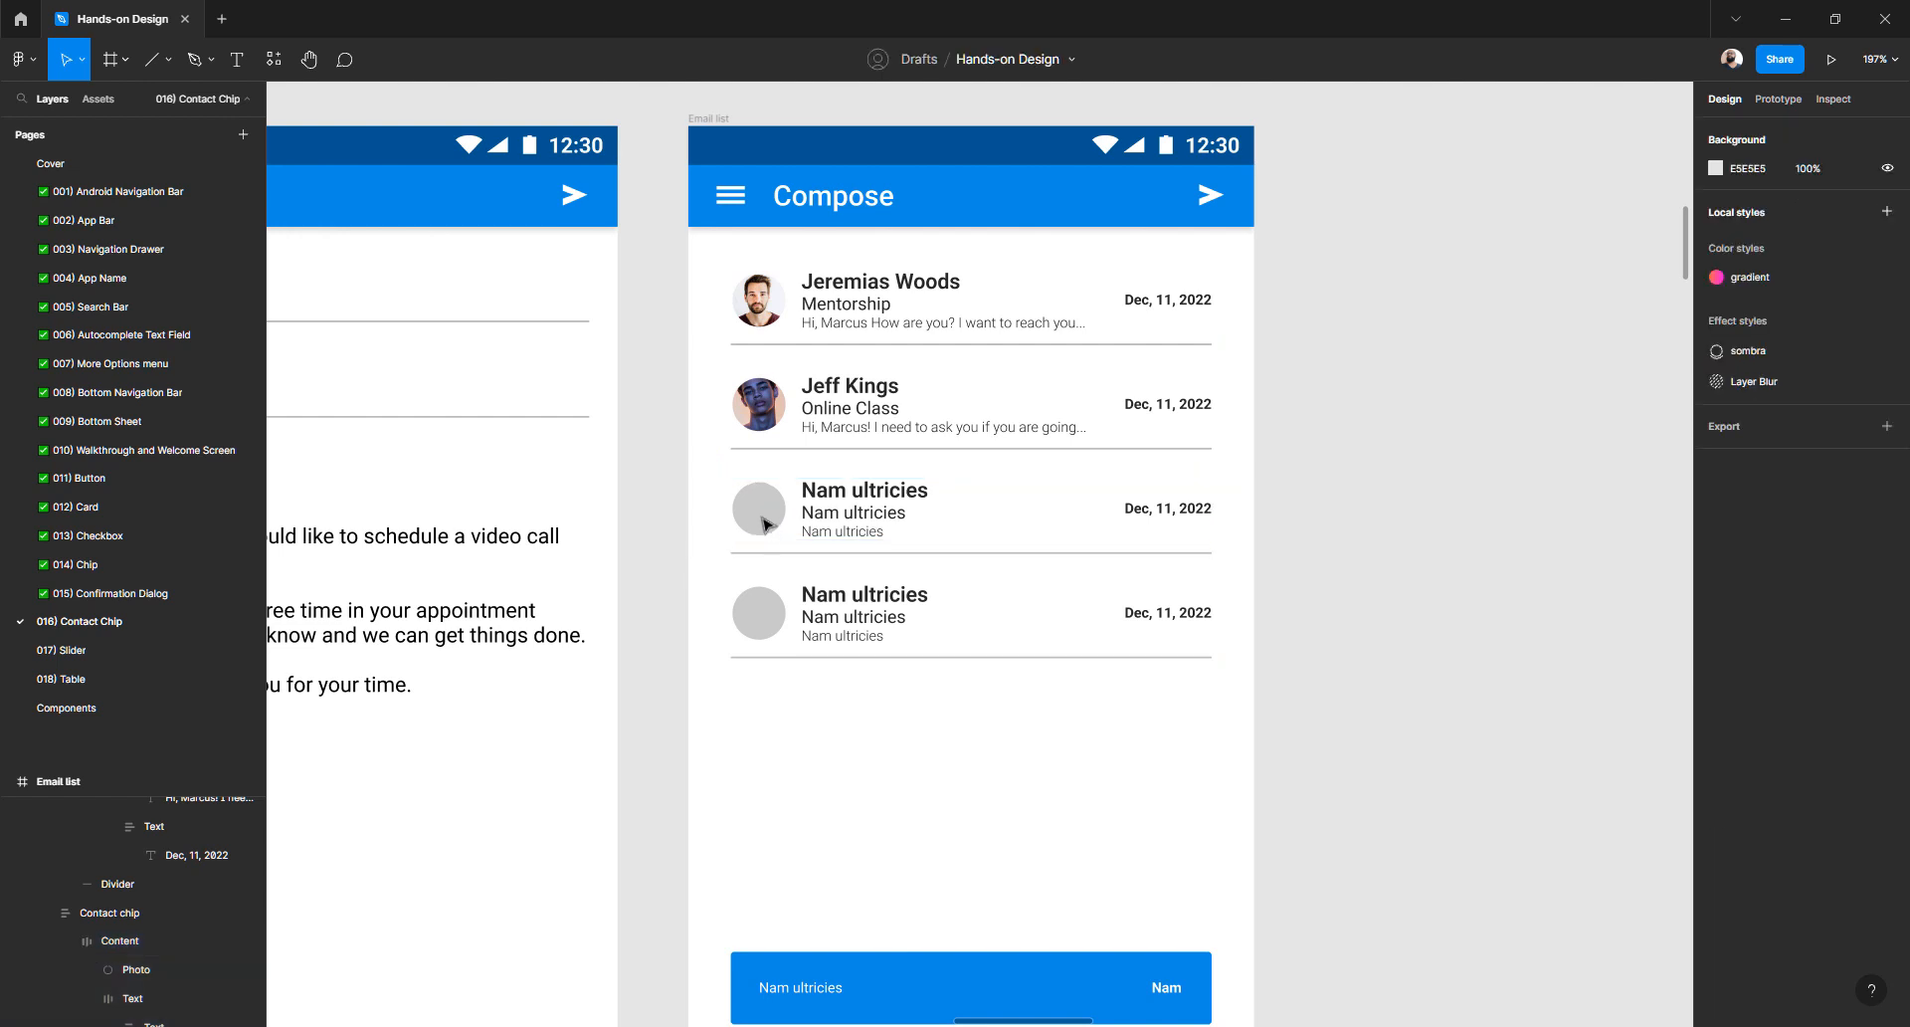
{"action": "left_click", "coordinate": [766, 525]}
{"action": "double_click", "coordinate": [763, 519]}
{"action": "left_click", "coordinate": [672, 541]}
{"action": "double_click", "coordinate": [770, 526]}
{"action": "left_click", "coordinate": [772, 612], "text": "shift"}
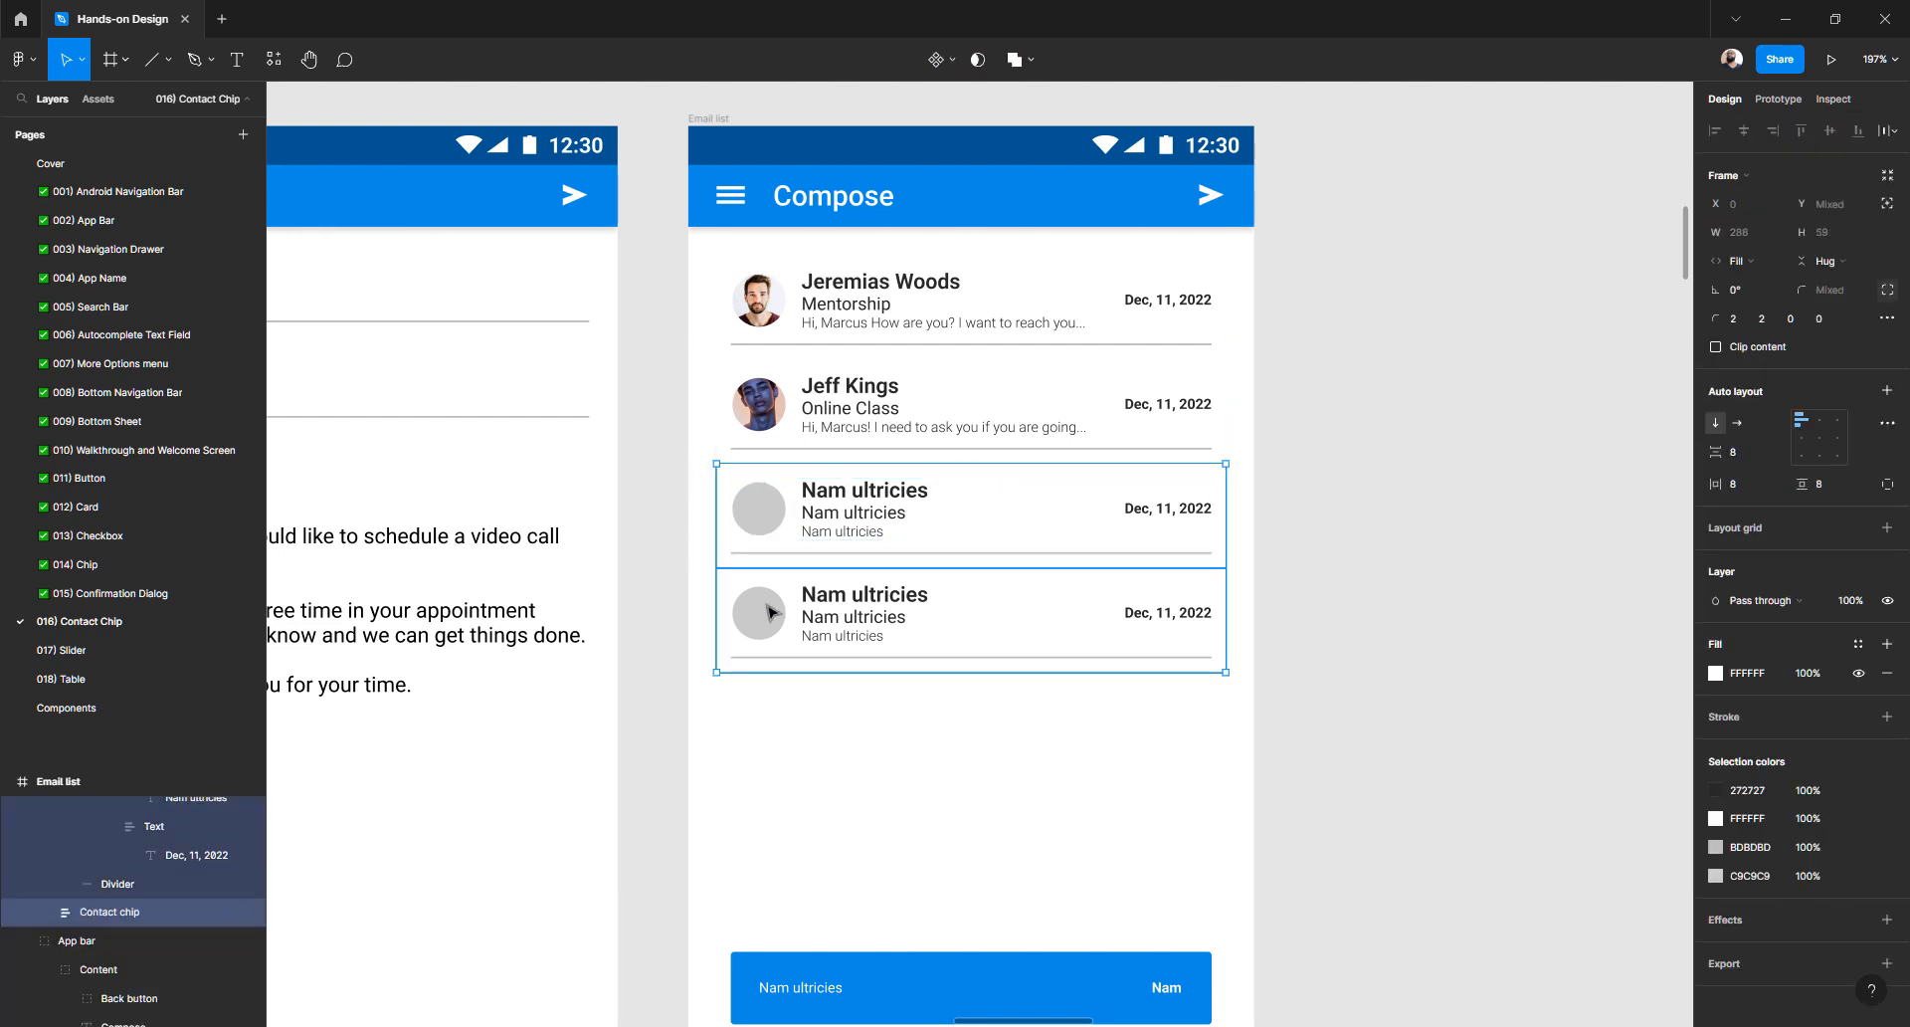
{"action": "key", "text": "Delete"}
{"action": "left_click", "coordinate": [772, 321]}
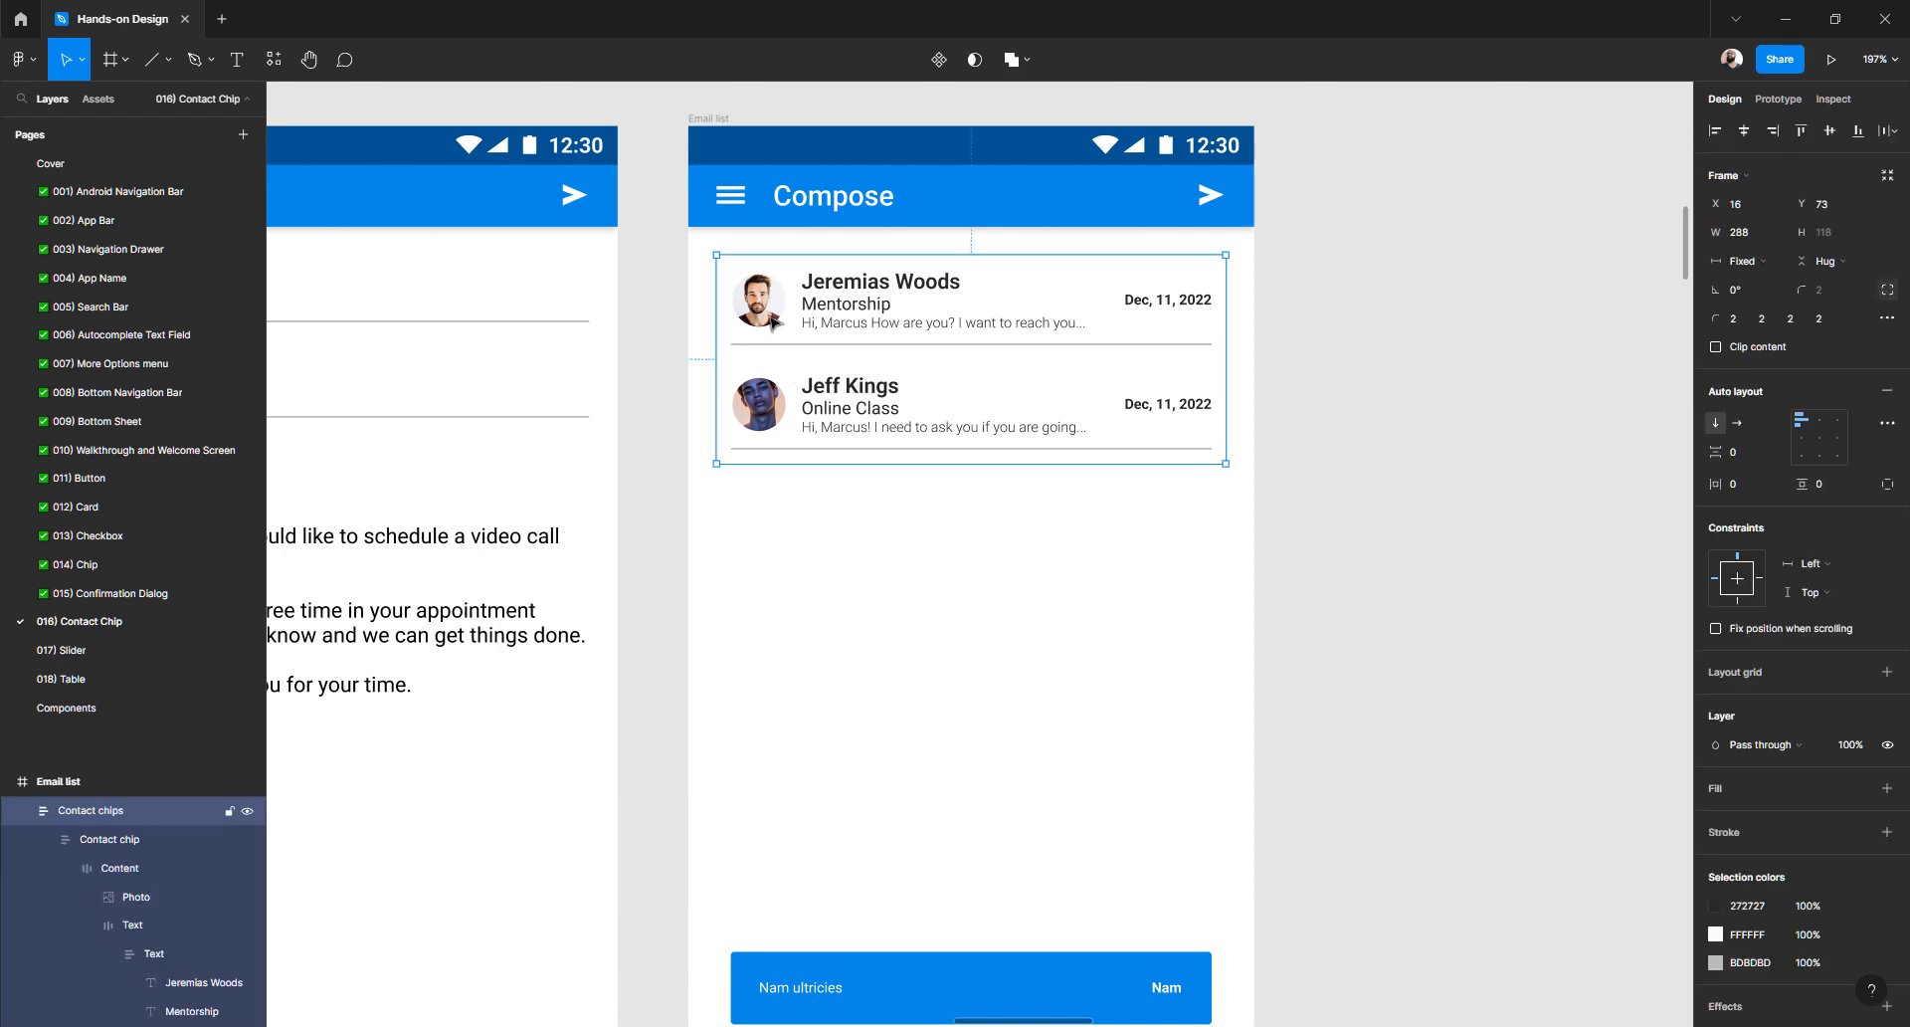
{"action": "double_click", "coordinate": [772, 320]}
- Duplicate the first contact row once and the second contact row twice
{"action": "key", "text": "ctrl+d"}
{"action": "key", "text": "ctrl+d"}
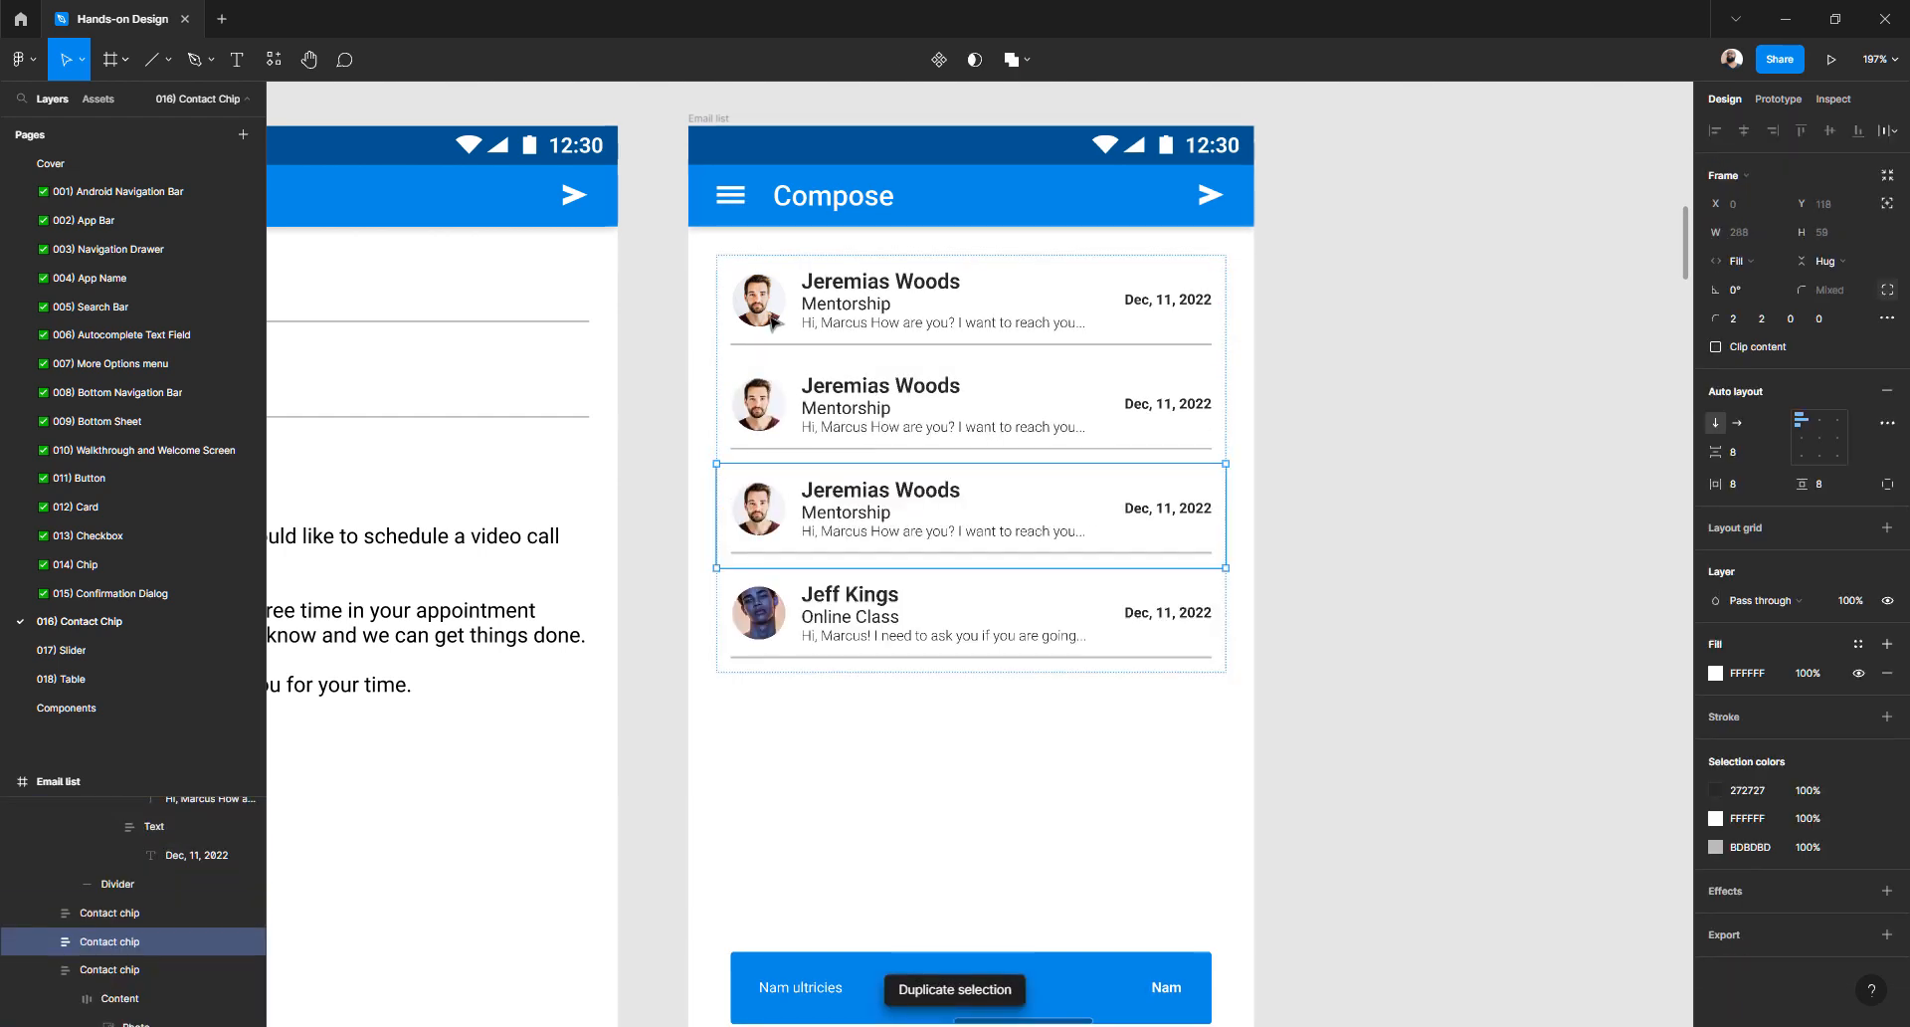
{"action": "left_click", "coordinate": [764, 617]}
{"action": "key", "text": "ctrl+d"}
{"action": "key", "text": "ctrl+d"}
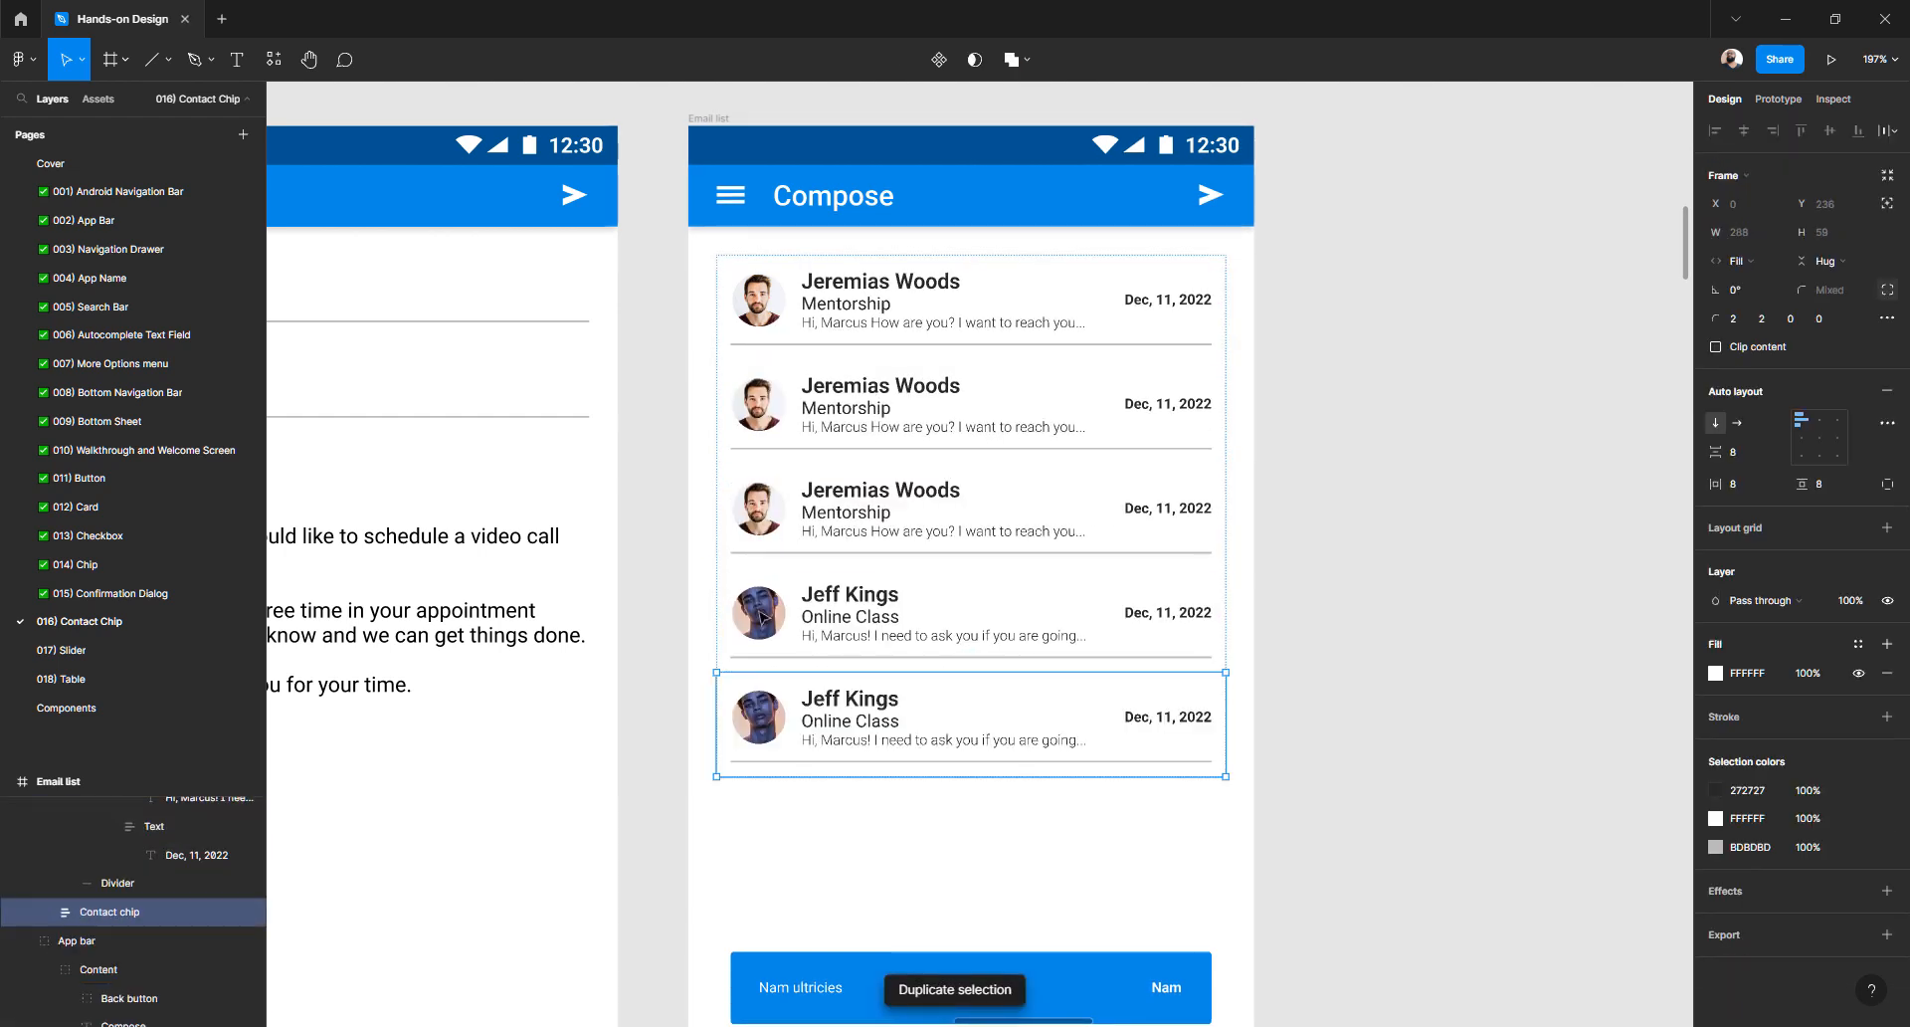
{"action": "key", "text": "ctrl+d"}
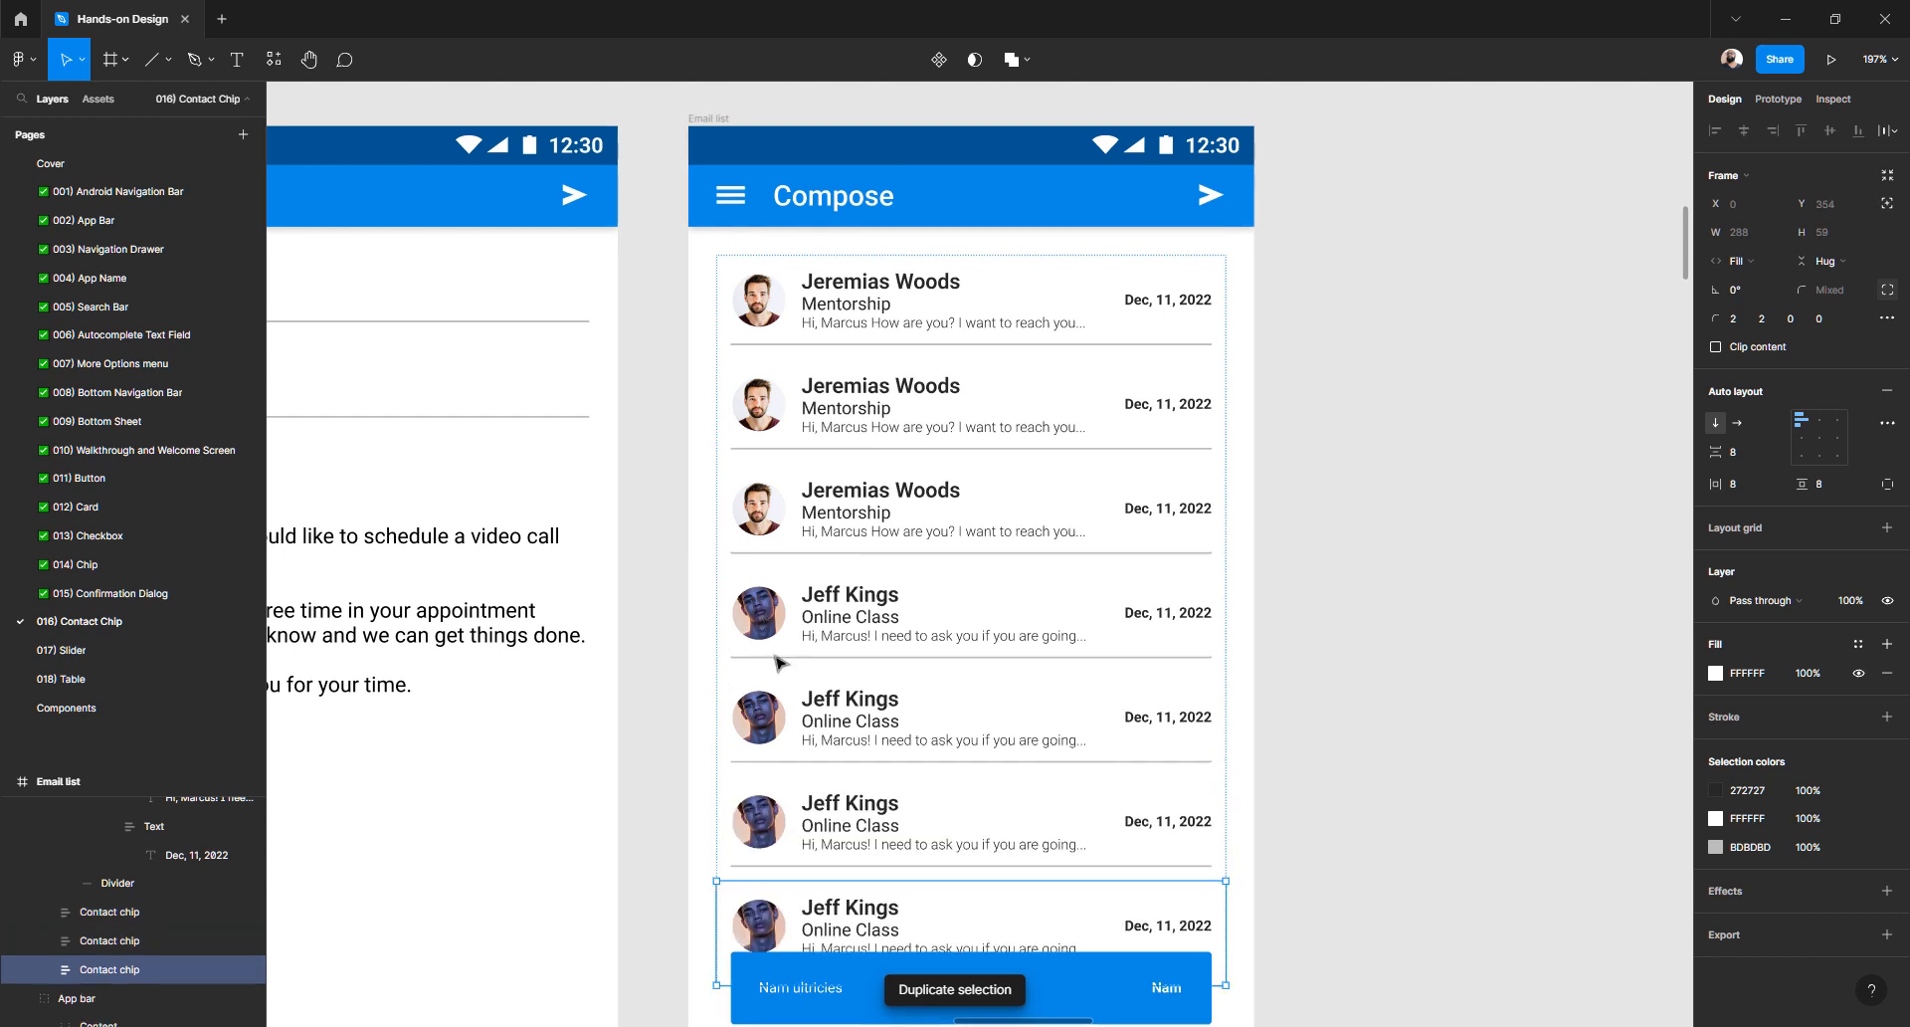
- Reorder the copies: move the fifth row up to second, the third row down to sixth
{"action": "left_click", "coordinate": [779, 716]}
{"action": "left_click_drag", "start_coordinate": [768, 718], "coordinate": [774, 379]}
{"action": "left_click", "coordinate": [775, 515]}
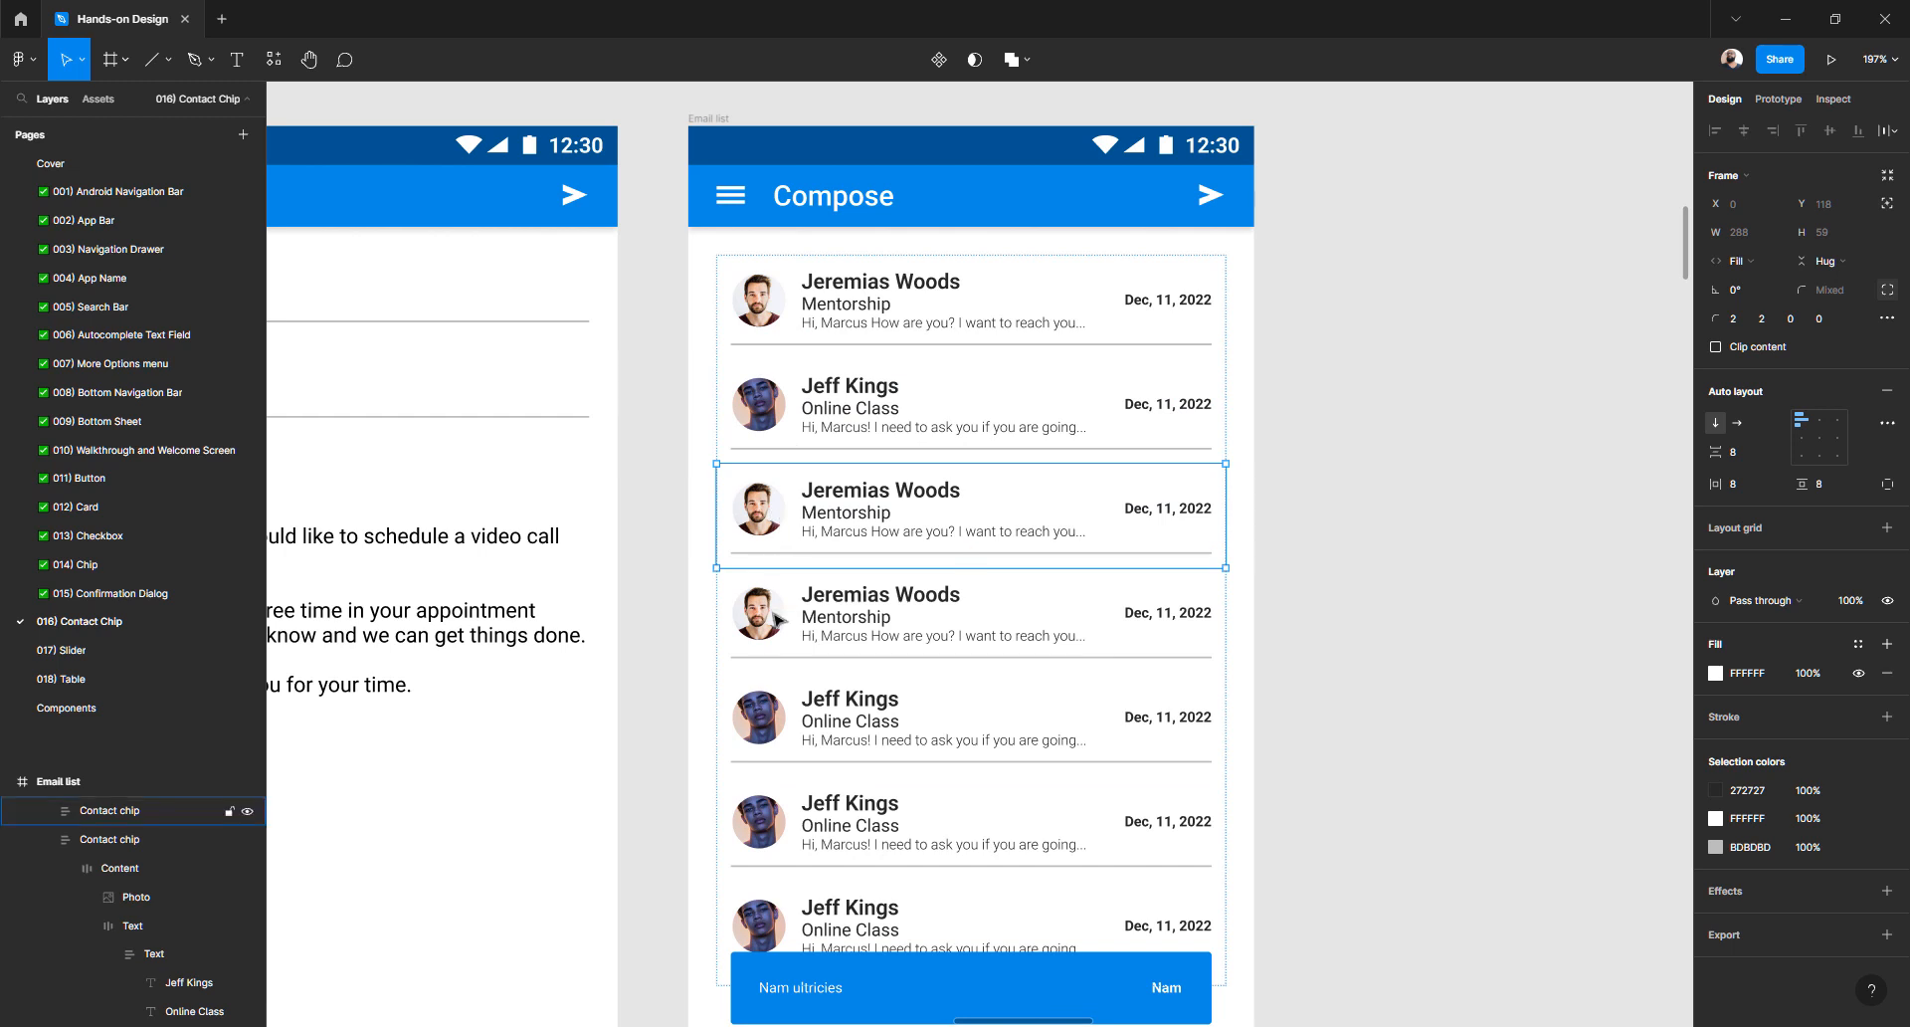
{"action": "left_click_drag", "start_coordinate": [753, 610], "coordinate": [793, 822]}
{"action": "left_click", "coordinate": [1386, 538]}
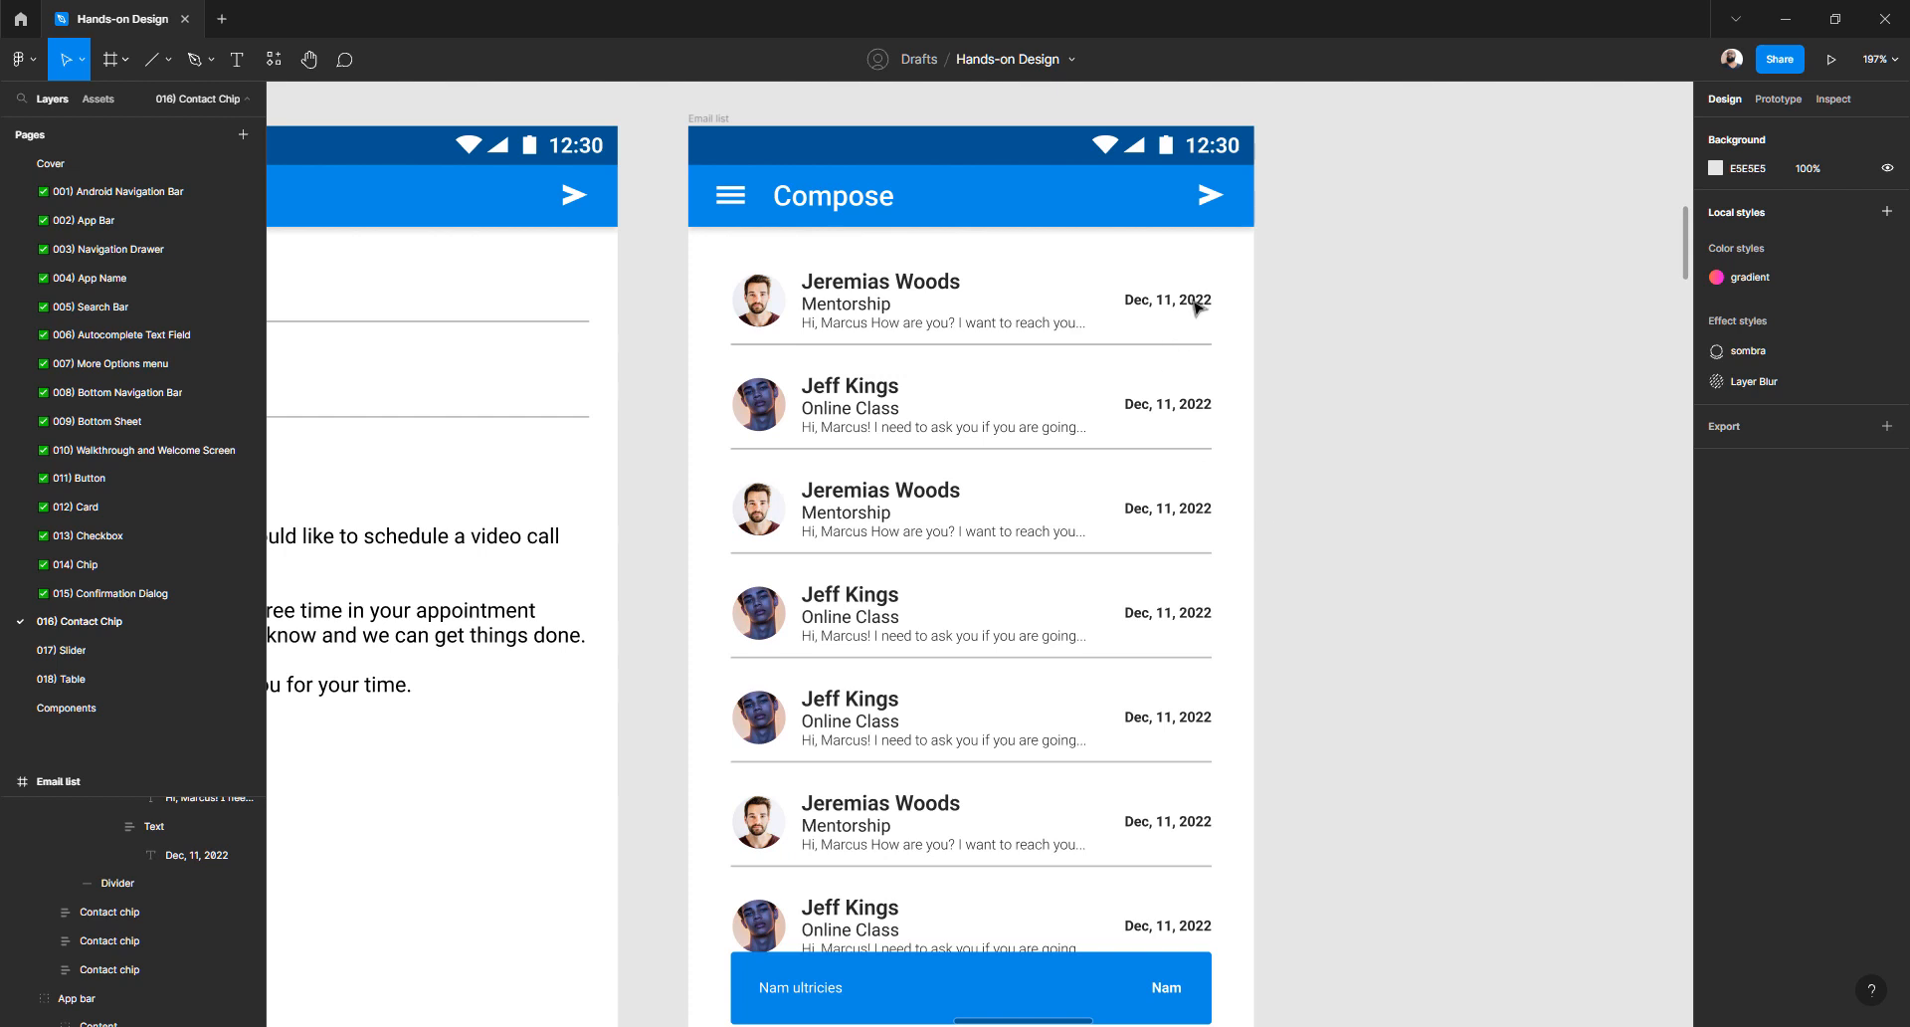
- Start retyping the snackbar's Nam ultricies text, then undo it and exit editing
{"action": "left_click", "coordinate": [797, 992]}
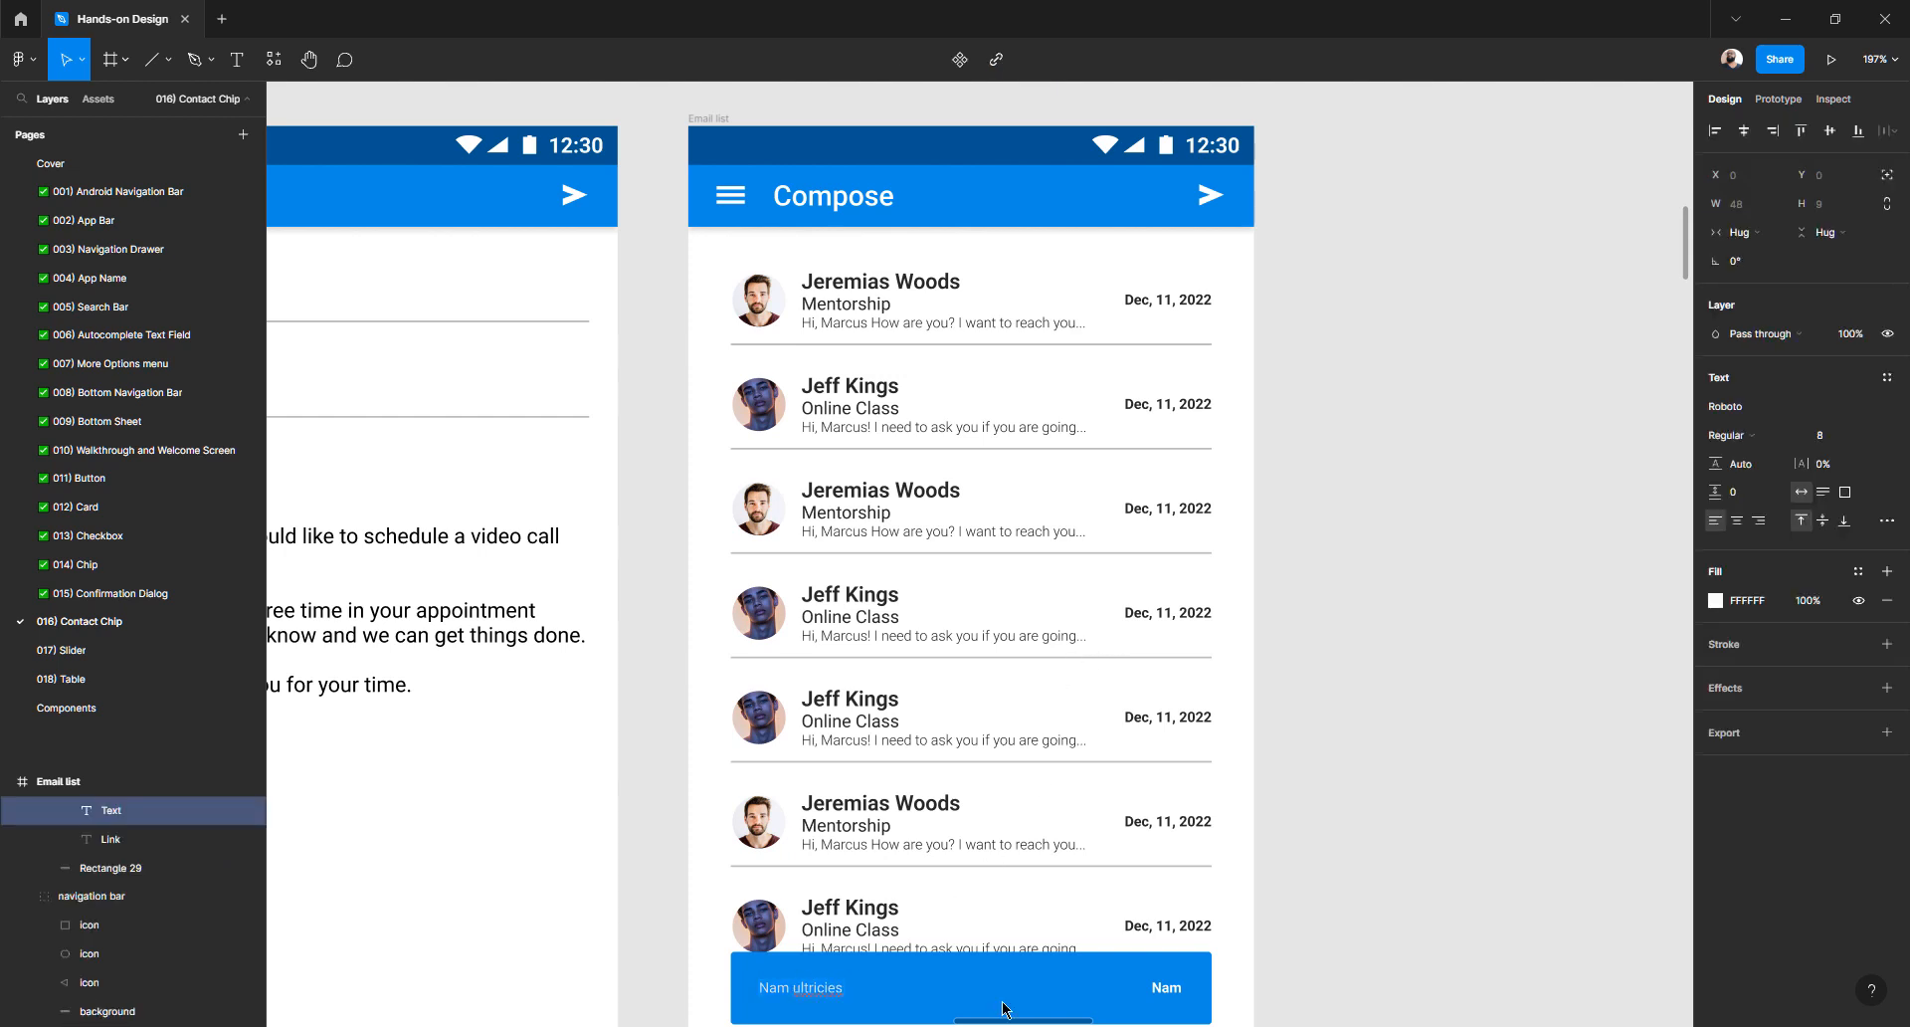
{"action": "type", "text": "Message"}
{"action": "key", "text": "ctrl+z"}
{"action": "key", "text": "Escape"}
- Change the snackbar content's spacing mode so the text and link sit apart
{"action": "scroll", "coordinate": [1327, 892], "scroll_direction": "down", "scroll_amount": 3}
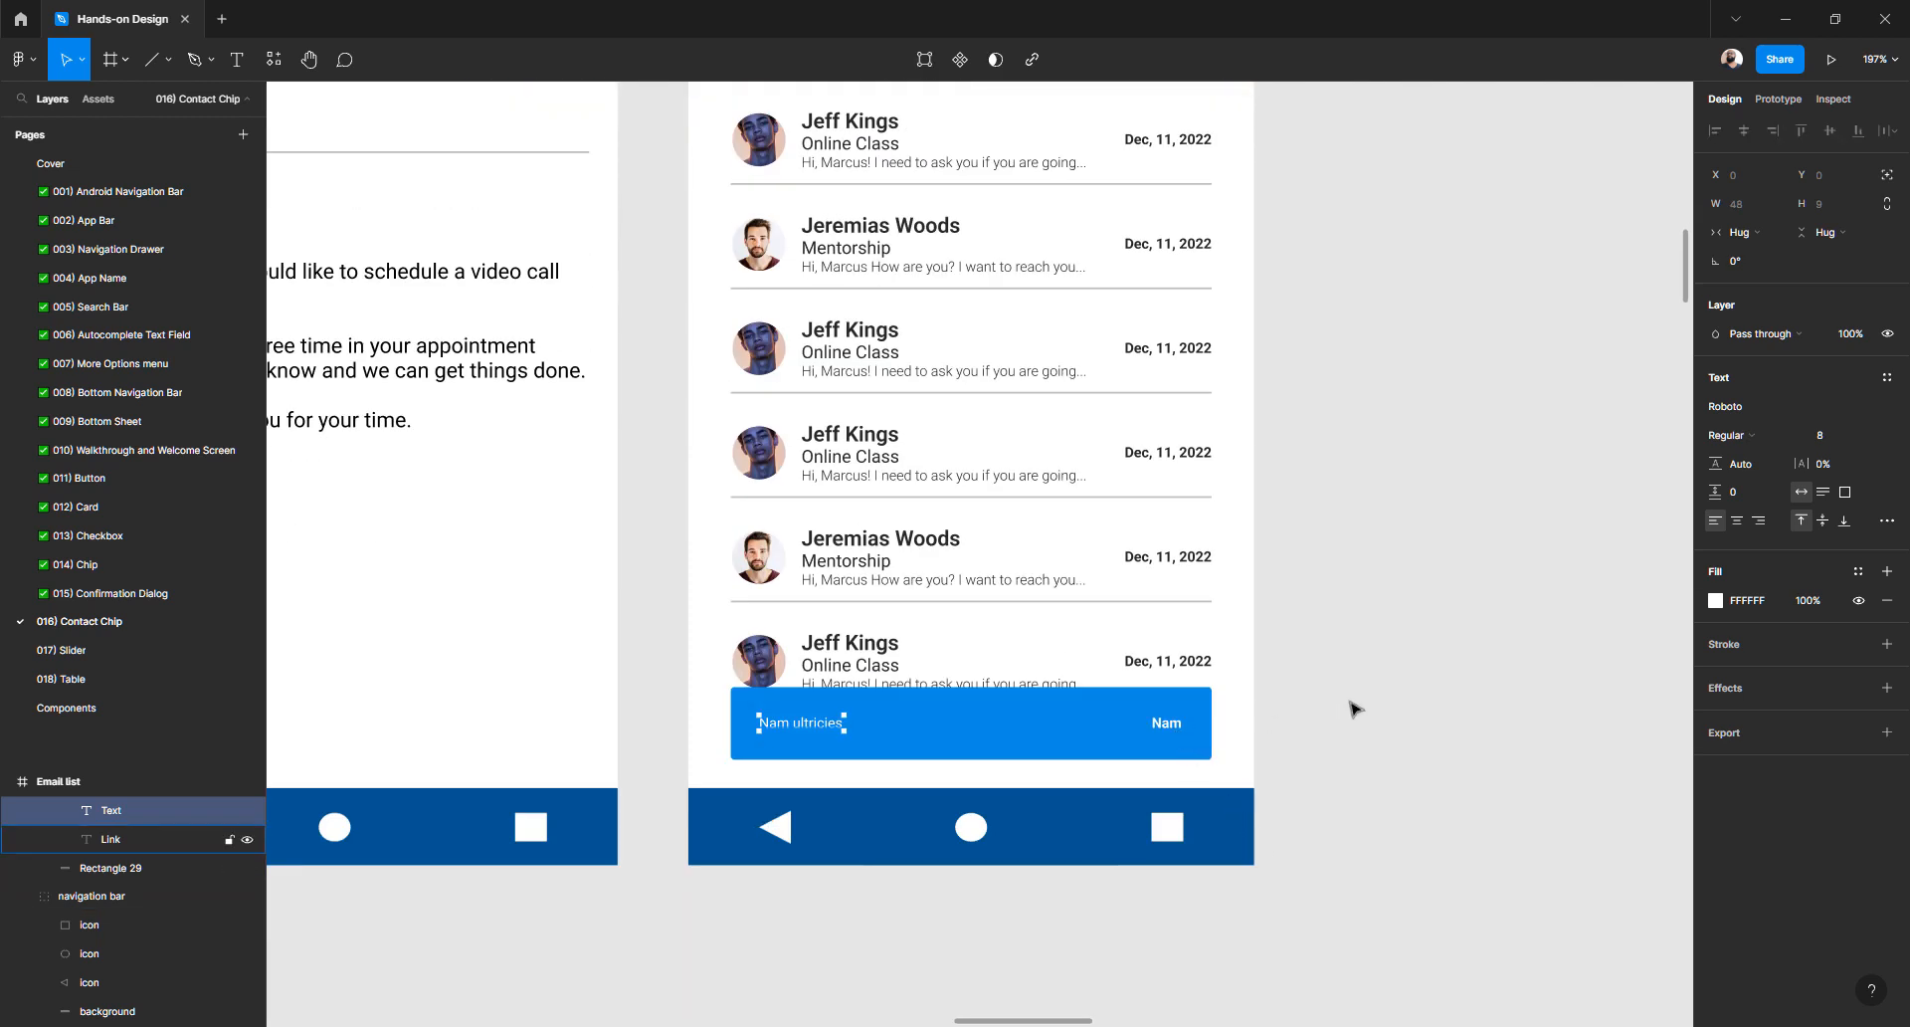
{"action": "left_click", "coordinate": [1353, 708]}
{"action": "left_click", "coordinate": [1162, 725]}
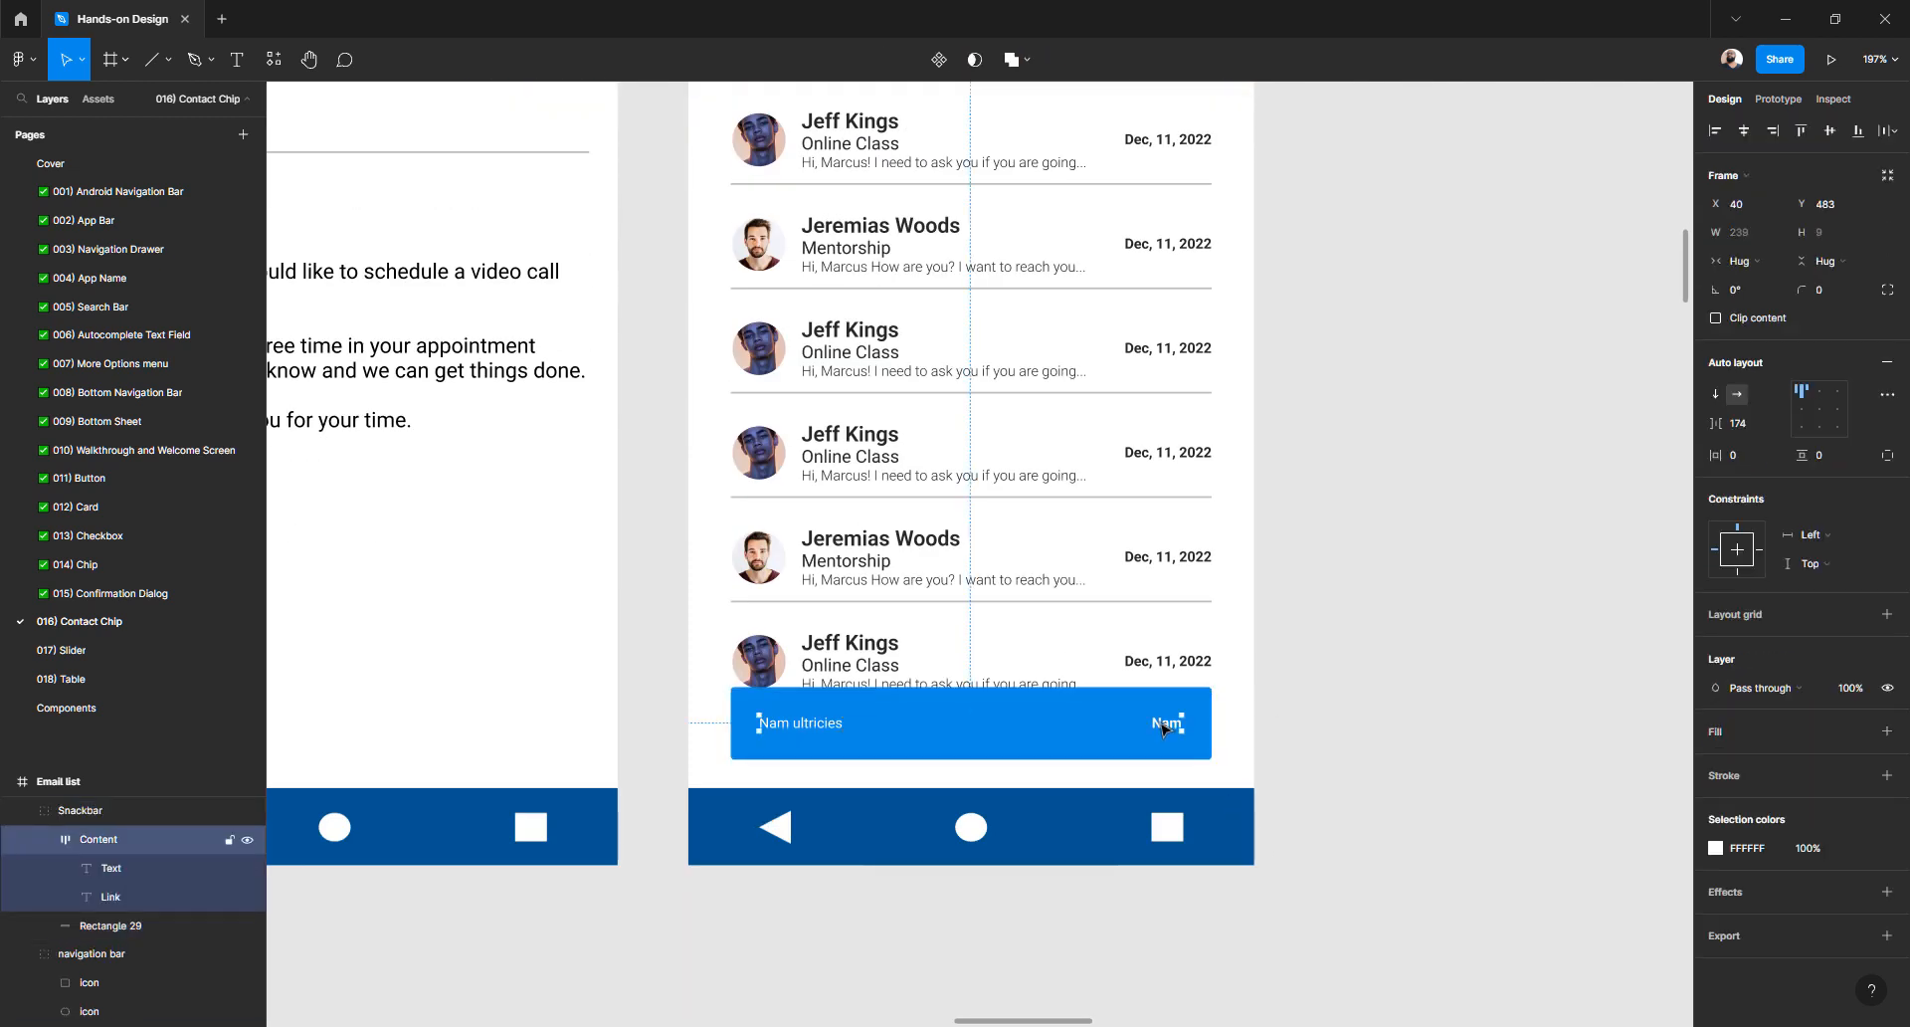
{"action": "left_click", "coordinate": [1887, 394]}
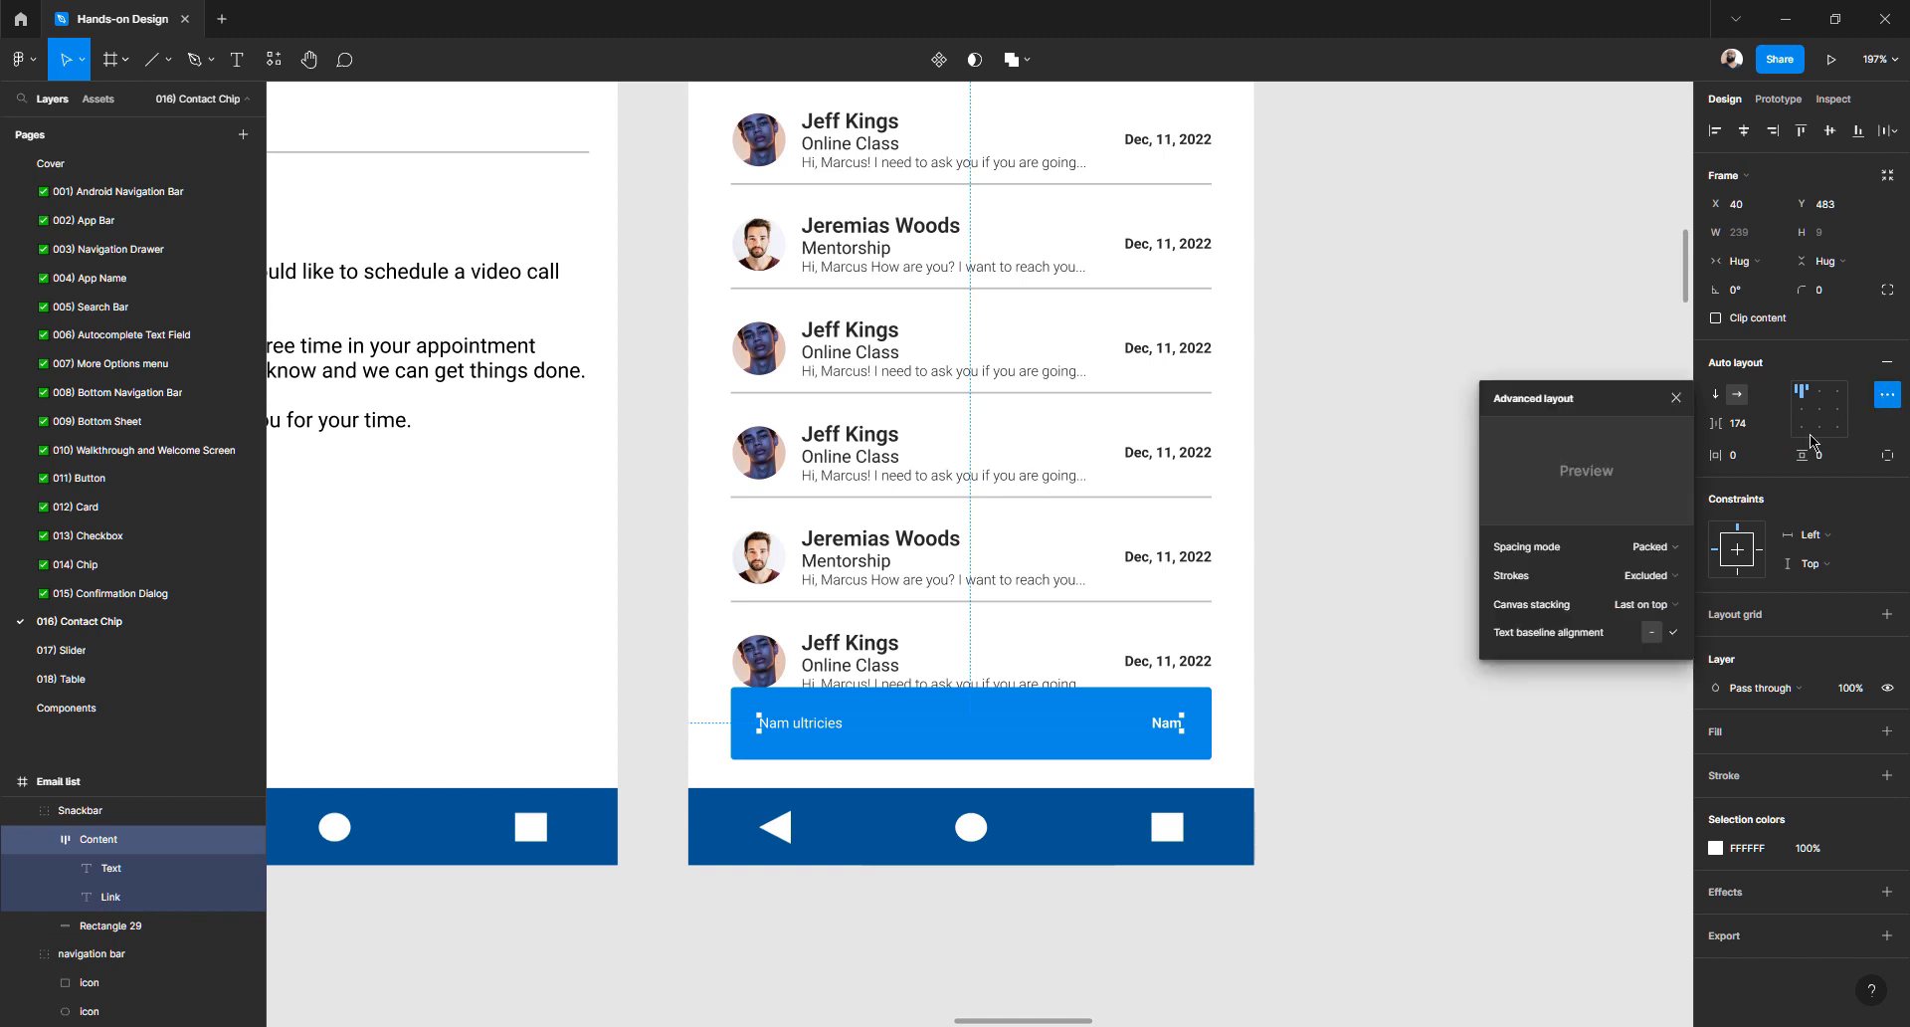
{"action": "left_click", "coordinate": [1665, 546]}
{"action": "left_click", "coordinate": [1649, 577]}
- Replace the snackbar's Nam ultricies message with 'Message sent!'
{"action": "left_click", "coordinate": [1381, 832]}
{"action": "left_click", "coordinate": [1162, 727]}
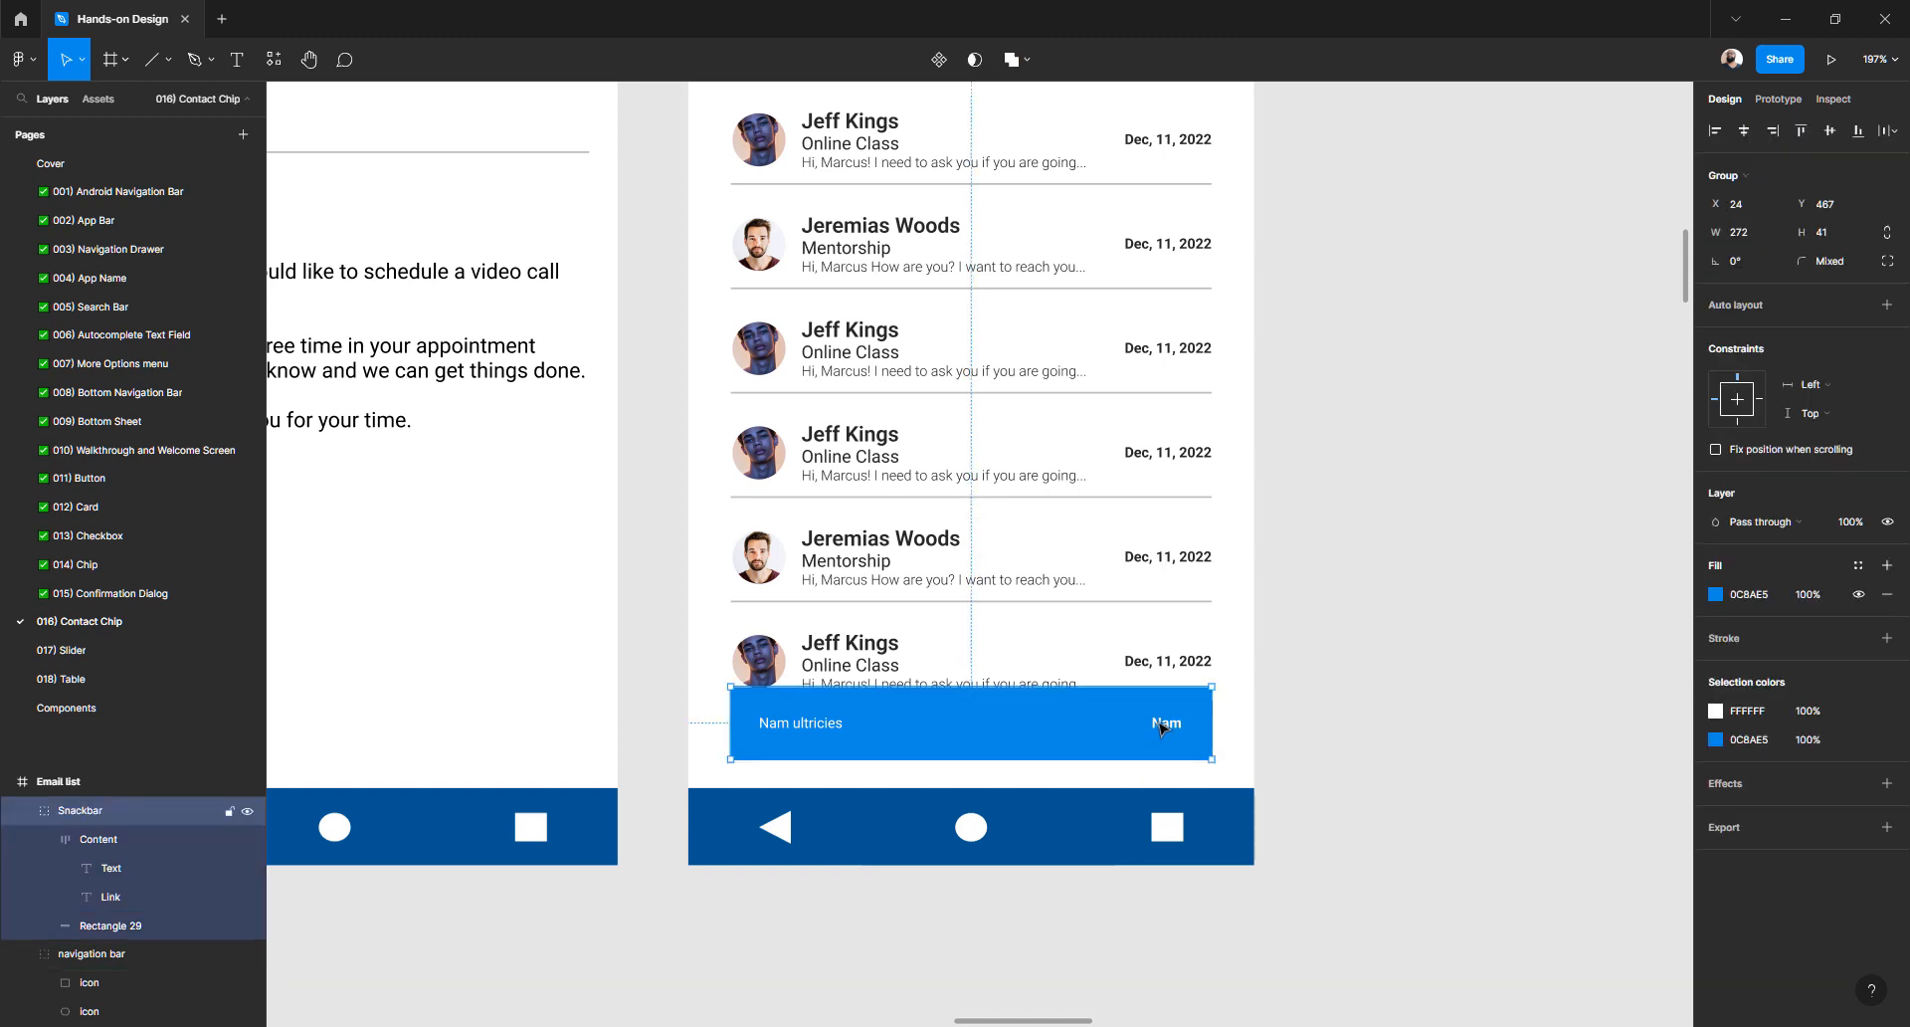
{"action": "double_click", "coordinate": [1162, 729]}
{"action": "double_click", "coordinate": [806, 725]}
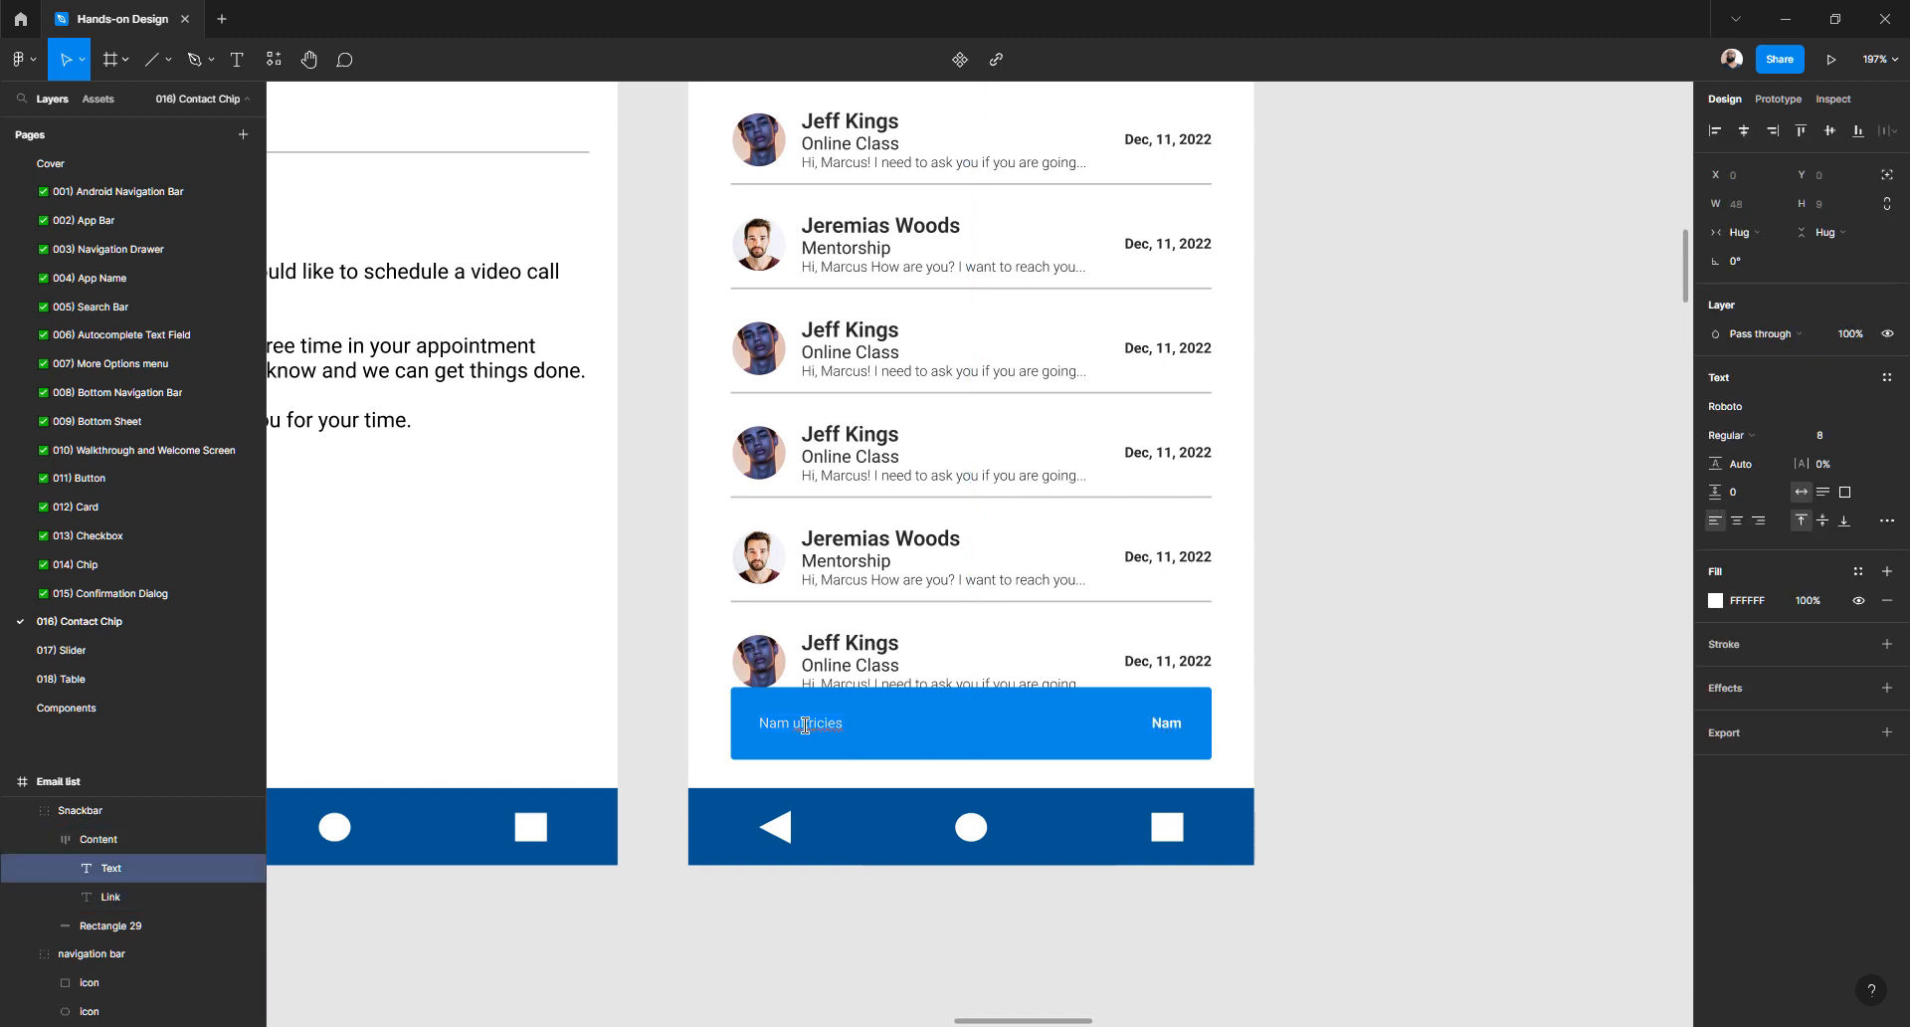
{"action": "type", "text": "Message sent!"}
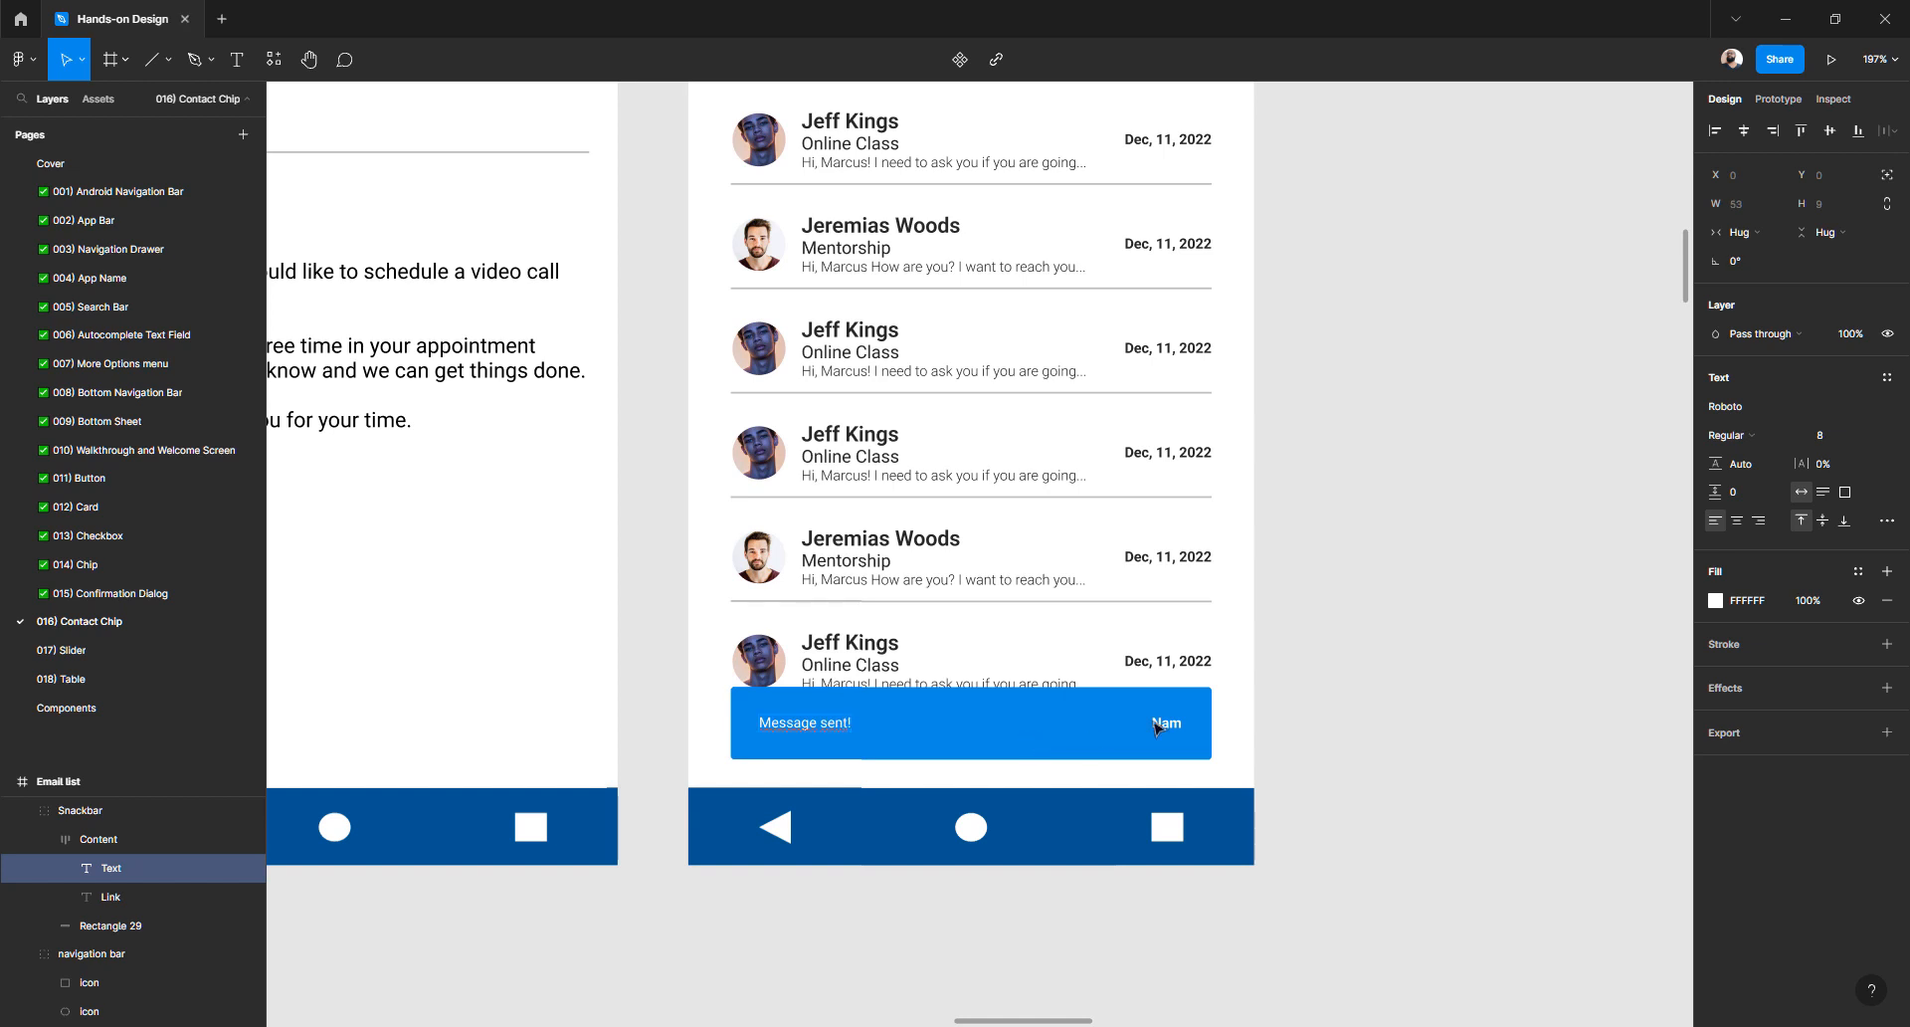
- Change the Nam link text to 'Undo' and underline it
{"action": "left_click", "coordinate": [1160, 724]}
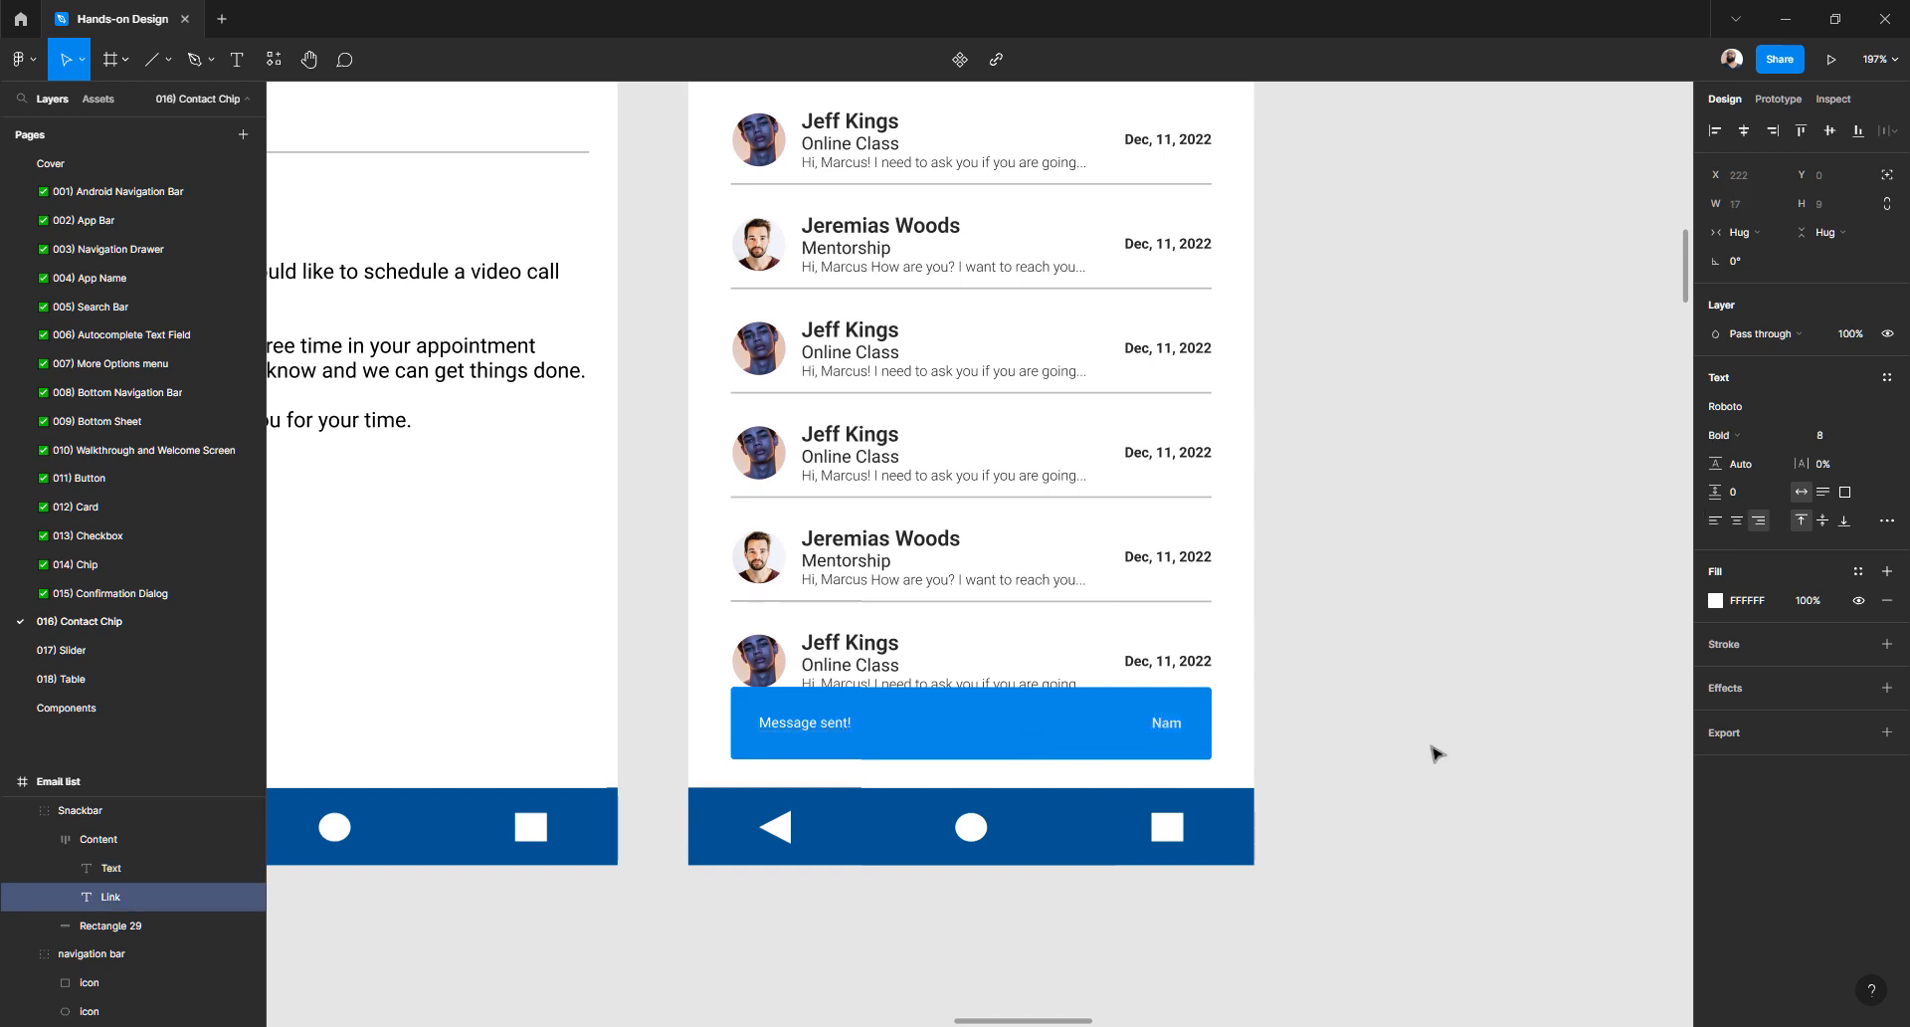
{"action": "key", "text": "Return"}
{"action": "type", "text": "Undo"}
{"action": "key", "text": "Escape"}
{"action": "key", "text": "ctrl+u"}
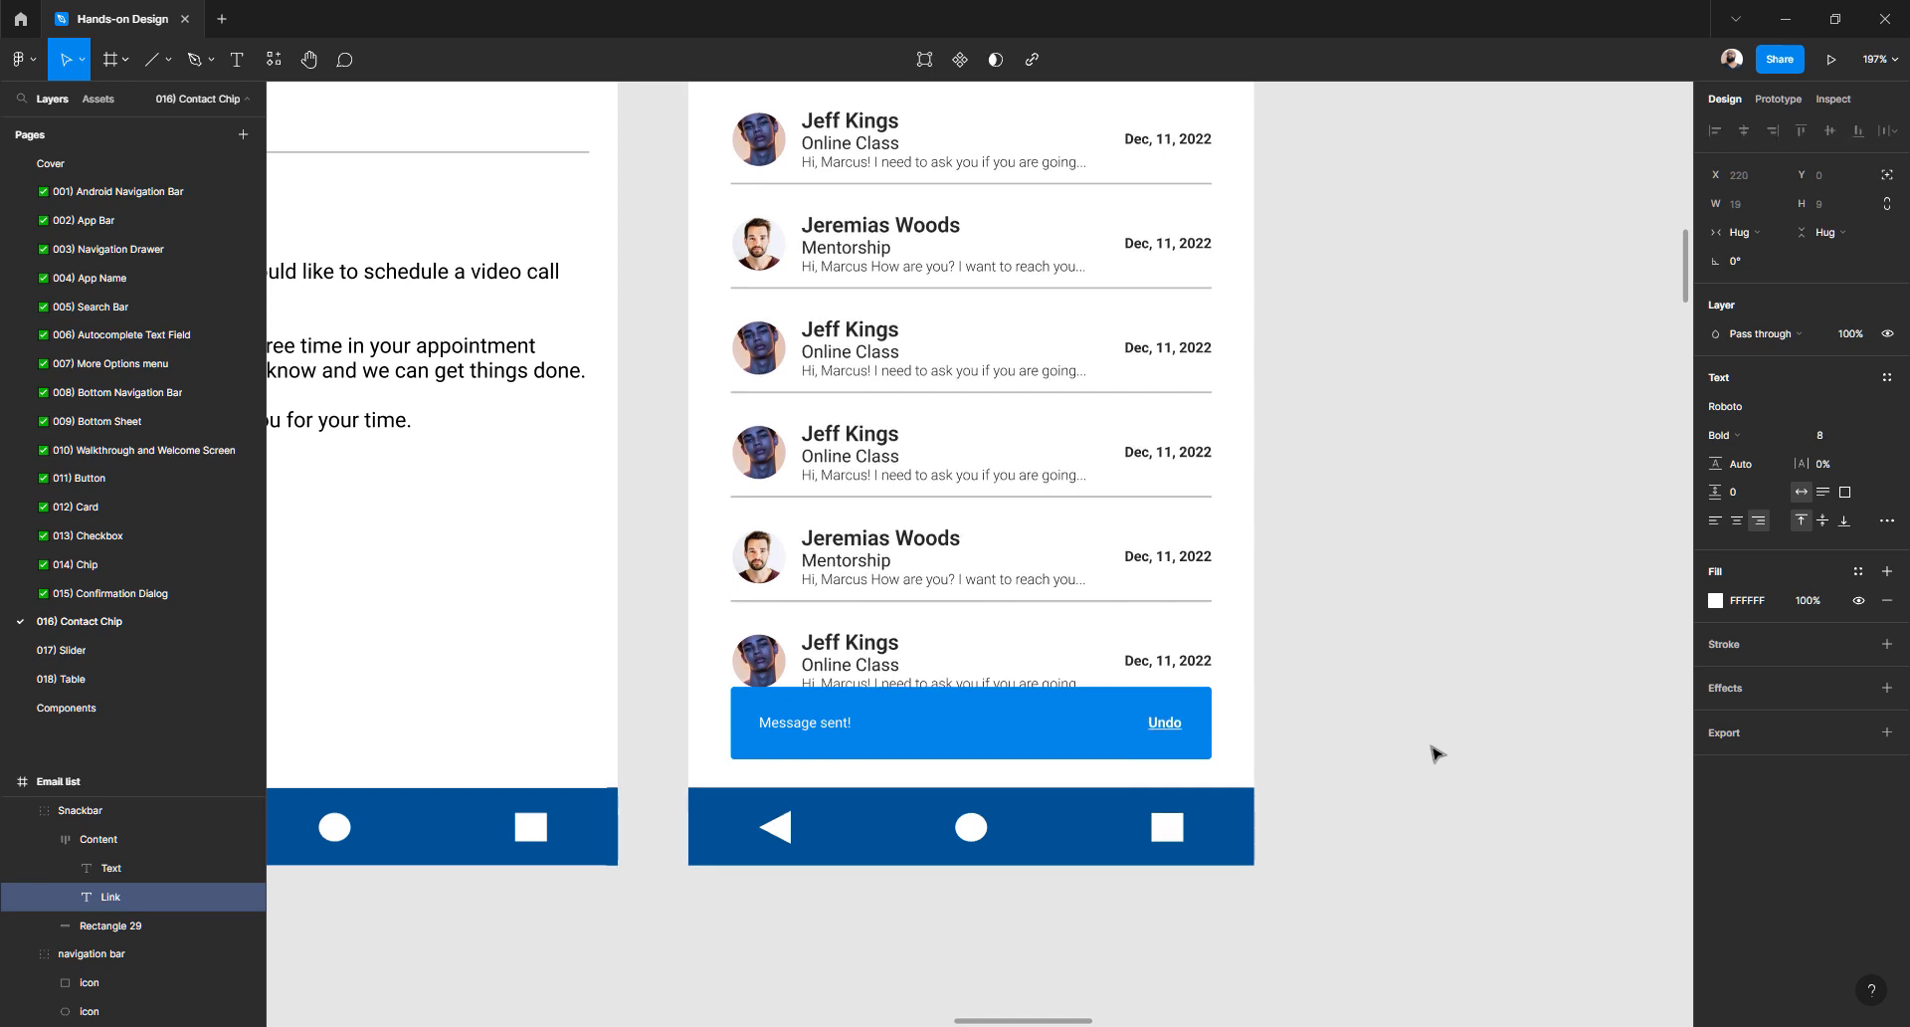
- Reselect the Undo link and toggle its underline with Ctrl+U
{"action": "scroll", "coordinate": [1204, 748], "scroll_direction": "up", "scroll_amount": 5}
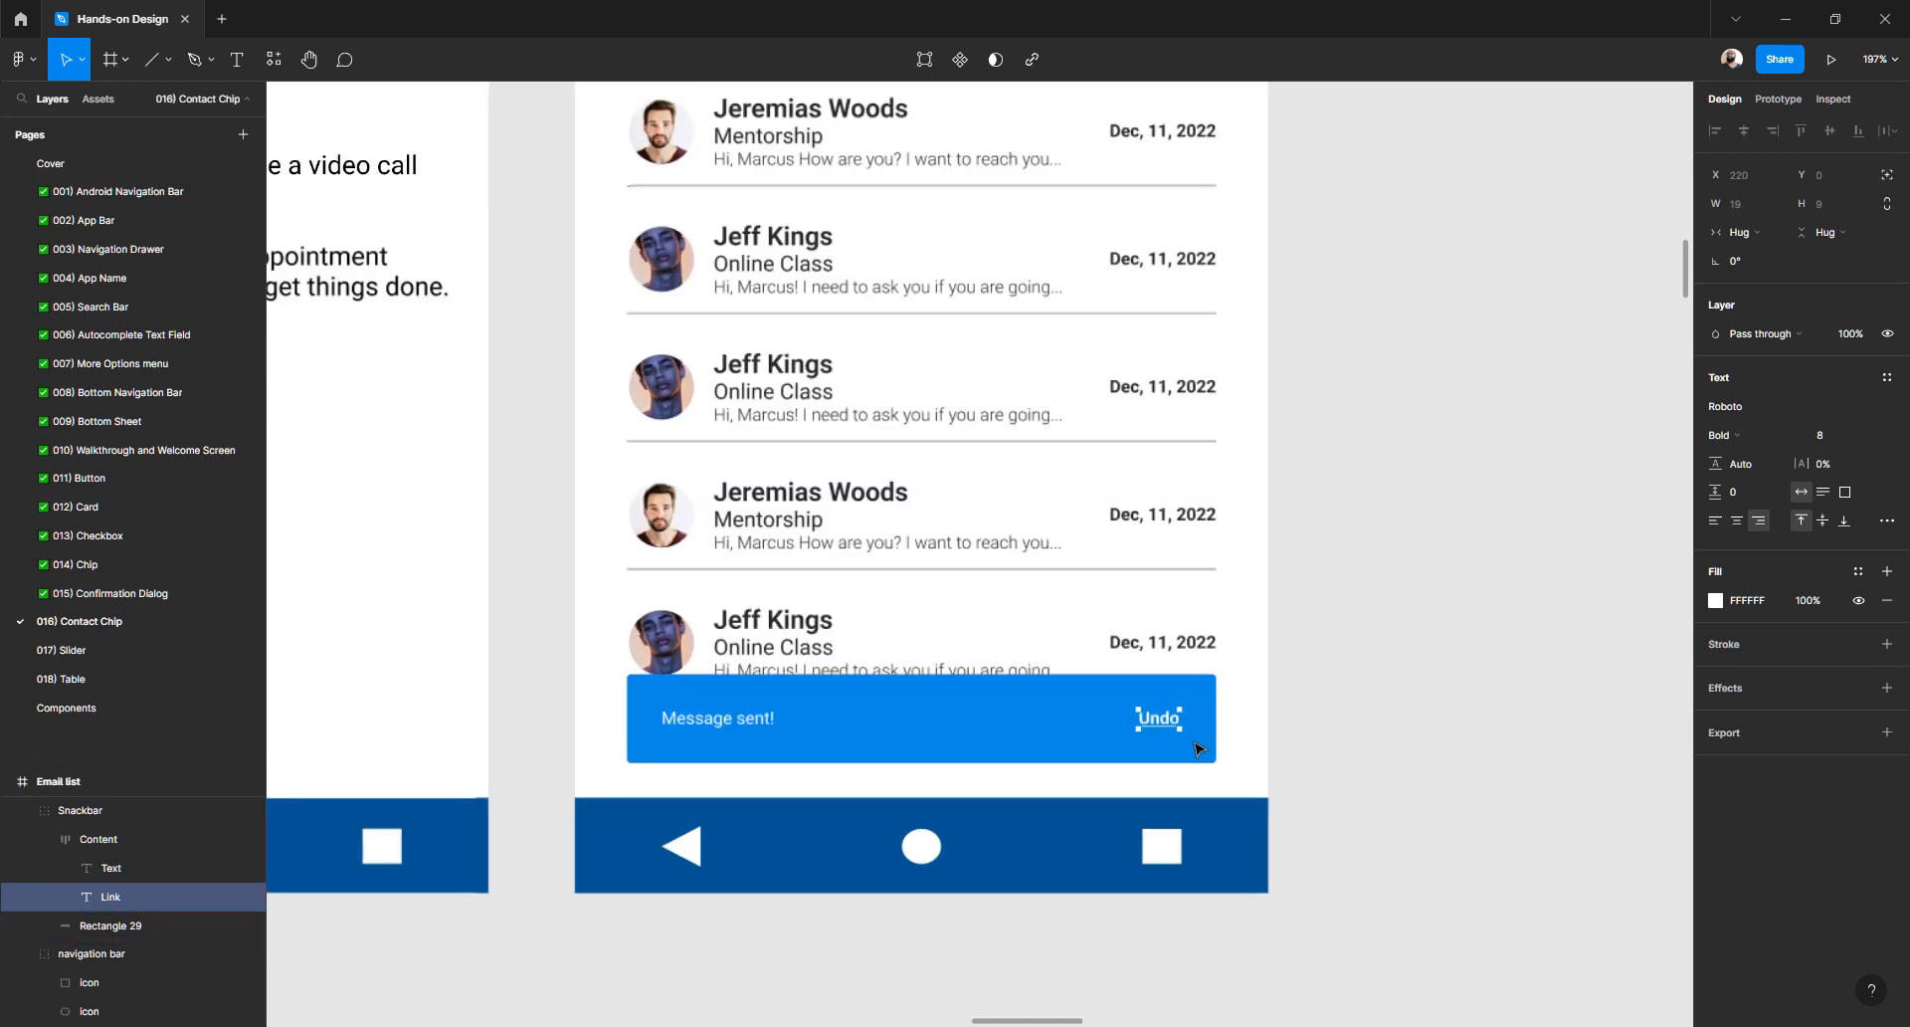
{"action": "left_click", "coordinate": [1370, 719]}
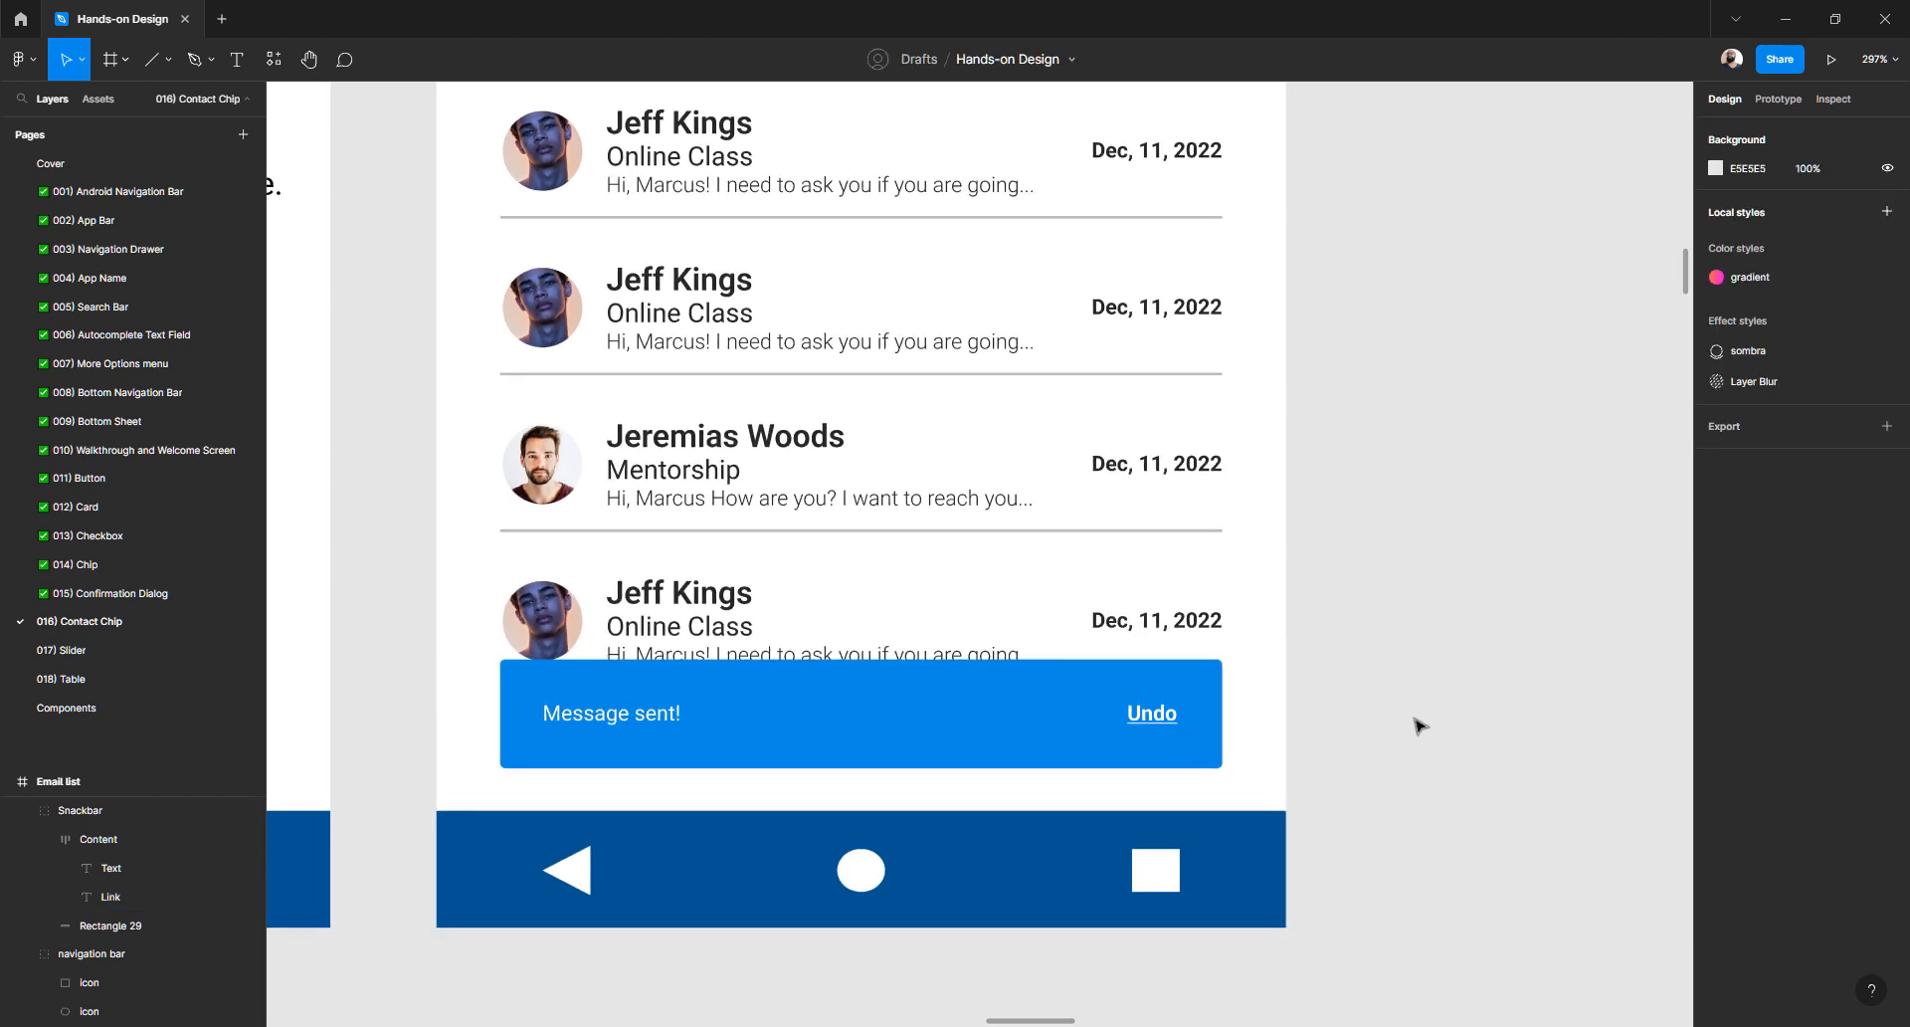
{"action": "double_click", "coordinate": [1154, 722]}
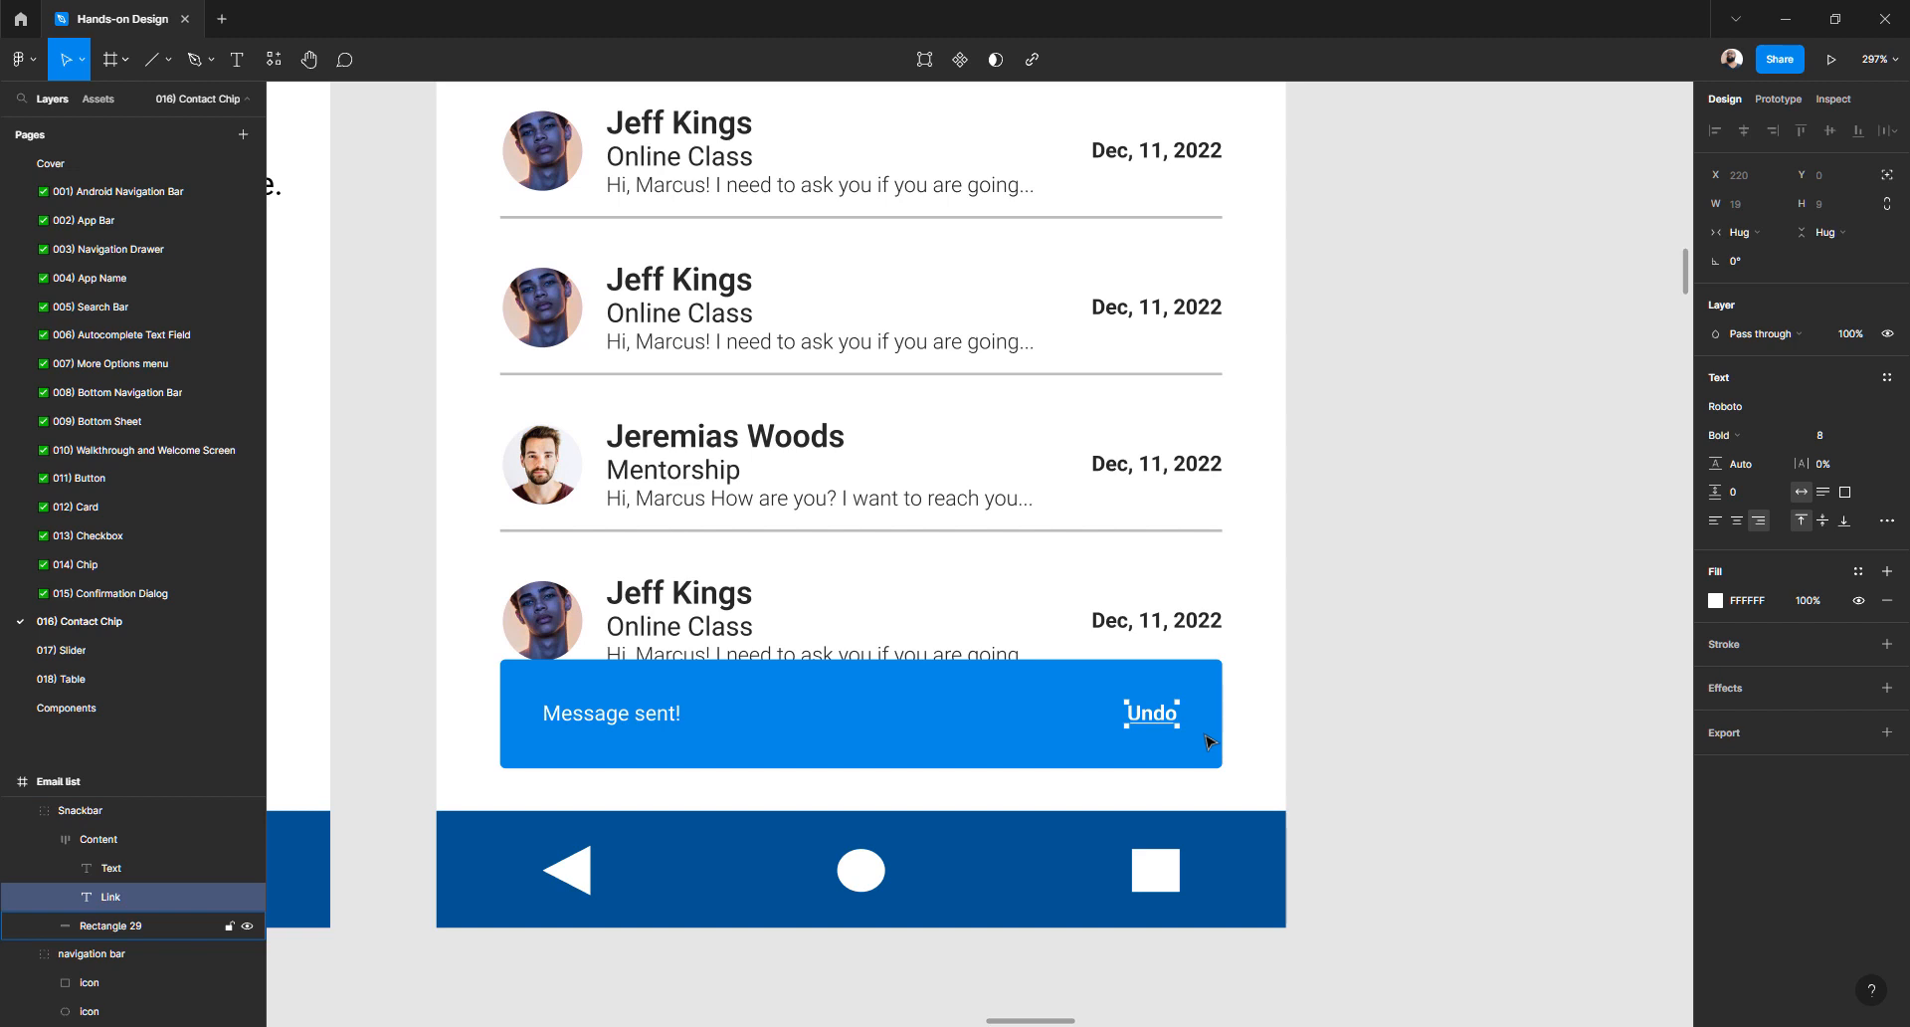
{"action": "key", "text": "ctrl+u"}
- Select the nine frames in the bottom row and move them further down
{"action": "left_click", "coordinate": [1330, 662]}
{"action": "scroll", "coordinate": [1356, 648], "scroll_direction": "down", "scroll_amount": 5}
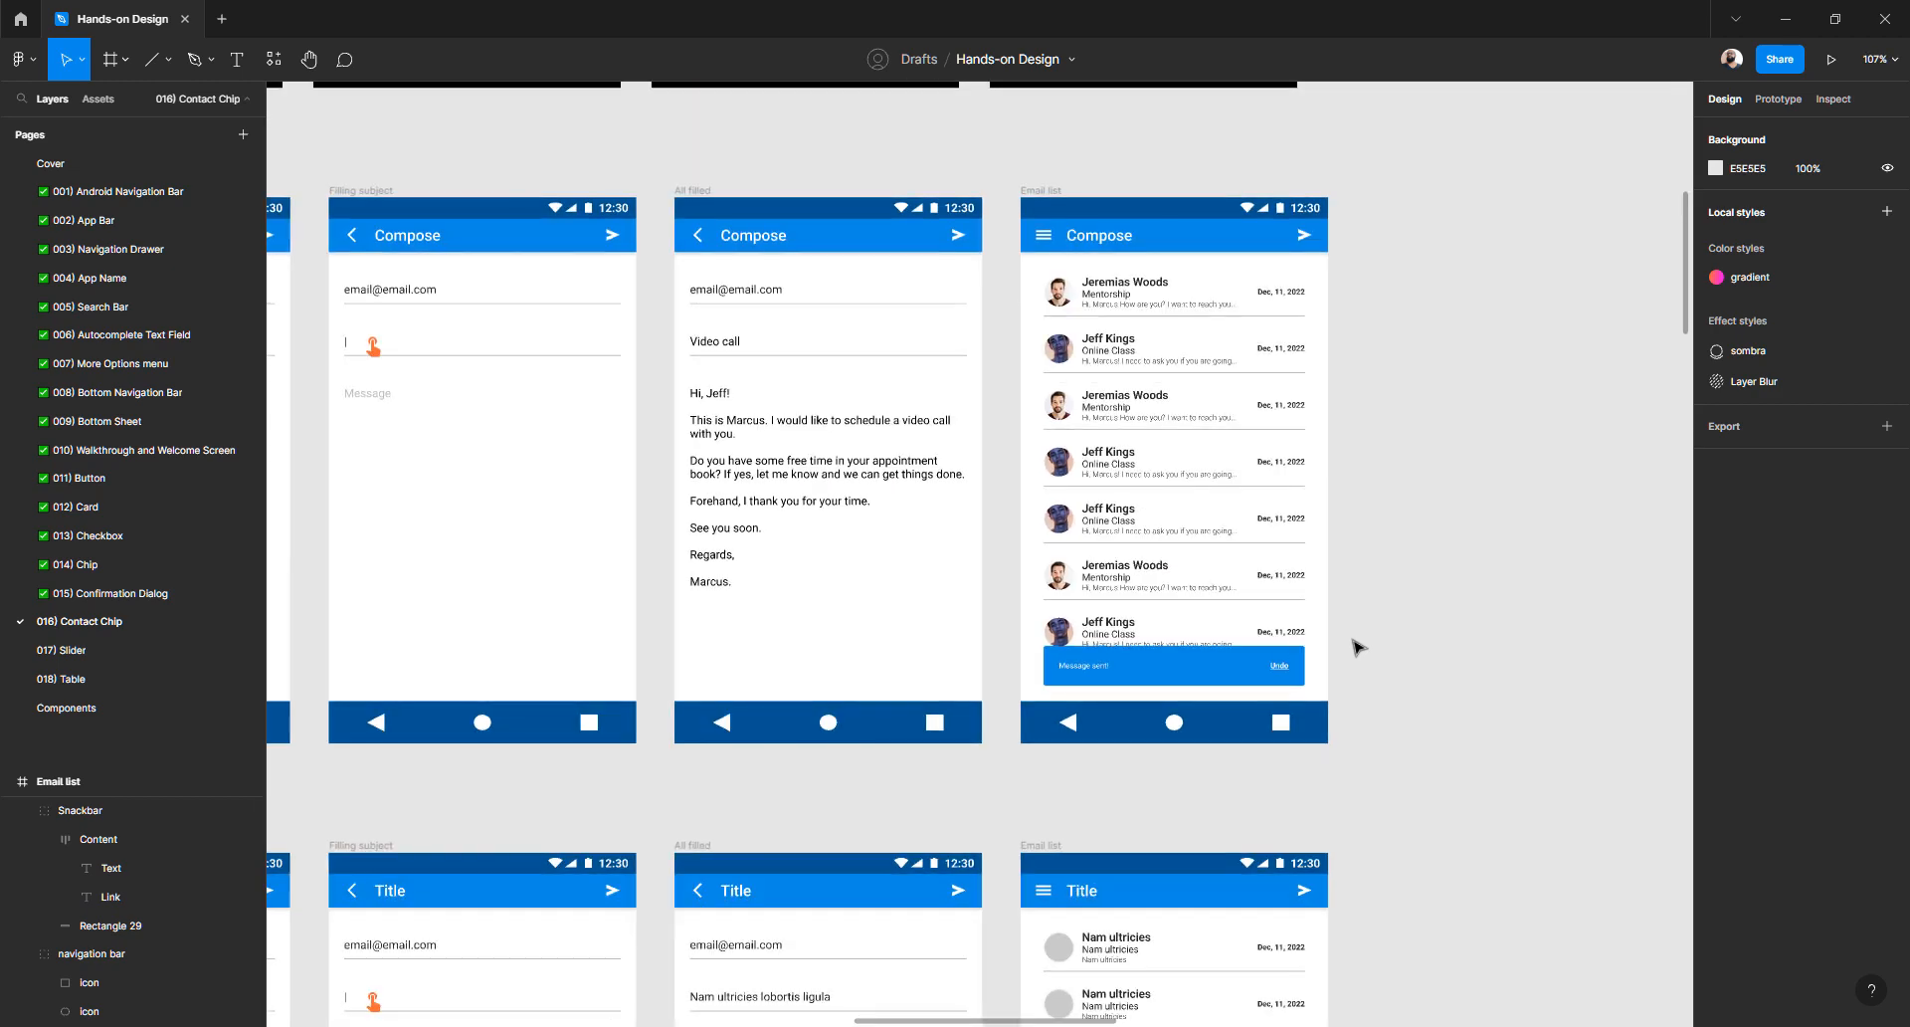
{"action": "scroll", "coordinate": [1358, 648], "scroll_direction": "down", "scroll_amount": 3}
{"action": "scroll", "coordinate": [1358, 647], "scroll_direction": "down", "scroll_amount": 4}
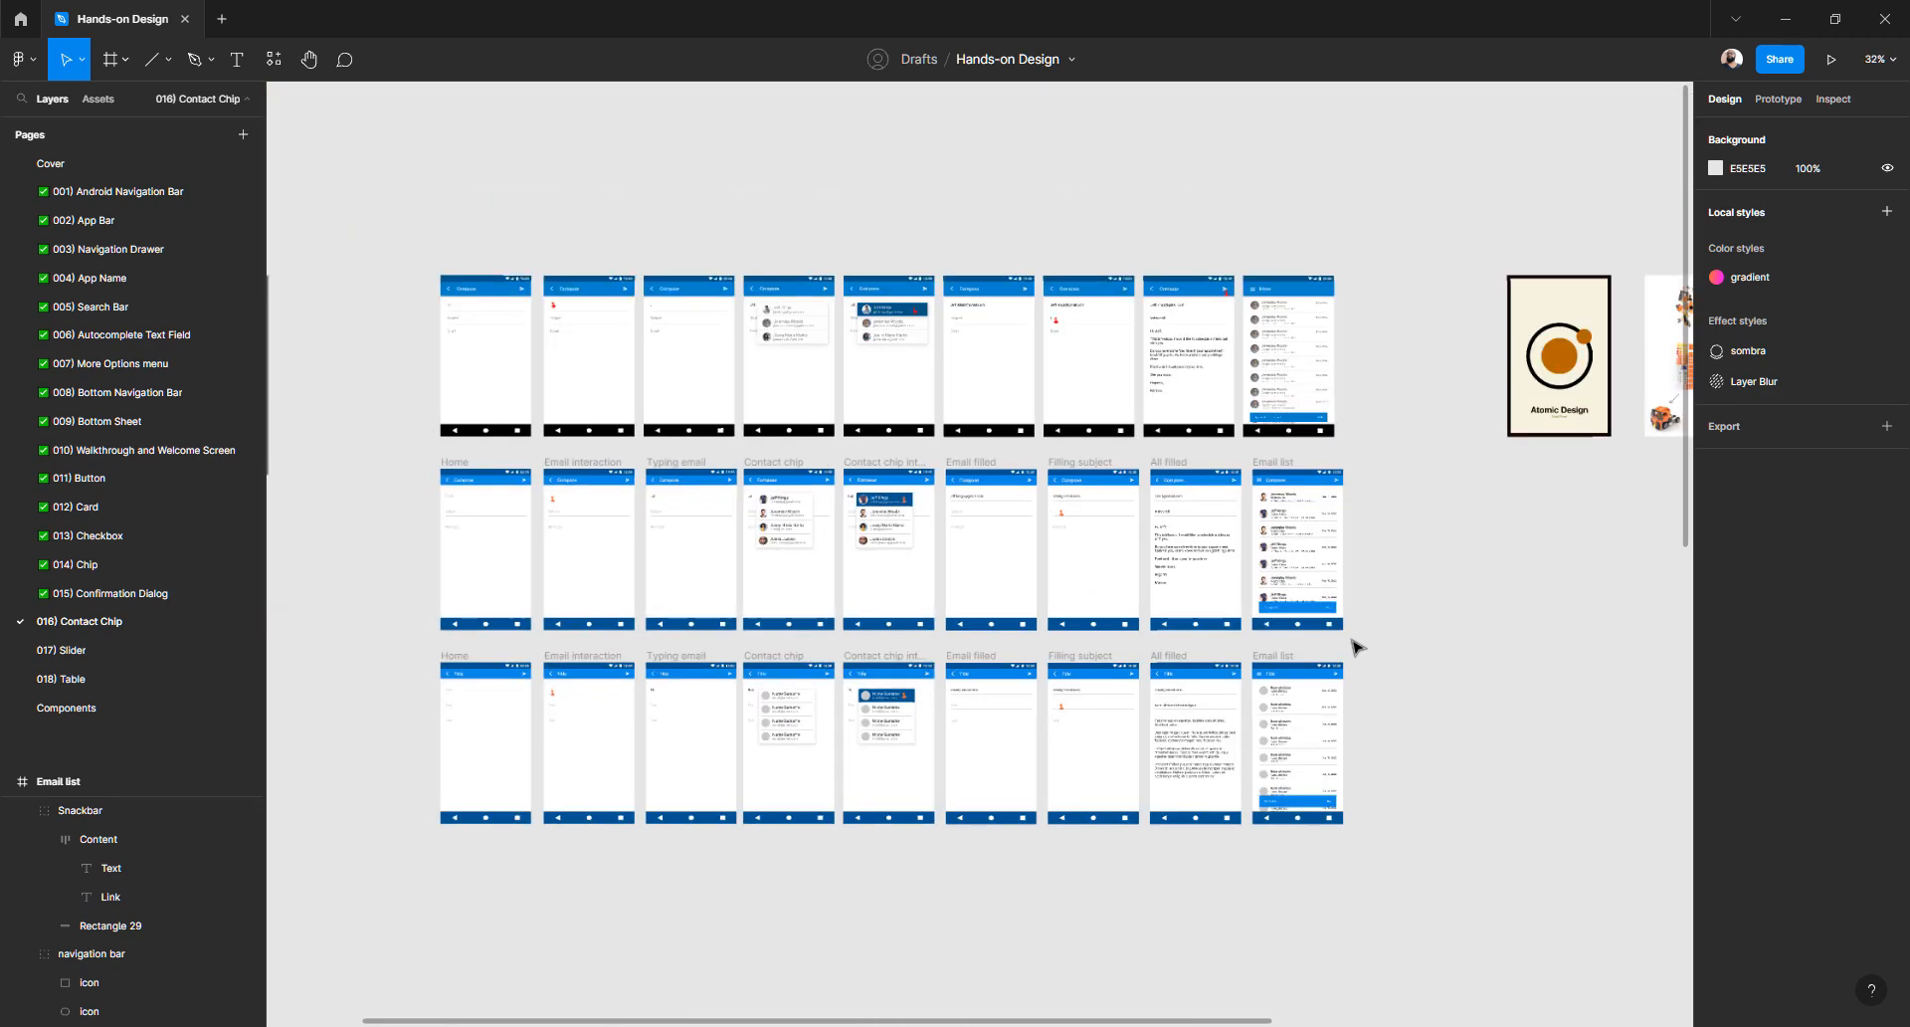
{"action": "scroll", "coordinate": [1356, 643], "scroll_direction": "down", "scroll_amount": 2}
{"action": "left_click_drag", "start_coordinate": [1420, 725], "coordinate": [422, 520]}
{"action": "left_click_drag", "start_coordinate": [597, 570], "coordinate": [614, 759]}
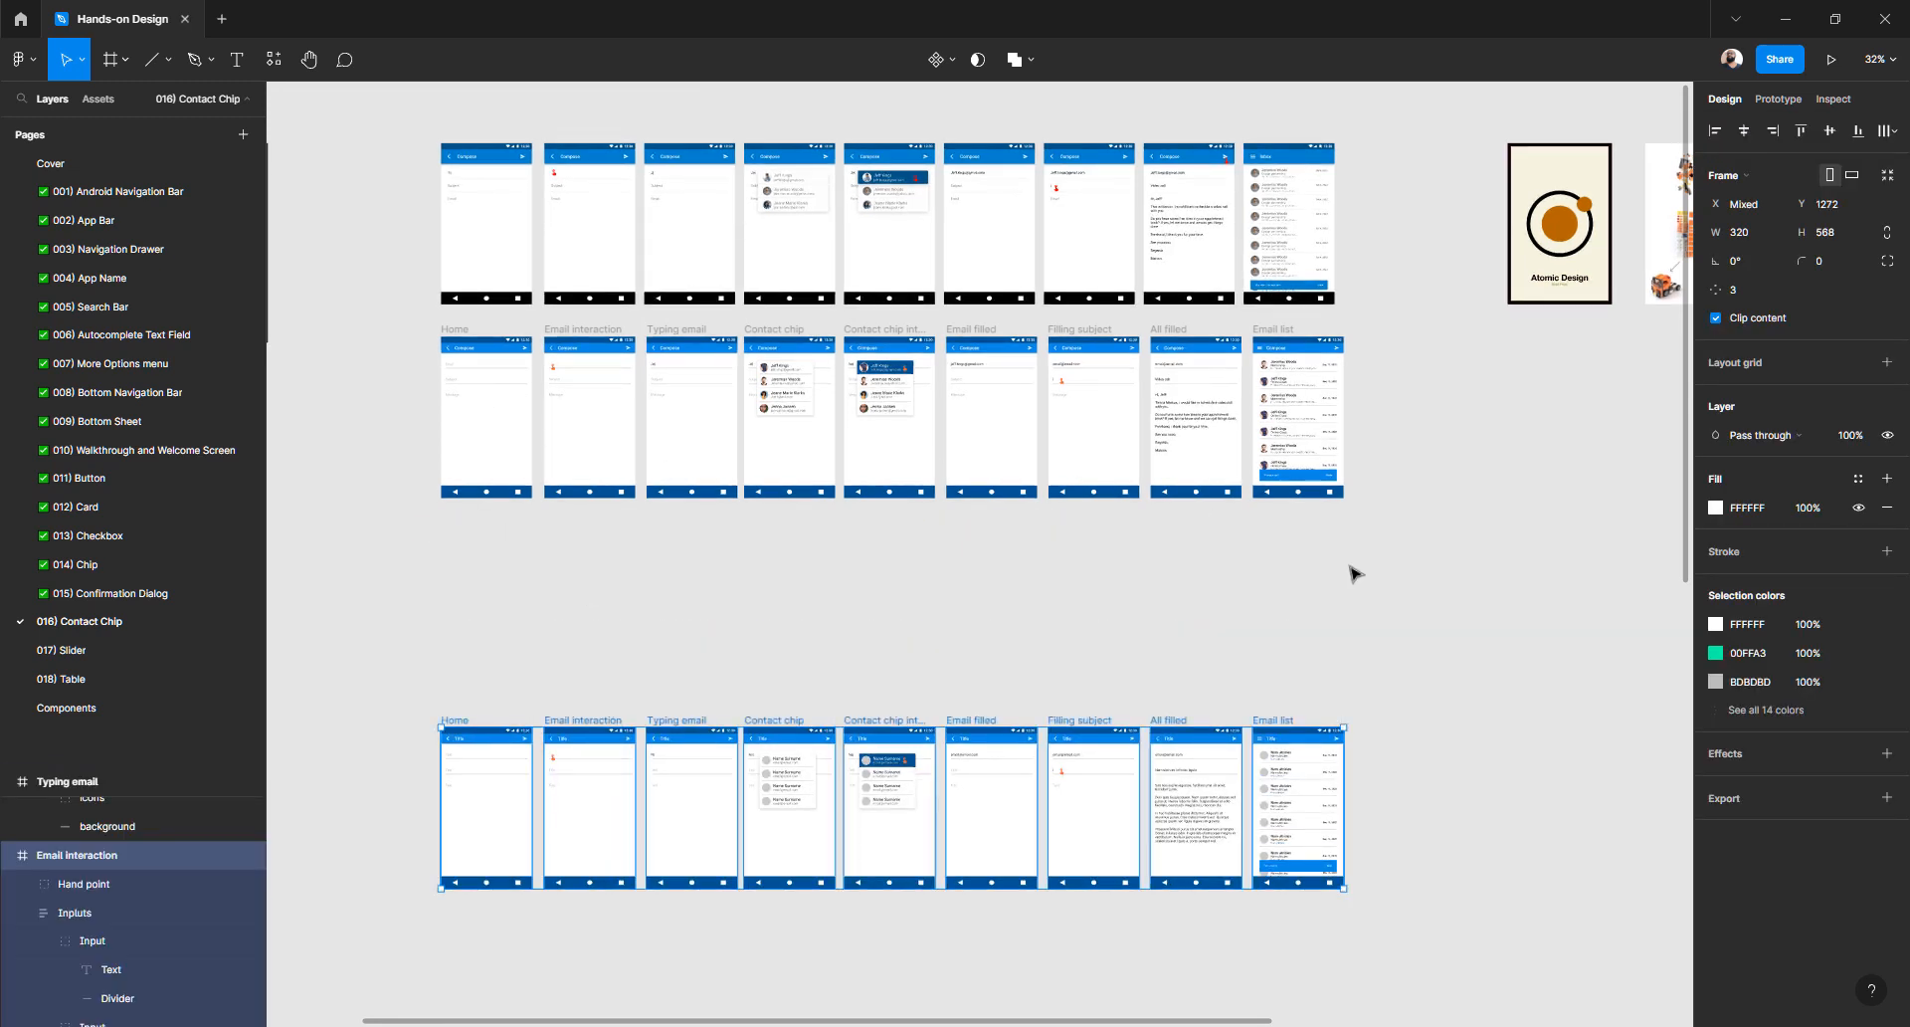
- Line the middle row up under the other row, then drag all 18 frames up beneath the top row
{"action": "left_click_drag", "start_coordinate": [1404, 570], "coordinate": [489, 329]}
{"action": "scroll", "coordinate": [508, 328], "scroll_direction": "down", "scroll_amount": 5}
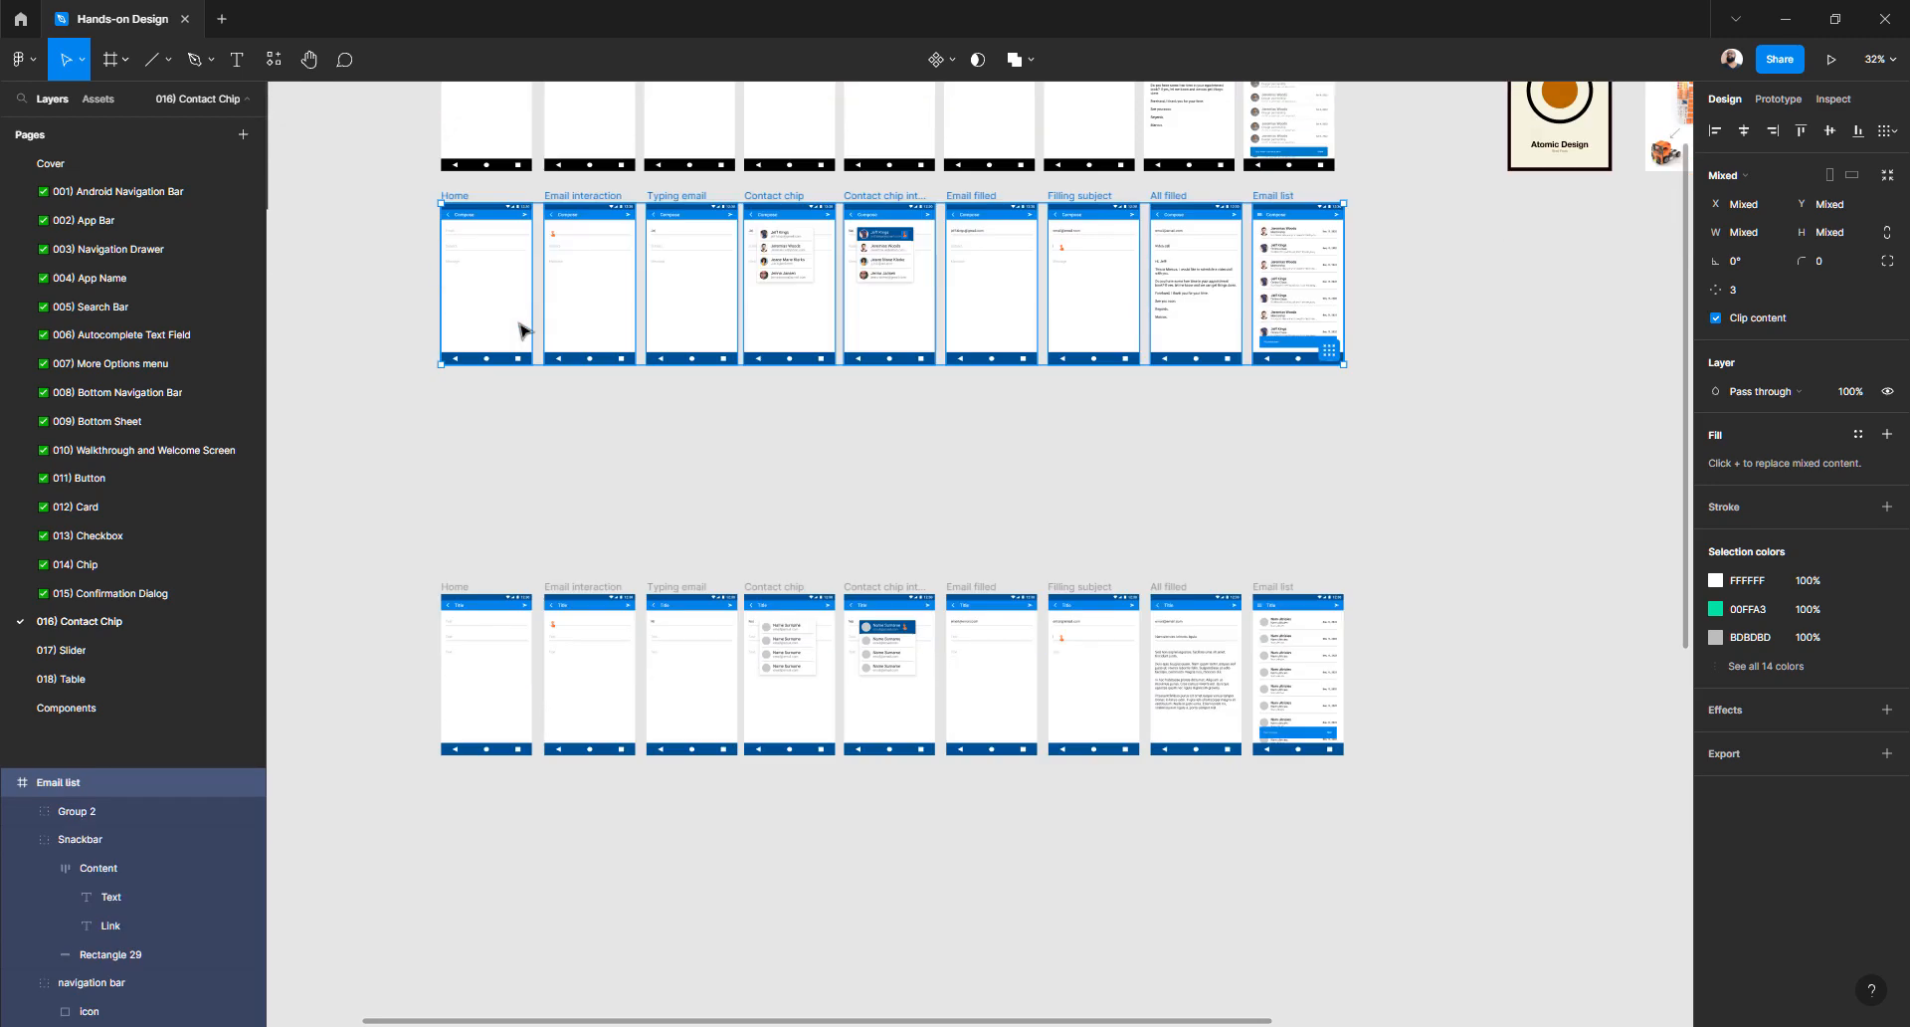
{"action": "left_click_drag", "start_coordinate": [491, 192], "coordinate": [537, 774]}
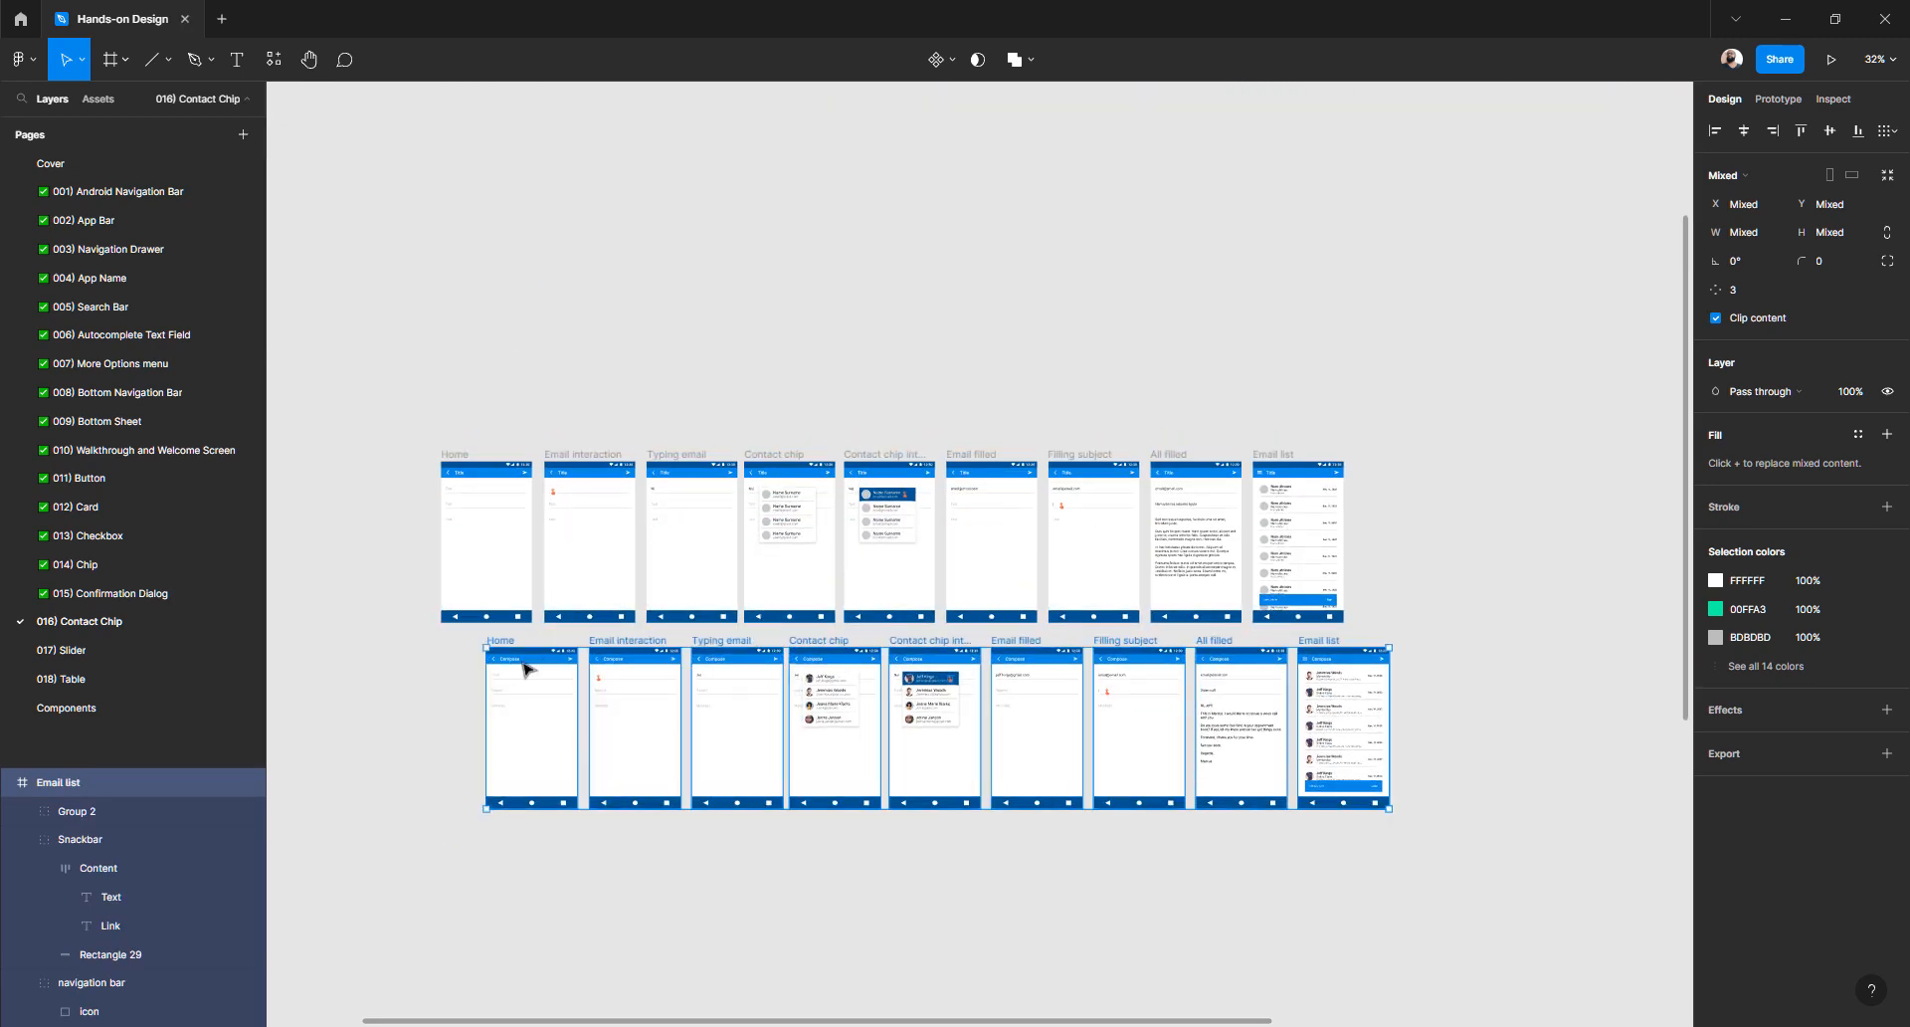
{"action": "left_click_drag", "start_coordinate": [504, 646], "coordinate": [463, 665]}
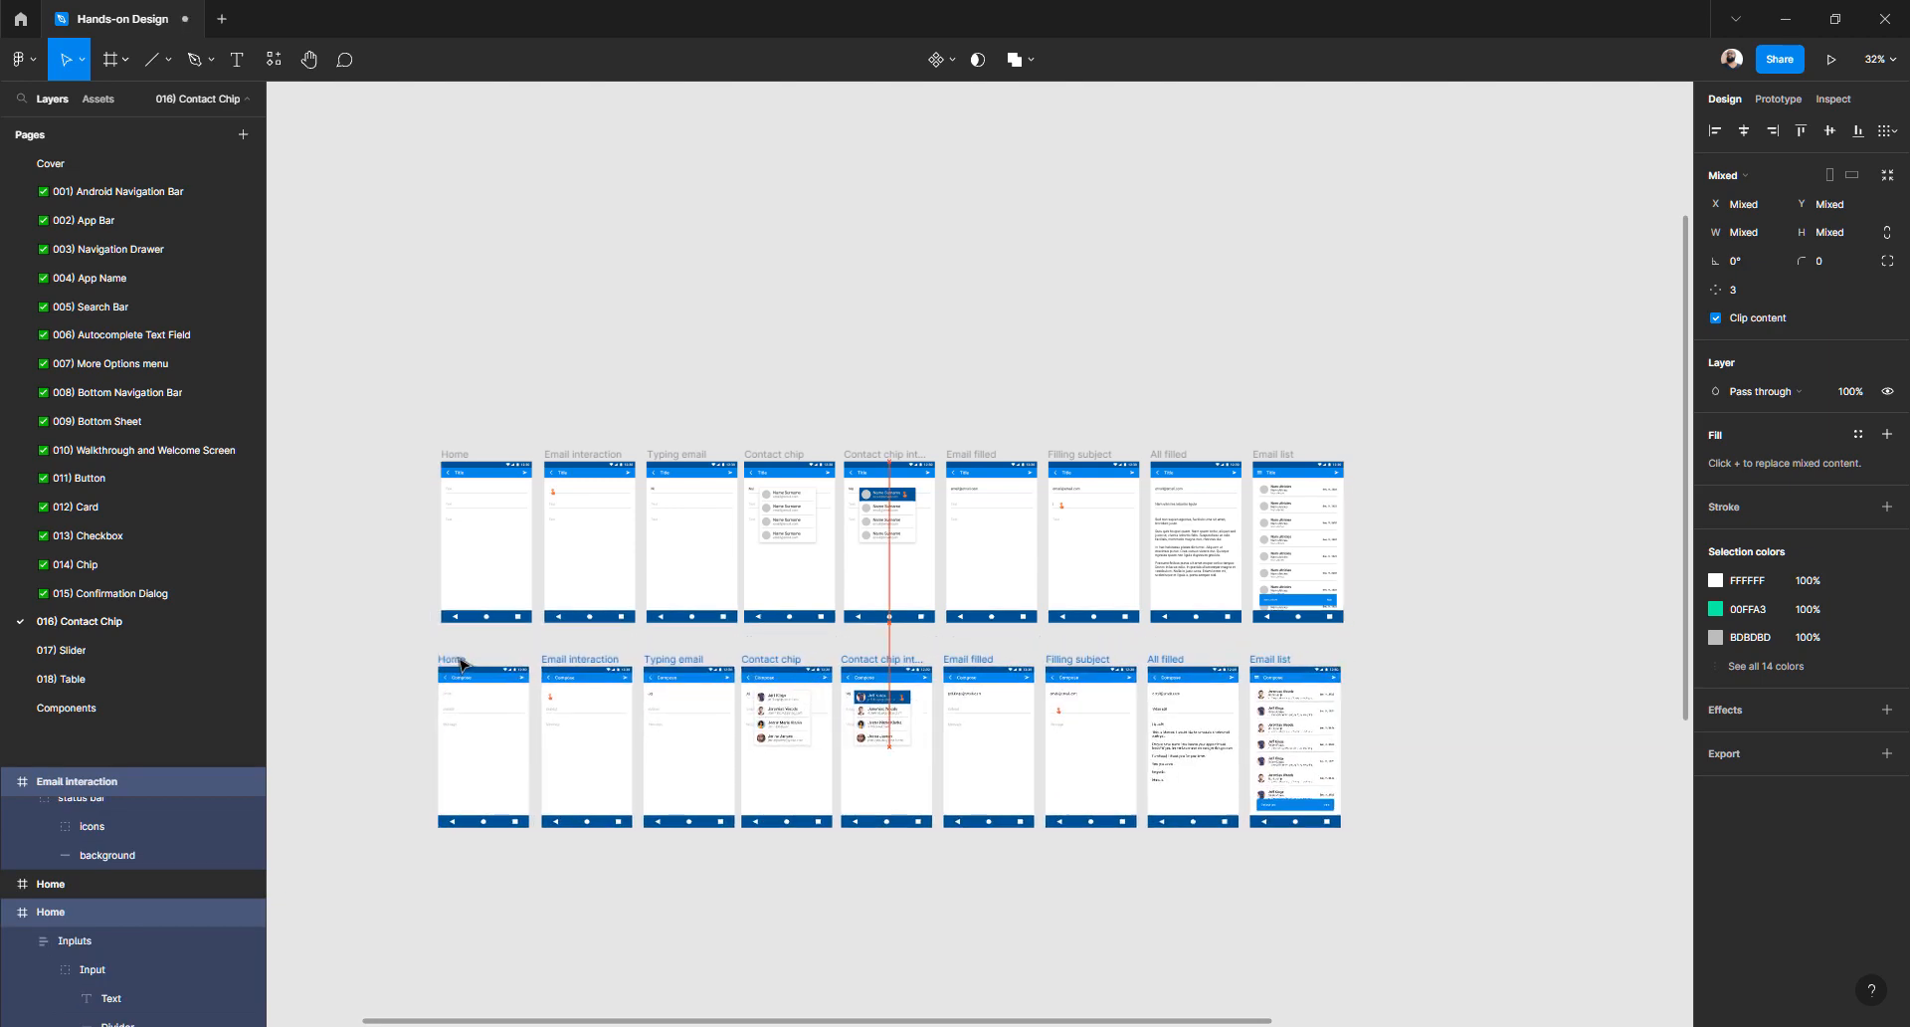
{"action": "left_click_drag", "start_coordinate": [403, 416], "coordinate": [1582, 925]}
{"action": "scroll", "coordinate": [830, 665], "scroll_direction": "up", "scroll_amount": 3}
{"action": "left_click_drag", "start_coordinate": [699, 707], "coordinate": [679, 312]}
- Zoom toward the Email list frame, hide the UI with Ctrl+\, and pan to review the contact rows
{"action": "scroll", "coordinate": [766, 497], "scroll_direction": "up", "scroll_amount": 3}
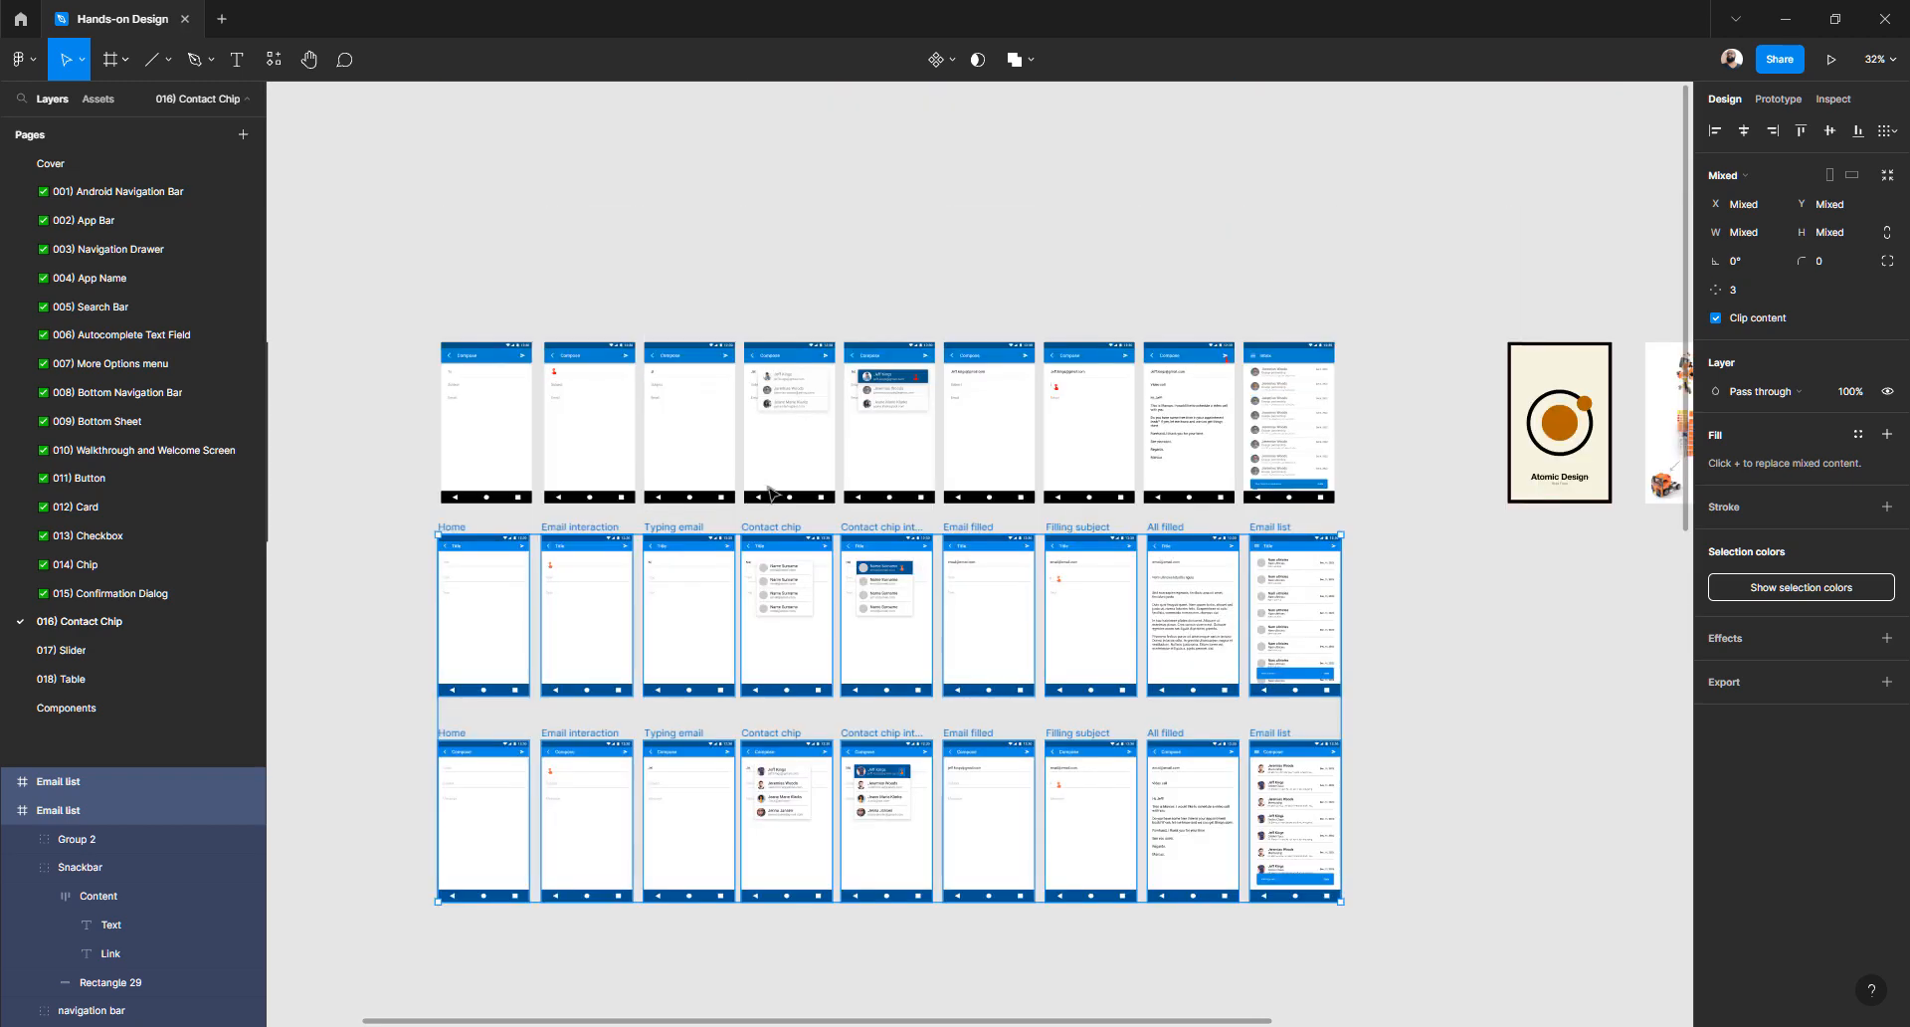
{"action": "scroll", "coordinate": [771, 493], "scroll_direction": "down", "scroll_amount": 1}
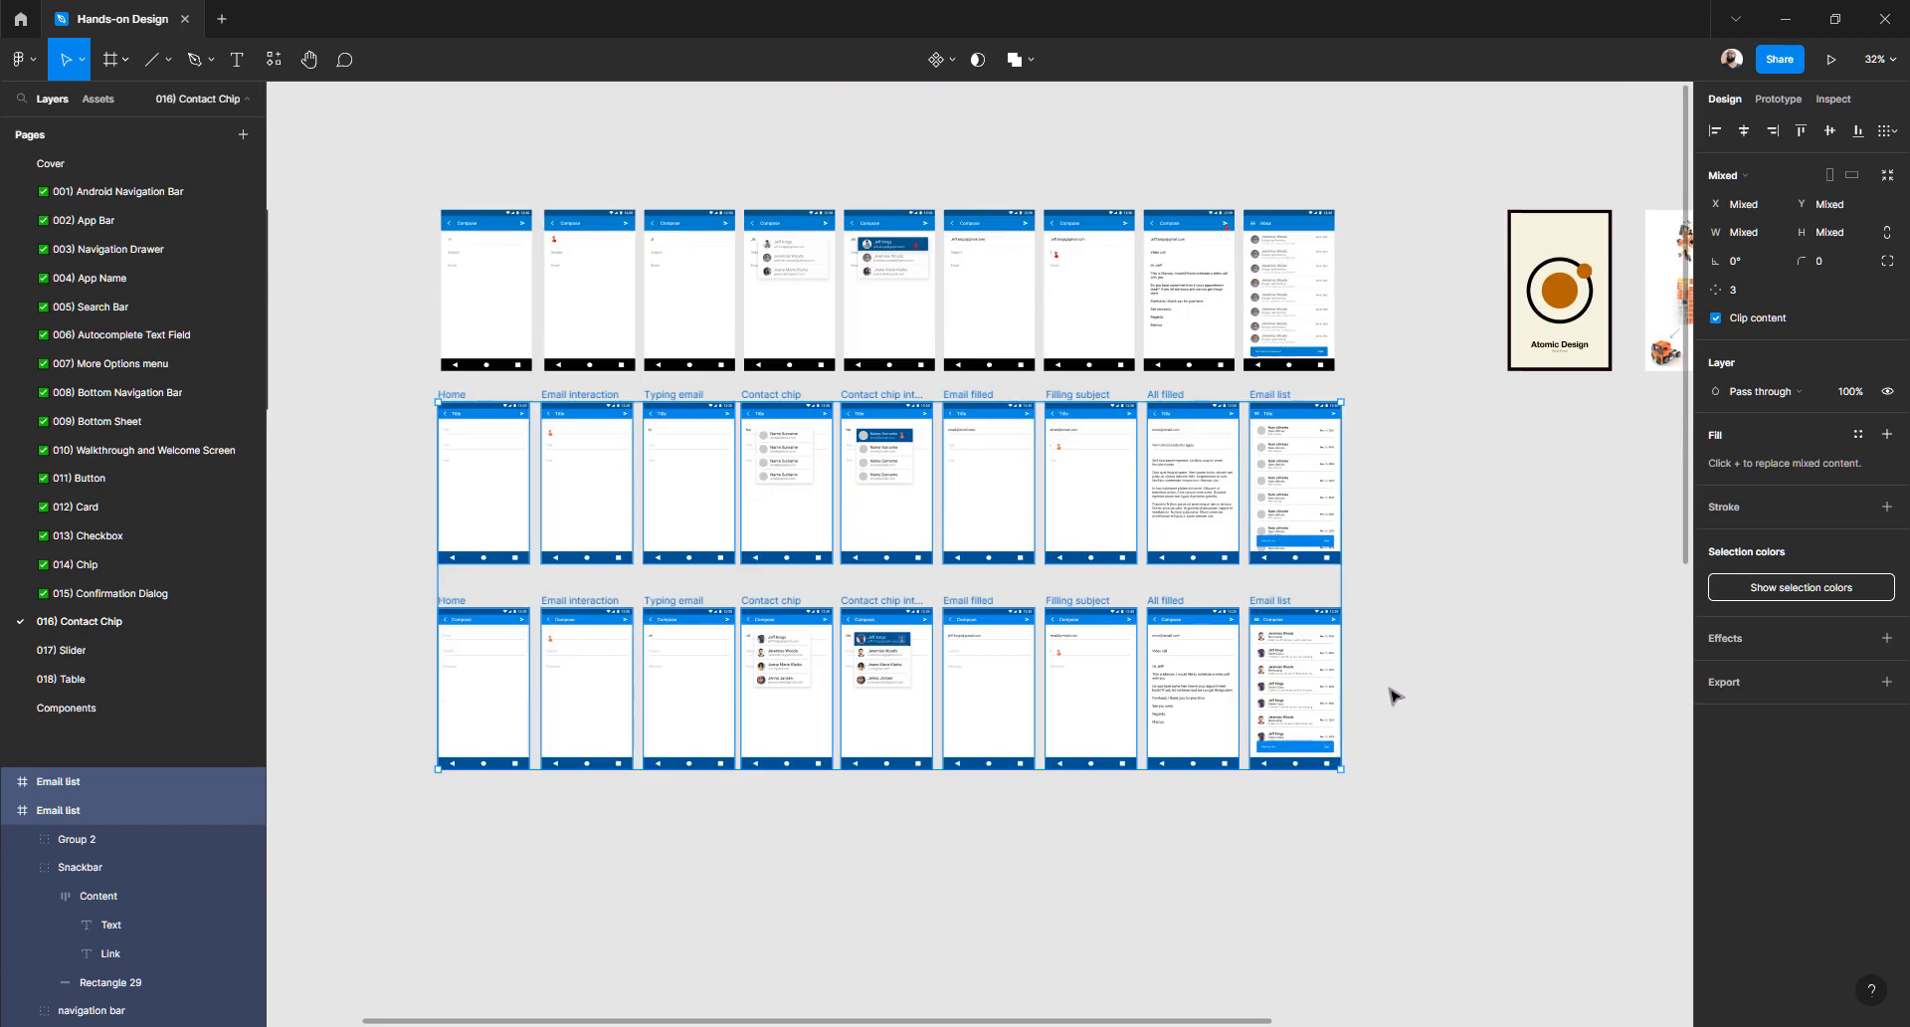
{"action": "scroll", "coordinate": [528, 602], "scroll_direction": "up", "scroll_amount": 2}
{"action": "scroll", "coordinate": [930, 576], "scroll_direction": "down", "scroll_amount": 1}
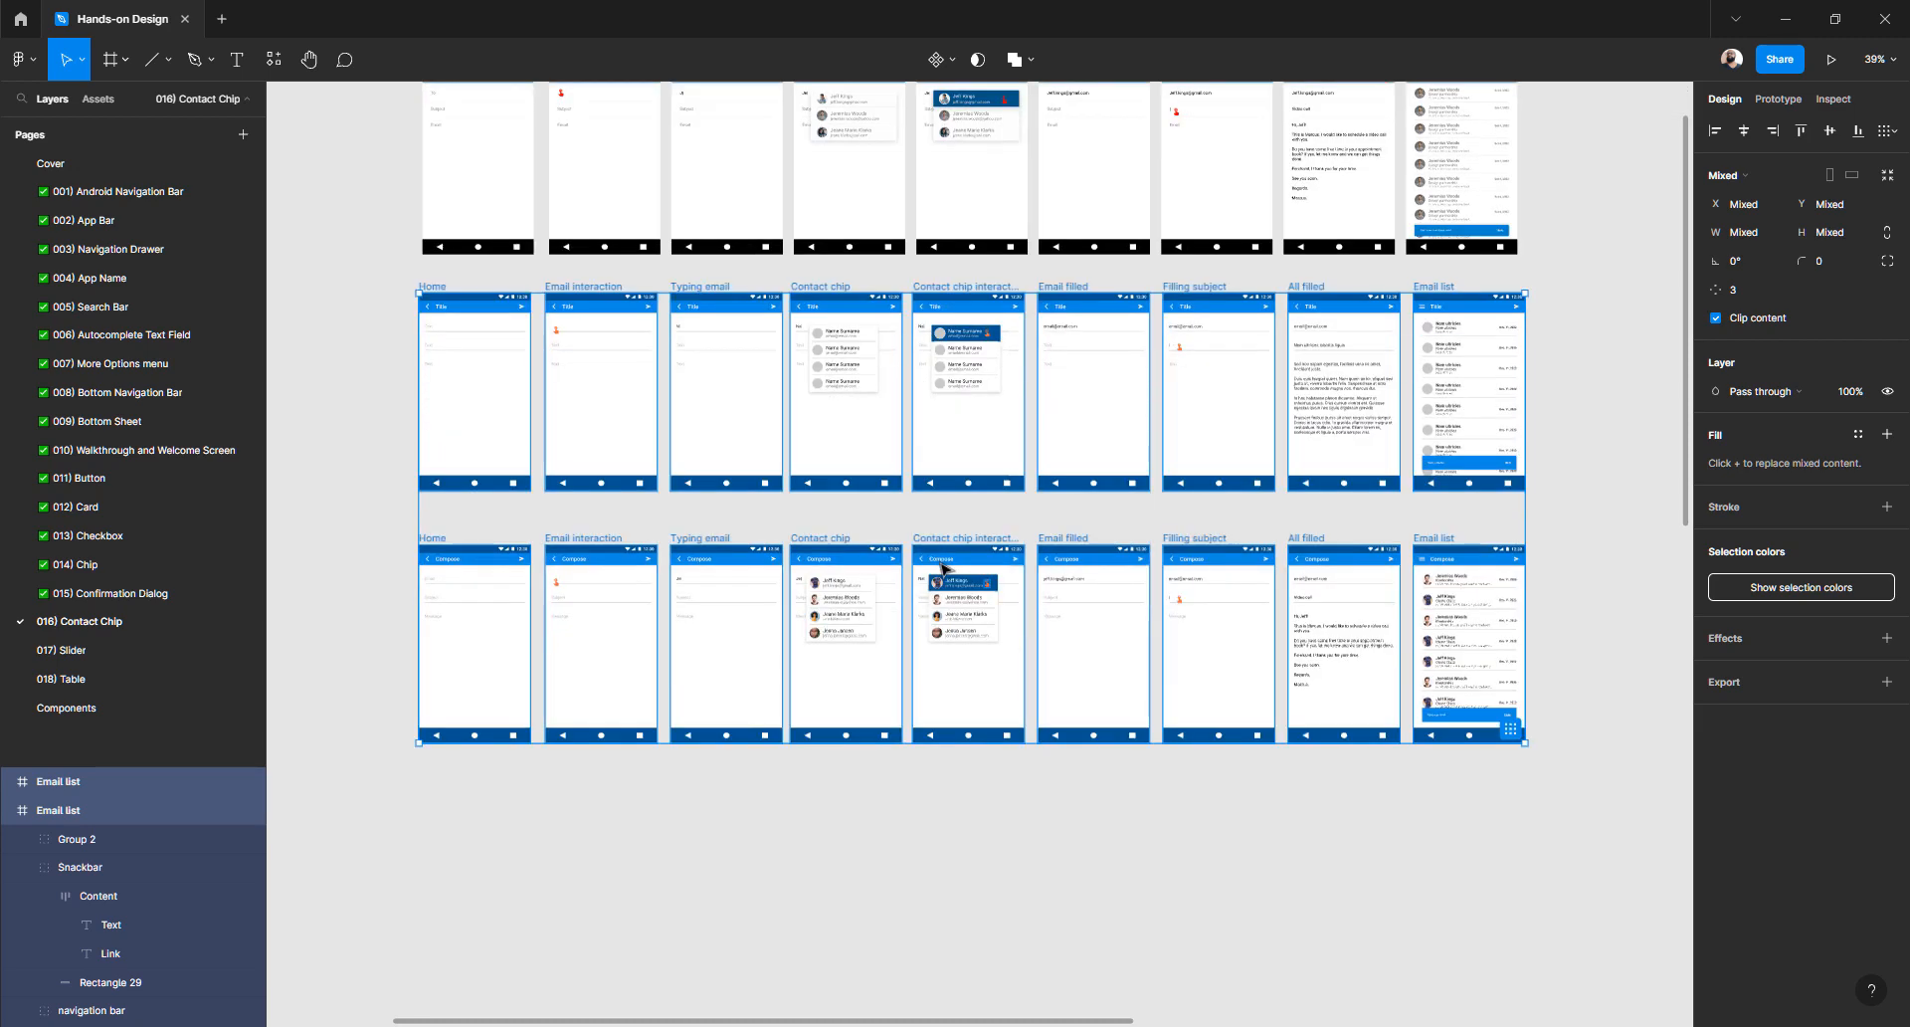
{"action": "scroll", "coordinate": [944, 569], "scroll_direction": "right", "scroll_amount": 2}
{"action": "scroll", "coordinate": [1243, 567], "scroll_direction": "up", "scroll_amount": 4}
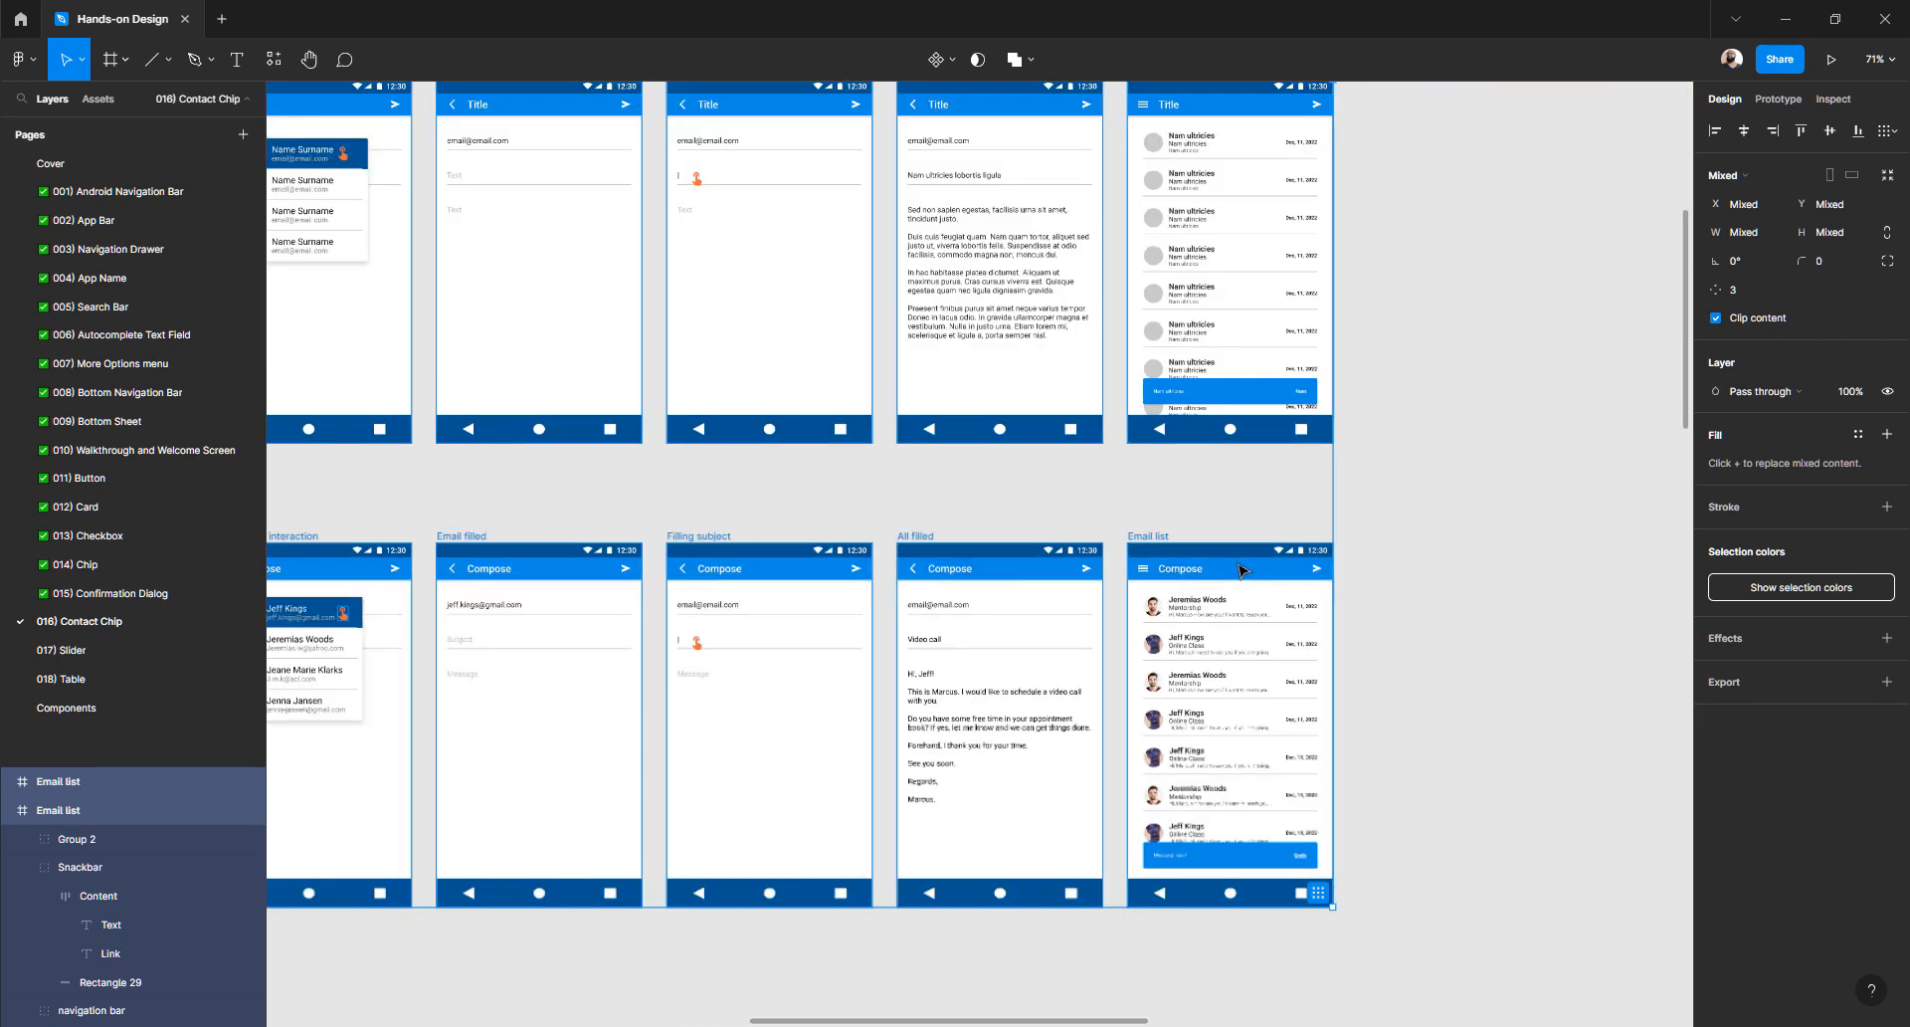
{"action": "key", "text": "ctrl+backslash"}
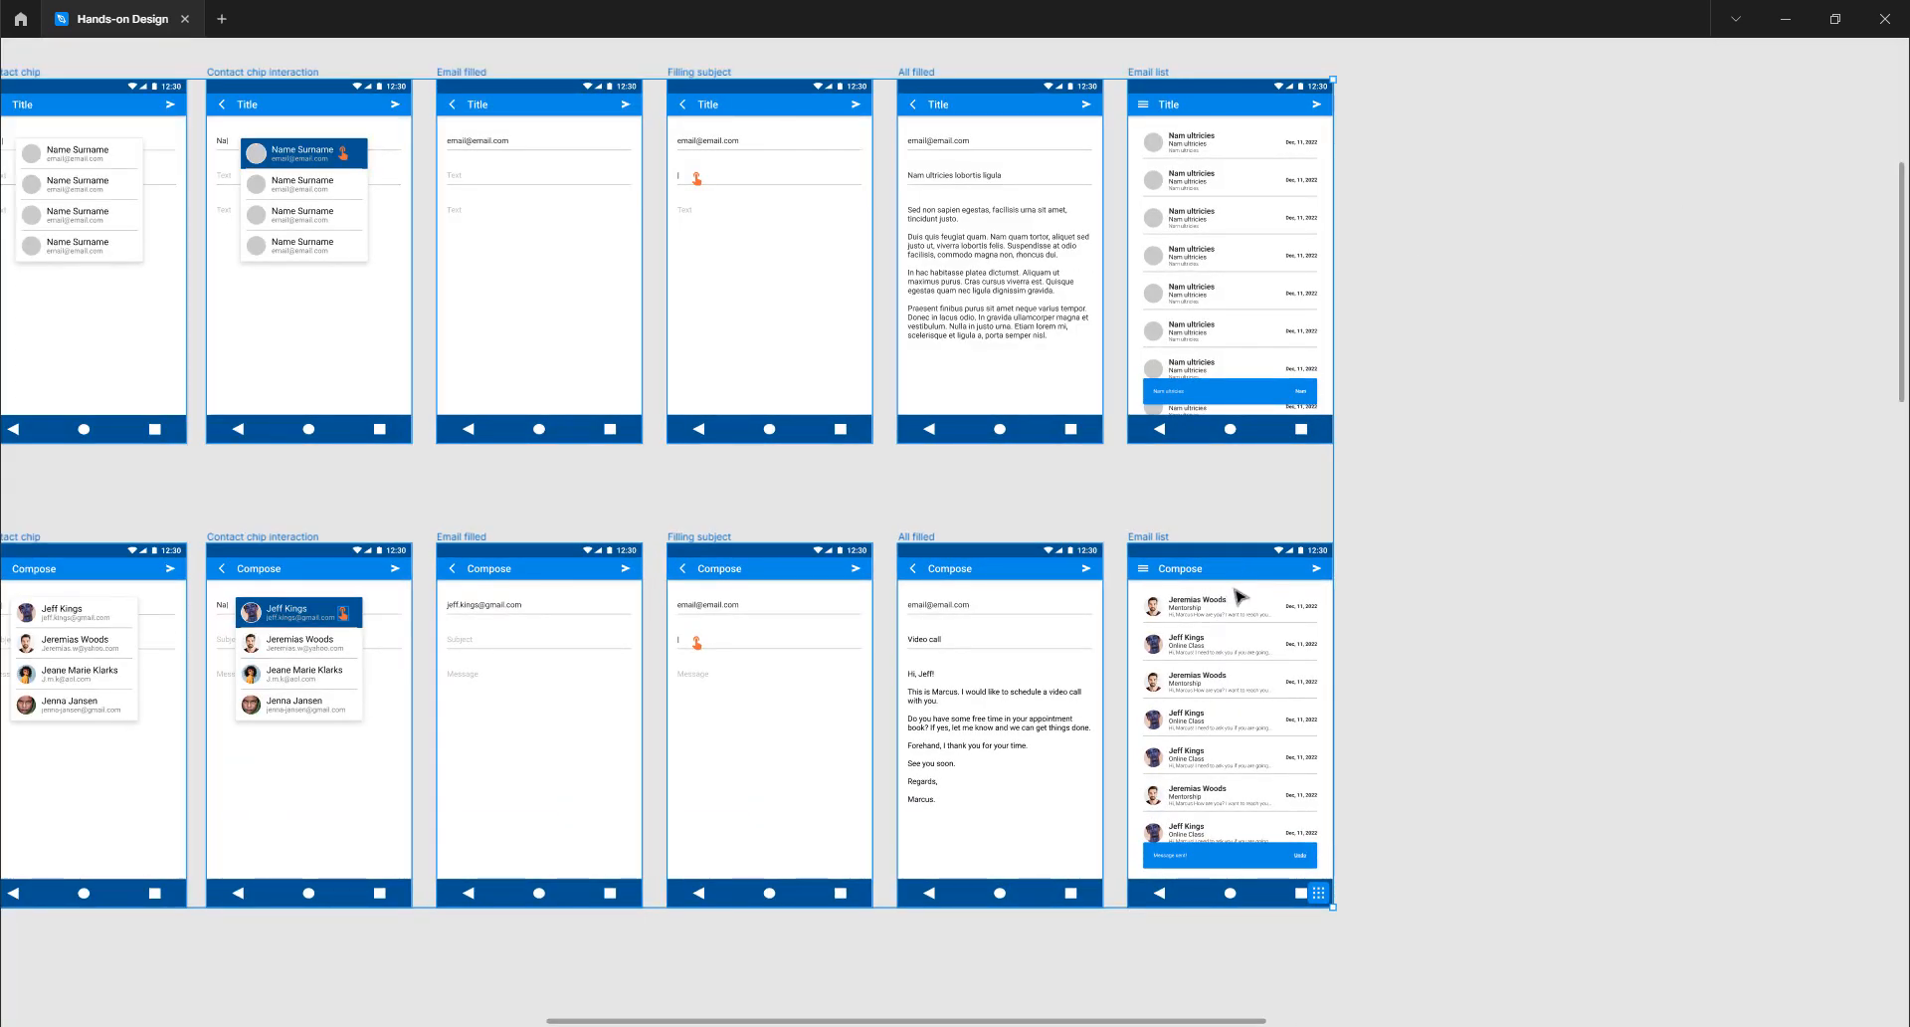
{"action": "scroll", "coordinate": [1240, 592], "scroll_direction": "up", "scroll_amount": 2}
{"action": "scroll", "coordinate": [1454, 418], "scroll_direction": "down", "scroll_amount": 2}
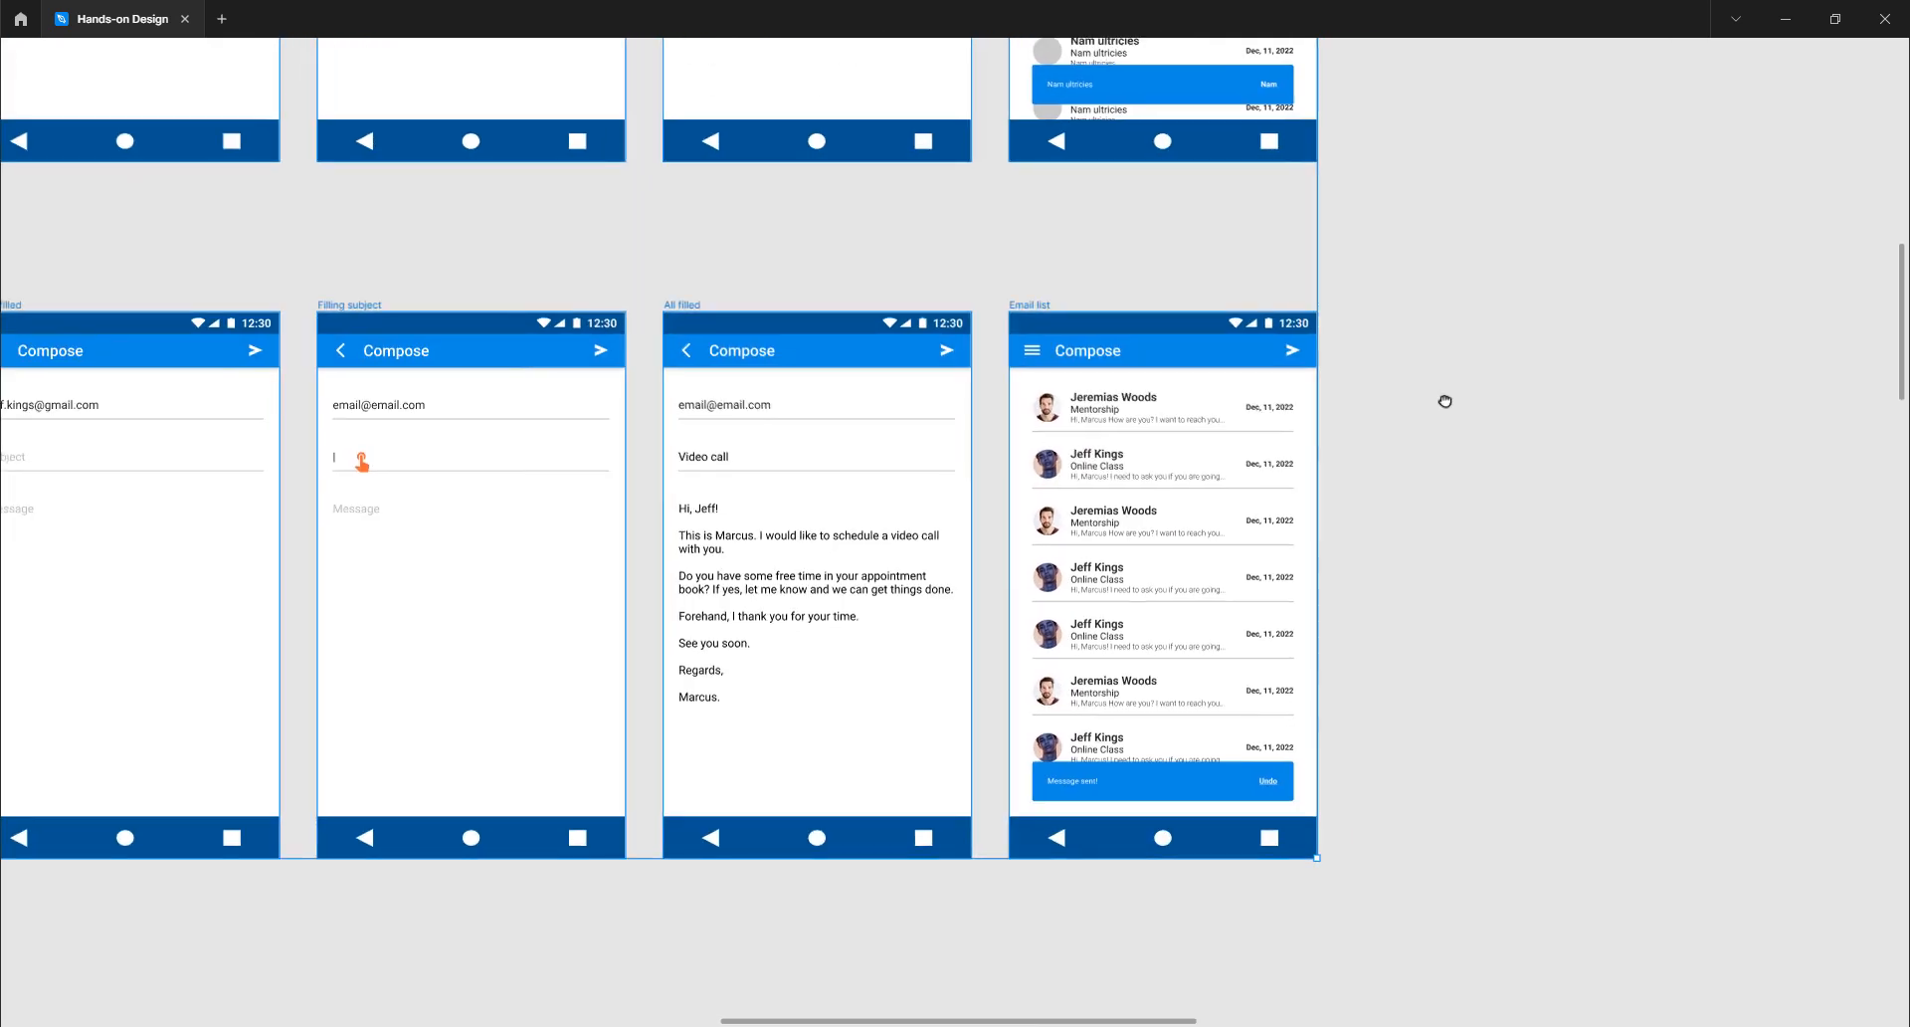
{"action": "scroll", "coordinate": [1446, 405], "scroll_direction": "up", "scroll_amount": 2}
{"action": "scroll", "coordinate": [1193, 438], "scroll_direction": "up", "scroll_amount": 2}
{"action": "scroll", "coordinate": [1104, 448], "scroll_direction": "up", "scroll_amount": 2}
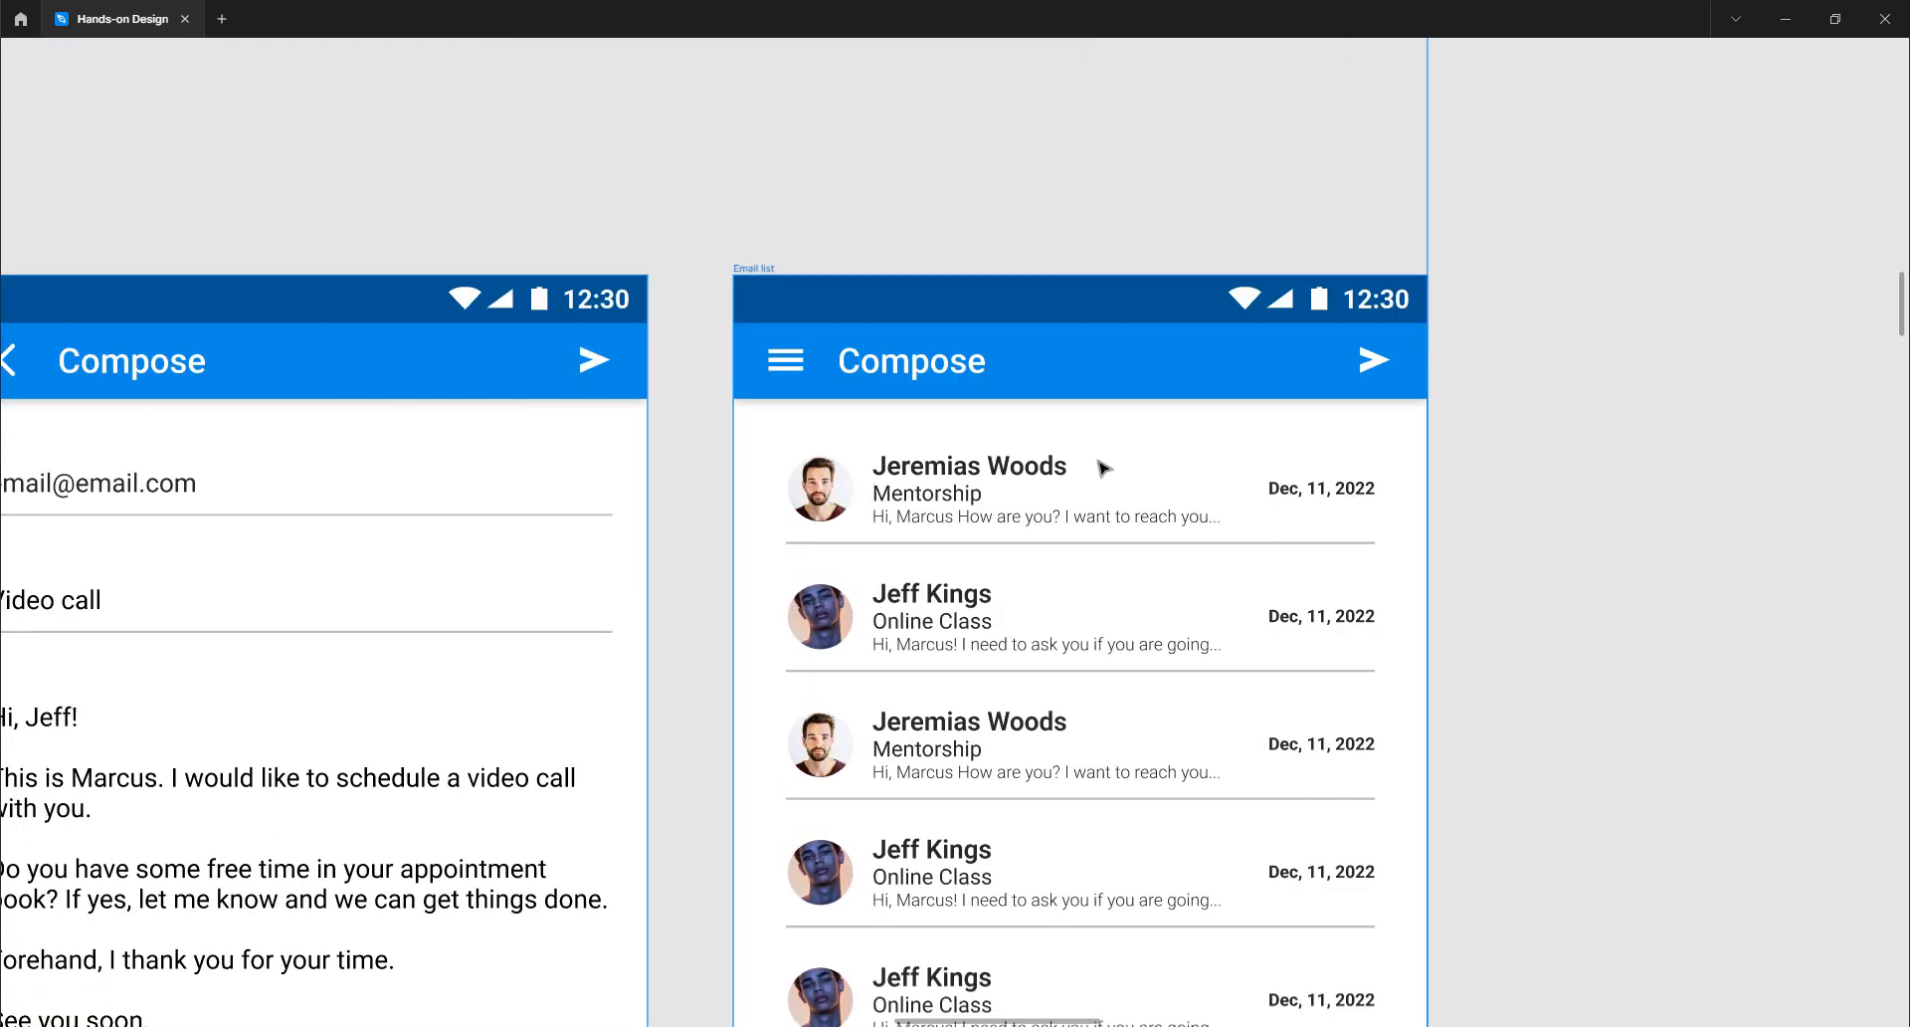
{"action": "scroll", "coordinate": [1101, 465], "scroll_direction": "up", "scroll_amount": 1}
{"action": "scroll", "coordinate": [1102, 468], "scroll_direction": "up", "scroll_amount": 2}
{"action": "left_click_drag", "start_coordinate": [1057, 468], "coordinate": [1015, 438]}
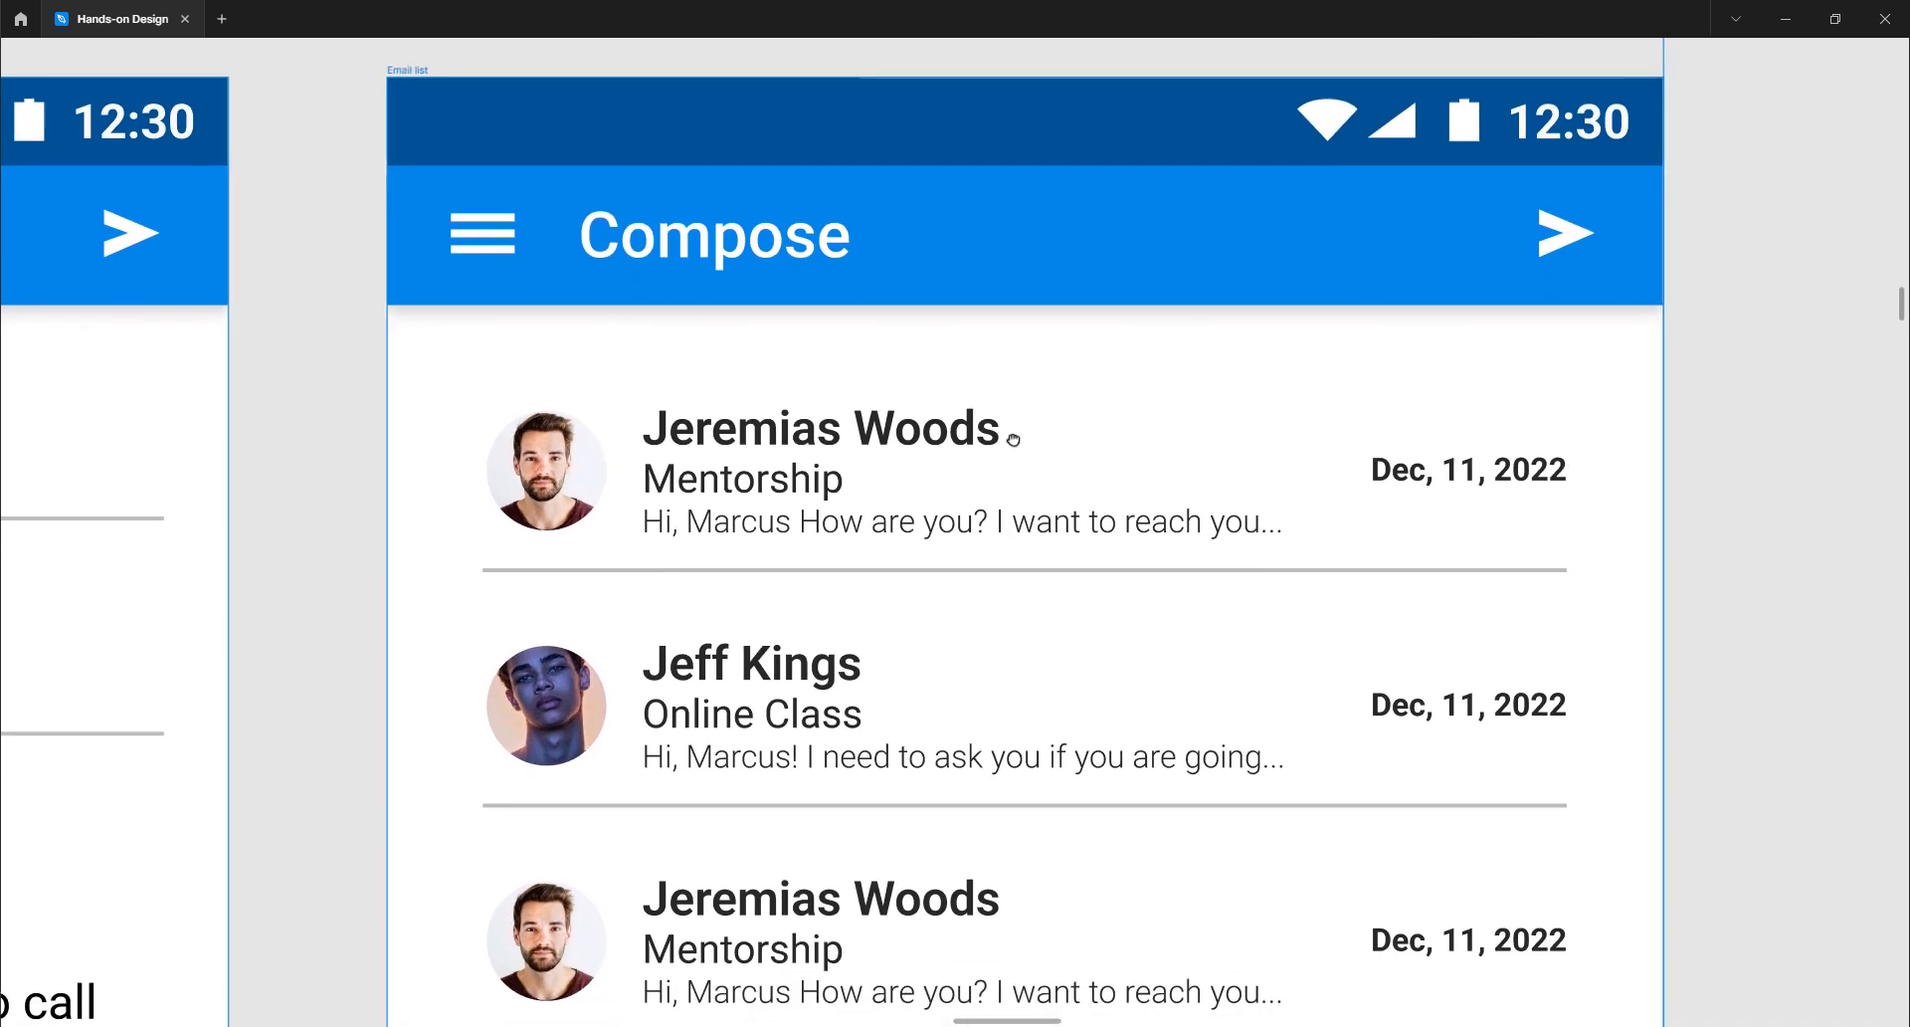